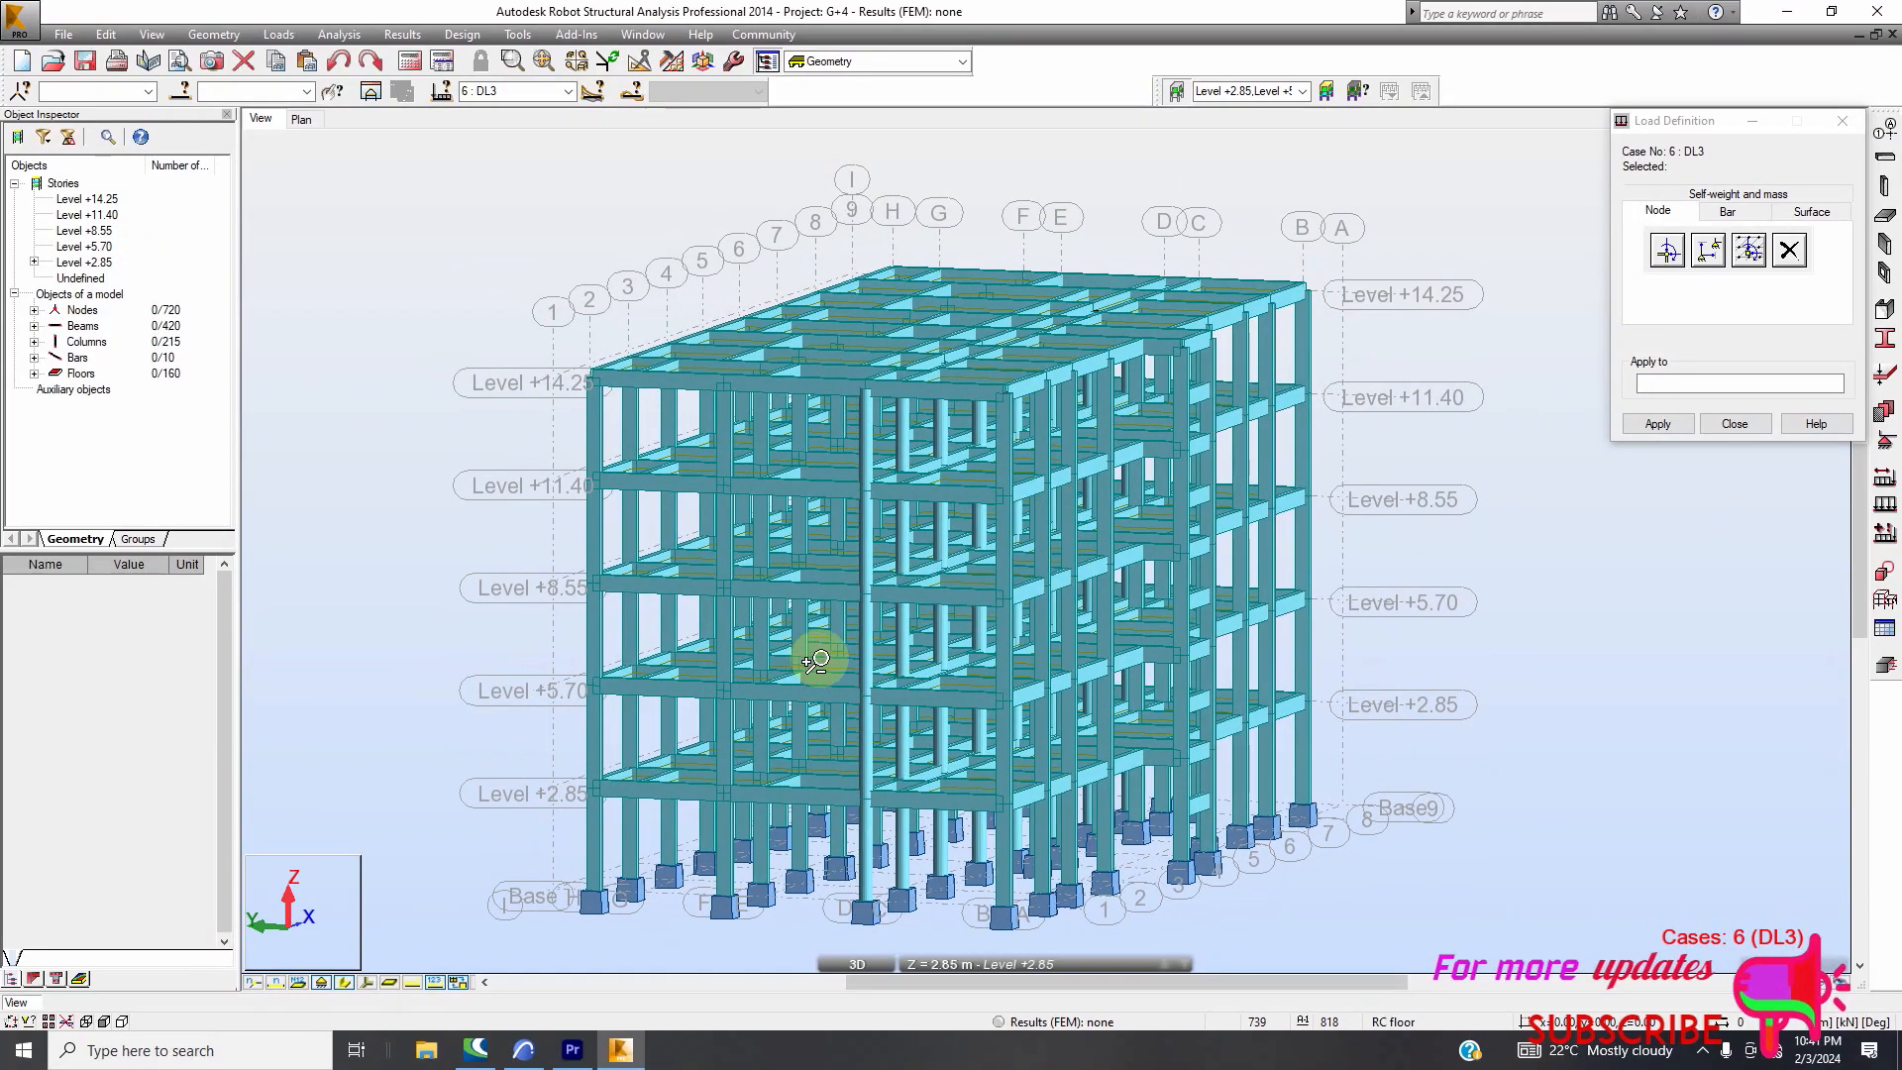
# Switch the workspace layout for the G+4 frame model from Geometry to Loads
pyautogui.scroll(3, 862, 649)
pyautogui.scroll(-2, 849, 467)
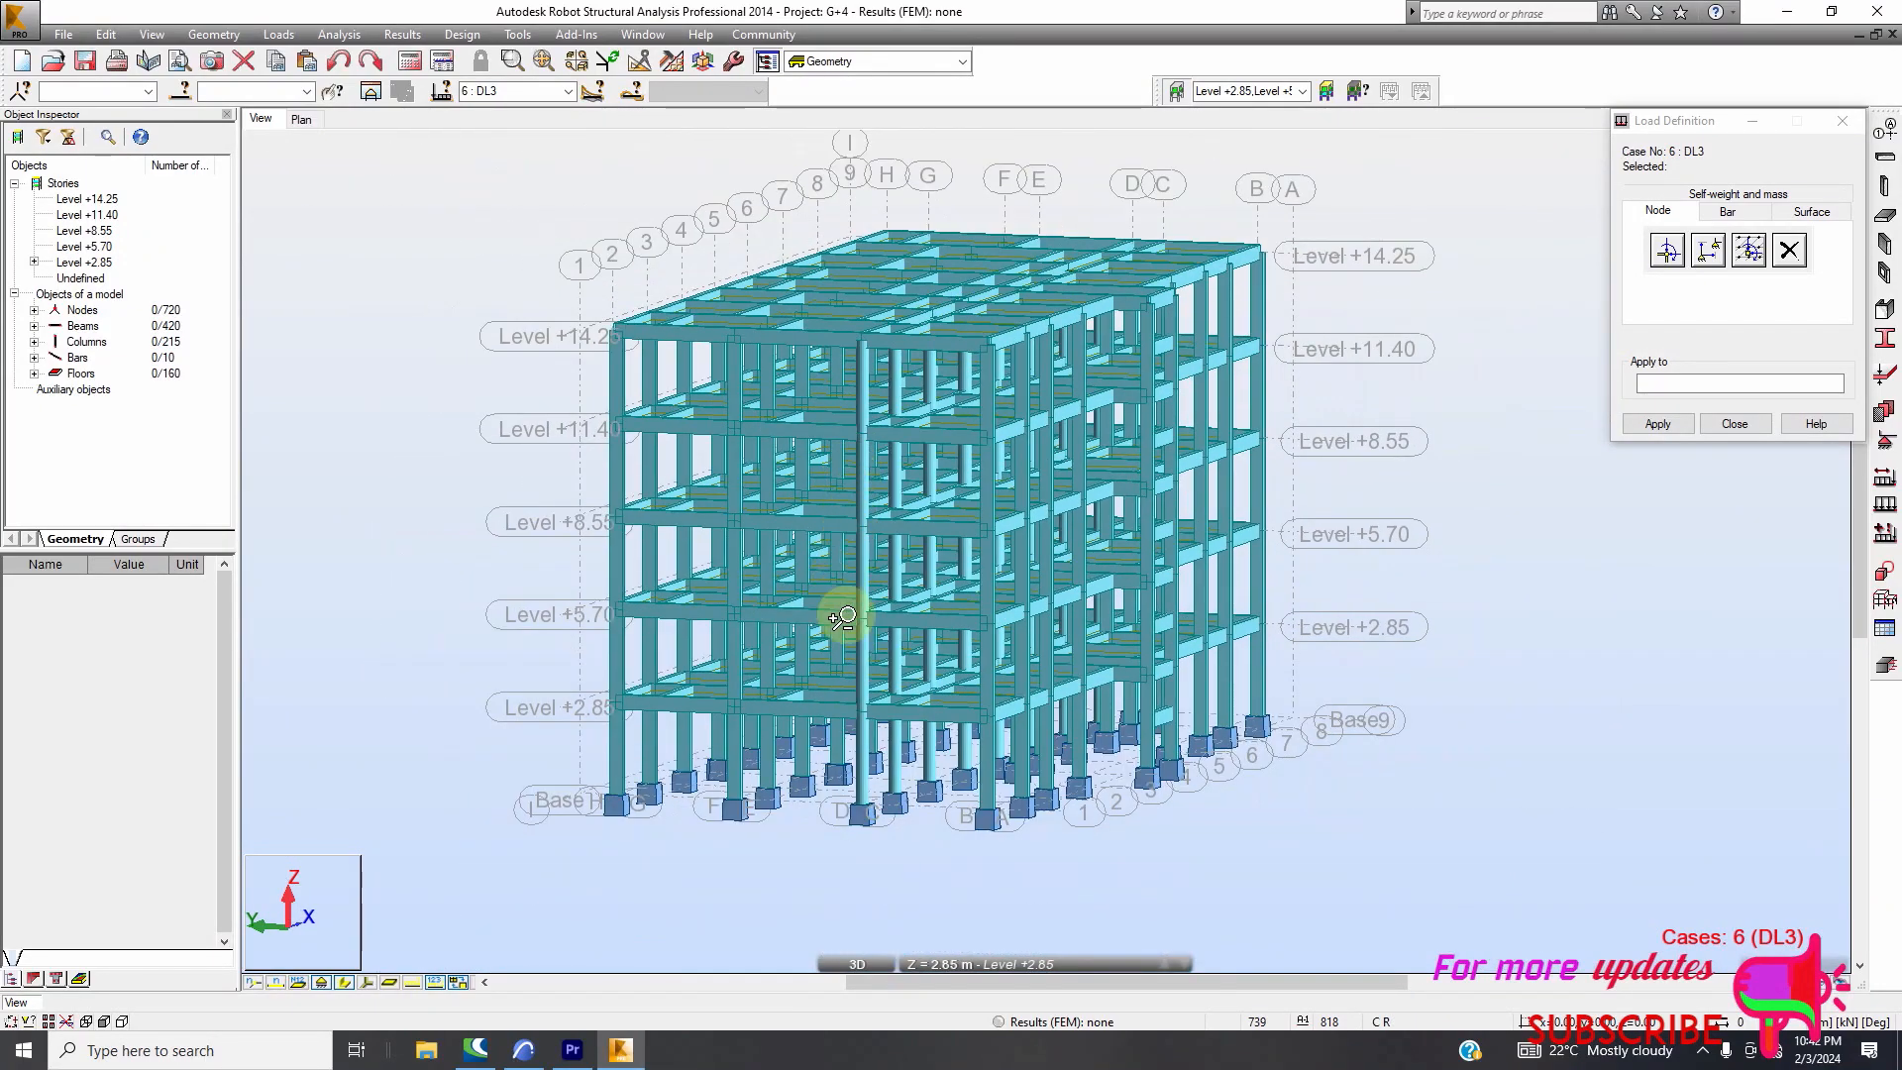
pyautogui.scroll(3, 847, 634)
pyautogui.scroll(-1, 862, 594)
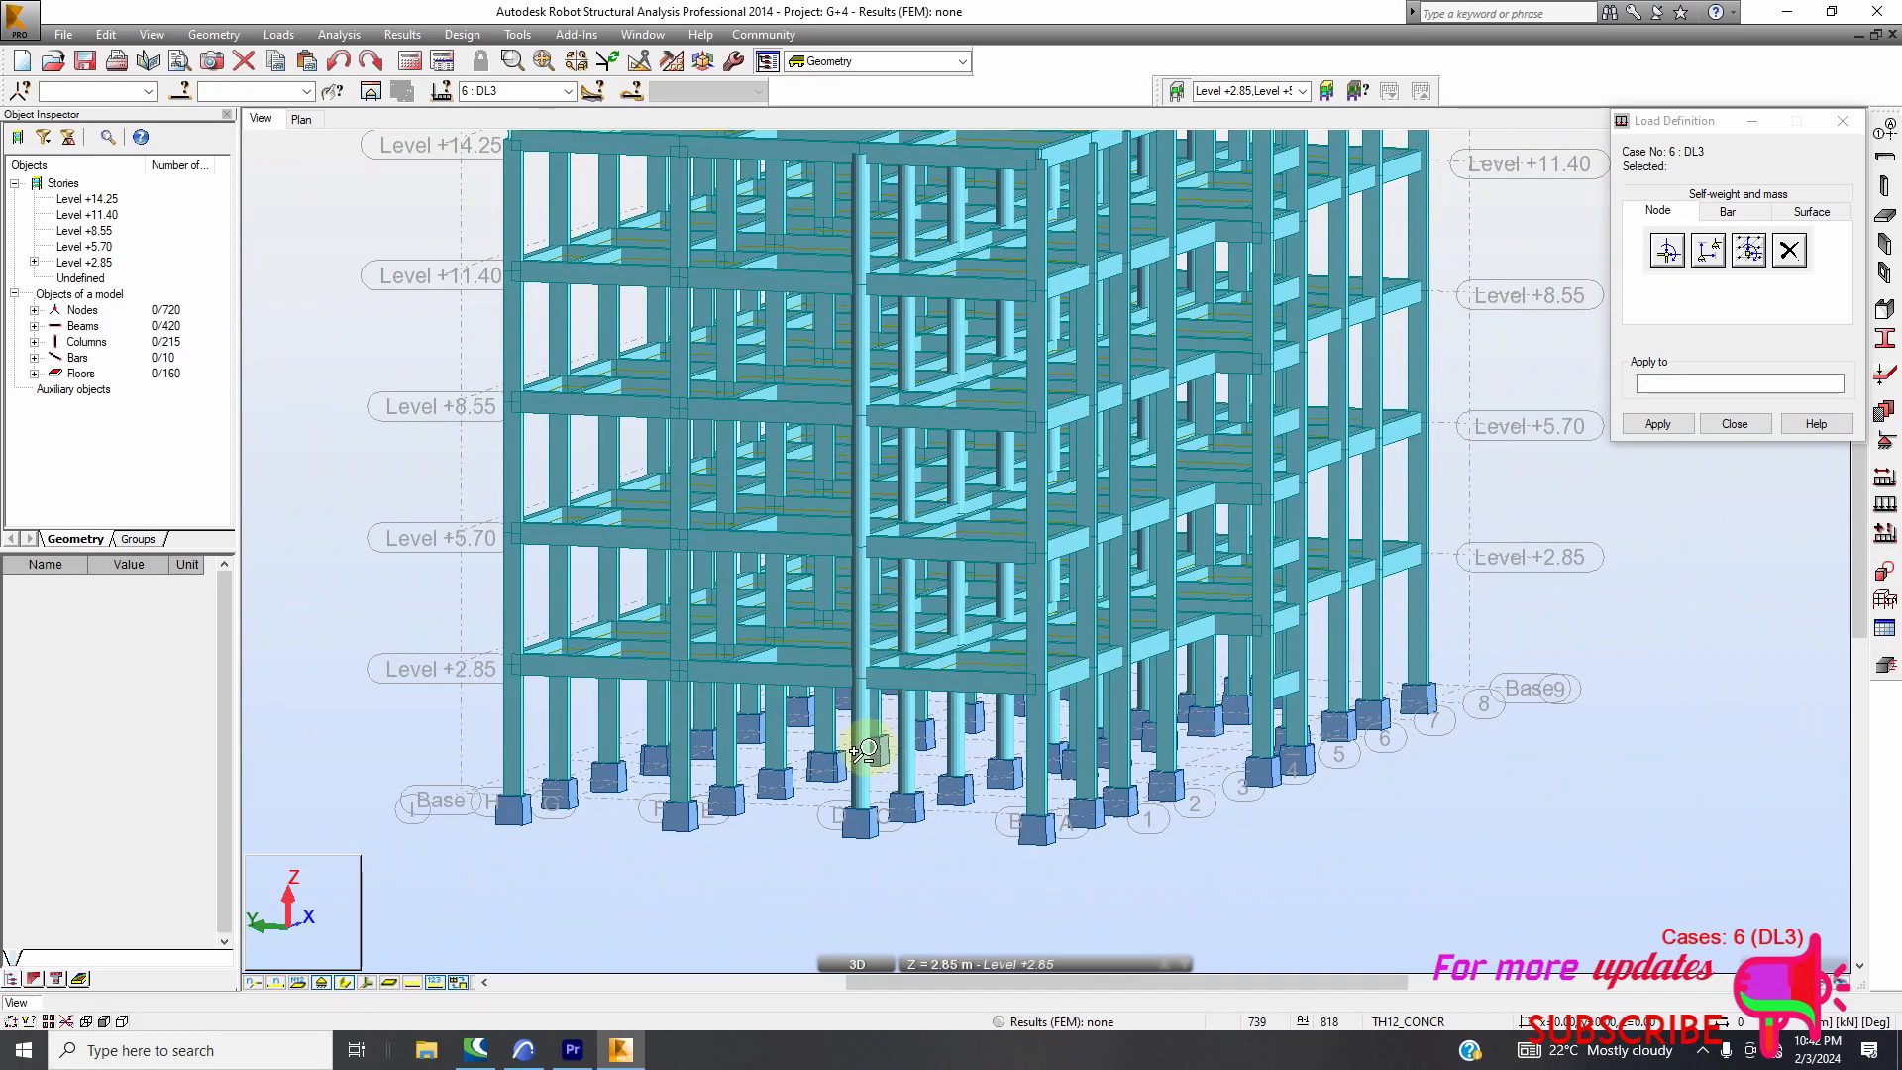
pyautogui.scroll(-2, 865, 640)
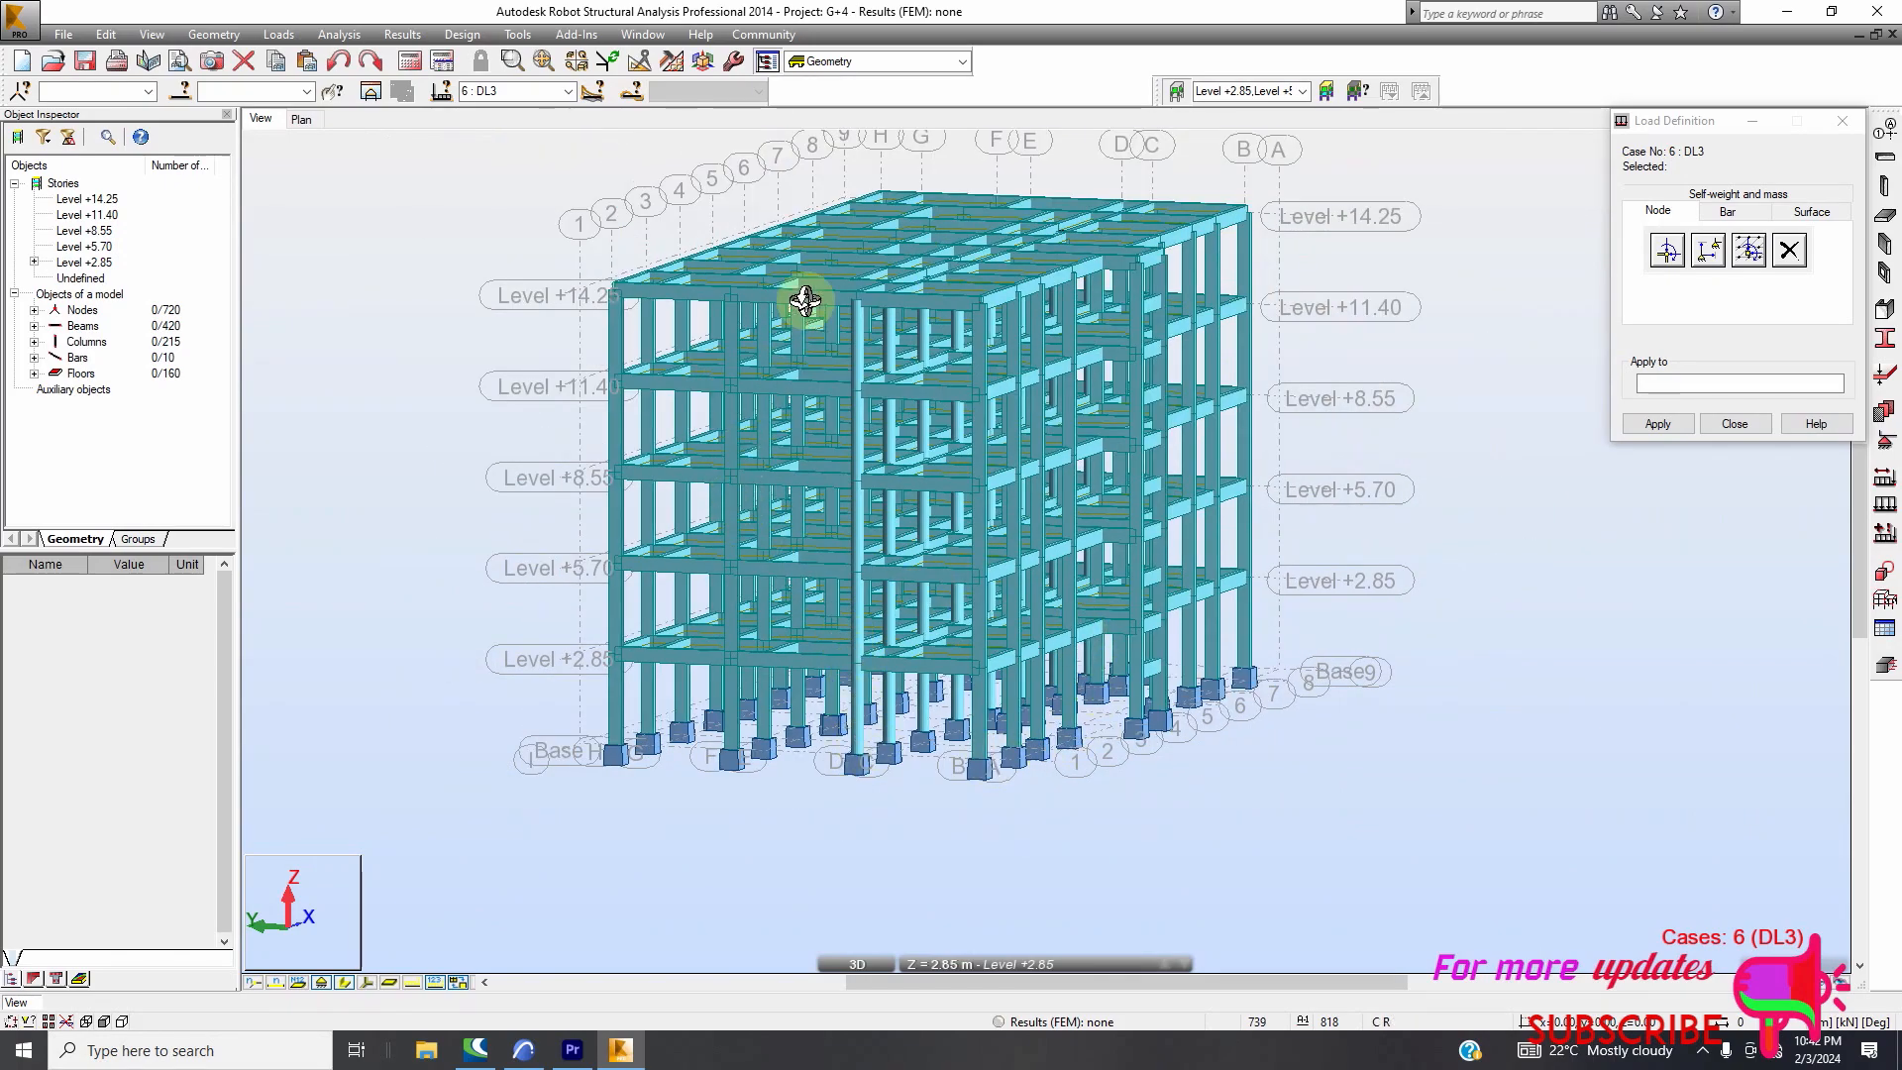
pyautogui.click(960, 61)
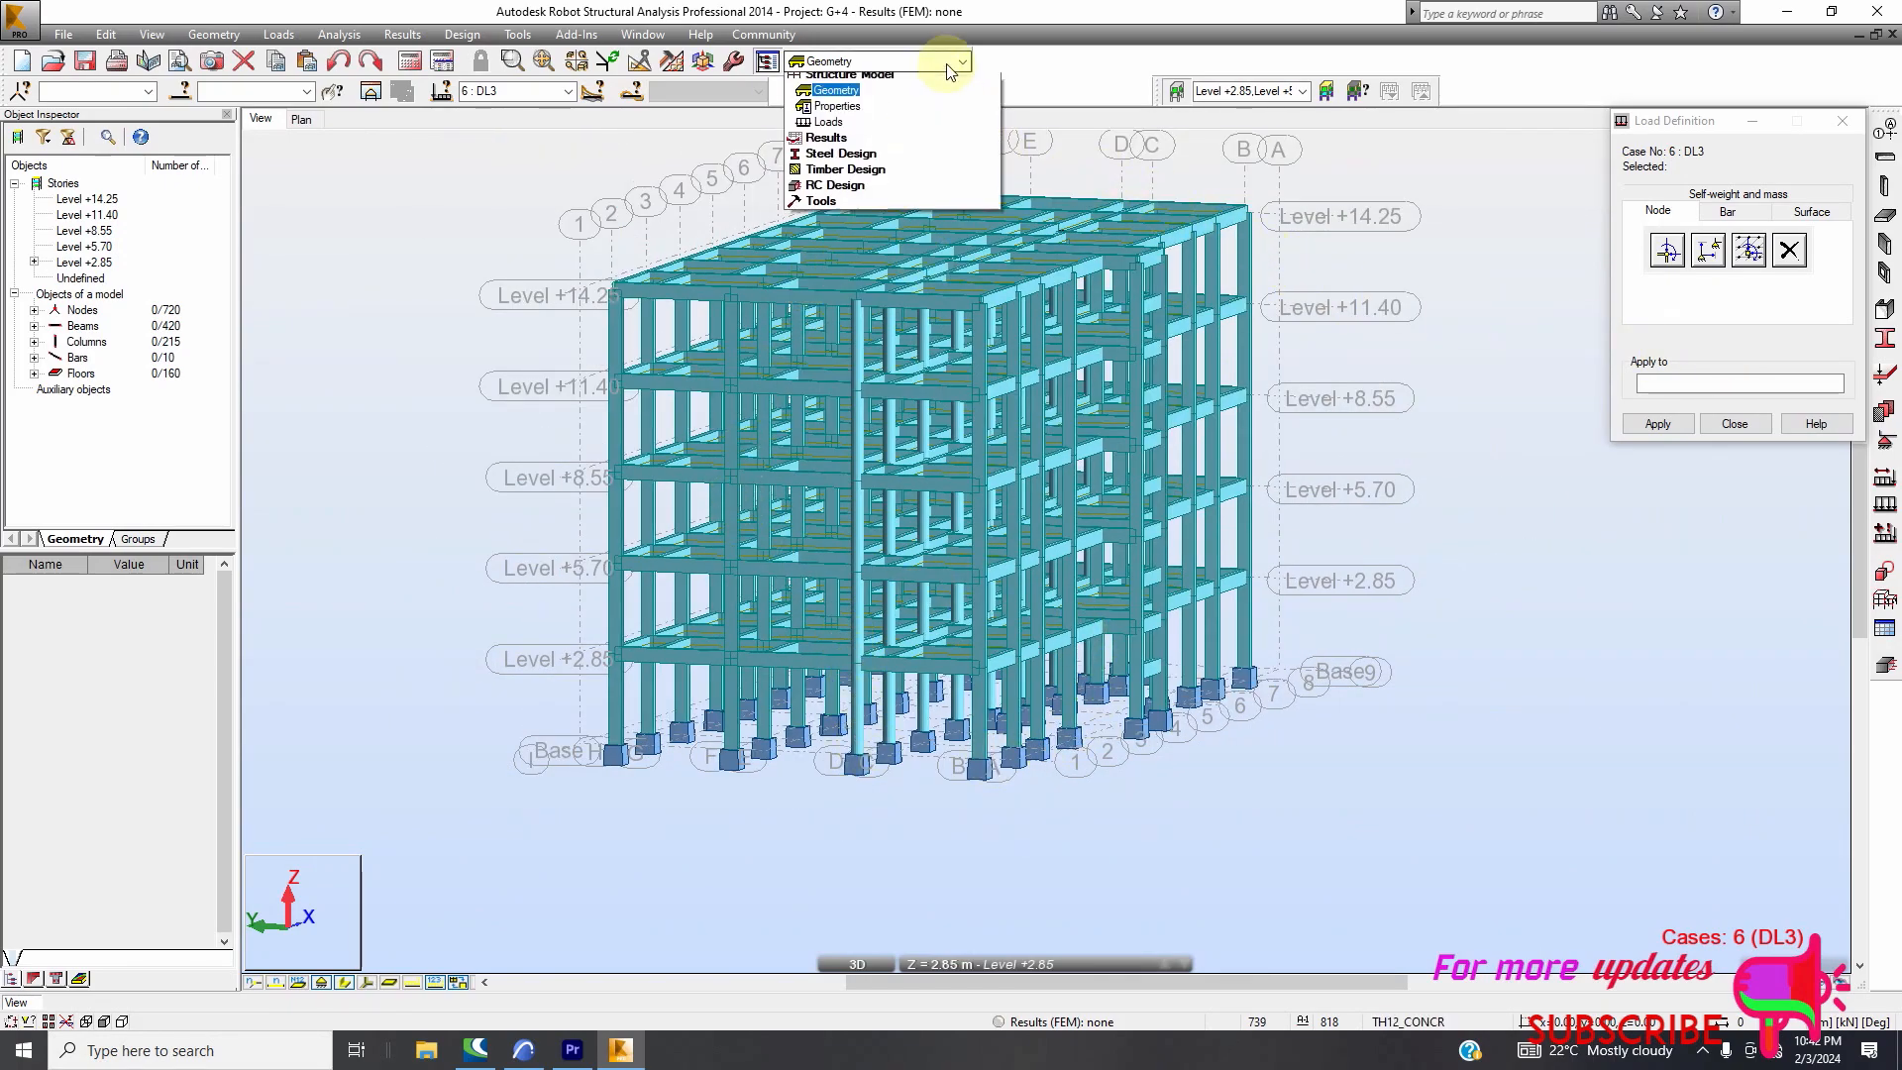
pyautogui.click(918, 130)
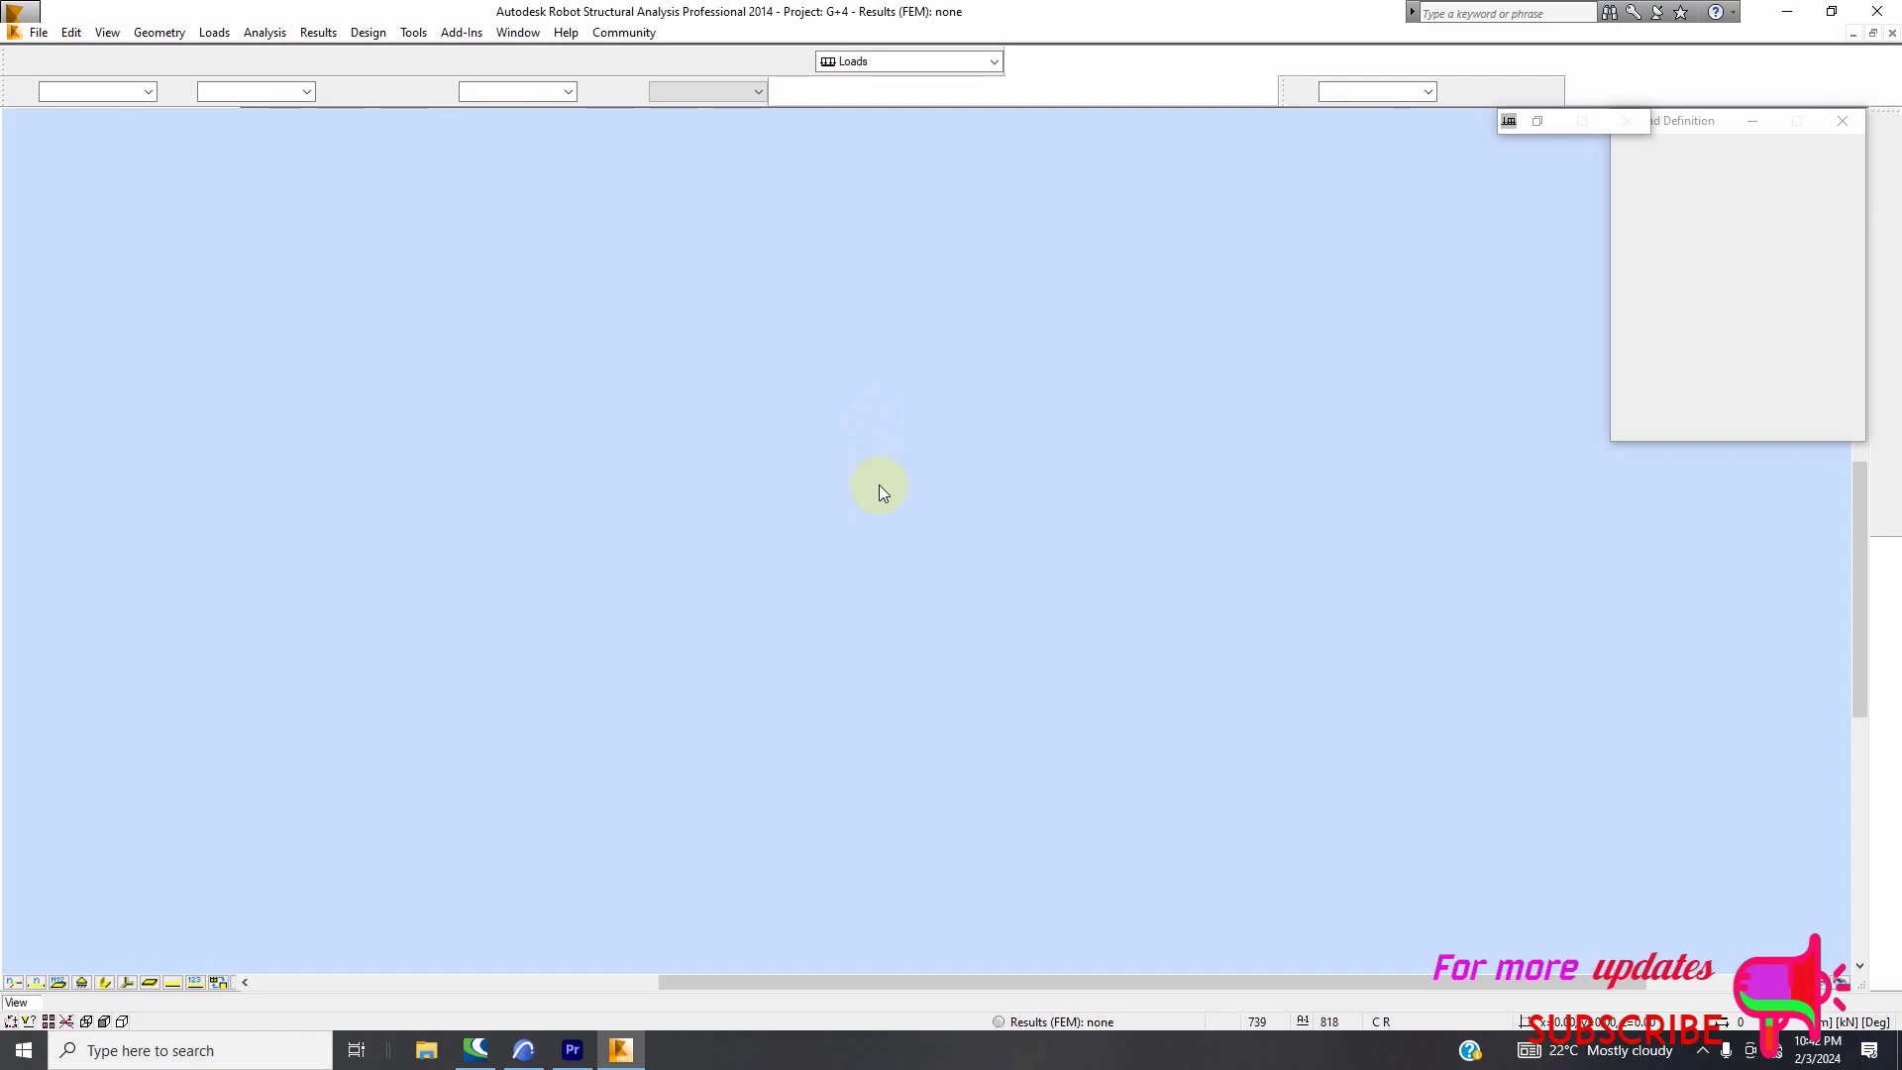
# Examine the DL2 load value labels on the beams and floors across the building's storeys
pyautogui.scroll(6, 733, 406)
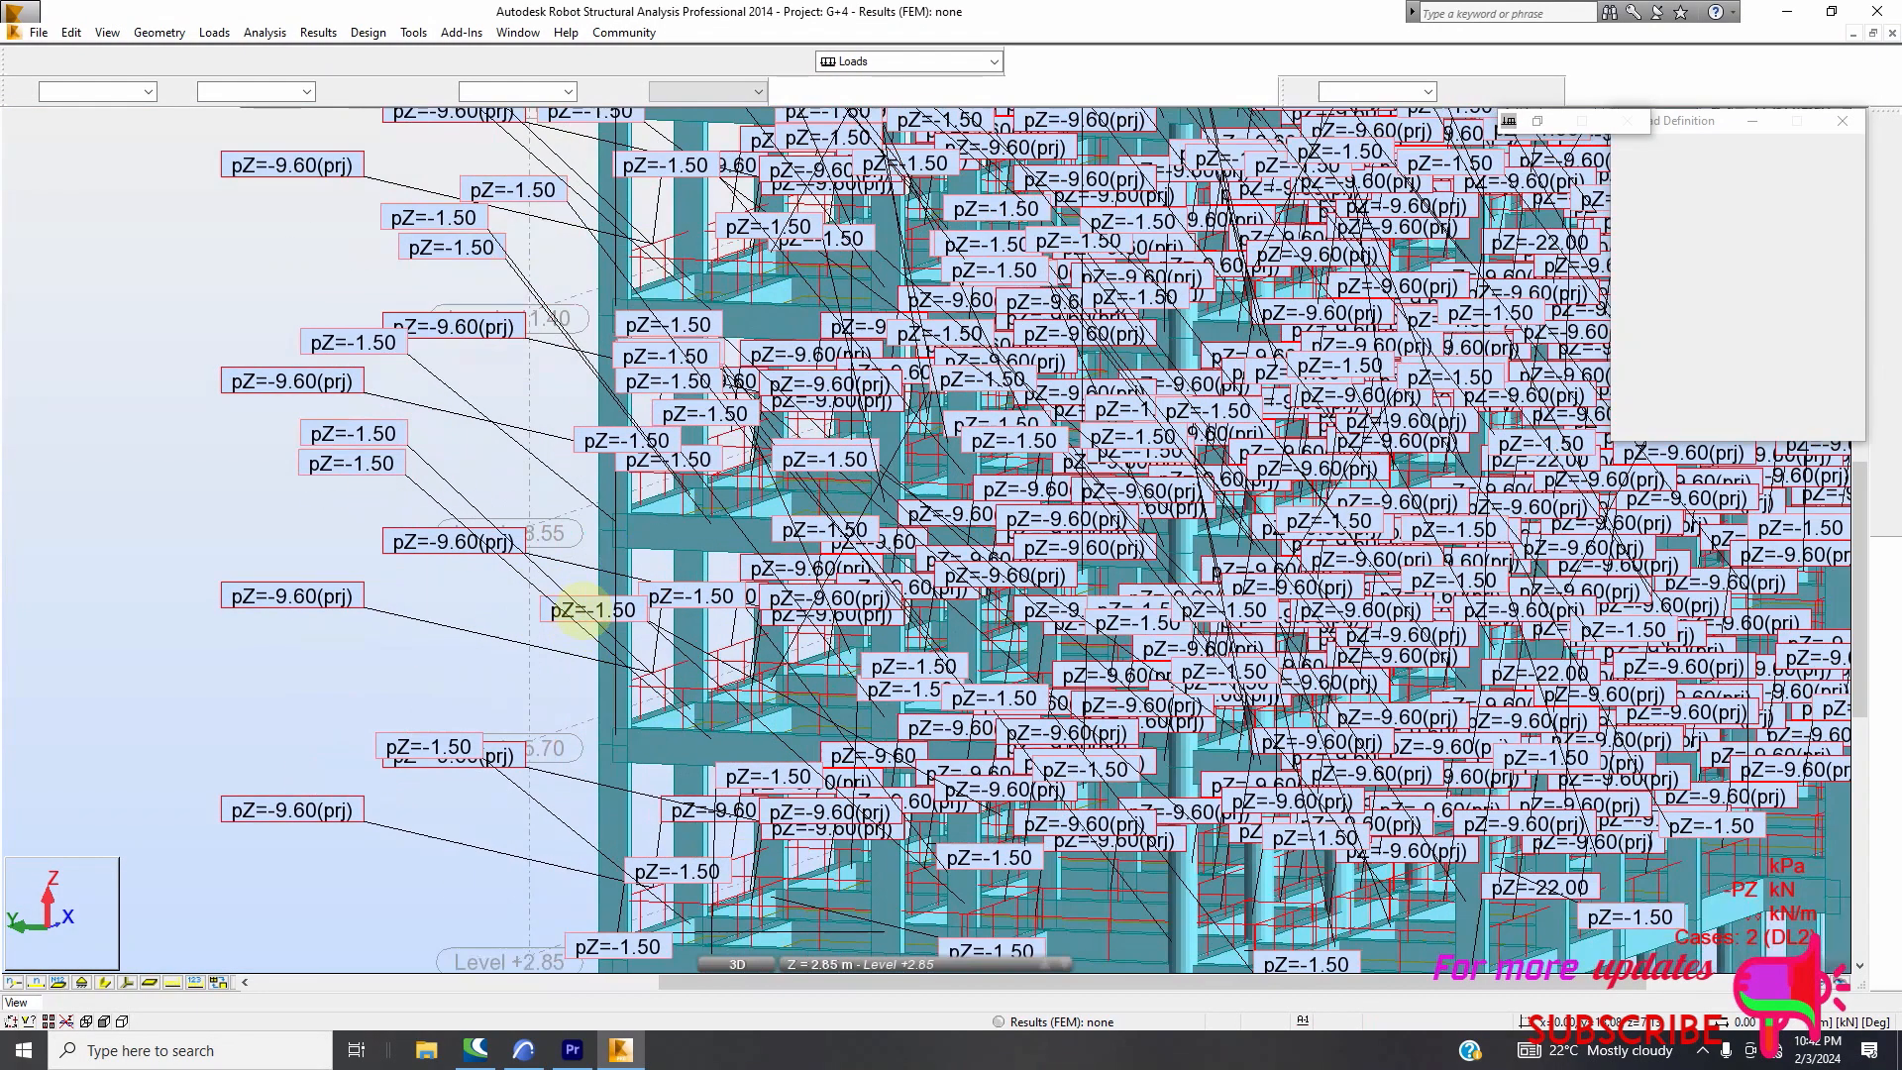
pyautogui.scroll(2, 555, 608)
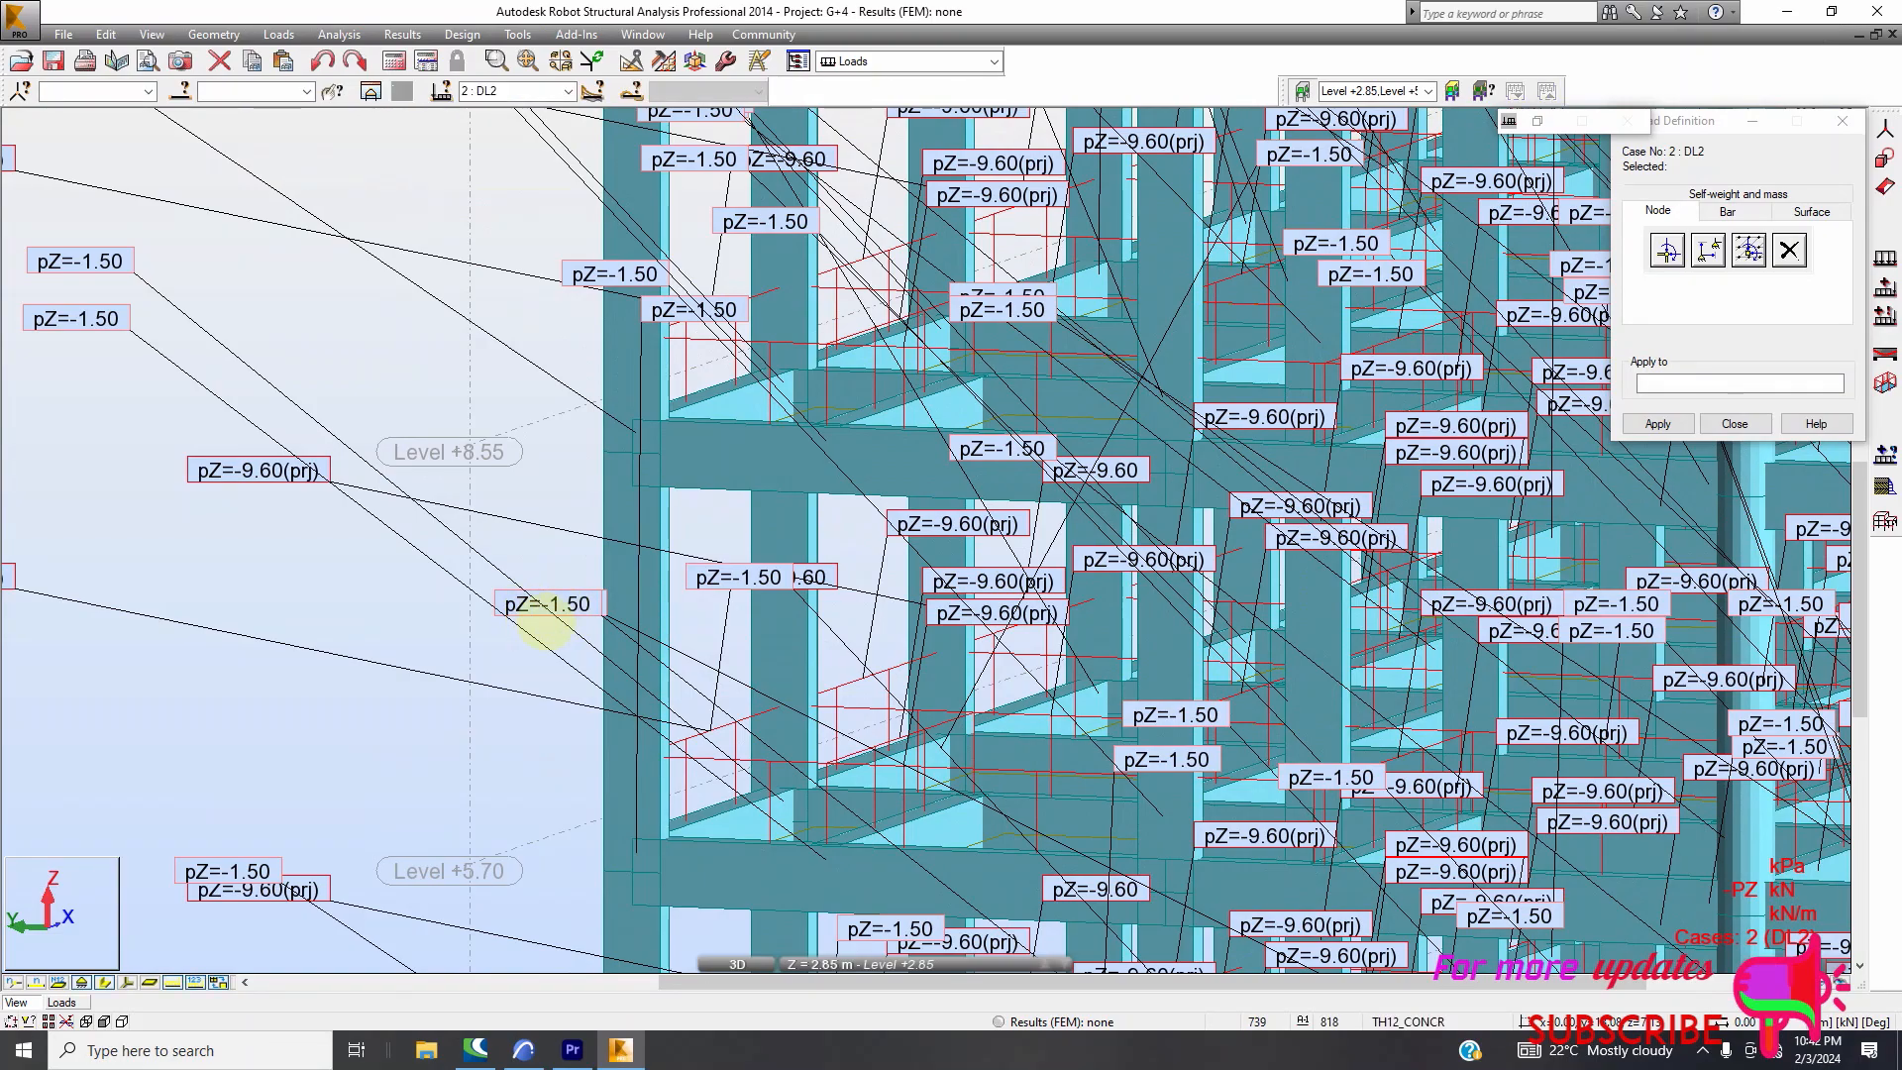
pyautogui.scroll(-1, 698, 444)
pyautogui.scroll(1, 294, 476)
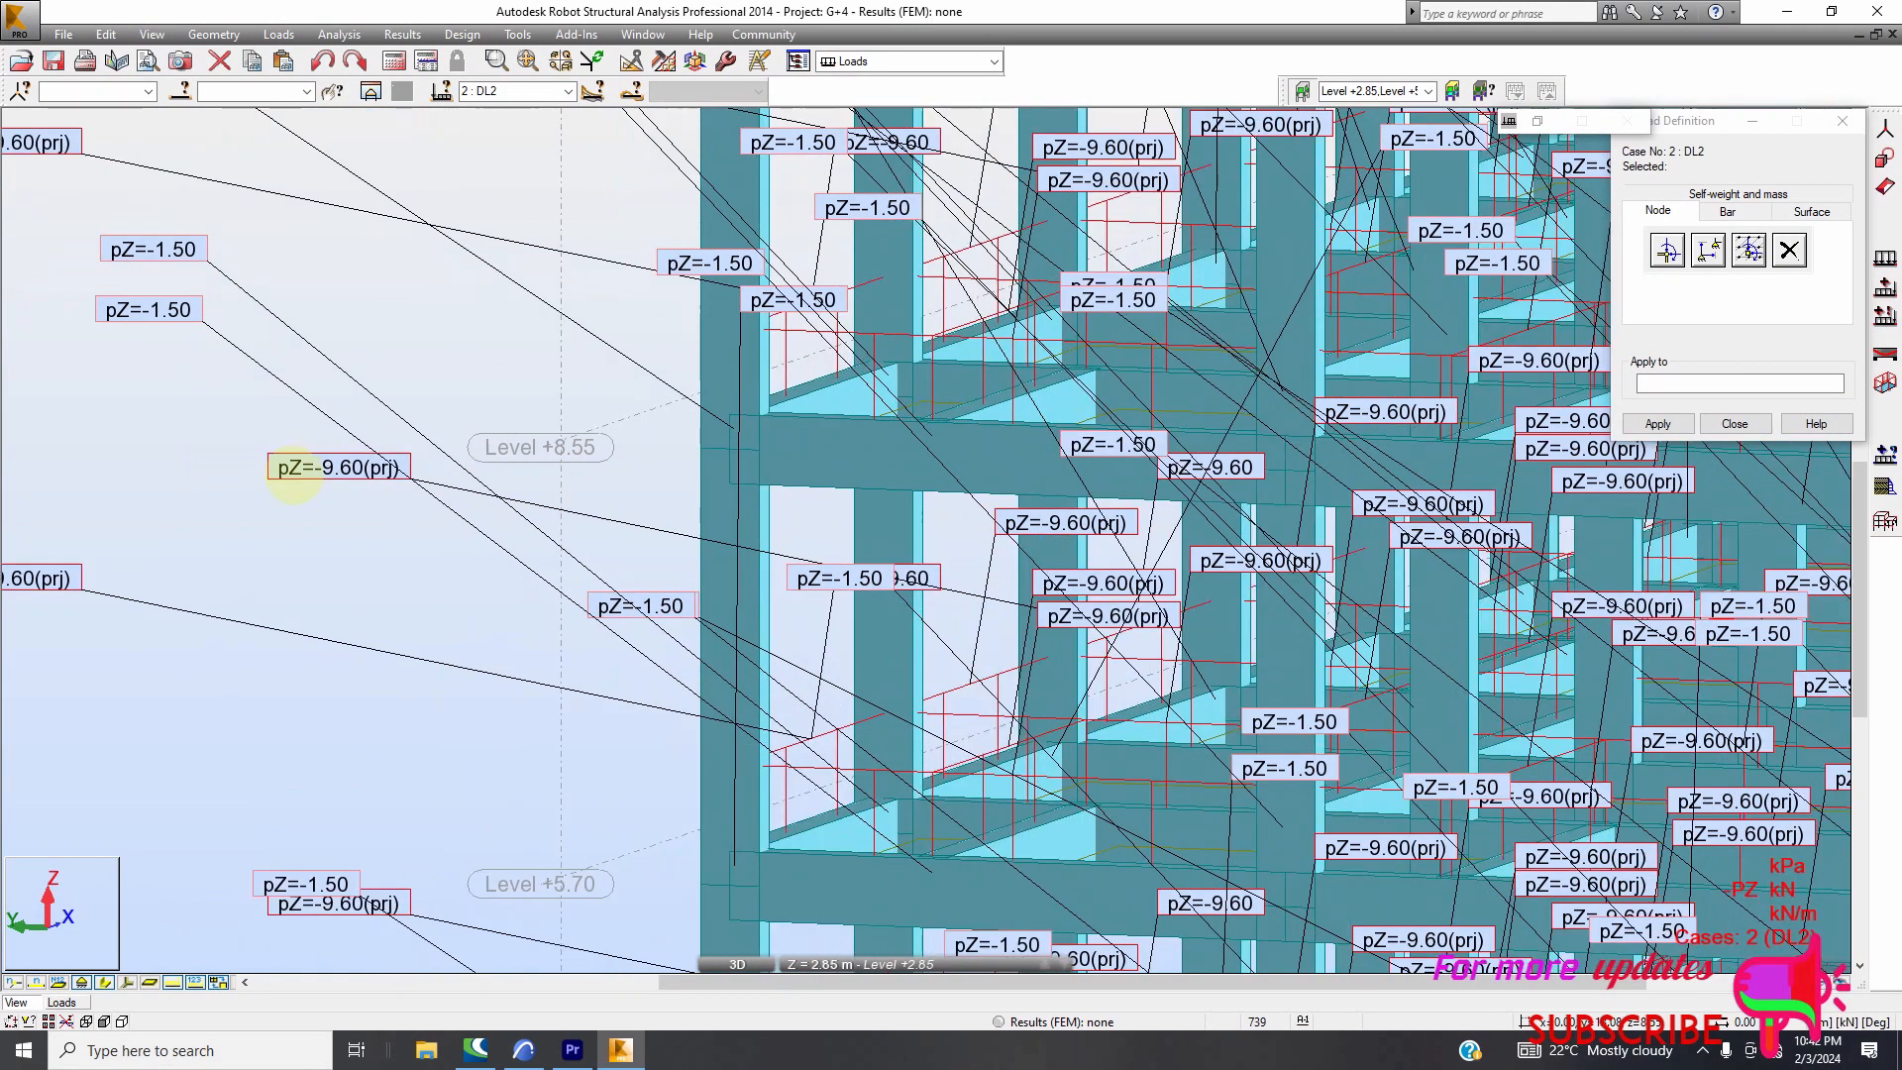
pyautogui.scroll(-4, 286, 458)
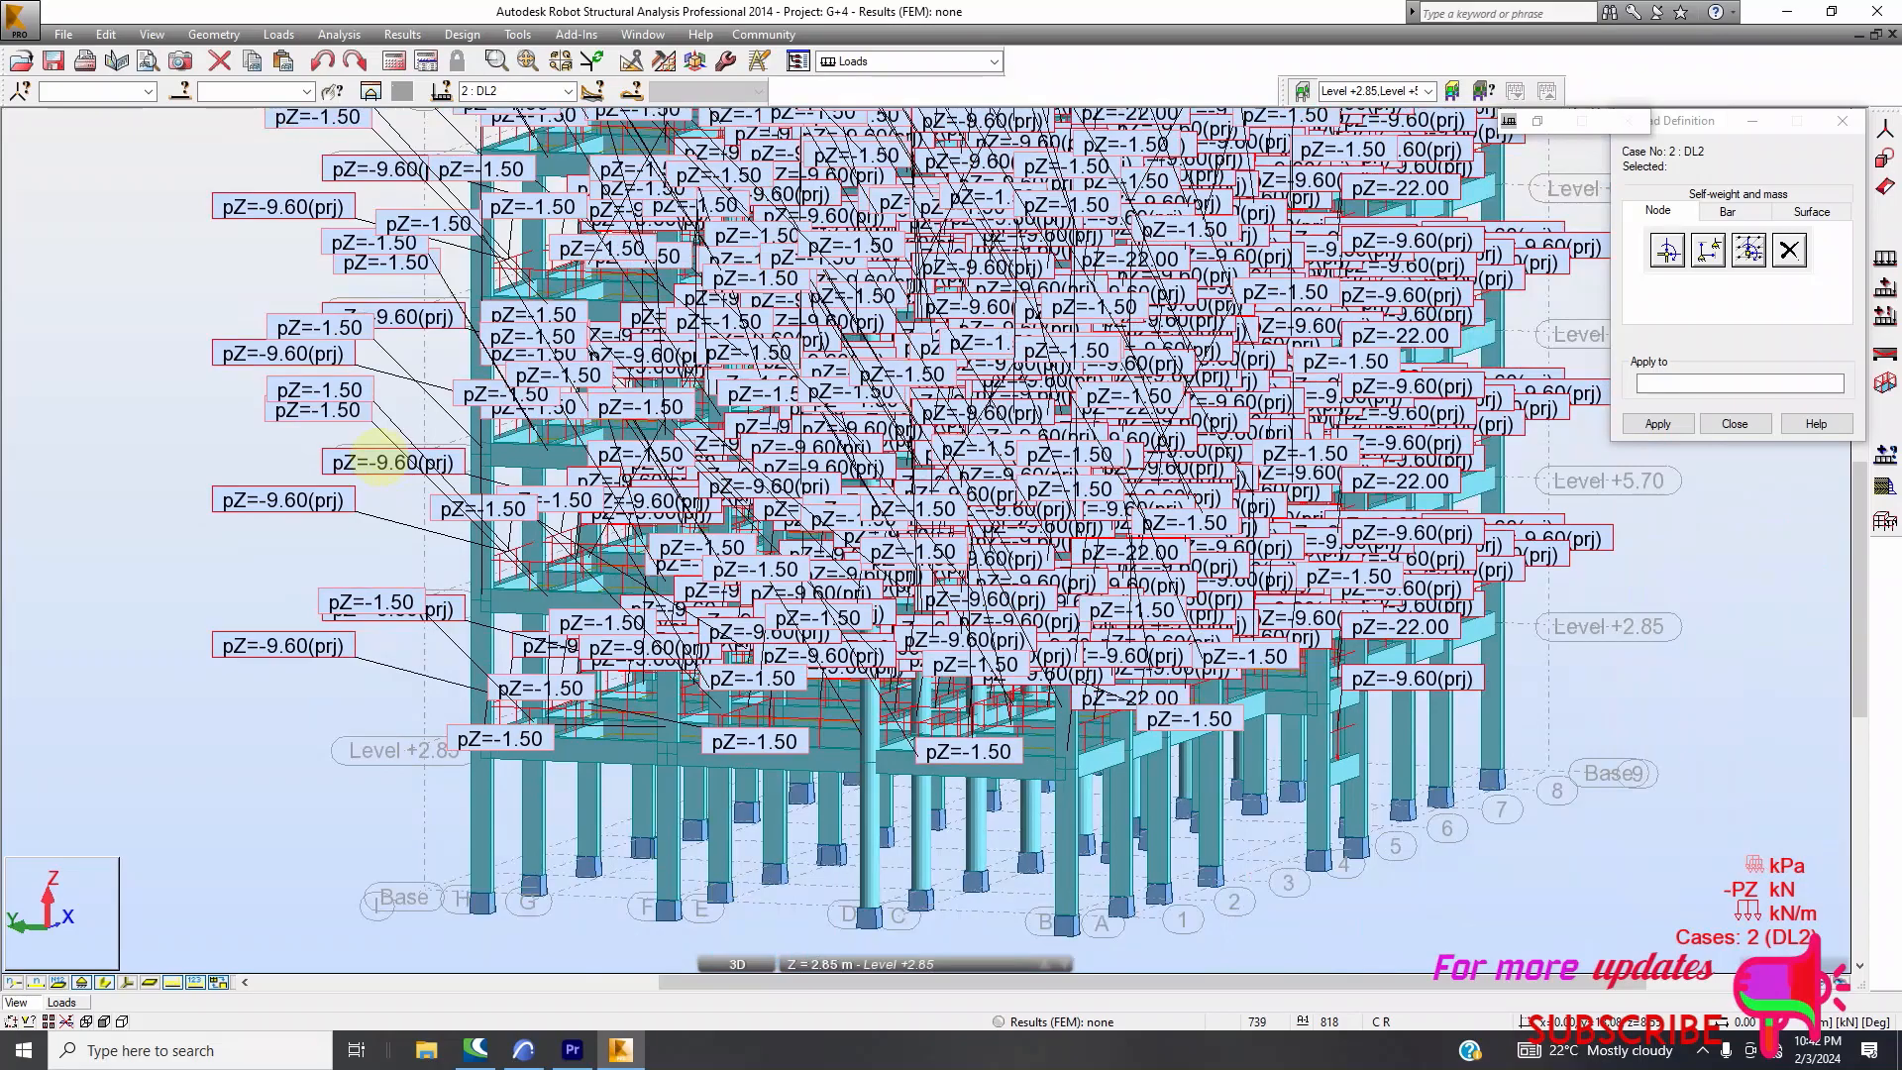
pyautogui.scroll(3, 359, 462)
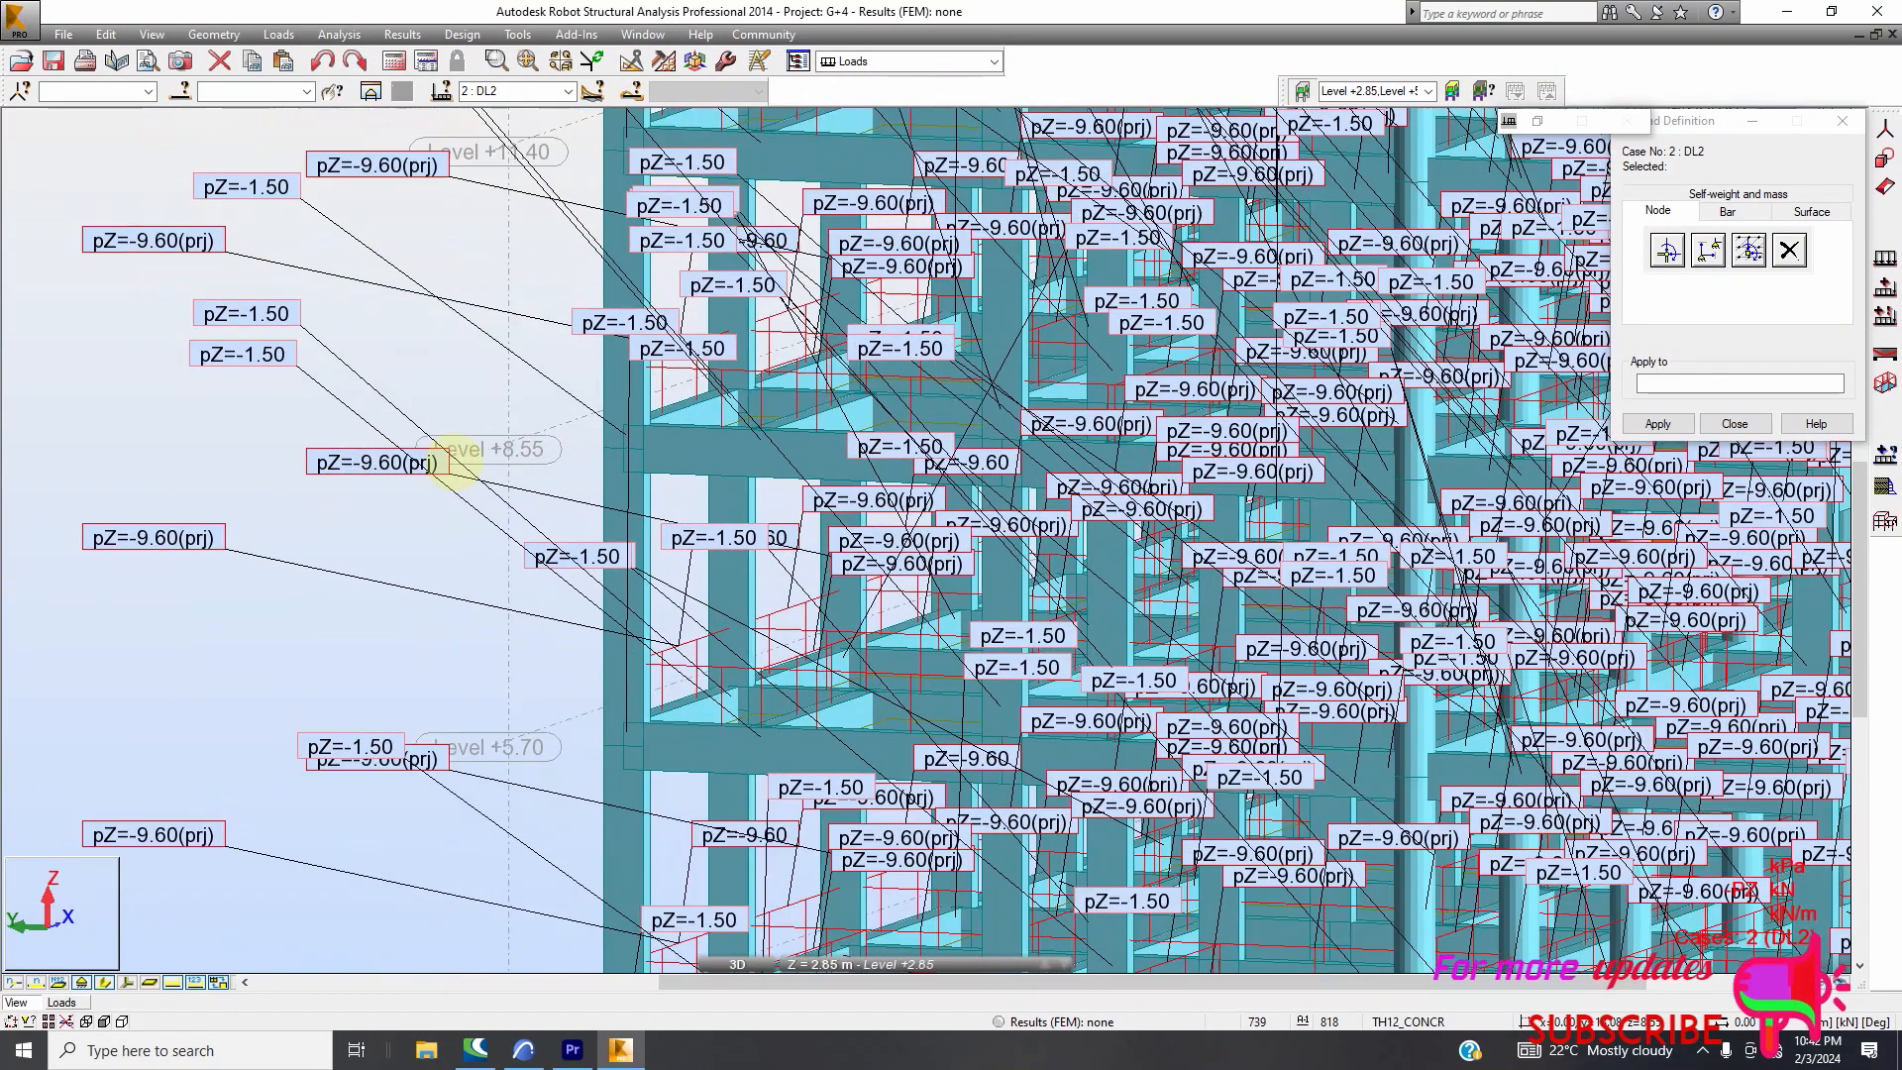
pyautogui.scroll(-5, 462, 457)
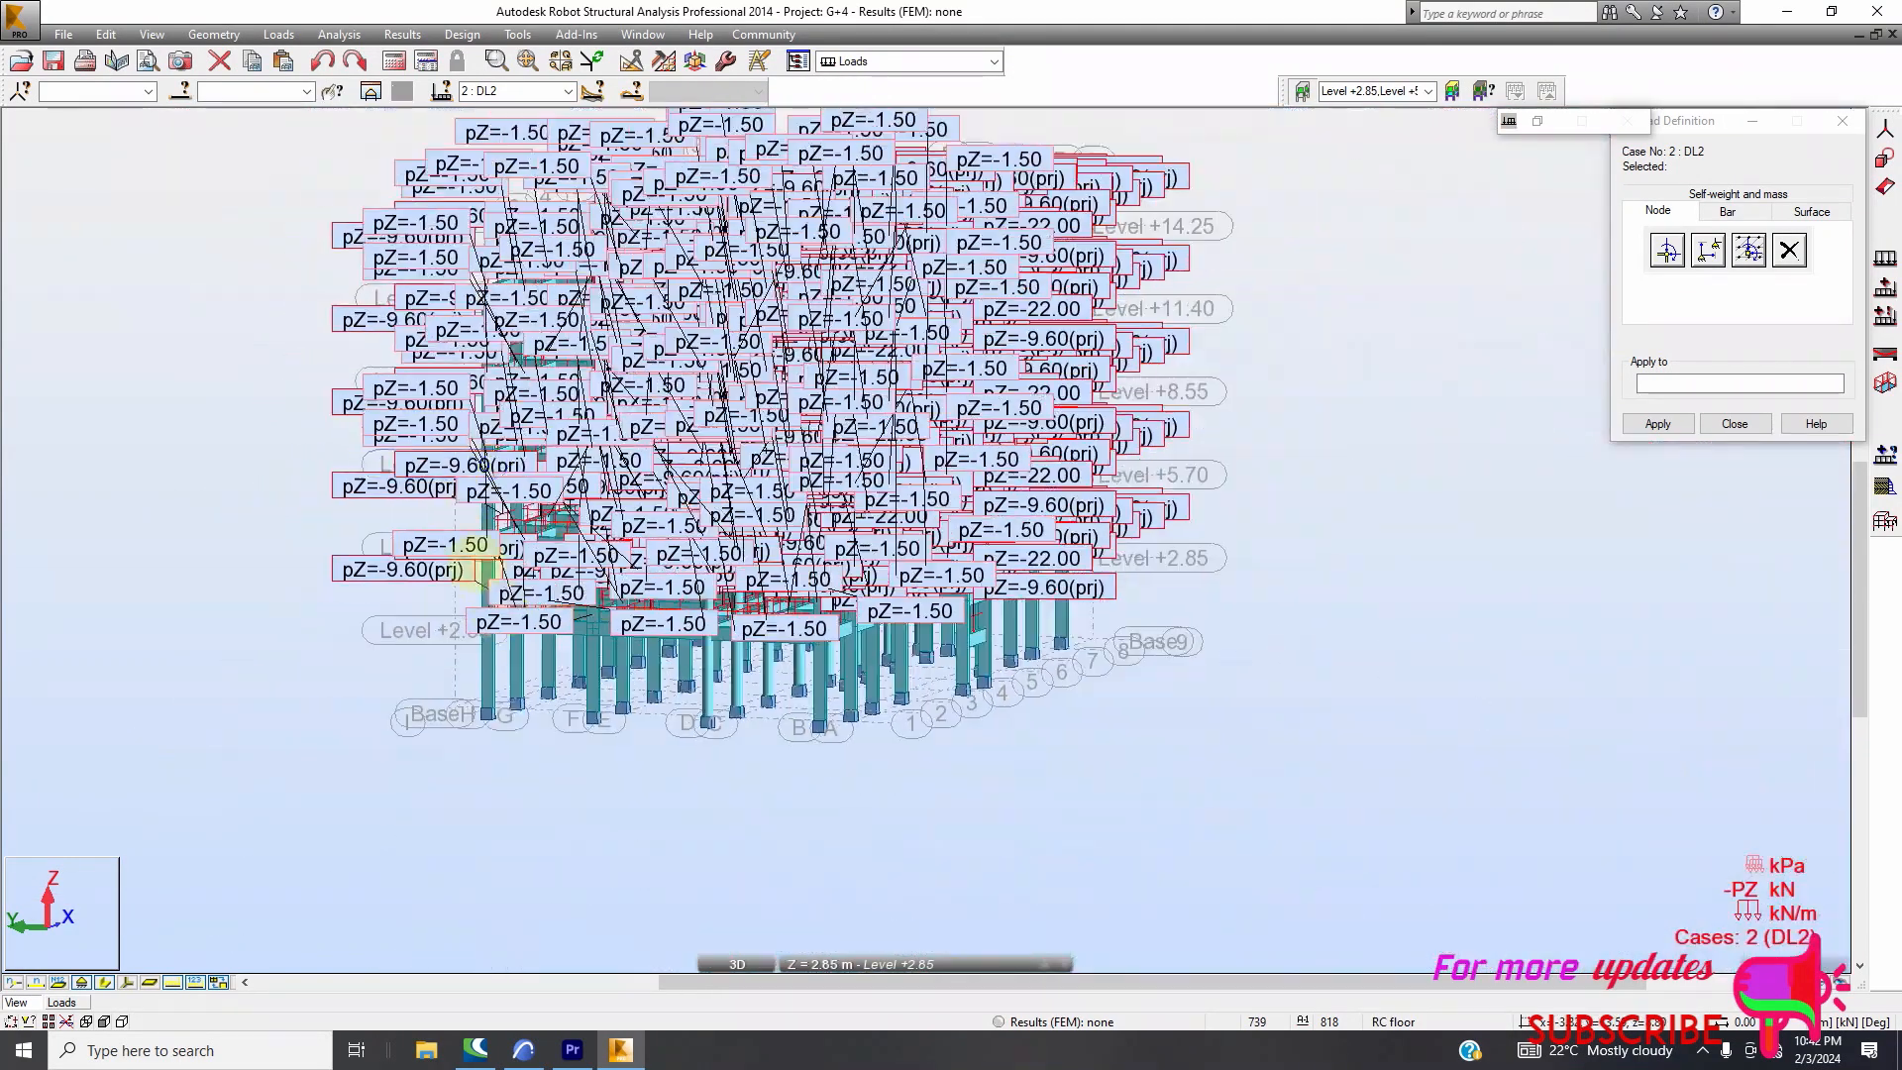
pyautogui.scroll(2, 782, 495)
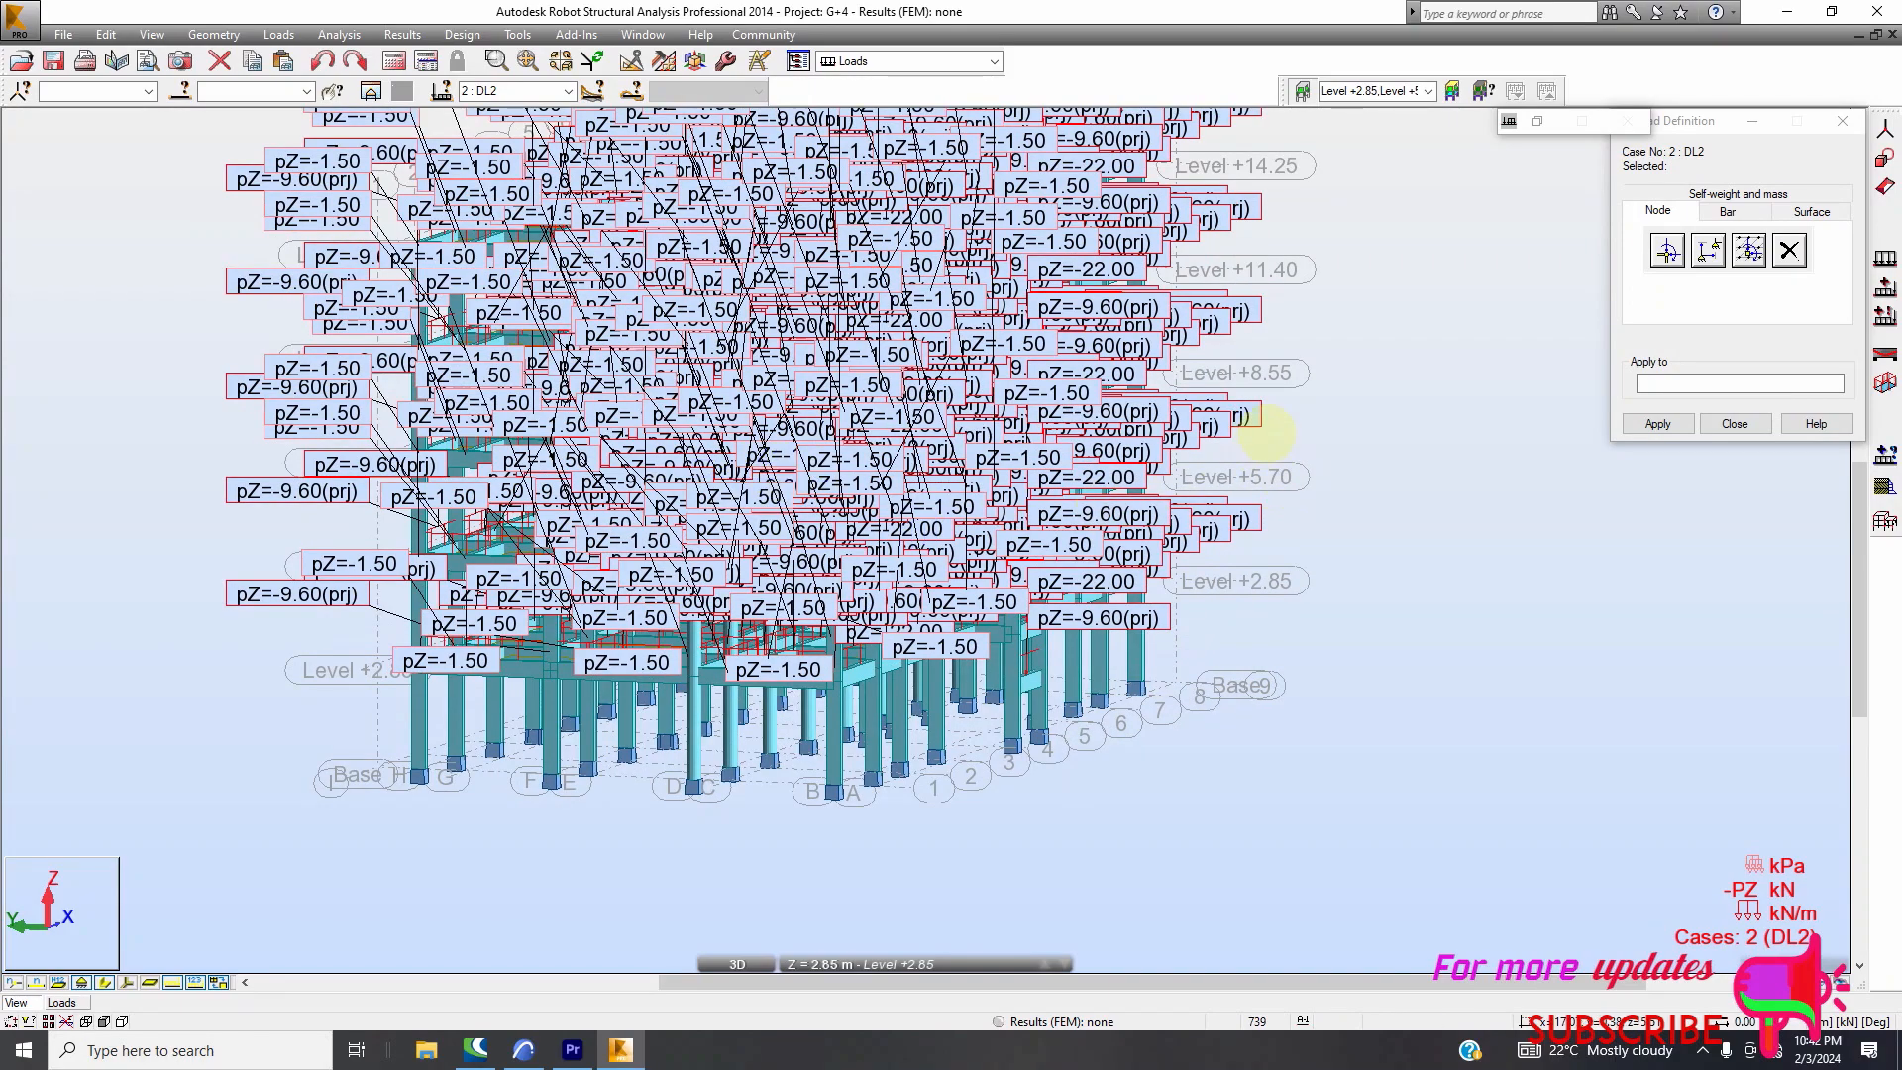
# Hide the load value labels and inspect the DL2 load diagrams on the frame
pyautogui.click(195, 985)
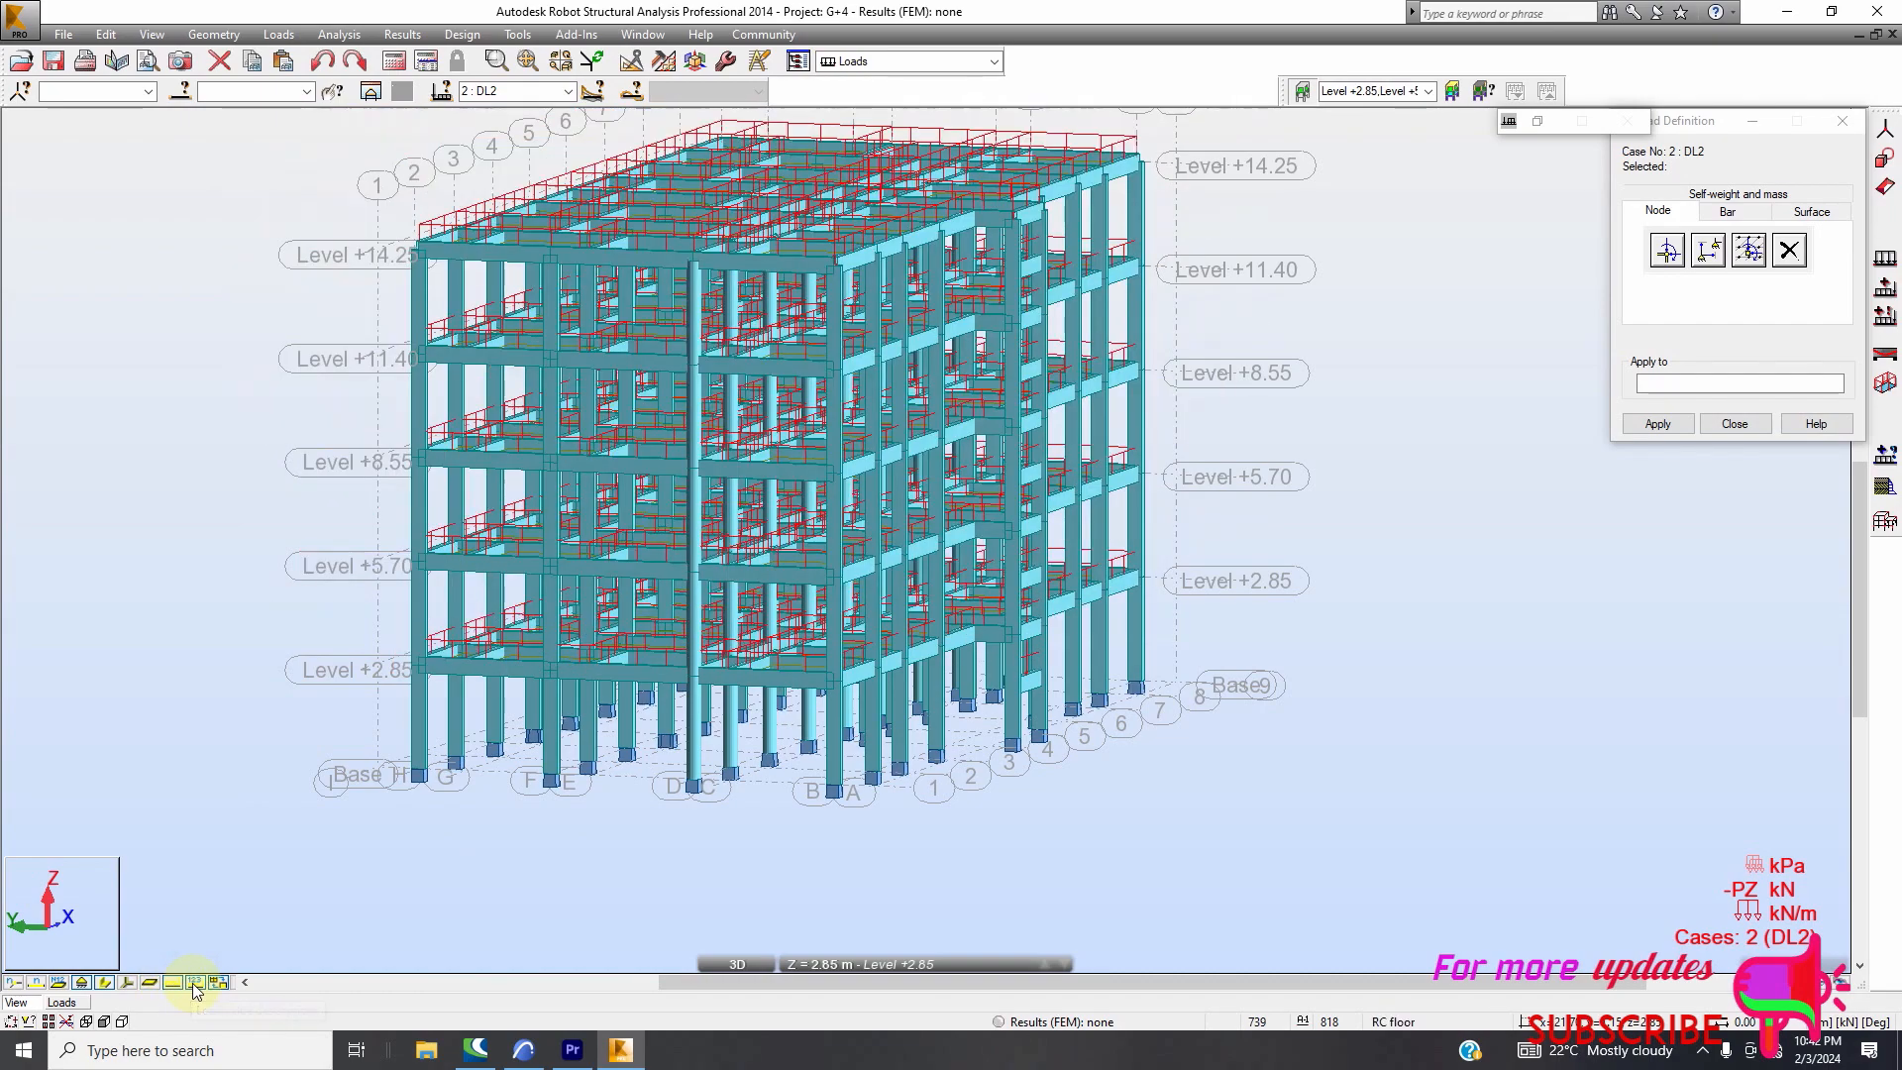
pyautogui.scroll(6, 743, 450)
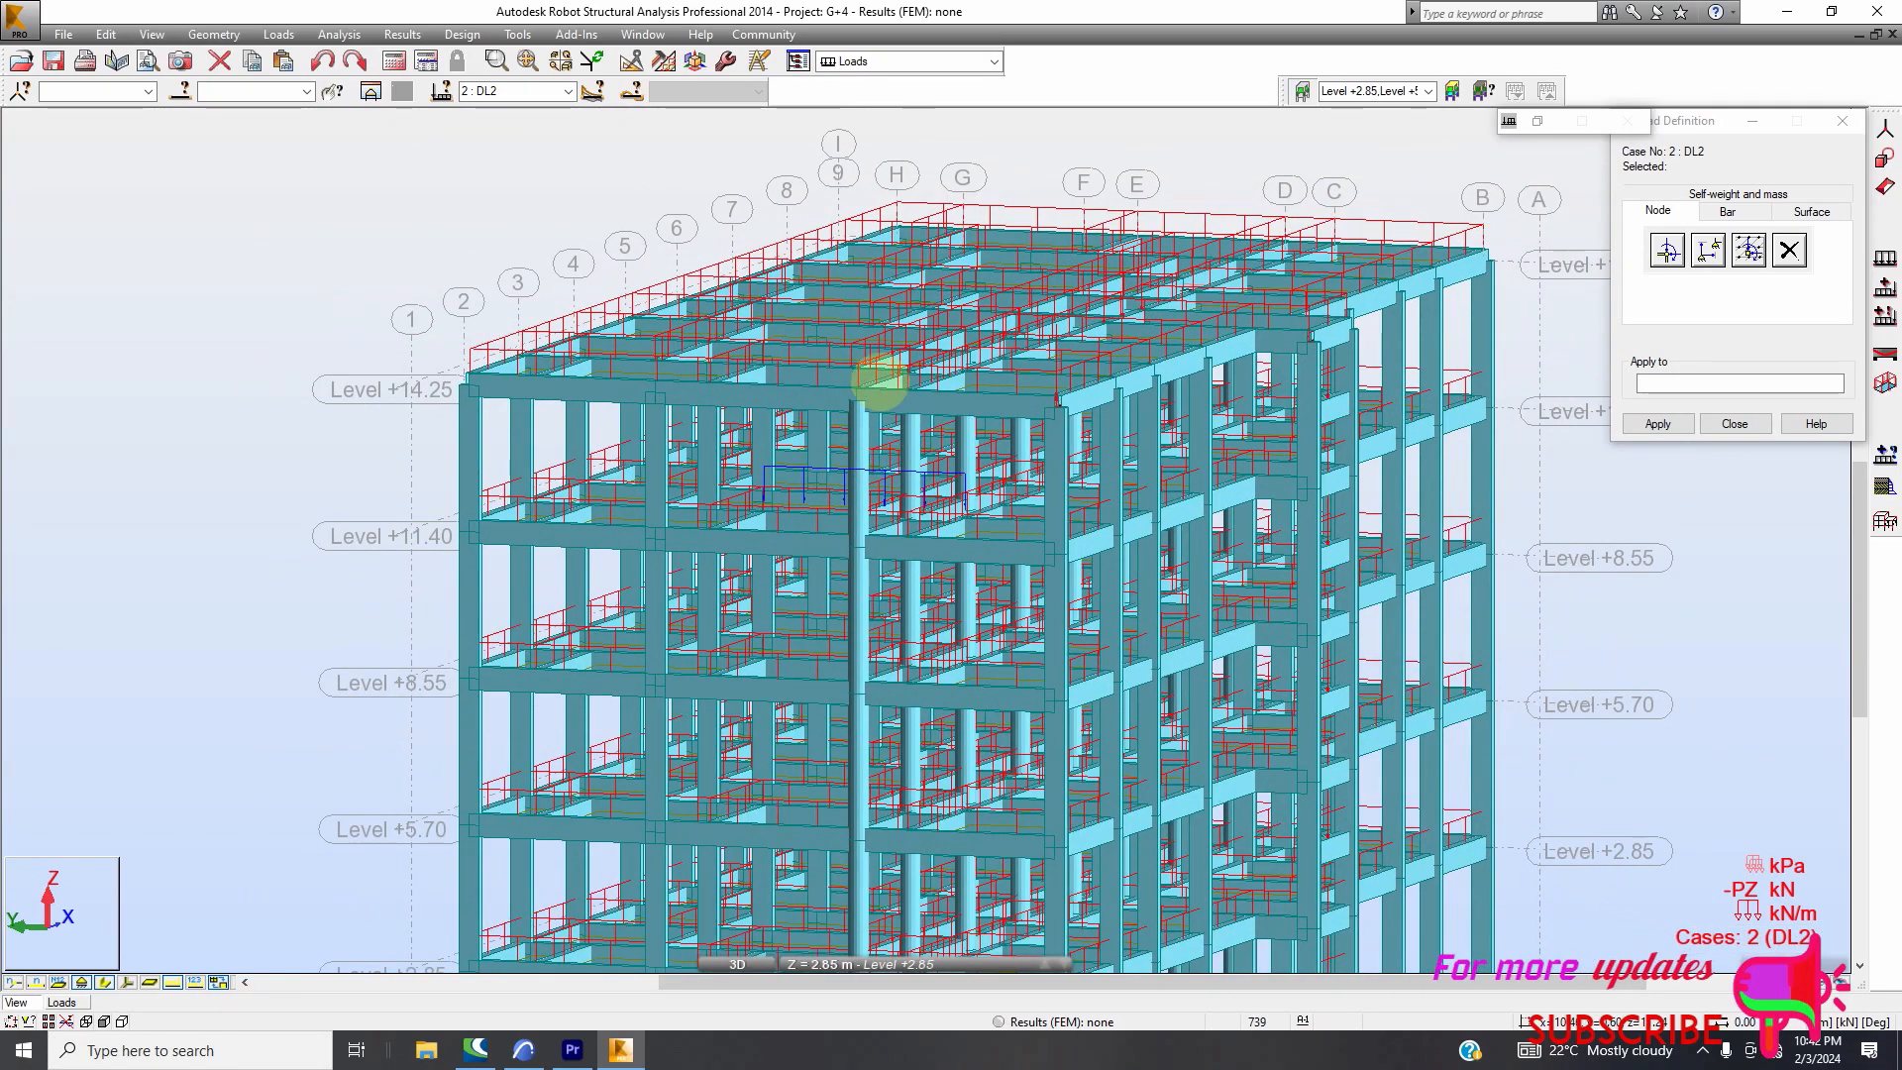
pyautogui.scroll(-3, 860, 373)
pyautogui.scroll(3, 966, 642)
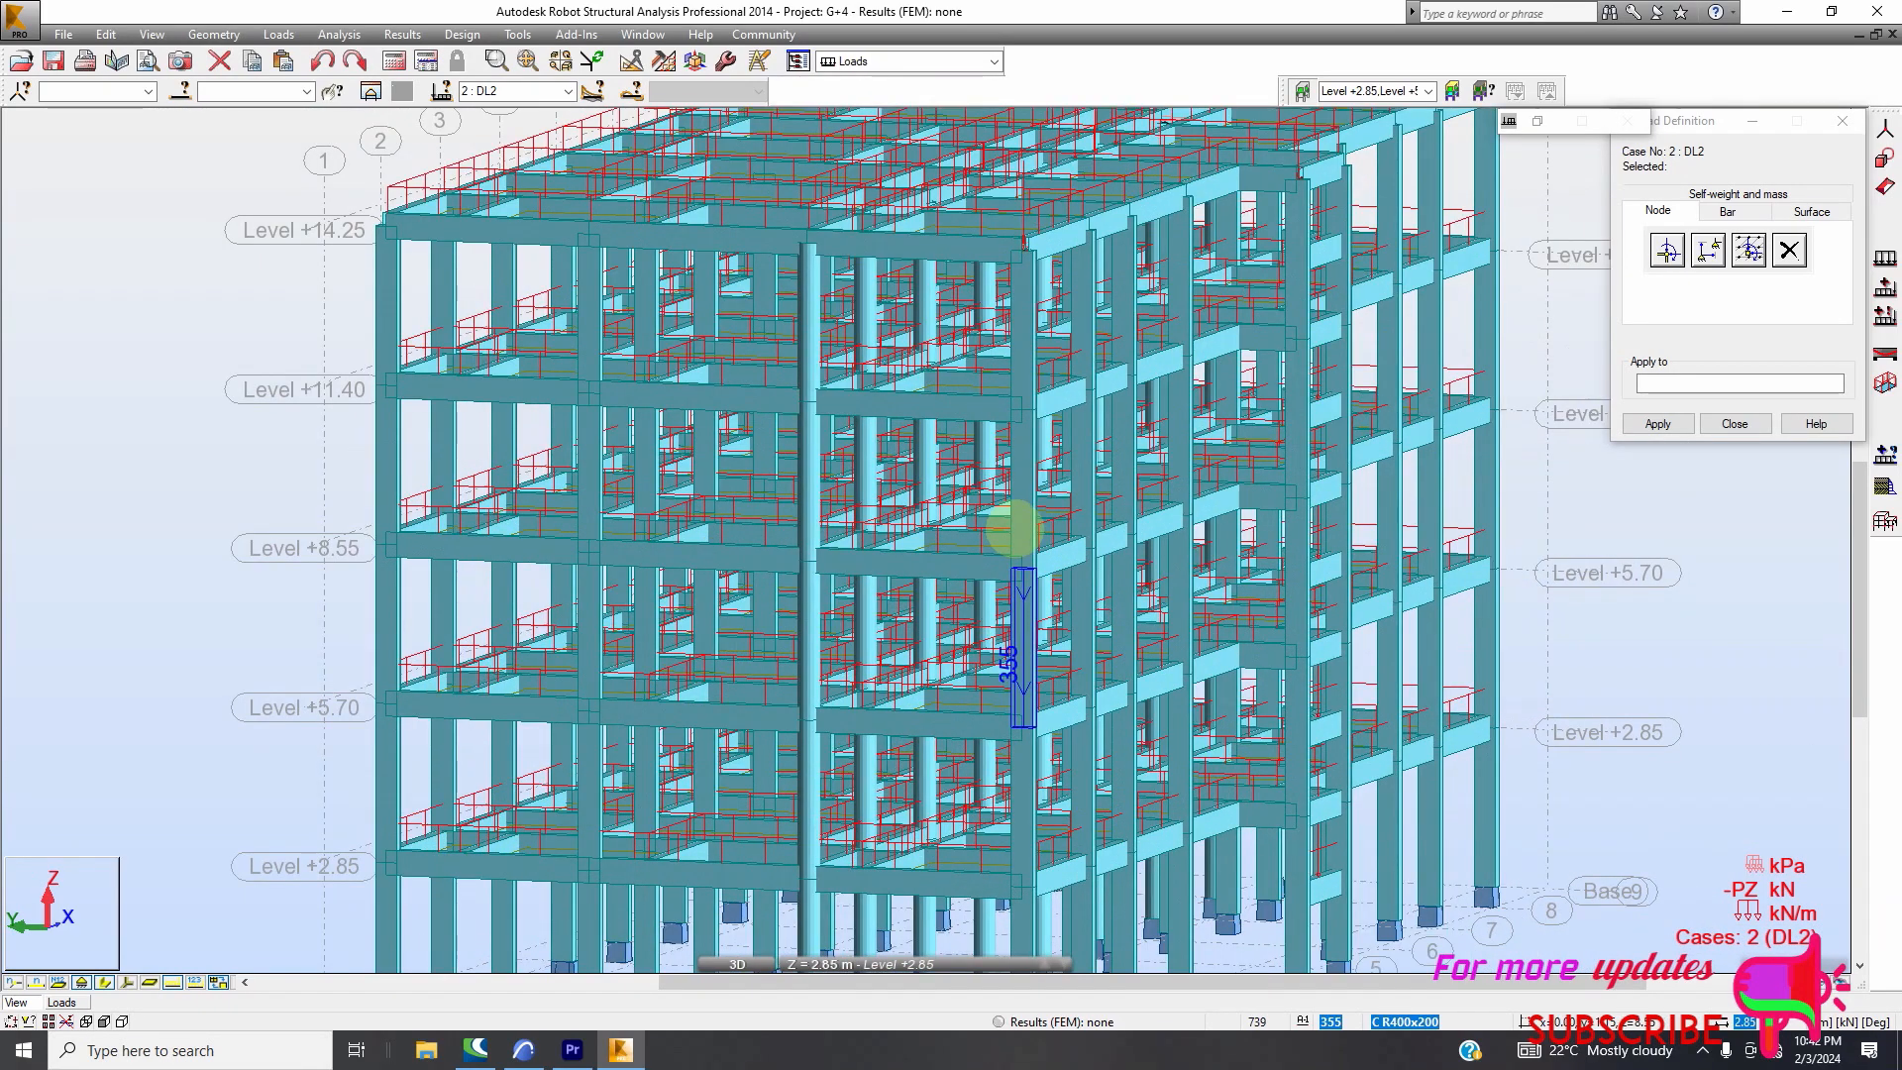
pyautogui.scroll(-2, 996, 535)
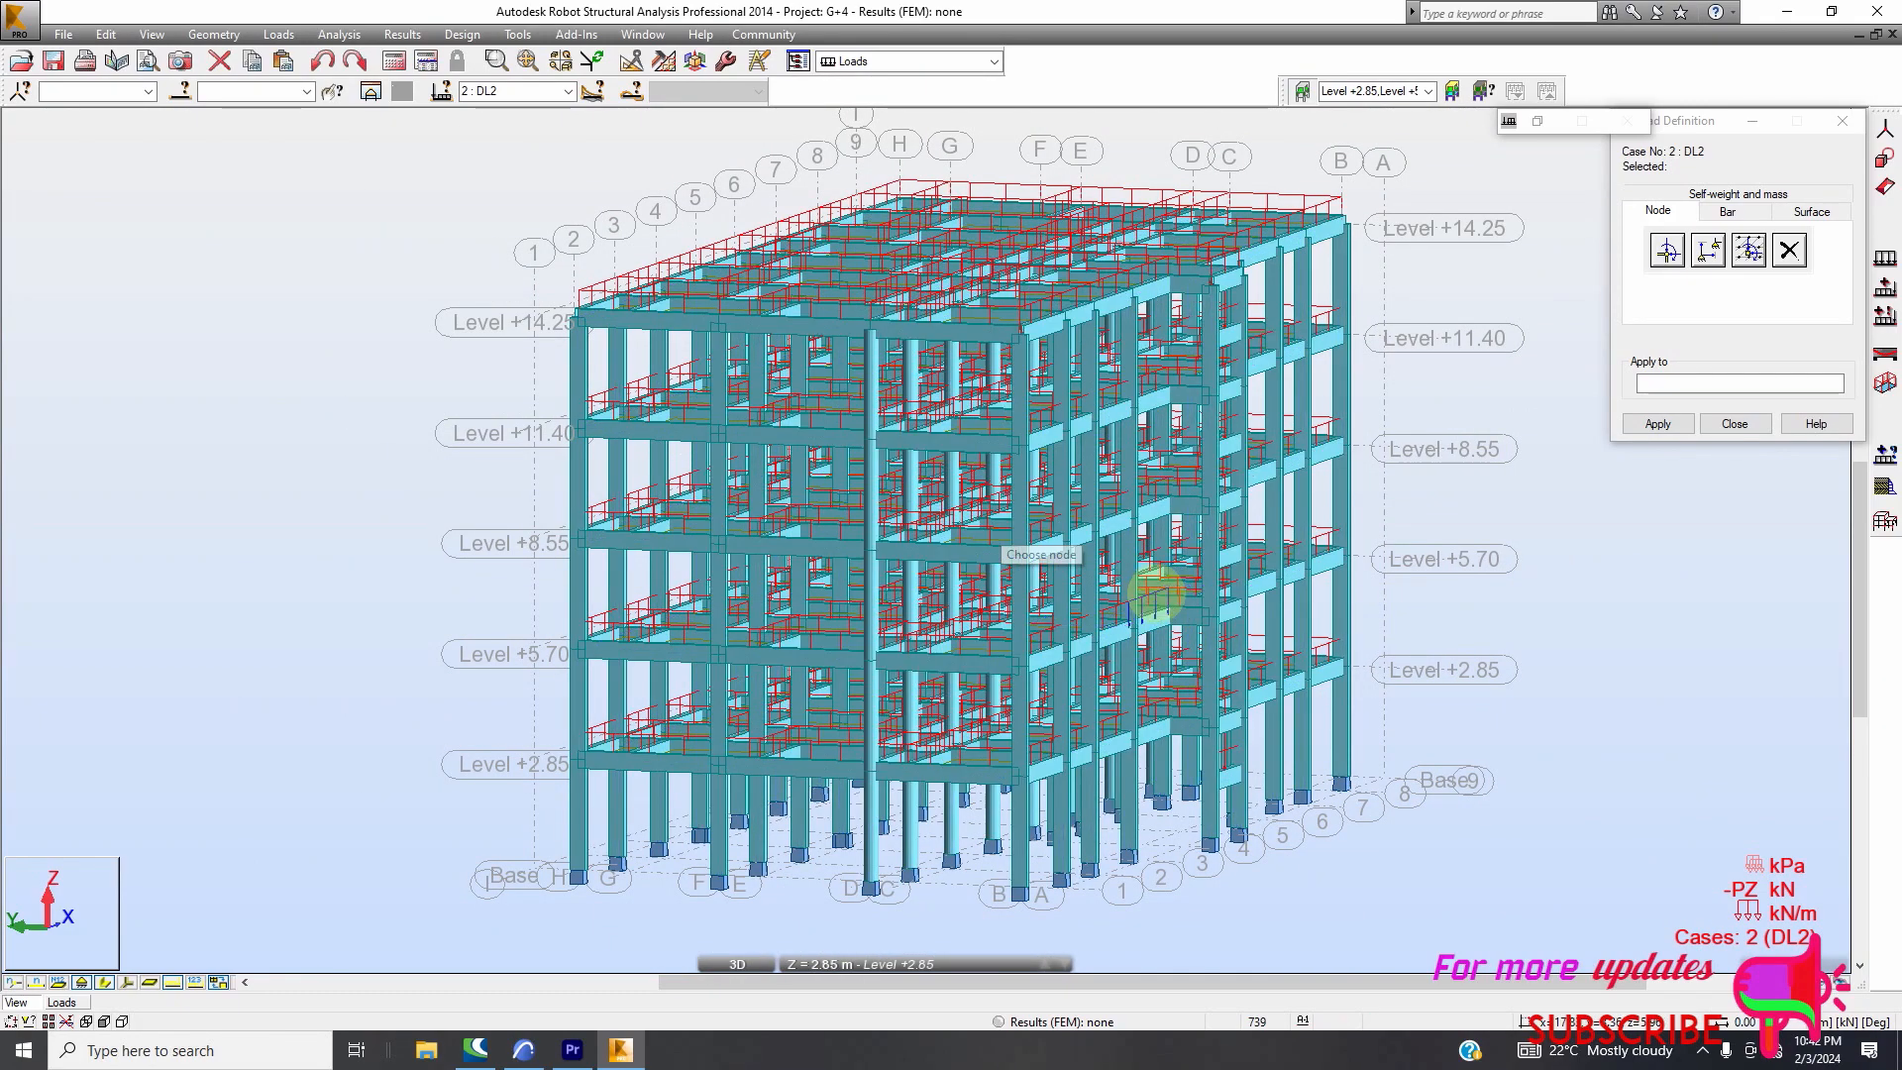
pyautogui.scroll(3, 1228, 619)
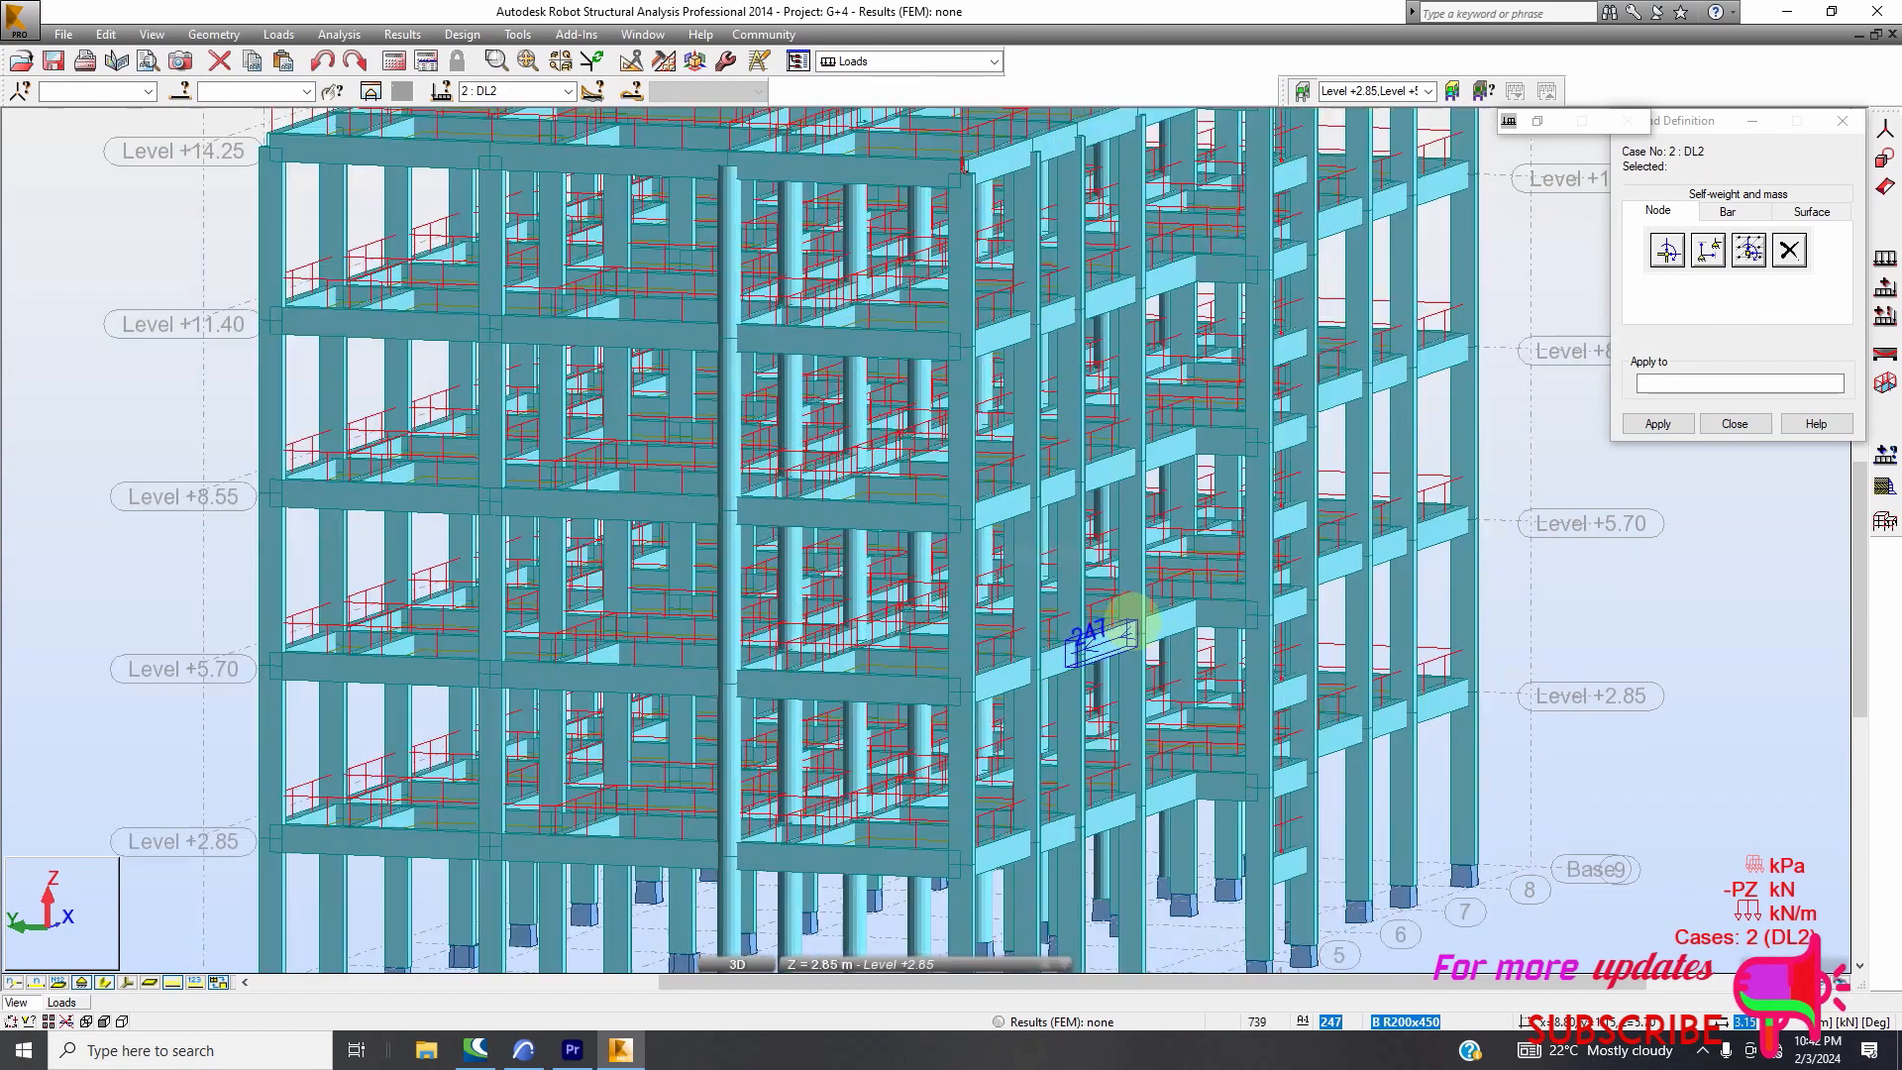
pyautogui.scroll(-1, 1169, 637)
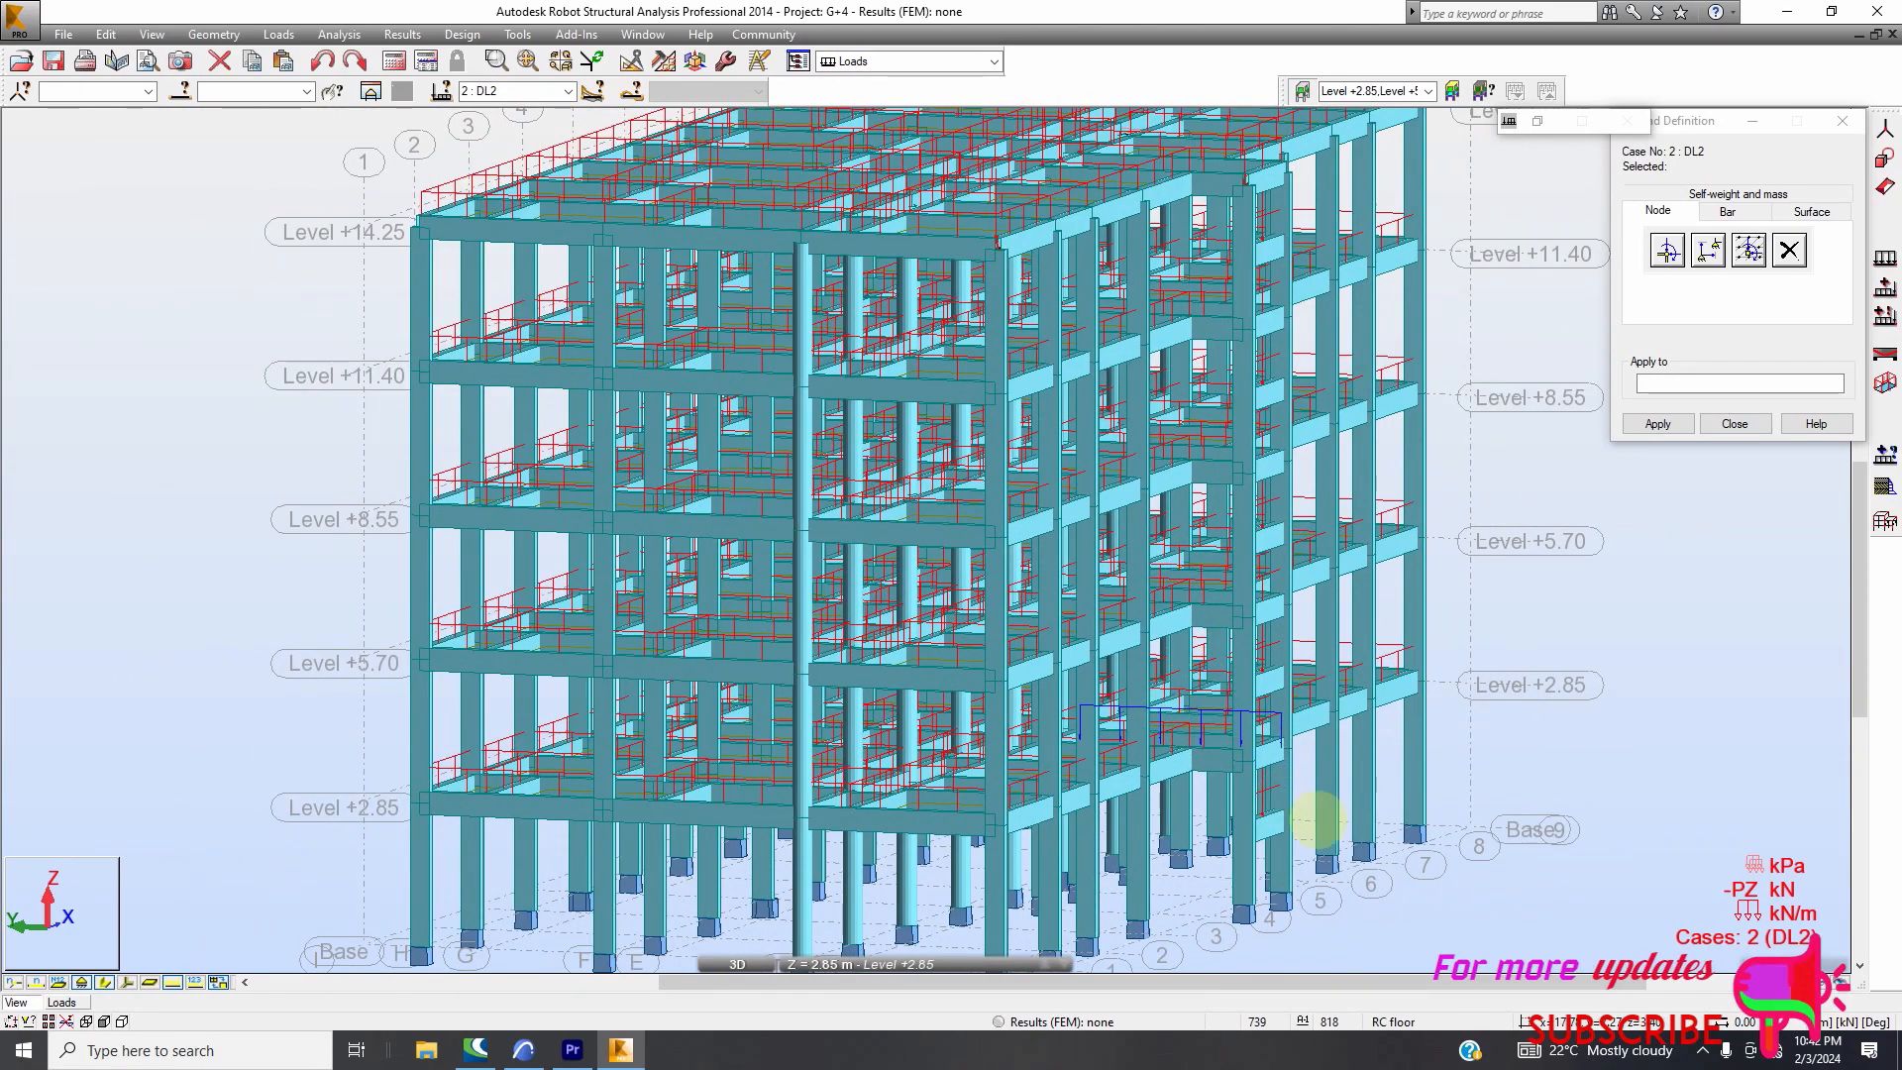
pyautogui.click(1699, 1058)
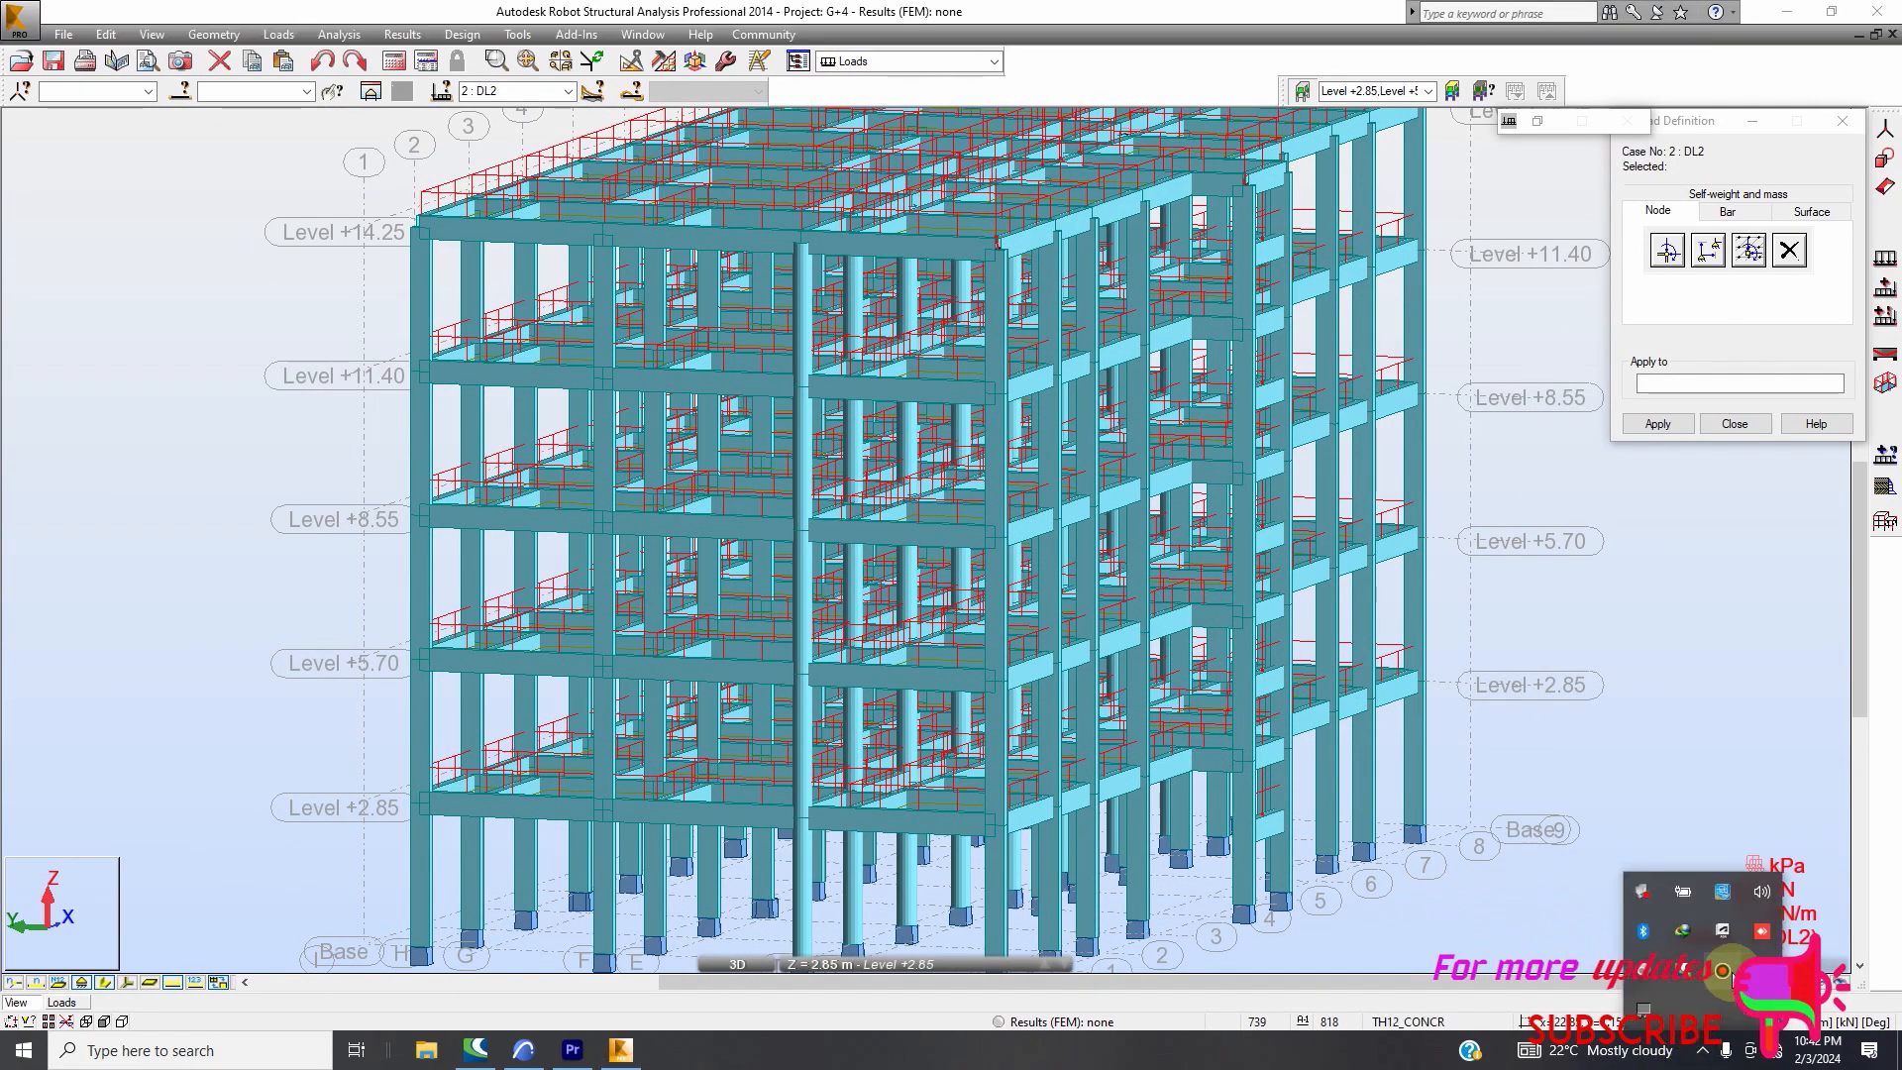
pyautogui.click(1721, 971)
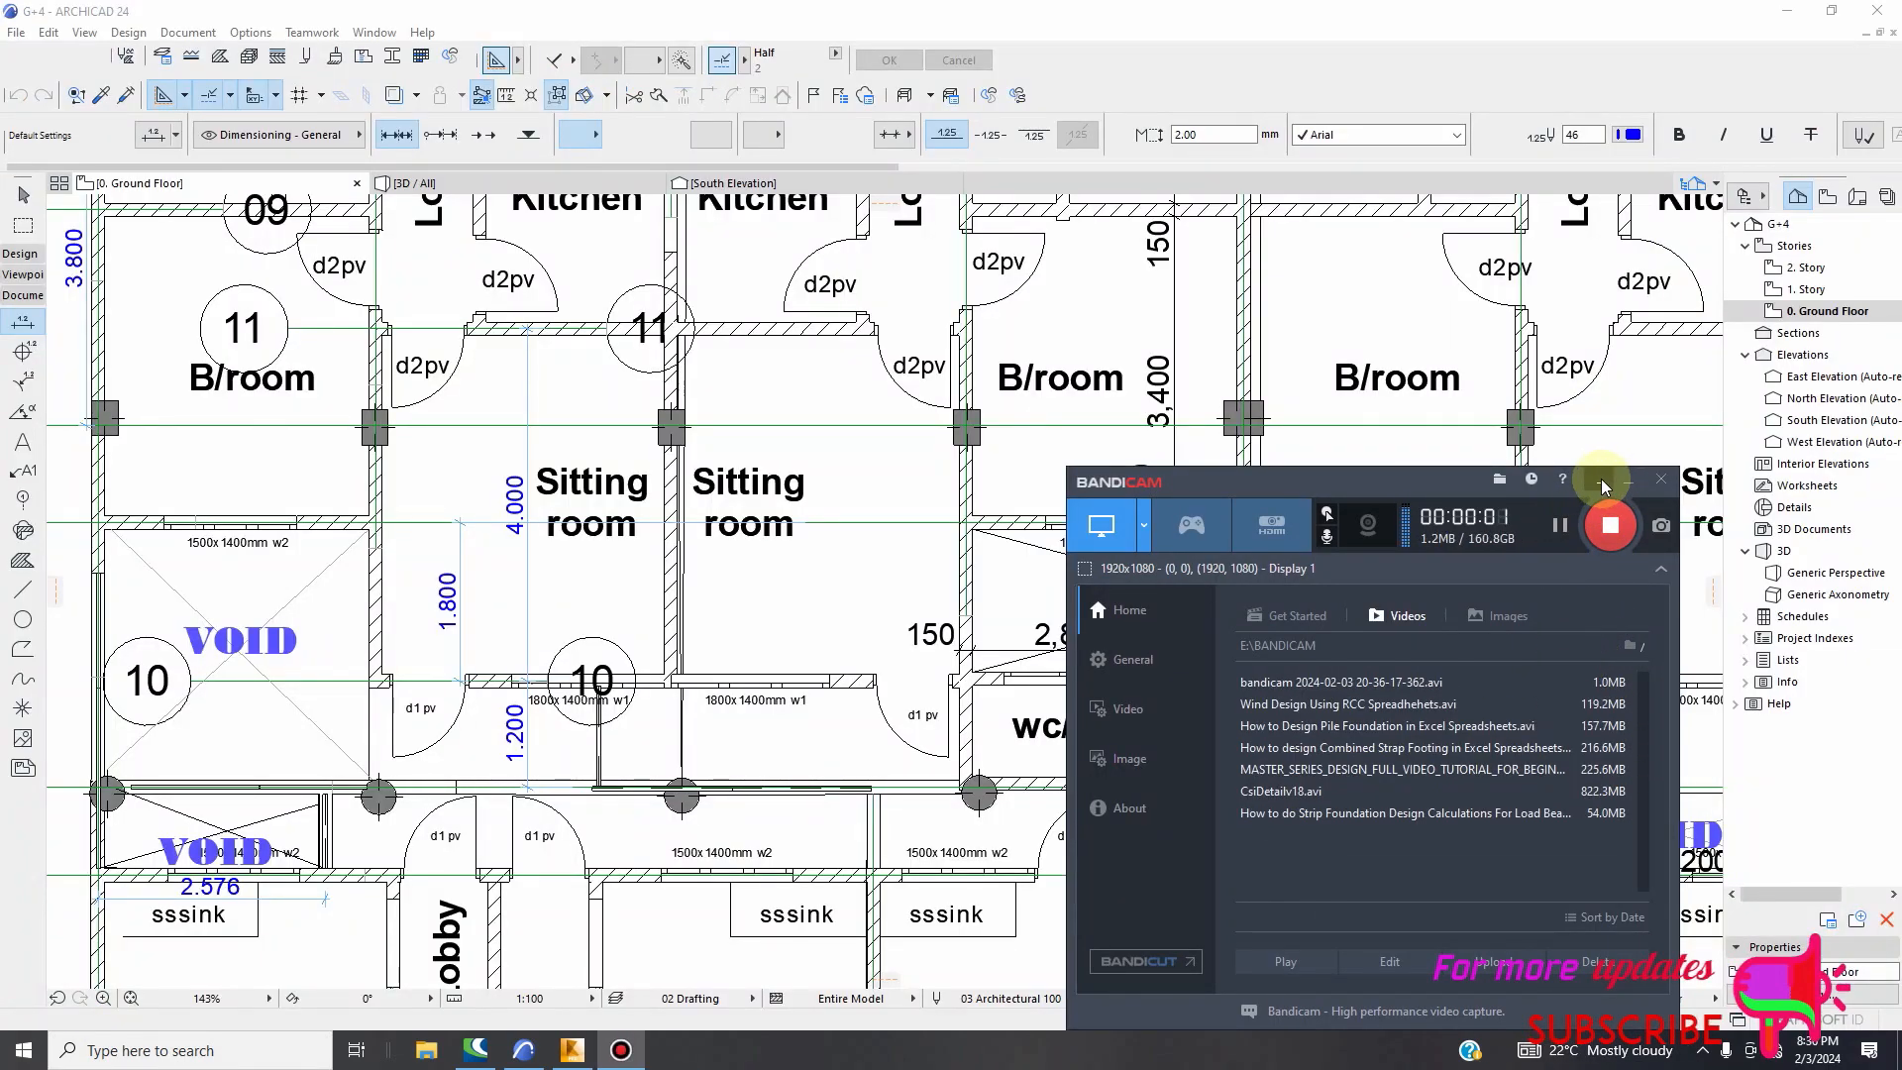
pyautogui.click(1629, 480)
pyautogui.click(572, 1050)
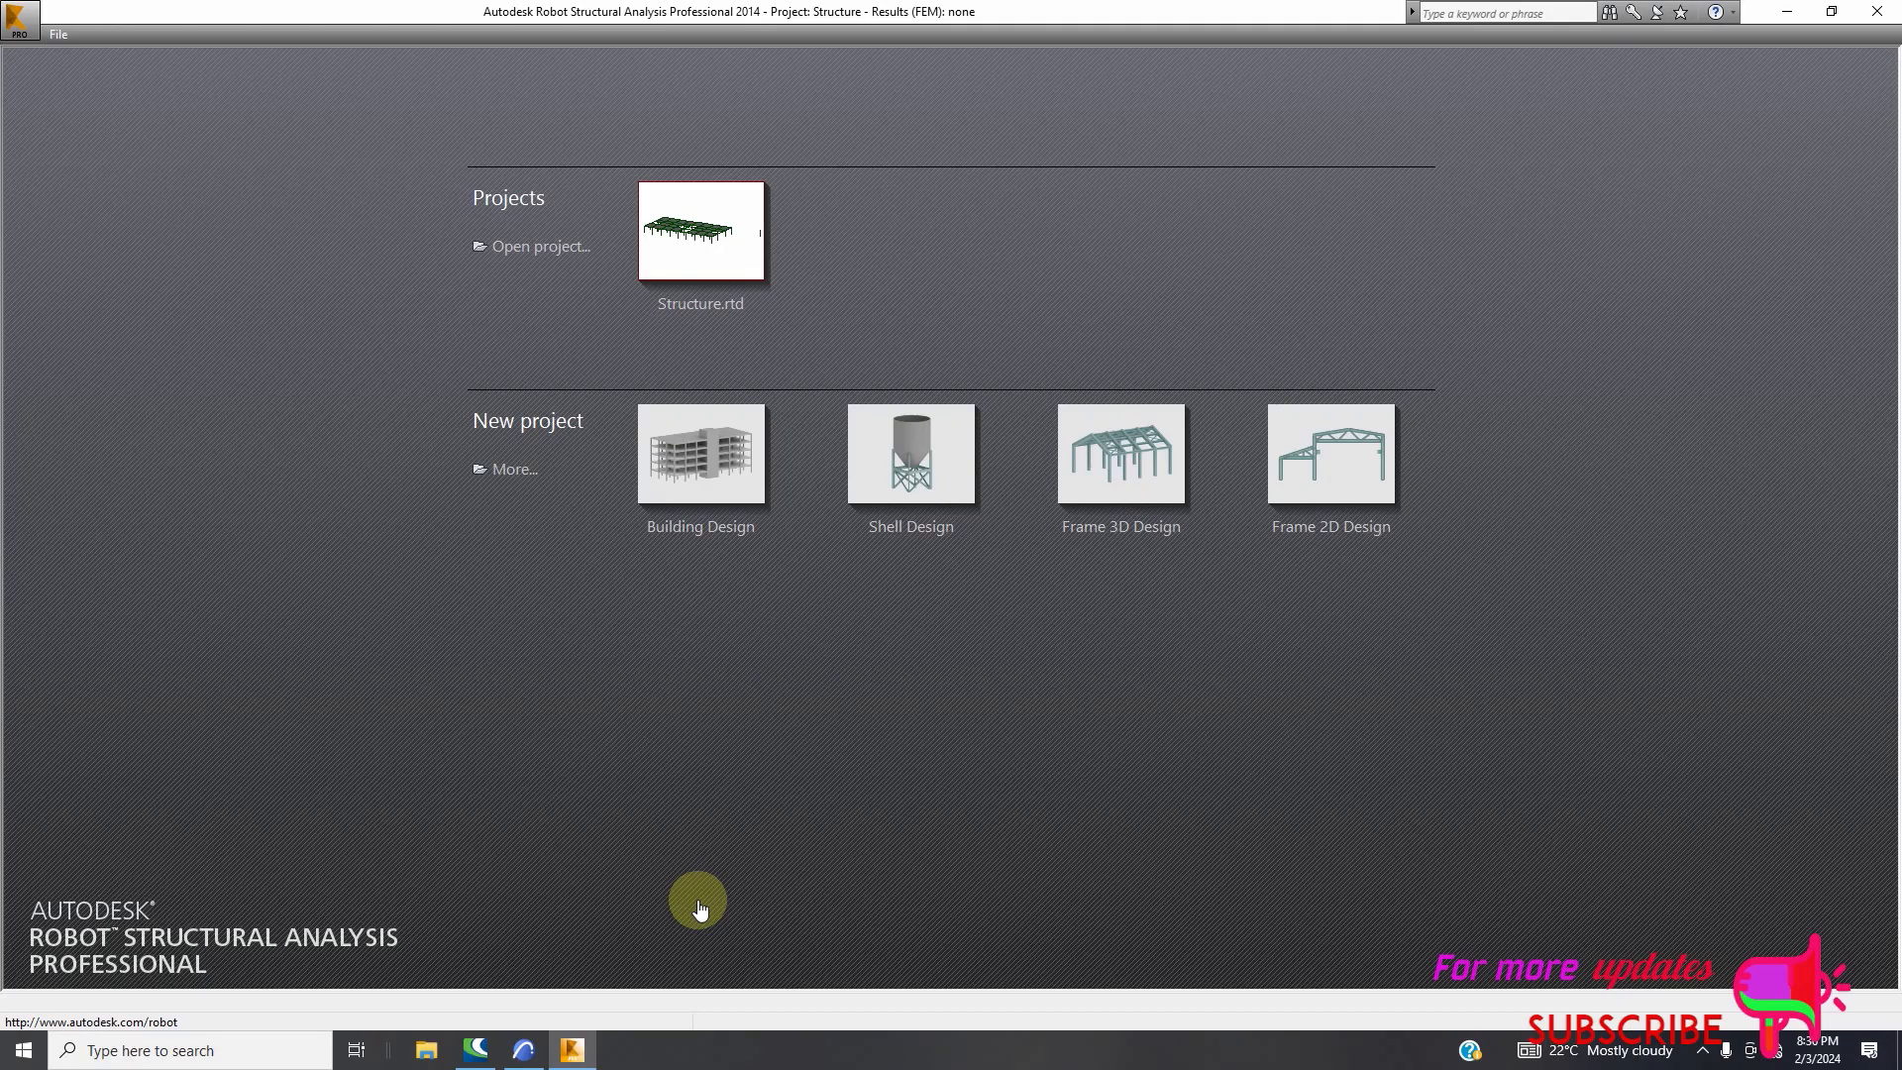
# Switch to ArchiCAD and examine the G+4 ground floor plan with its gridlines and column positions
pyautogui.click(524, 1050)
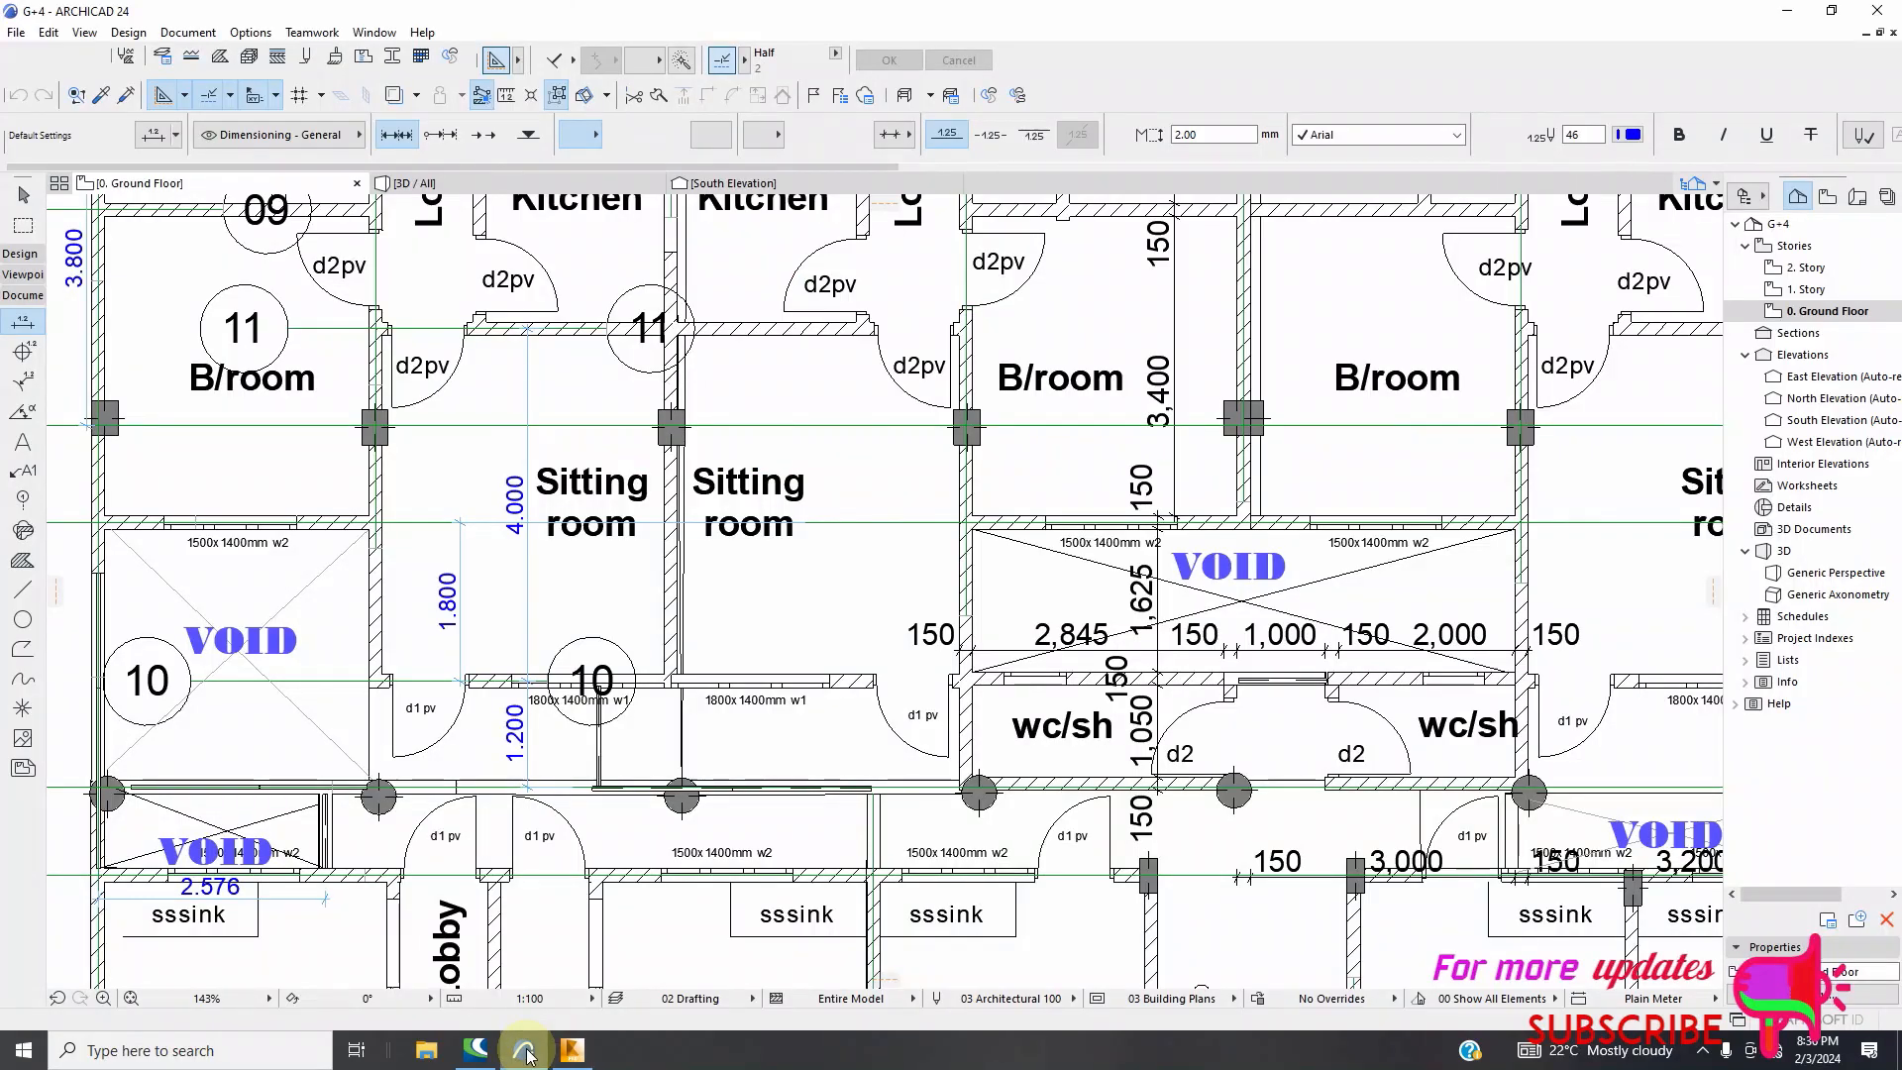
pyautogui.scroll(-5, 668, 486)
pyautogui.scroll(3, 629, 544)
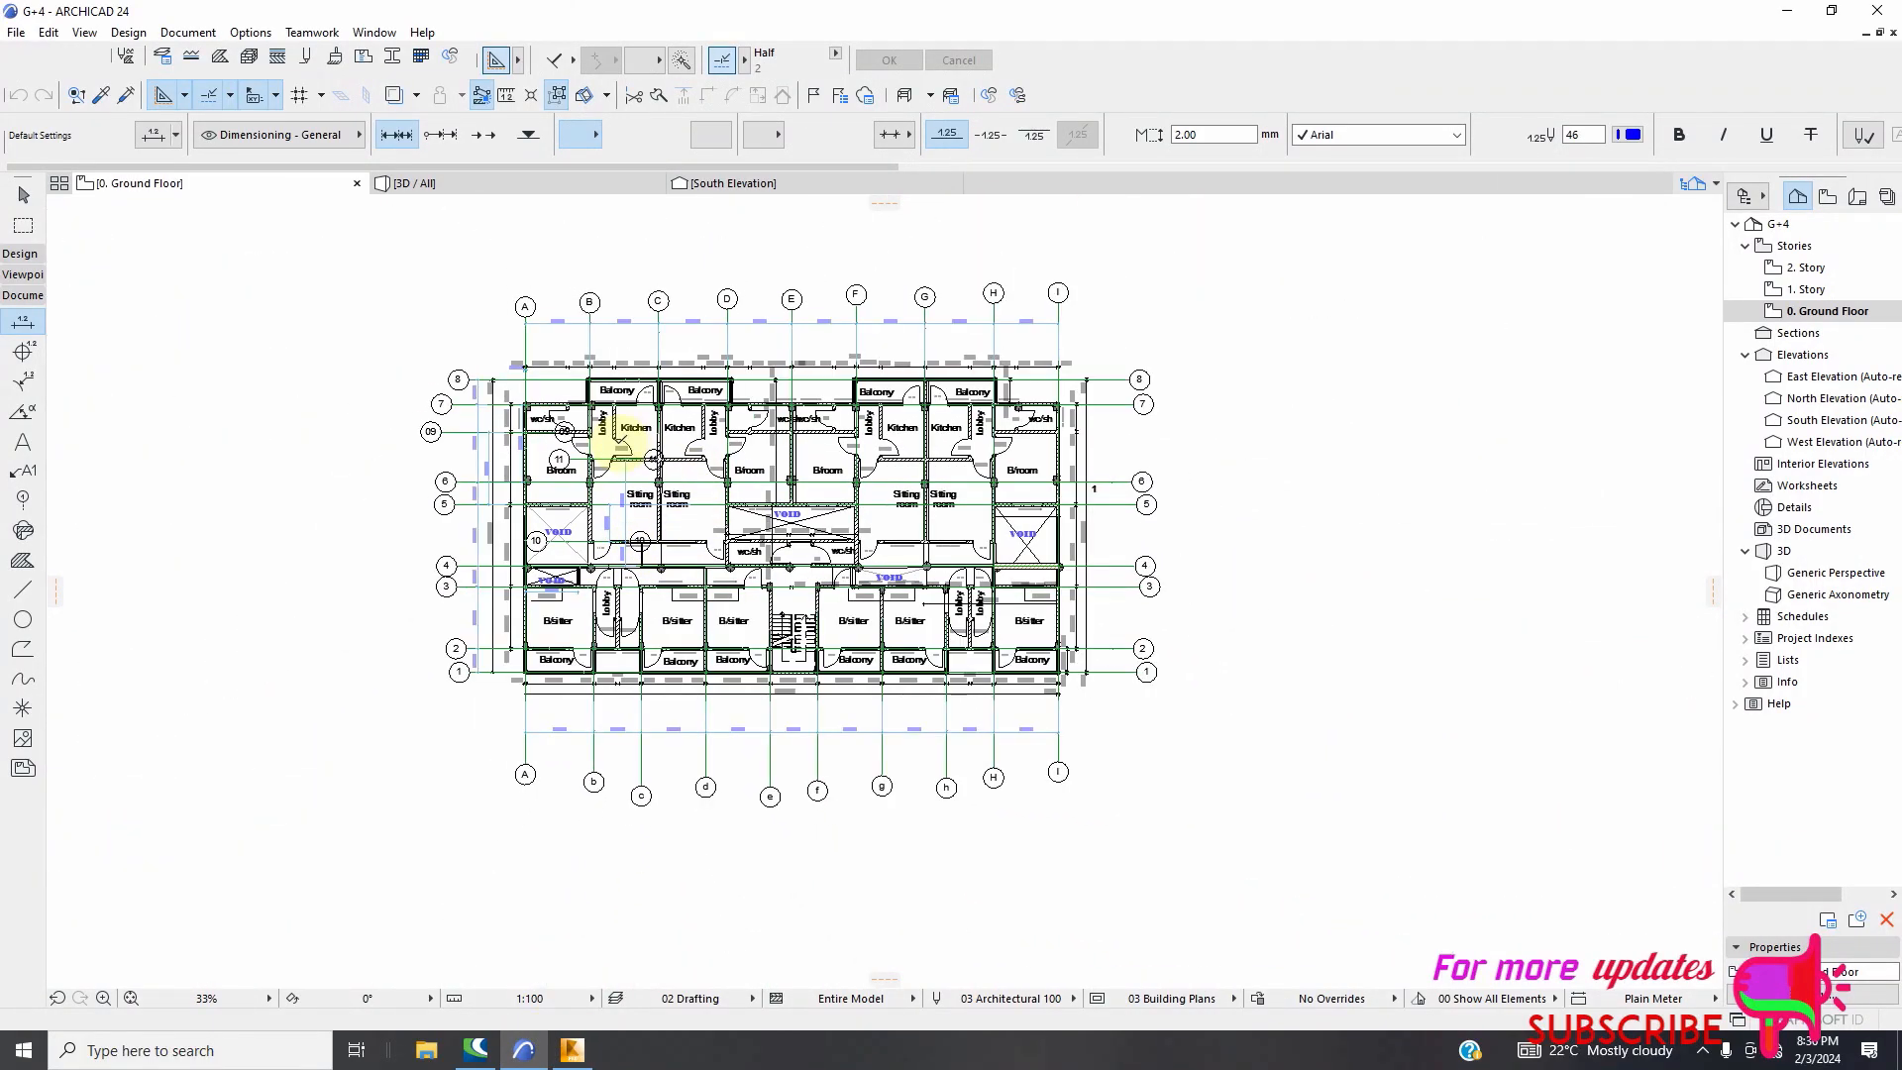
pyautogui.scroll(-3, 612, 421)
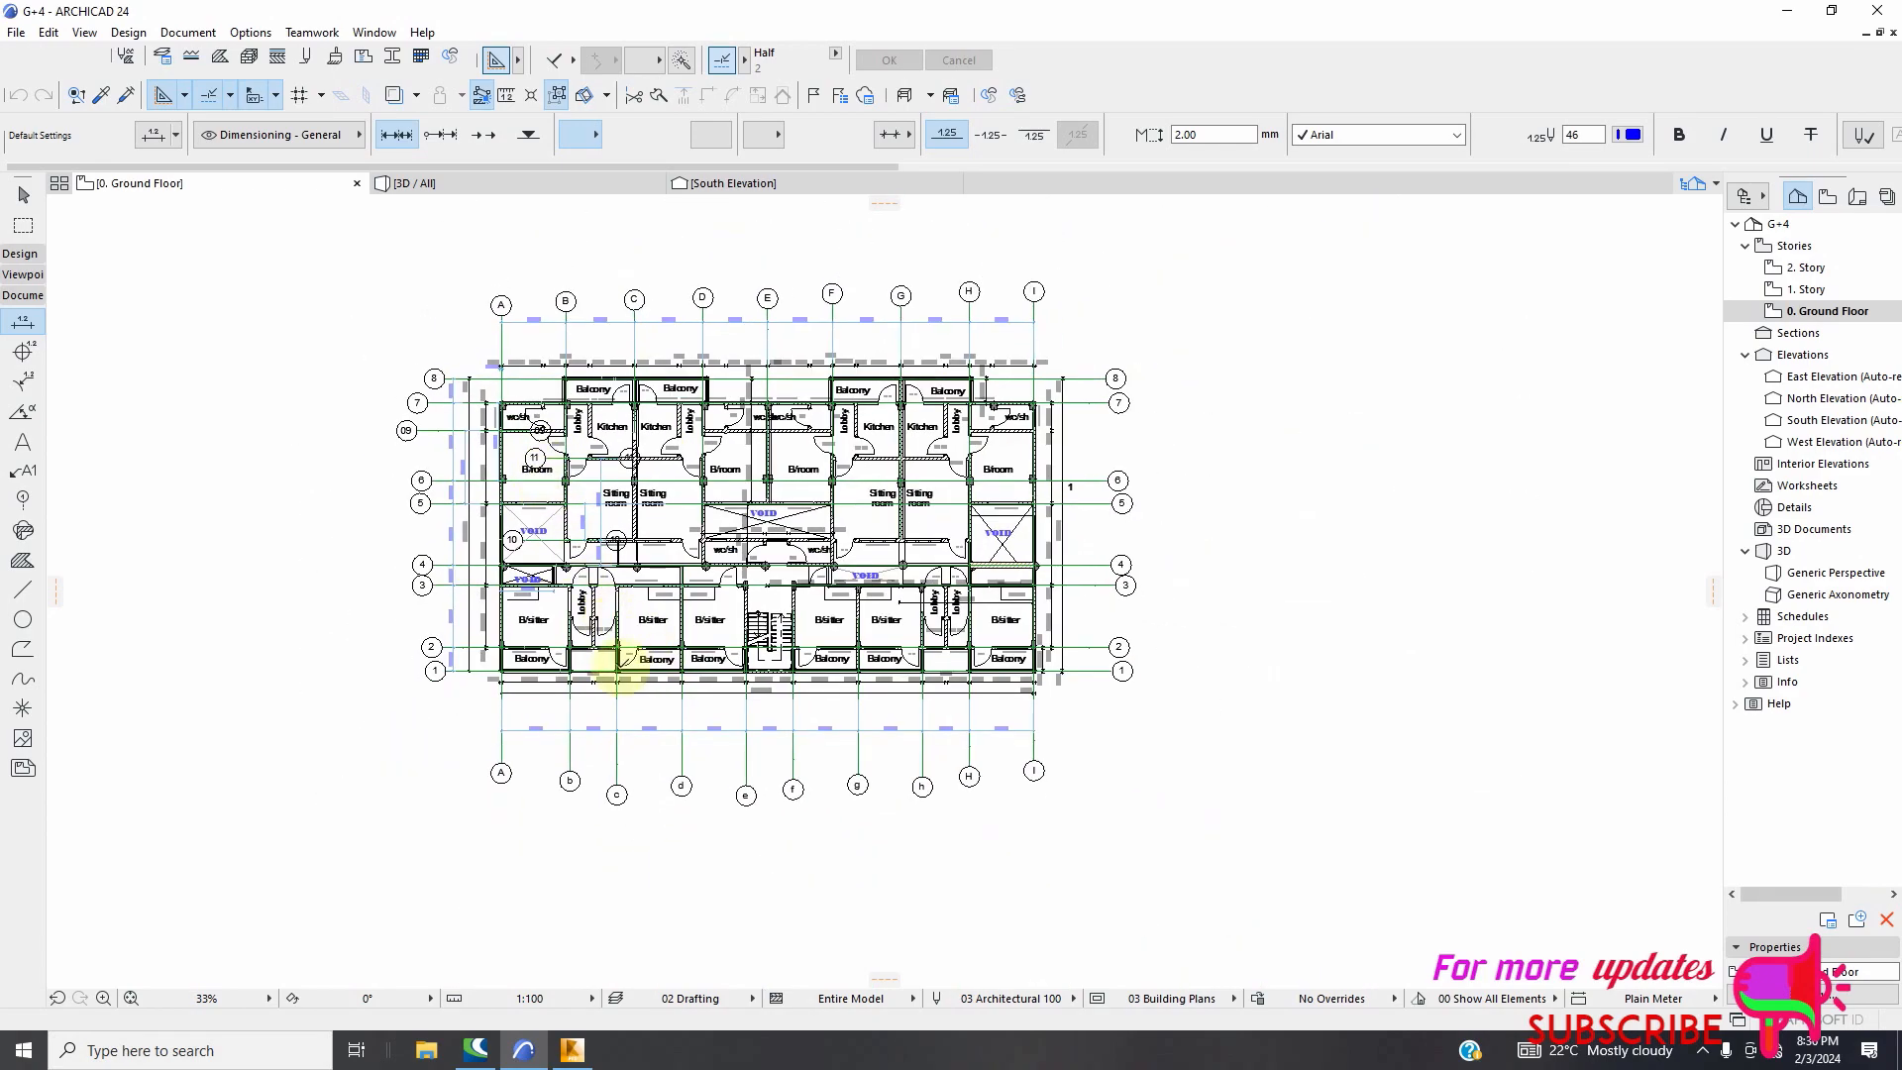
pyautogui.scroll(6, 574, 673)
pyautogui.scroll(-10, 514, 741)
pyautogui.scroll(-4, 628, 741)
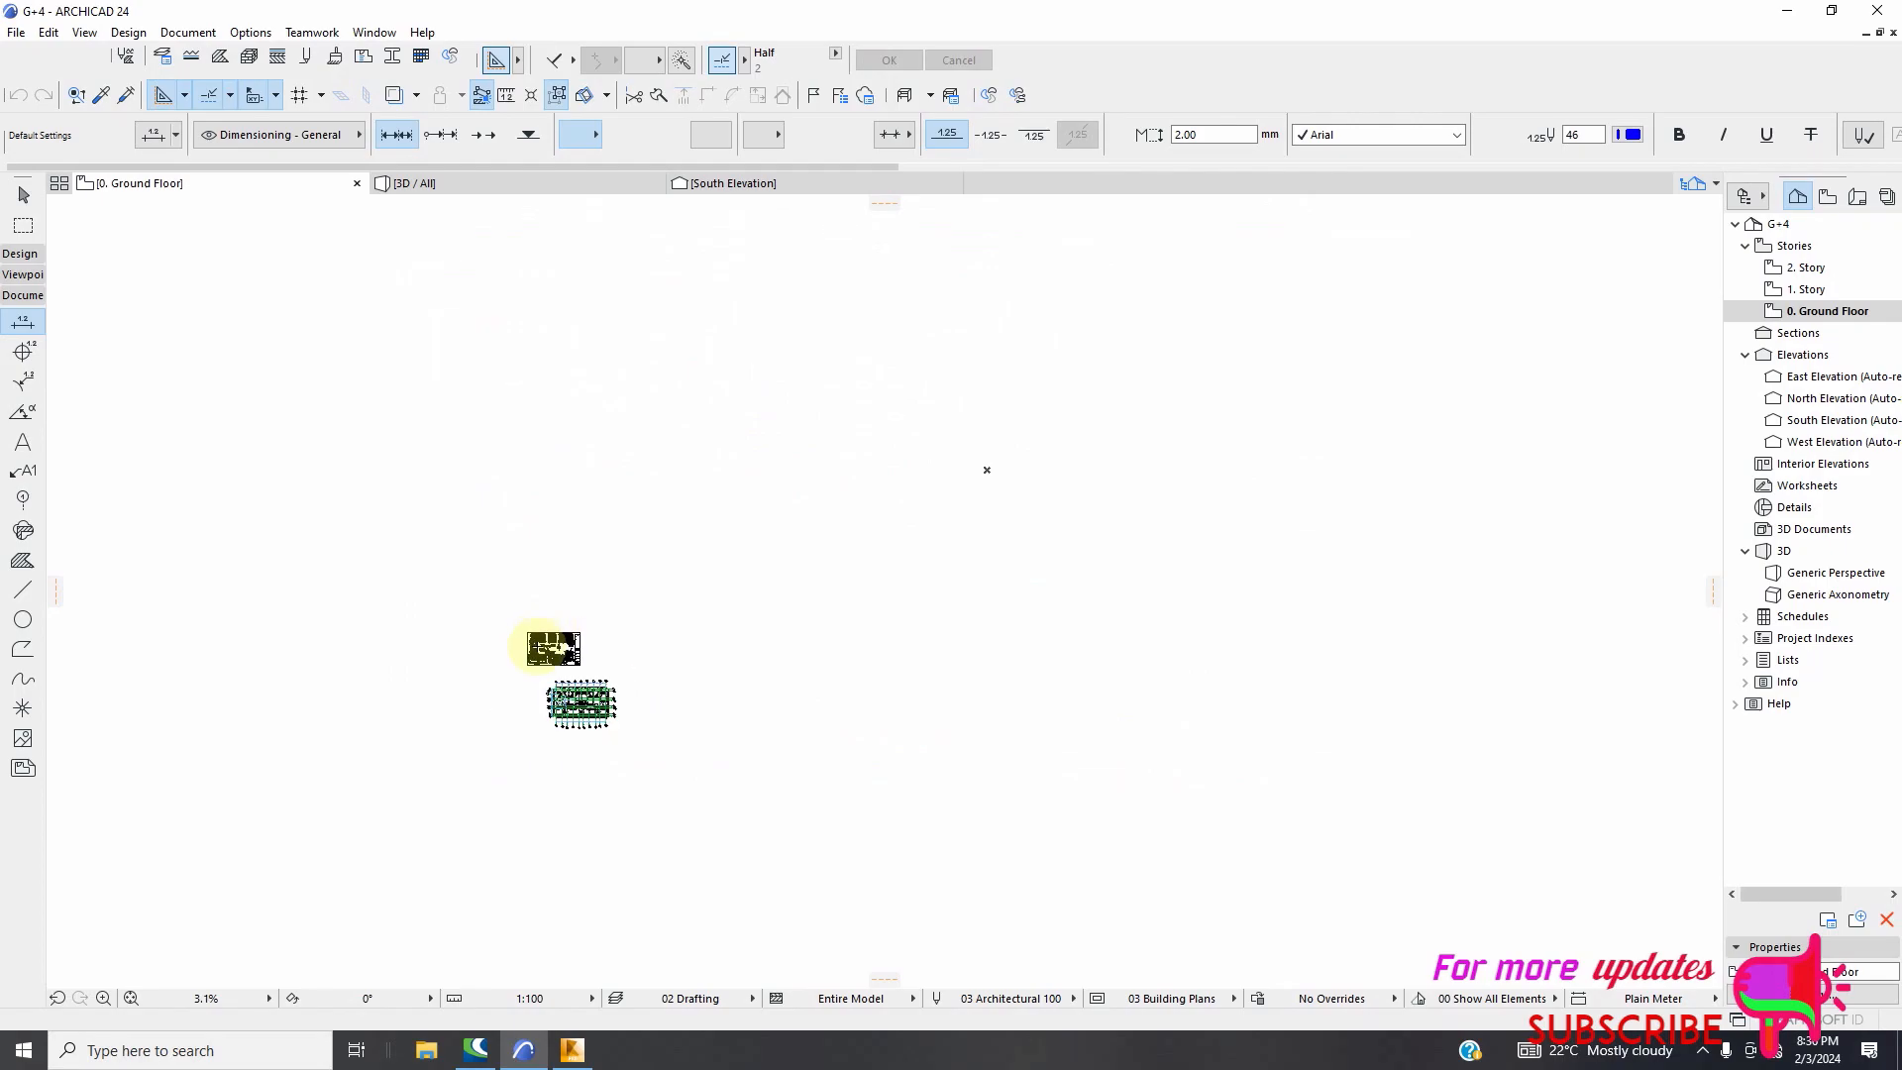
# Examine the architectural drawing sheet above the gridded plan, including its elevations, section and ground floor plan
pyautogui.scroll(7, 546, 674)
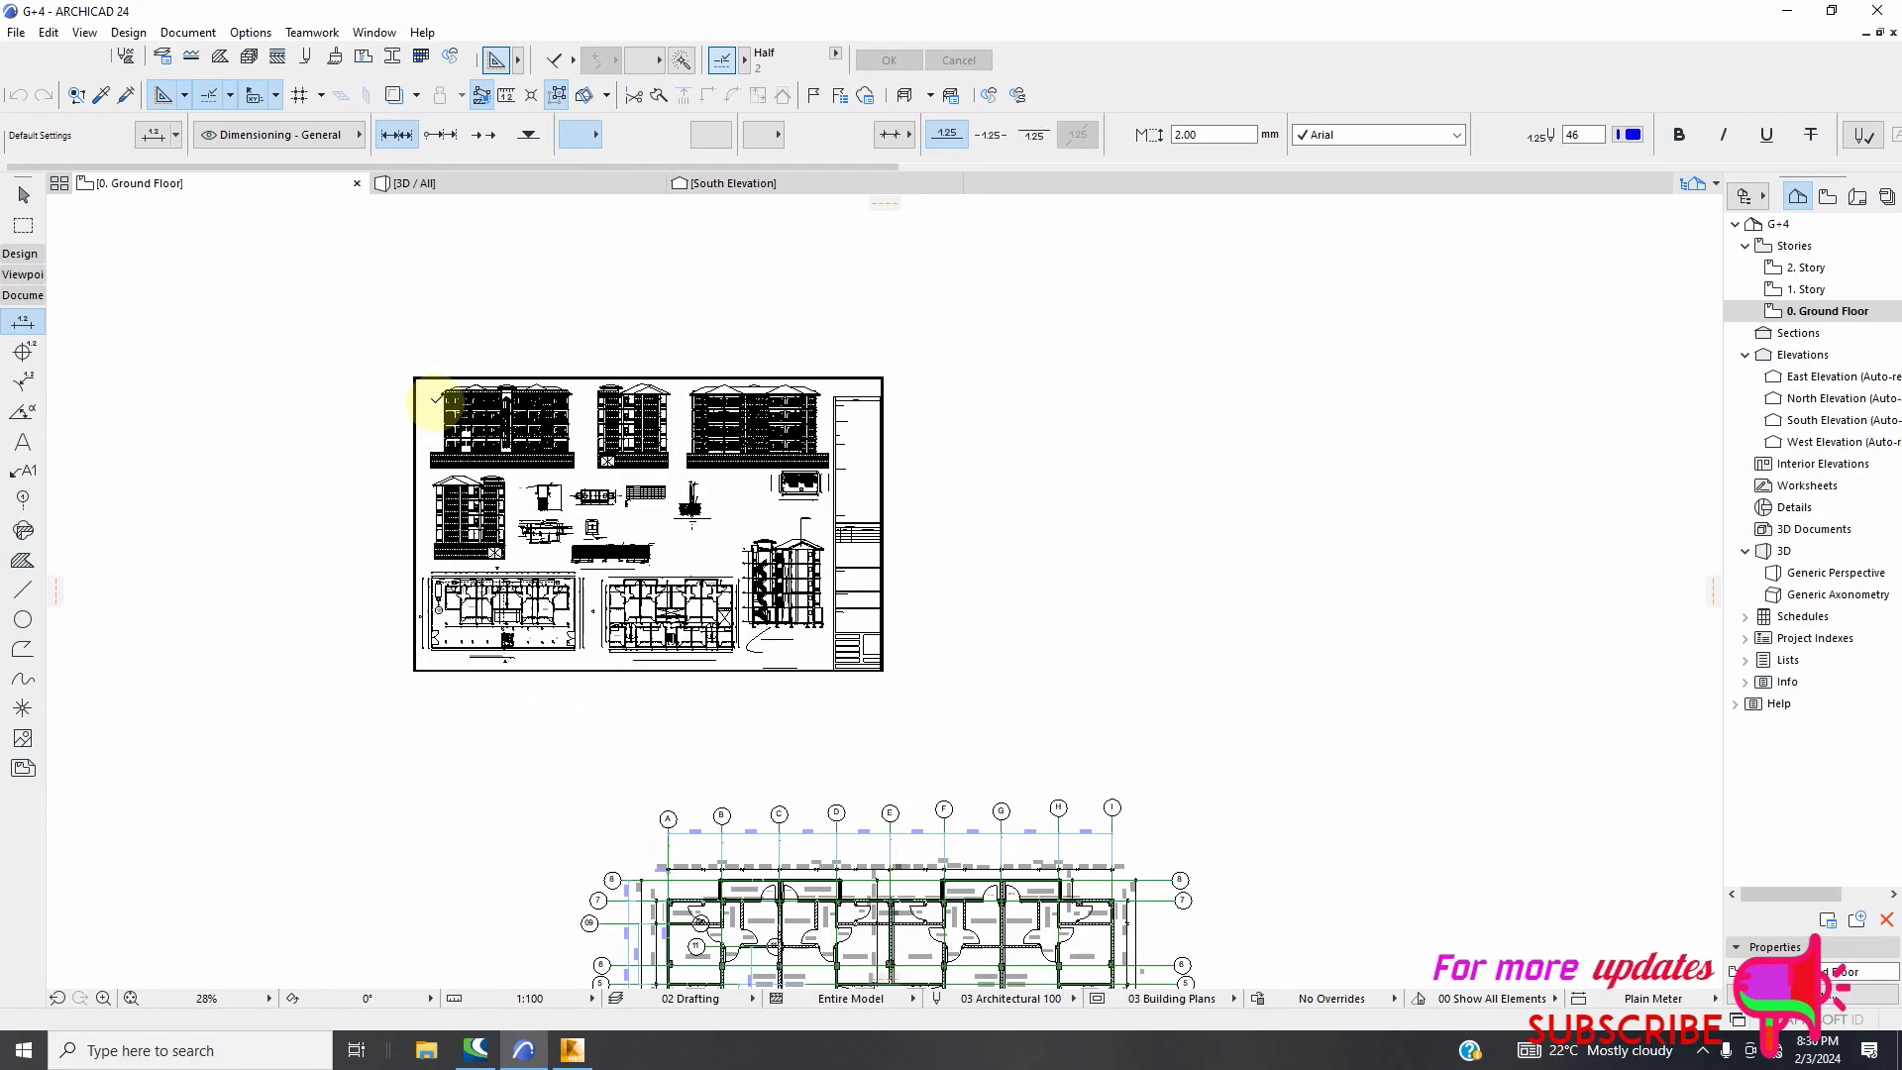
pyautogui.scroll(-4, 426, 389)
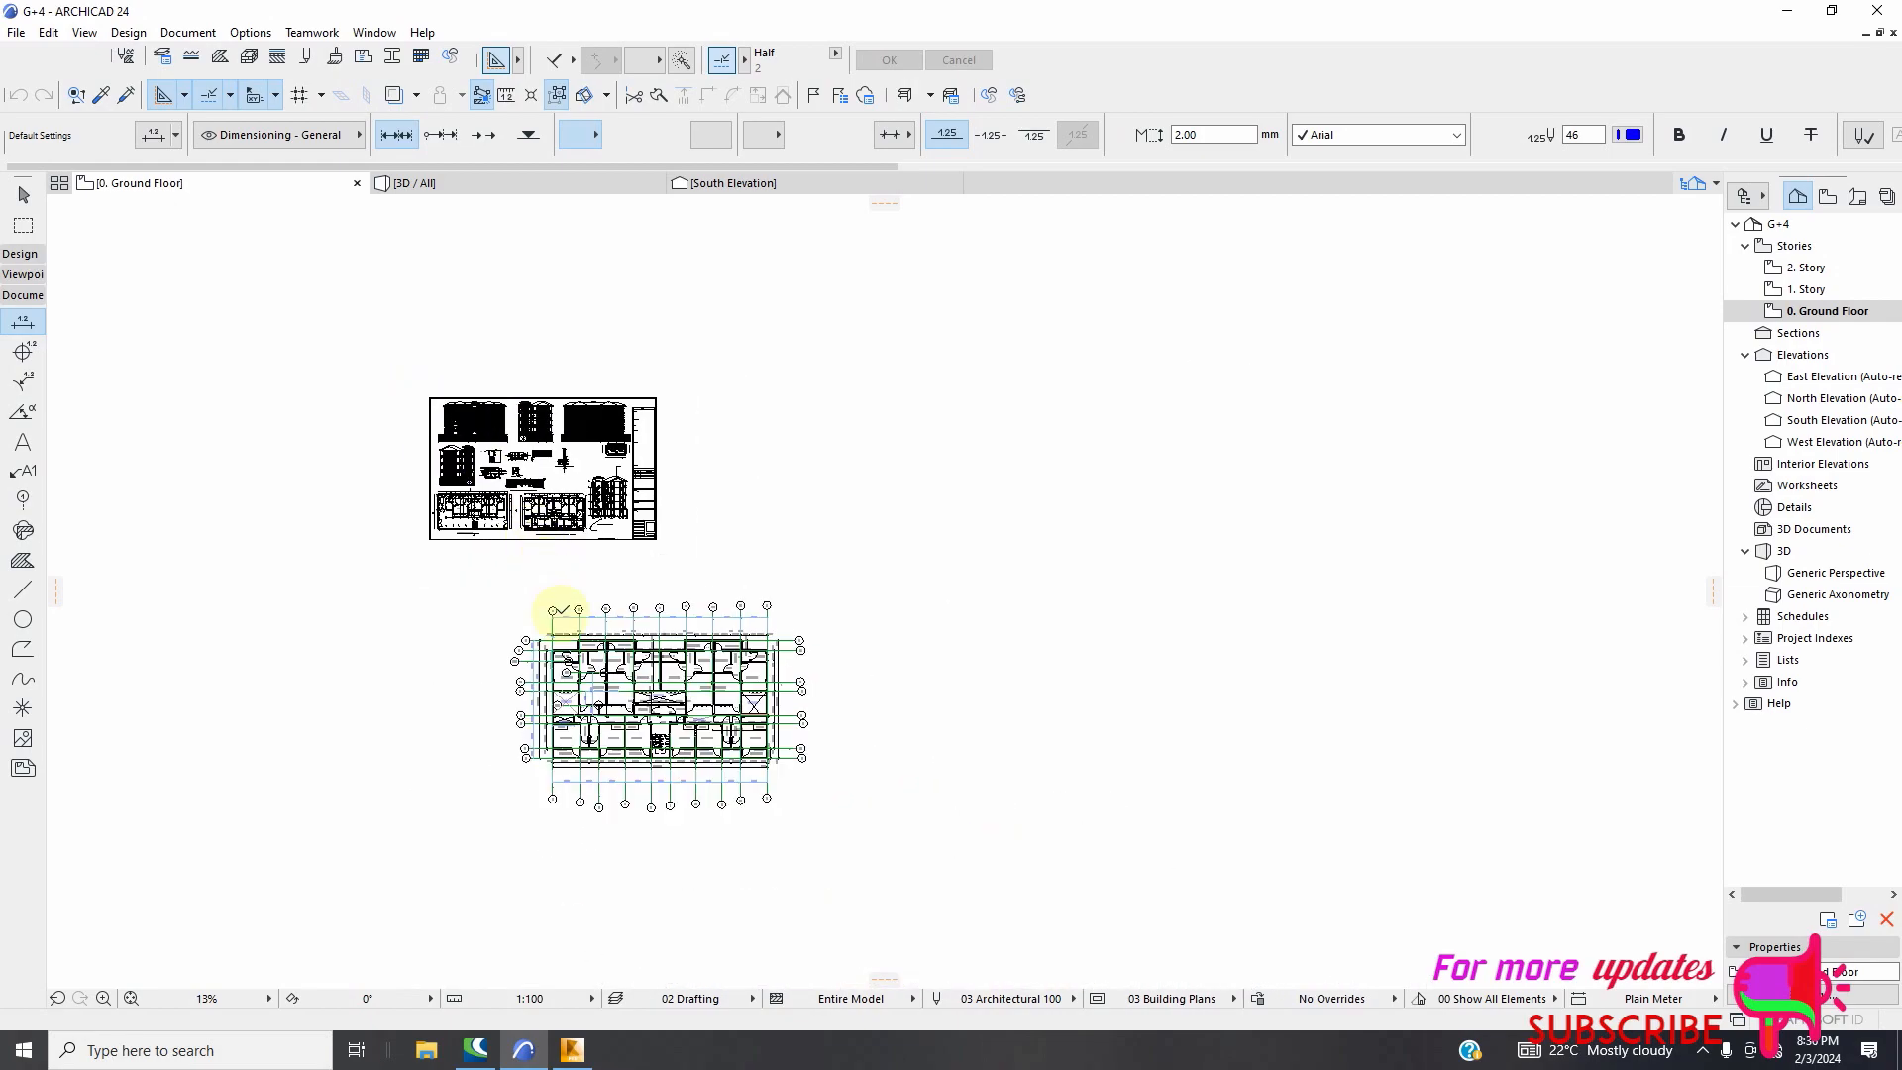
pyautogui.scroll(6, 454, 510)
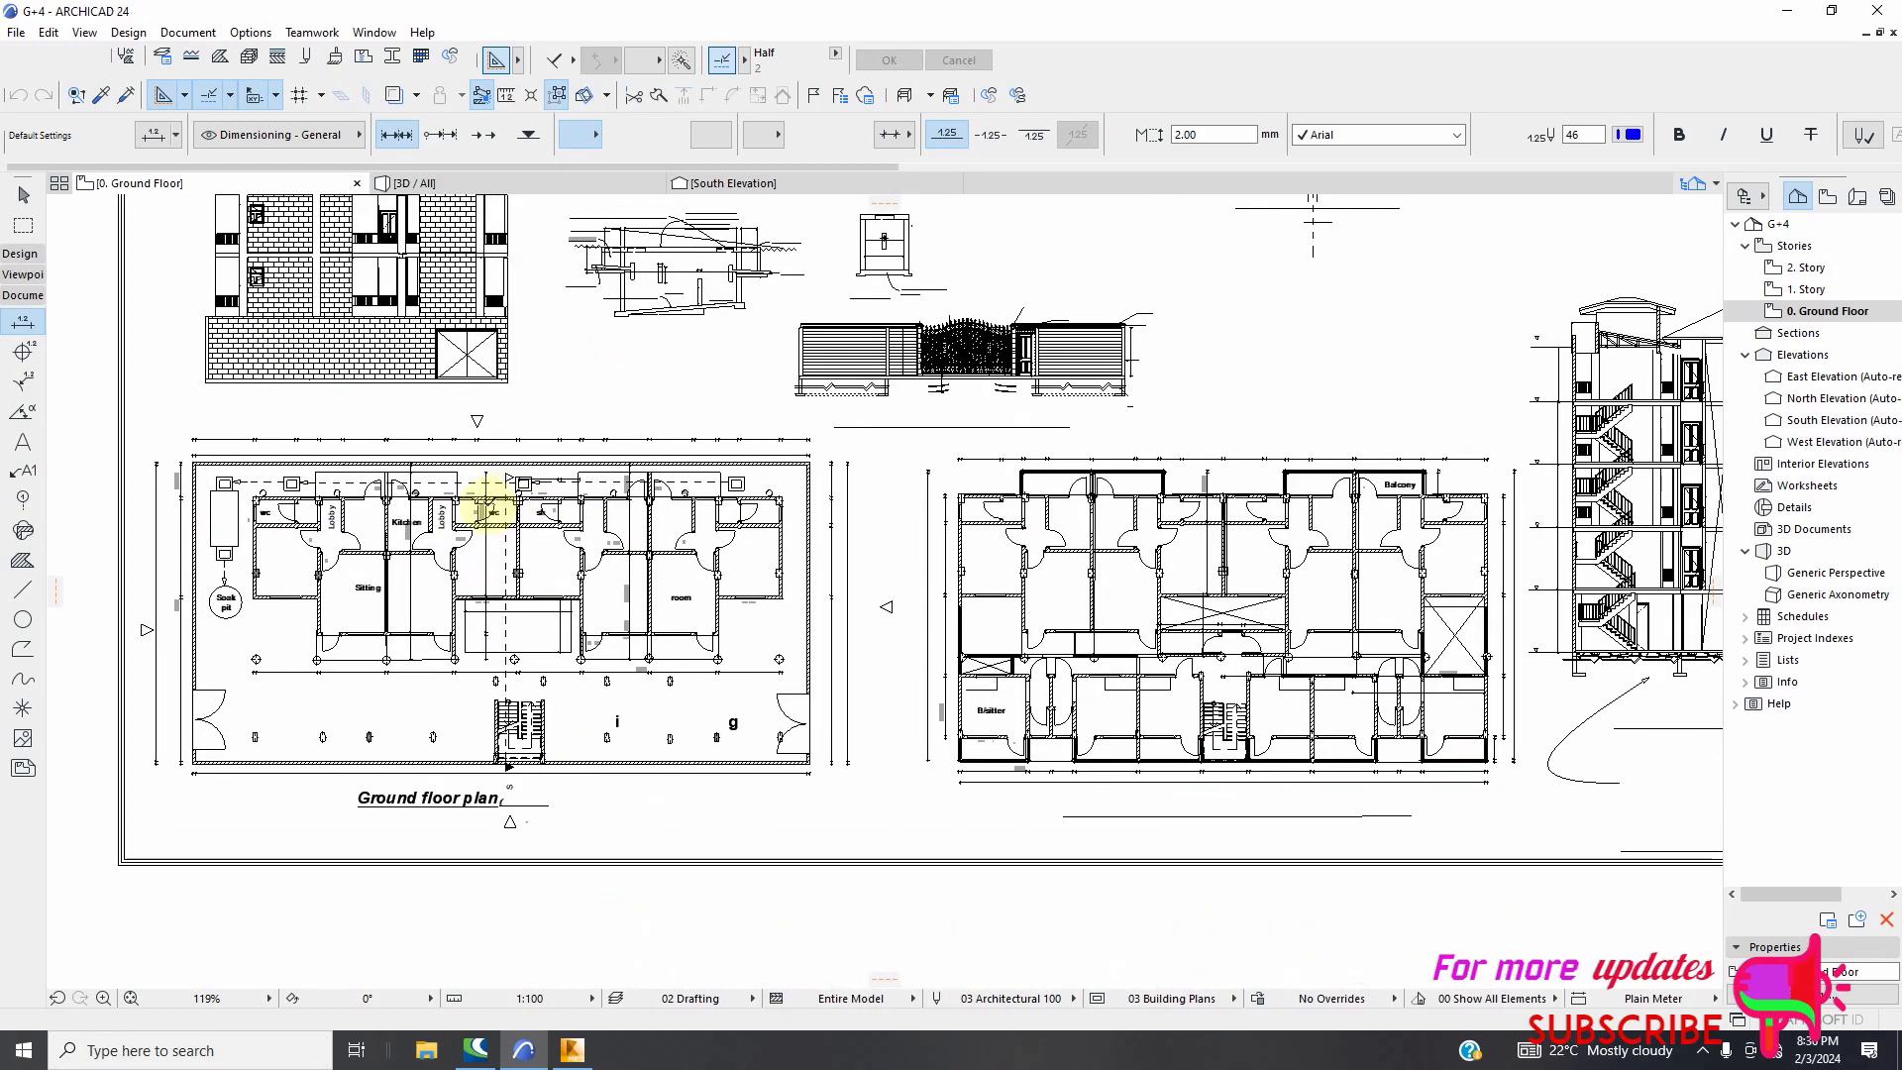
pyautogui.scroll(-4, 474, 516)
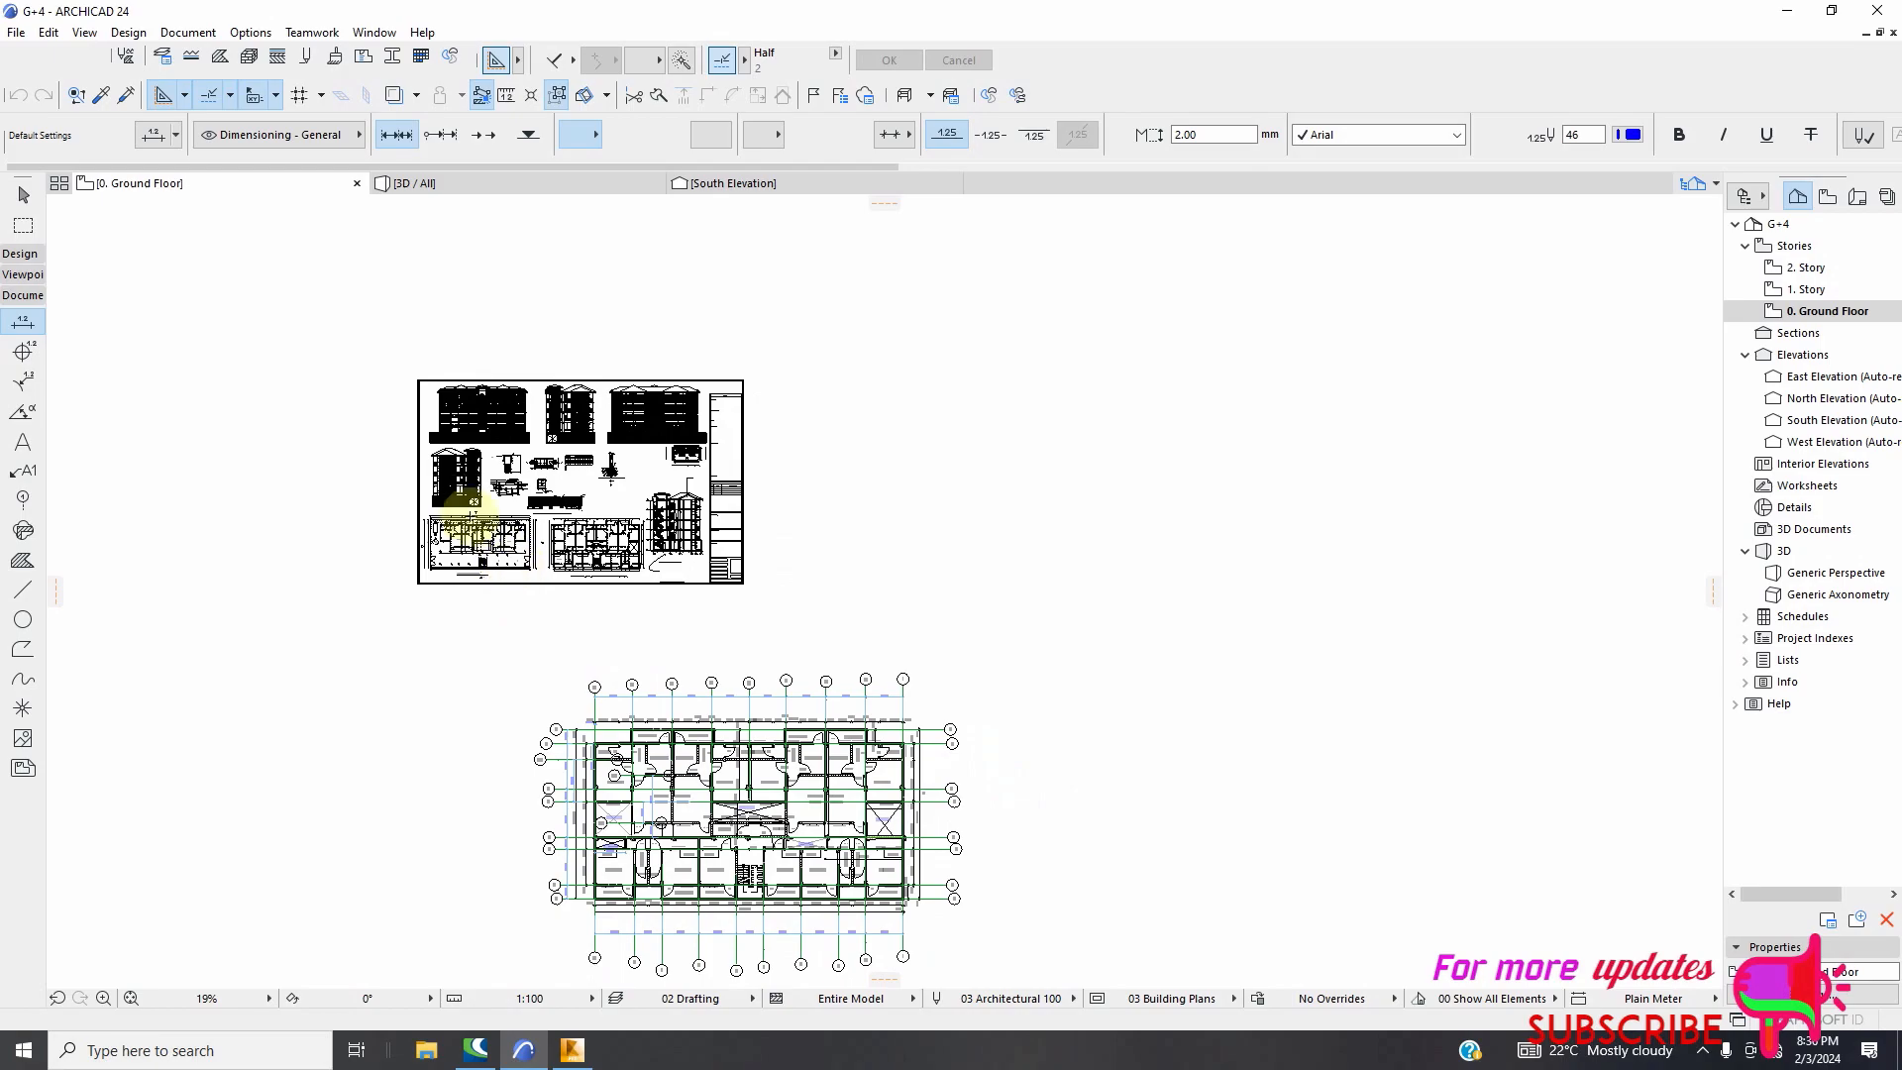
pyautogui.scroll(6, 473, 516)
pyautogui.scroll(-3, 505, 490)
pyautogui.scroll(-5, 617, 451)
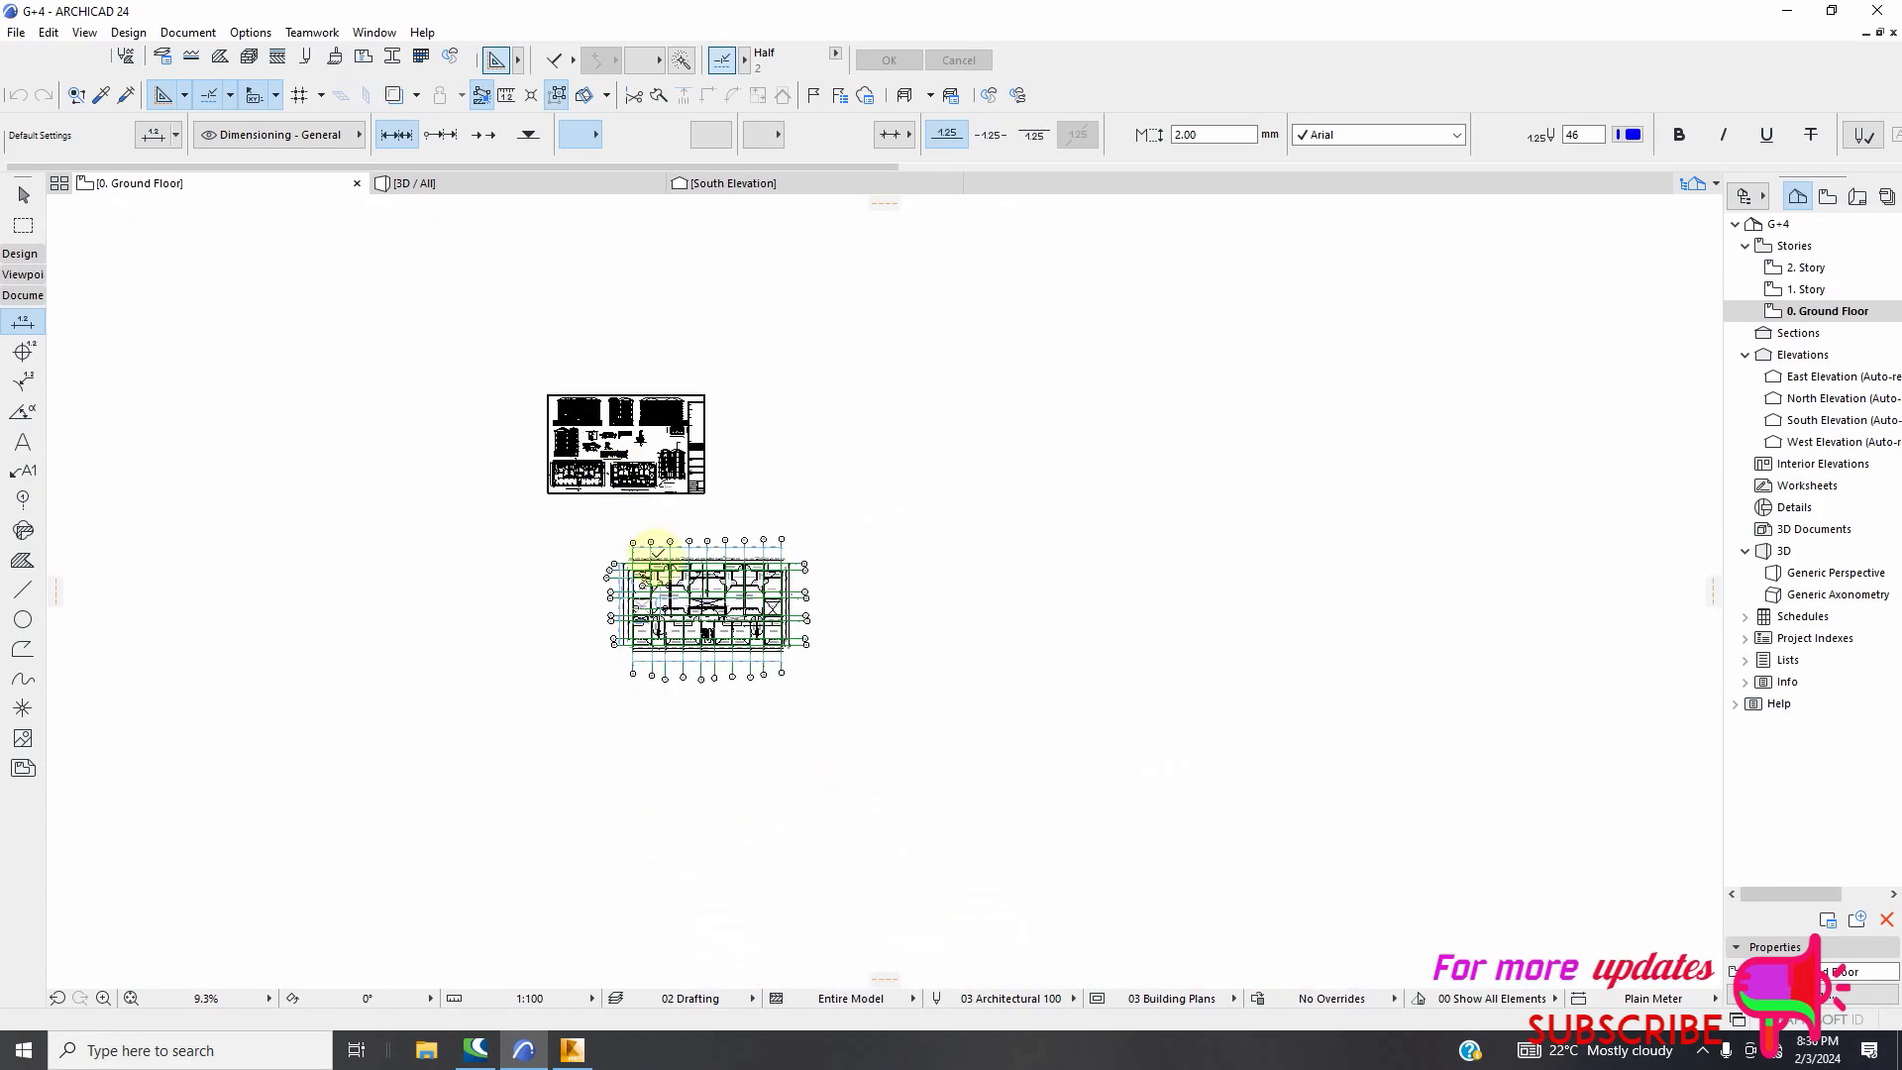
# Compare the gridded plan's rooms and columns with the typical 1st to 4th floor plan on the drawing sheet
pyautogui.scroll(10, 682, 634)
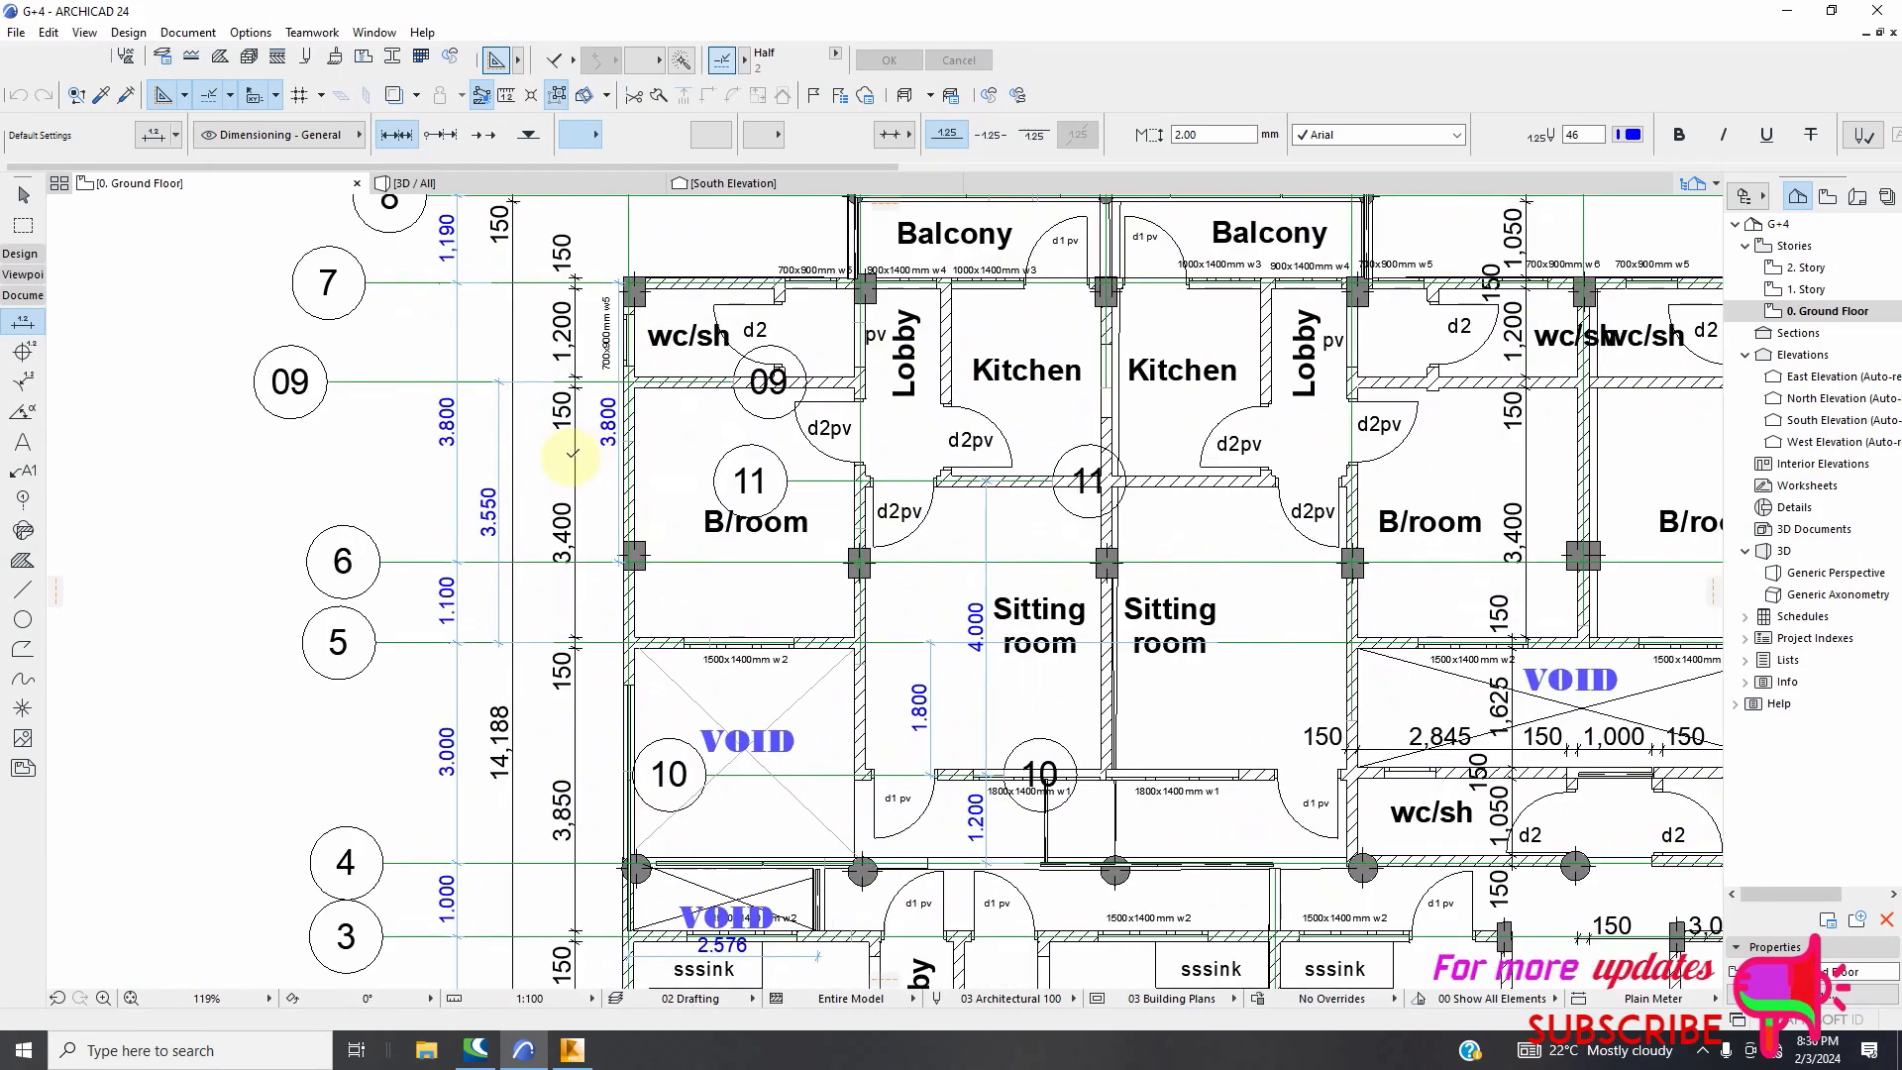
pyautogui.scroll(-7, 605, 526)
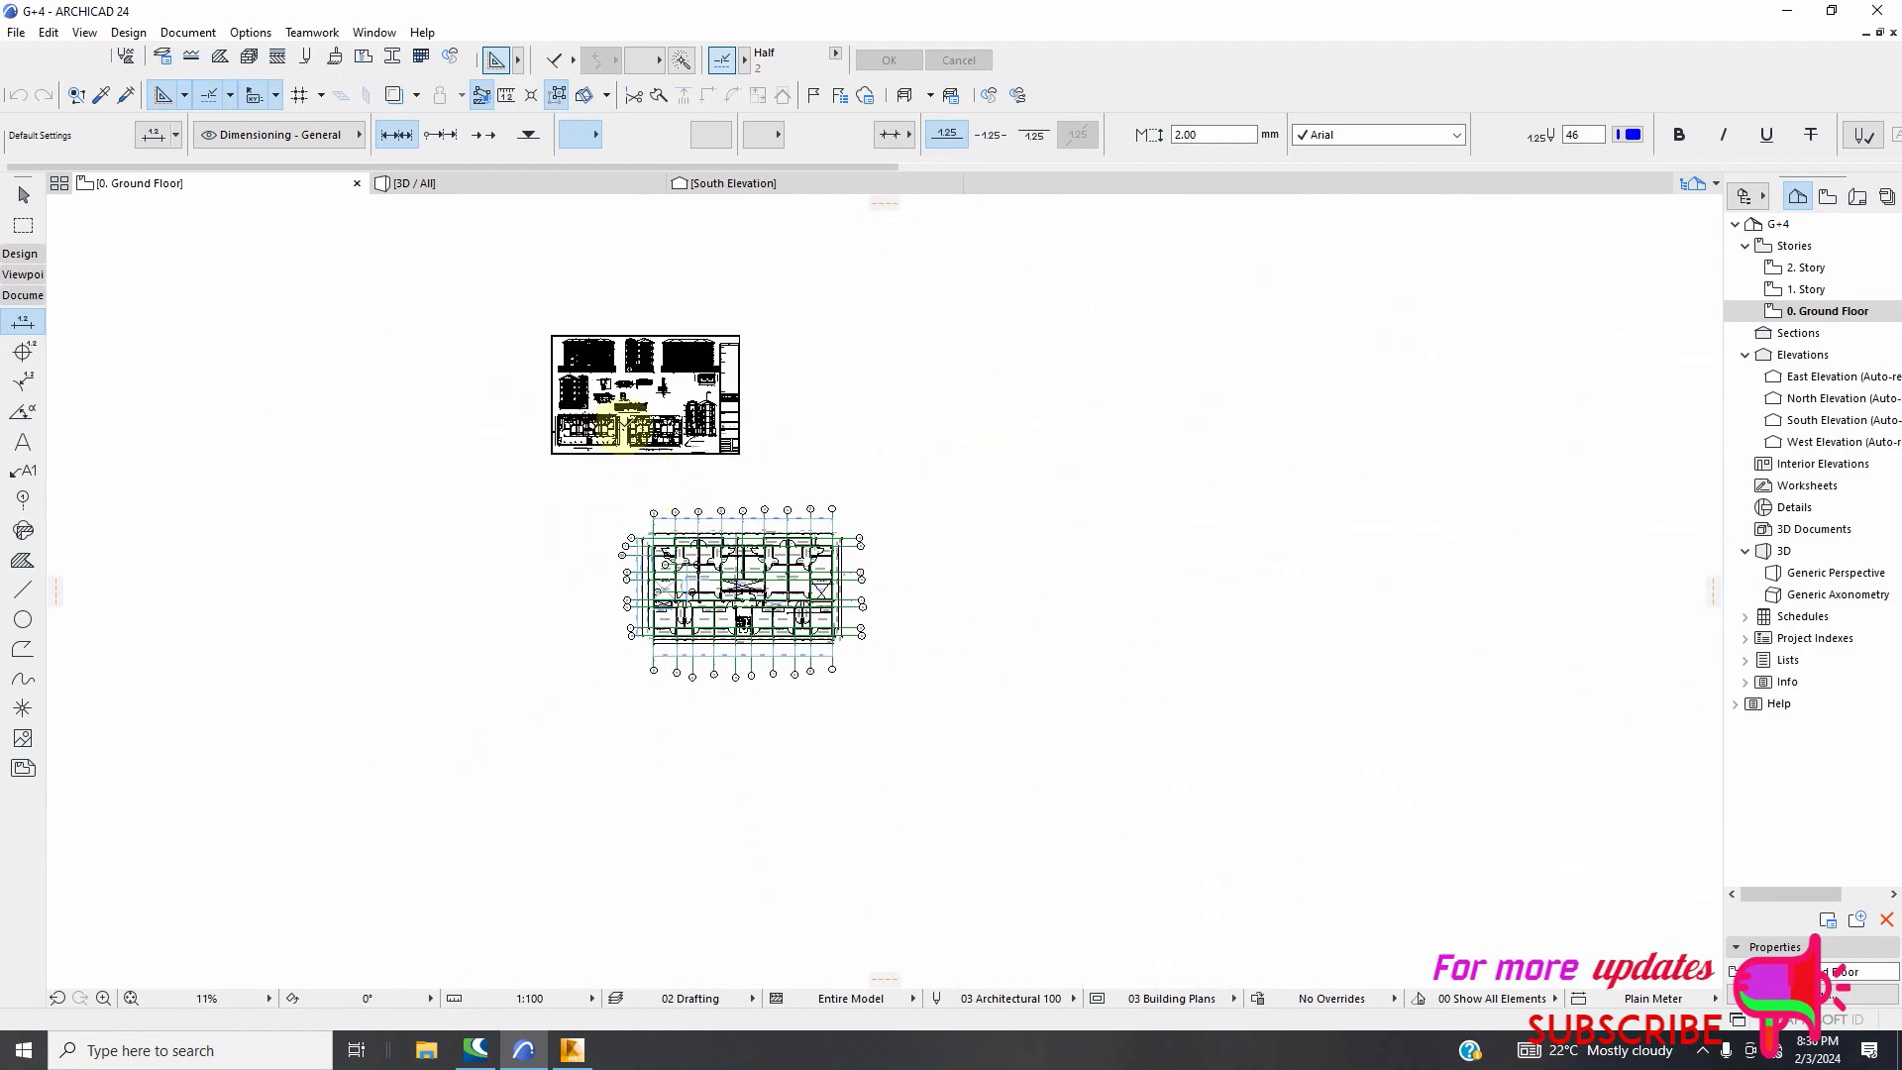
pyautogui.scroll(12, 649, 407)
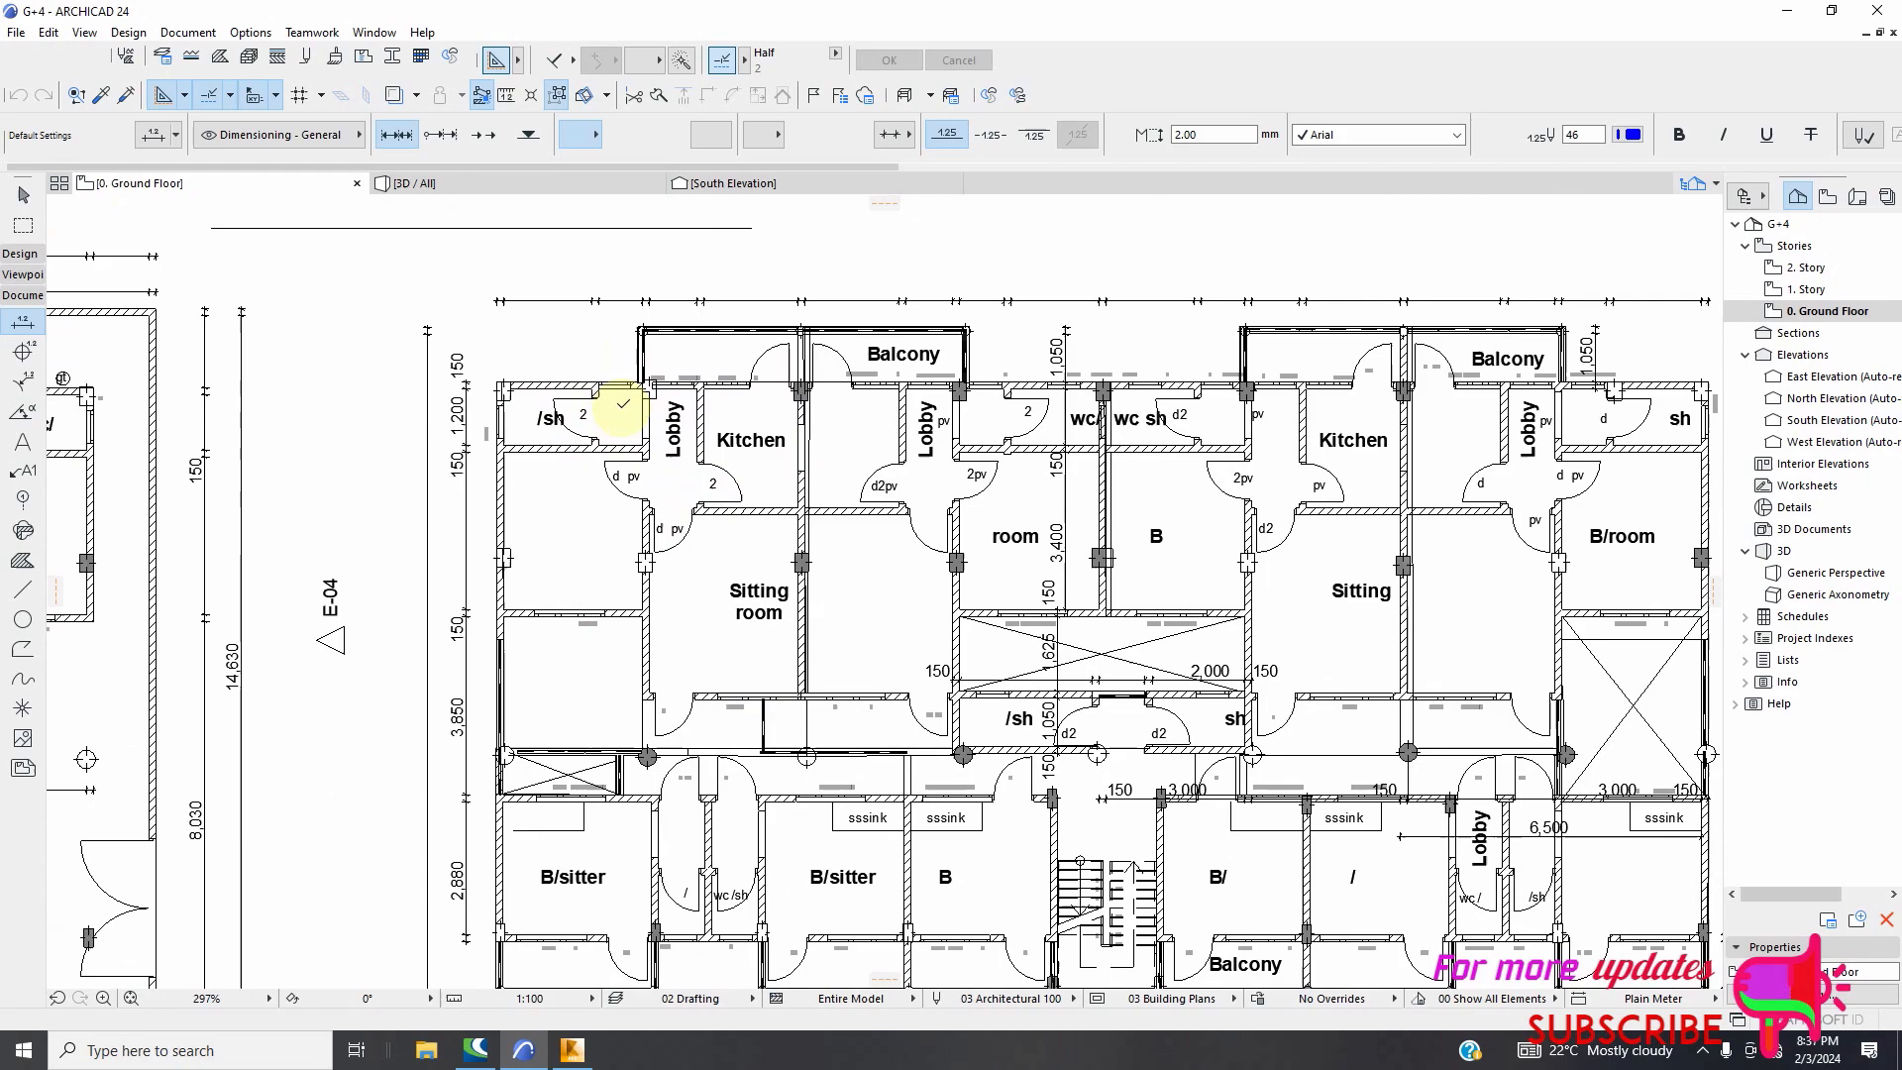
pyautogui.scroll(-4, 621, 407)
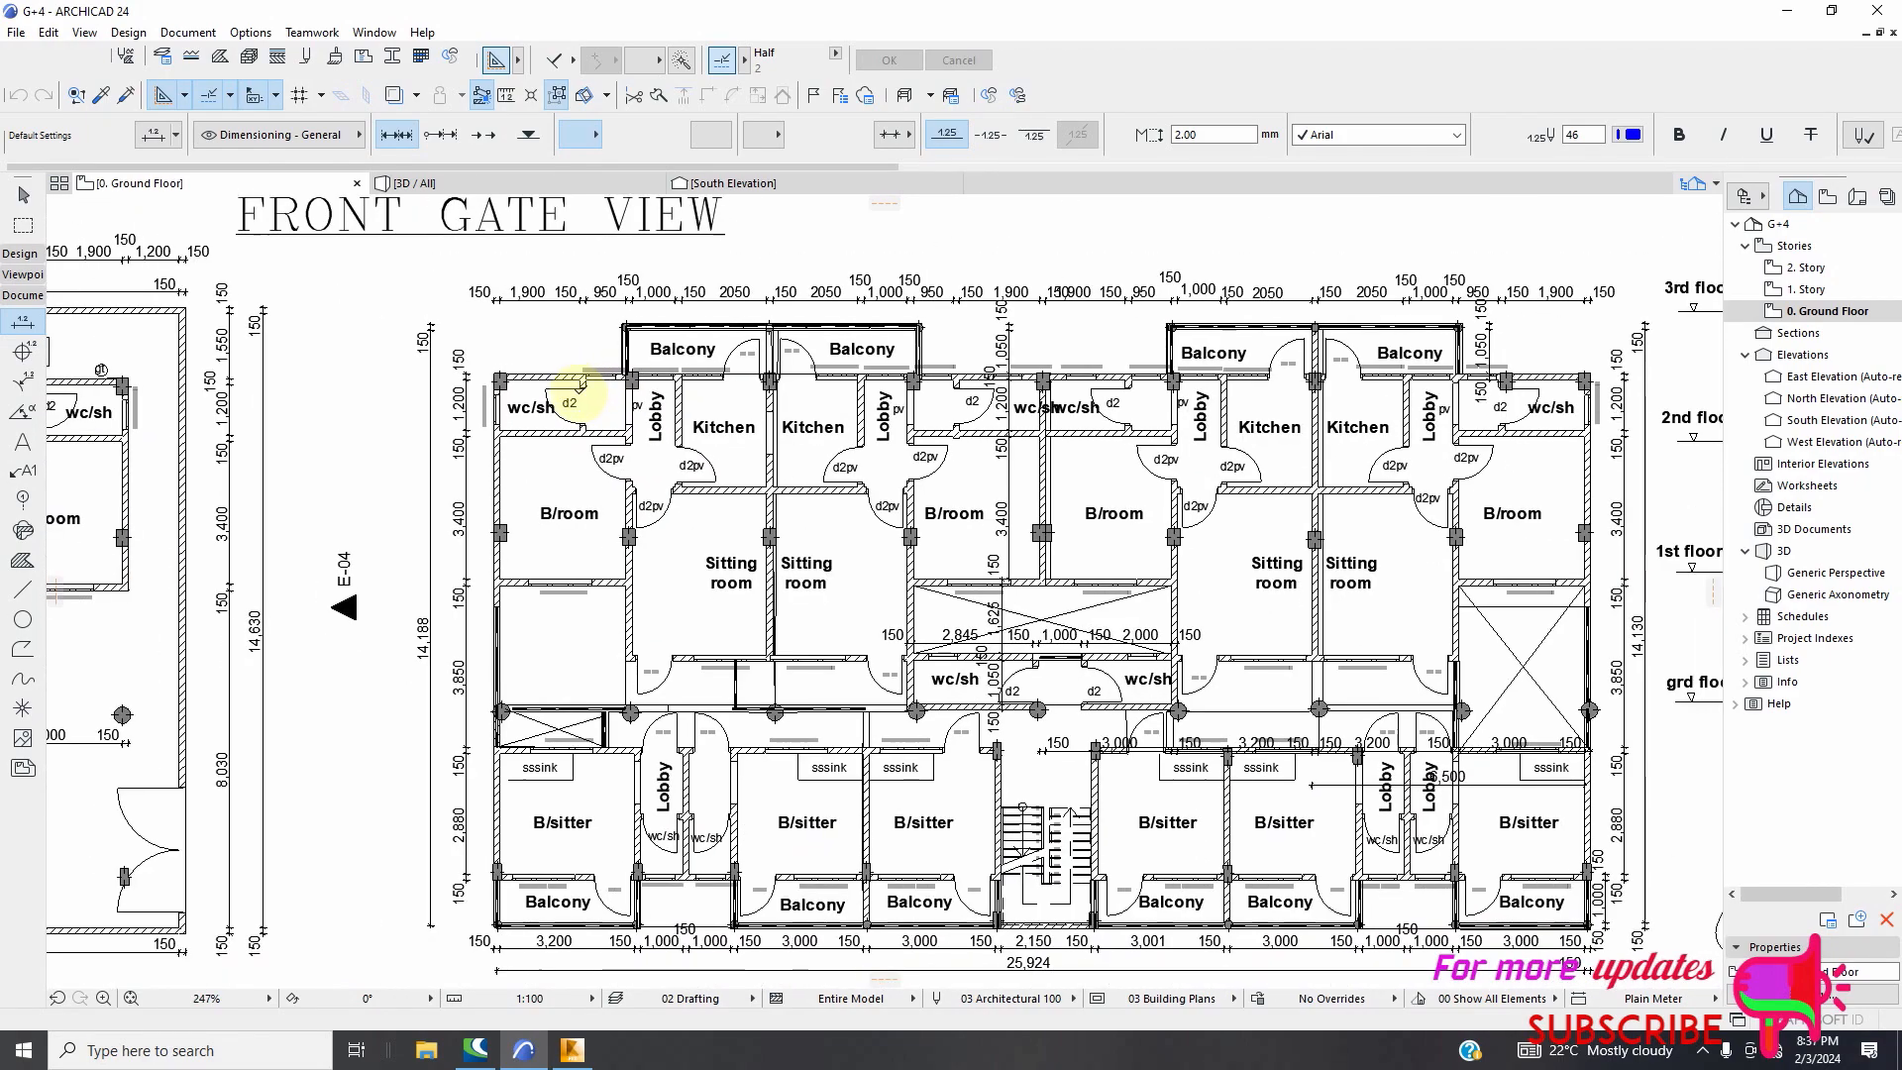
pyautogui.scroll(8, 605, 547)
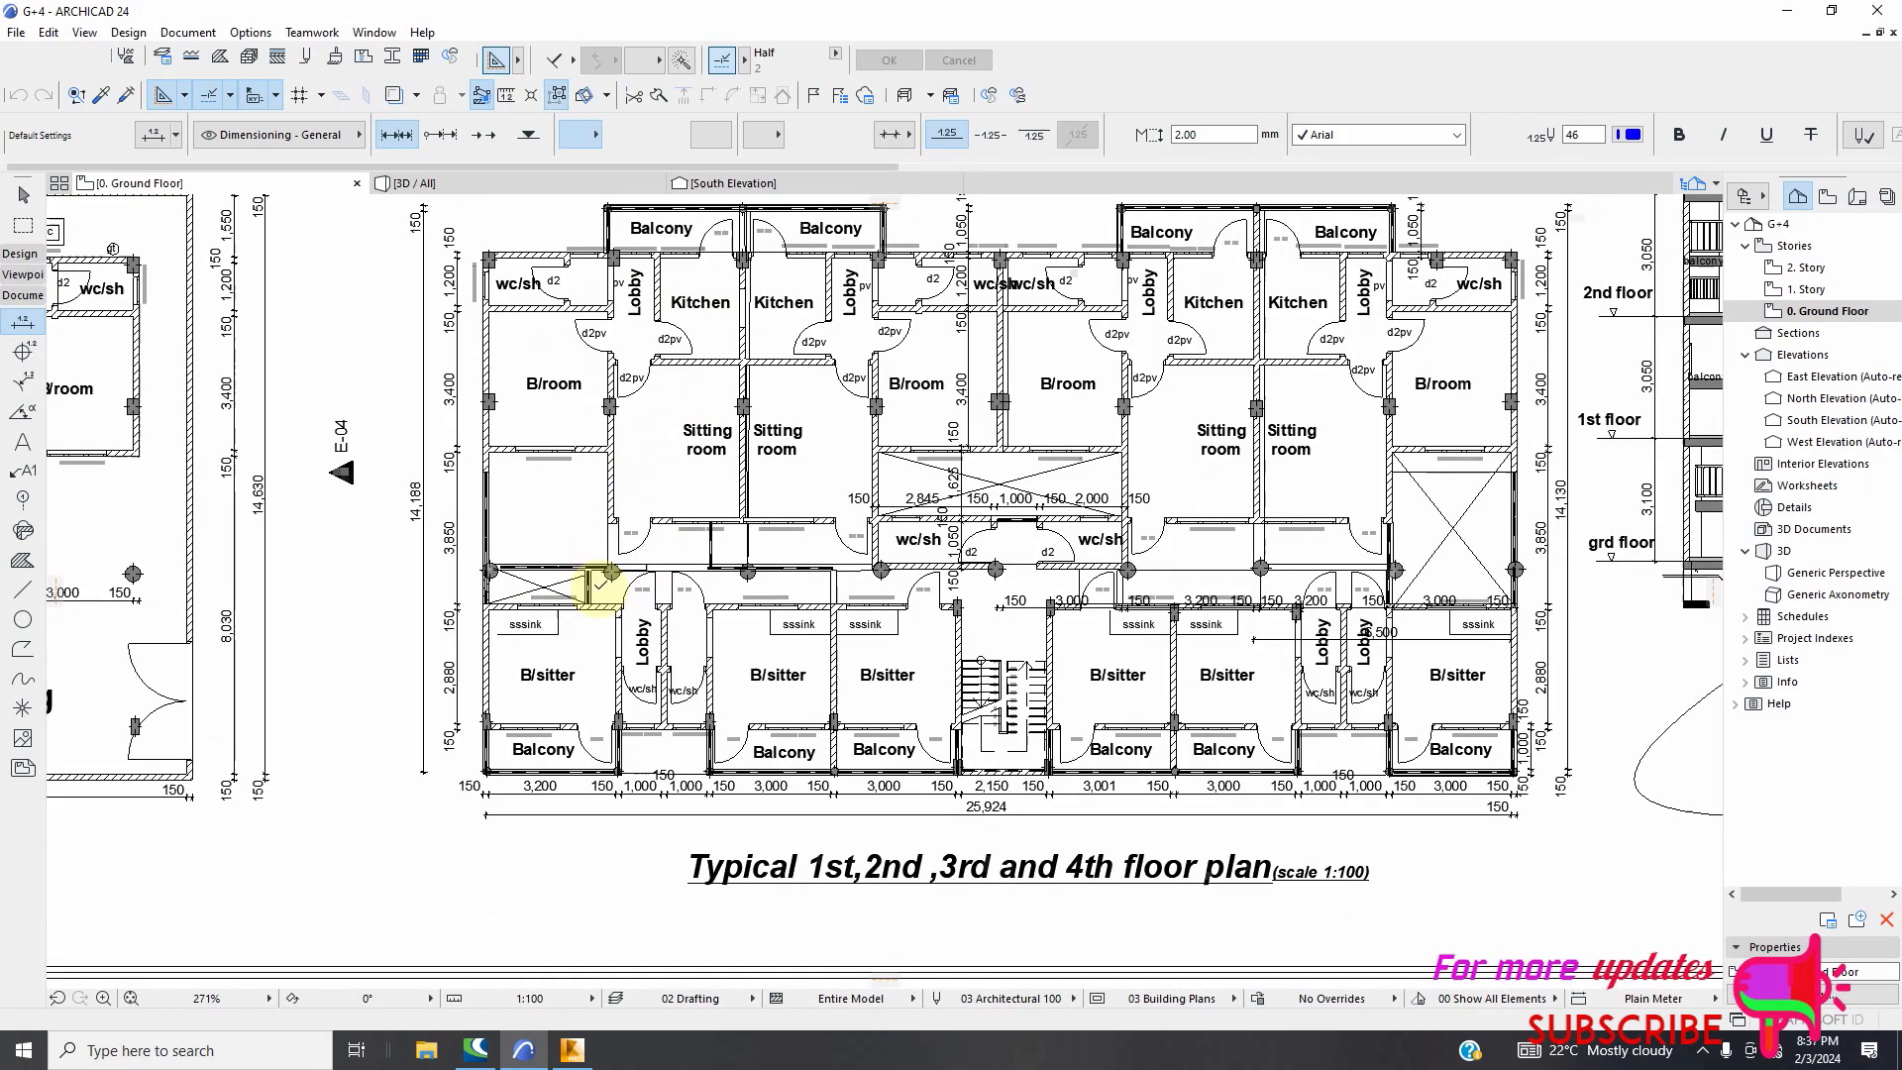
# Copy the whole typical 1st to 4th floor plan from the drawing sheet into the empty area to the right of the gridded plan
pyautogui.scroll(-6, 600, 584)
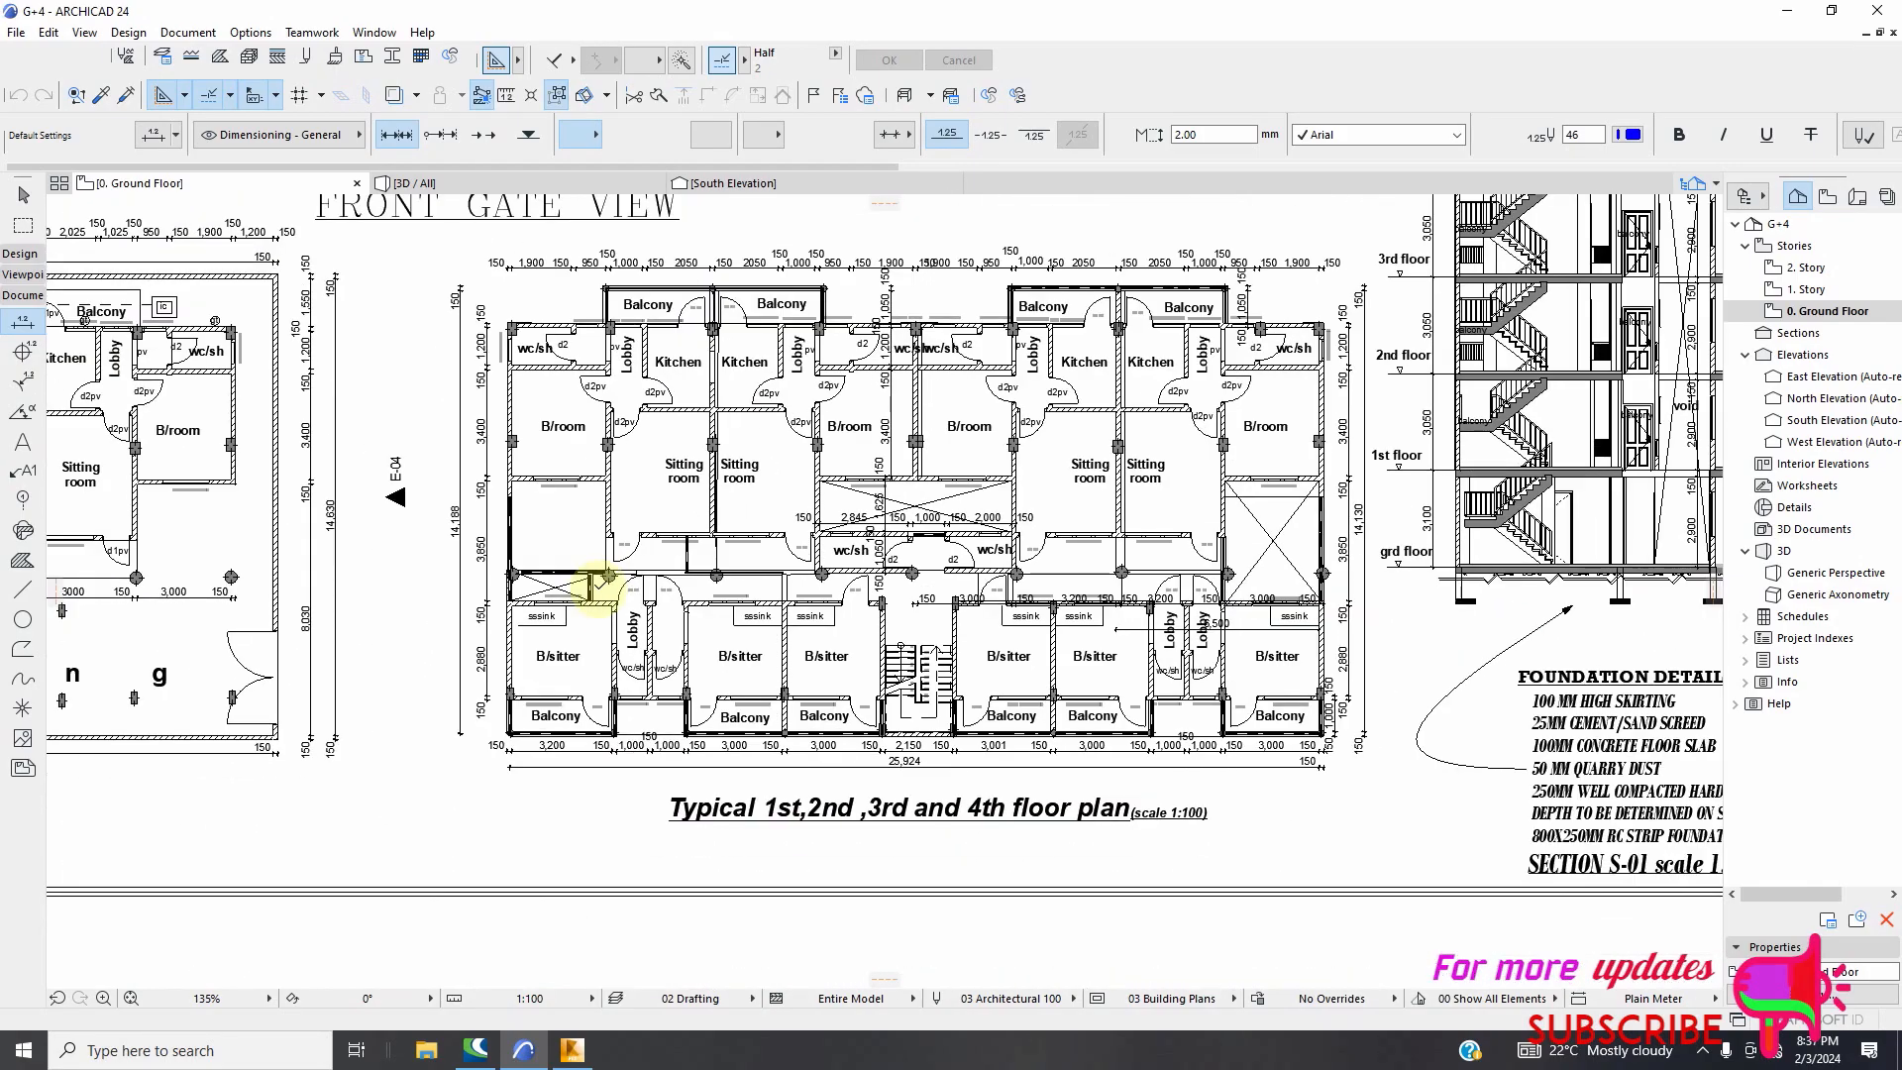
pyautogui.scroll(7, 542, 413)
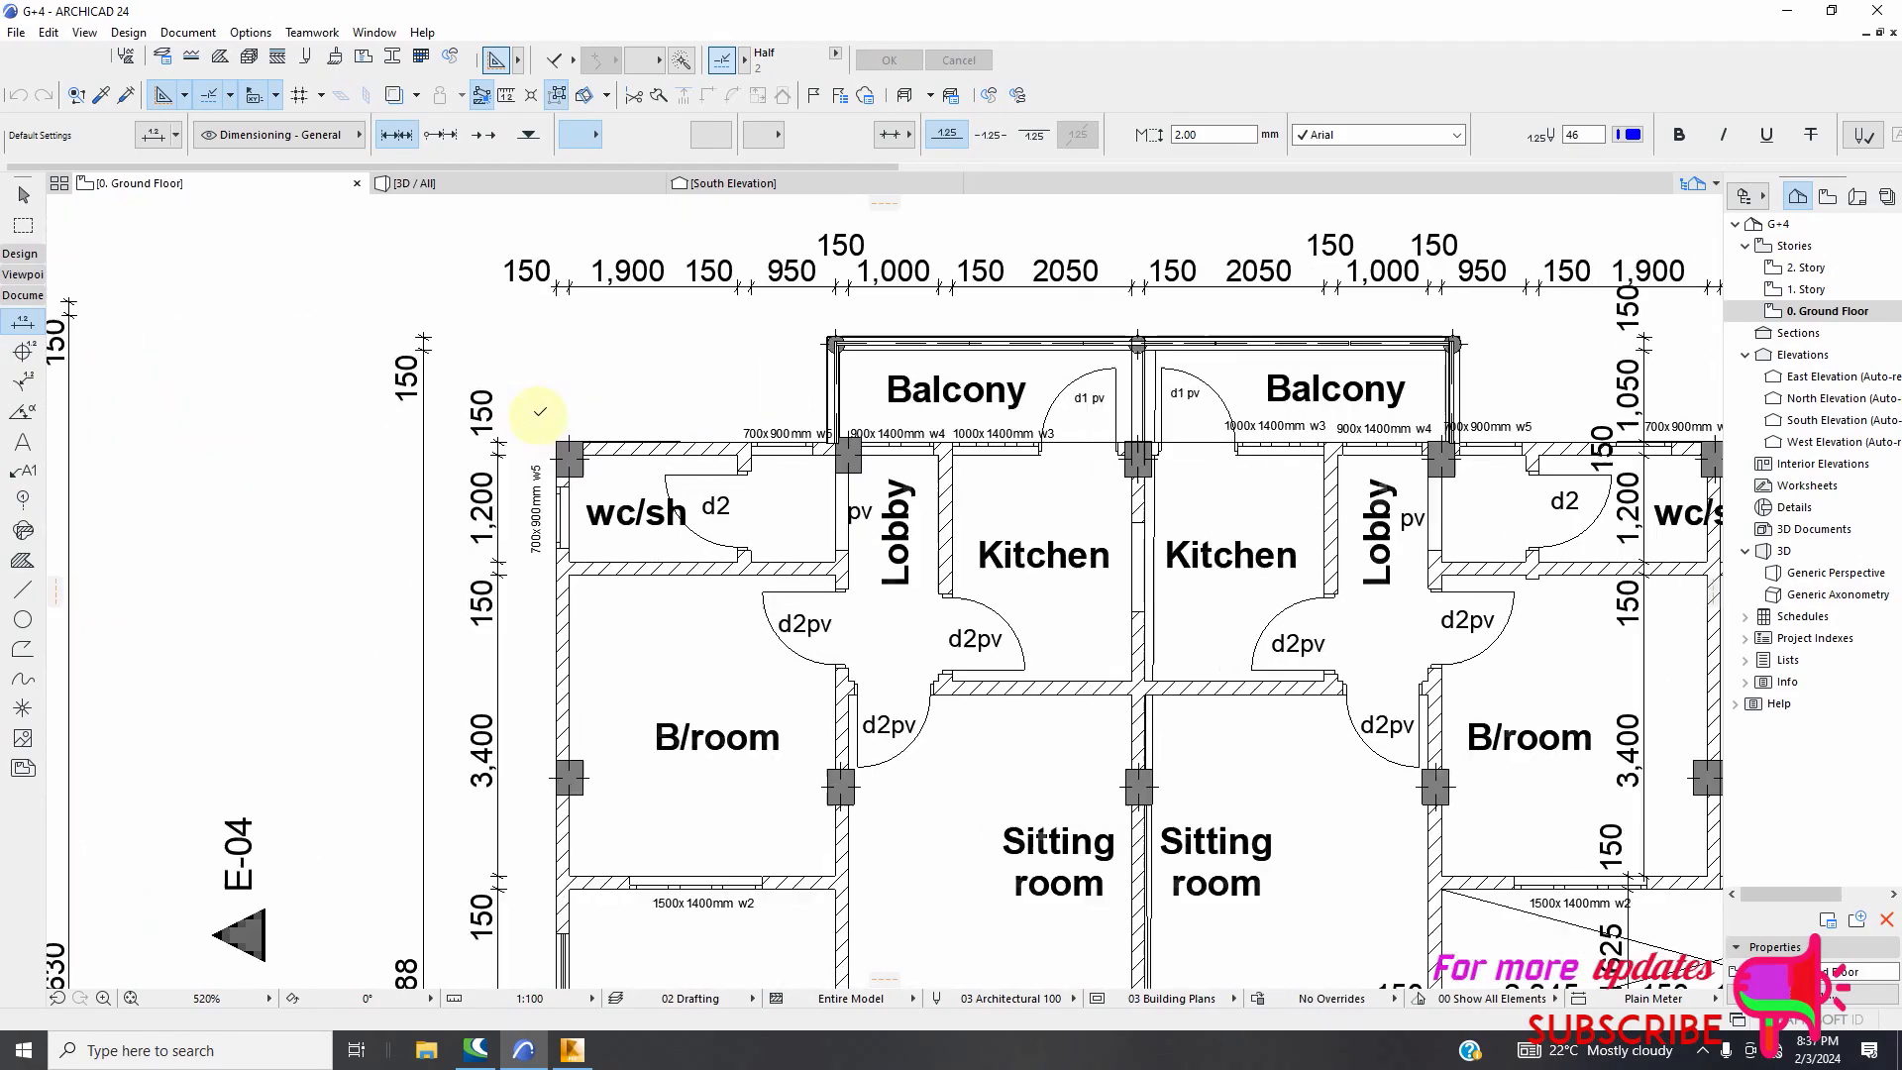
pyautogui.scroll(-9, 543, 412)
pyautogui.scroll(-3, 594, 425)
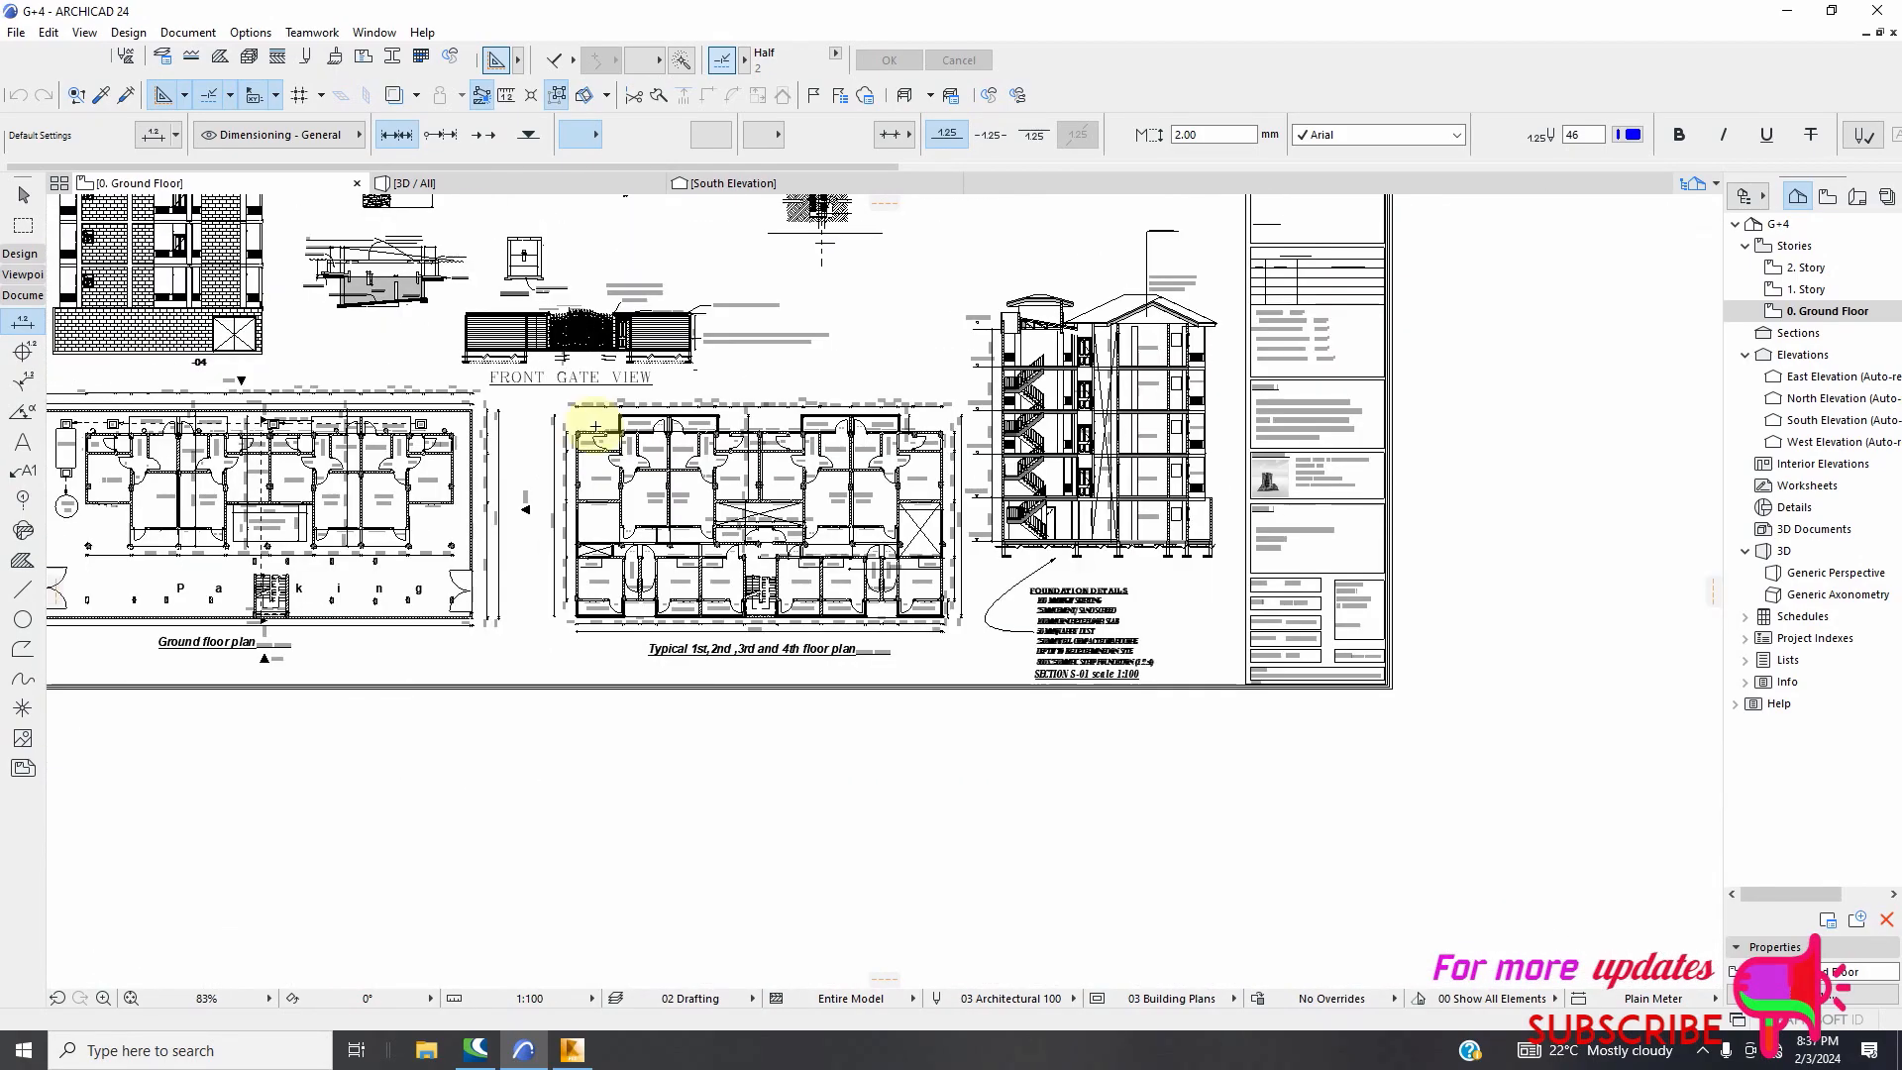
pyautogui.scroll(1, 576, 428)
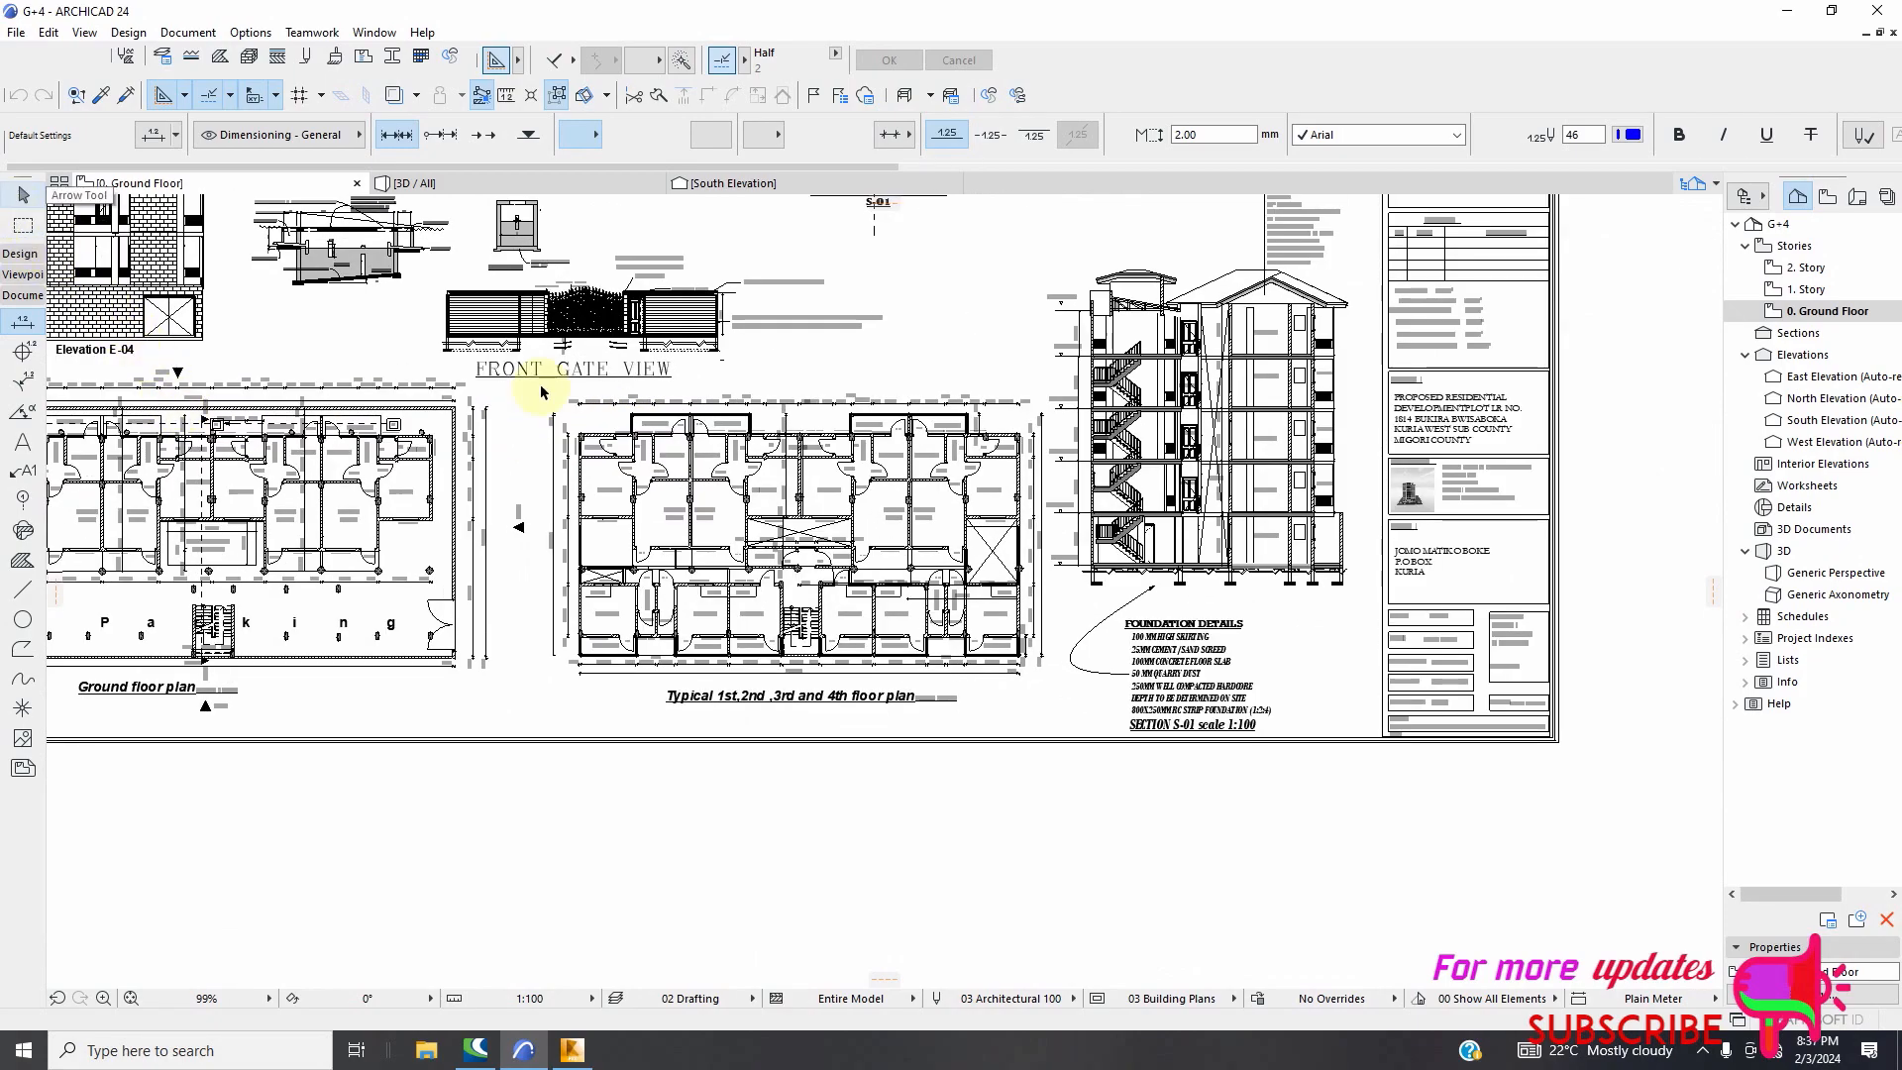
pyautogui.moveTo(540, 389); pyautogui.dragTo(1032, 721)
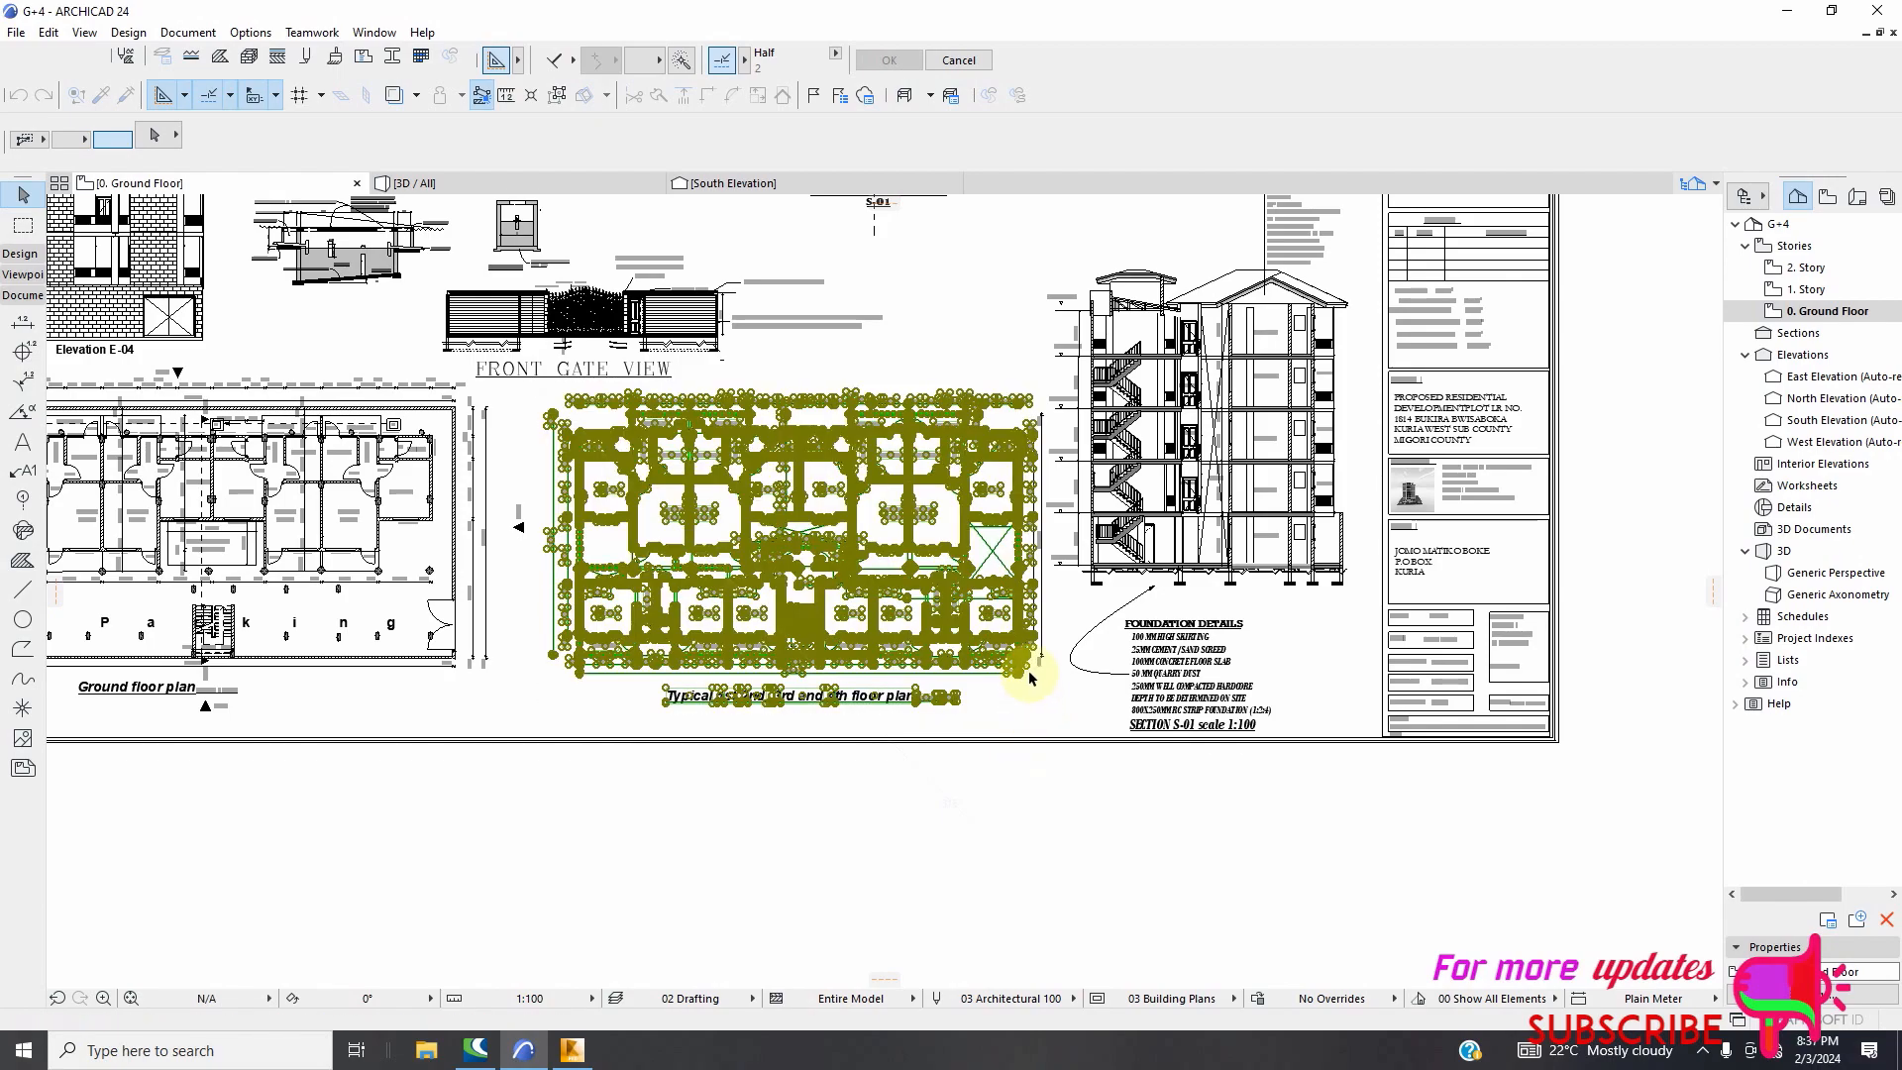
pyautogui.rightClick(849, 358)
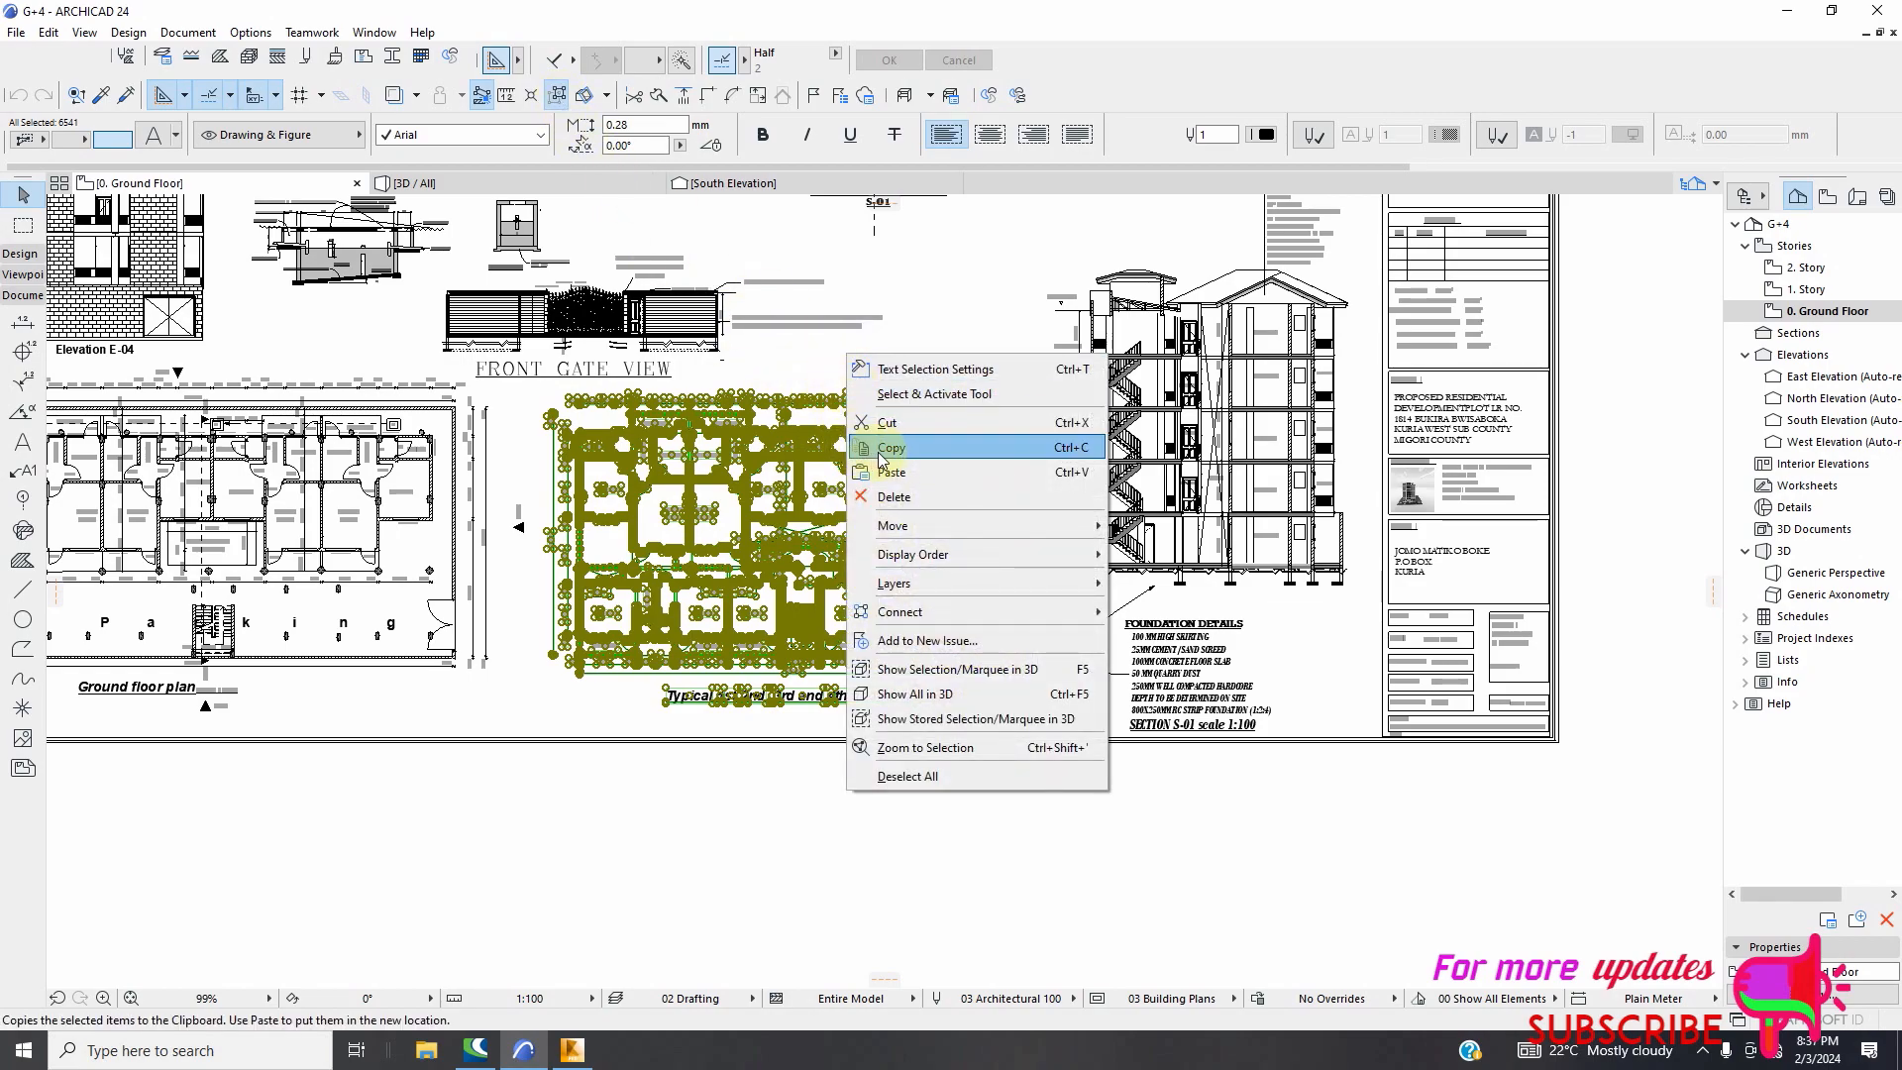
pyautogui.moveTo(934, 525)
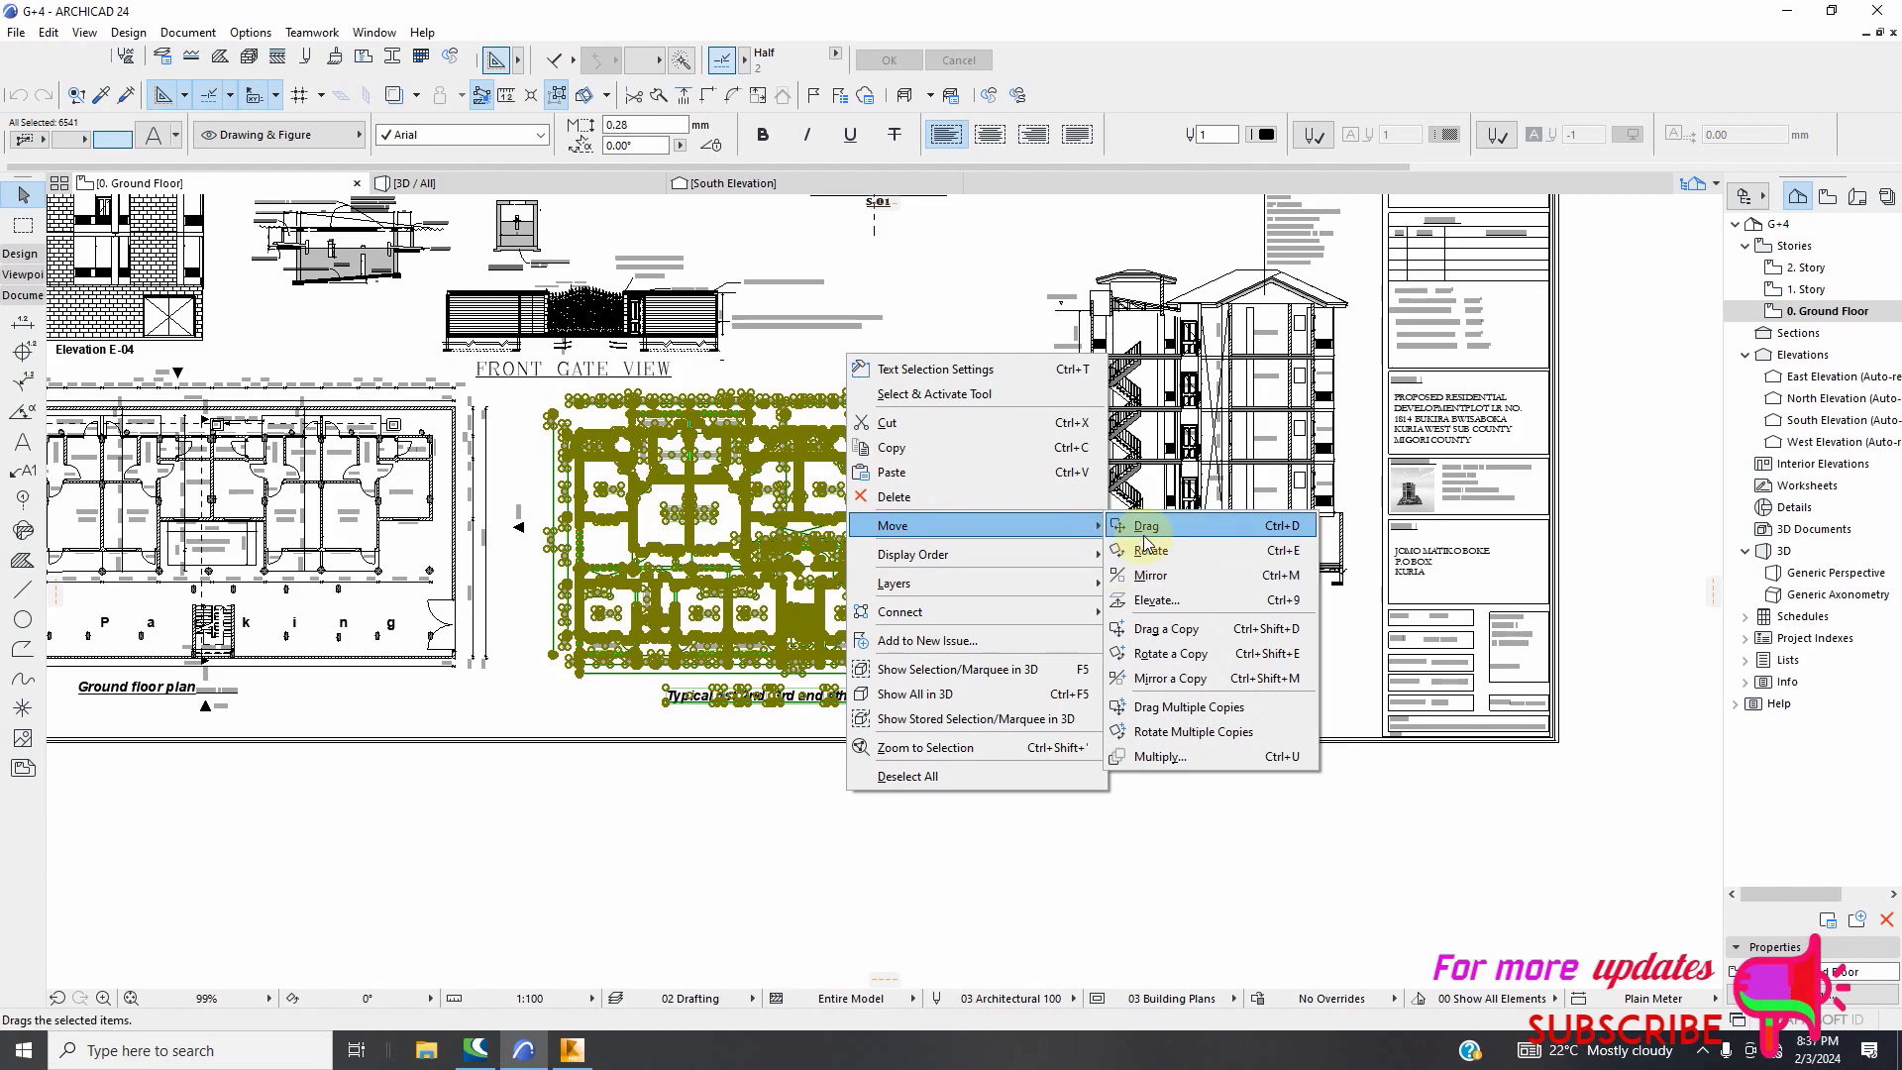
pyautogui.click(1172, 628)
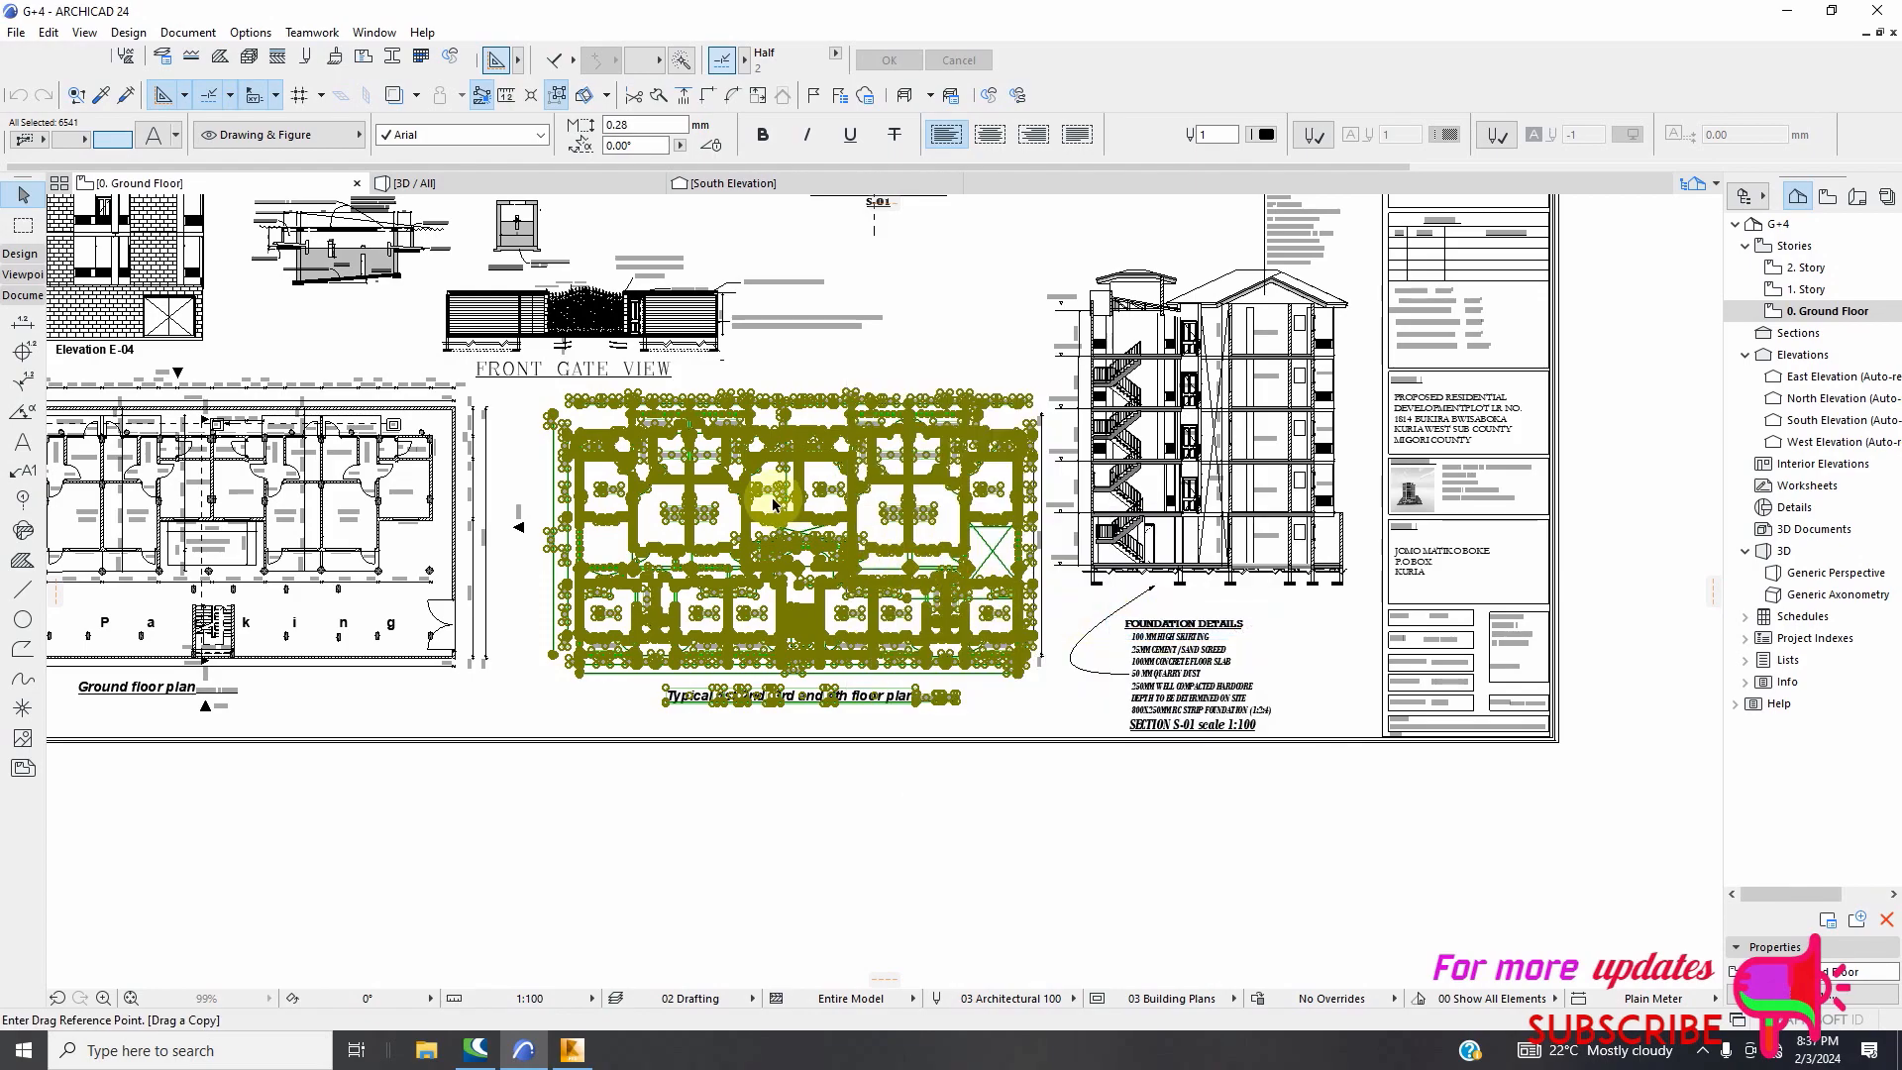
pyautogui.click(475, 586)
pyautogui.scroll(-6, 476, 586)
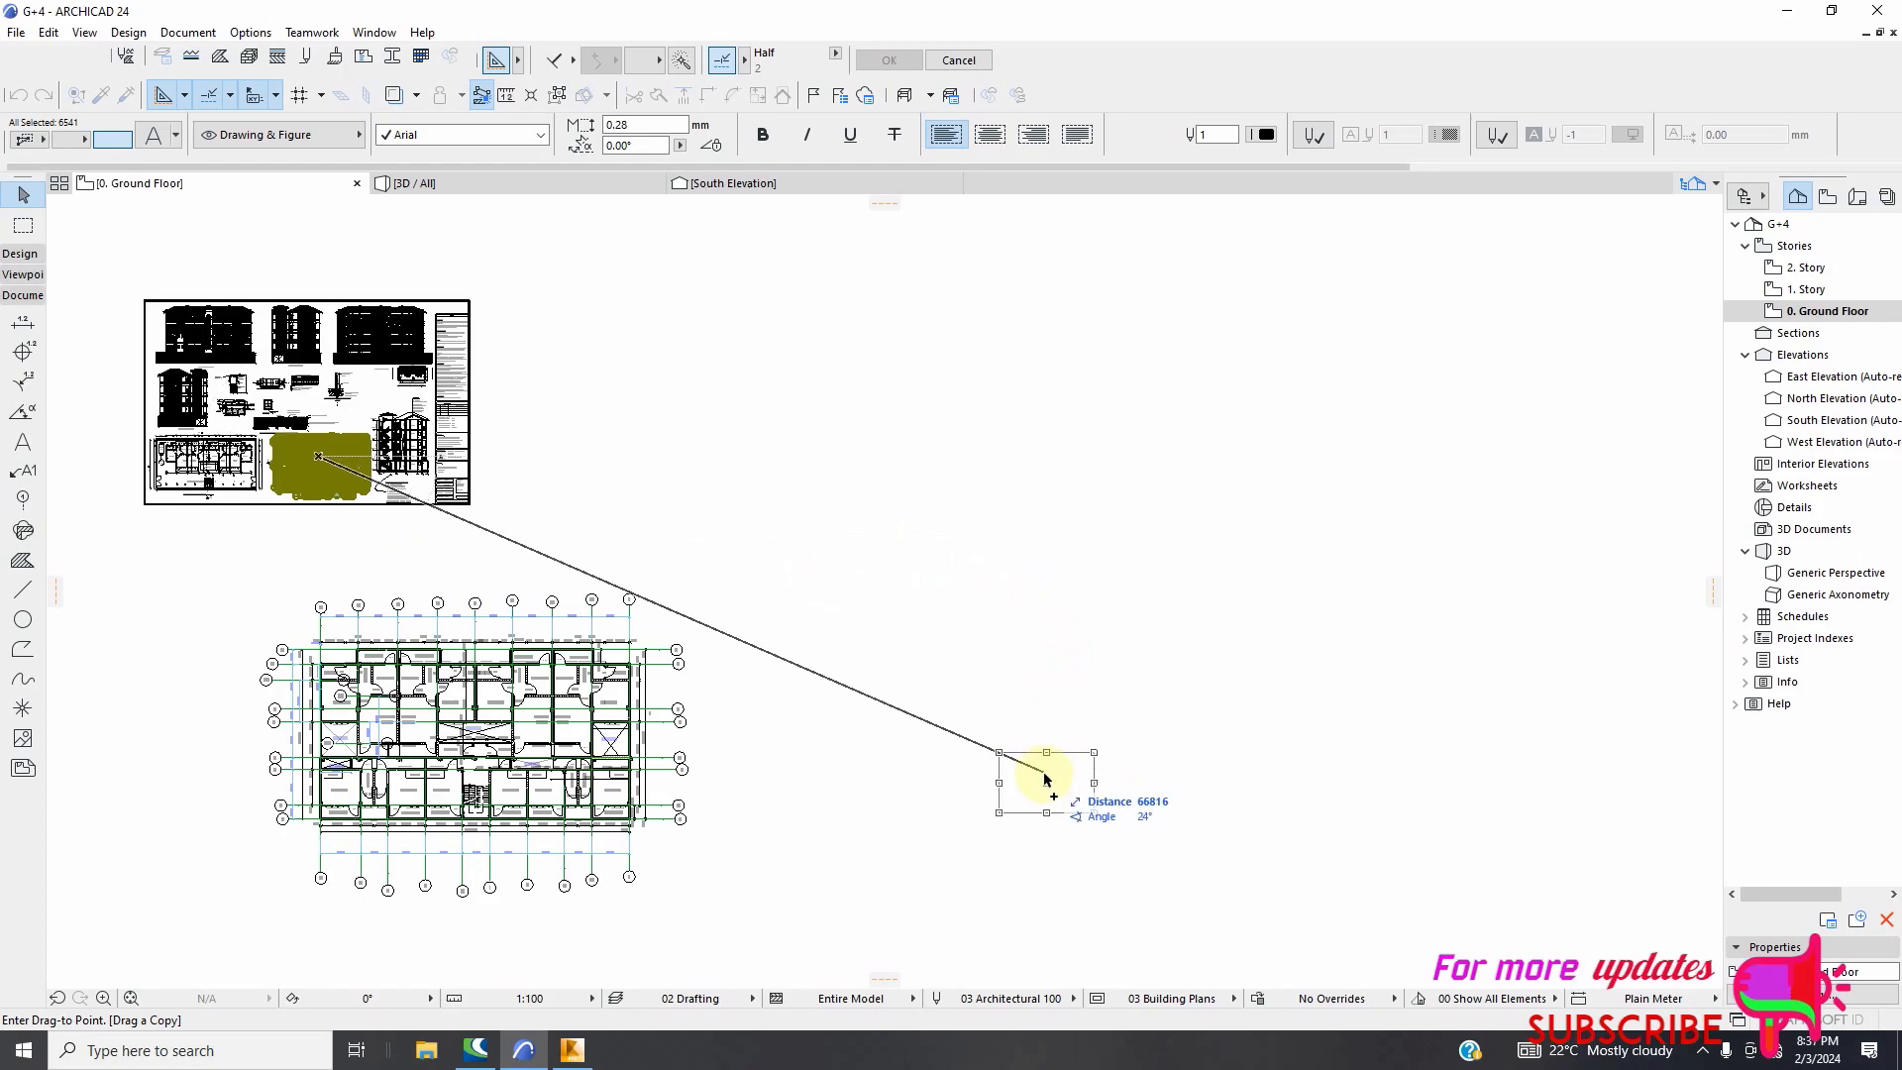
pyautogui.click(1139, 815)
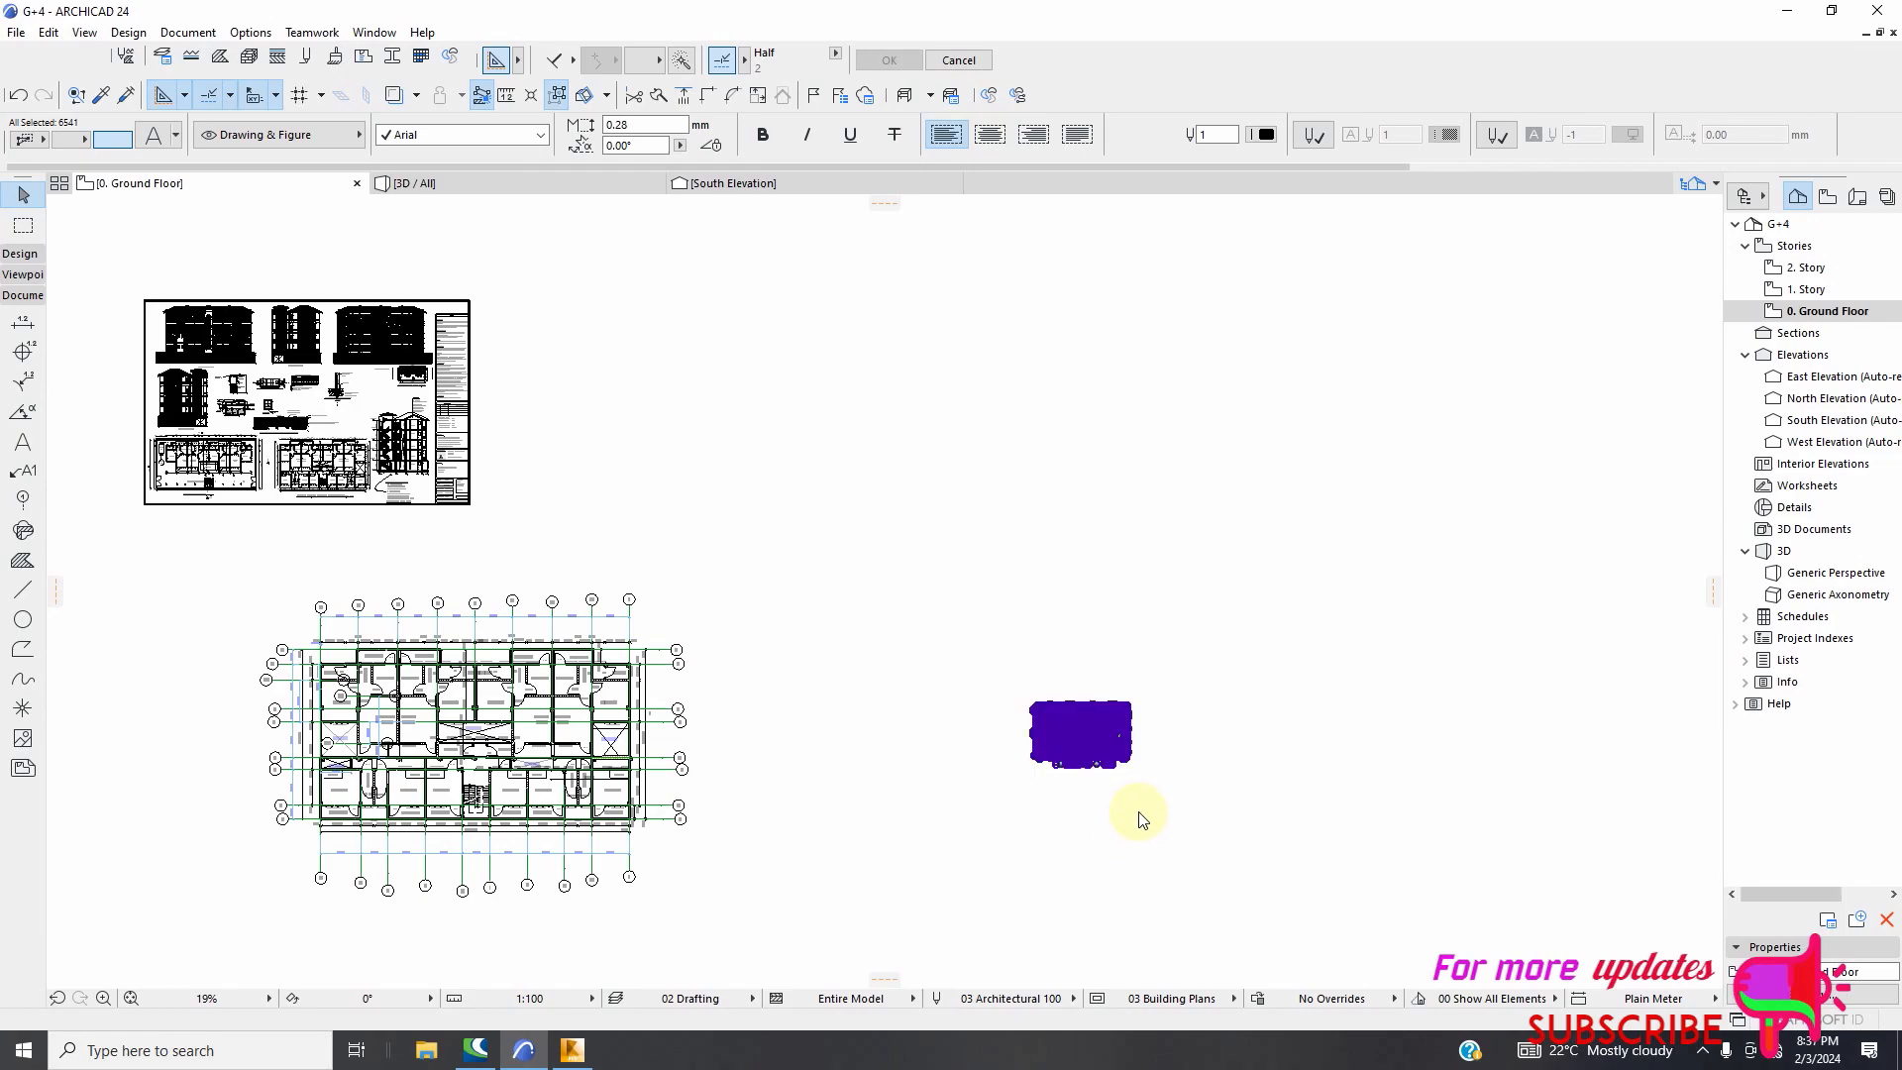
# Resize the copied floor plan graphically, scaling the first 150 interval of its upper dimension line to its labelled length
pyautogui.scroll(3, 1096, 777)
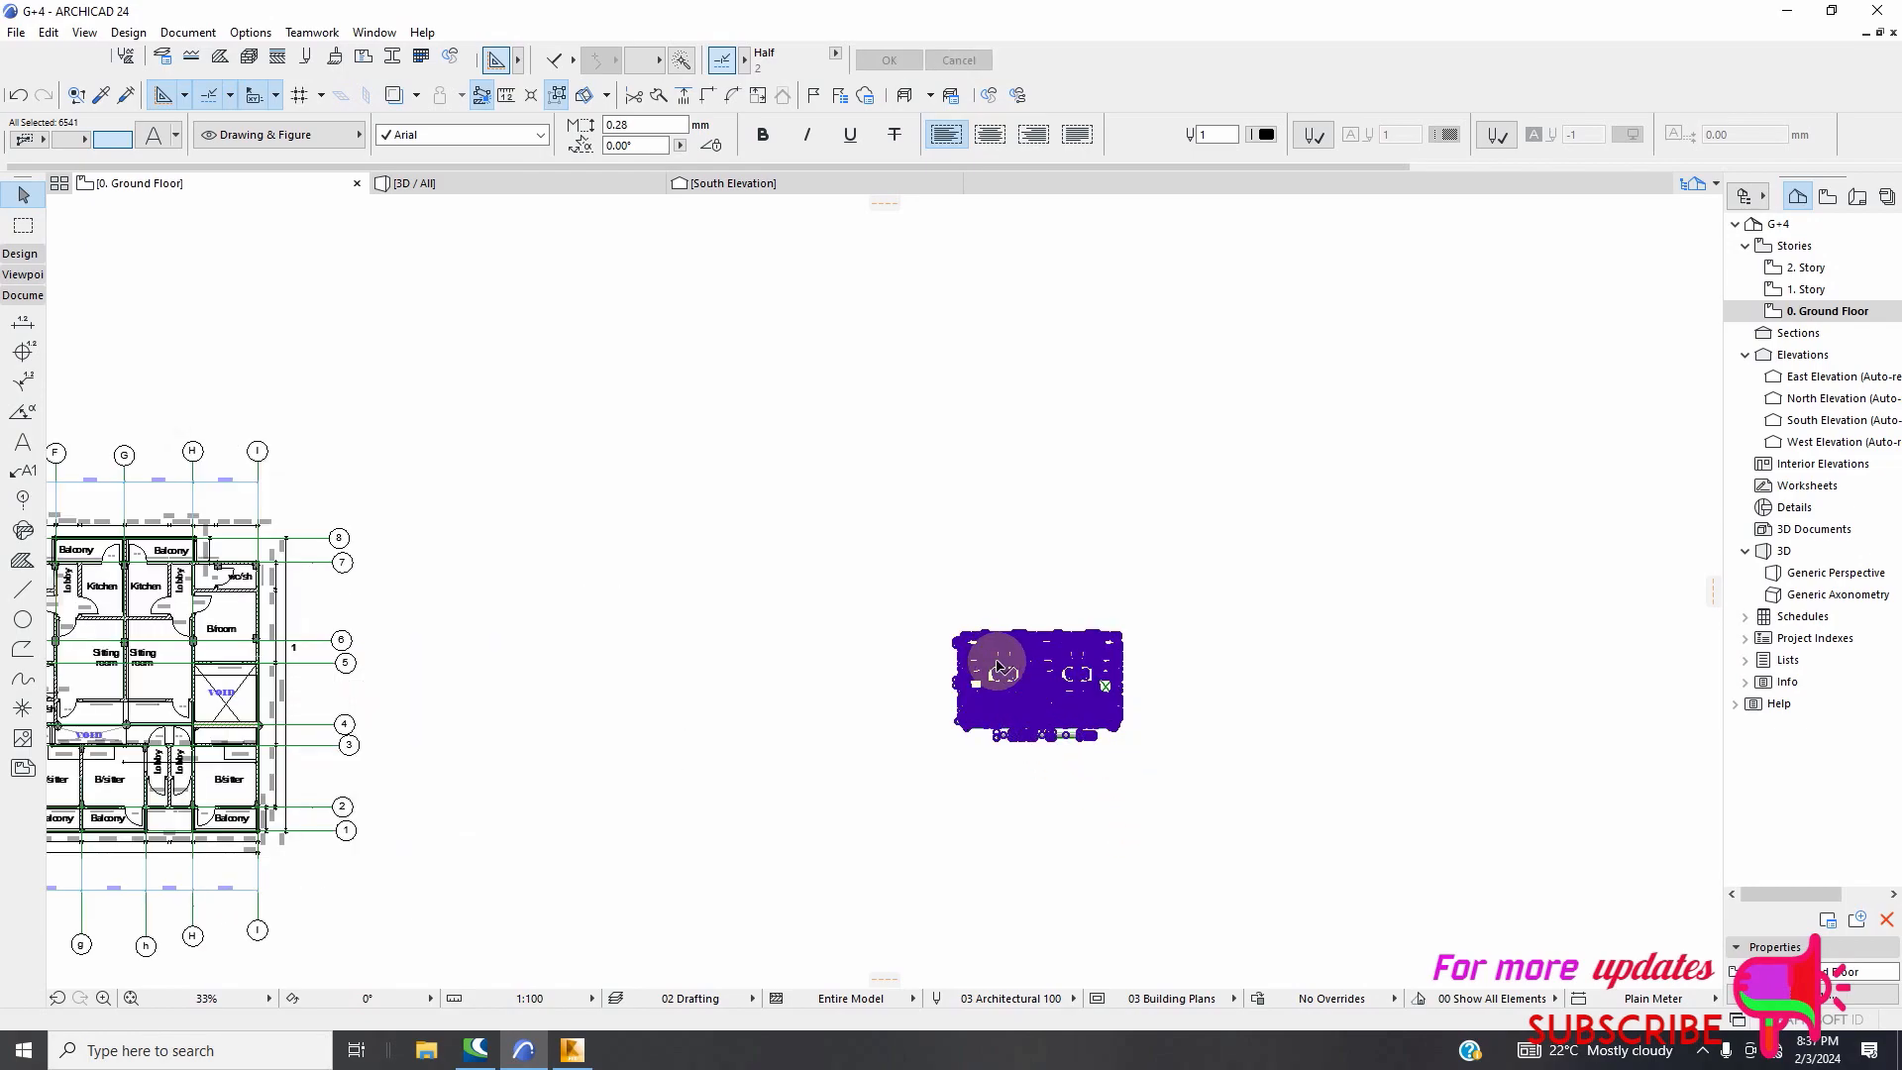
pyautogui.scroll(9, 1137, 679)
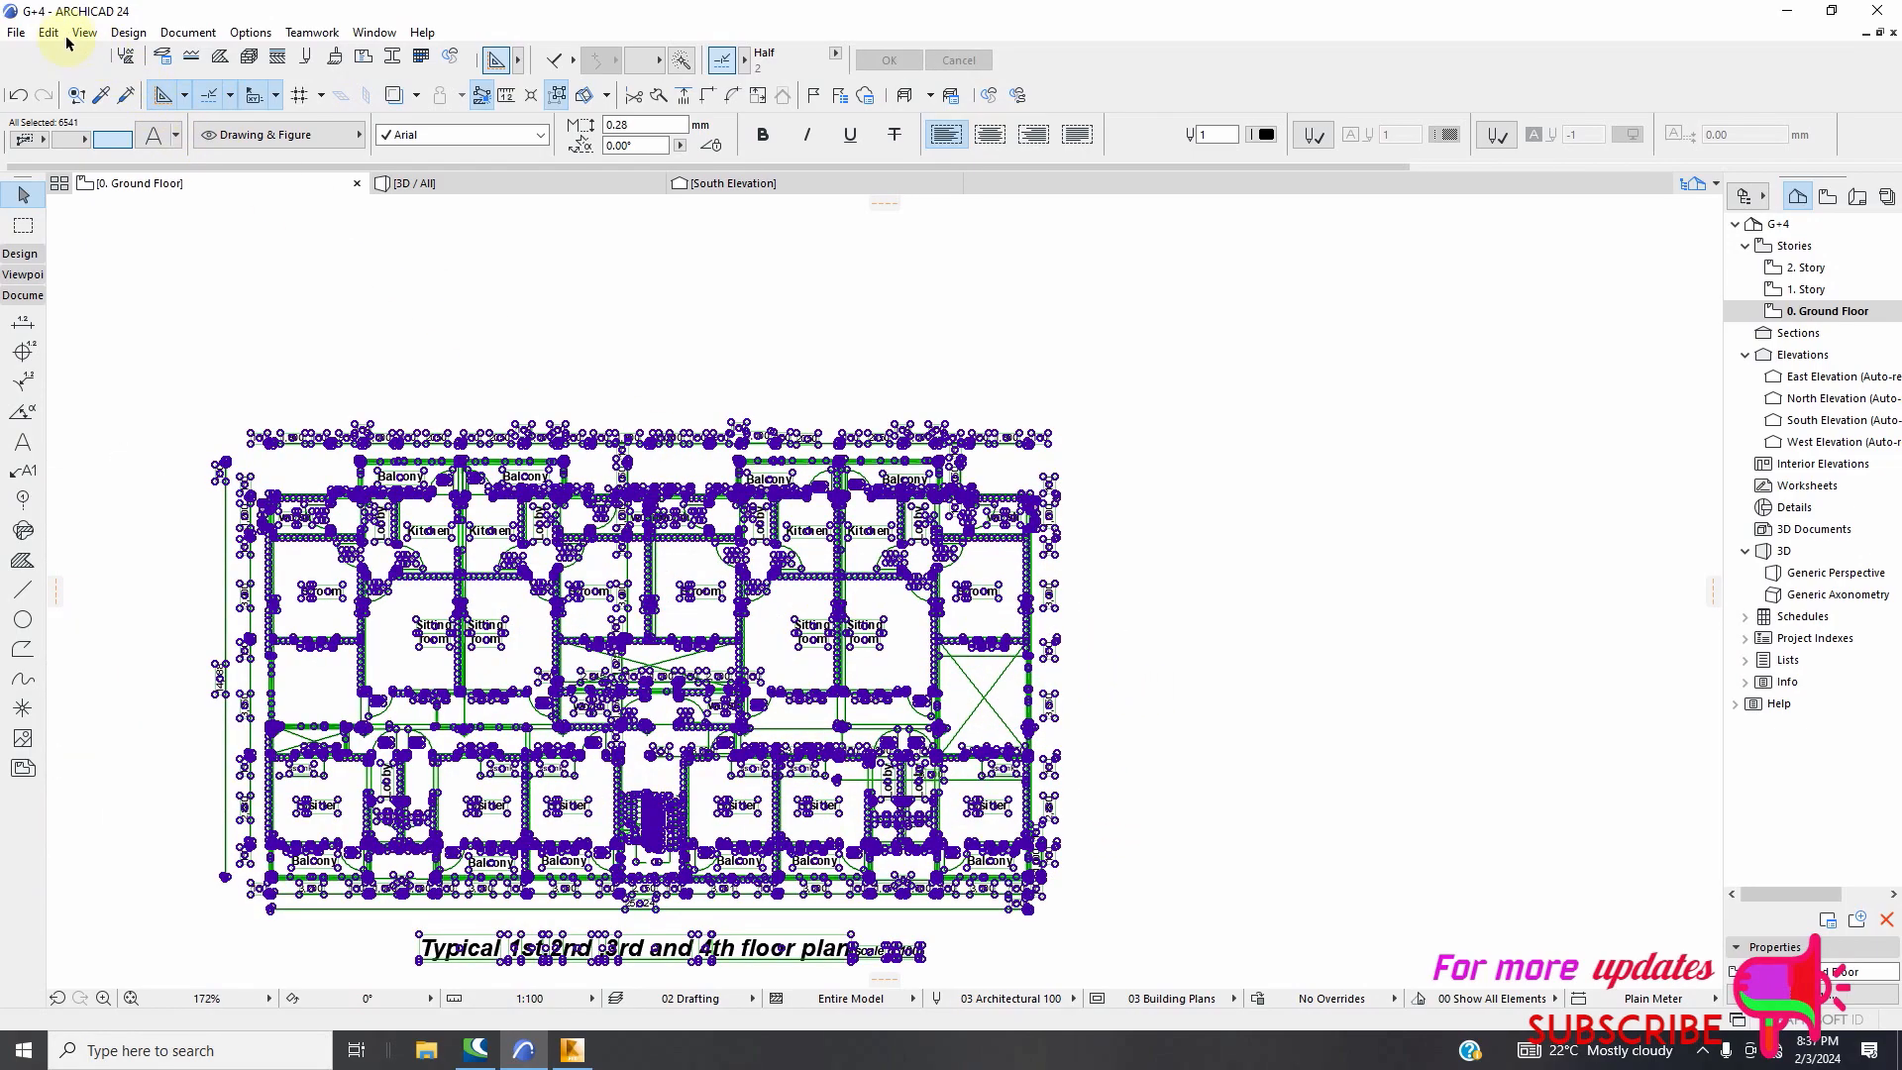
pyautogui.click(48, 33)
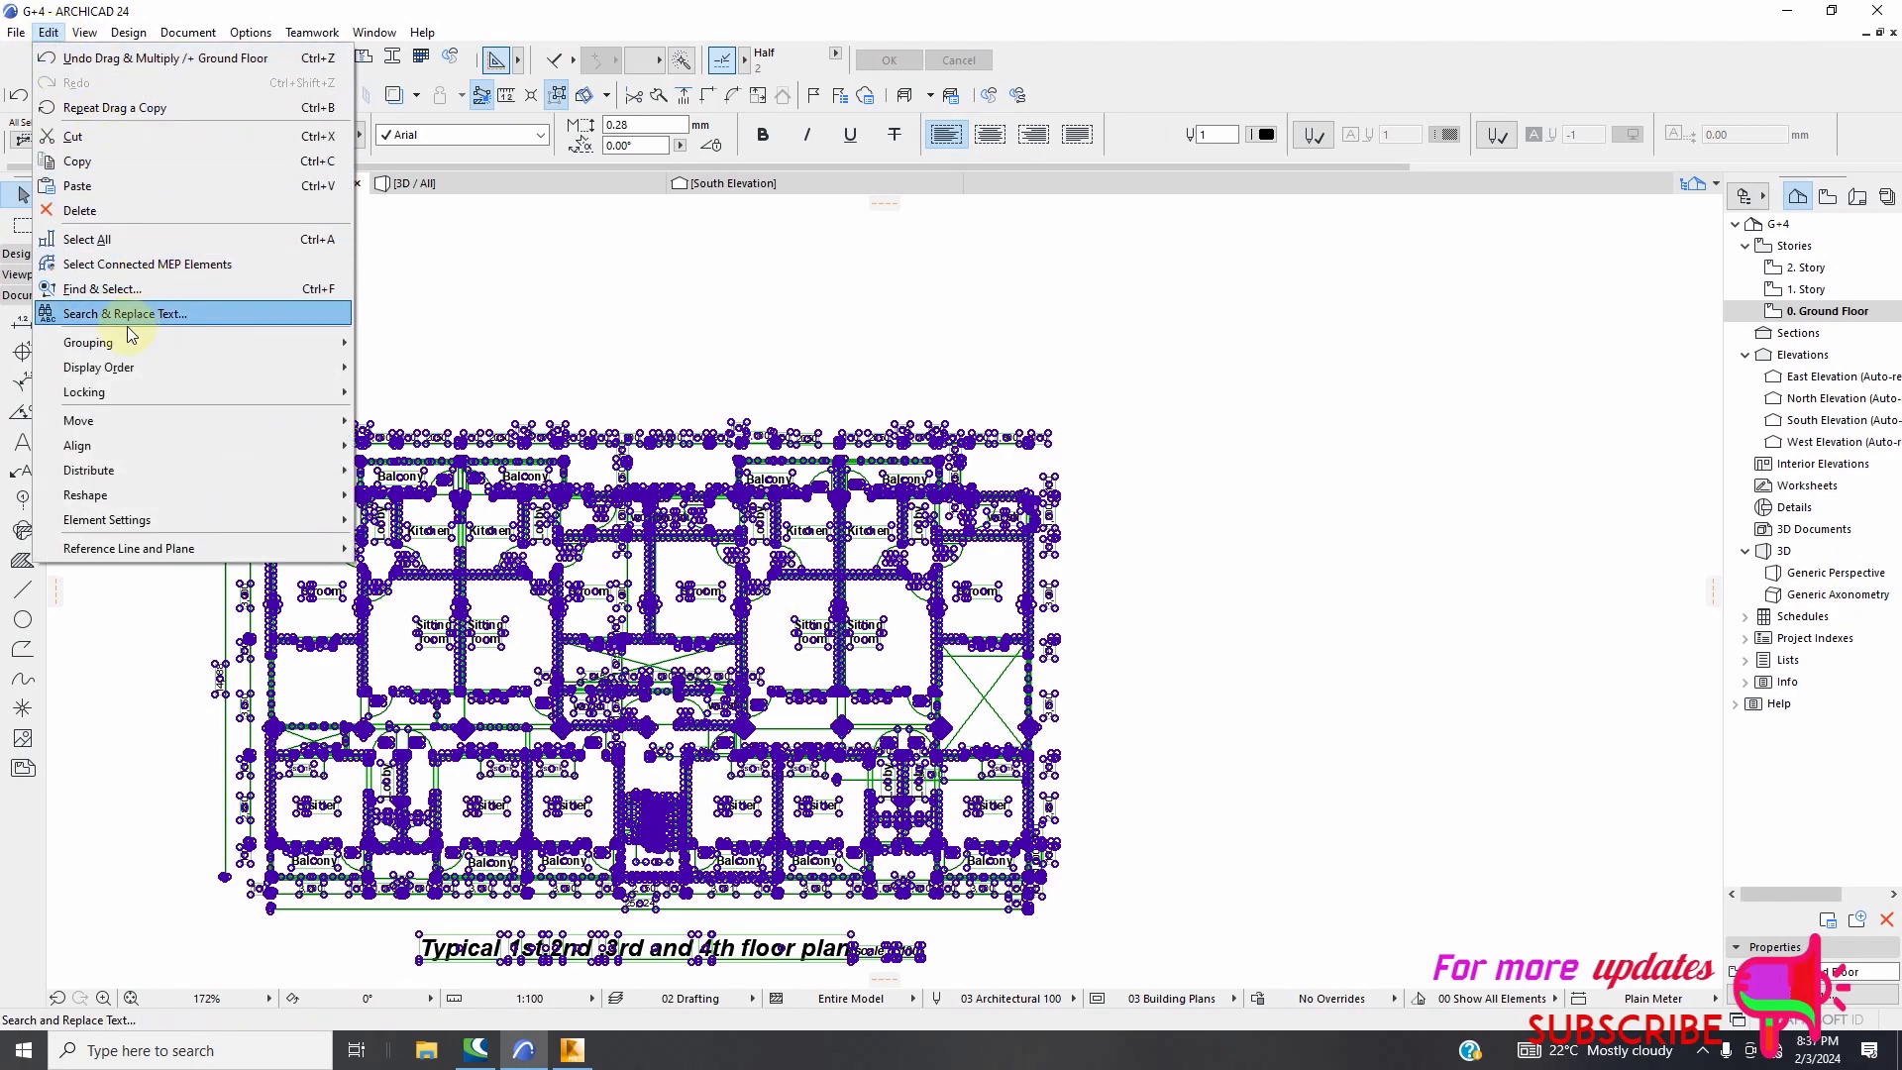
pyautogui.moveTo(248, 495)
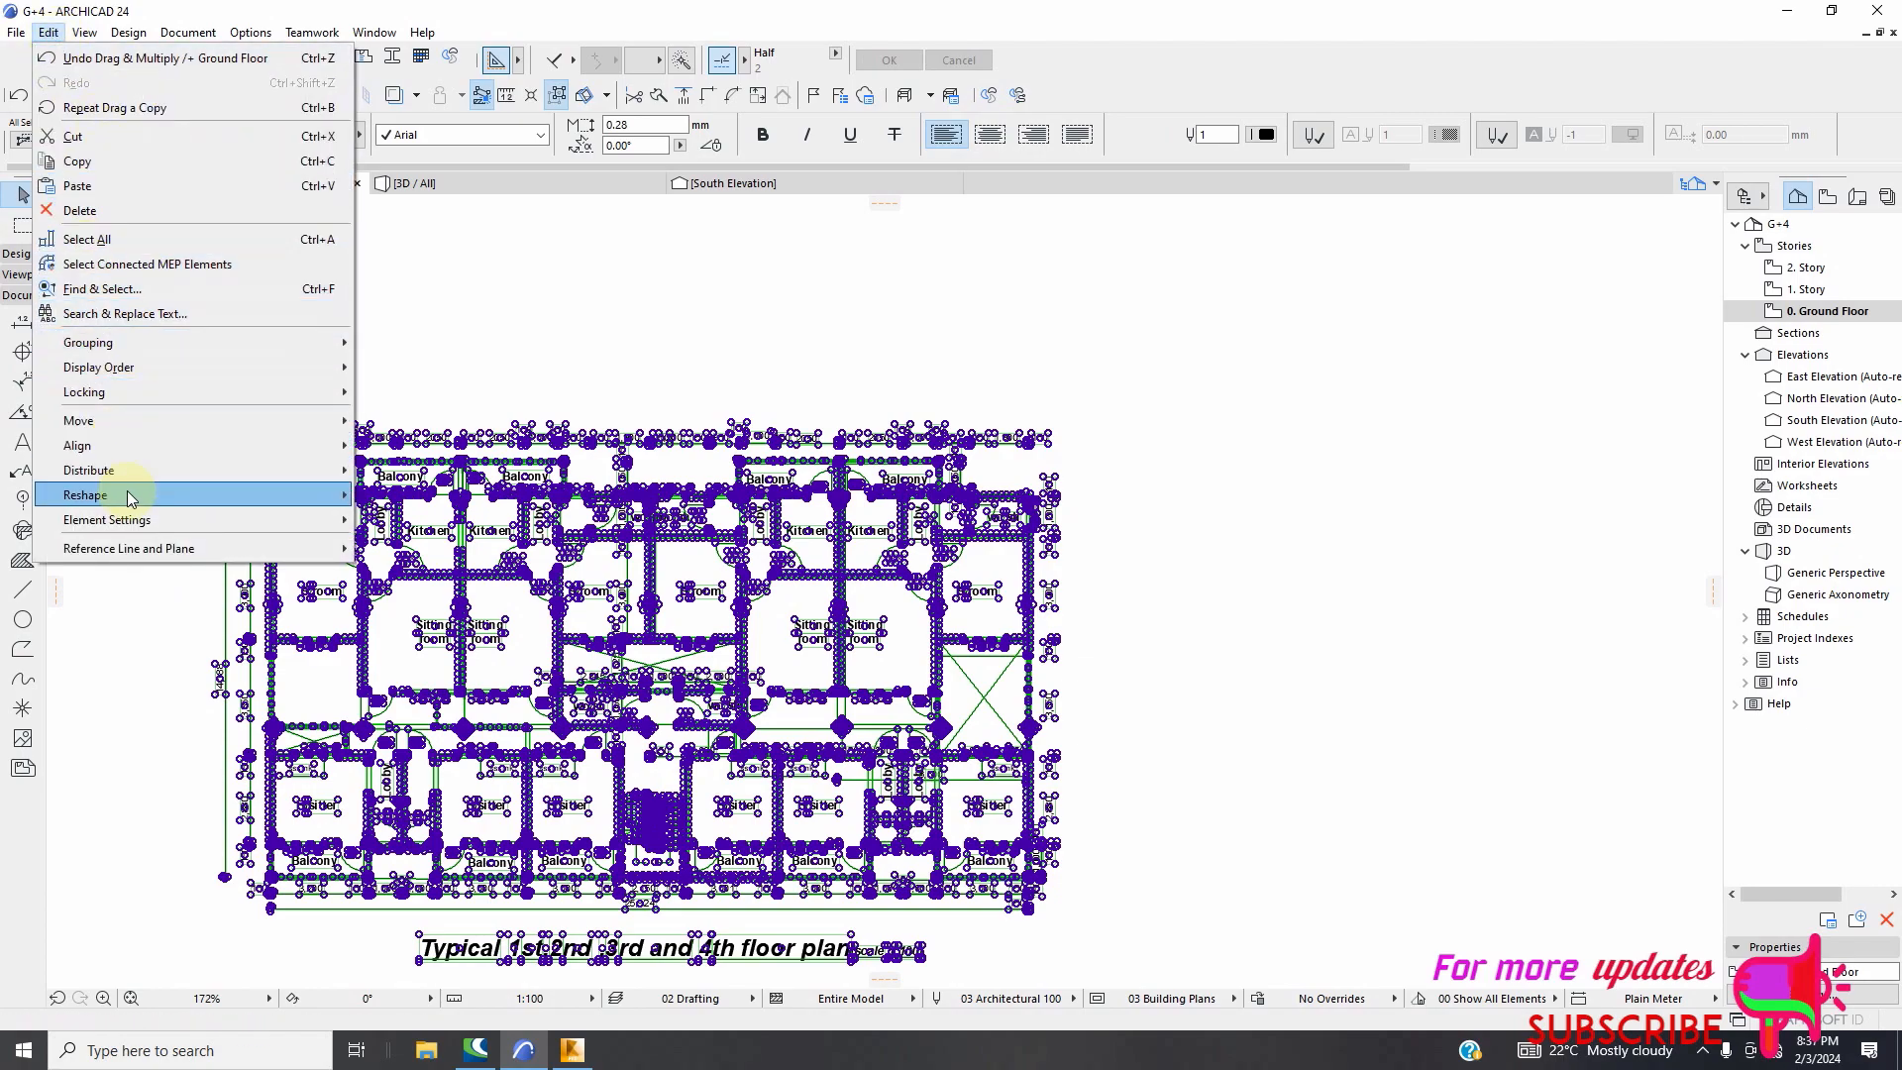
pyautogui.click(393, 548)
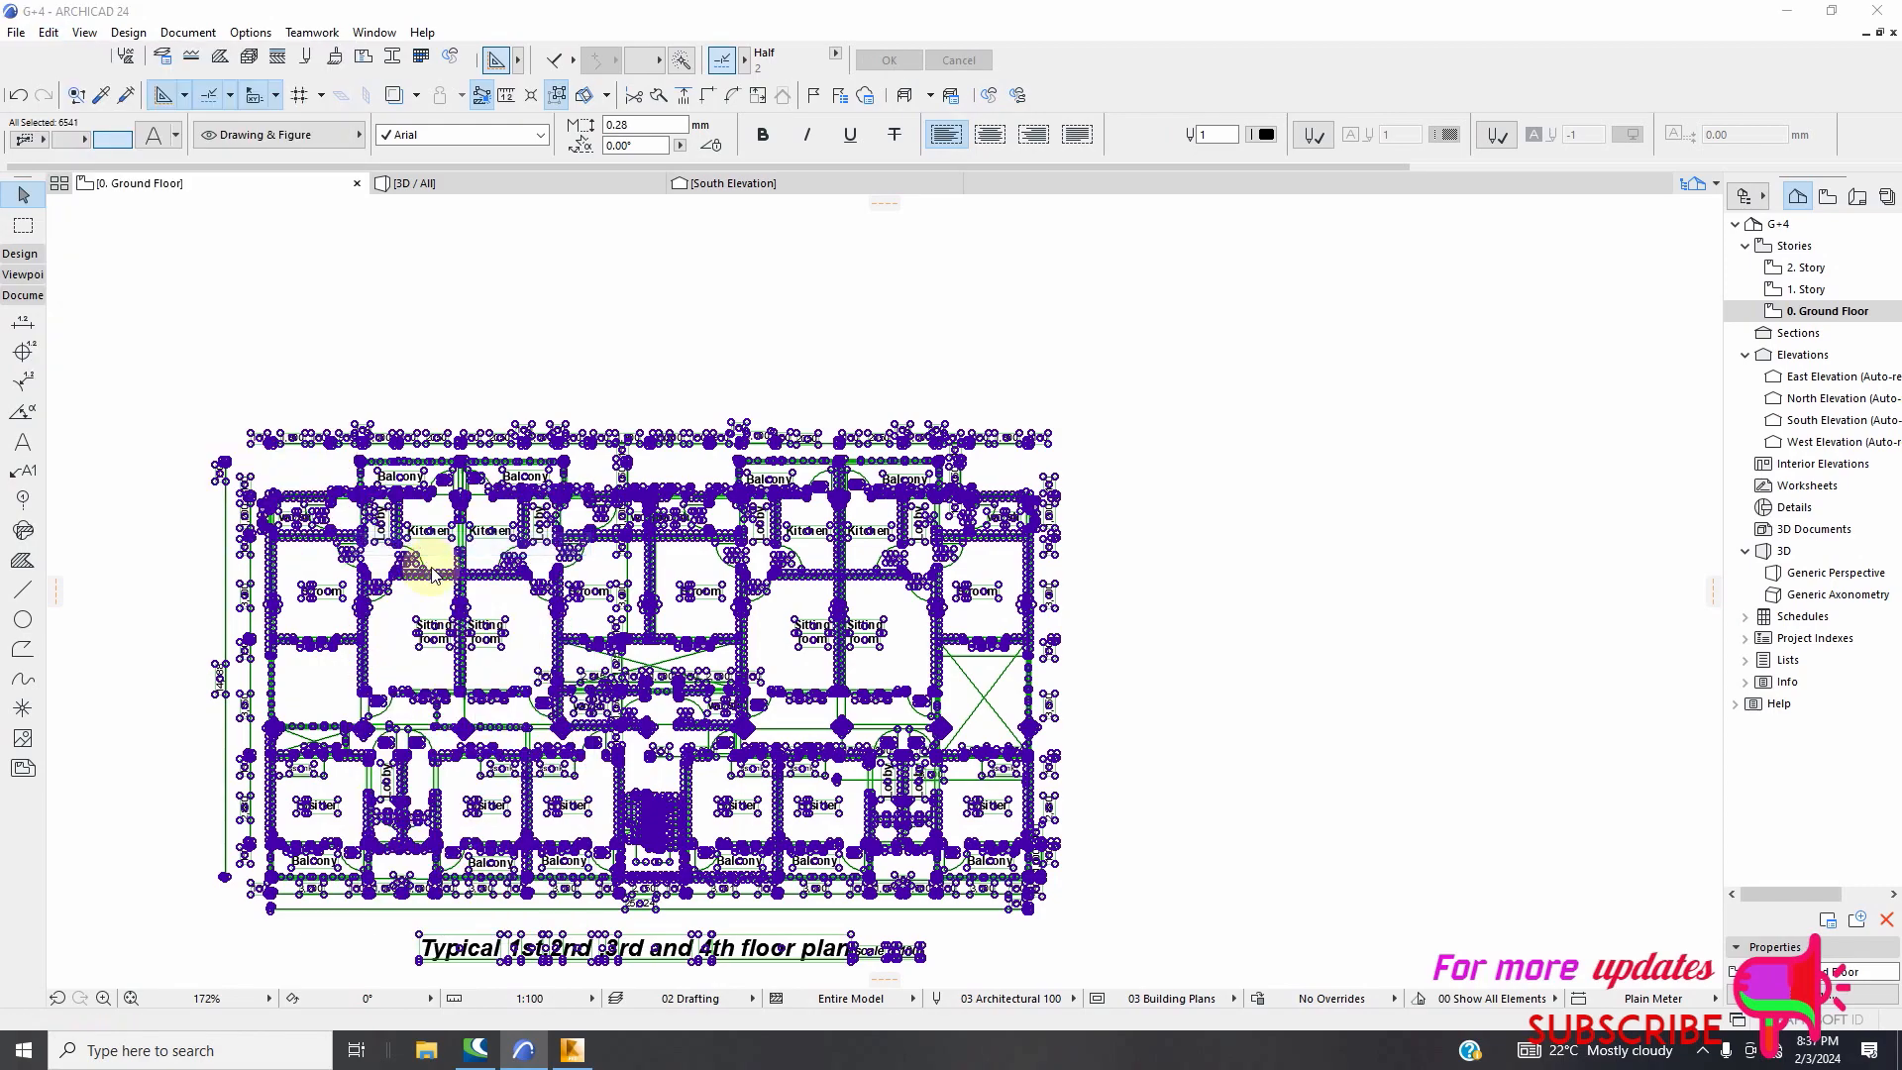
pyautogui.click(1029, 523)
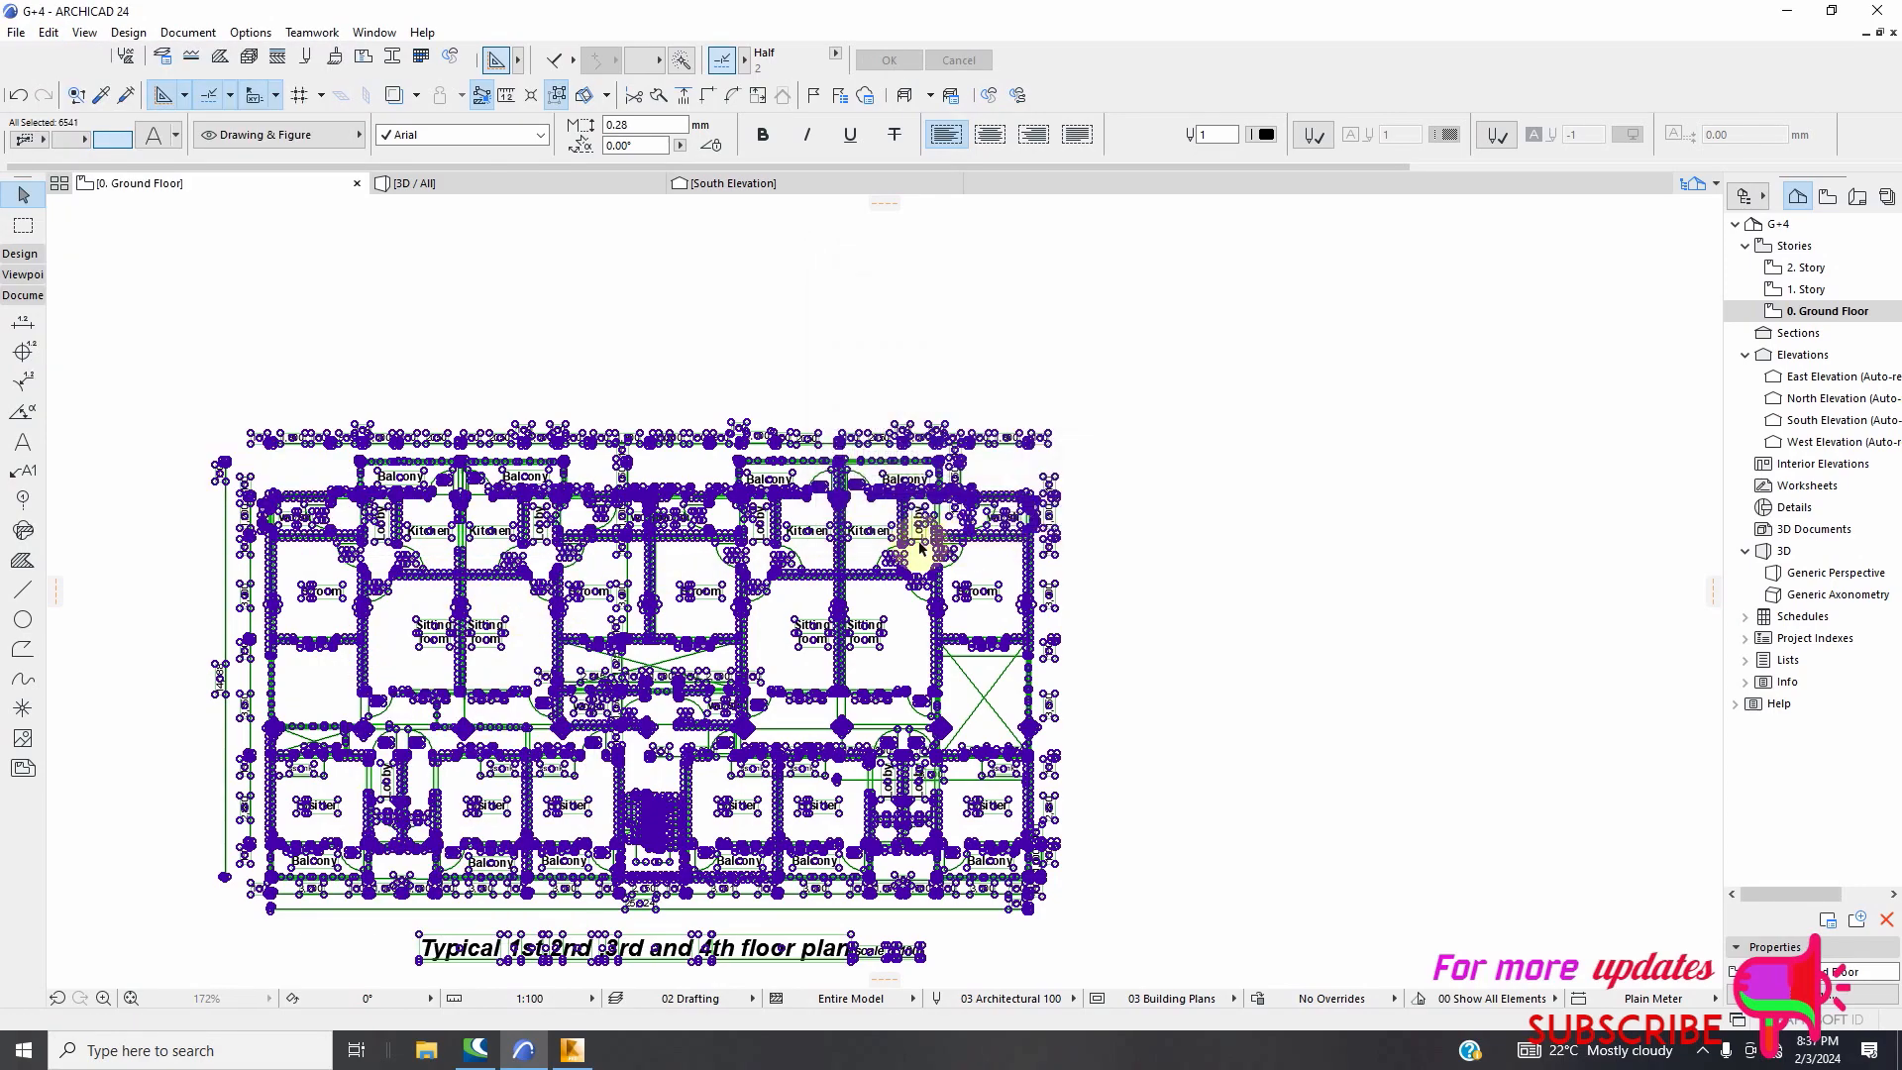
pyautogui.scroll(2, 224, 509)
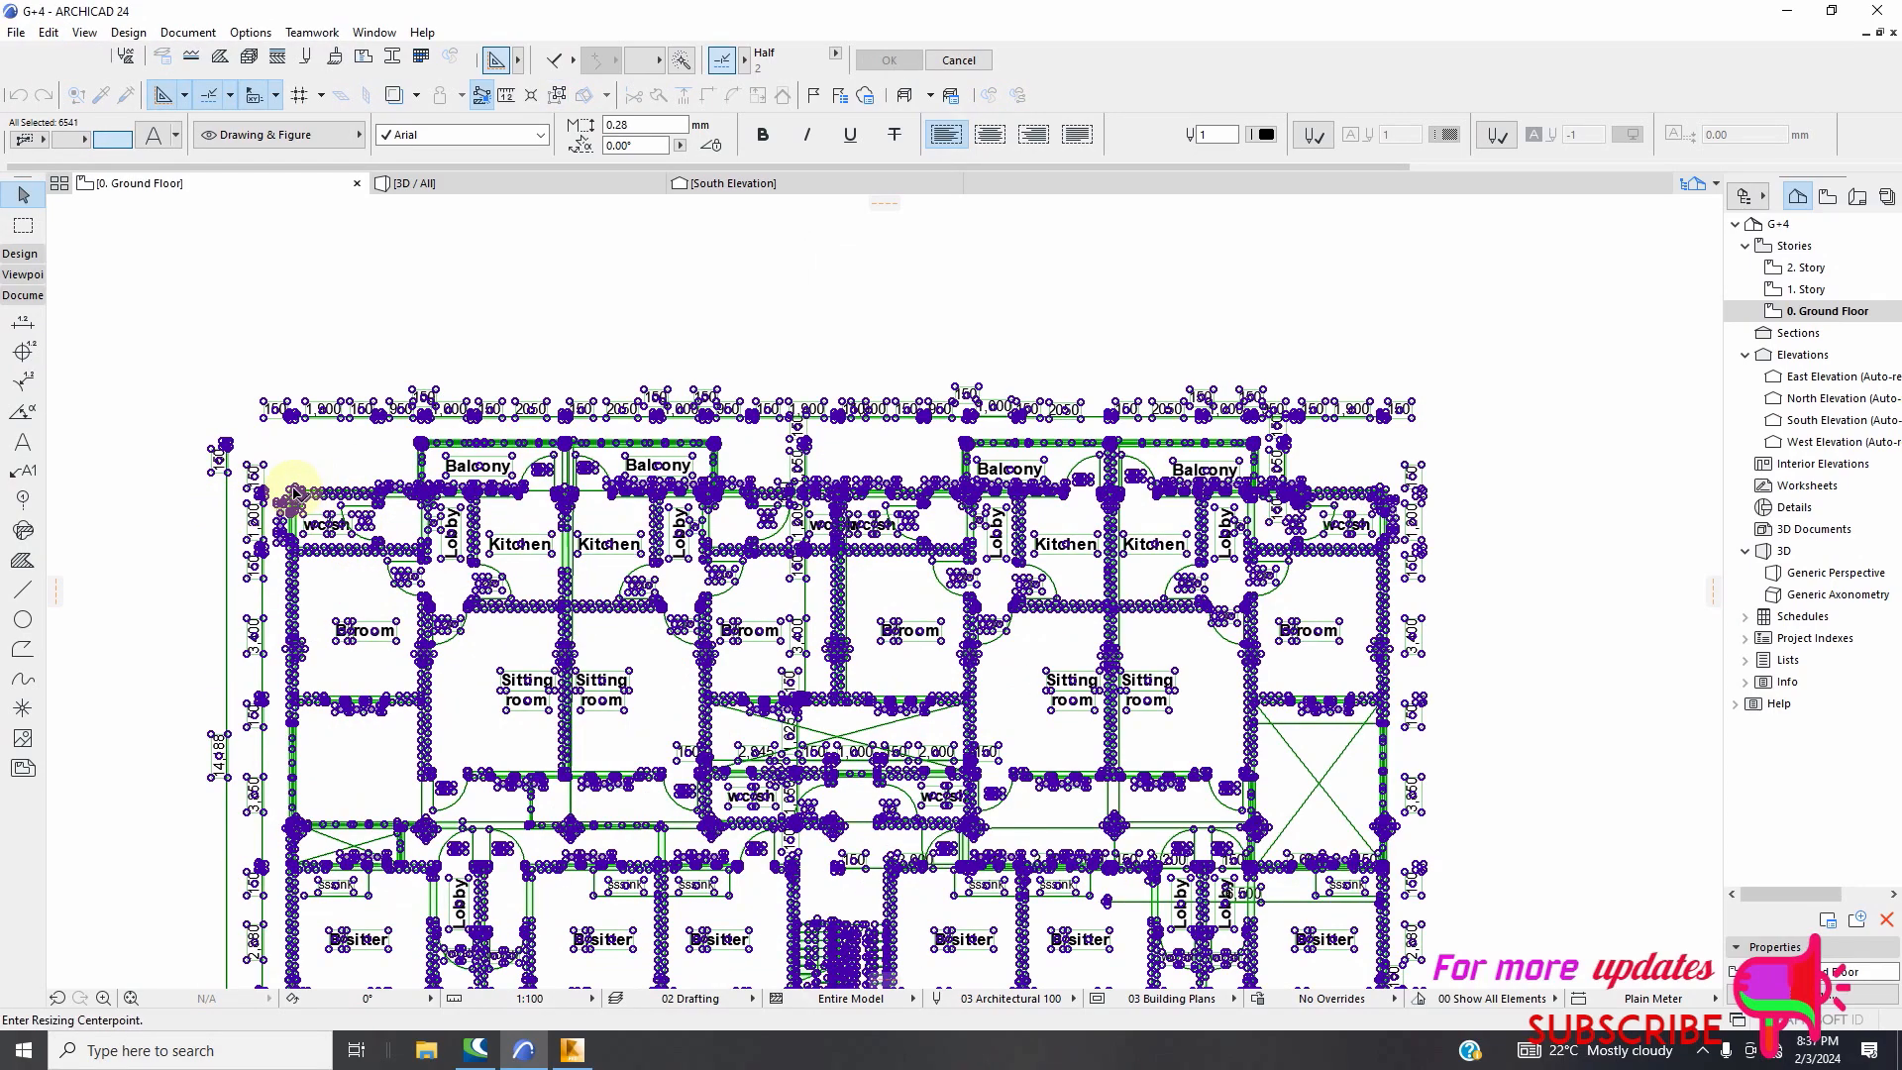
pyautogui.scroll(5, 284, 502)
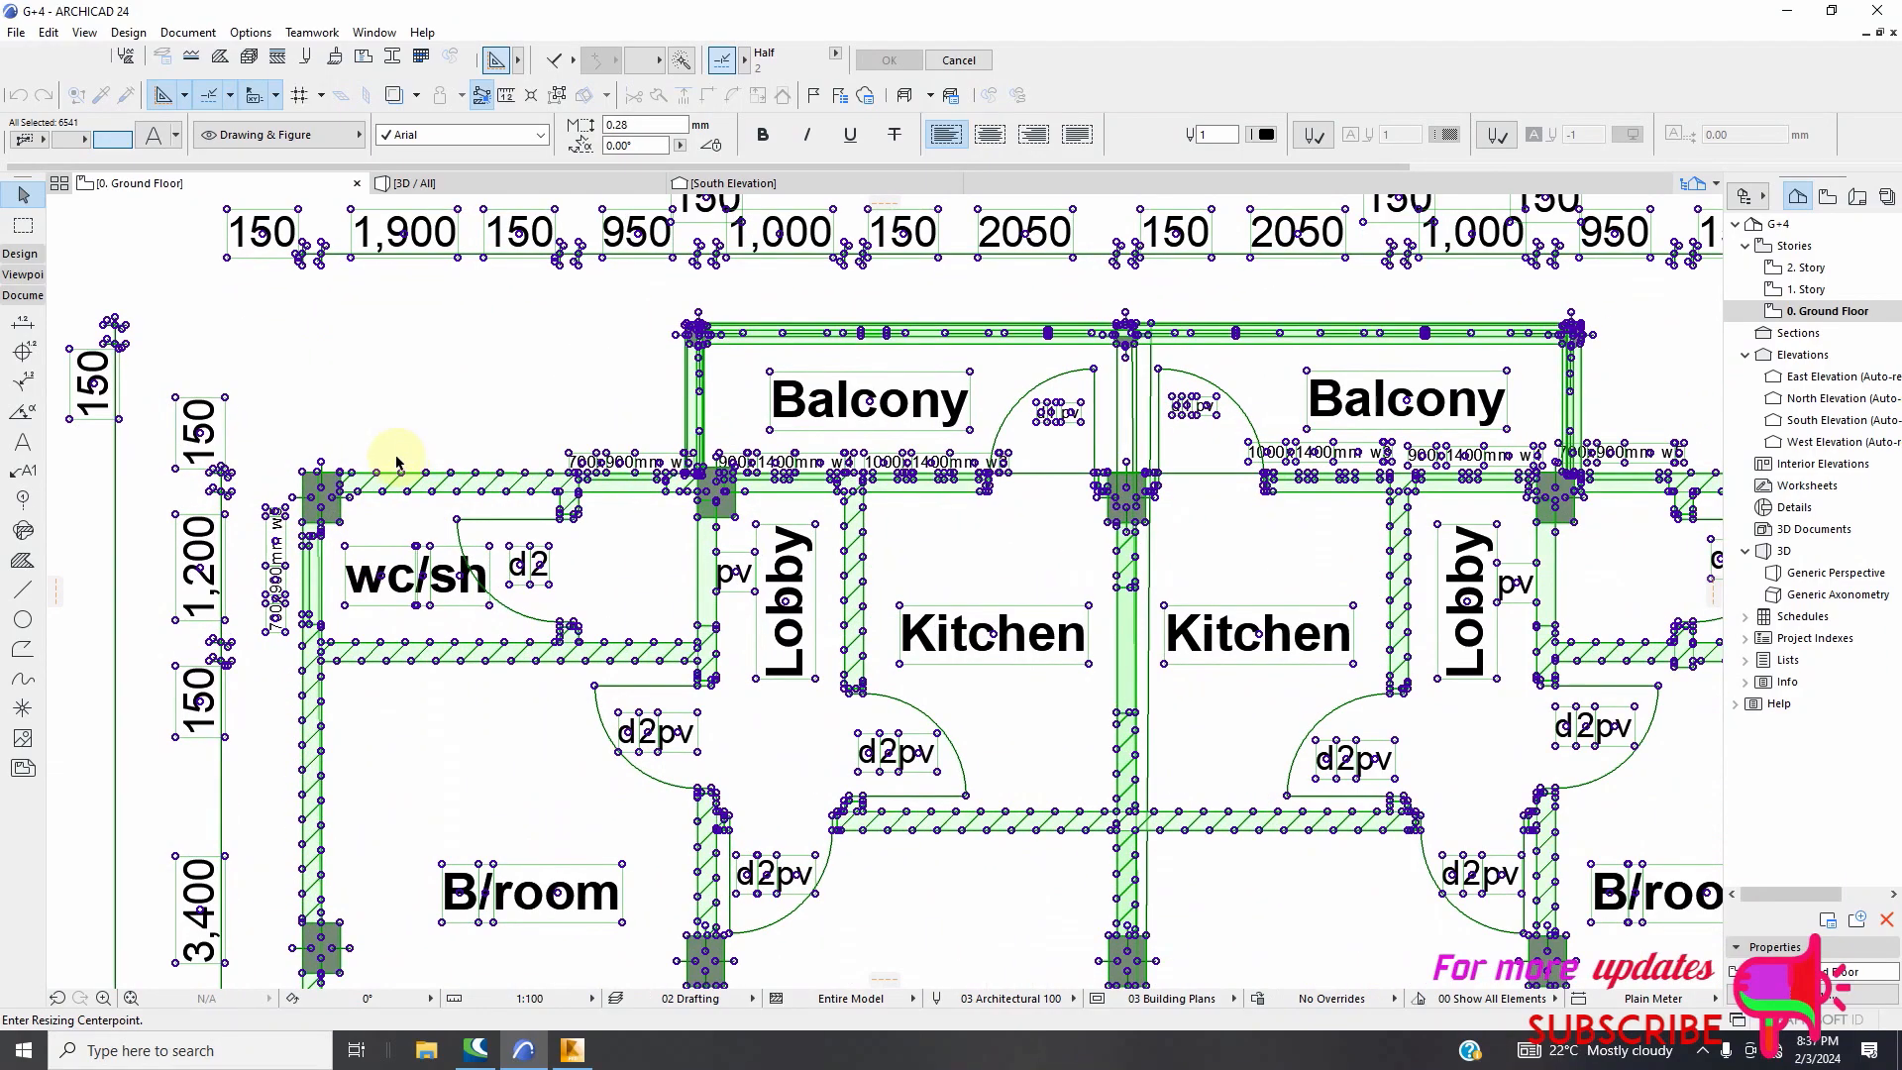
pyautogui.scroll(-3, 396, 460)
pyautogui.scroll(6, 342, 342)
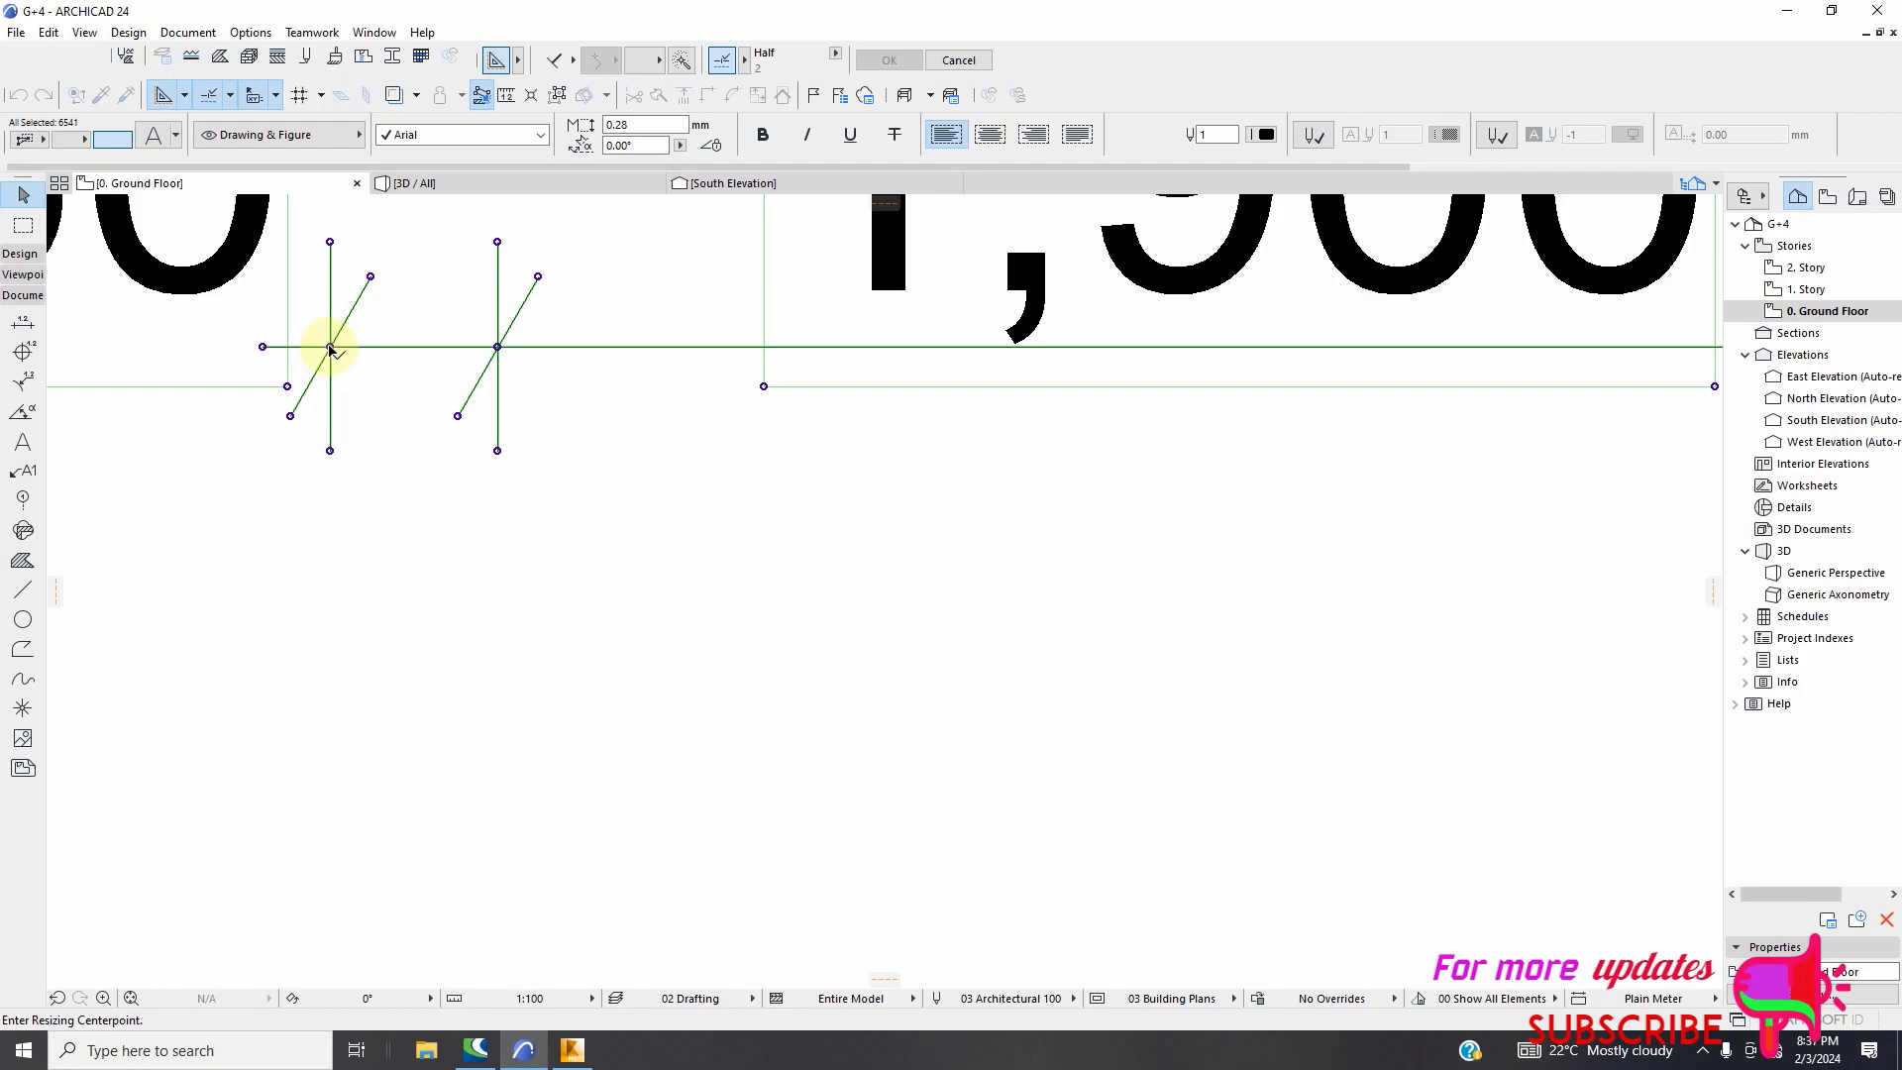
pyautogui.click(330, 347)
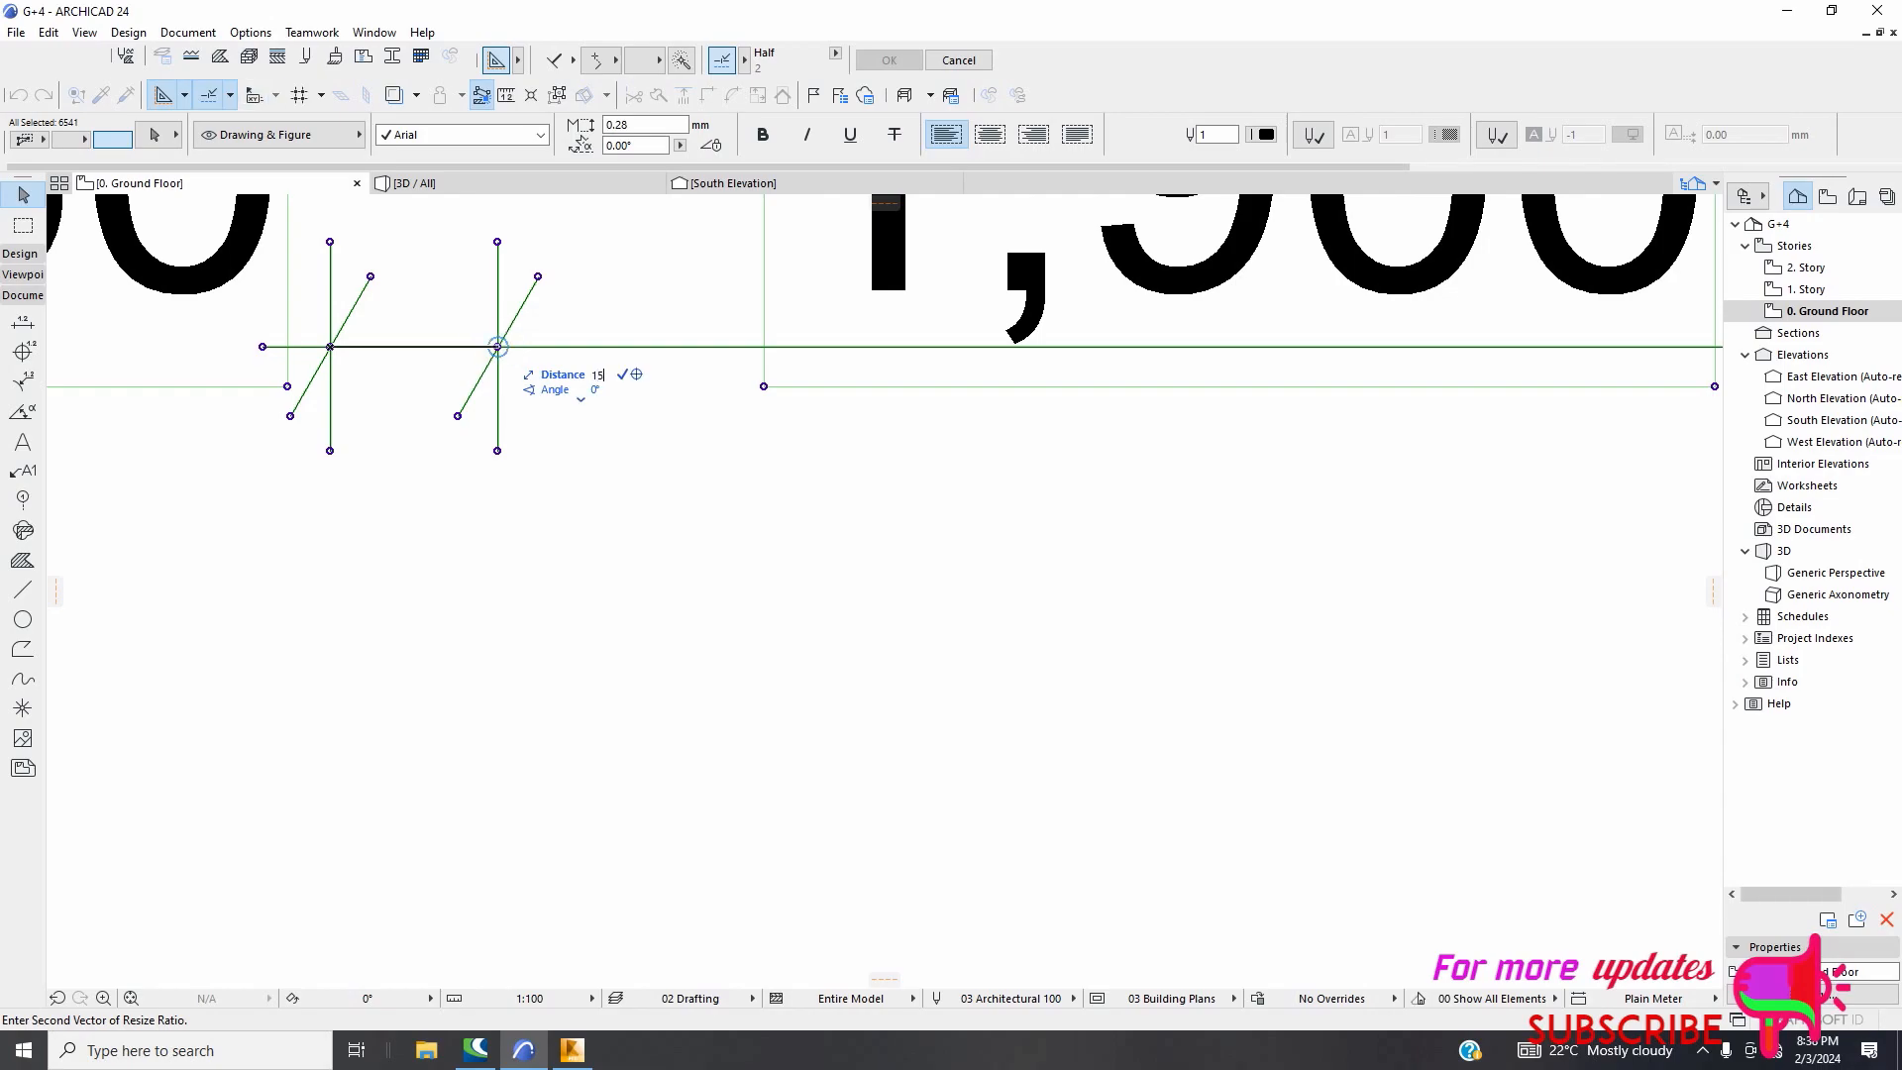
pyautogui.click(939, 352)
pyautogui.scroll(-10, 943, 403)
pyautogui.scroll(-5, 677, 478)
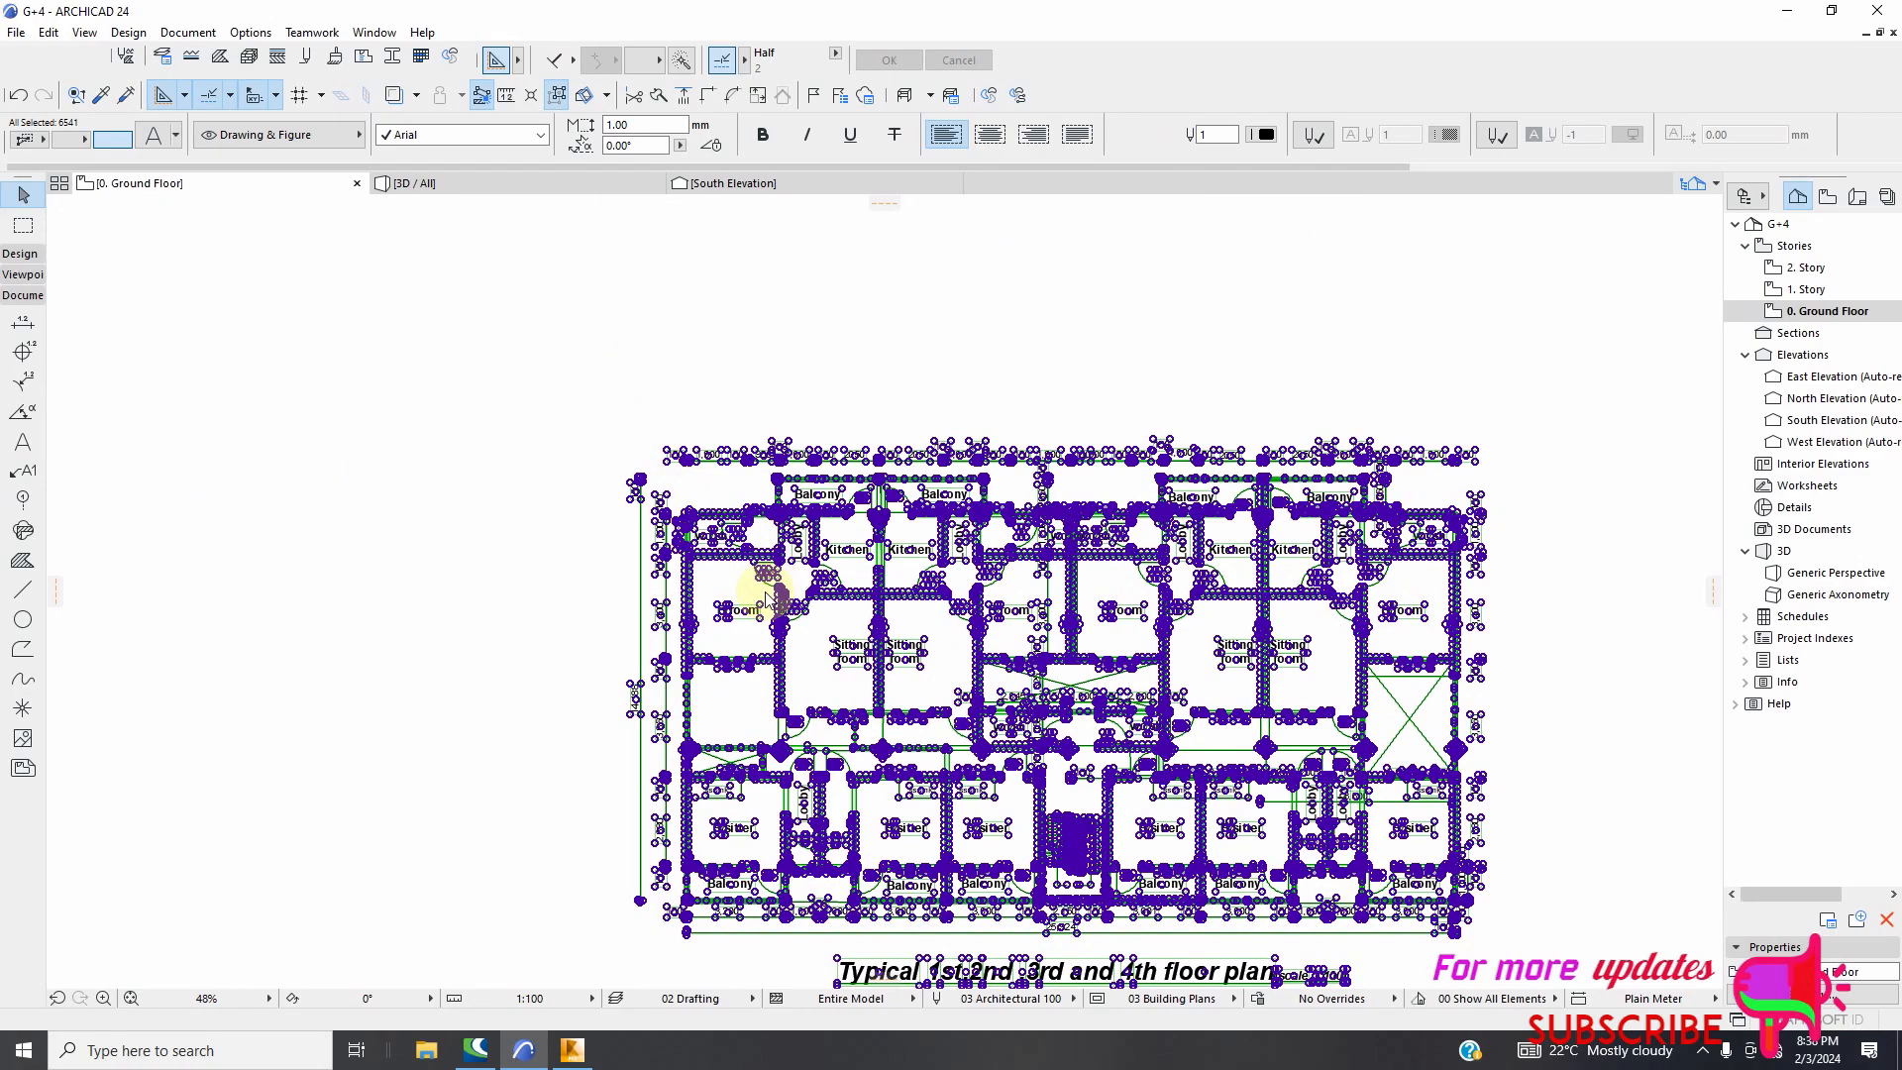
# Compare the resized plan's size with the gridded plan and clear the selection
pyautogui.scroll(-6, 547, 533)
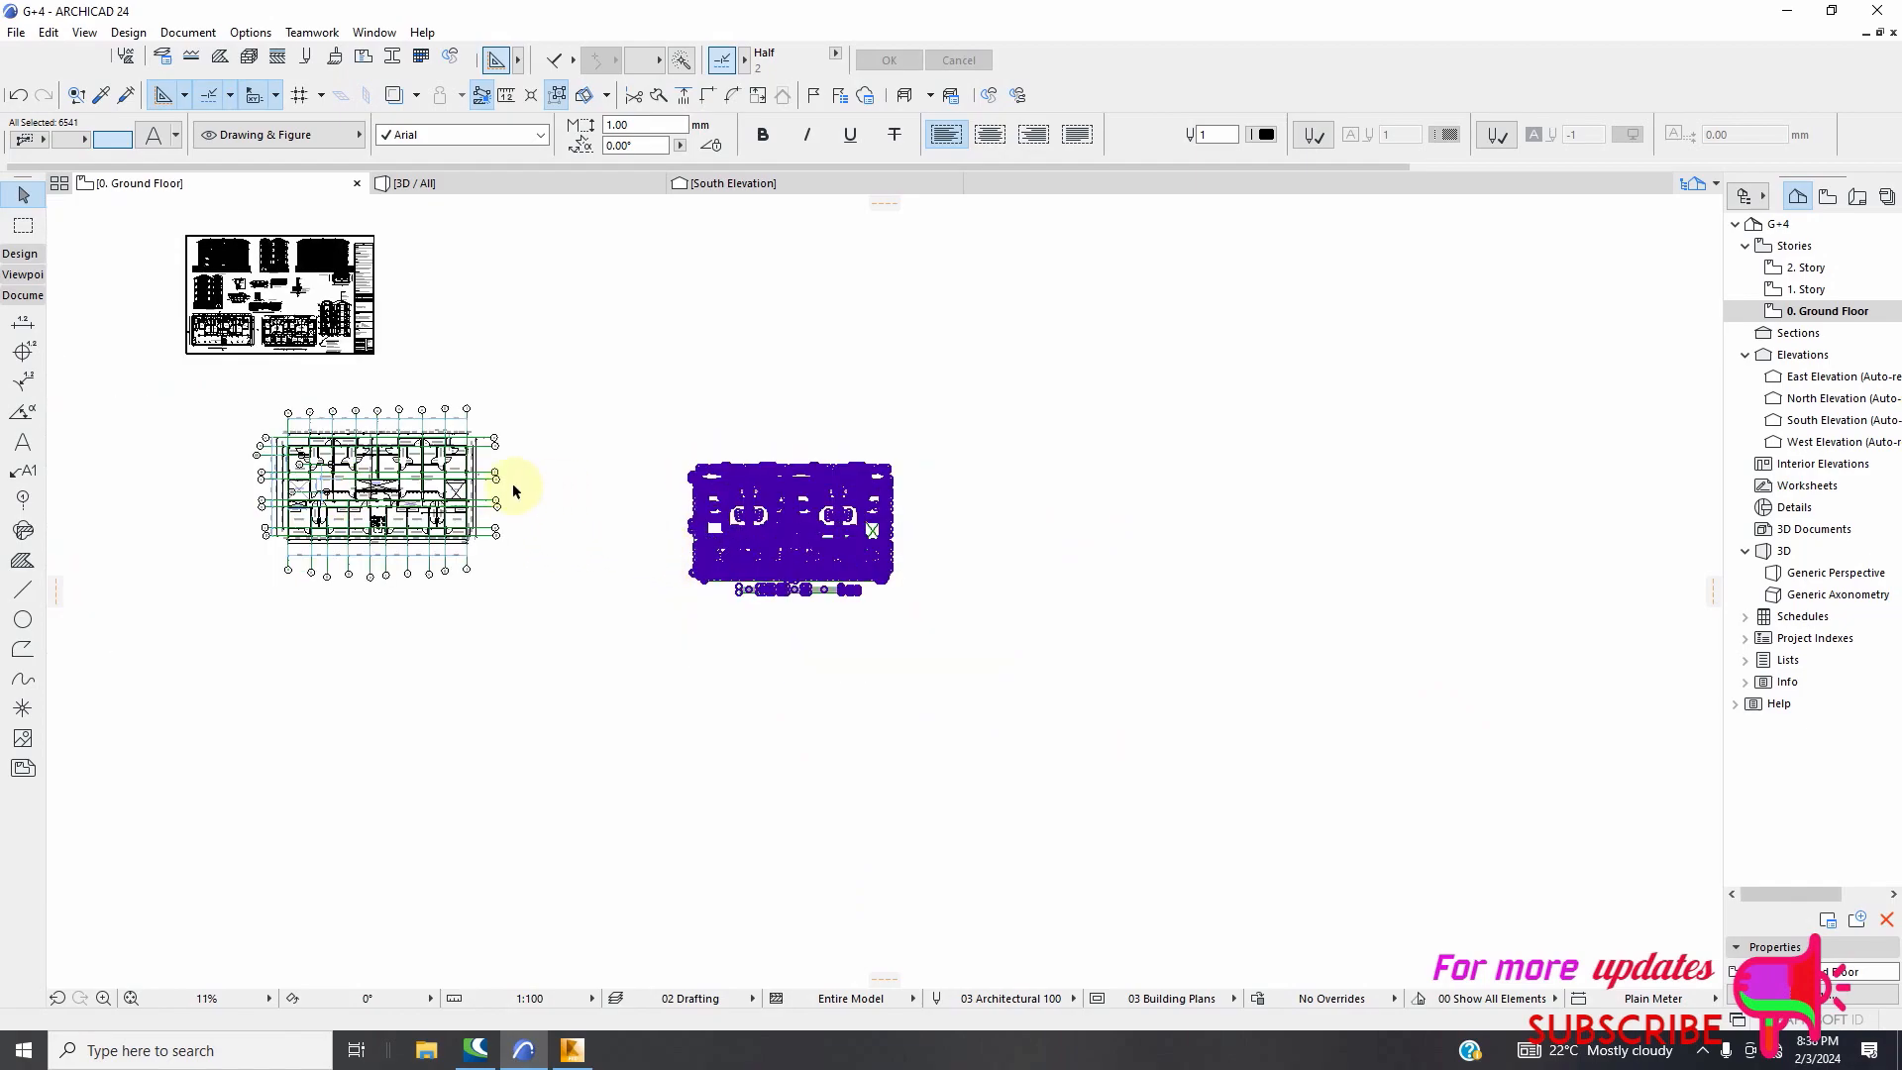
pyautogui.scroll(4, 760, 501)
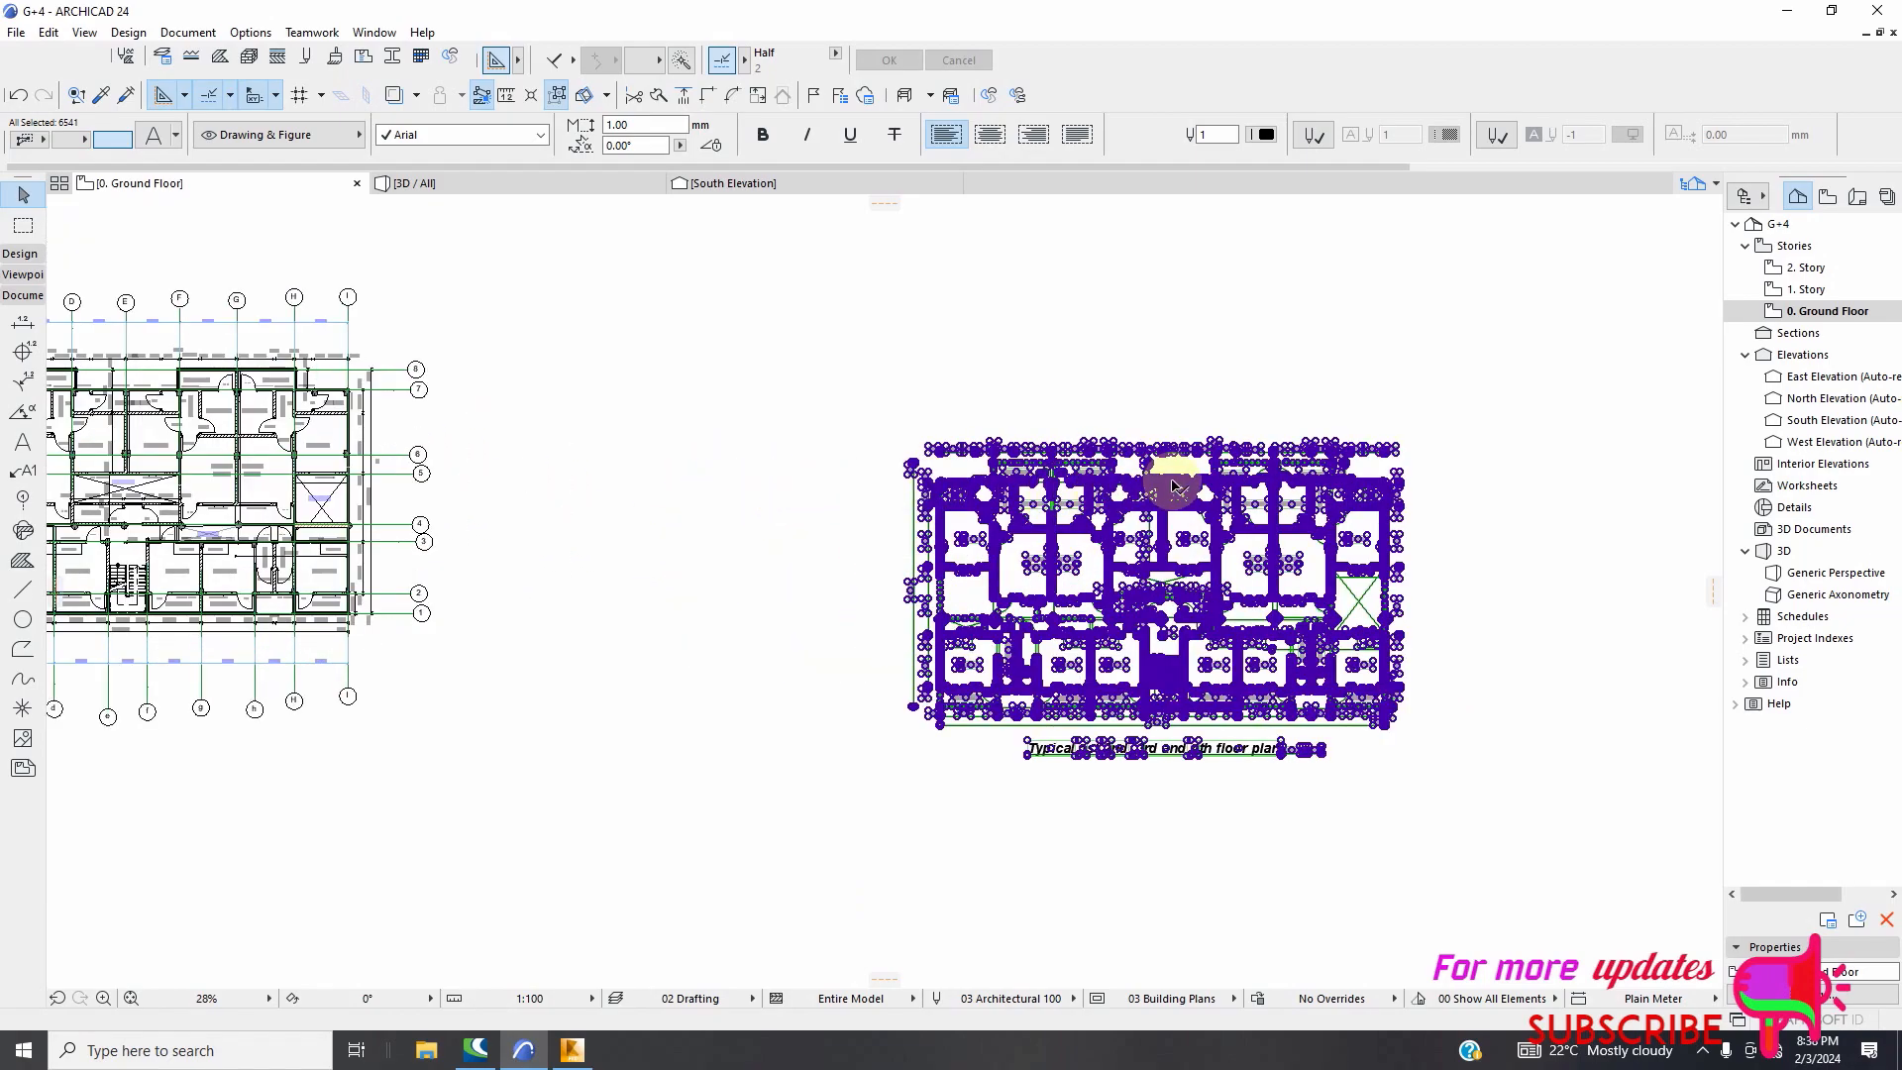
pyautogui.scroll(3, 1050, 436)
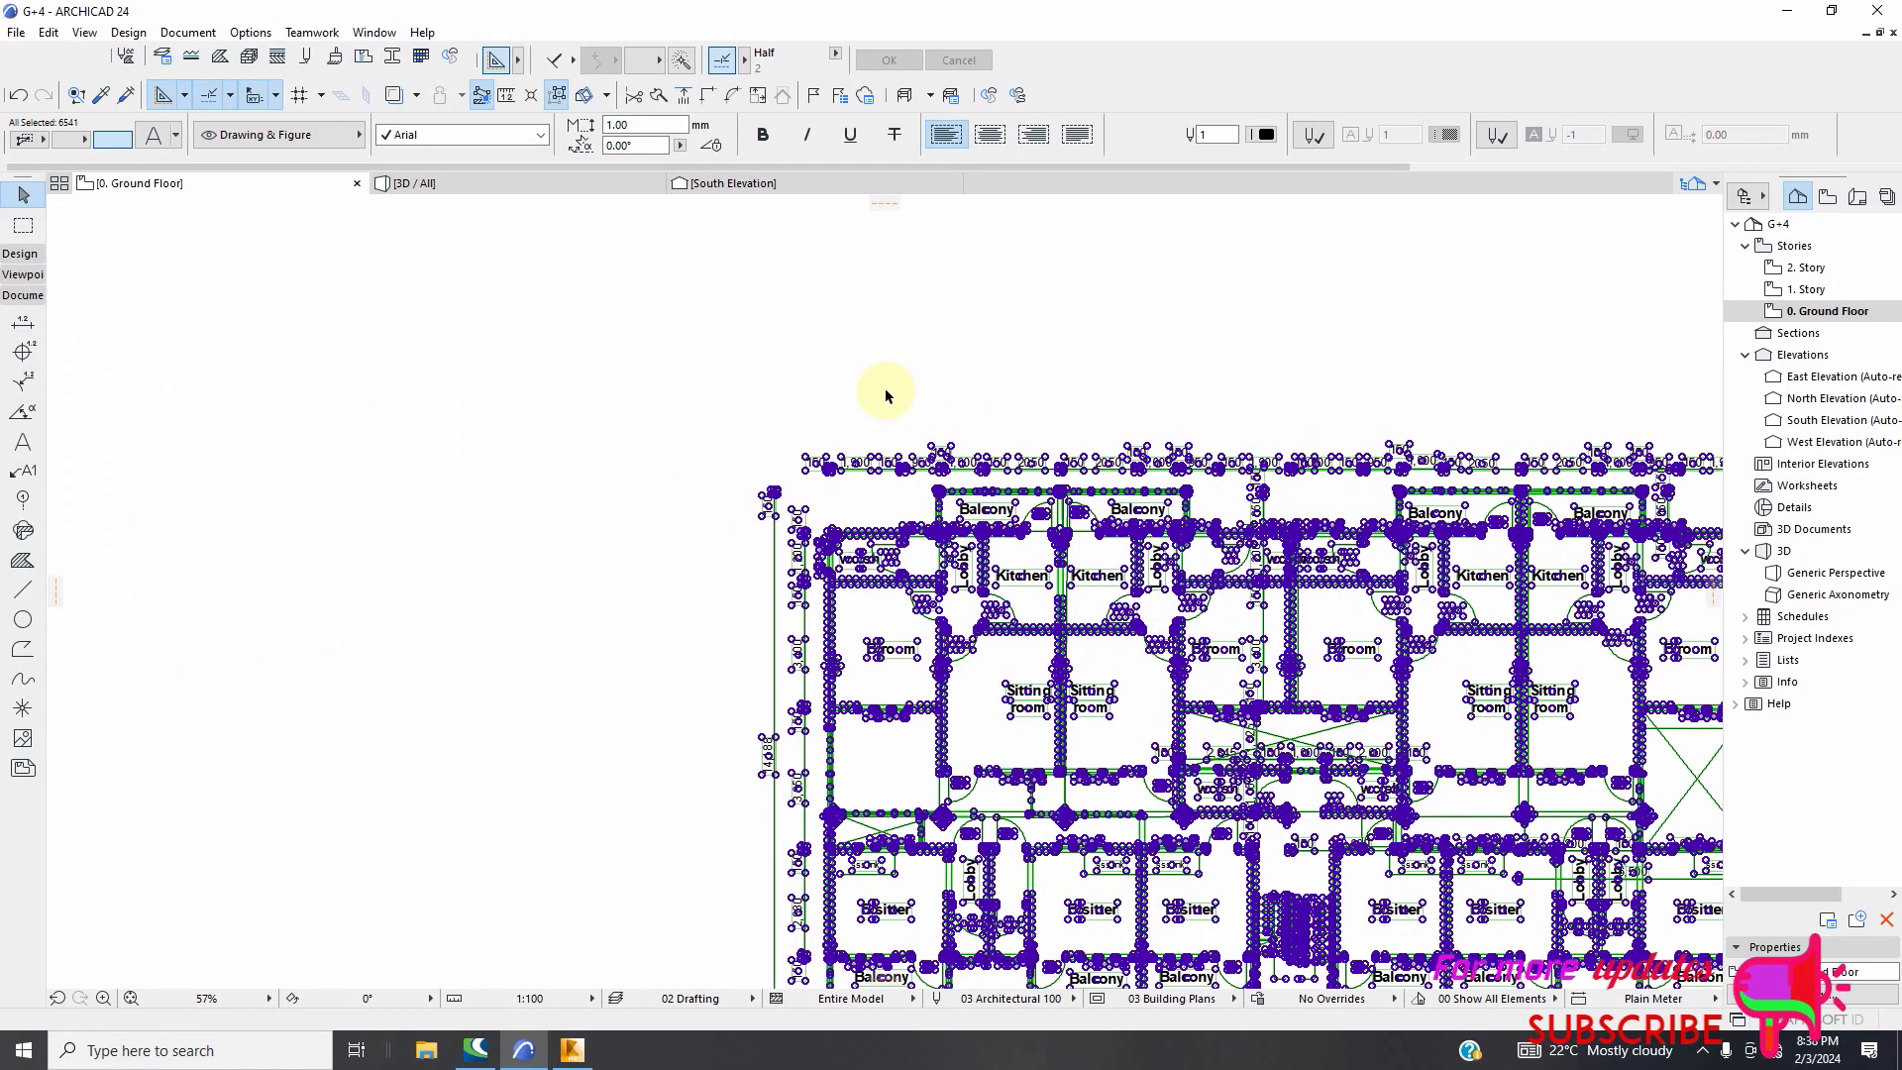
pyautogui.click(882, 390)
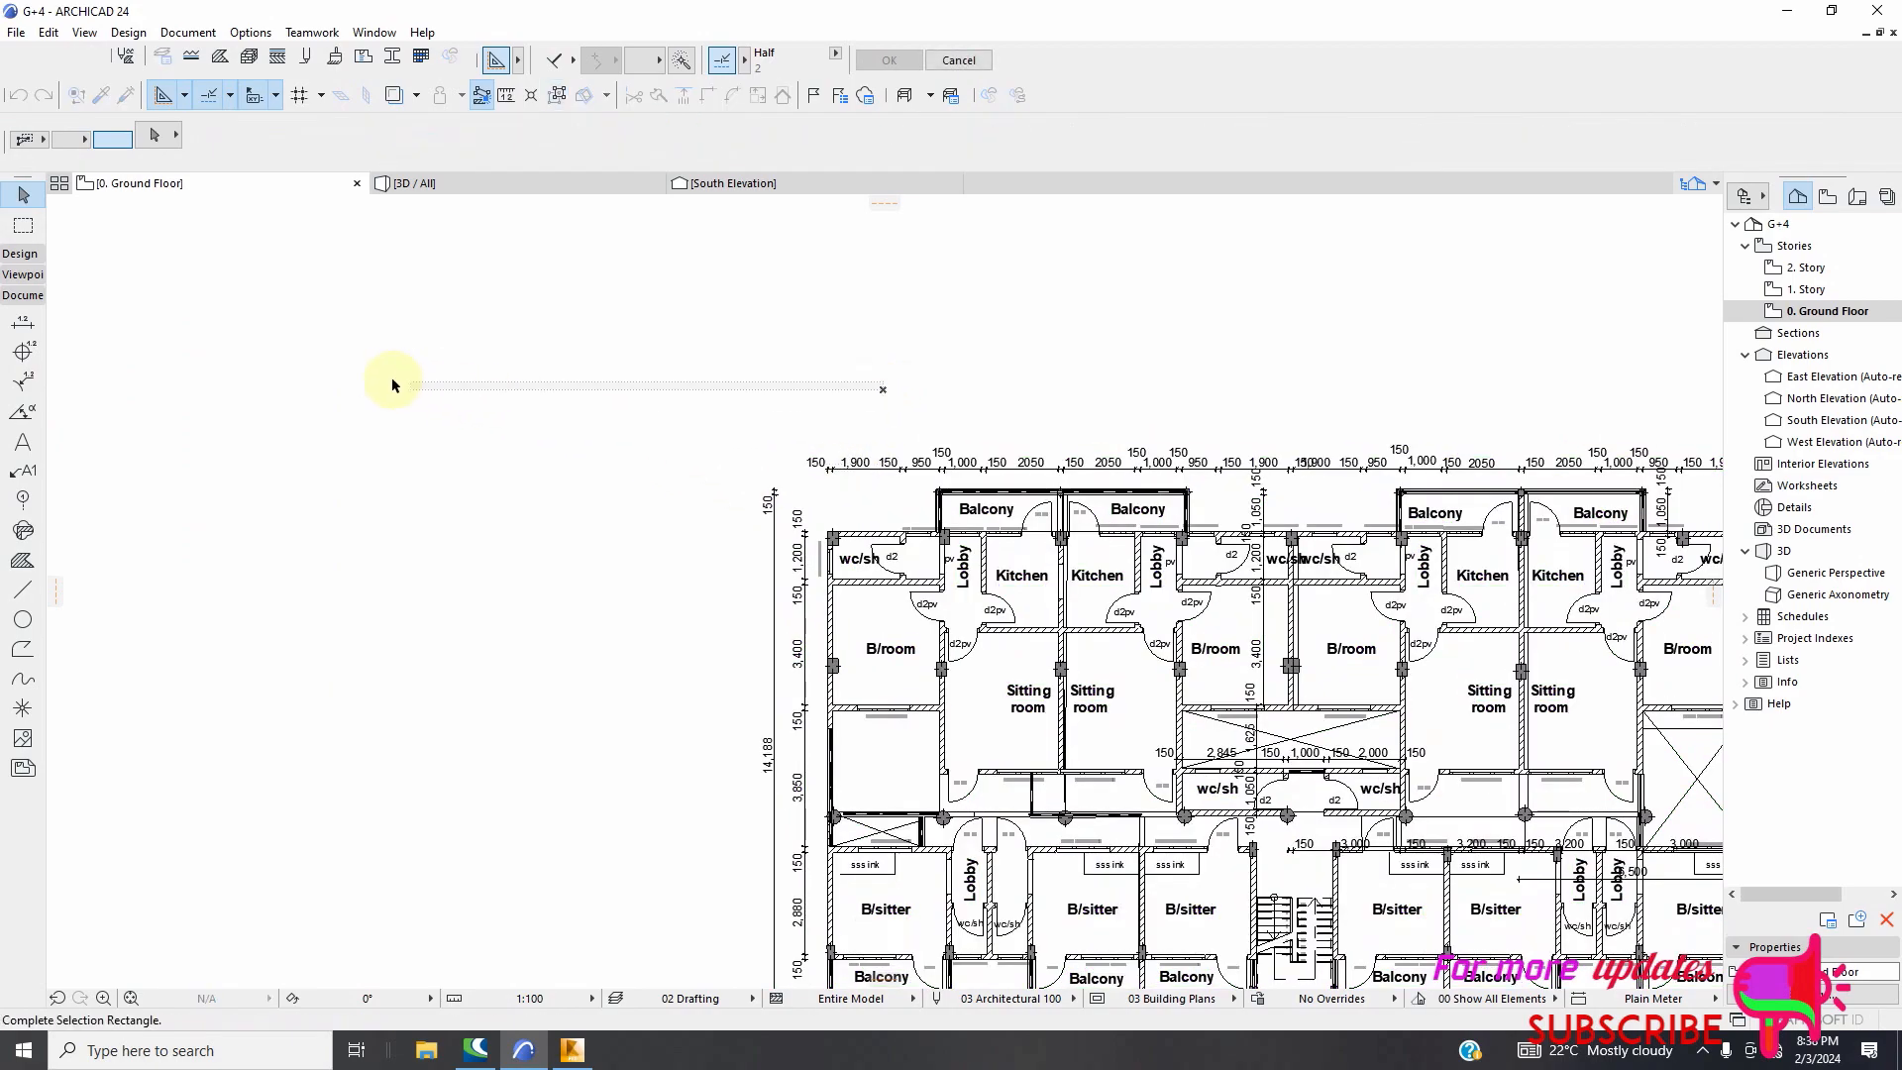
pyautogui.click(629, 371)
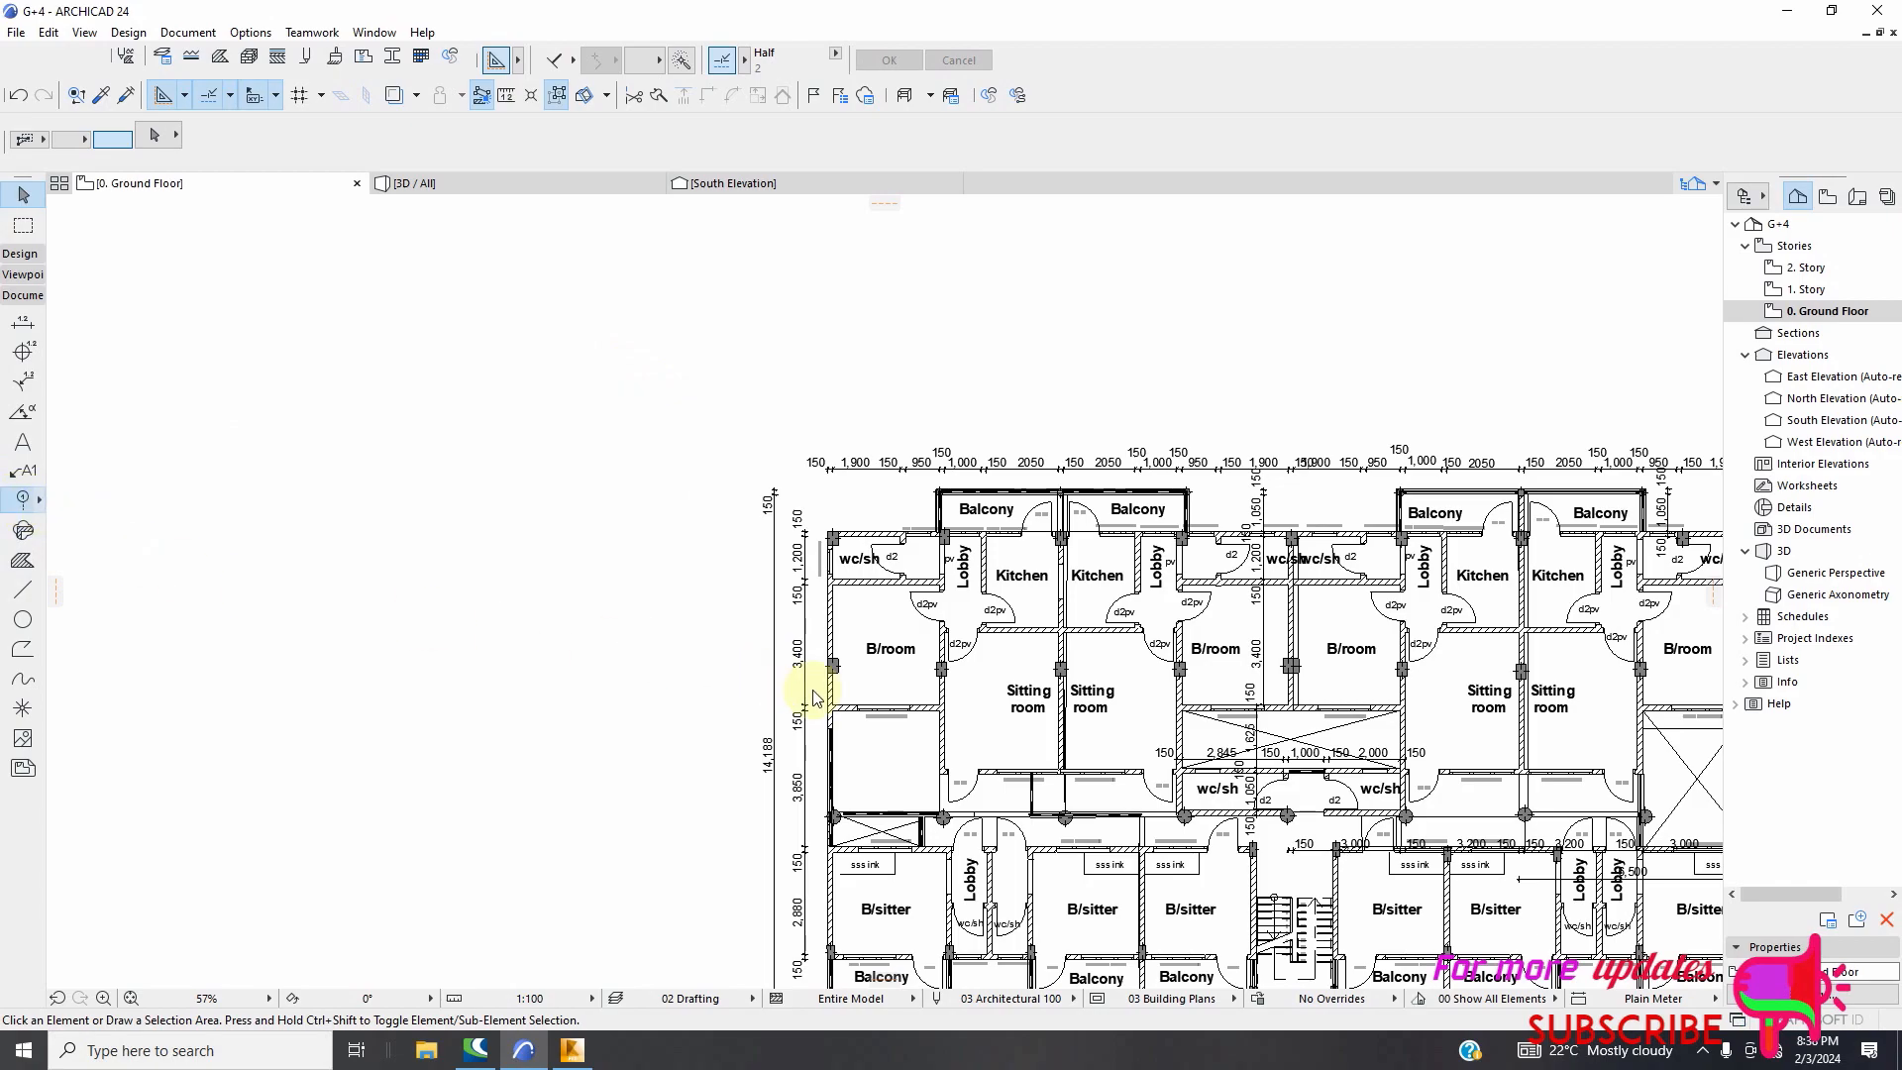
# Draw two short reference lines across the thickness of the outer left wall beside the upper-left B/room
pyautogui.scroll(8, 814, 696)
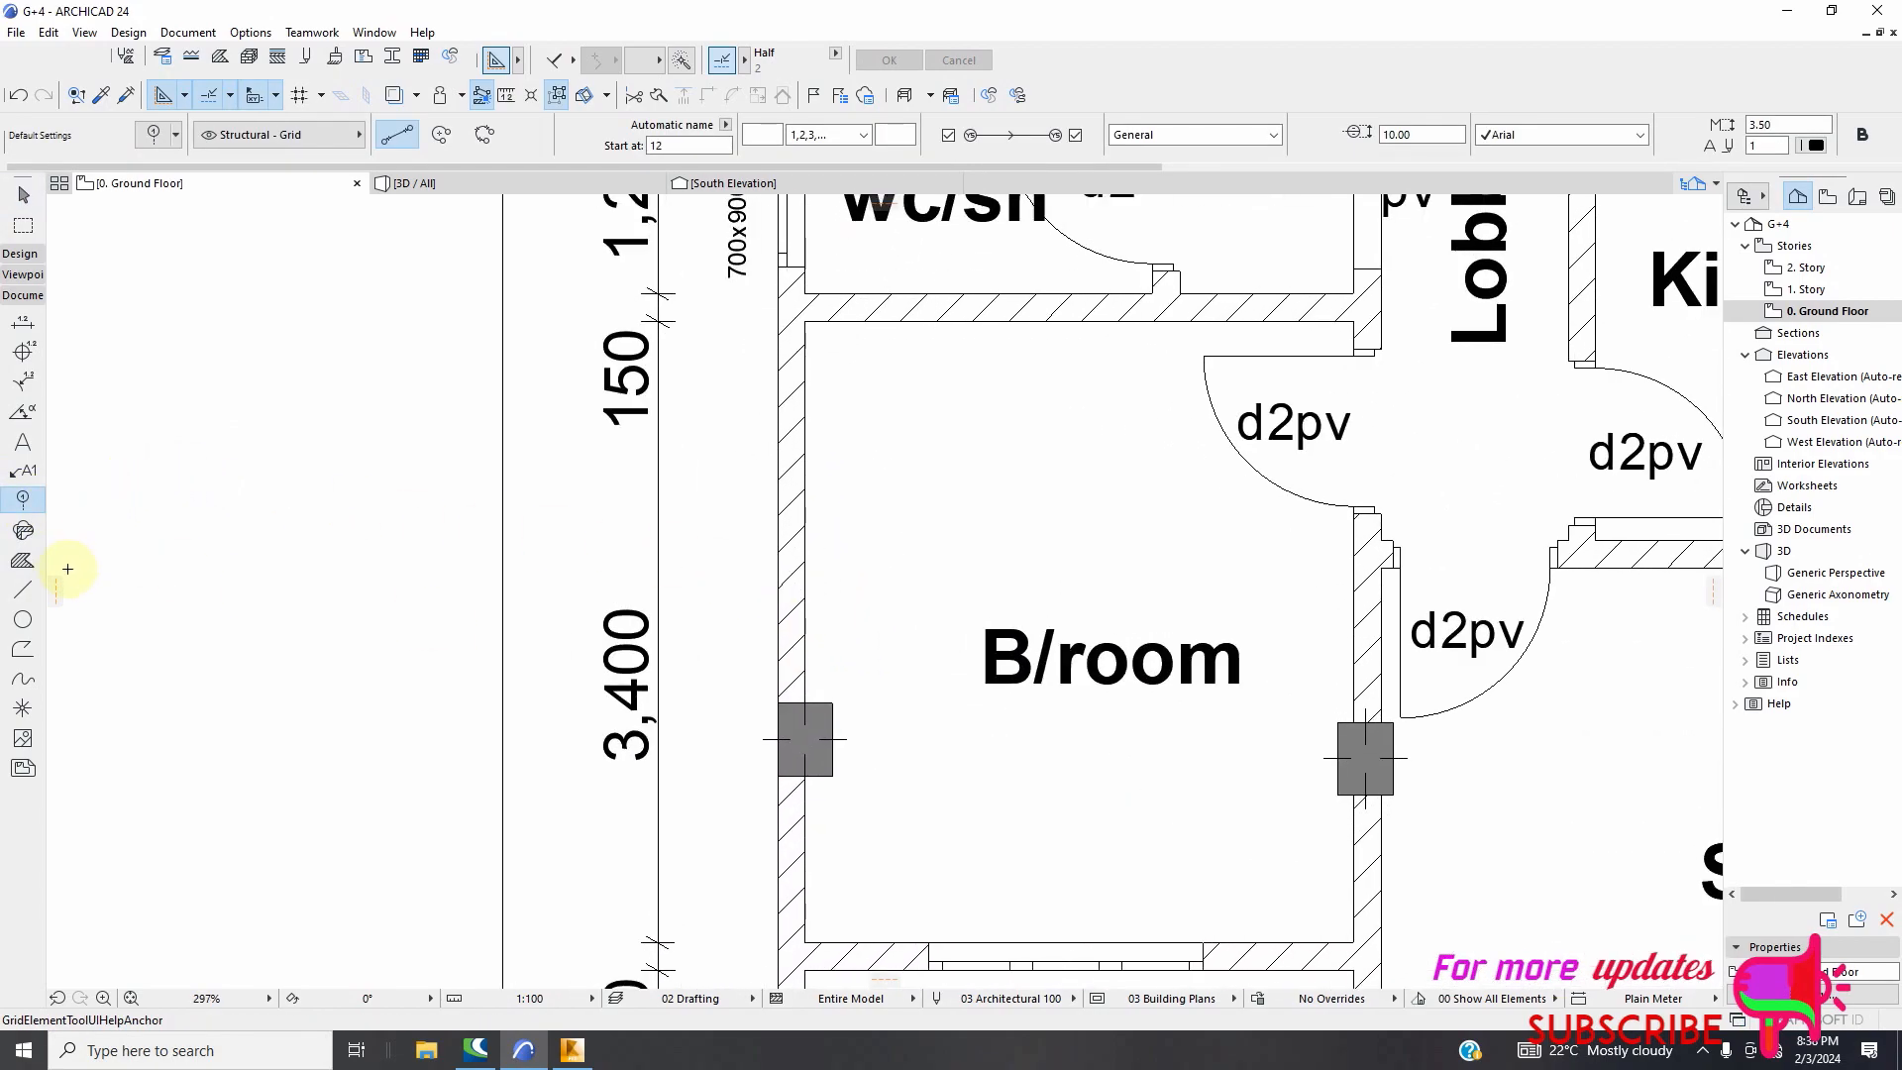
pyautogui.click(22, 590)
pyautogui.scroll(5, 786, 544)
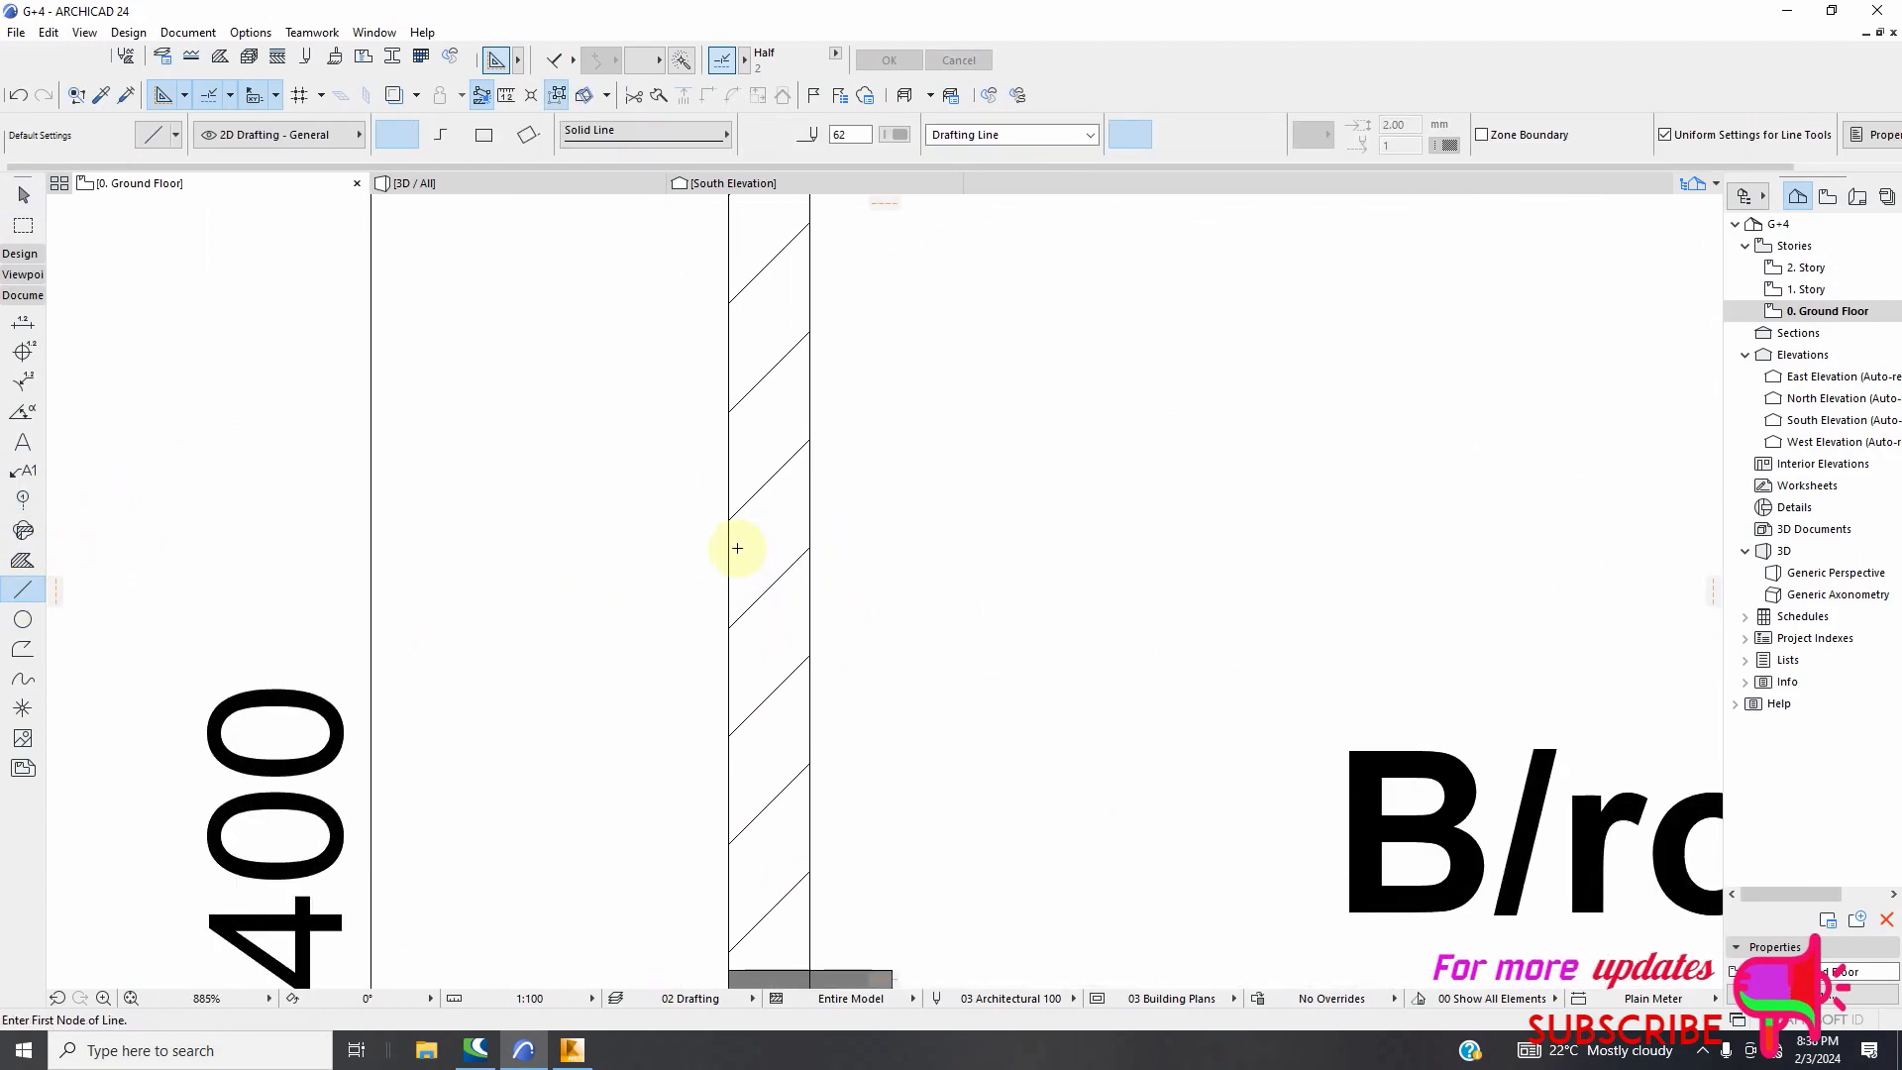
pyautogui.click(729, 543)
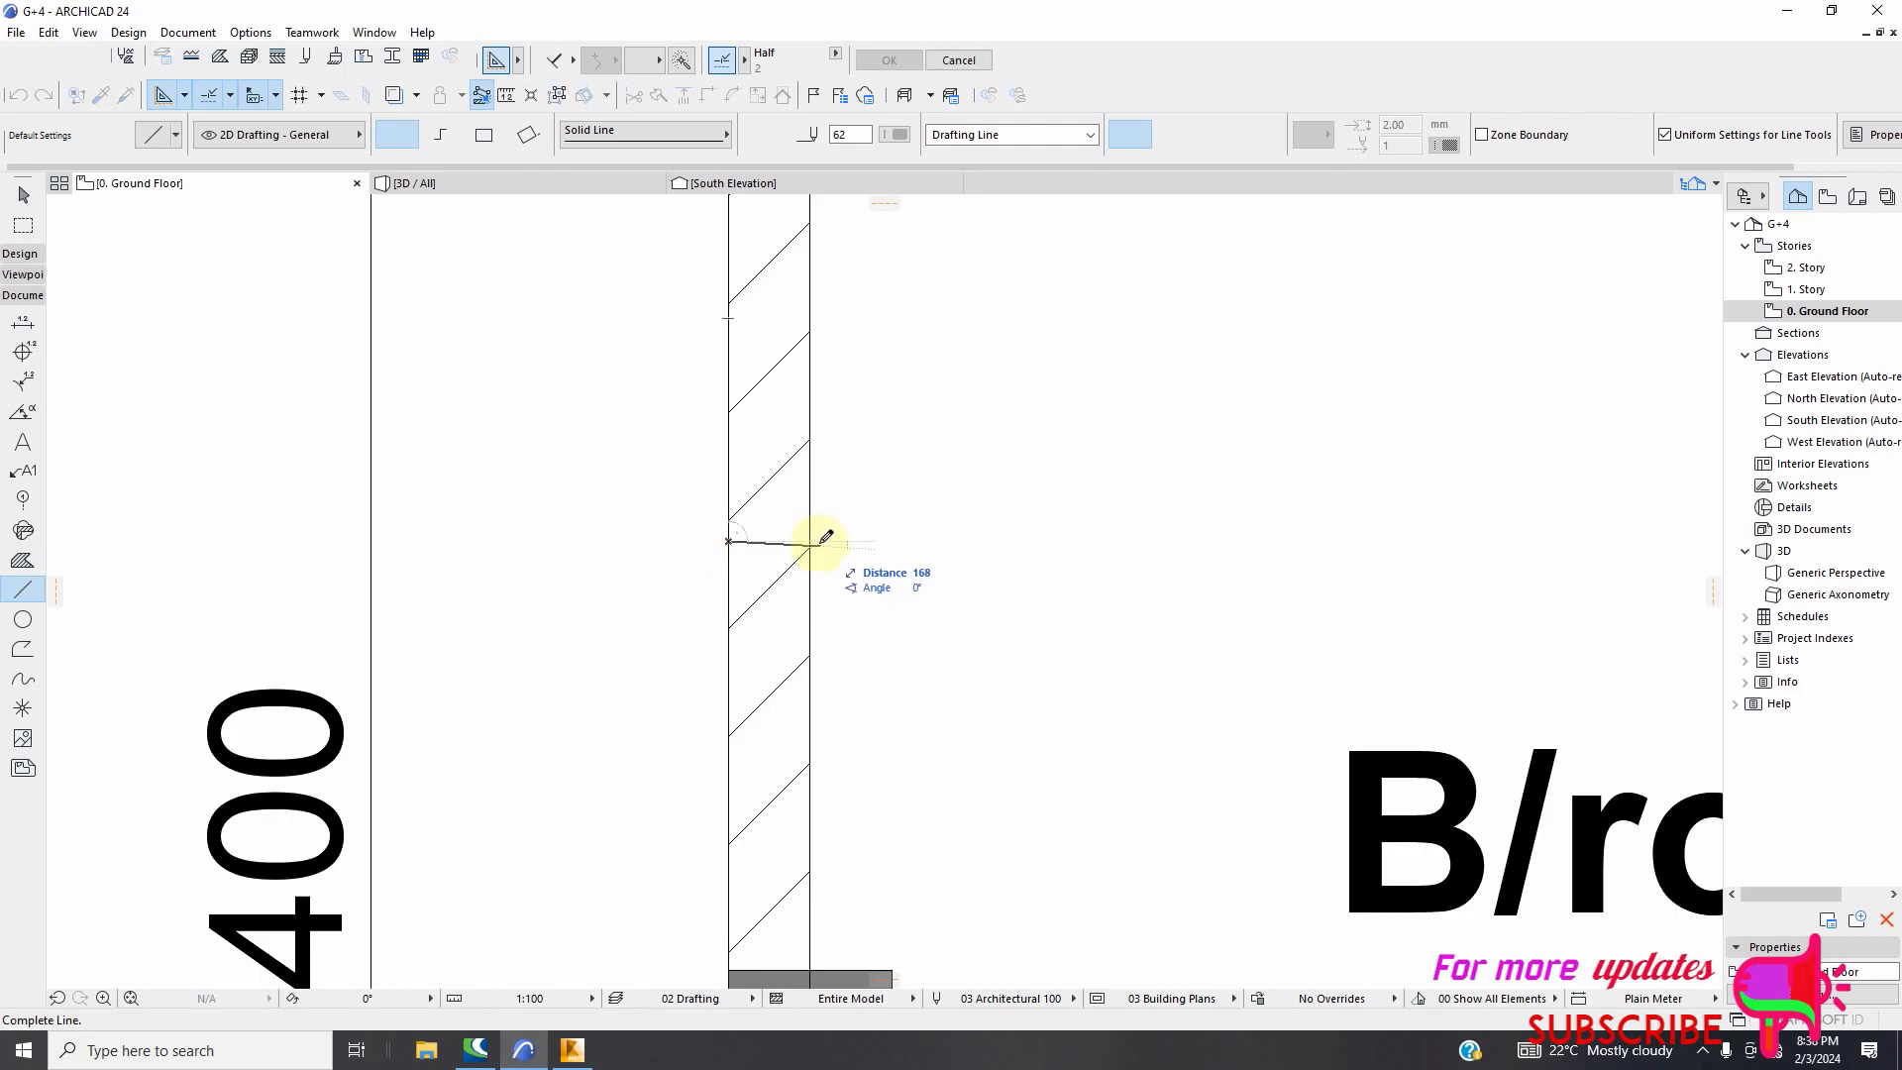
pyautogui.click(811, 545)
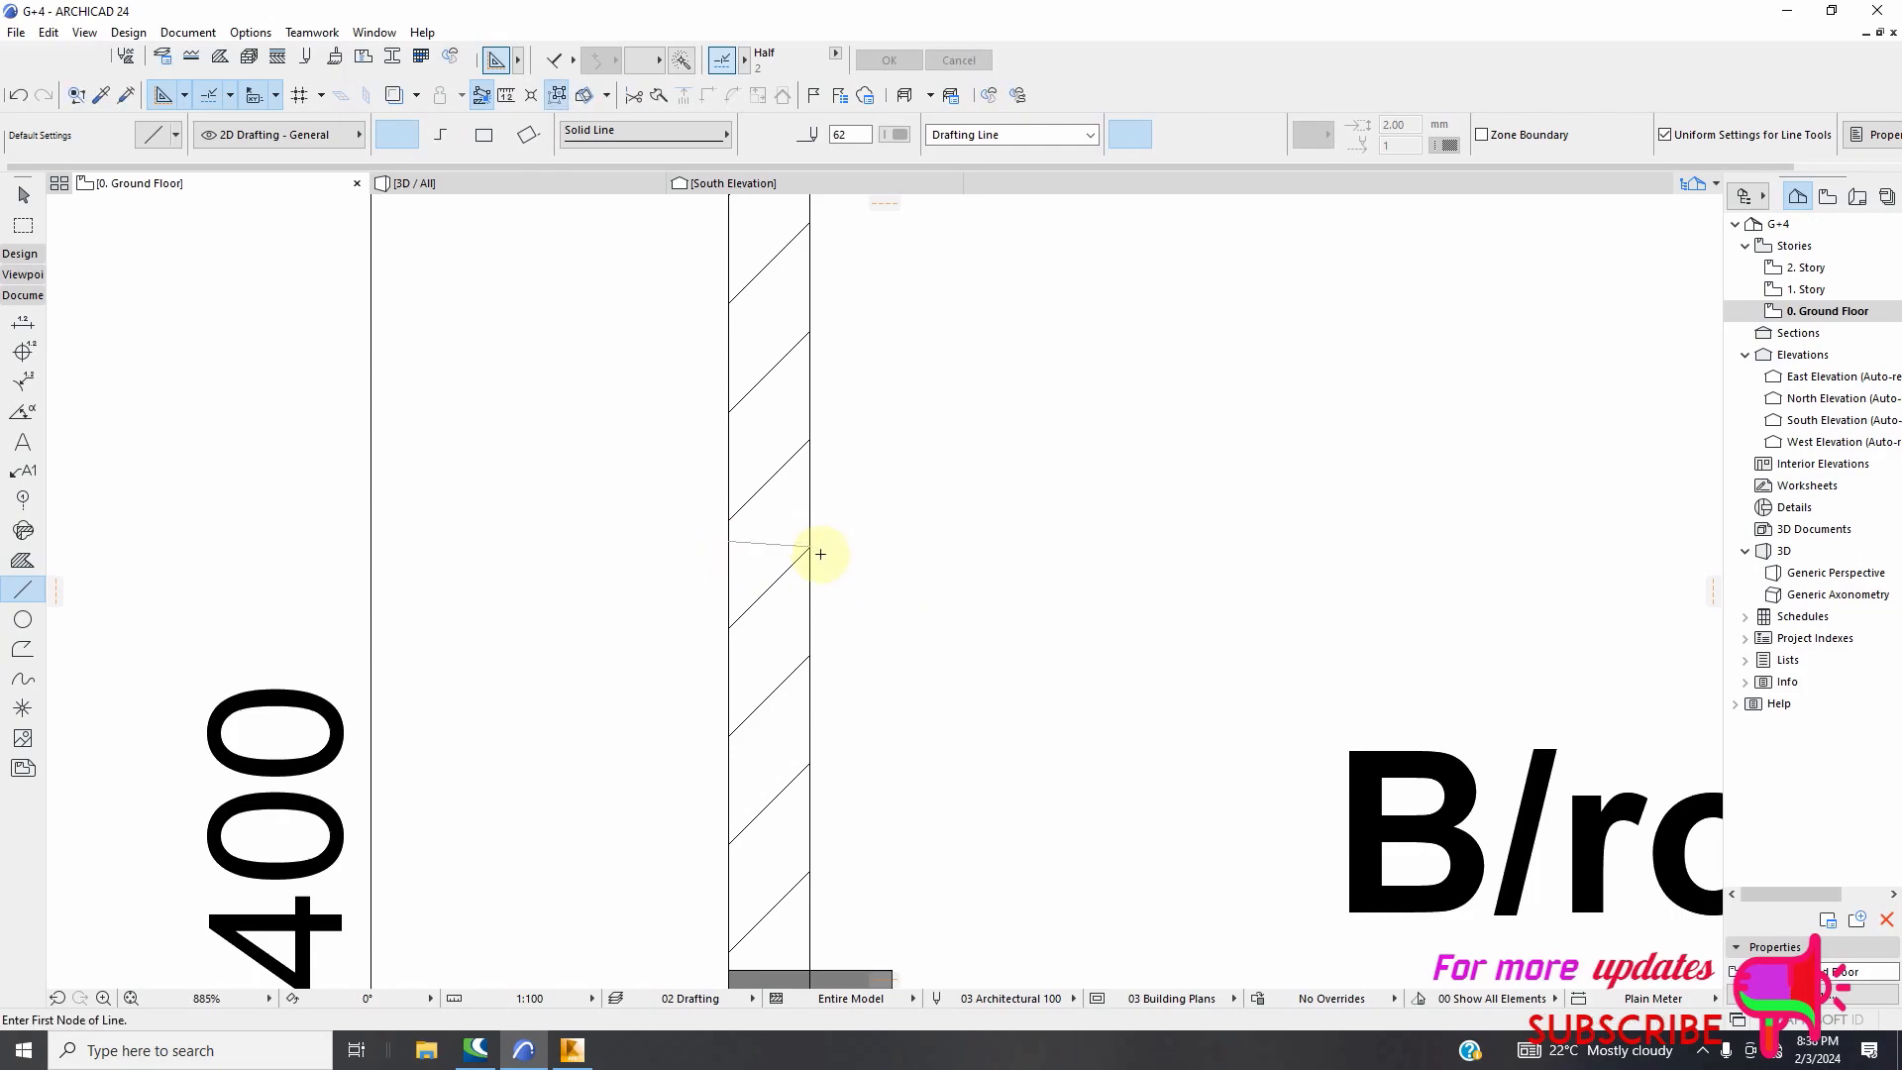
pyautogui.click(729, 425)
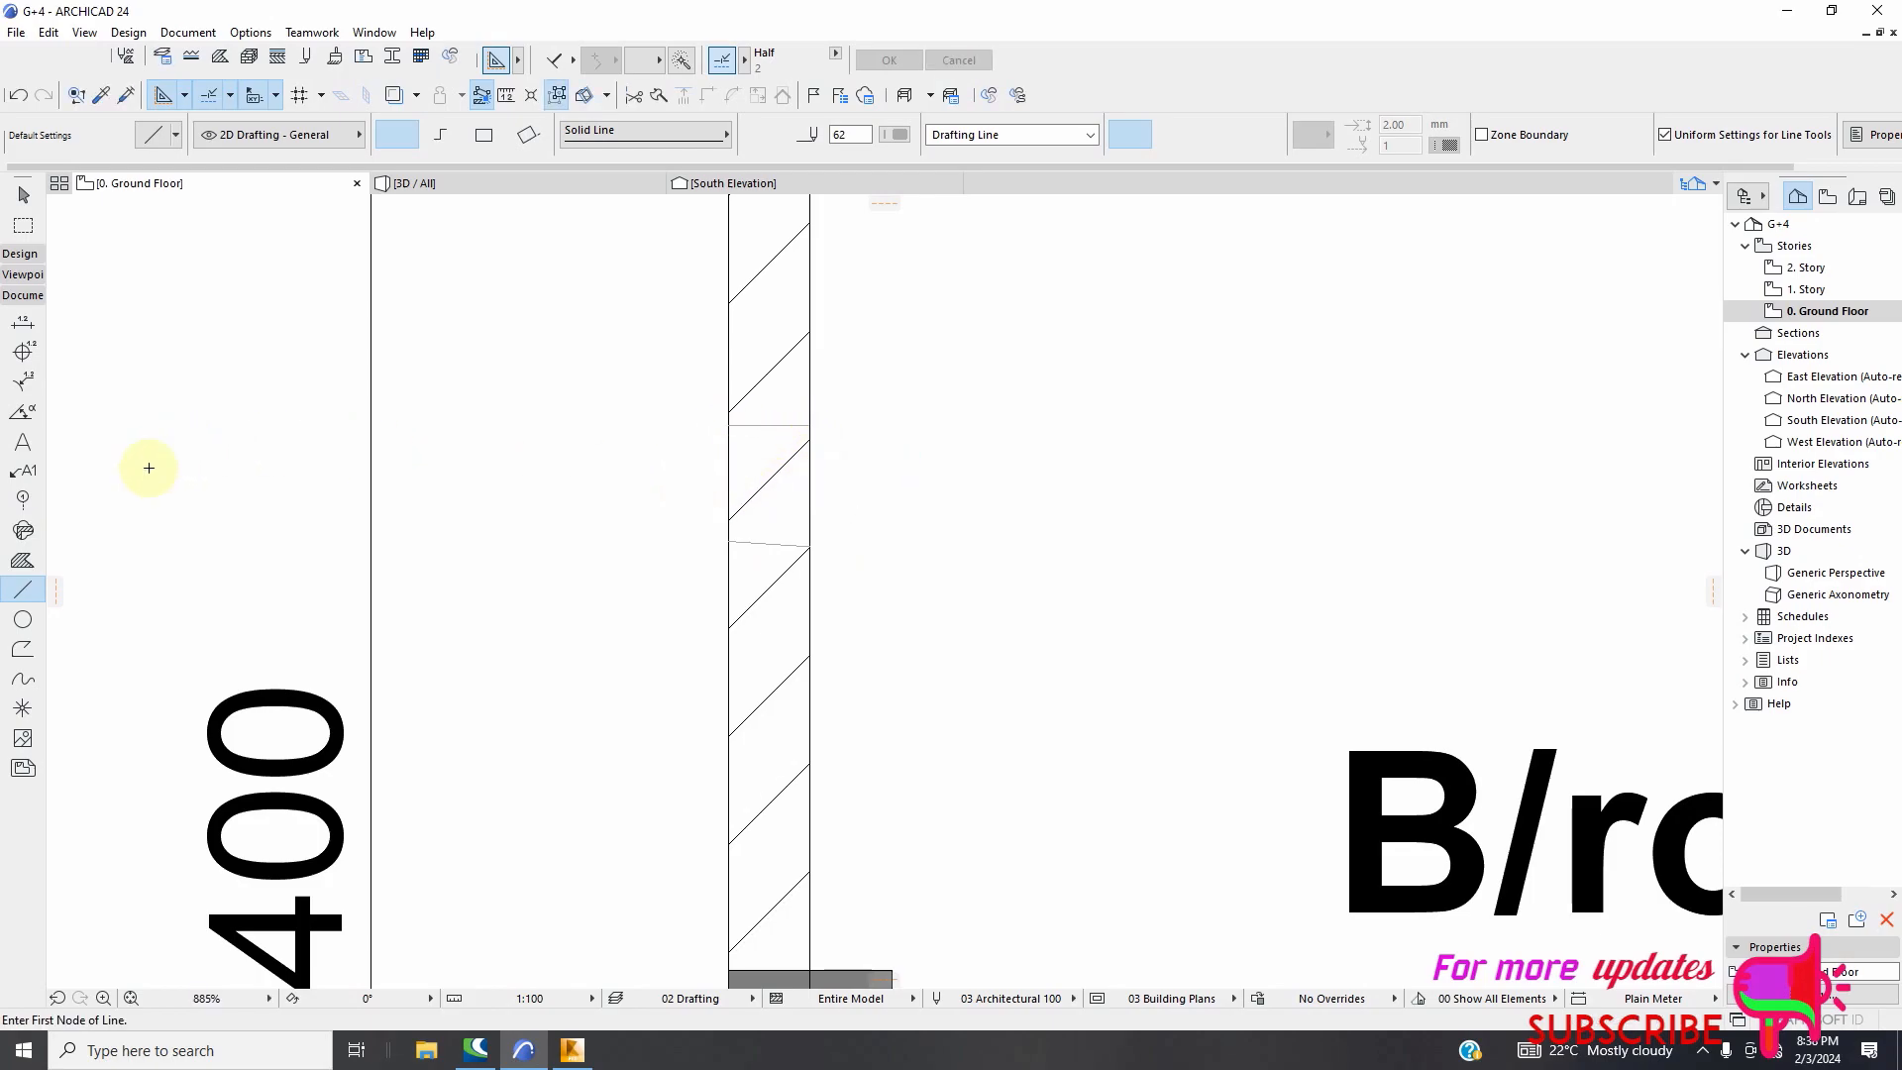
# Place a vertical grid line from the midpoint of the horizontal reference line in the outer left wall to above the plan's upper dimensions
pyautogui.click(771, 424)
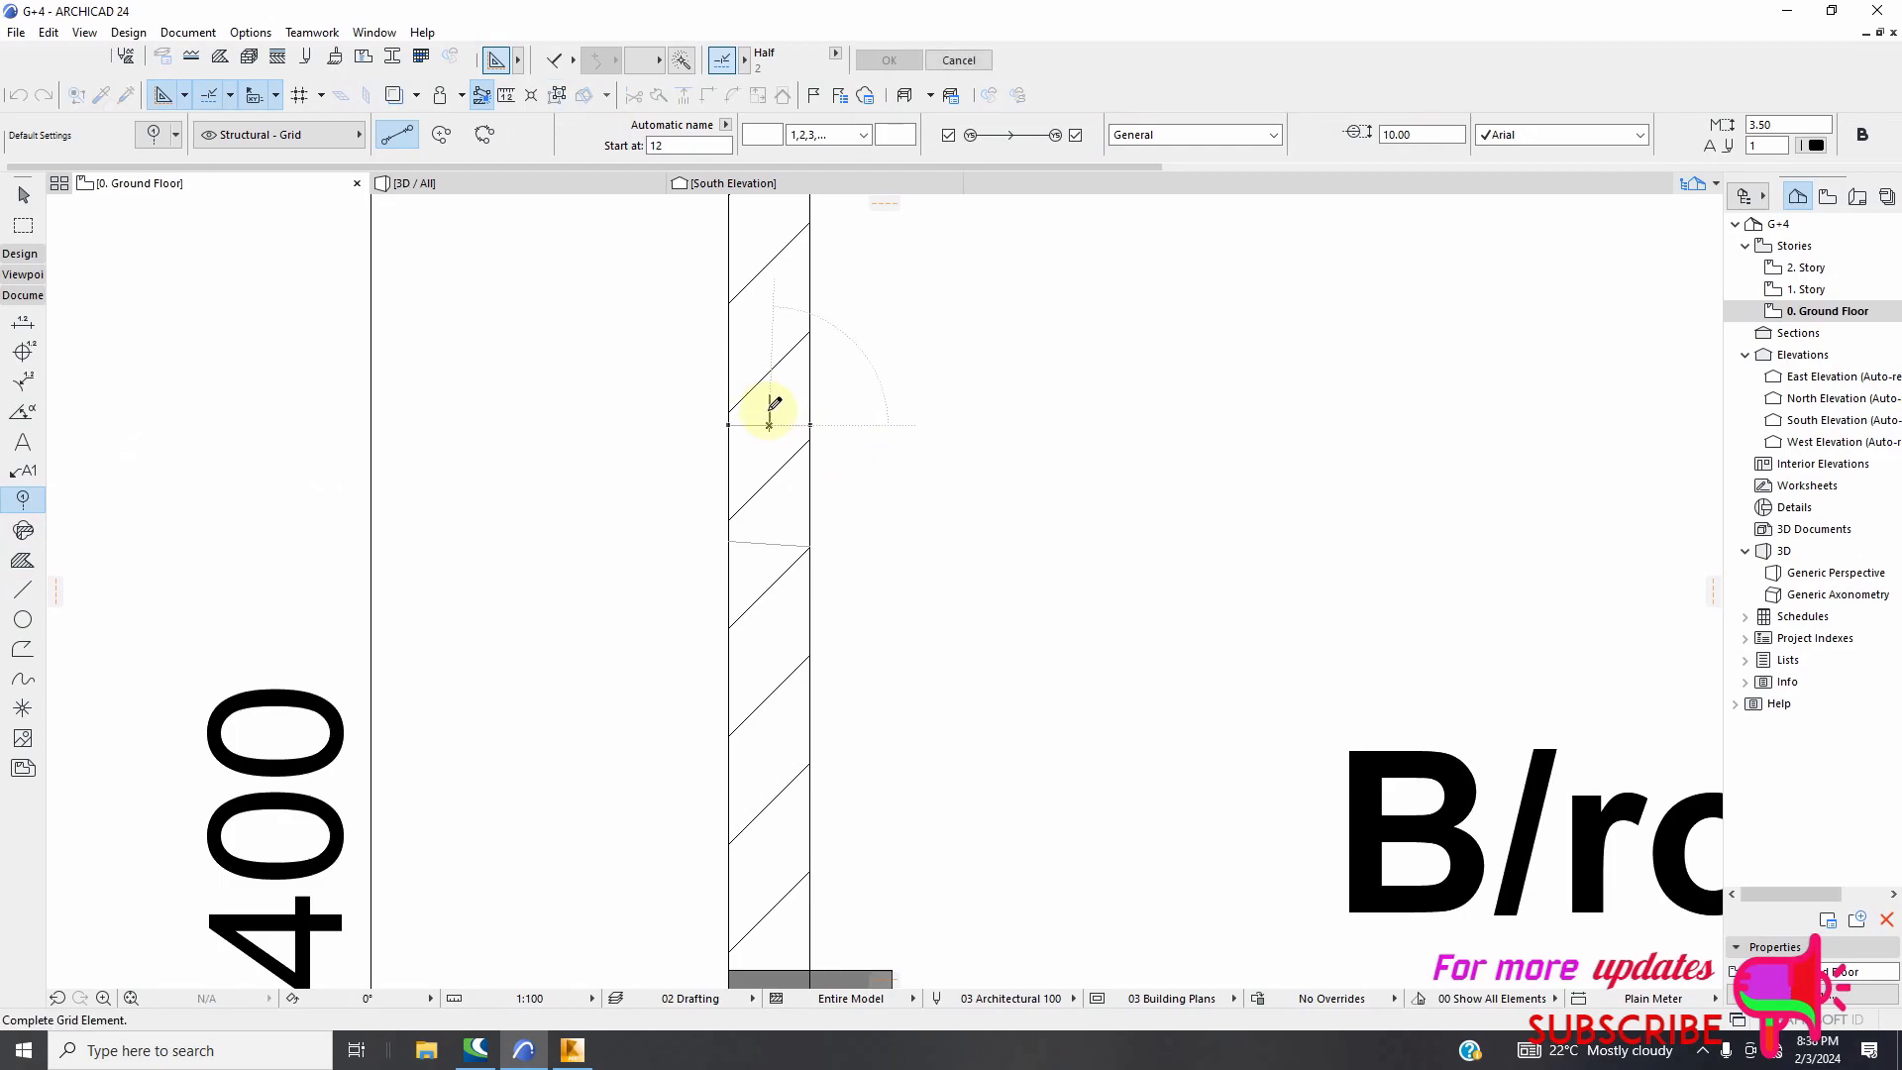
pyautogui.scroll(-8, 745, 555)
pyautogui.click(744, 246)
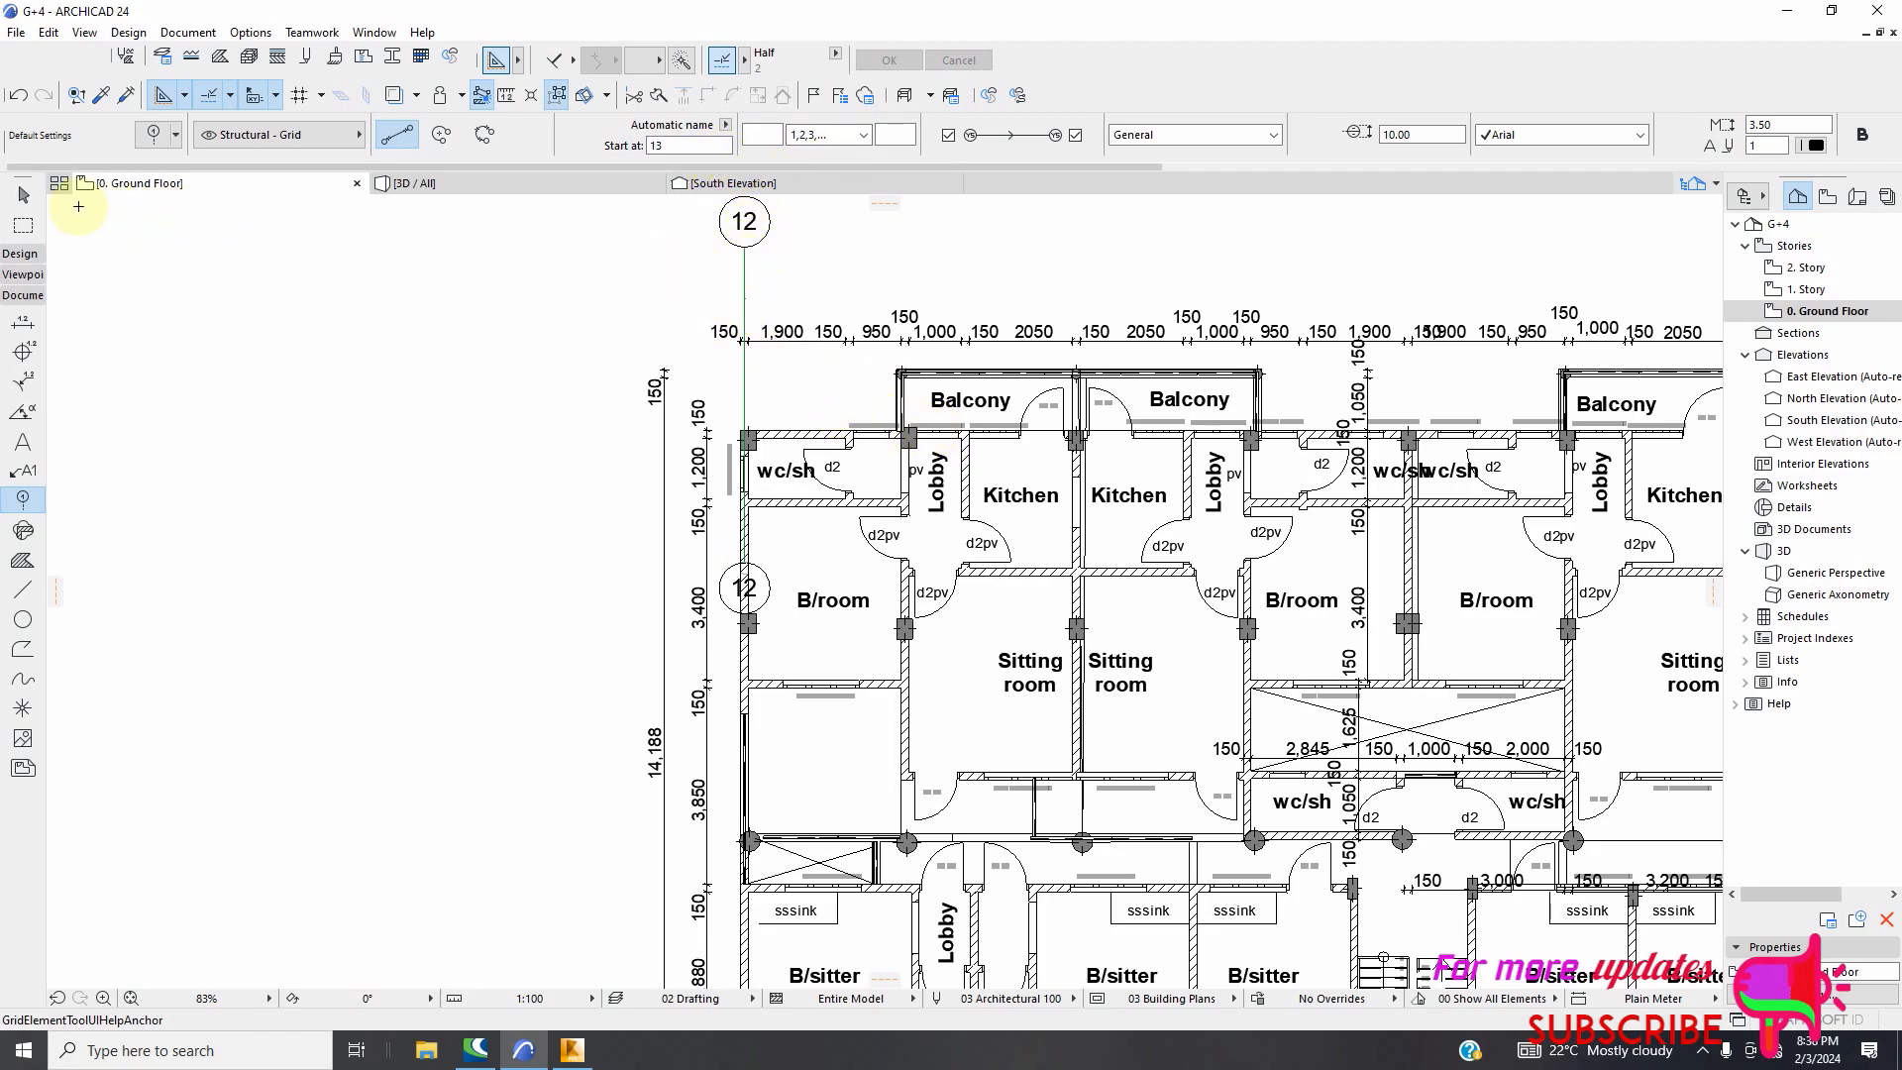
# Rename the vertical grid line on the outer left wall to 1
pyautogui.keyDown('shift'); pyautogui.click(747, 302); pyautogui.keyUp('shift')
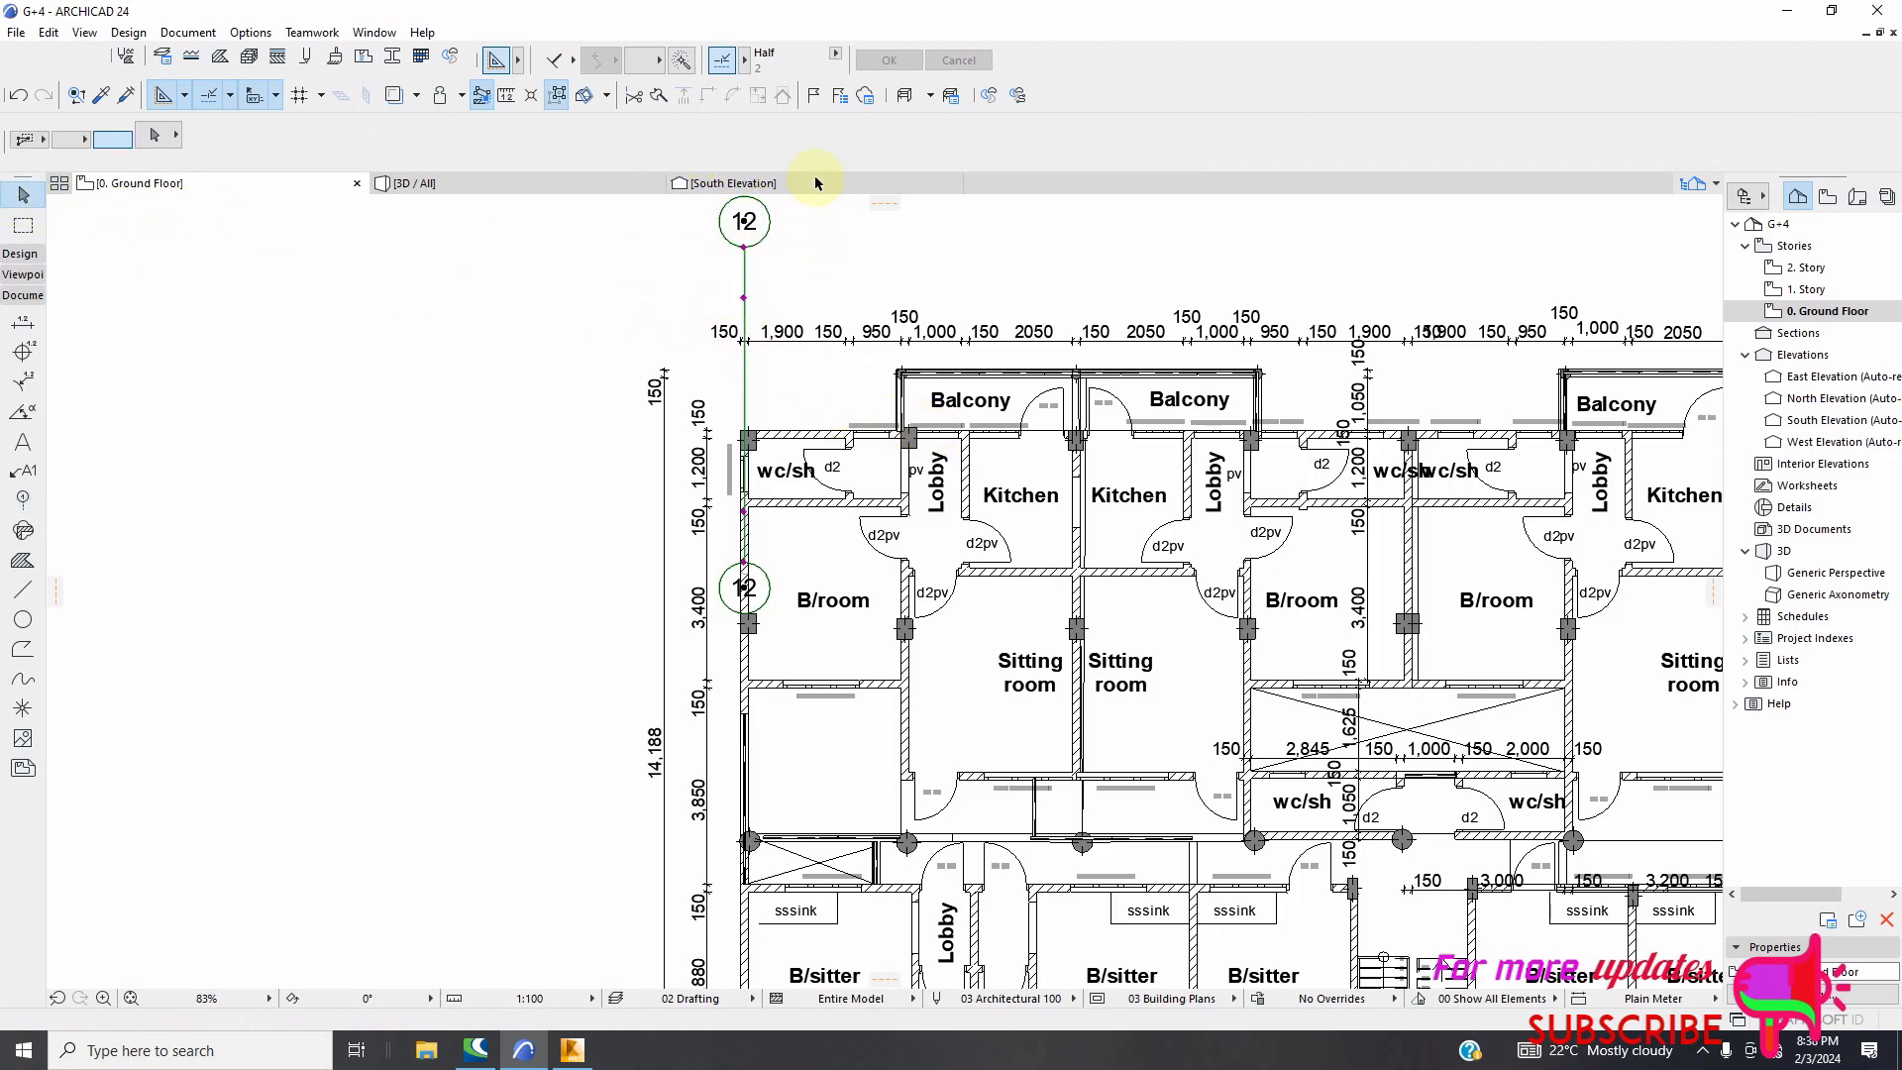
pyautogui.click(702, 142)
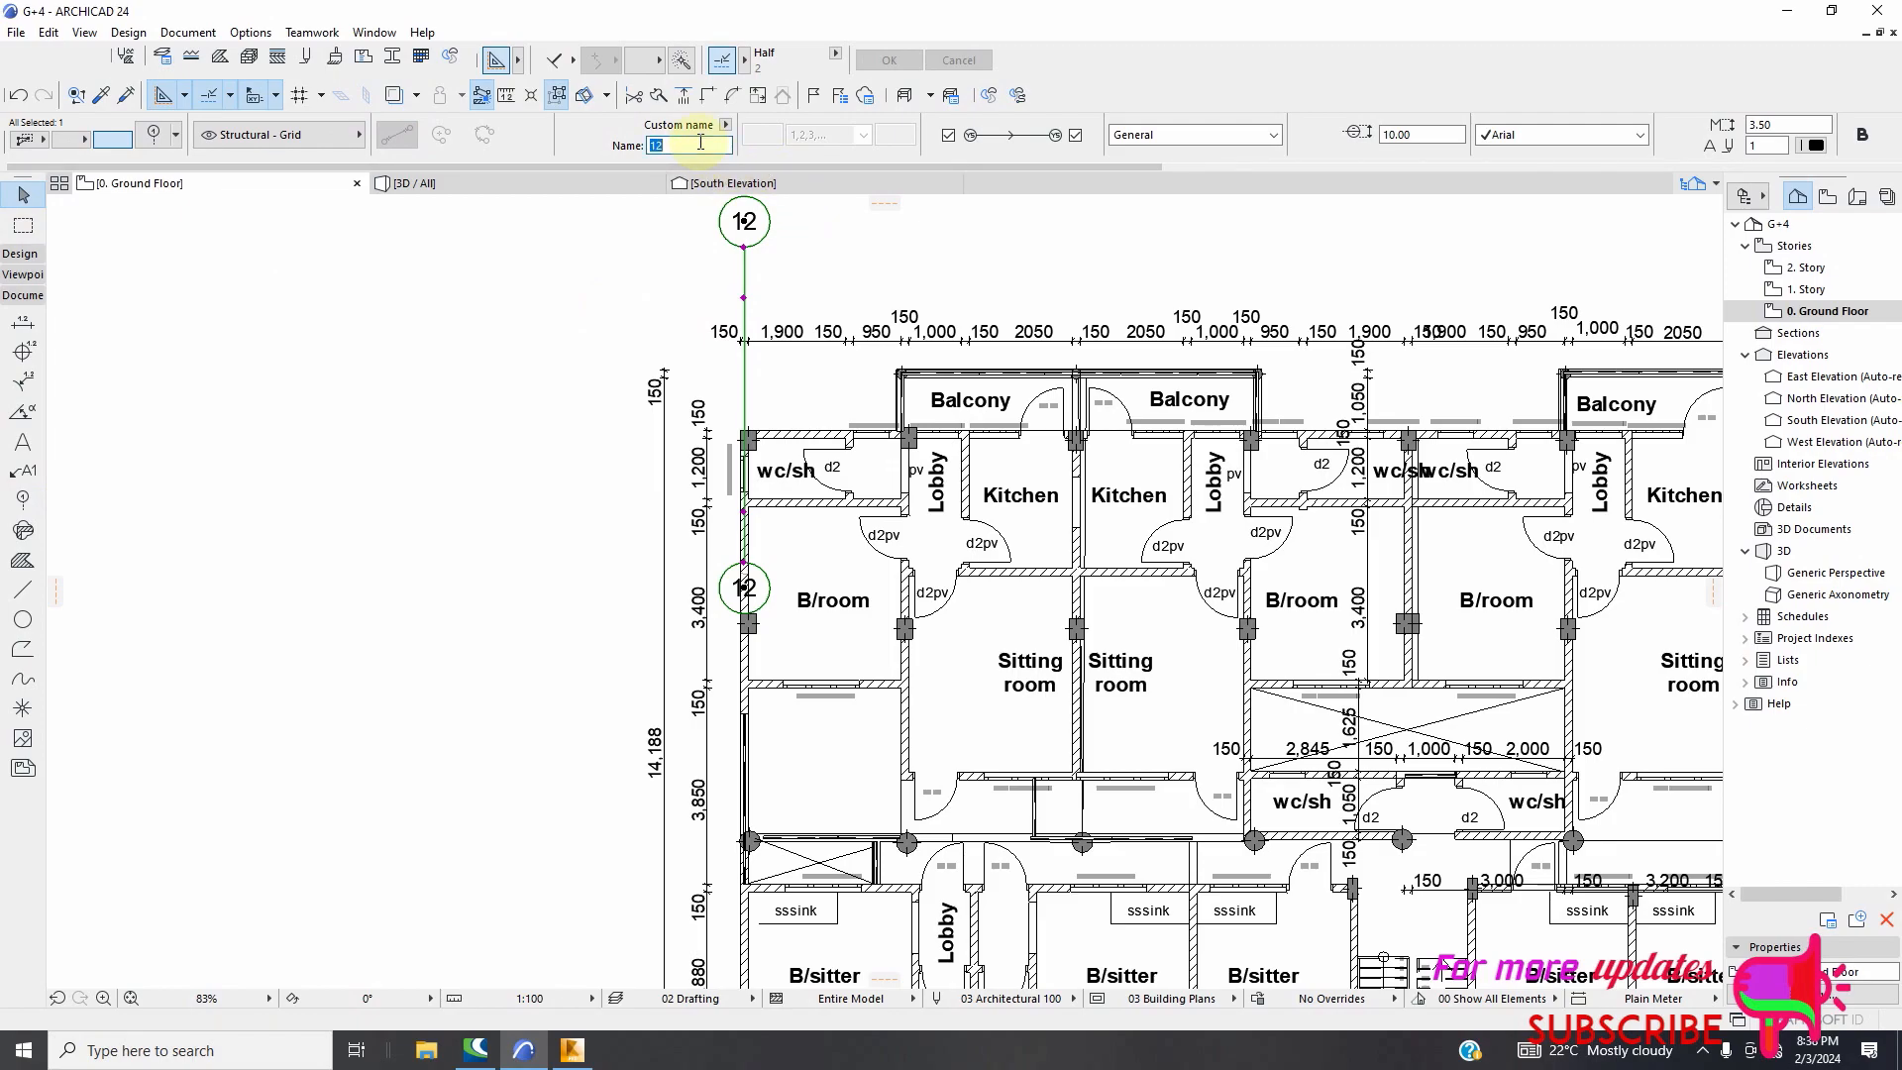
pyautogui.click(883, 284)
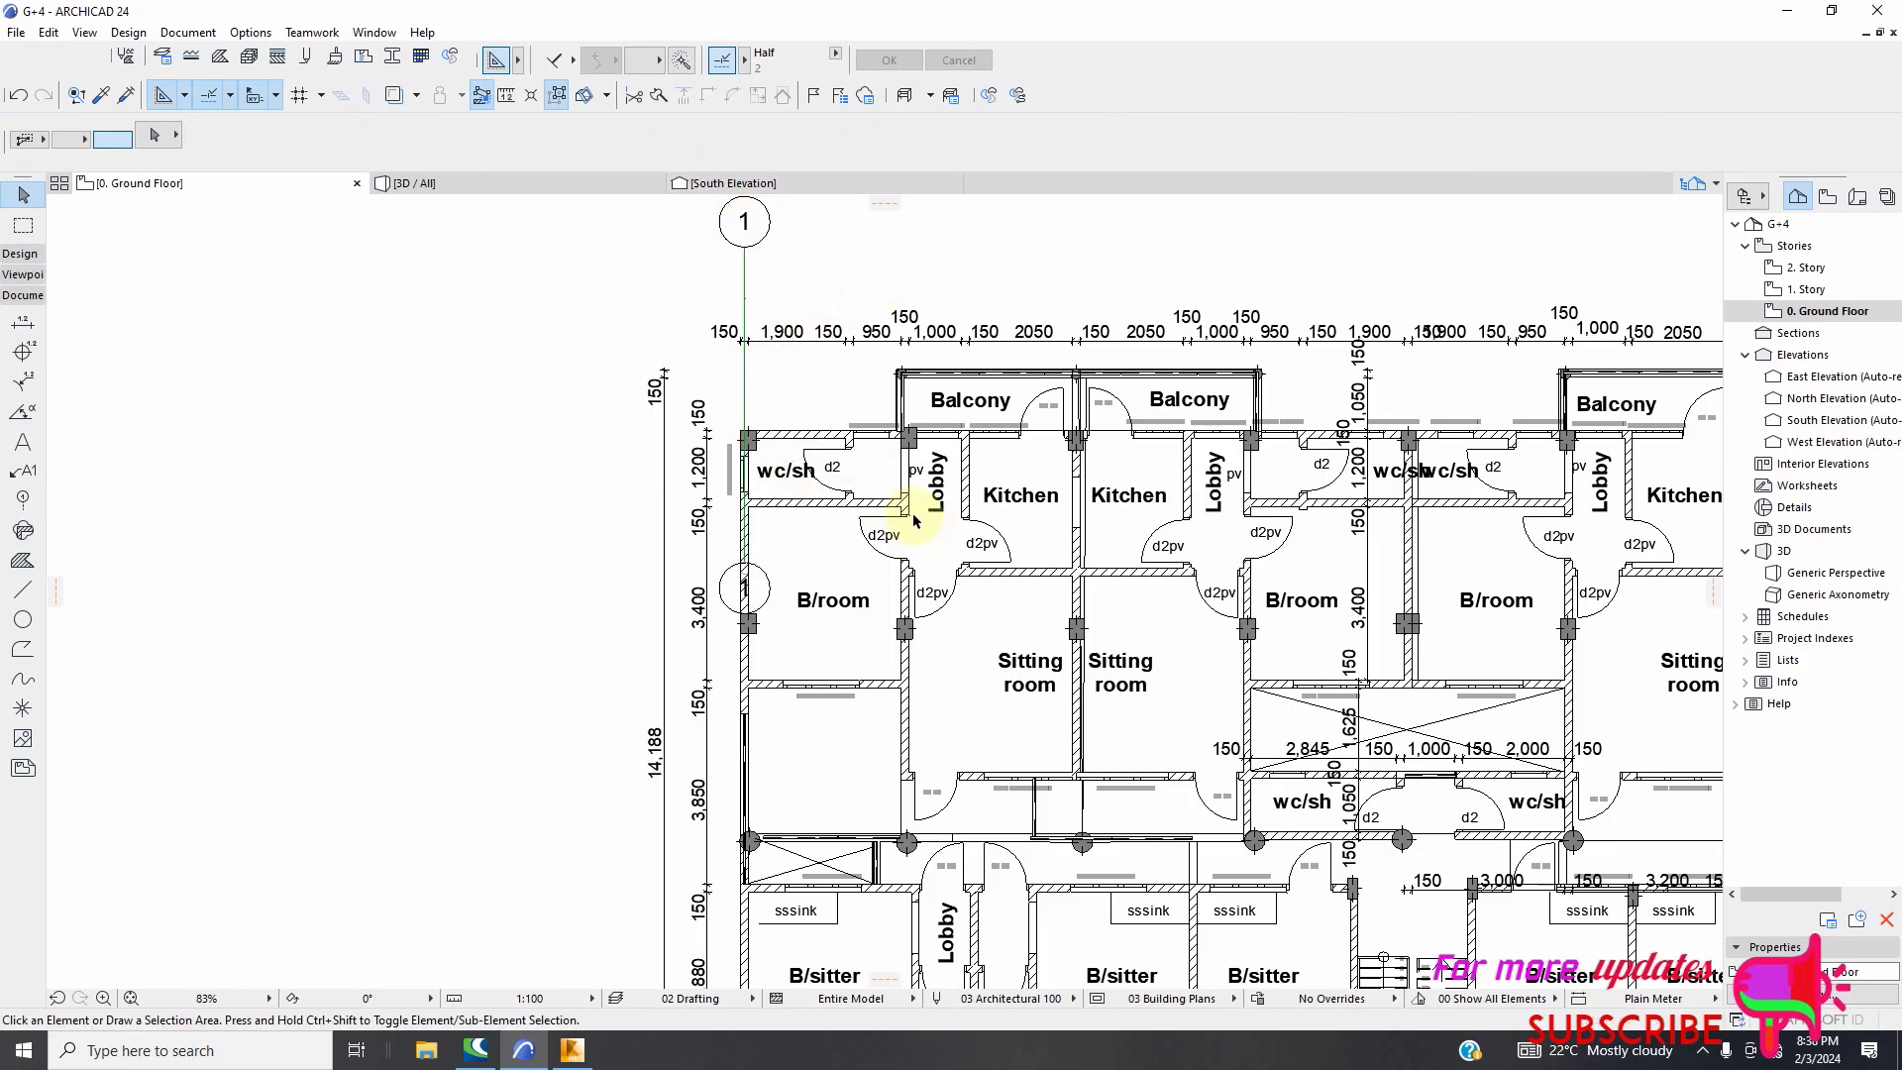
# Place a second vertical grid line from the midpoint of the wall between the upper-left wc/sh and lobby to above the upper dimensions
pyautogui.scroll(3, 837, 502)
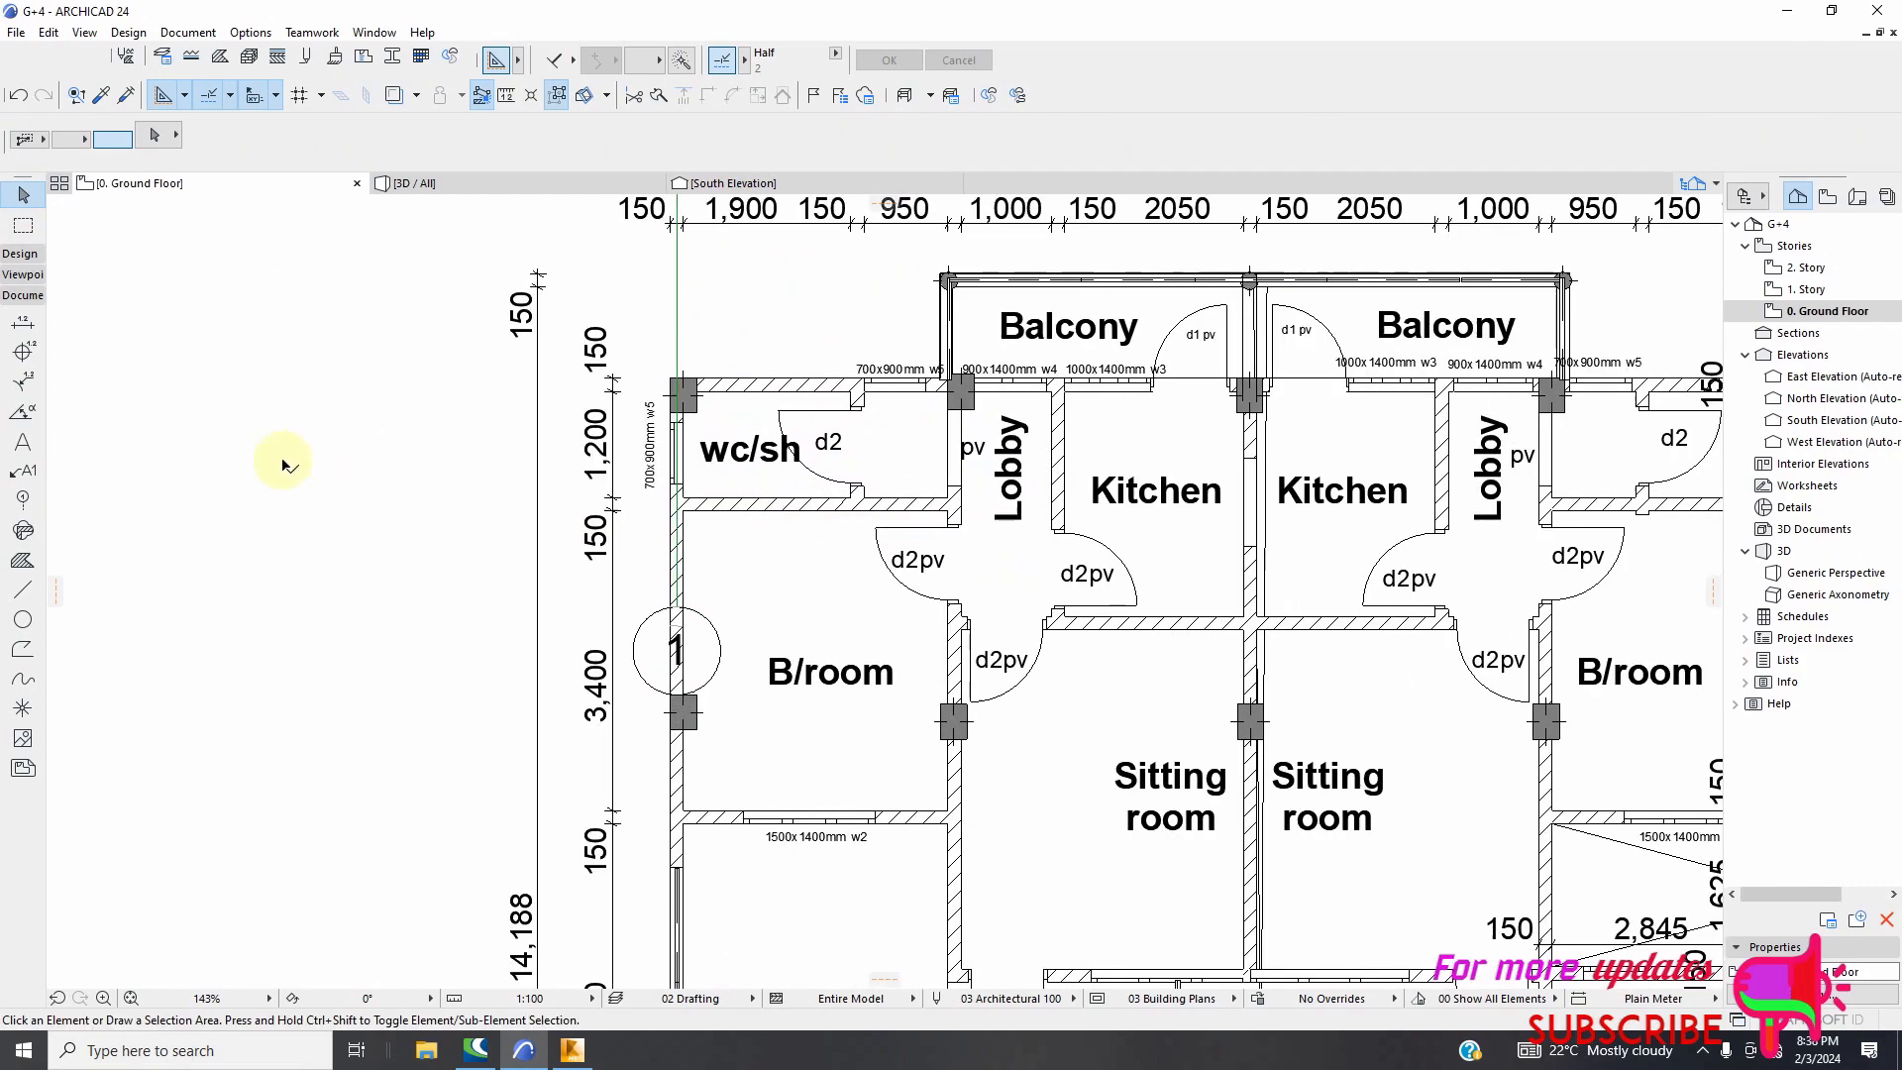
pyautogui.click(23, 498)
pyautogui.scroll(2, 993, 466)
pyautogui.scroll(6, 993, 467)
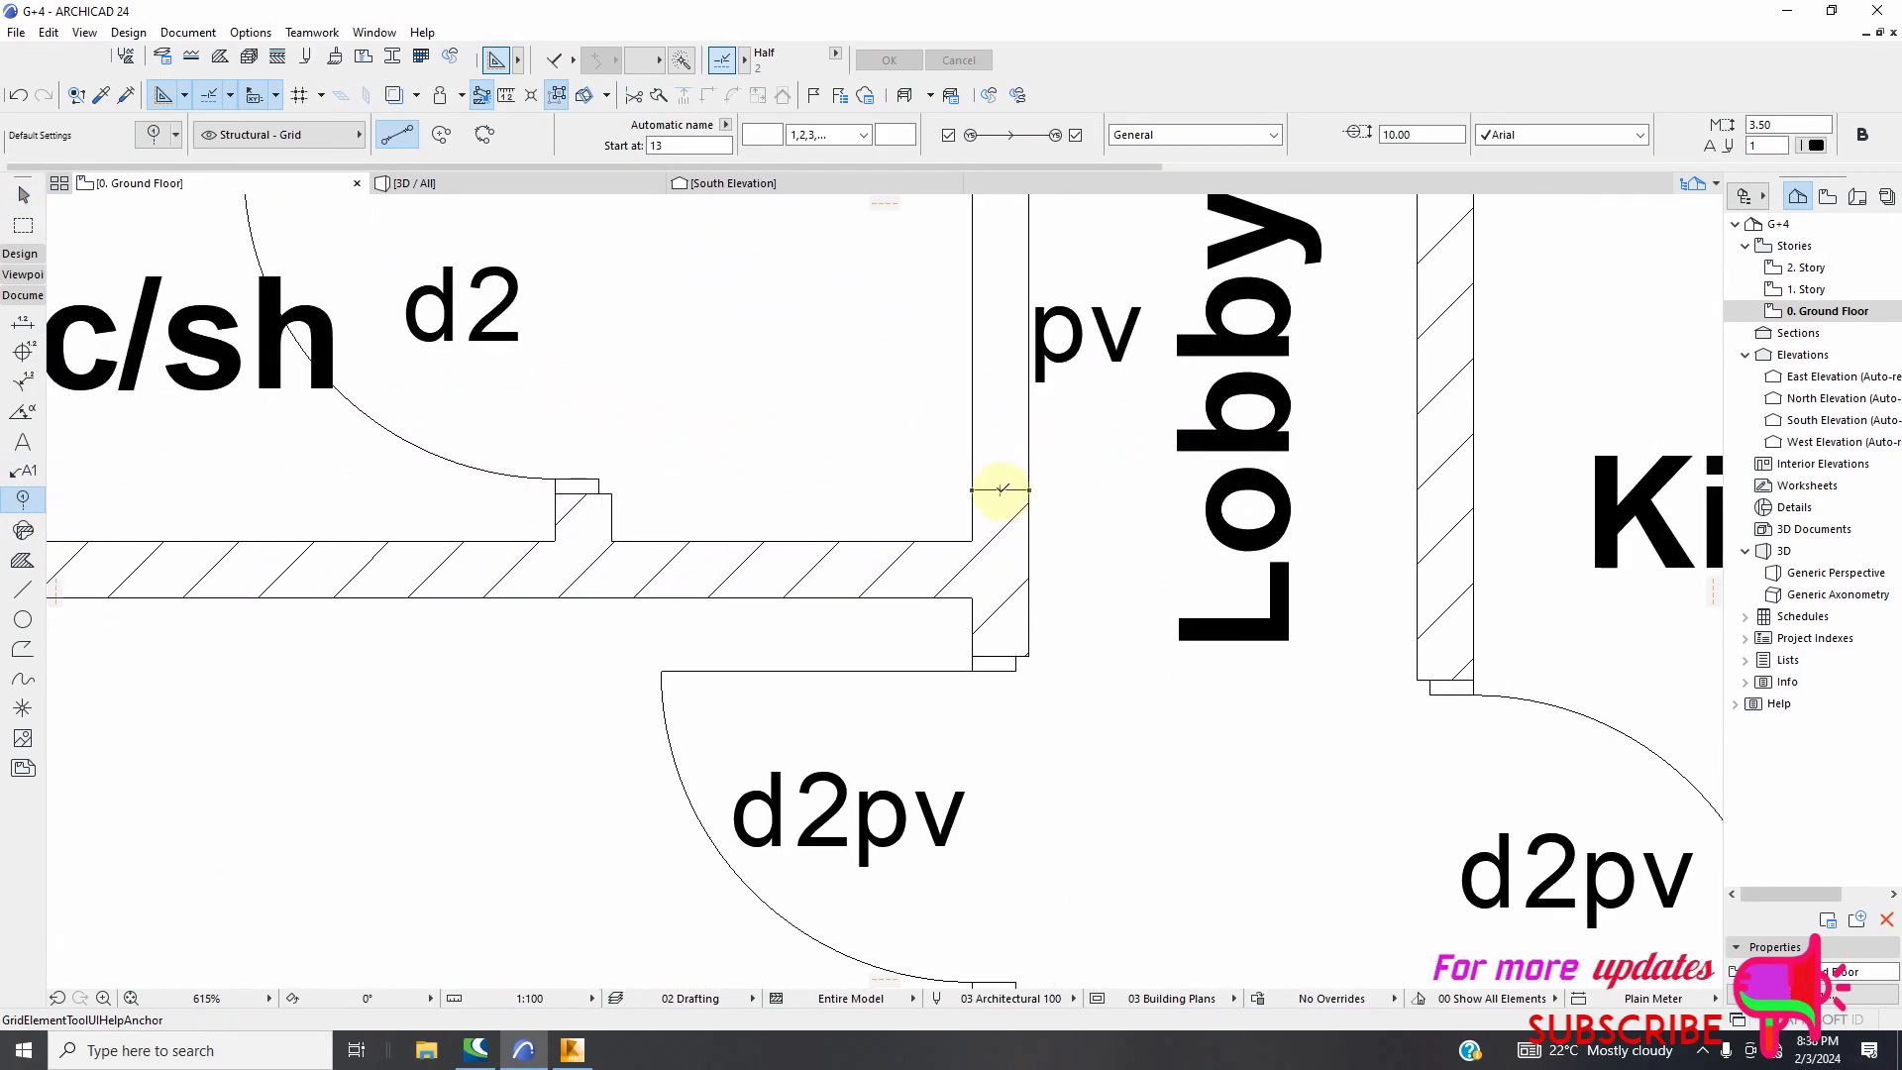
pyautogui.click(1000, 489)
pyautogui.scroll(-12, 995, 446)
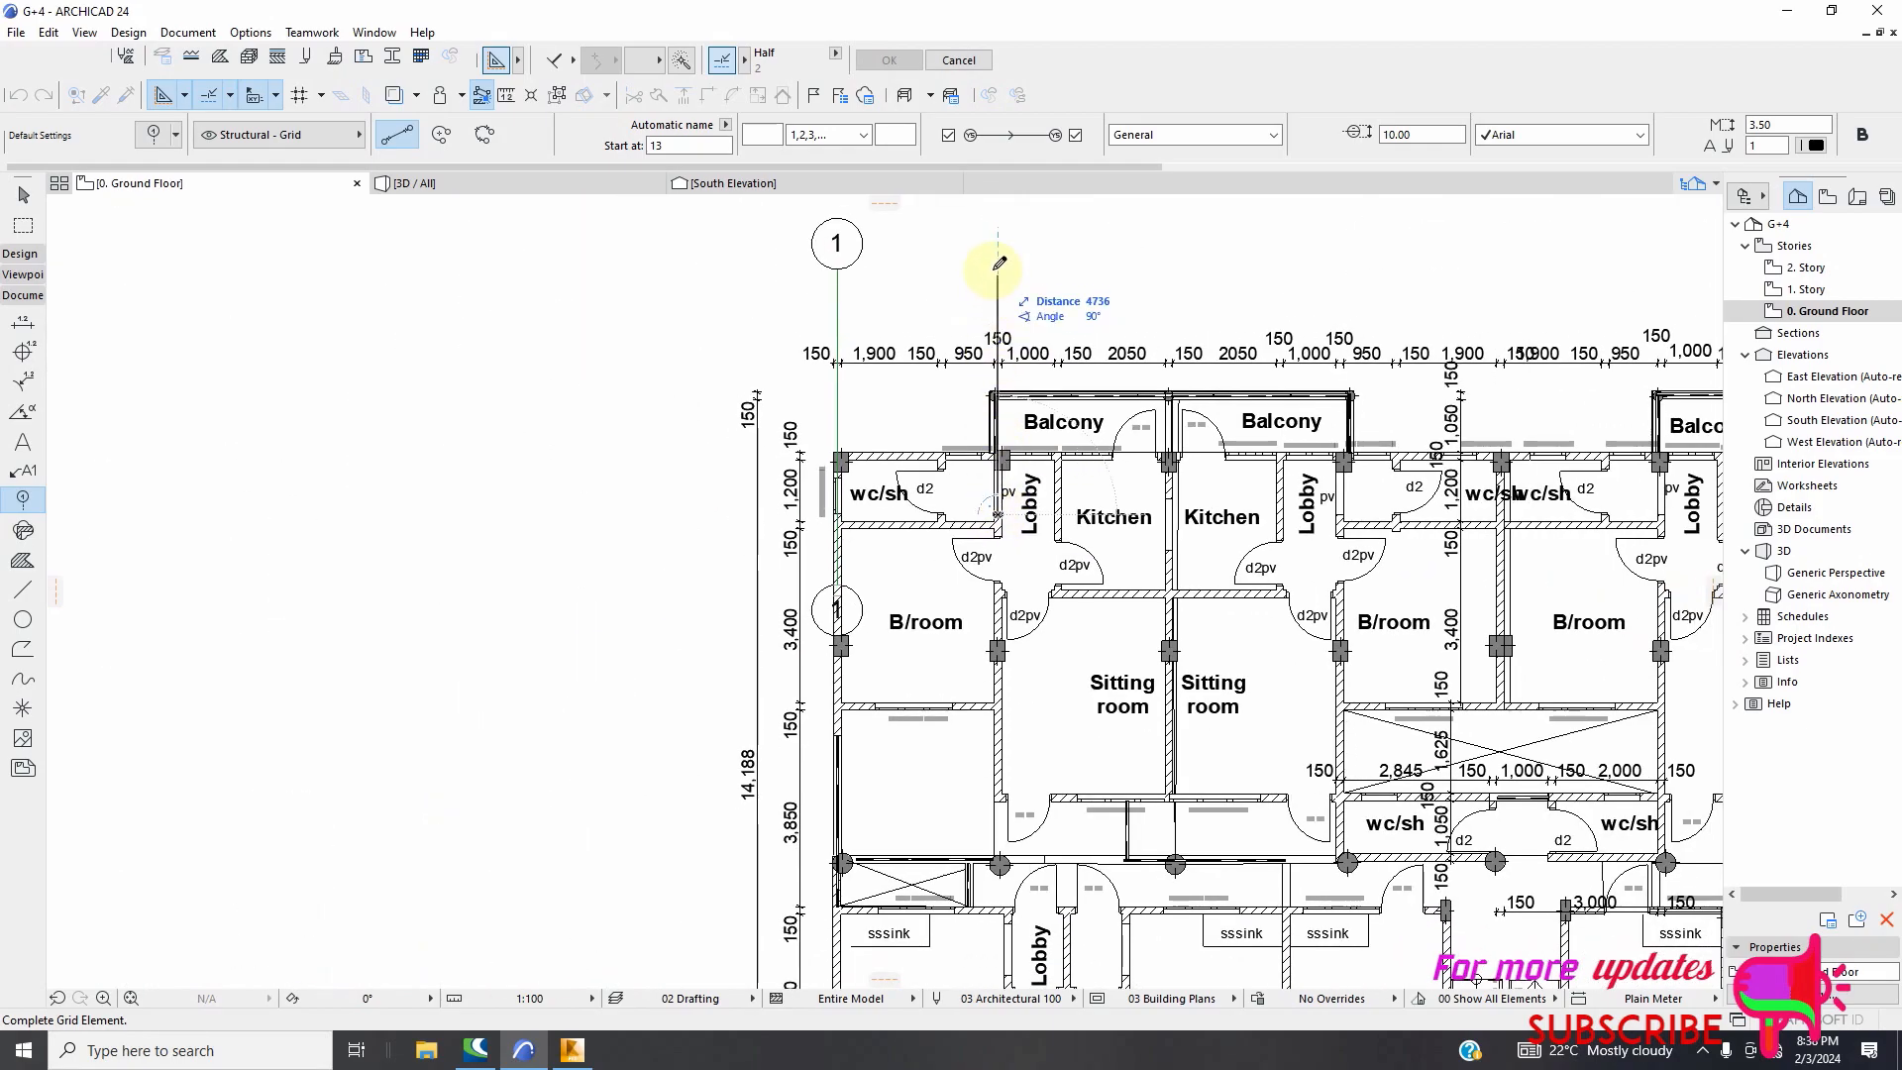
pyautogui.click(999, 248)
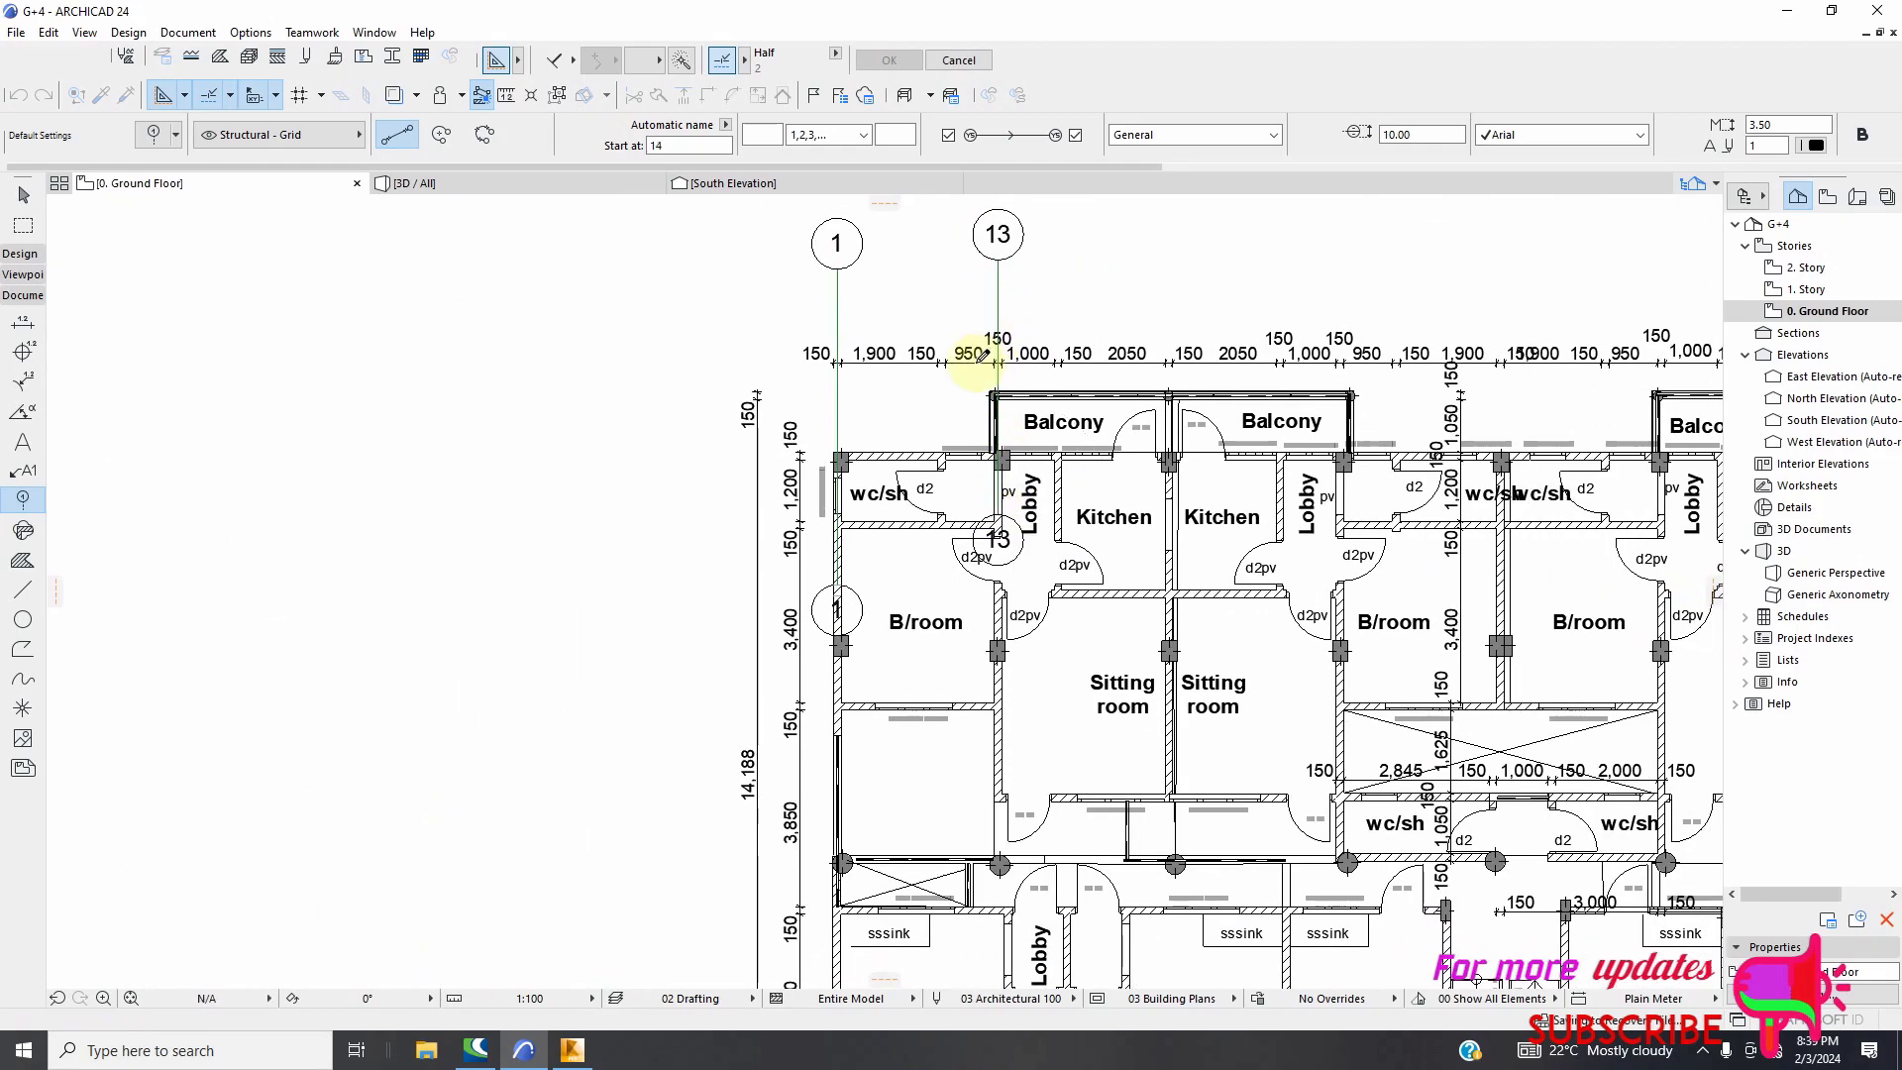
# Dimension the distance between the two vertical grid lines, placing the dimension line just below their upper bubbles
pyautogui.click(23, 322)
pyautogui.scroll(3, 840, 363)
pyautogui.scroll(6, 840, 364)
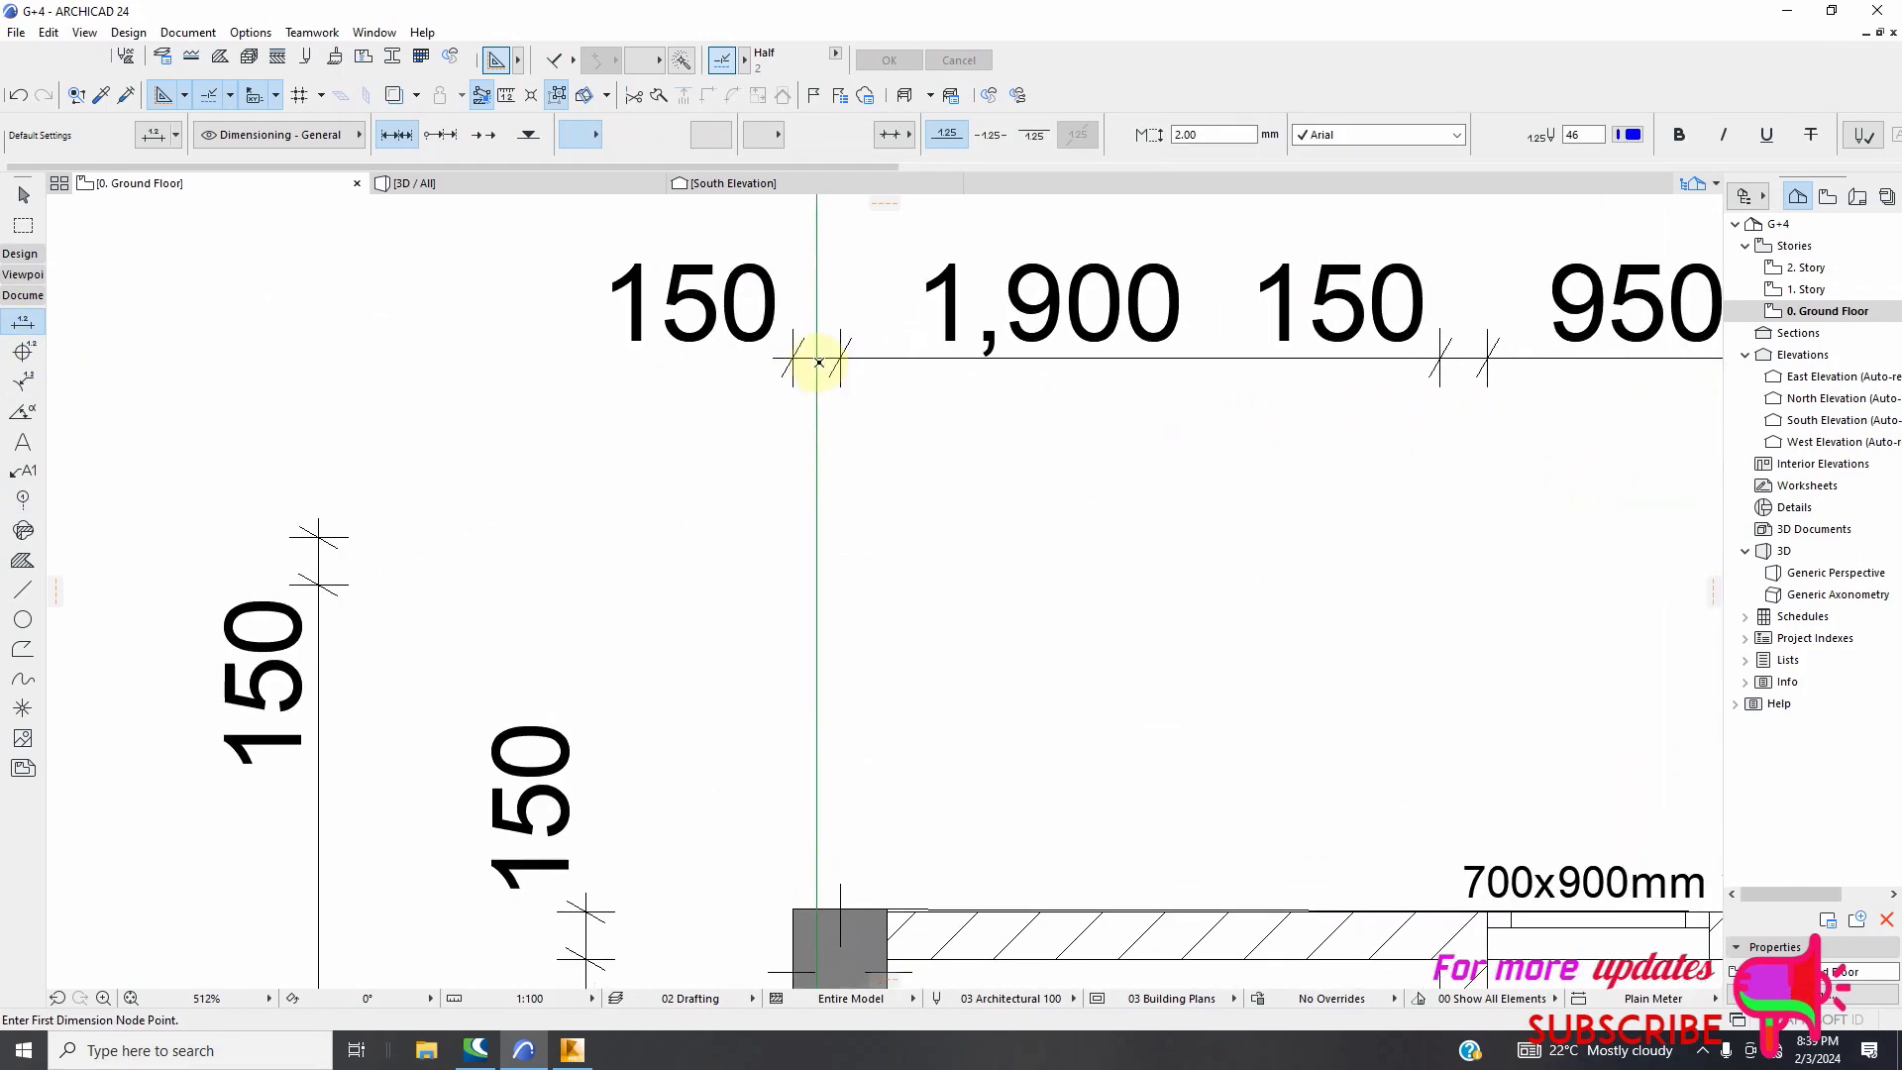
pyautogui.click(819, 359)
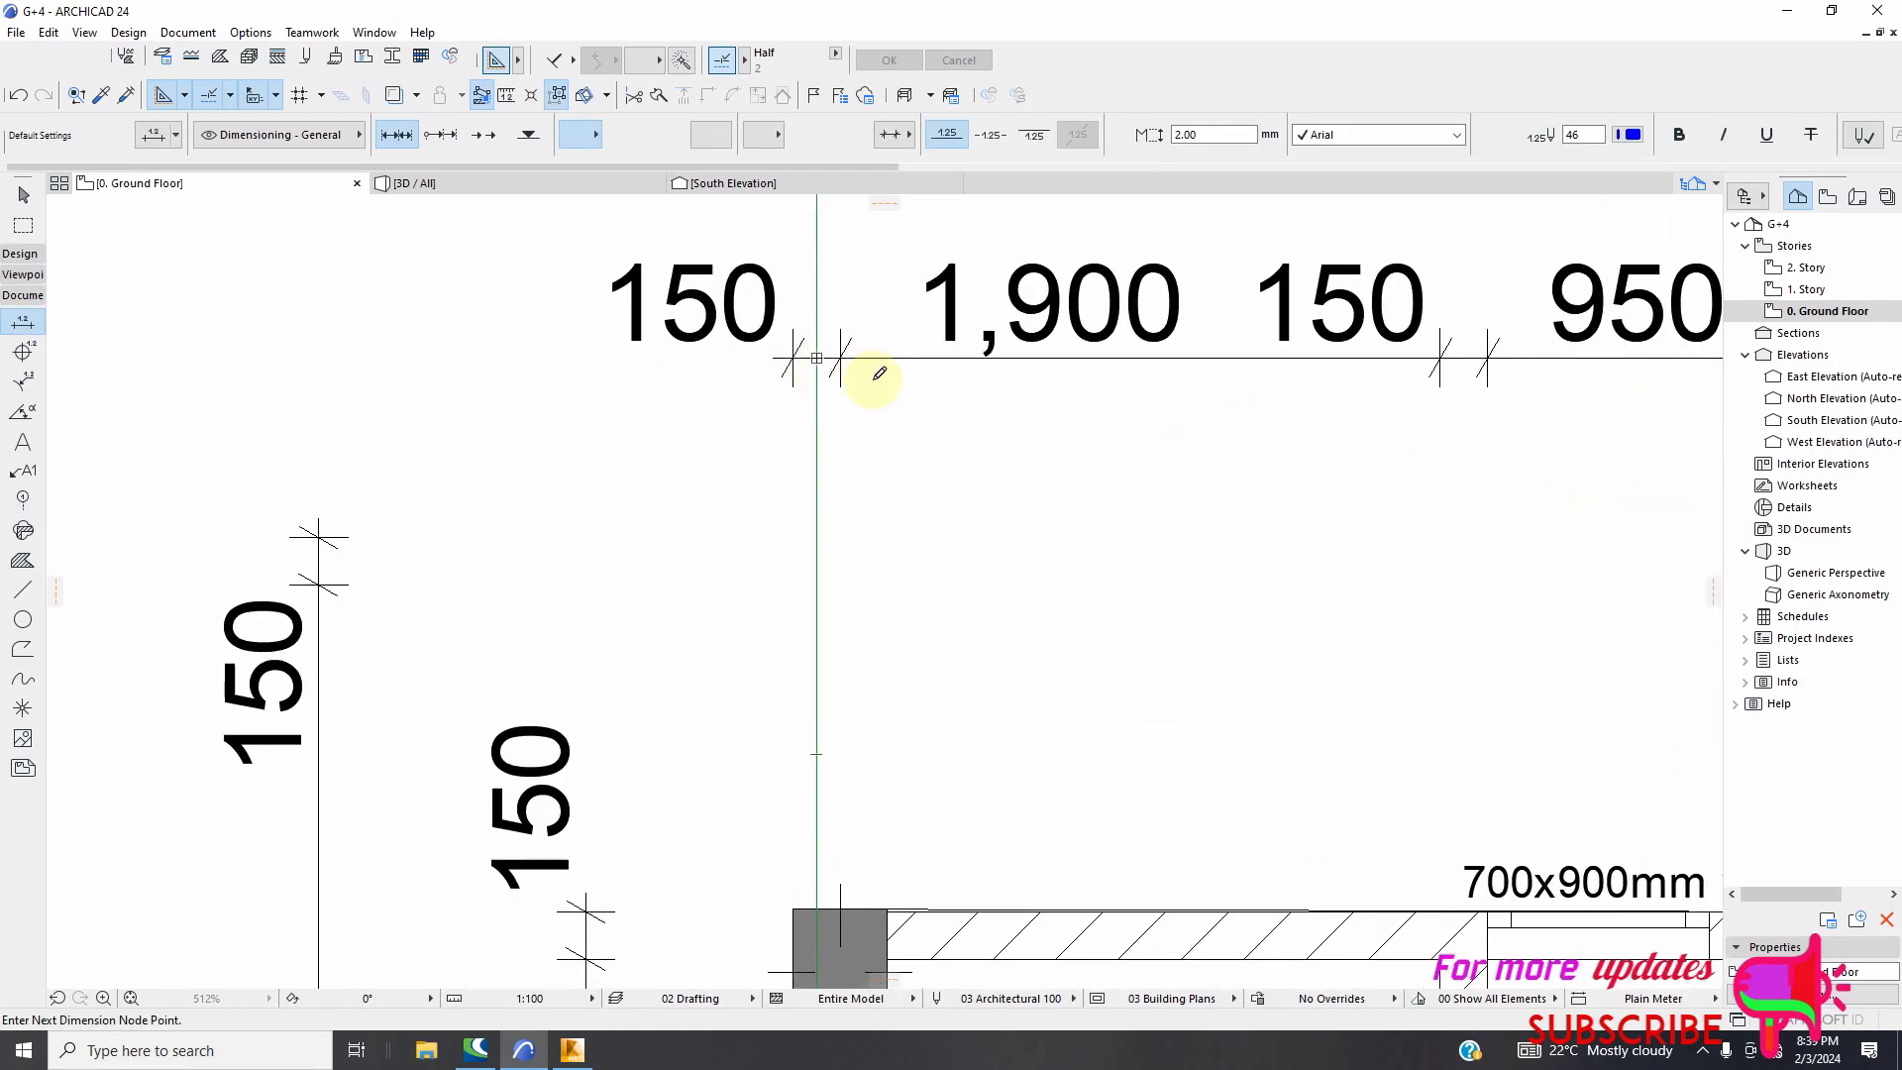
pyautogui.scroll(-2, 879, 386)
pyautogui.scroll(1, 1387, 382)
pyautogui.scroll(-1, 1391, 372)
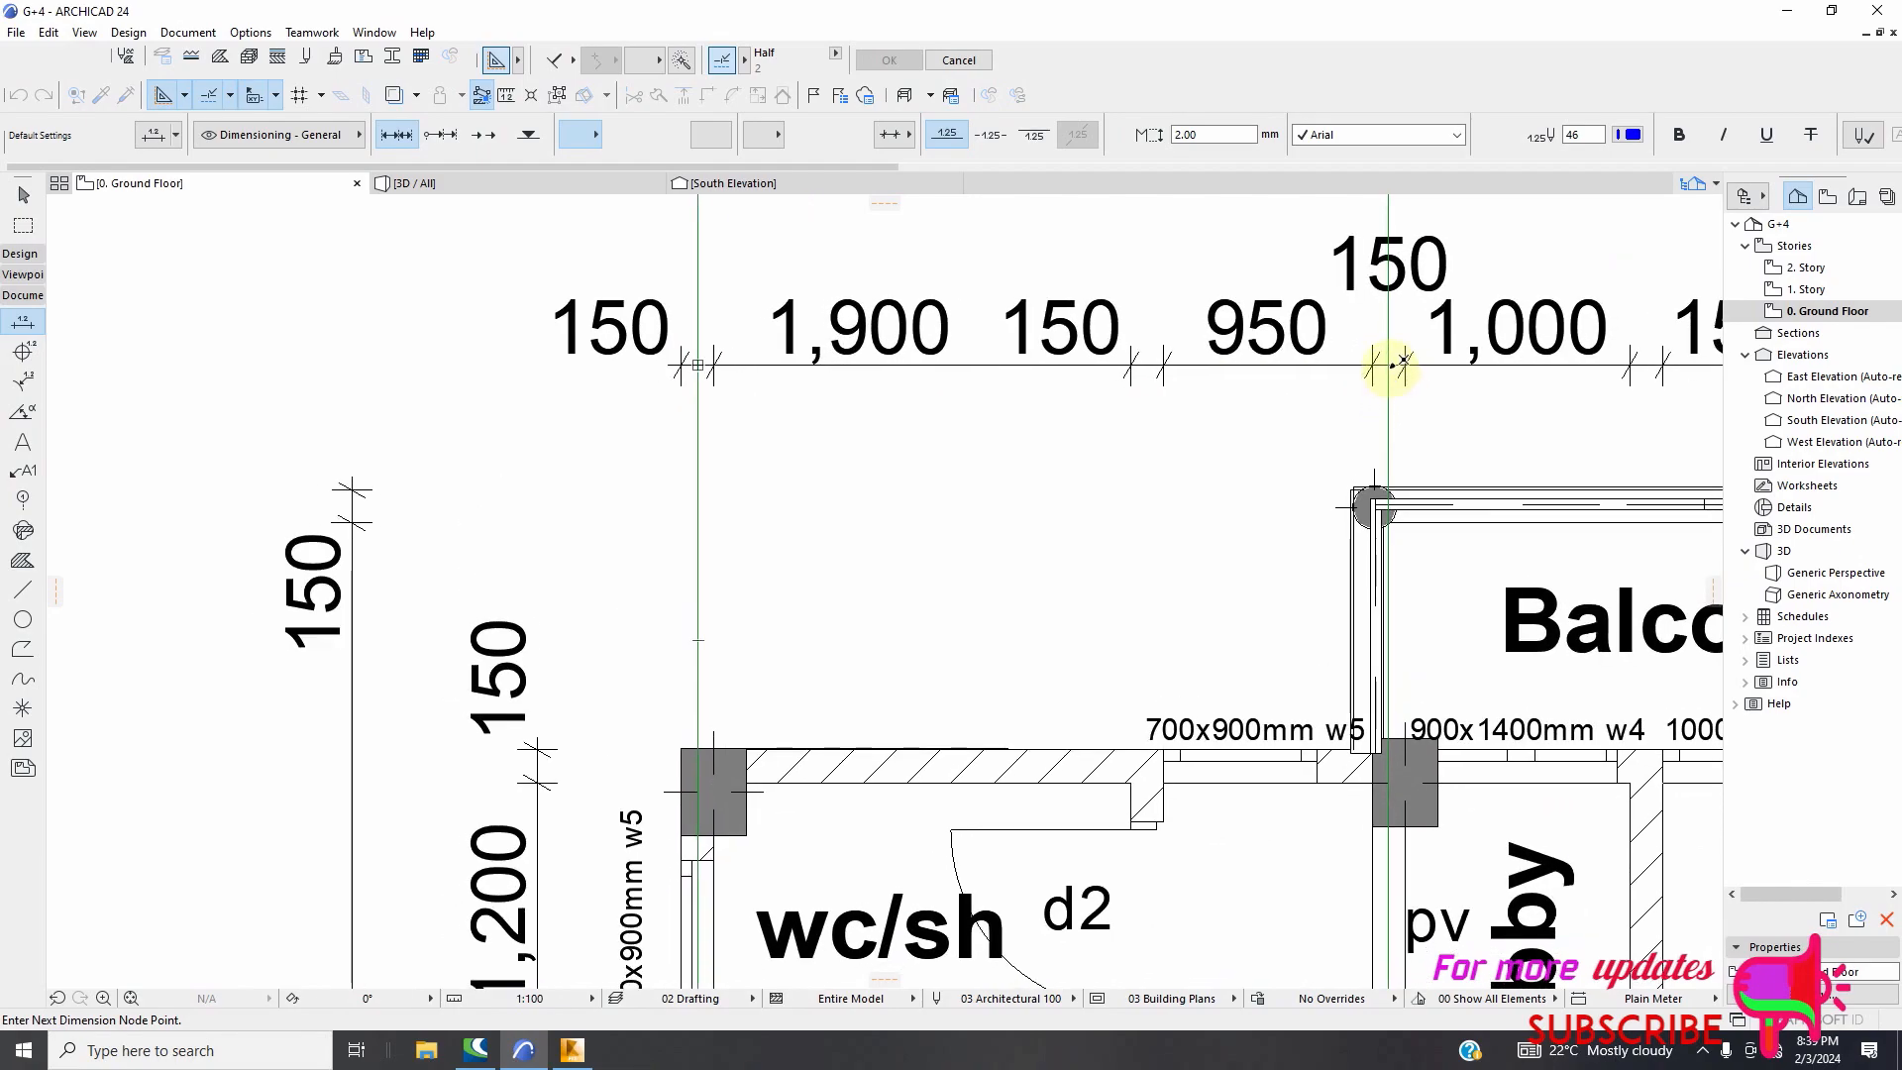
pyautogui.rightClick(1288, 431)
pyautogui.click(1387, 556)
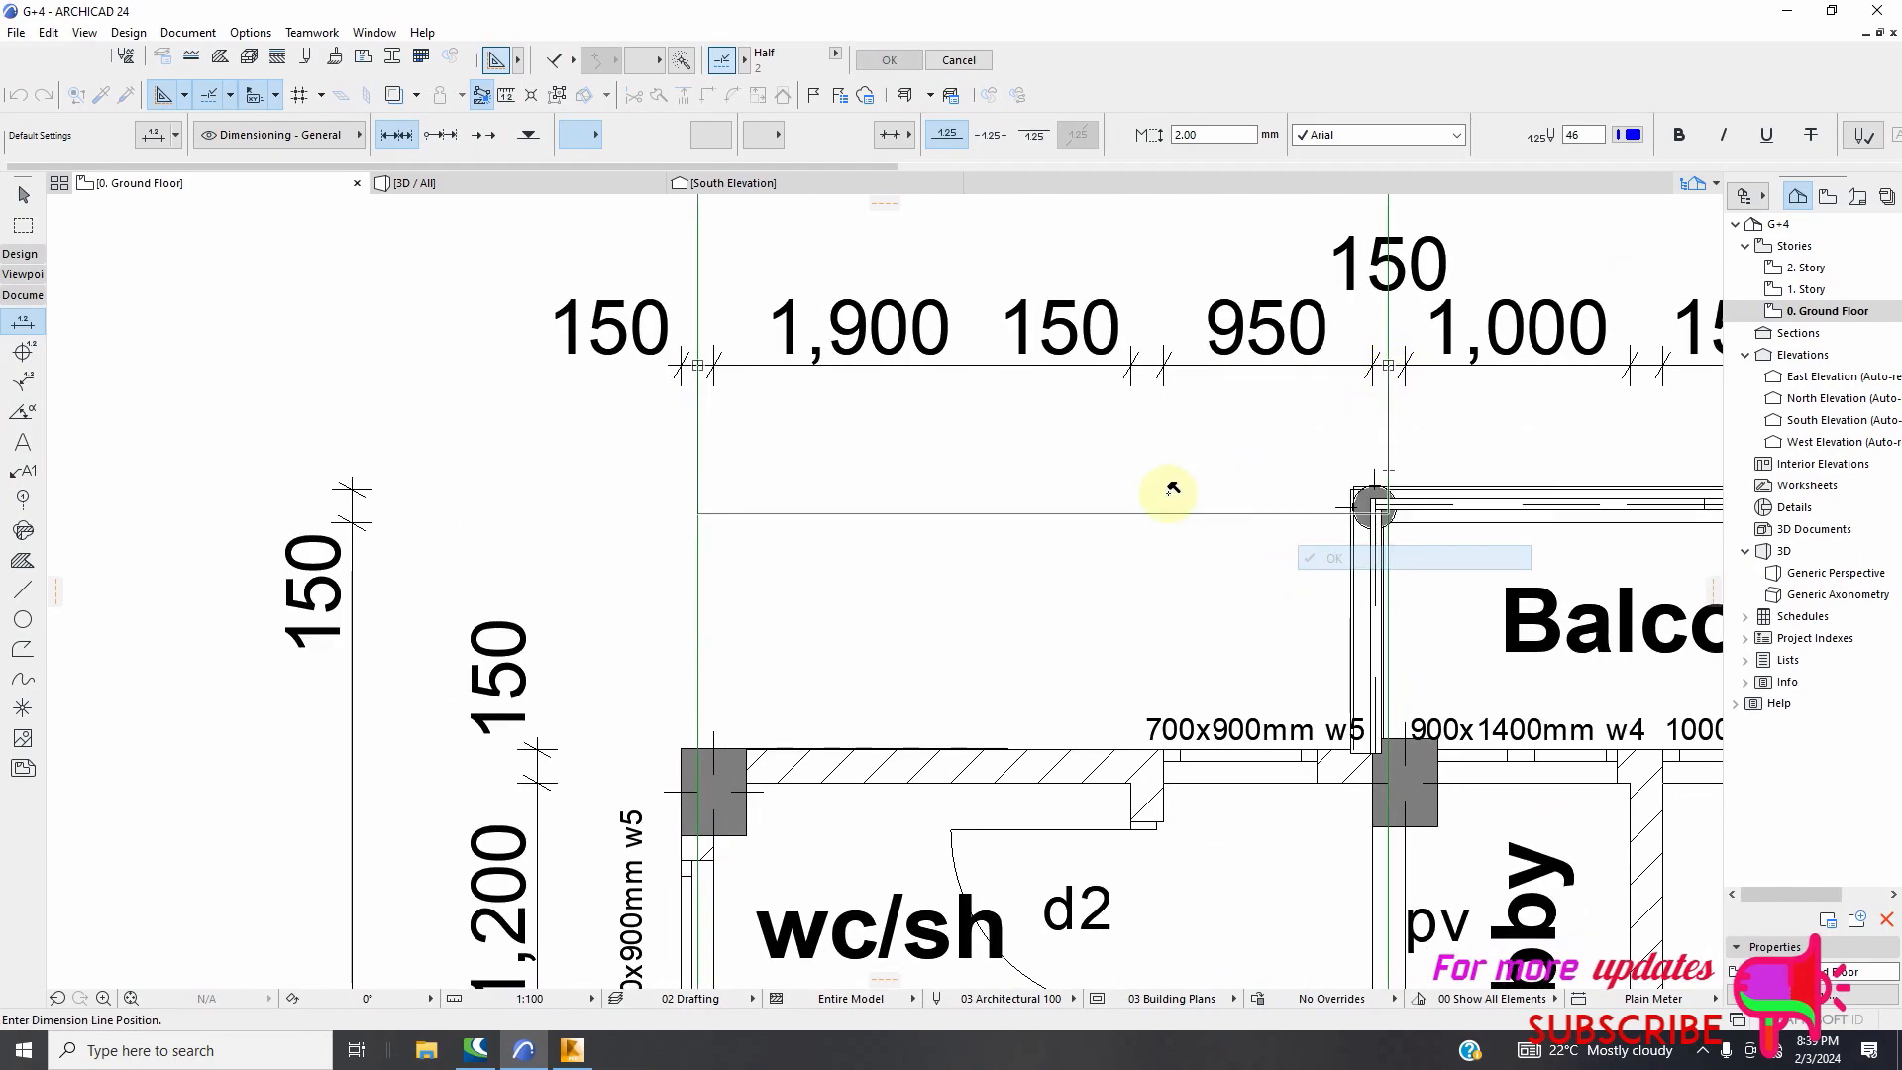
pyautogui.scroll(-4, 1108, 482)
pyautogui.scroll(-4, 1108, 483)
pyautogui.click(1086, 370)
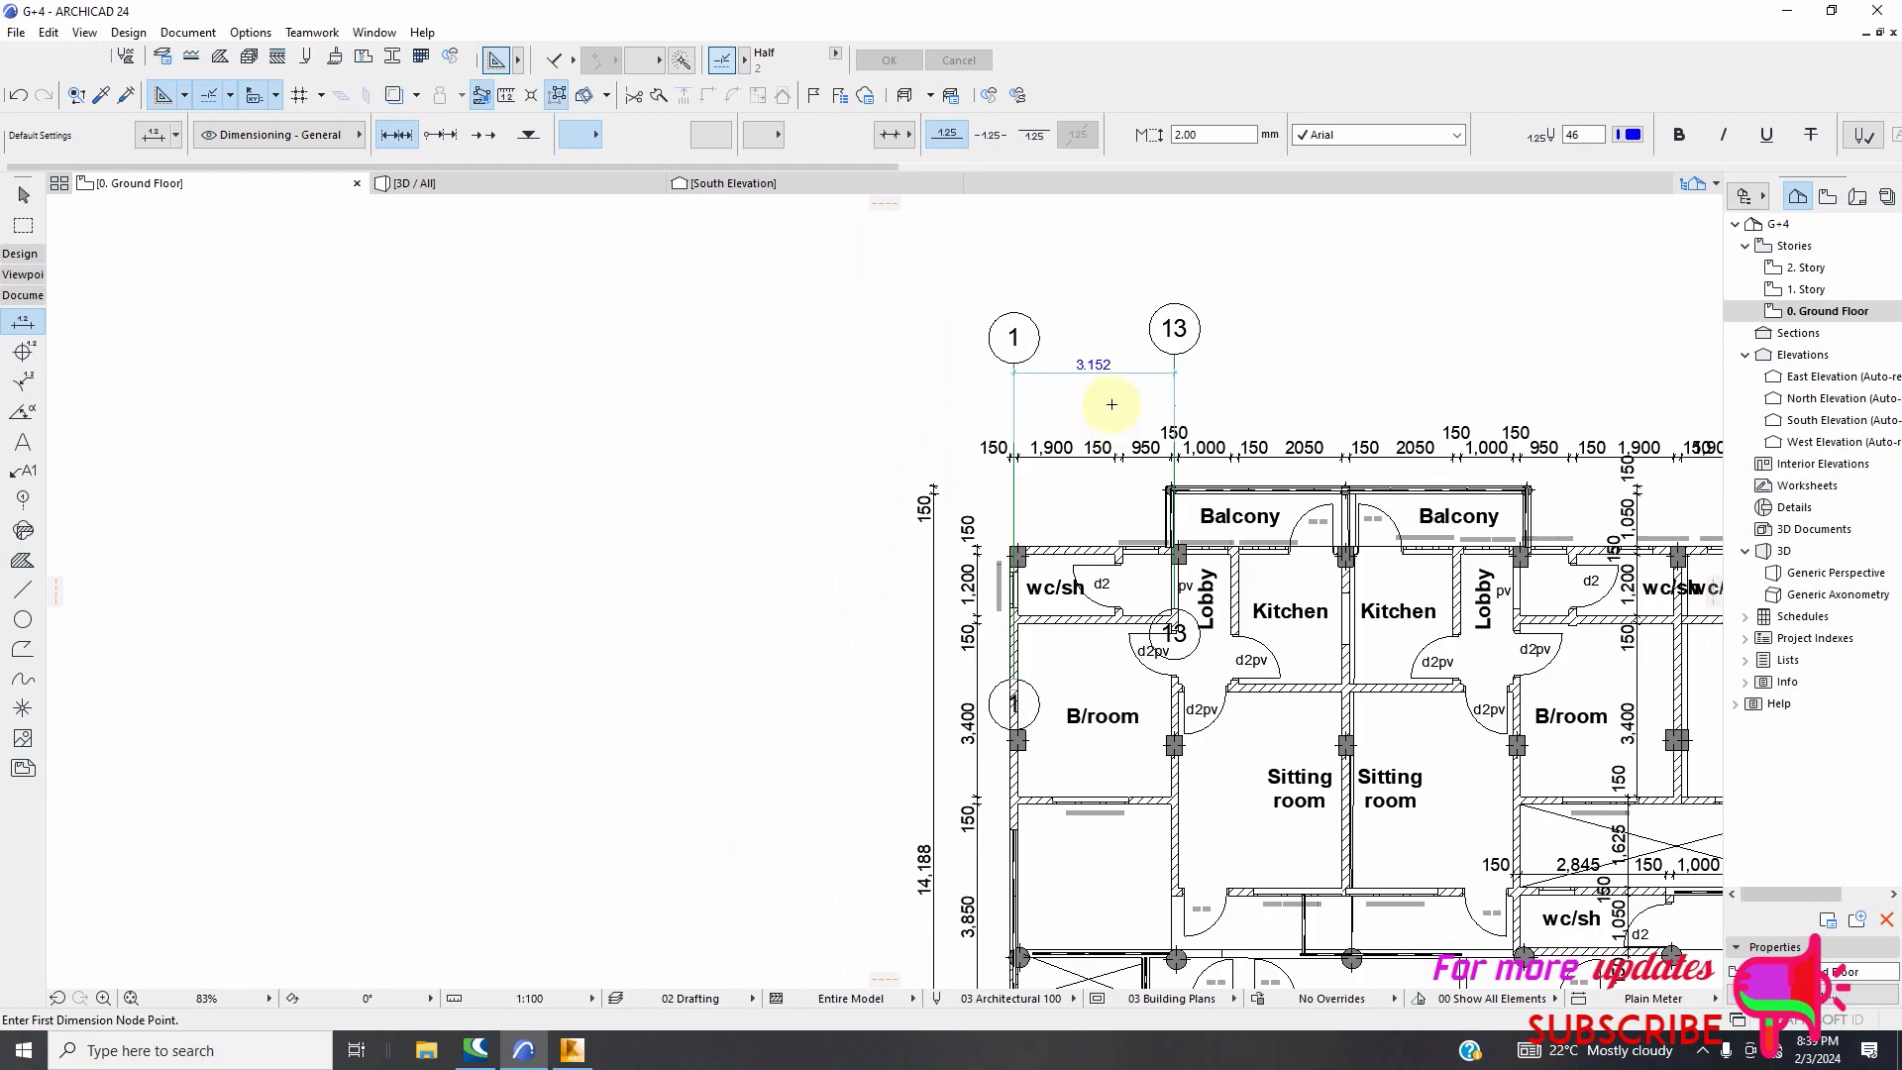
# Dimension the first 1,900 interval of the upper dimension line, placing the dimension just below it
pyautogui.scroll(3, 1006, 356)
pyautogui.scroll(-3, 1023, 428)
pyautogui.scroll(8, 1120, 555)
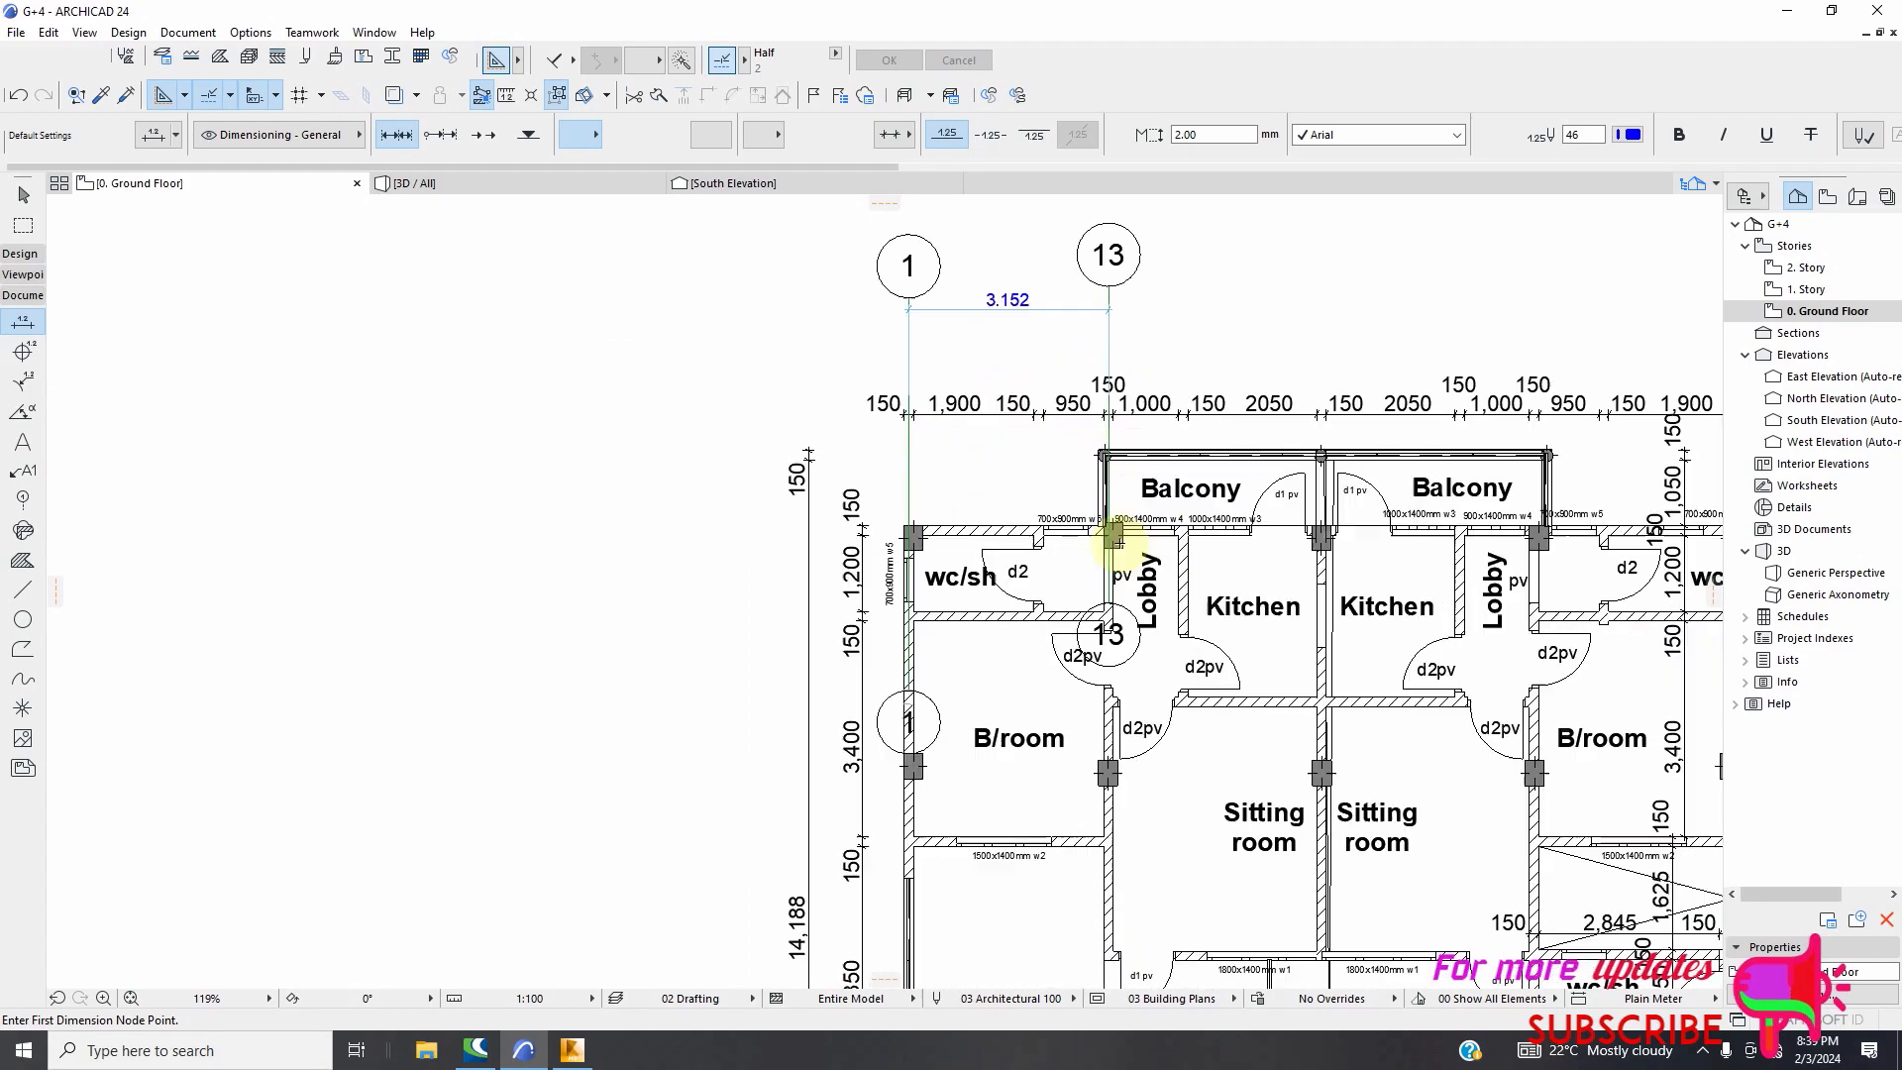
pyautogui.scroll(-2, 806, 502)
pyautogui.scroll(2, 624, 628)
pyautogui.scroll(-2, 730, 628)
pyautogui.scroll(-1, 730, 628)
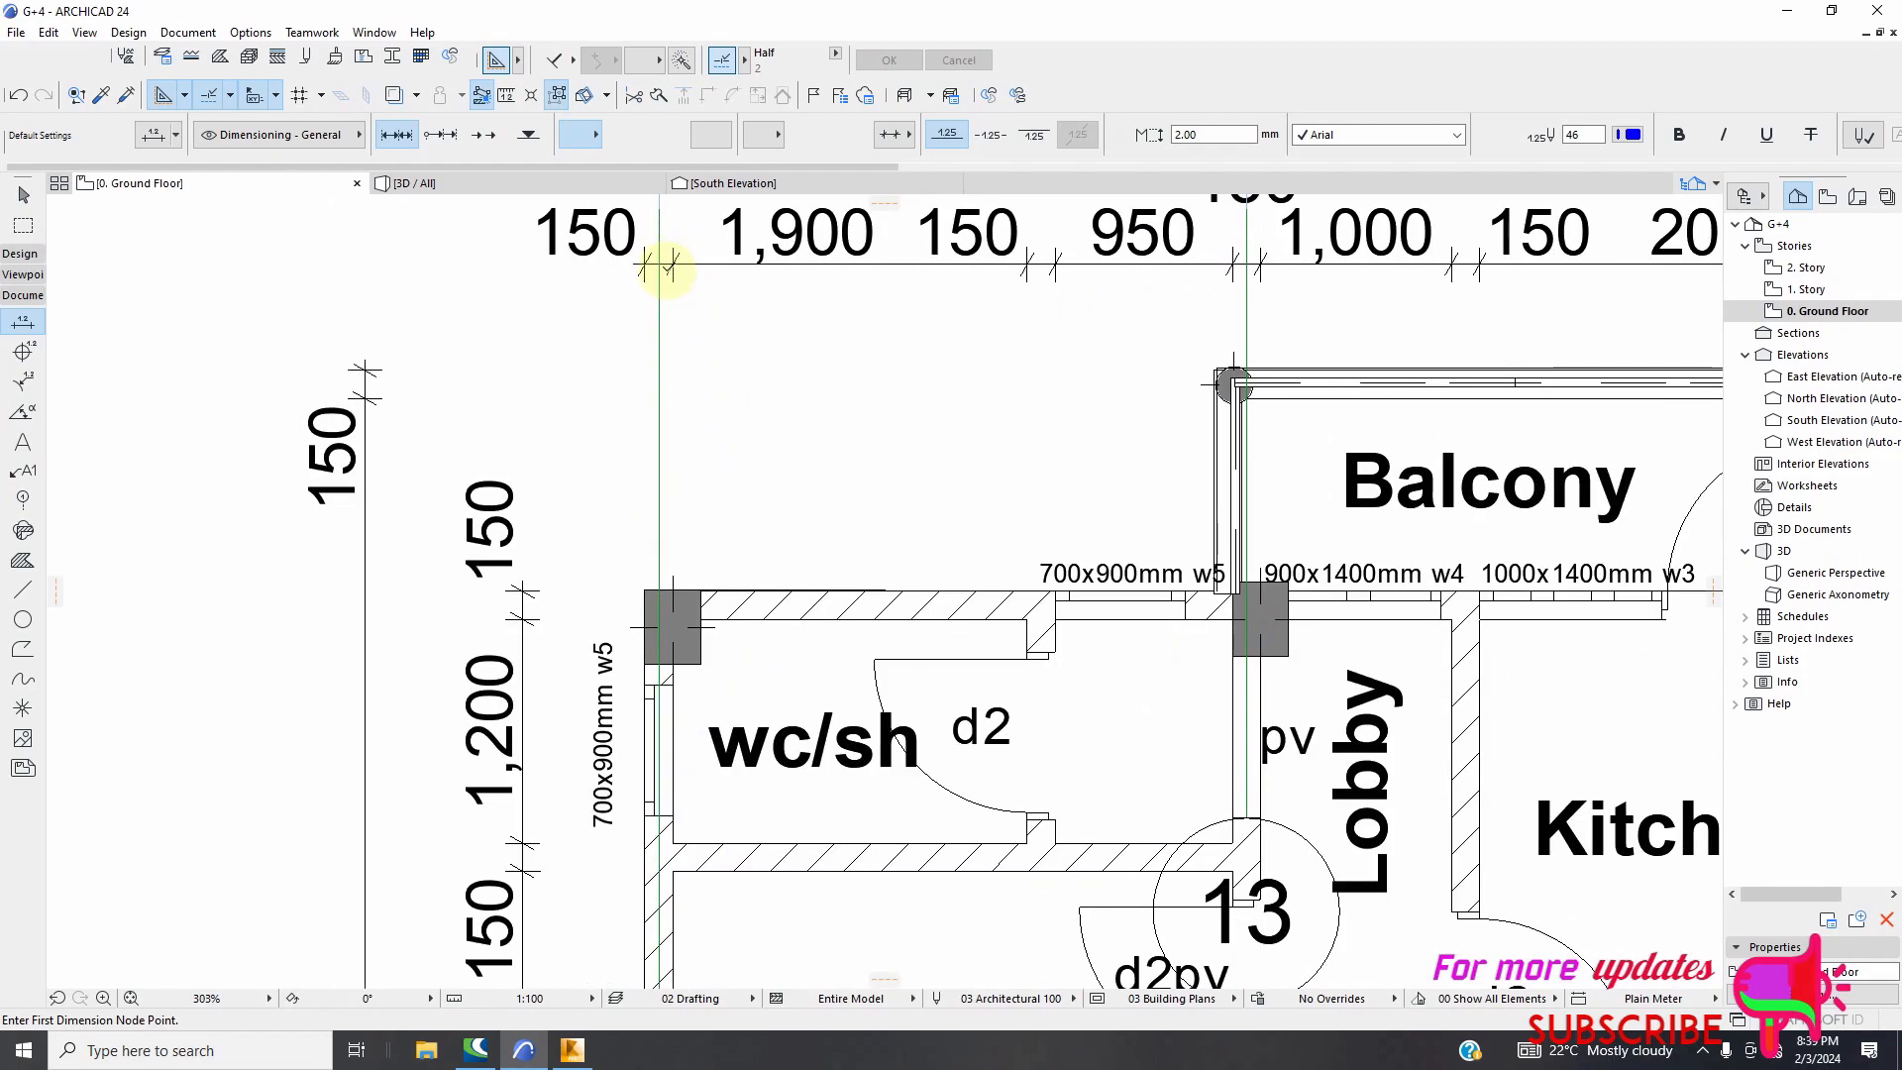
pyautogui.scroll(7, 674, 262)
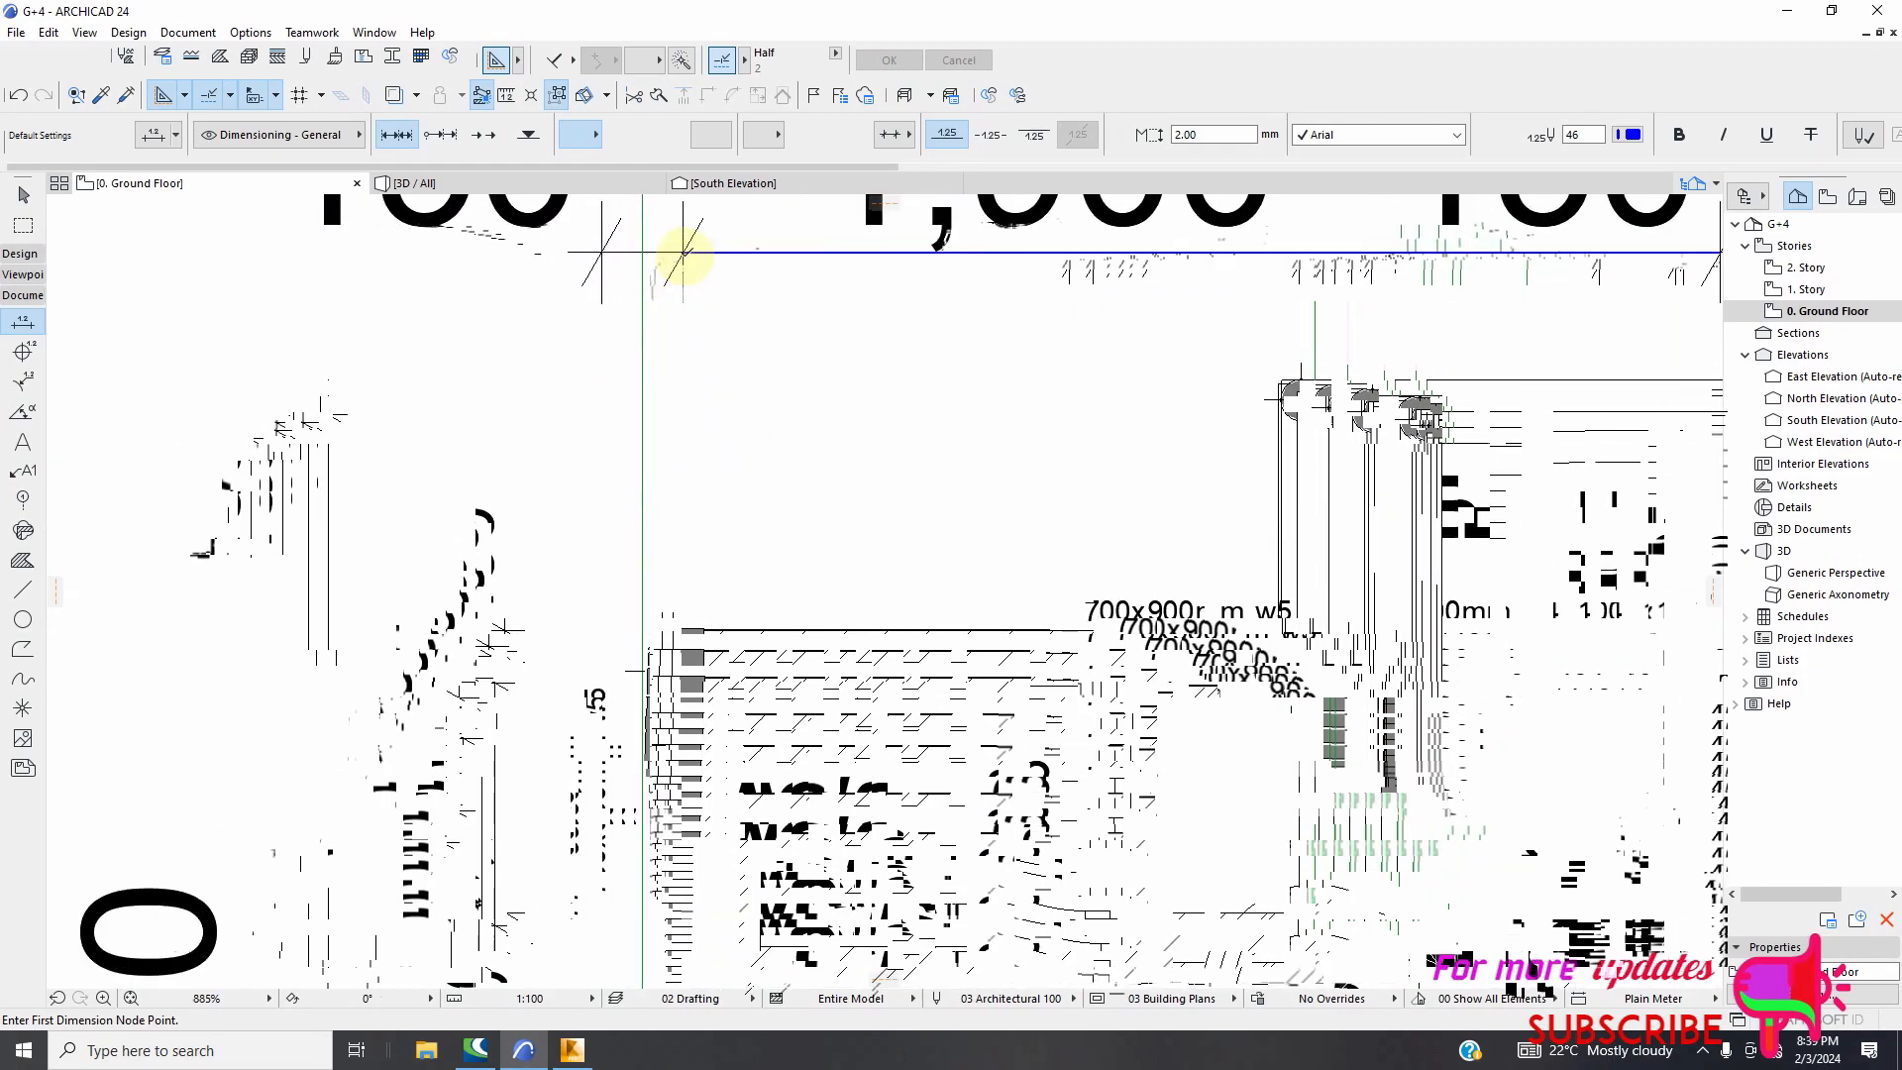
pyautogui.click(683, 258)
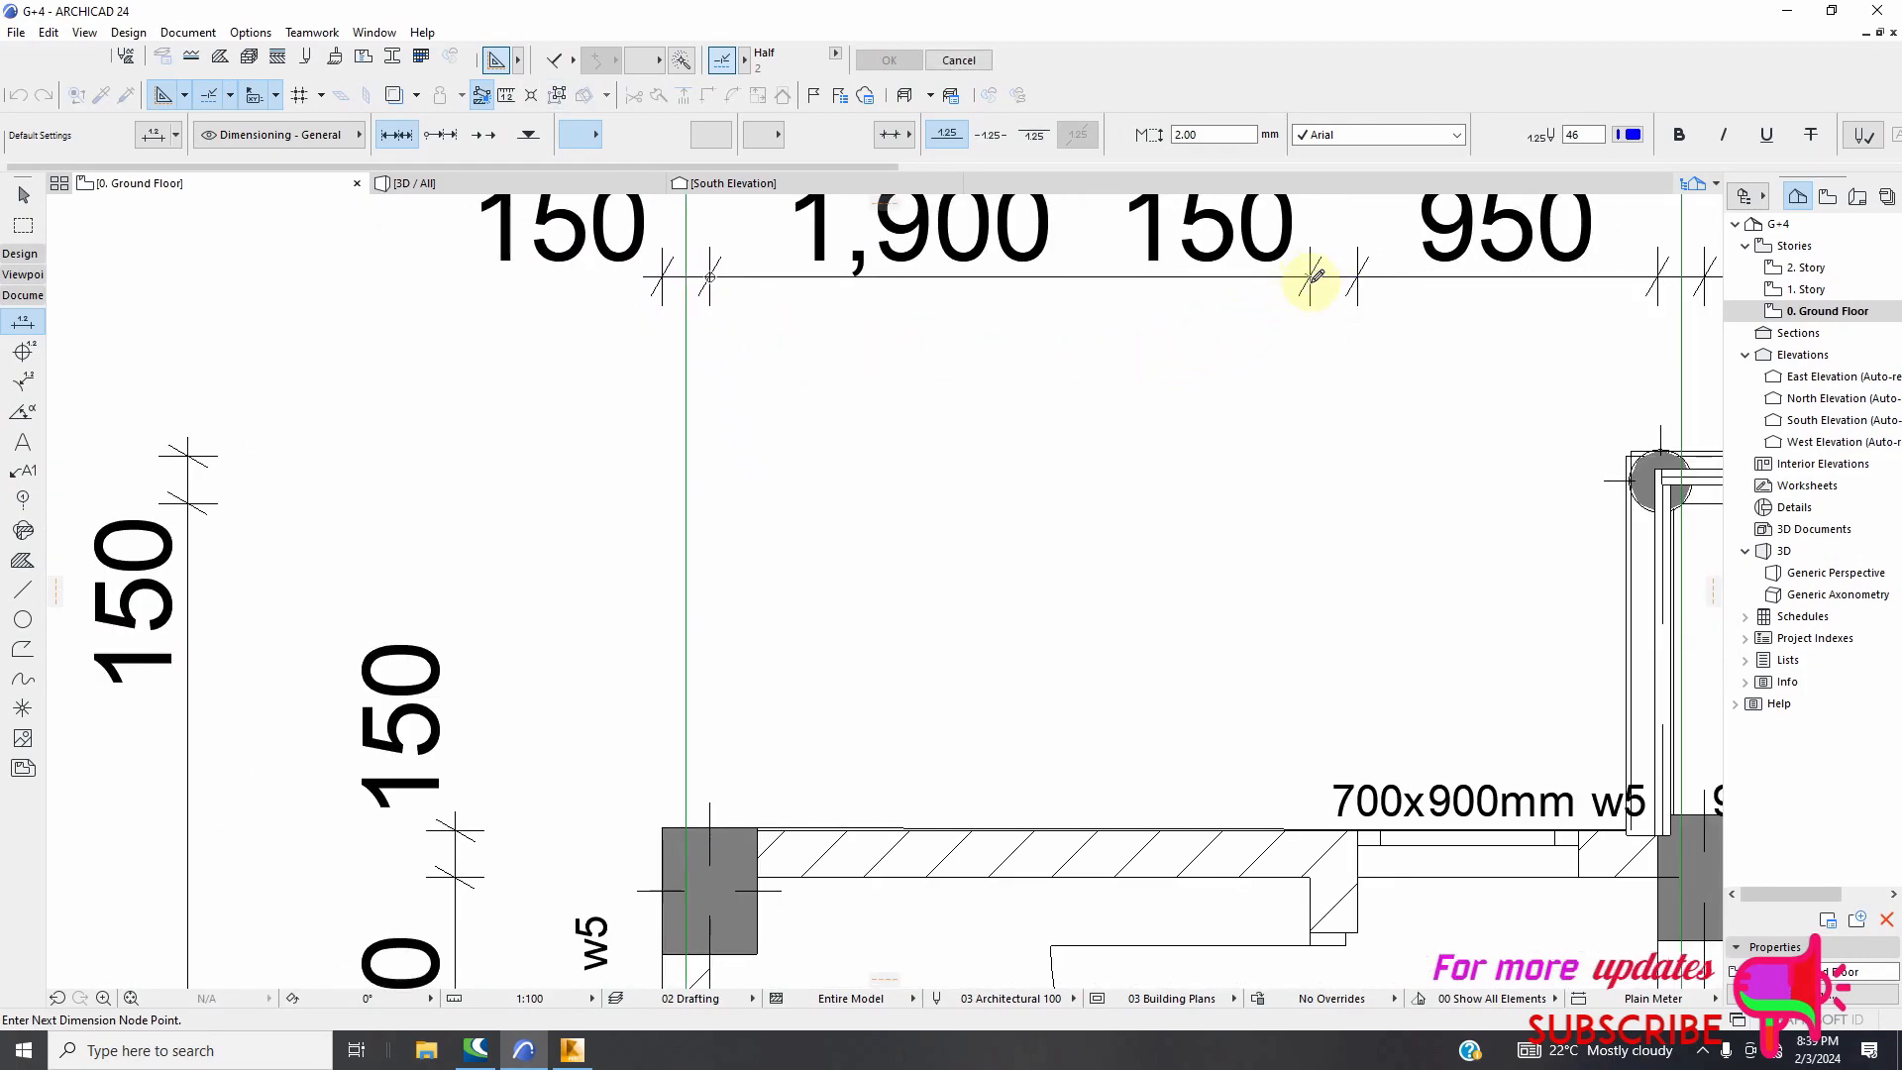
pyautogui.click(1311, 277)
pyautogui.rightClick(1316, 359)
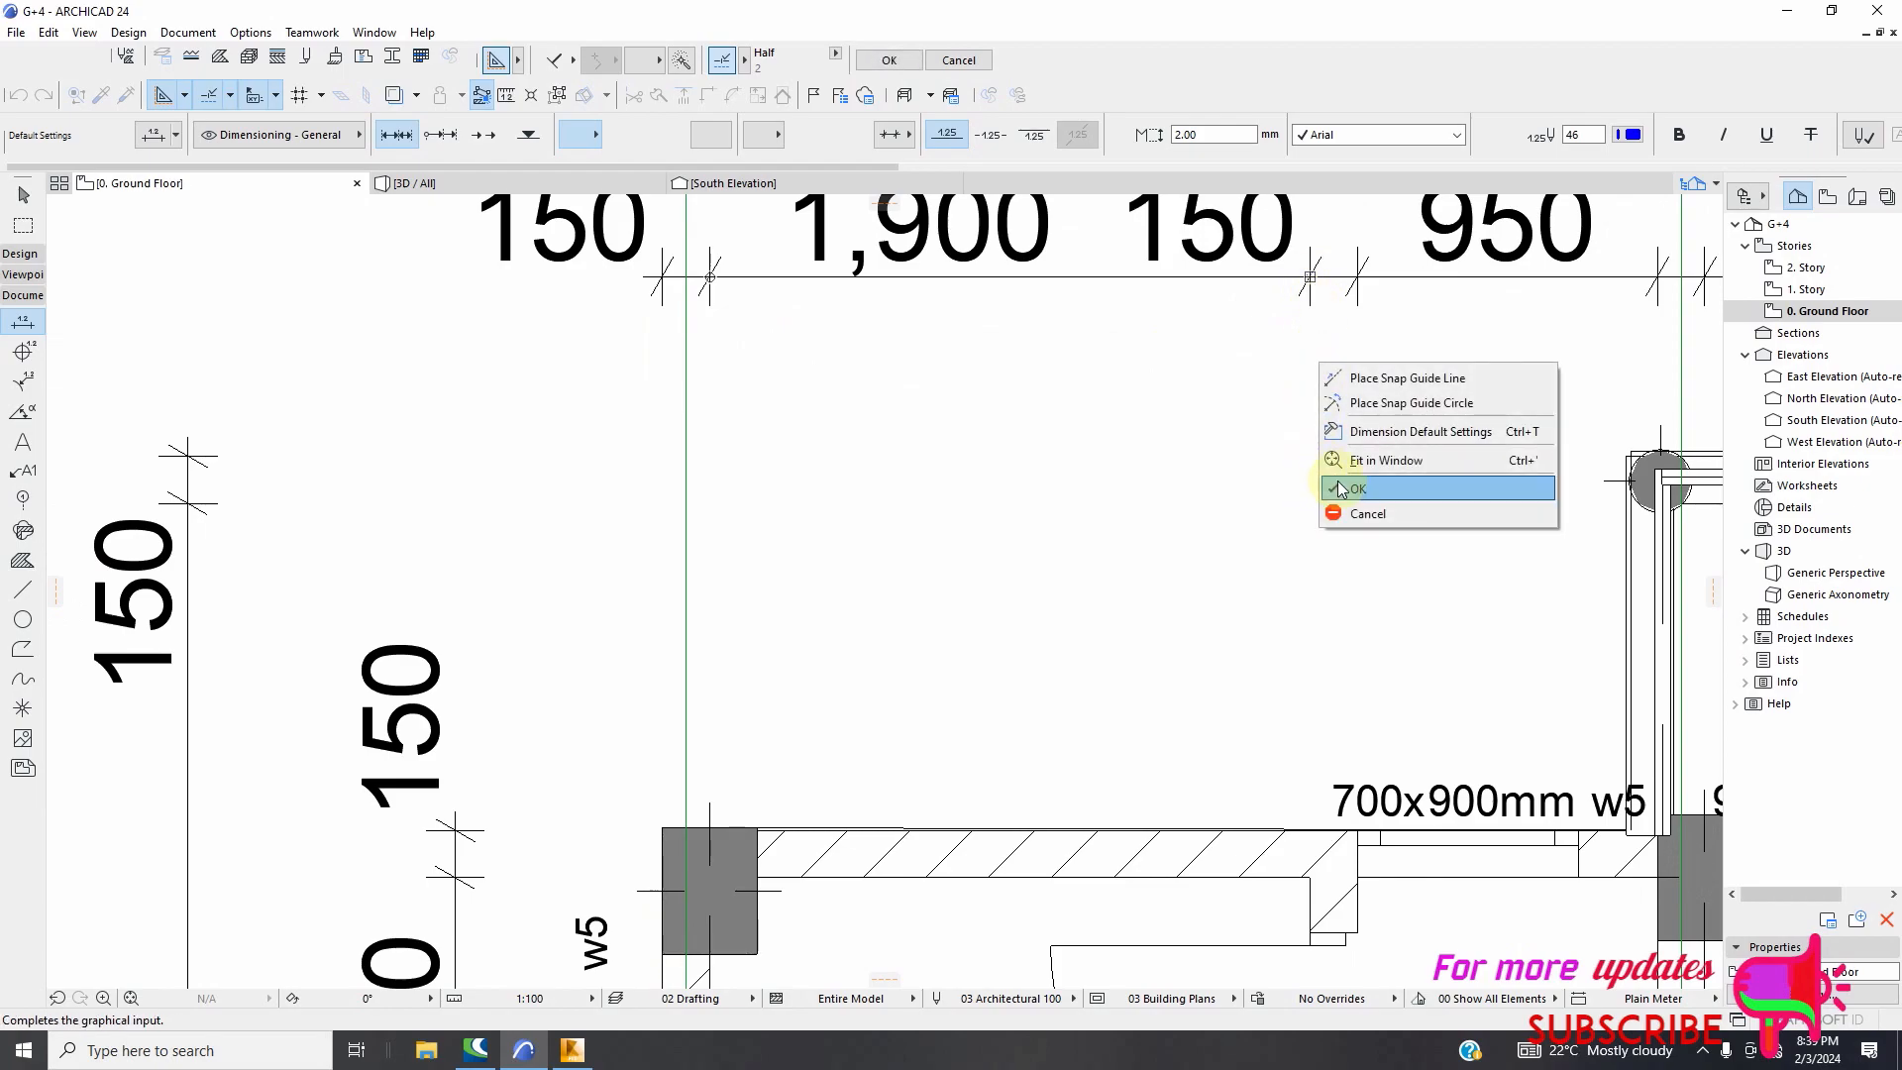
pyautogui.click(1347, 487)
pyautogui.click(1121, 477)
pyautogui.scroll(-7, 849, 509)
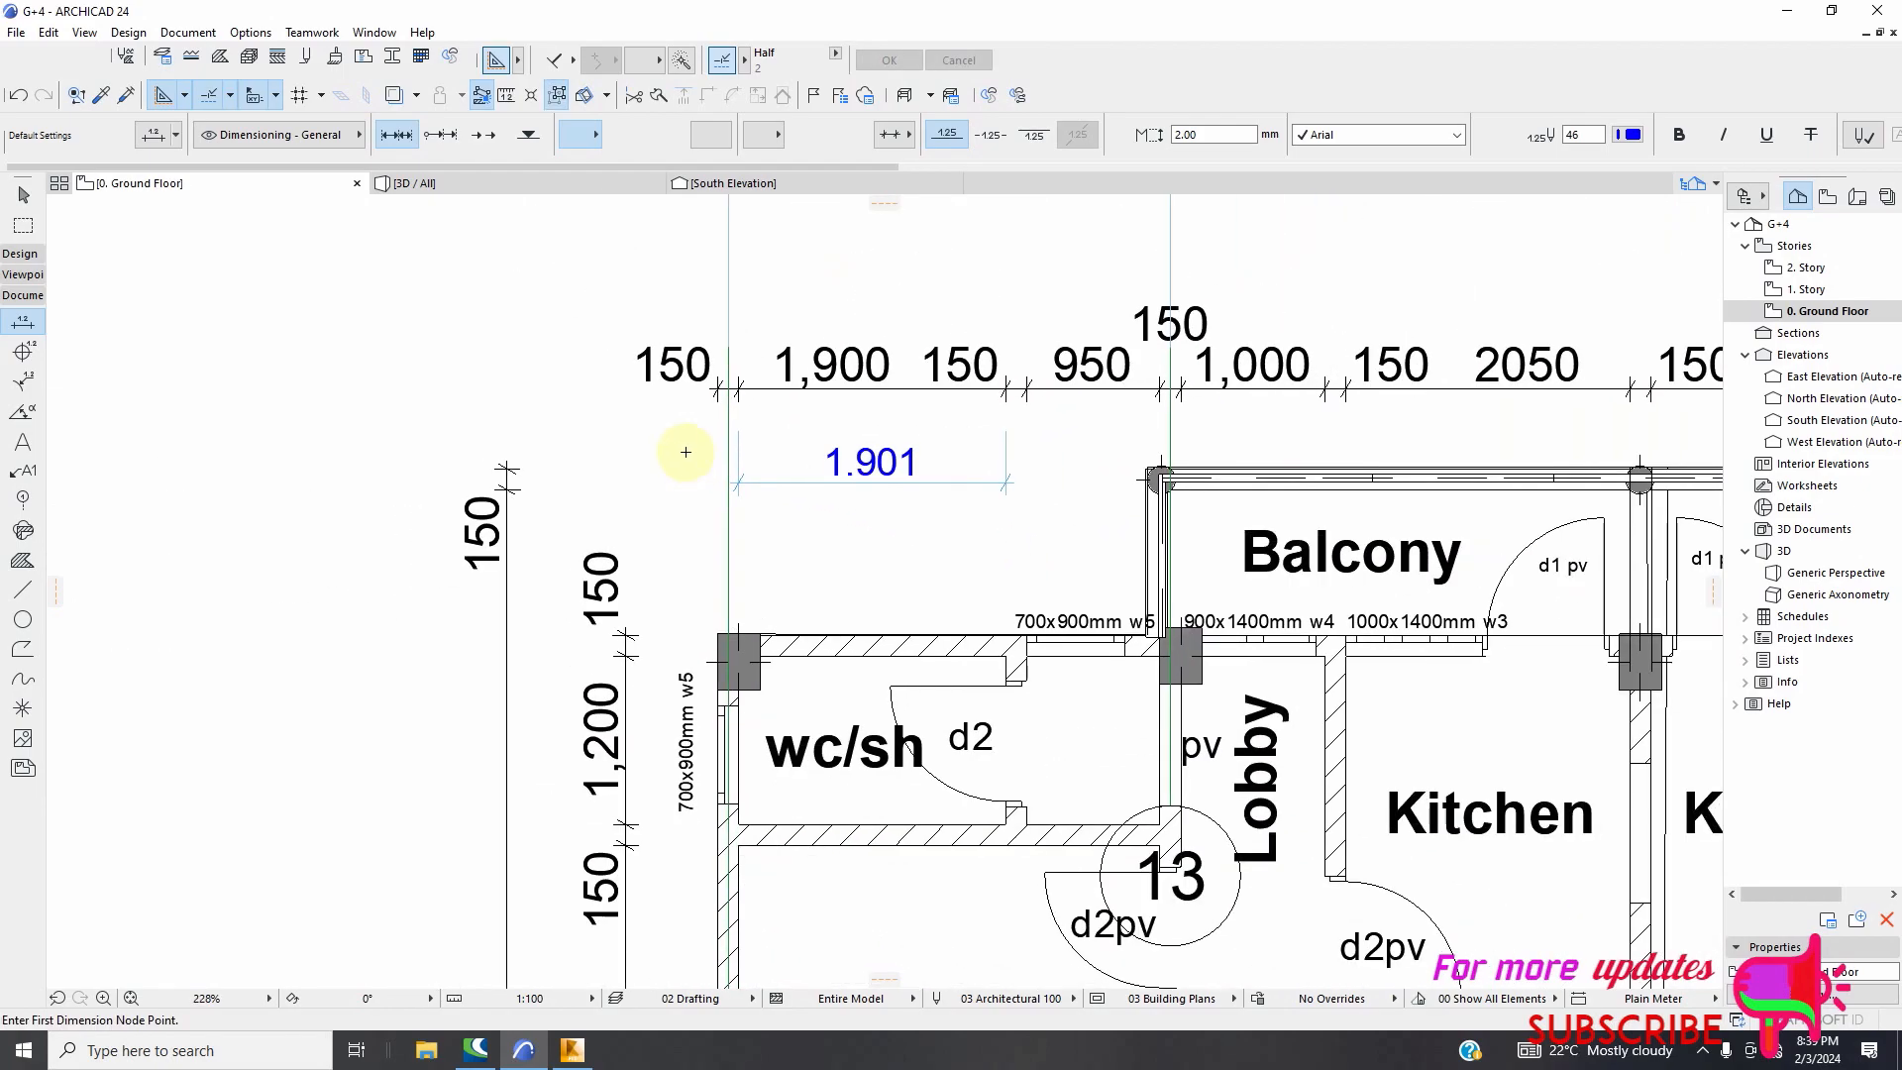
# Resize the whole plan with its grid lines and dimensions graphically from grid line 1, scaling the spacing to the second grid line to 3150
pyautogui.scroll(-3, 681, 472)
pyautogui.scroll(5, 695, 376)
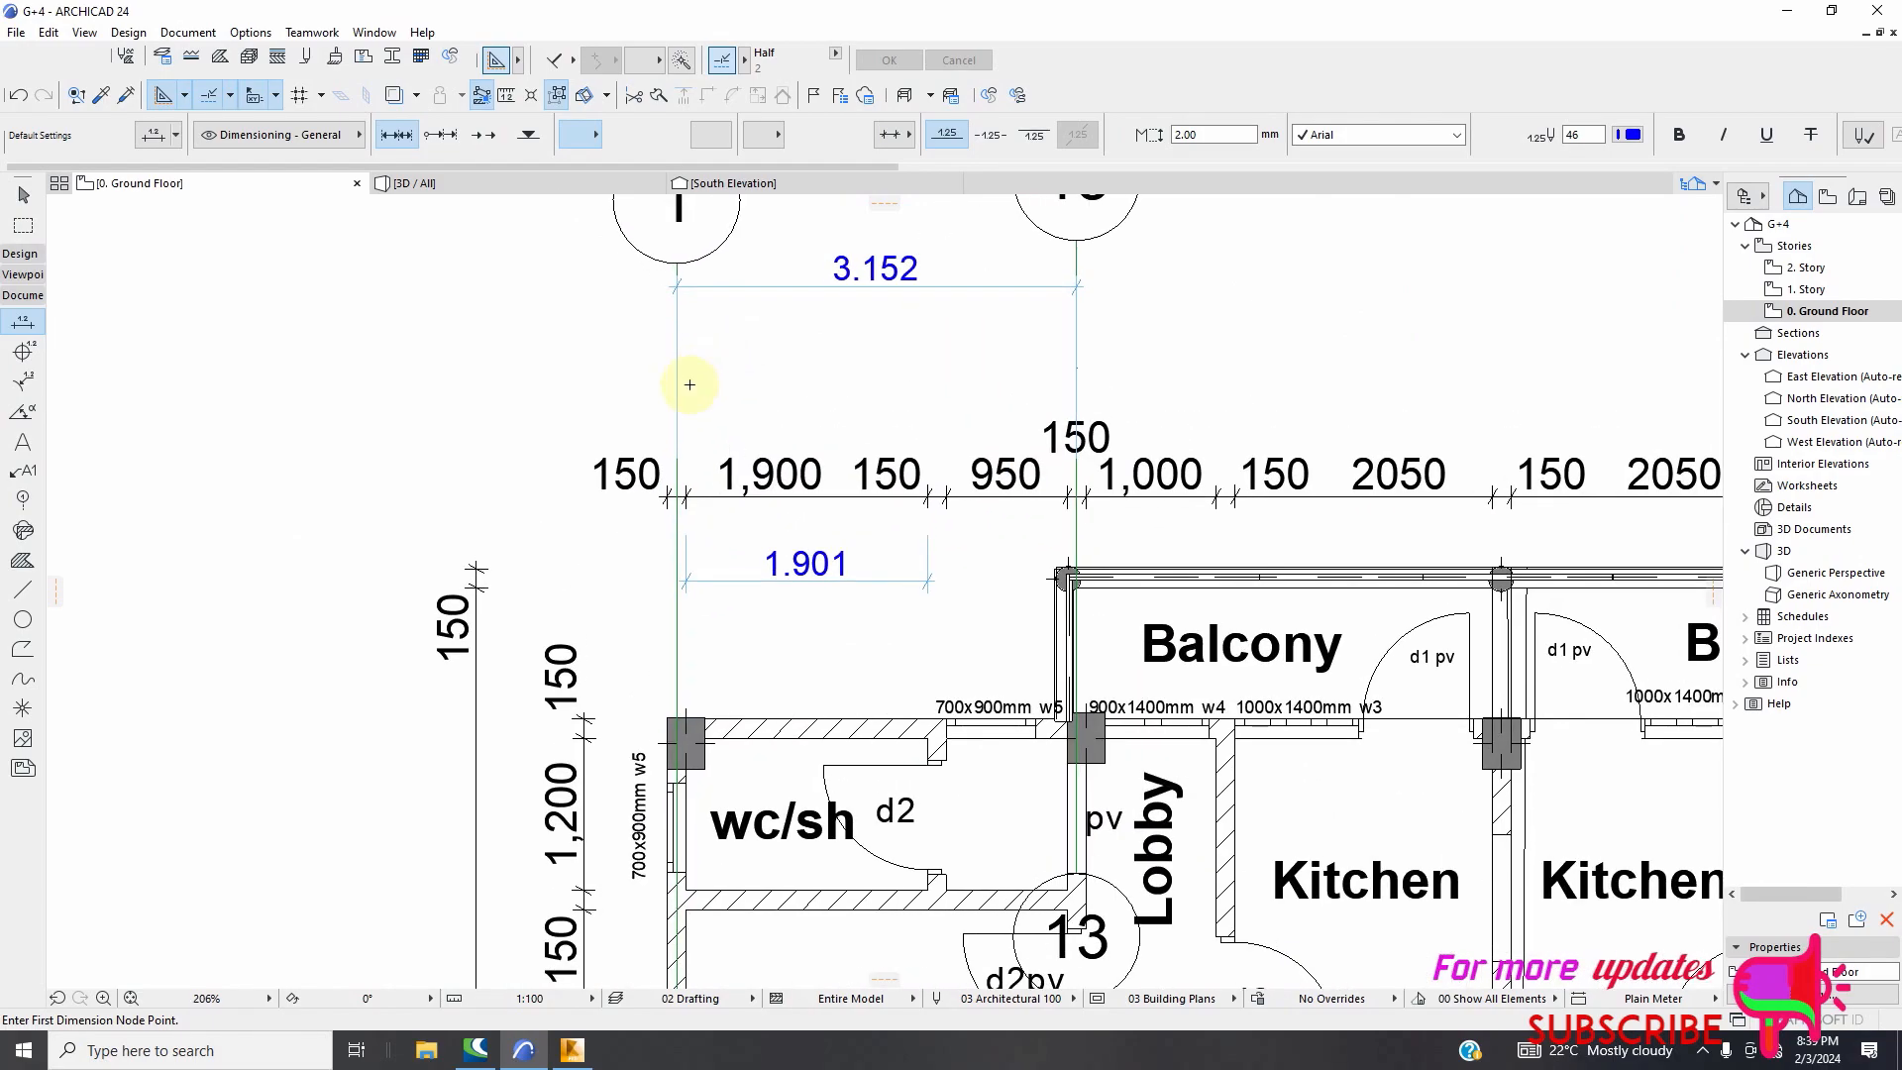
pyautogui.scroll(-8, 255, 320)
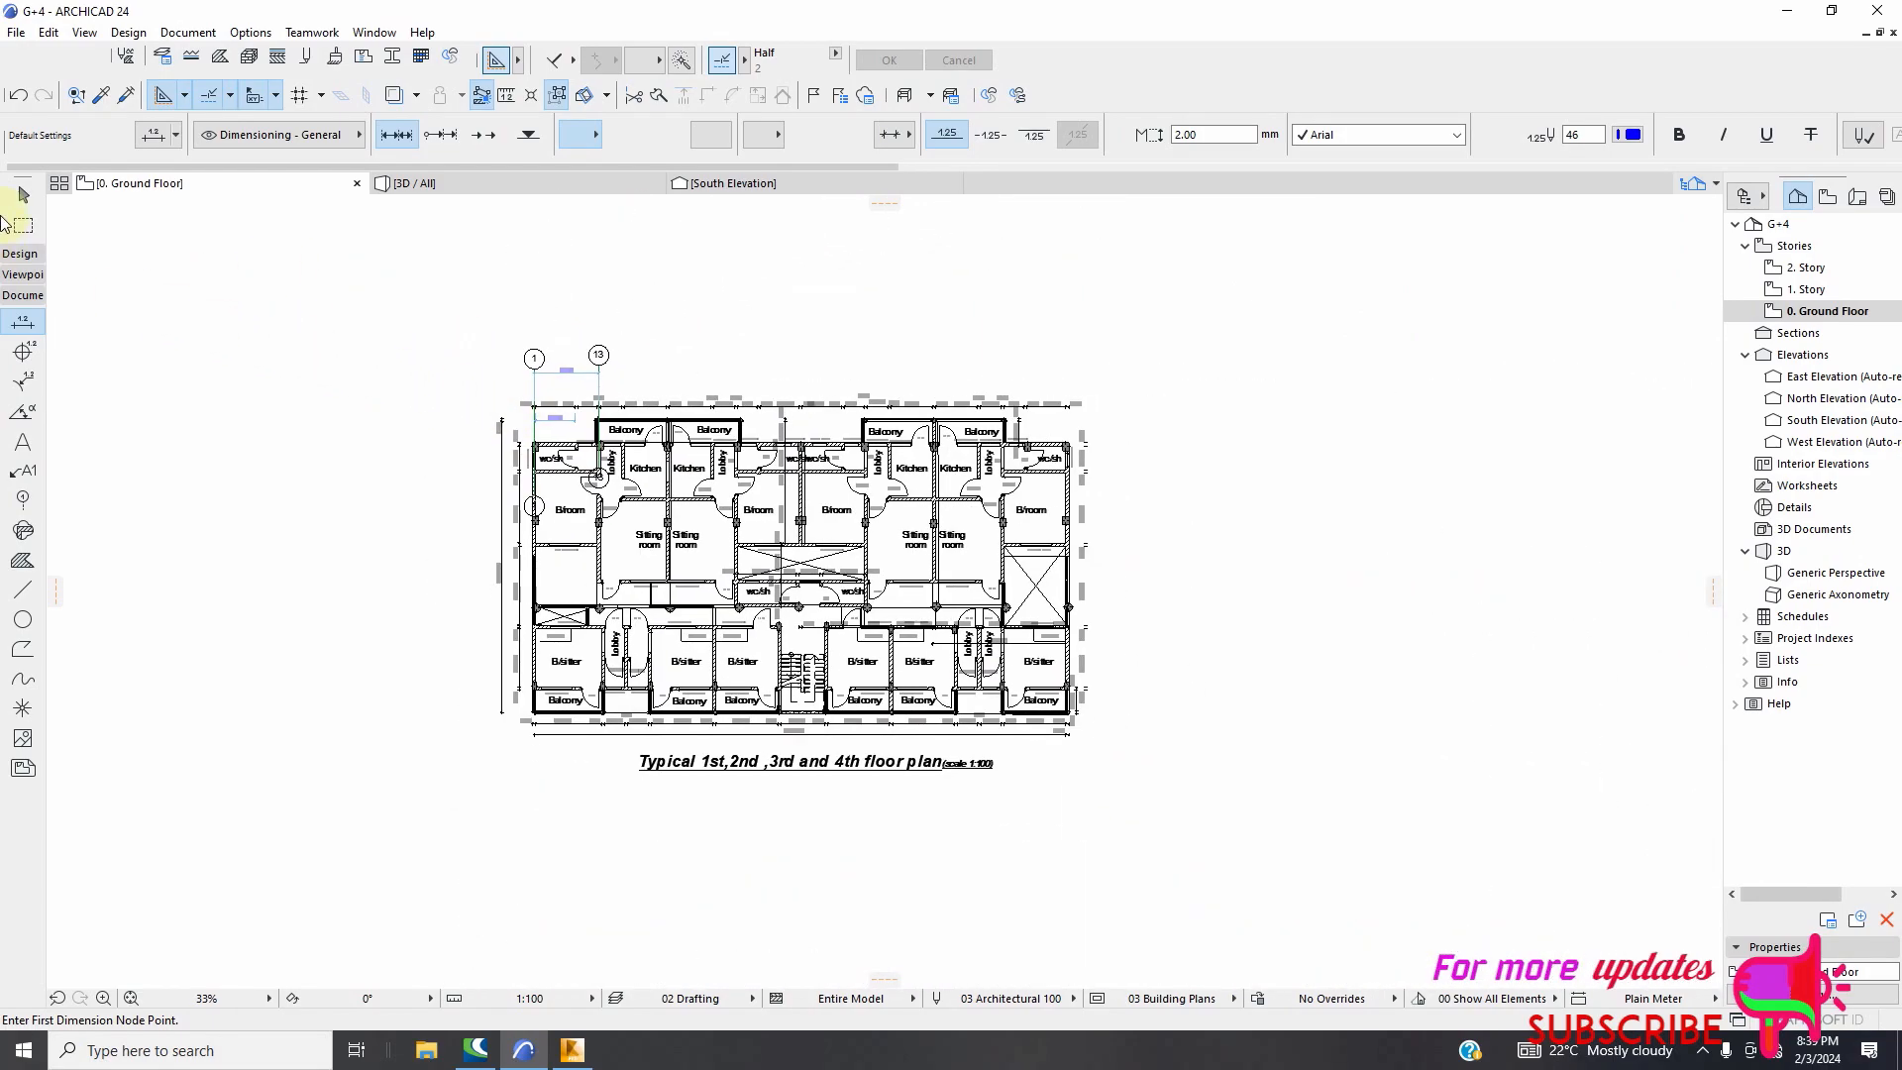
pyautogui.click(23, 194)
pyautogui.click(206, 250)
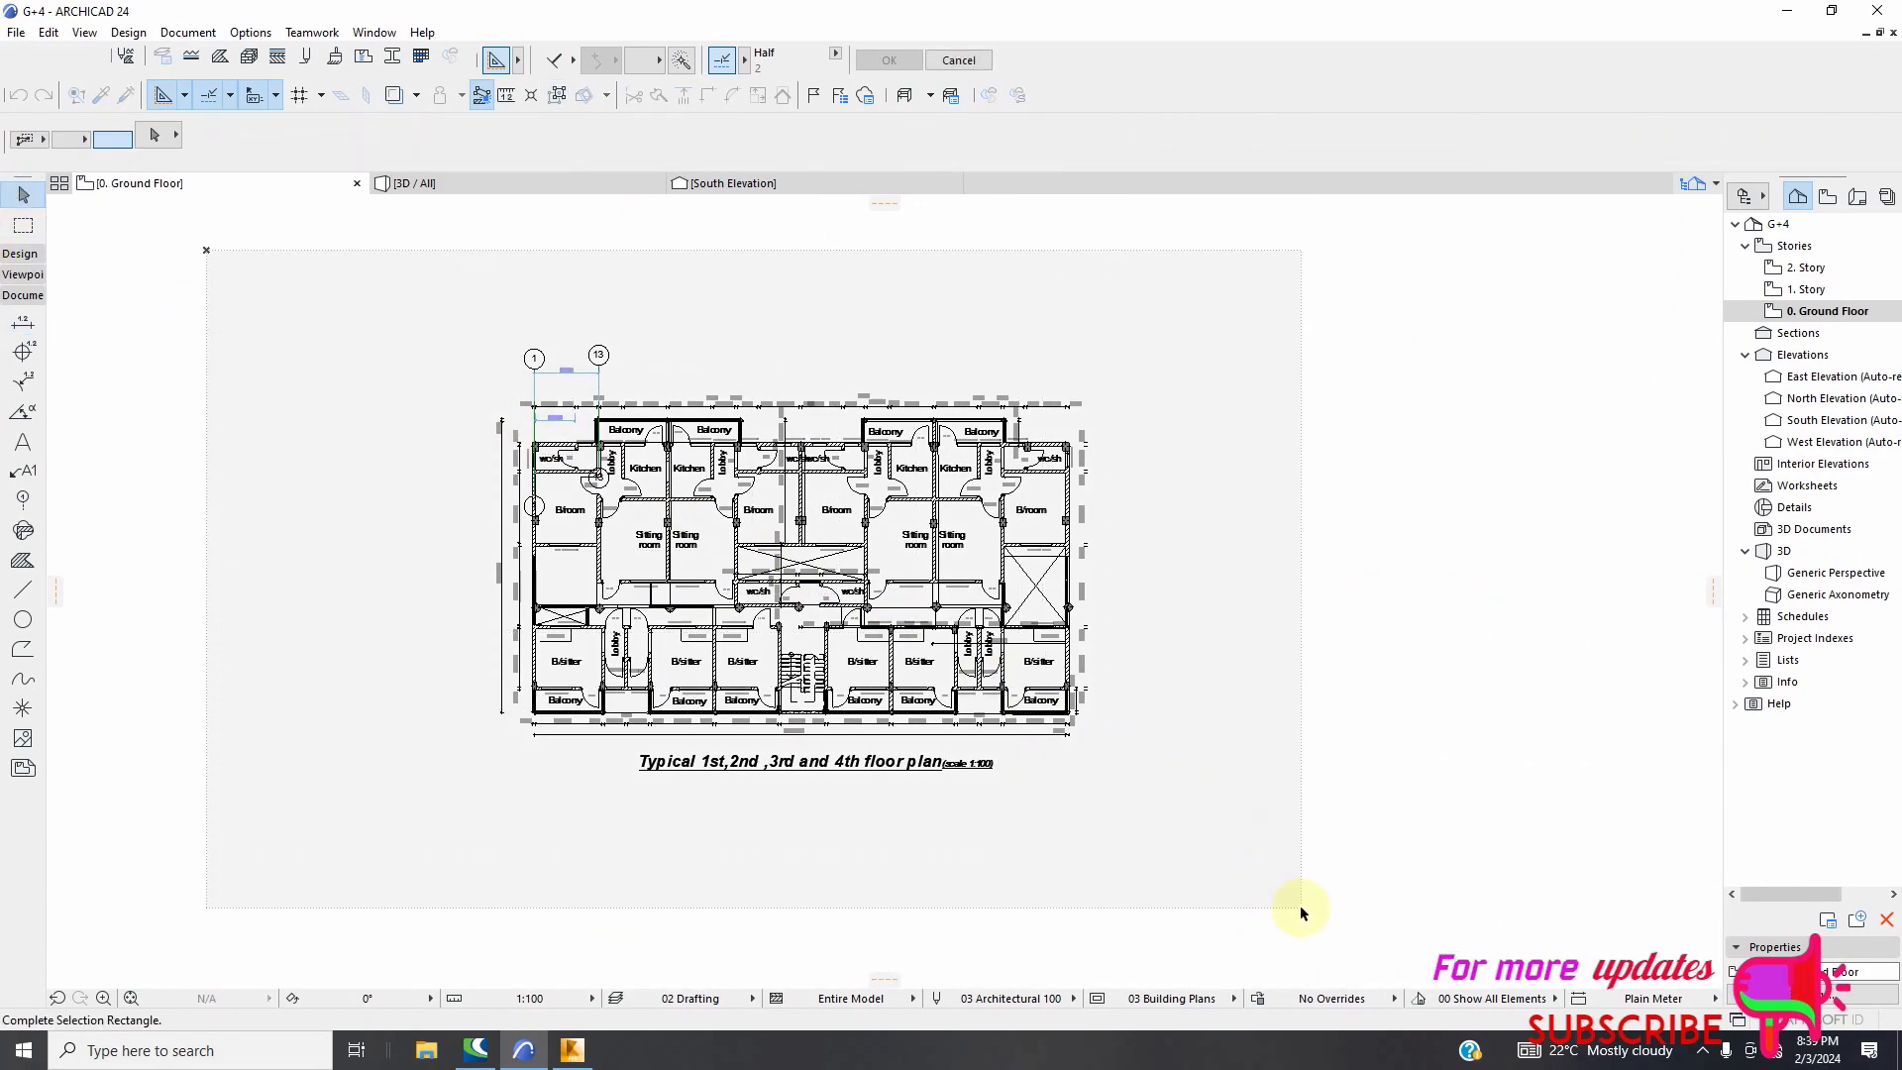
pyautogui.click(1201, 783)
pyautogui.scroll(8, 535, 374)
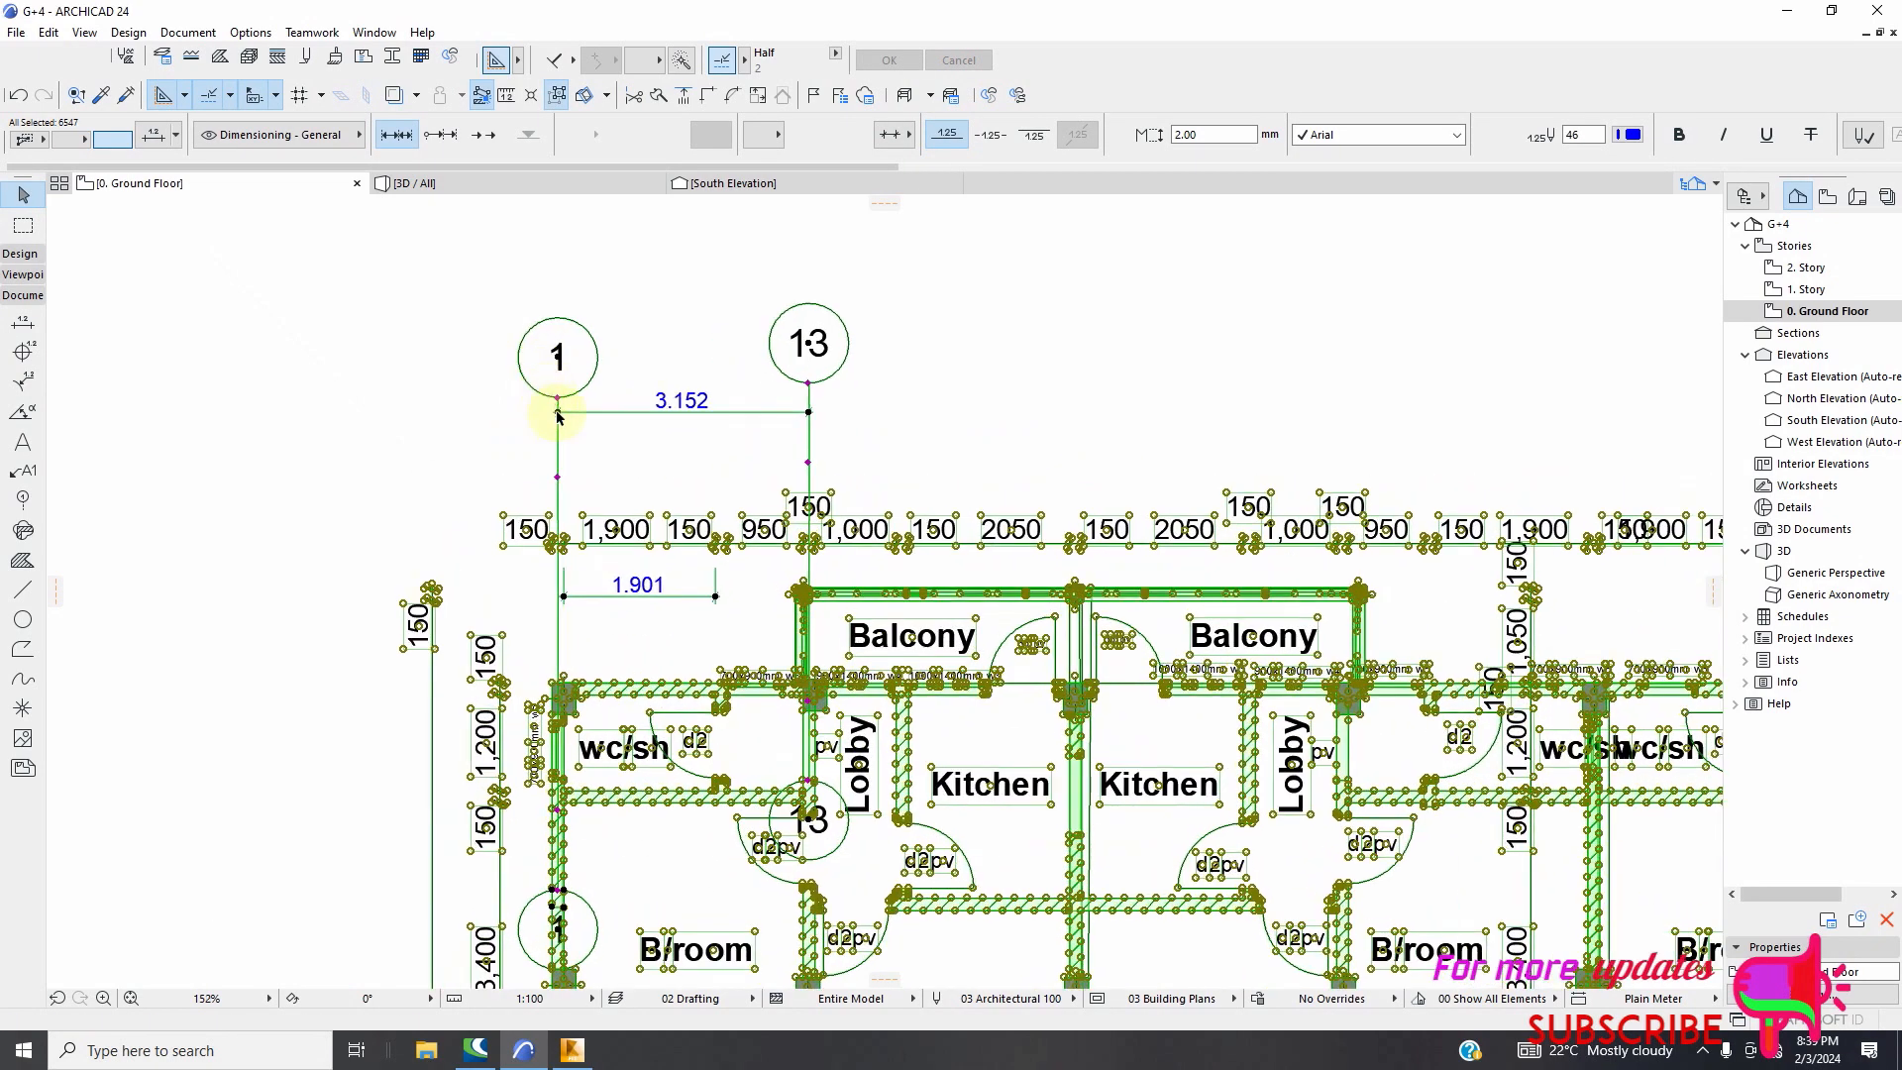
pyautogui.scroll(2, 557, 465)
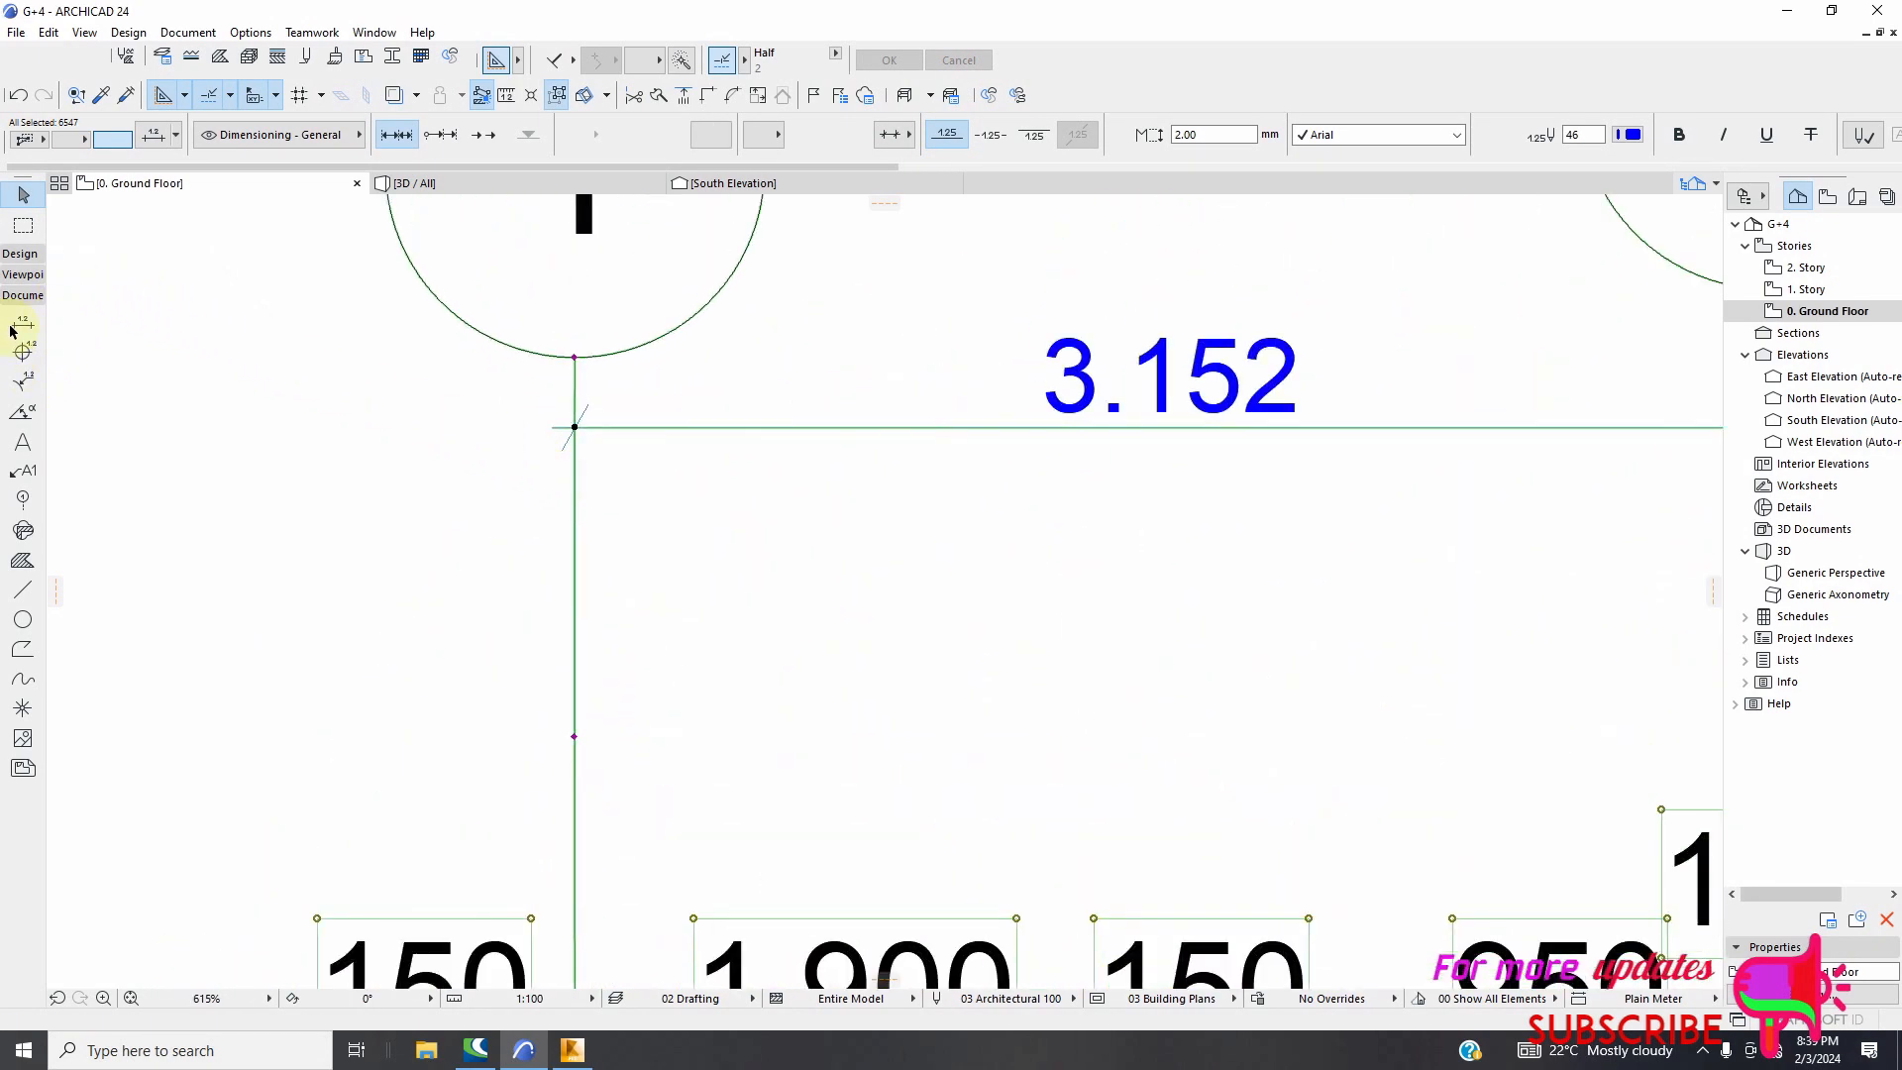
pyautogui.click(48, 31)
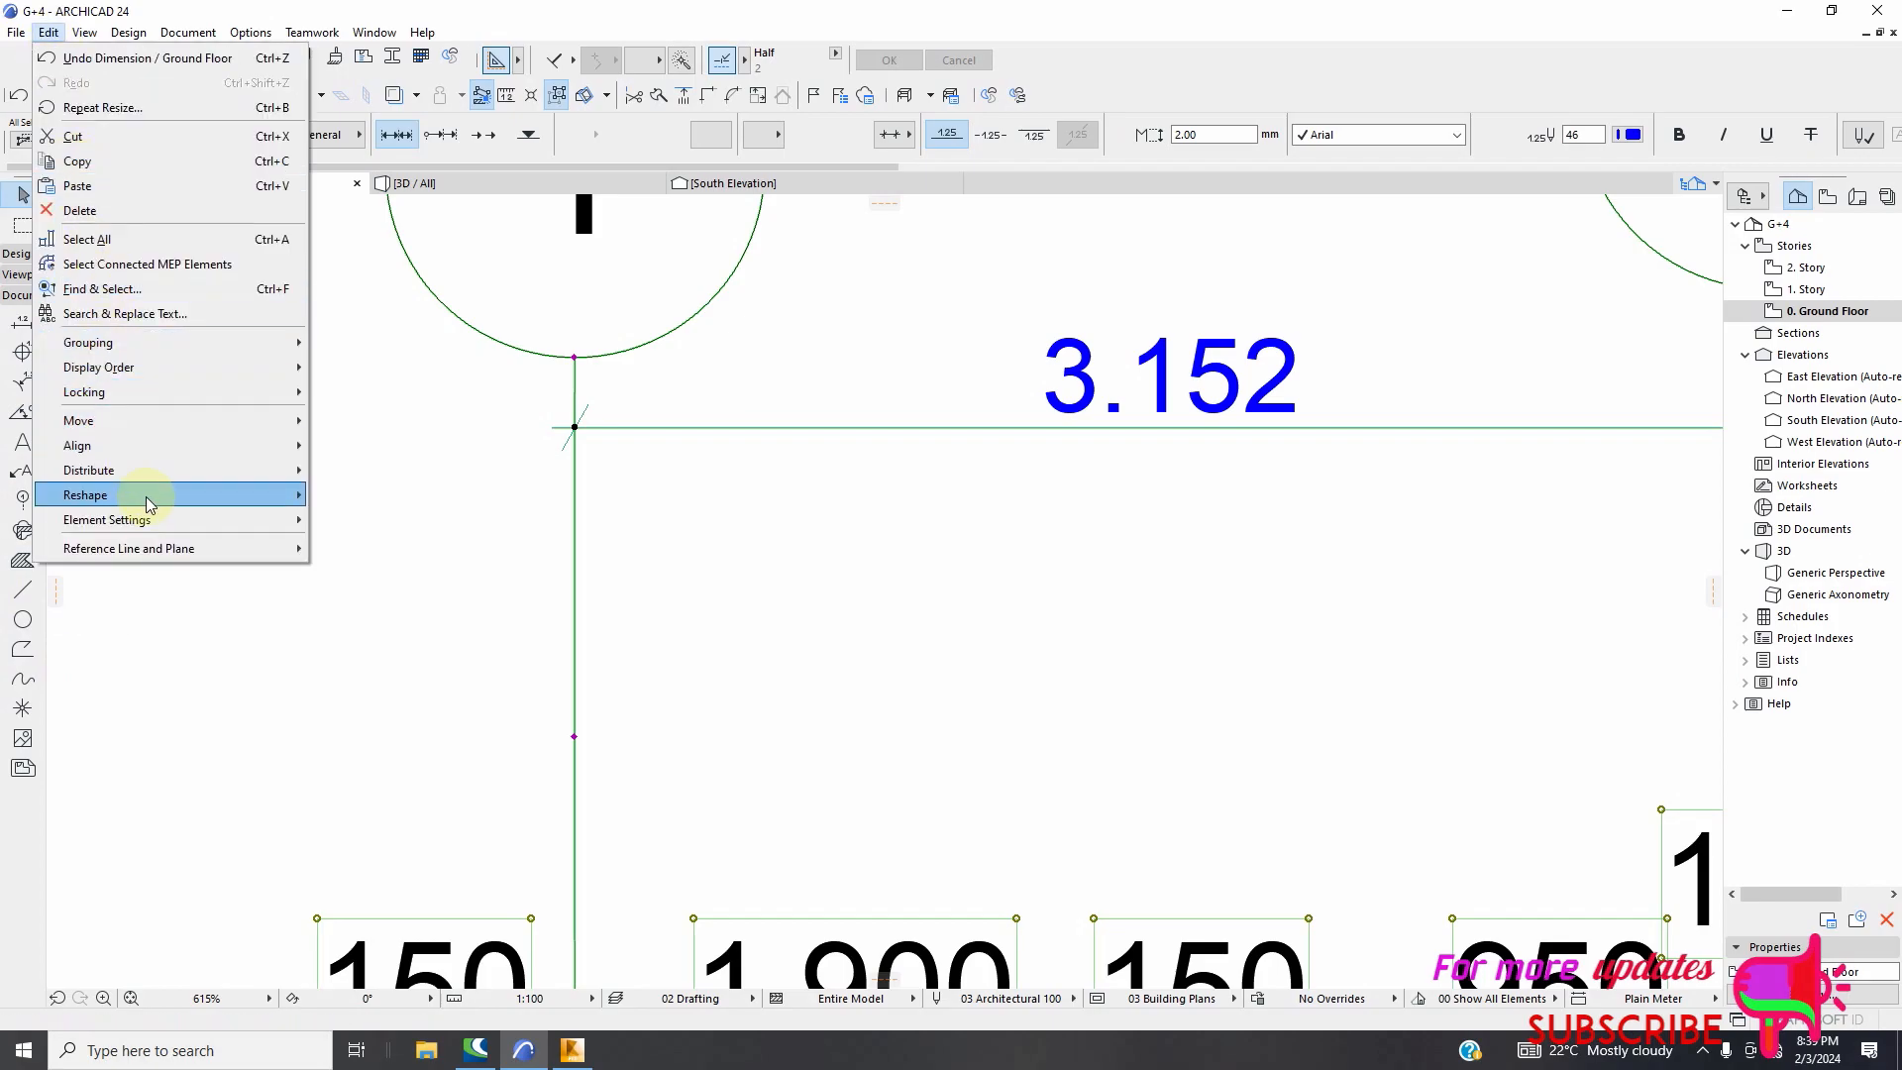
pyautogui.moveTo(191, 498)
pyautogui.click(353, 544)
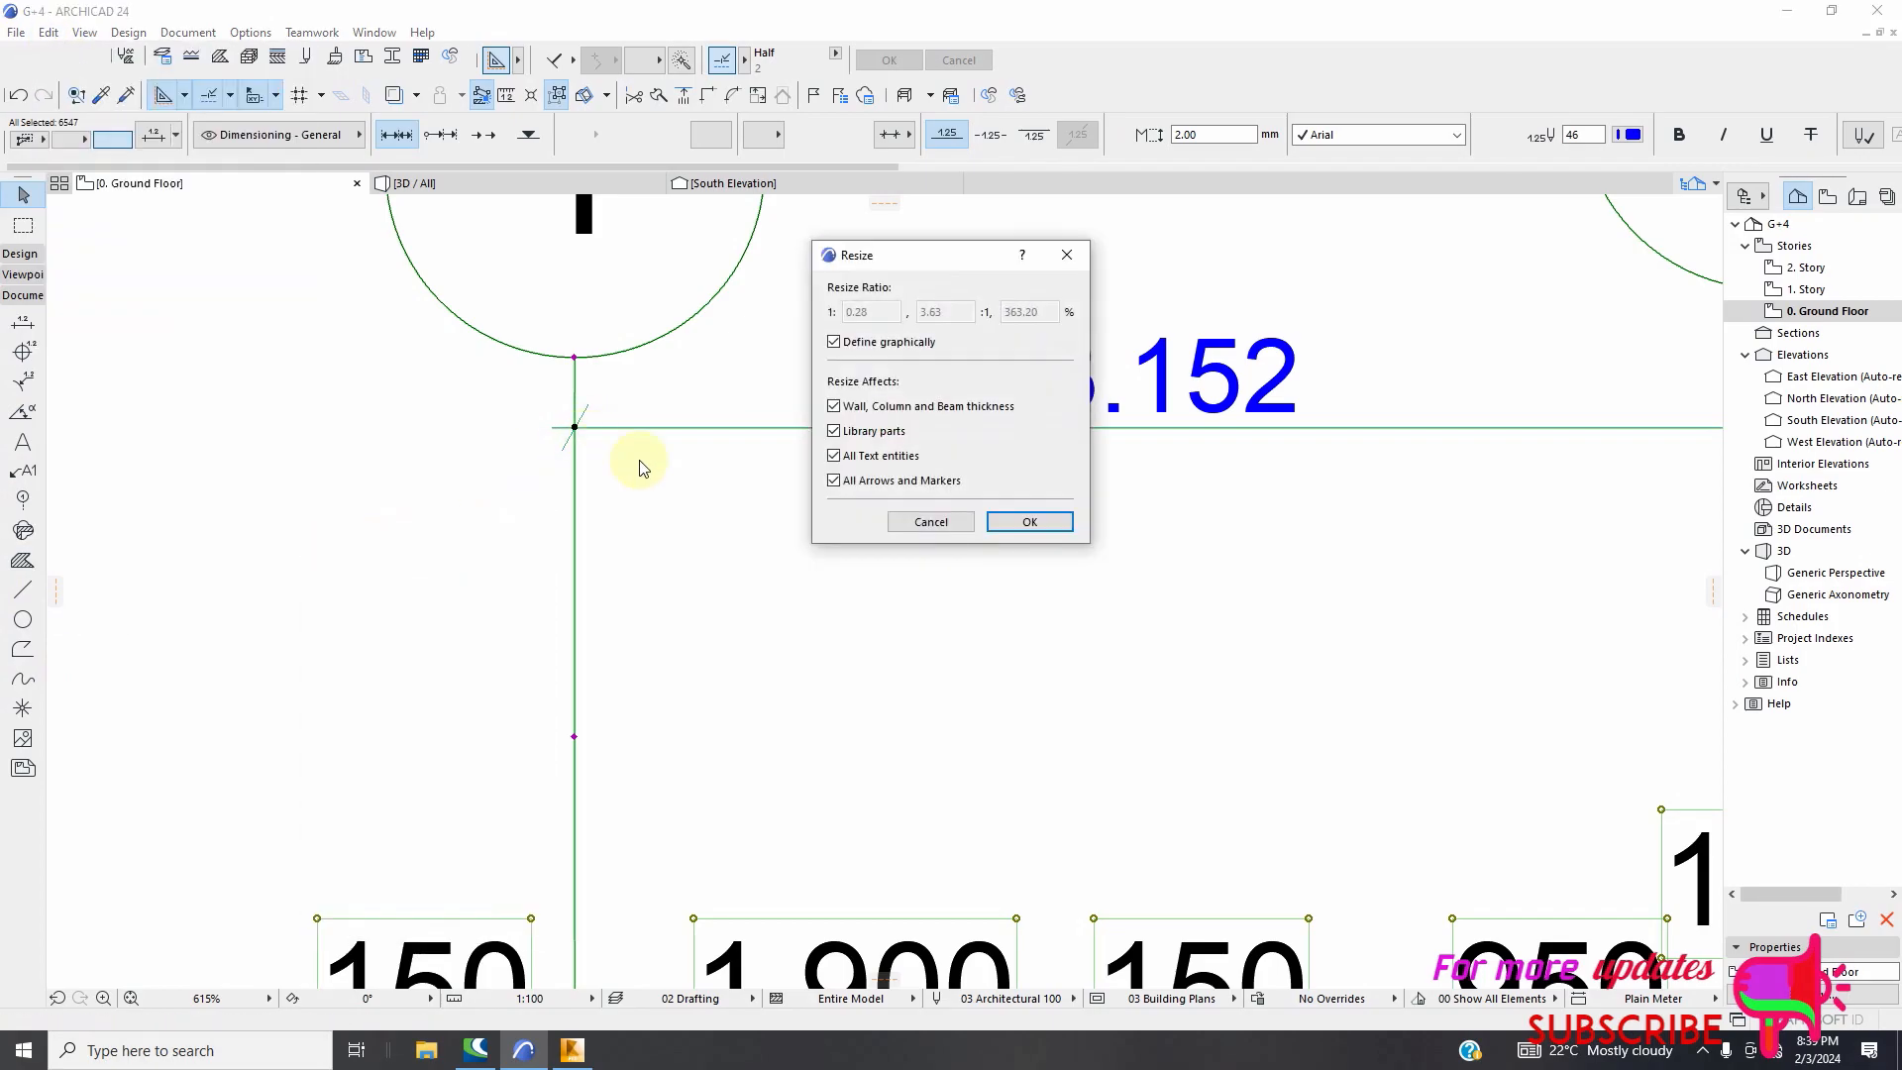
pyautogui.click(1001, 518)
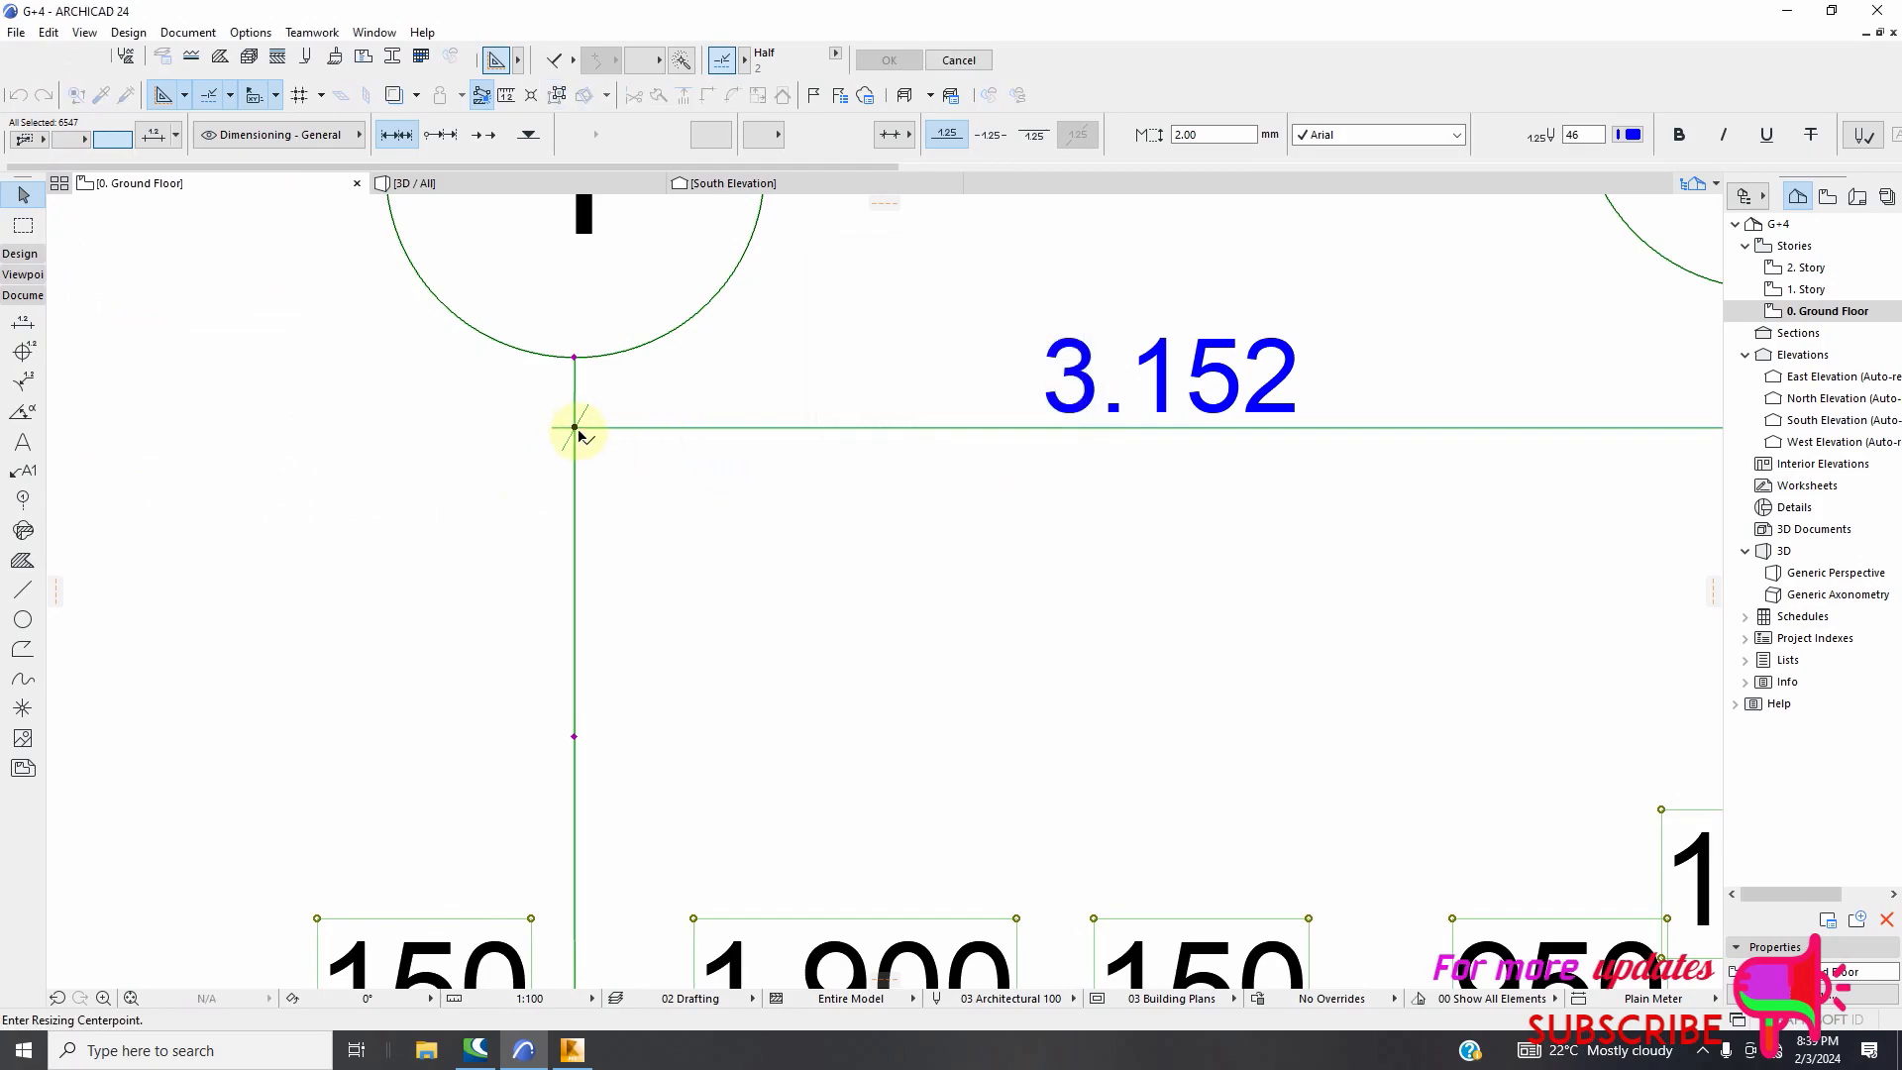
pyautogui.click(686, 500)
pyautogui.scroll(-4, 687, 500)
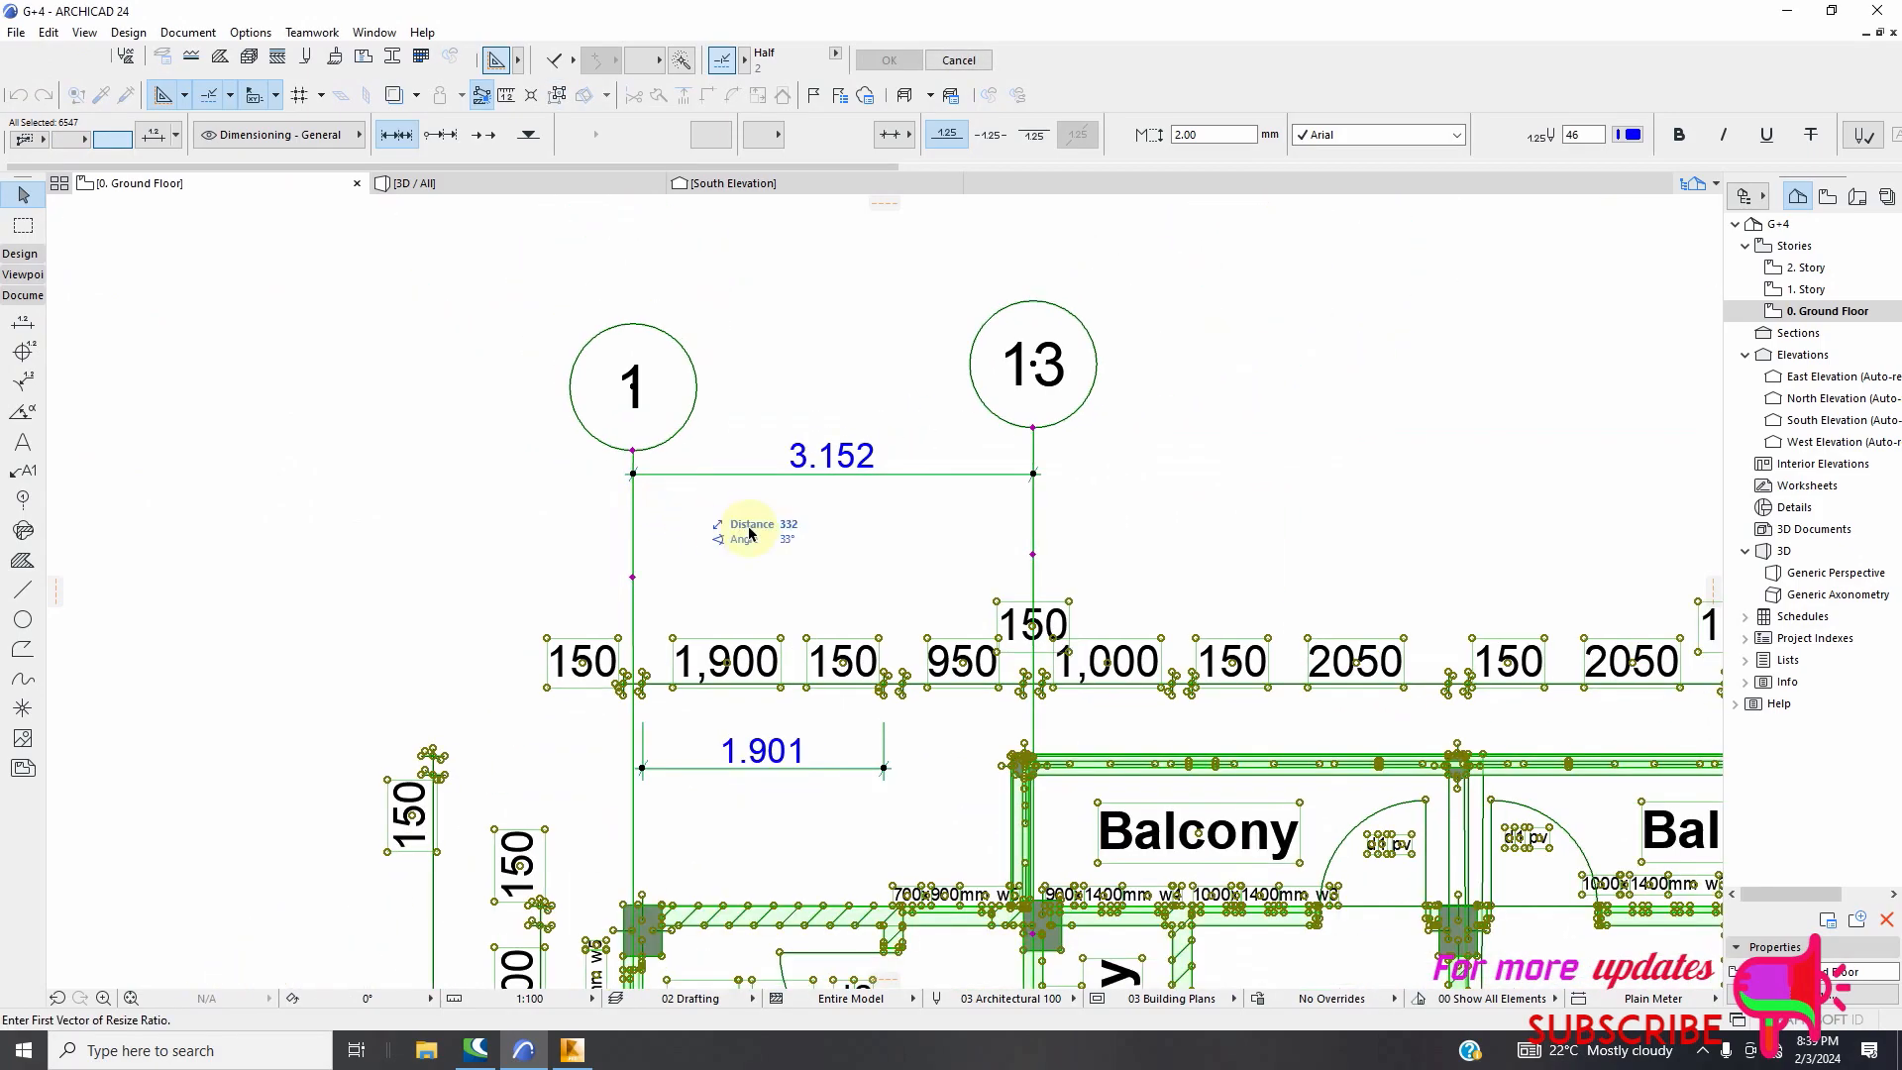
pyautogui.scroll(5, 1129, 505)
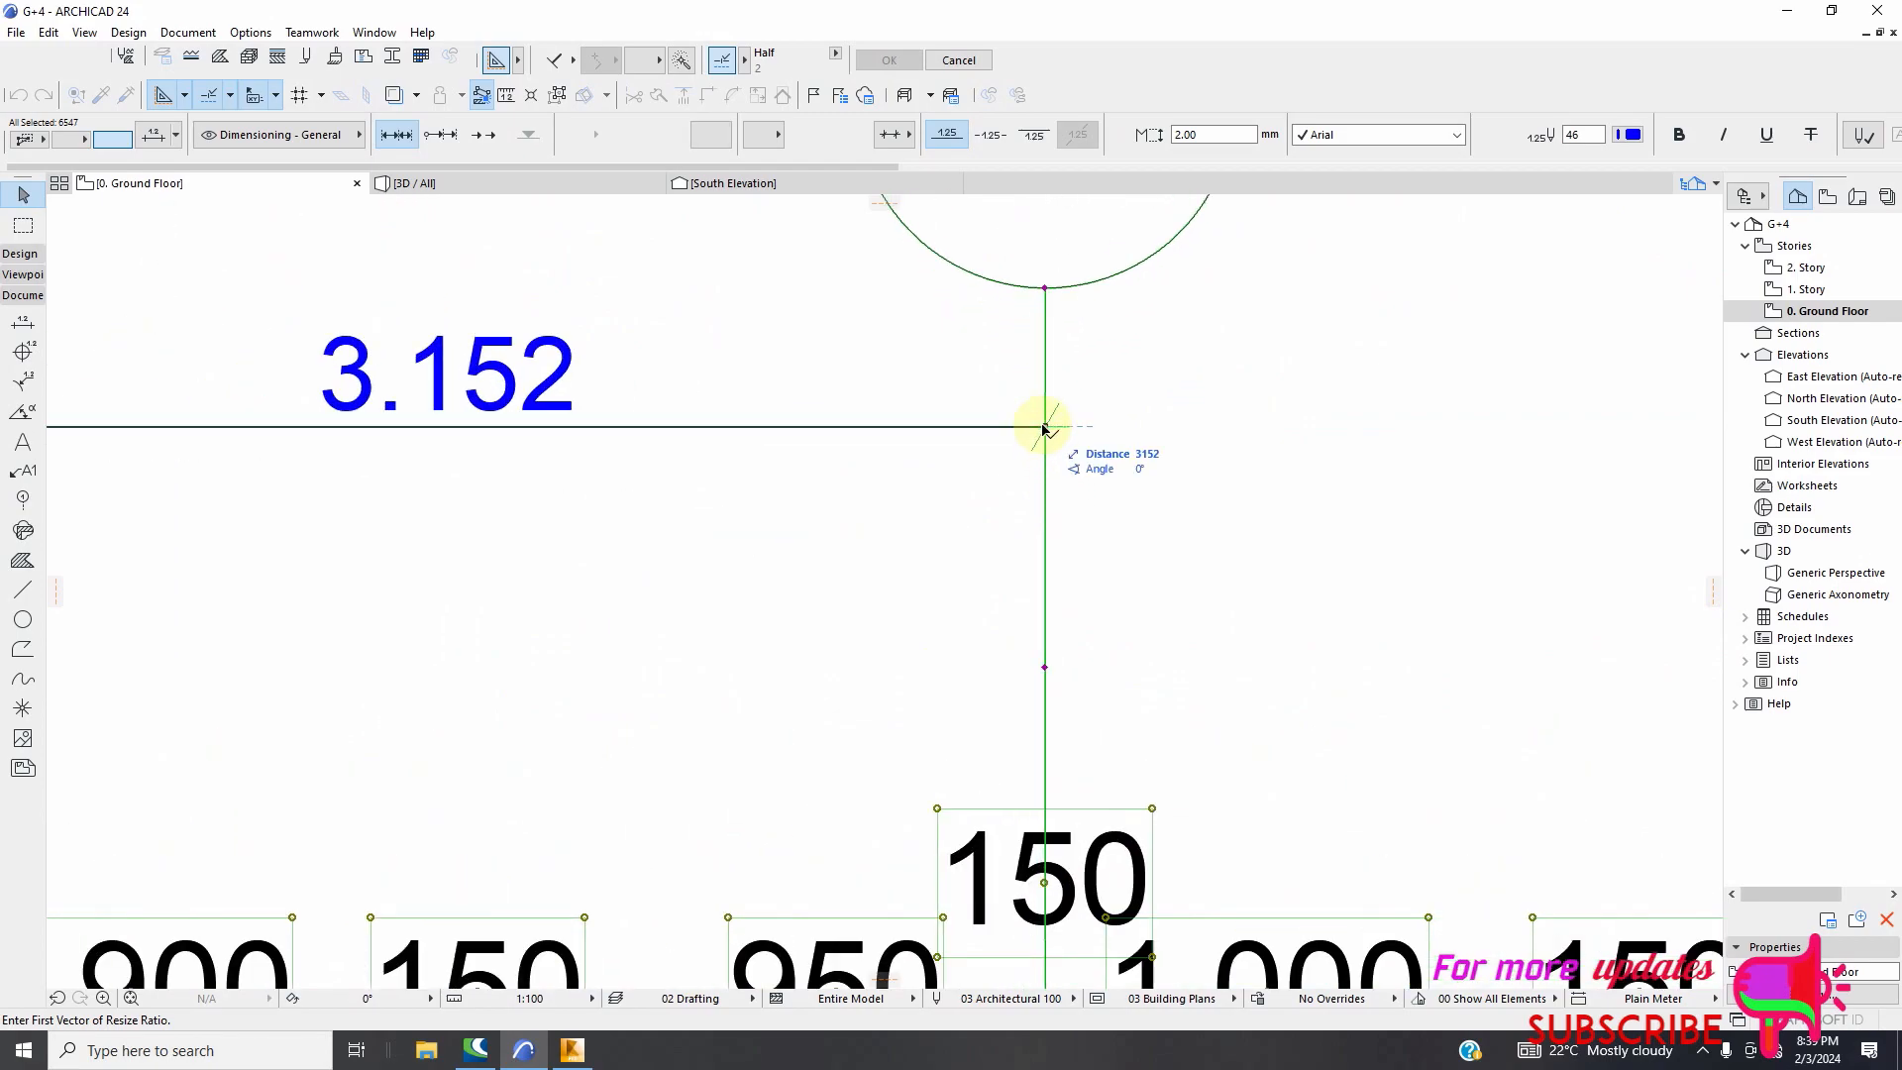
pyautogui.click(1044, 429)
pyautogui.press('Tab')
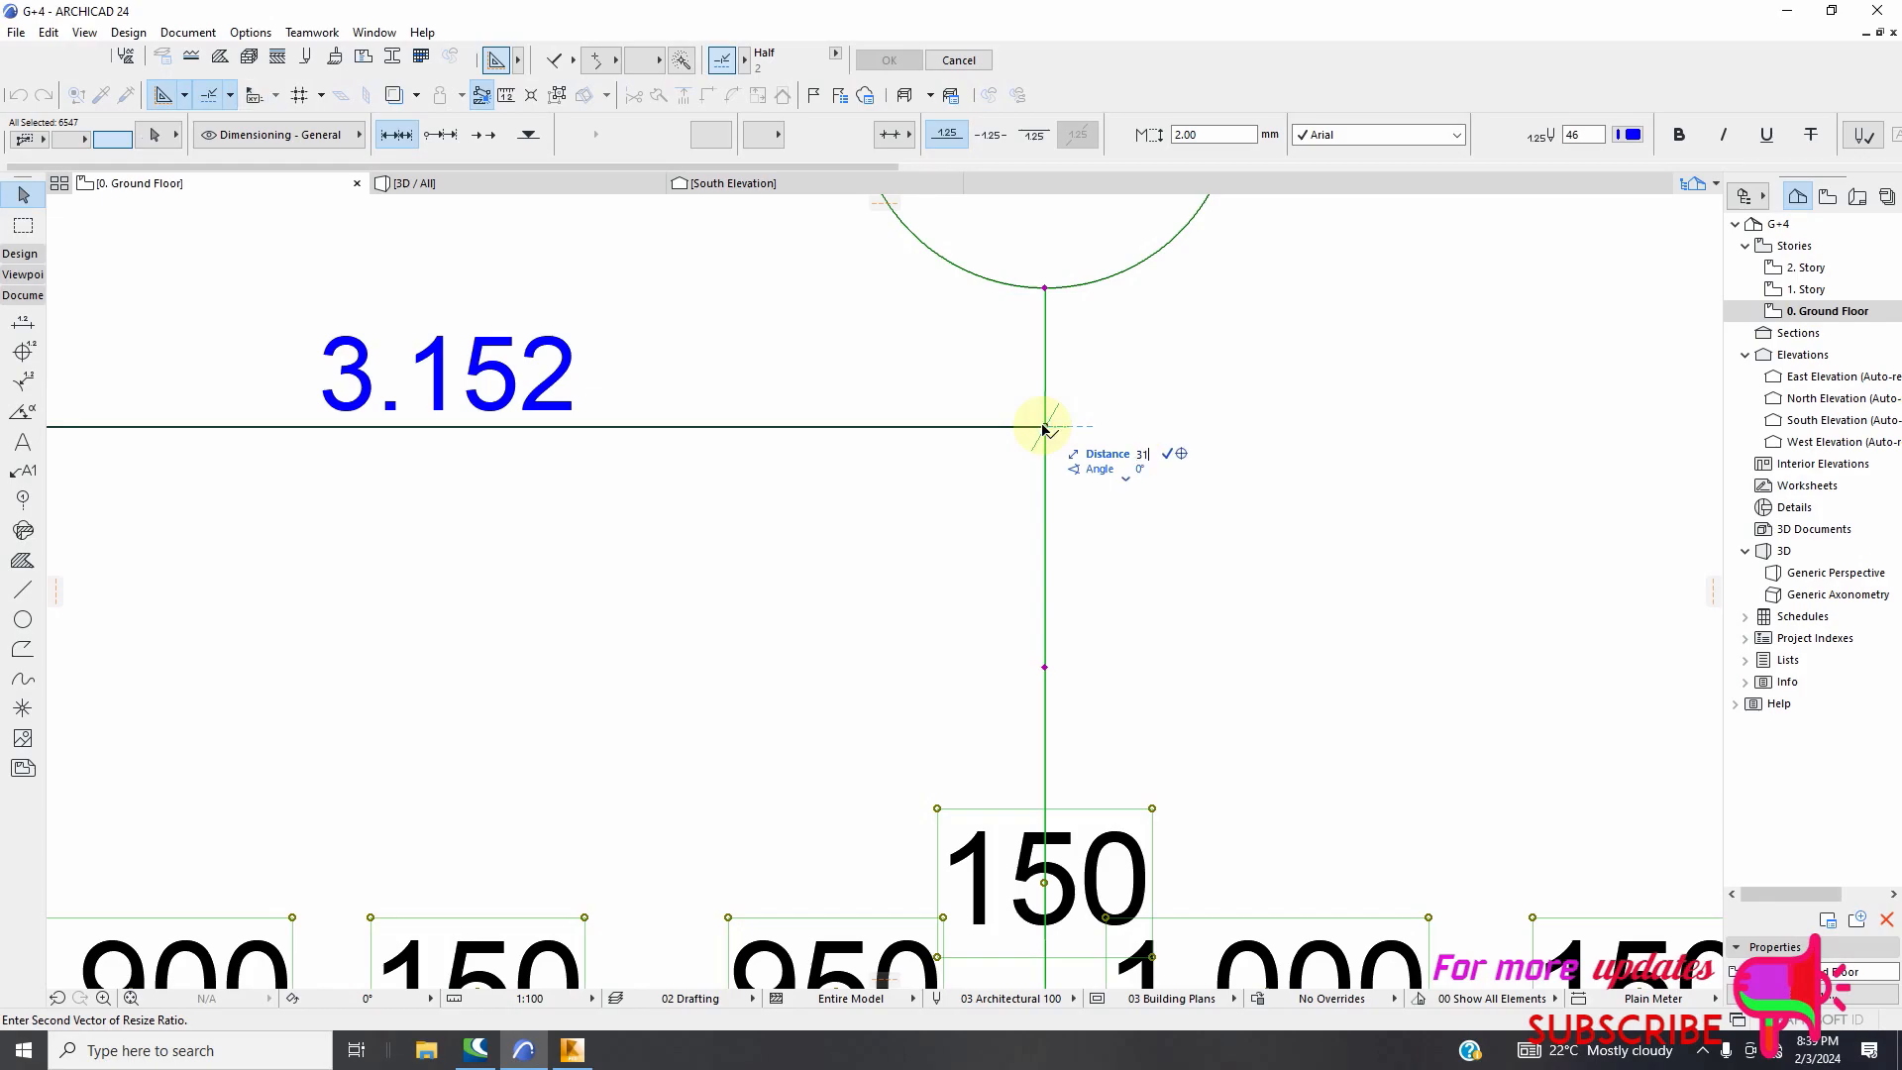
pyautogui.write('3150')
pyautogui.click(1046, 429)
# Clear the selection and compare the two added dimensions with the plan's labelled lengths along the upper dimension line
pyautogui.scroll(-5, 777, 461)
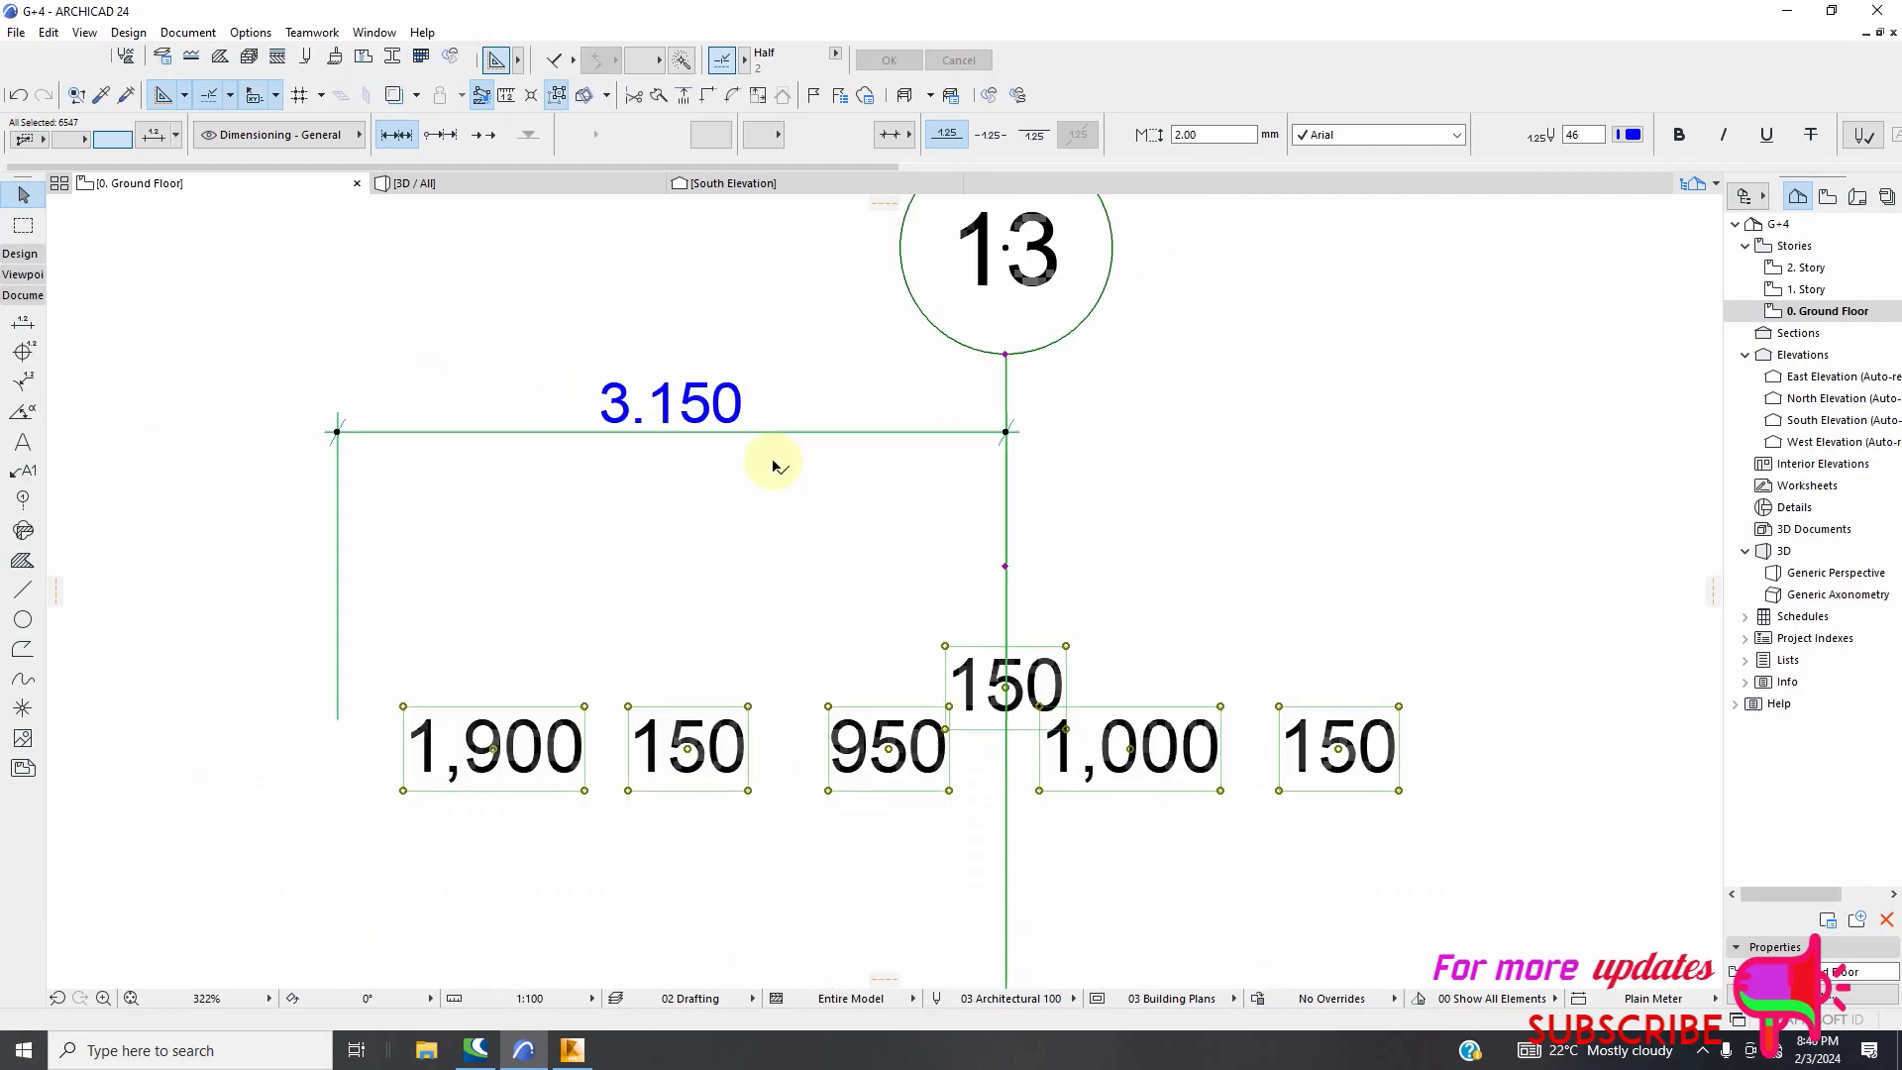
pyautogui.scroll(5, 682, 634)
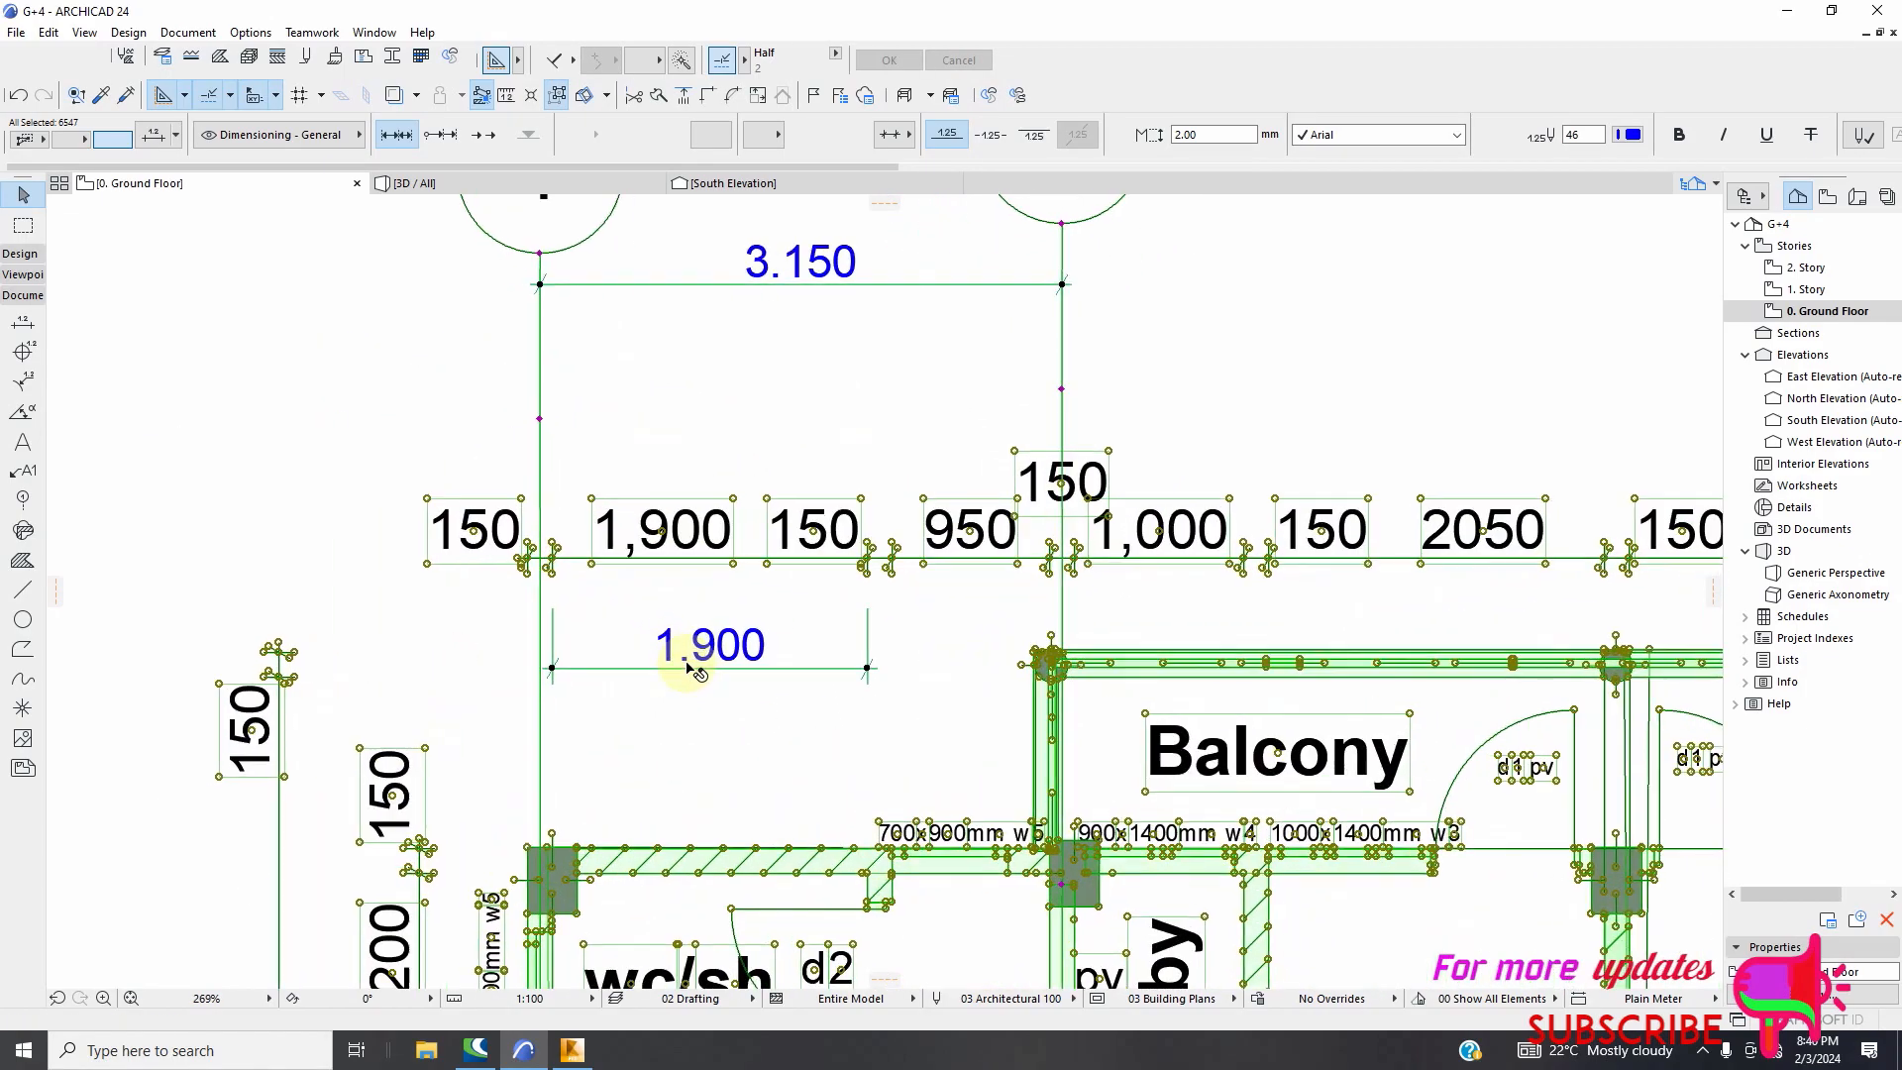
pyautogui.press('Escape')
pyautogui.scroll(-6, 639, 567)
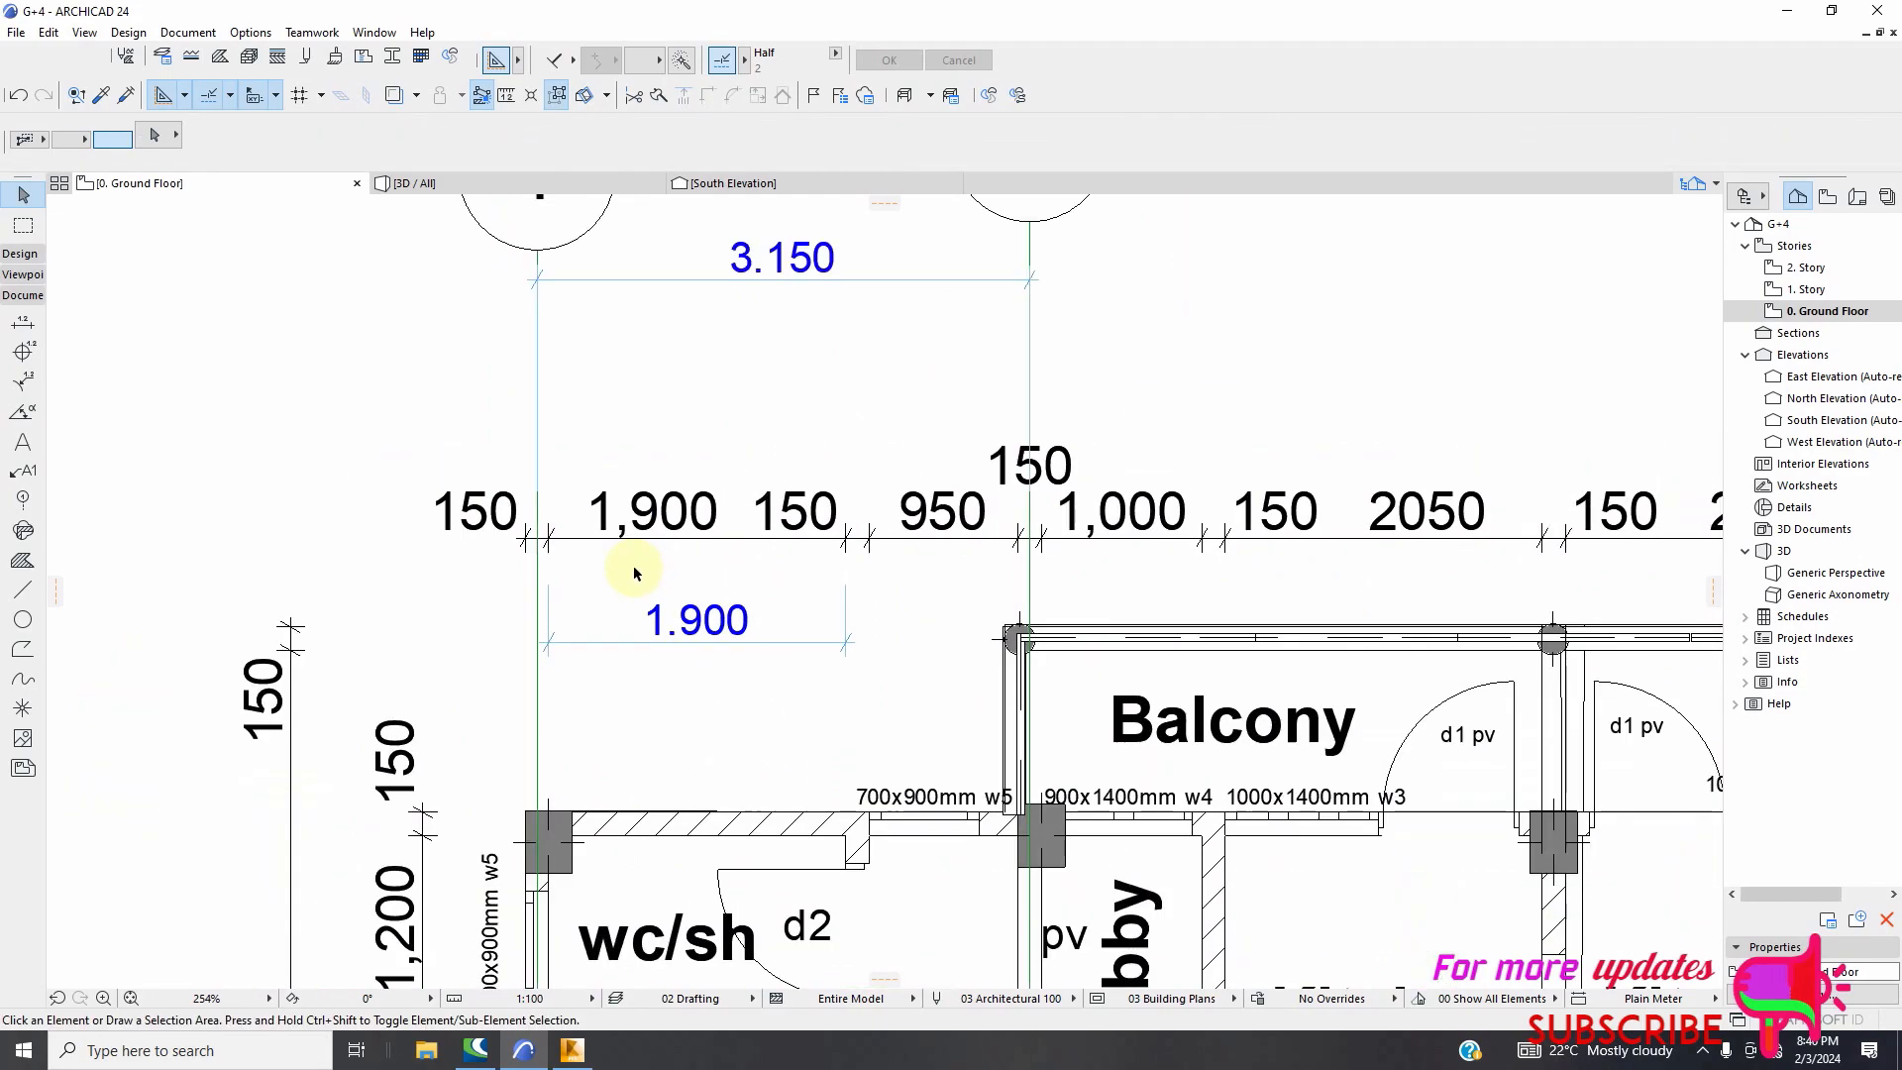
pyautogui.scroll(3, 871, 607)
pyautogui.scroll(-5, 642, 515)
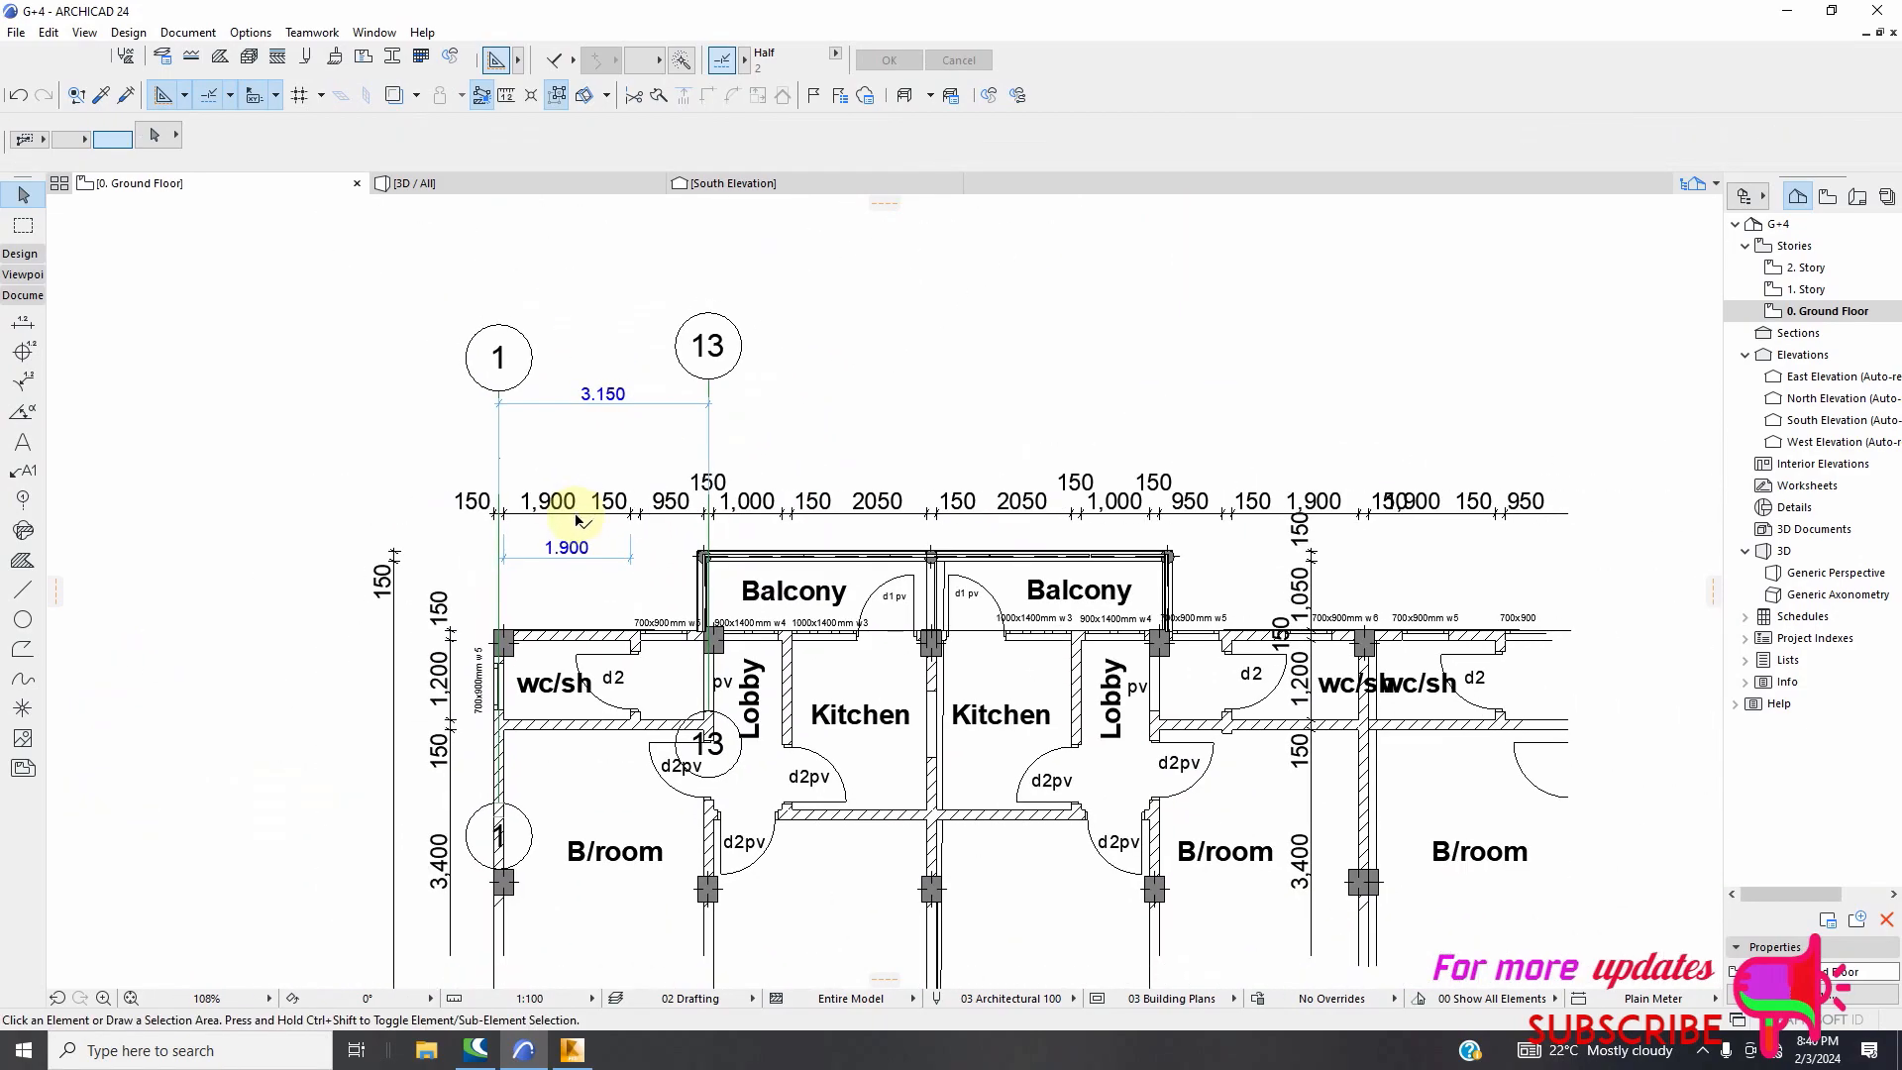
pyautogui.scroll(4, 607, 501)
pyautogui.scroll(2, 525, 525)
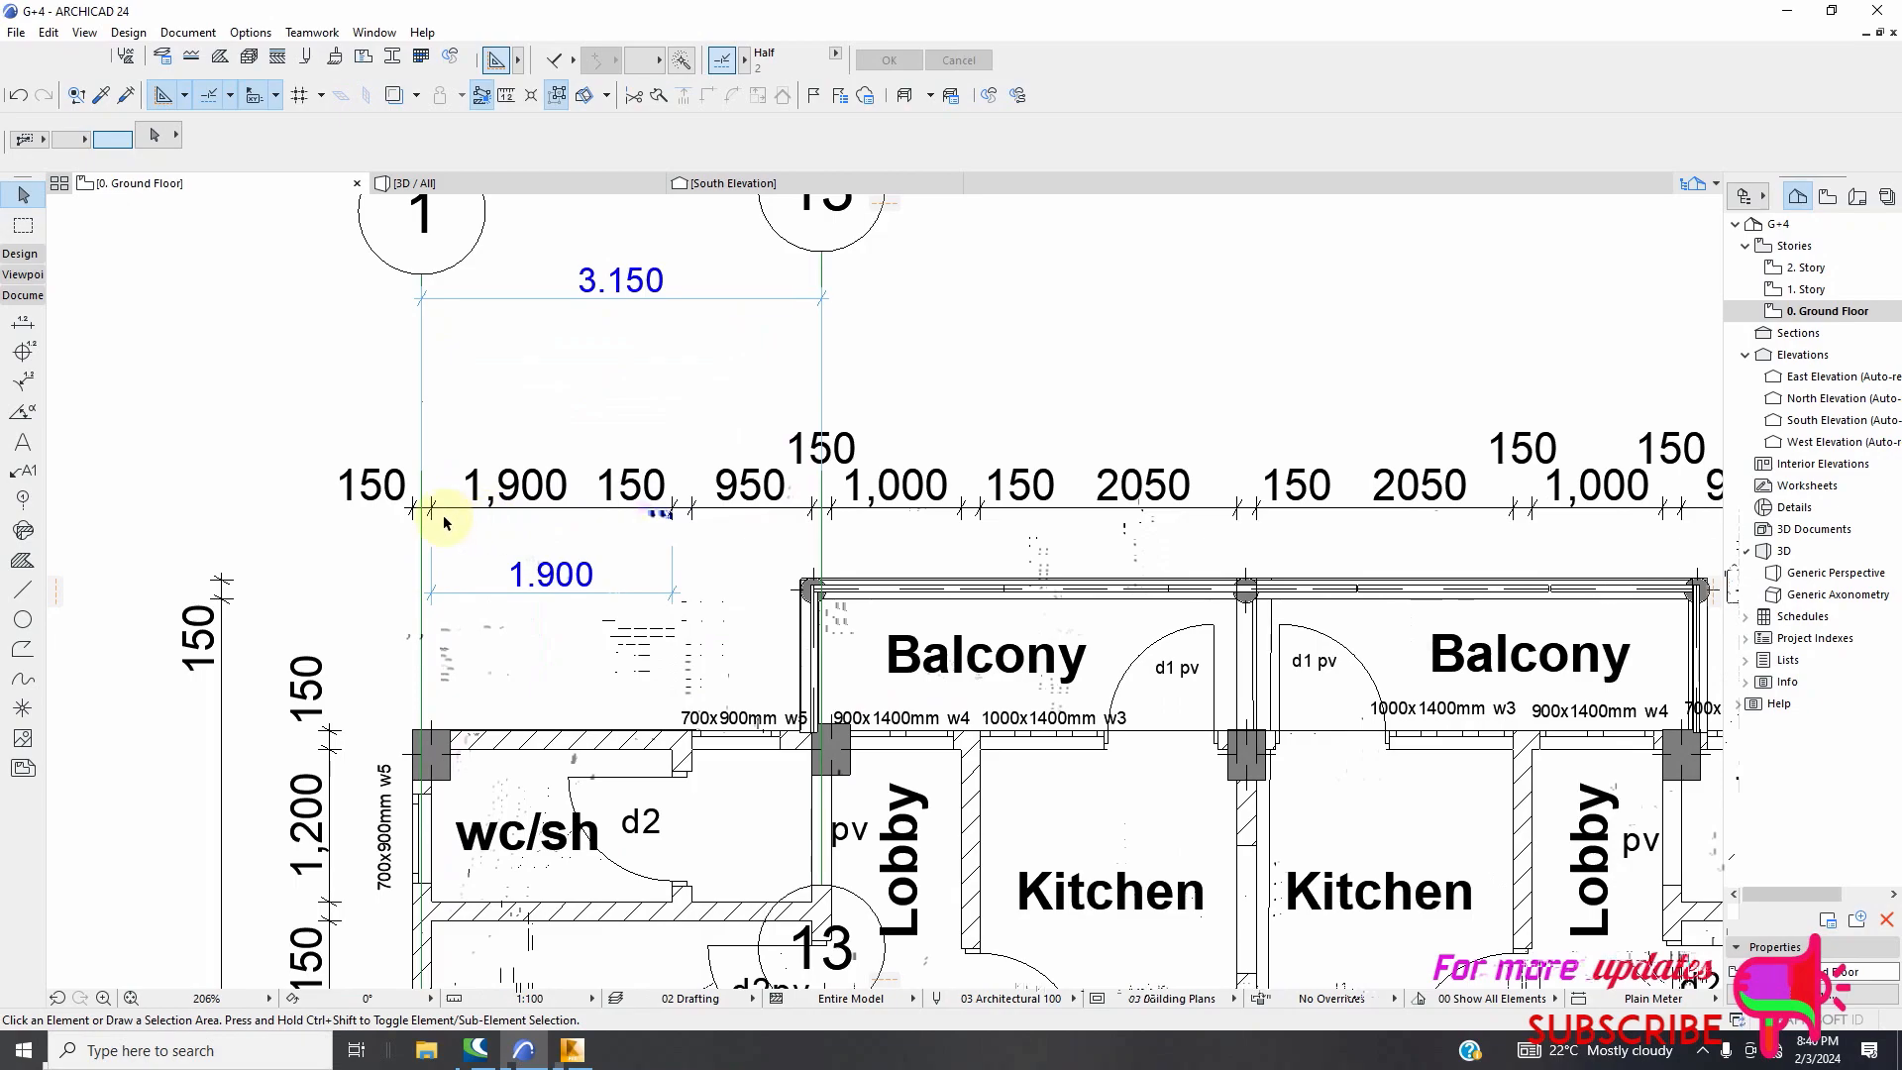
pyautogui.scroll(1, 421, 518)
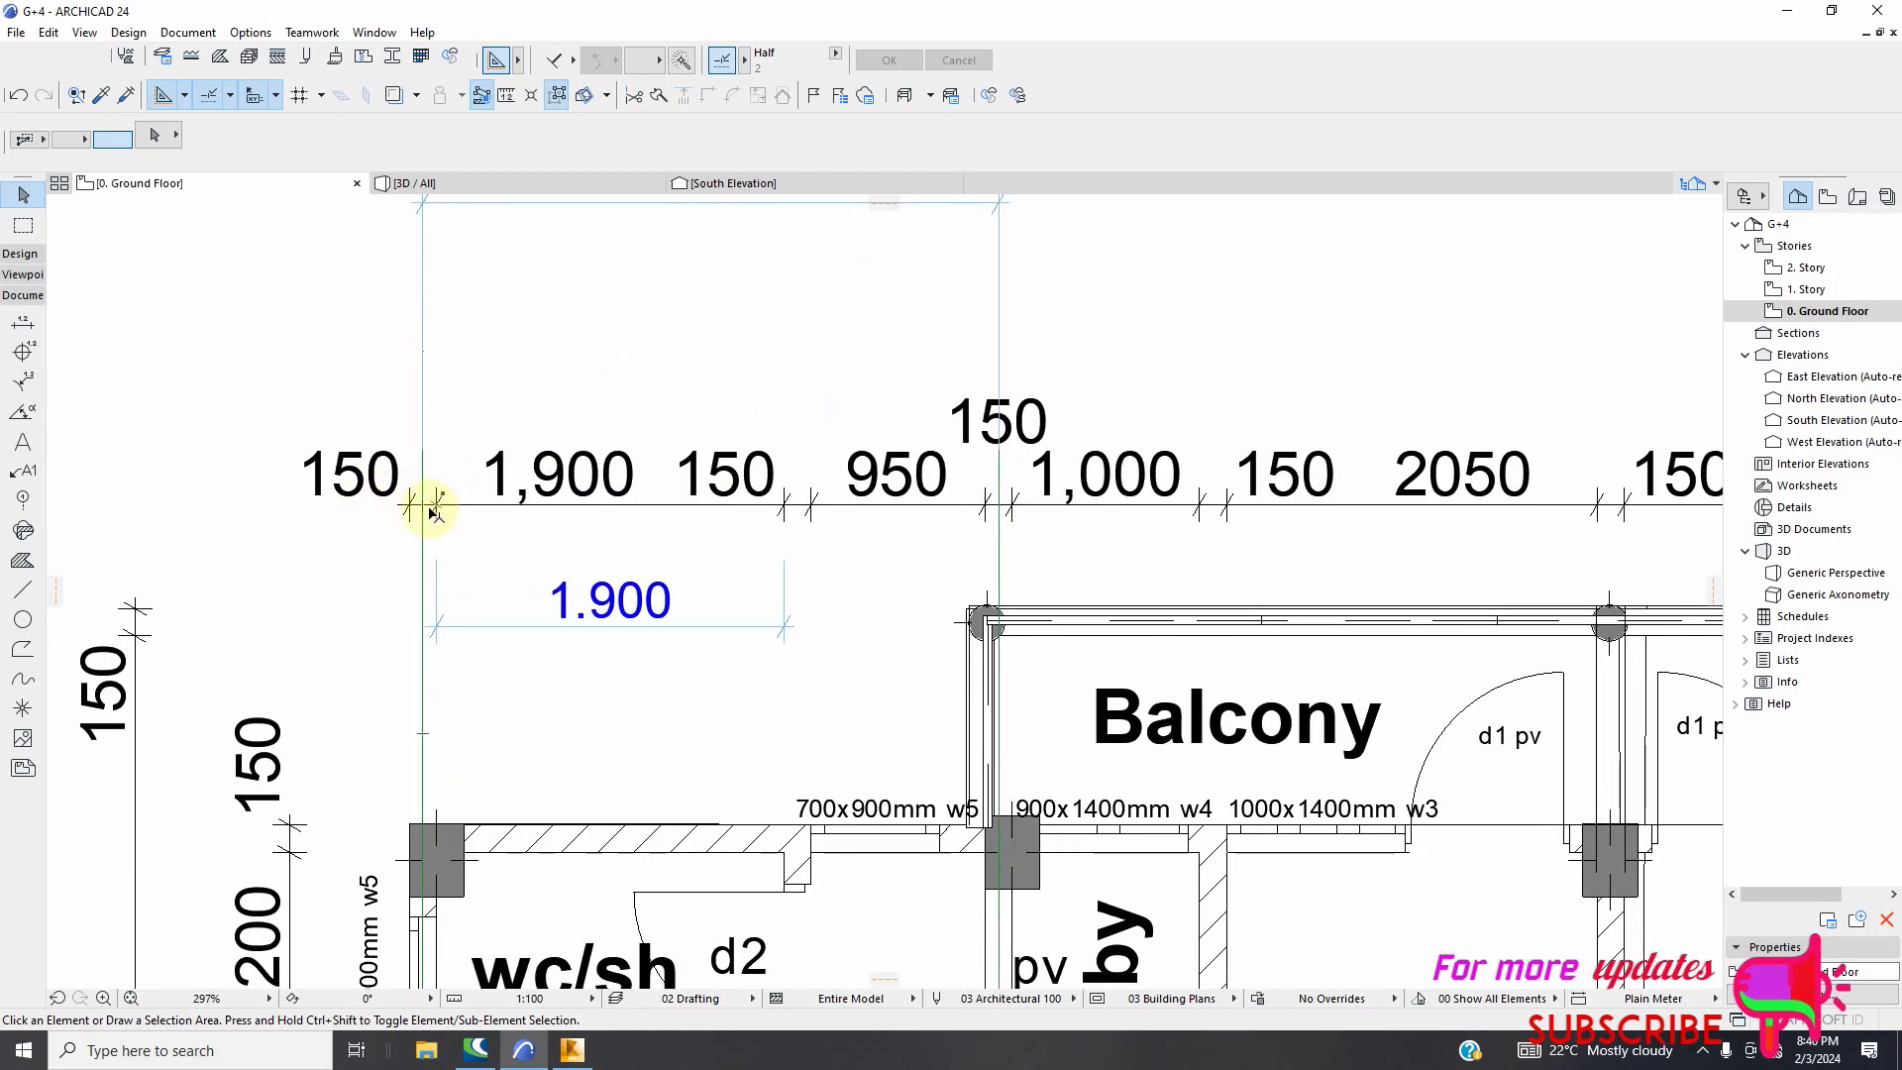
# Check the 1,900, 150 and 950 intervals between the first two vertical grid lines against the added blue dimensions
pyautogui.scroll(-1, 434, 516)
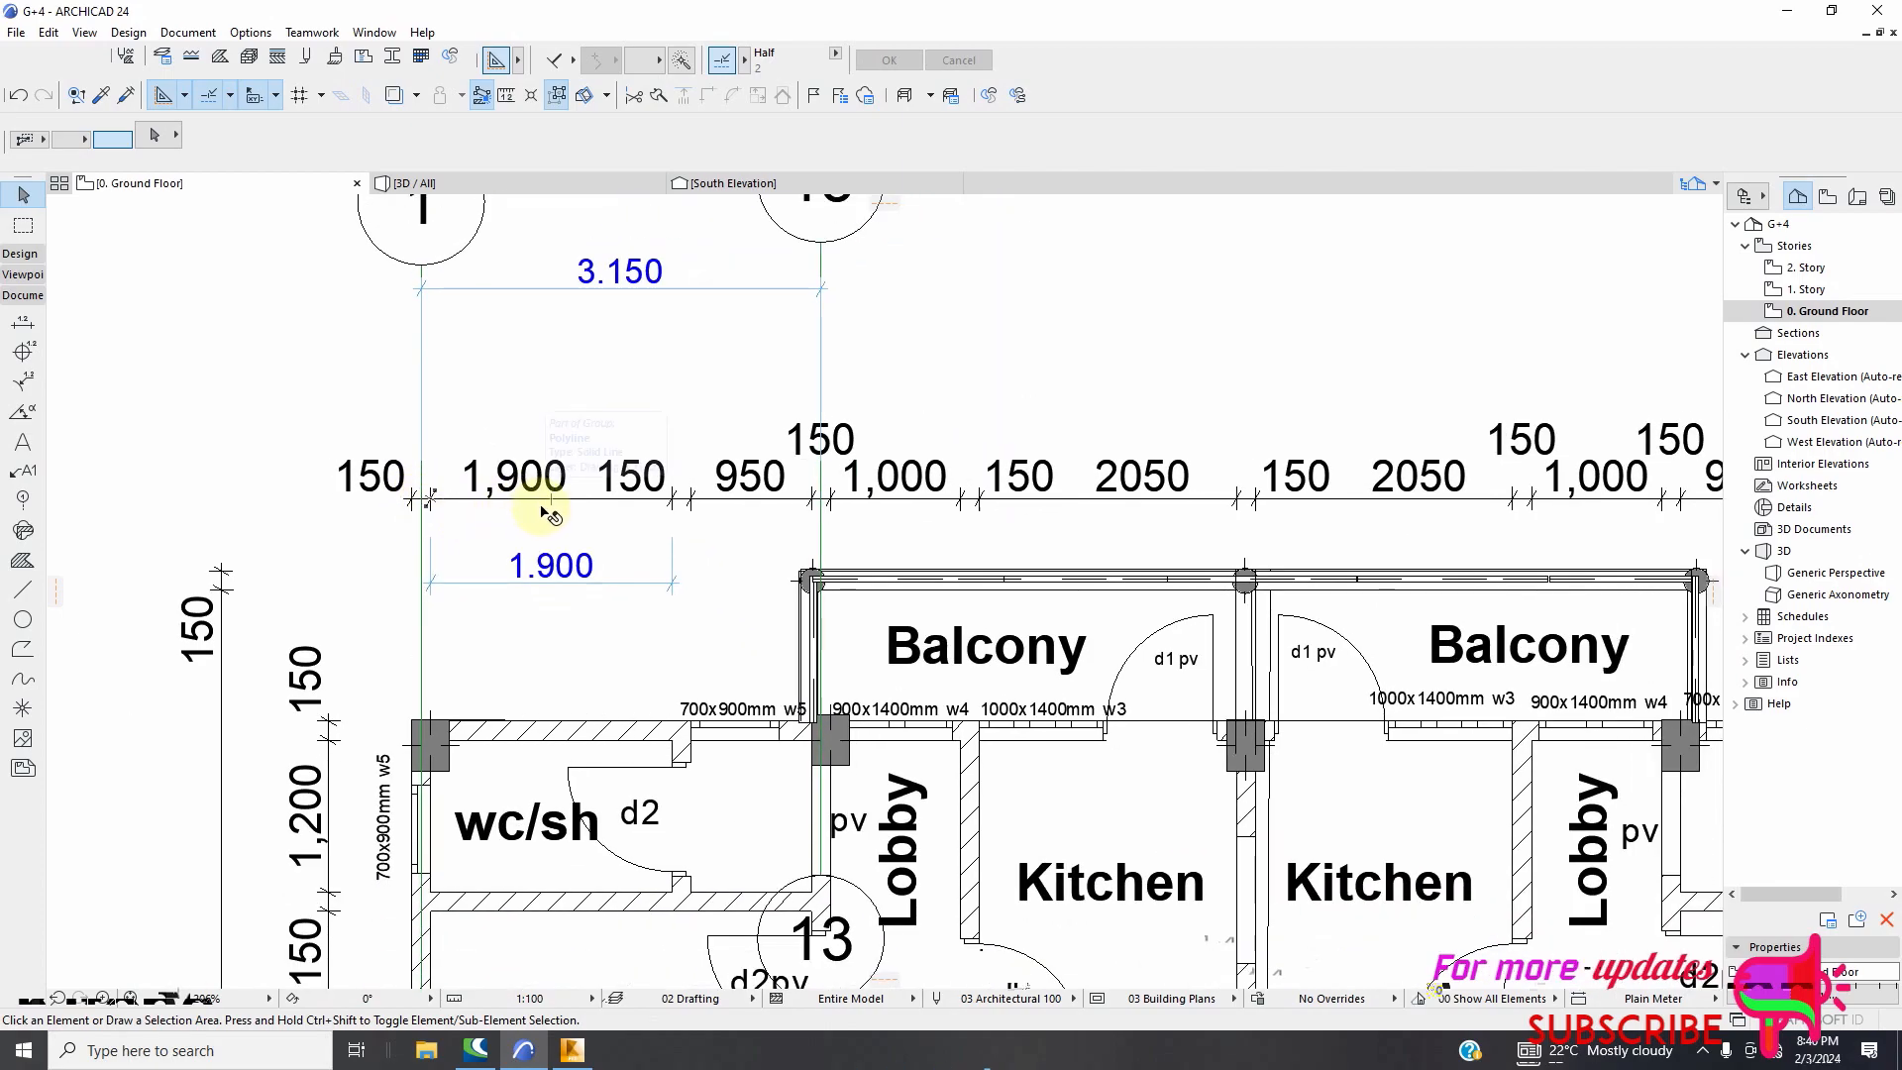
pyautogui.scroll(1, 654, 512)
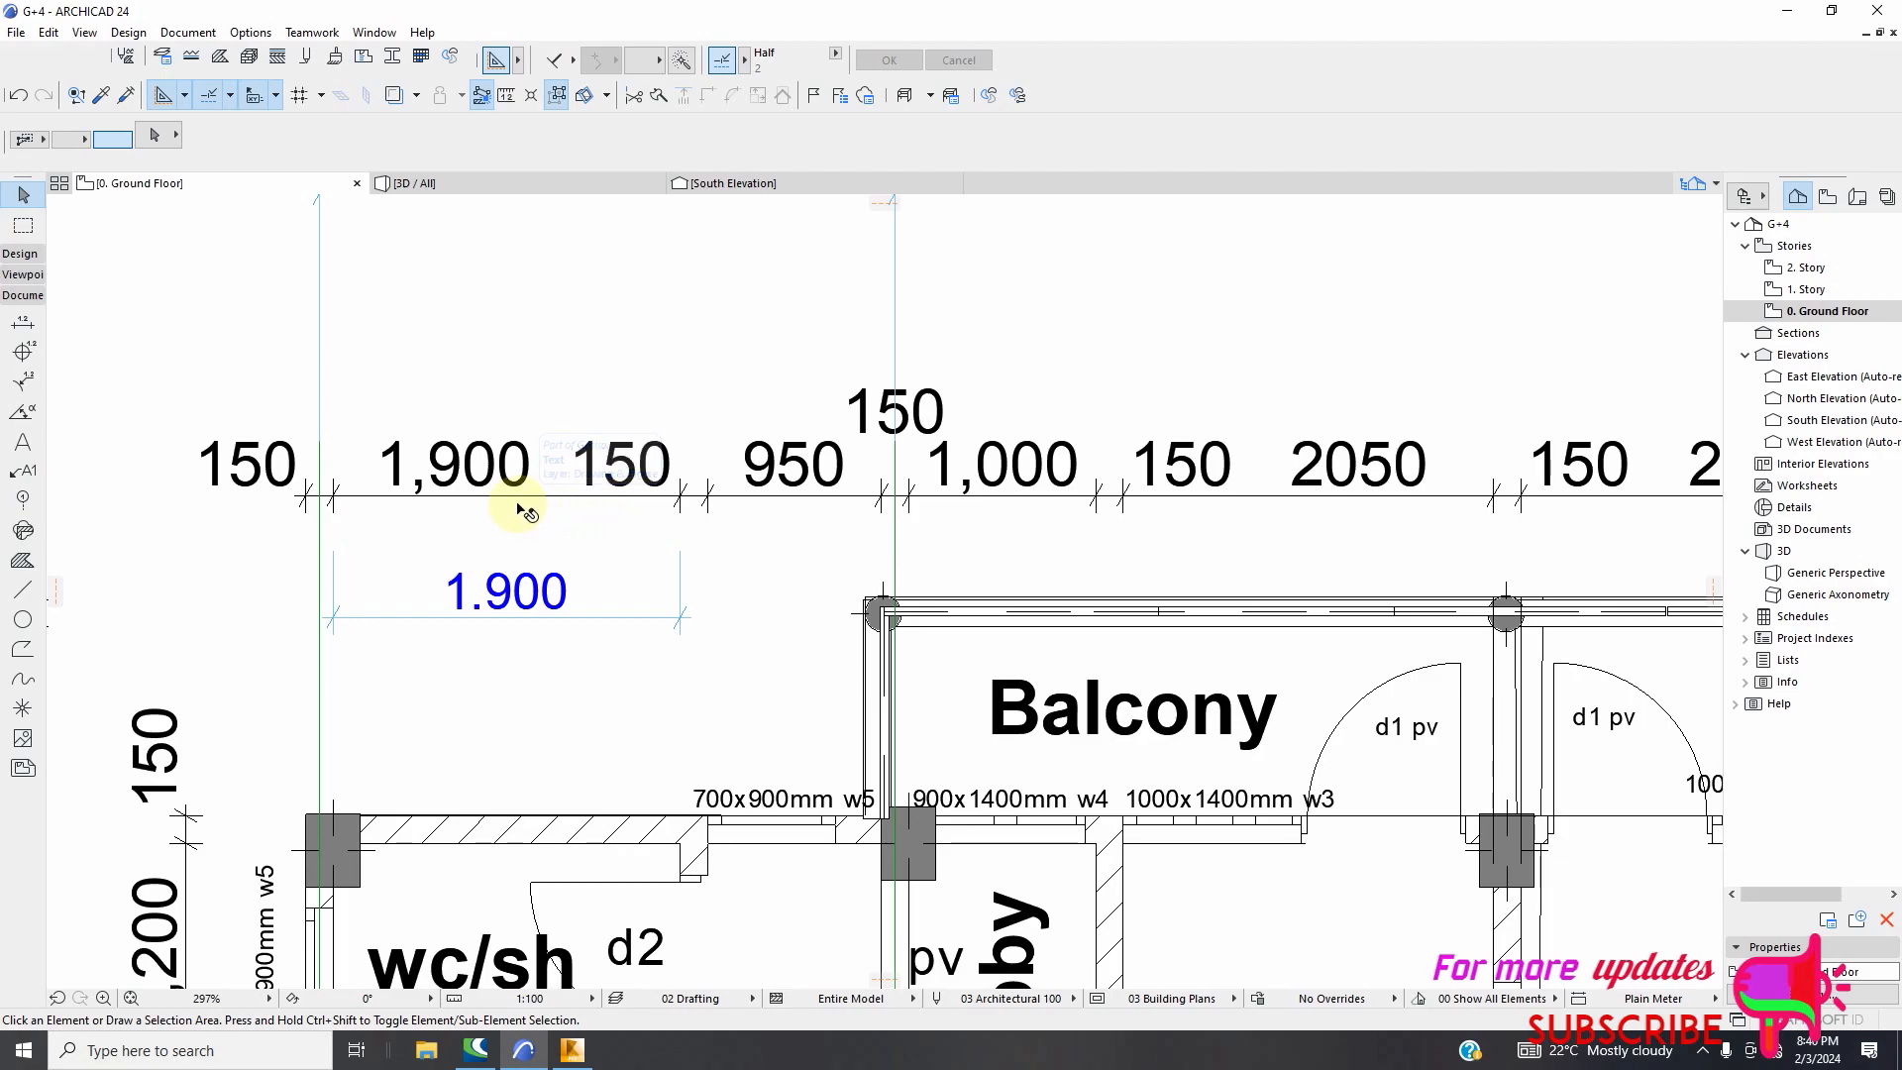
pyautogui.scroll(-2, 518, 515)
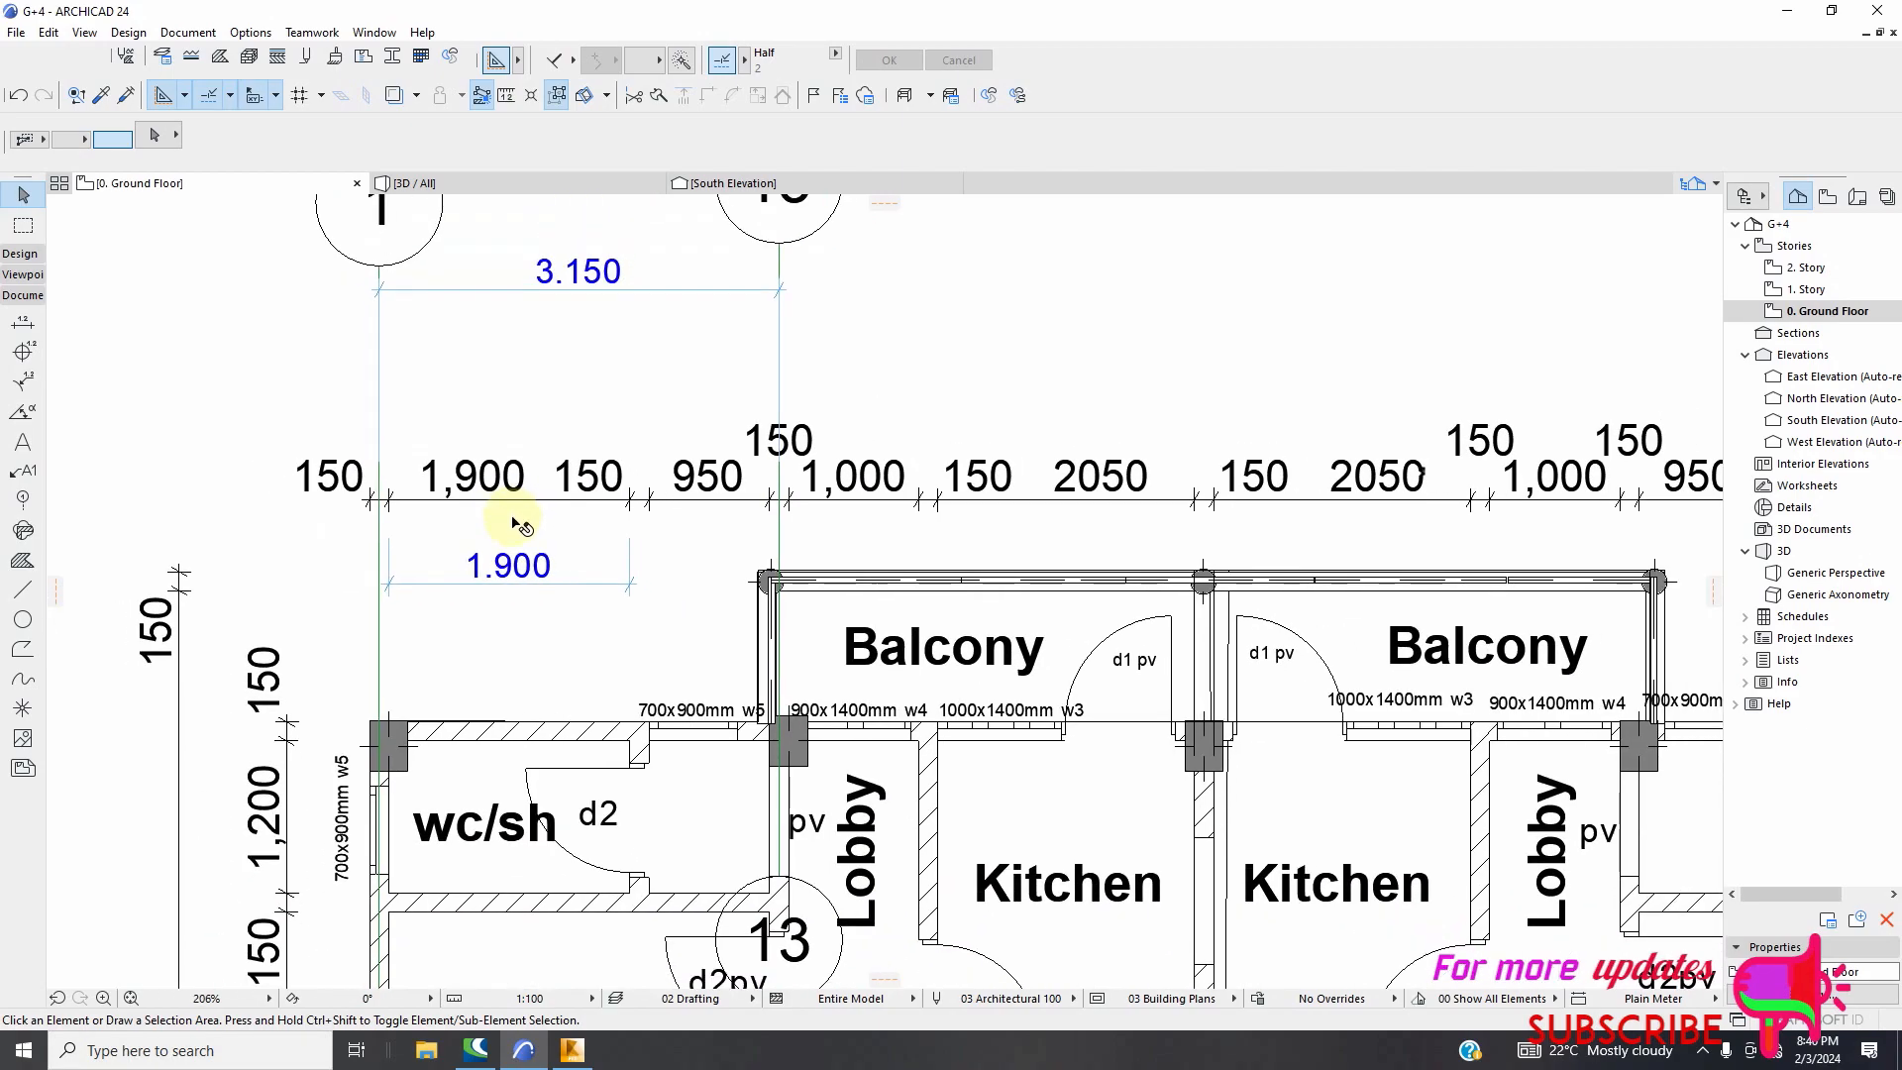
pyautogui.scroll(1, 680, 507)
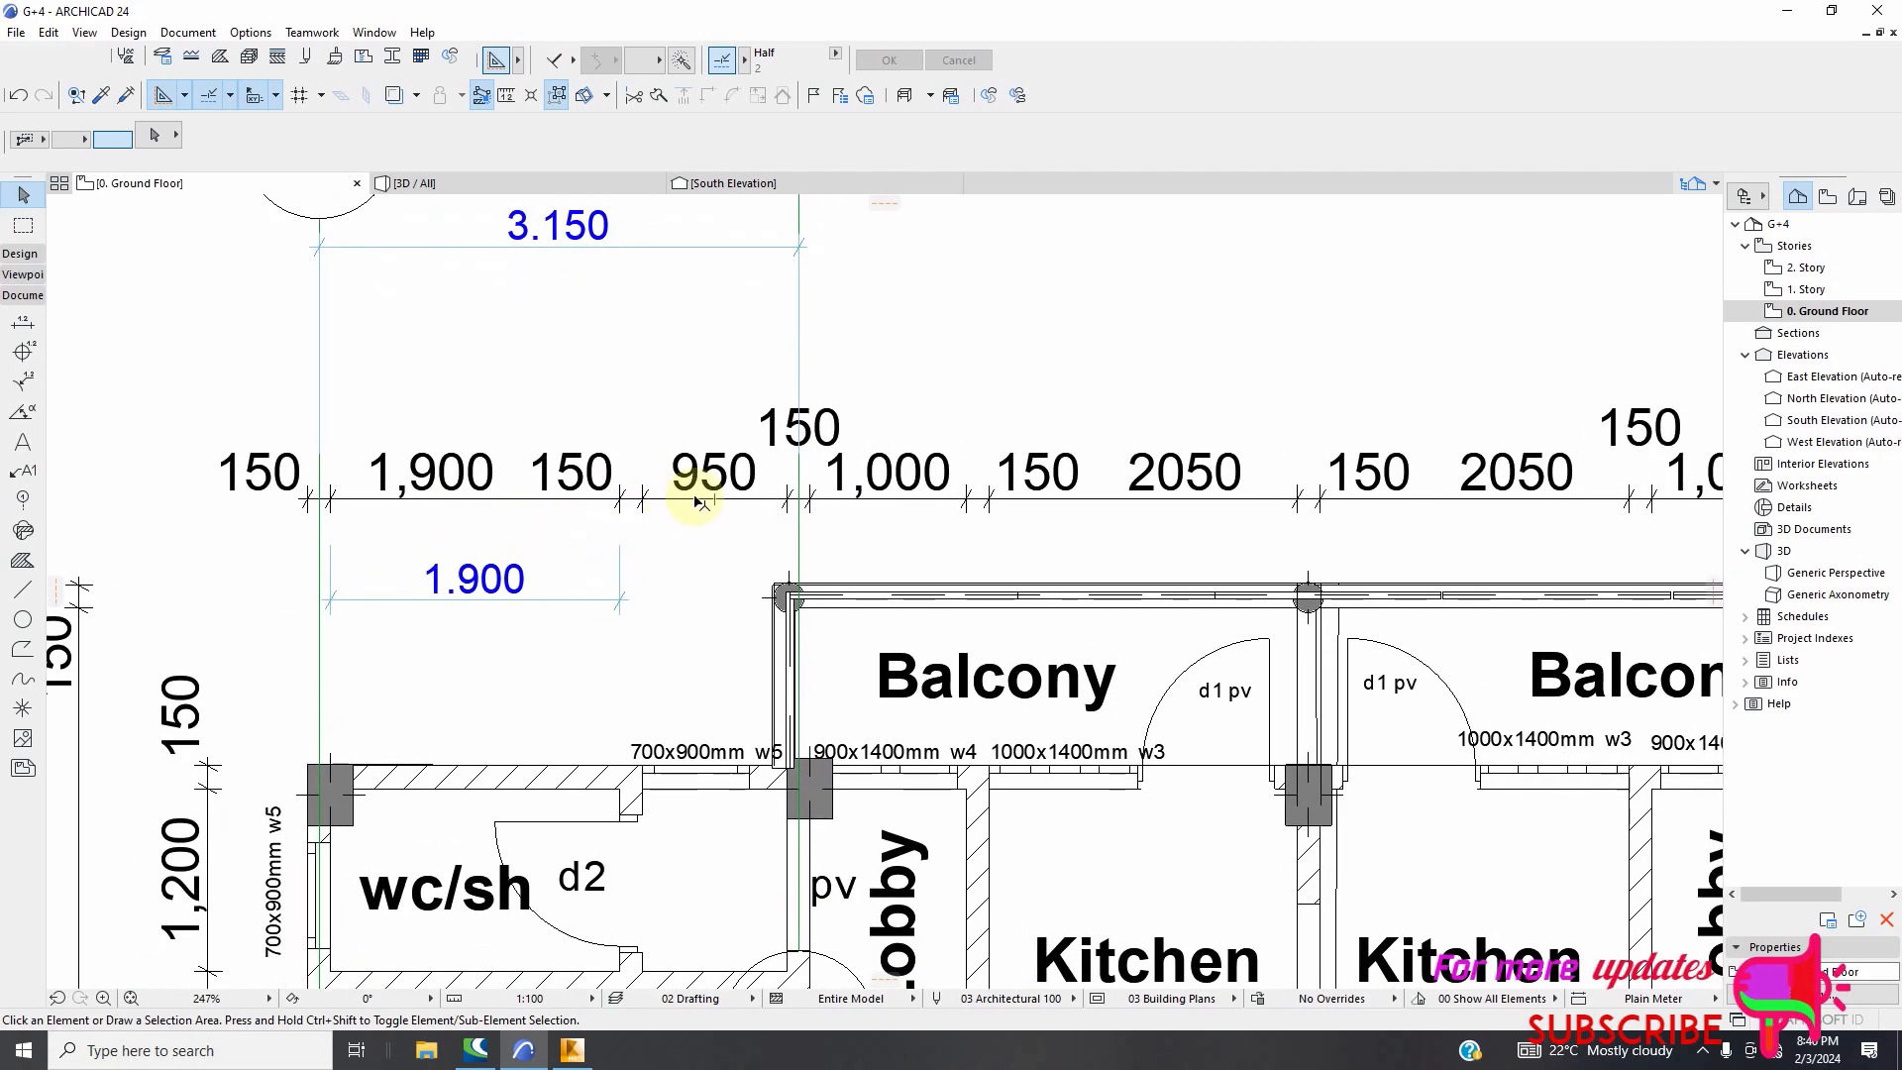
pyautogui.scroll(-1, 610, 503)
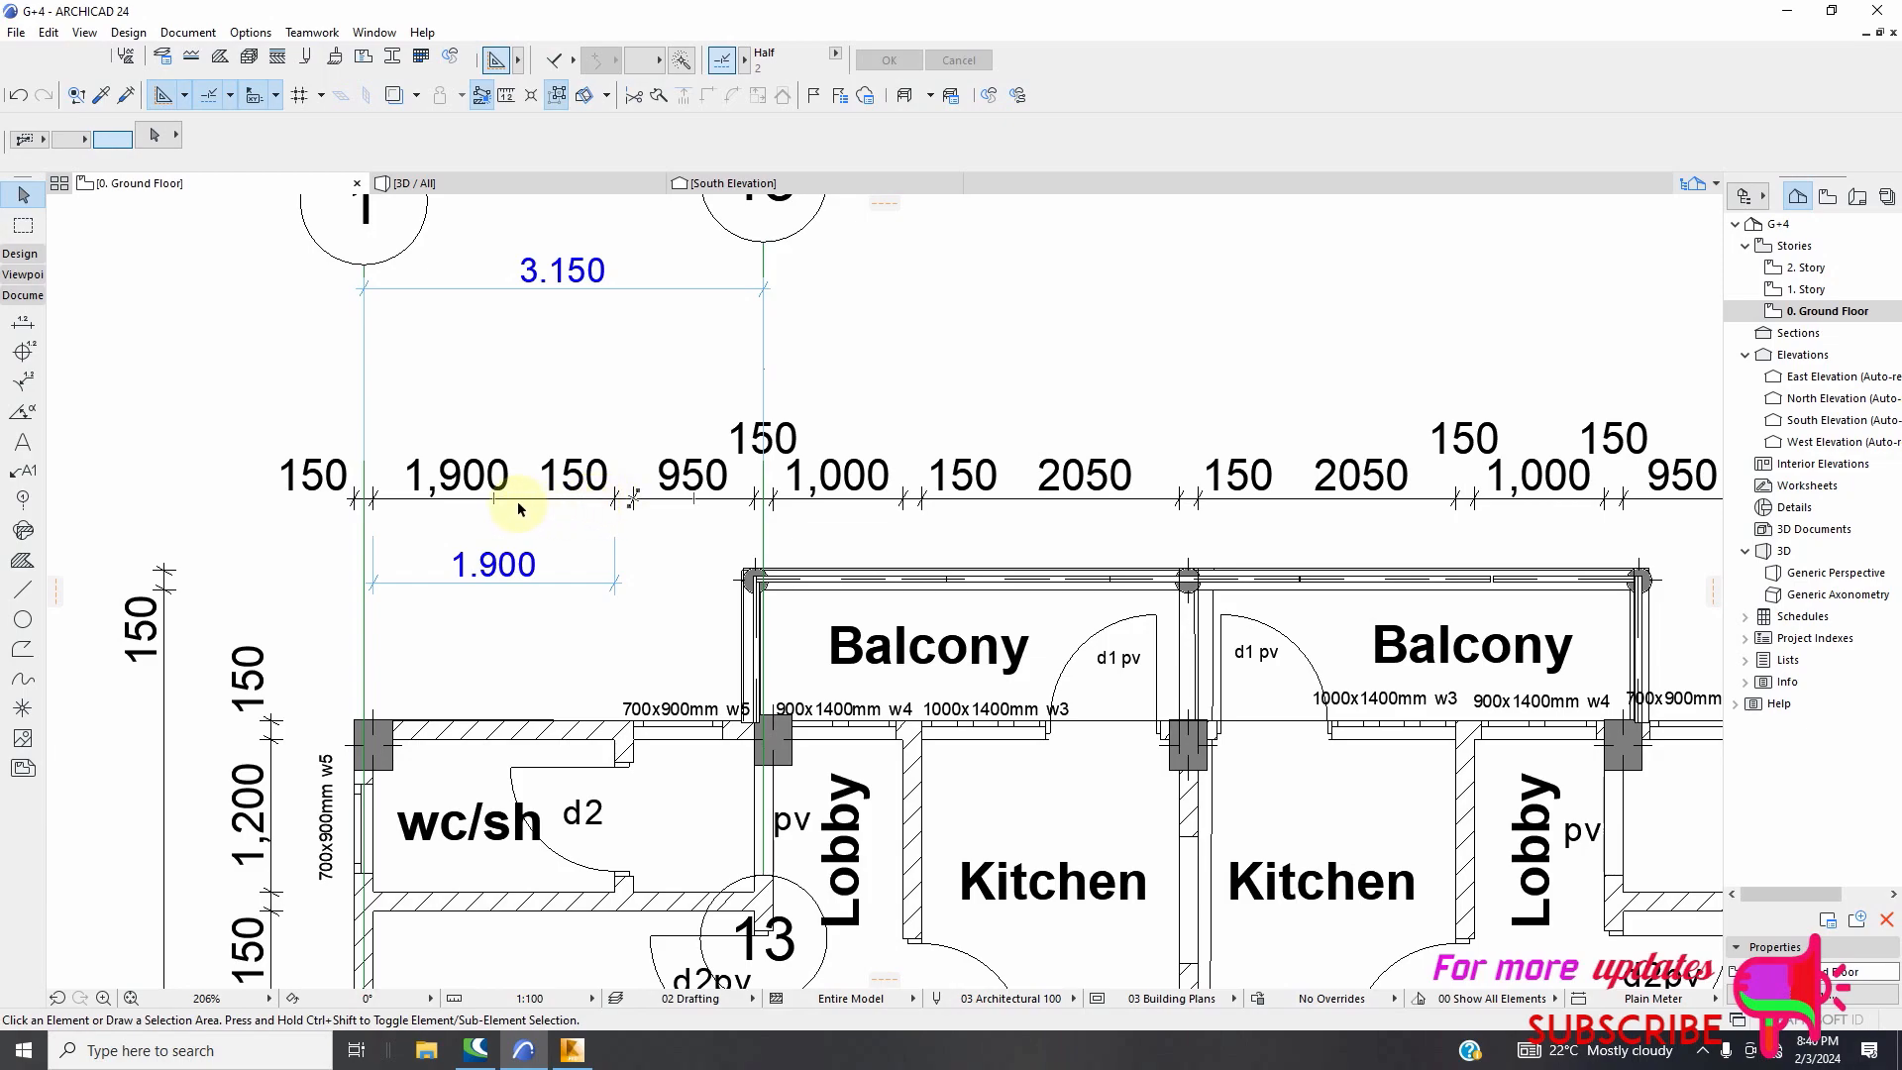
pyautogui.scroll(2, 525, 508)
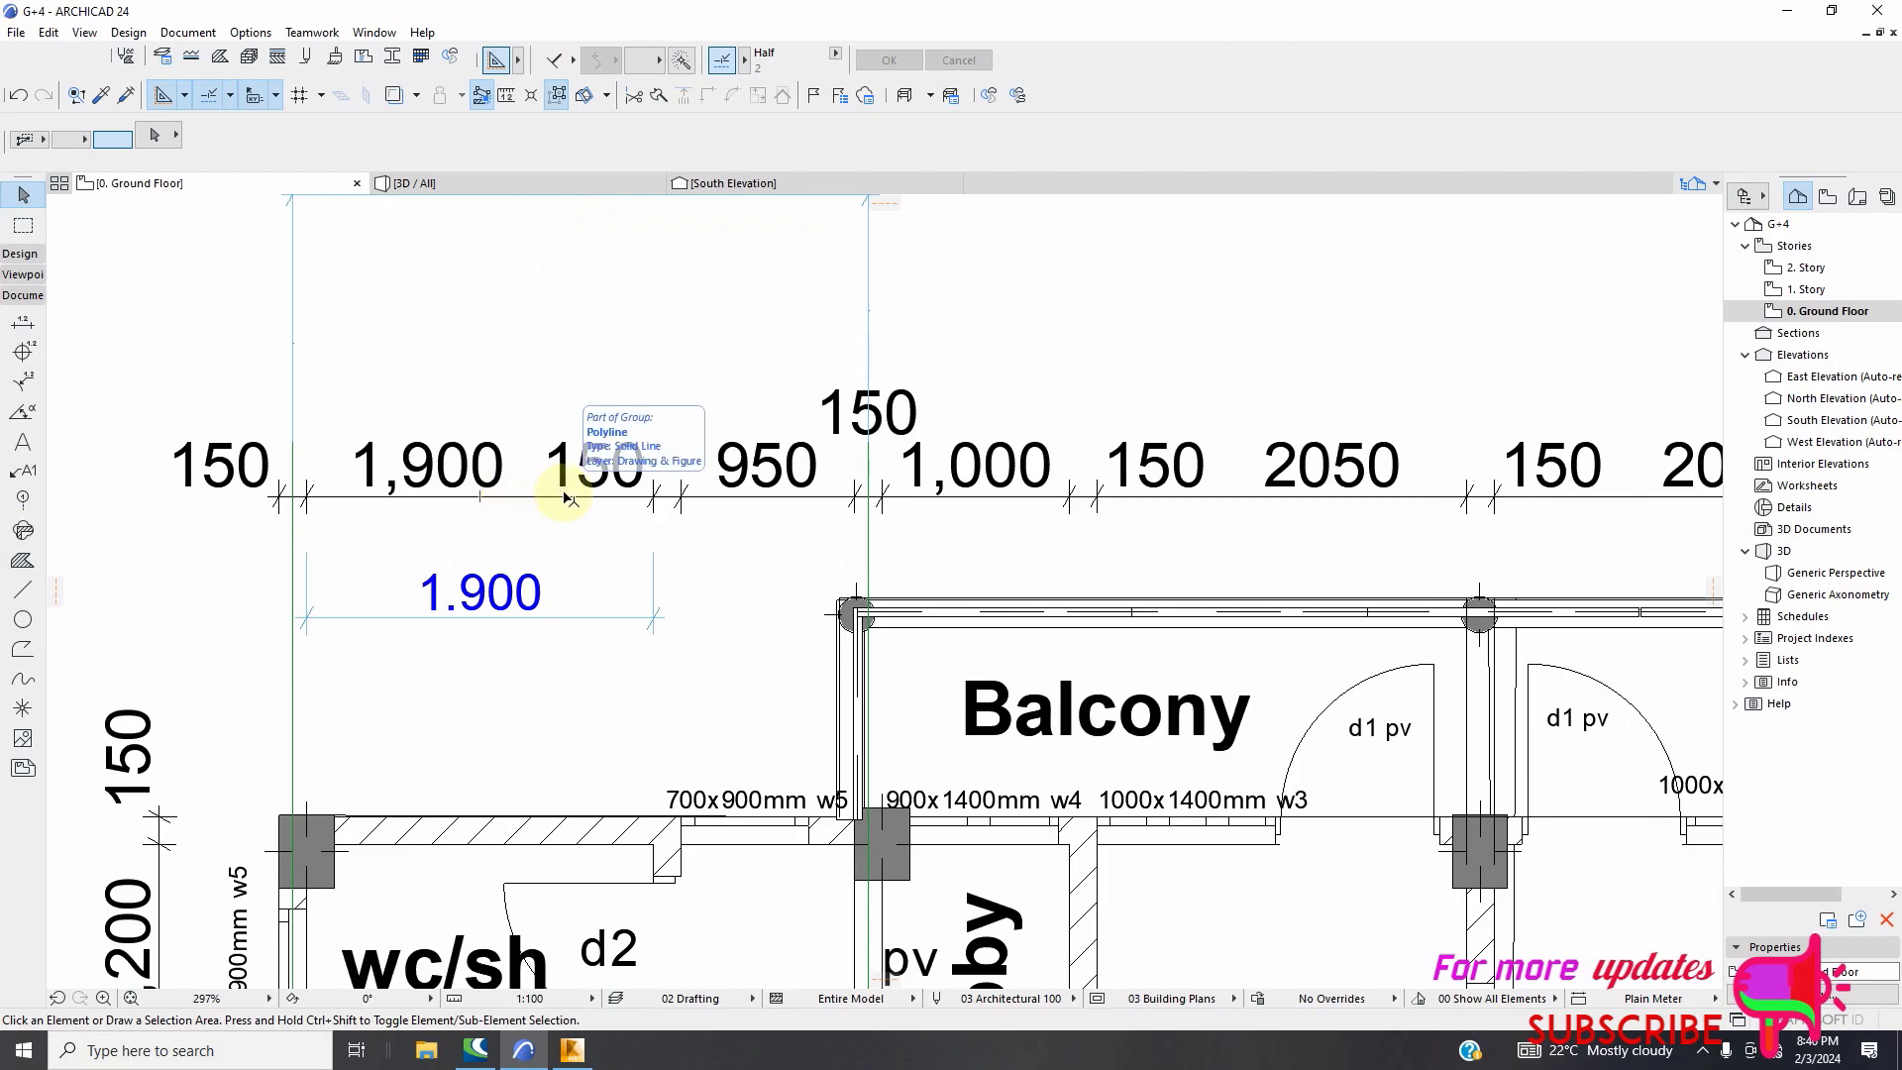
pyautogui.scroll(-2, 566, 505)
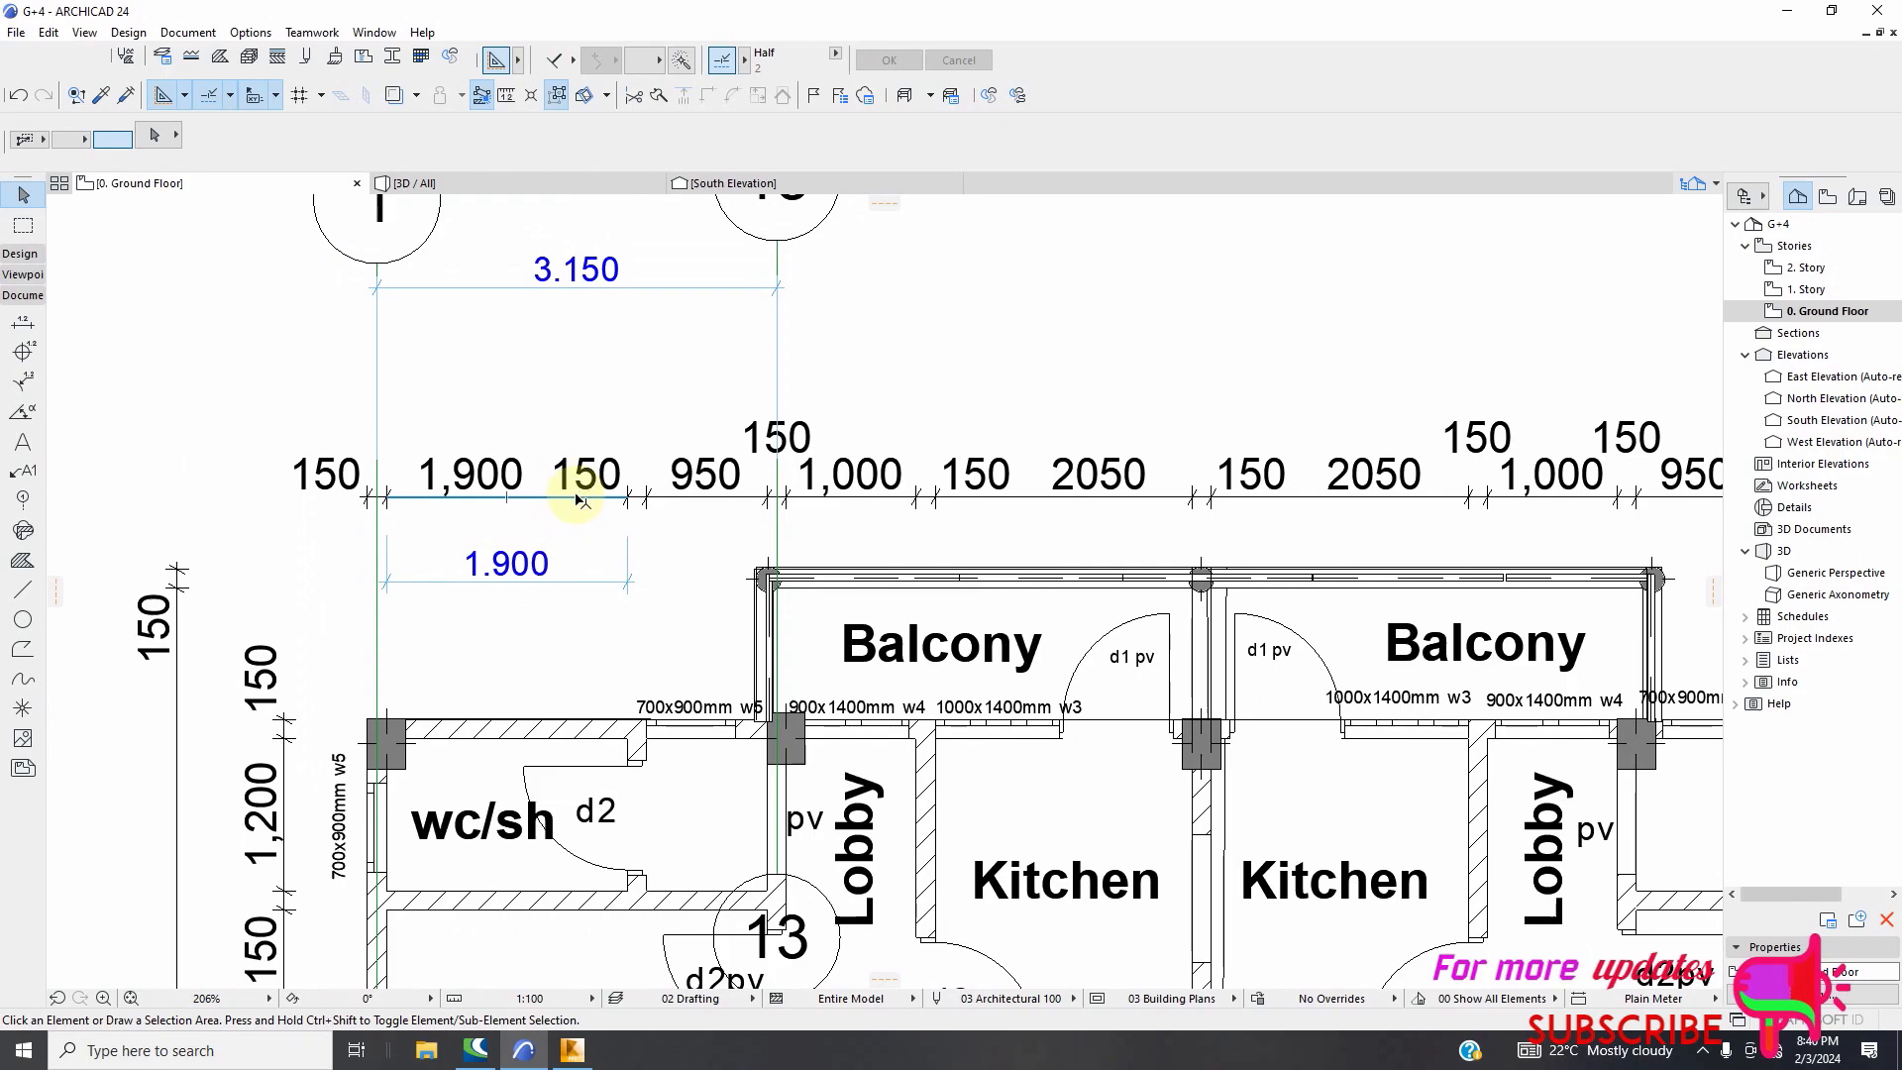
pyautogui.scroll(-2, 581, 507)
pyautogui.scroll(2, 629, 491)
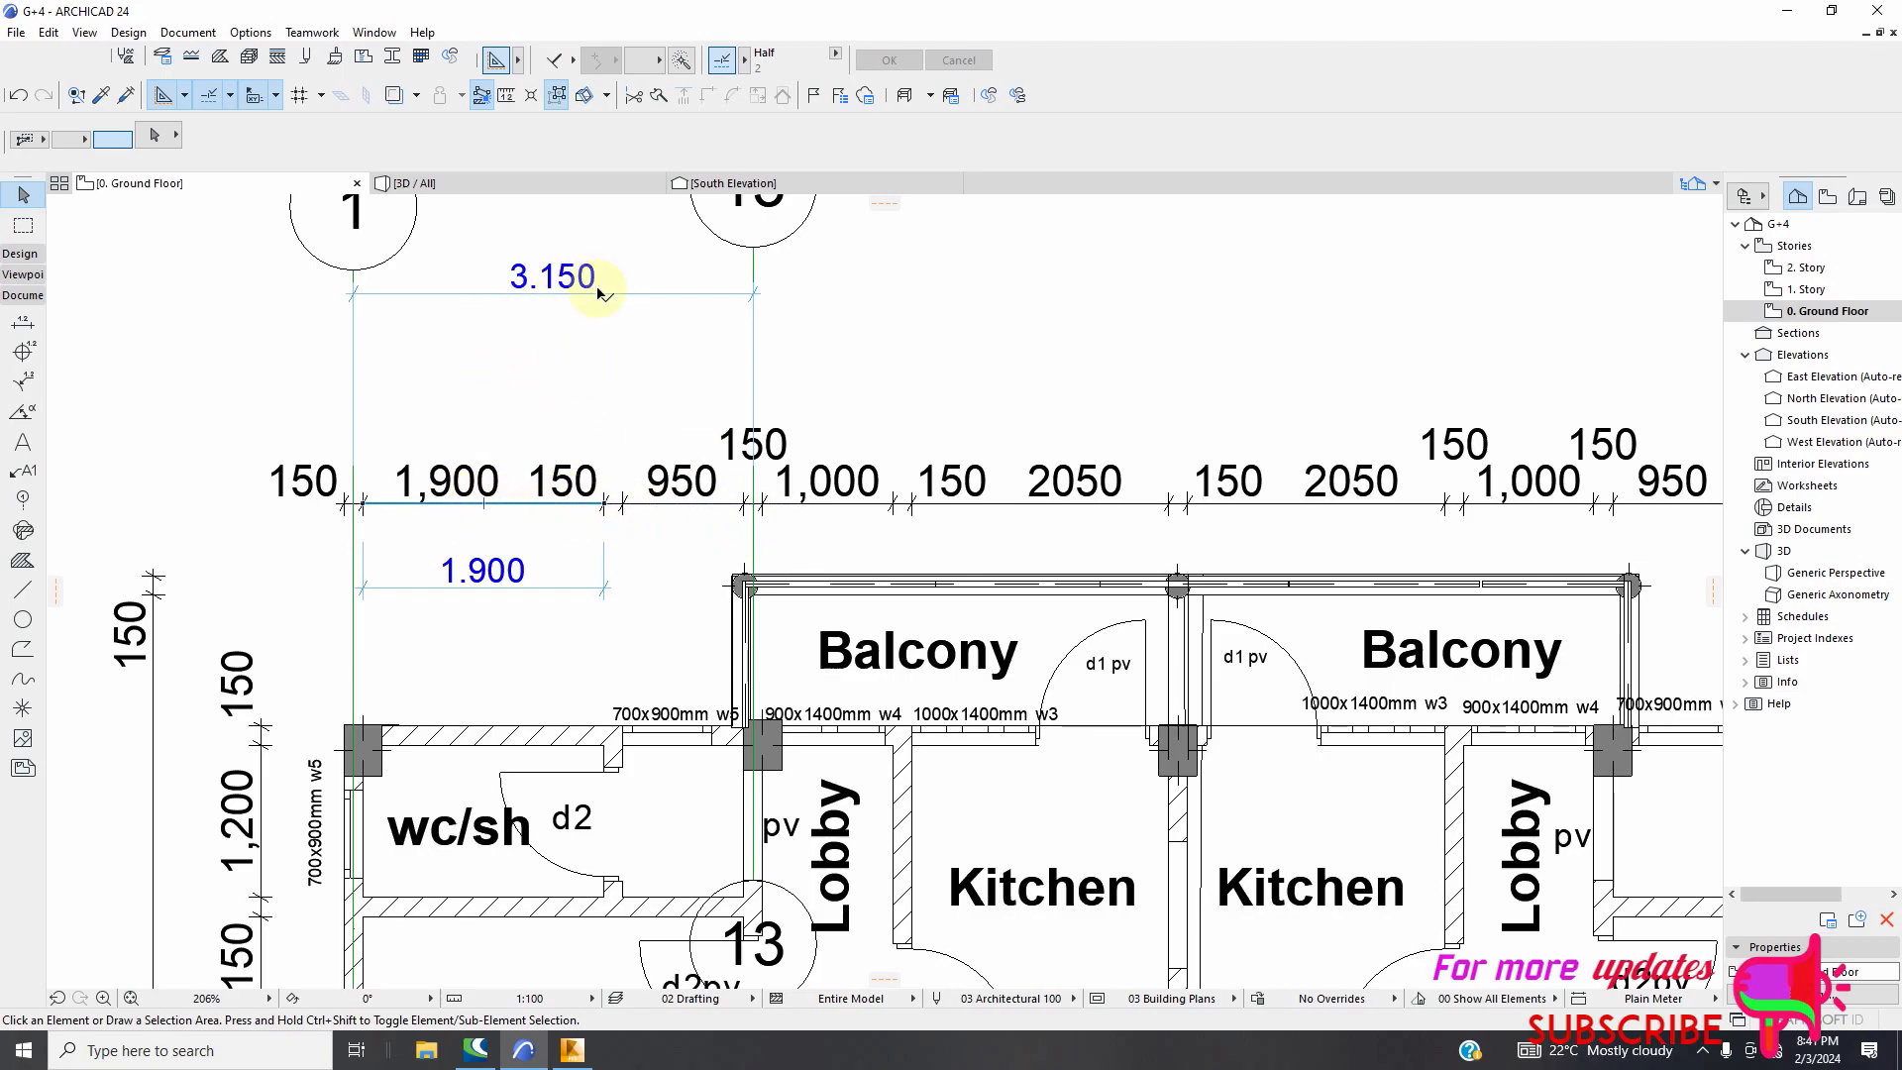
# Stretch vertical grid line 13 downward across the full plan so its lower bubble sits below the bottom dimension line, and deselect it
pyautogui.scroll(-10, 600, 297)
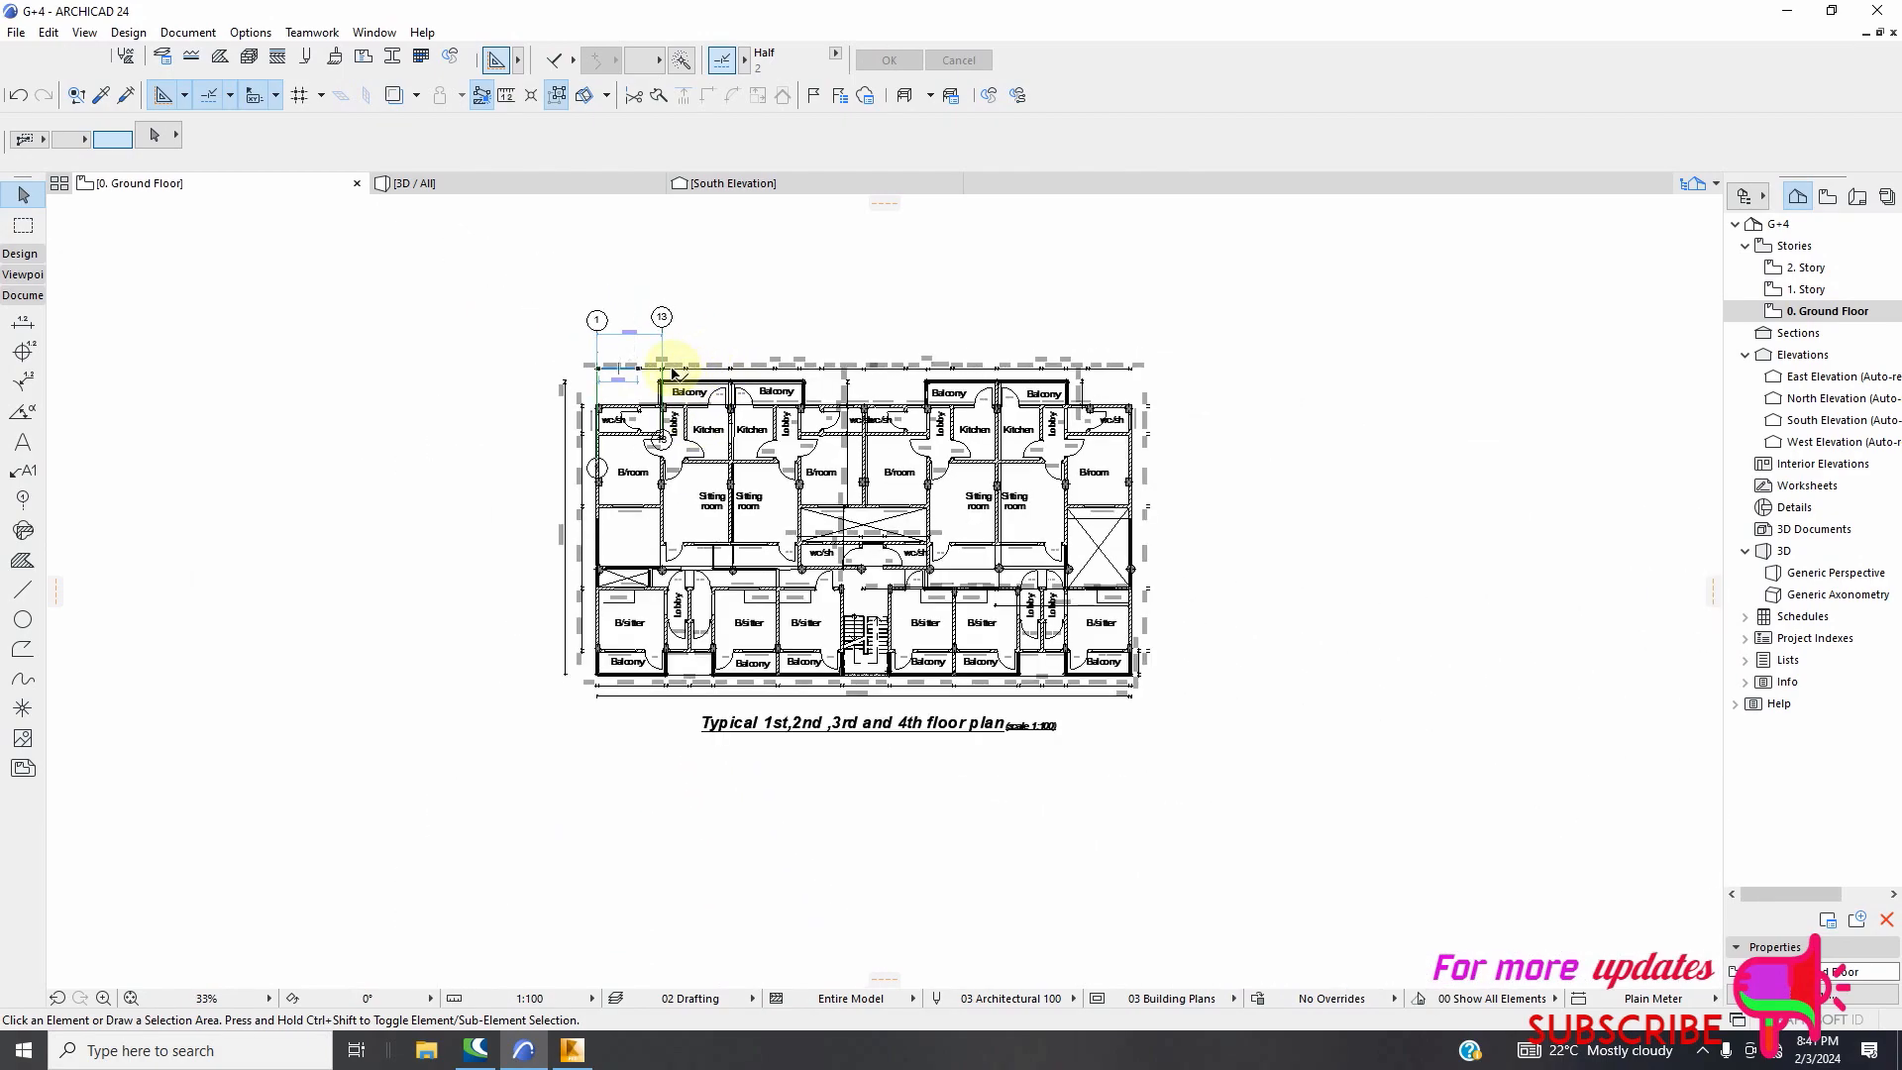
pyautogui.scroll(6, 637, 634)
pyautogui.scroll(-3, 713, 495)
pyautogui.scroll(-4, 662, 542)
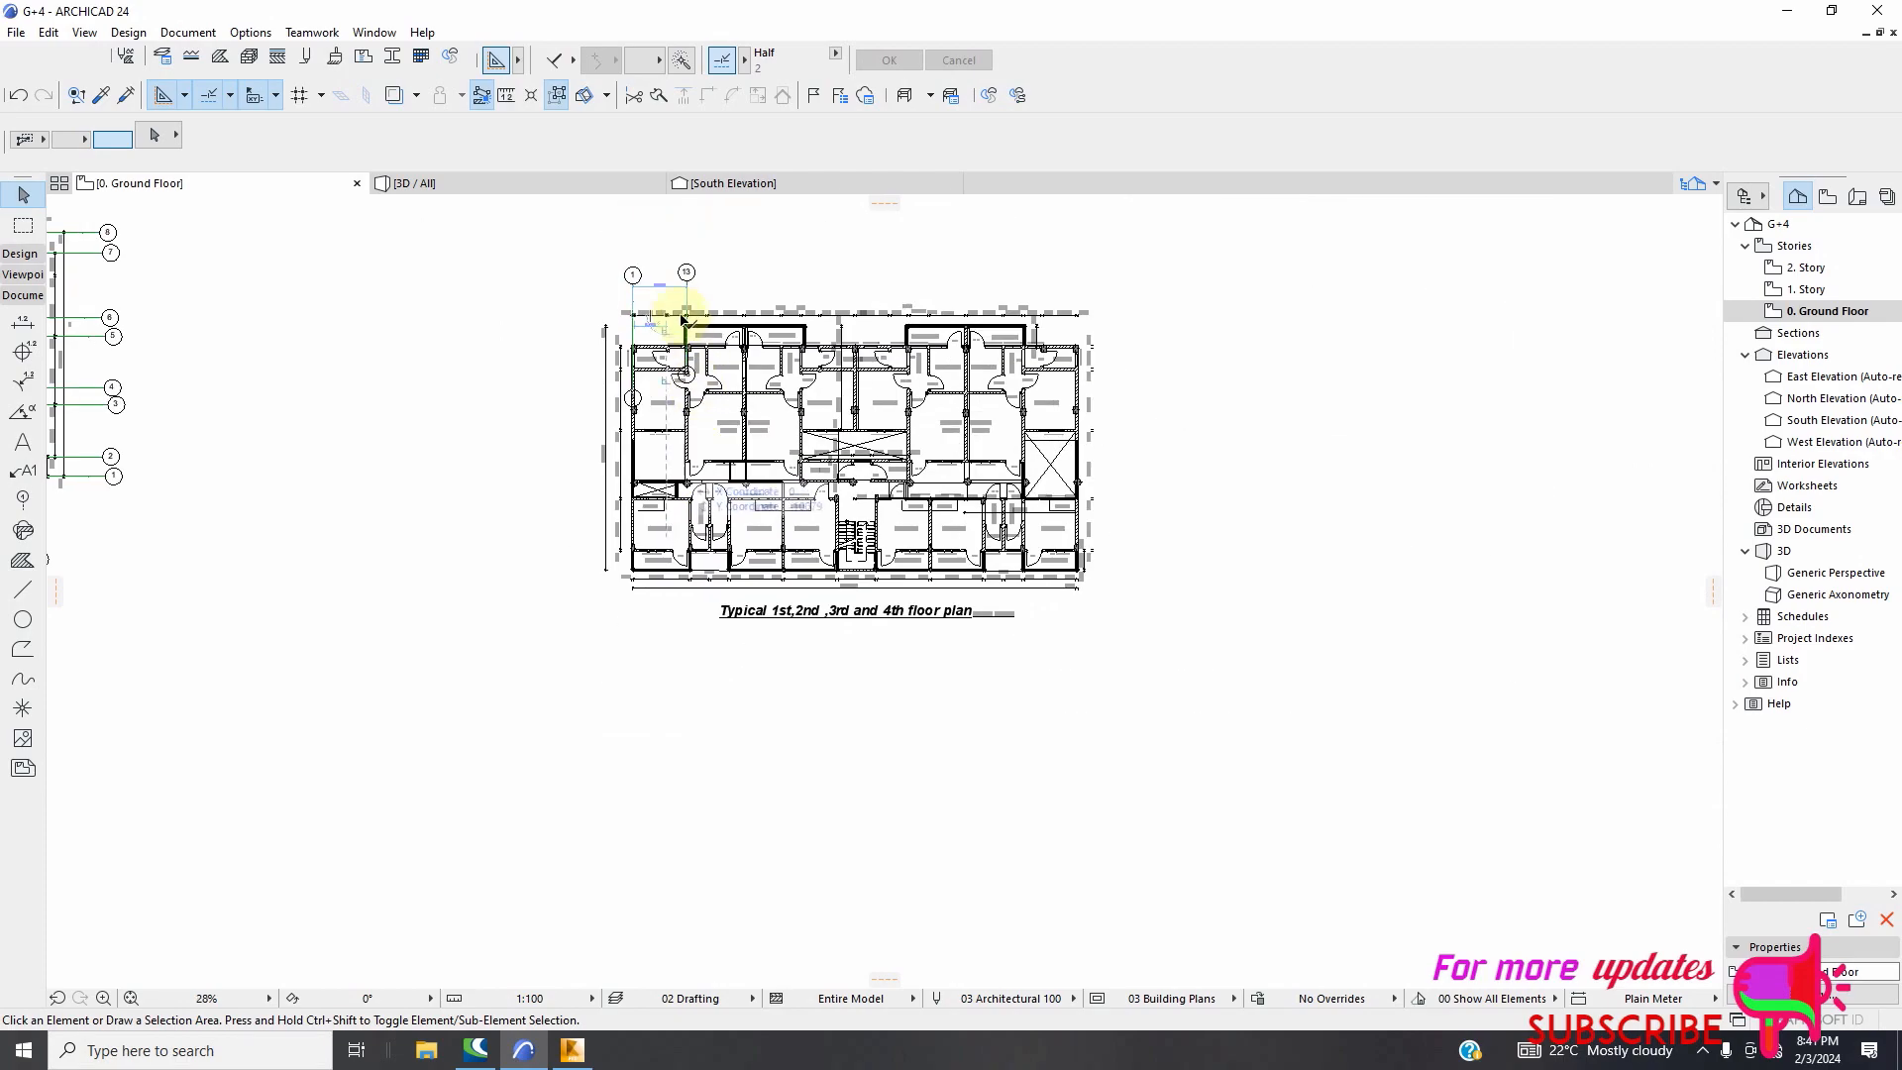
pyautogui.scroll(6, 687, 307)
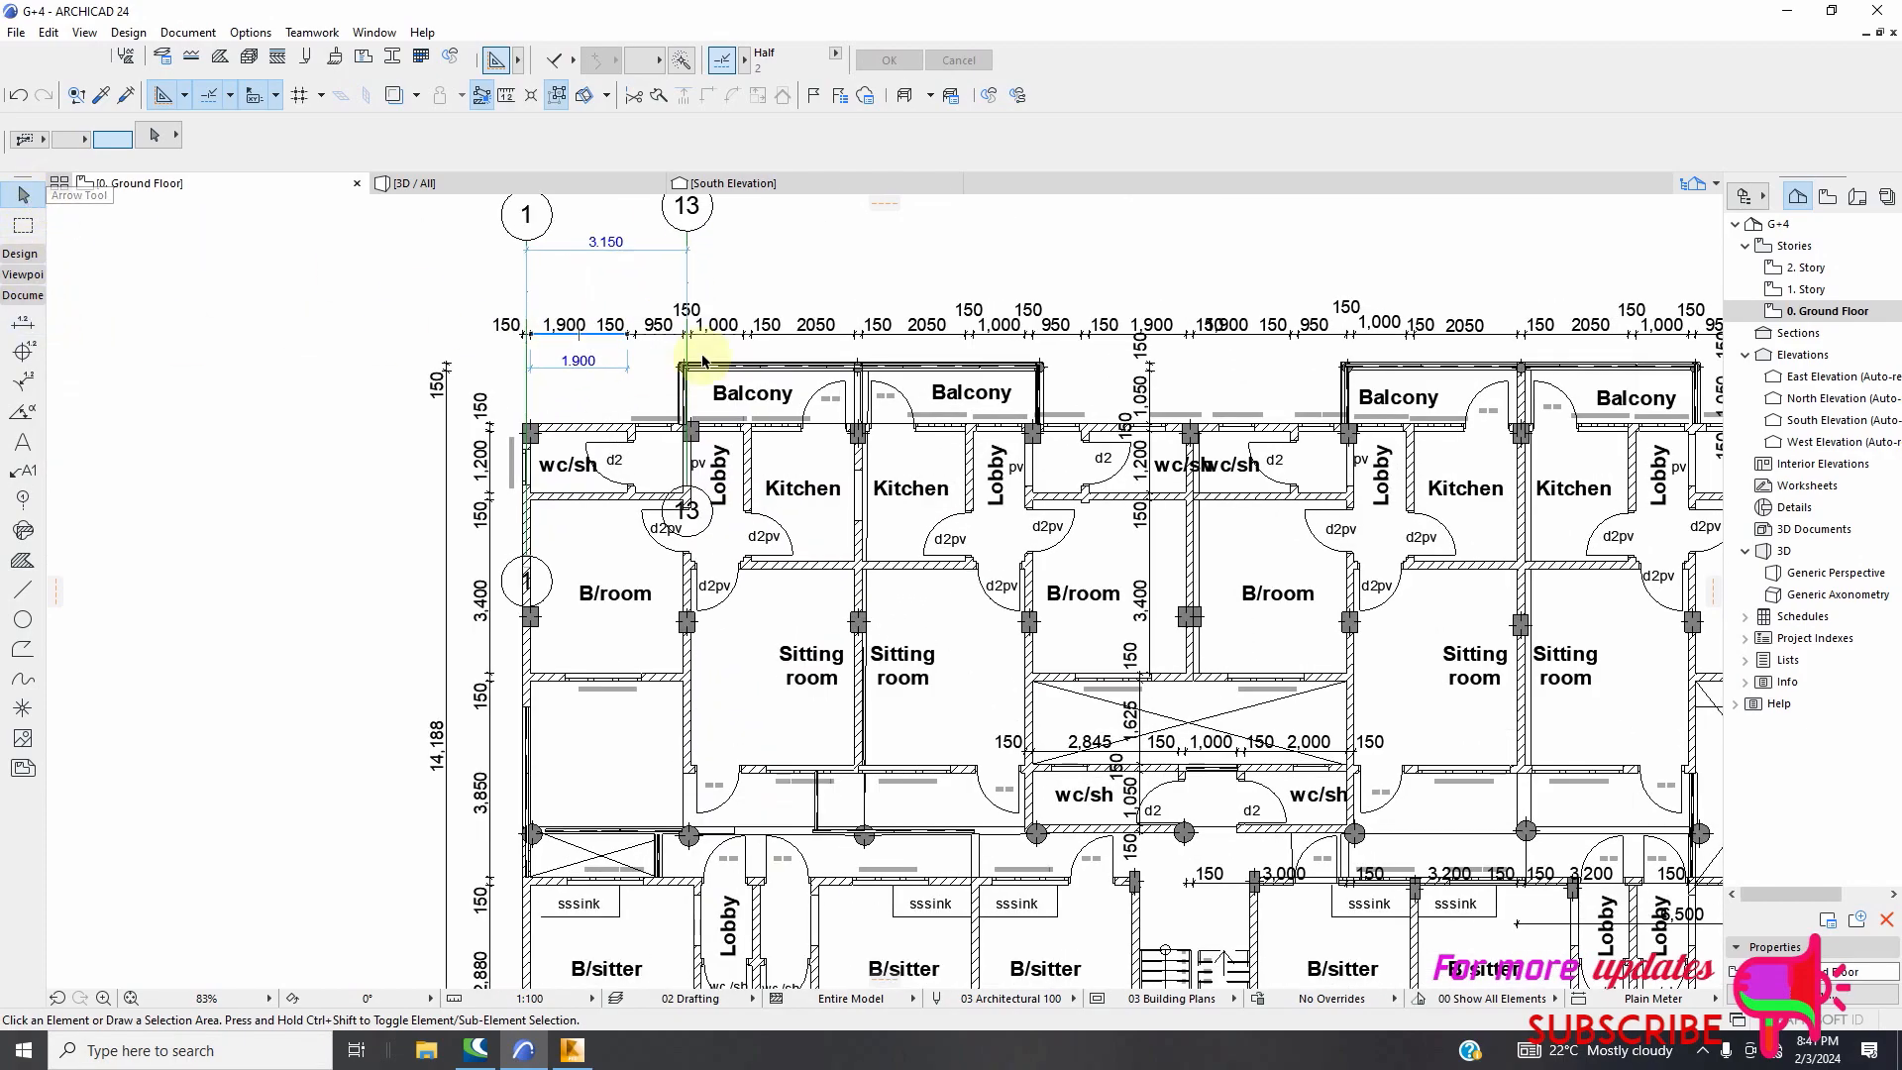
pyautogui.click(689, 283)
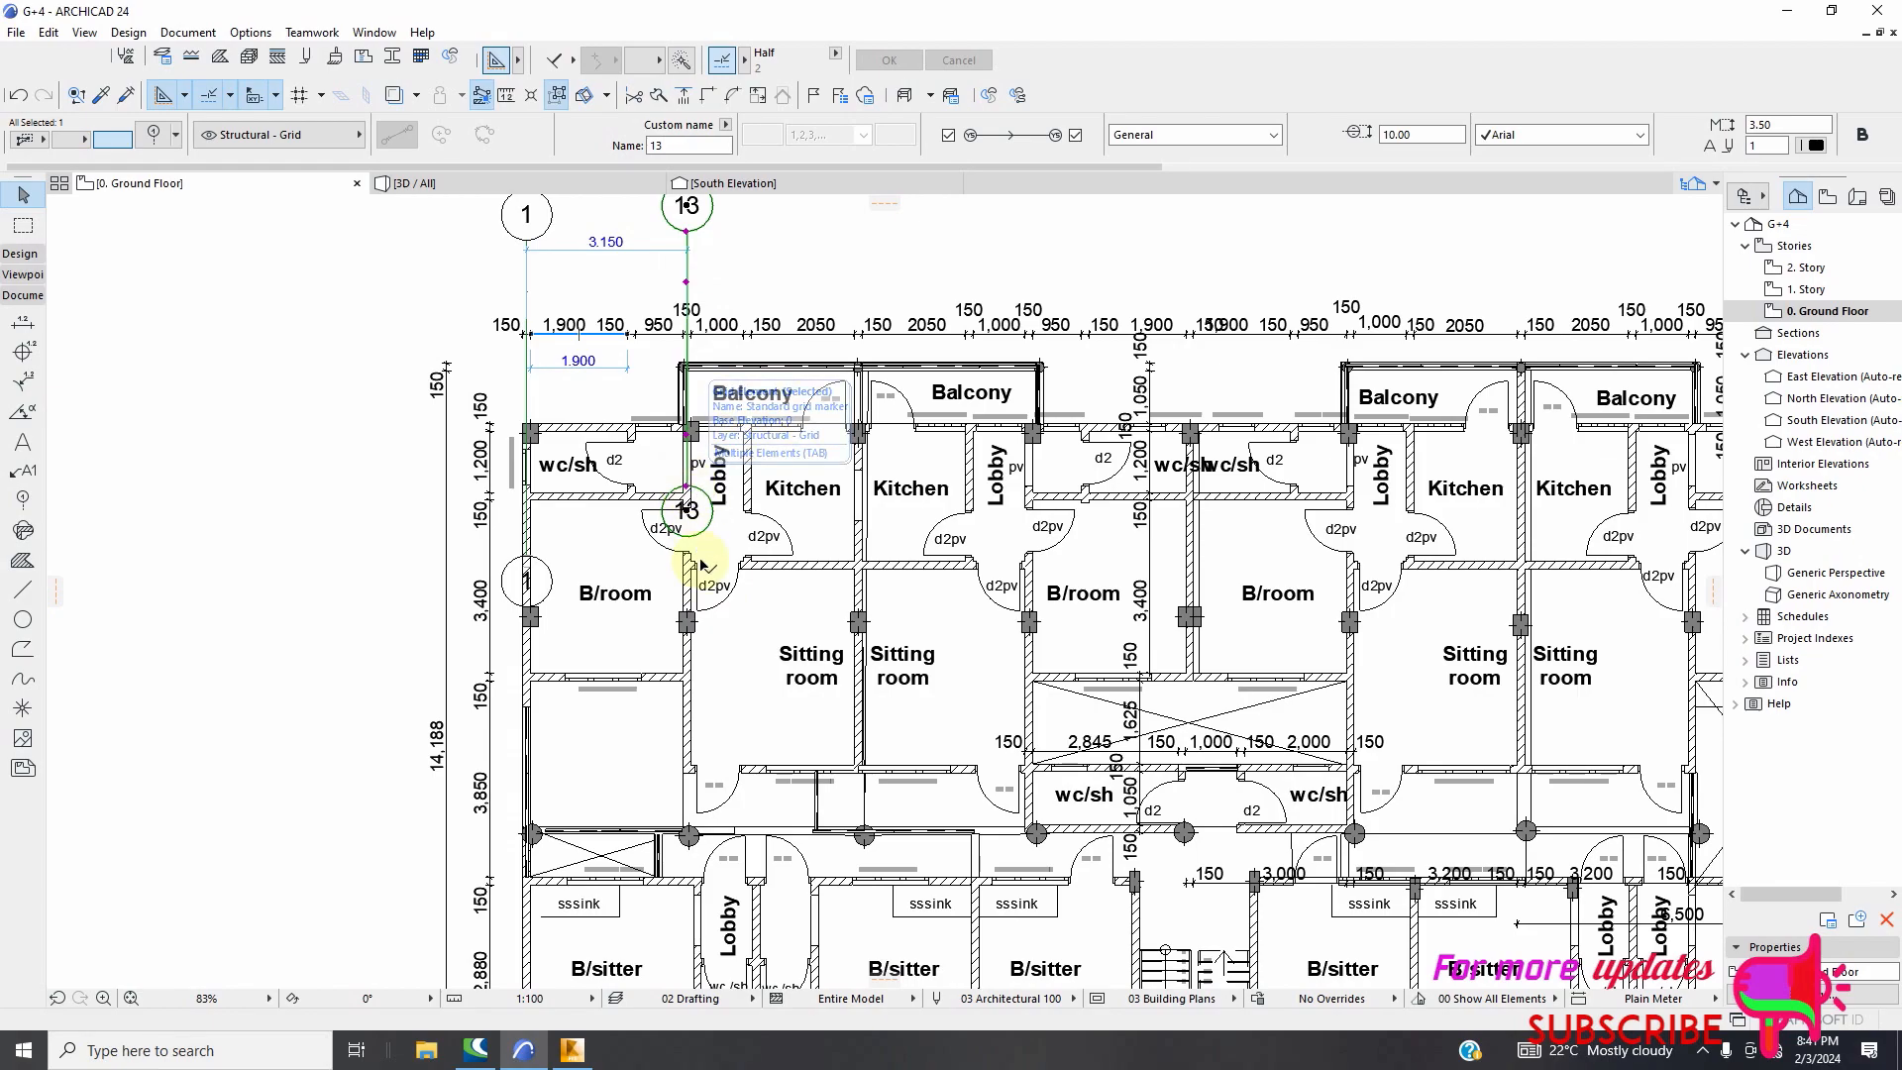
pyautogui.click(689, 546)
pyautogui.scroll(-5, 694, 594)
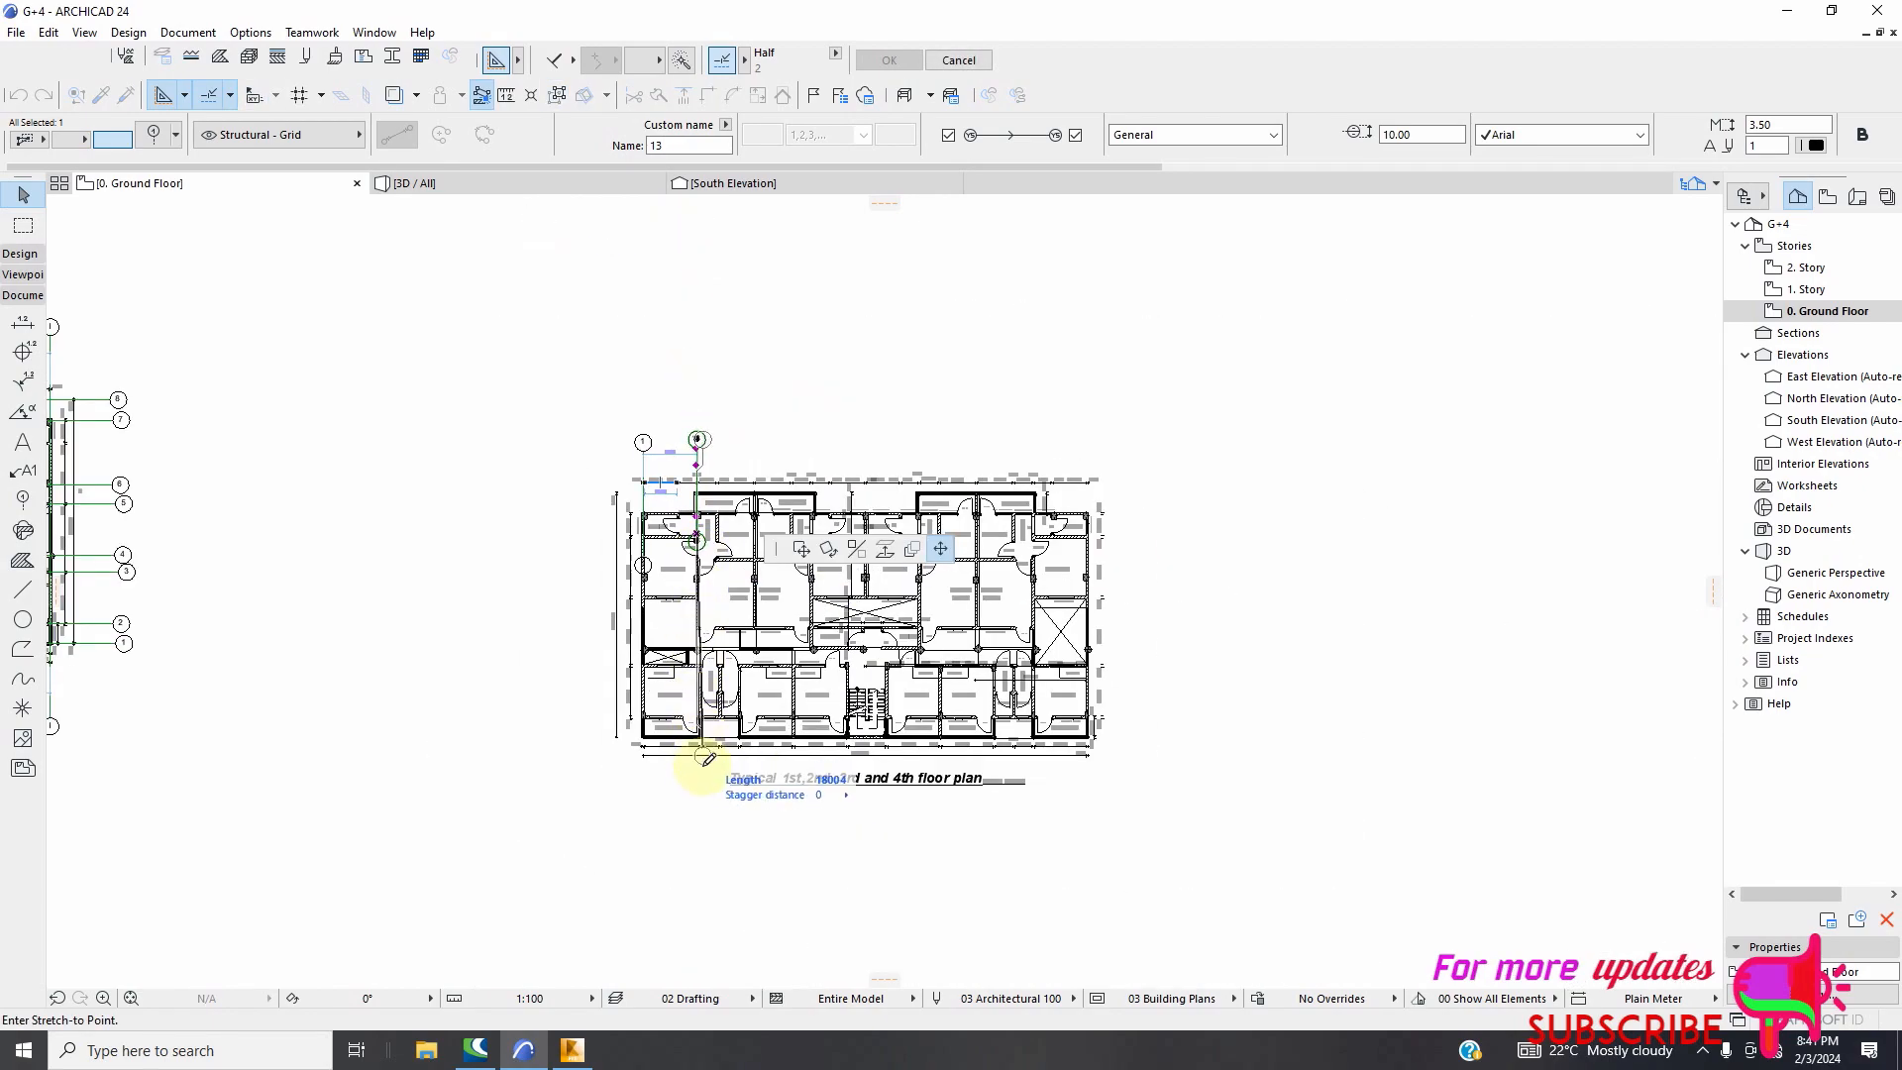
pyautogui.scroll(3, 708, 787)
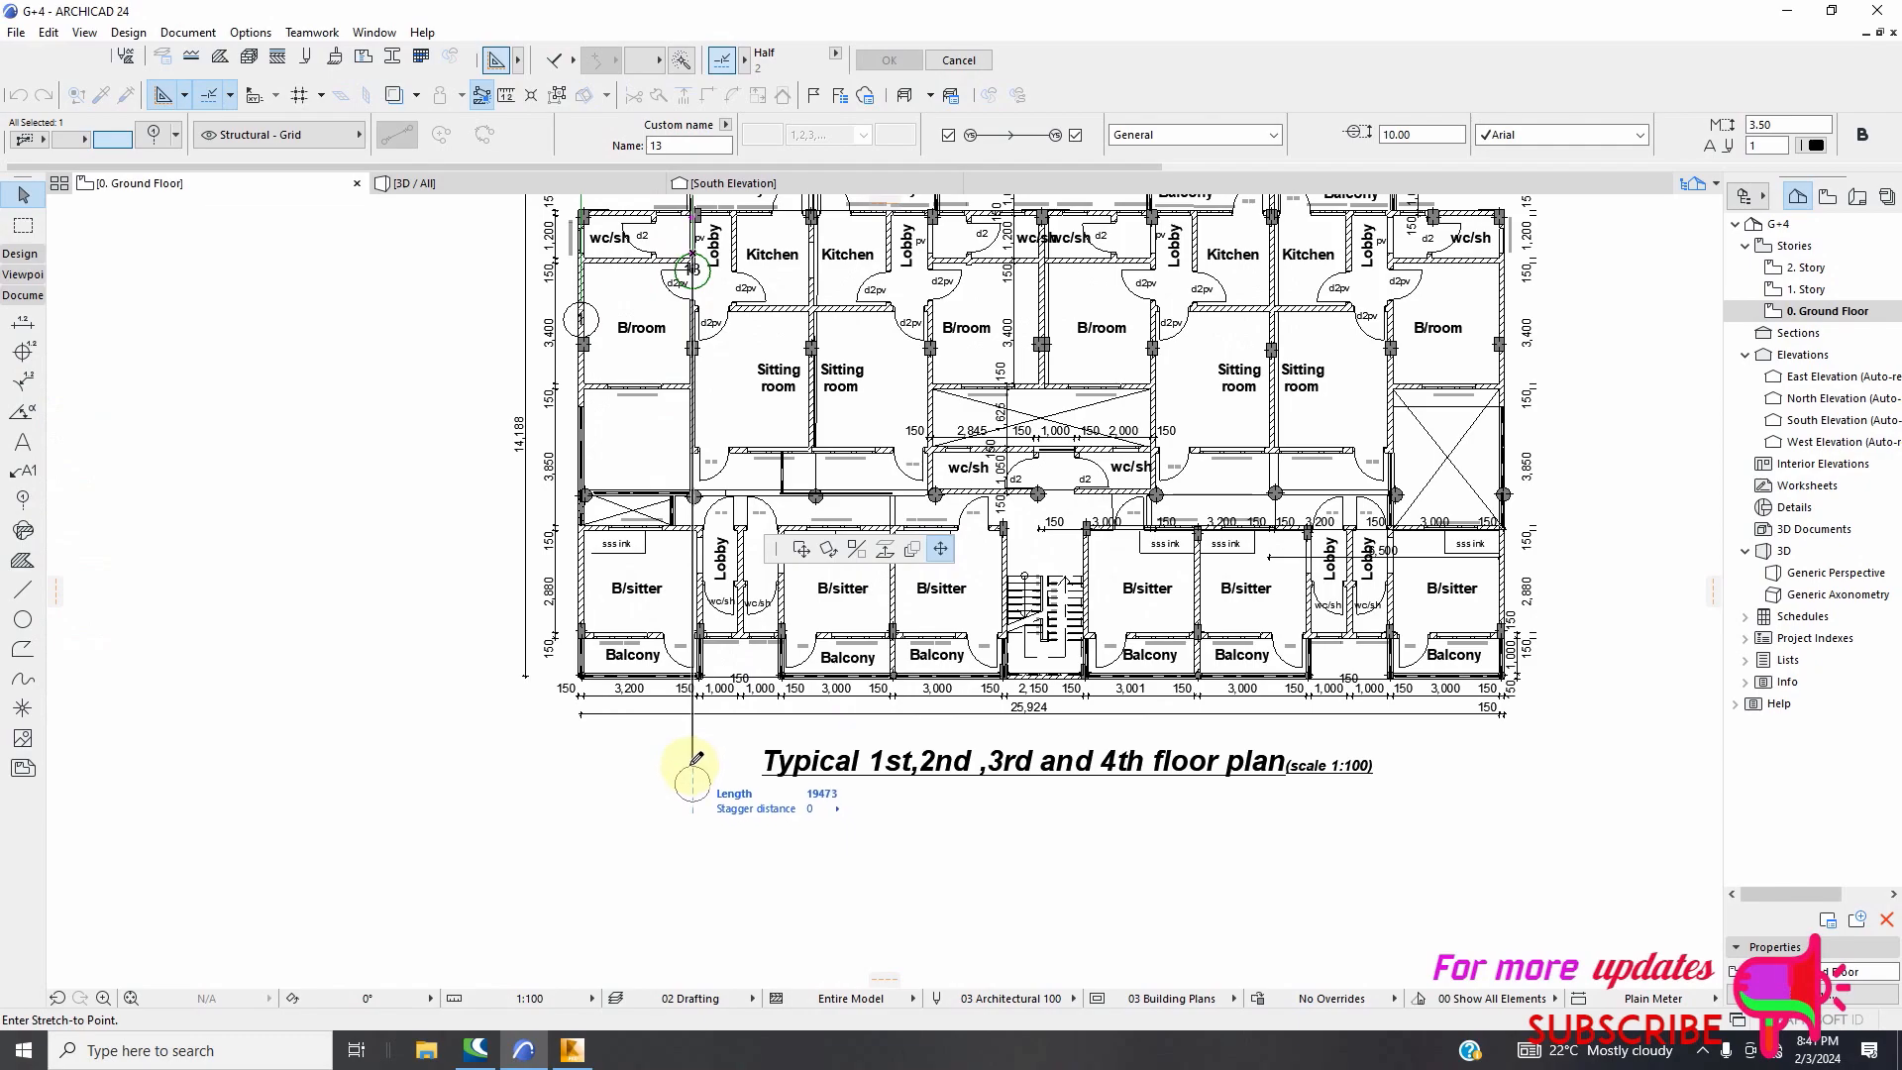
pyautogui.click(692, 747)
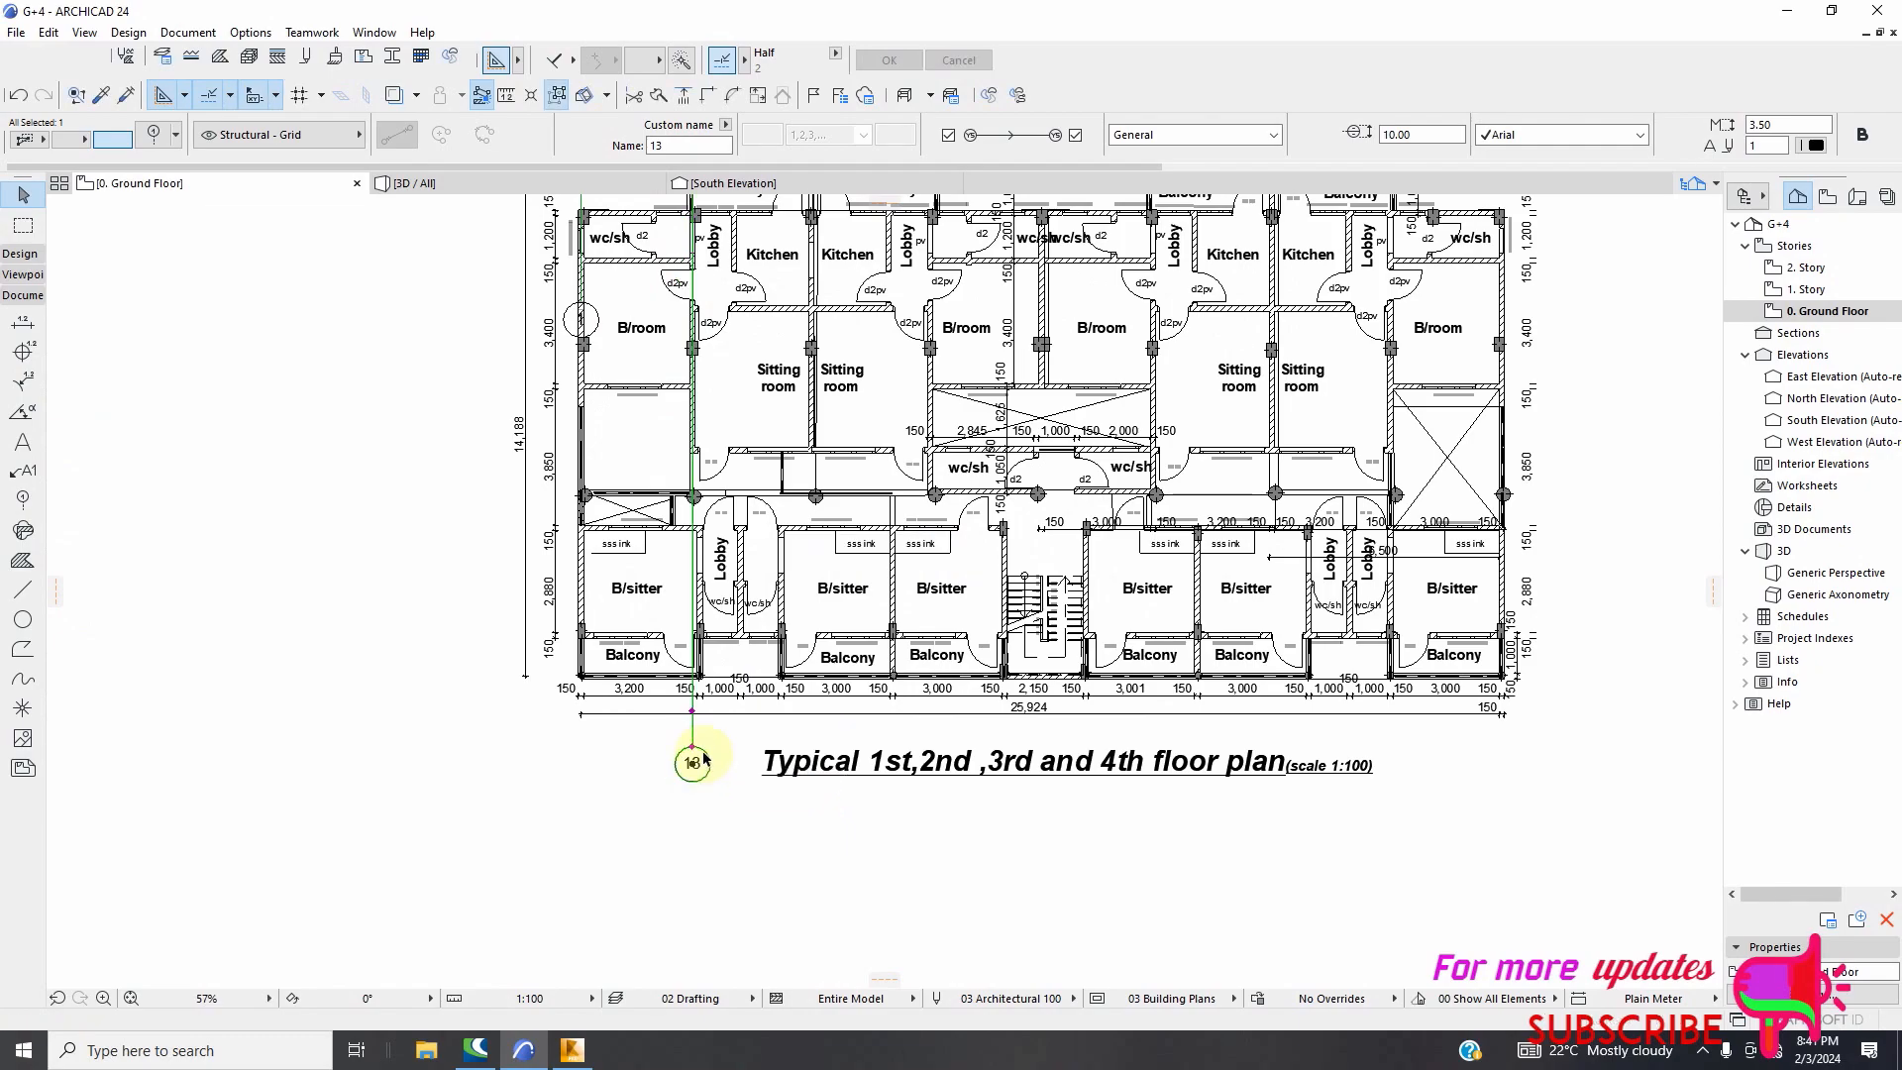
pyautogui.click(585, 774)
# Examine where grid line 13 crosses the lower part of the plan and study the gridline layout, columns and voids on the other, fully gridded plan
pyautogui.scroll(-2, 574, 777)
pyautogui.scroll(7, 665, 711)
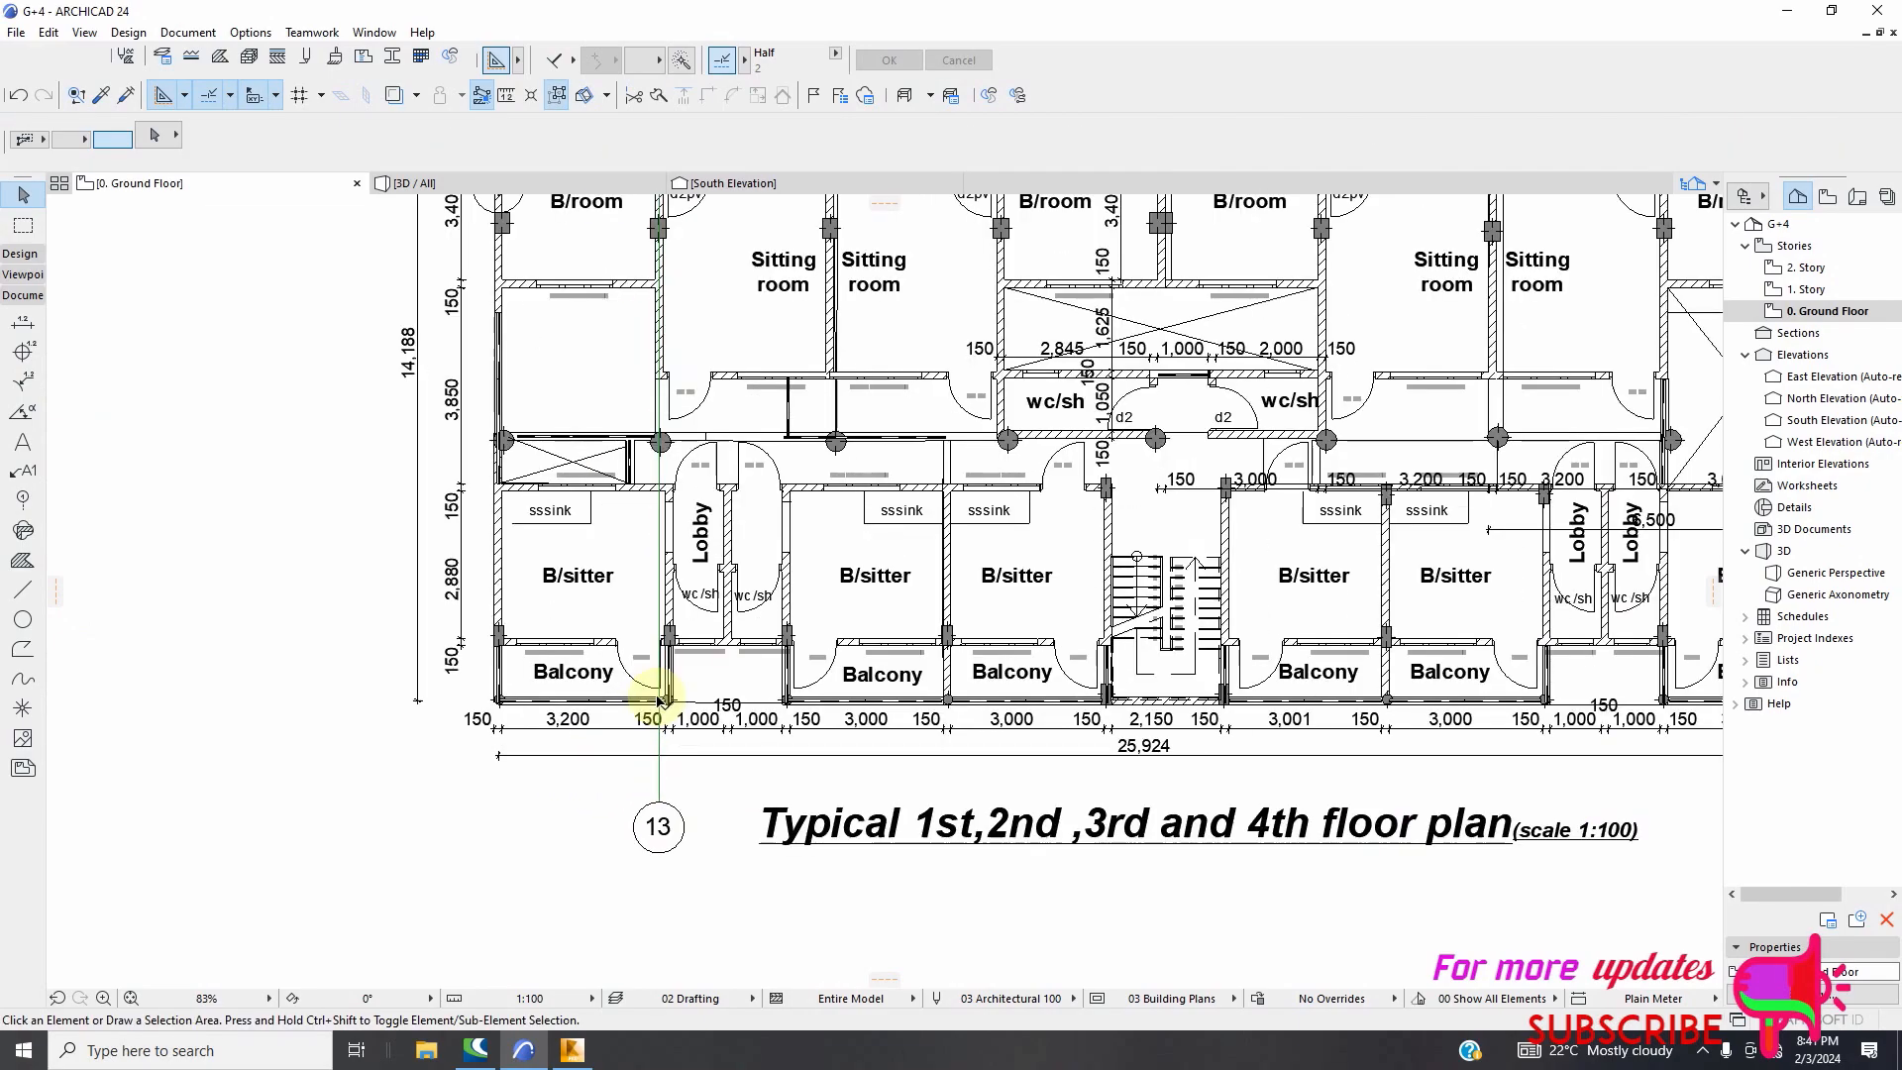
pyautogui.scroll(-7, 669, 636)
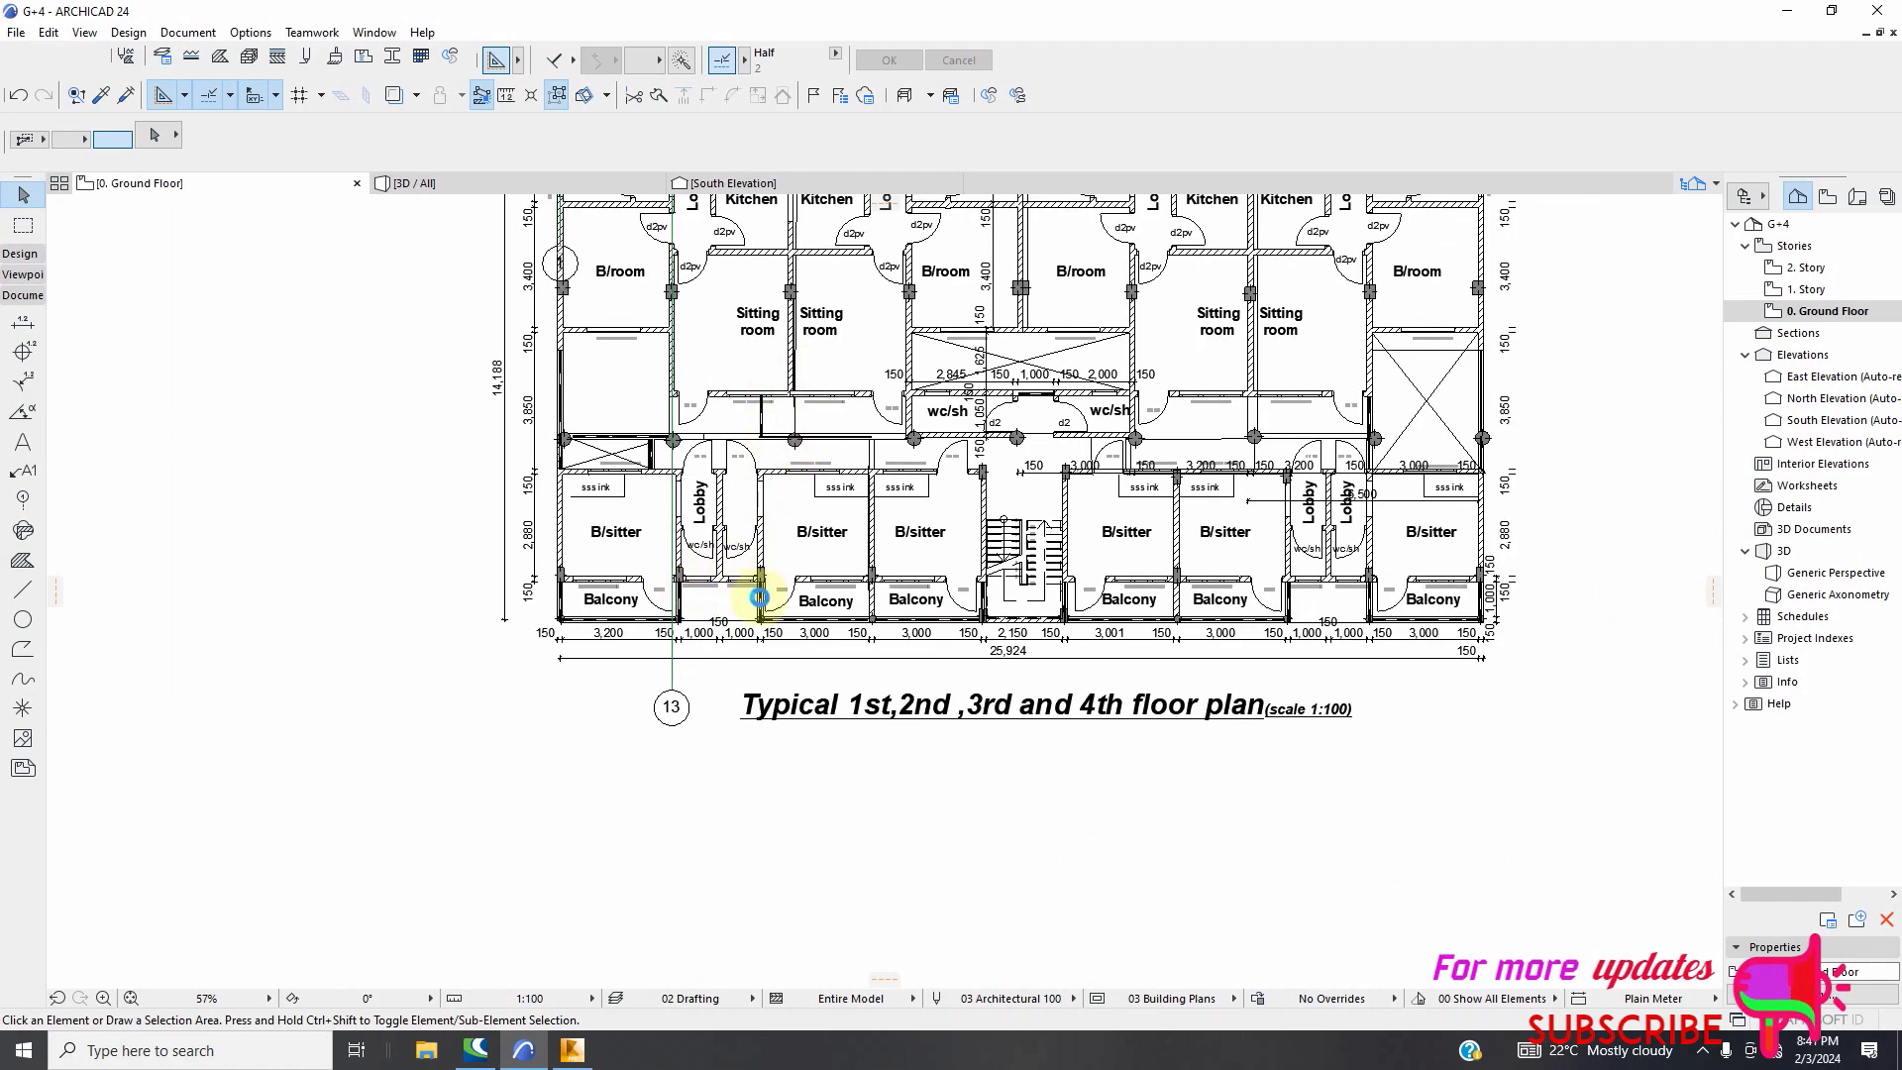
pyautogui.scroll(-2, 763, 609)
pyautogui.scroll(-5, 869, 619)
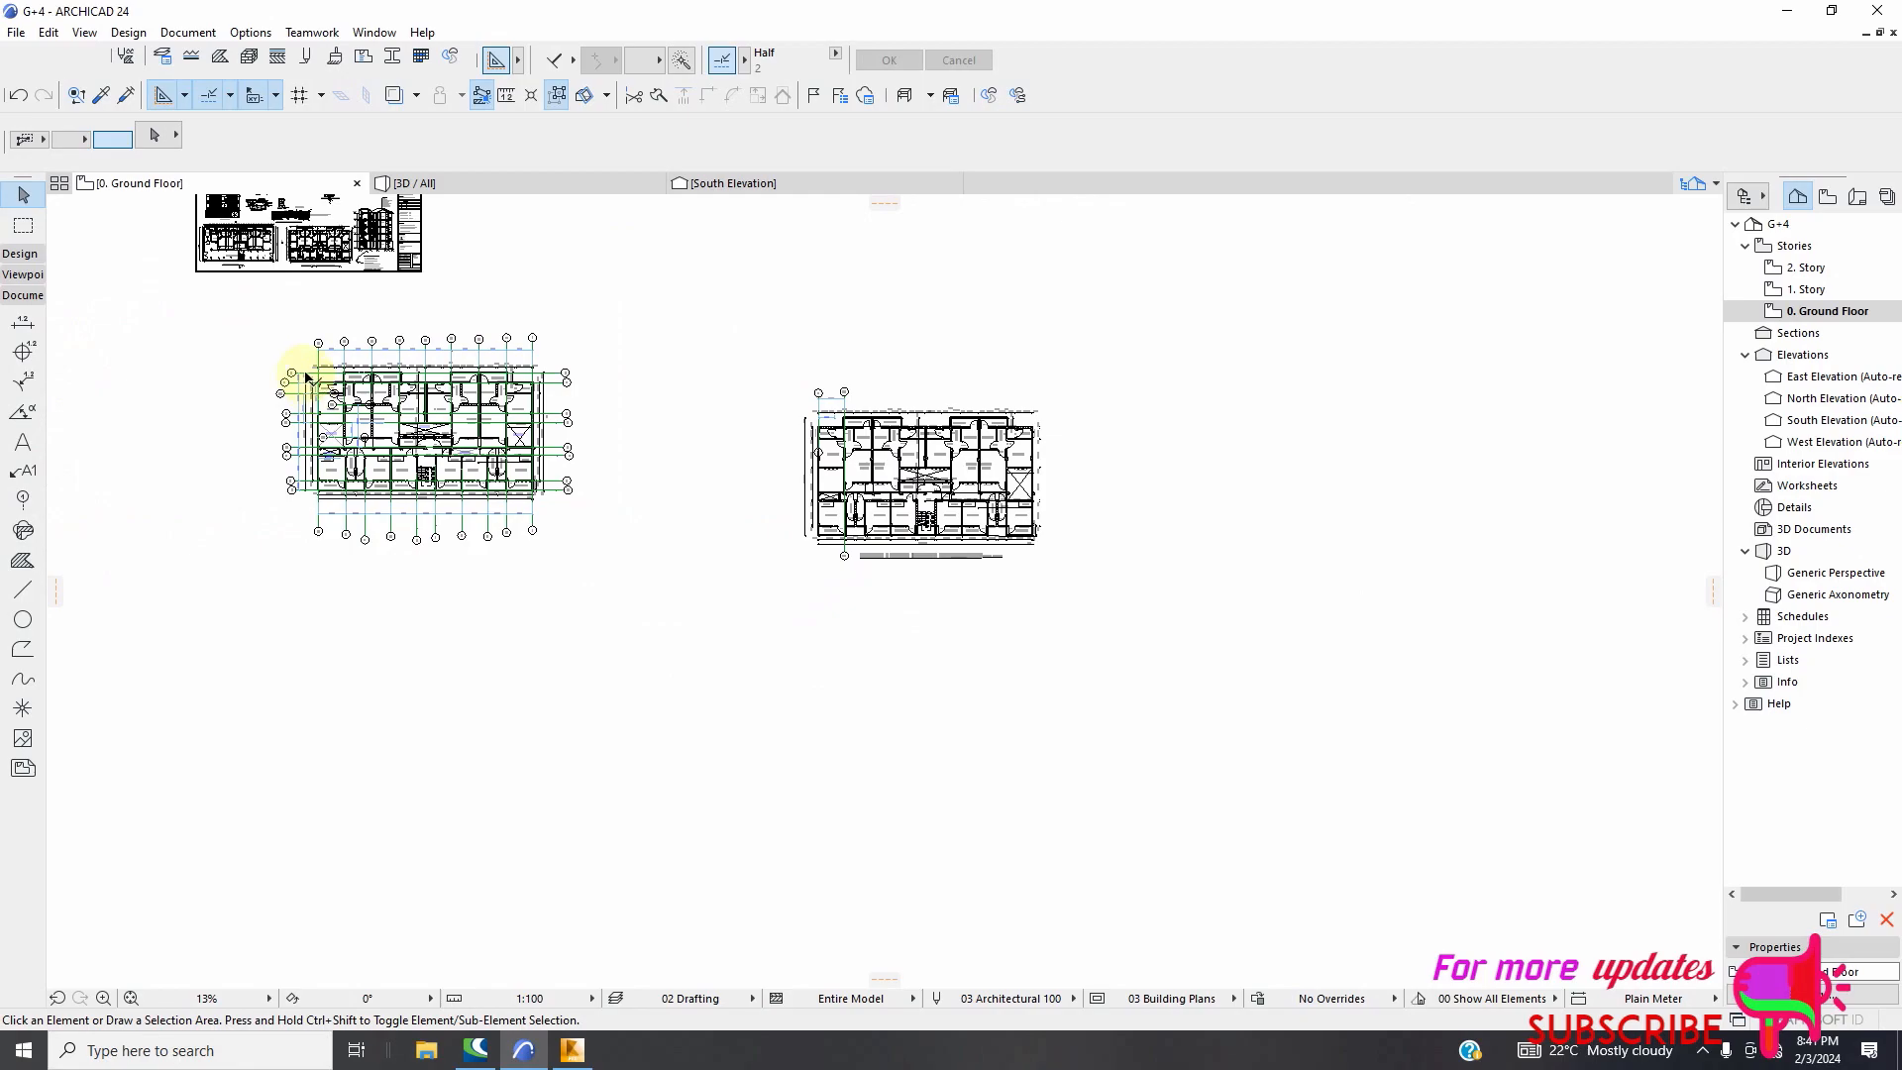
pyautogui.scroll(3, 324, 389)
pyautogui.scroll(5, 324, 390)
pyautogui.scroll(-4, 466, 485)
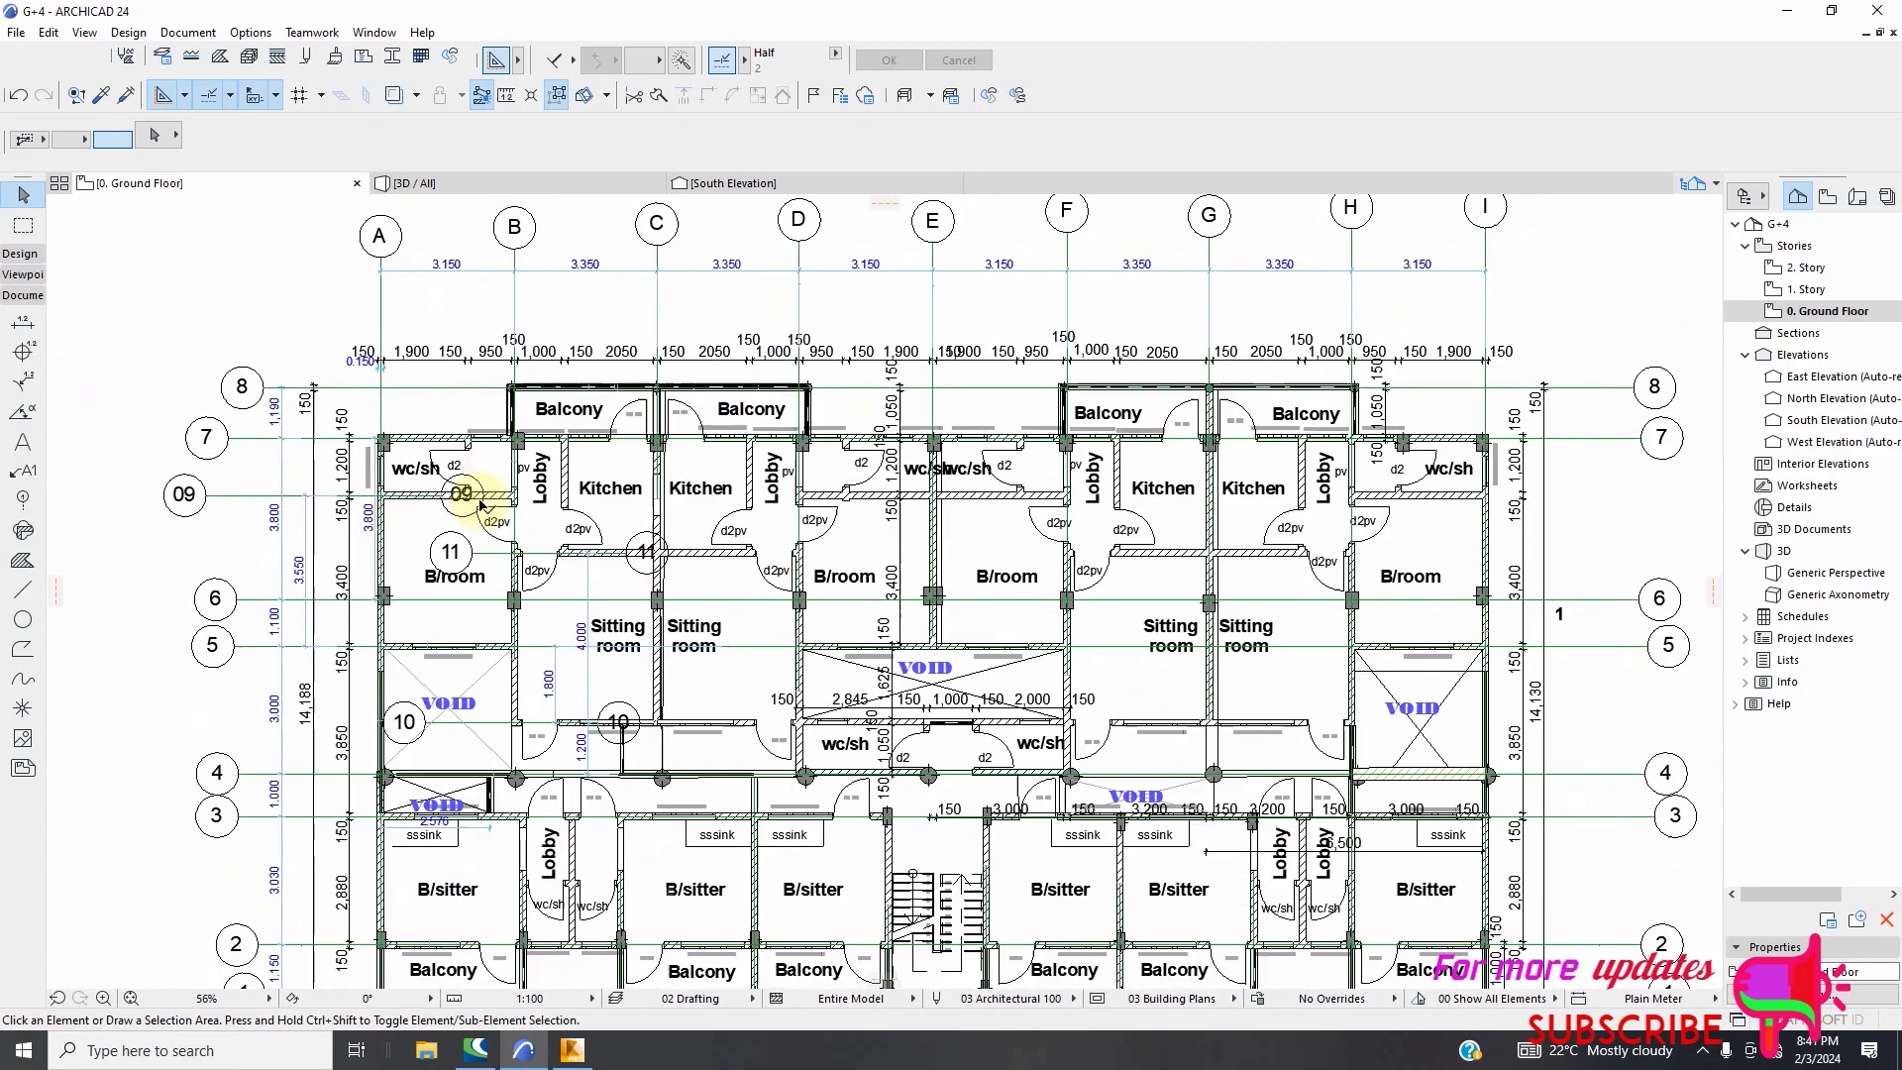
pyautogui.scroll(4, 726, 692)
pyautogui.scroll(-2, 680, 552)
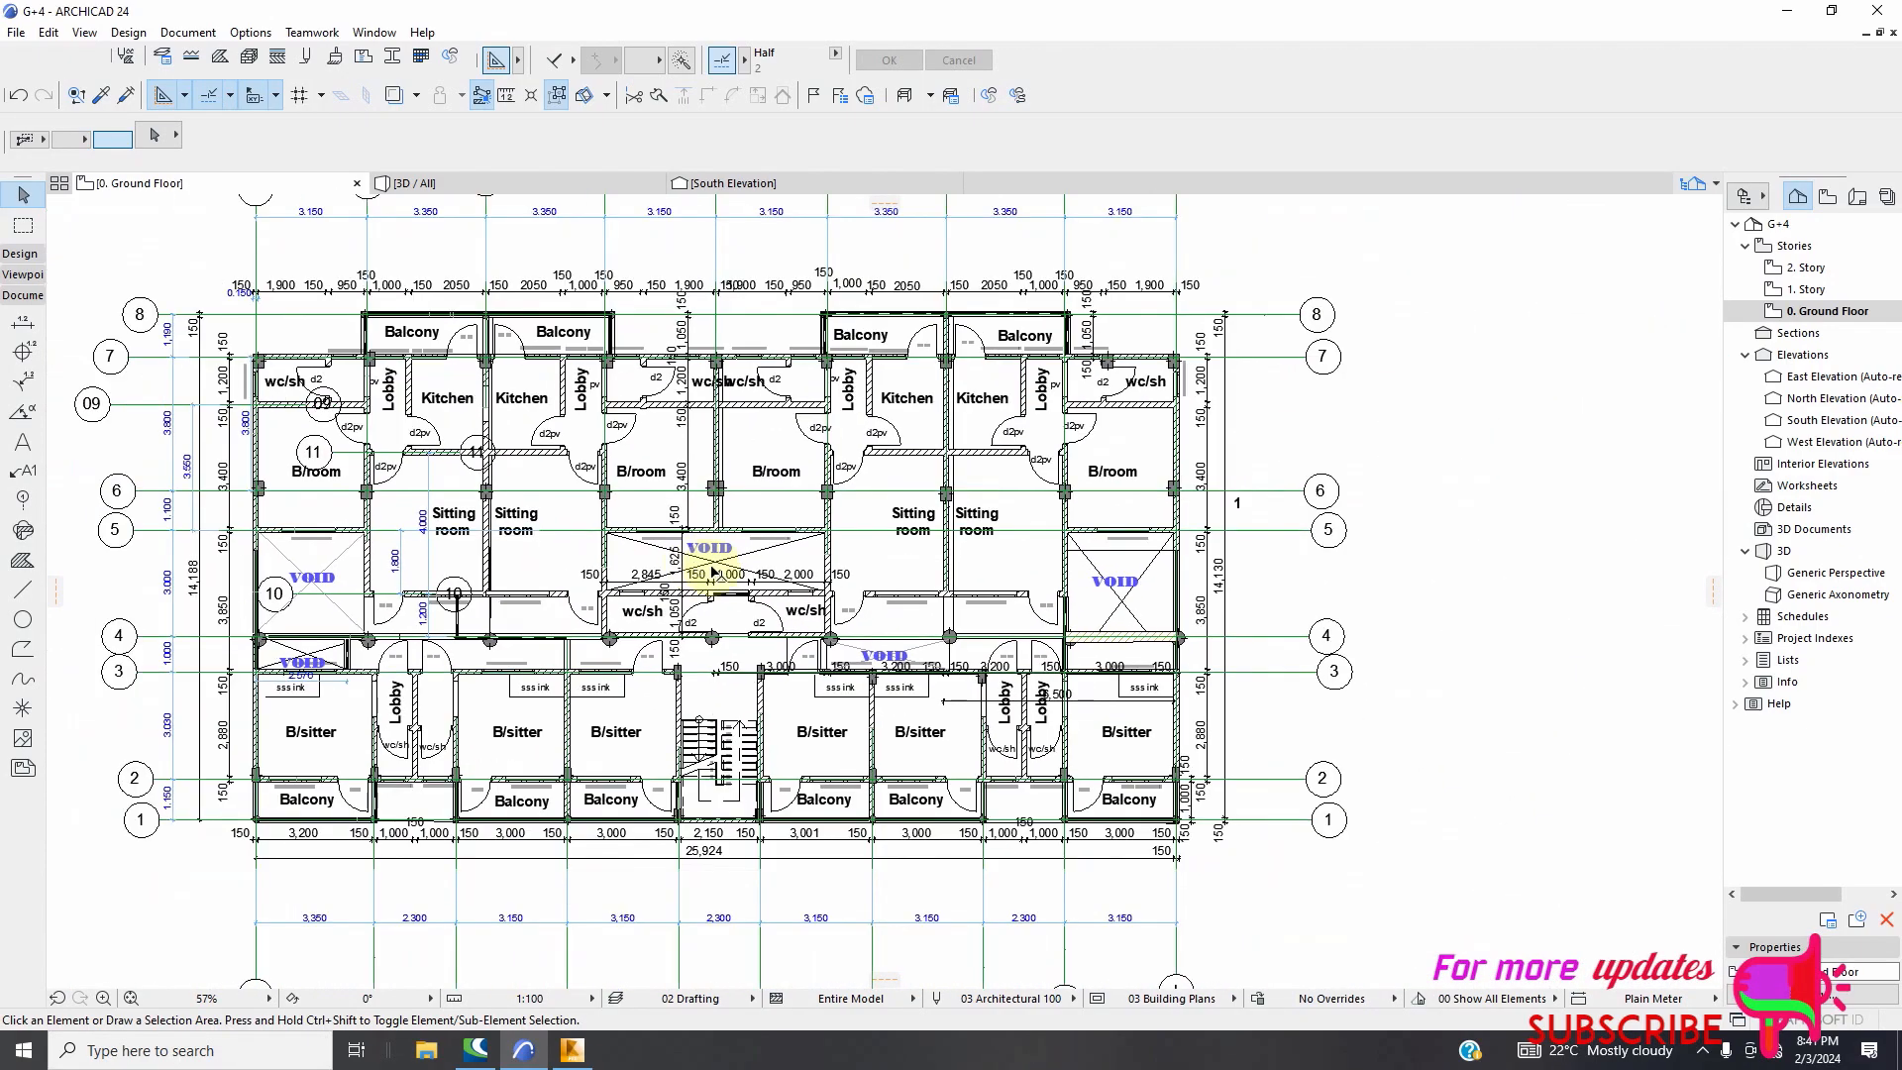
pyautogui.scroll(-1, 297, 606)
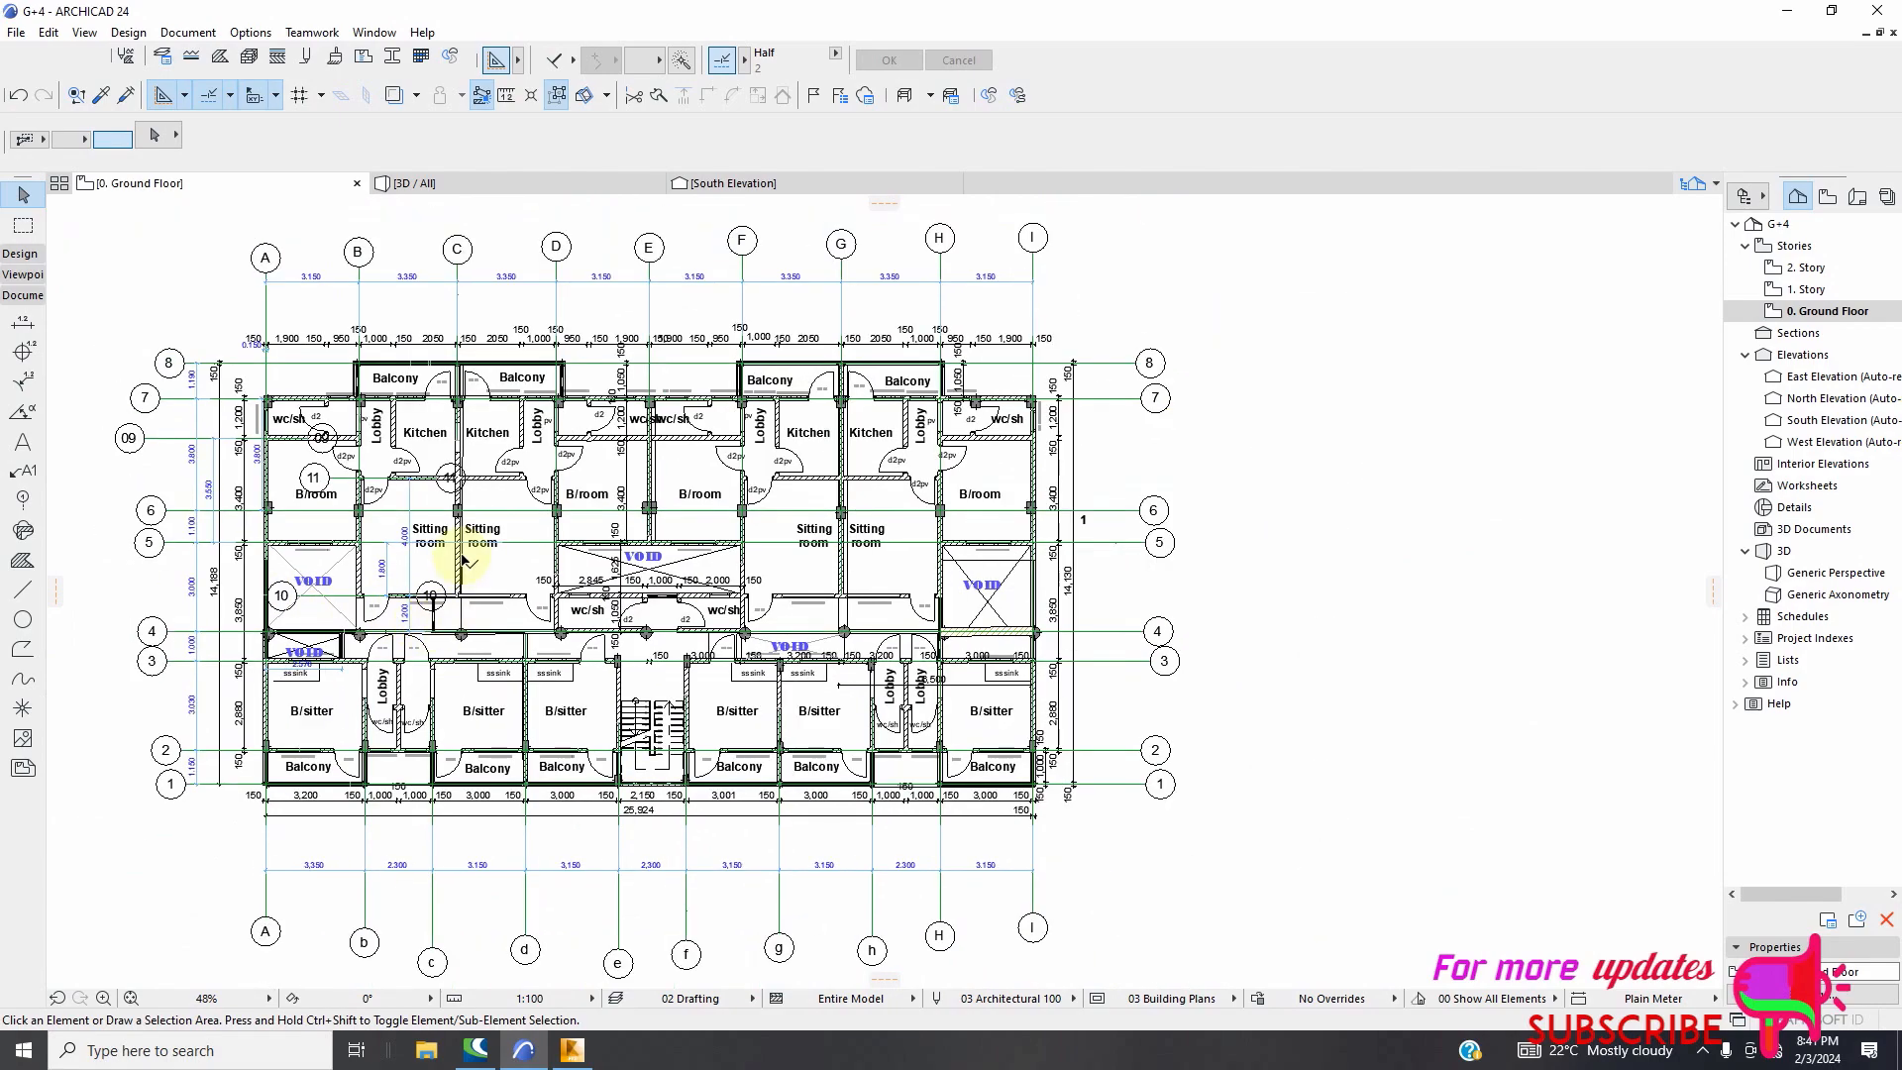
pyautogui.scroll(2, 612, 822)
pyautogui.scroll(-1, 492, 747)
pyautogui.scroll(-1, 492, 747)
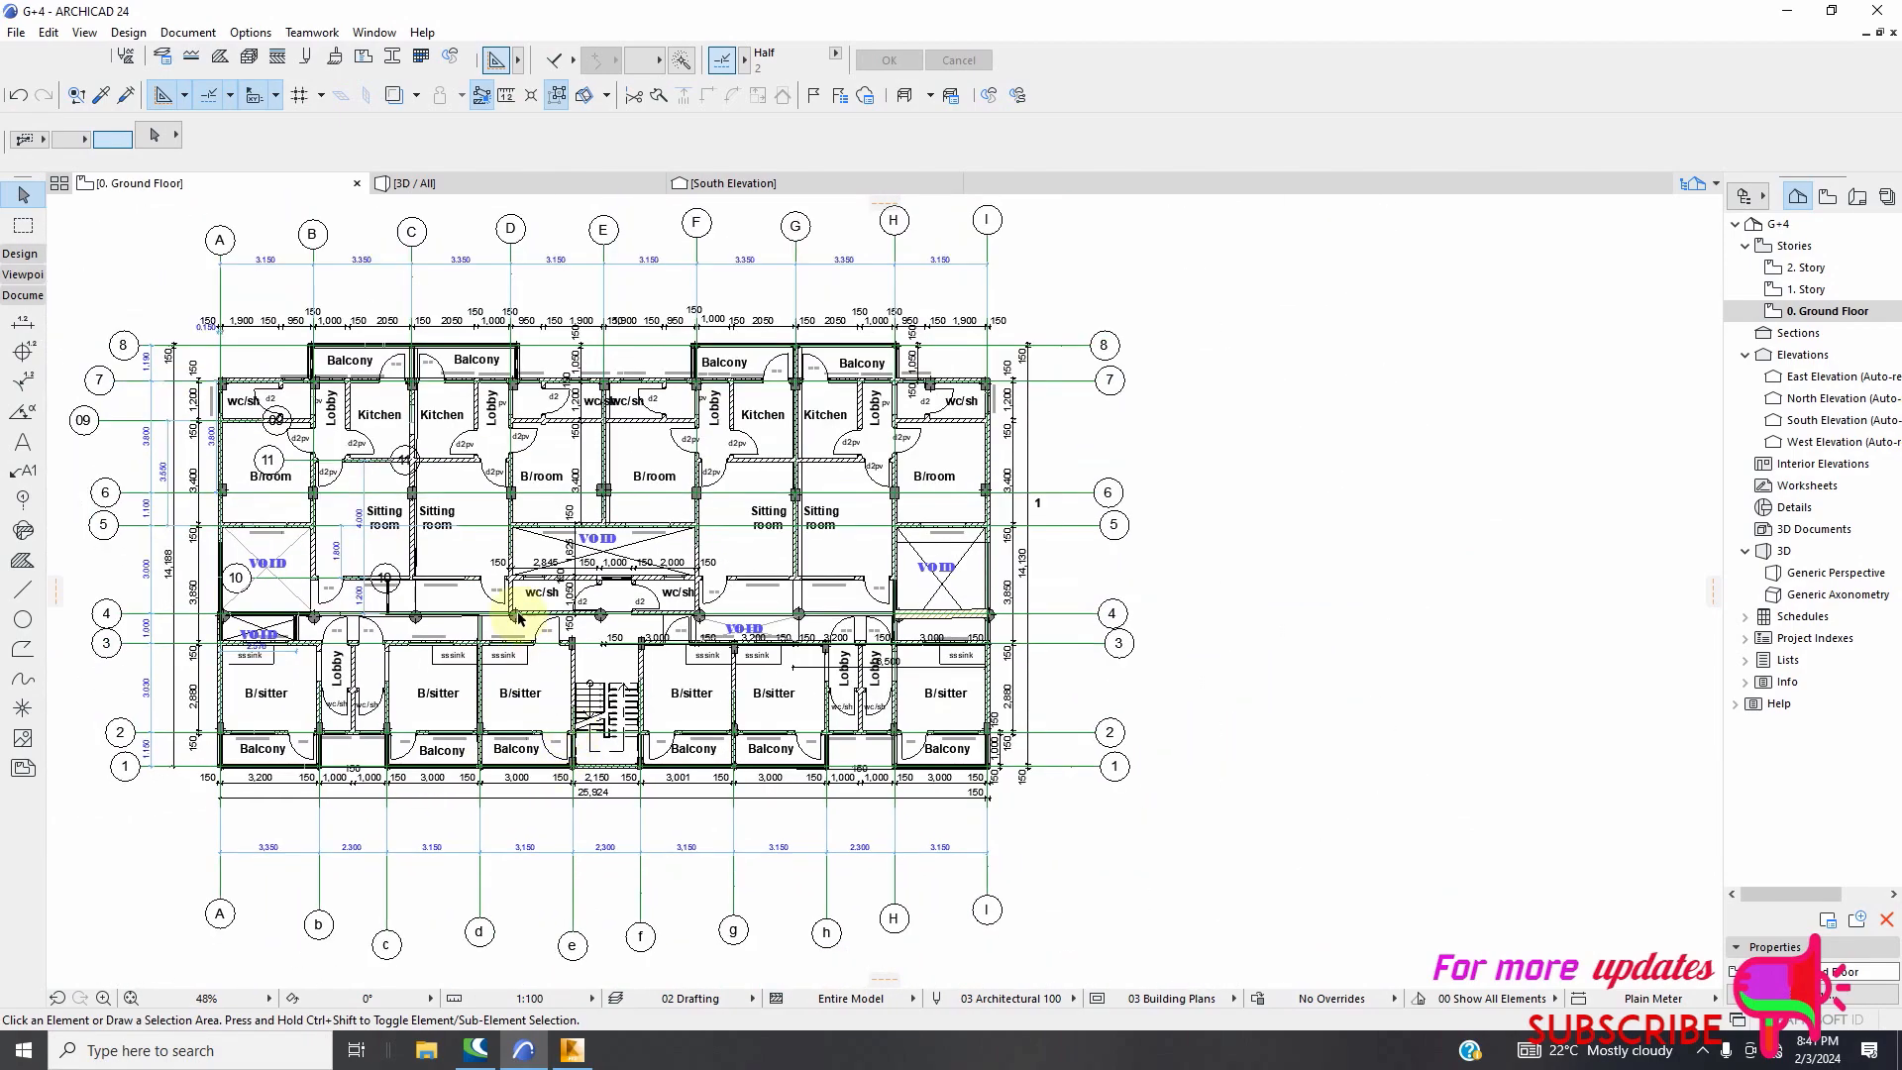
pyautogui.scroll(2, 314, 333)
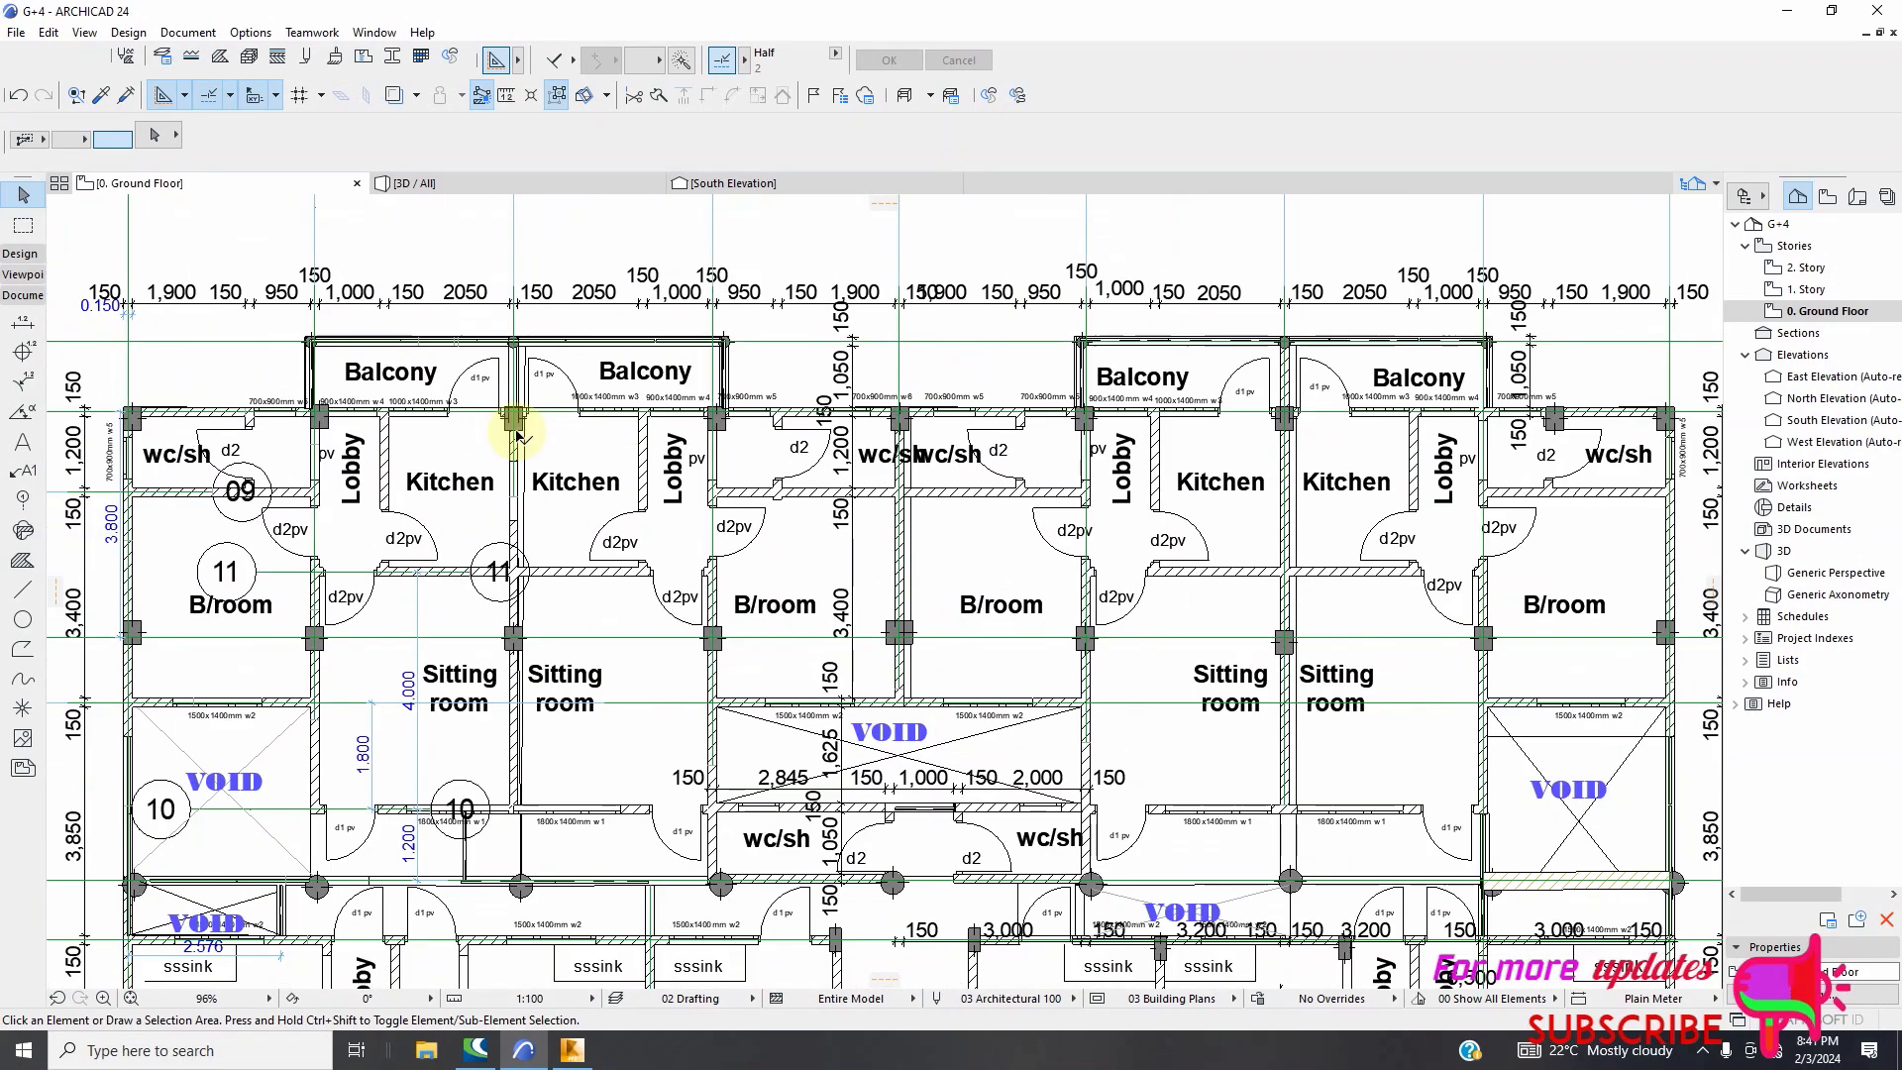
pyautogui.scroll(-3, 570, 776)
# Switch to Robot Structural Analysis, start a new Building Design project and open the Structural Axis definition
pyautogui.click(572, 1050)
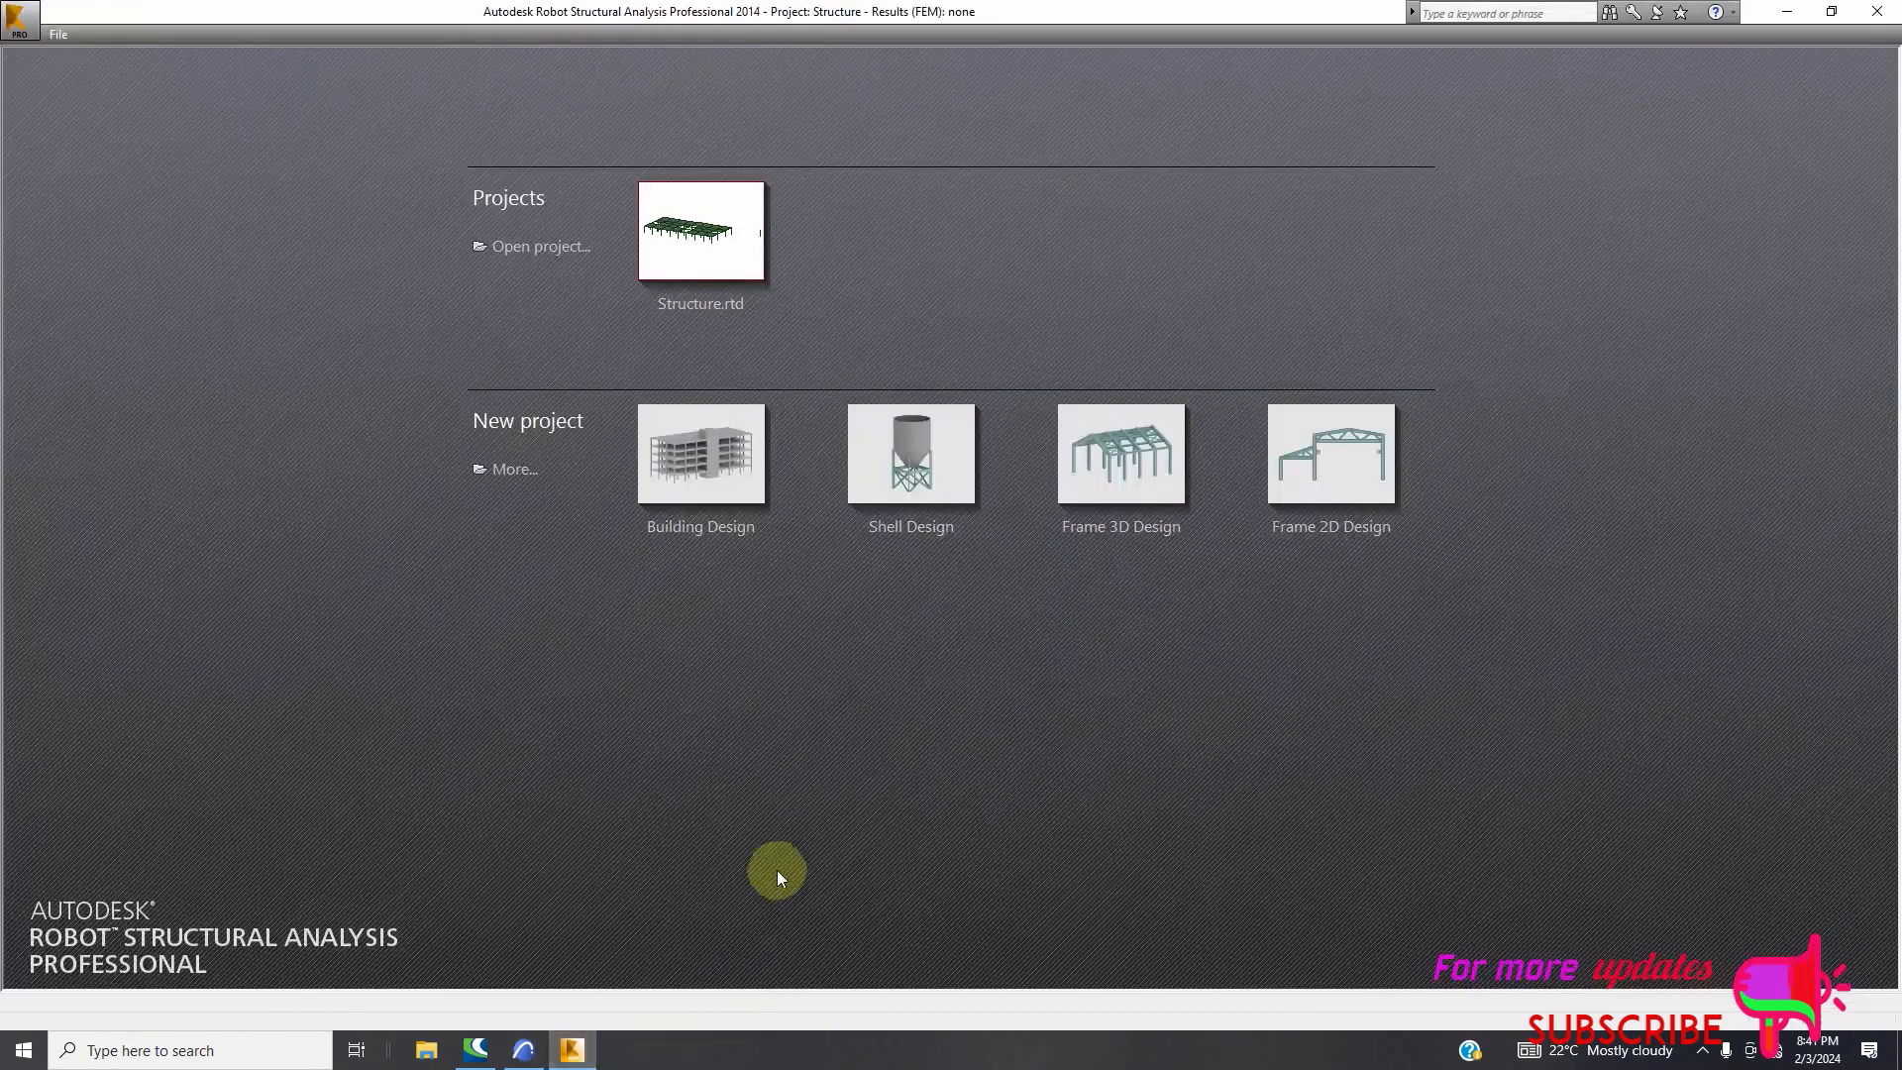
pyautogui.click(684, 484)
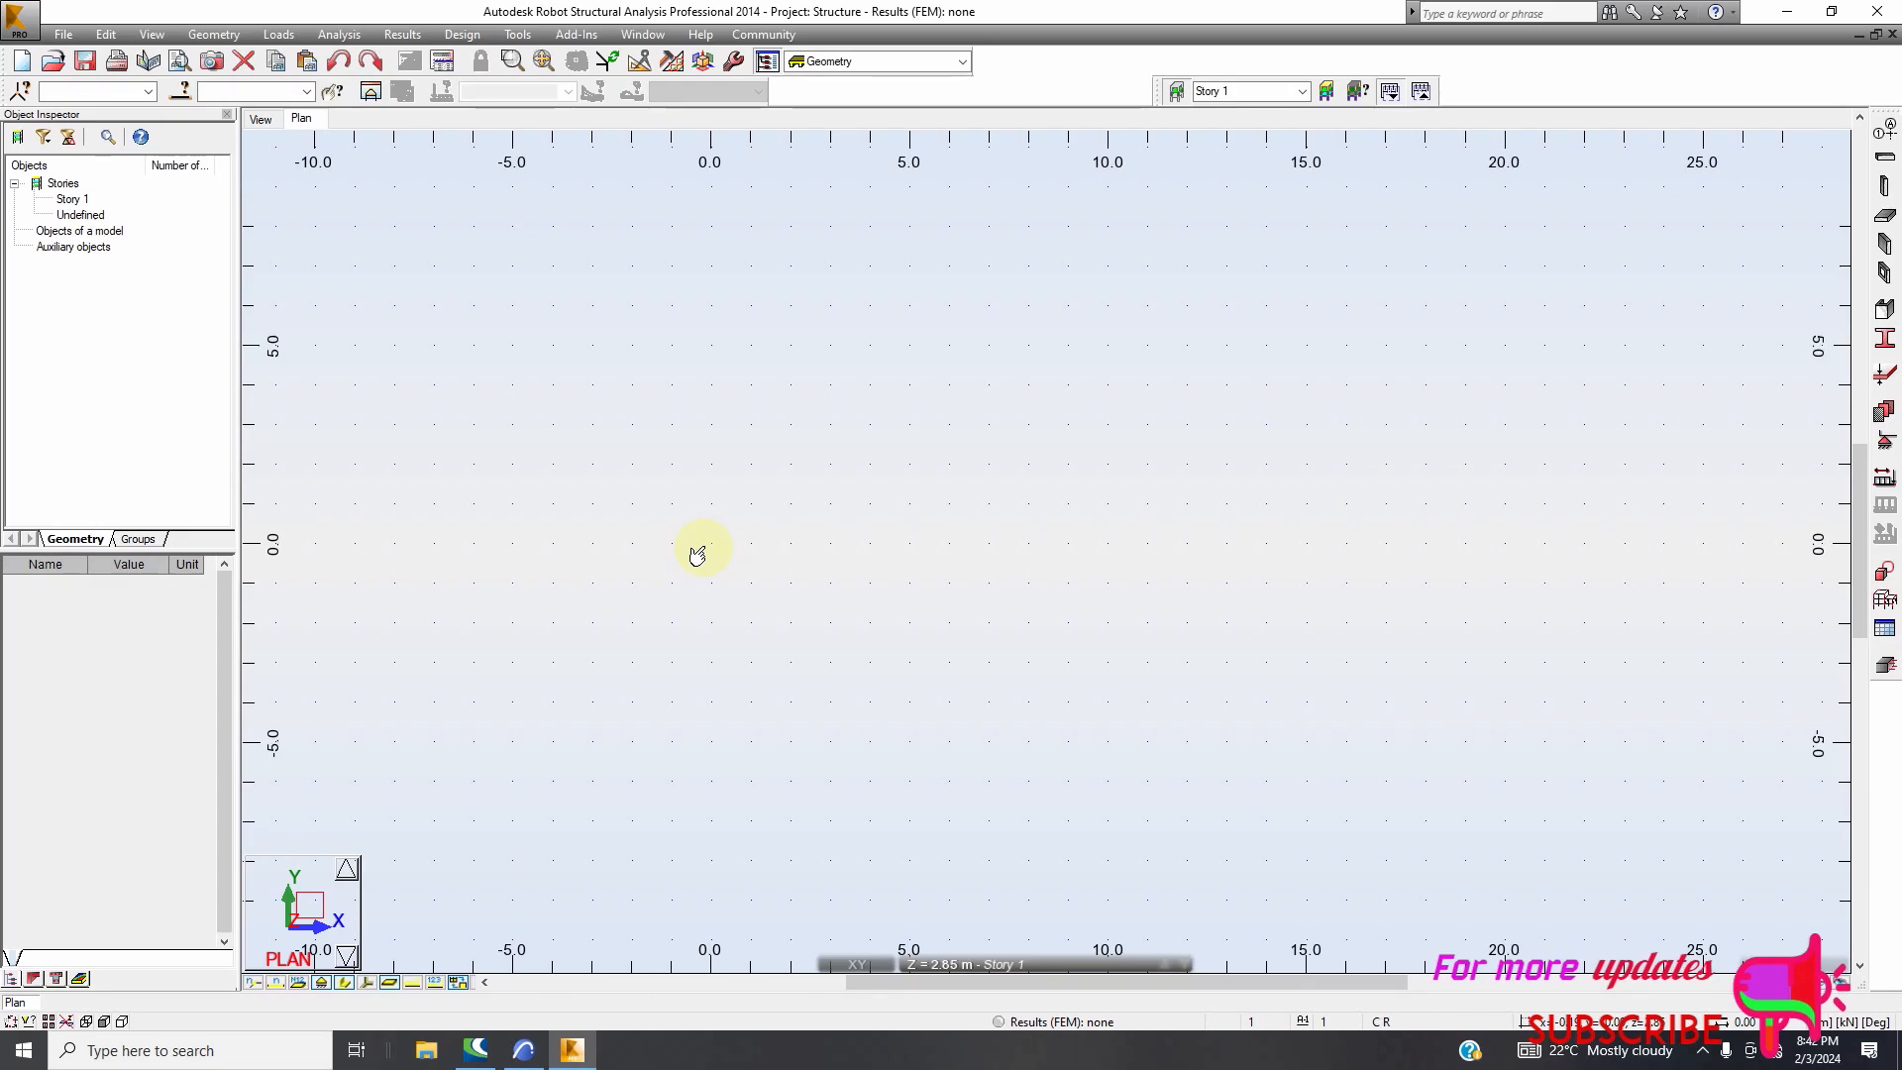
pyautogui.click(1887, 132)
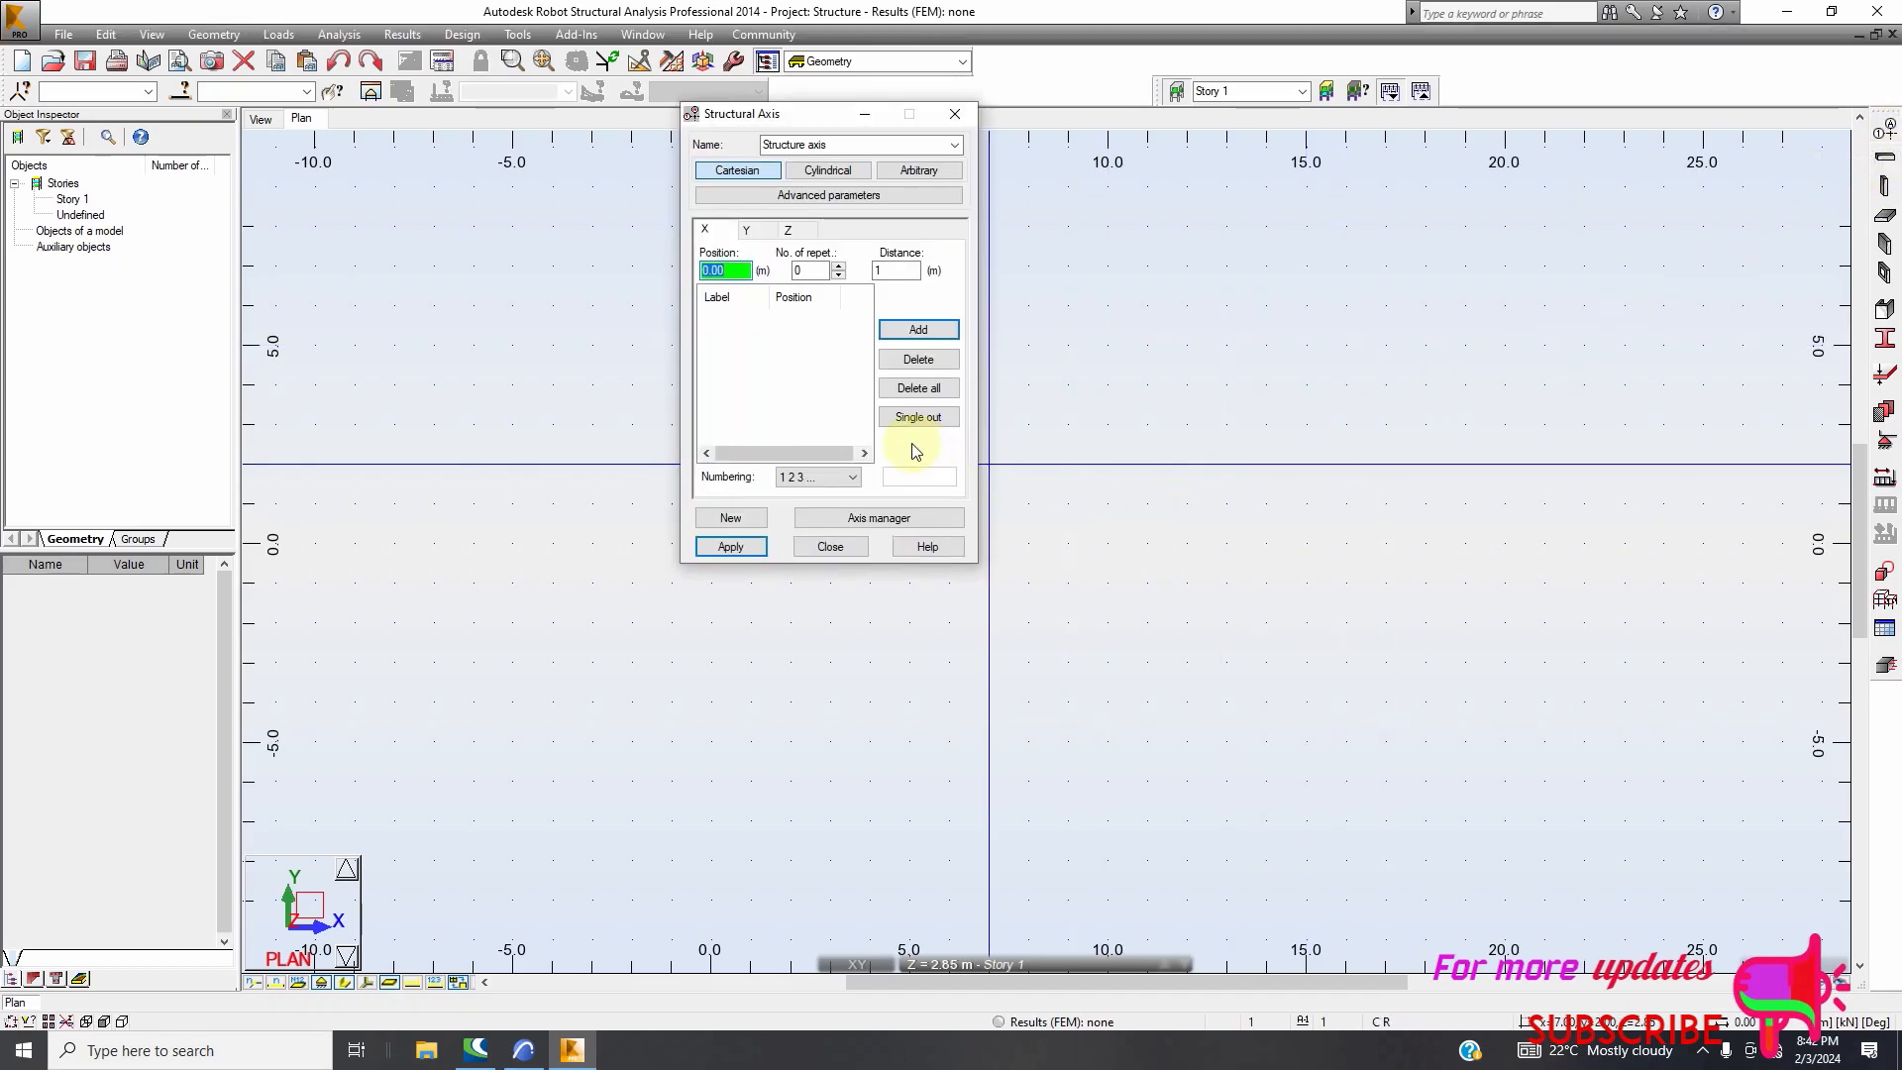
# Switch to ArchiCAD to review the spacings between the lettered gridlines A to I on the gridded plan, and return to Robot Structural Analysis
pyautogui.click(527, 1051)
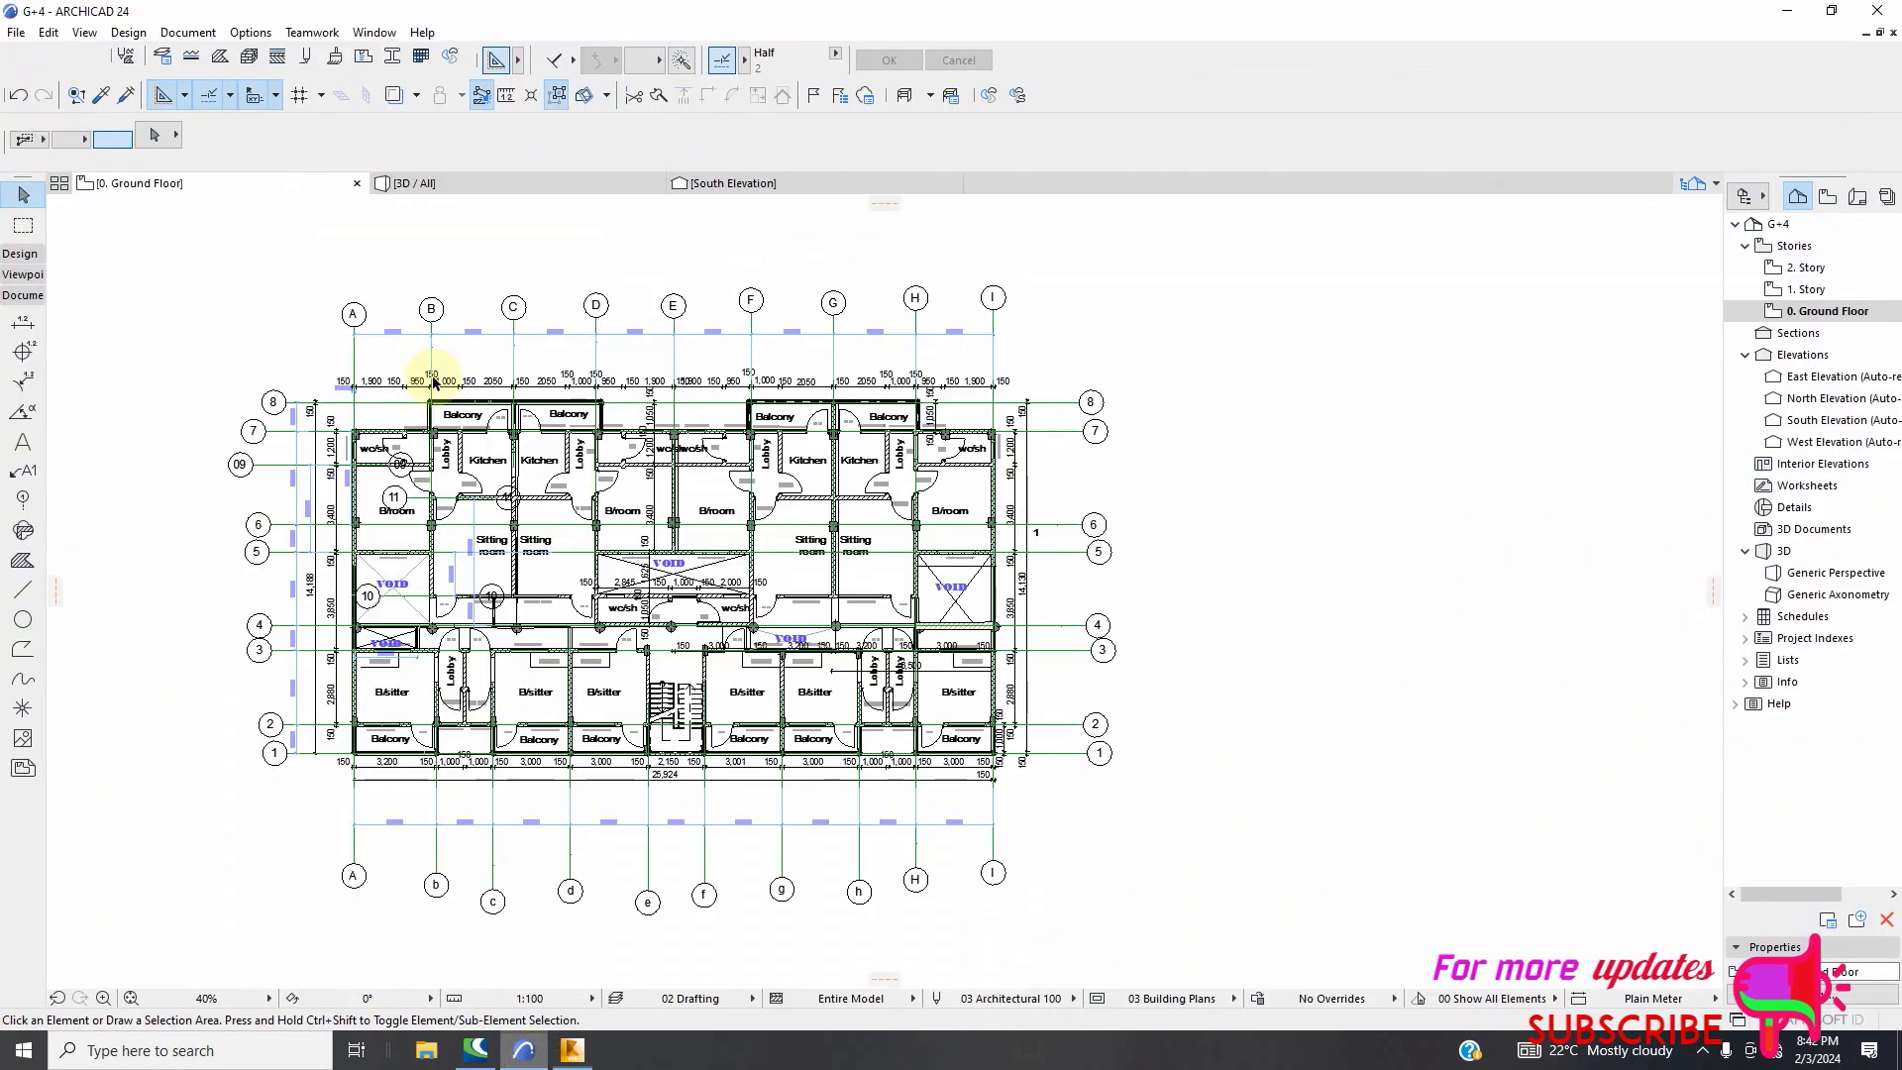
pyautogui.scroll(5, 432, 381)
pyautogui.scroll(-3, 429, 361)
pyautogui.scroll(3, 386, 360)
pyautogui.scroll(-5, 387, 359)
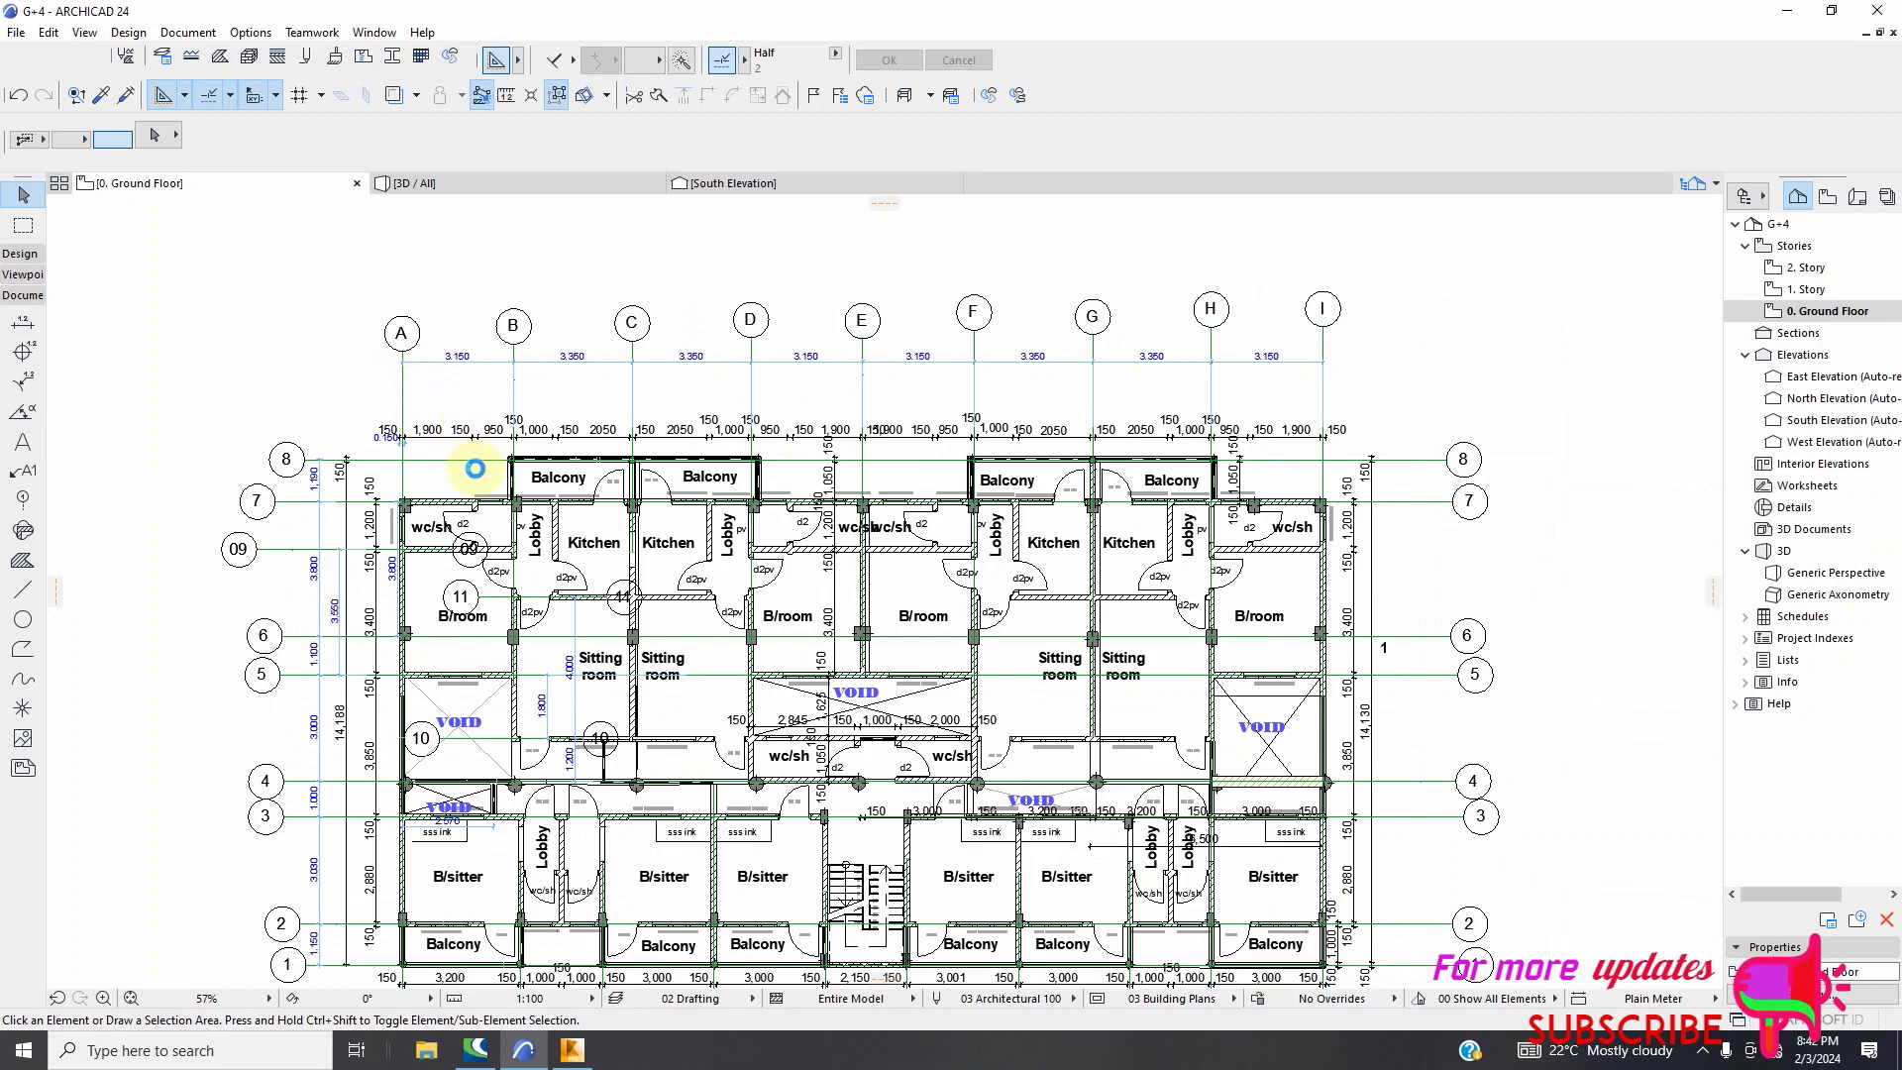
pyautogui.scroll(-2, 505, 476)
pyautogui.click(574, 1050)
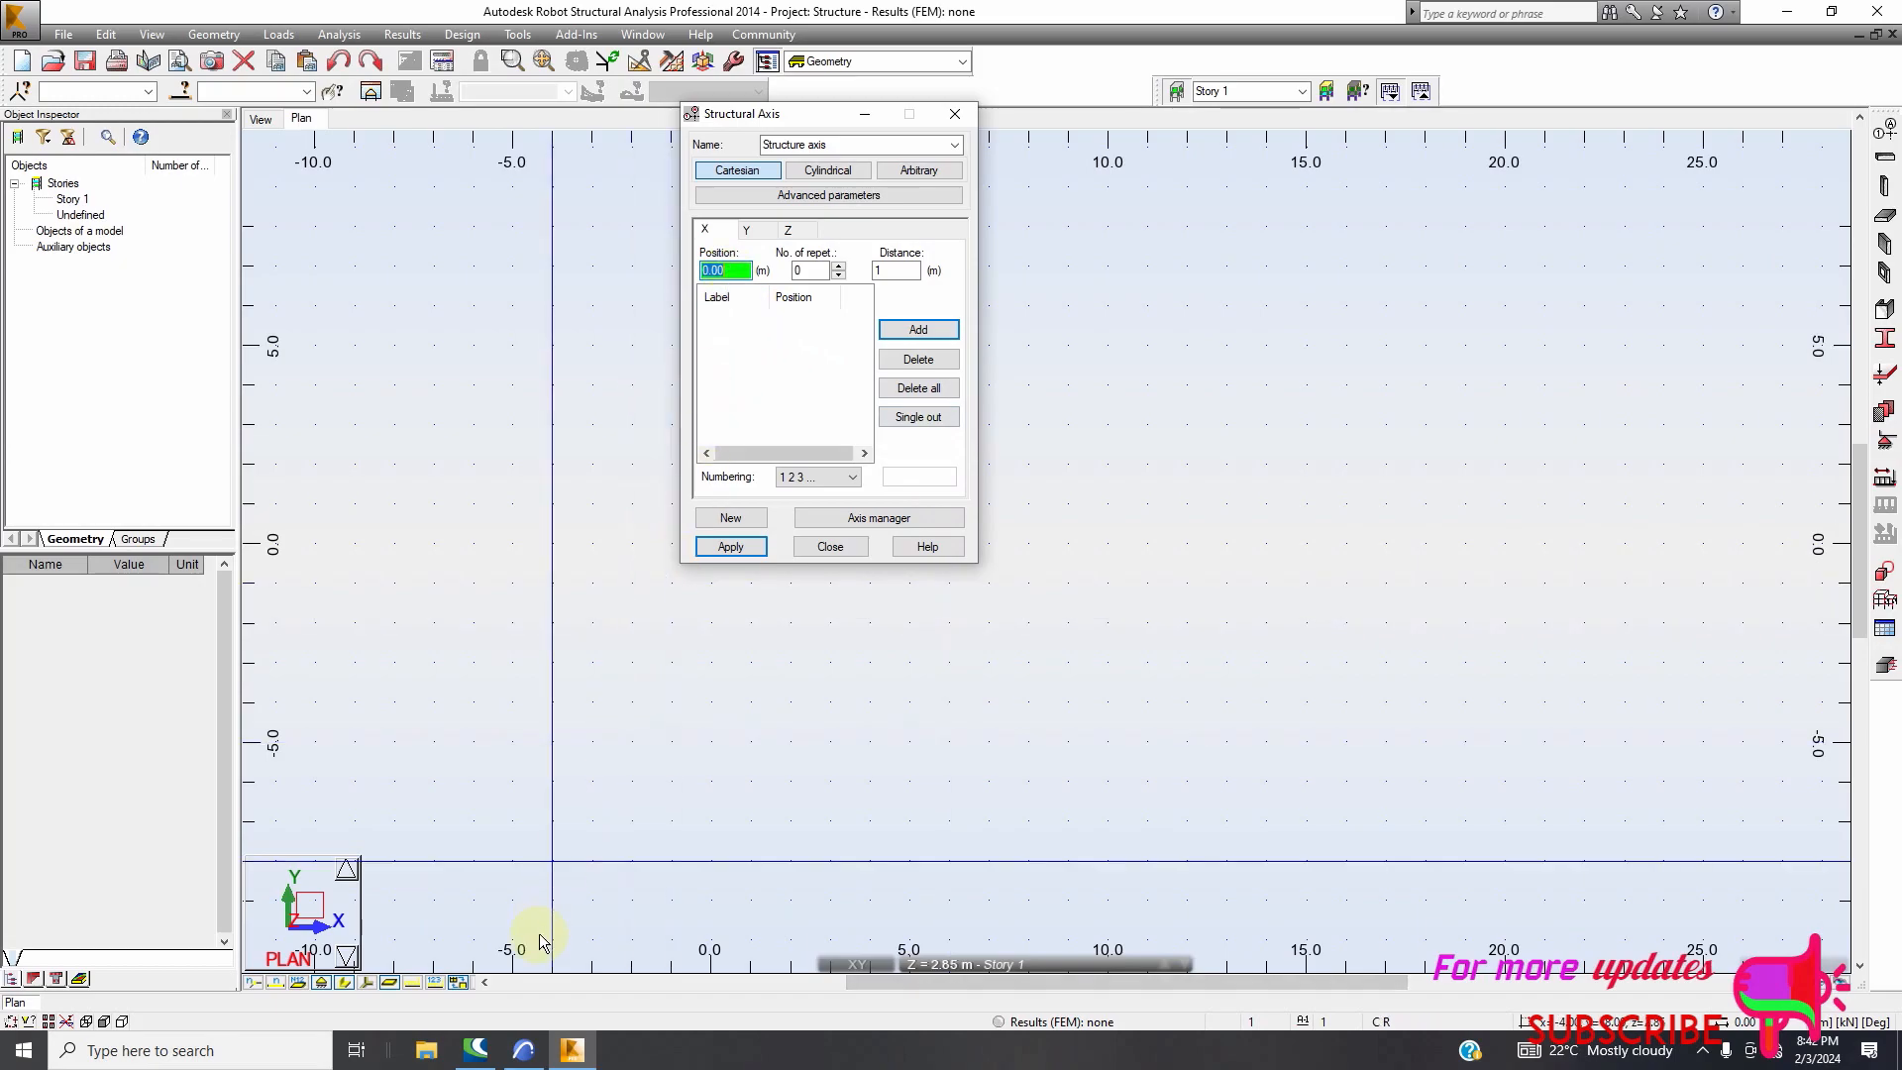
# Switch back to ArchiCAD and compare the typical floor plan on the original drawing sheet with the gridded plan copy
pyautogui.click(525, 1050)
pyautogui.scroll(3, 461, 358)
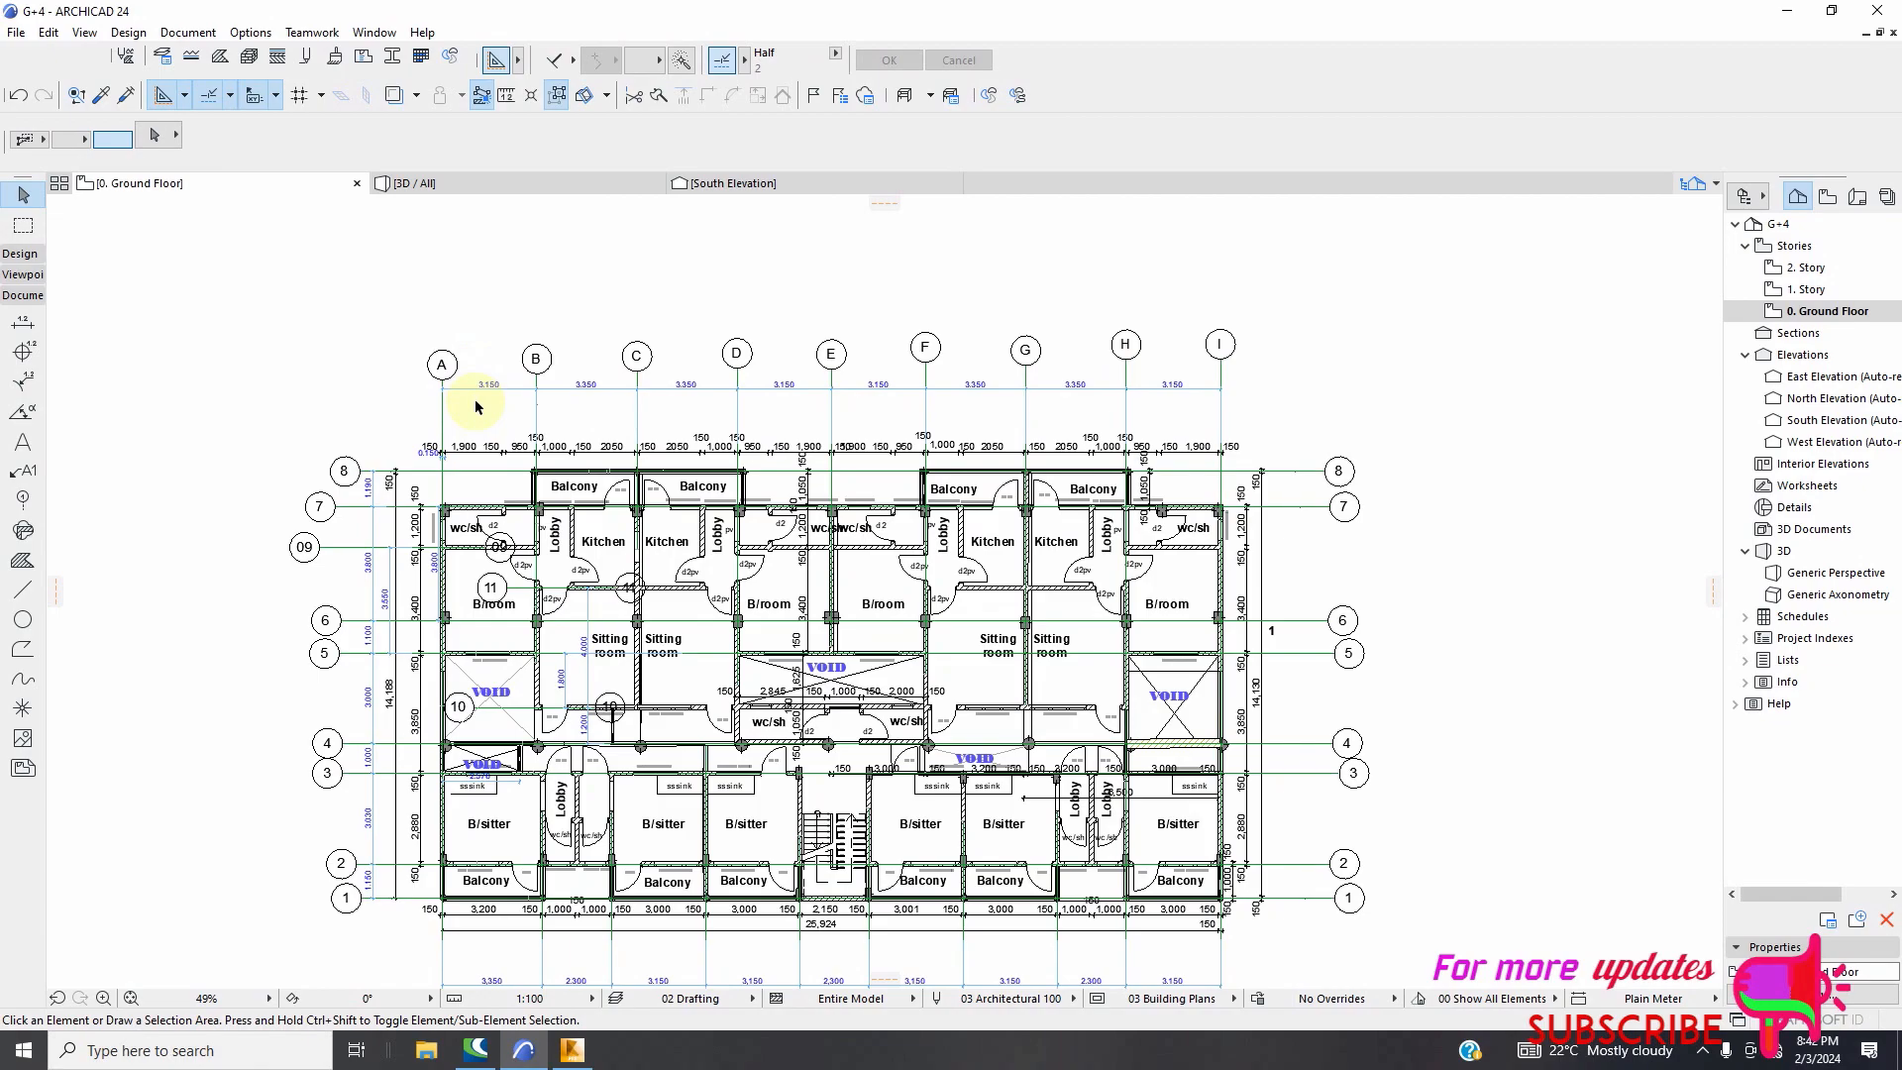
pyautogui.scroll(-5, 480, 384)
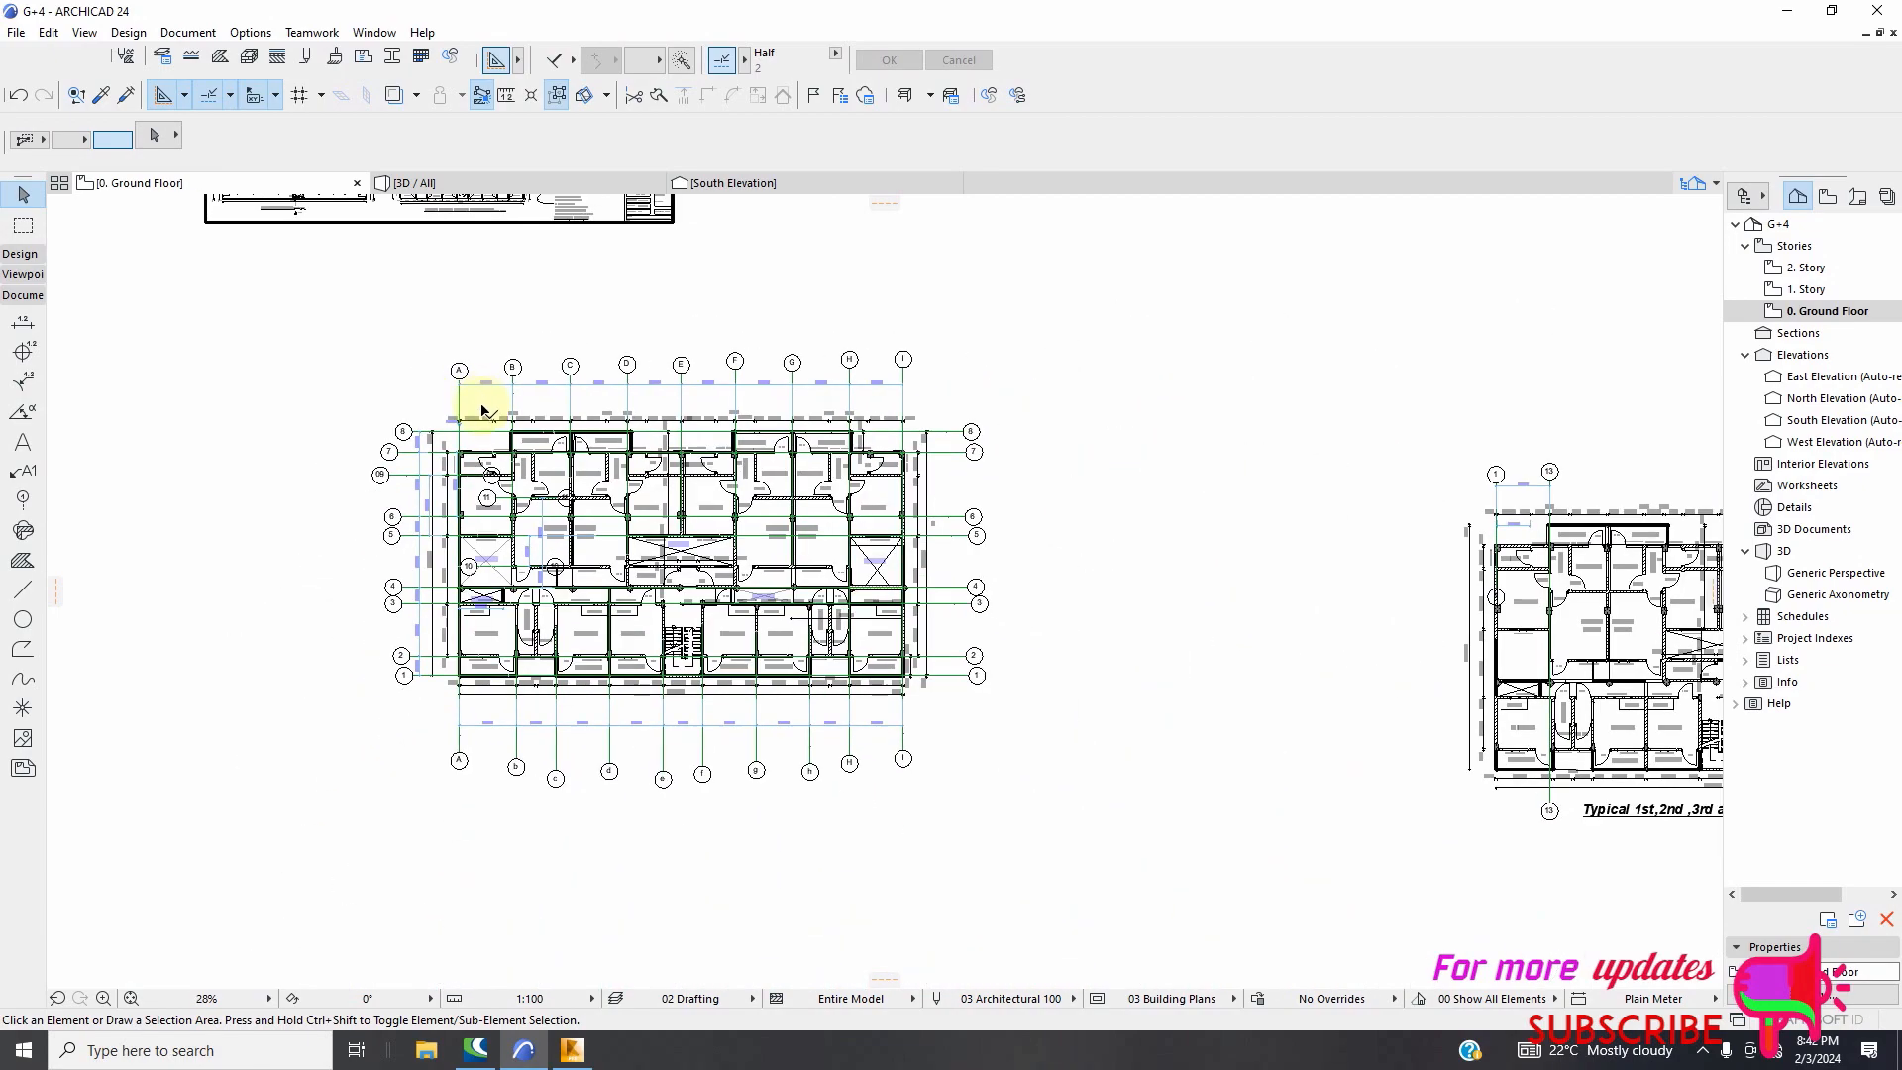
pyautogui.scroll(-1, 595, 399)
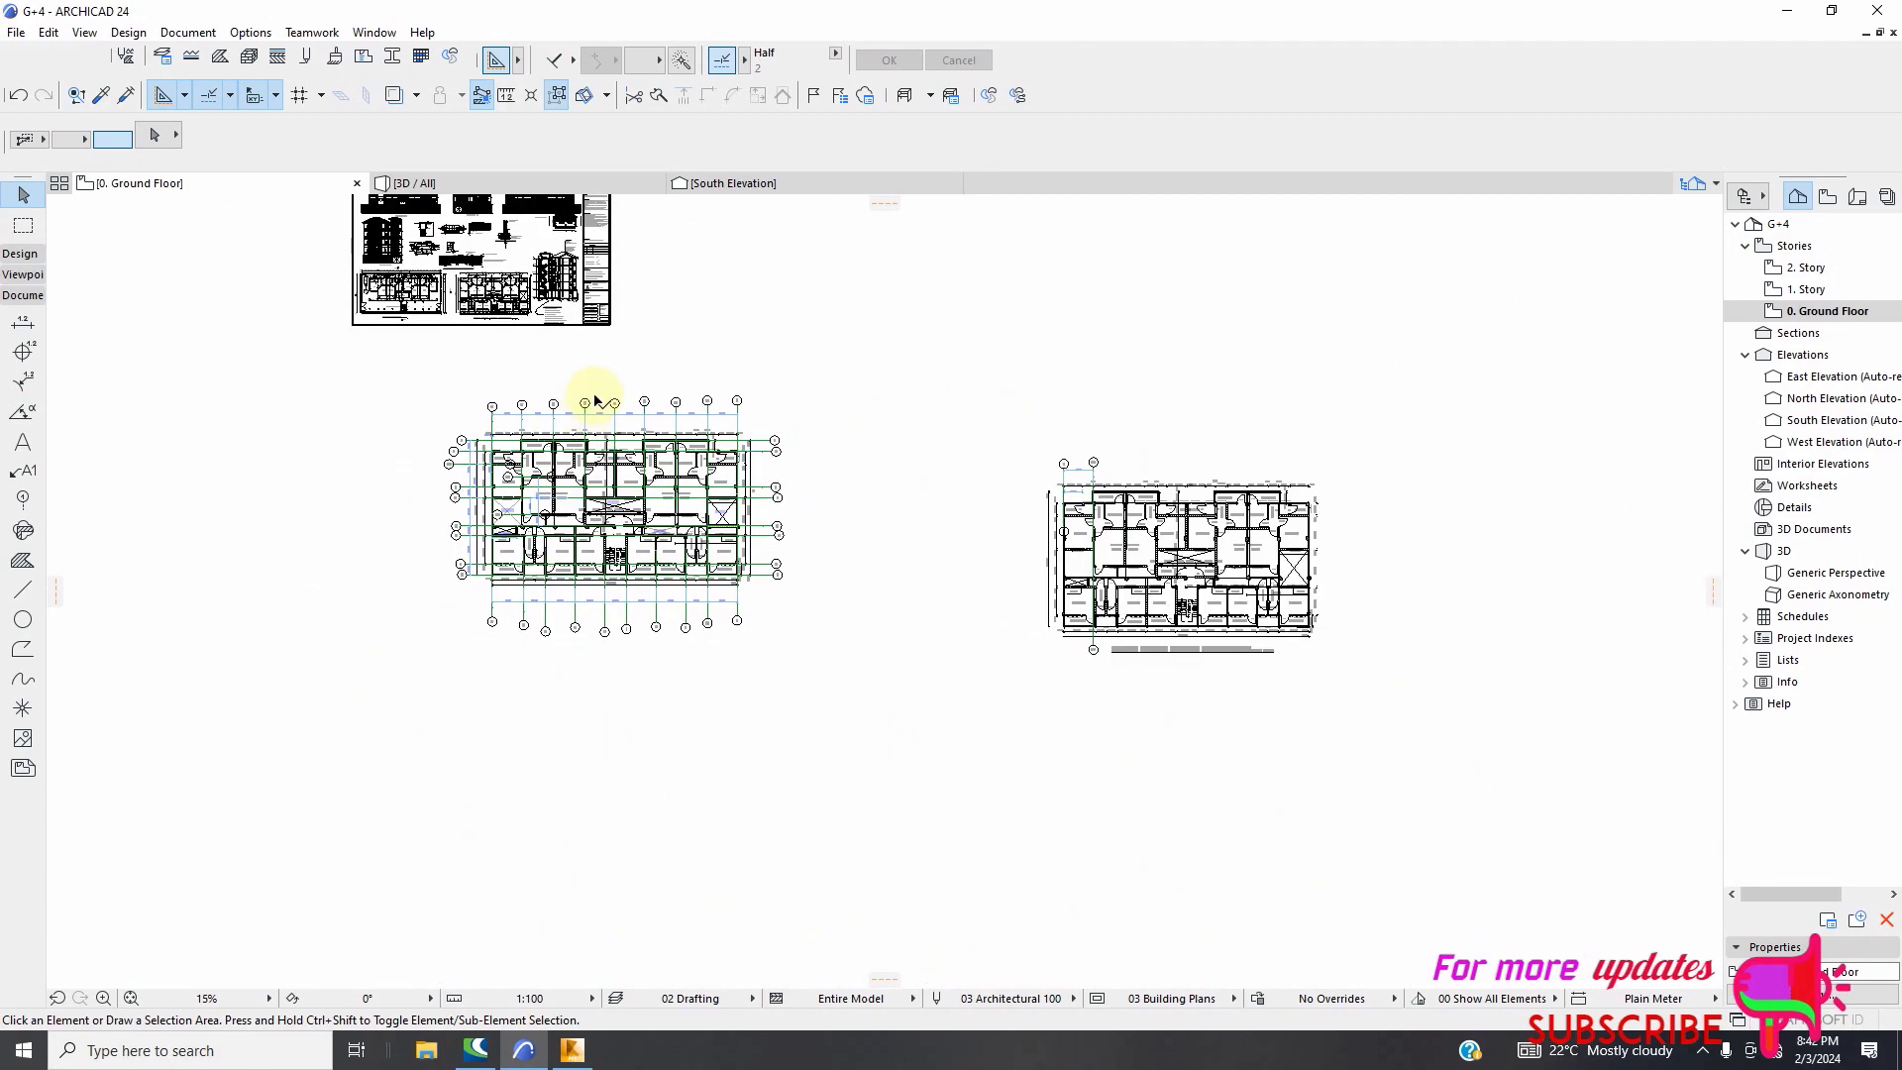
pyautogui.scroll(11, 542, 362)
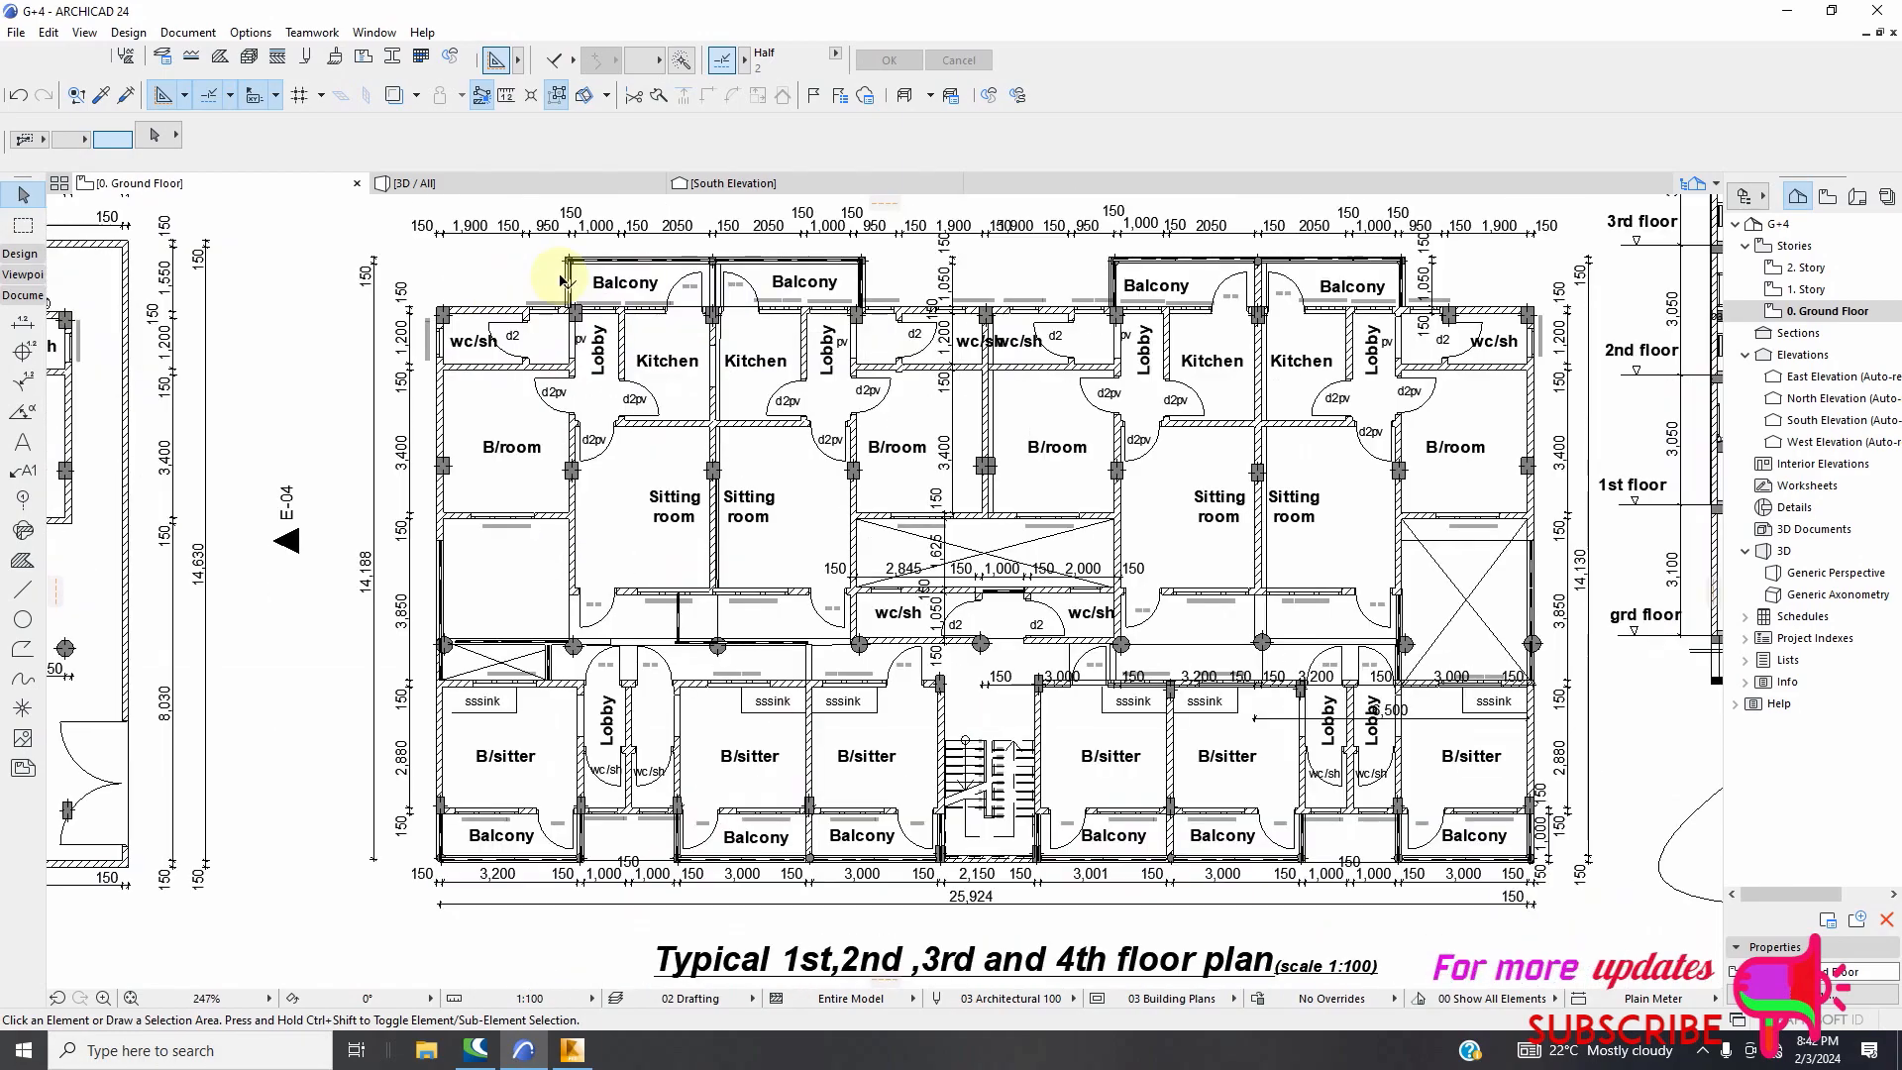
pyautogui.scroll(-10, 560, 281)
pyautogui.scroll(10, 148, 302)
pyautogui.scroll(-5, 621, 397)
pyautogui.scroll(4, 891, 475)
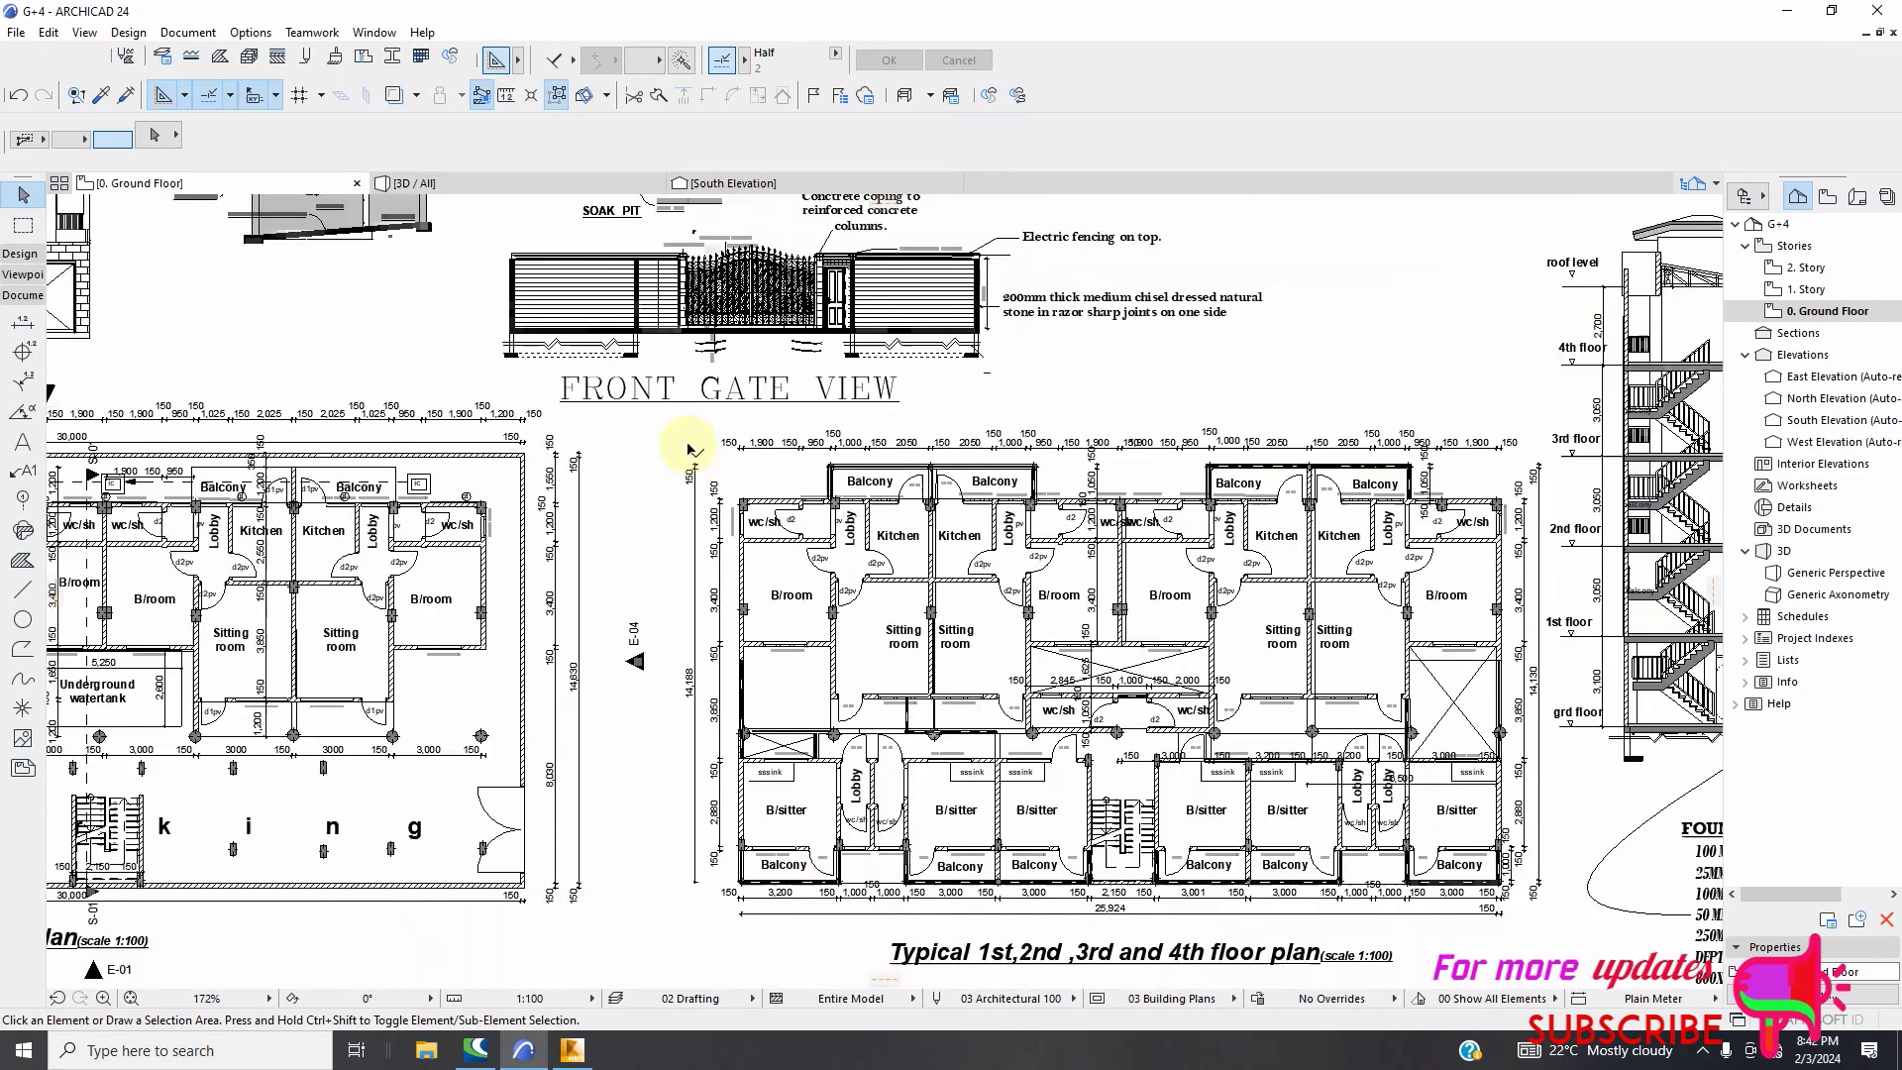
pyautogui.scroll(-4, 693, 455)
pyautogui.scroll(-3, 764, 786)
pyautogui.scroll(-2, 792, 733)
pyautogui.scroll(5, 803, 926)
pyautogui.scroll(1, 904, 497)
pyautogui.scroll(-3, 871, 501)
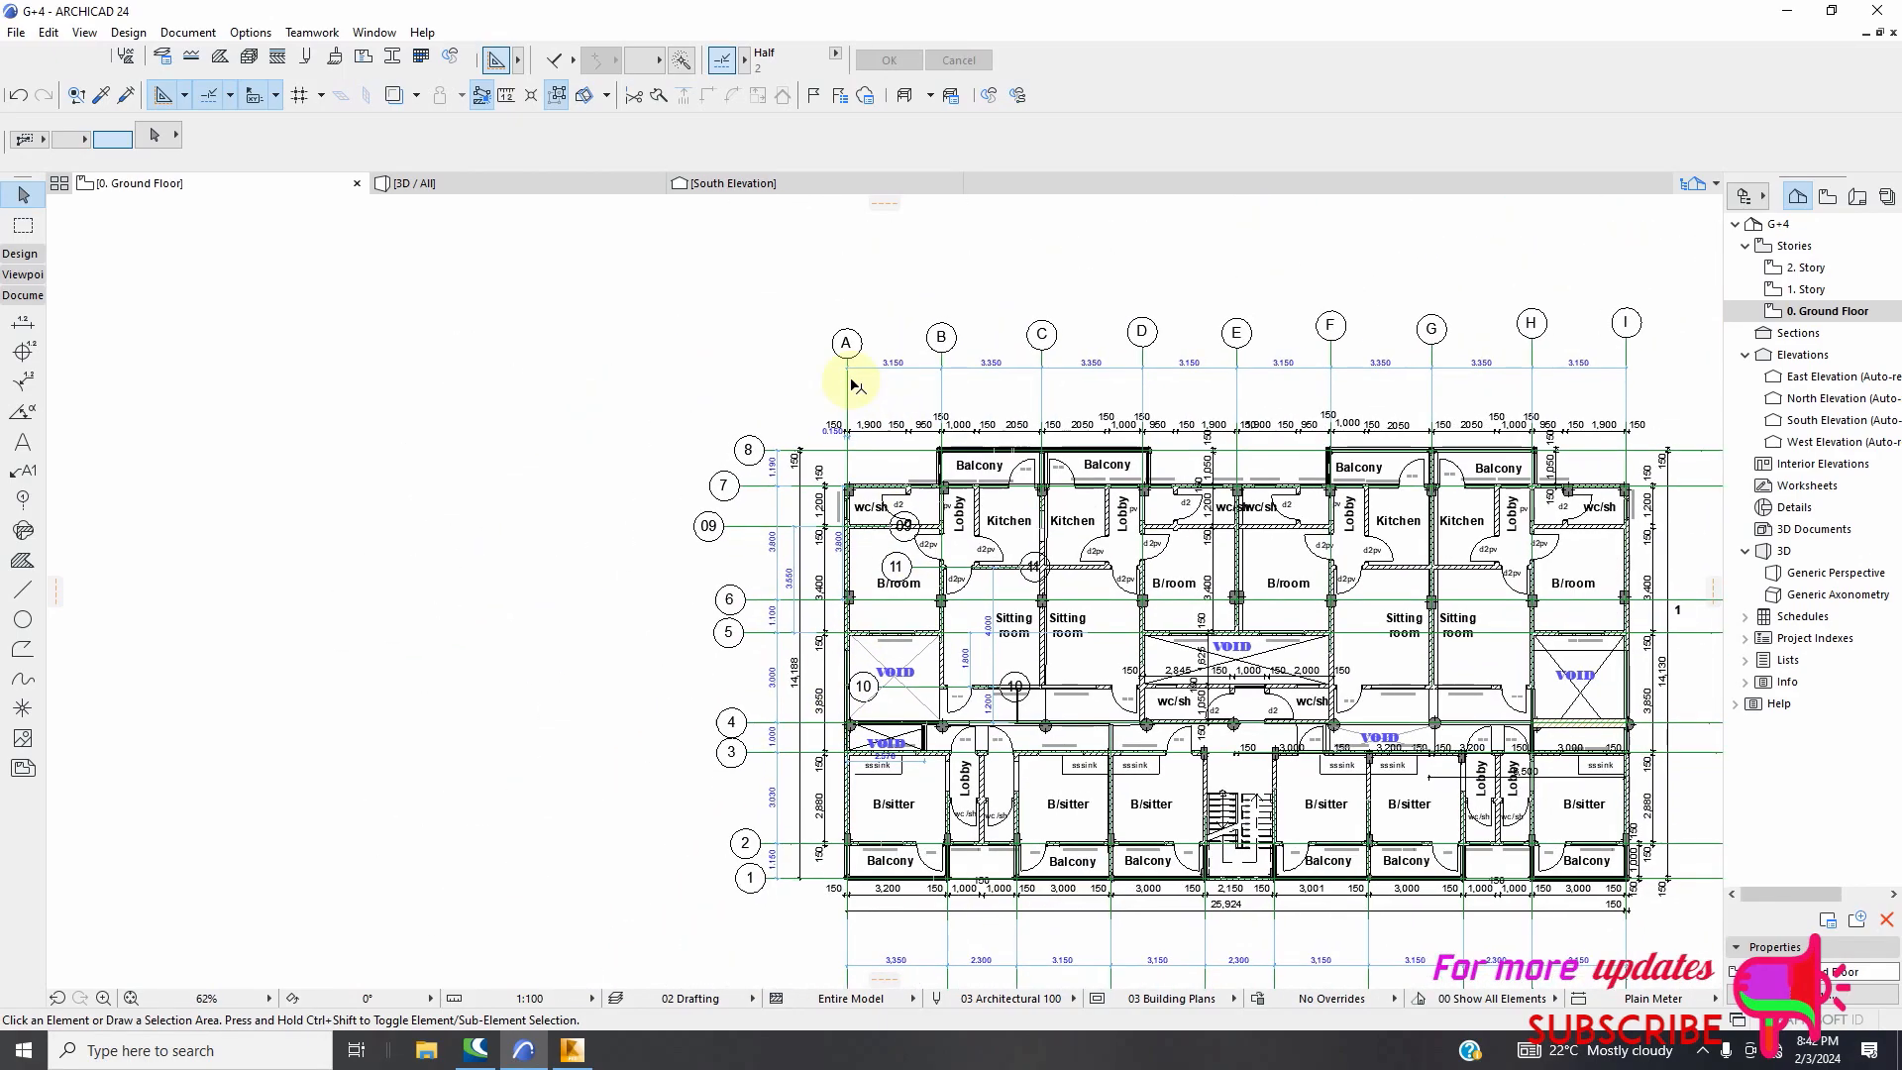
# Rename vertical gridline A on the gridded typical floor plan as 1
pyautogui.scroll(2, 852, 384)
pyautogui.click(846, 416)
pyautogui.scroll(-6, 671, 412)
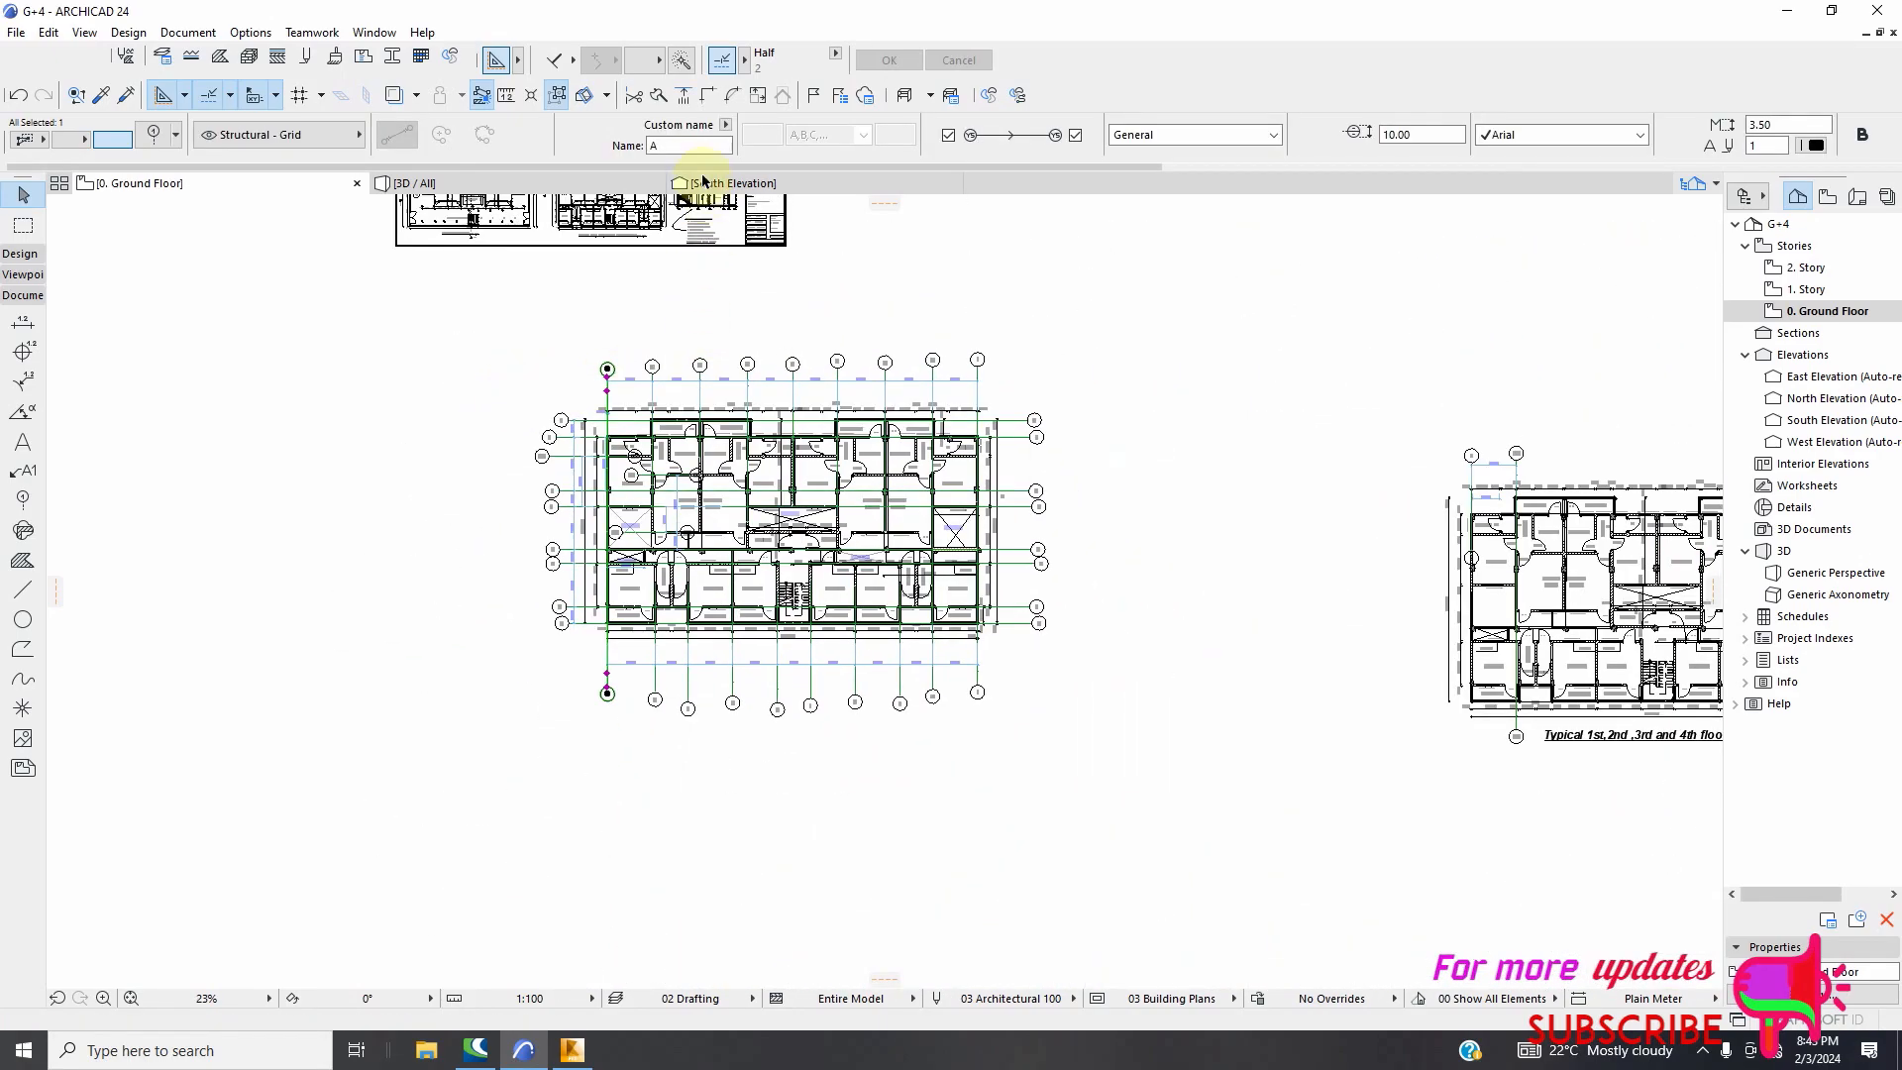
pyautogui.click(680, 146)
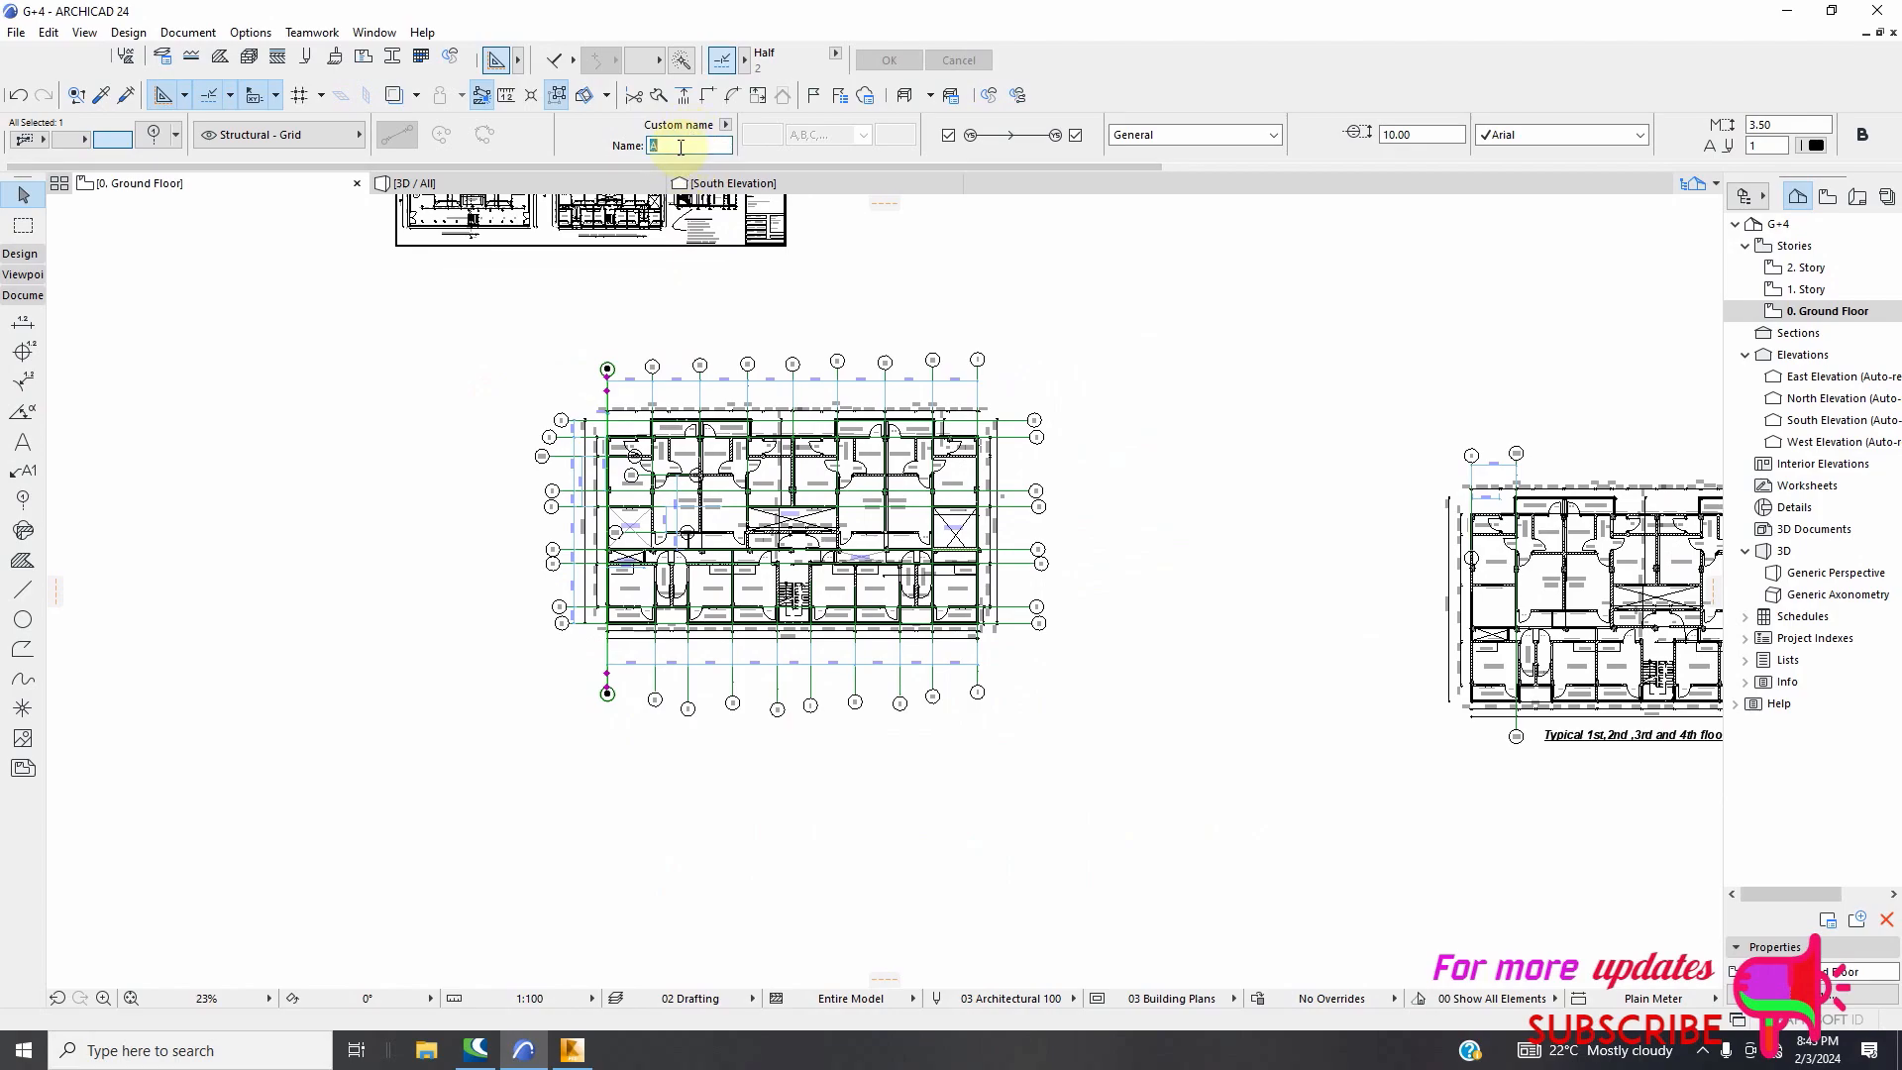
pyautogui.click(667, 331)
# Rename vertical gridline B on the gridded plan as 2
pyautogui.scroll(4, 608, 383)
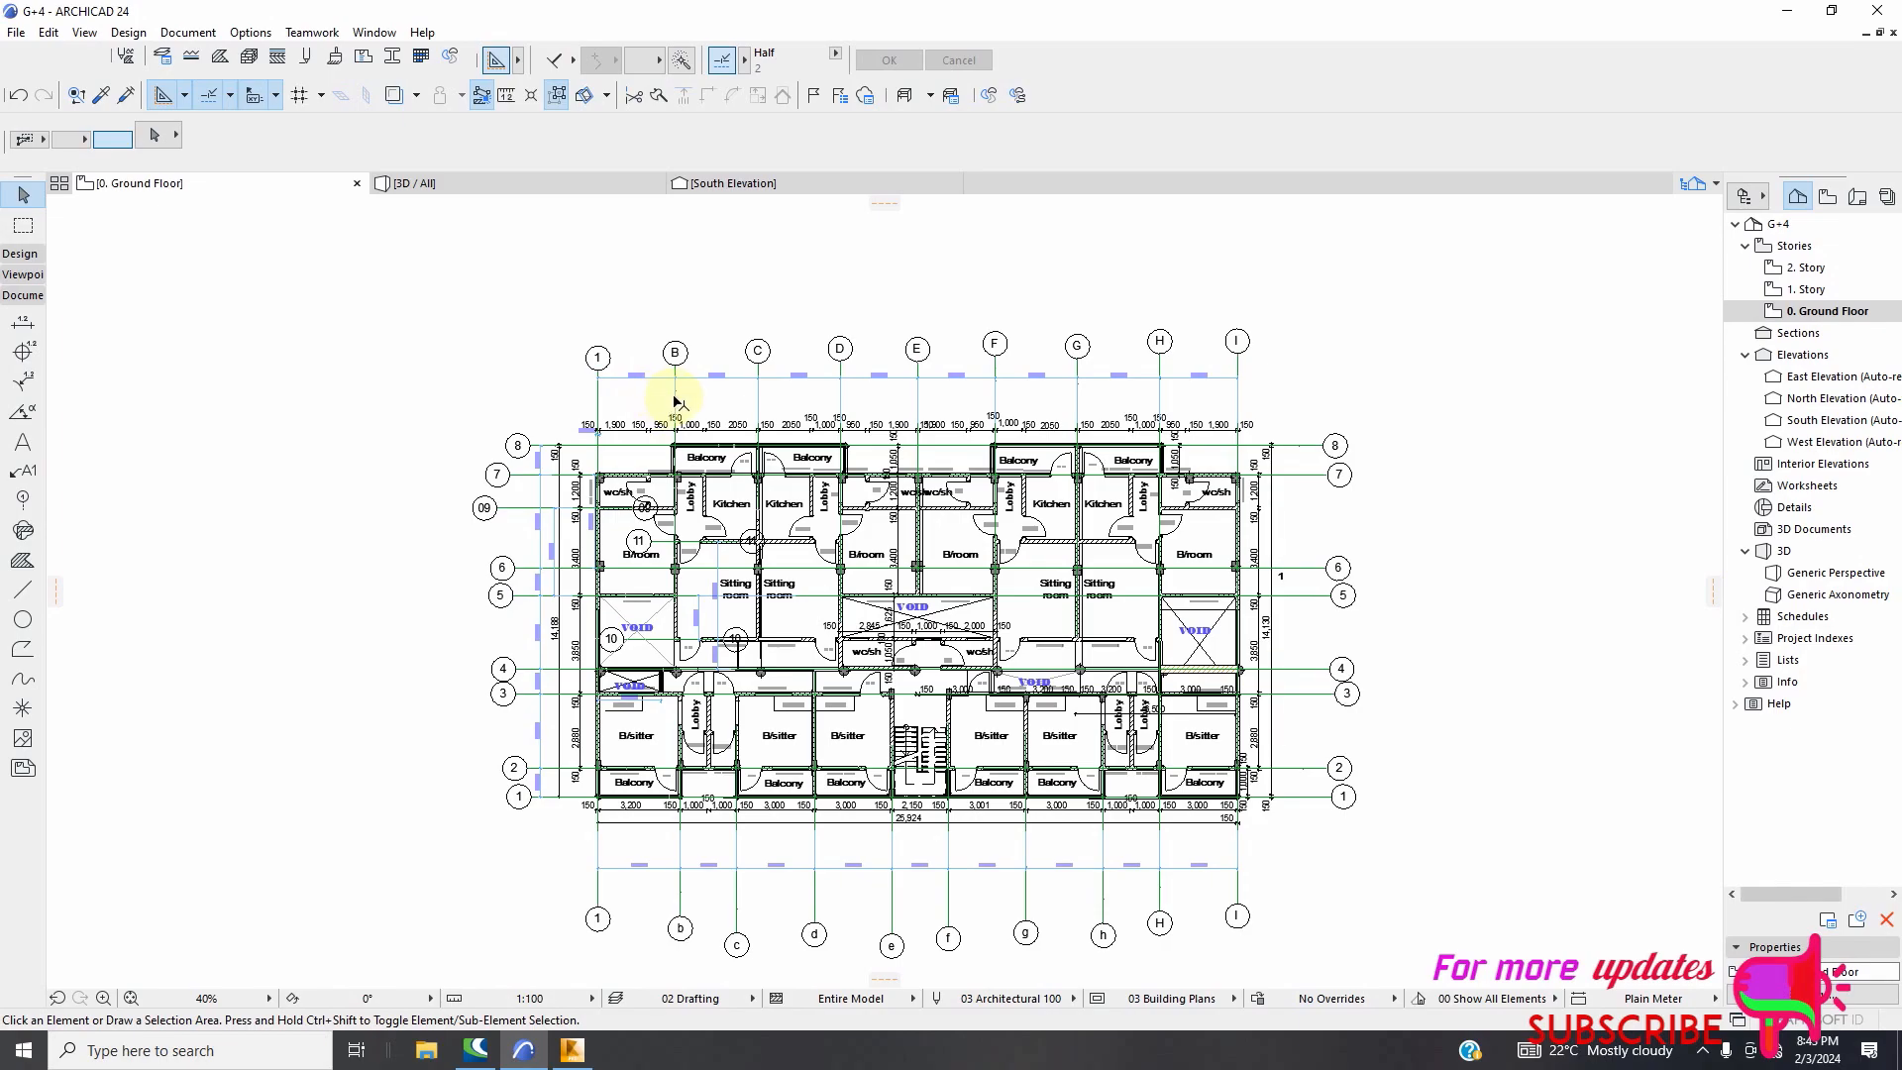
pyautogui.click(674, 400)
pyautogui.click(687, 146)
pyautogui.write('2')
pyautogui.click(741, 339)
# Rename vertical gridline C on the gridded plan as 3
pyautogui.scroll(1, 762, 401)
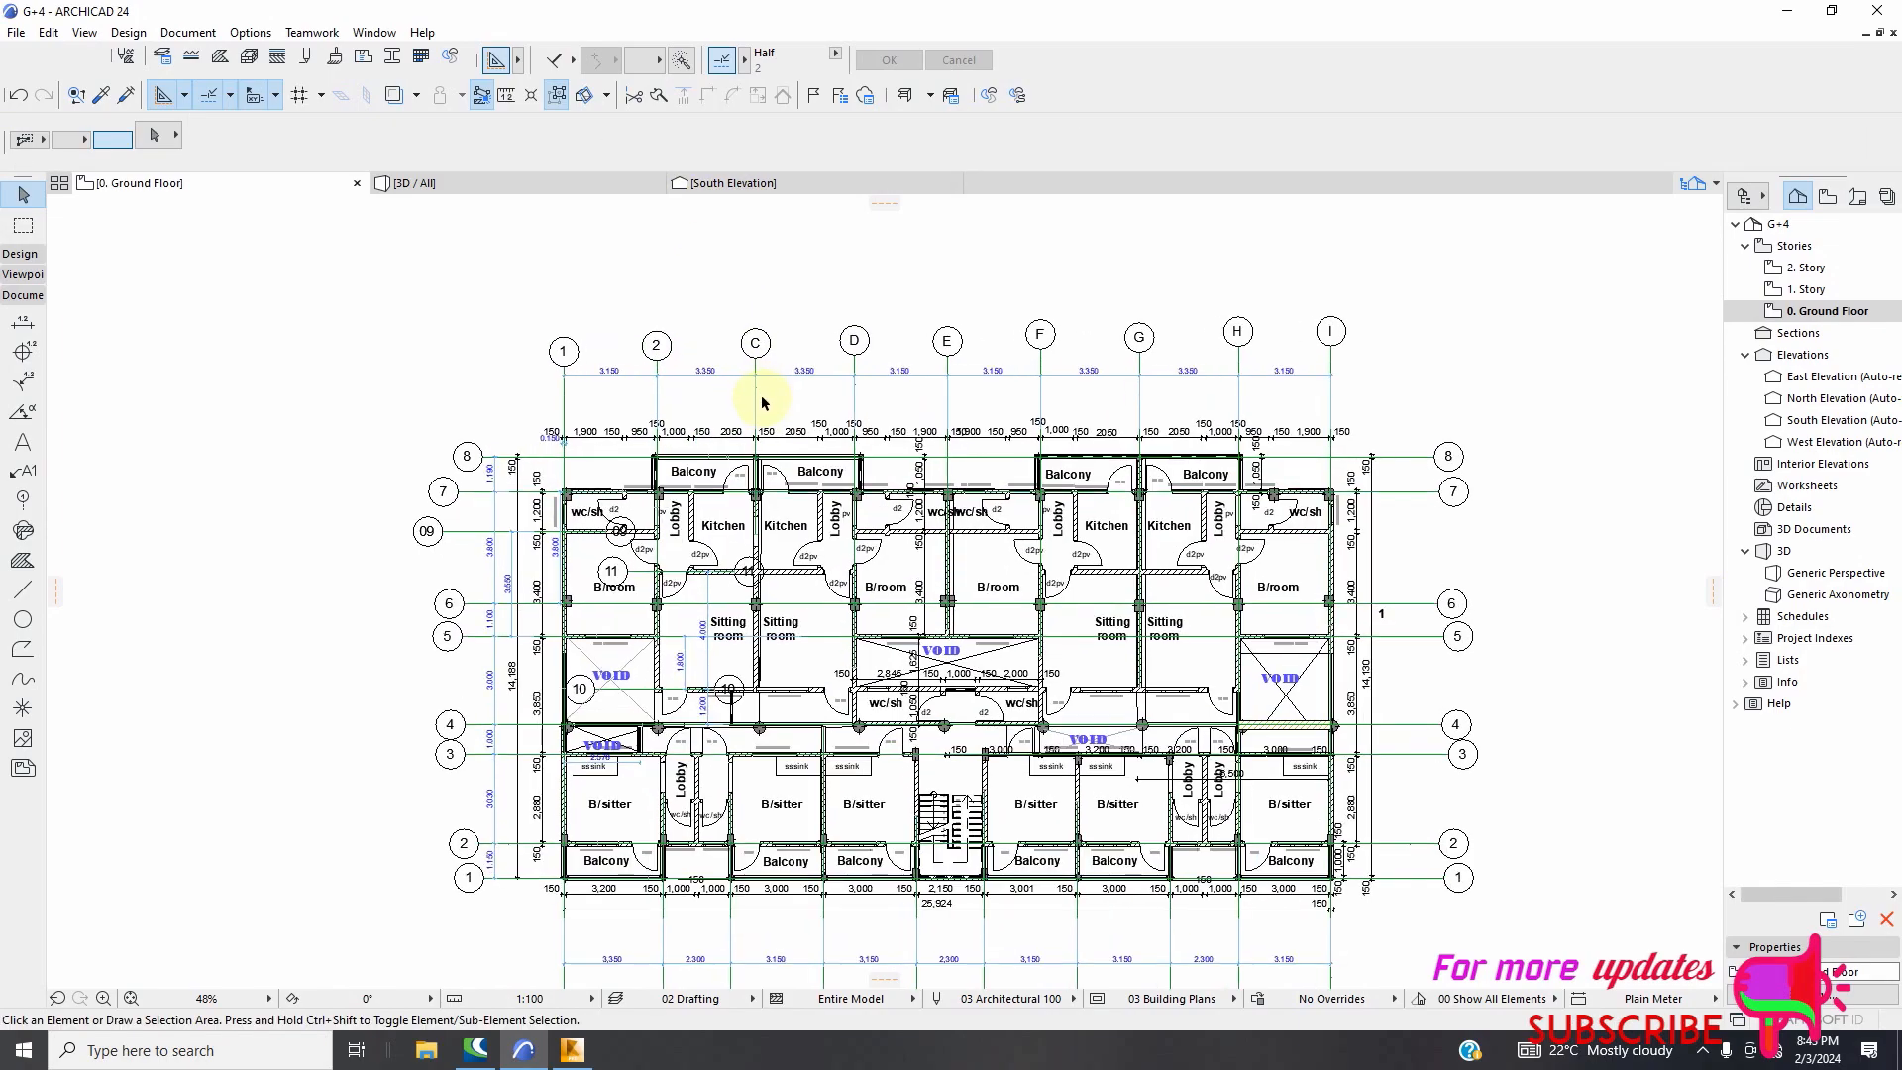
pyautogui.click(755, 416)
pyautogui.click(708, 147)
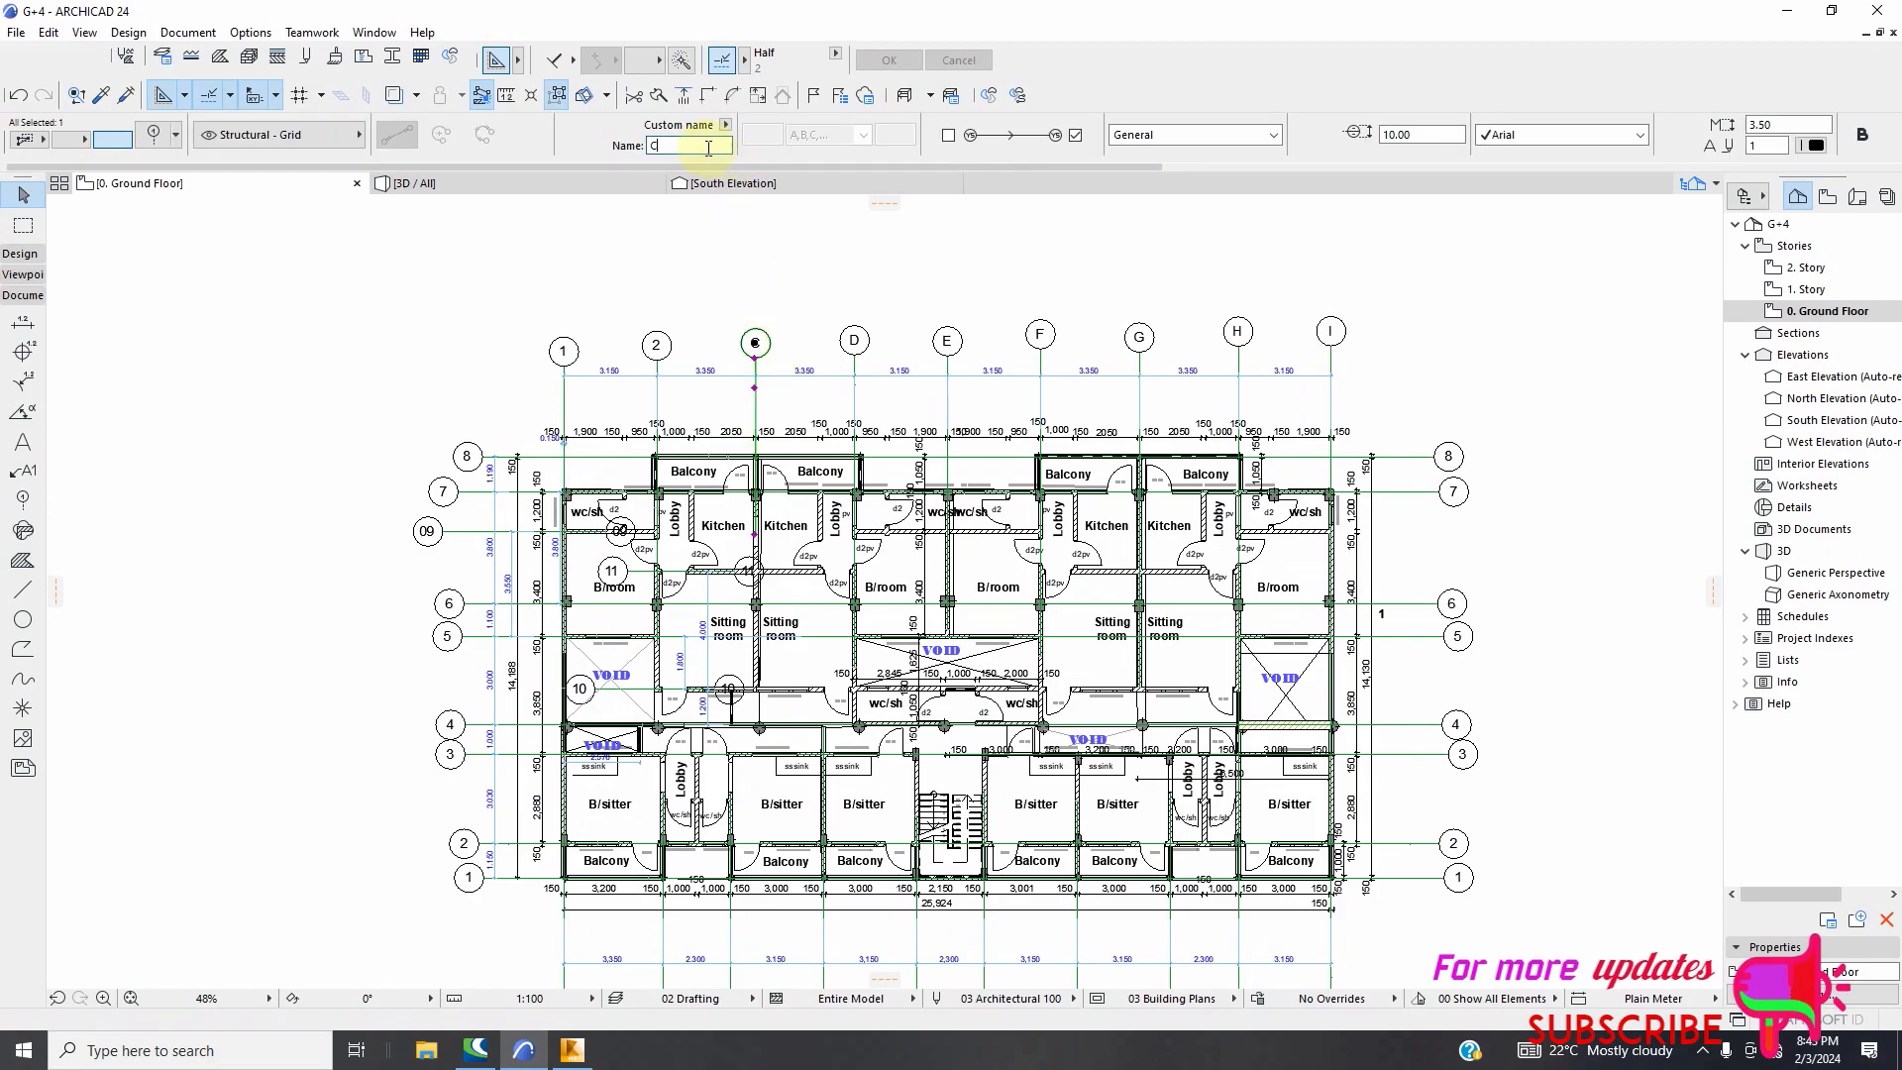
pyautogui.write('3')
pyautogui.click(854, 396)
pyautogui.click(854, 394)
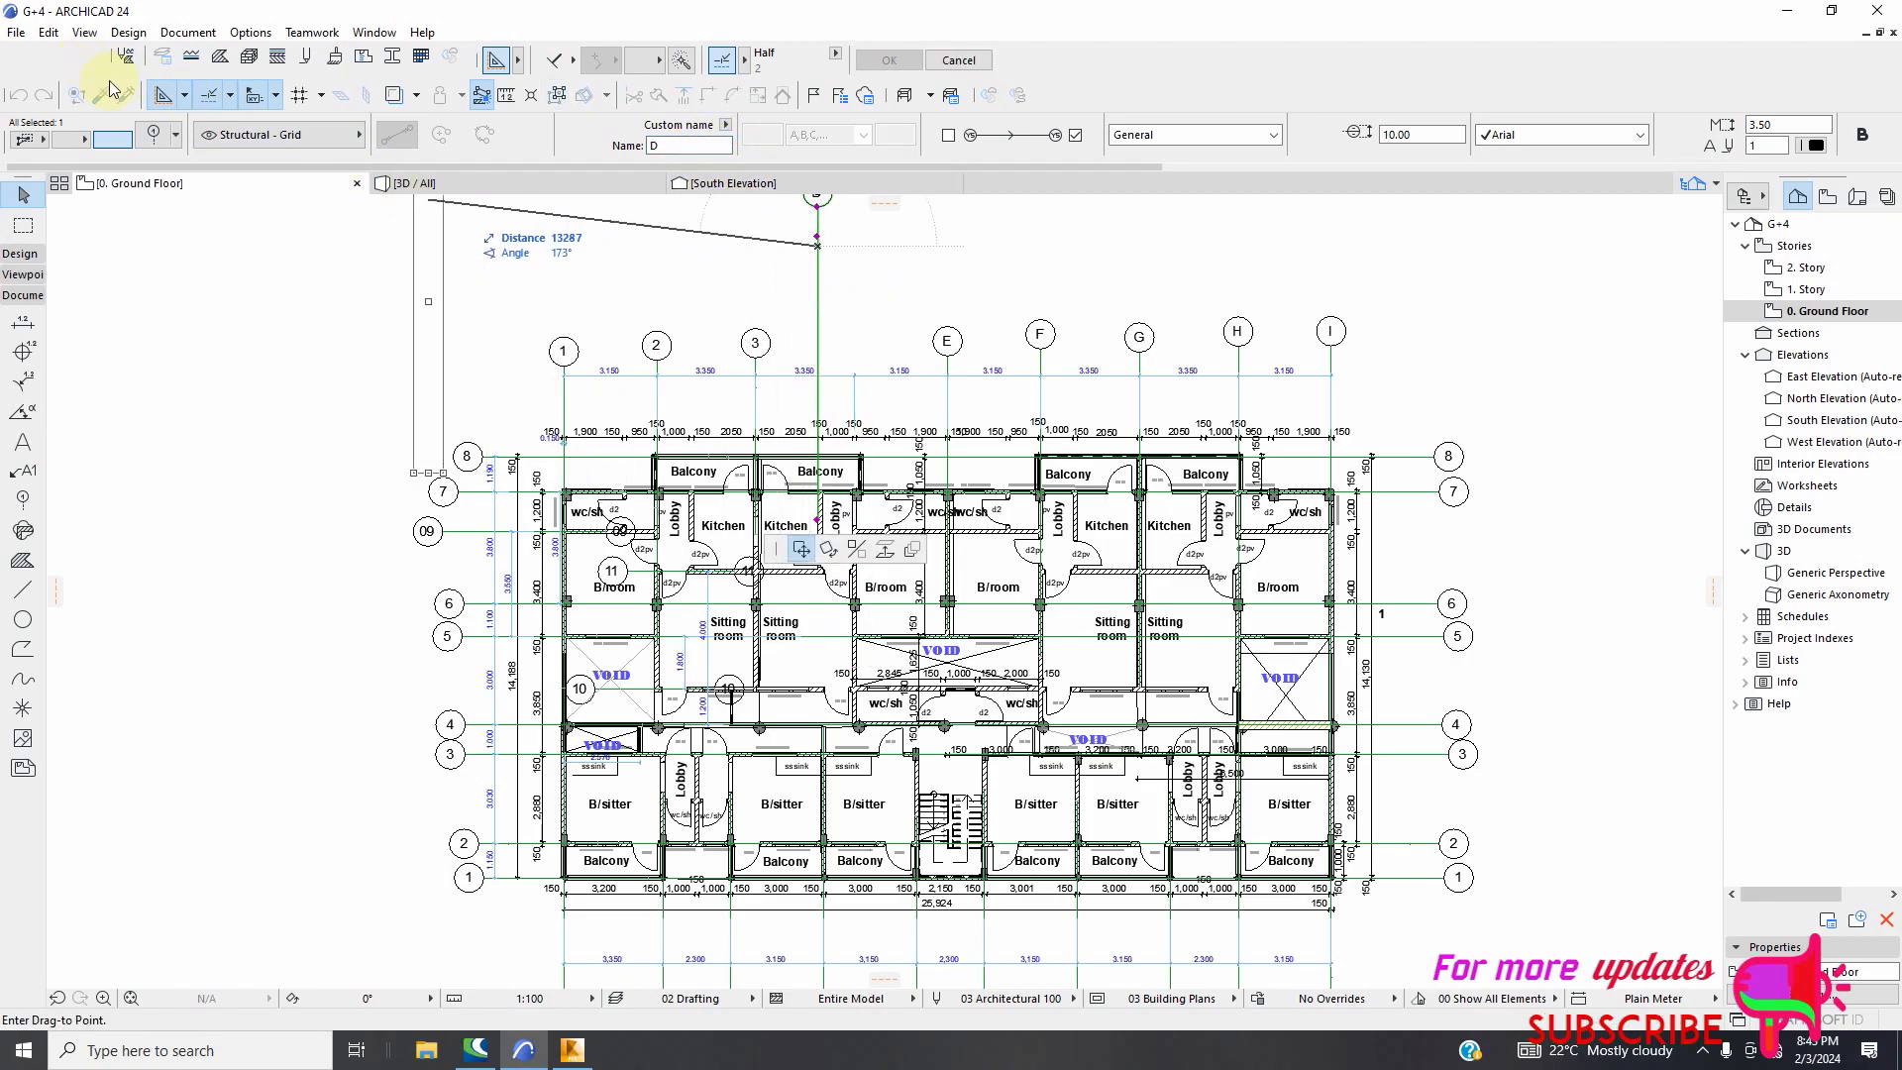
pyautogui.press('Escape')
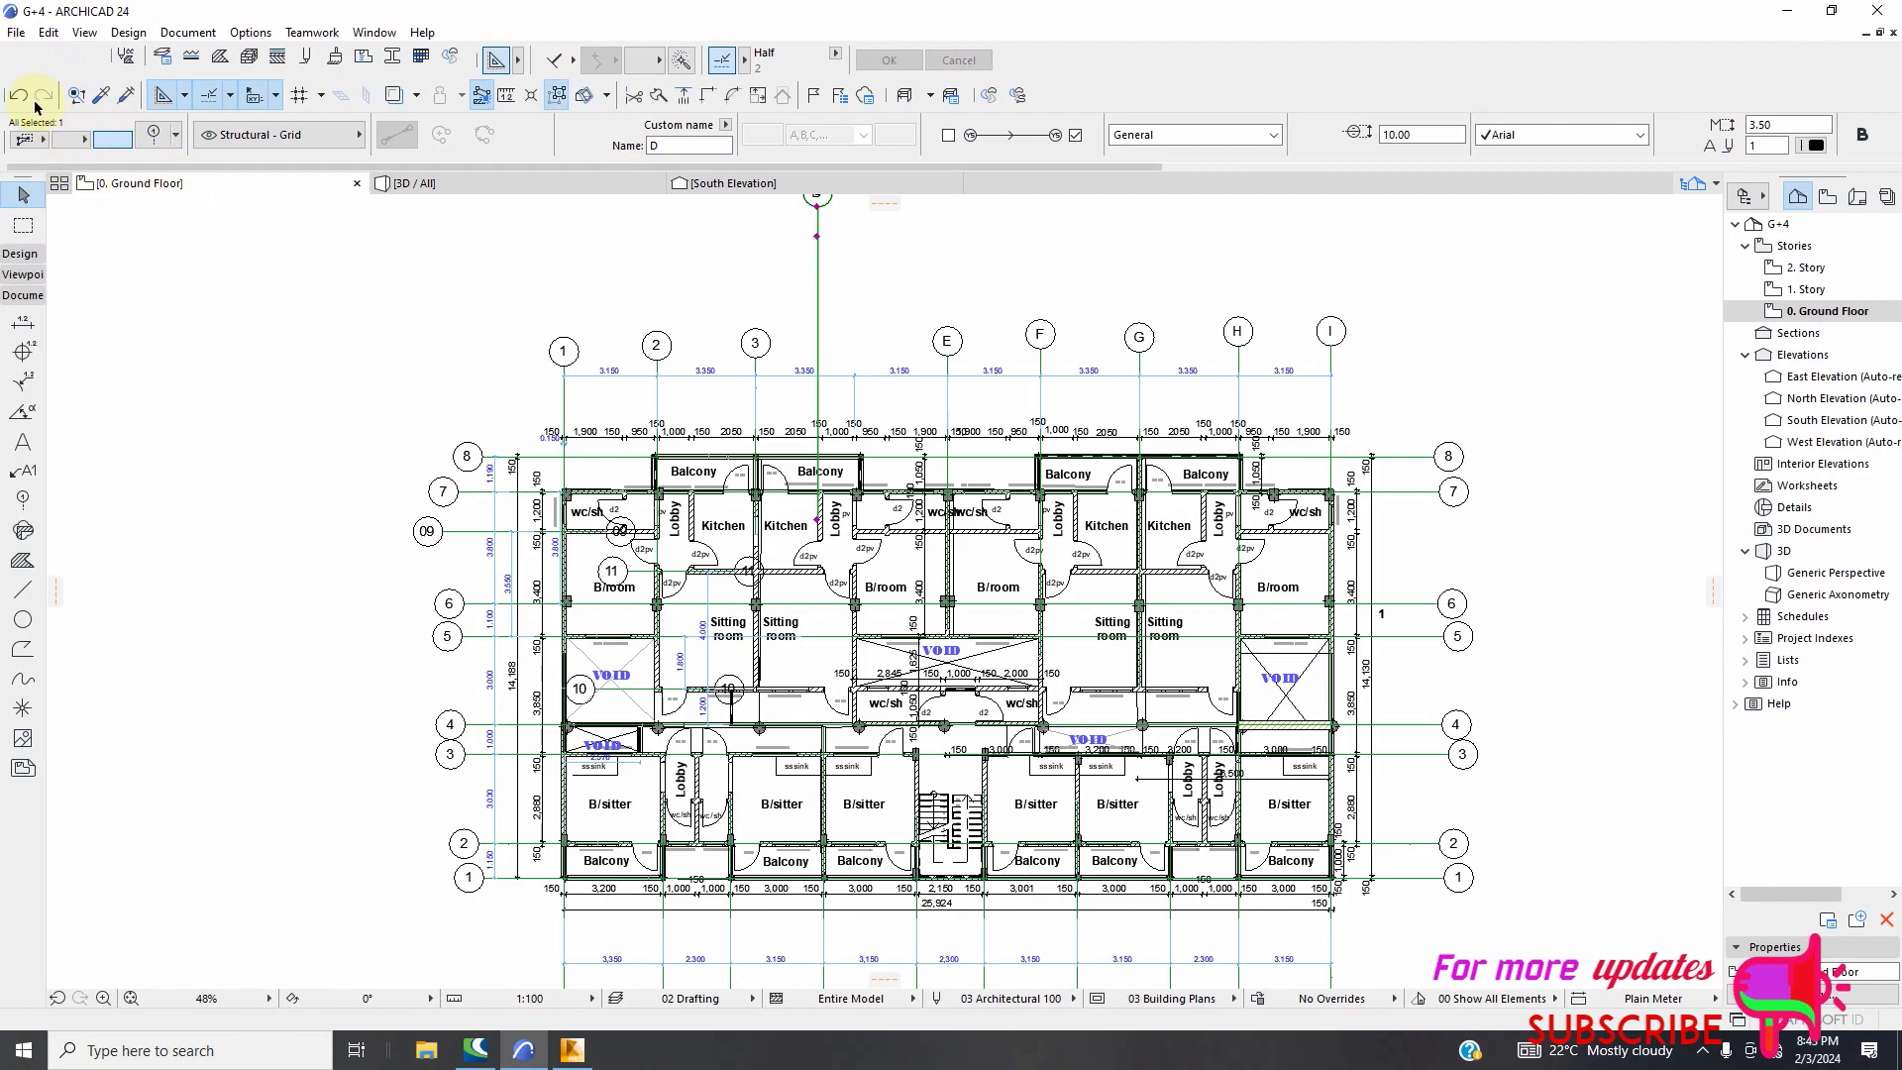
pyautogui.click(21, 96)
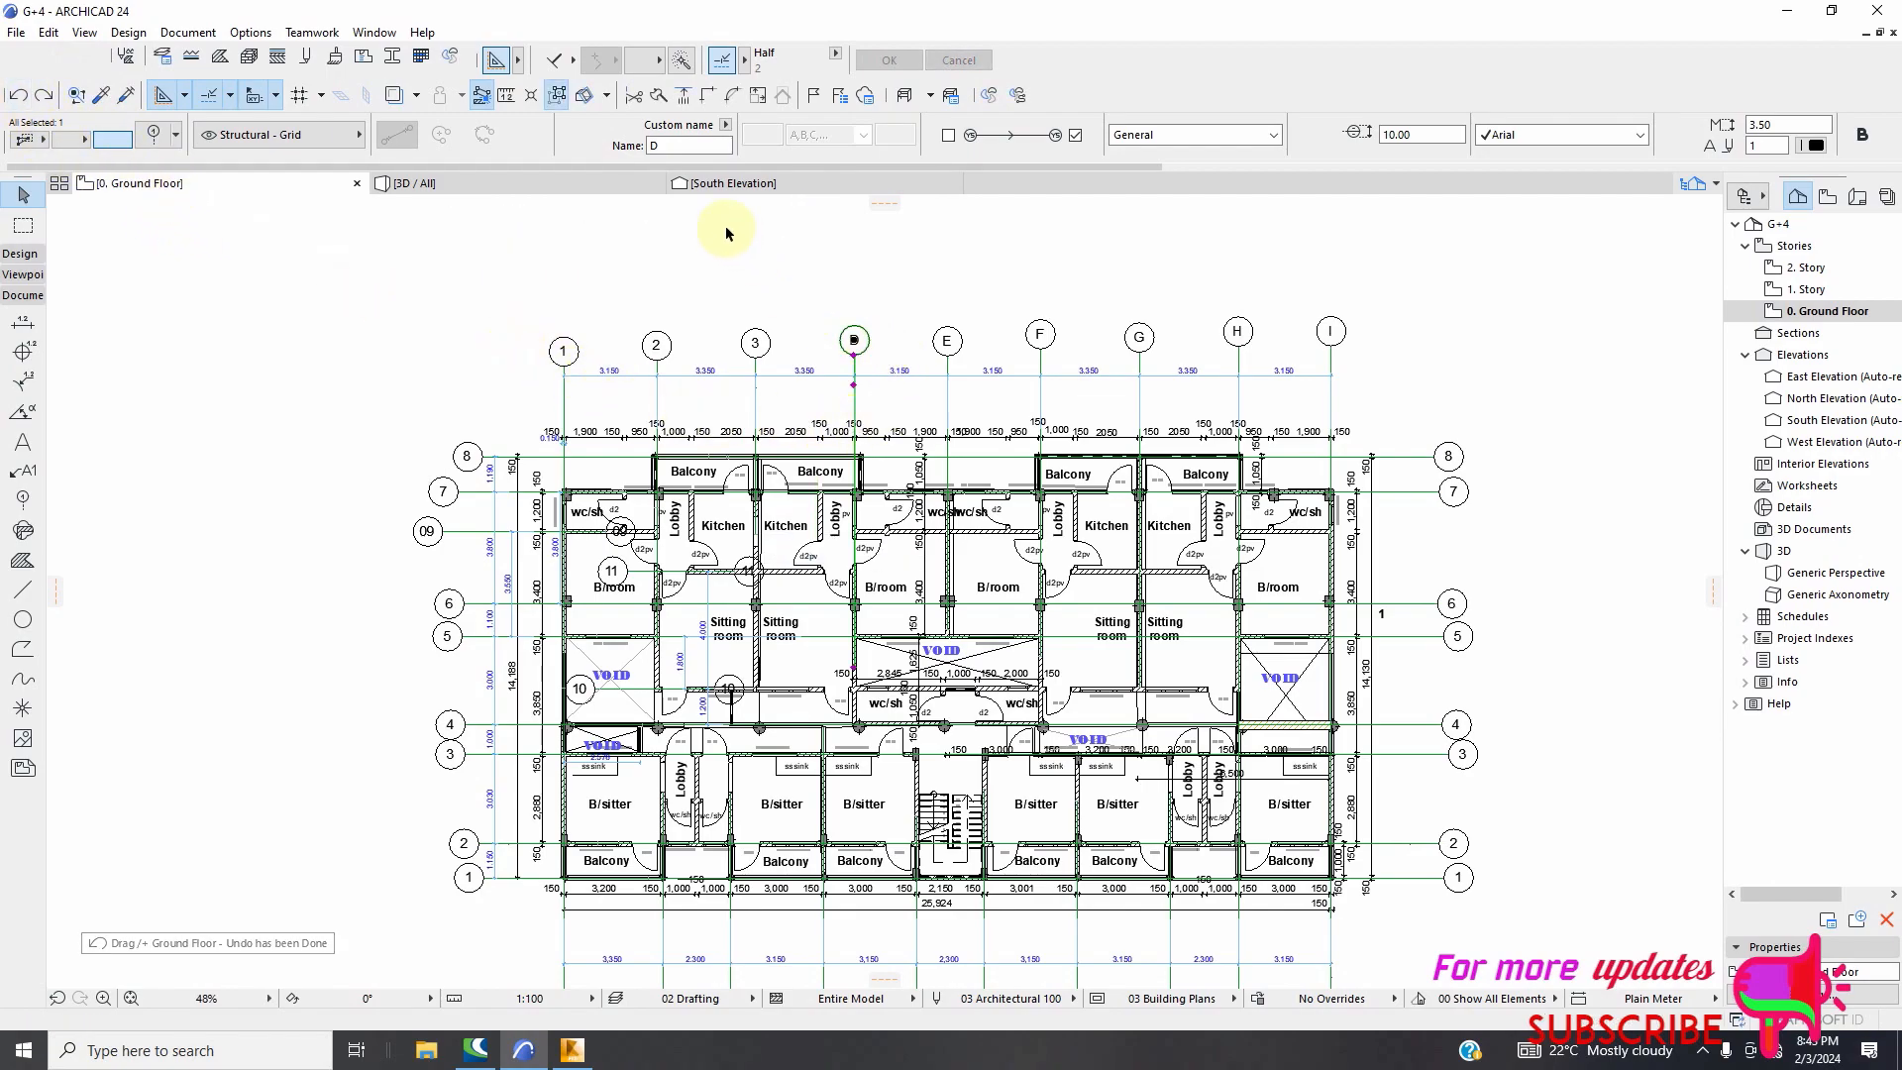
# Rename vertical gridline D as 4 and vertical gridline E as 5
pyautogui.click(760, 262)
pyautogui.click(858, 370)
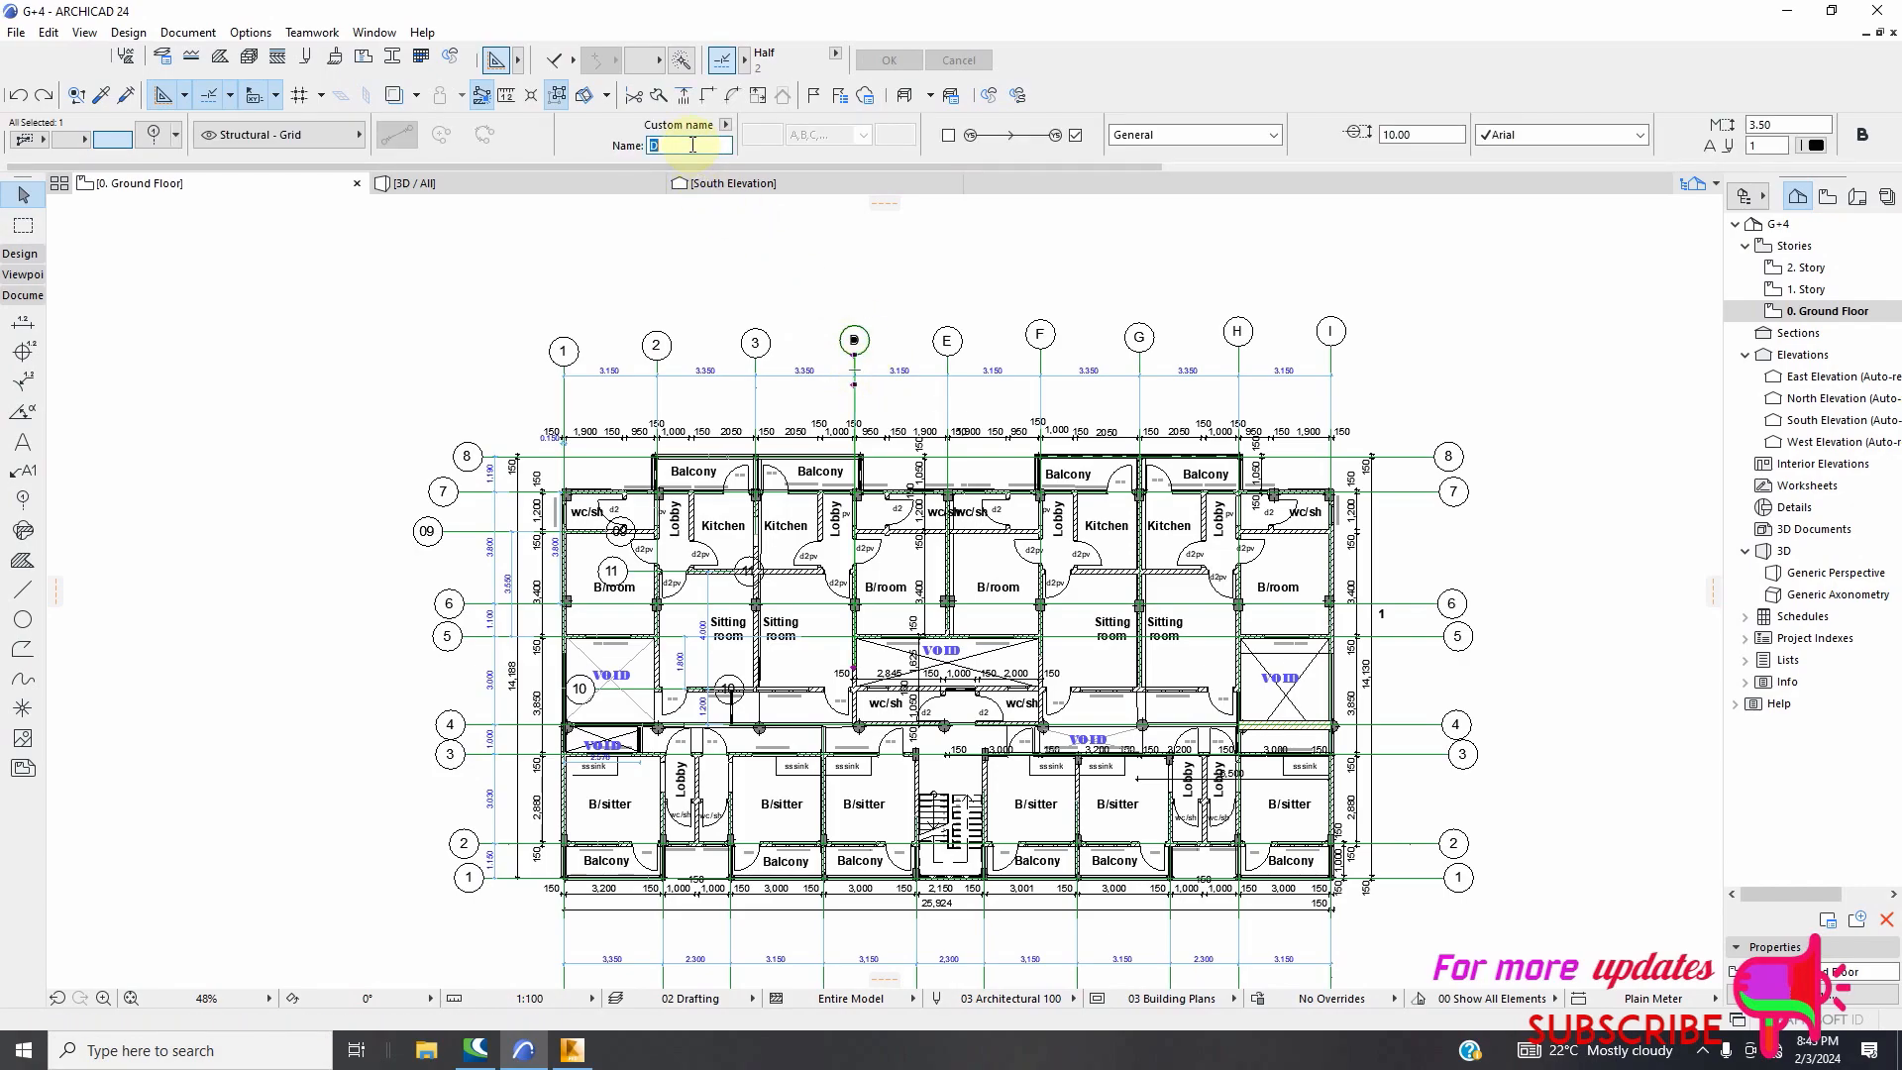
pyautogui.click(895, 260)
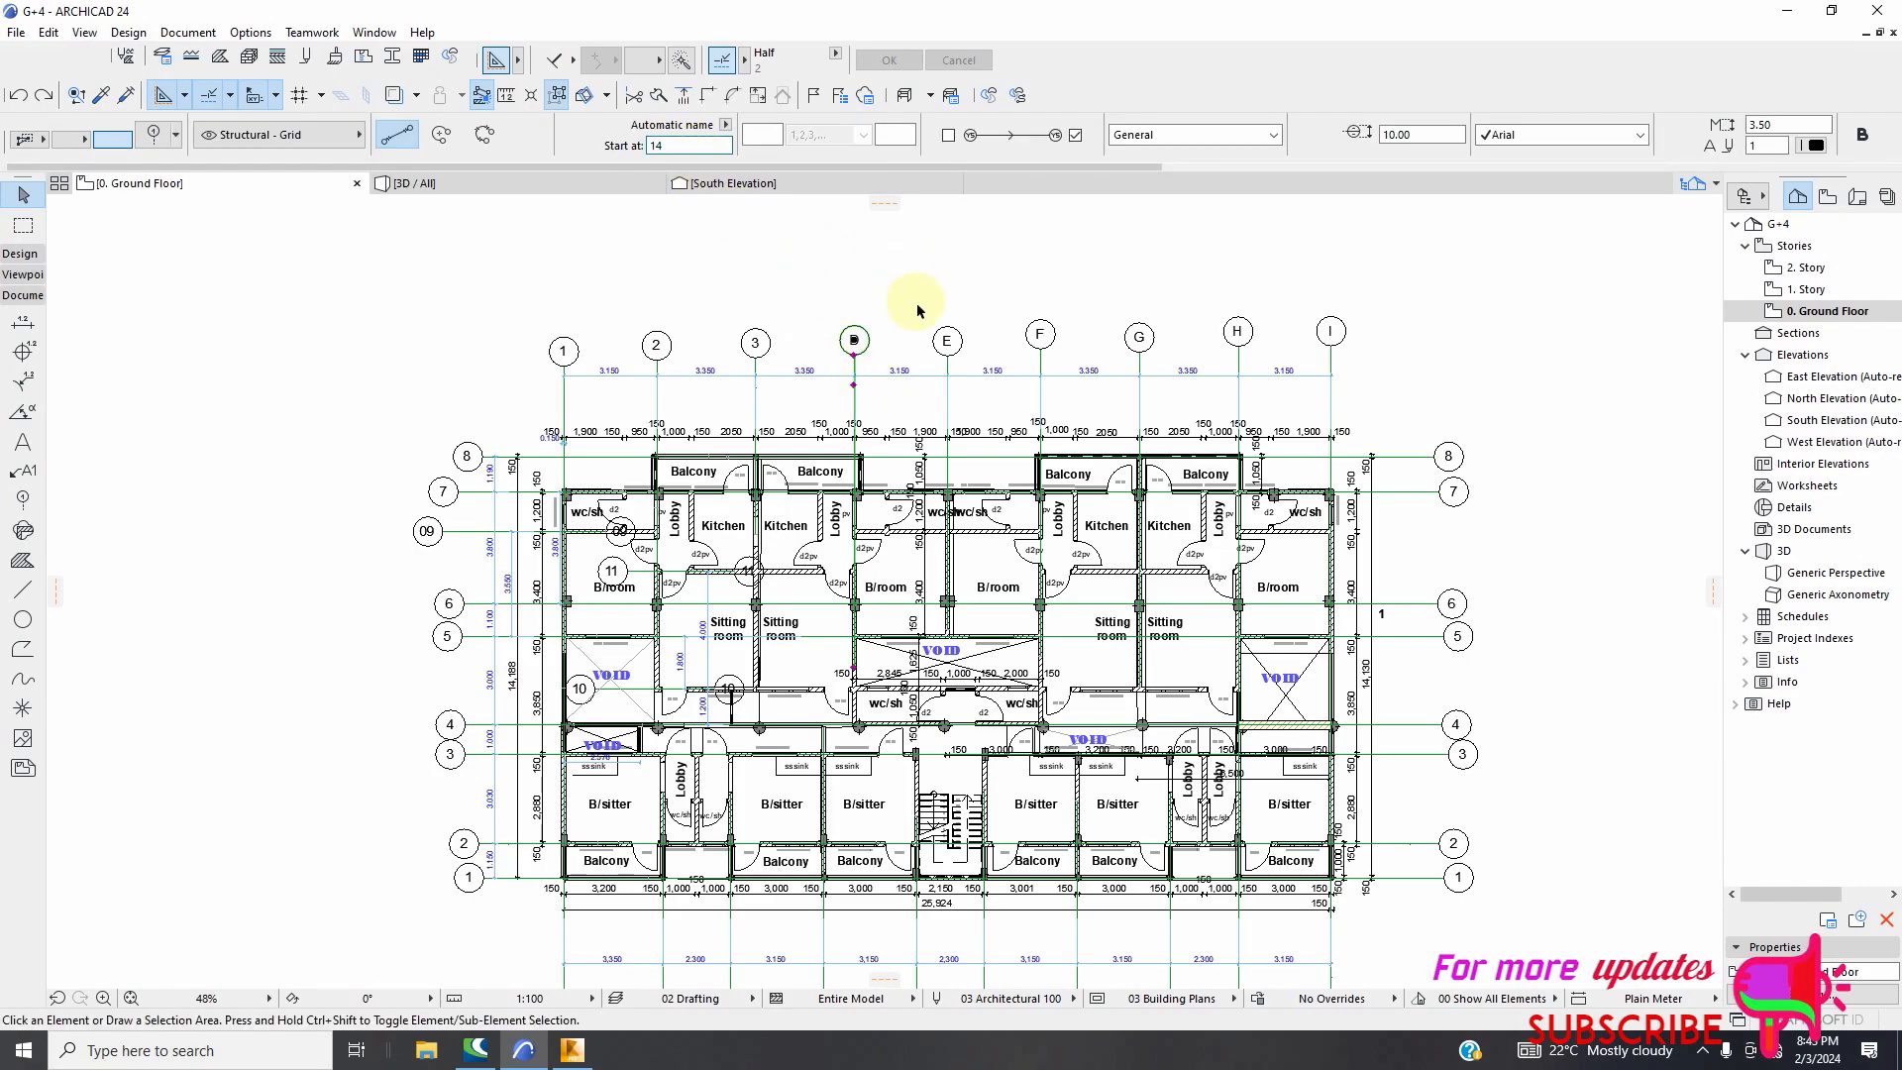
pyautogui.click(948, 409)
pyautogui.click(686, 145)
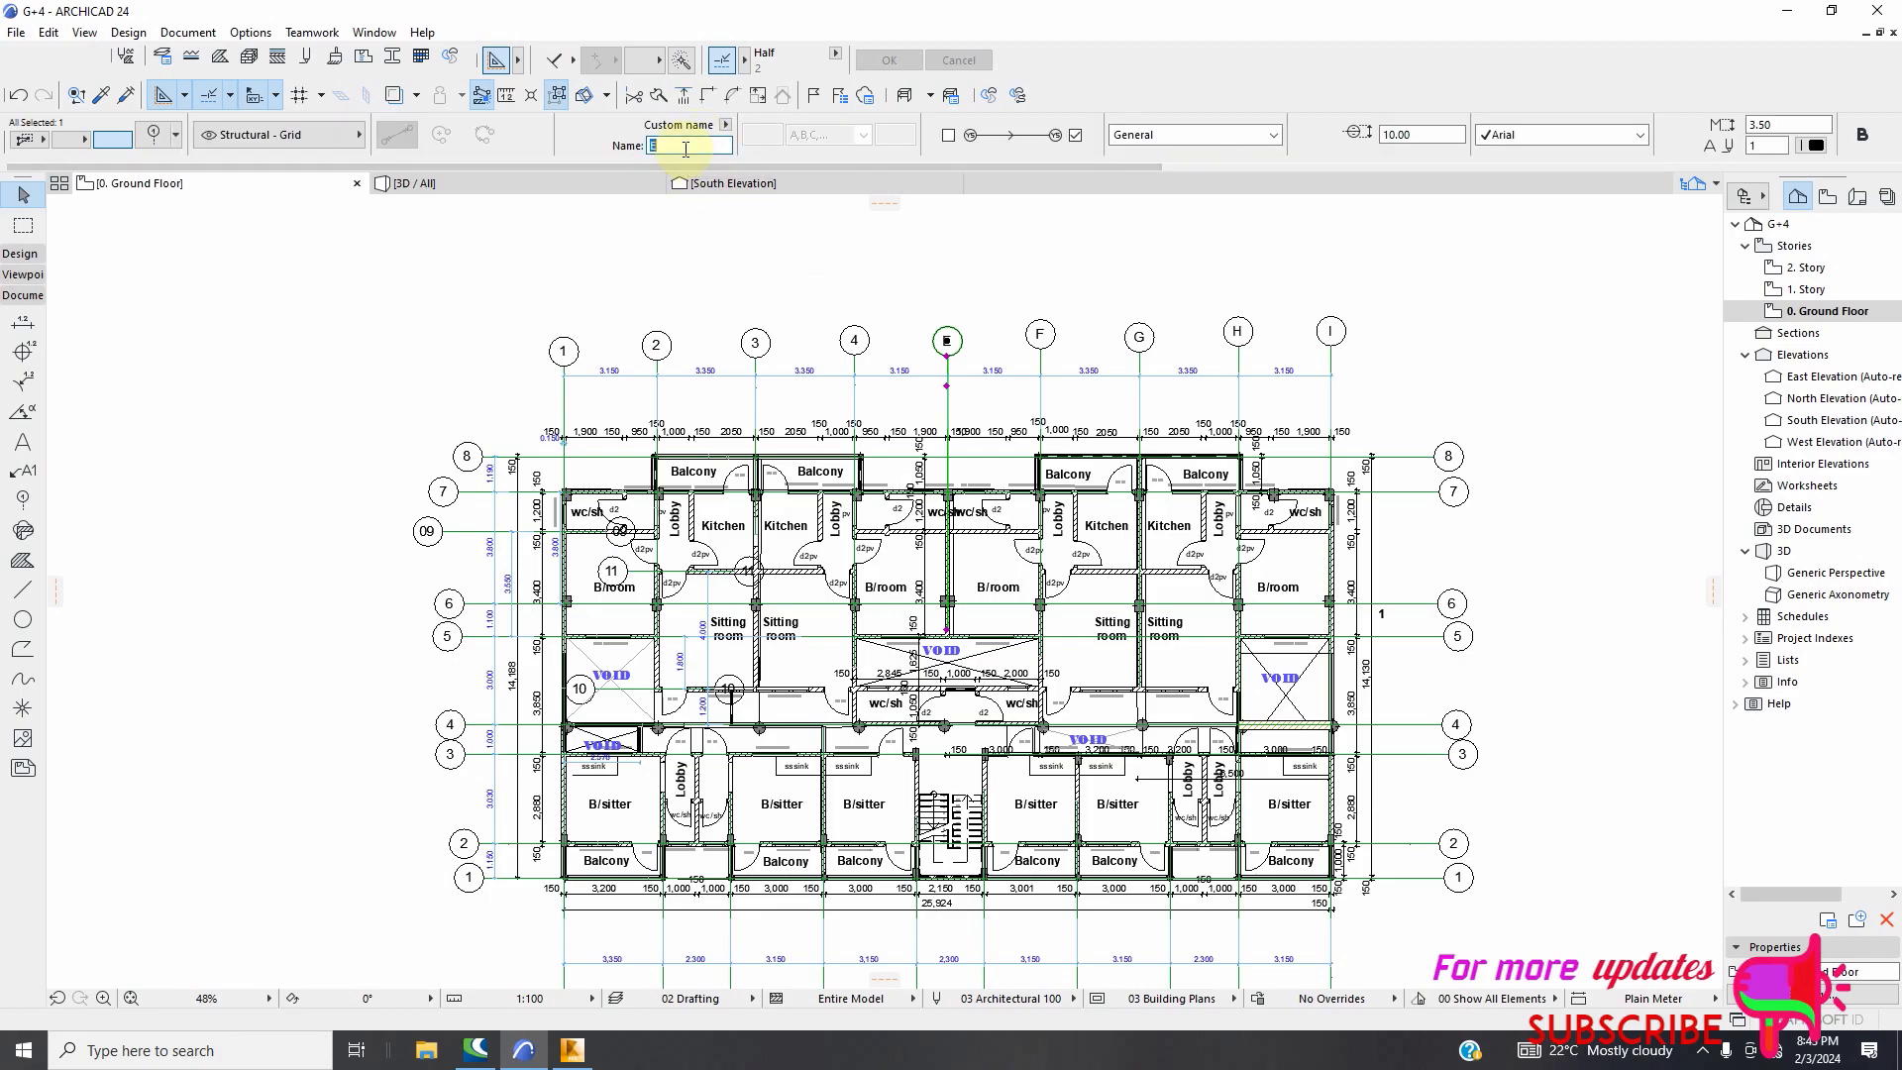
pyautogui.click(1013, 279)
# Rename vertical gridline F on the gridded plan as 6
pyautogui.click(1038, 386)
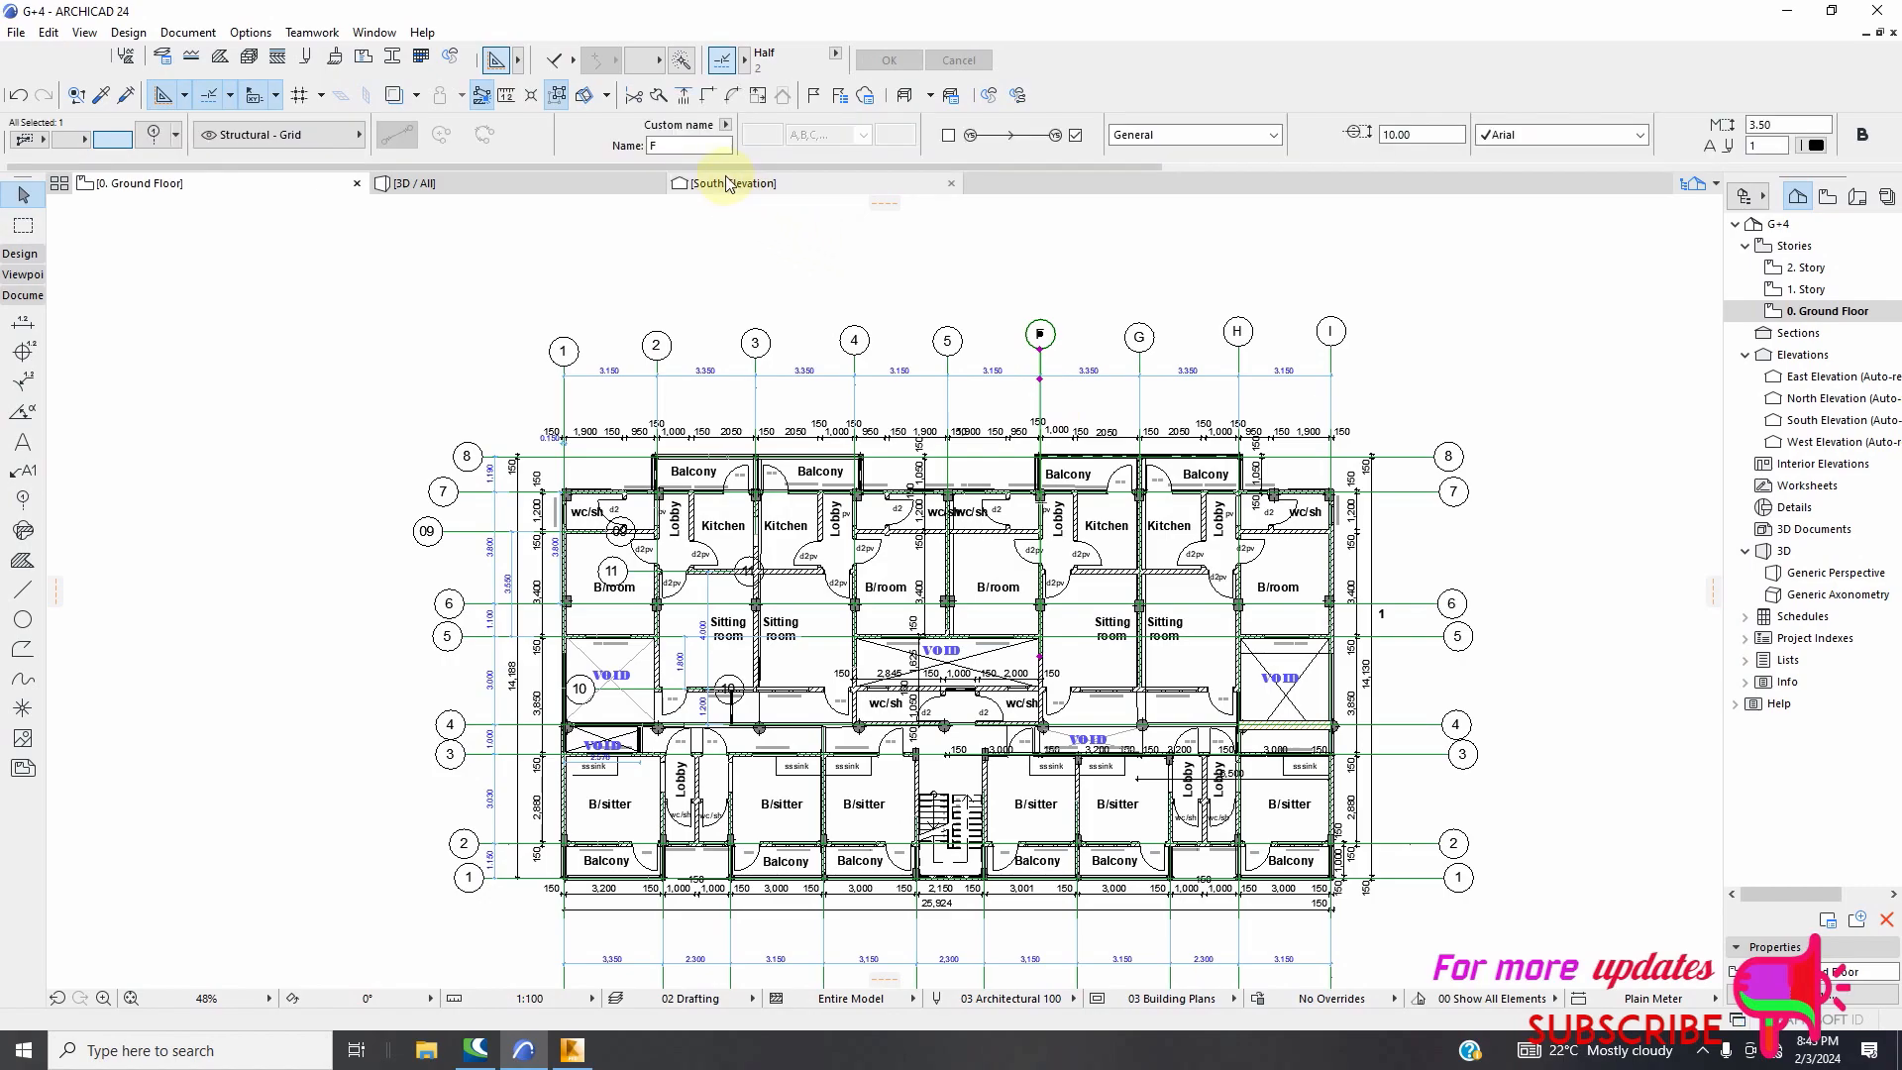
pyautogui.click(689, 147)
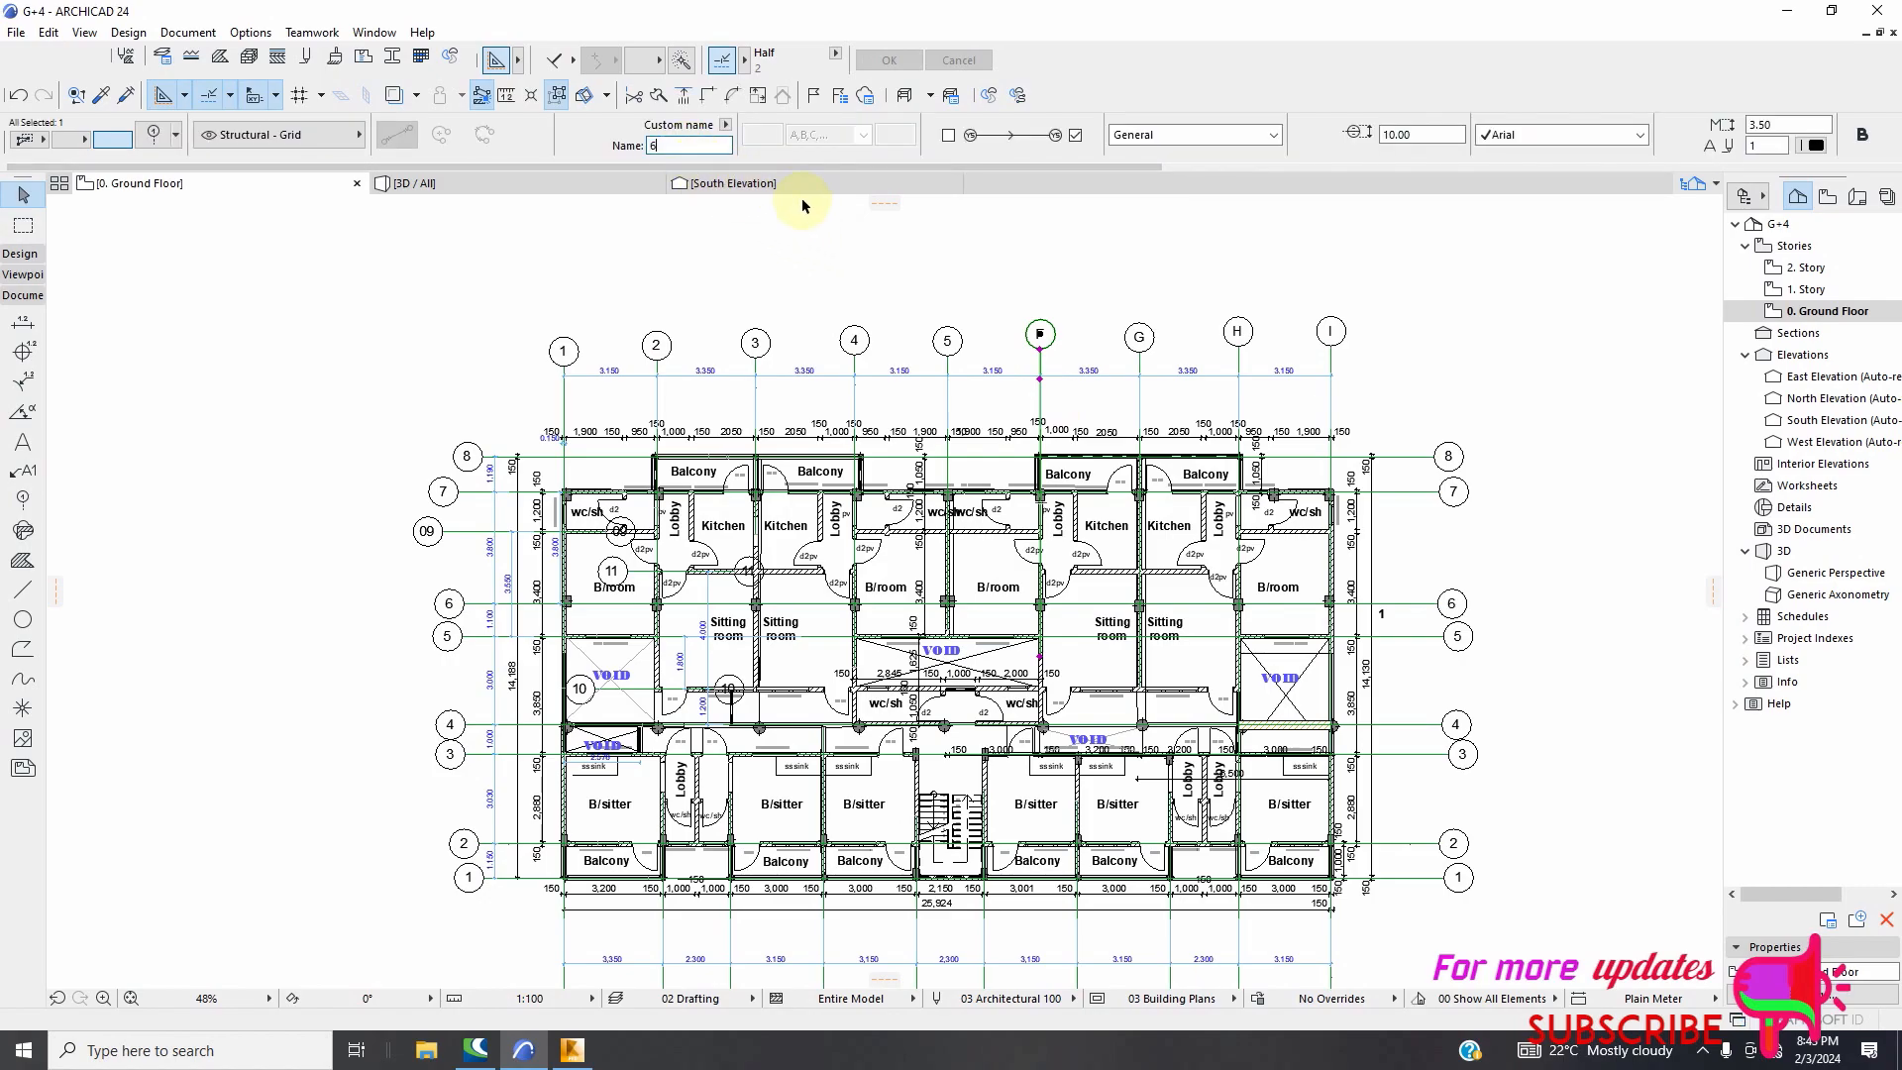
pyautogui.click(1139, 400)
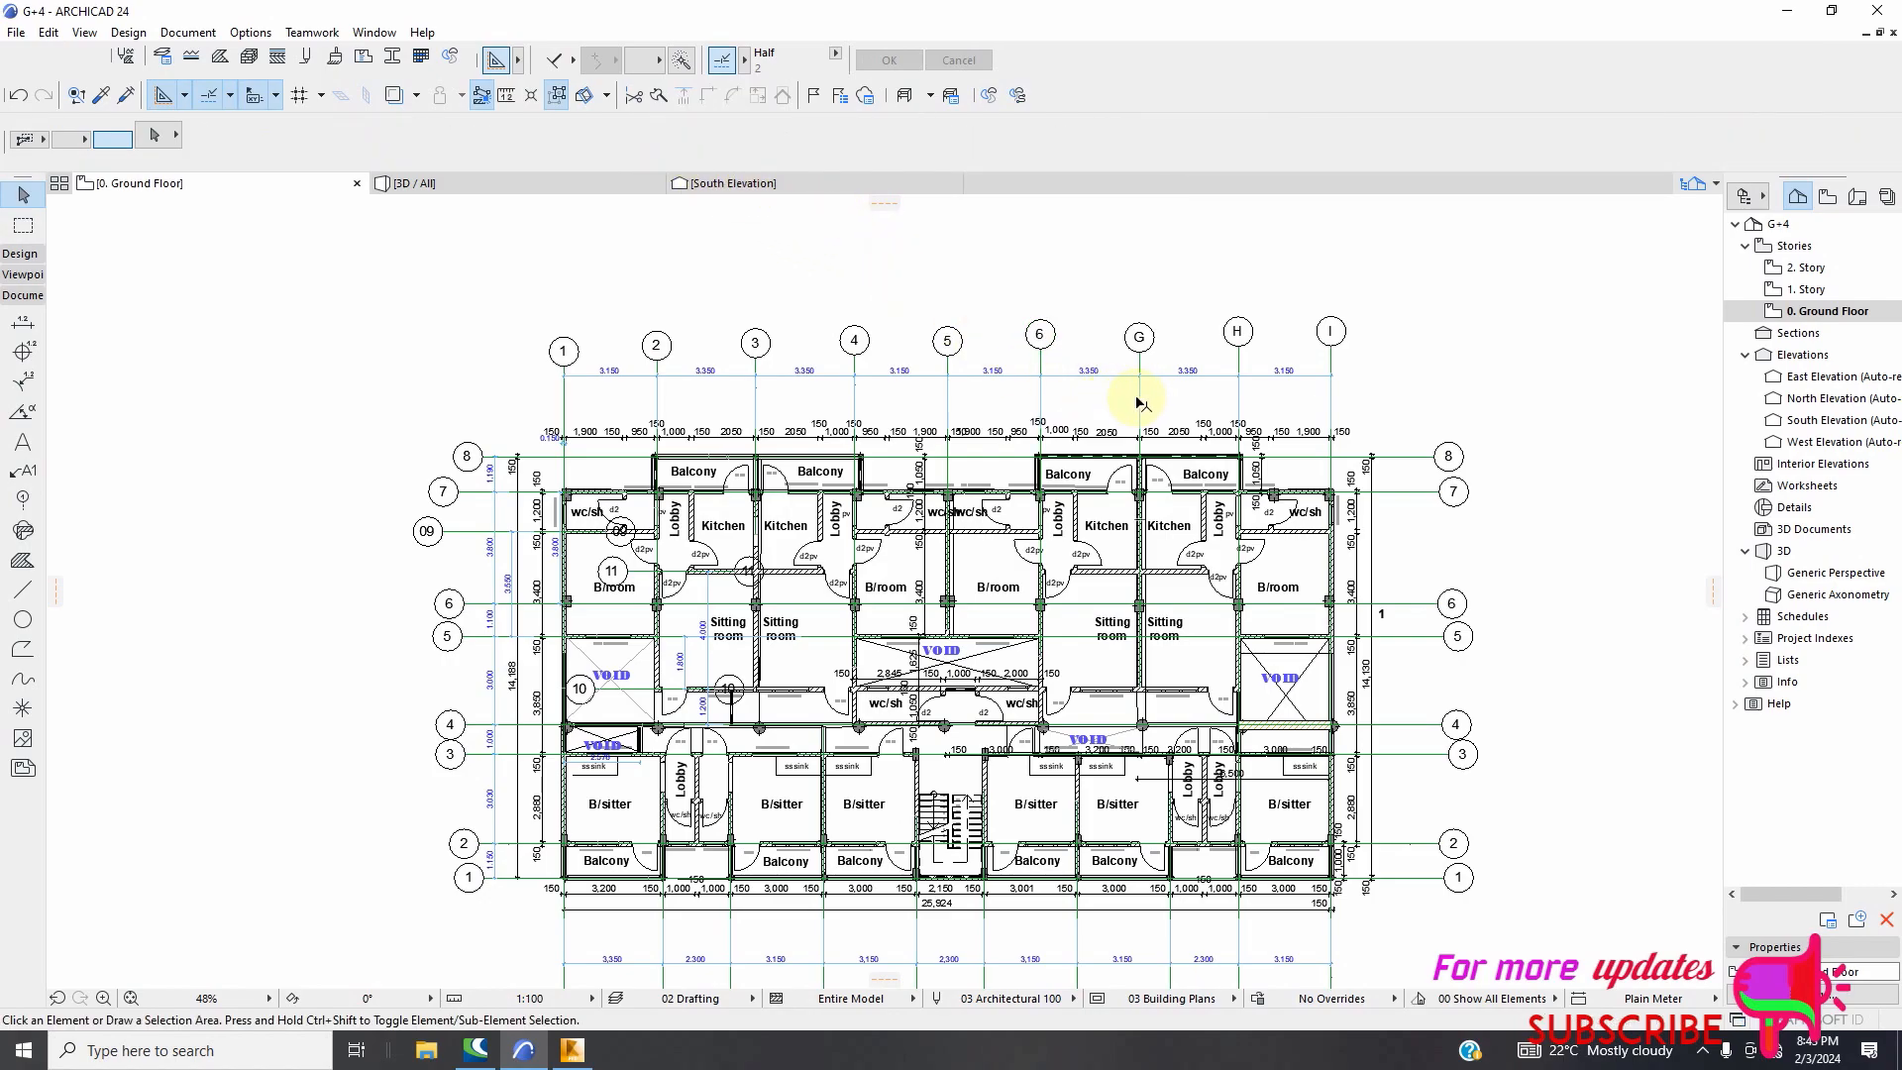
# Rename vertical gridline G on the gridded plan as 7
pyautogui.click(694, 146)
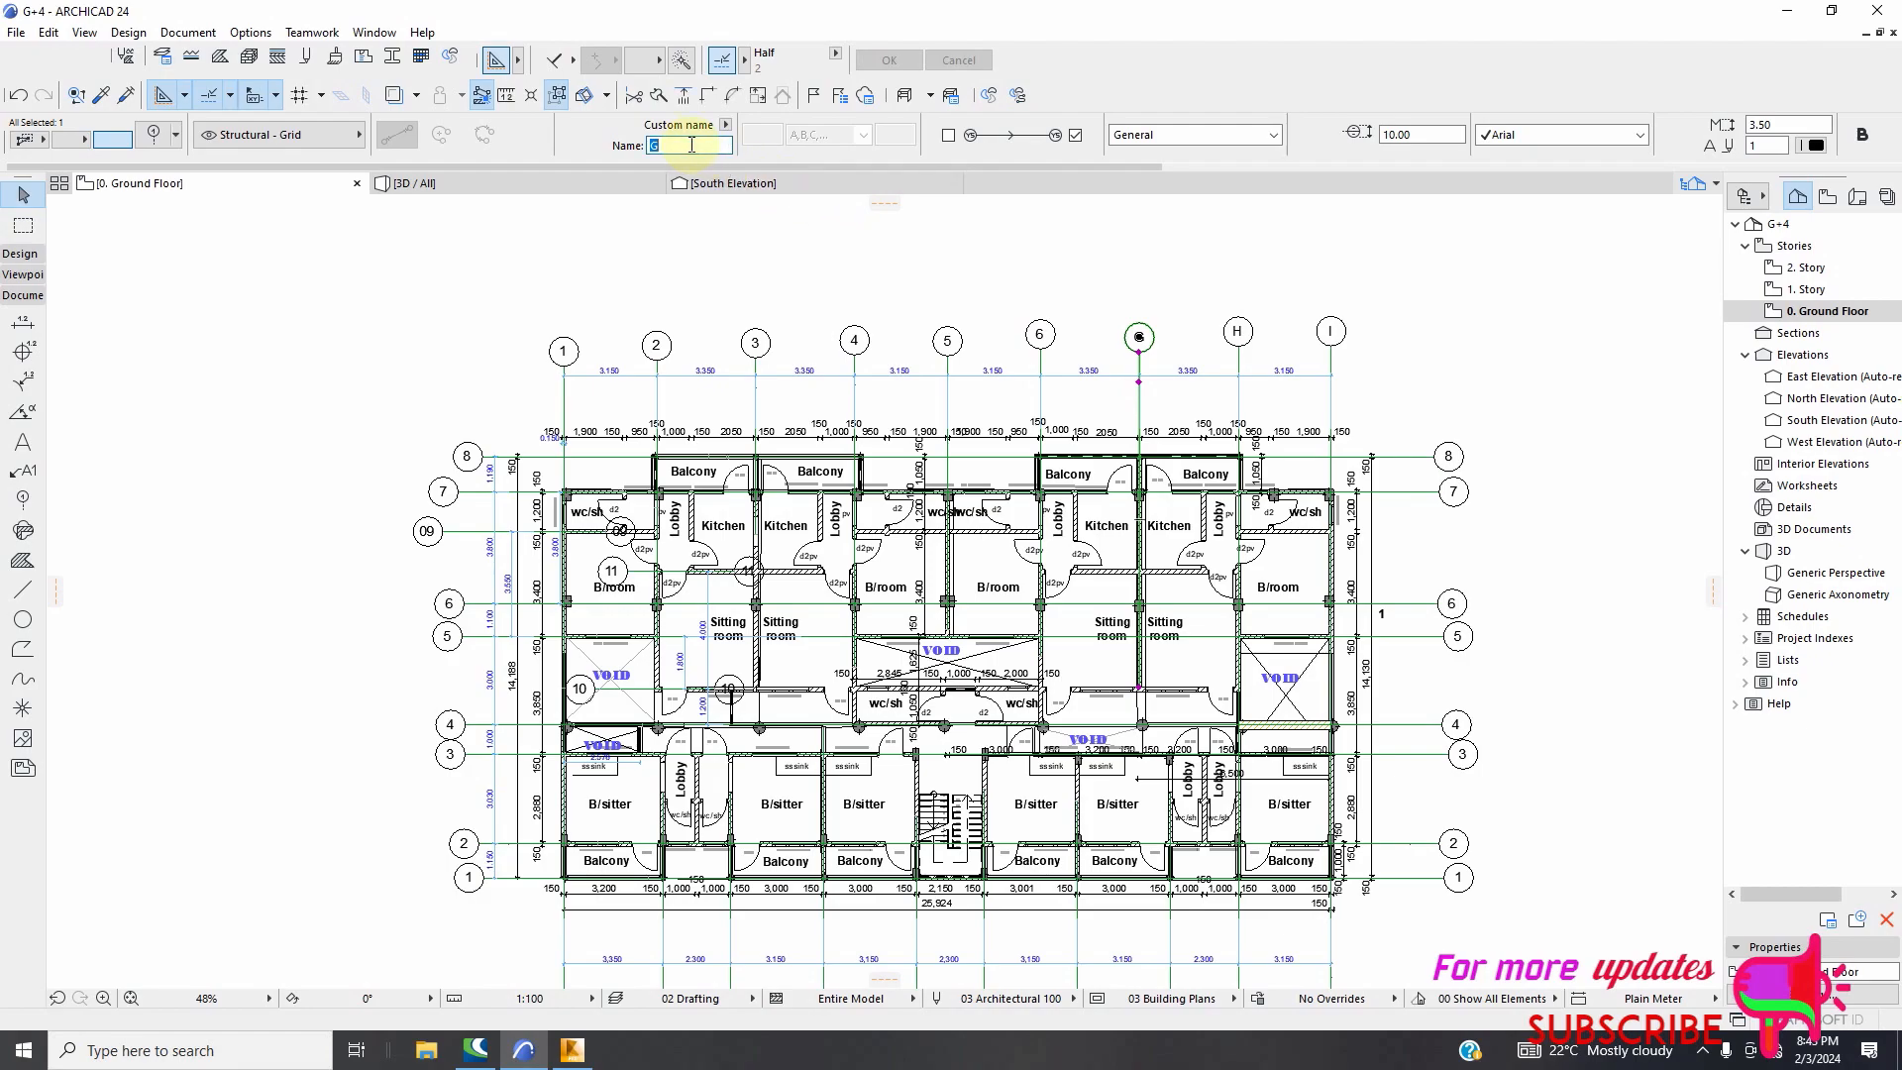
pyautogui.click(961, 267)
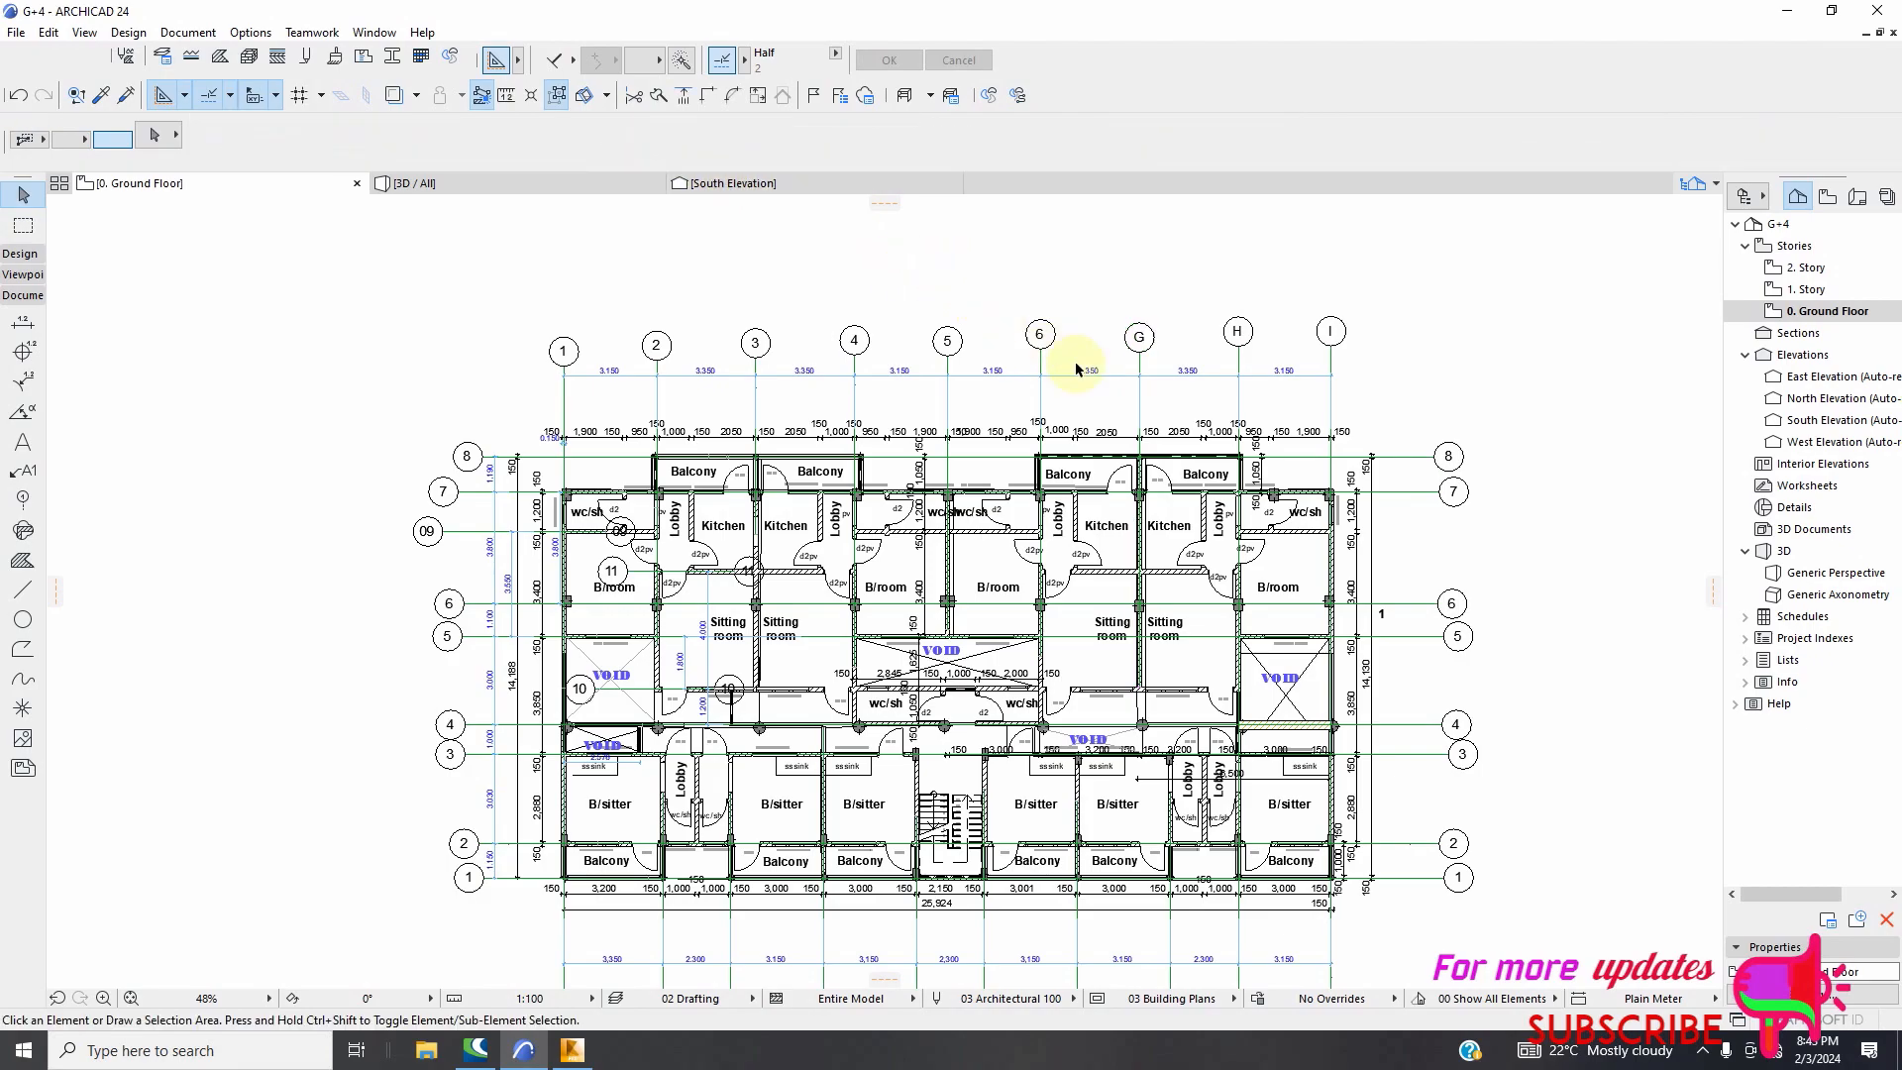
pyautogui.click(1140, 399)
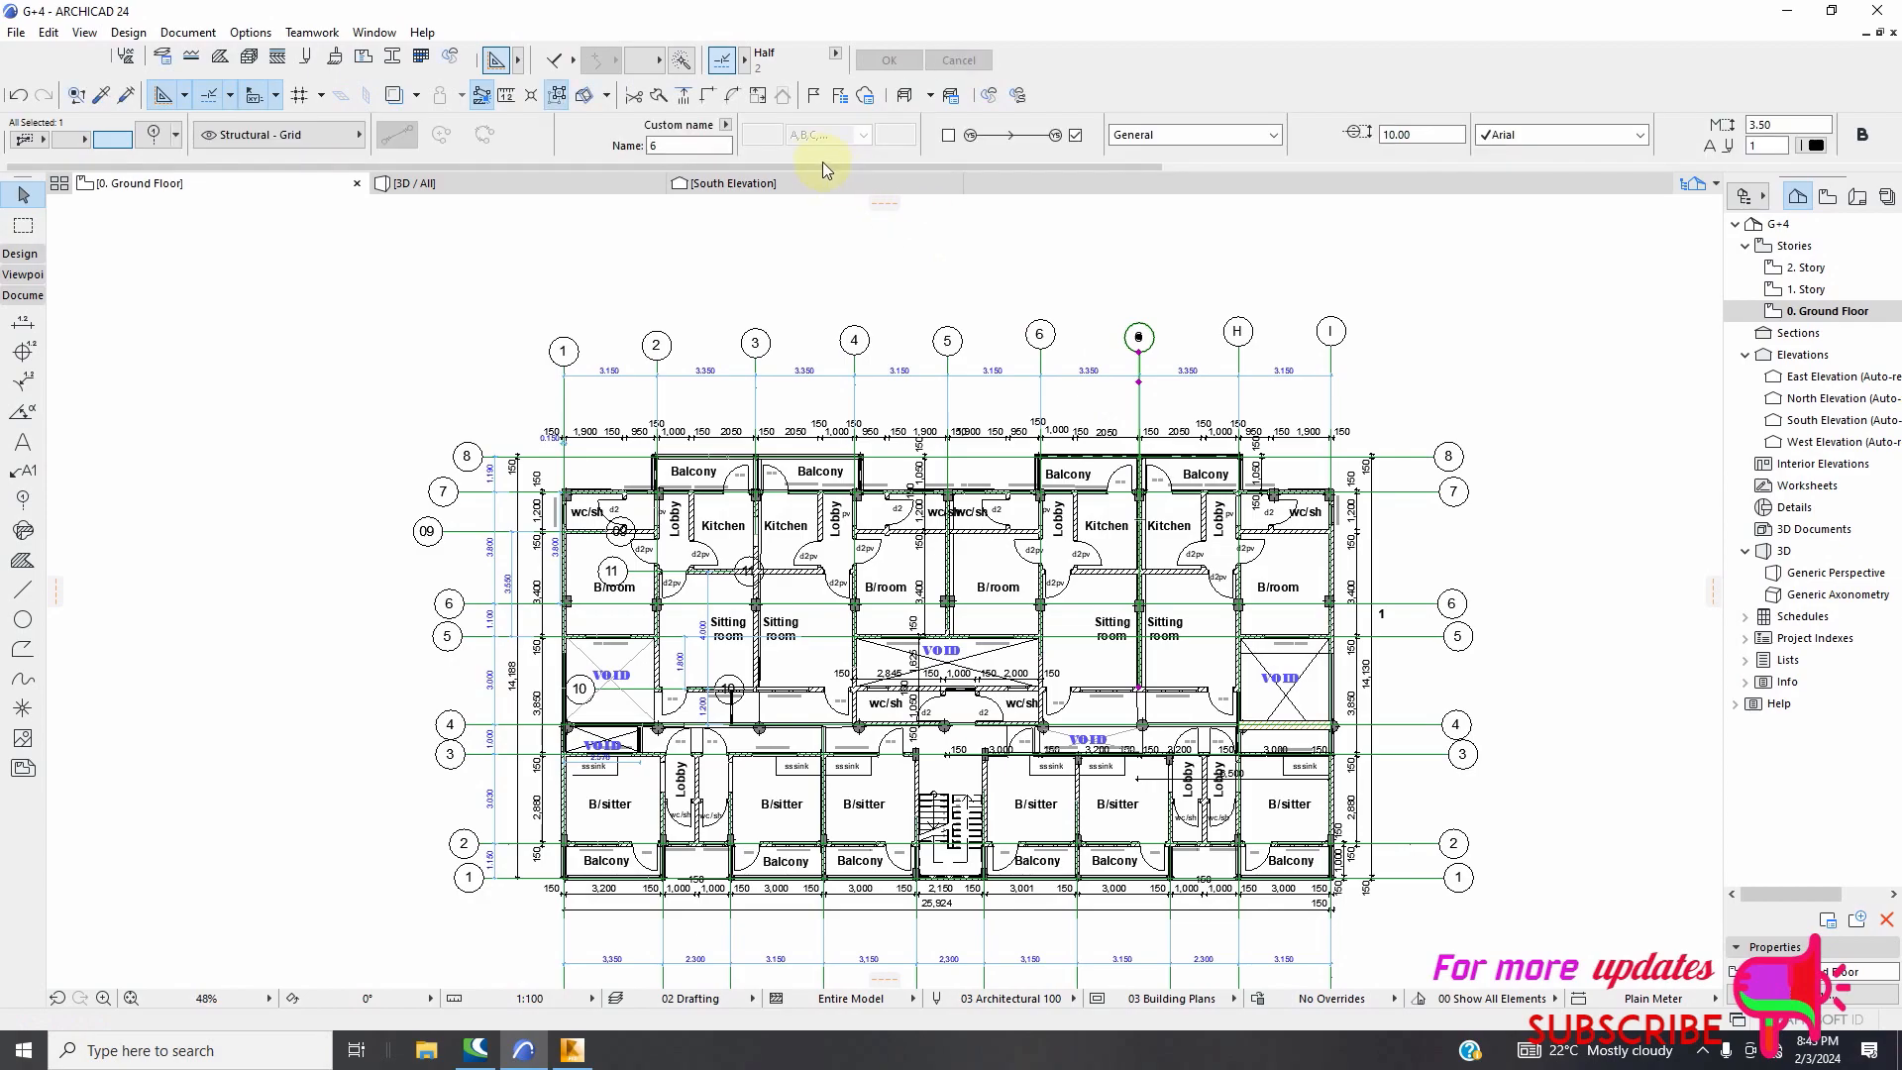
pyautogui.click(712, 148)
pyautogui.write('7')
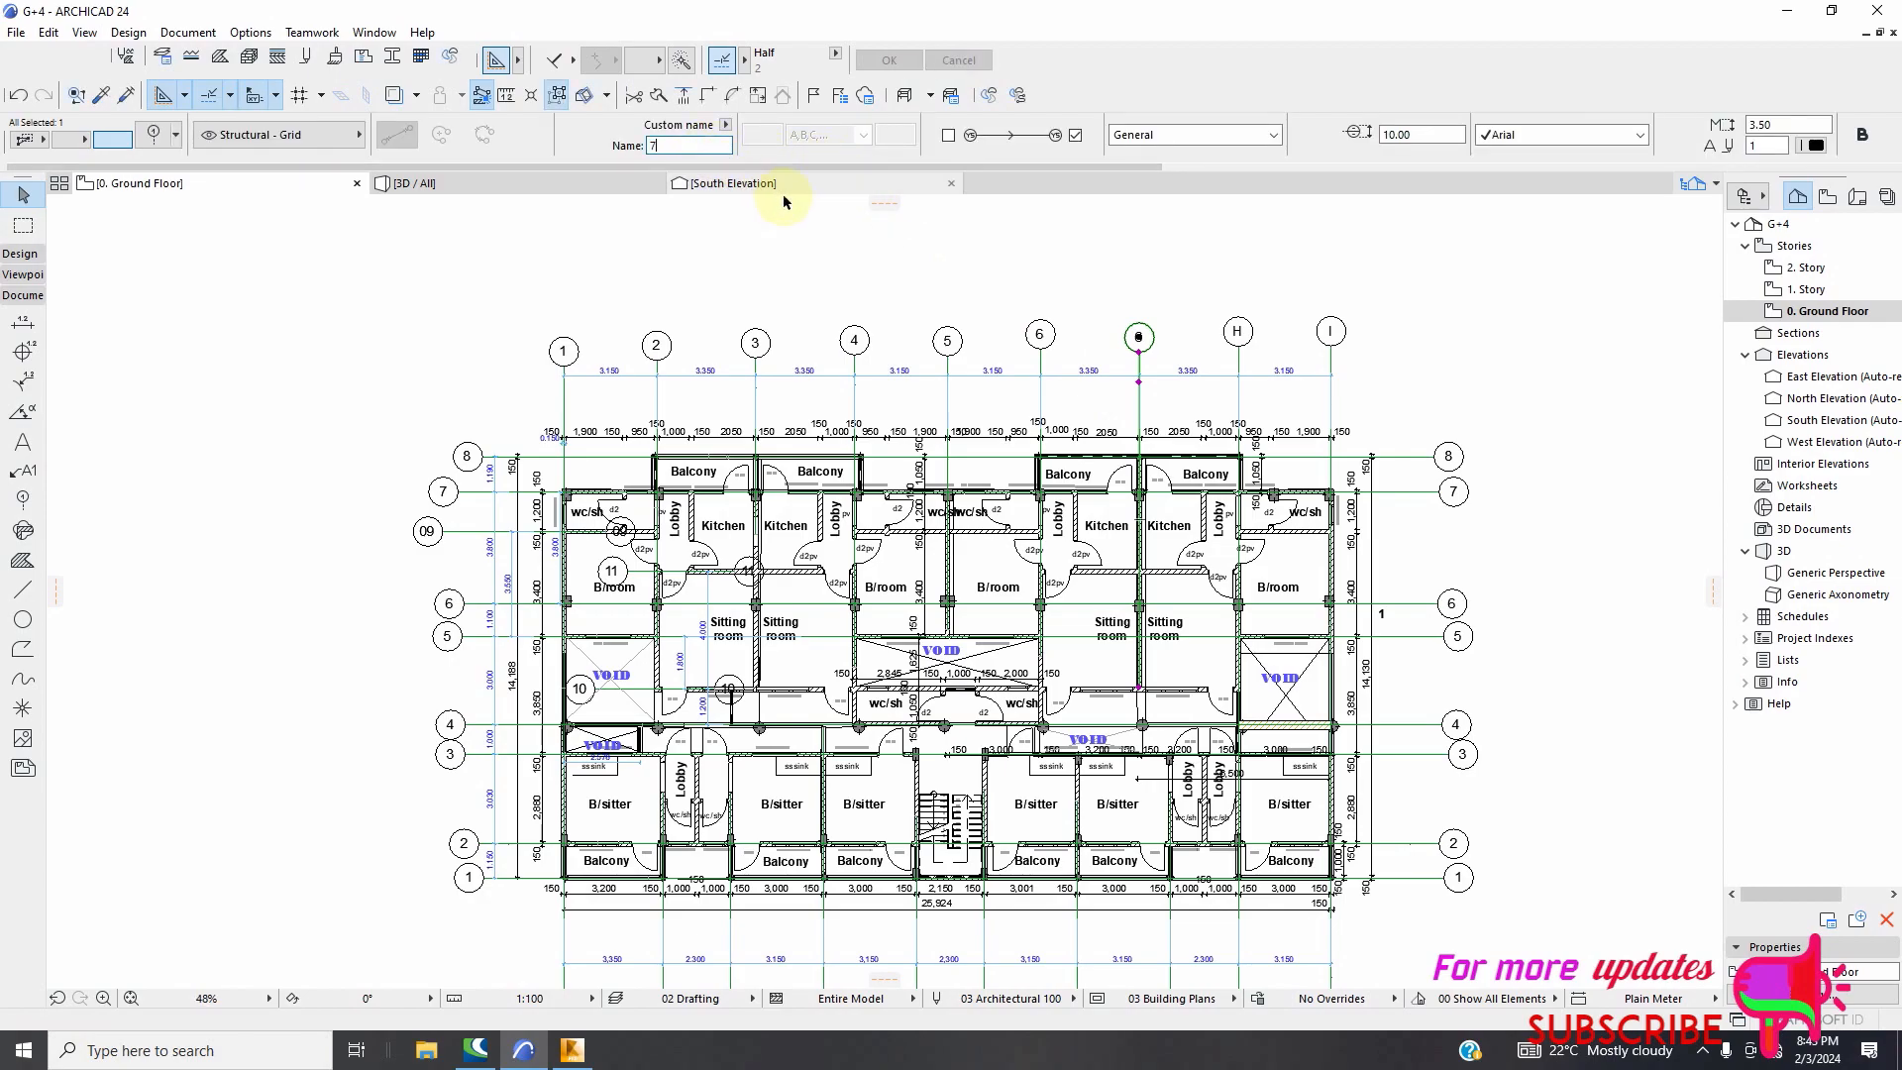
pyautogui.click(1224, 402)
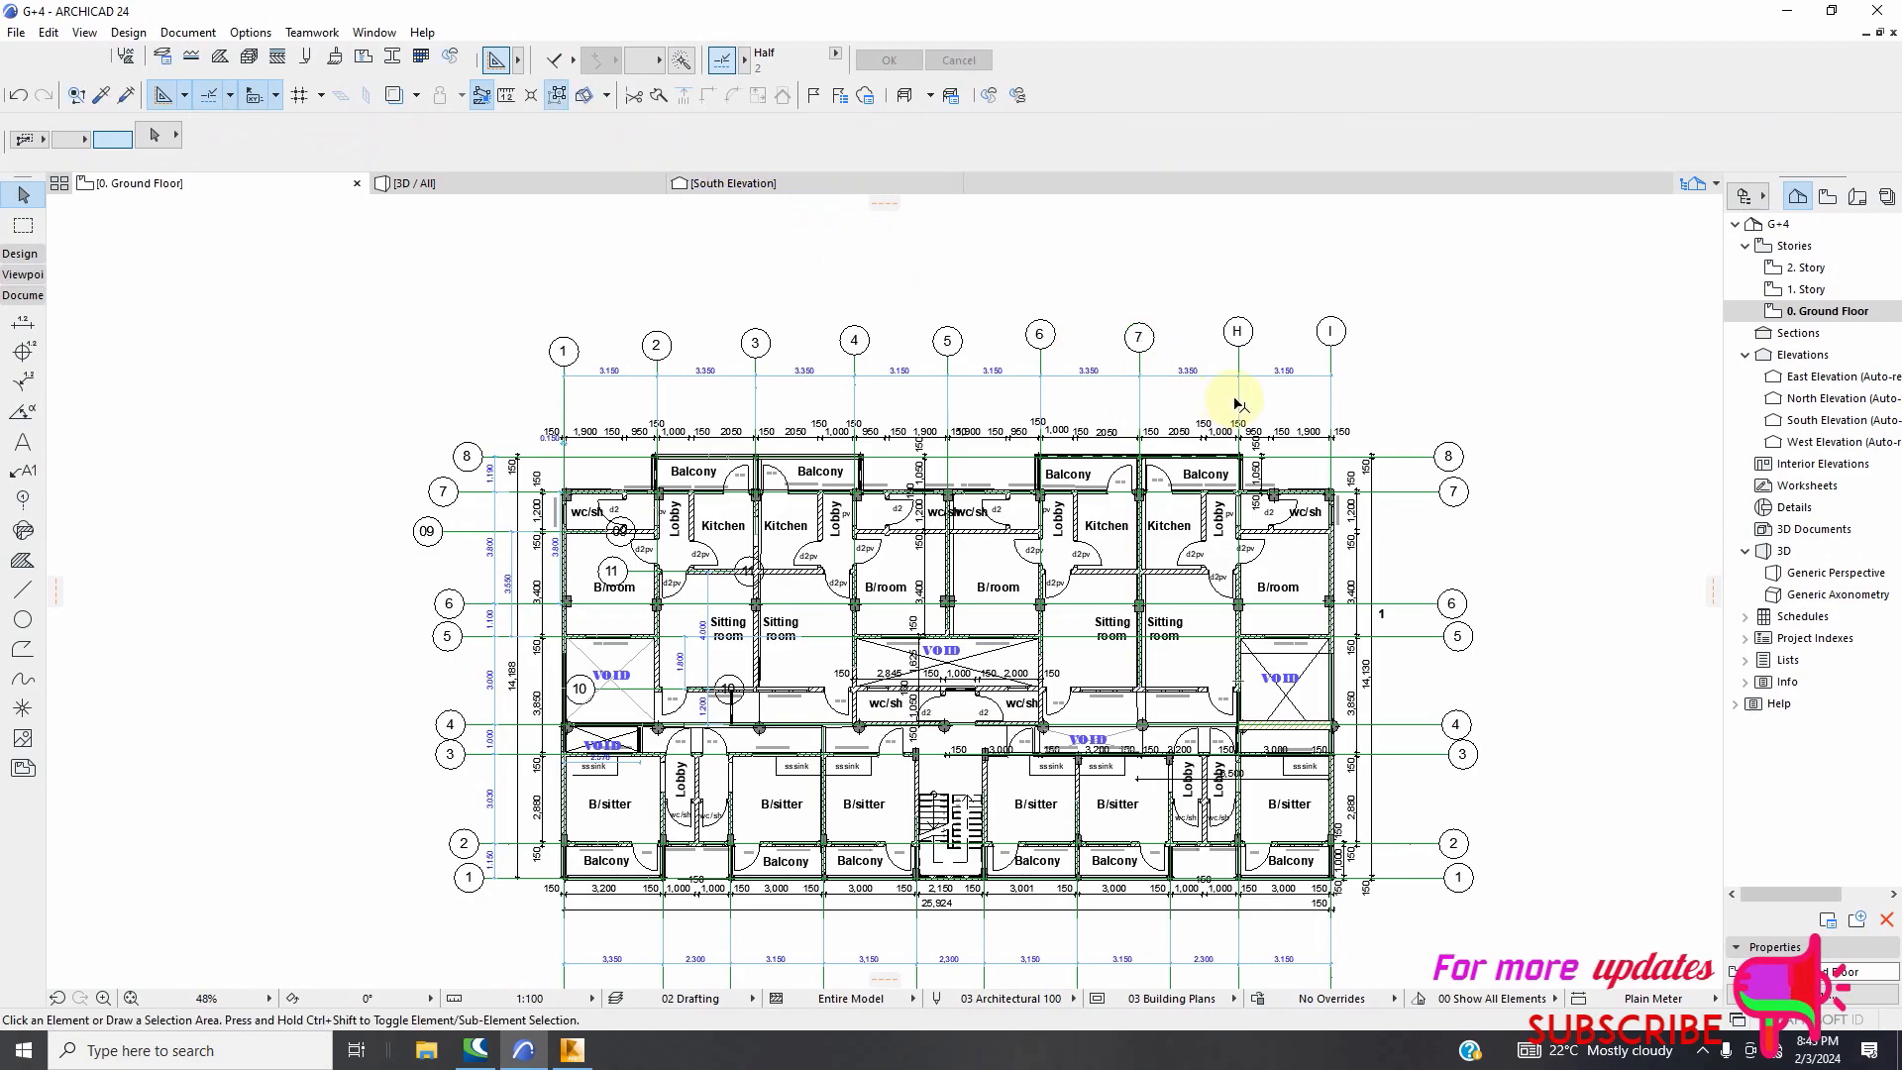
# Rename the last two vertical gridlines, H as 8 and I as 9
pyautogui.click(1236, 404)
pyautogui.click(691, 148)
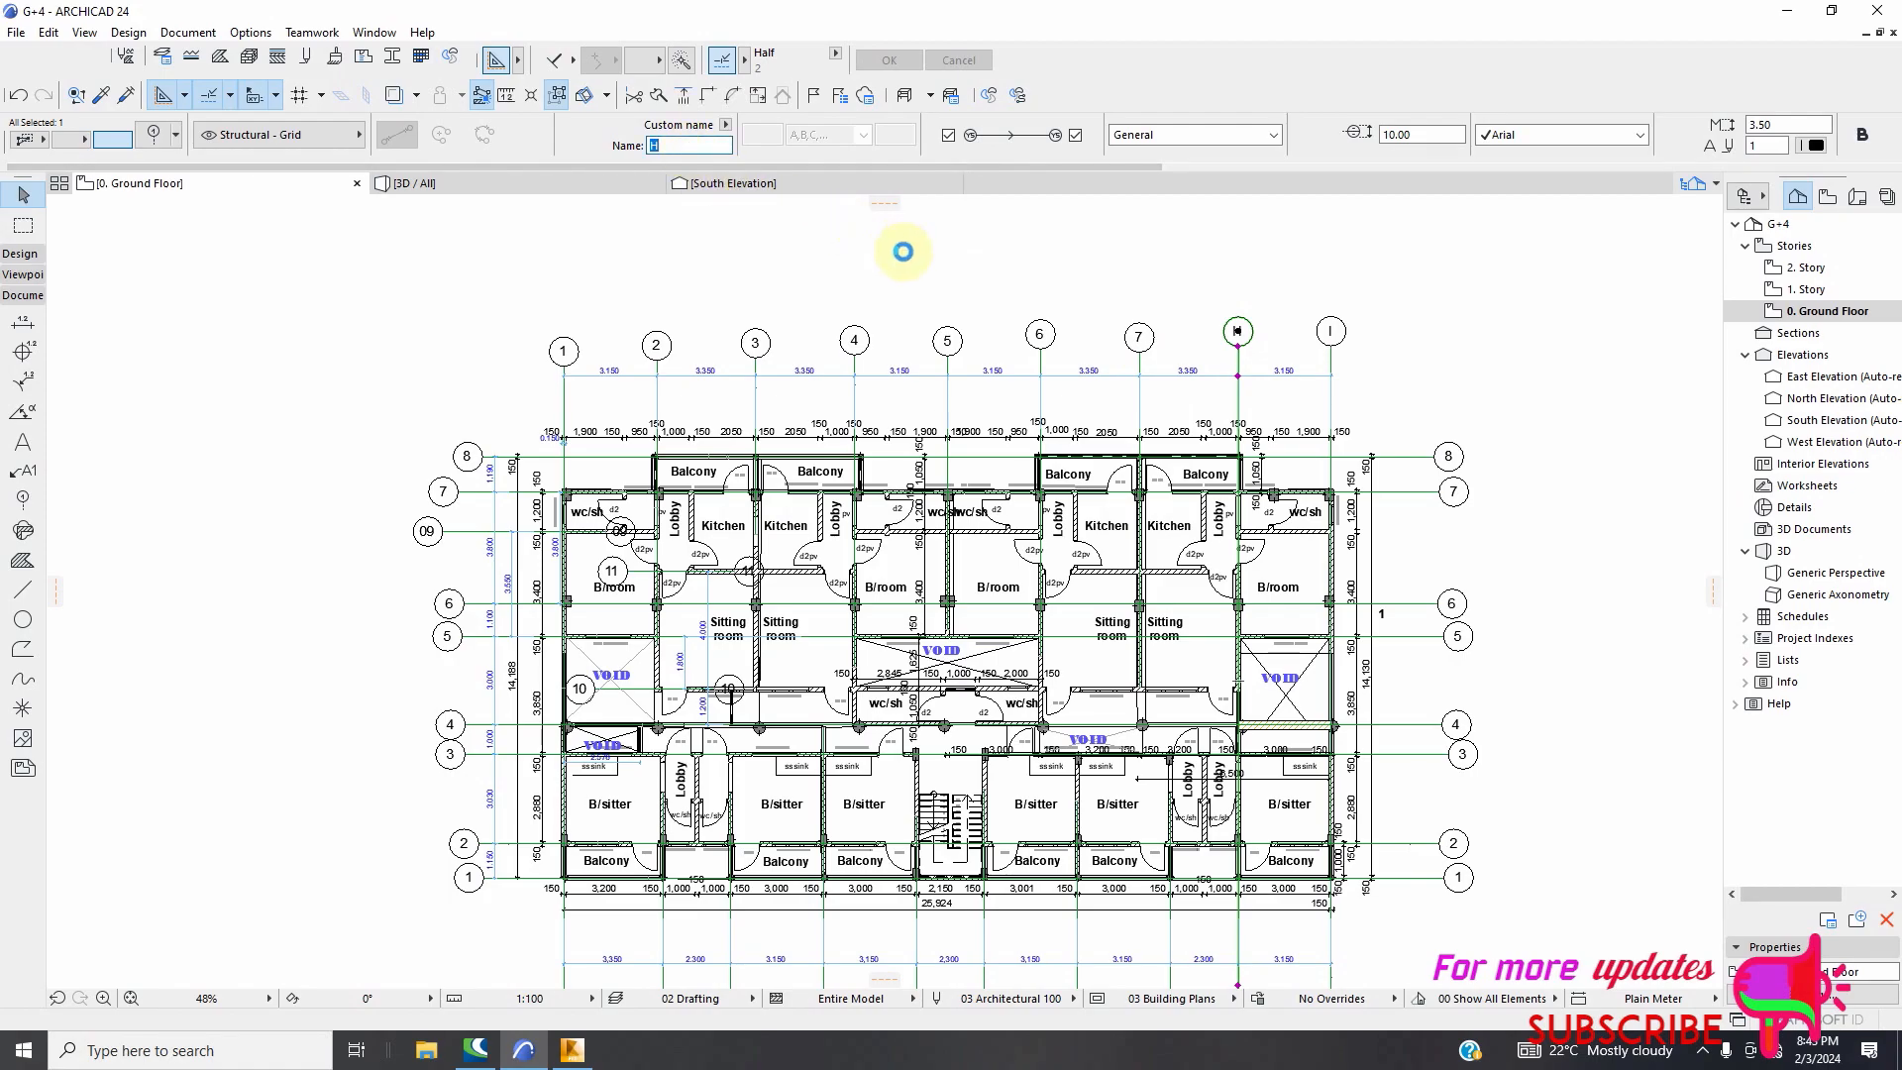
pyautogui.write('8')
pyautogui.click(902, 250)
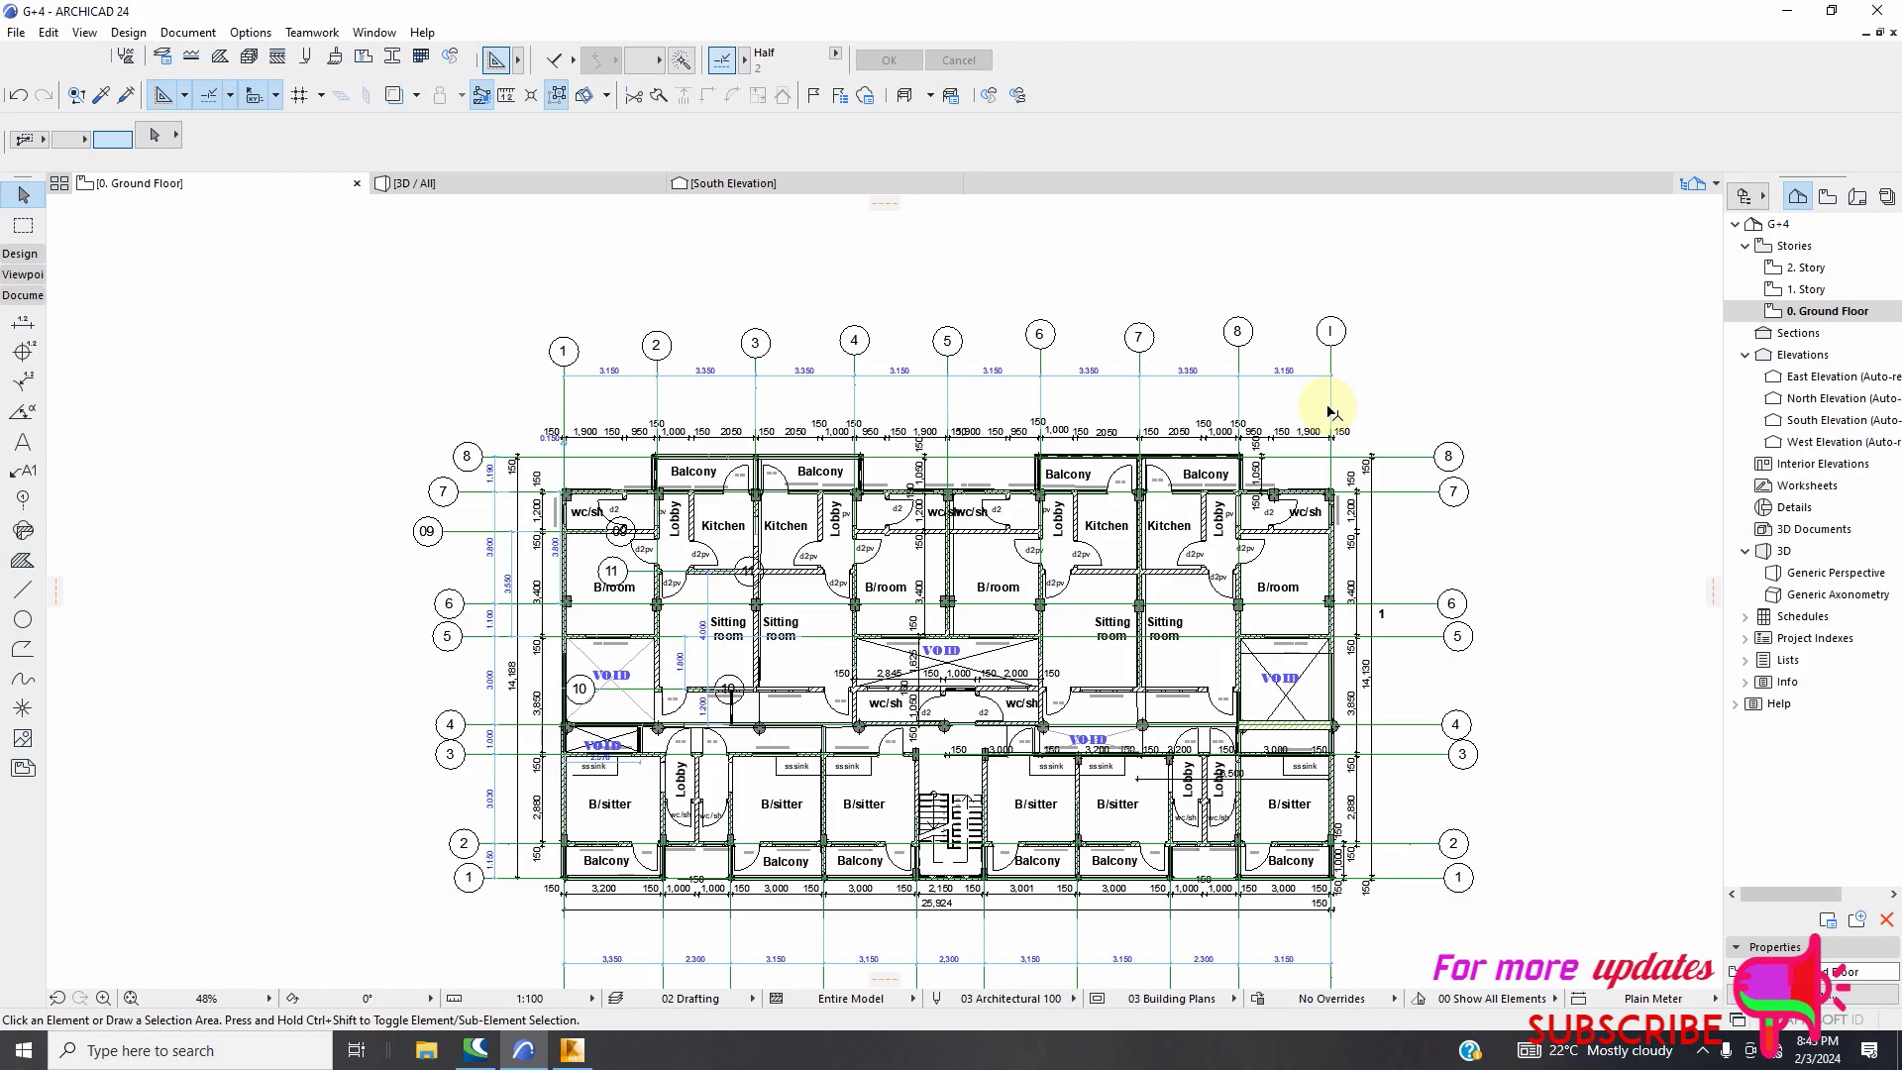
pyautogui.click(1330, 409)
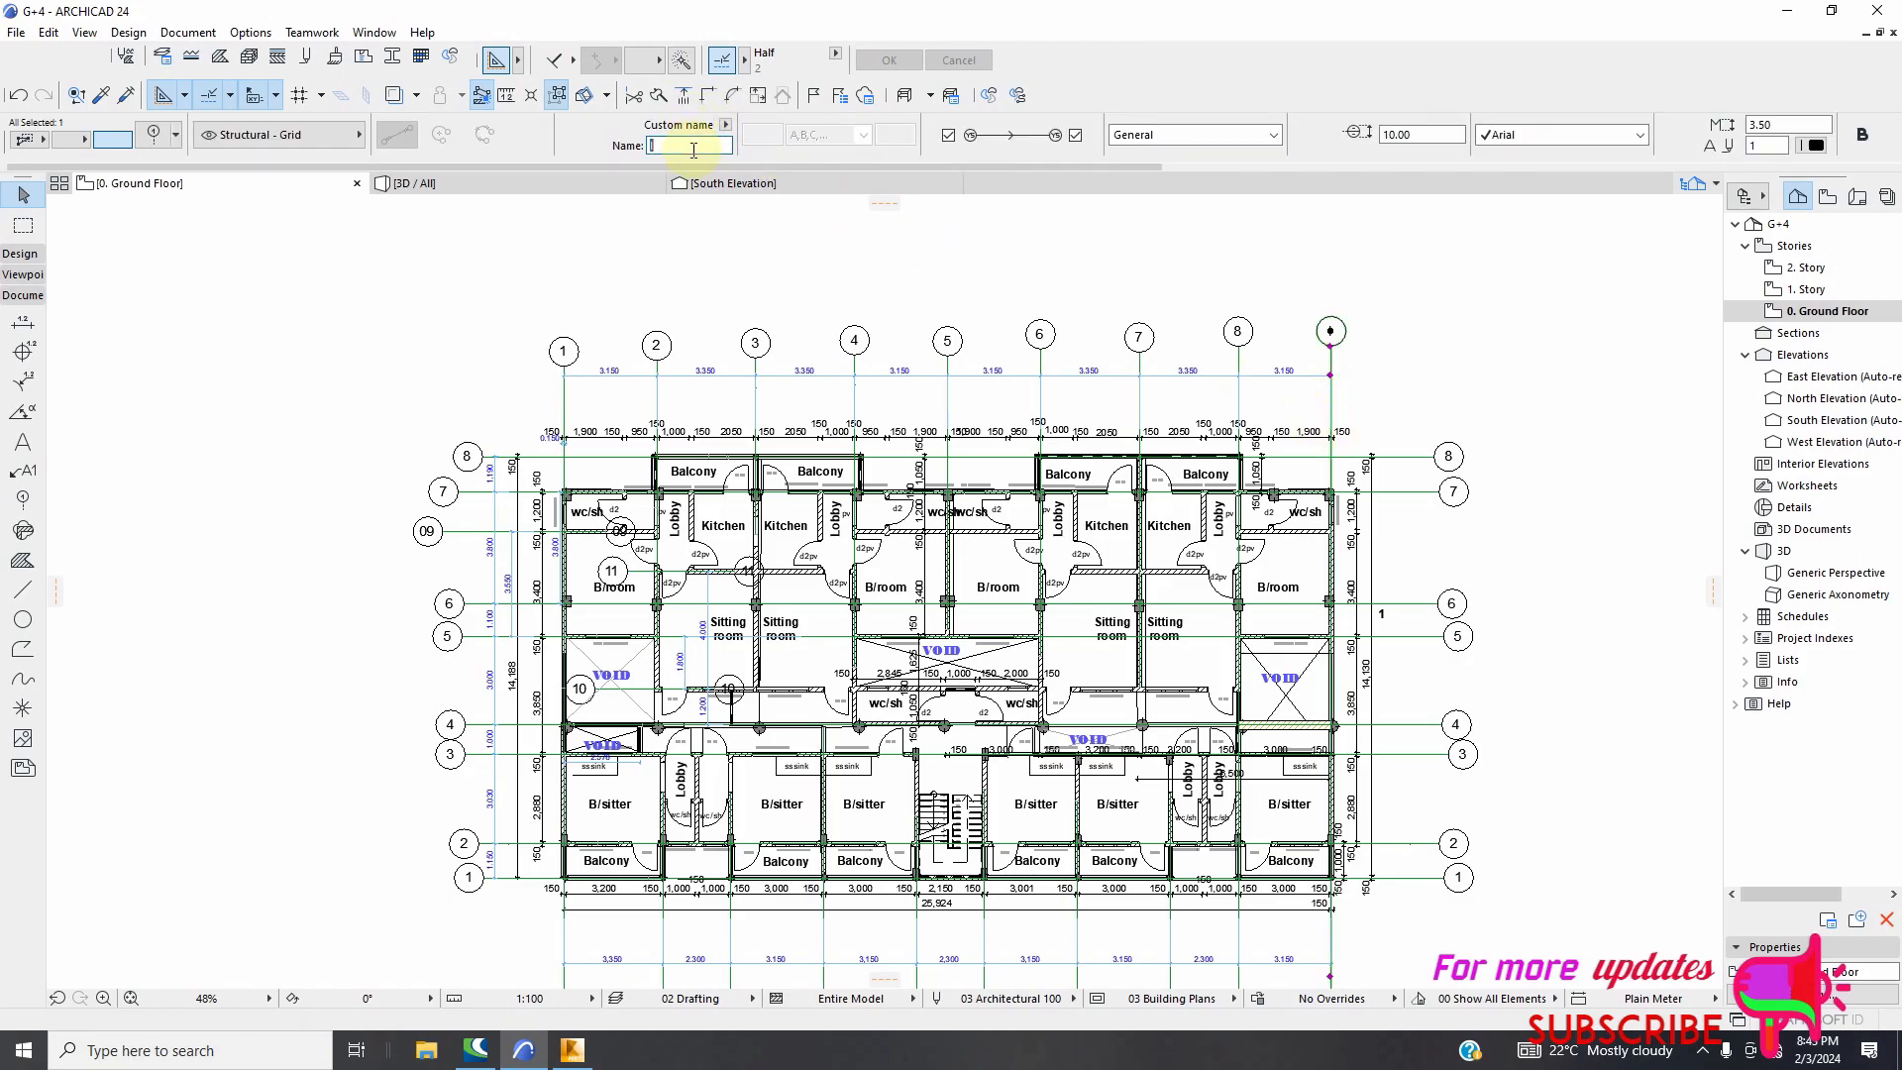
pyautogui.write('9')
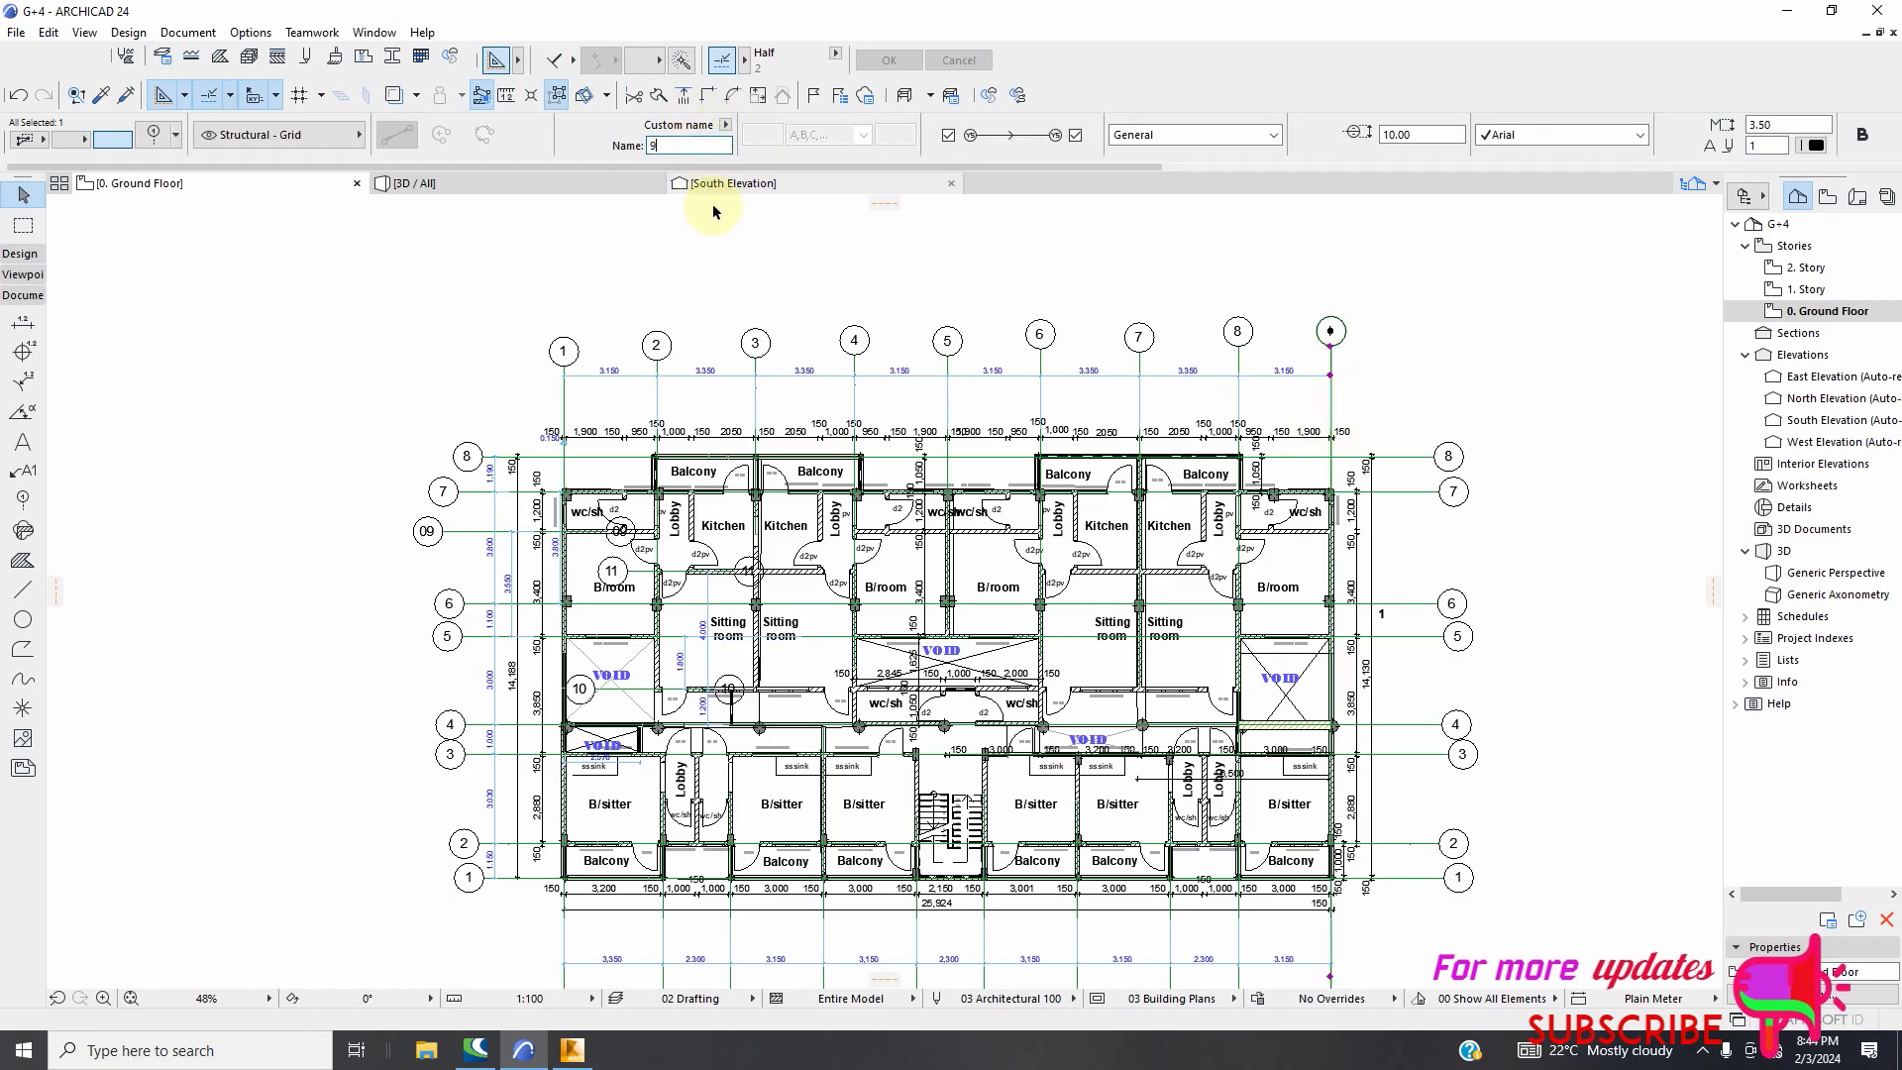
pyautogui.click(728, 222)
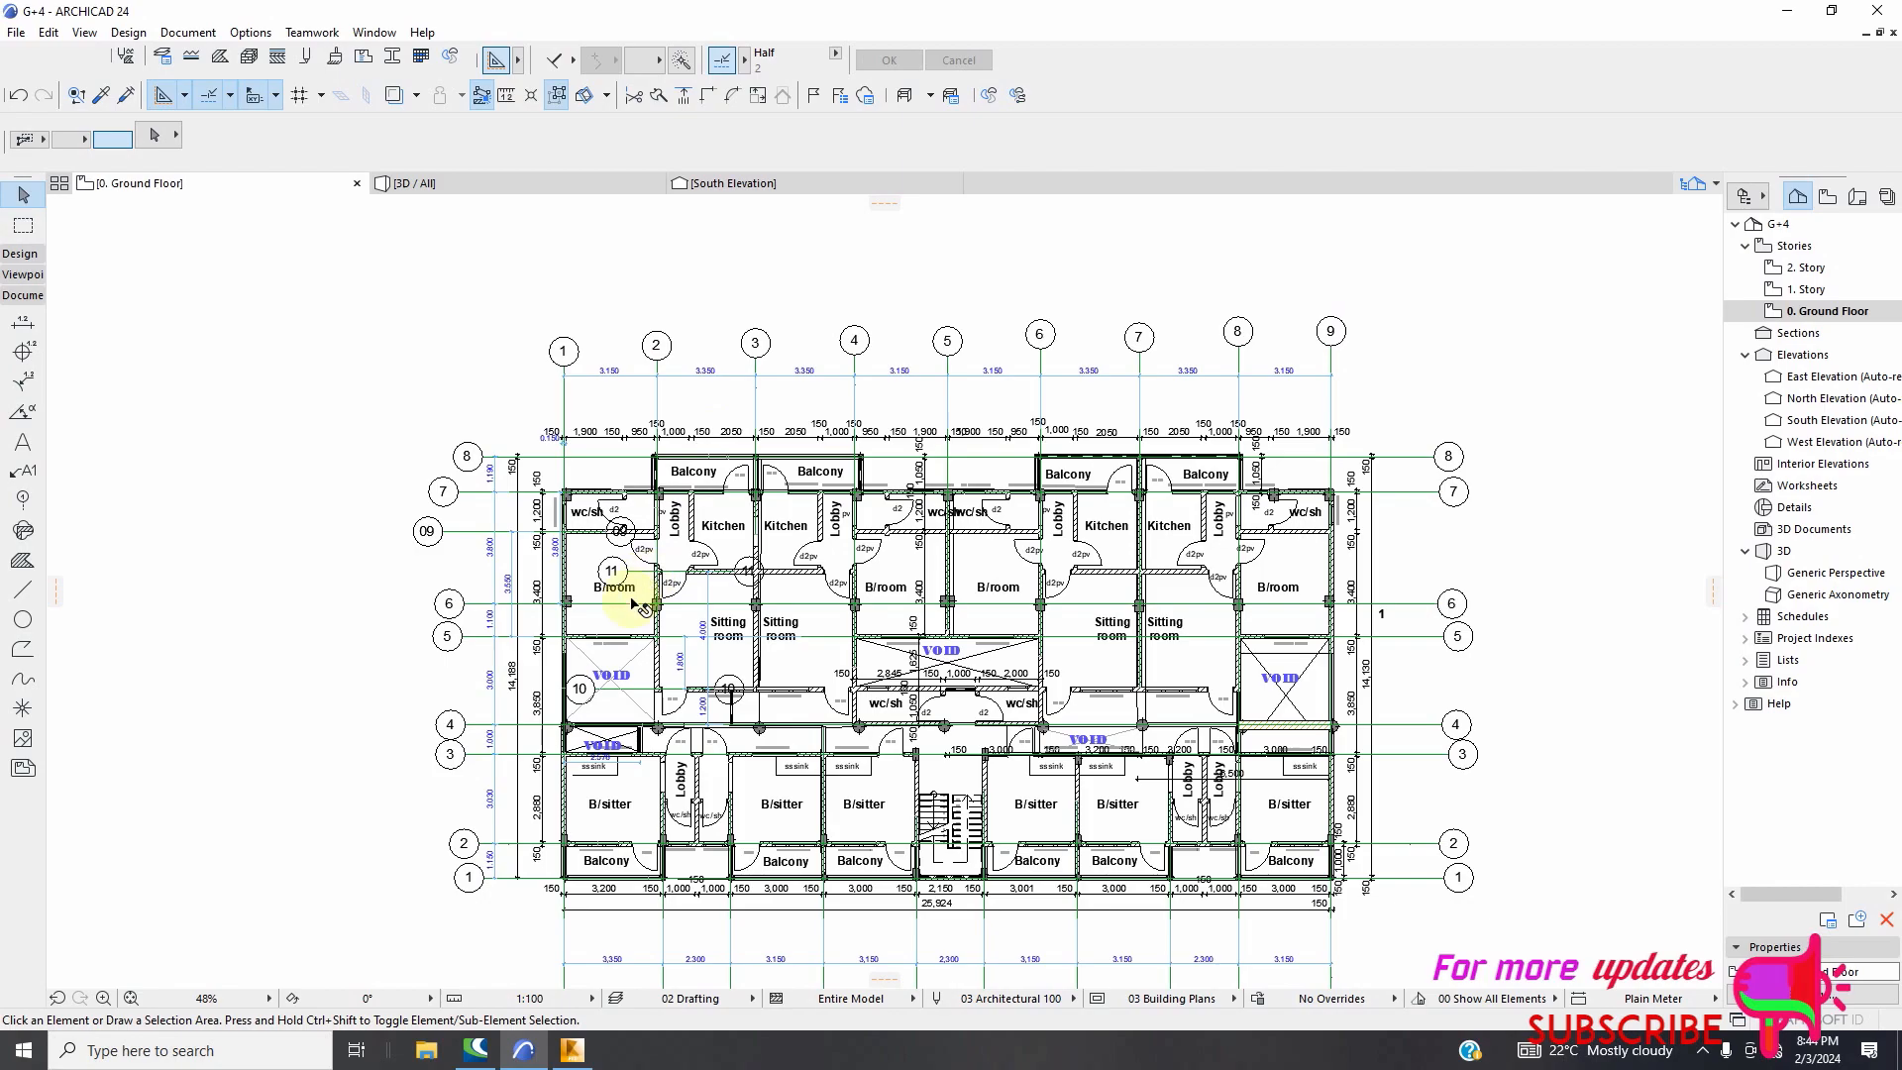
# Rename the lowest horizontal gridline, 1, along the lower balcony edge as A
pyautogui.click(506, 879)
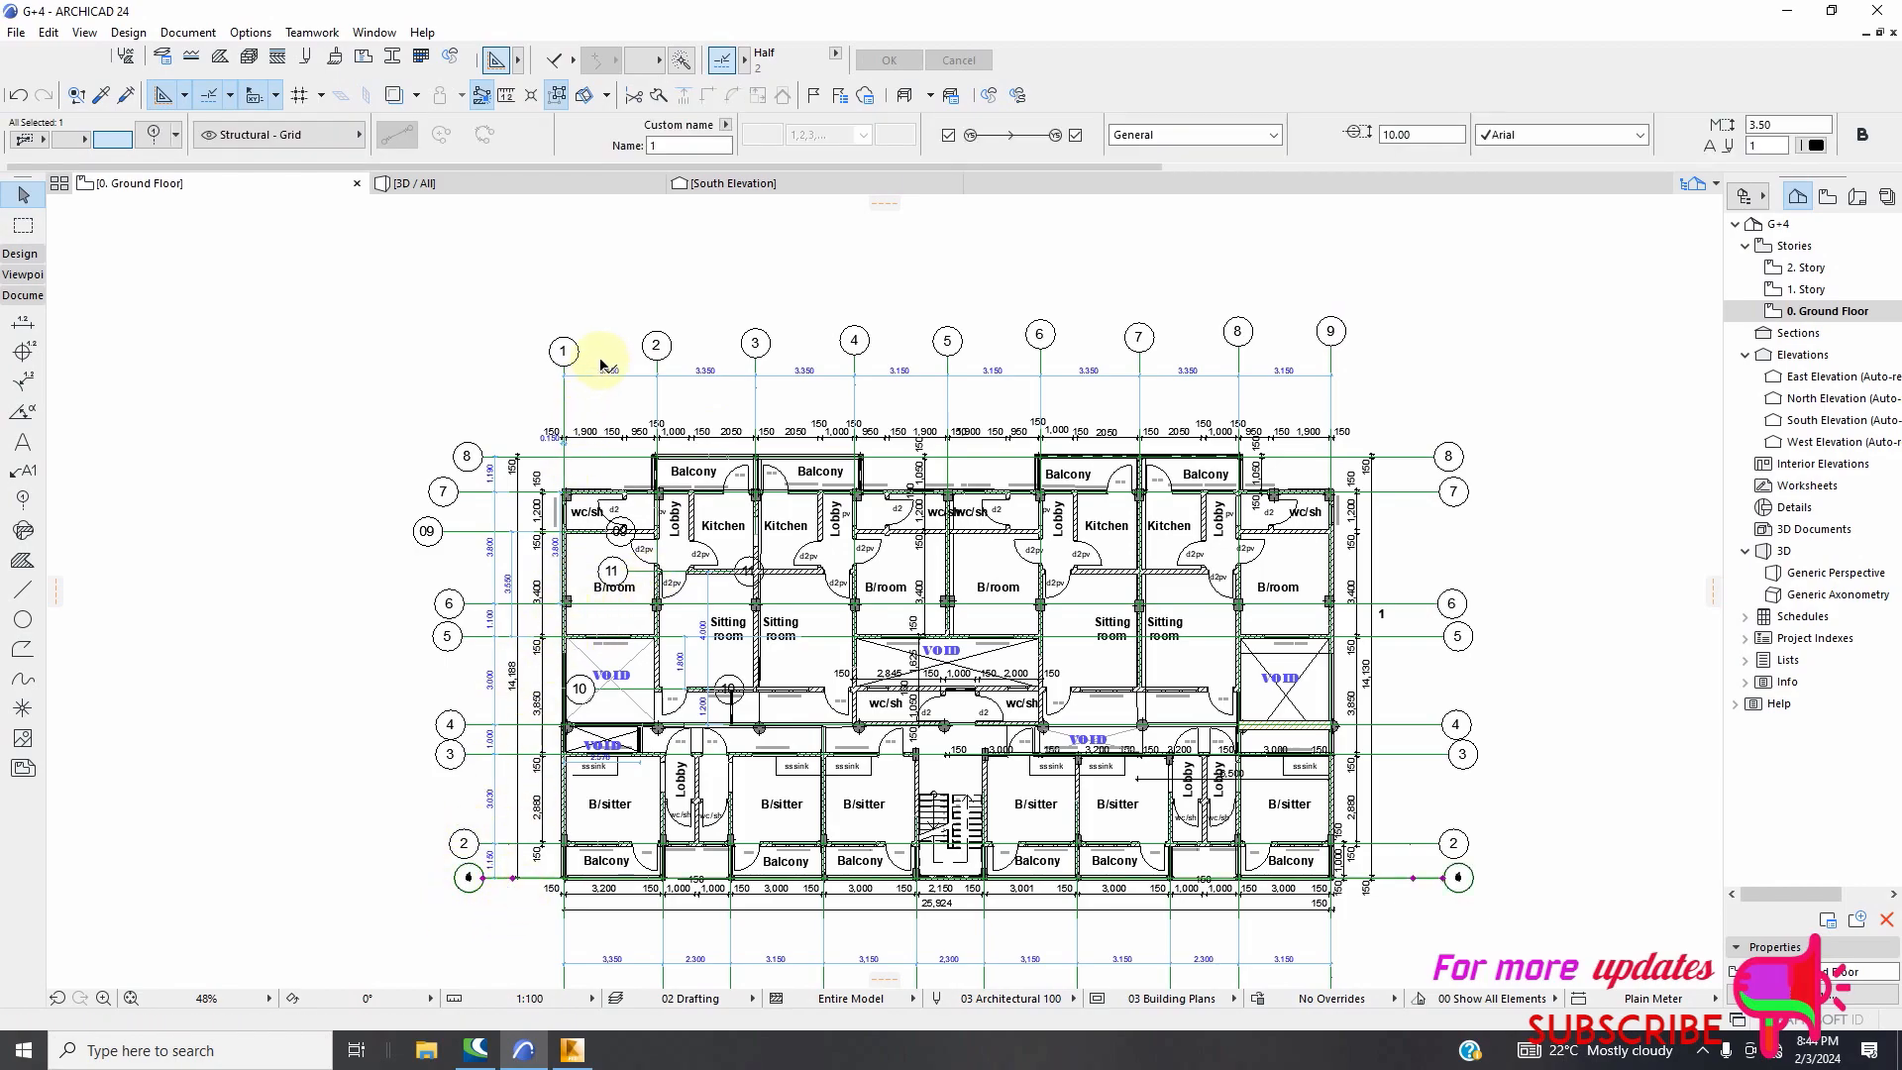
pyautogui.click(664, 147)
pyautogui.write('A')
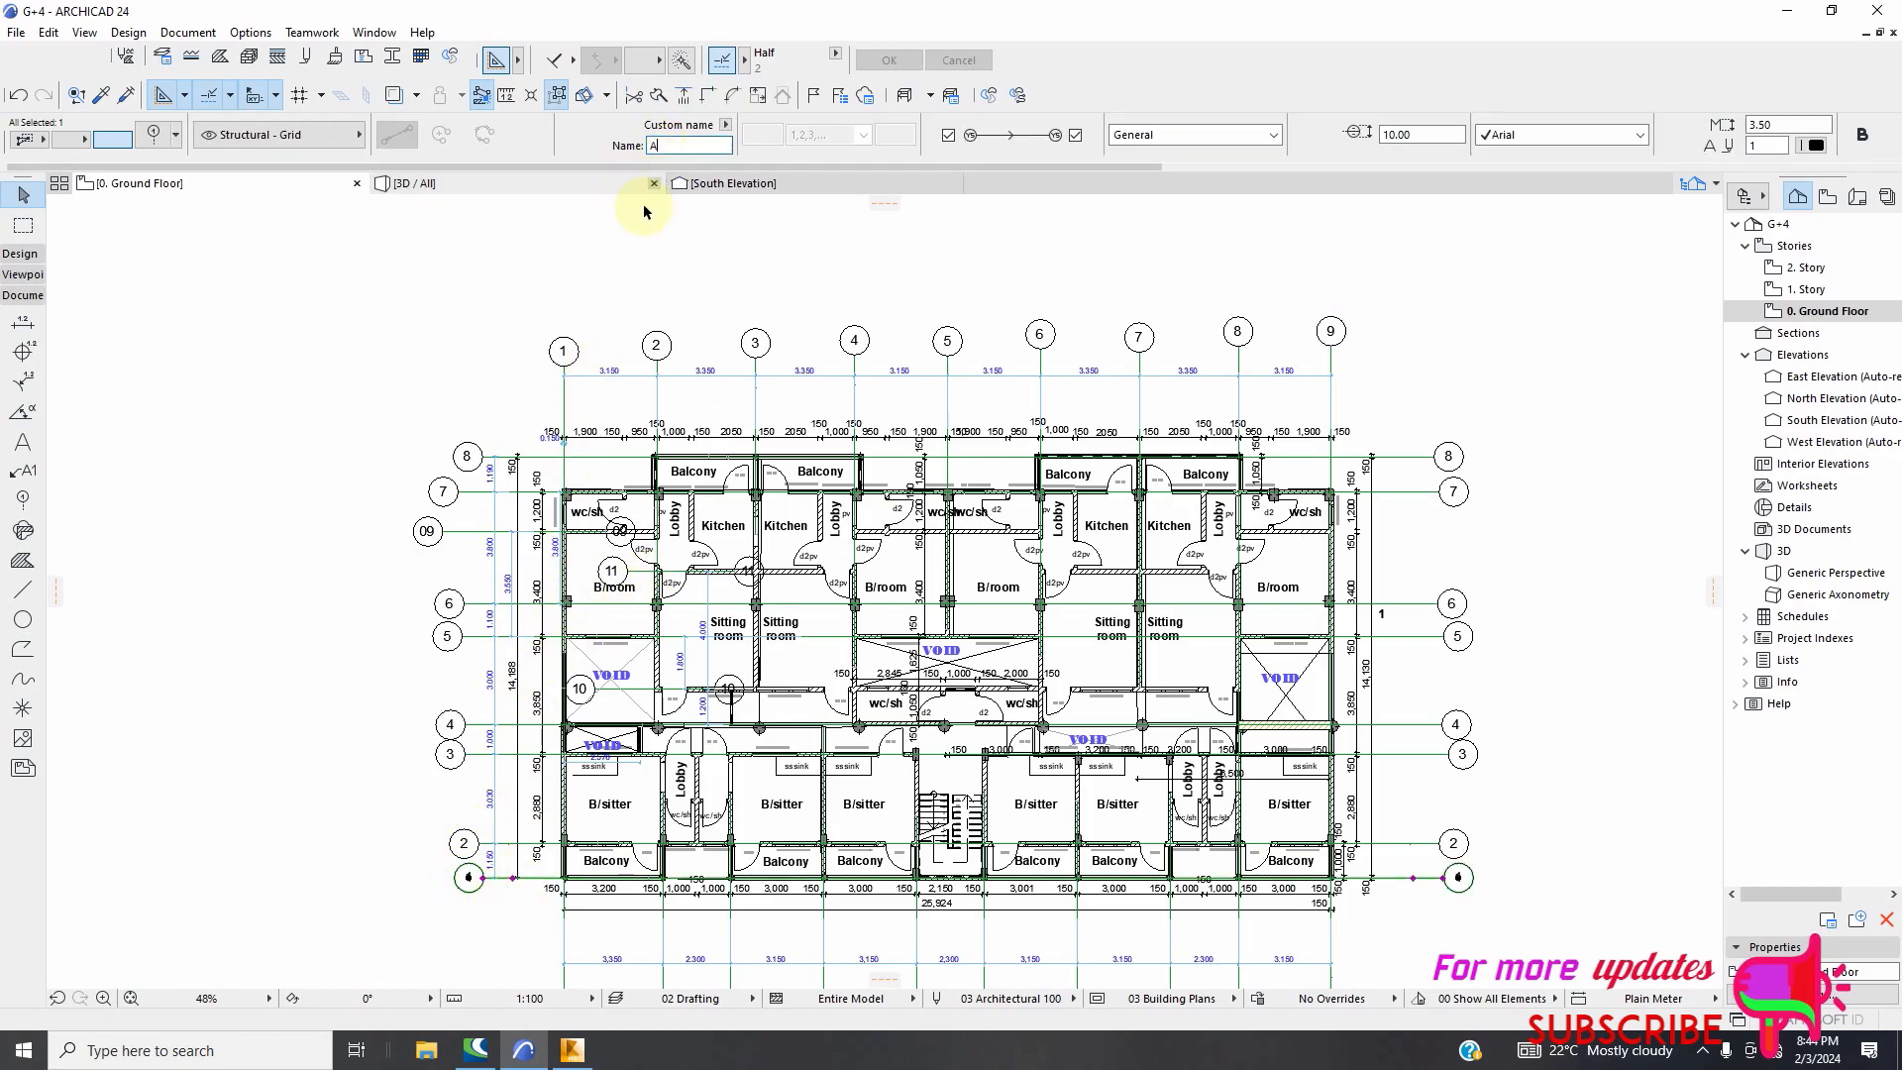
pyautogui.click(634, 277)
# Rename horizontal gridline 2, just above the lower balconies, as B
pyautogui.click(510, 849)
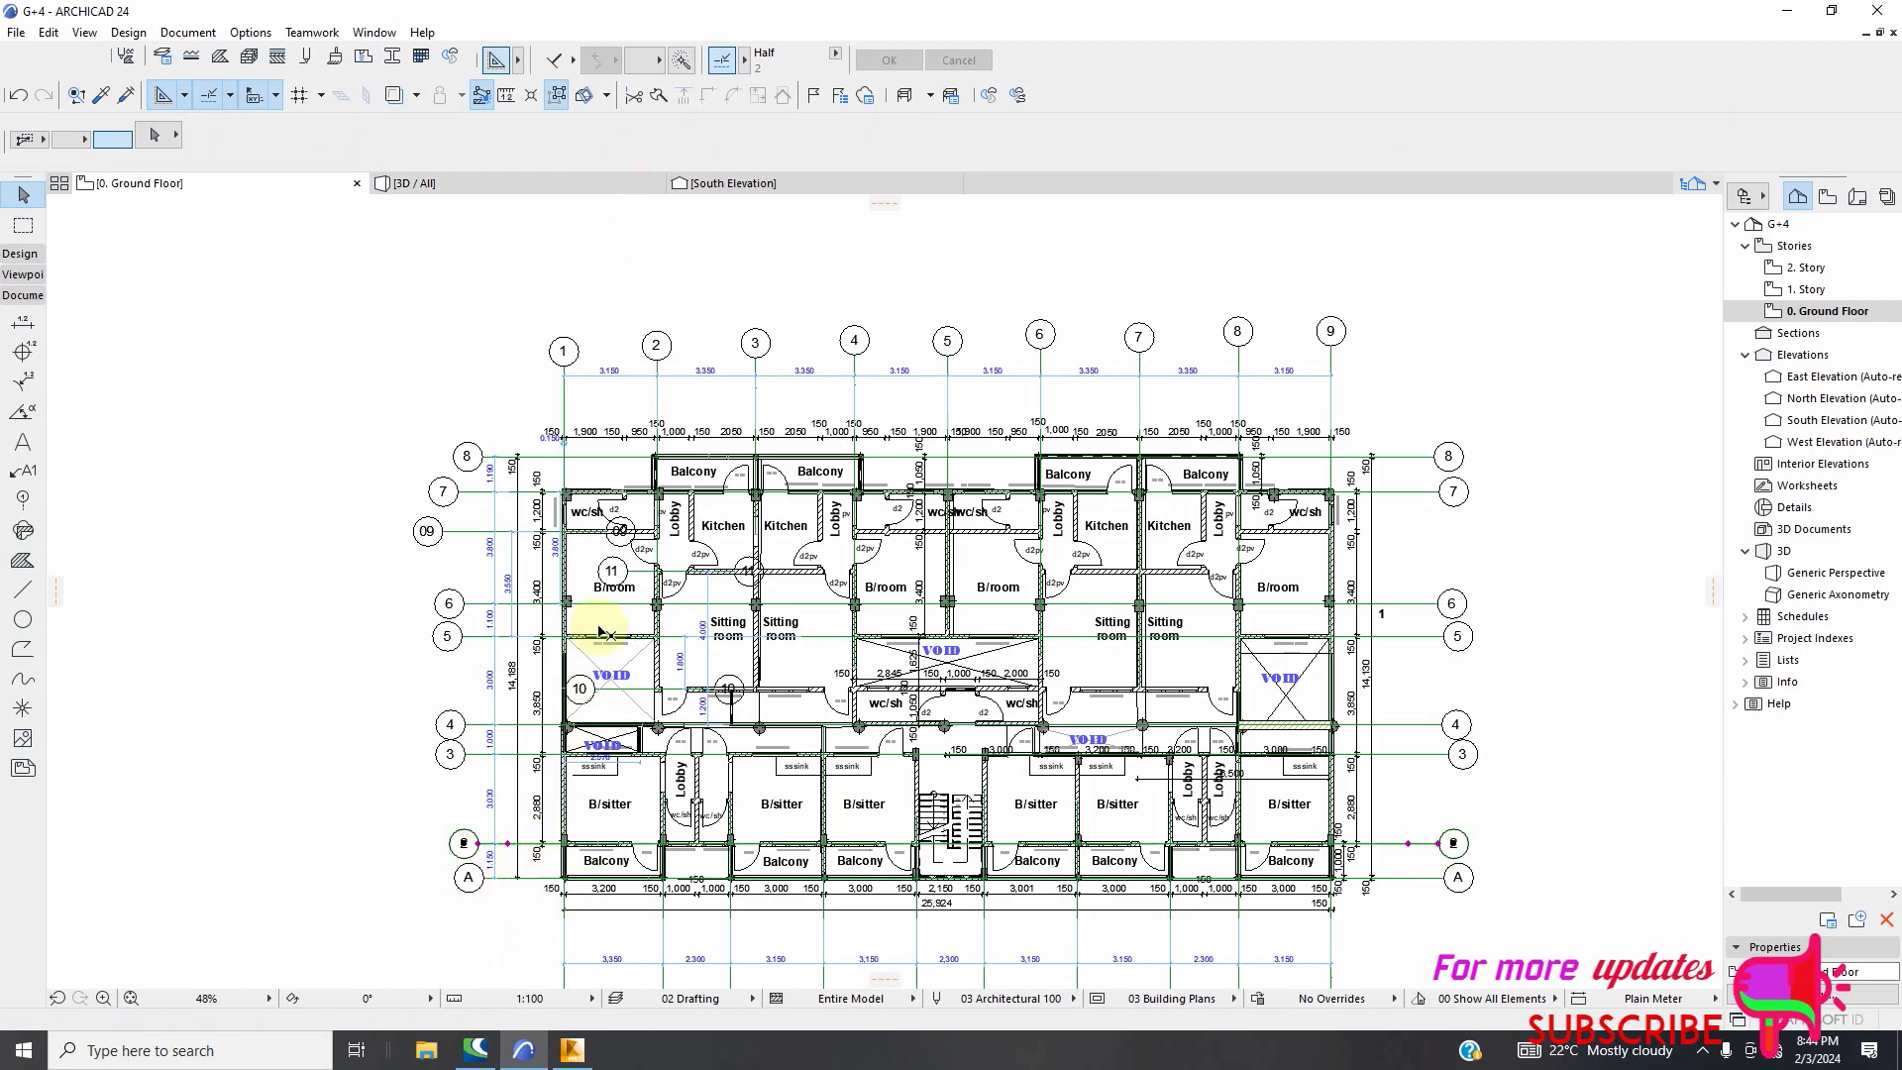
pyautogui.click(676, 149)
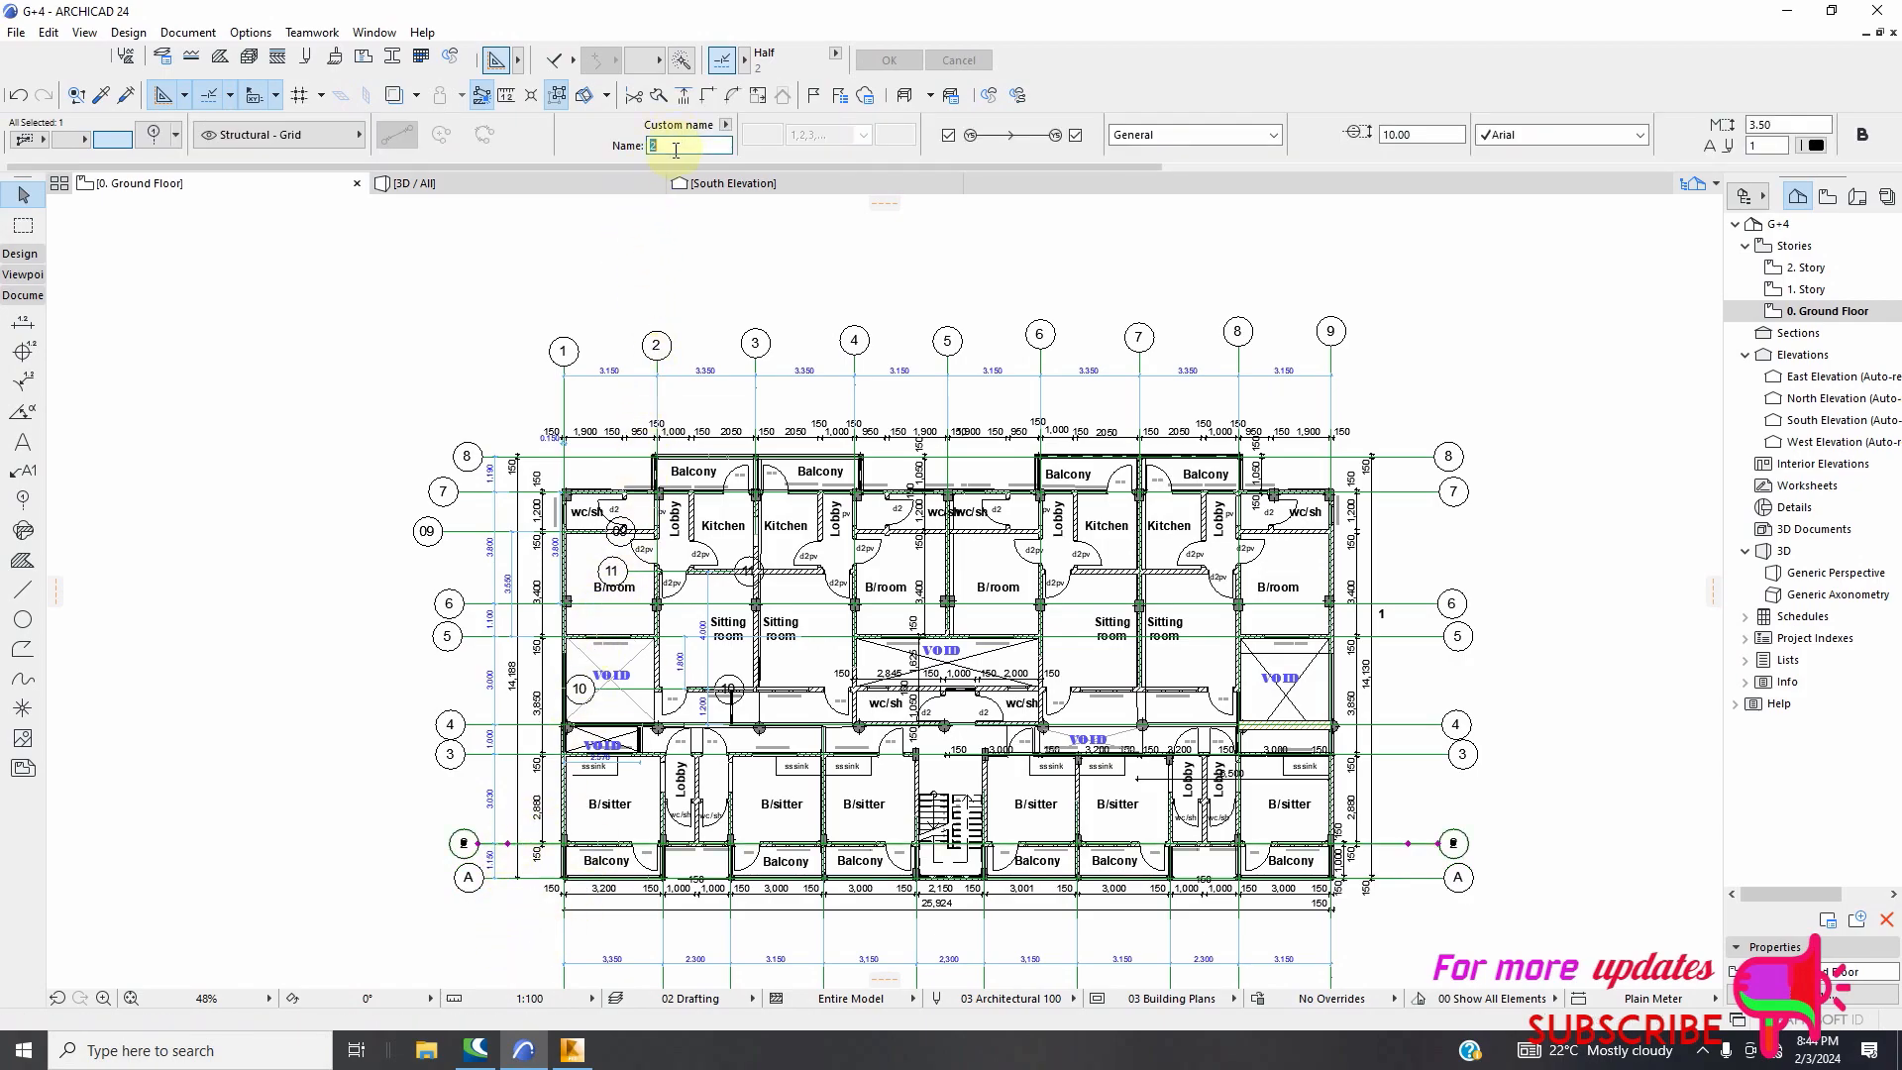
pyautogui.write('B')
pyautogui.press('Return')
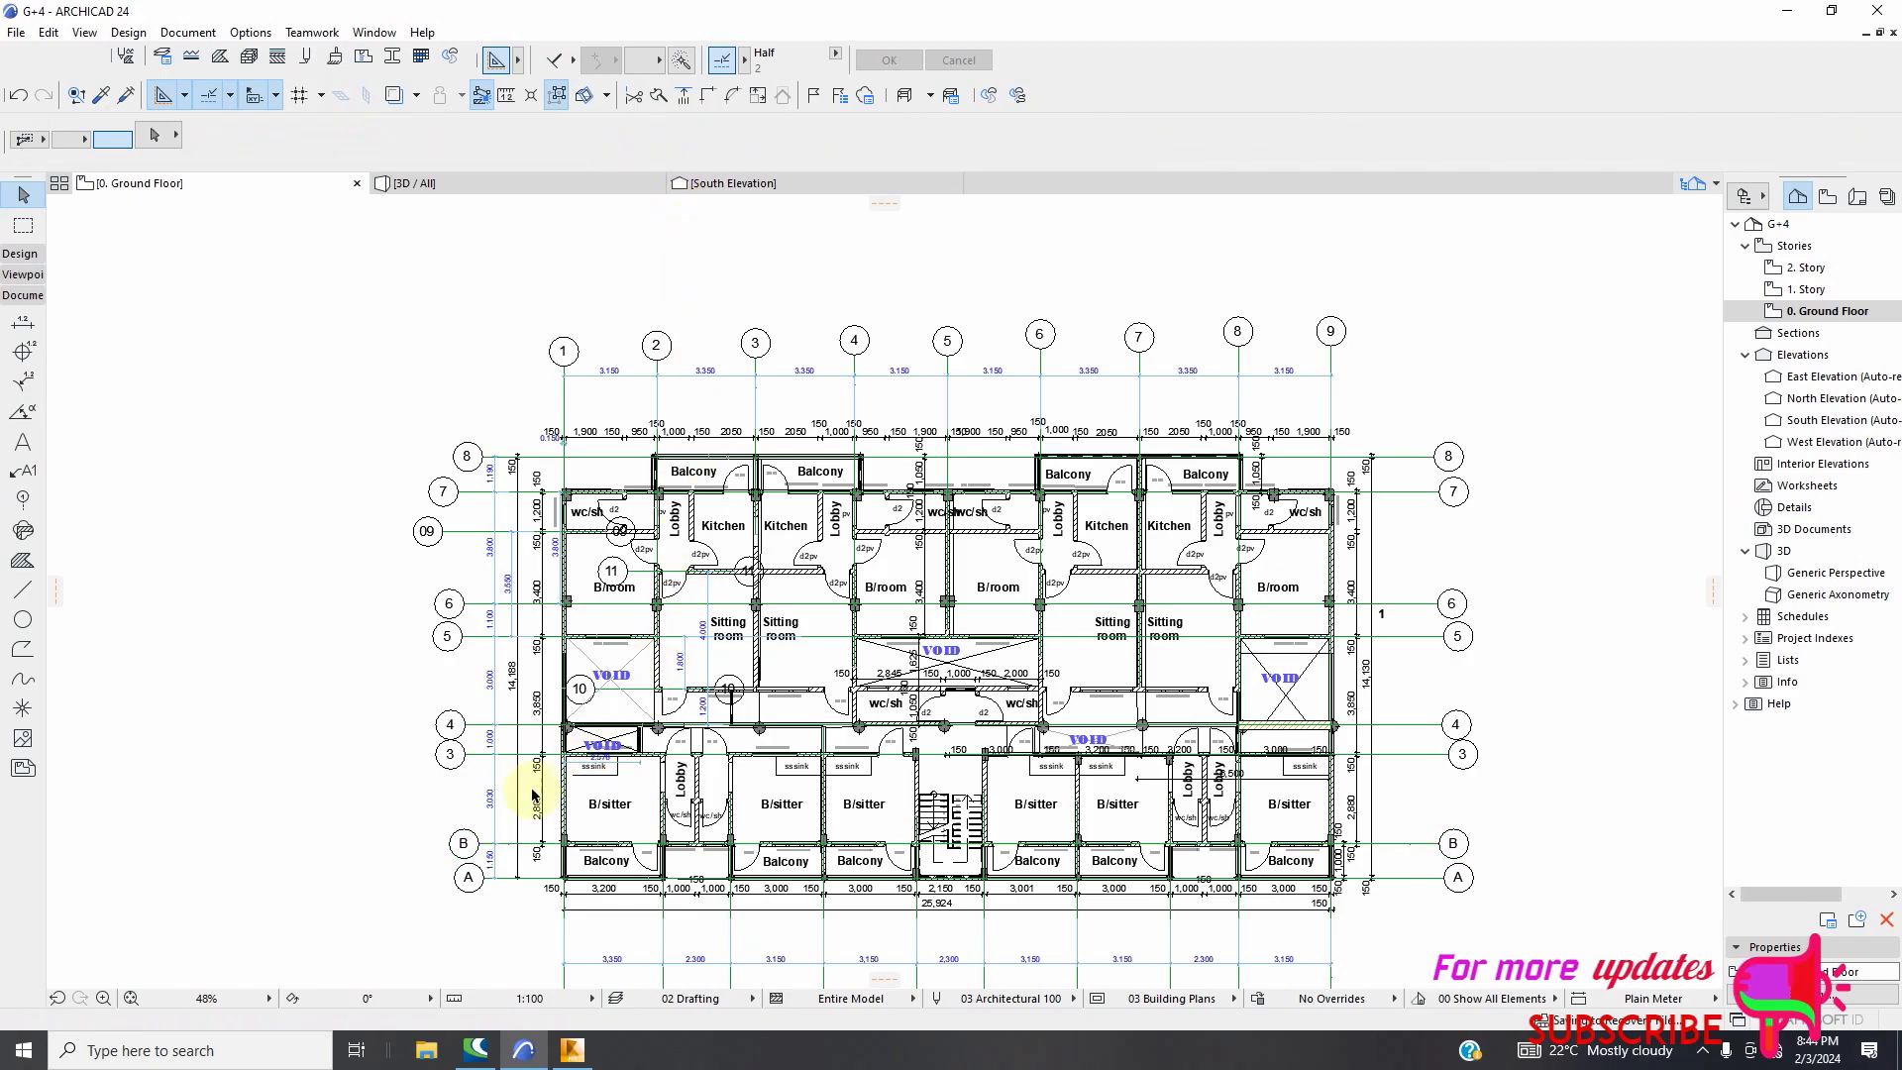
# Rename horizontal gridline 3, above the B/sitter rooms, as C
pyautogui.click(486, 758)
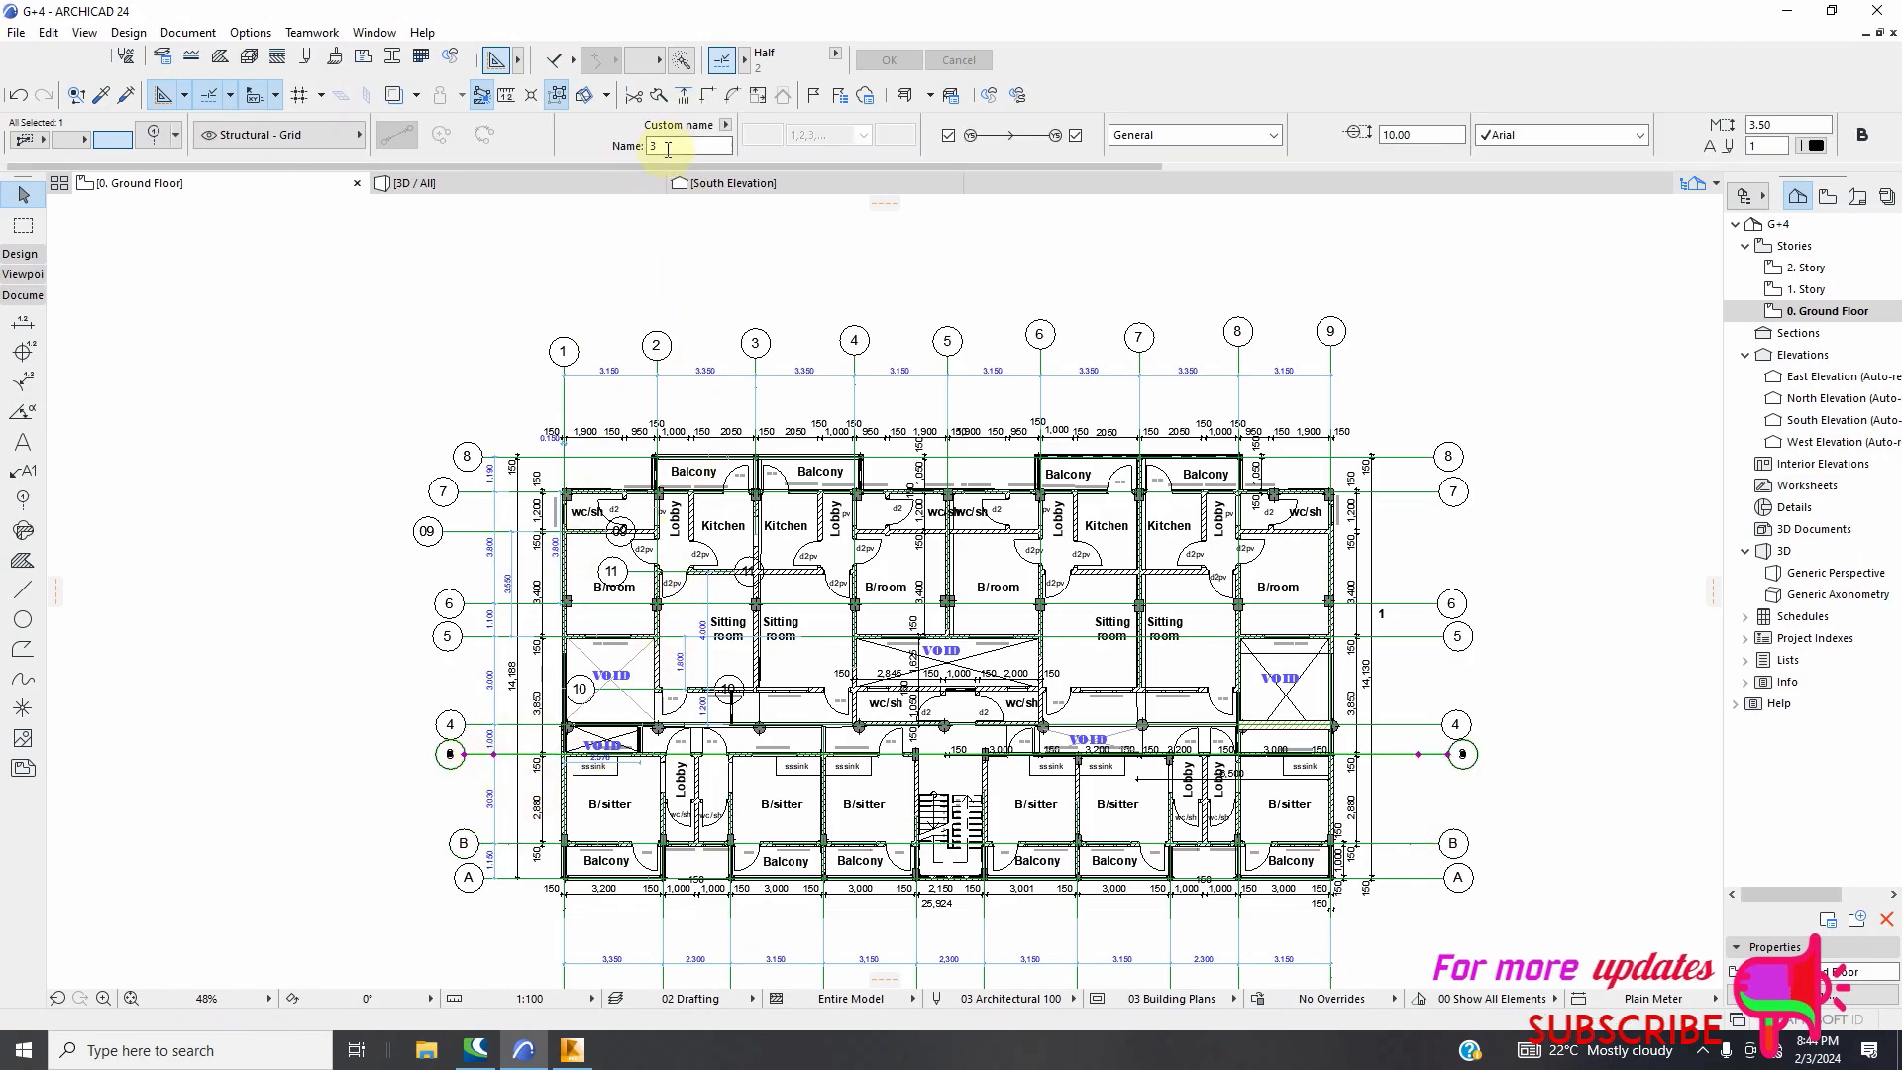
pyautogui.write('C')
pyautogui.press('Return')
pyautogui.press('Escape')
# Rename horizontal gridline 4, directly above gridline C, as D
pyautogui.click(481, 726)
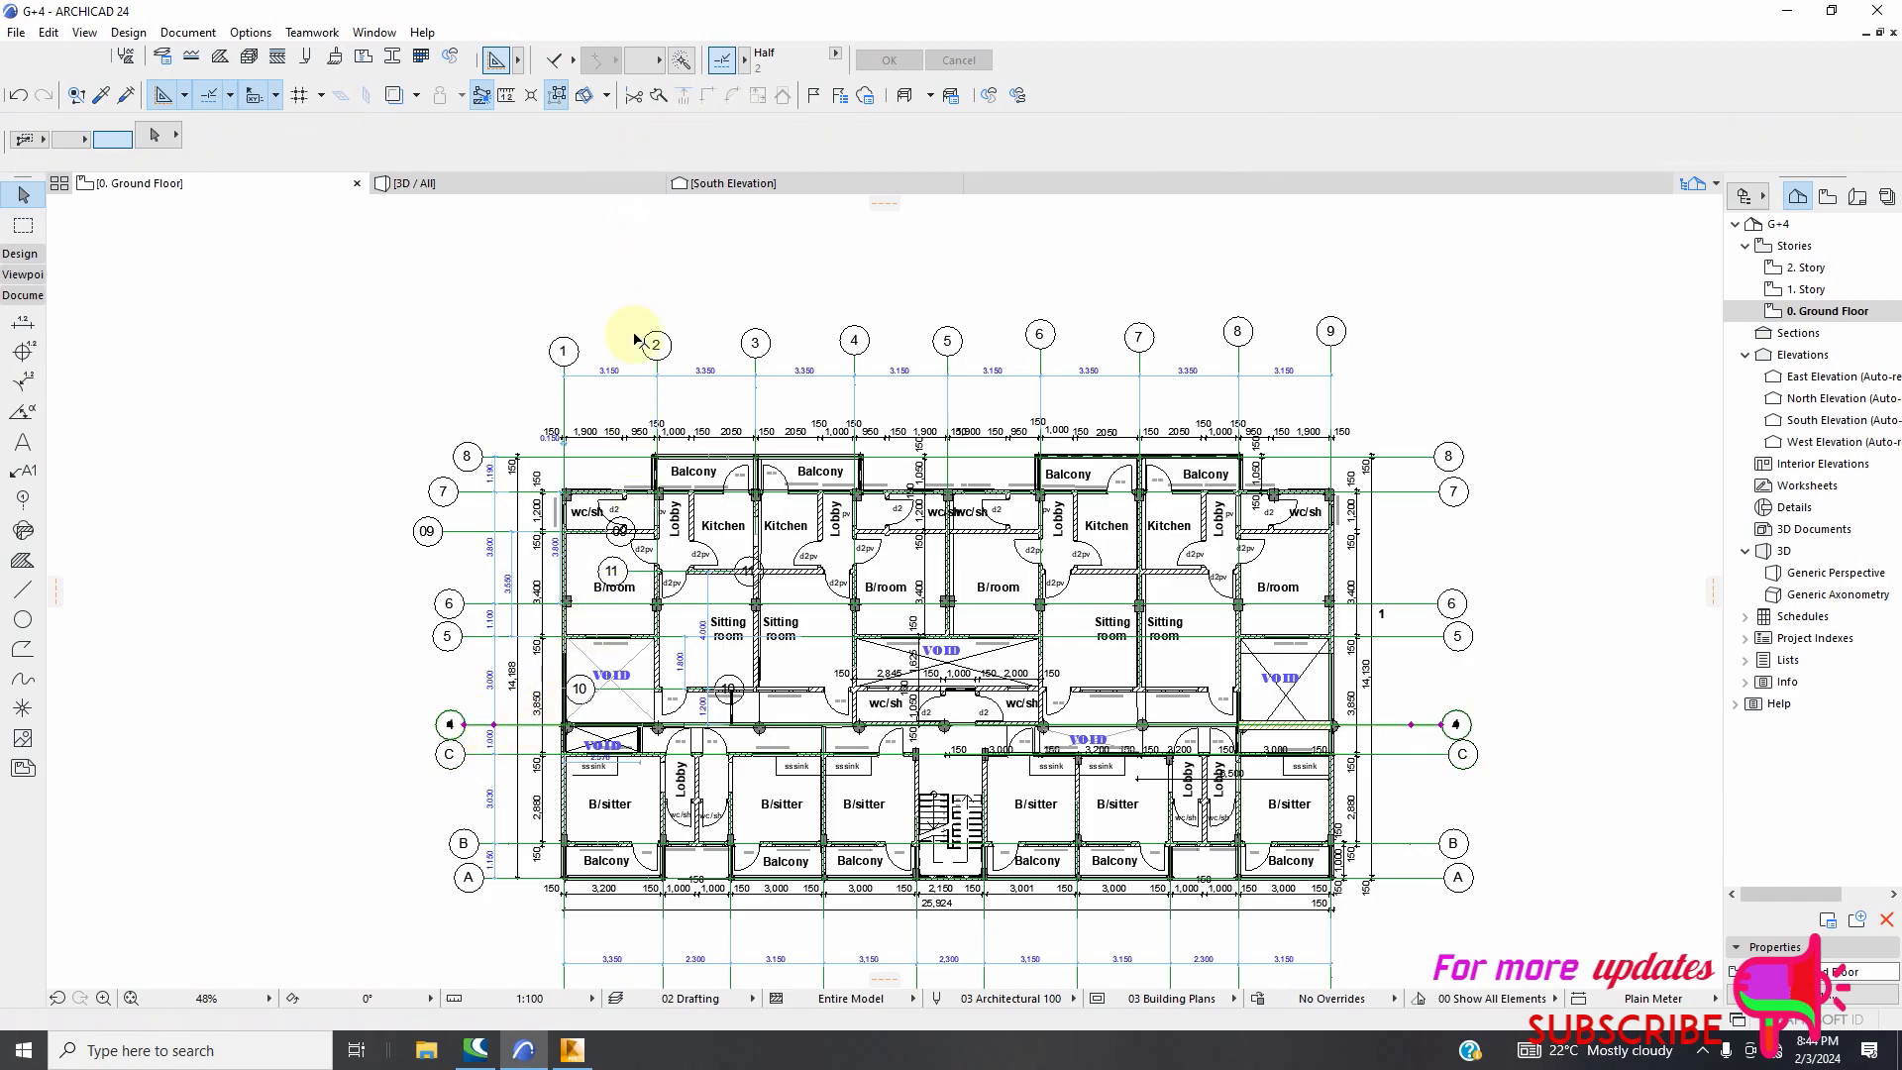
pyautogui.doubleClick(661, 149)
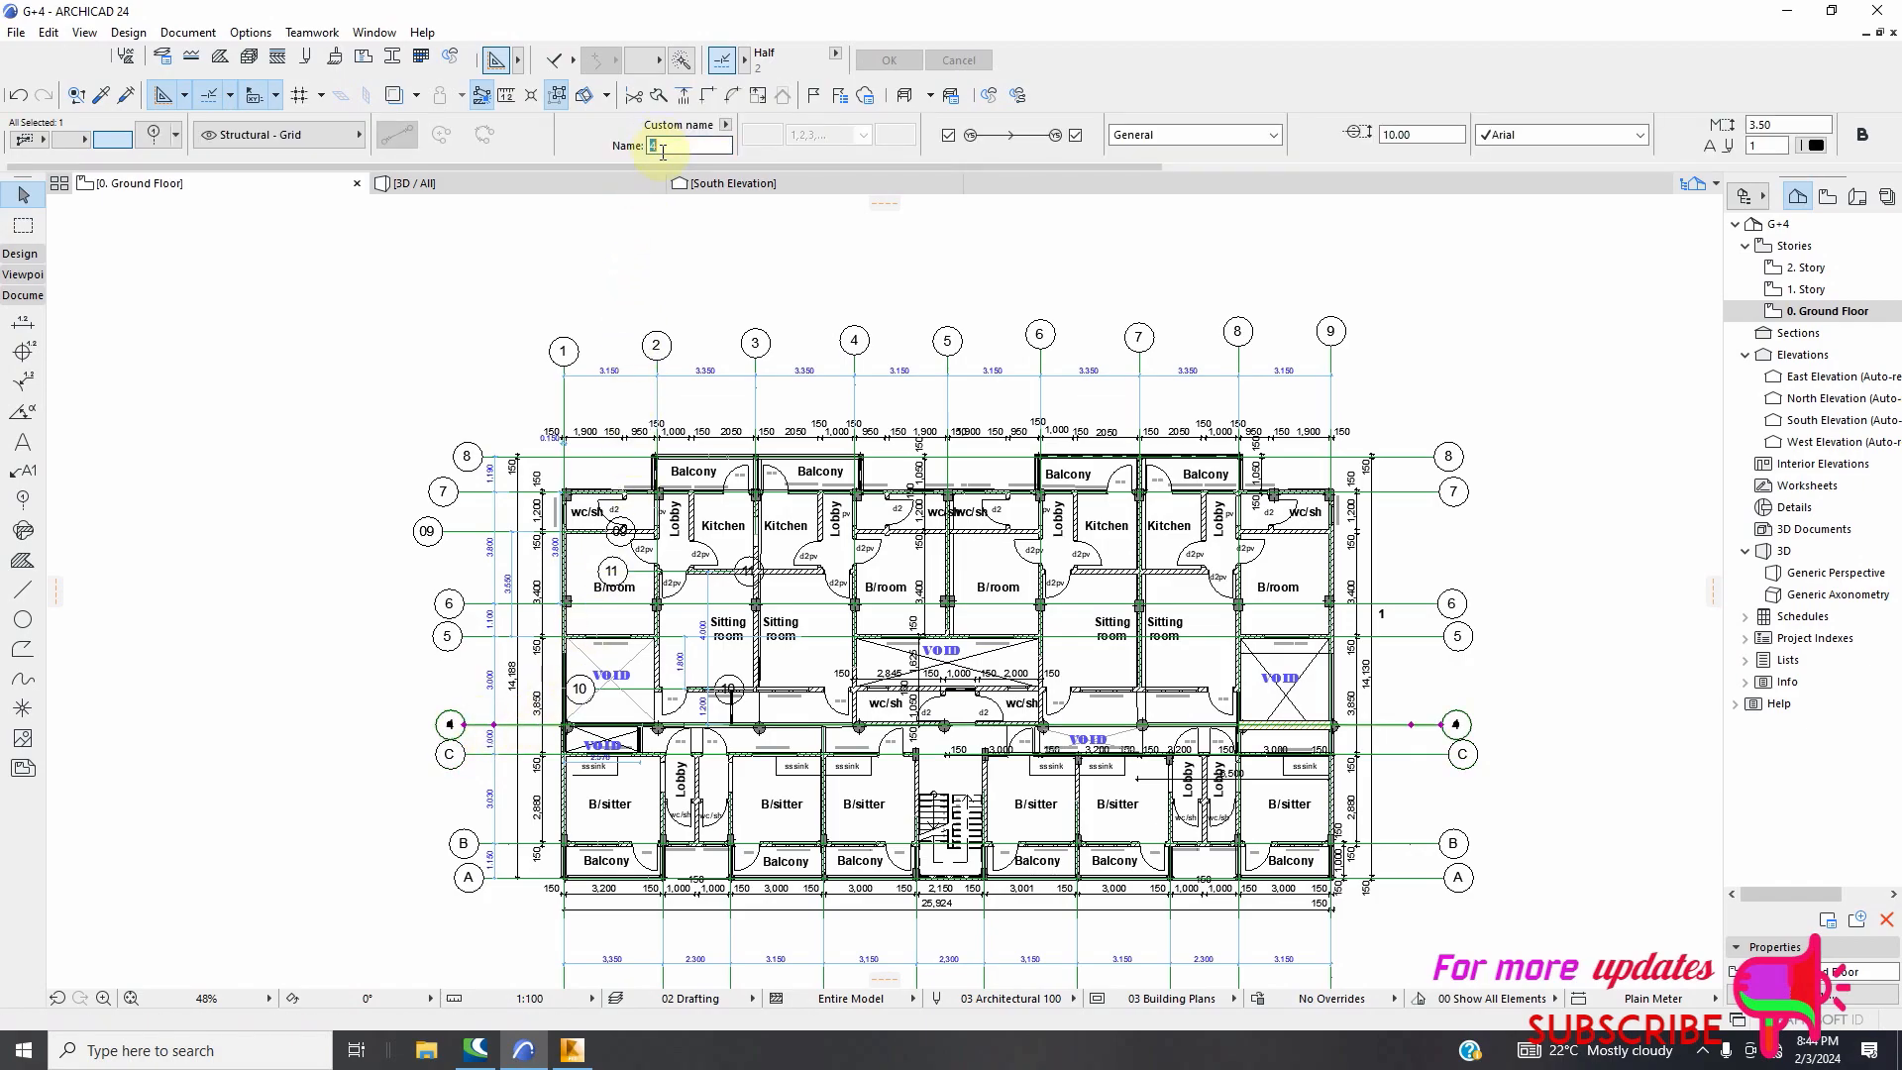
pyautogui.write('D')
pyautogui.click(666, 315)
# Rename the horizontal gridline directly above gridline C as E
pyautogui.click(493, 715)
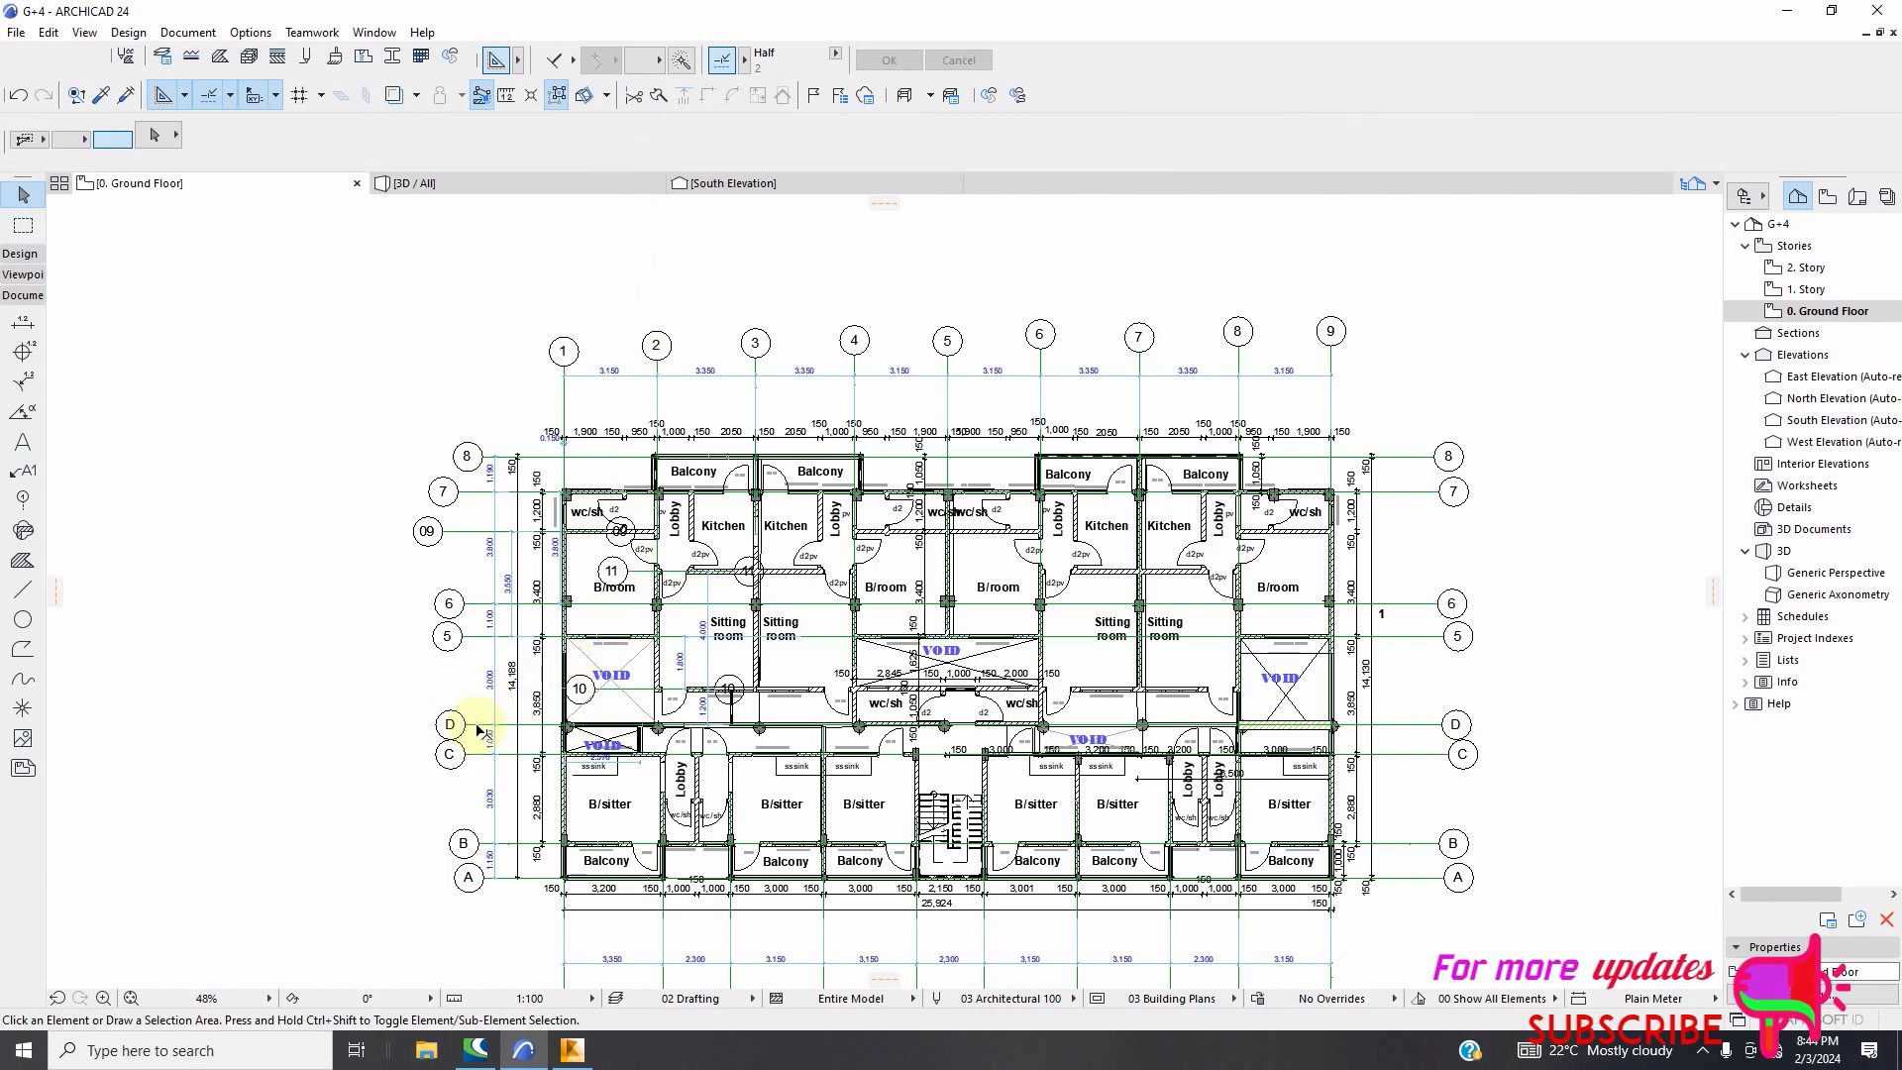
pyautogui.click(478, 726)
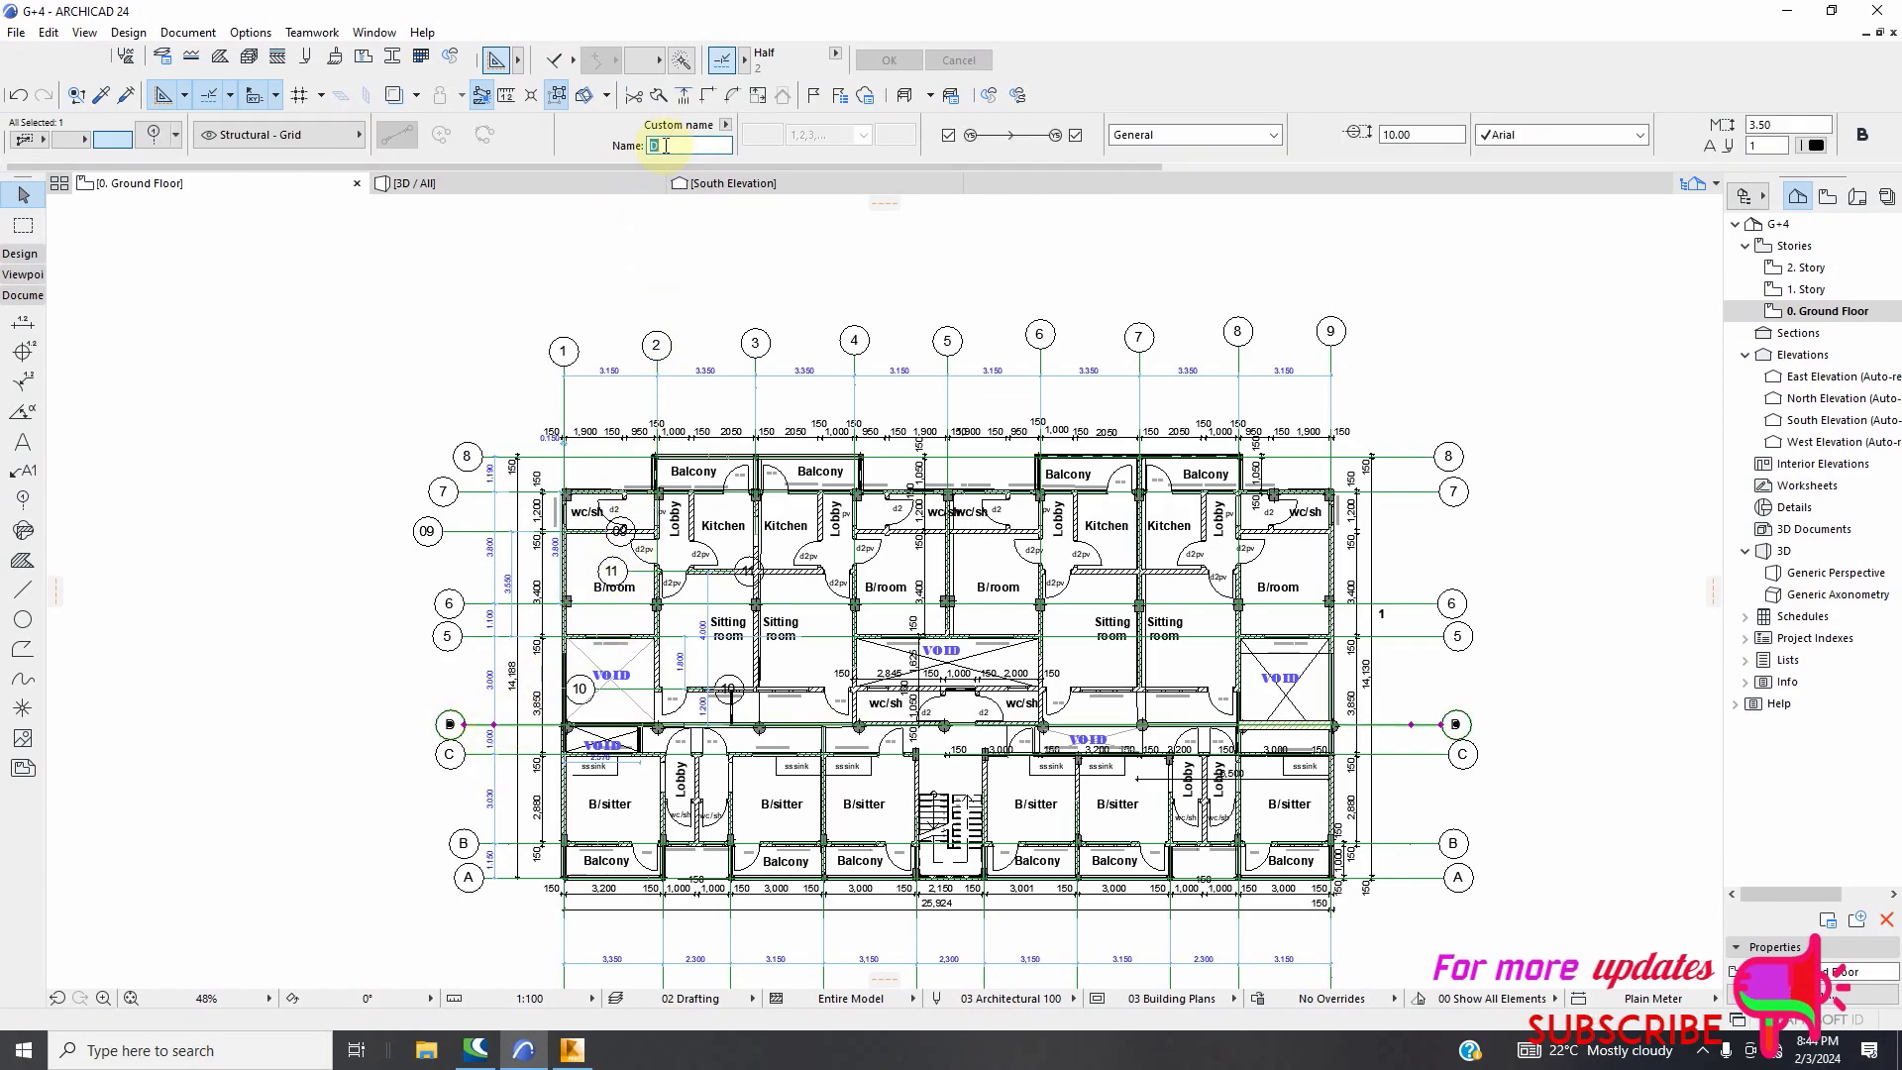
pyautogui.click(668, 250)
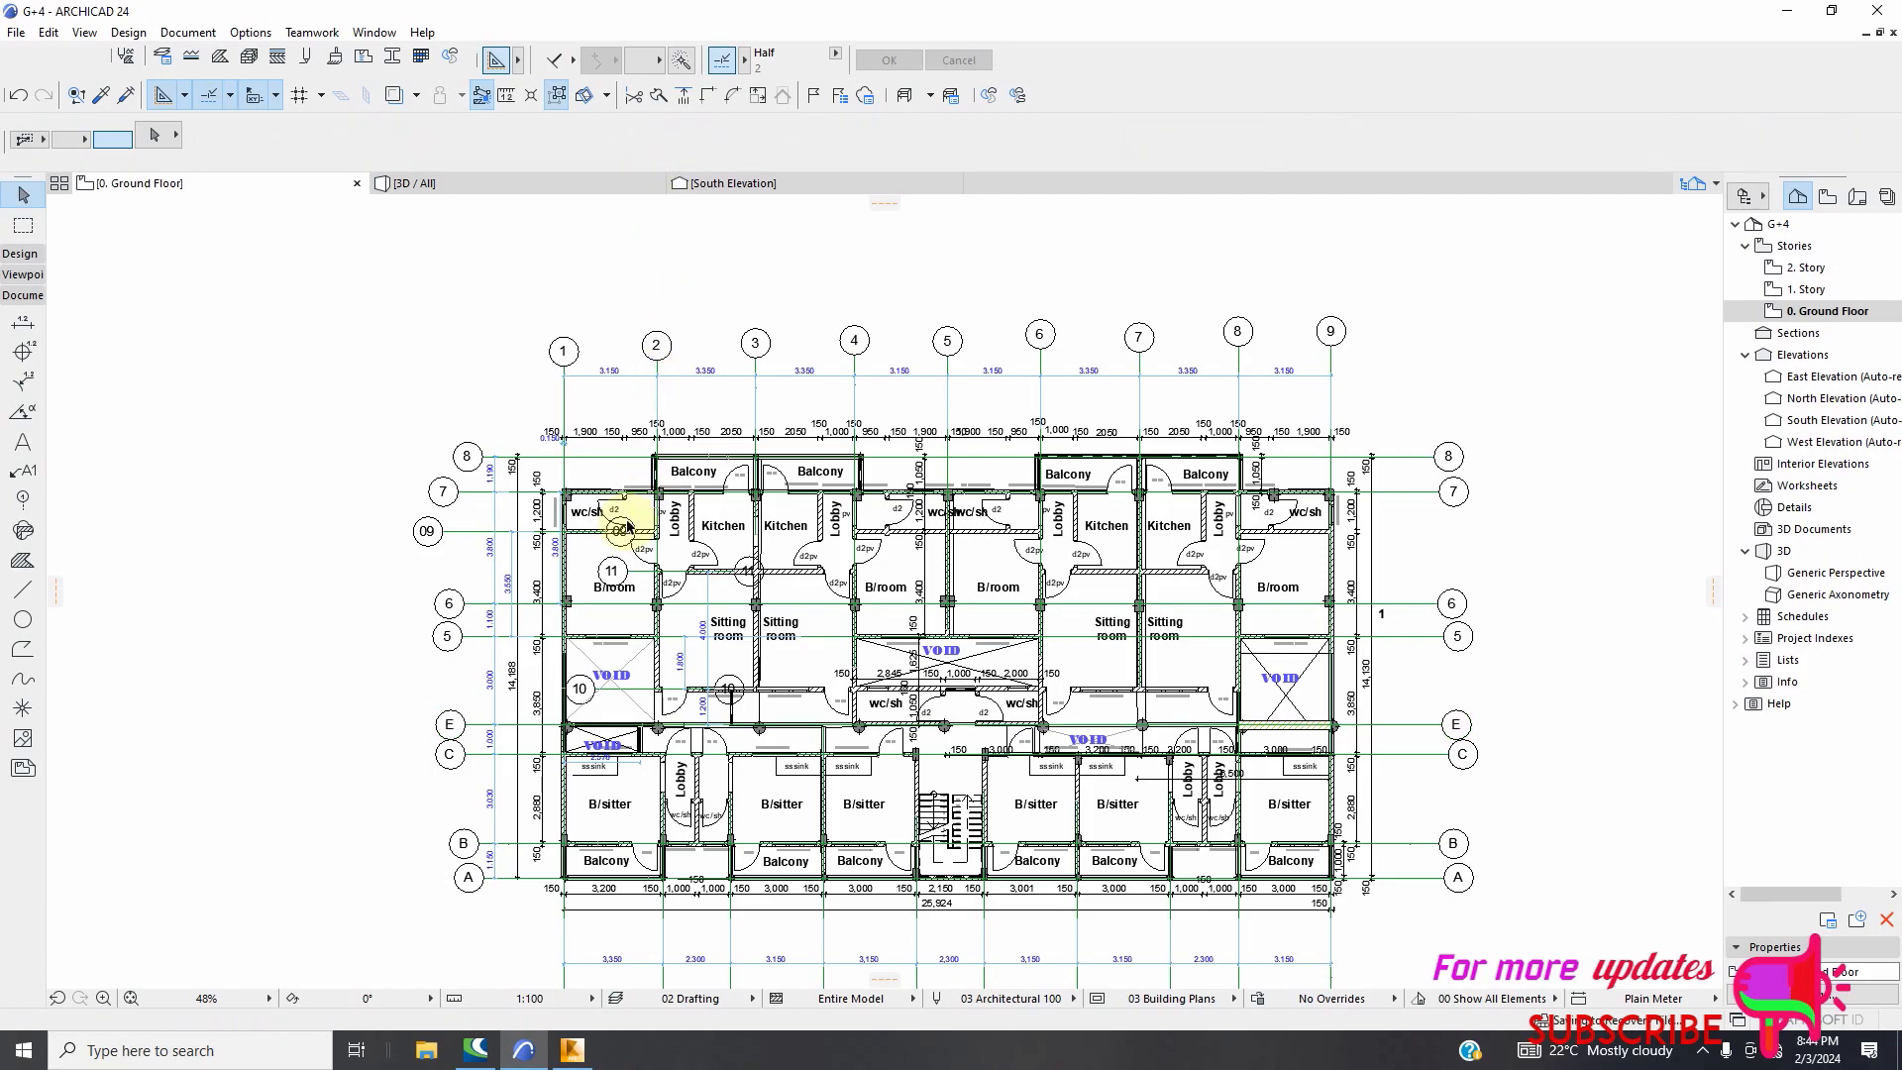
# Rename the horizontal gridline directly above gridline C as D
pyautogui.click(473, 730)
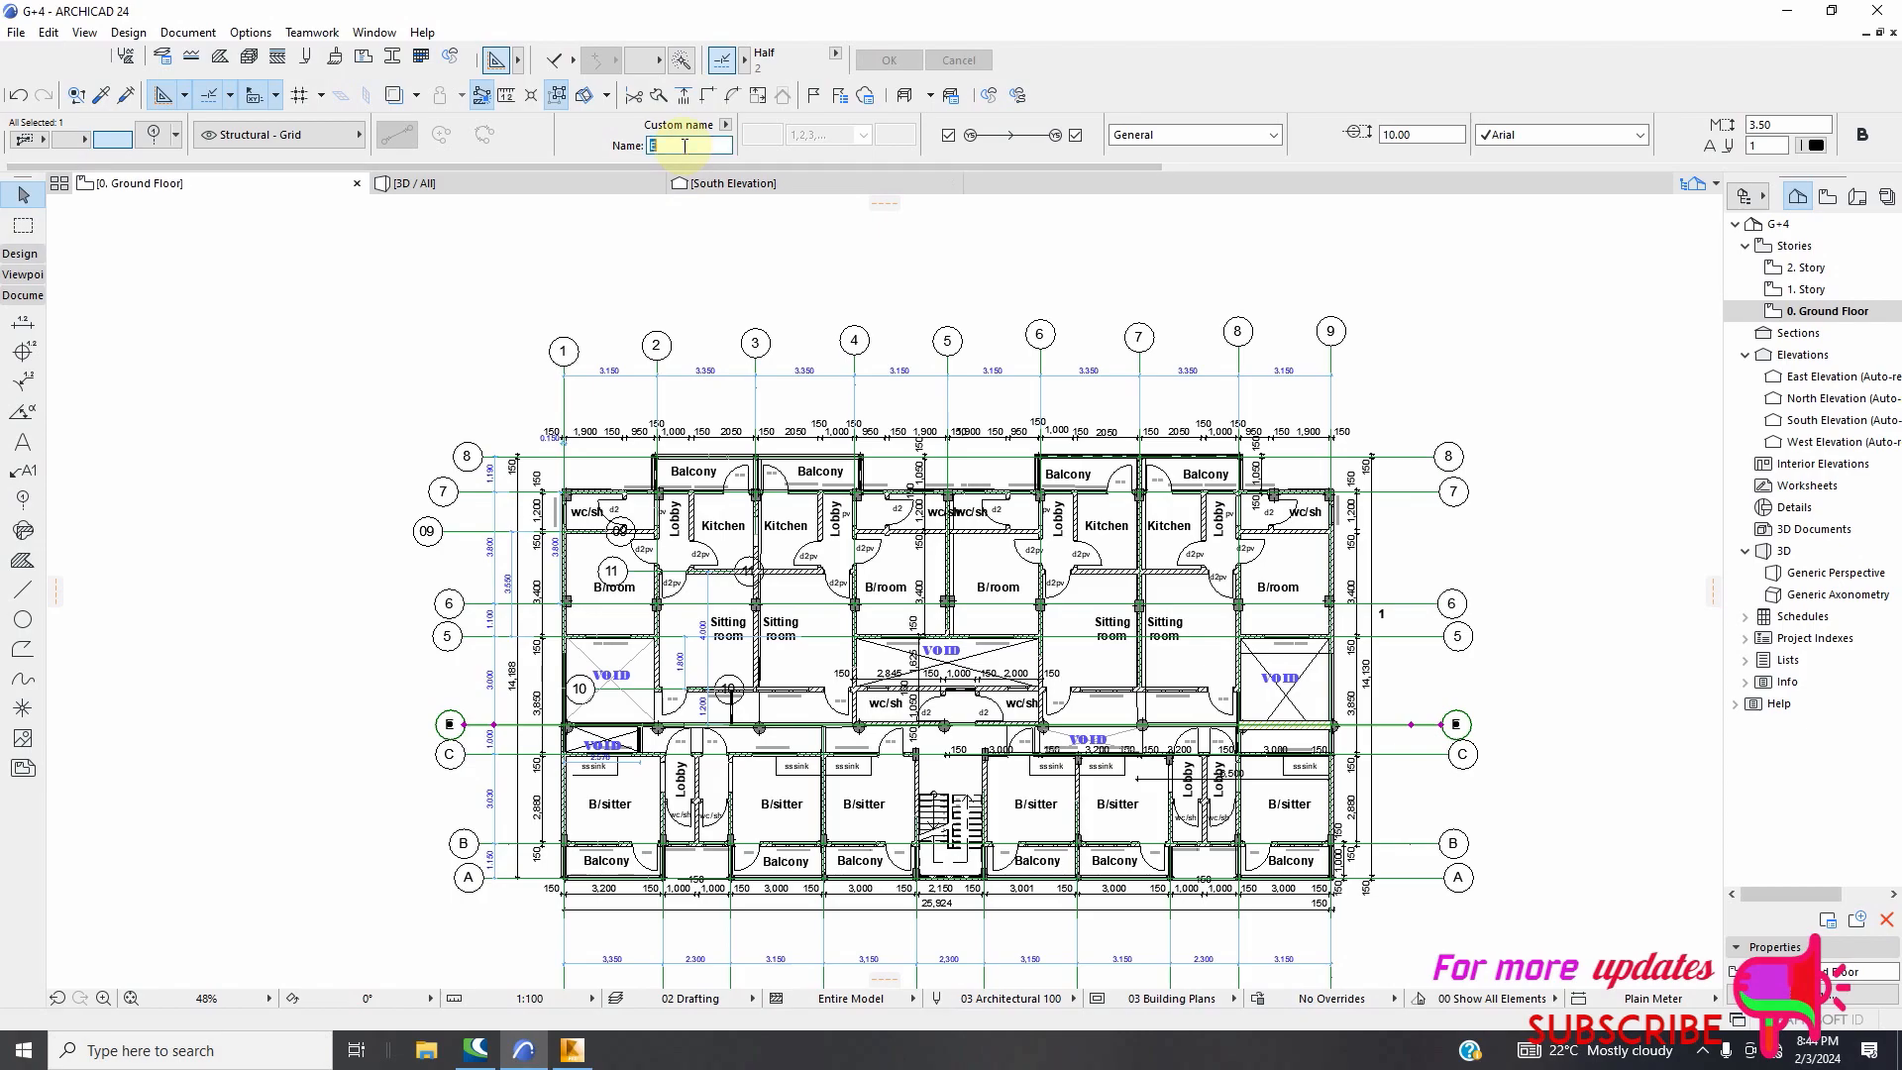
pyautogui.write('D')
pyautogui.click(674, 249)
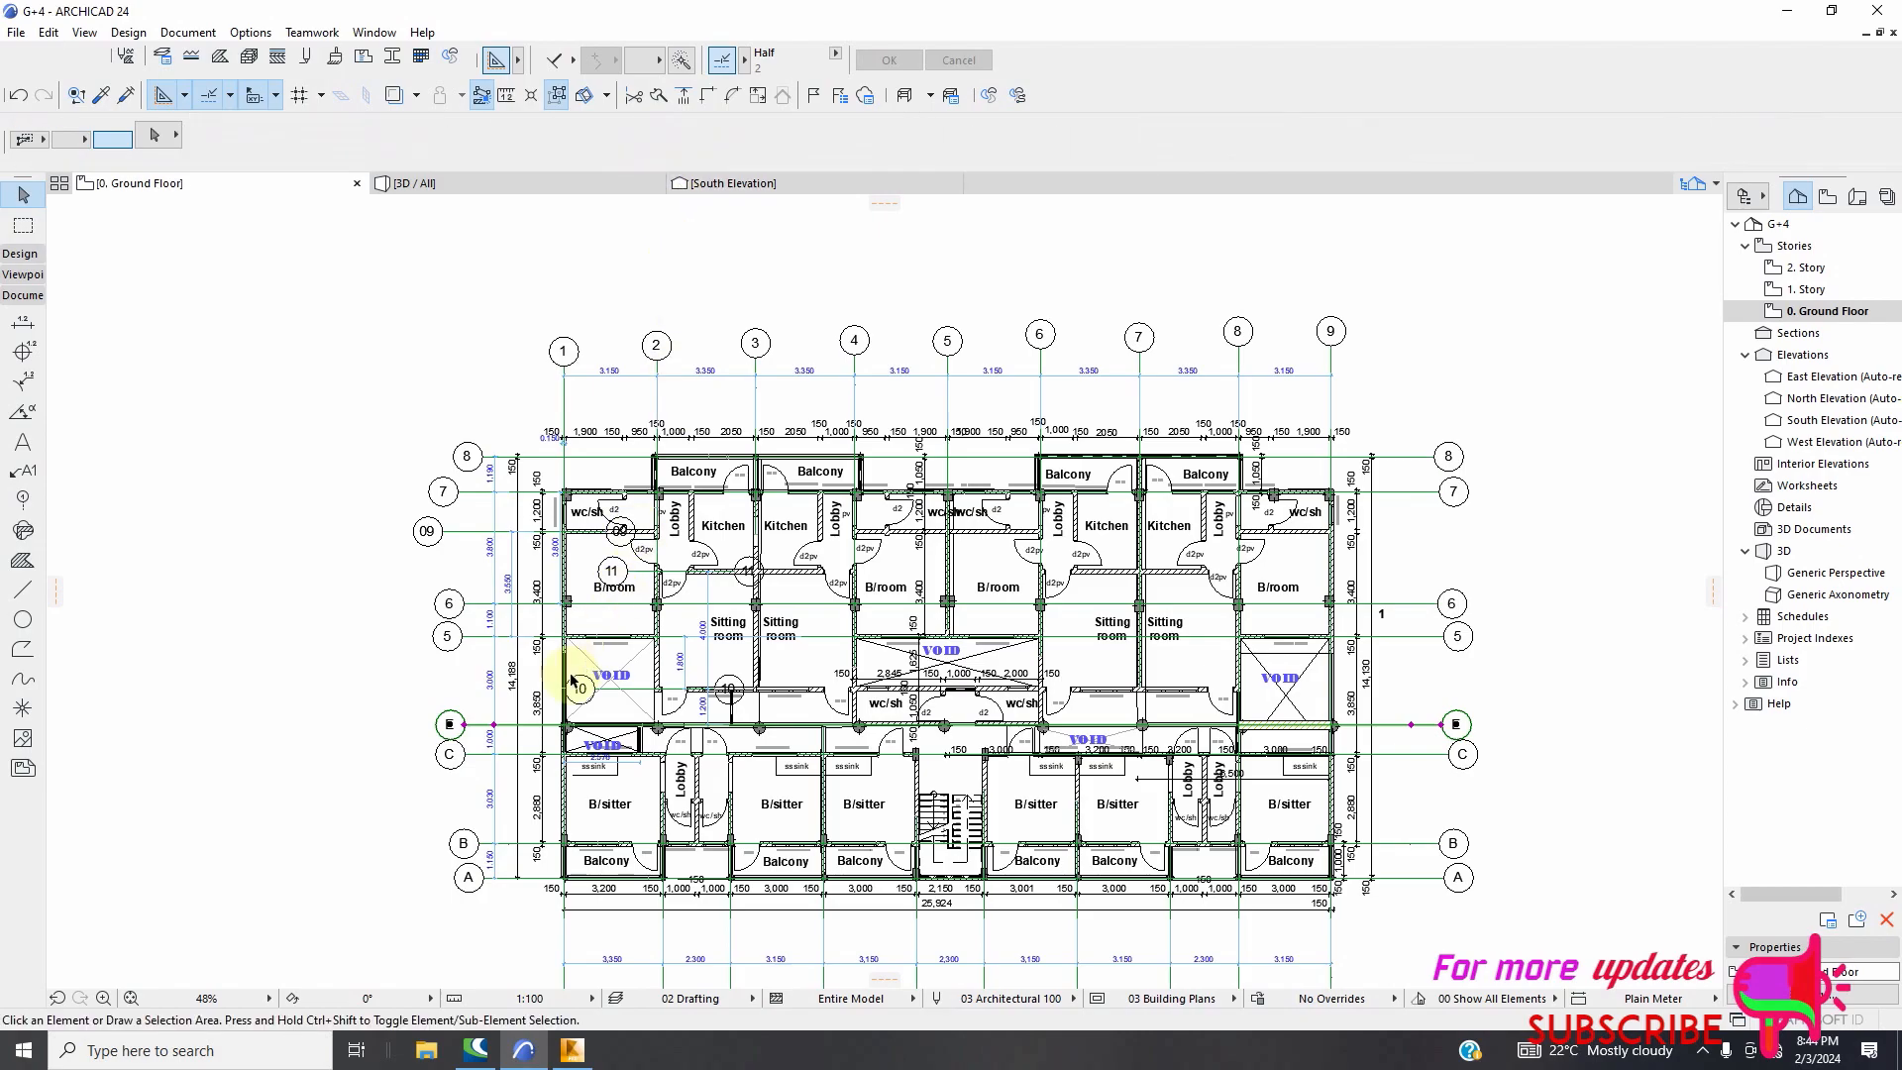
# Rename horizontal gridline 5 as E and horizontal gridline 6 as F
pyautogui.click(478, 639)
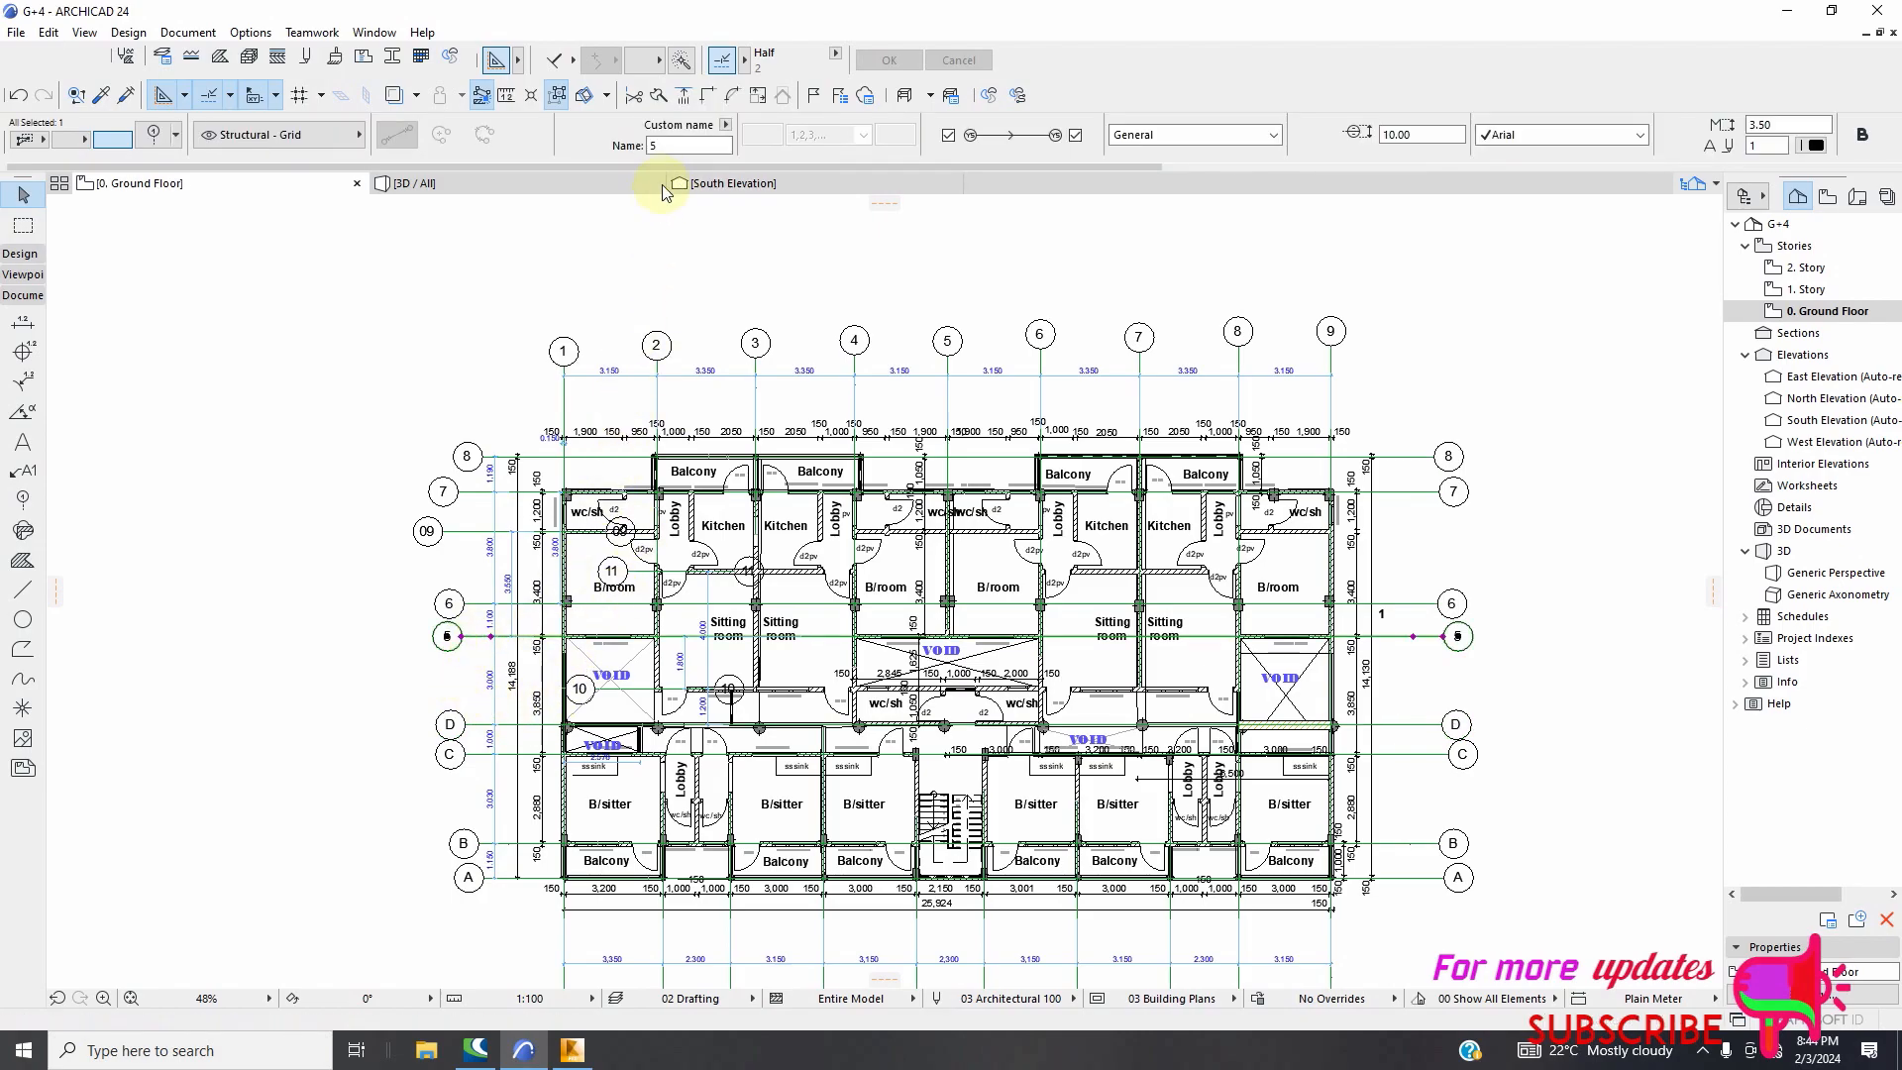
pyautogui.click(669, 148)
pyautogui.write('E')
pyautogui.click(473, 605)
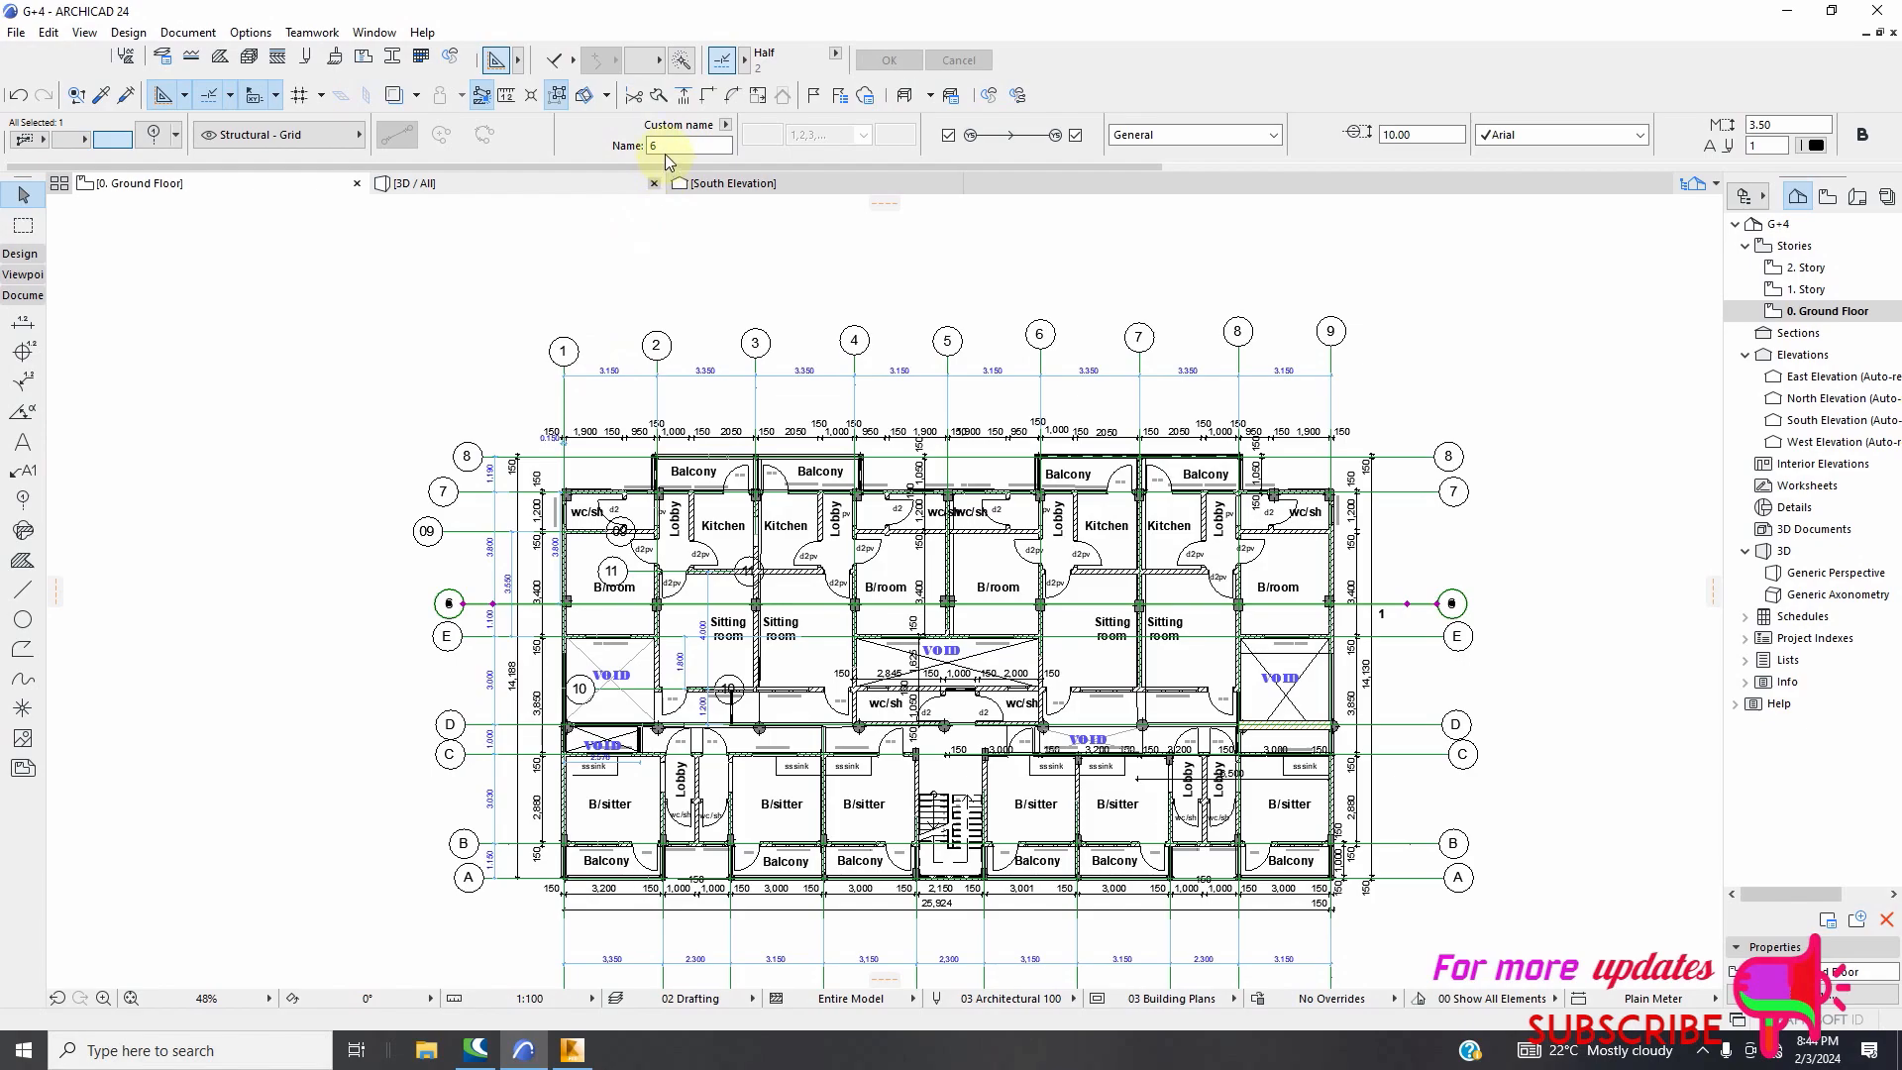
pyautogui.click(667, 147)
pyautogui.write('F')
# Rename the short gridline 09 as G and horizontal gridline 7 as H
pyautogui.click(461, 533)
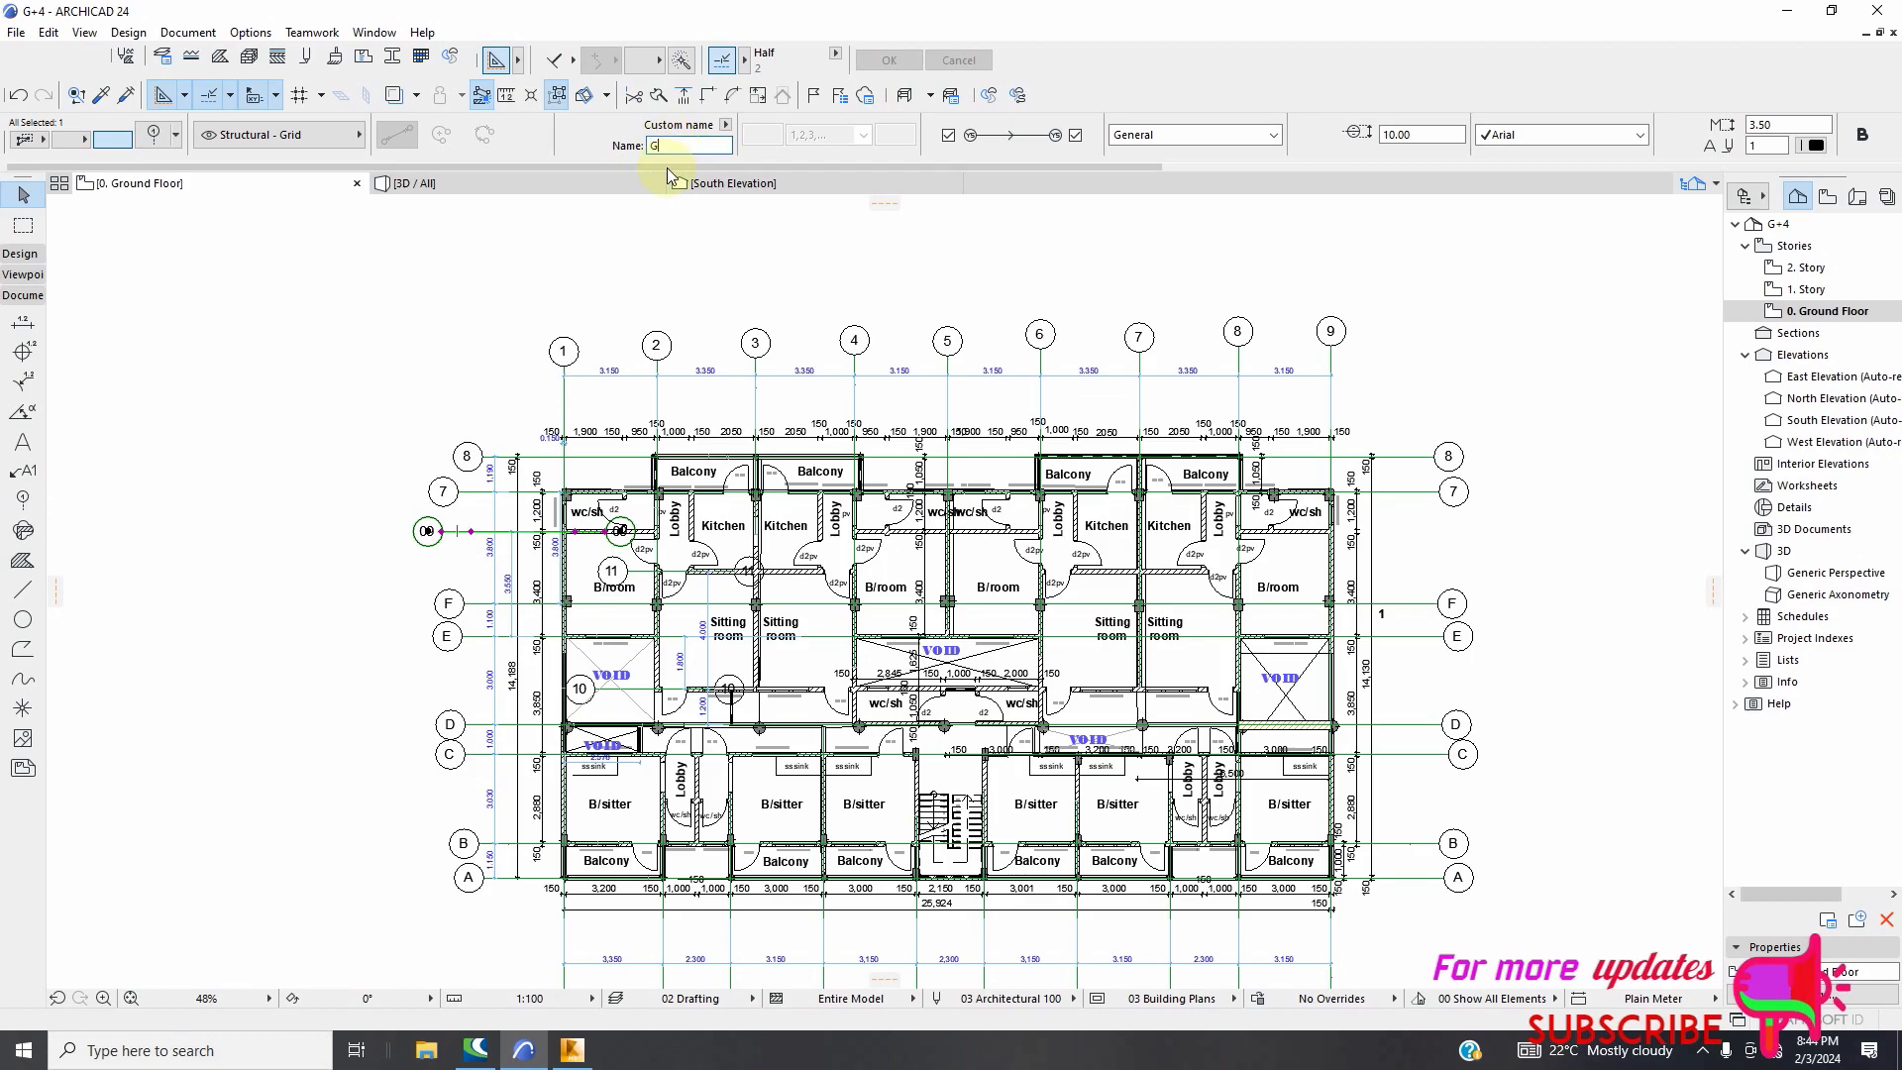
pyautogui.click(478, 498)
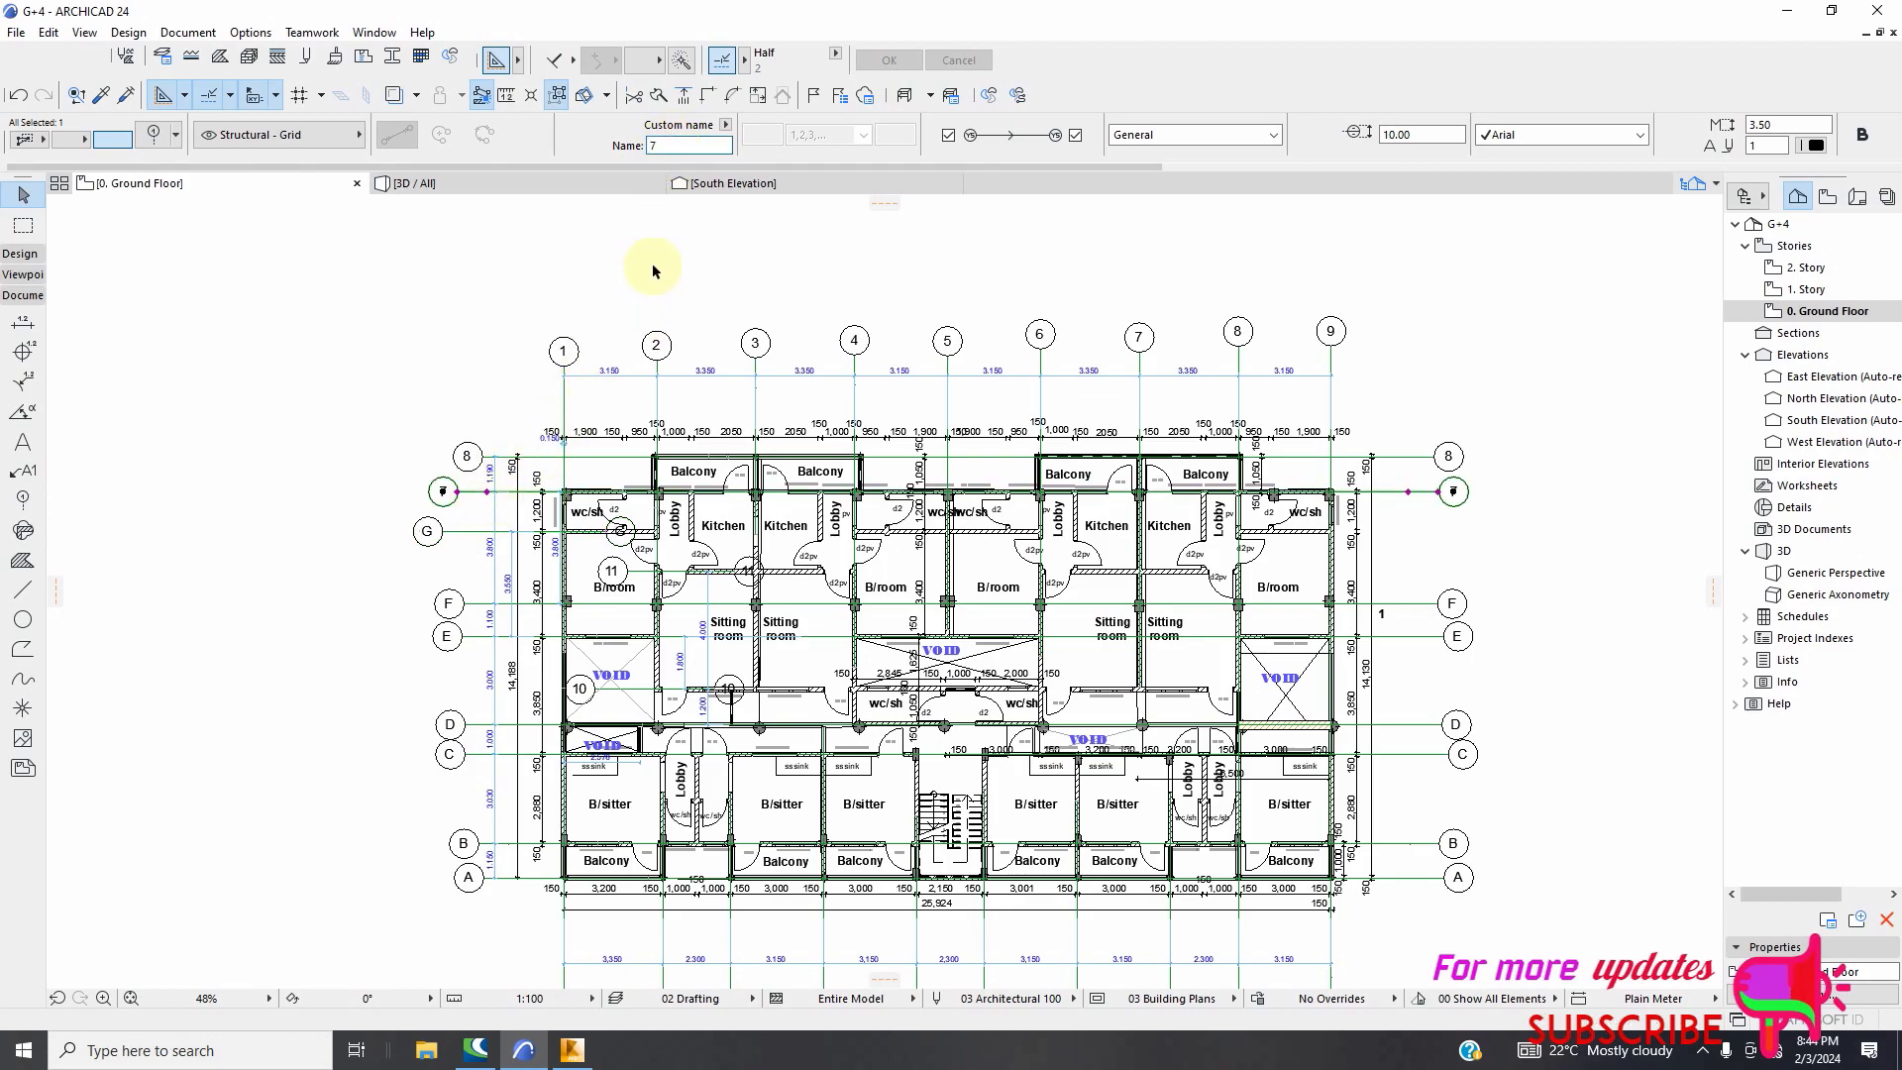
pyautogui.click(666, 145)
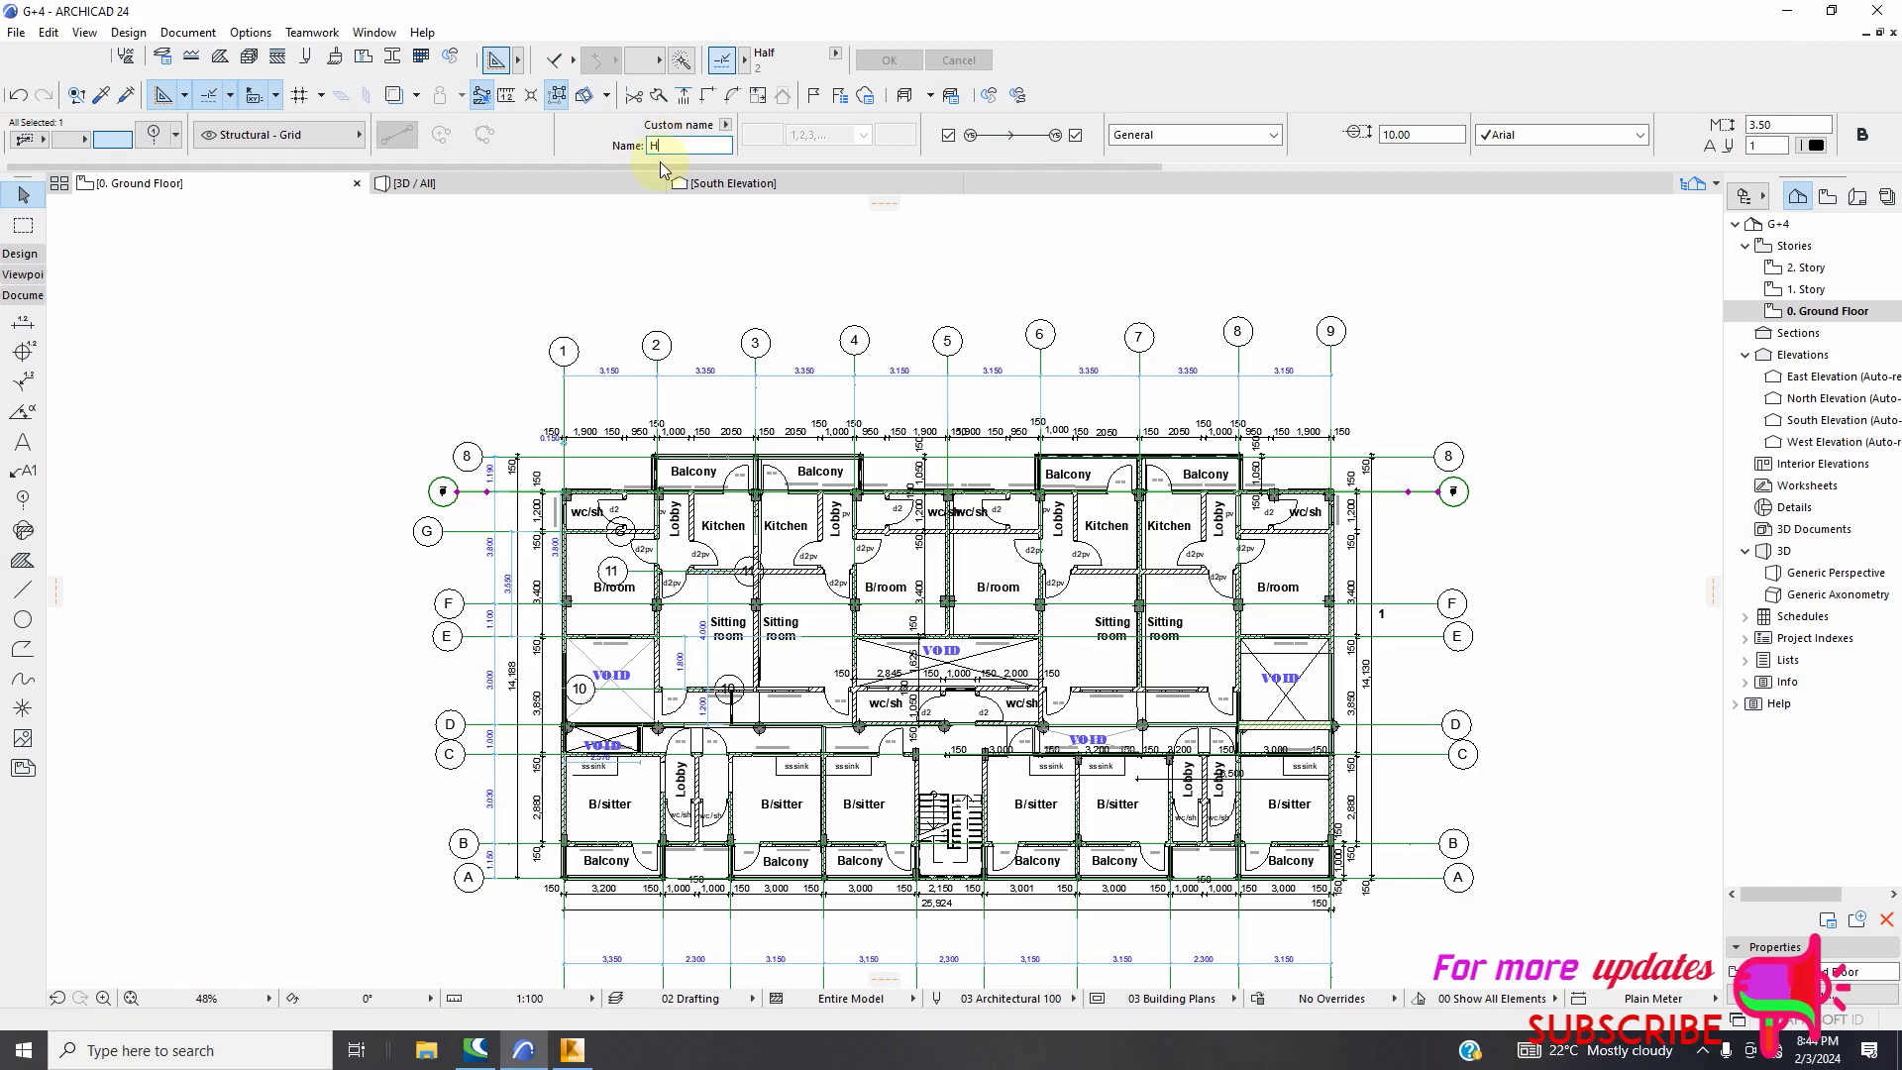
# Rename horizontal gridline 8, along the outer edge of the upper balconies, as I
pyautogui.click(555, 458)
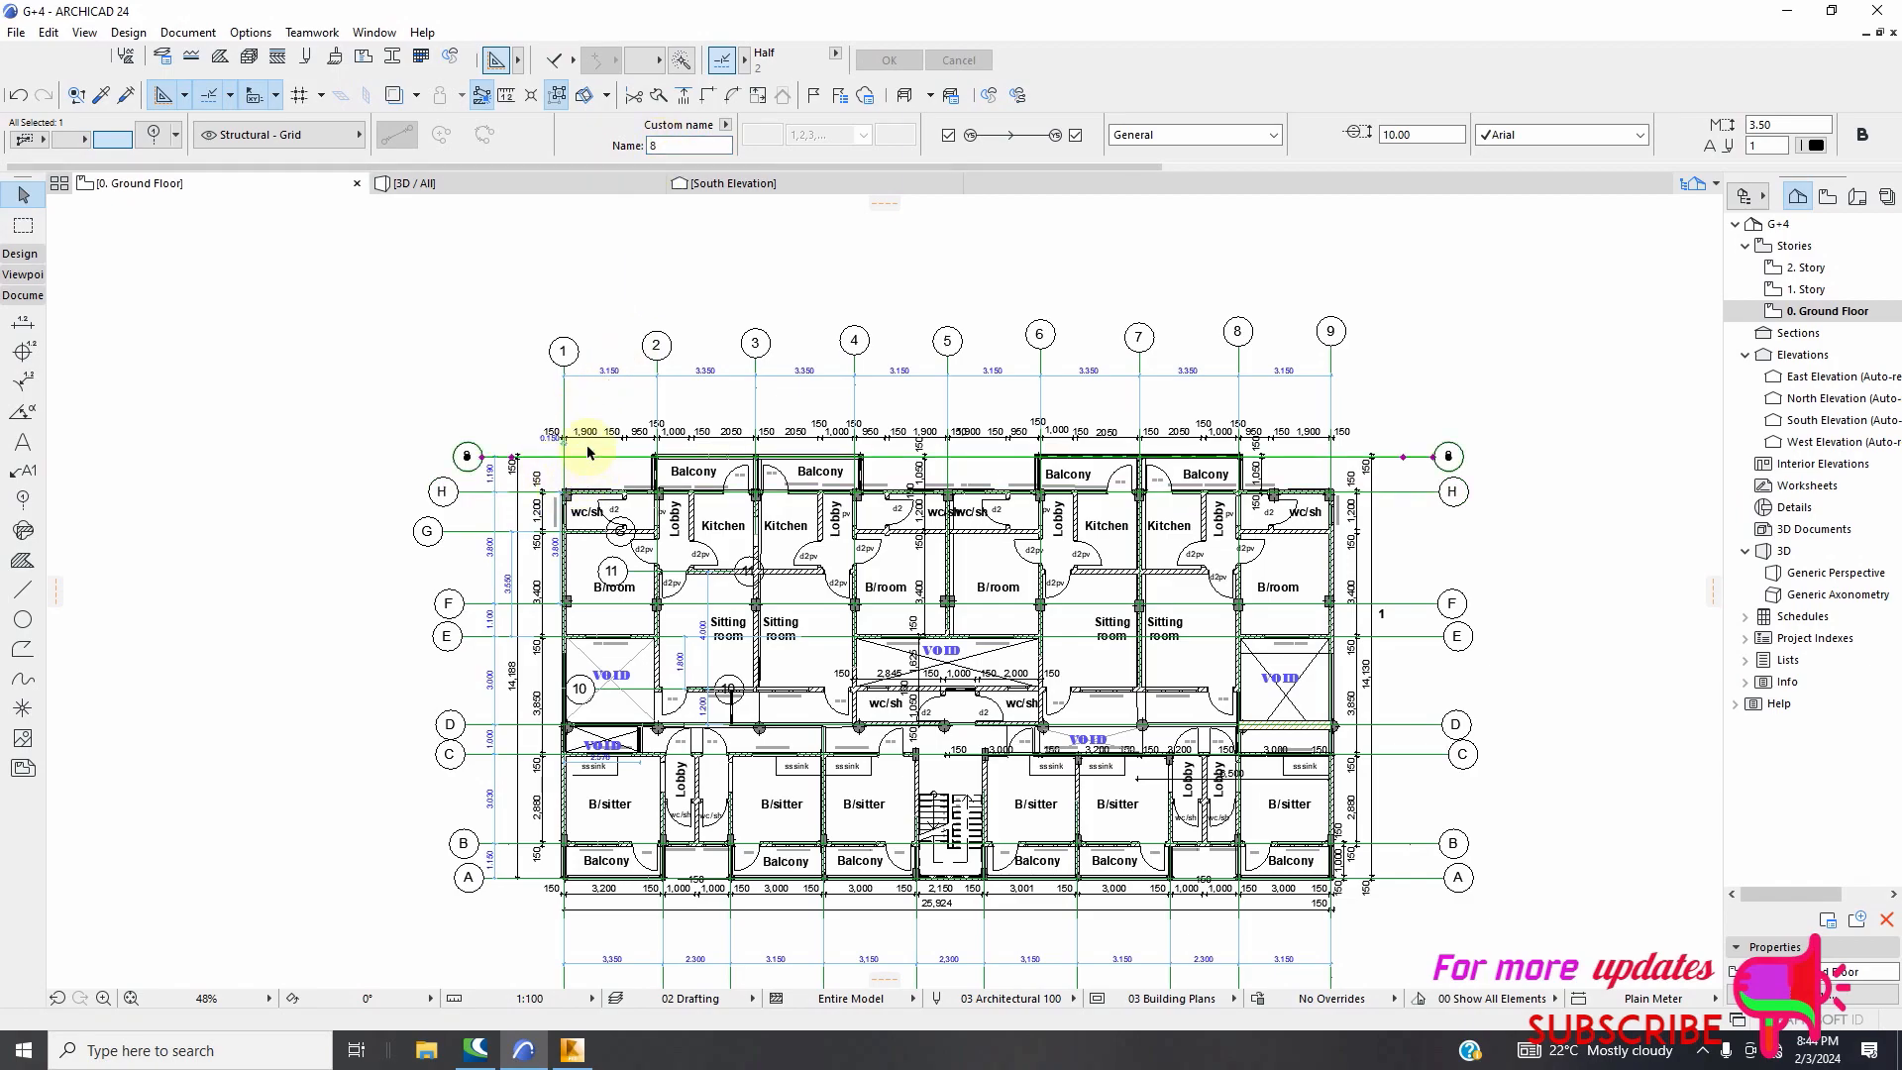
pyautogui.click(670, 146)
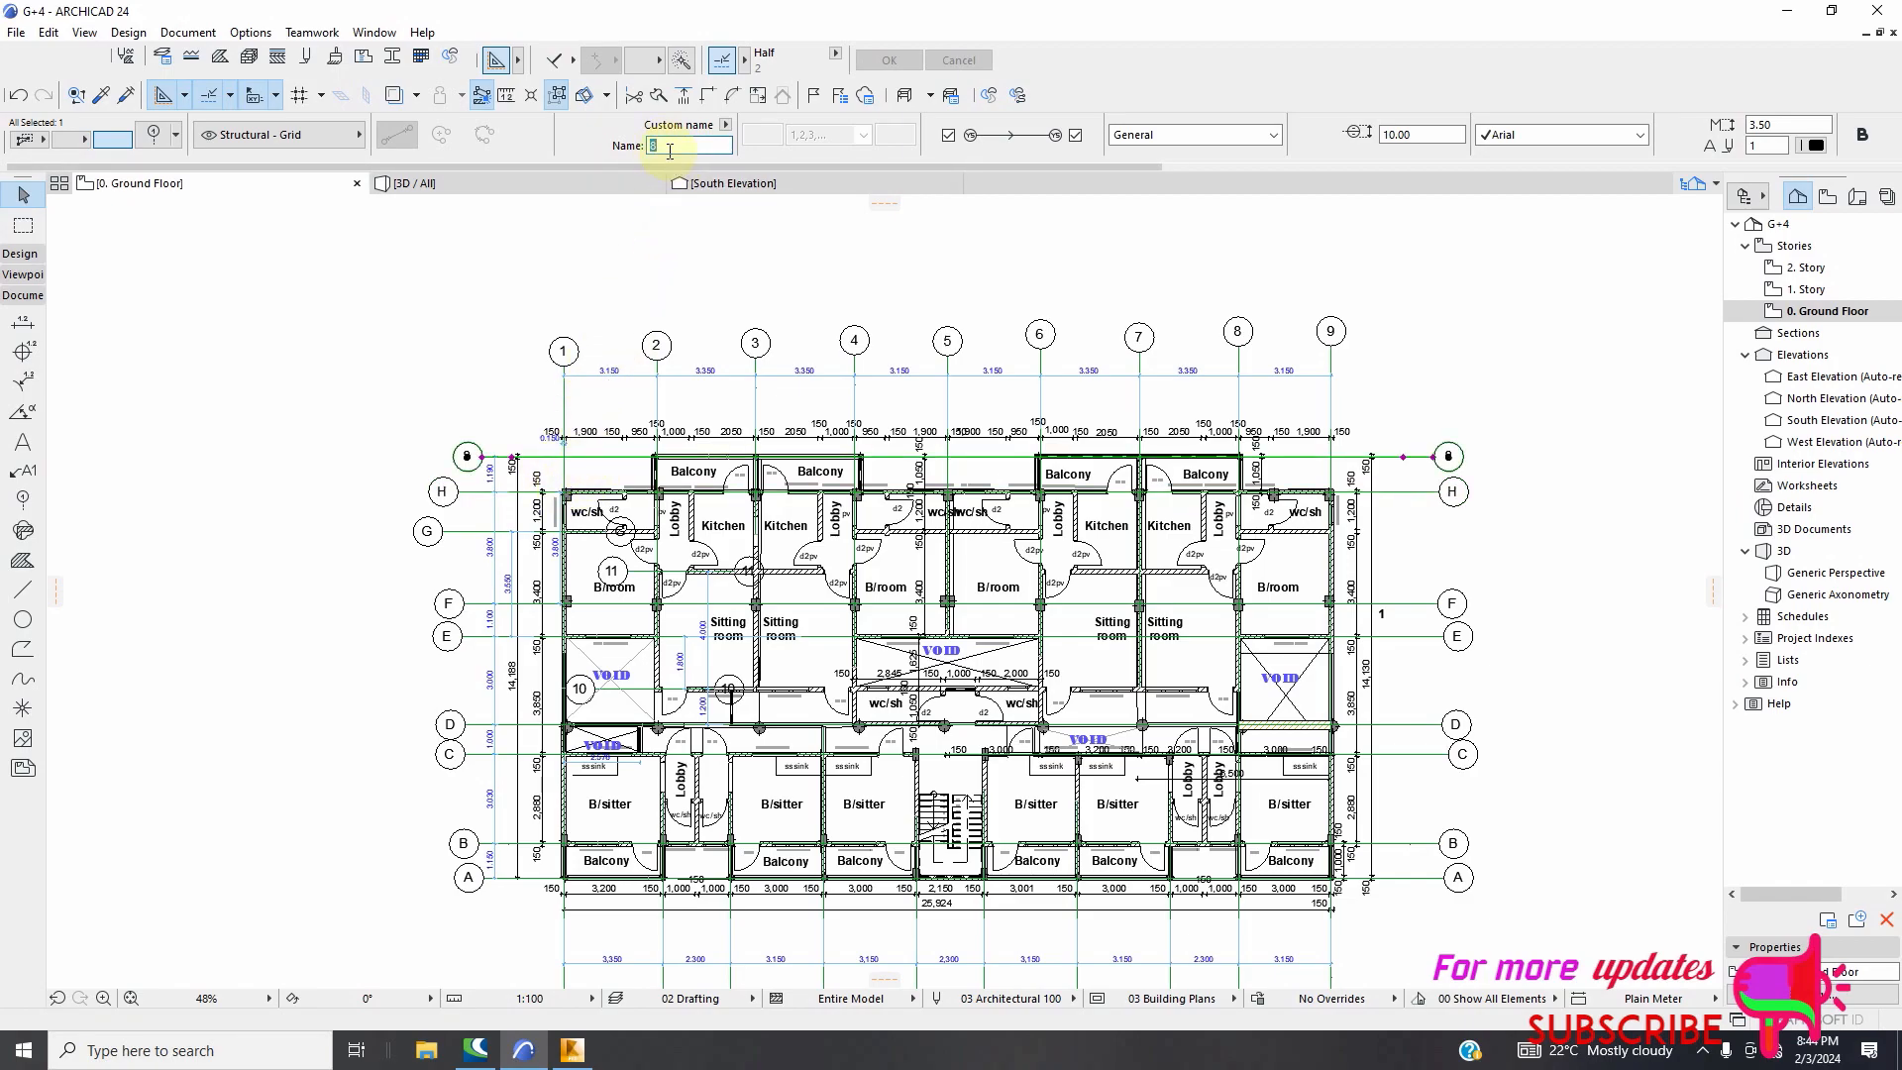
pyautogui.click(723, 272)
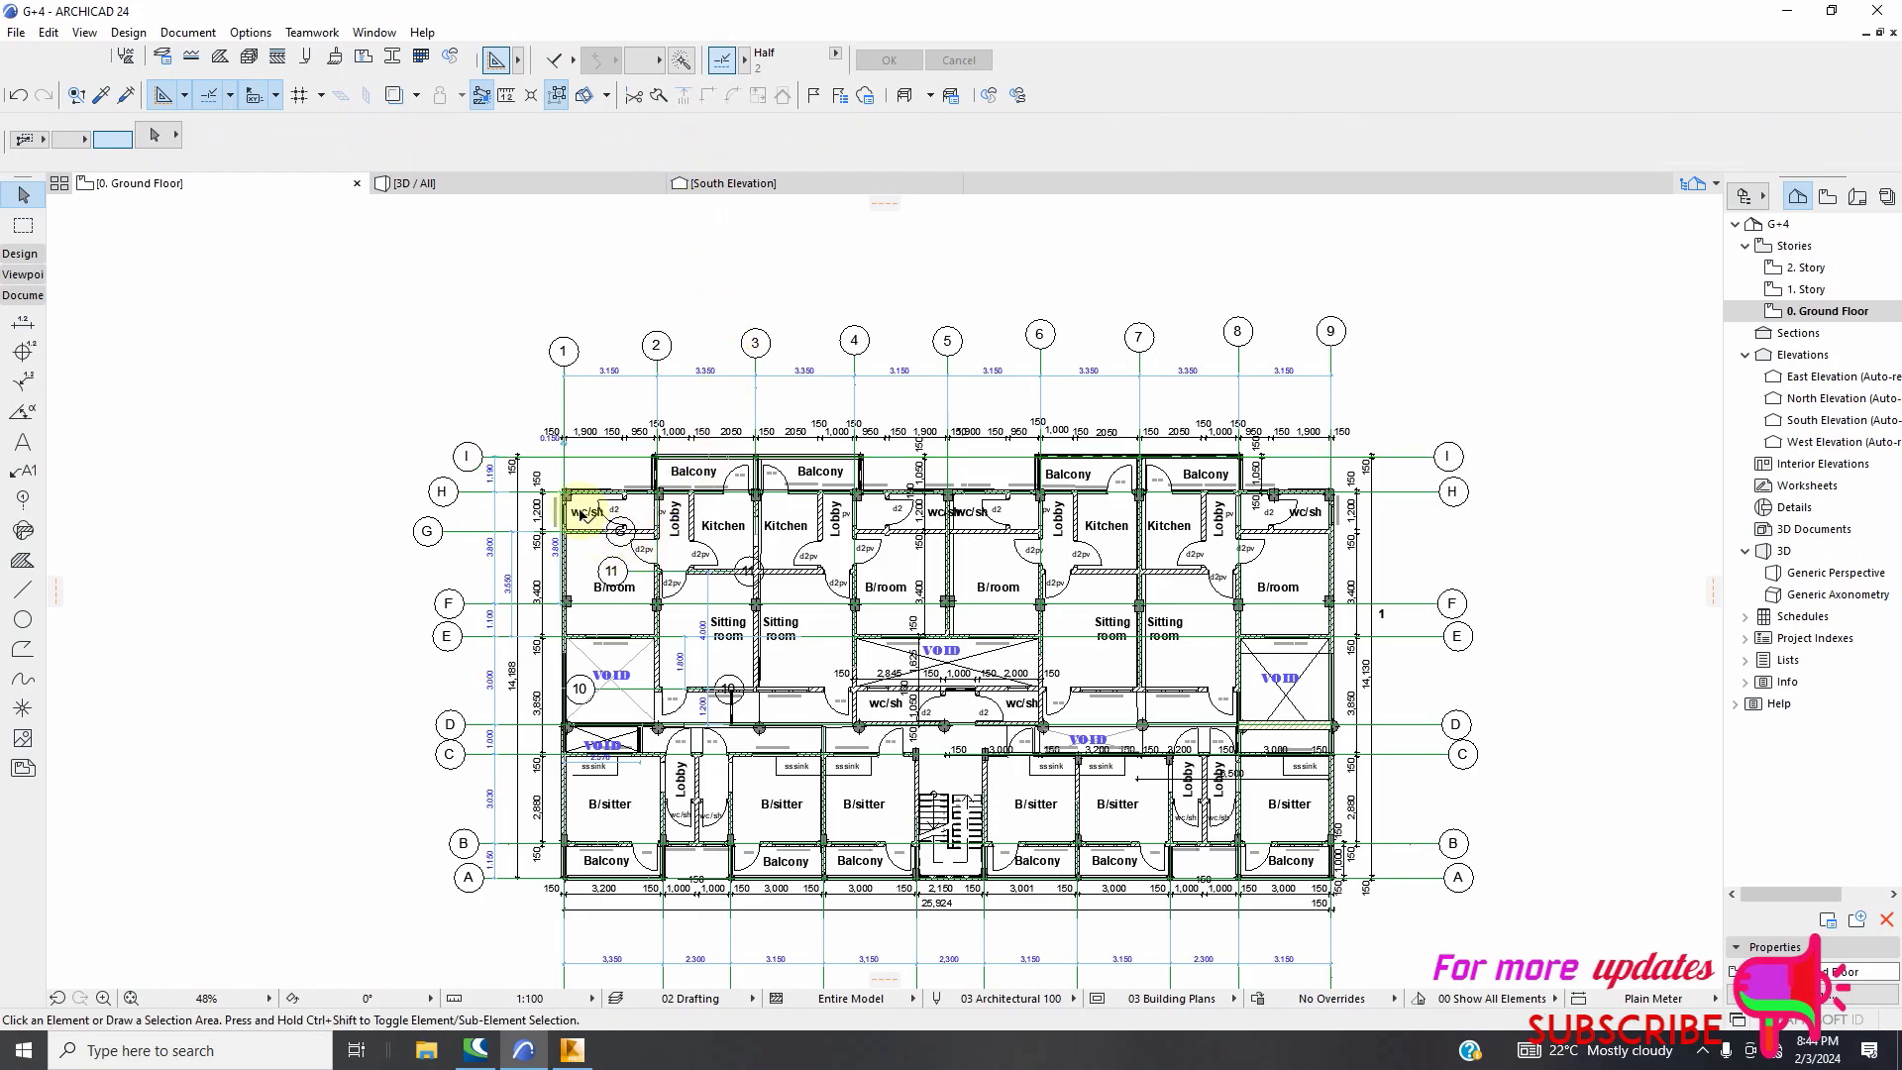
# Save the G+4 project with its relabelled gridlines
pyautogui.scroll(-3, 585, 506)
pyautogui.click(16, 32)
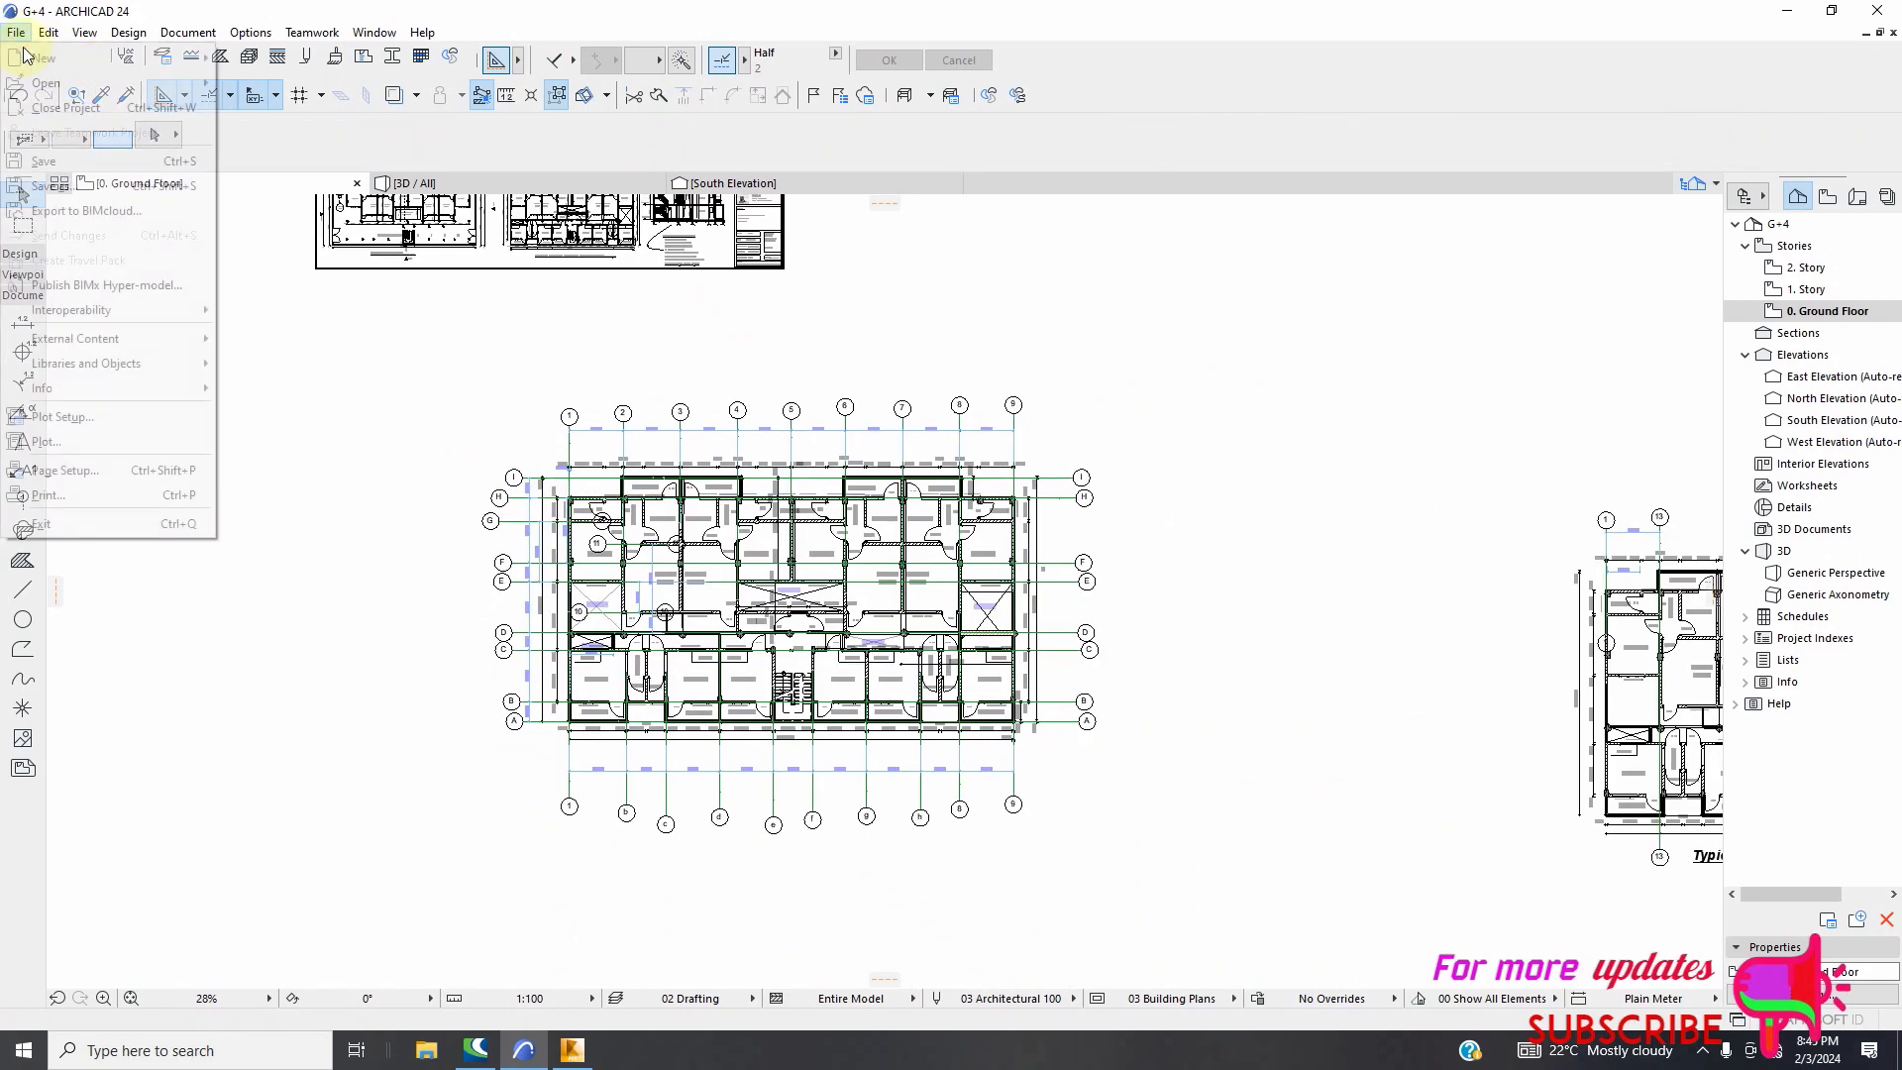
pyautogui.click(55, 164)
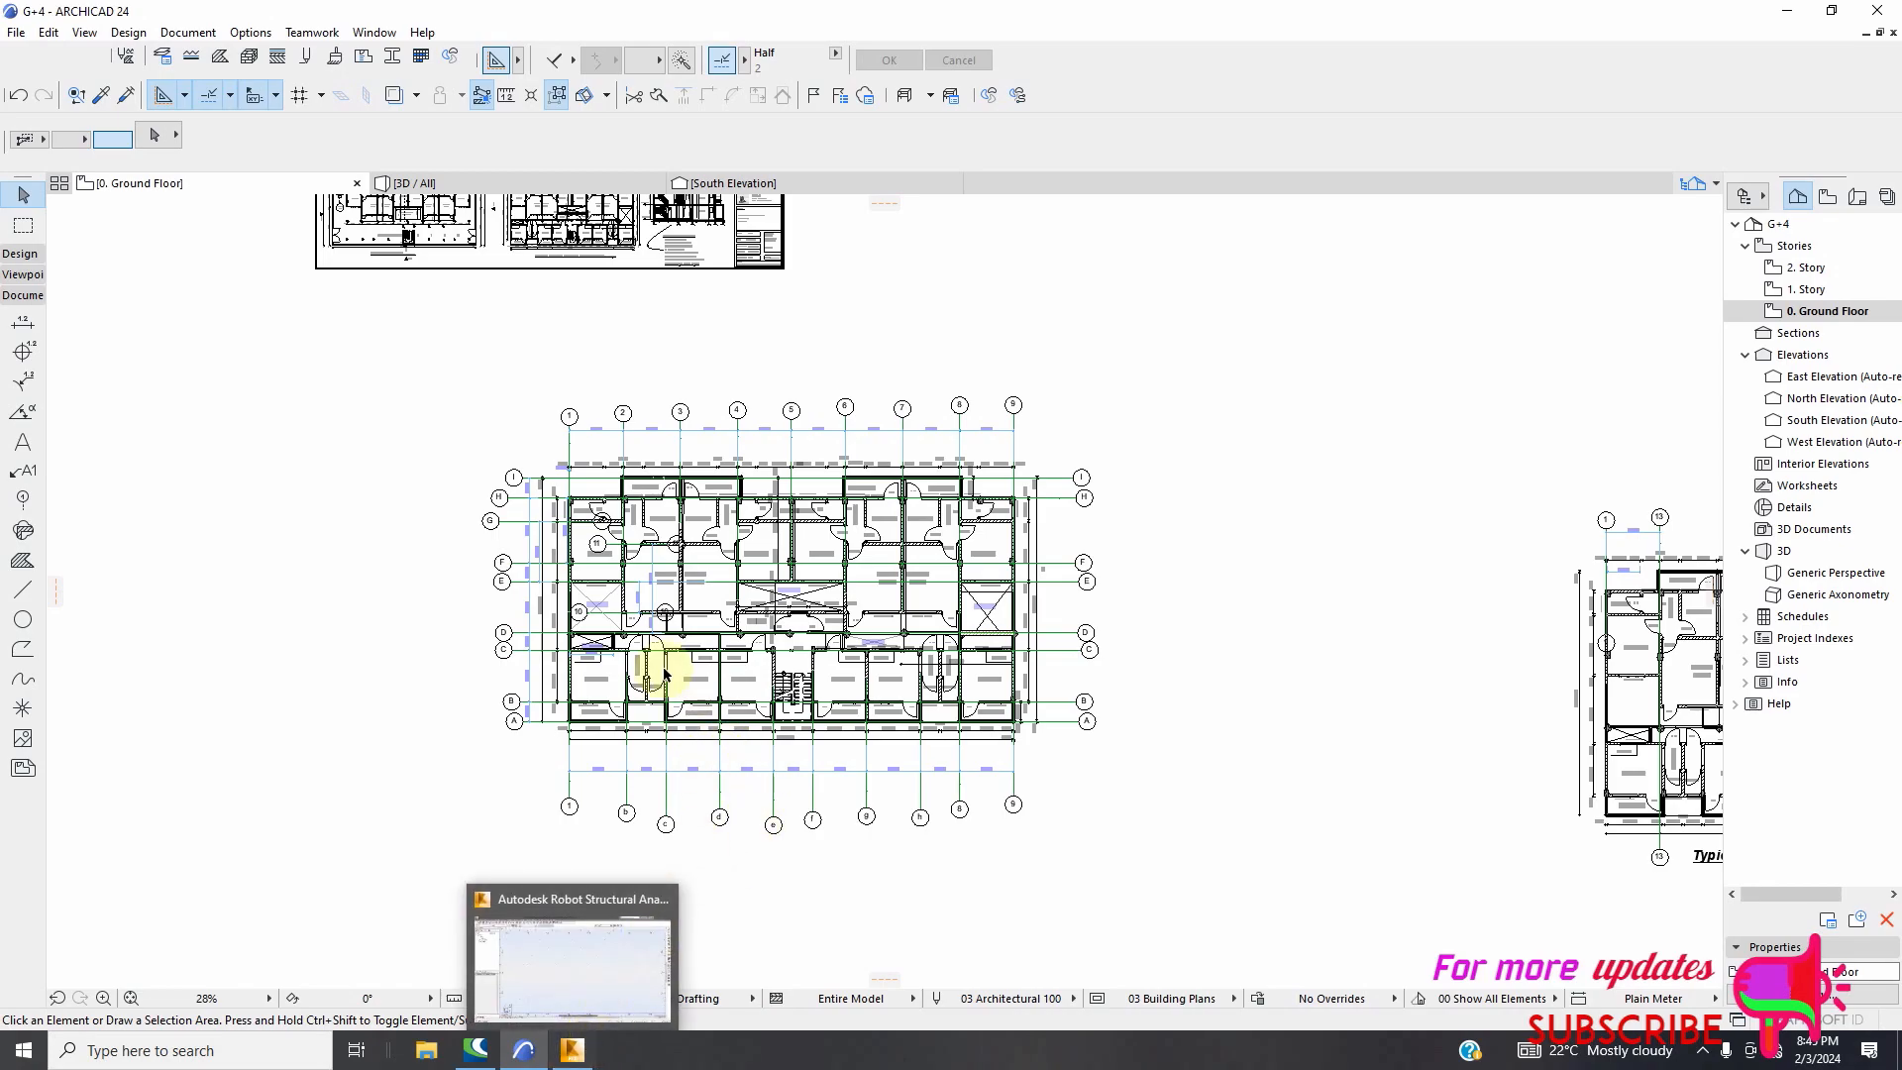
# Examine the relabelled gridlines, column positions and axis spacings across the ground floor plan
pyautogui.scroll(5, 632, 525)
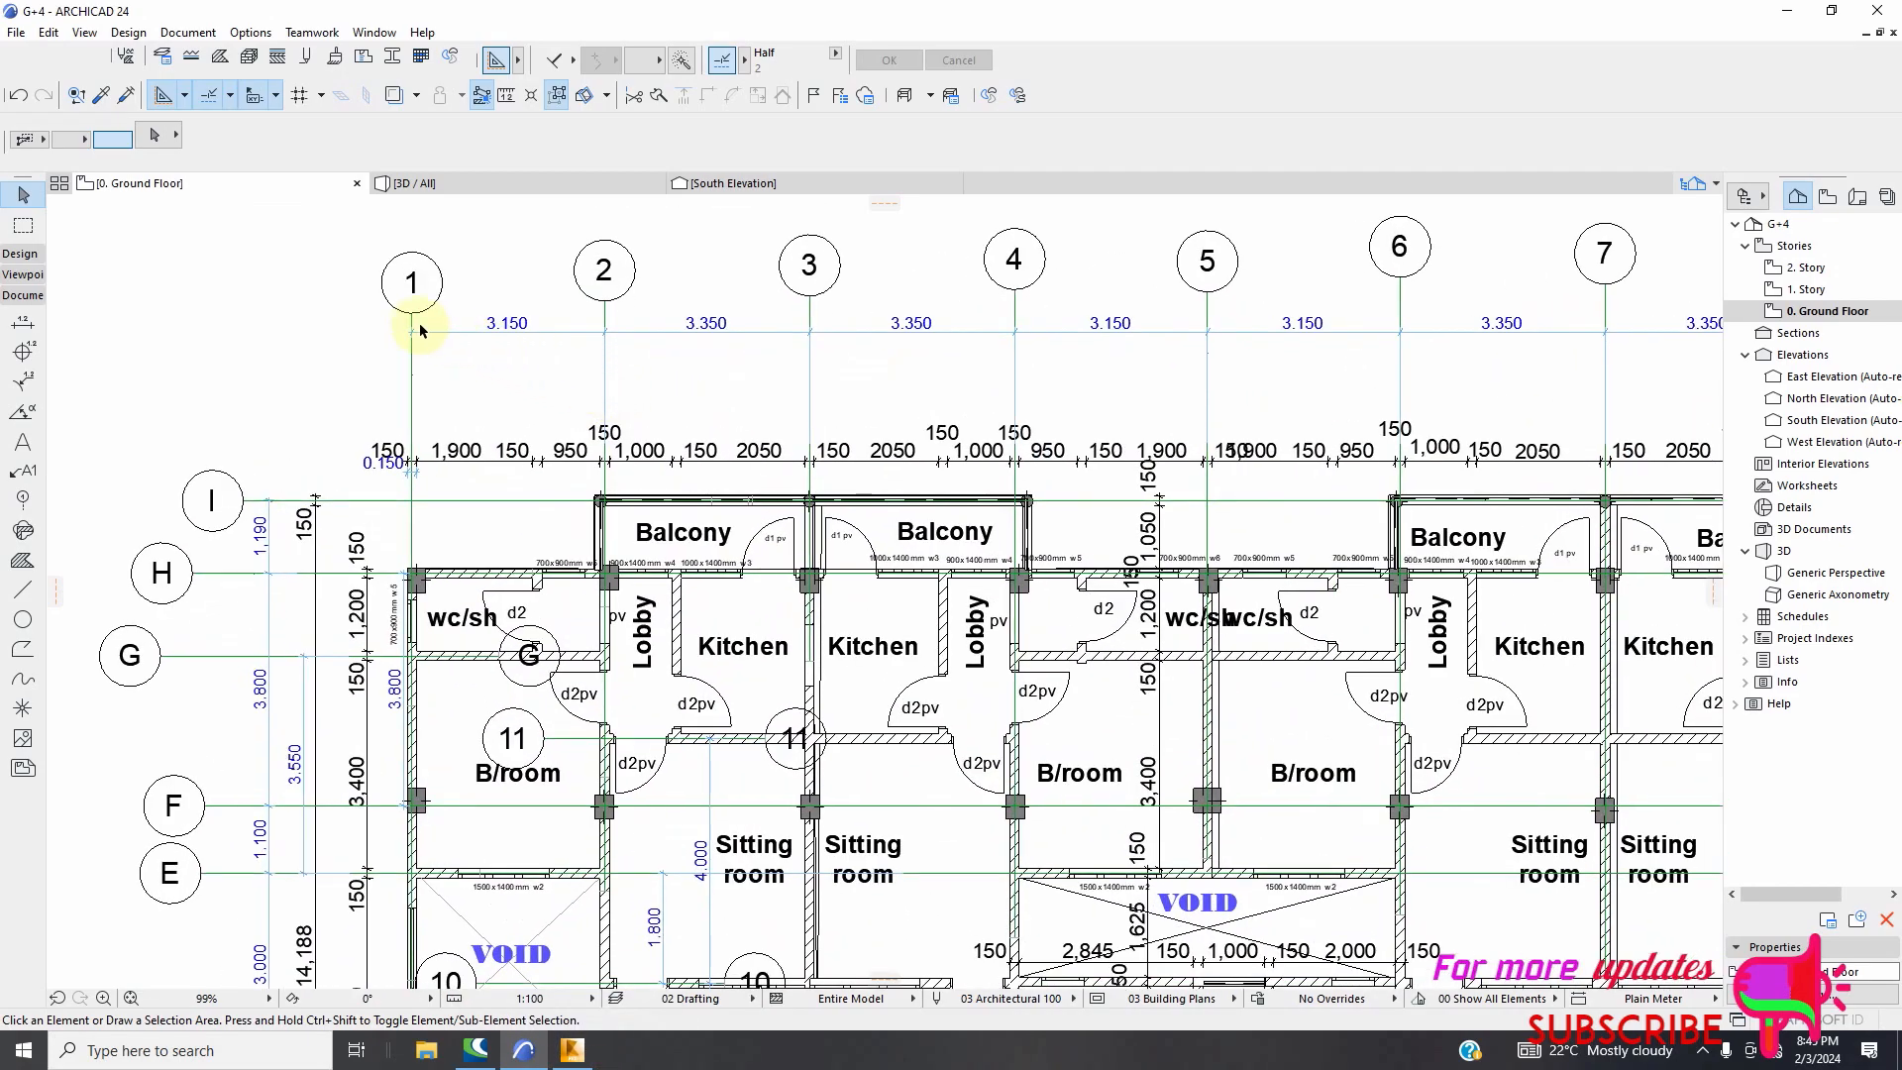
pyautogui.scroll(-2, 615, 362)
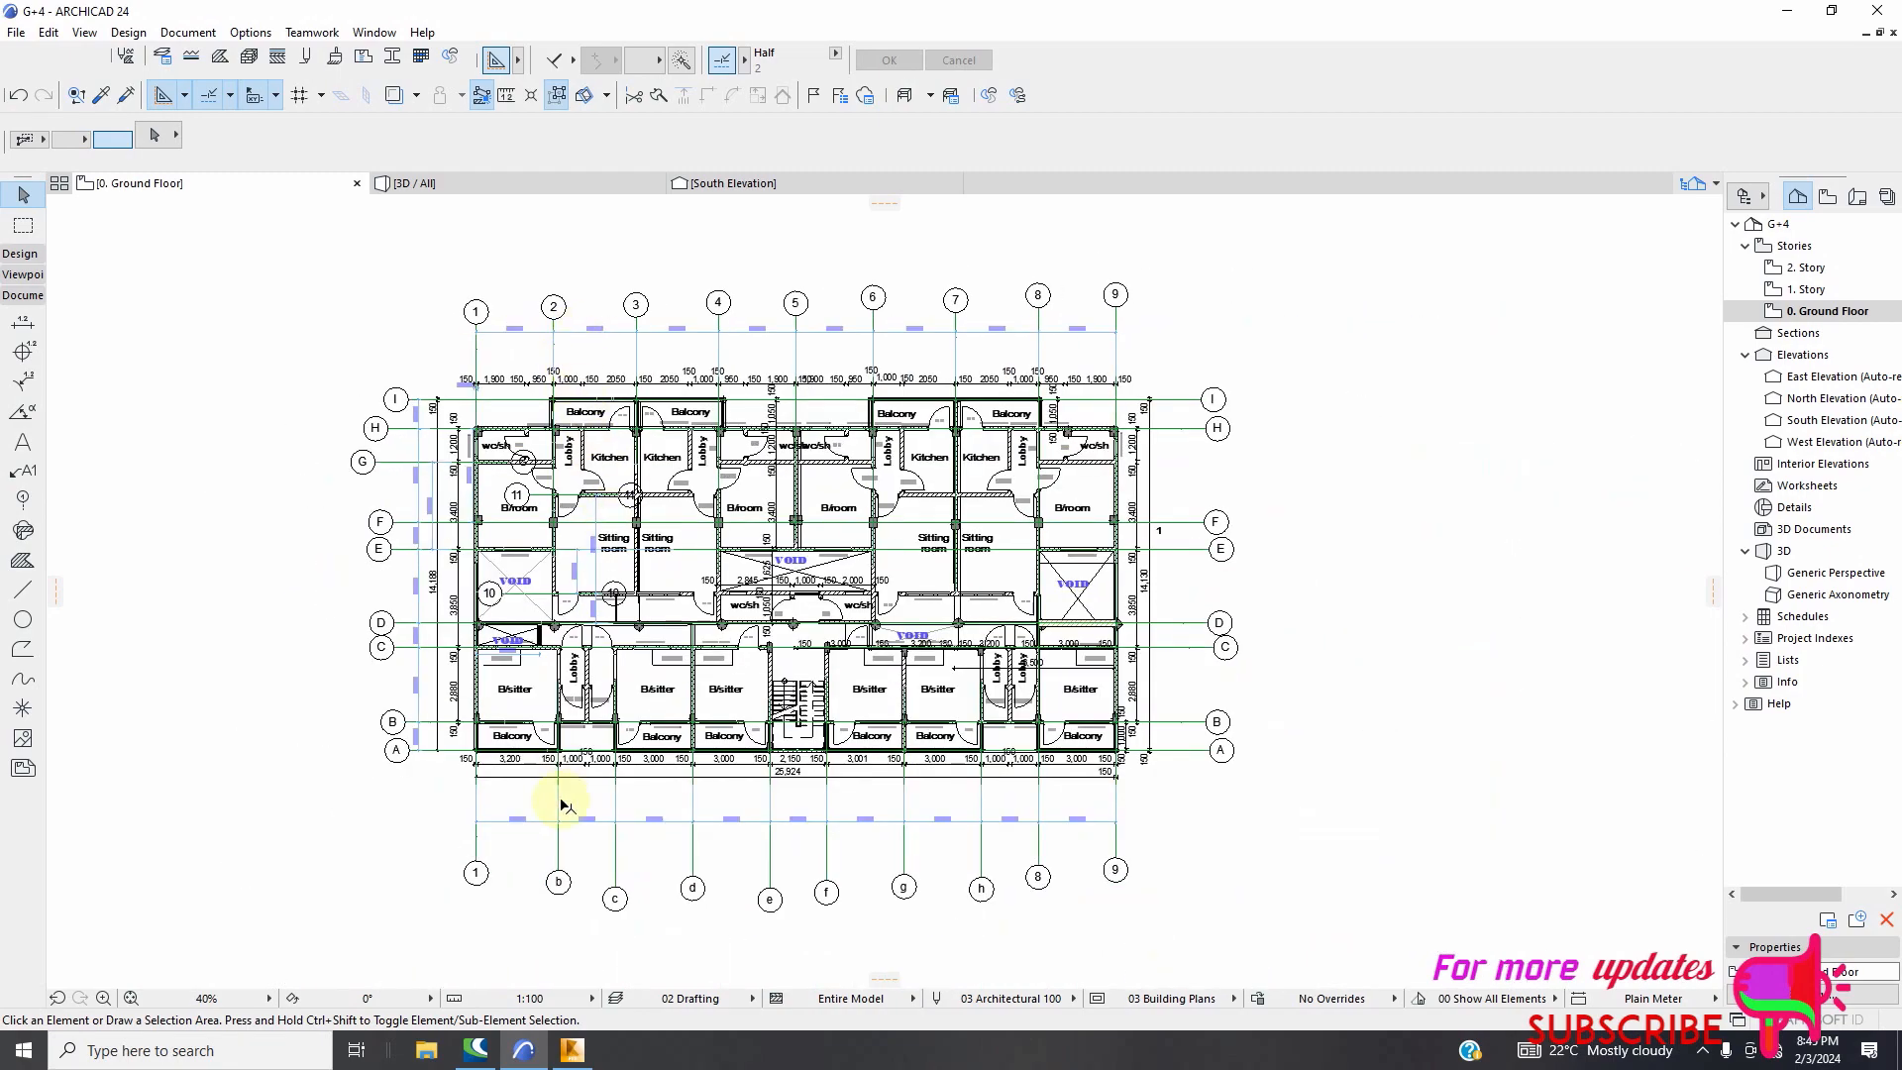
pyautogui.scroll(1, 571, 788)
pyautogui.scroll(-2, 680, 730)
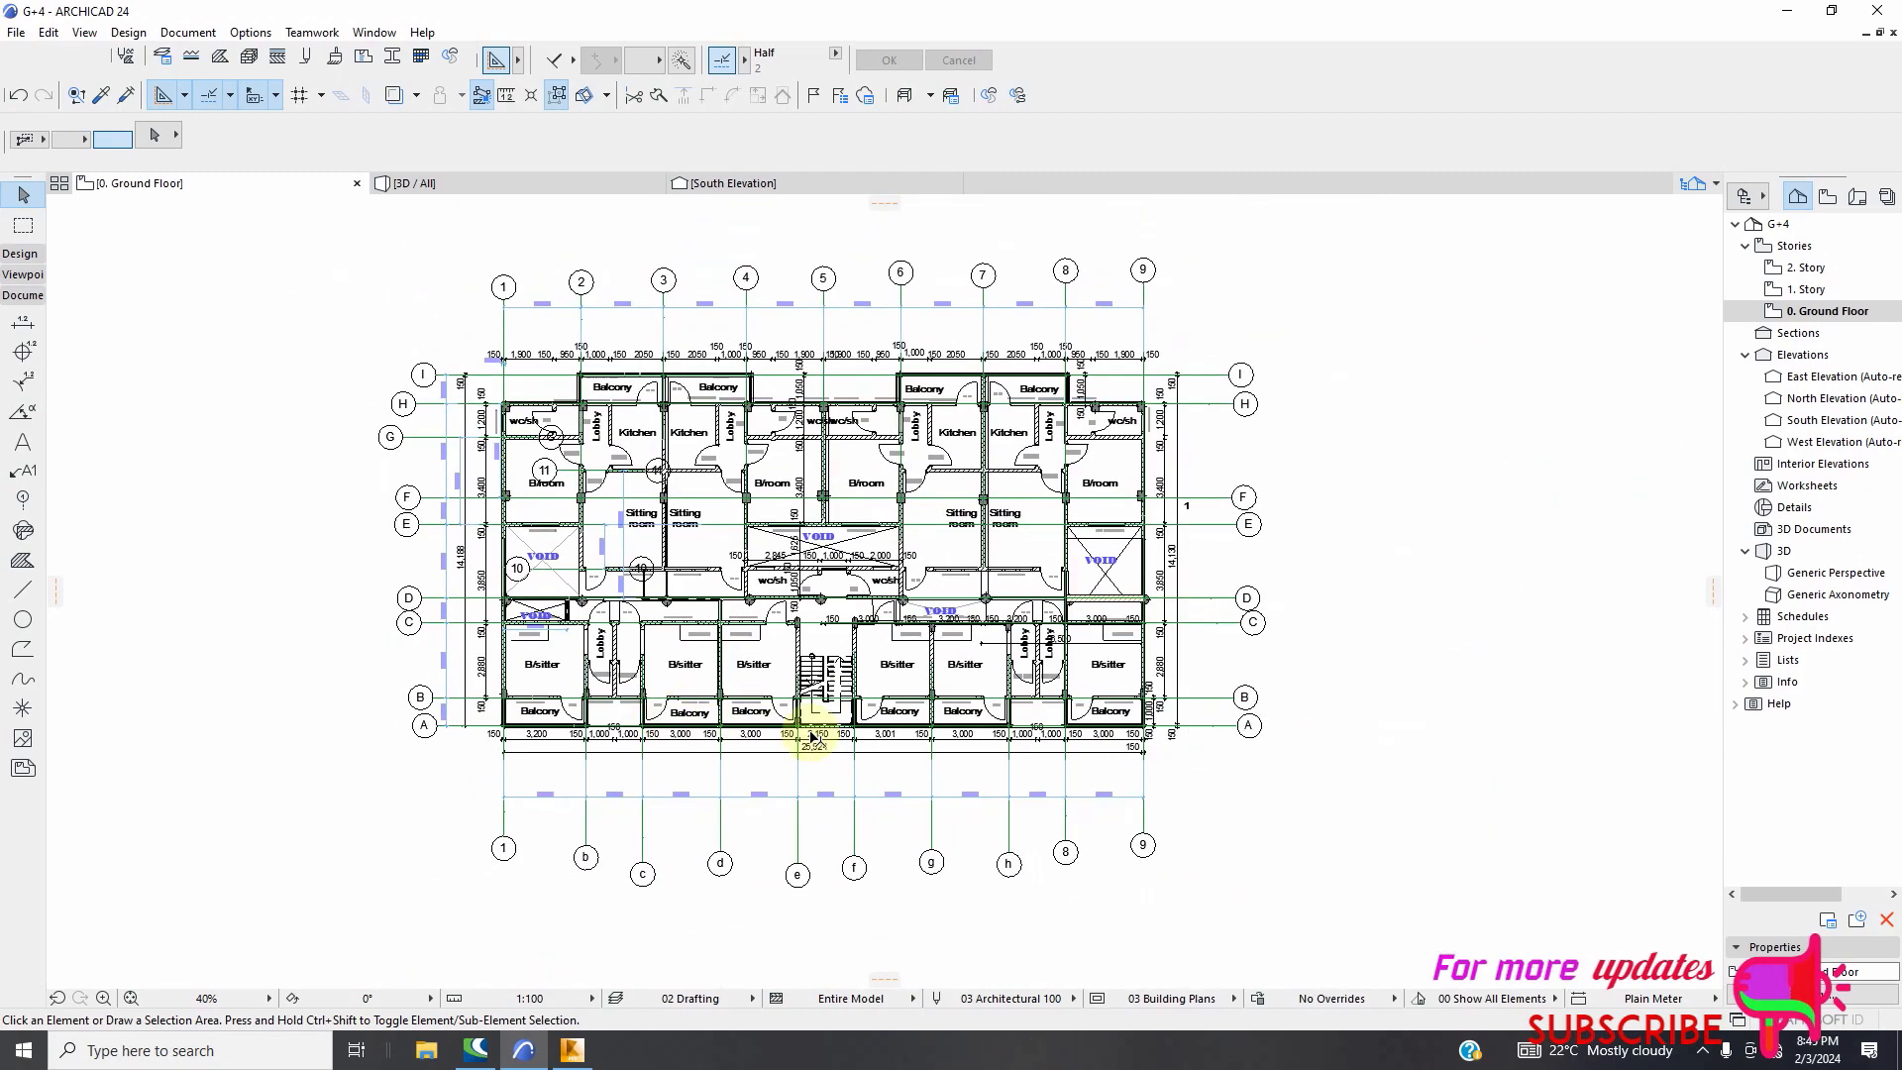
pyautogui.scroll(2, 1097, 696)
pyautogui.scroll(-2, 884, 603)
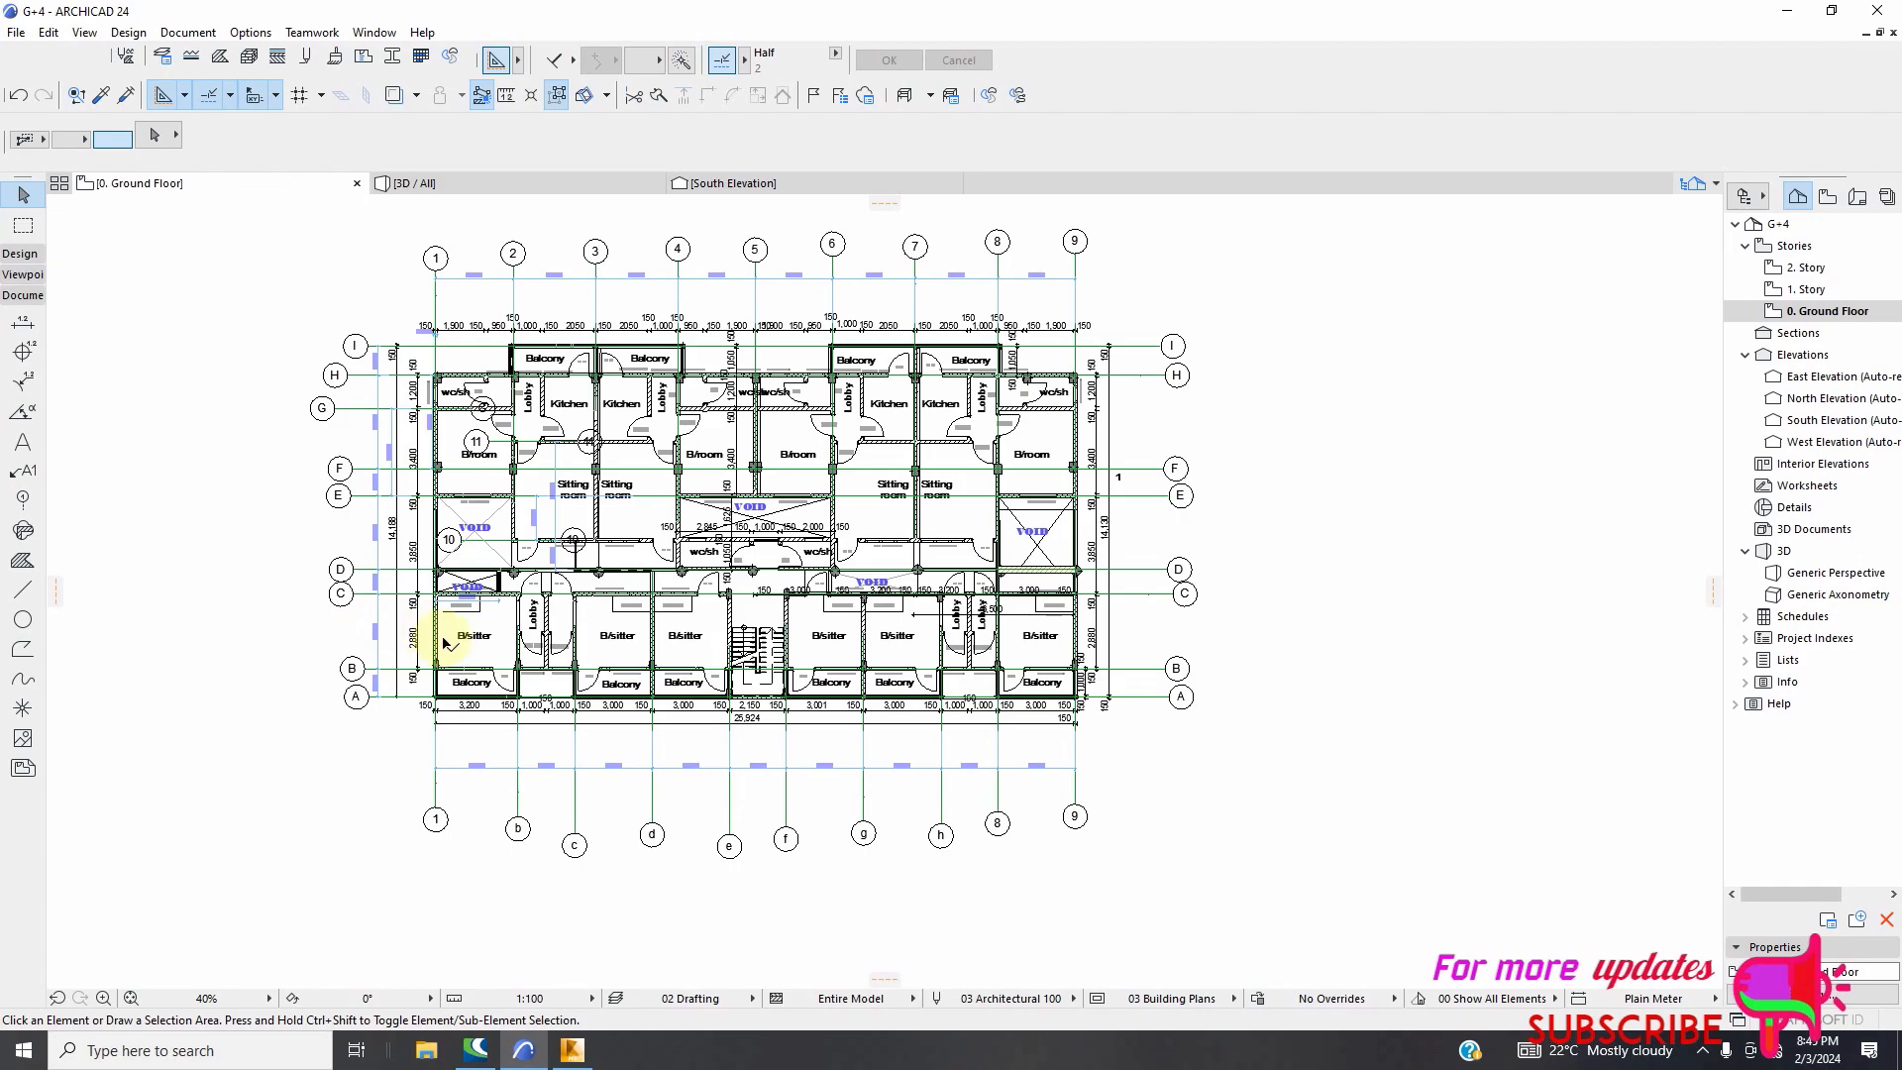
pyautogui.scroll(3, 445, 639)
pyautogui.scroll(2, 442, 631)
pyautogui.scroll(5, 1095, 663)
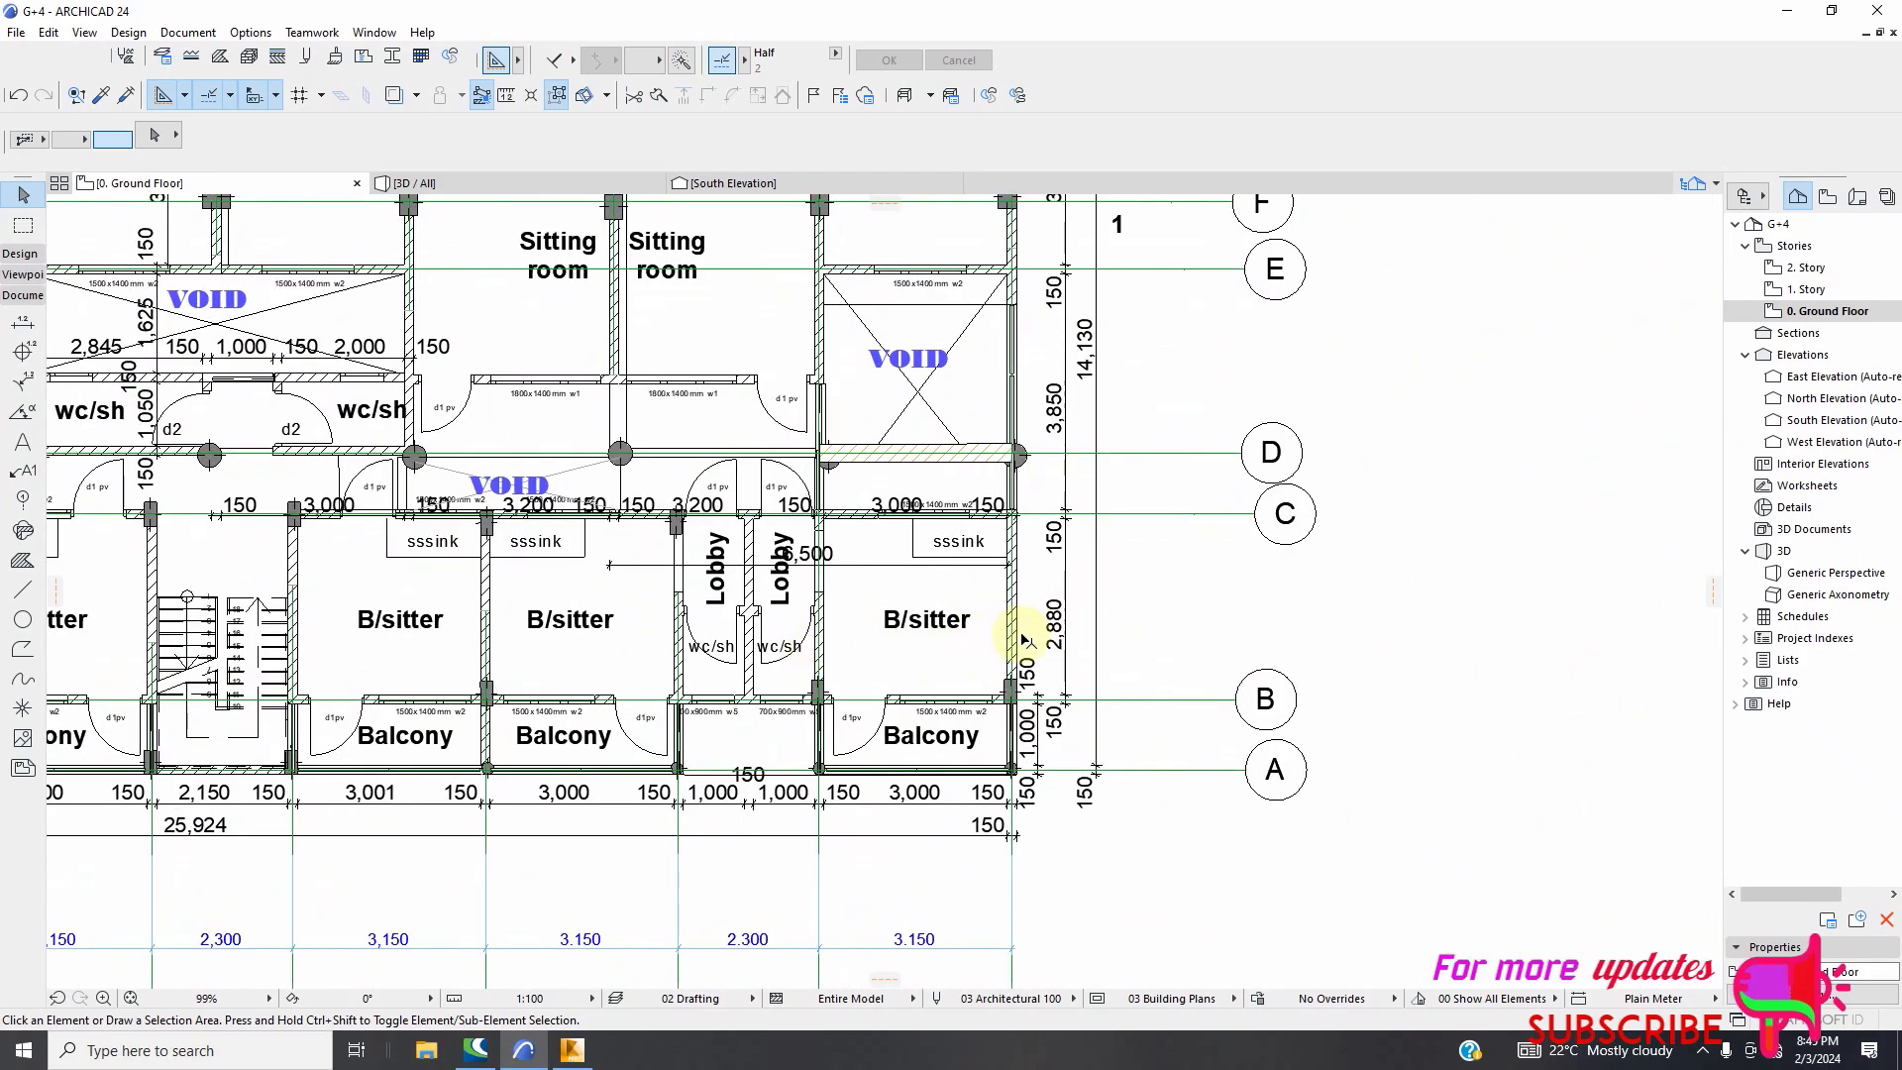
pyautogui.scroll(-3, 1014, 631)
pyautogui.scroll(-2, 614, 554)
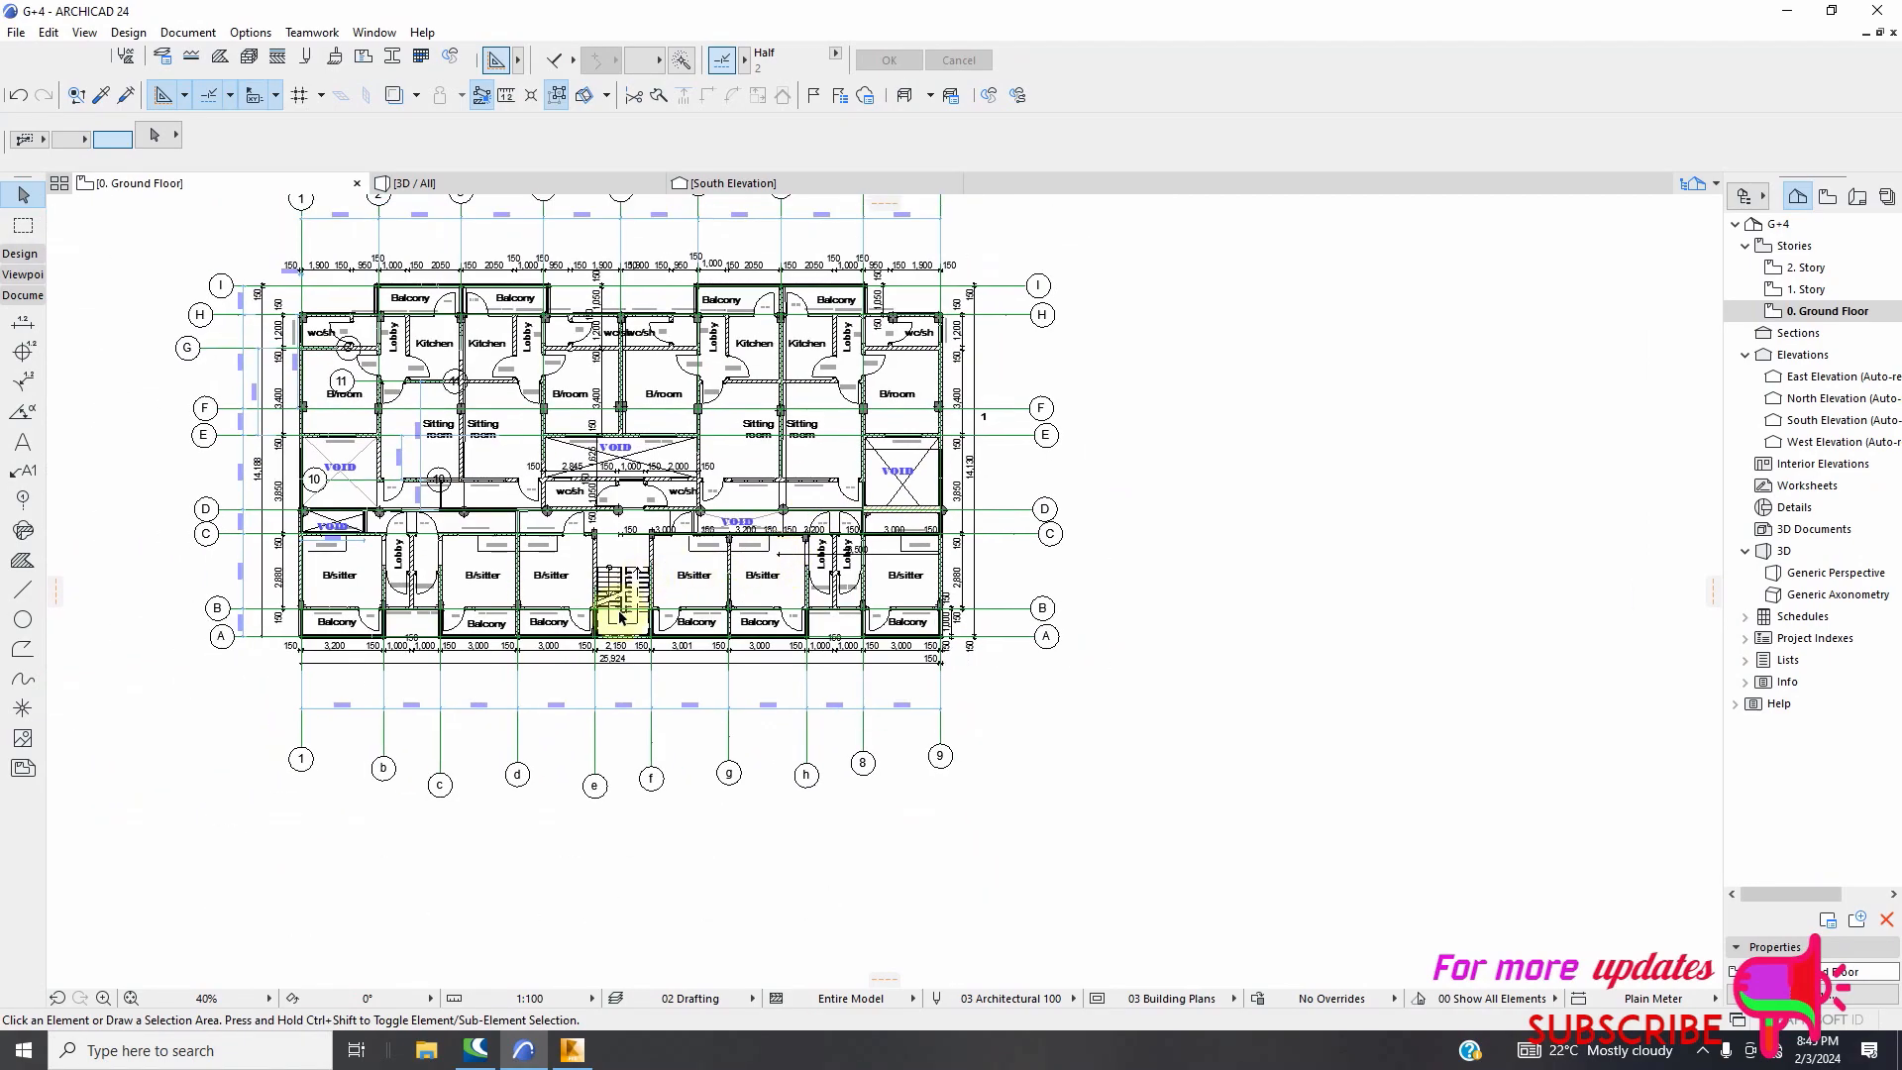
pyautogui.scroll(-3, 476, 539)
pyautogui.scroll(4, 384, 421)
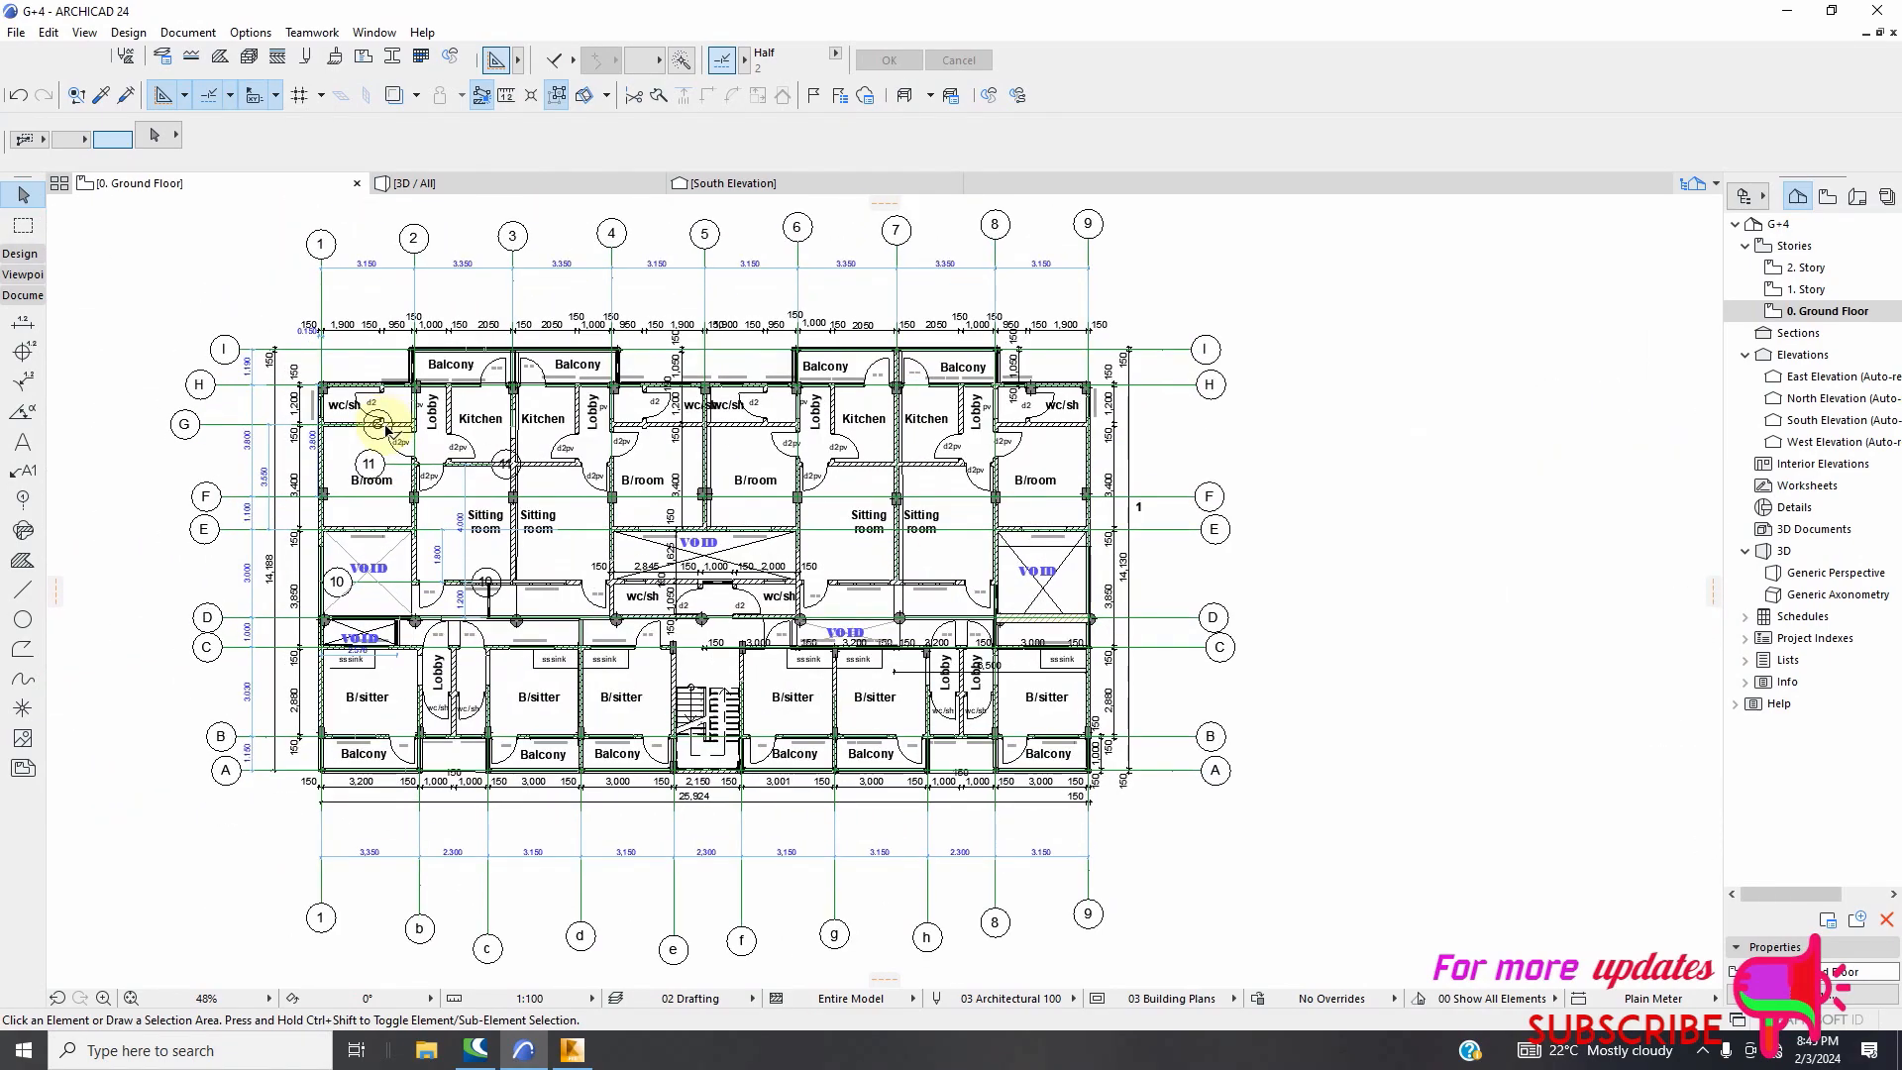
pyautogui.scroll(-2, 377, 425)
pyautogui.scroll(3, 396, 276)
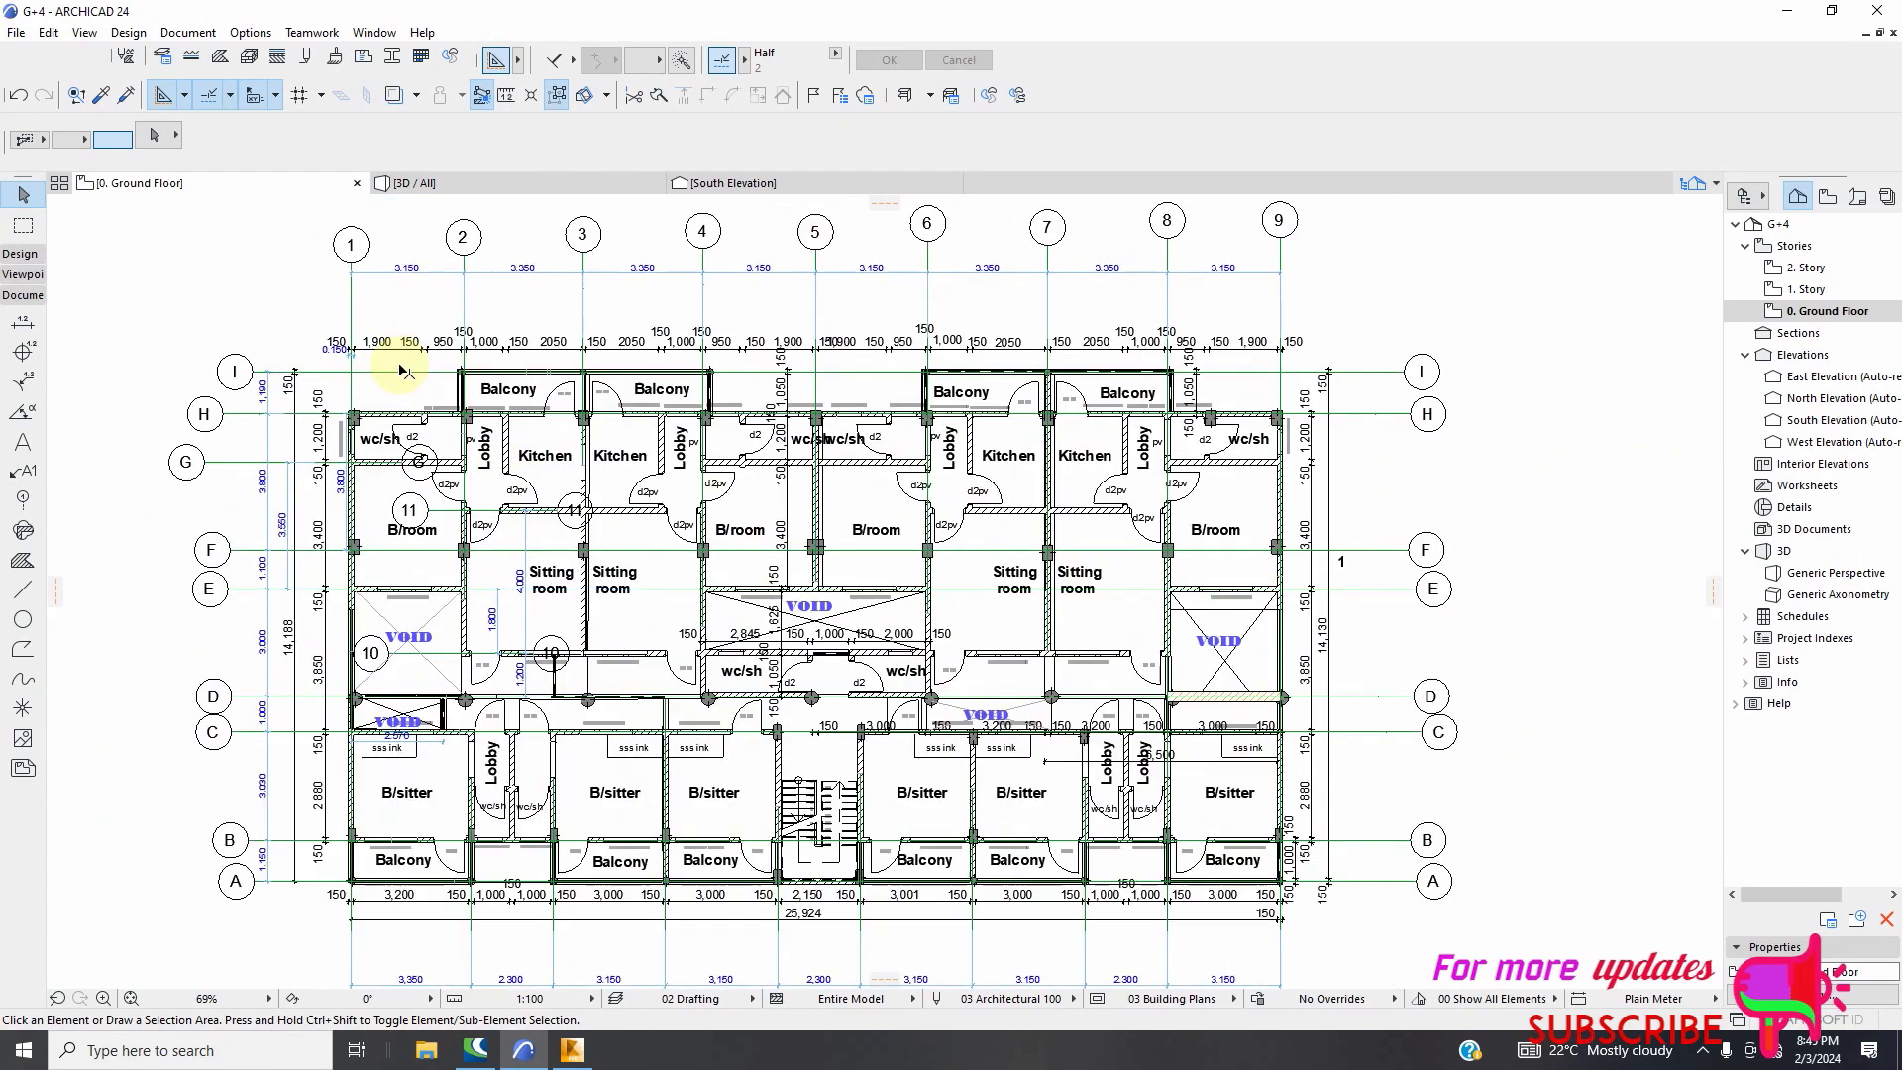
pyautogui.scroll(-1, 392, 269)
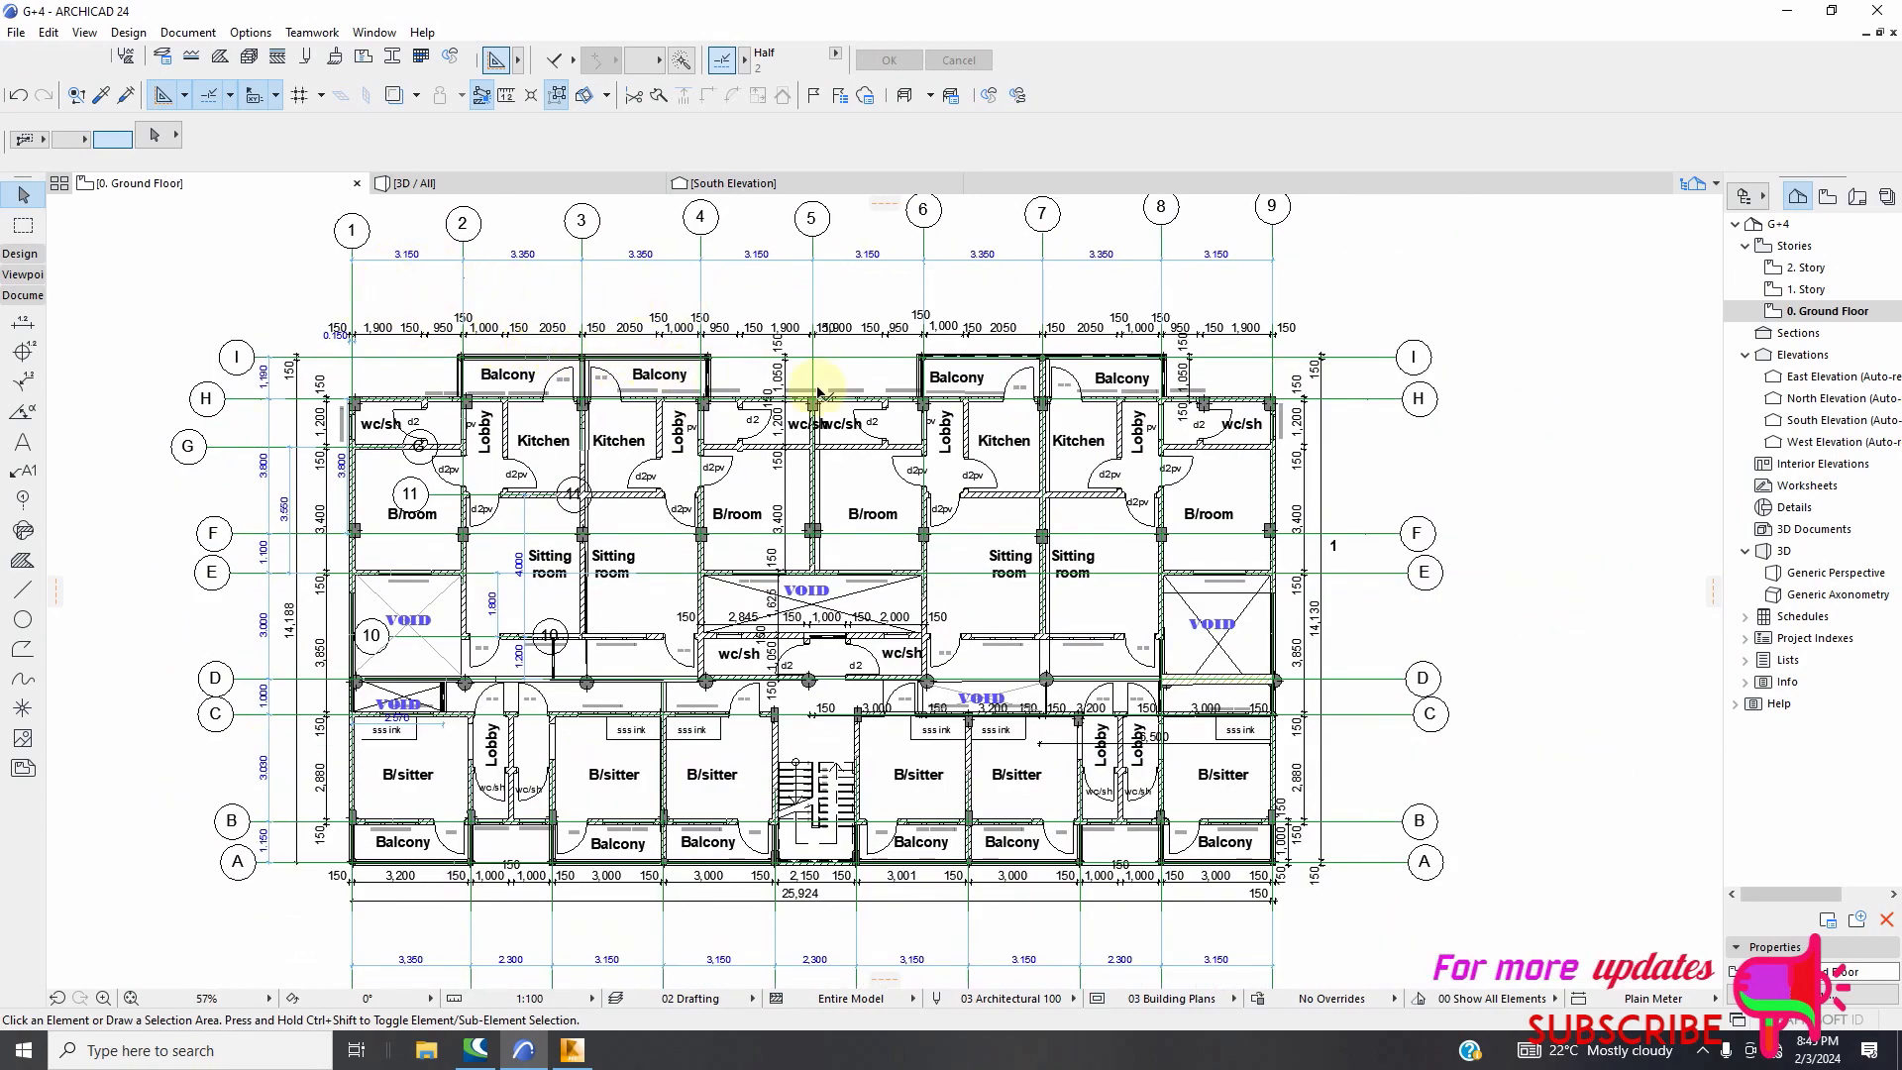
pyautogui.scroll(4, 380, 242)
# Switch to Robot Structural Analysis and close the Structural Axis dialog without defining axes
pyautogui.click(572, 1050)
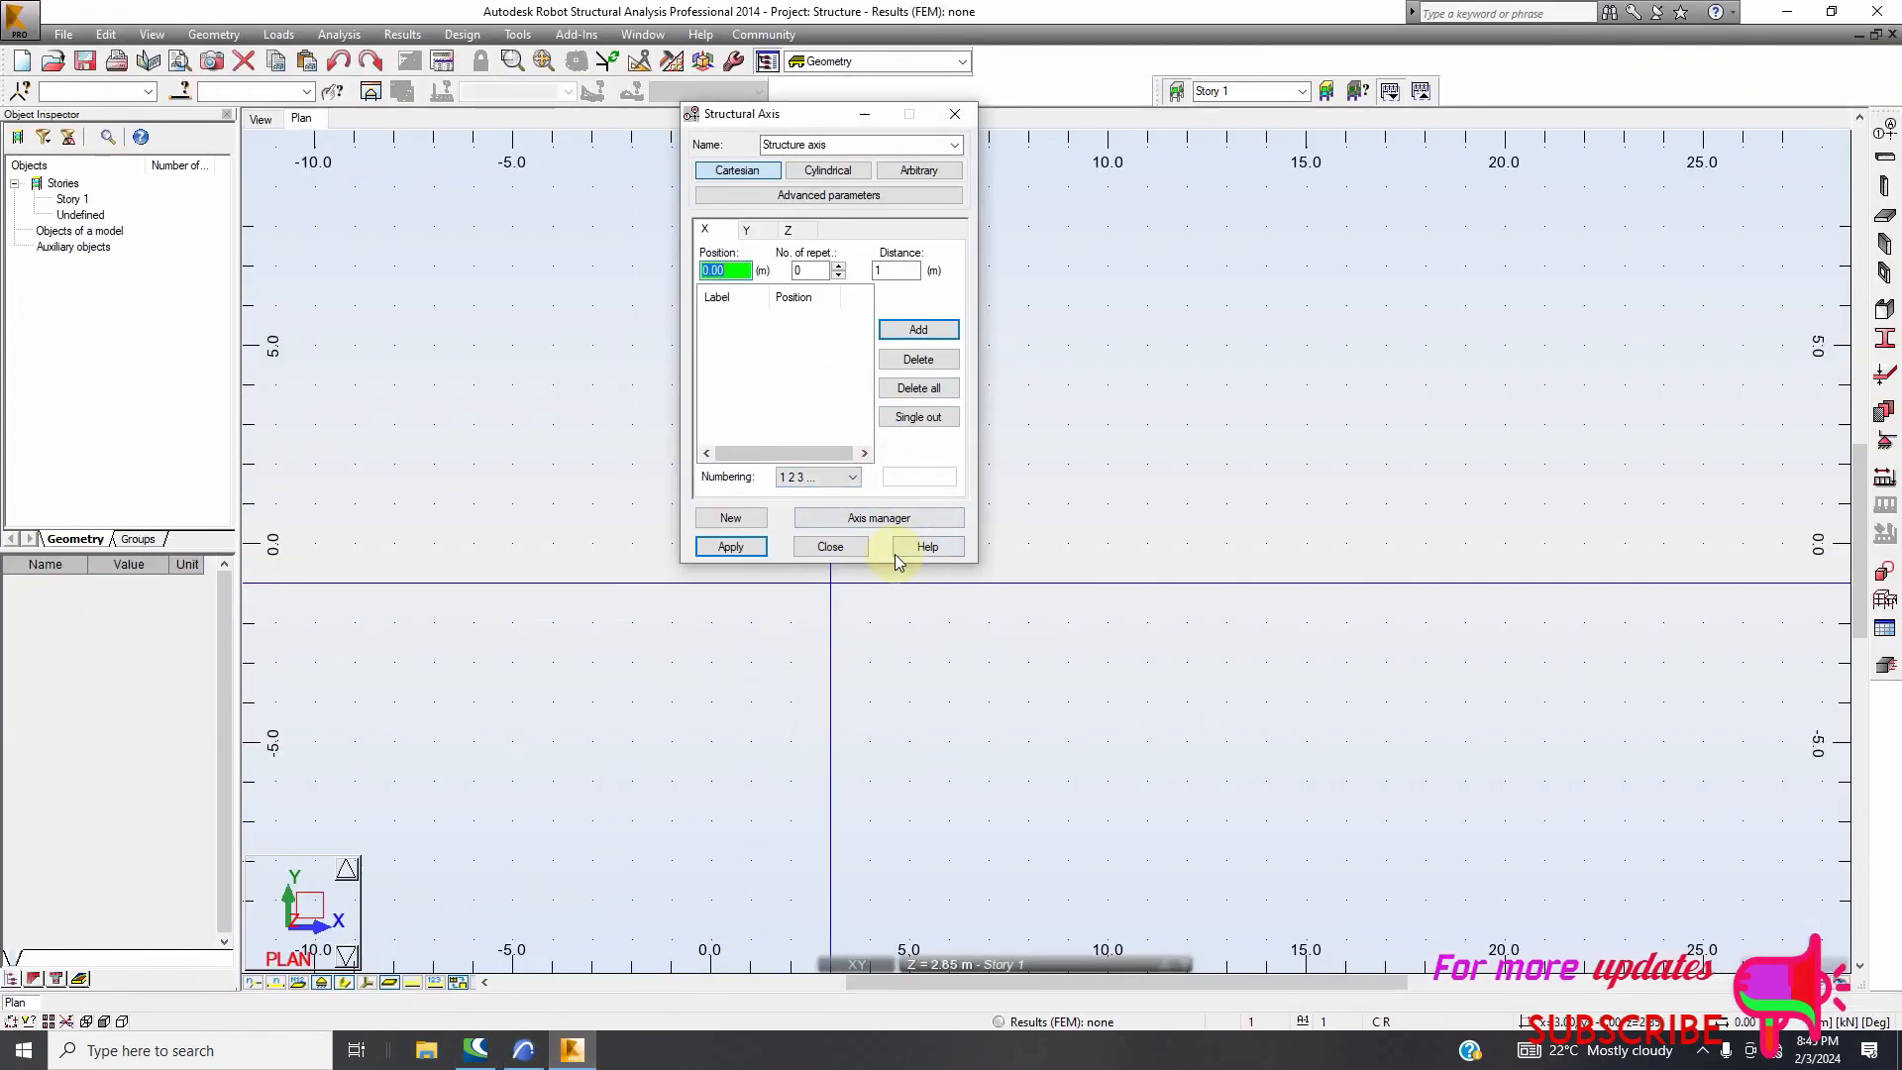
pyautogui.click(804, 547)
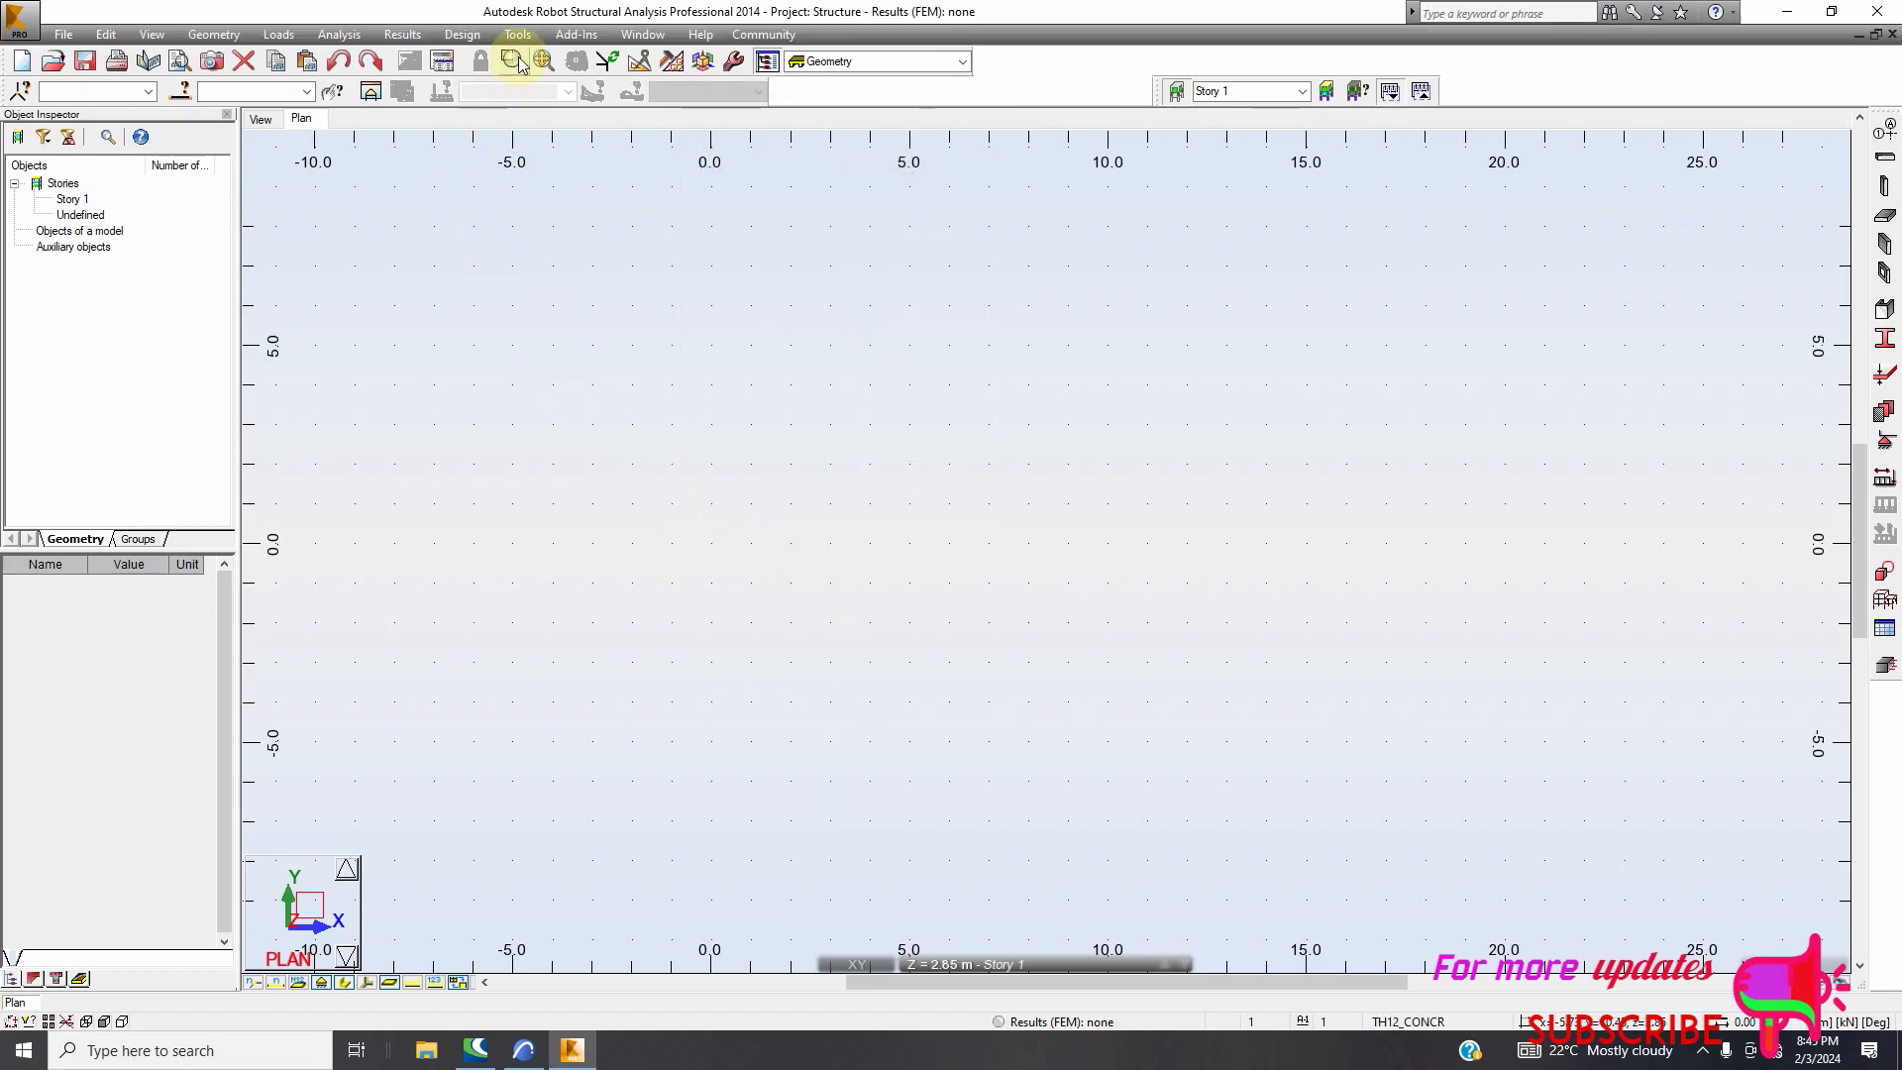
# Check the dimension units and formats in the job preferences, leaving them as they are
pyautogui.click(518, 36)
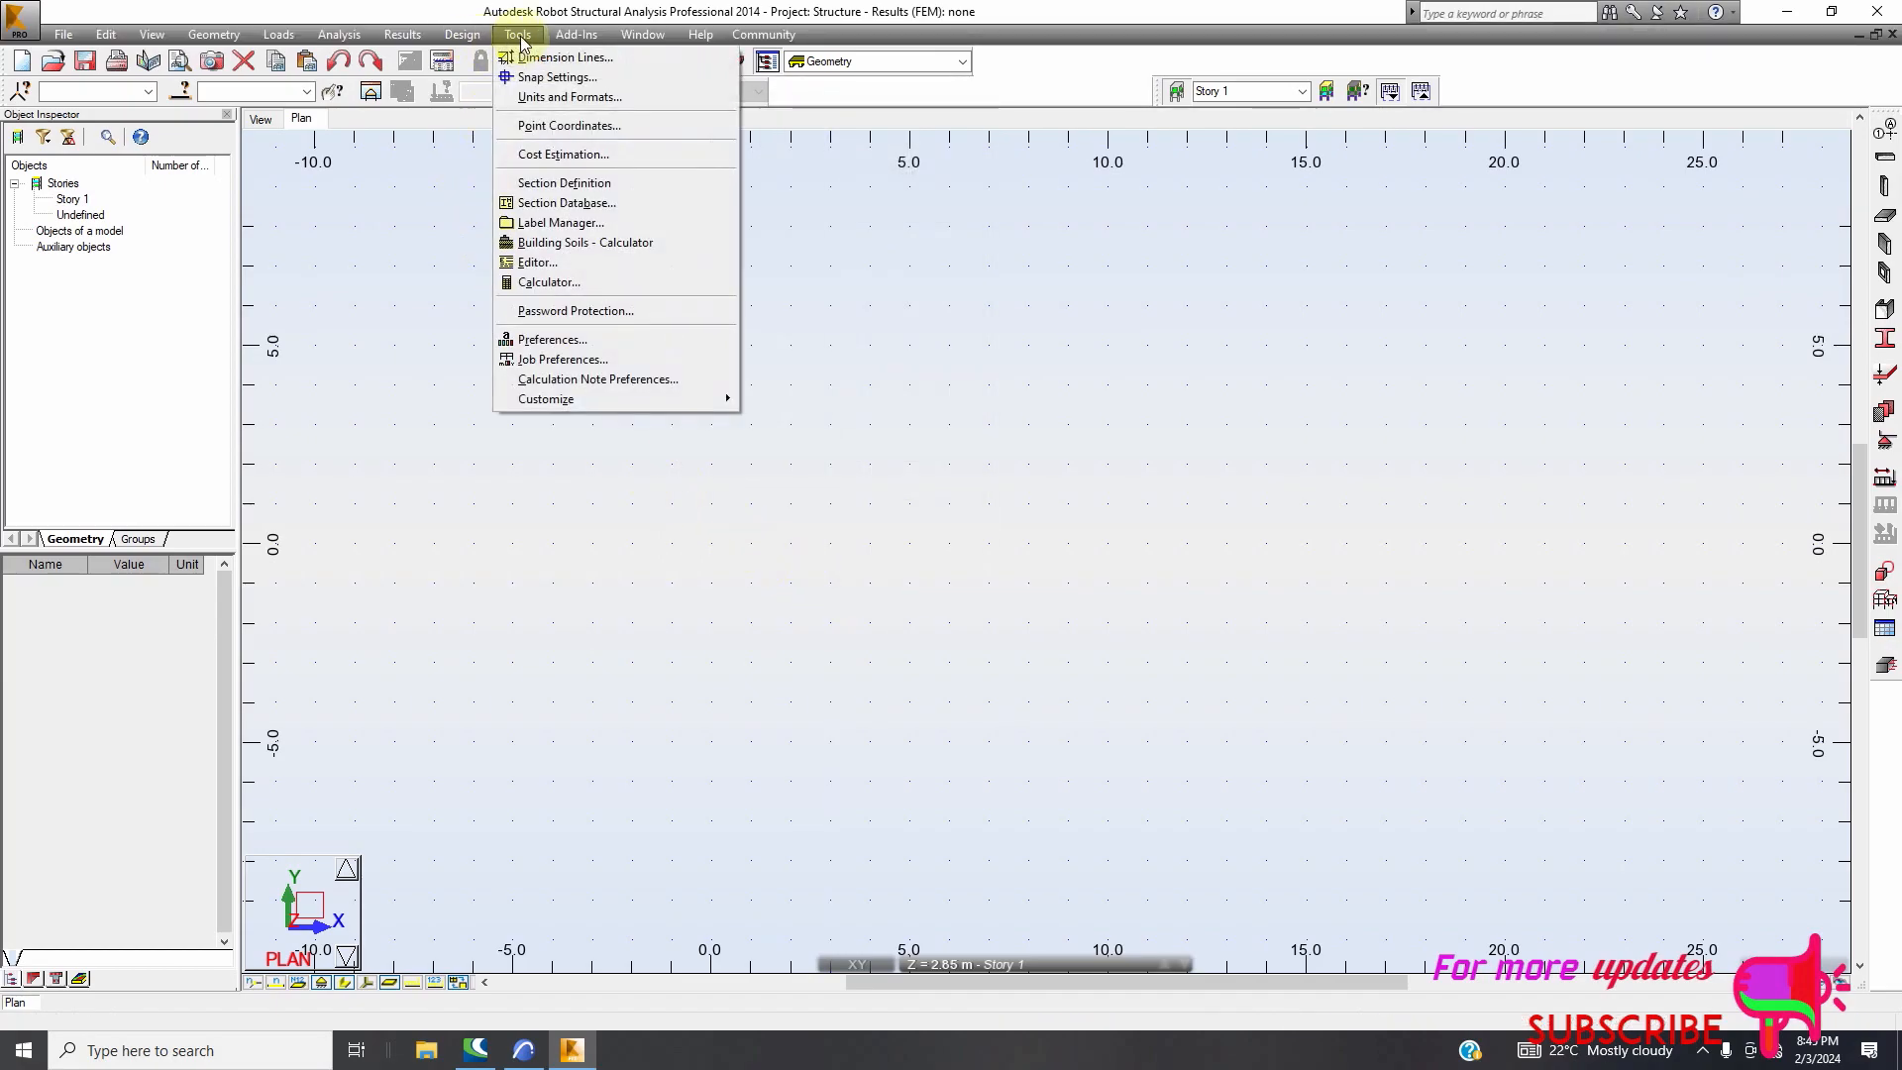
pyautogui.click(532, 97)
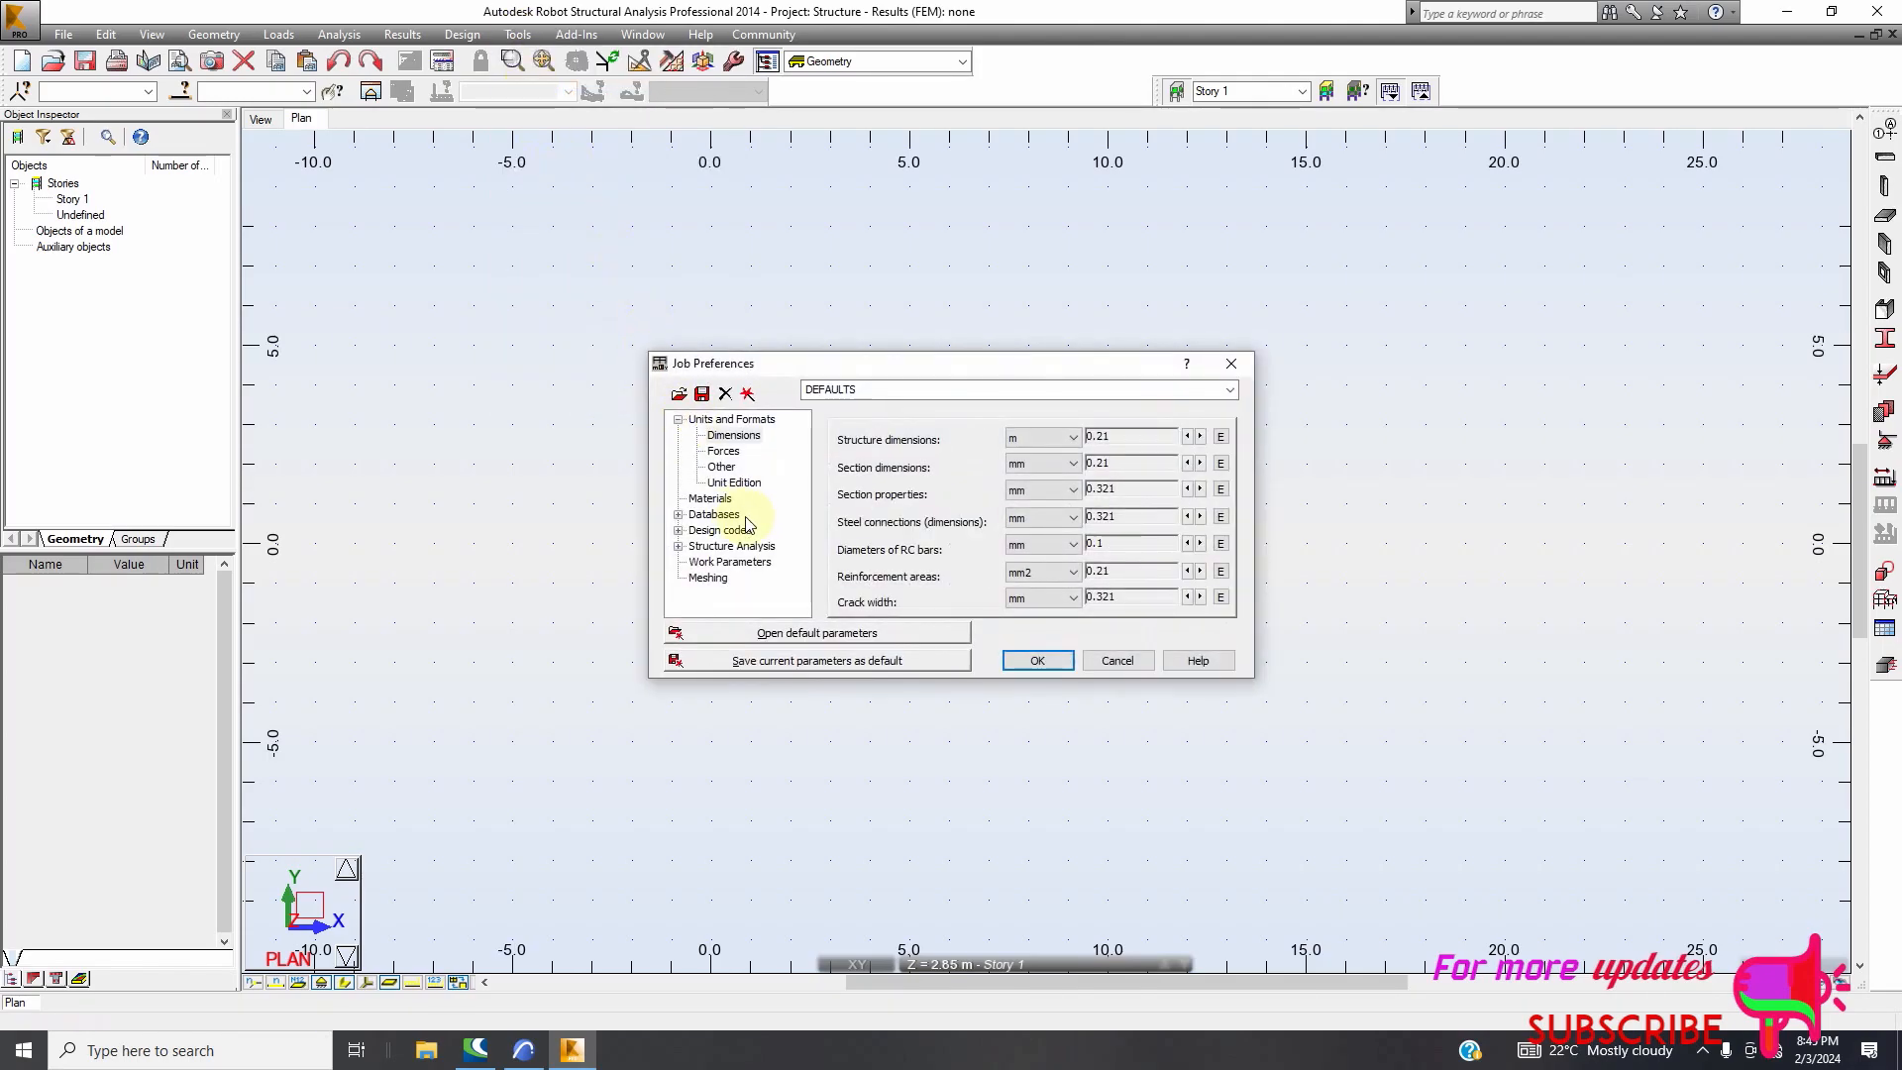
pyautogui.click(1113, 646)
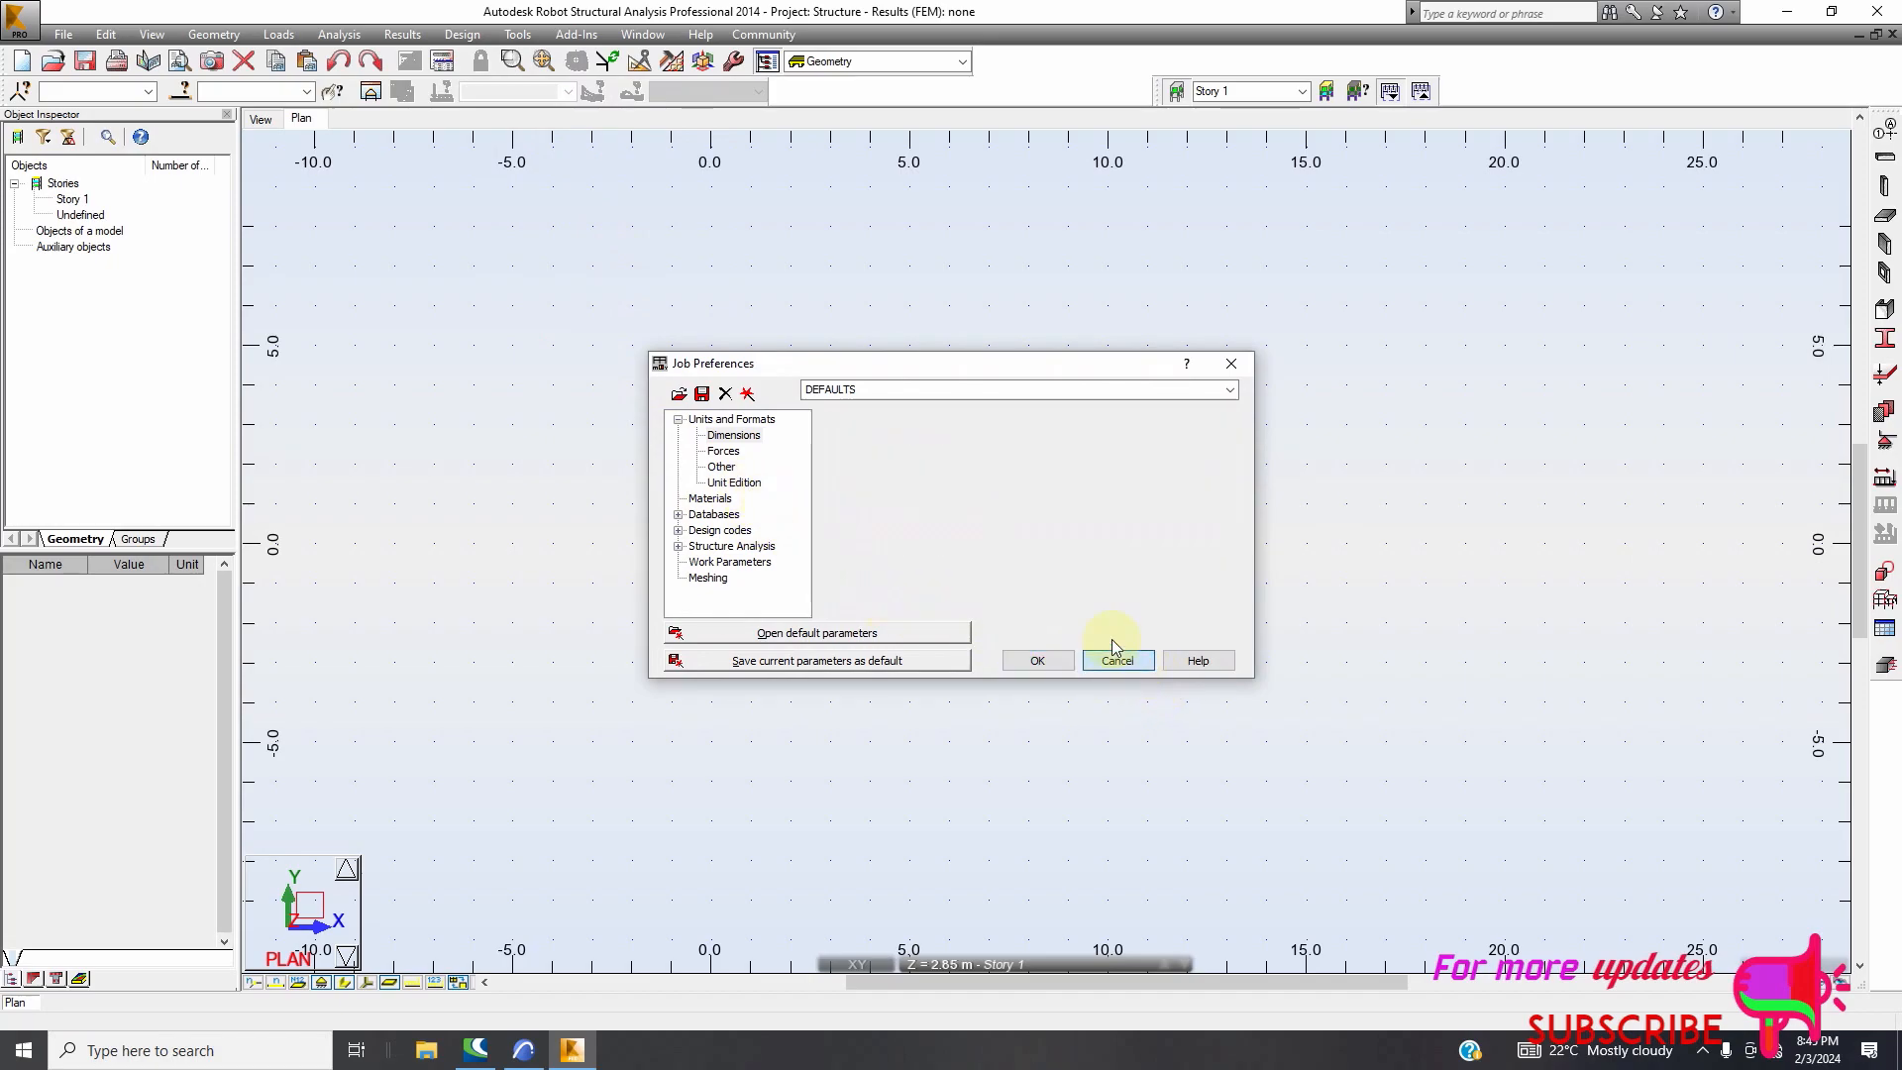
# Check the regional settings and view parameters in the program preferences, then cancel the dialog
pyautogui.click(517, 34)
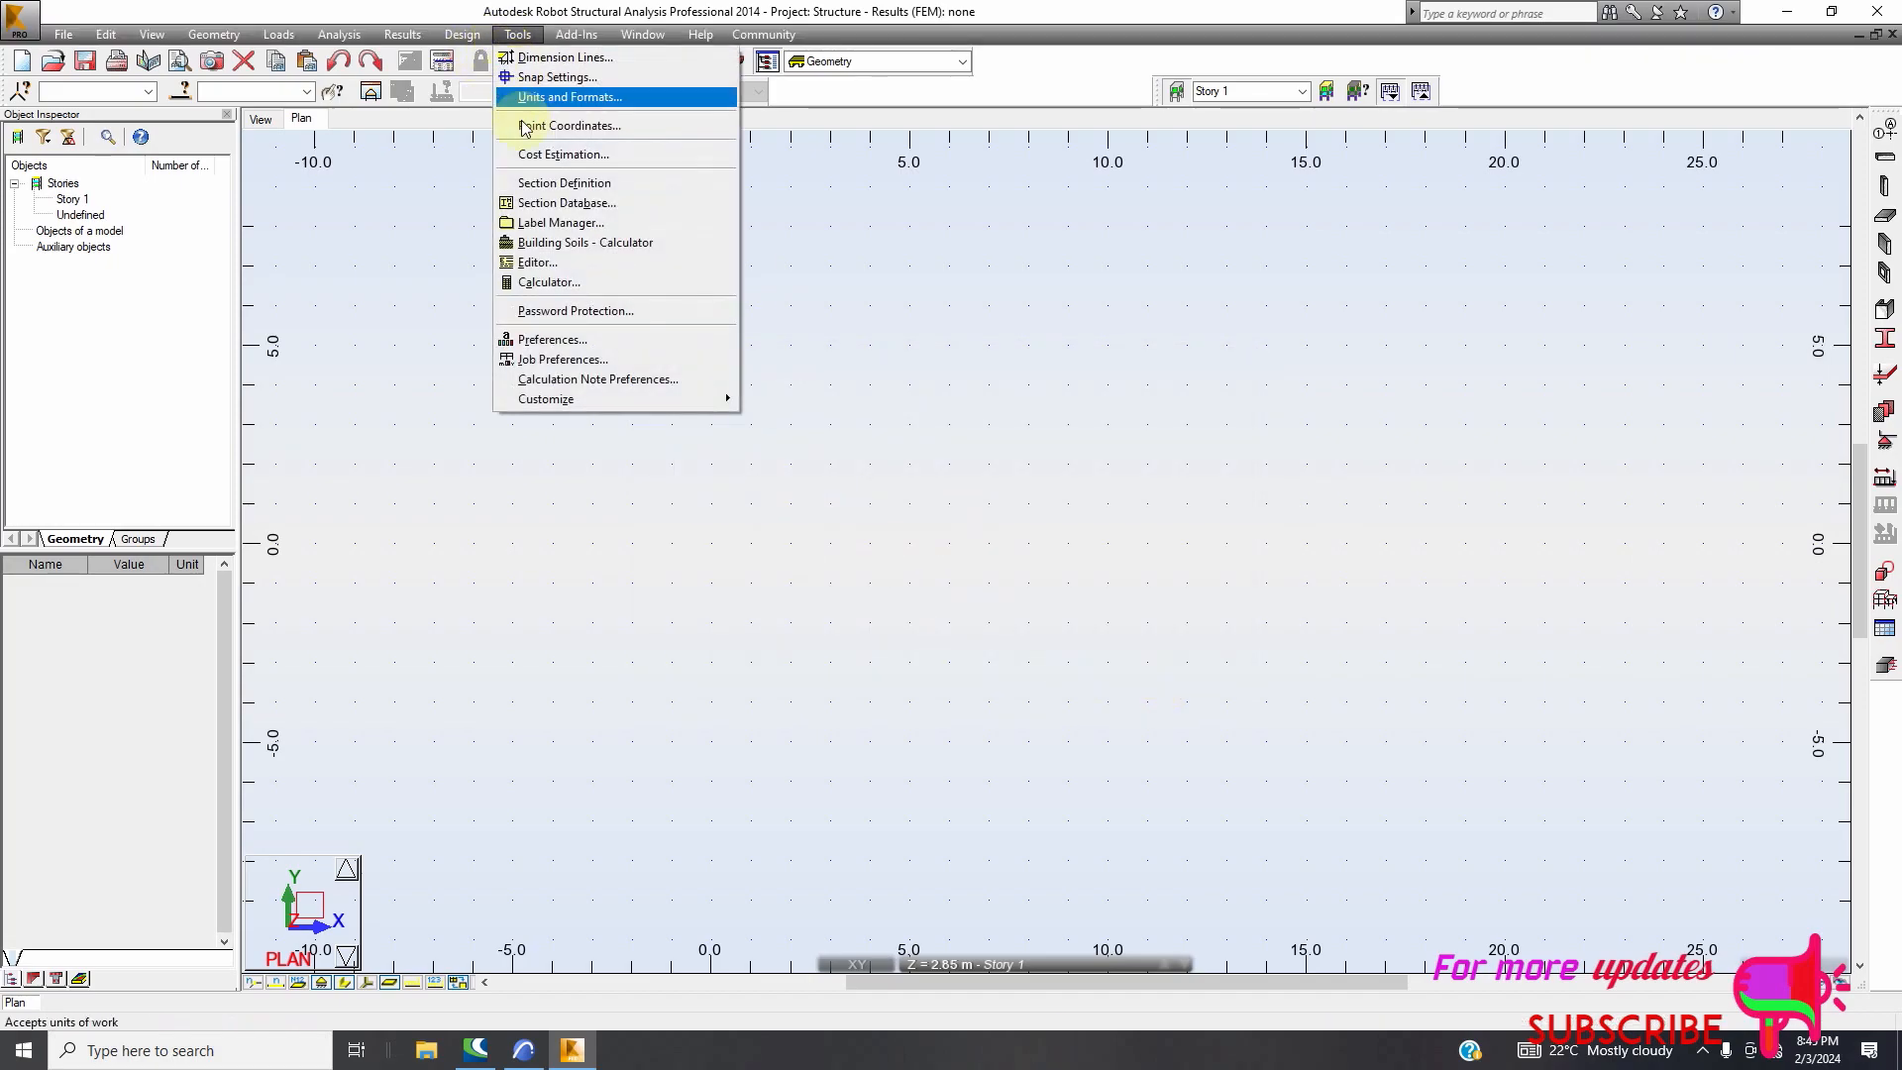
pyautogui.click(540, 340)
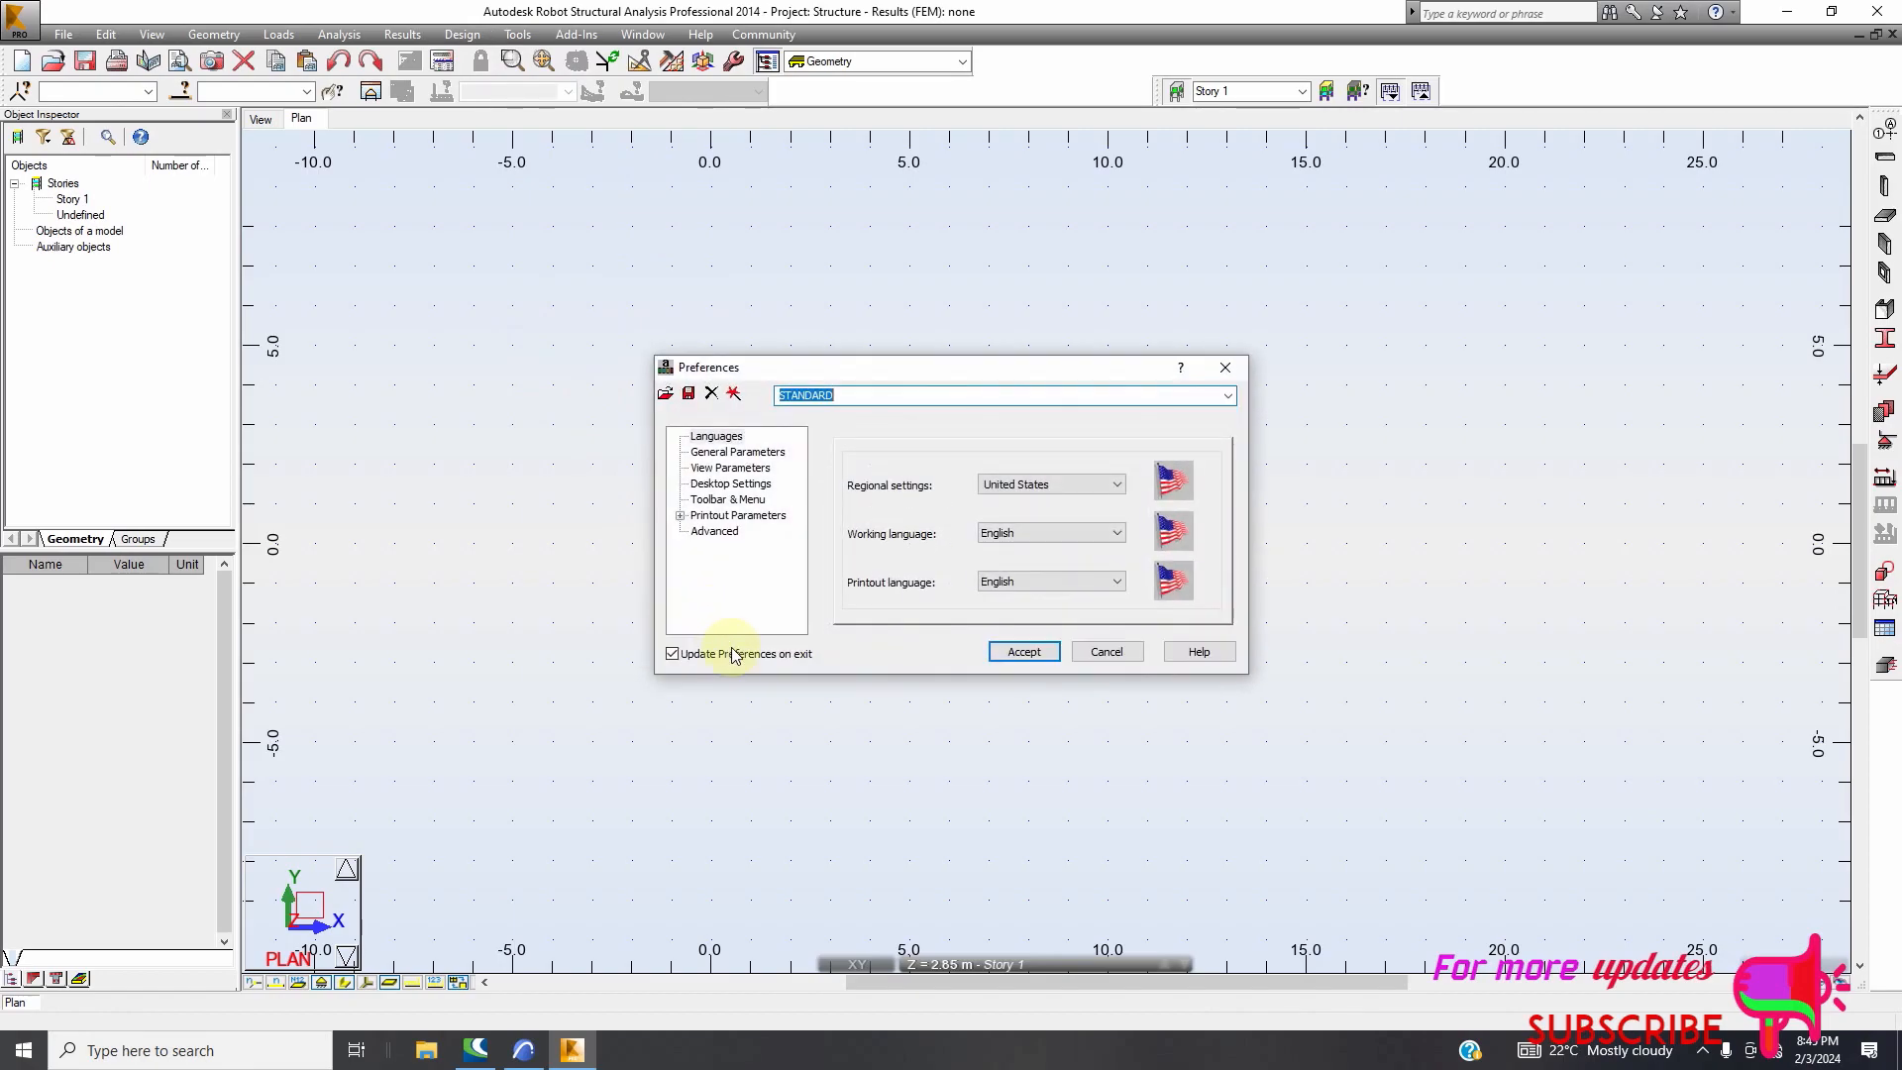
pyautogui.click(1079, 488)
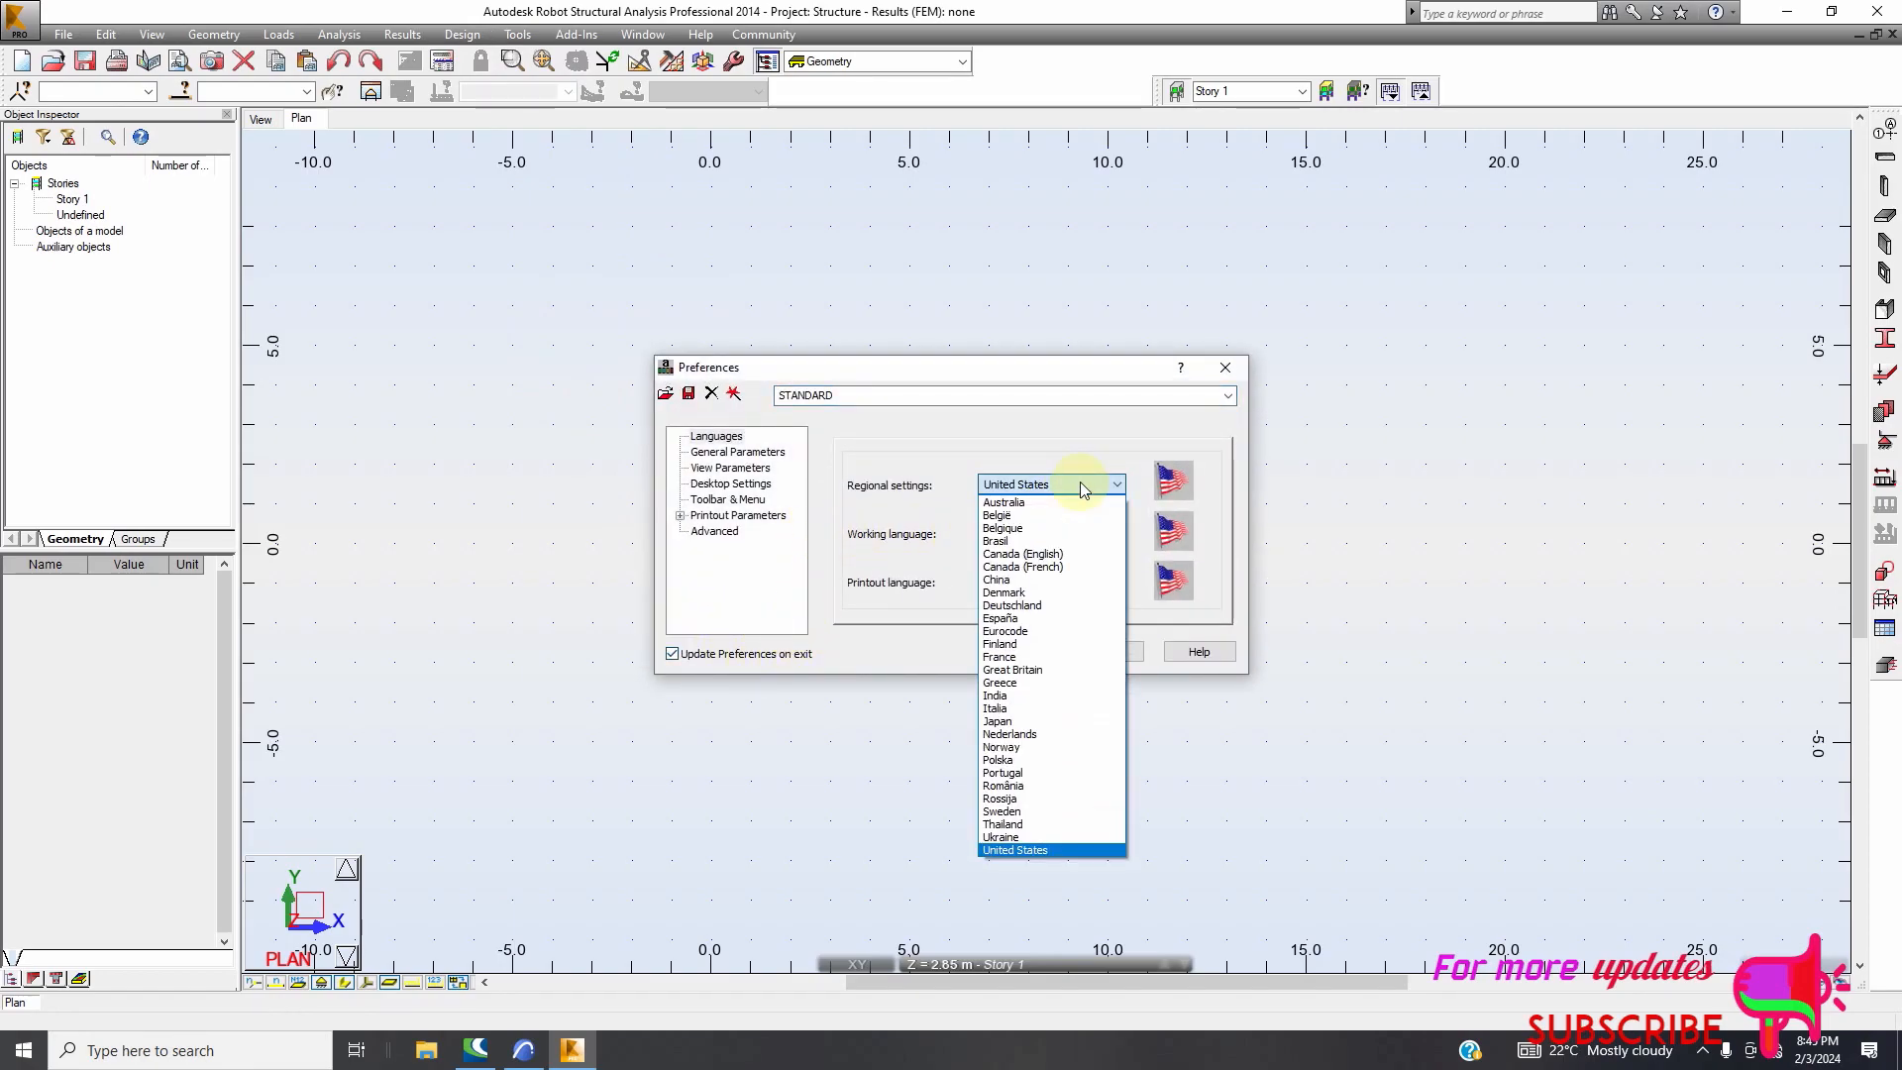
pyautogui.click(1053, 850)
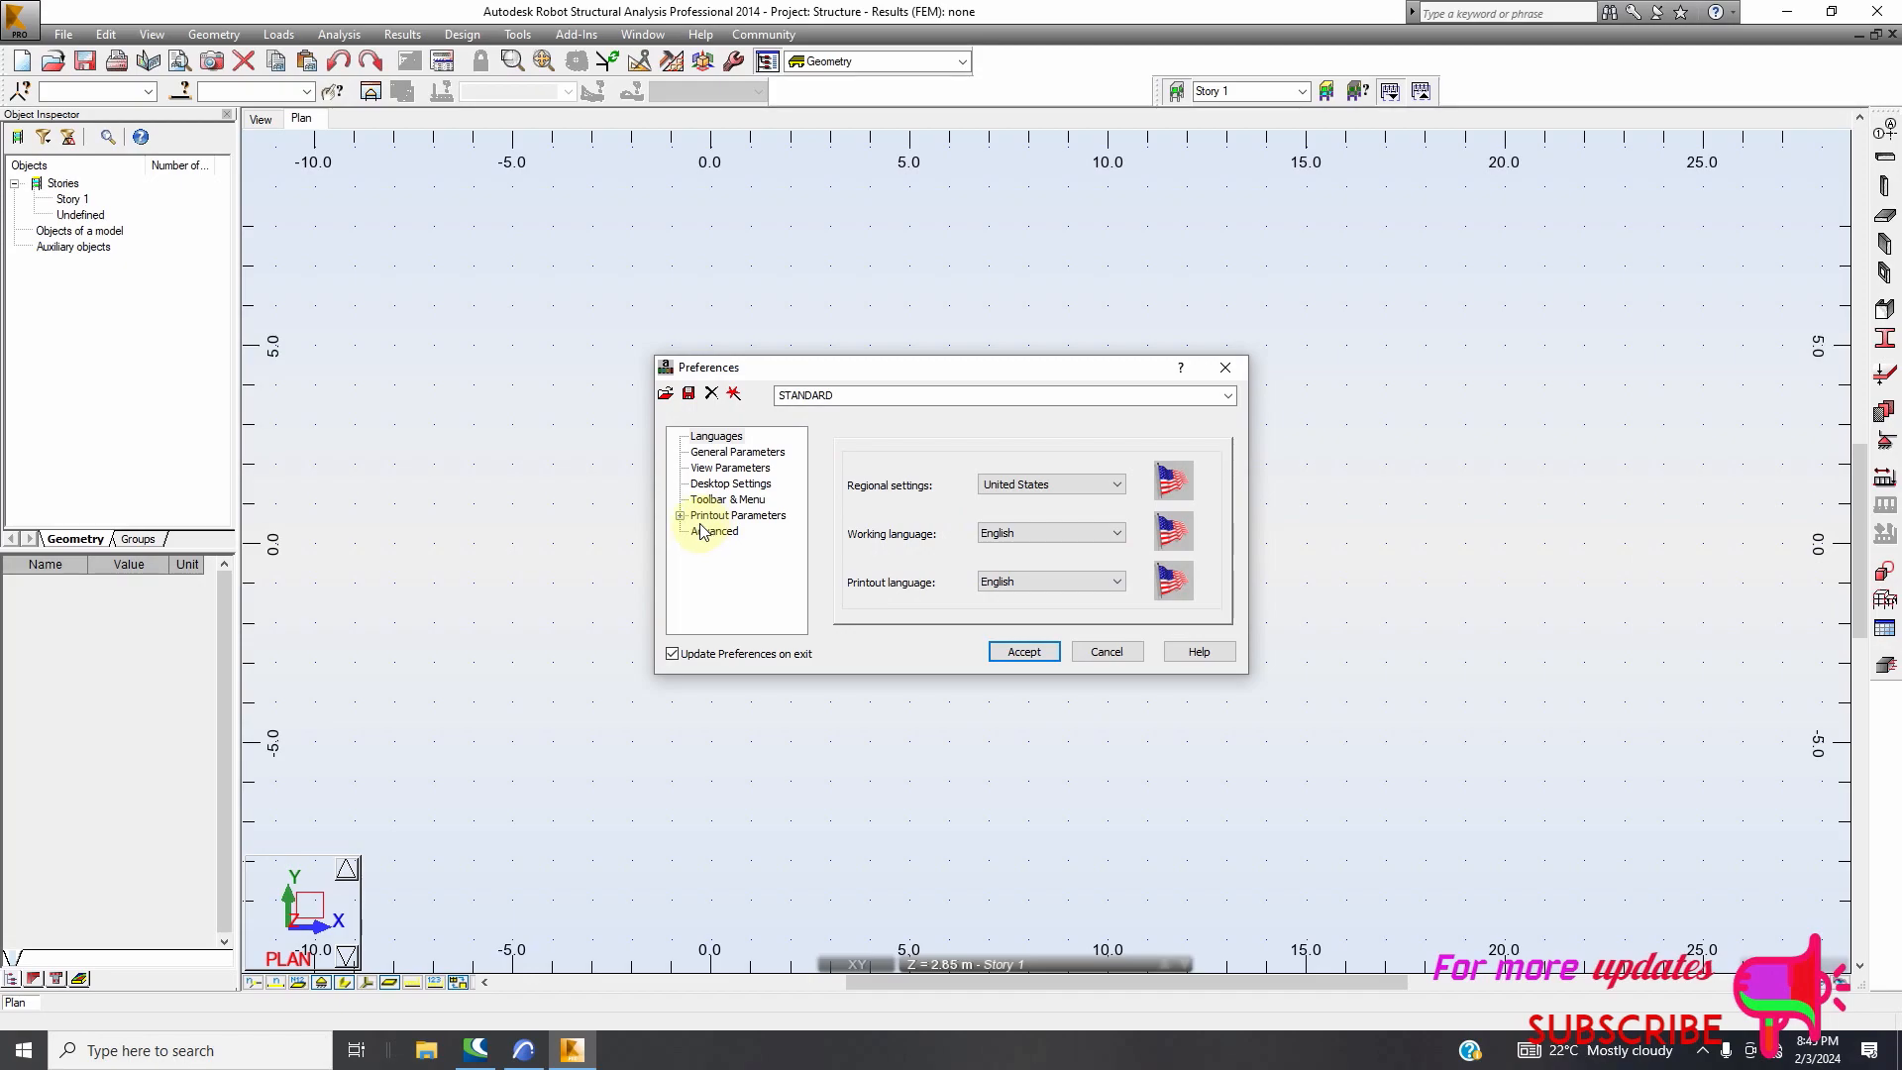
pyautogui.click(715, 470)
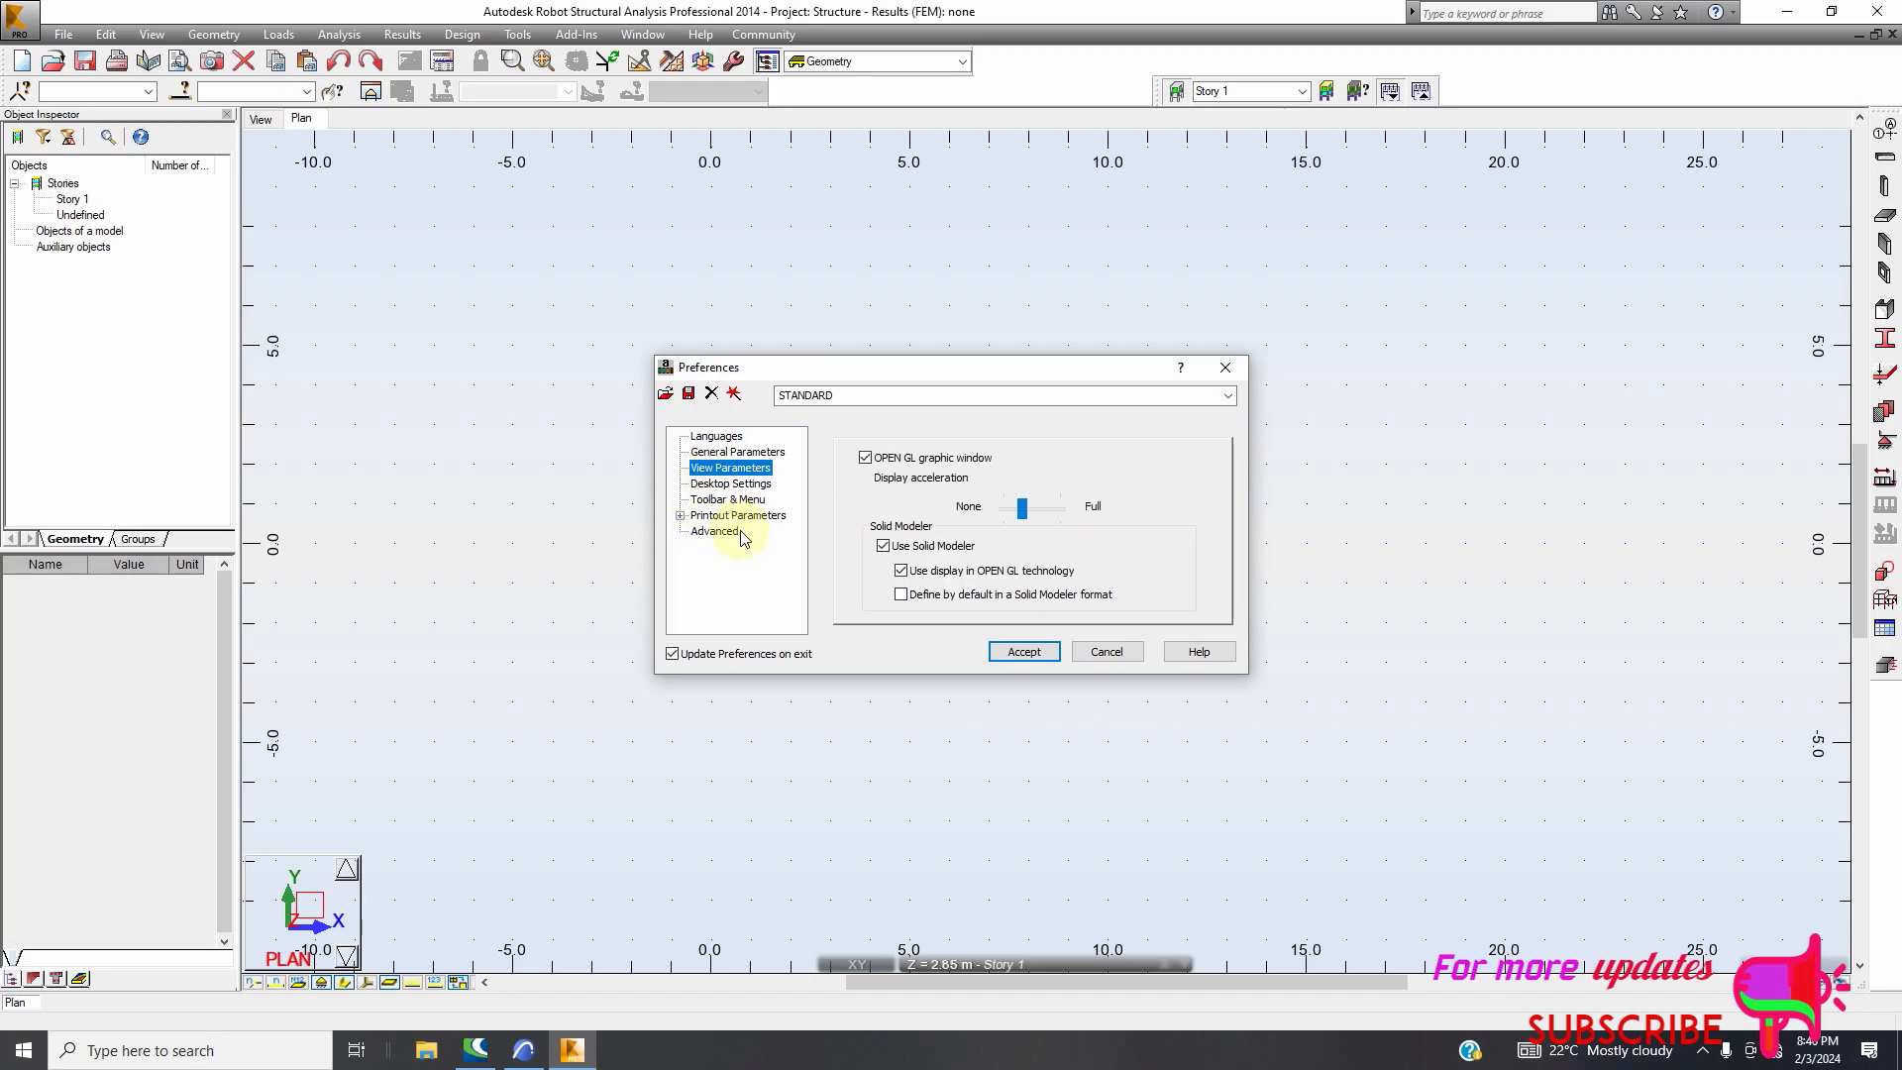
pyautogui.click(1100, 651)
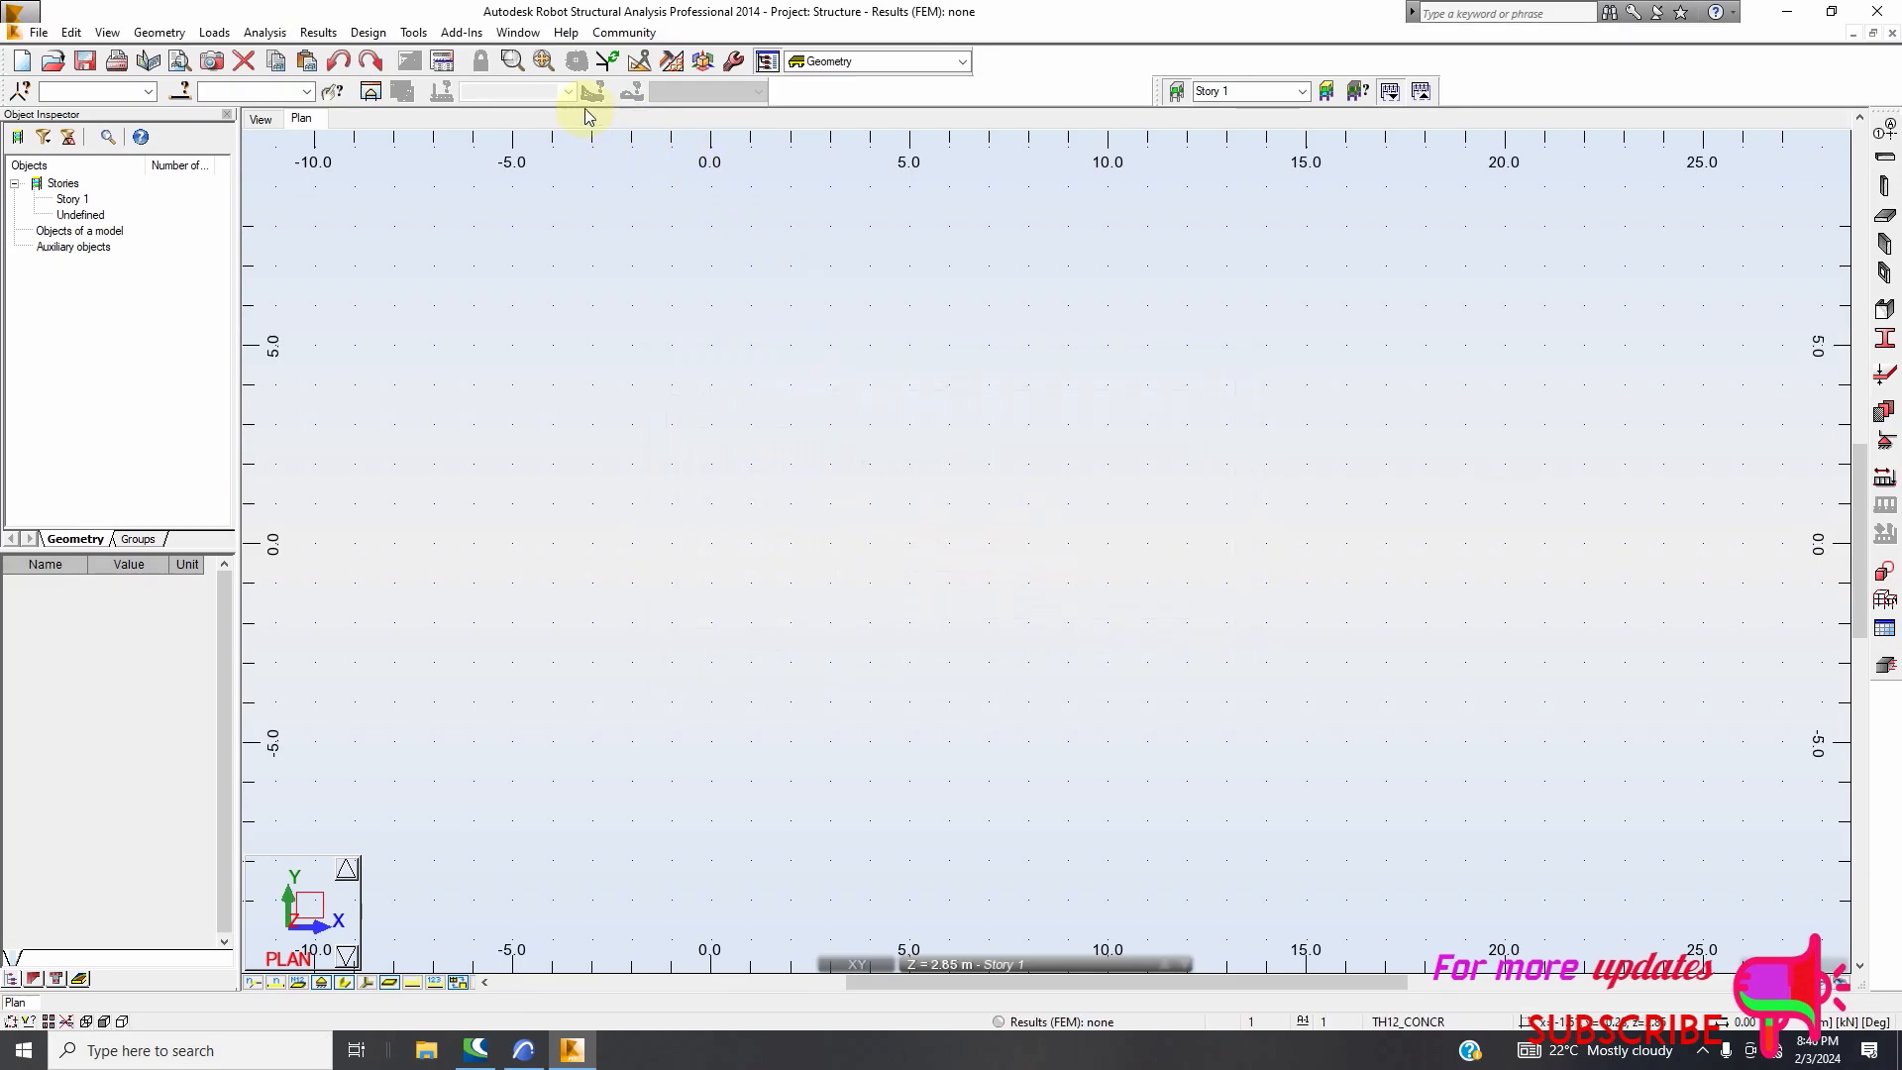
# Open the job preferences and review the available material standards, keeping the British materials set
pyautogui.click(516, 35)
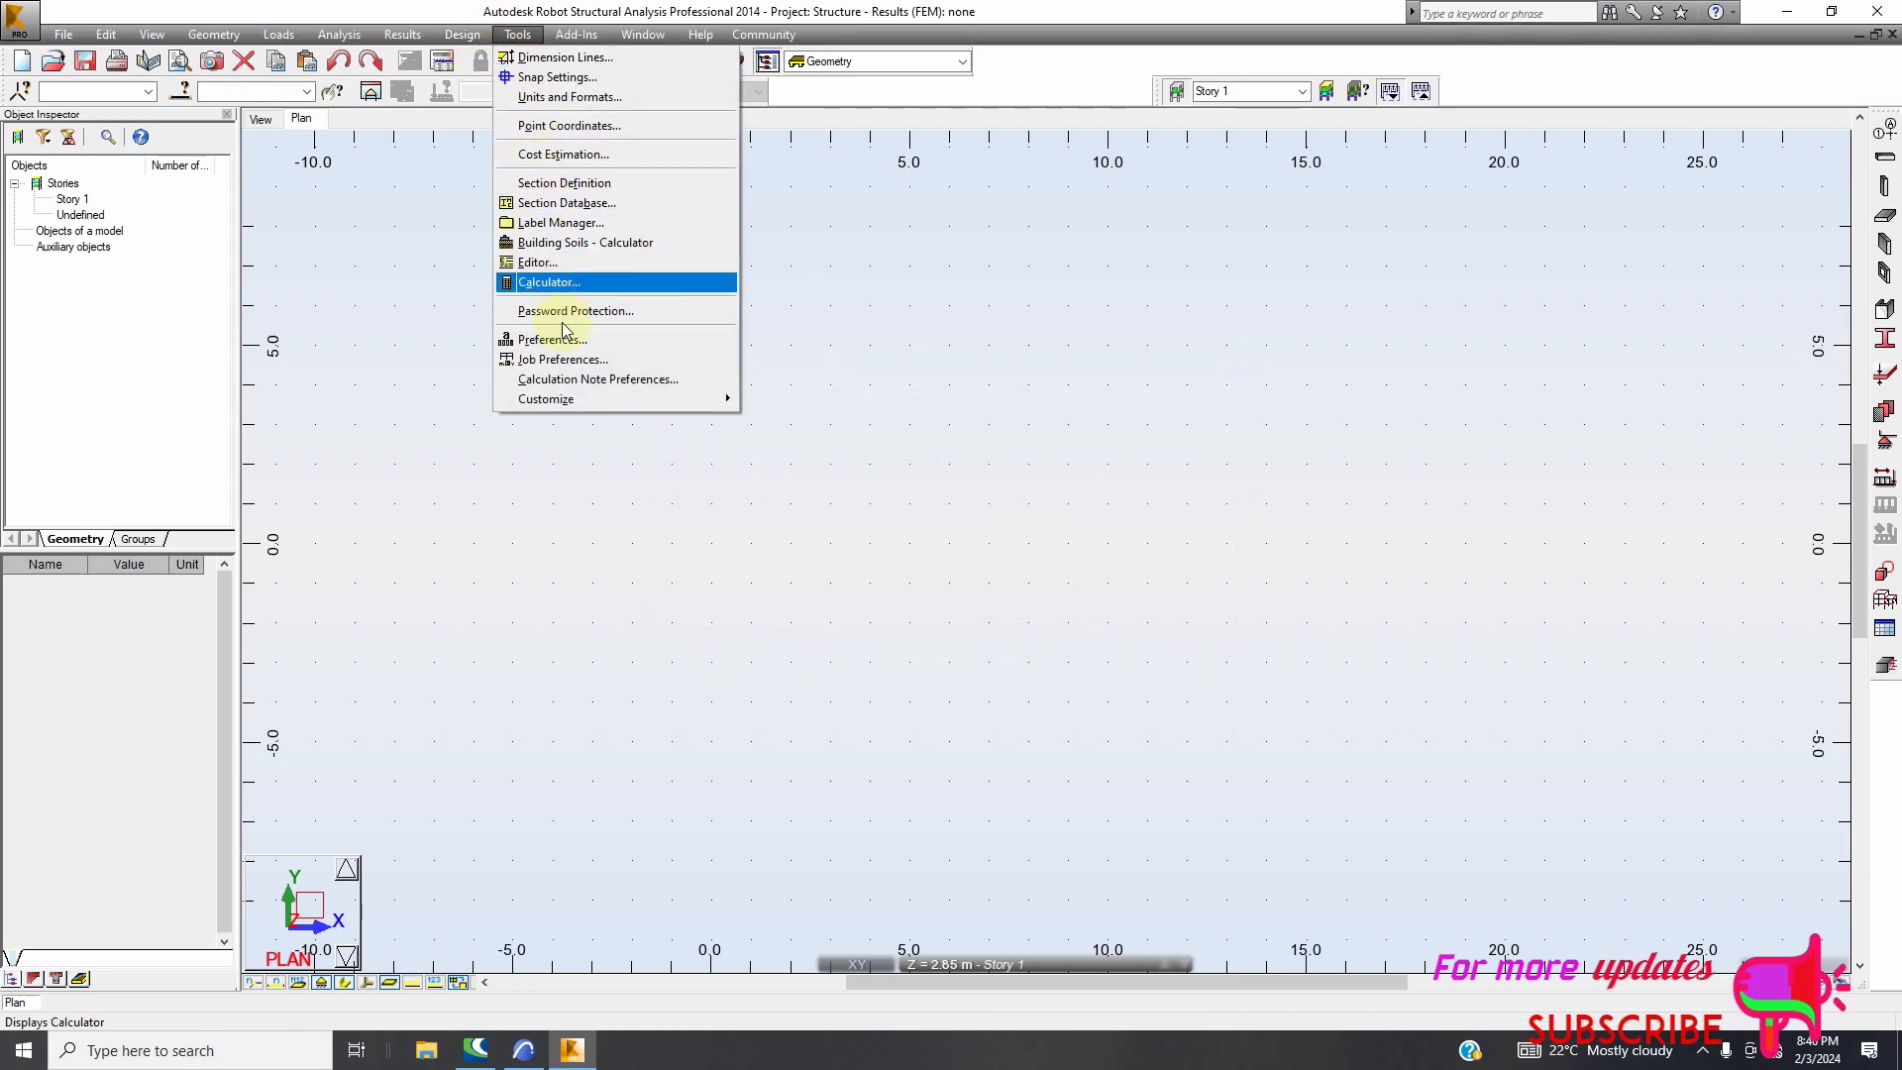
pyautogui.click(573, 366)
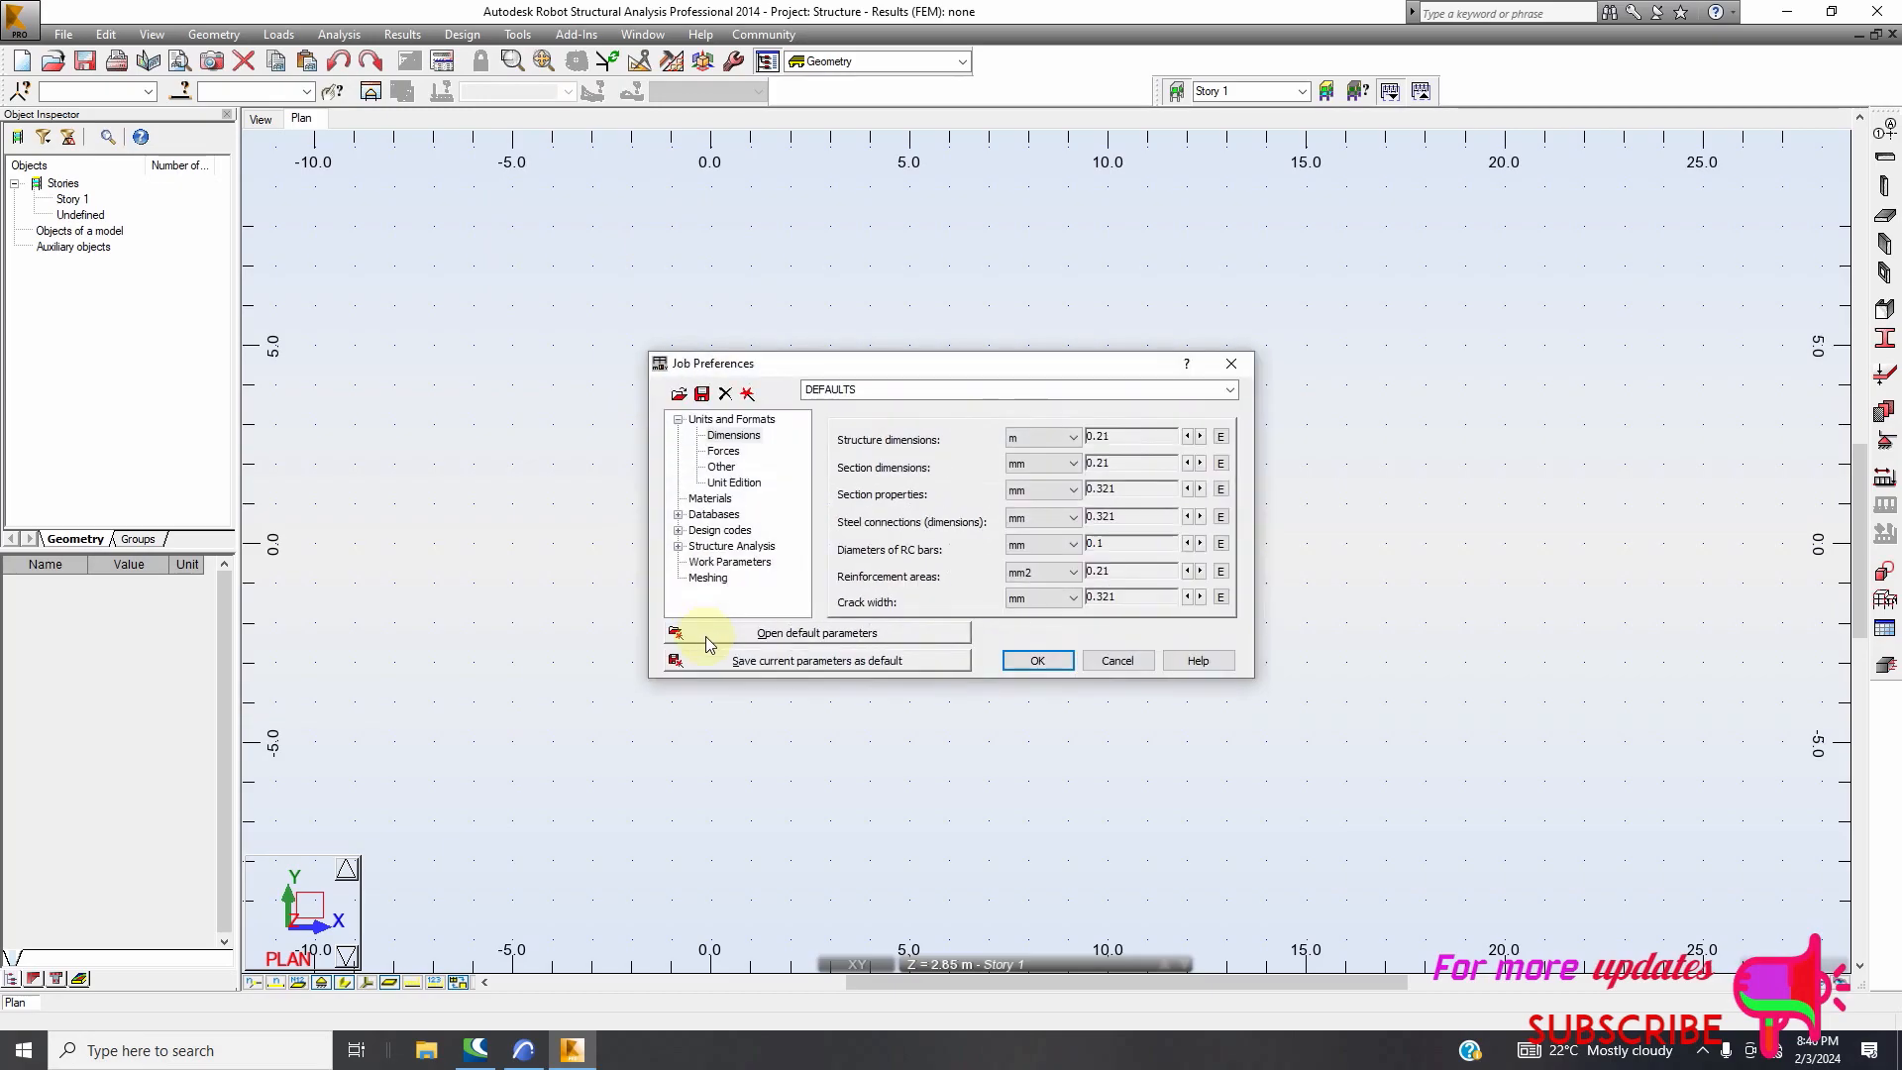
pyautogui.click(711, 499)
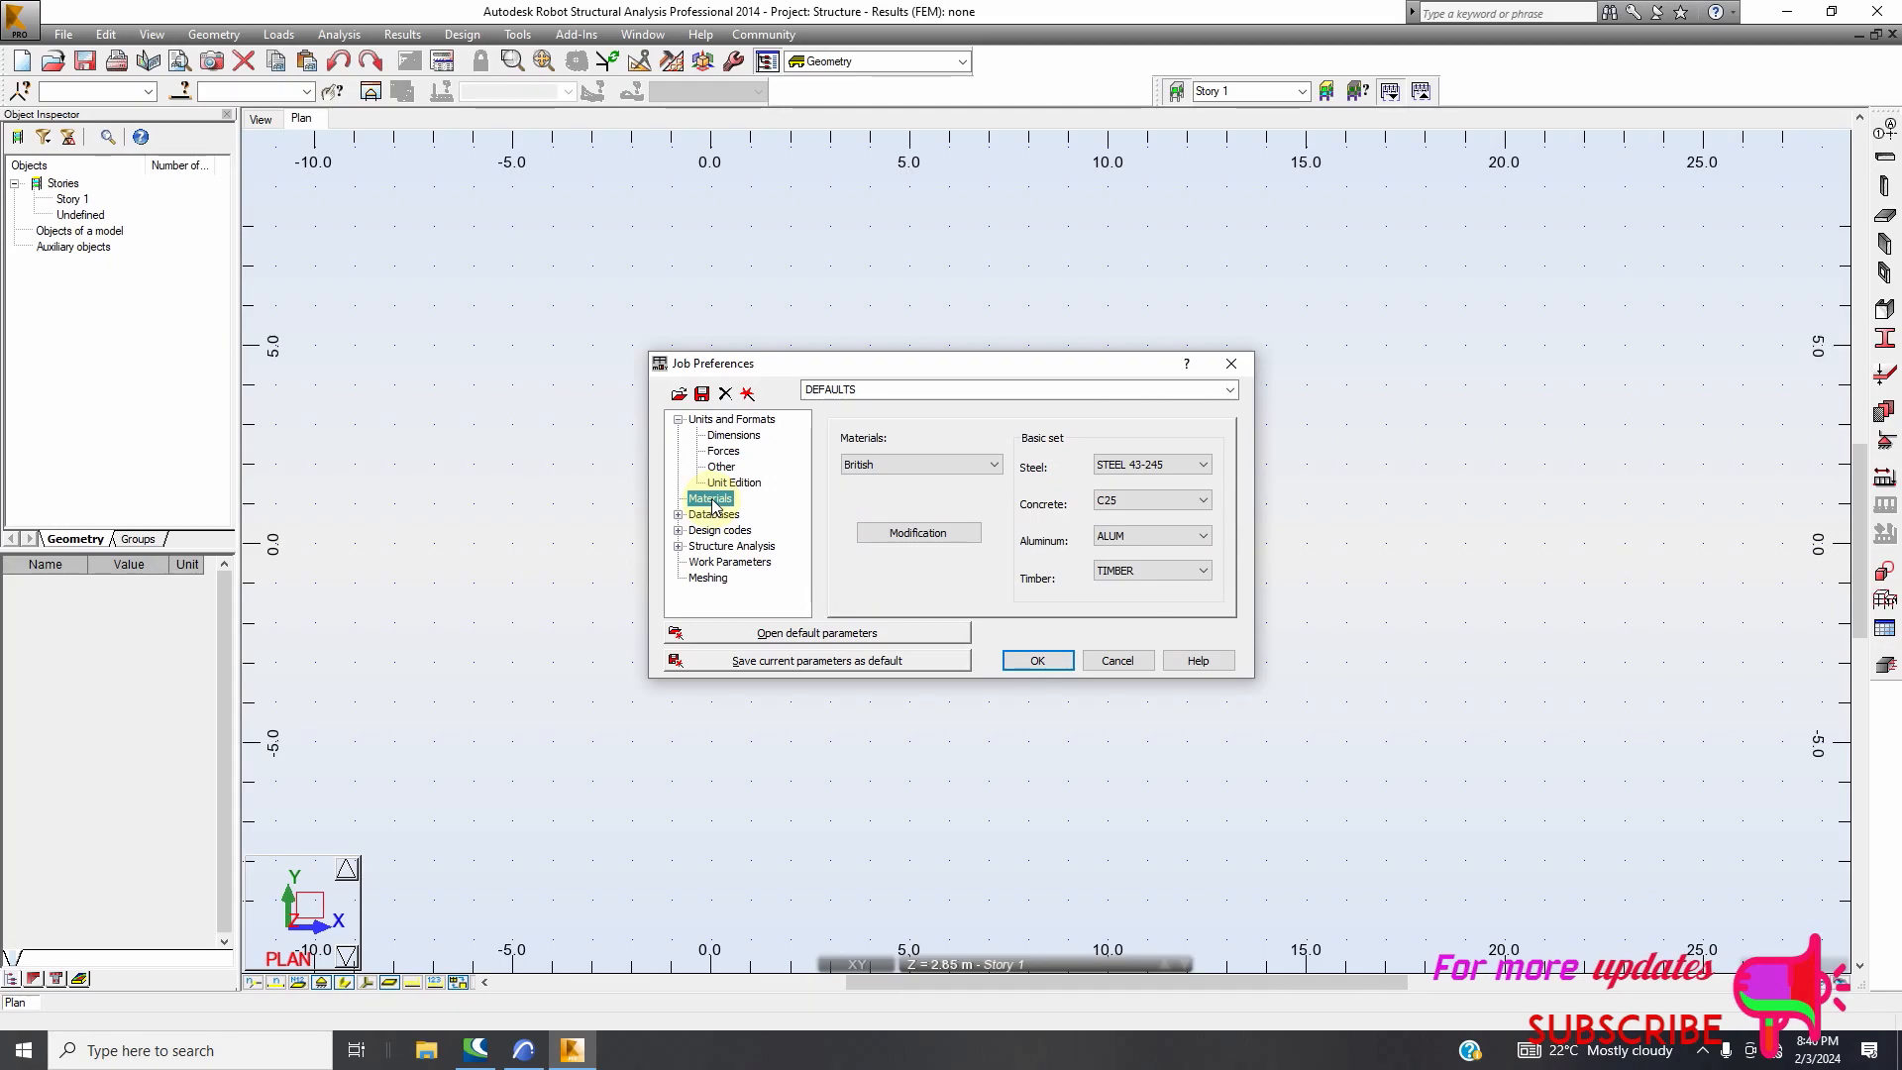
pyautogui.click(937, 466)
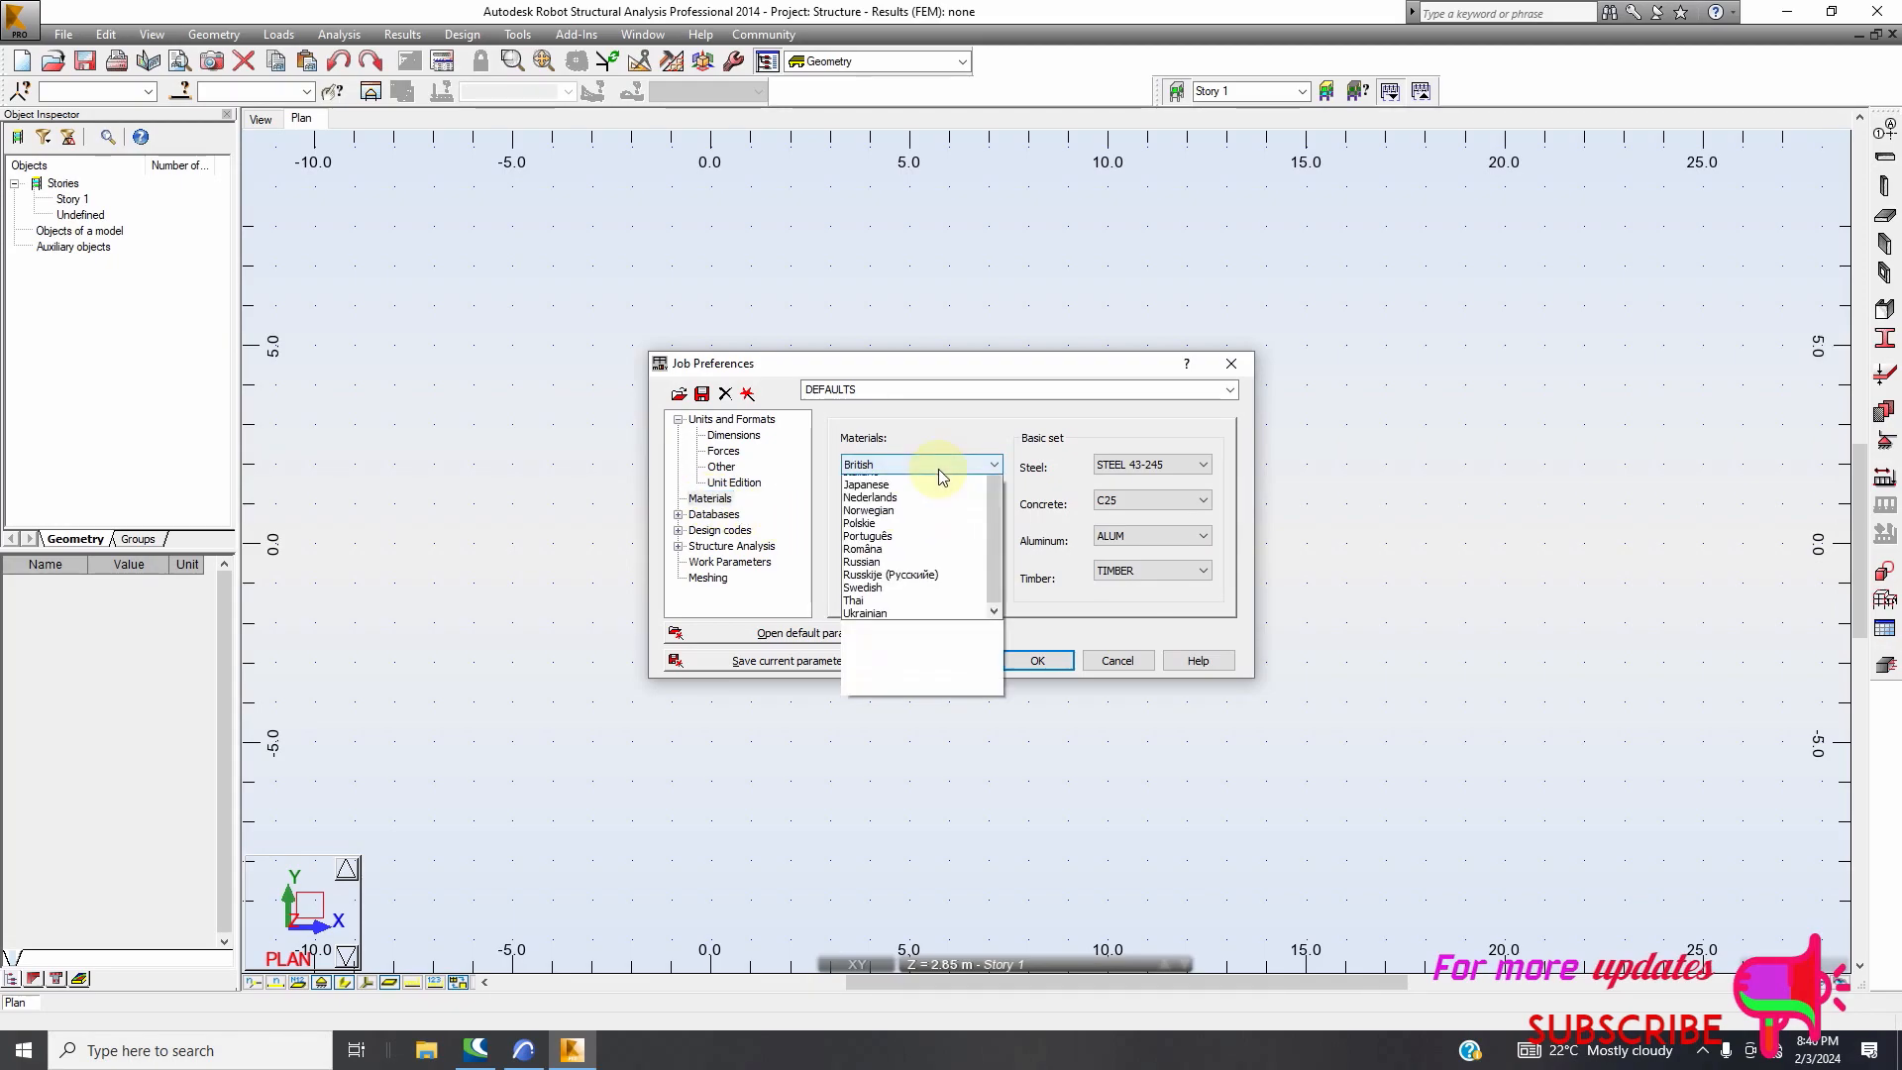
pyautogui.click(969, 523)
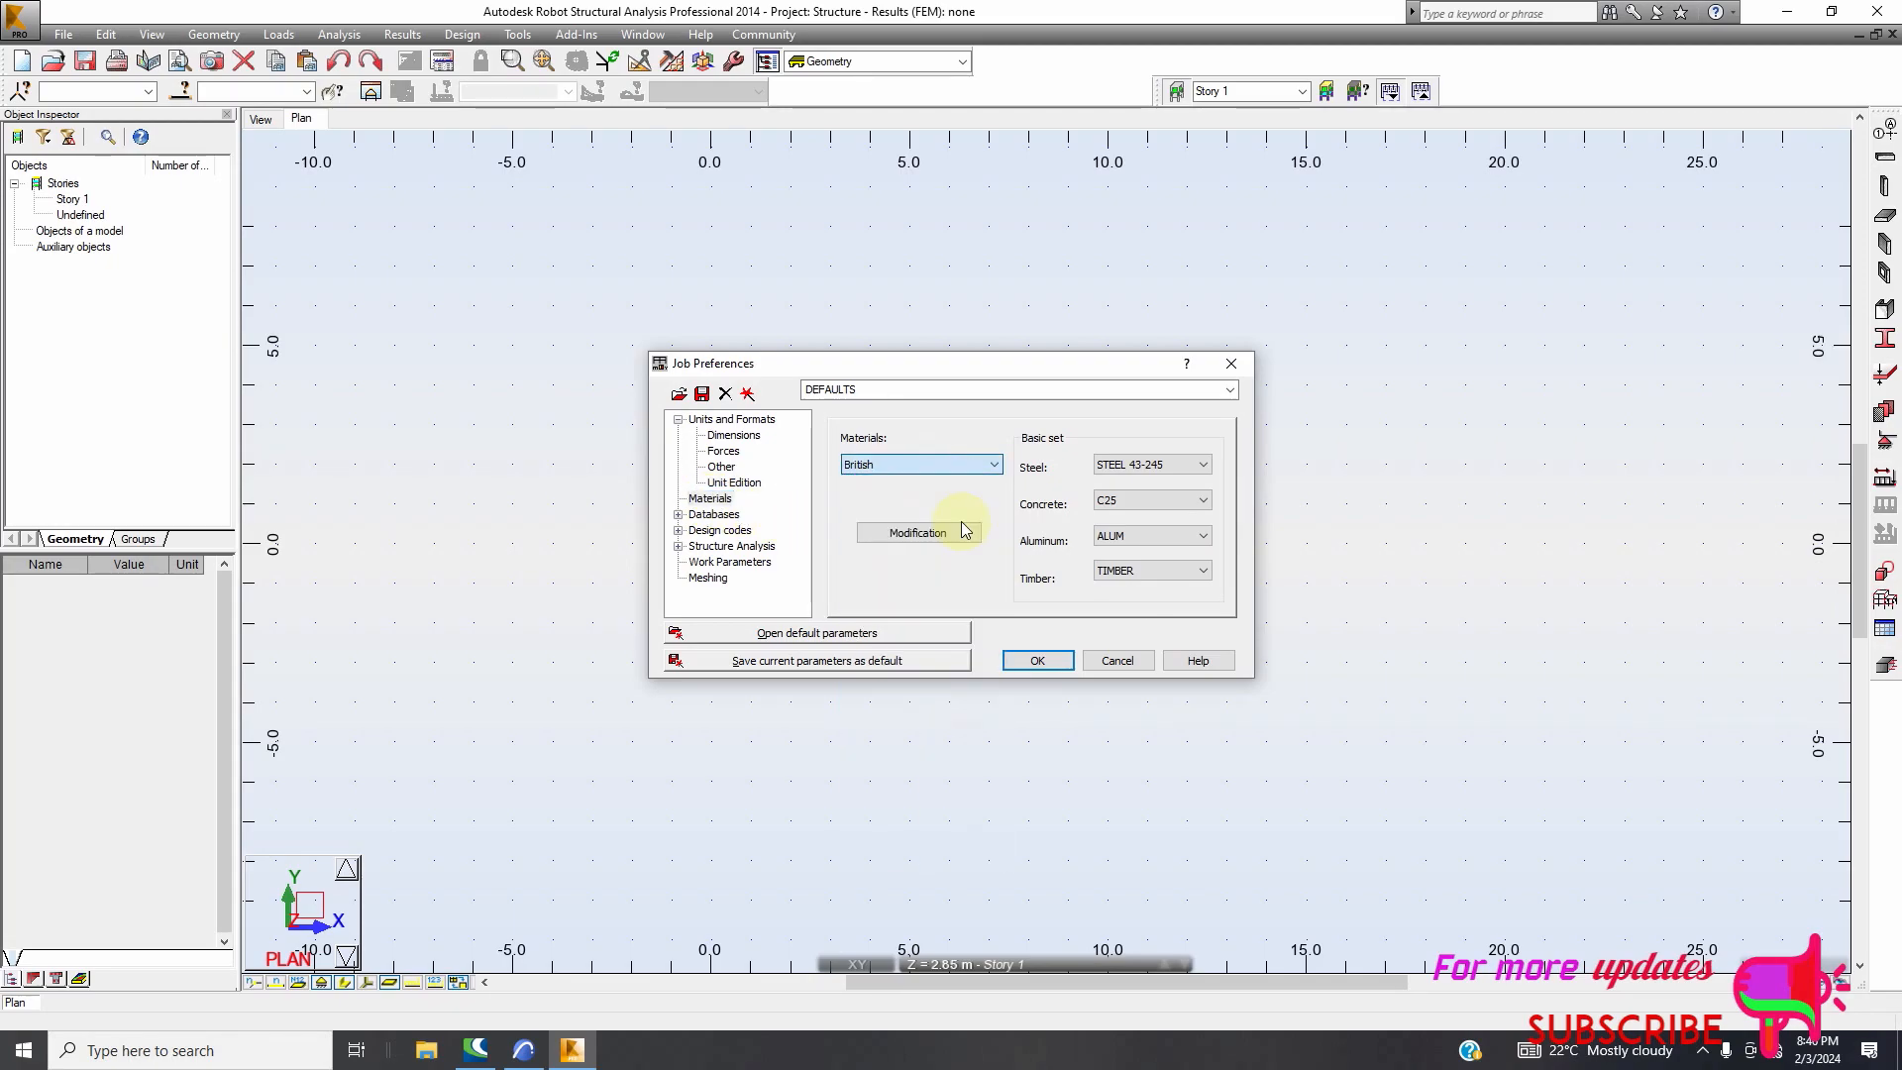
pyautogui.click(921, 466)
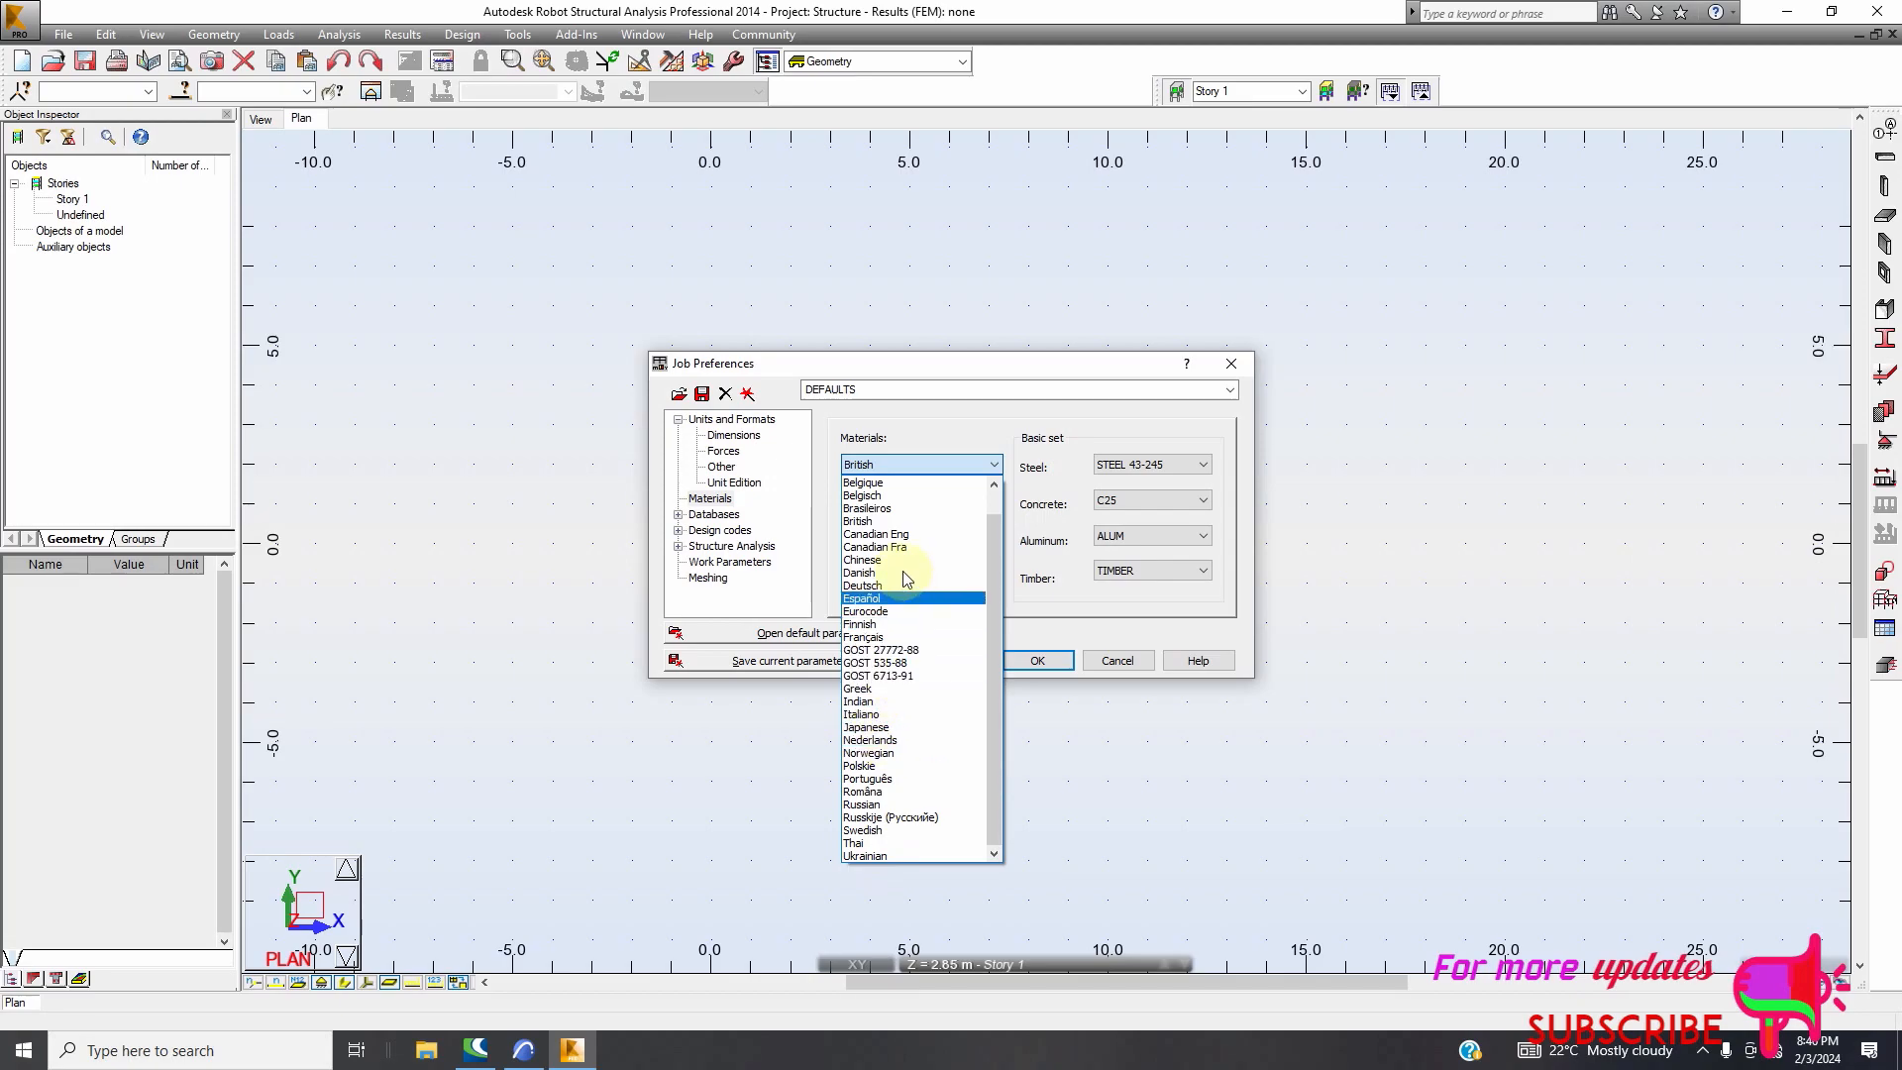
pyautogui.click(963, 414)
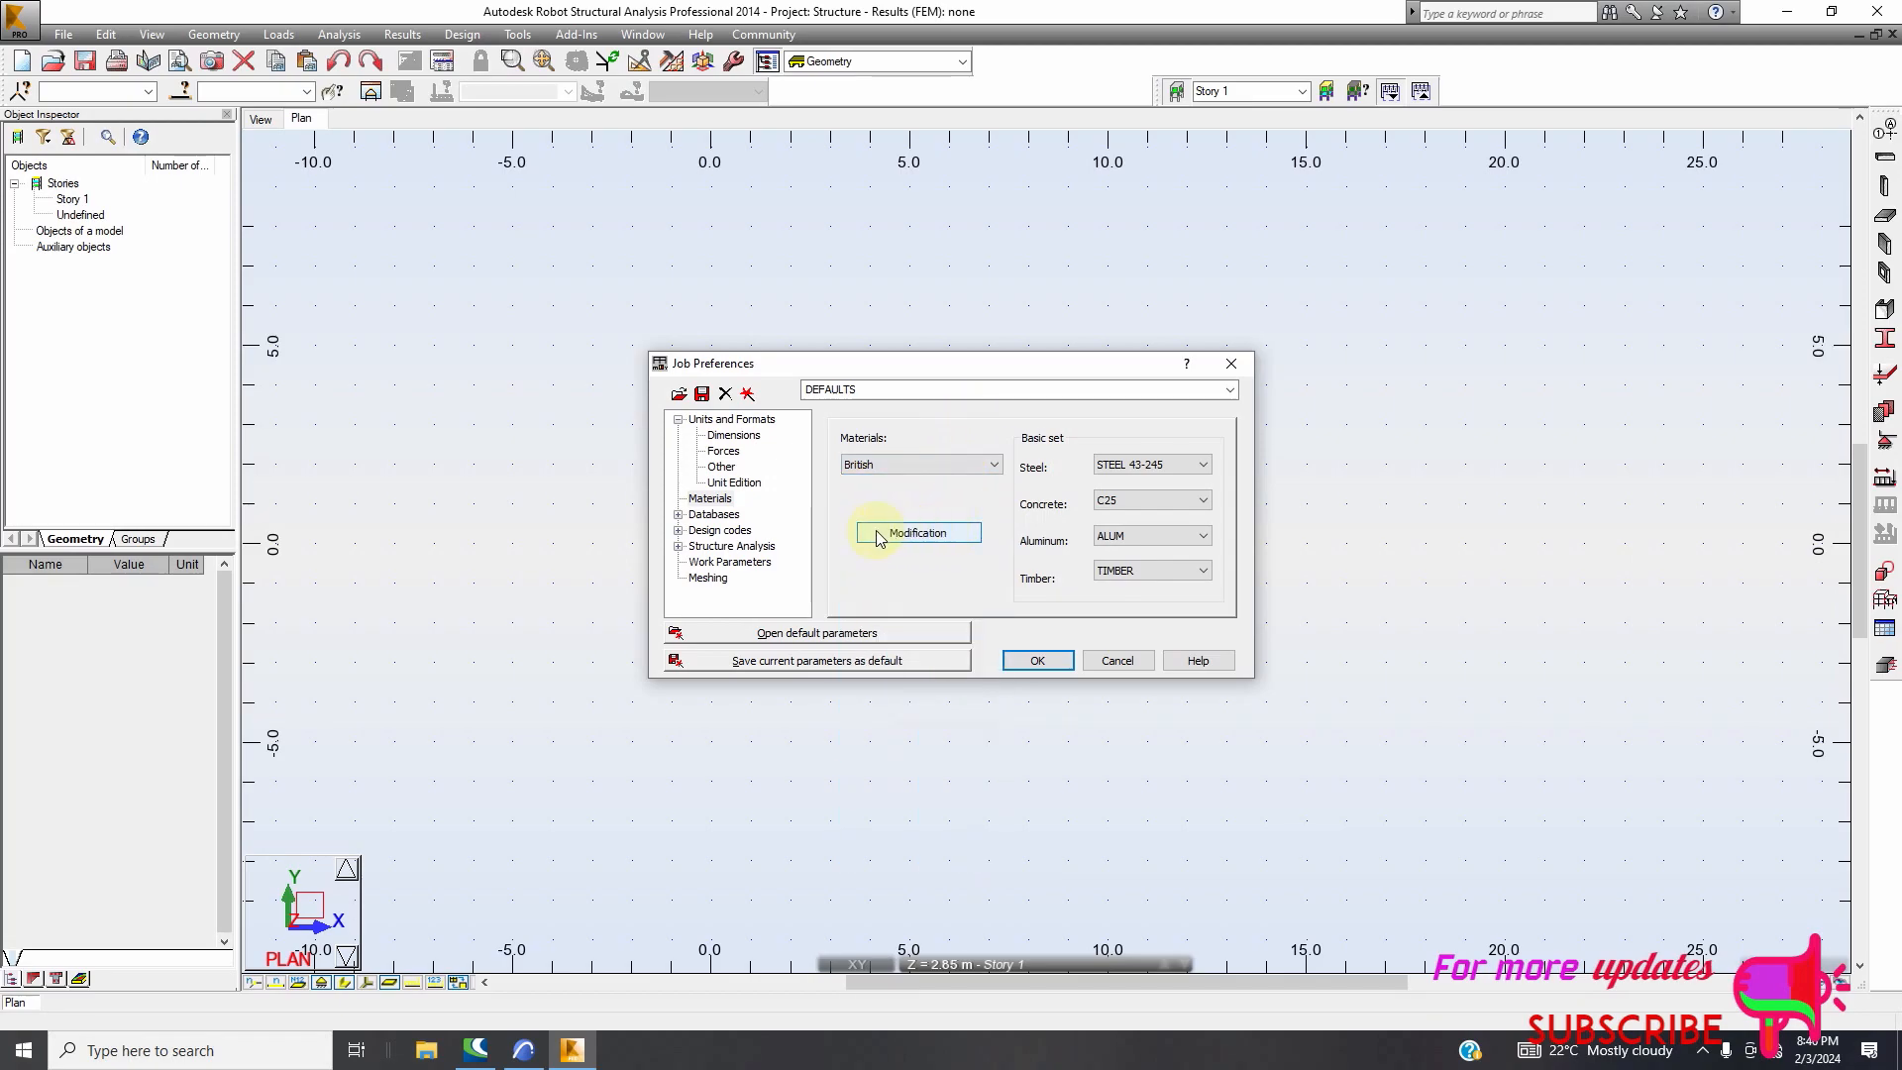
# Review the databases, load design codes, structure analysis, work parameters and meshing settings in the job preferences, and accept the dialog
pyautogui.click(731, 436)
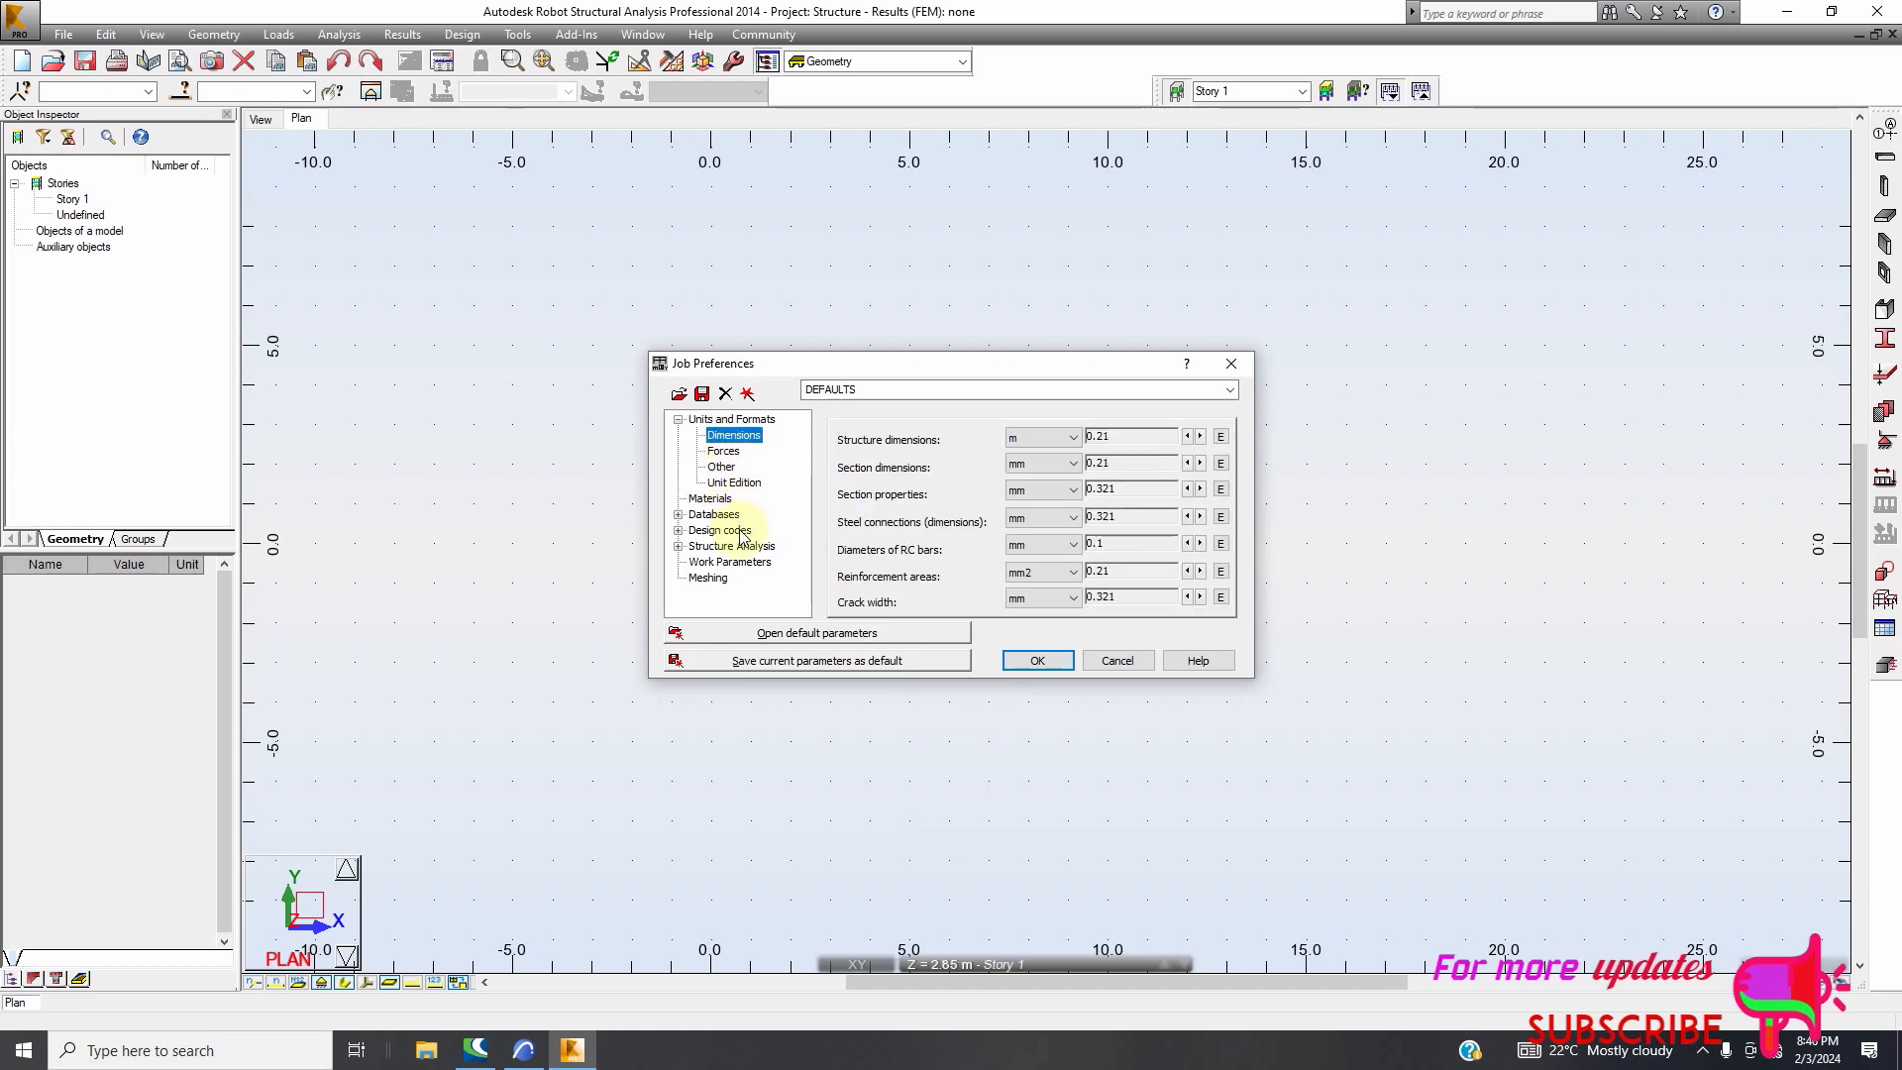
pyautogui.click(678, 515)
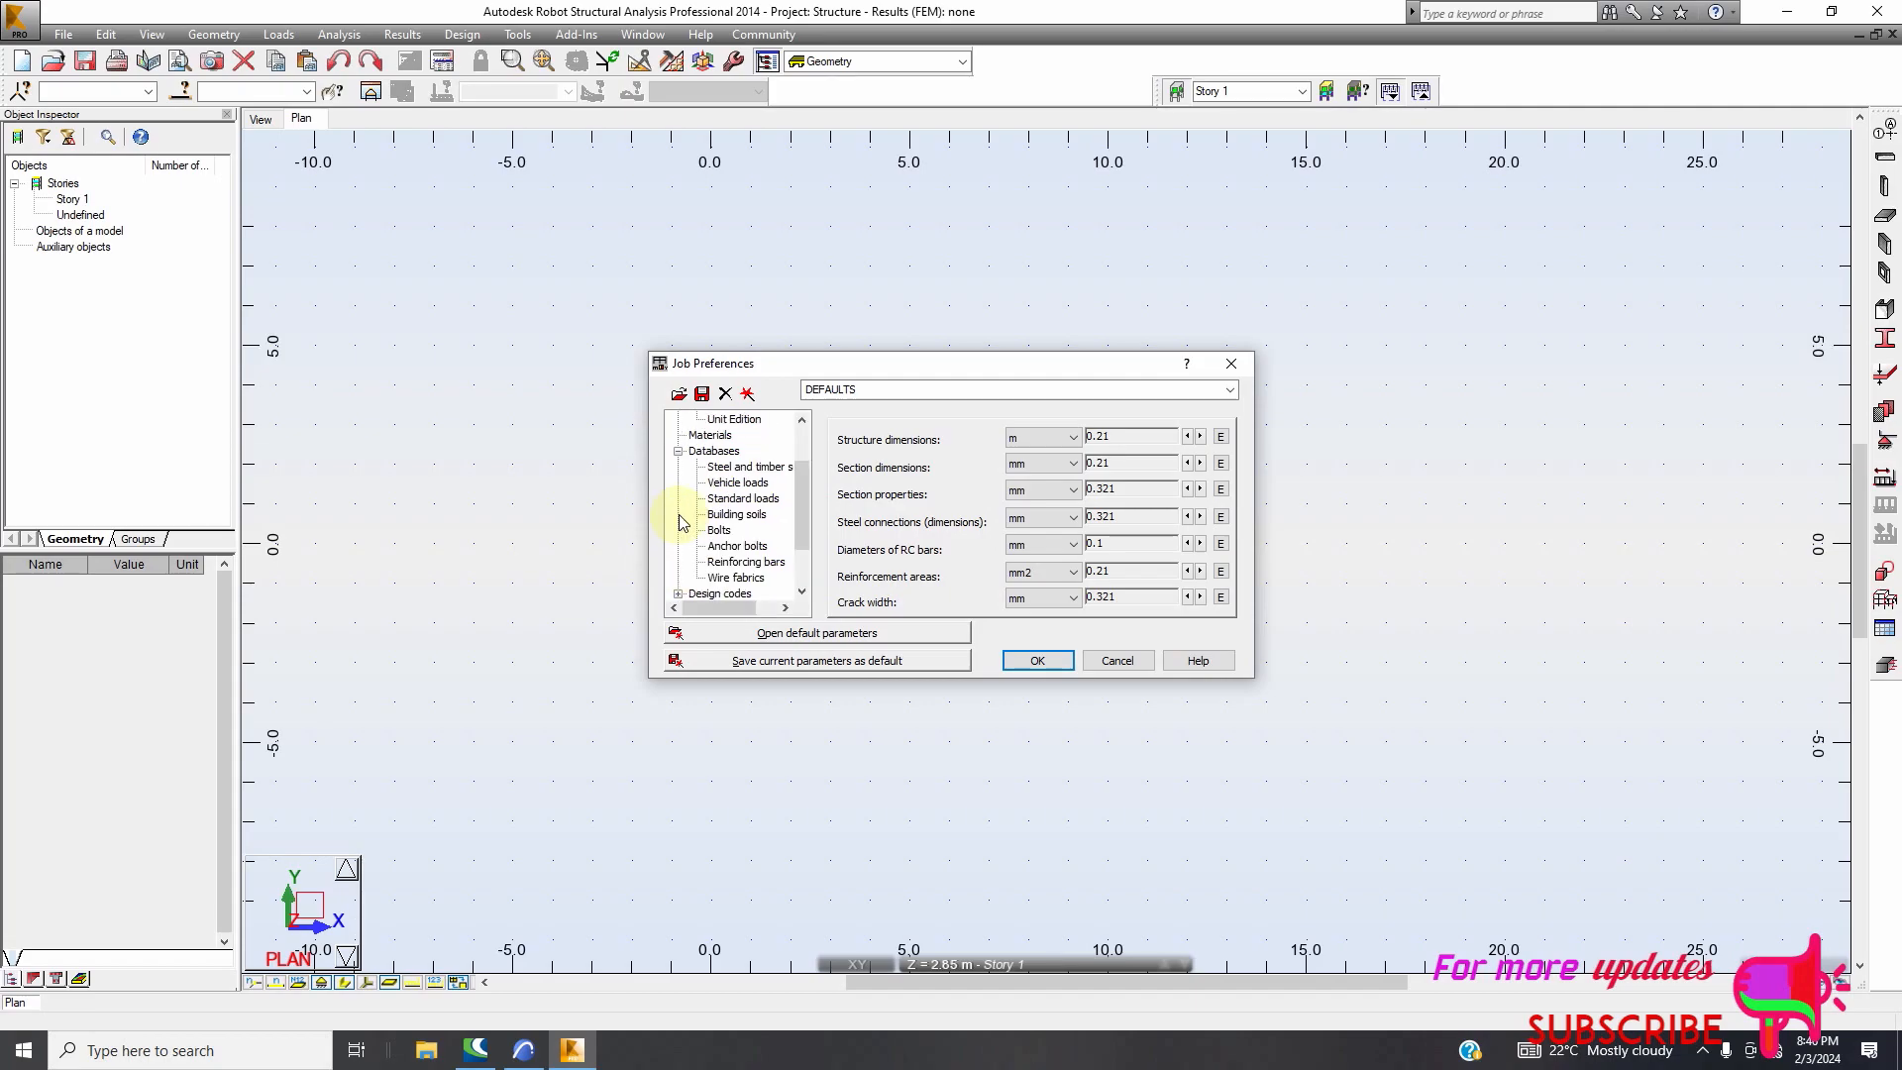
pyautogui.scroll(-2, 683, 535)
pyautogui.click(679, 531)
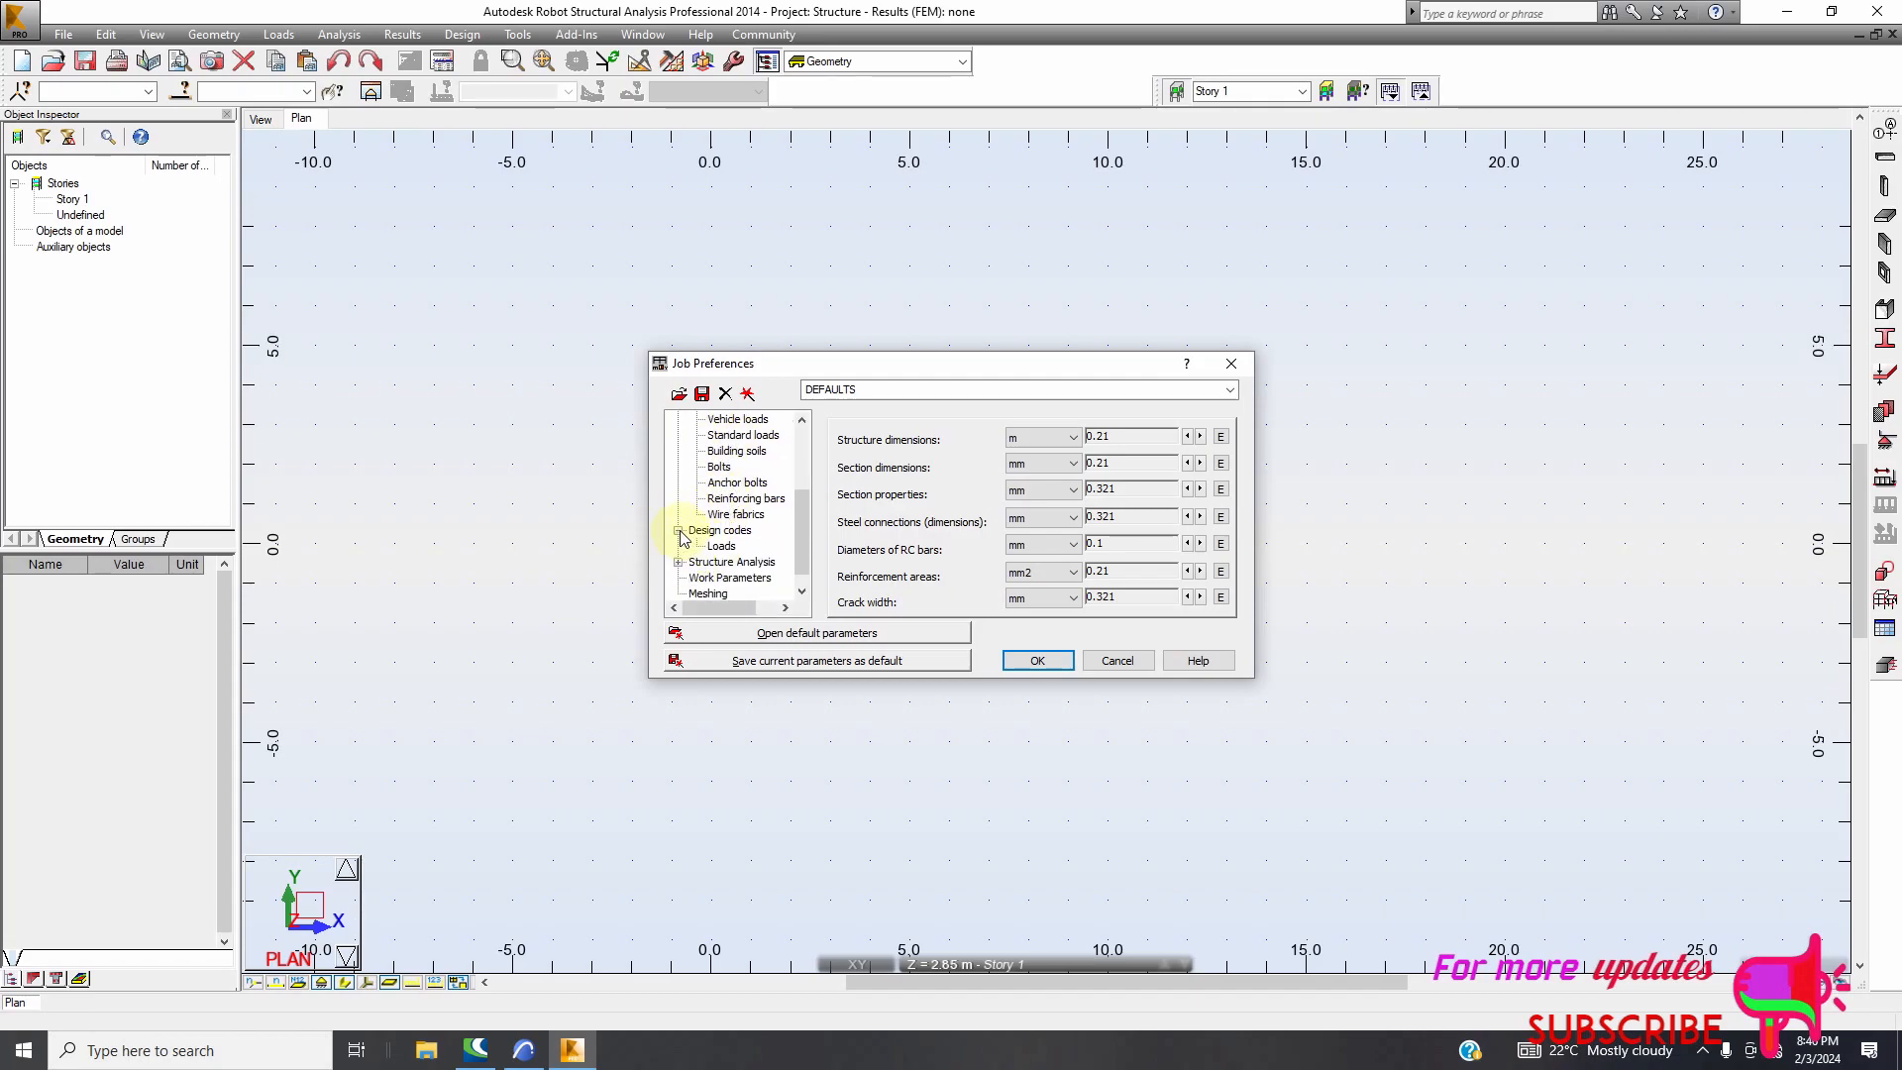
pyautogui.click(719, 546)
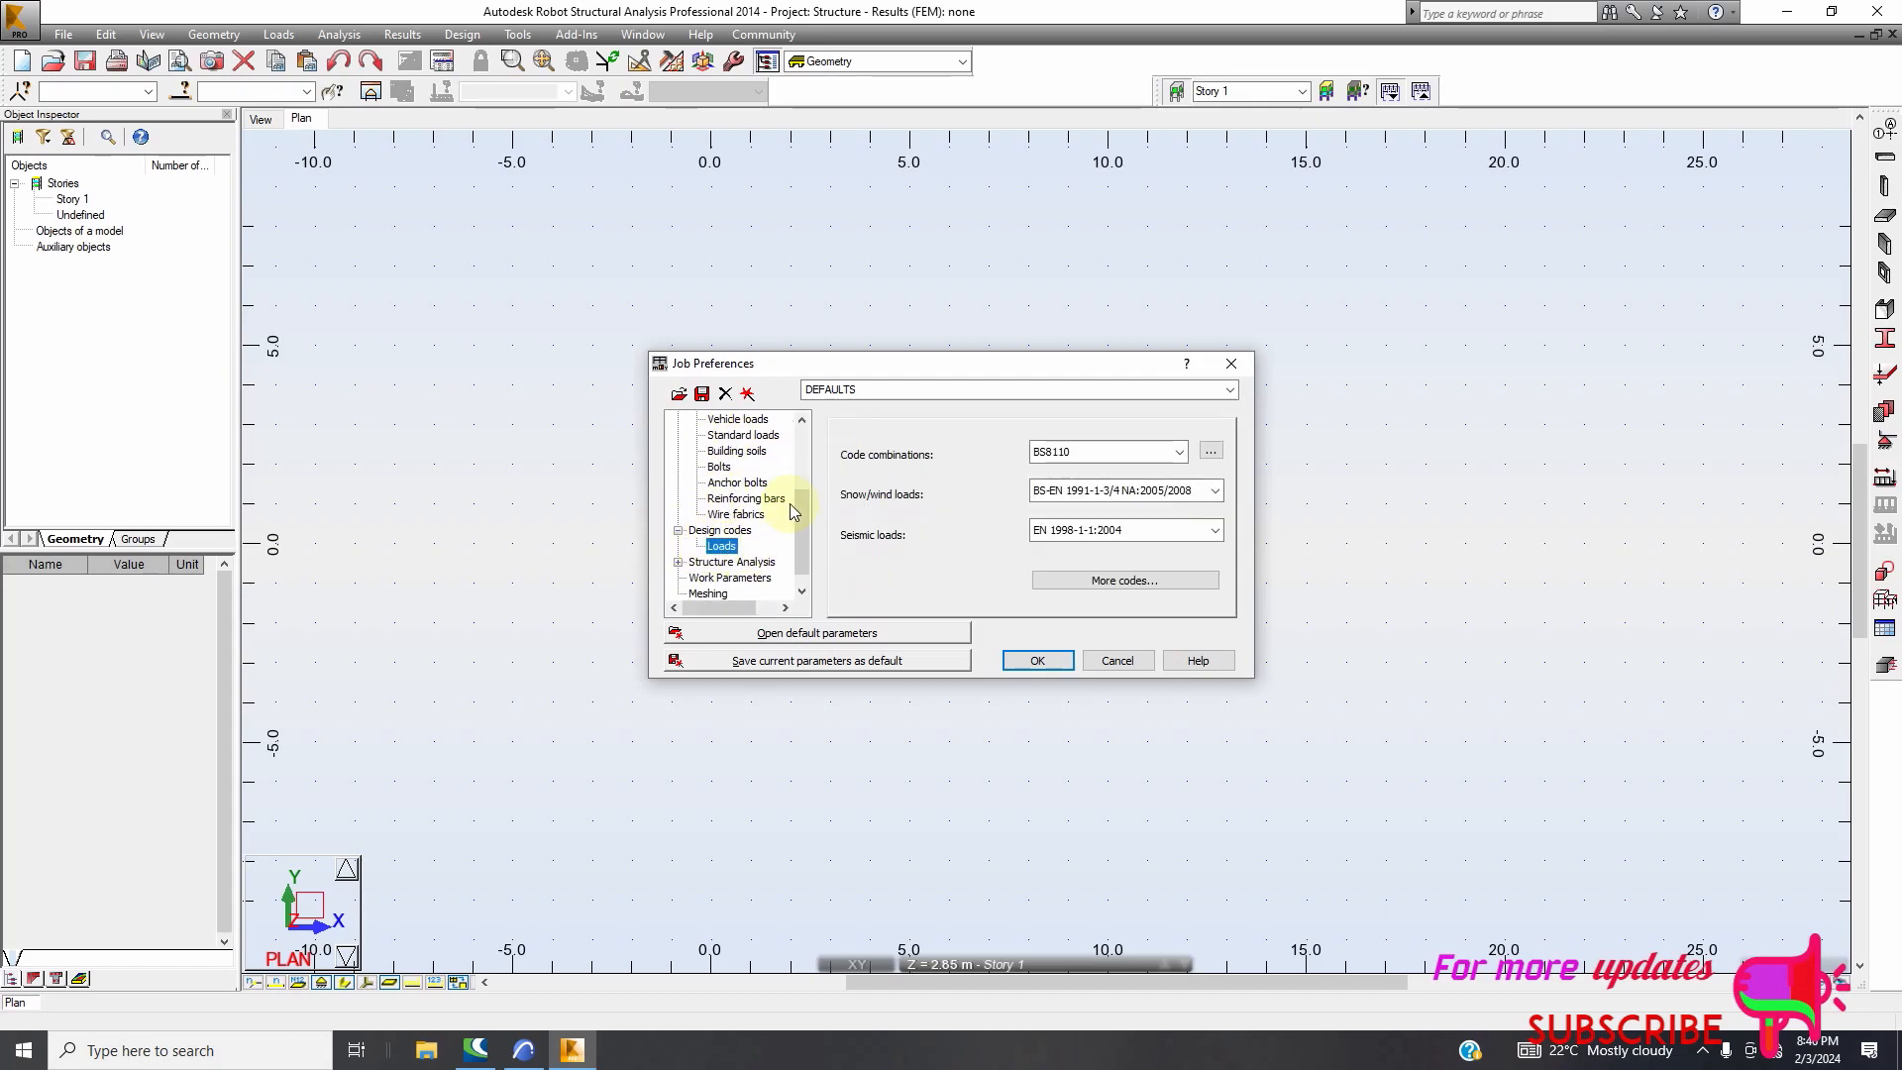
pyautogui.scroll(-1, 678, 566)
pyautogui.click(678, 547)
pyautogui.scroll(-1, 704, 534)
pyautogui.click(705, 563)
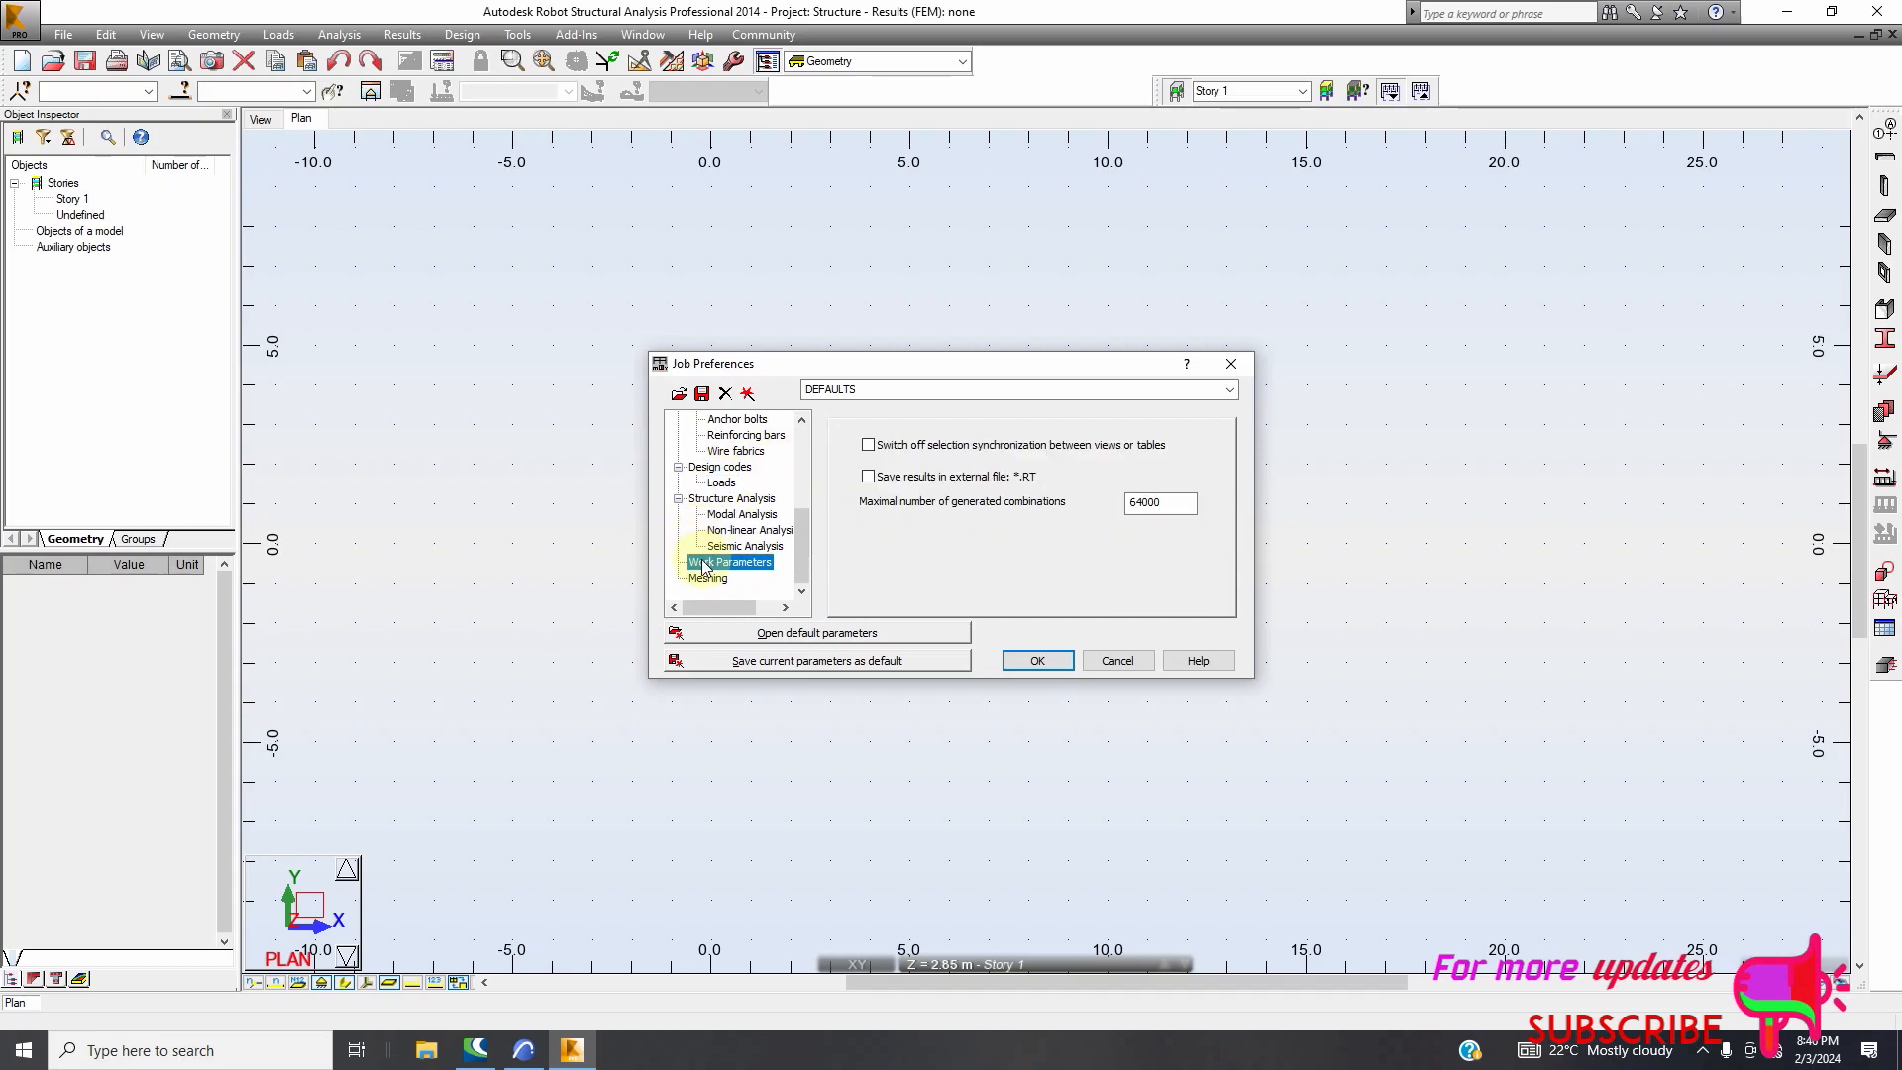
pyautogui.click(726, 577)
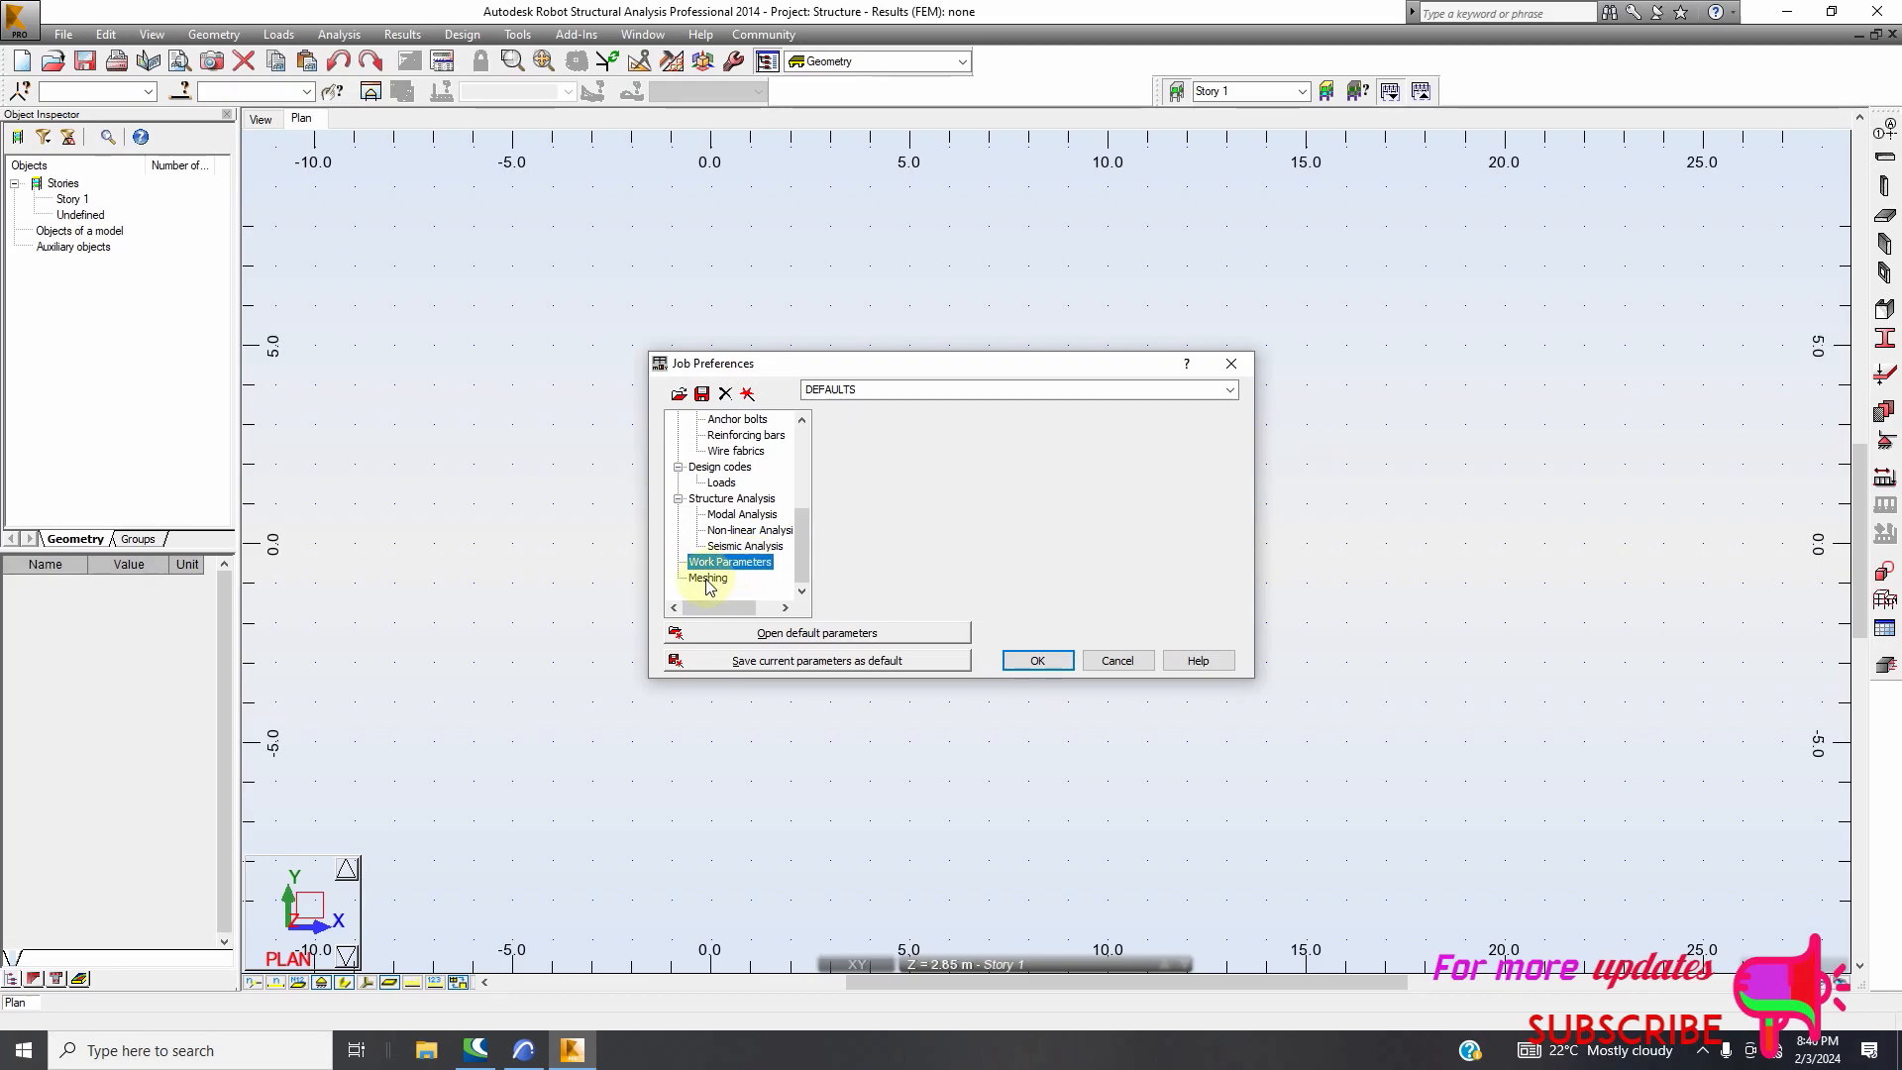
pyautogui.click(1036, 660)
# Start defining Cartesian structural axes in X, adding axes from position 0.00 with 1 repetition at a distance of 3.15 m
pyautogui.scroll(-1, 733, 535)
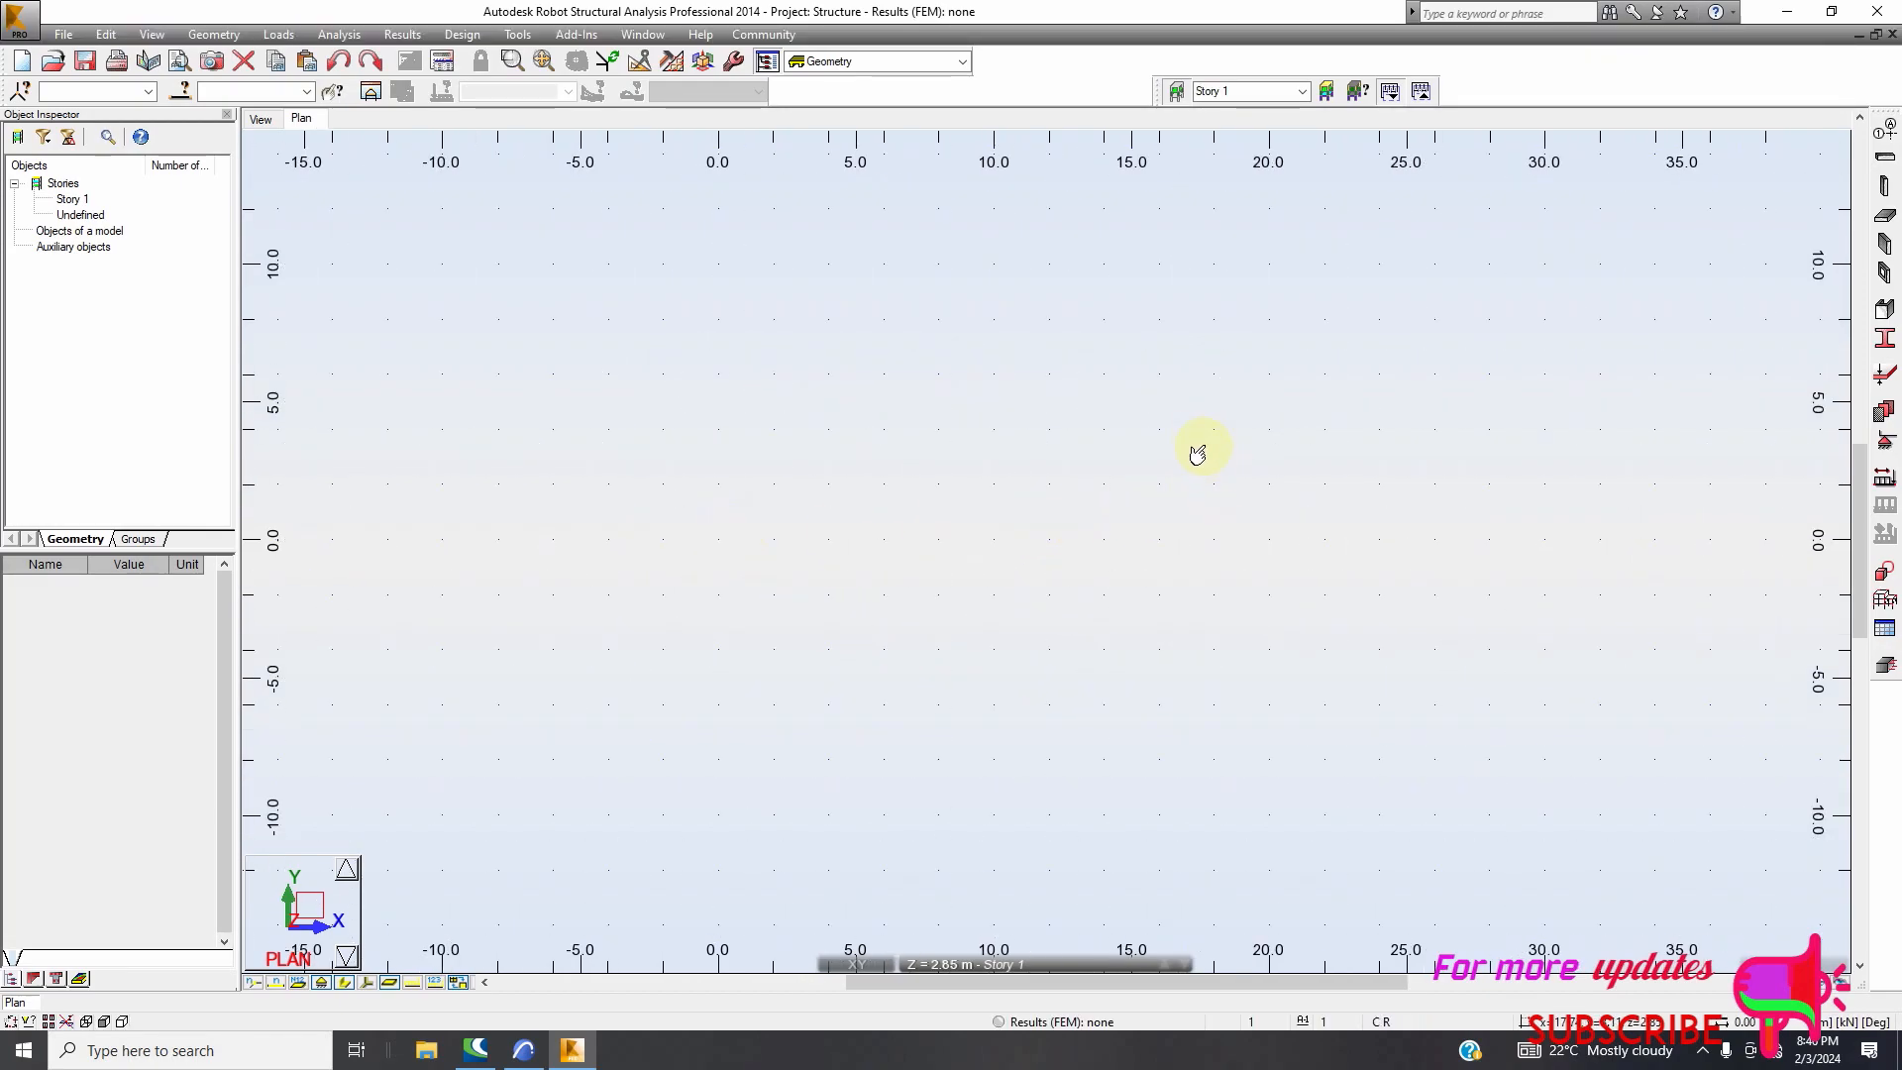
pyautogui.click(1890, 133)
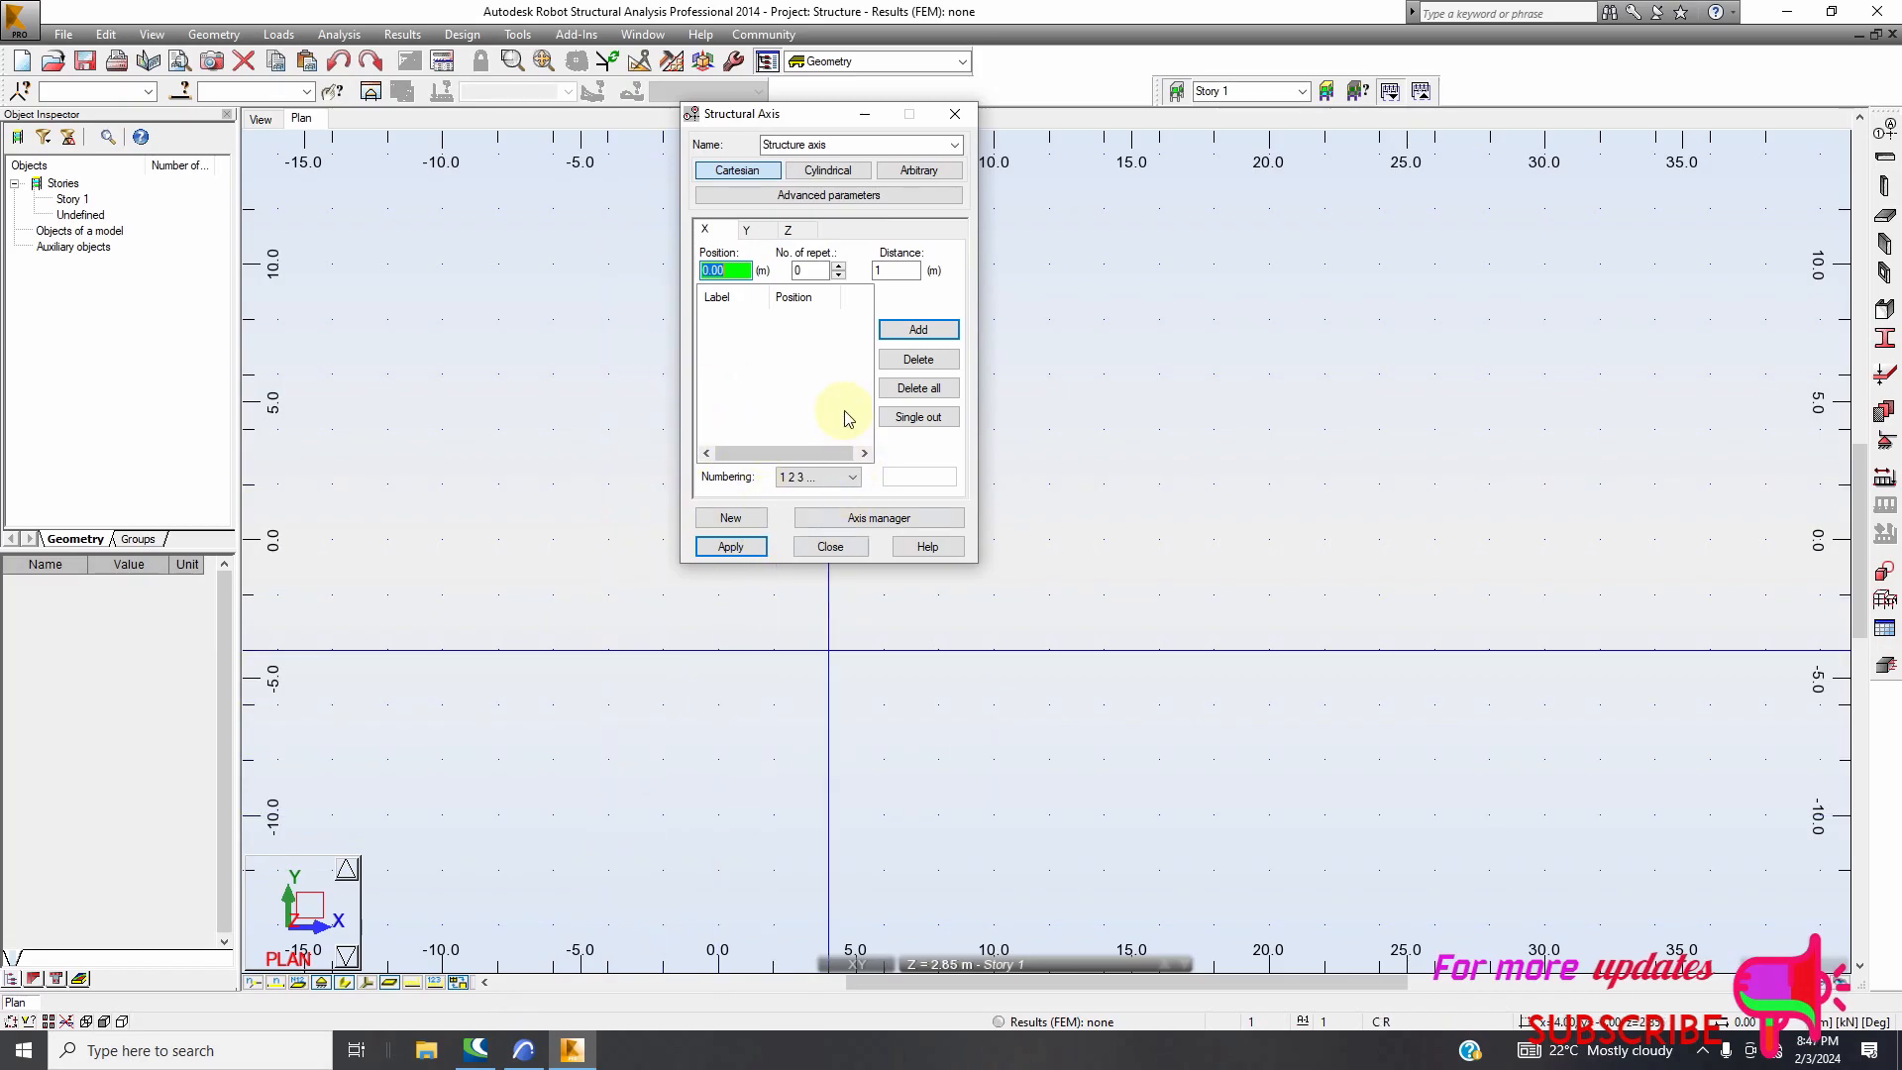
pyautogui.click(839, 266)
pyautogui.doubleClick(908, 271)
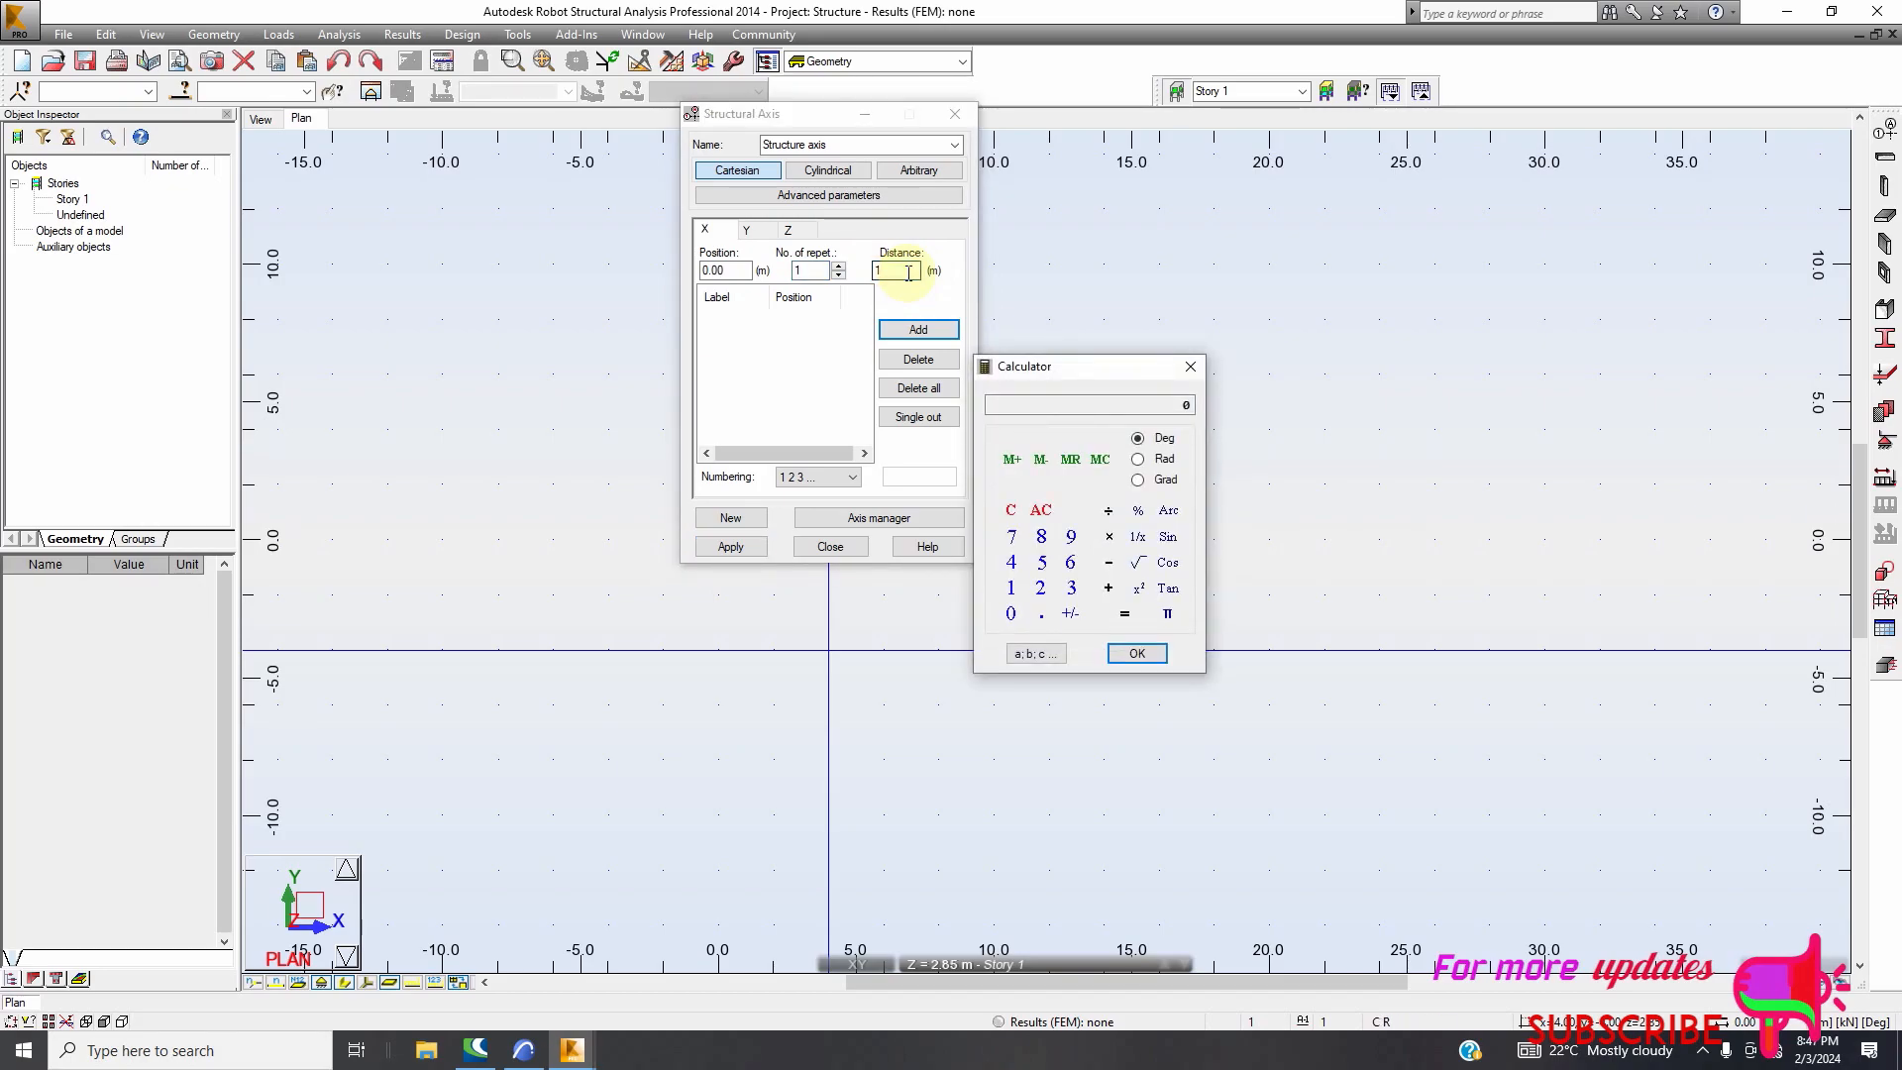
pyautogui.click(909, 271)
pyautogui.write('3.15')
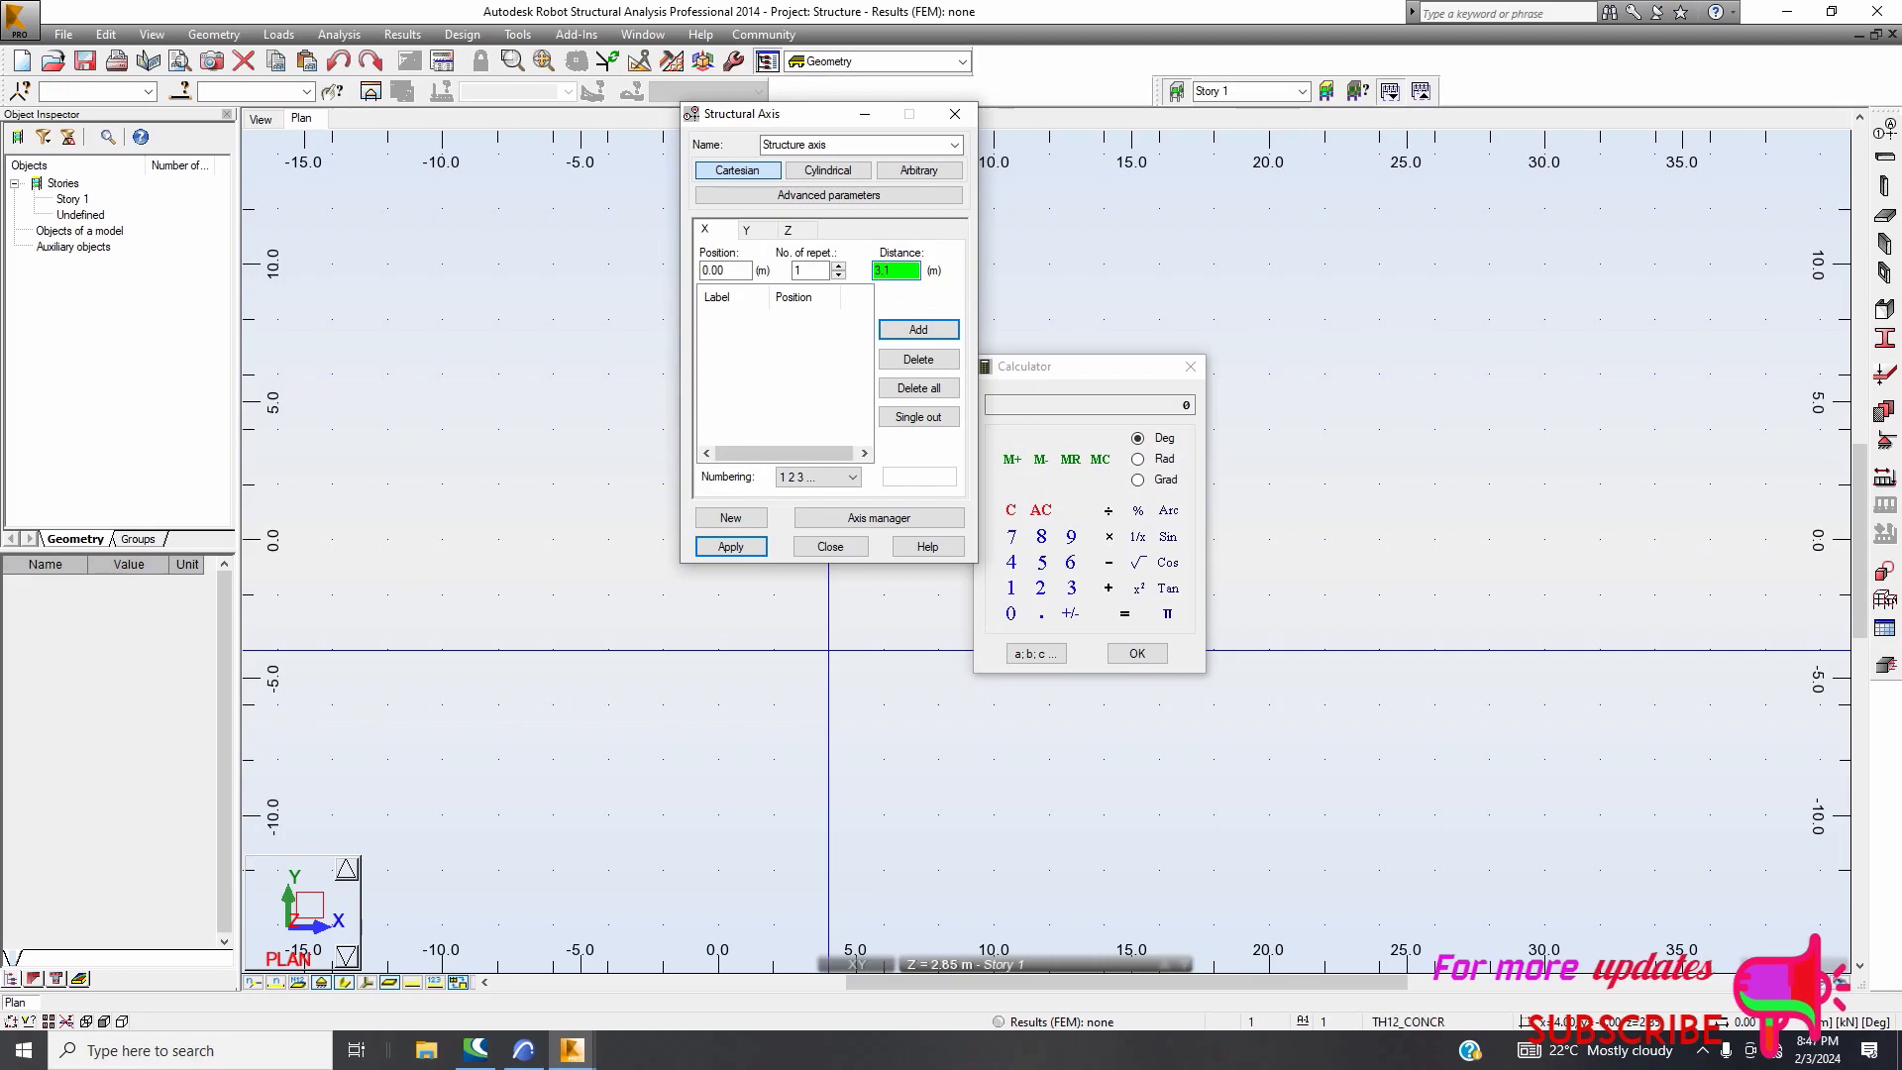
pyautogui.click(916, 329)
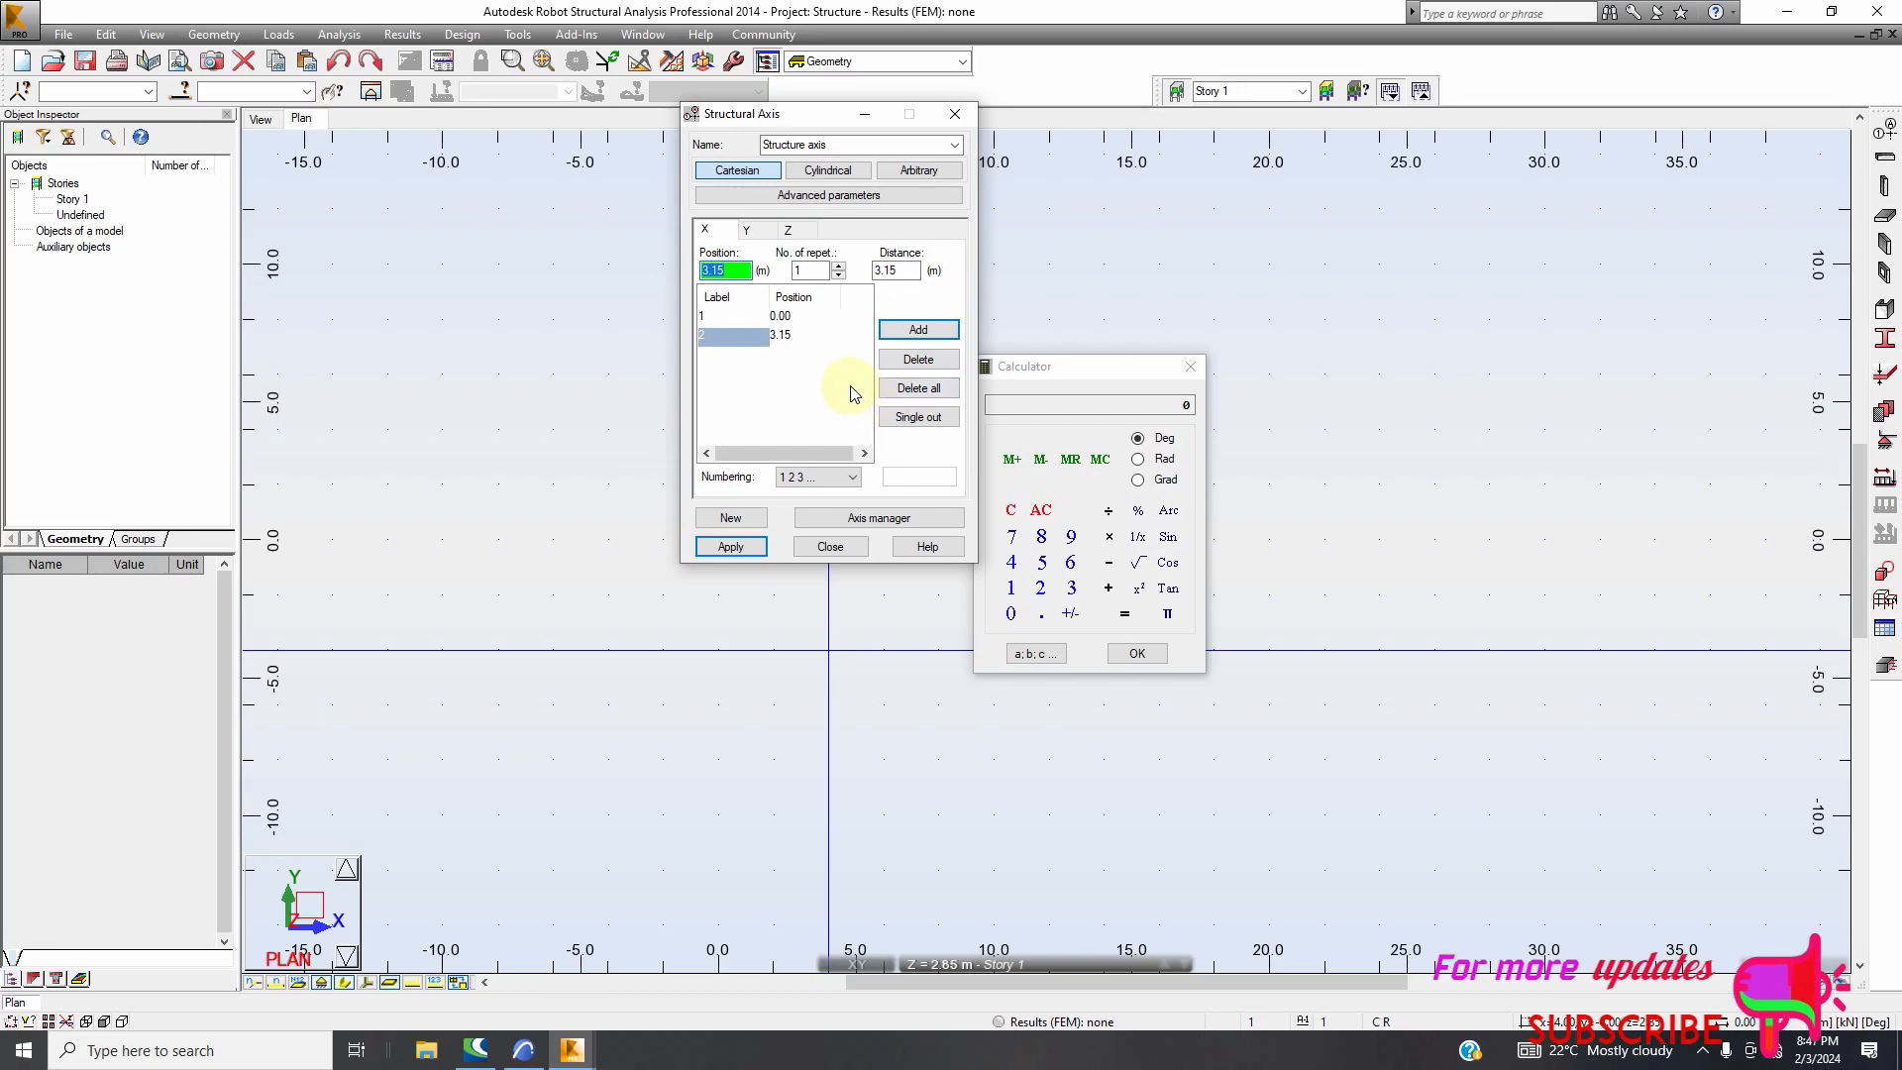
# Check the spacings after gridline 2 on the ArchiCAD plan and, back in Robot, add X axes with 2 repetitions at 3.35 m
pyautogui.click(524, 1050)
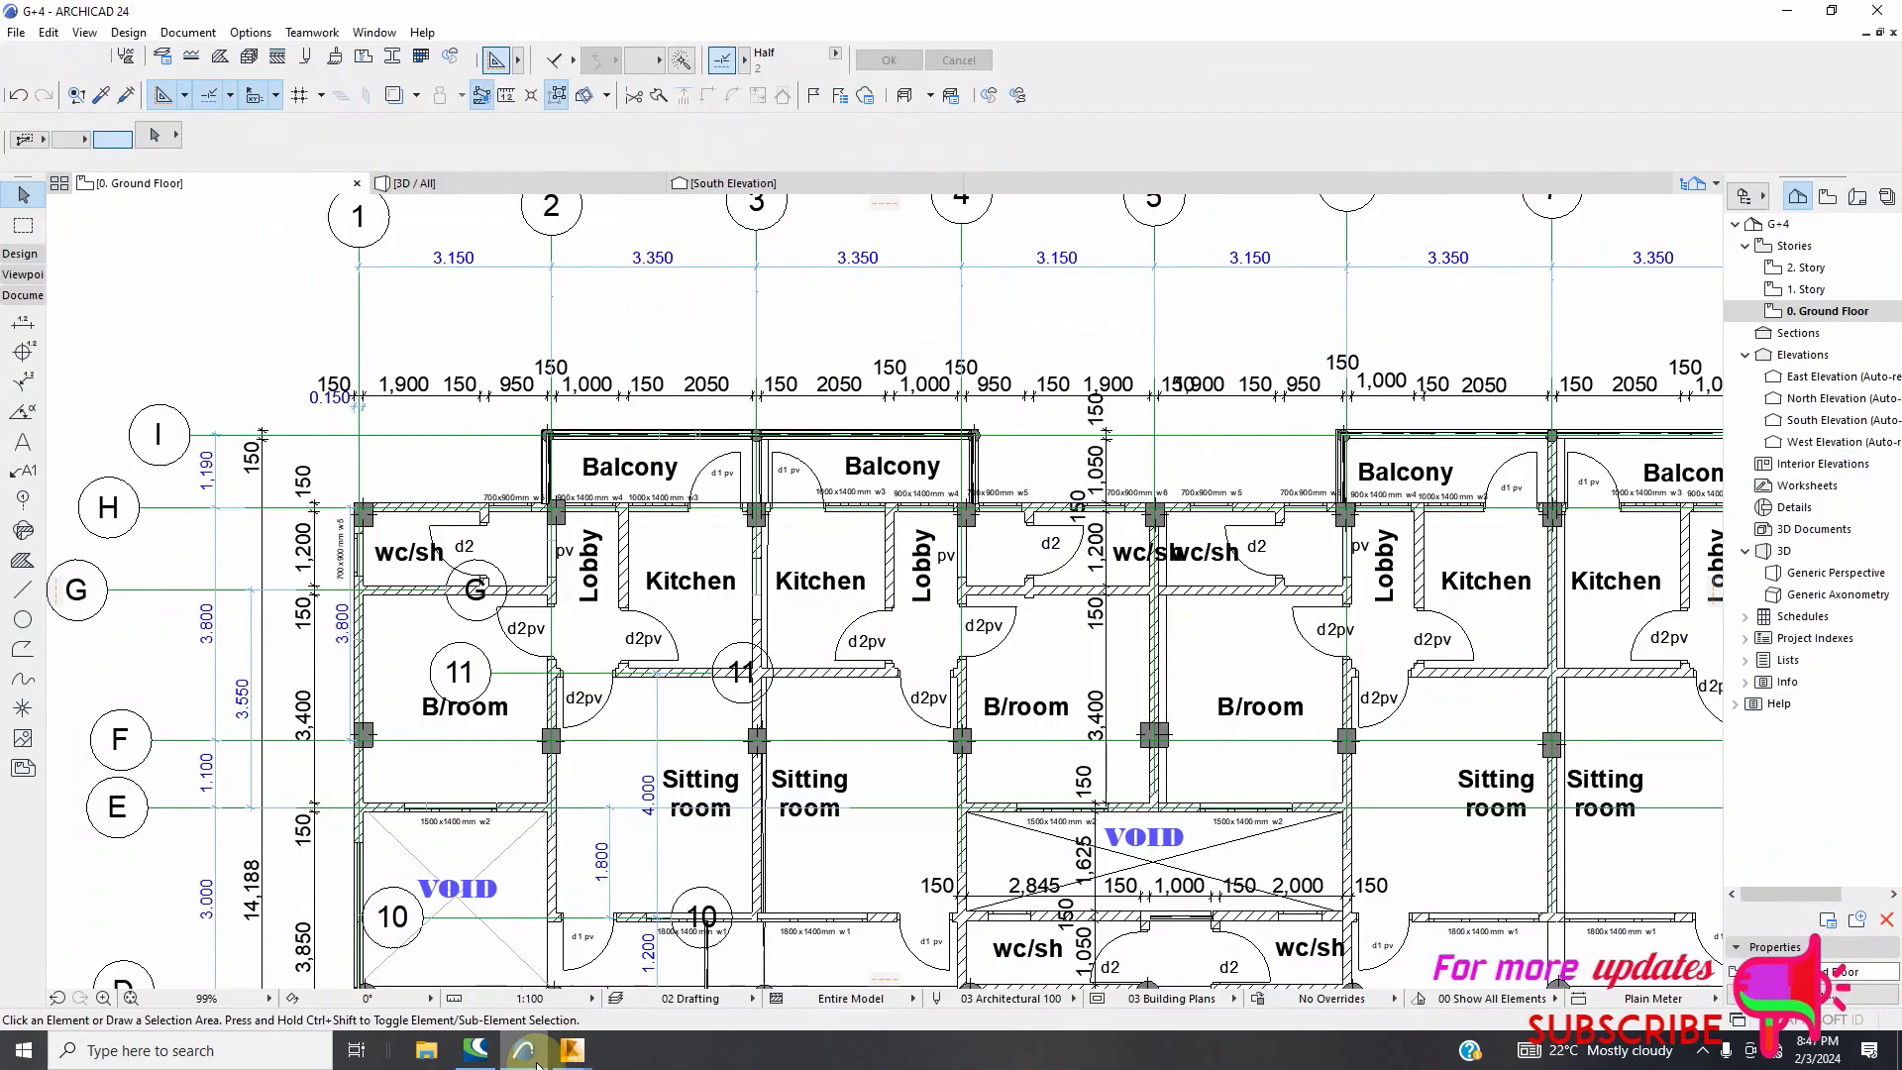
pyautogui.scroll(-4, 478, 388)
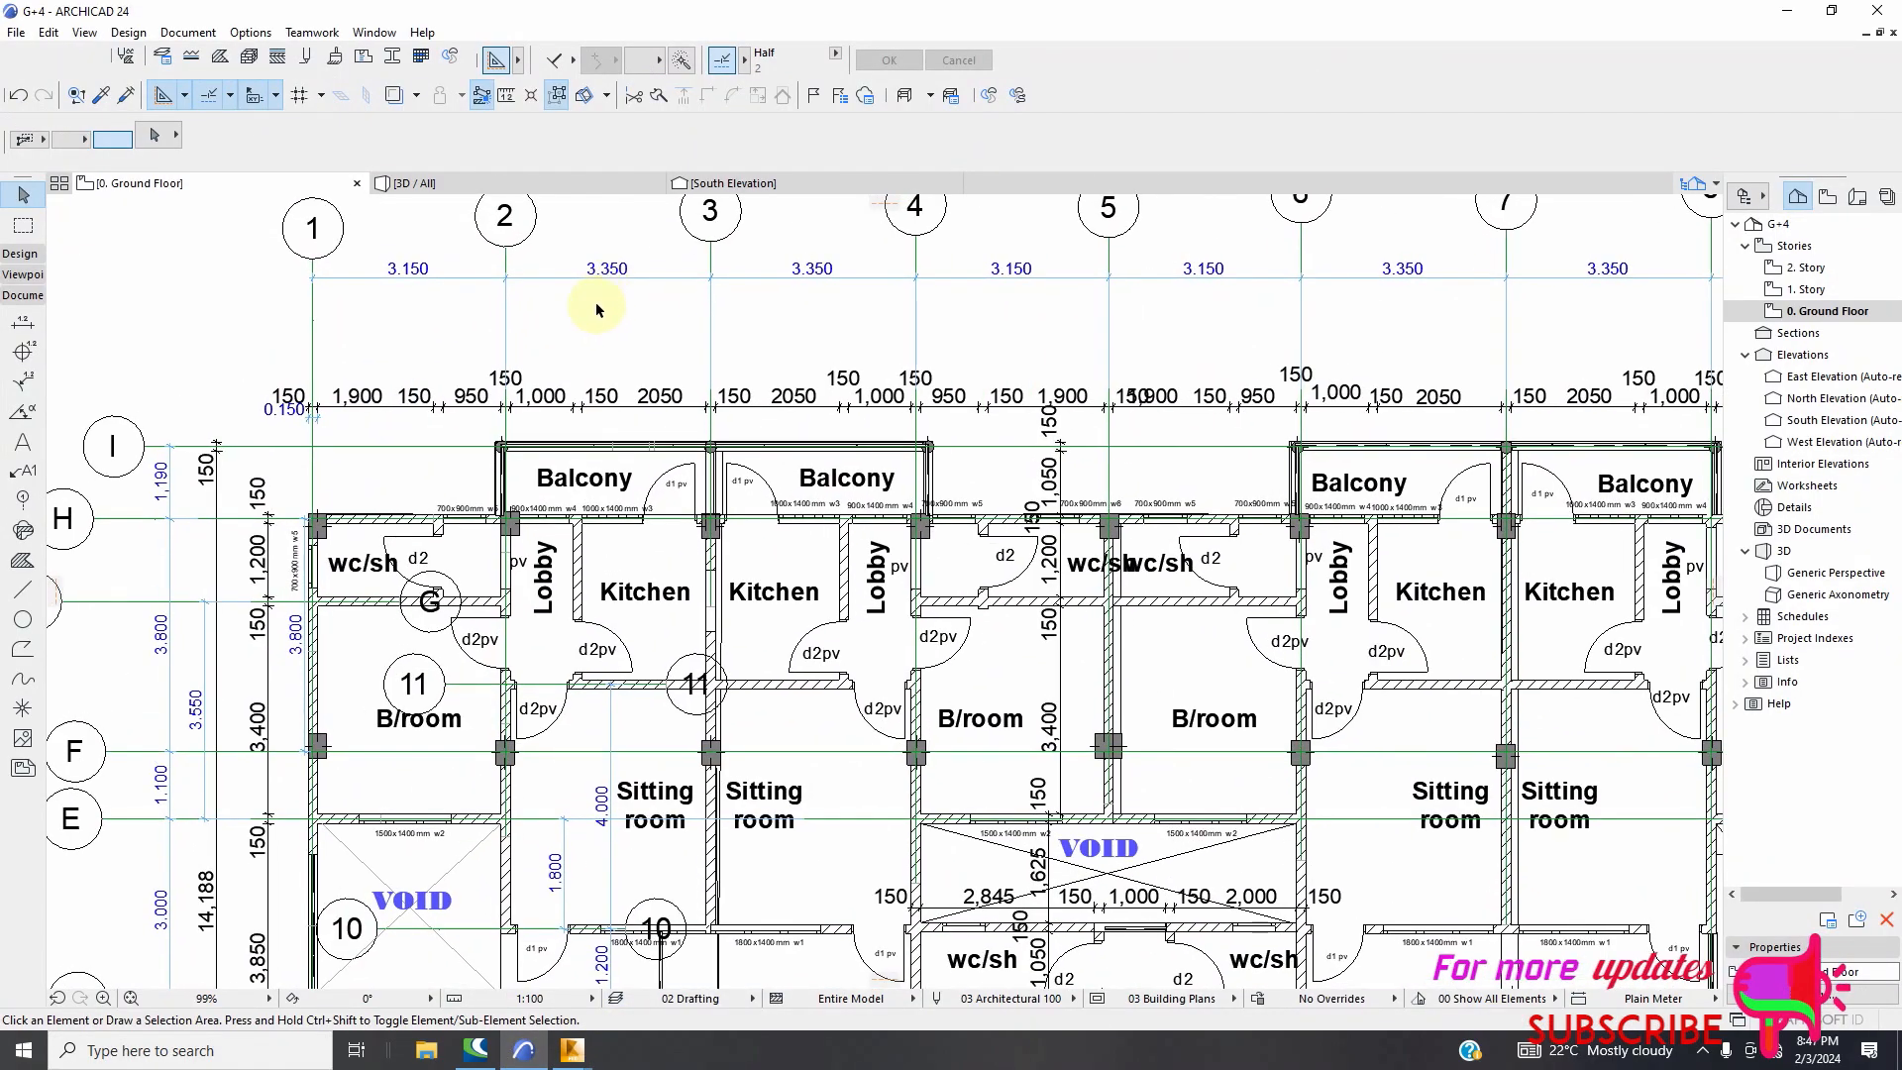
pyautogui.scroll(3, 616, 357)
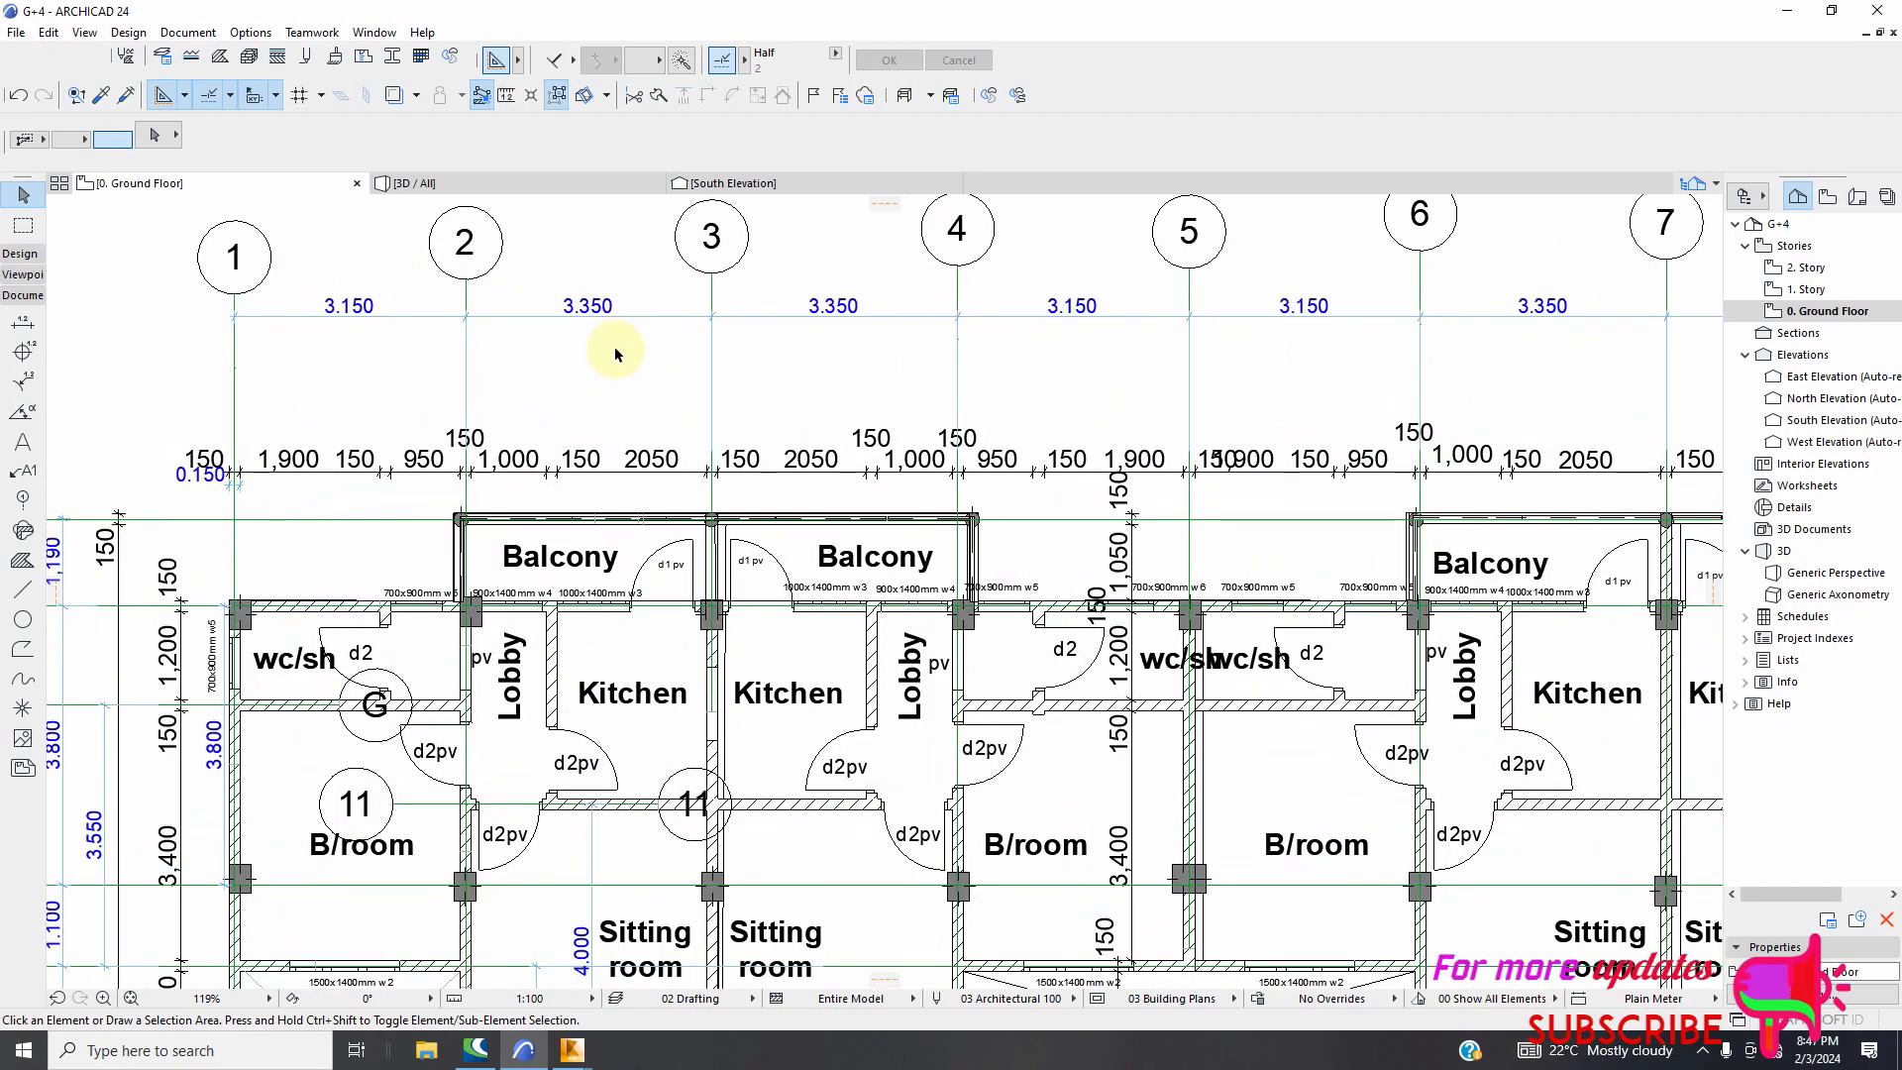
pyautogui.scroll(-2, 686, 349)
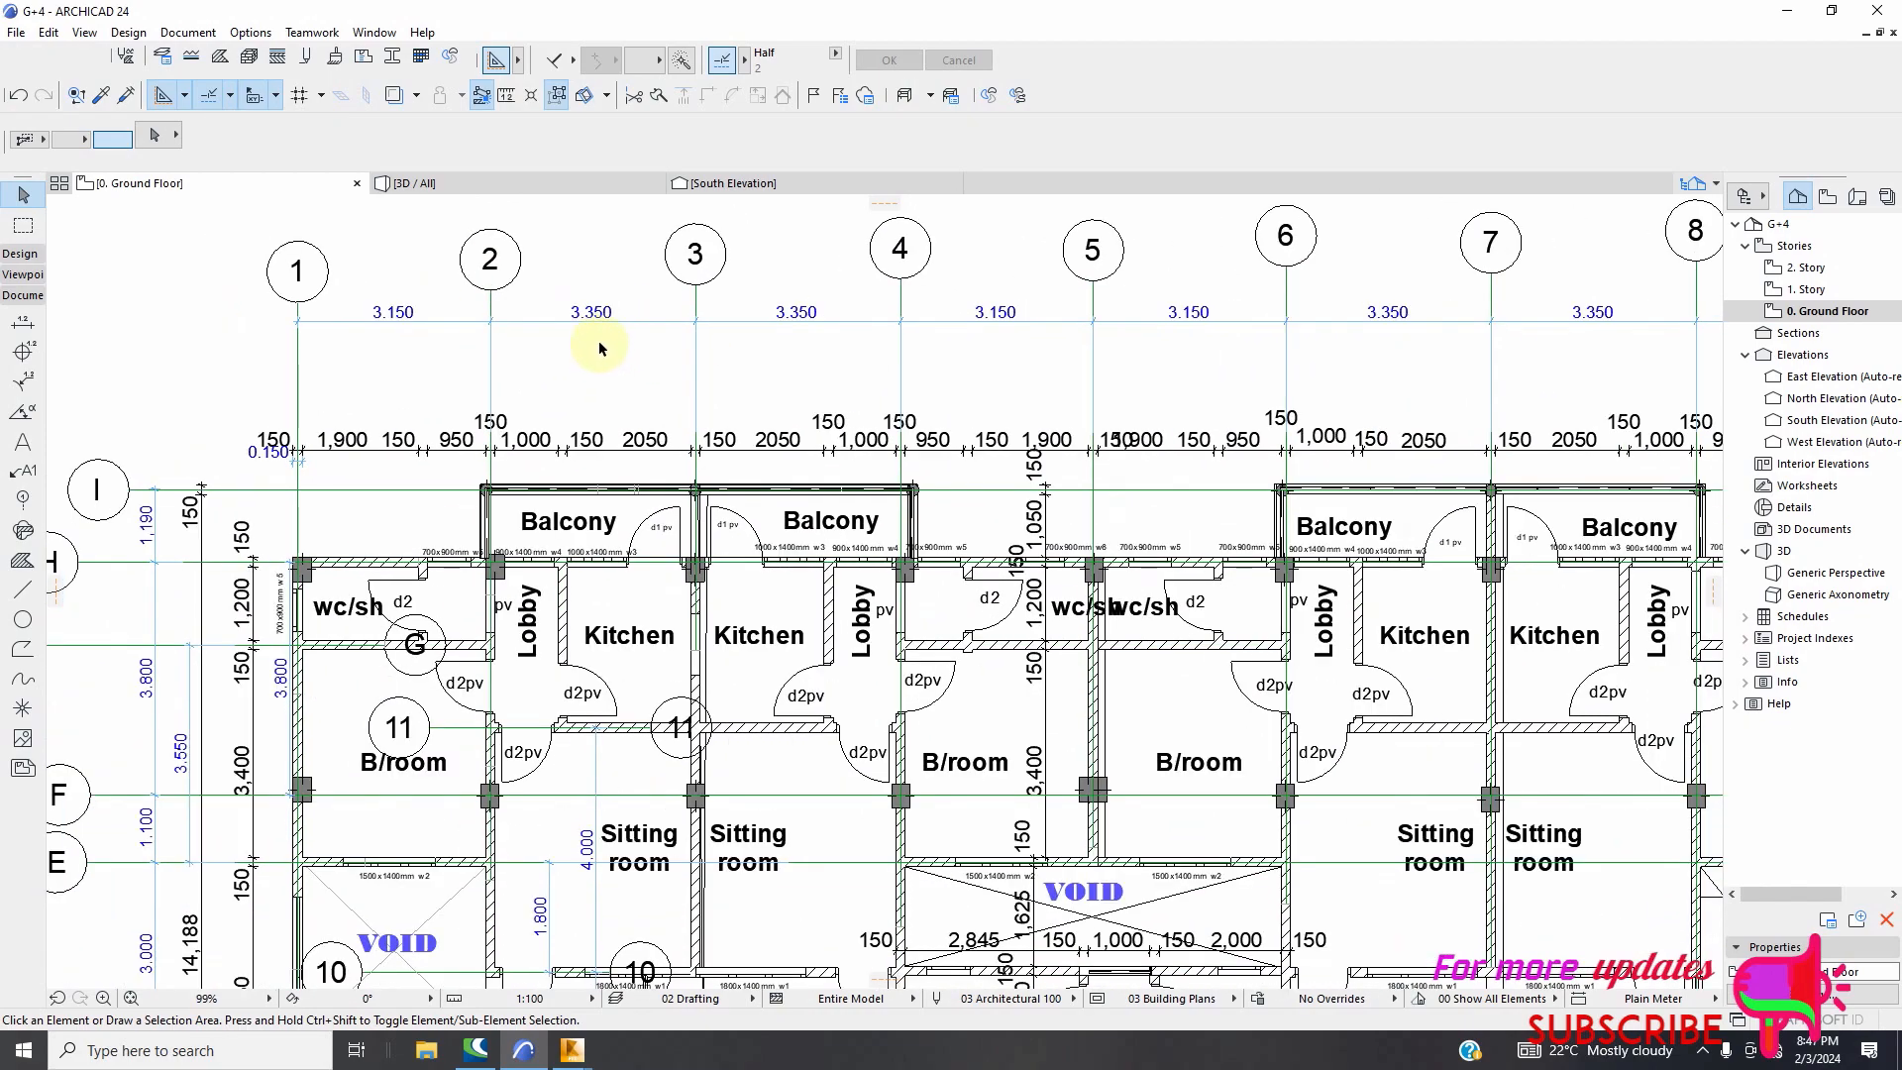
pyautogui.moveTo(582, 1053)
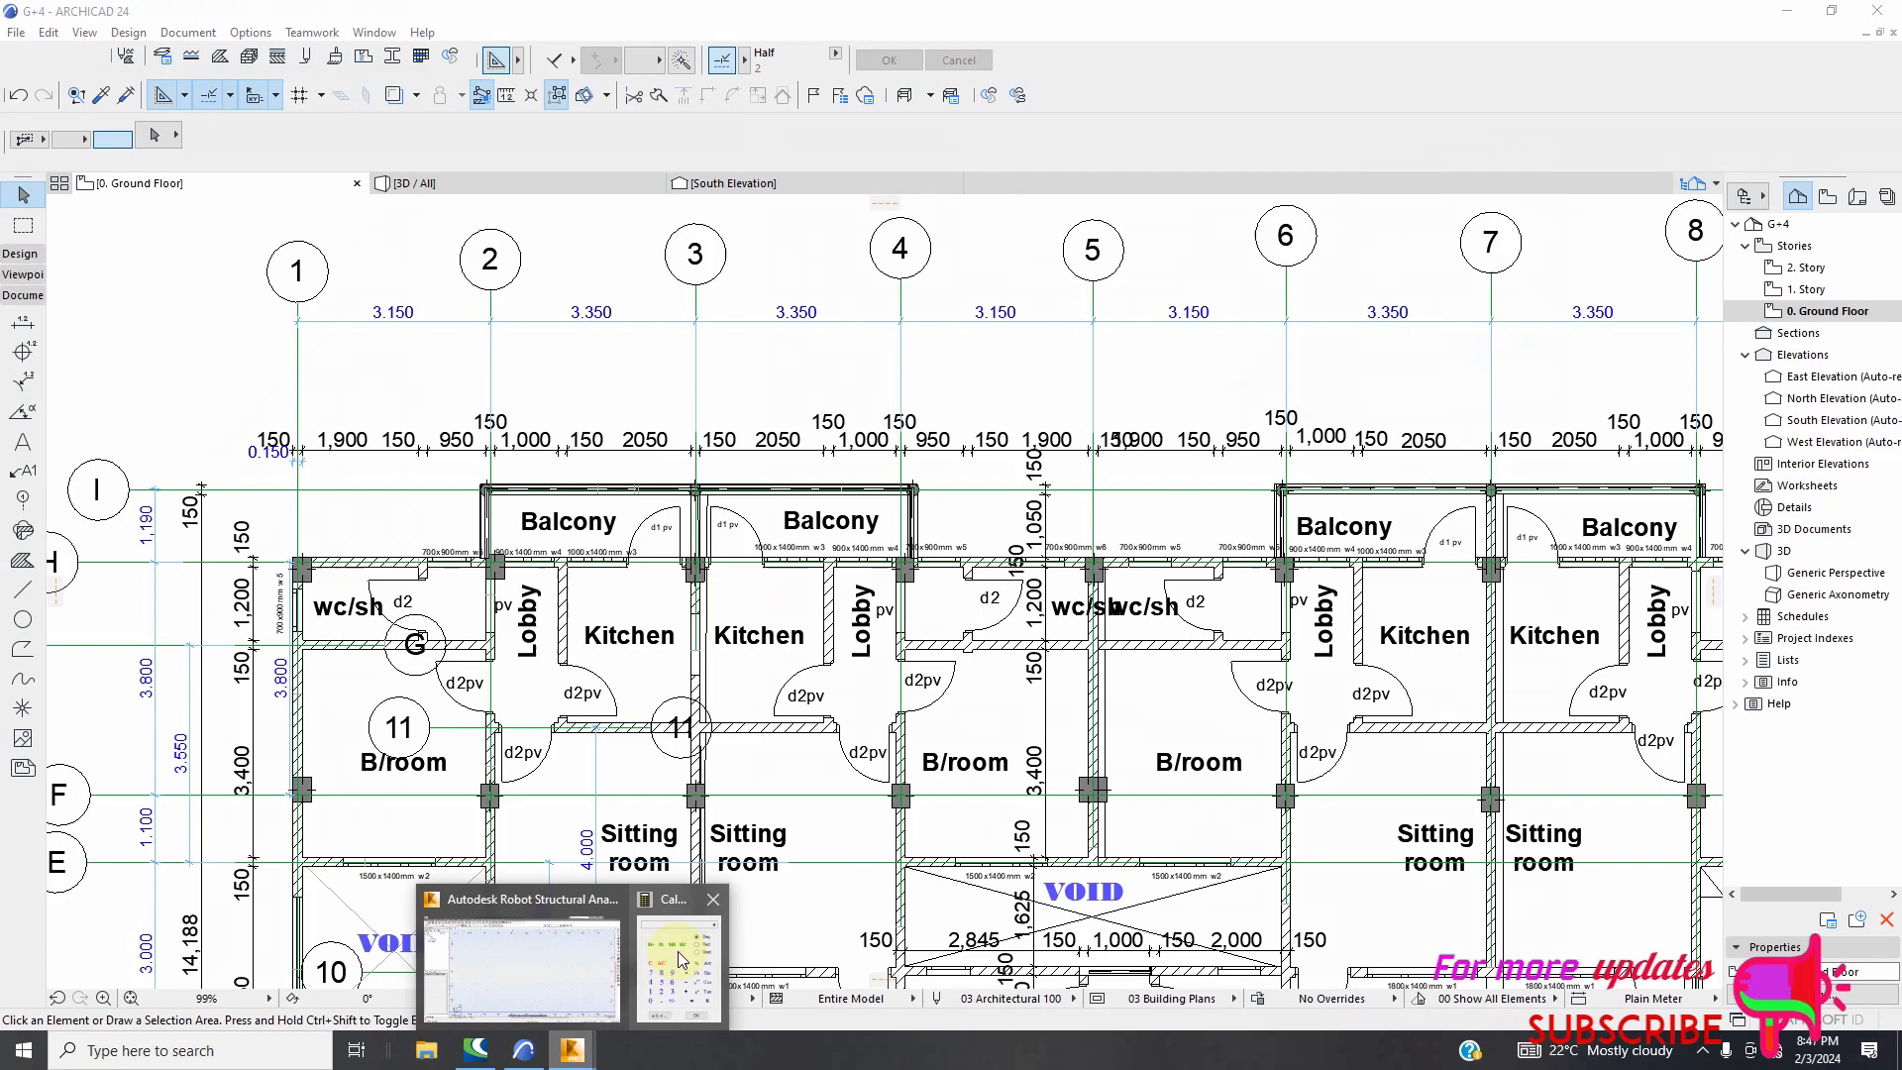
pyautogui.click(678, 951)
pyautogui.click(1191, 366)
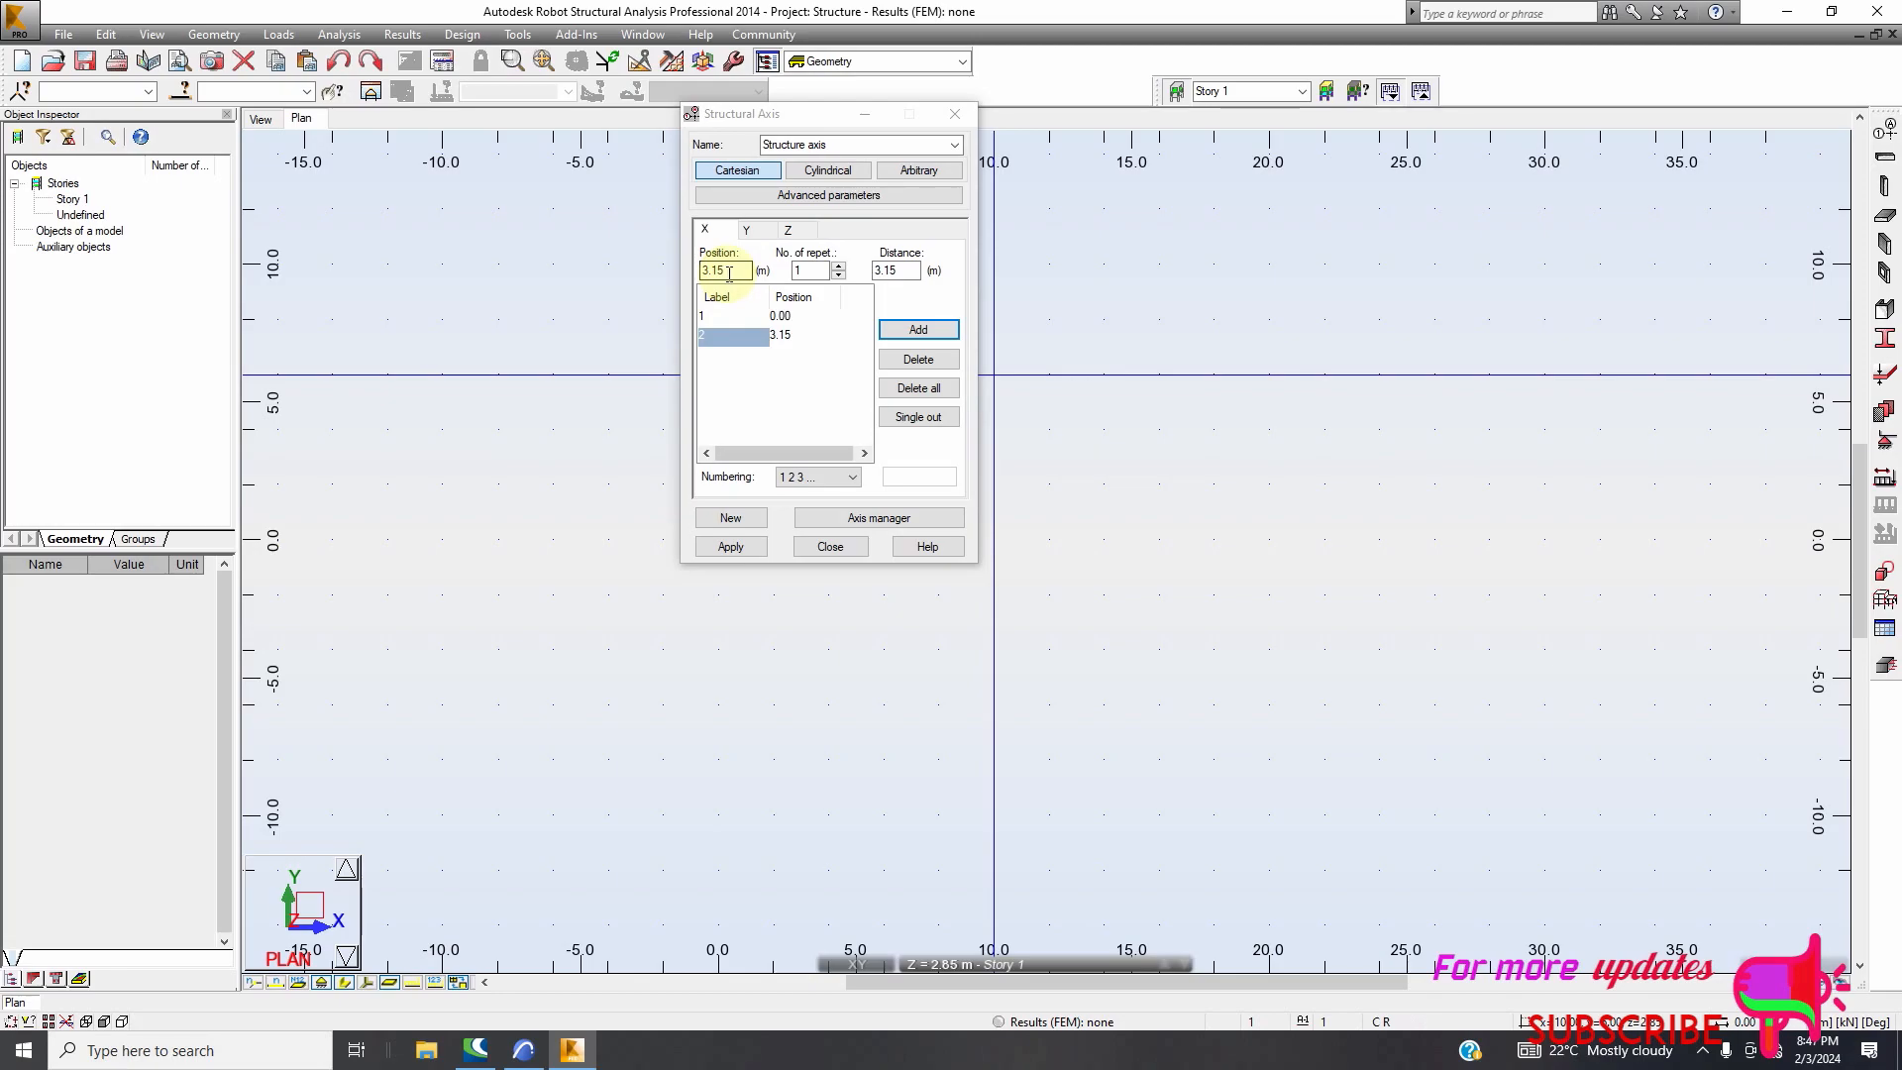
pyautogui.click(896, 270)
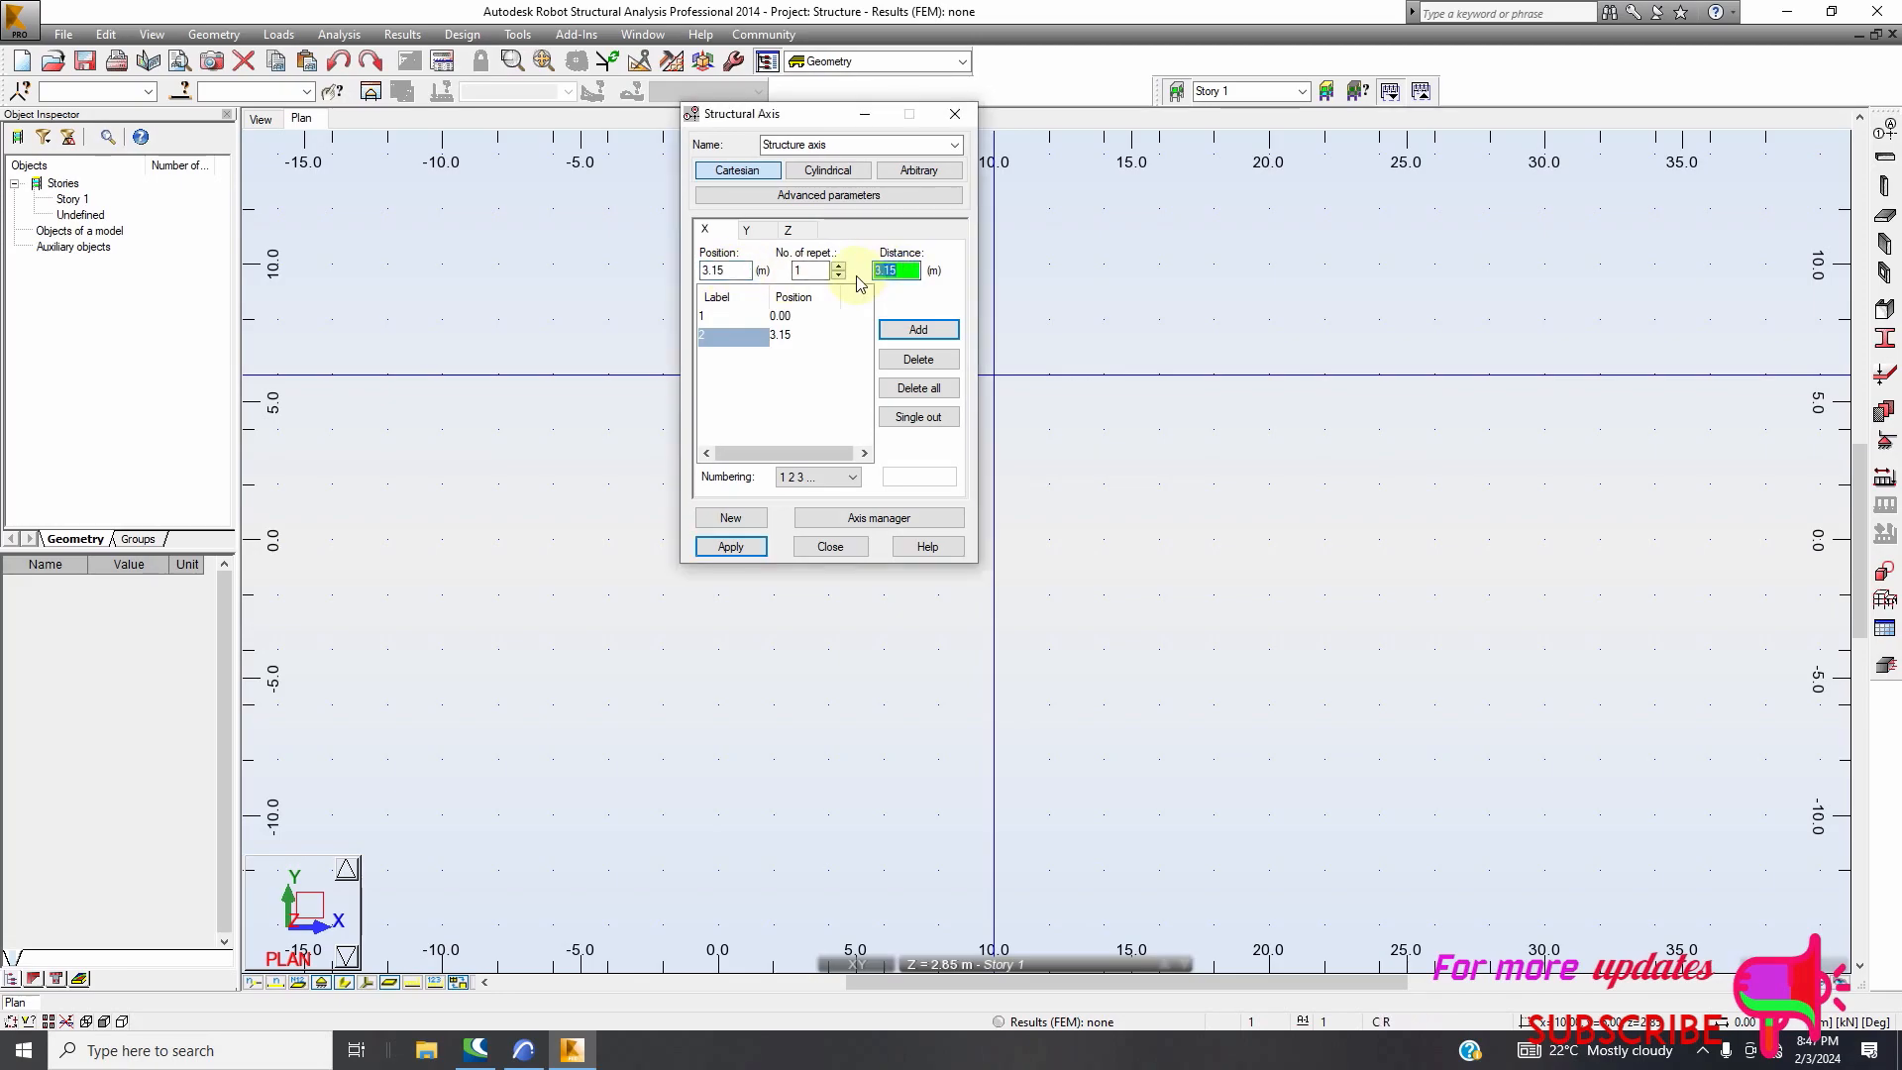
pyautogui.write('3.35')
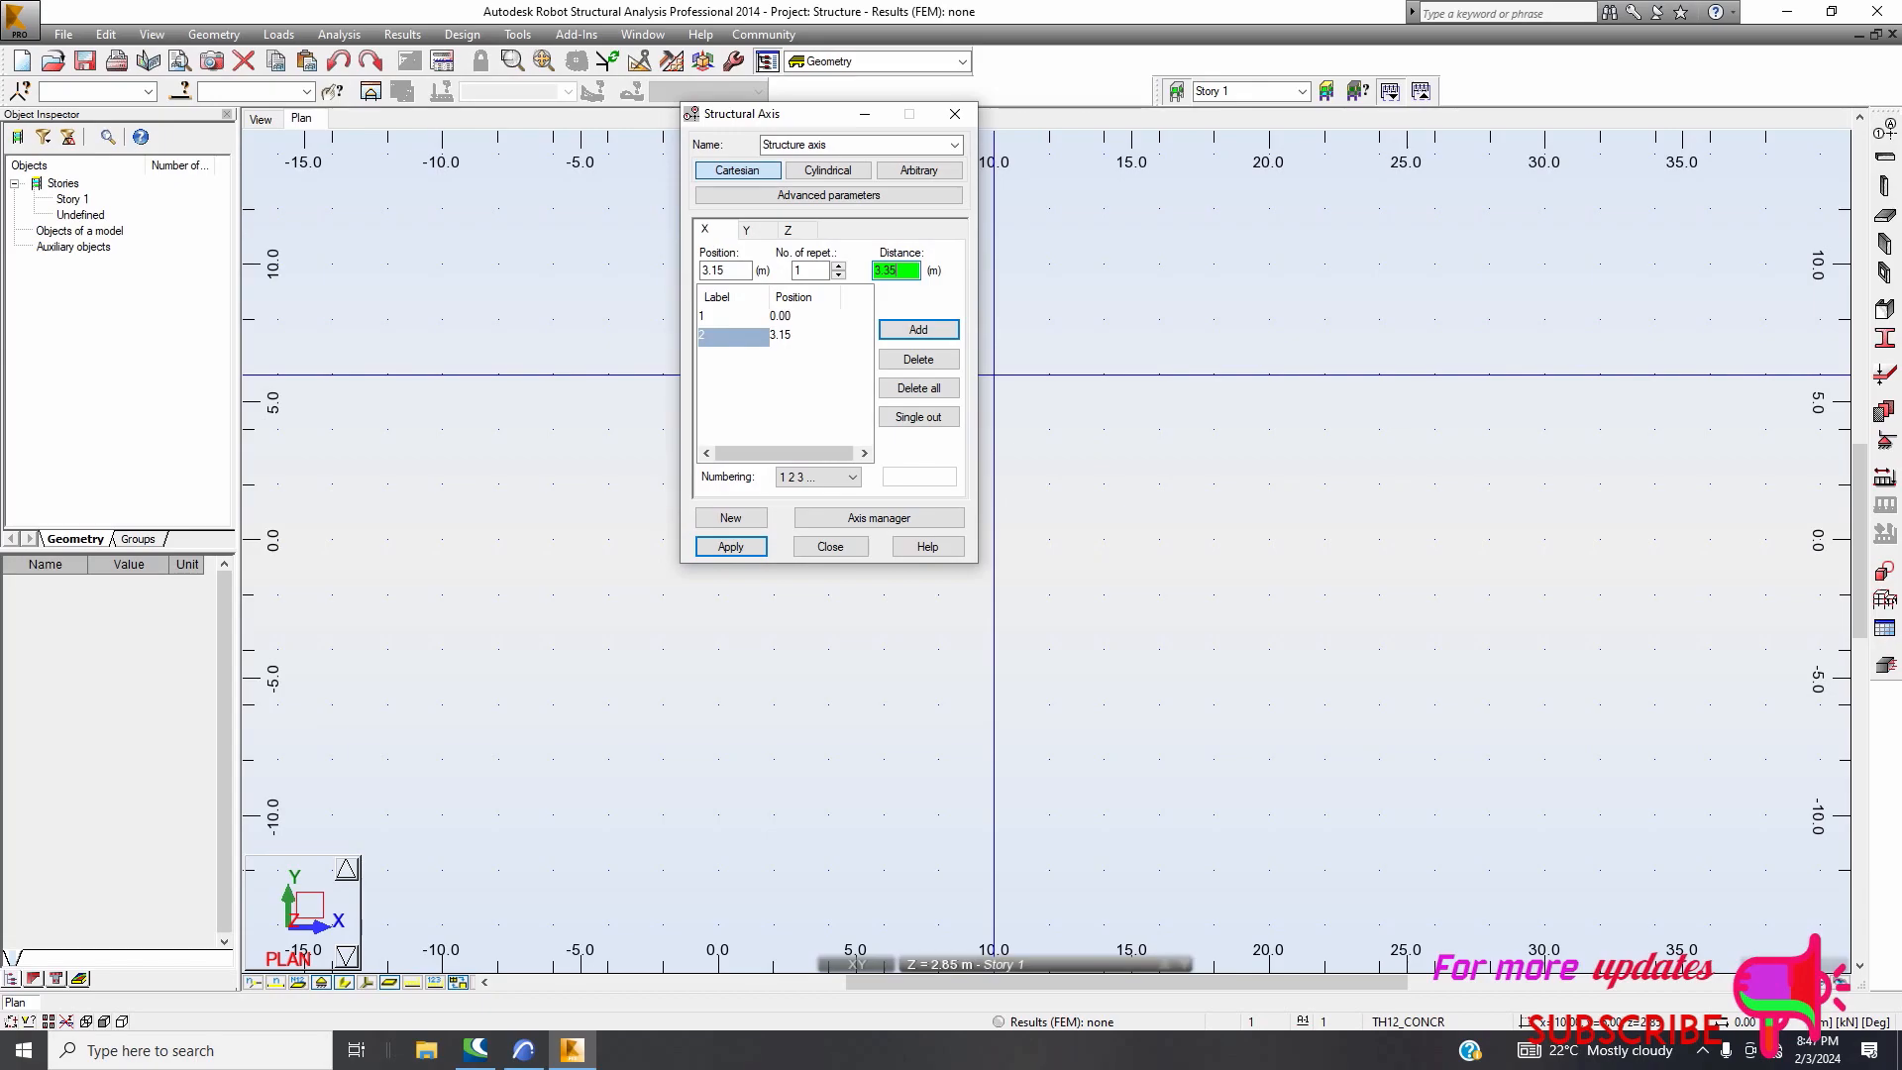
pyautogui.click(840, 267)
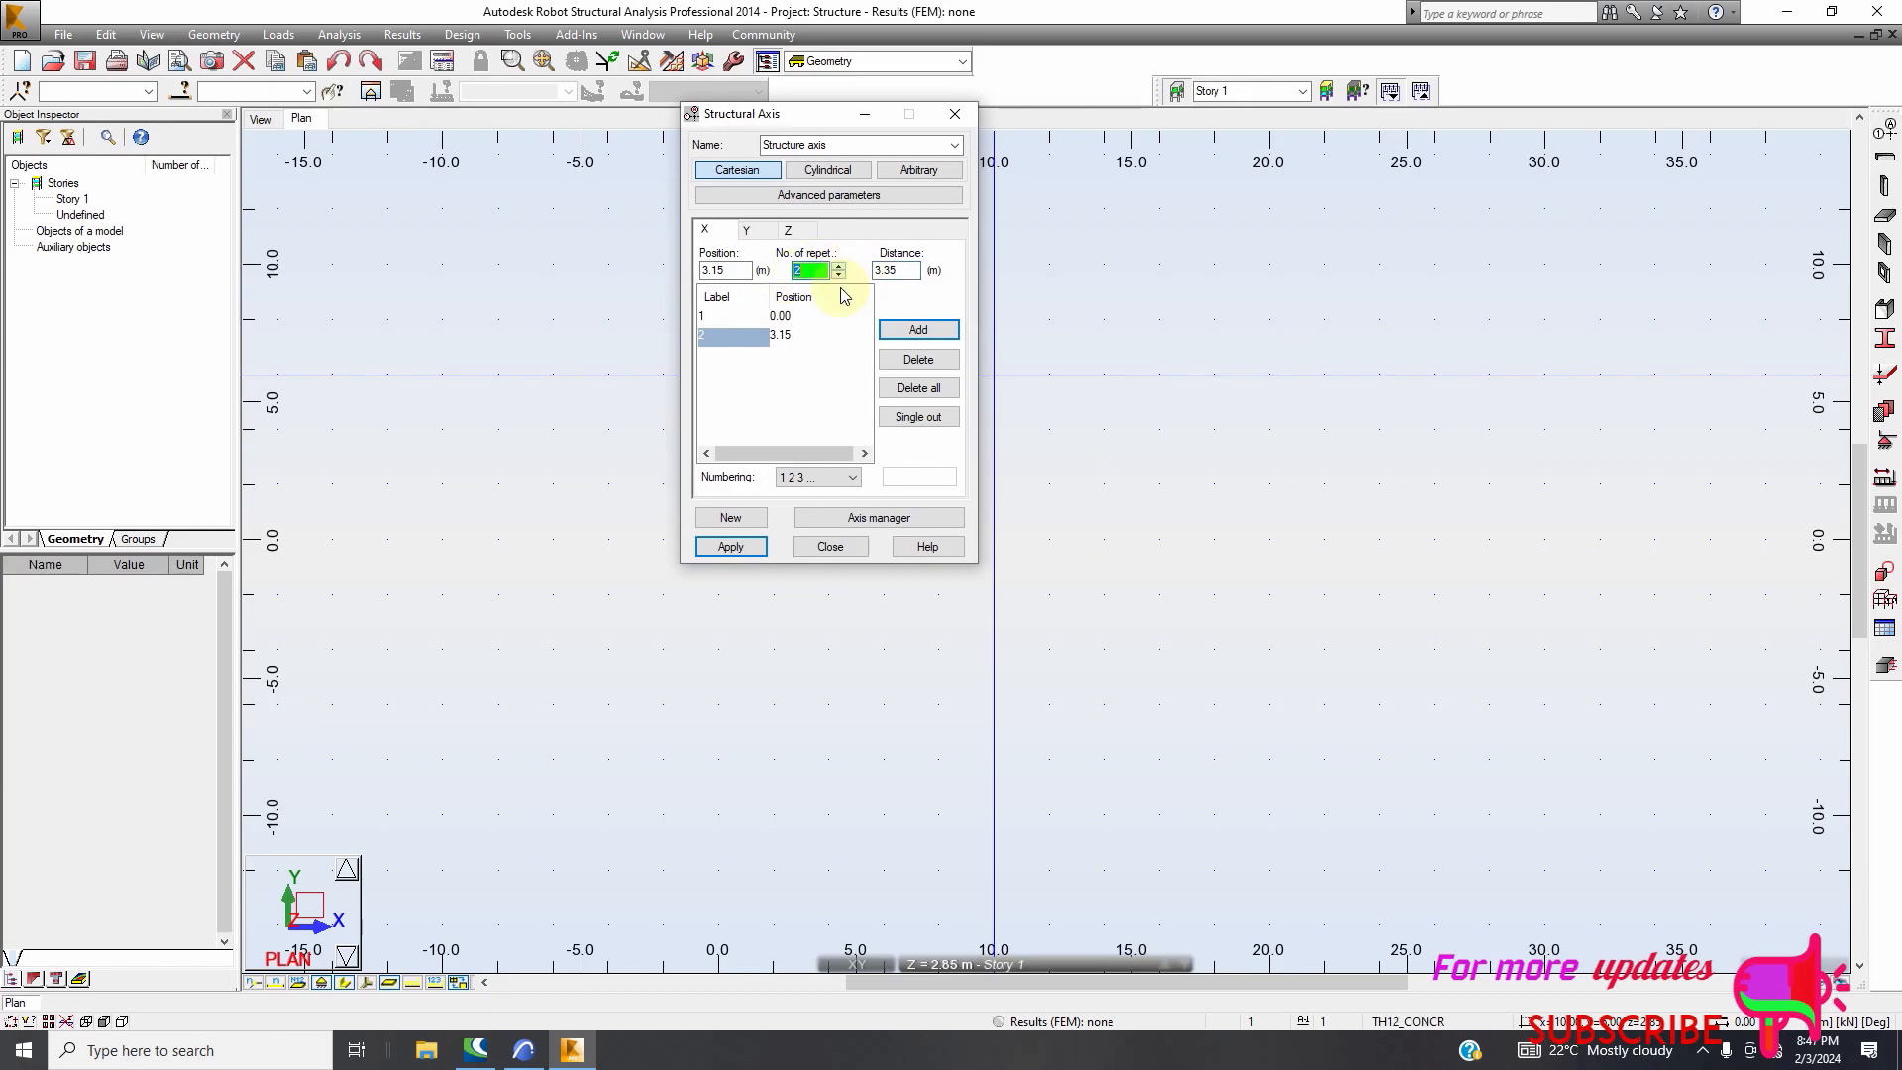
pyautogui.click(918, 329)
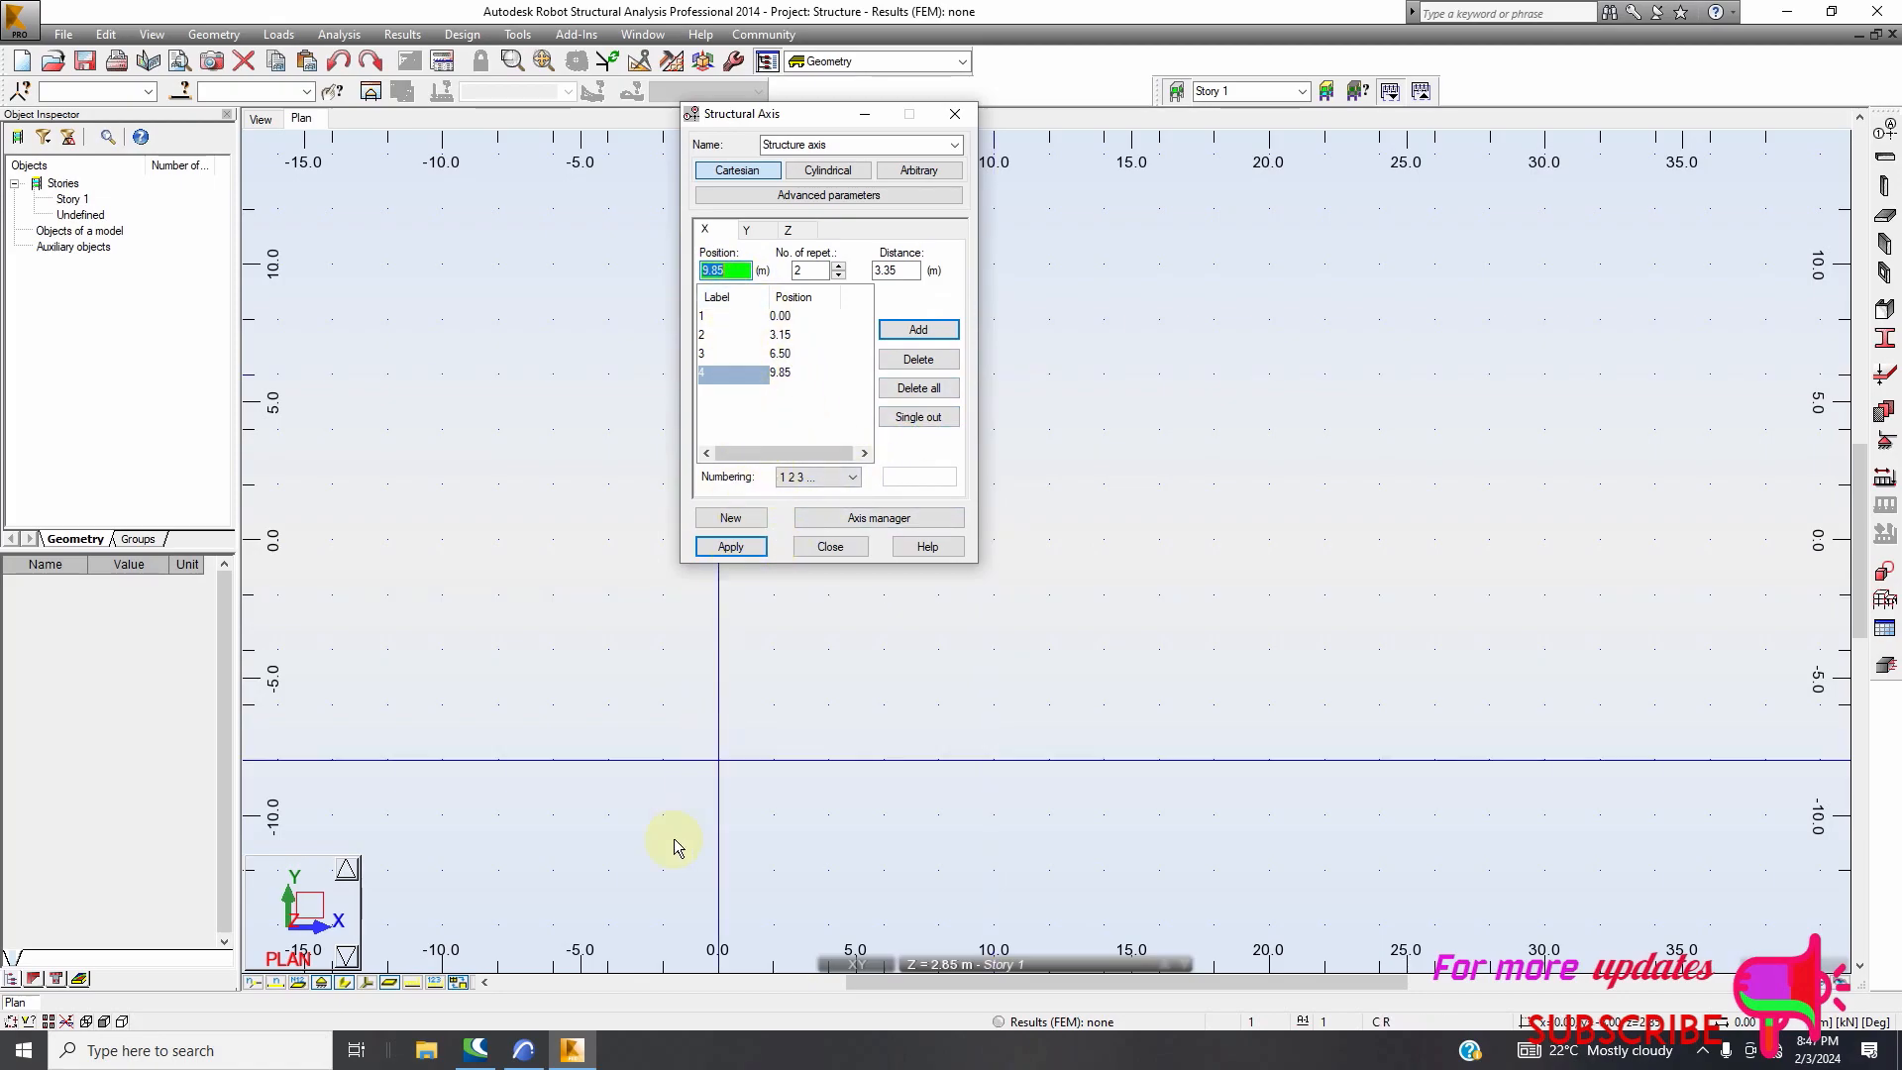
# Check the spacings after gridline 4 in ArchiCAD and add the matching X axes in Robot with 2 repetitions at 3.15 m
pyautogui.click(528, 1050)
pyautogui.scroll(-2, 707, 417)
pyautogui.scroll(2, 985, 407)
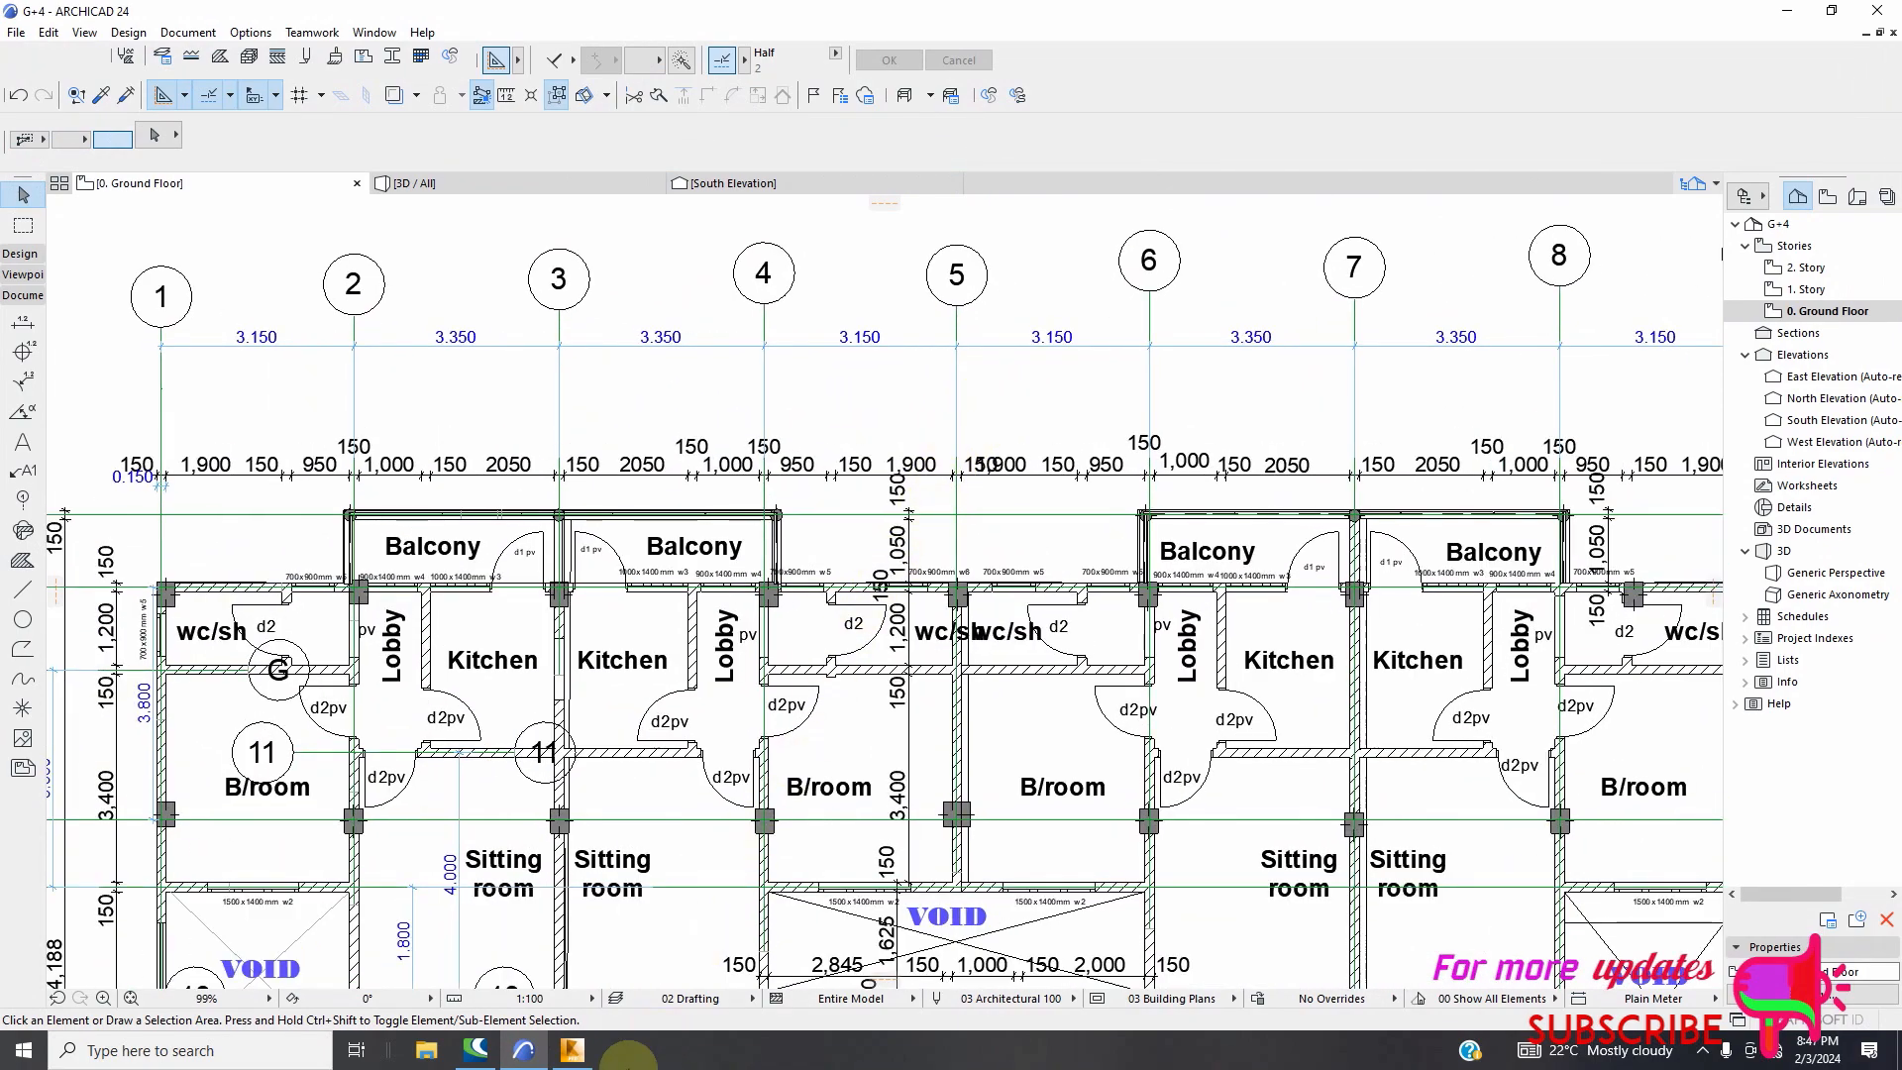
pyautogui.click(572, 1050)
pyautogui.click(909, 270)
pyautogui.moveTo(910, 271); pyautogui.dragTo(871, 281)
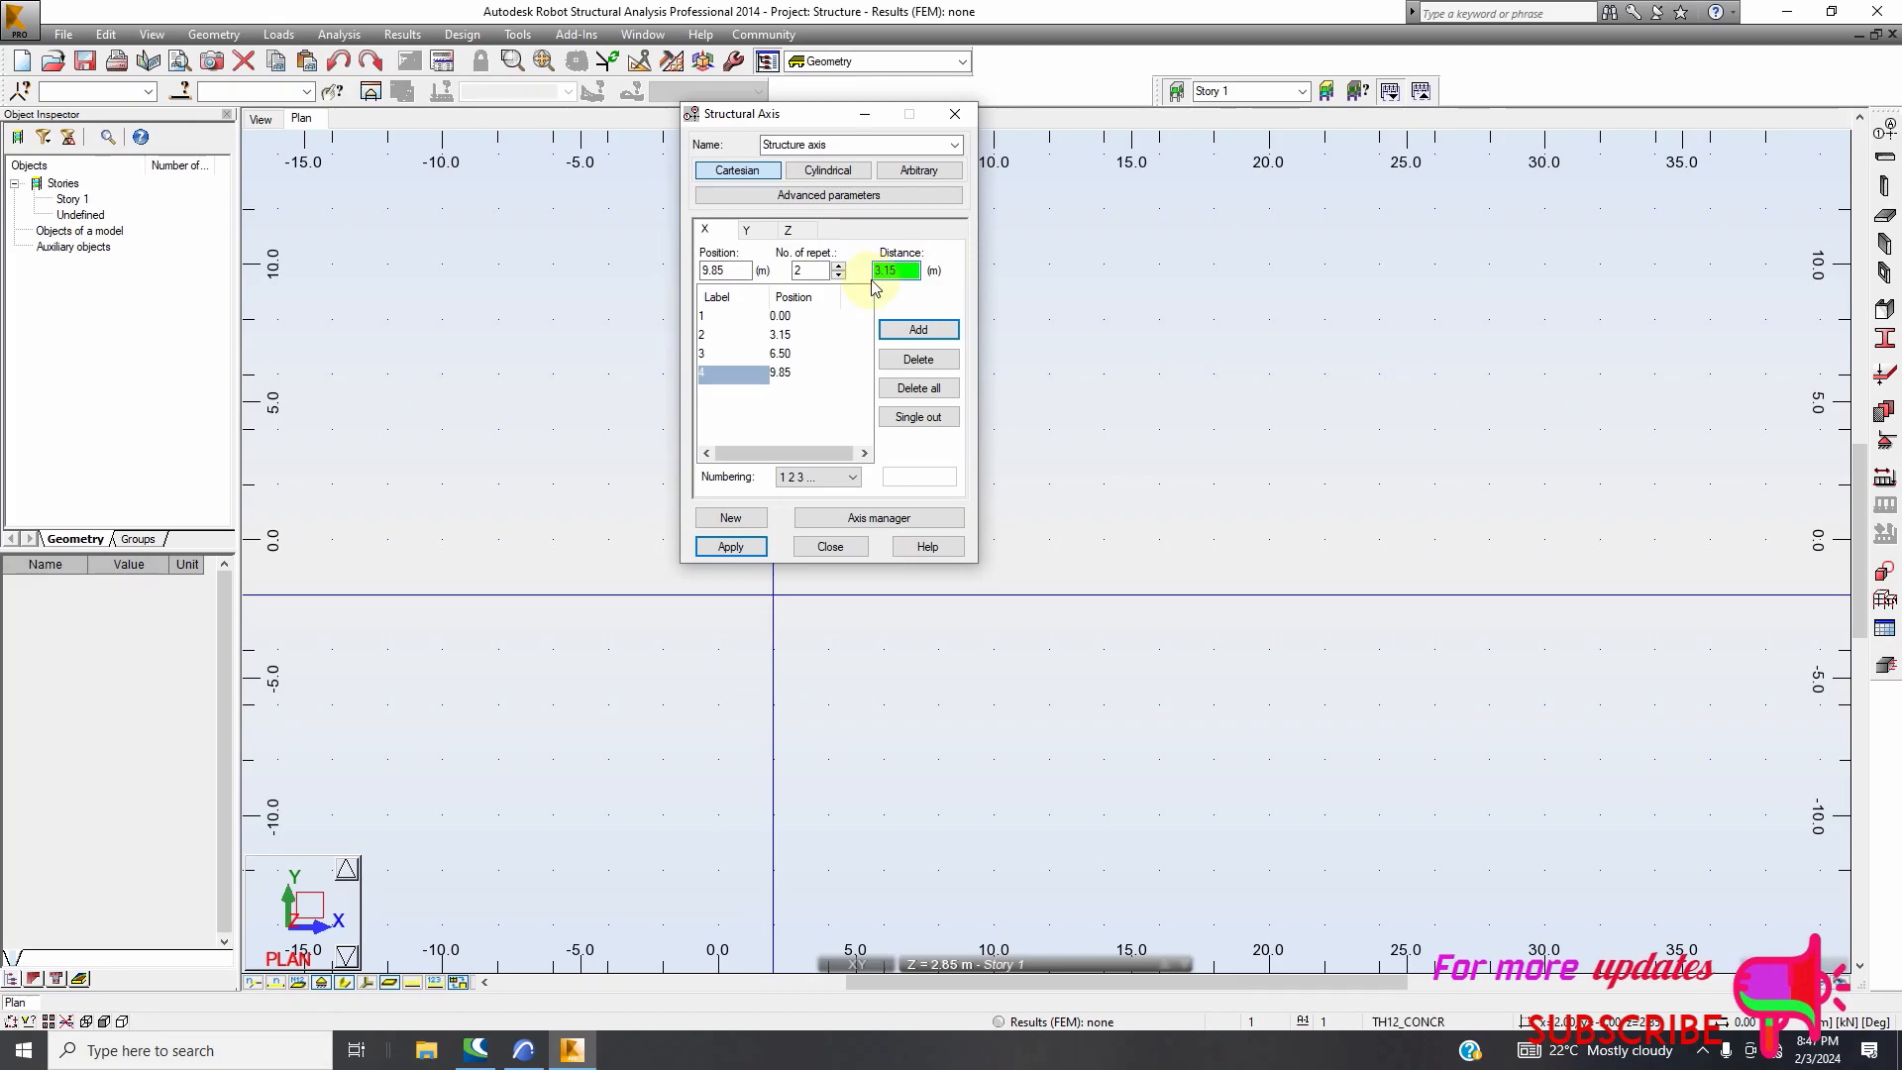
pyautogui.click(919, 330)
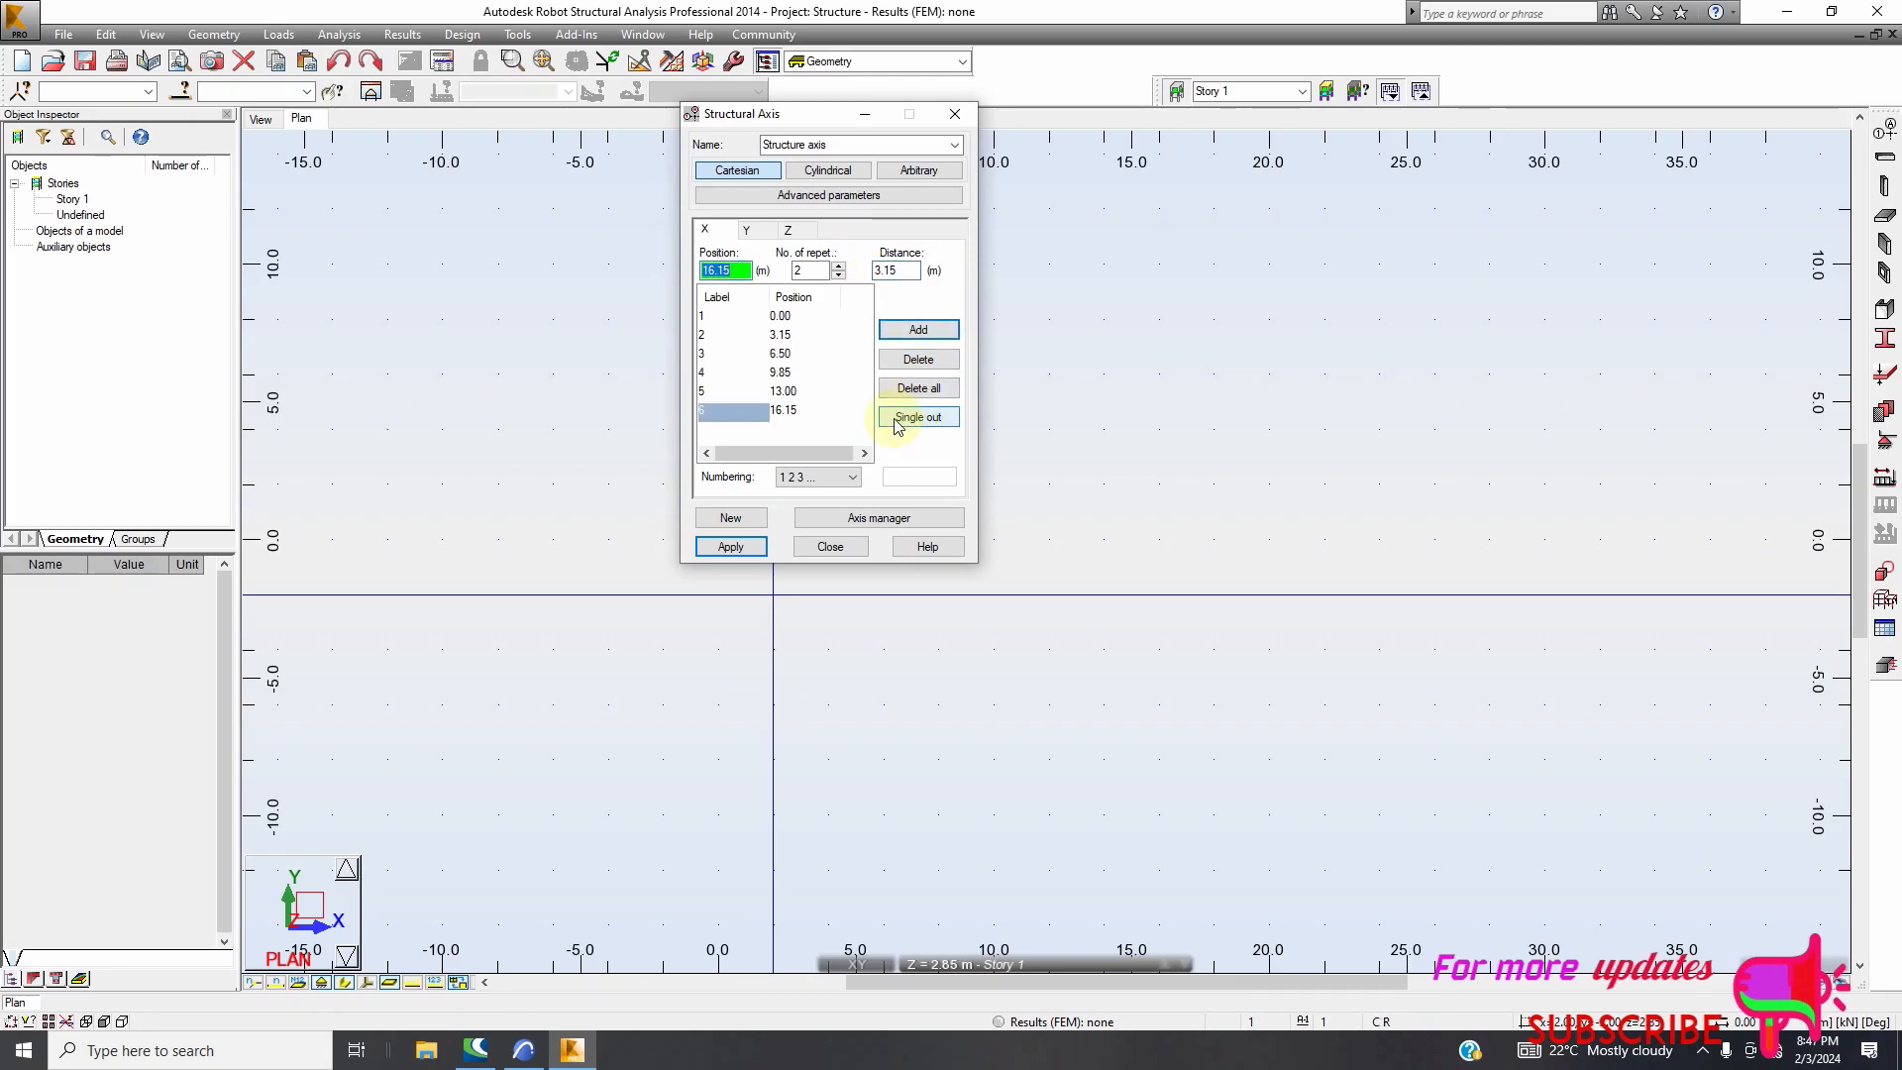
# Check the spacings after gridline 6 in ArchiCAD and extend Robot's X axes from 16.15 m with 2 repetitions at 3.35 m
pyautogui.click(524, 1050)
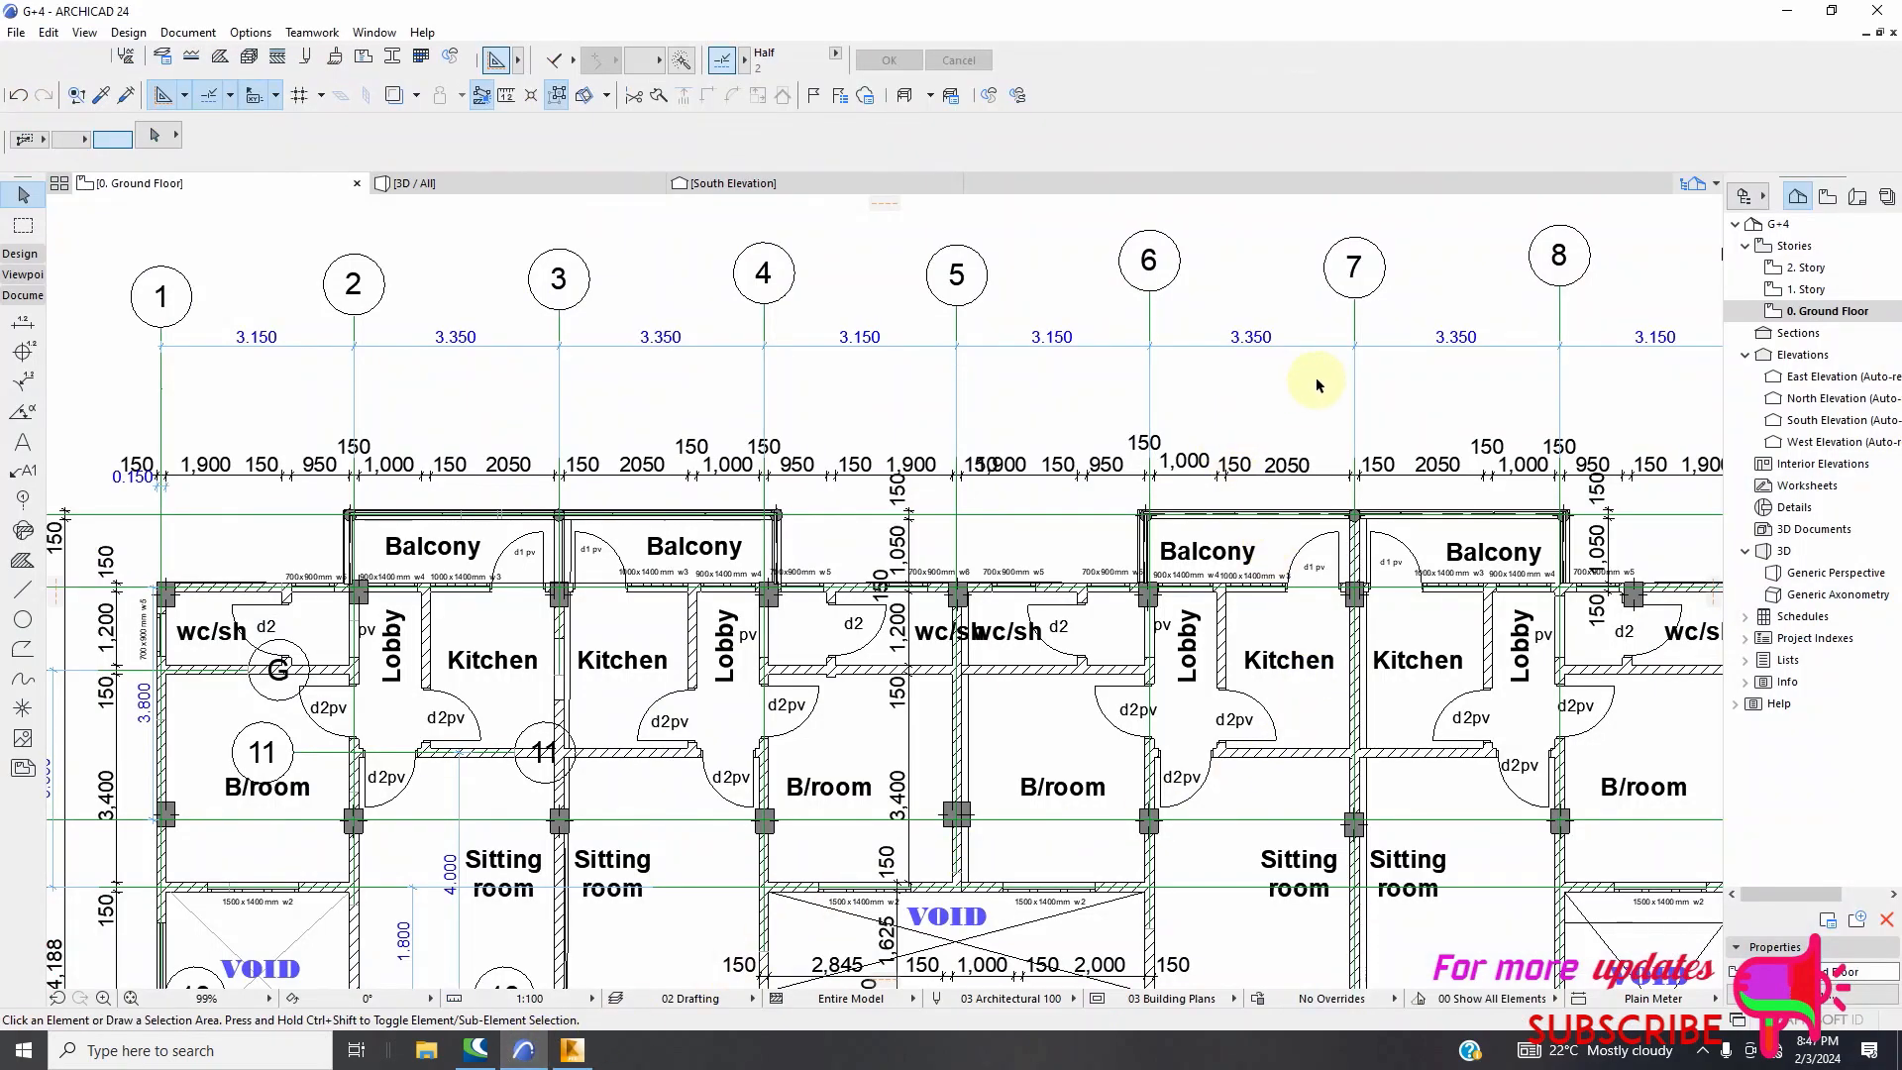
pyautogui.scroll(-3, 849, 386)
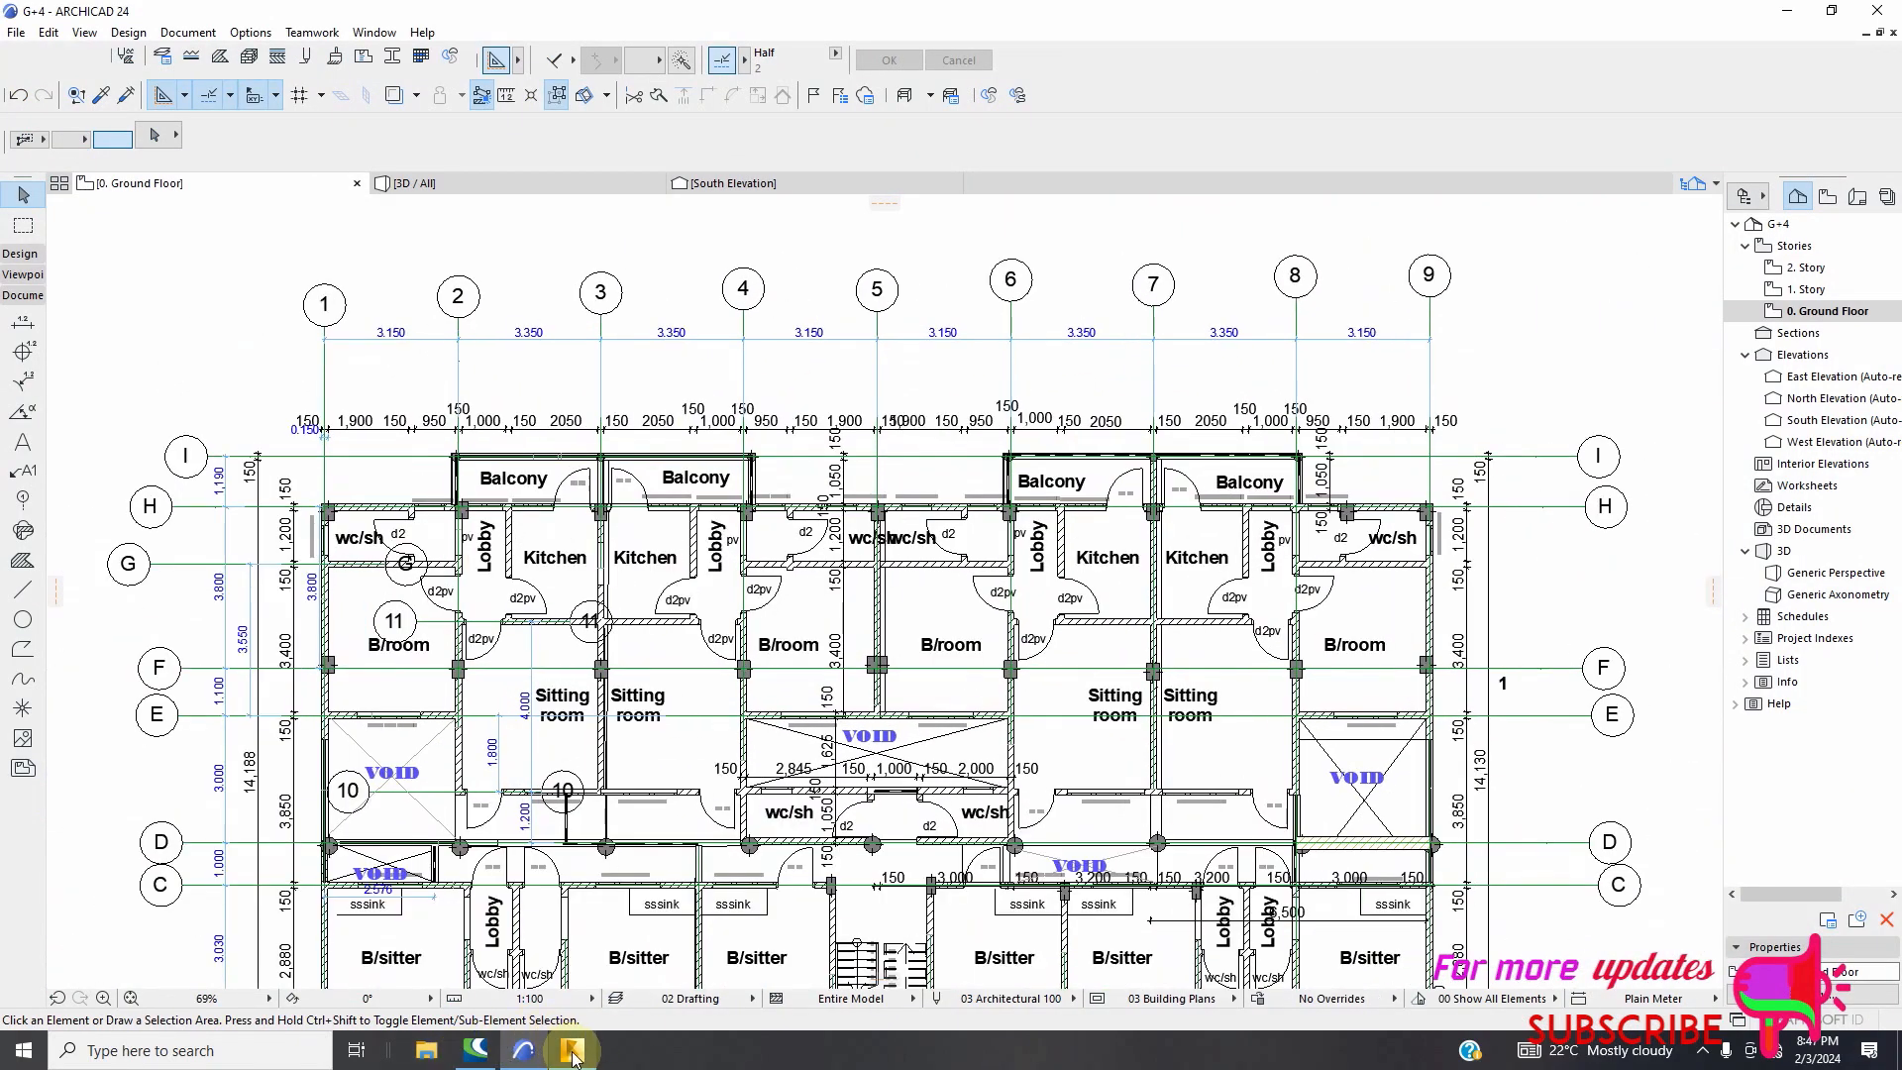
pyautogui.click(571, 1050)
pyautogui.click(871, 272)
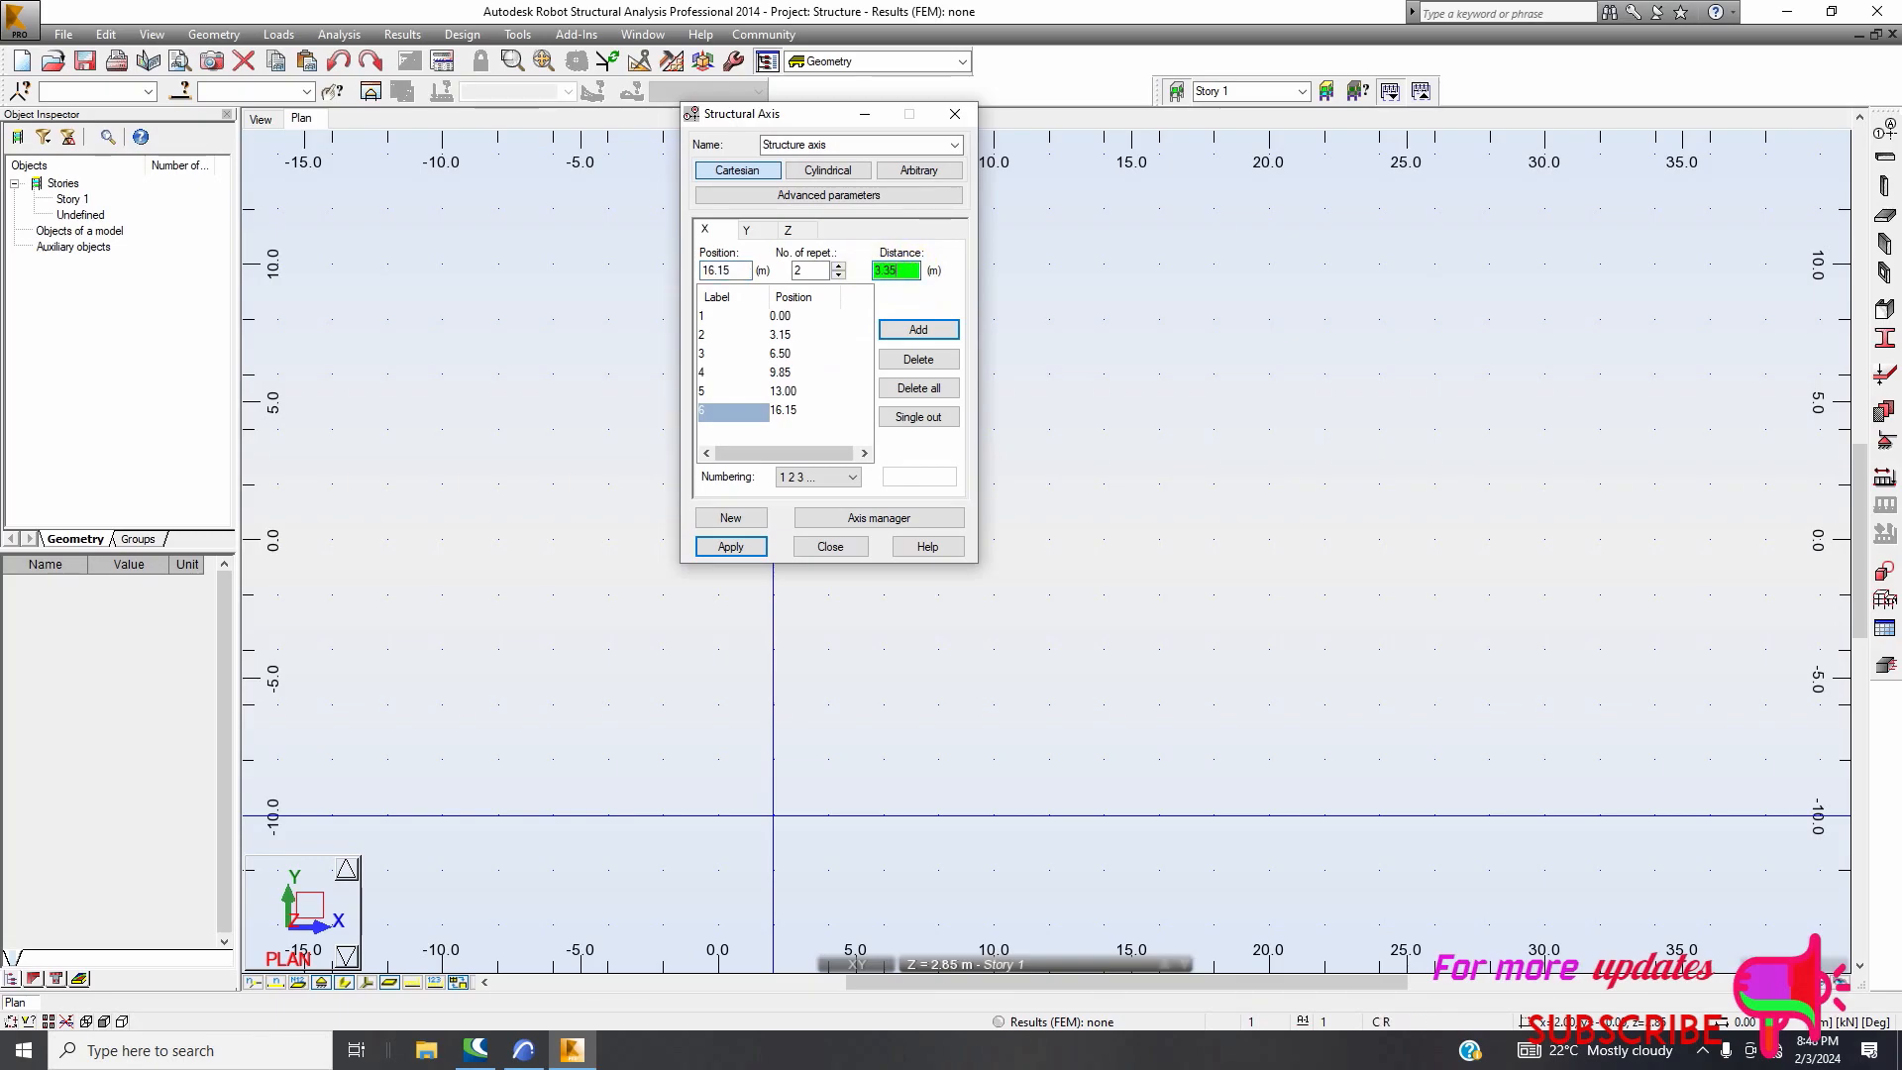
pyautogui.click(917, 330)
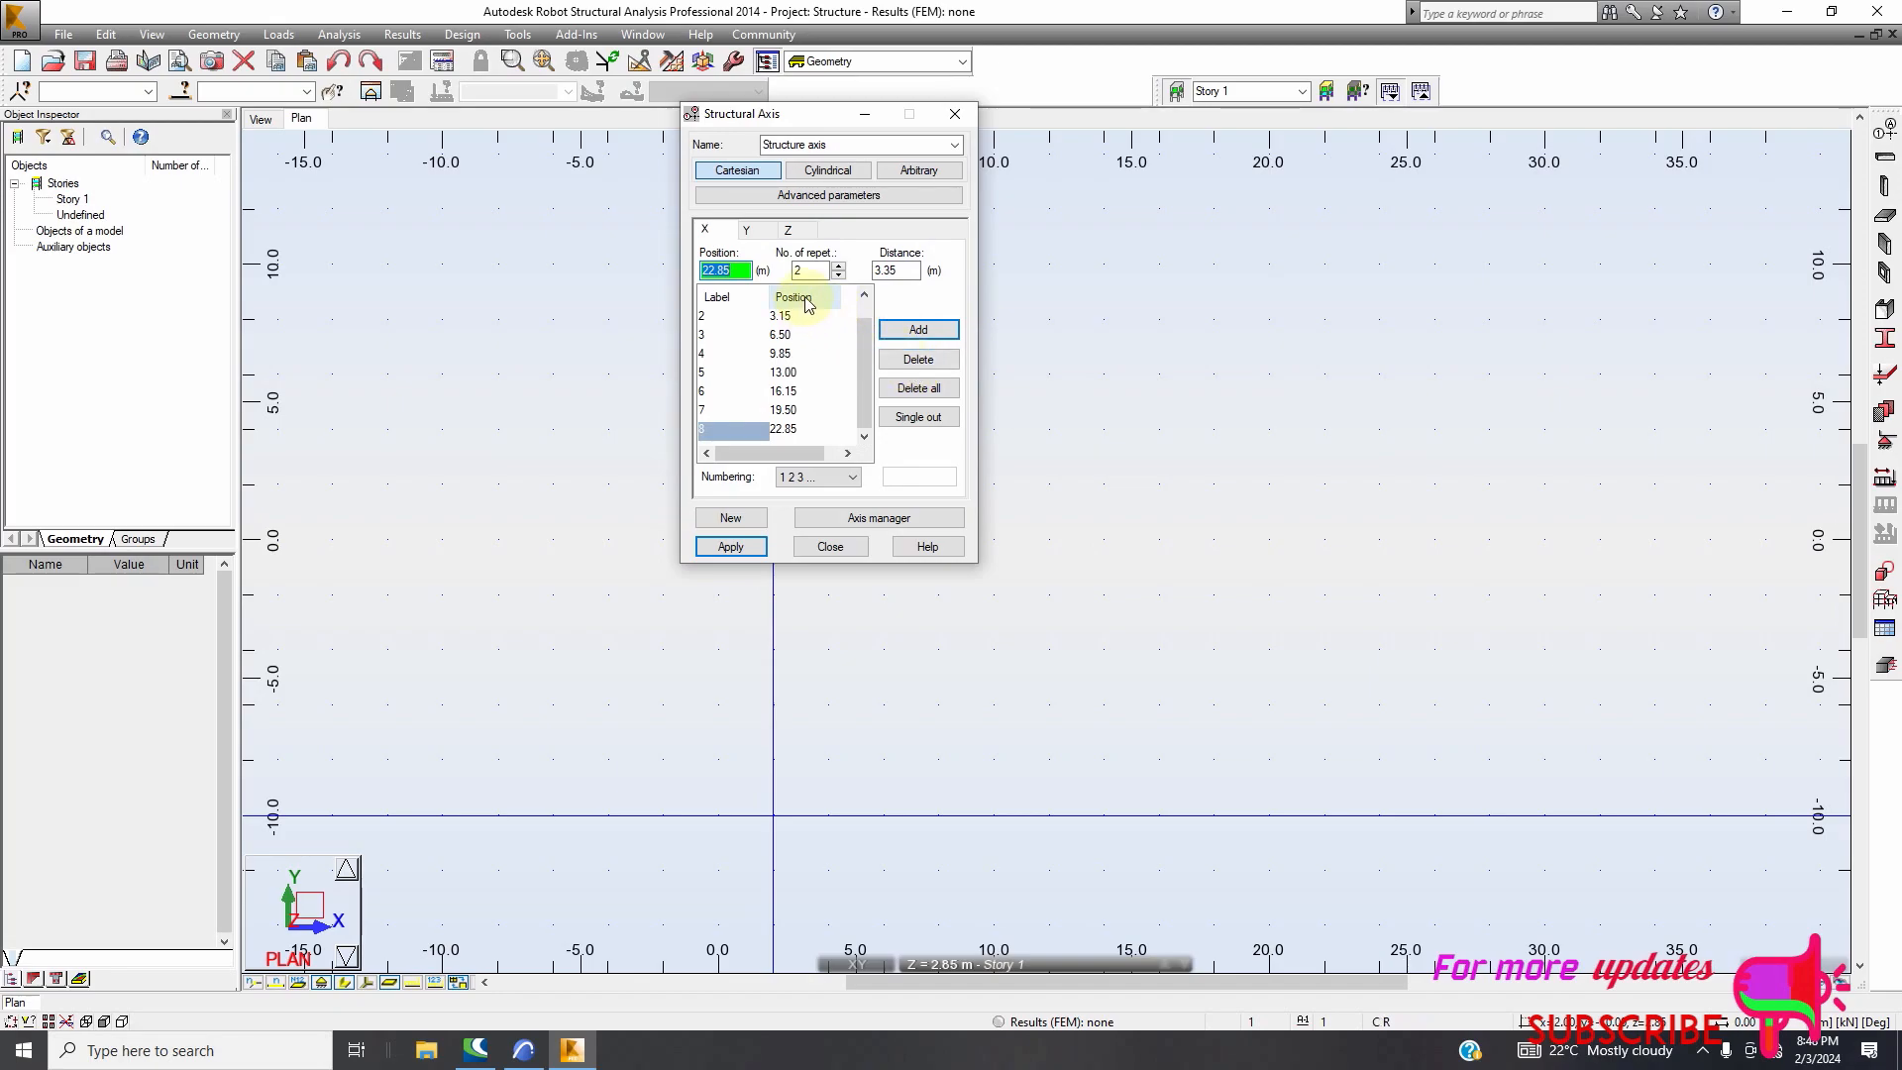
# Extend the X axes from 22.85 m with 1 repetition at a distance of 3.15 m
pyautogui.click(838, 276)
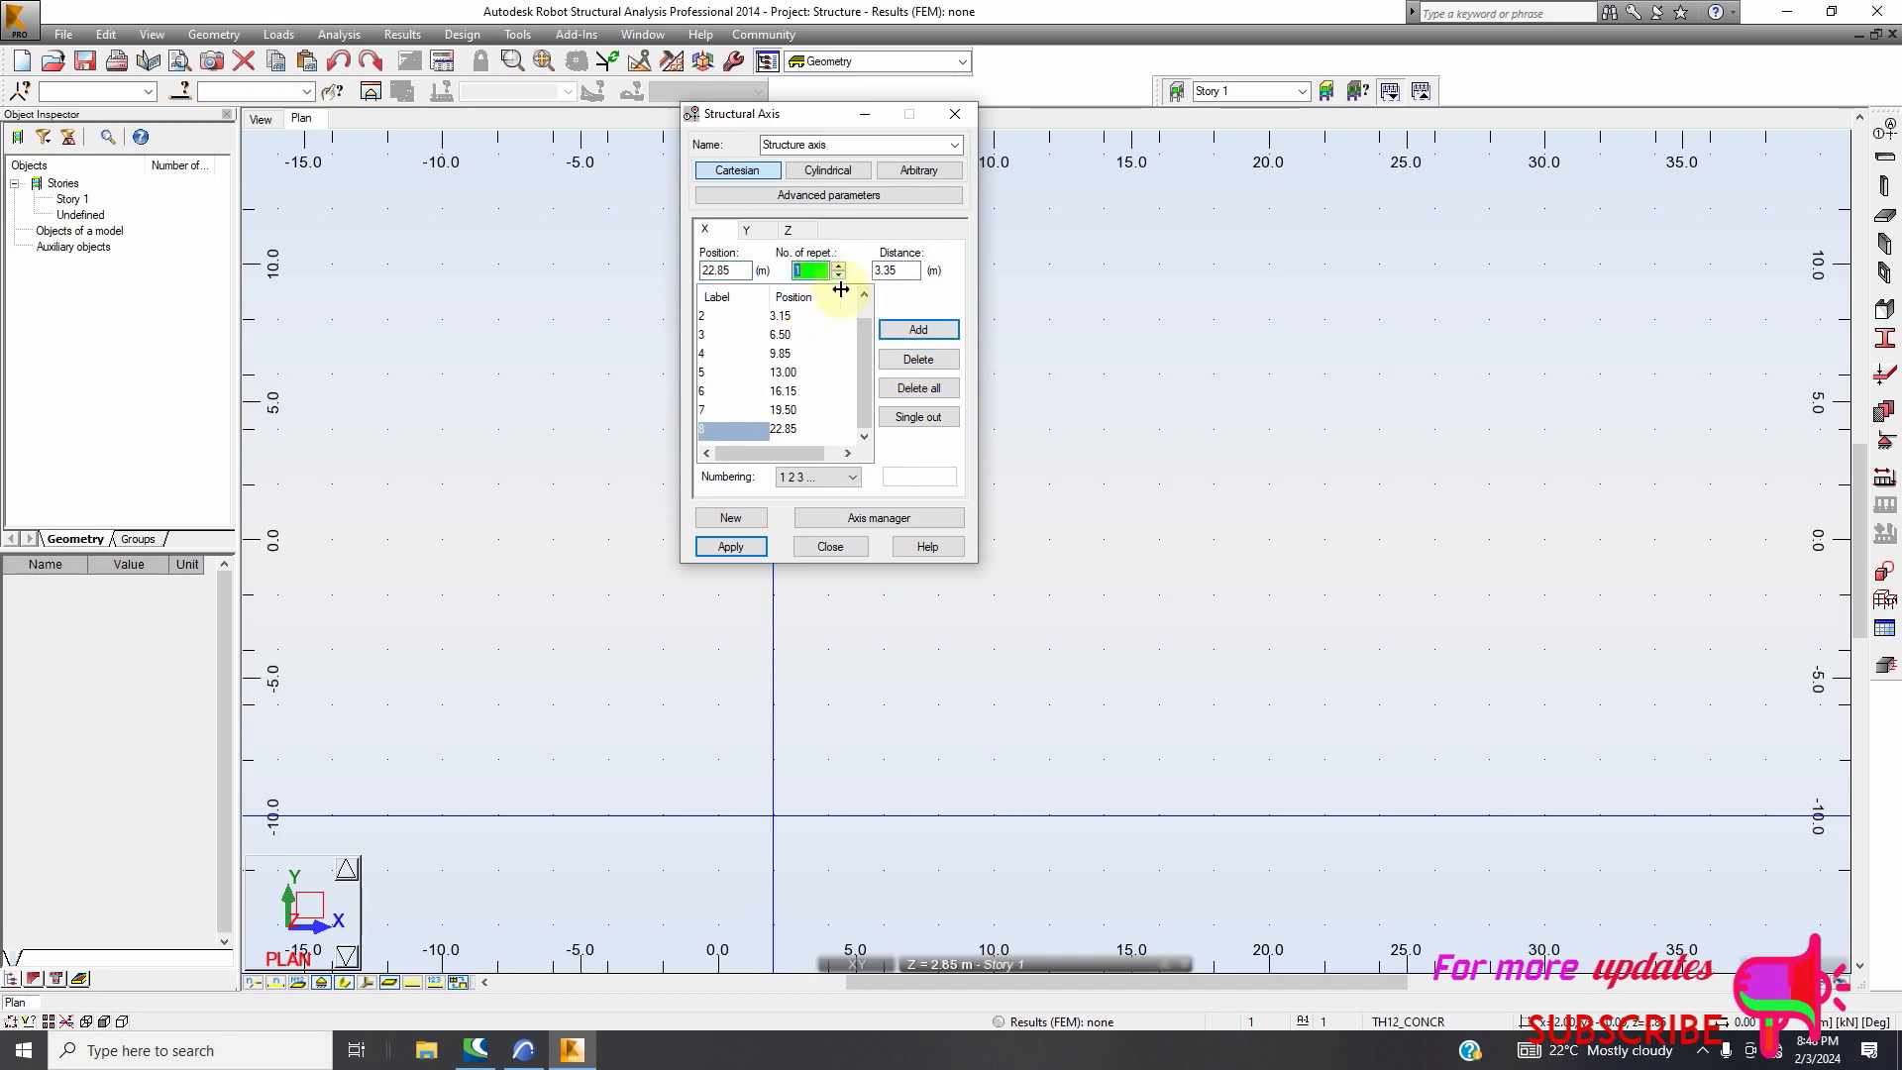
pyautogui.click(904, 274)
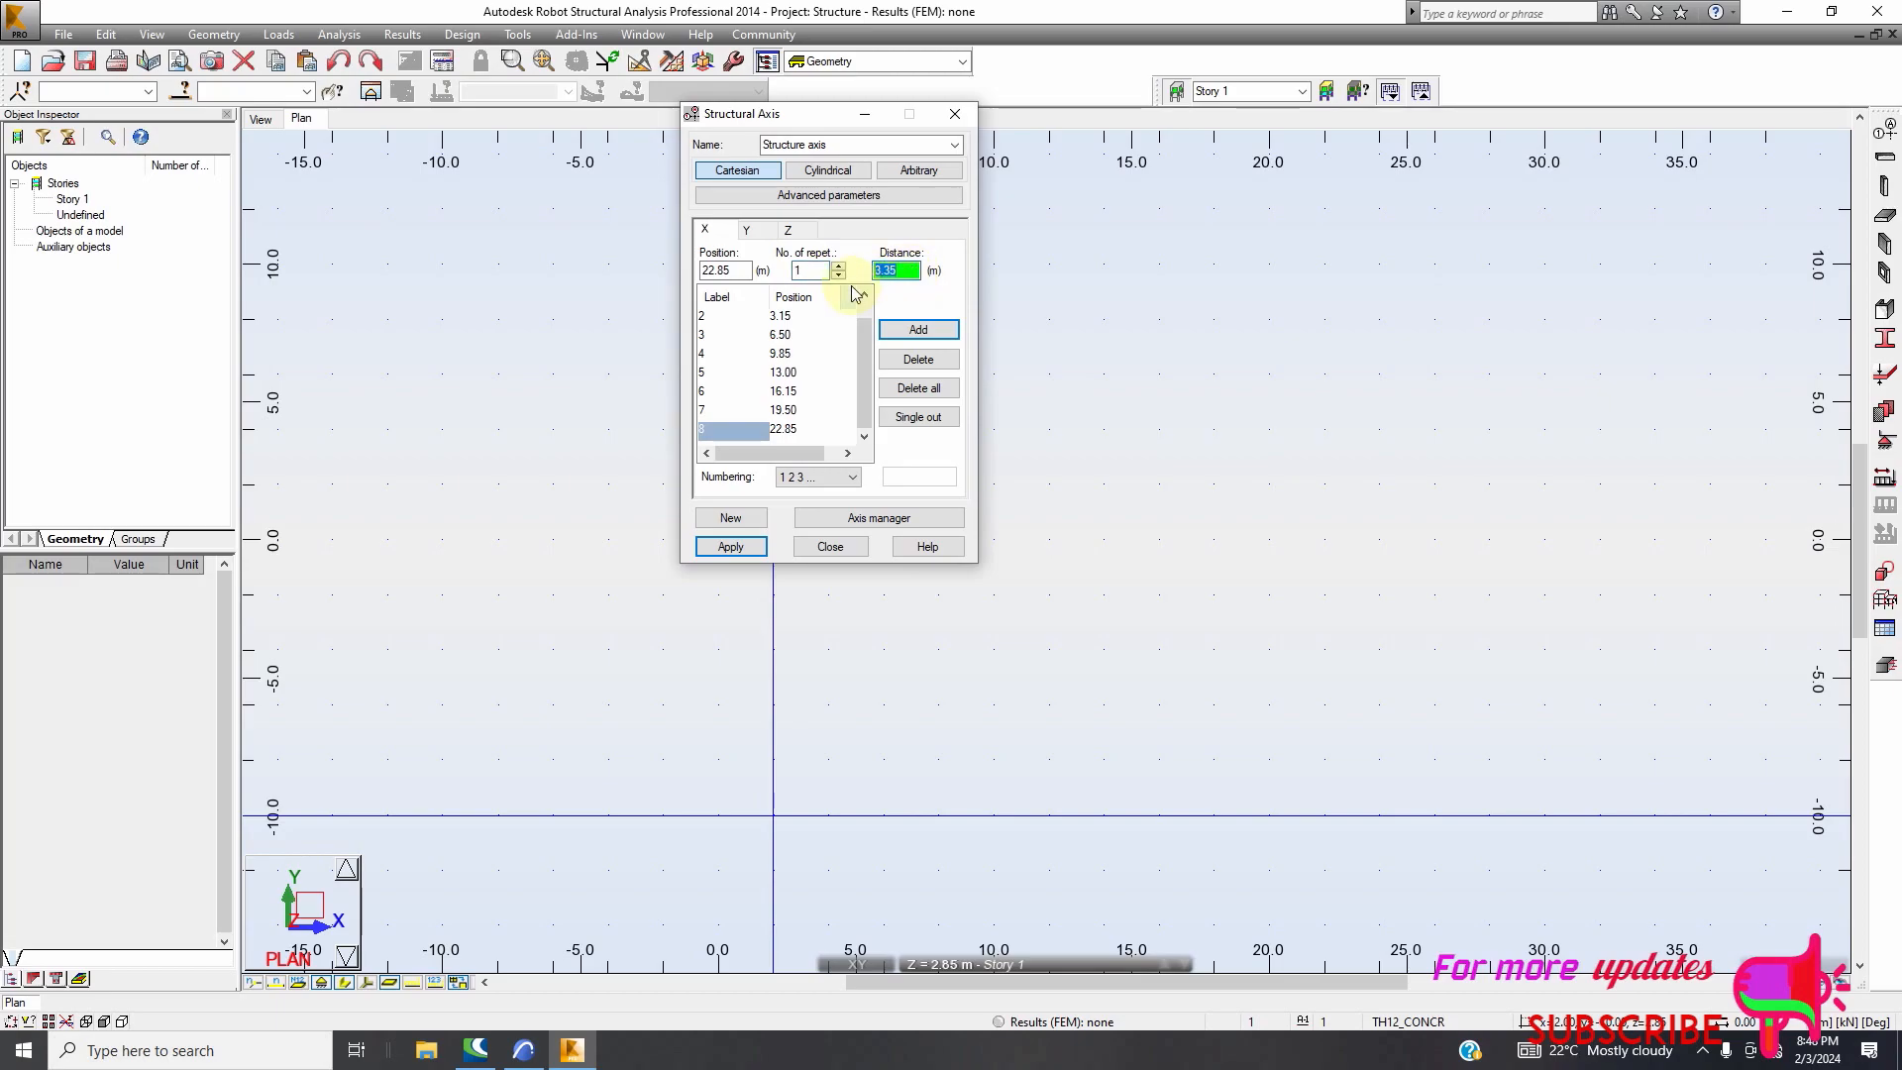
pyautogui.write('3.15')
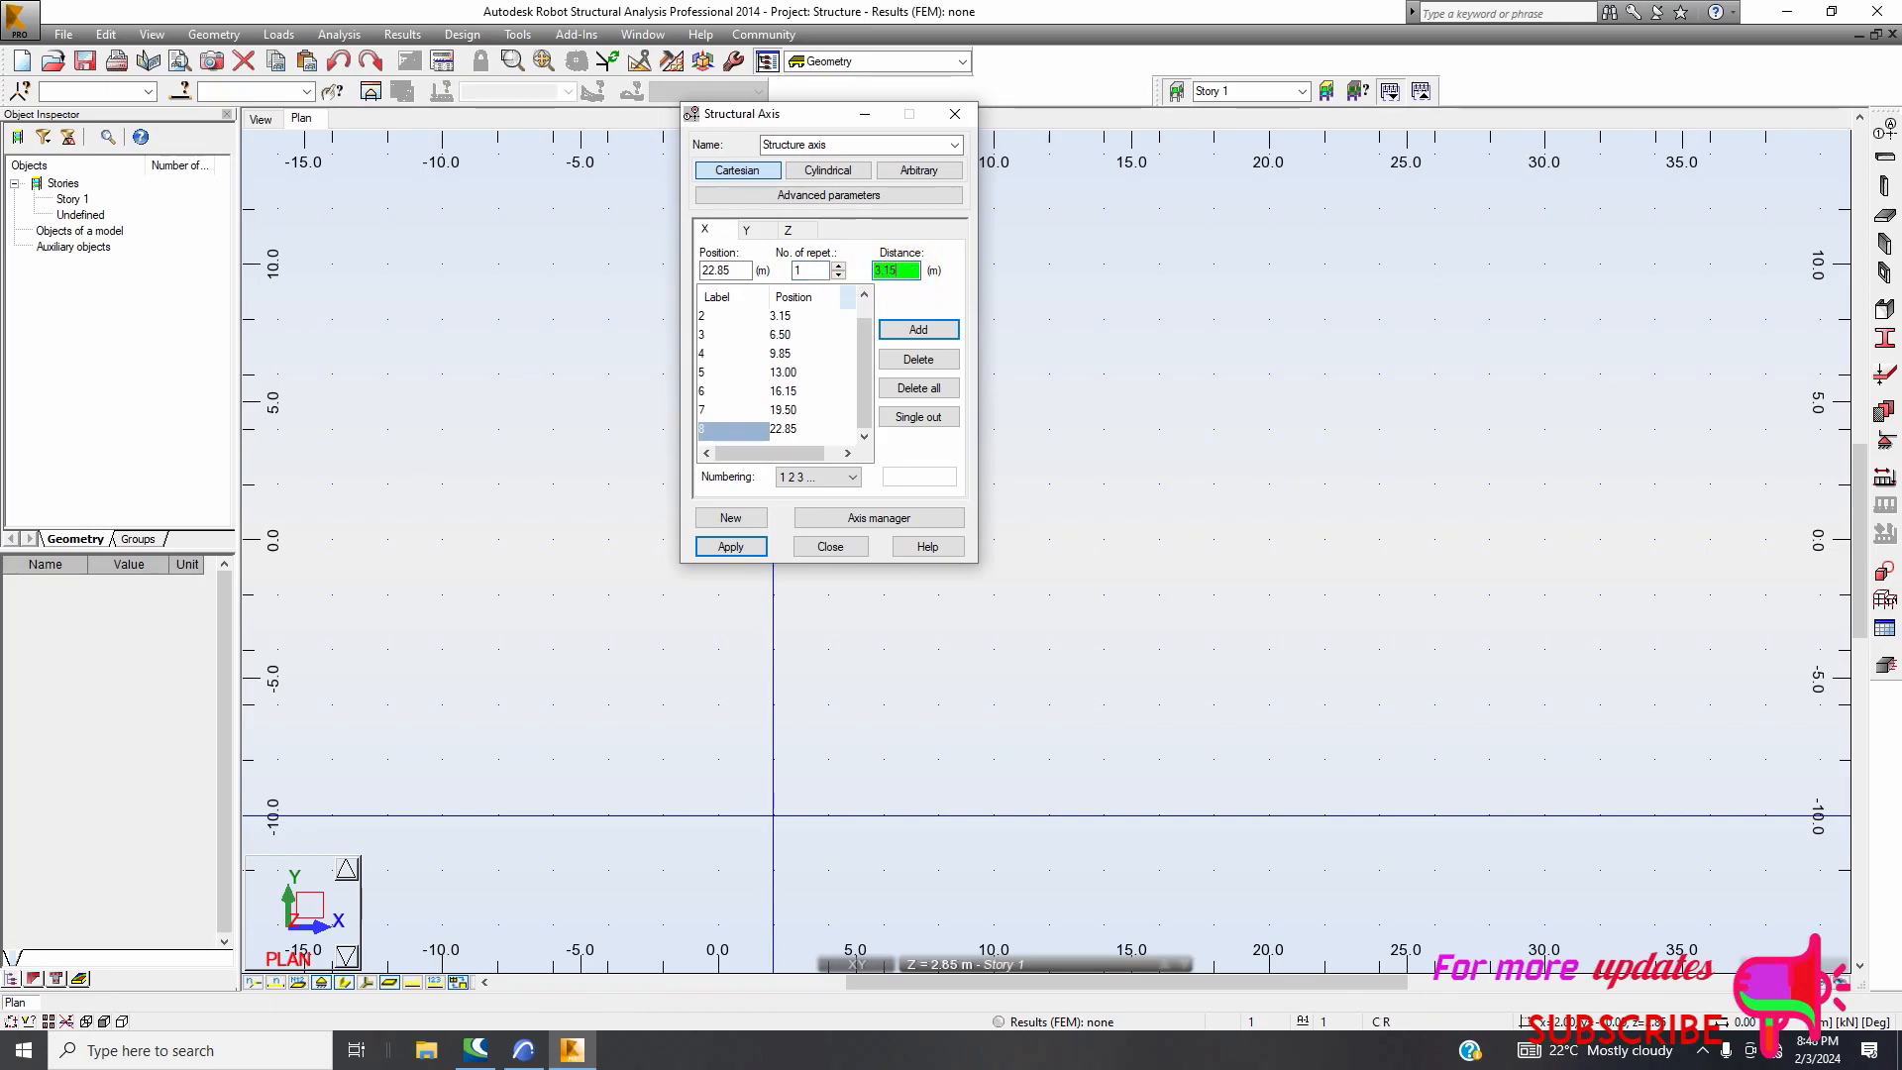
pyautogui.click(913, 331)
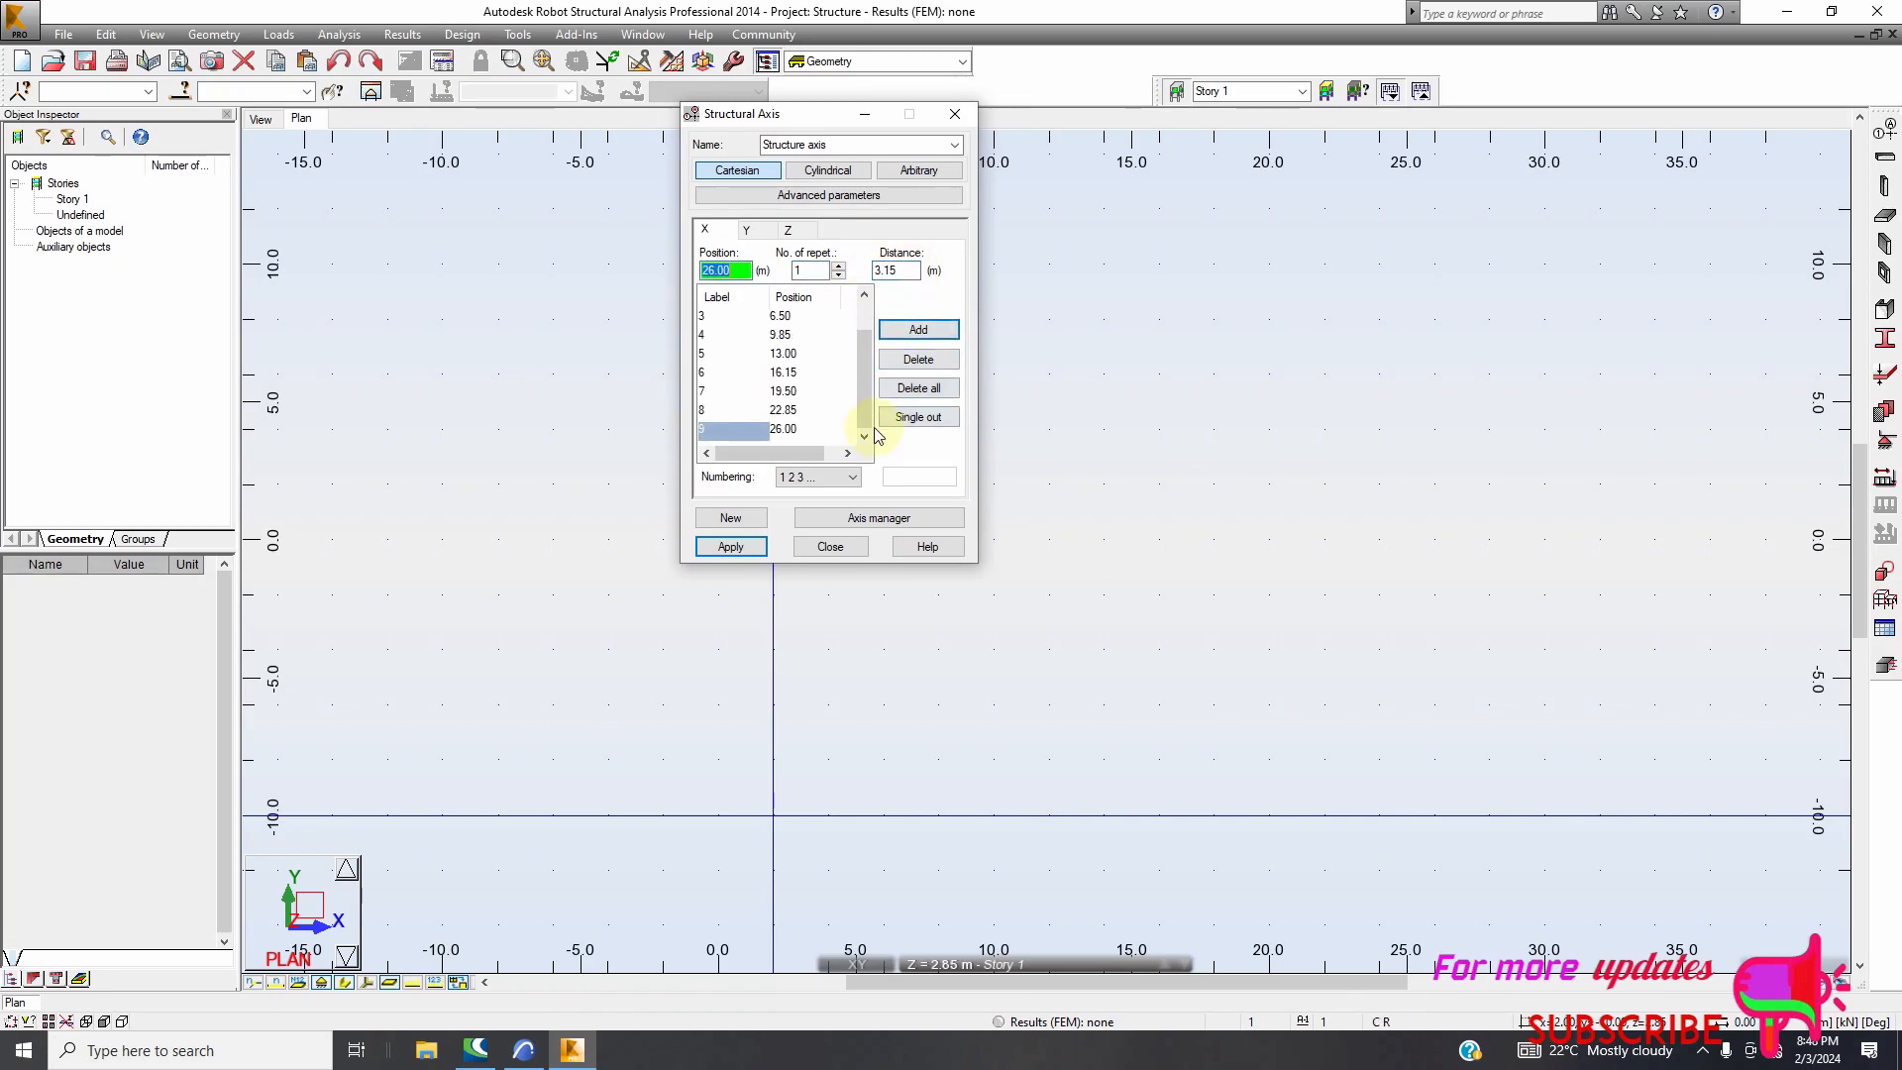
# Check the A–B gridline spacing in ArchiCAD and add Y axes in Robot from 0.00 with 1 repetition at 1.15 m
pyautogui.click(748, 229)
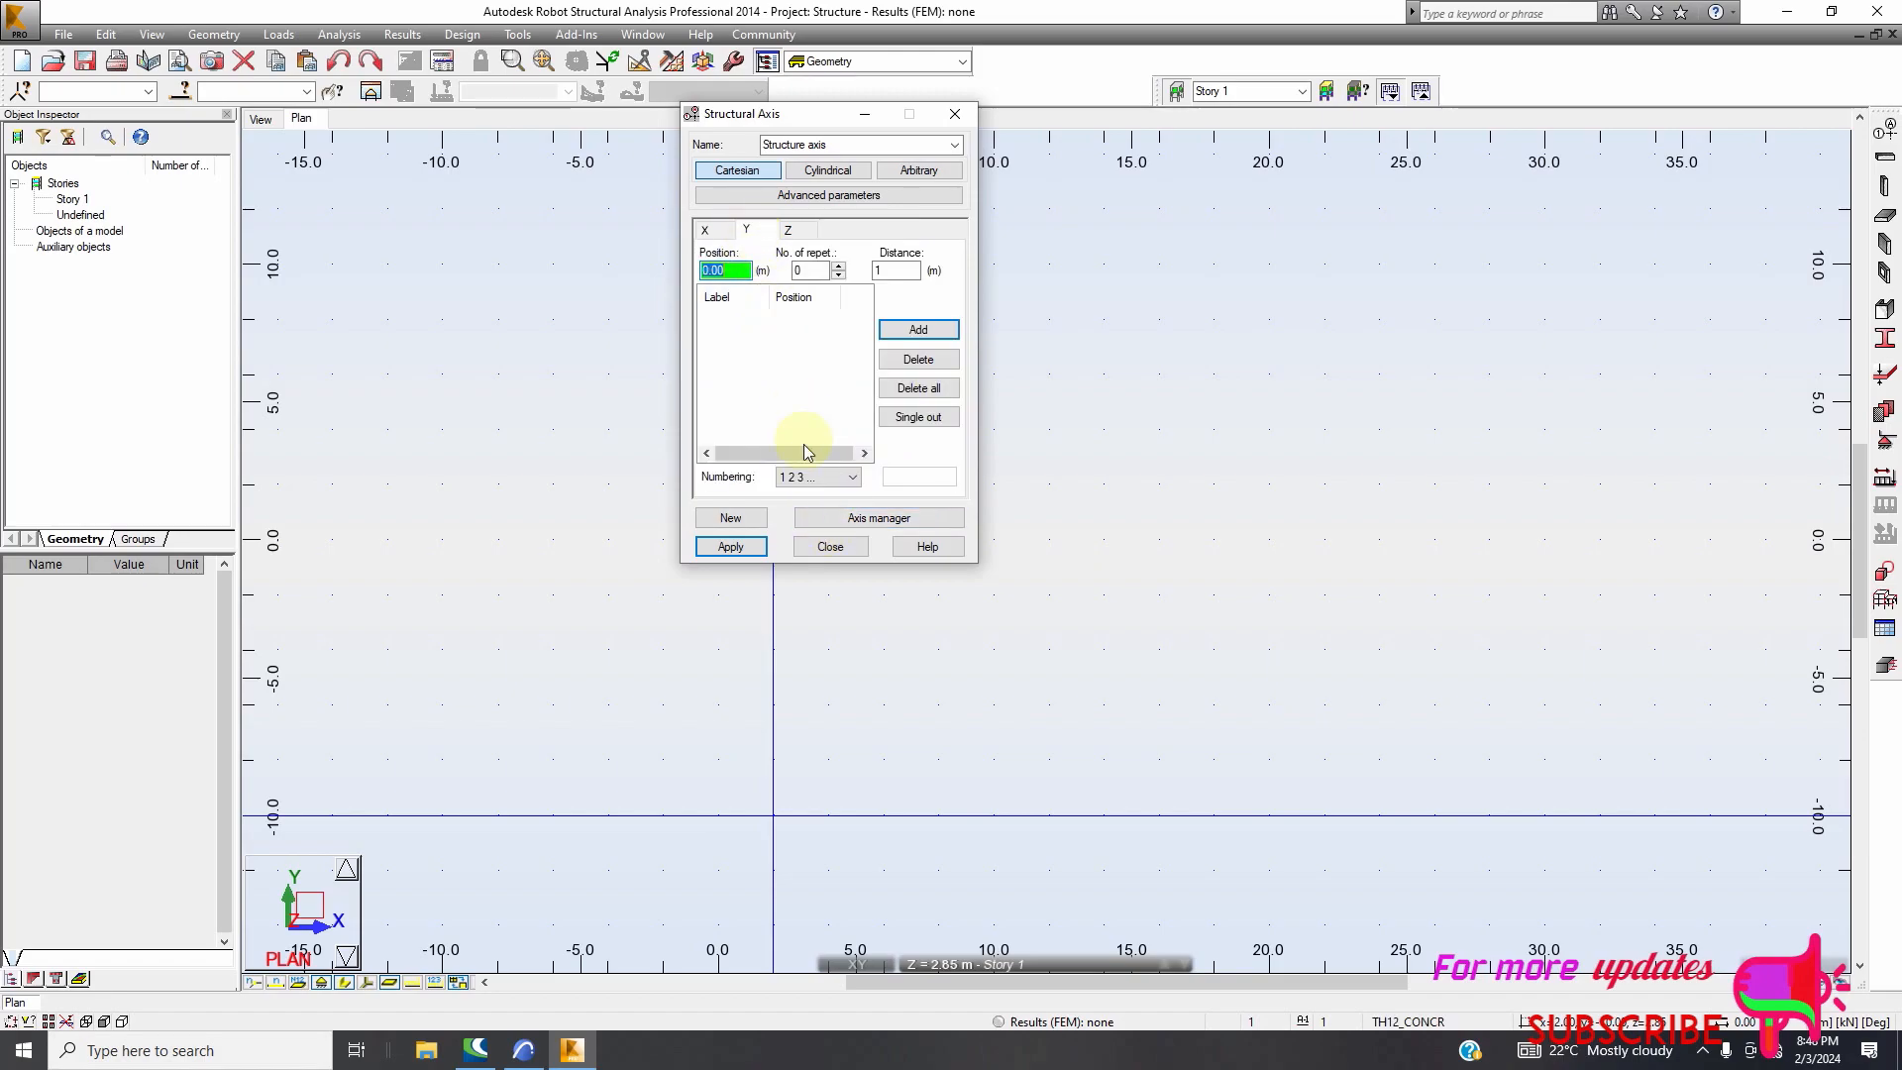
pyautogui.scroll(-5, 566, 424)
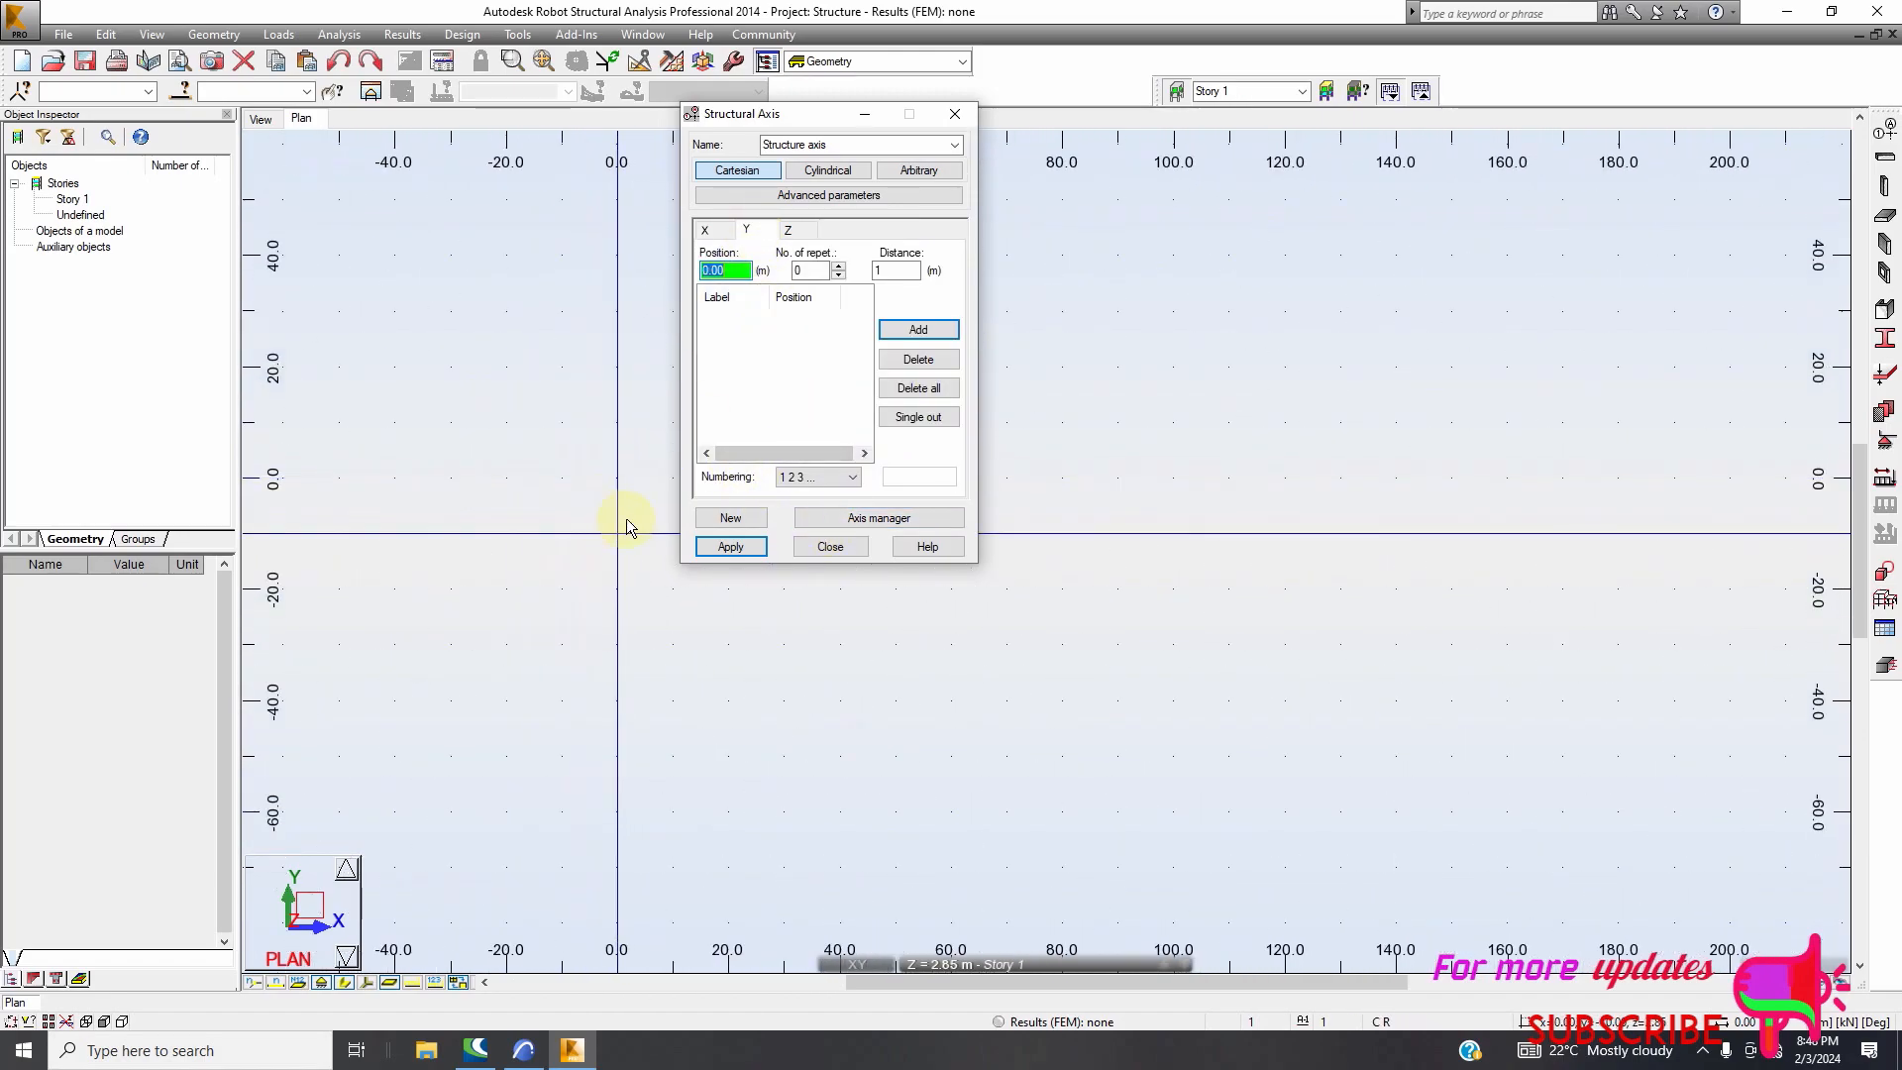
pyautogui.click(523, 1050)
pyautogui.scroll(-3, 581, 439)
pyautogui.scroll(5, 396, 796)
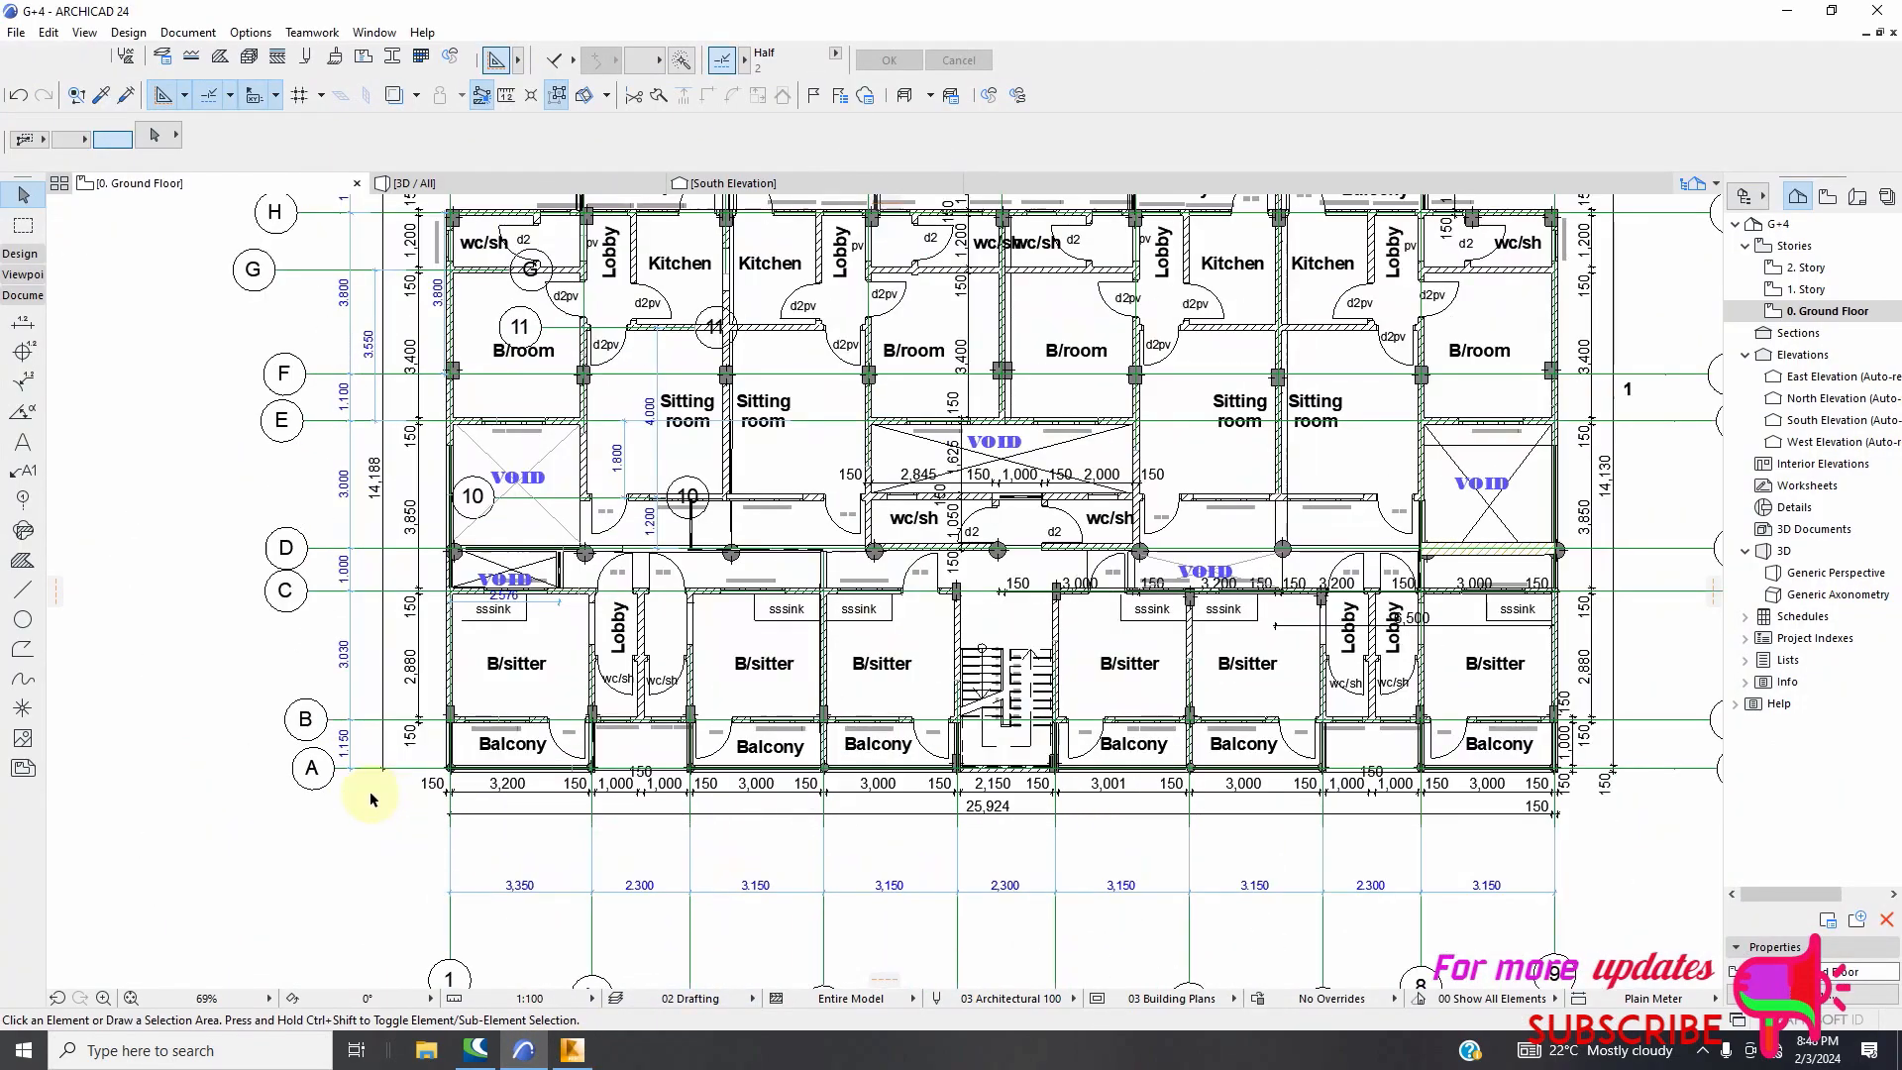
pyautogui.scroll(5, 331, 772)
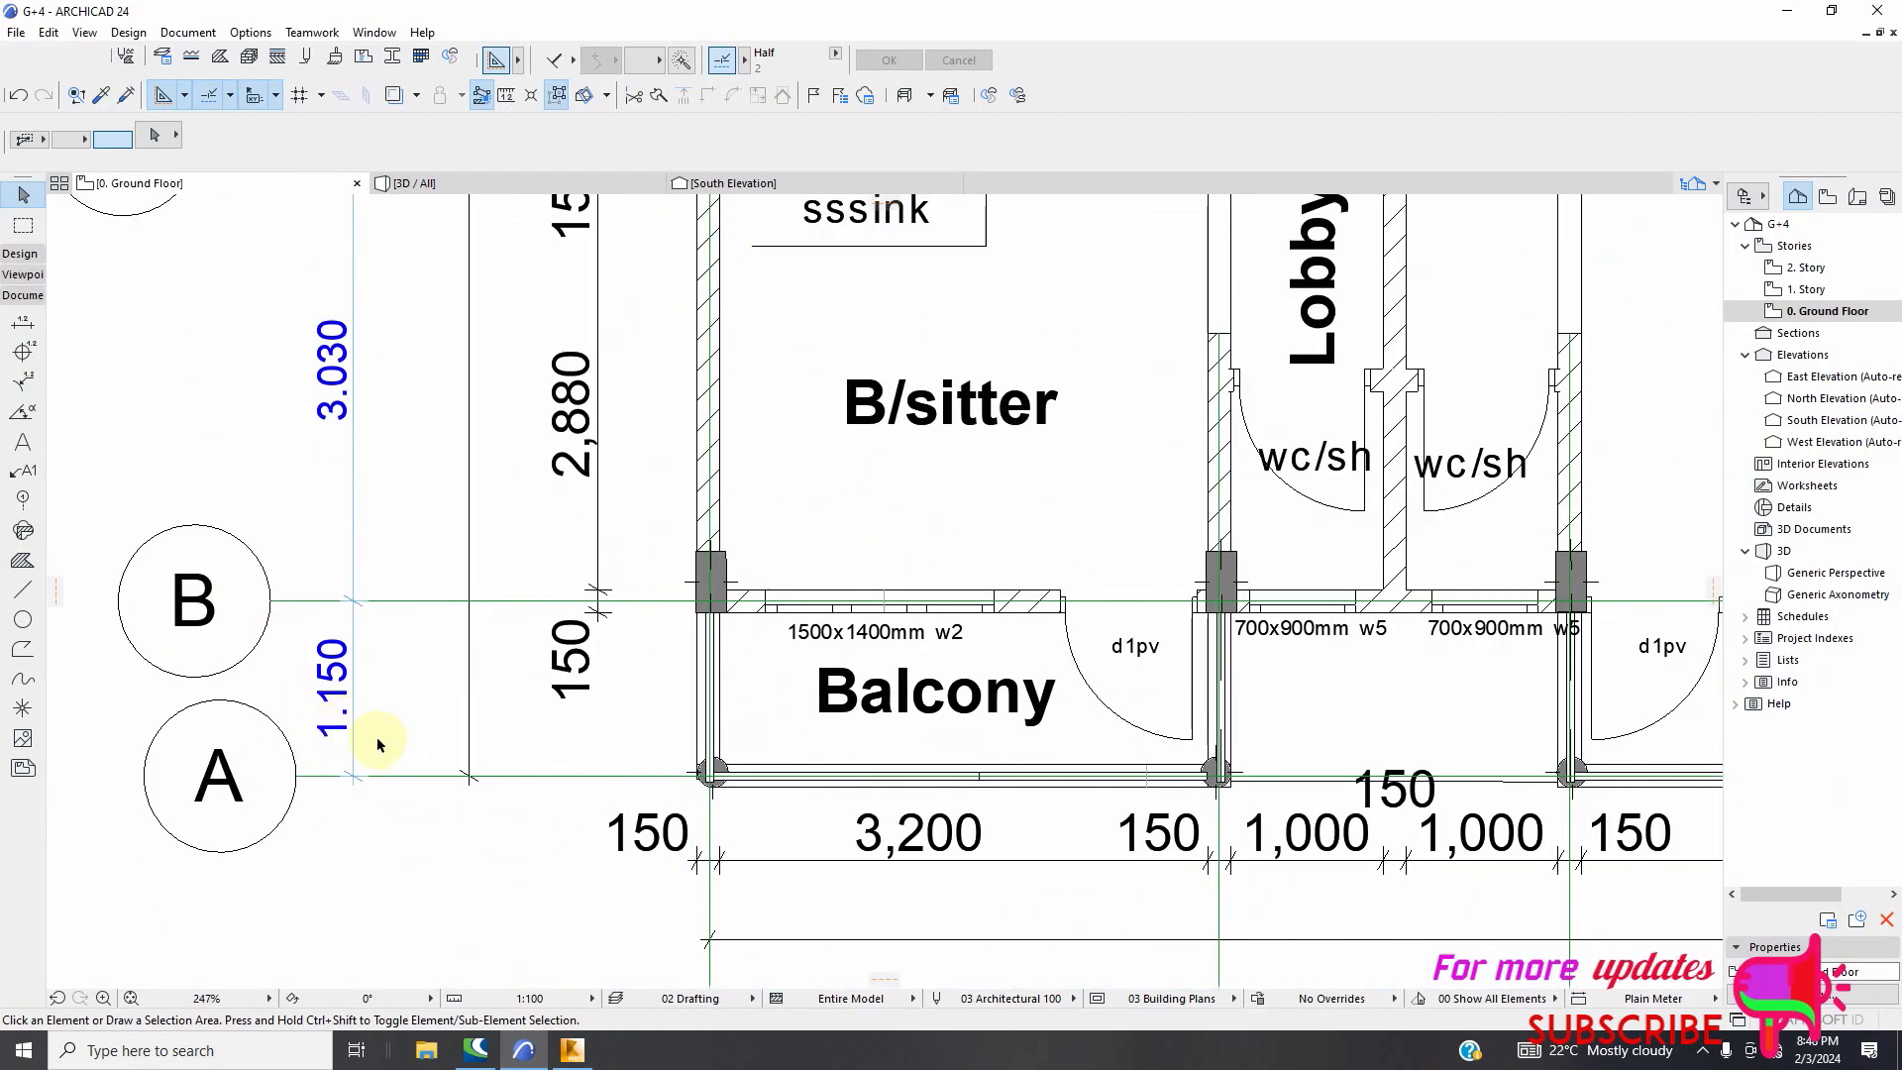
pyautogui.scroll(-1, 376, 761)
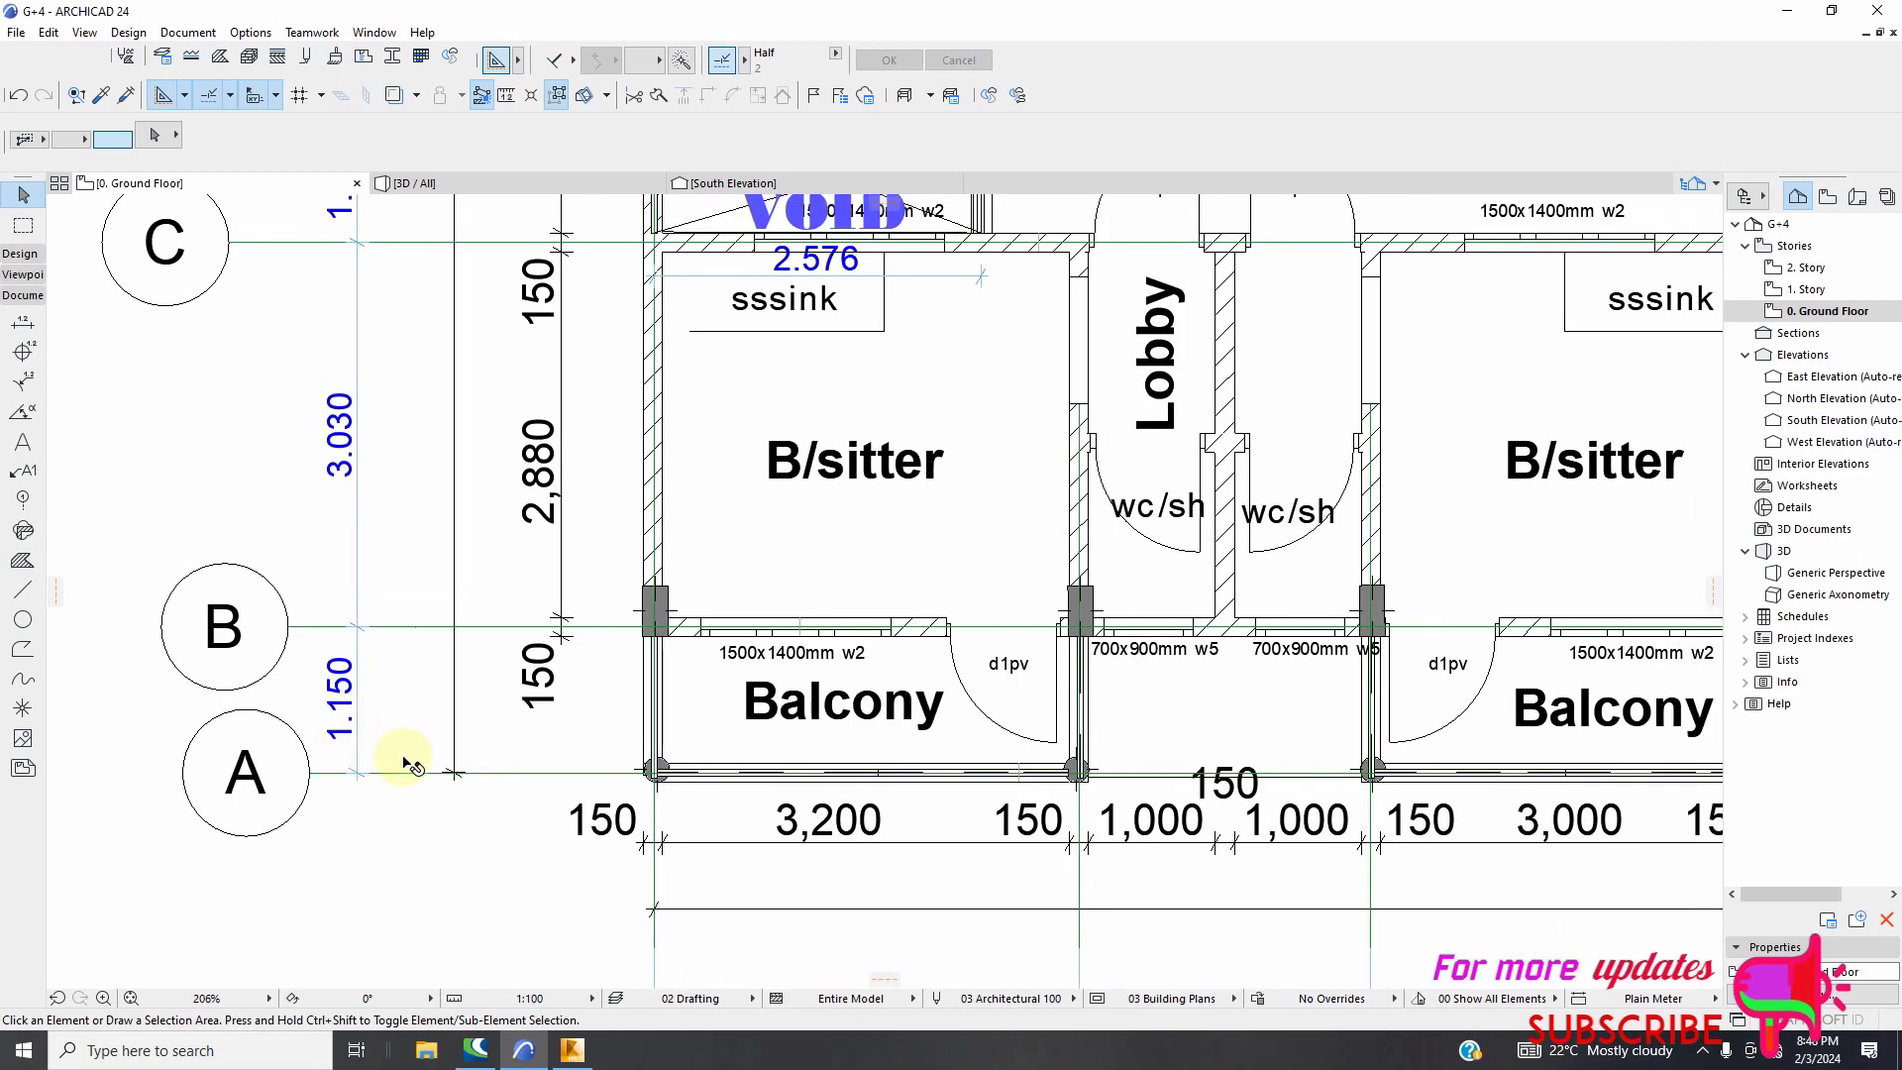
pyautogui.scroll(-3, 407, 763)
pyautogui.click(572, 1049)
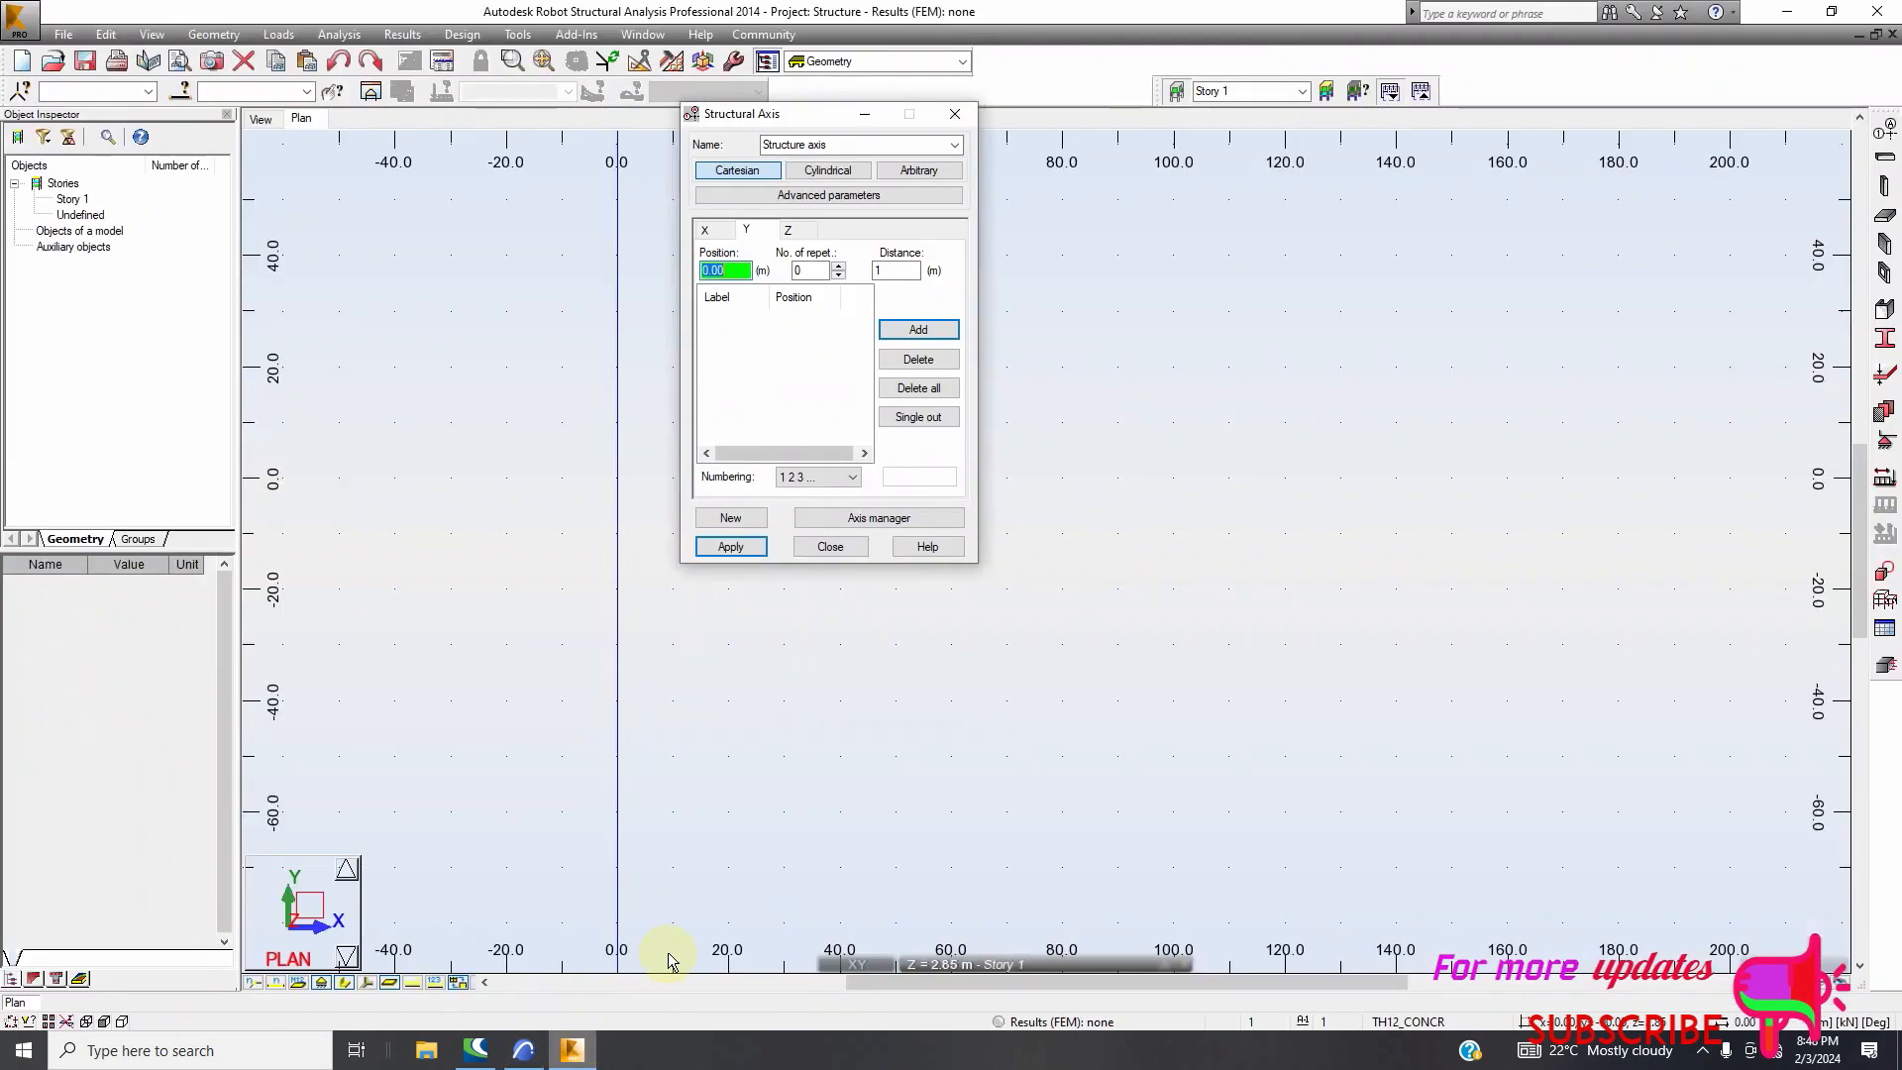
pyautogui.click(838, 267)
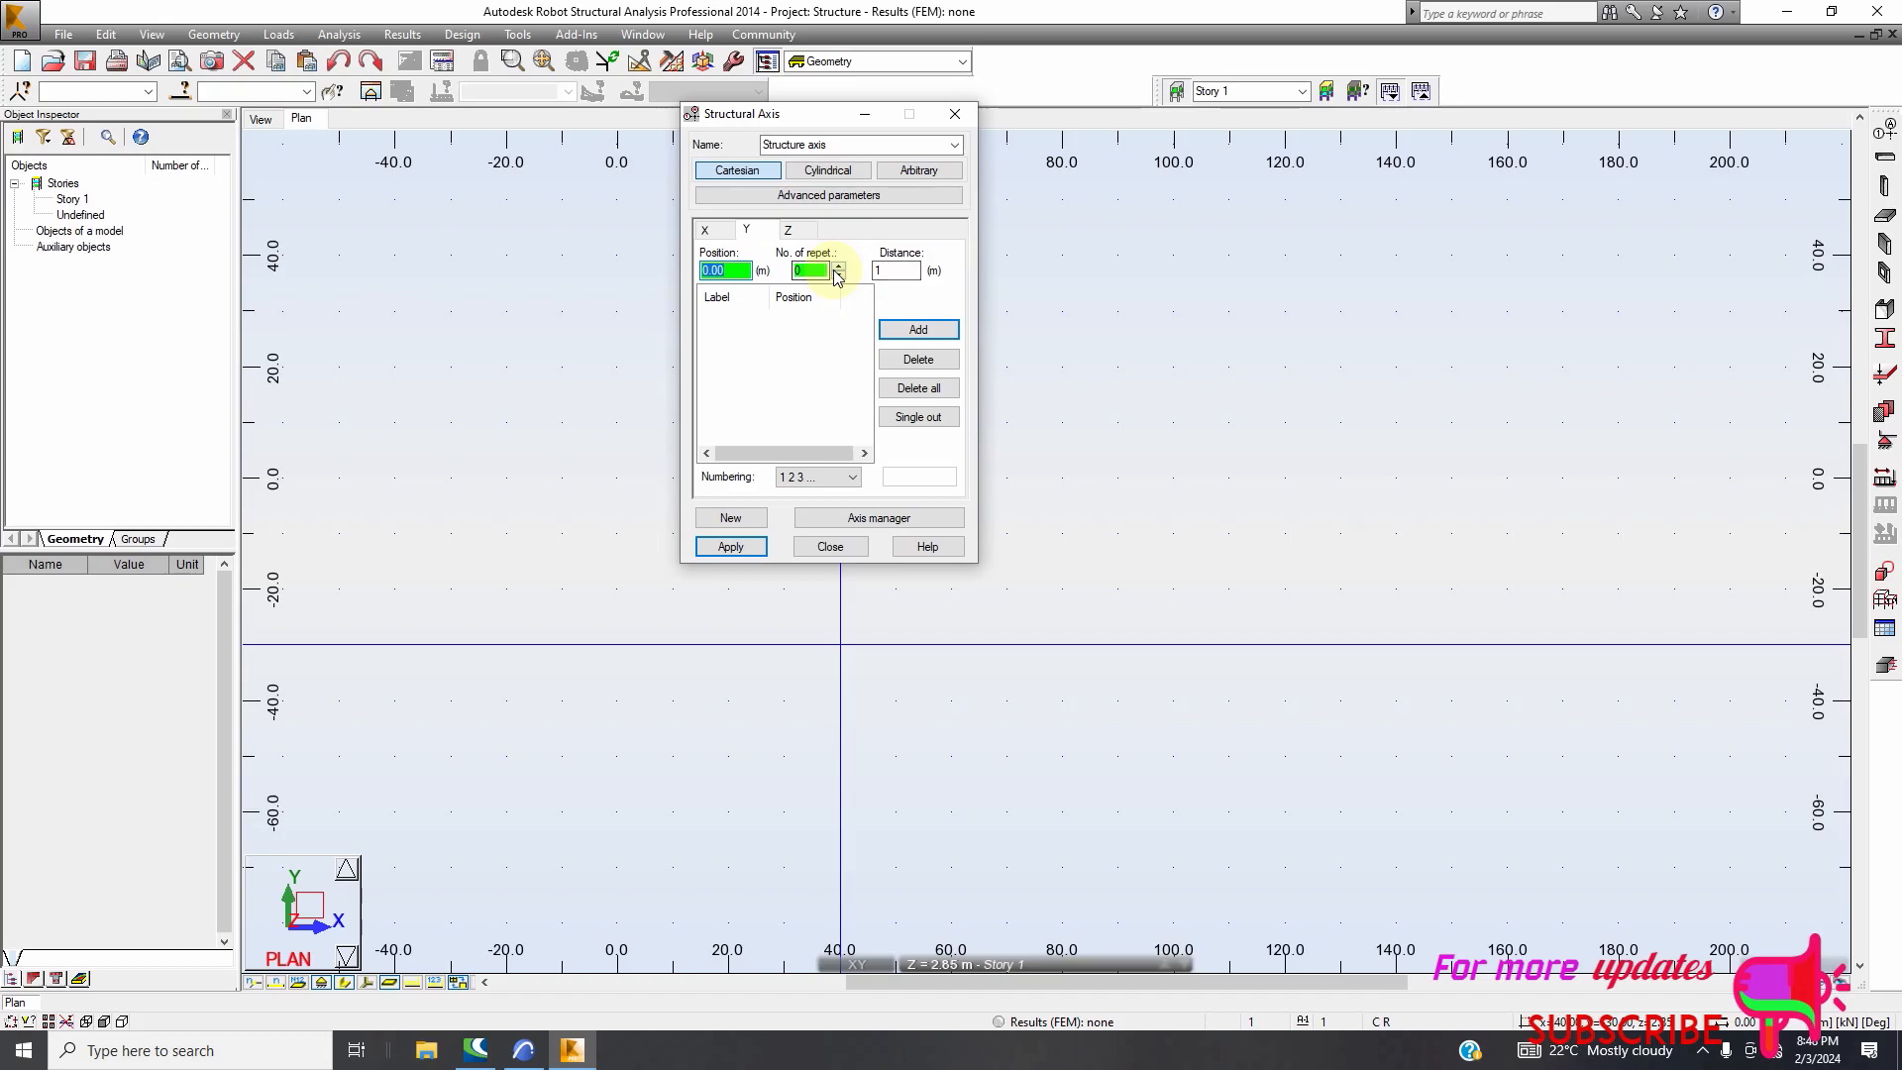
pyautogui.click(913, 272)
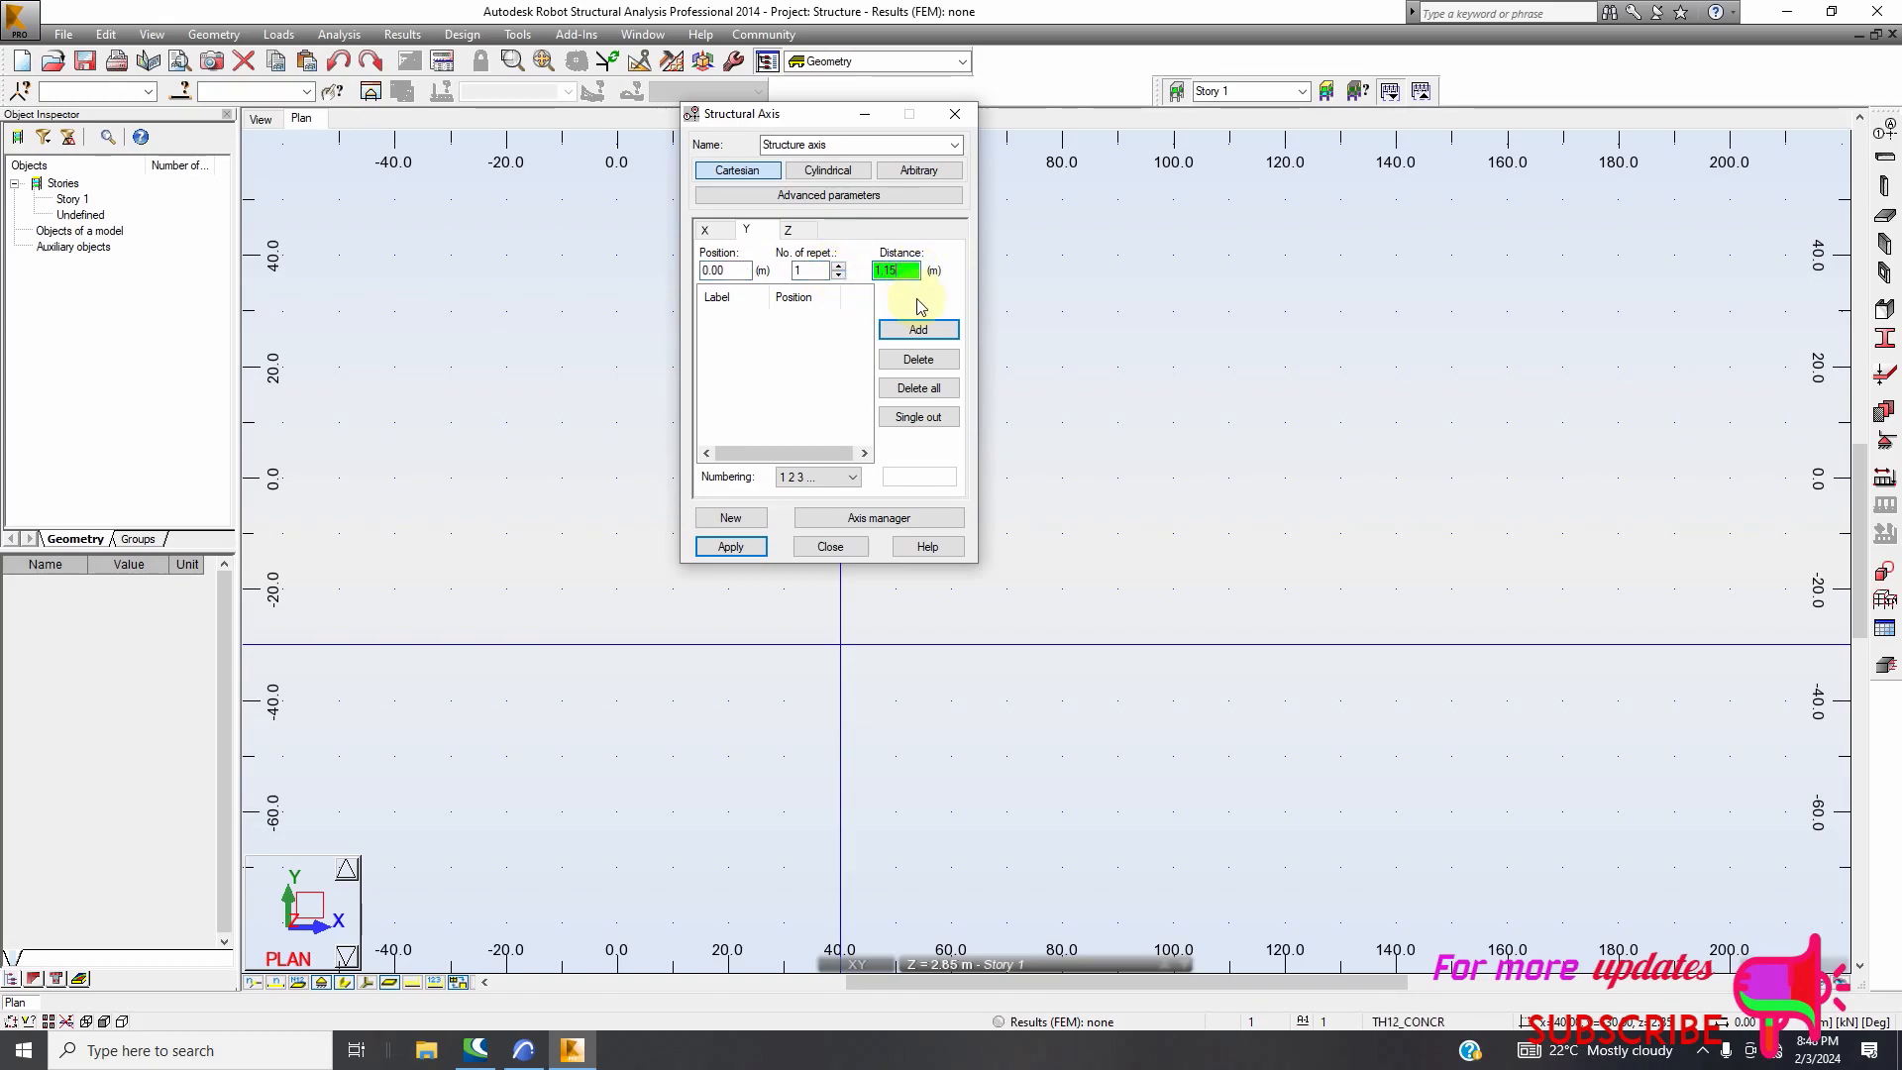
pyautogui.click(919, 329)
# Check the B–C gridline spacing in ArchiCAD and extend Robot's Y axes from 1.15 m with 1 repetition at 3.03 m
pyautogui.click(525, 1051)
pyautogui.scroll(-2, 406, 866)
pyautogui.scroll(3, 403, 866)
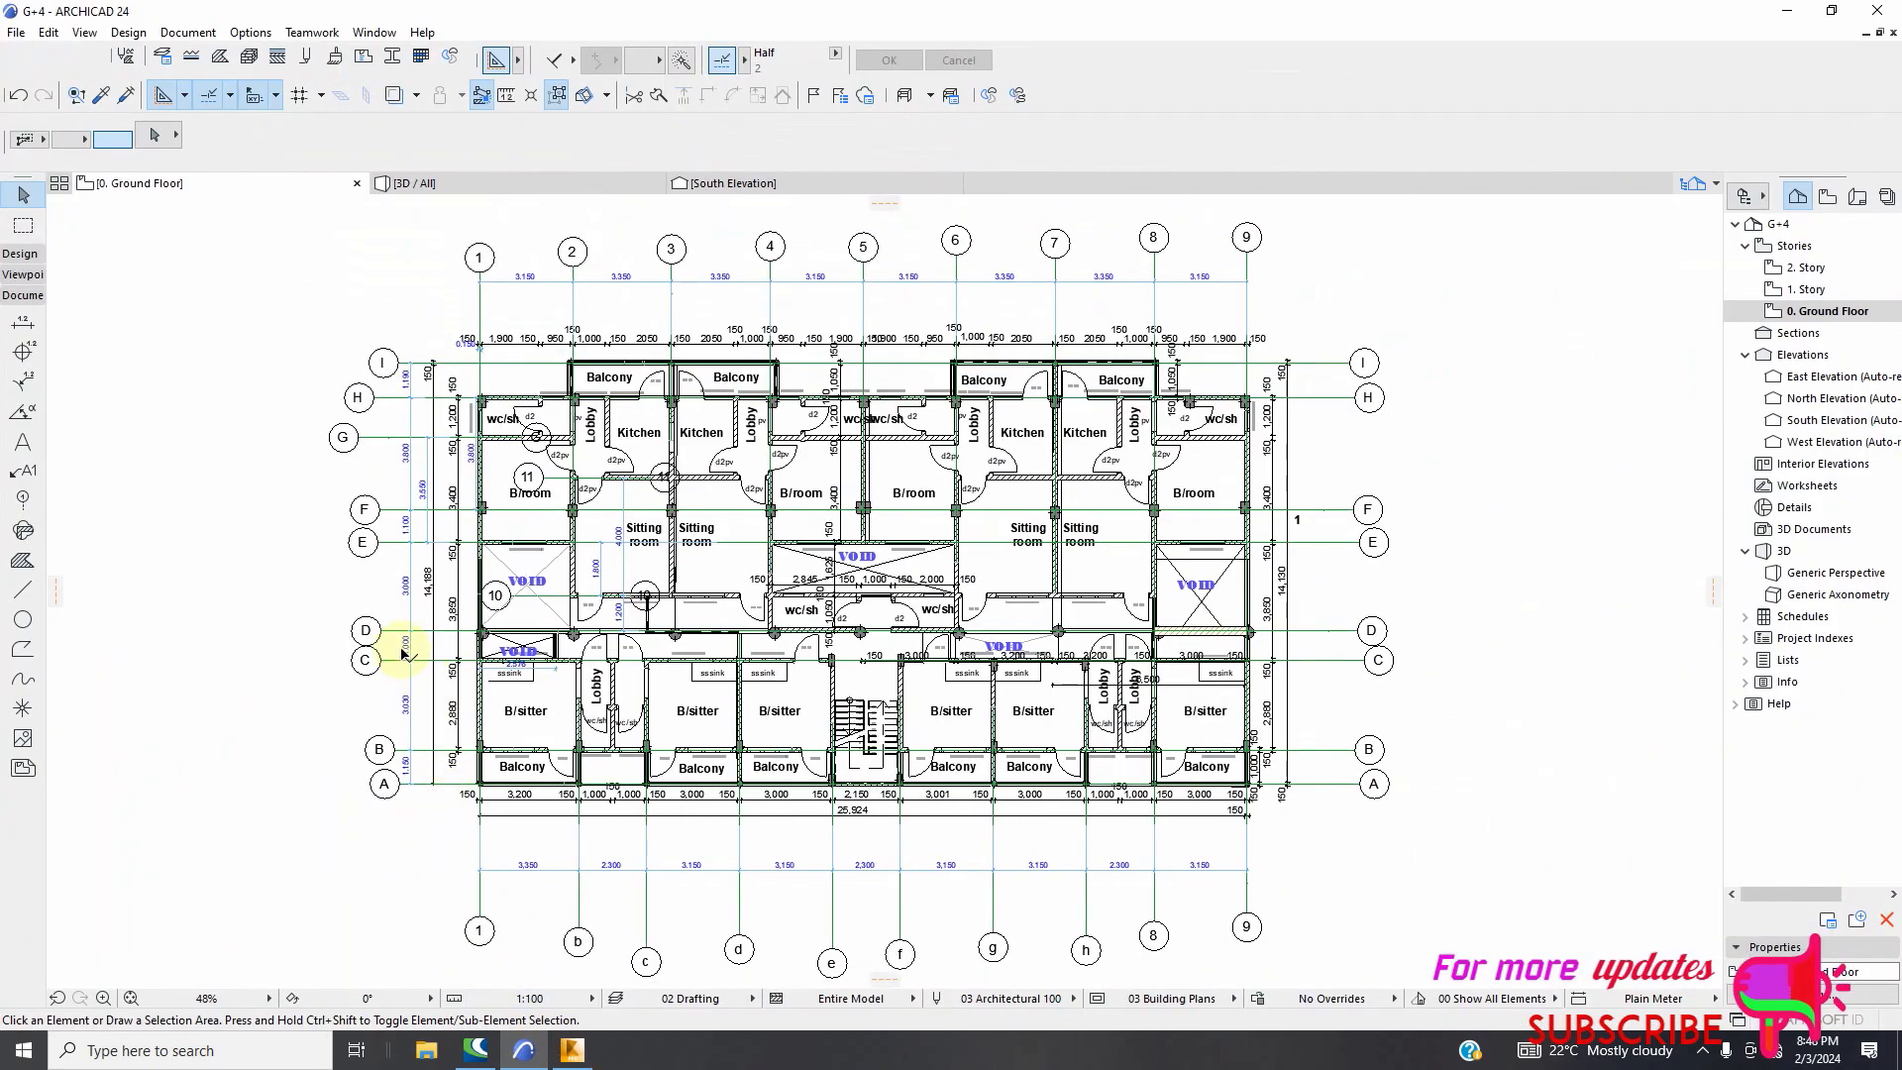
pyautogui.scroll(-5, 445, 731)
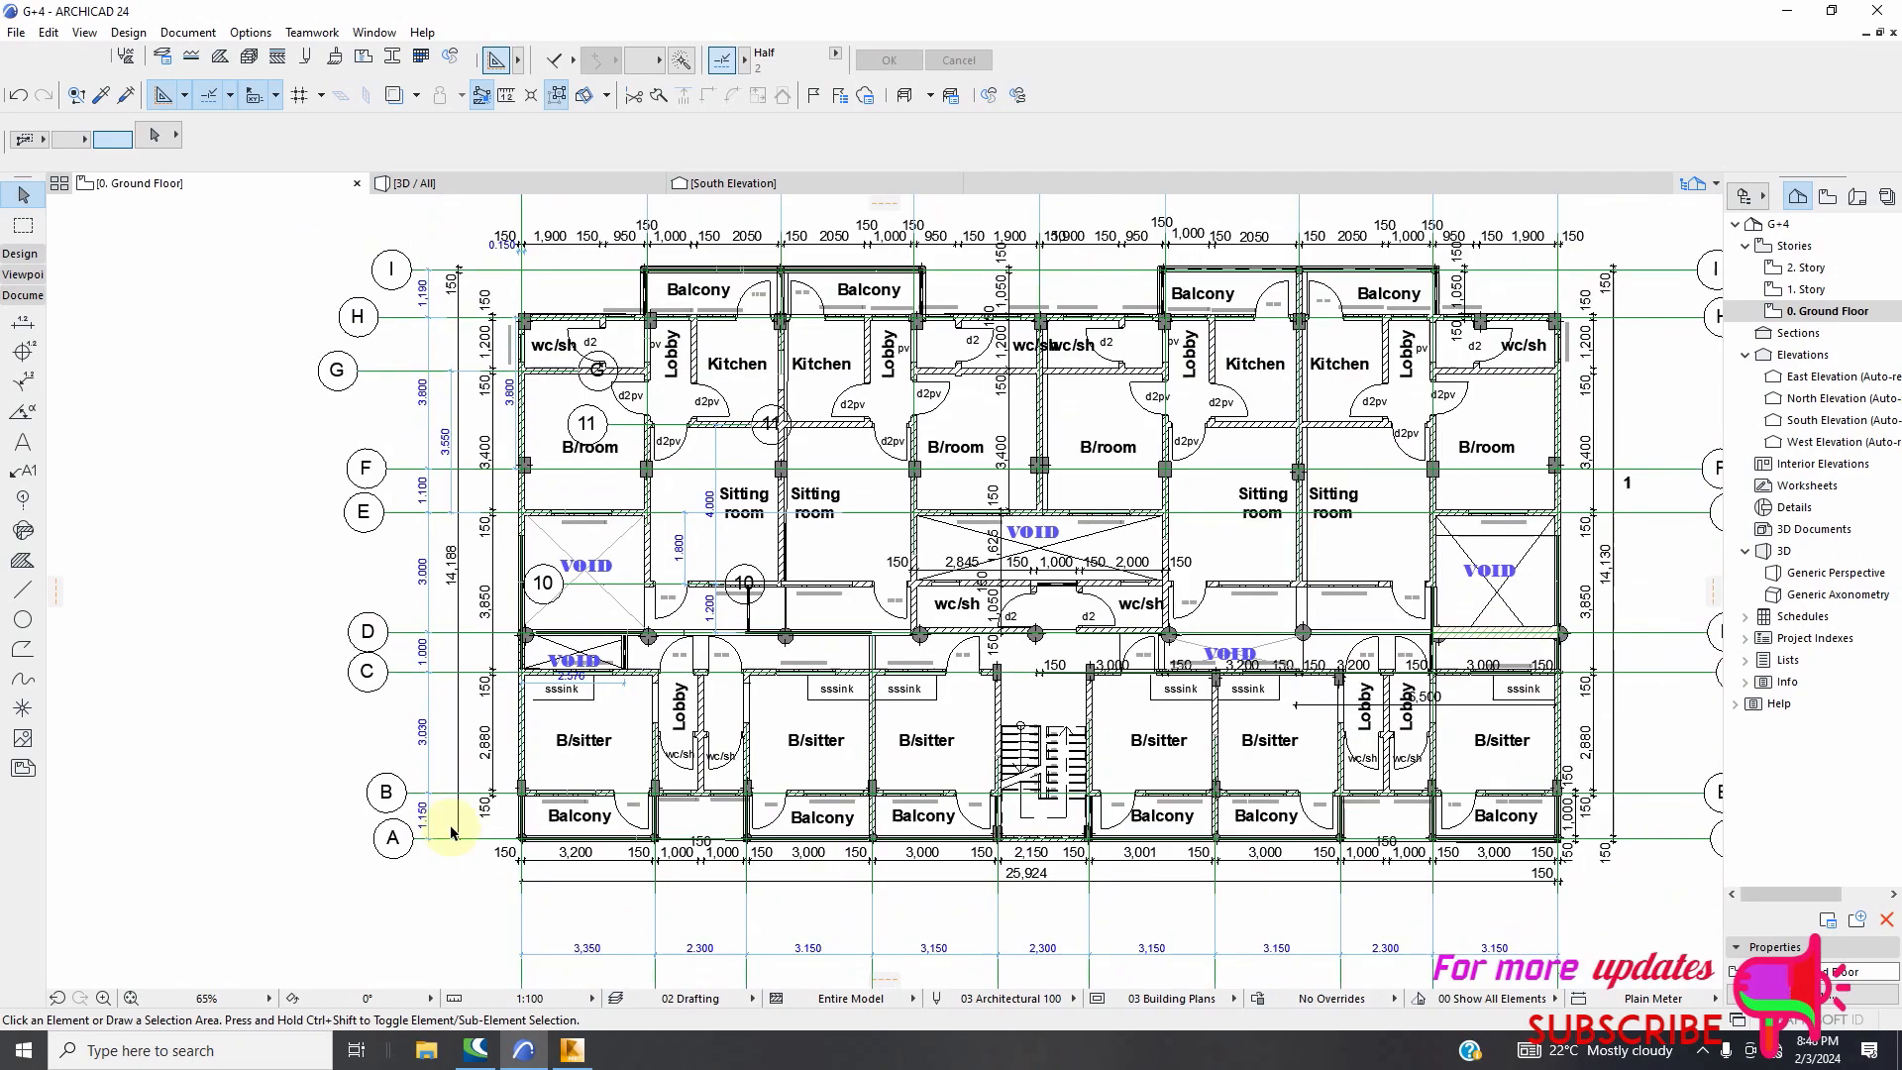
pyautogui.click(572, 1050)
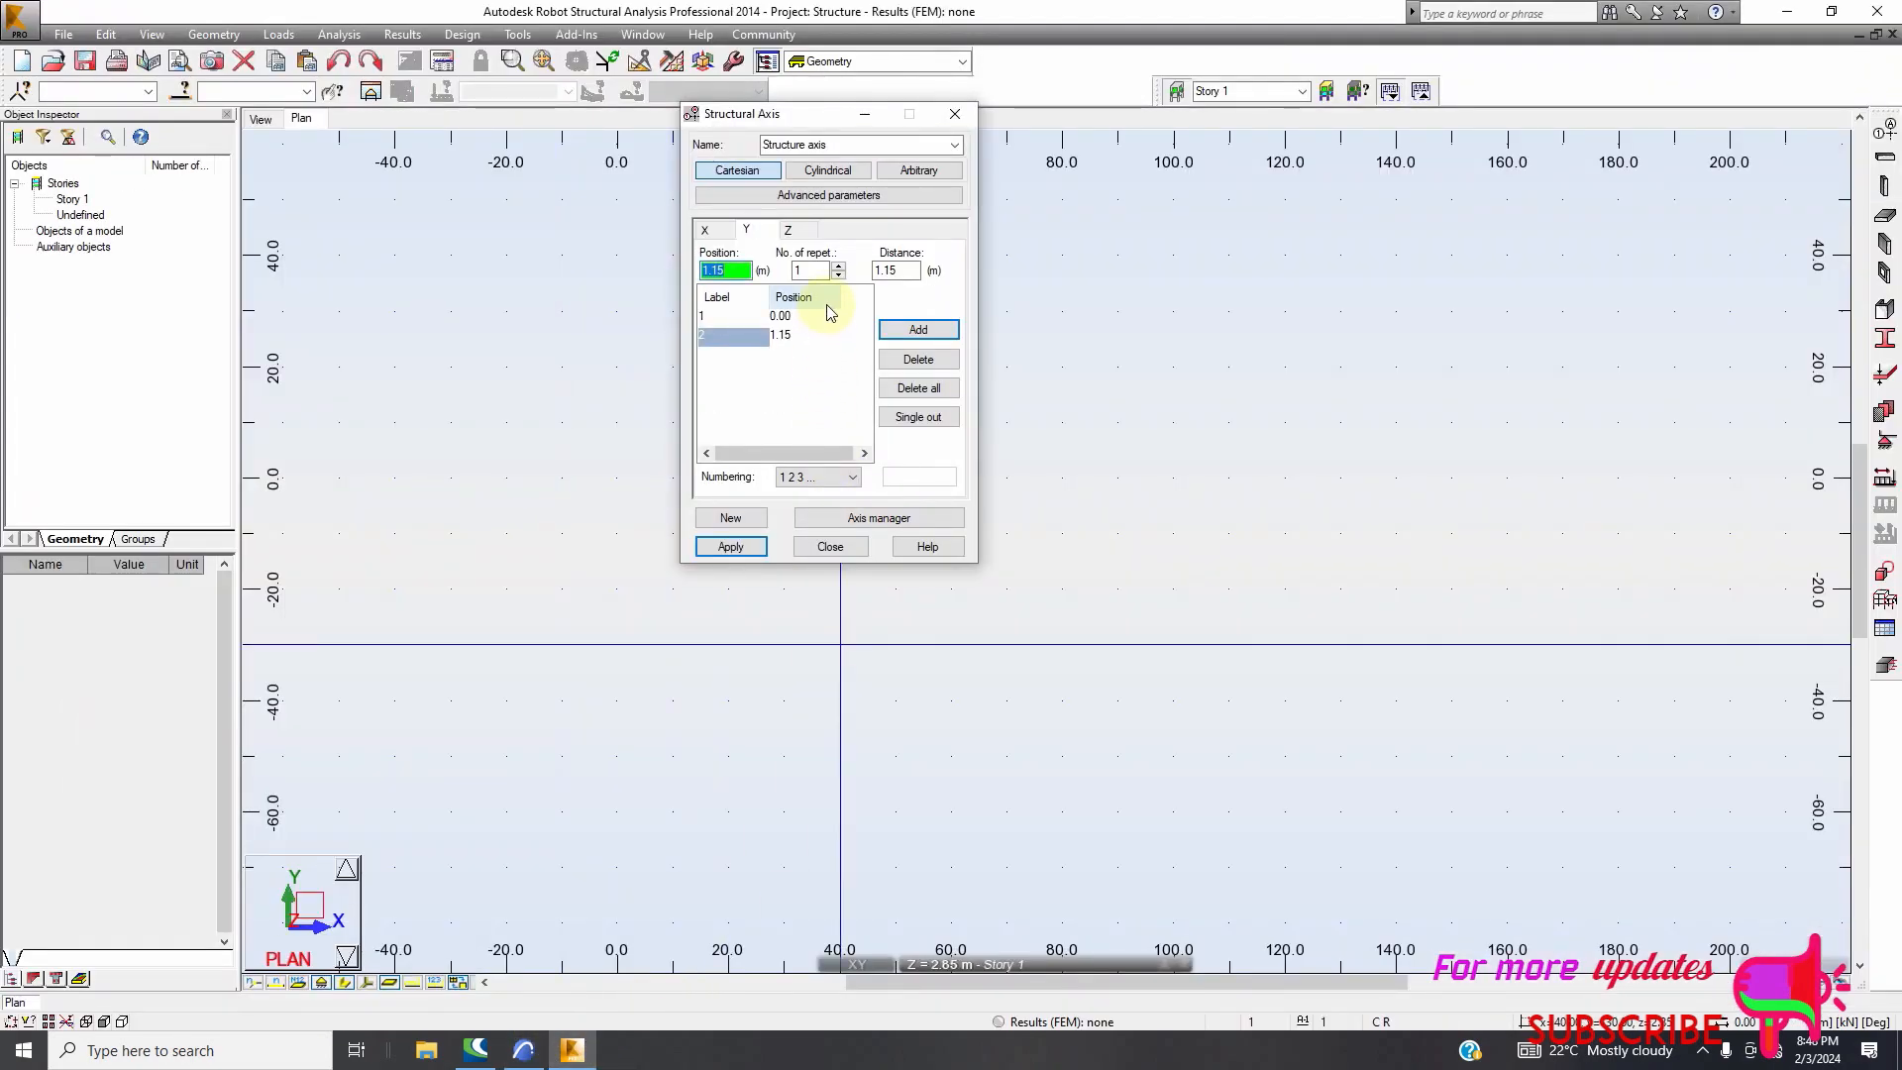
pyautogui.click(825, 270)
pyautogui.click(874, 277)
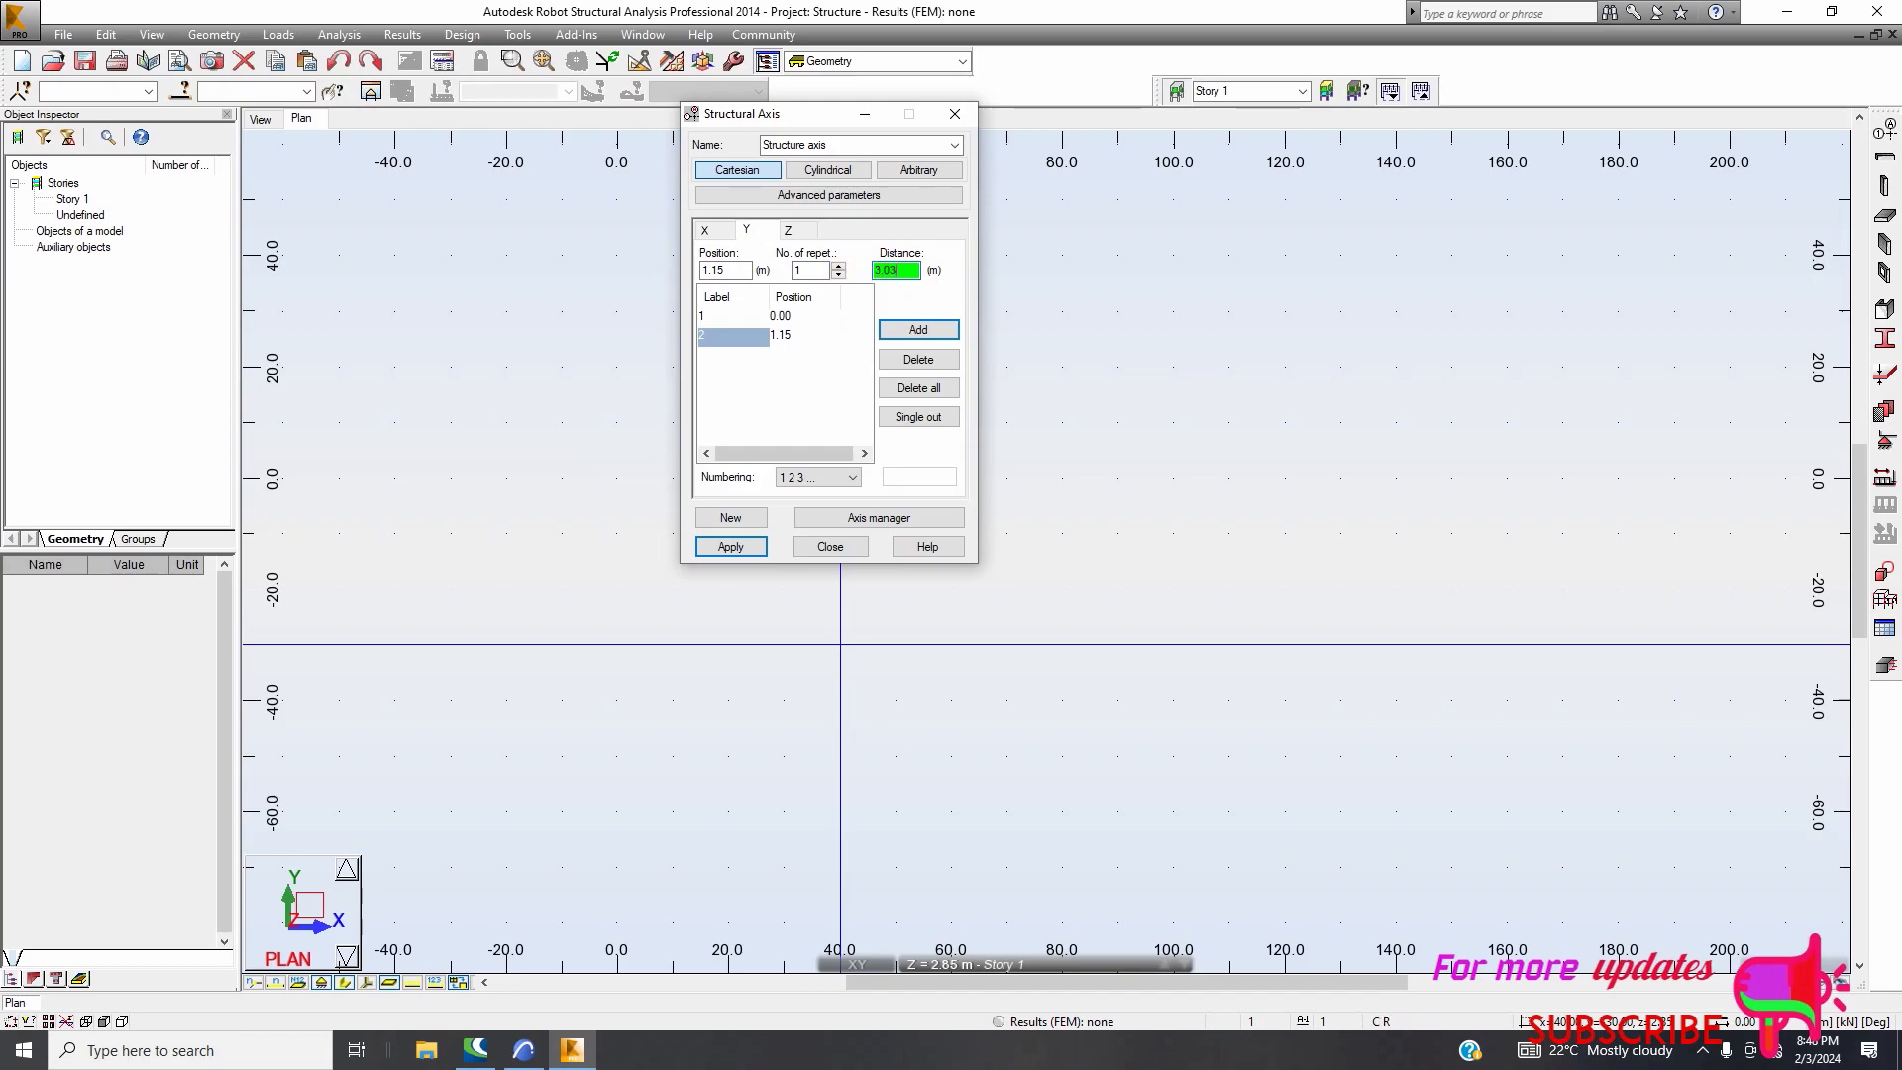
pyautogui.click(904, 335)
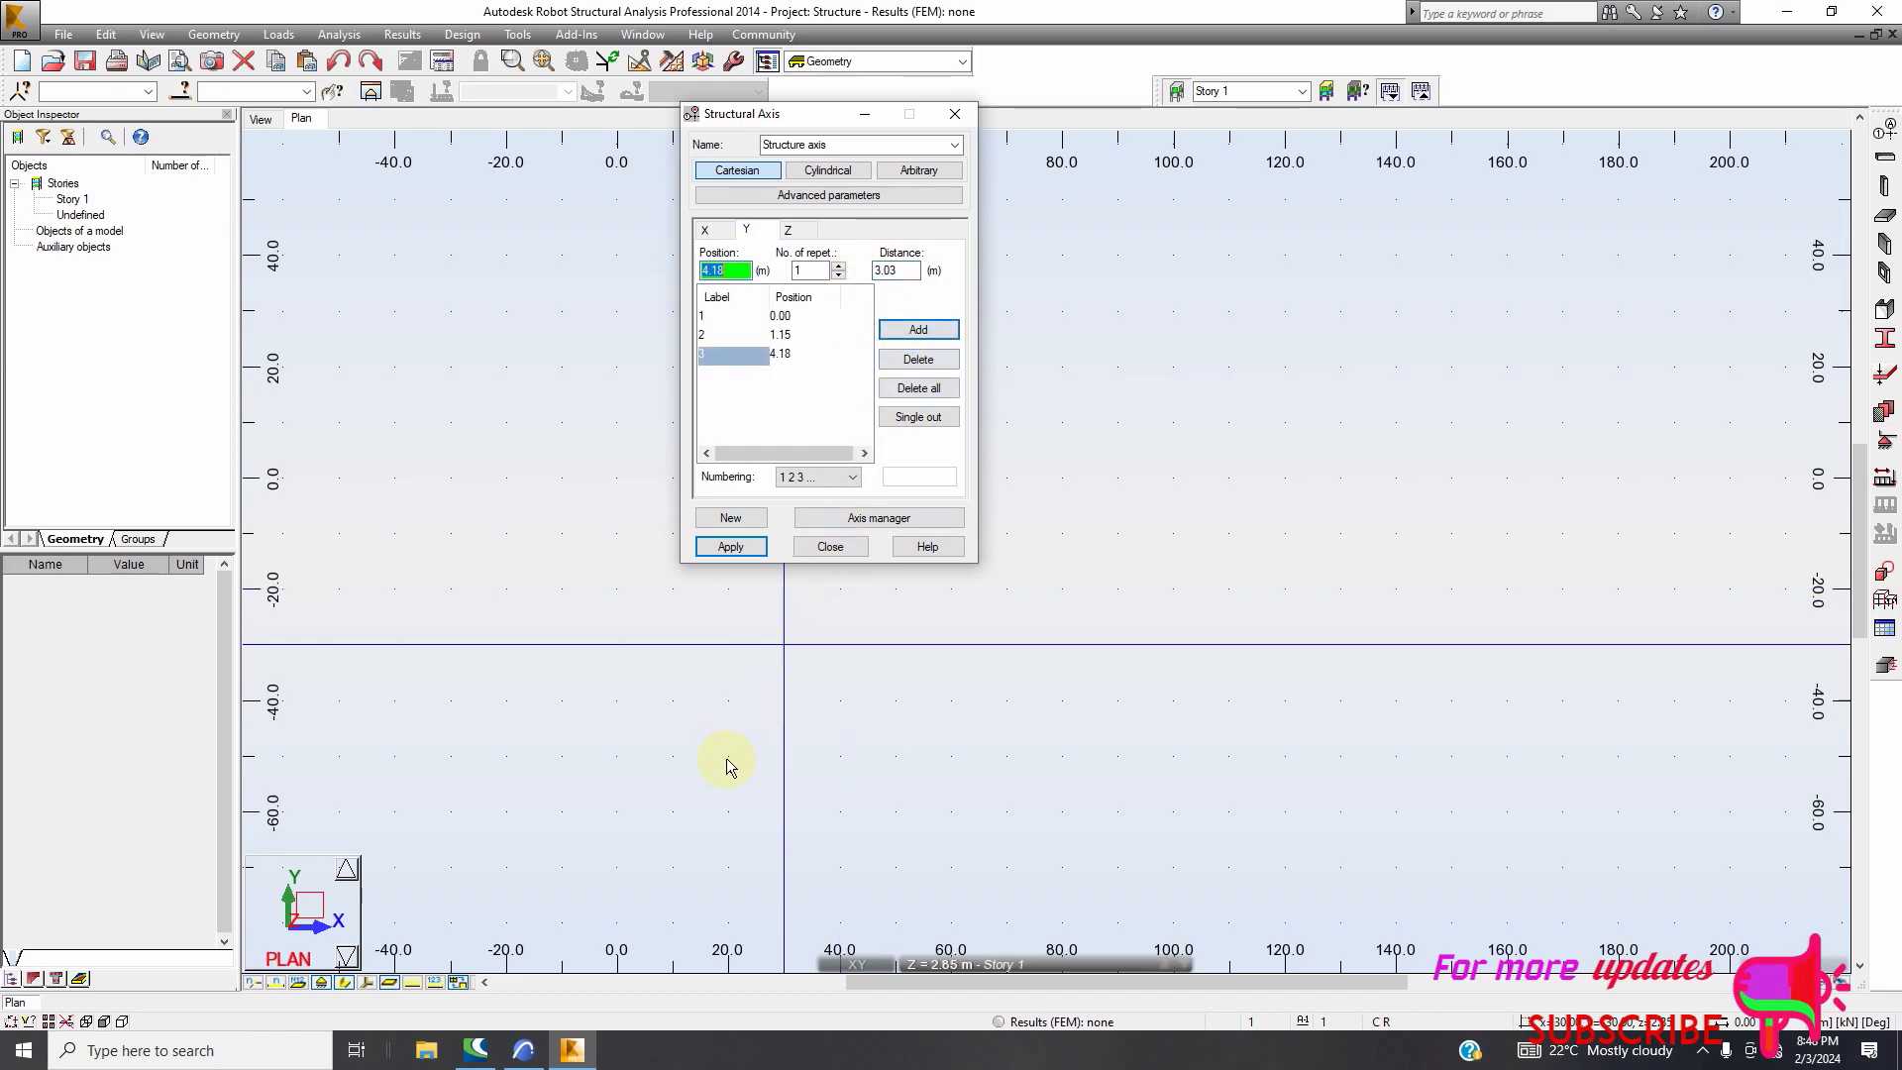
# Check the C–D gridline spacing in ArchiCAD and extend Robot's Y axes from 4.18 m with 1 repetition at 1 m
pyautogui.click(530, 1052)
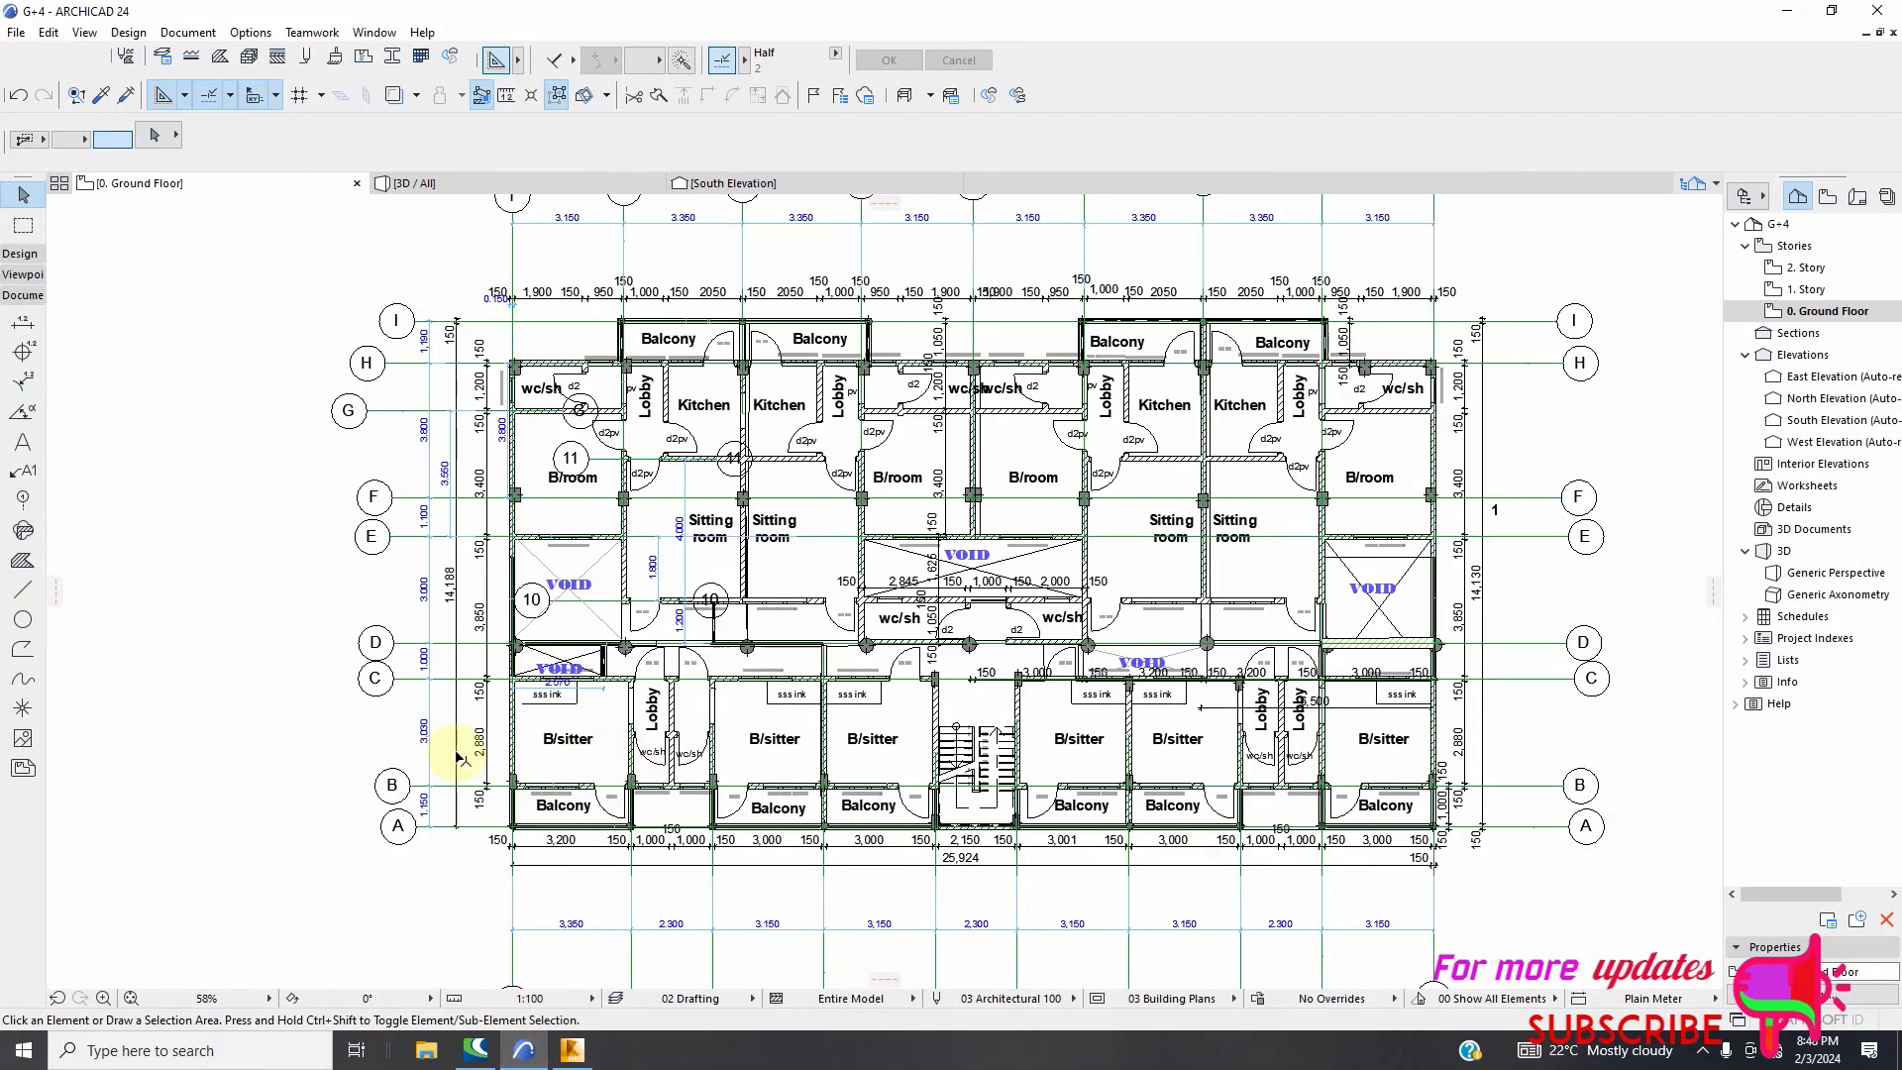
pyautogui.scroll(2, 458, 759)
pyautogui.click(572, 1050)
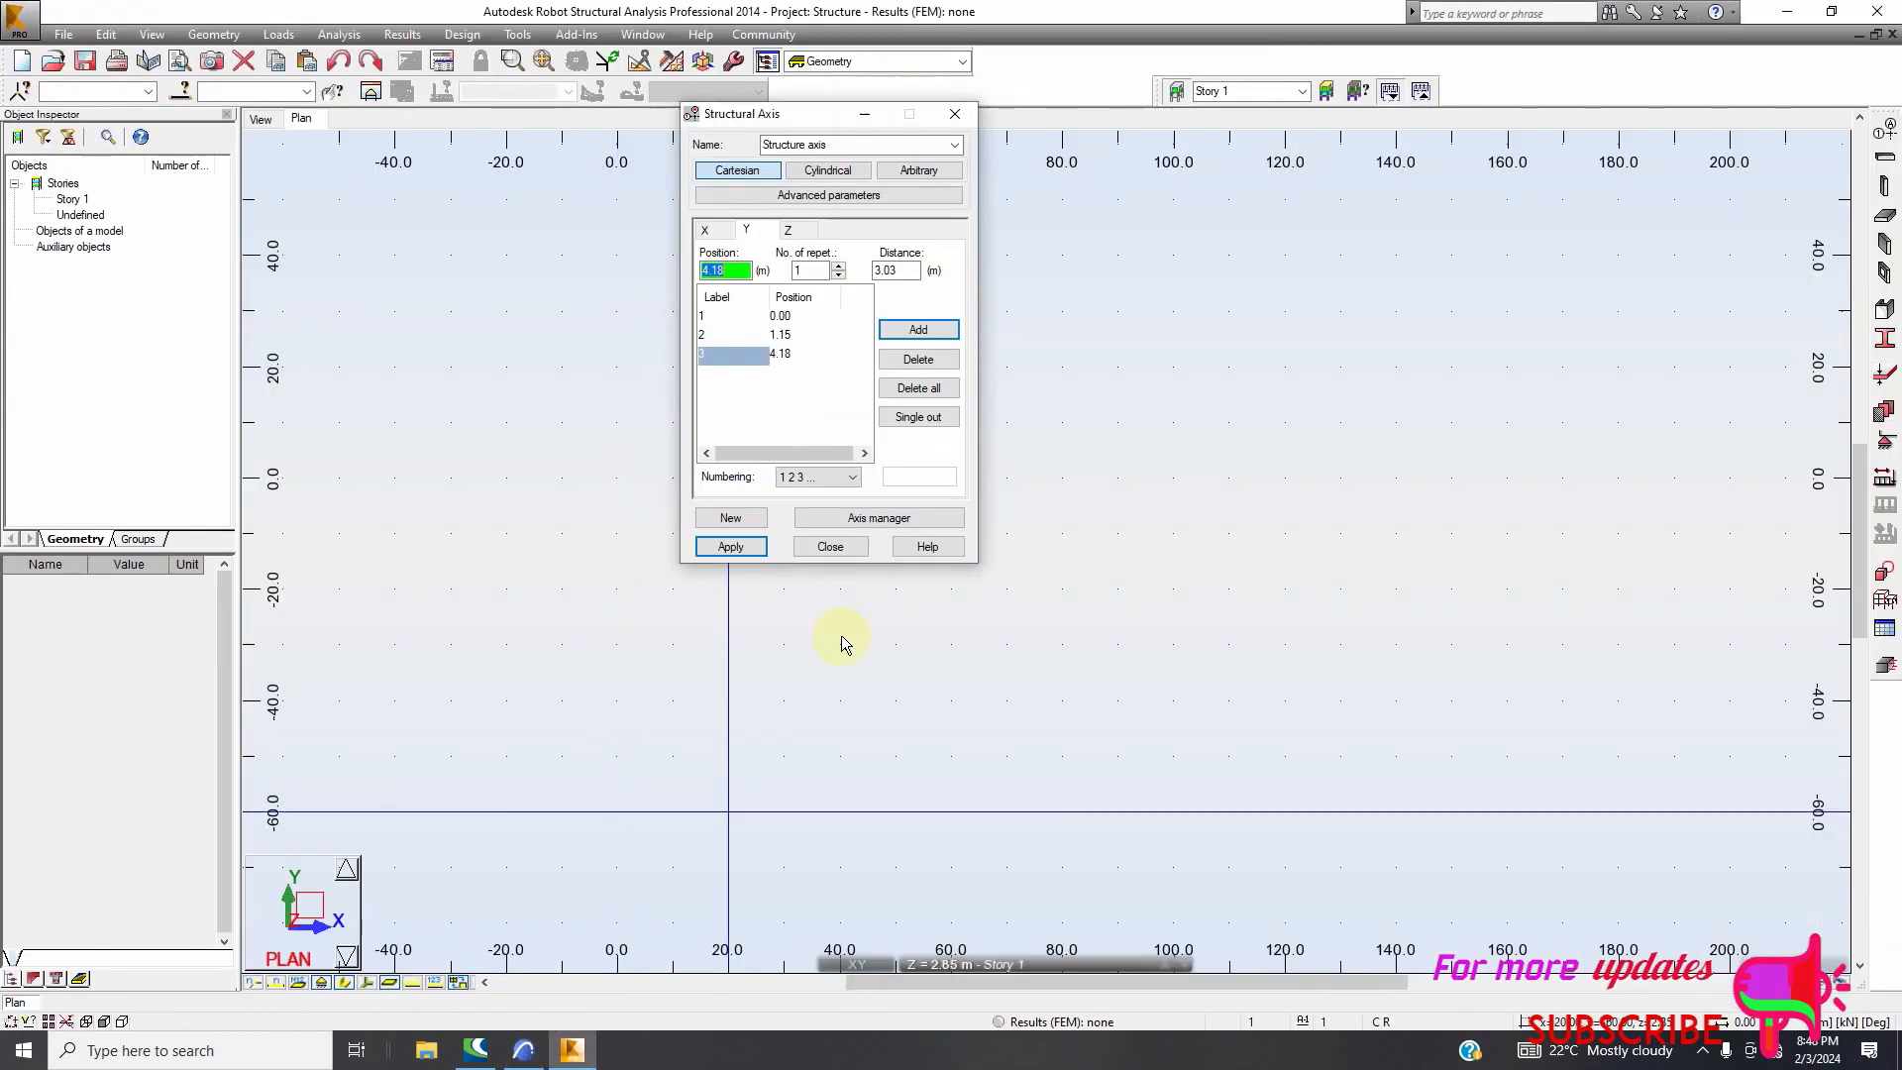
pyautogui.click(911, 269)
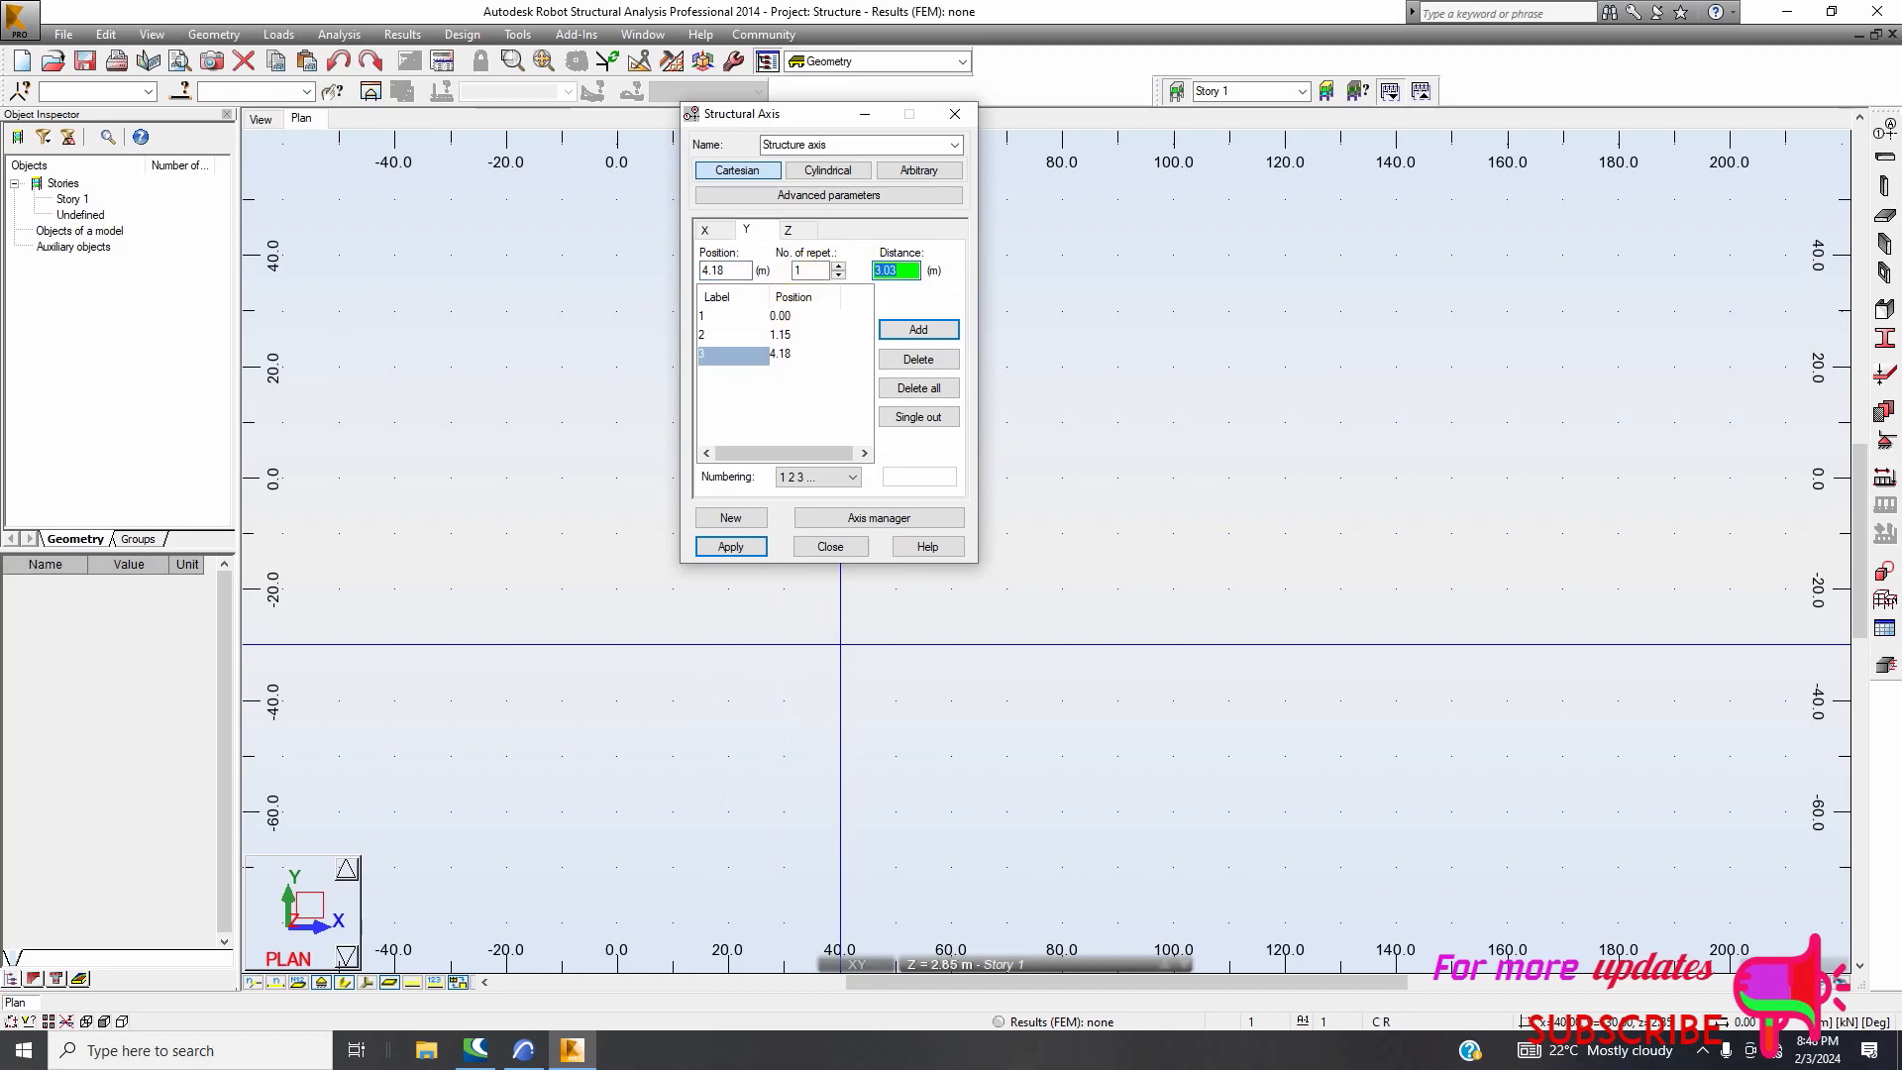
pyautogui.write('1')
pyautogui.click(919, 330)
# Check the D–E gridline spacing in ArchiCAD and extend Robot's Y axes from 5.18 m with 1 repetition at 3 m
pyautogui.click(525, 1052)
pyautogui.scroll(-2, 393, 520)
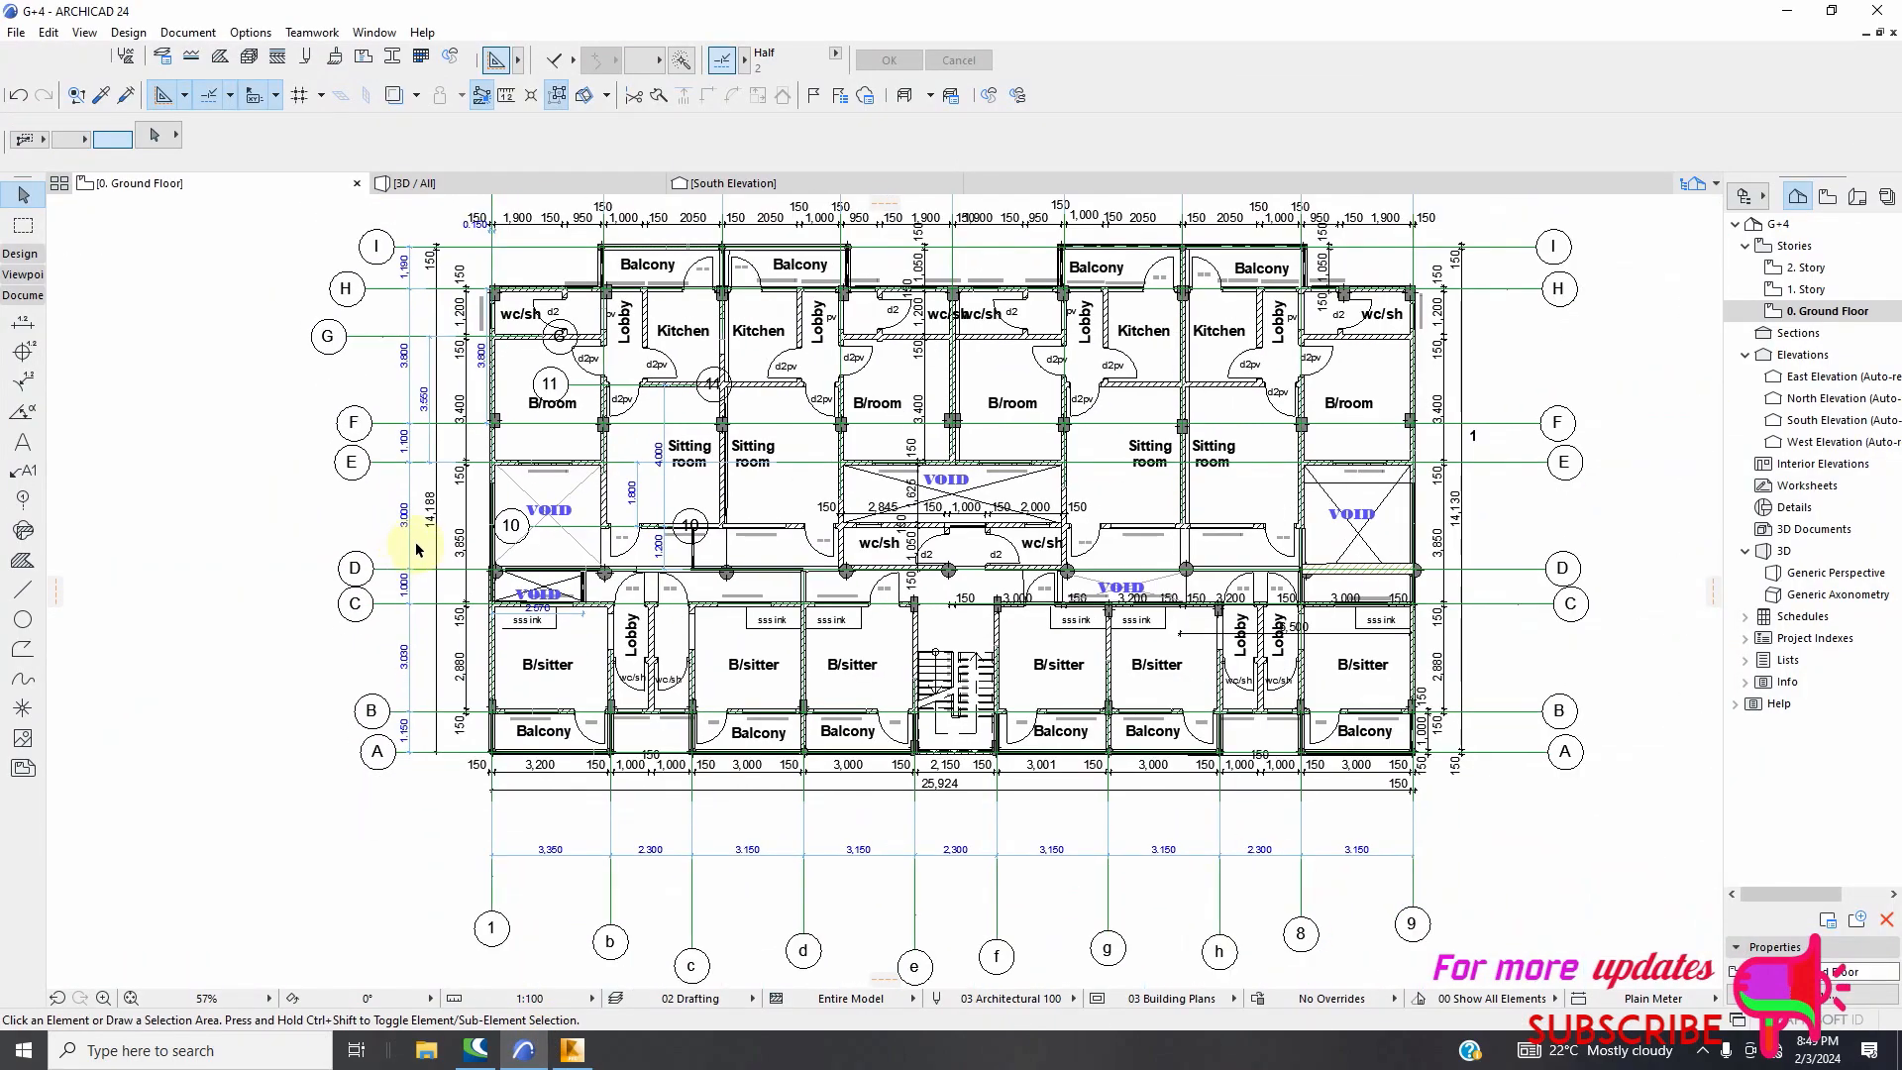
pyautogui.scroll(3, 416, 535)
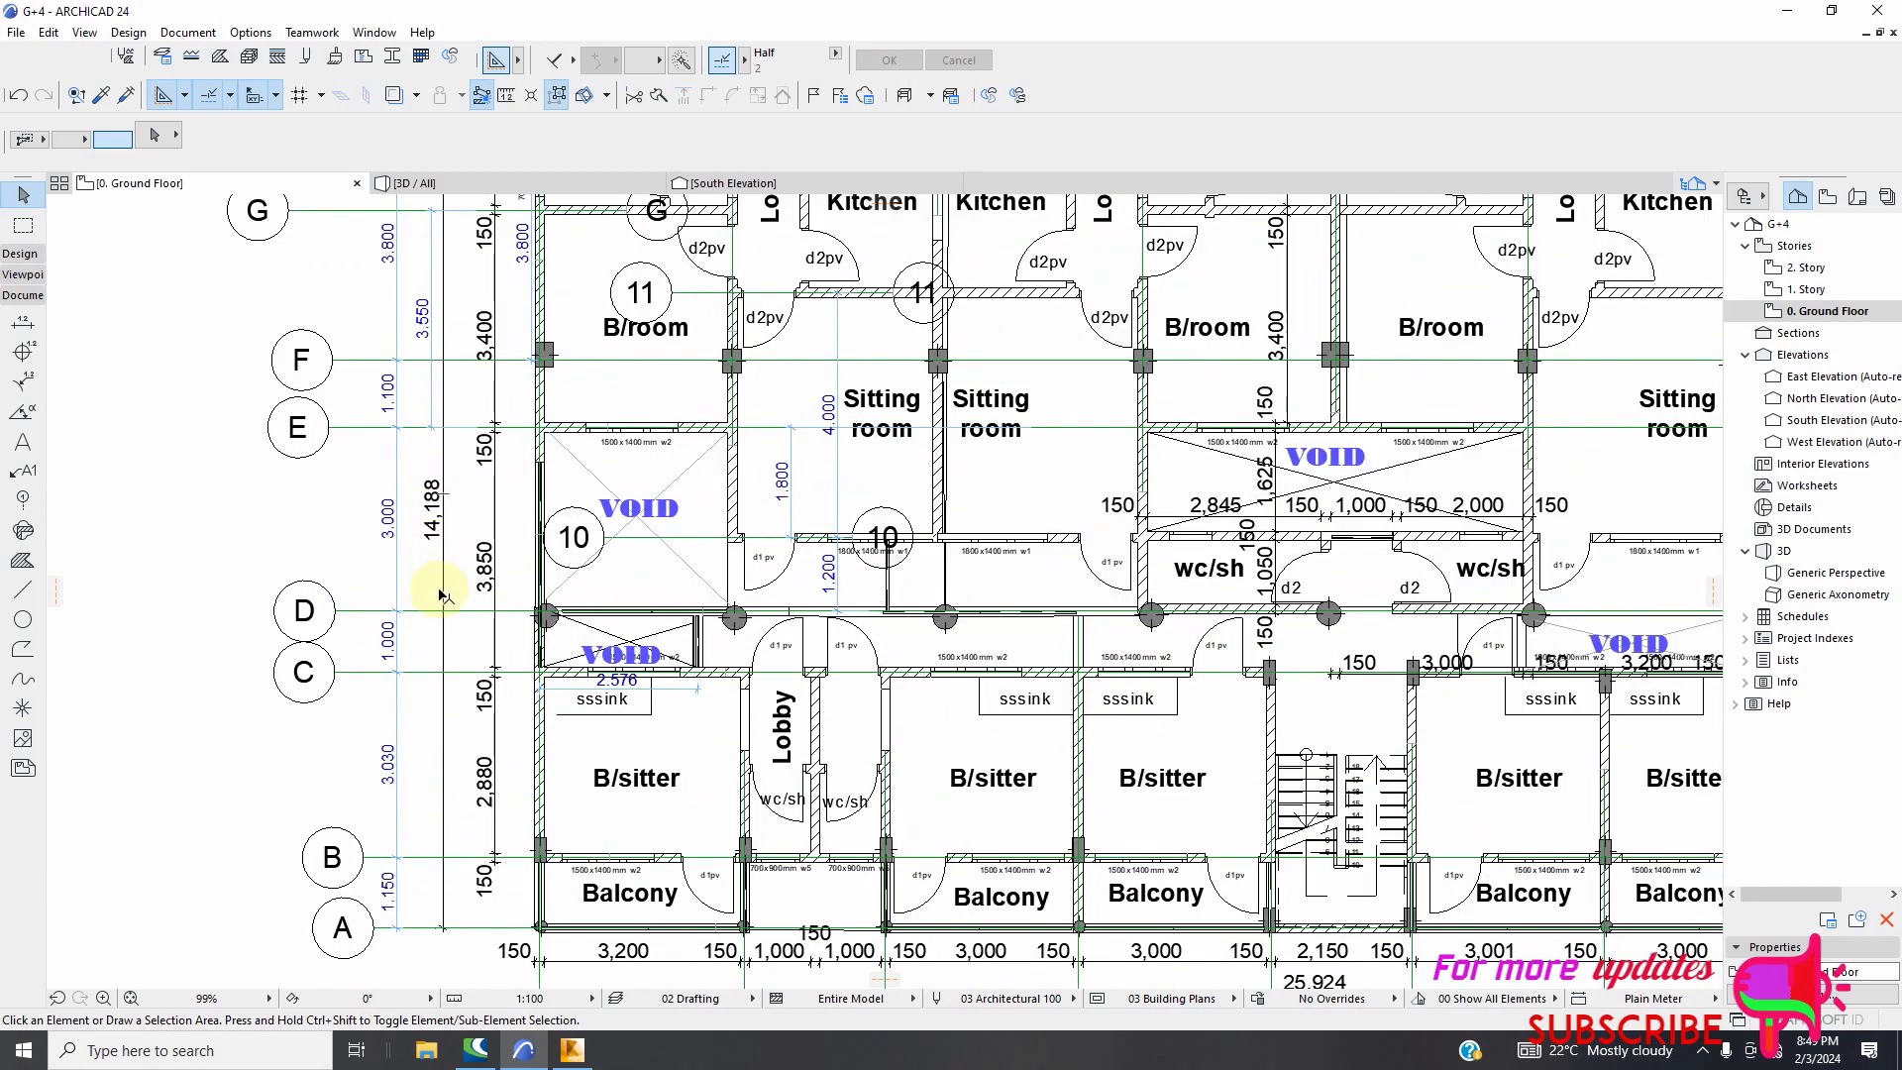
pyautogui.scroll(-3, 442, 594)
pyautogui.click(571, 1050)
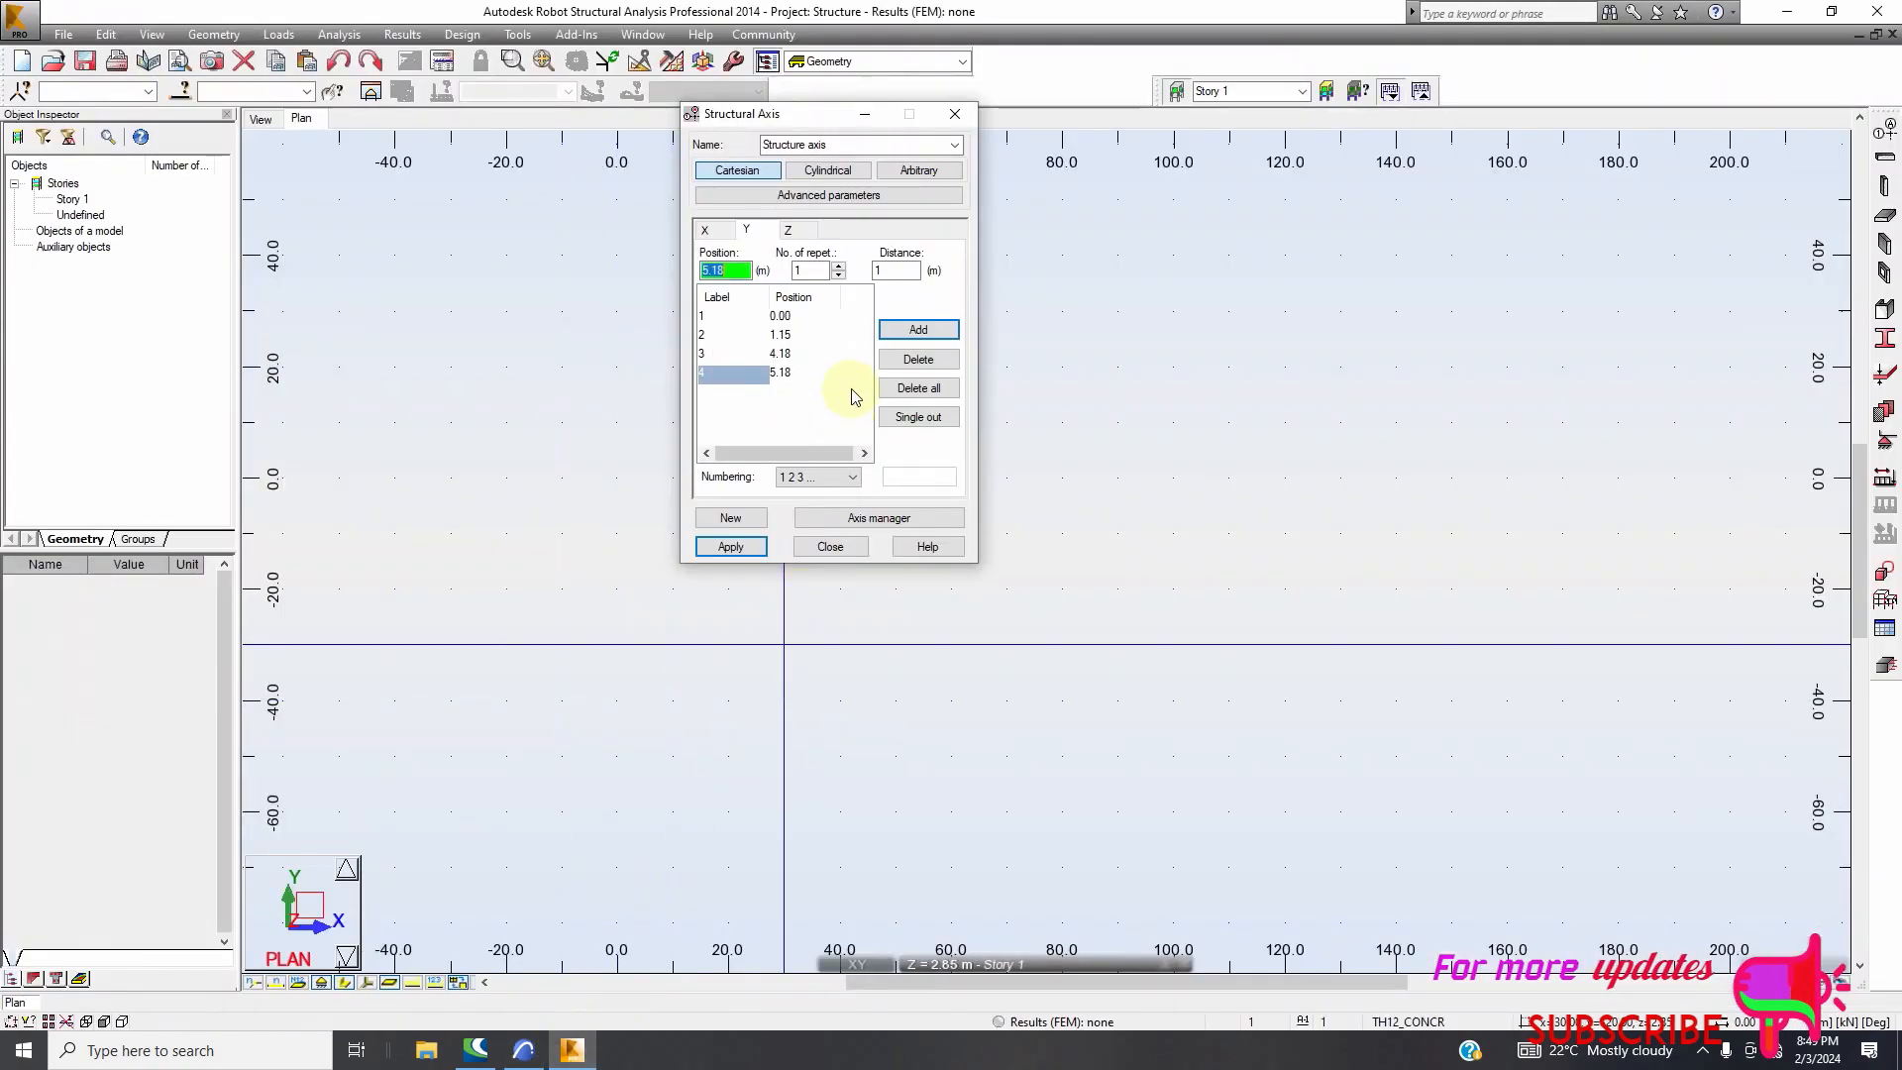
pyautogui.click(897, 270)
pyautogui.write('3')
pyautogui.click(917, 328)
# Add another Y axis from position 8.18 m with 1 repetition at a distance of 1 m
pyautogui.click(895, 272)
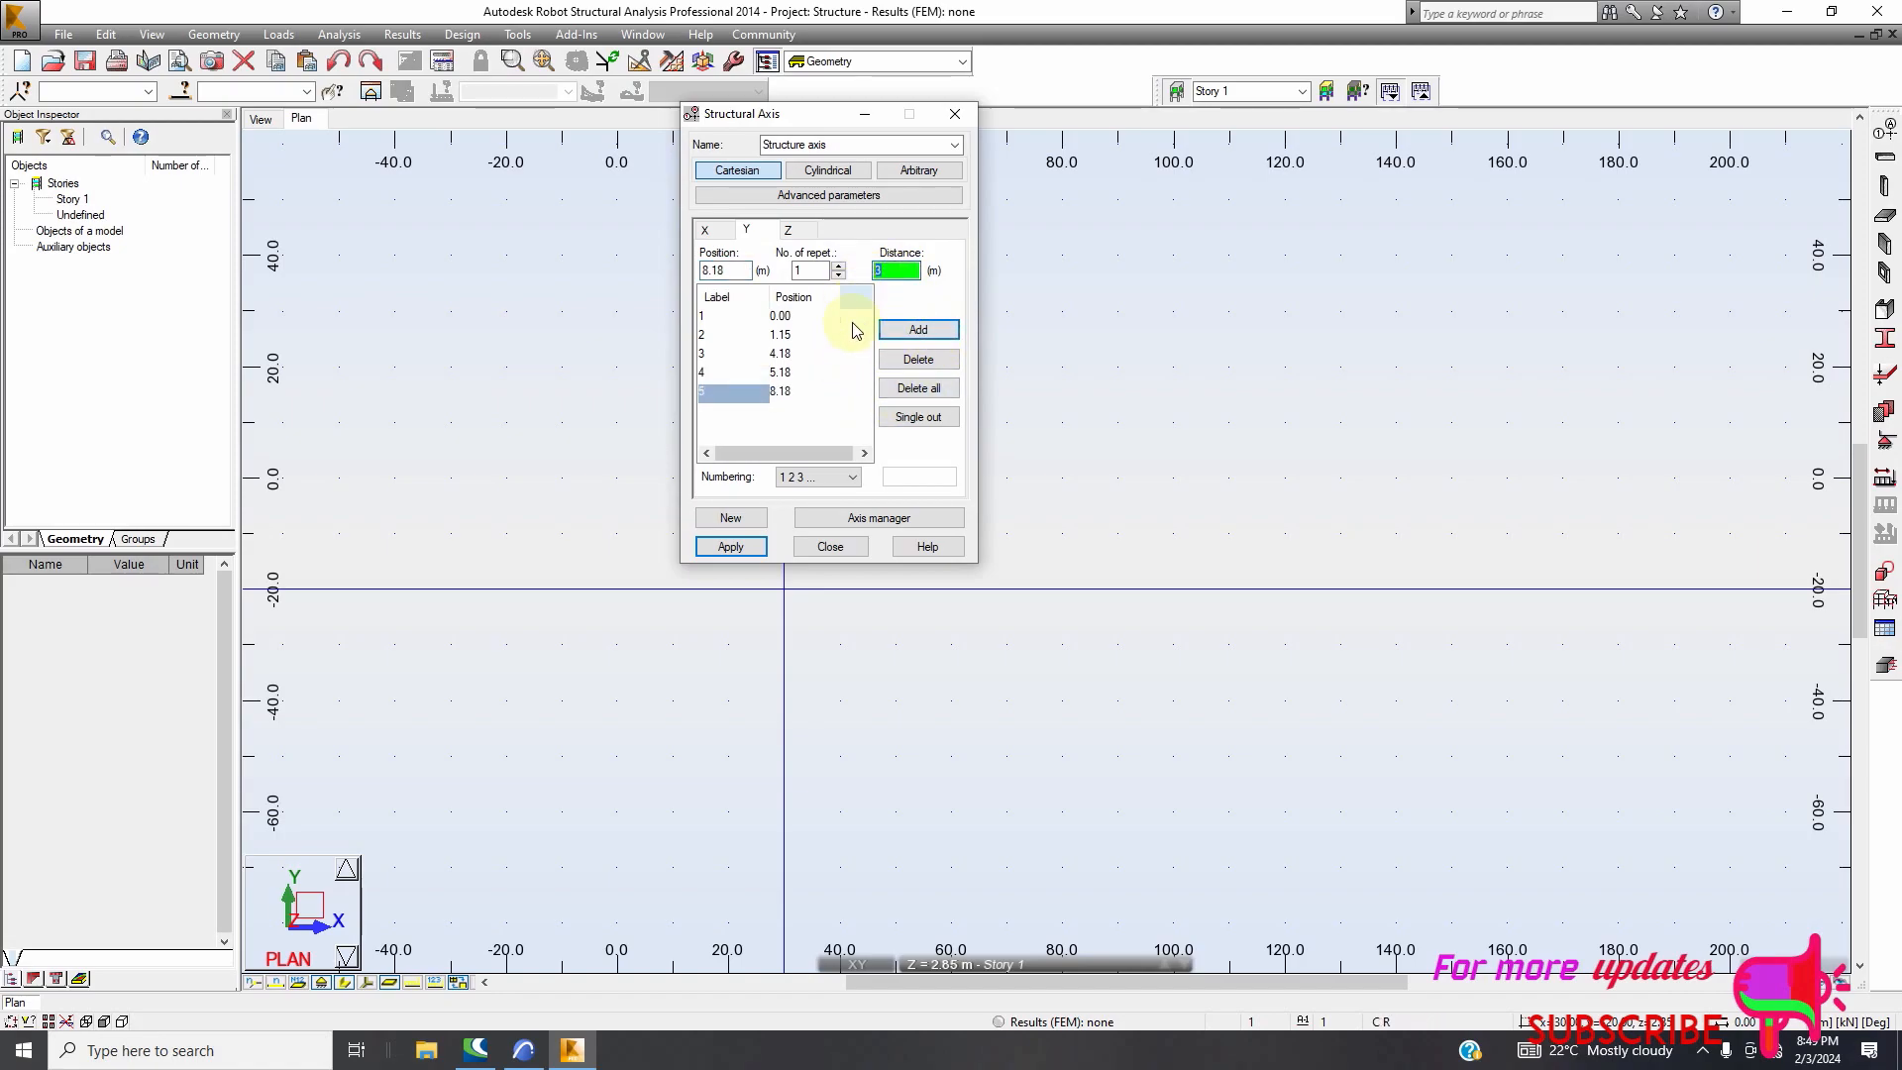
pyautogui.write('1')
pyautogui.click(917, 329)
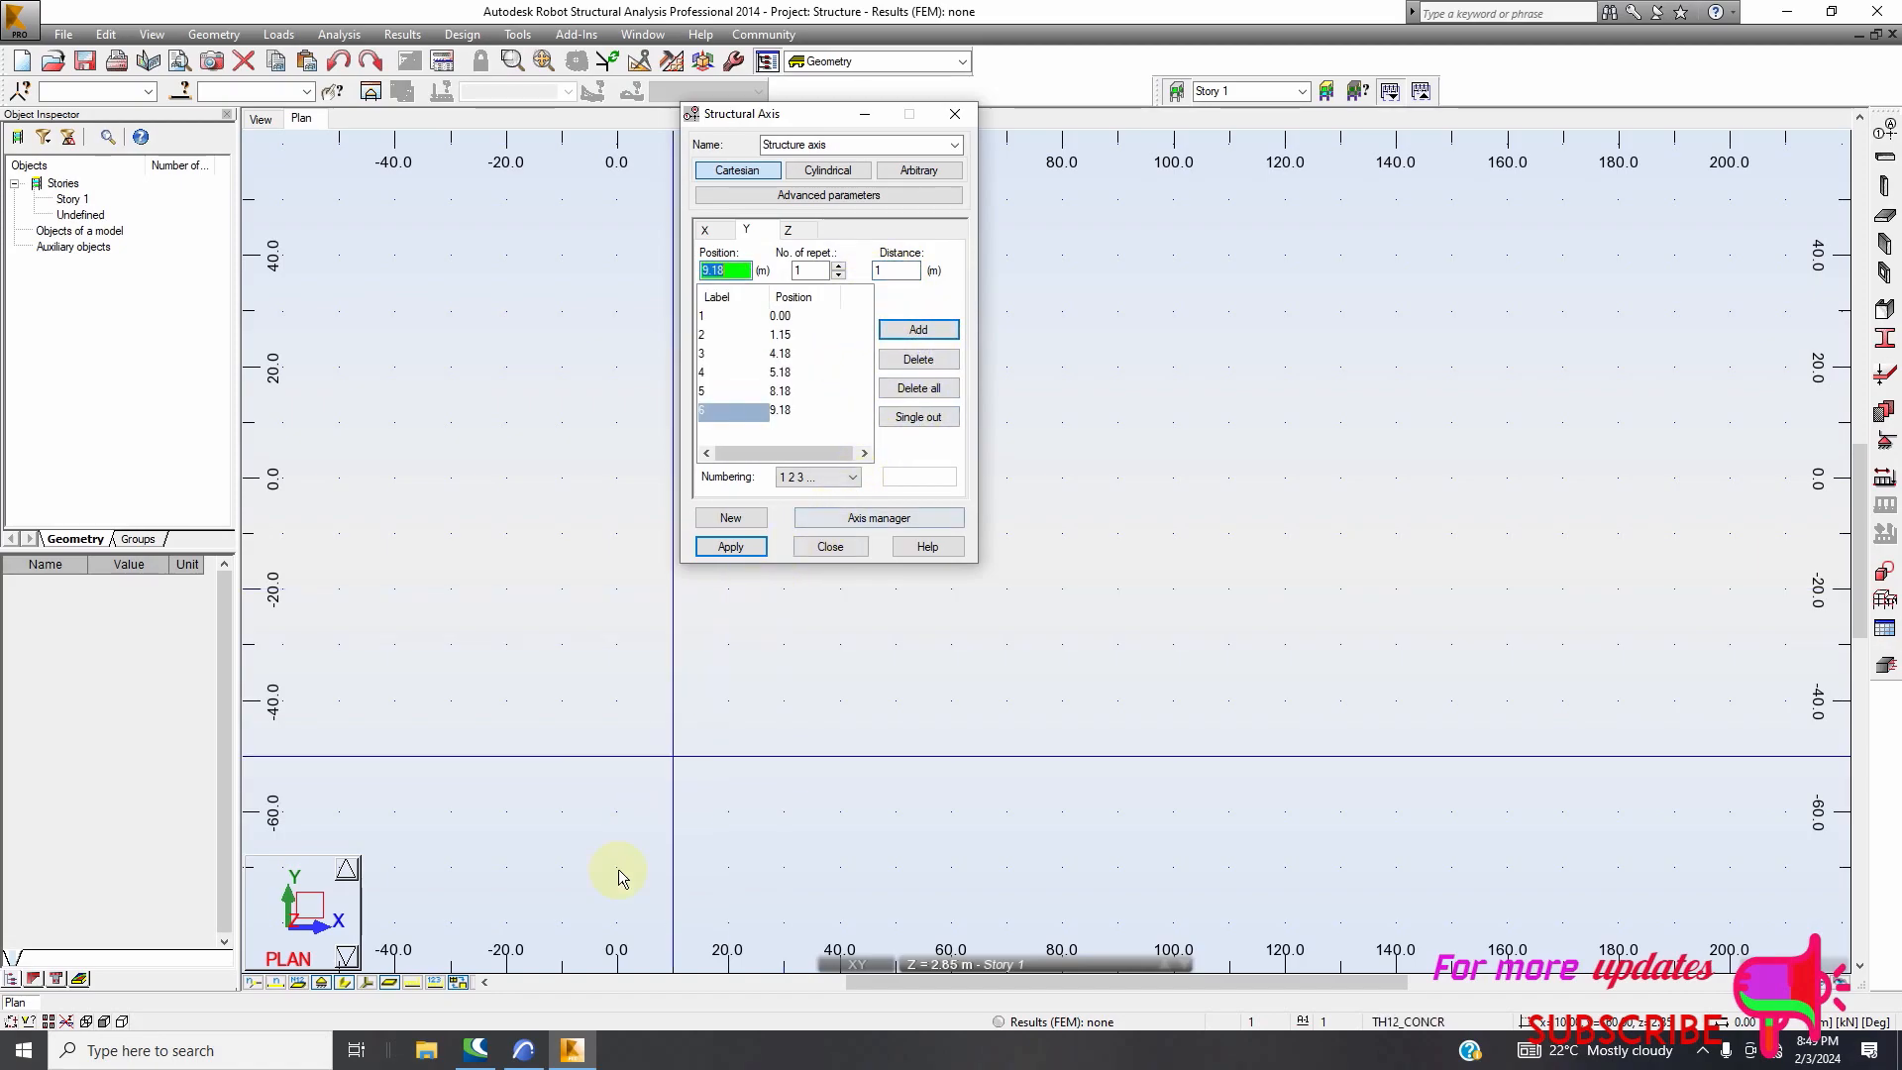
# Recheck the spacings between gridlines C and F on the ArchiCAD plan and delete Robot's Y axis at 9.18 m
pyautogui.click(539, 1049)
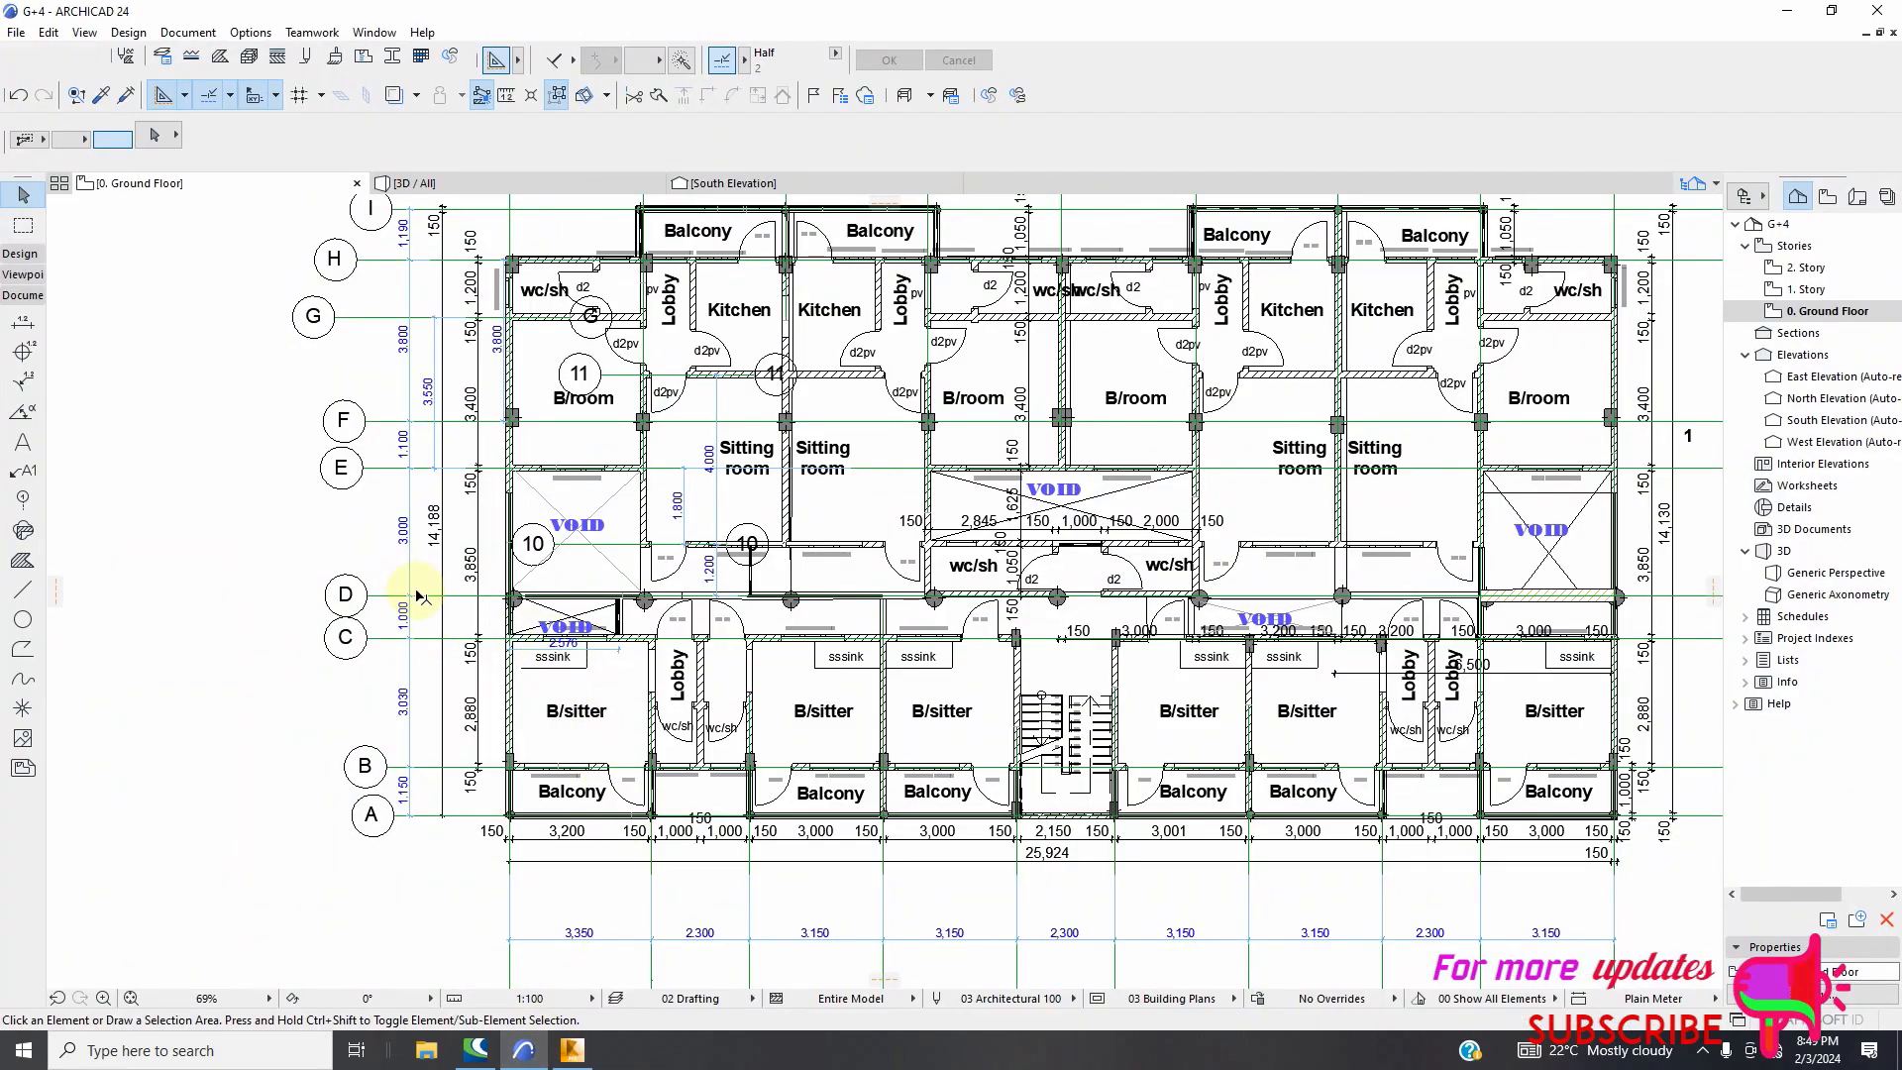
pyautogui.scroll(3, 418, 690)
pyautogui.scroll(-2, 412, 544)
pyautogui.scroll(2, 441, 544)
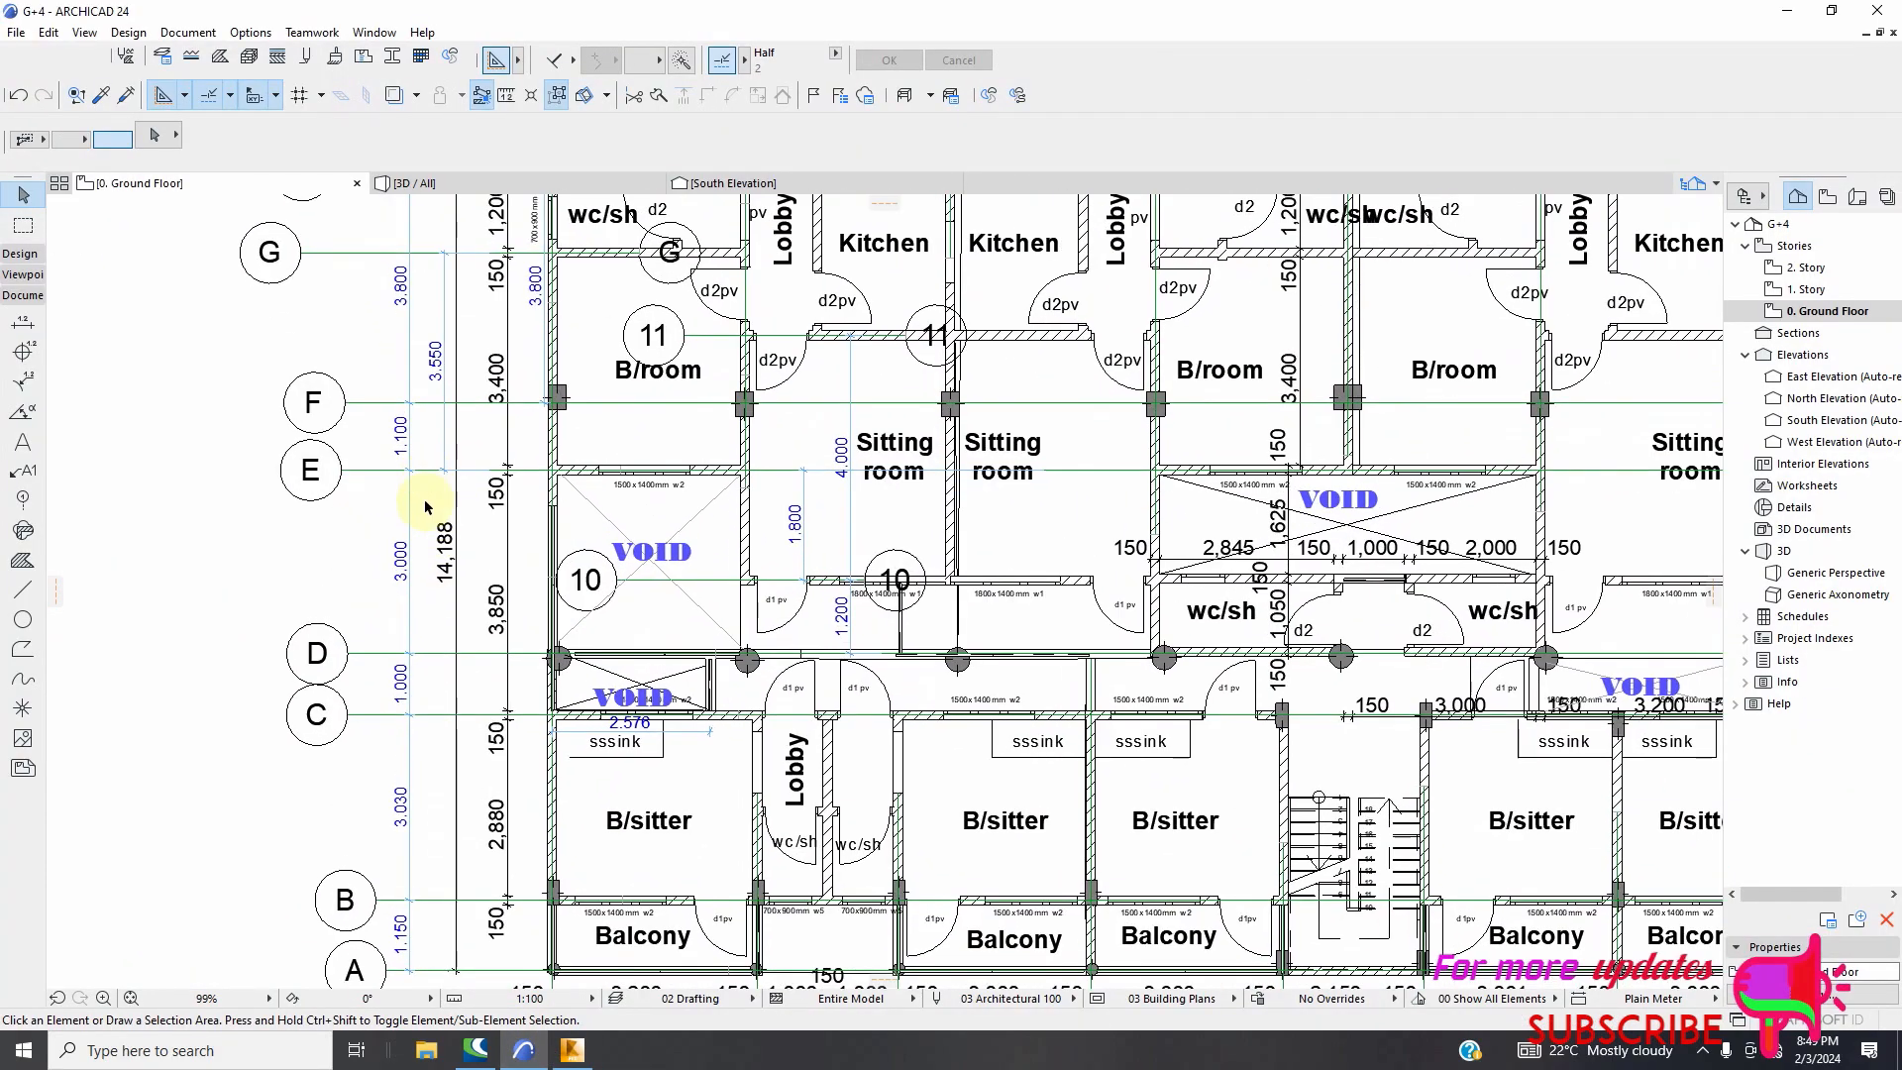
pyautogui.scroll(-2, 443, 506)
pyautogui.scroll(2, 443, 506)
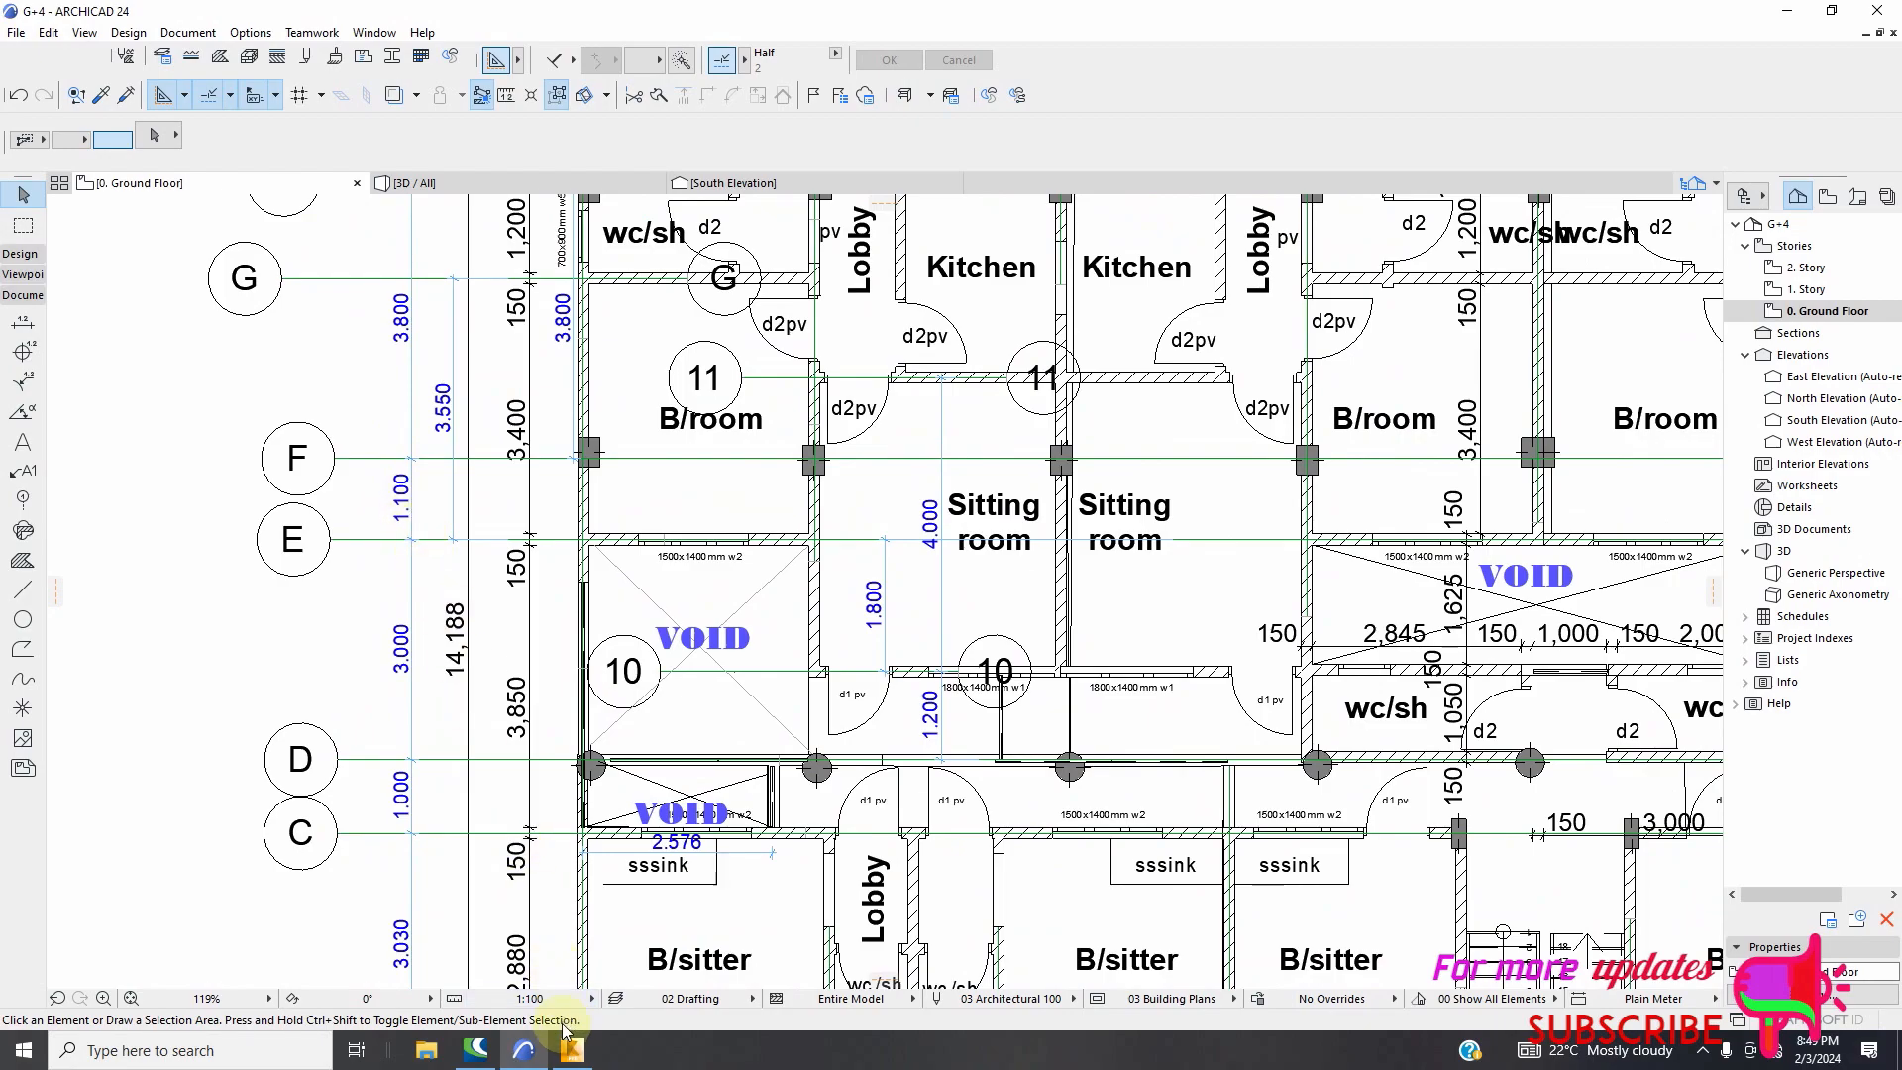
pyautogui.click(572, 1050)
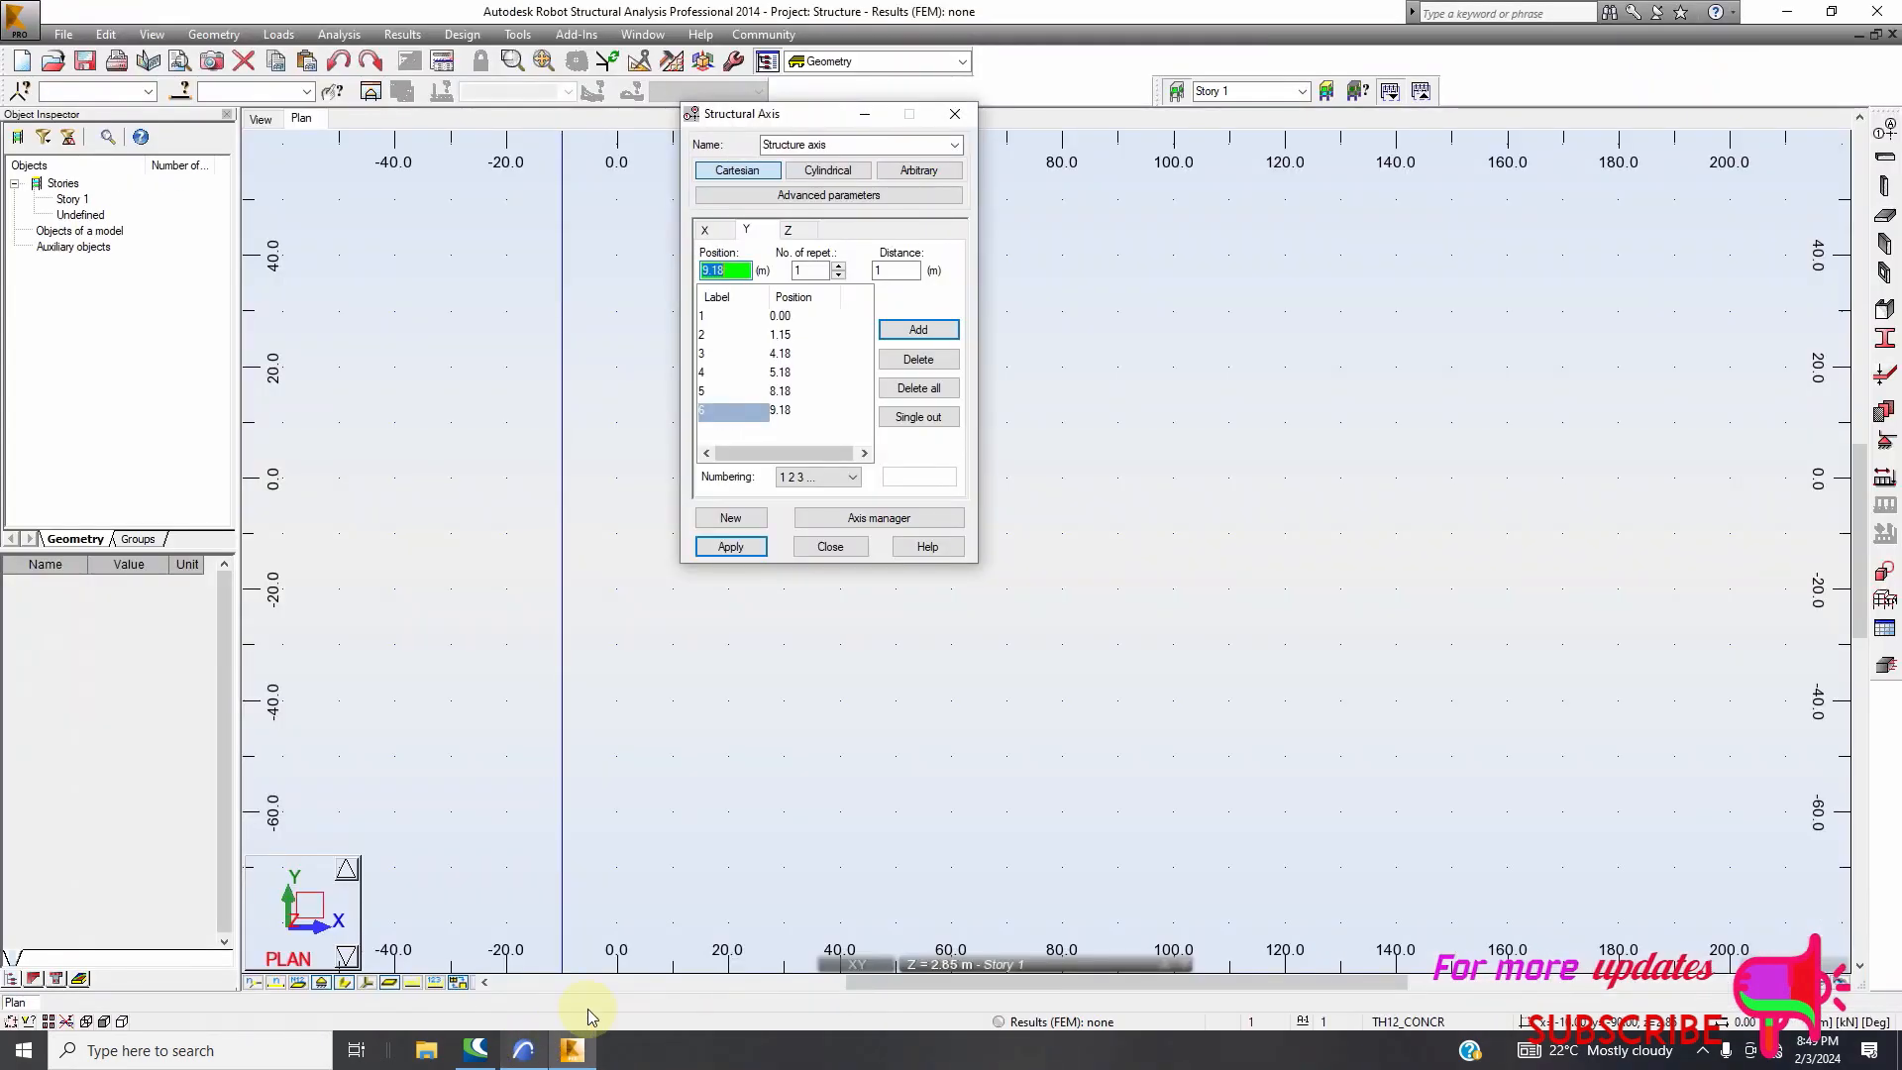
pyautogui.click(780, 410)
pyautogui.click(913, 360)
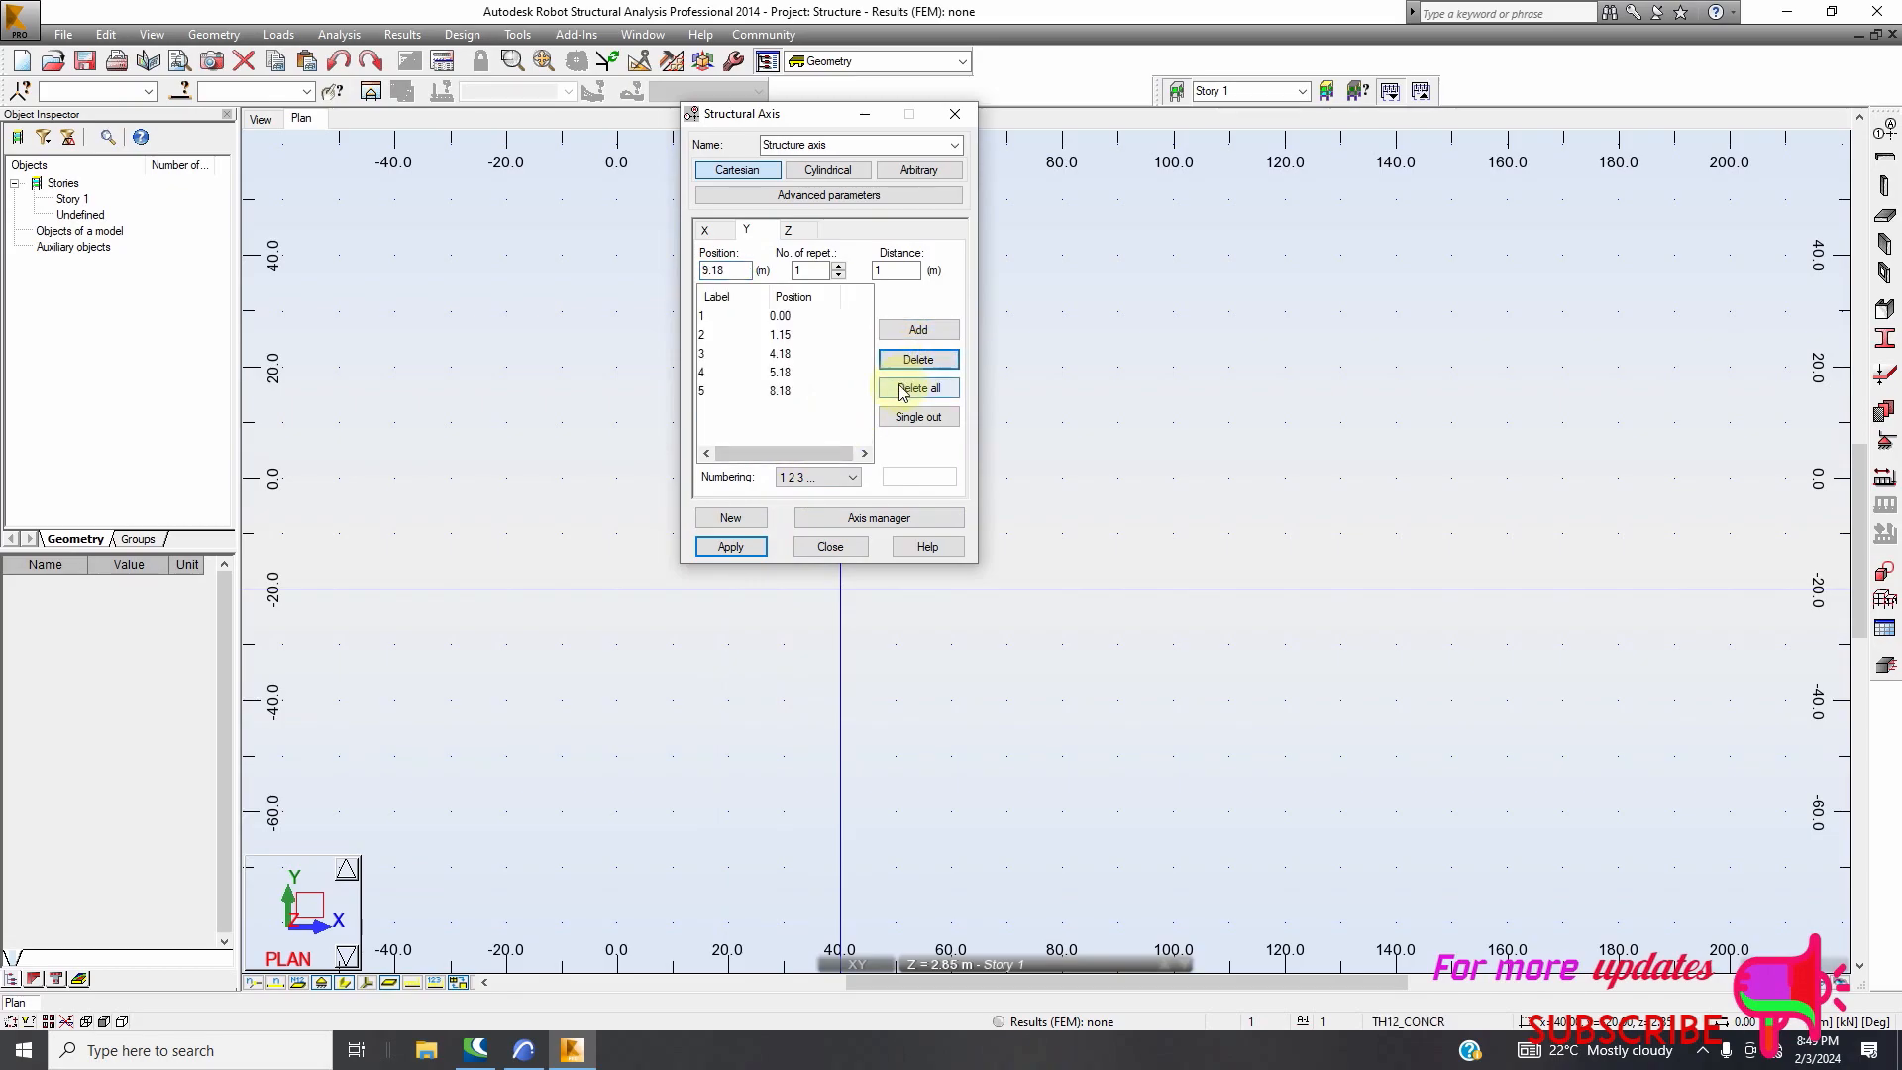
# Add Y axes from position 9.18 m with 1 repetition at a distance of 1.1 m
pyautogui.doubleClick(898, 271)
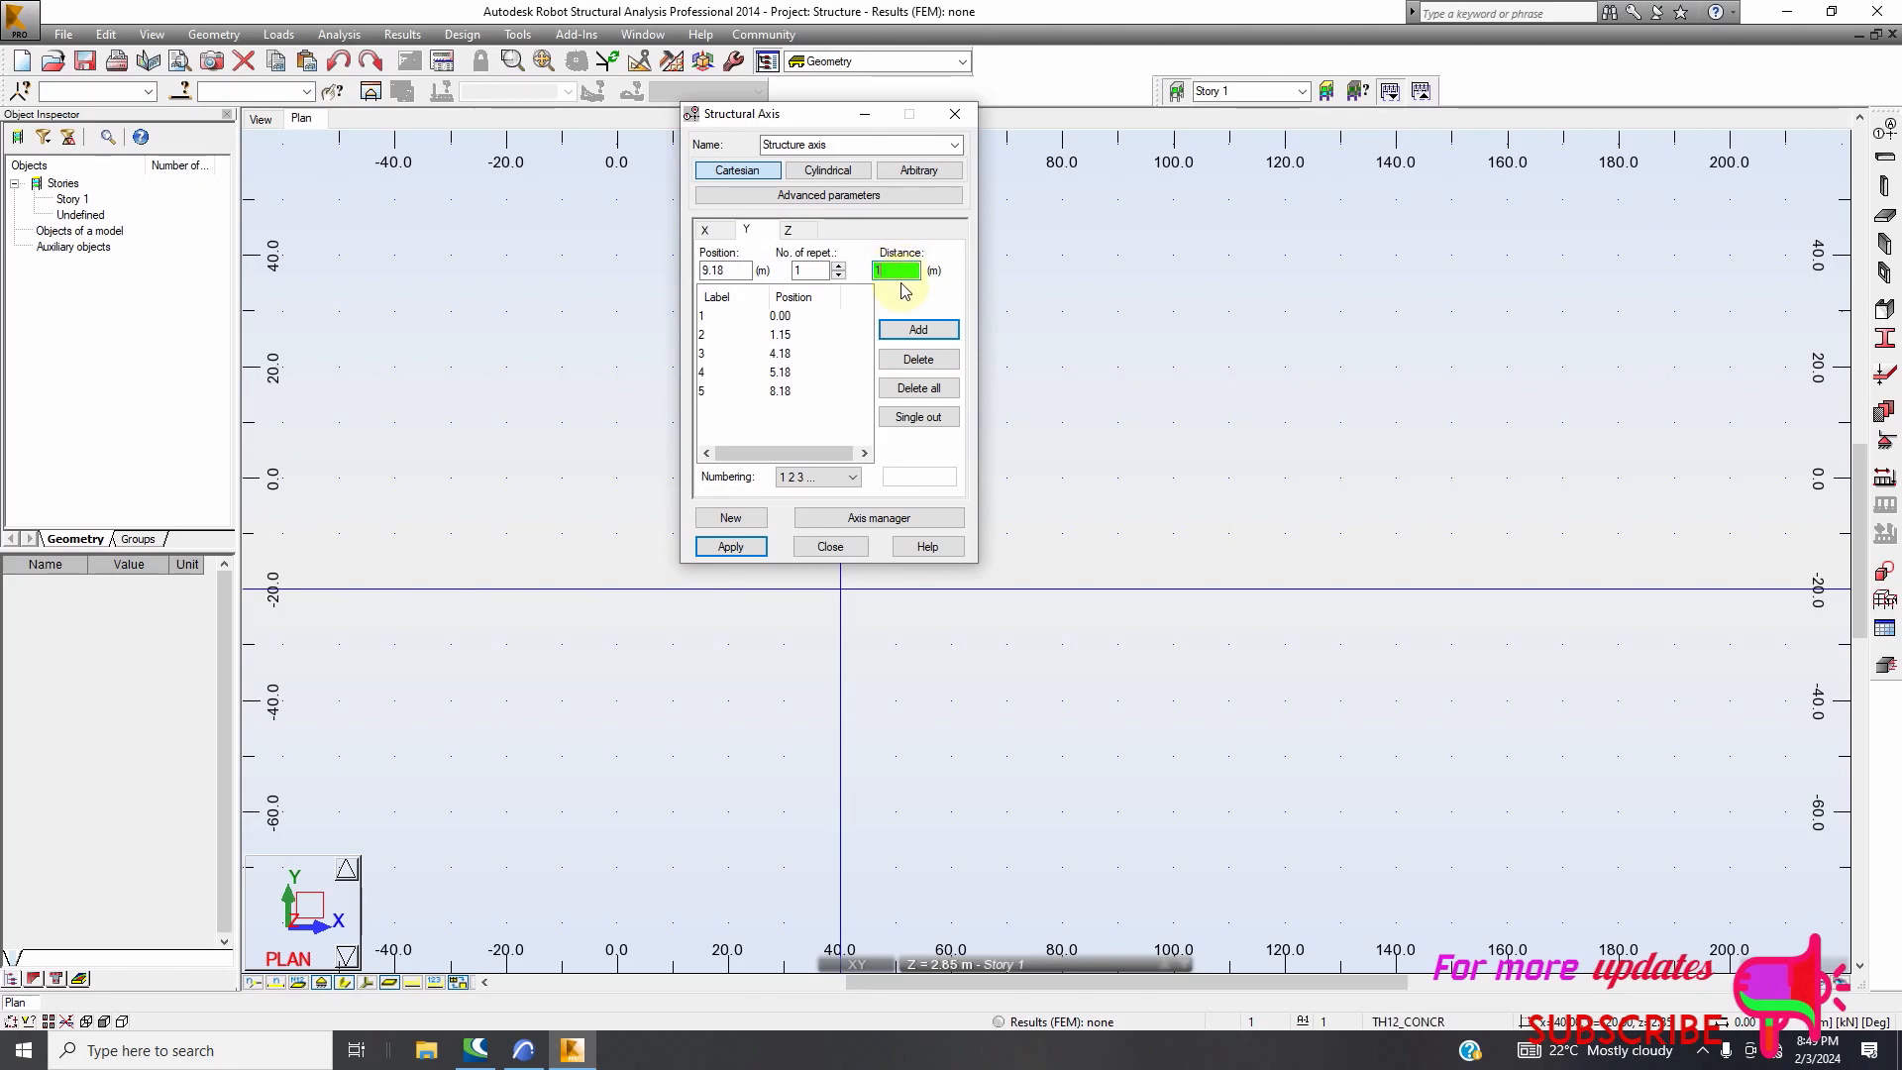
pyautogui.click(918, 329)
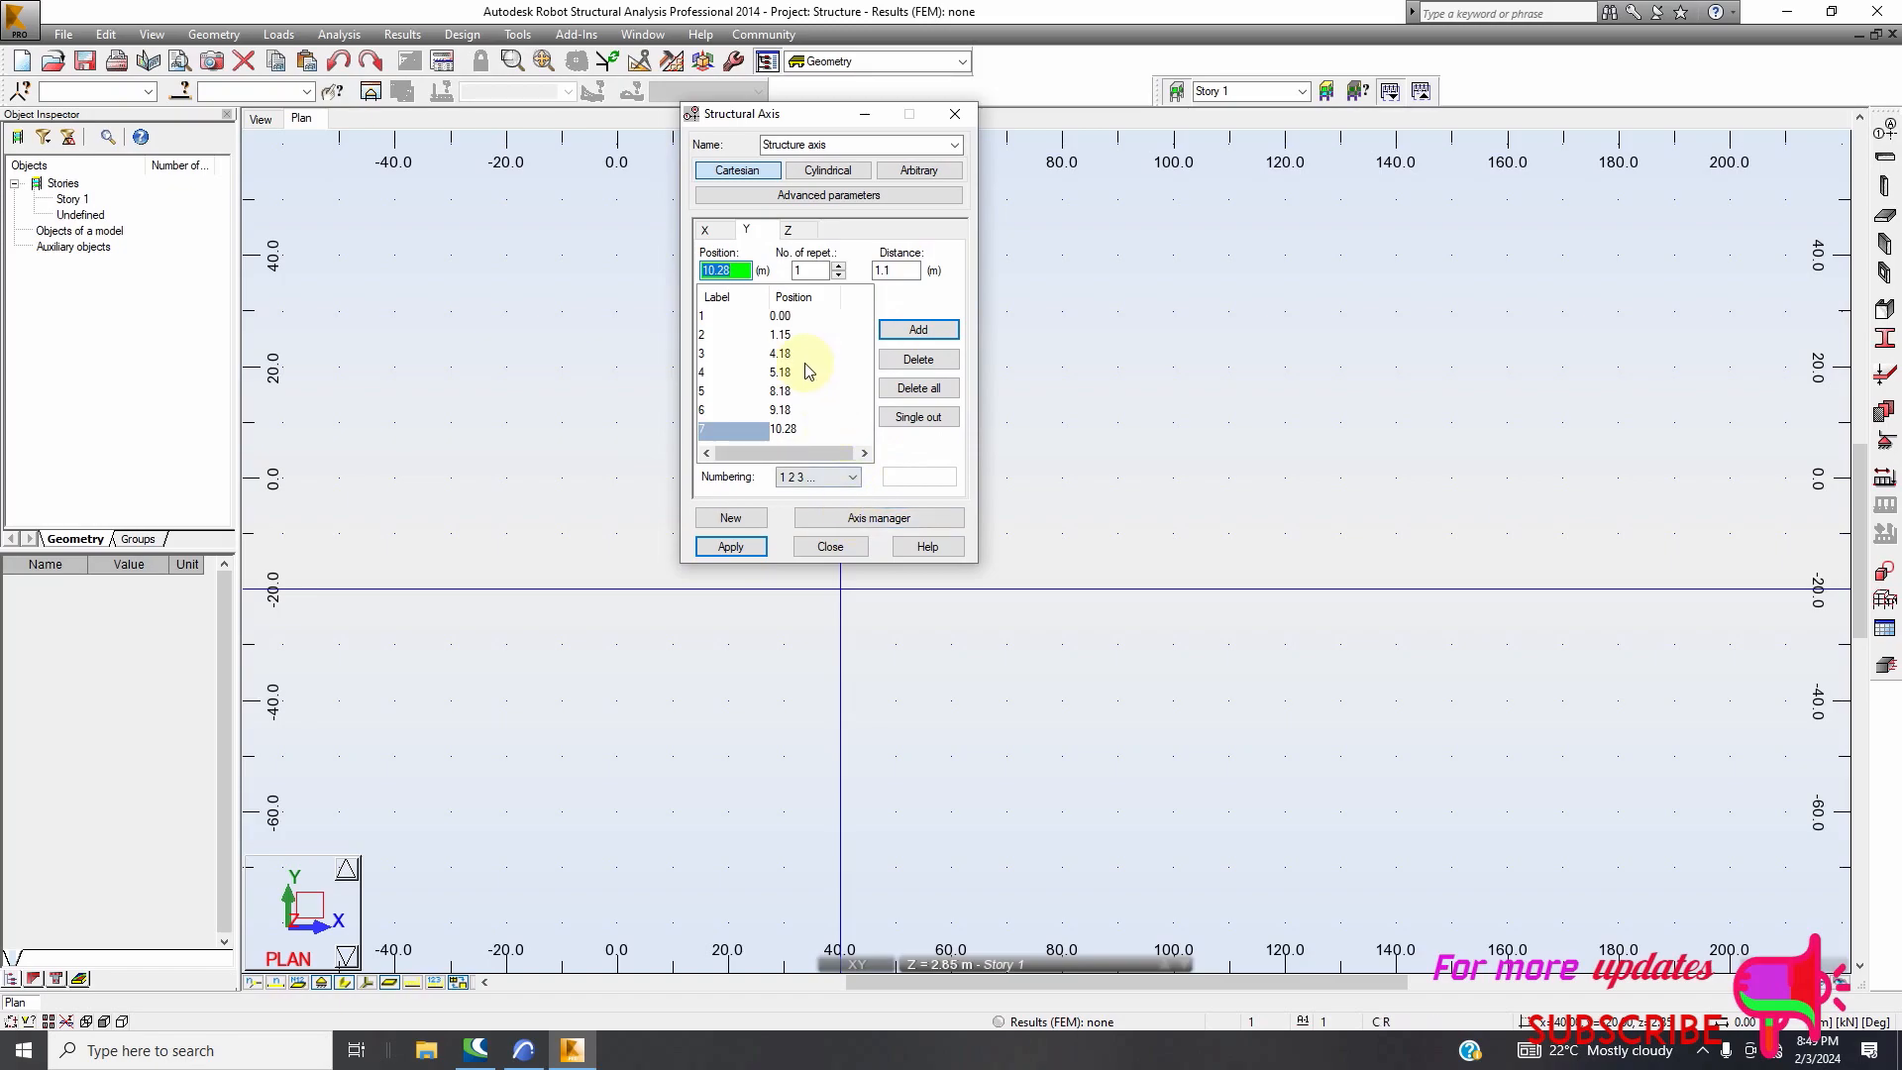
# Switch to ArchiCAD and examine the dimensions between gridlines E, F, G and H on the ground floor plan
pyautogui.click(525, 1050)
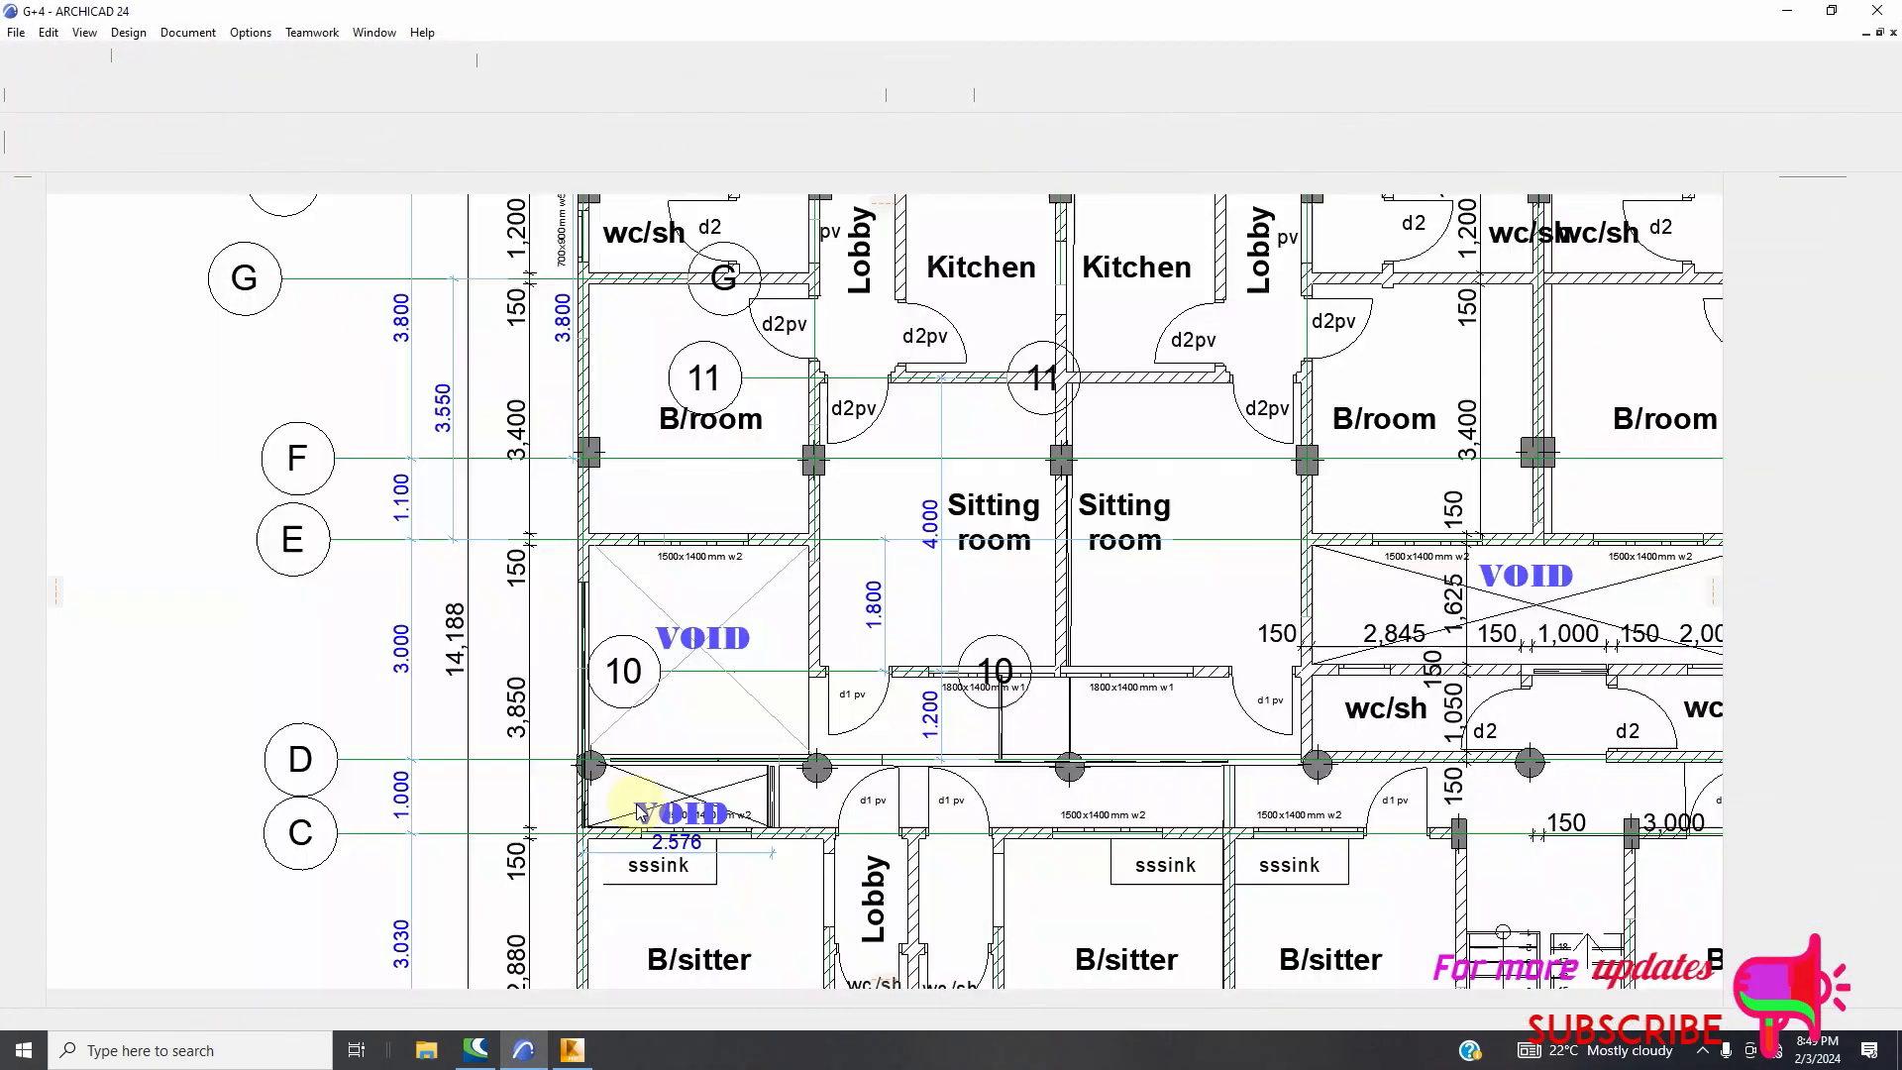
pyautogui.scroll(-3, 628, 539)
pyautogui.scroll(1, 470, 390)
pyautogui.scroll(-2, 470, 390)
pyautogui.scroll(4, 495, 327)
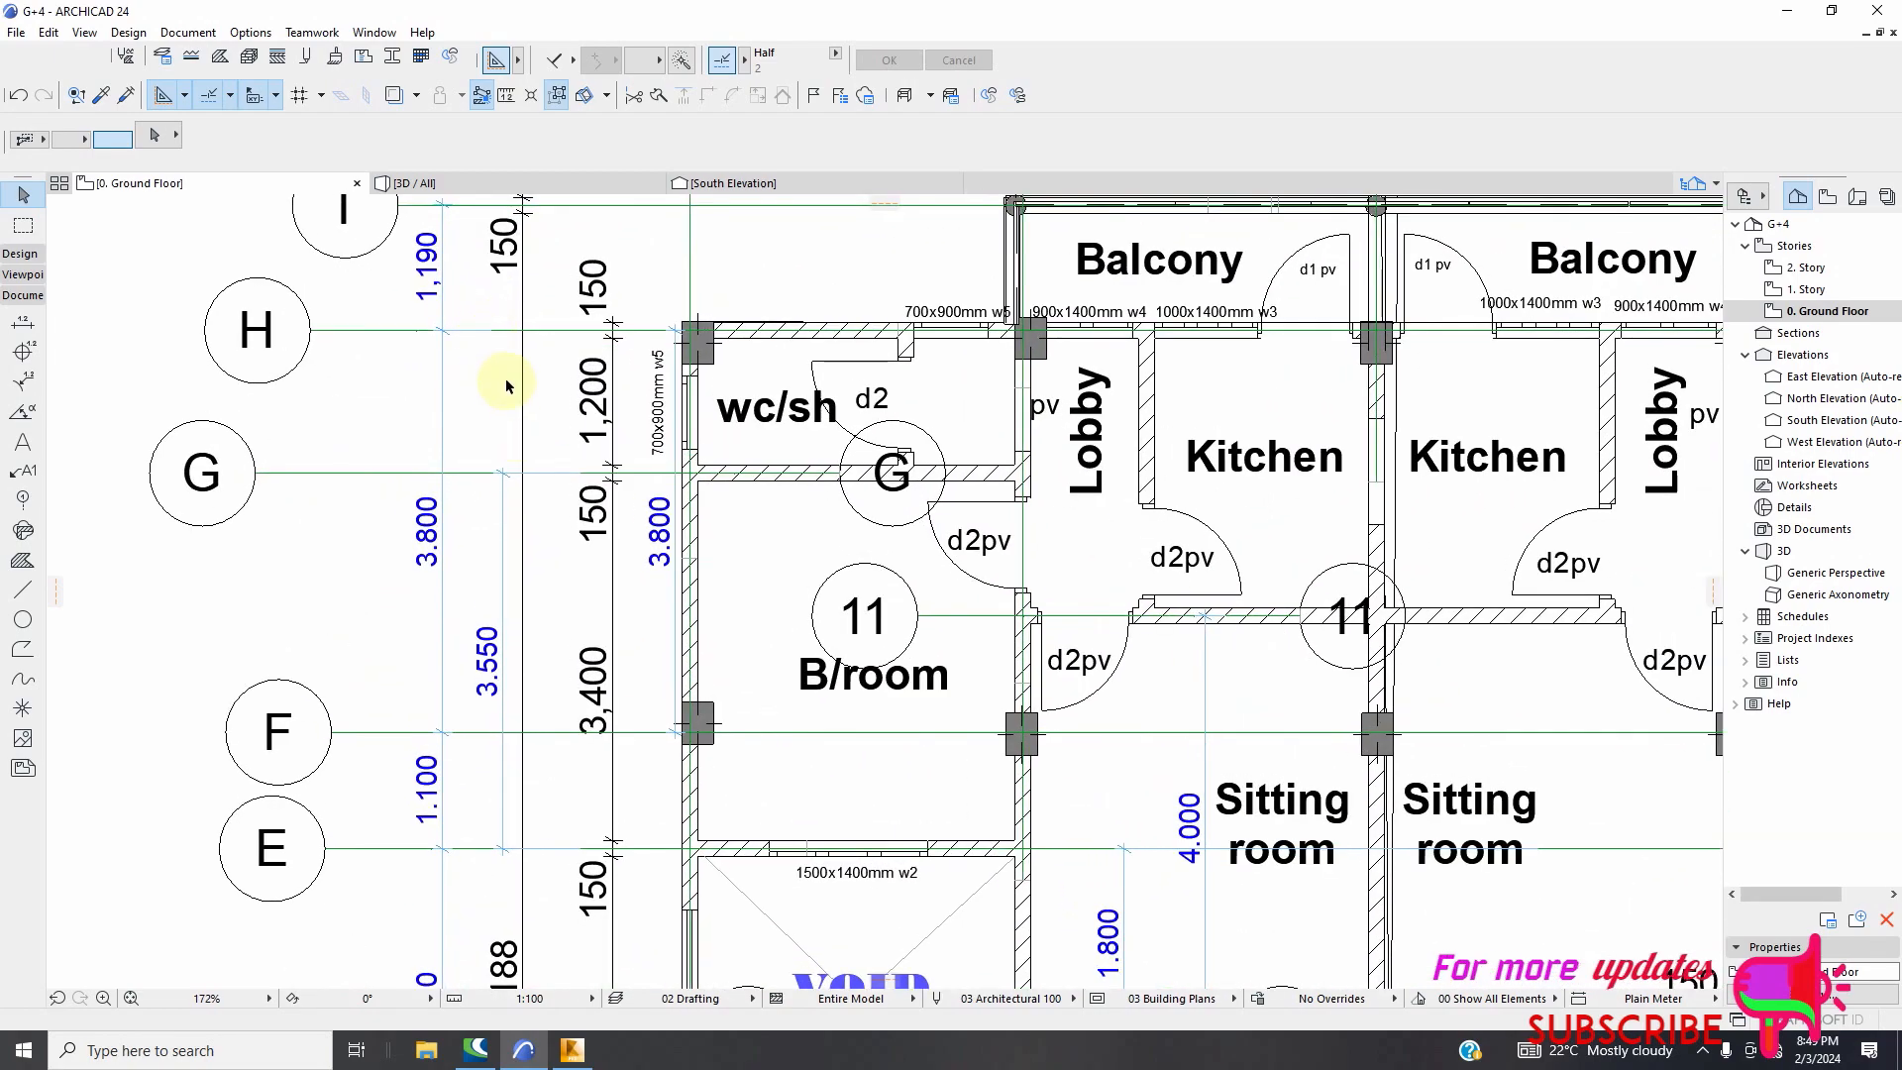
pyautogui.scroll(-1, 506, 386)
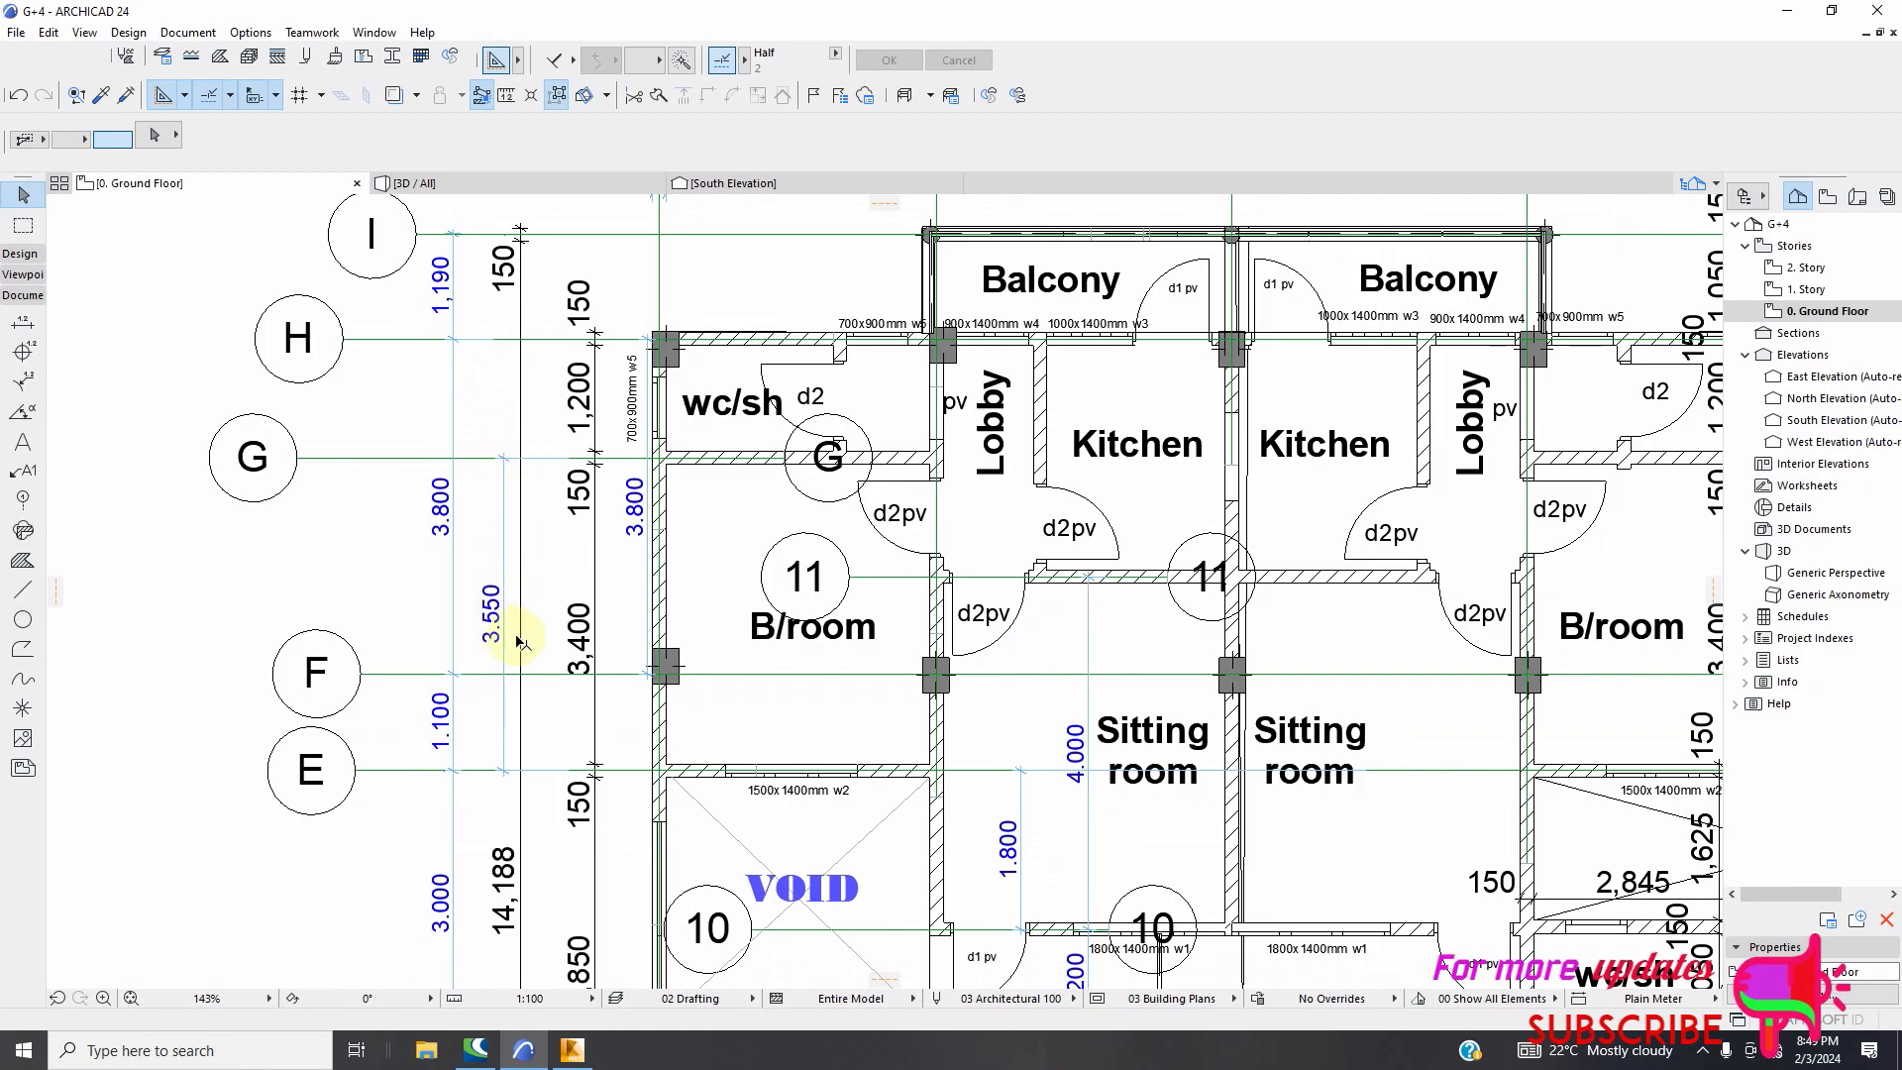
pyautogui.scroll(1, 517, 672)
pyautogui.scroll(-2, 523, 601)
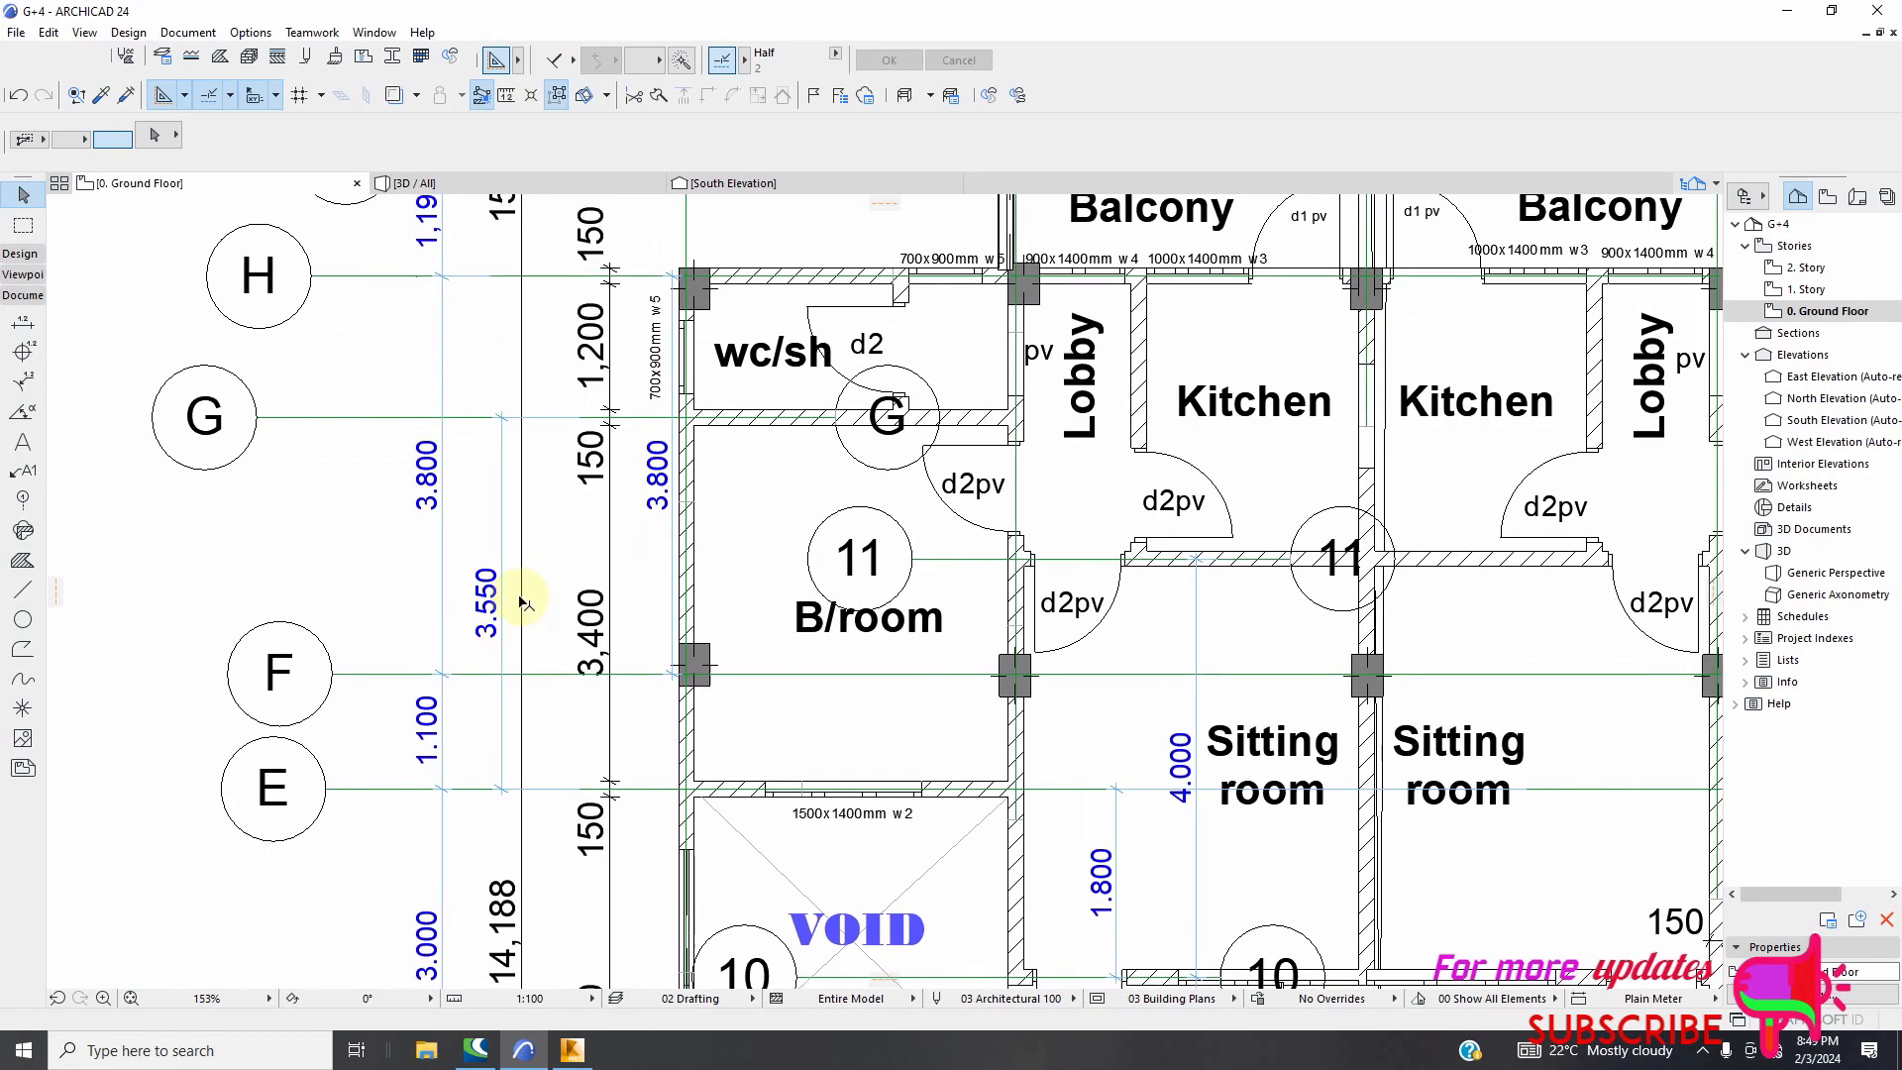
pyautogui.scroll(3, 516, 649)
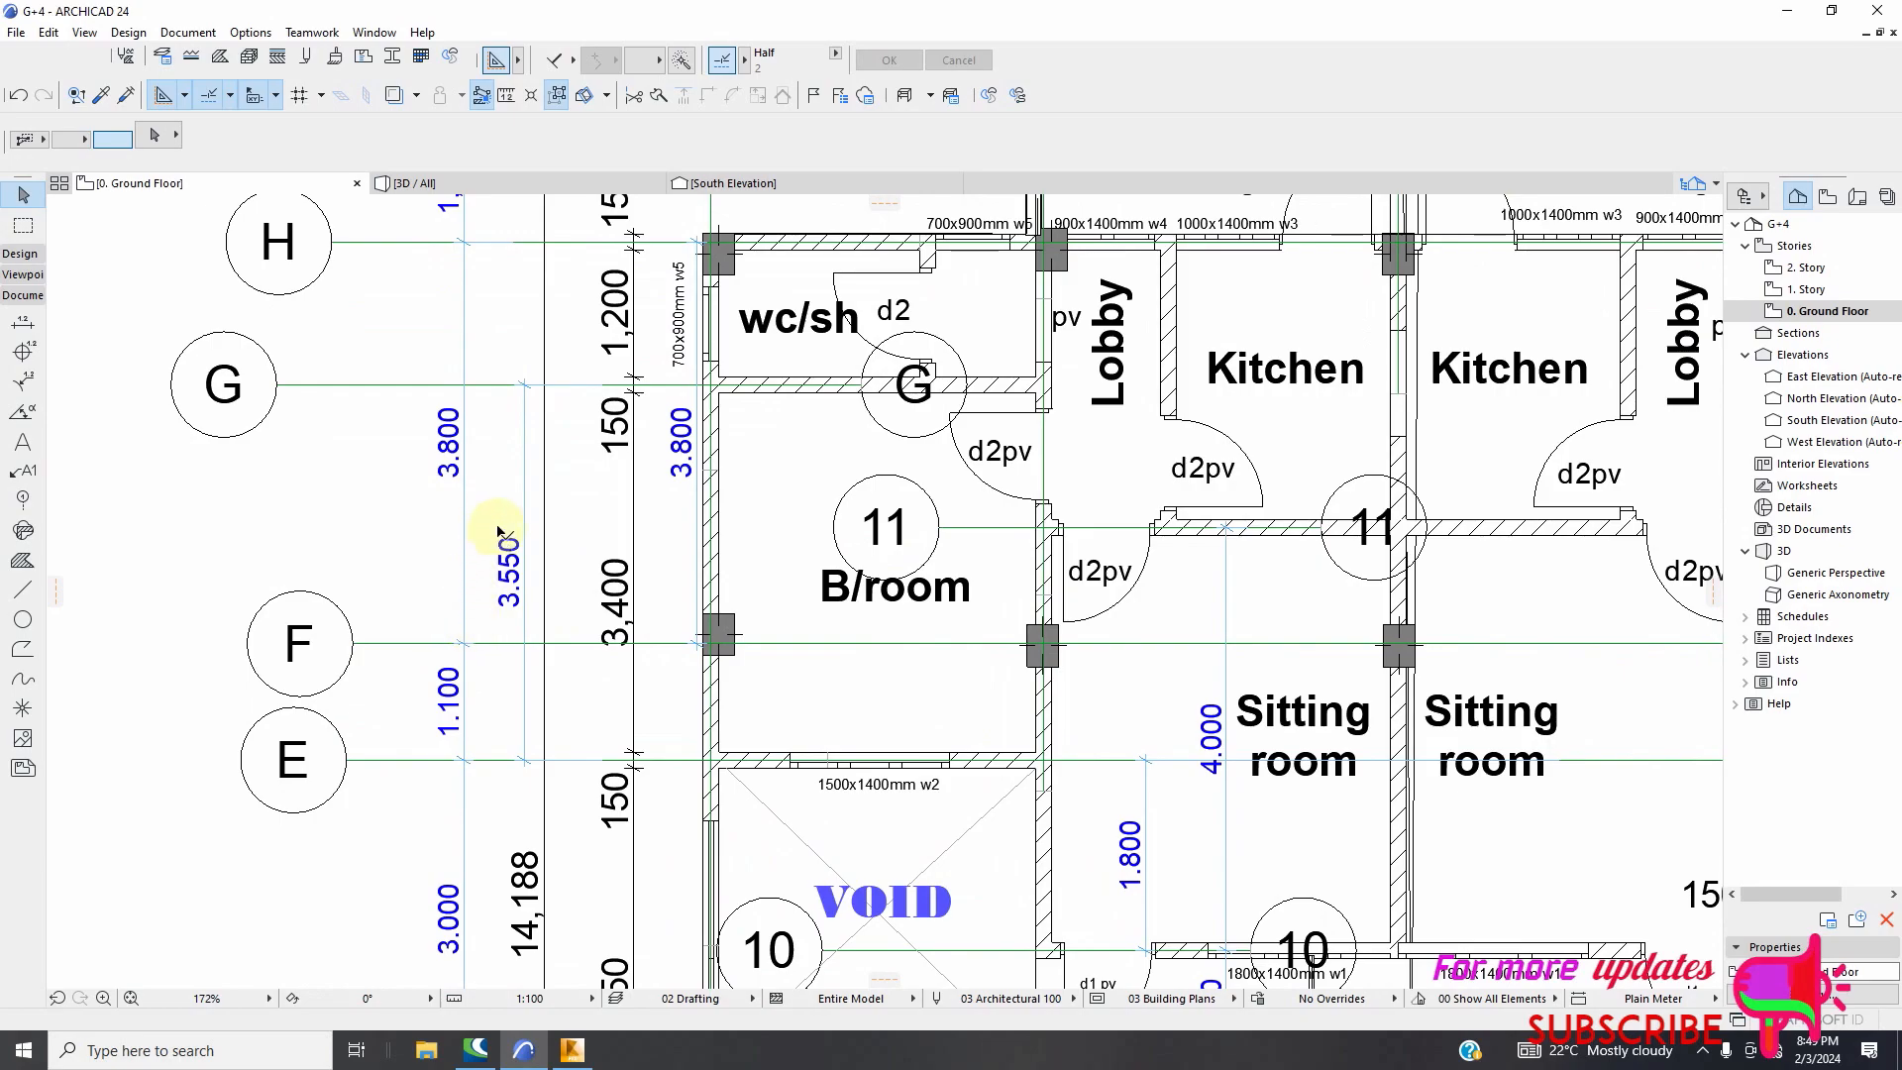
pyautogui.scroll(-3, 513, 540)
pyautogui.scroll(2, 485, 709)
pyautogui.scroll(-2, 515, 644)
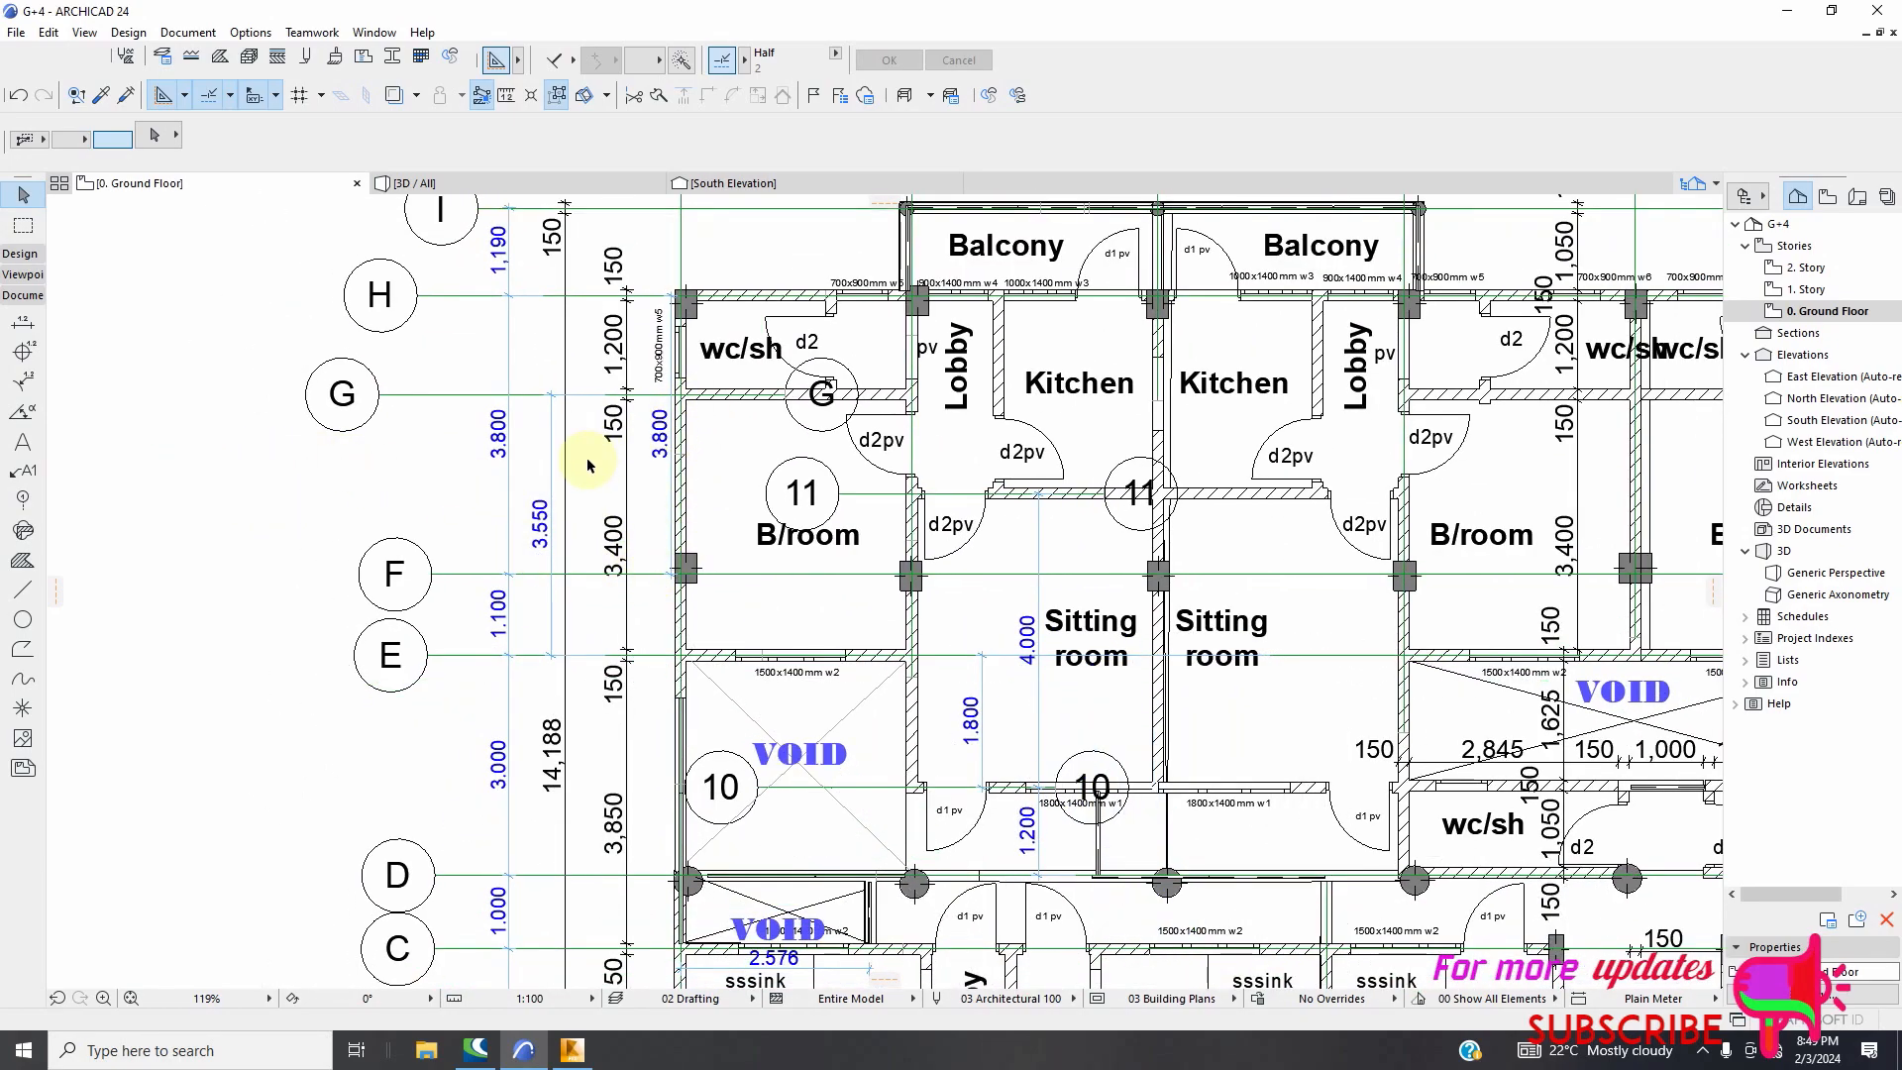
# Dimension the spacings between gridlines F, G and H, placing the dimension line beside the existing dimensions near the grid bubbles
pyautogui.click(22, 322)
pyautogui.scroll(3, 612, 567)
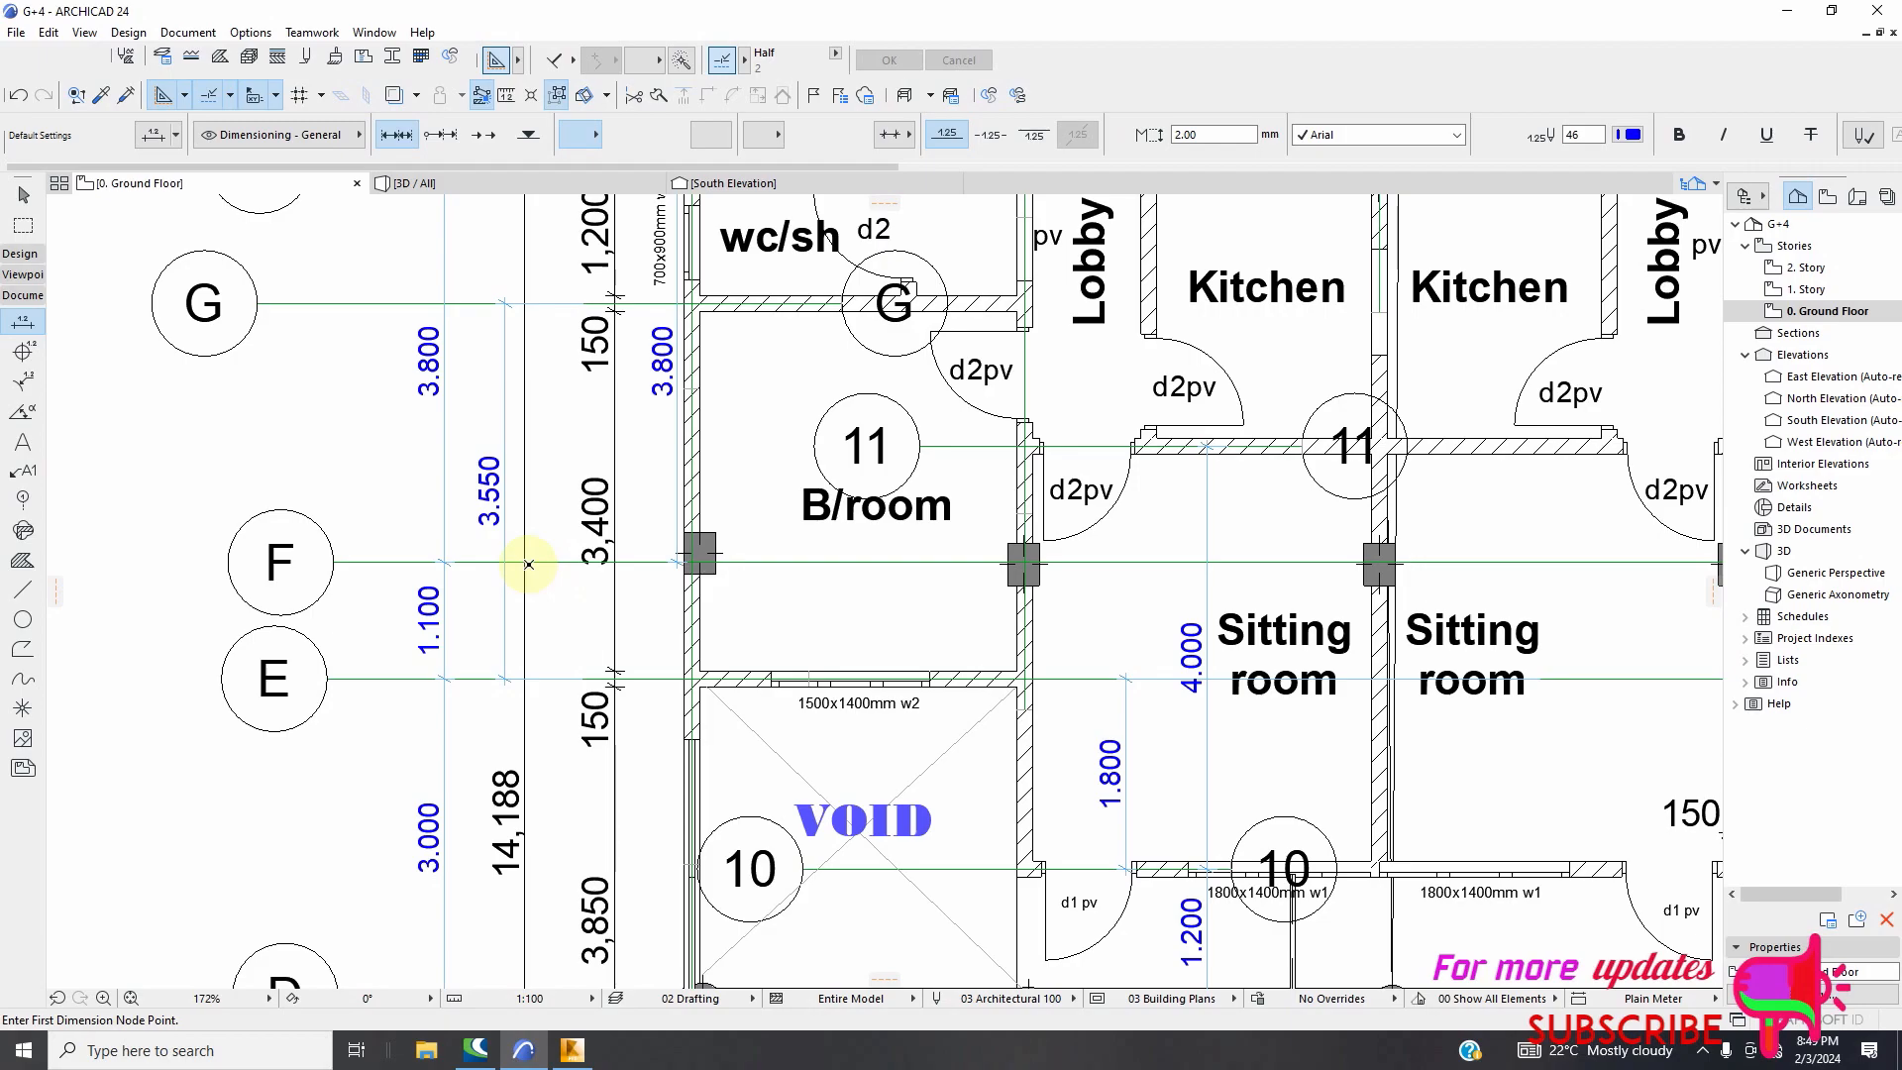
pyautogui.click(528, 564)
pyautogui.scroll(-3, 616, 594)
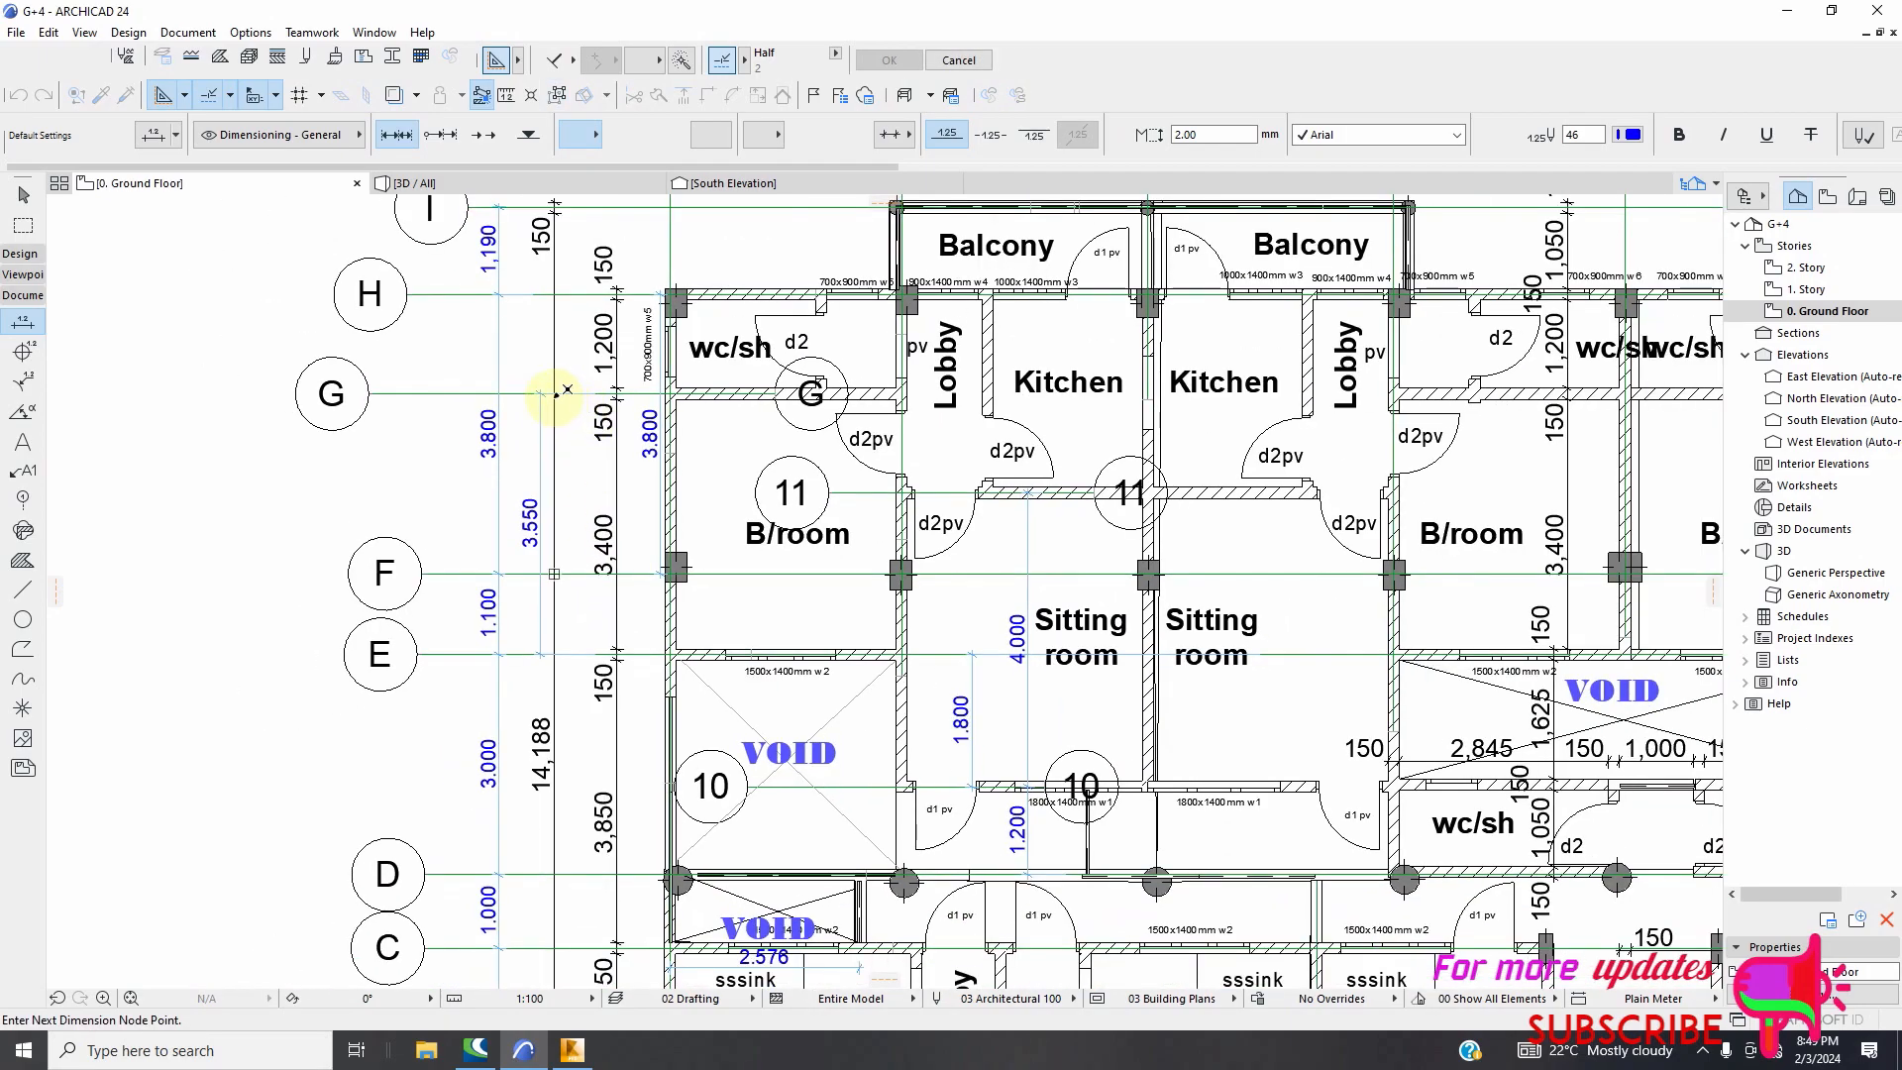
pyautogui.click(565, 389)
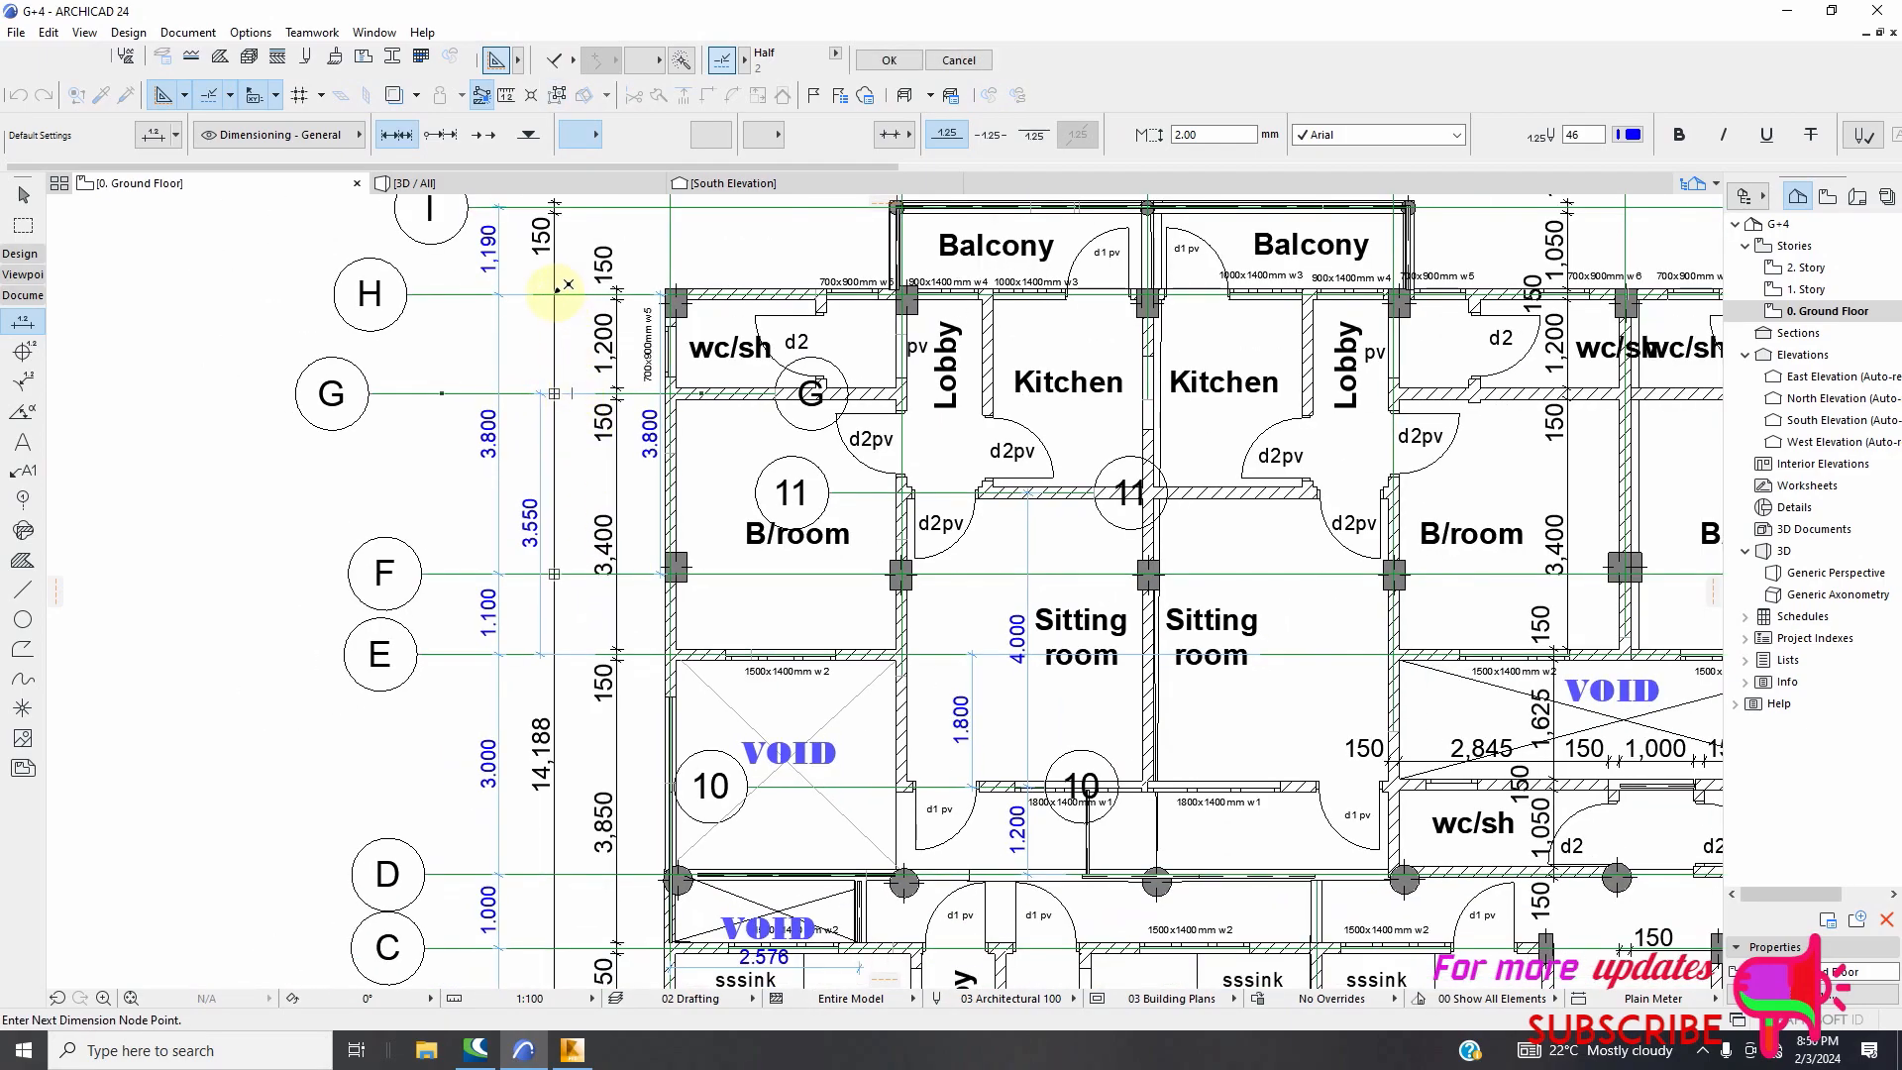
pyautogui.rightClick(566, 336)
pyautogui.click(602, 463)
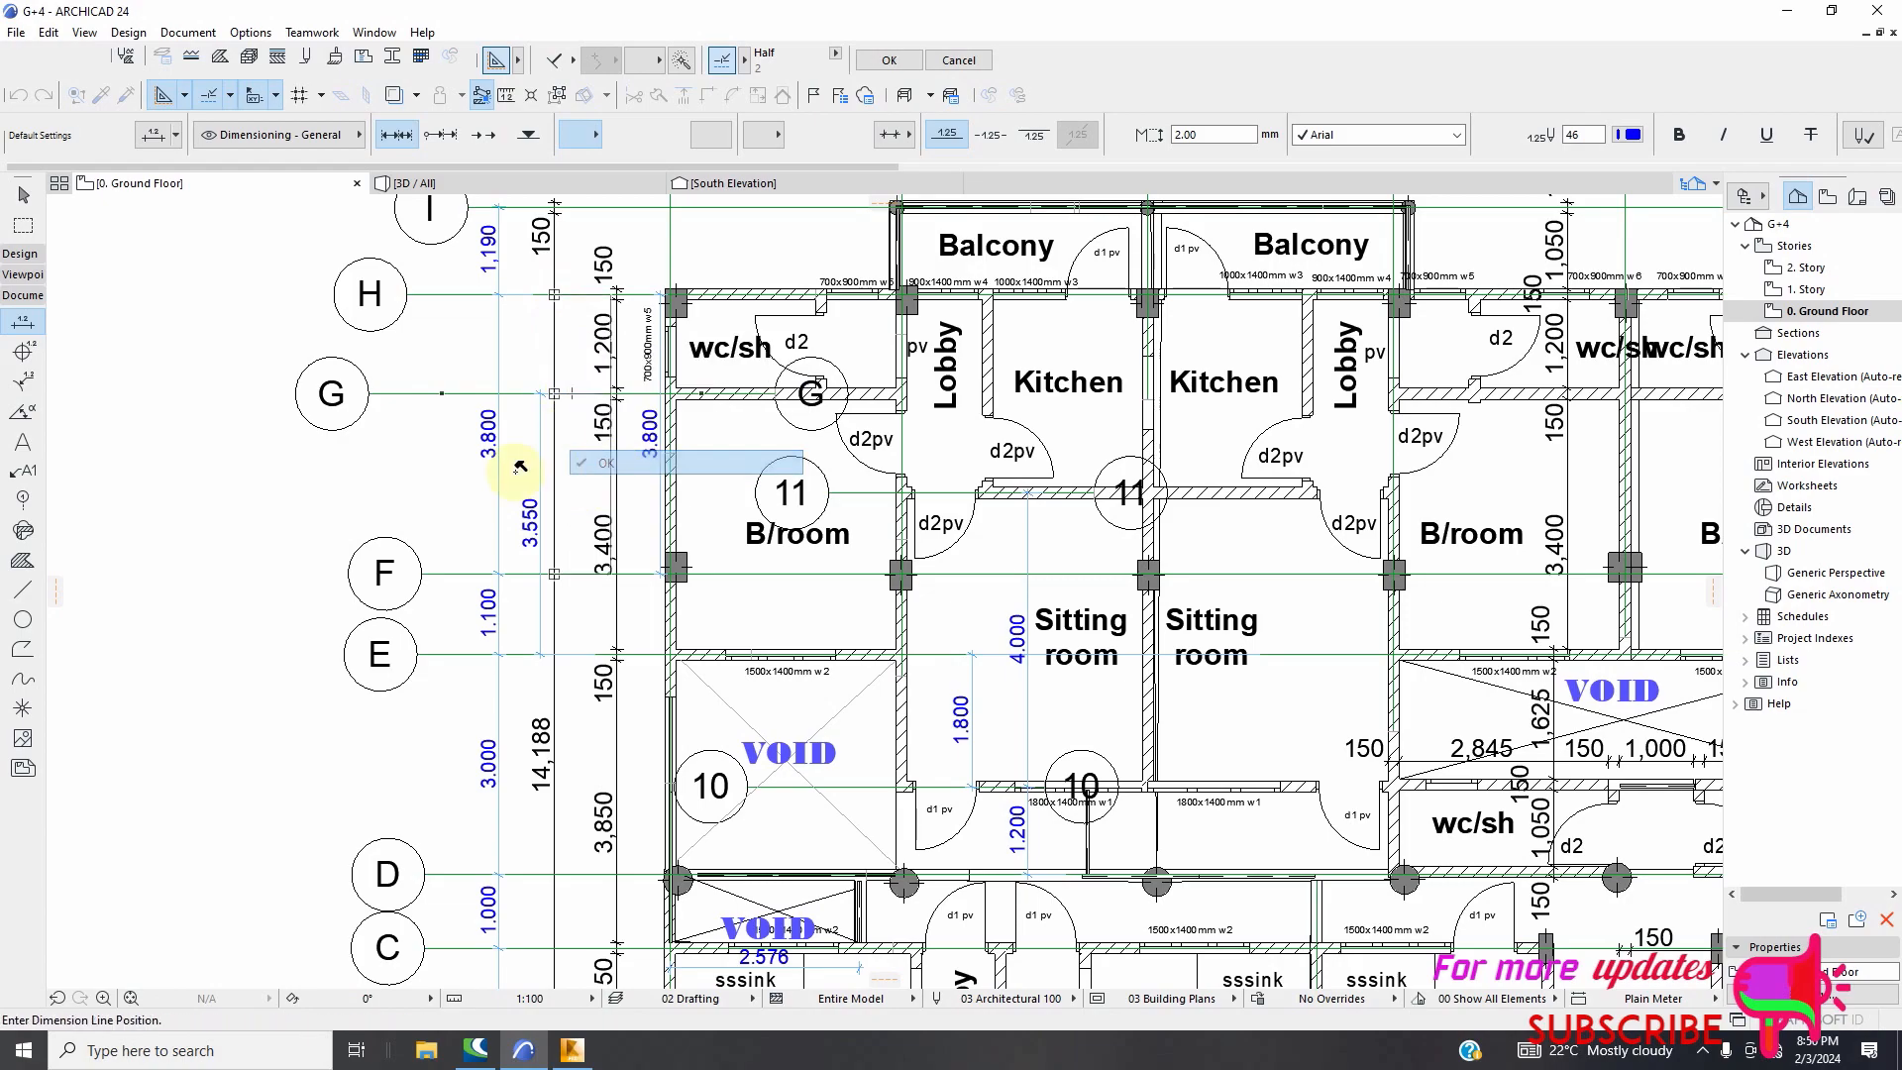
pyautogui.click(461, 474)
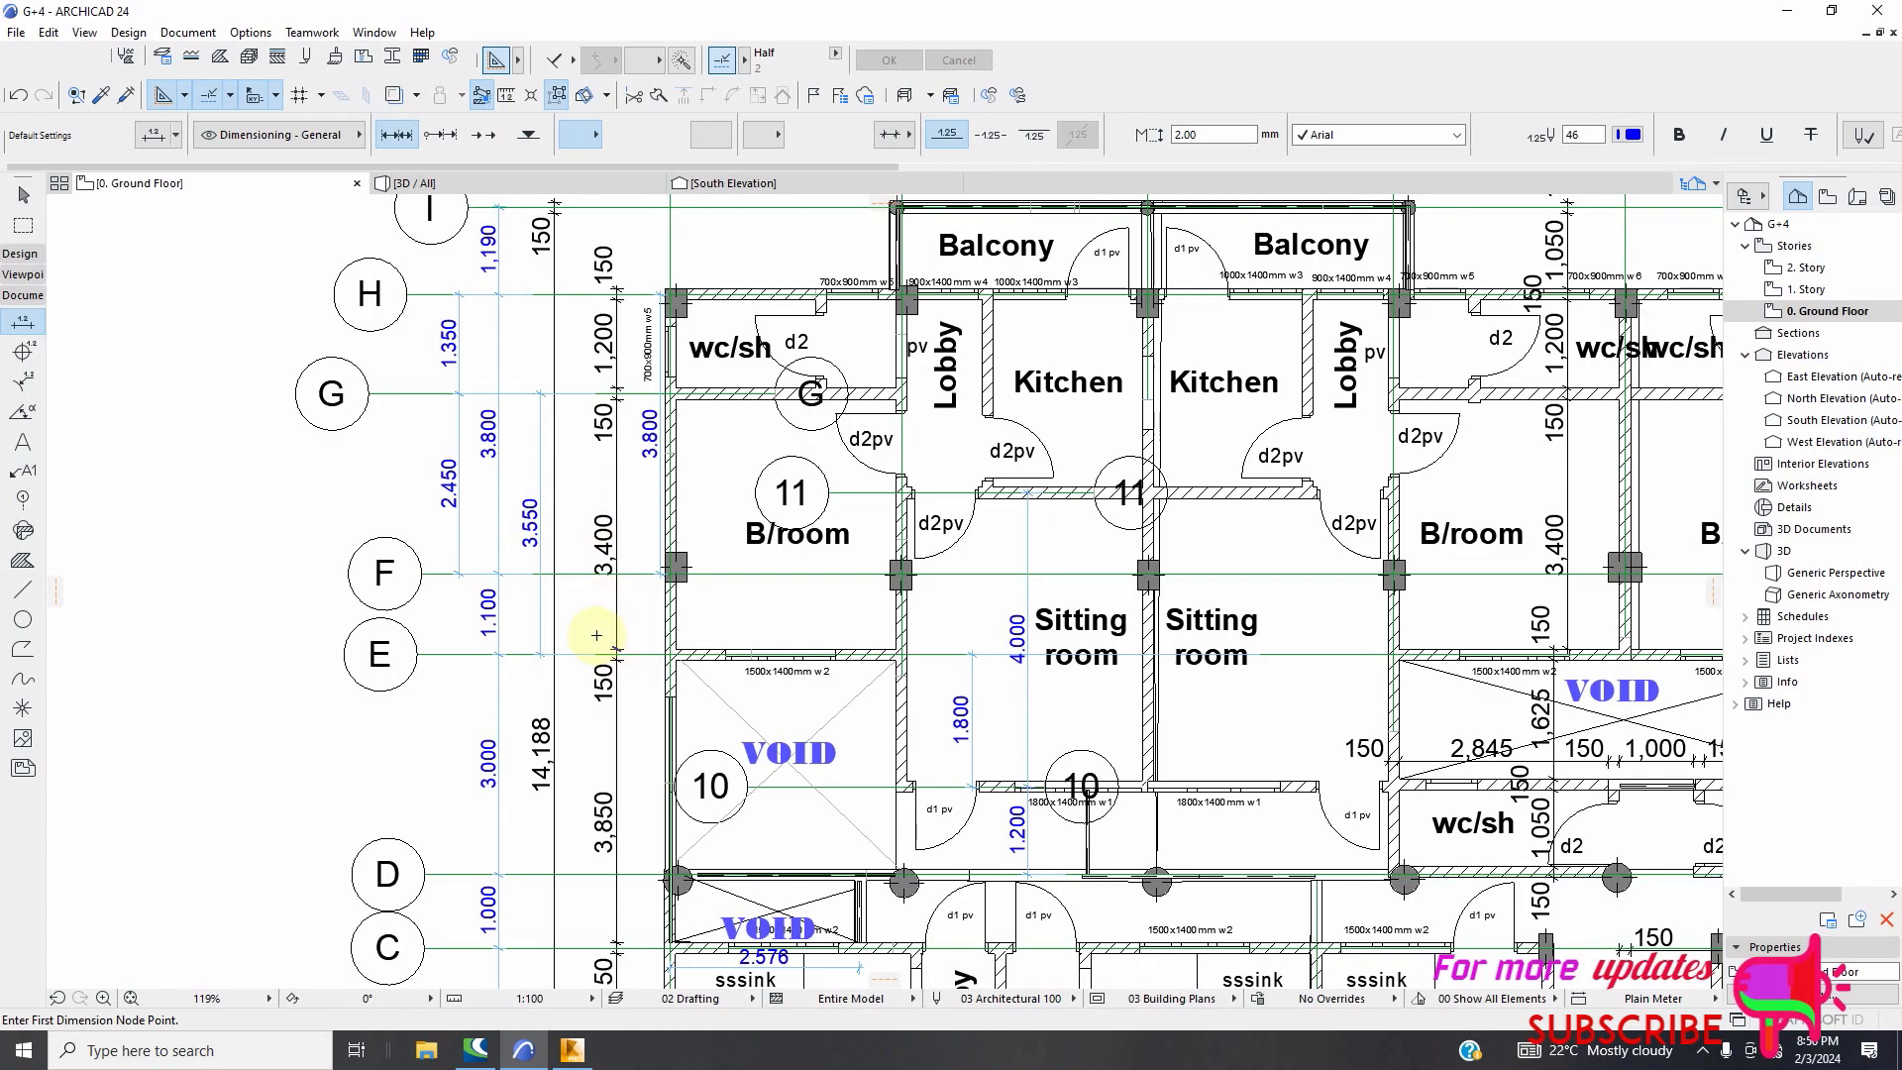
pyautogui.scroll(3, 468, 485)
pyautogui.scroll(-3, 438, 495)
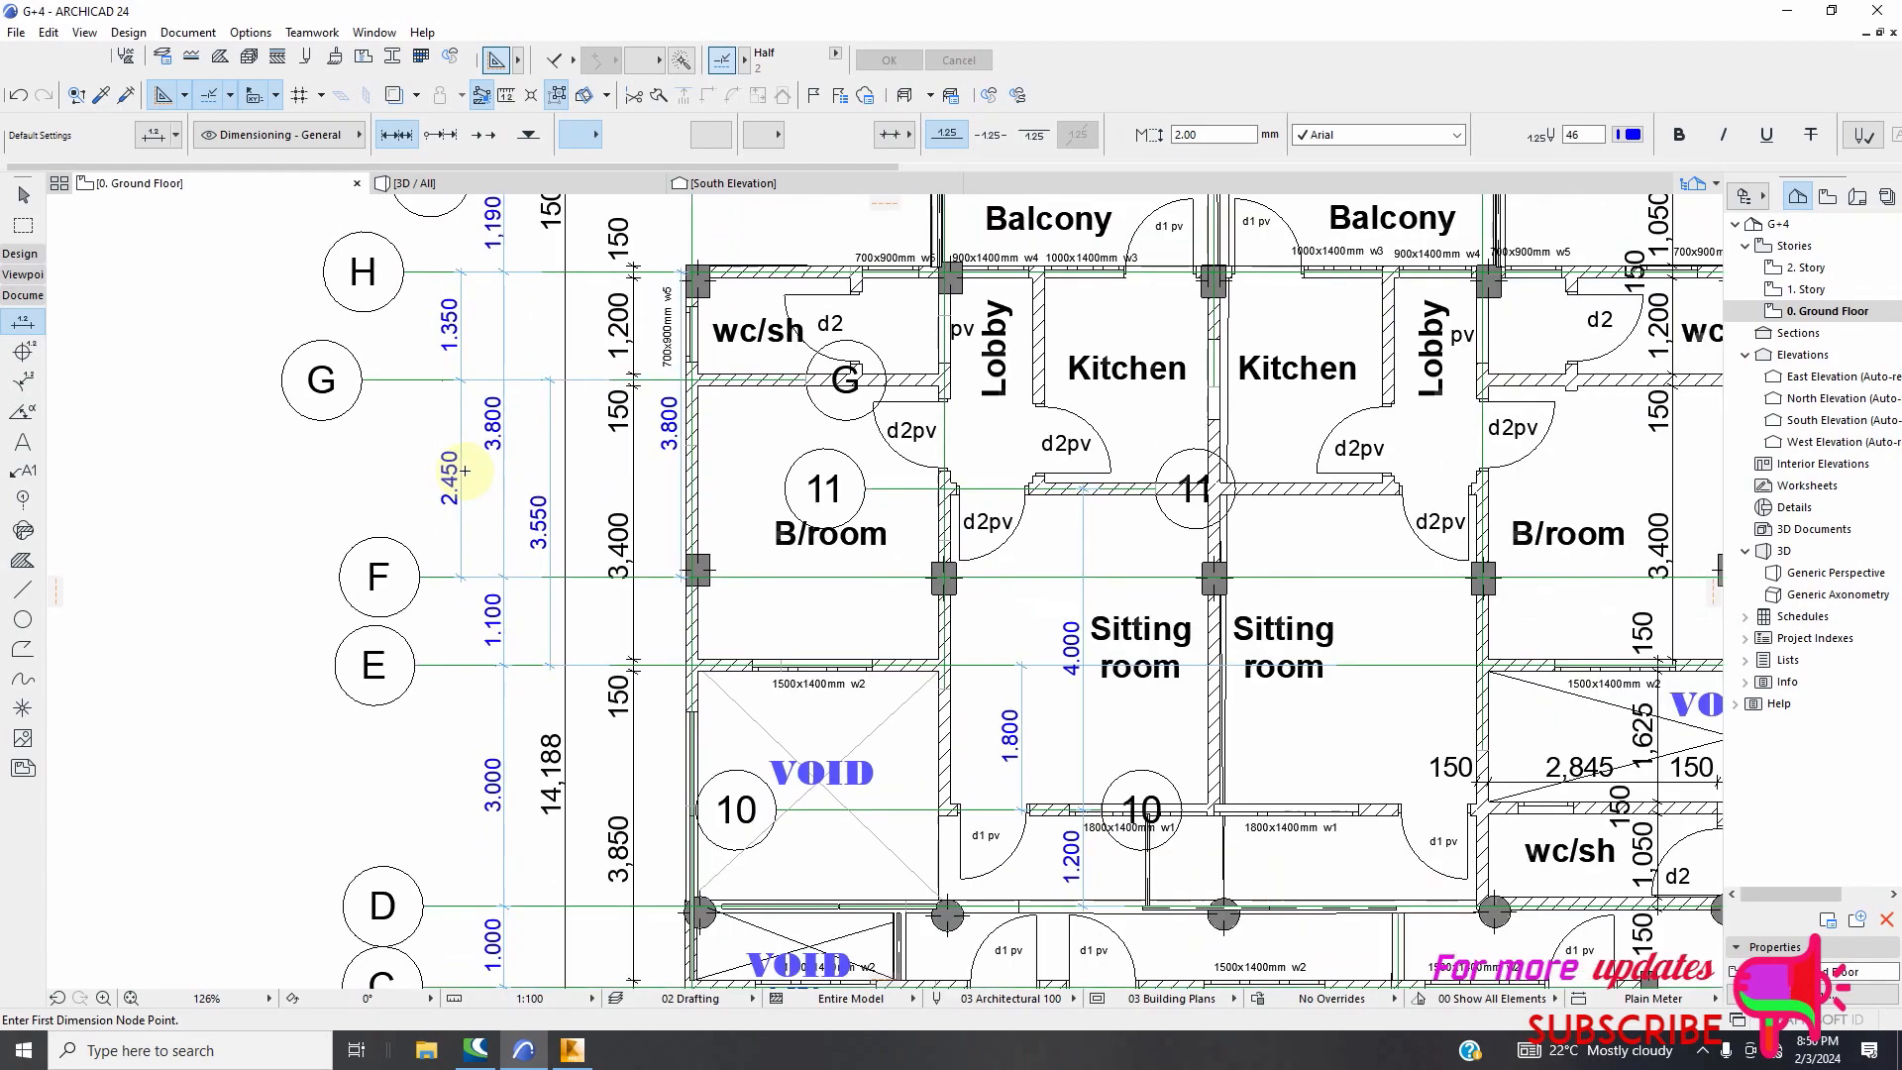
# Switch to Robot and add Y axes from position 10.28 m, one at a distance of 2.45 m and another 1.35 m beyond it
pyautogui.click(572, 1050)
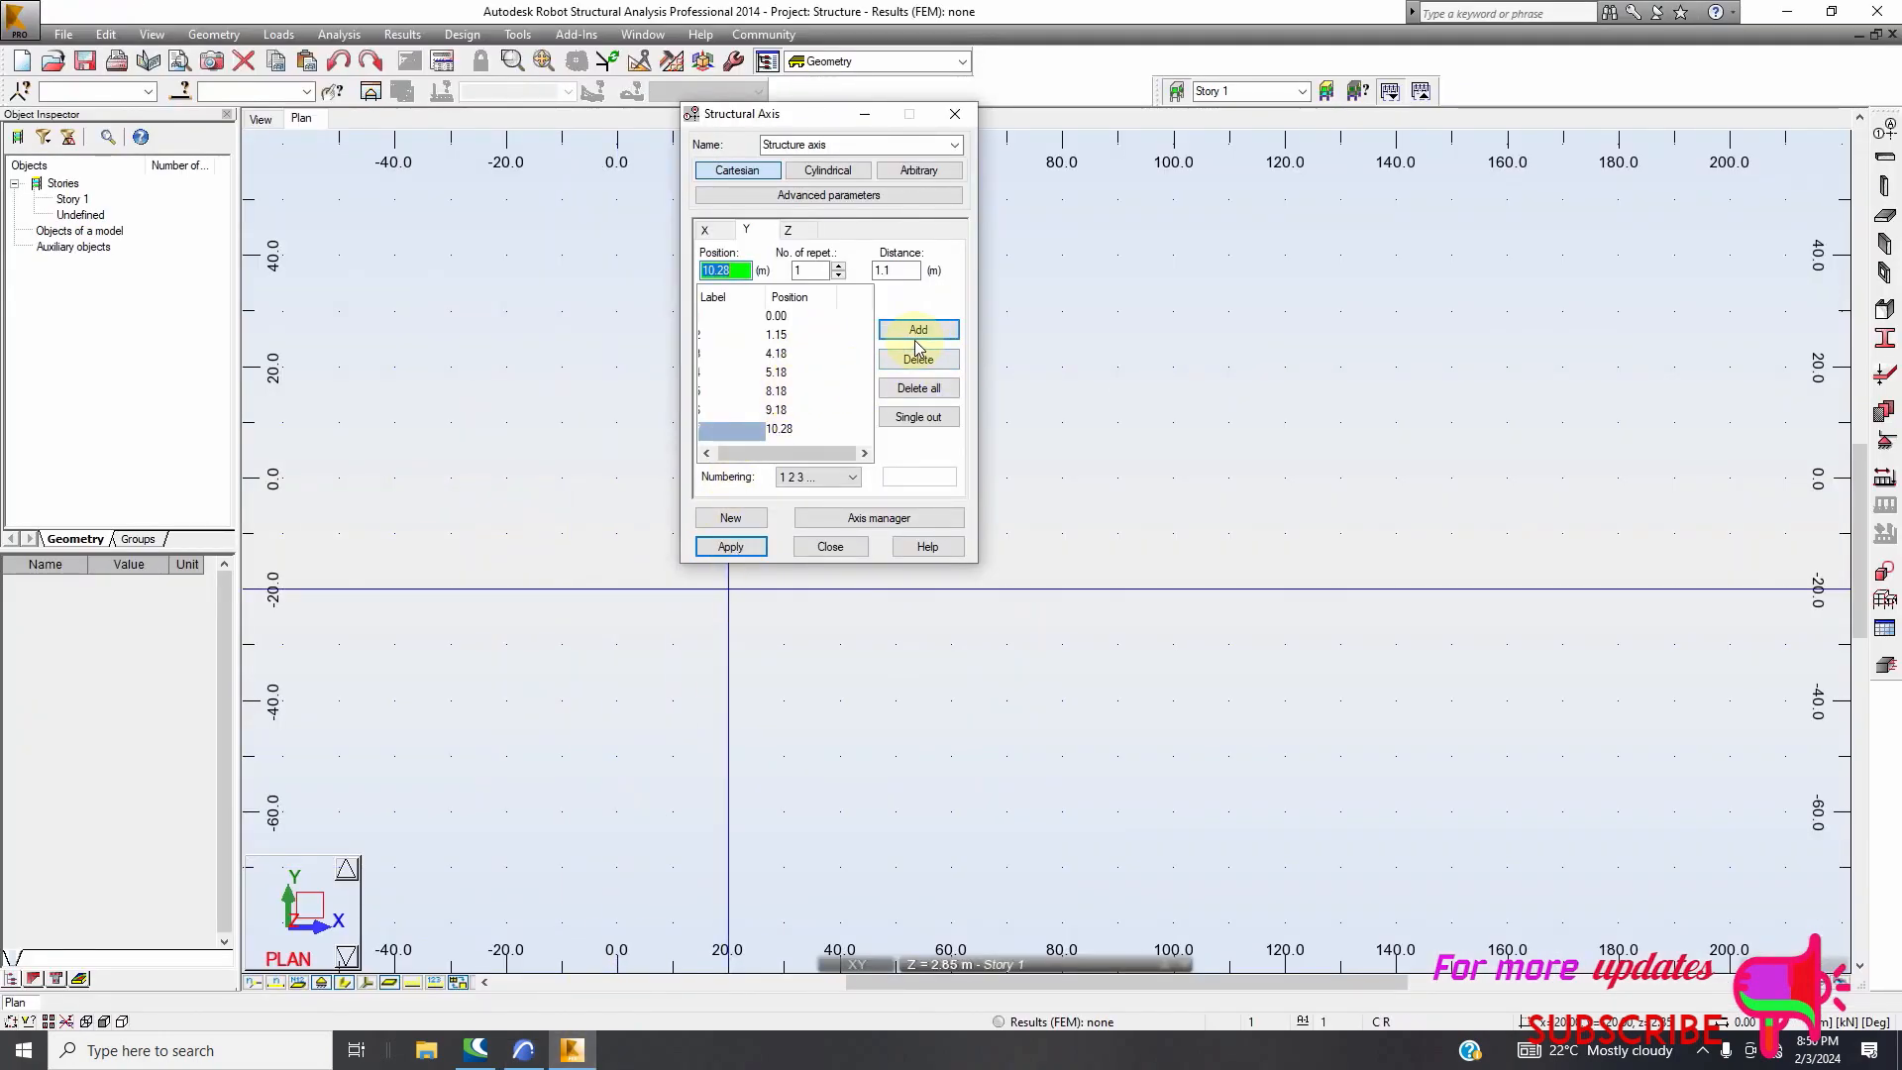
pyautogui.click(895, 270)
pyautogui.write('2.45')
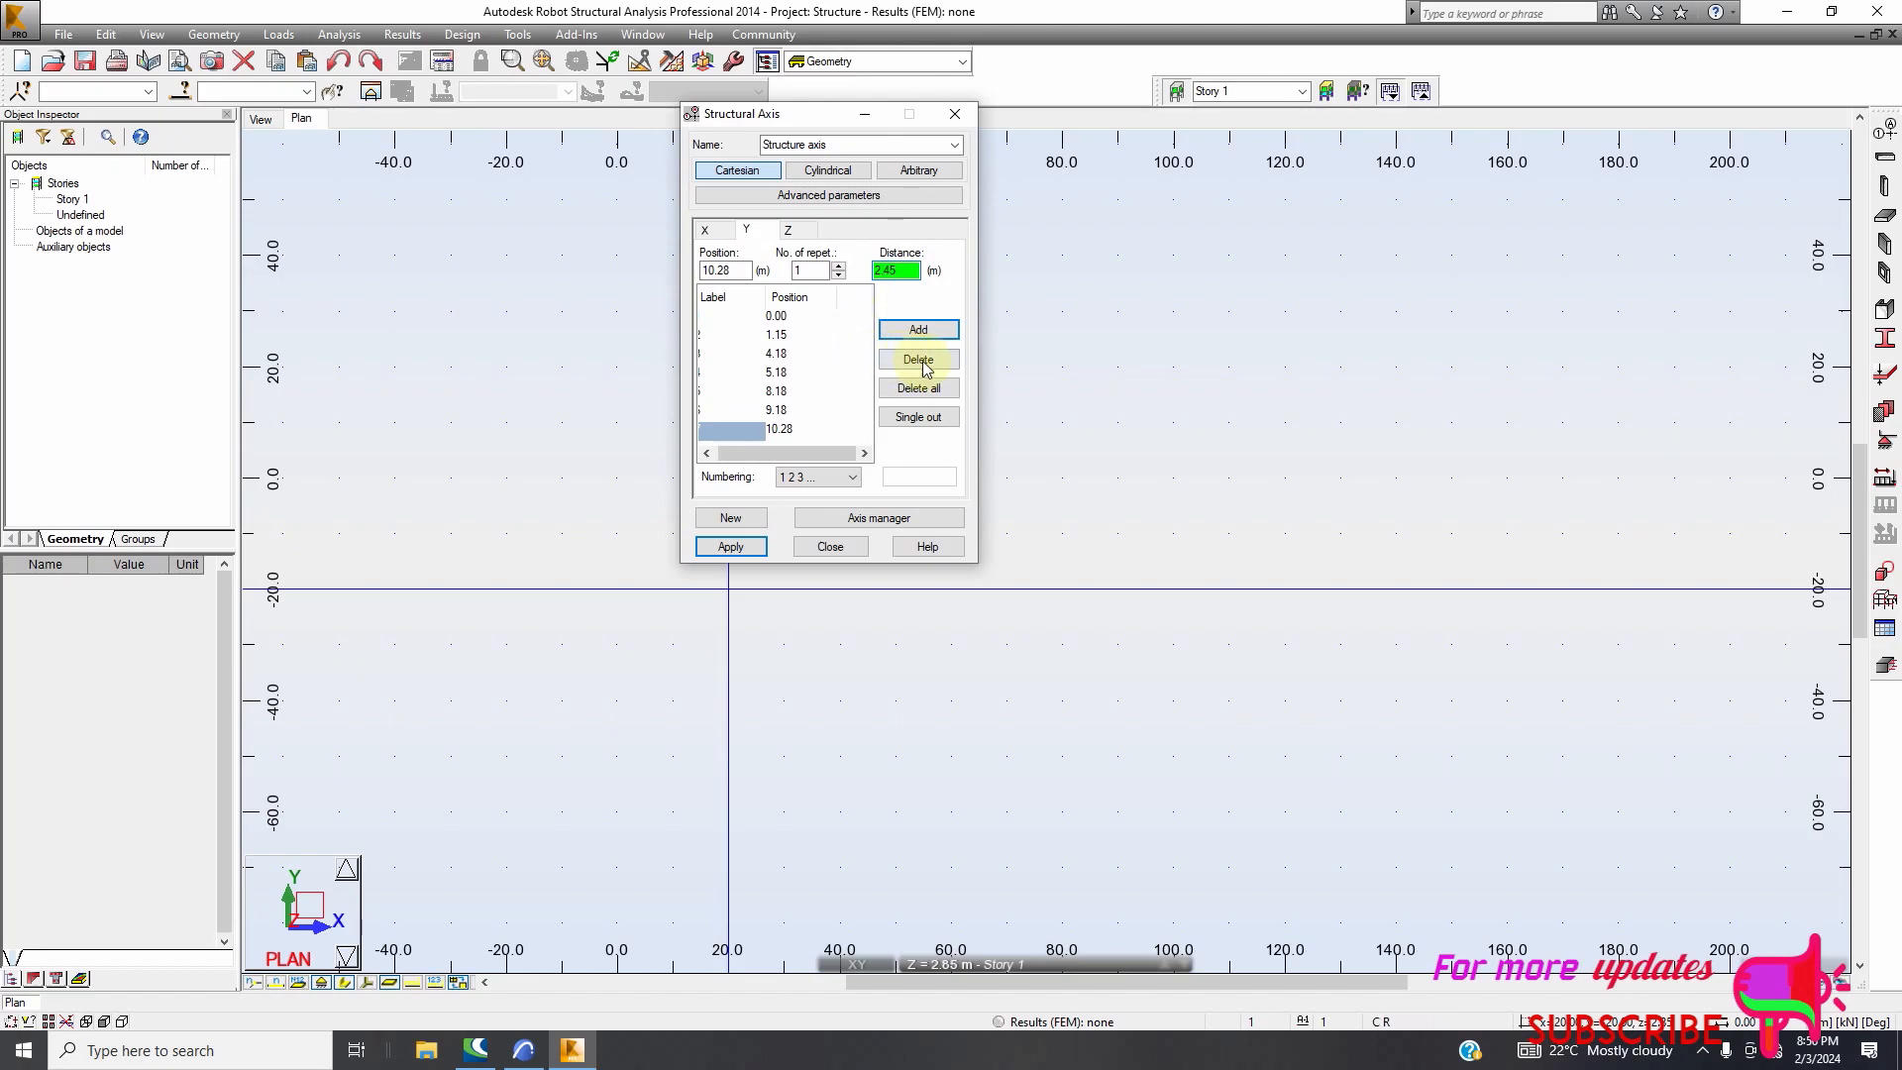
pyautogui.click(919, 328)
pyautogui.click(891, 271)
pyautogui.write('1.35')
pyautogui.click(918, 328)
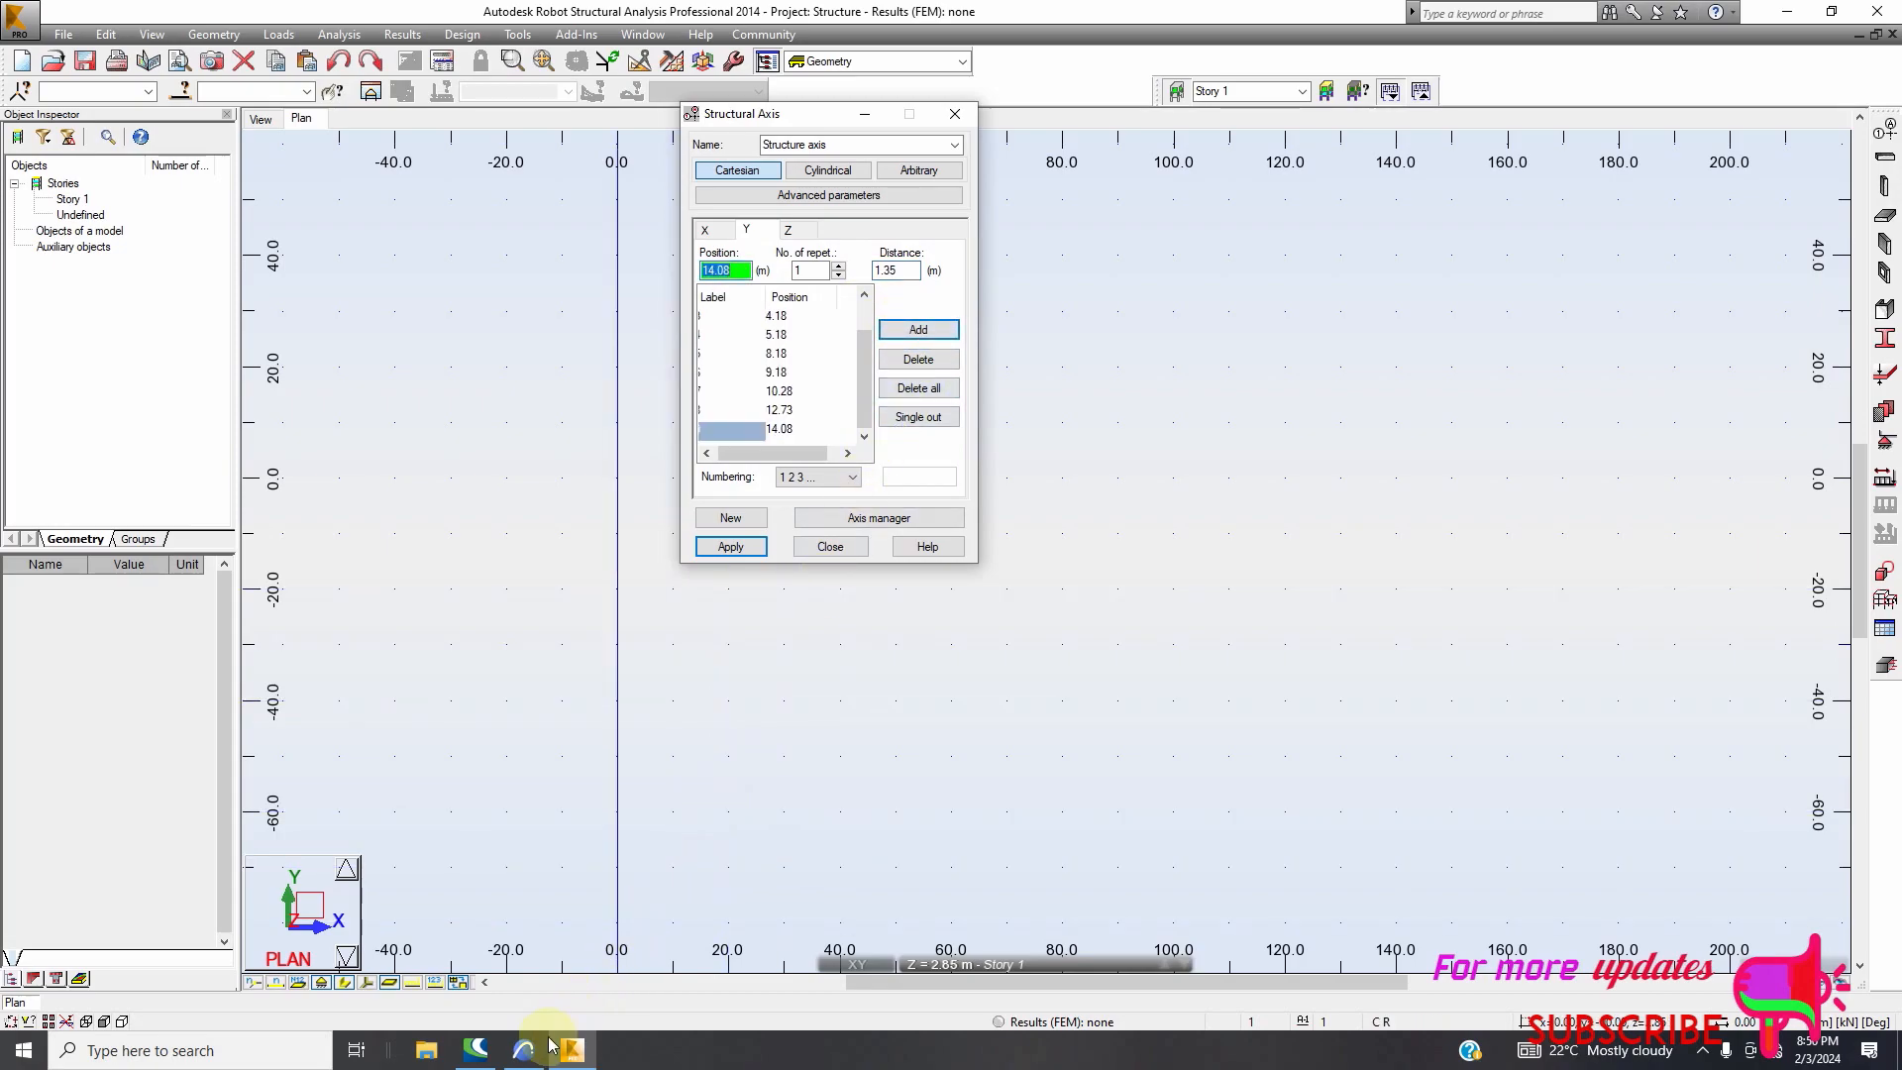
# Check the H–I gridline spacing in ArchiCAD and add a Robot Y axis from position 14.08 m at a distance of 1.19 m
pyautogui.click(524, 1048)
pyautogui.scroll(-3, 509, 649)
pyautogui.scroll(5, 508, 422)
pyautogui.scroll(-5, 506, 451)
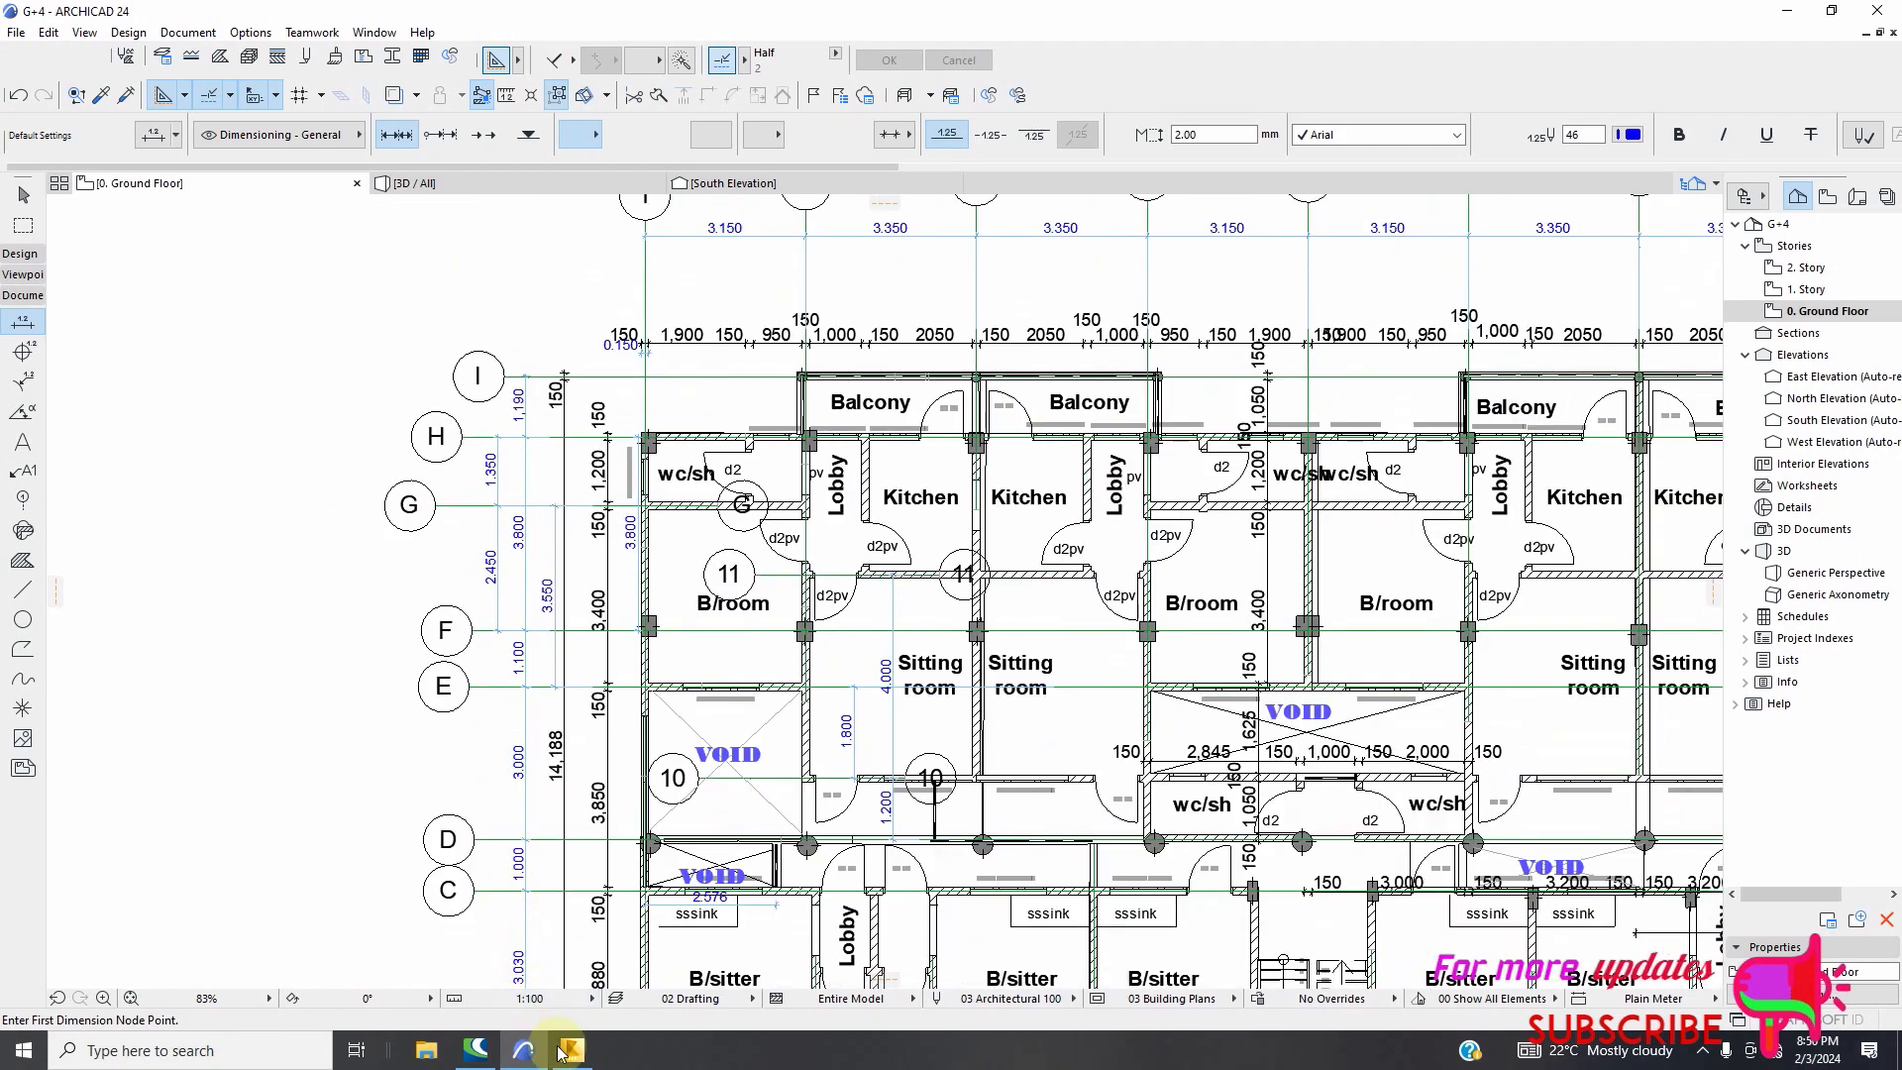
pyautogui.click(570, 1049)
pyautogui.click(902, 278)
pyautogui.write('1.19')
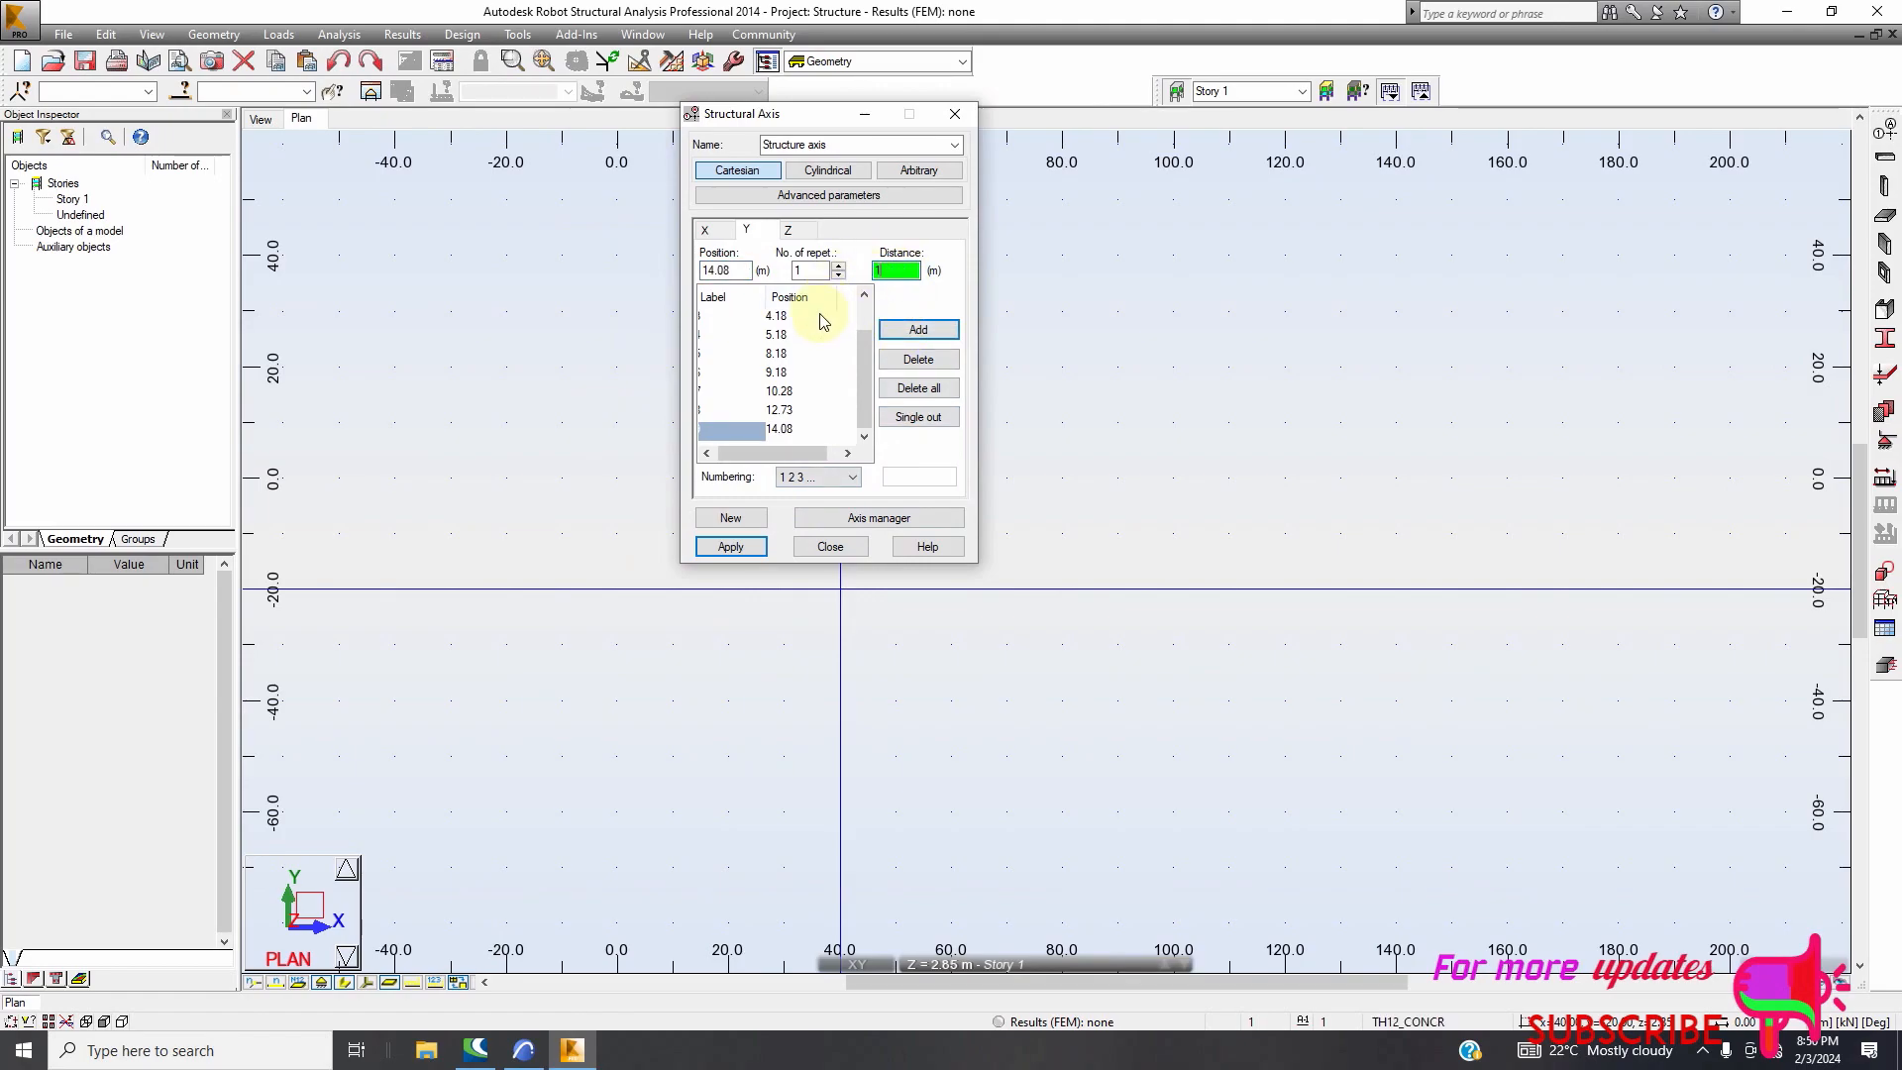
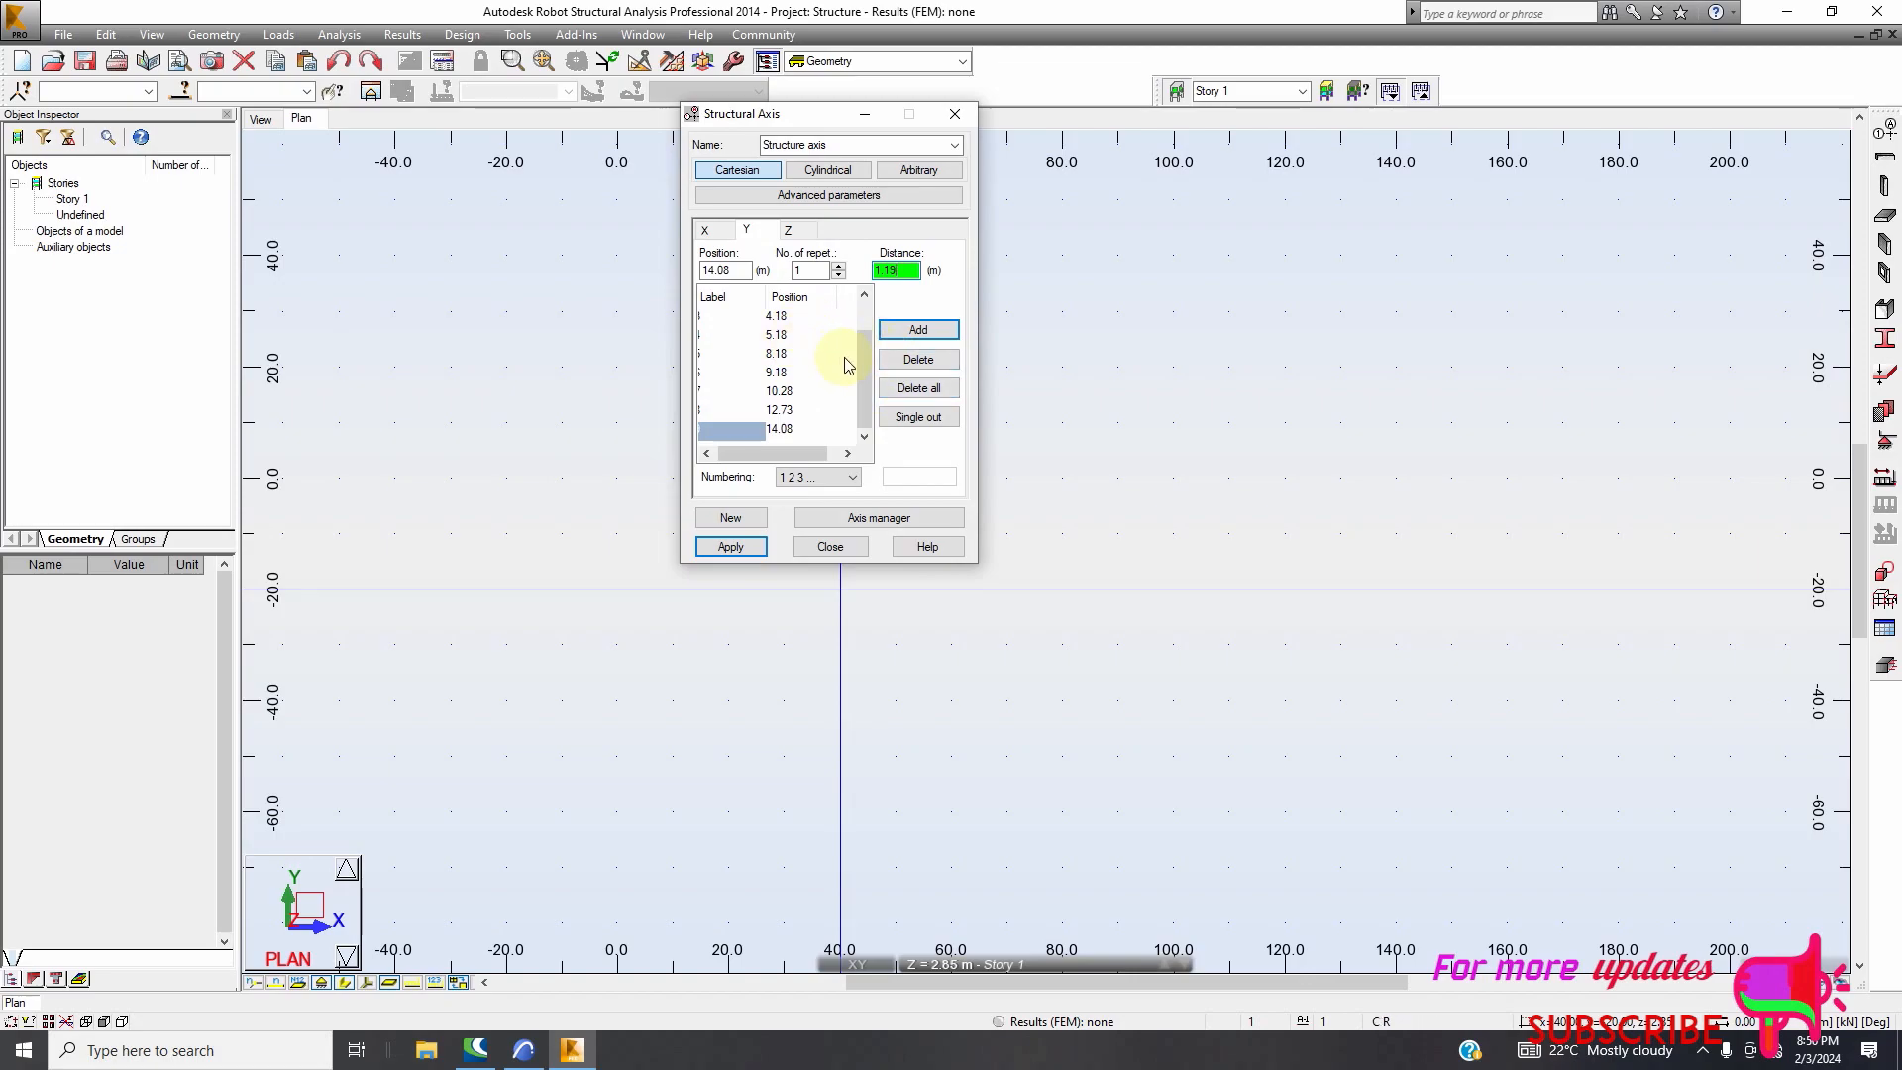
pyautogui.click(919, 329)
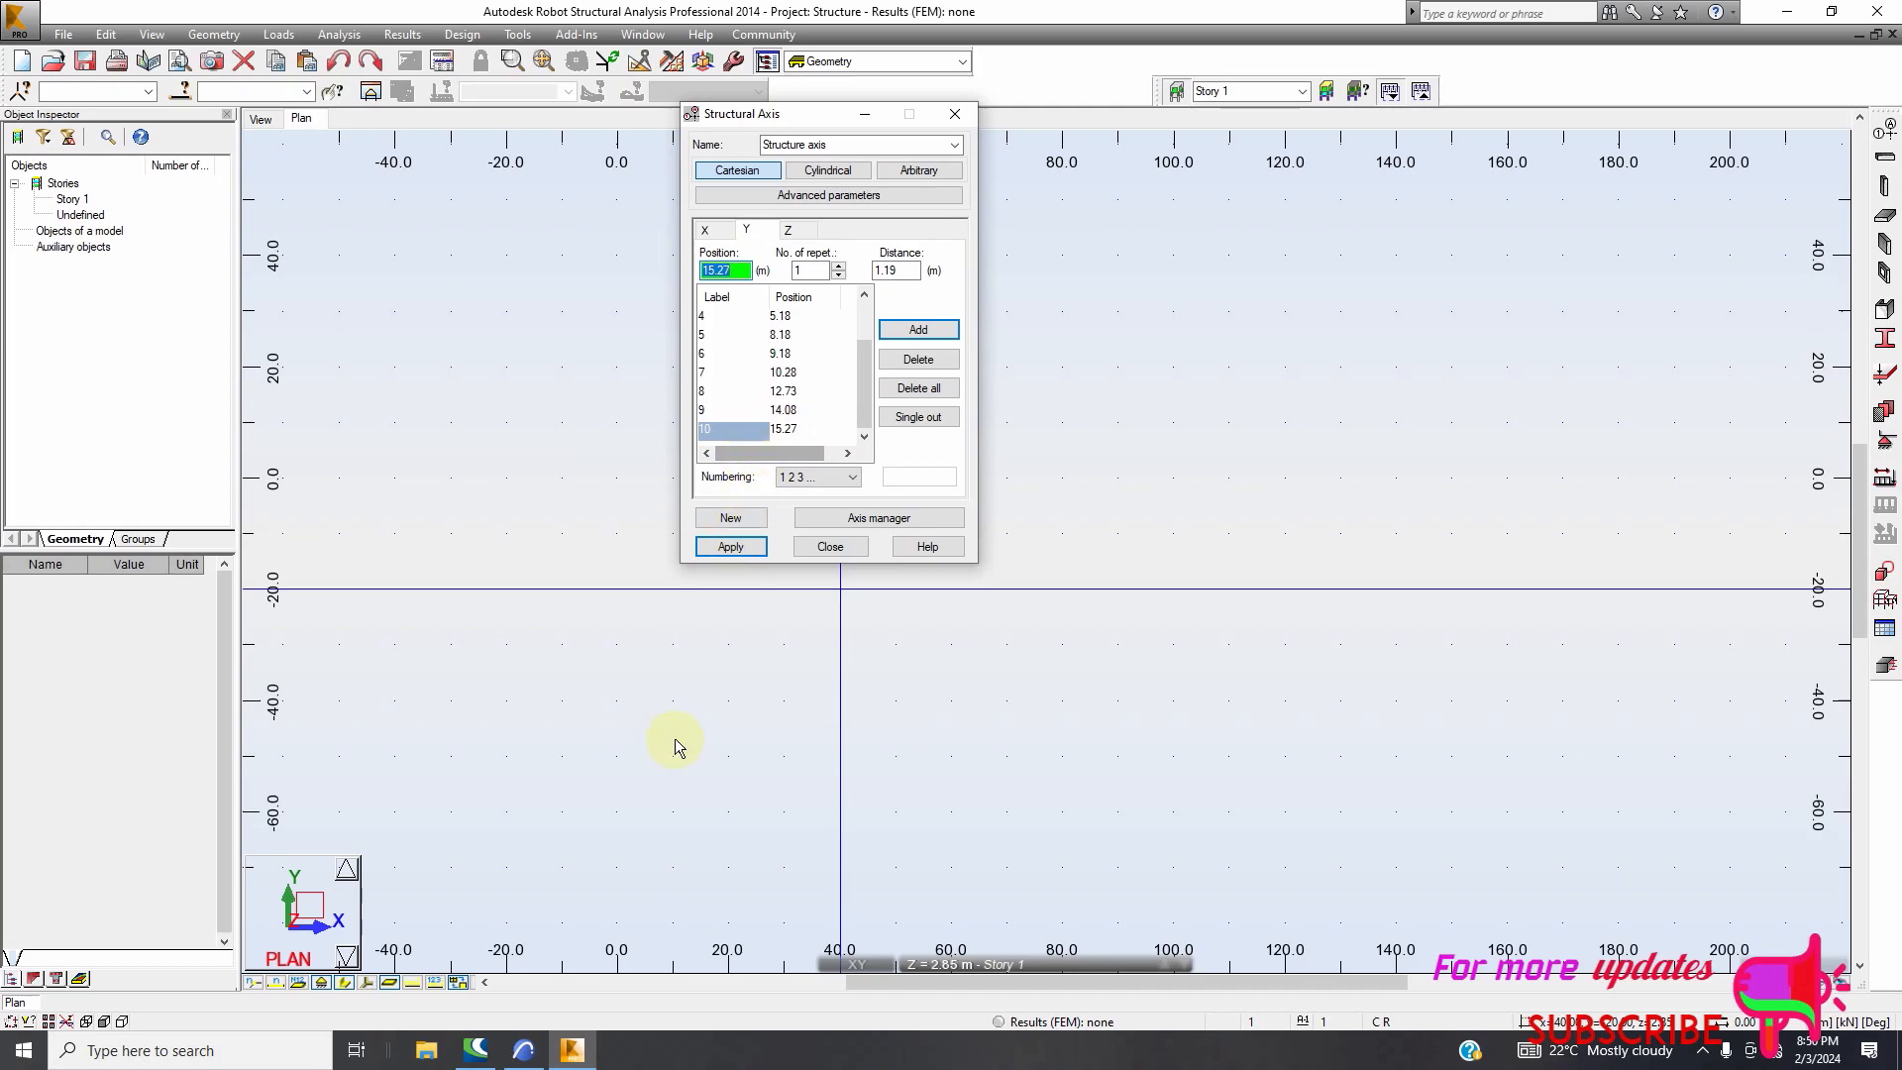
# Glance at the ArchiCAD plan and set the numbering of Robot's Y axes to A B C
pyautogui.click(523, 1050)
pyautogui.click(572, 1050)
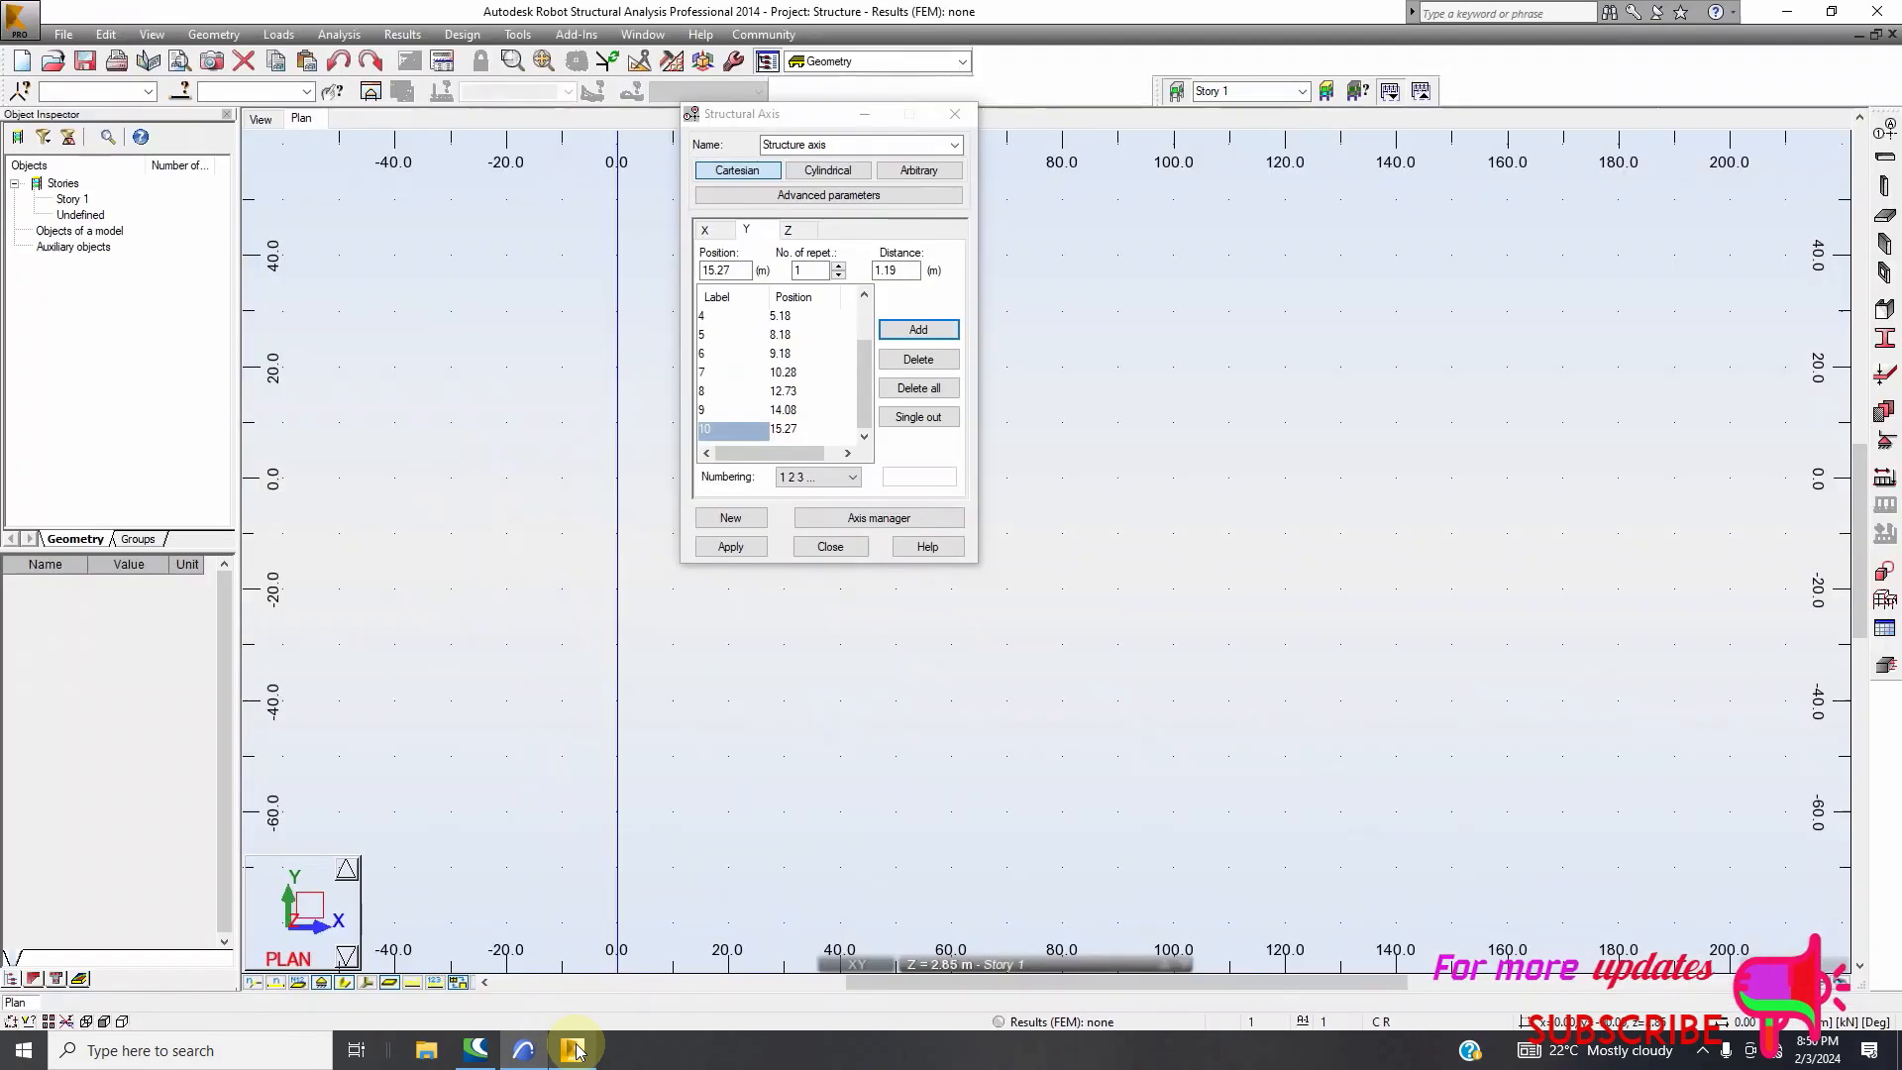
pyautogui.click(840, 477)
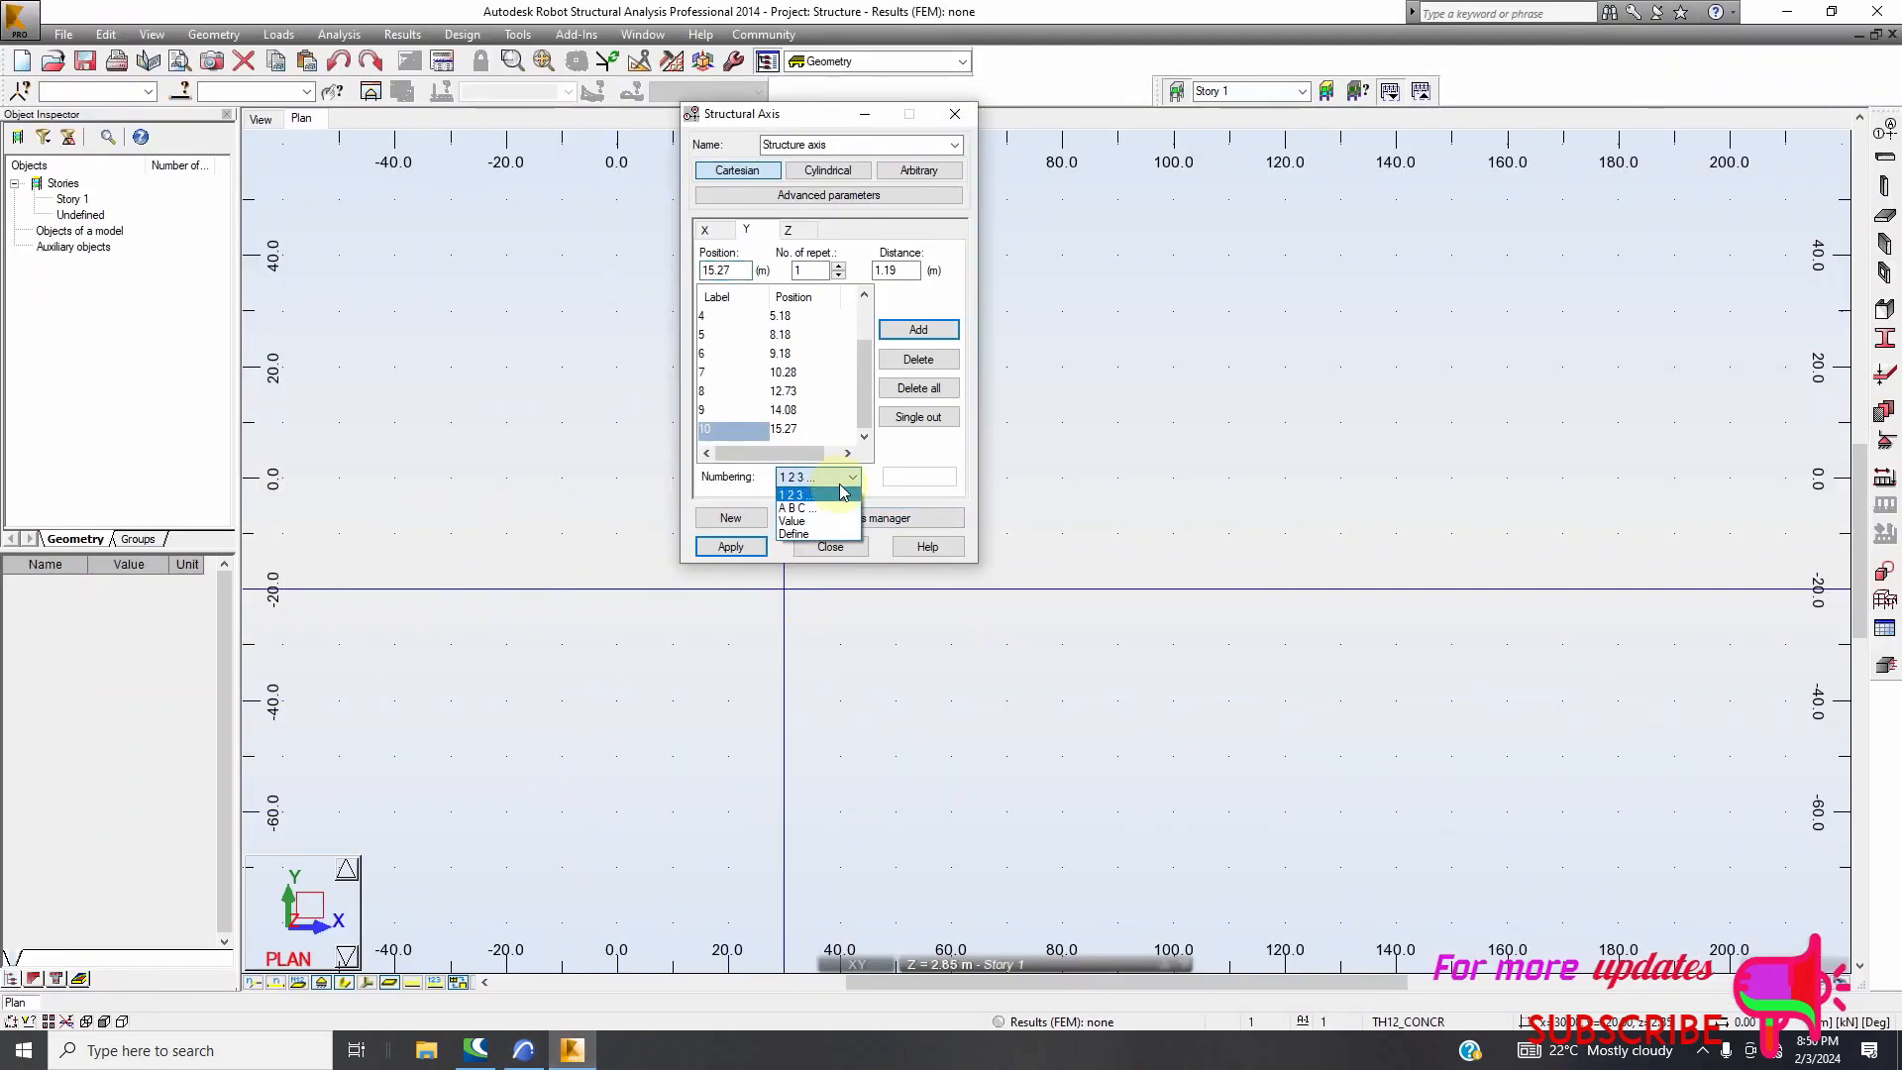
pyautogui.click(836, 508)
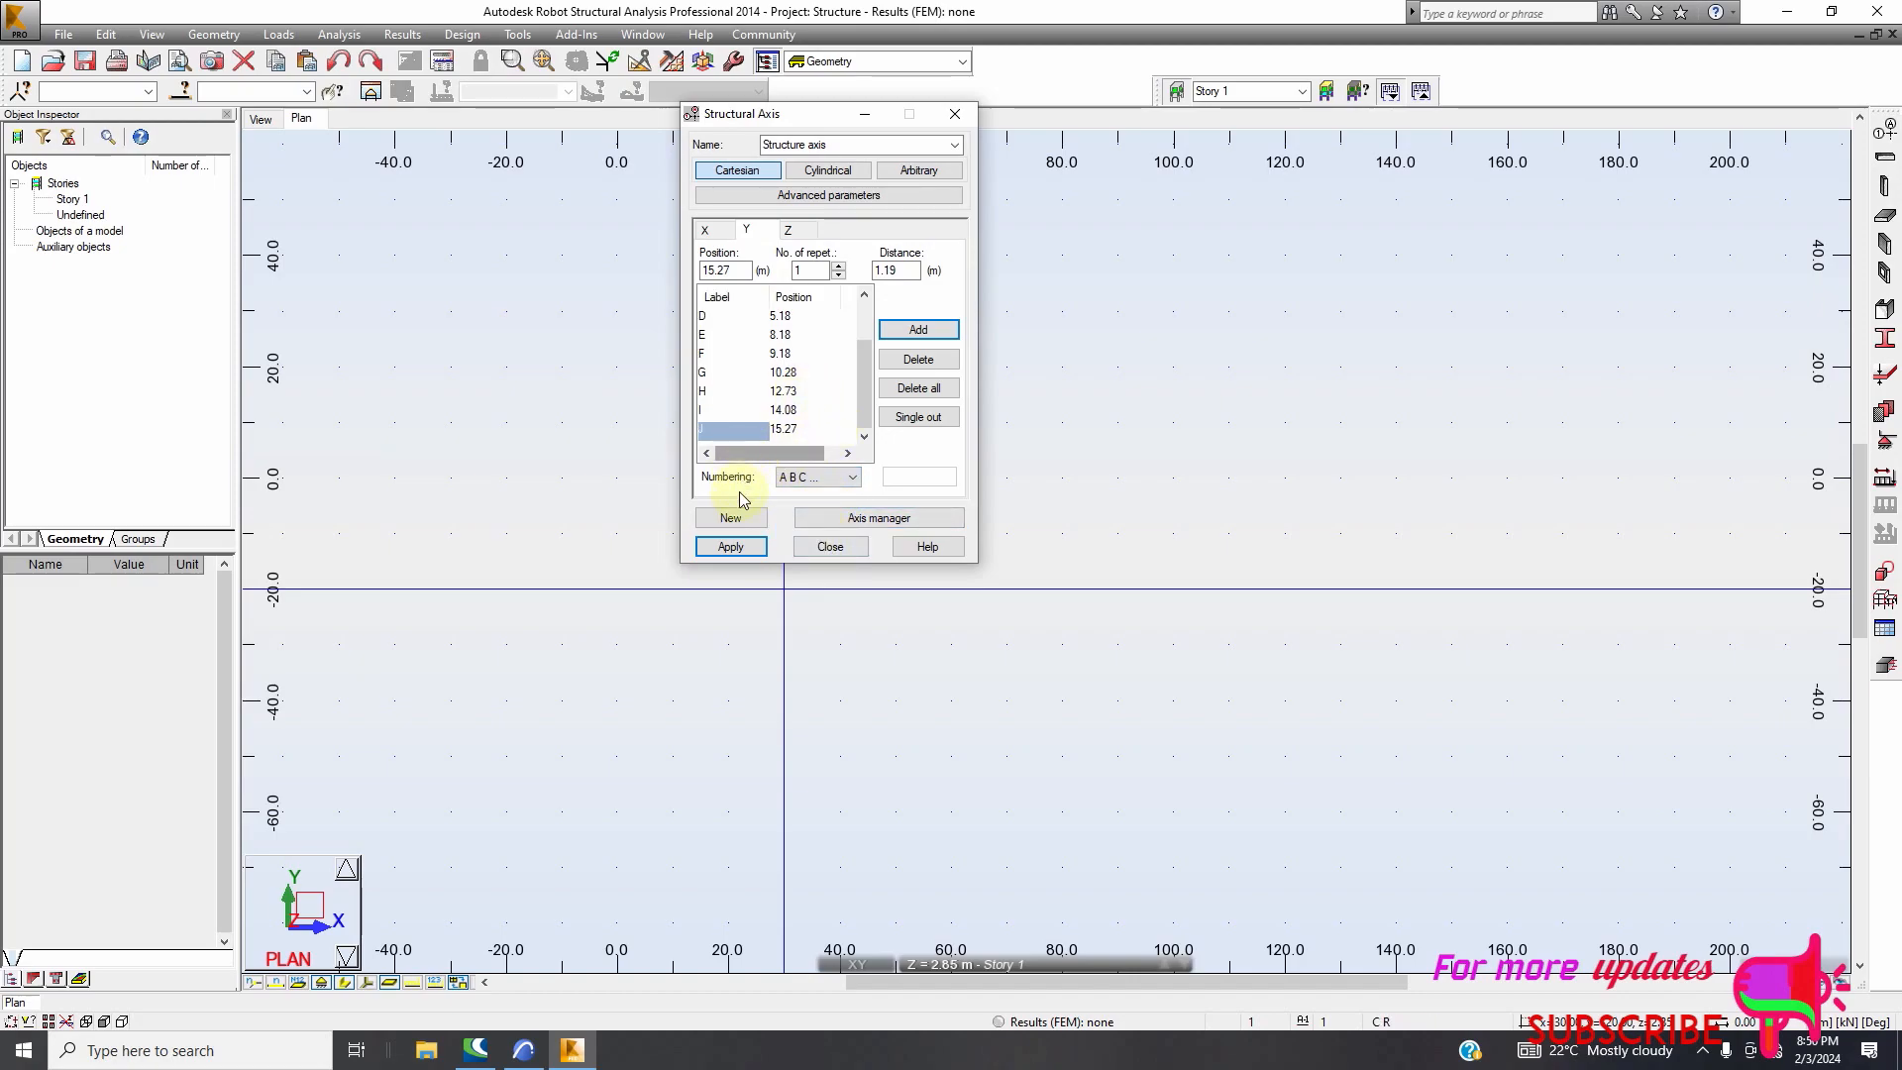
# Compare the Y axis labels with the ArchiCAD gridlines and delete Robot's Y axes at 15.27, 10.28, 12.73 and 14.08 m
pyautogui.click(526, 1050)
pyautogui.scroll(-5, 552, 426)
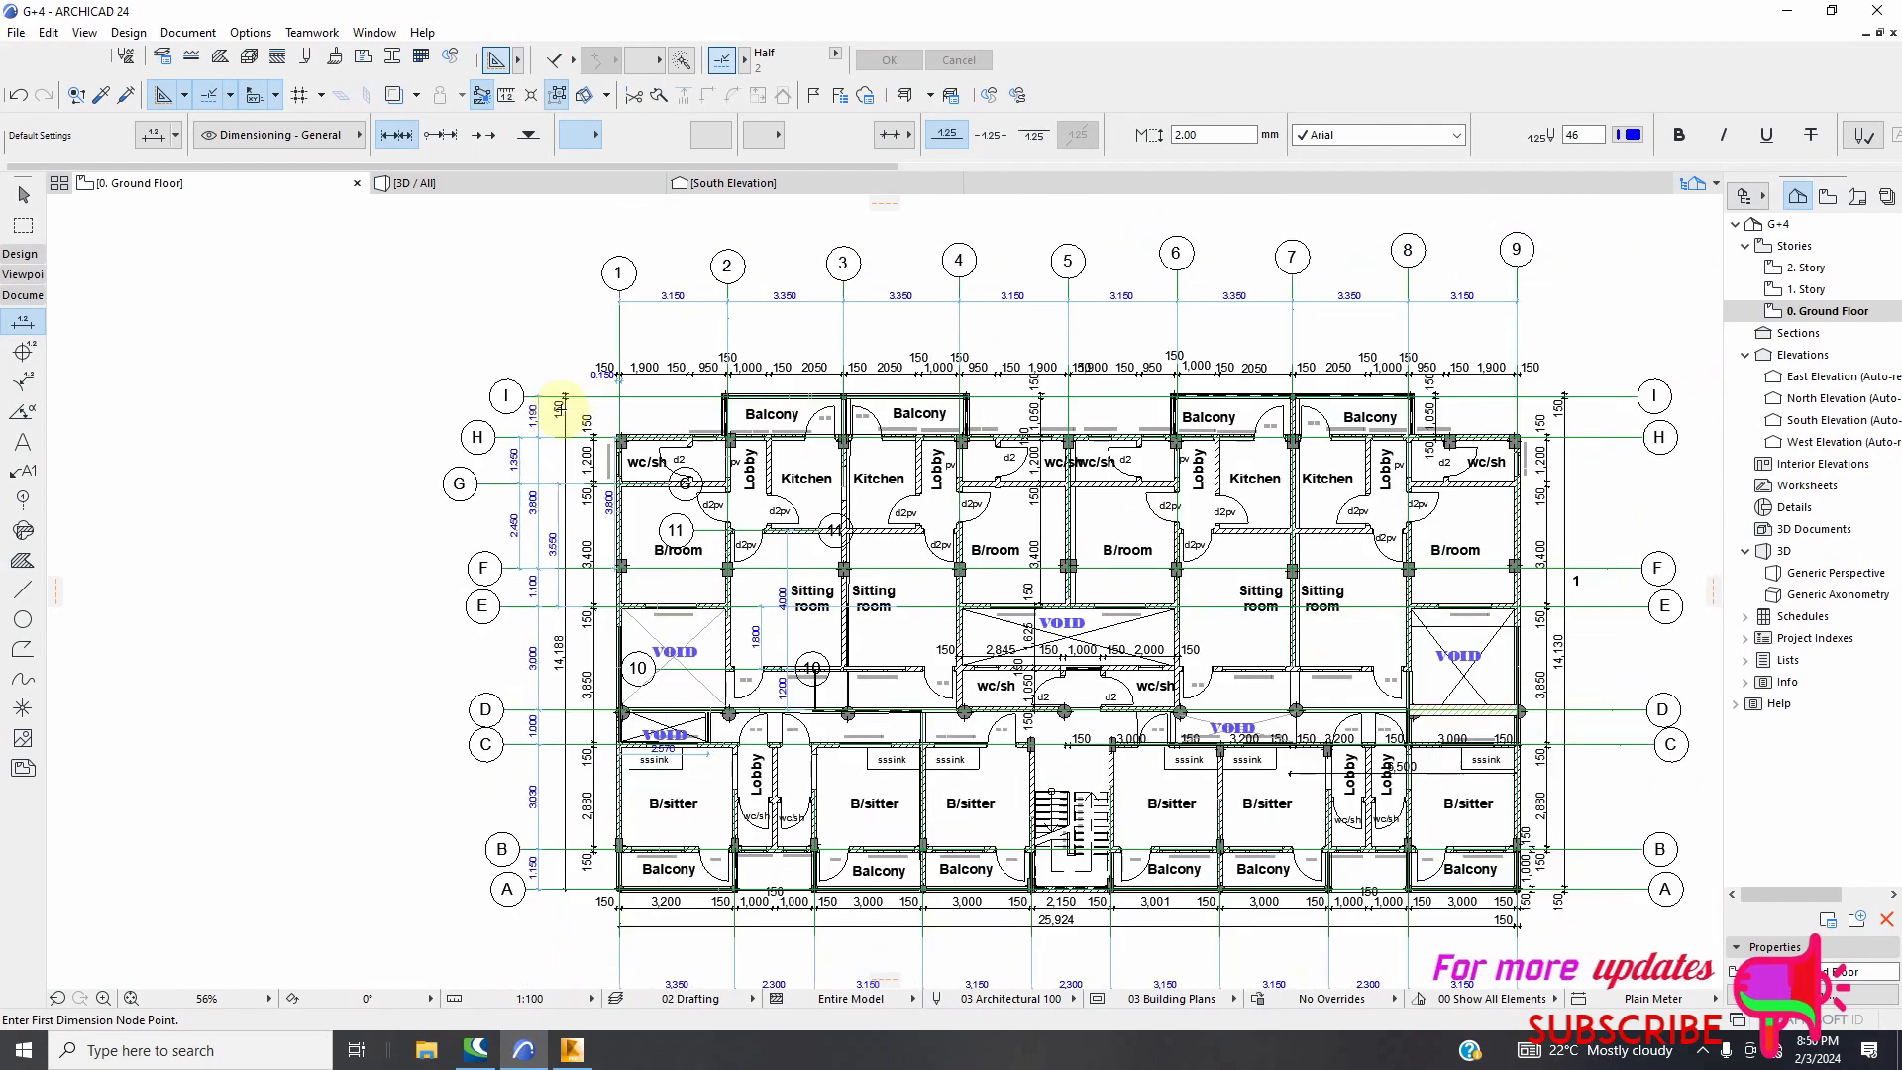
pyautogui.scroll(2, 550, 772)
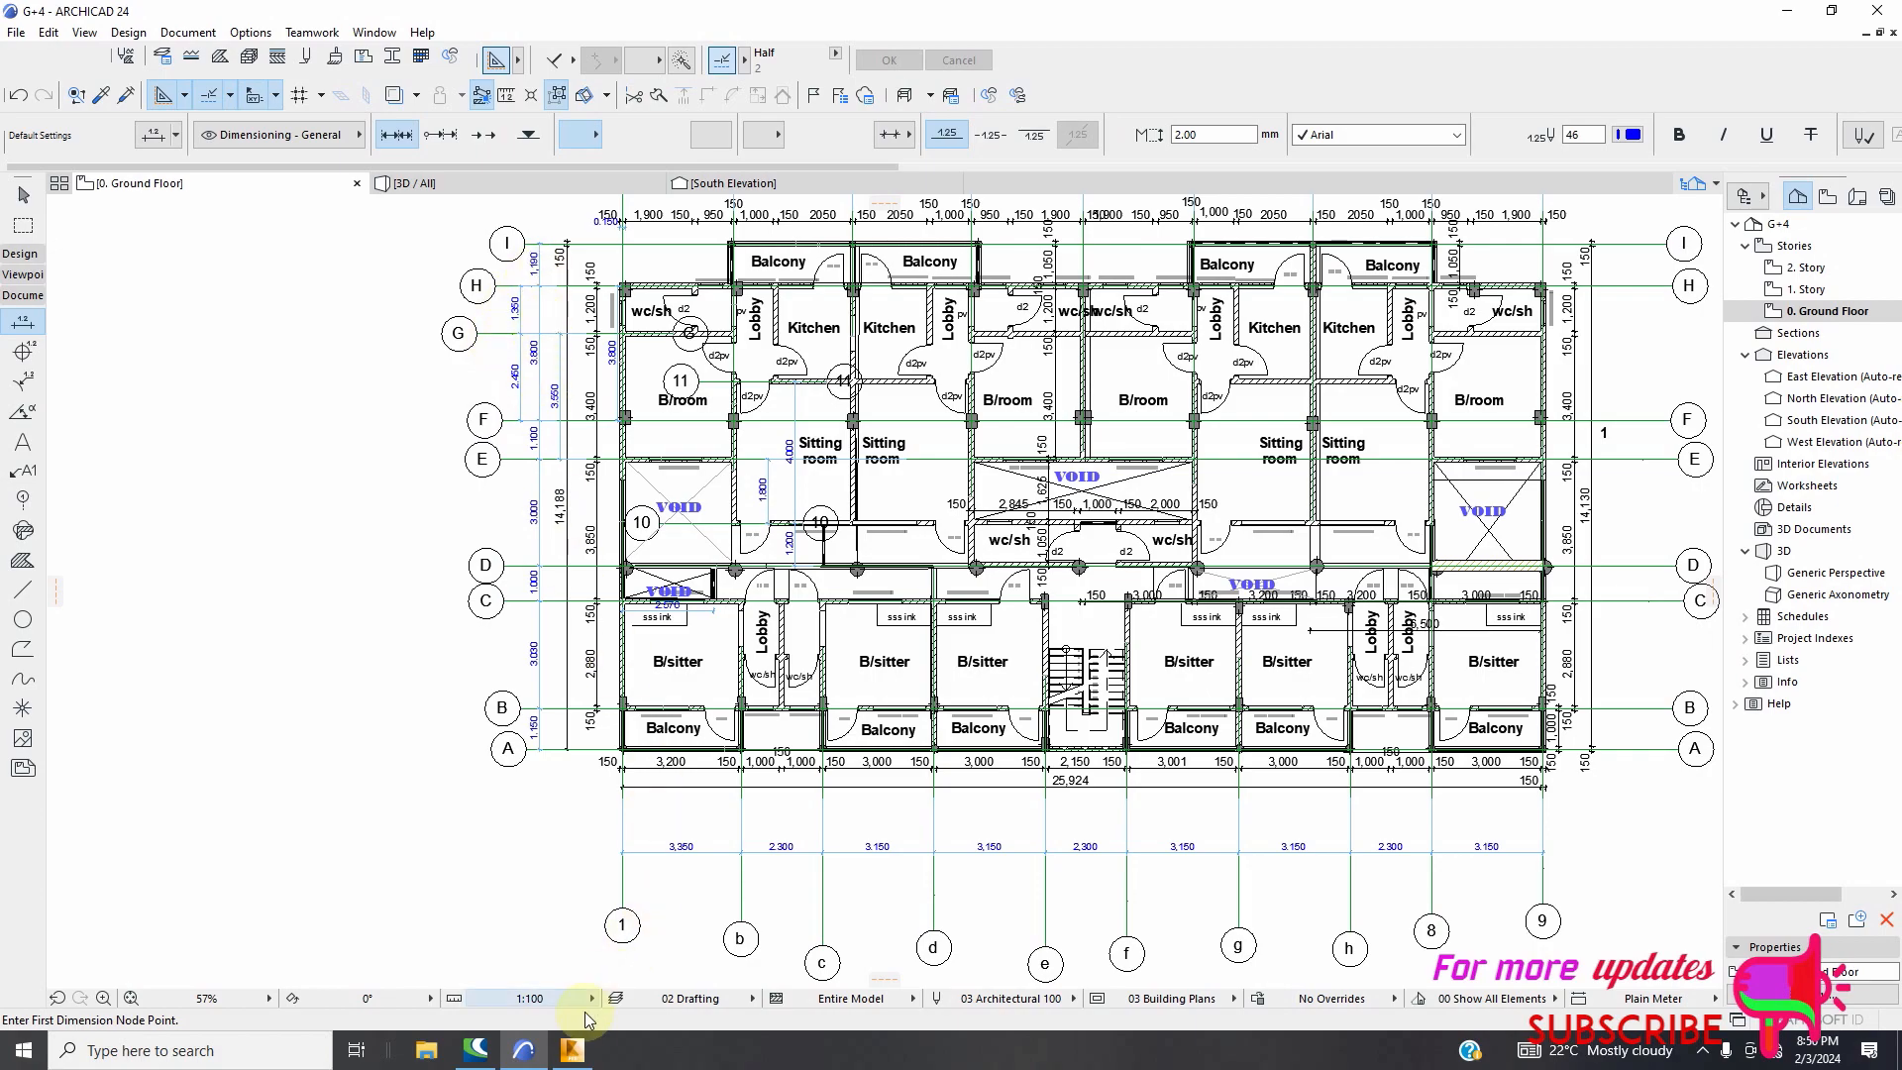
pyautogui.click(572, 1050)
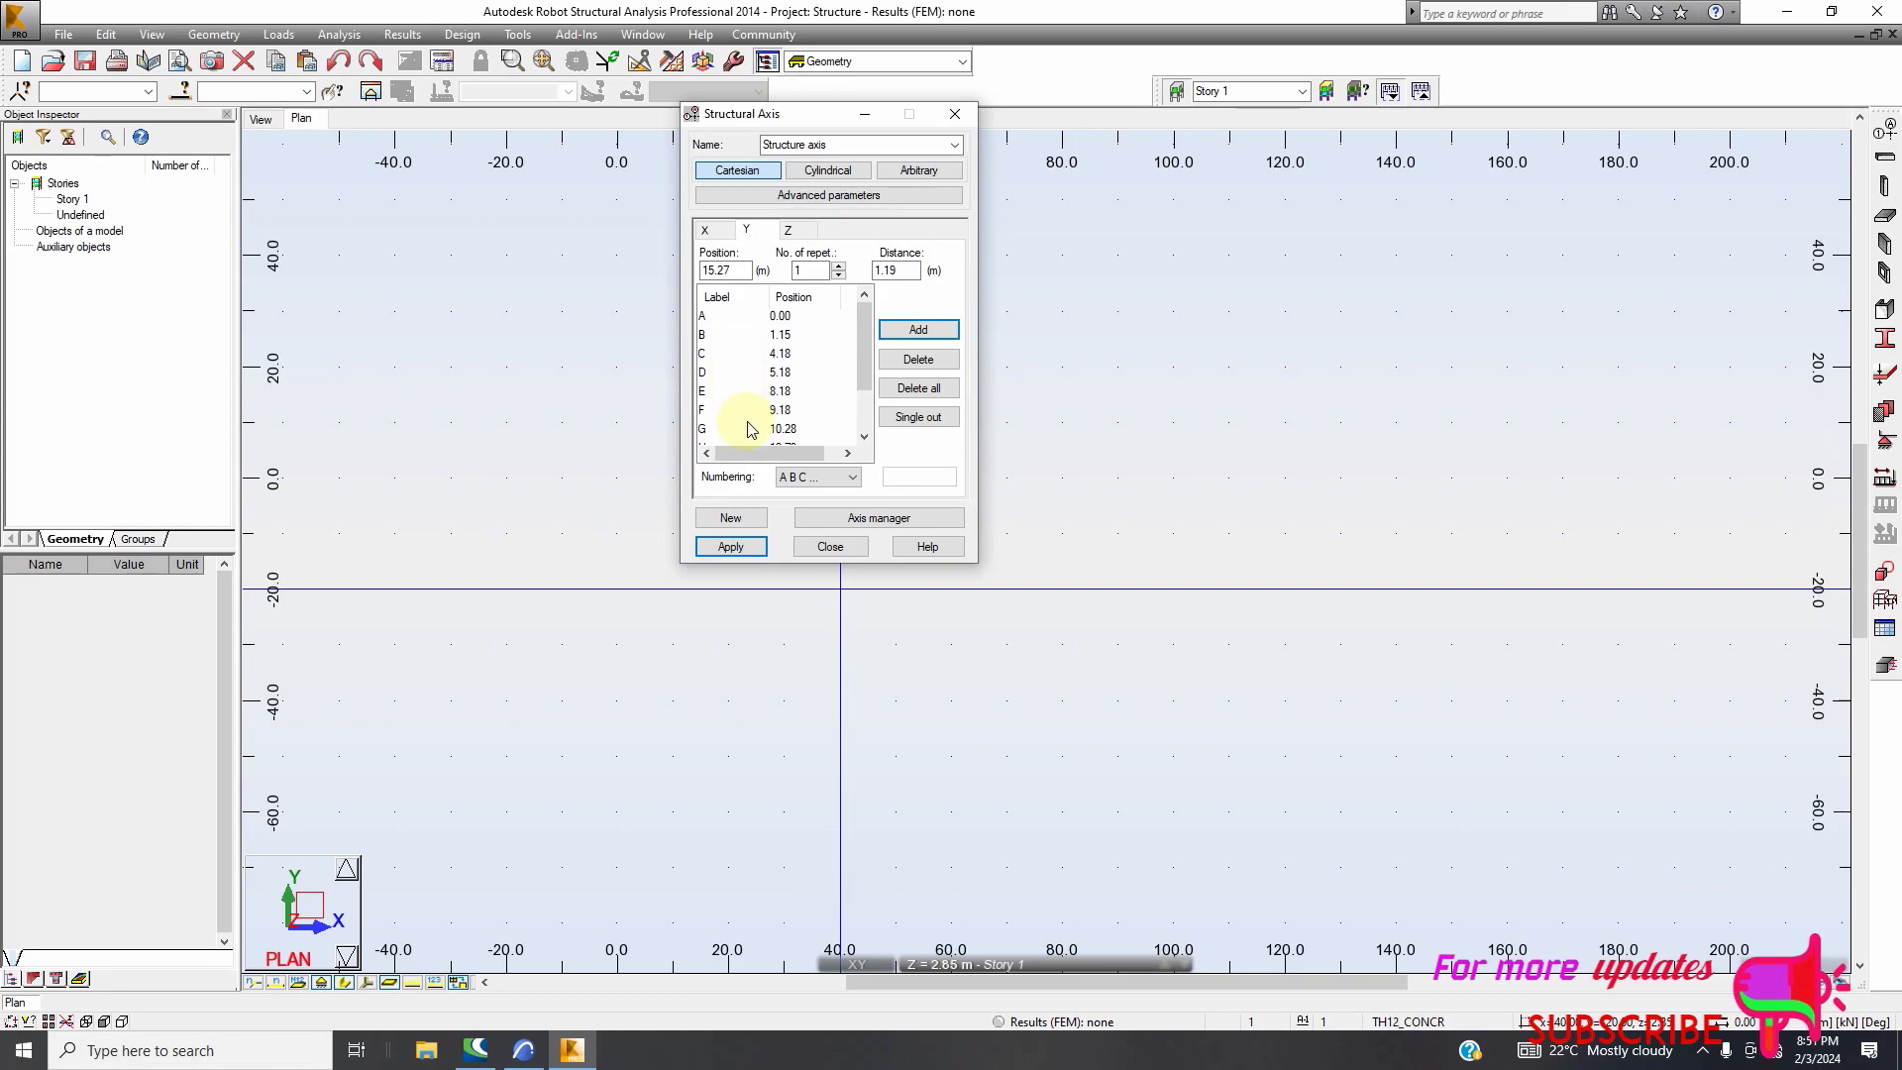
pyautogui.scroll(-1, 748, 428)
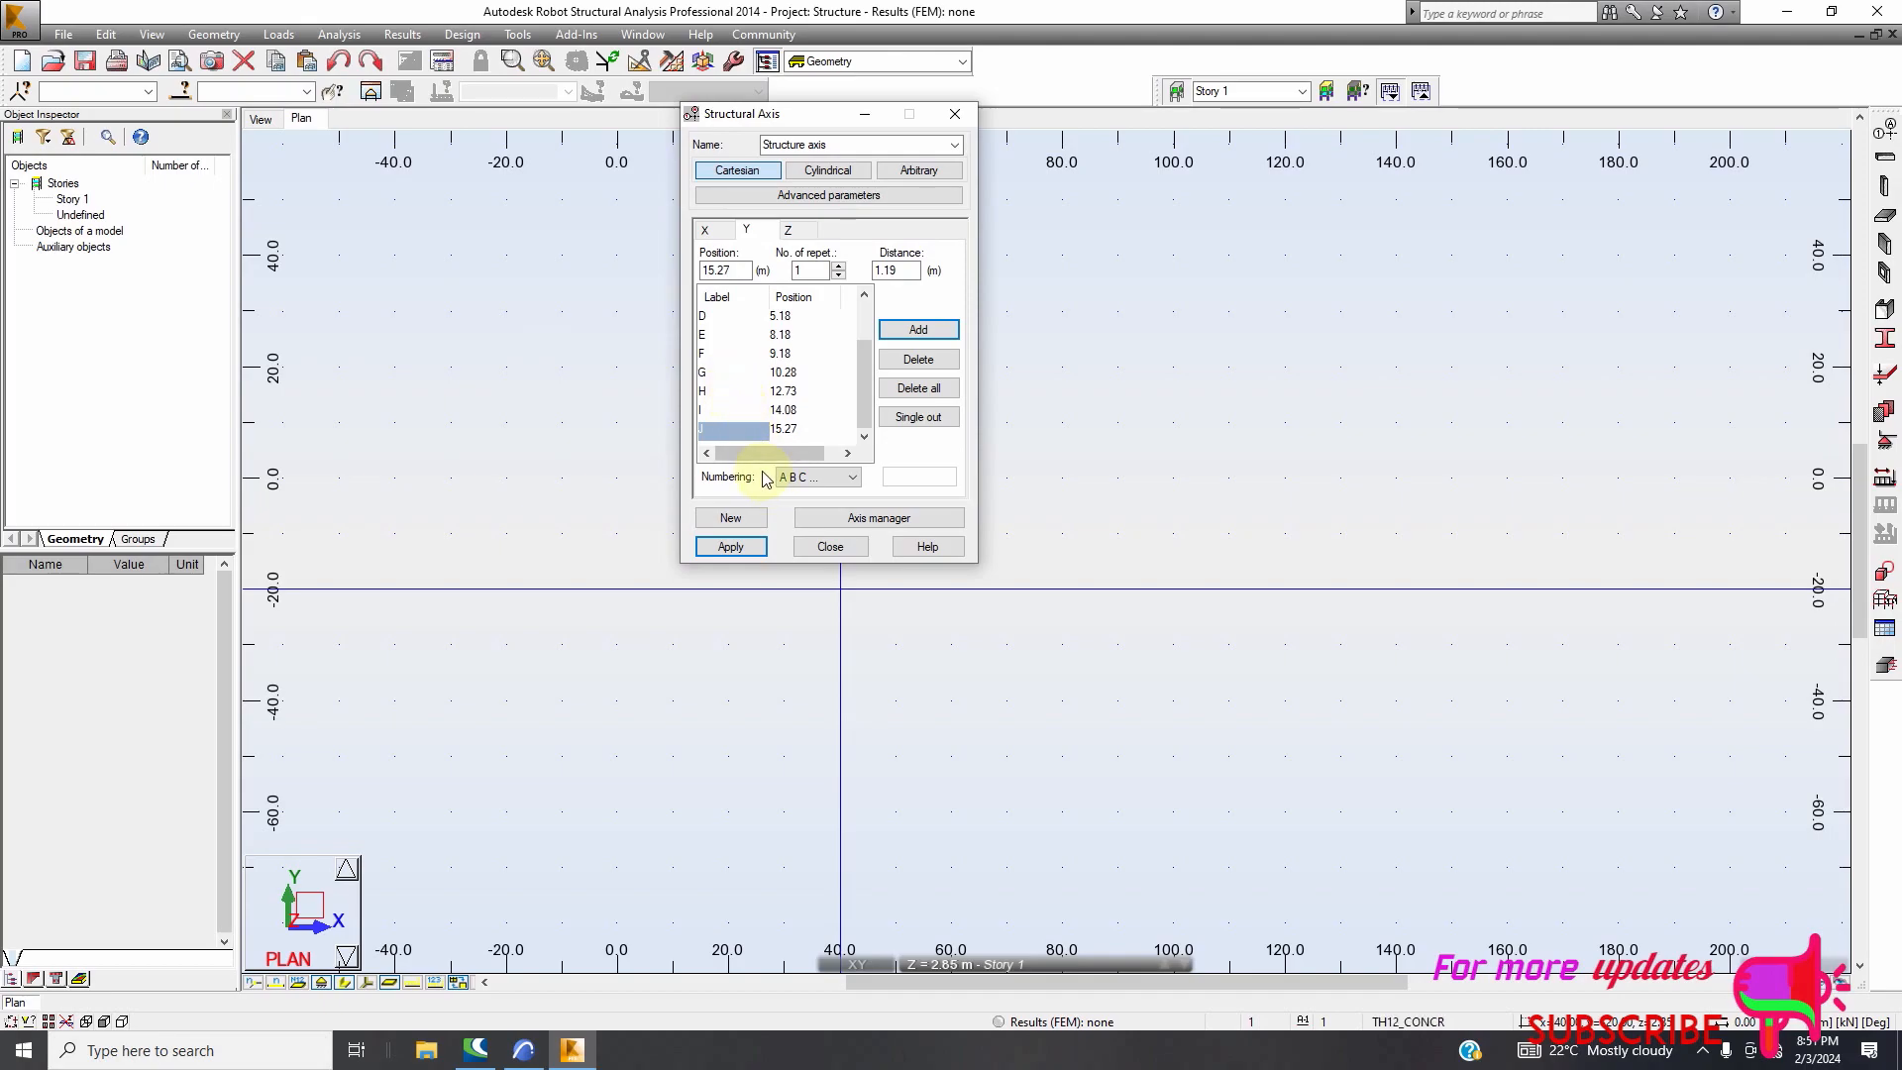
pyautogui.click(930, 364)
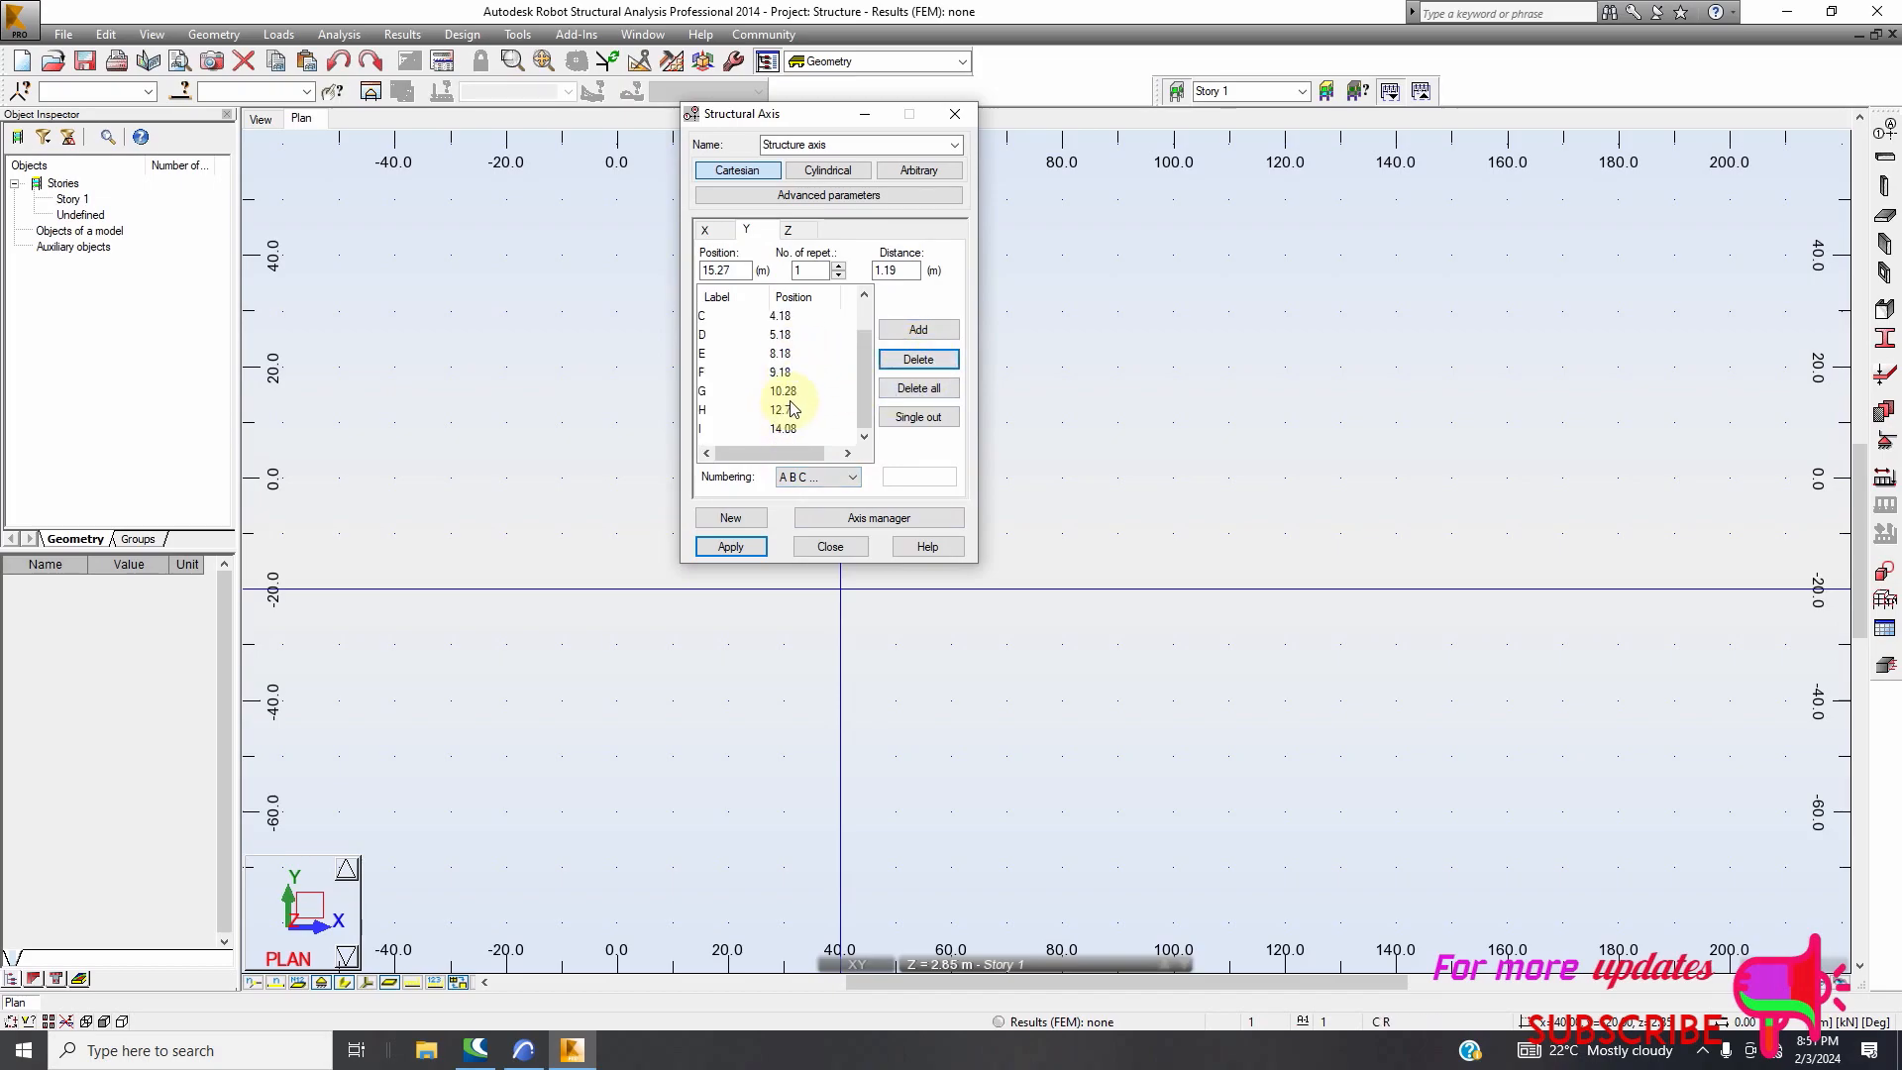
pyautogui.click(775, 392)
pyautogui.click(918, 358)
pyautogui.click(750, 409)
pyautogui.click(916, 362)
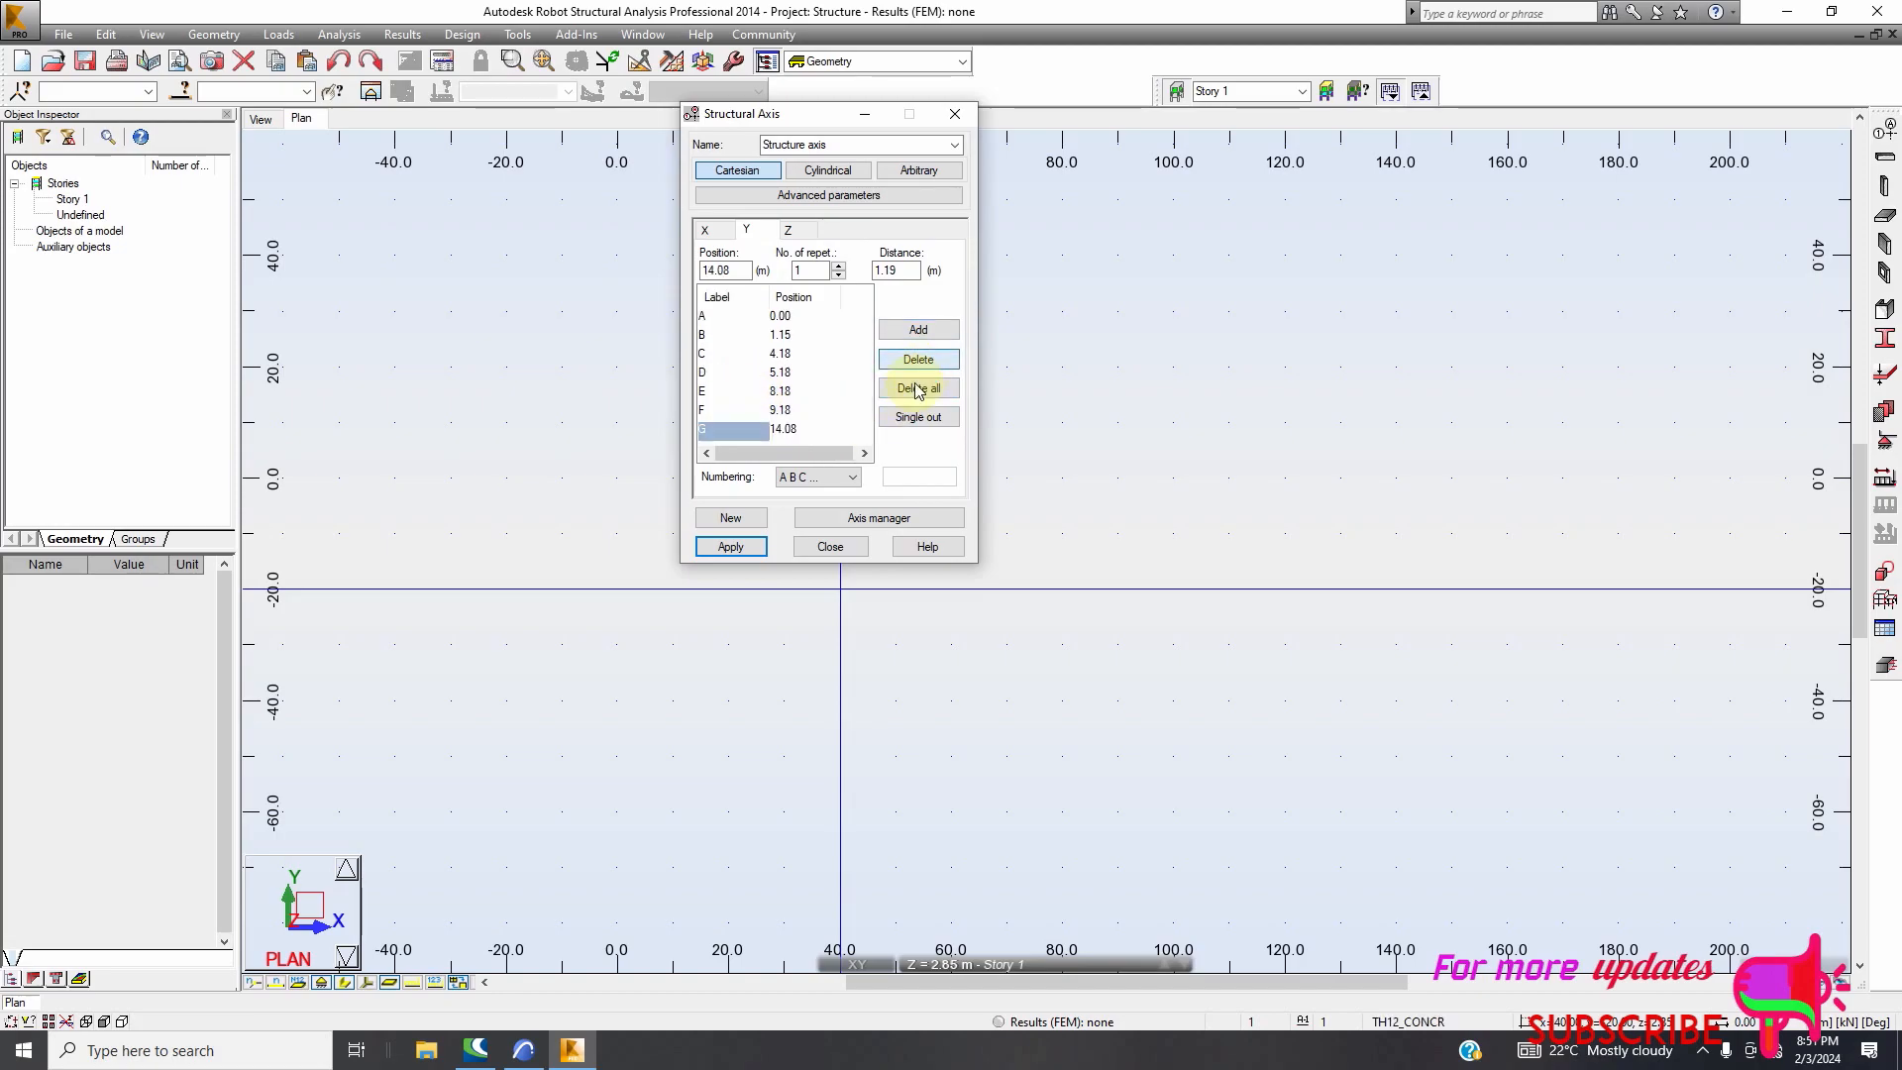
pyautogui.click(779, 428)
pyautogui.click(918, 358)
pyautogui.moveTo(784, 456); pyautogui.dragTo(758, 459)
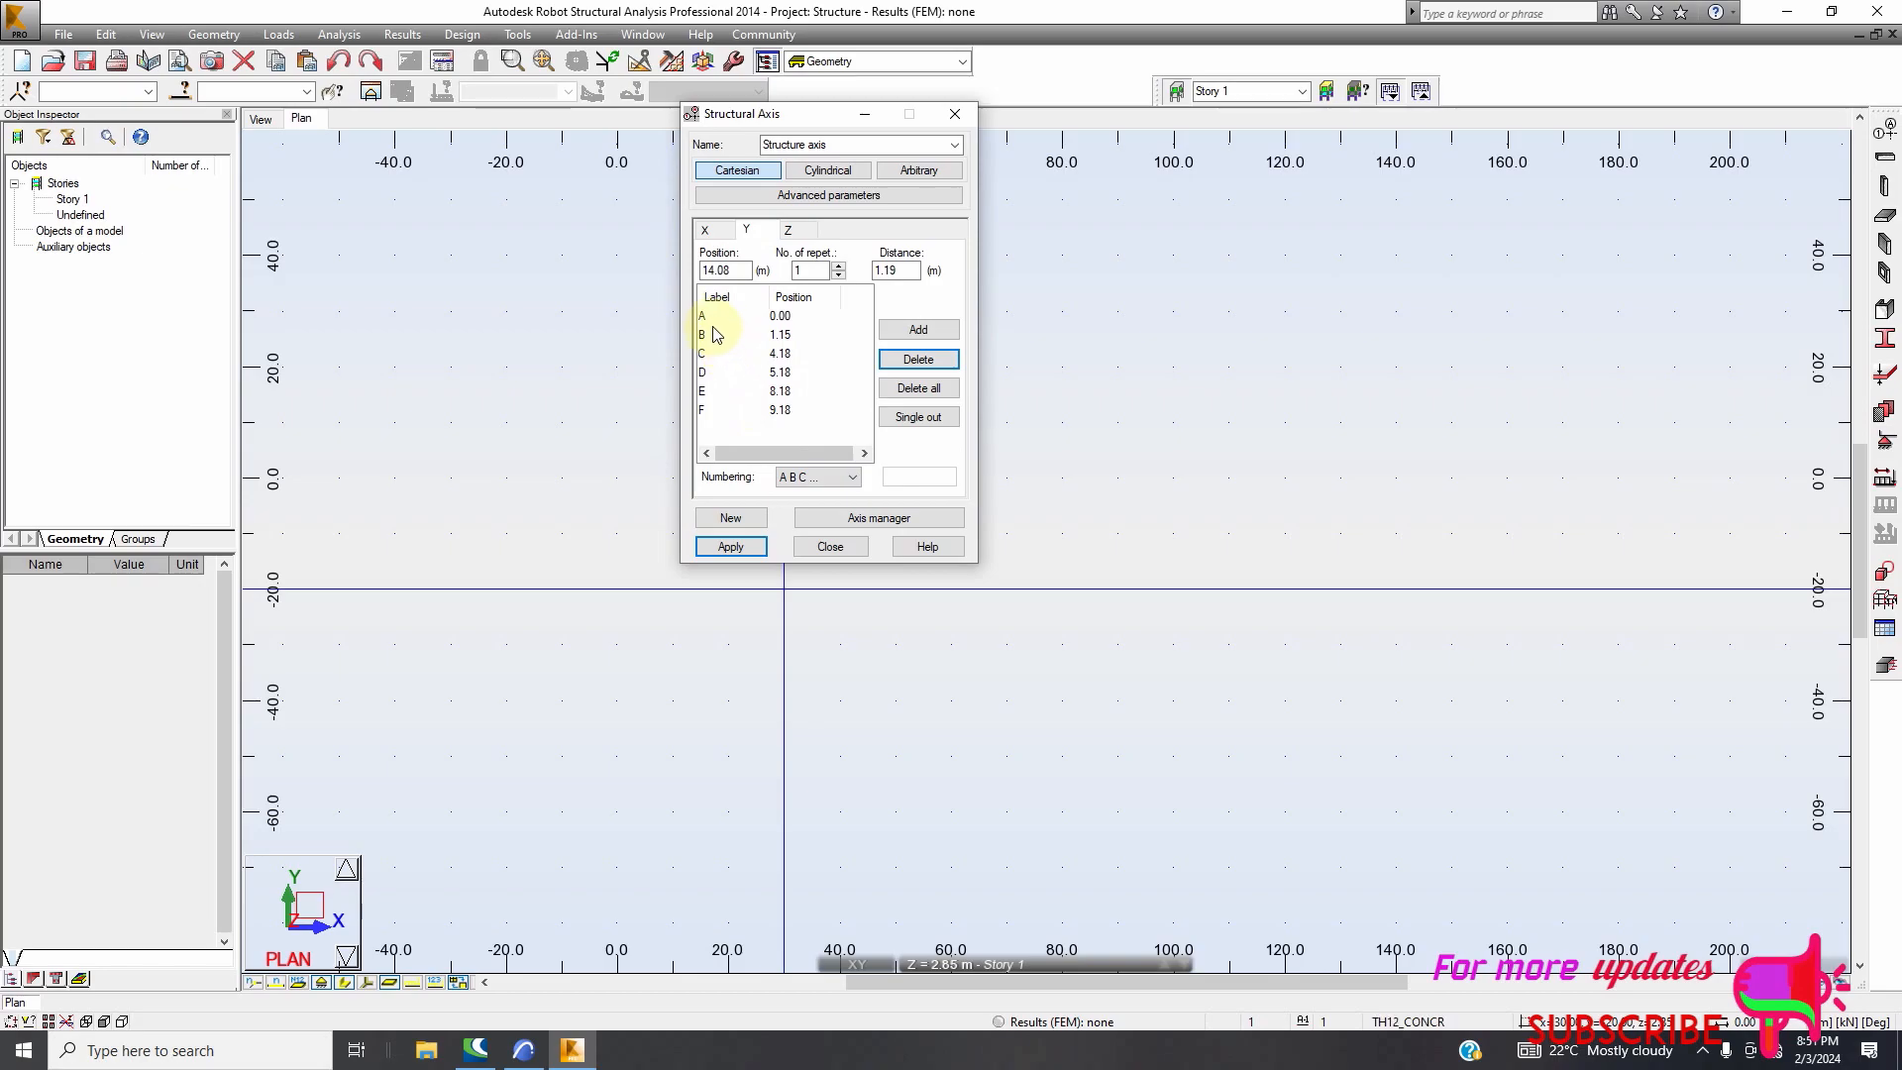
# Compare Robot's Y axis labels and positions with the A–I gridline spacings on the ArchiCAD ground floor plan
pyautogui.click(525, 1050)
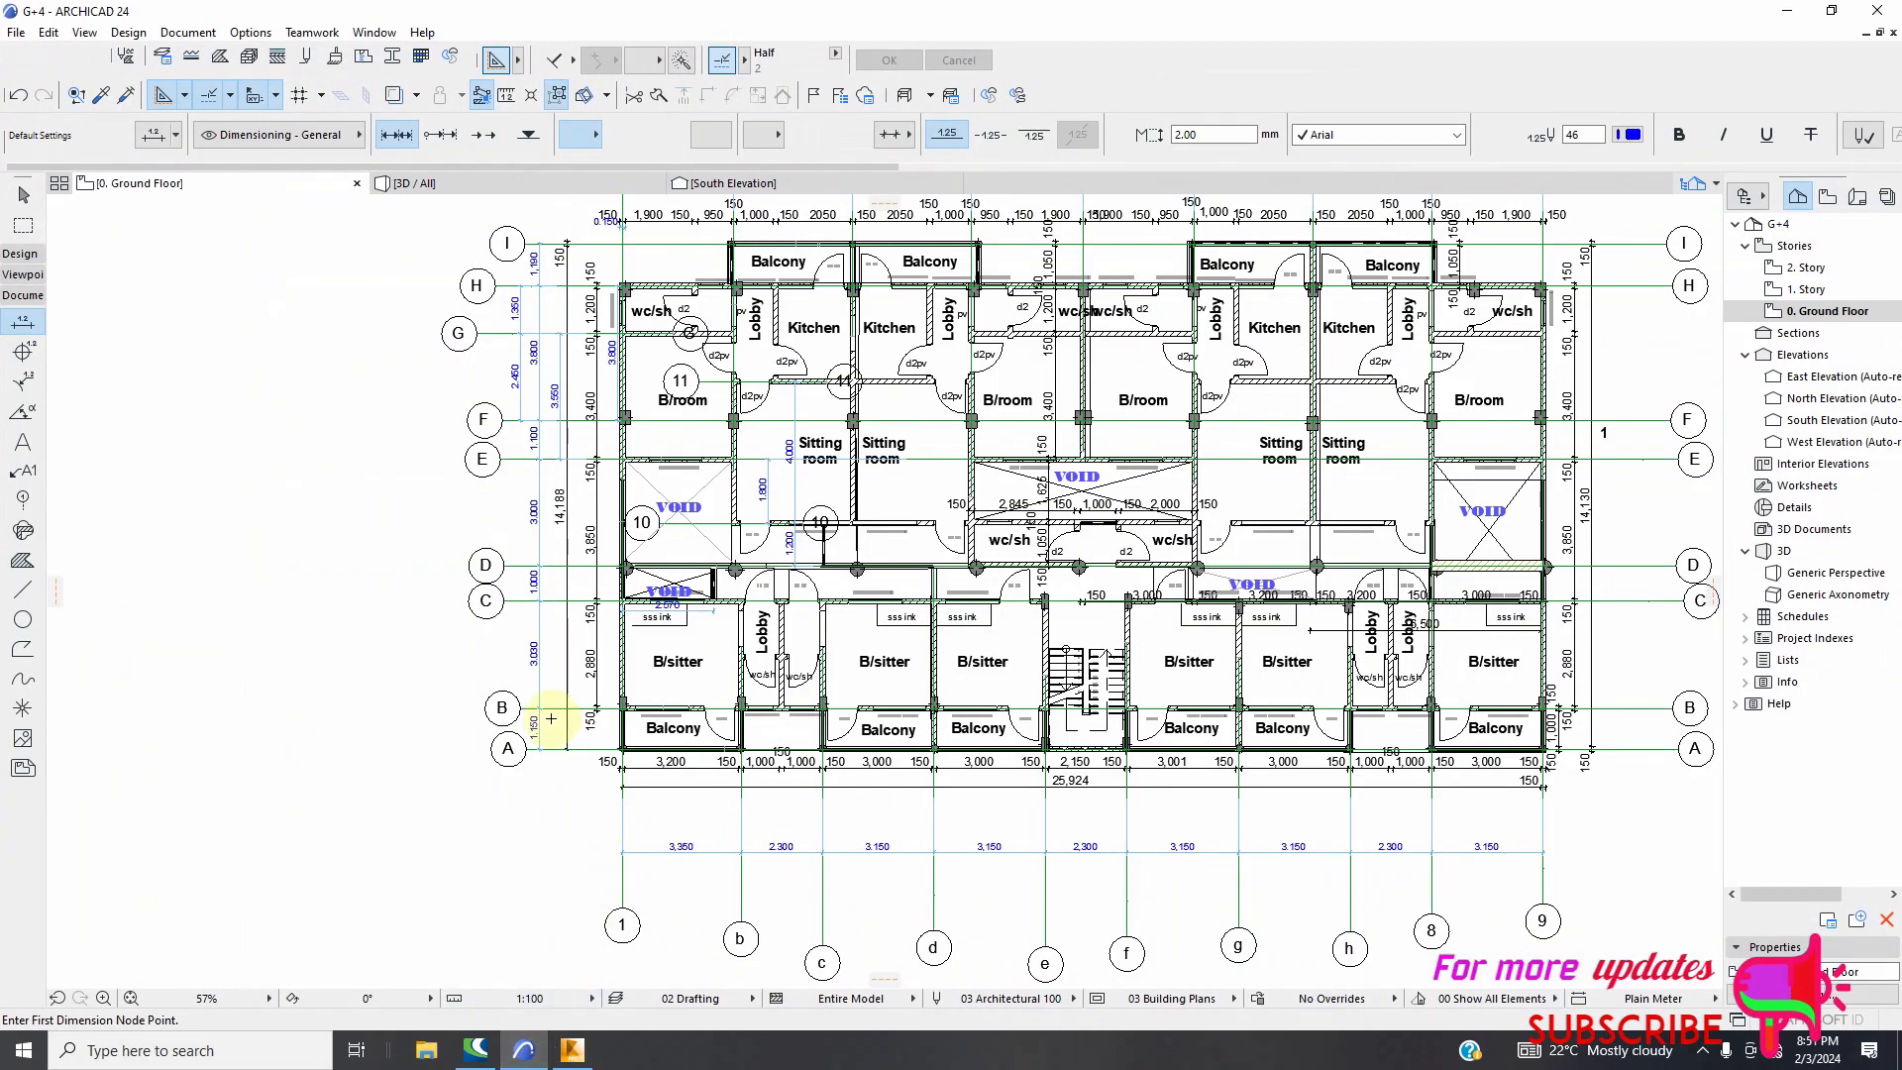
pyautogui.click(572, 1050)
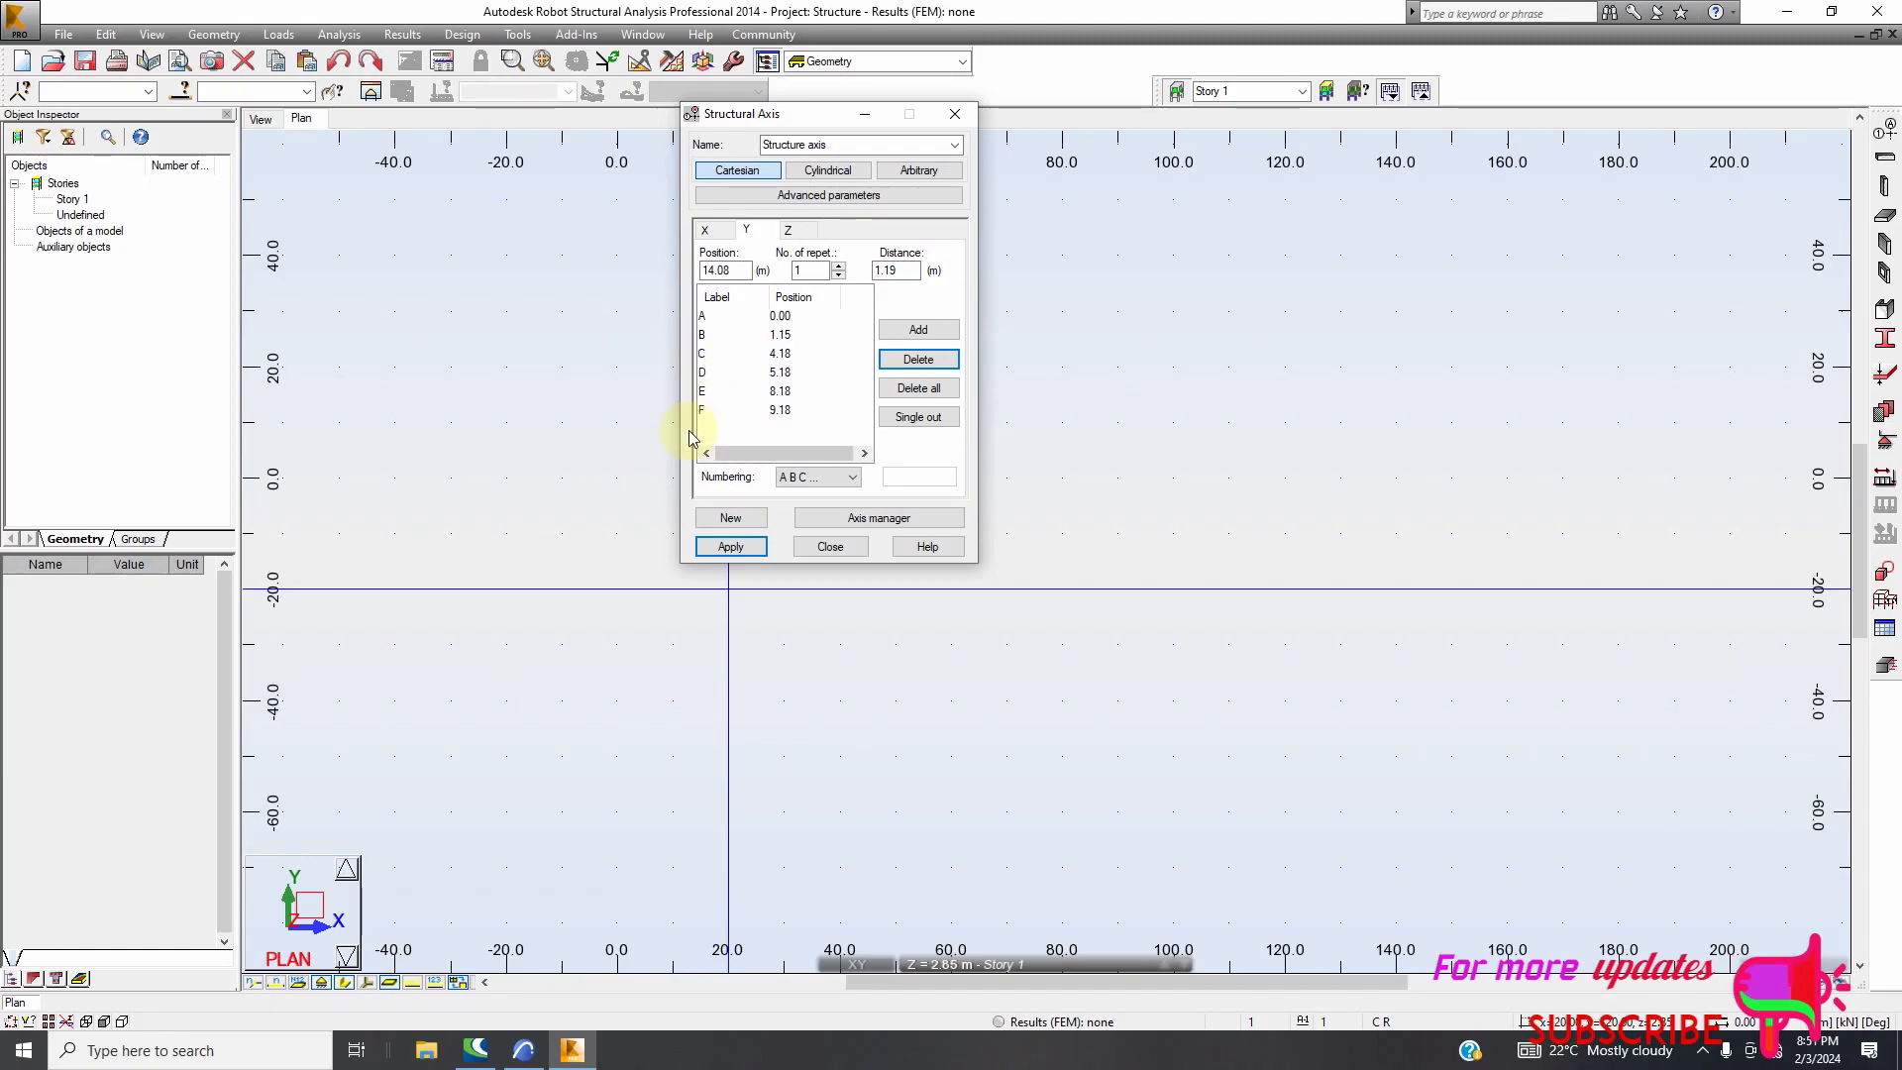
pyautogui.click(524, 1050)
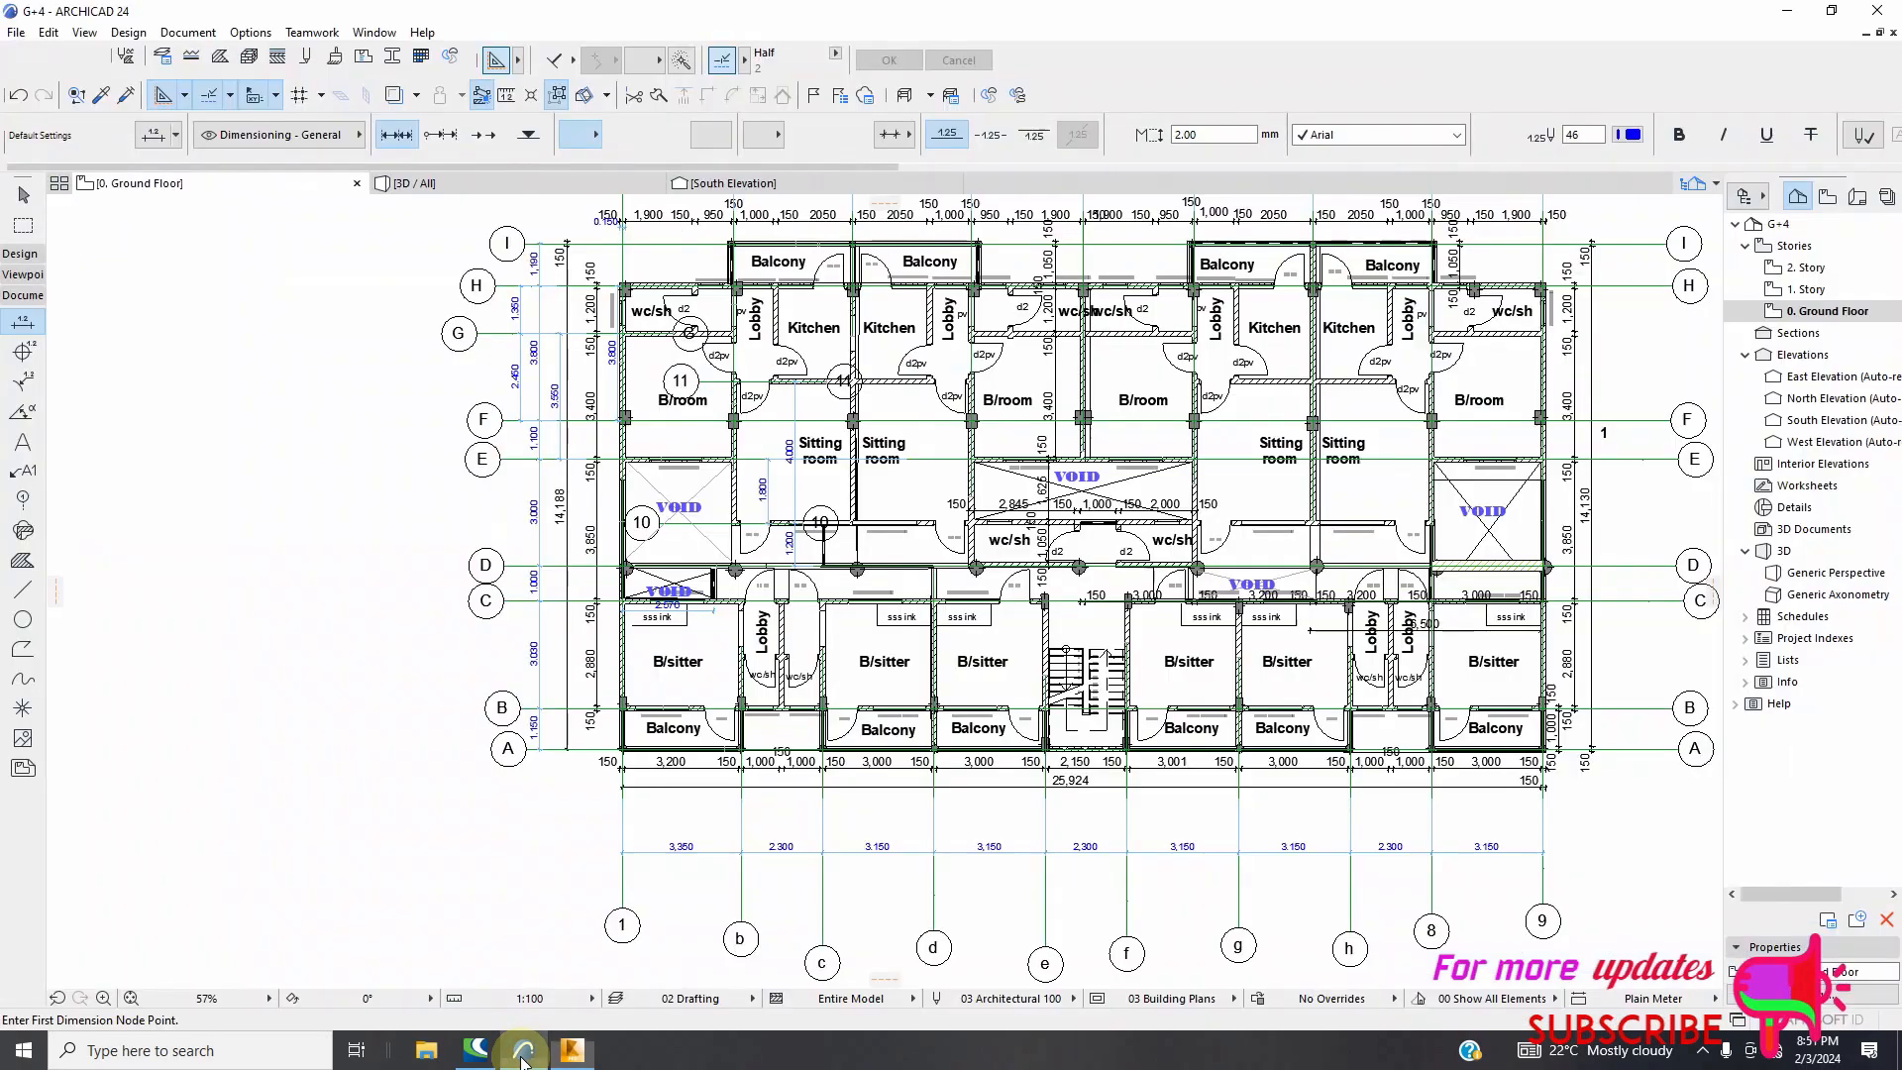
pyautogui.scroll(3, 622, 656)
pyautogui.scroll(-3, 571, 790)
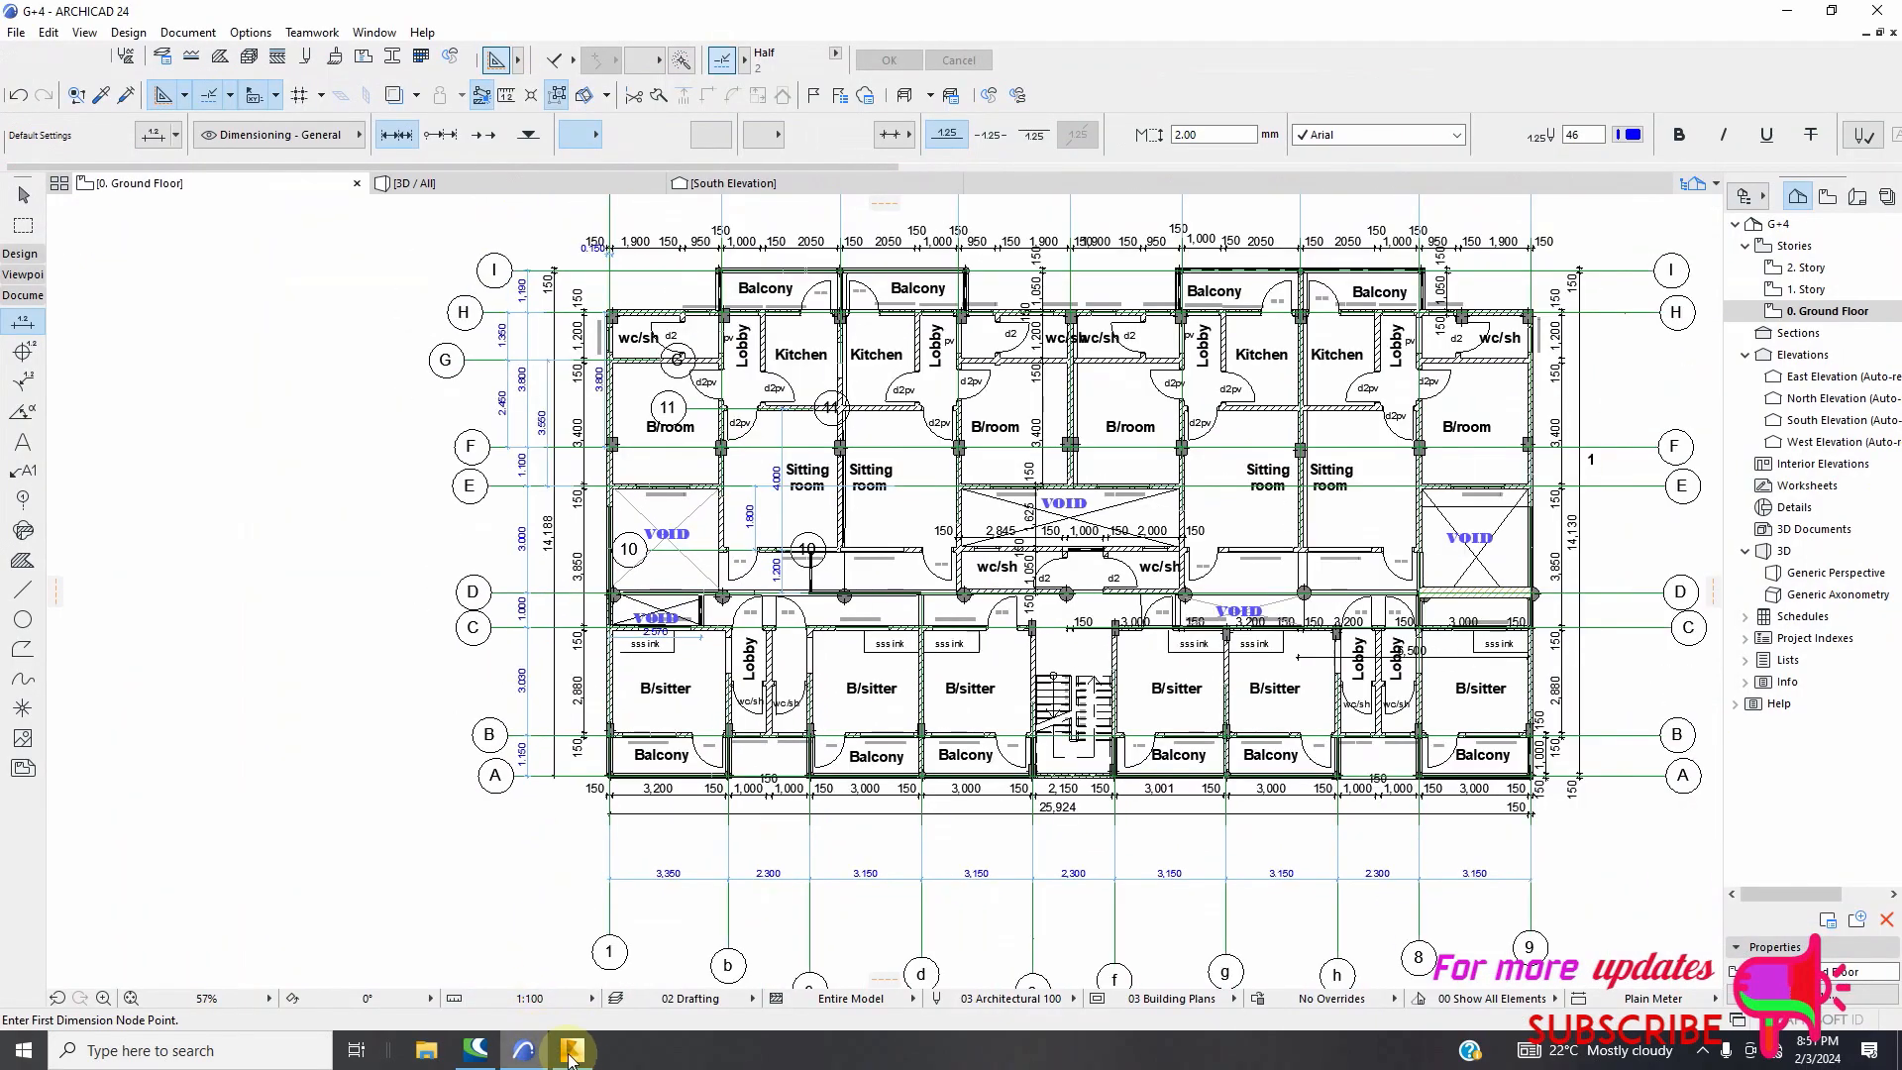
pyautogui.click(571, 1050)
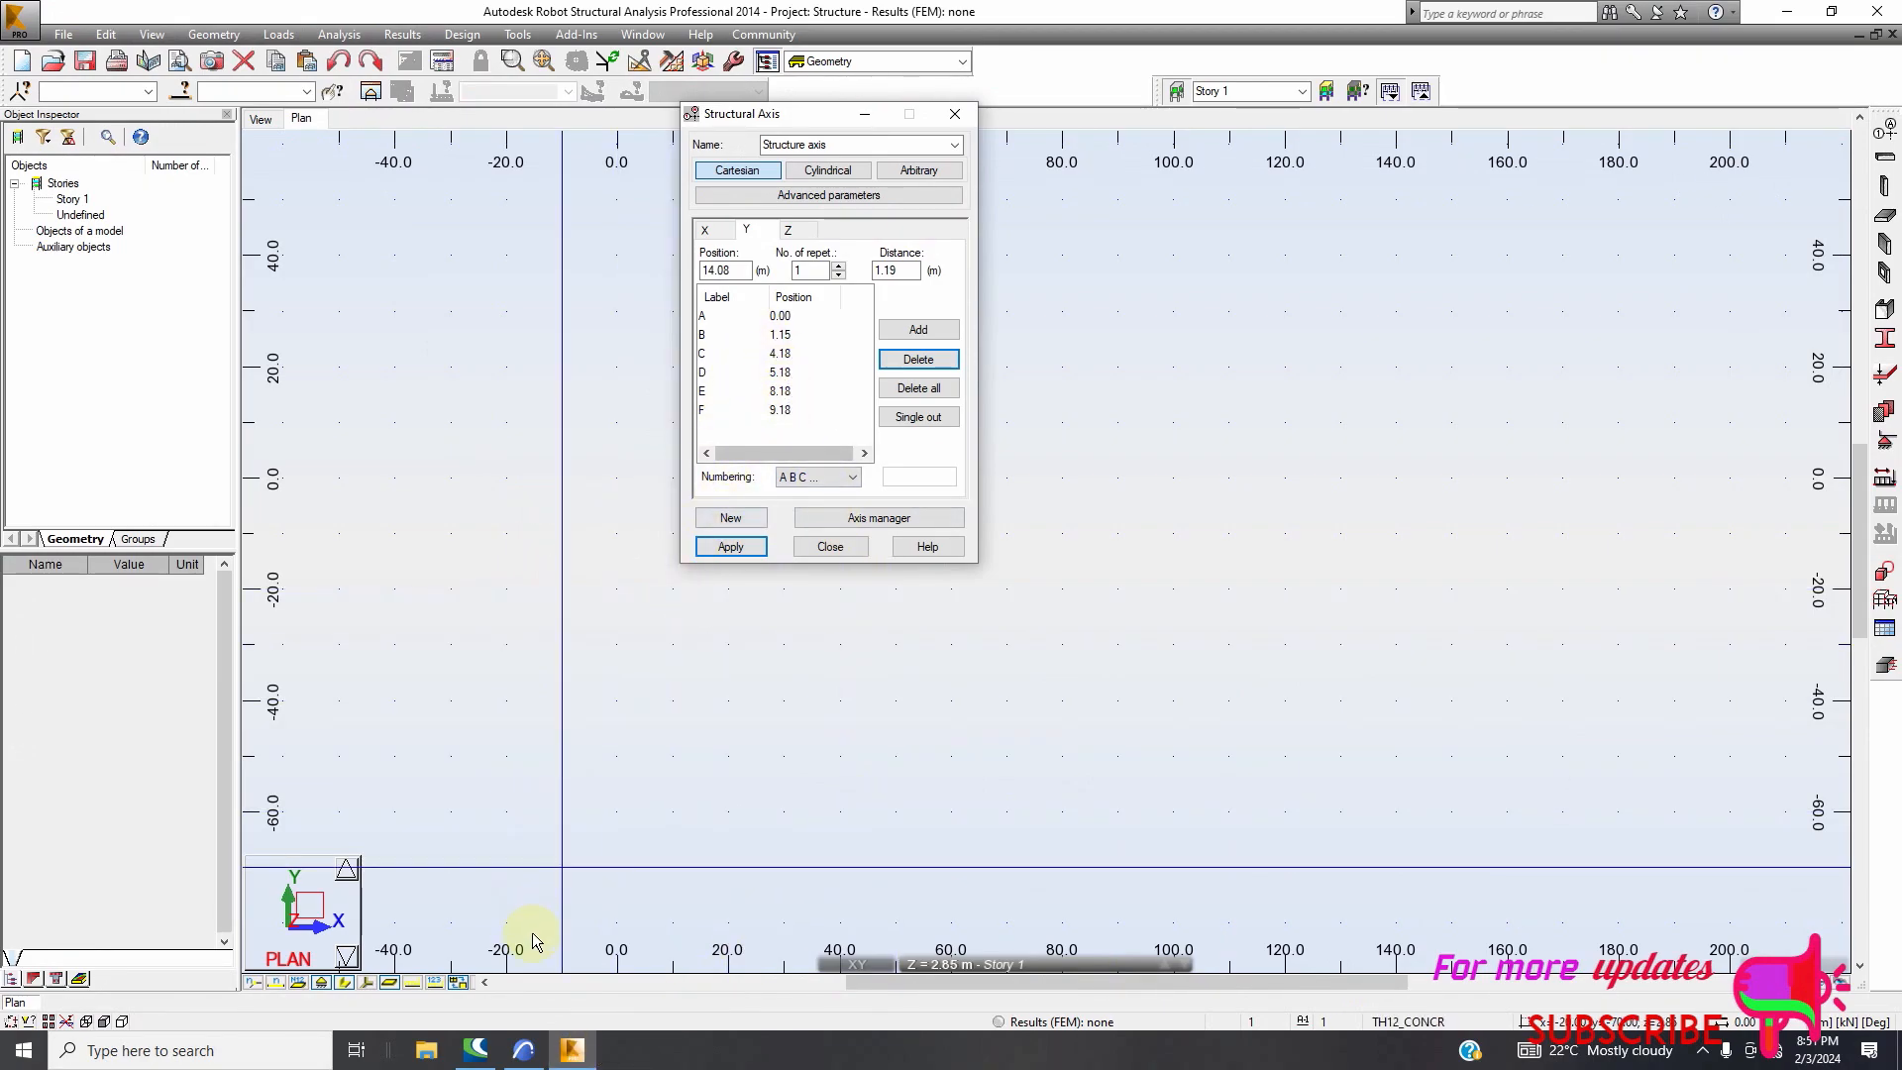
pyautogui.click(524, 1050)
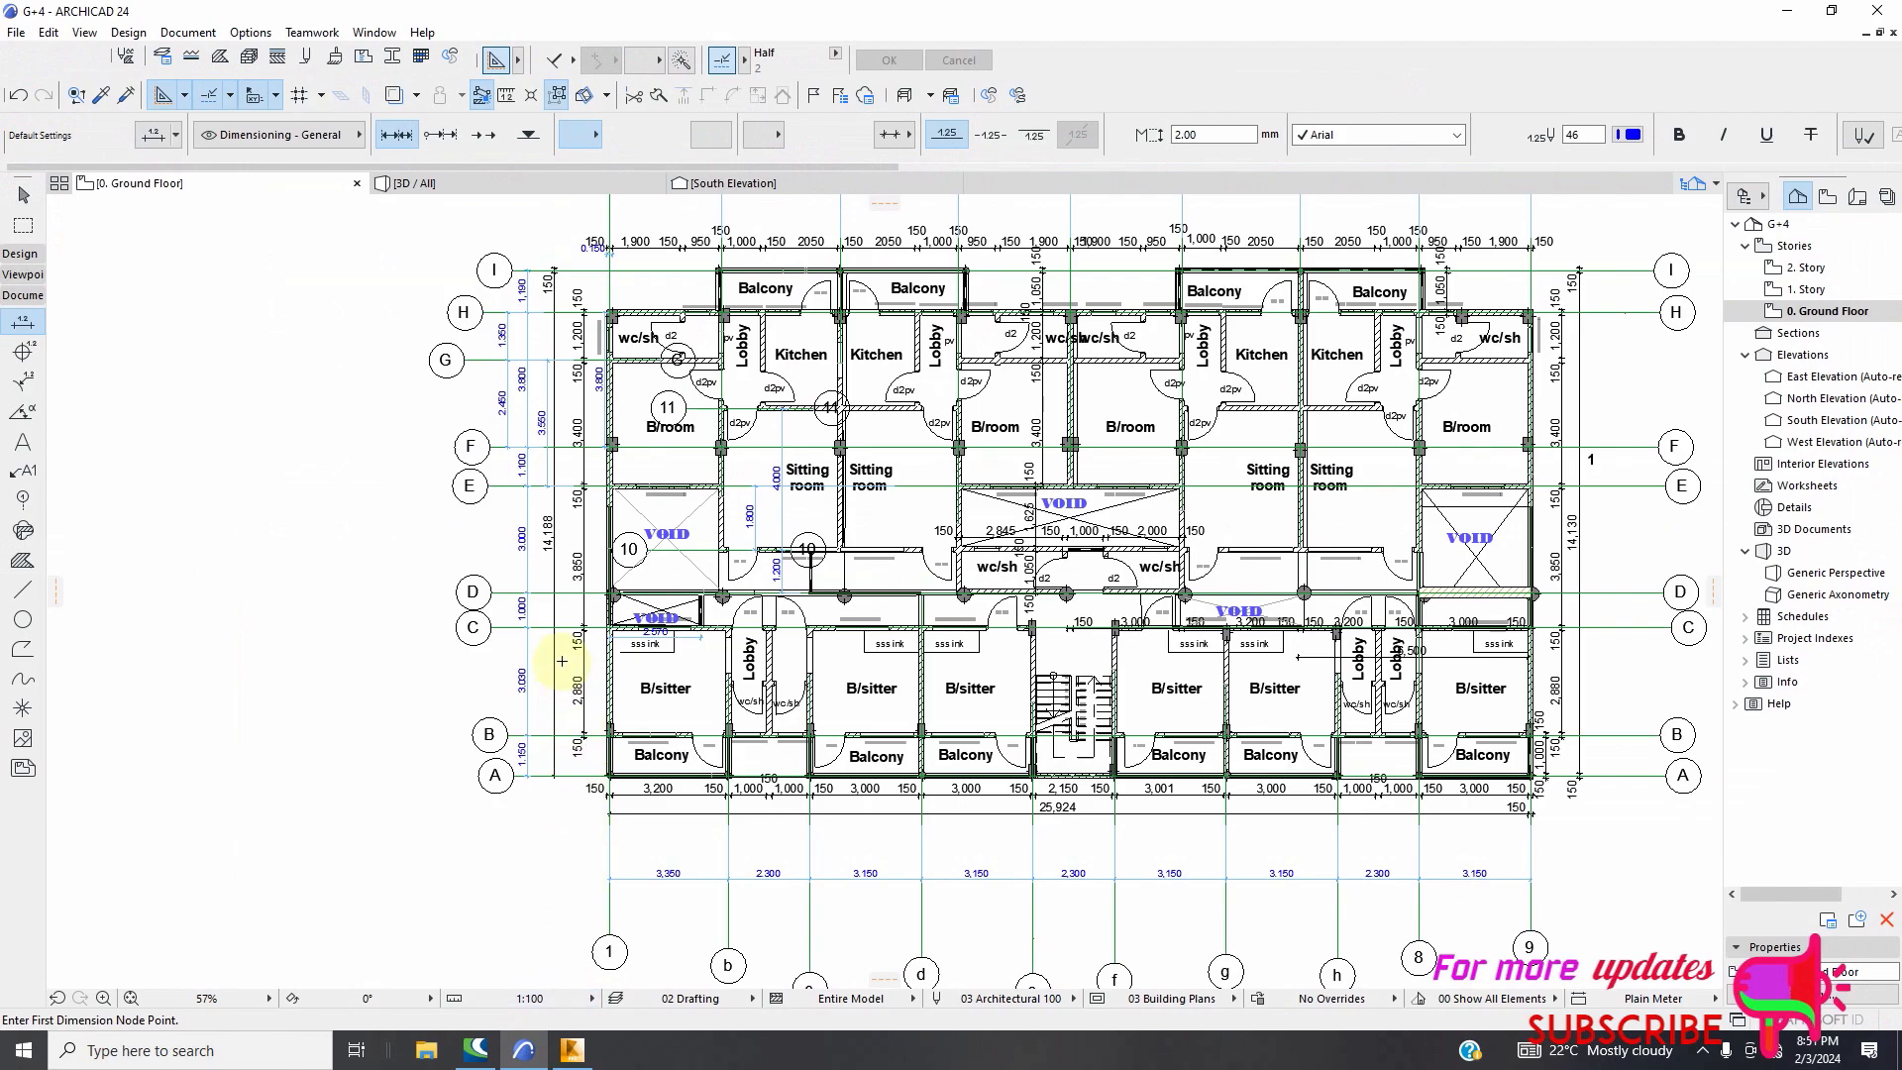
pyautogui.click(572, 1050)
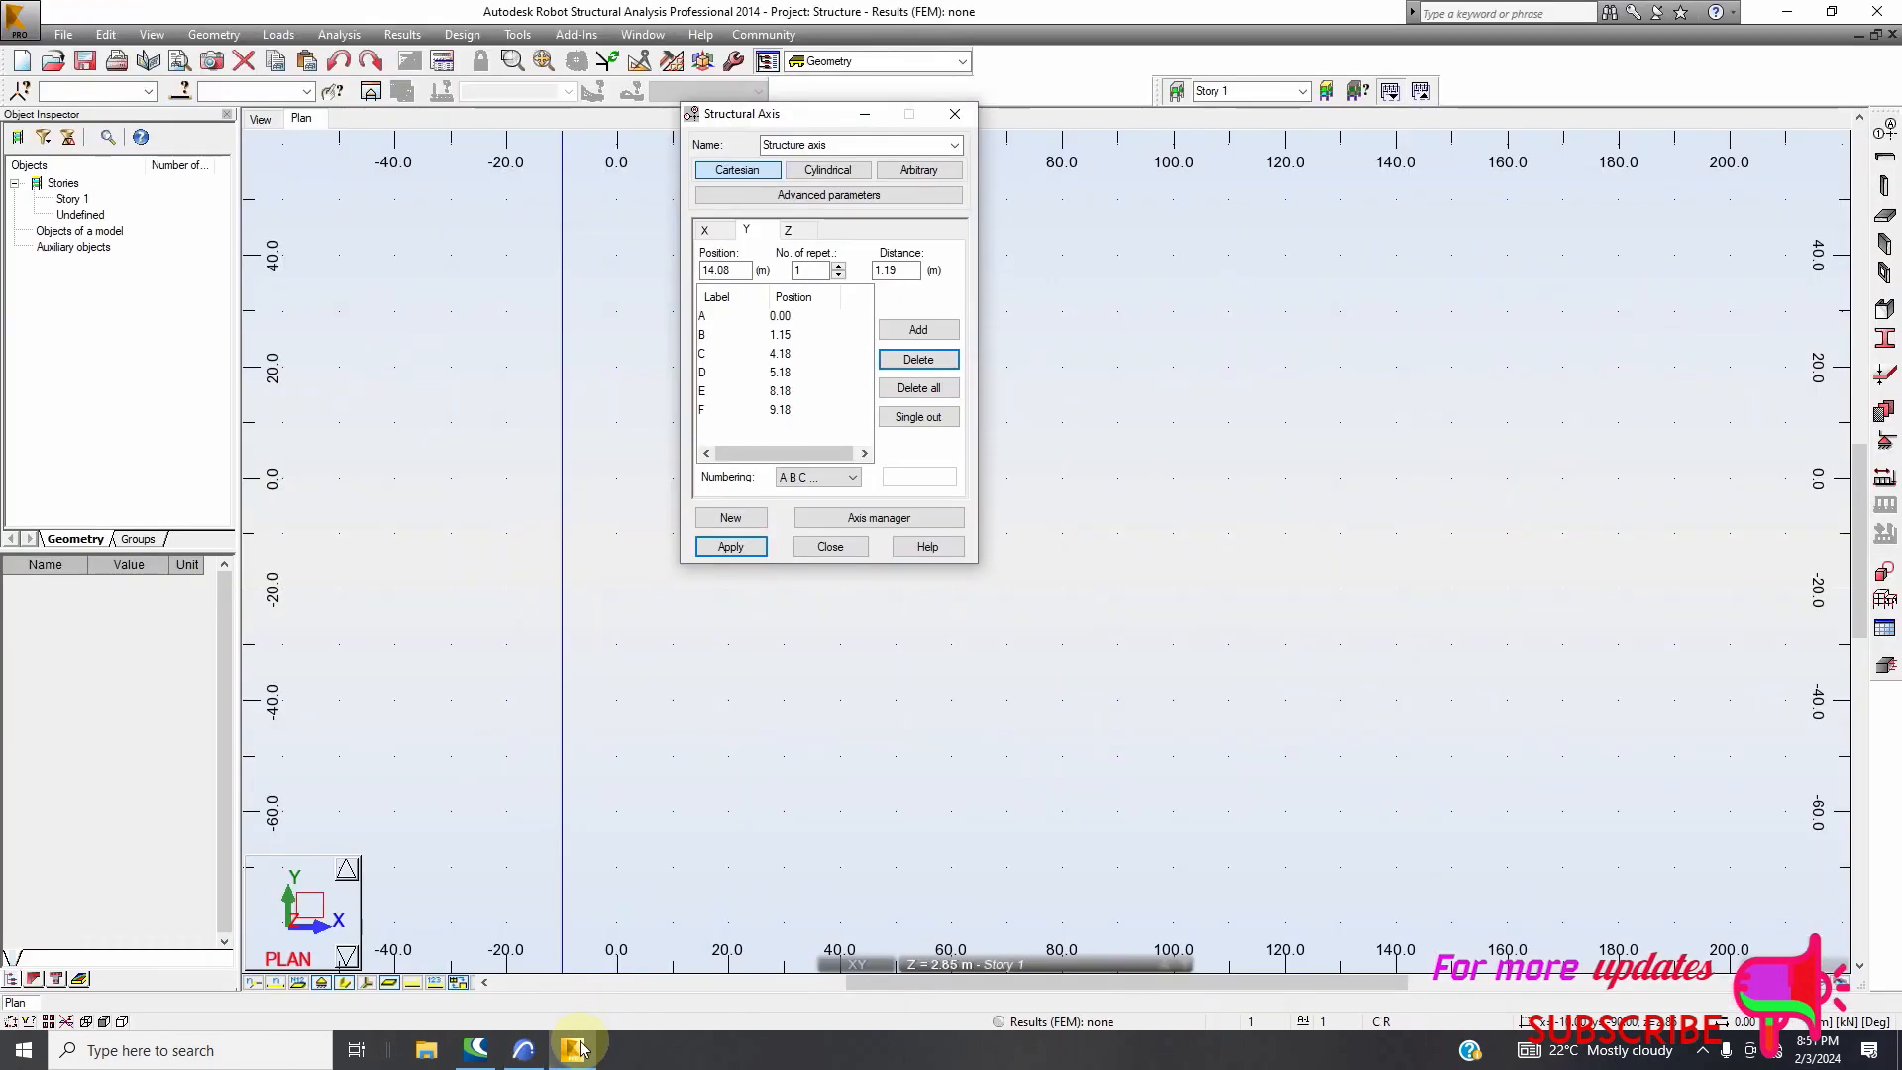
pyautogui.moveTo(582, 1033)
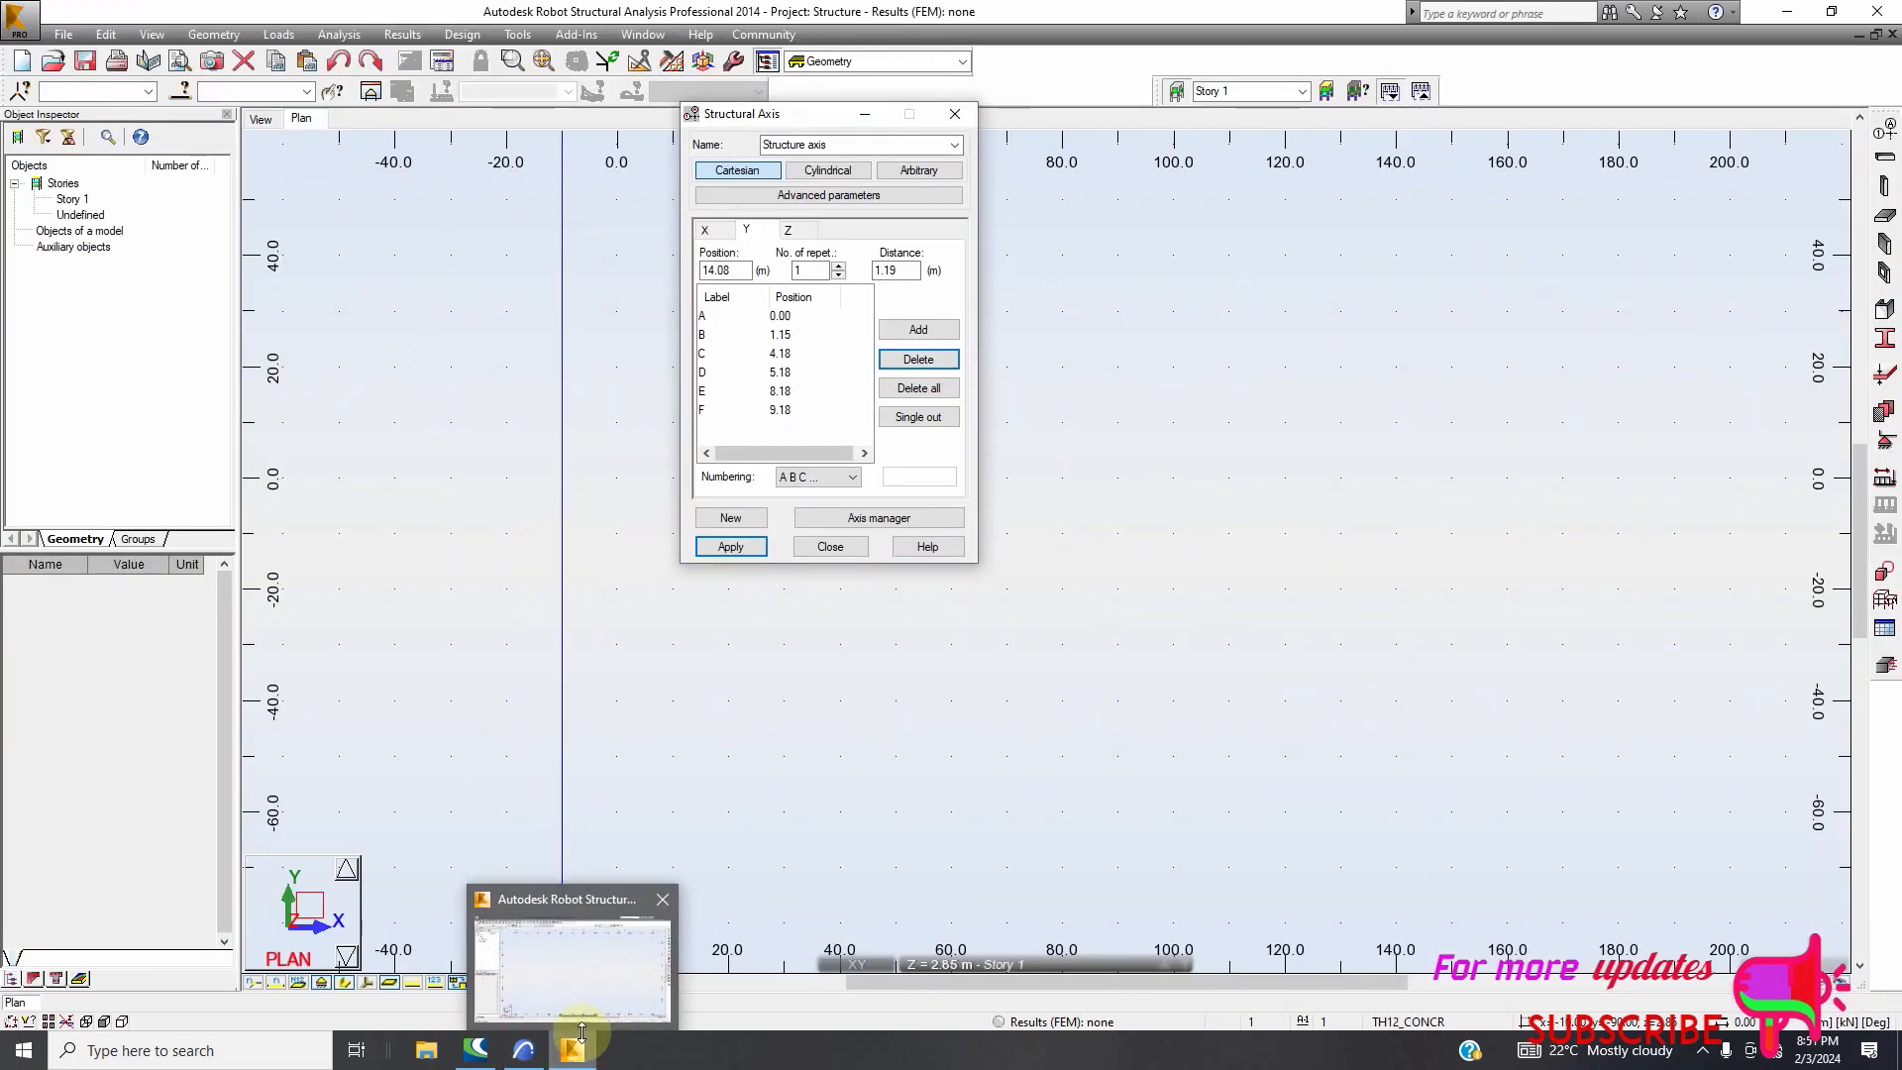
pyautogui.click(524, 1050)
pyautogui.click(572, 1050)
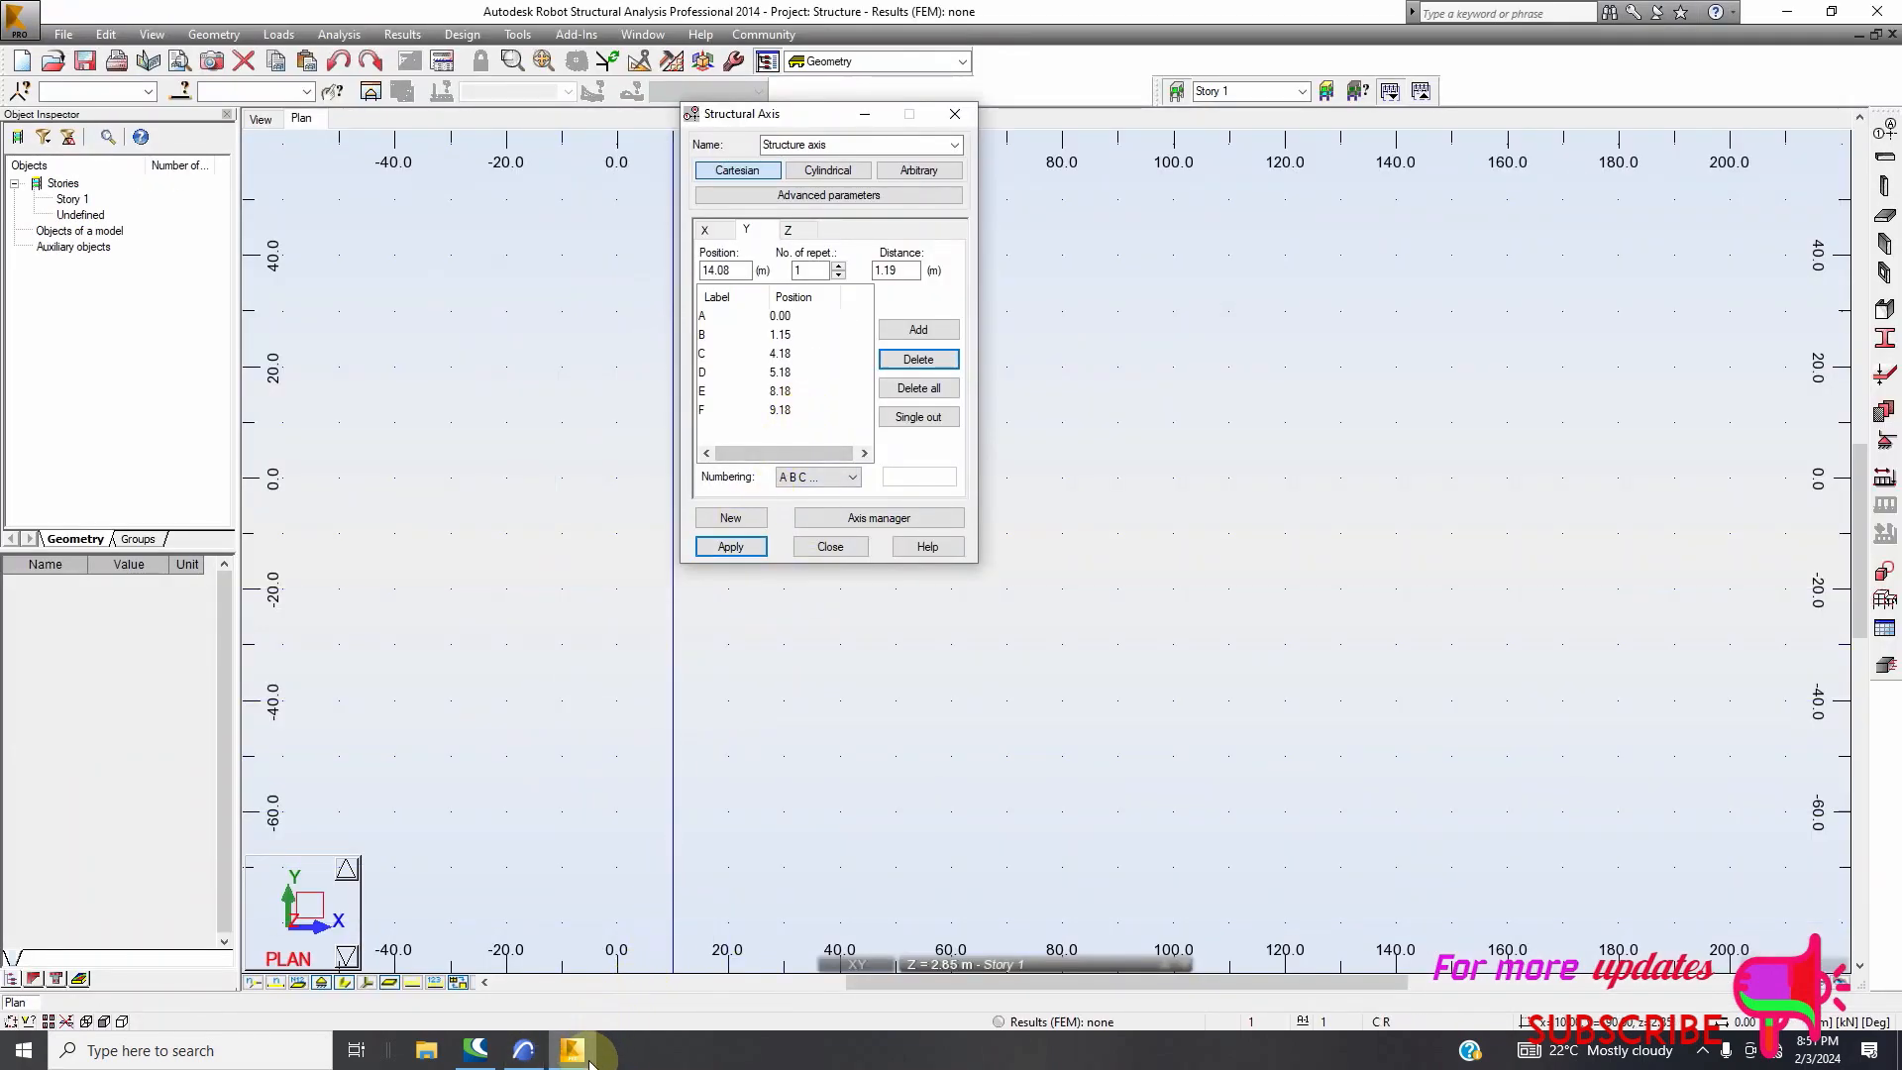
pyautogui.click(523, 1050)
pyautogui.scroll(4, 542, 553)
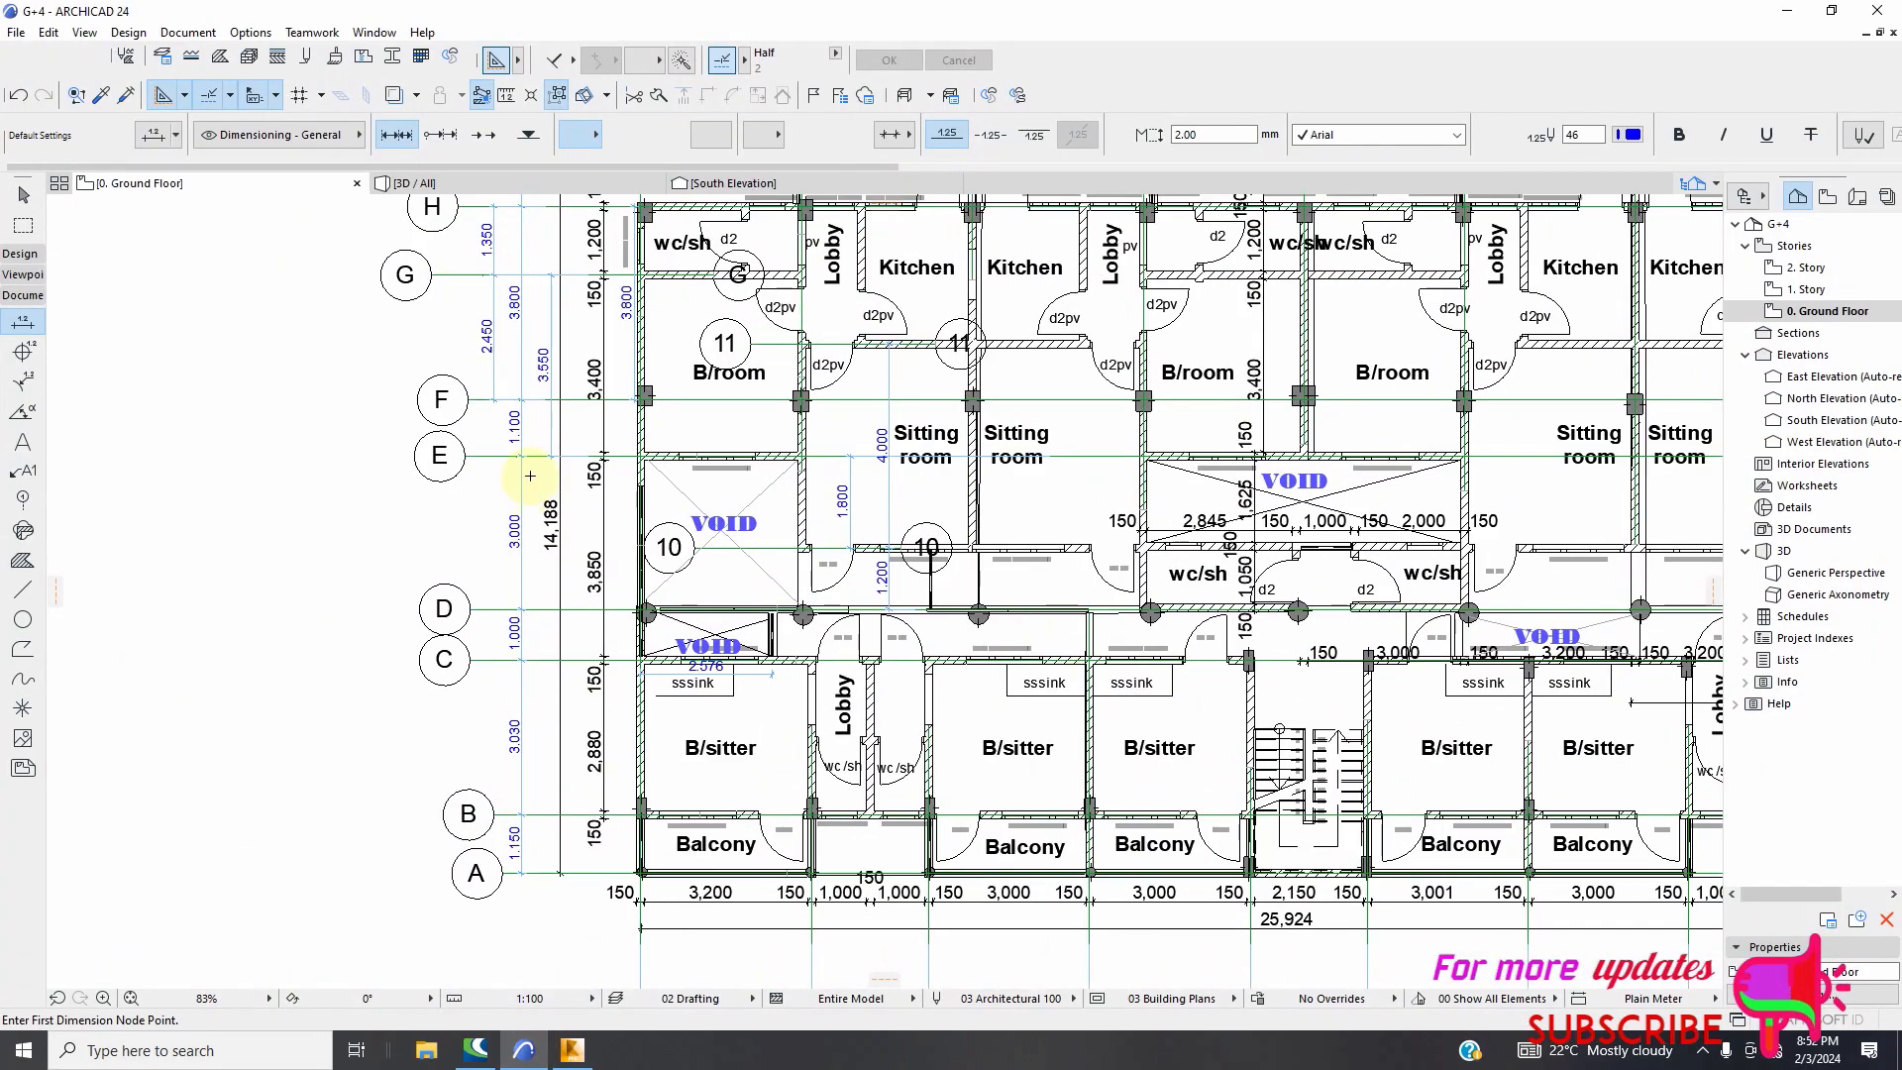
pyautogui.scroll(-4, 528, 476)
# Switch to Robot and delete the Y axis at position 9.18 m
pyautogui.click(572, 1050)
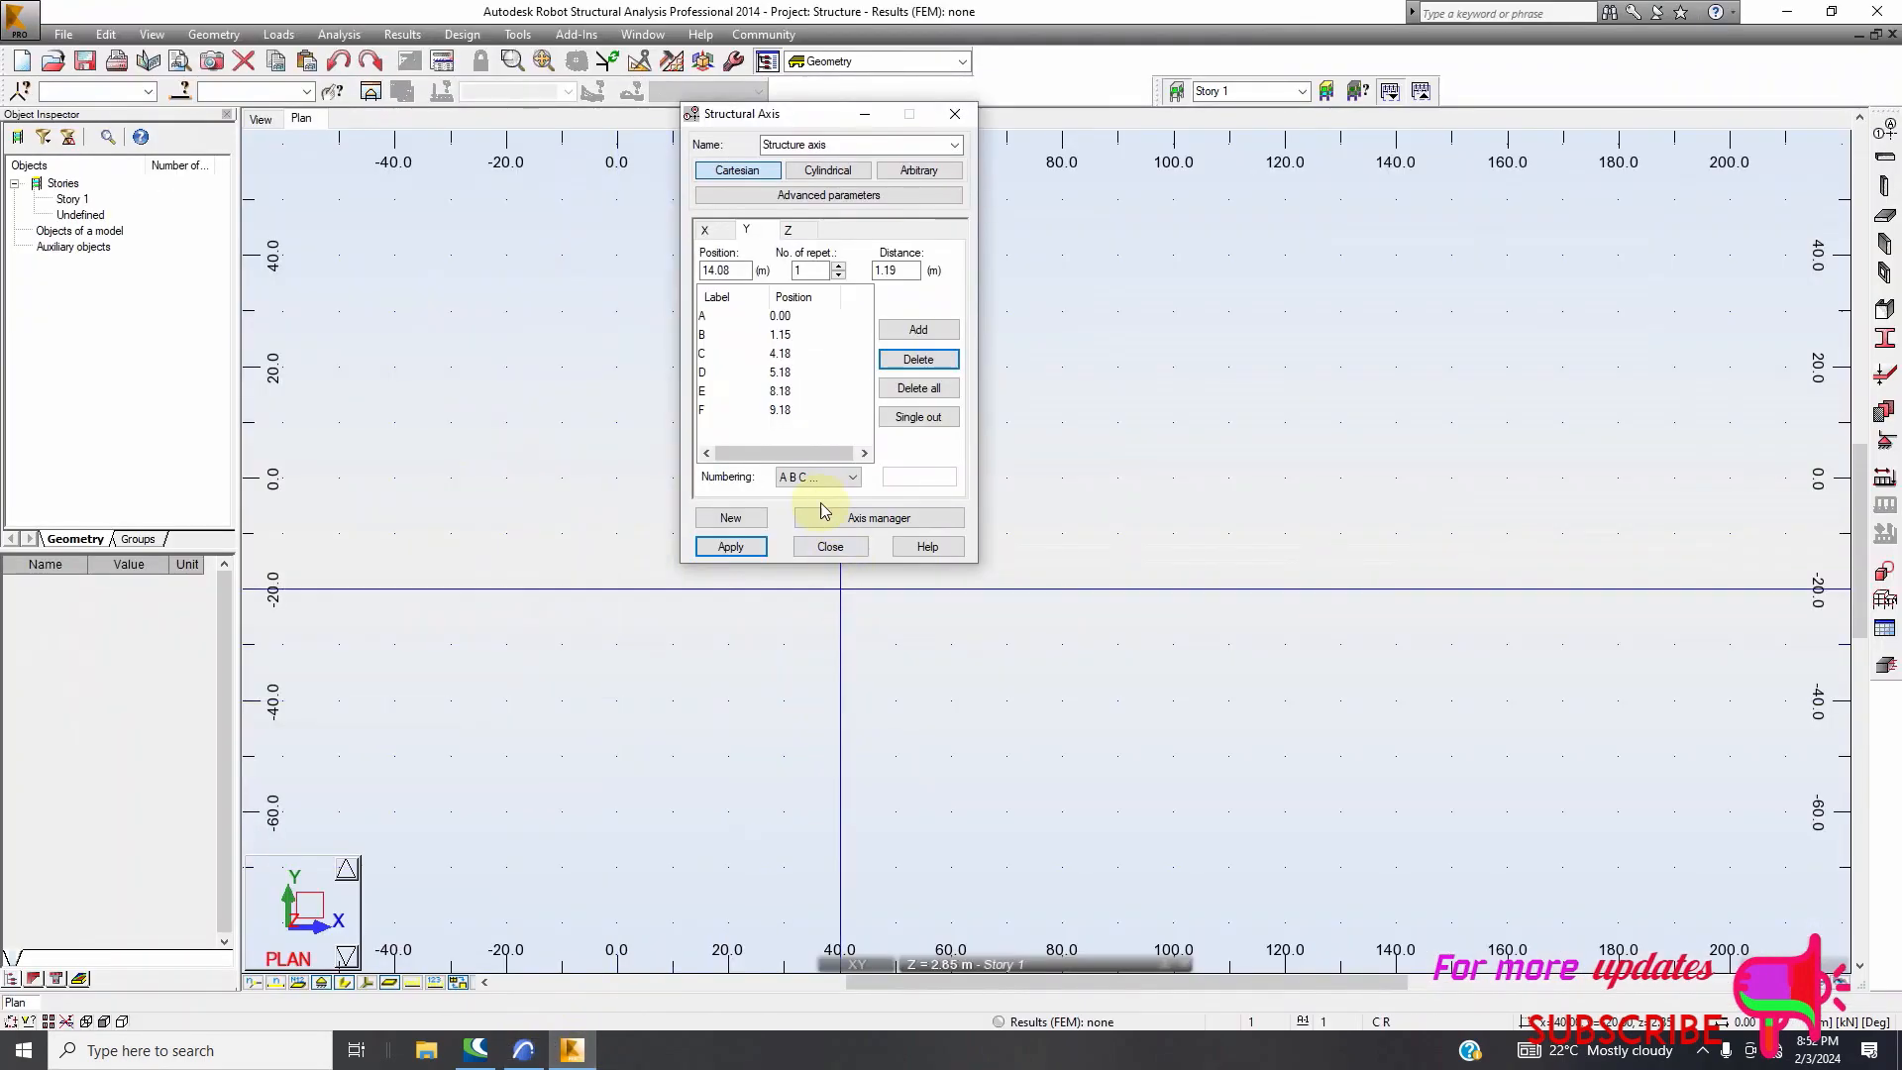
pyautogui.click(787, 421)
pyautogui.click(916, 360)
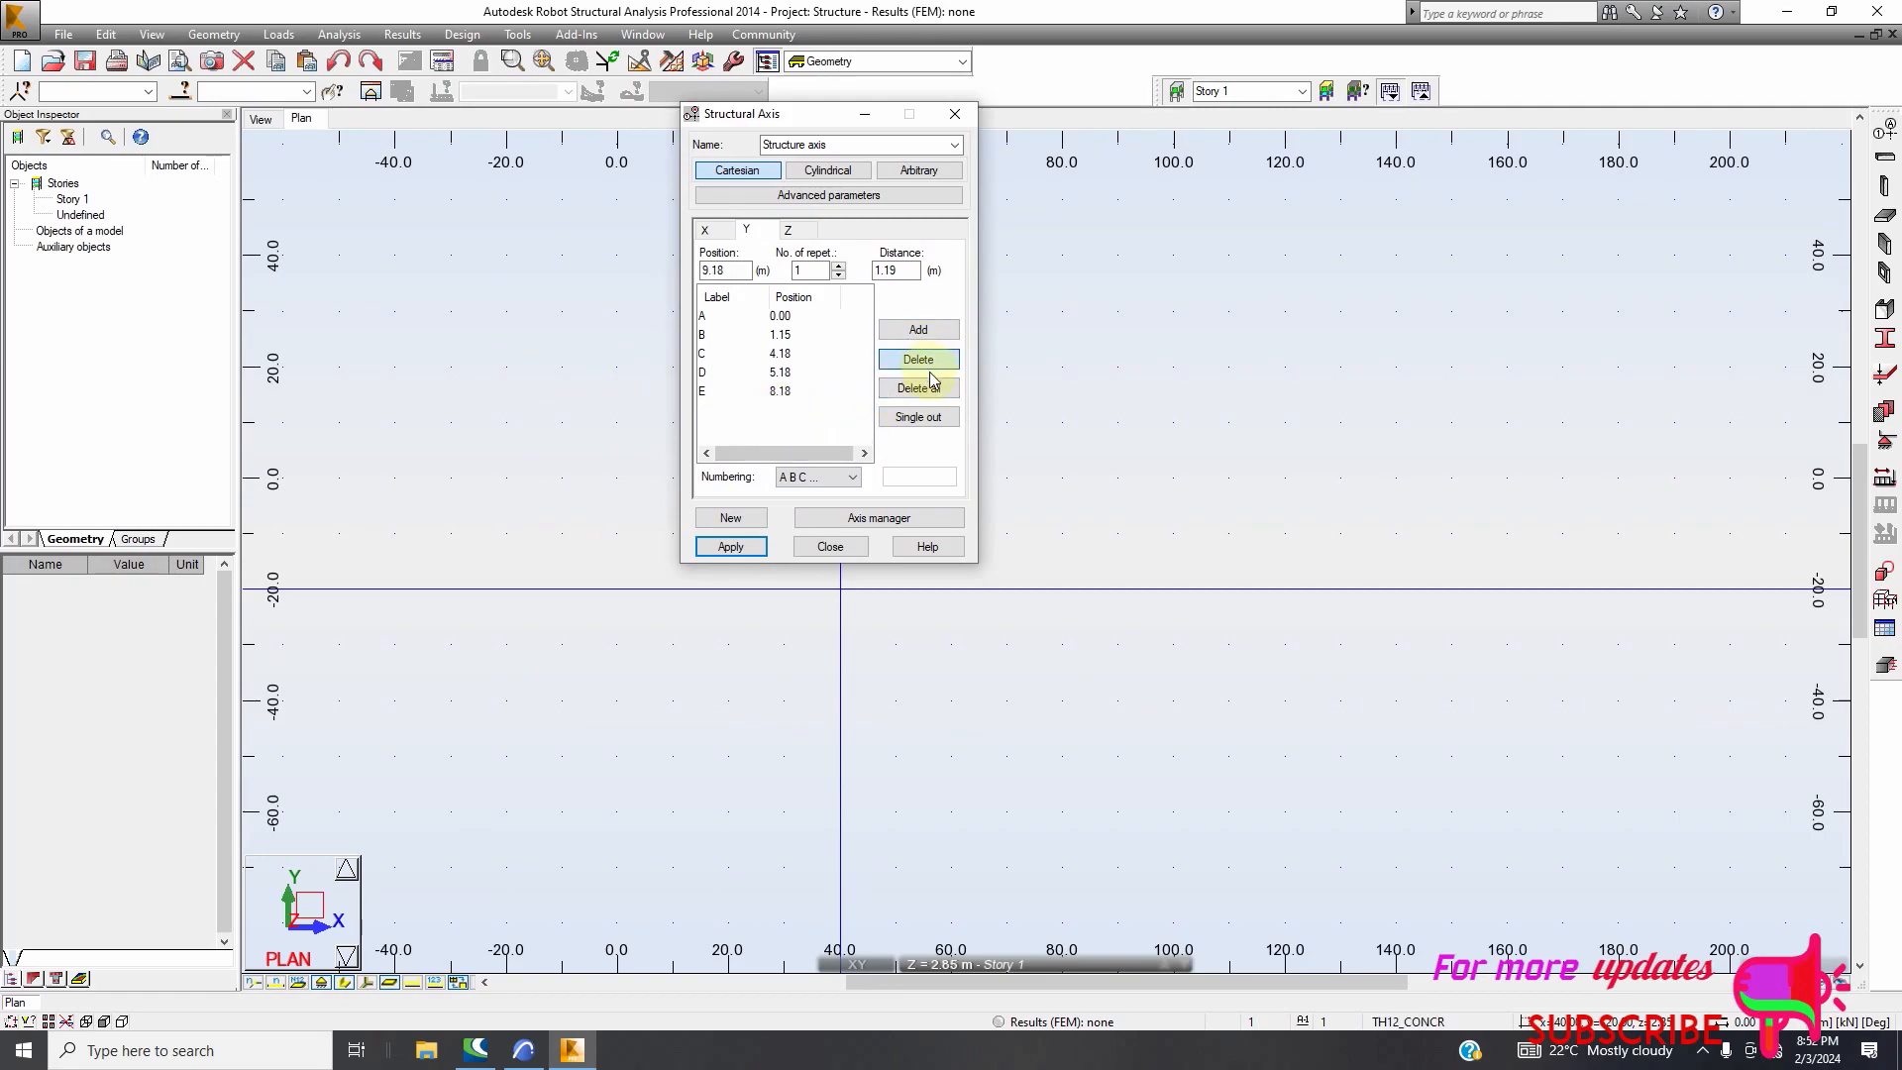
pyautogui.click(931, 336)
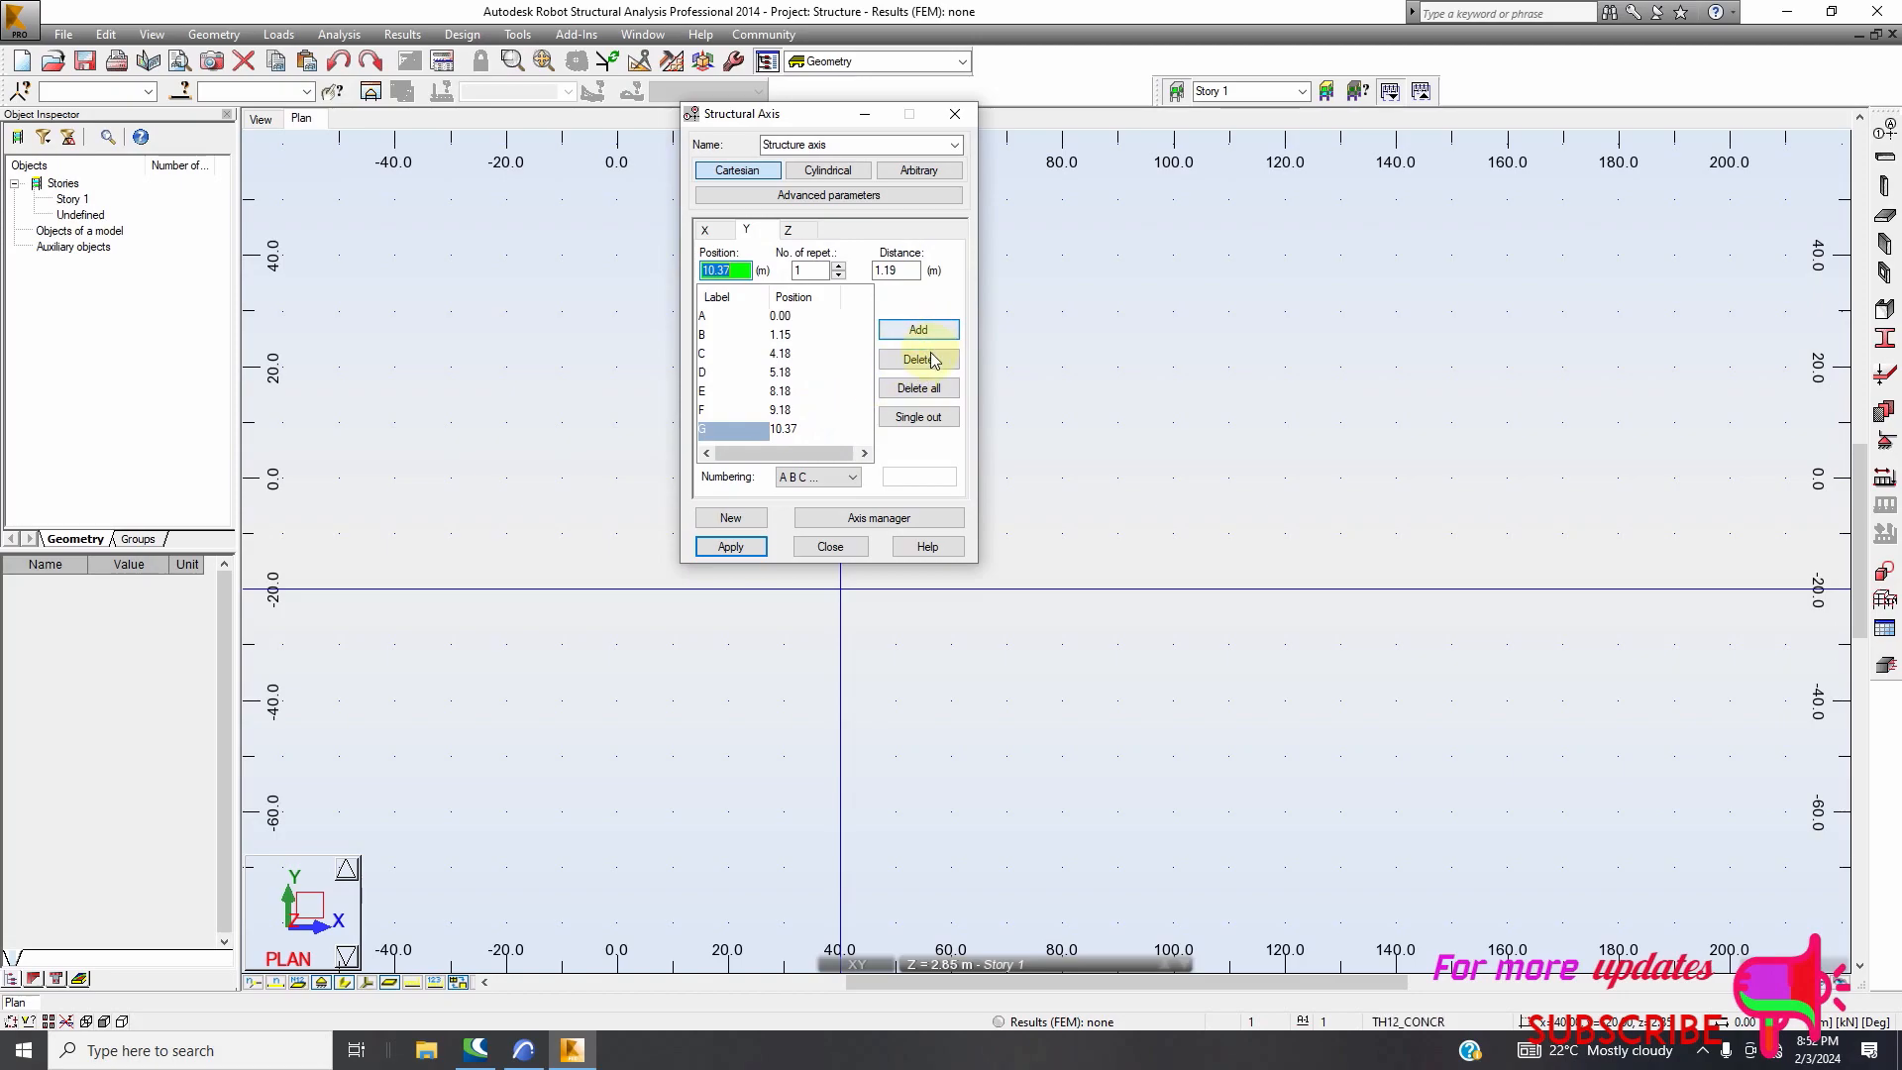
pyautogui.click(928, 359)
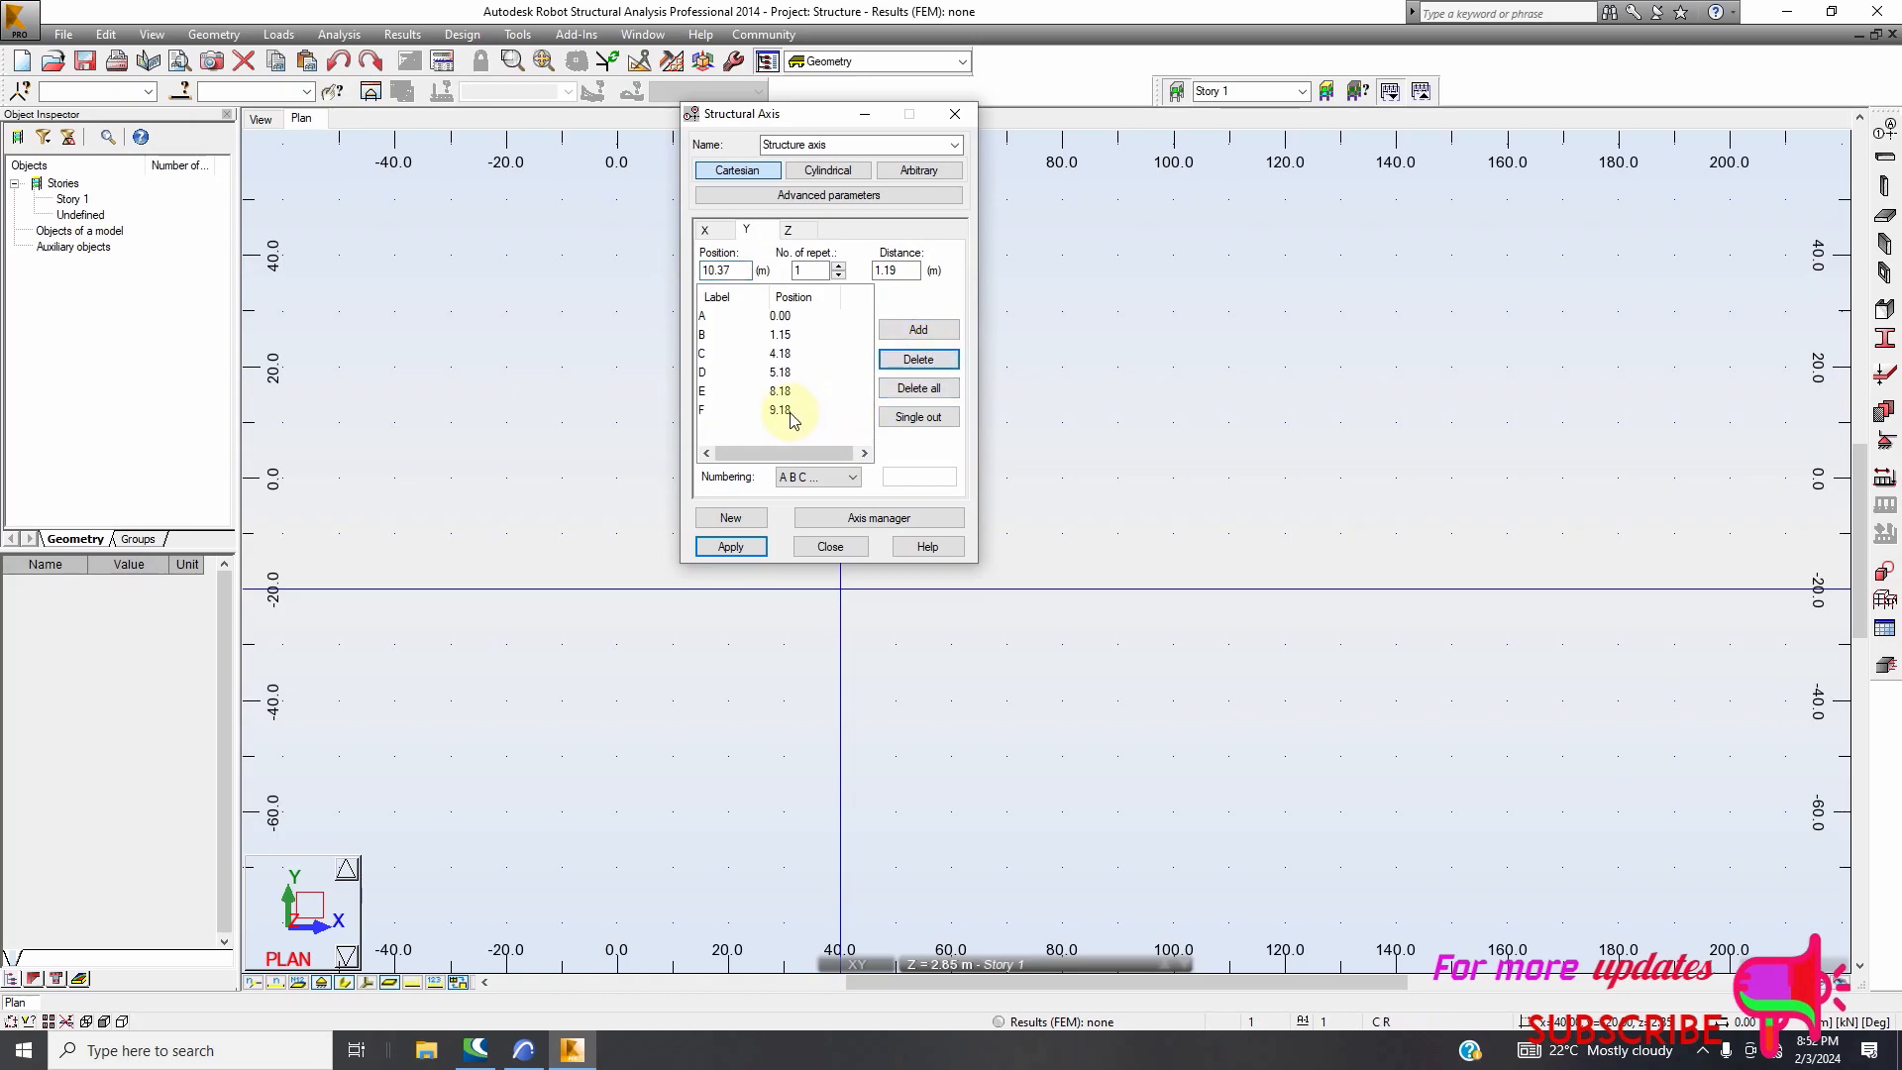
pyautogui.click(788, 412)
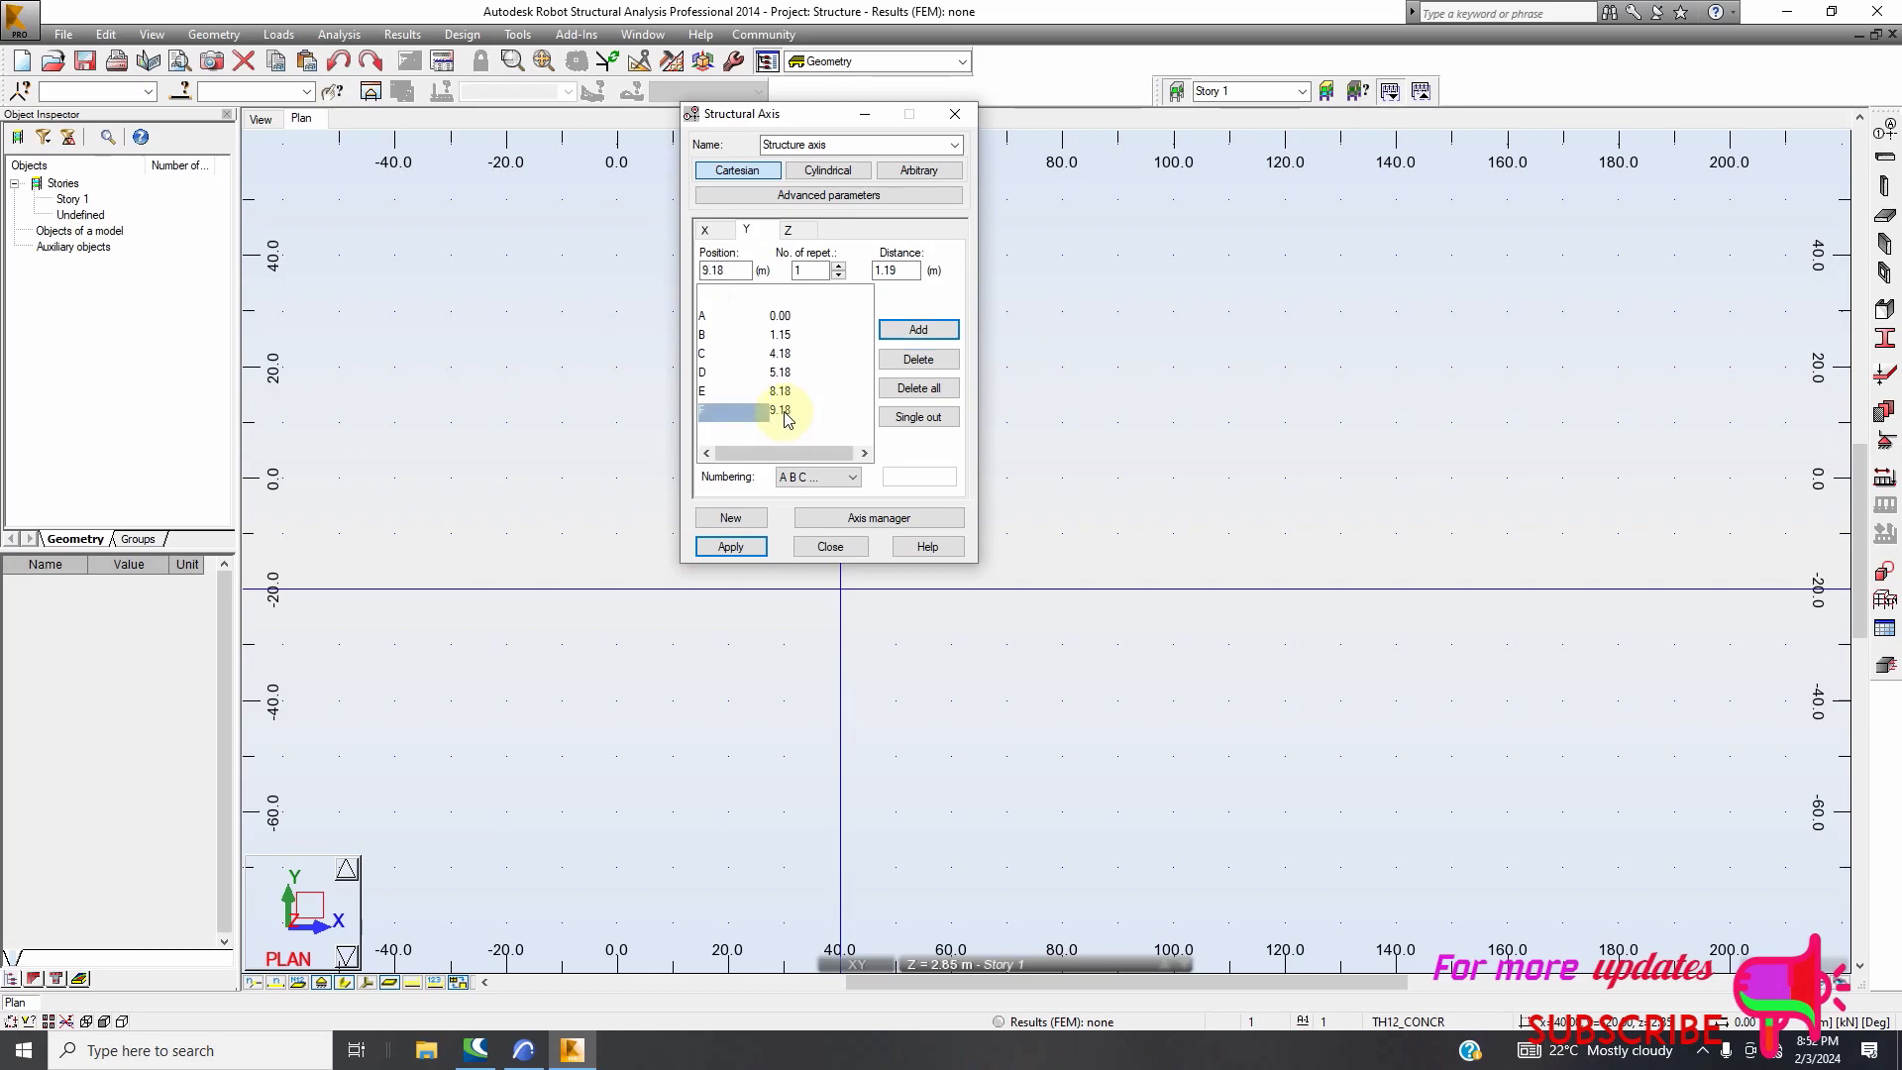
pyautogui.click(929, 358)
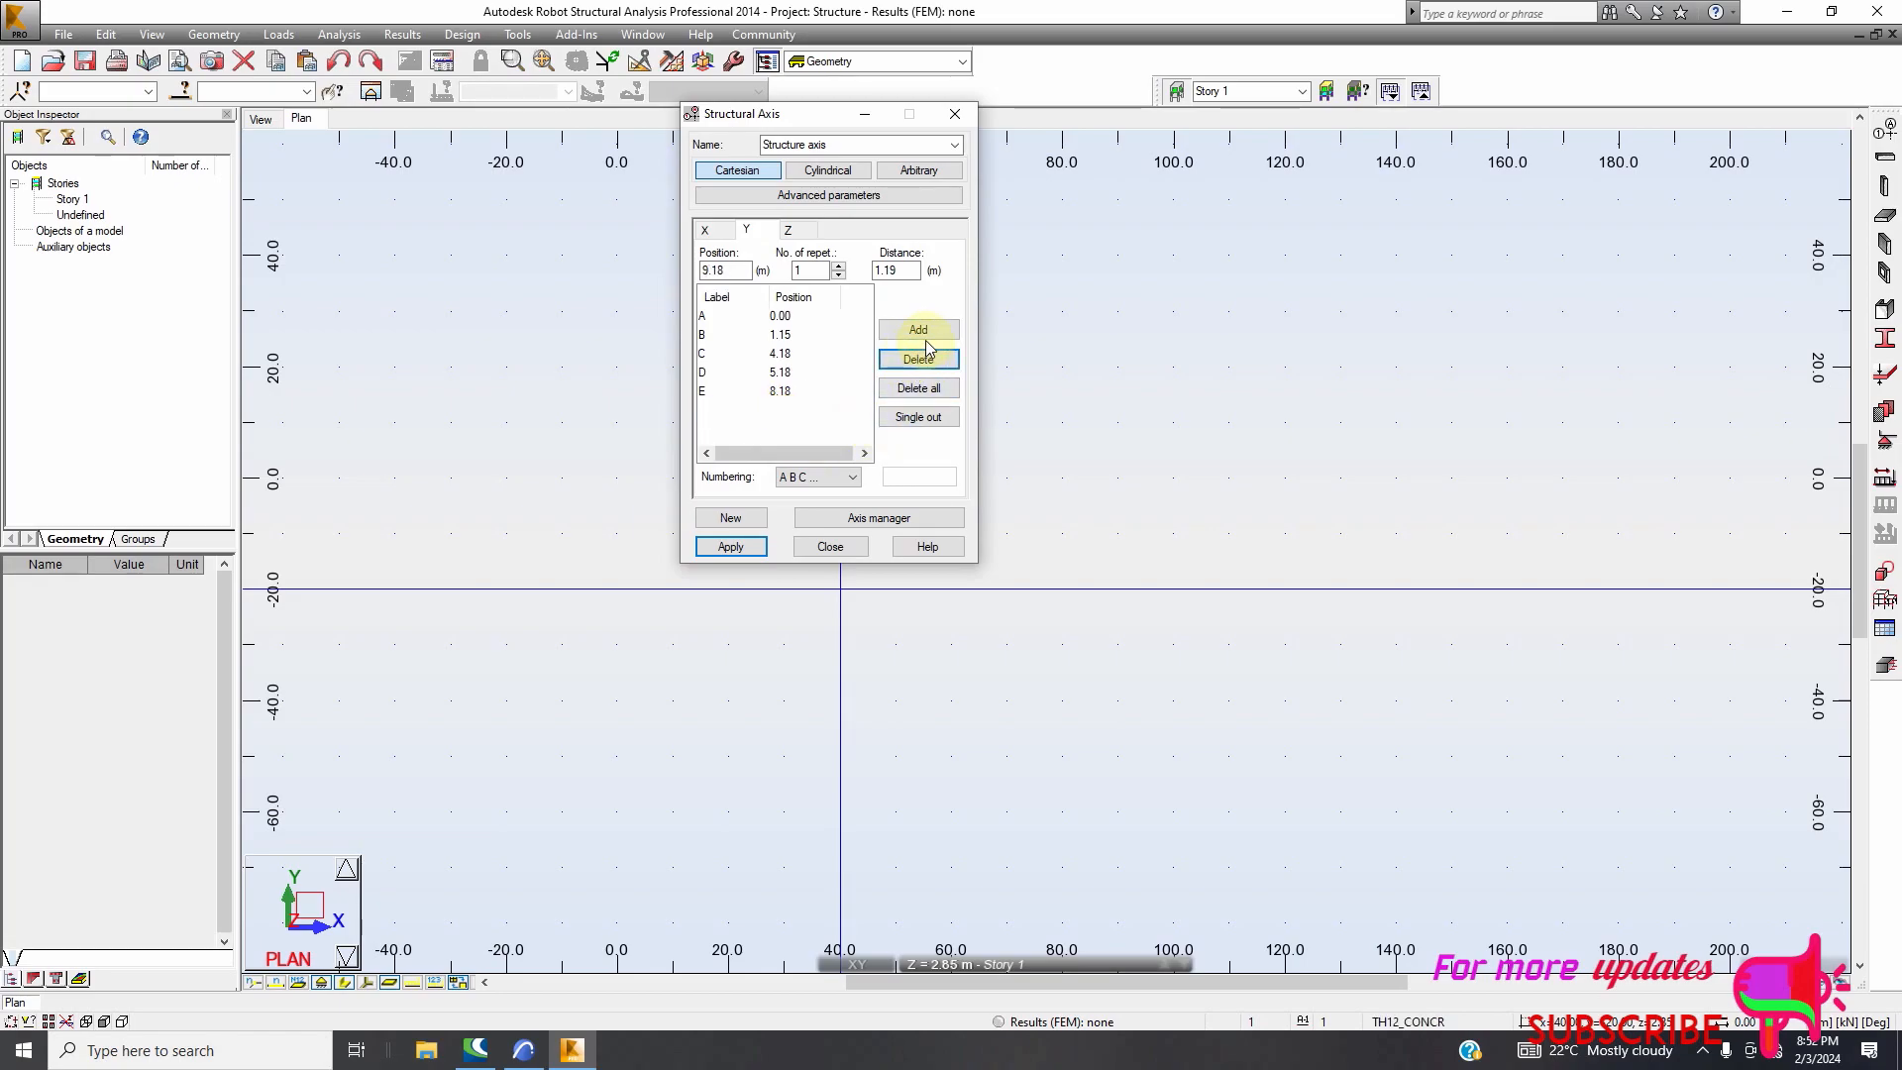
# Set the distance for adding a Y axis to 1.1 m
pyautogui.moveTo(909, 272); pyautogui.dragTo(872, 279)
pyautogui.write('1.')
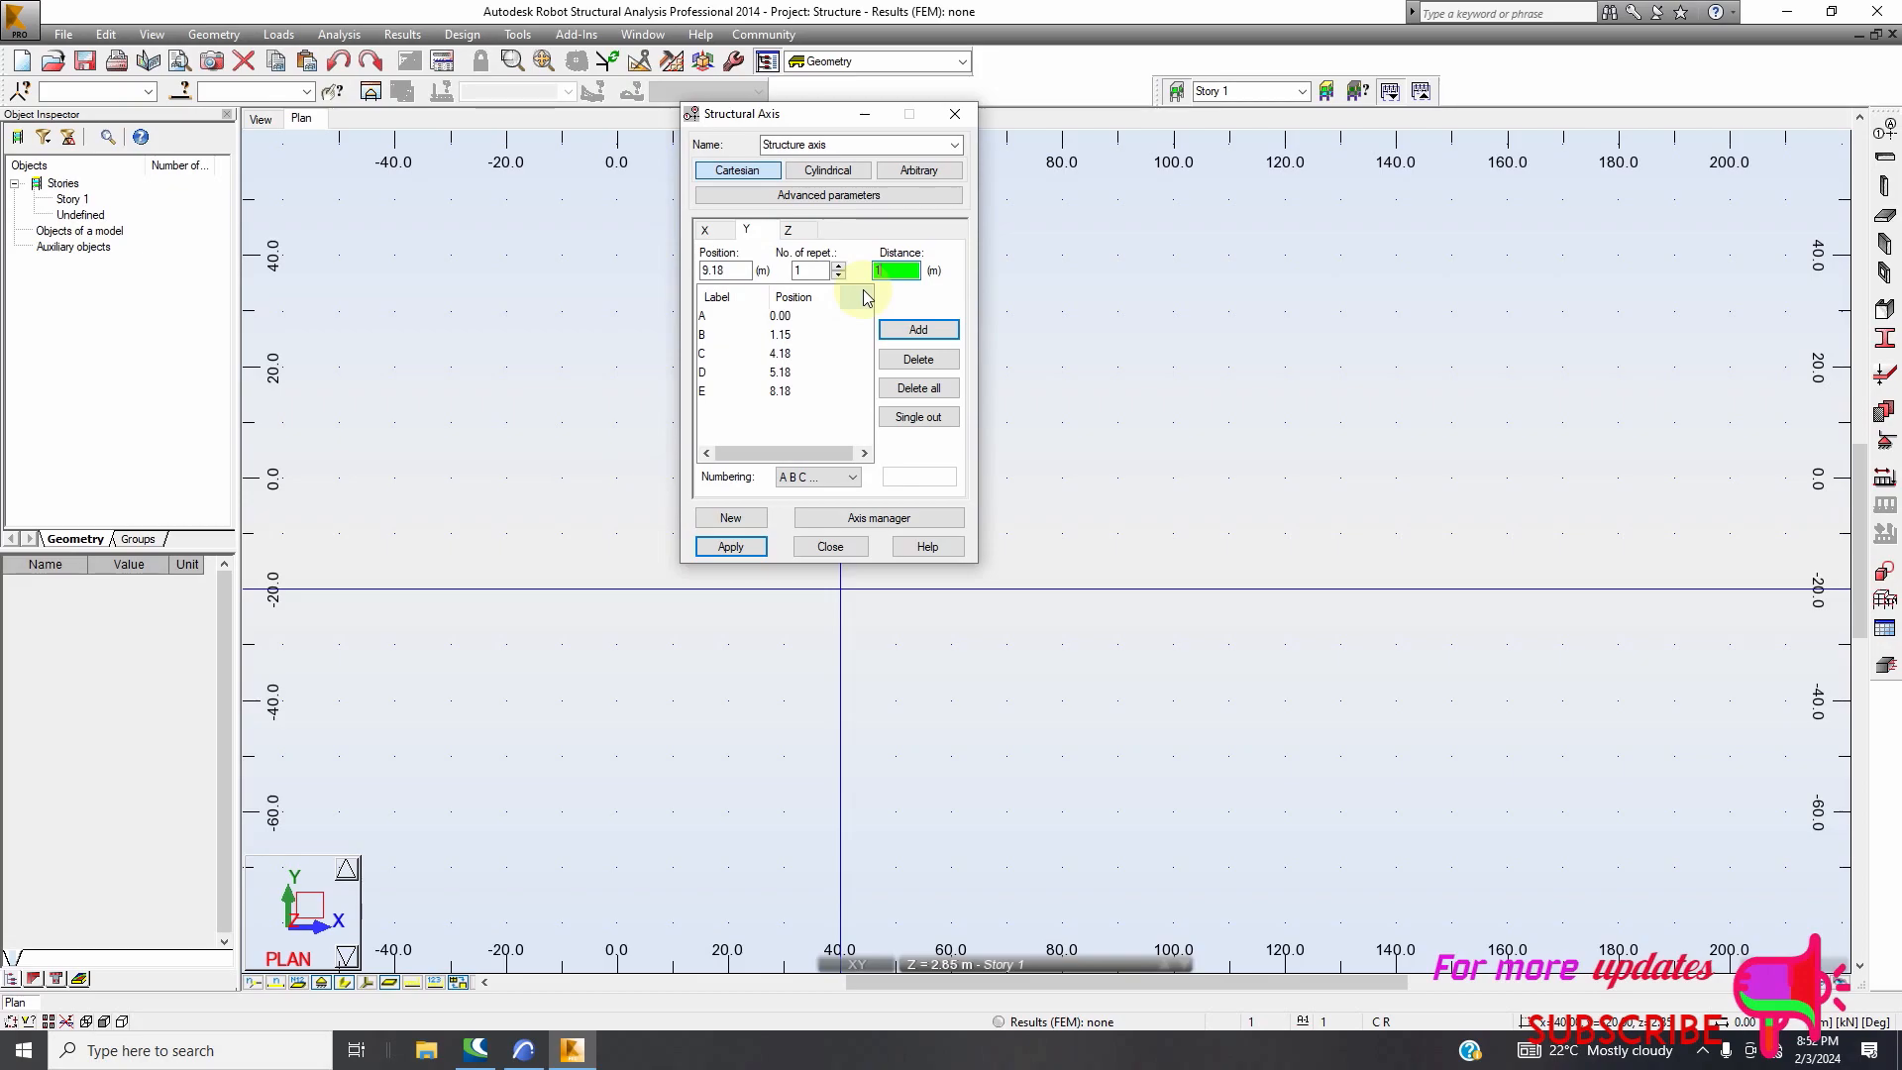
pyautogui.click(919, 329)
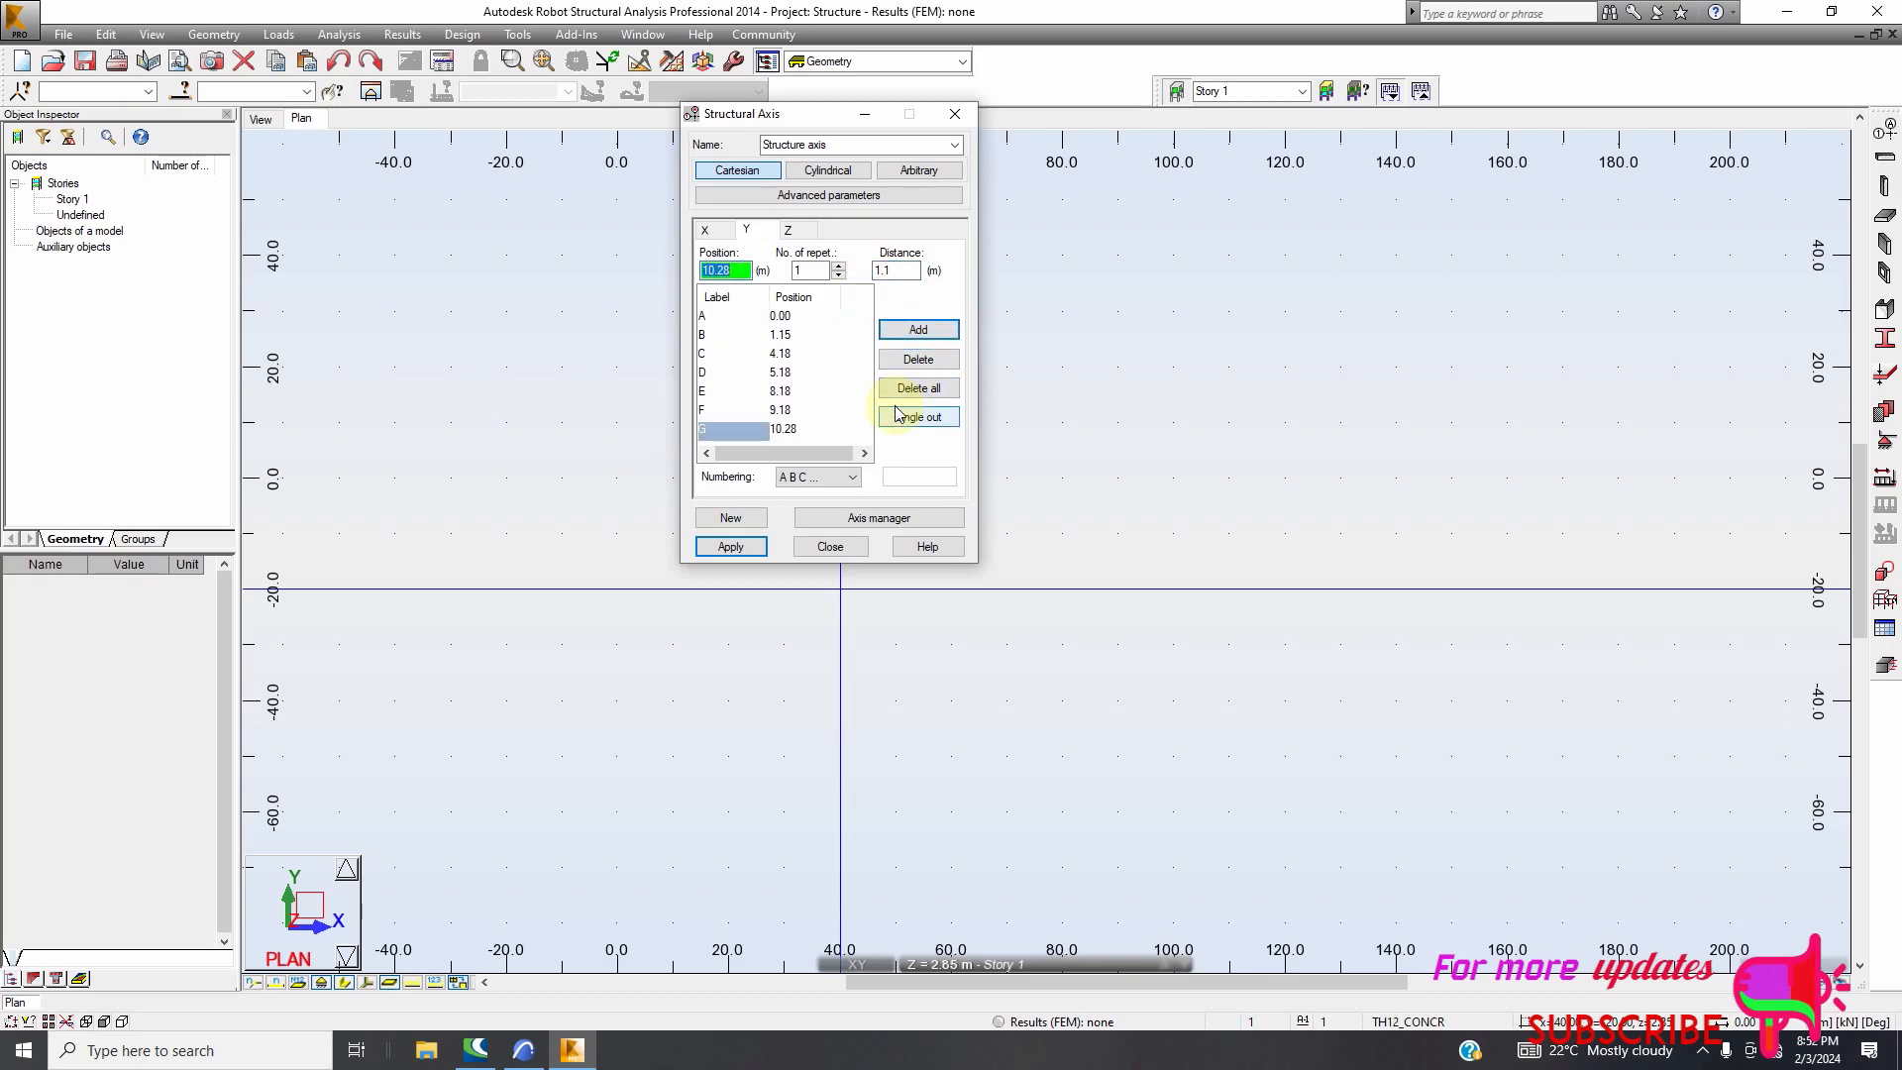
pyautogui.click(916, 358)
pyautogui.click(773, 413)
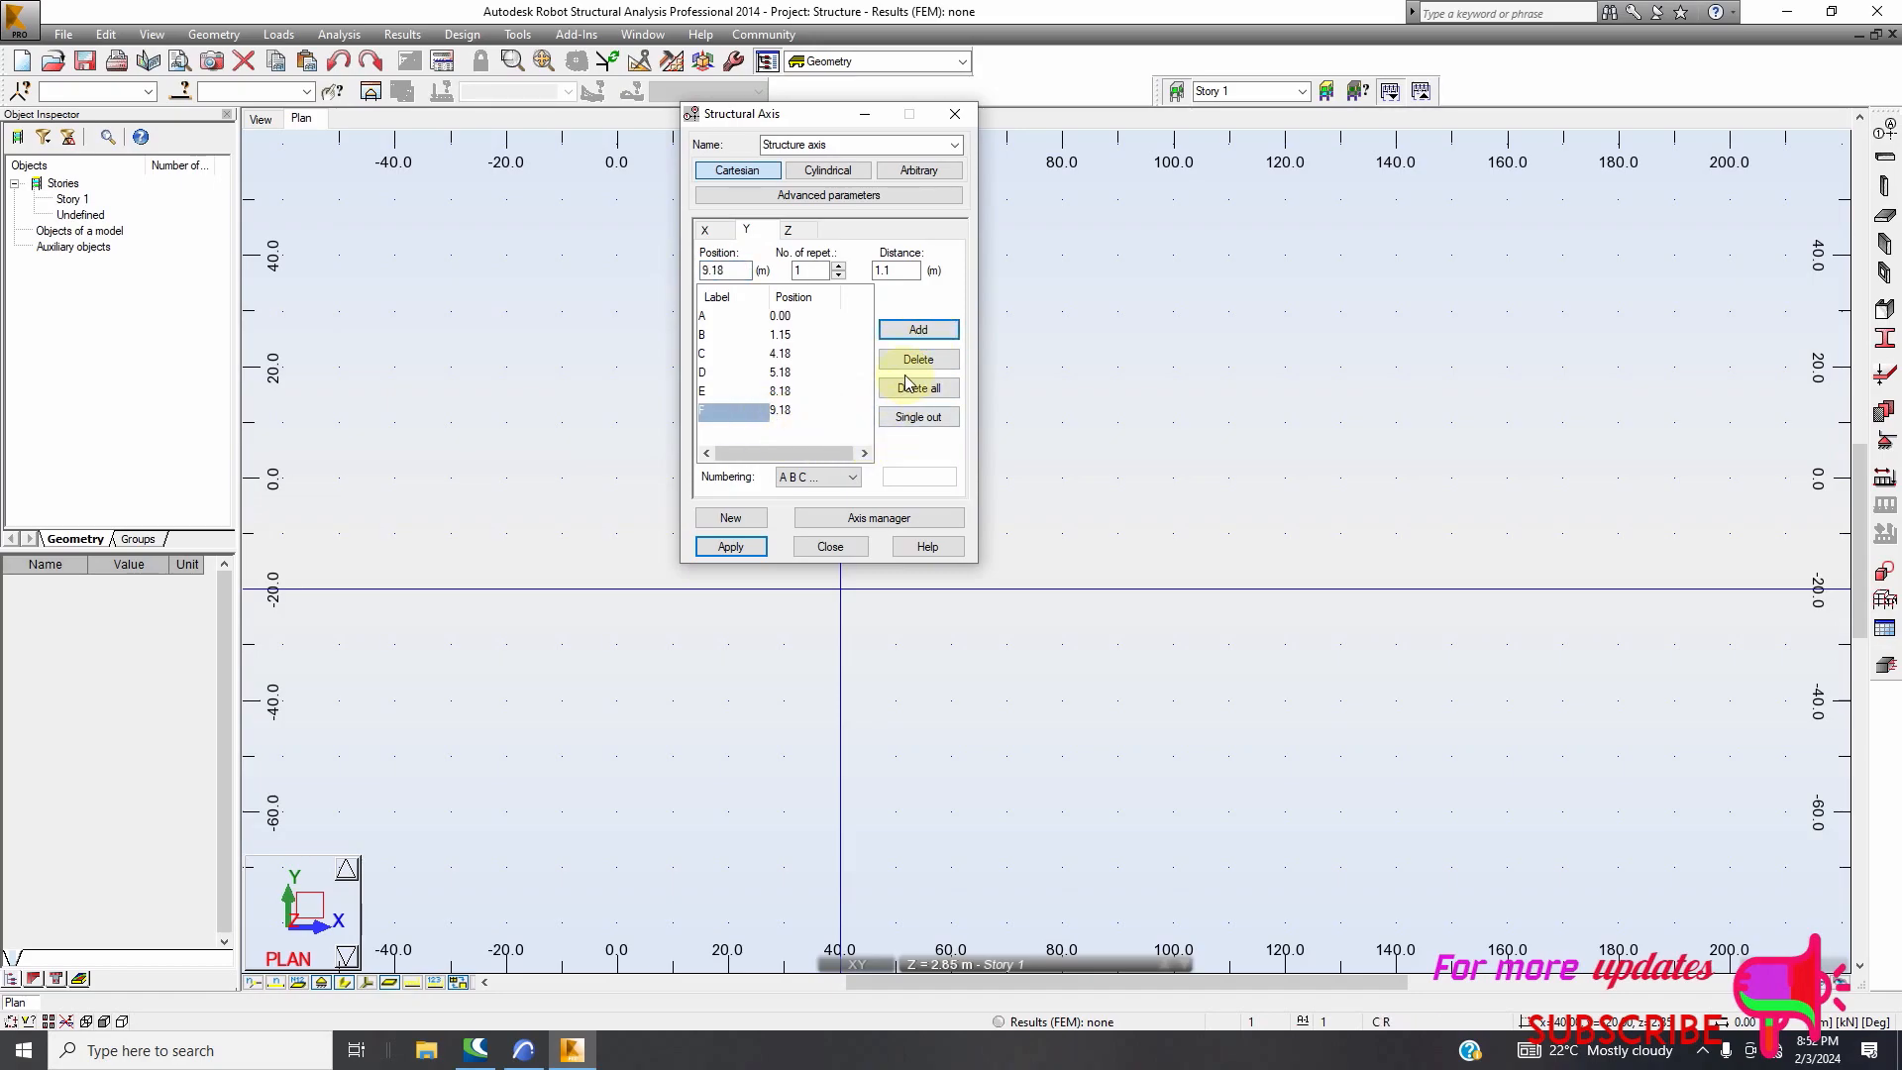
pyautogui.click(919, 358)
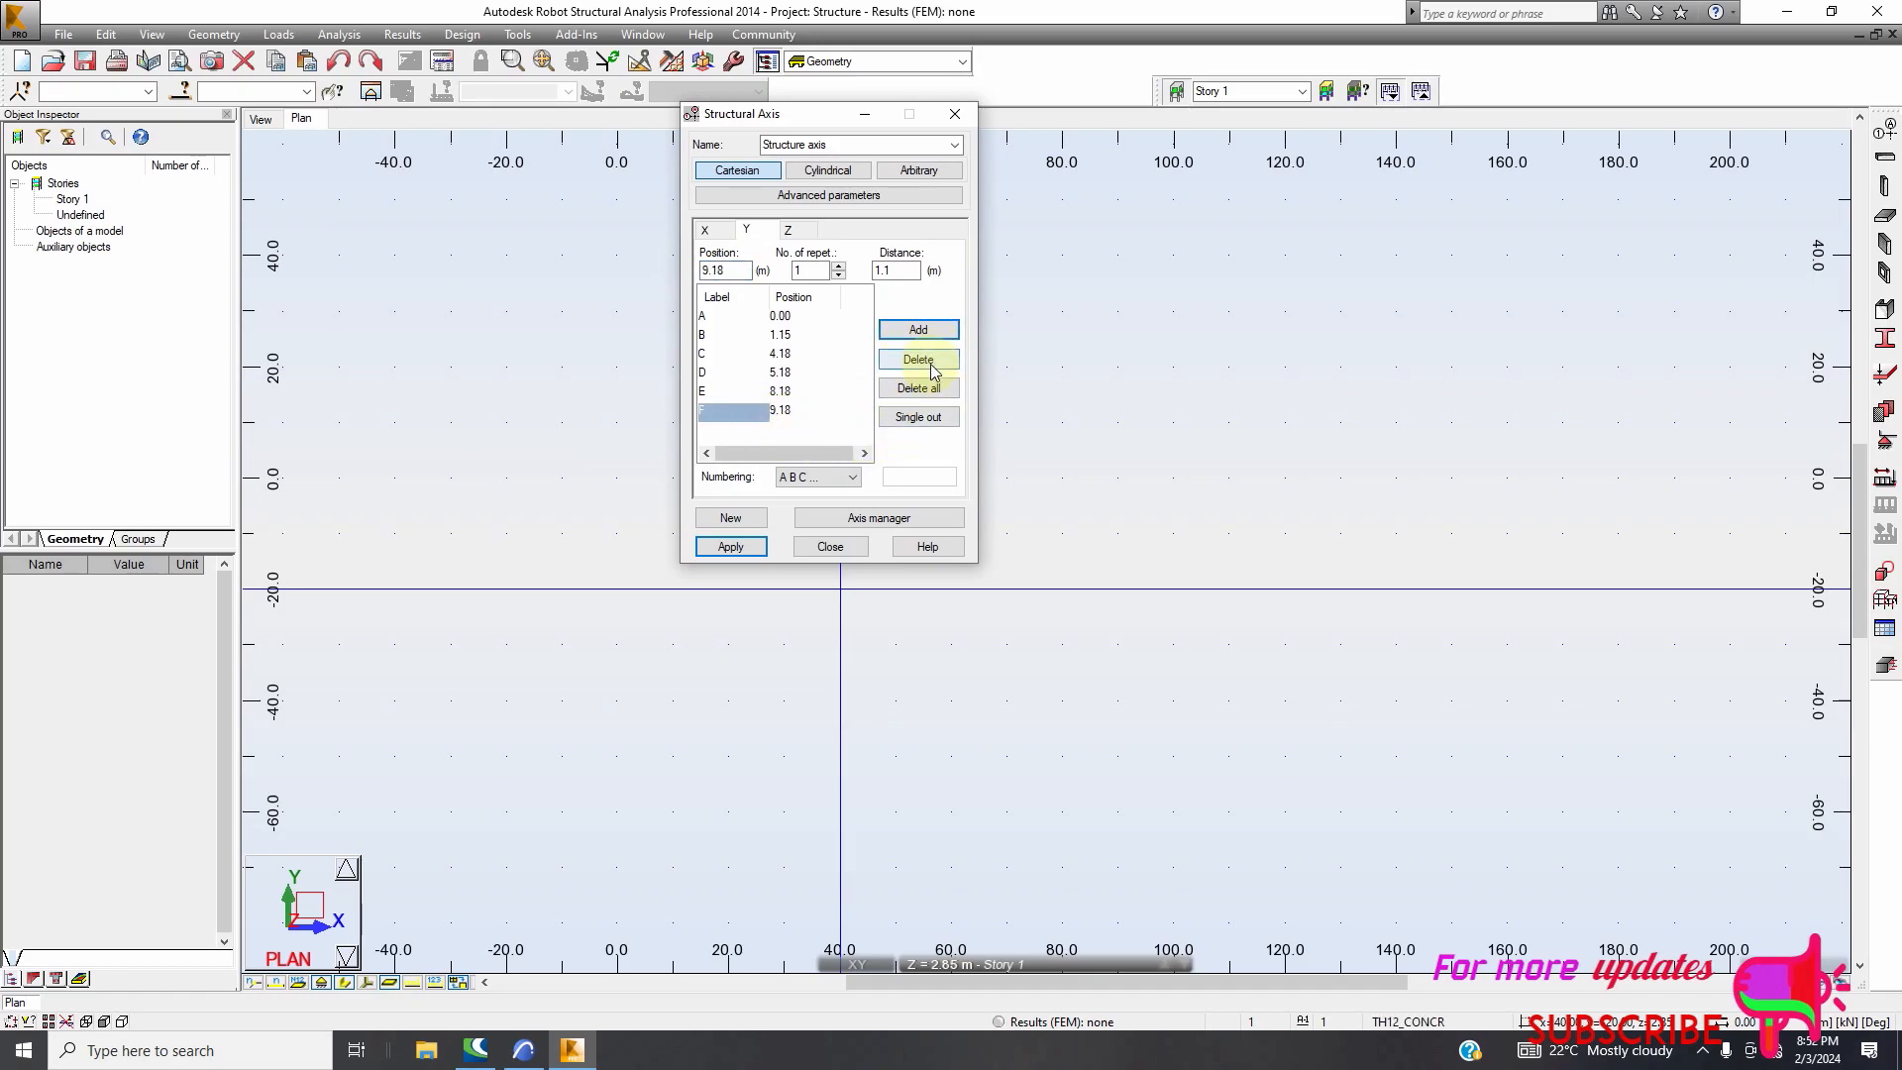
# Add a Y axis from position 8.18 m using the 1.1 m distance
pyautogui.click(778, 397)
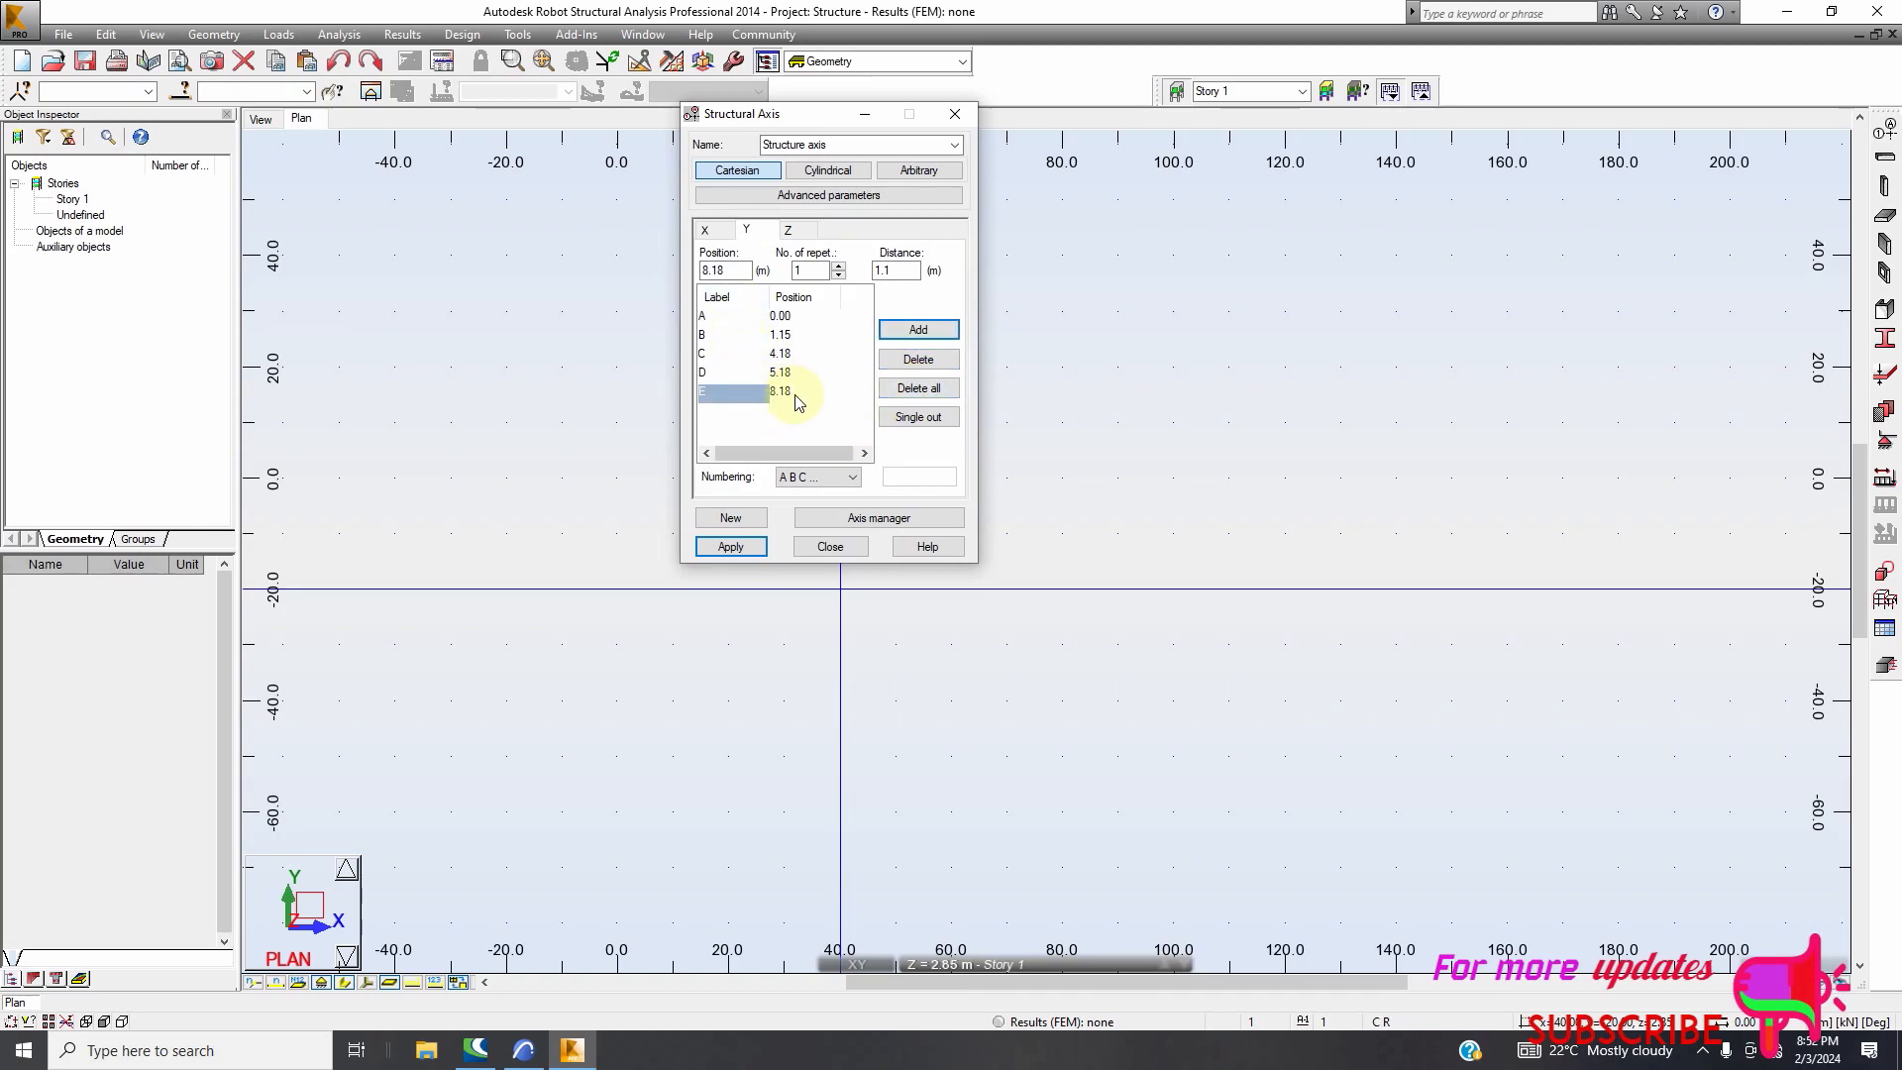
pyautogui.click(794, 397)
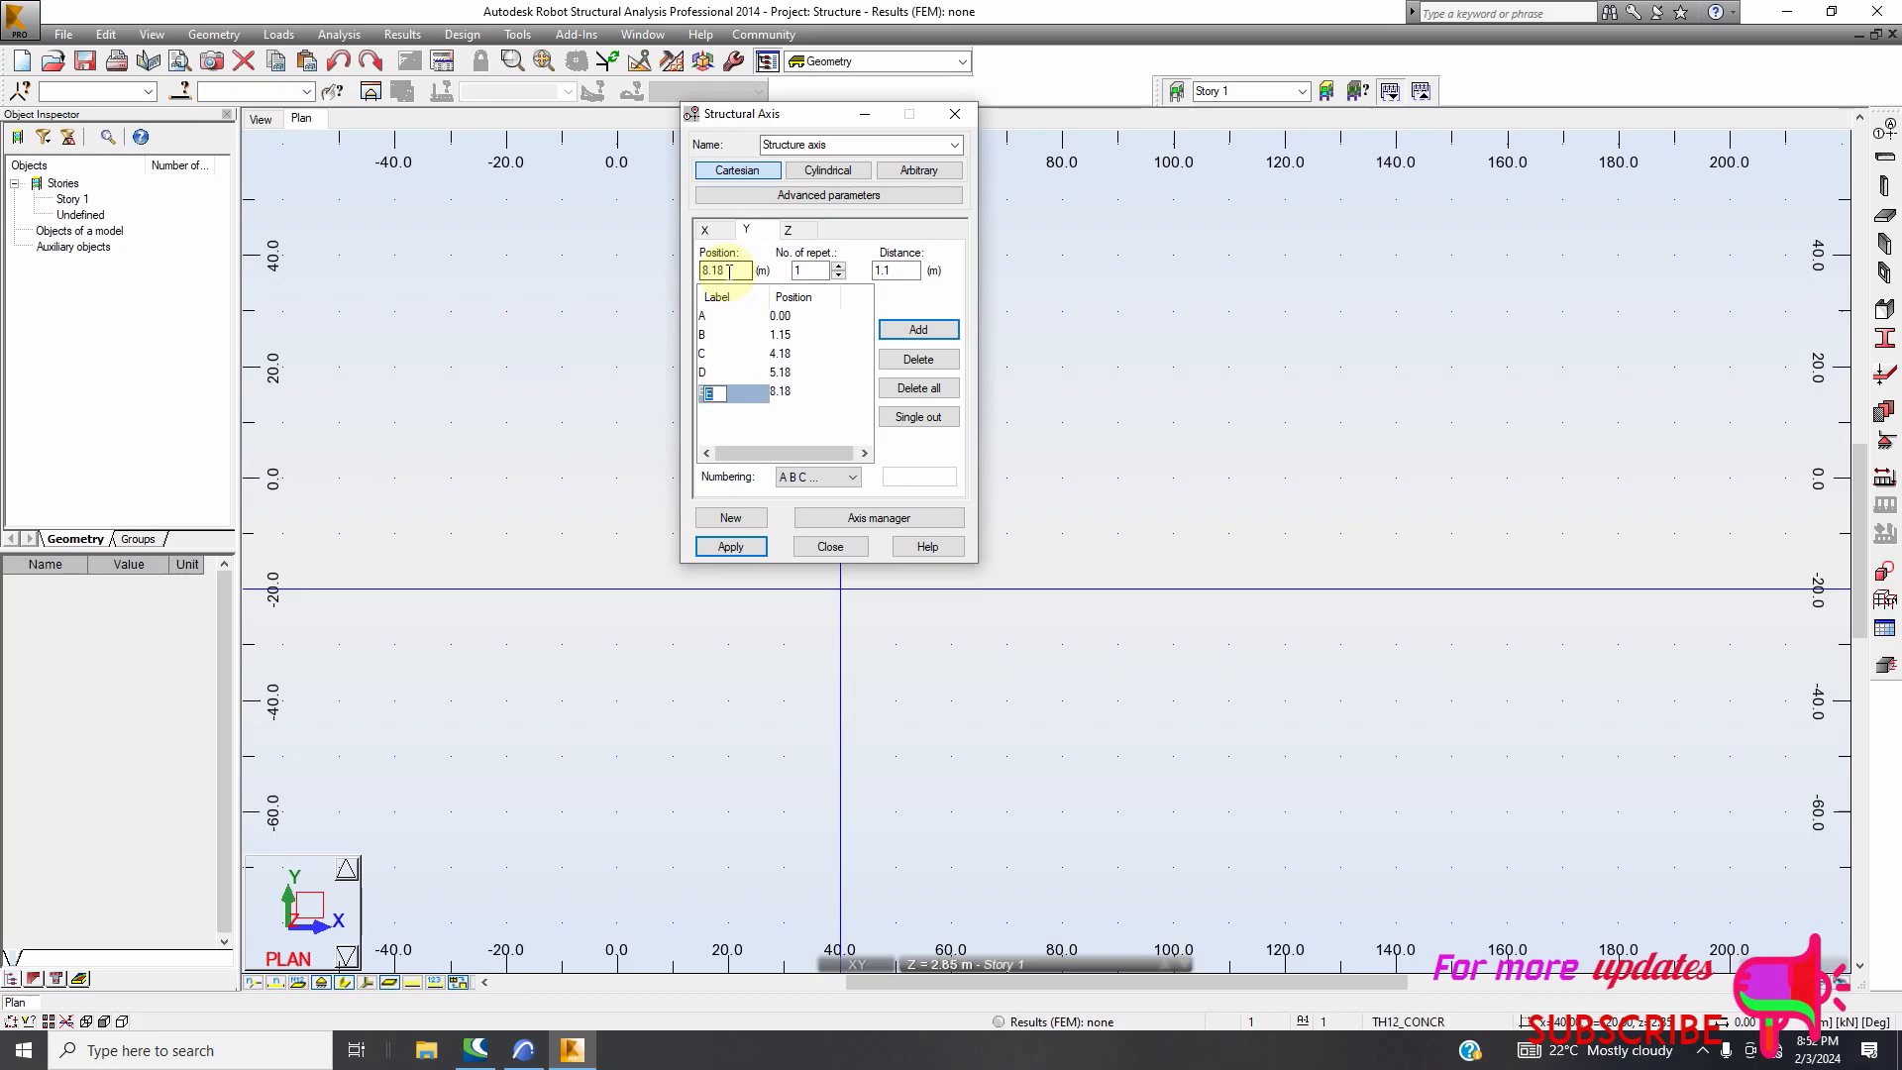
pyautogui.click(922, 335)
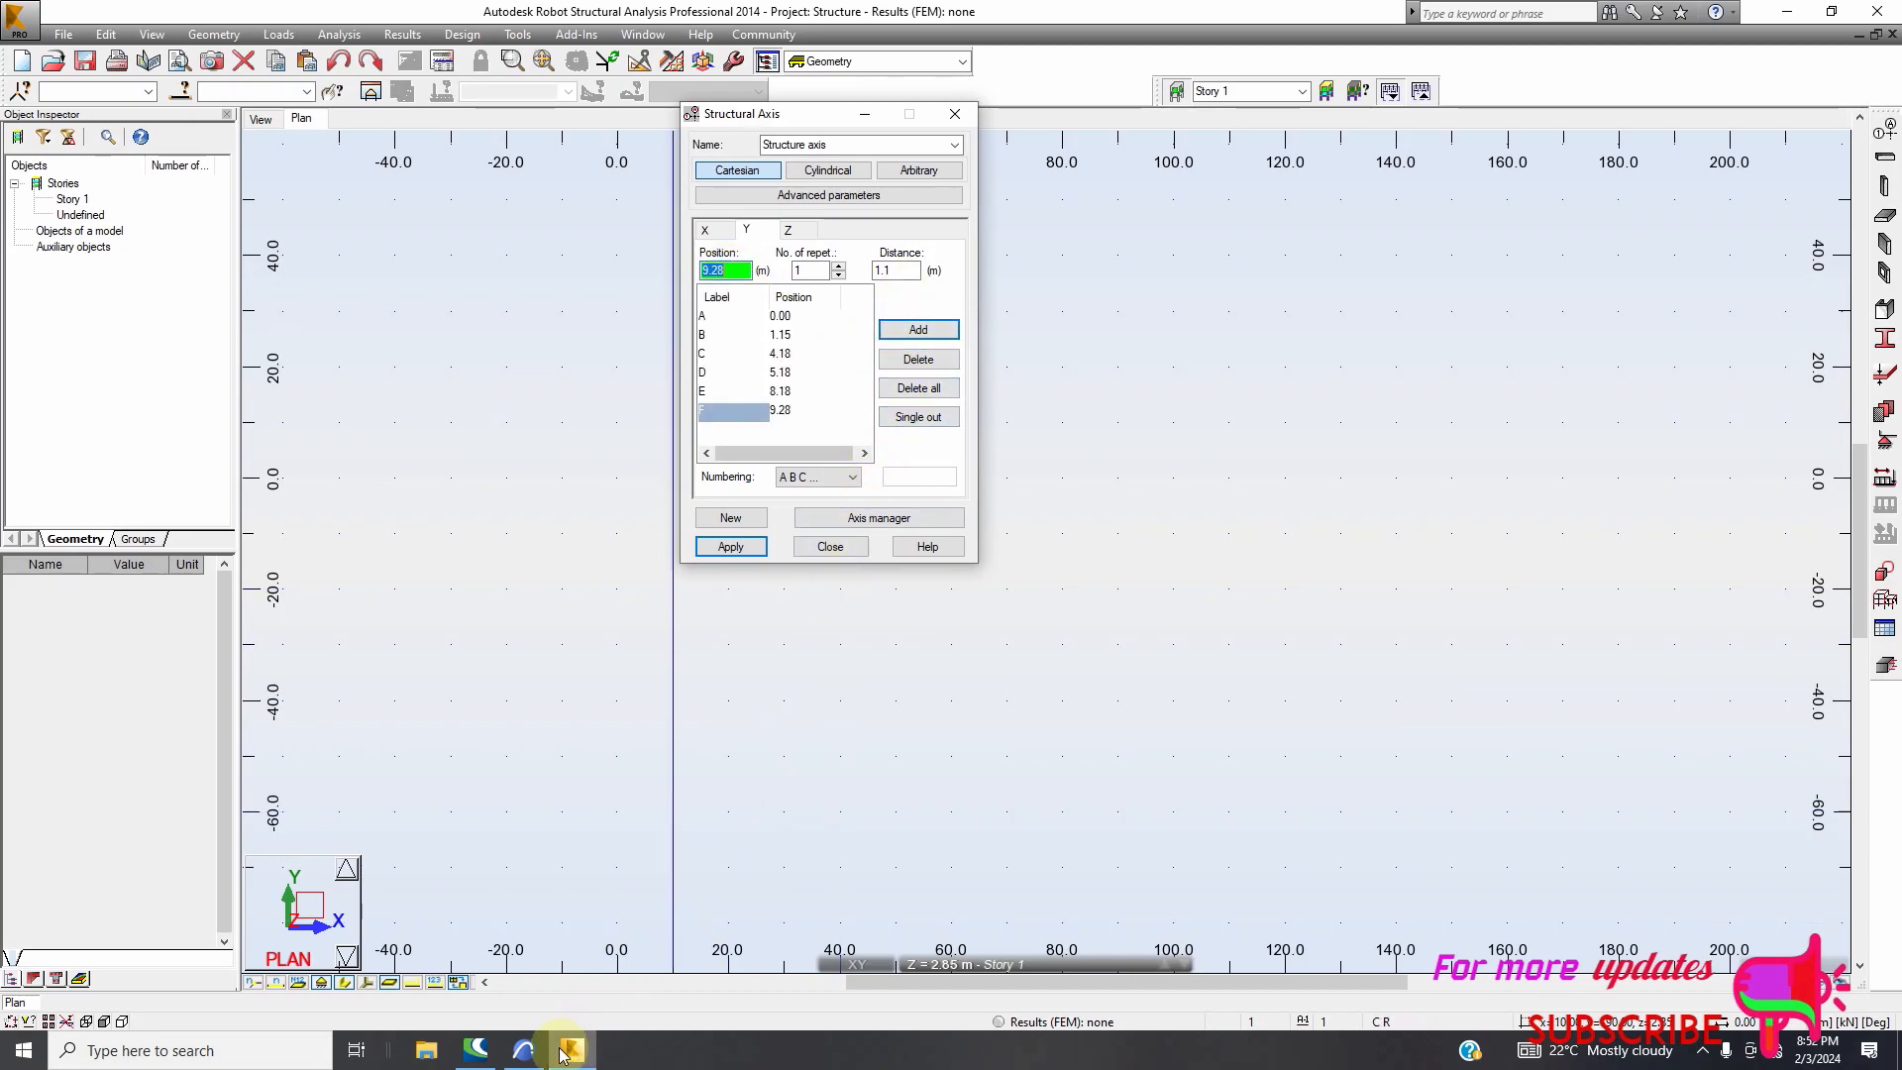
# Check the spacings between gridlines E, F, G and H on the ArchiCAD ground floor plan against Robot's Y axes
pyautogui.click(523, 1049)
pyautogui.scroll(2, 565, 594)
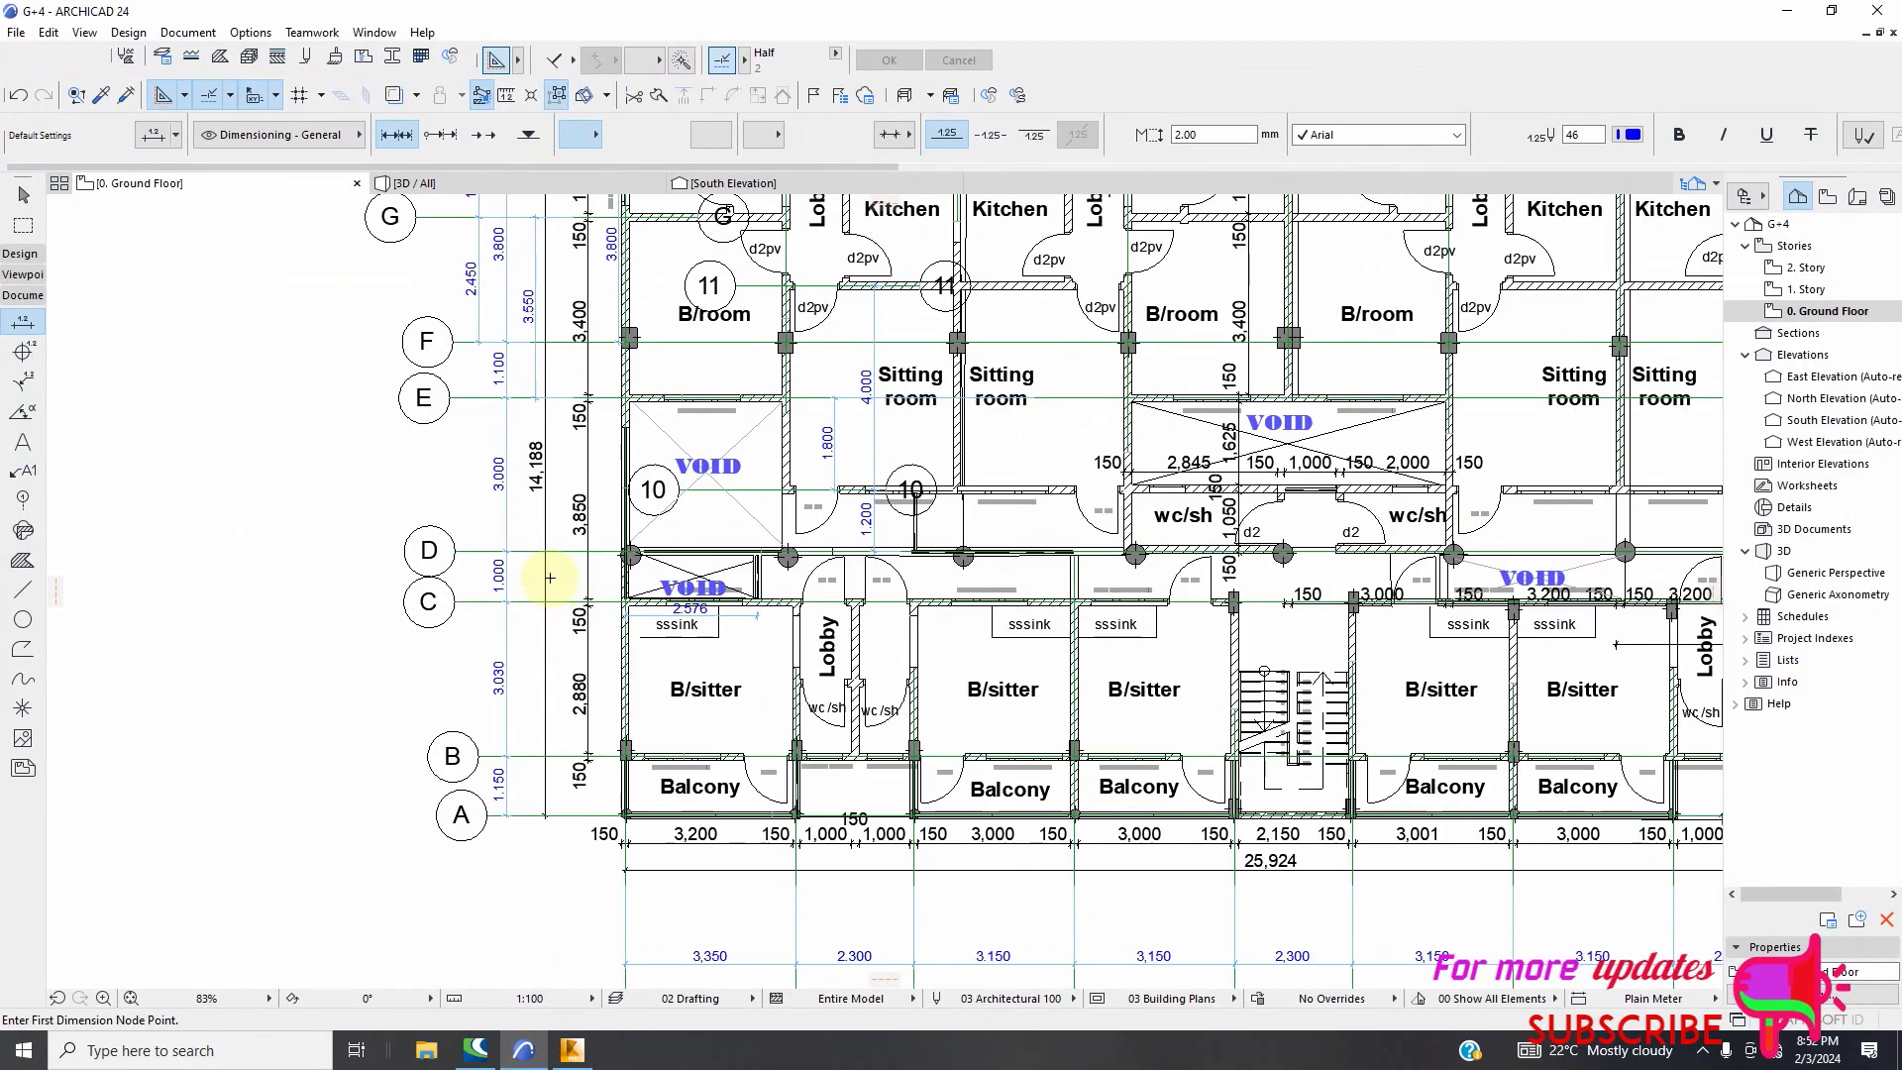
pyautogui.scroll(2, 546, 540)
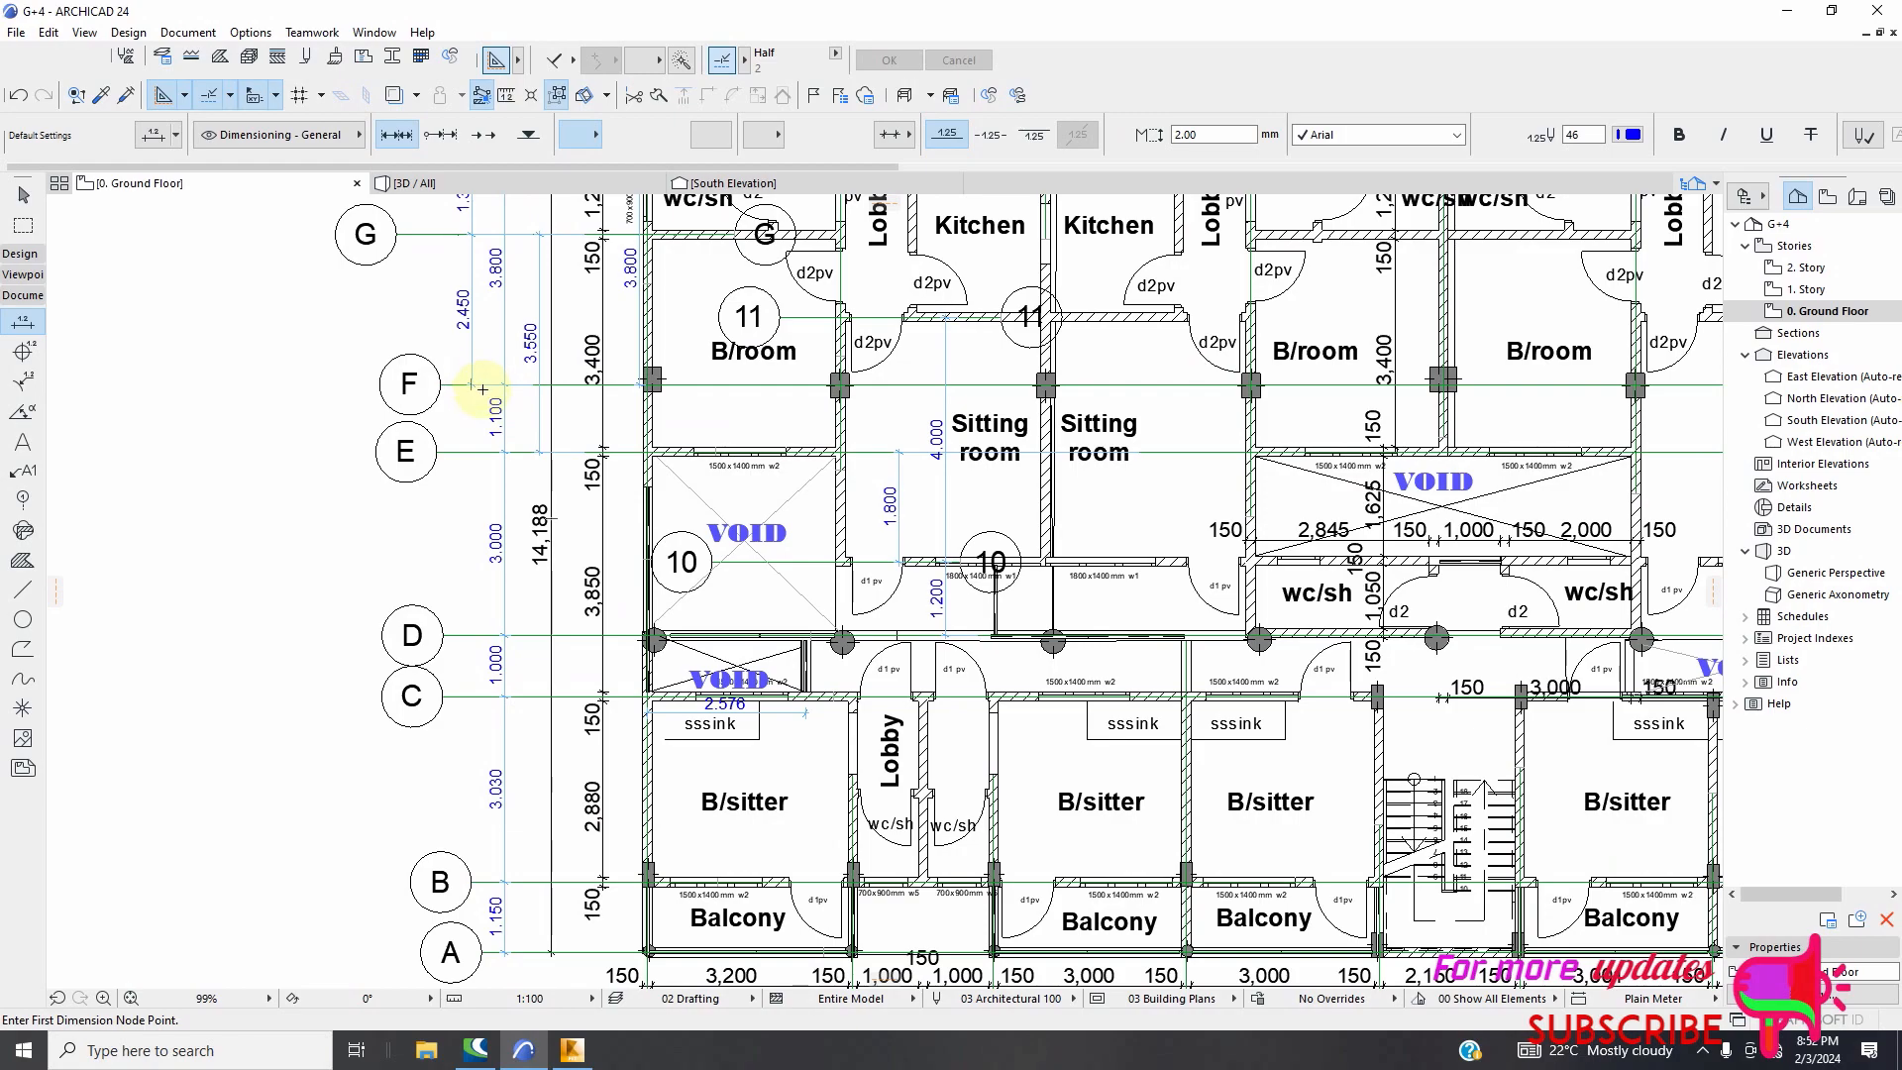
pyautogui.click(569, 1050)
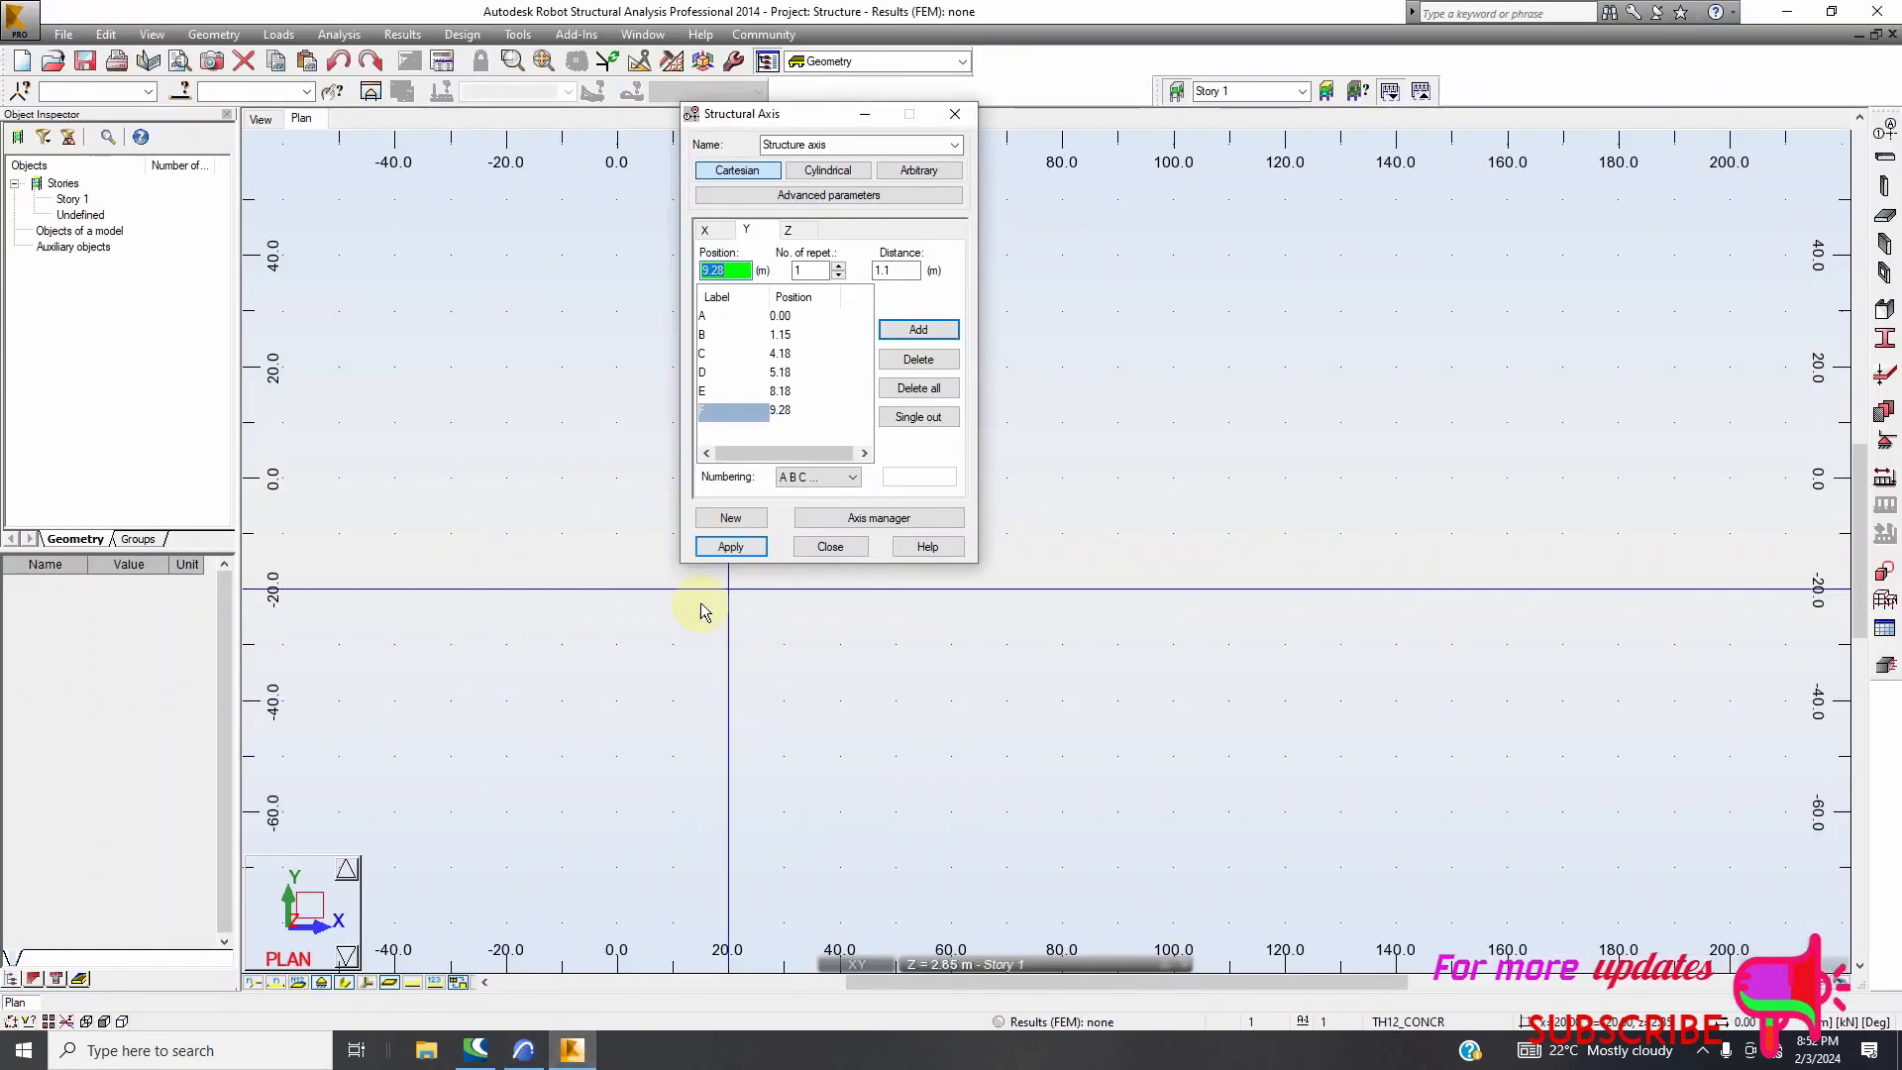
pyautogui.click(524, 1050)
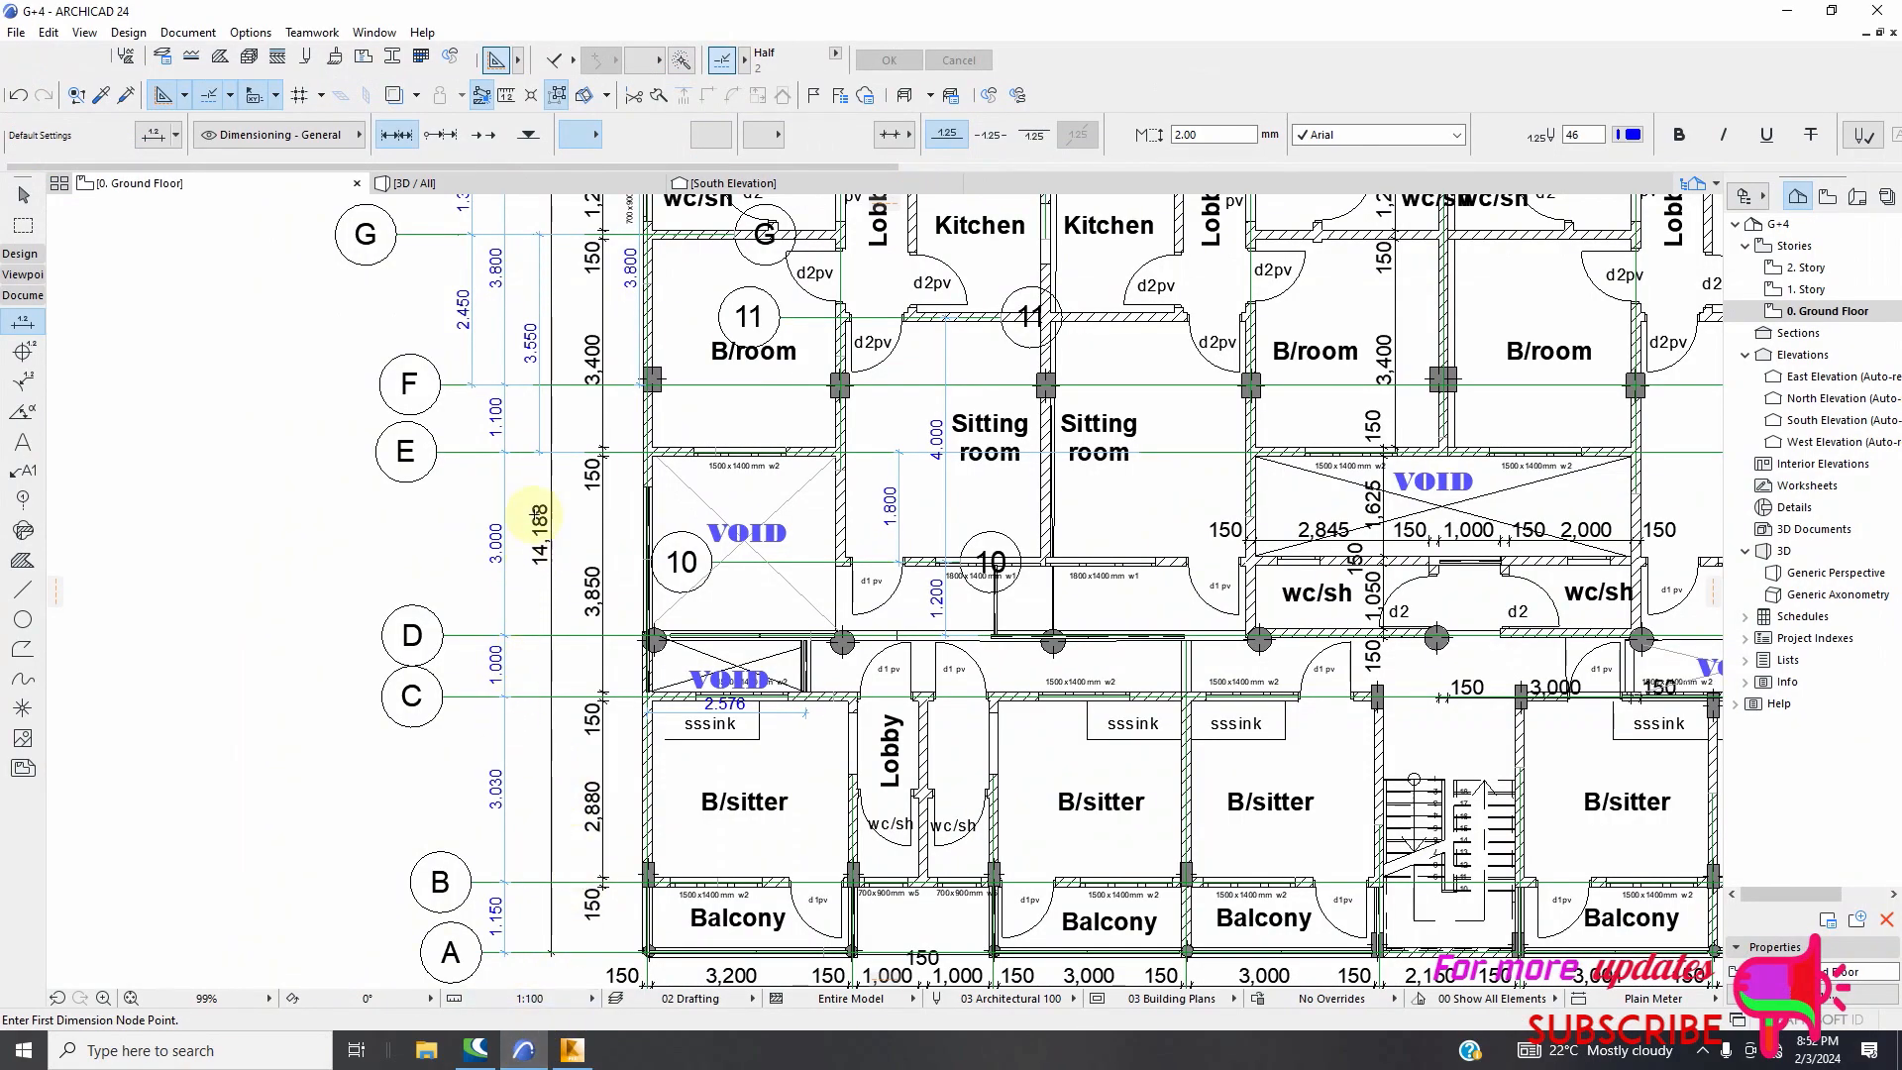
pyautogui.scroll(1, 525, 496)
pyautogui.scroll(-3, 500, 436)
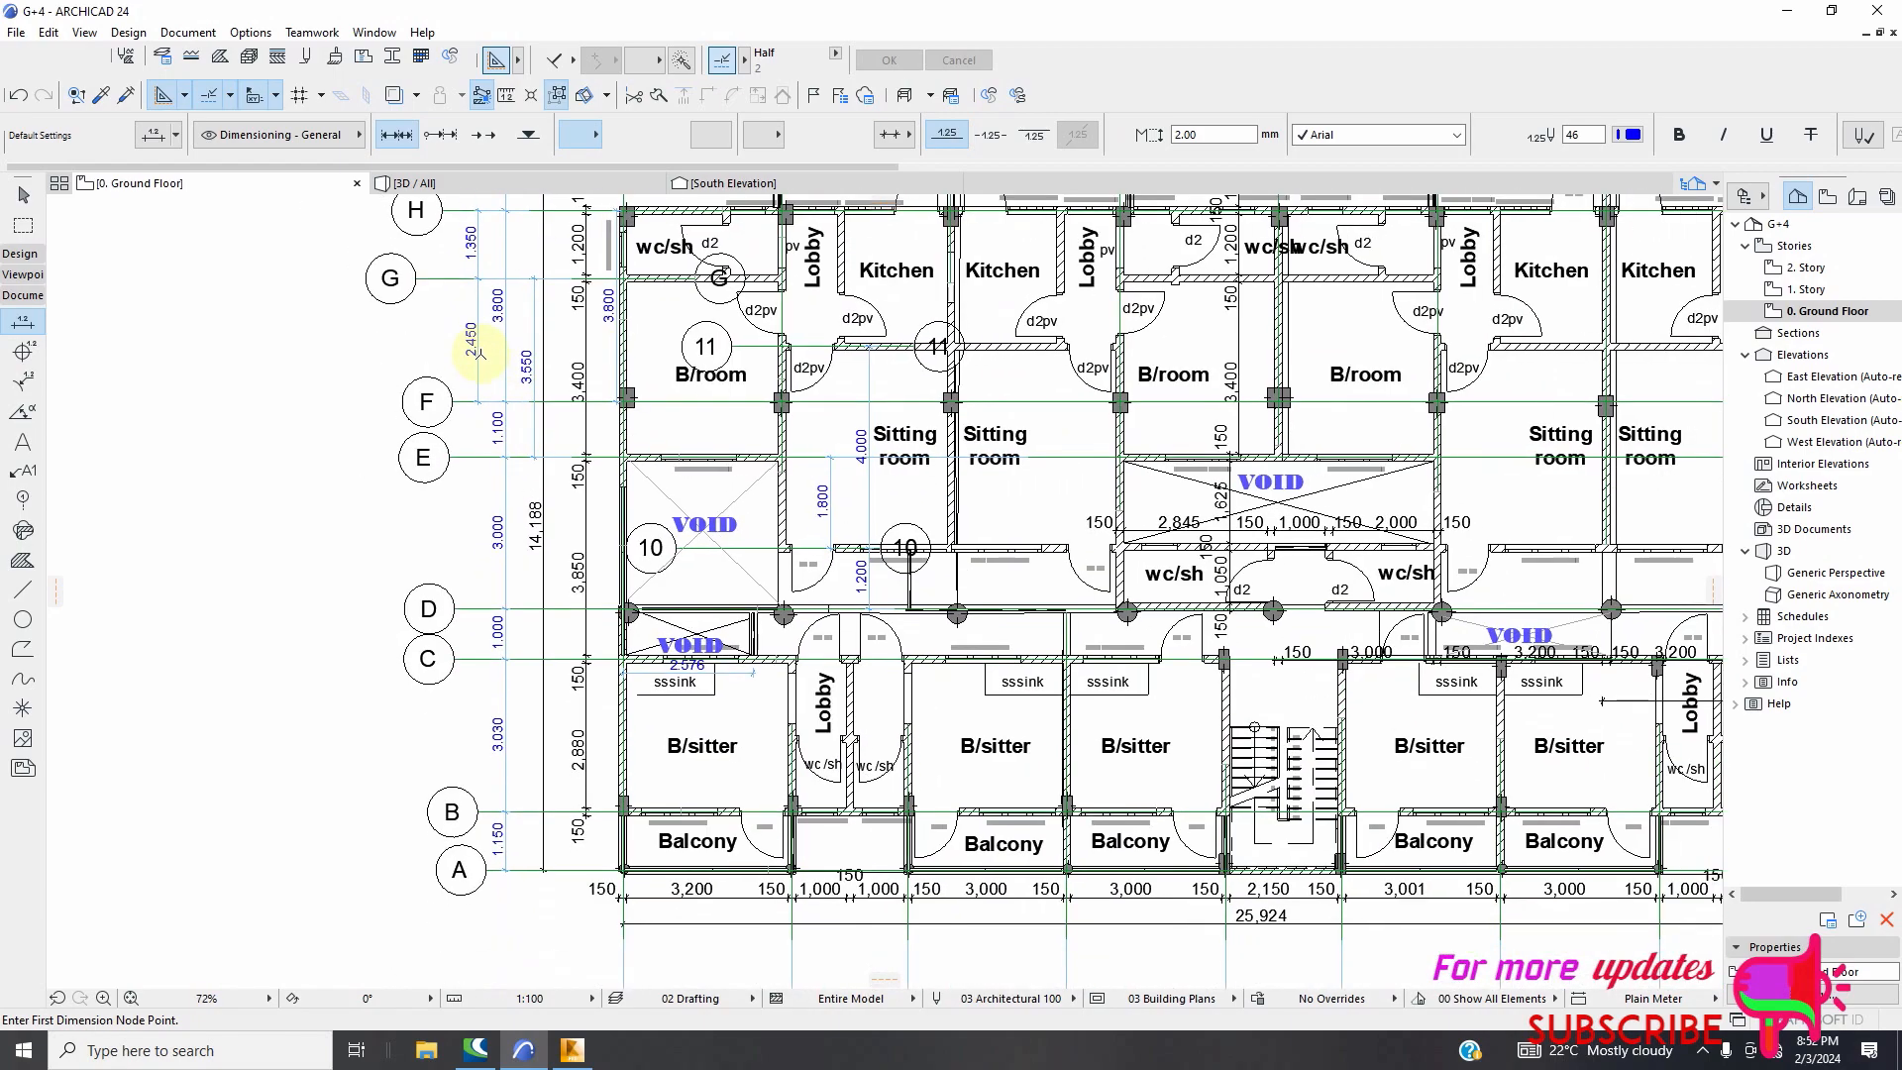
pyautogui.scroll(-1, 478, 352)
# Switch to Robot and add Y axes from position 9.28 m, one at a distance of 2.45 m and another 1.35 m beyond it
pyautogui.click(572, 1050)
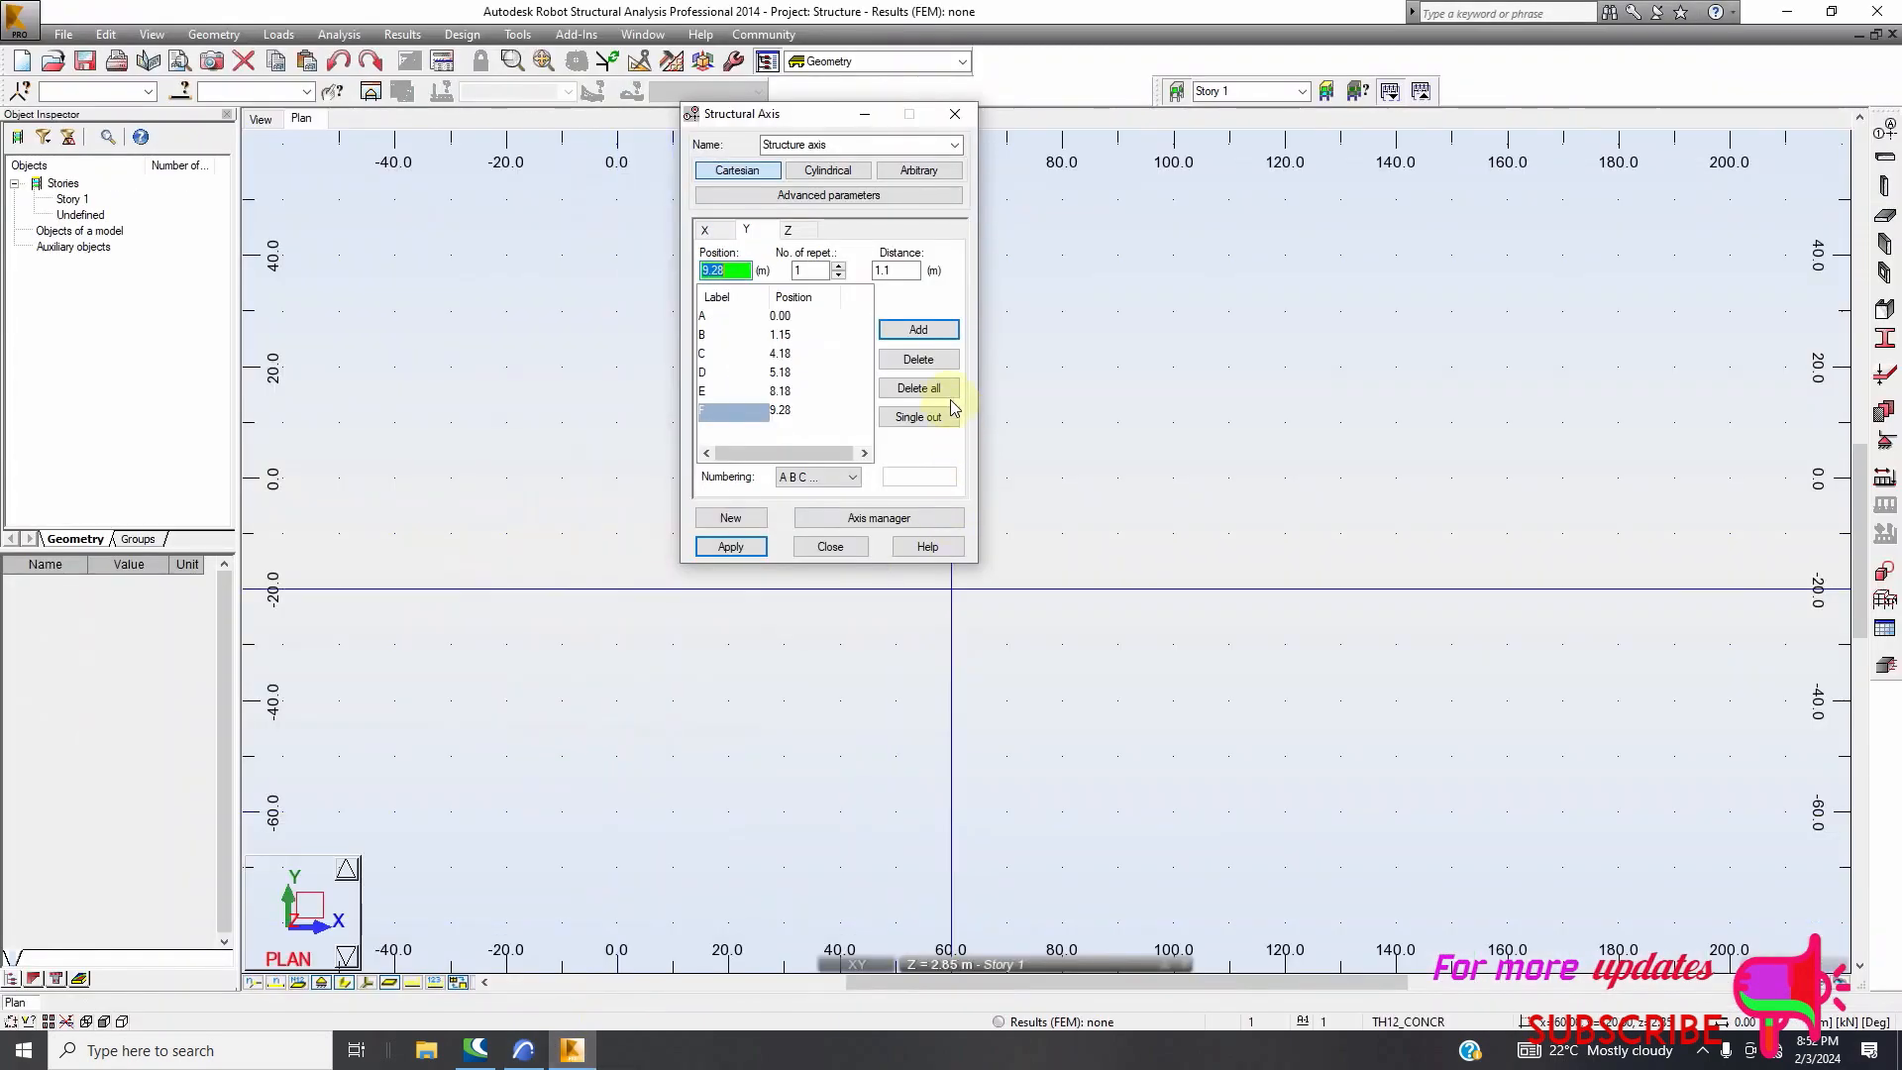
pyautogui.click(903, 270)
pyautogui.write('2.45')
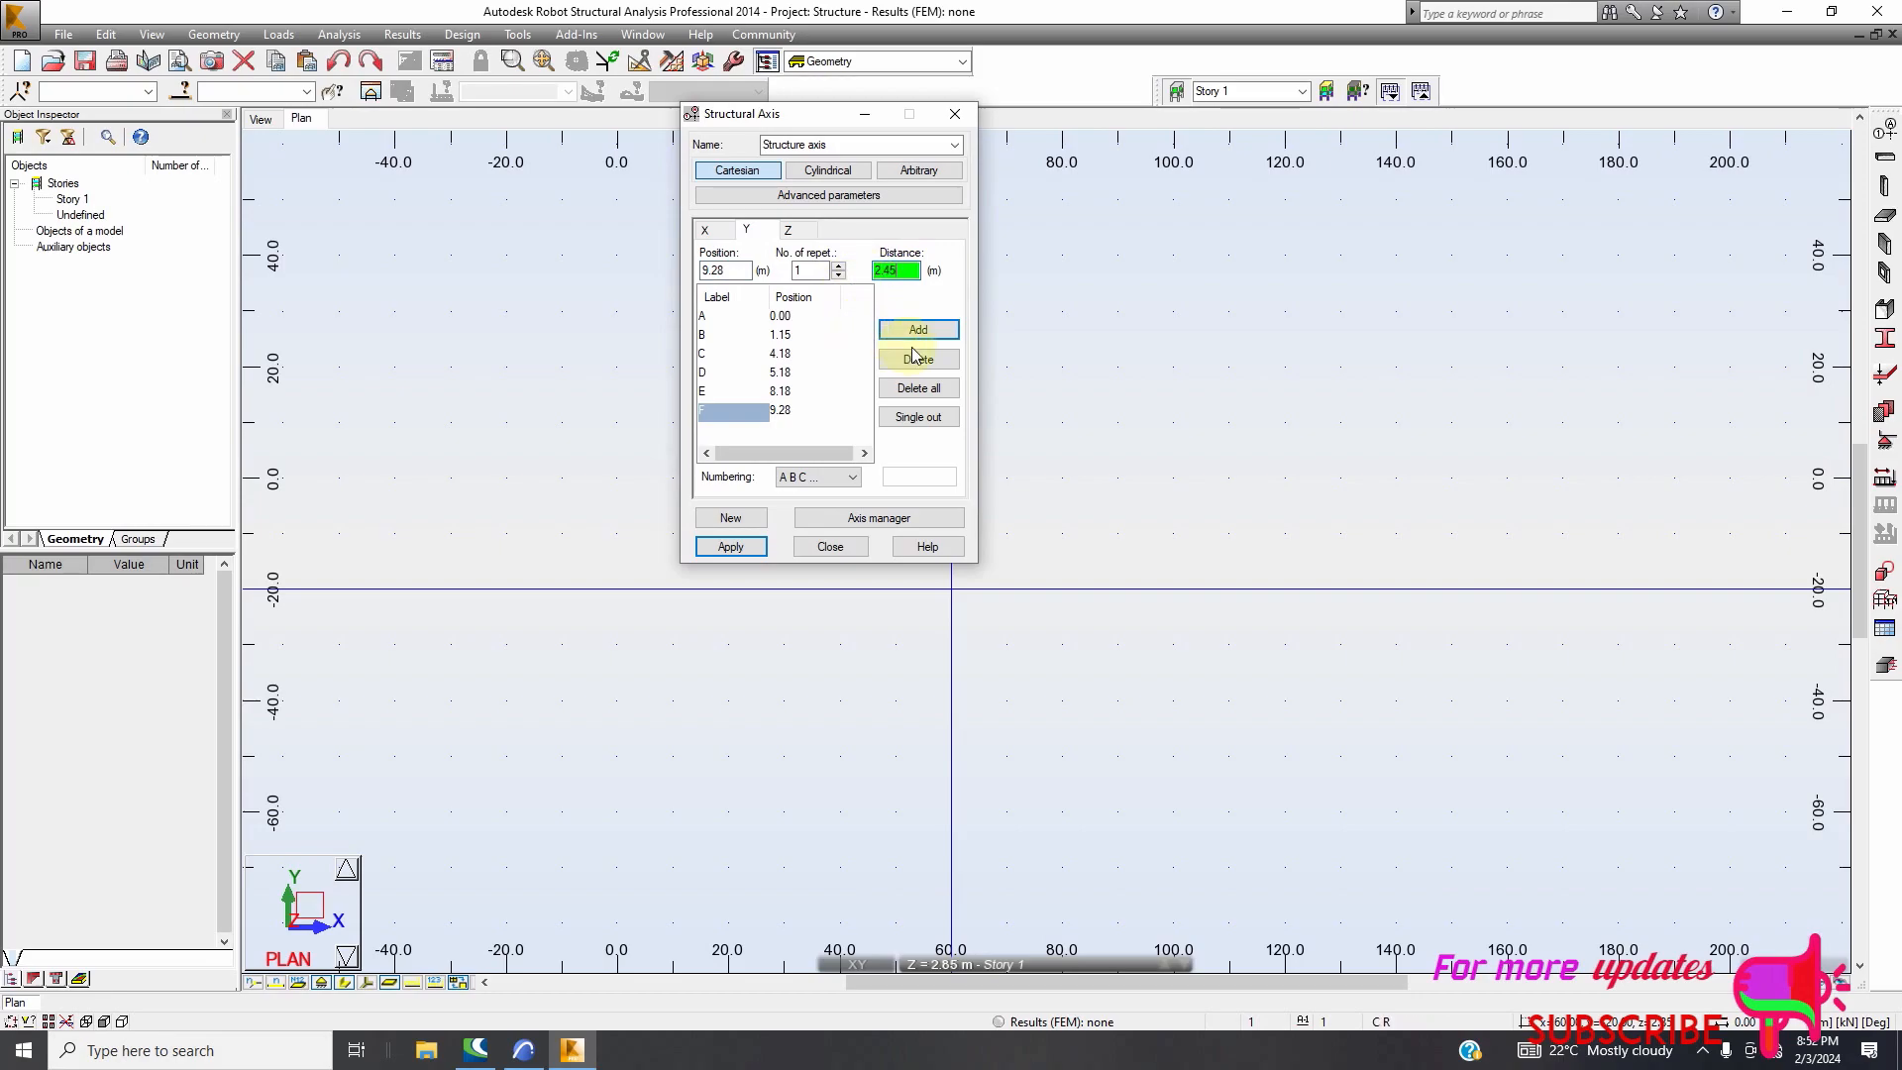
pyautogui.click(918, 329)
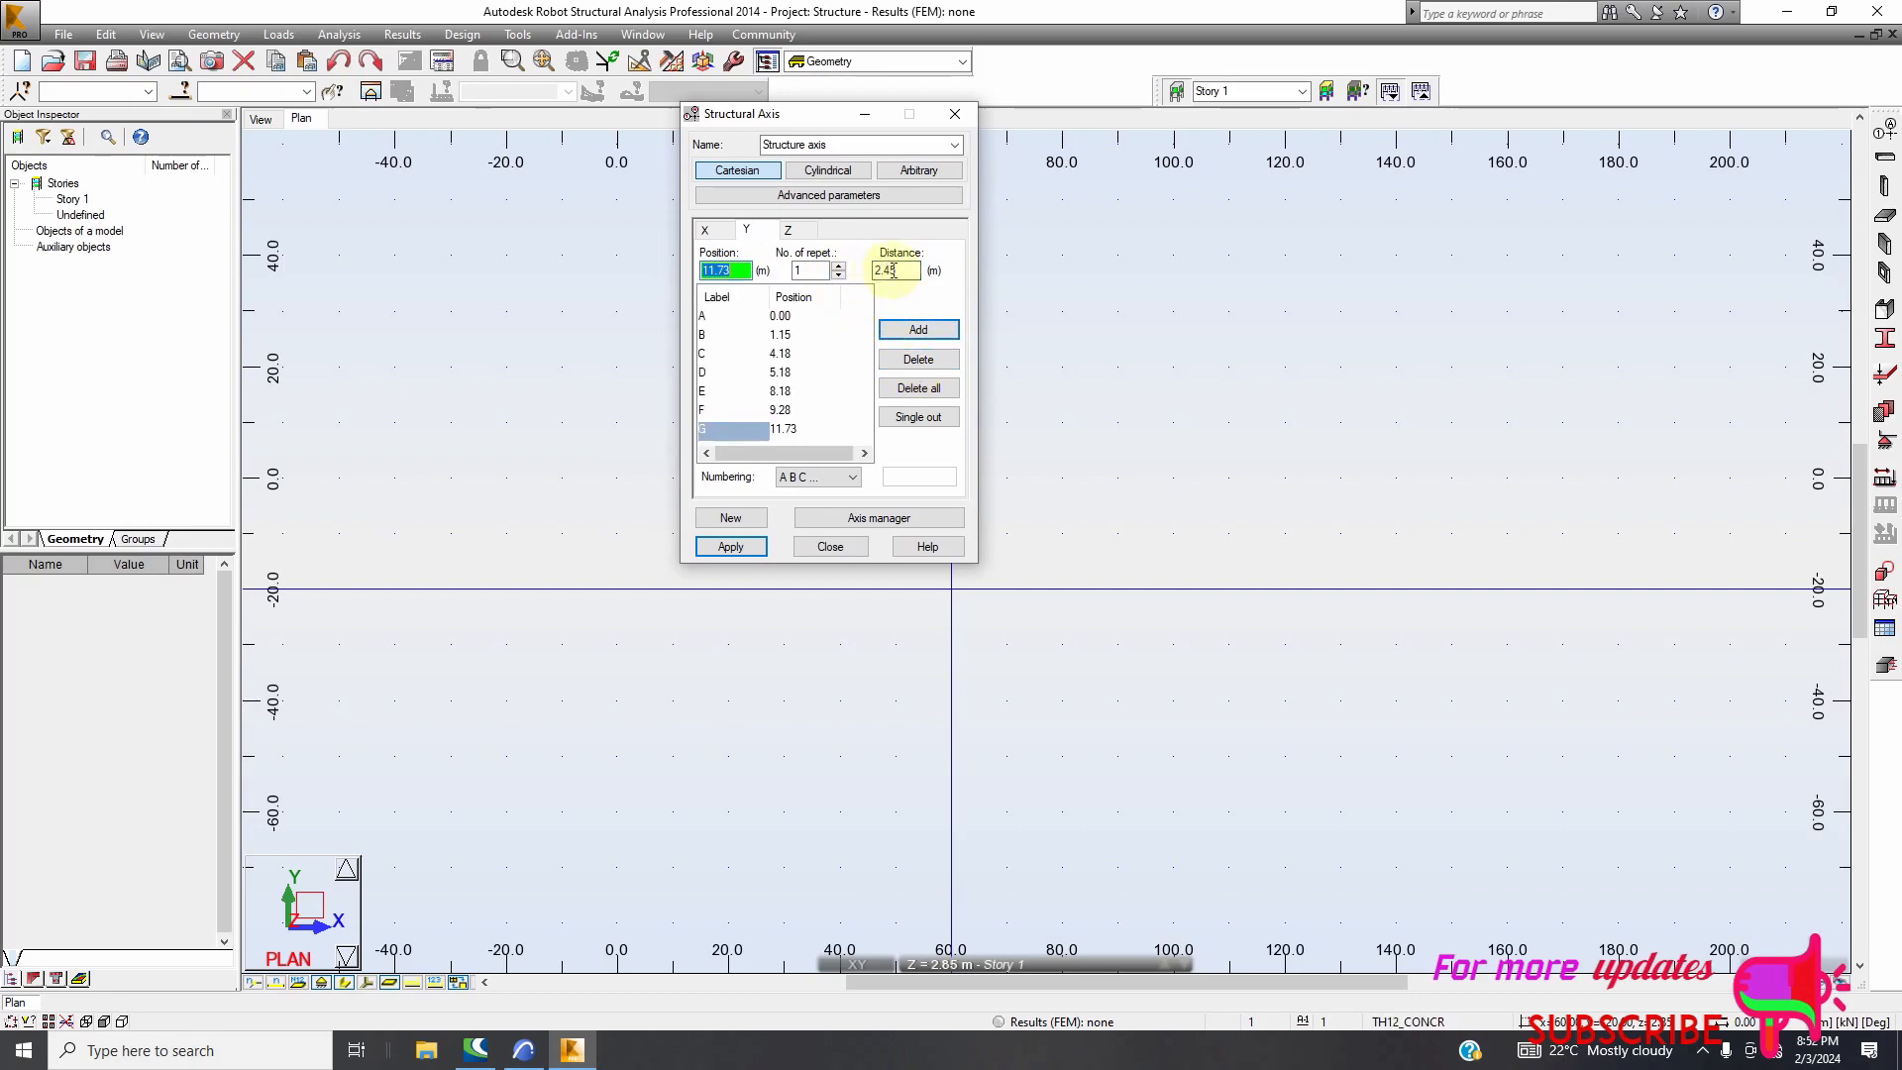
pyautogui.press('Tab')
pyautogui.press('Tab')
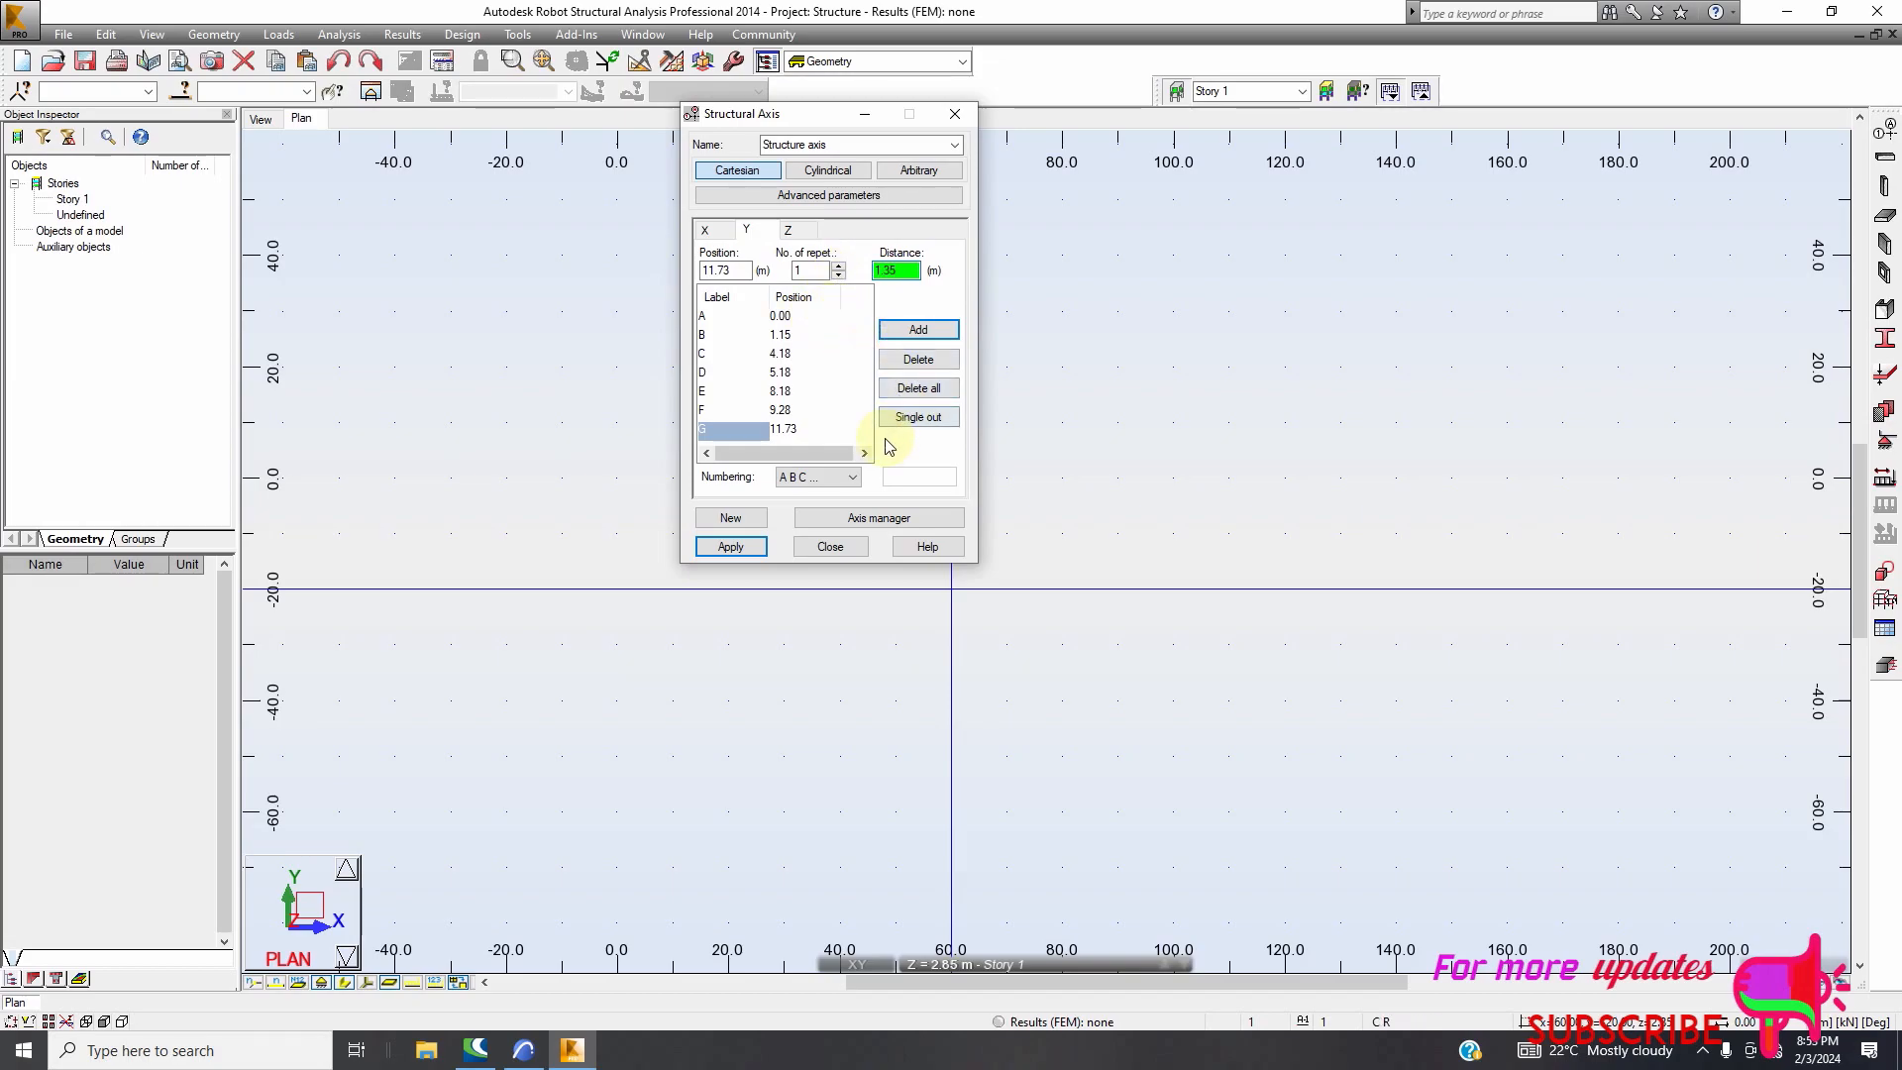
pyautogui.click(919, 329)
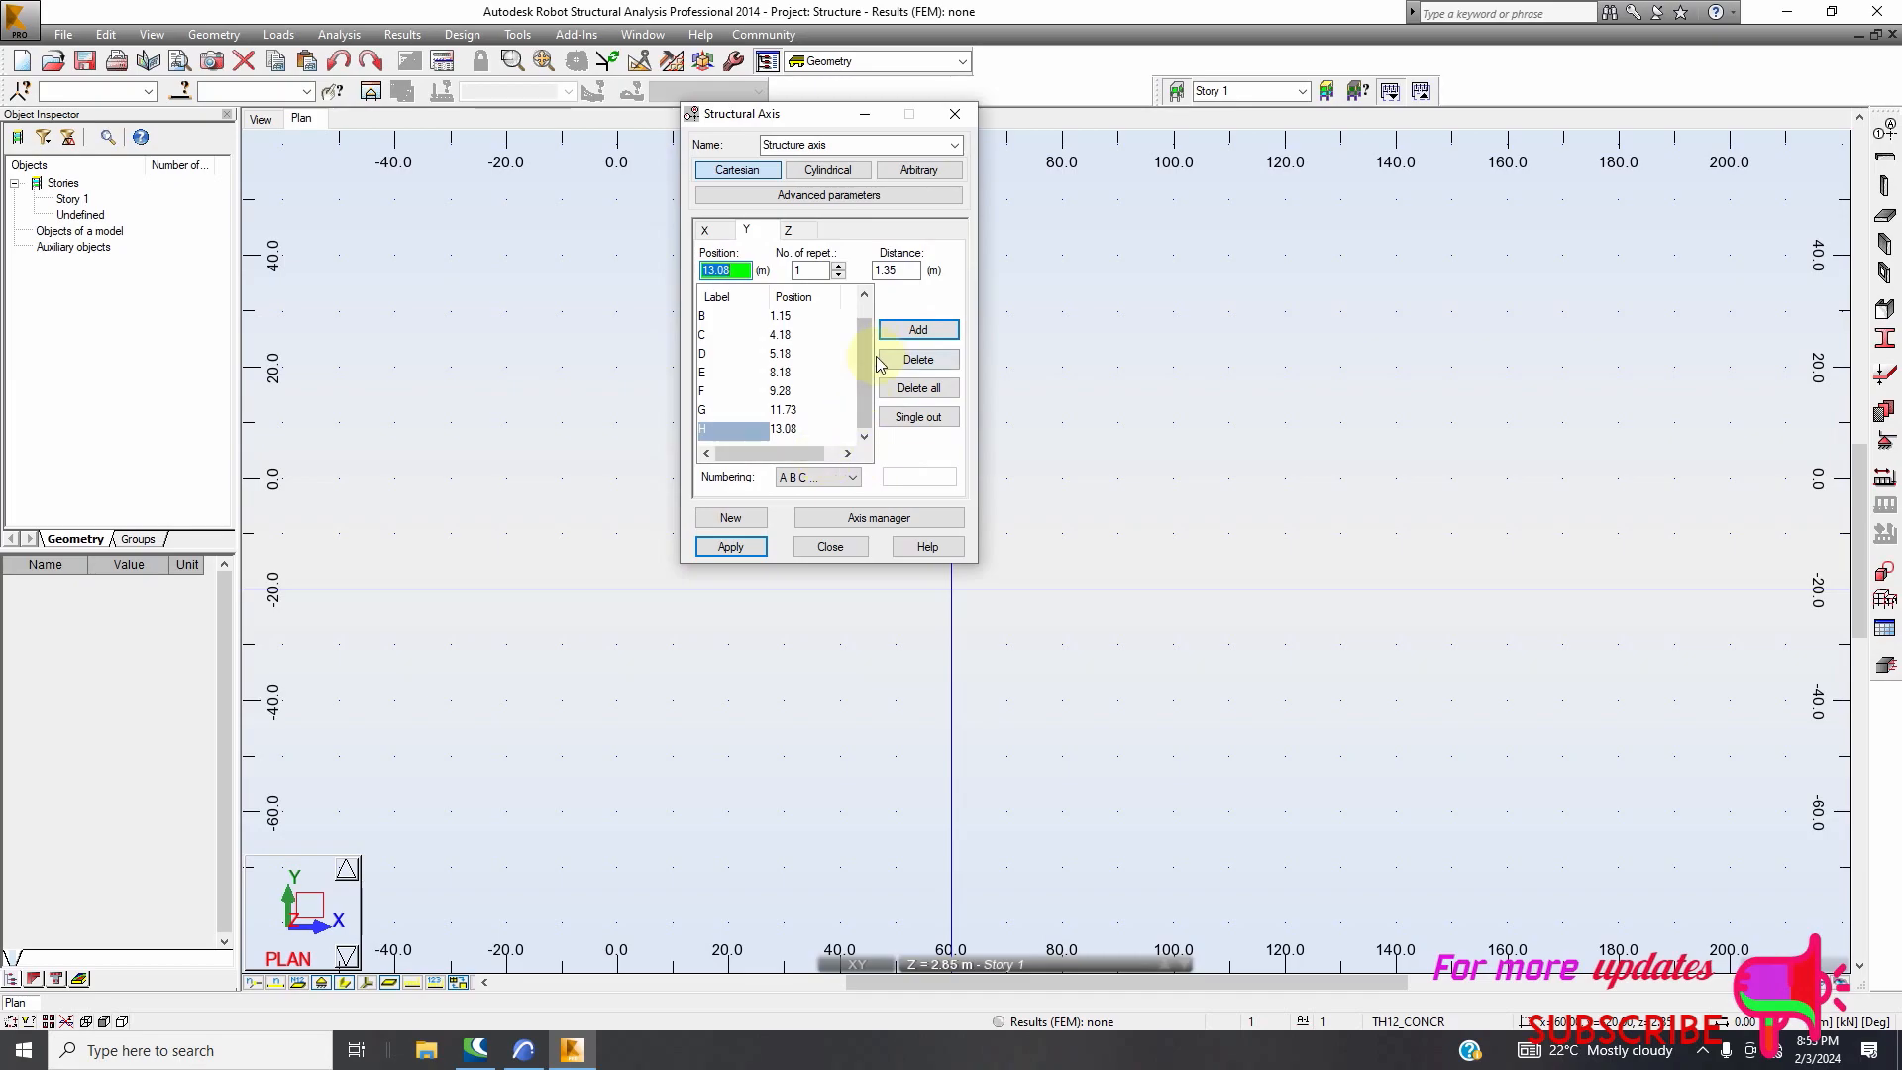
# Check the H–I gridline spacing in ArchiCAD and add a Robot Y axis from position 13.08 m at a distance of 1.19 m
pyautogui.click(524, 1050)
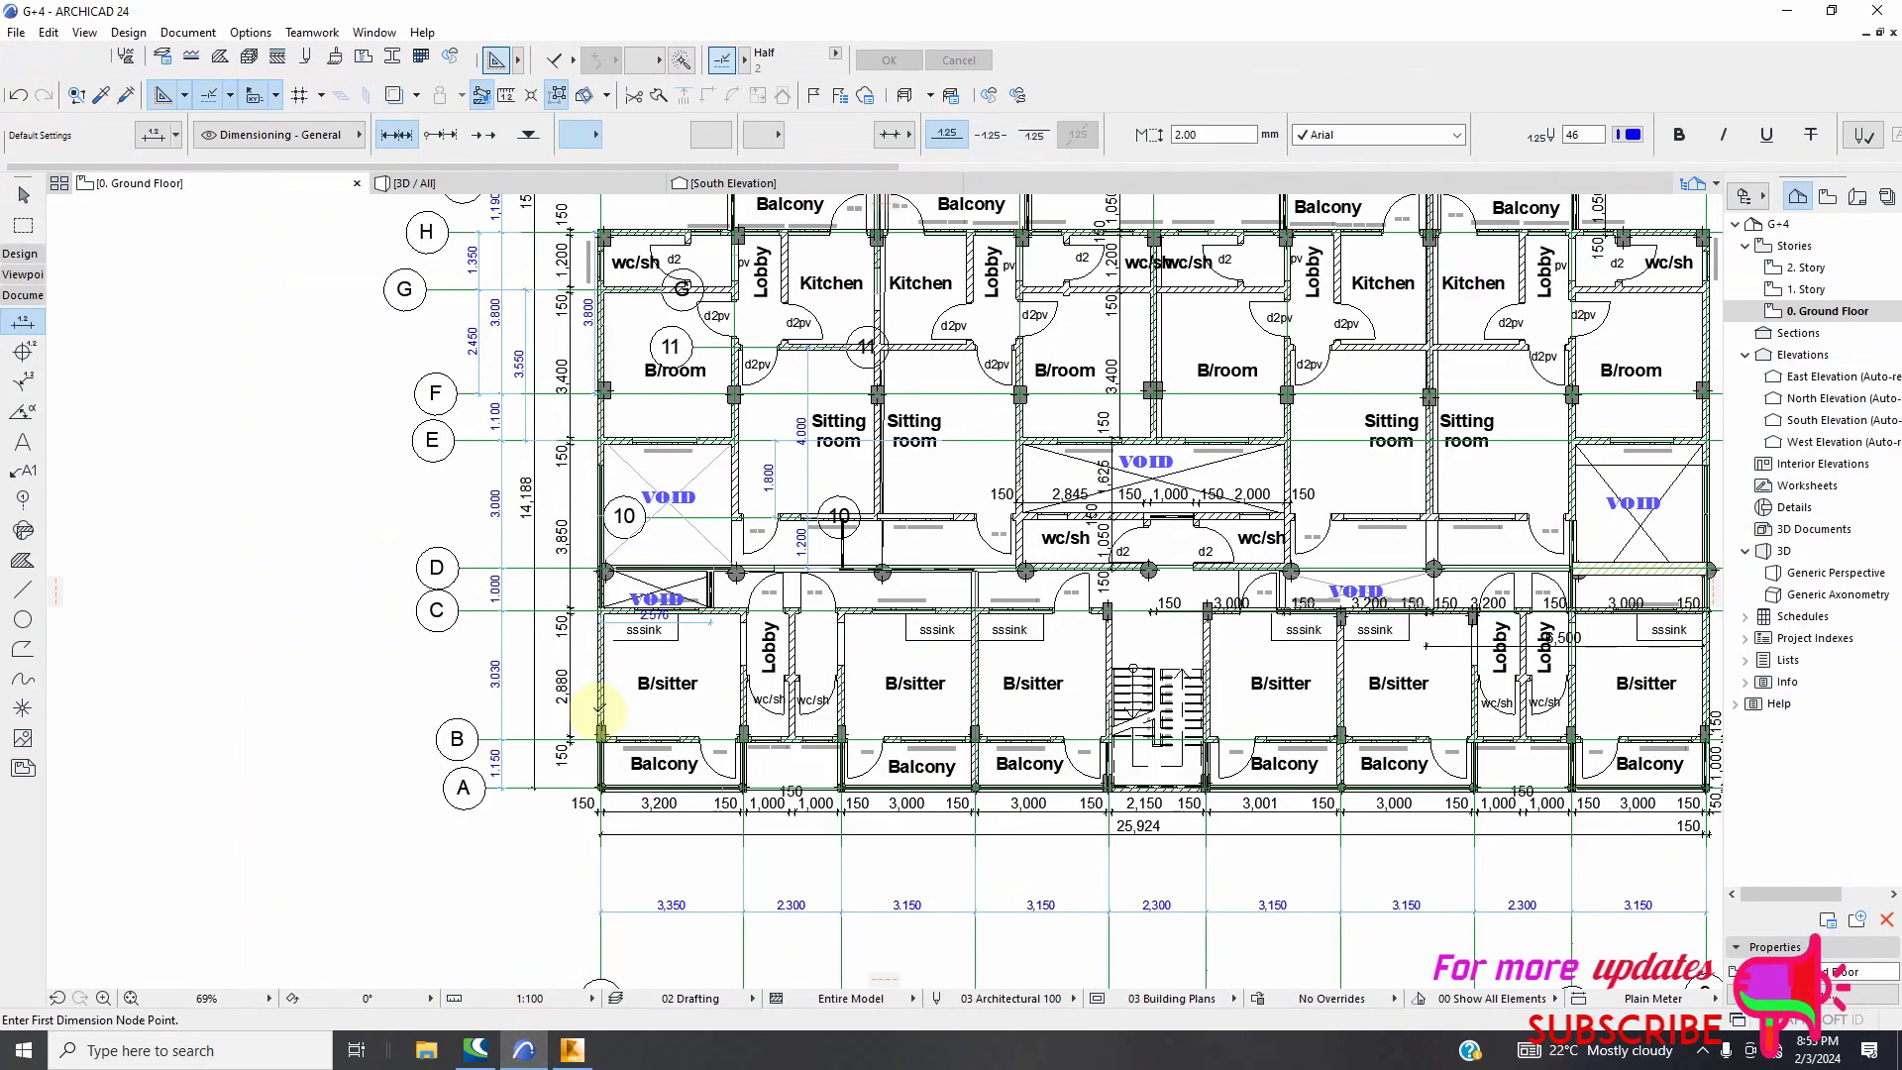
pyautogui.scroll(3, 584, 386)
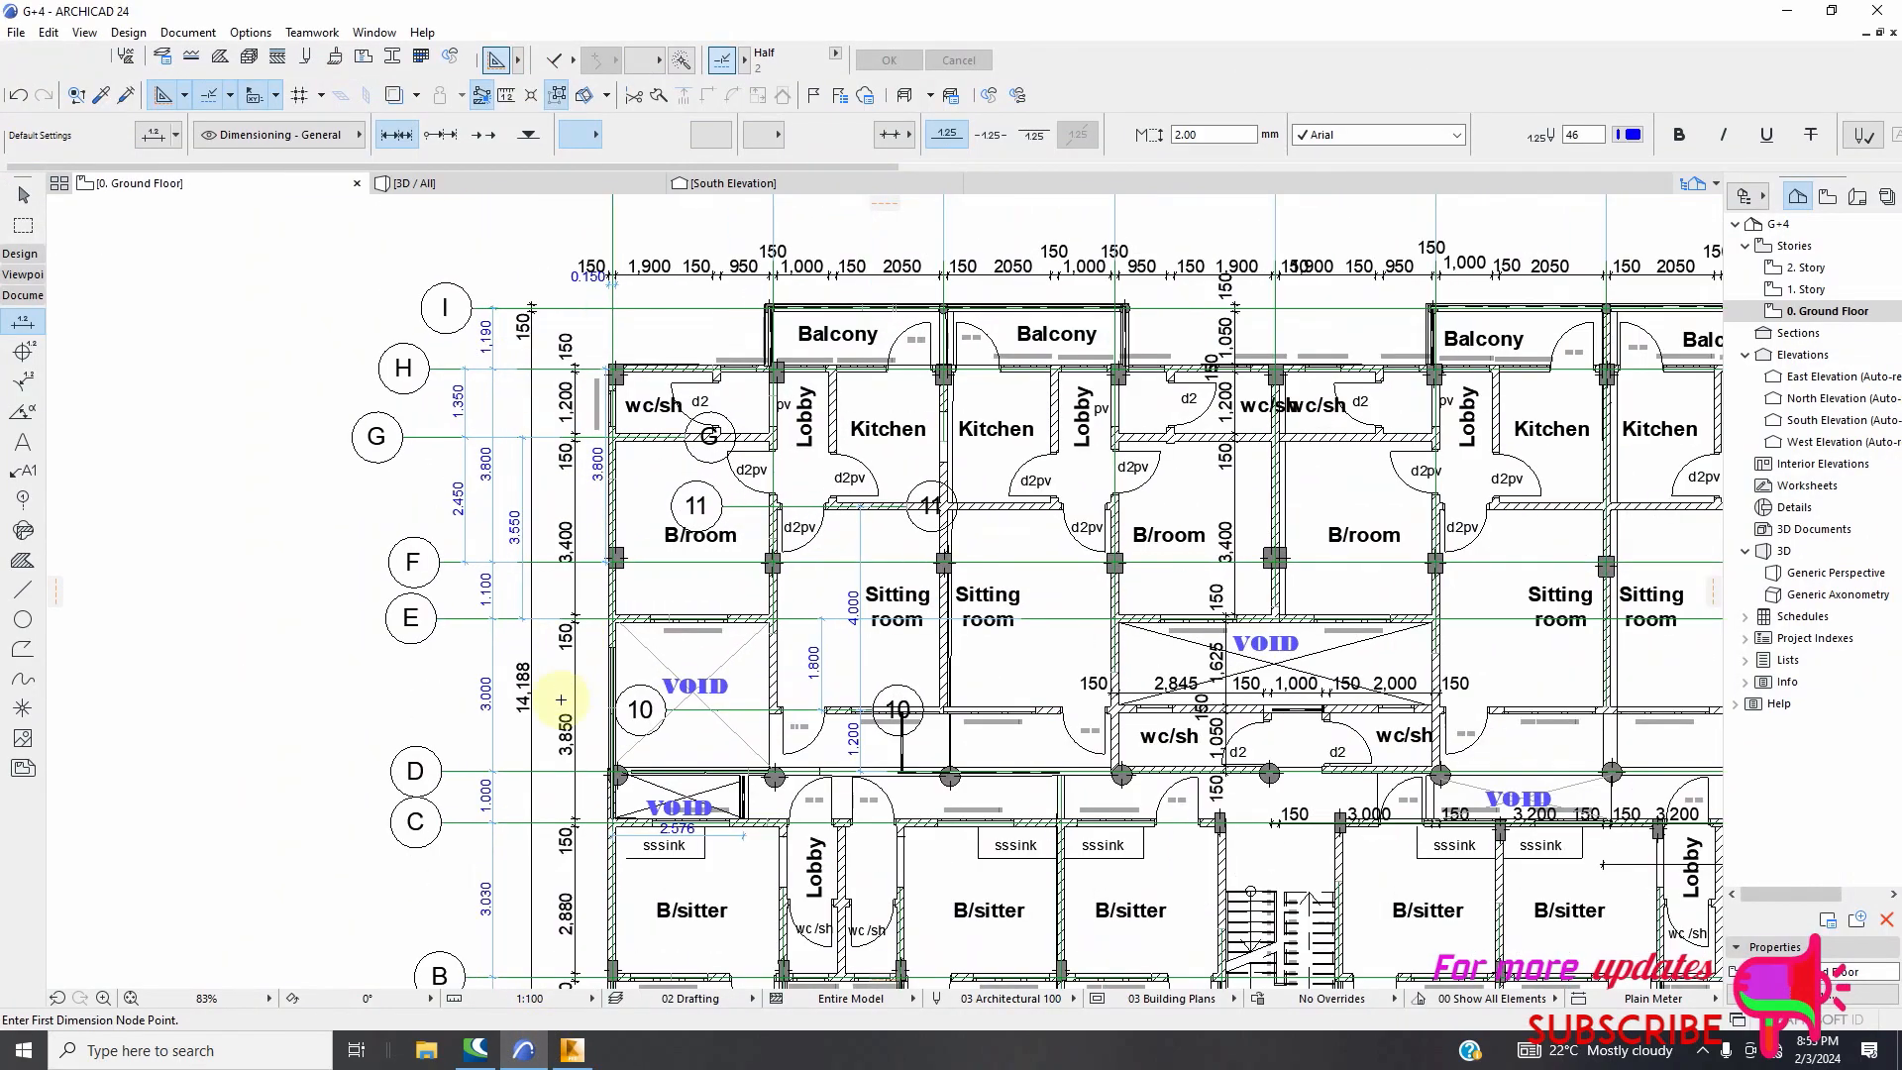
pyautogui.click(573, 1050)
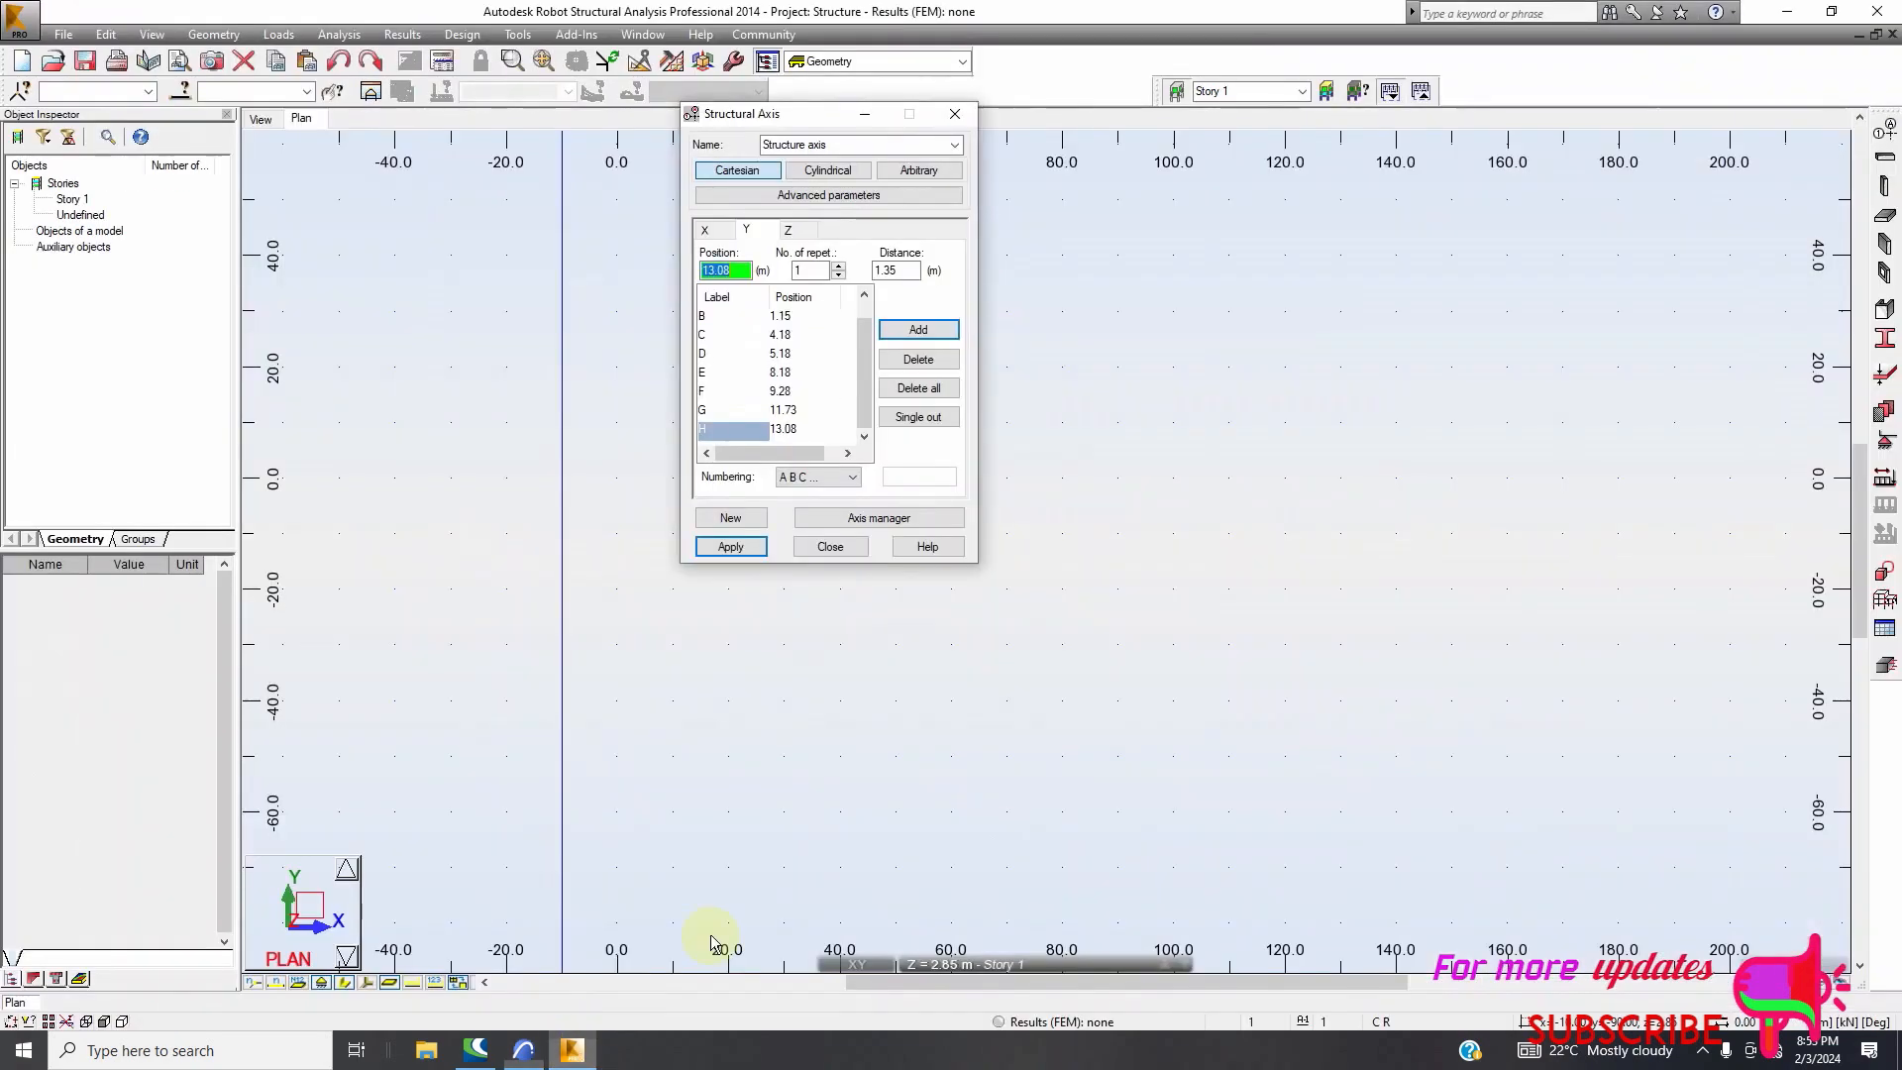
pyautogui.doubleClick(896, 270)
pyautogui.write('1.19')
pyautogui.click(918, 329)
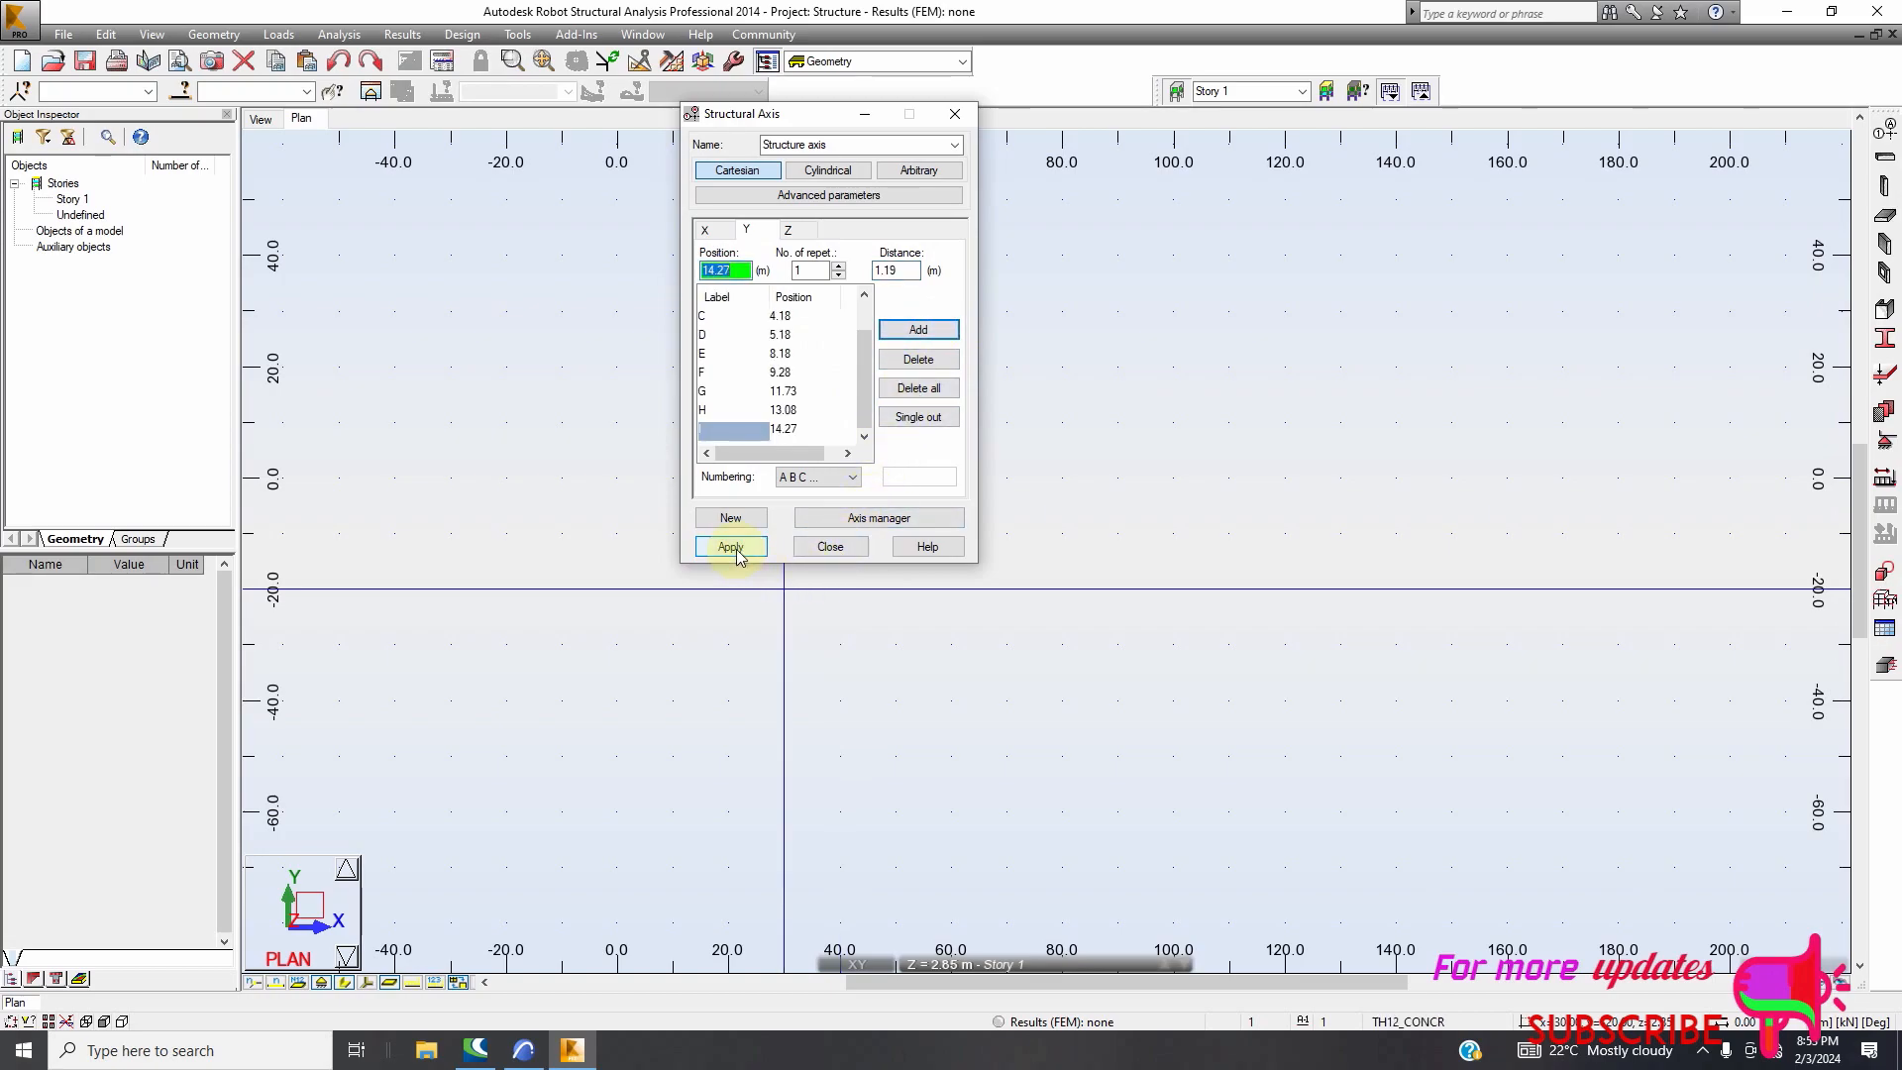
# View the Z axis definition, apply the structural axes to the model and close their dialog
pyautogui.click(789, 232)
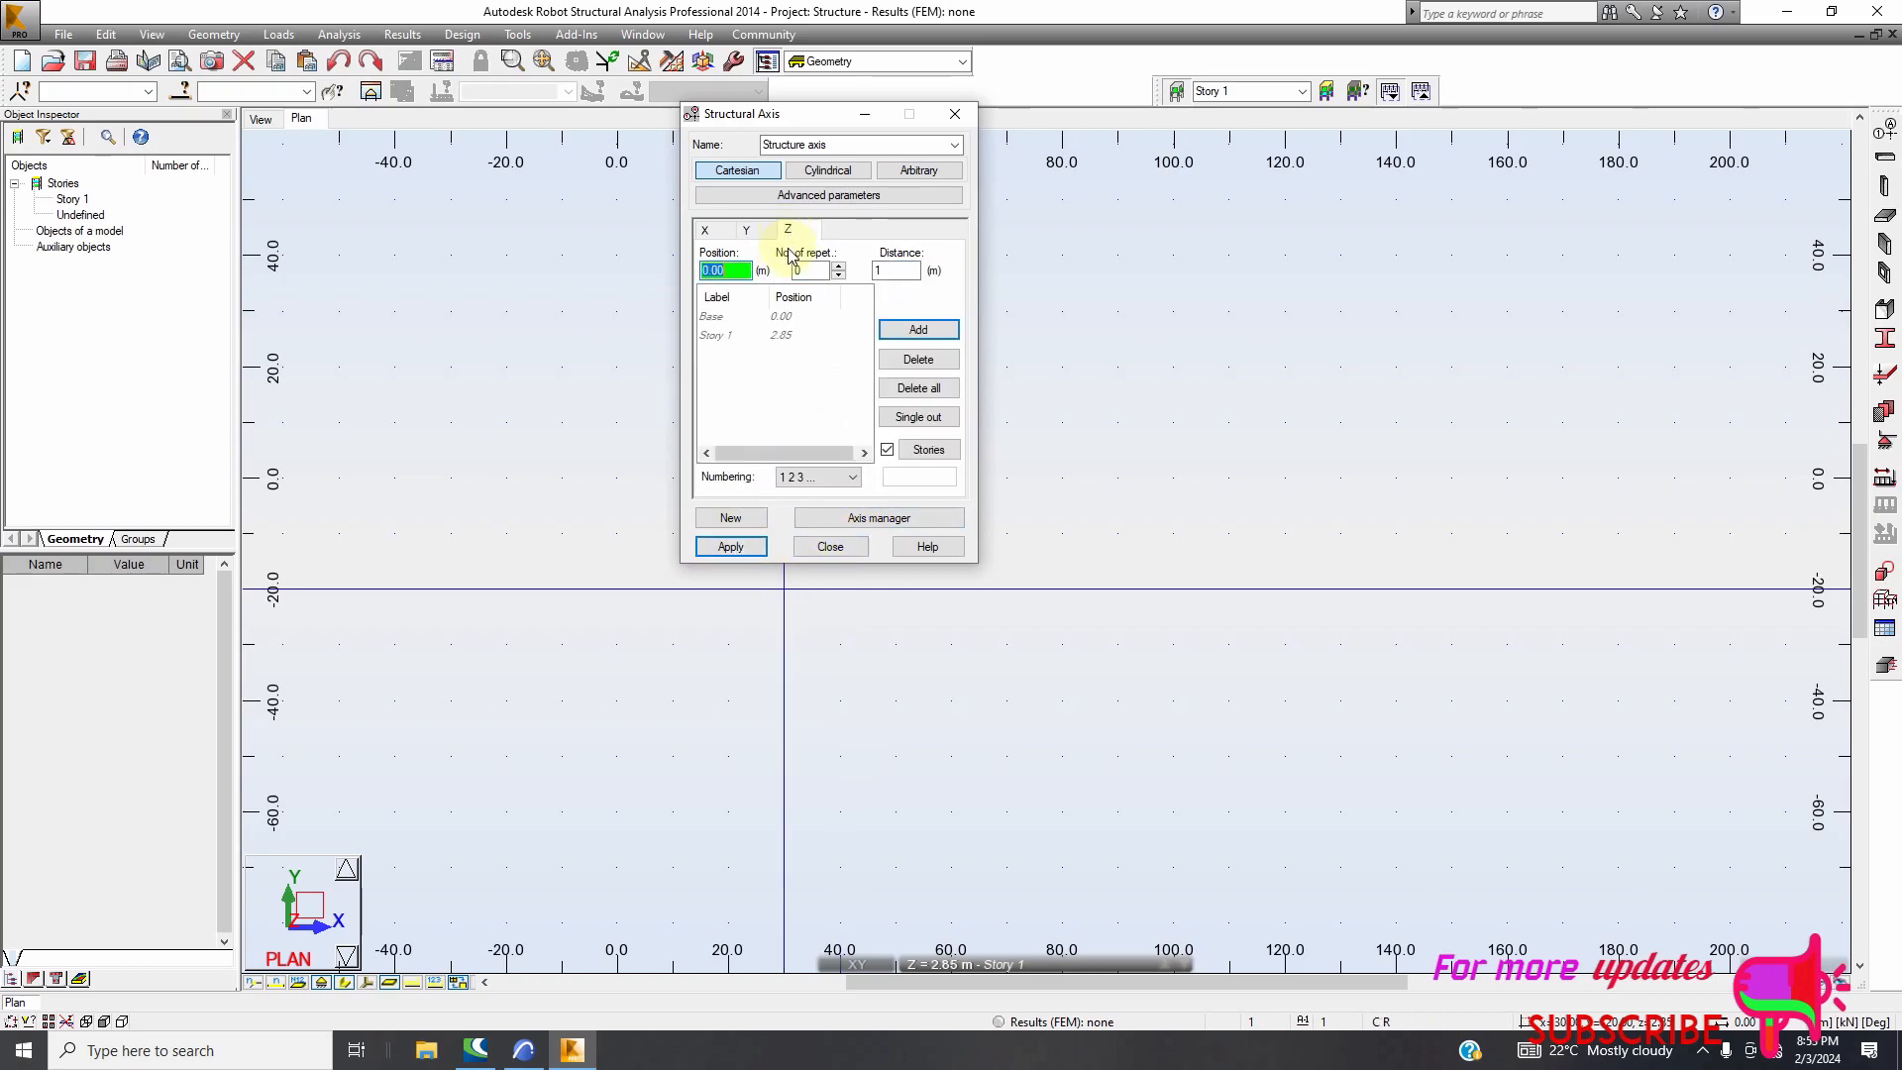
pyautogui.click(737, 551)
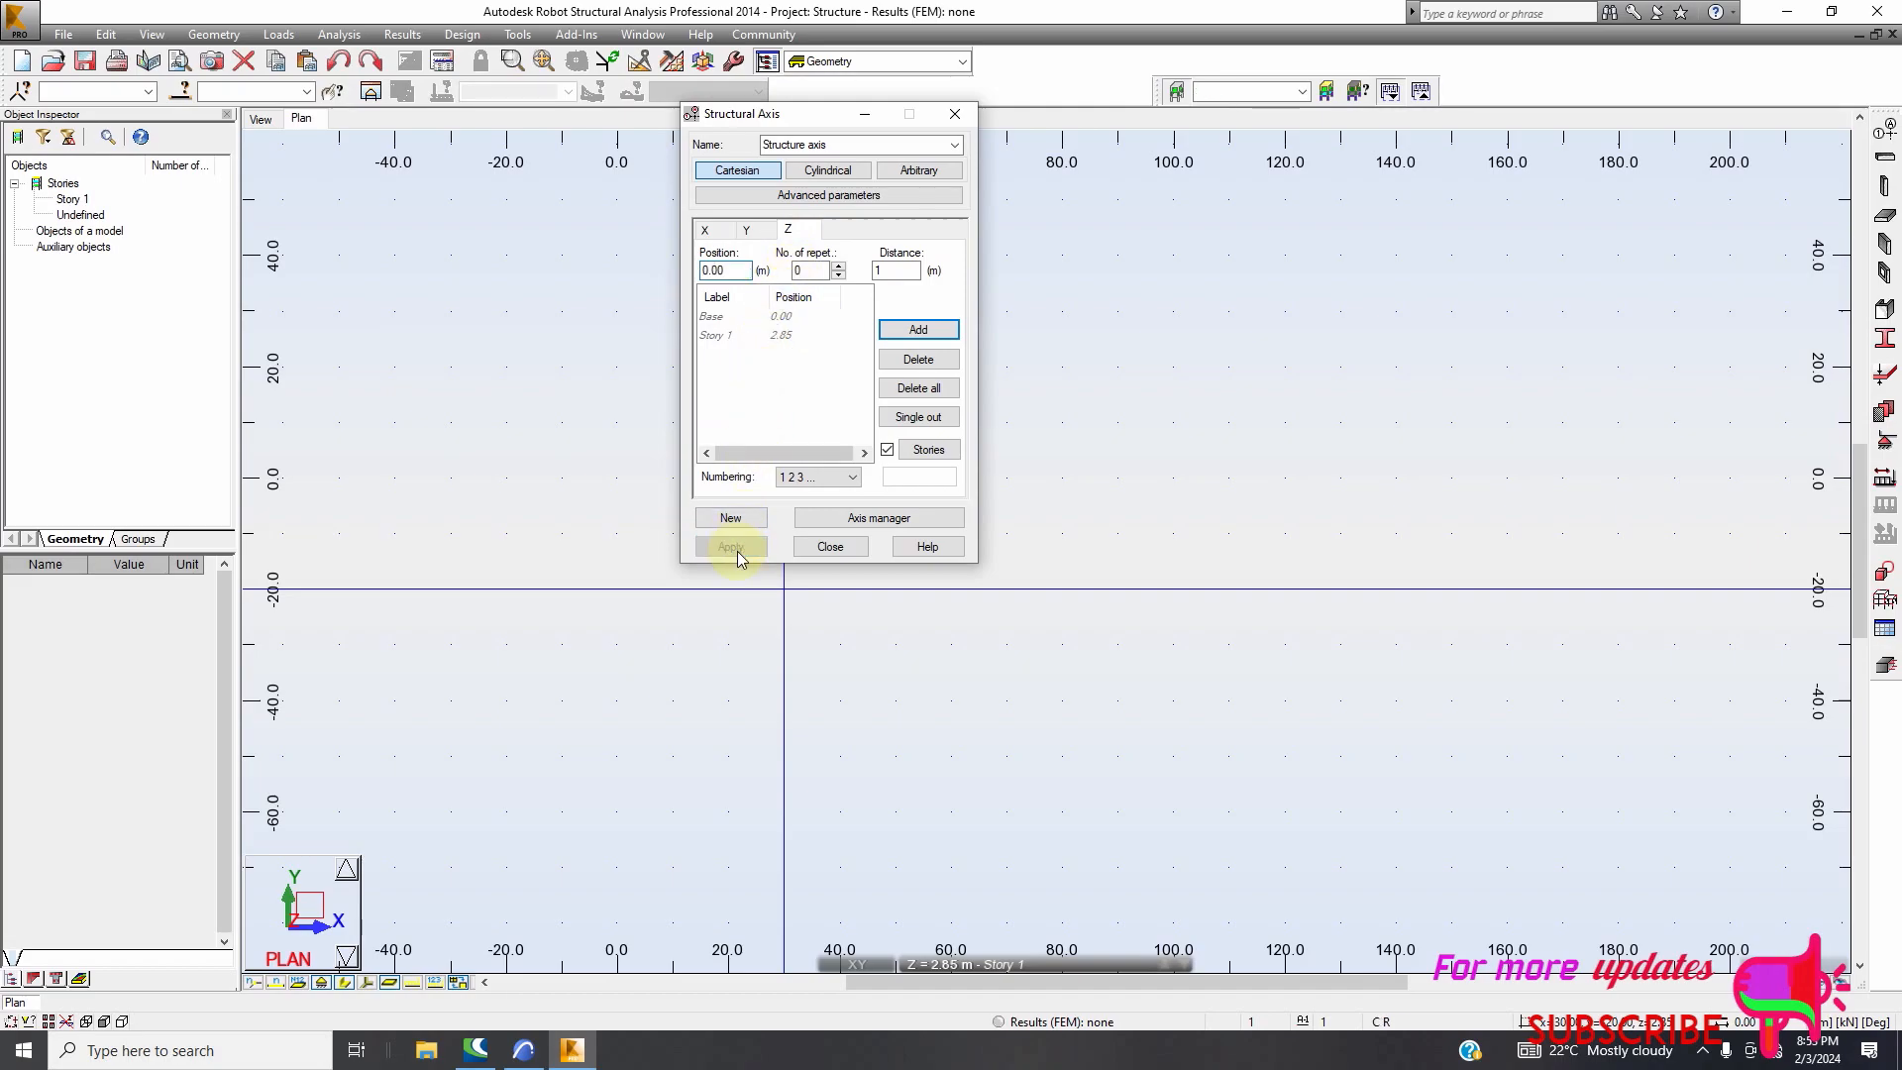
pyautogui.click(830, 547)
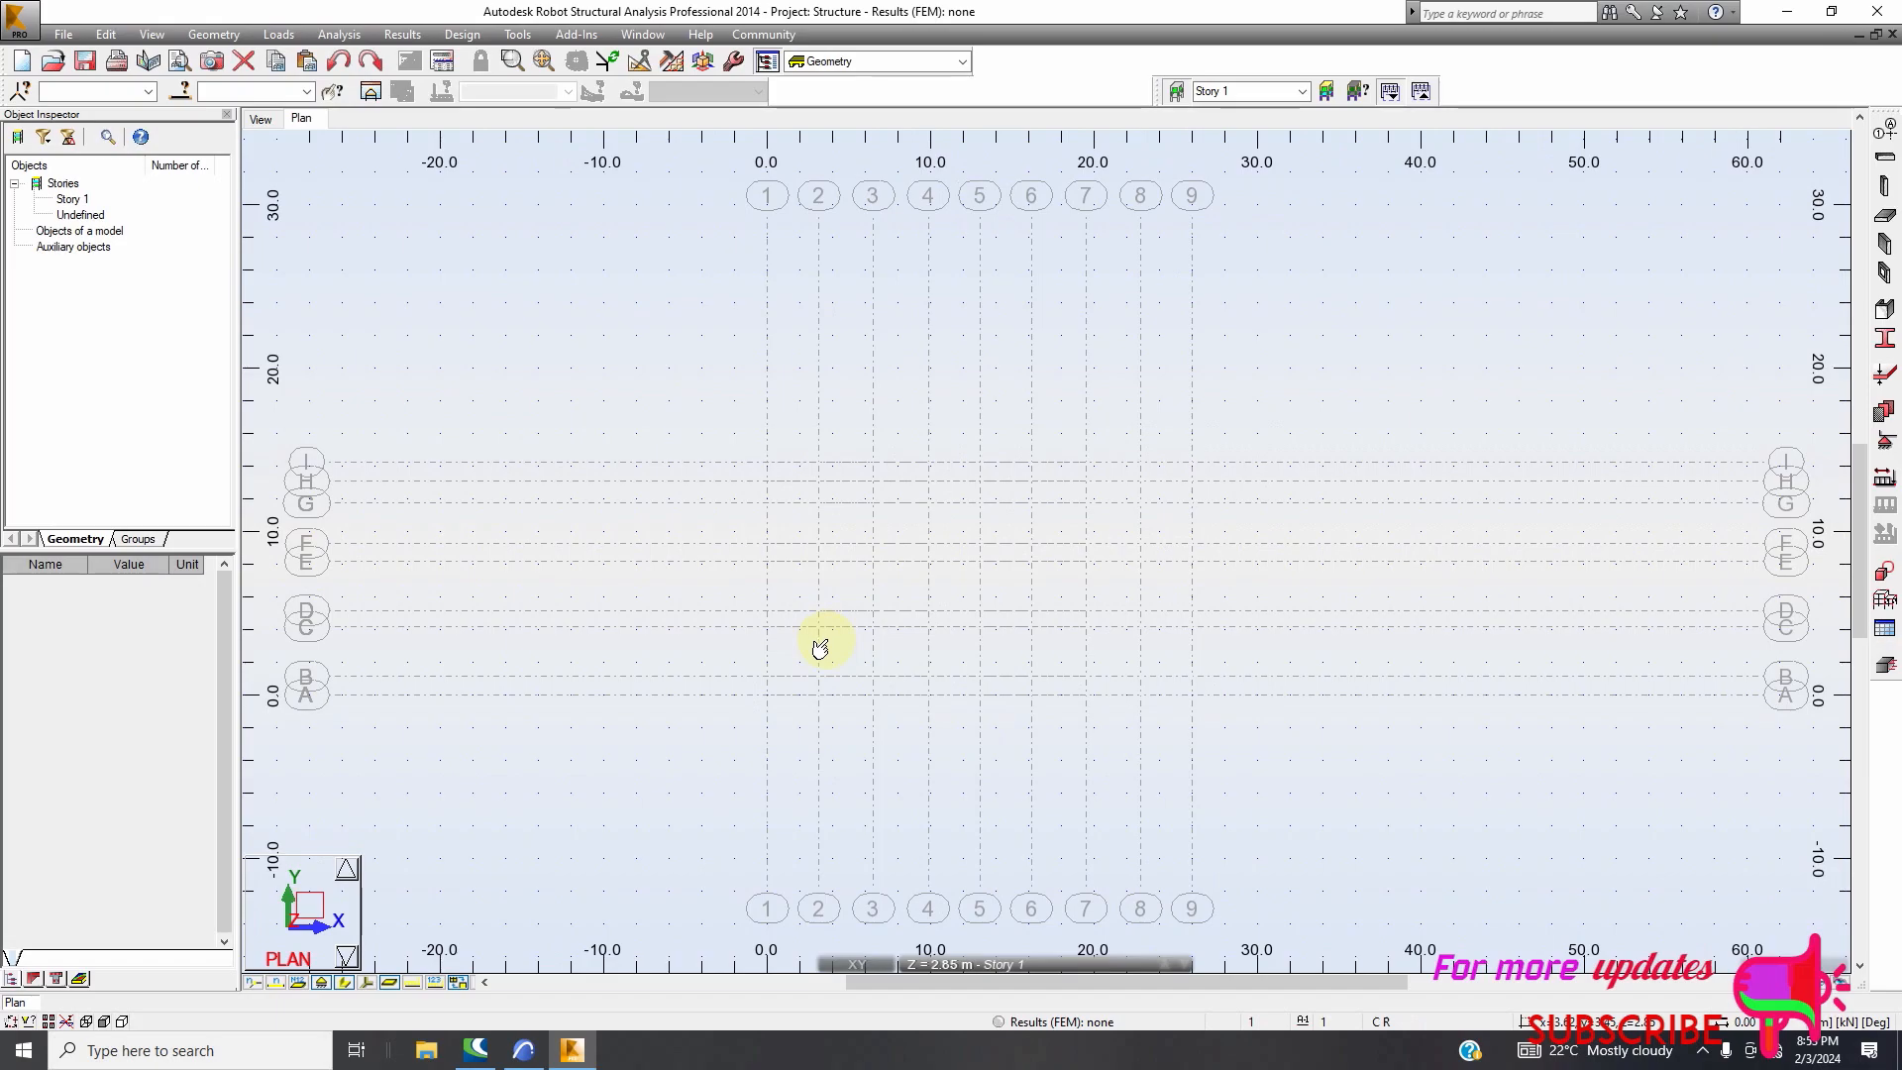
# Open the story definition settings, choose to define stories manually and switch the numbering to Define with the Level %+v format
pyautogui.scroll(-2, 801, 642)
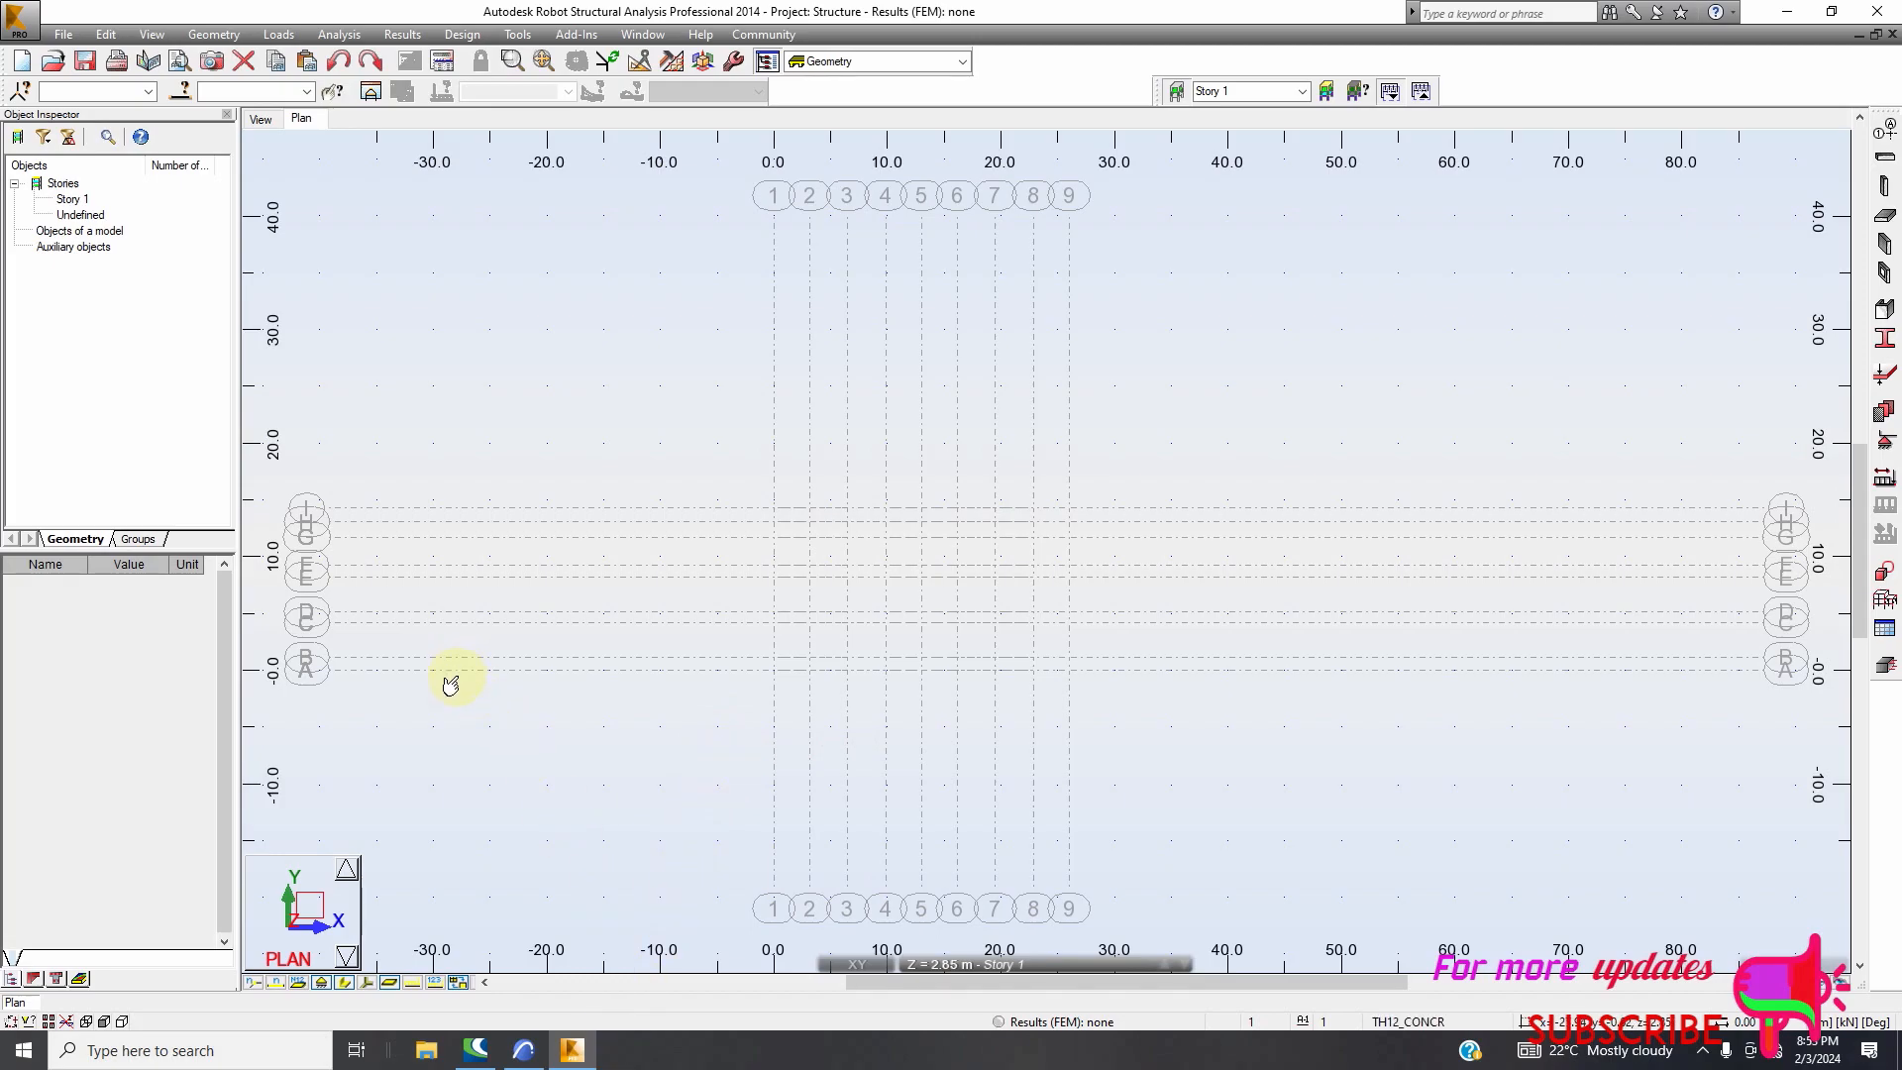
pyautogui.click(70, 199)
pyautogui.click(106, 34)
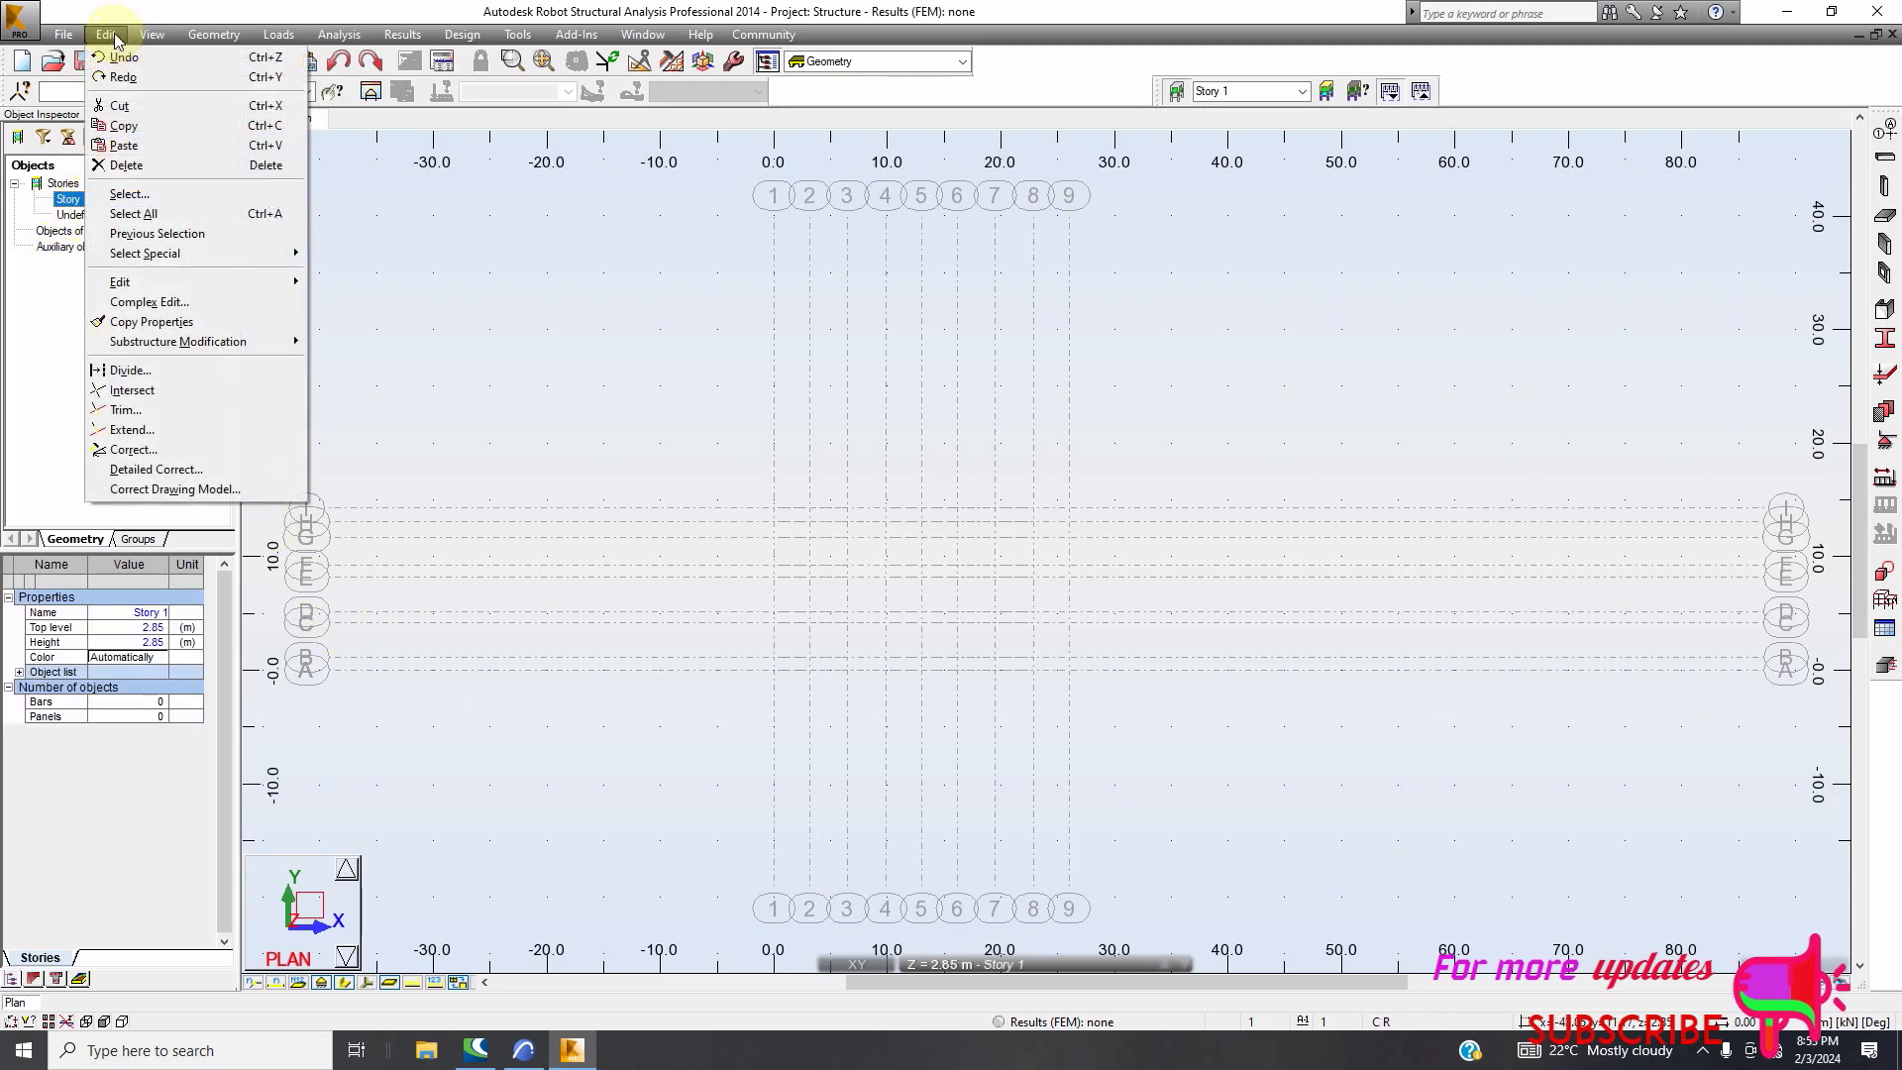
pyautogui.moveTo(189, 37)
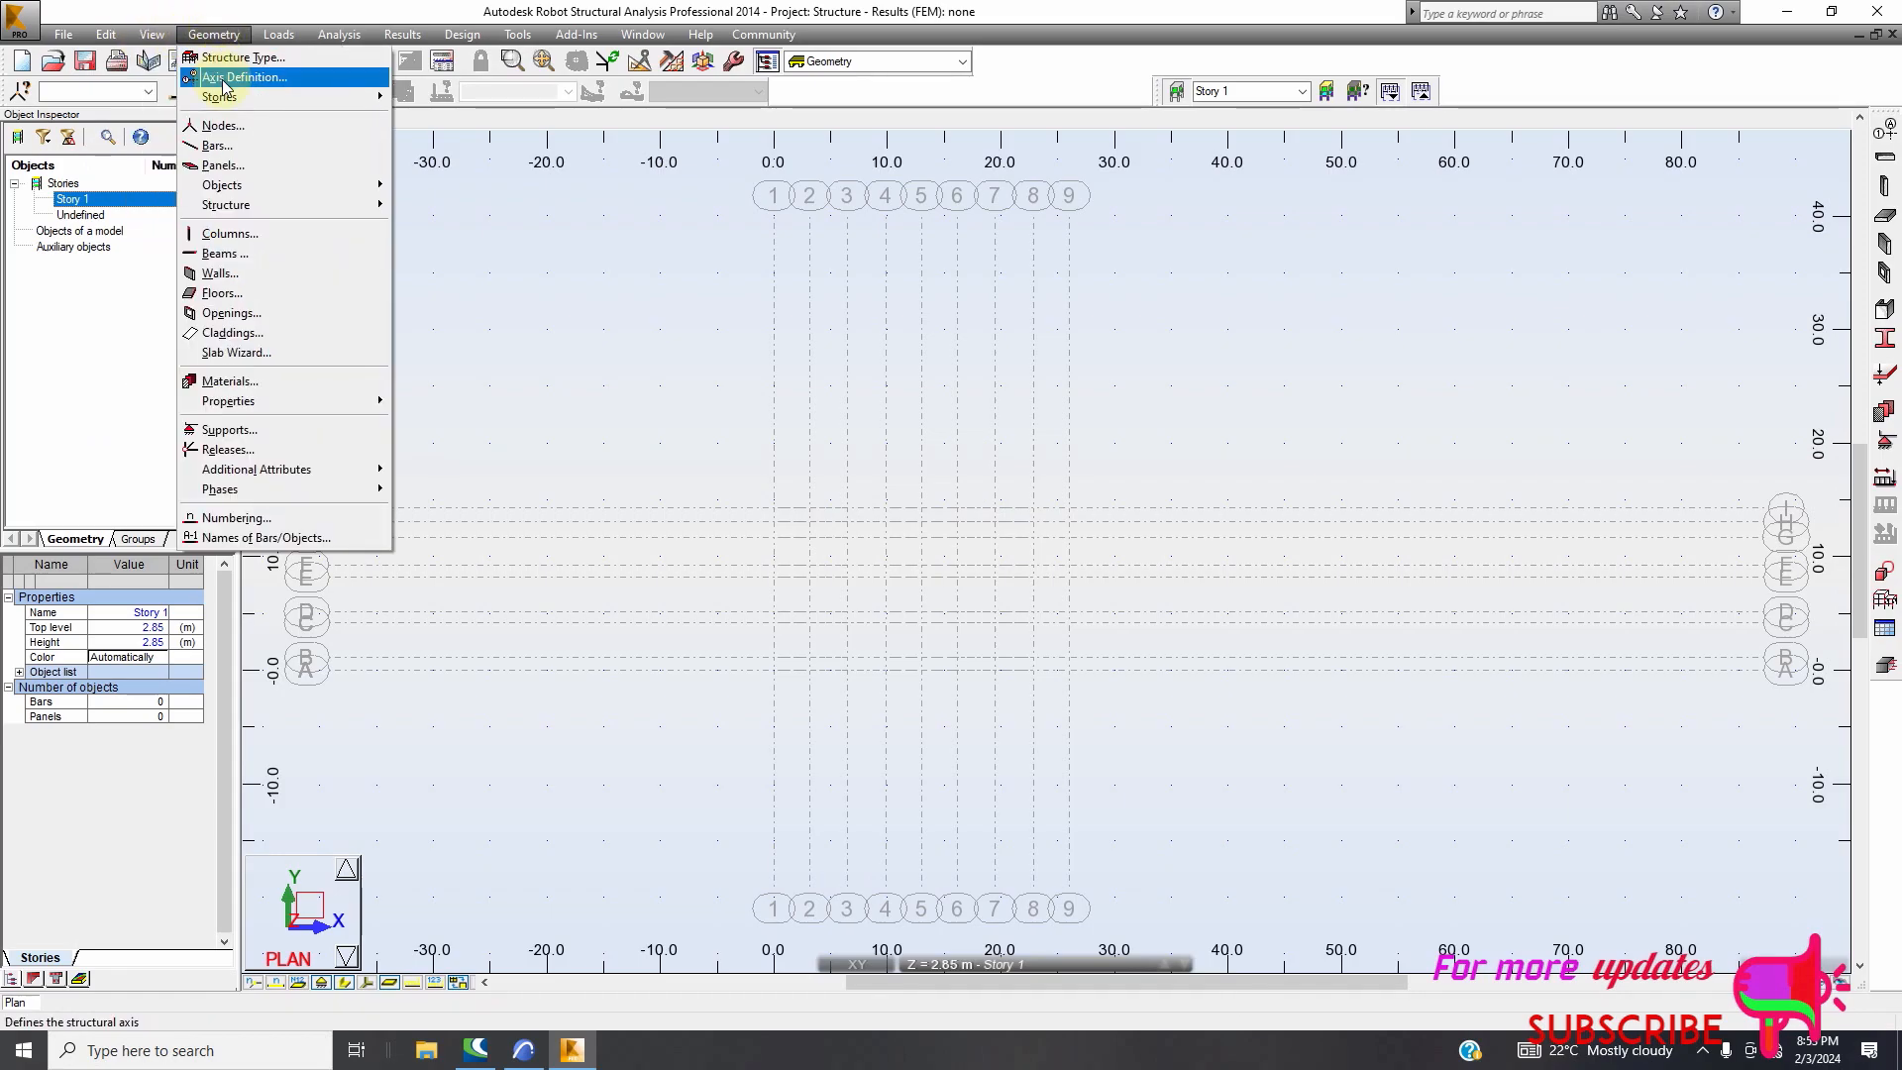
pyautogui.moveTo(227, 98)
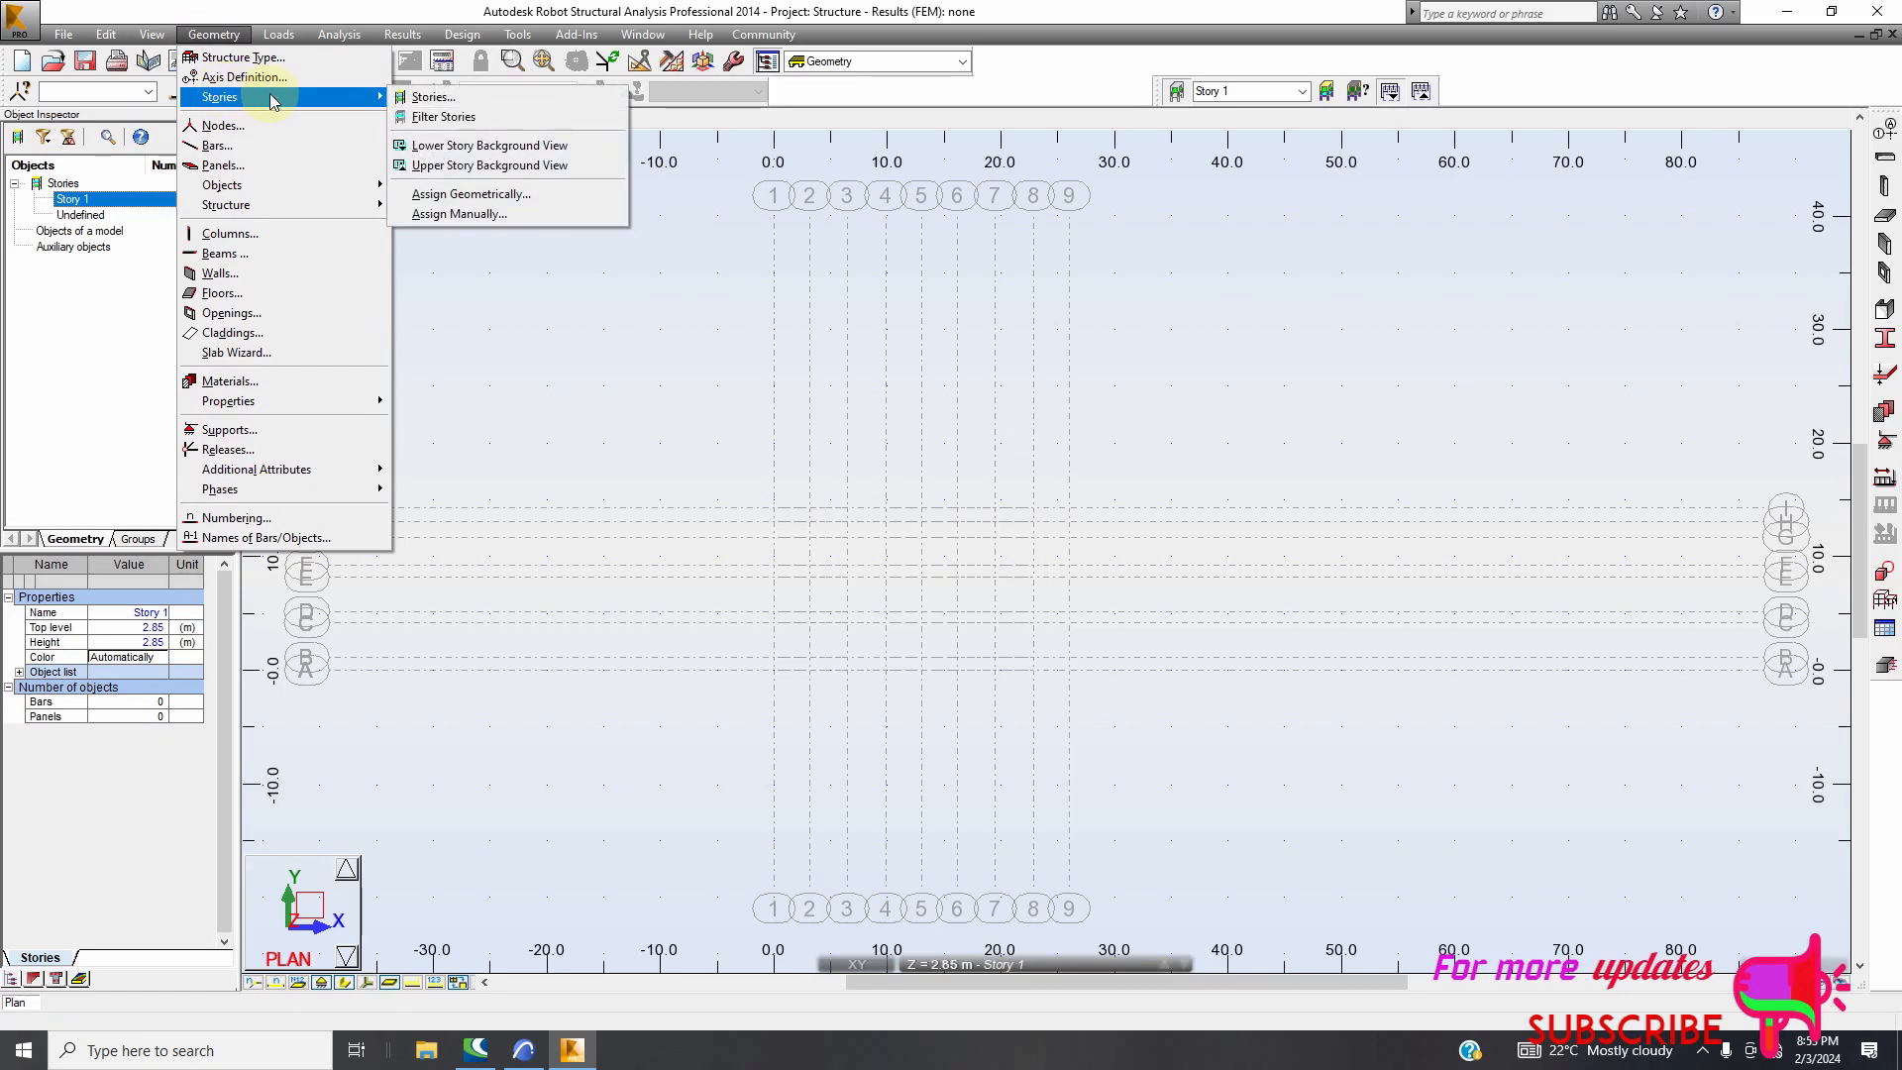
pyautogui.click(433, 98)
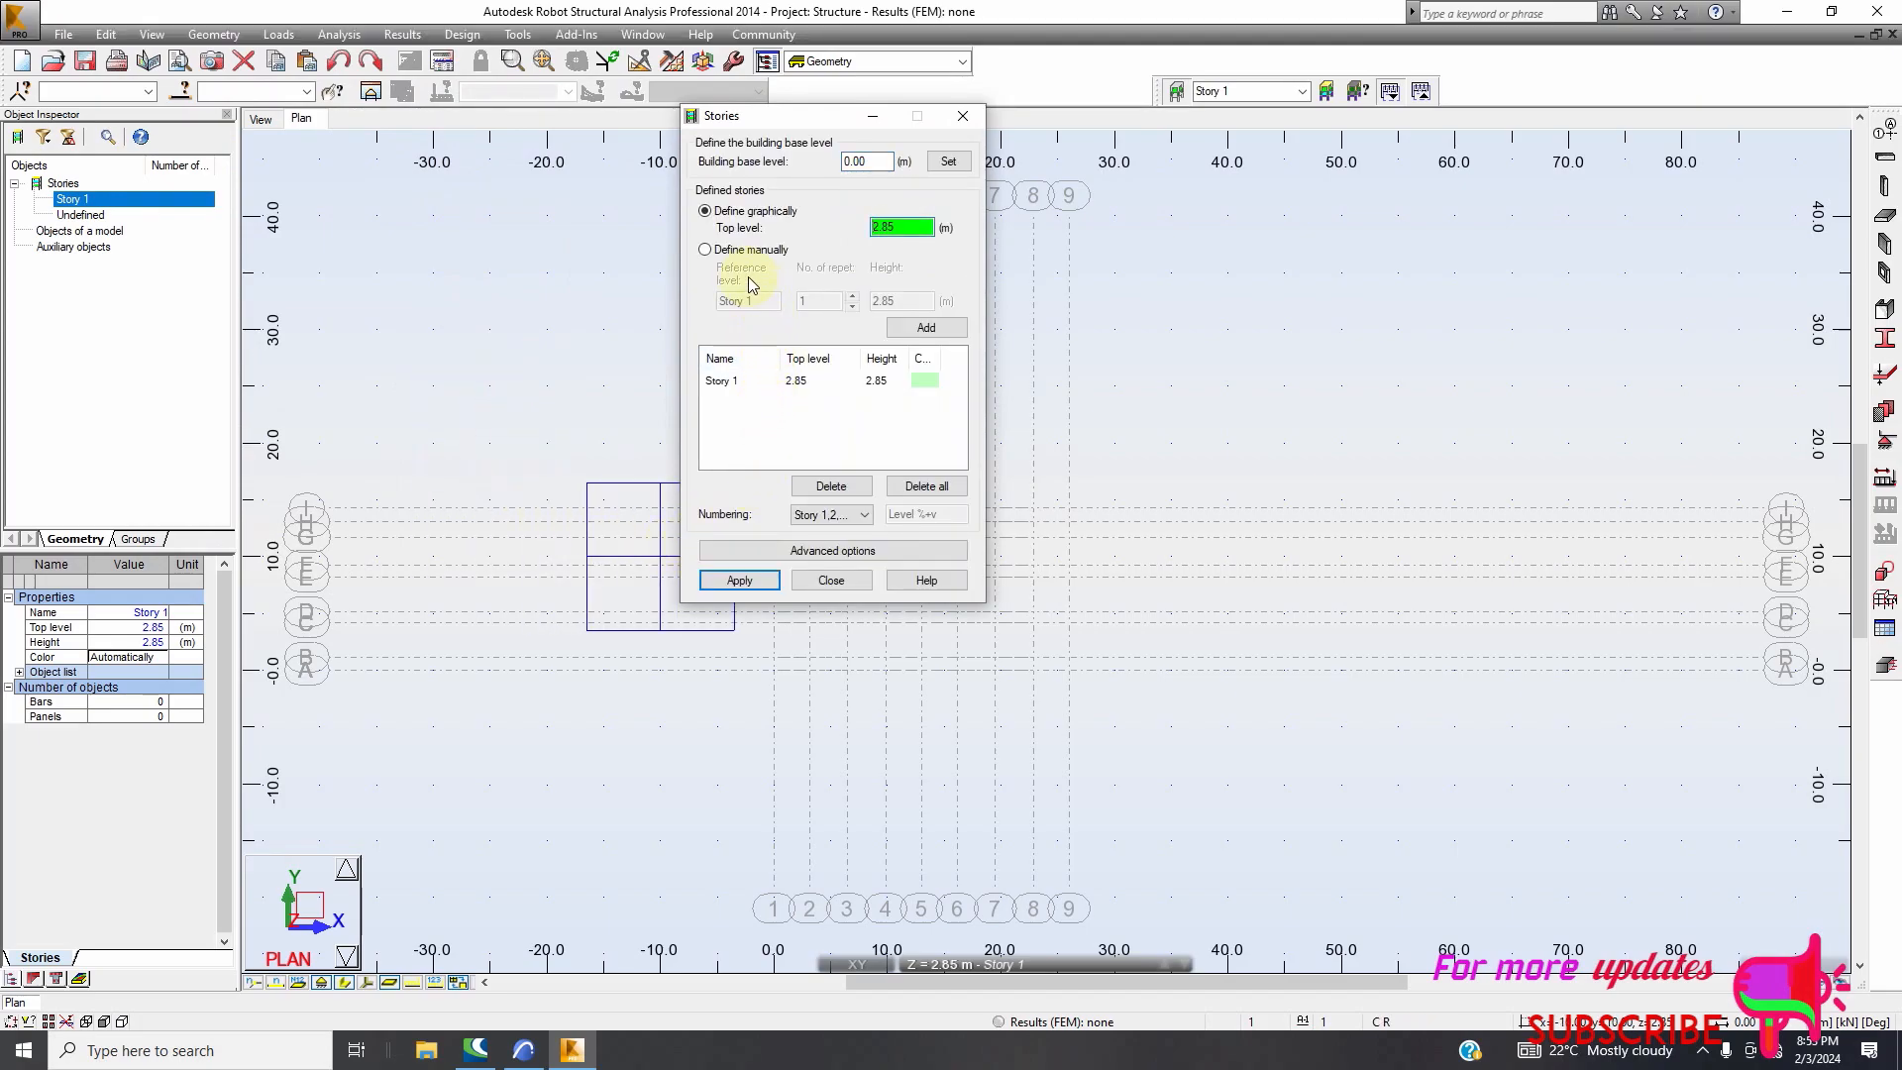
pyautogui.click(718, 251)
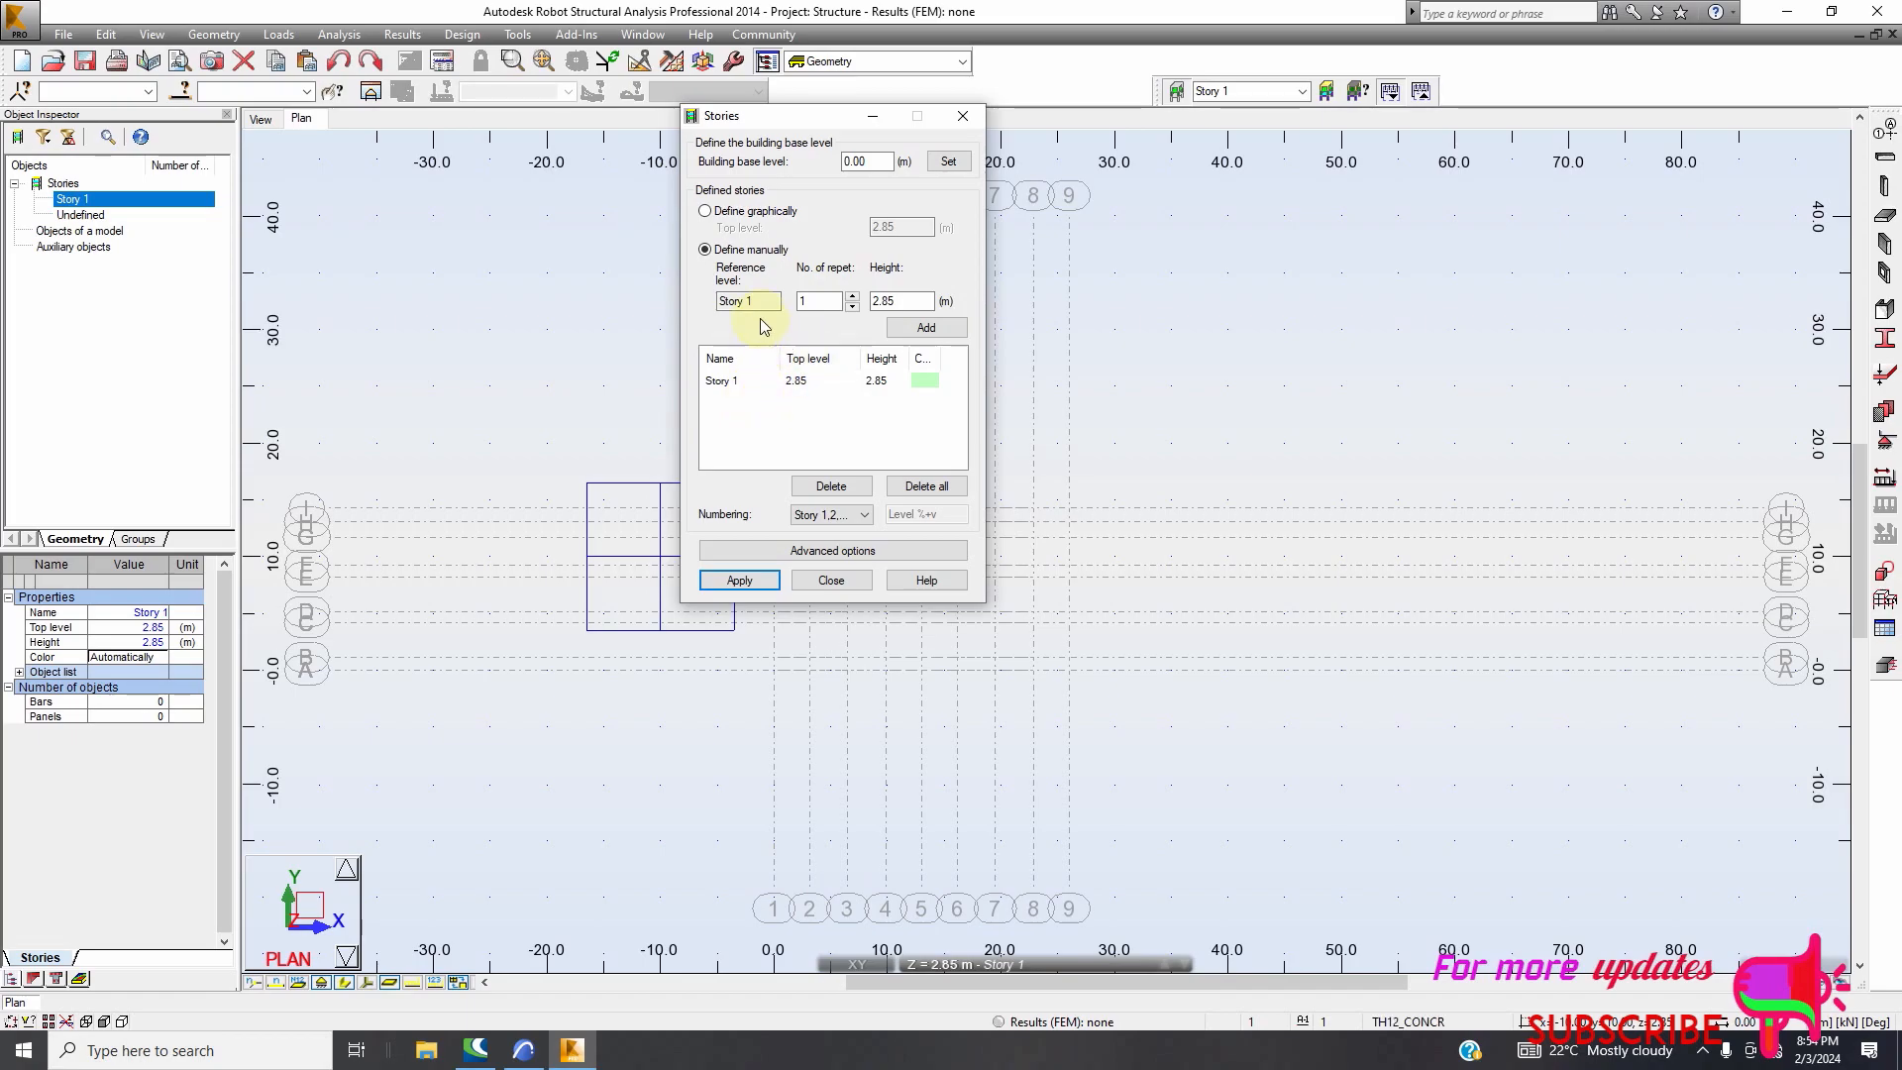
pyautogui.click(820, 517)
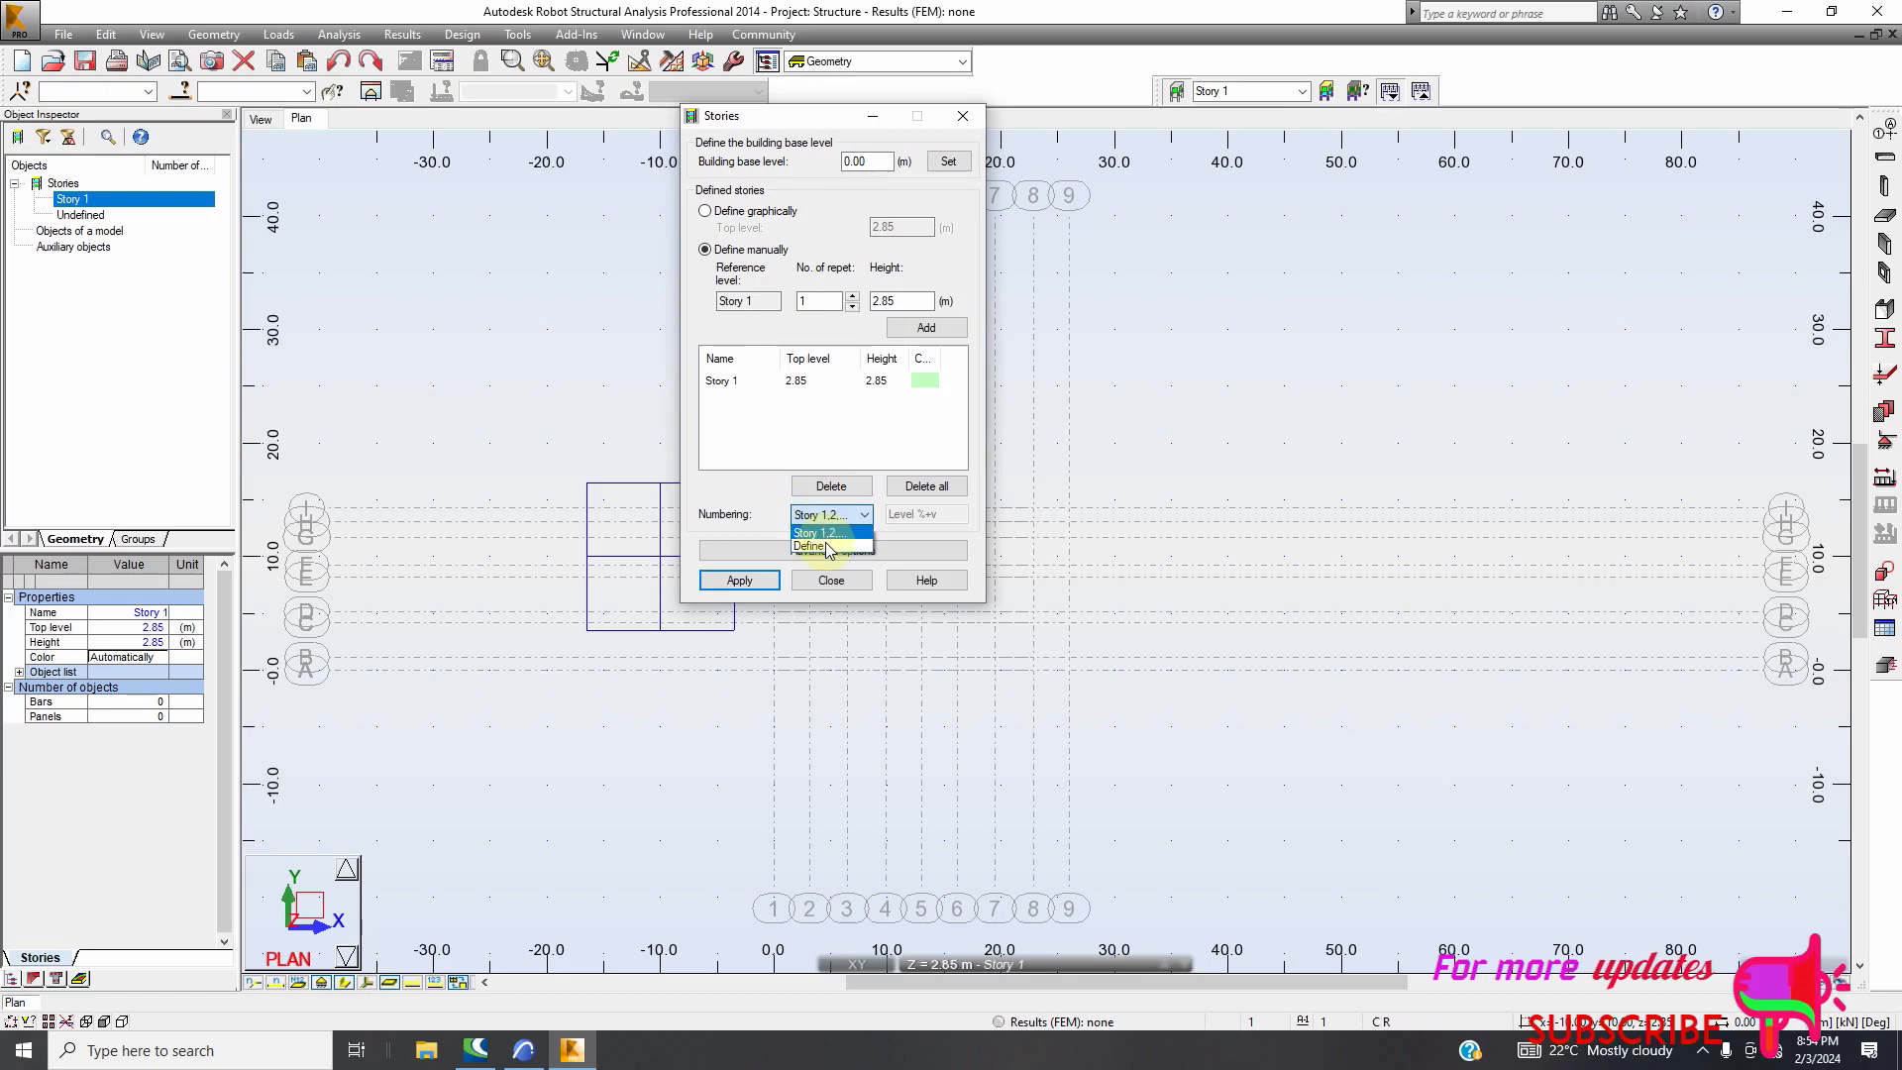
pyautogui.click(830, 550)
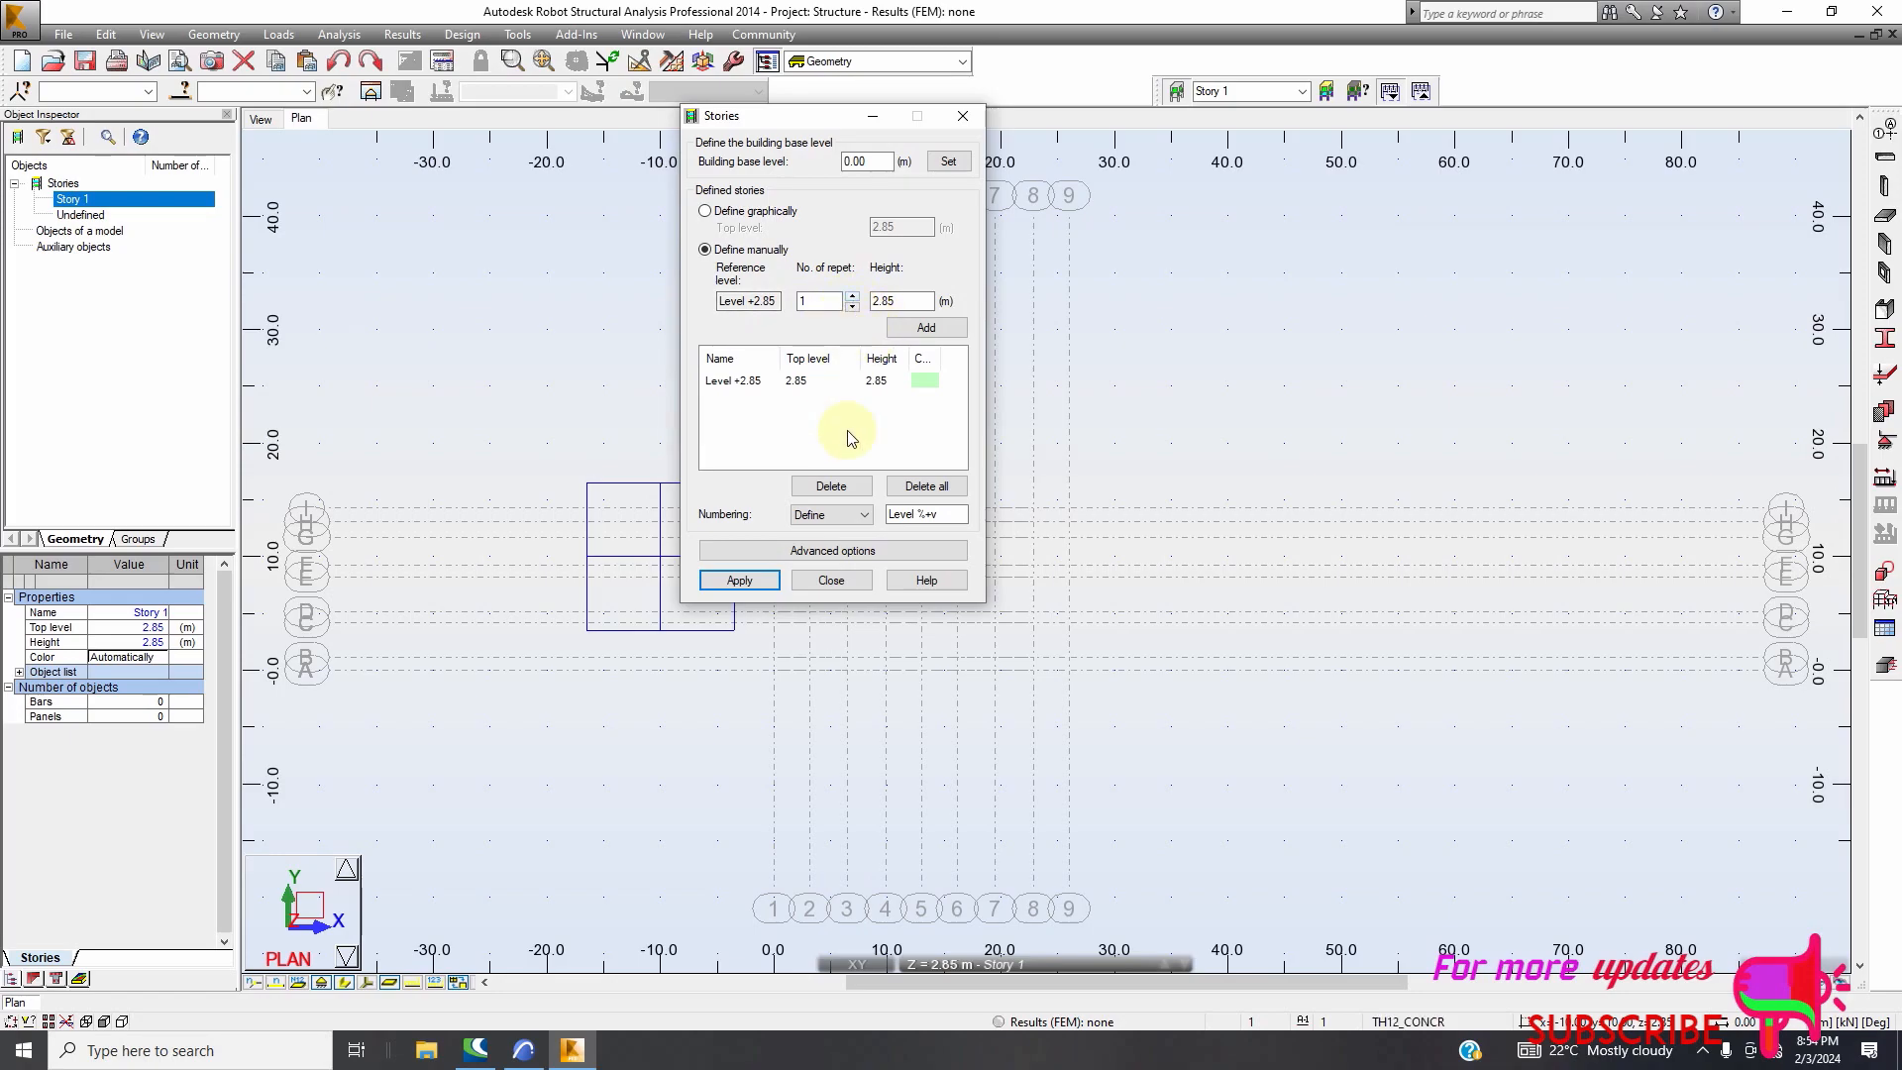
# Consult the building elevations in ARCHICAD and, back in Robot Structural Analysis, add three more 2.85 m stories above Level +2.85
pyautogui.click(523, 1050)
pyautogui.scroll(-5, 619, 599)
pyautogui.scroll(3, 538, 436)
pyautogui.scroll(5, 538, 436)
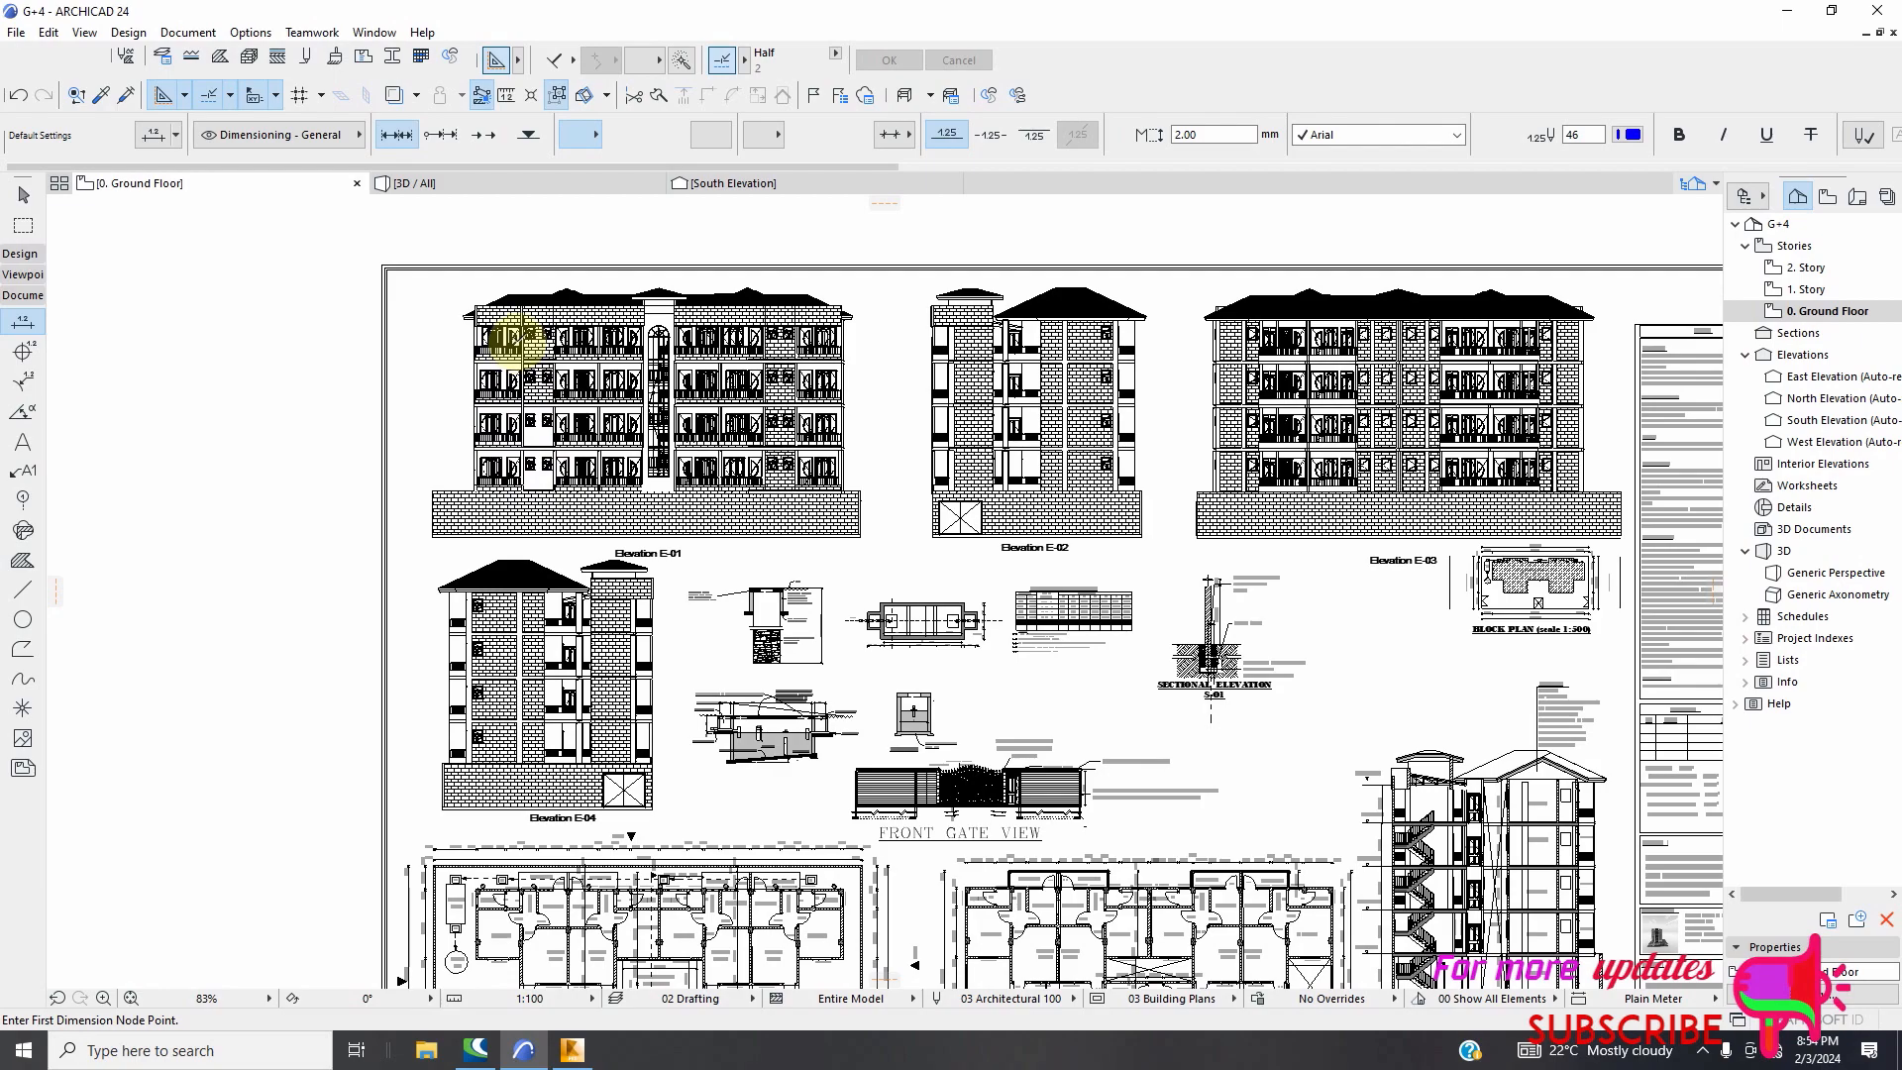
pyautogui.click(573, 1050)
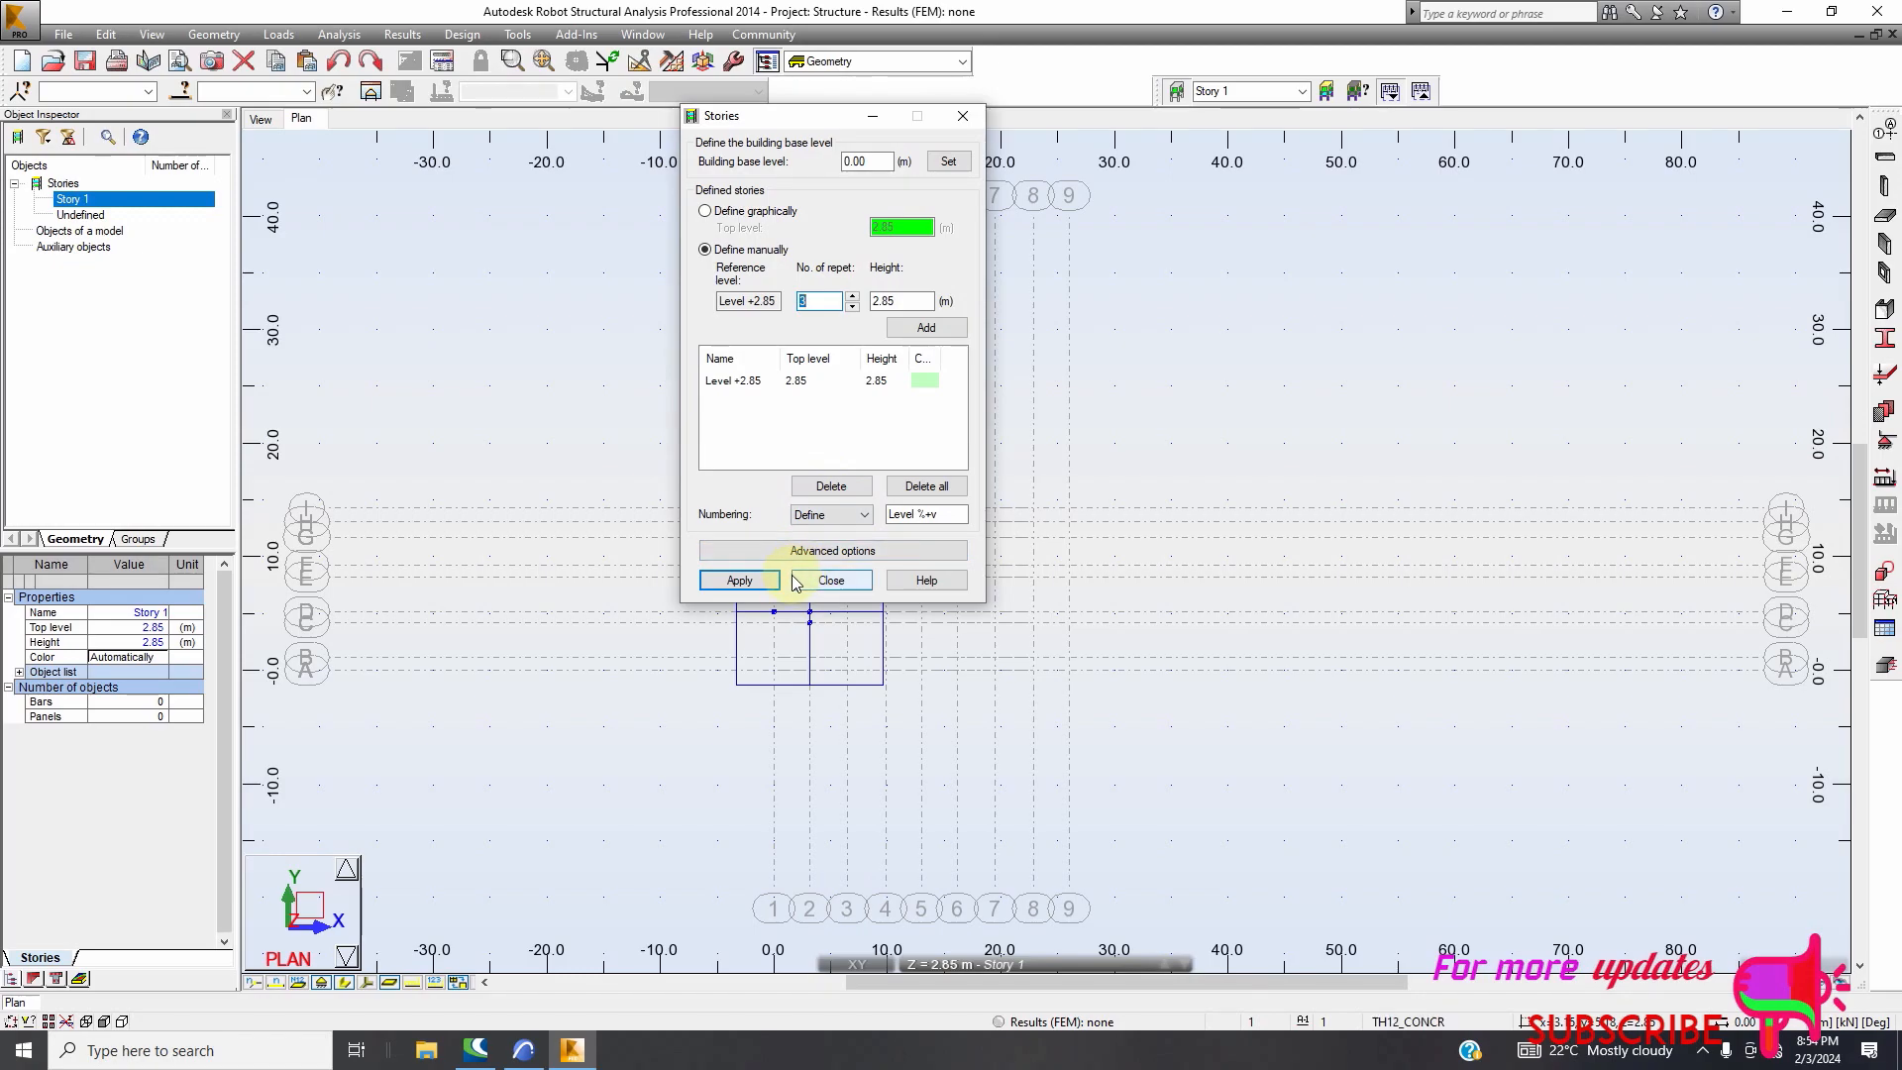
pyautogui.click(921, 335)
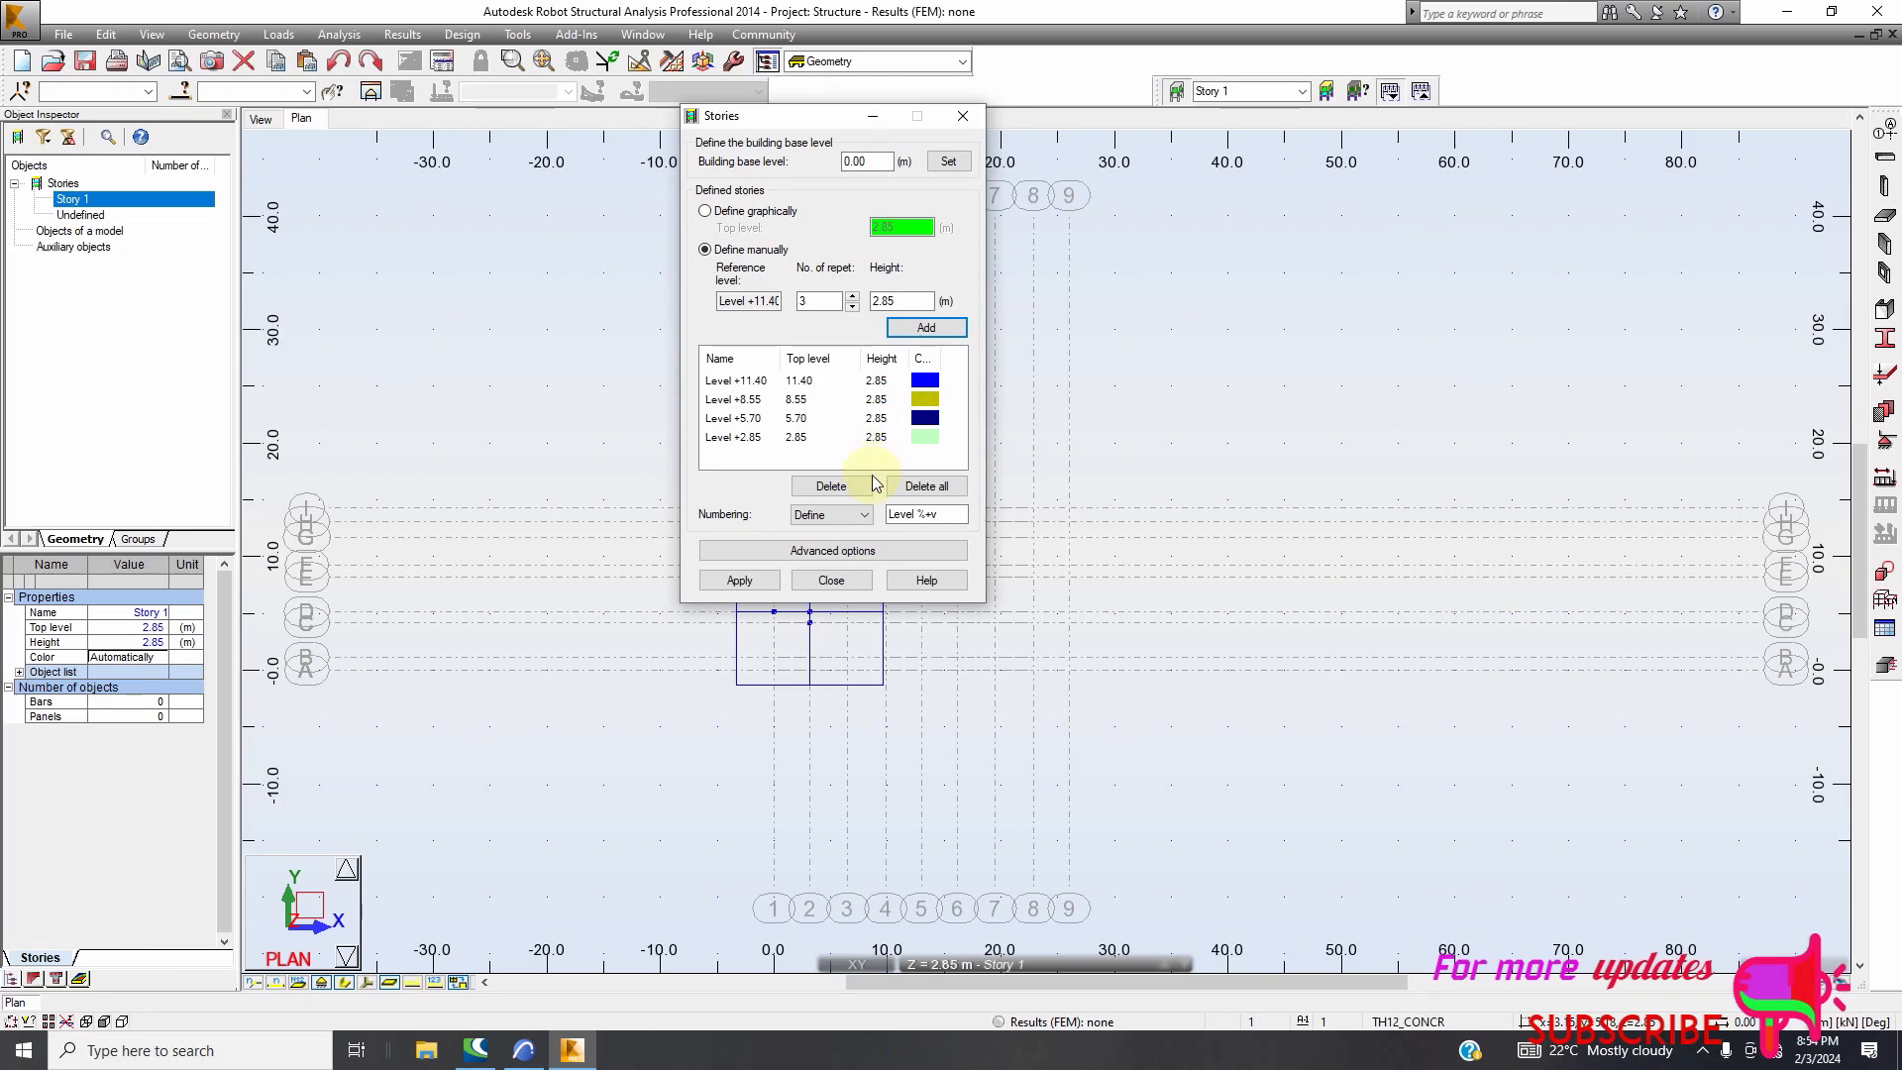
pyautogui.click(773, 583)
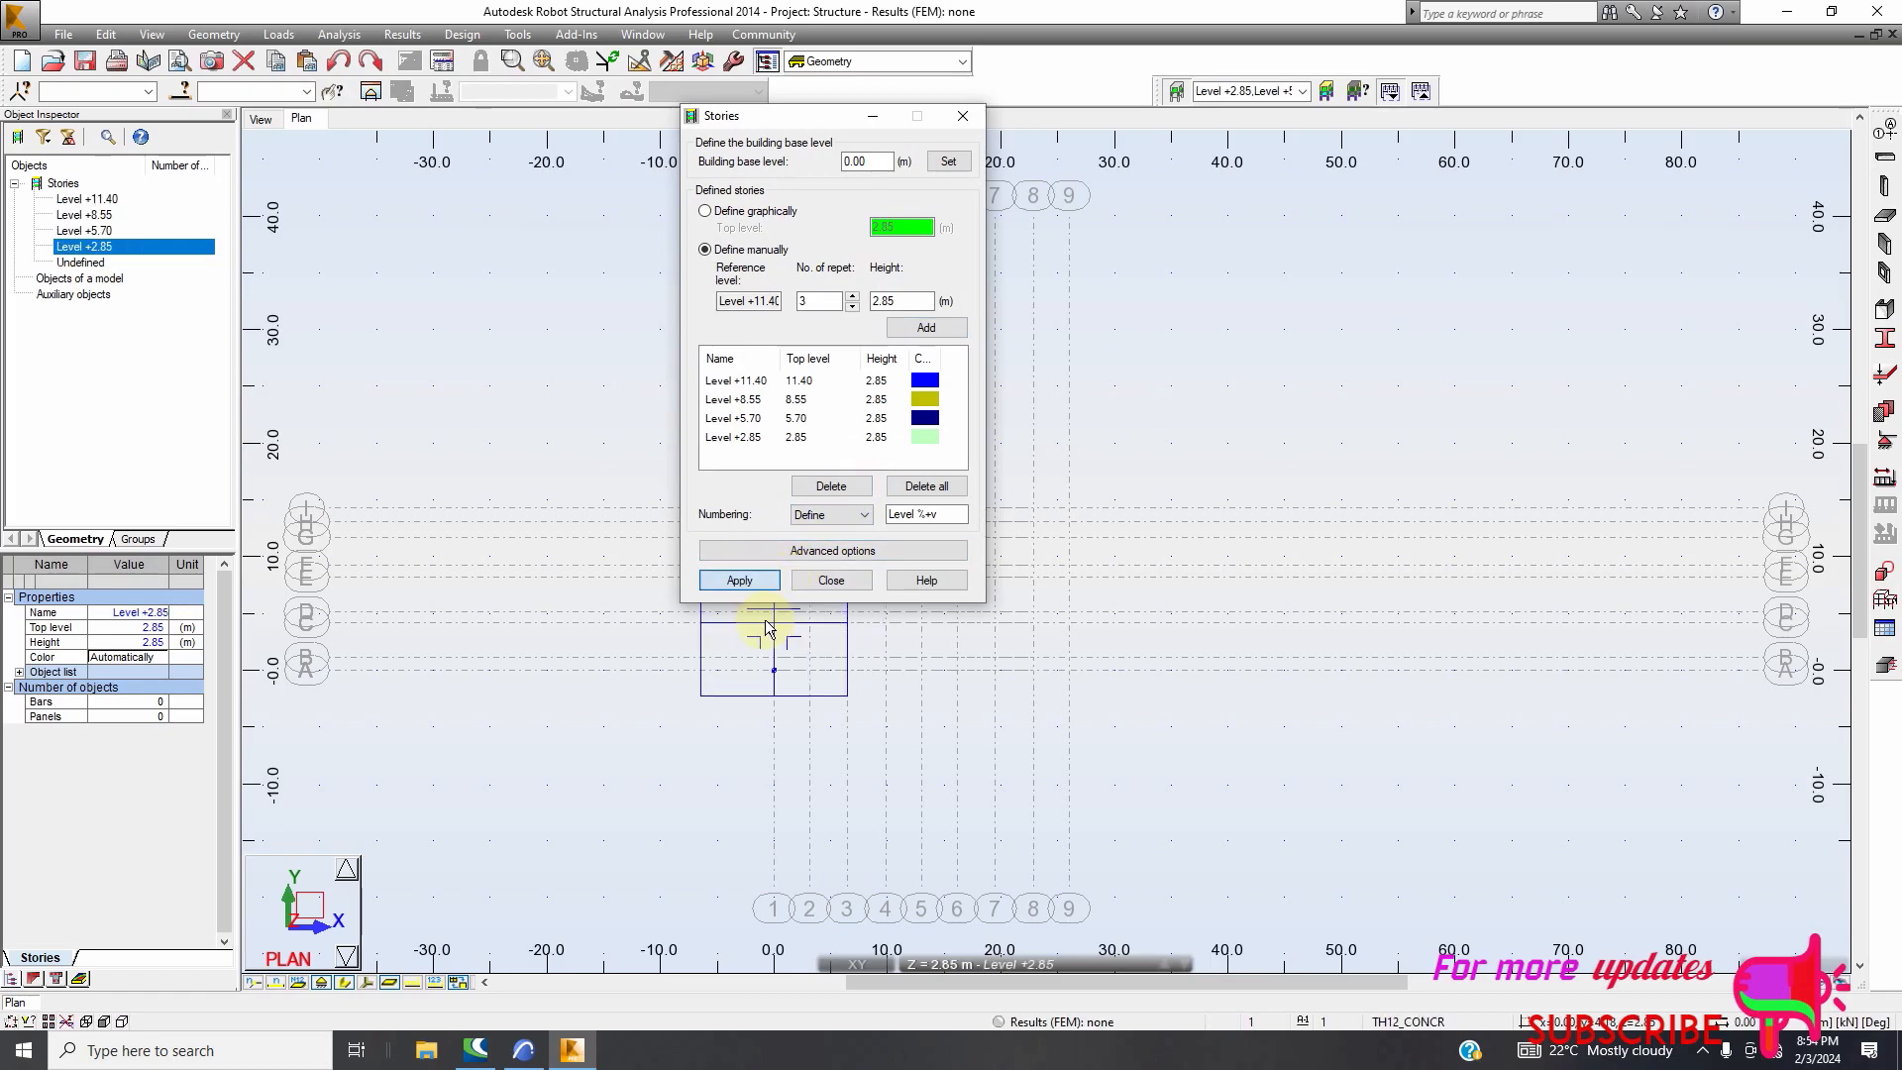
pyautogui.click(830, 580)
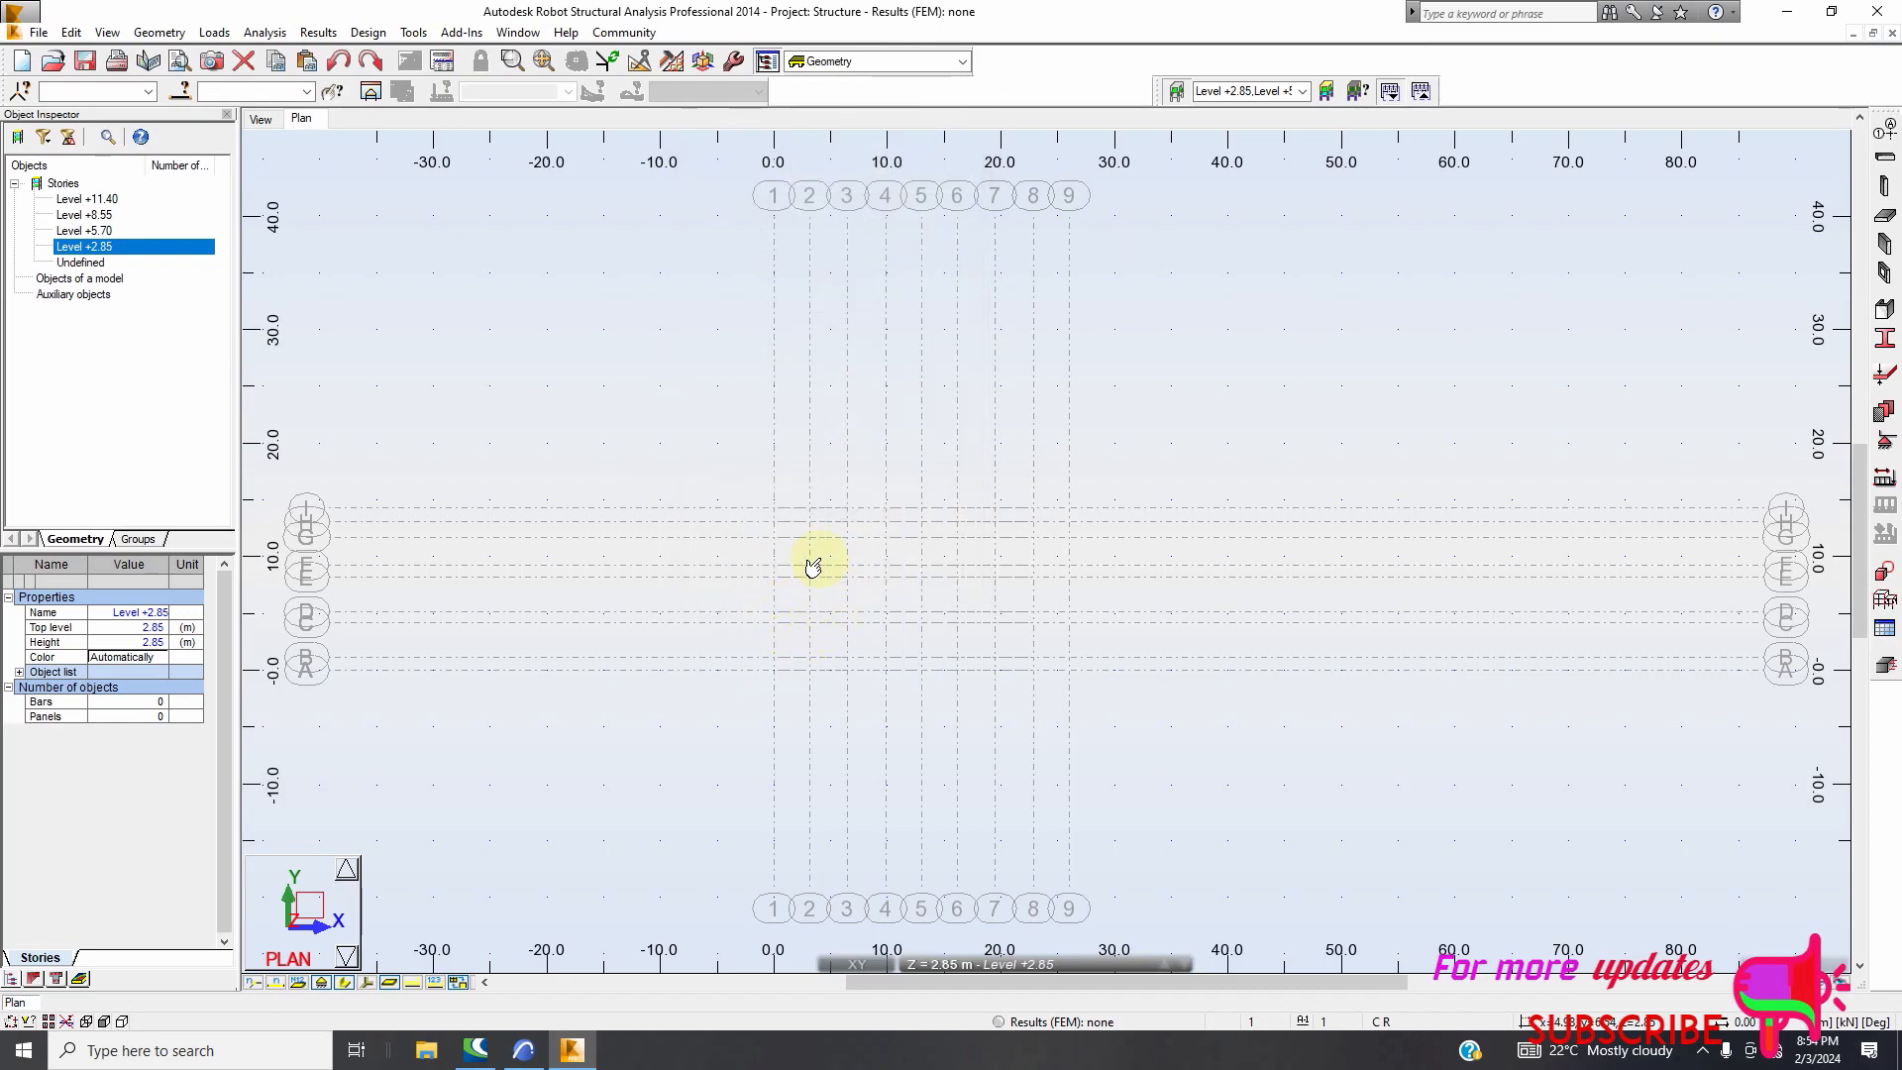
pyautogui.scroll(2, 832, 553)
pyautogui.scroll(-1, 626, 476)
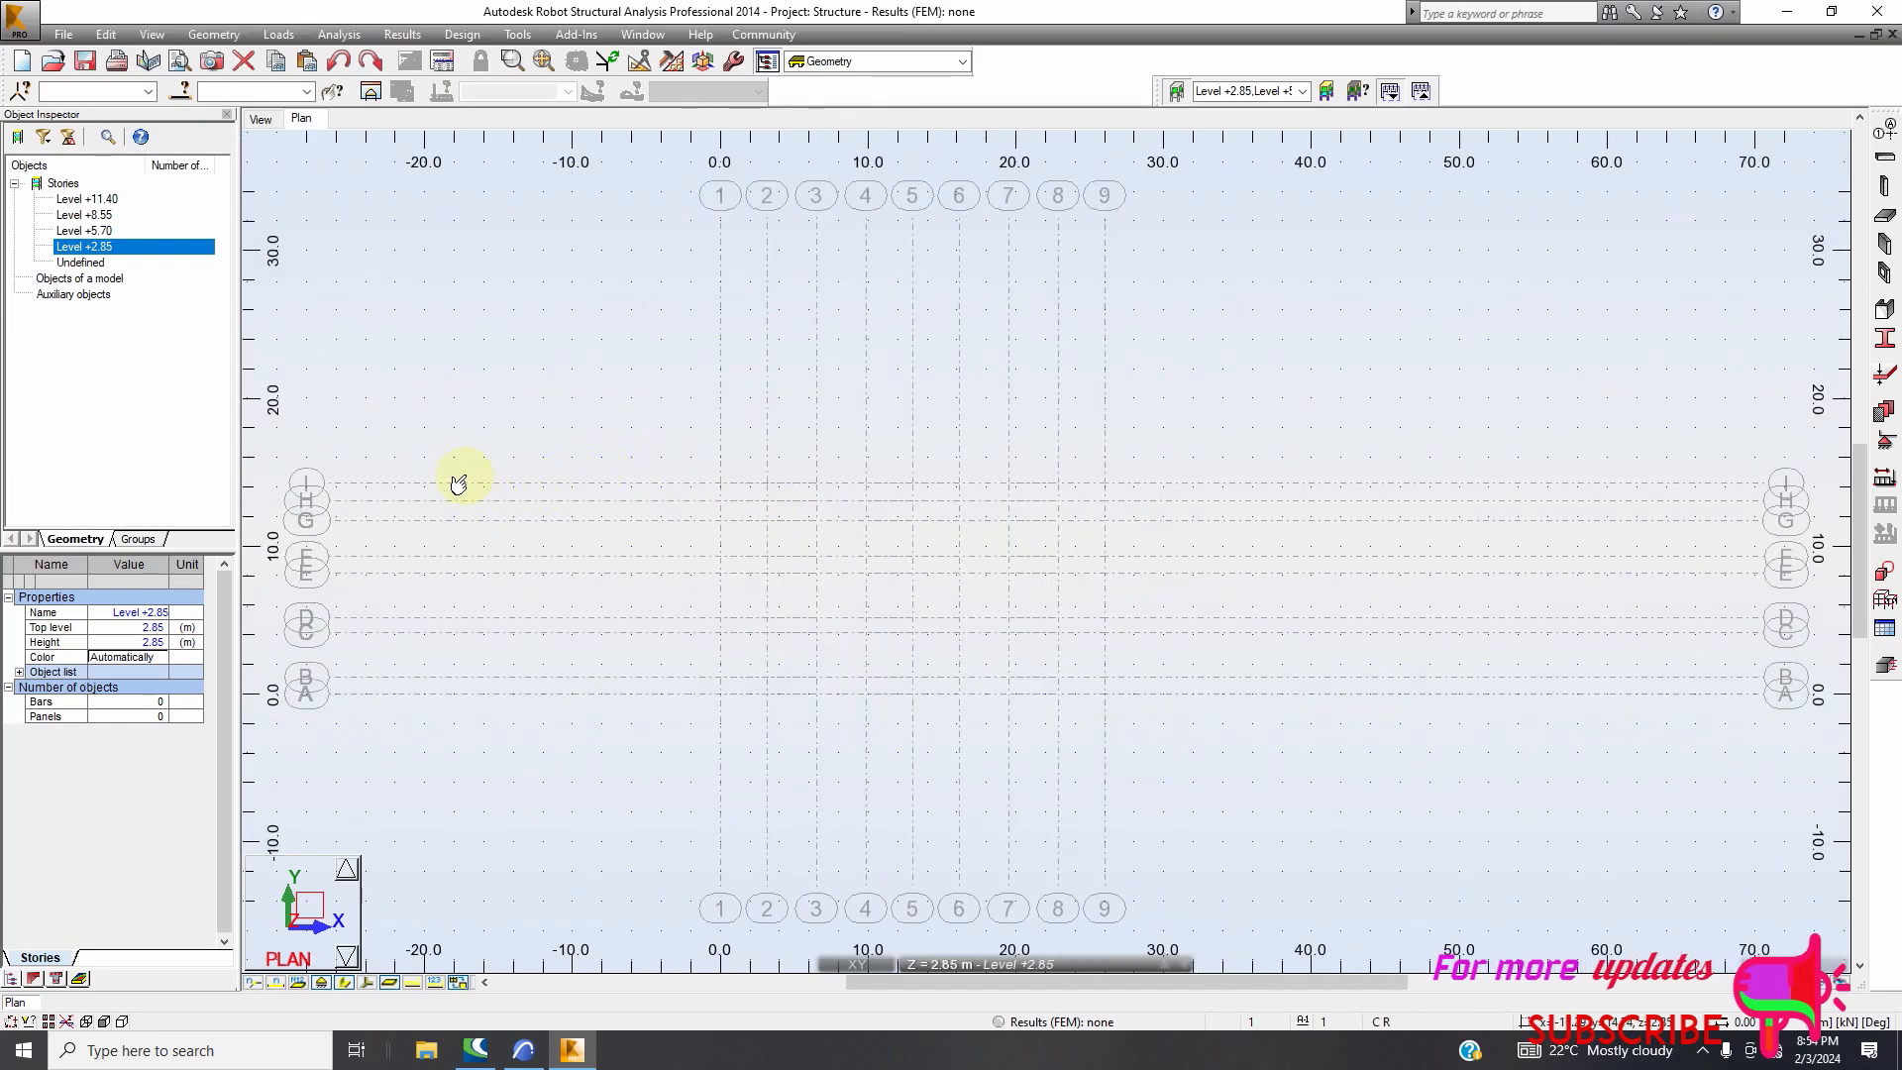
pyautogui.scroll(-2, 416, 450)
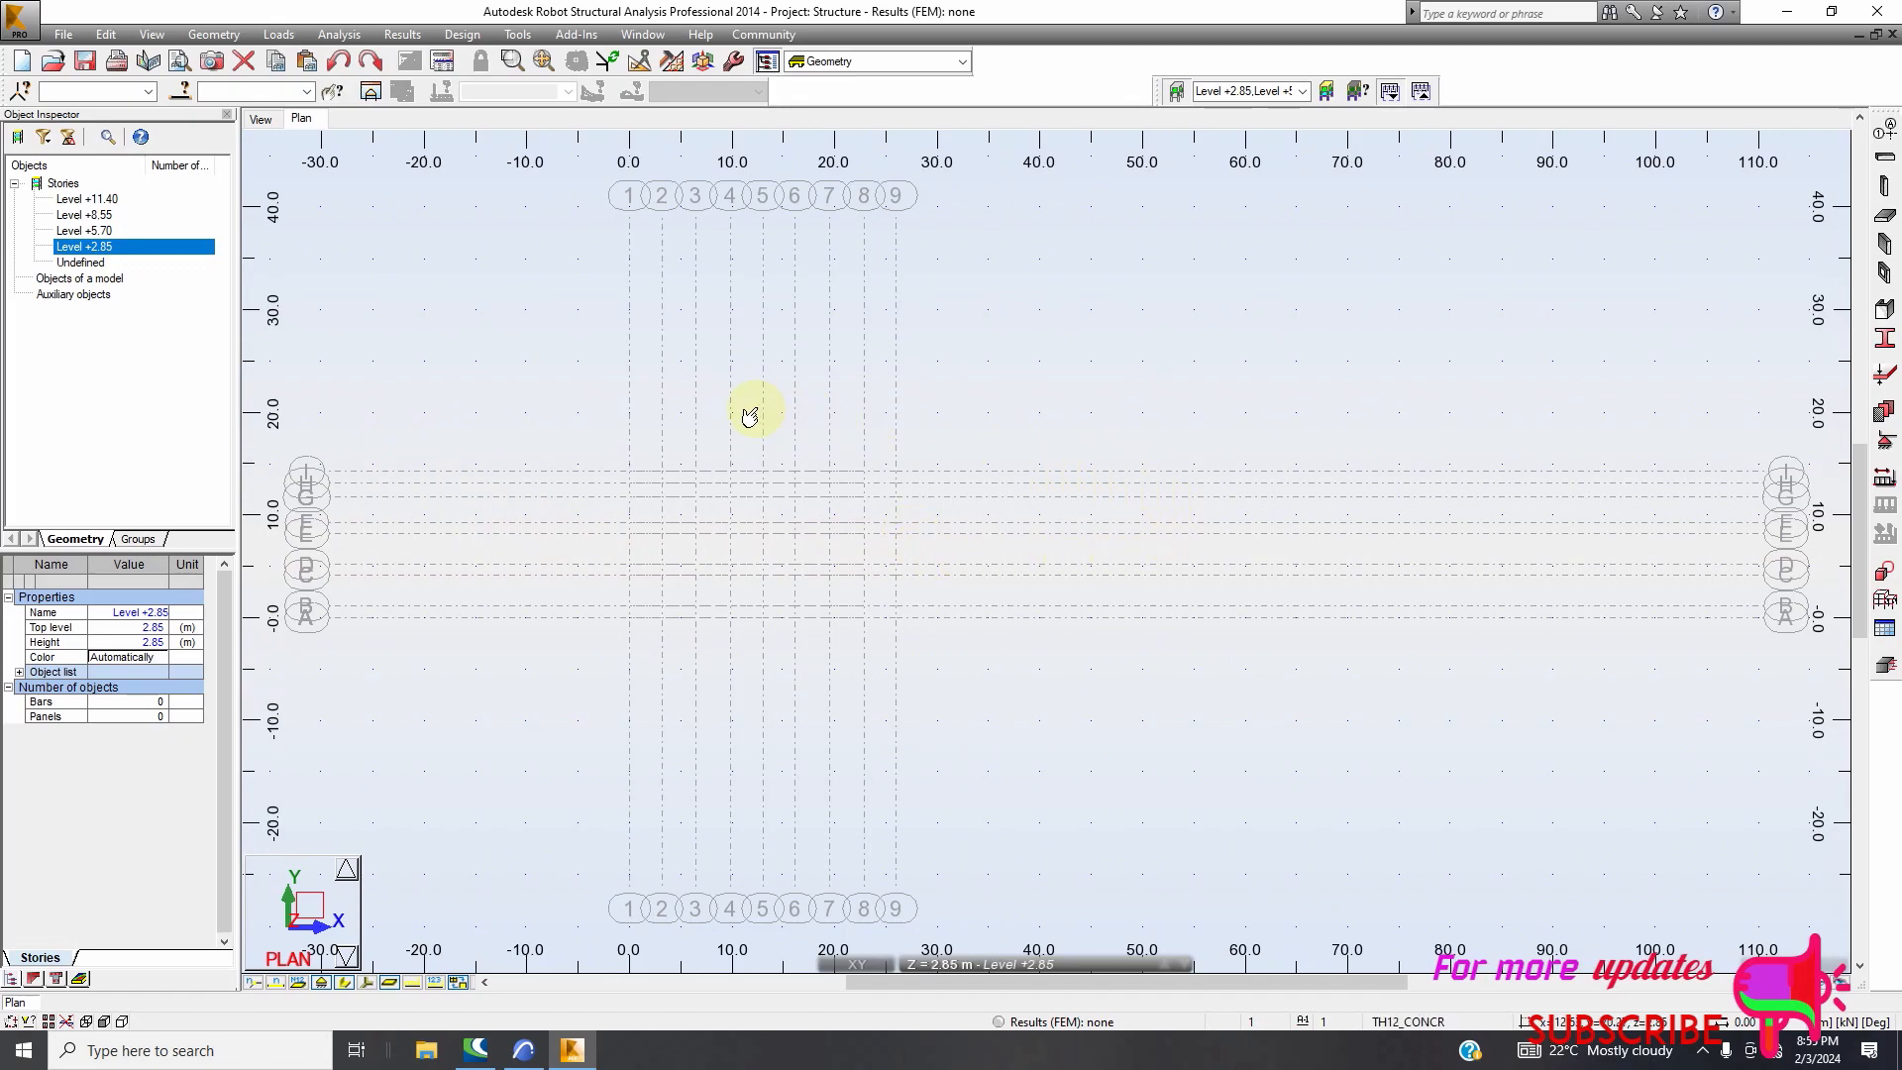
pyautogui.scroll(3, 730, 522)
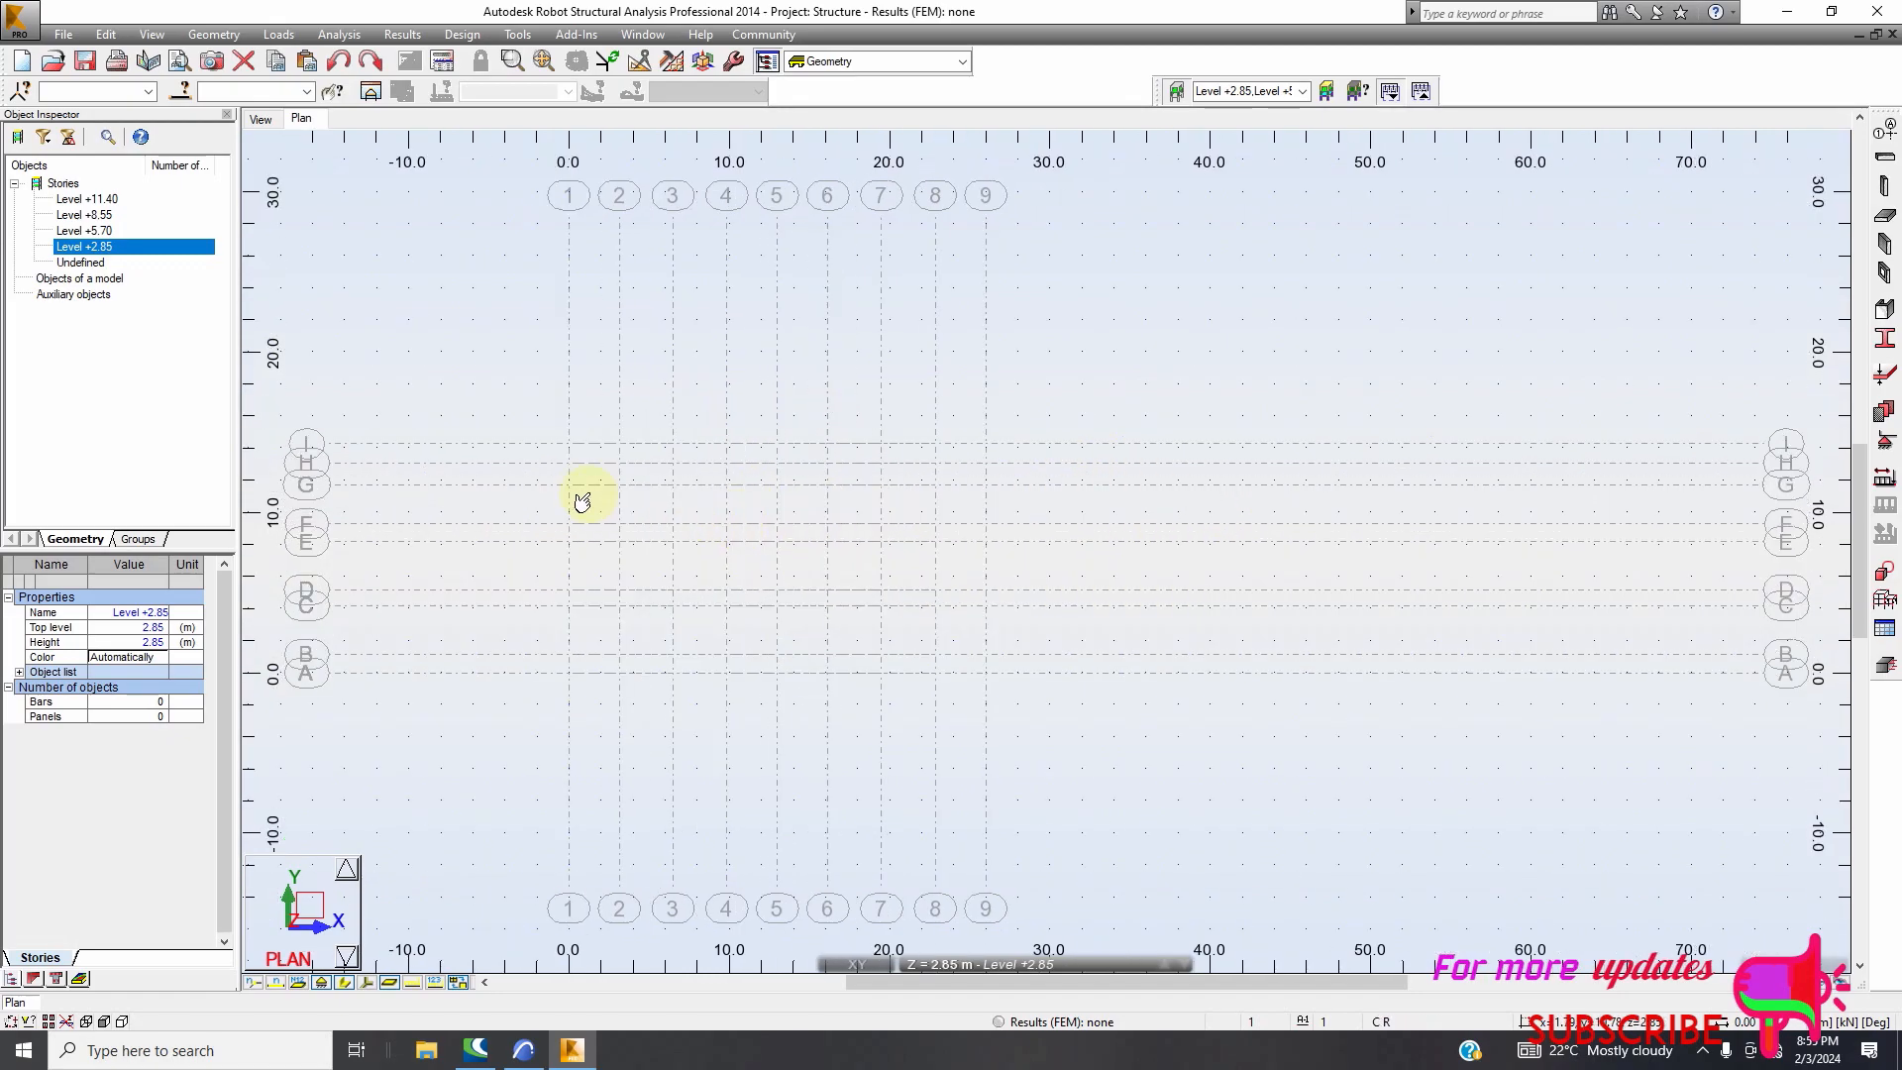
# Switch to ARCHICAD to examine the grid and column positions on the ground and typical floor plans, and return to Robot Structural Analysis
pyautogui.click(525, 1050)
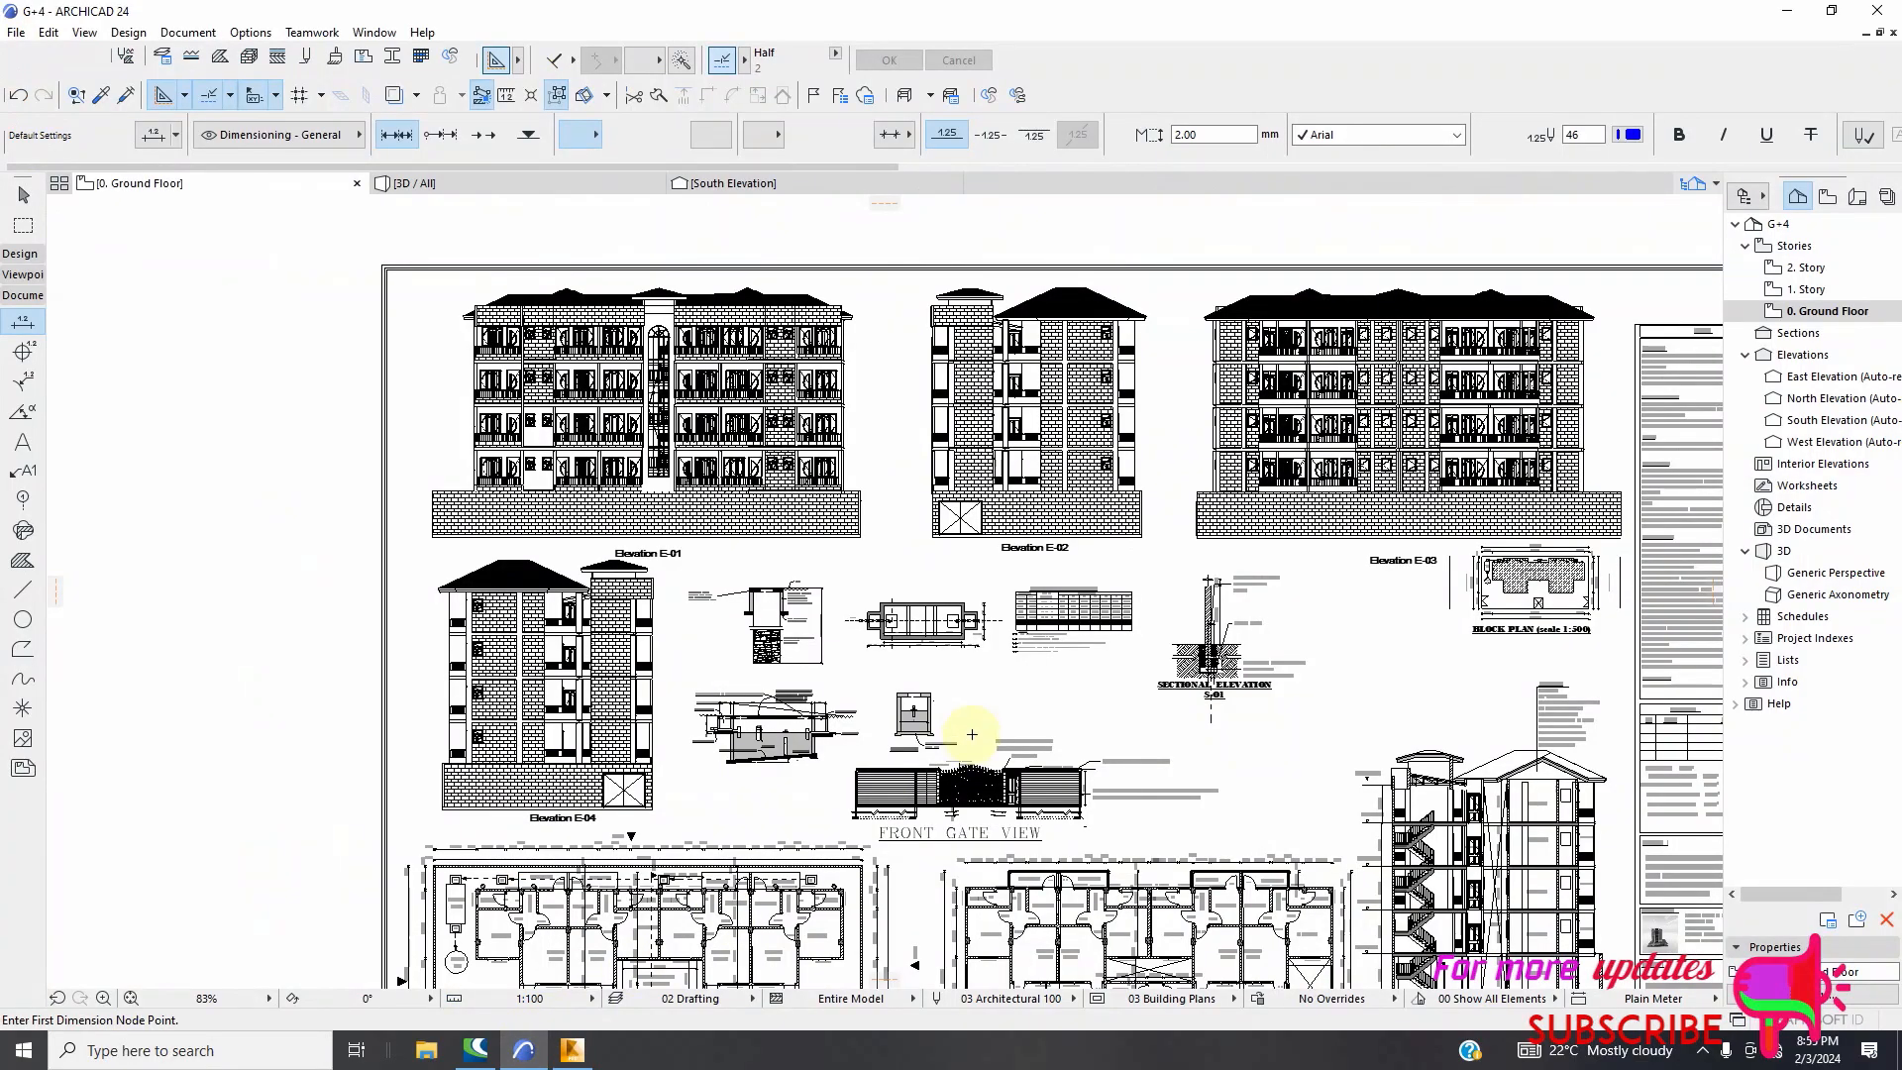
pyautogui.scroll(-5, 783, 574)
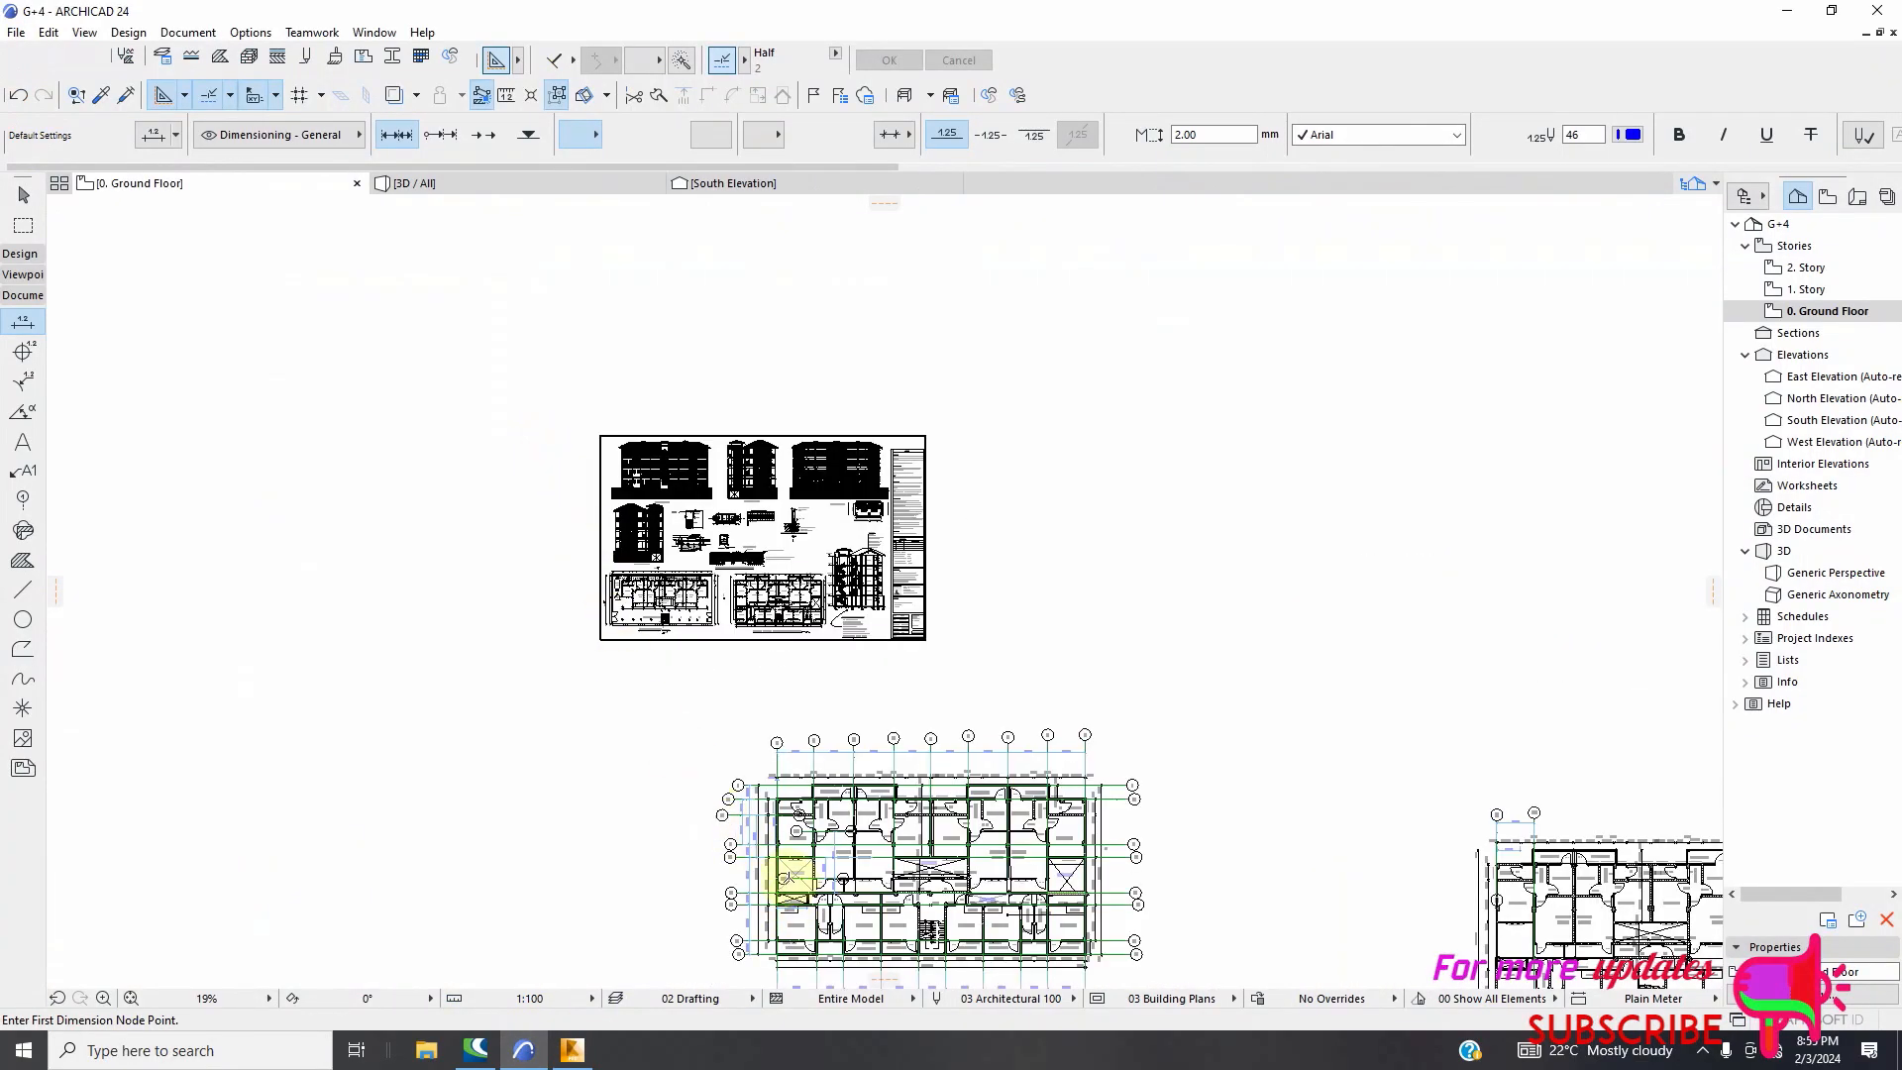
pyautogui.scroll(2, 782, 837)
pyautogui.scroll(3, 780, 837)
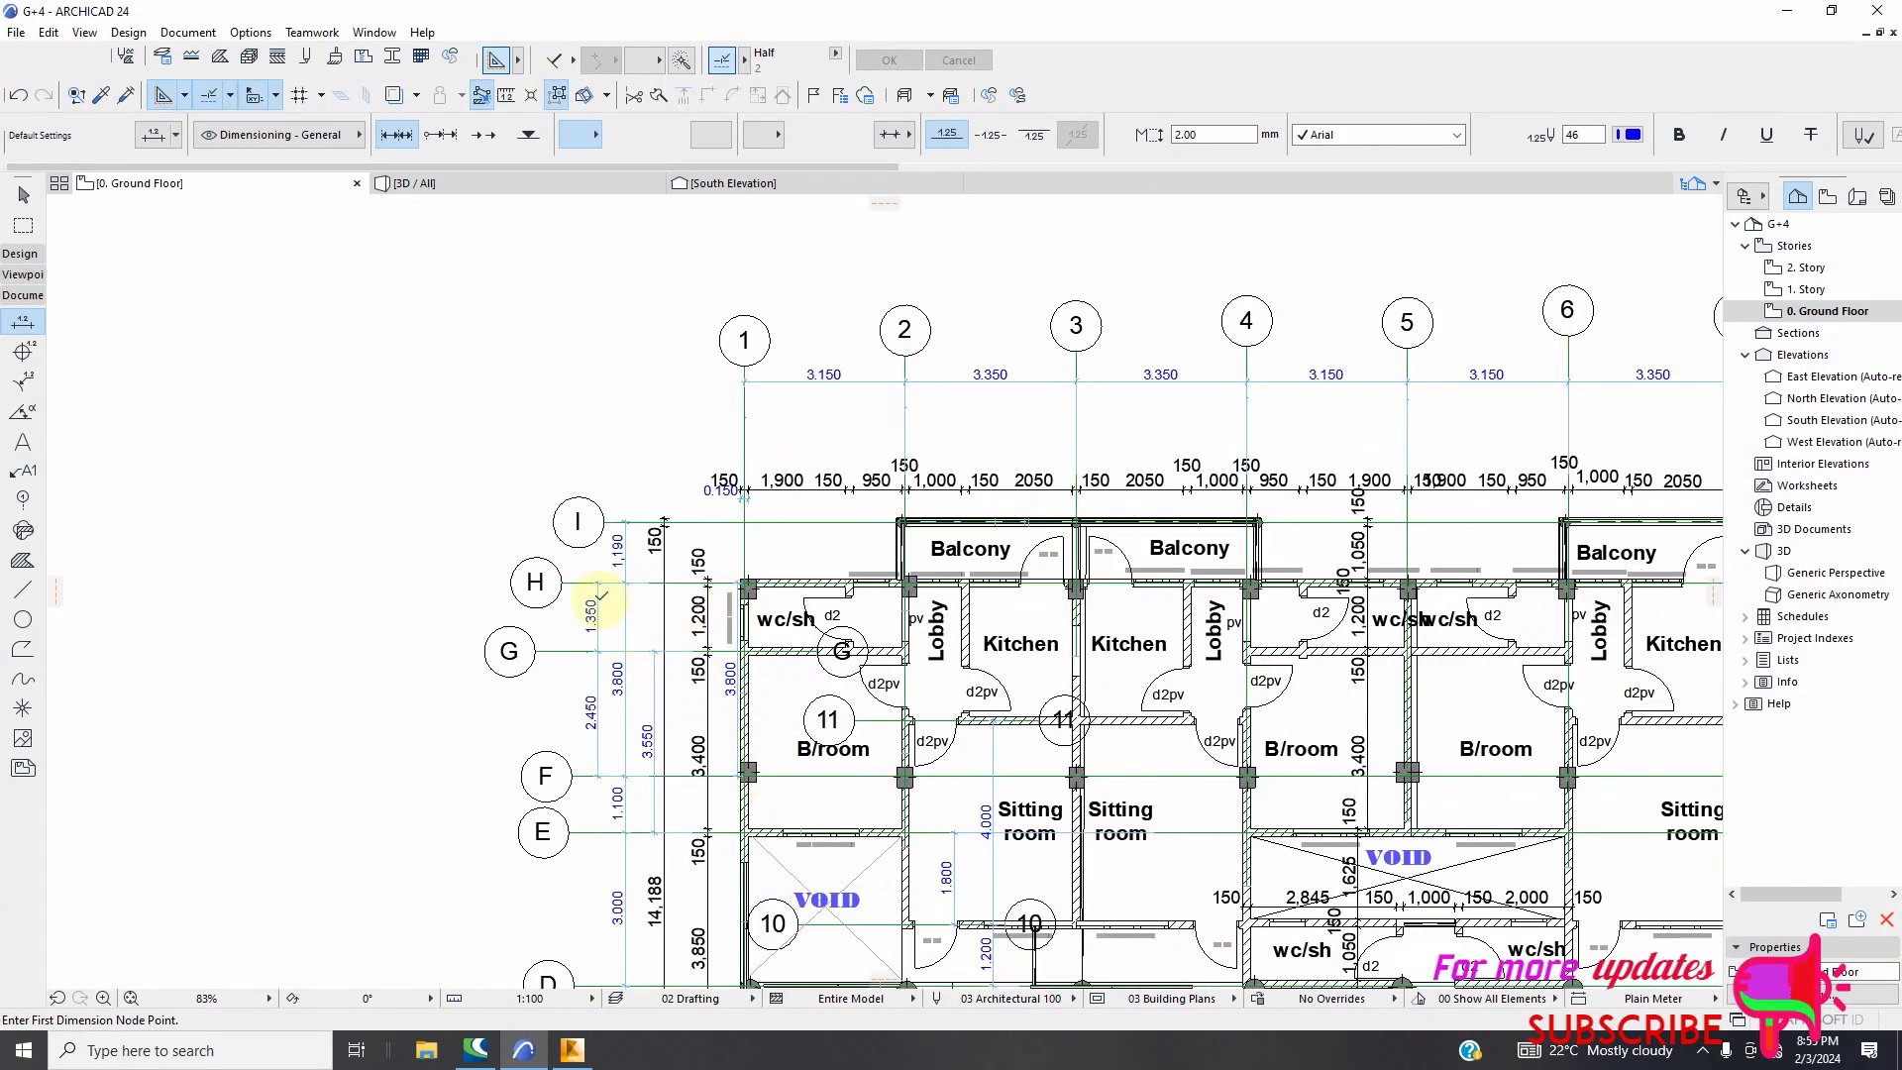
pyautogui.click(572, 1049)
pyautogui.click(523, 1049)
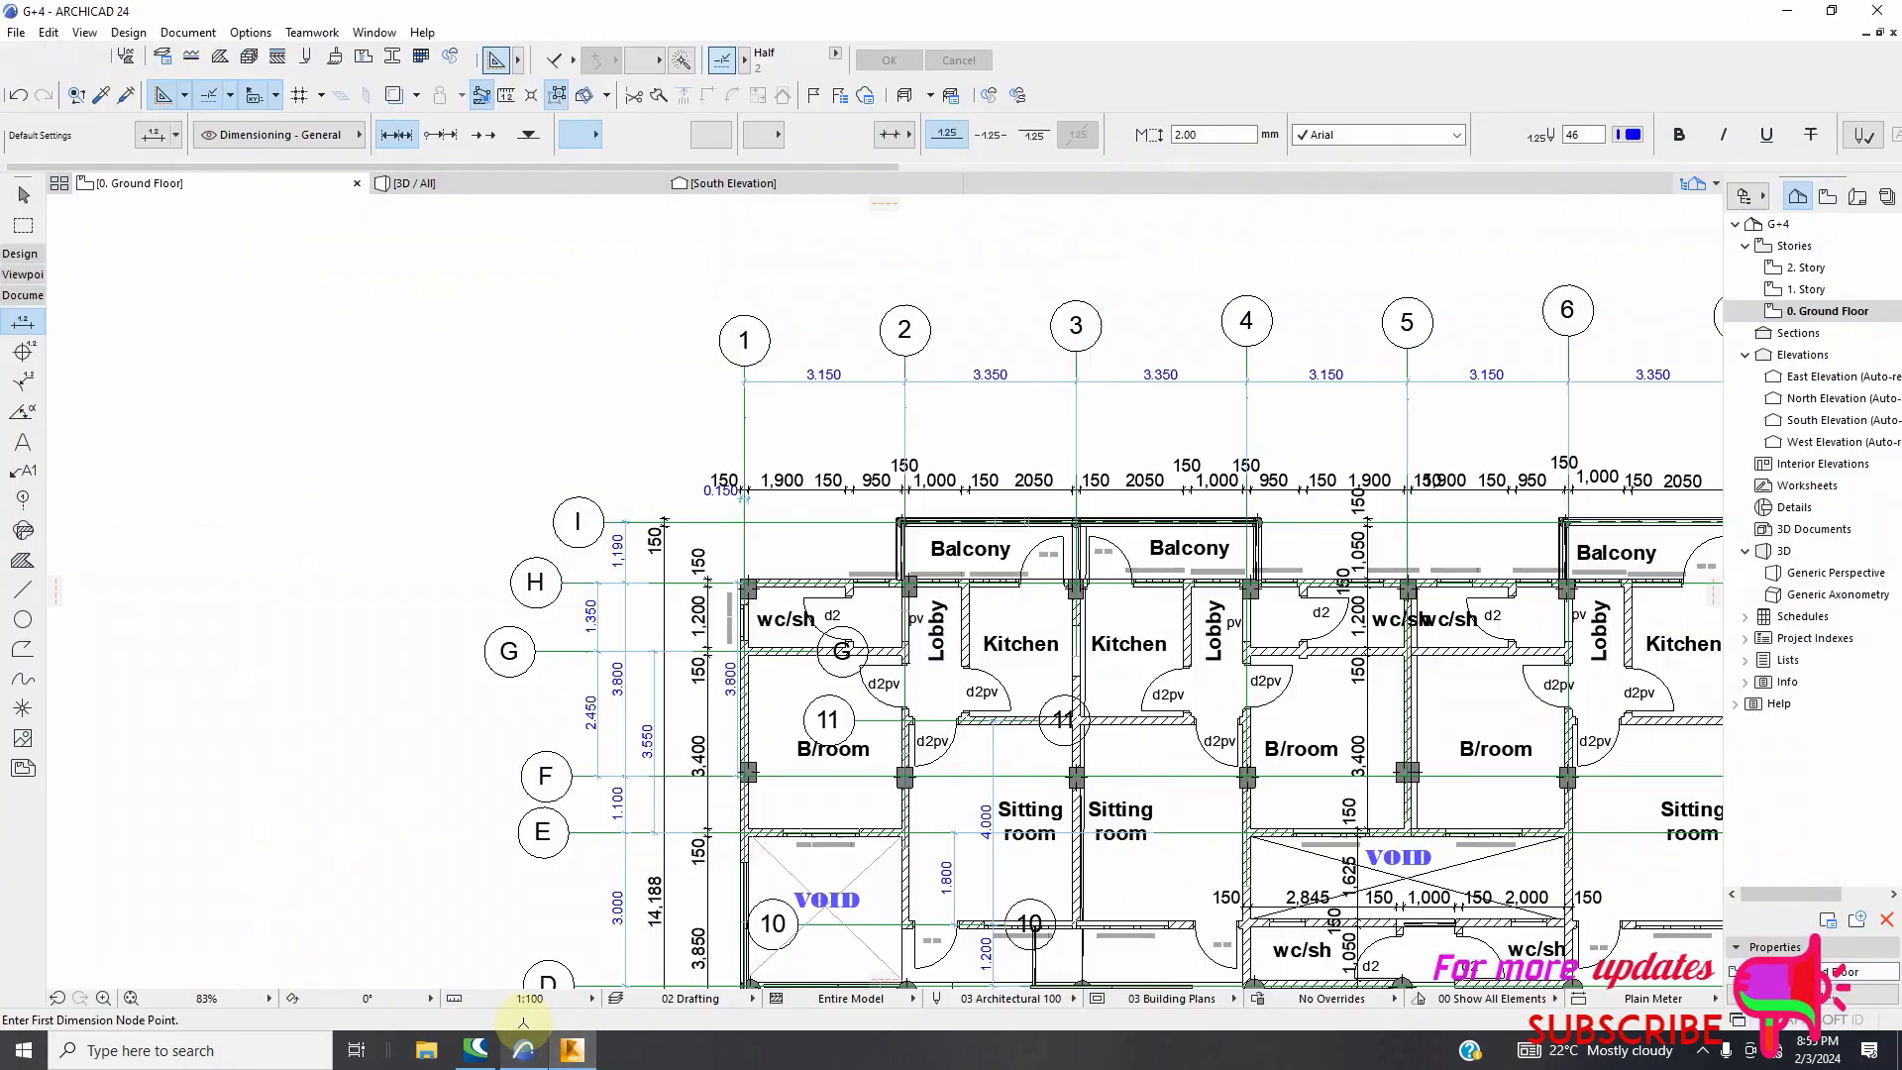
pyautogui.scroll(-5, 634, 416)
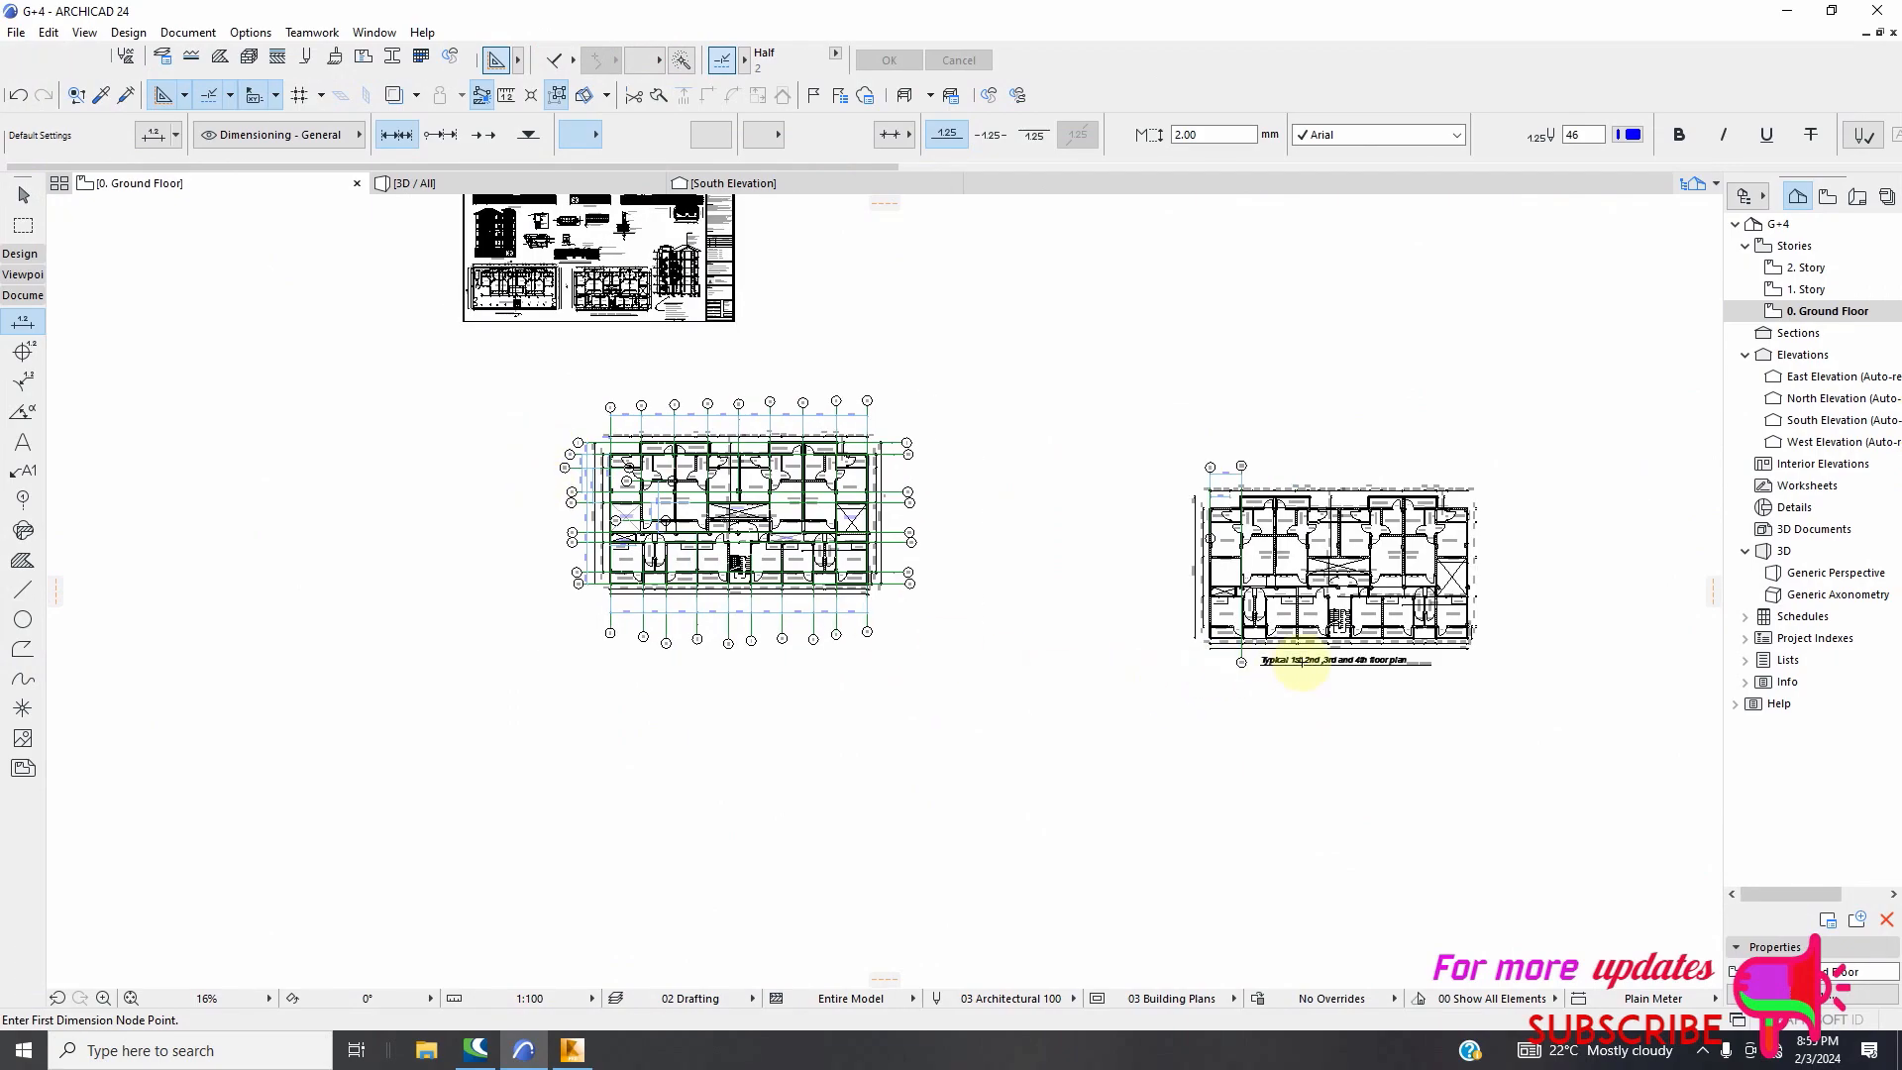
pyautogui.scroll(6, 1377, 589)
pyautogui.scroll(5, 942, 412)
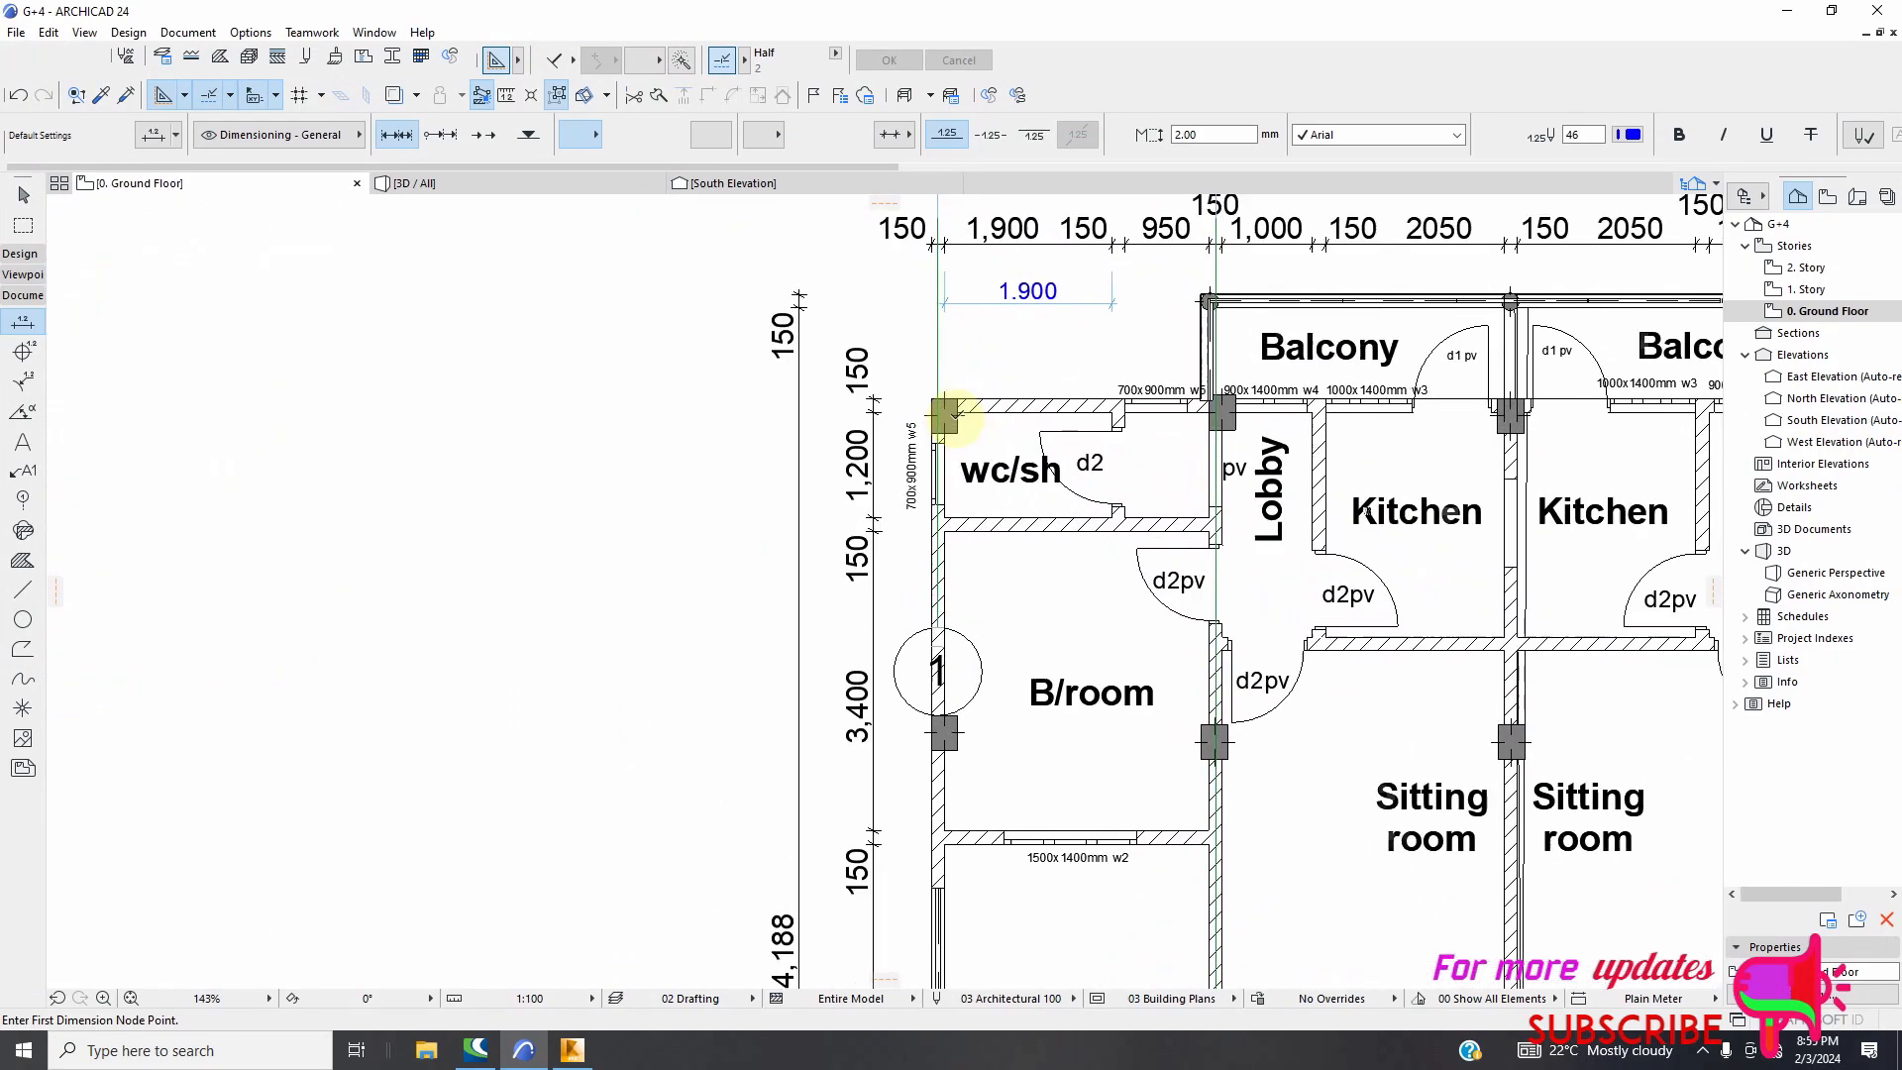
pyautogui.scroll(-5, 925, 412)
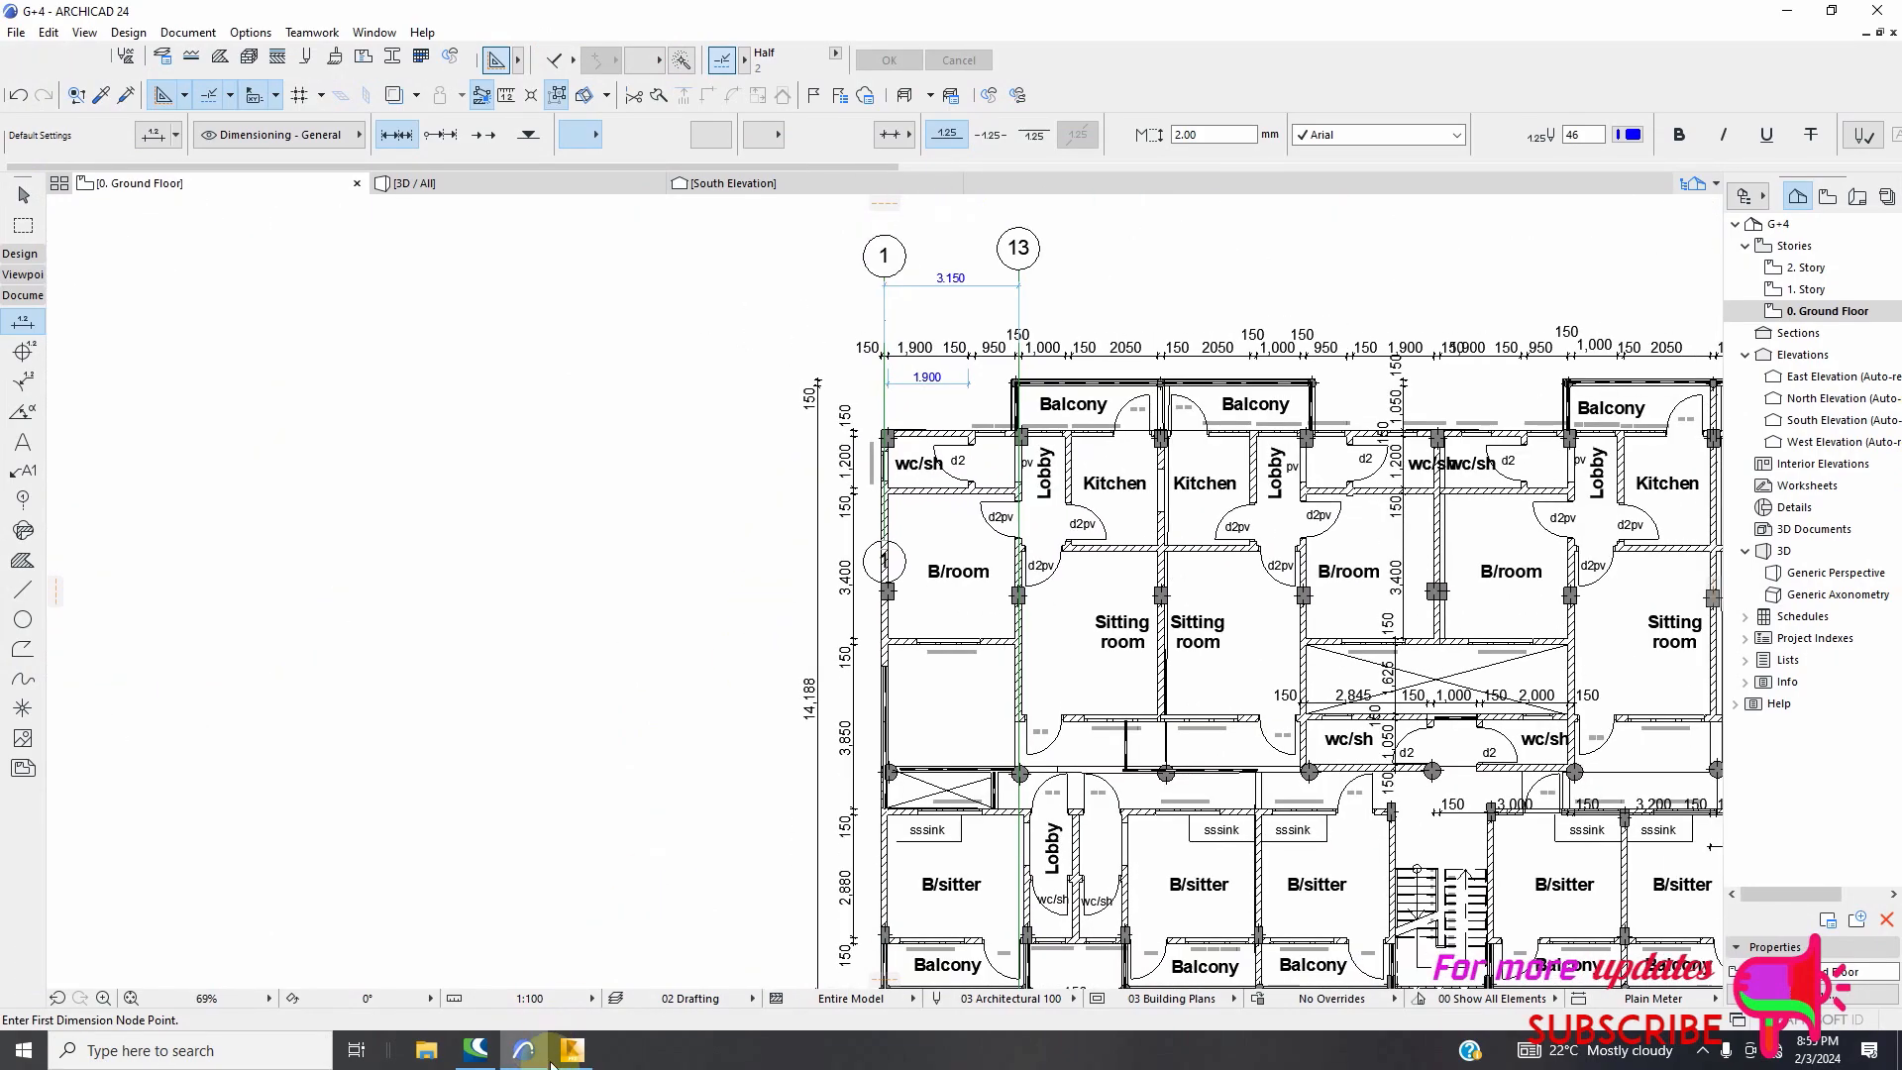
pyautogui.click(571, 1049)
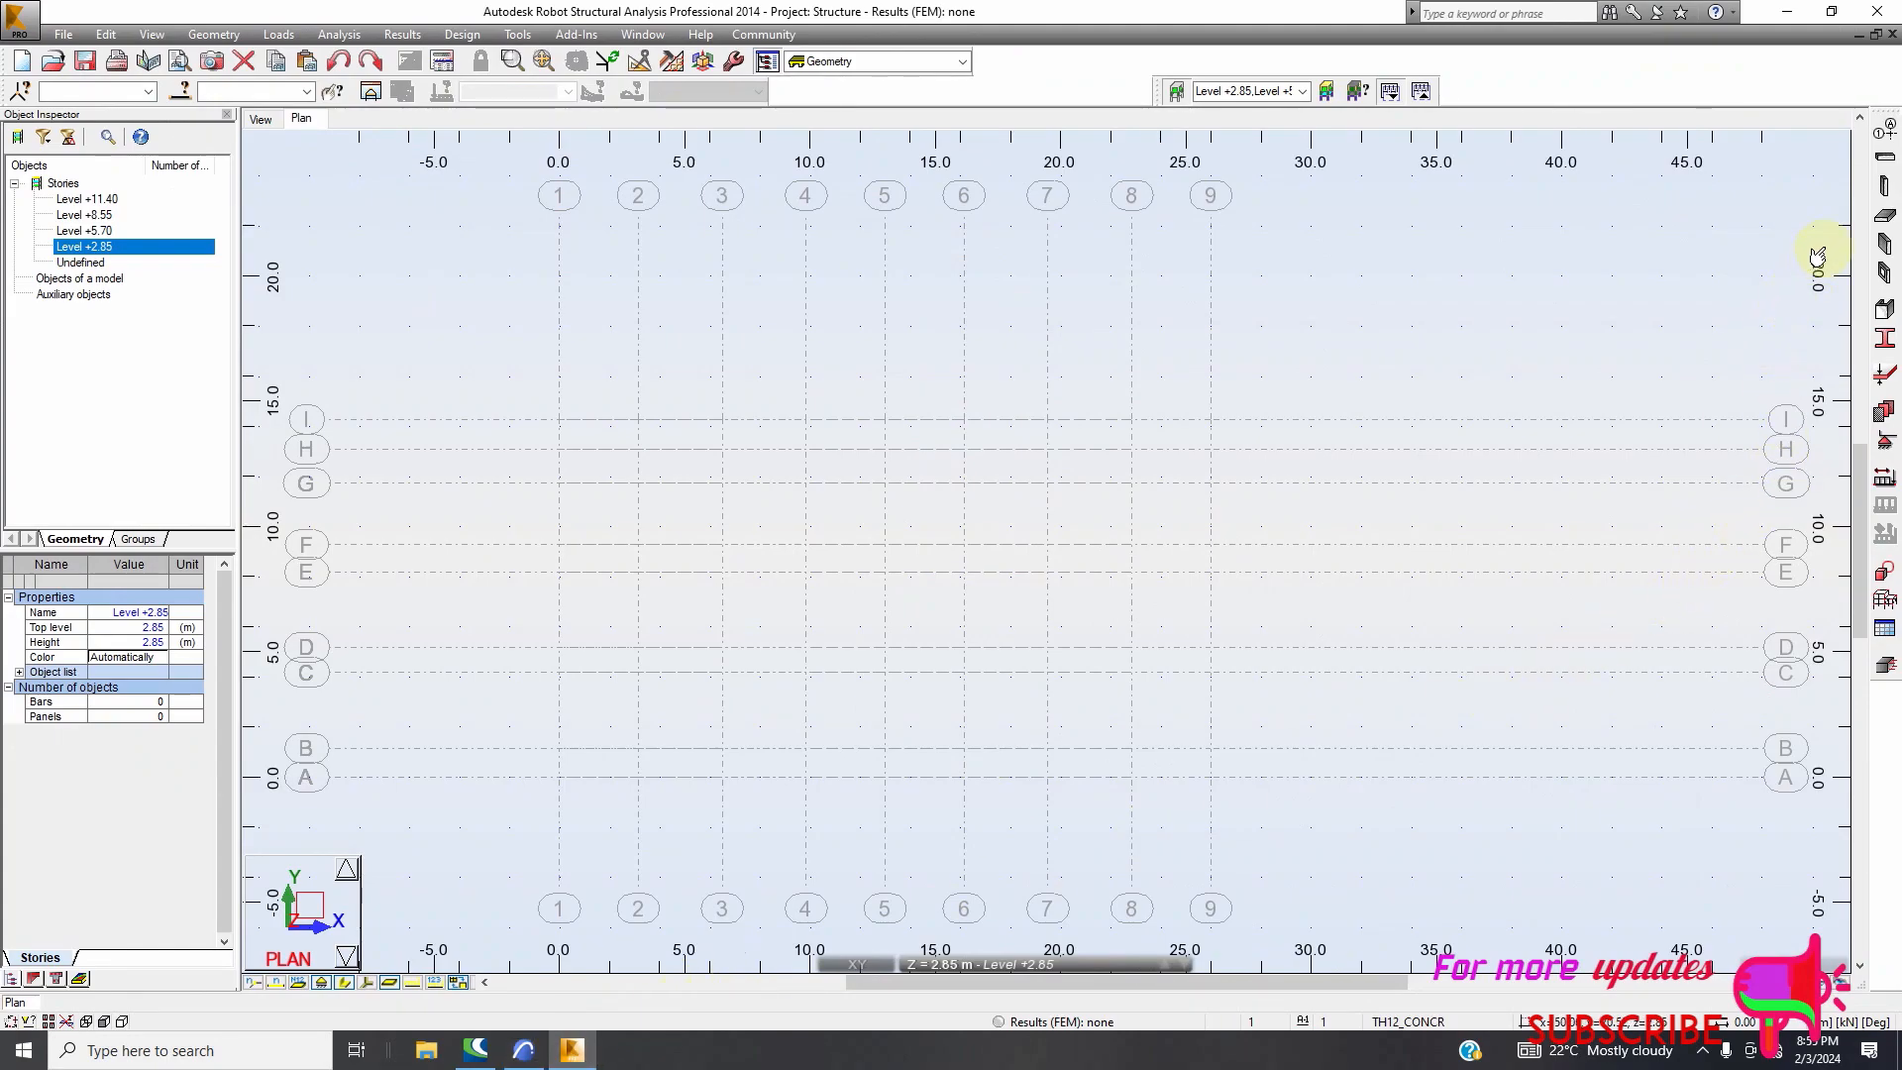
# Start a column definition and set its section type to RC column
pyautogui.click(1885, 190)
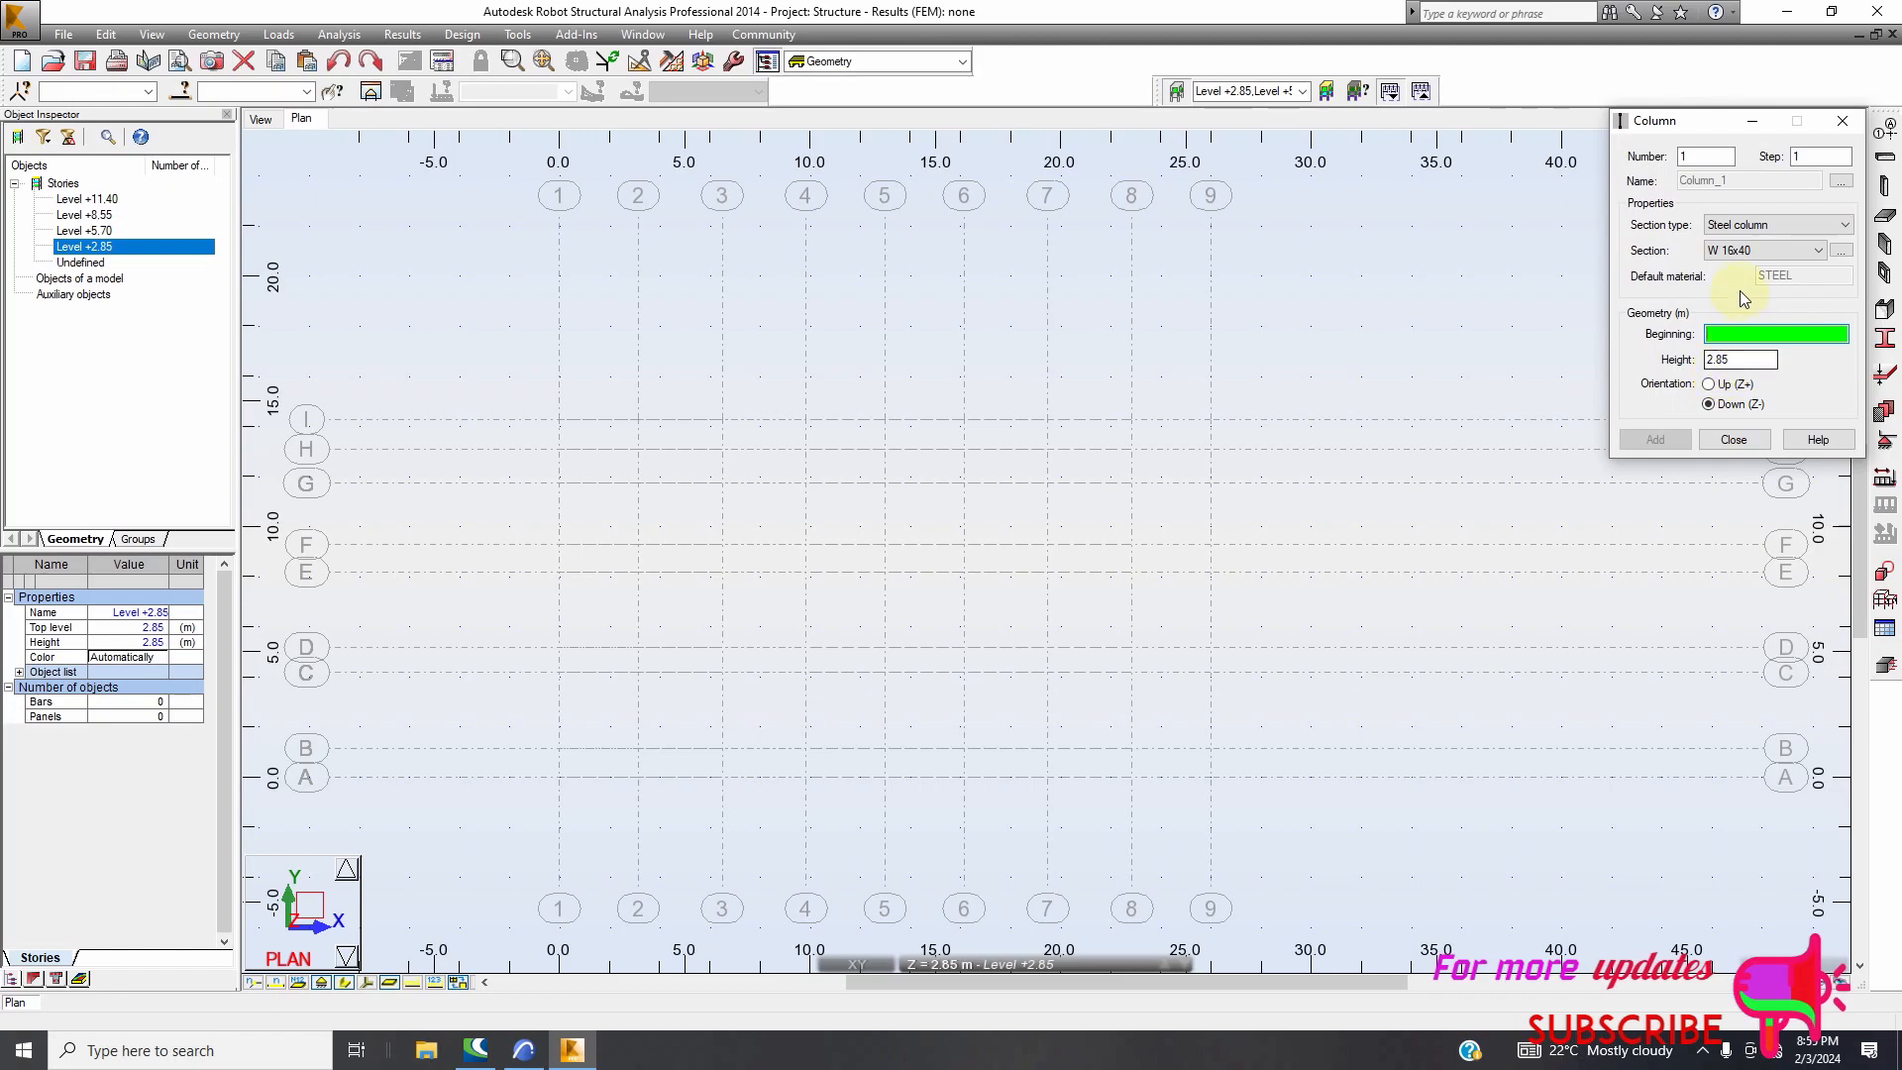
pyautogui.click(1776, 229)
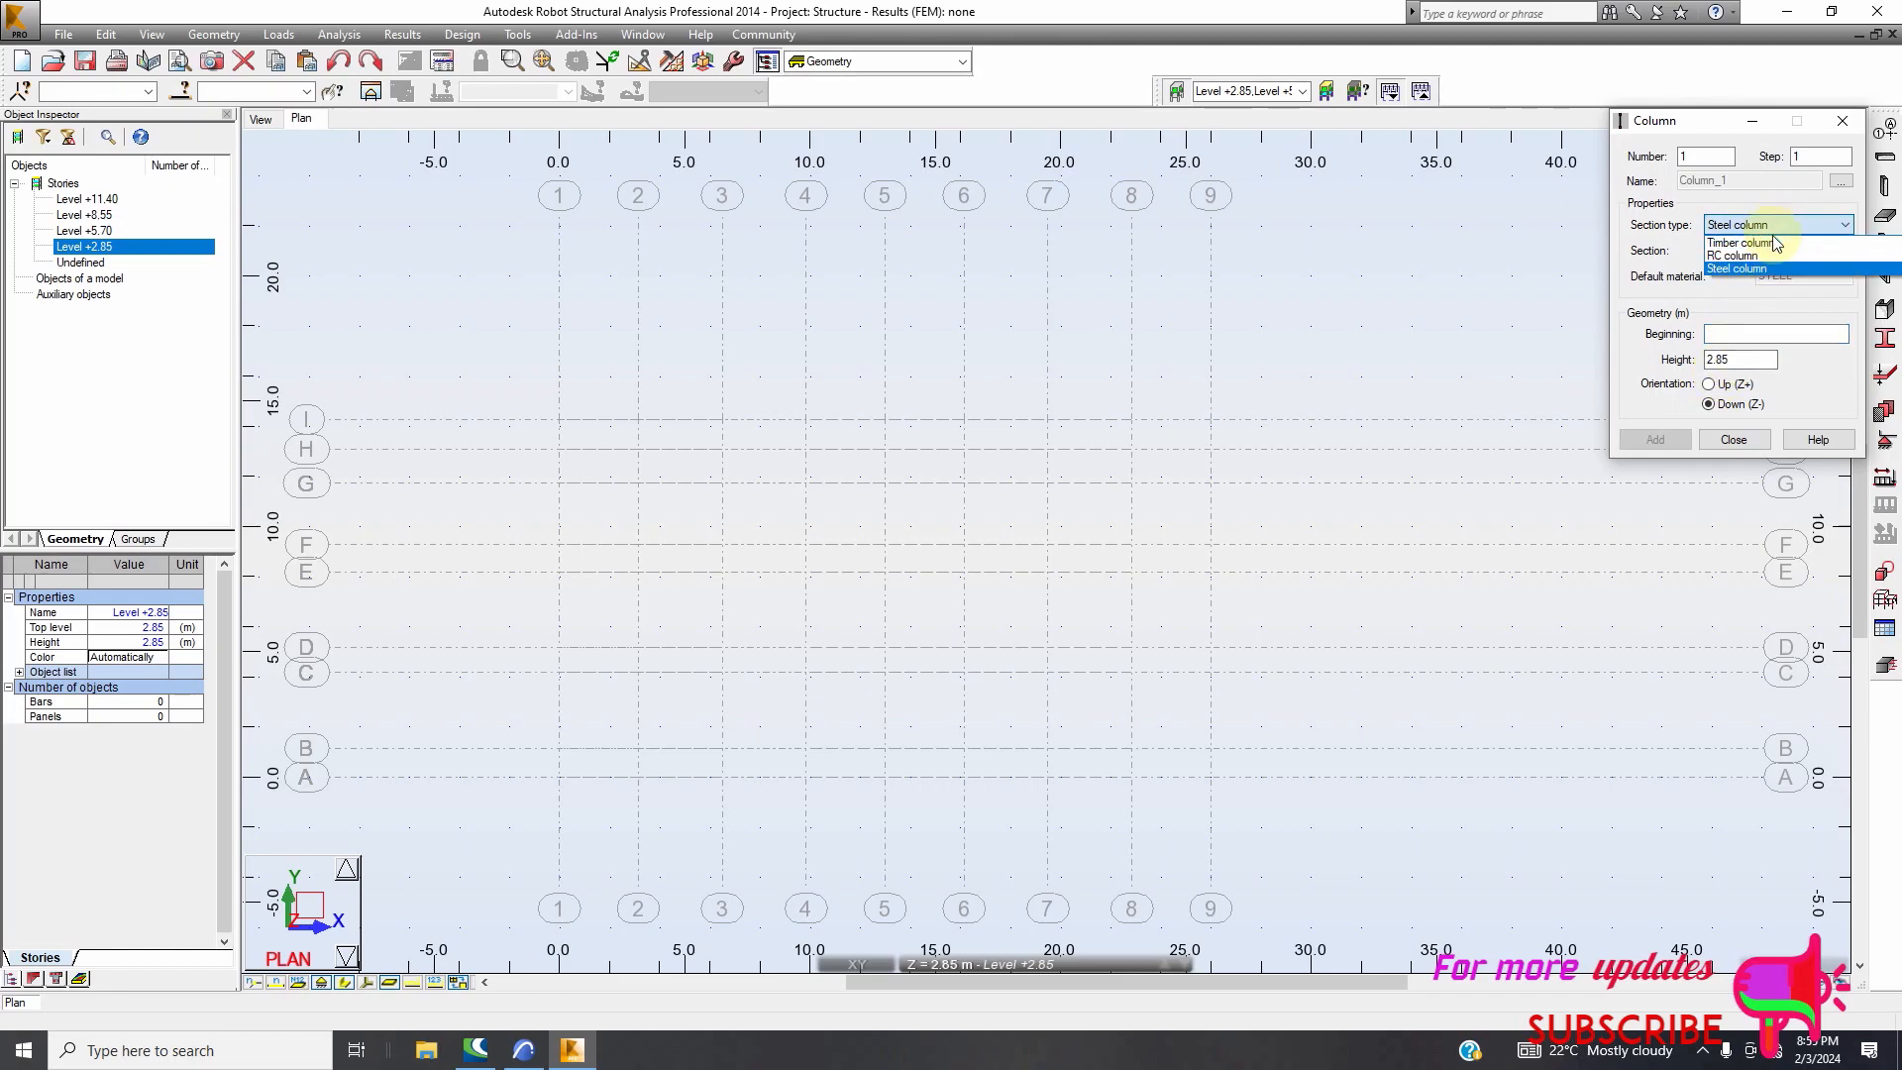
pyautogui.click(1770, 255)
pyautogui.click(1769, 251)
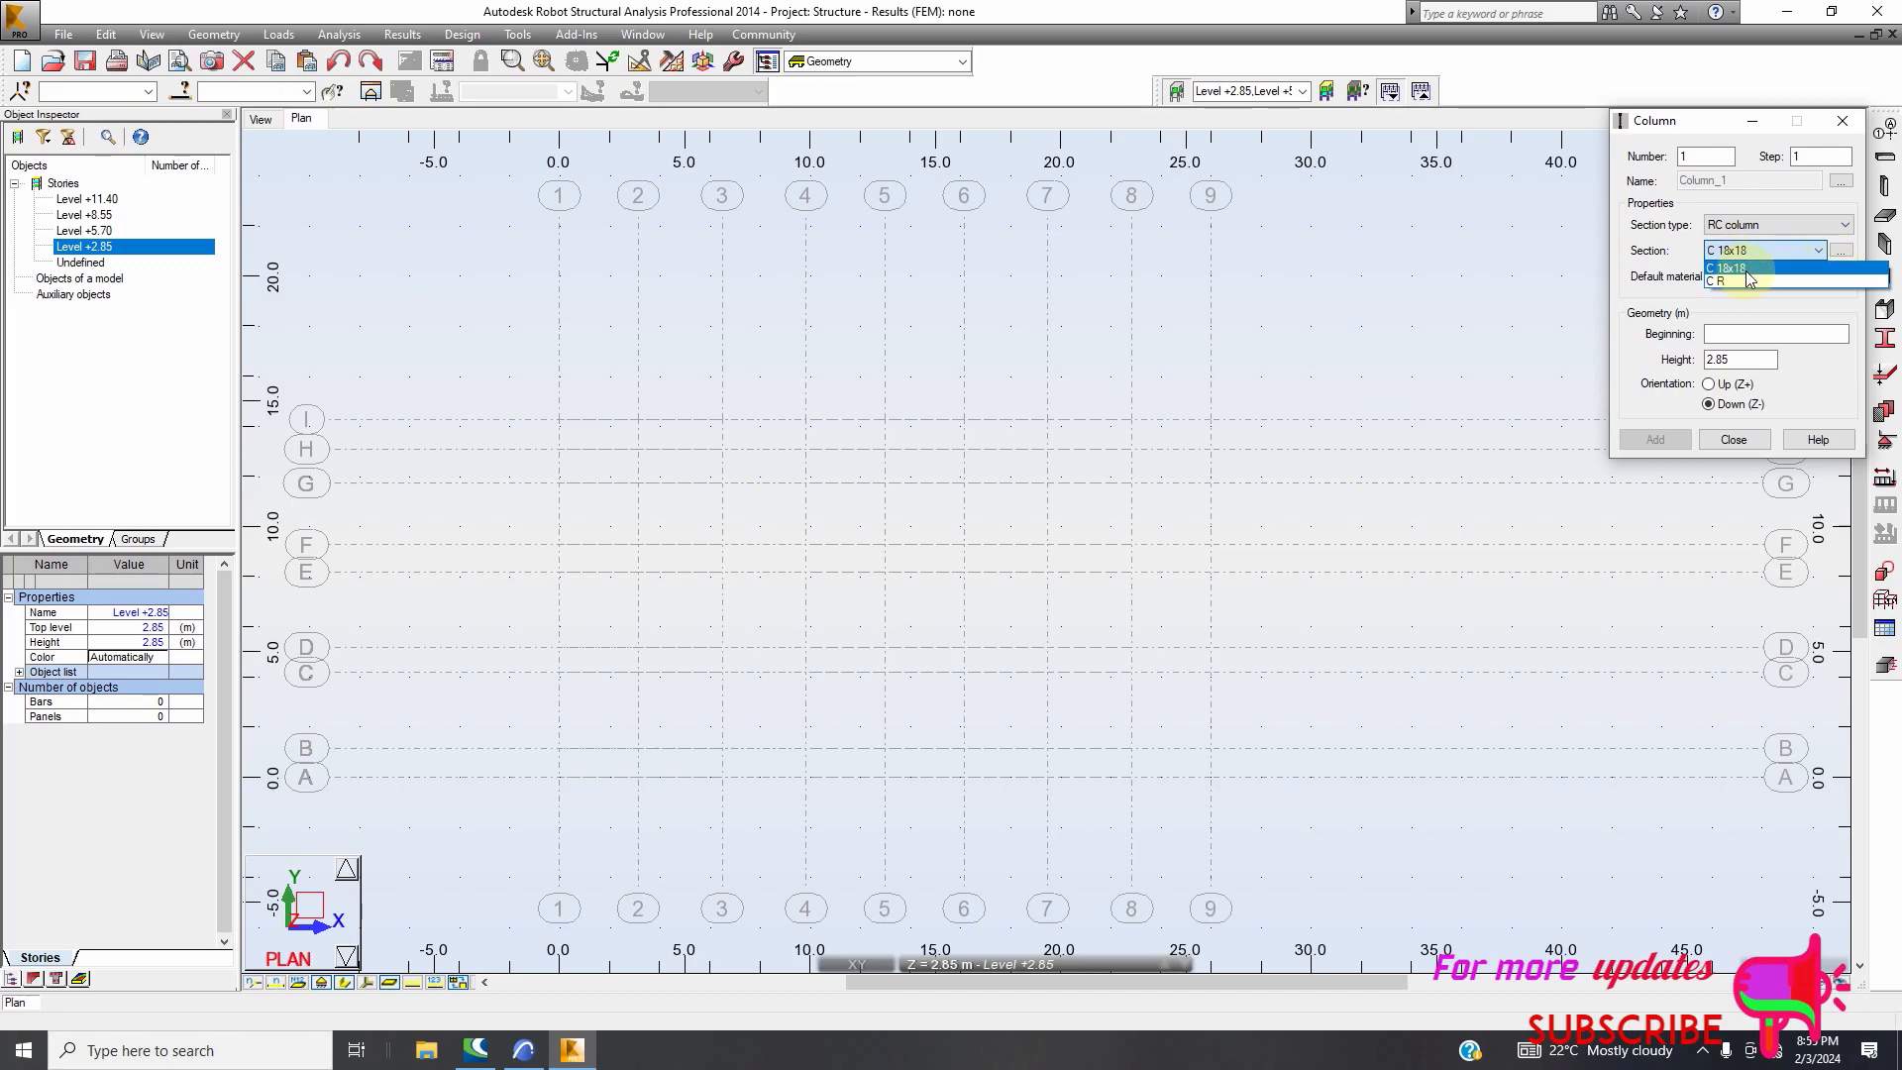
pyautogui.click(1840, 263)
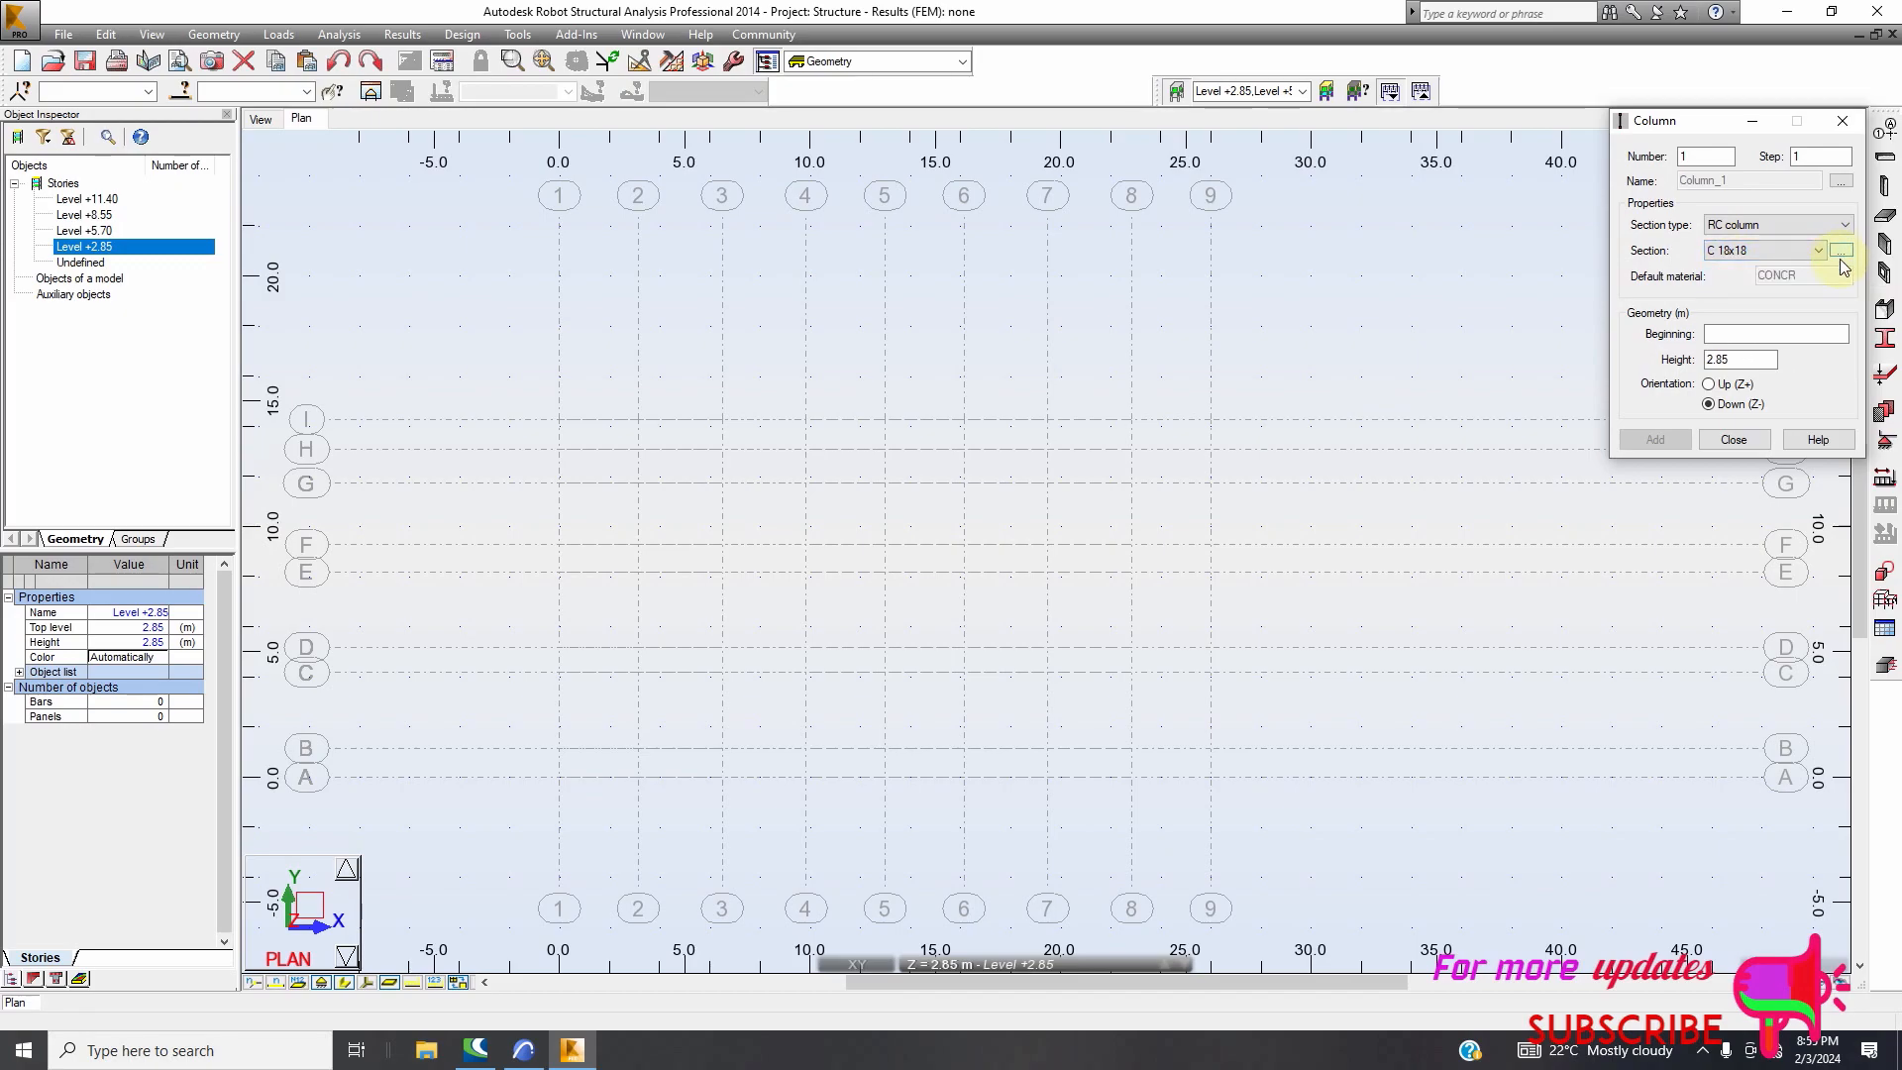
# Create a rectangular RC column section with b 400 mm and h 200 mm, labelled C R400x200, and add it to the available sections
pyautogui.click(1838, 253)
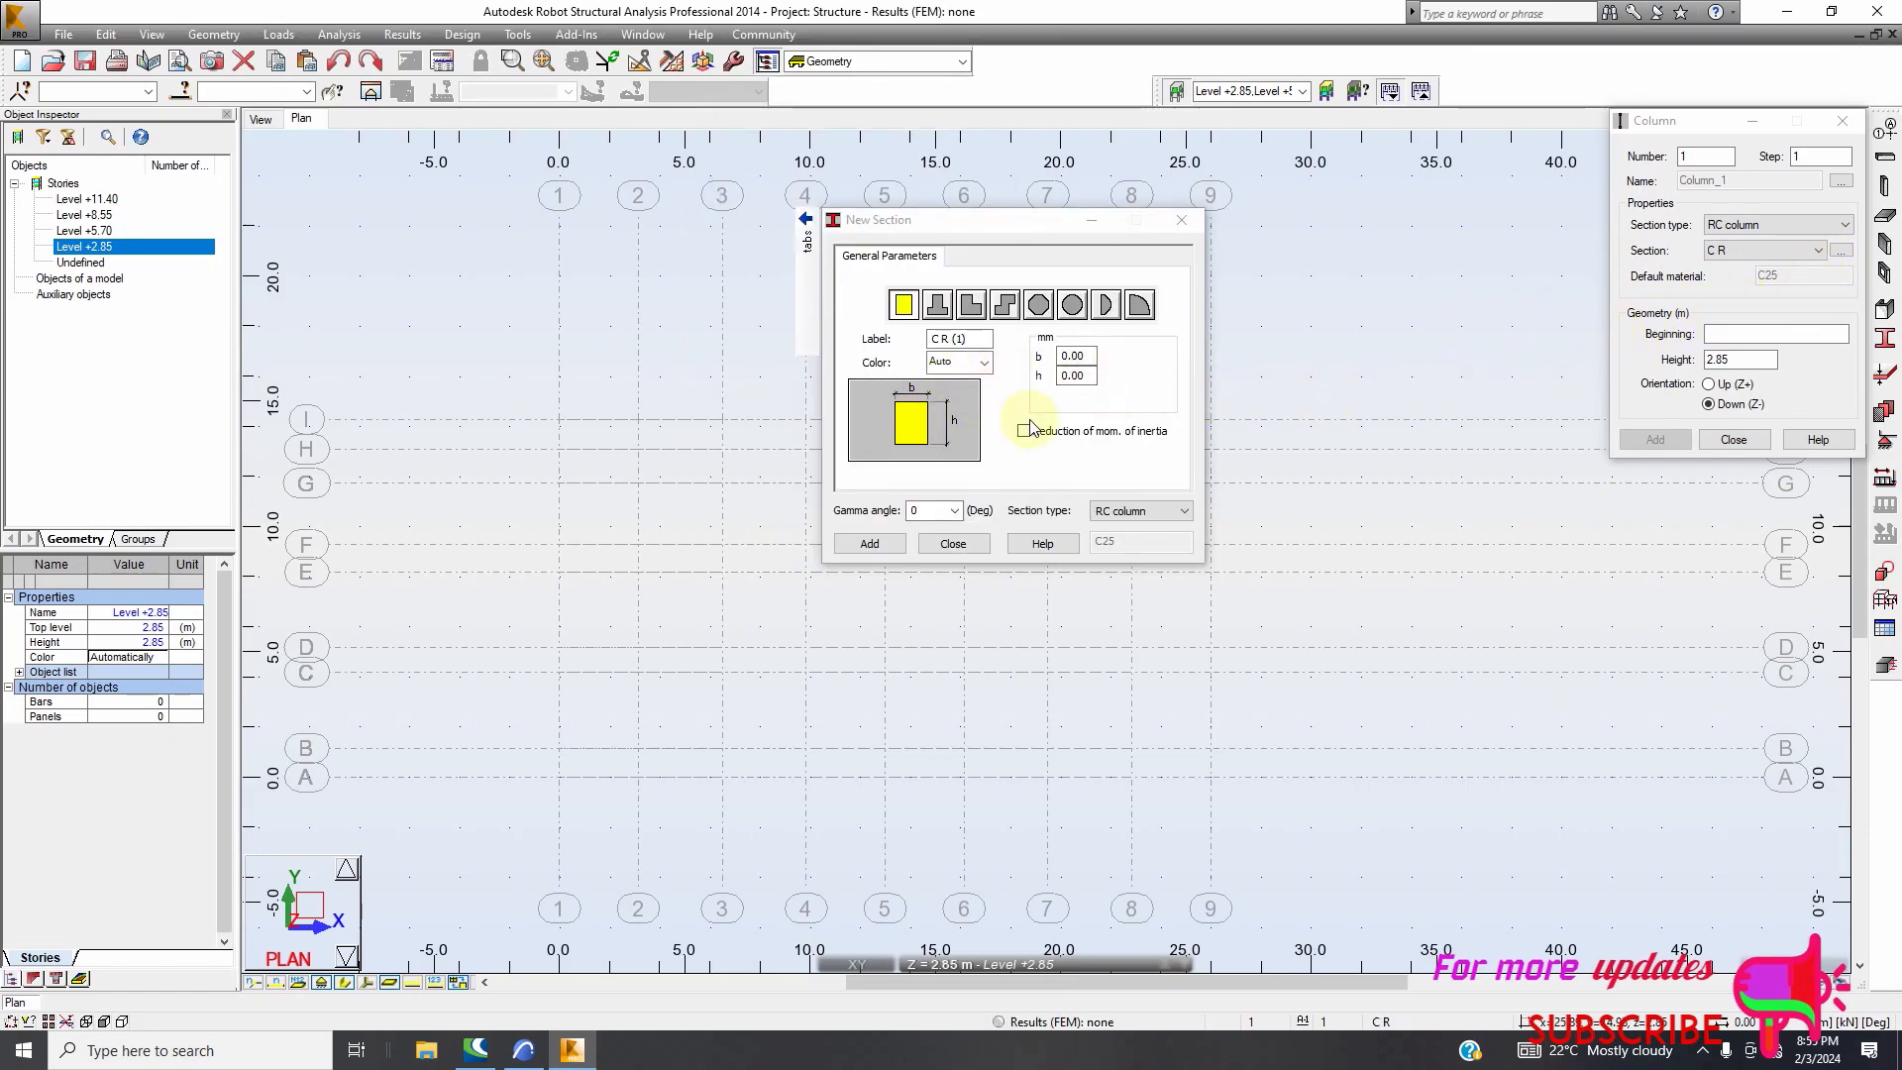
pyautogui.doubleClick(1075, 356)
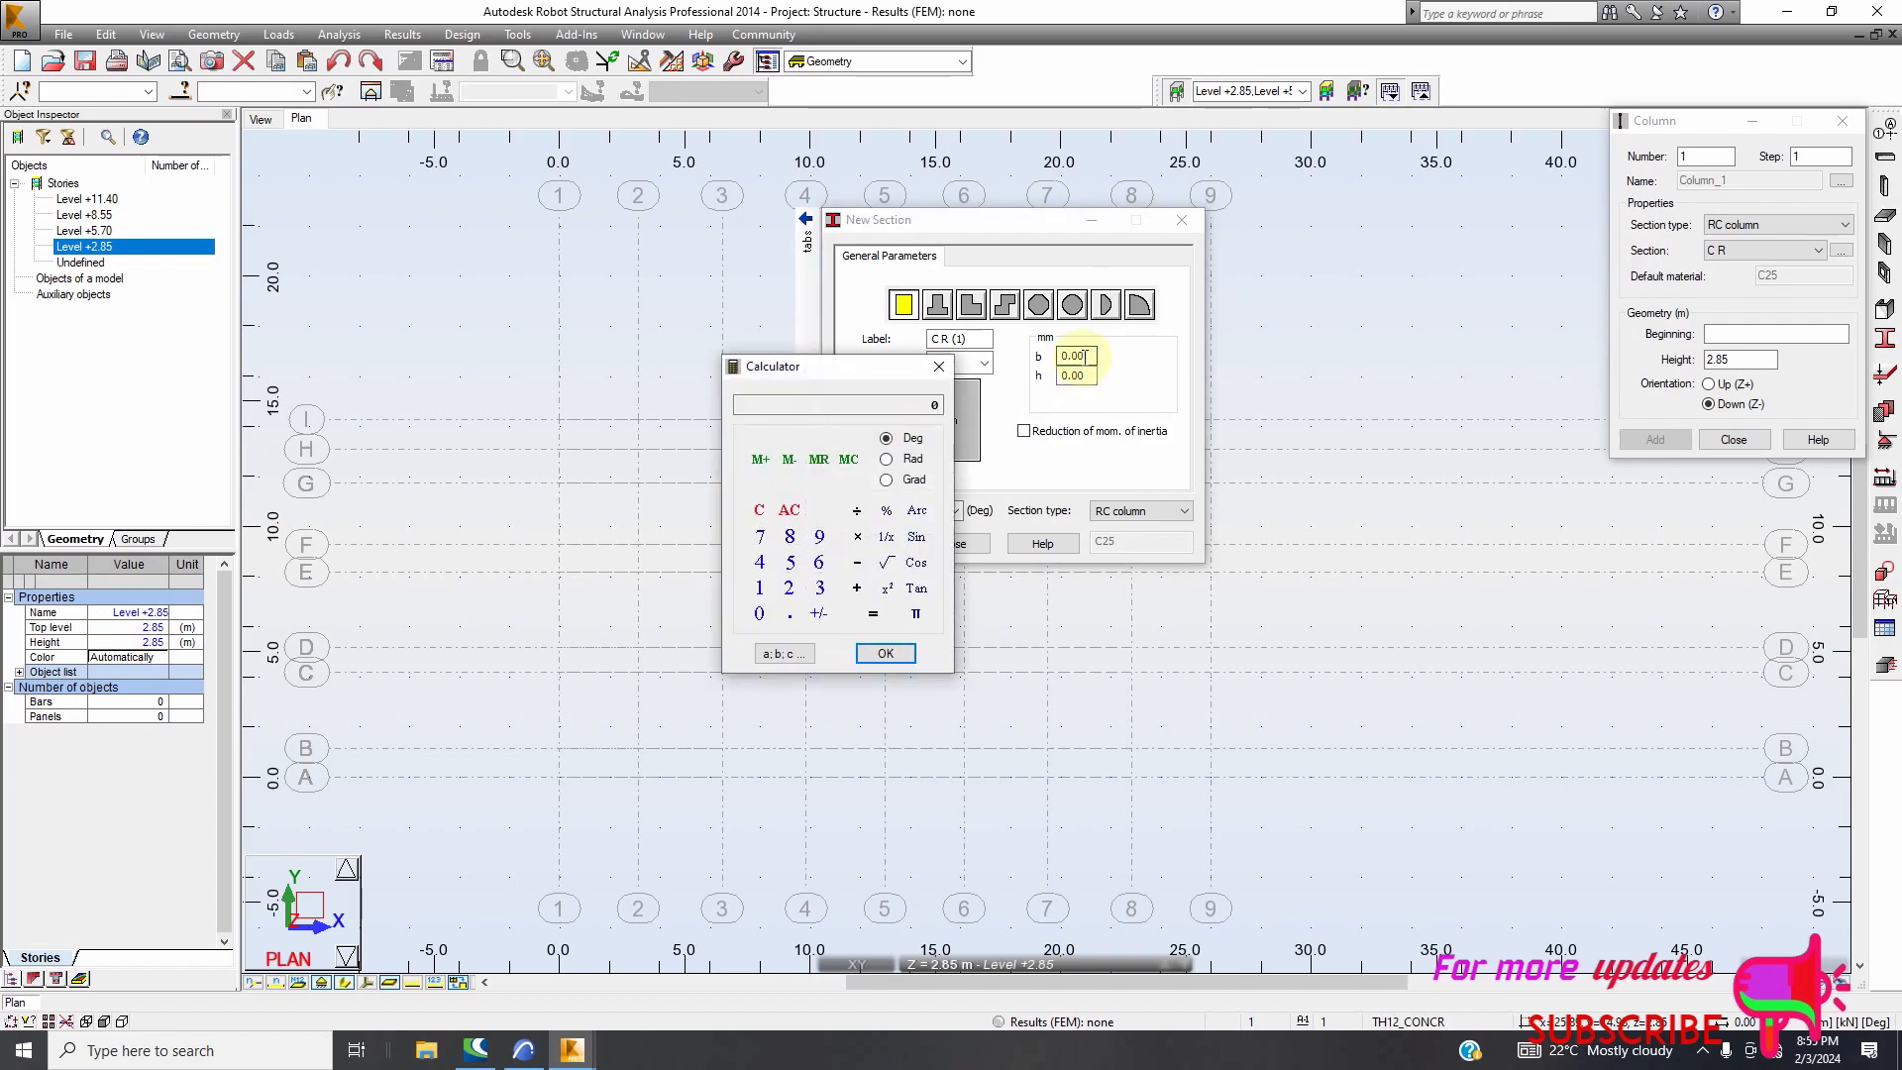
pyautogui.click(938, 366)
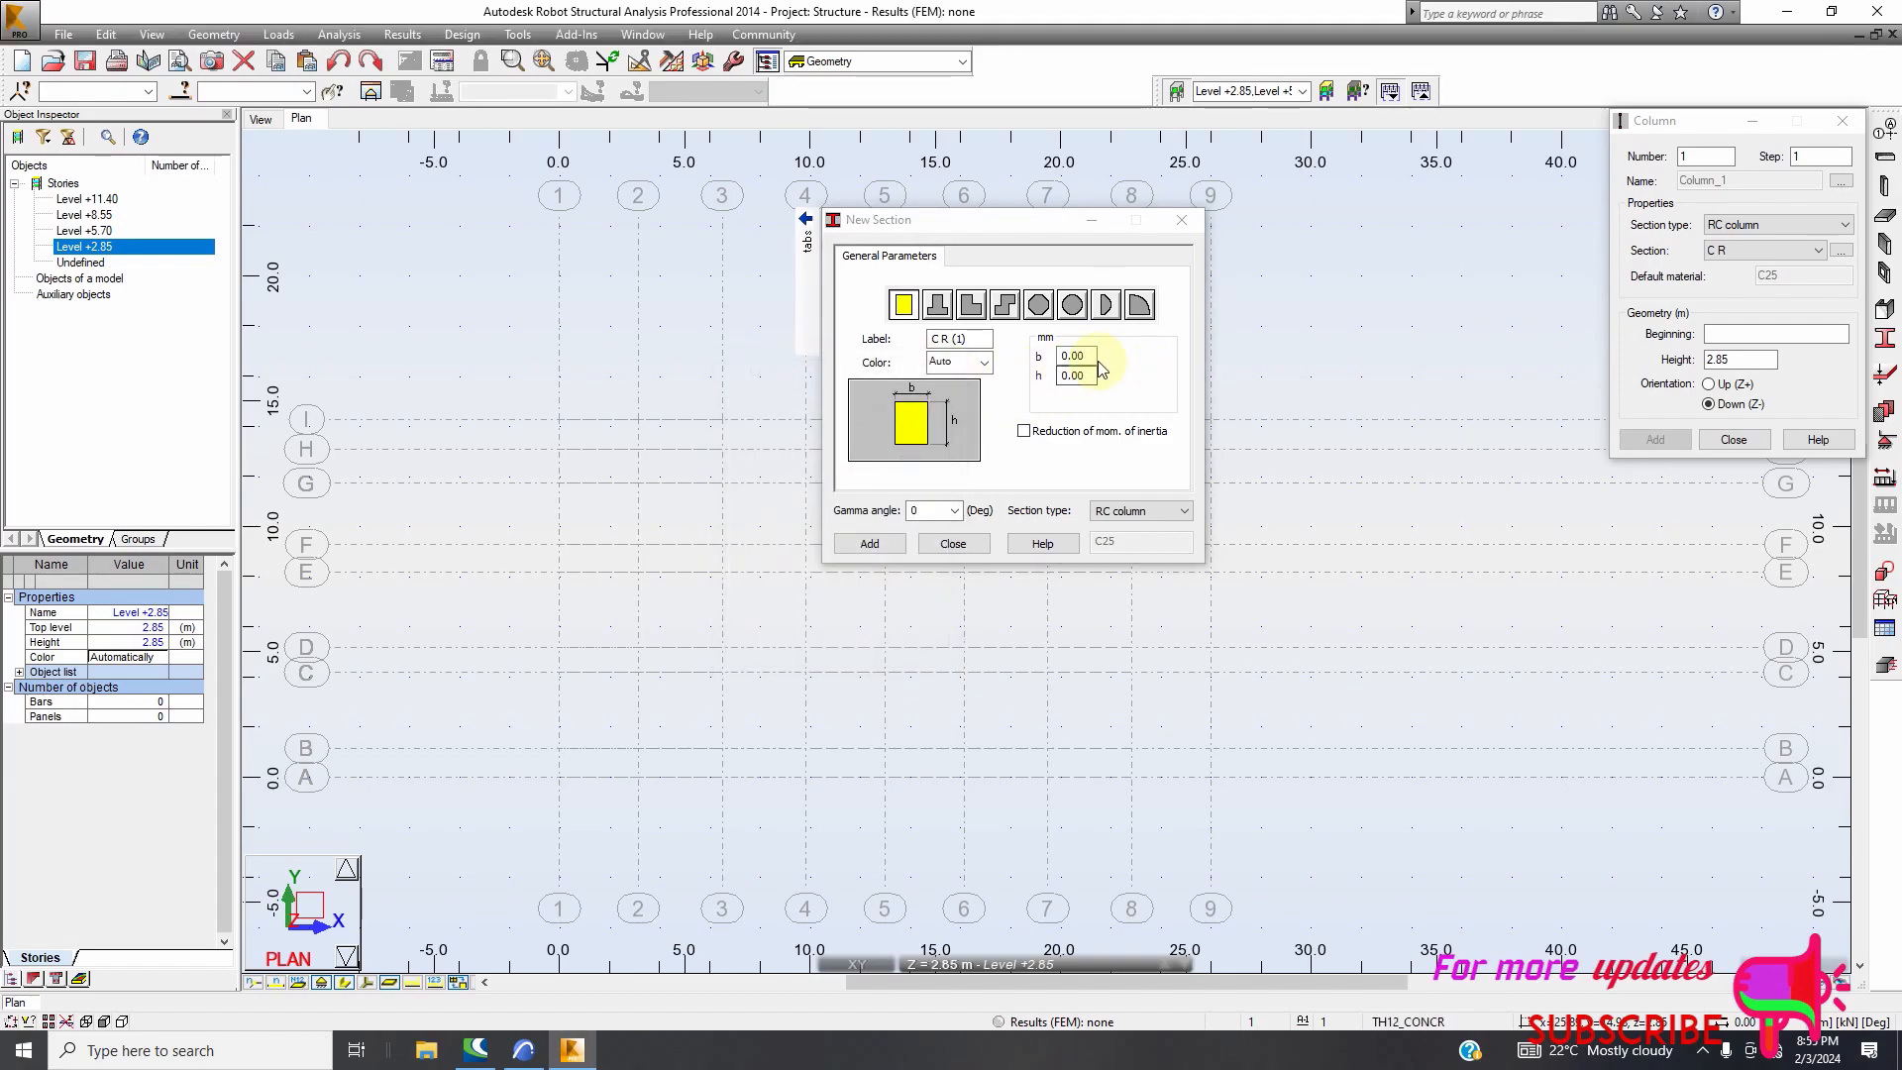
pyautogui.click(1093, 356)
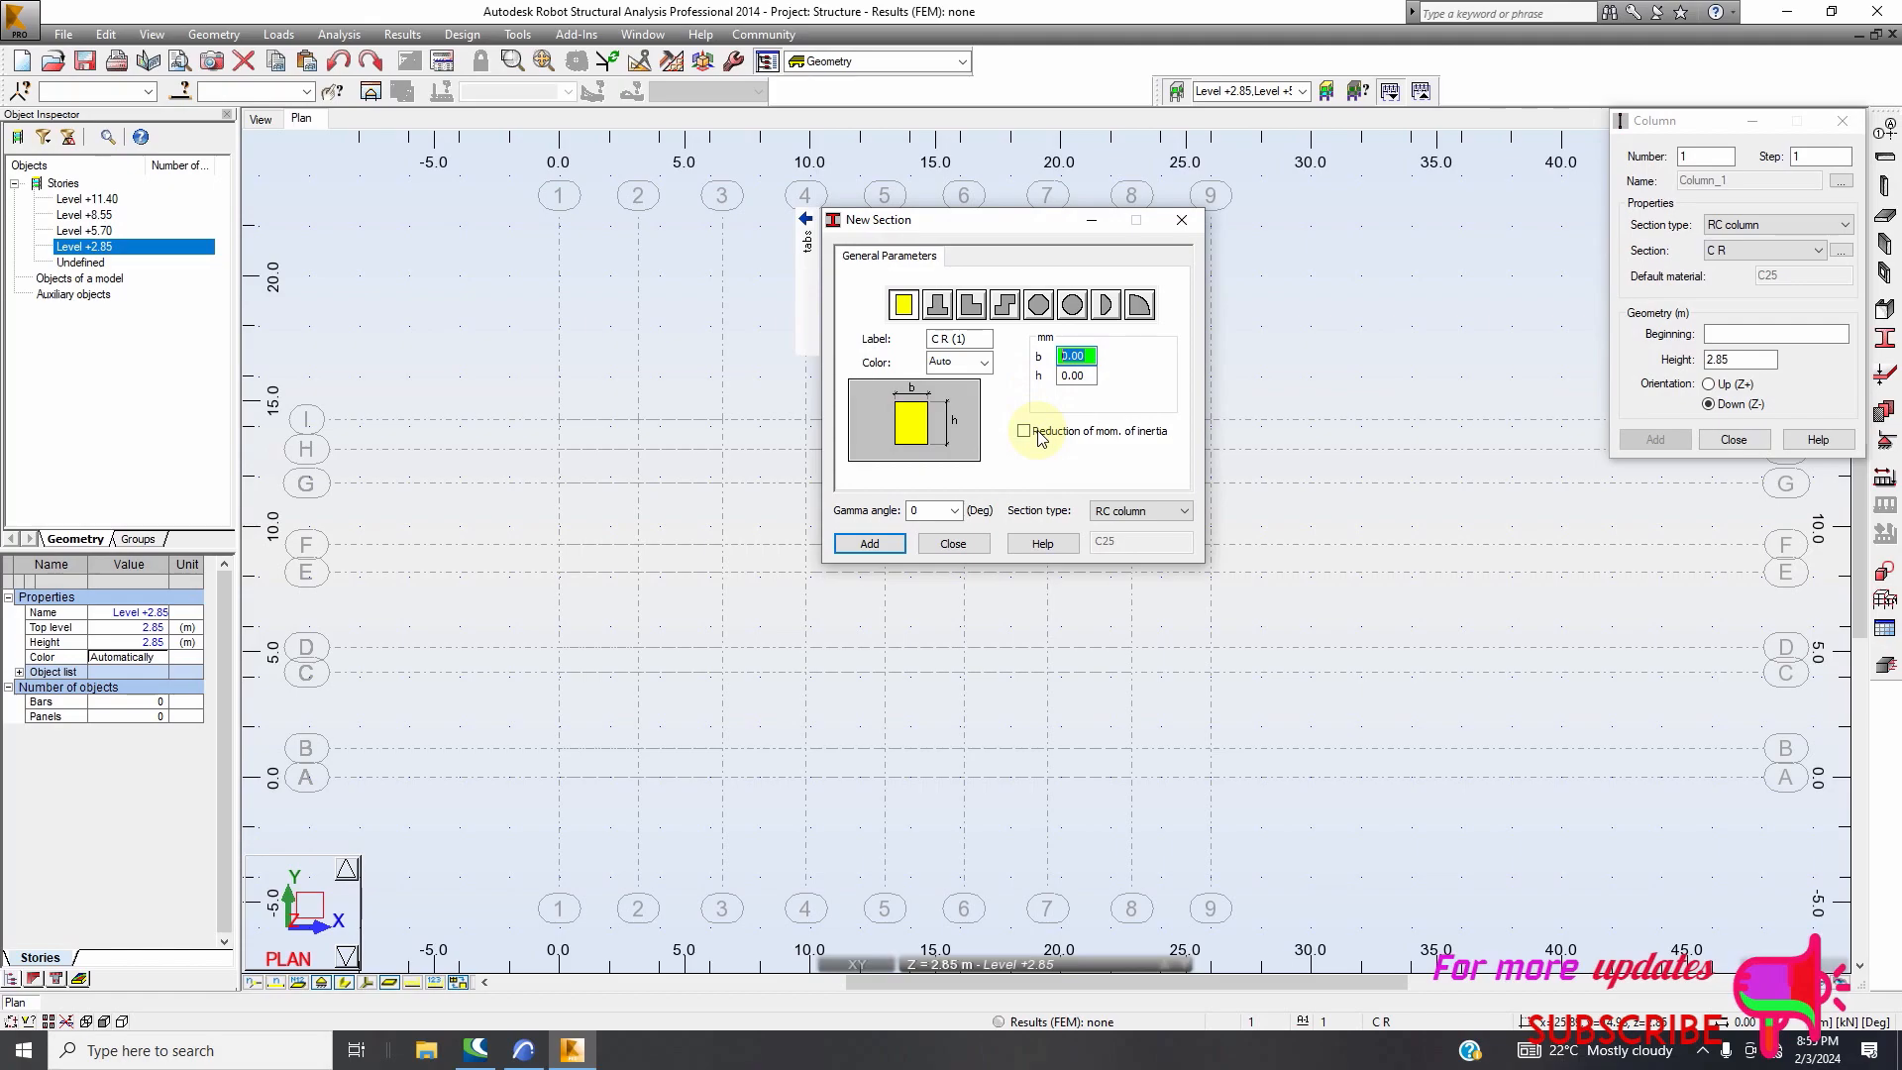
pyautogui.press('Tab')
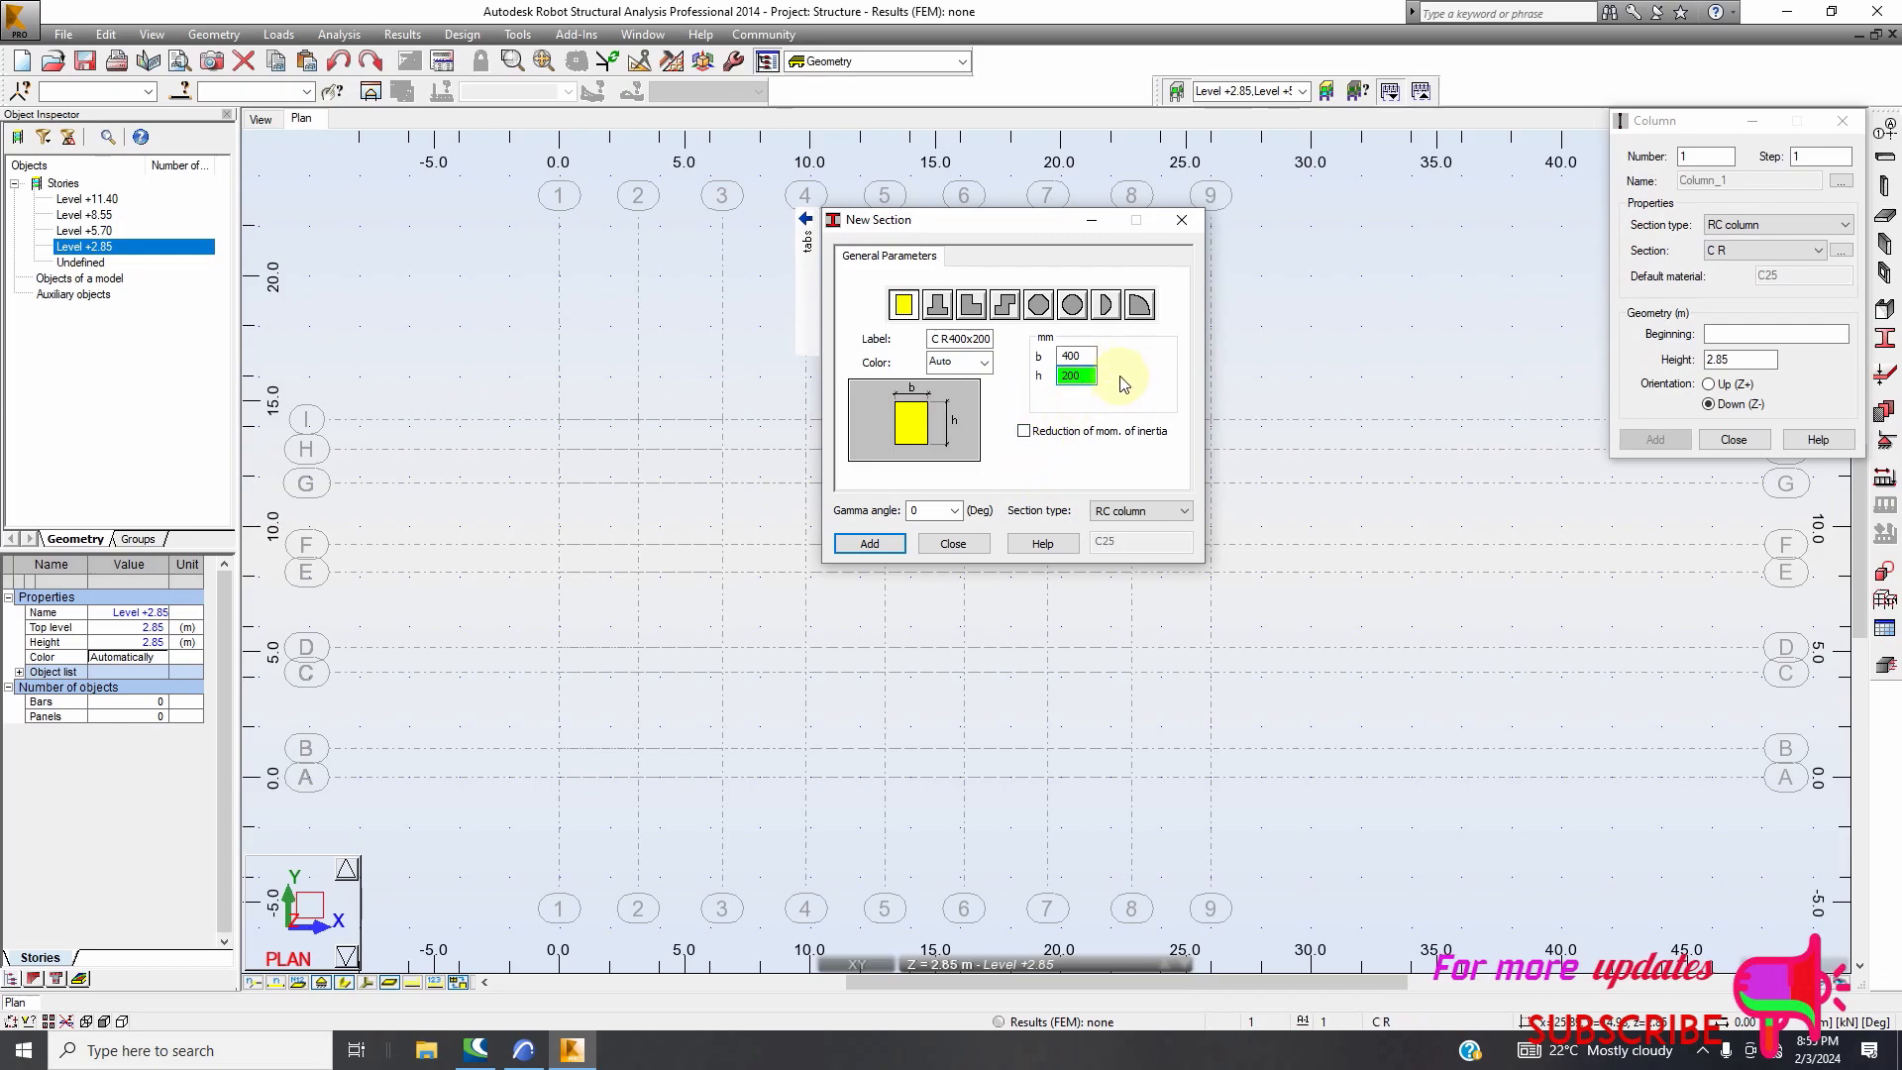
pyautogui.click(1093, 355)
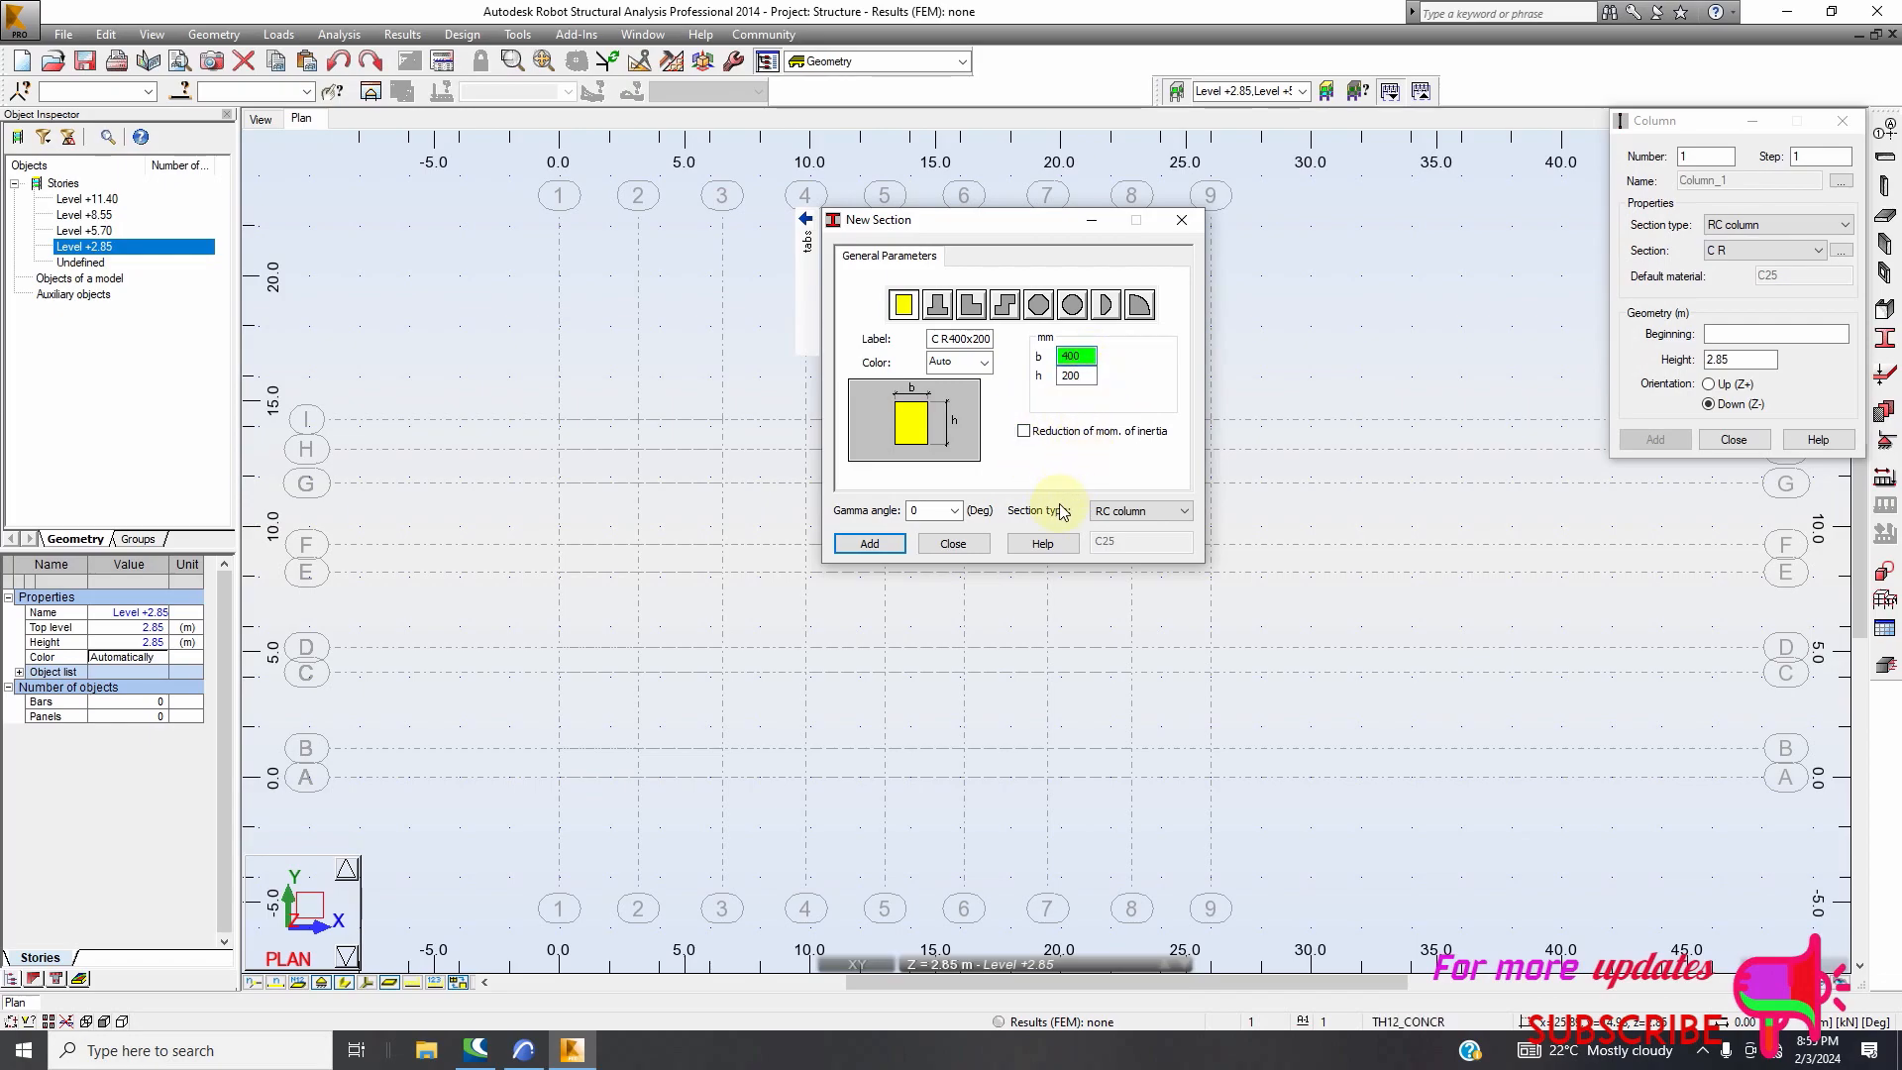
pyautogui.click(869, 545)
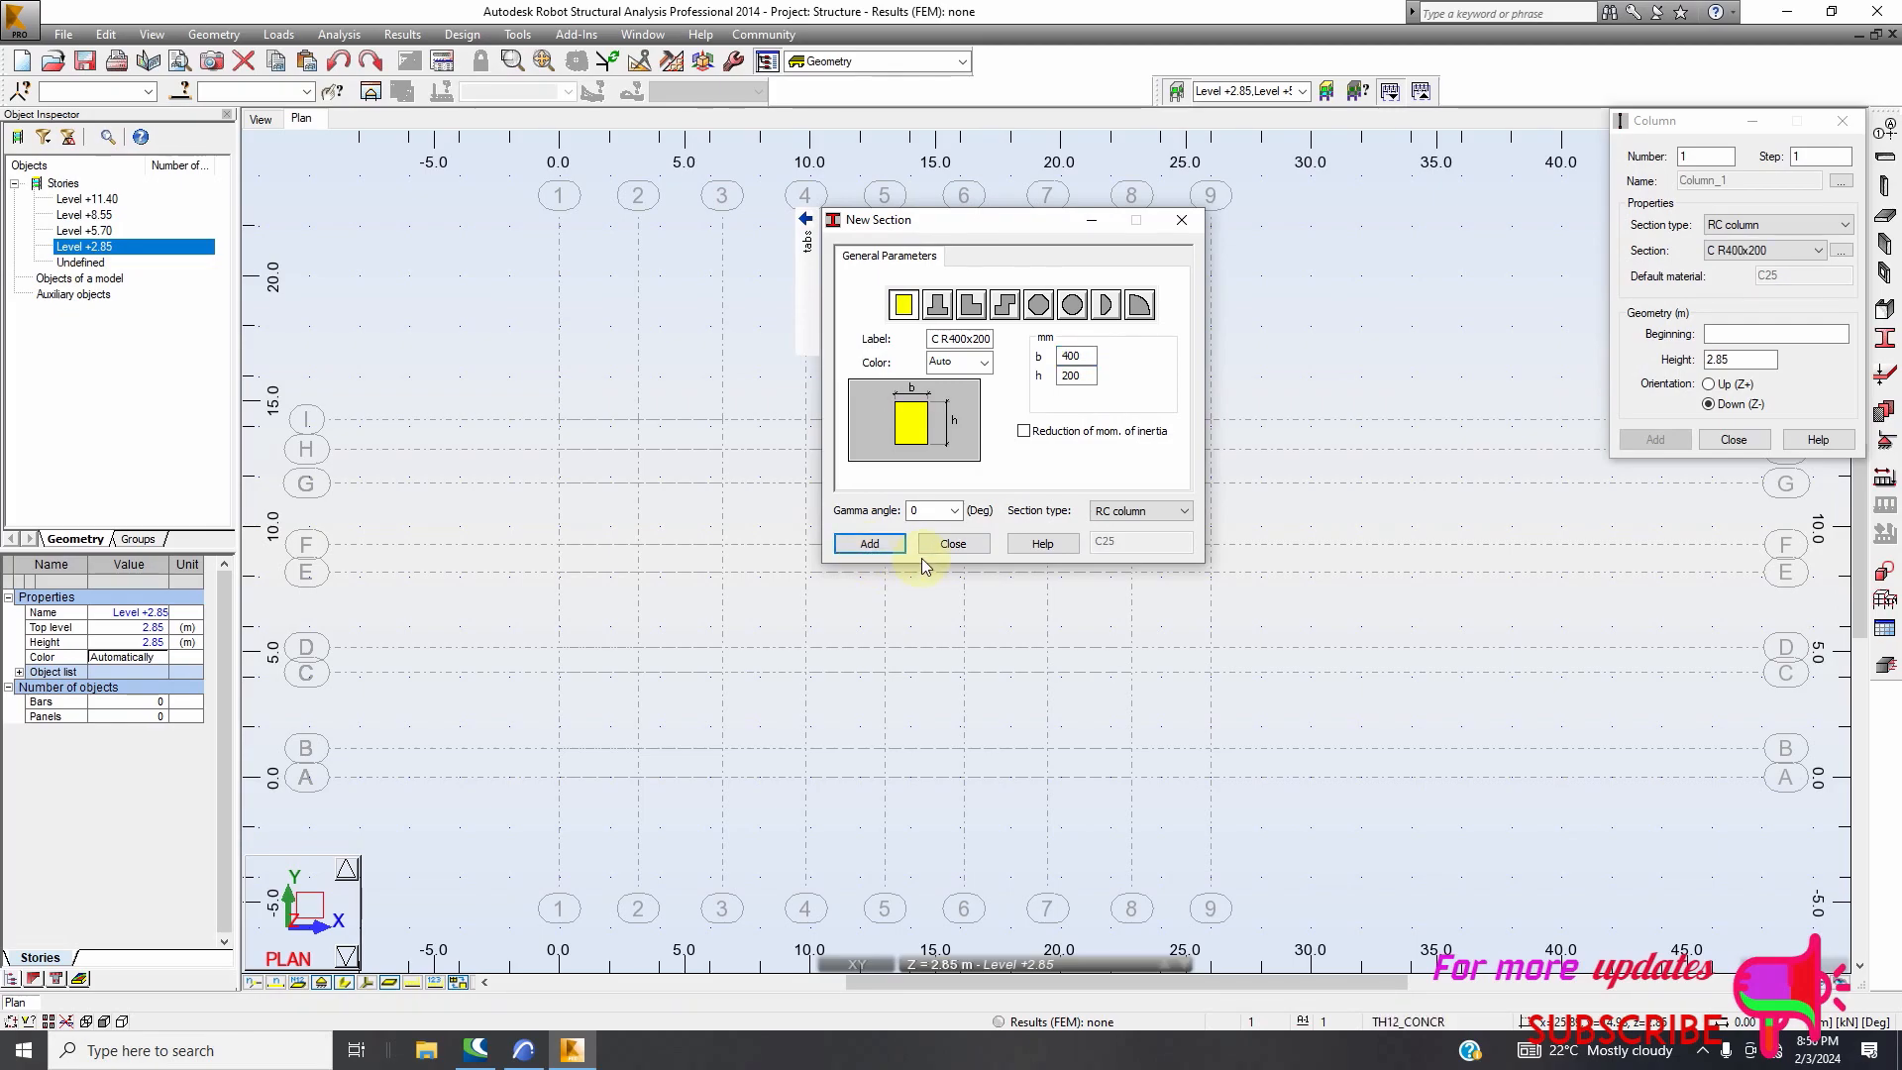
# Place a 2.85 m high C R400x200 RC column, oriented down, at the intersection of axes 1 and H
pyautogui.click(953, 544)
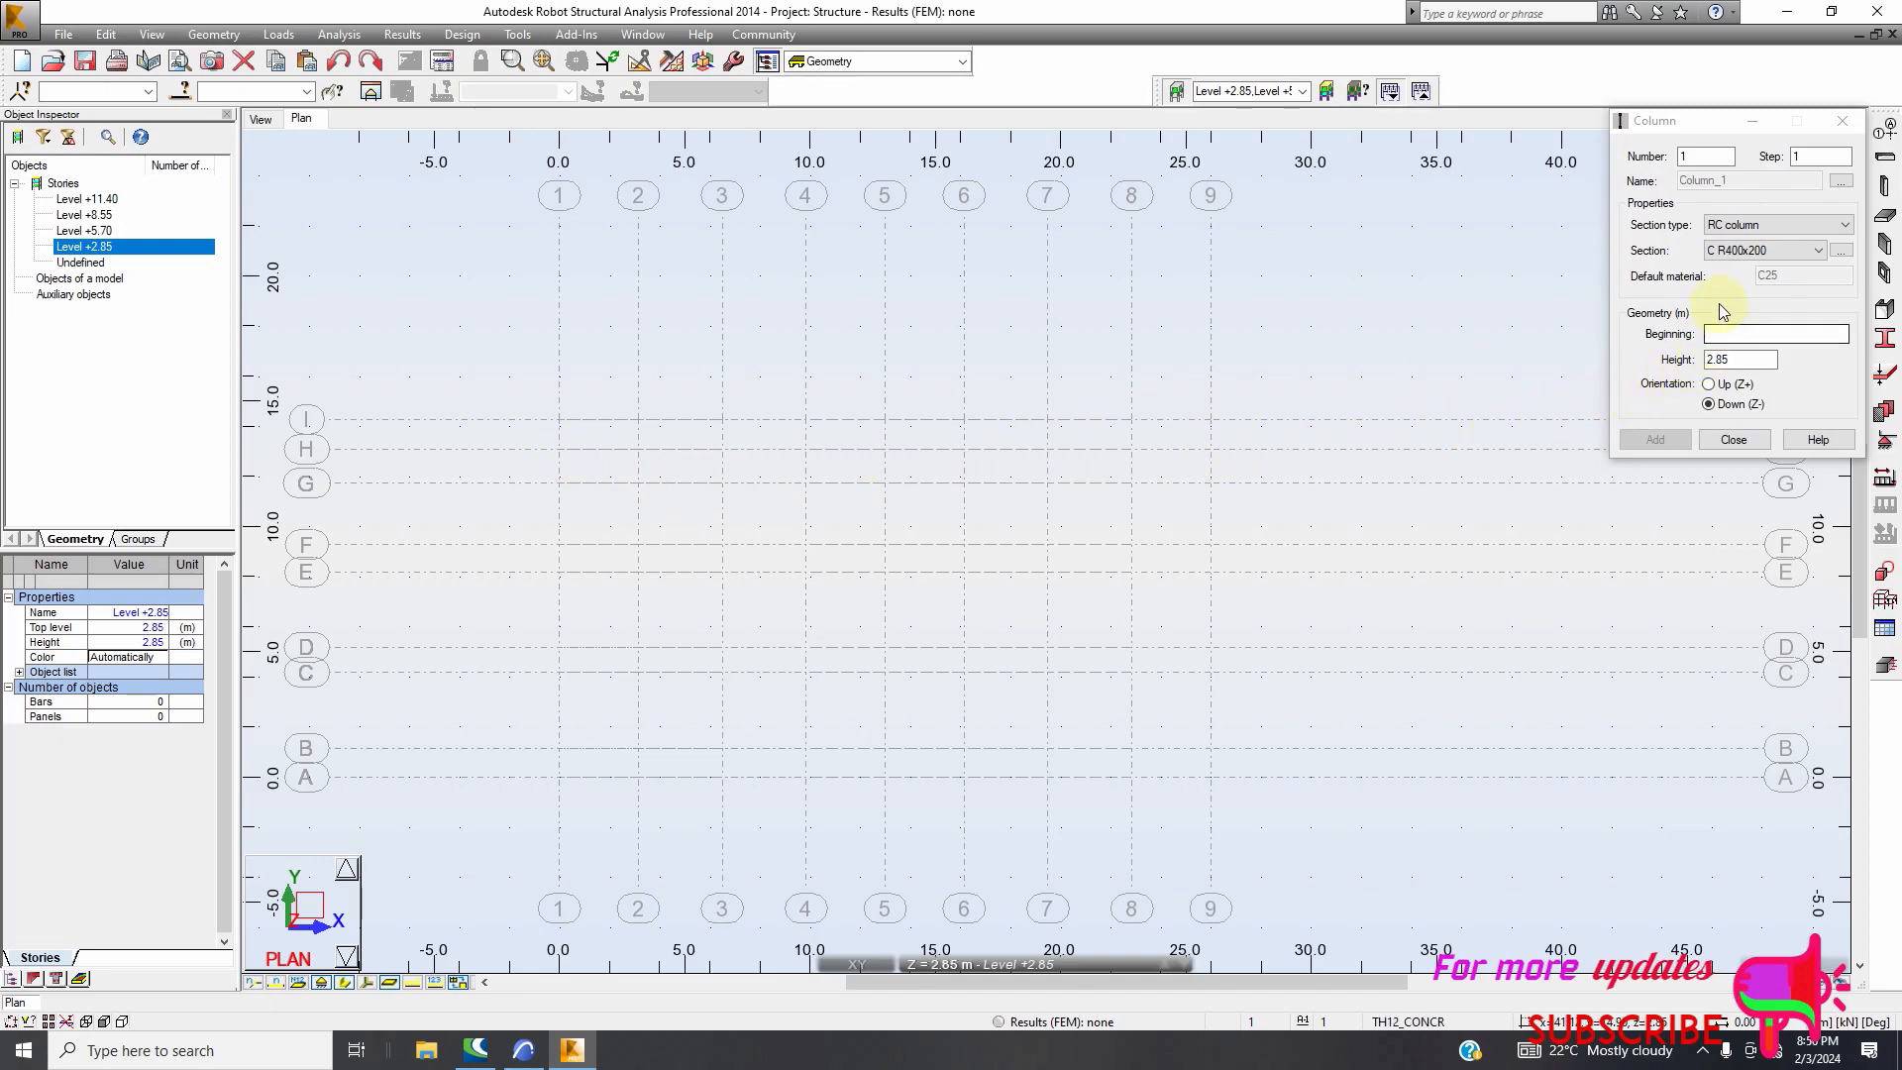
pyautogui.click(1721, 334)
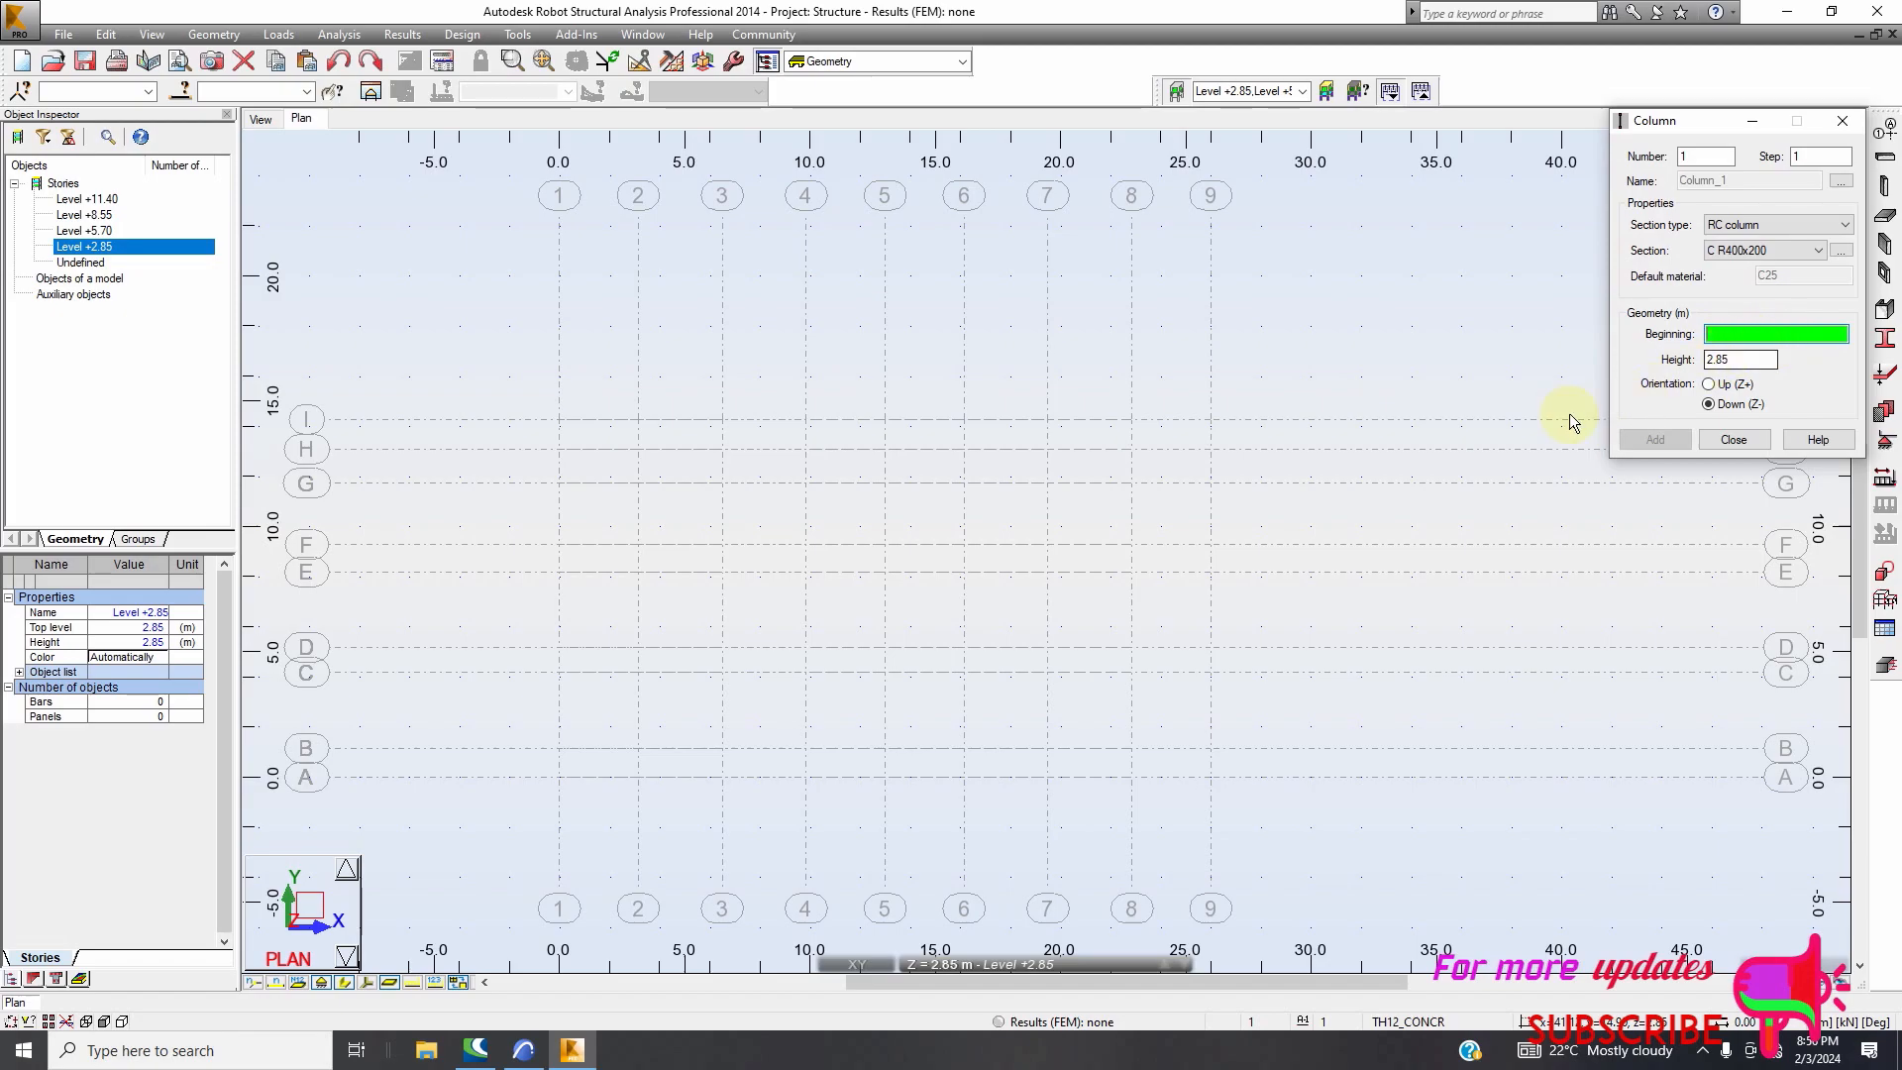
pyautogui.click(560, 453)
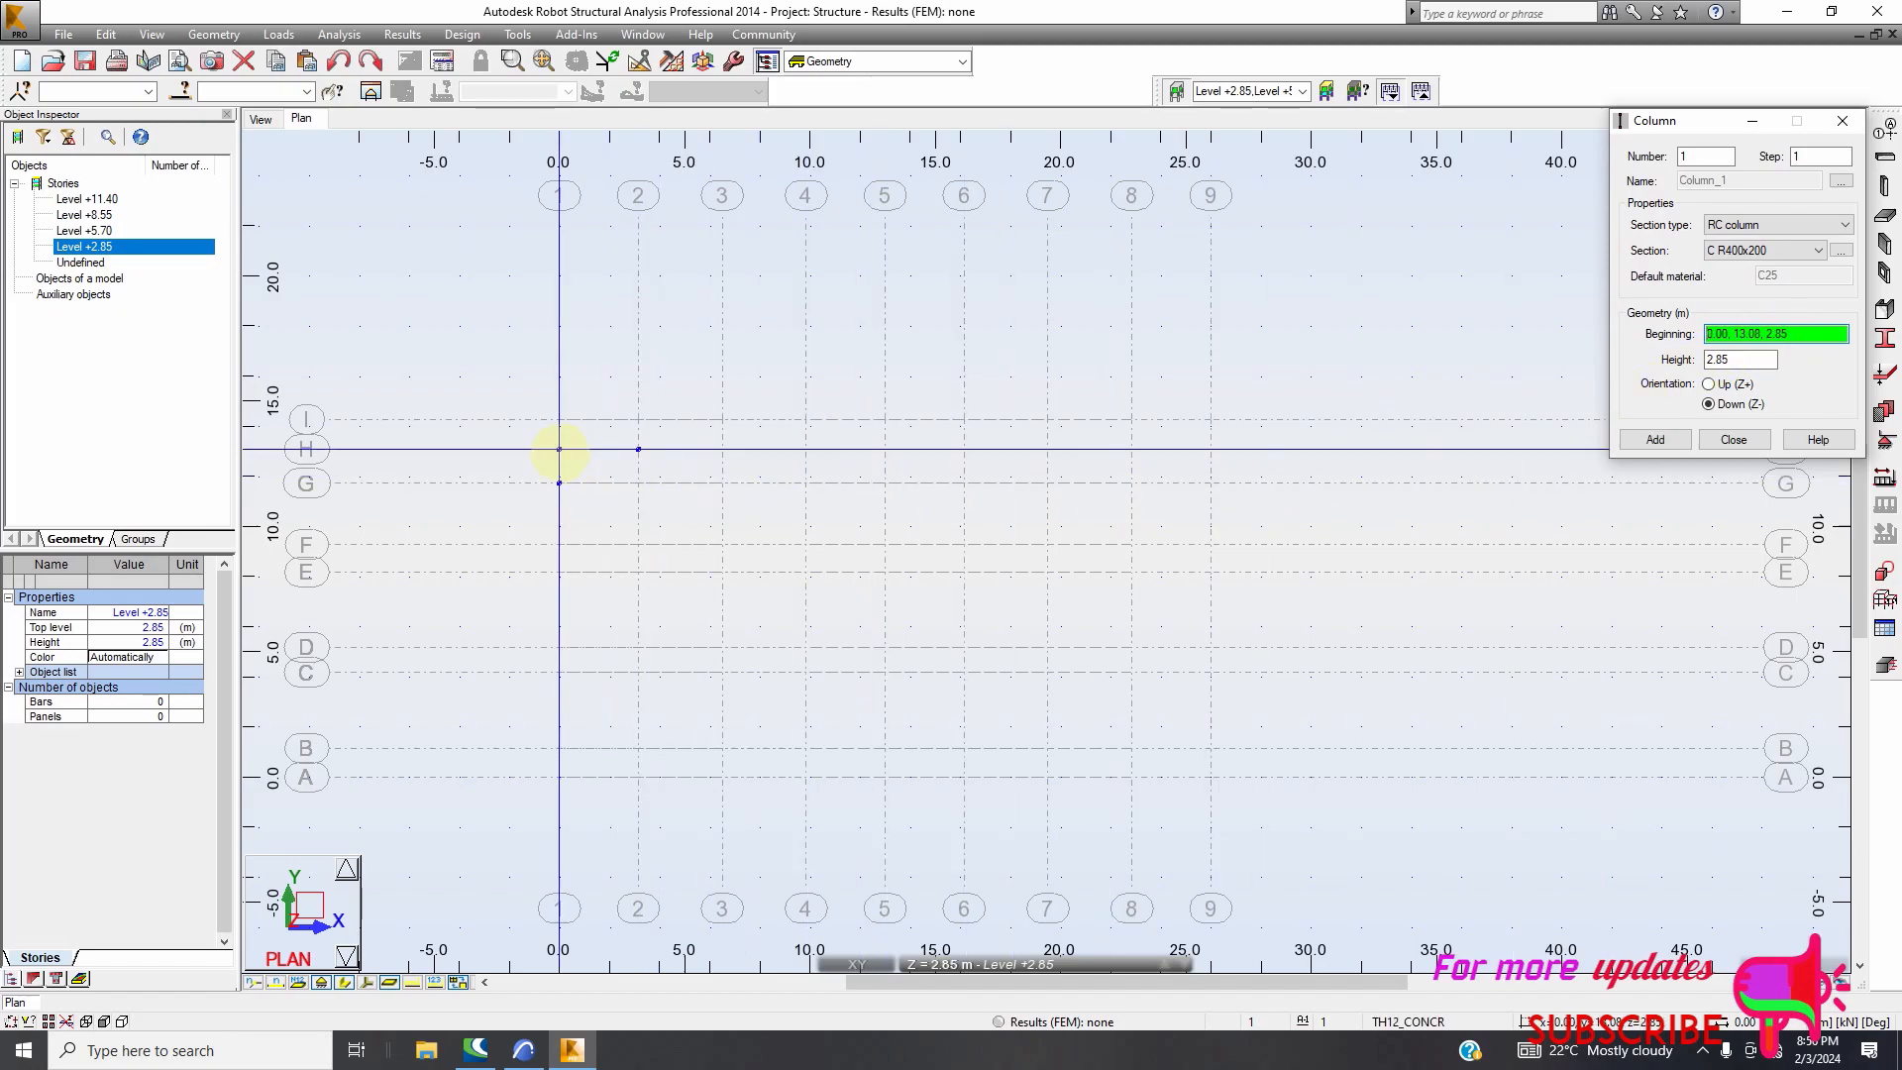
pyautogui.click(559, 450)
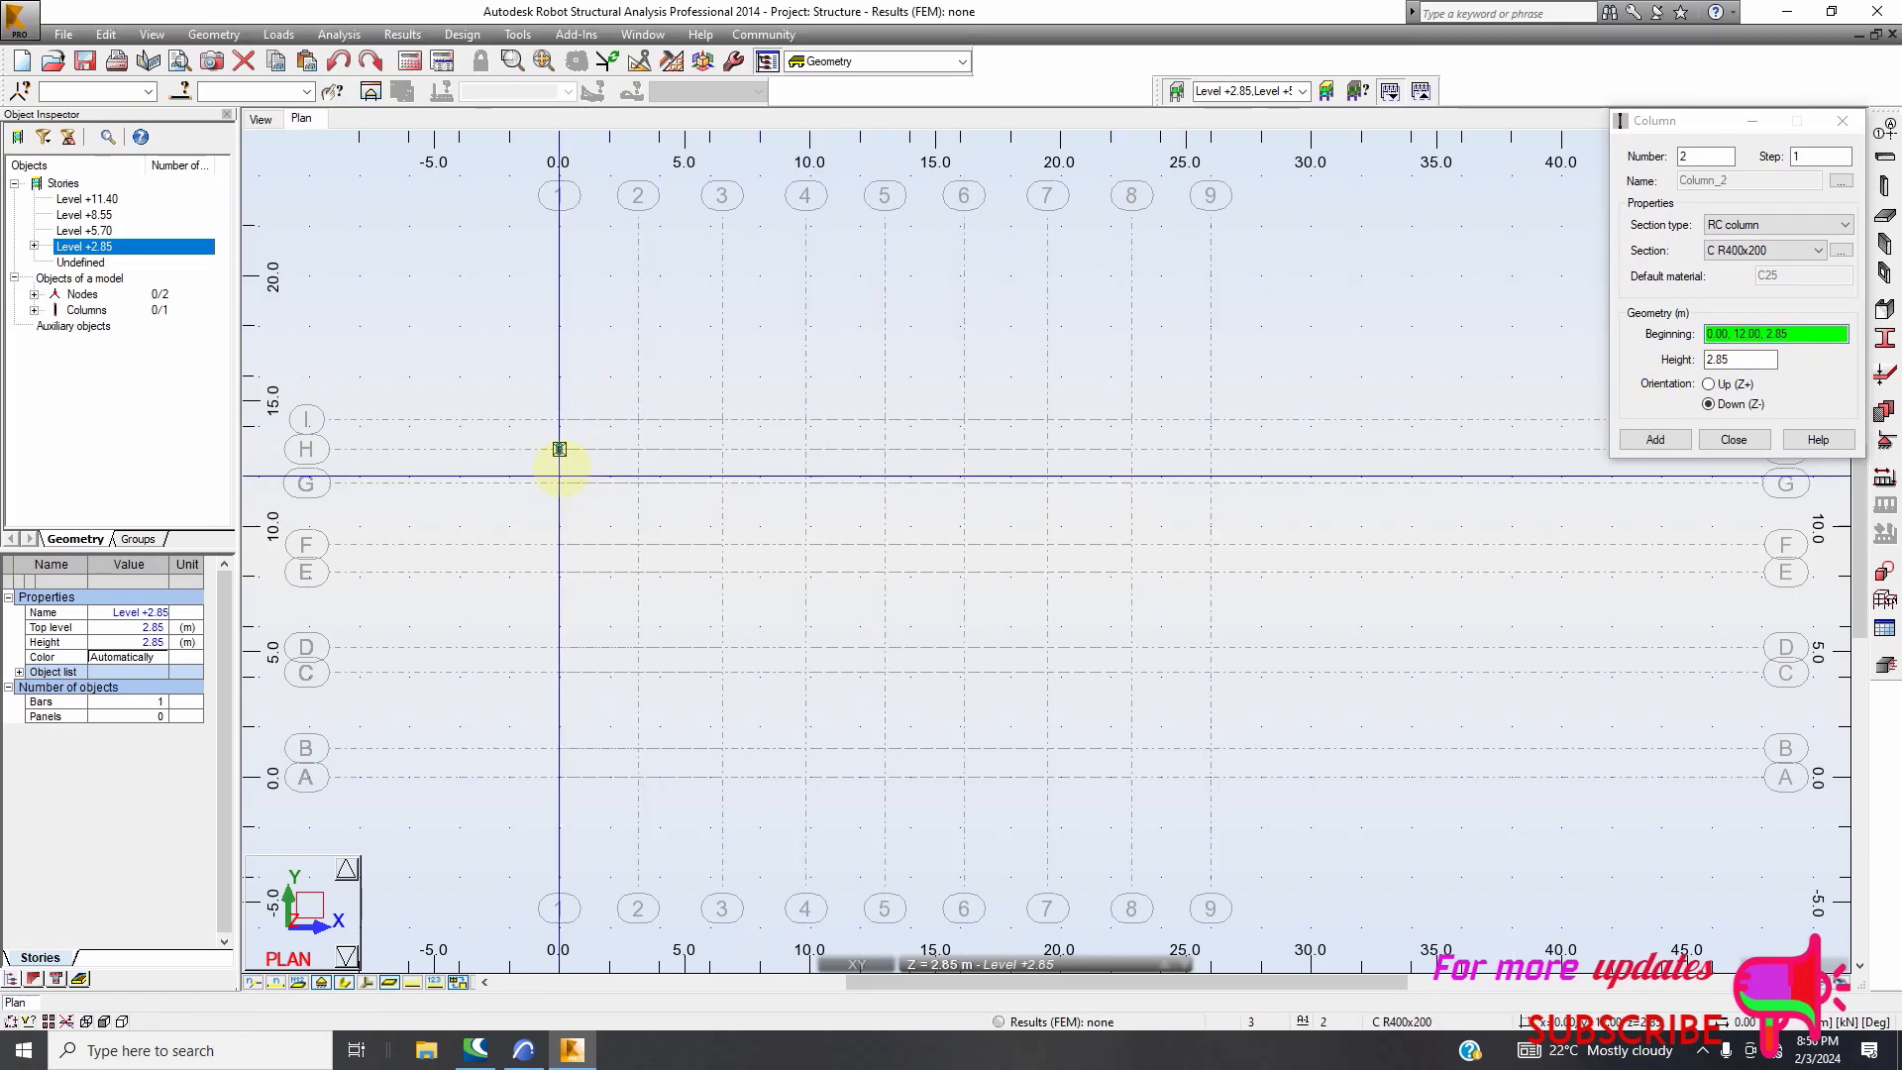
pyautogui.scroll(2, 561, 437)
pyautogui.scroll(6, 559, 436)
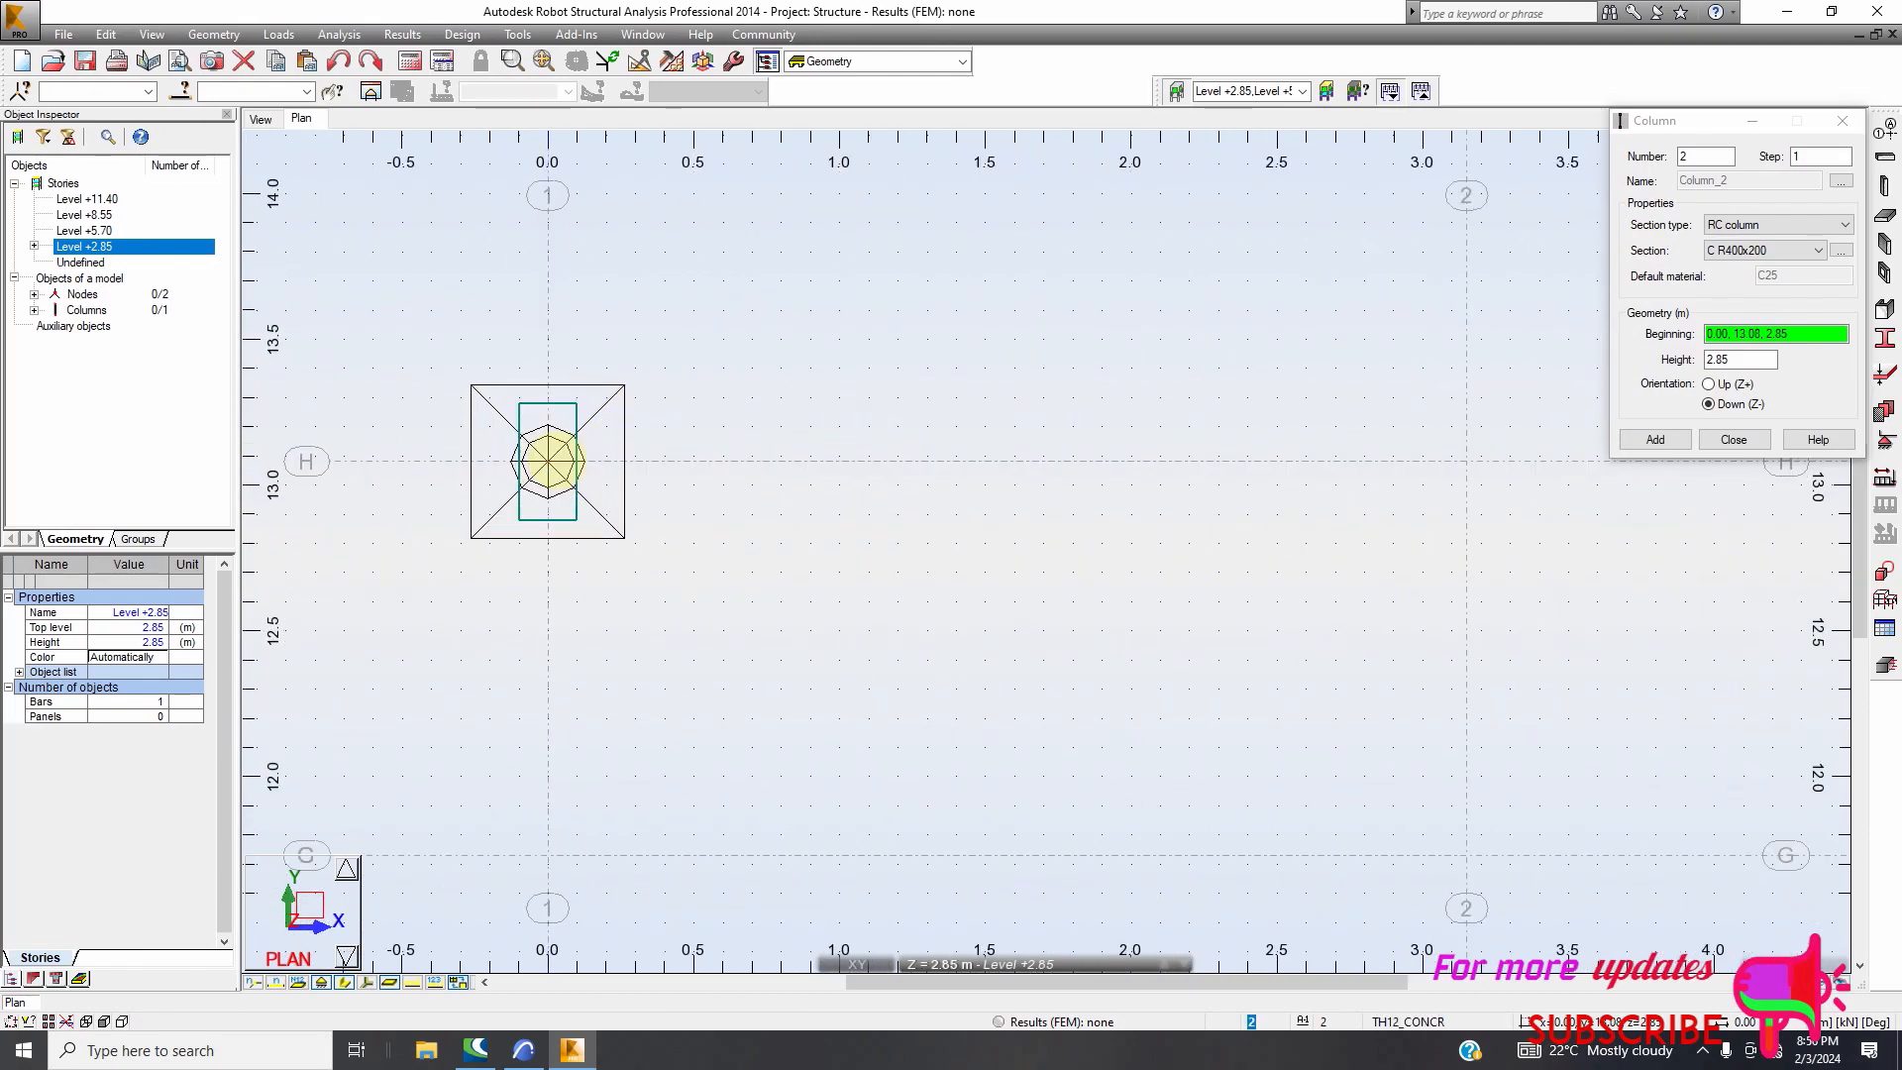
pyautogui.scroll(-6, 614, 461)
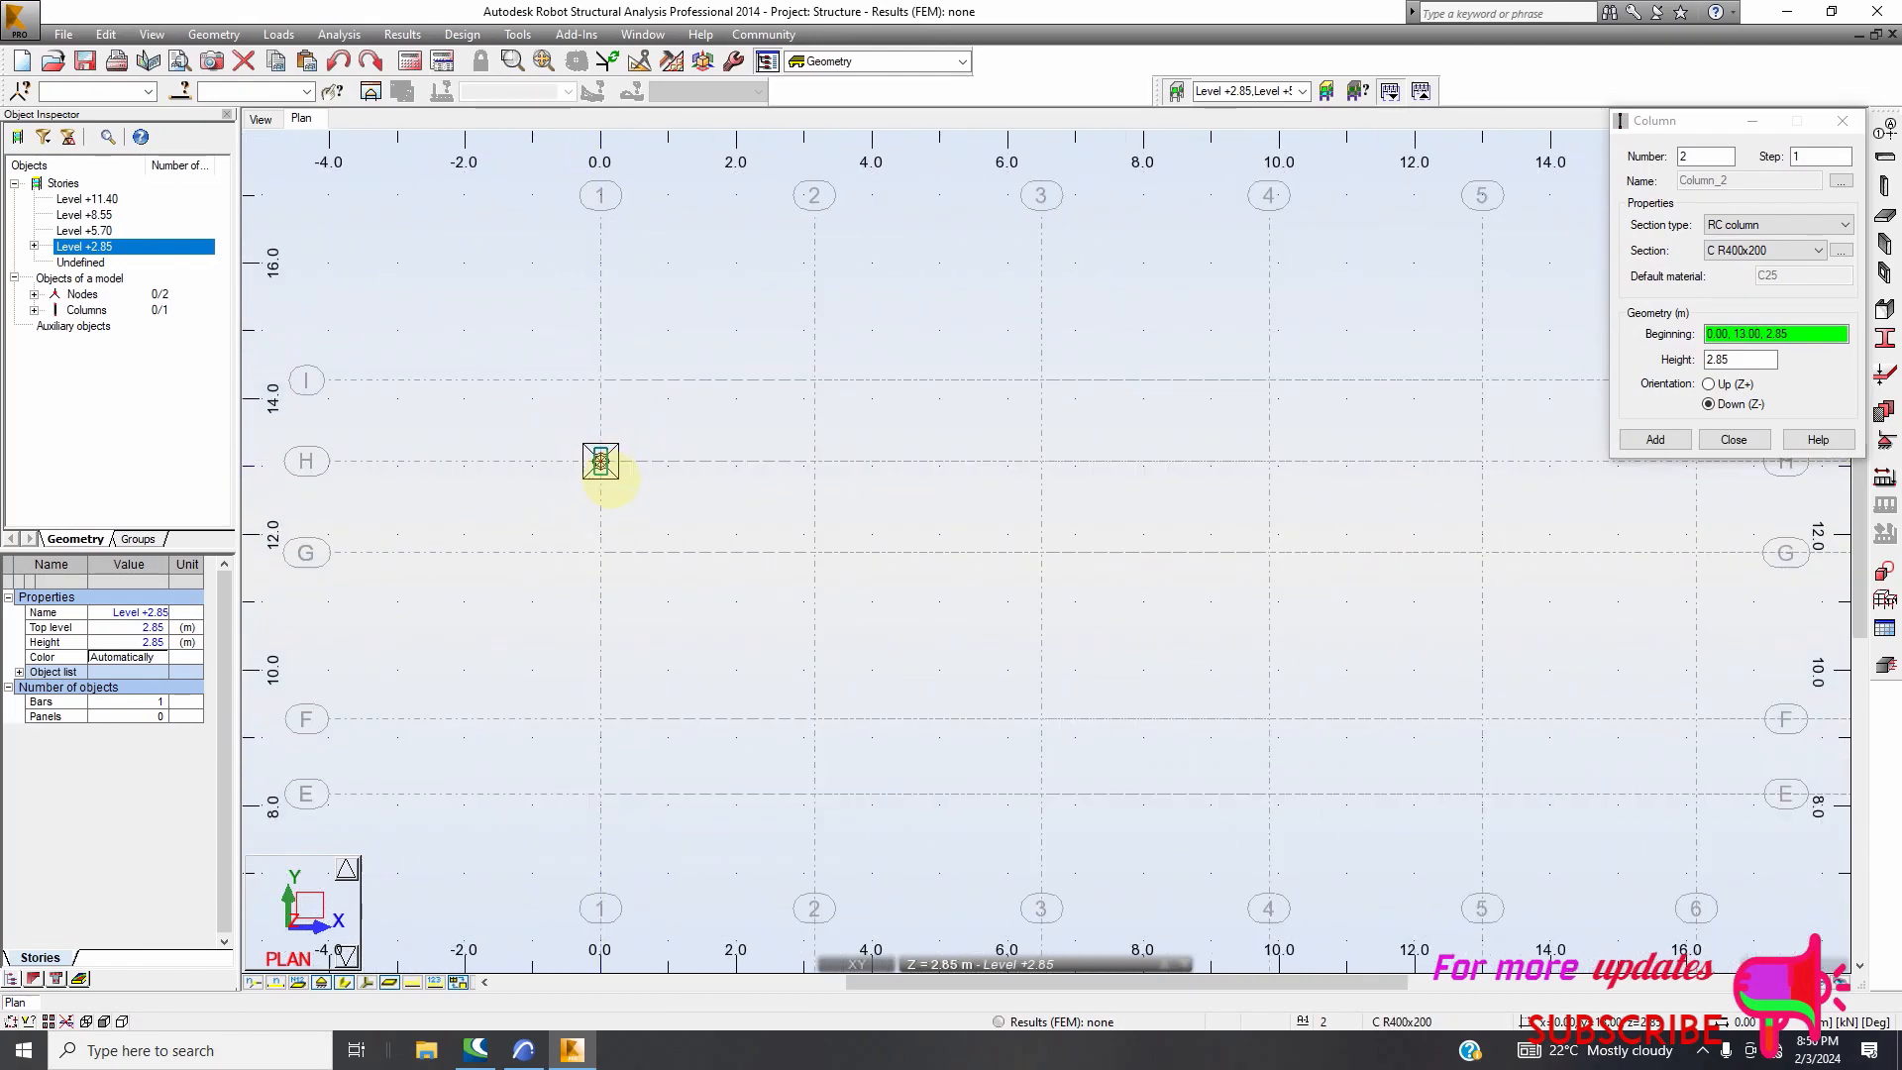
pyautogui.click(1733, 439)
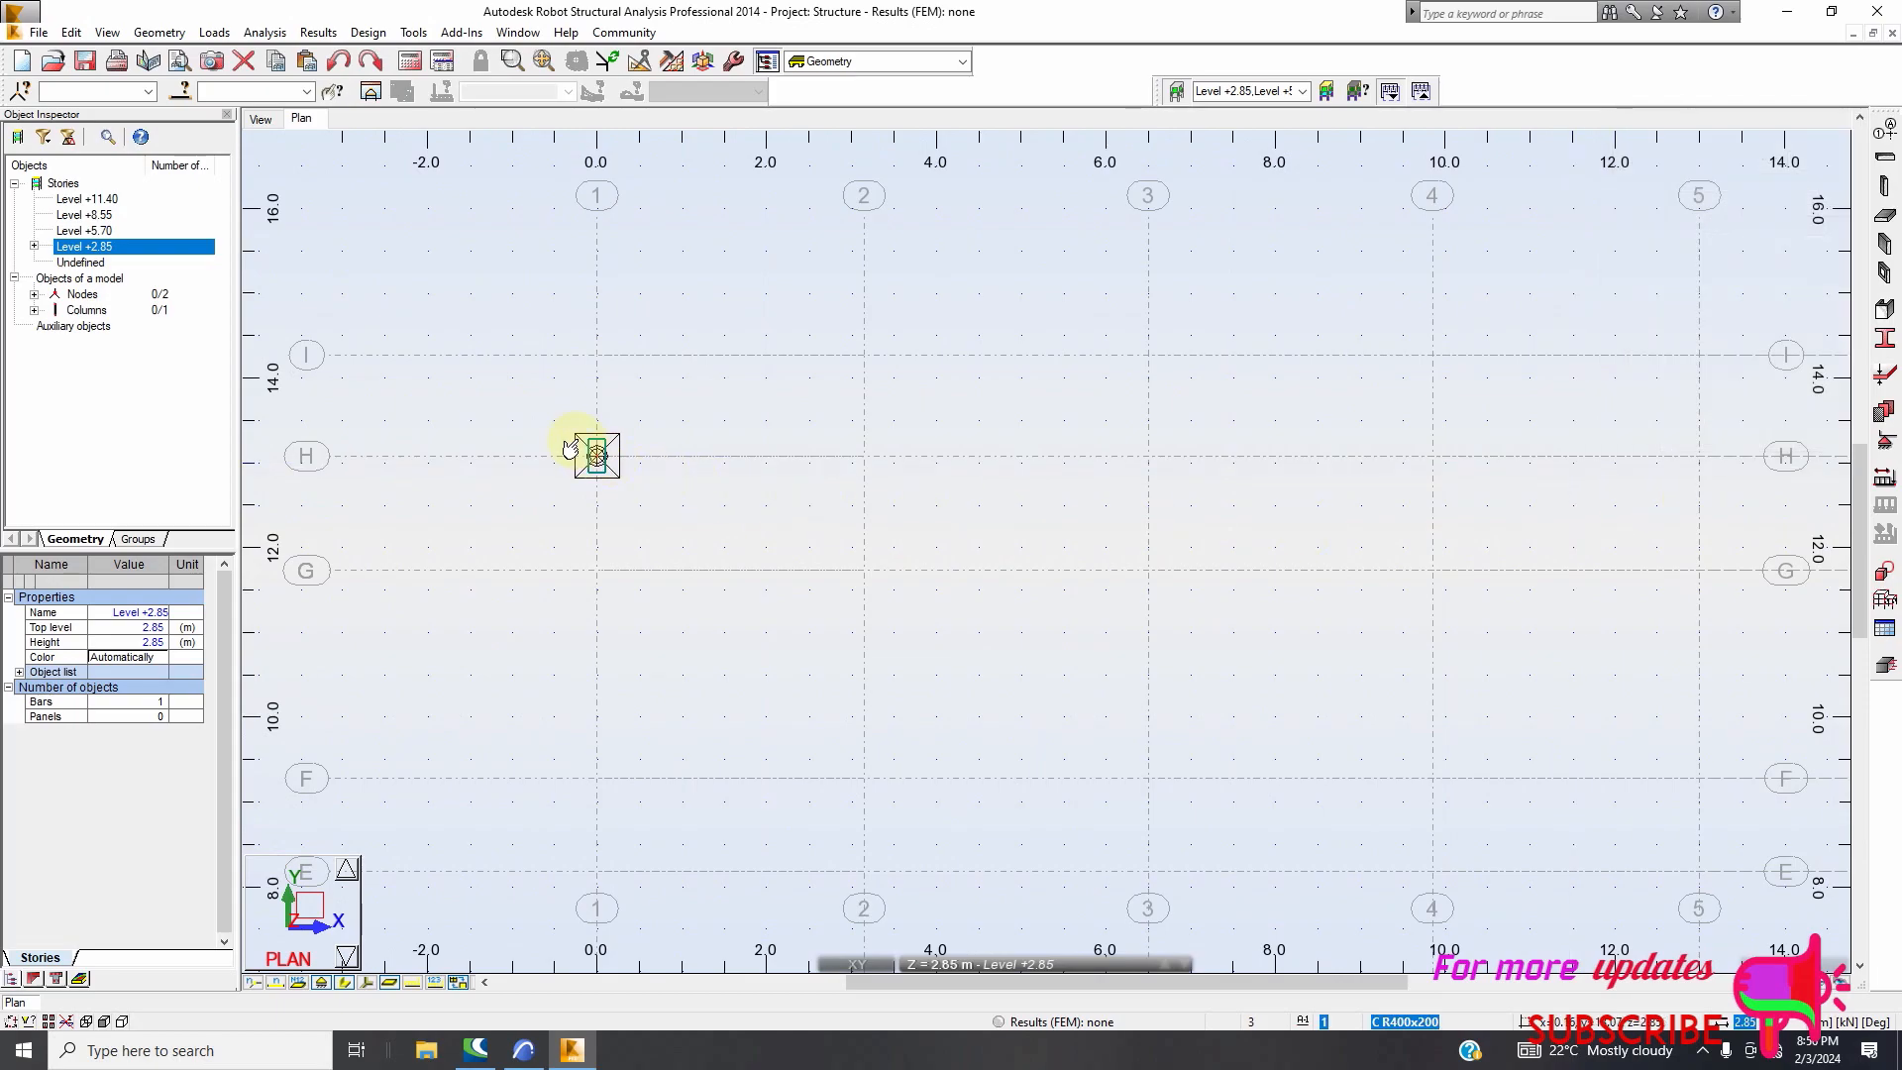
# Select the placed column and assign material C25 to the C R400x200 section
pyautogui.rightClick(522, 405)
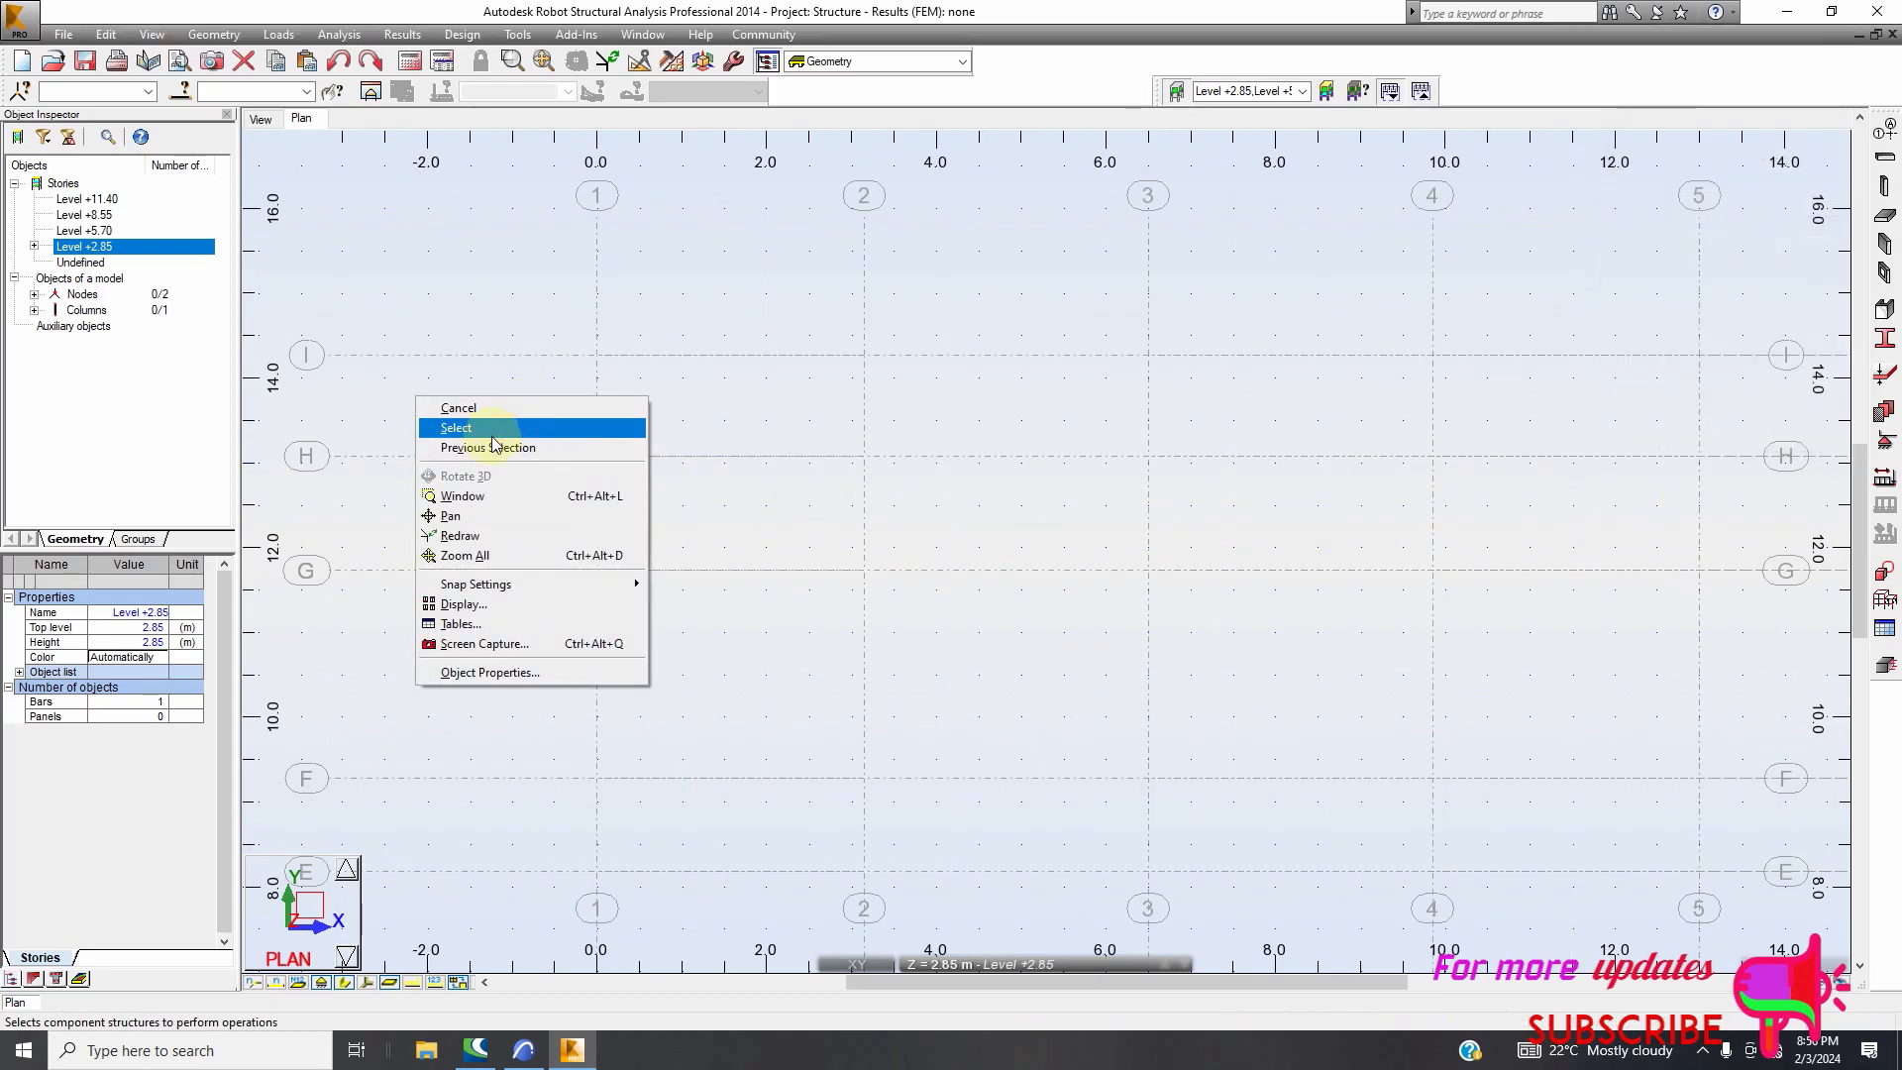
pyautogui.click(503, 427)
pyautogui.moveTo(505, 410); pyautogui.dragTo(661, 560)
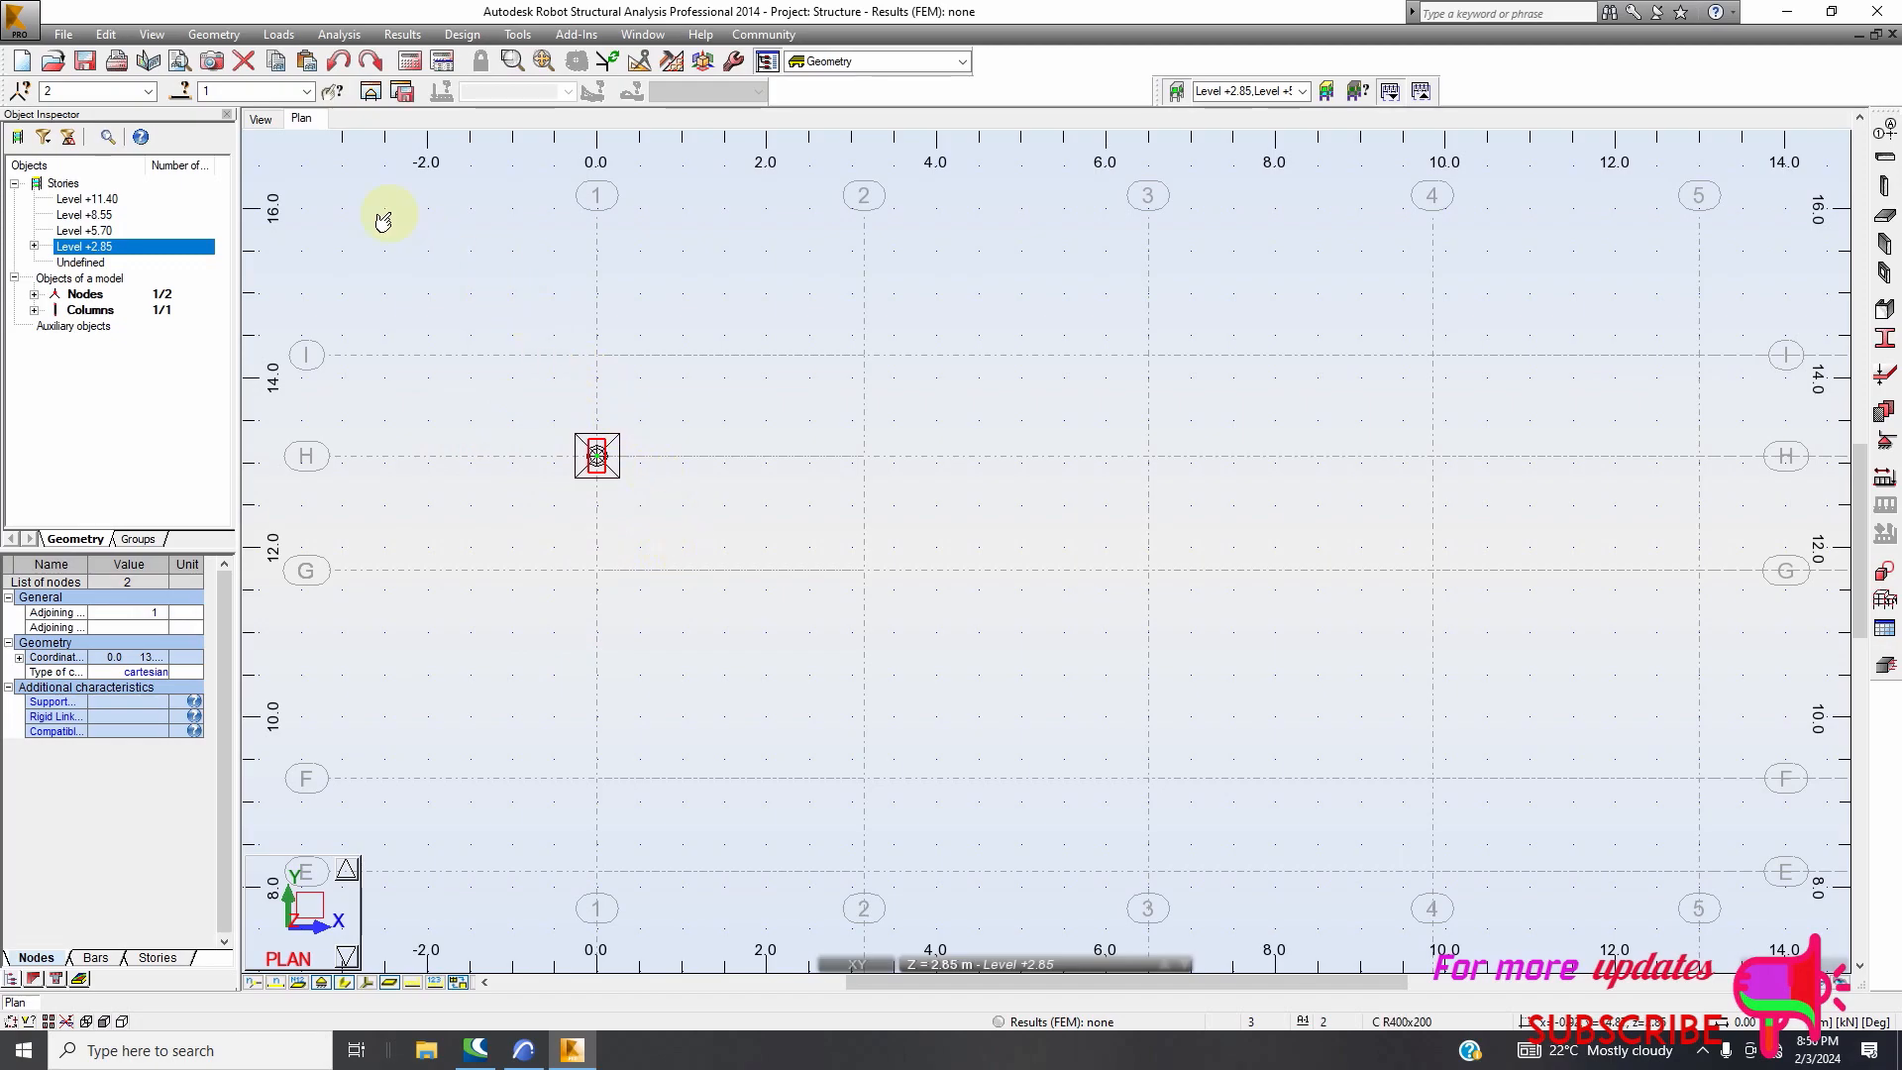
pyautogui.click(199, 36)
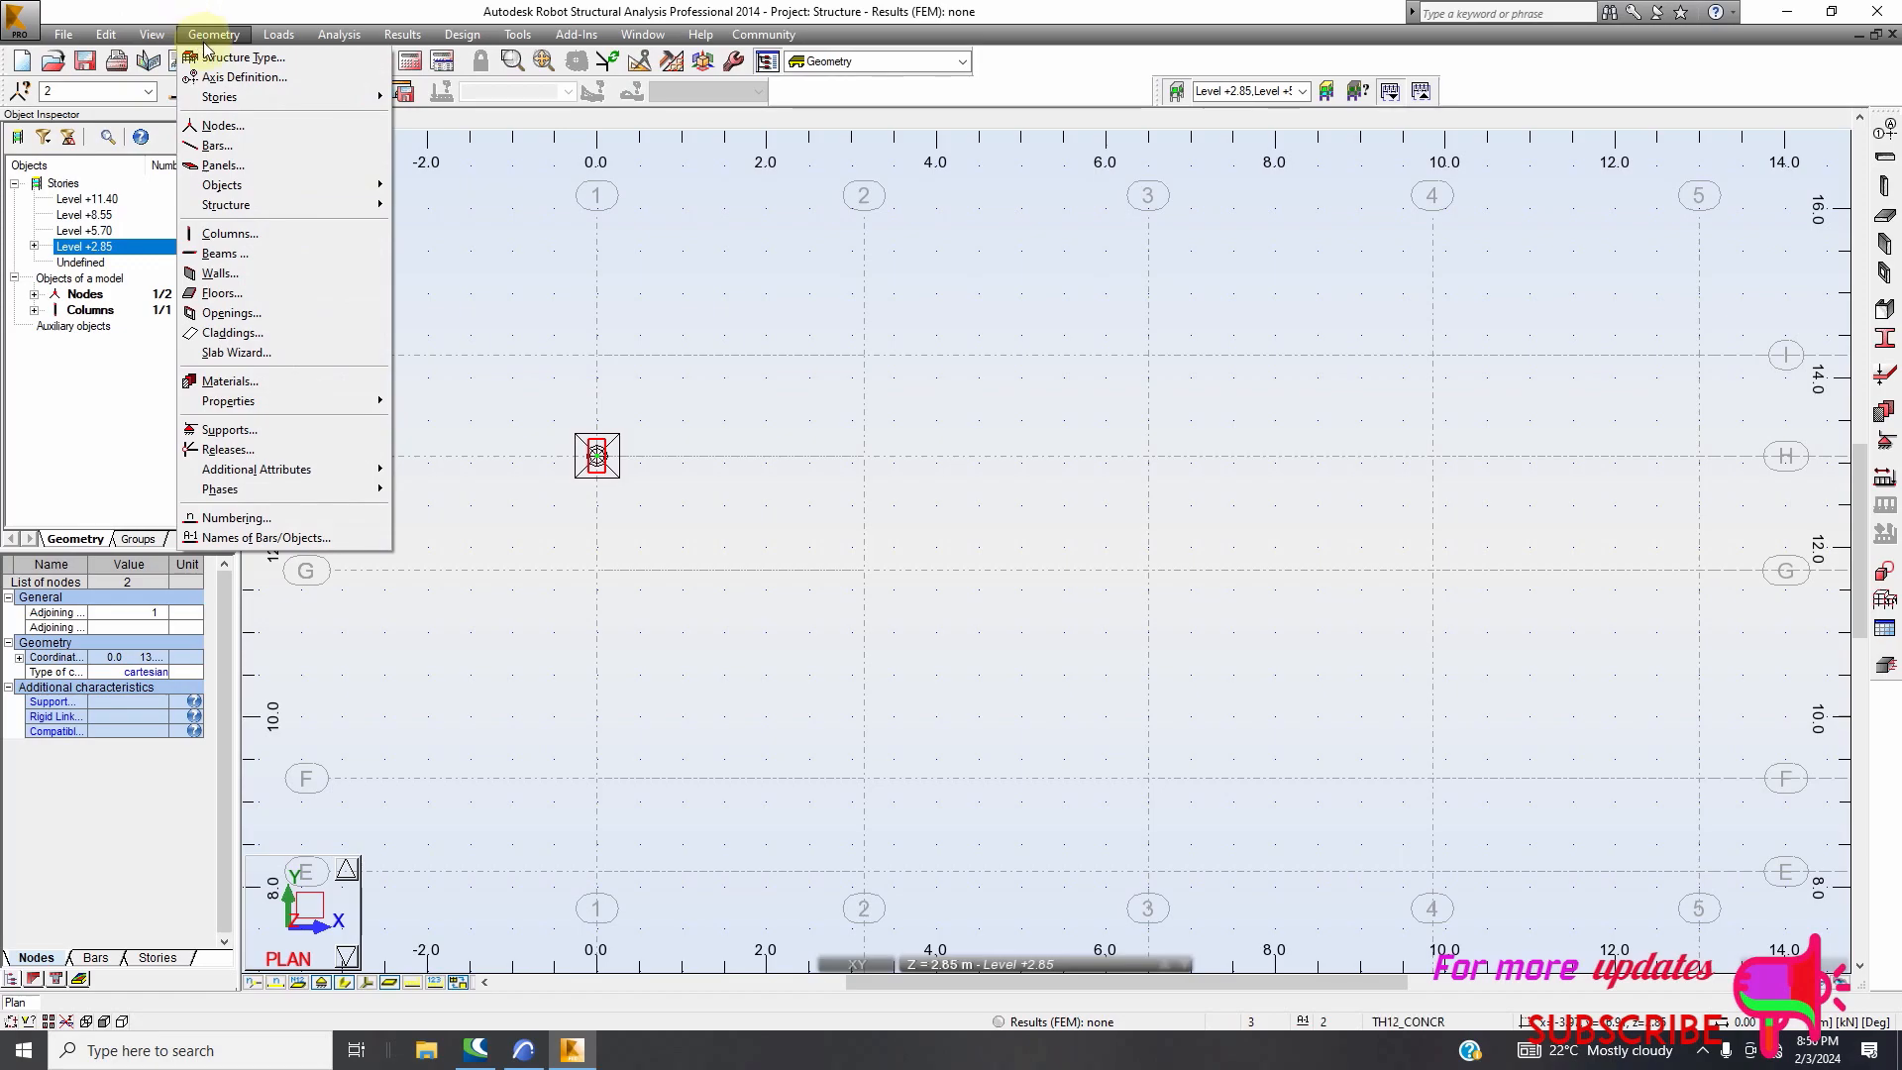
pyautogui.click(229, 385)
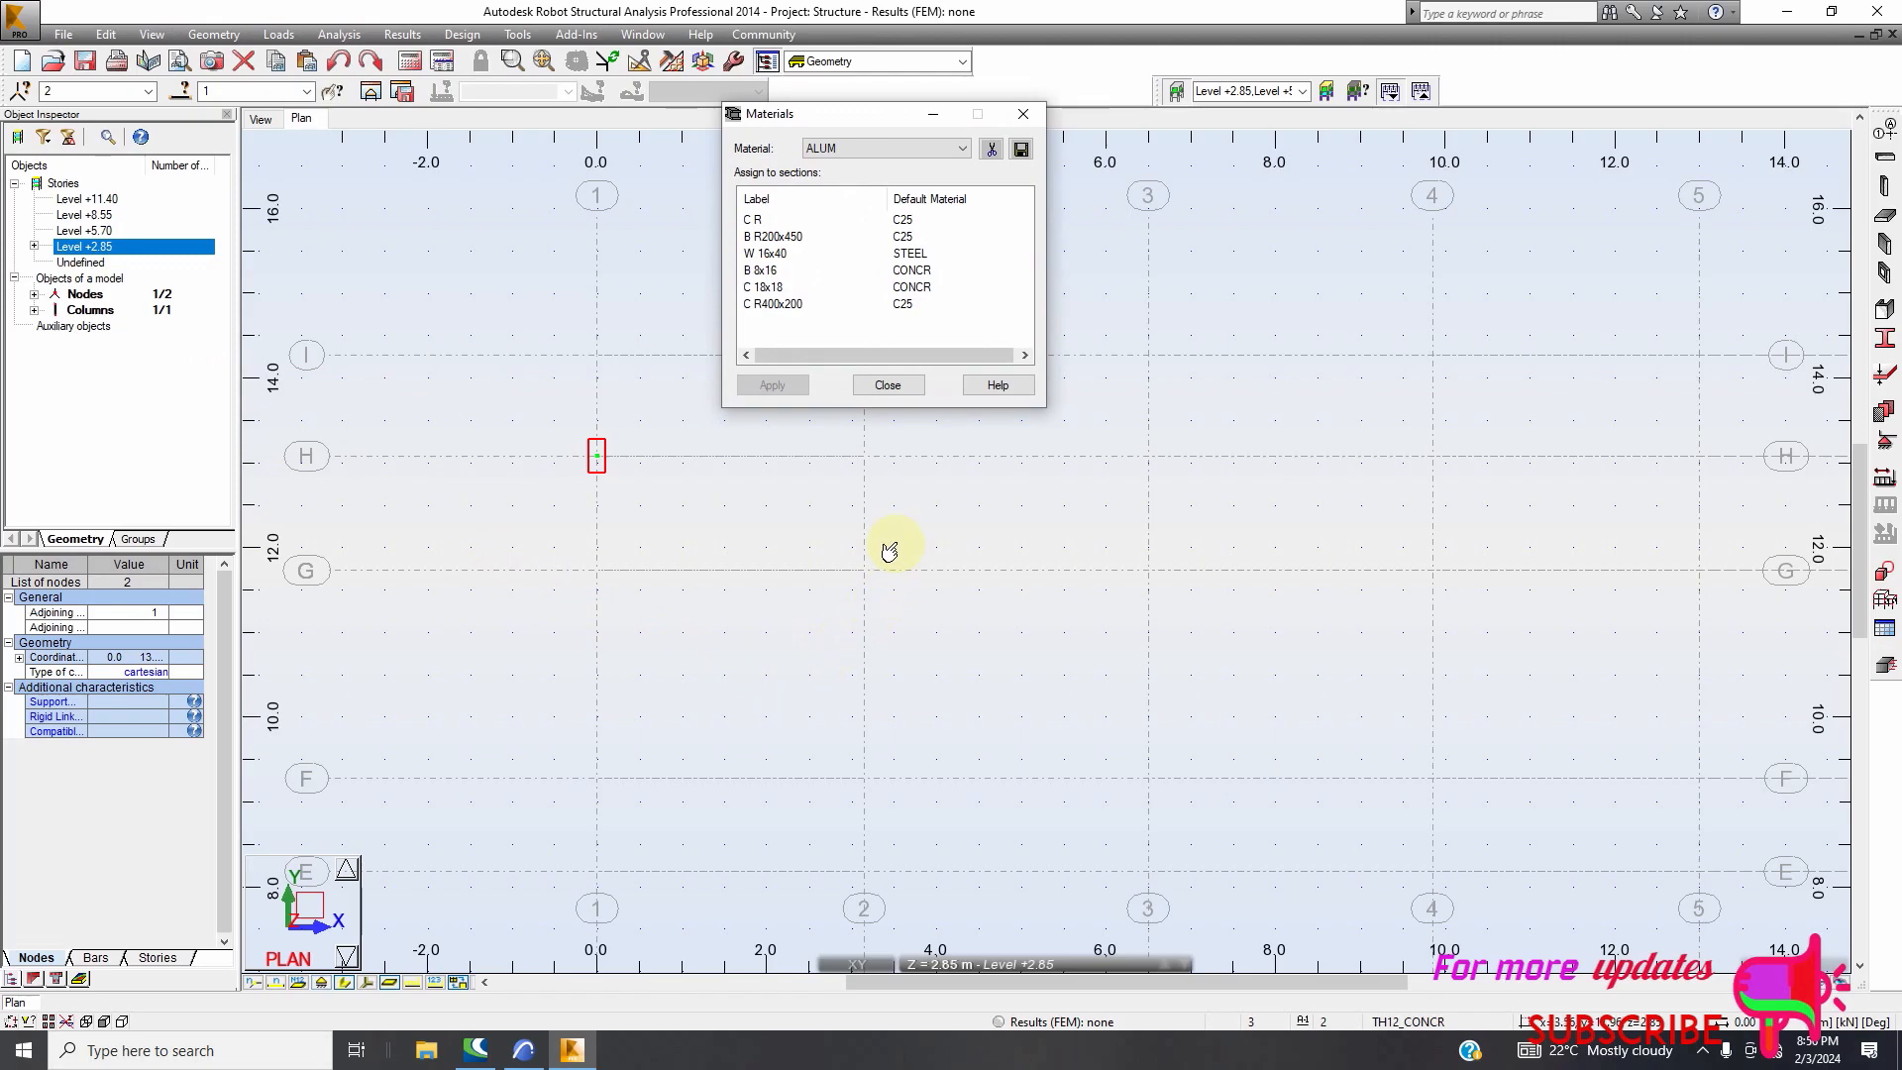
pyautogui.click(915, 147)
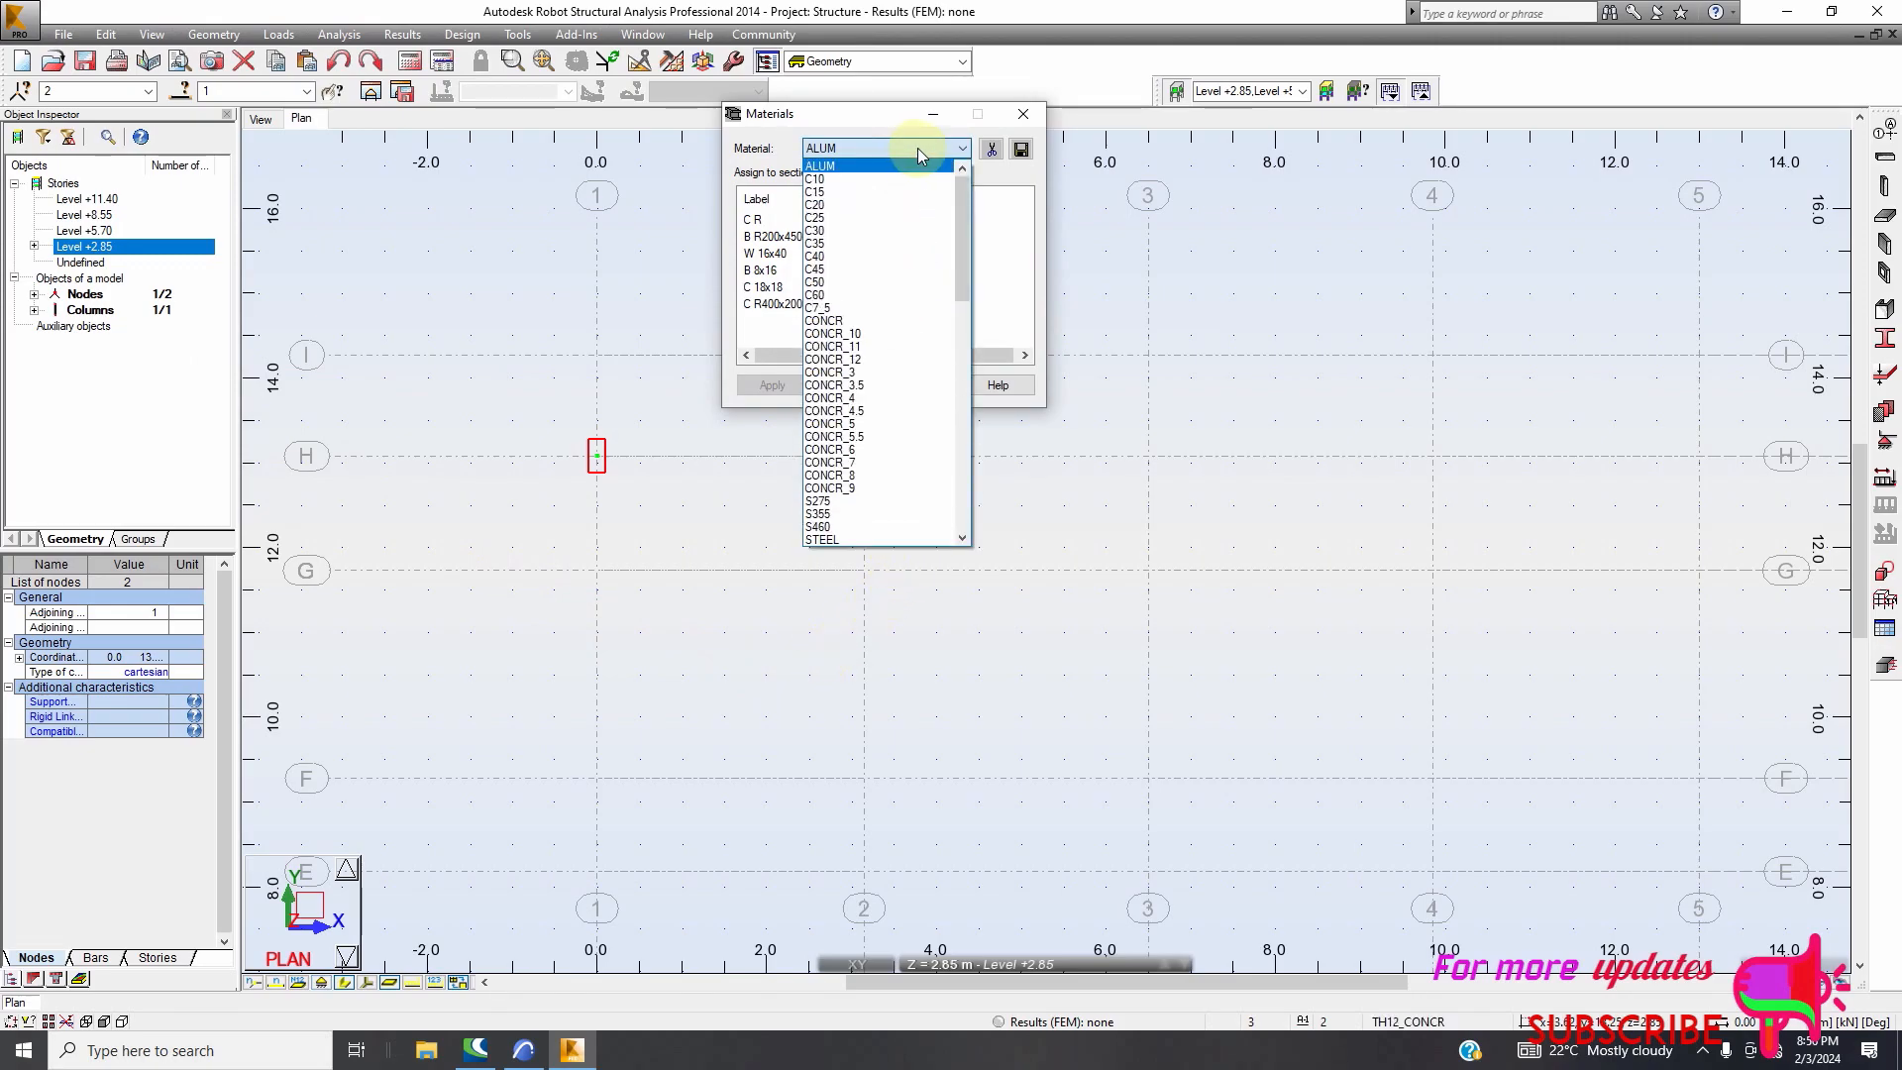
pyautogui.click(894, 218)
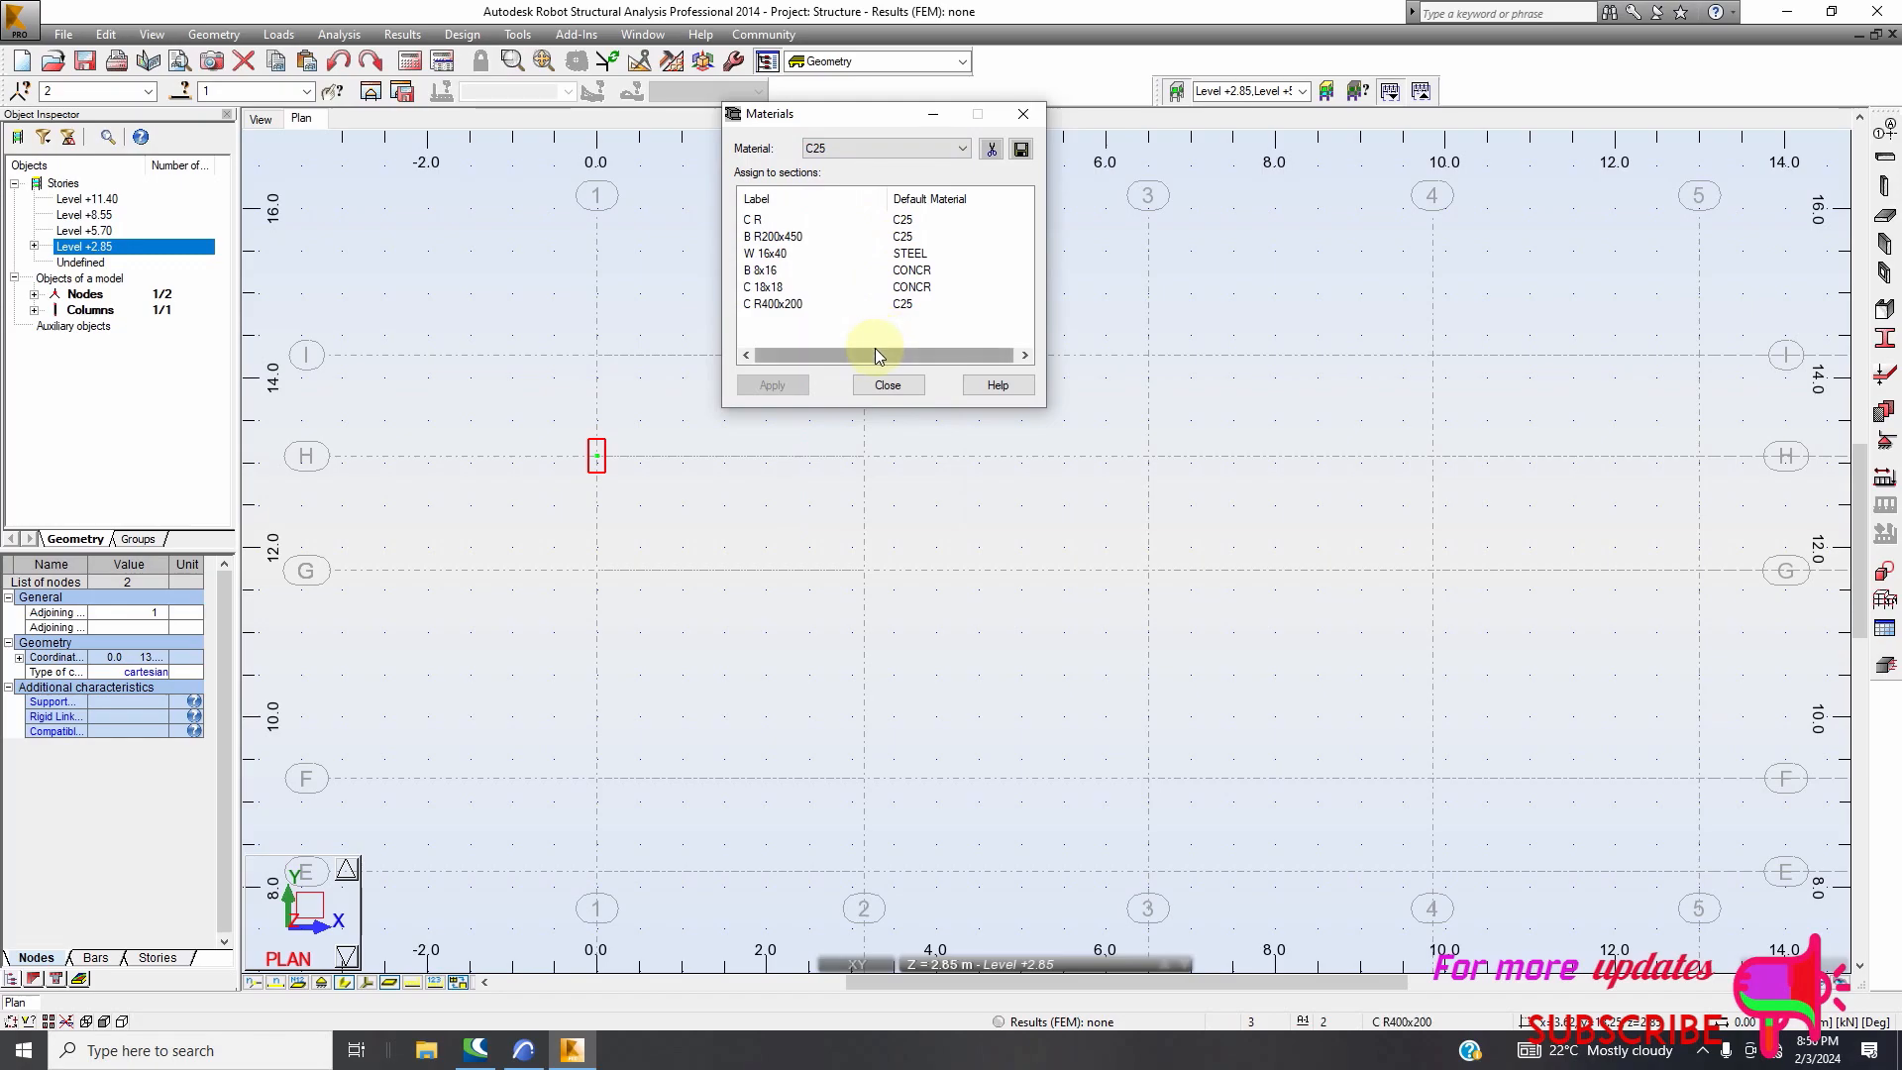
pyautogui.click(766, 304)
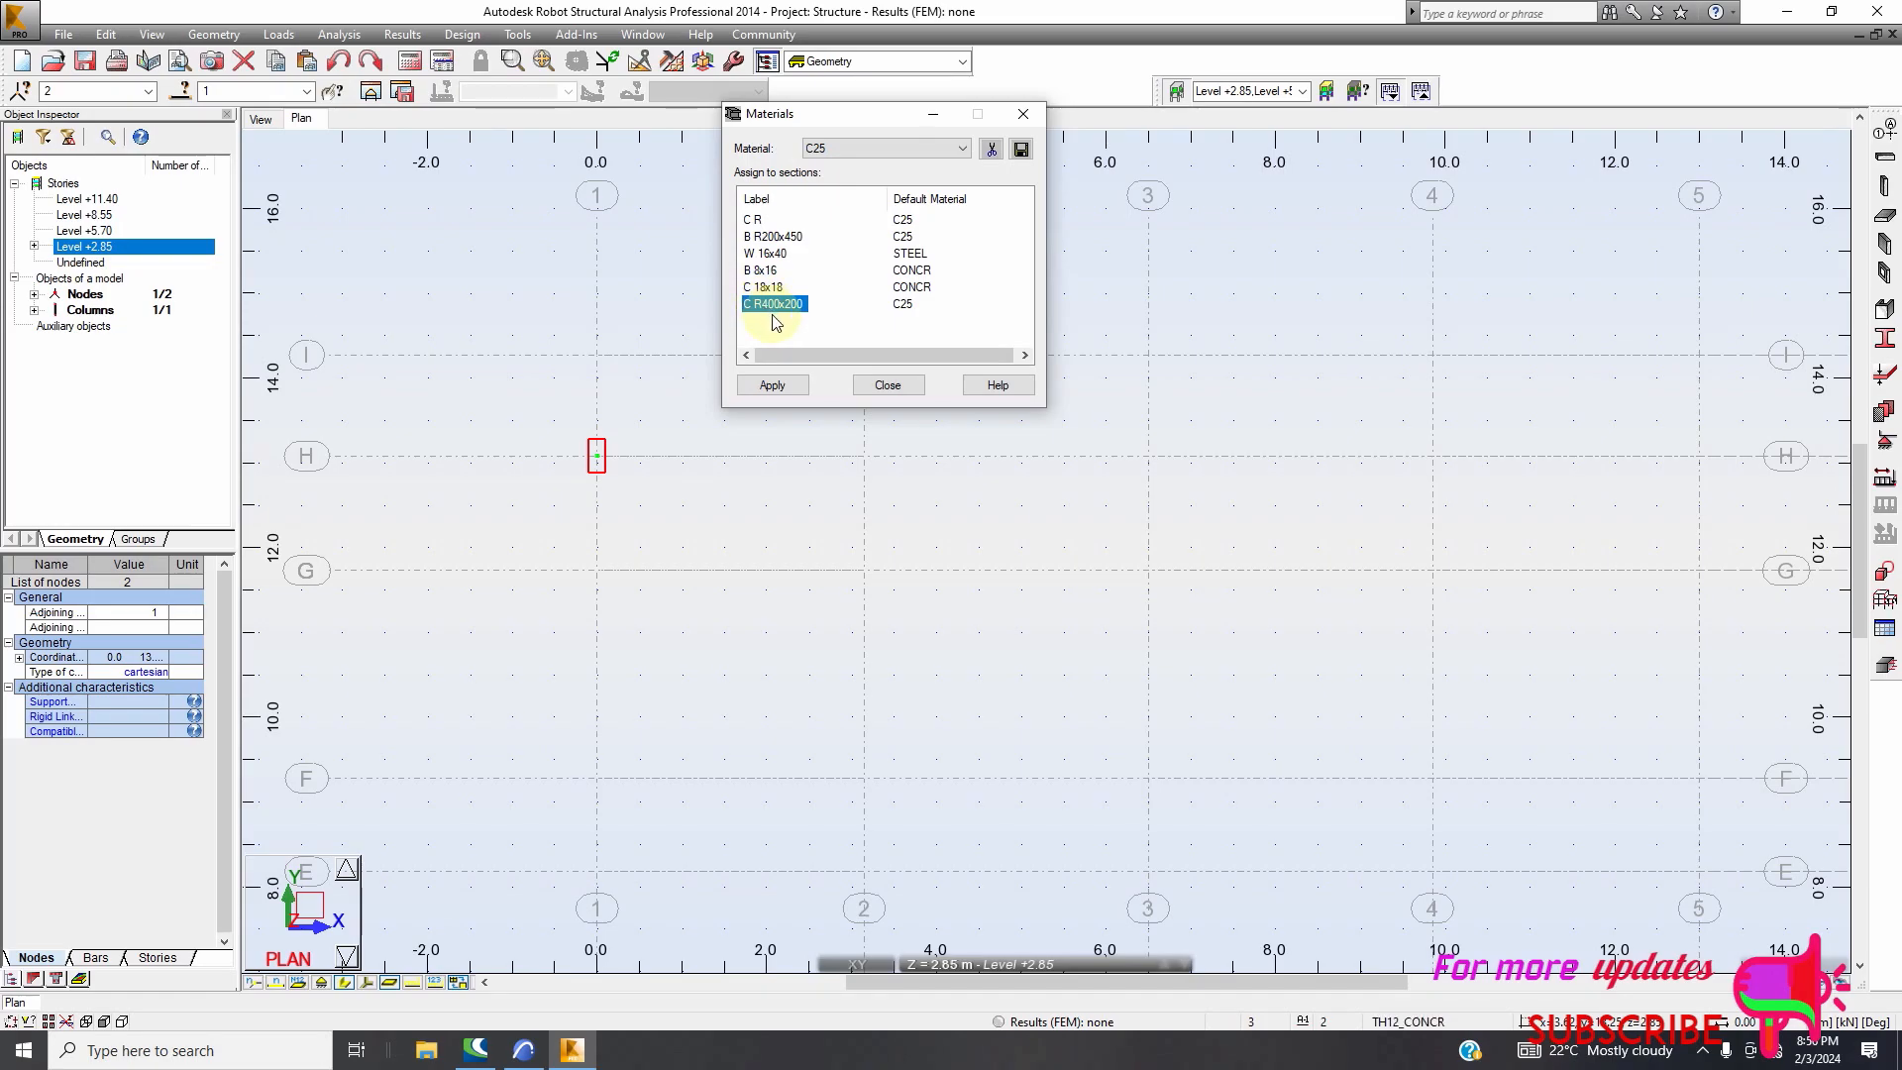
pyautogui.click(774, 387)
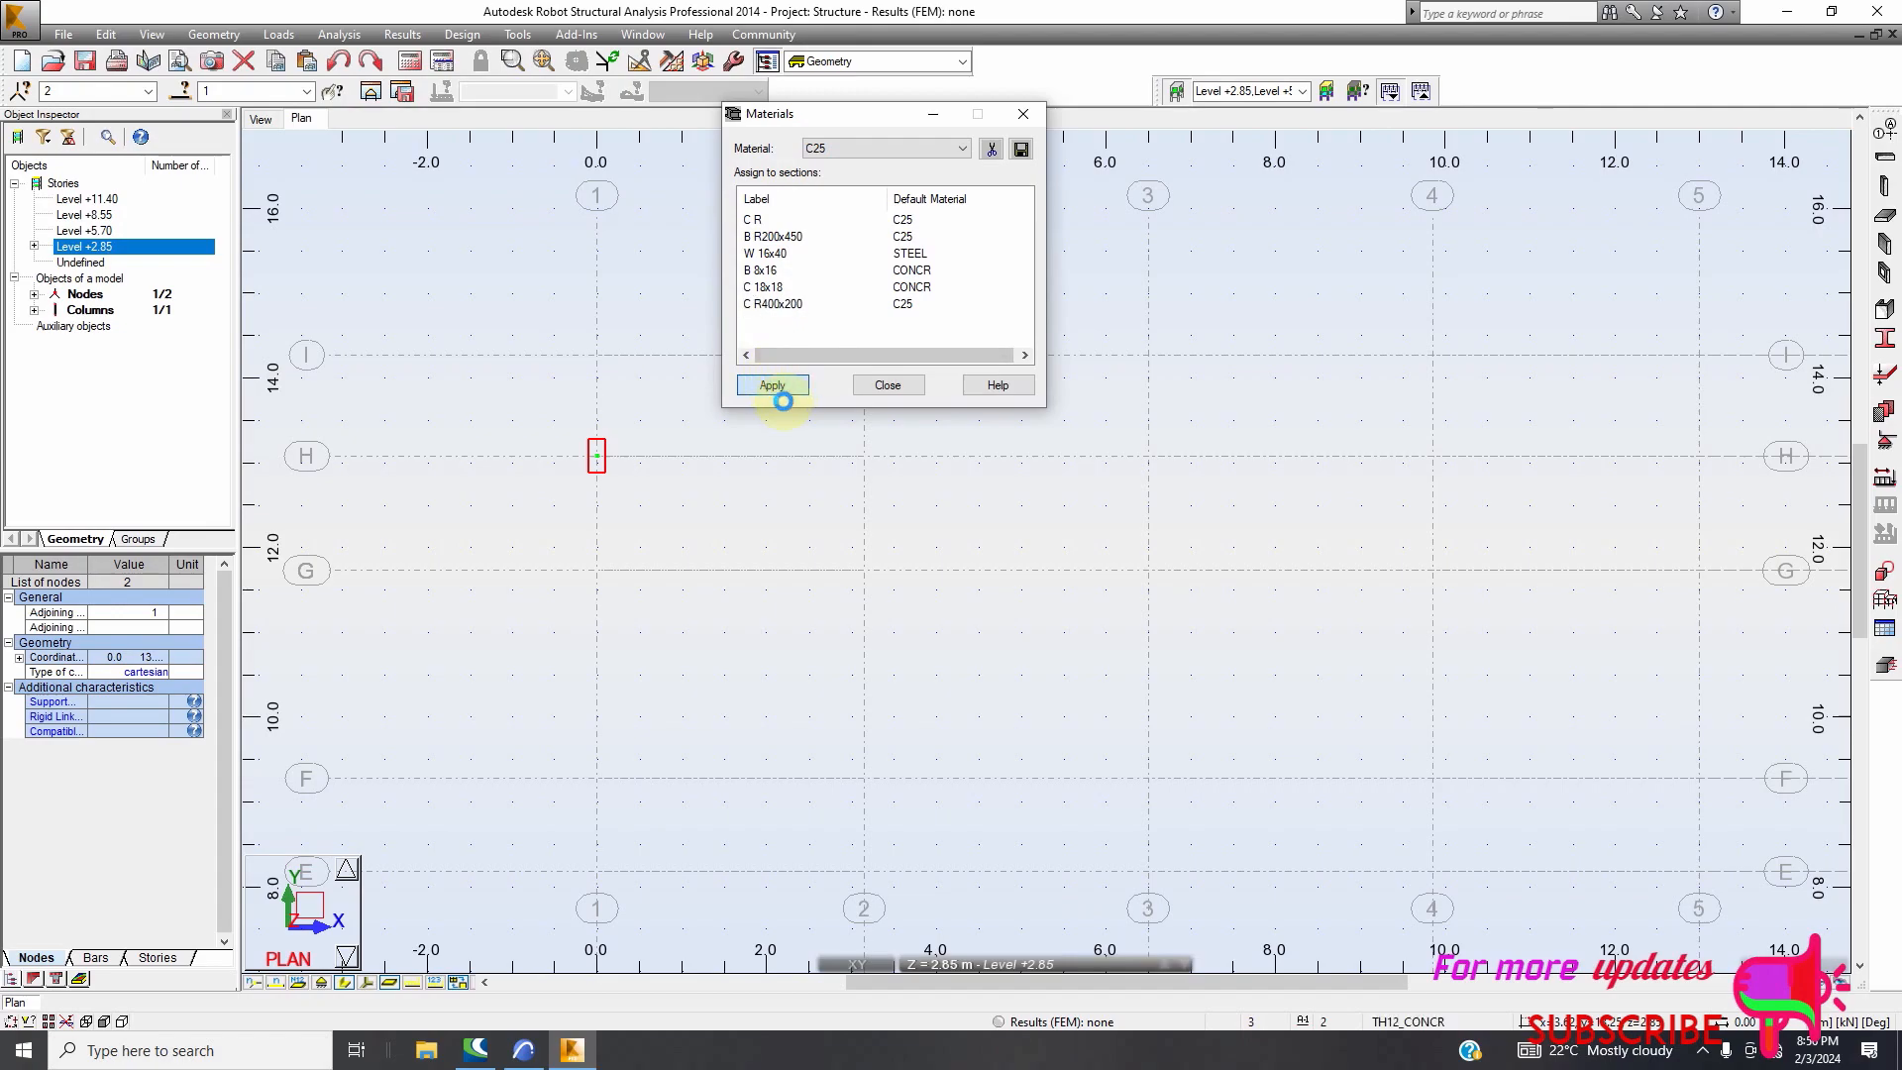
pyautogui.click(887, 386)
pyautogui.scroll(4, 599, 473)
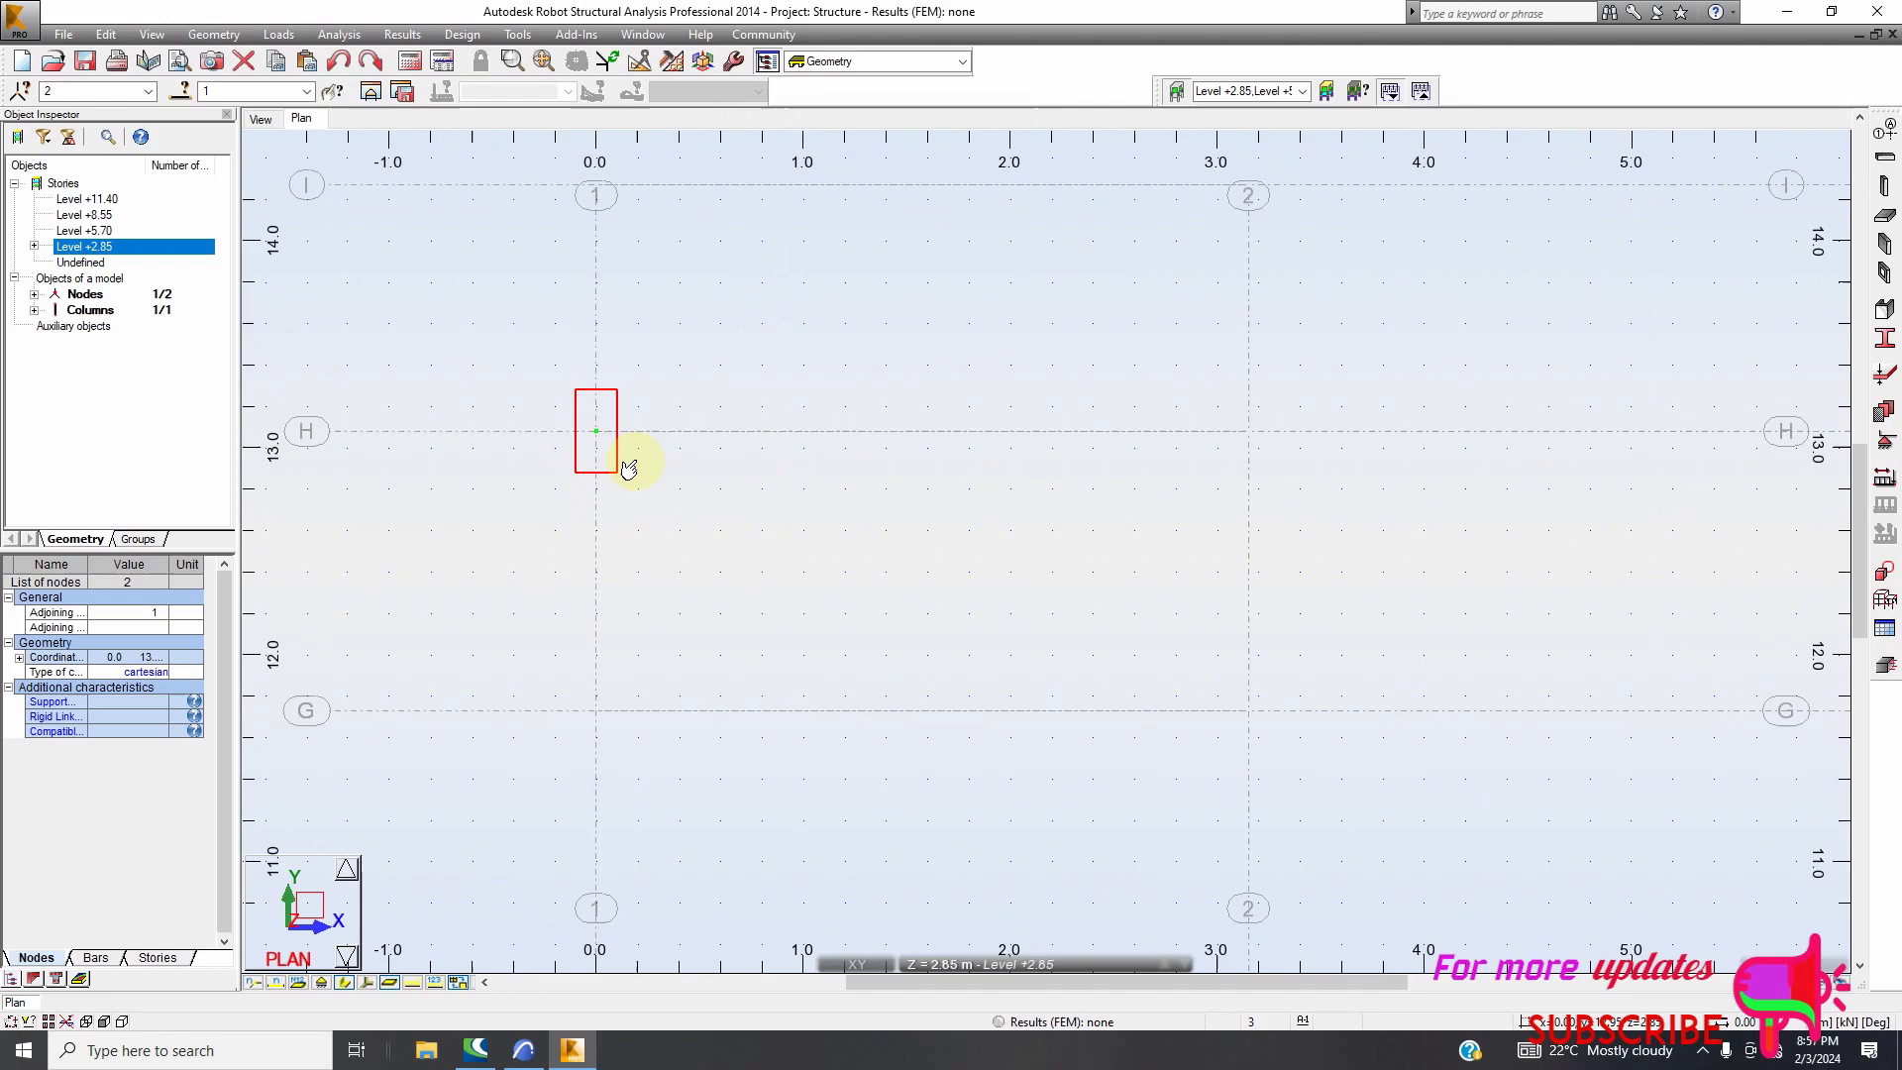
pyautogui.scroll(-2, 624, 468)
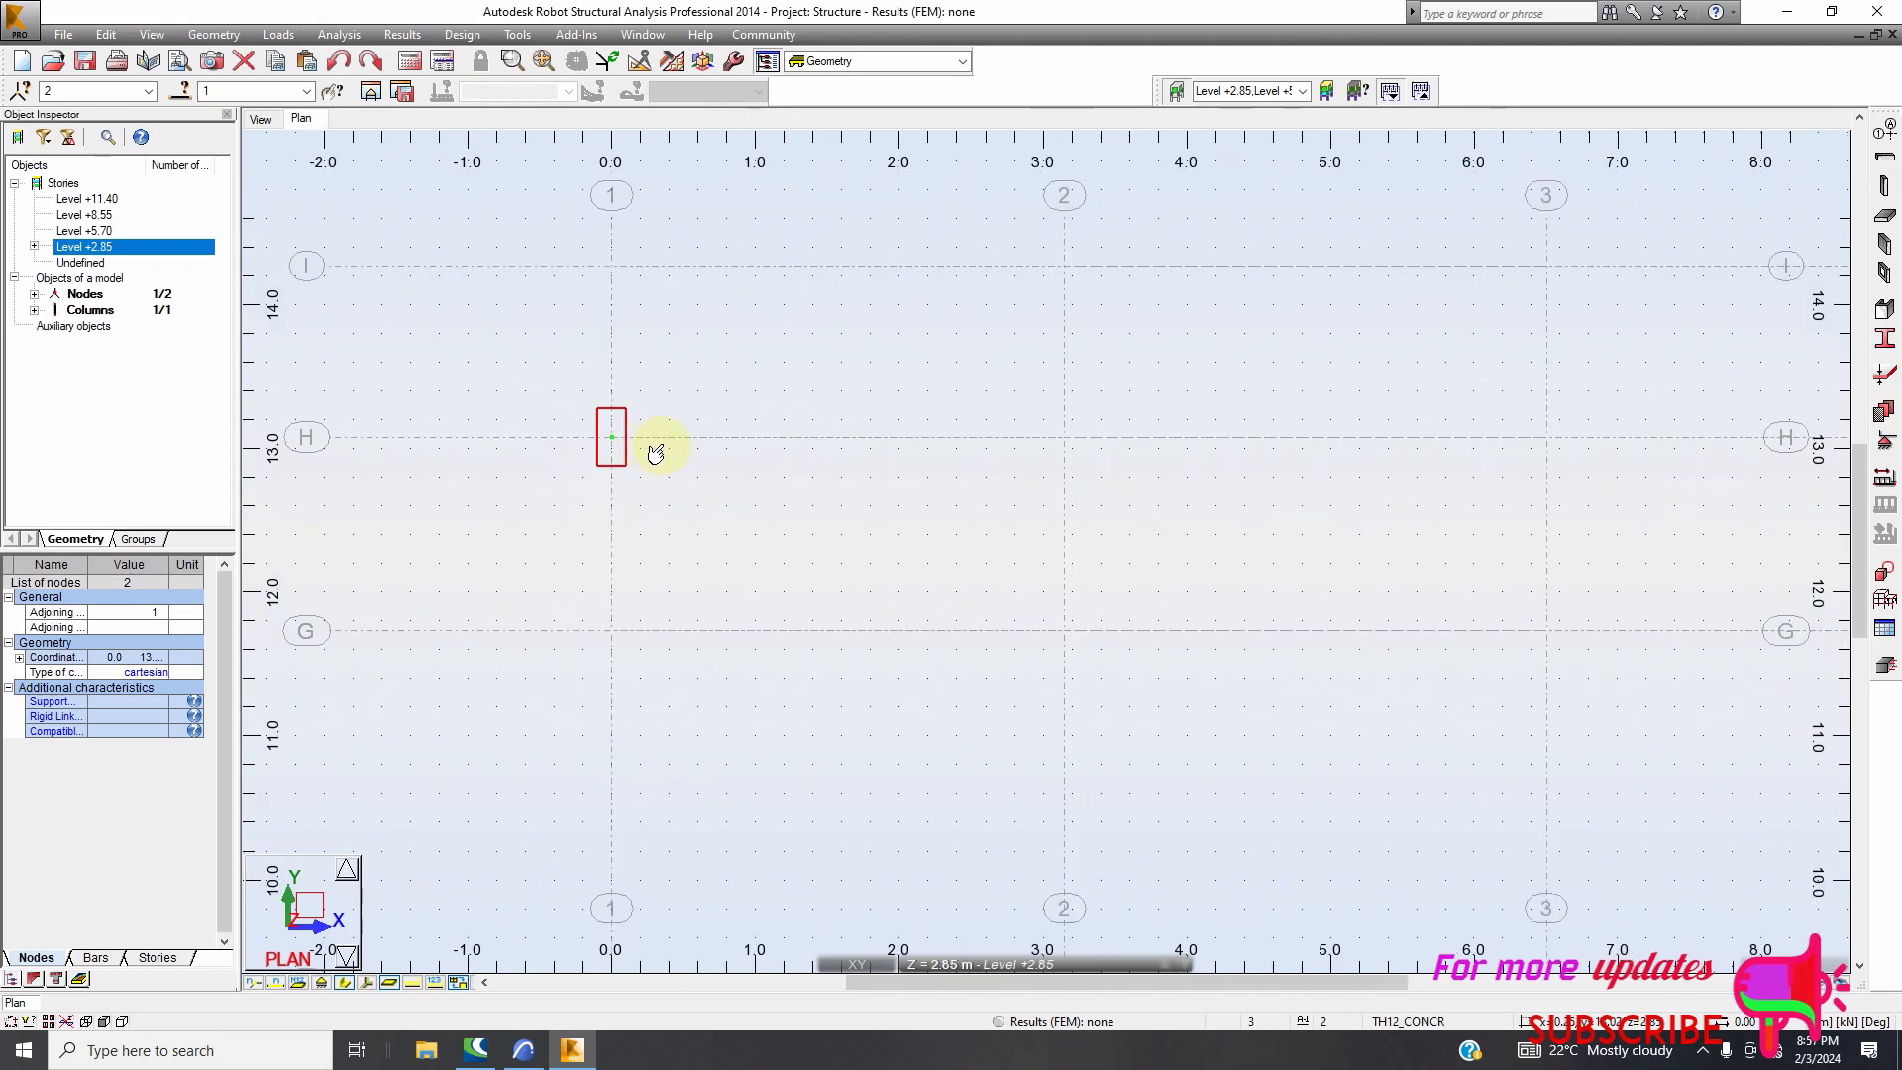
pyautogui.click(1886, 188)
pyautogui.click(1736, 438)
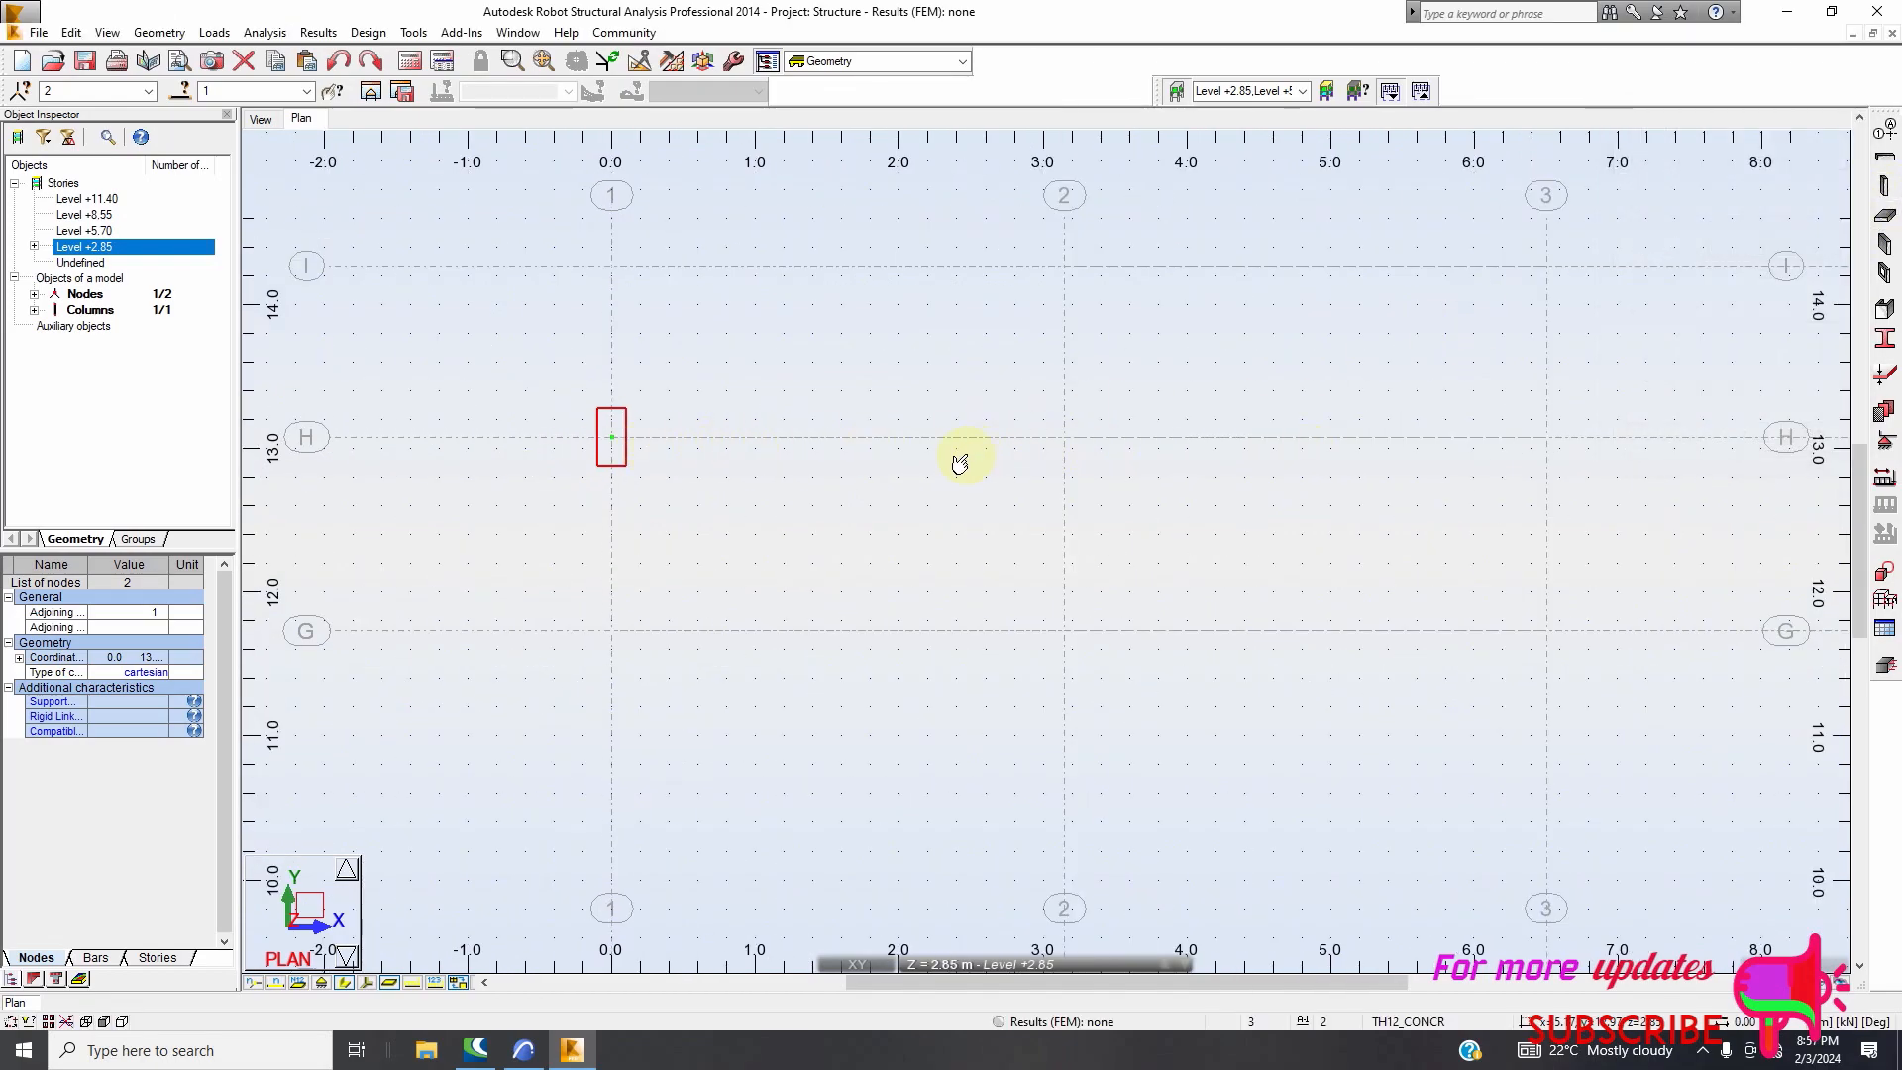
pyautogui.scroll(-4, 747, 476)
pyautogui.scroll(2, 735, 509)
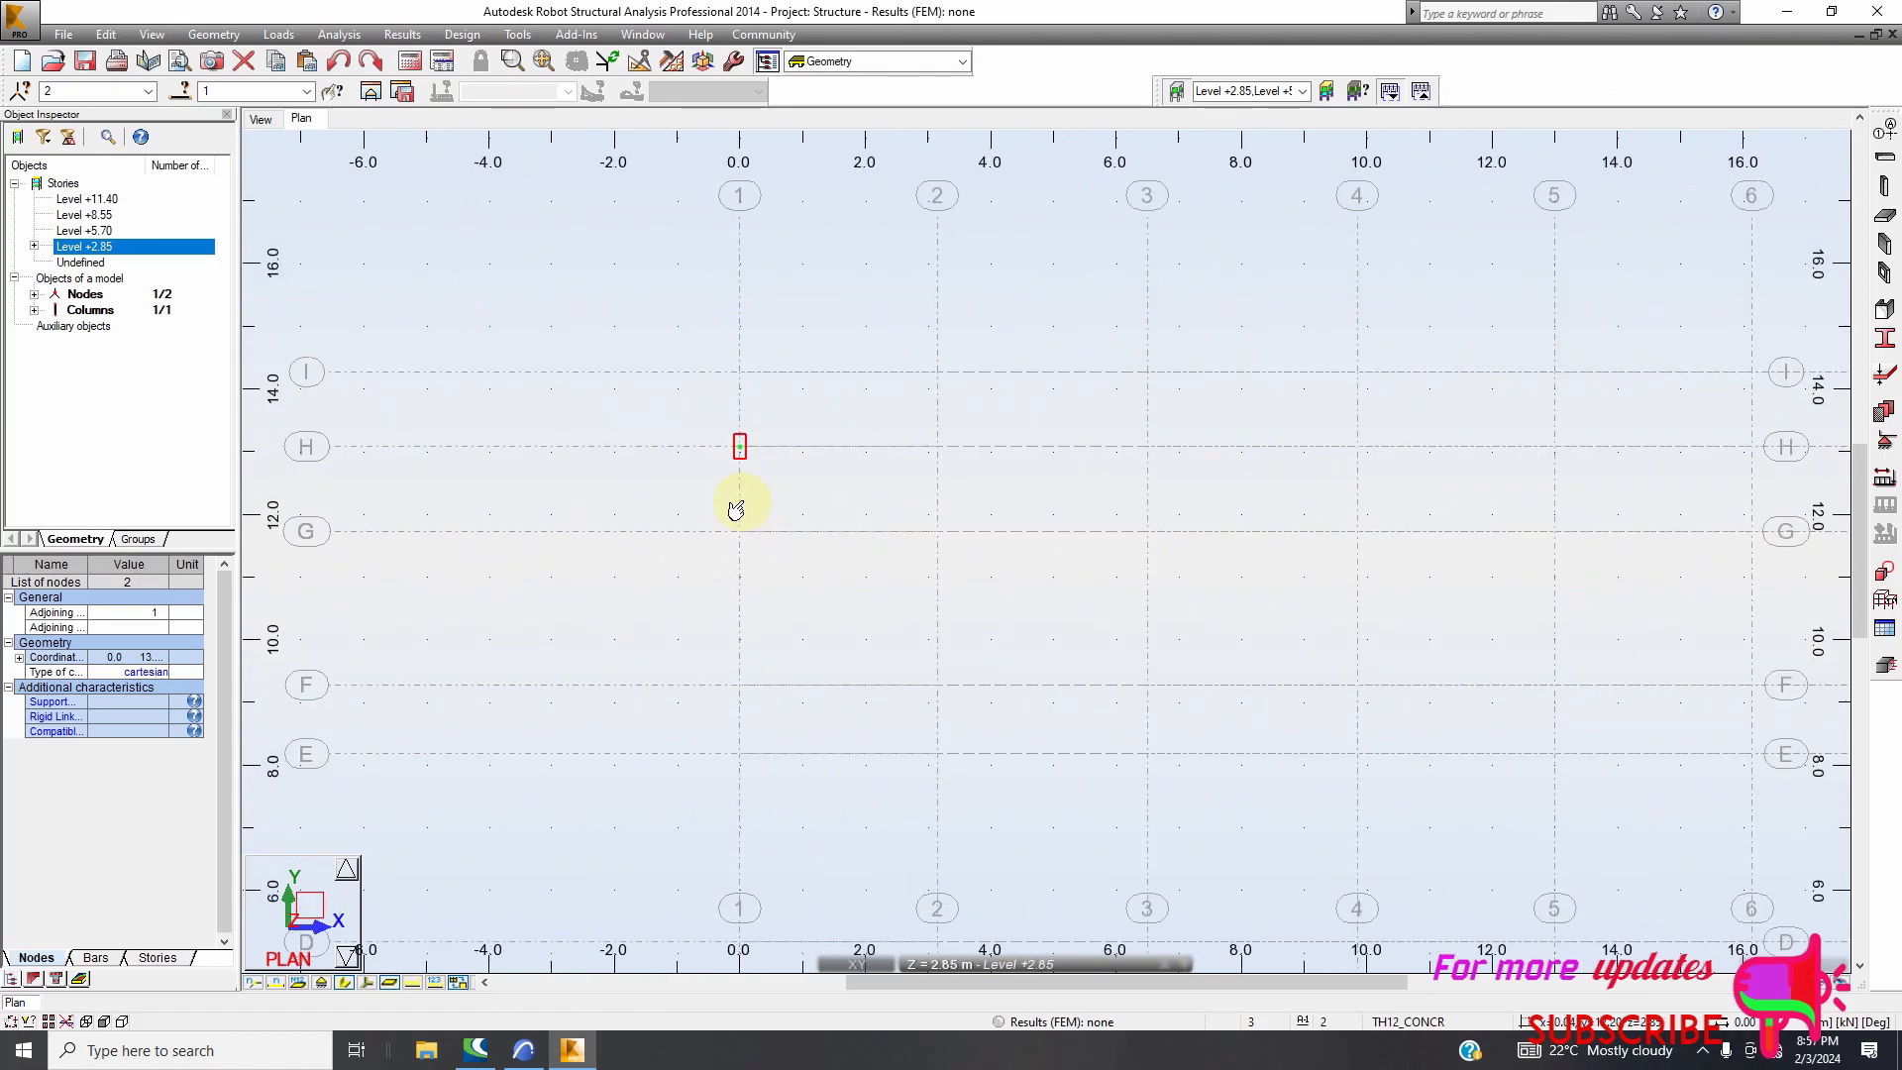
pyautogui.rightClick(670, 418)
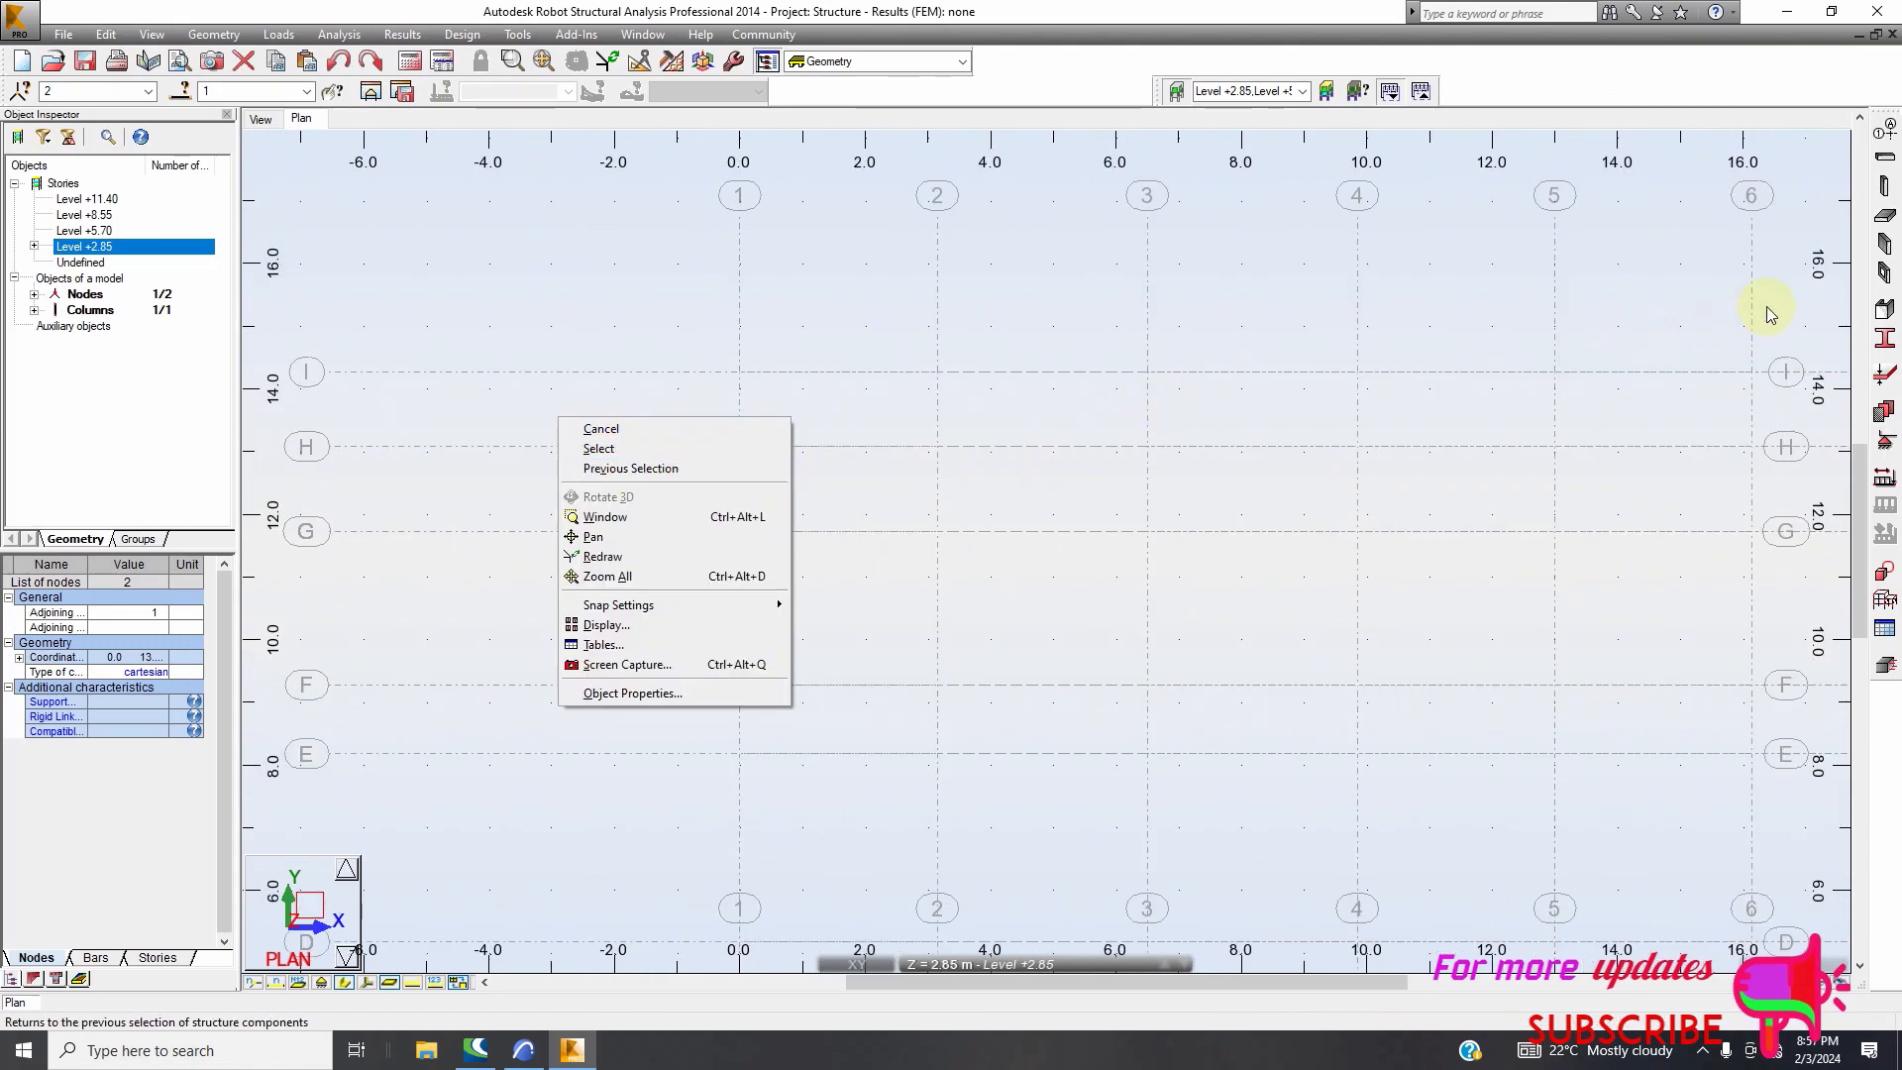
# Place C R400x200 RC columns along axis H at its intersections with axes 2 and 3
pyautogui.click(1885, 187)
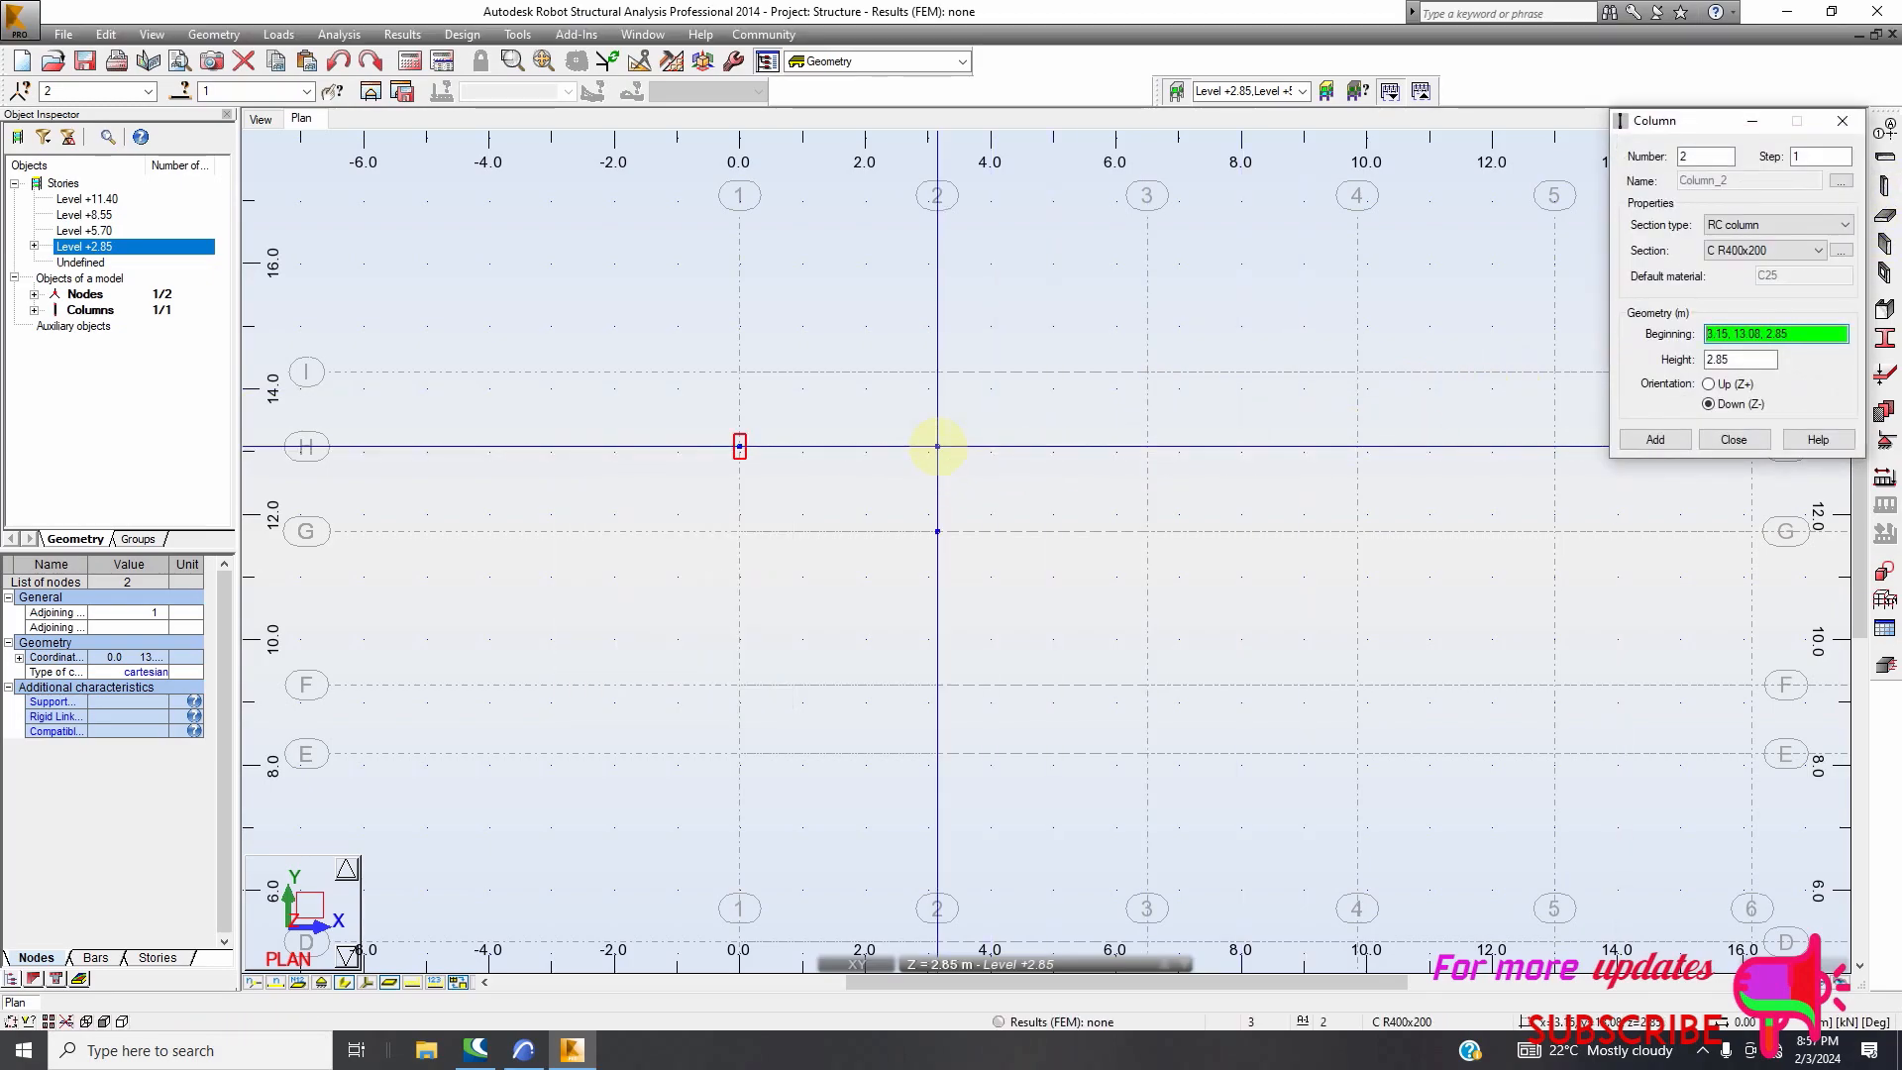
pyautogui.click(937, 447)
pyautogui.scroll(-3, 475, 438)
pyautogui.scroll(4, 707, 495)
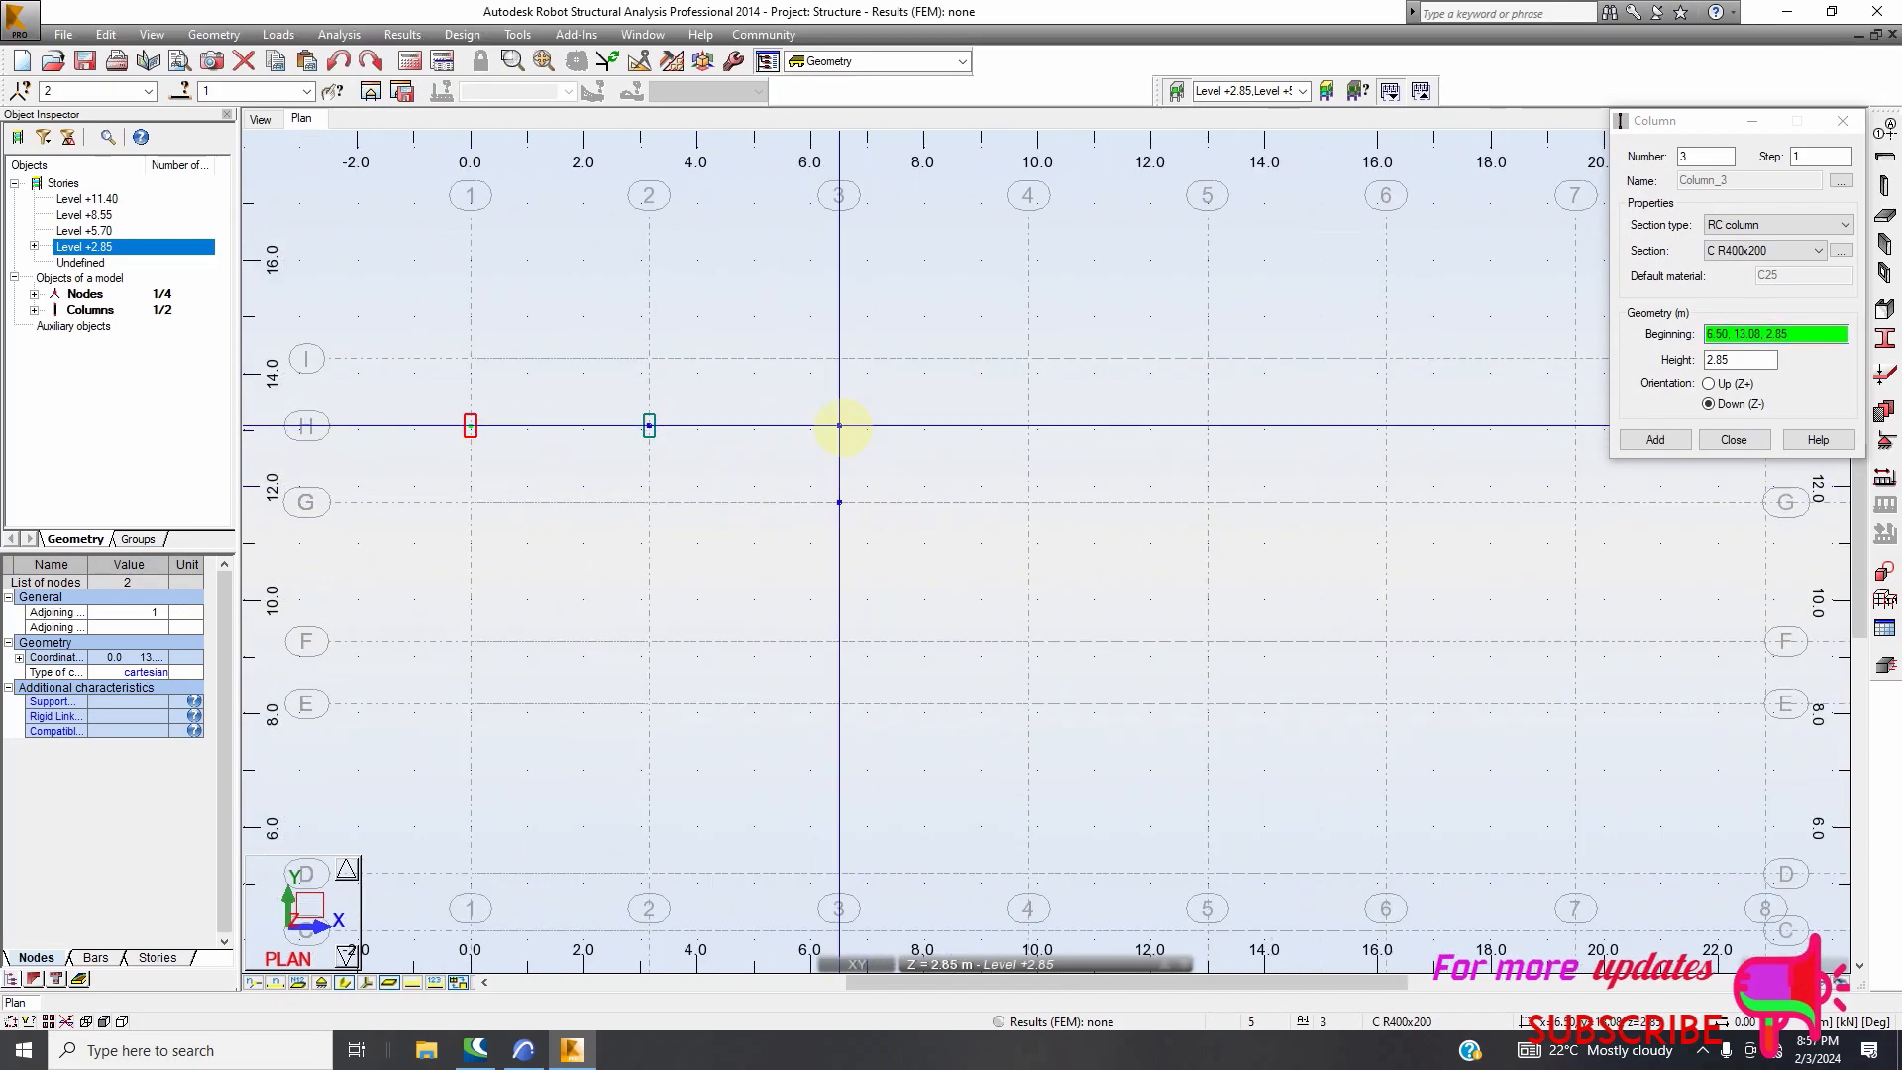
pyautogui.click(841, 428)
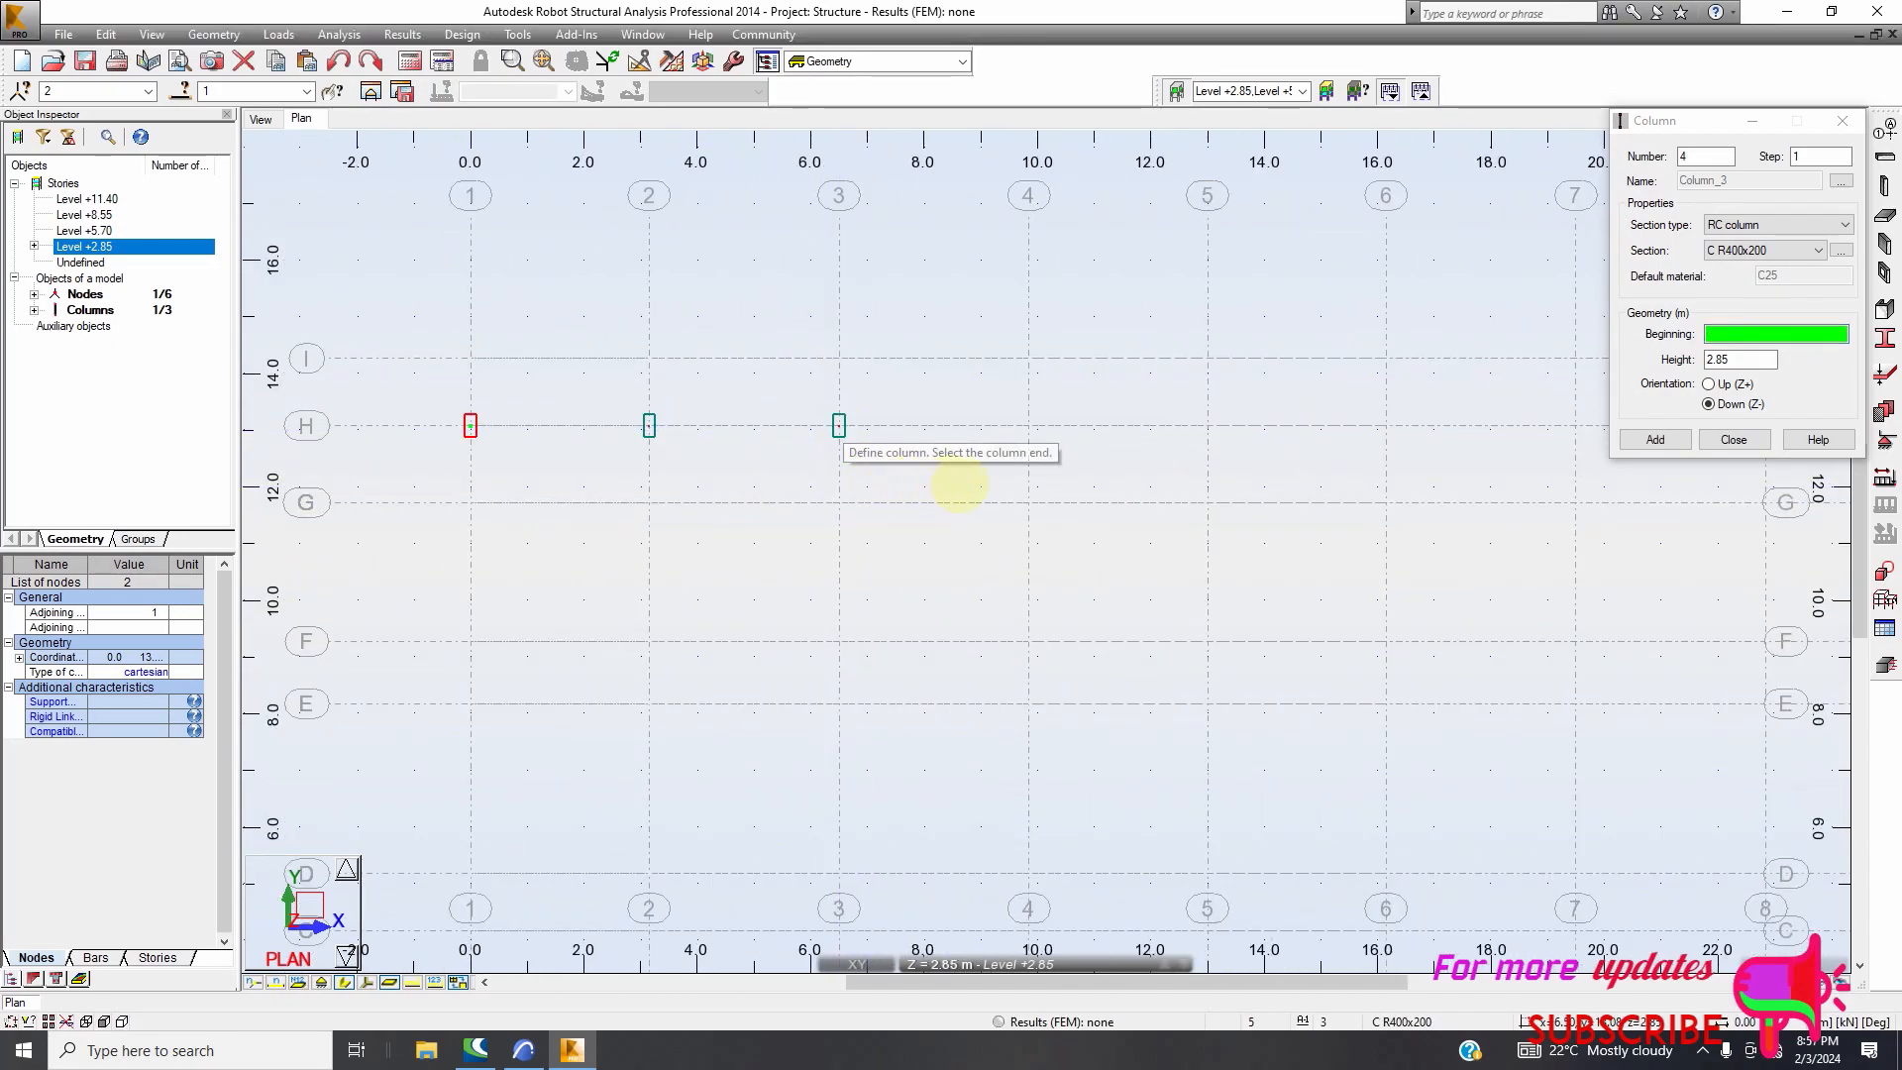
# Try to place columns on axis H at axes 4 and 5, check their alignment and undo both placements
pyautogui.click(1028, 428)
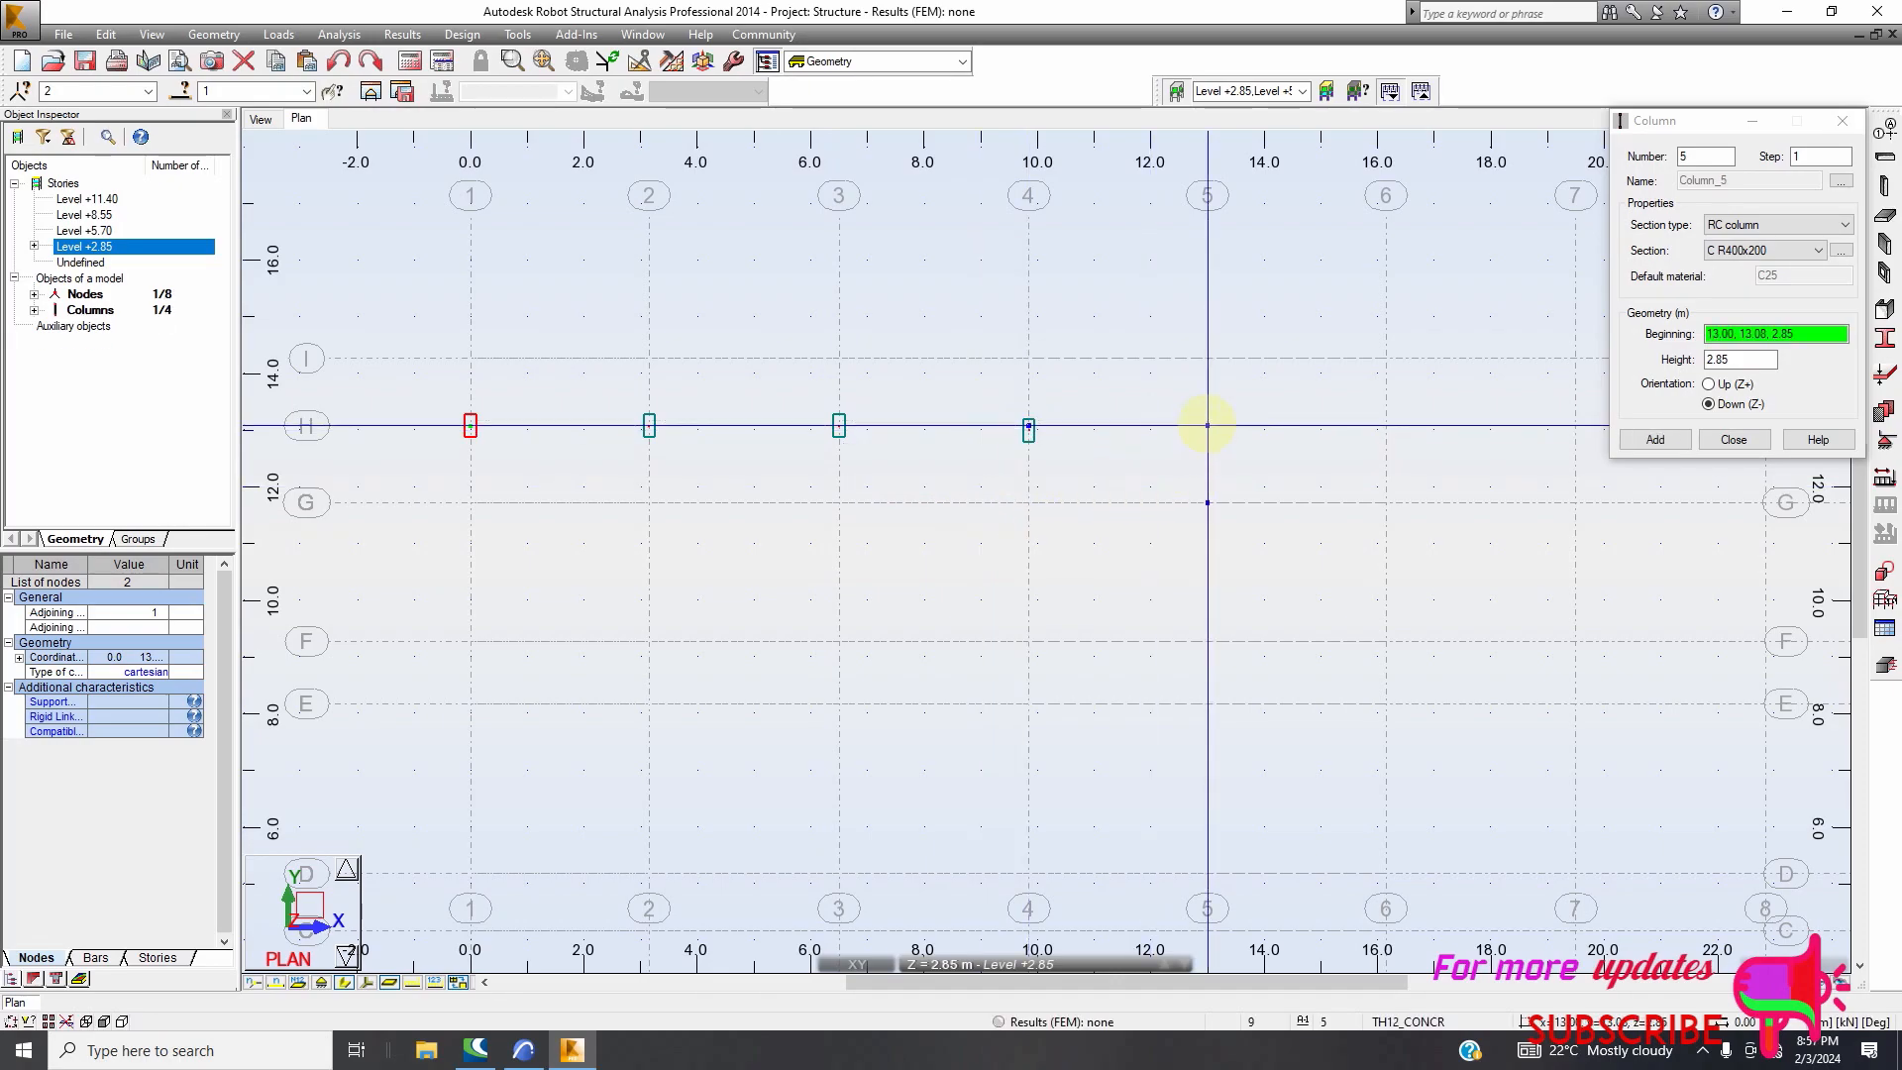
pyautogui.scroll(-2, 835, 474)
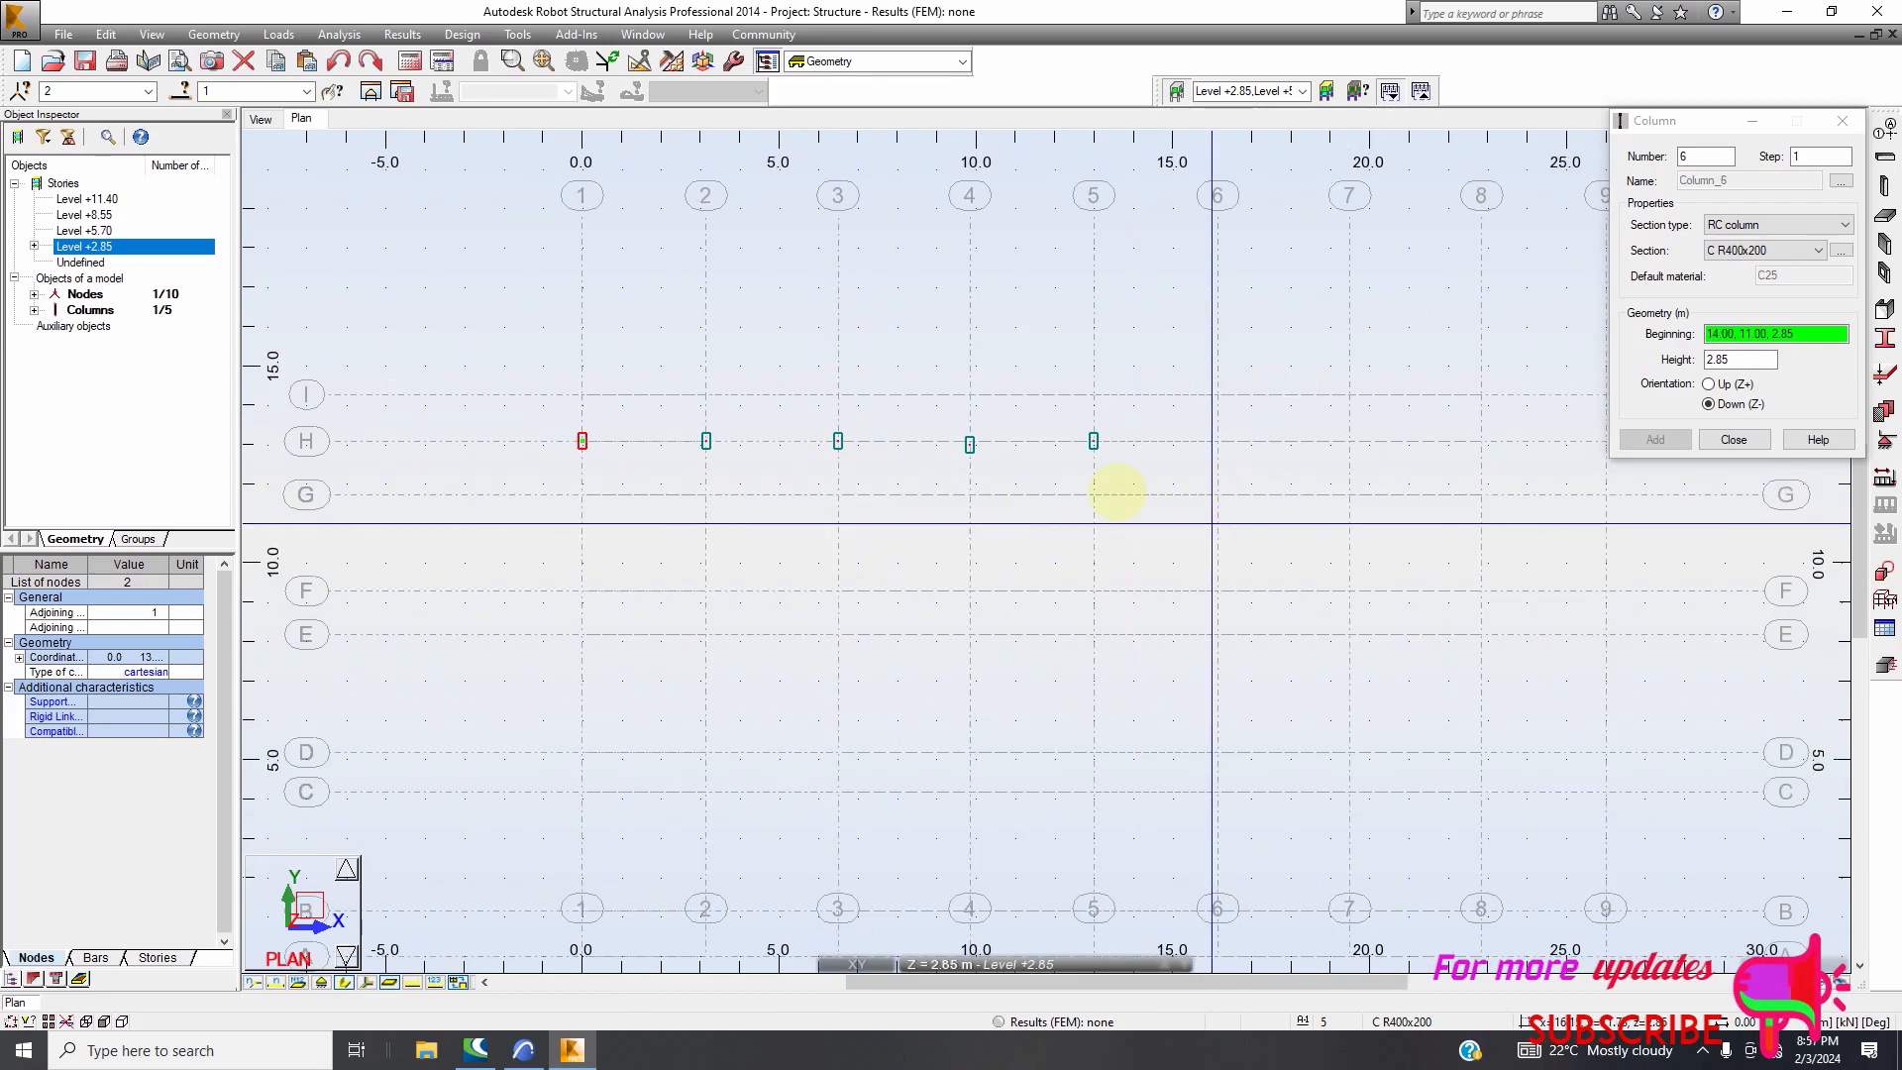
pyautogui.scroll(2, 1013, 464)
pyautogui.scroll(4, 939, 426)
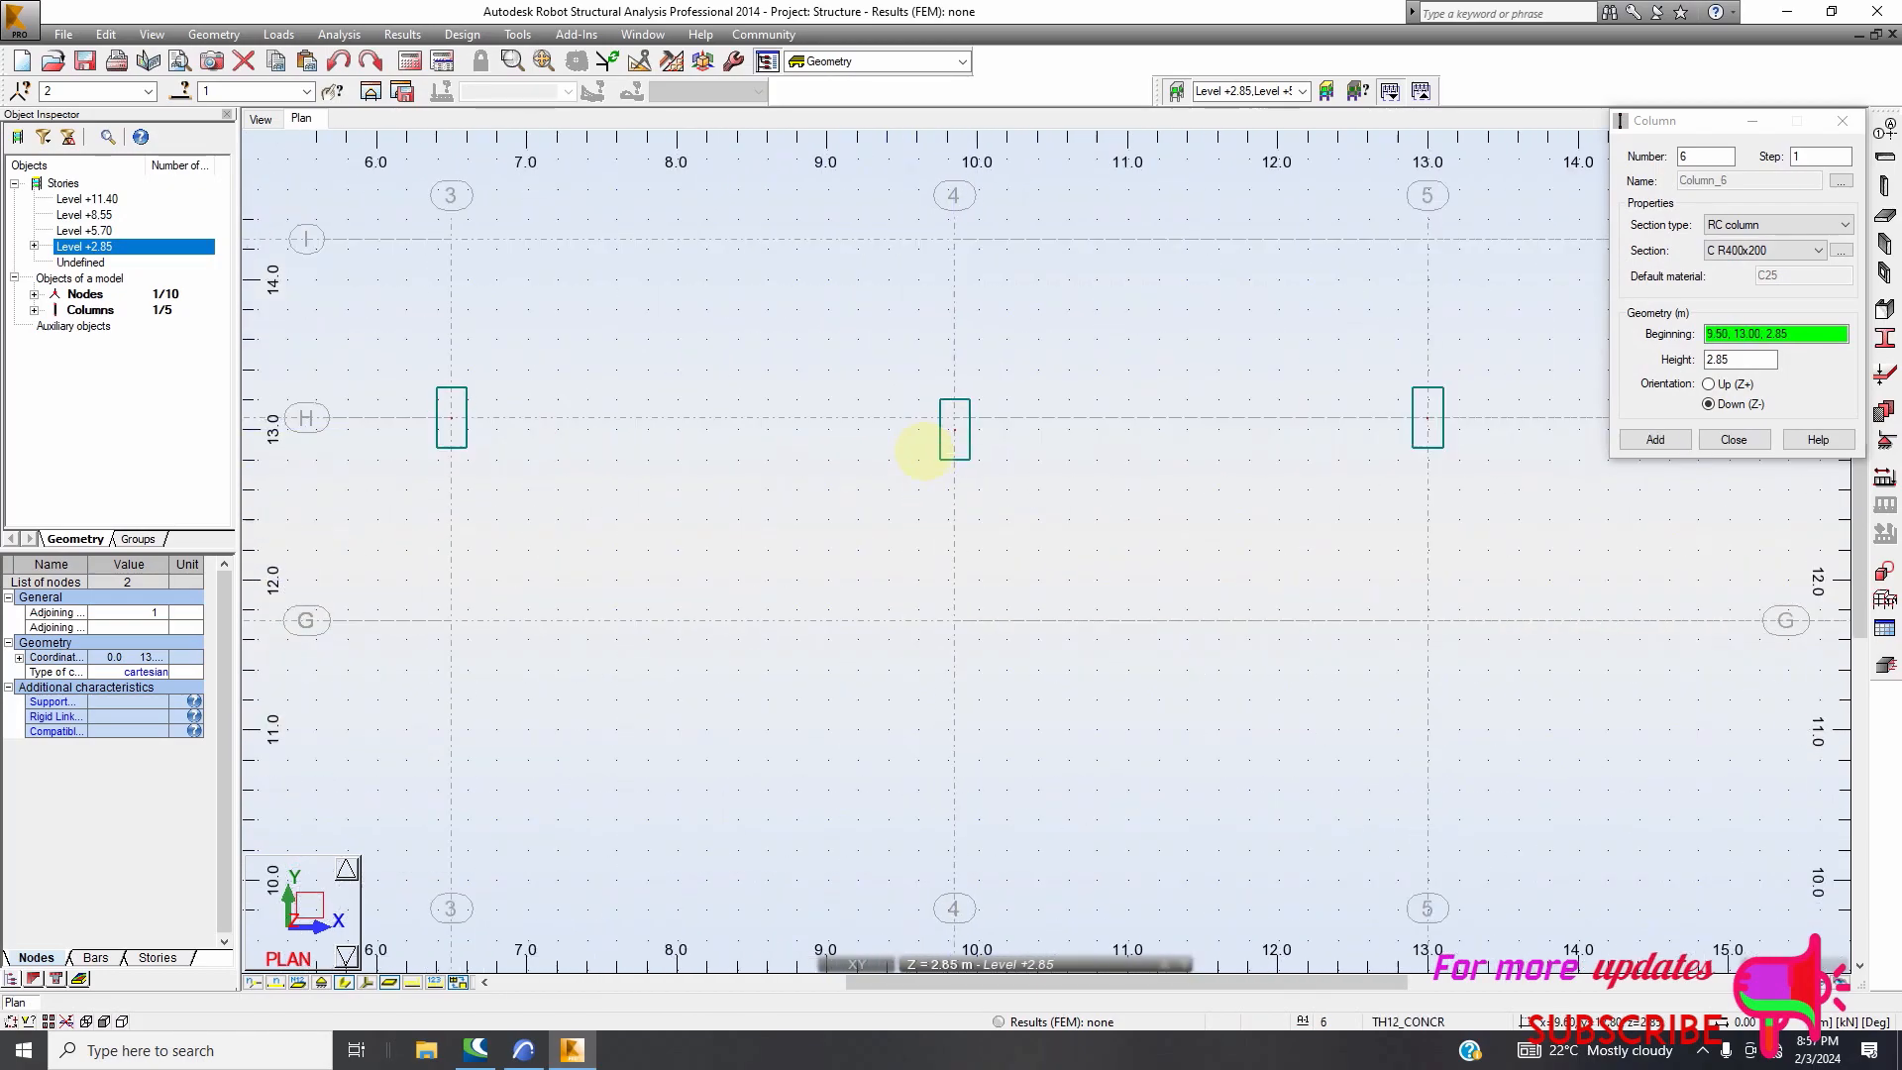
pyautogui.scroll(-2, 887, 404)
pyautogui.click(337, 62)
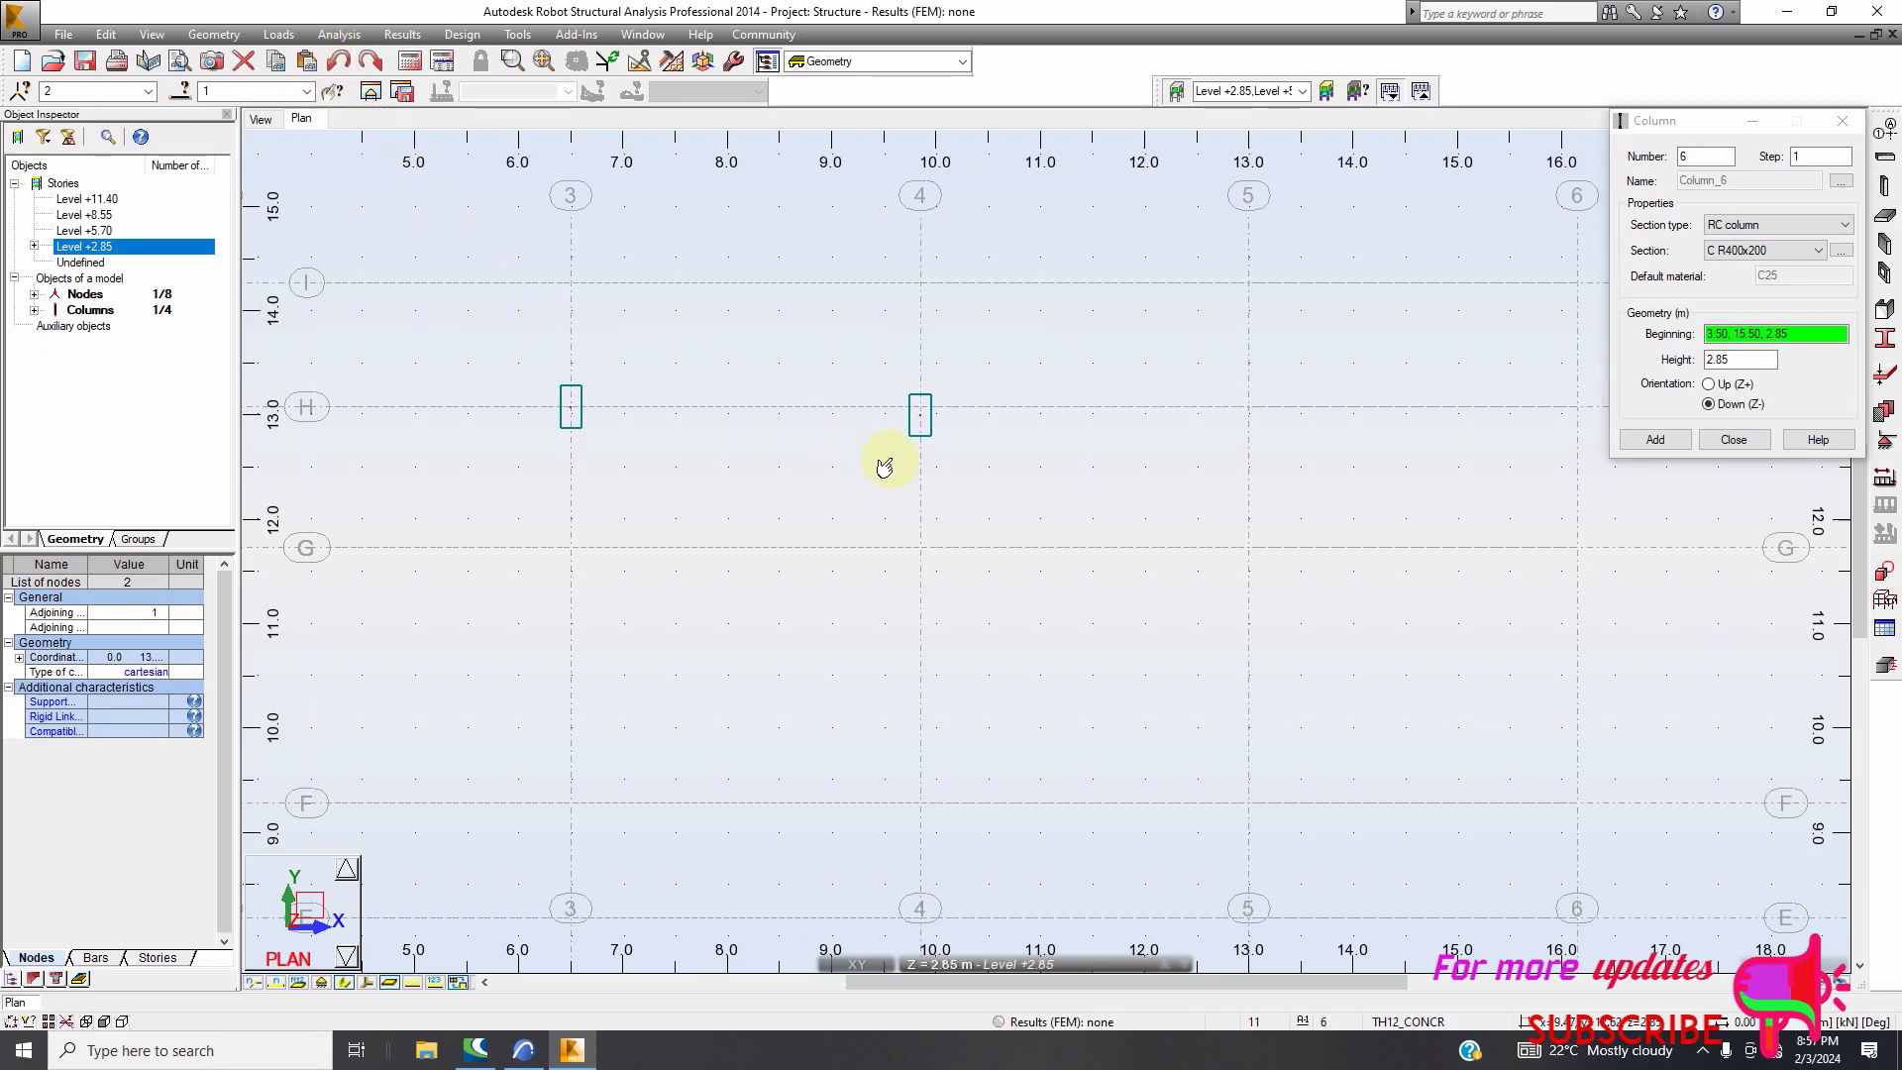
pyautogui.click(340, 66)
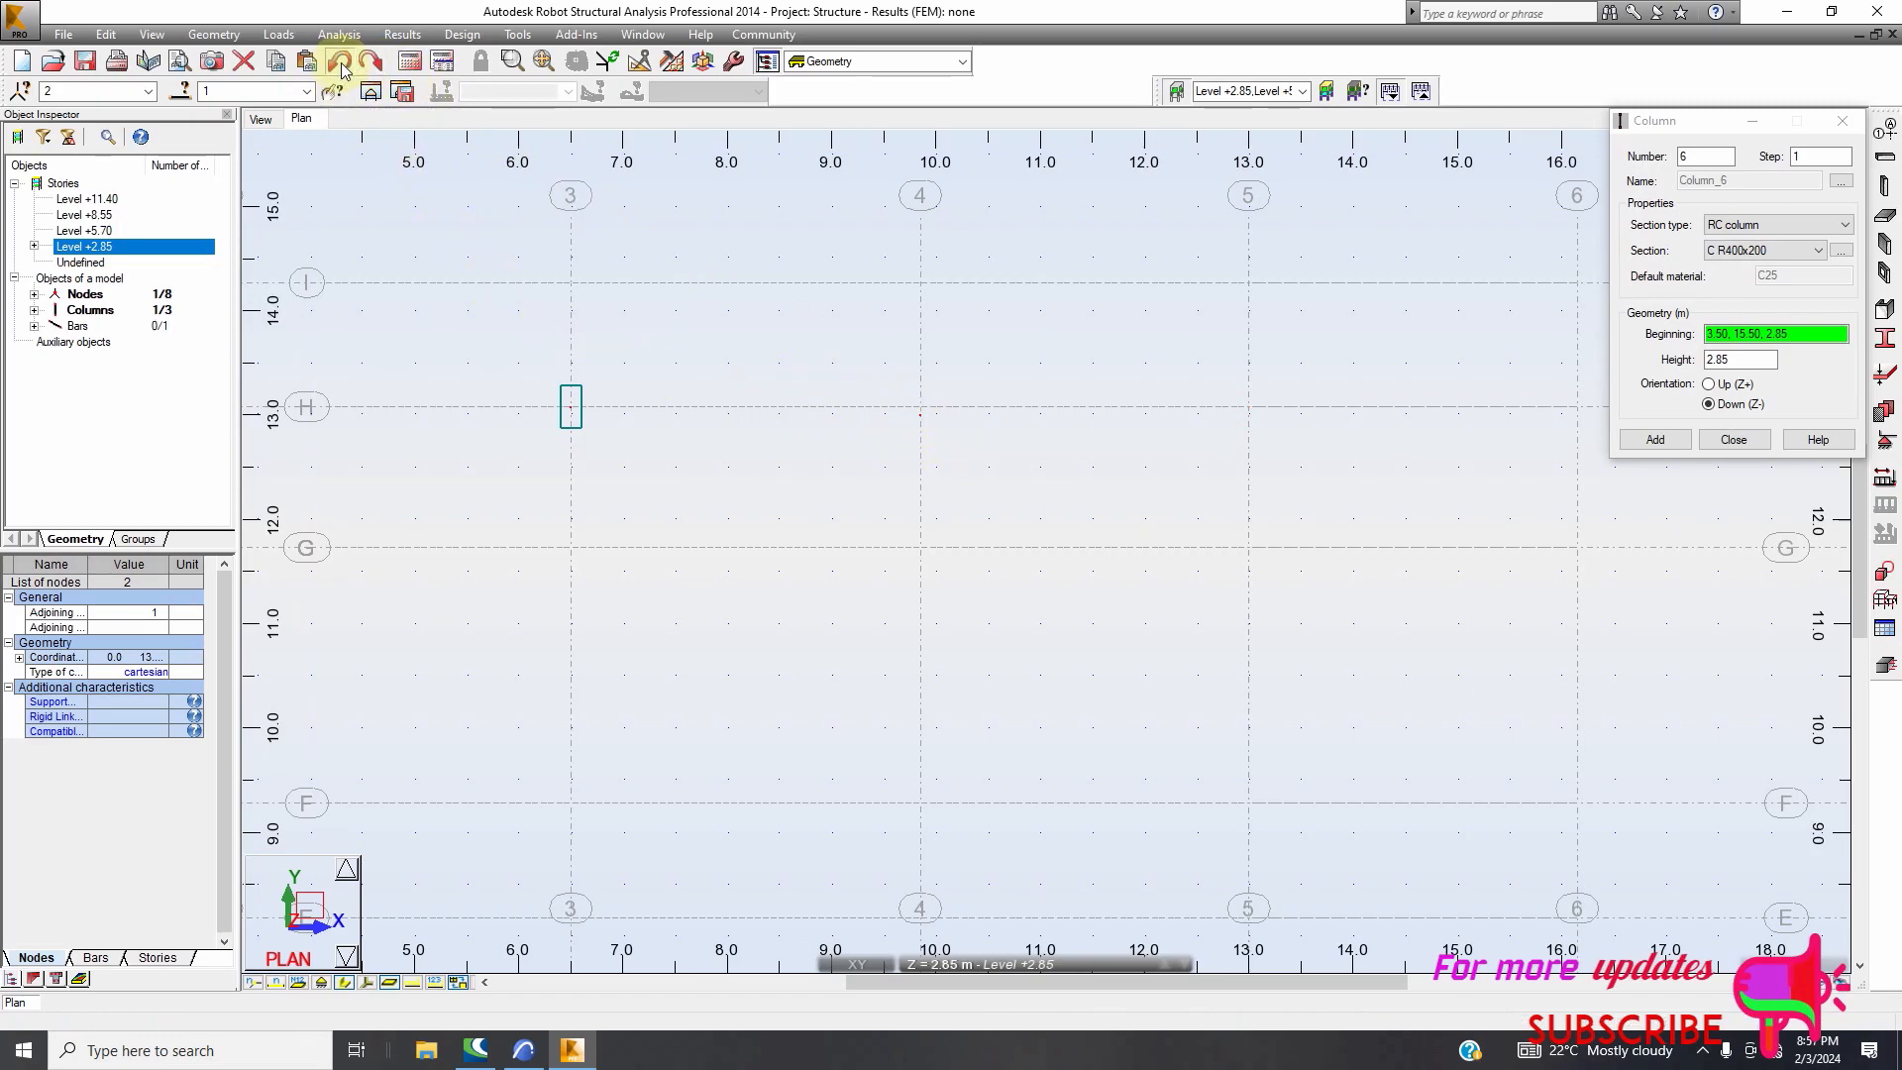
# Place C R400x200 RC columns along axis H at its intersections with axes 4, 5 and 6
pyautogui.scroll(-4, 1291, 414)
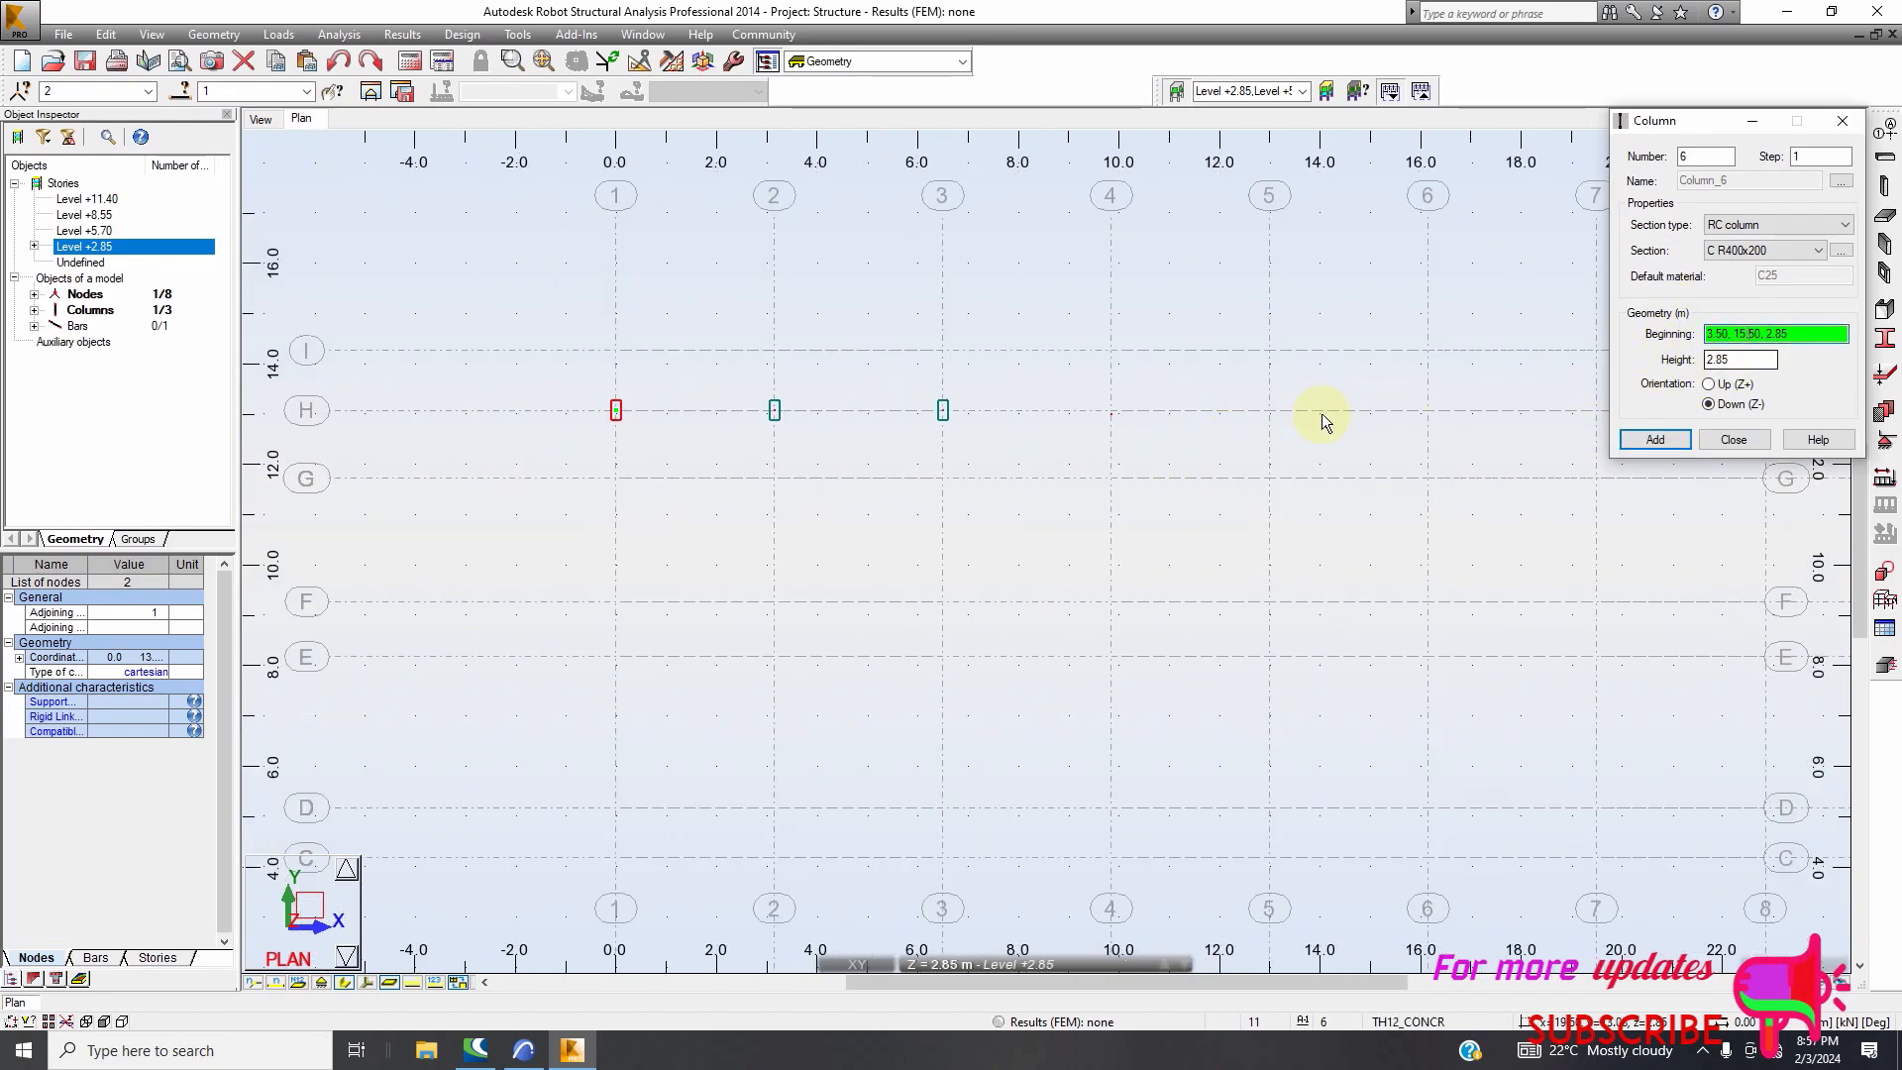
pyautogui.scroll(1, 1111, 414)
pyautogui.scroll(1, 1112, 415)
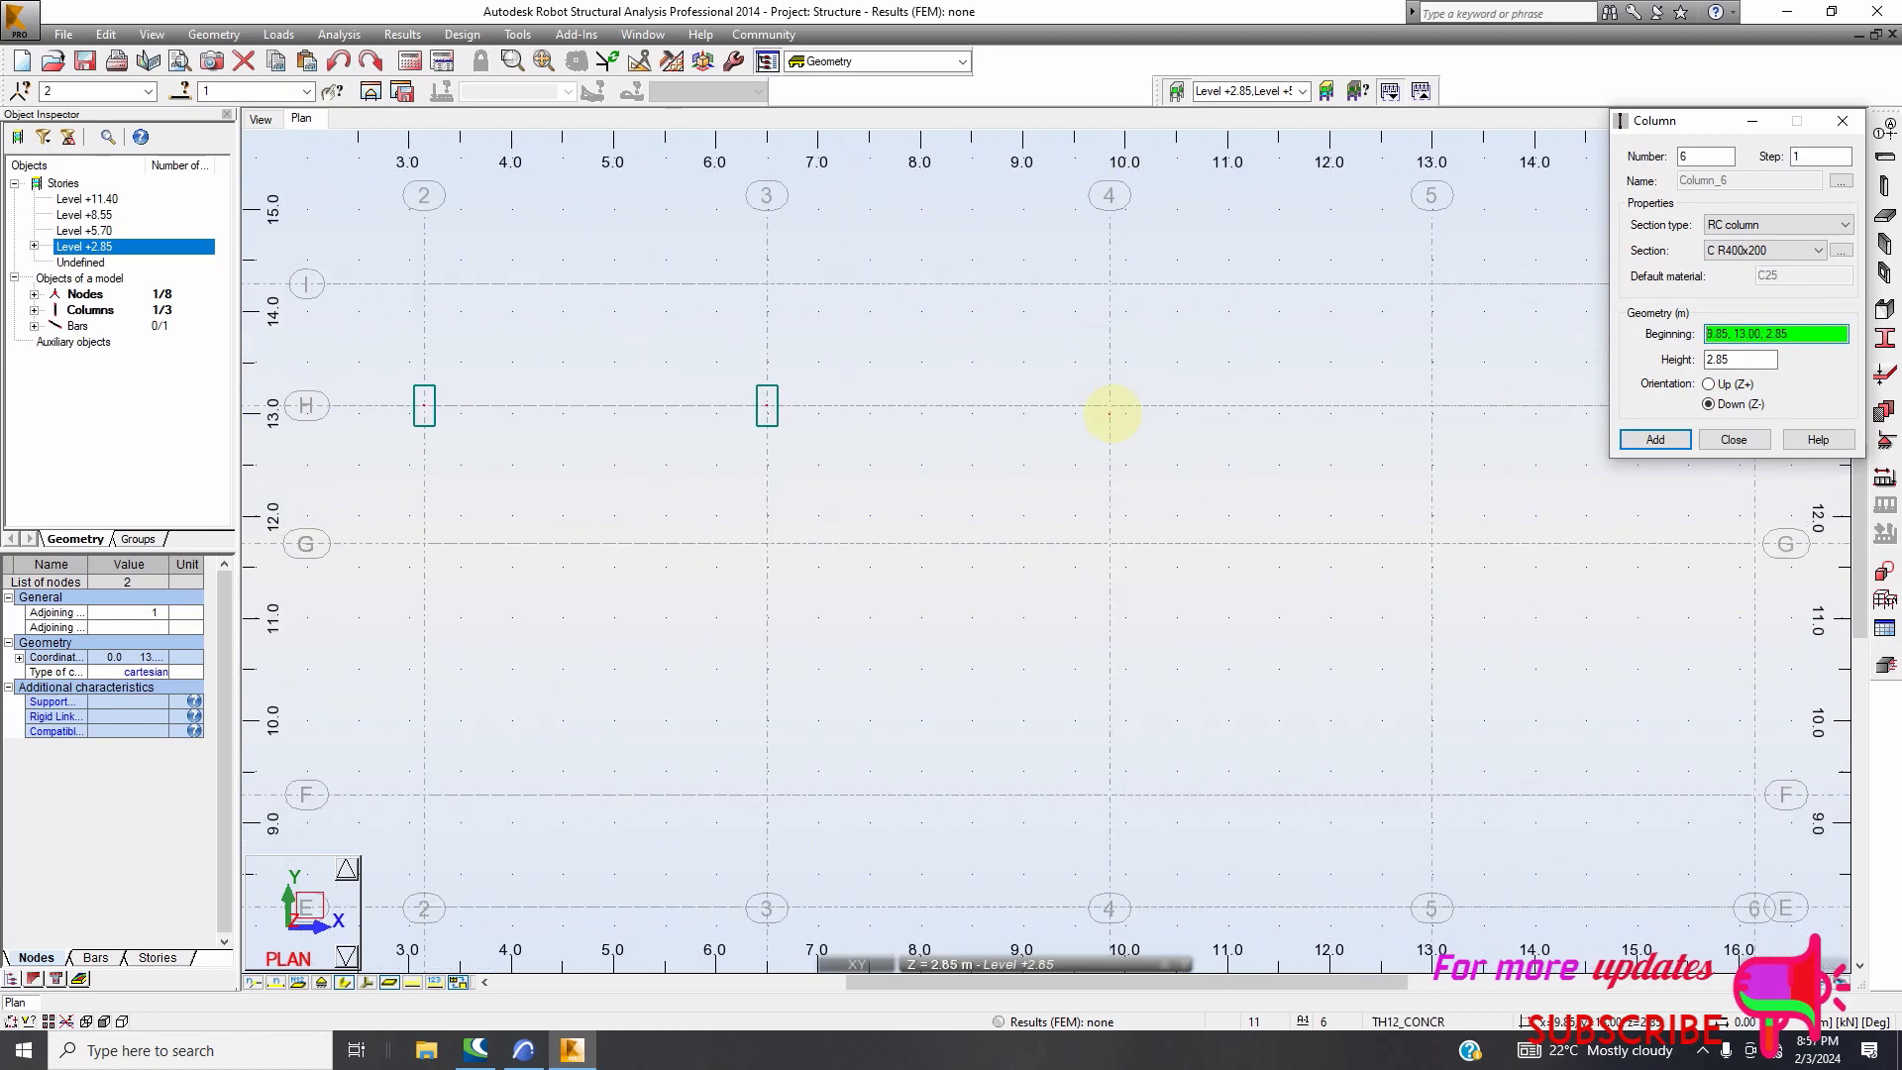
pyautogui.click(1090, 446)
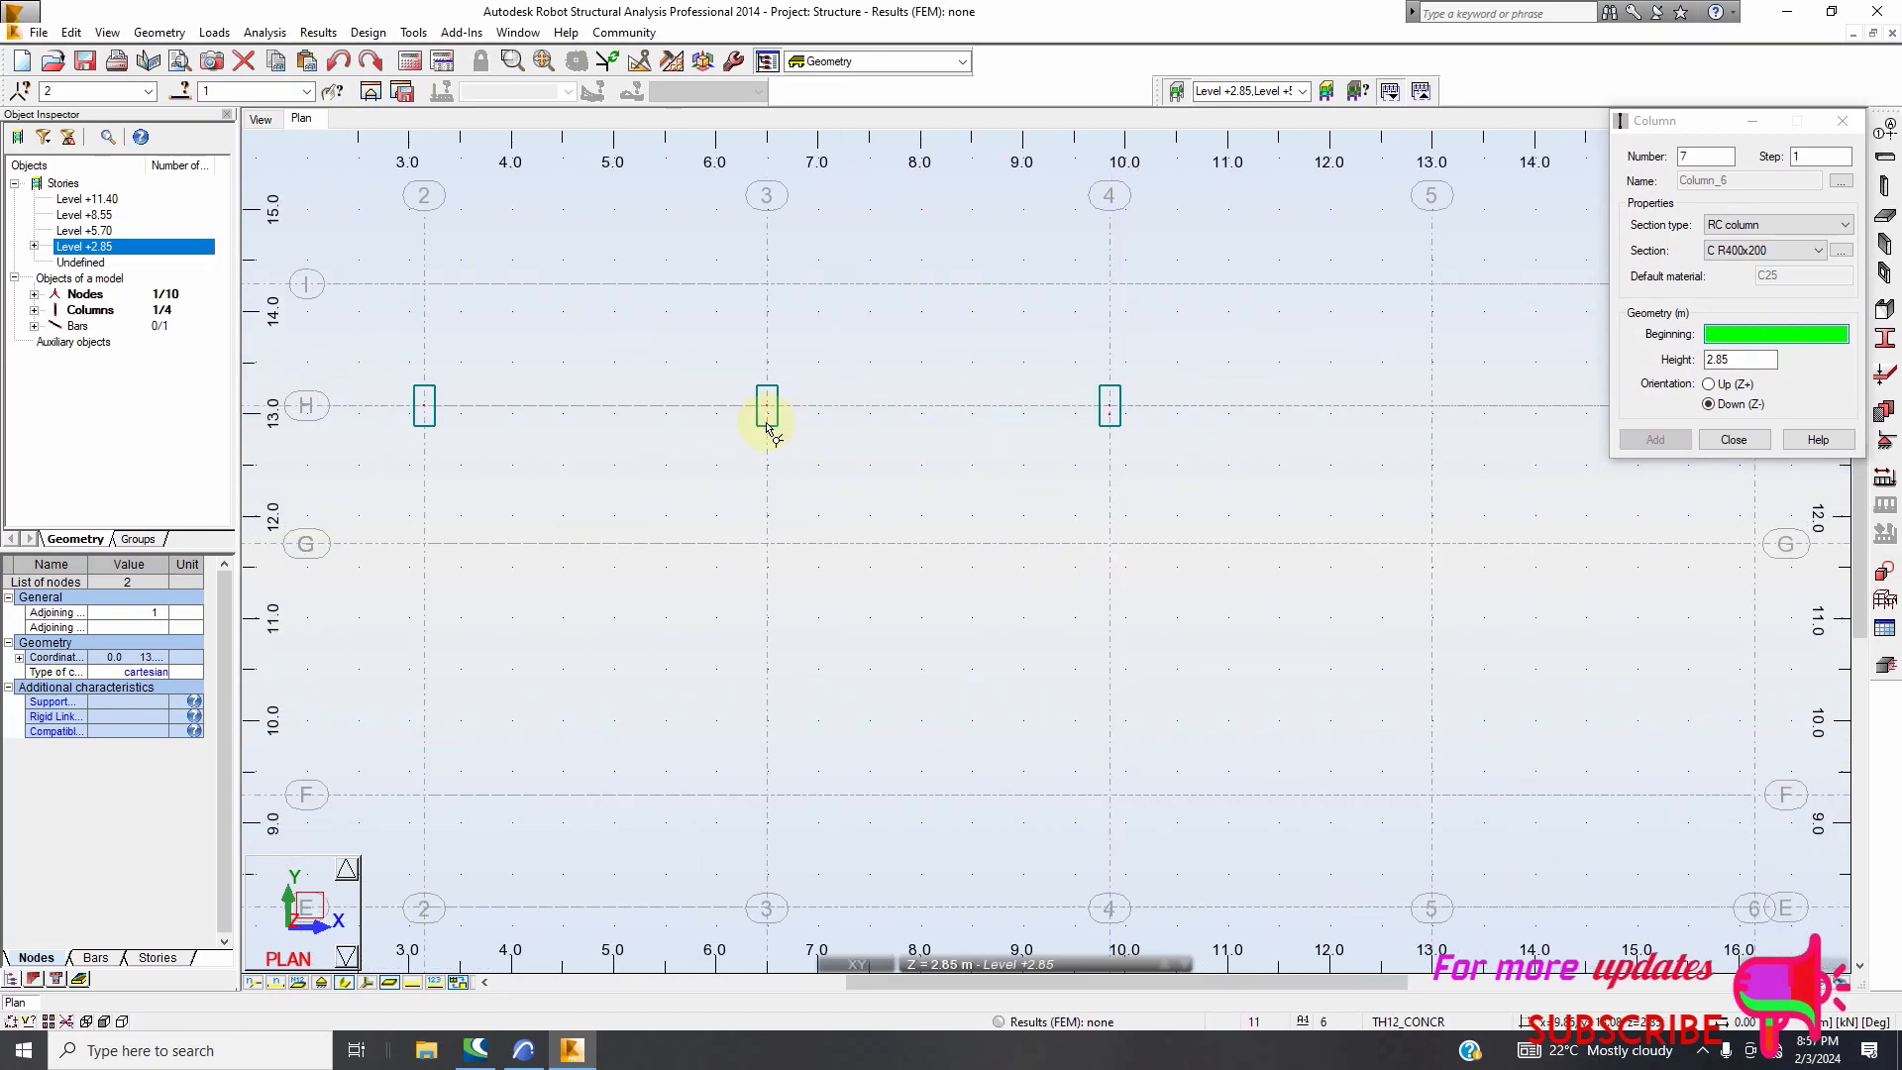
pyautogui.scroll(-2, 733, 416)
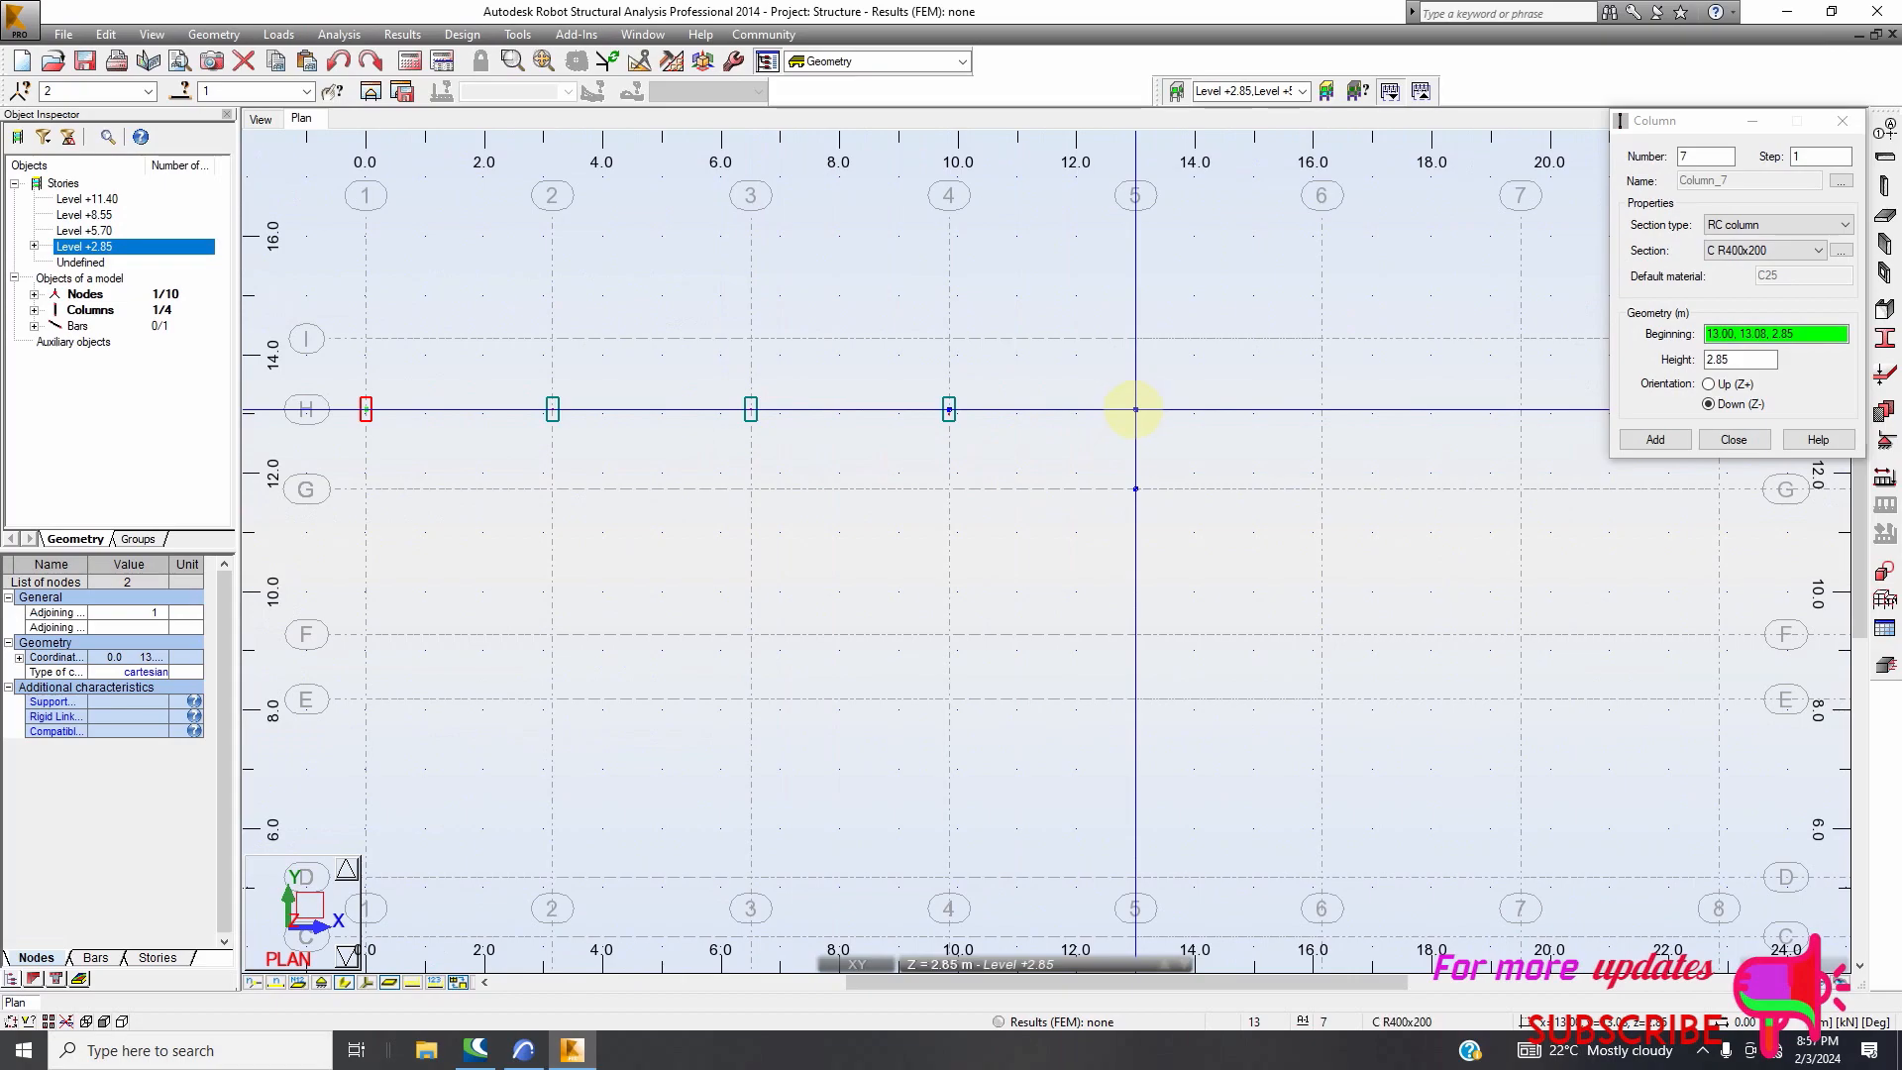
pyautogui.click(1136, 409)
pyautogui.scroll(-1, 758, 416)
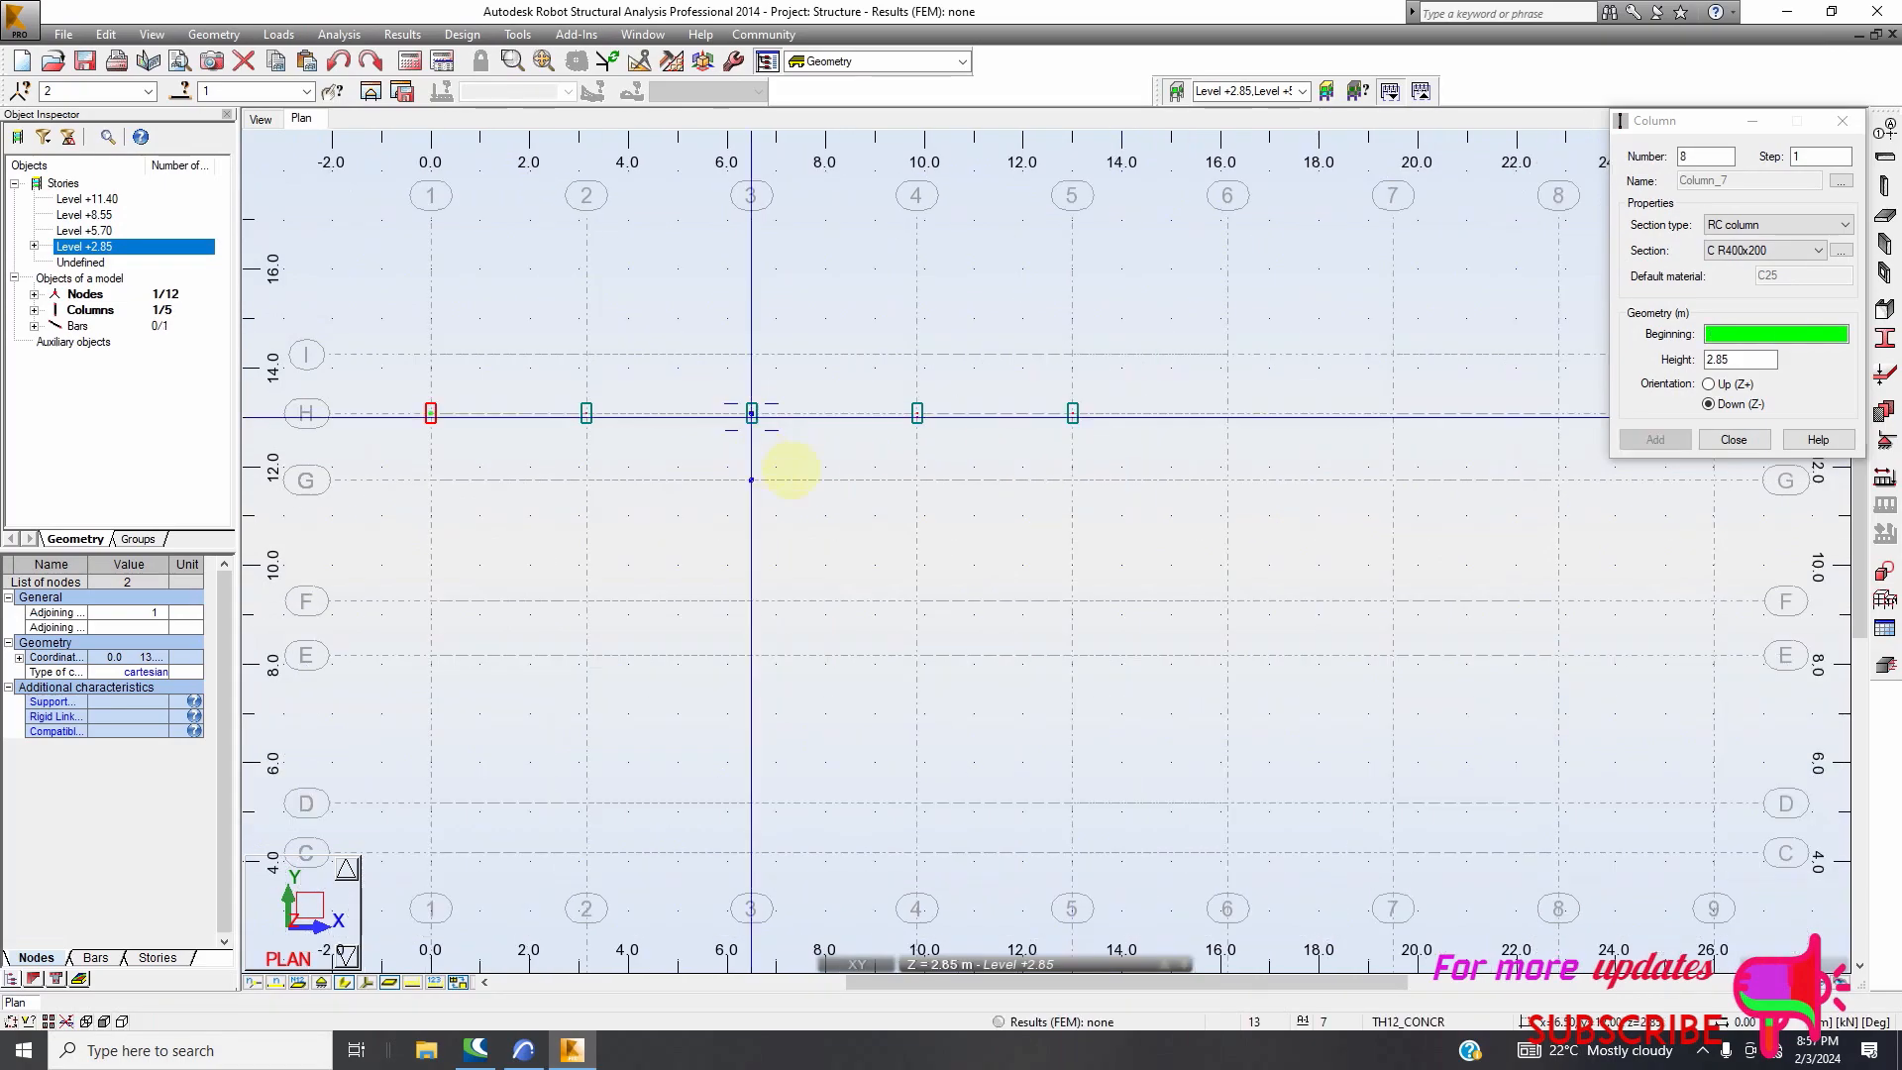
pyautogui.click(1227, 414)
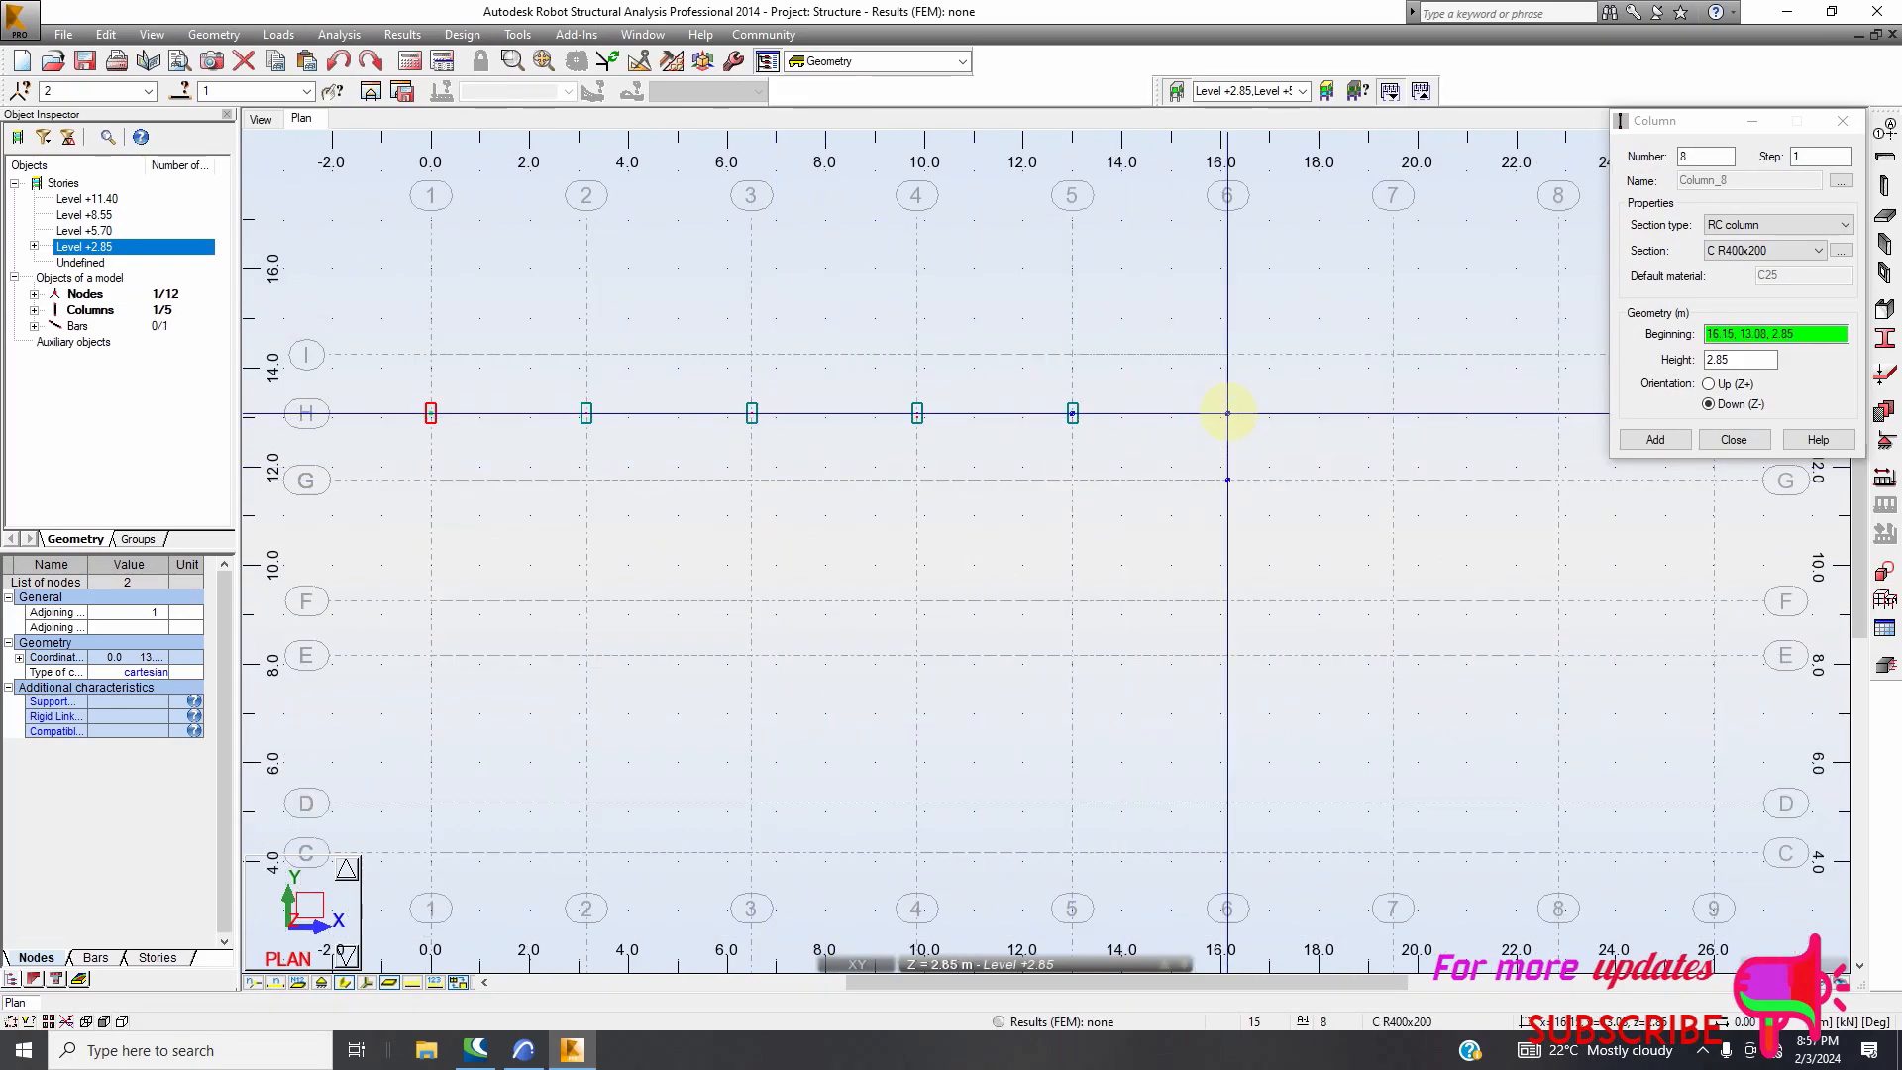
pyautogui.scroll(-1, 584, 426)
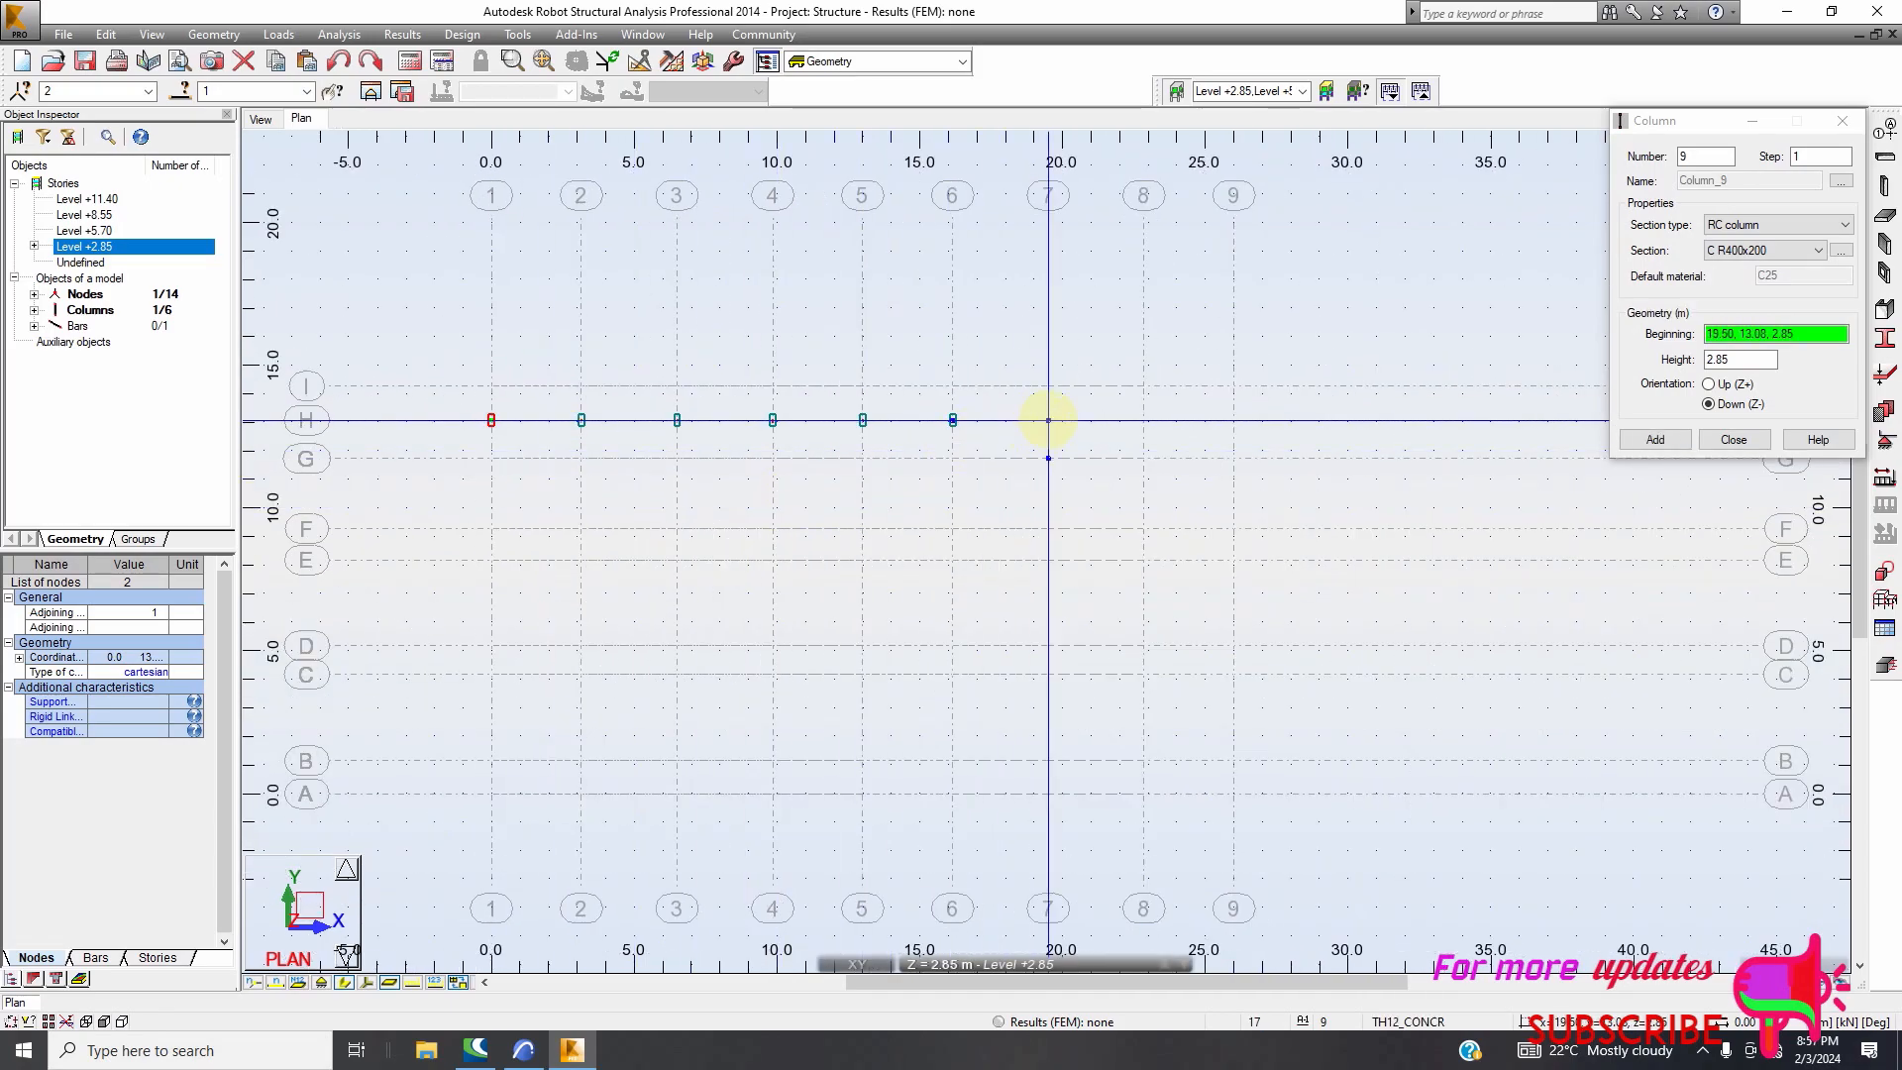
# Place C R400x200 RC columns along axis H at its intersections with axes 7, 8 and 9
pyautogui.click(1048, 420)
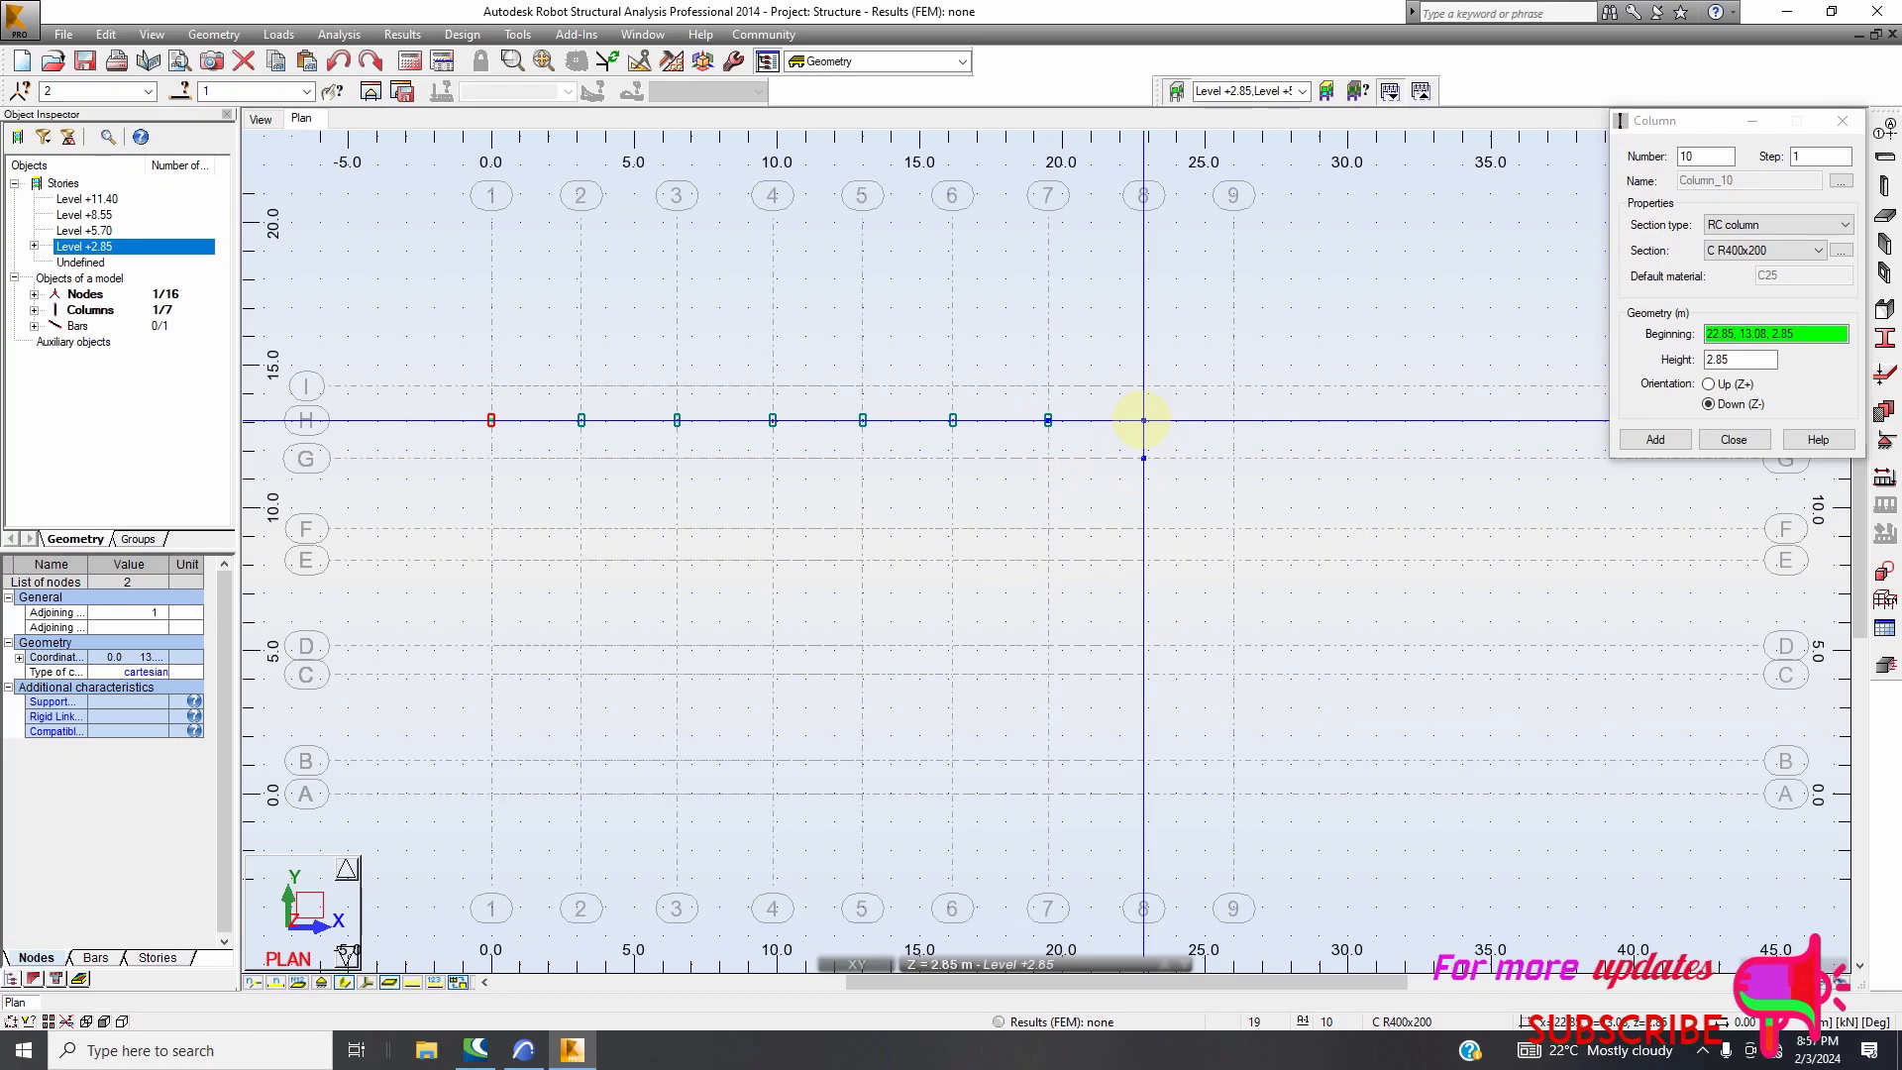
pyautogui.click(1186, 436)
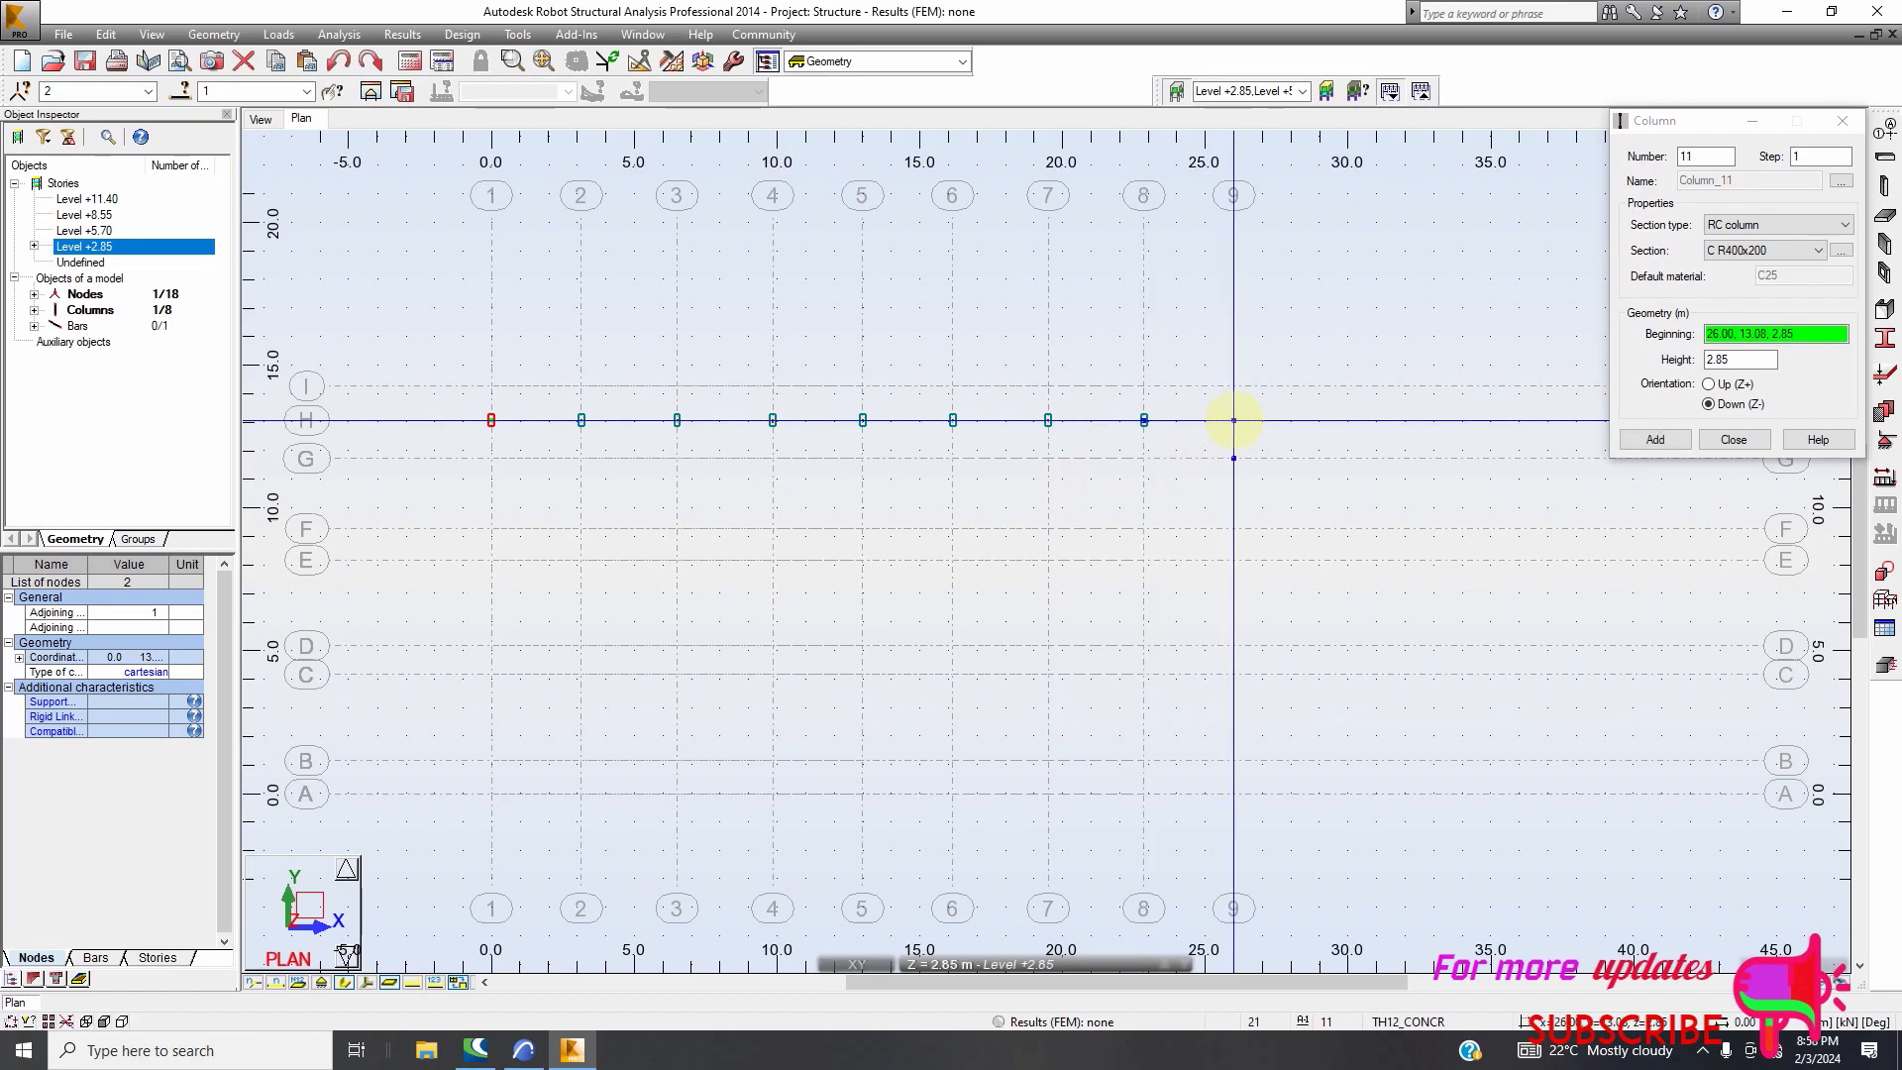
pyautogui.click(1234, 420)
pyautogui.scroll(-3, 1137, 390)
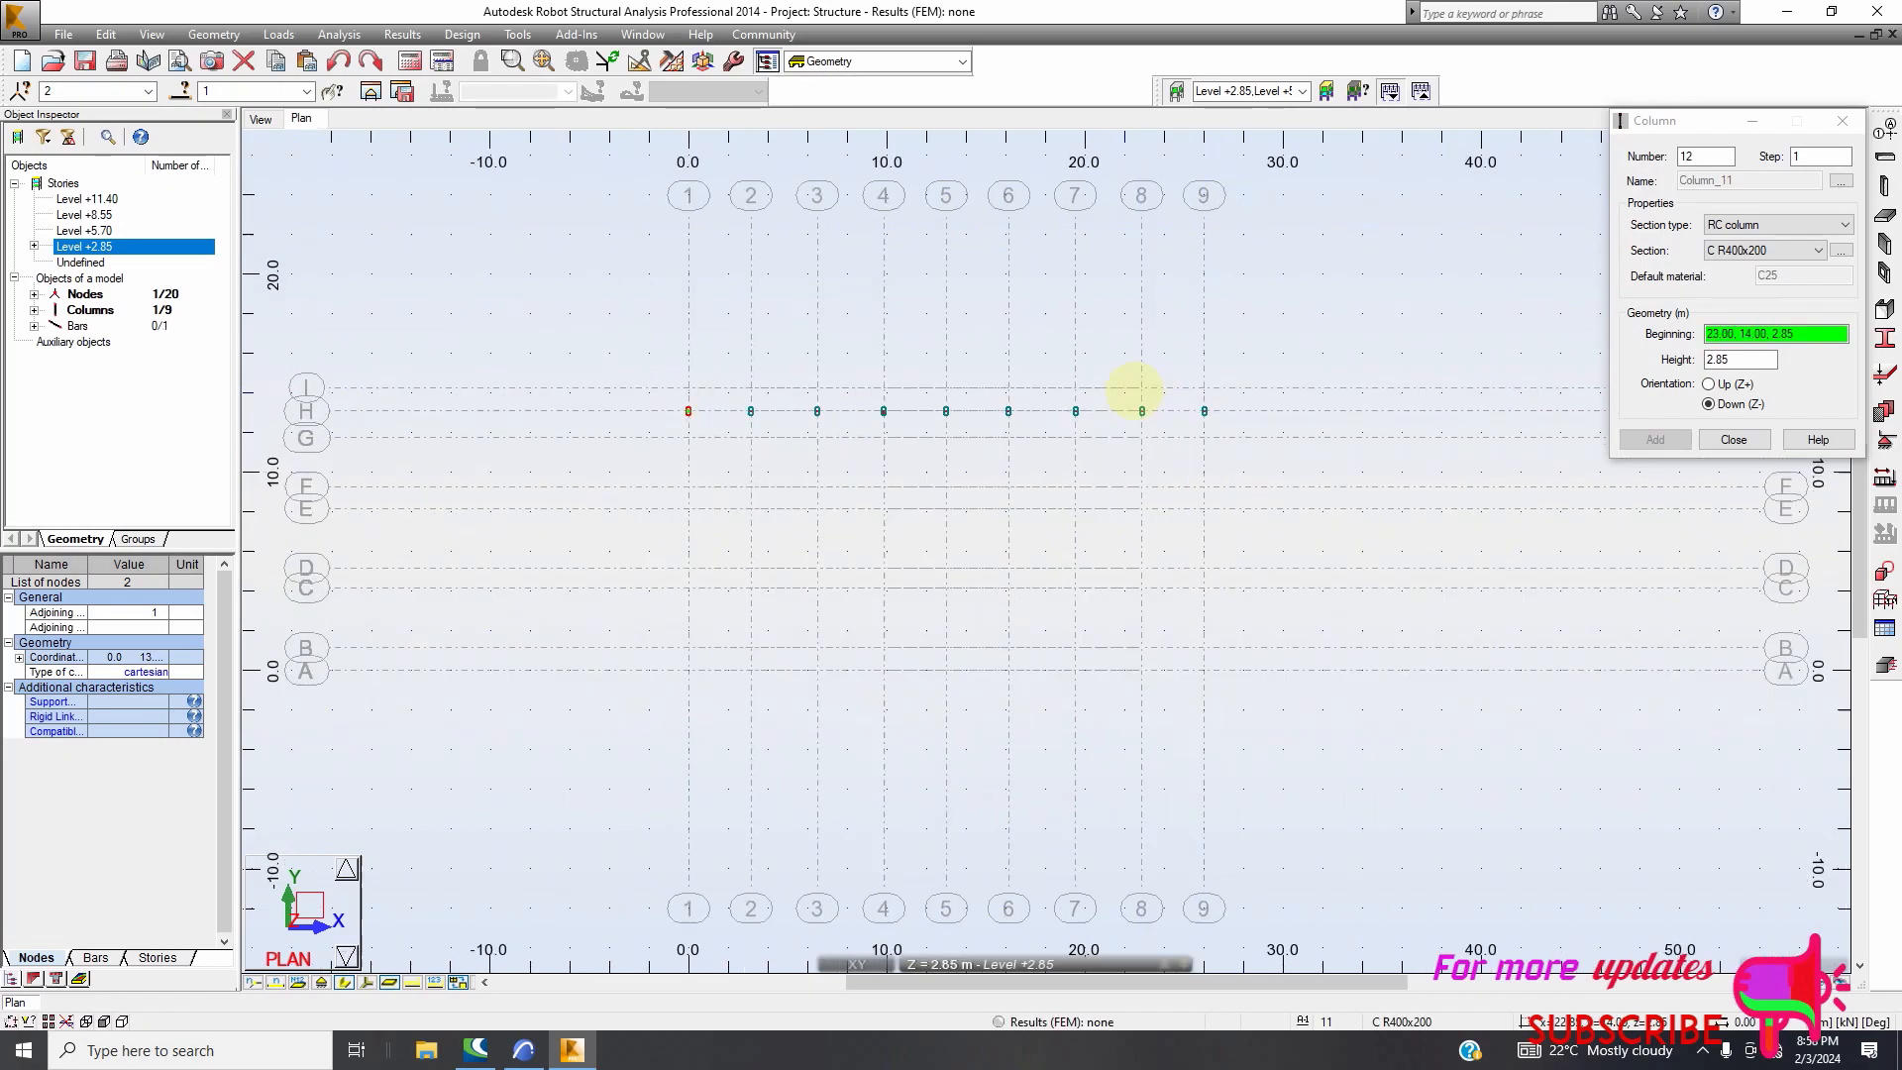
# Switch to ARCHICAD and examine the ground floor plan for the column positions along the lettered grid axes below H
pyautogui.click(523, 1050)
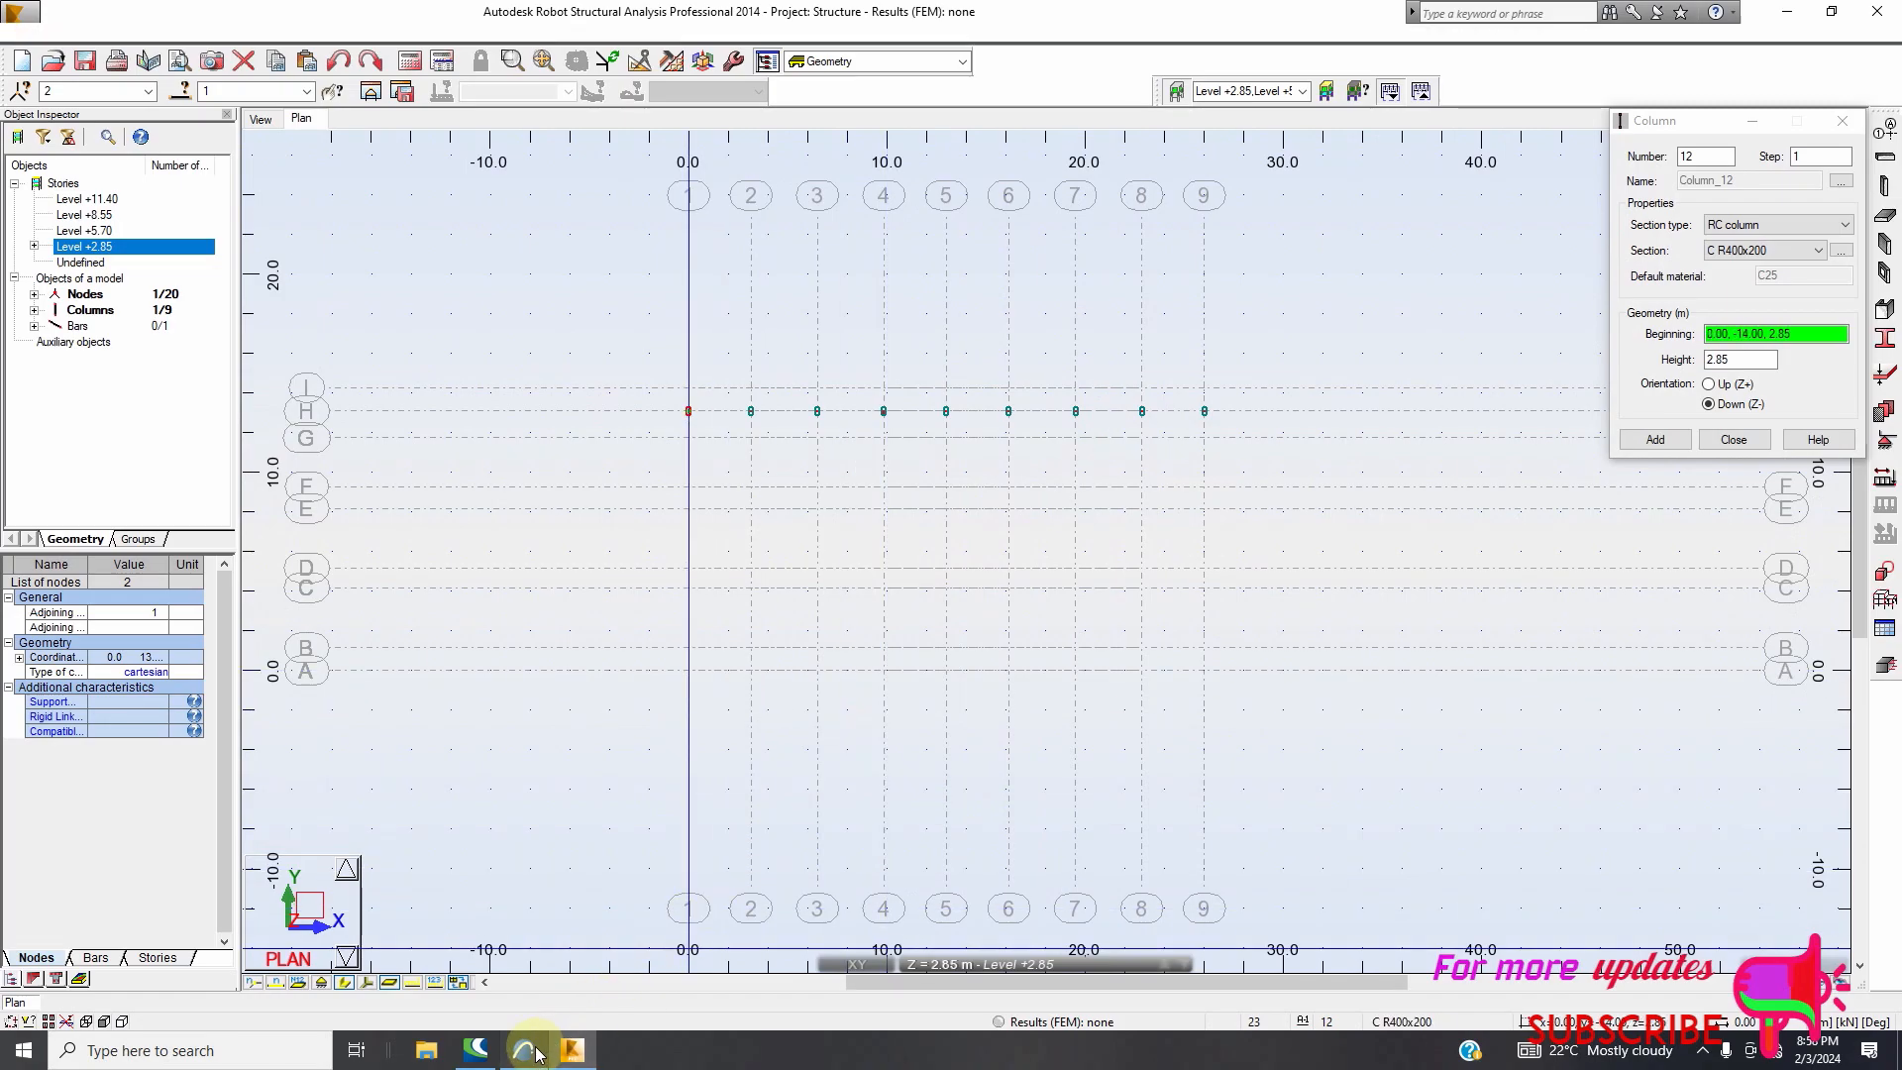
pyautogui.scroll(-3, 650, 624)
pyautogui.scroll(5, 819, 624)
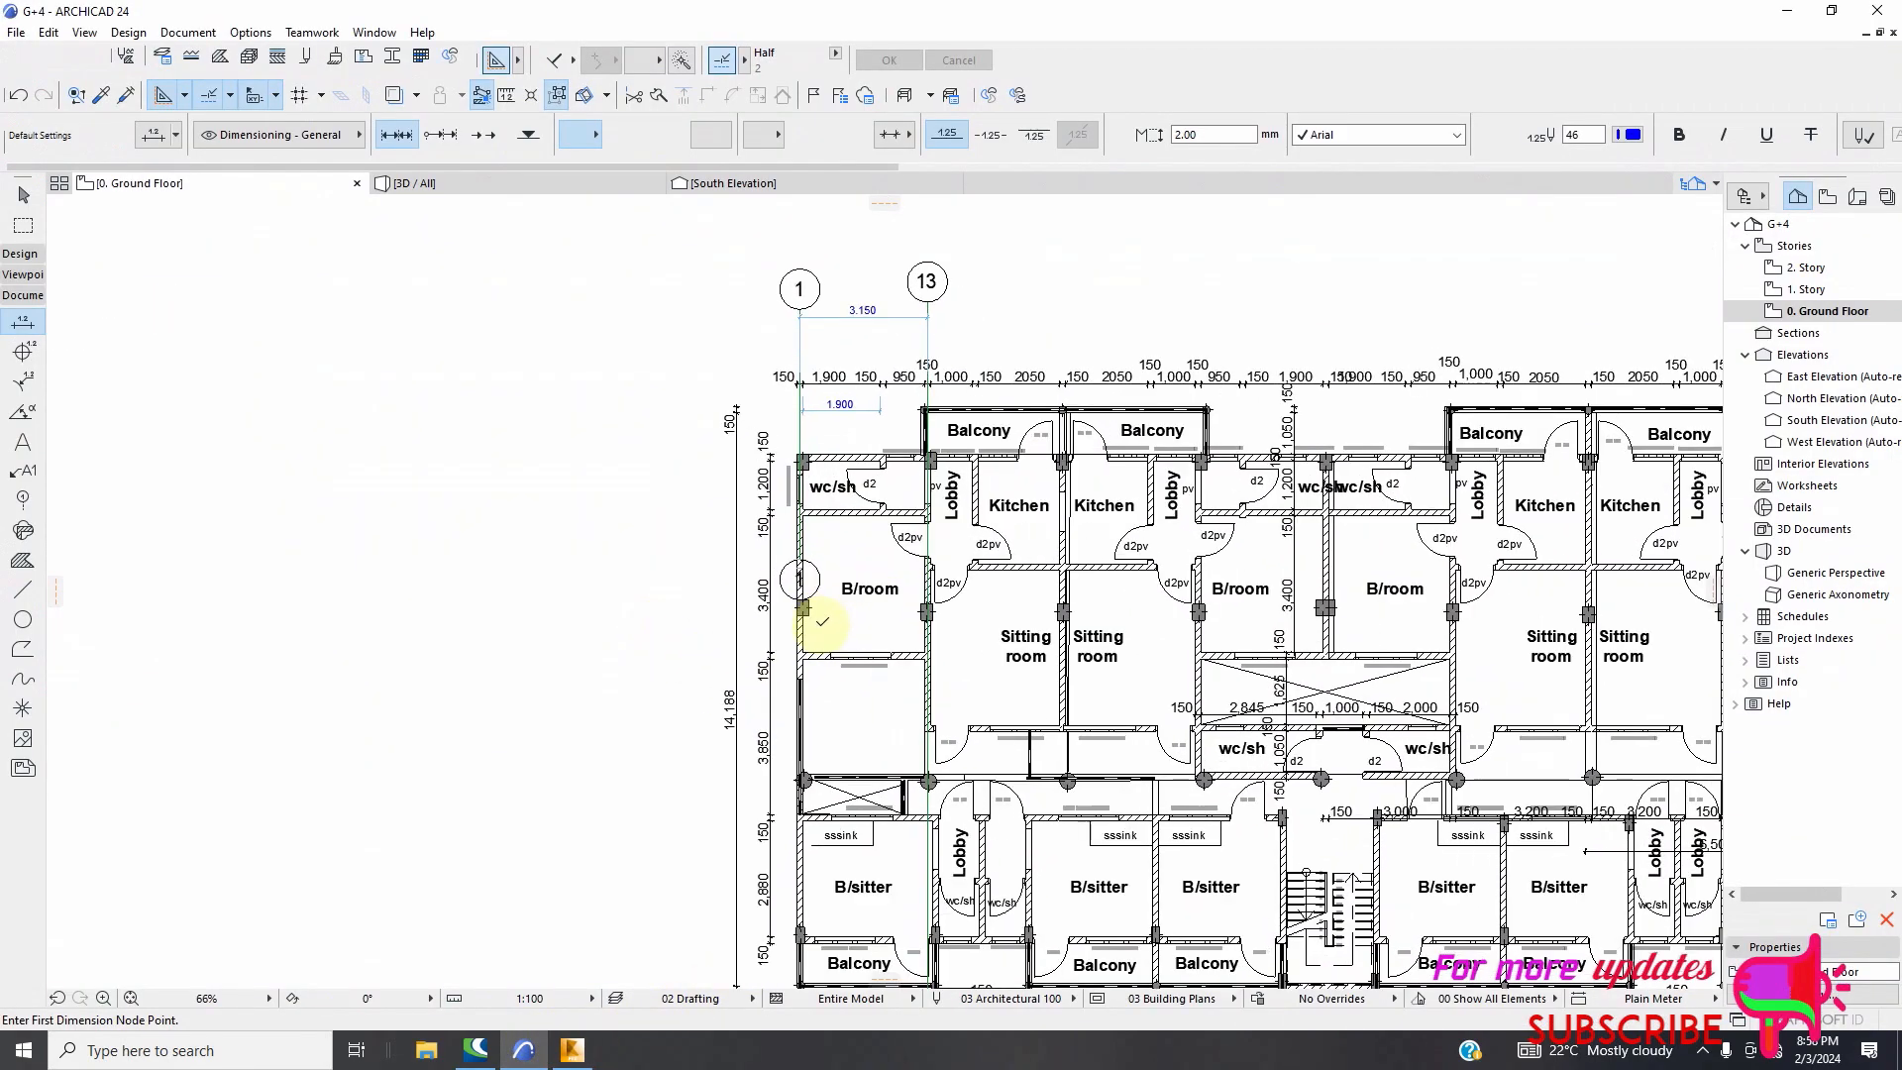
pyautogui.scroll(-10, 615, 539)
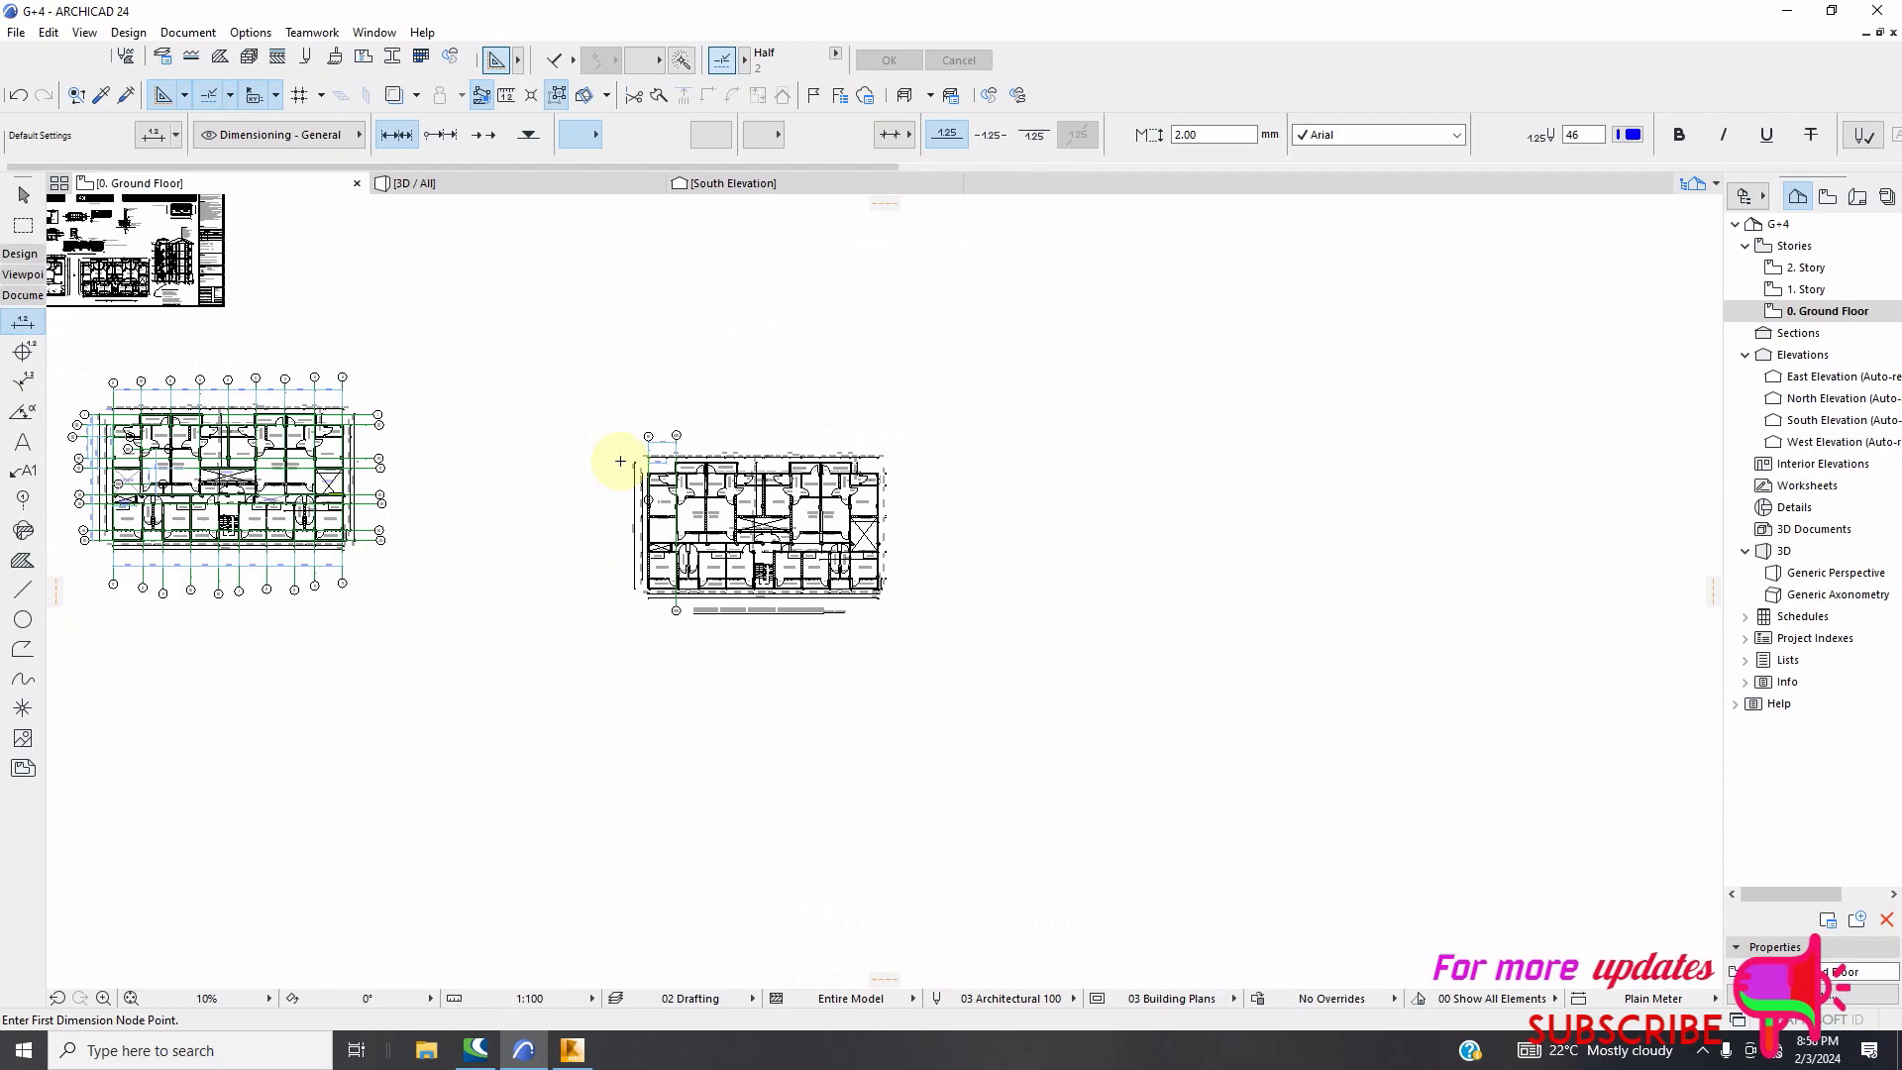
pyautogui.scroll(10, 266, 451)
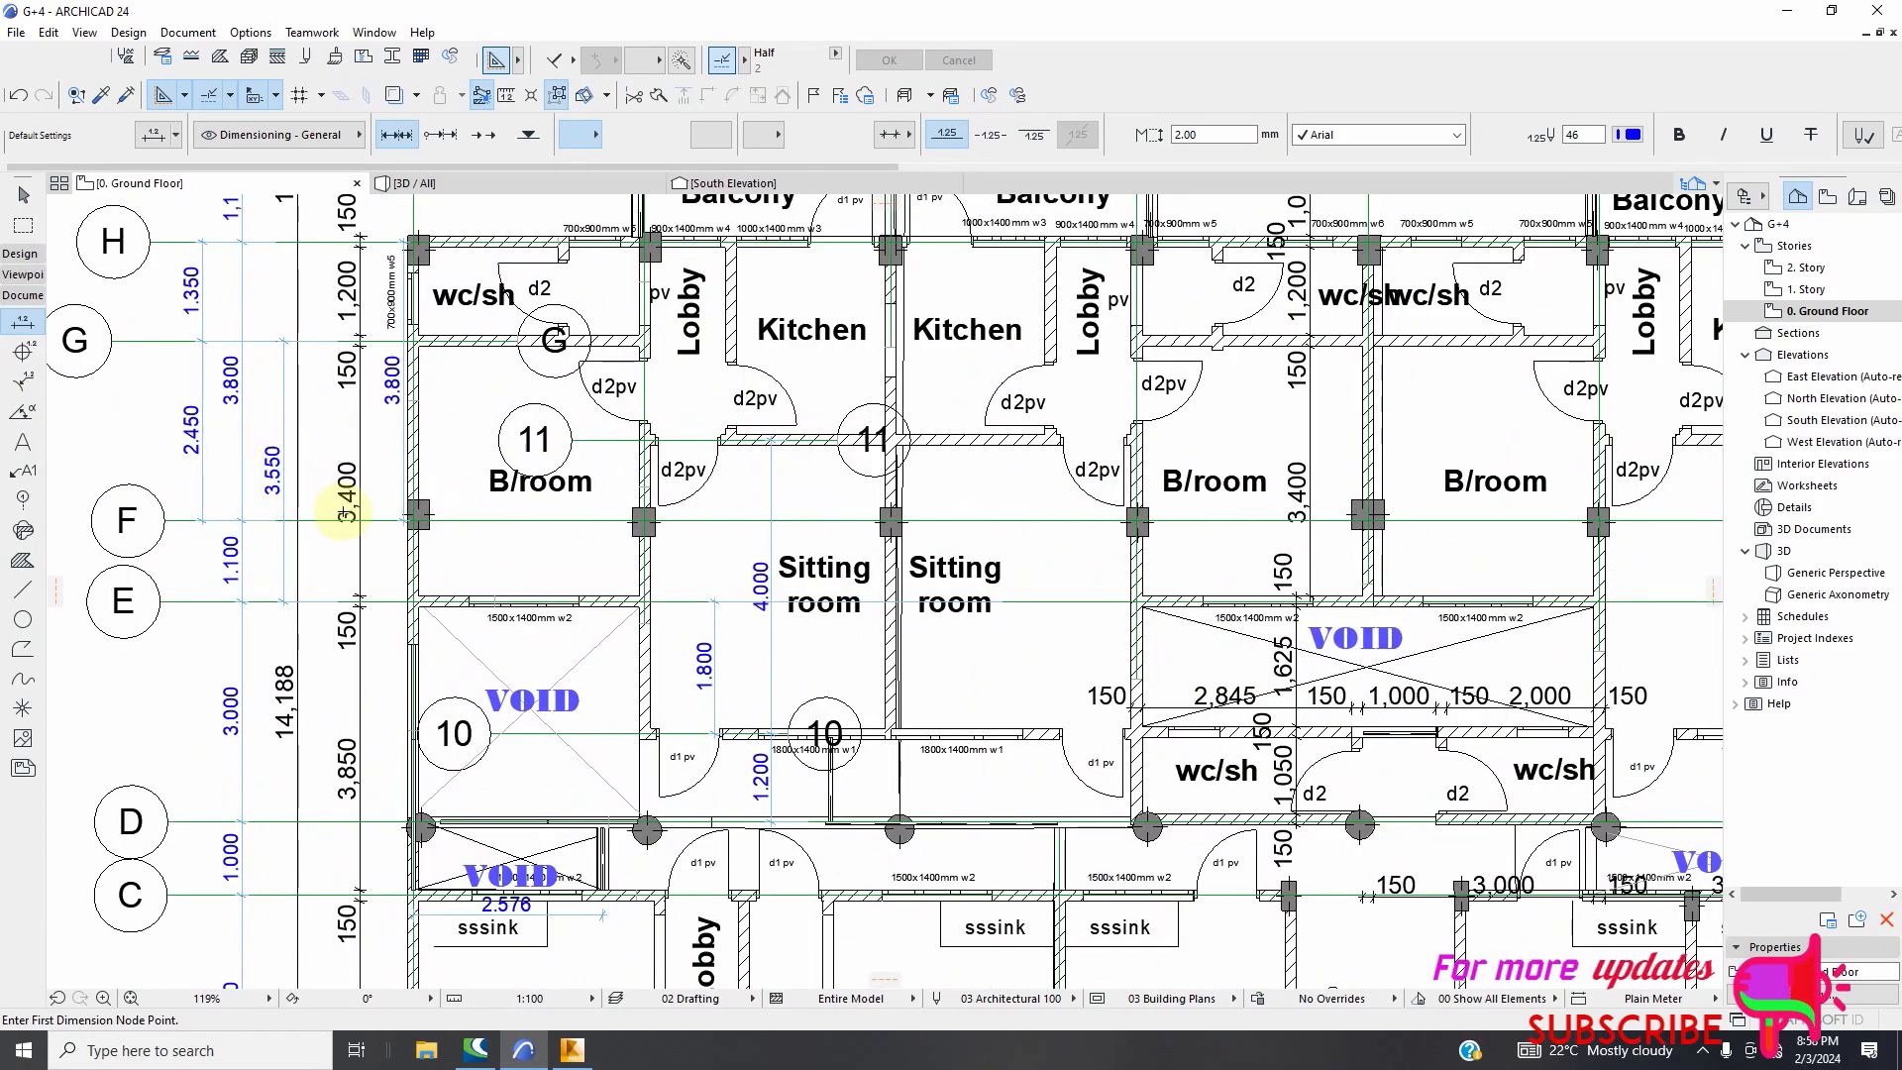
pyautogui.scroll(-1, 525, 518)
pyautogui.scroll(1, 327, 450)
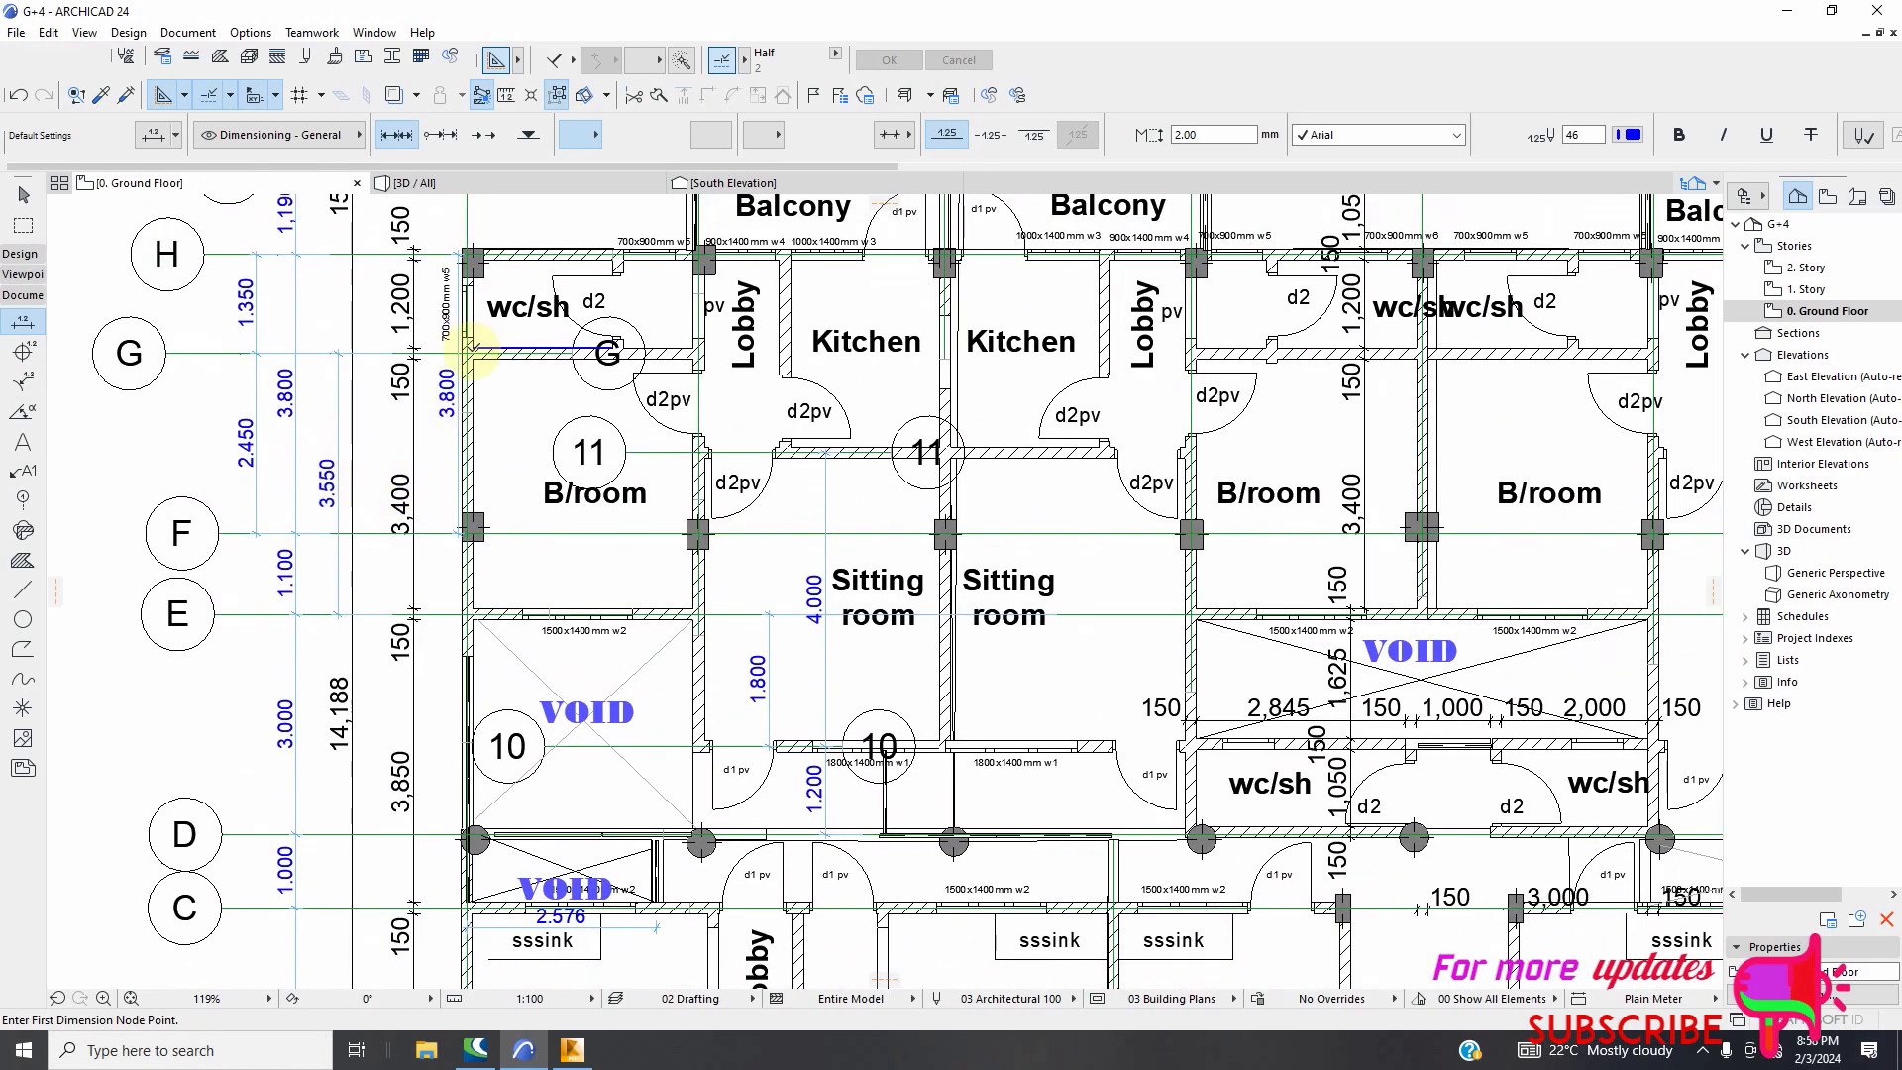
pyautogui.scroll(-2, 472, 355)
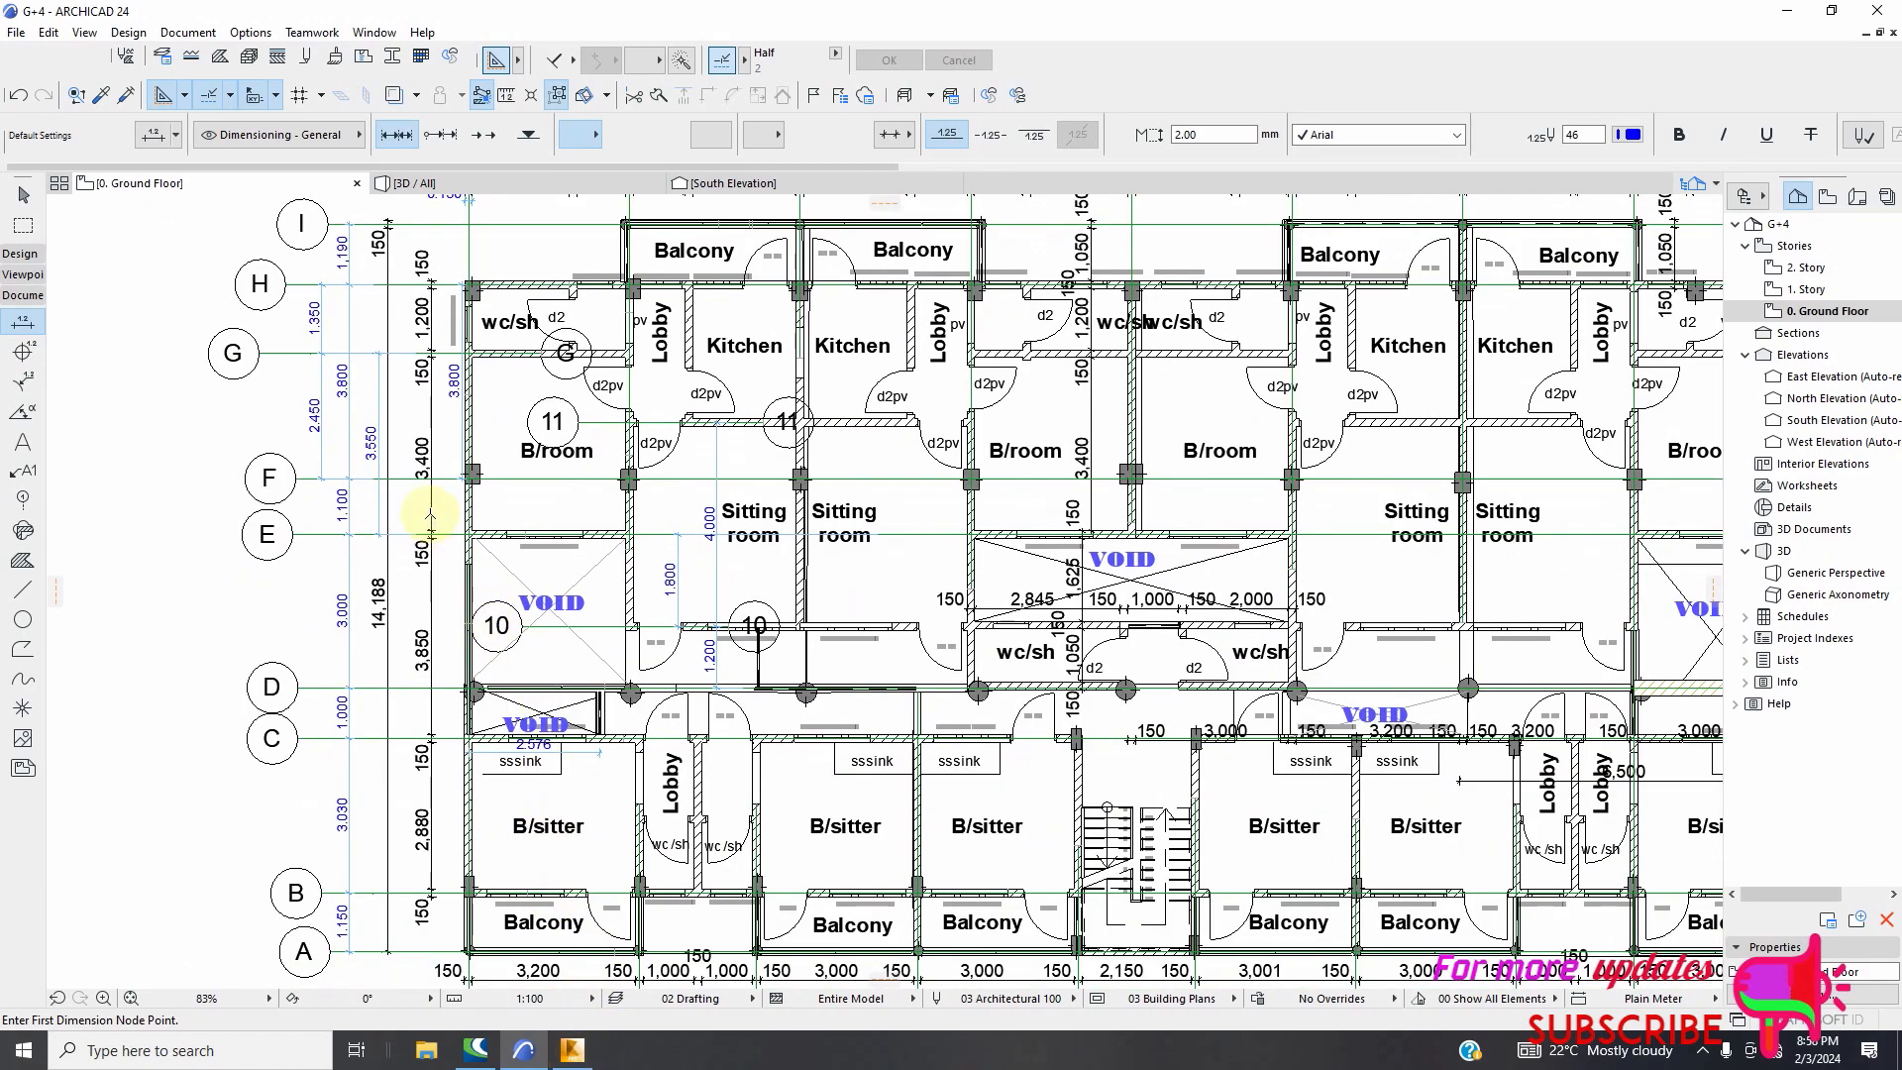
# Return to Robot Structural Analysis, end column placement and select all the columns along axis H in the plan
pyautogui.click(572, 1049)
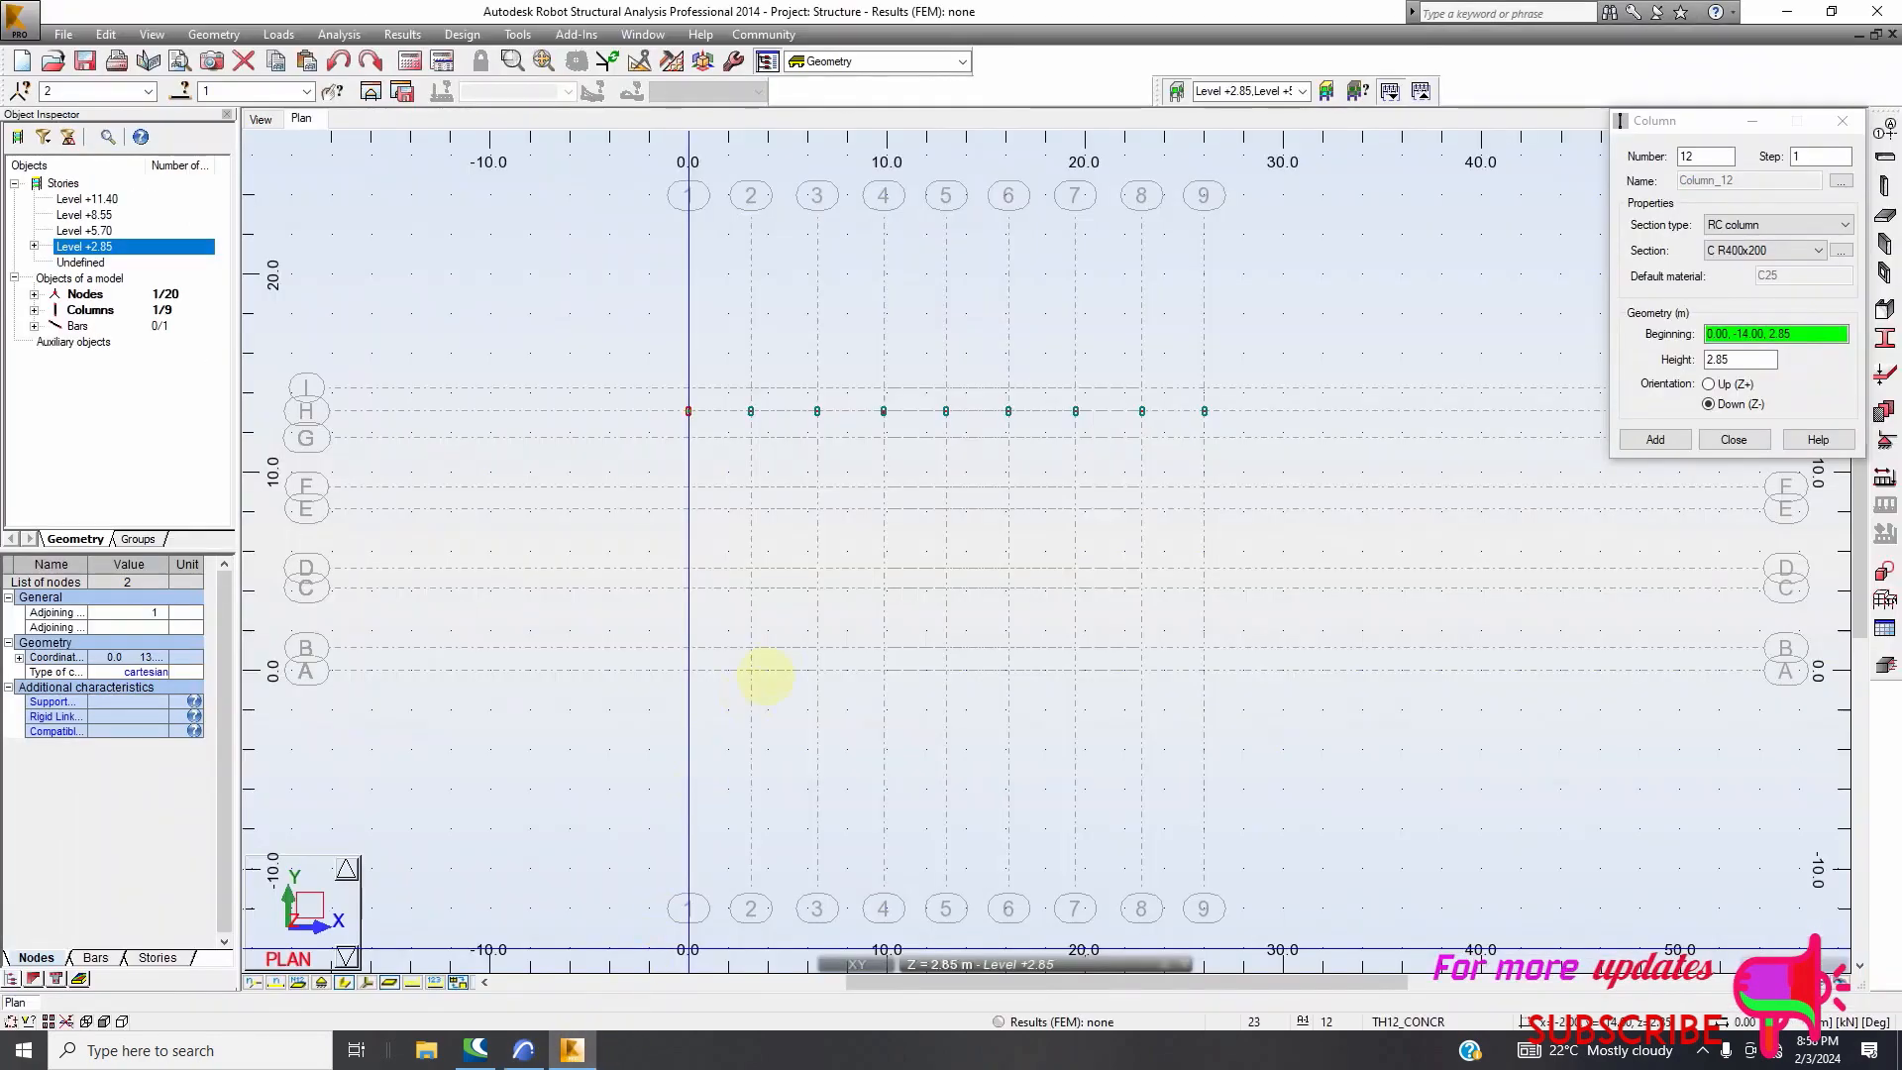
pyautogui.click(1733, 443)
pyautogui.scroll(5, 865, 463)
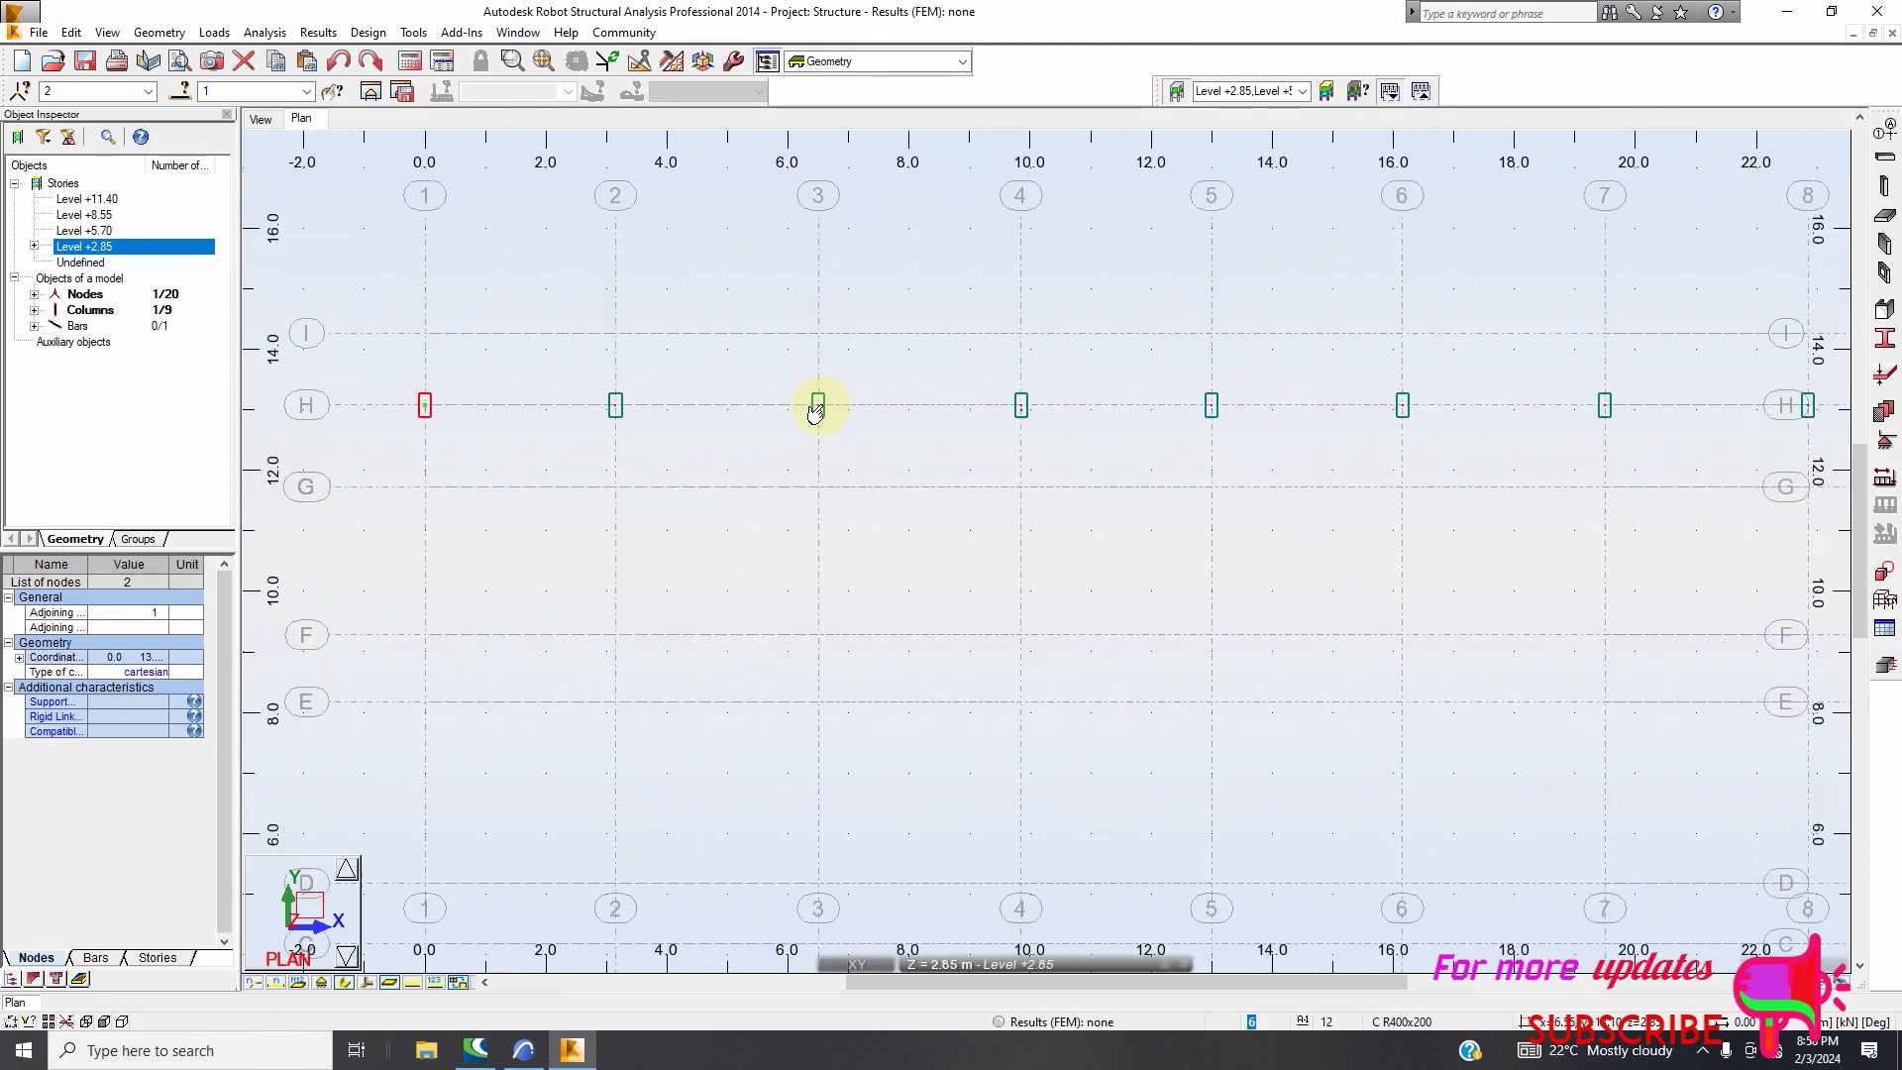
pyautogui.rightClick(929, 351)
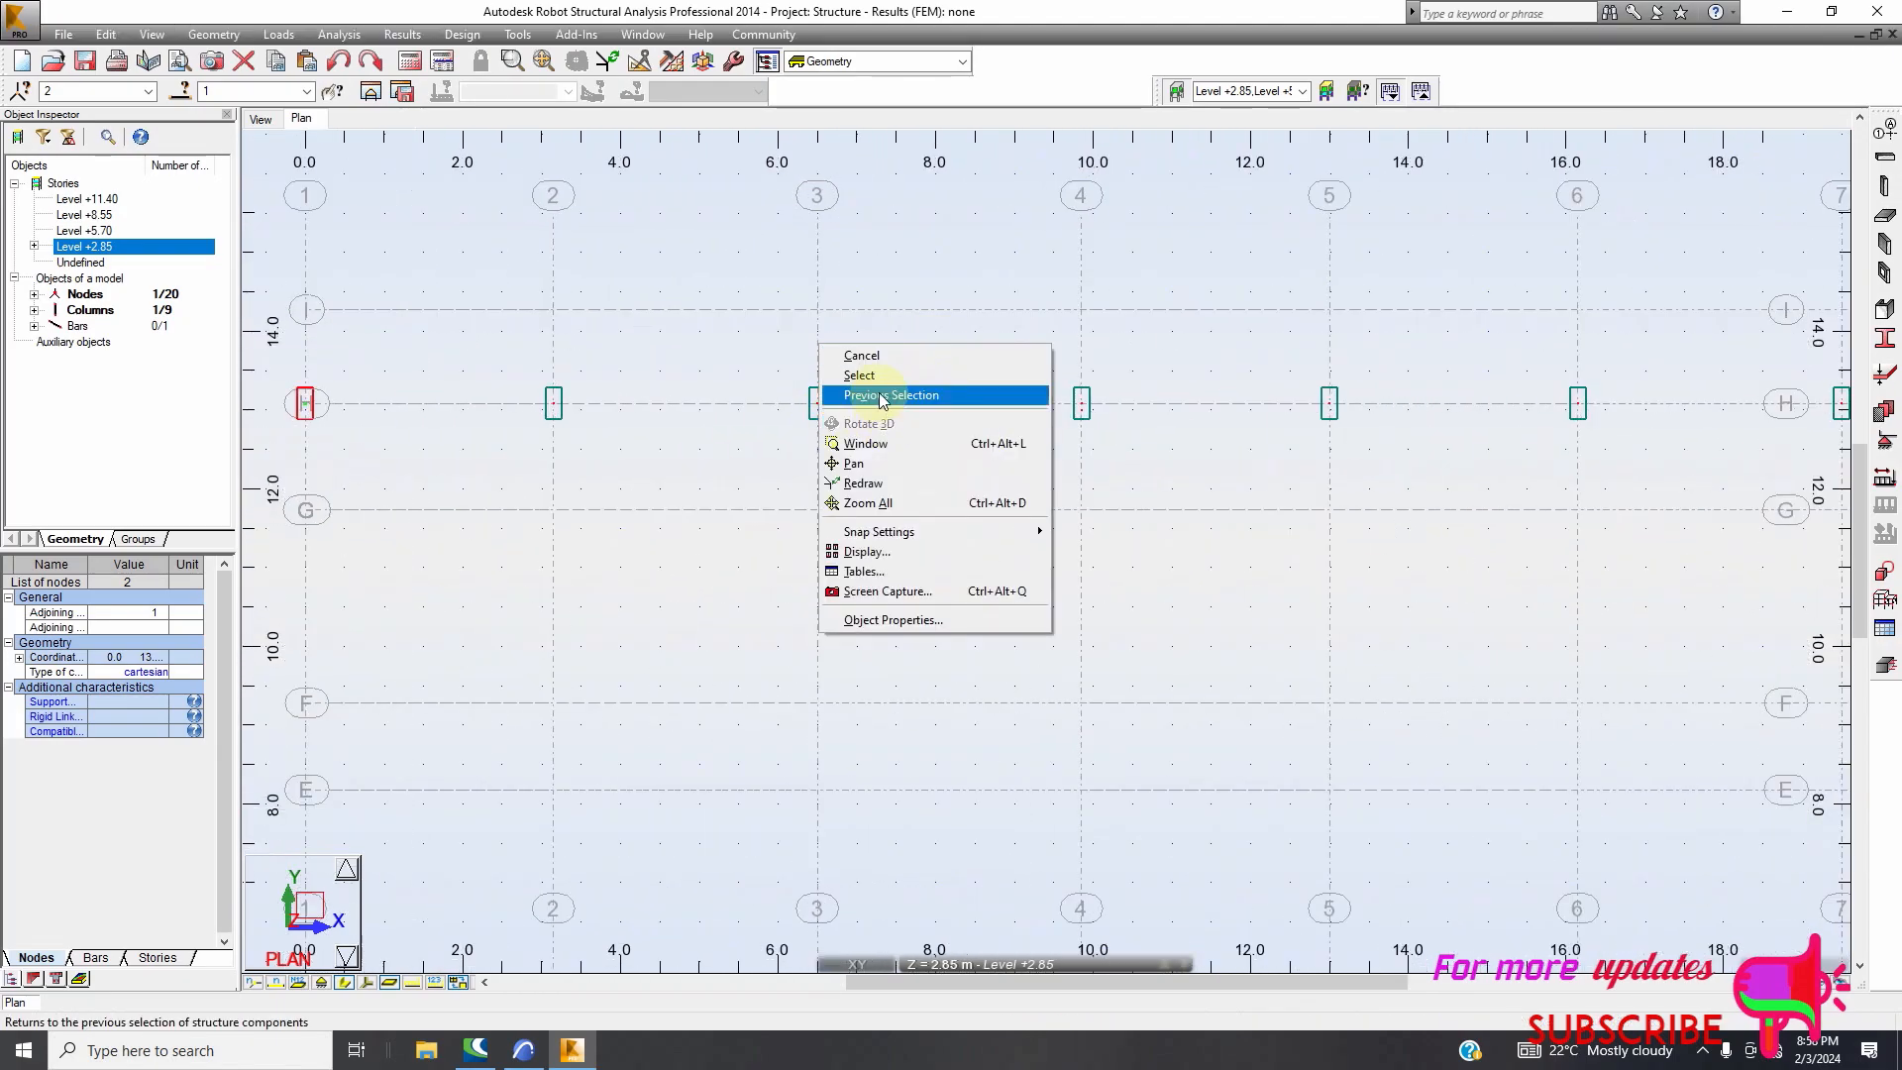
pyautogui.click(941, 376)
pyautogui.scroll(-1, 1258, 472)
pyautogui.scroll(-2, 871, 428)
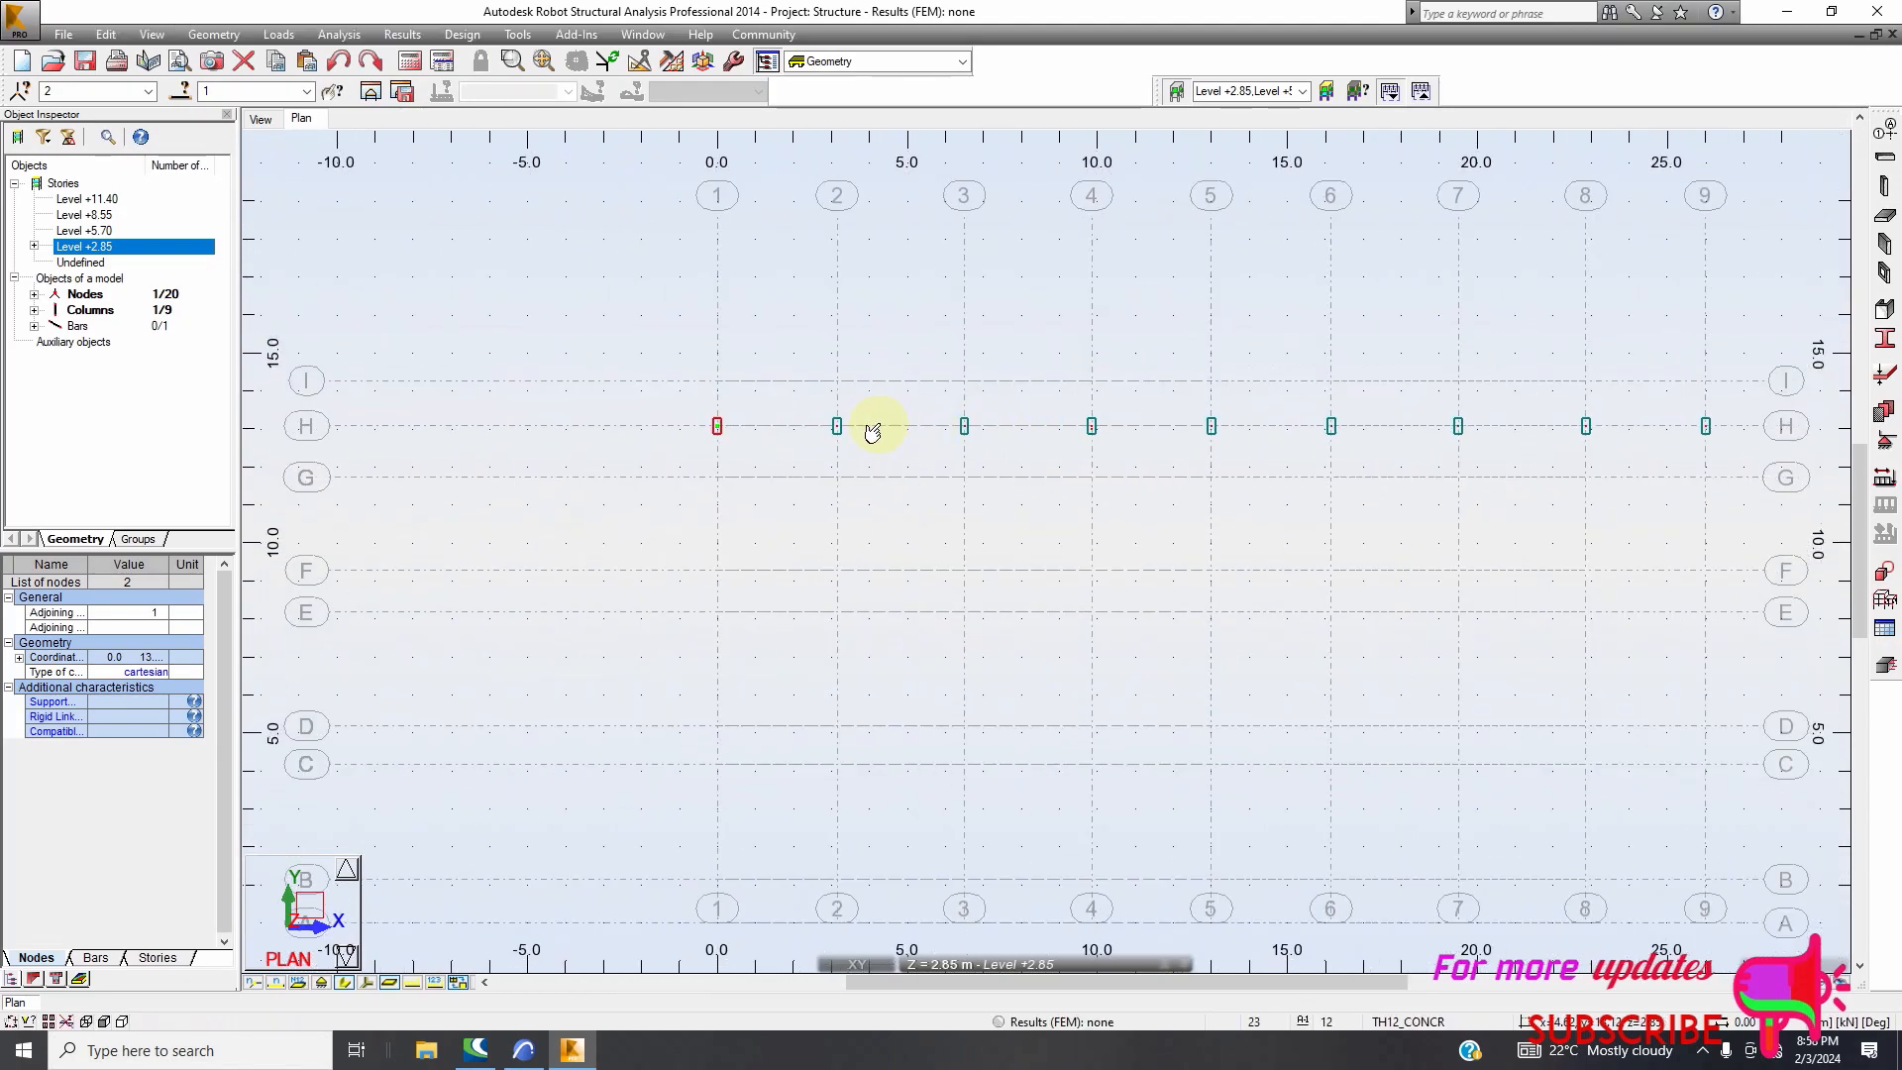
pyautogui.scroll(-1, 1384, 464)
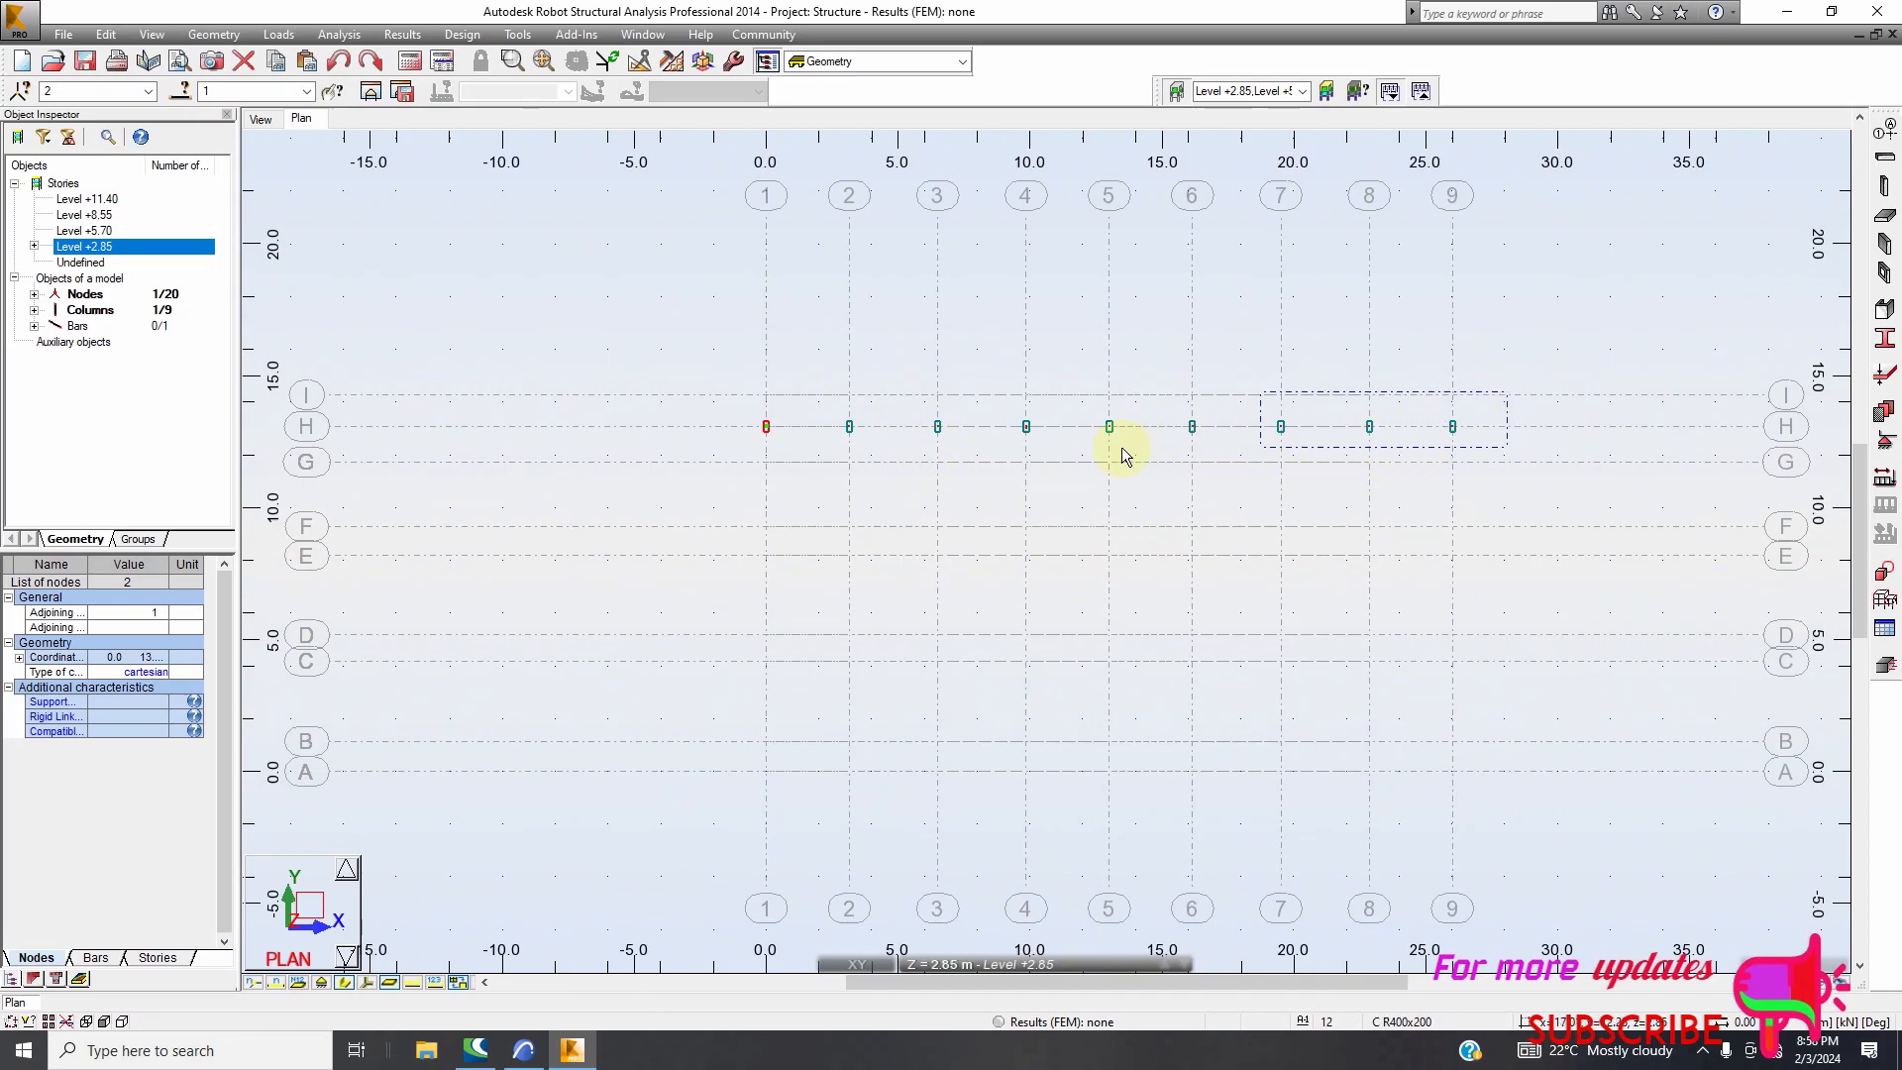
pyautogui.moveTo(719, 455); pyautogui.dragTo(705, 455)
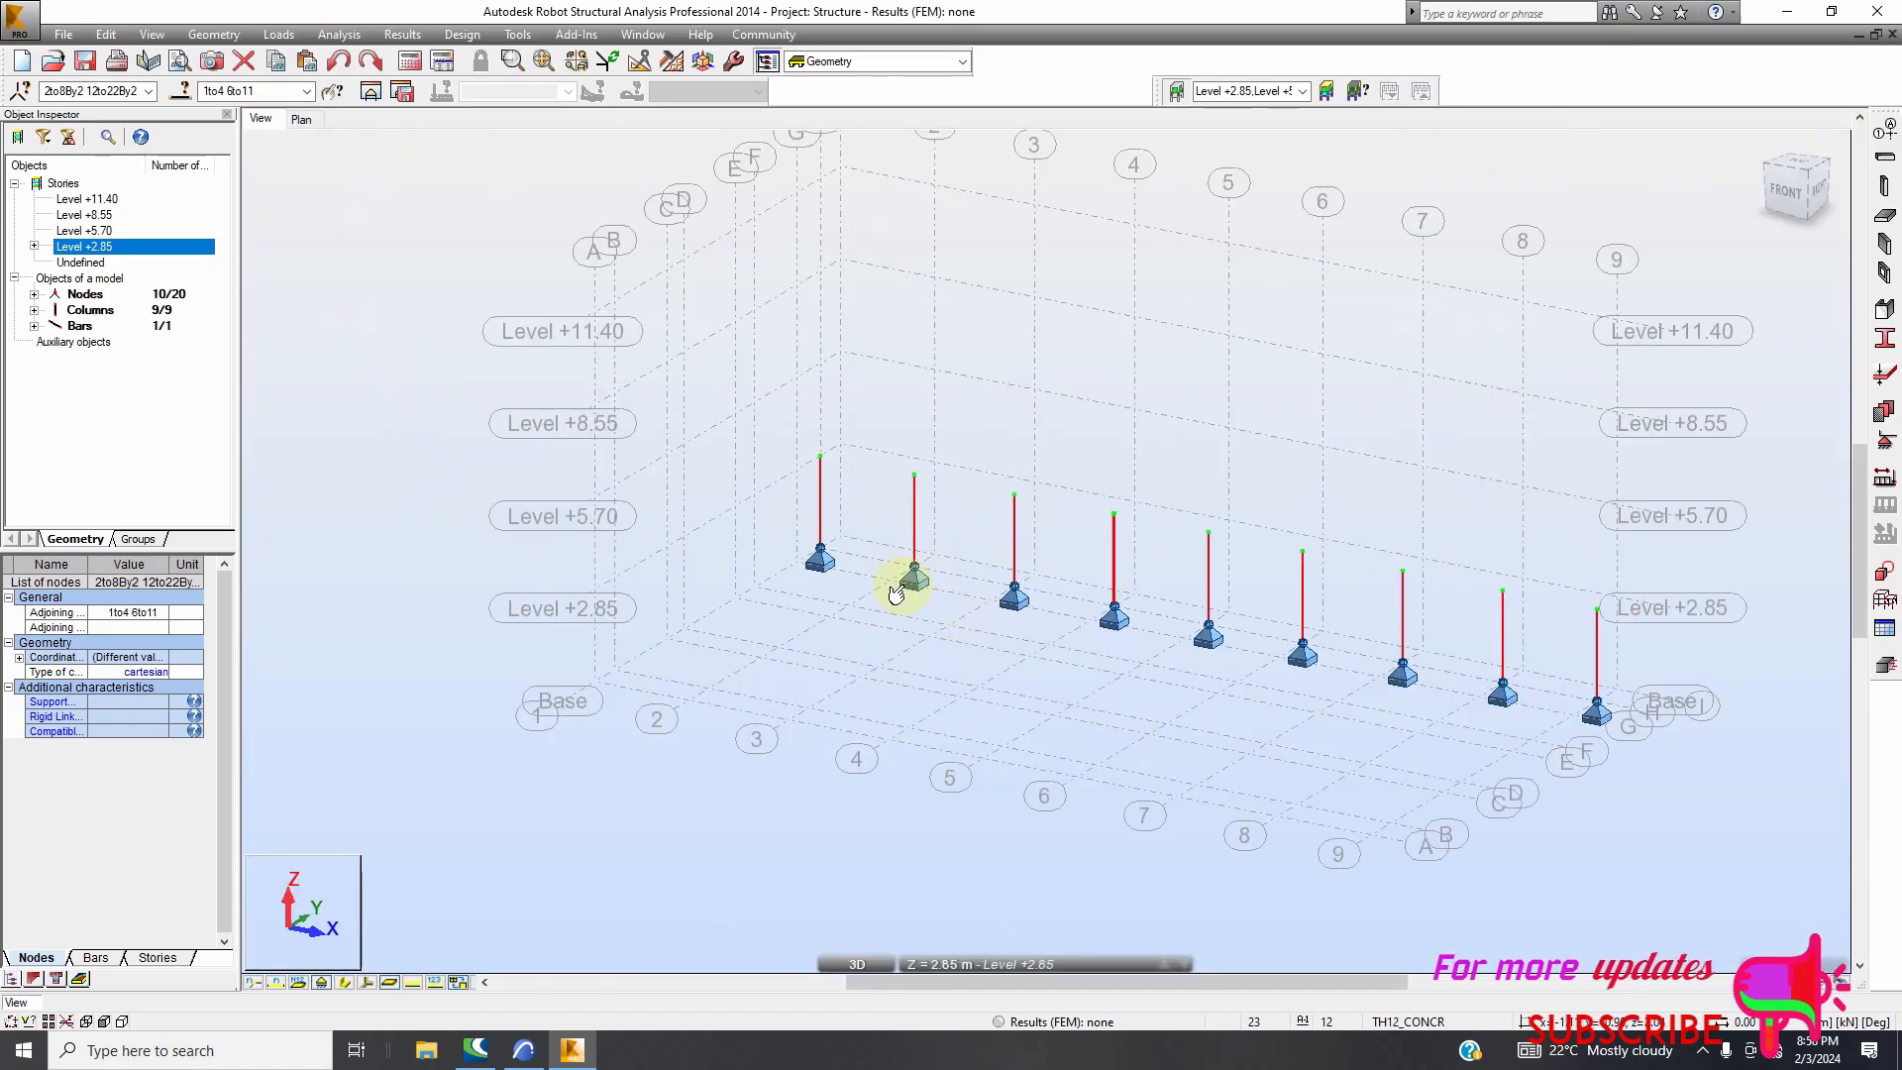
# Display the section shapes of the columns in the 3D view and inspect their solid geometry
pyautogui.click(344, 984)
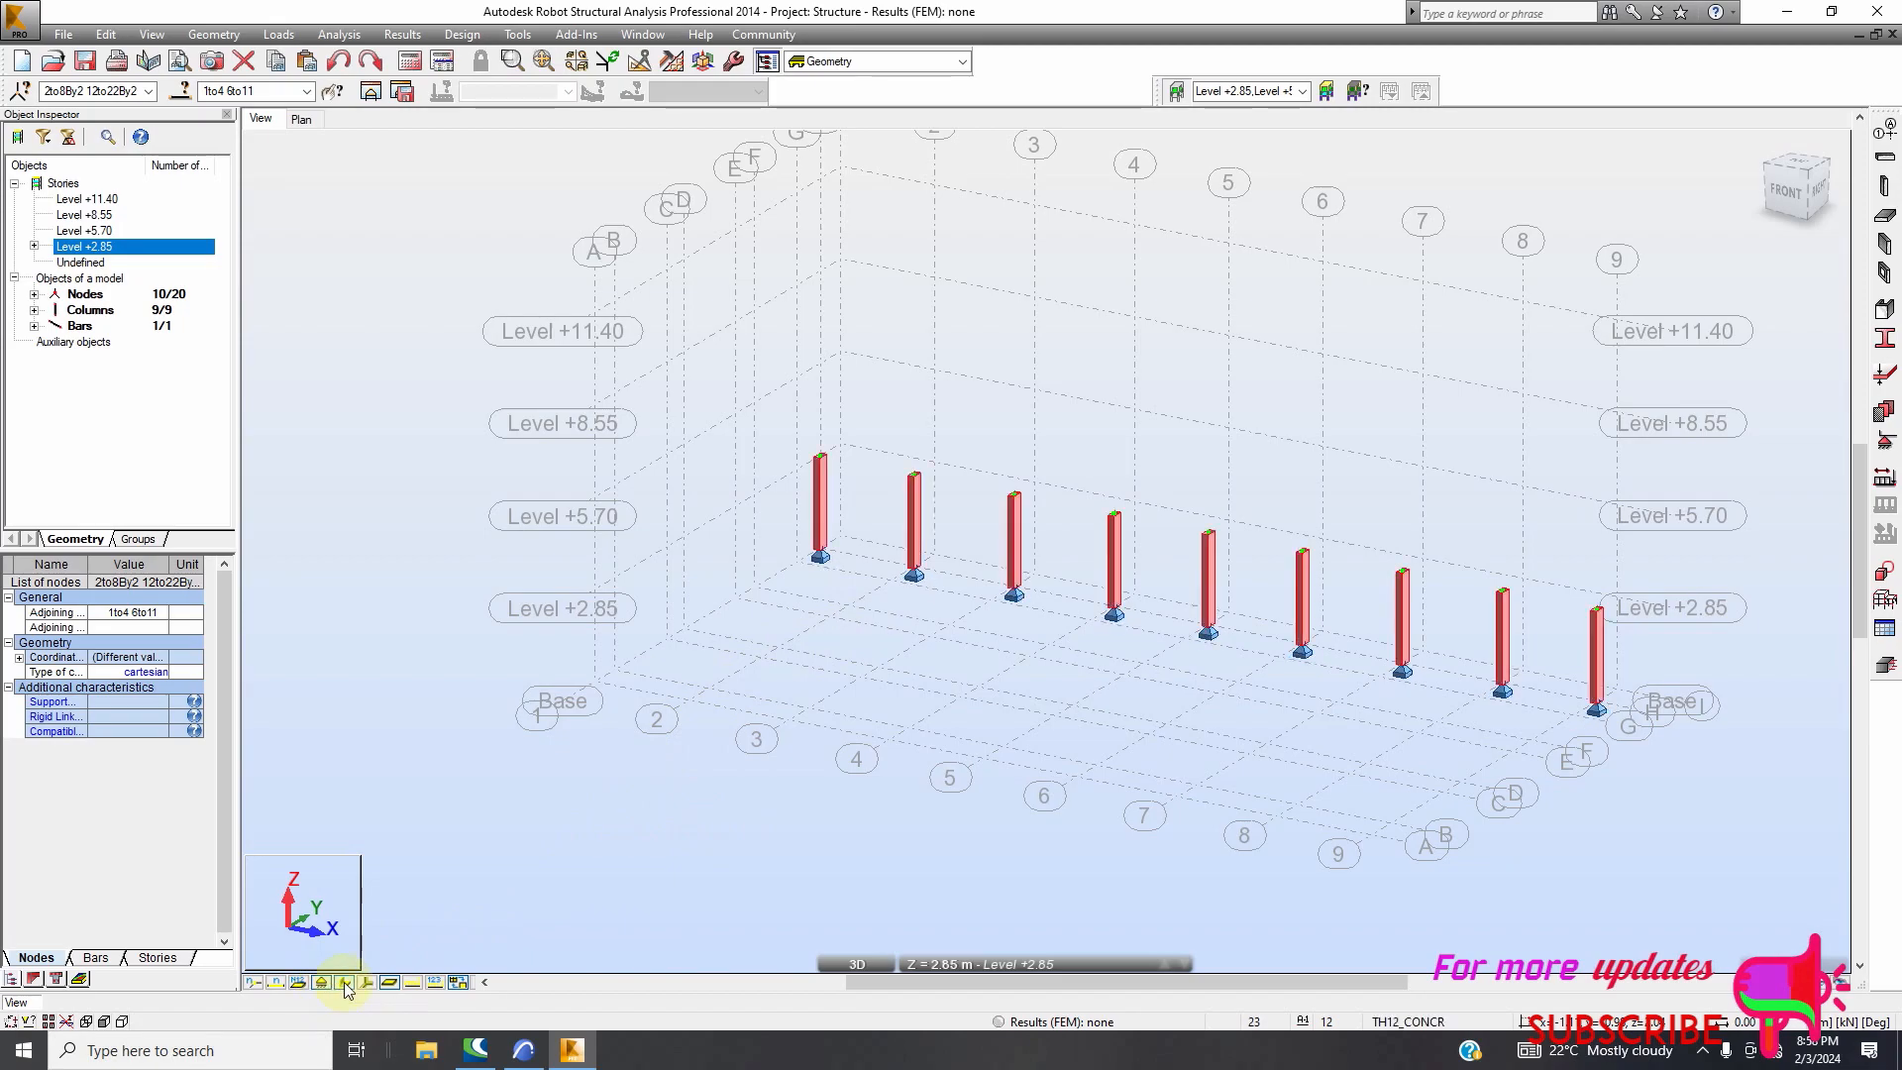
pyautogui.scroll(-2, 642, 657)
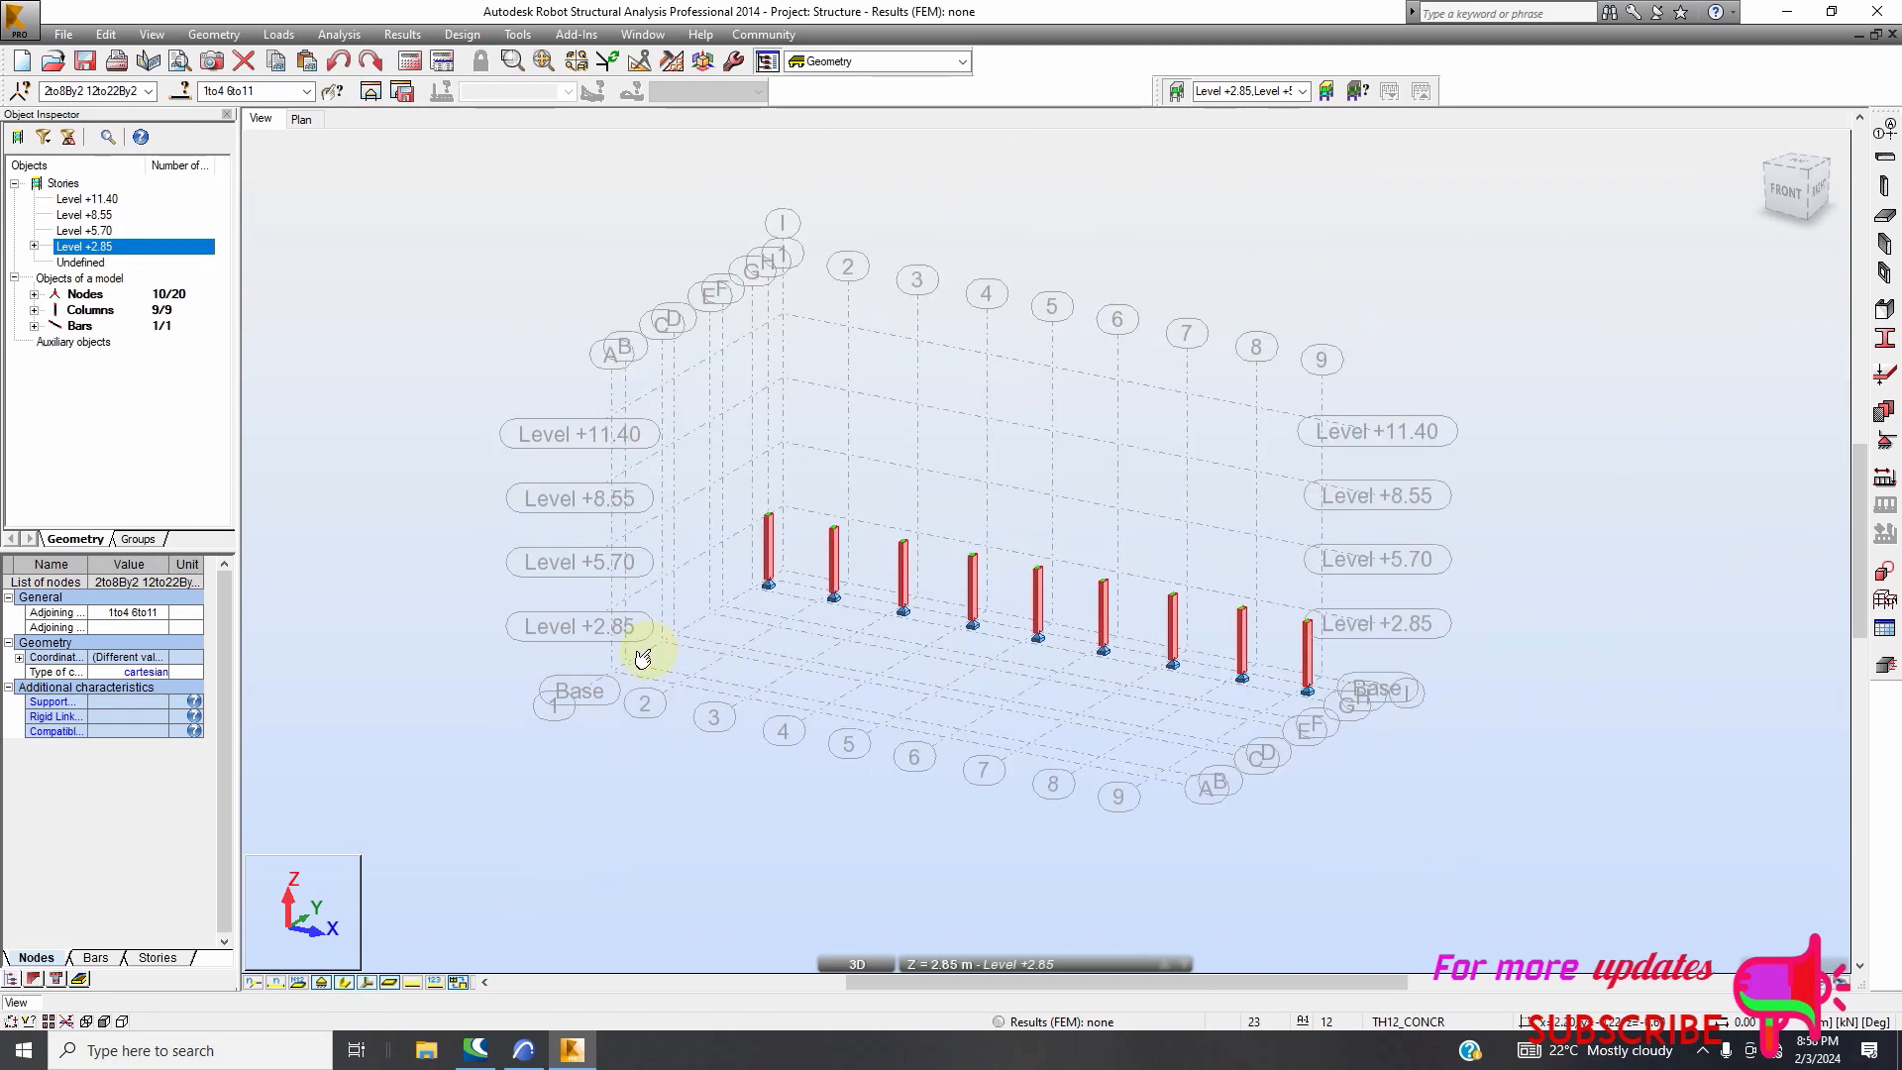
pyautogui.scroll(4, 894, 647)
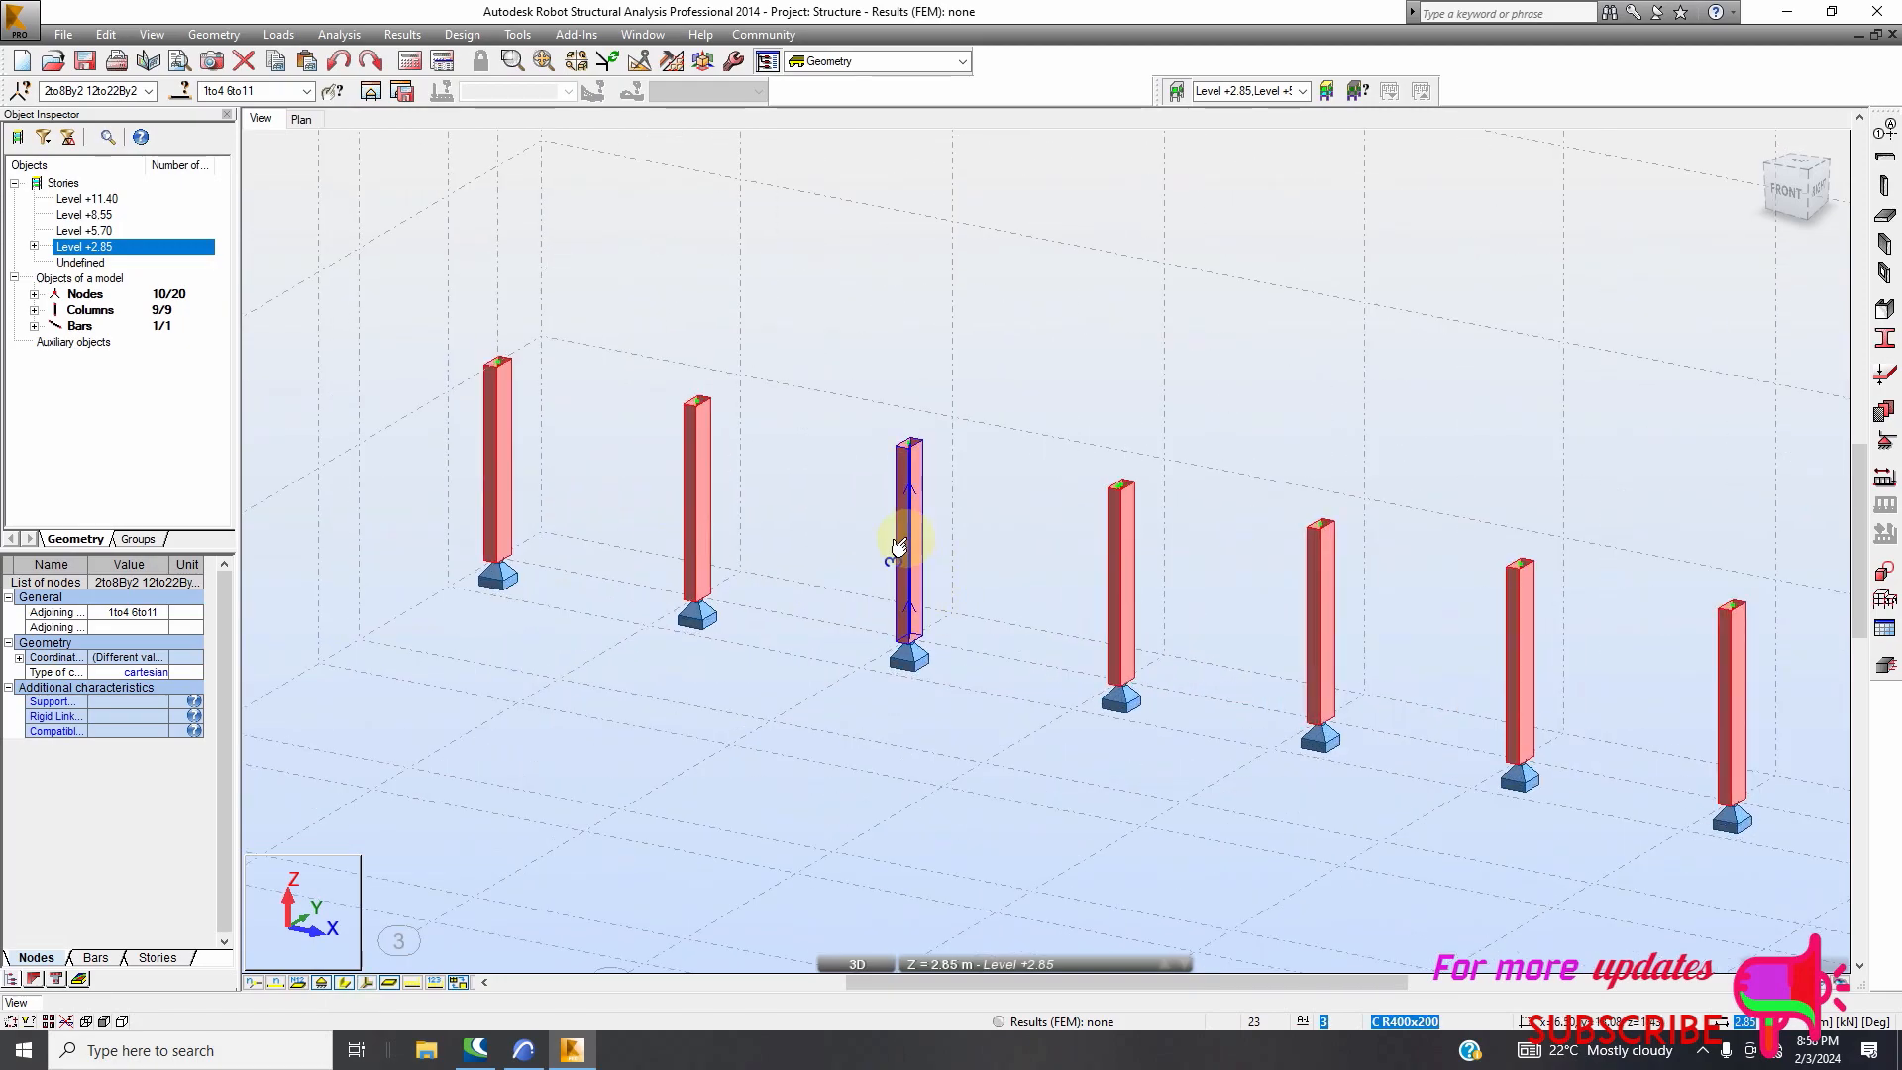
pyautogui.scroll(5, 900, 456)
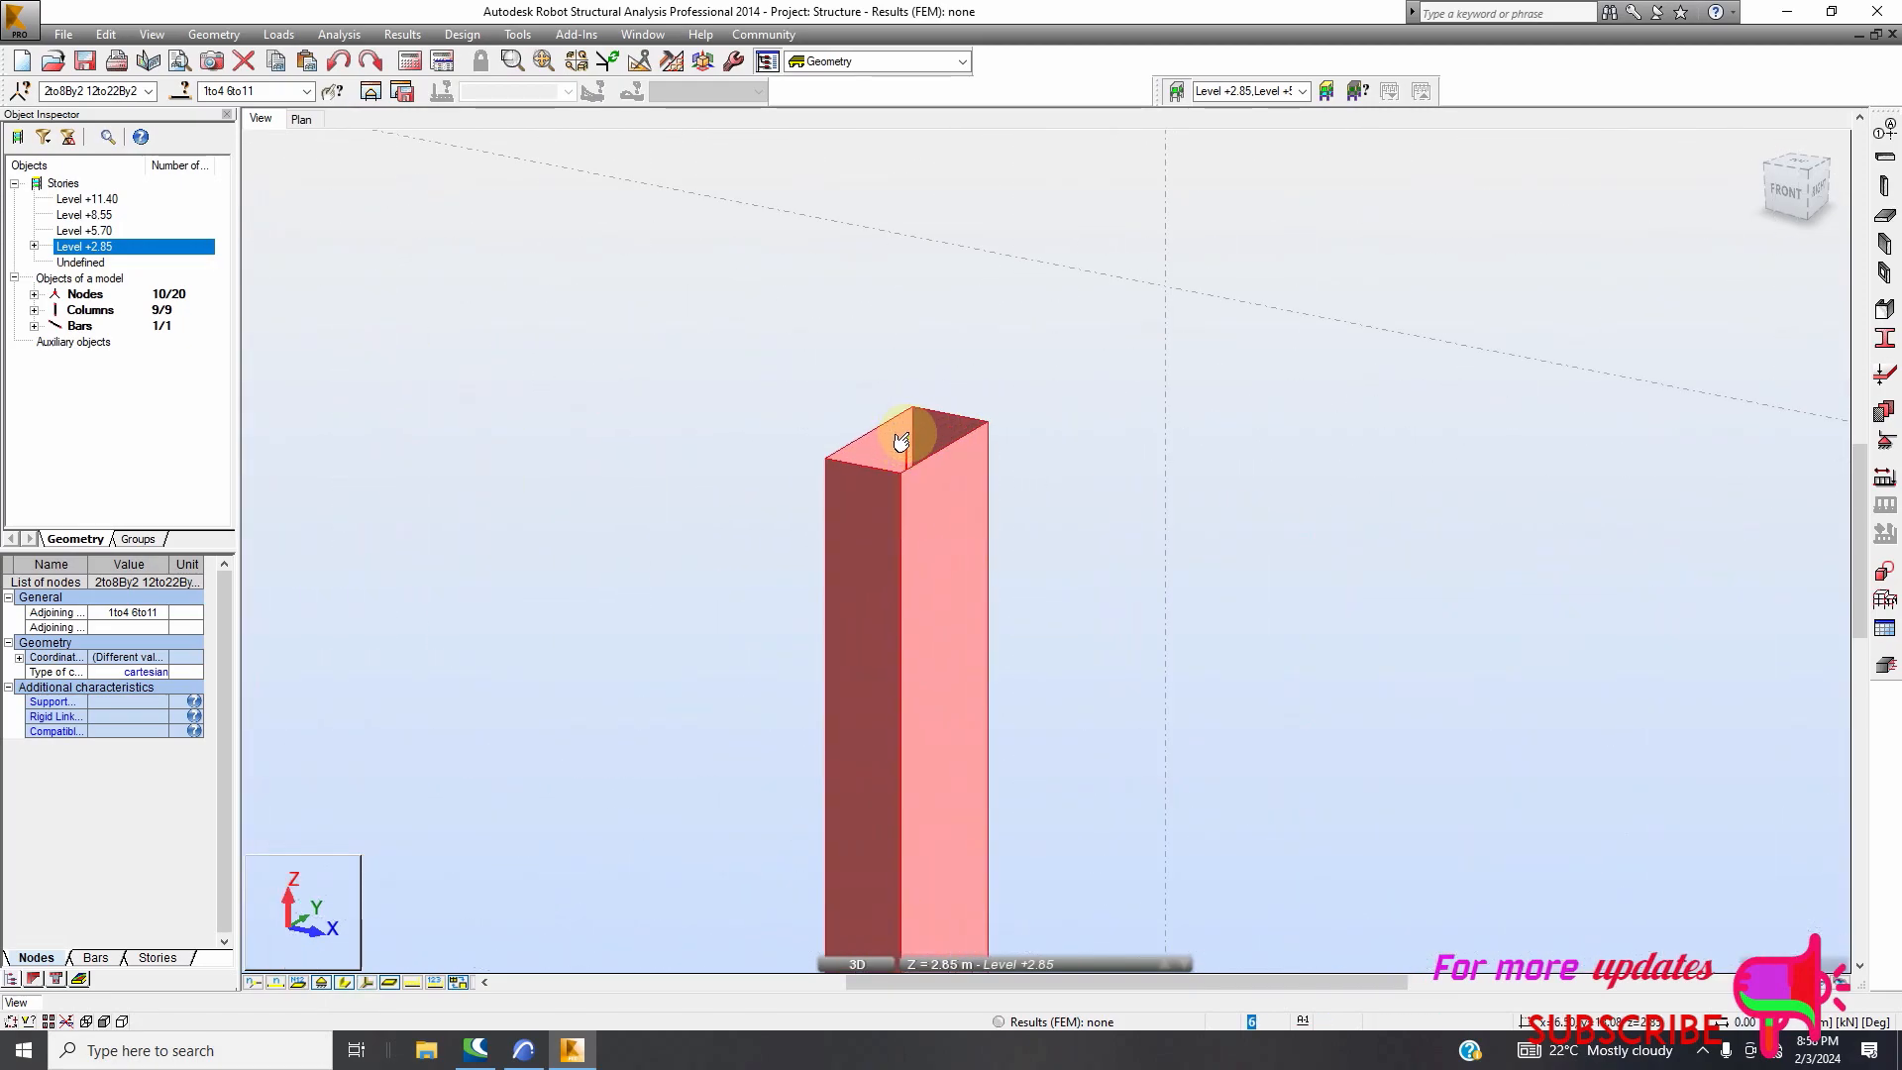
pyautogui.scroll(-6, 897, 465)
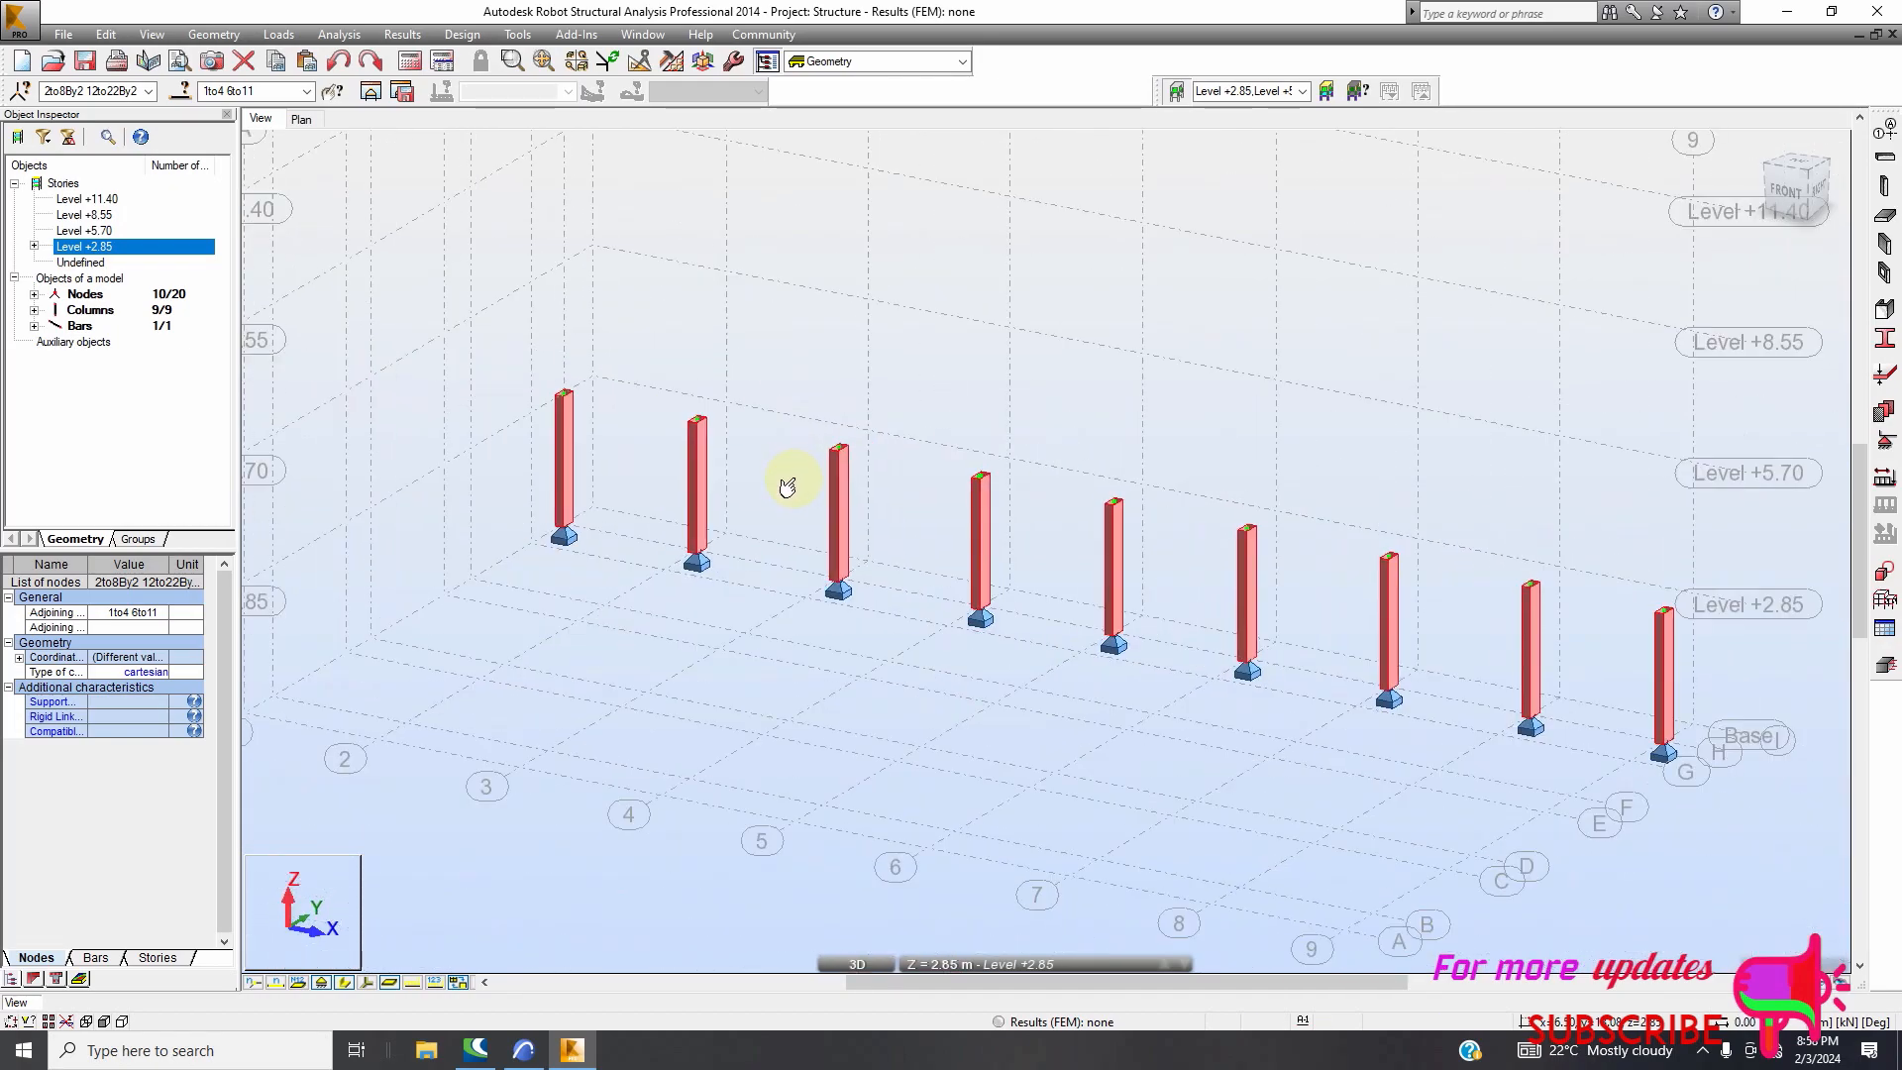
# Start a Move/Copy translation for the selected columns in the plan and check the next column row in the ARCHICAD drawing
pyautogui.click(303, 127)
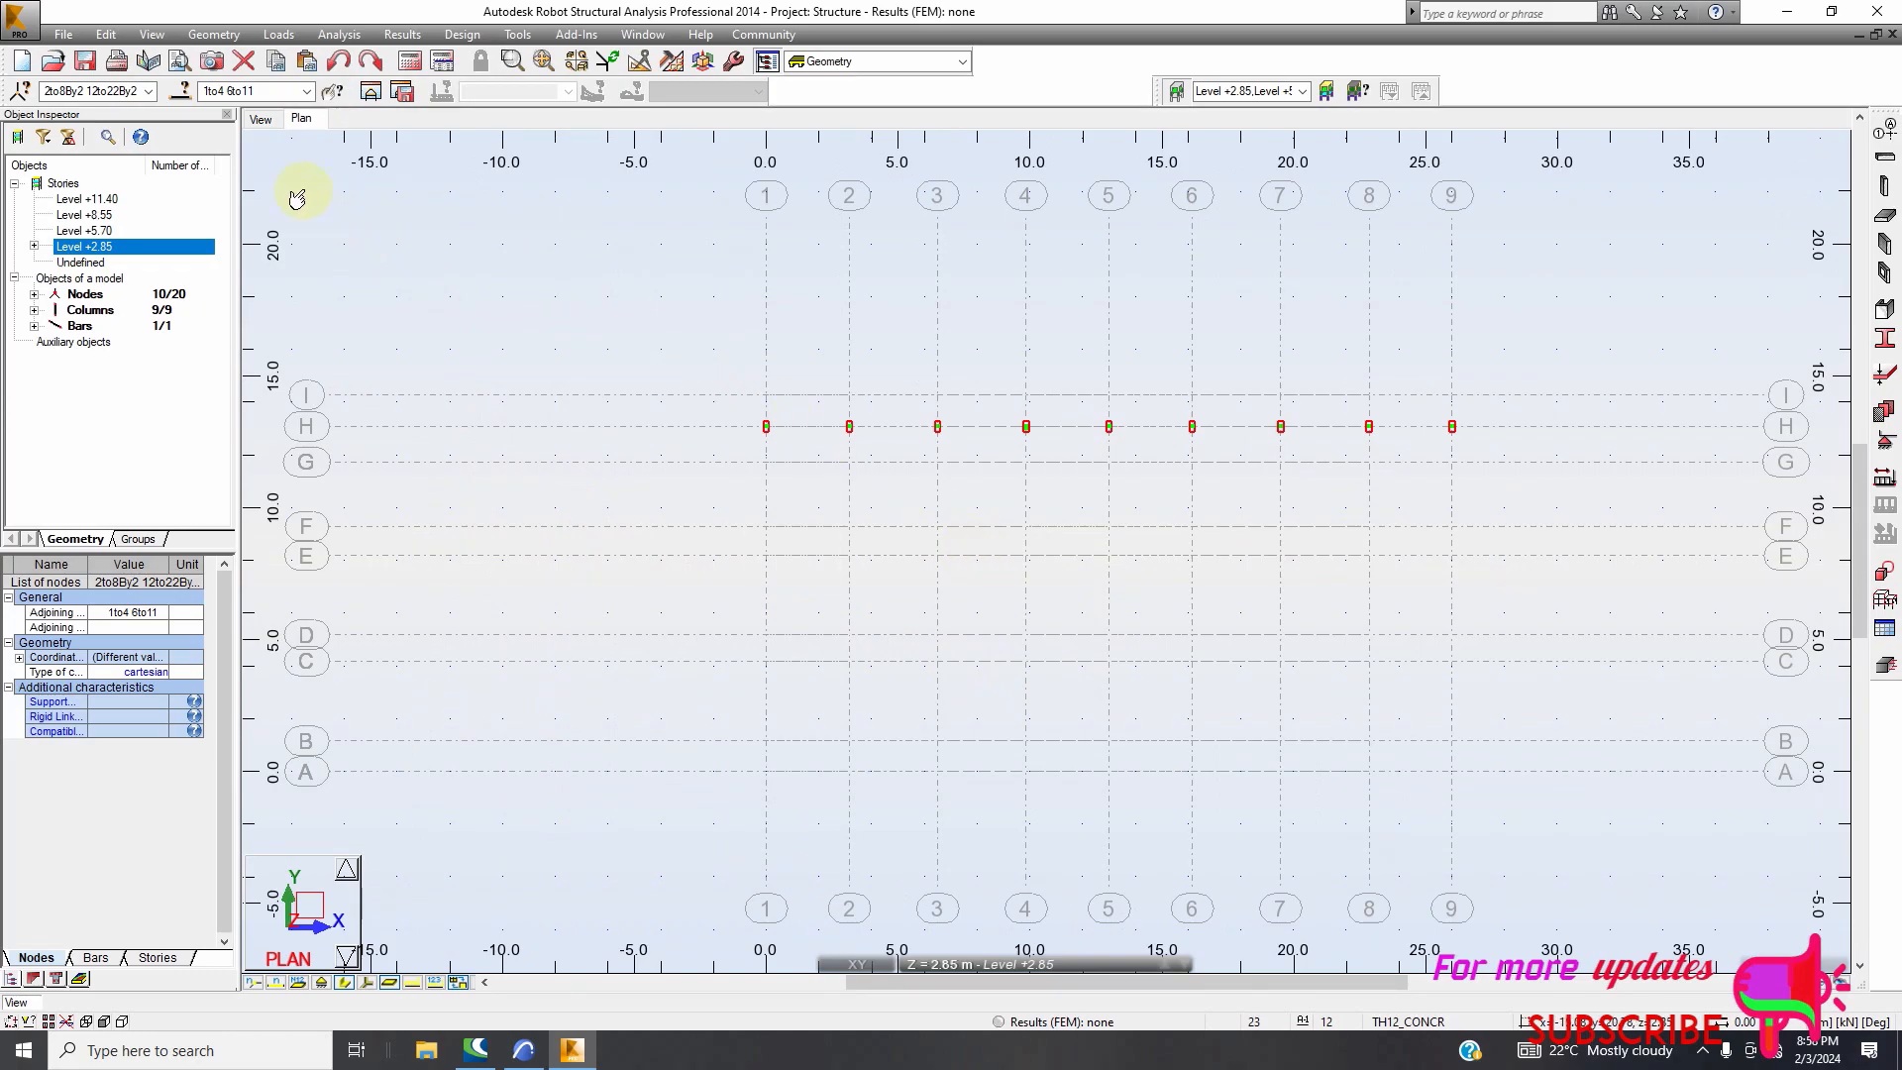
pyautogui.click(106, 35)
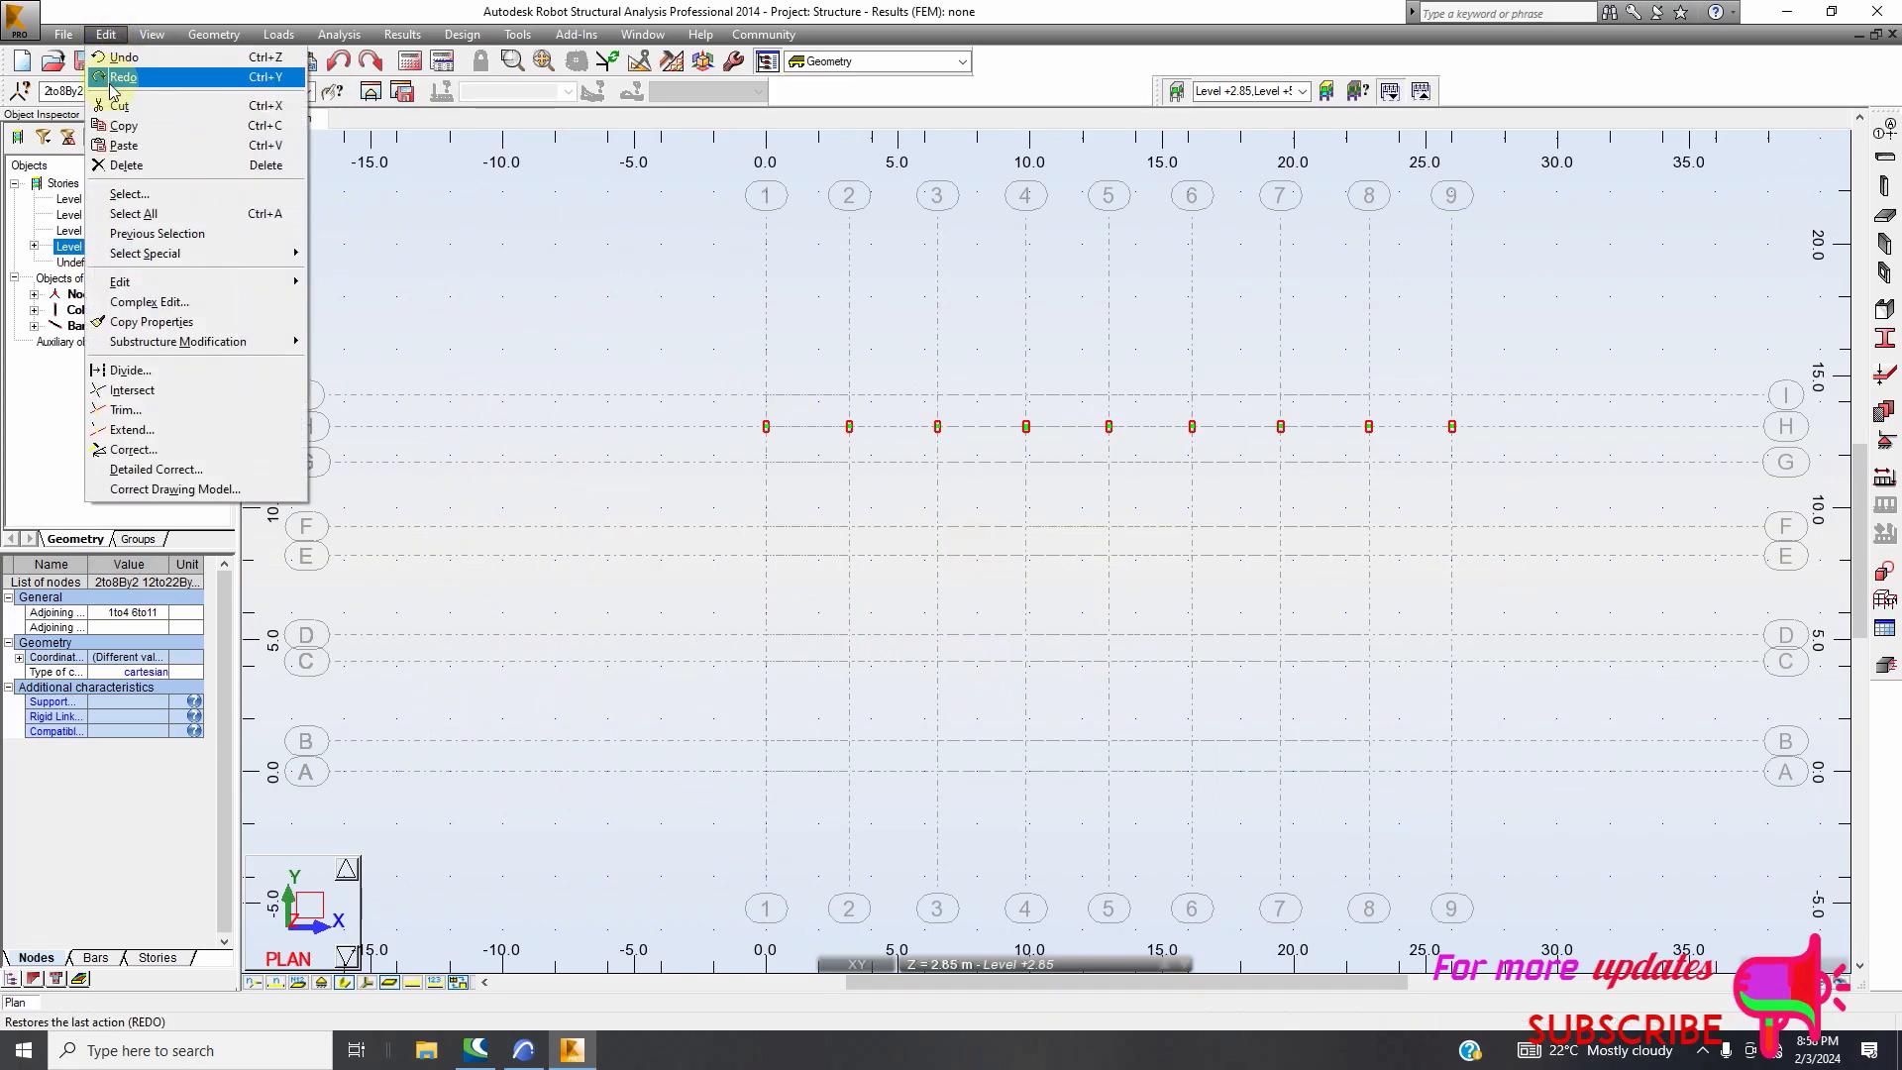
pyautogui.moveTo(121, 285)
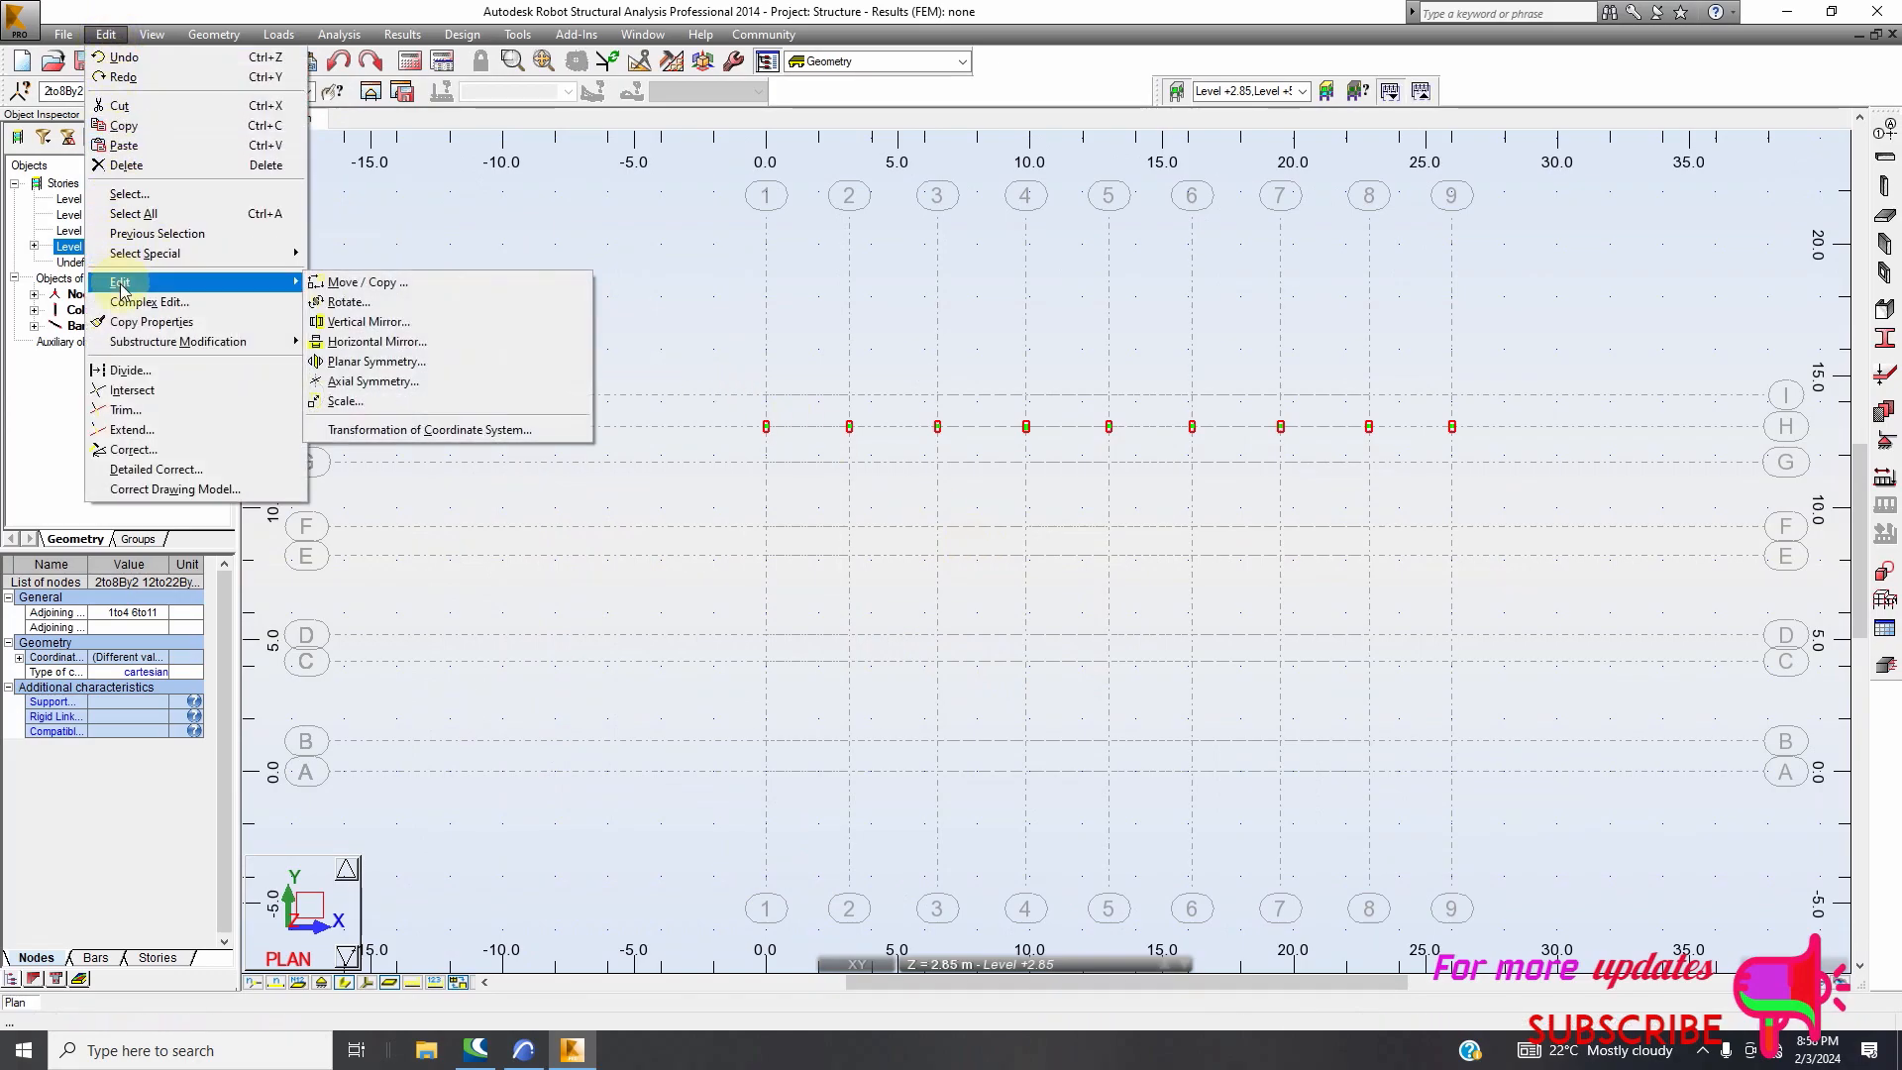
pyautogui.click(366, 282)
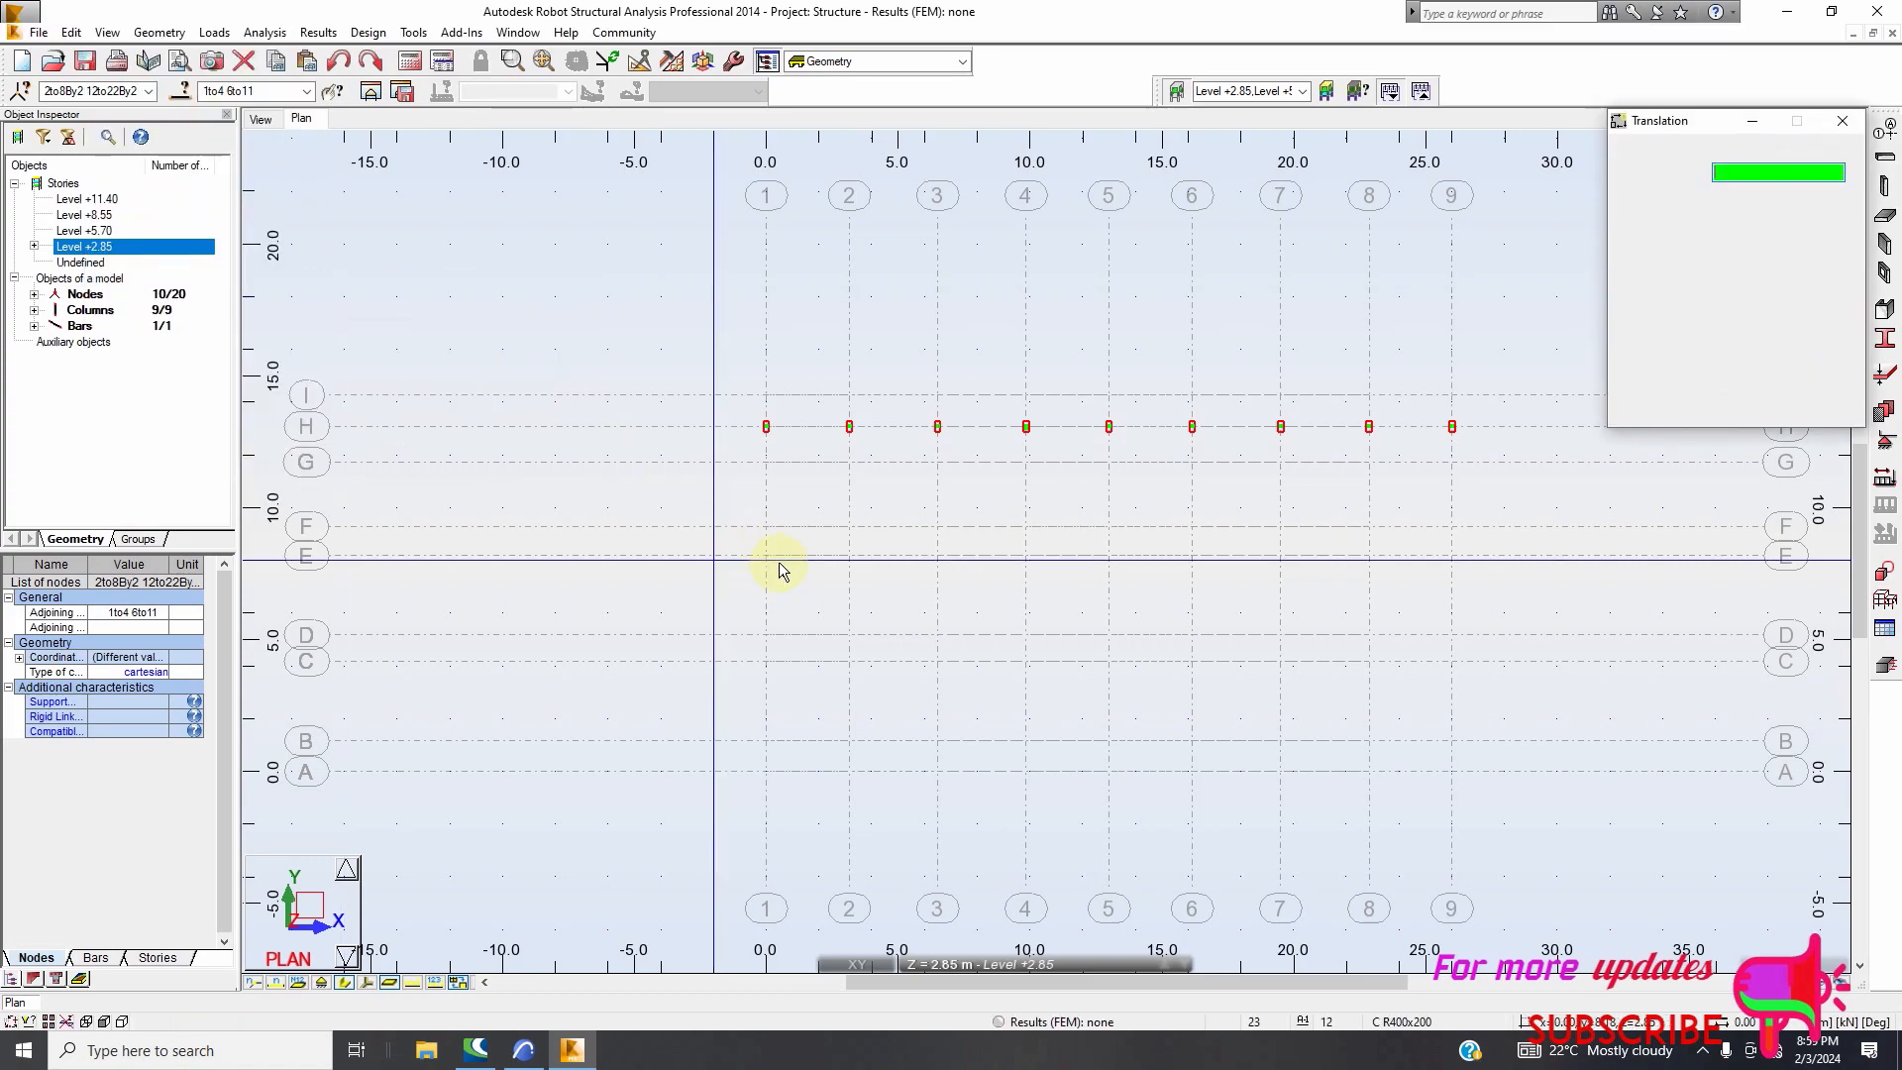
pyautogui.click(524, 1050)
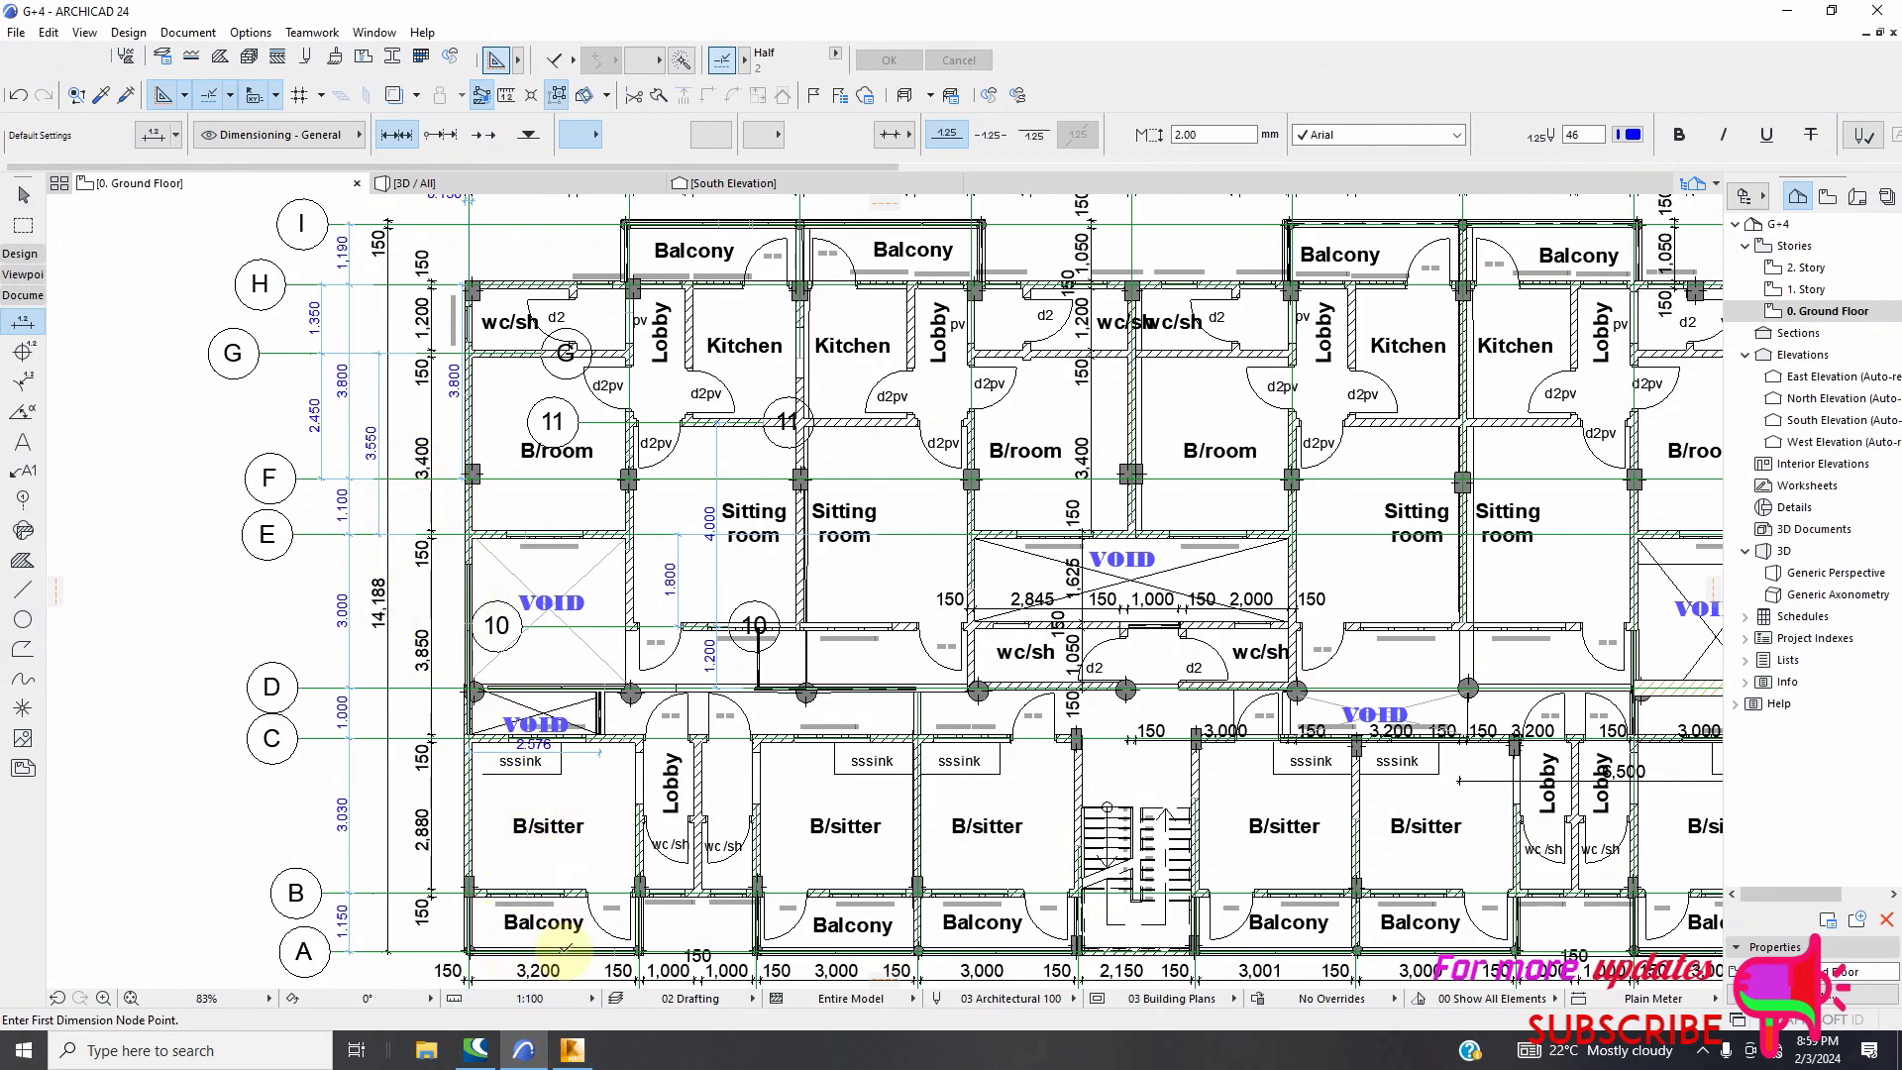
pyautogui.click(572, 1050)
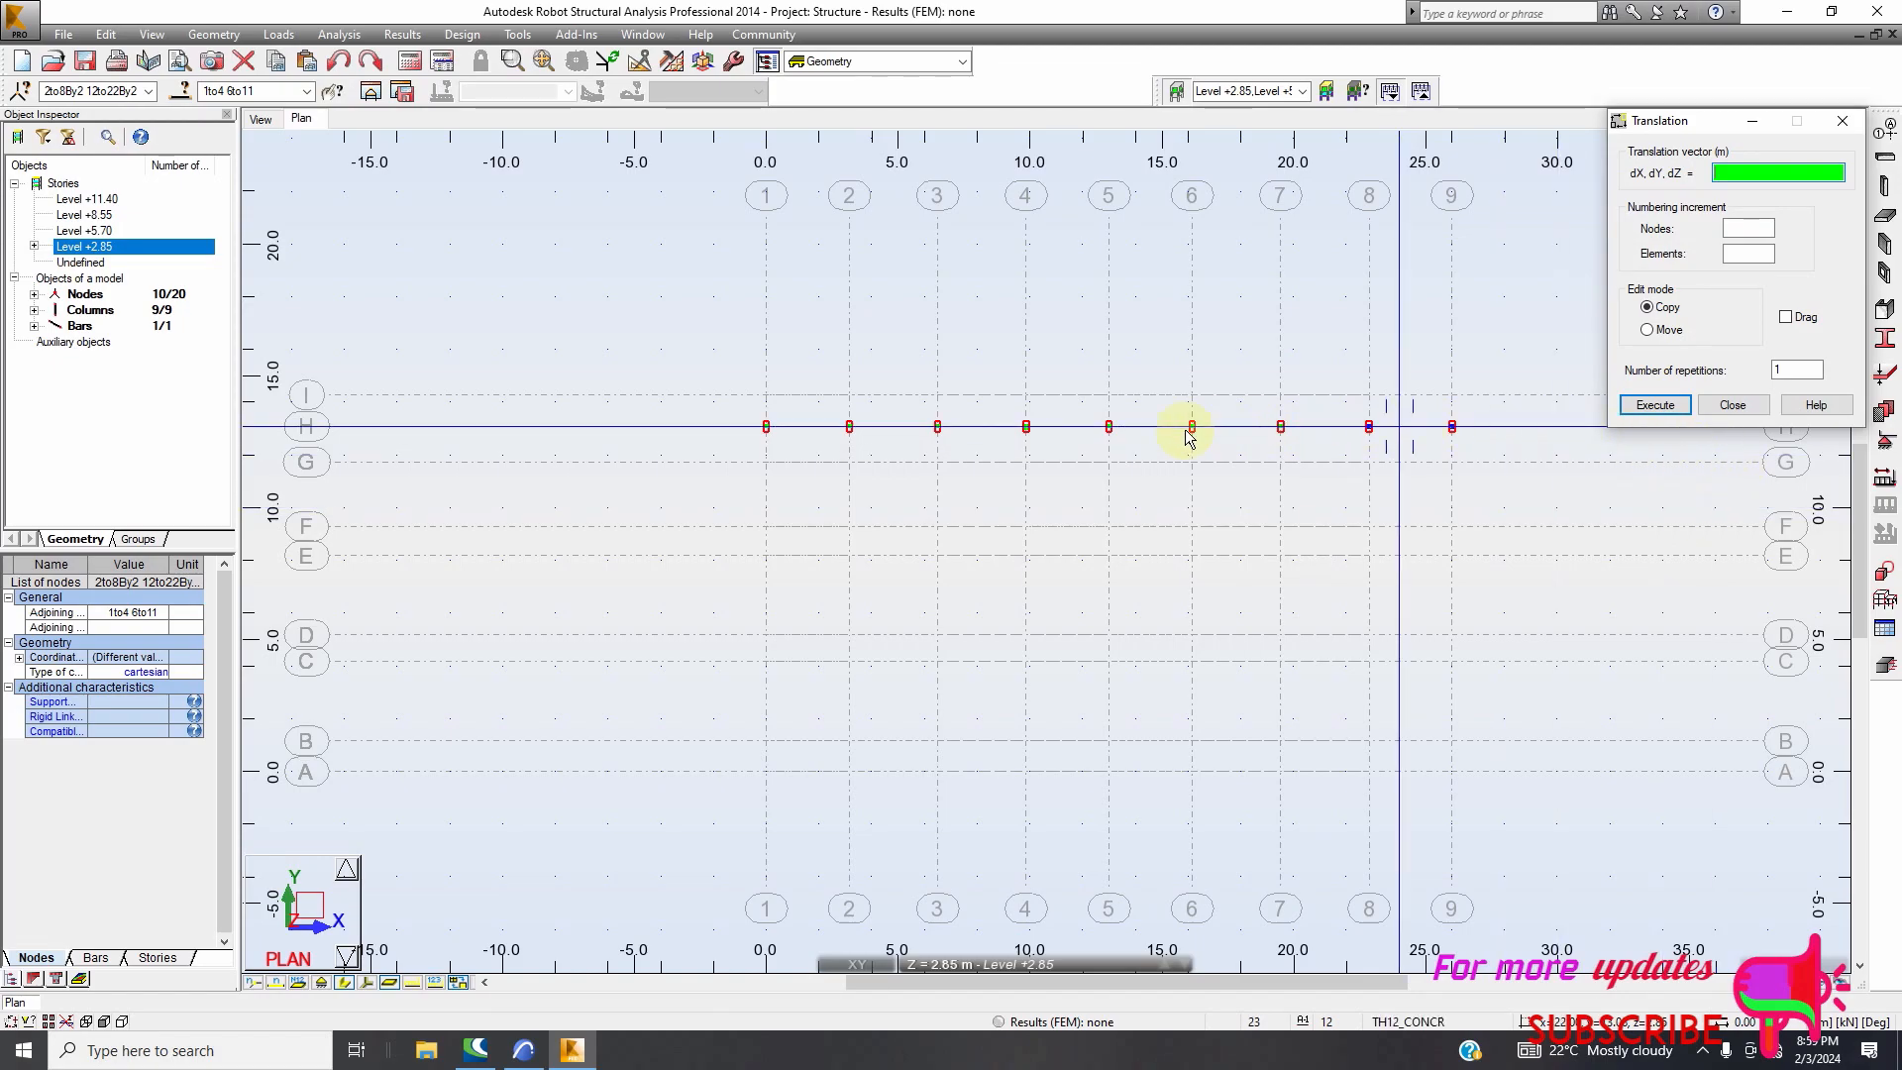
# Copy the selected columns from axis H to axis F with translation vector 0.00, -3.80, -0.00, and check both rows in 3D
pyautogui.scroll(2, 773, 456)
pyautogui.scroll(5, 765, 394)
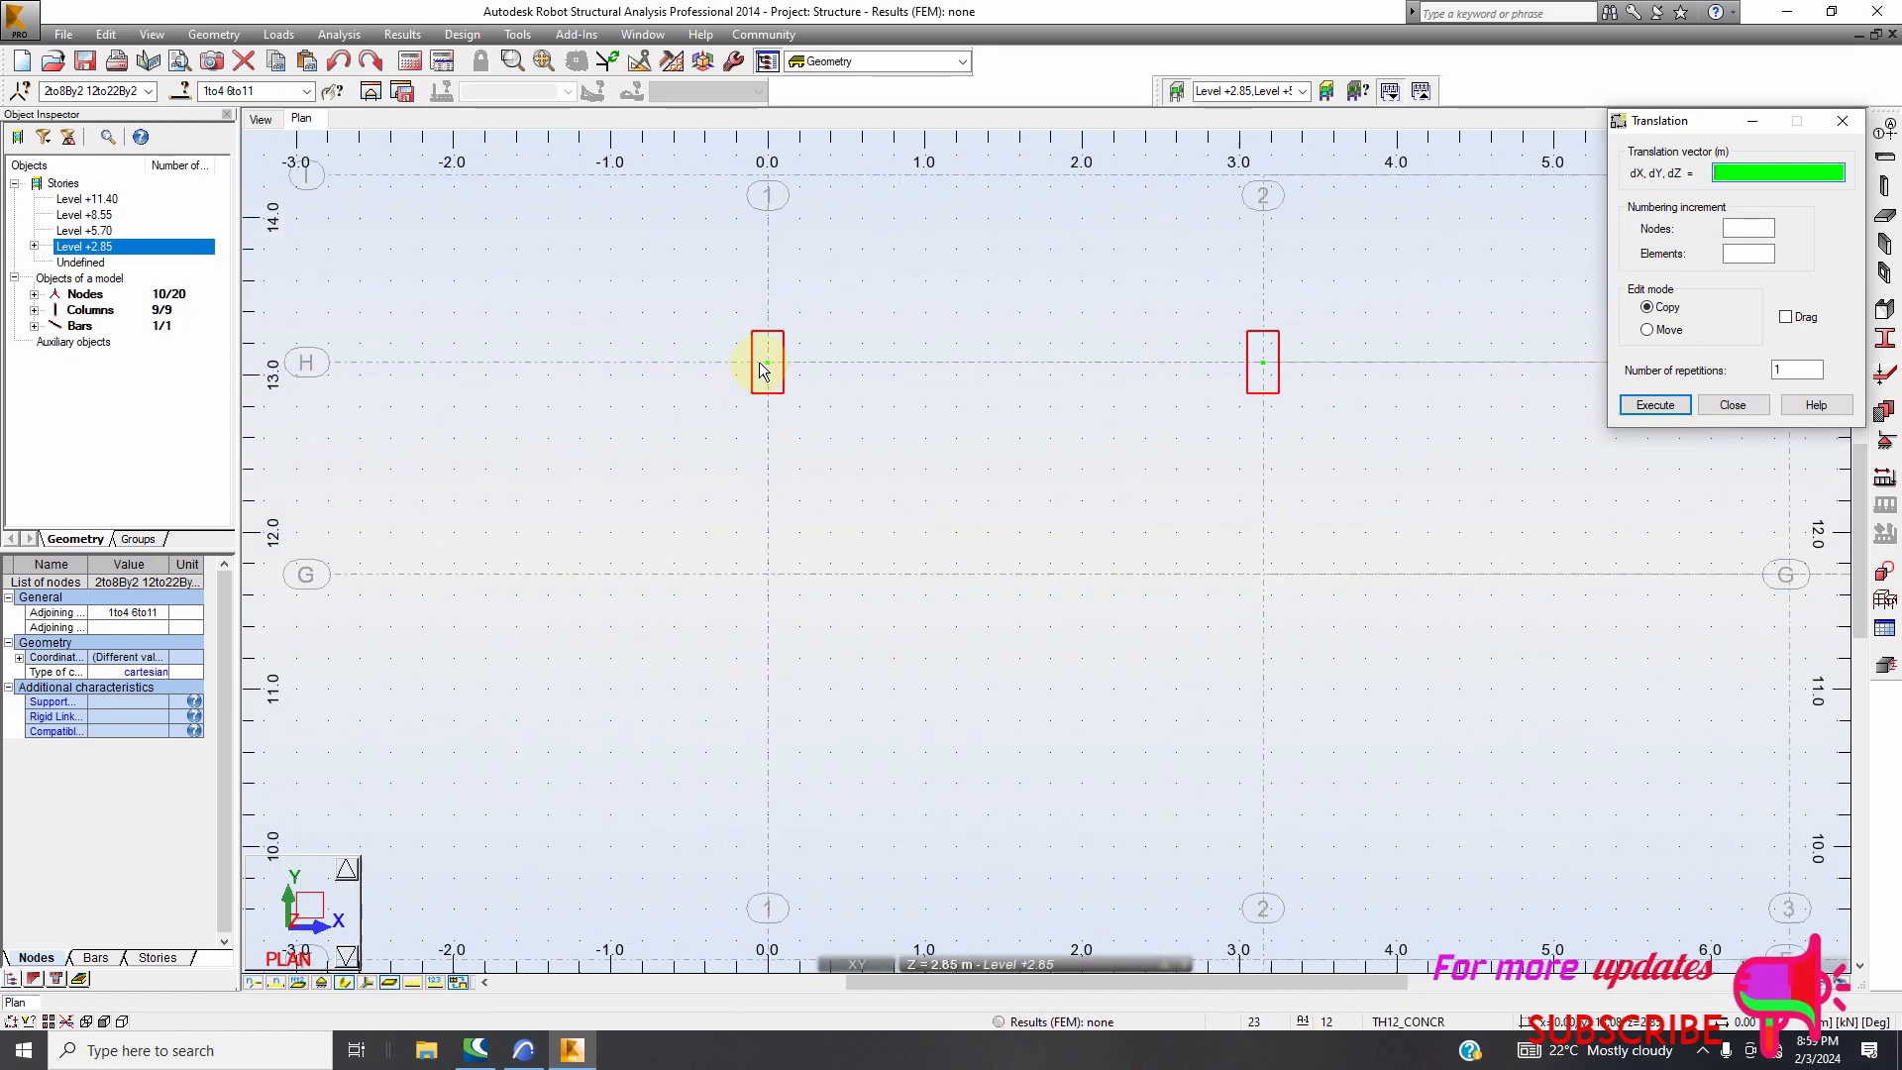
pyautogui.click(771, 362)
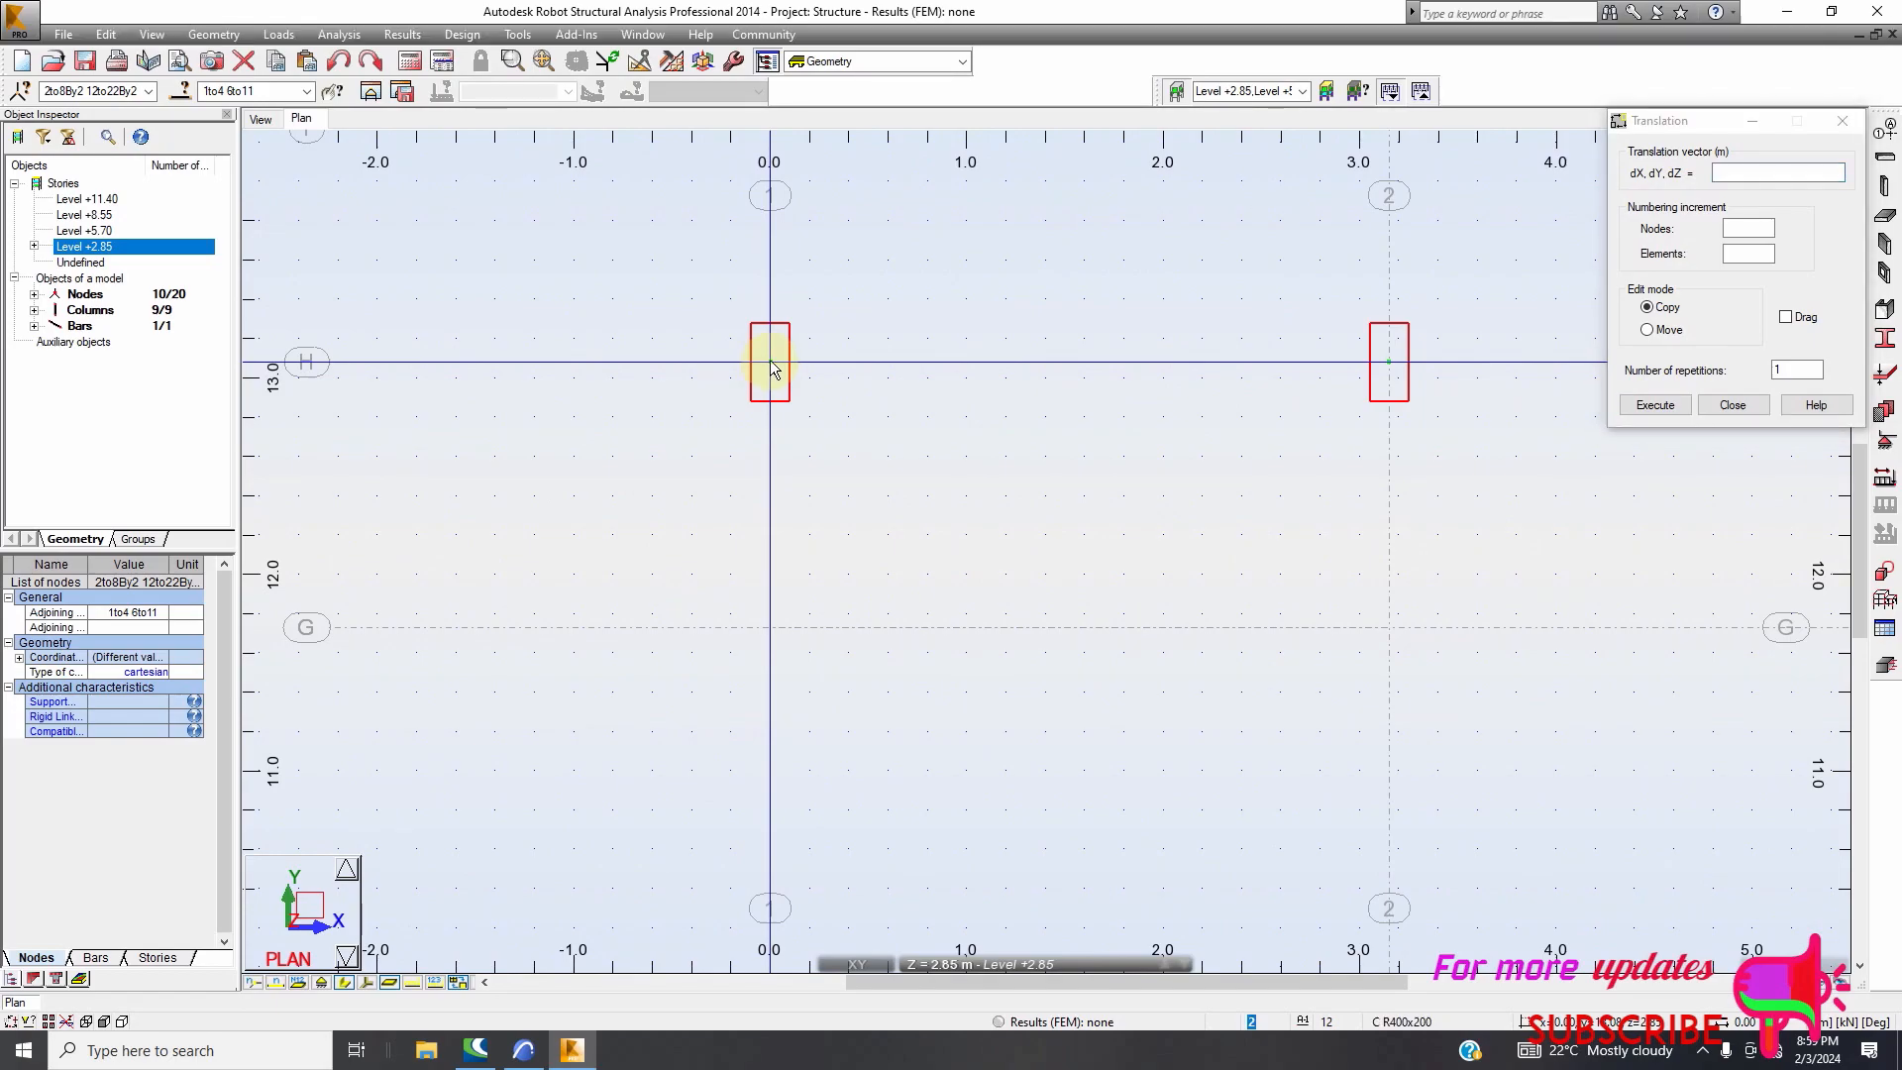
pyautogui.scroll(-4, 772, 465)
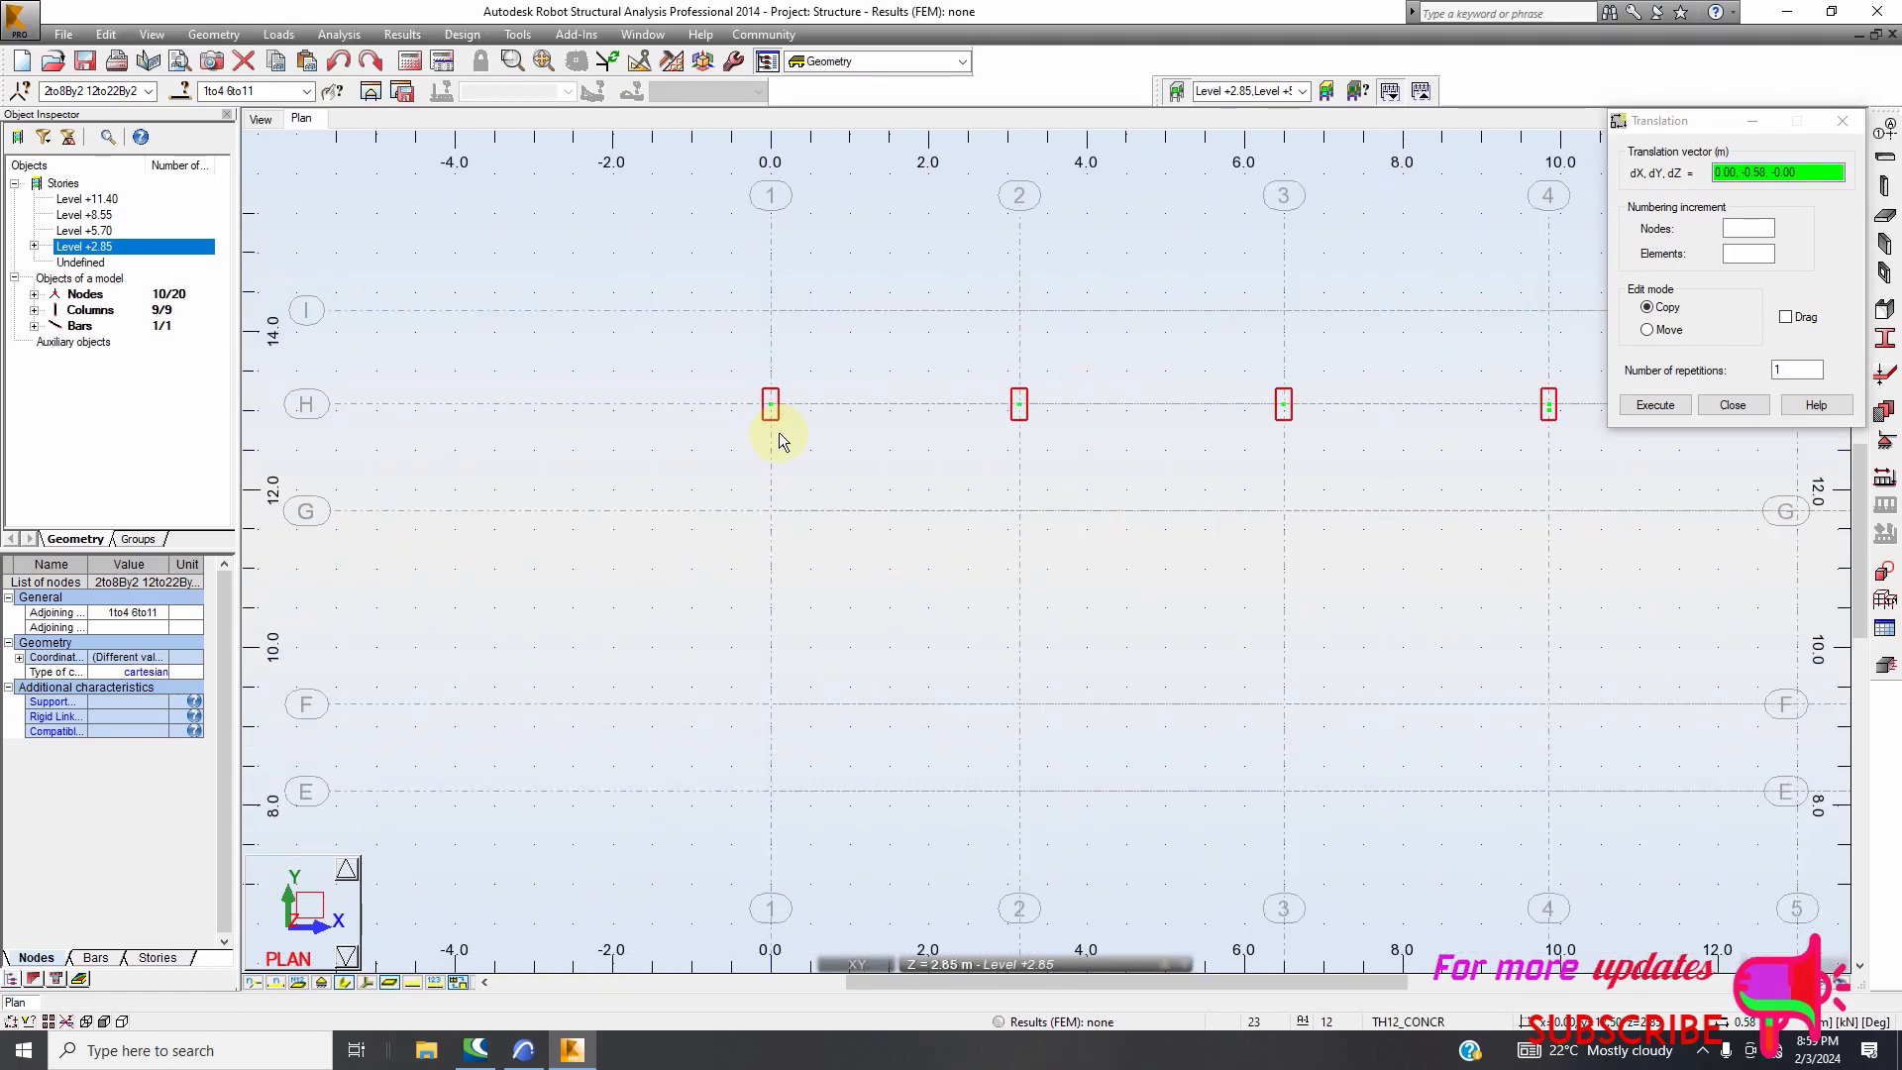
pyautogui.scroll(2, 772, 669)
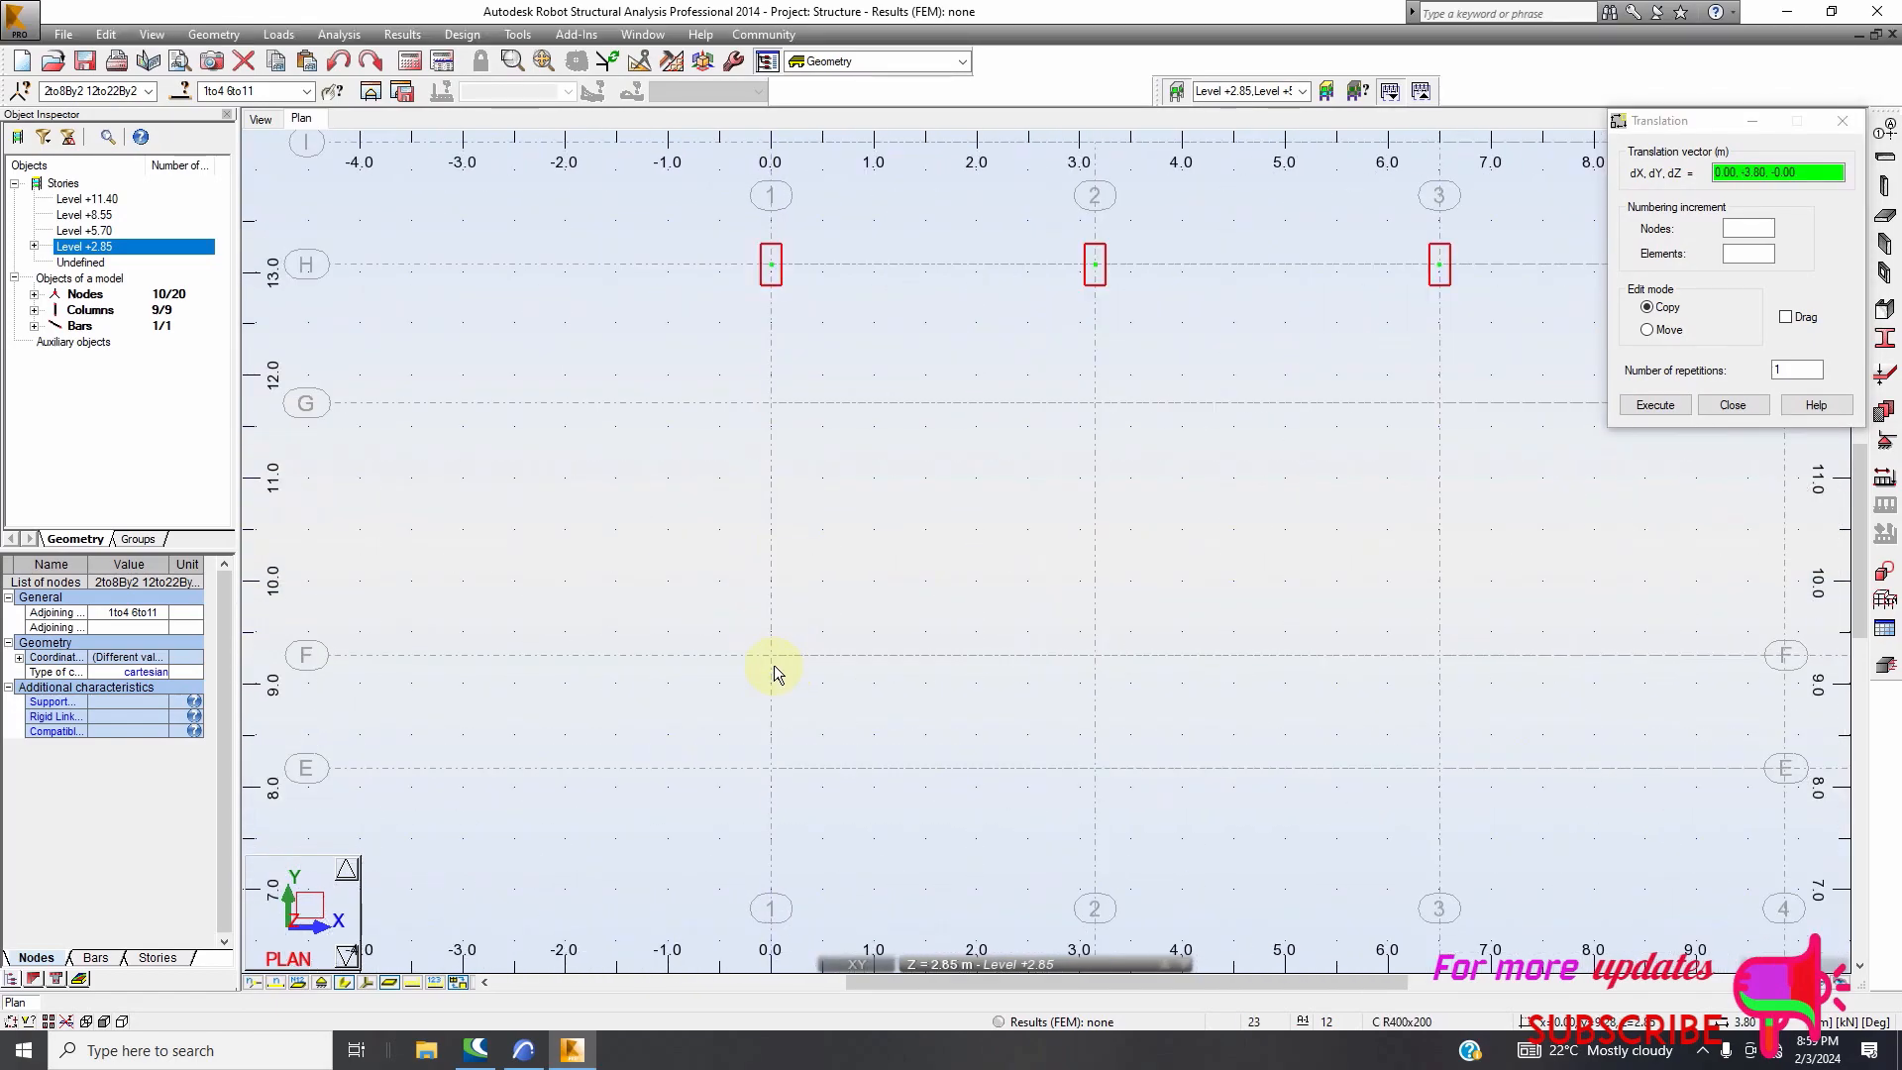
pyautogui.click(772, 656)
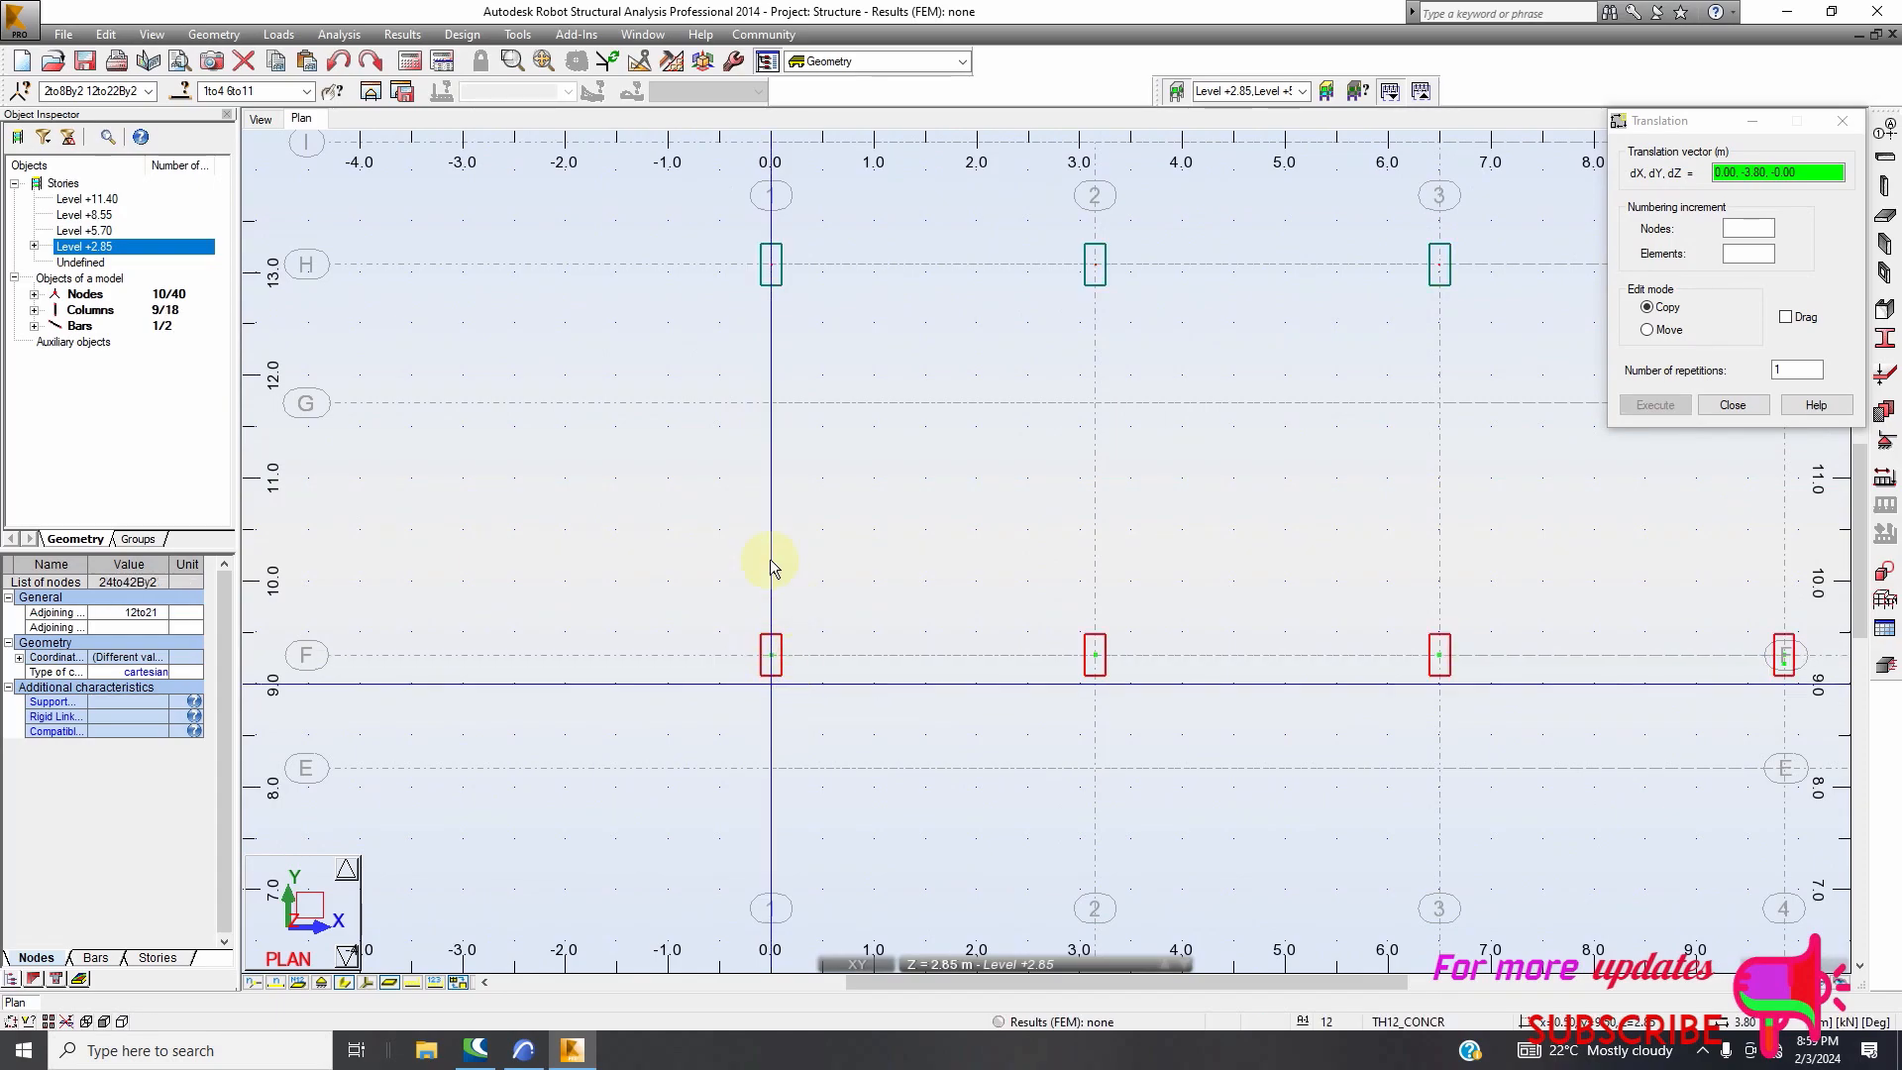
pyautogui.scroll(-5, 677, 515)
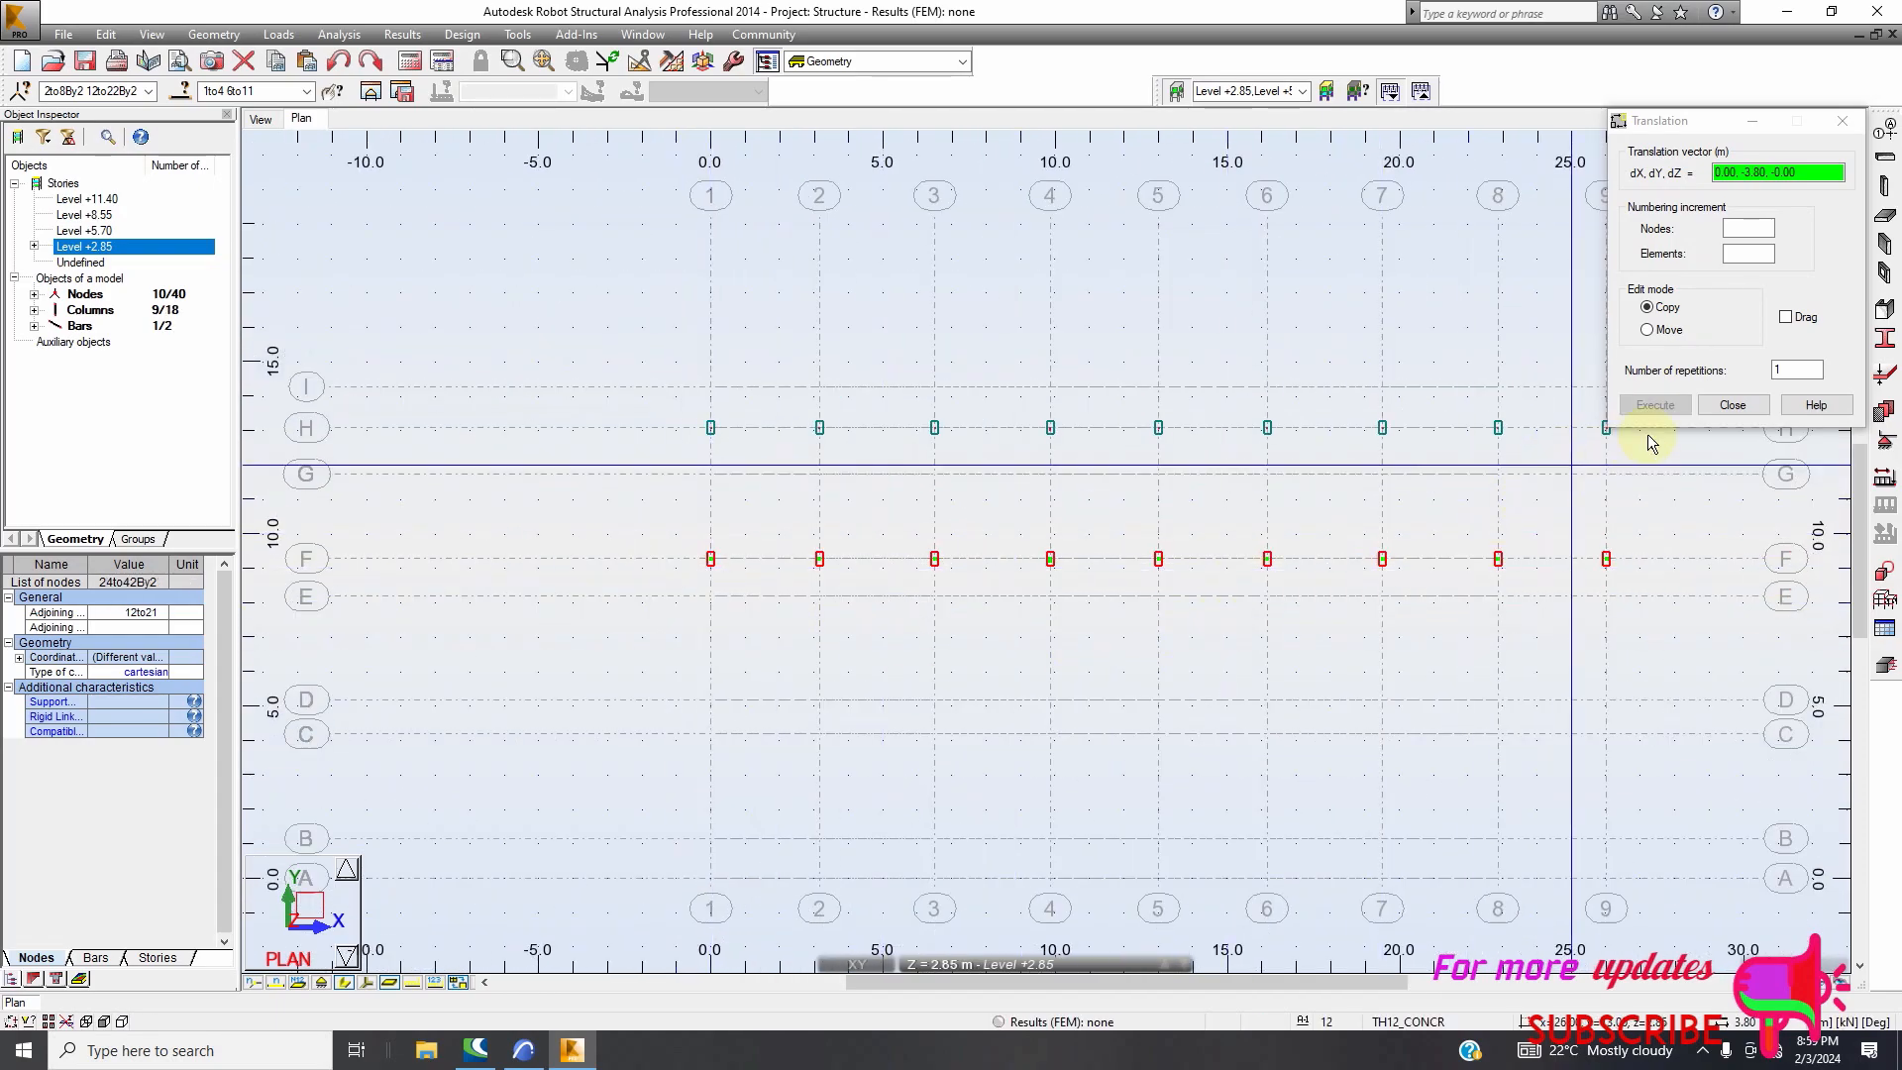
pyautogui.click(1718, 408)
pyautogui.scroll(-2, 789, 591)
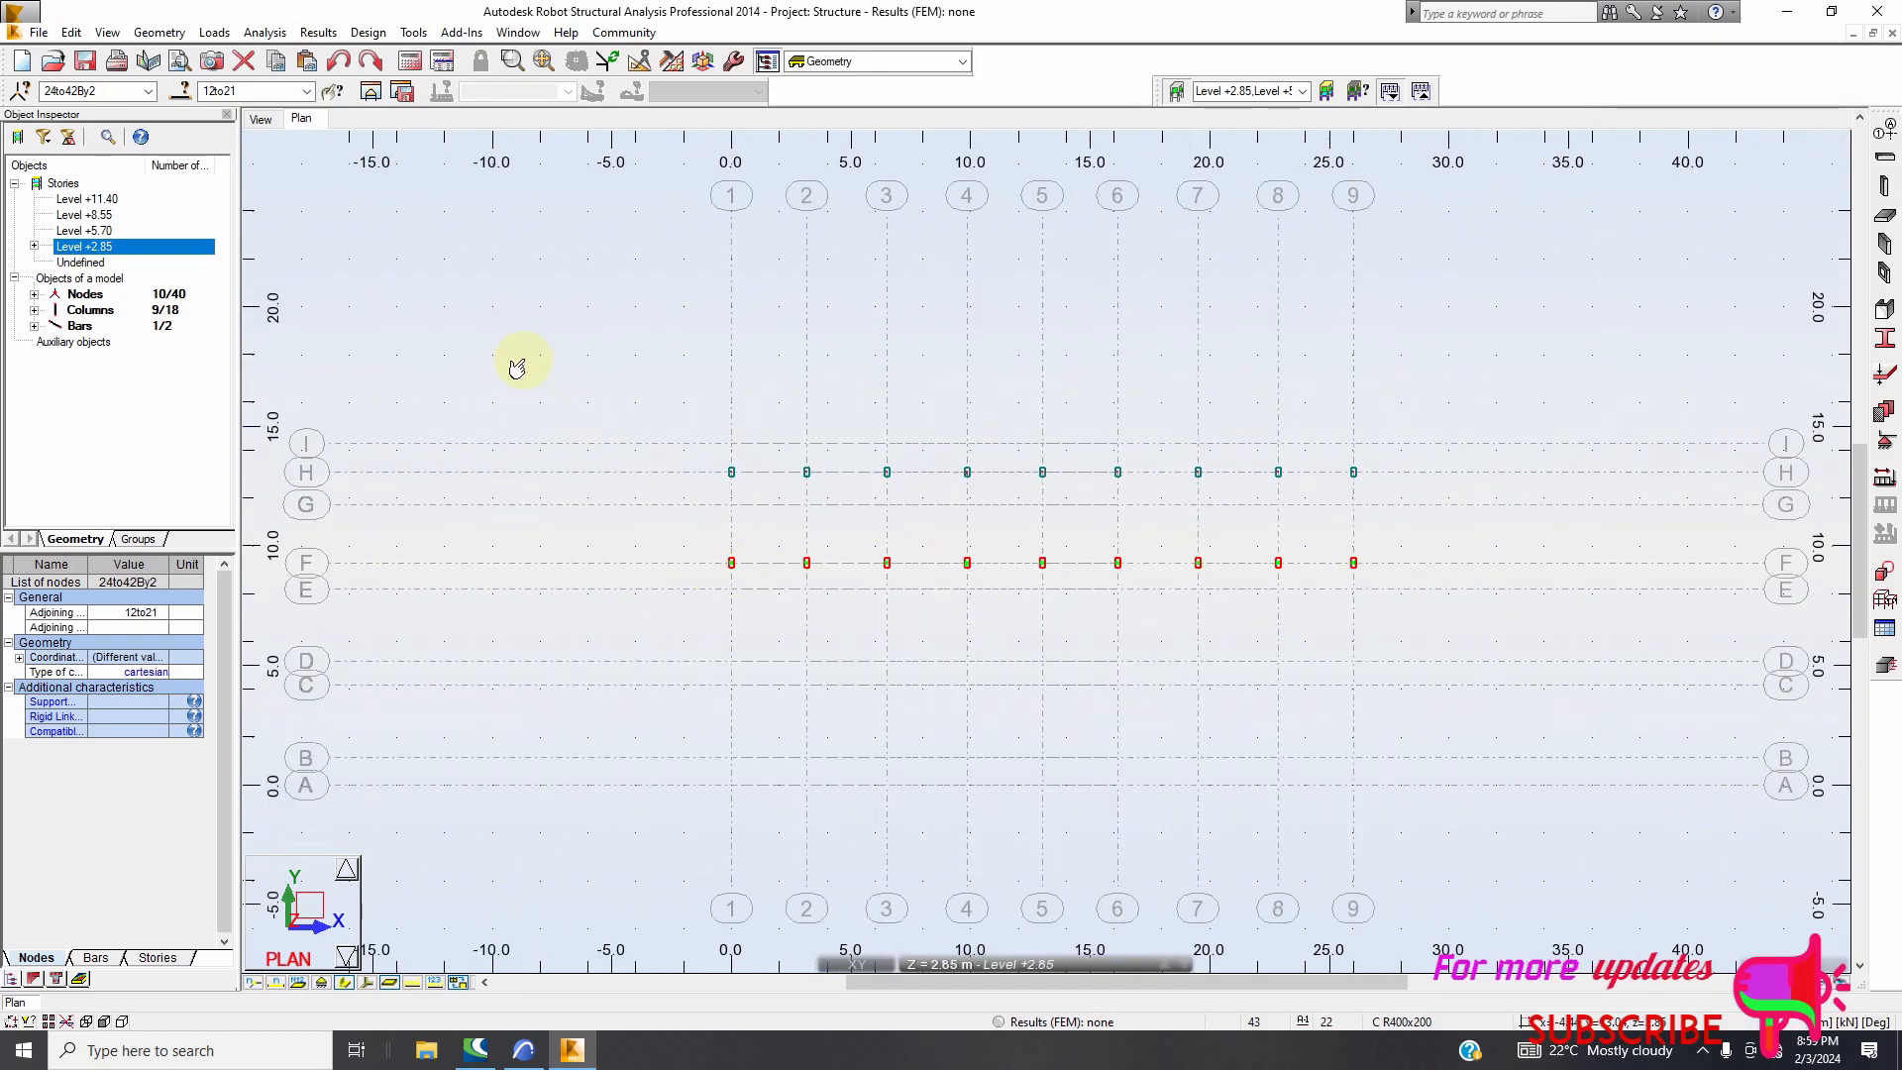
pyautogui.click(261, 119)
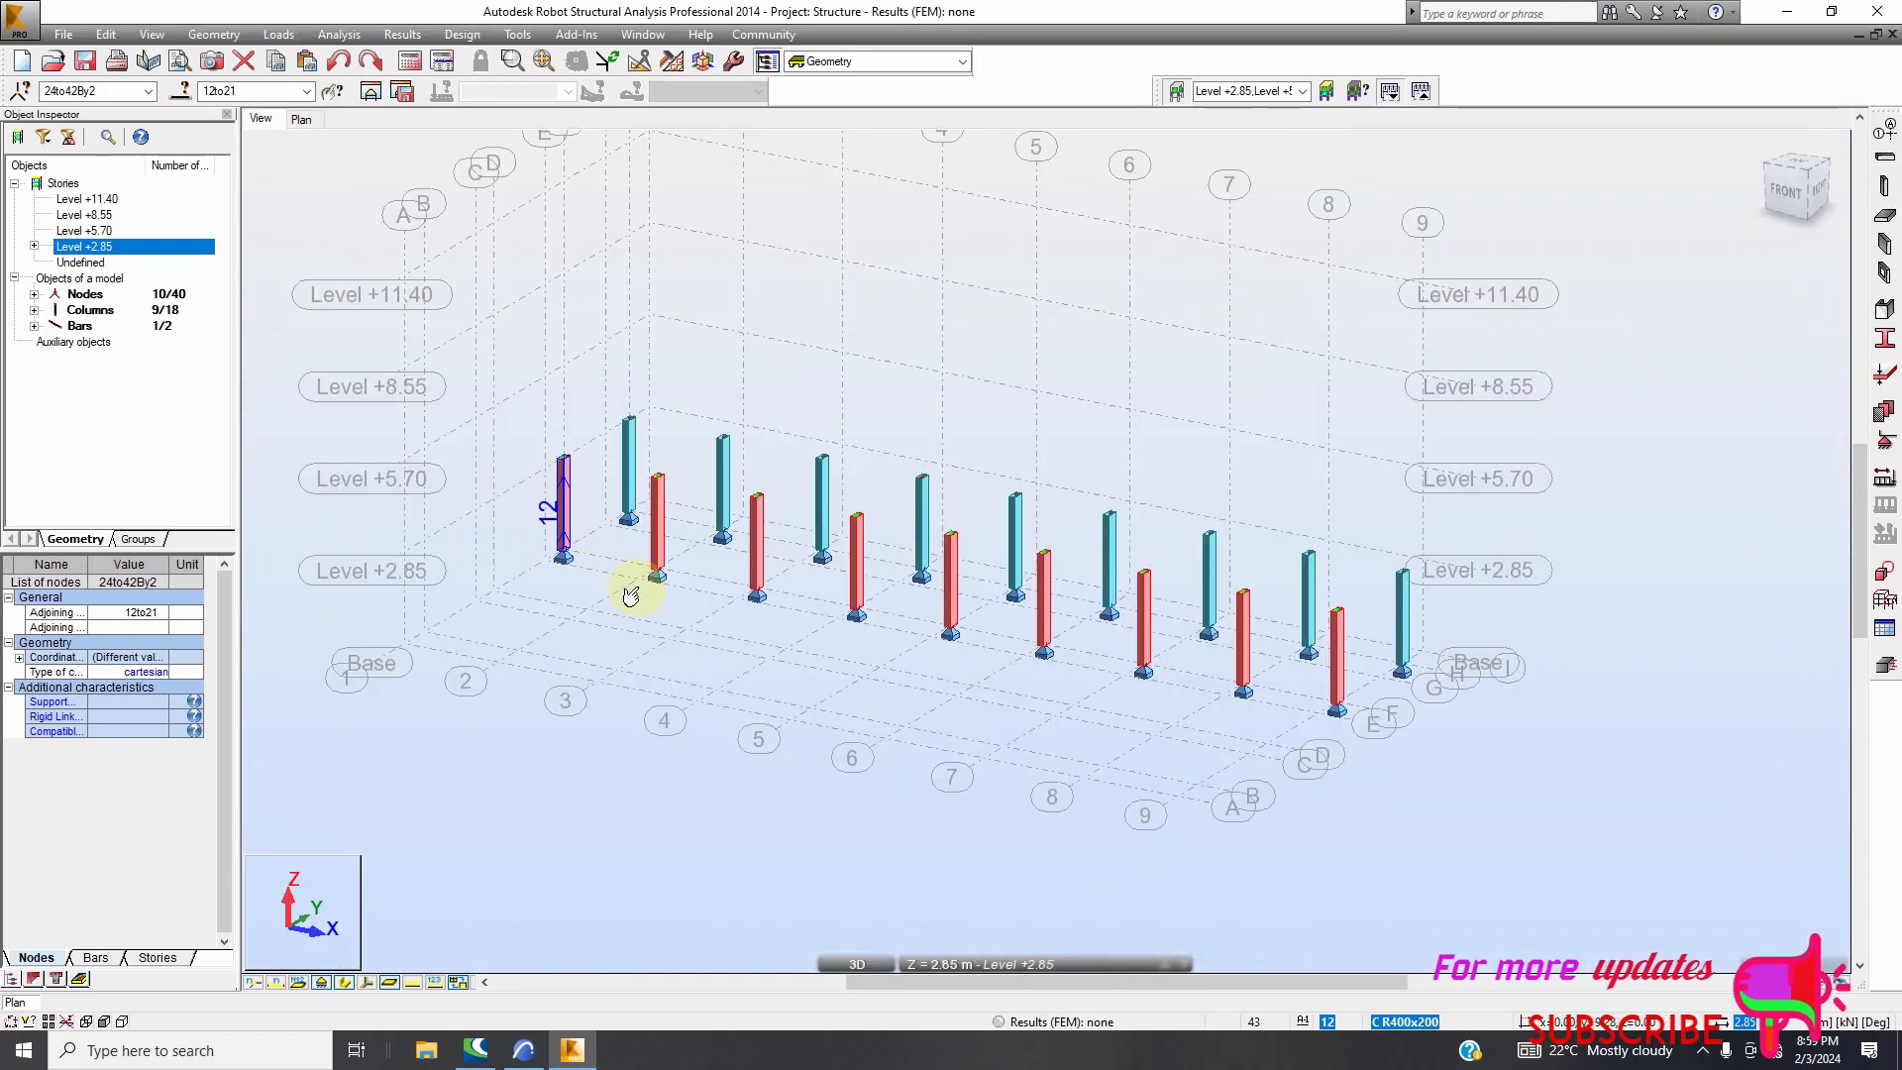
pyautogui.scroll(-3, 842, 560)
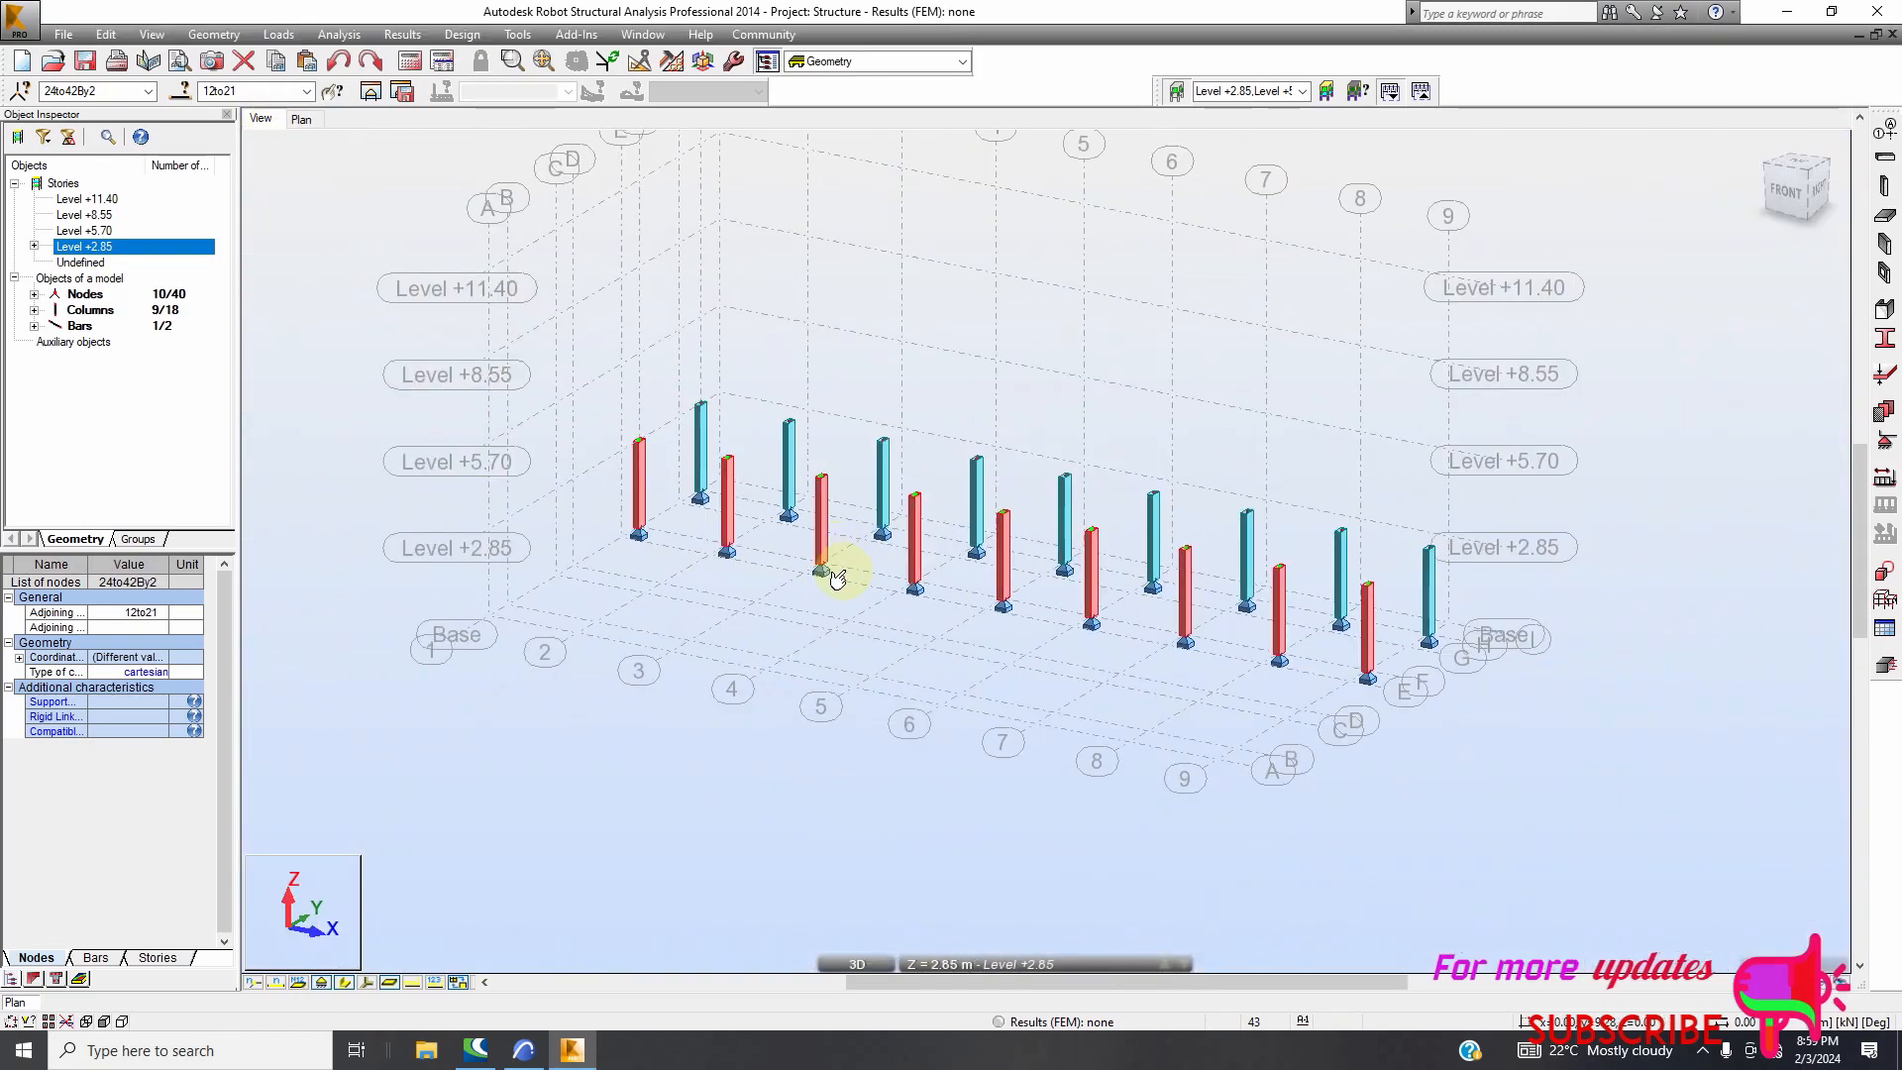
# Switch to the ARCHICAD ground floor plan and examine the column positions along axes D to A
pyautogui.click(523, 1050)
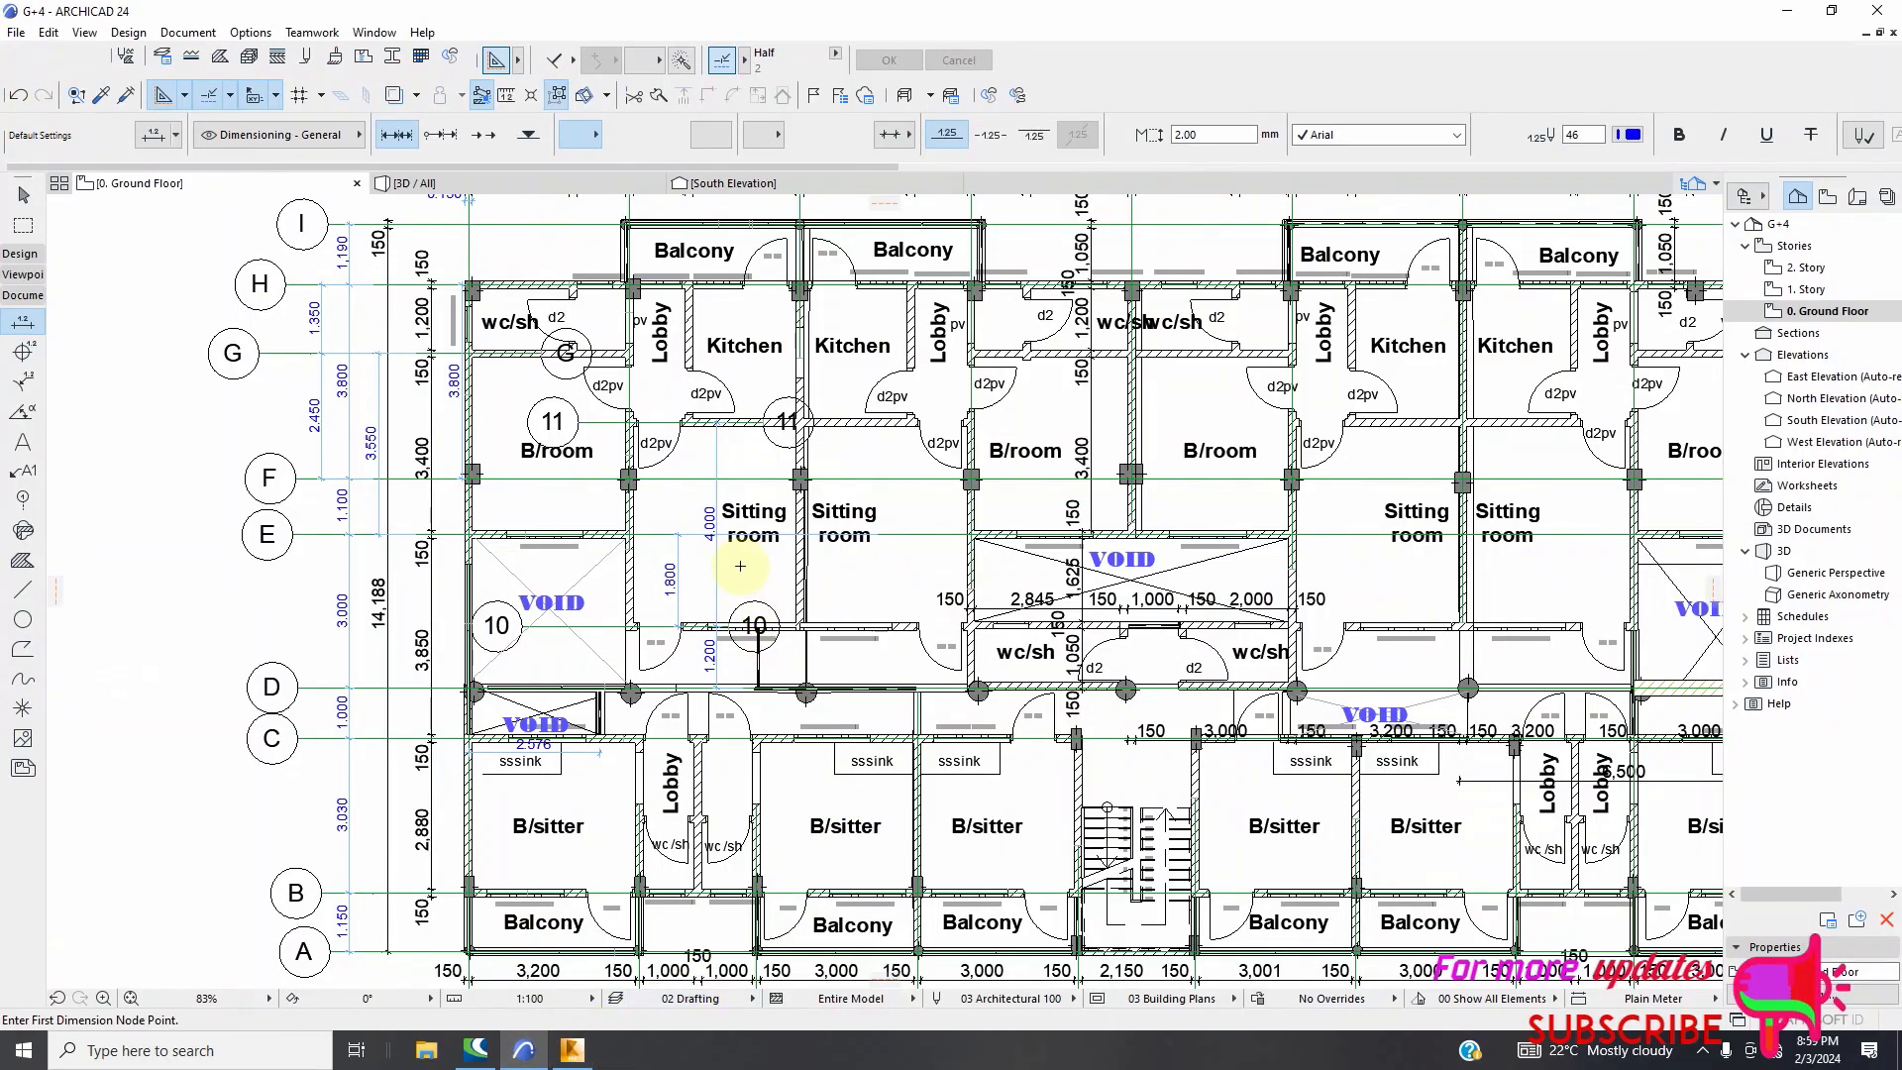
pyautogui.scroll(3, 1041, 484)
pyautogui.scroll(-2, 820, 479)
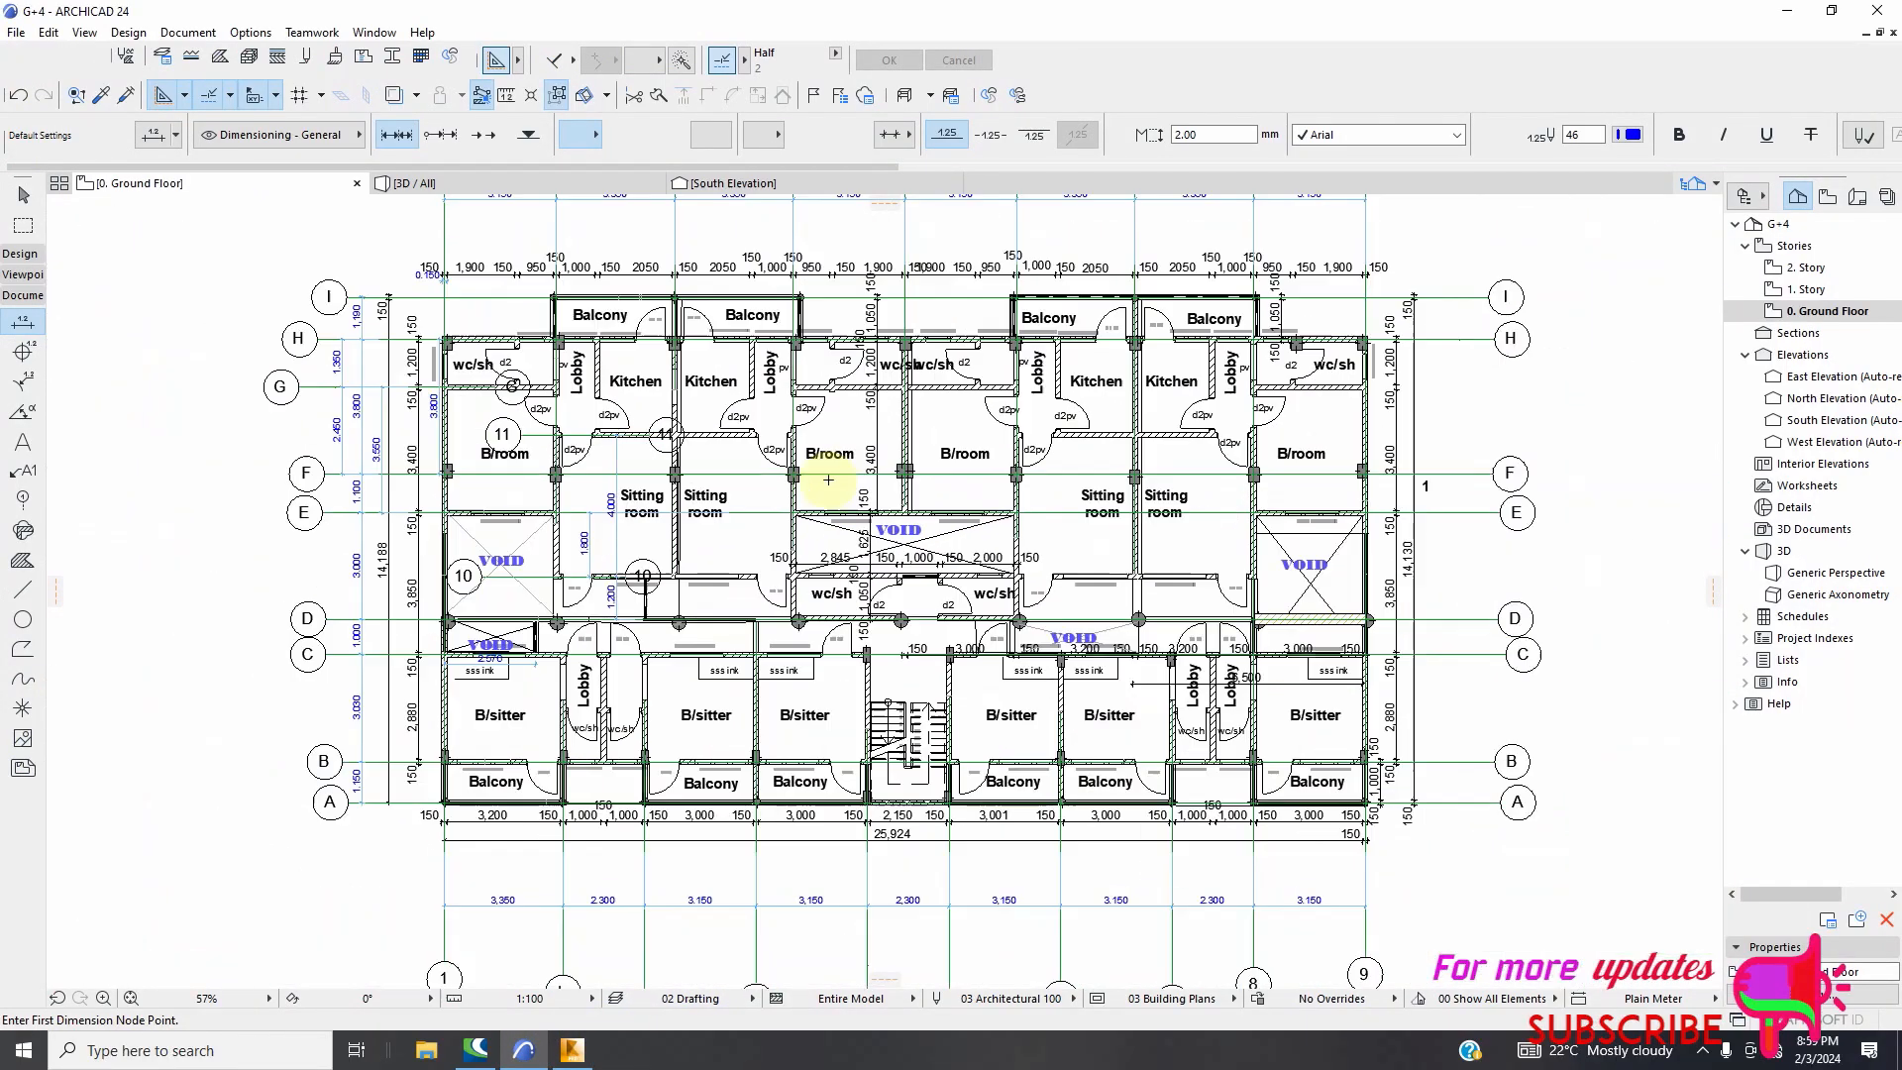
pyautogui.scroll(5, 456, 642)
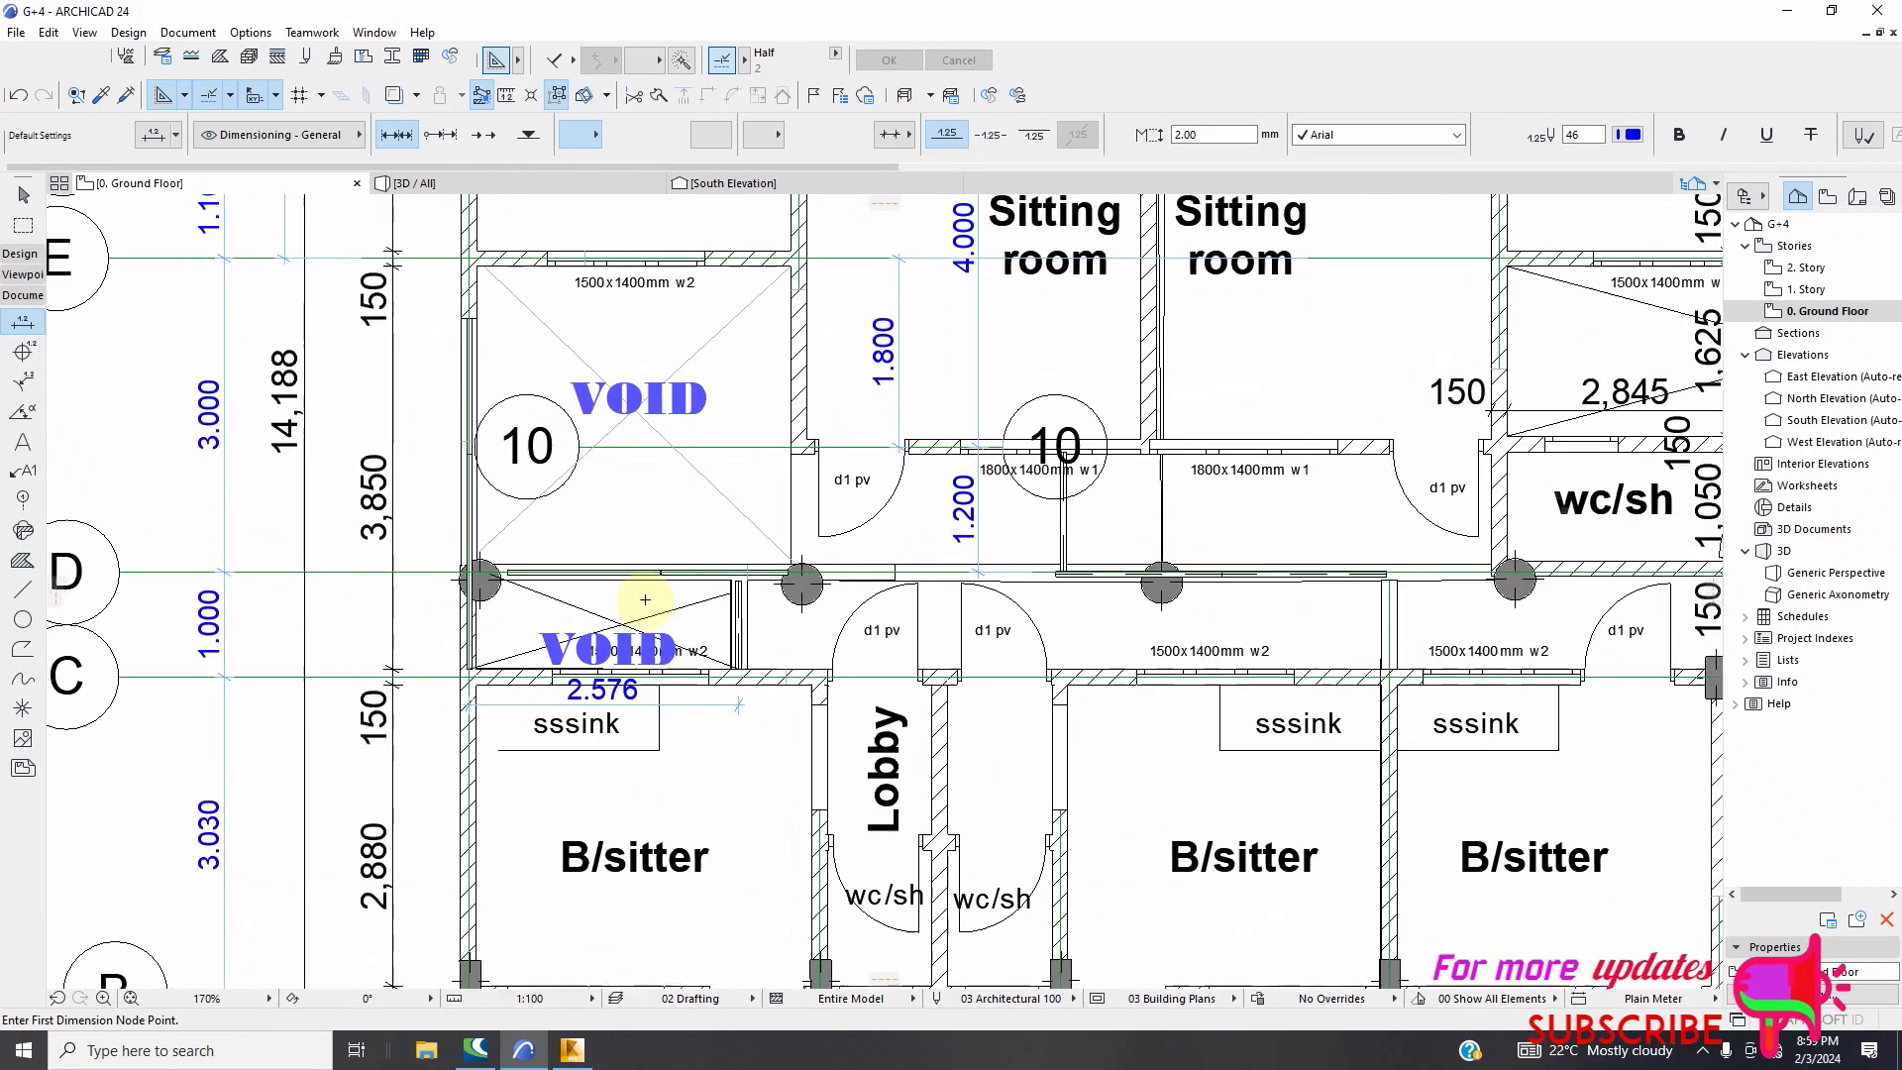
pyautogui.scroll(-2, 619, 616)
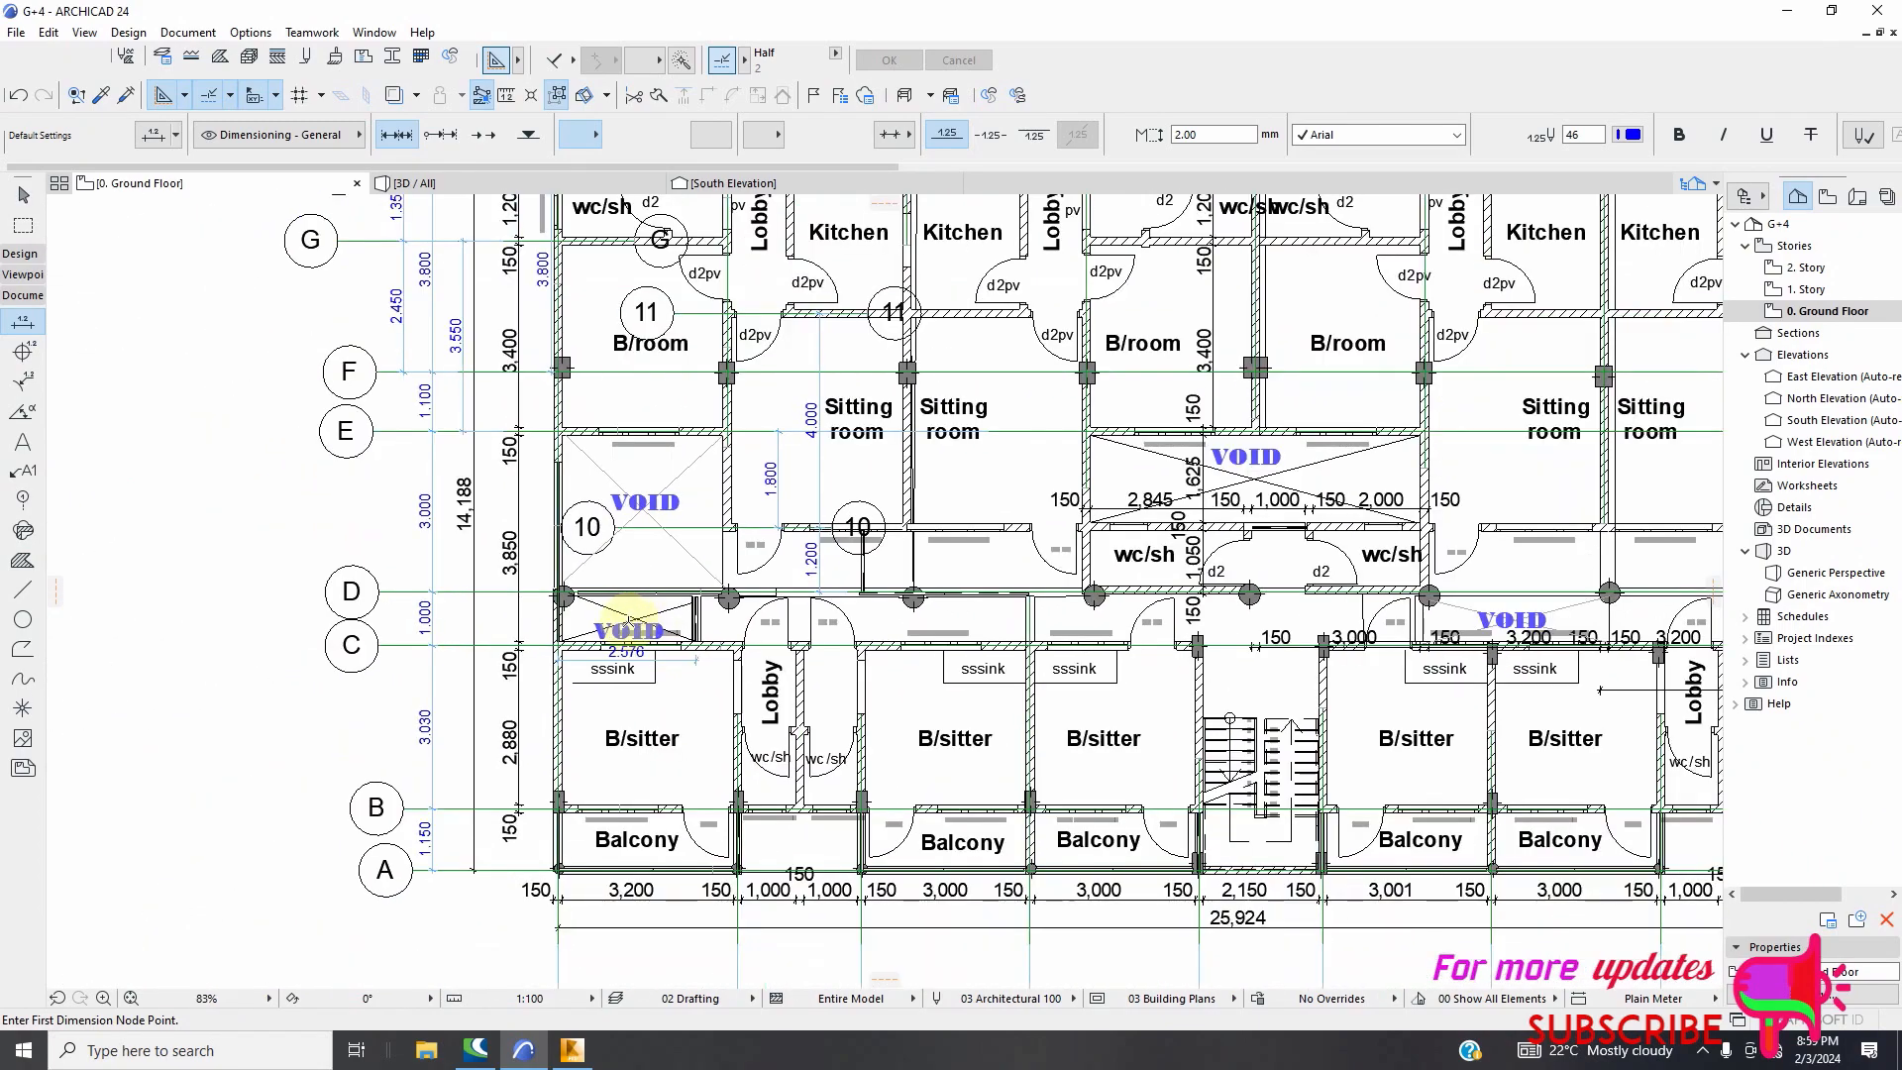
# Return to the Robot plan and place C R400x200 RC columns, 2.85 m high downward, on axis A at grid lines 1, 9 and 8
pyautogui.click(572, 1050)
pyautogui.click(307, 123)
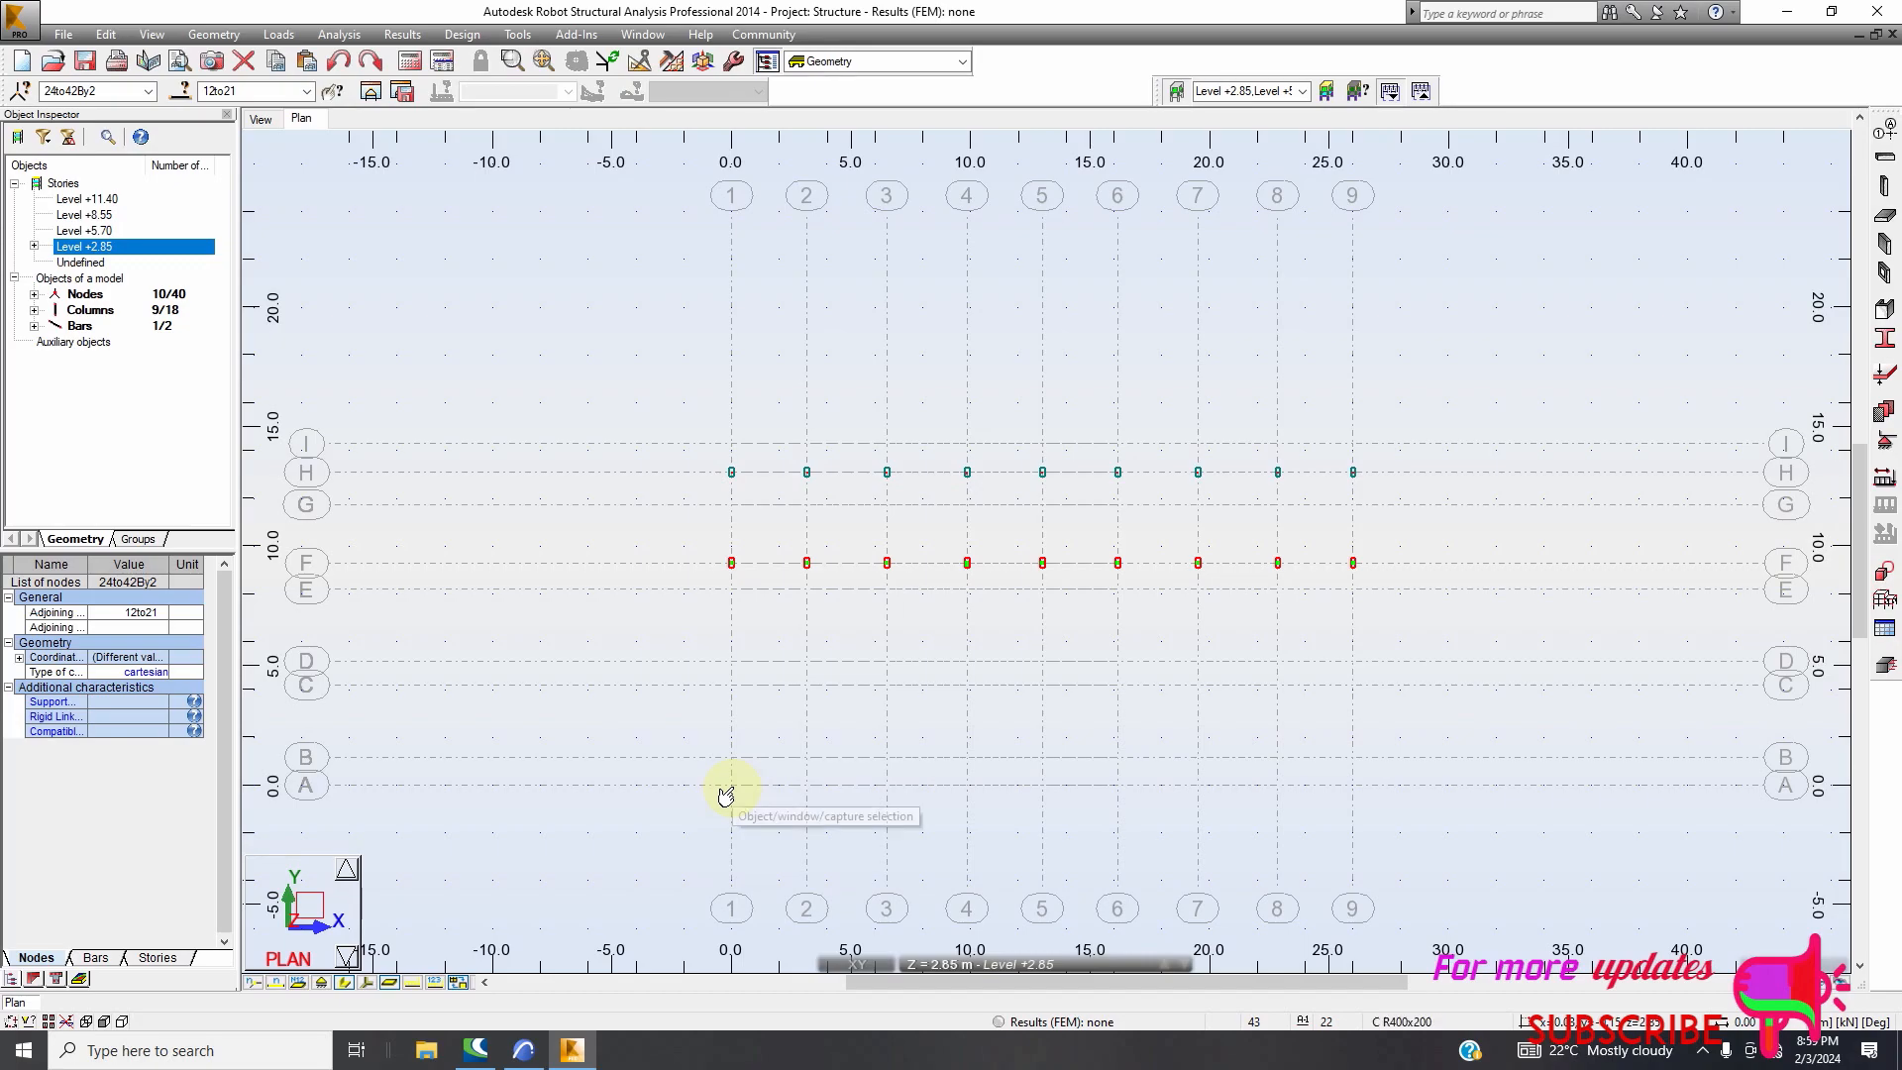
pyautogui.scroll(3, 726, 794)
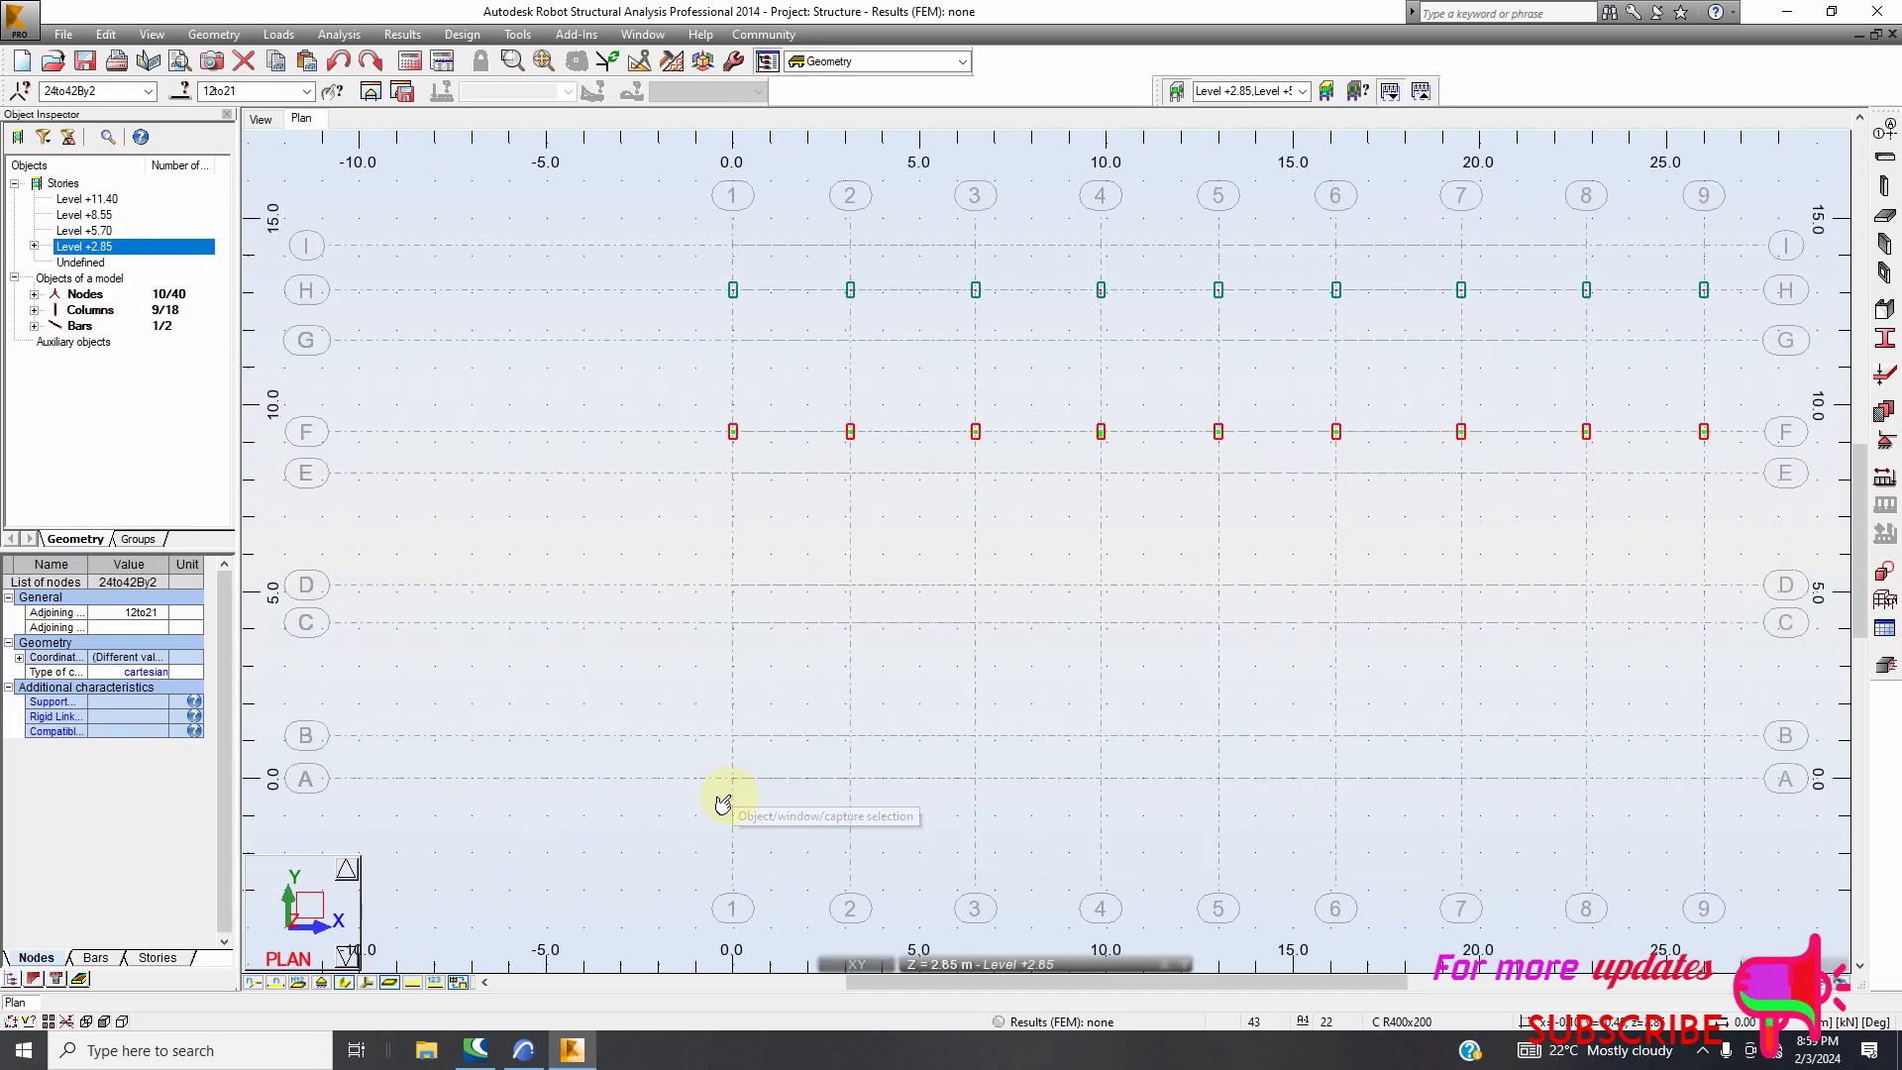
pyautogui.click(1884, 186)
pyautogui.scroll(-2, 556, 446)
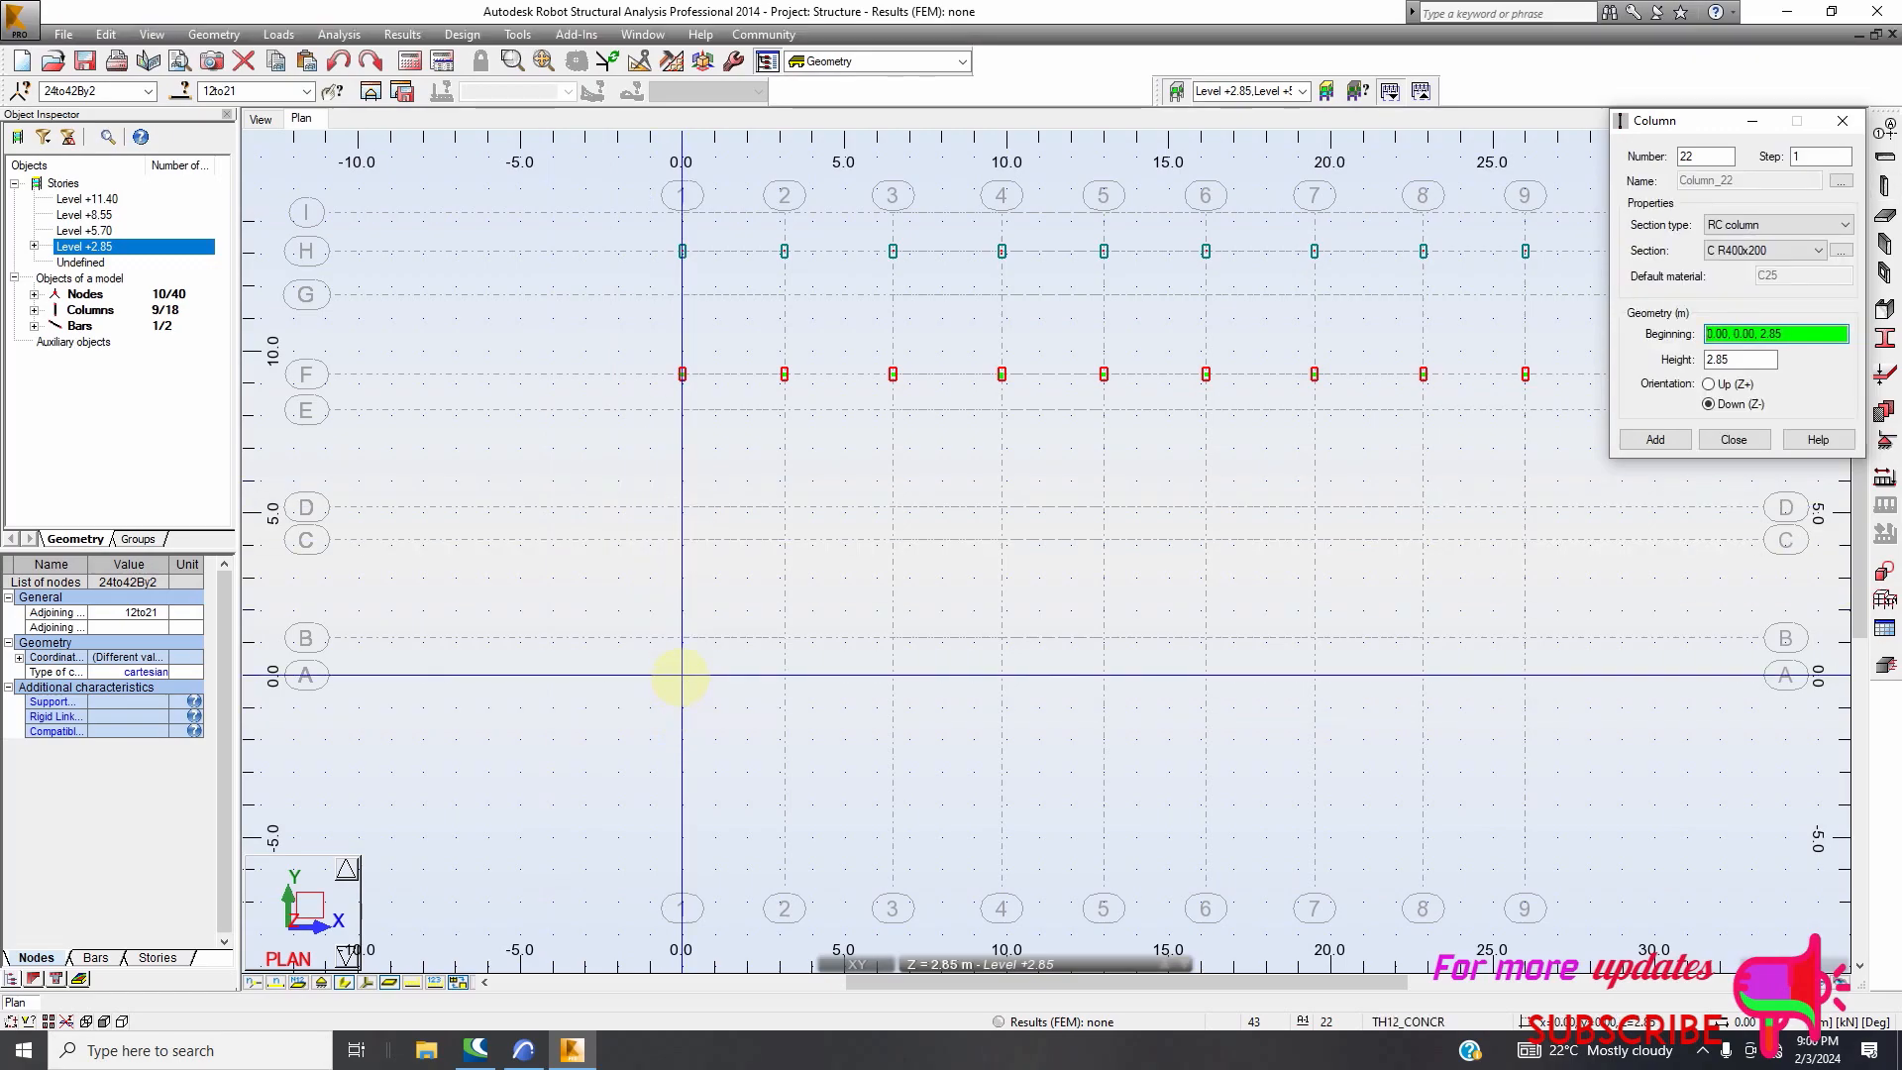
pyautogui.scroll(-2, 531, 691)
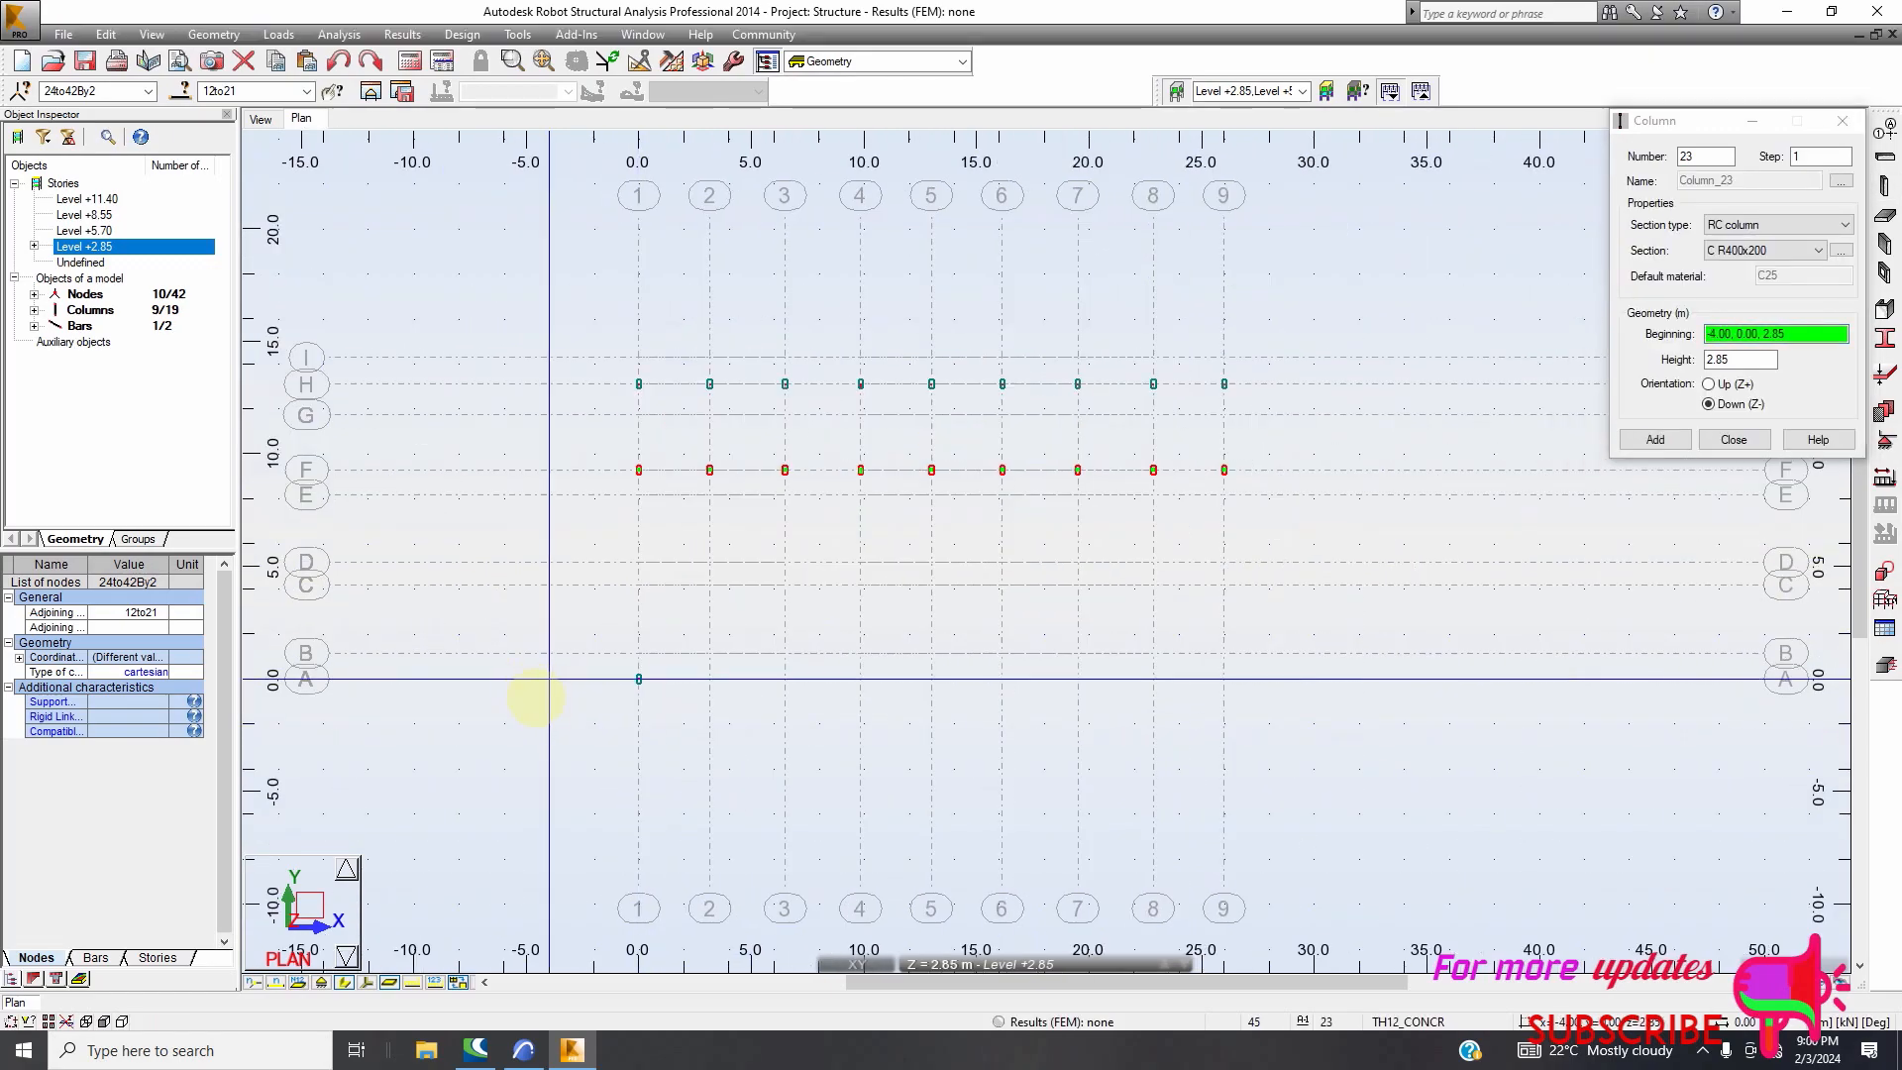
pyautogui.scroll(2, 1233, 701)
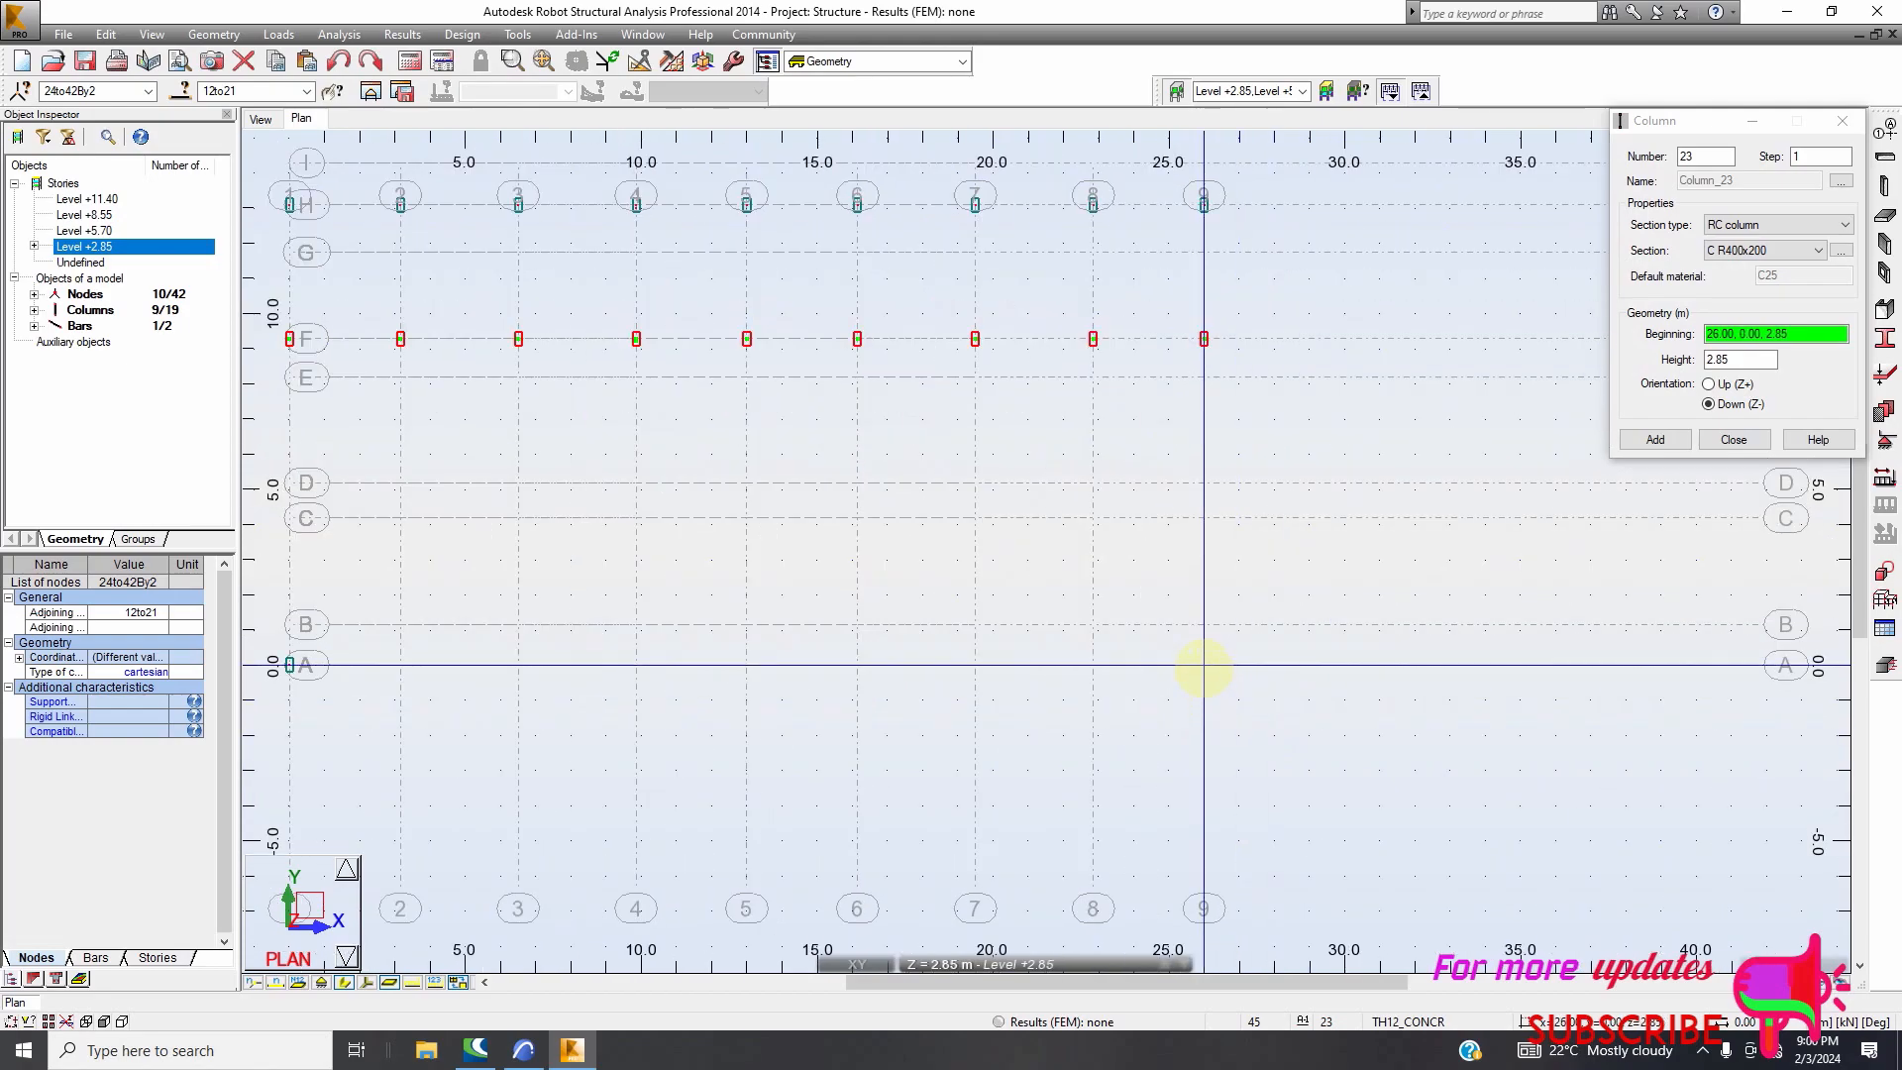
pyautogui.click(1193, 728)
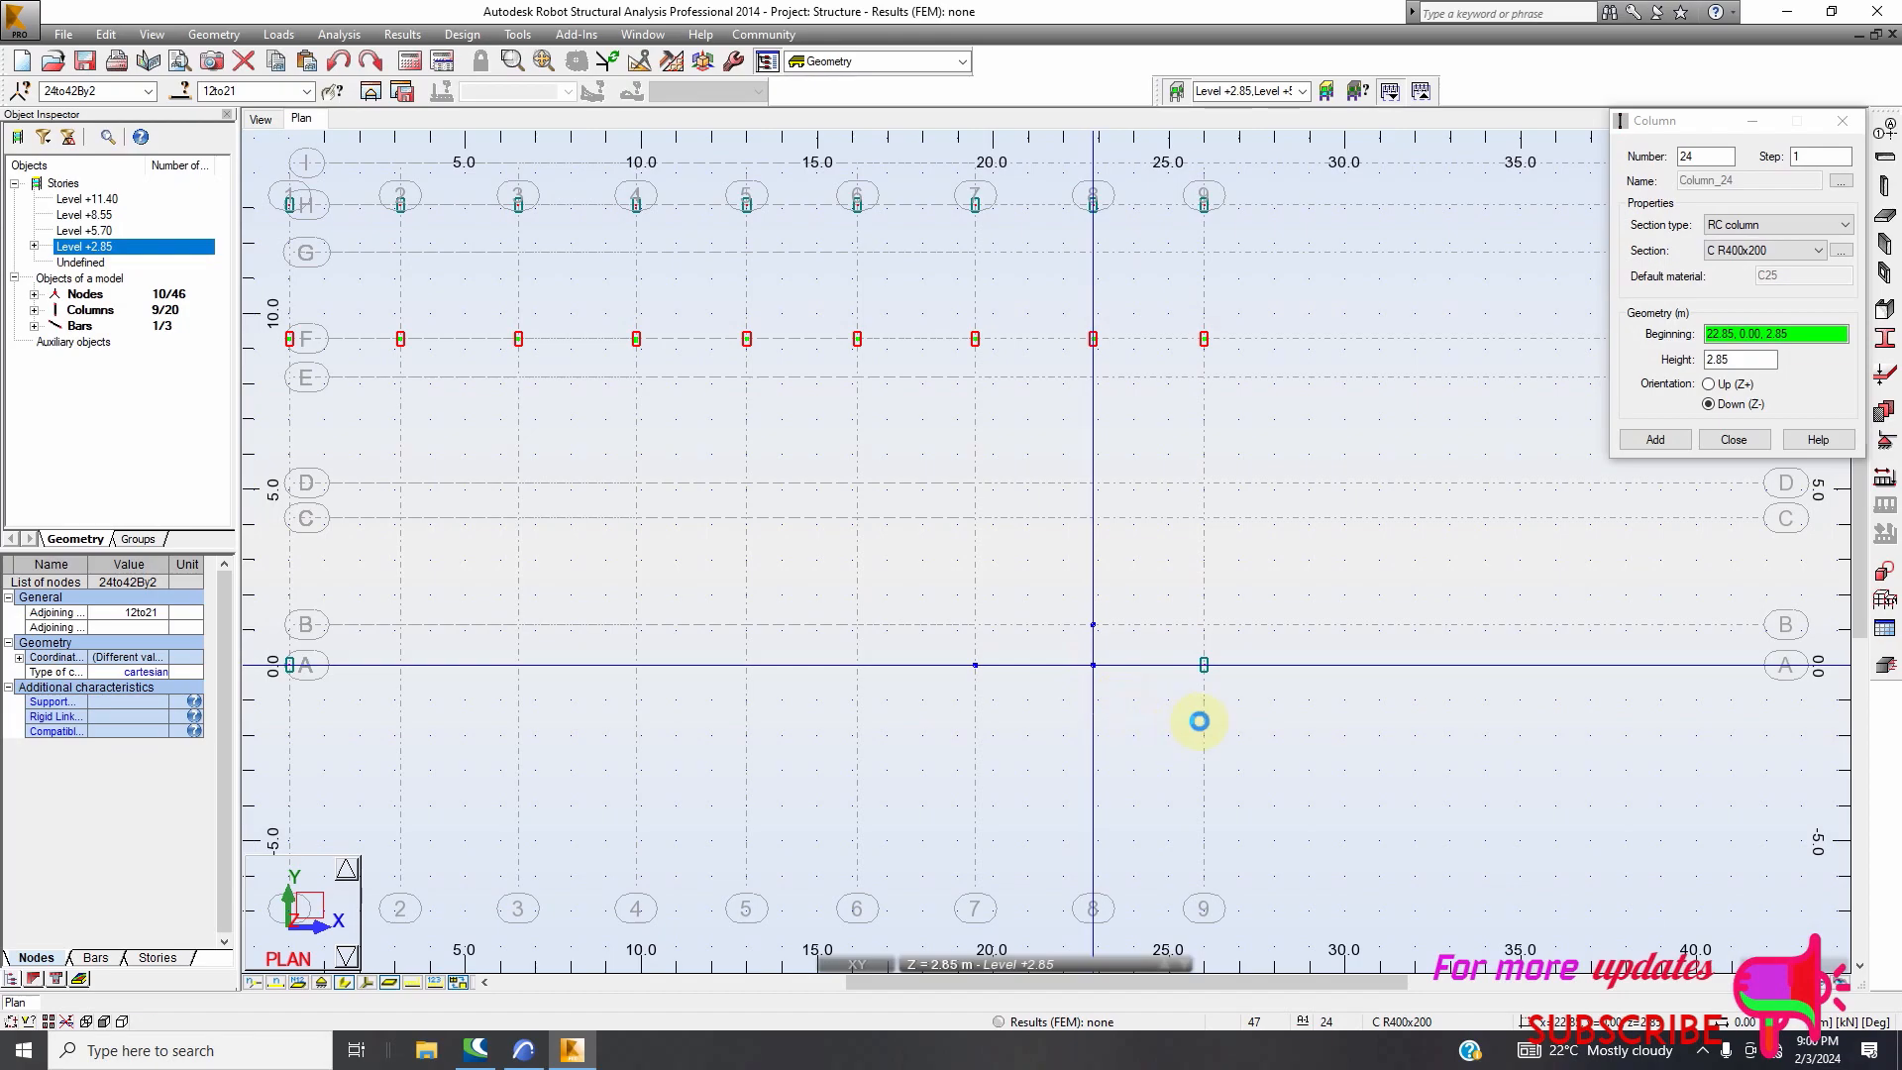
pyautogui.scroll(-2, 684, 667)
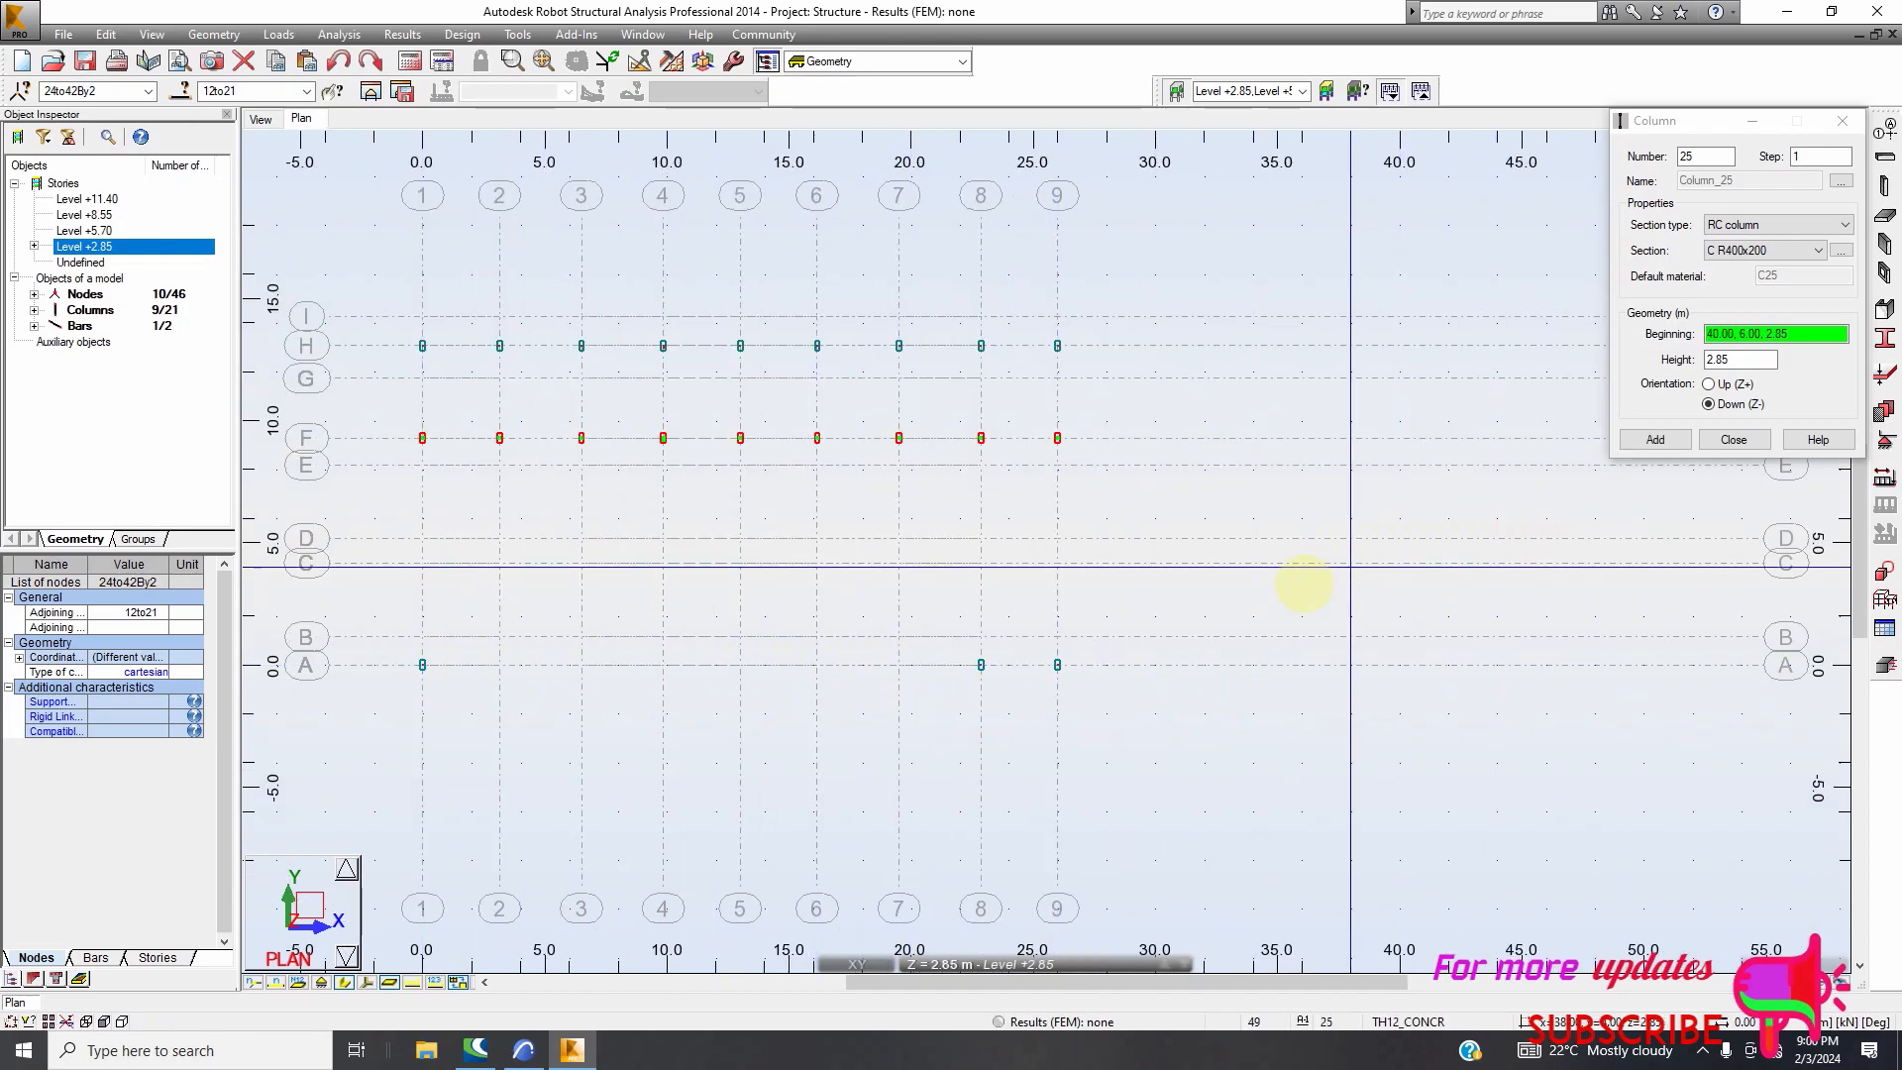
pyautogui.click(1733, 439)
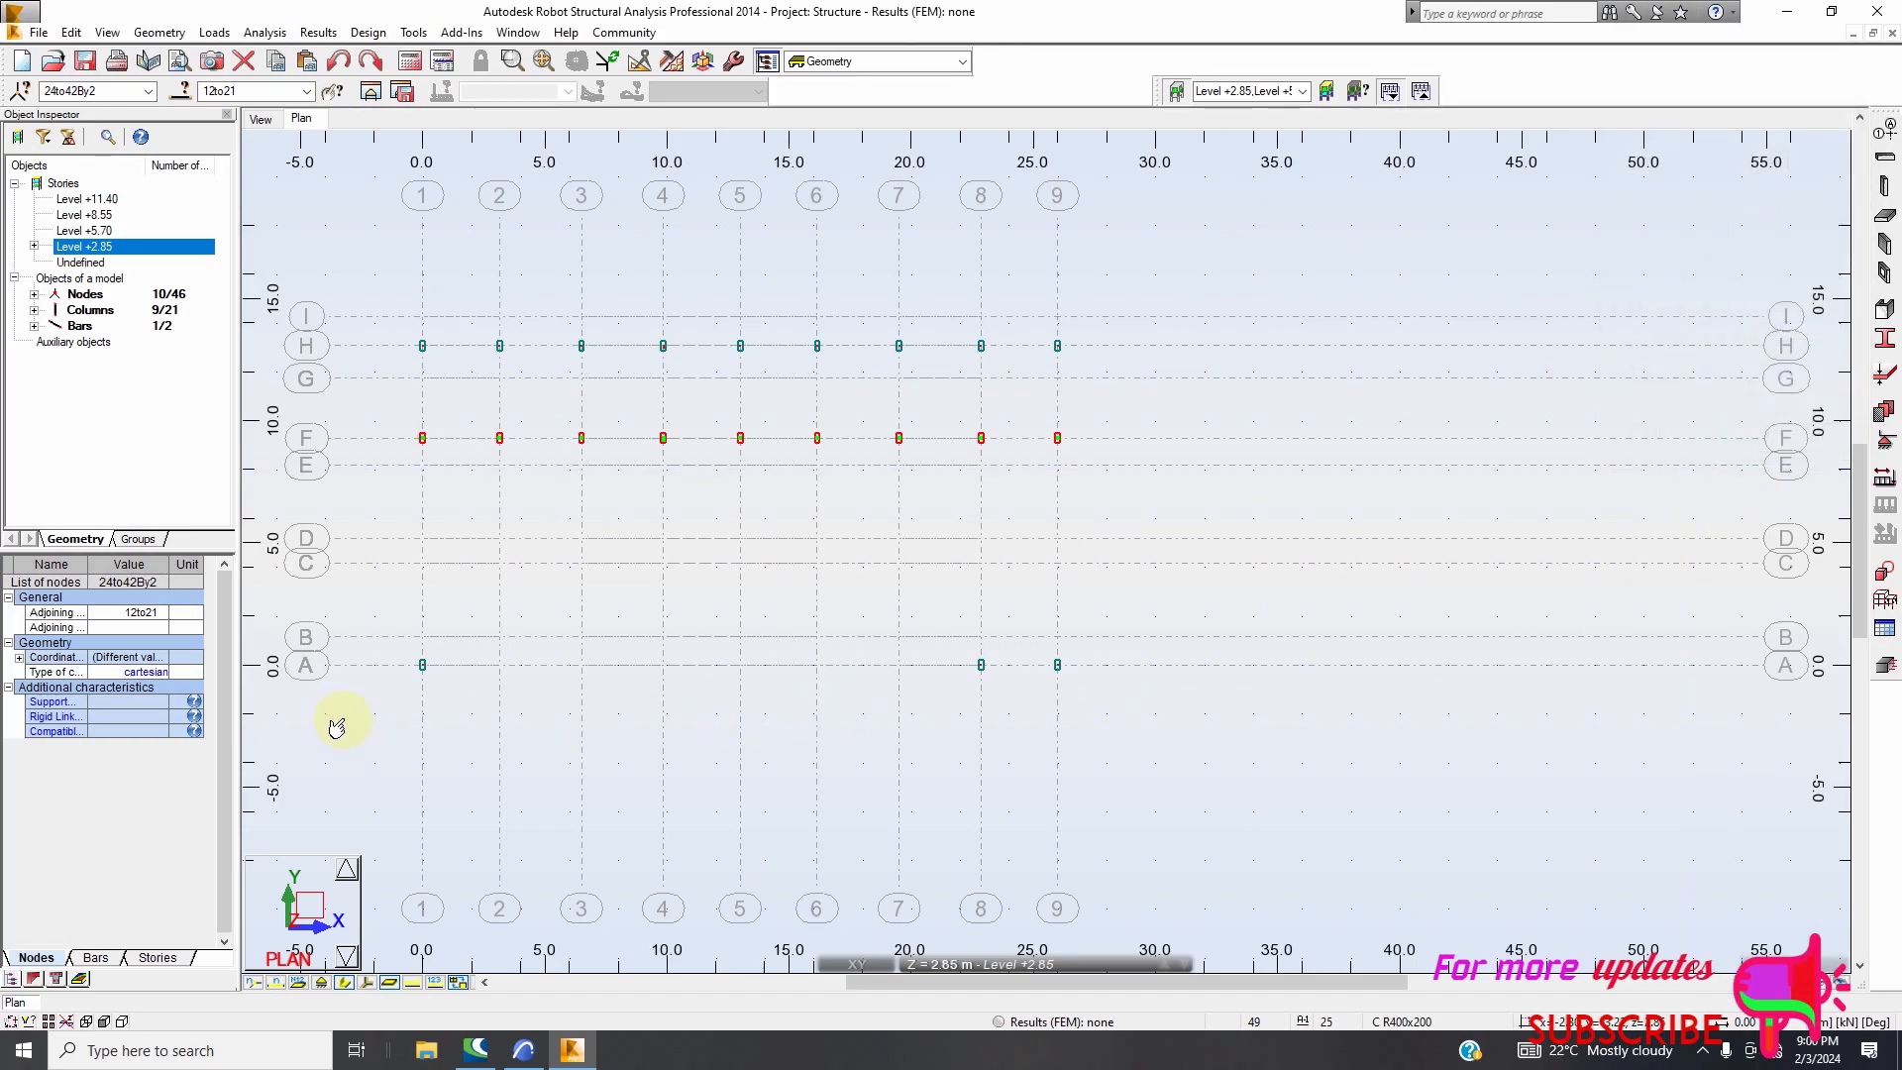
# Select only the column at A-1 in the plan and check the column spacing along axis A in the ARCHICAD drawing
pyautogui.scroll(2, 337, 731)
pyautogui.rightClick(499, 552)
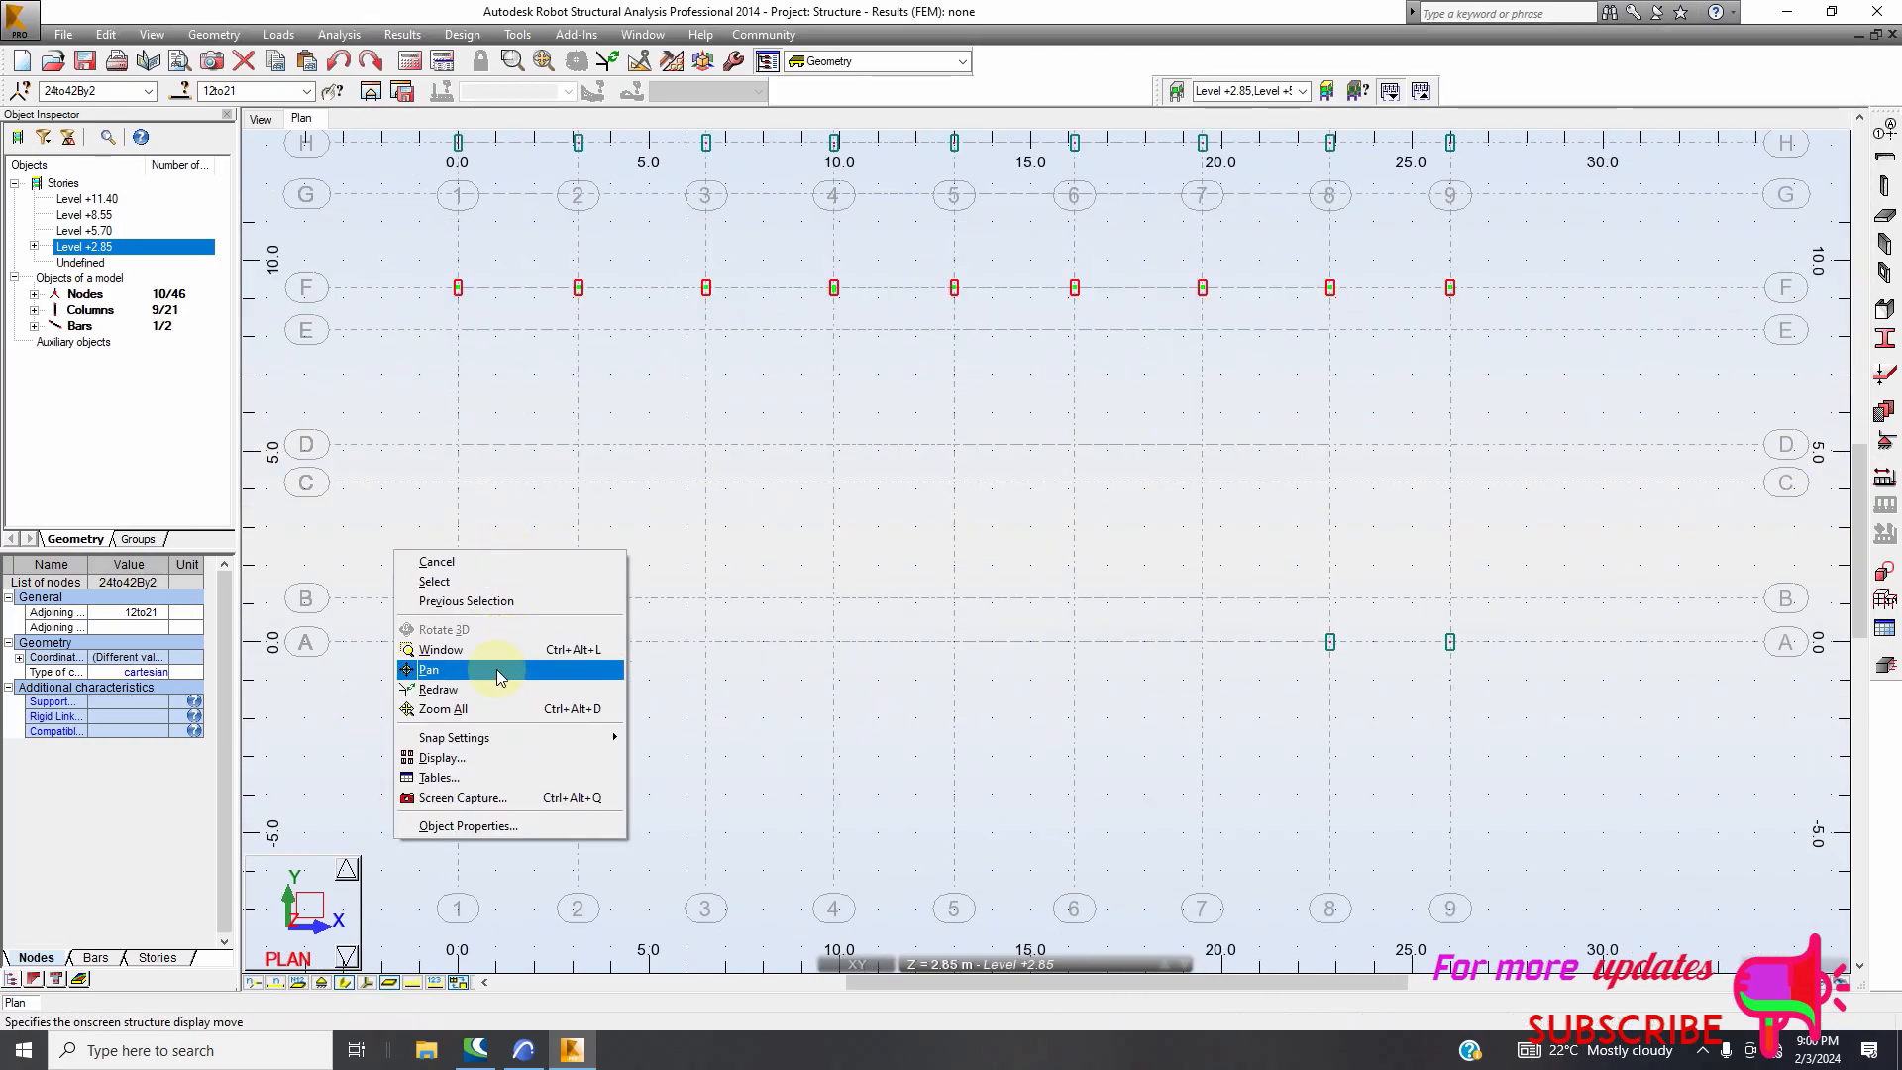
pyautogui.click(464, 584)
pyautogui.moveTo(412, 695); pyautogui.dragTo(410, 698)
pyautogui.click(524, 1050)
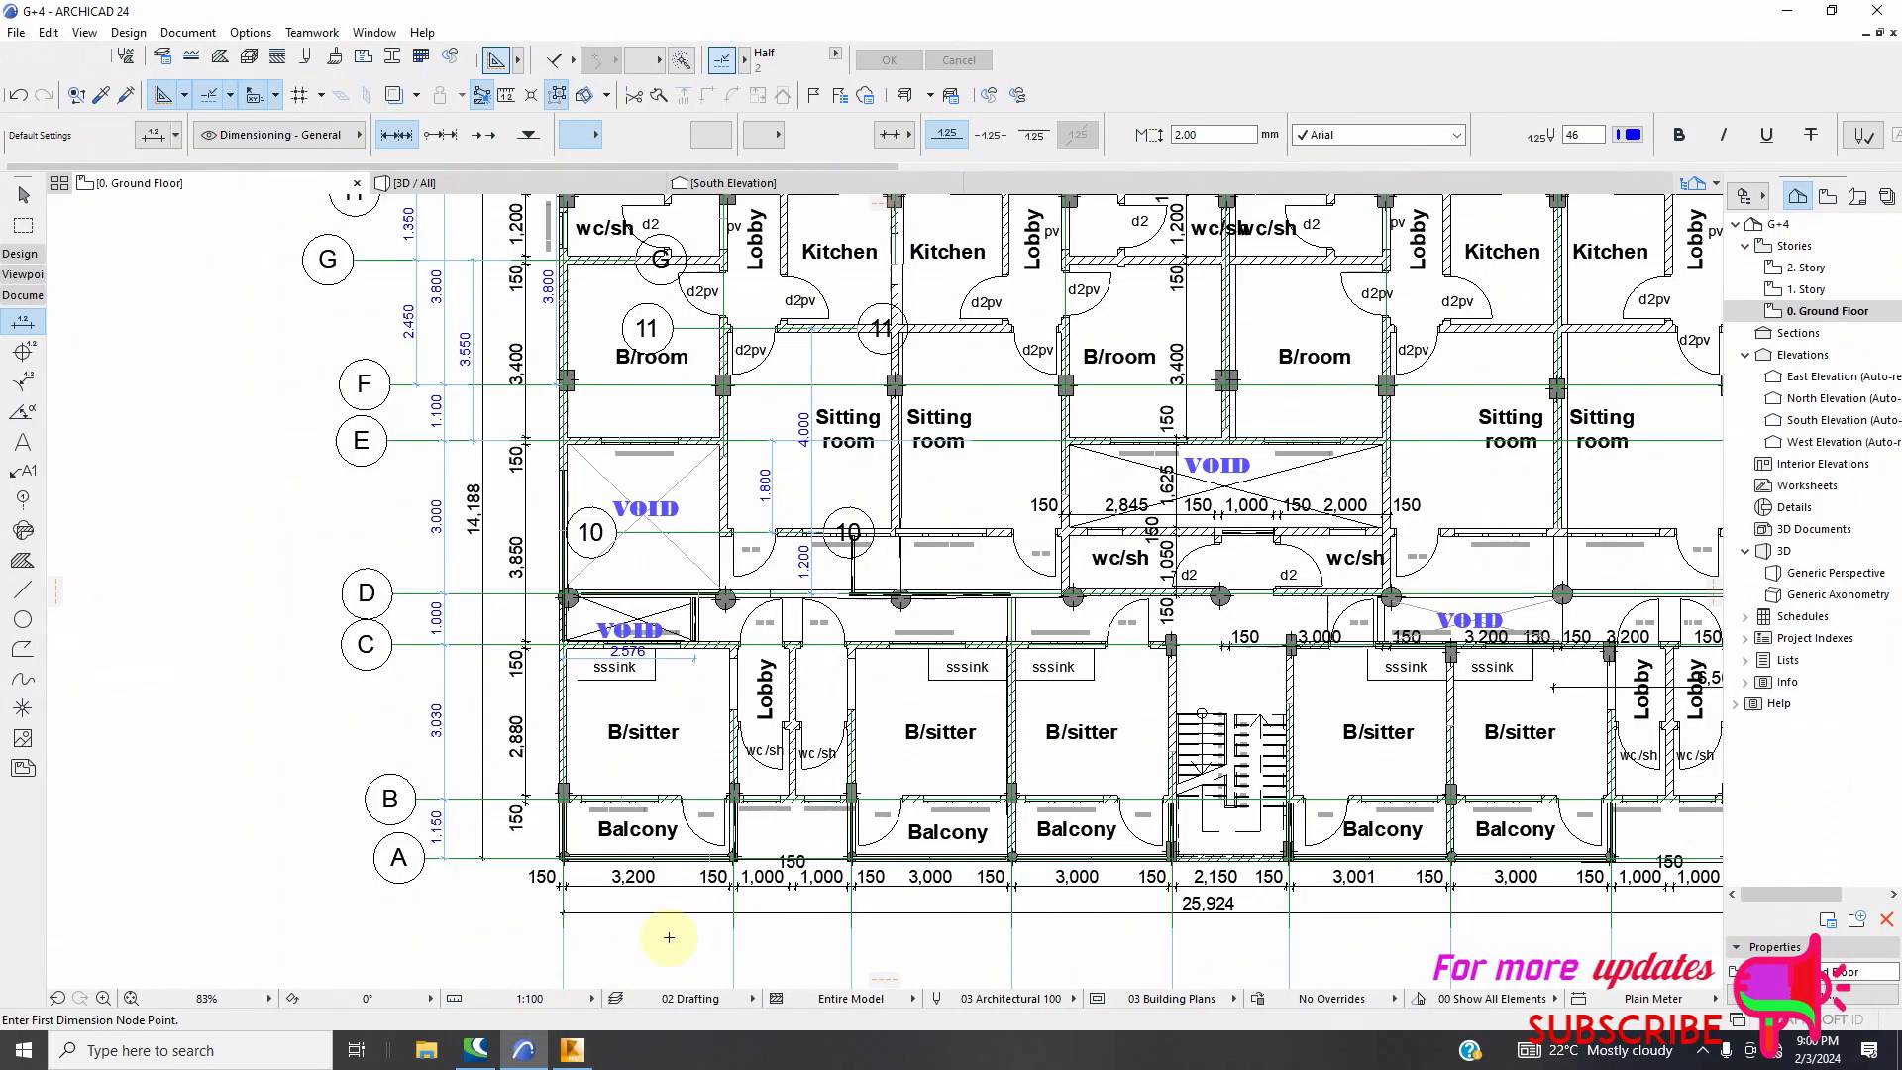
pyautogui.scroll(6, 636, 846)
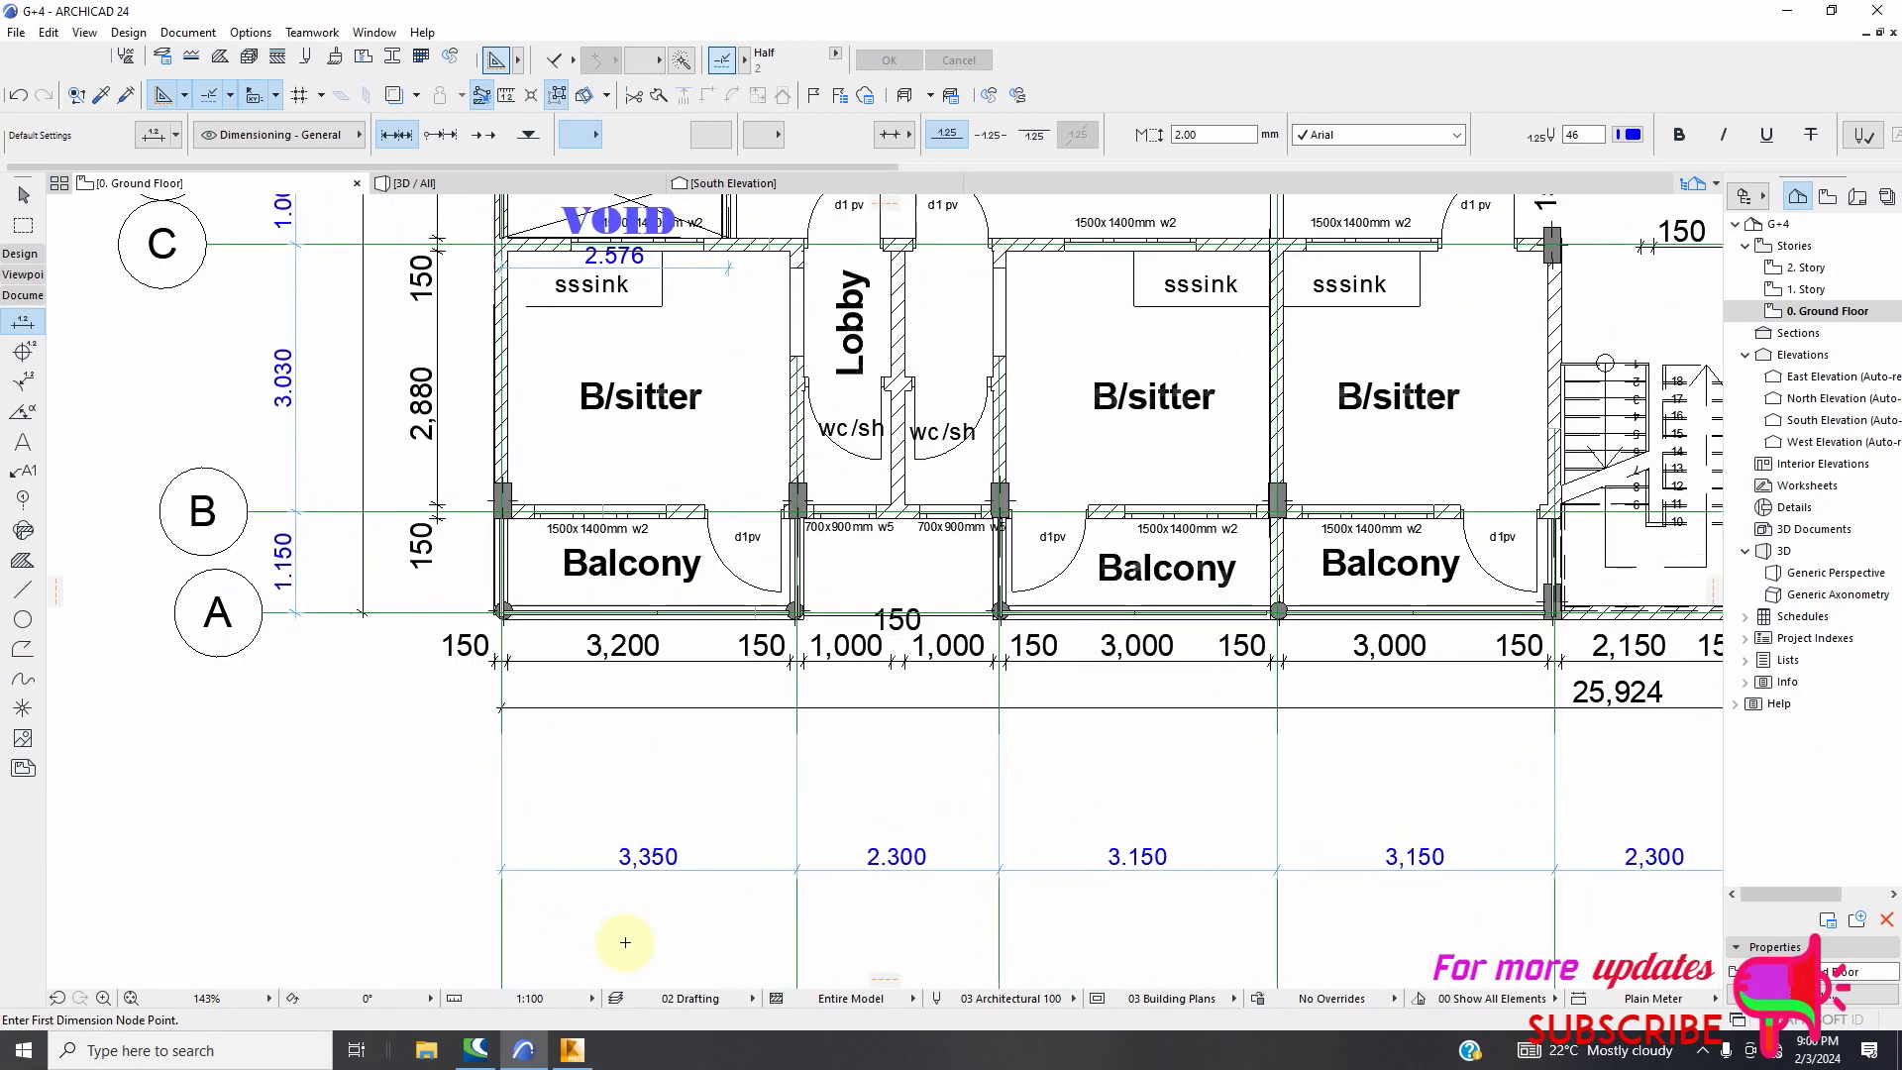
pyautogui.scroll(-2, 678, 758)
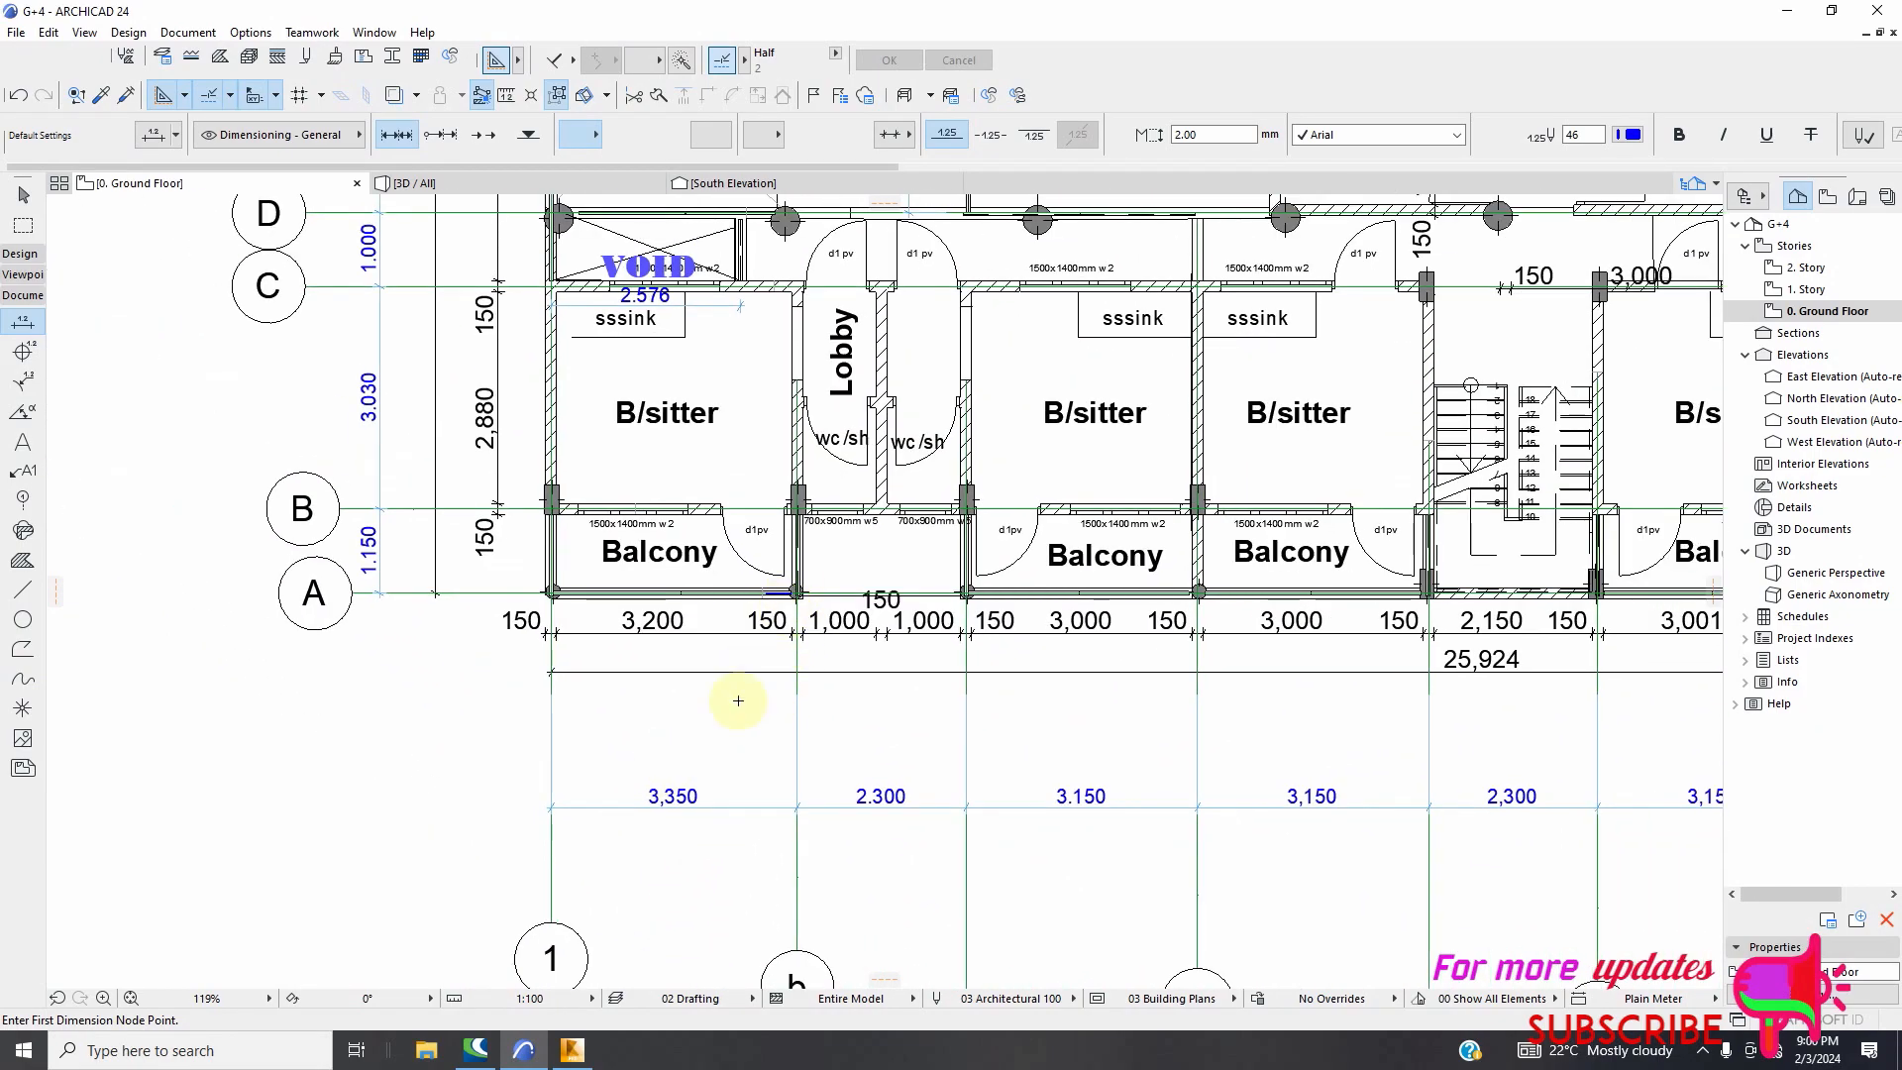
pyautogui.scroll(-3, 806, 818)
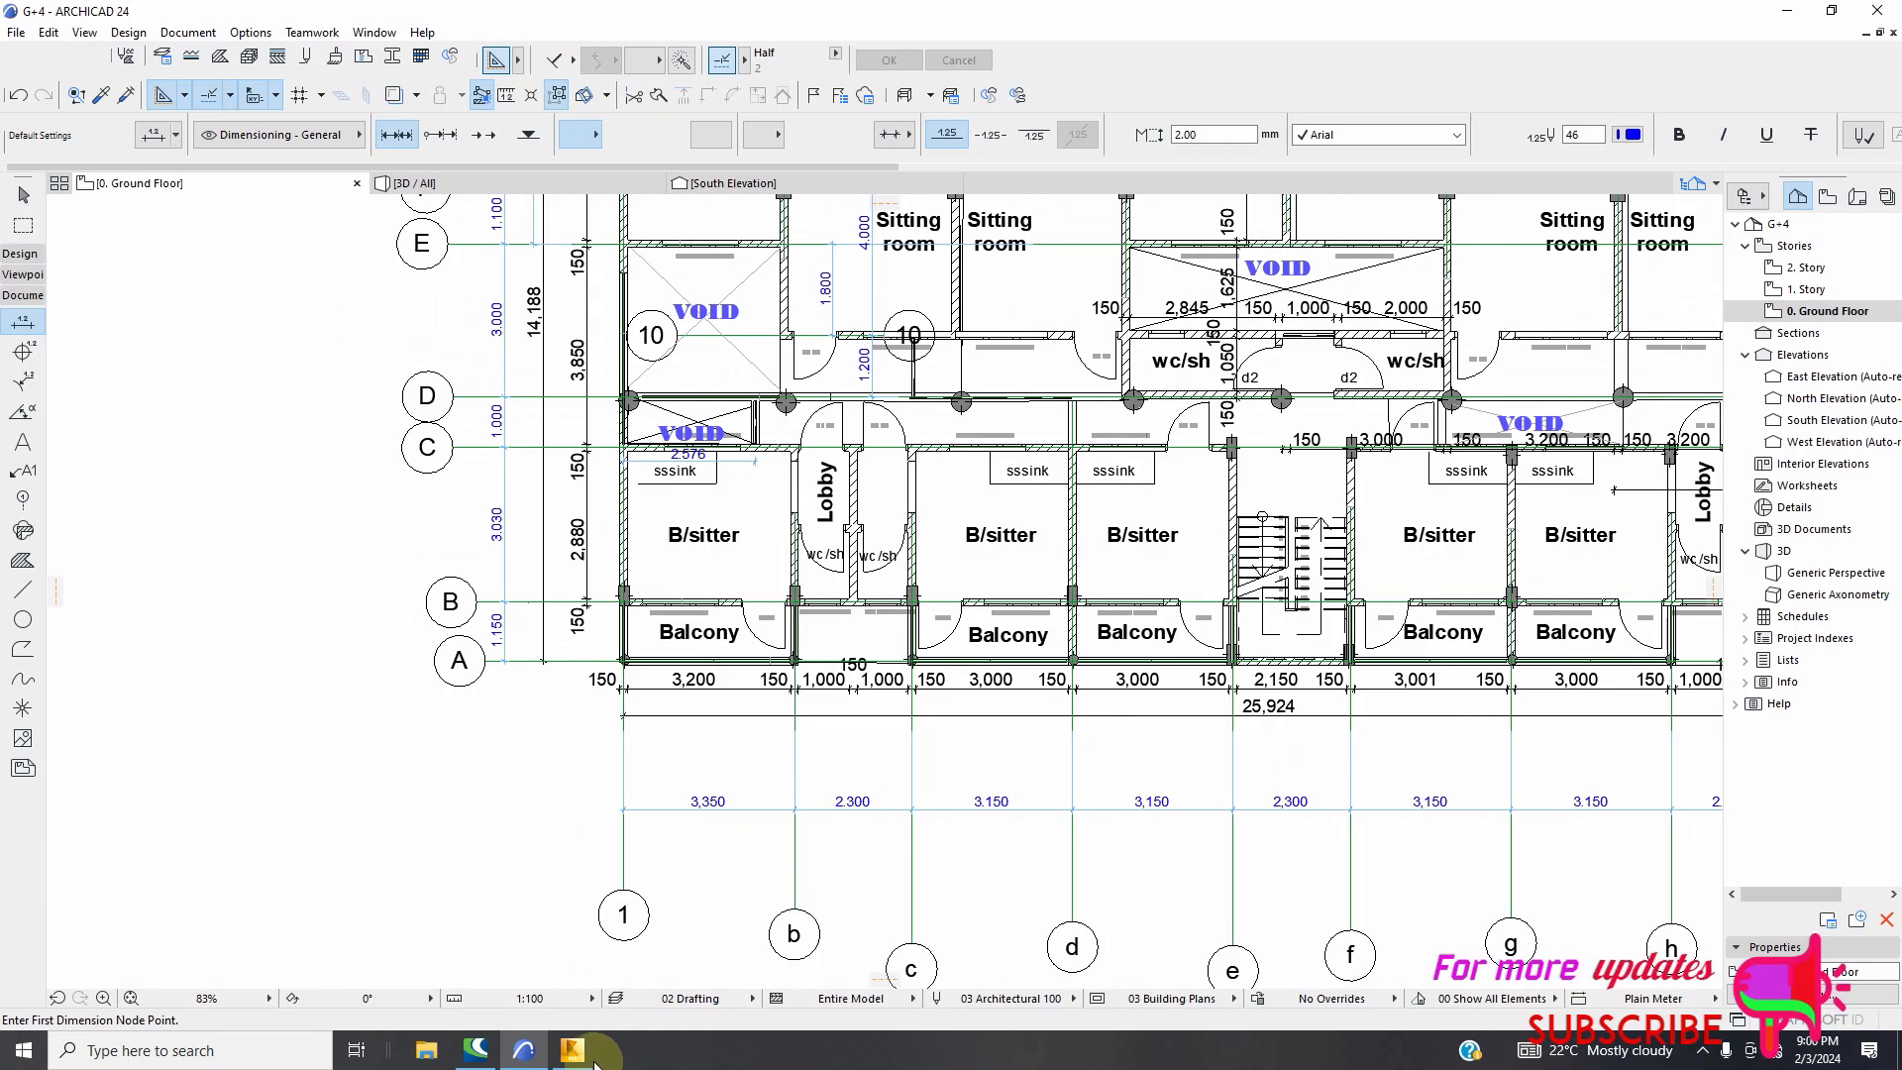
# Back in Robot, copy the selected A-1 column along axis A with translation vector 3.35,0,0 and inspect the copy's position
pyautogui.click(572, 1050)
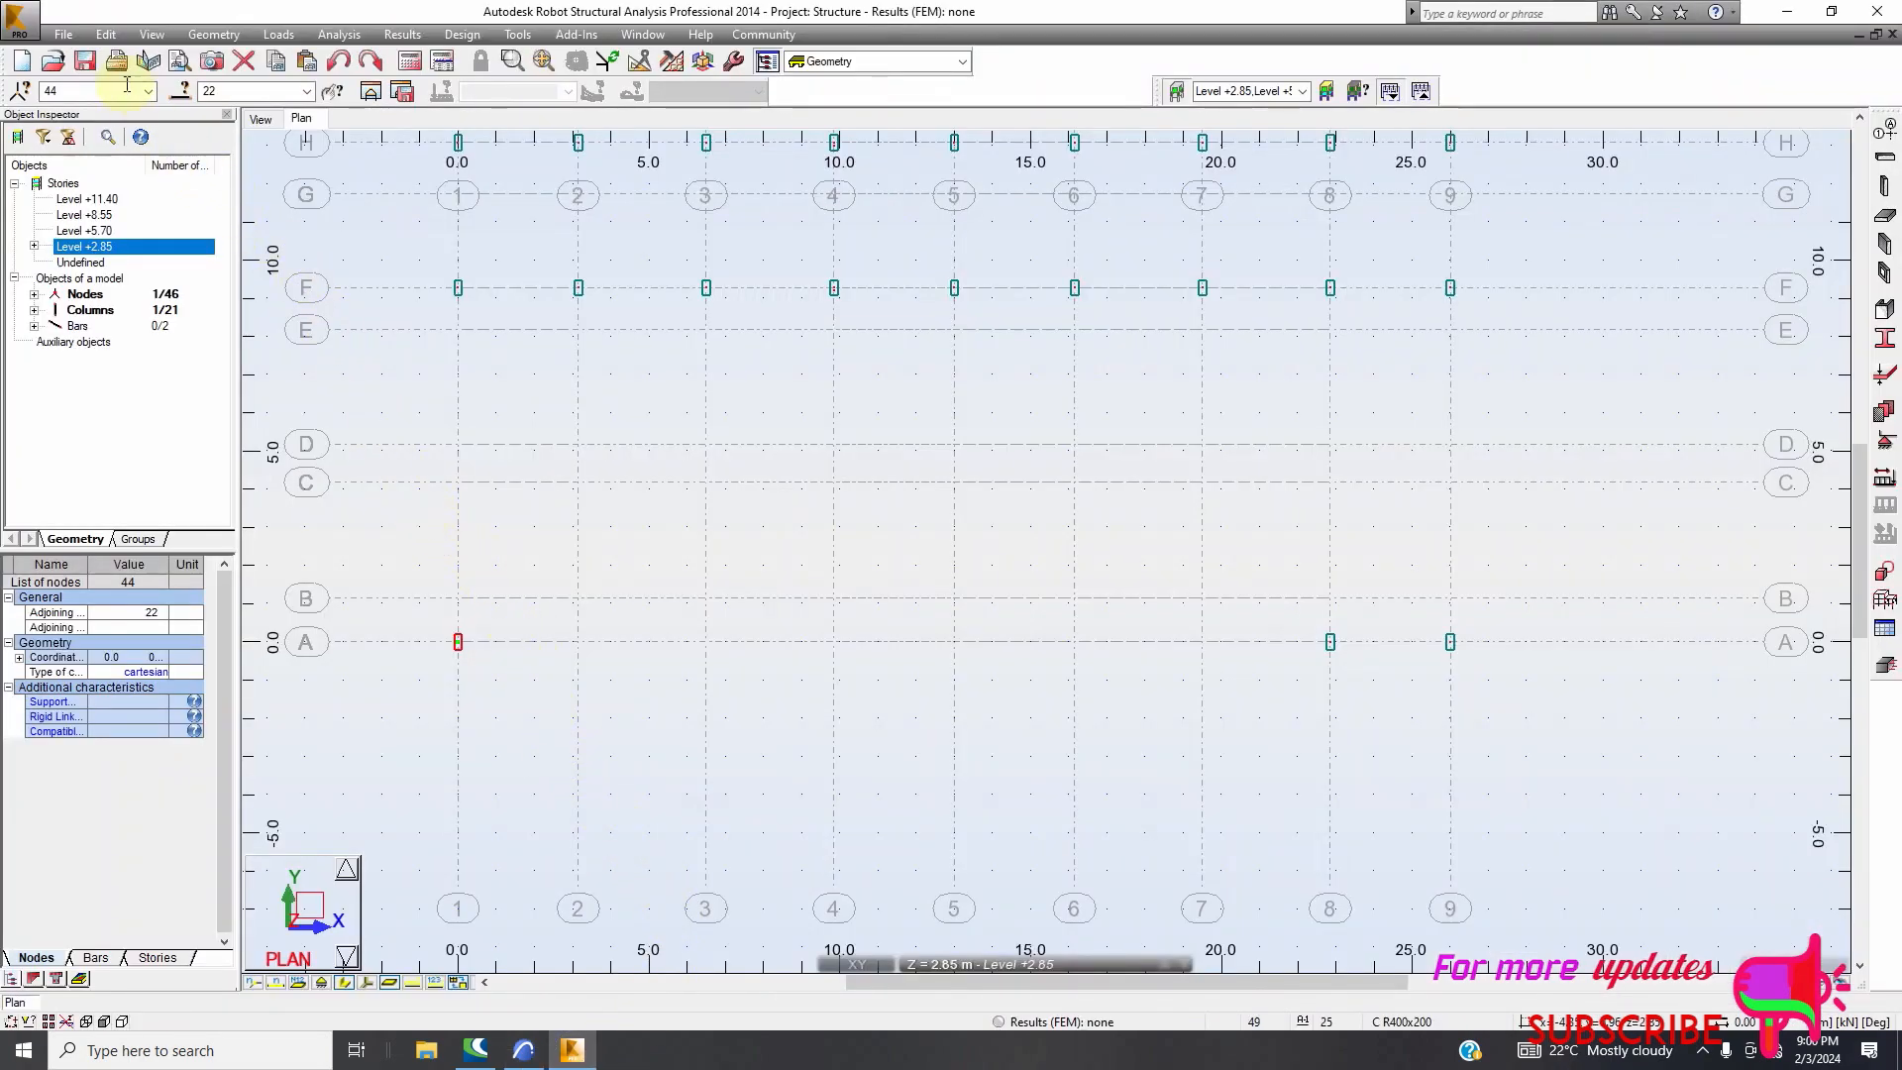
pyautogui.click(106, 33)
pyautogui.moveTo(123, 290)
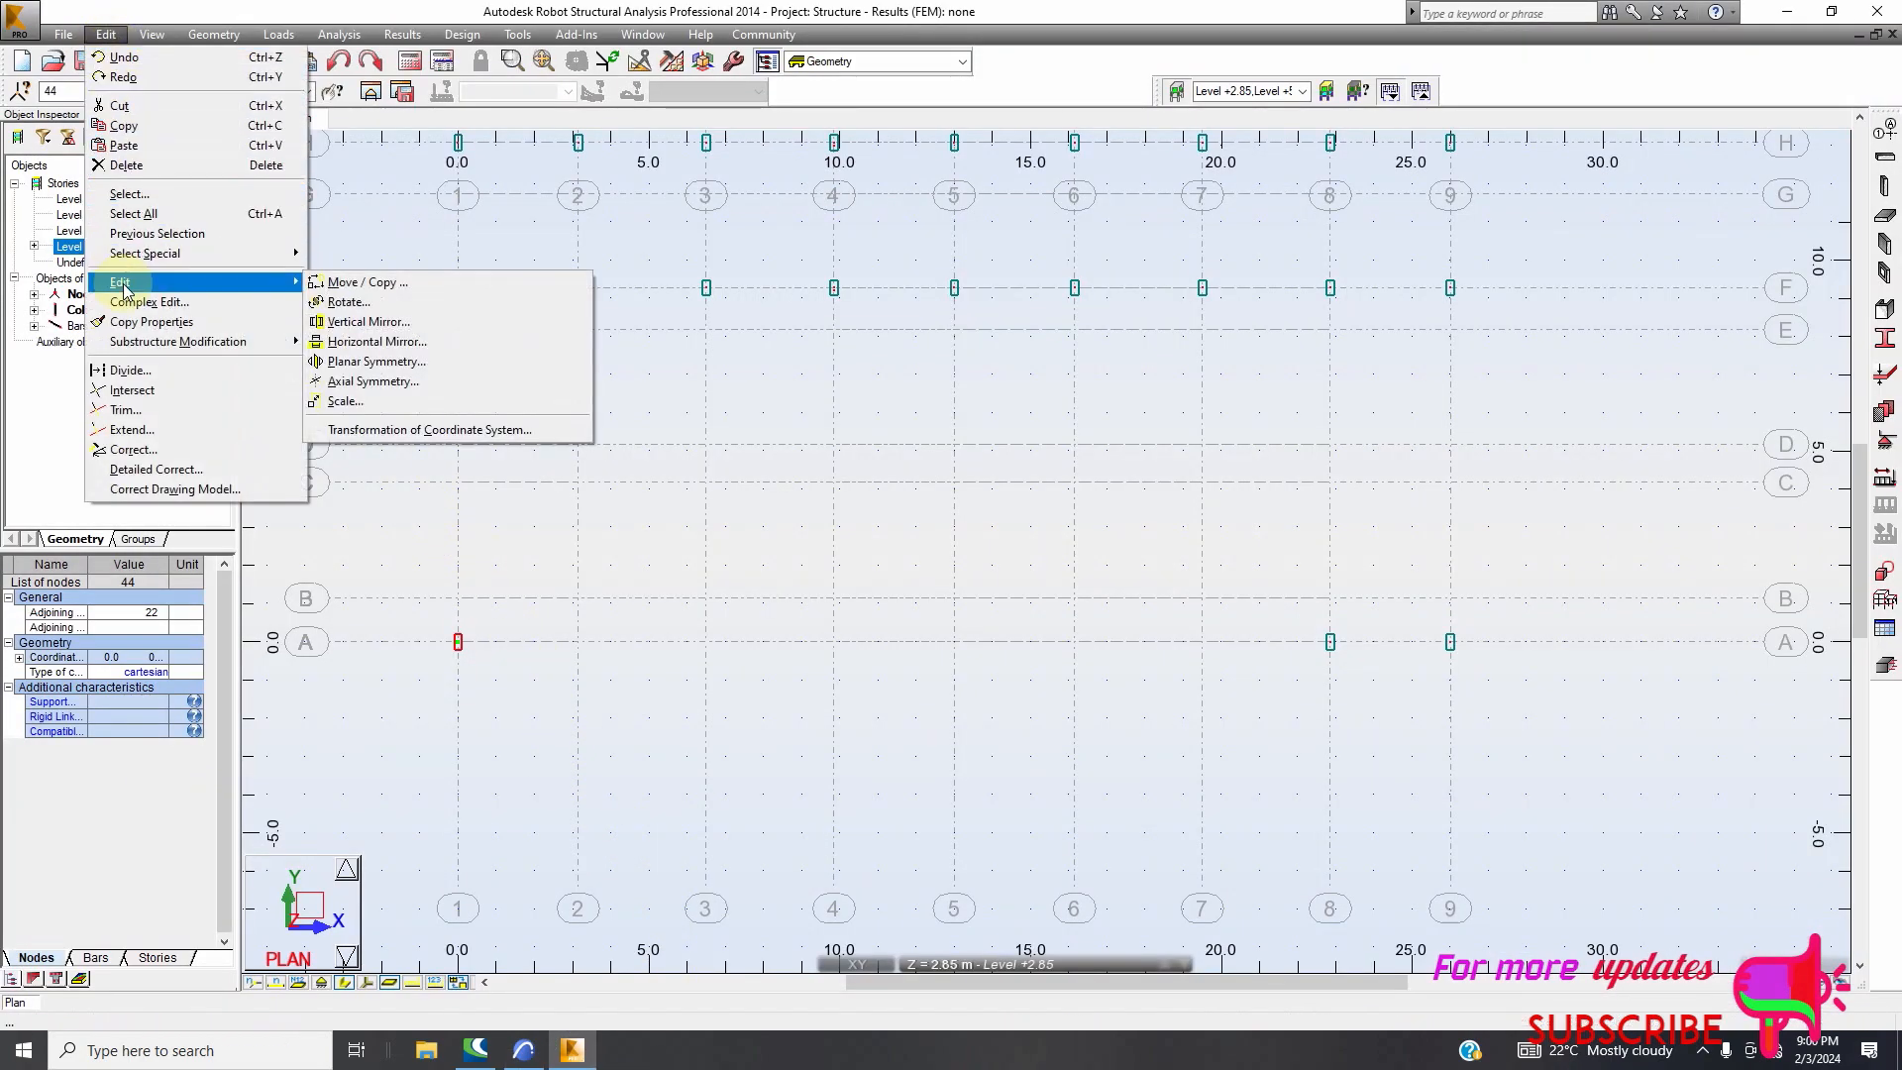
pyautogui.click(365, 282)
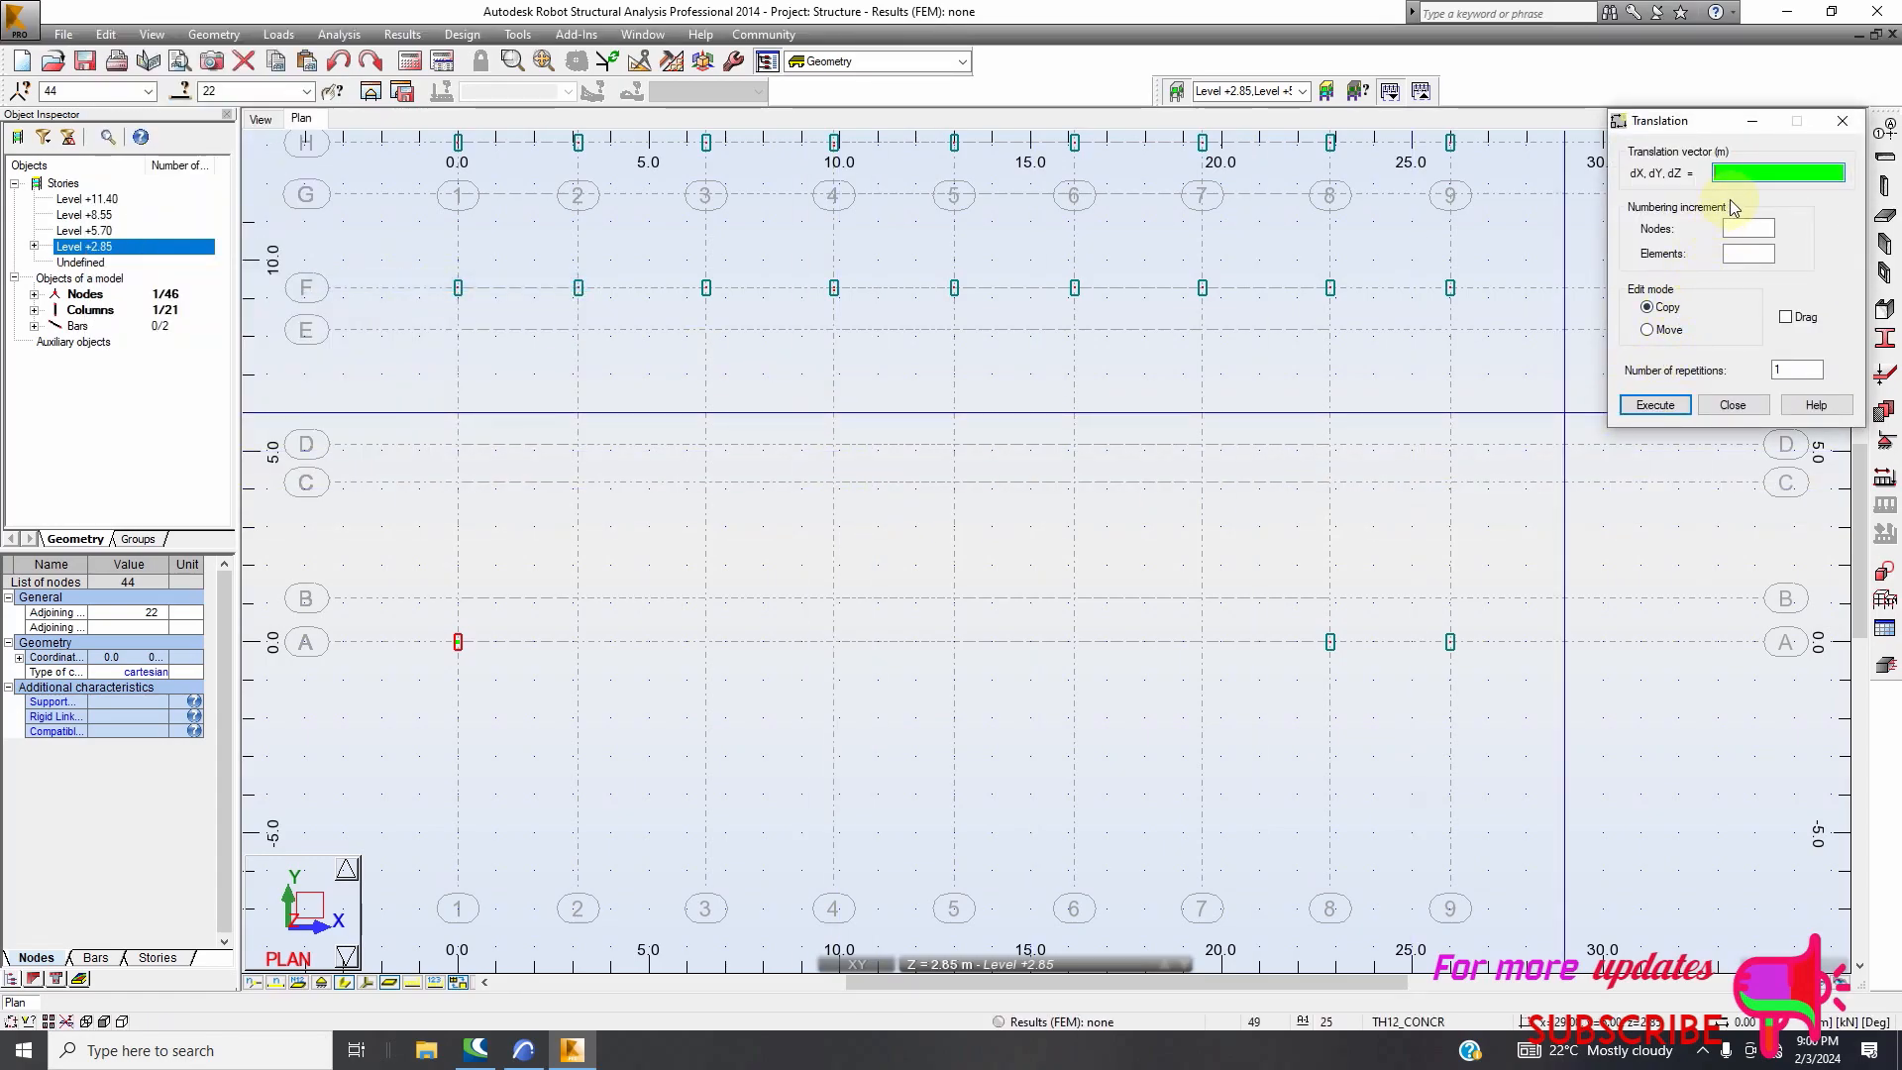
pyautogui.write('3.35,0')
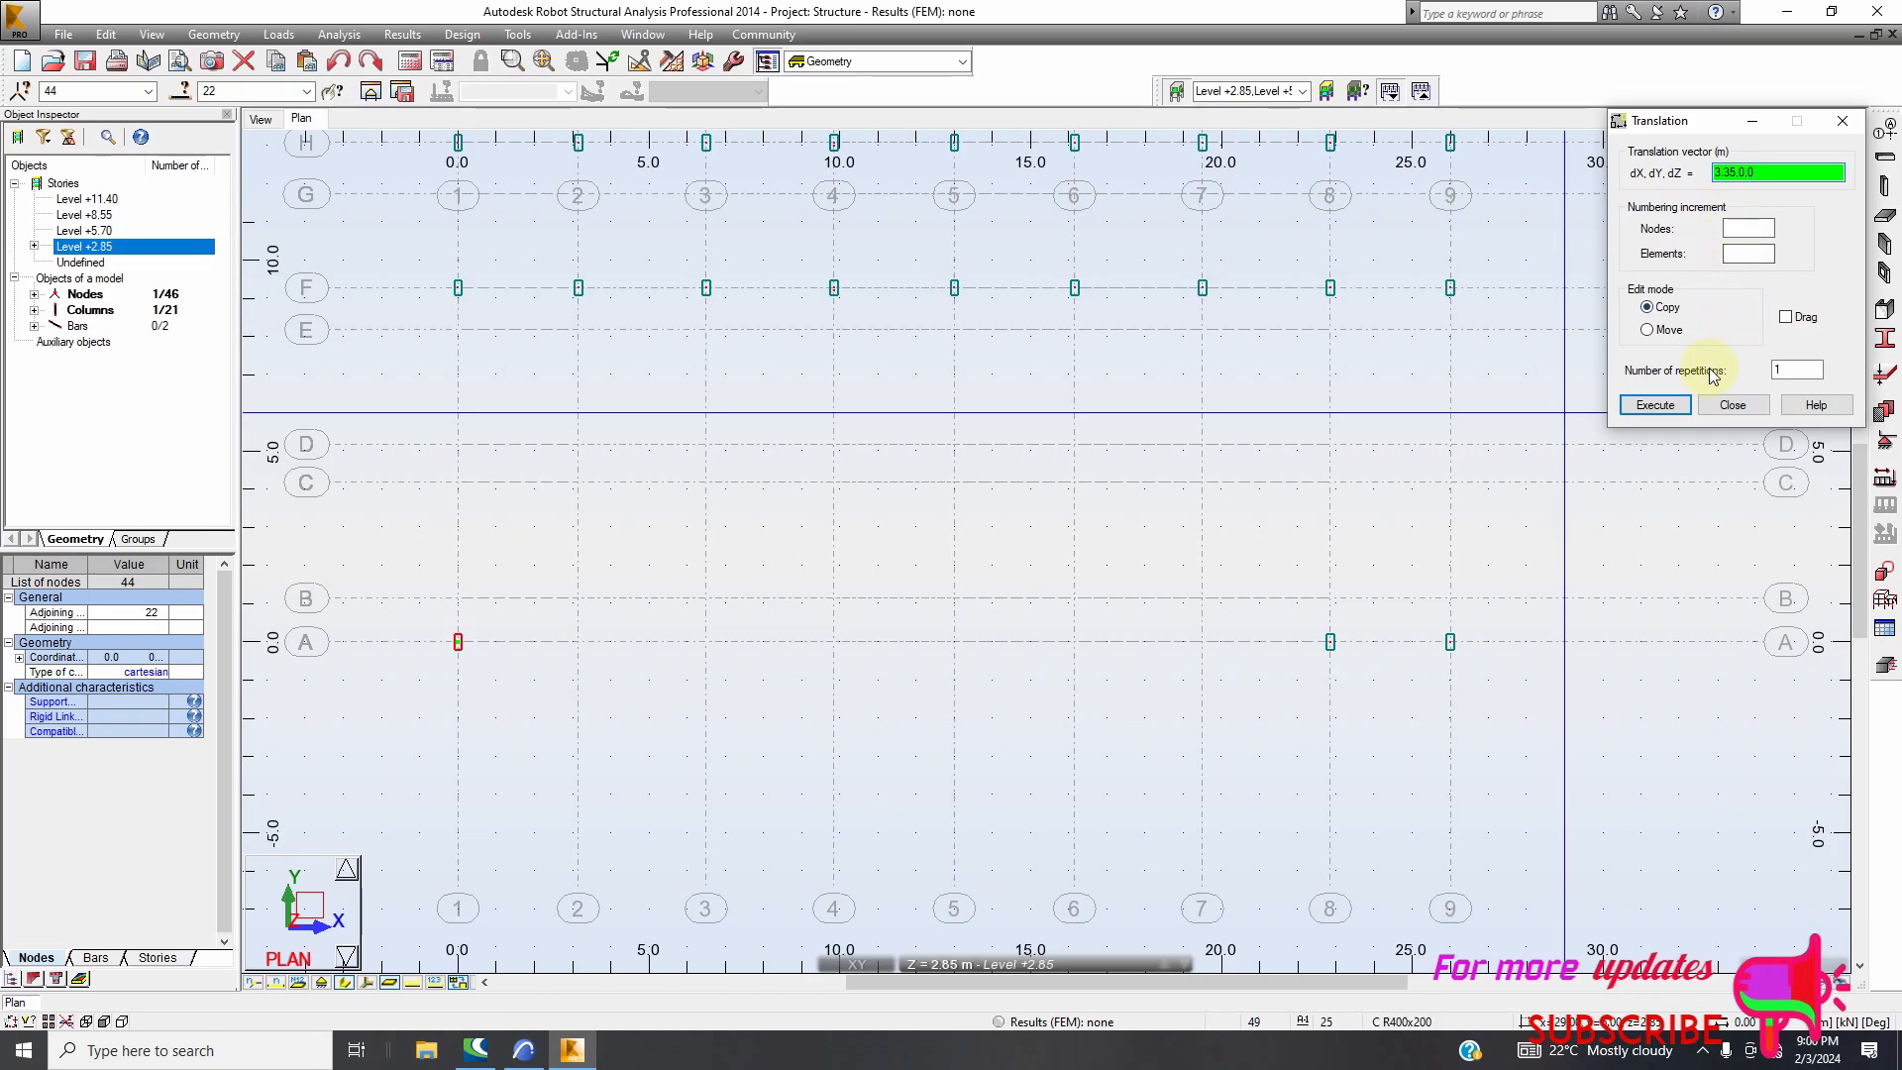
pyautogui.click(1655, 404)
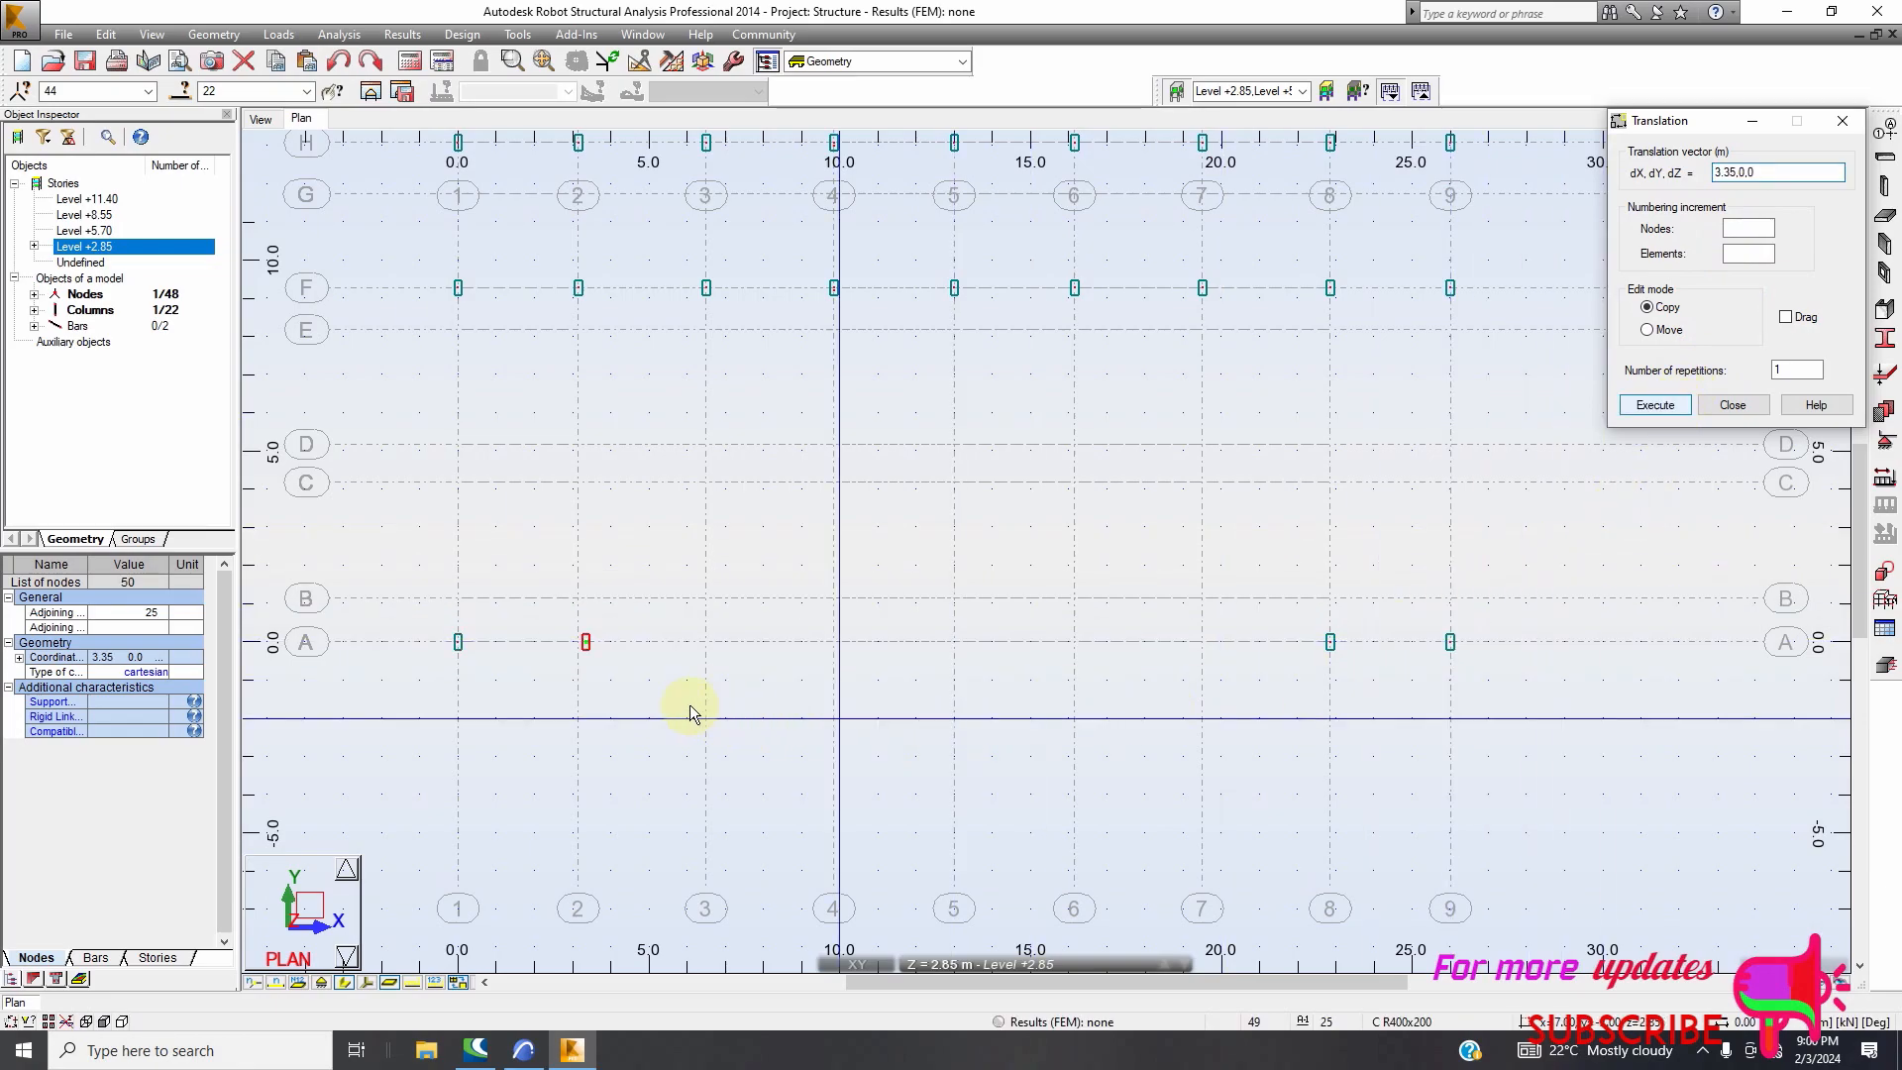
pyautogui.scroll(5, 581, 654)
pyautogui.scroll(-5, 595, 618)
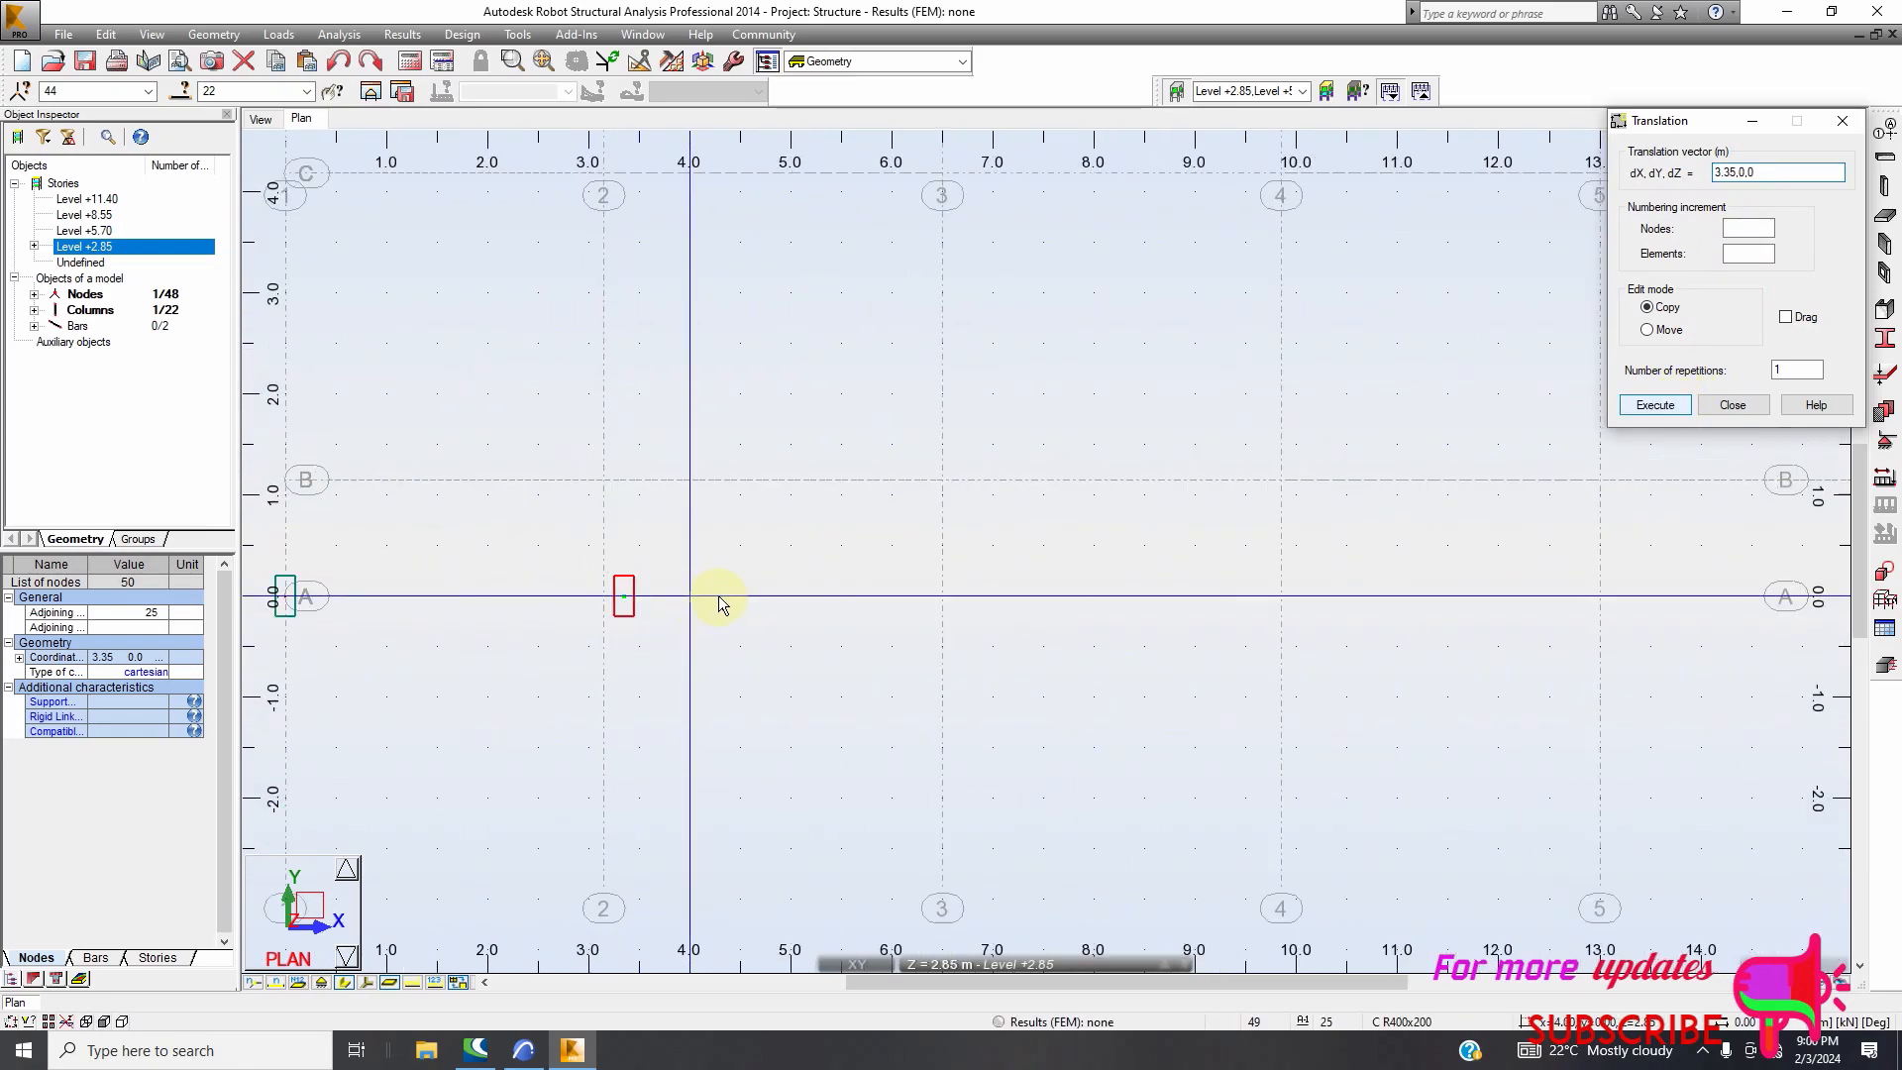
pyautogui.scroll(3, 697, 626)
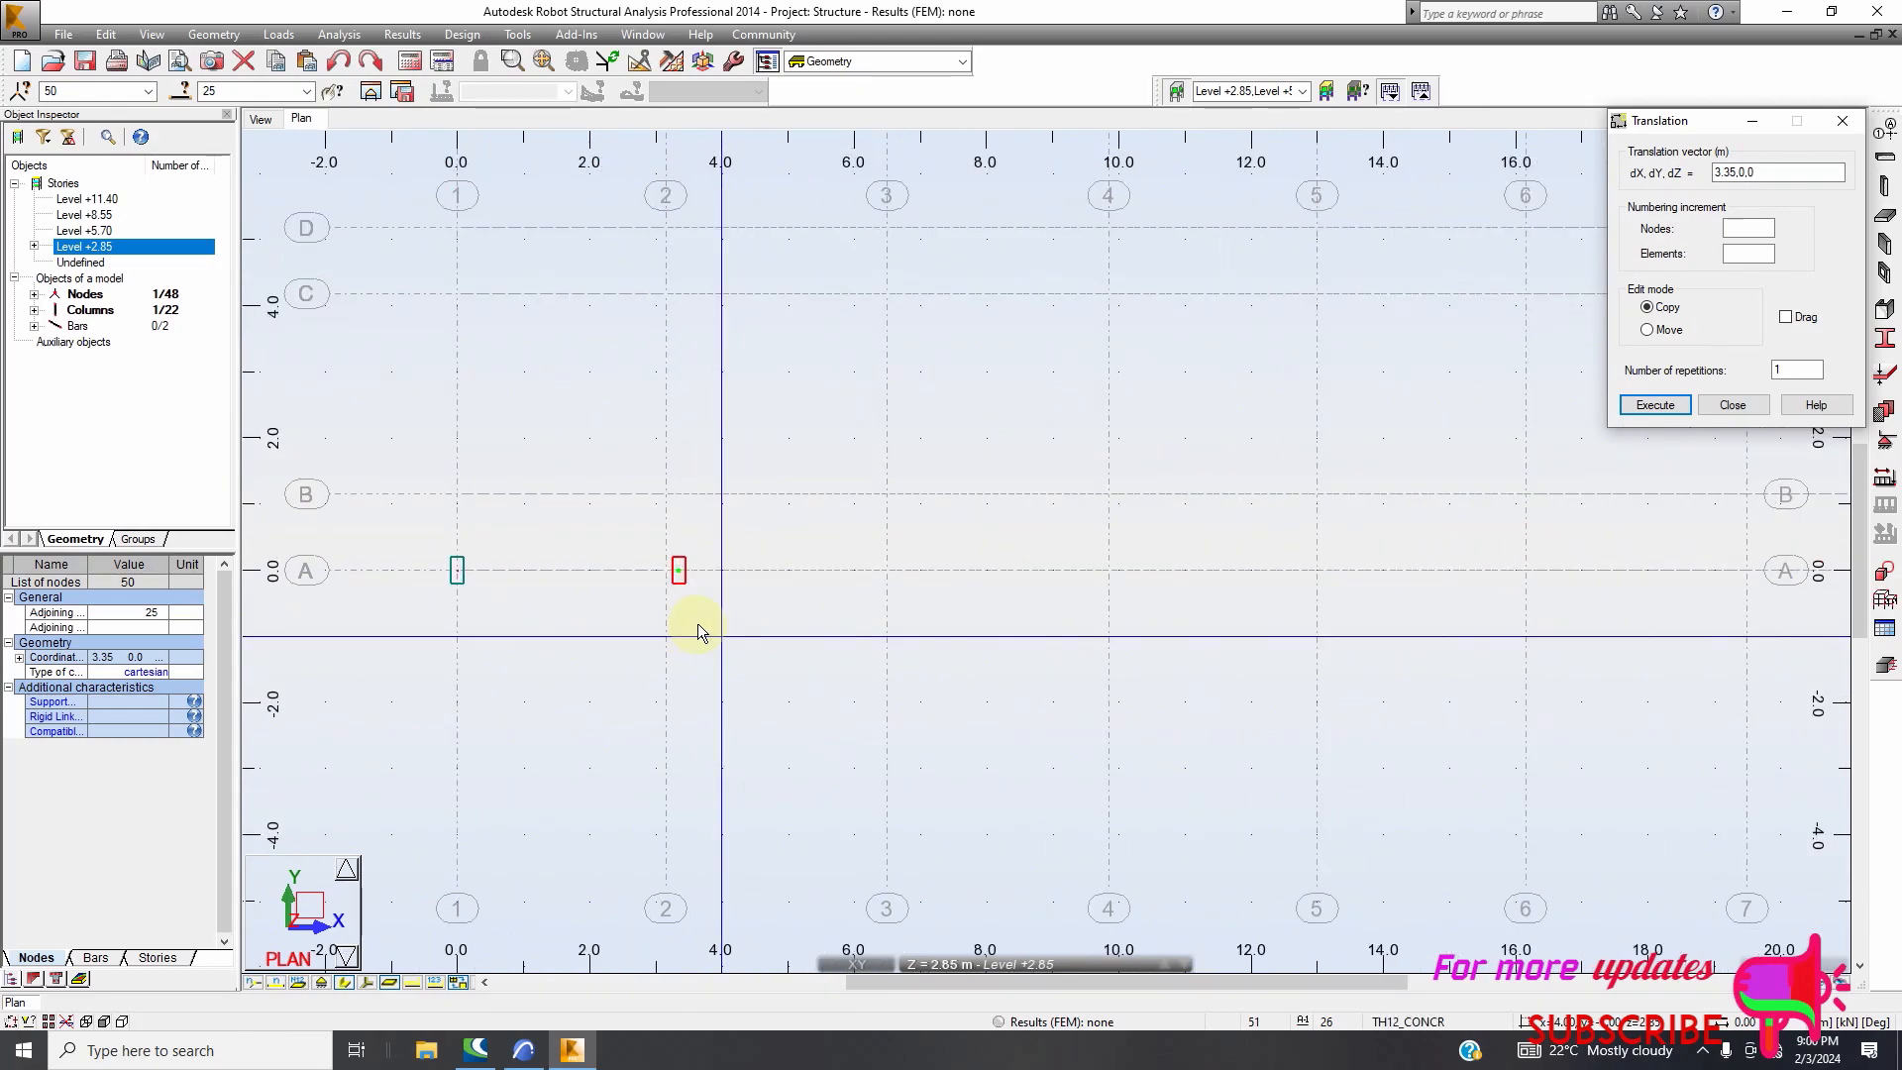
pyautogui.scroll(-2, 597, 603)
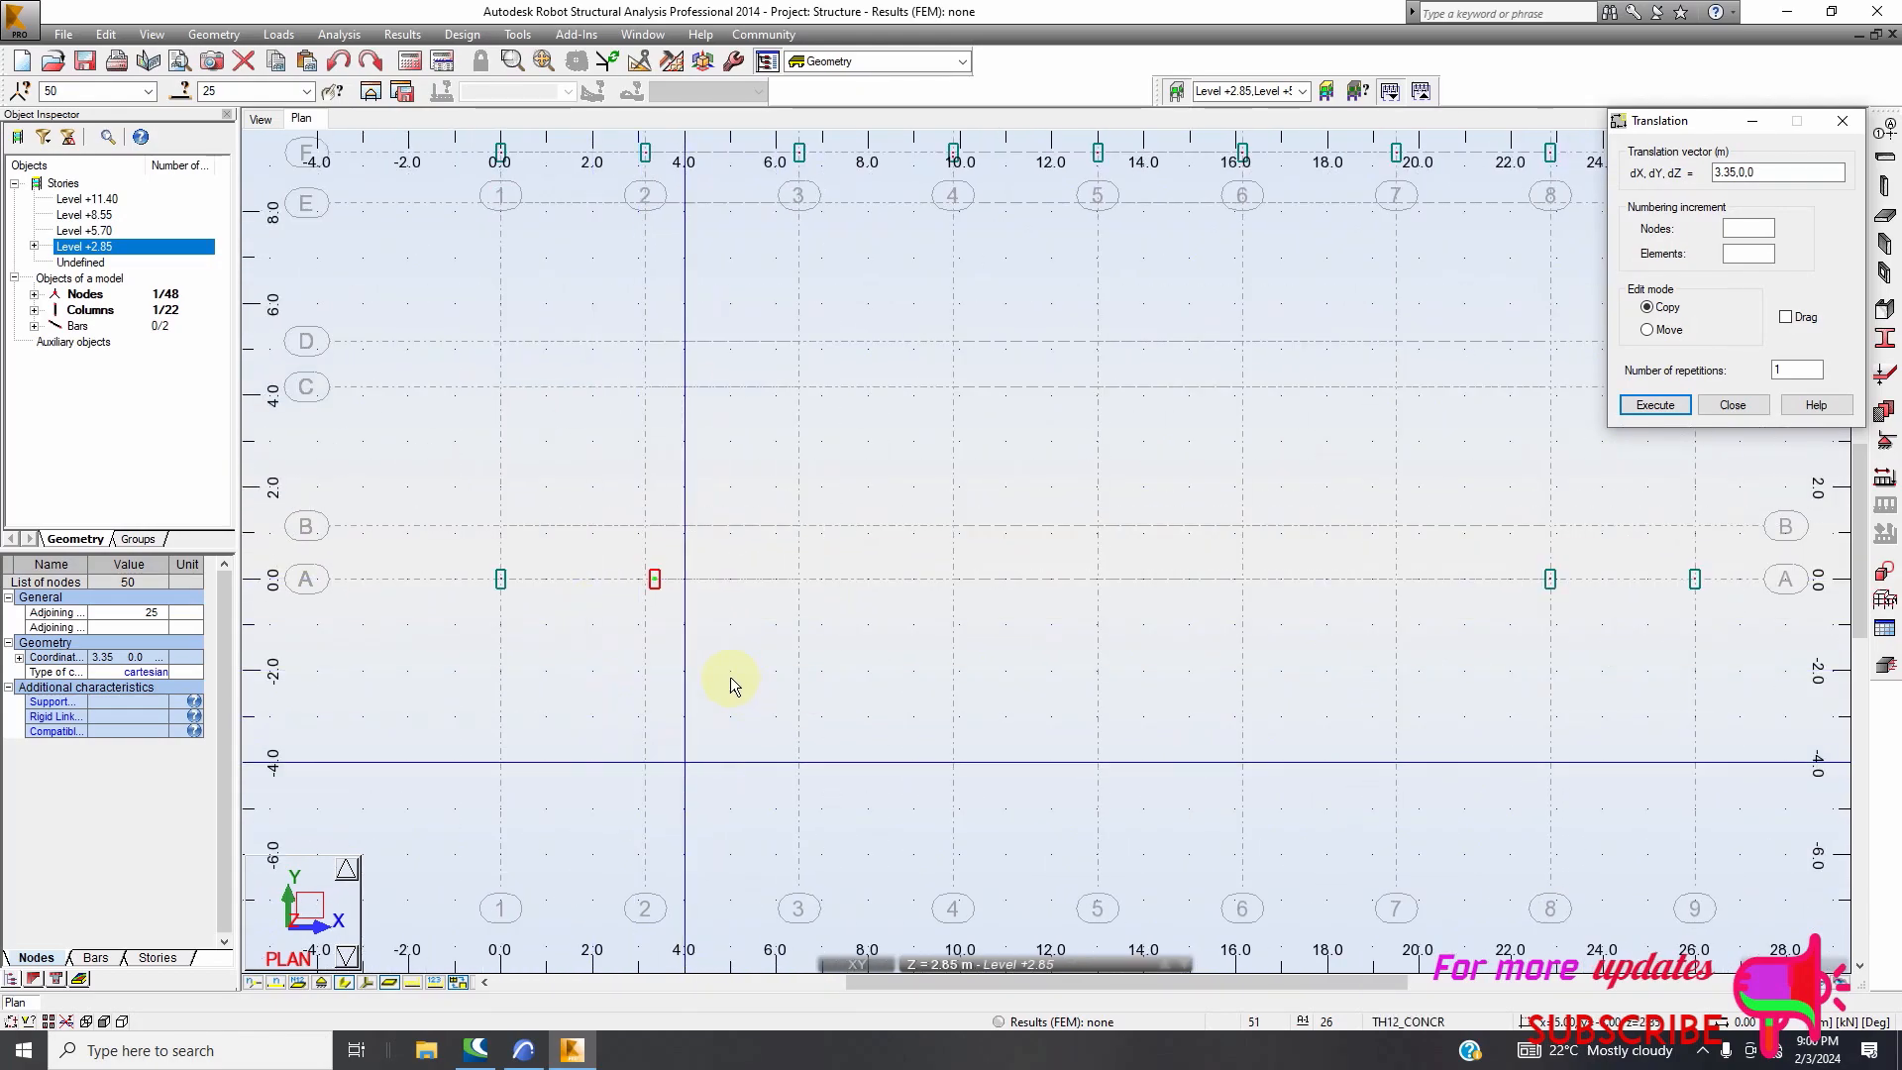
# Check the next bay spacing in the ARCHICAD plan, then copy the selected column in Robot with translation vector 2.3,0,0
pyautogui.click(526, 1053)
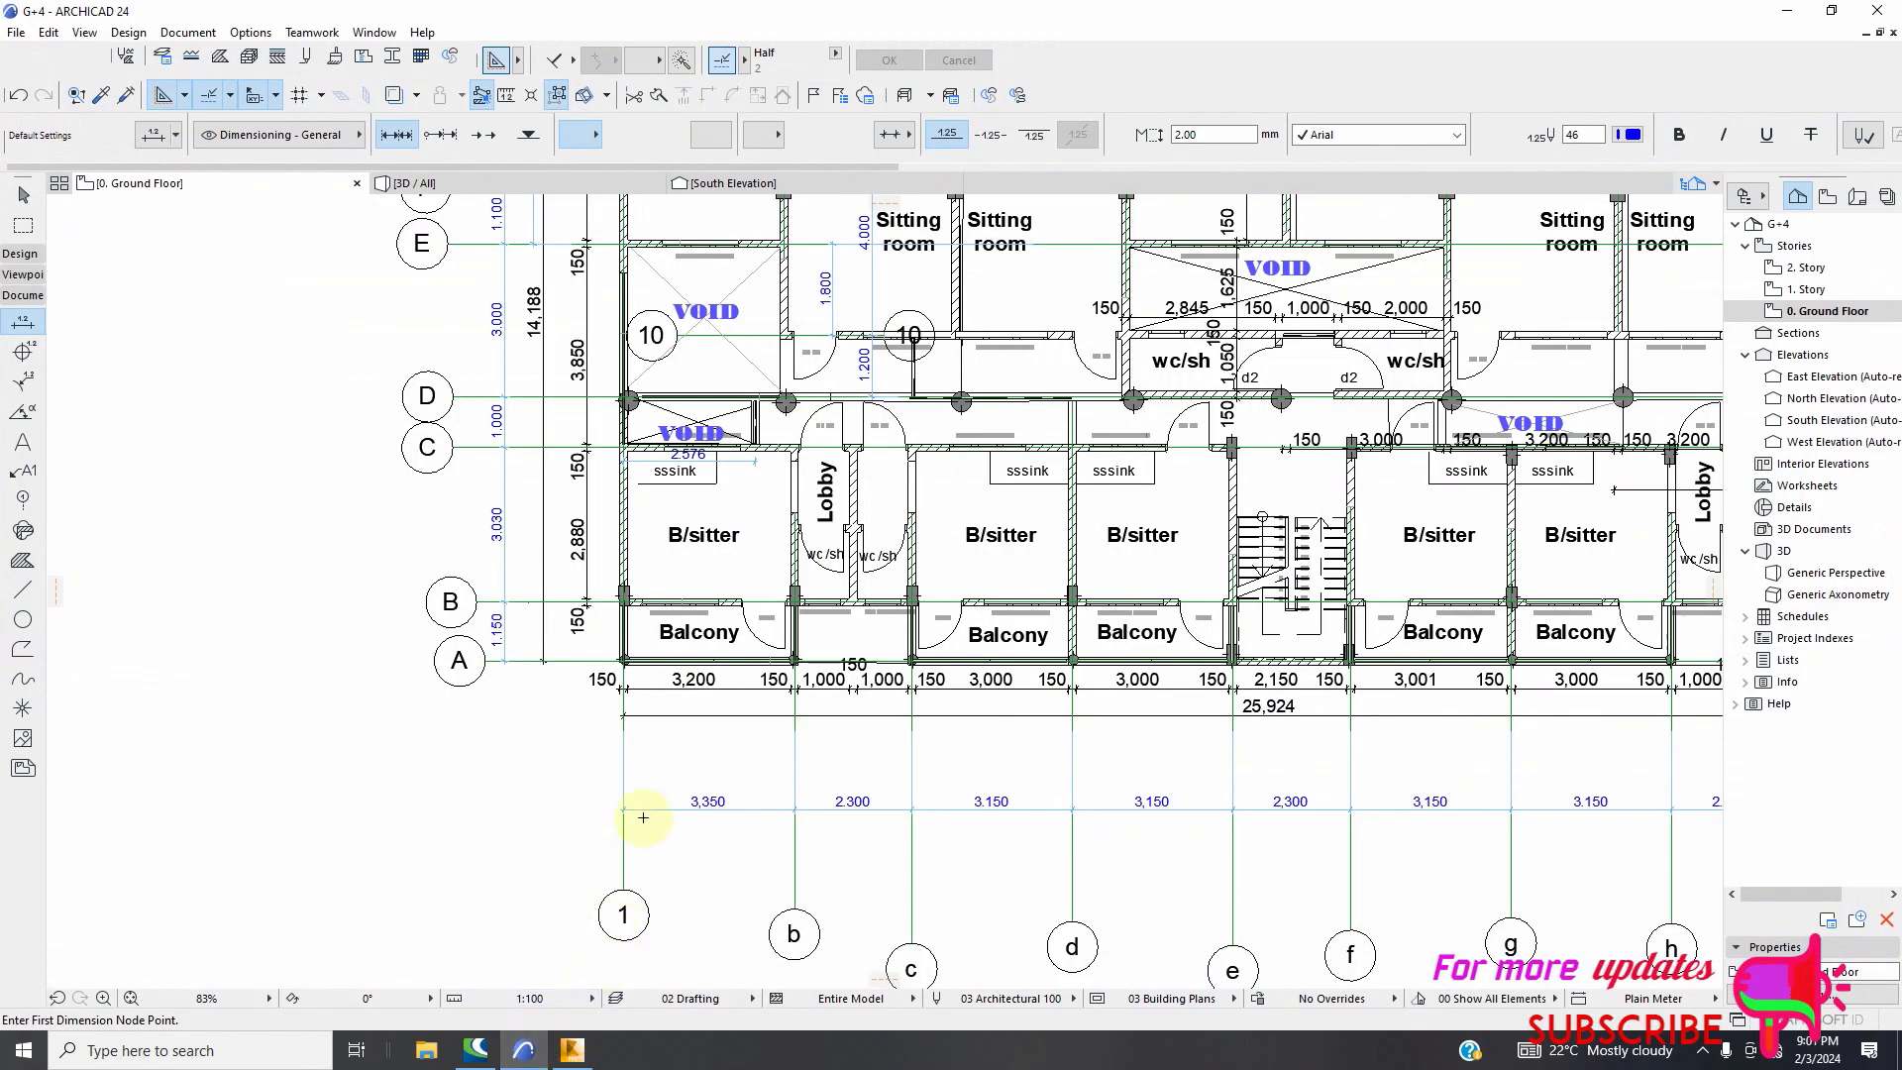
pyautogui.scroll(2, 929, 766)
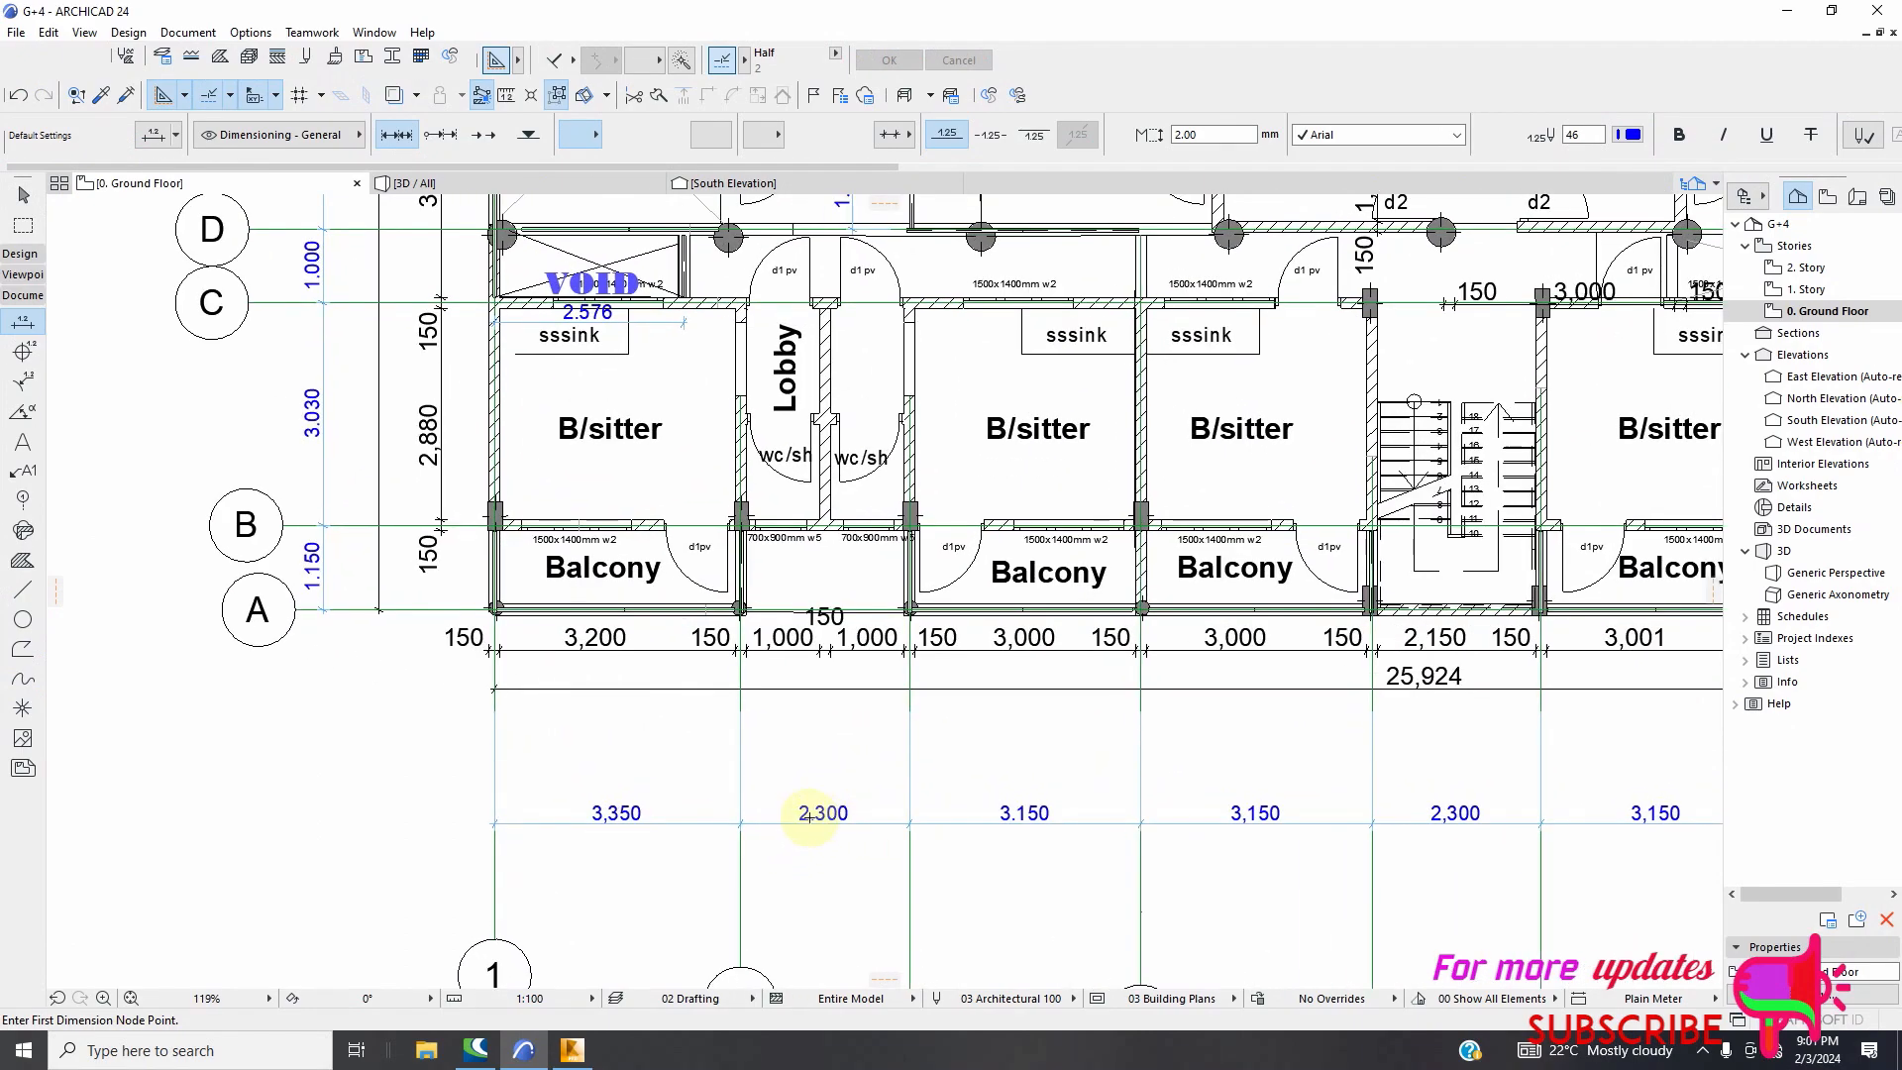
pyautogui.scroll(-2, 772, 815)
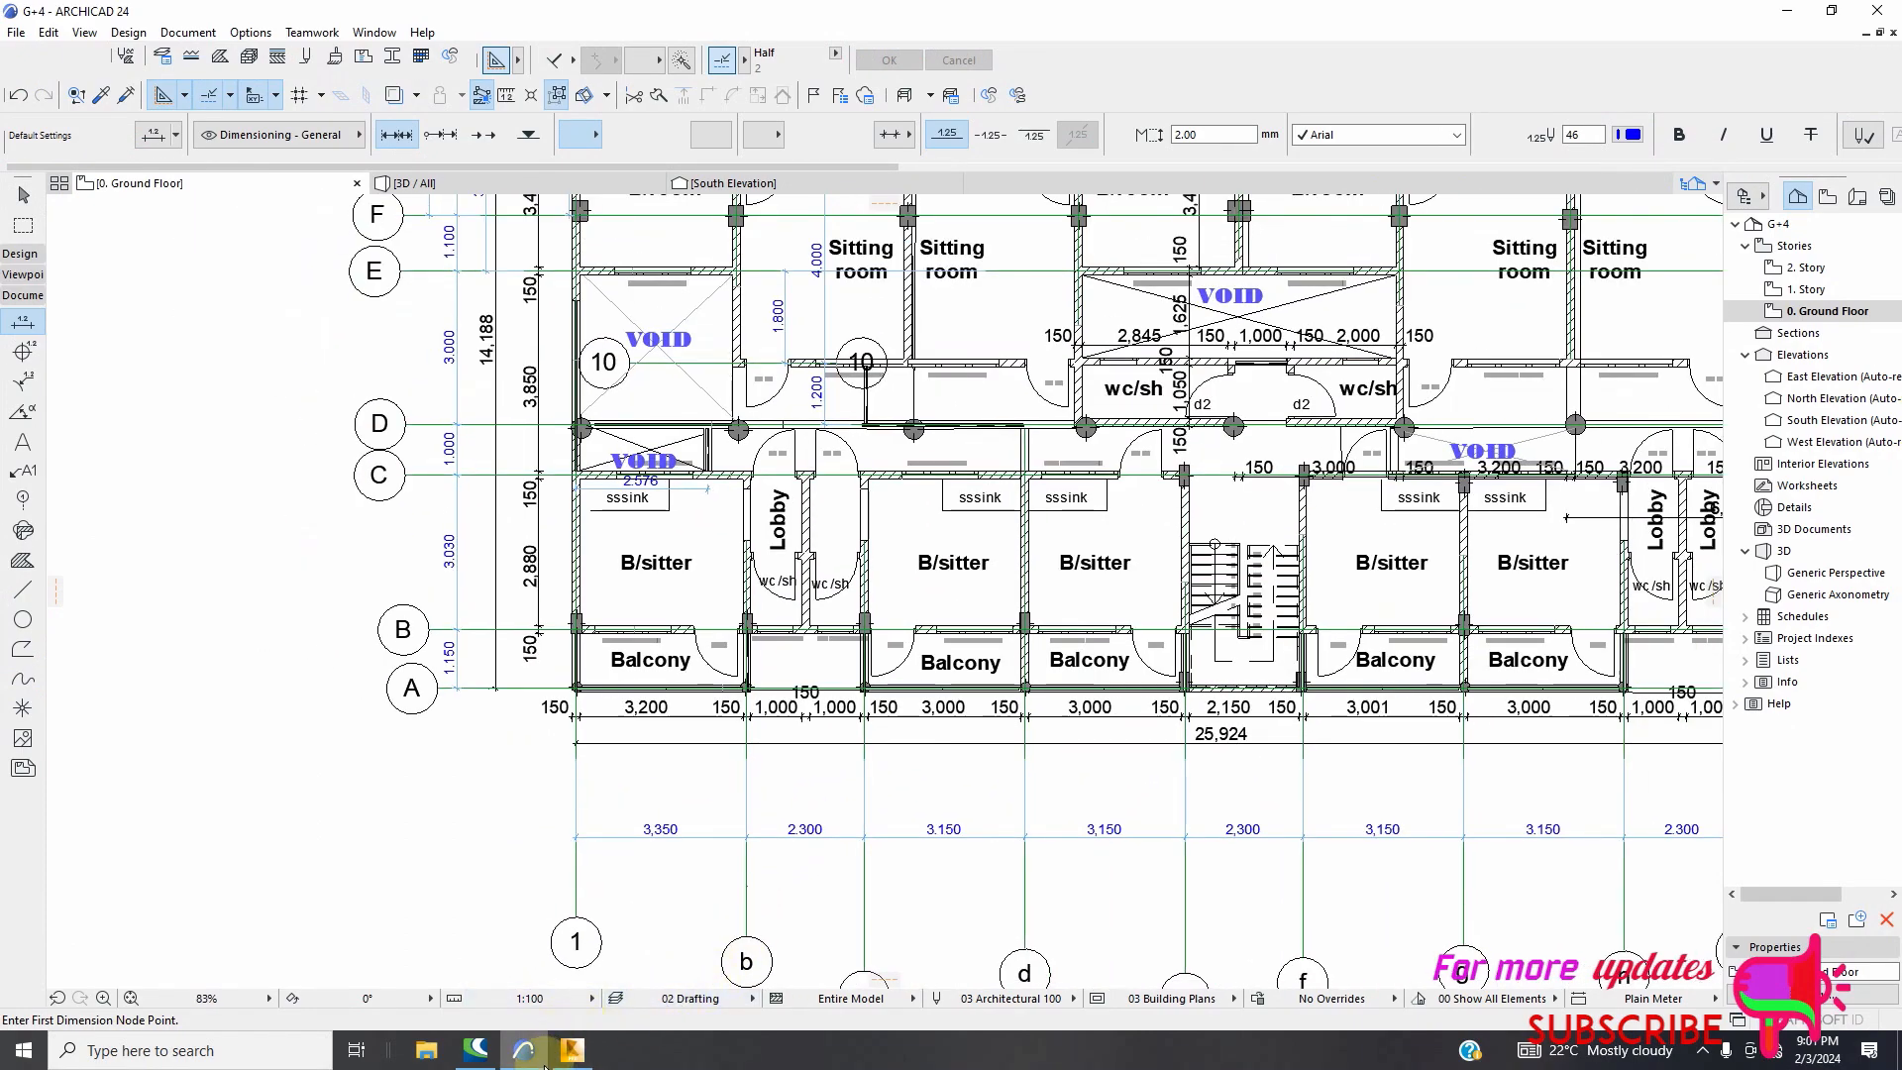
pyautogui.moveTo(560, 1062)
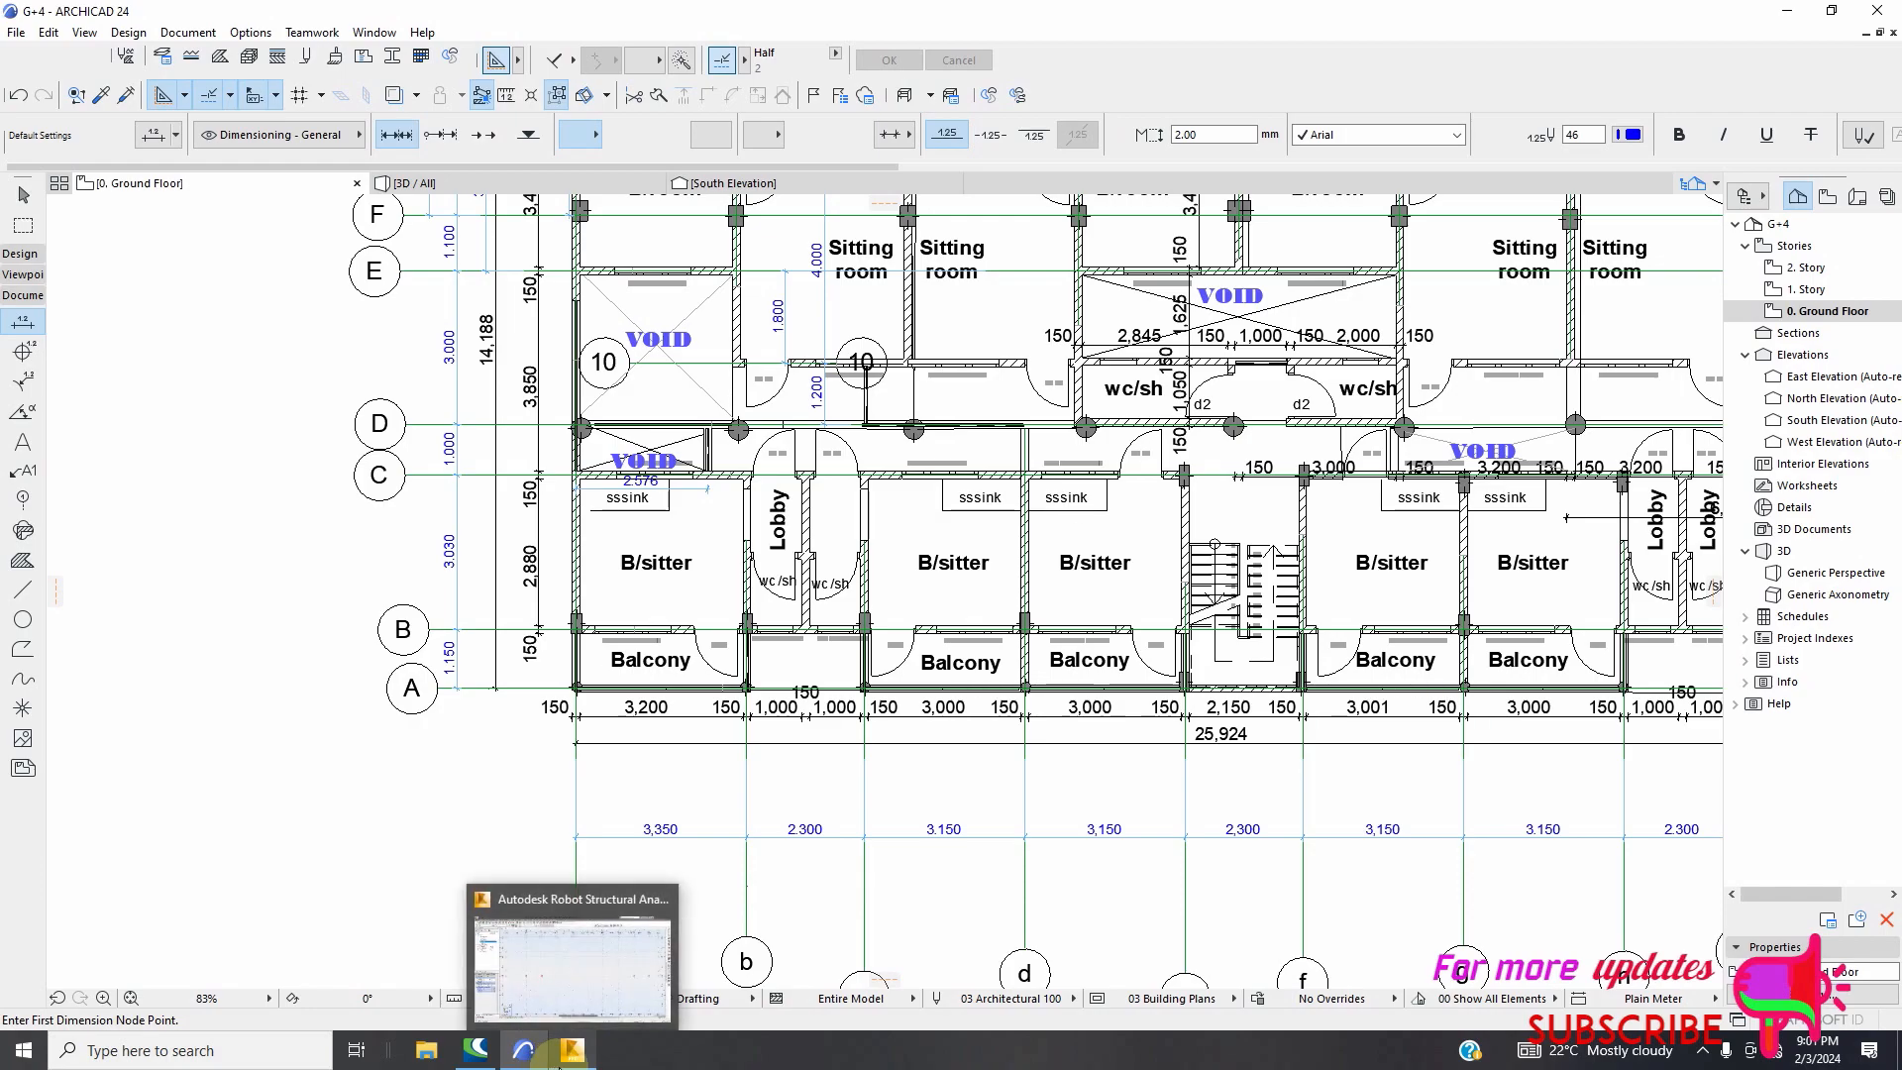
pyautogui.click(565, 1056)
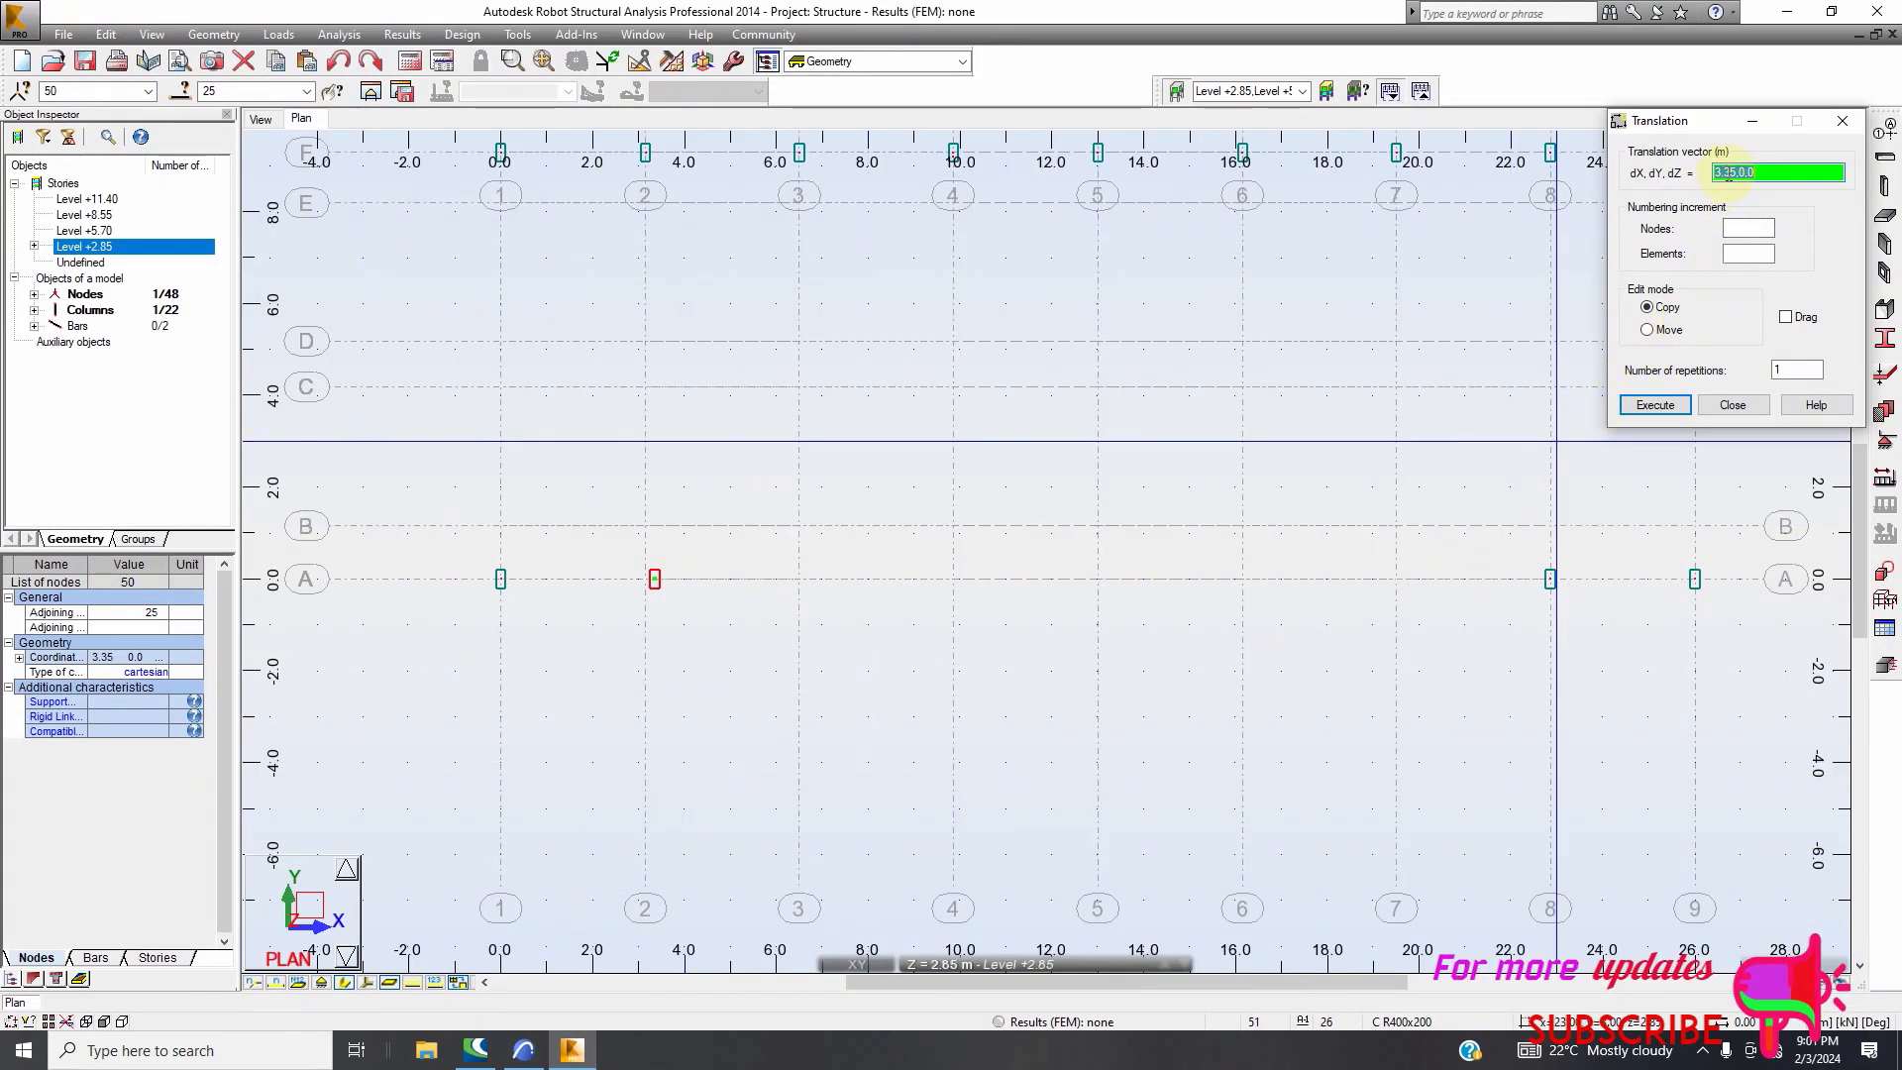
pyautogui.moveTo(1736, 172); pyautogui.dragTo(1696, 176)
pyautogui.write('2')
pyautogui.click(1649, 406)
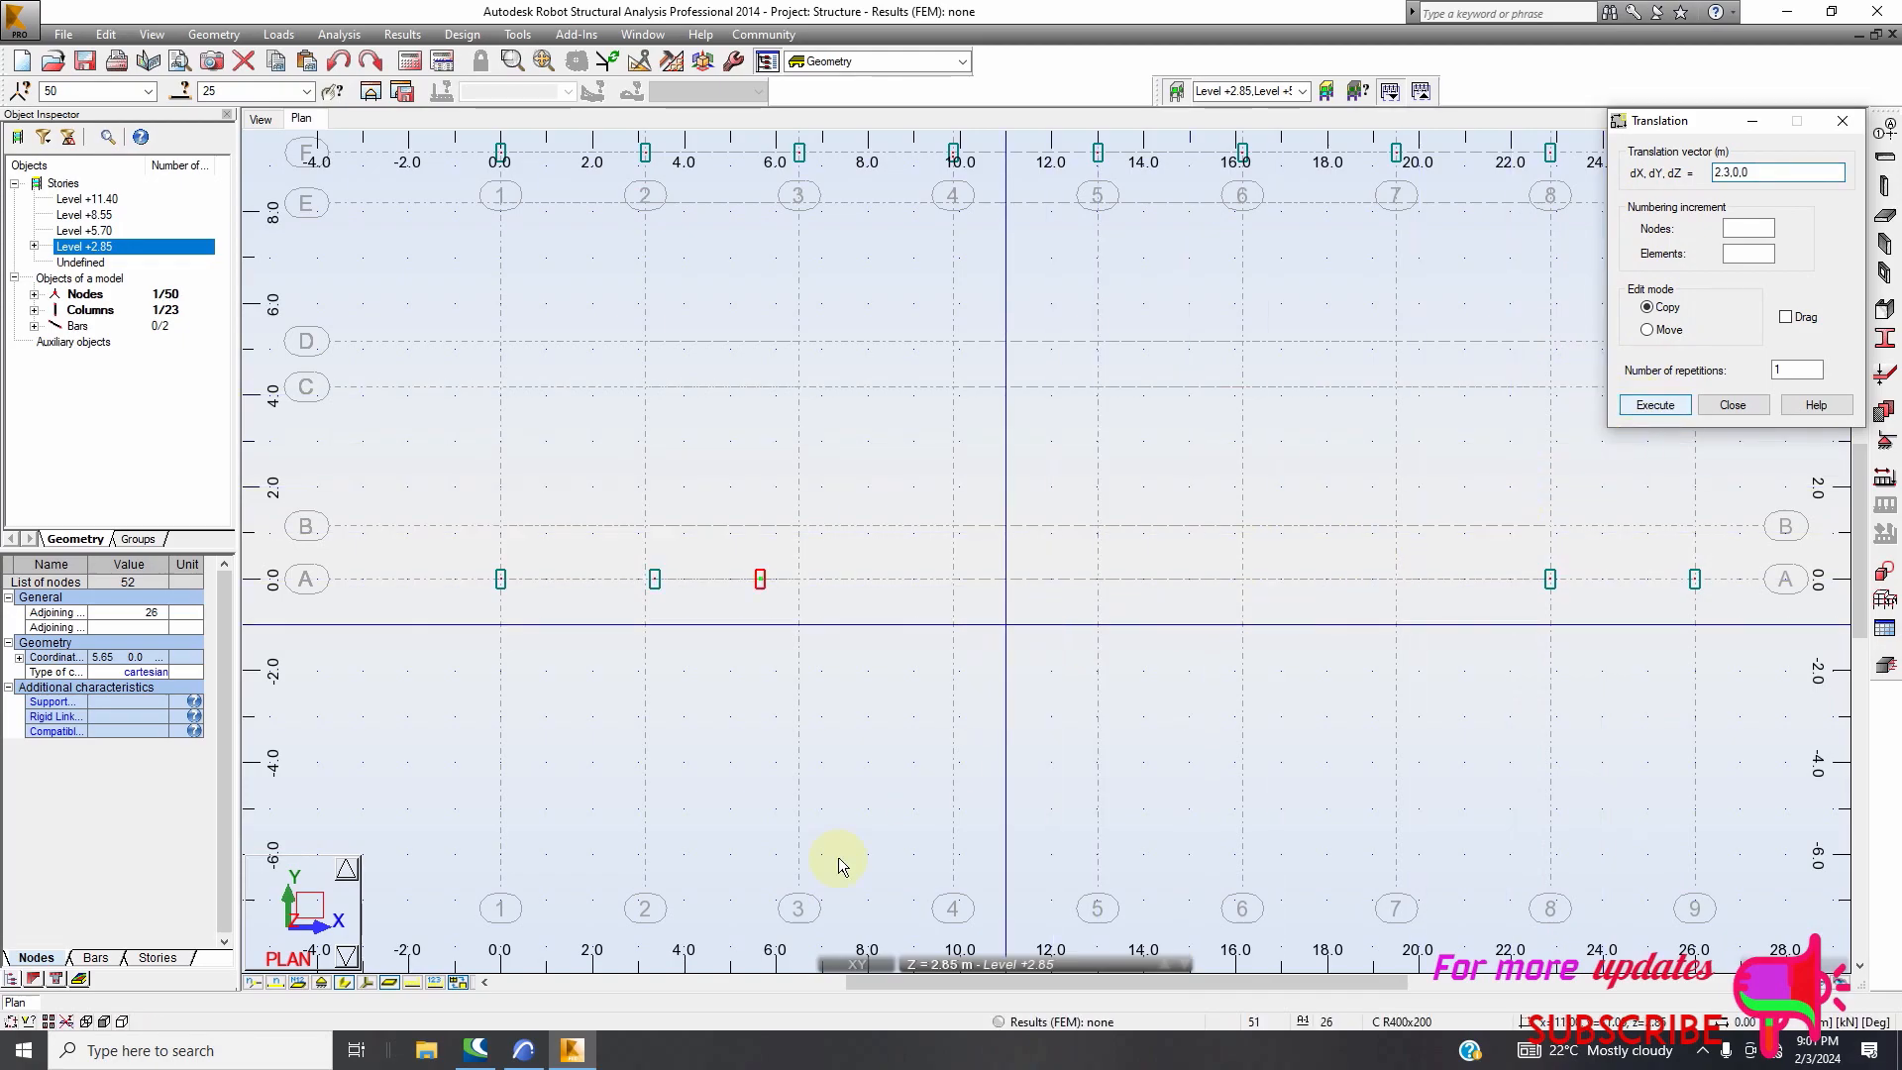
# Check the next bay spacings in the ARCHICAD plan, then copy the selected column in Robot with translation vector 3.5,0,0 and 2 repetitions
pyautogui.click(521, 1052)
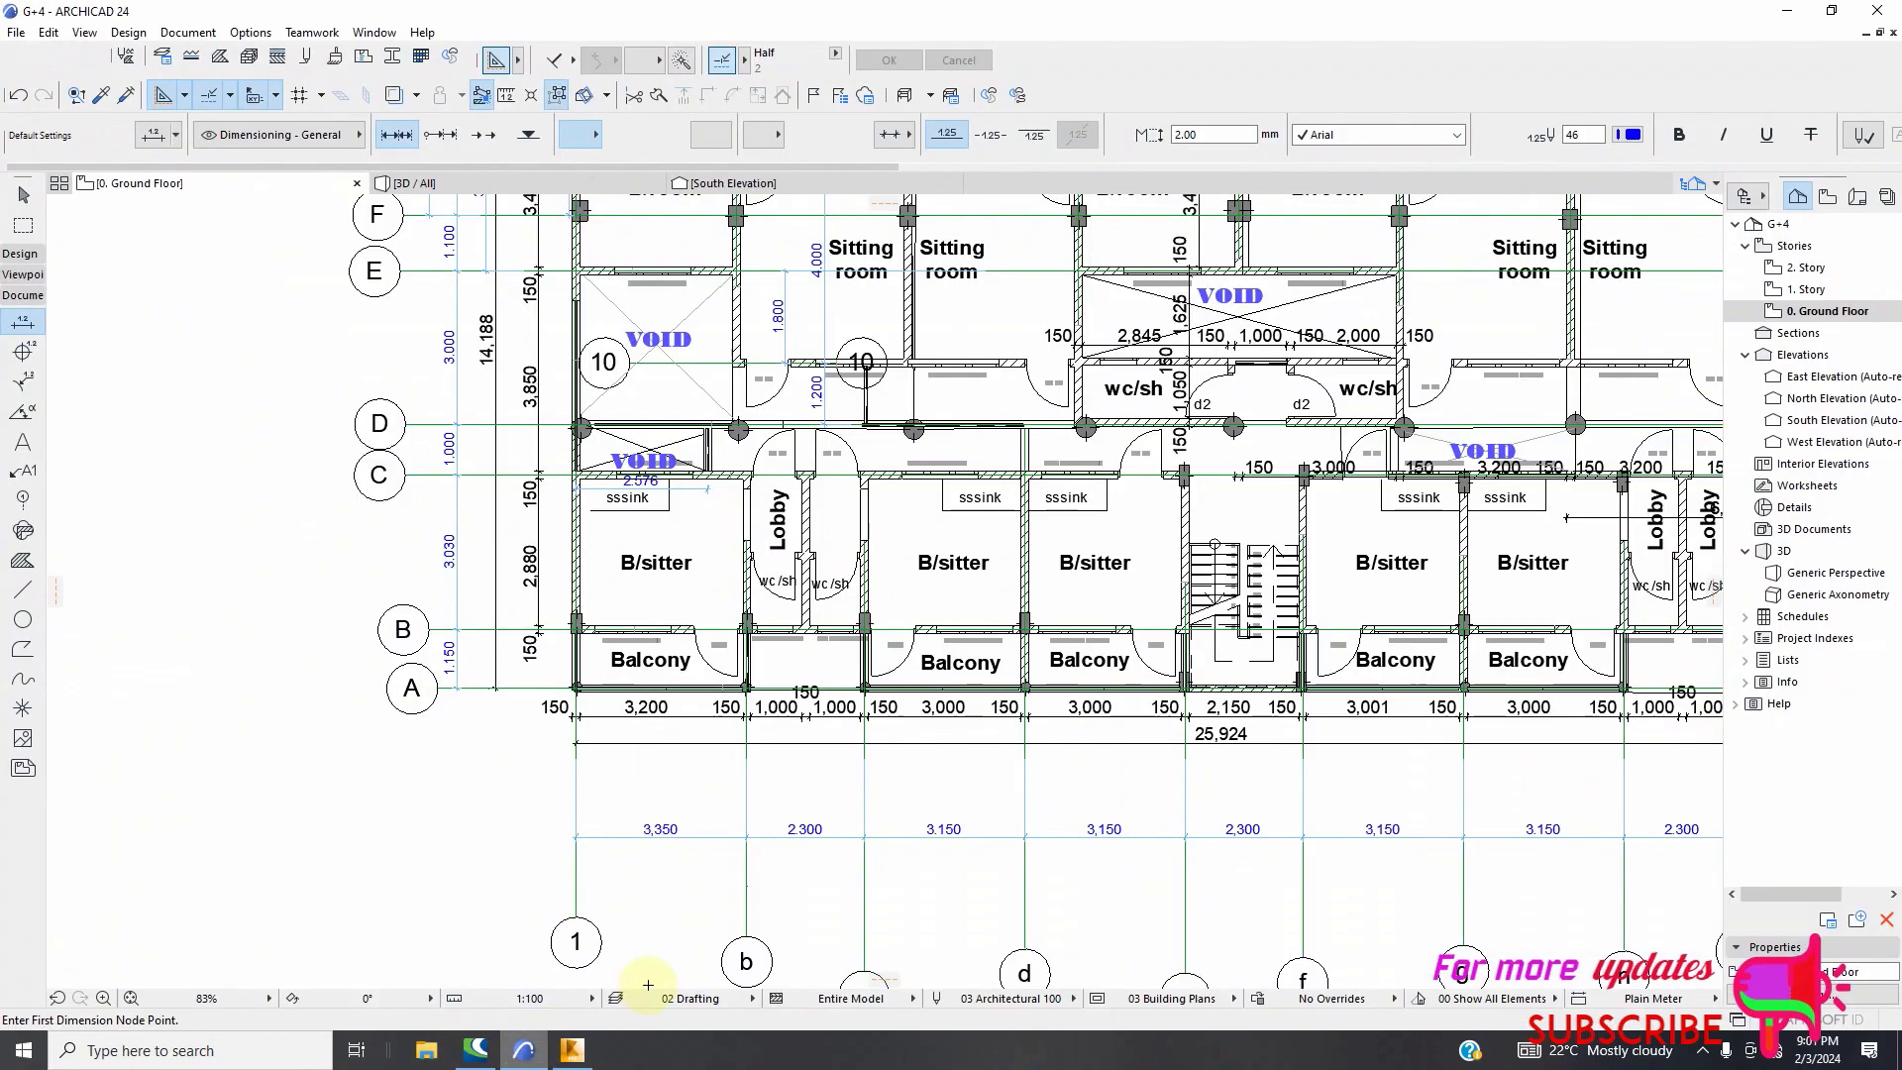
pyautogui.scroll(-3, 959, 871)
pyautogui.scroll(3, 967, 846)
pyautogui.scroll(4, 967, 846)
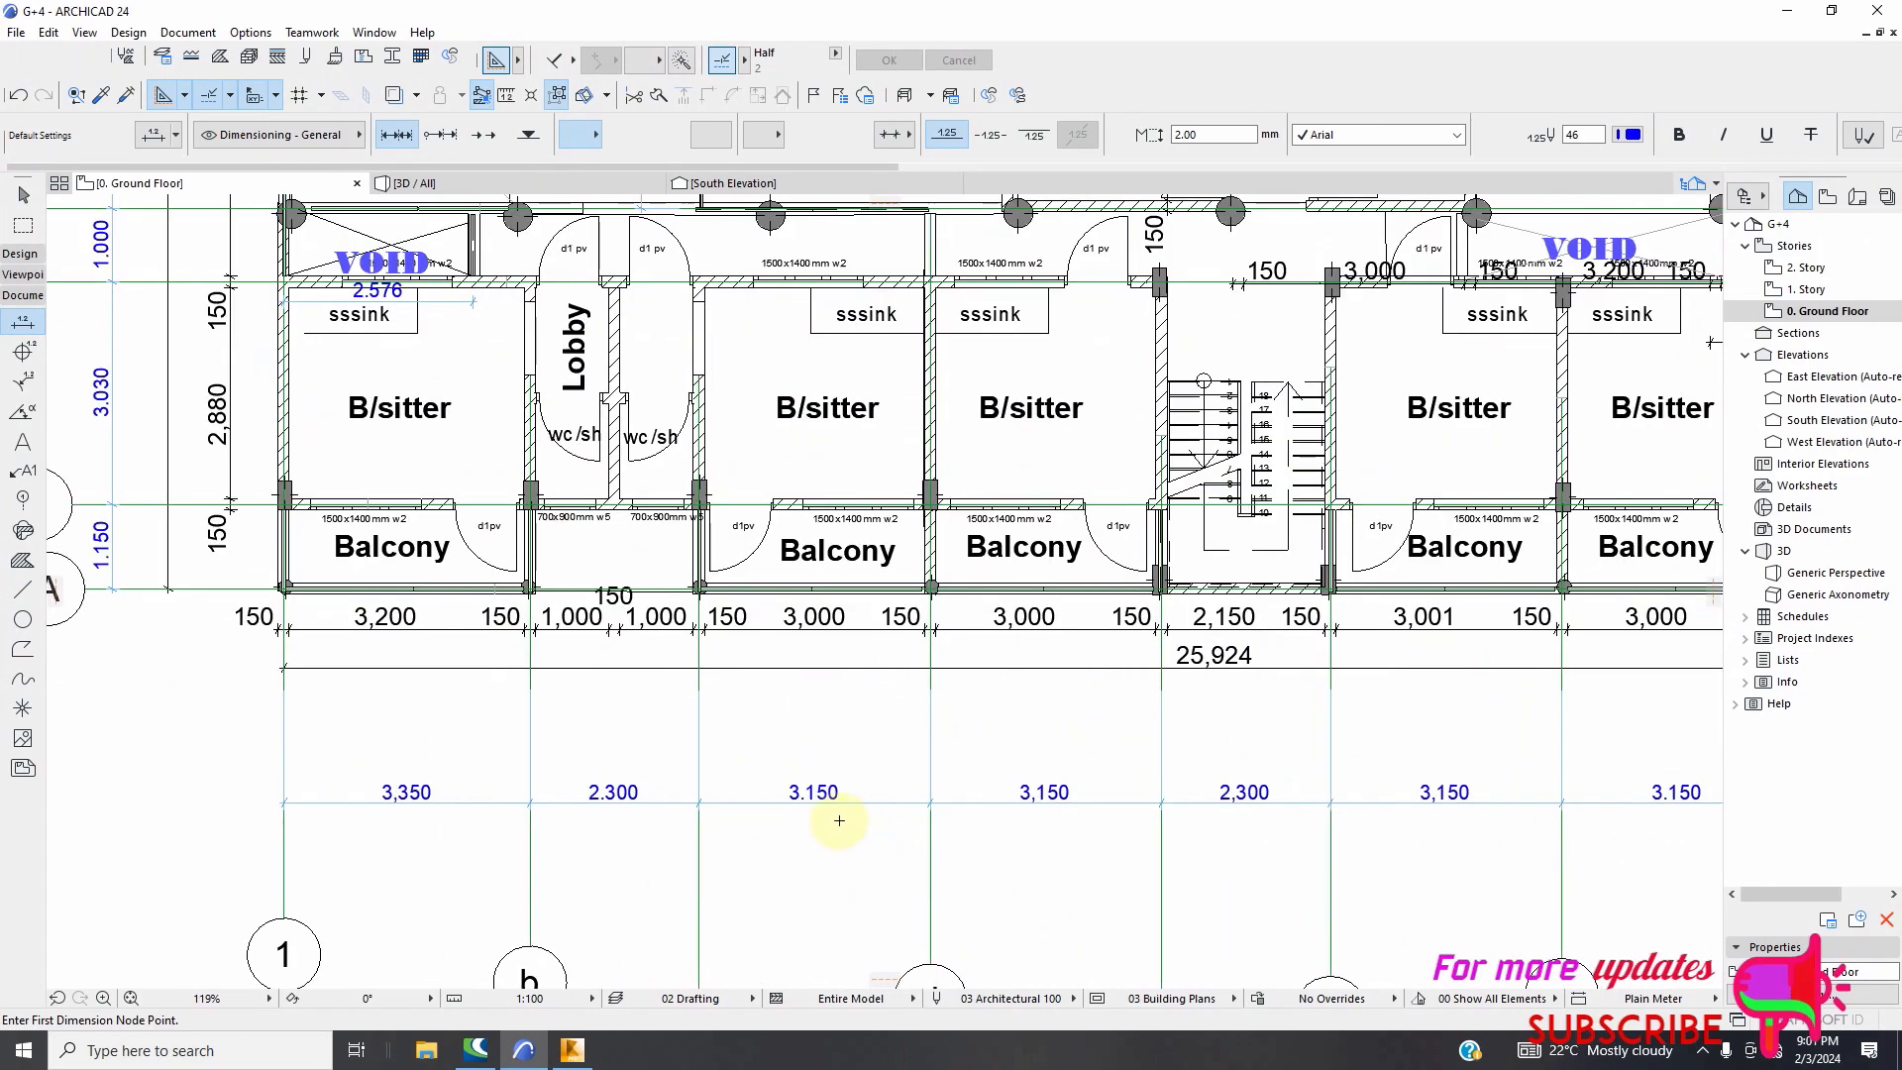
pyautogui.scroll(-3, 887, 820)
pyautogui.click(571, 1050)
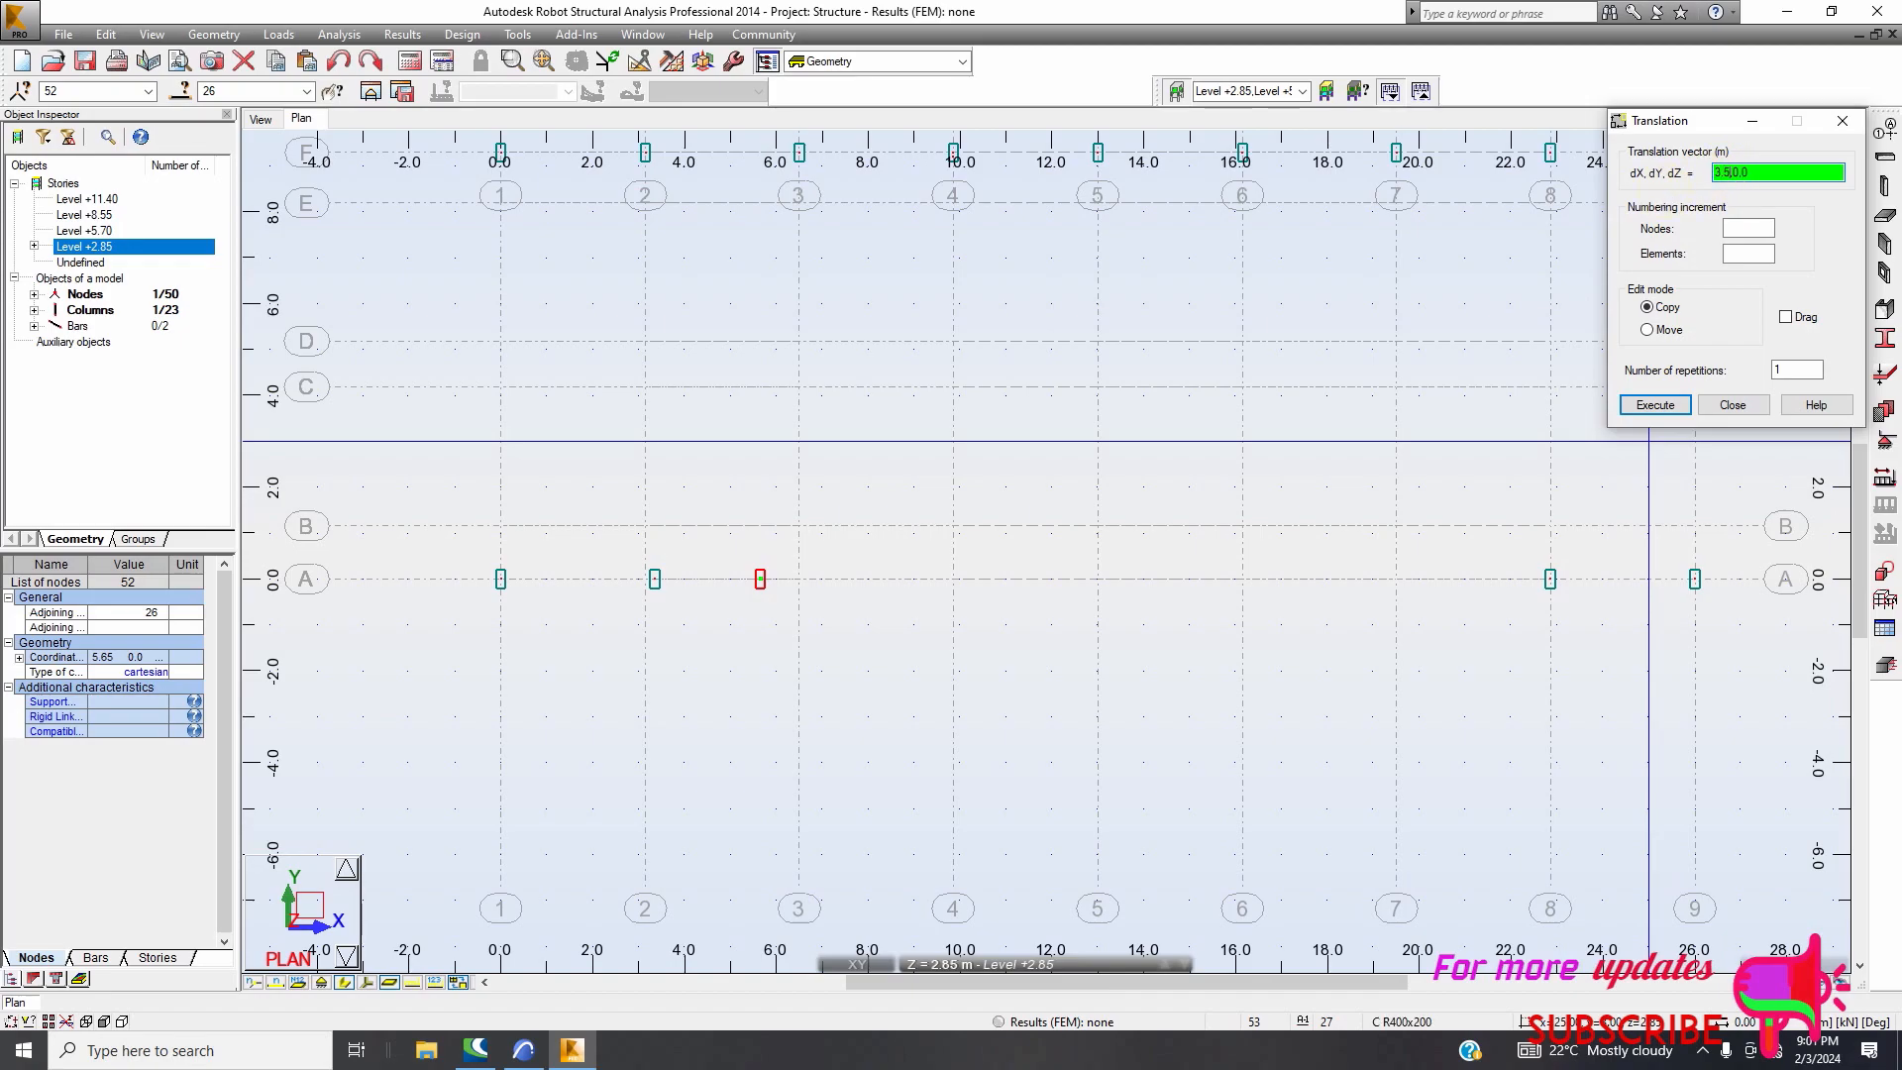
pyautogui.click(1783, 370)
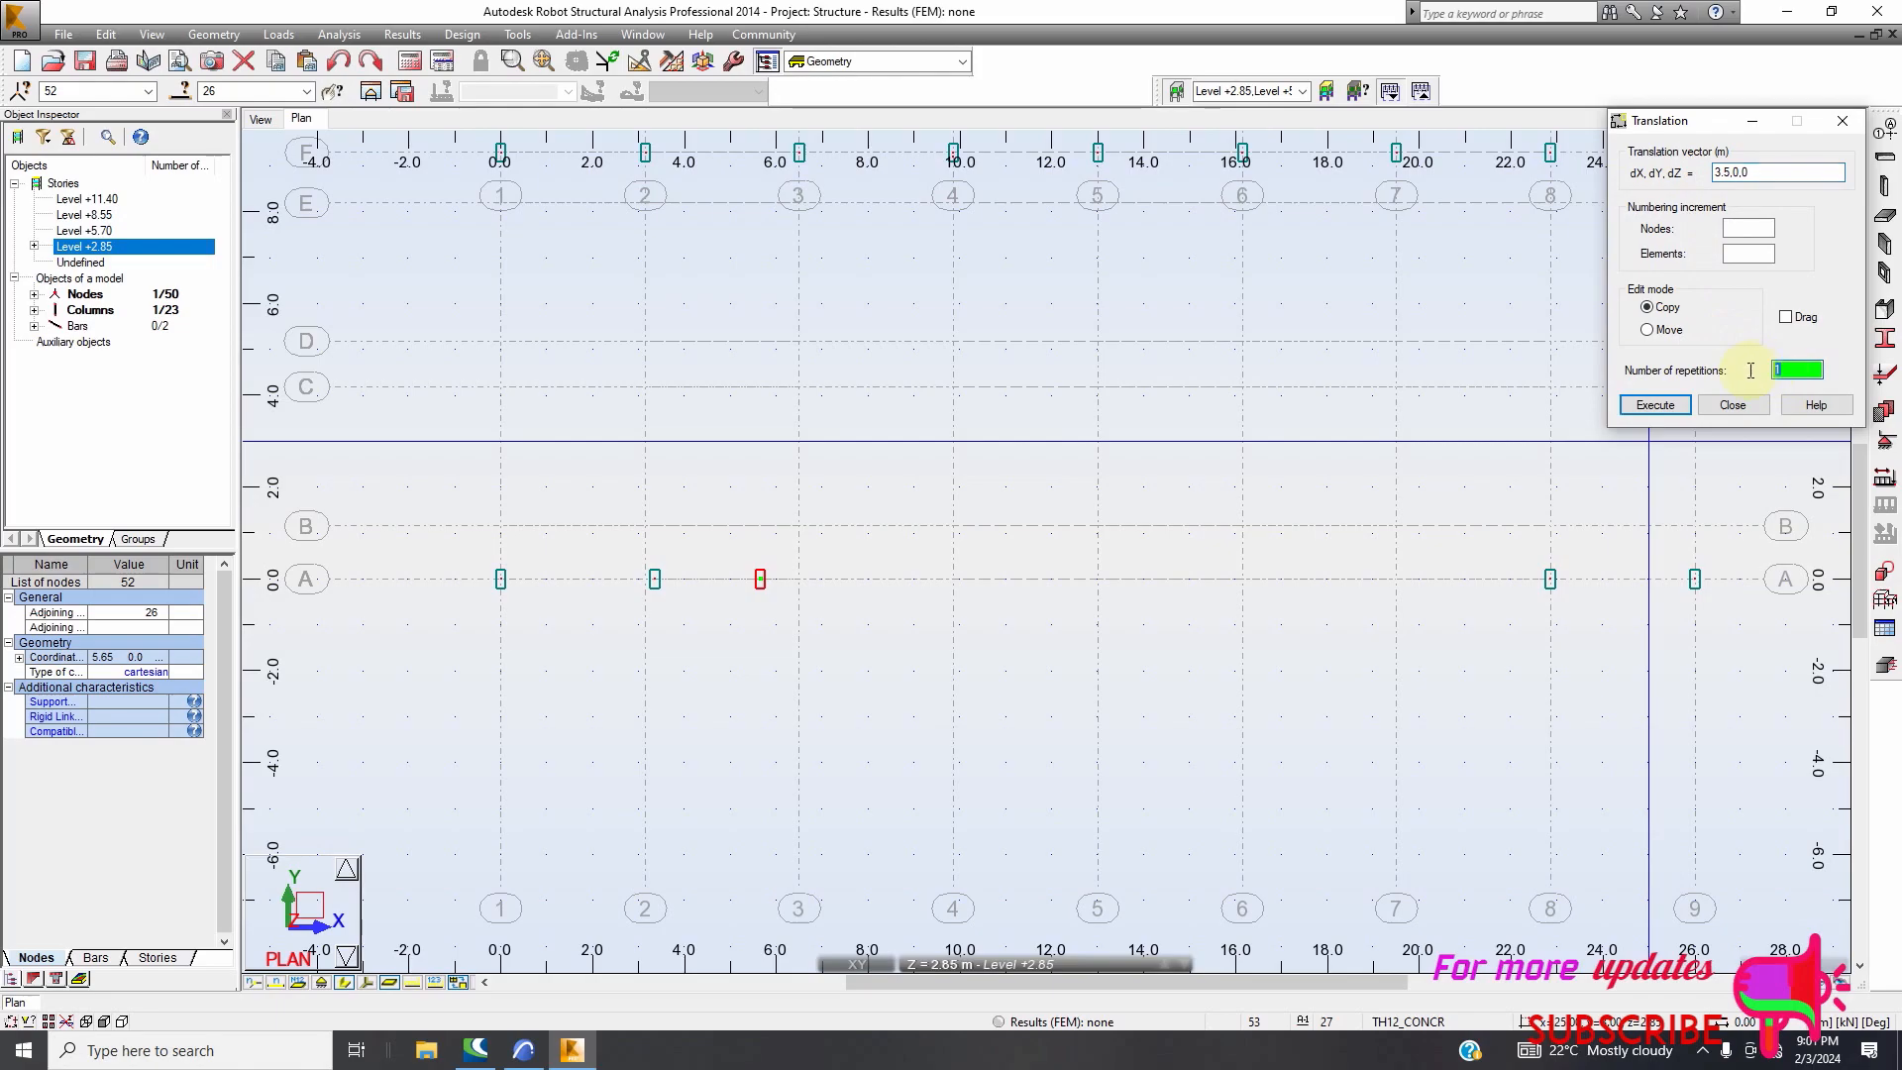
pyautogui.write('2')
pyautogui.click(1654, 404)
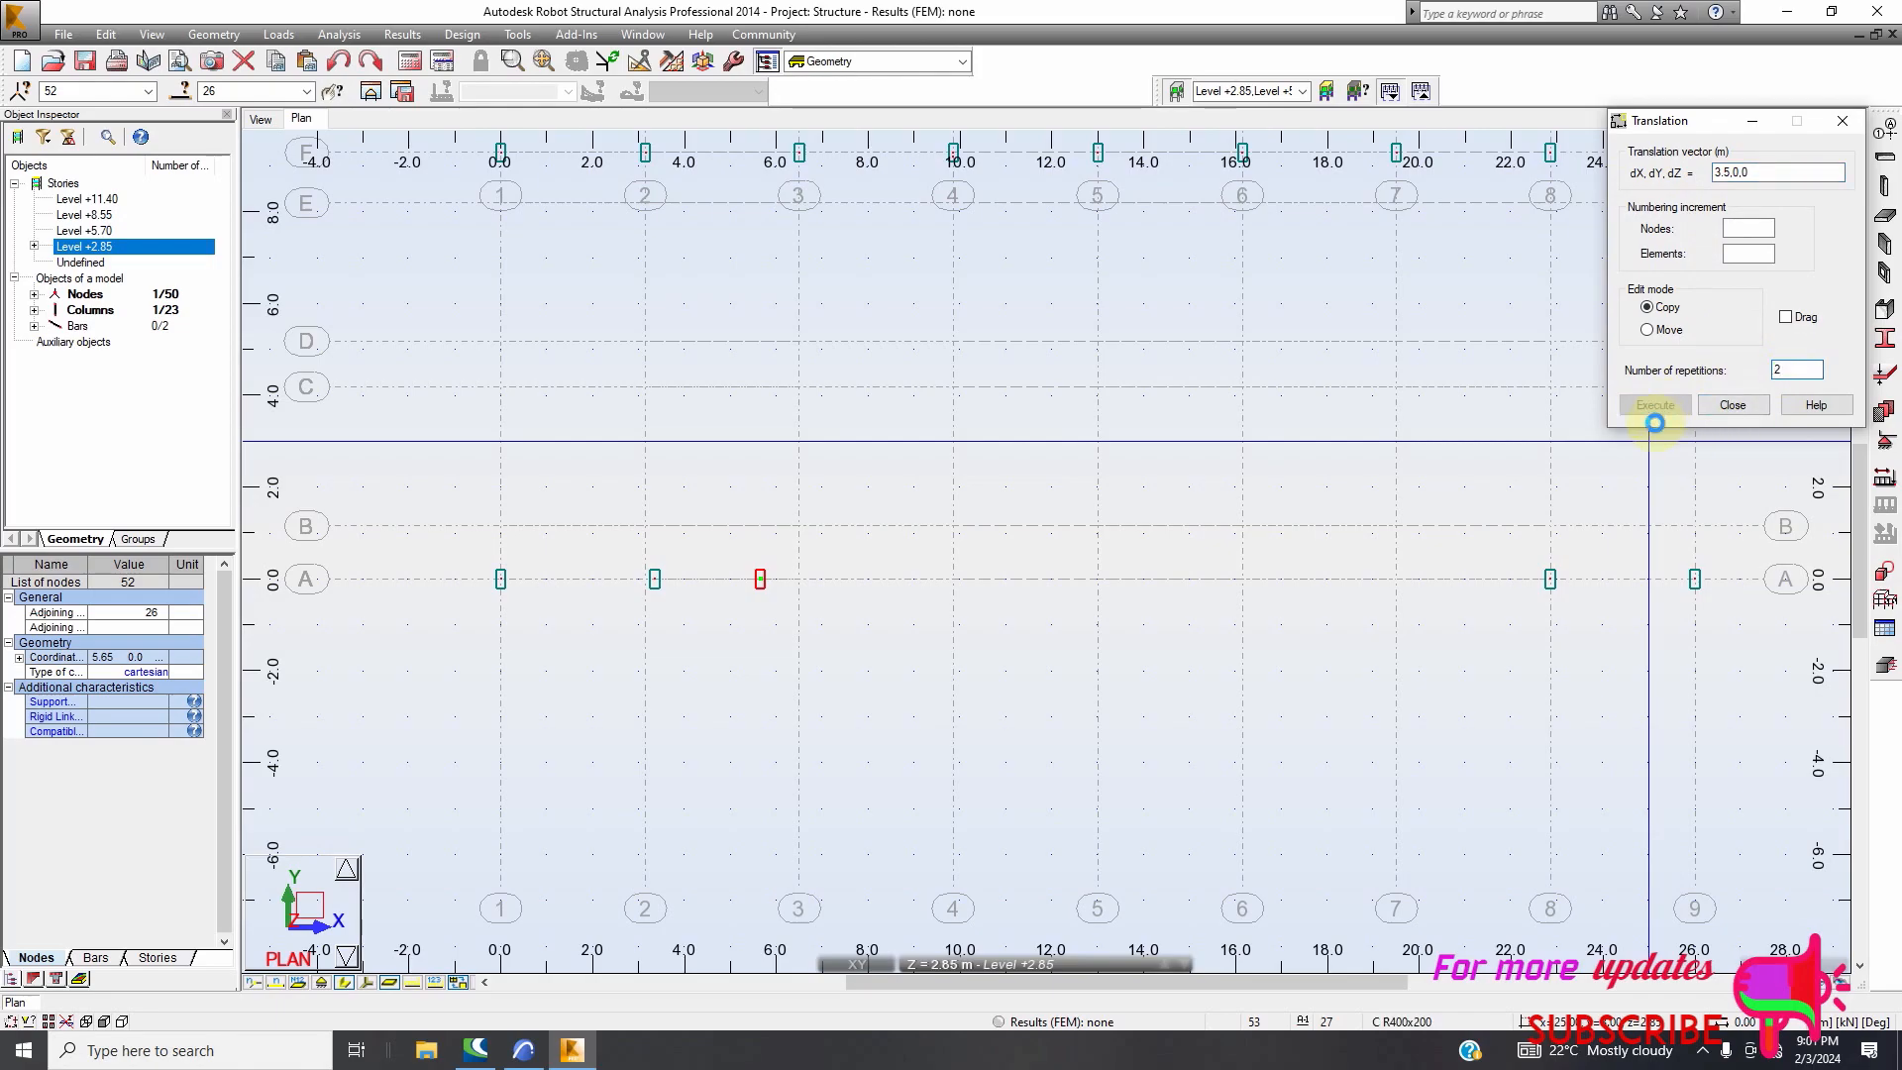
# Check the e–f bay spacing in the ARCHICAD plan, then copy the selected column in Robot with translation vector 2.3,0,0 and 1 repetition
pyautogui.click(523, 1050)
pyautogui.scroll(-2, 593, 619)
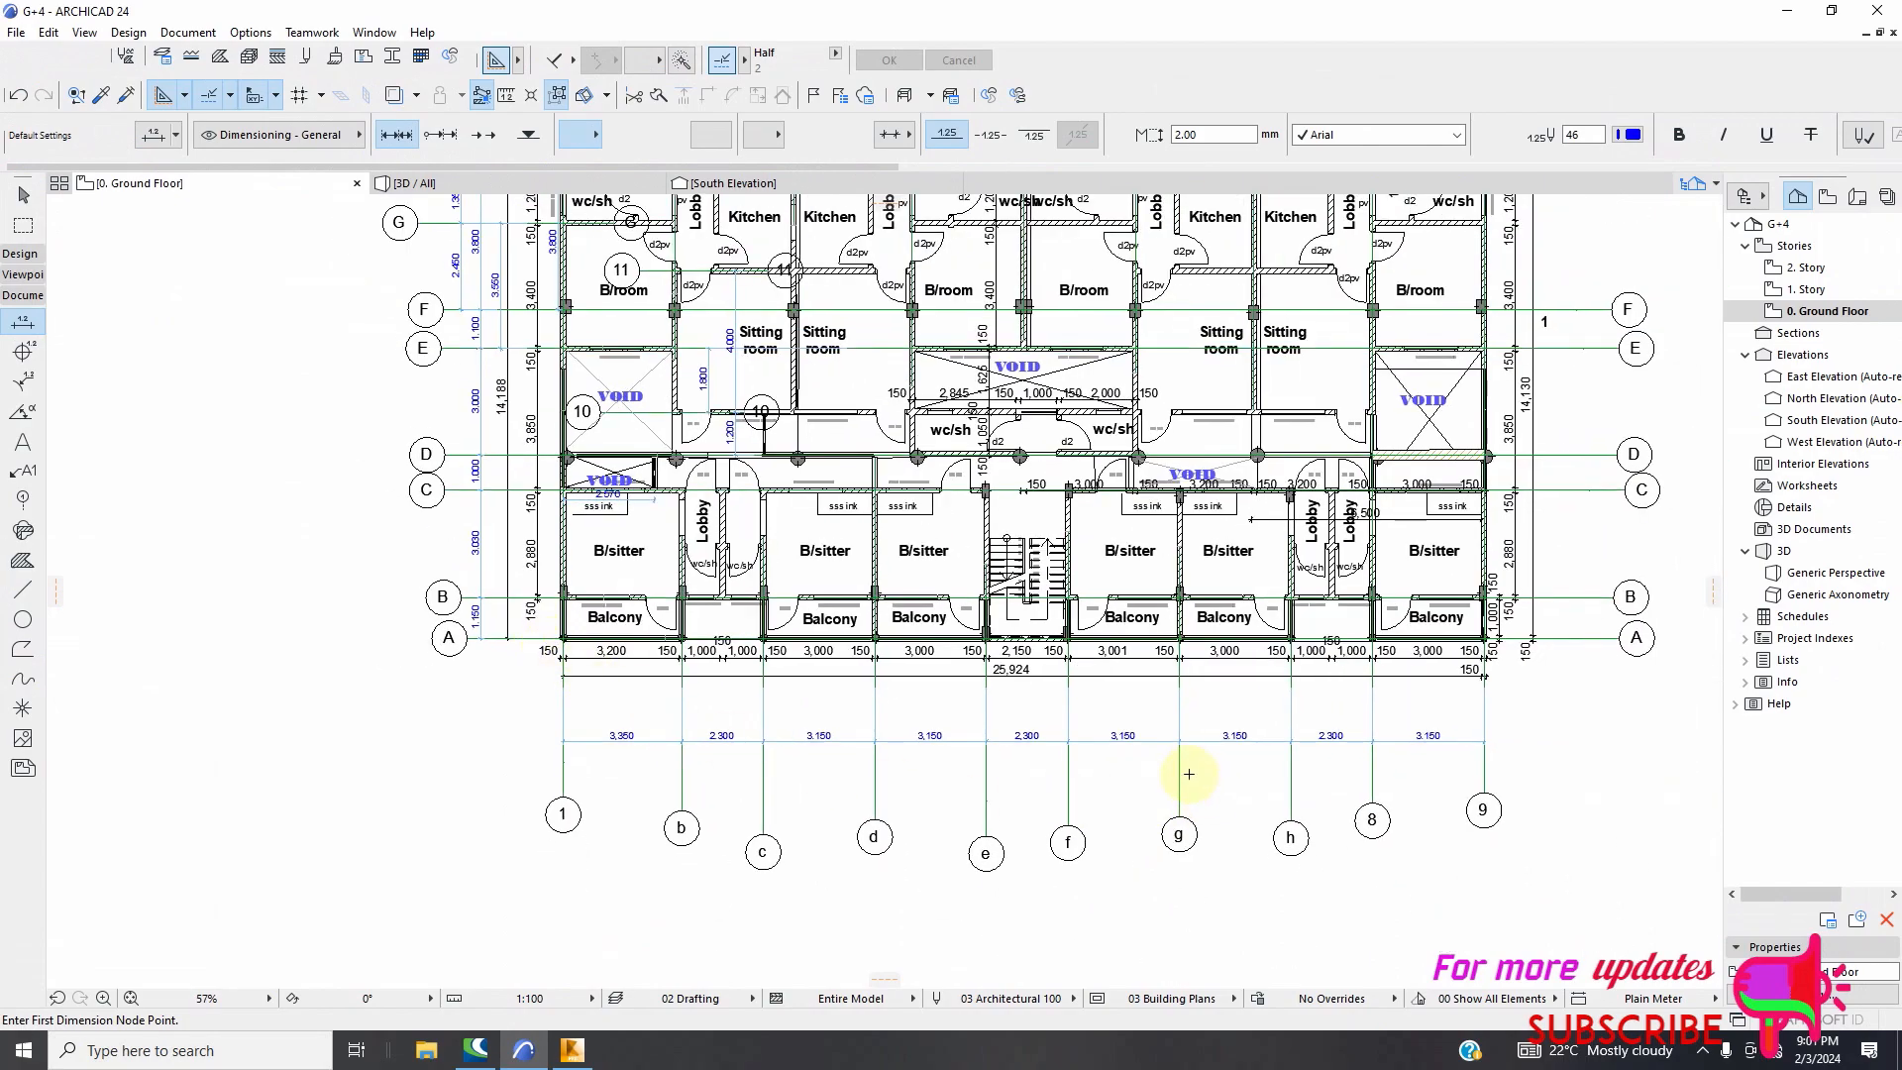
pyautogui.scroll(2, 1019, 757)
pyautogui.scroll(-2, 971, 736)
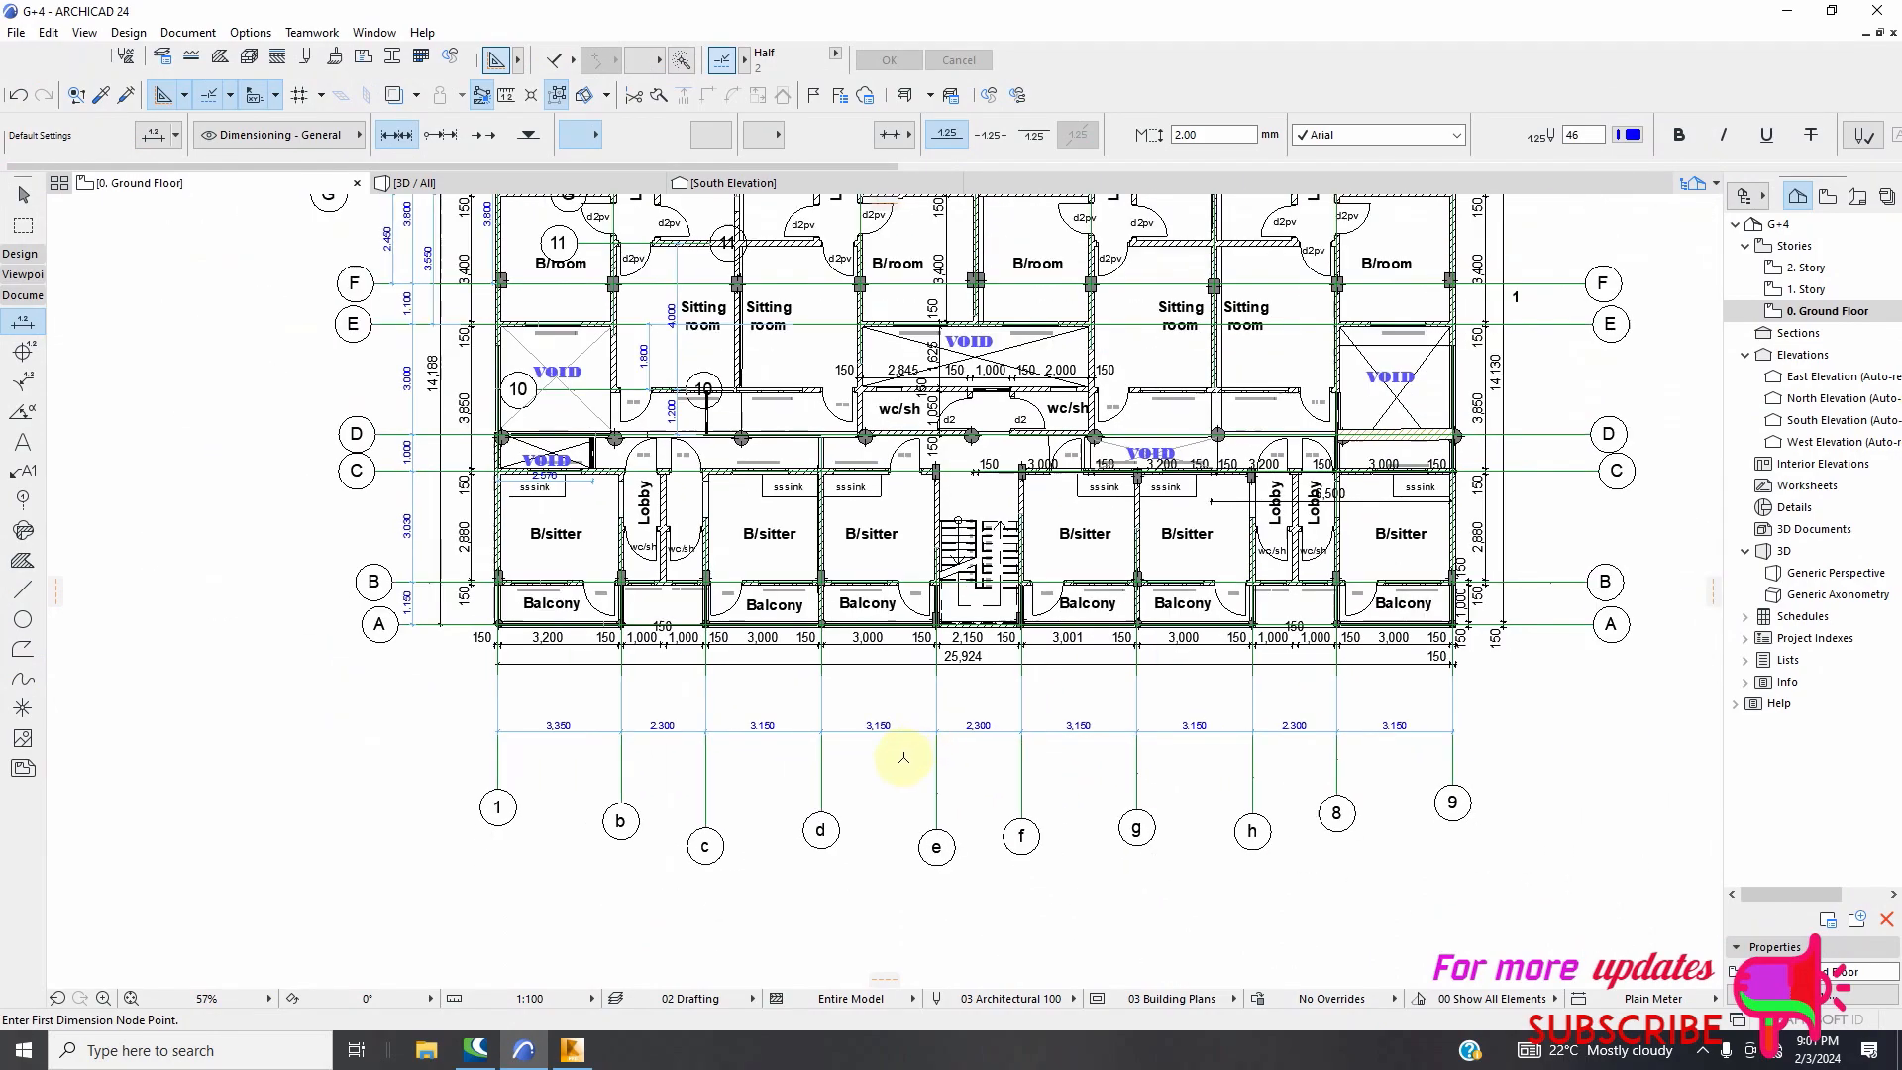
pyautogui.click(571, 1050)
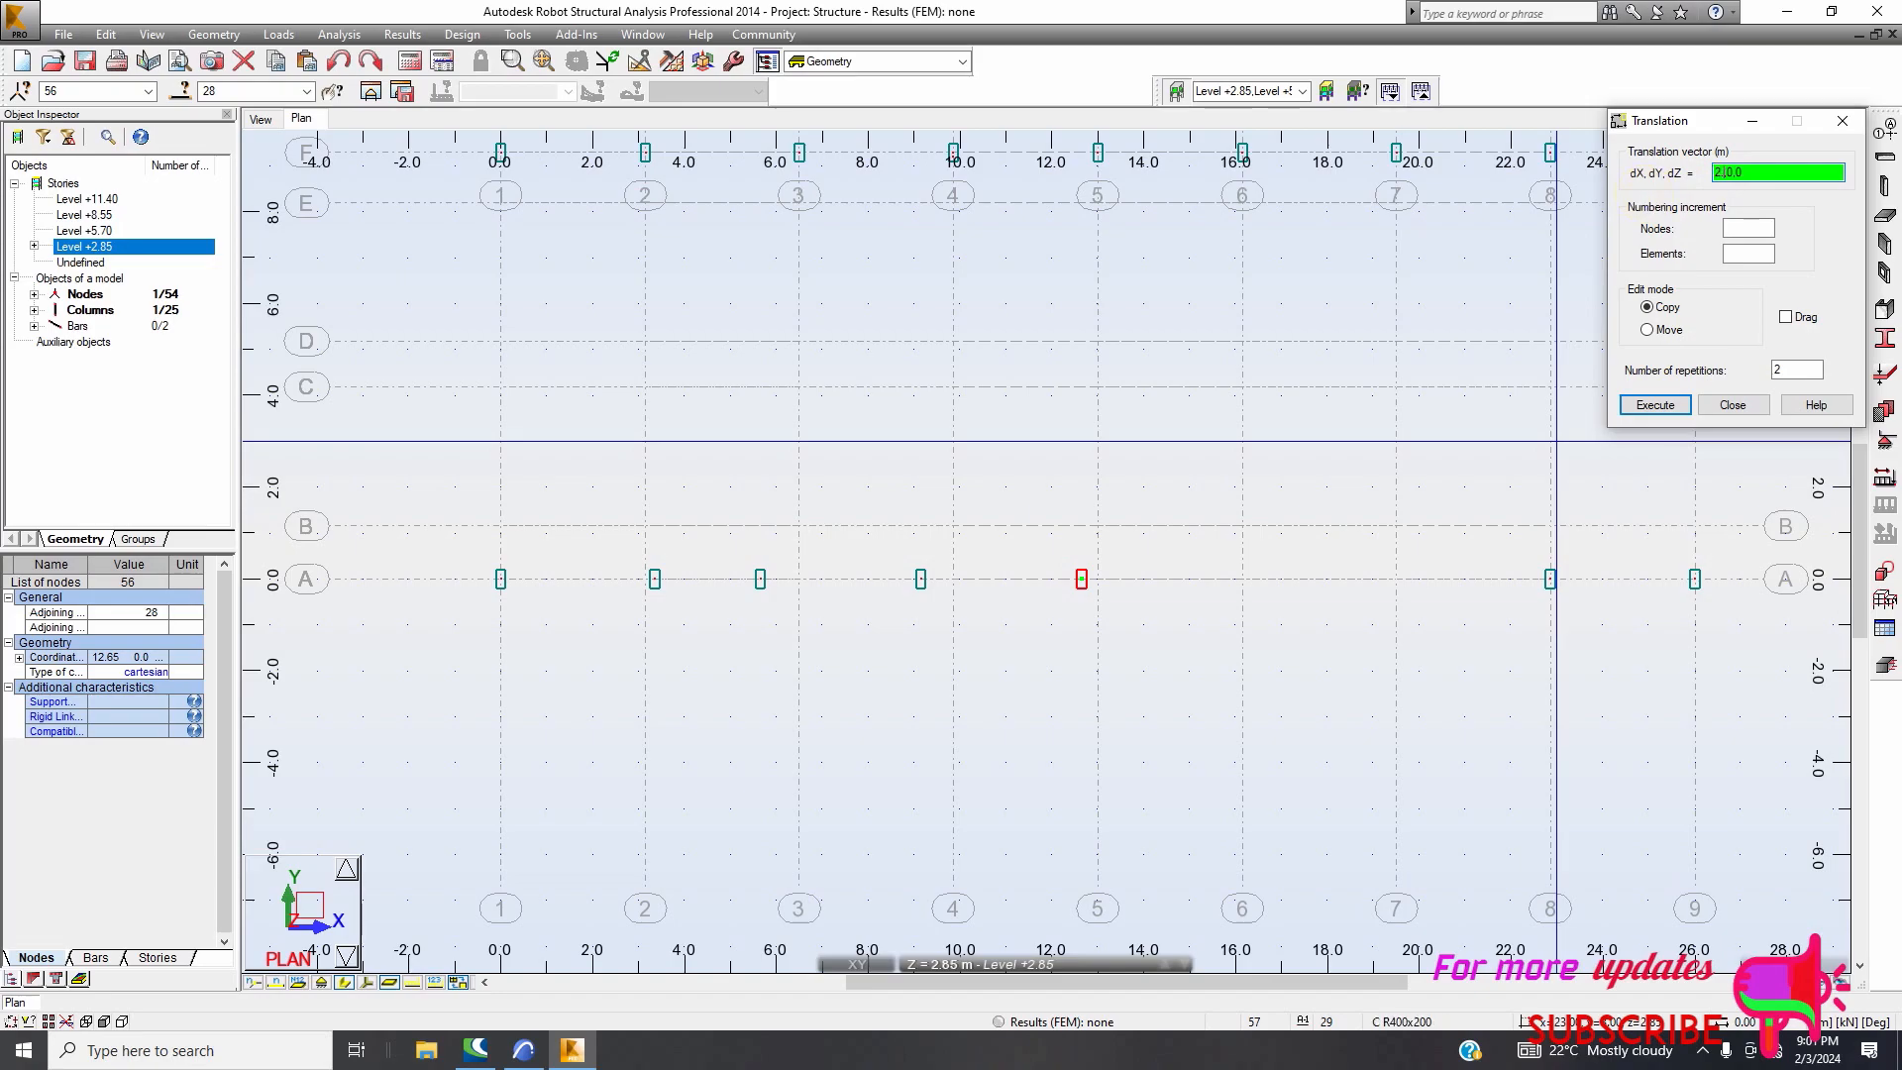
pyautogui.click(1778, 370)
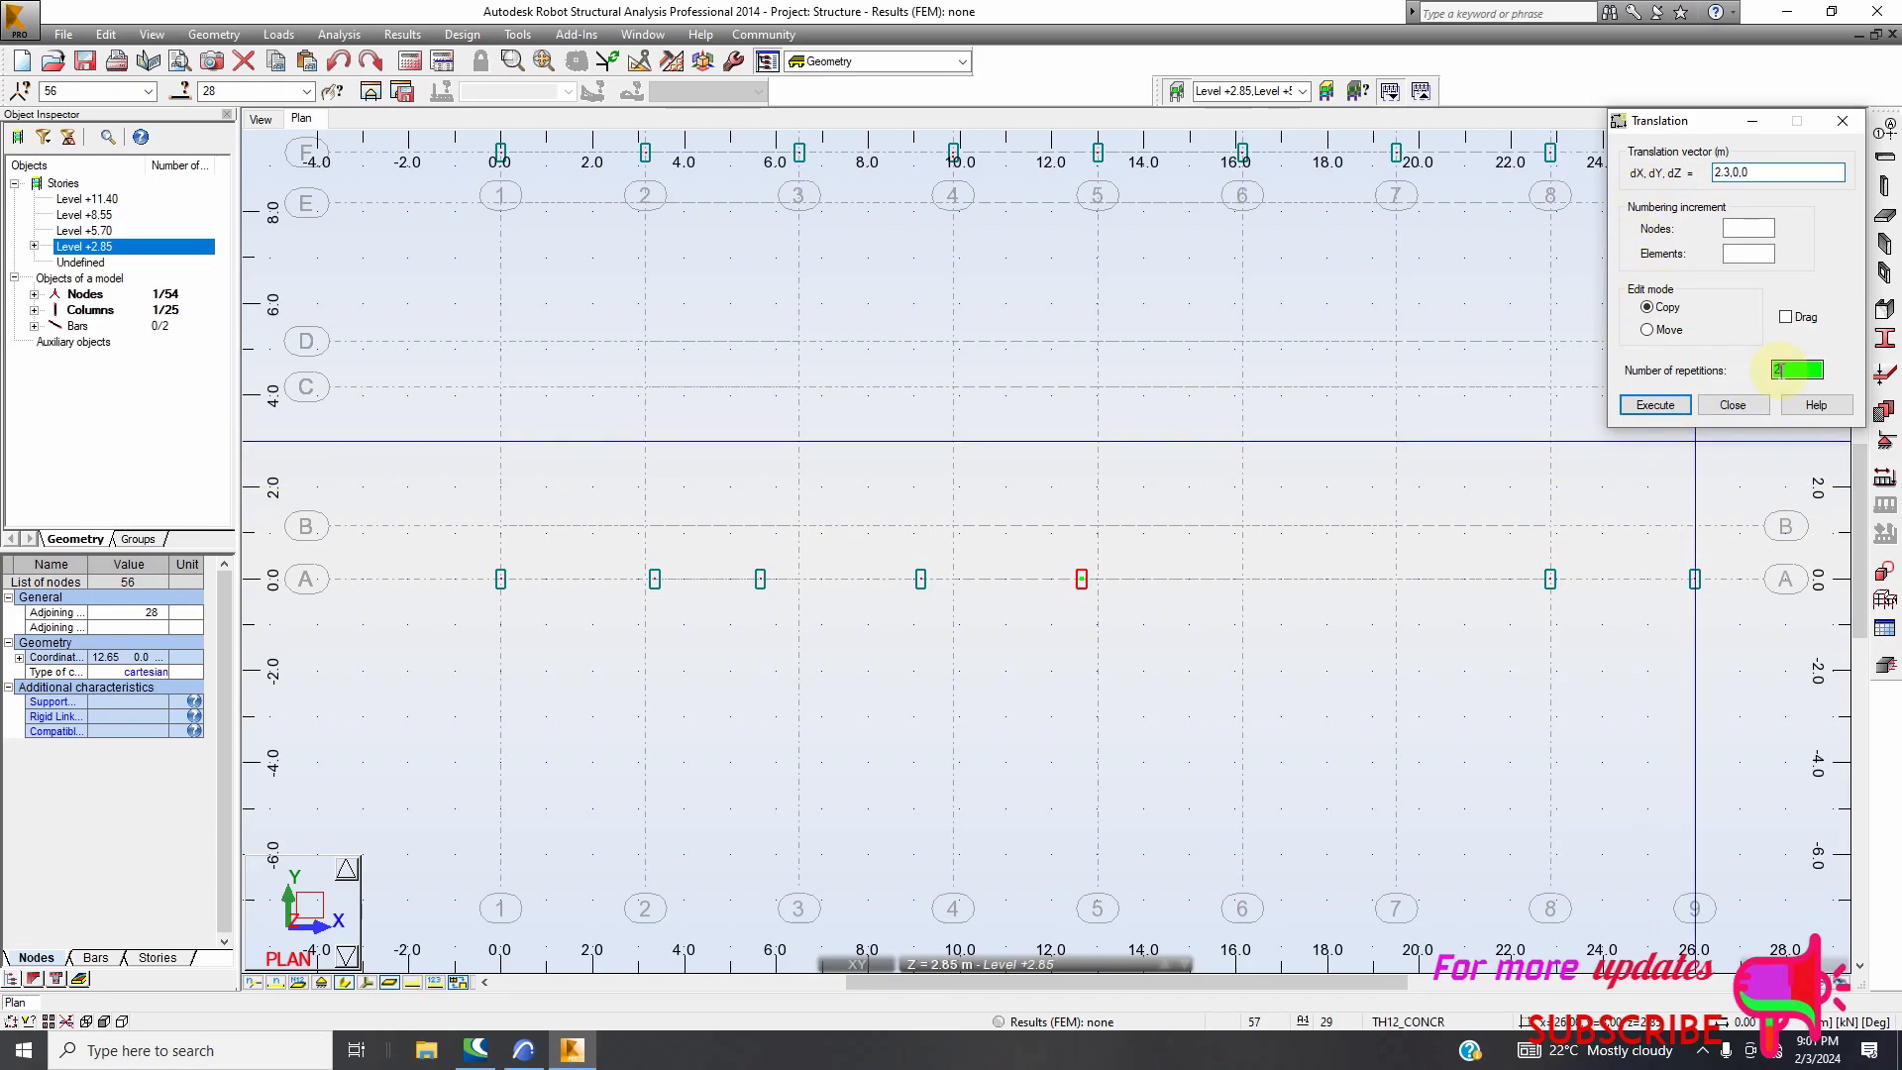
pyautogui.click(1654, 405)
pyautogui.scroll(-2, 1138, 544)
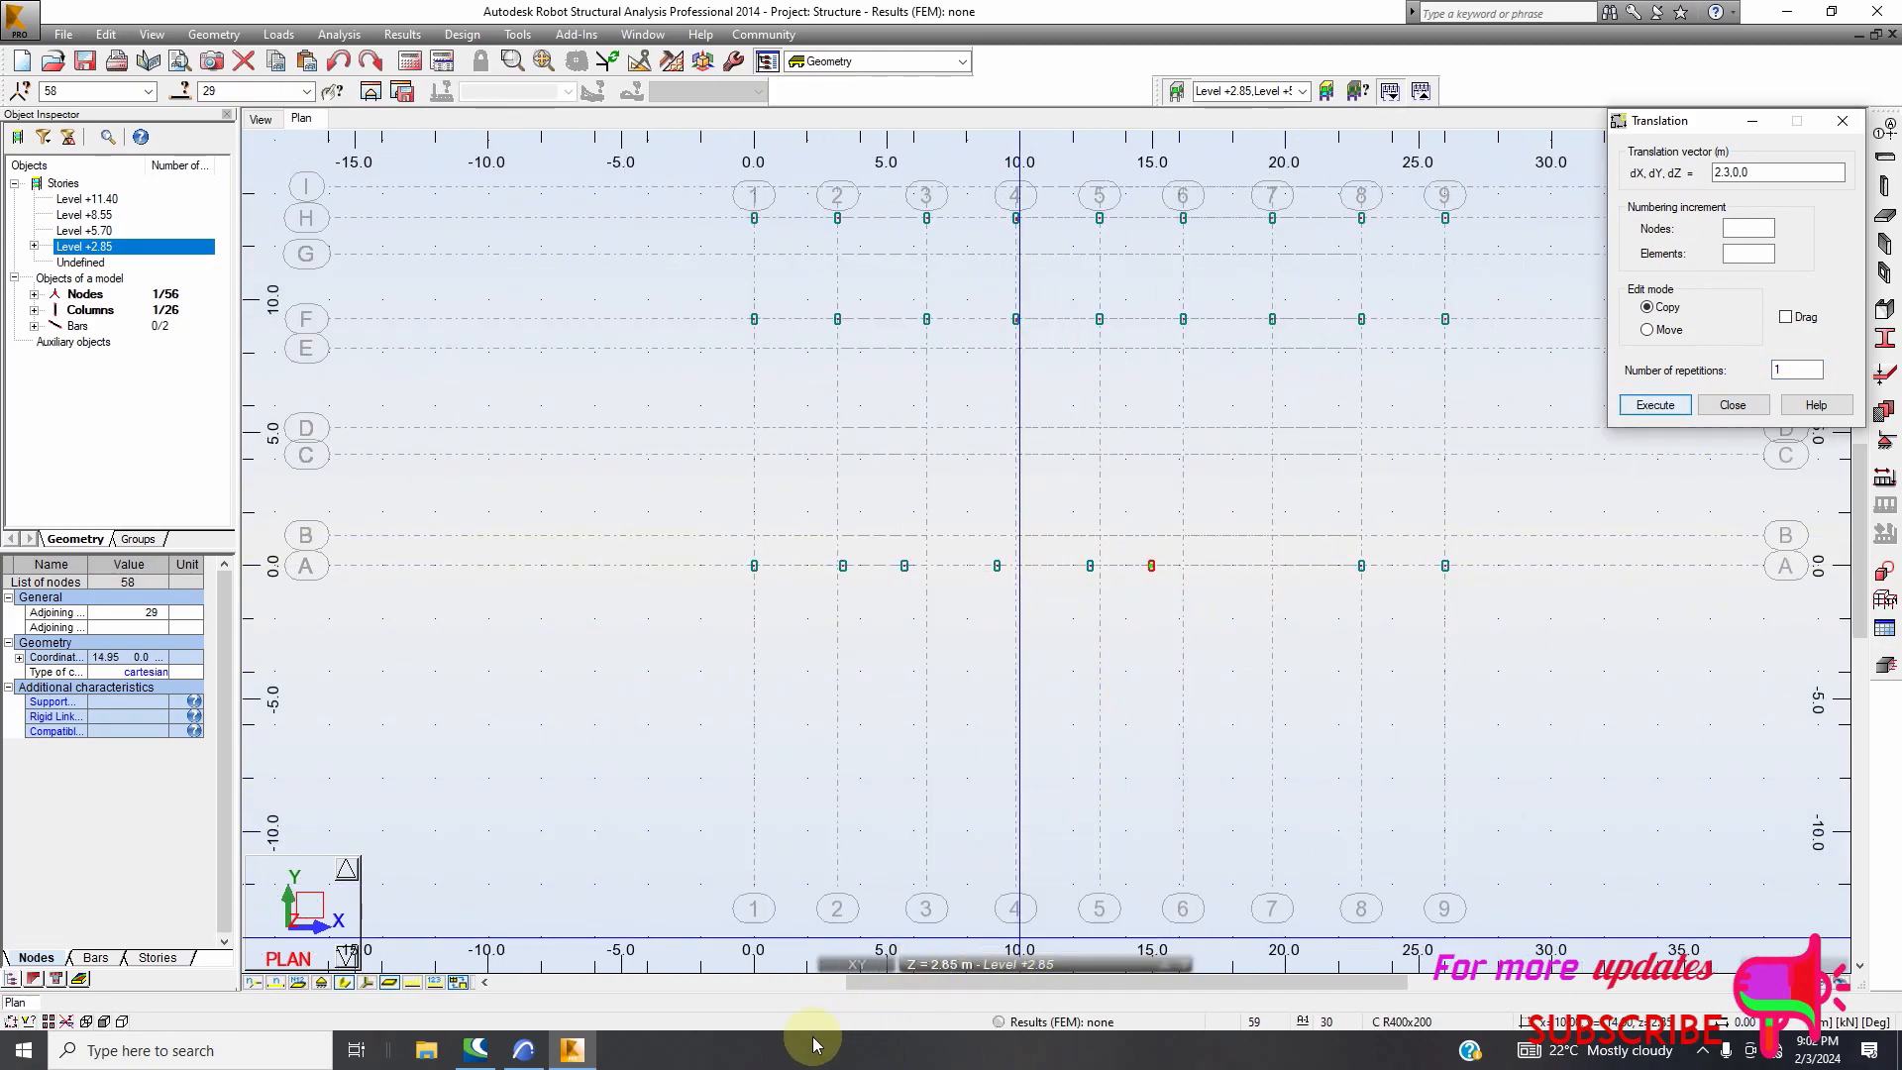
# Check the spacings beyond grid f in ARCHICAD, then copy the selected column in Robot with translation vector 3.15,0,0 and 2 repetitions
pyautogui.click(524, 1050)
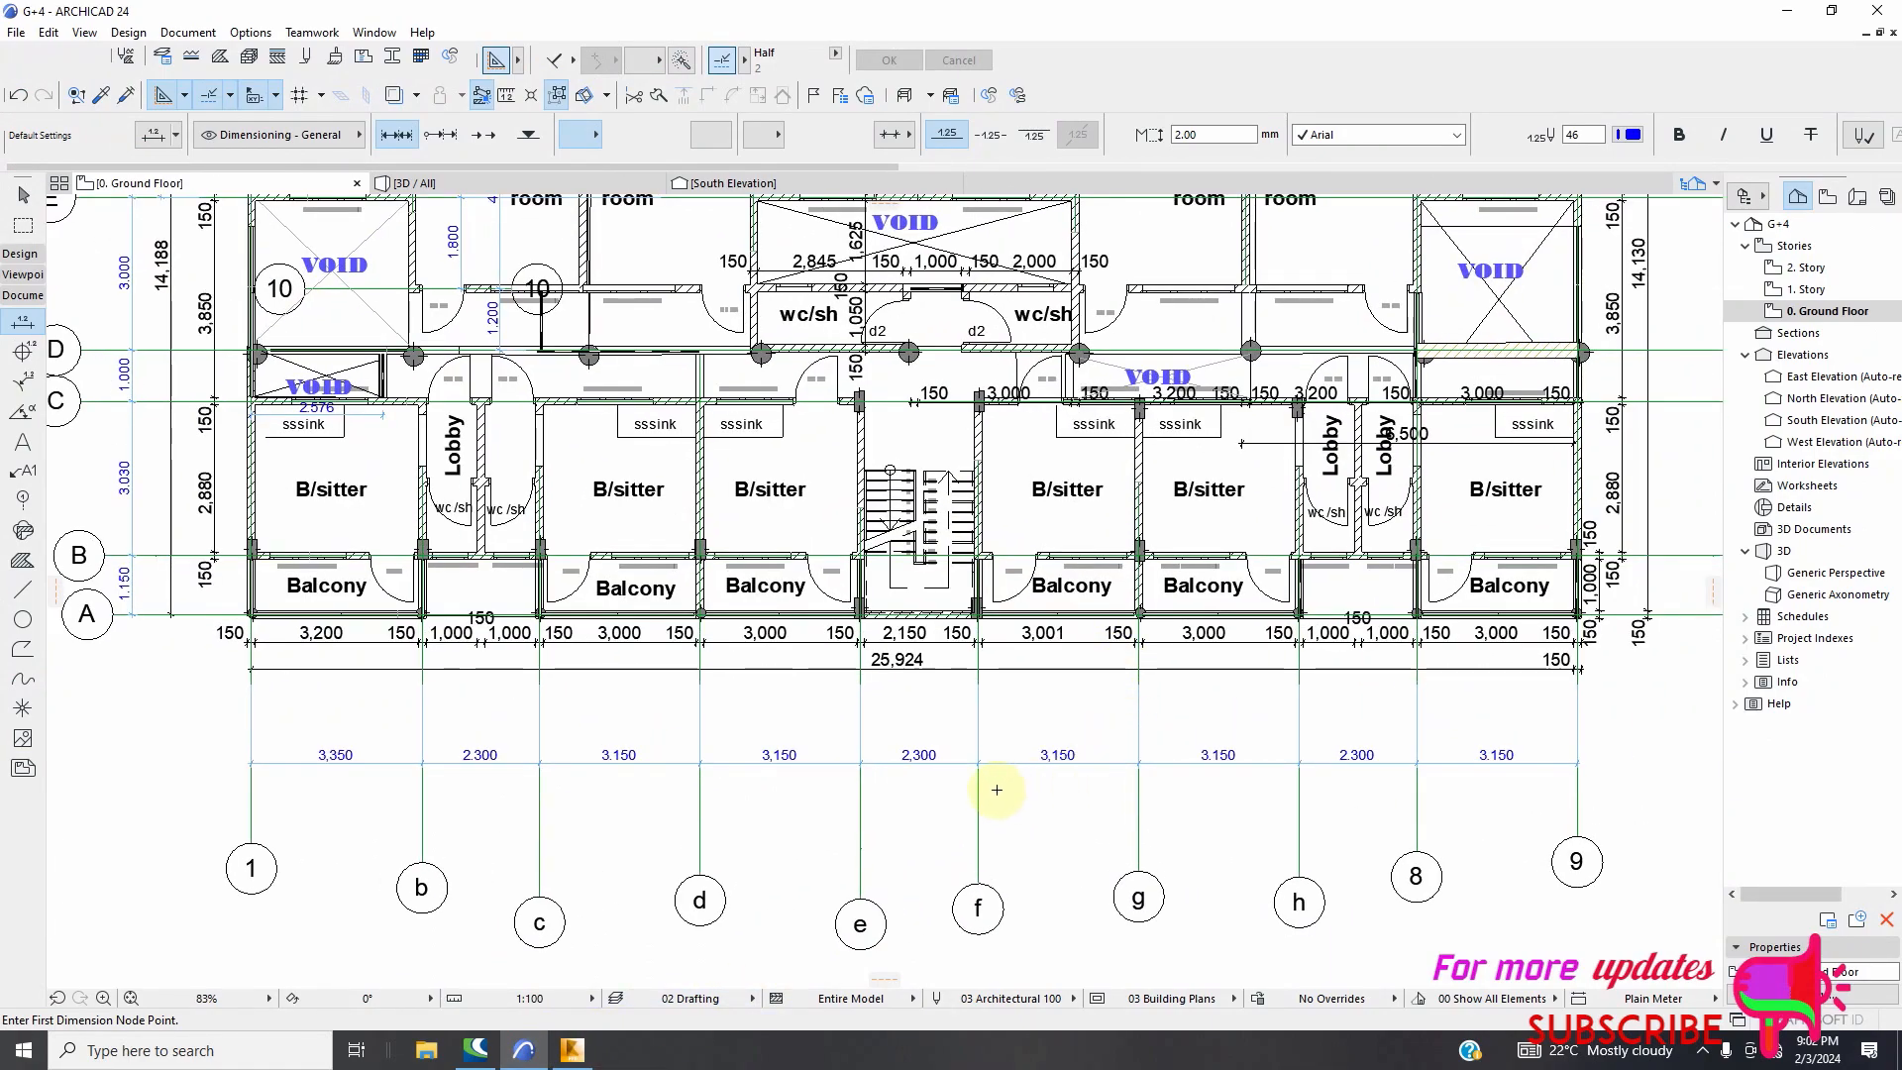
pyautogui.click(571, 1050)
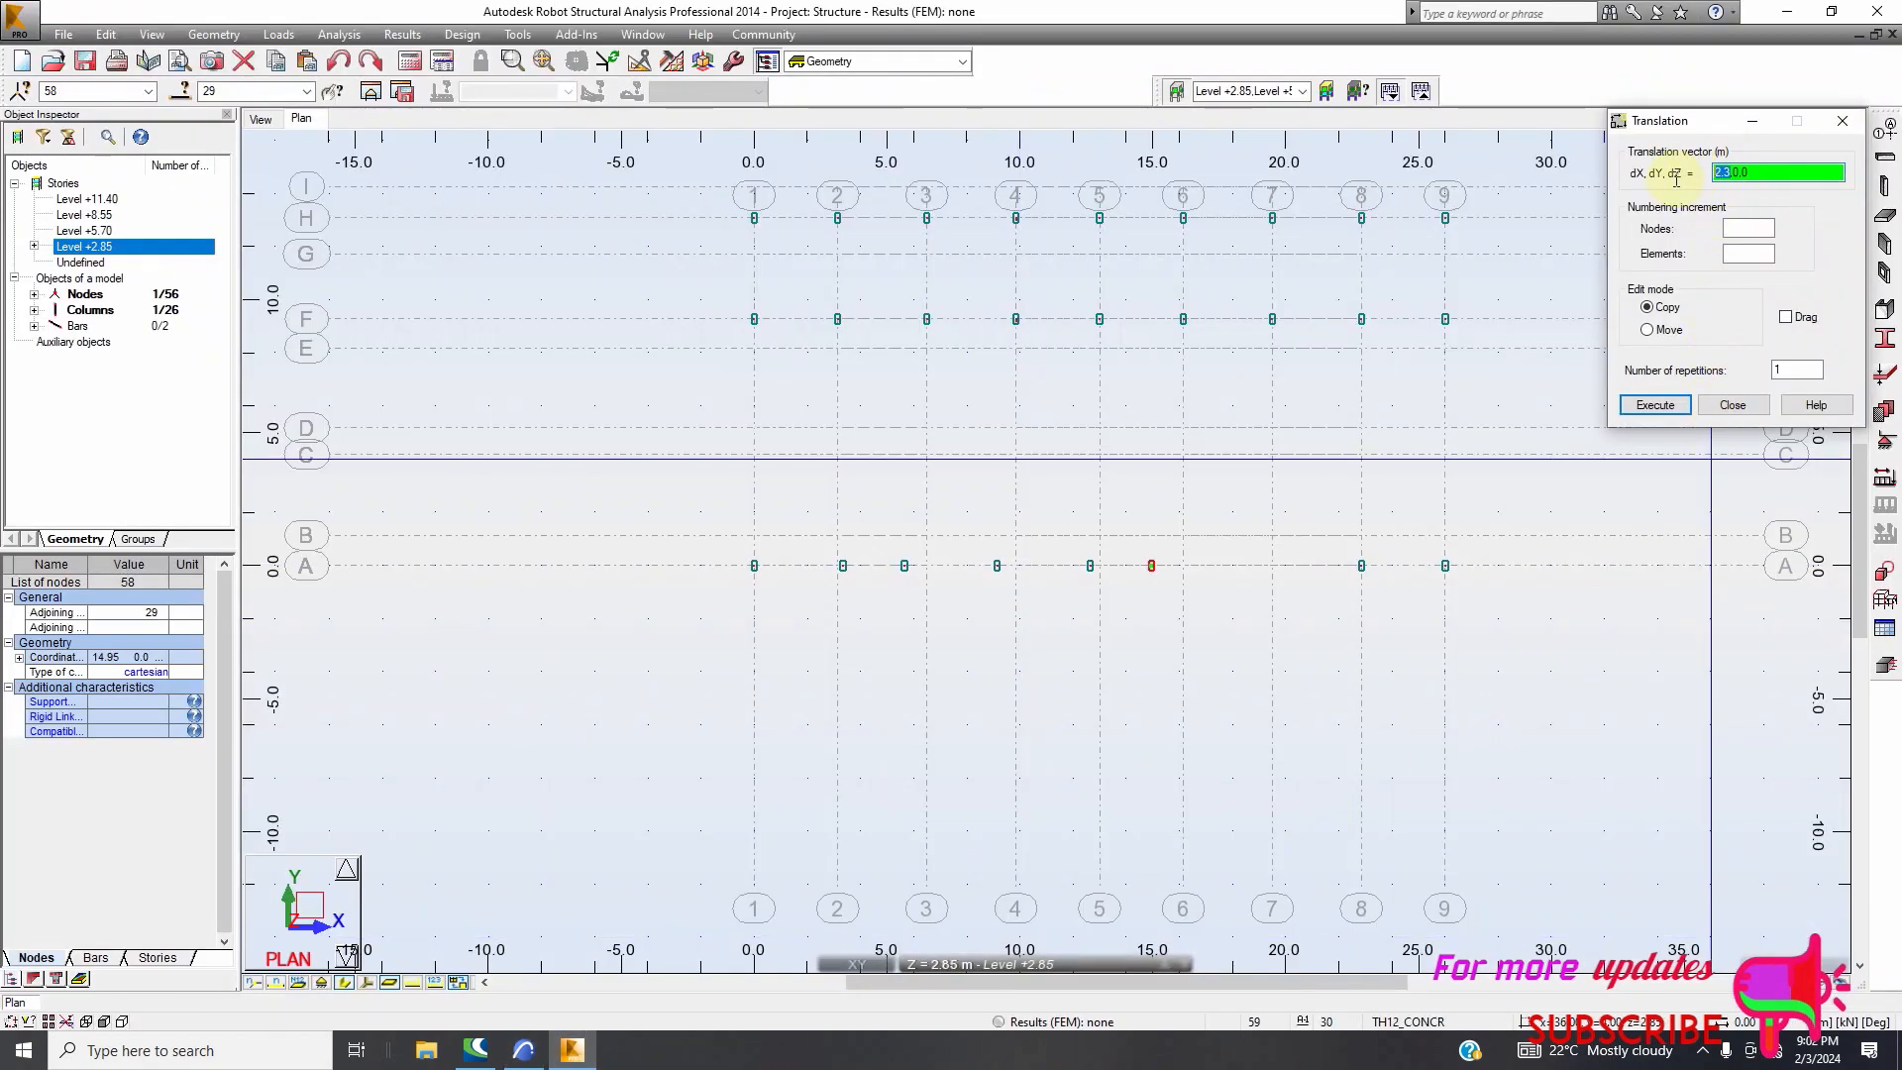
pyautogui.write('3')
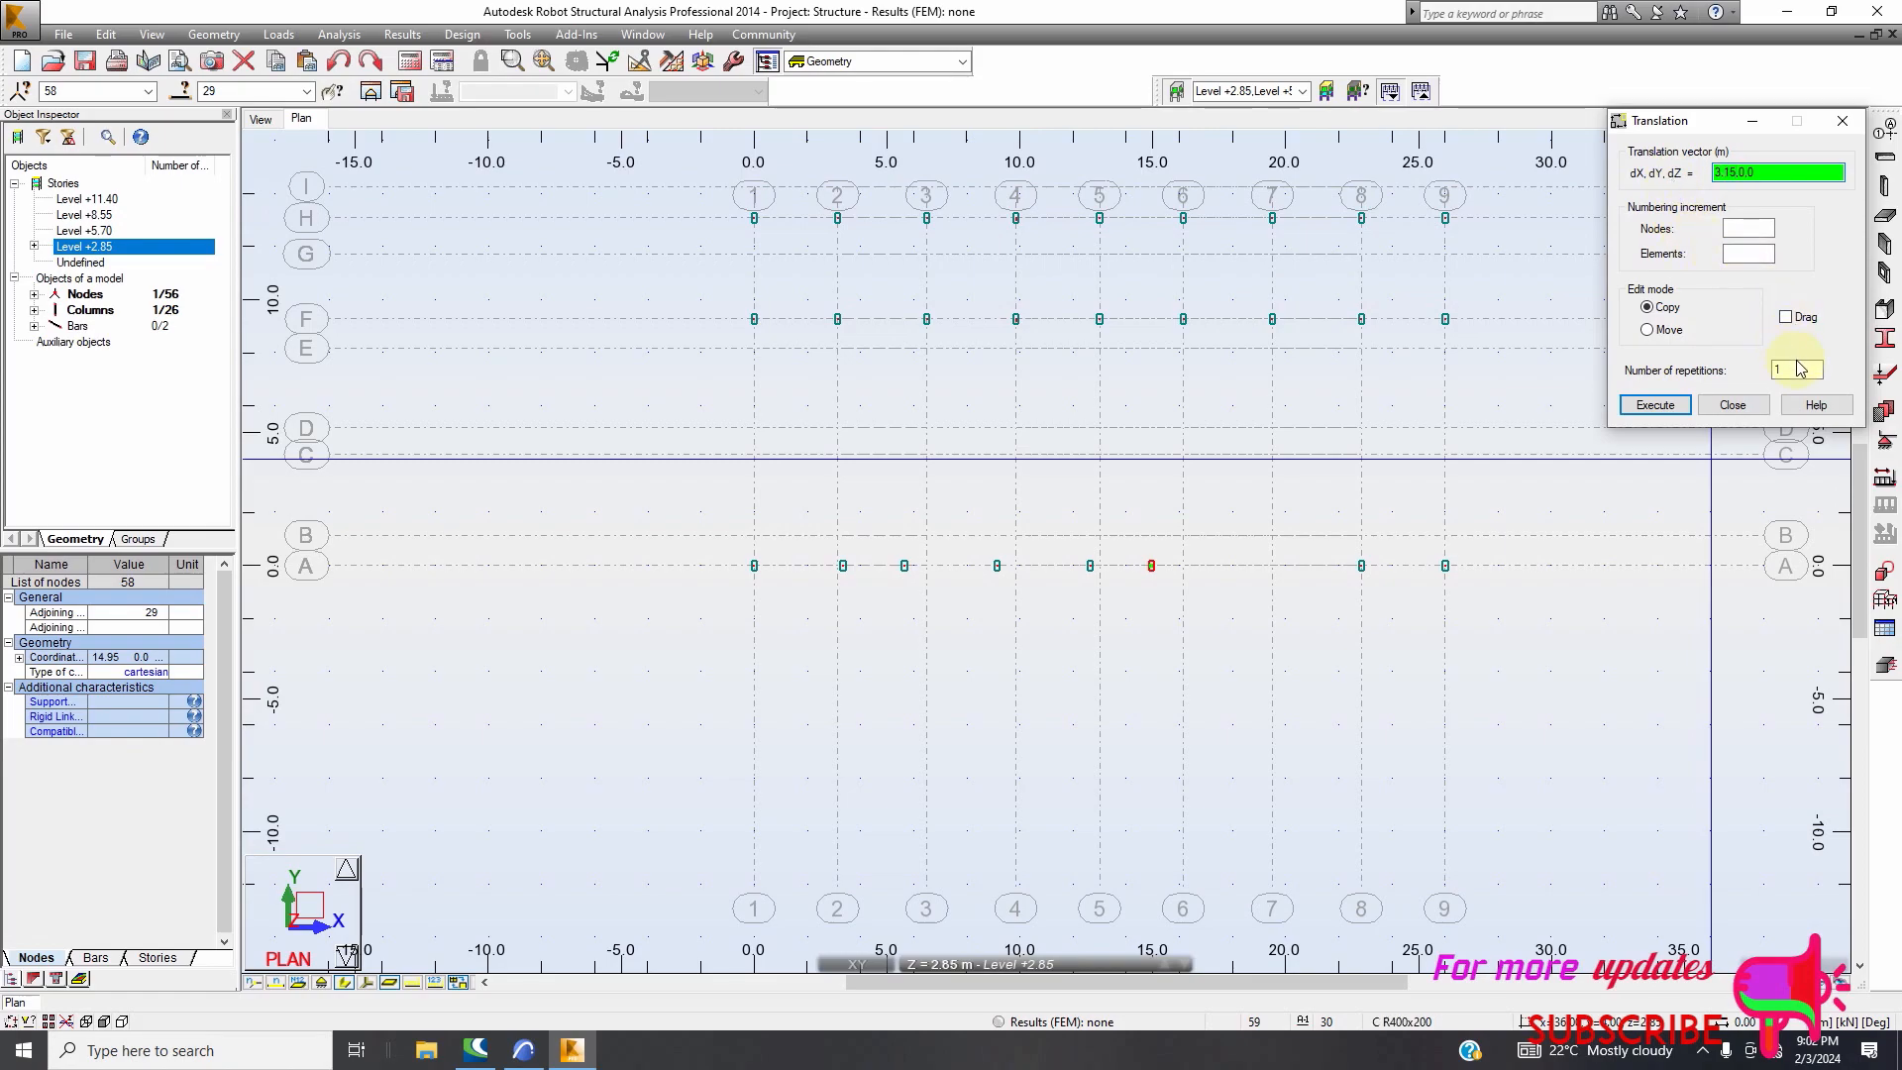
pyautogui.click(1798, 369)
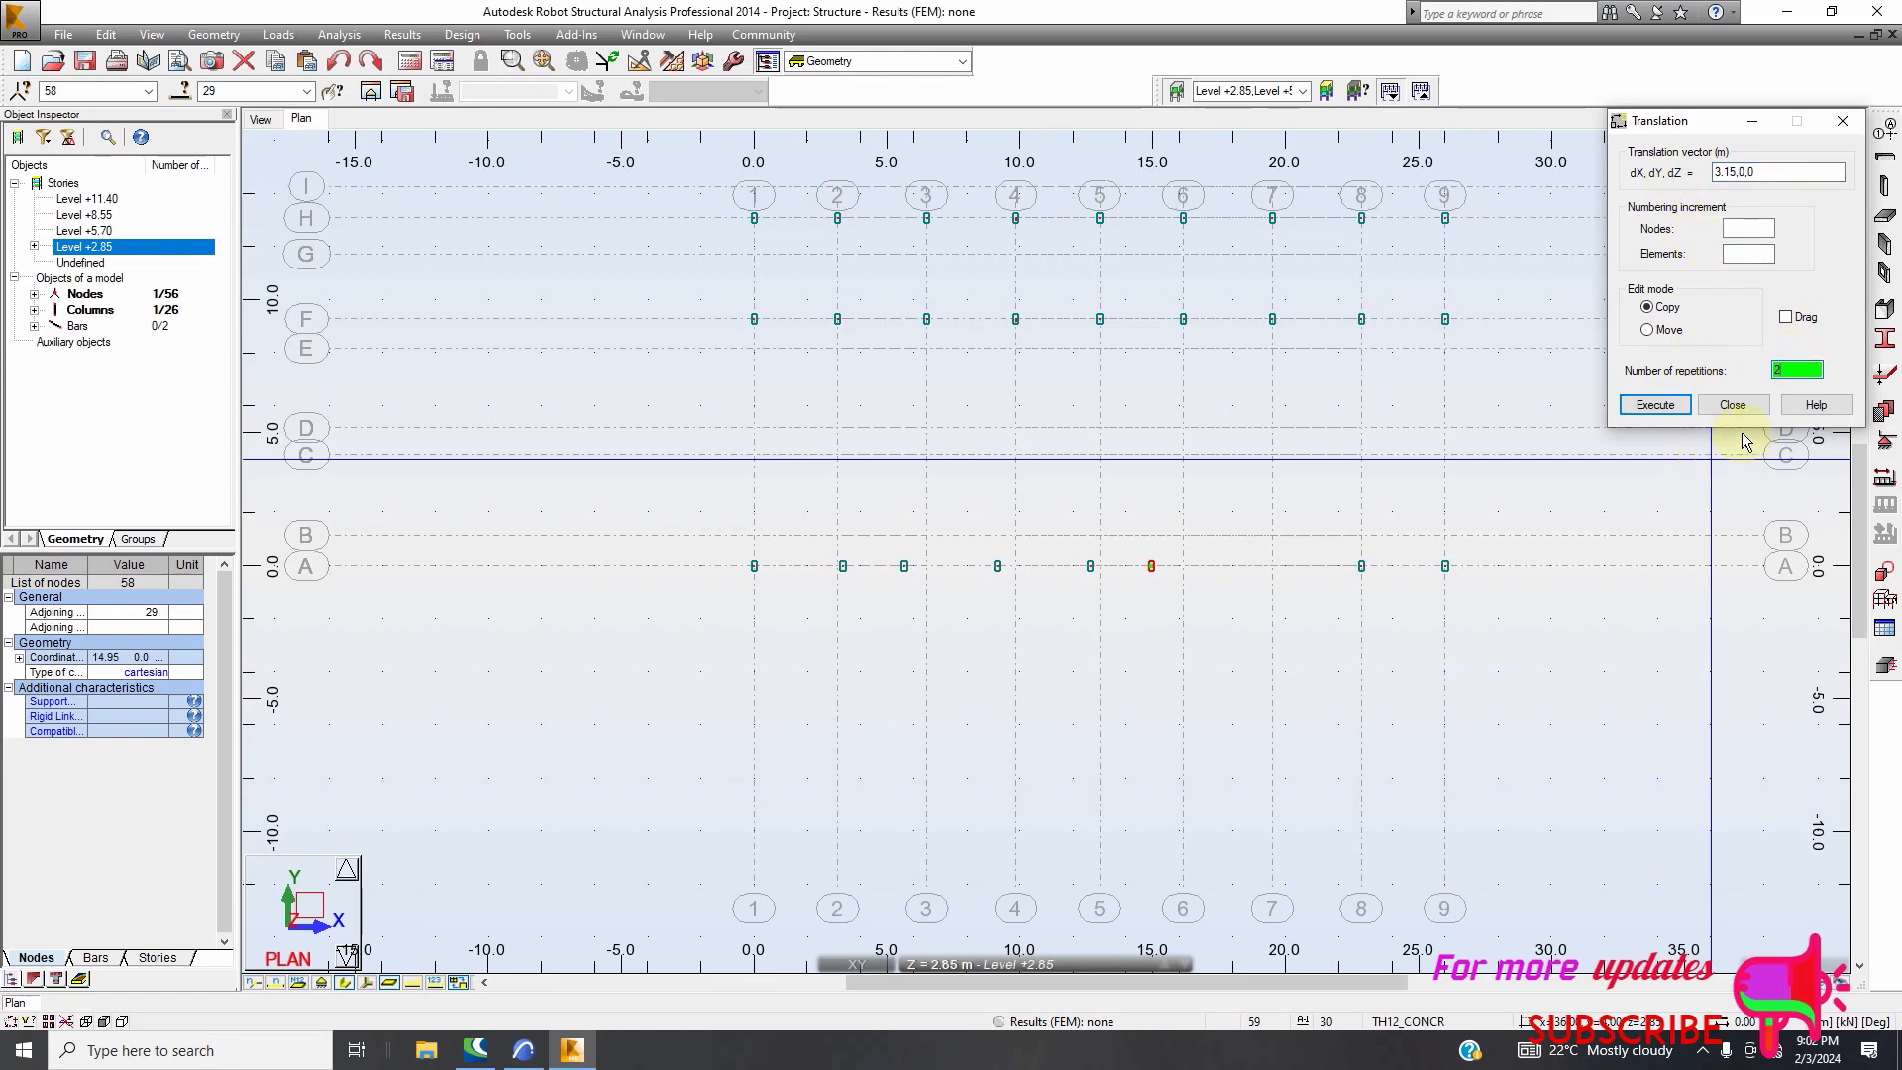
pyautogui.click(1654, 405)
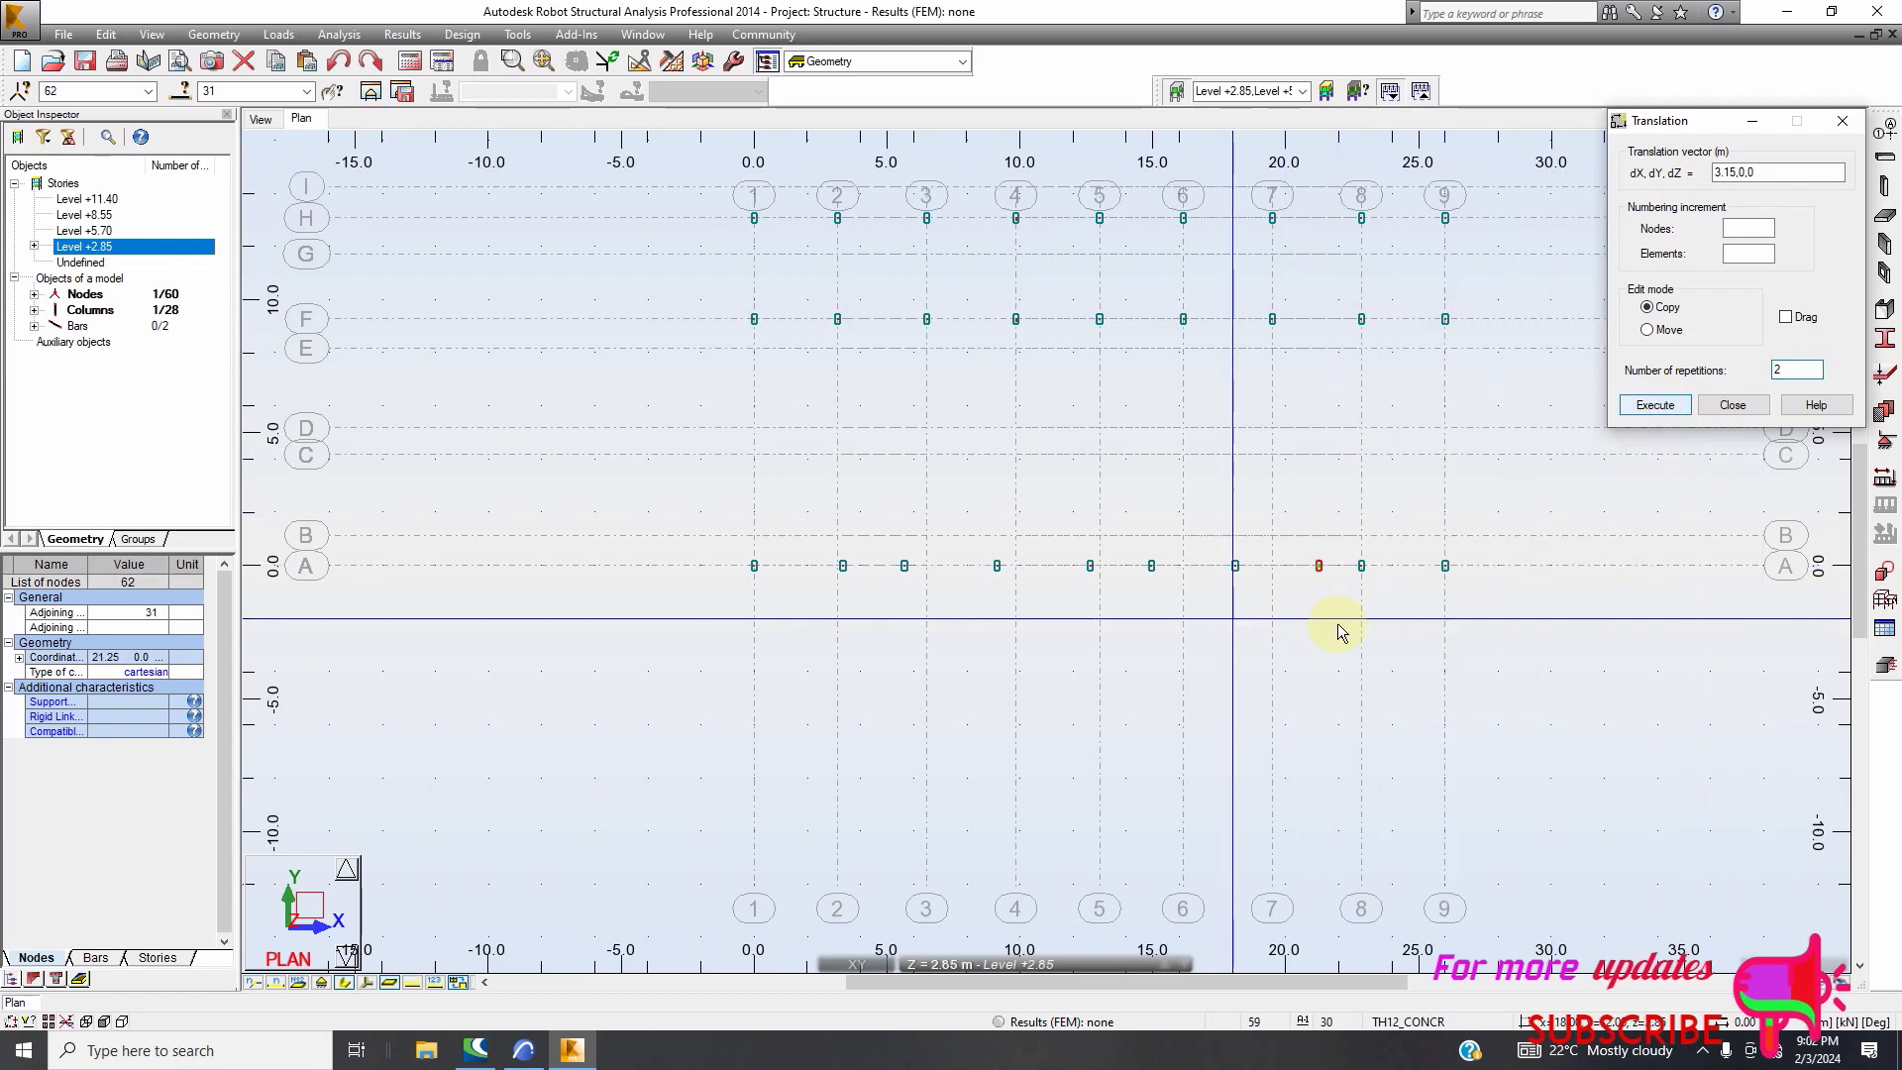
# Compare the copied columns along axis A in Robot with the ARCHICAD grid spacings, examining the gap before grid line 8
pyautogui.scroll(3, 1348, 575)
pyautogui.scroll(-2, 1273, 564)
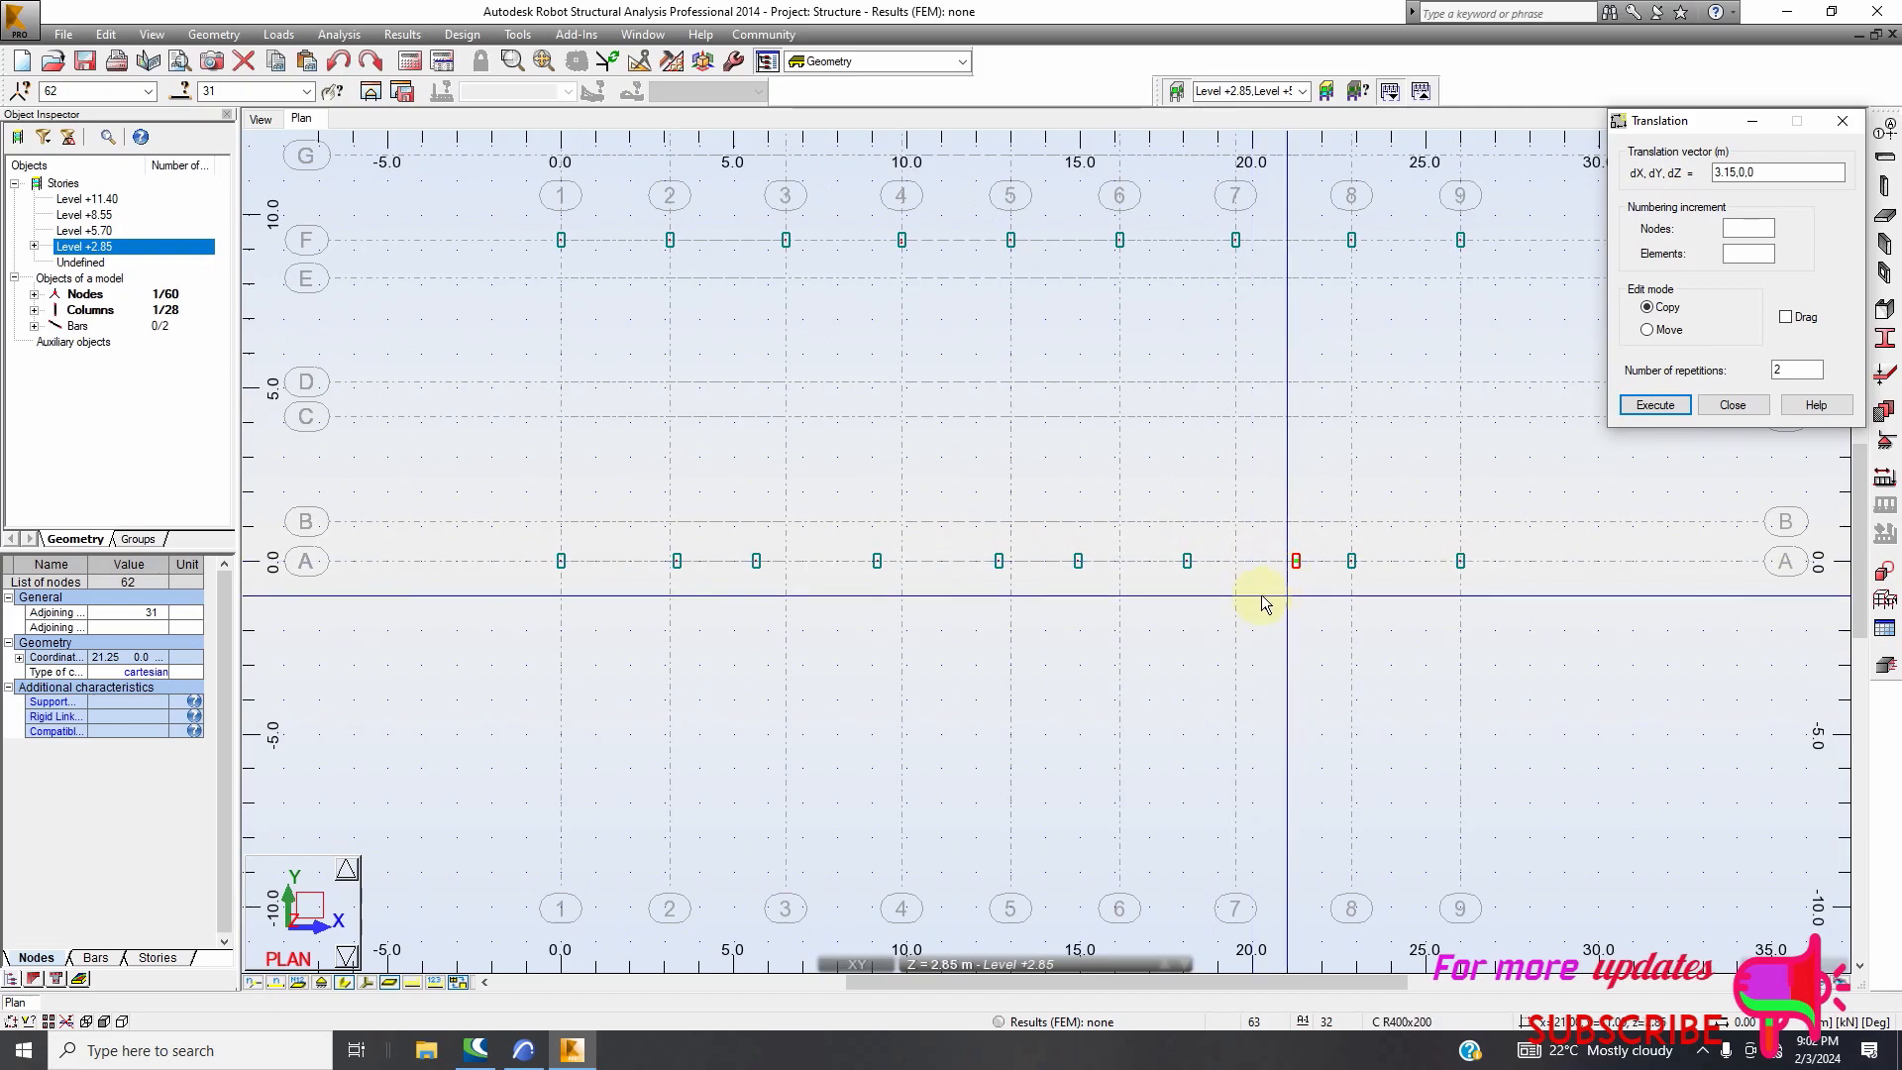
pyautogui.scroll(-2, 841, 786)
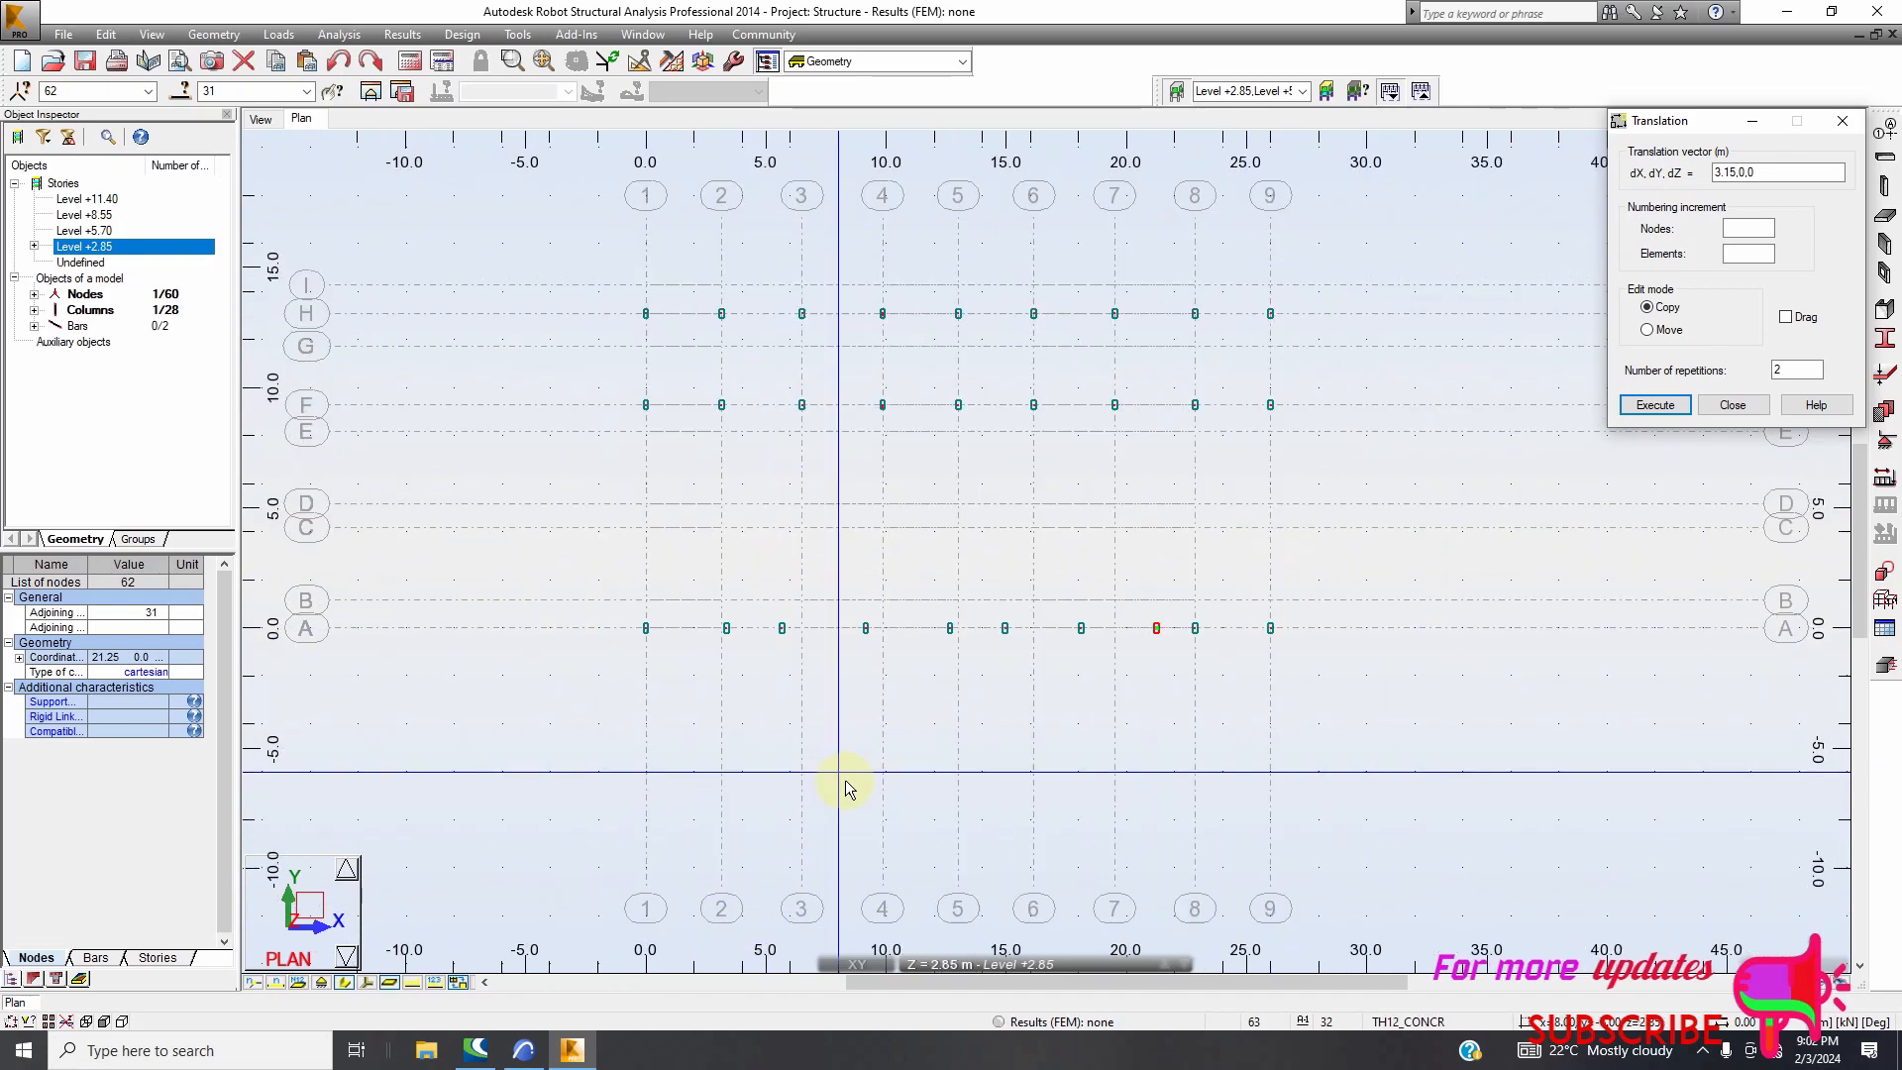
pyautogui.scroll(-2, 906, 793)
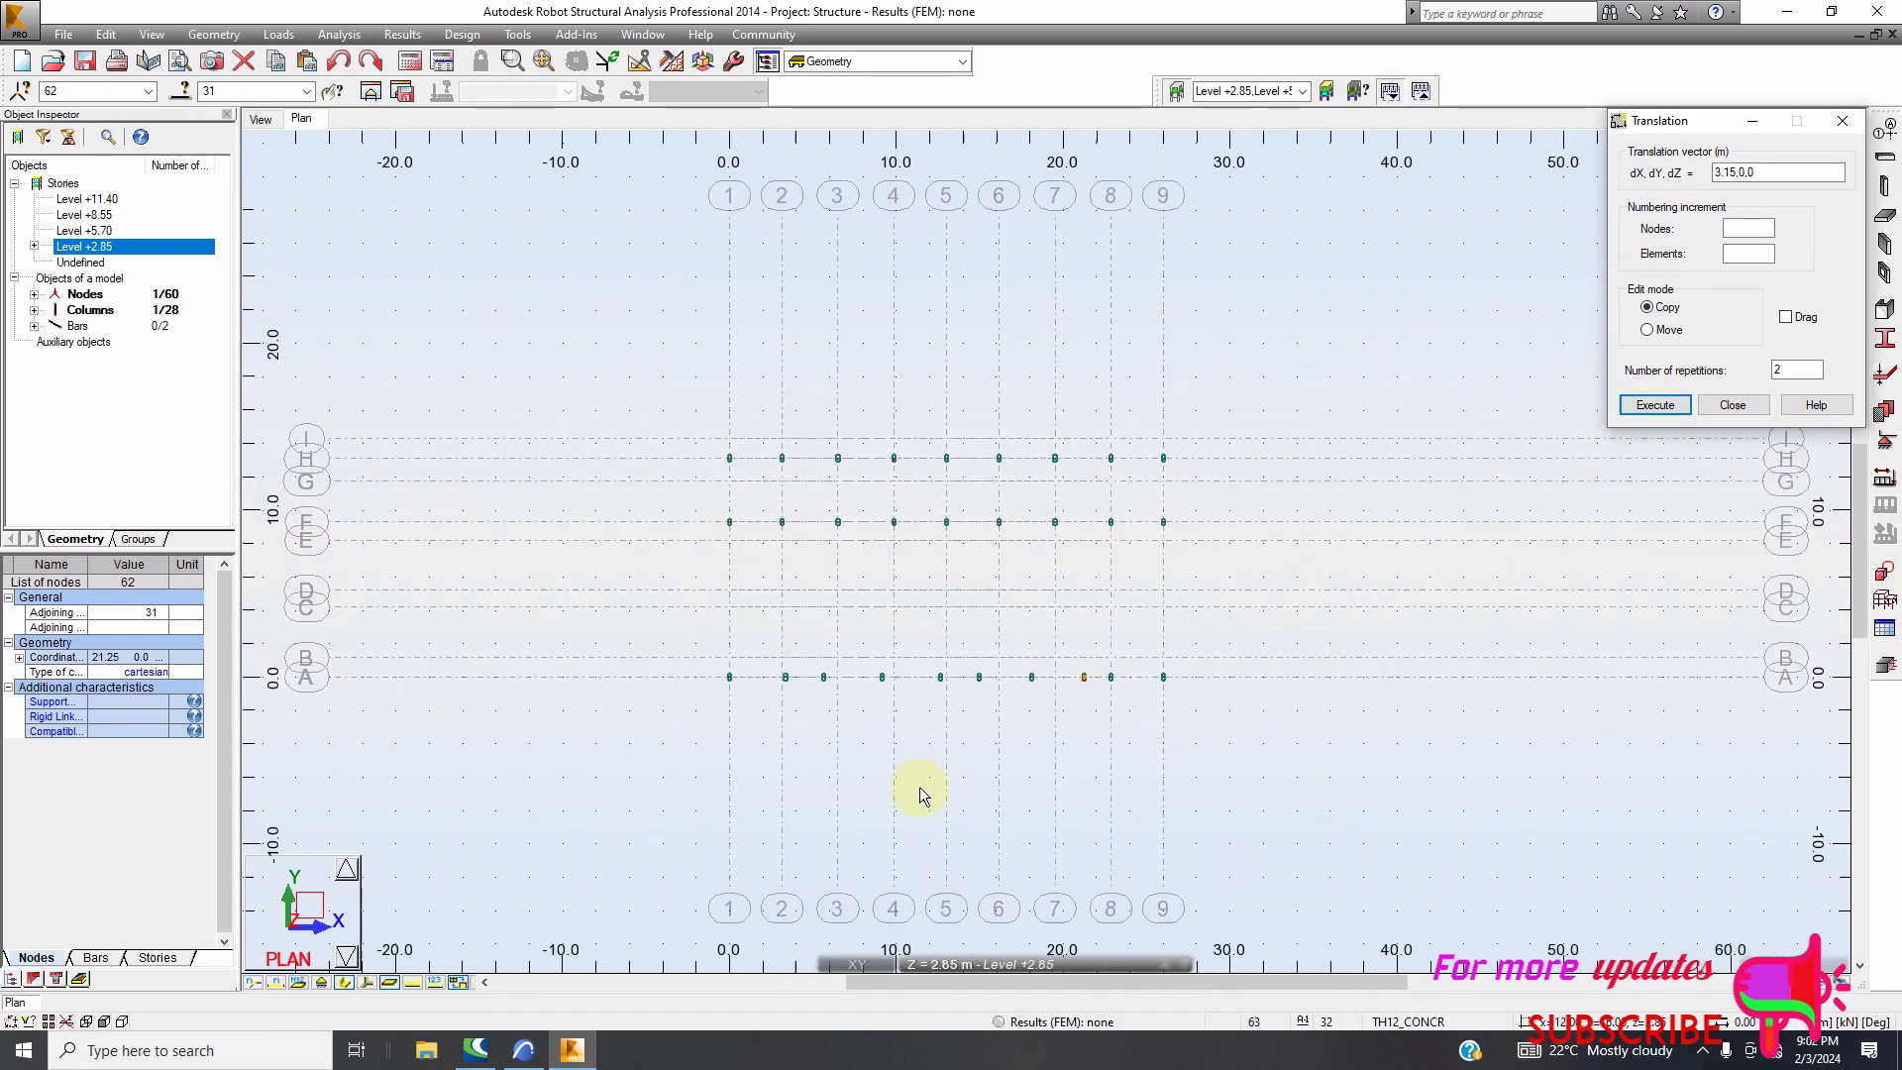
pyautogui.scroll(4, 1070, 693)
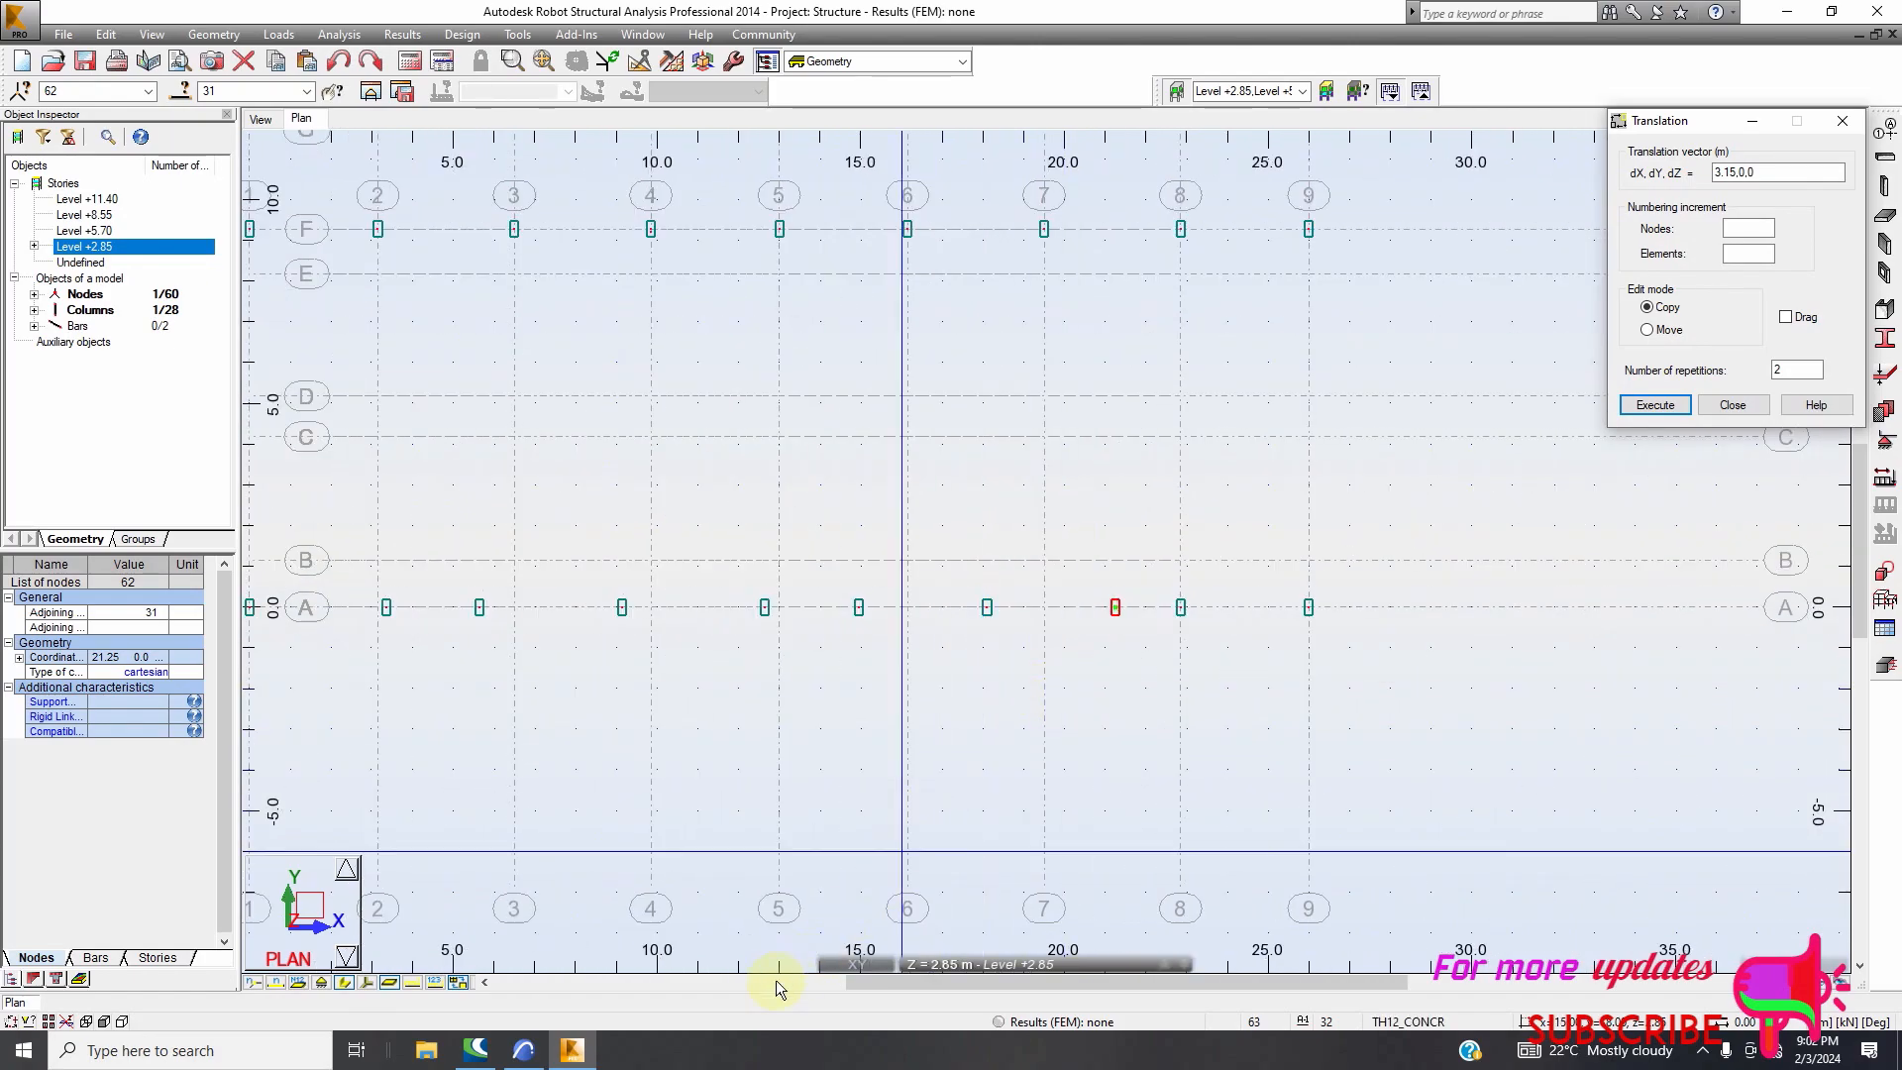
pyautogui.click(523, 1050)
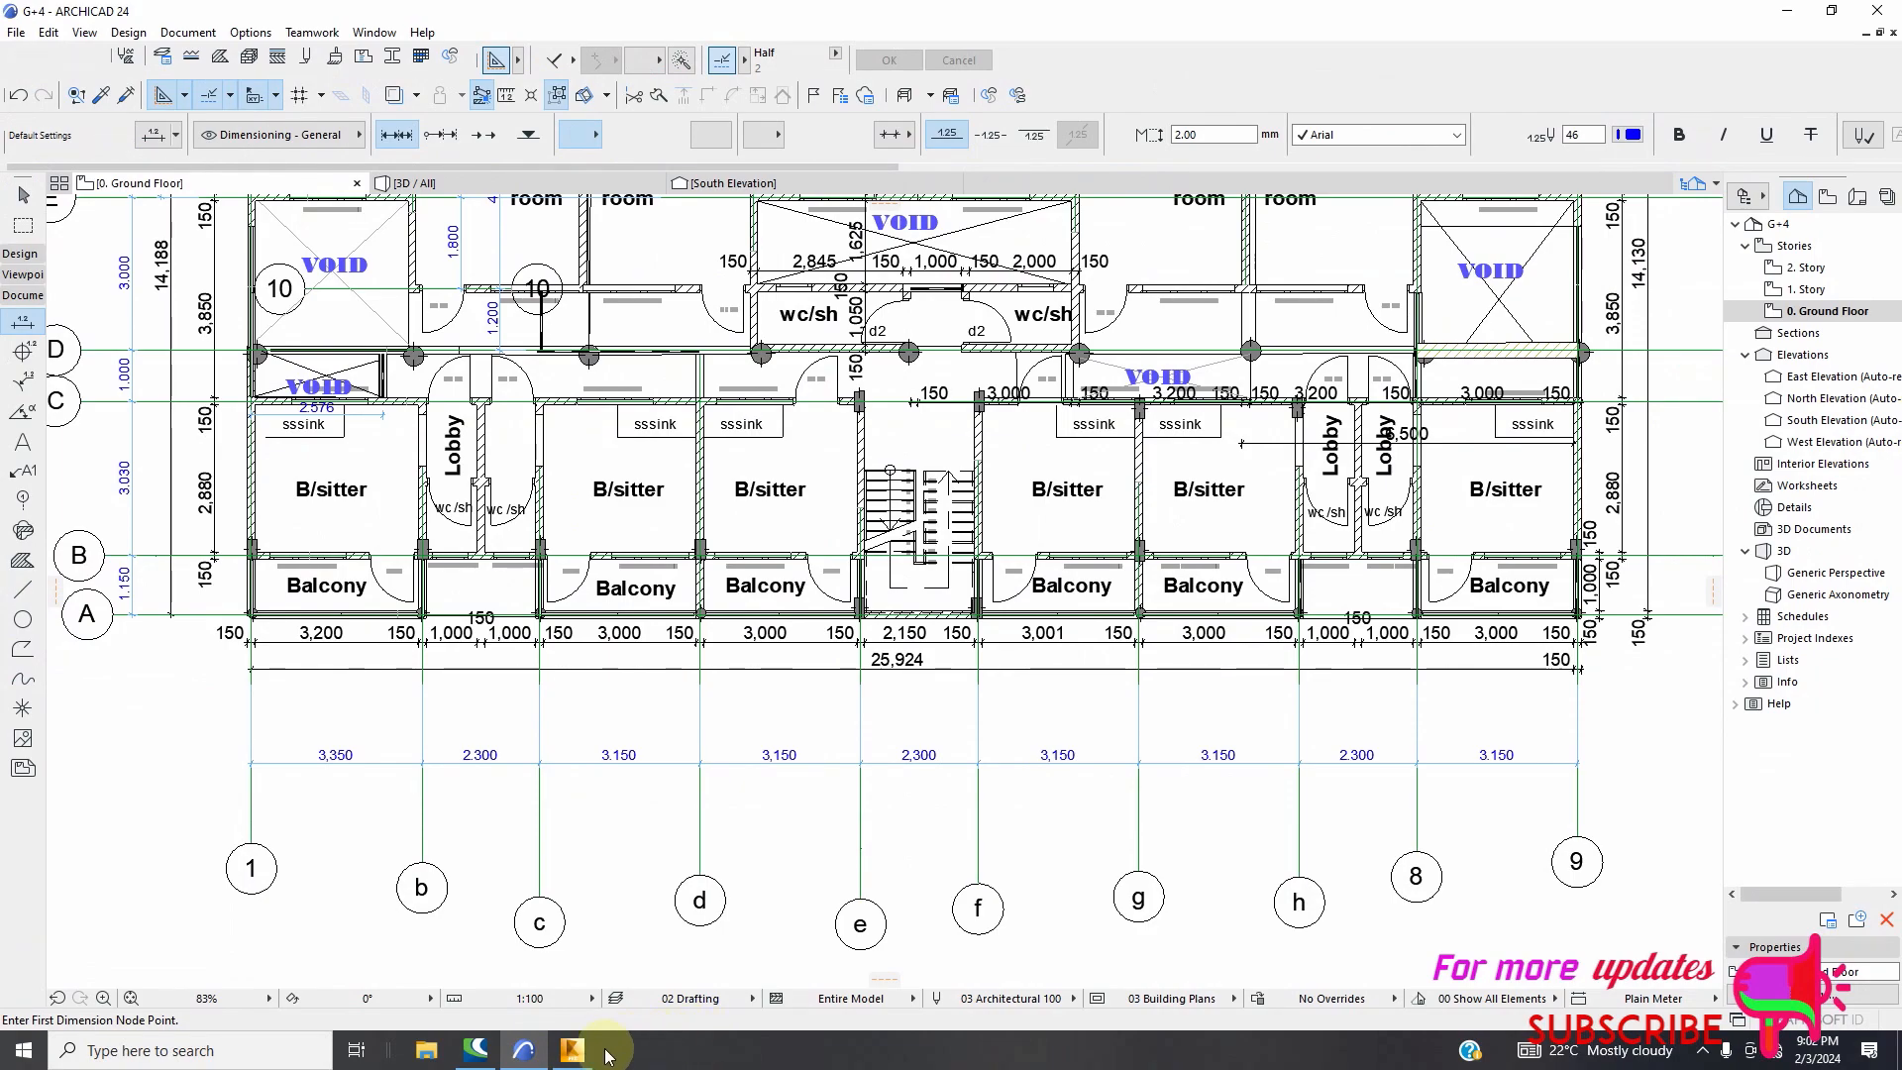
pyautogui.click(571, 1050)
pyautogui.scroll(-2, 803, 916)
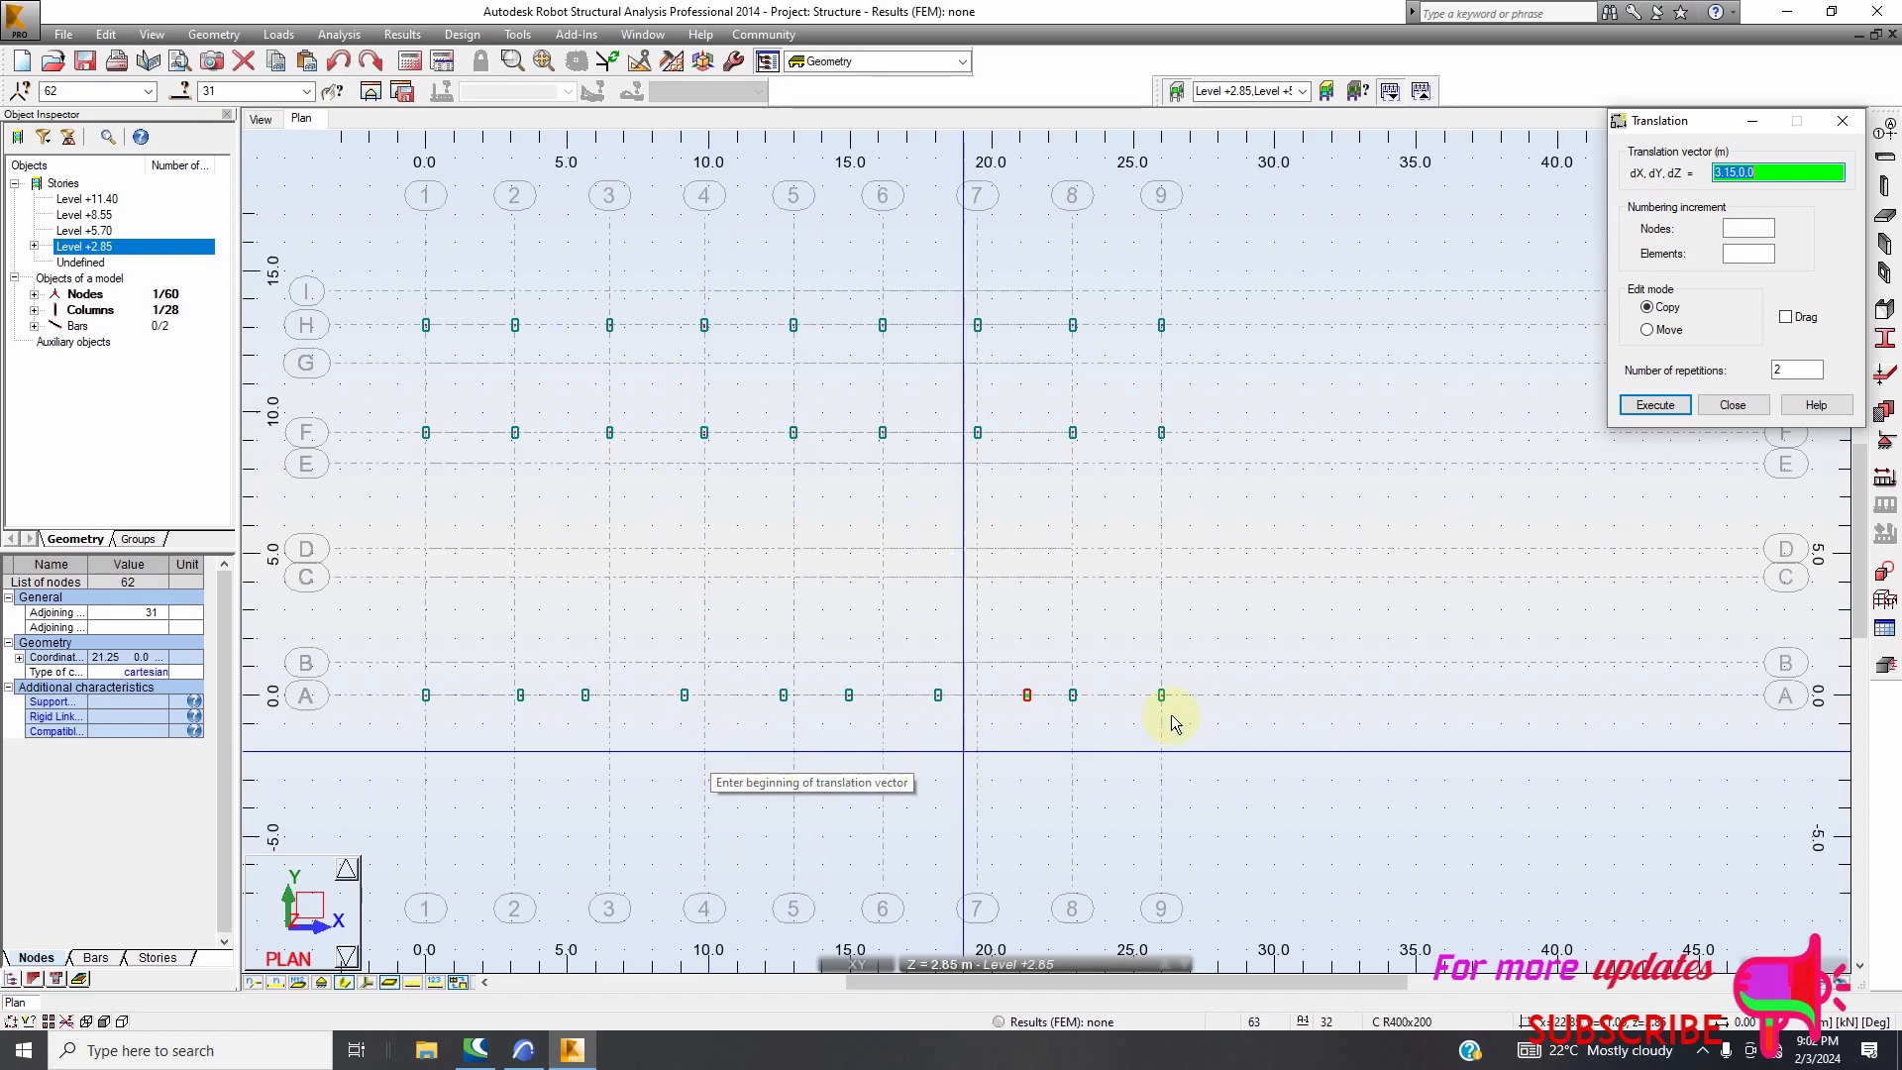
pyautogui.scroll(1, 1129, 713)
pyautogui.scroll(2, 1085, 708)
pyautogui.scroll(-2, 1091, 713)
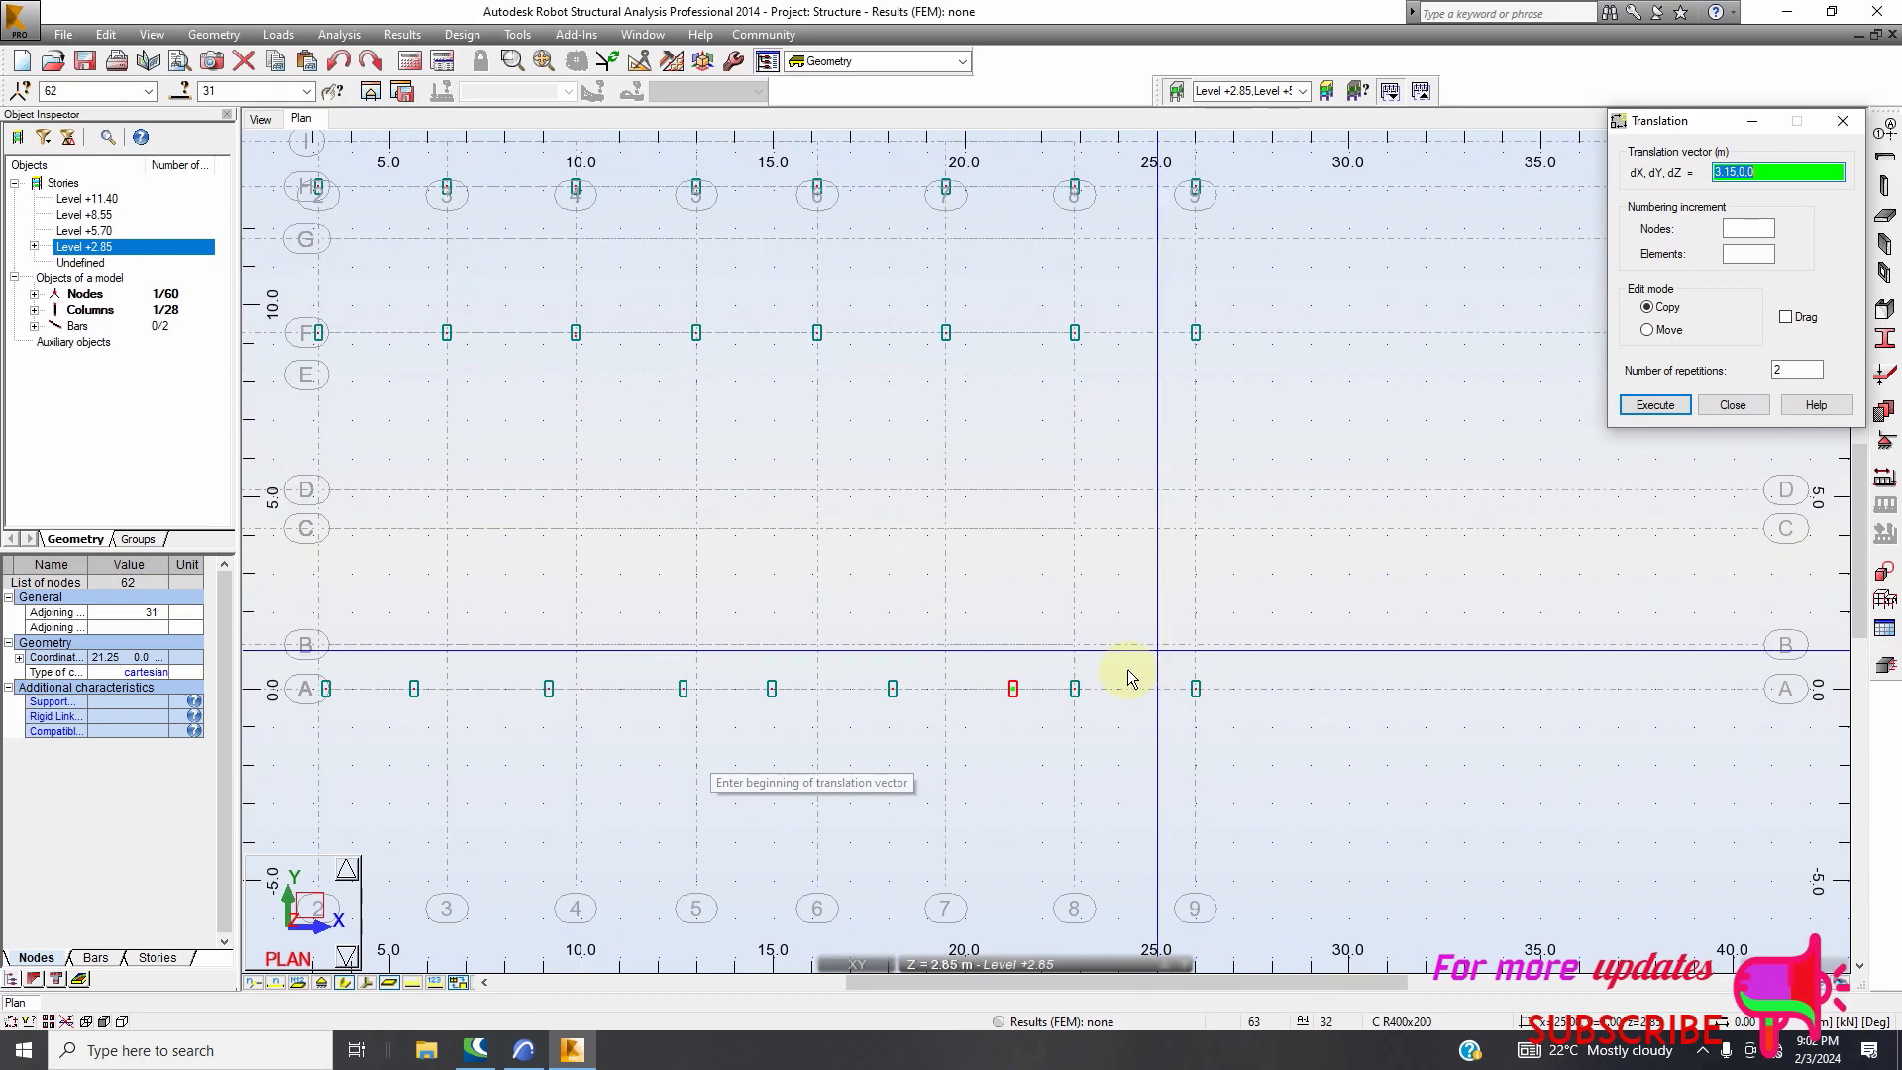
pyautogui.scroll(-2, 836, 683)
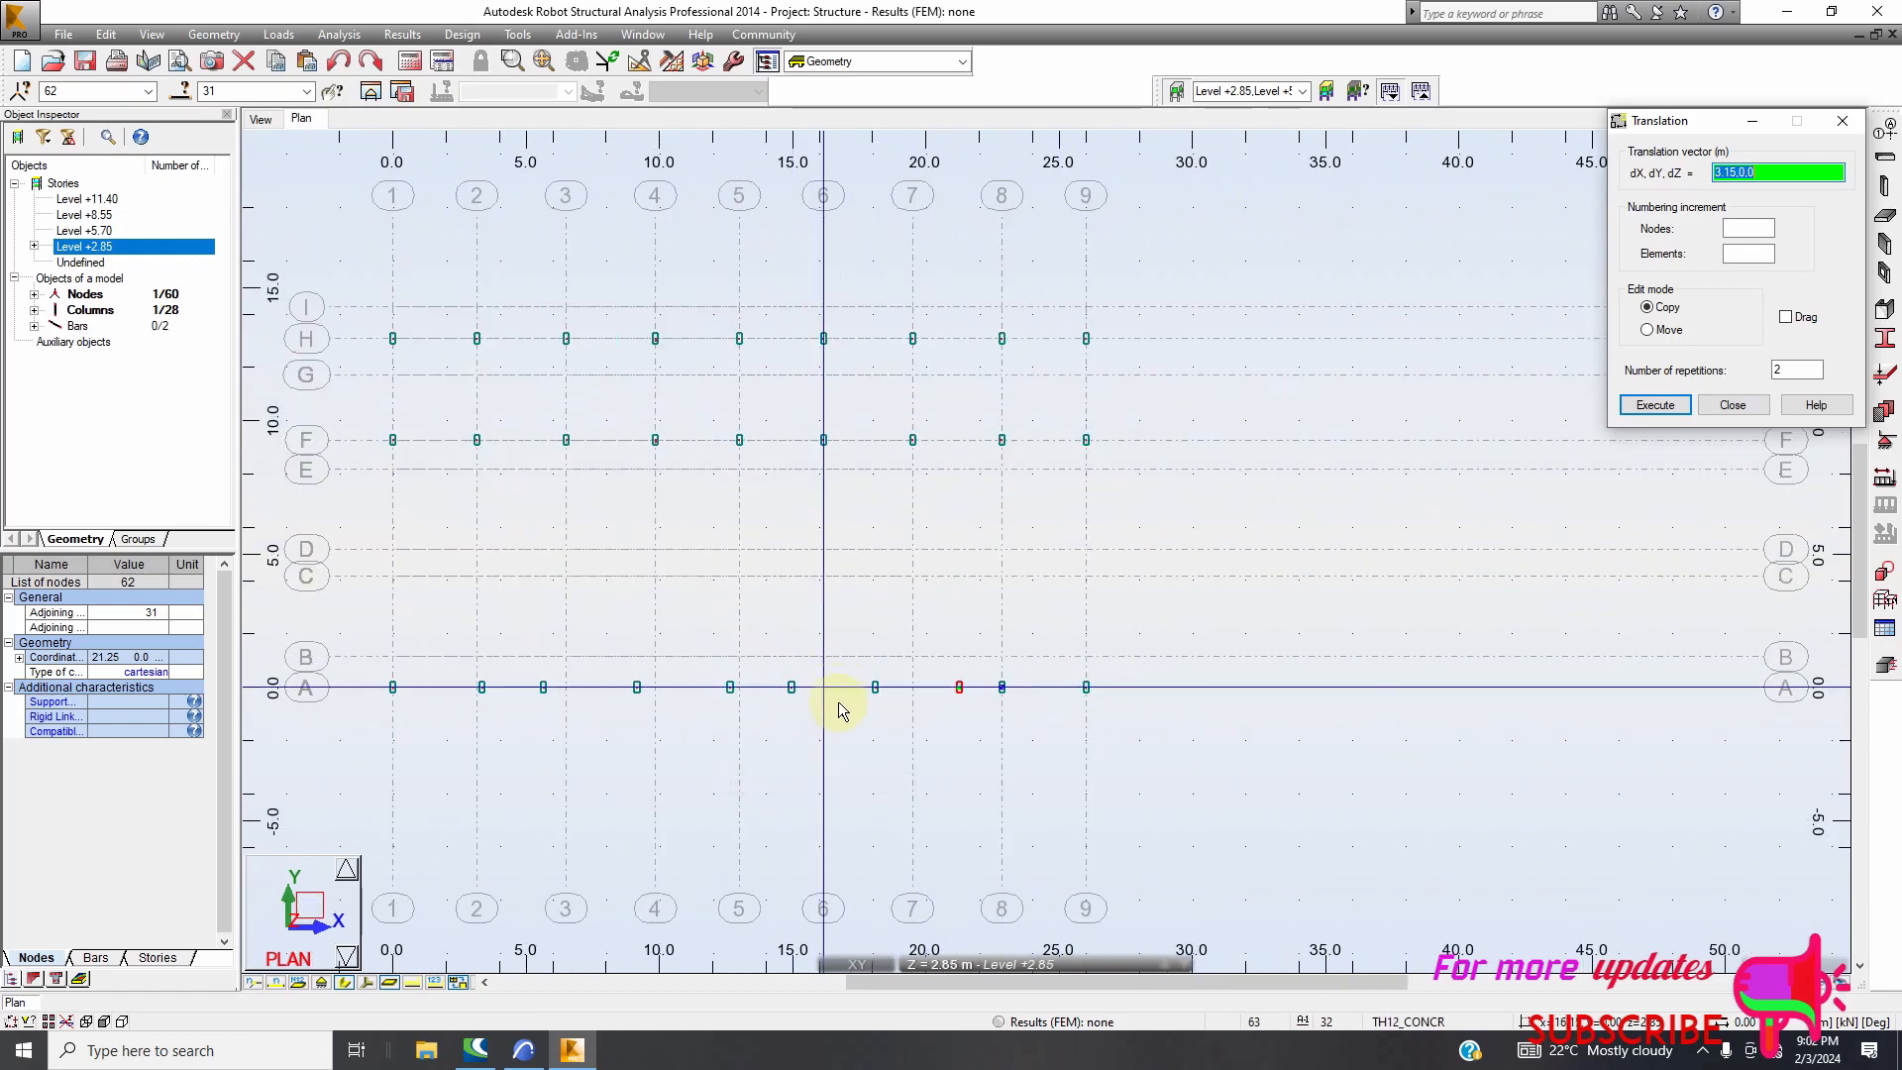
pyautogui.scroll(6, 973, 690)
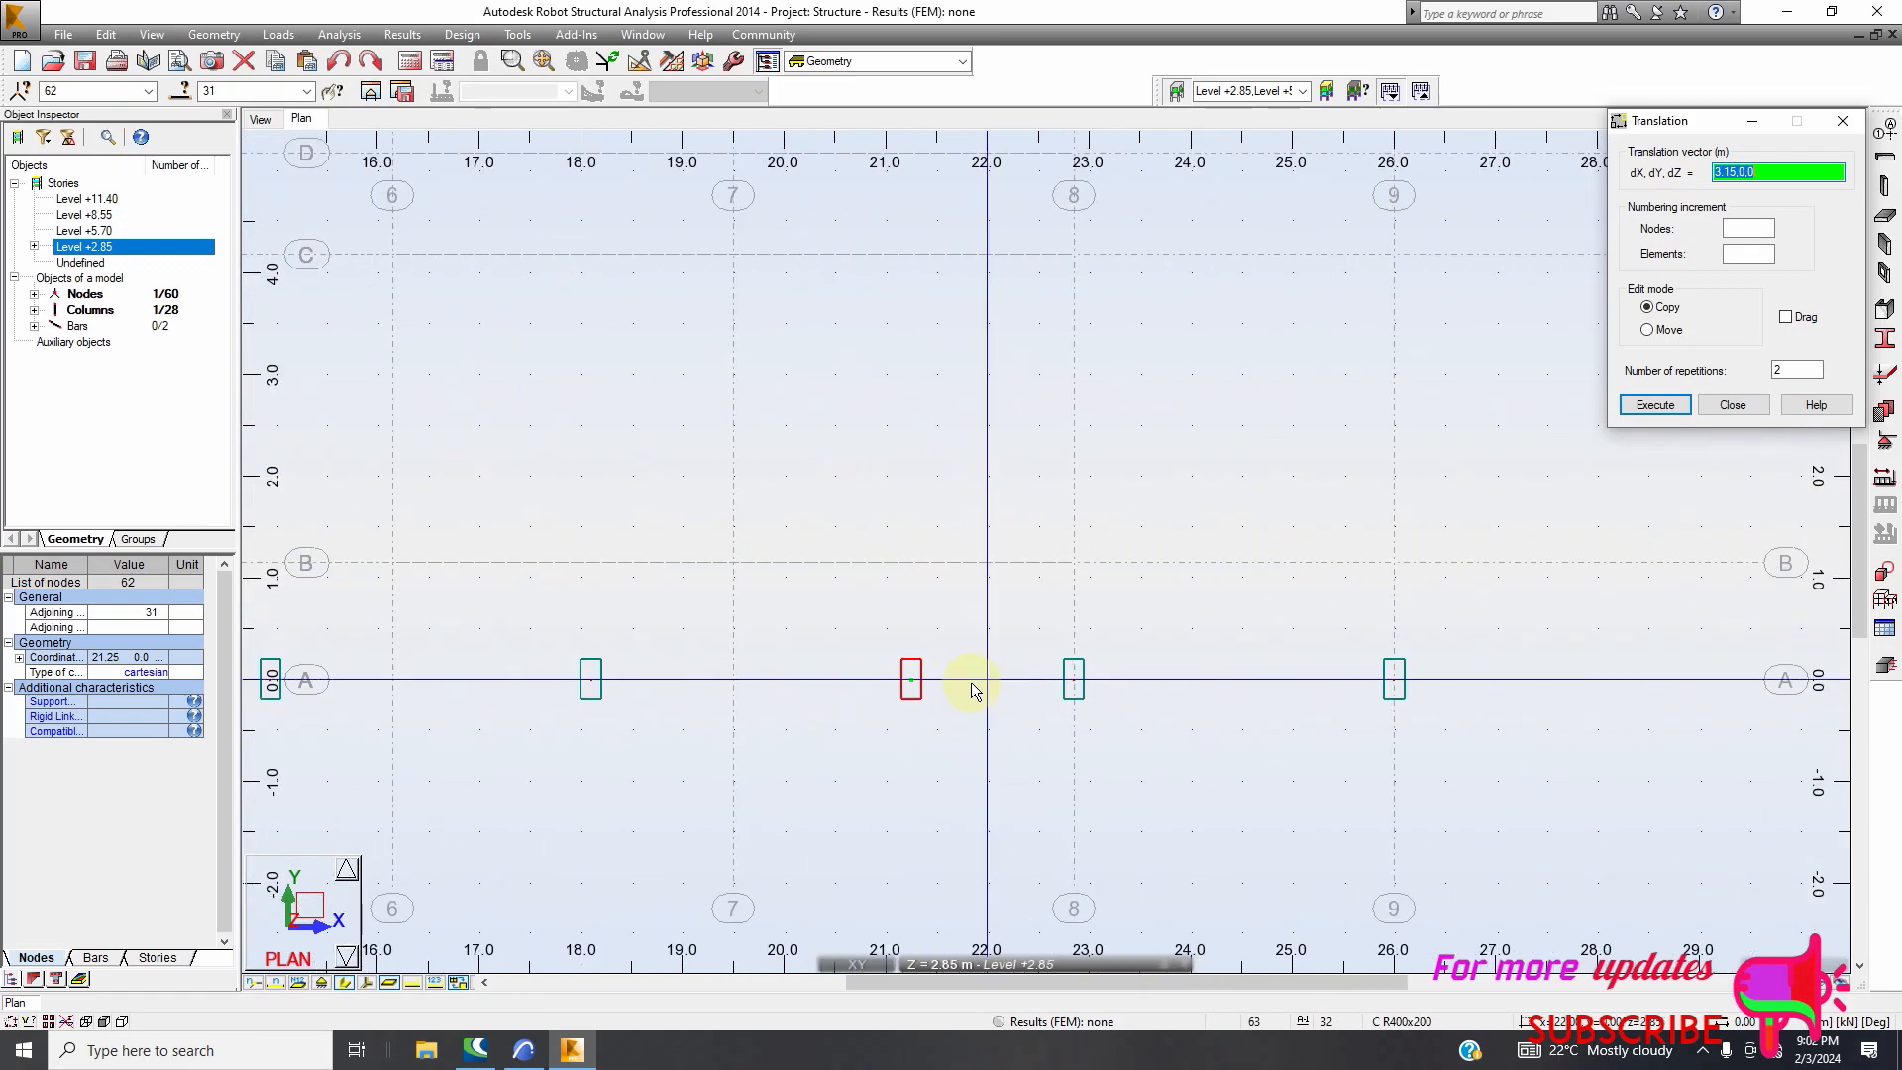
pyautogui.scroll(-6, 987, 697)
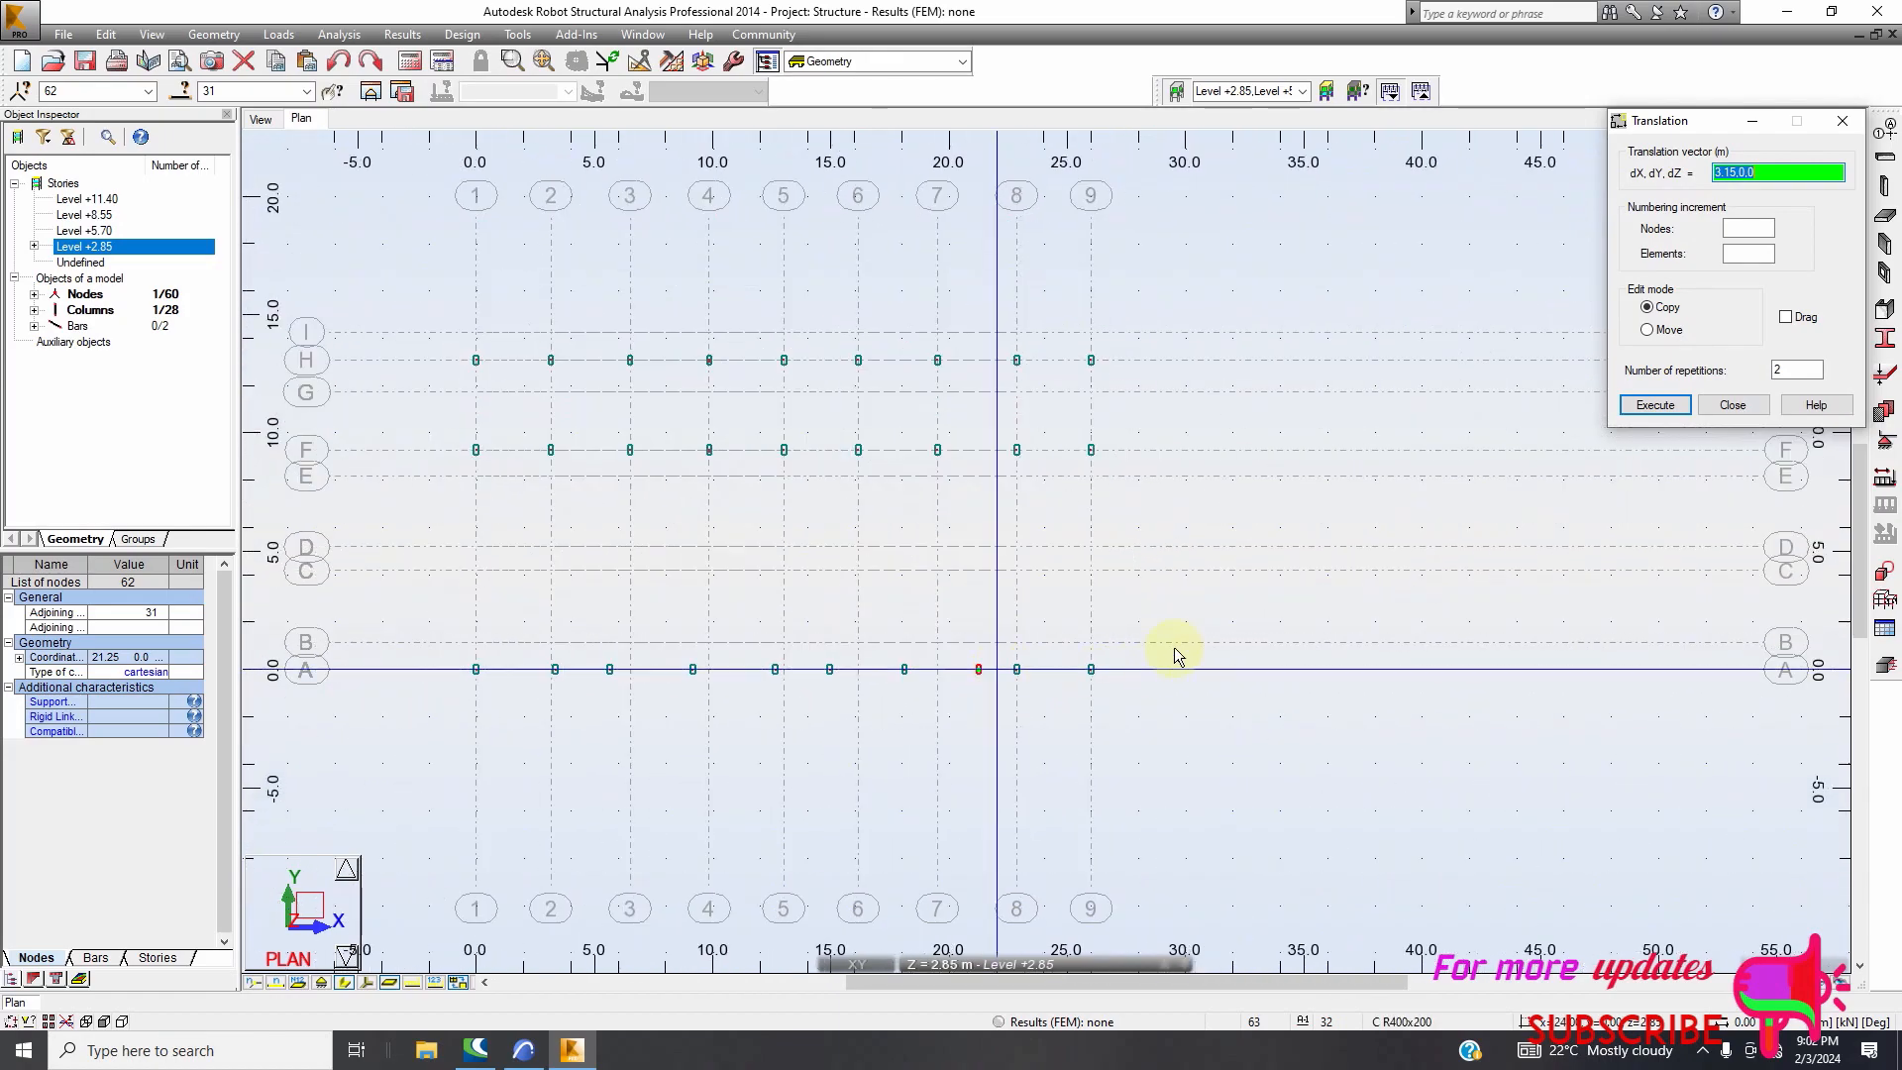
# Close the Translation dialog and review the X positions in the Structural Axis definition, selecting axis 8
pyautogui.click(1732, 405)
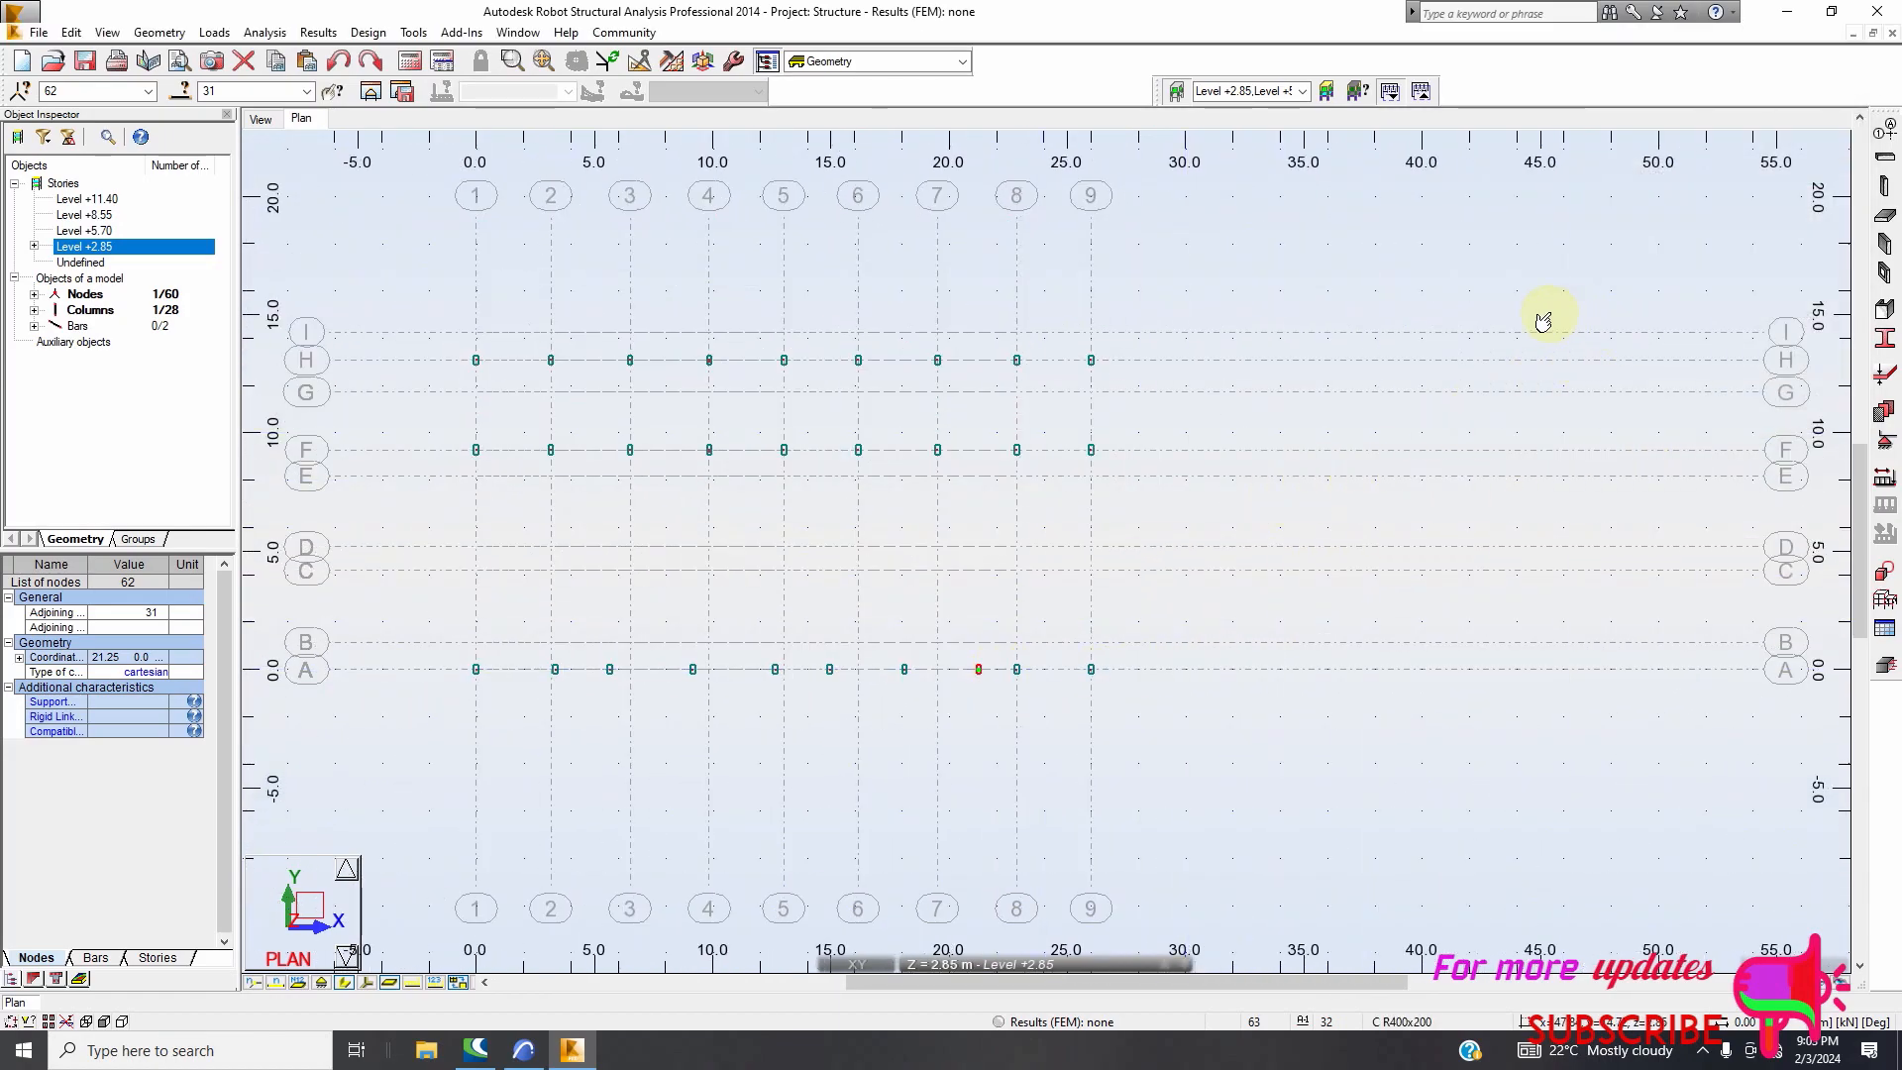
pyautogui.click(1884, 129)
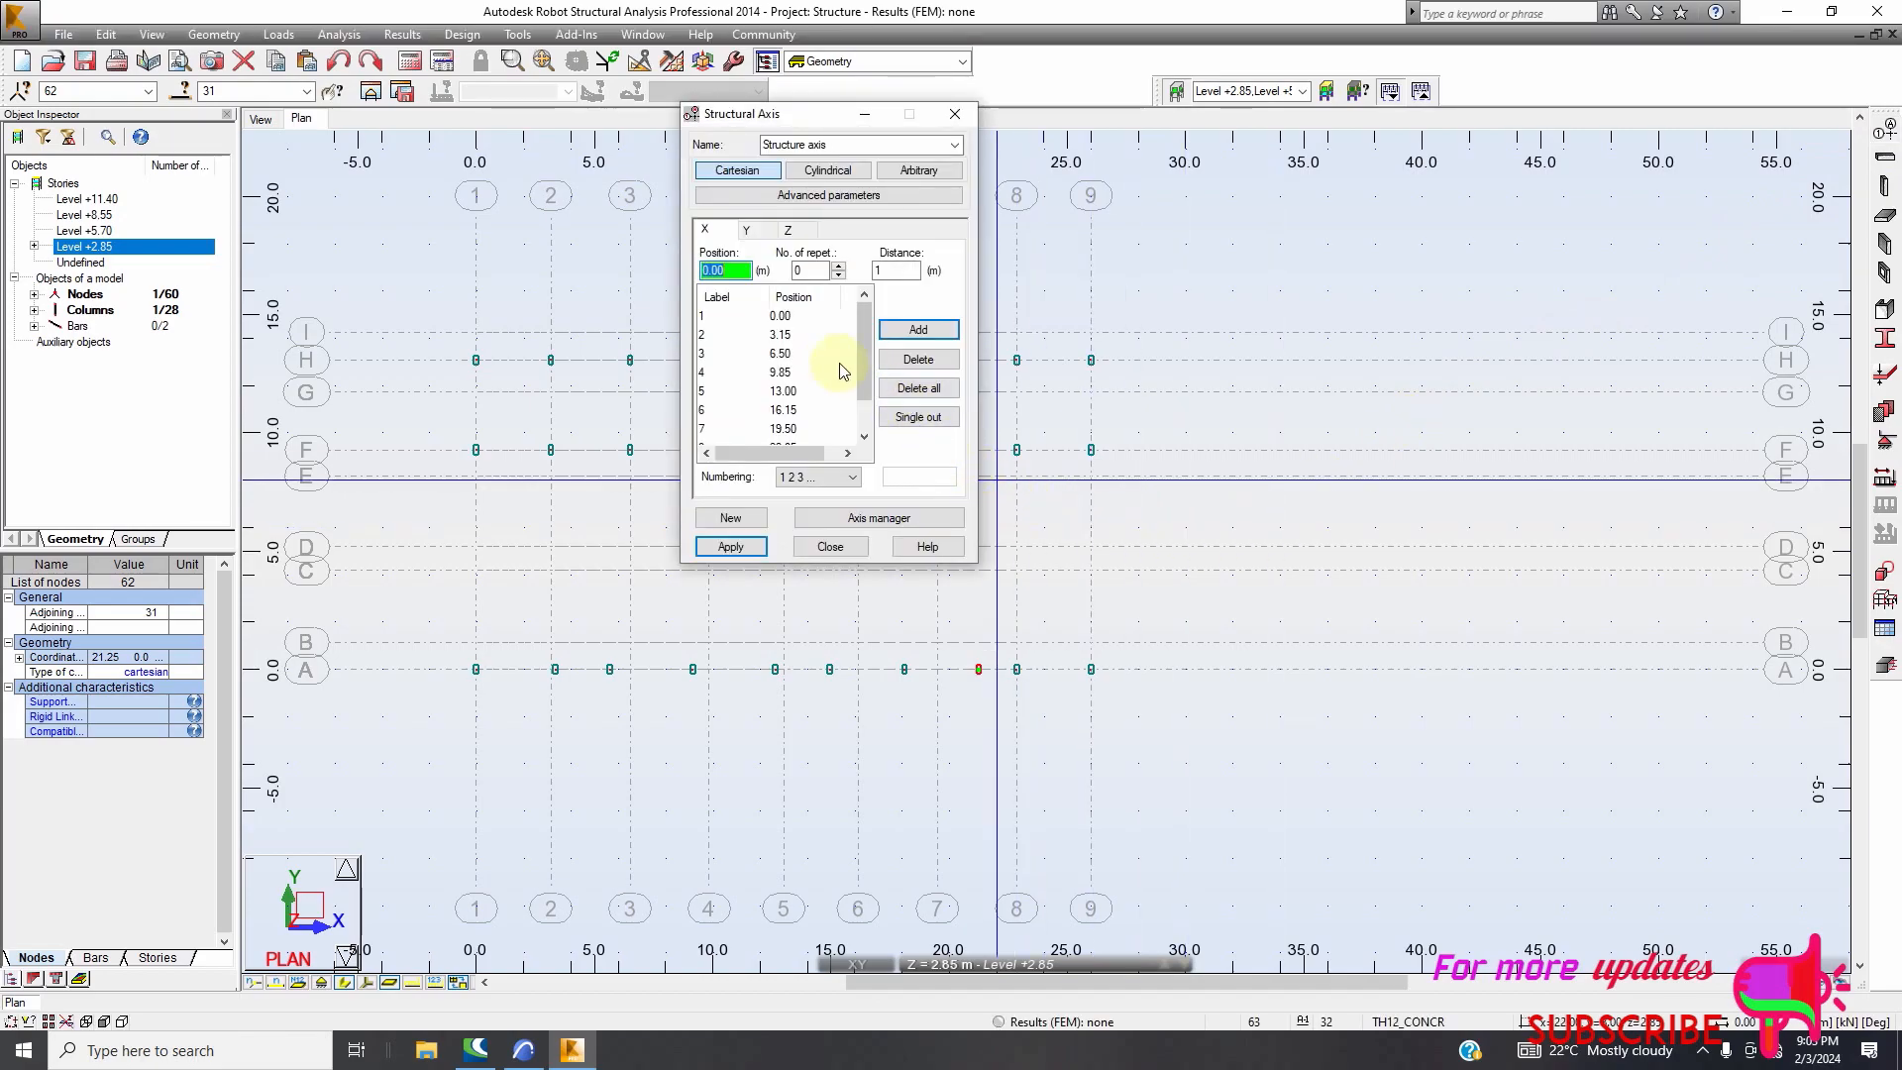
pyautogui.scroll(-1, 815, 383)
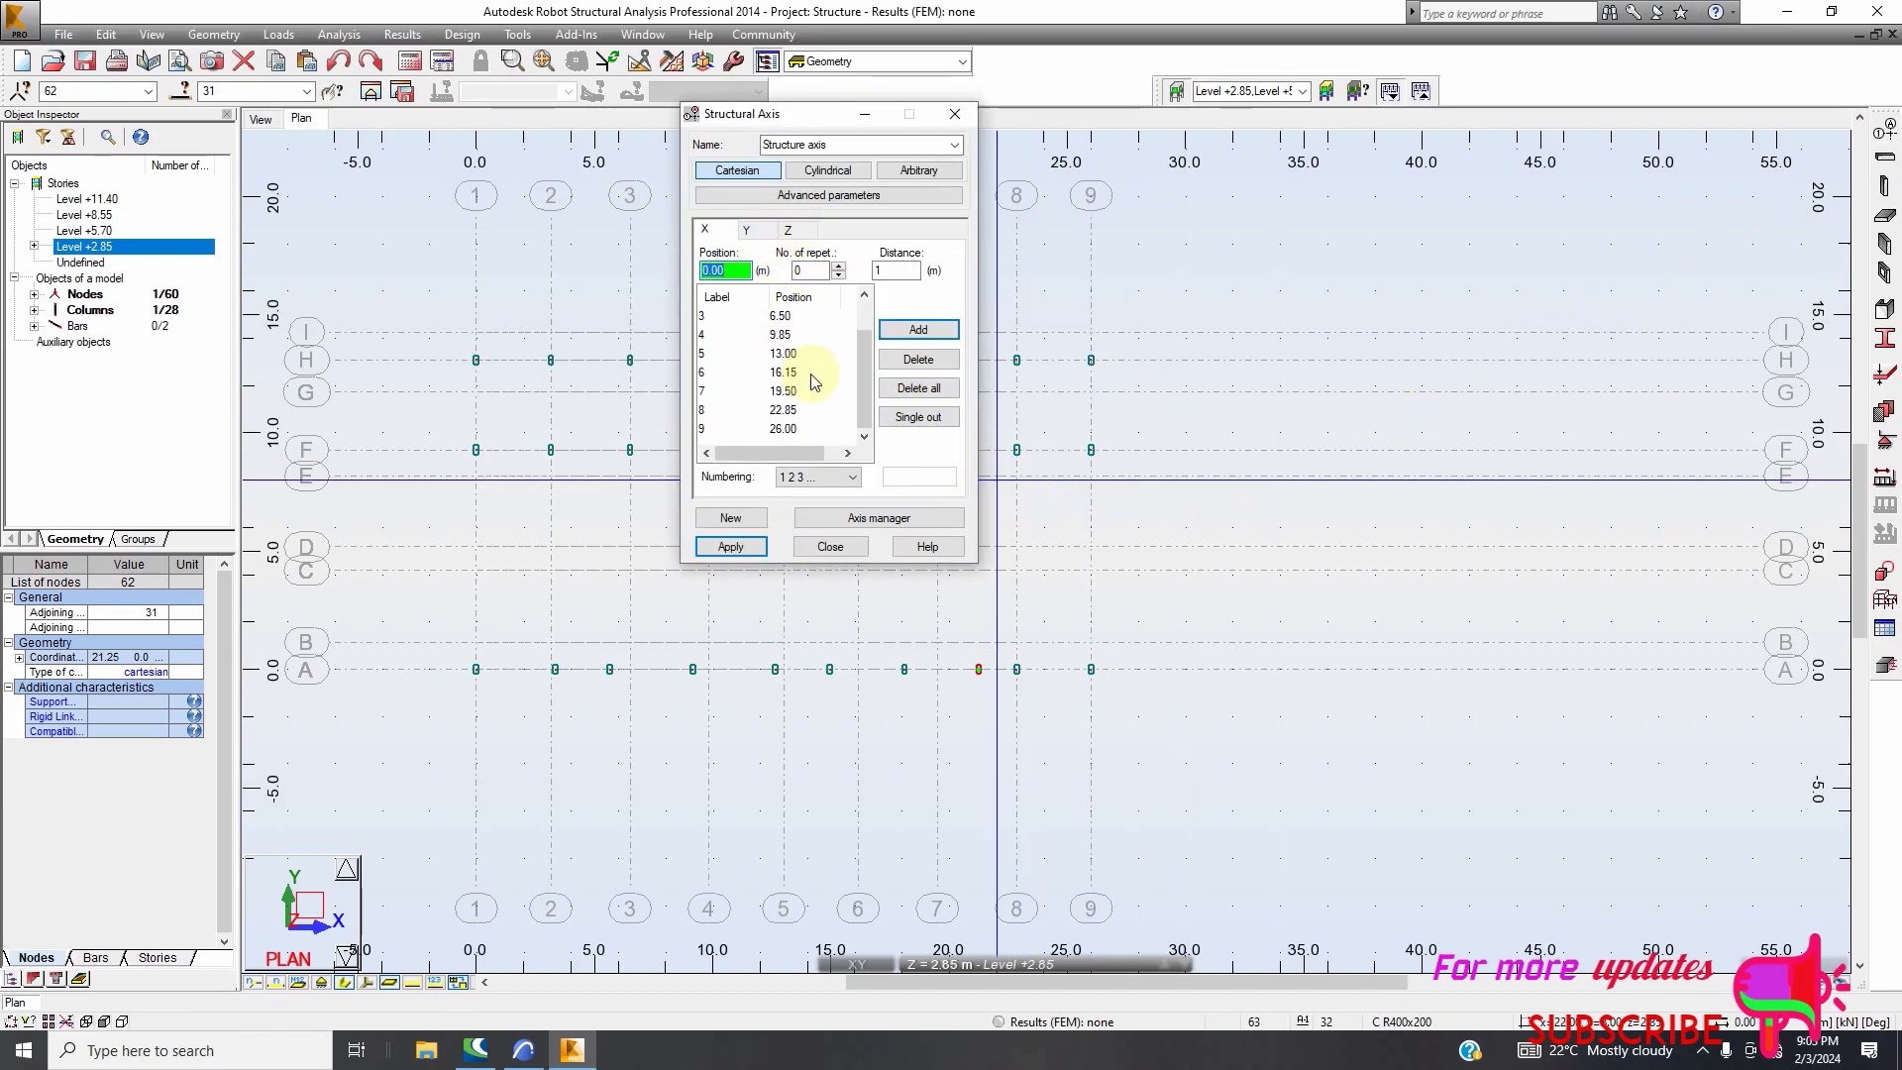
pyautogui.click(783, 418)
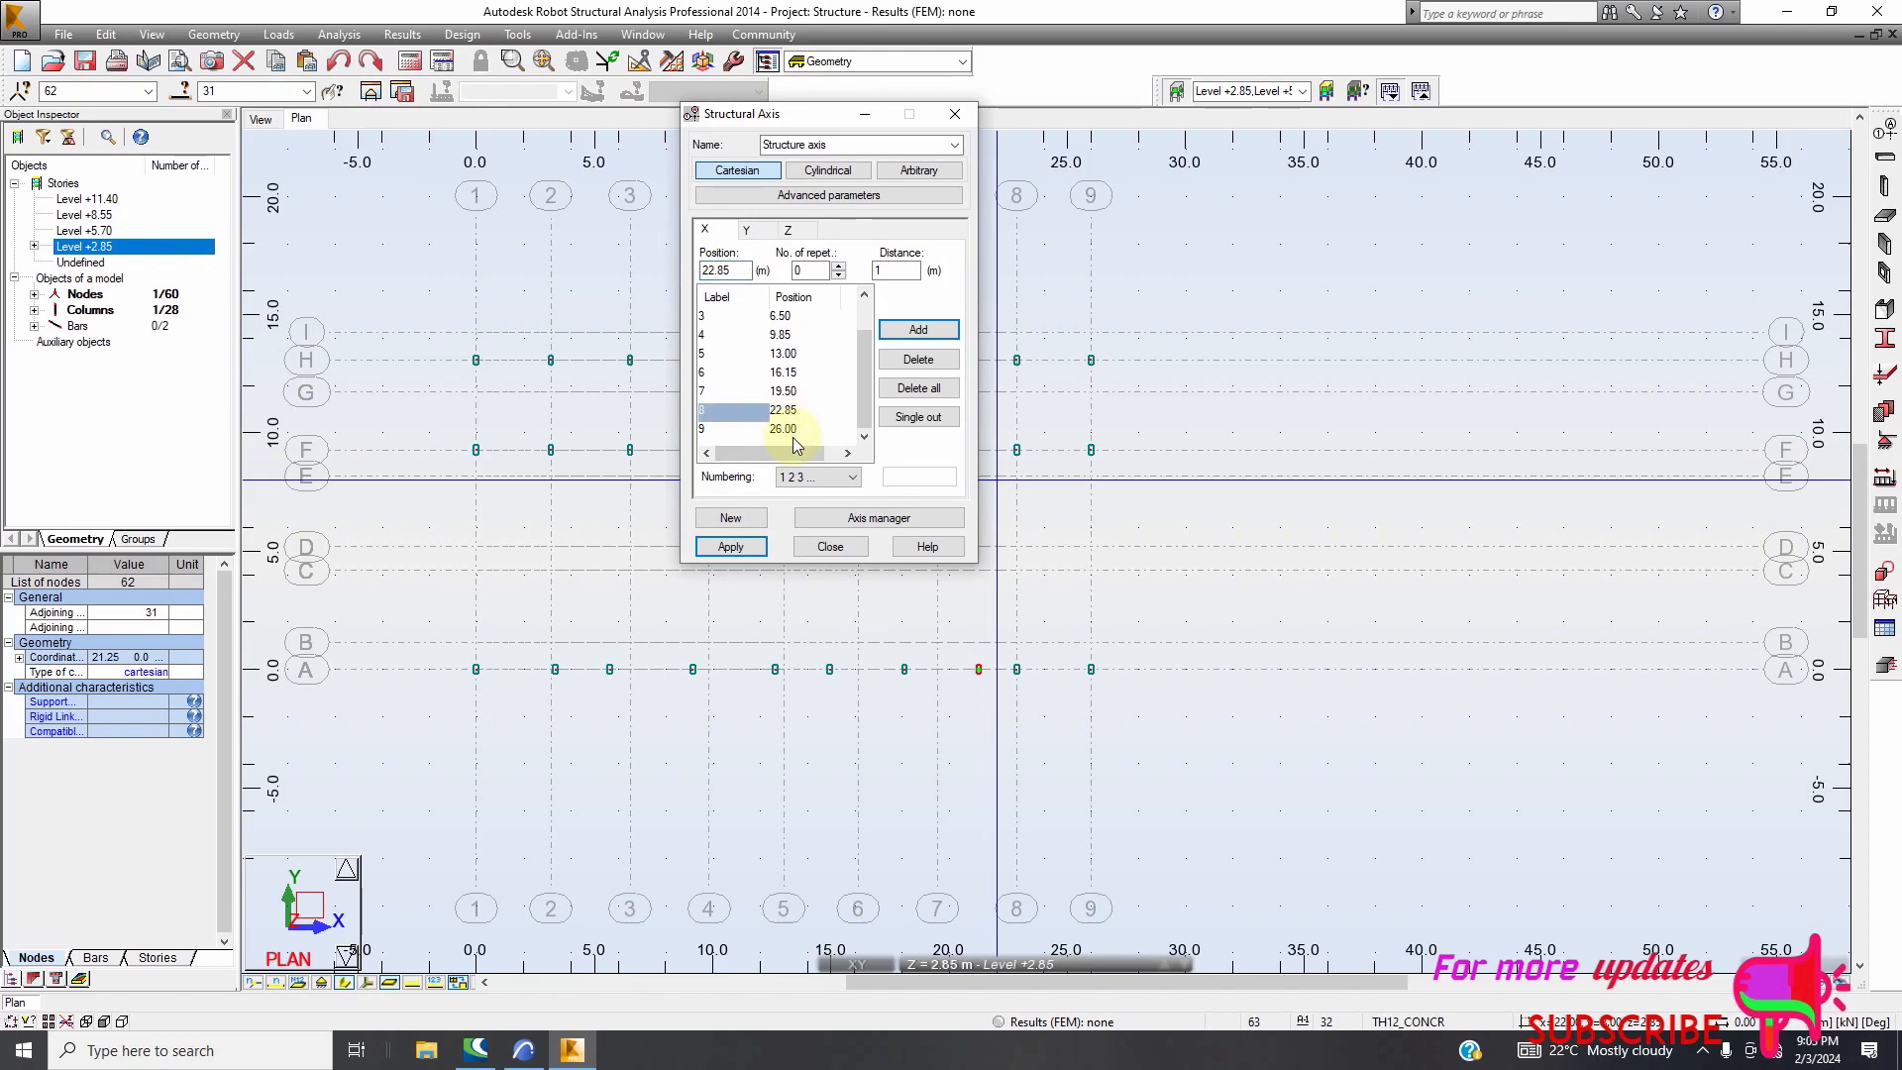
# In ARCHICAD, add an overall dimension from grid 1 to grid 9 below the existing bay dimensions, then return to Robot
pyautogui.click(523, 1050)
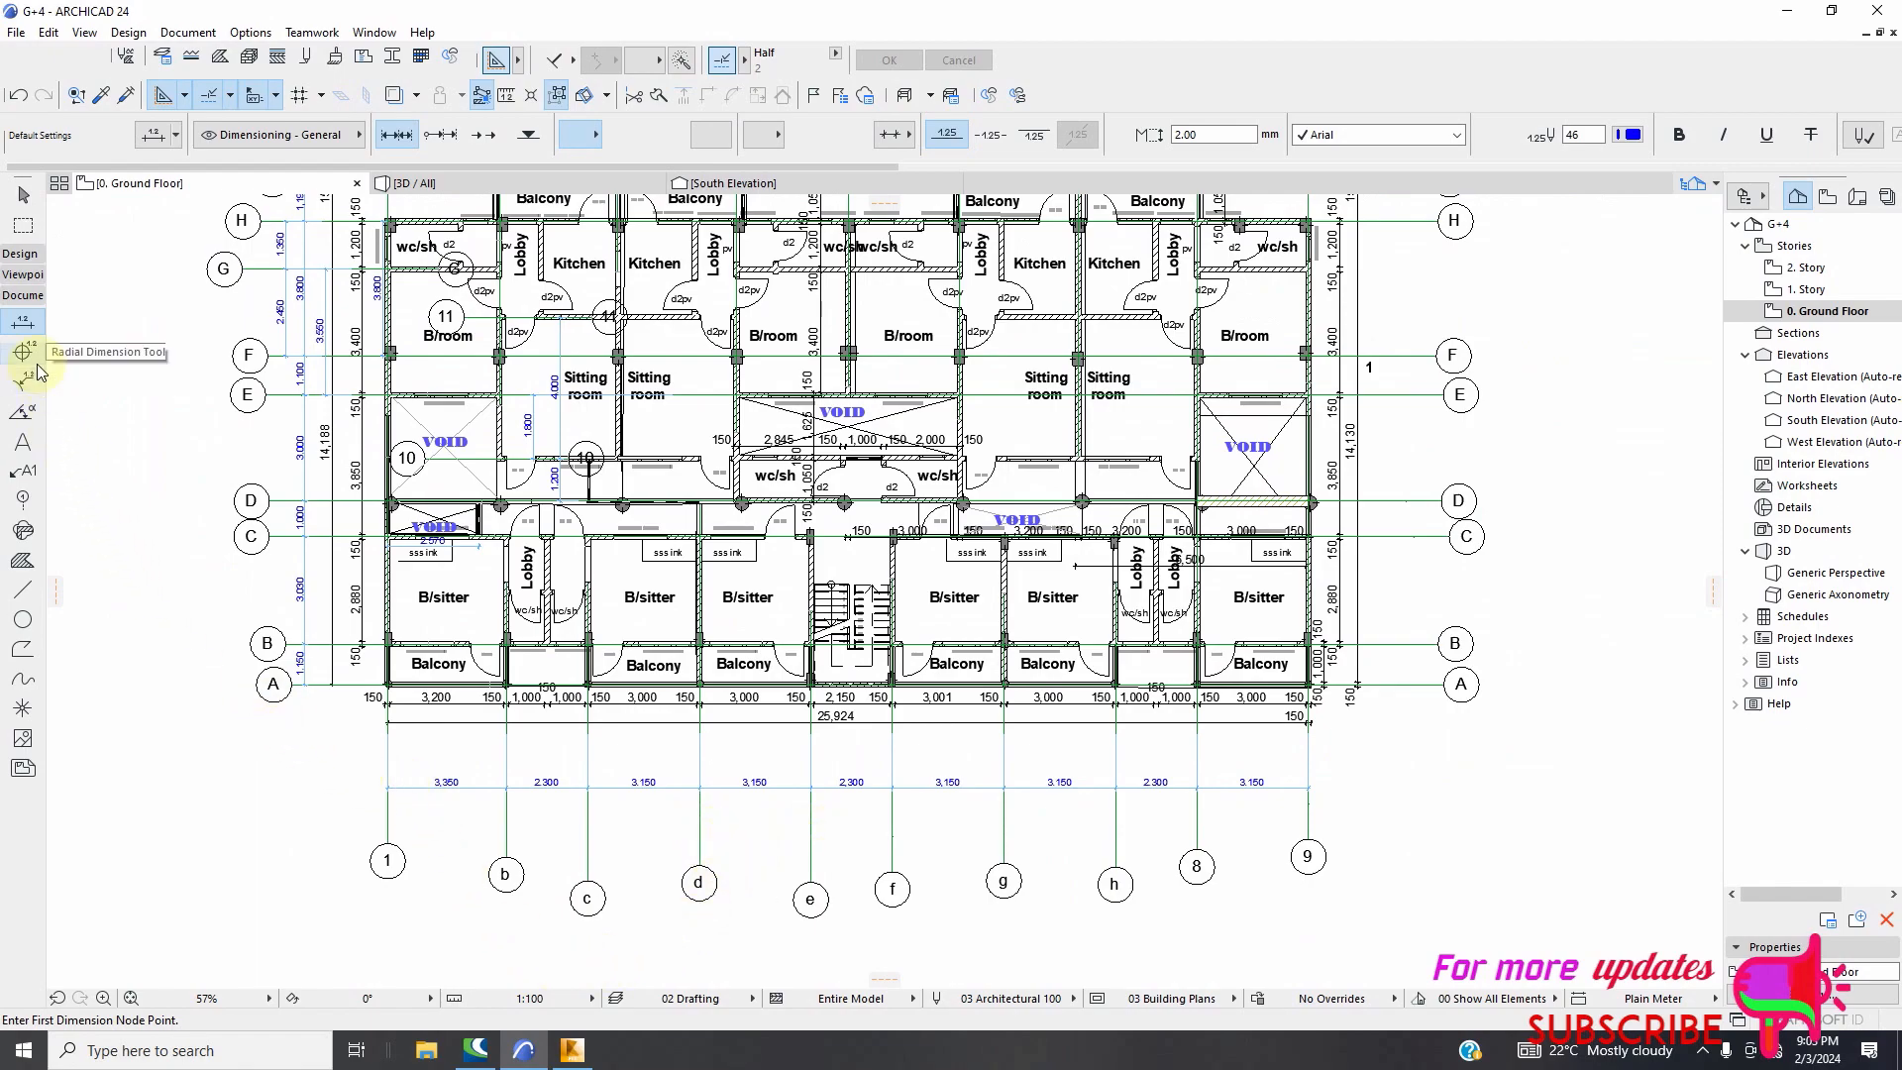
pyautogui.click(388, 786)
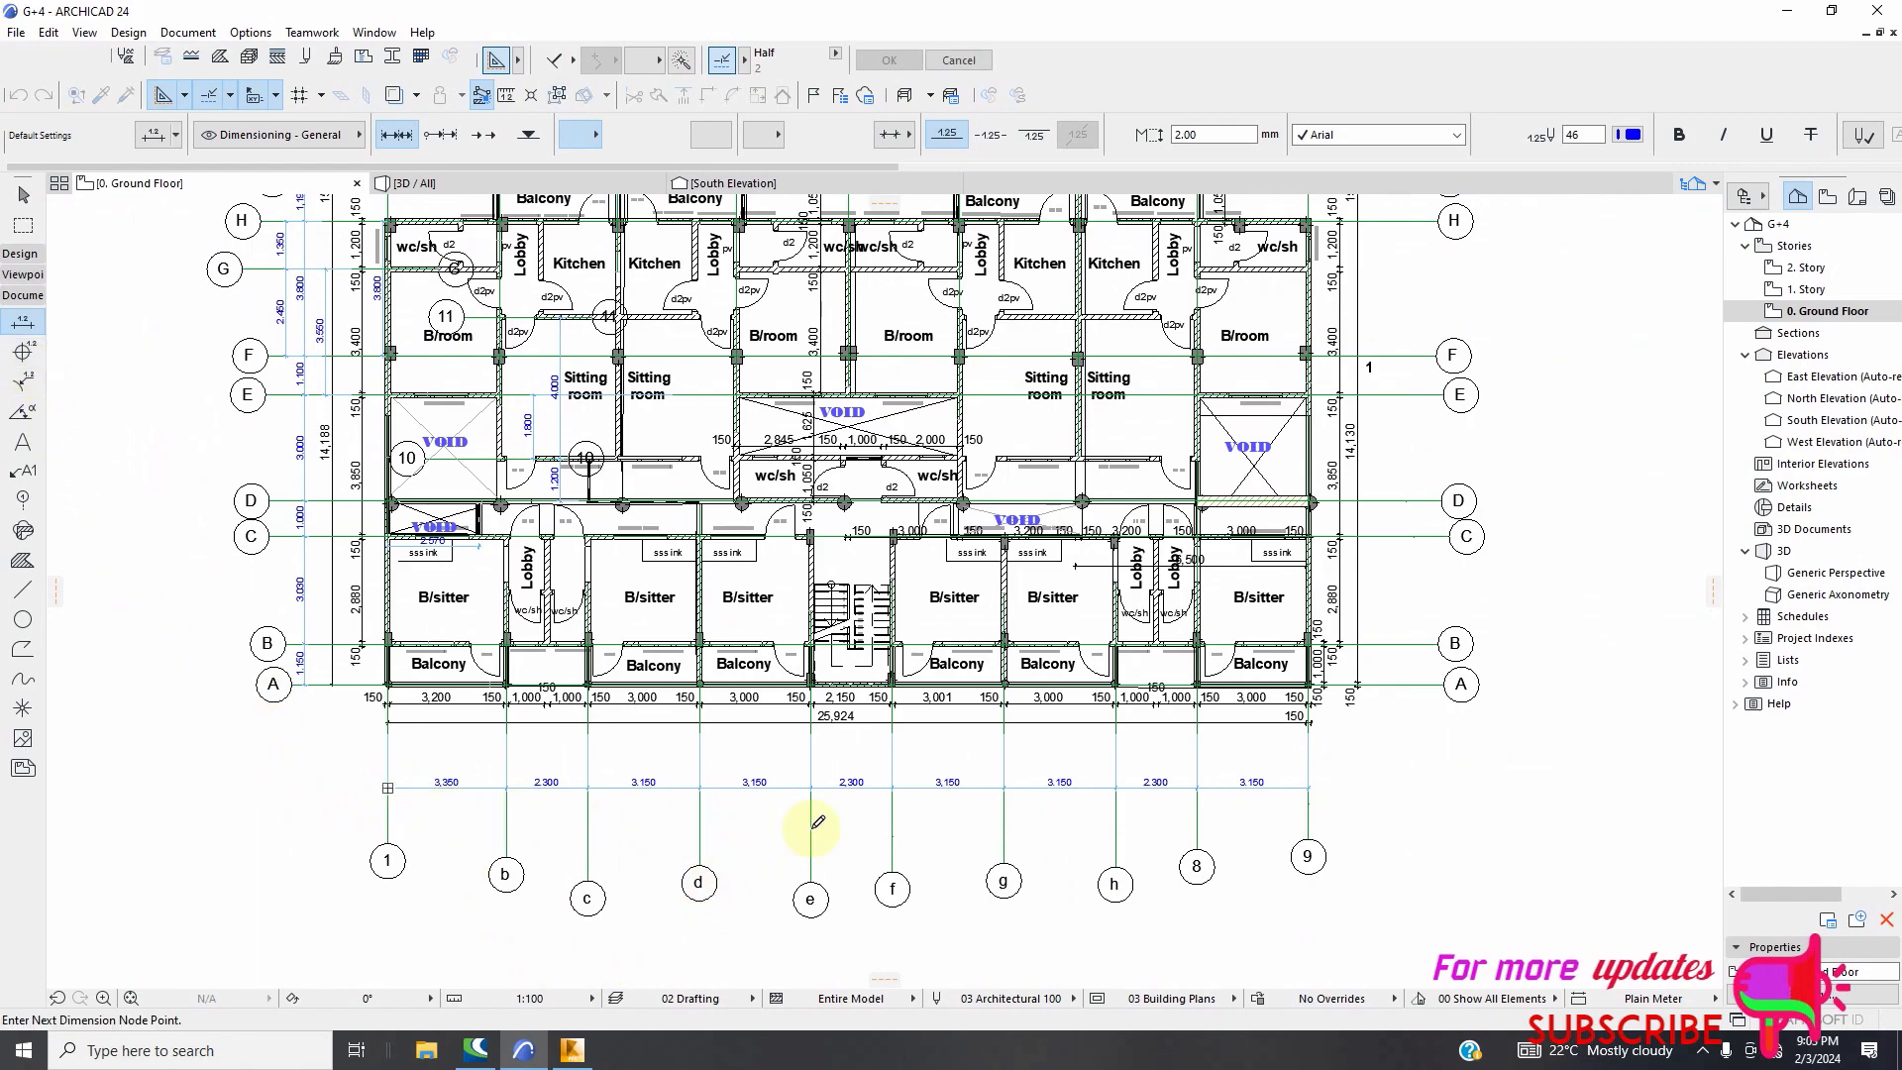
pyautogui.click(1309, 786)
pyautogui.rightClick(1319, 789)
pyautogui.click(1366, 926)
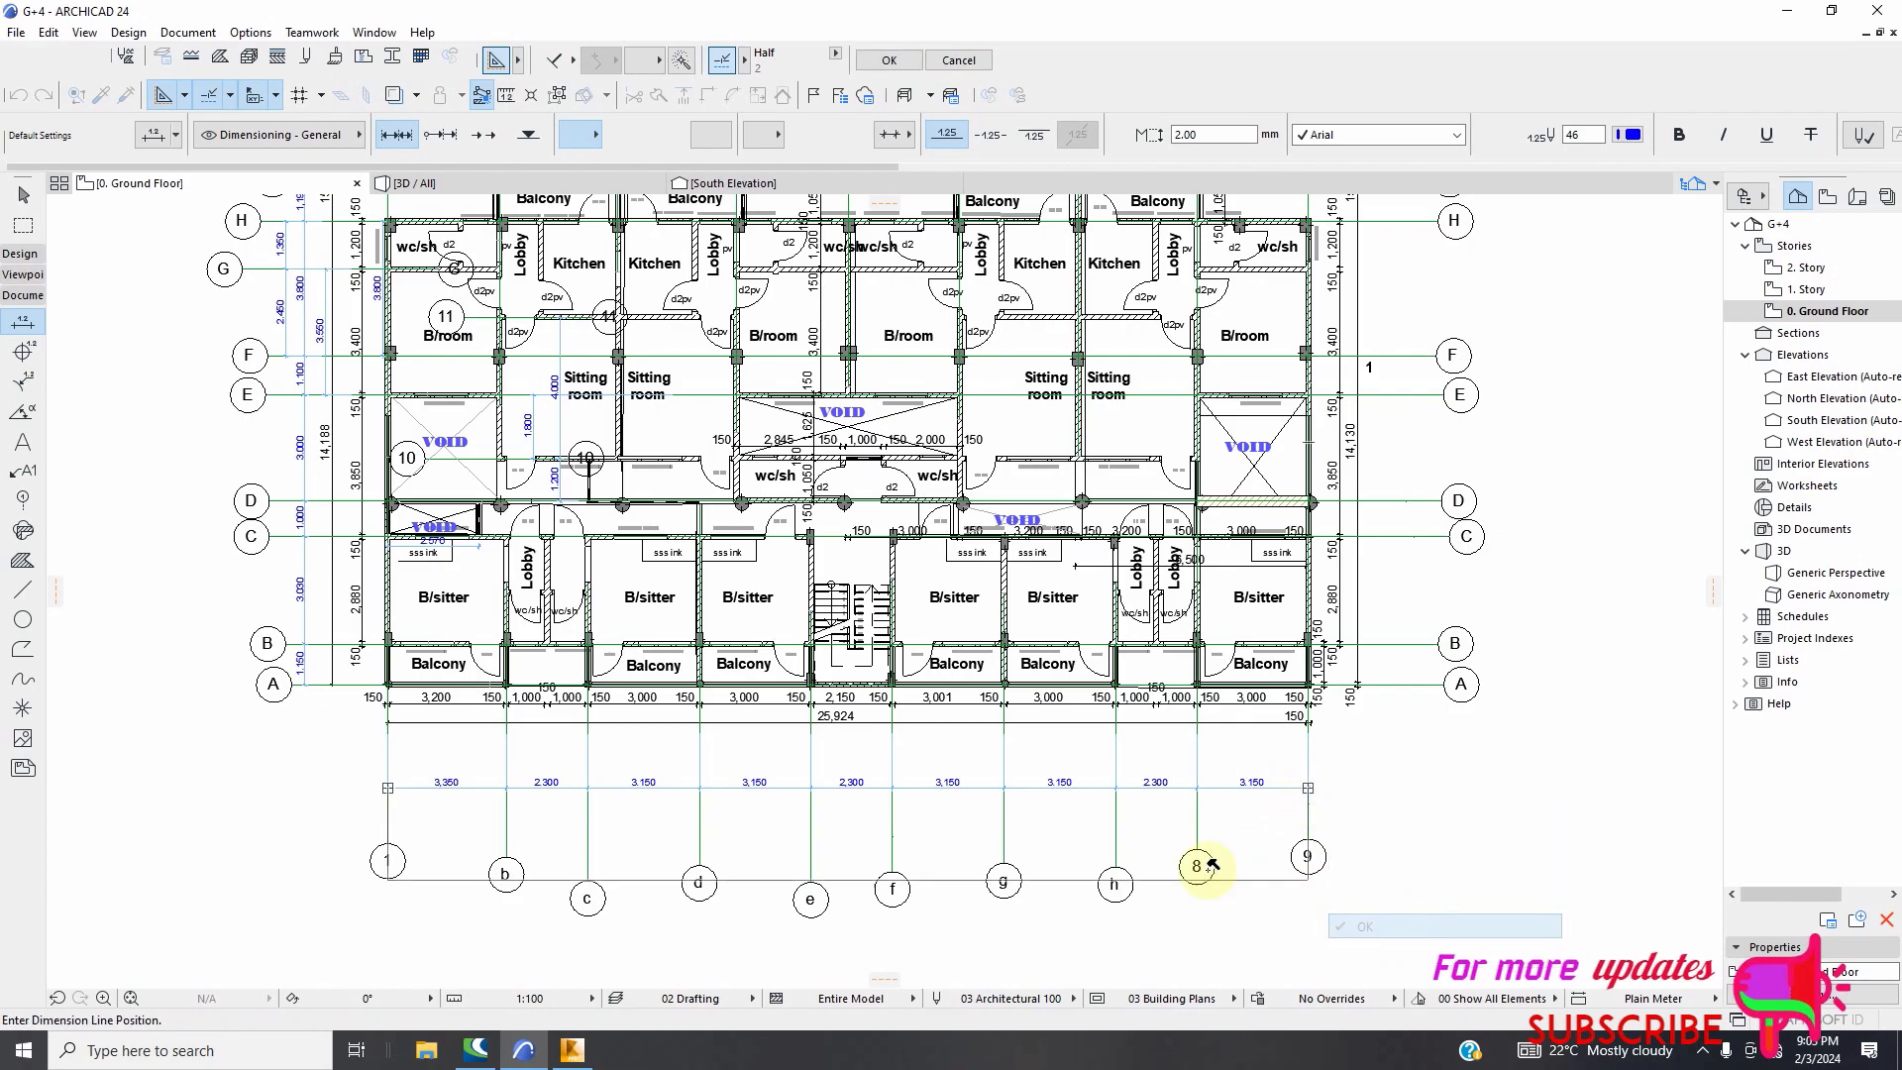
pyautogui.click(1139, 835)
pyautogui.scroll(3, 857, 854)
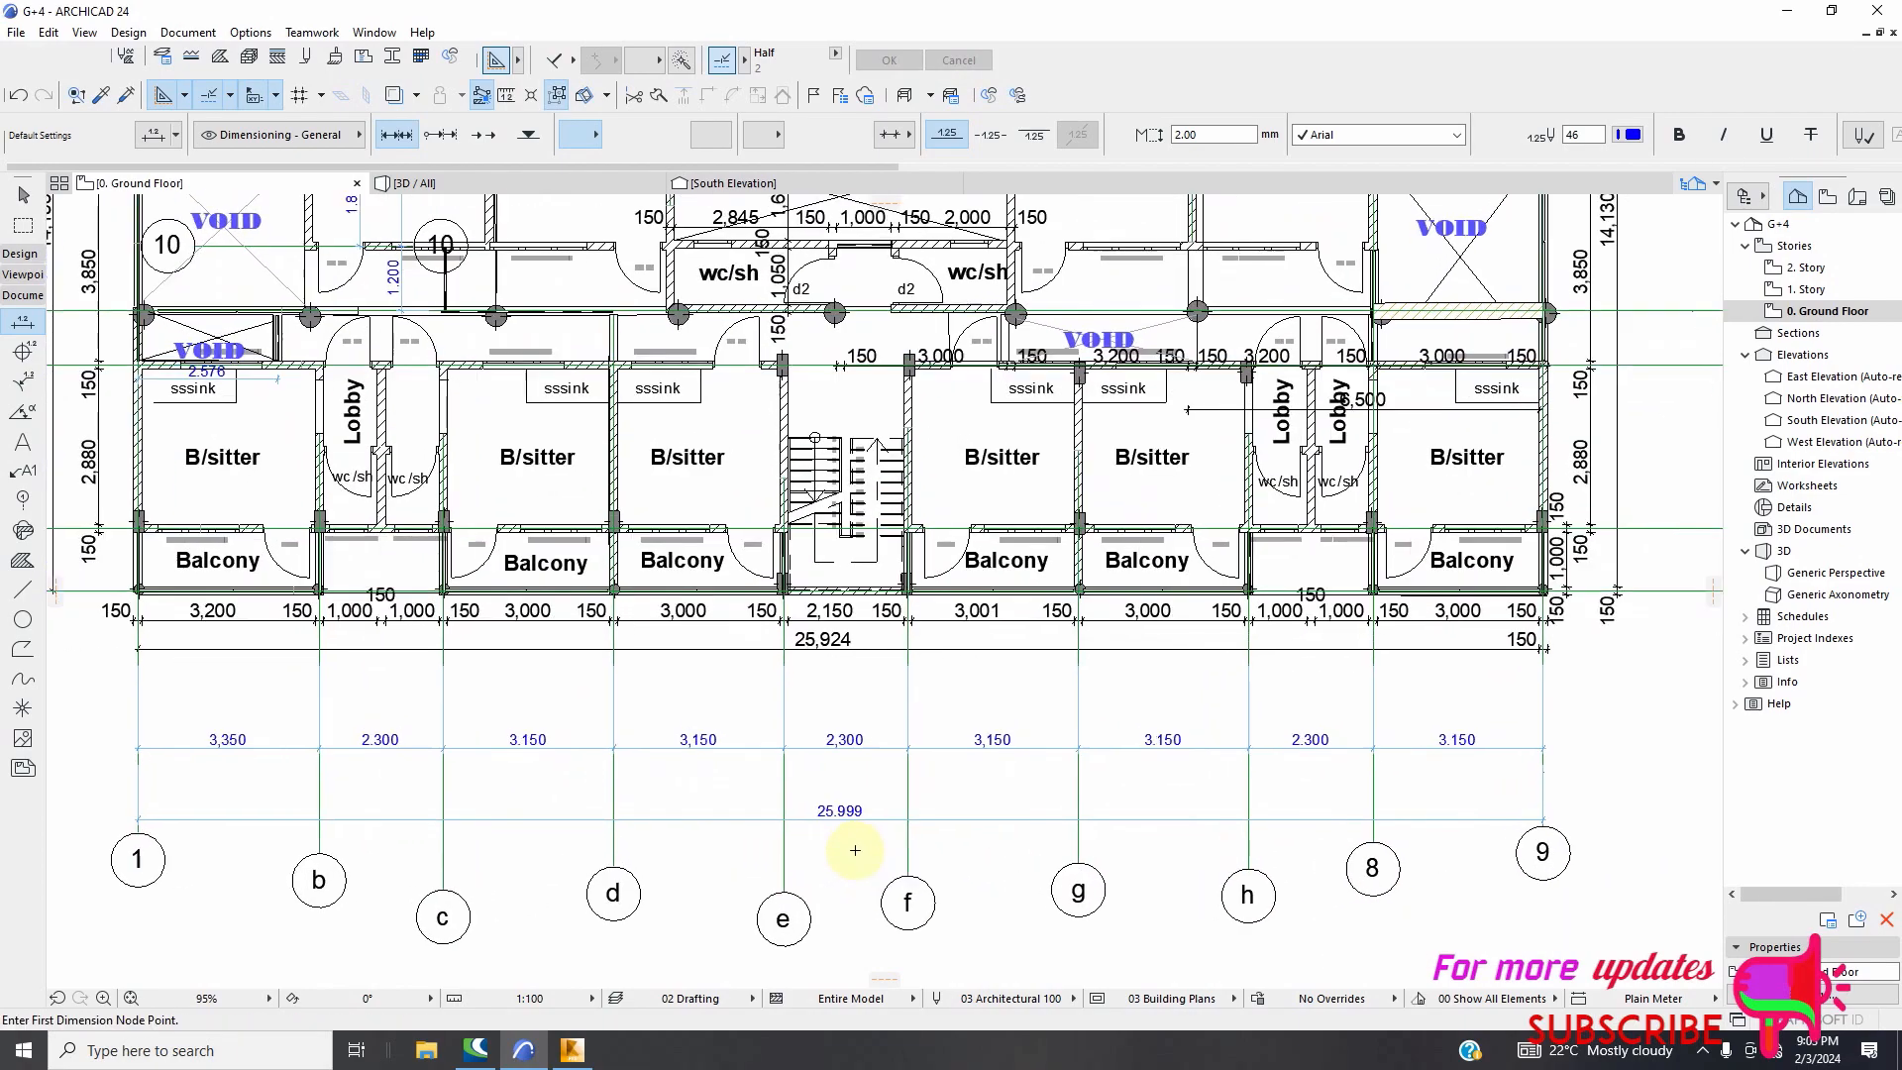
pyautogui.scroll(2, 855, 850)
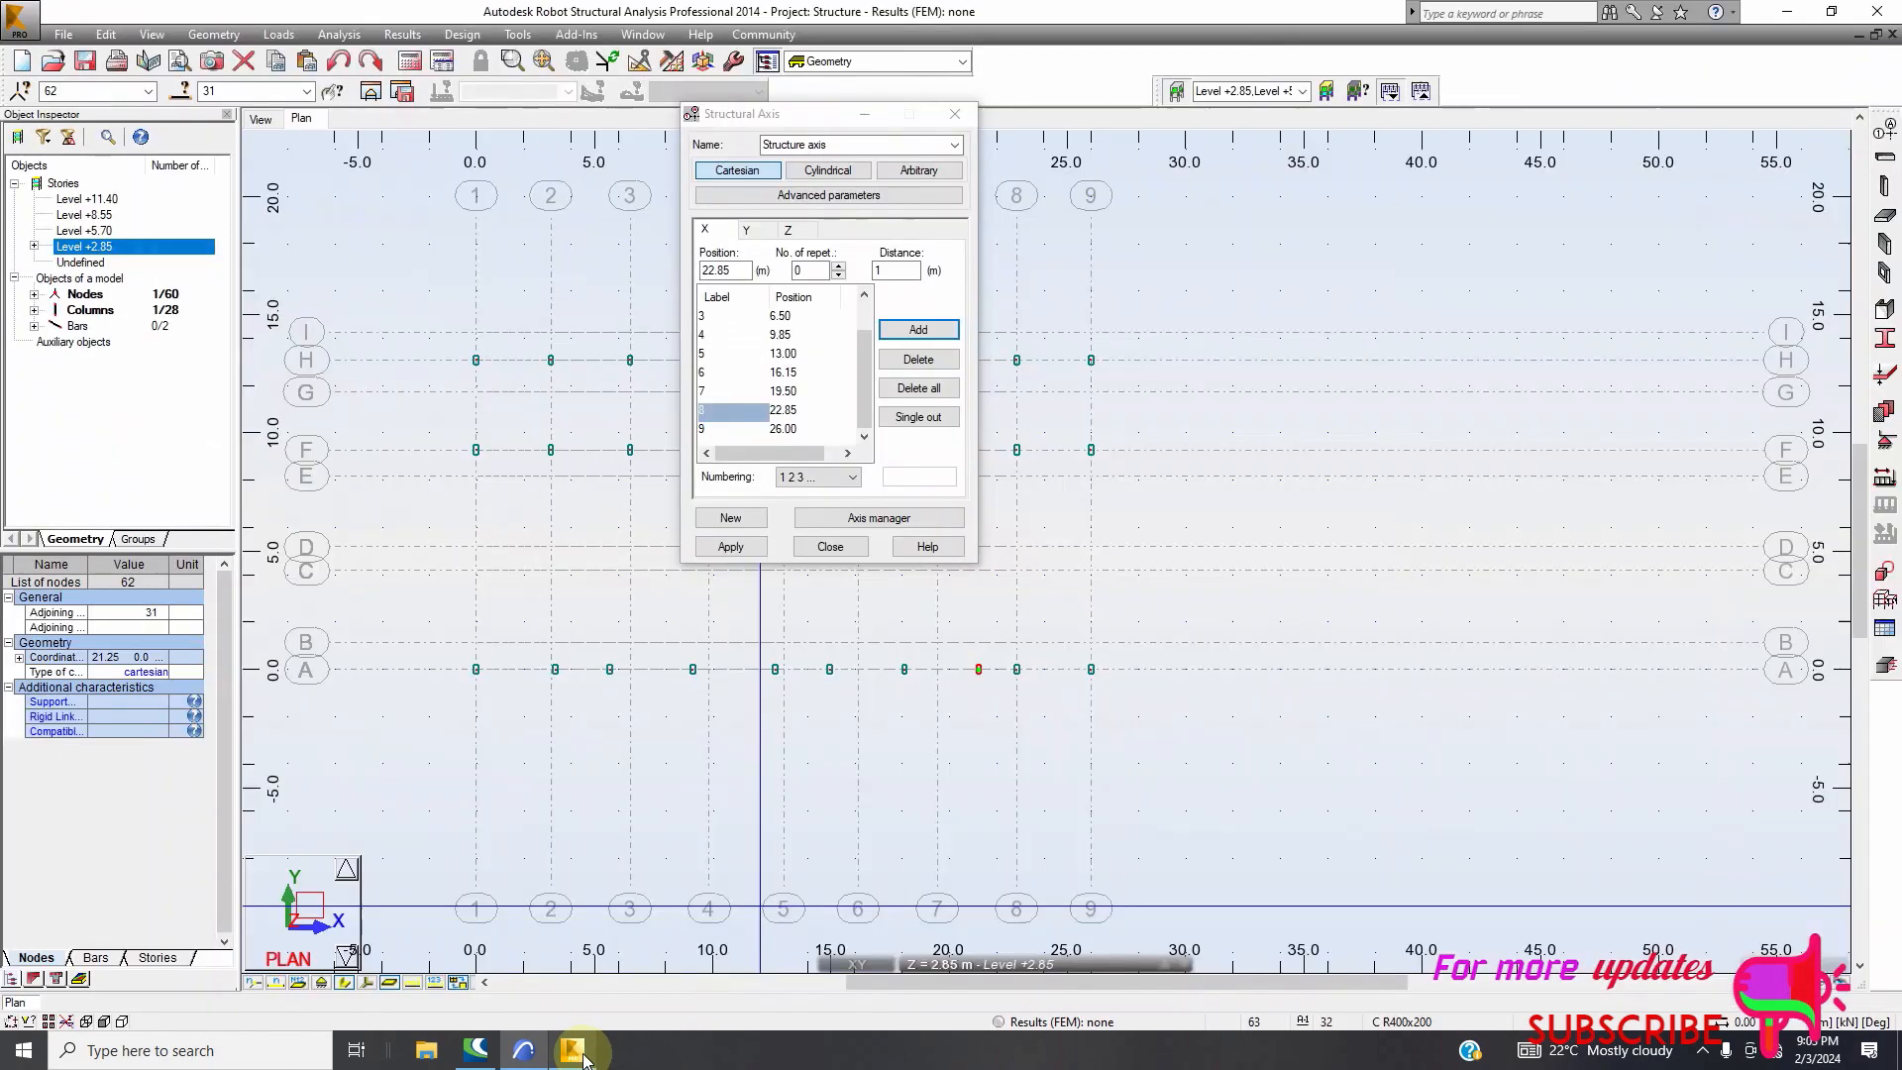
pyautogui.click(572, 1050)
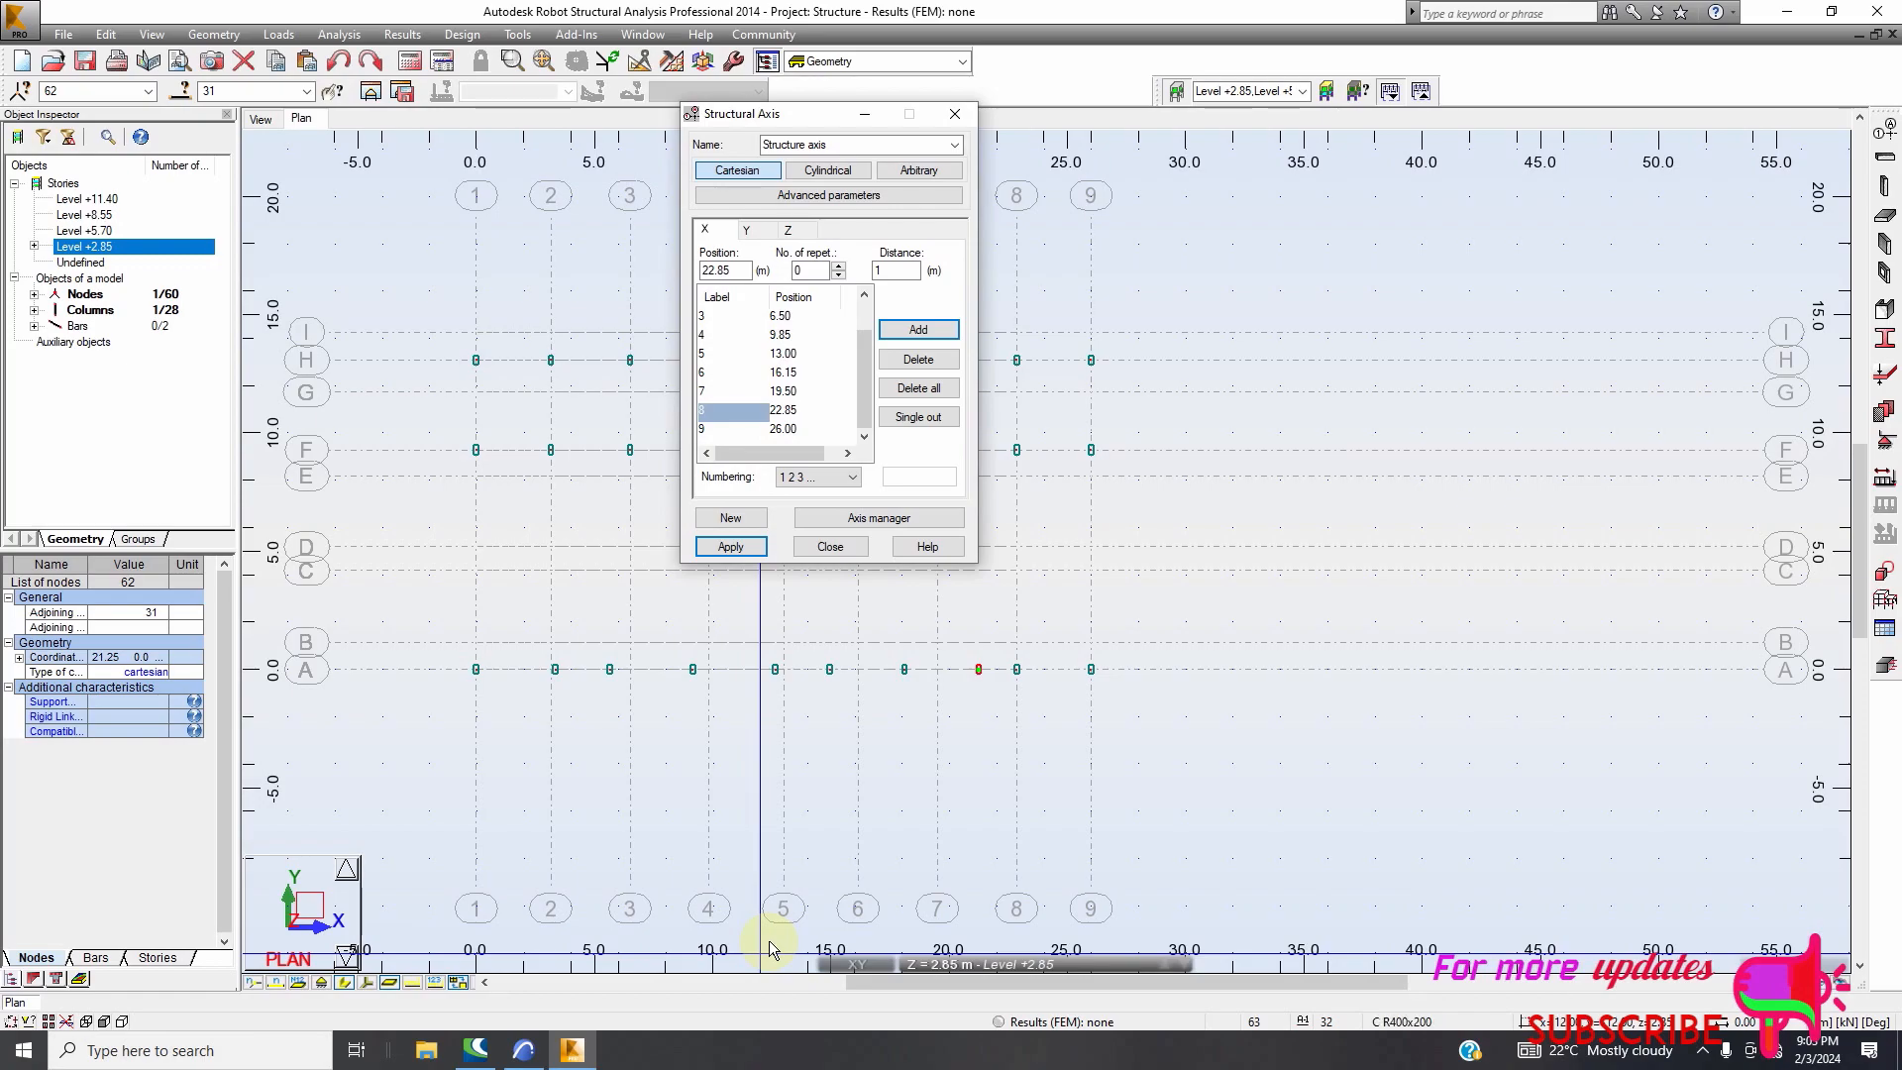
# Close the Structural Axis dialog and undo the column copies on axis A back to the column between grid lines 2 and 3
pyautogui.scroll(1, 674, 682)
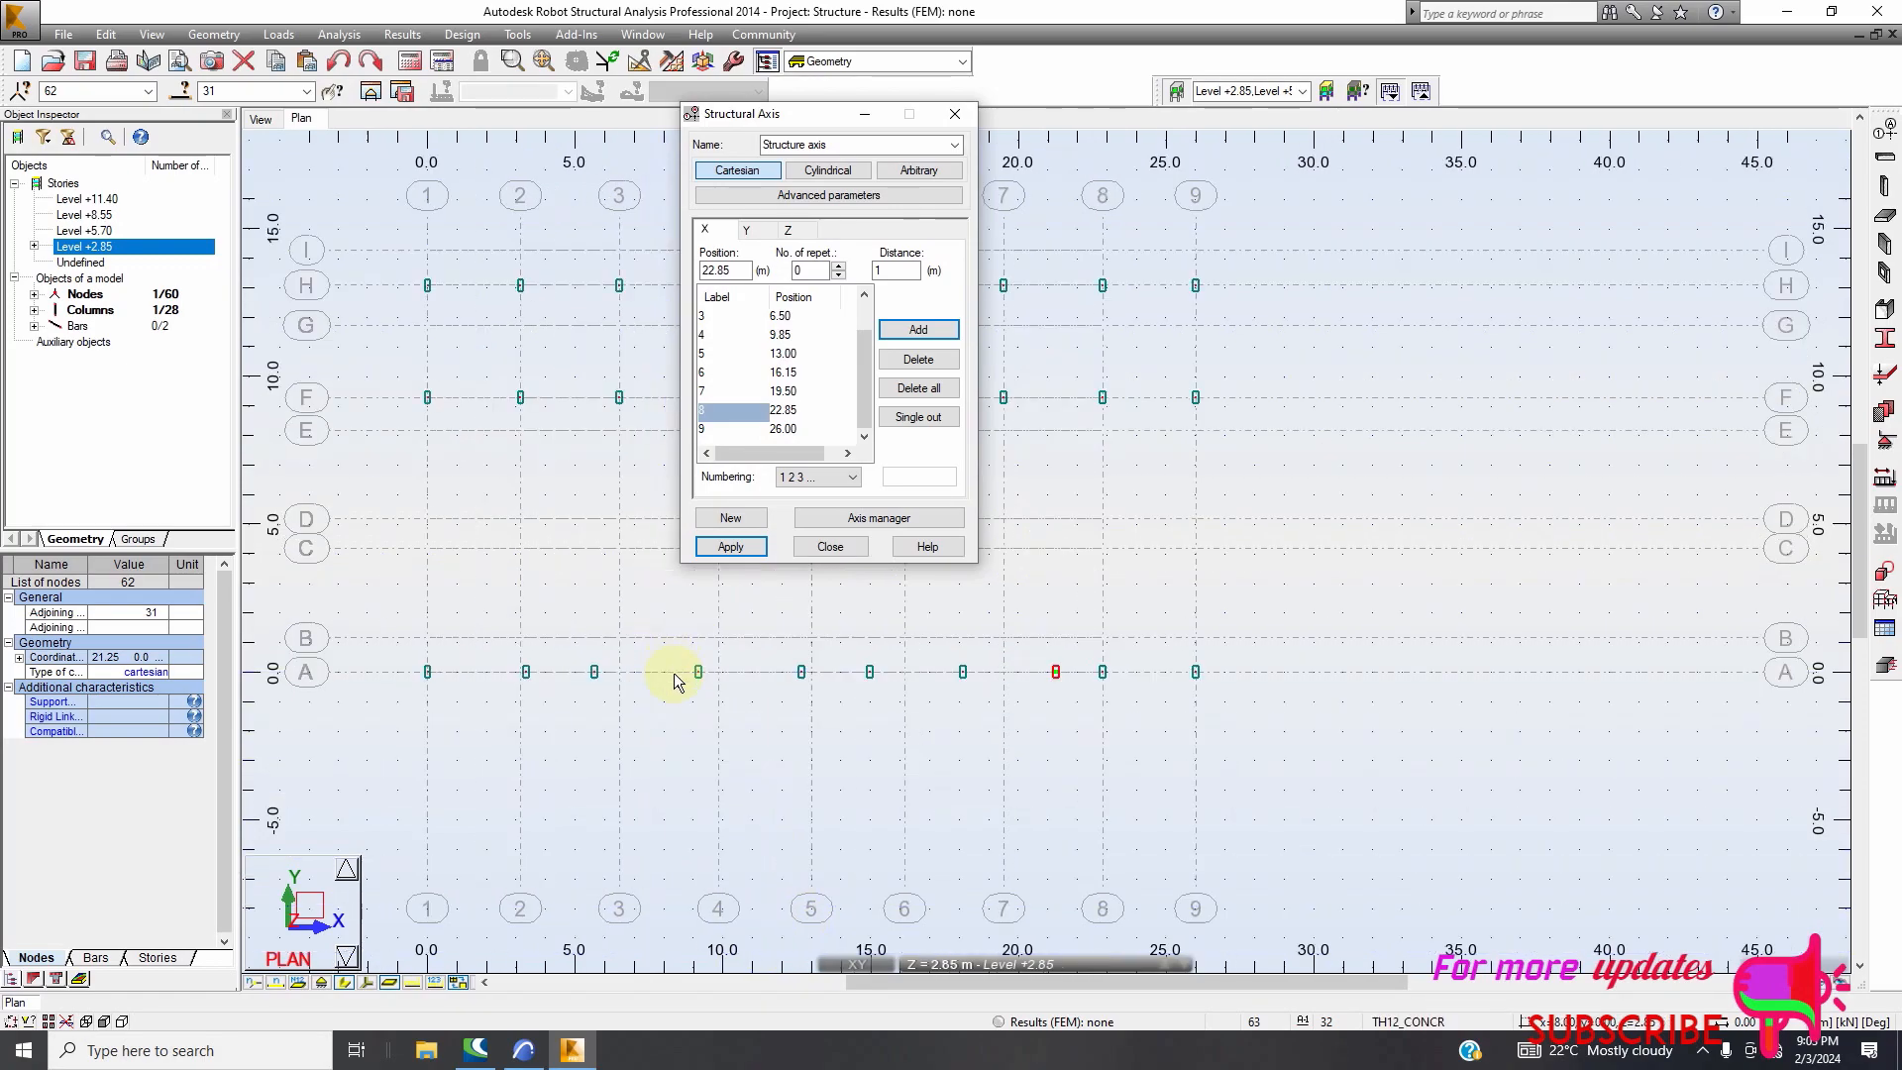
pyautogui.scroll(-1, 674, 682)
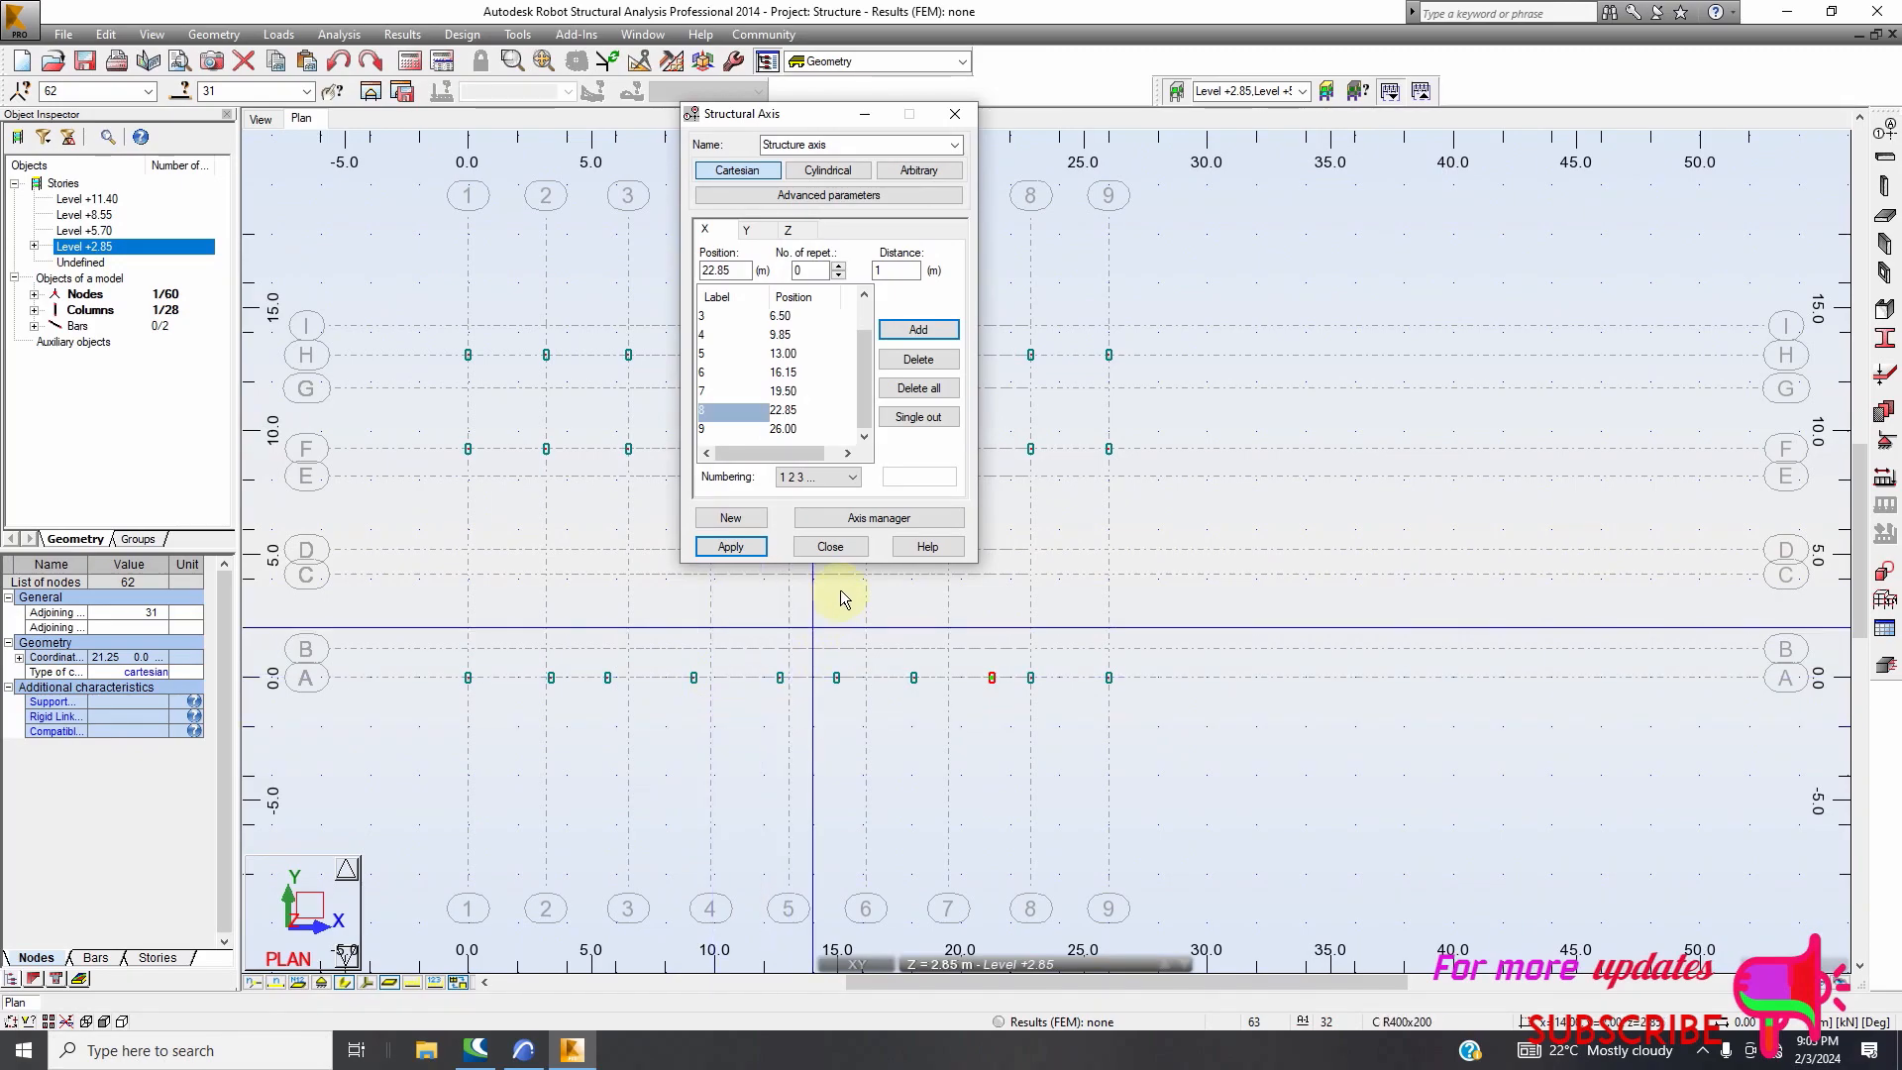
pyautogui.click(830, 547)
pyautogui.click(338, 62)
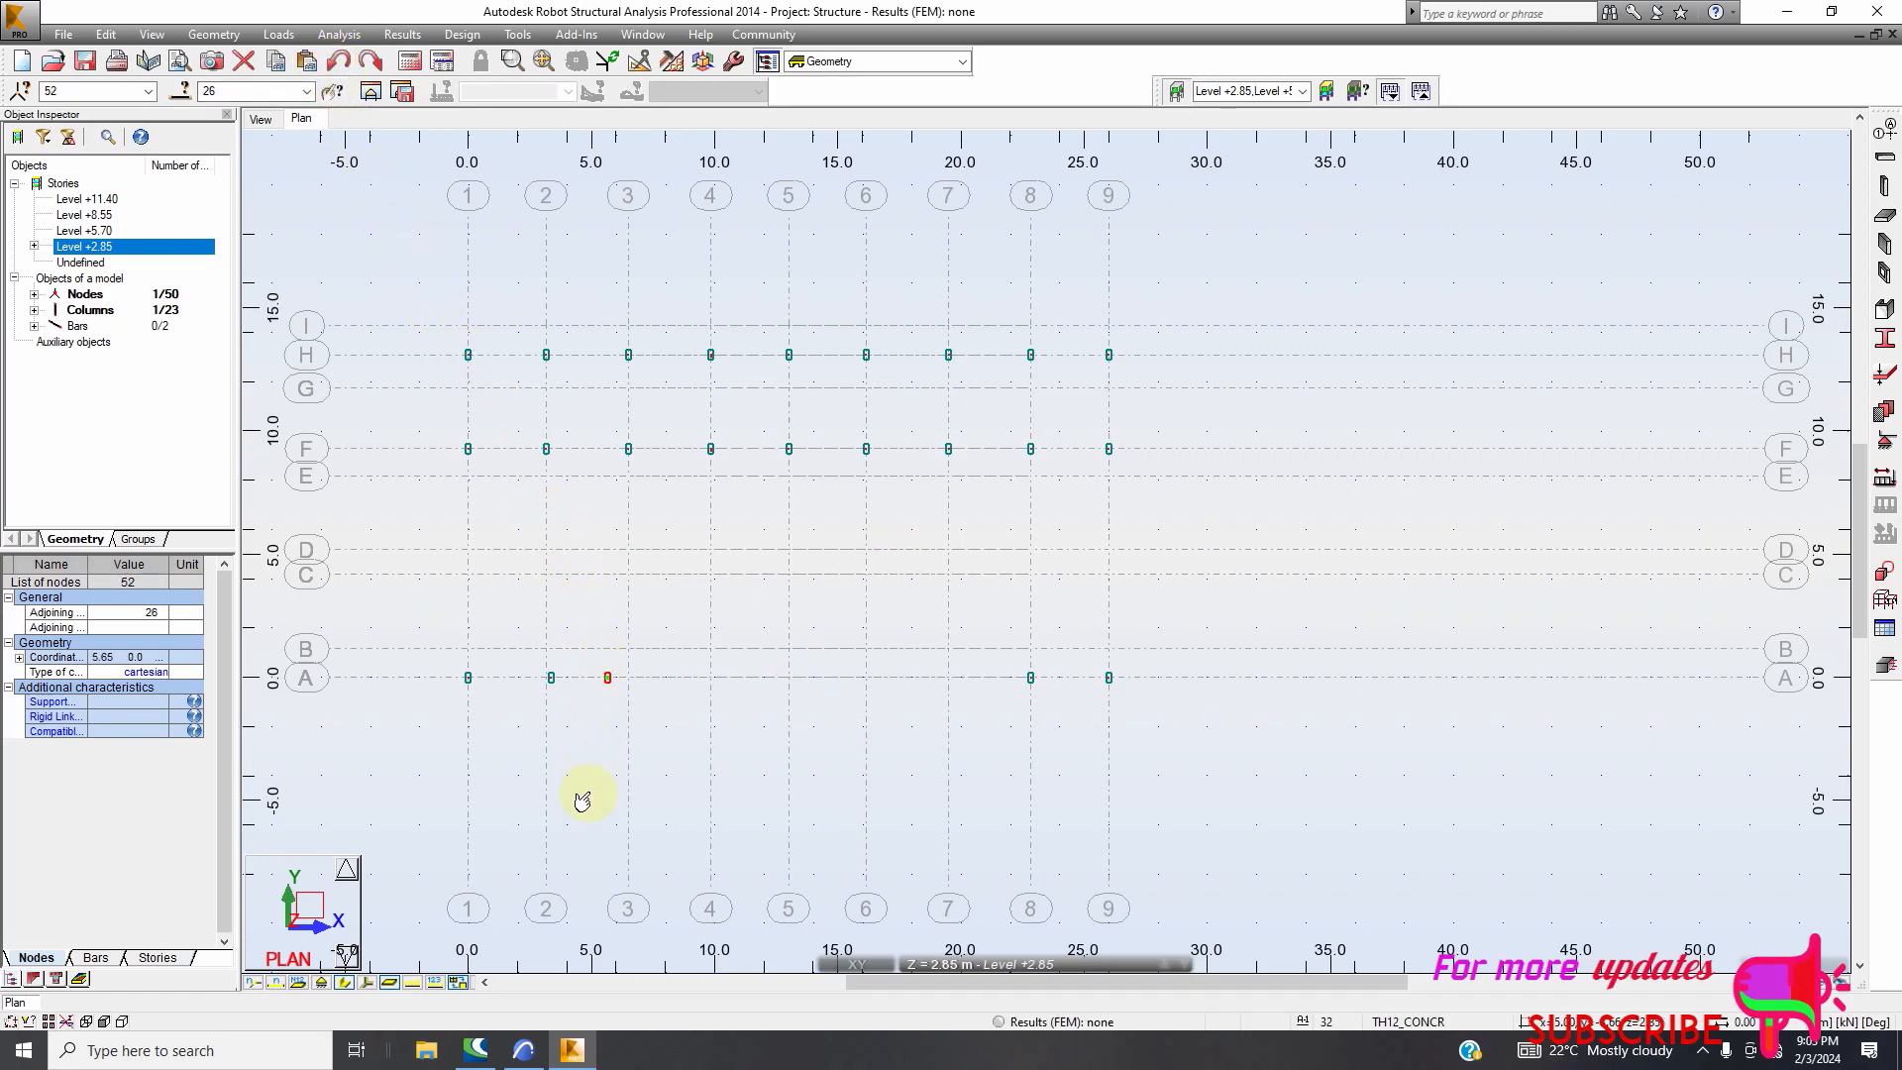
# Recheck the bay spacings in ARCHICAD, then copy the selected column in Robot with translation vector 3.15,0,0 and 2 repetitions
pyautogui.click(524, 1050)
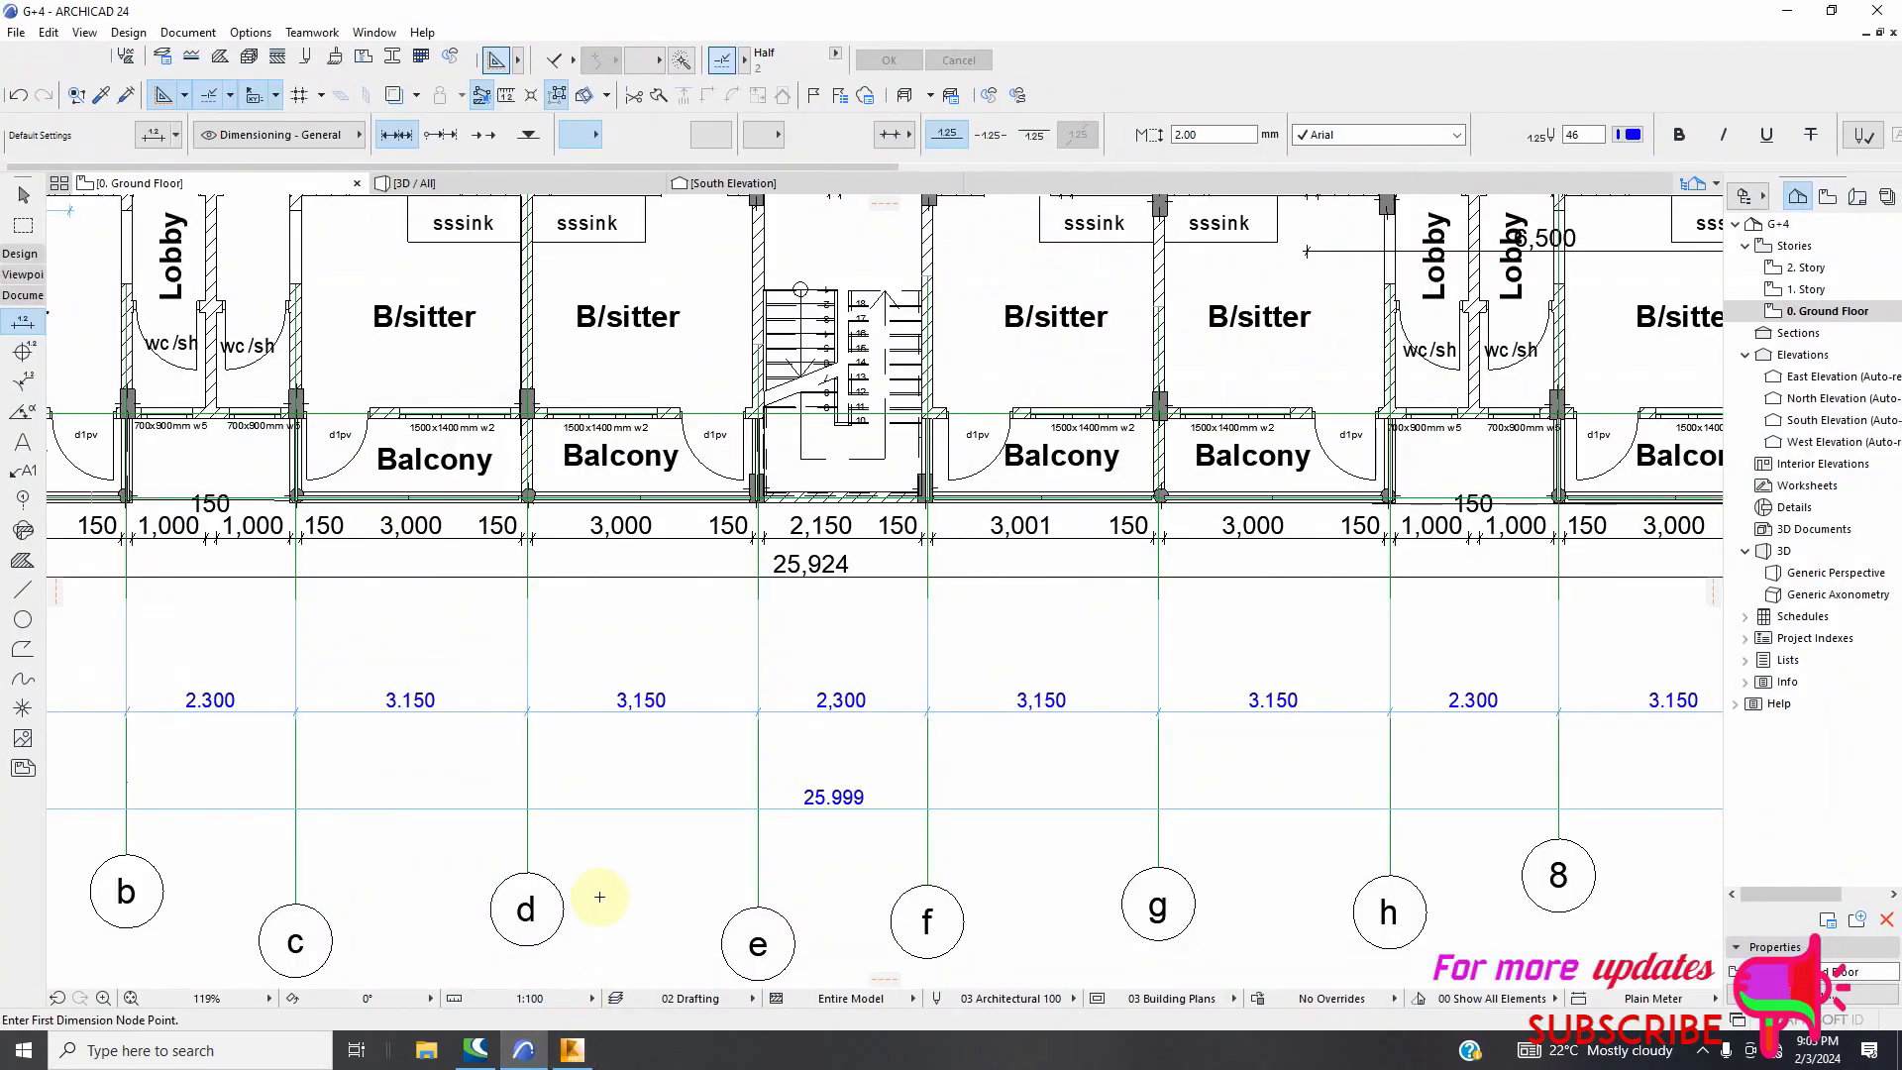
pyautogui.click(572, 1050)
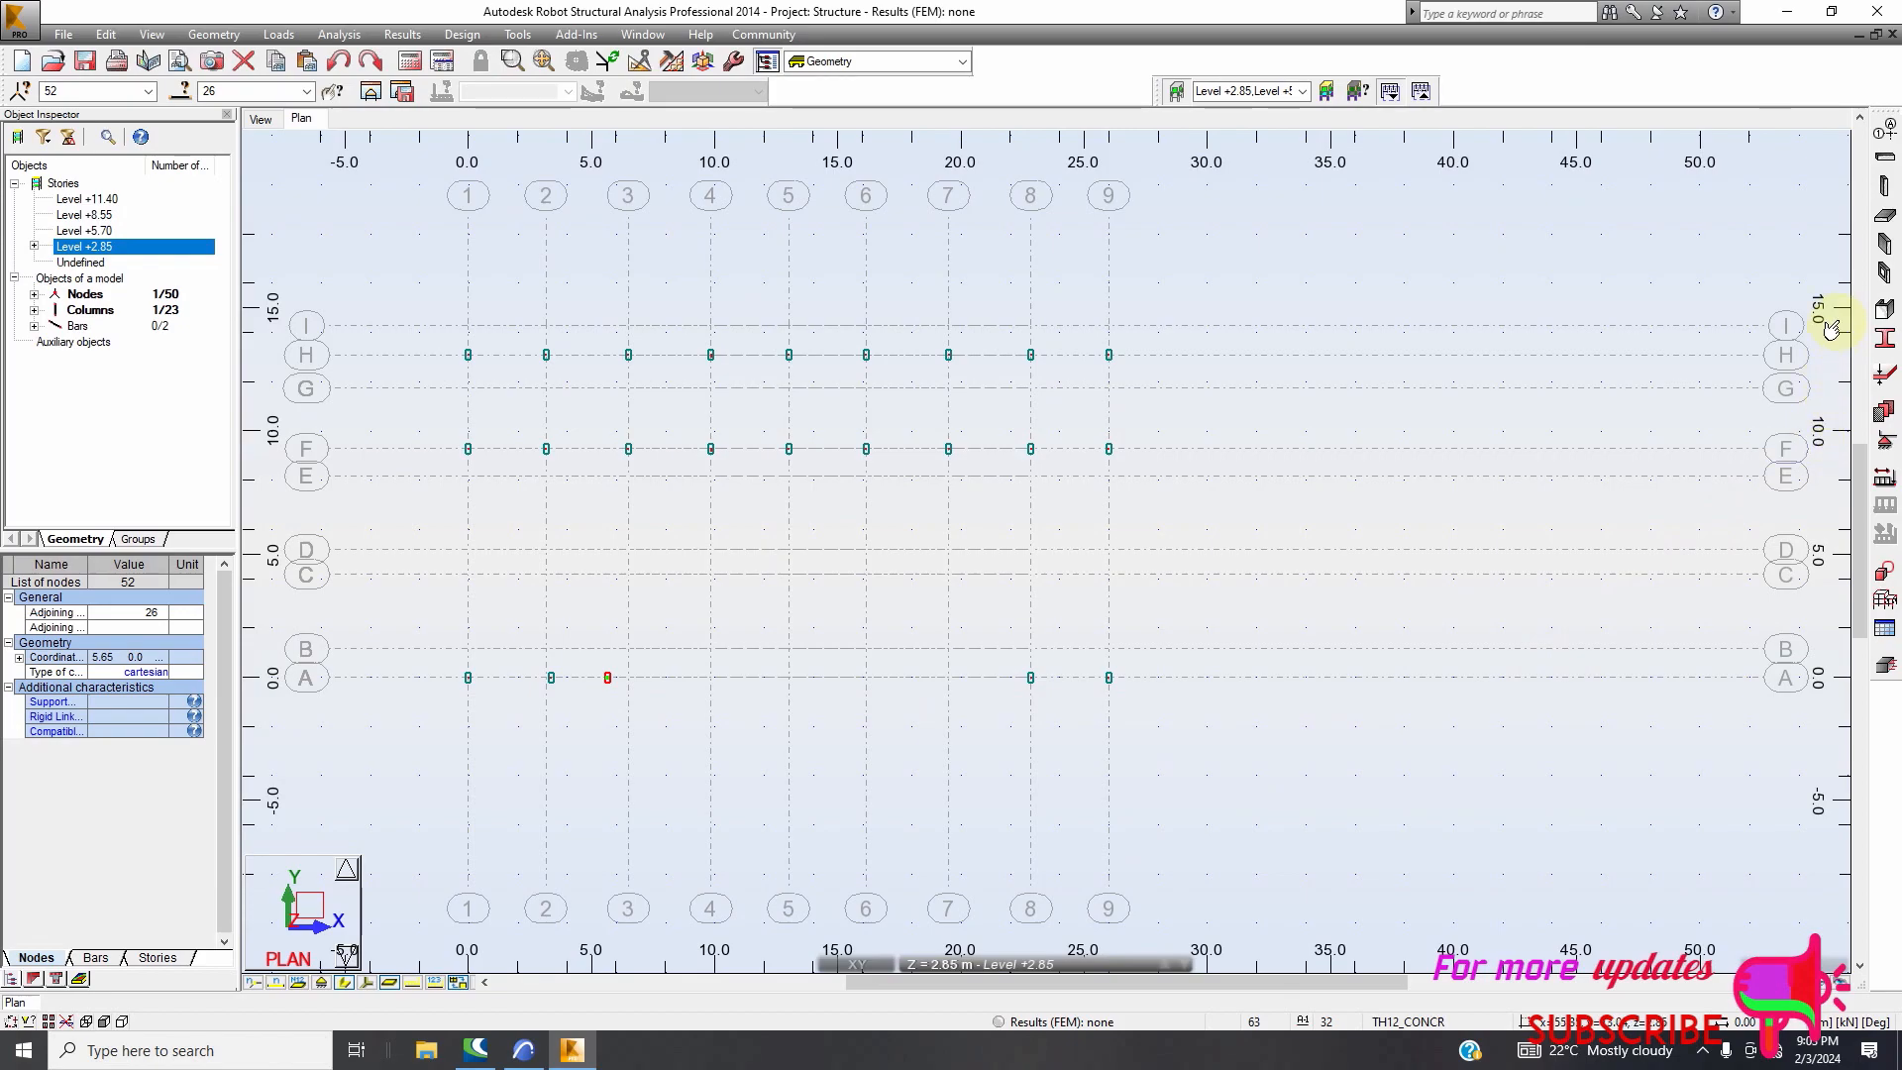
pyautogui.click(106, 33)
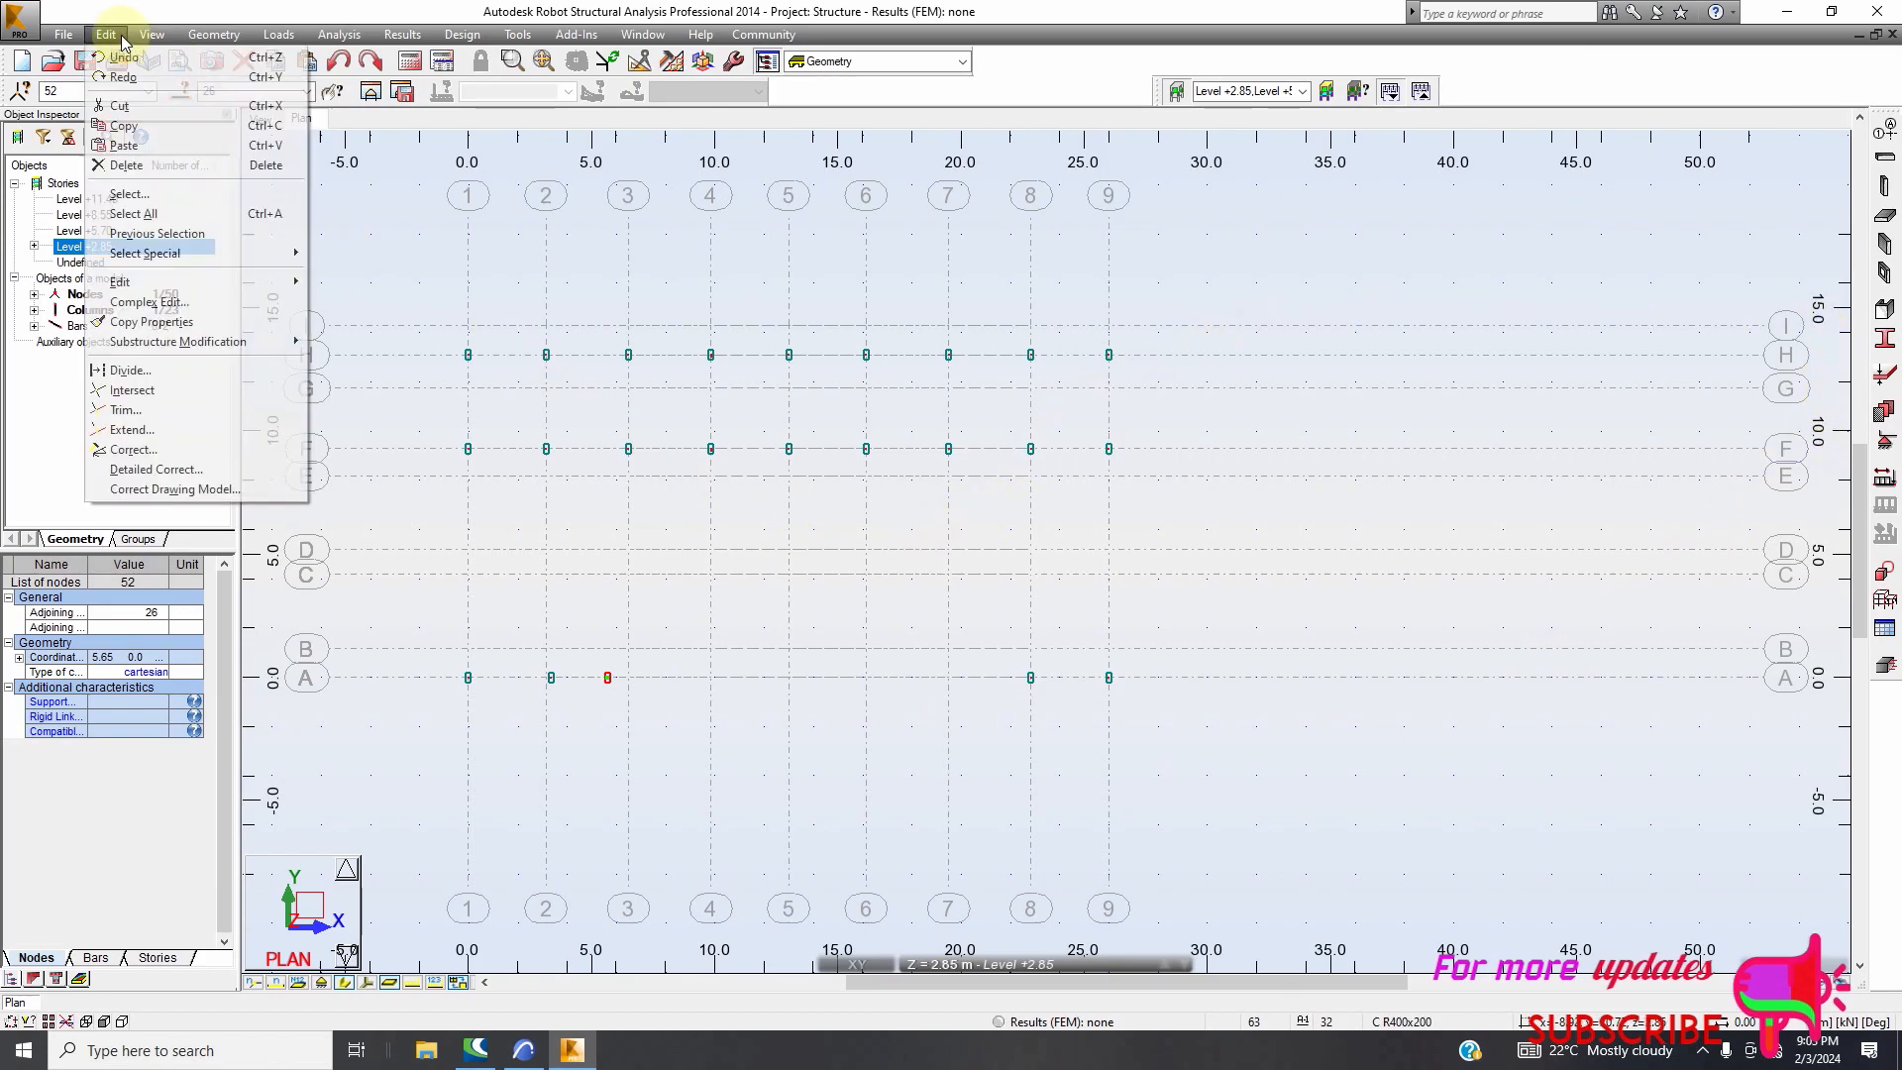
pyautogui.moveTo(120, 284)
pyautogui.click(361, 281)
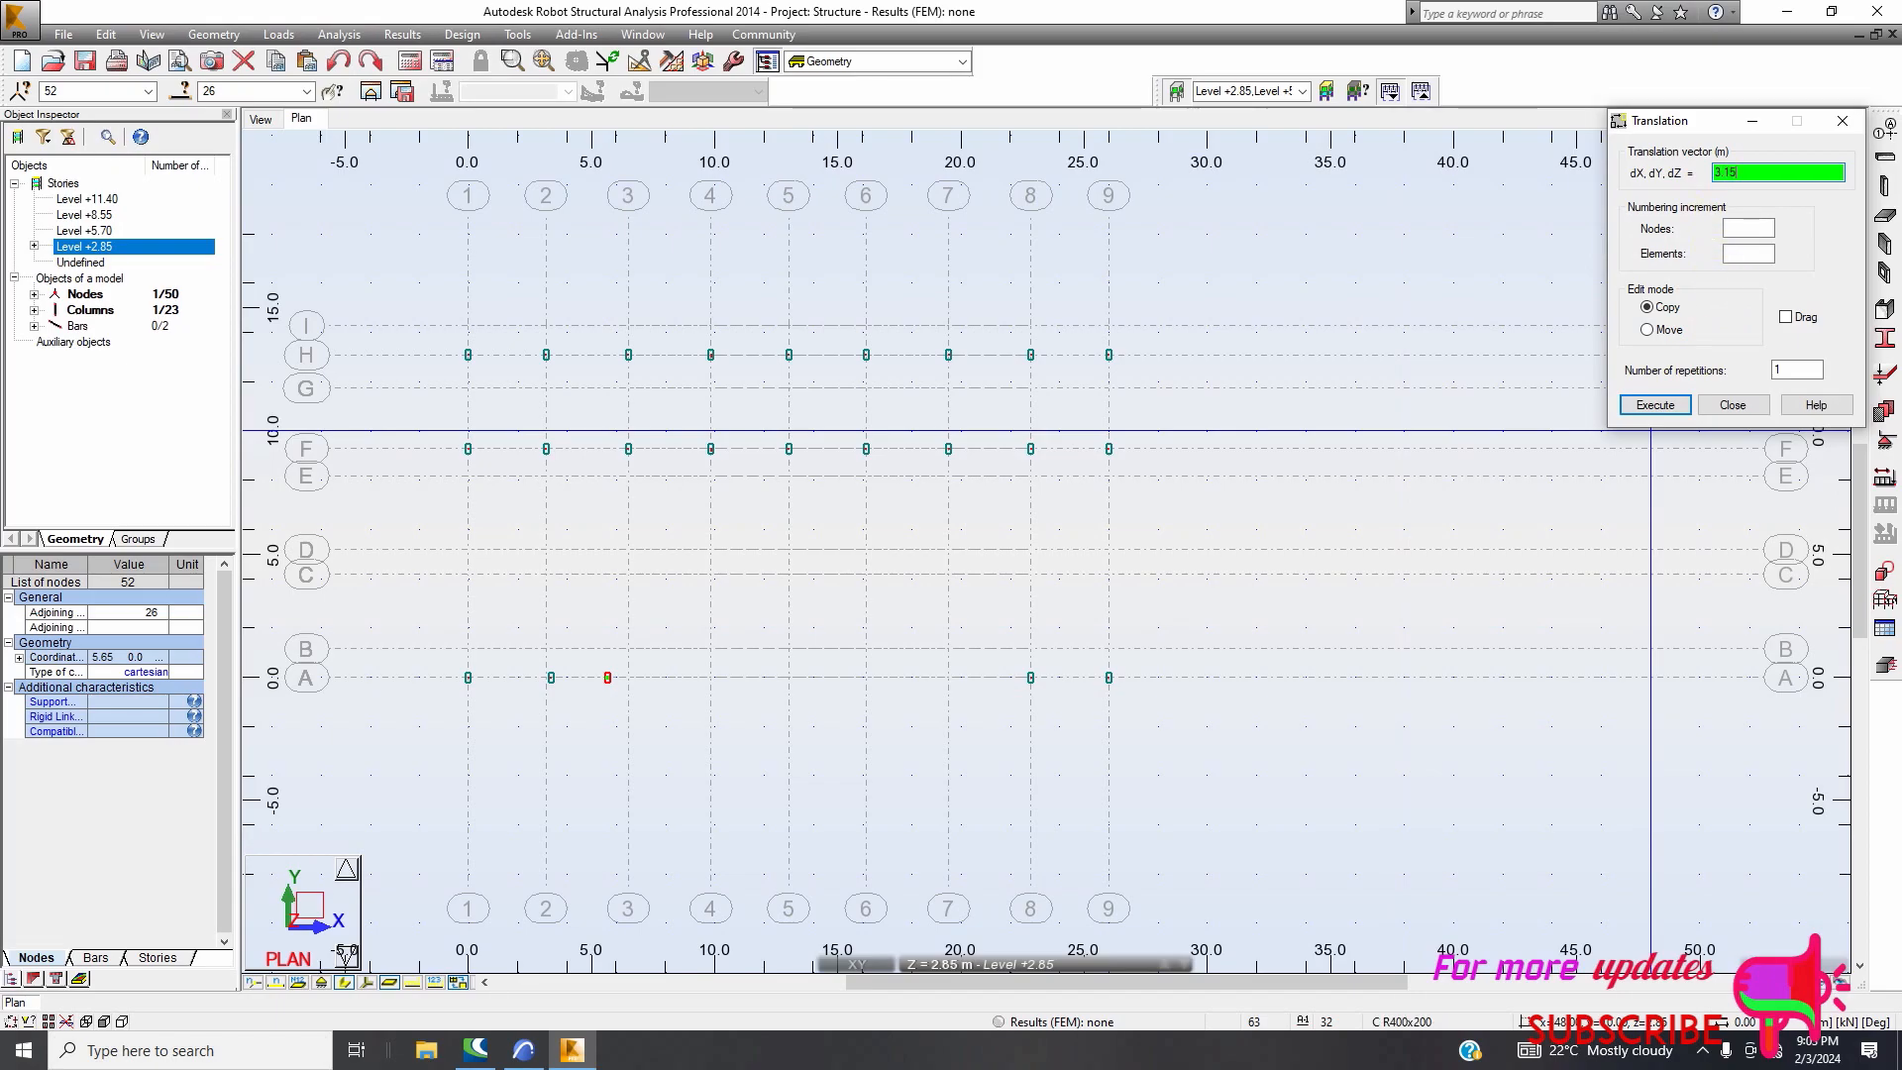
pyautogui.write('3.15,0')
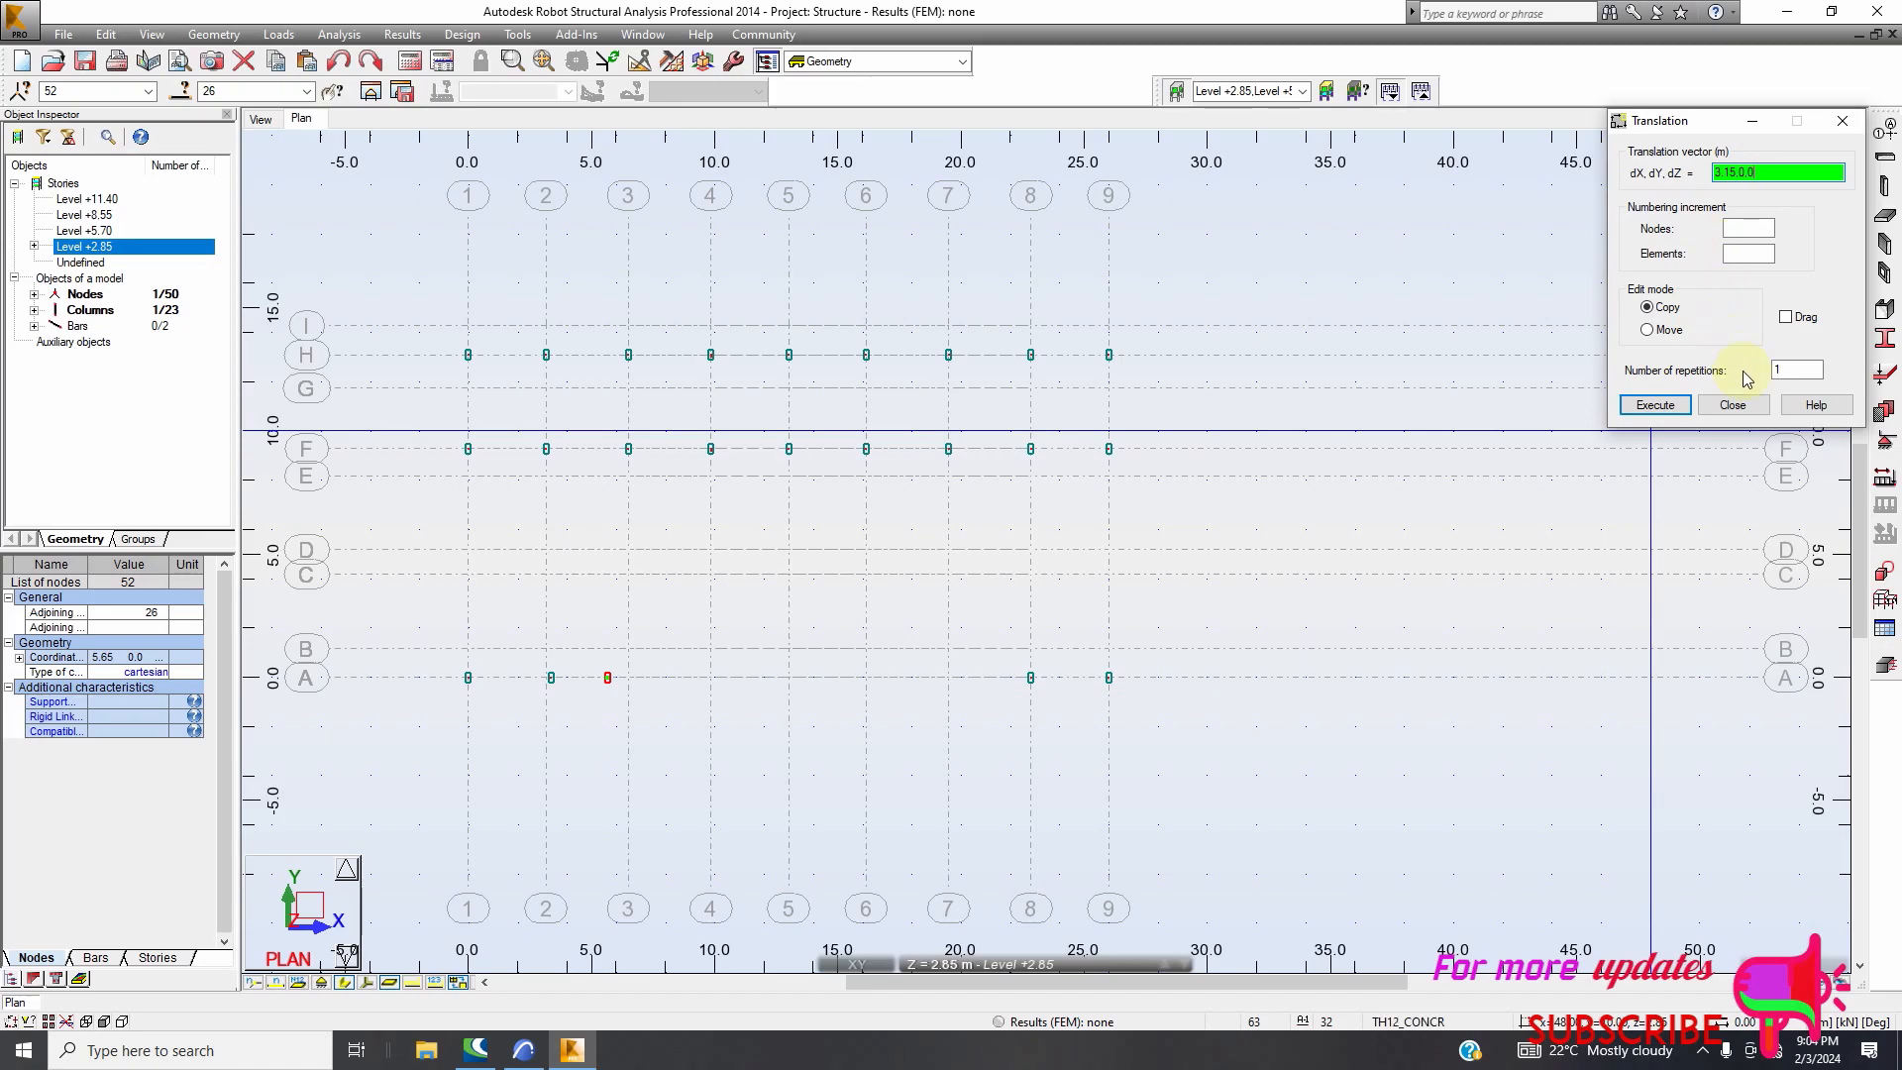
pyautogui.click(1790, 368)
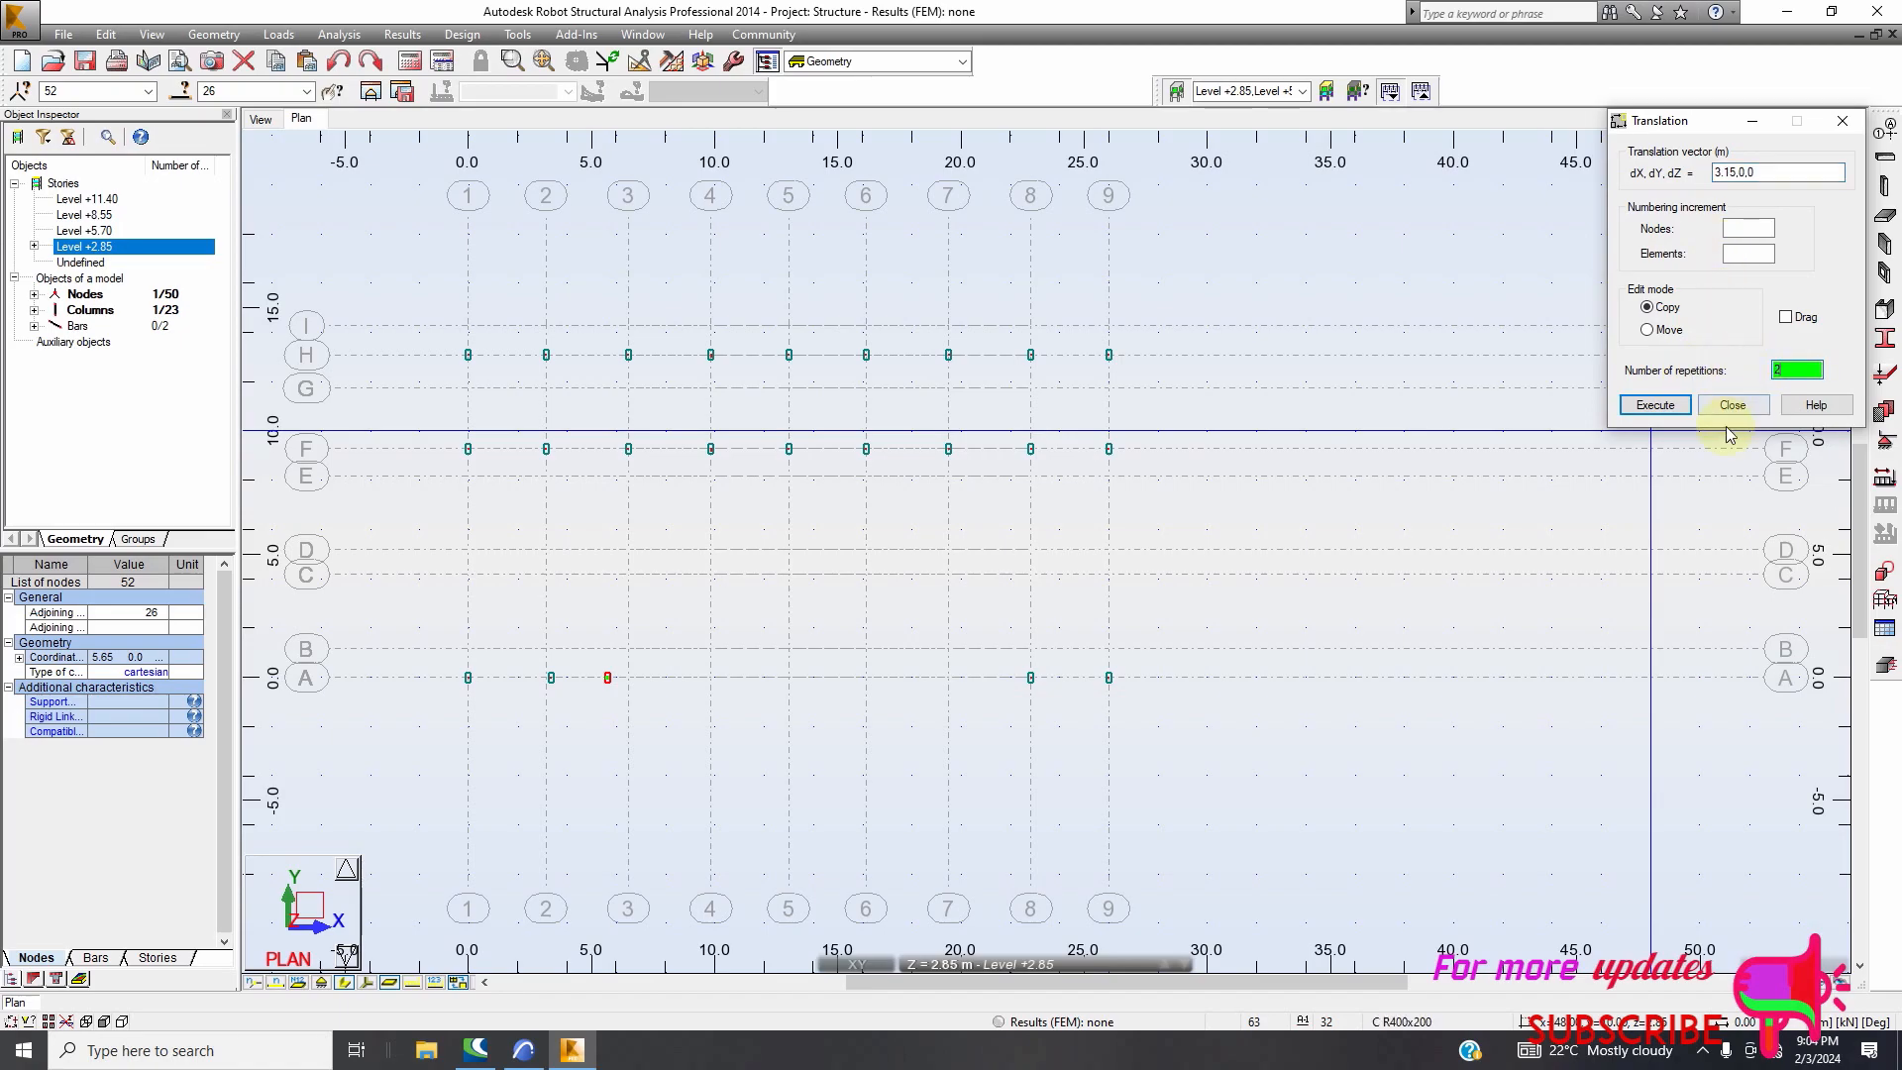
pyautogui.click(1656, 405)
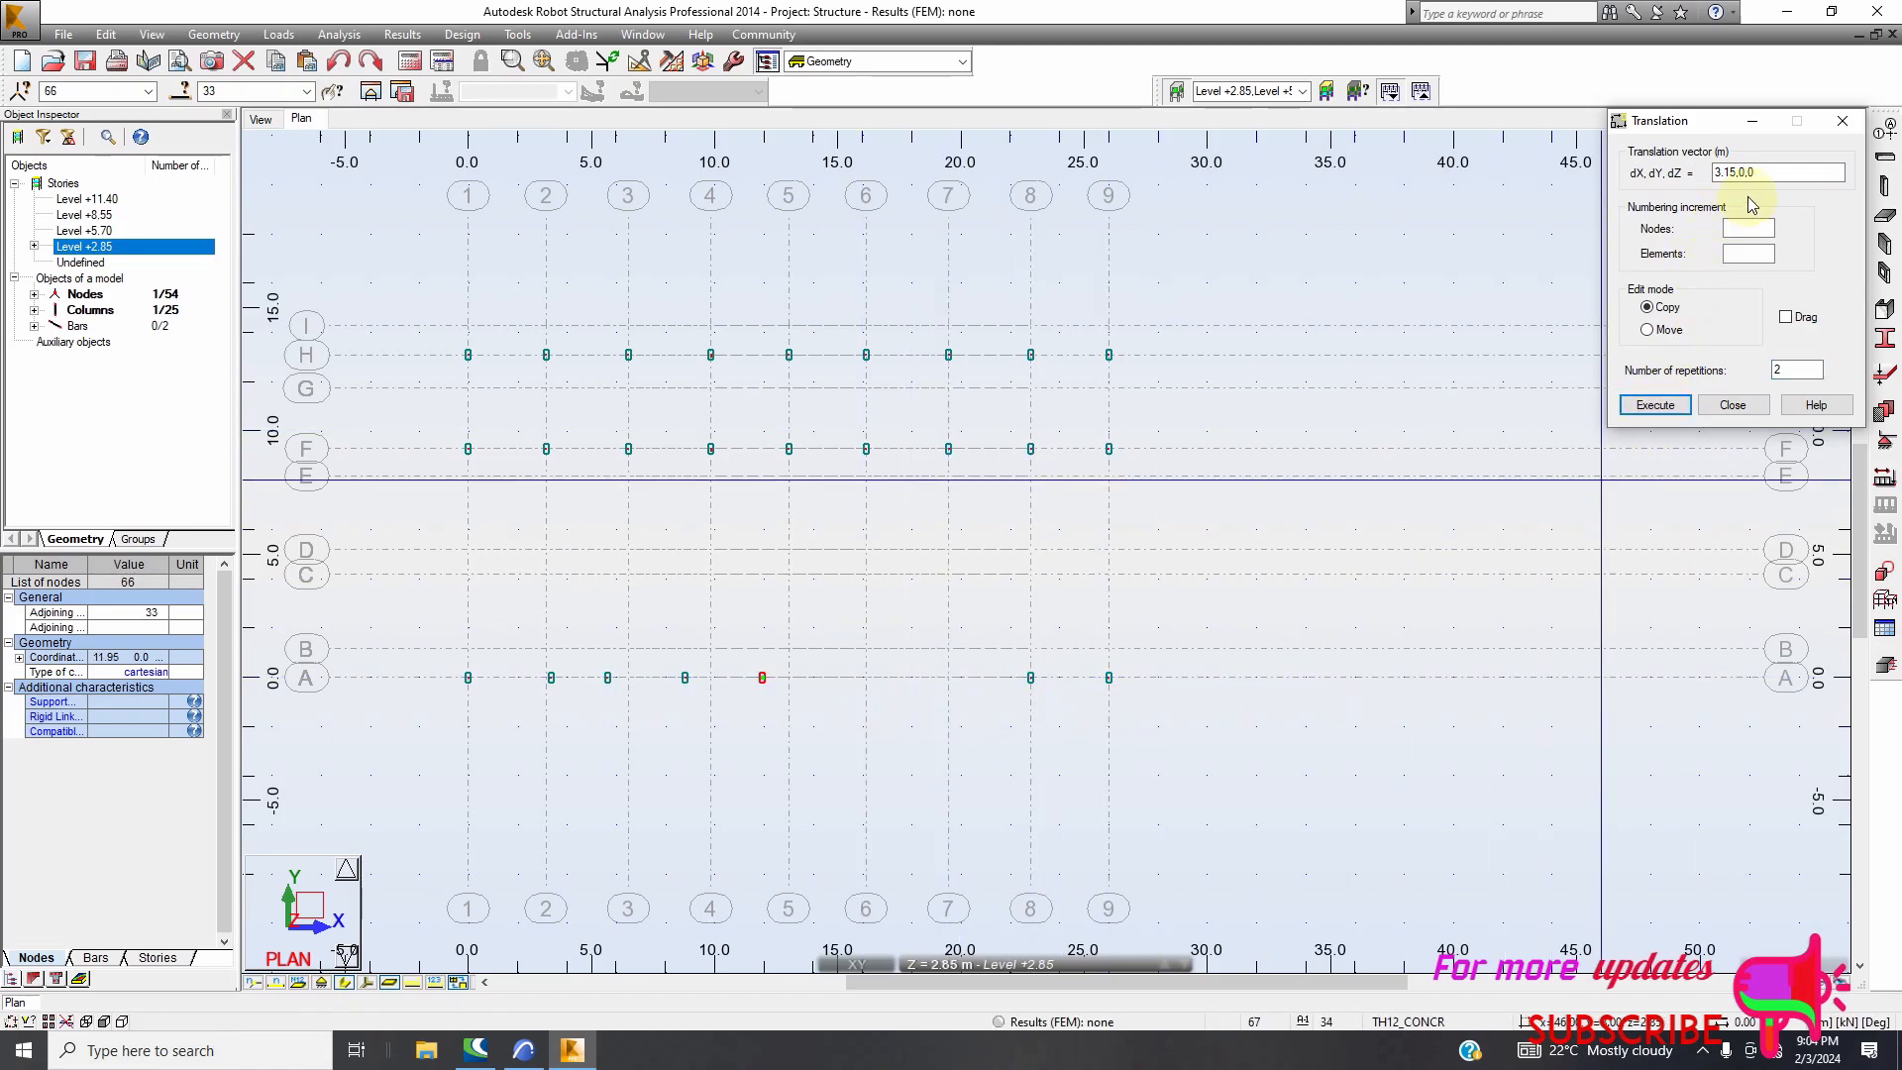
# Copy the last column on by the staircase bay width, using translation vector 2.3,0,0 and 1 repetition
pyautogui.doubleClick(1740, 172)
pyautogui.write('2')
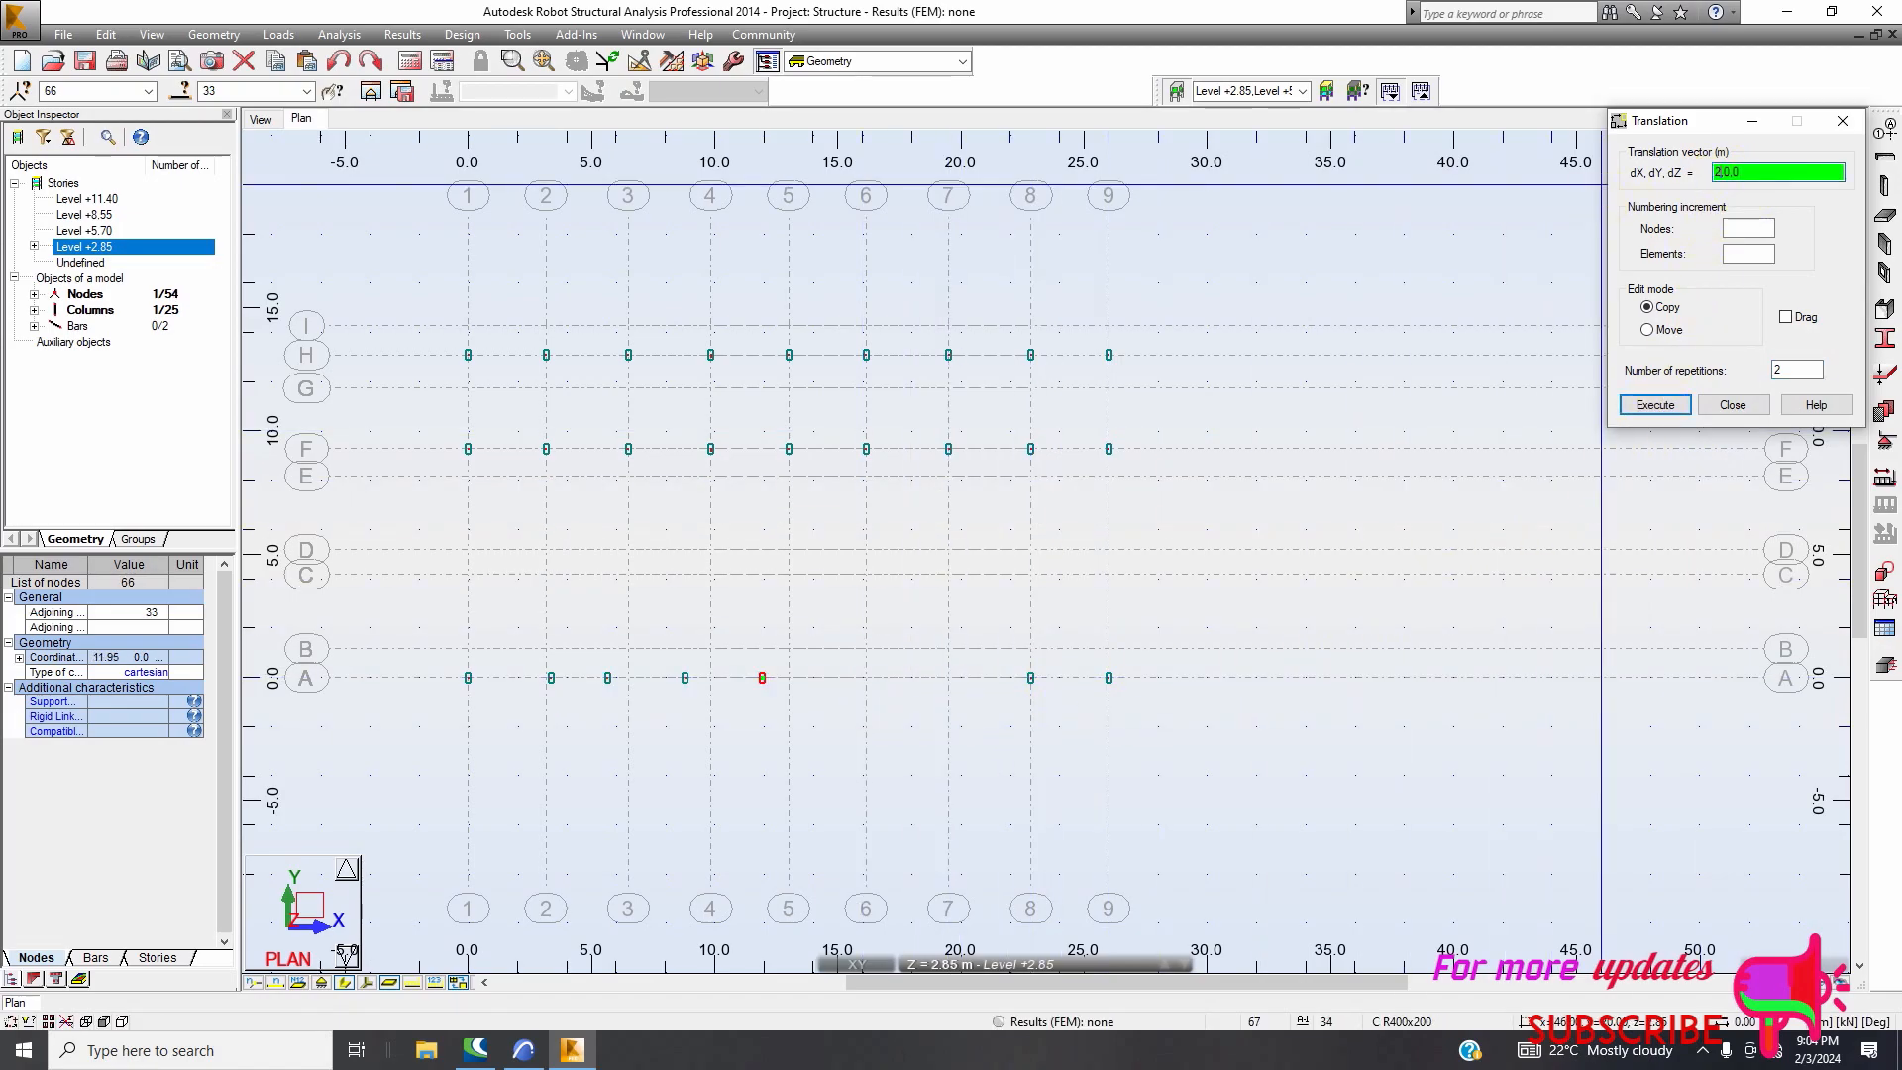
pyautogui.write('.3')
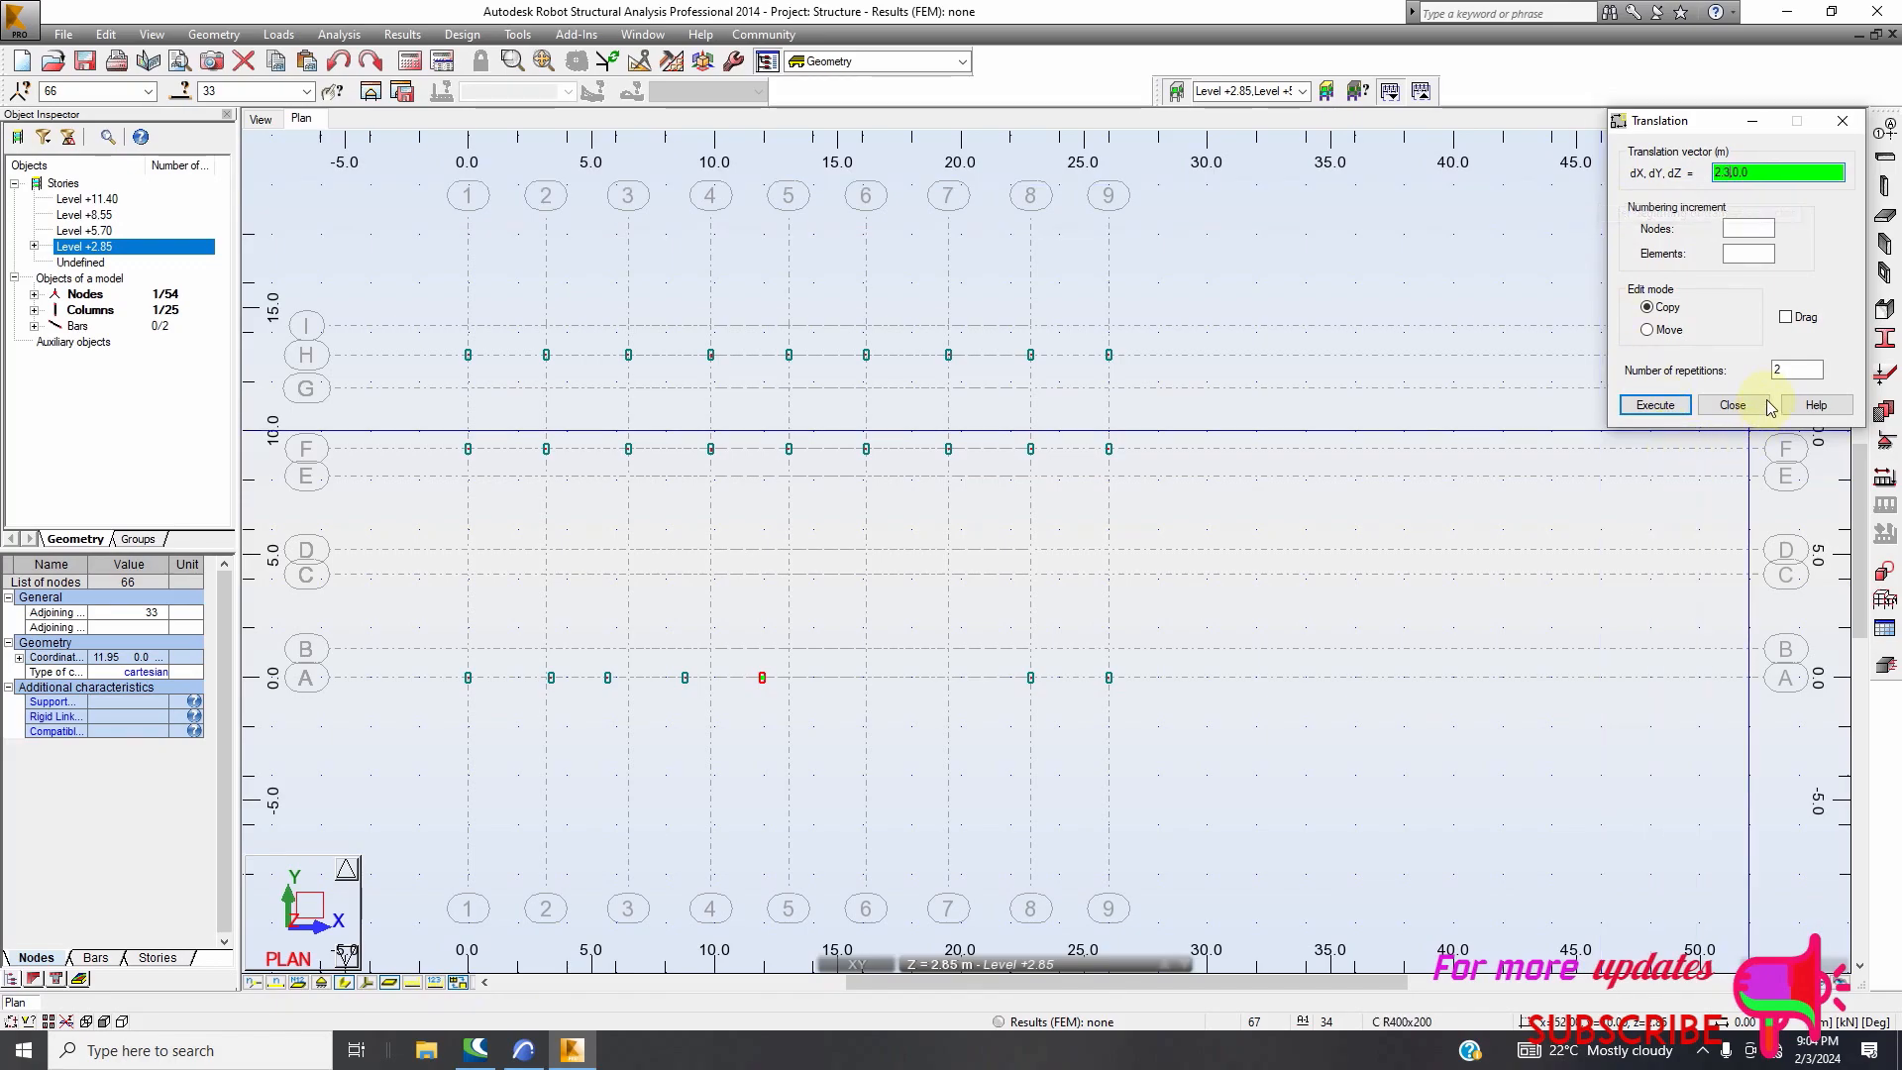
pyautogui.doubleClick(1778, 371)
pyautogui.write('1')
pyautogui.click(1656, 406)
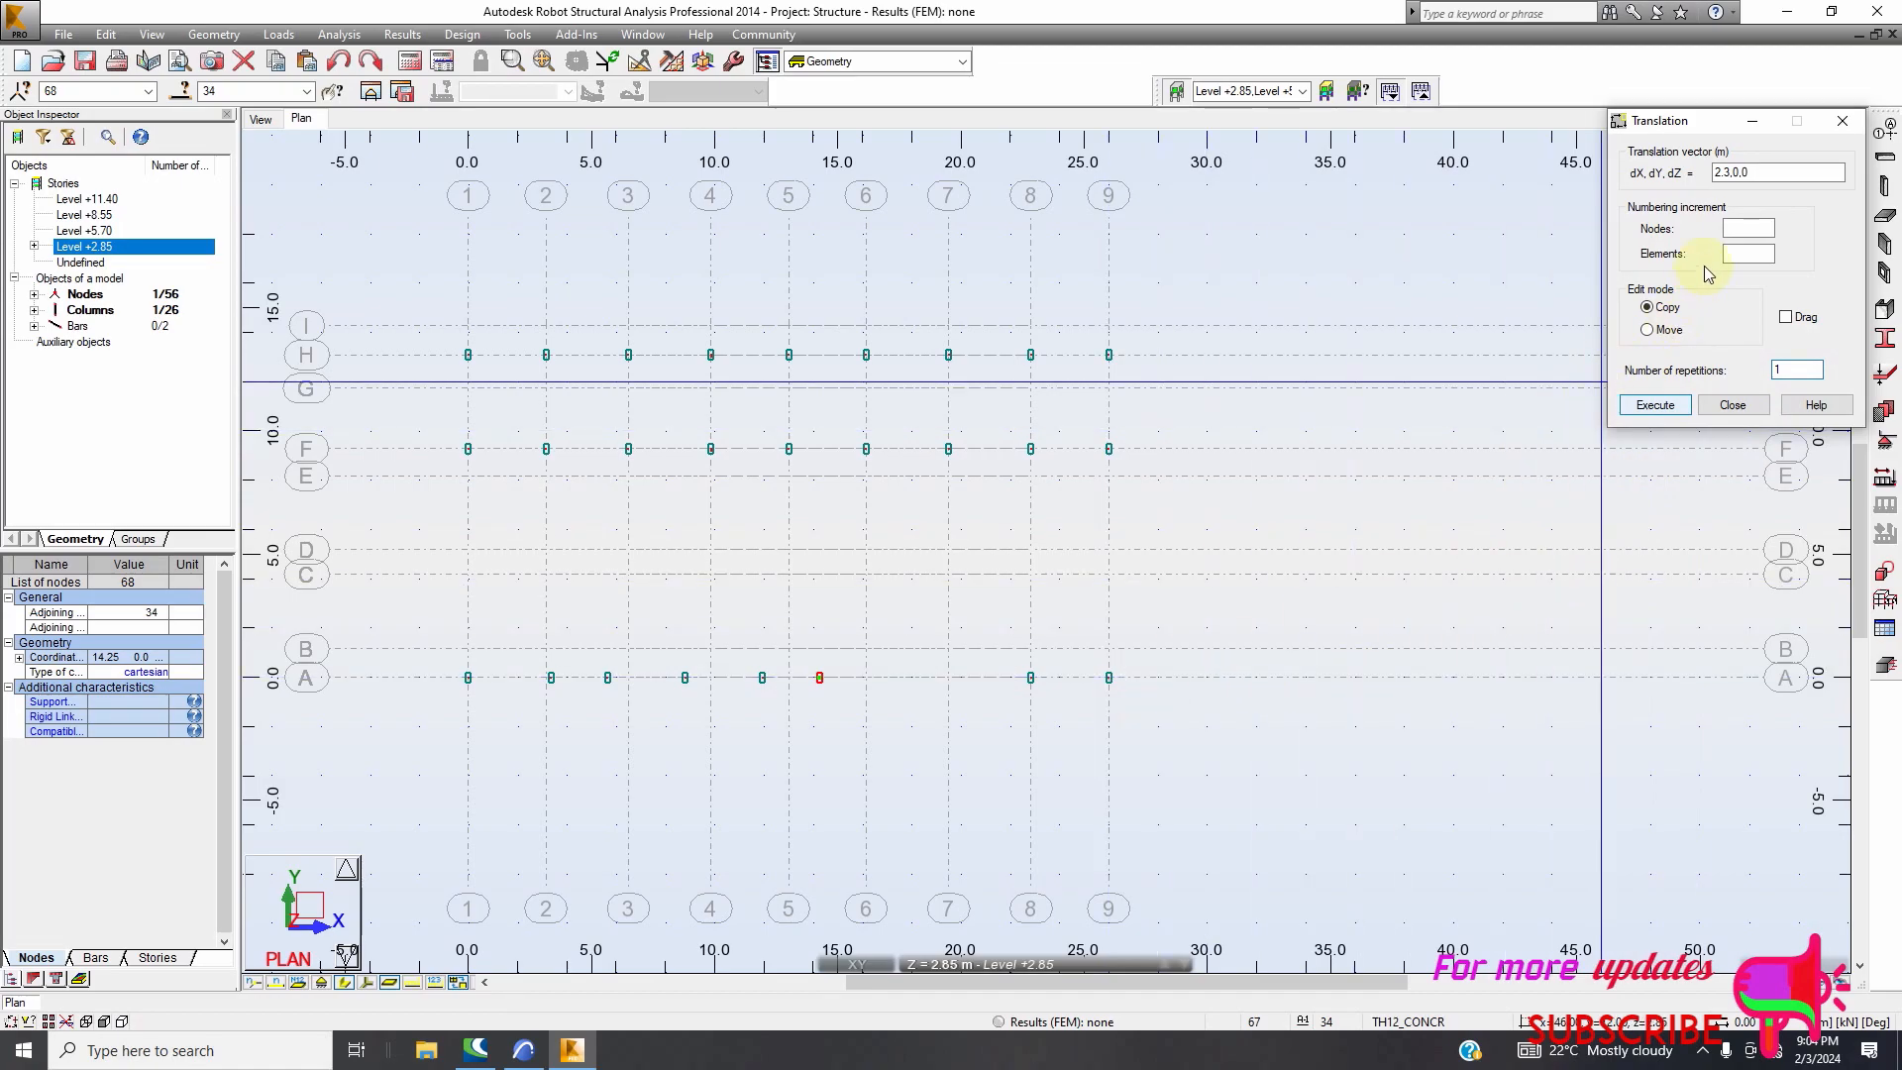
# Copy the newest column with translation vector 3.15,0,0 and 2 repetitions, then close the Translation dialog
pyautogui.doubleClick(1729, 172)
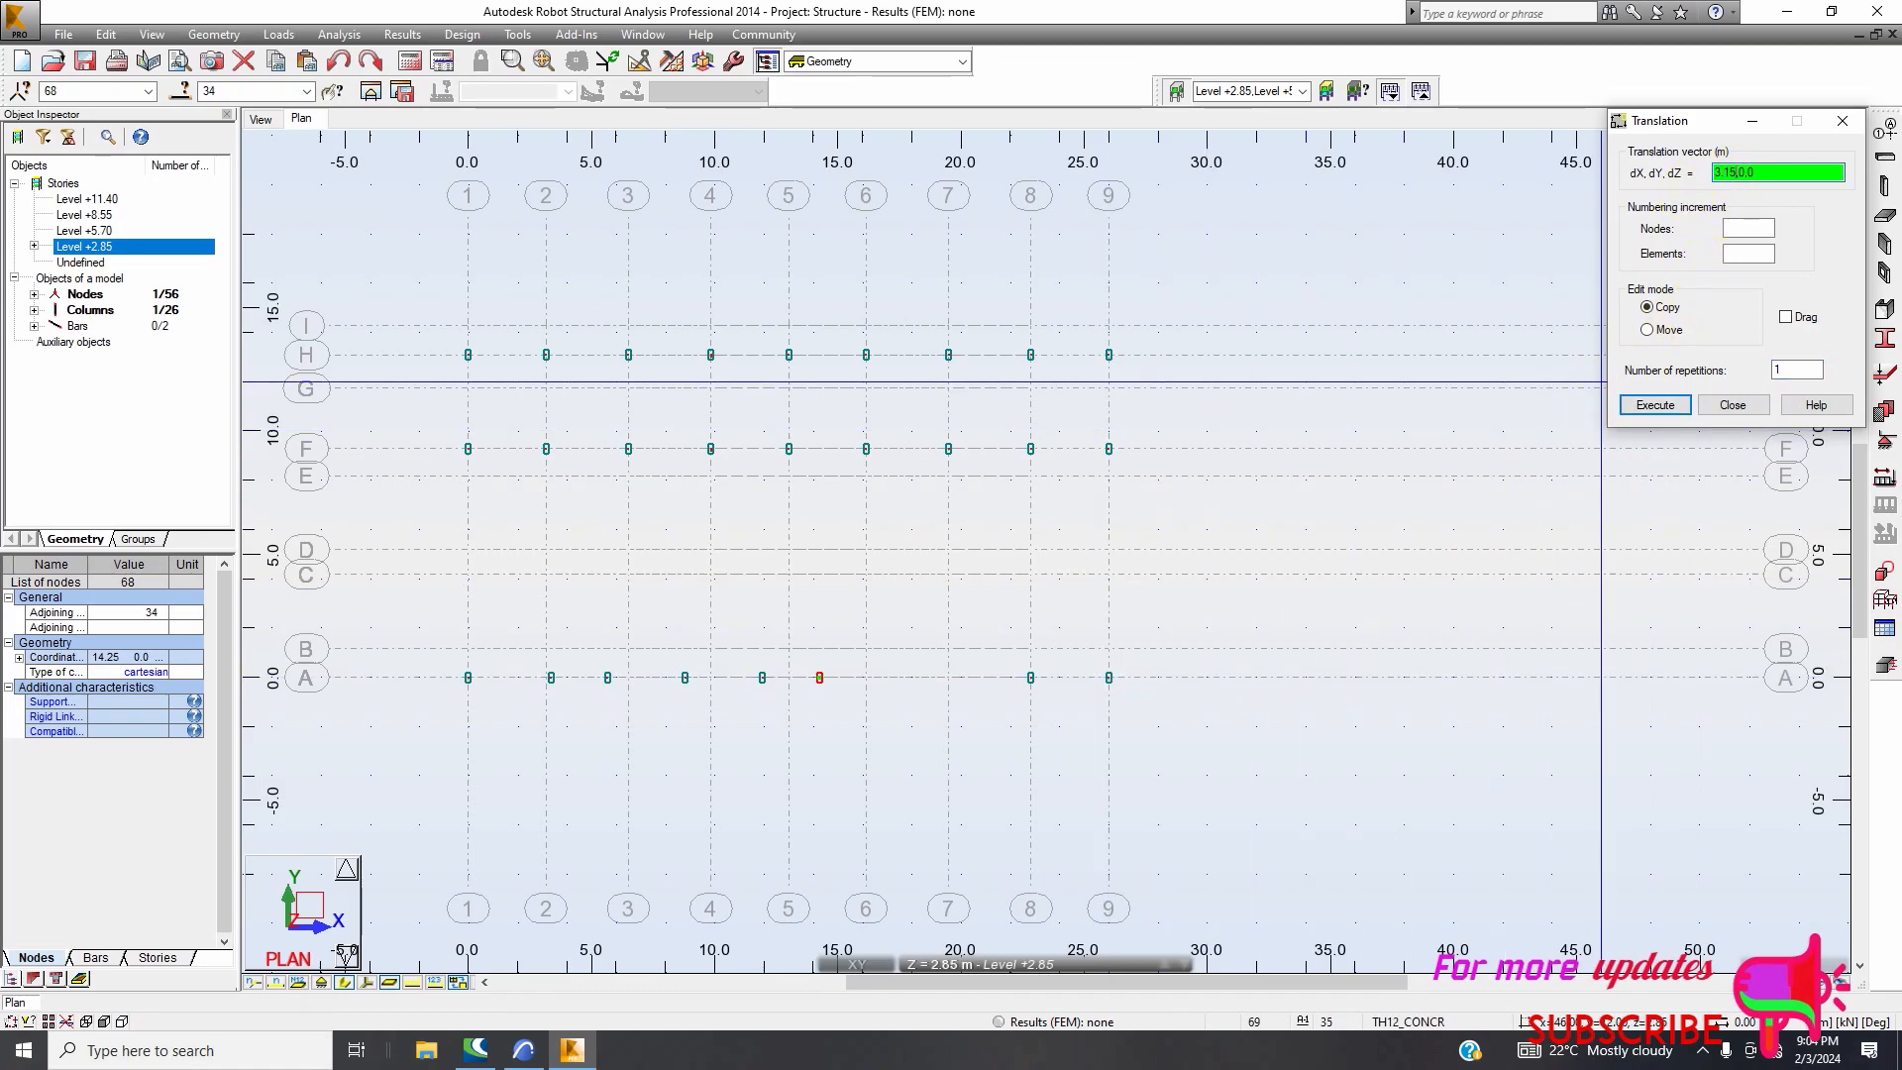
pyautogui.doubleClick(1796, 371)
pyautogui.write('2')
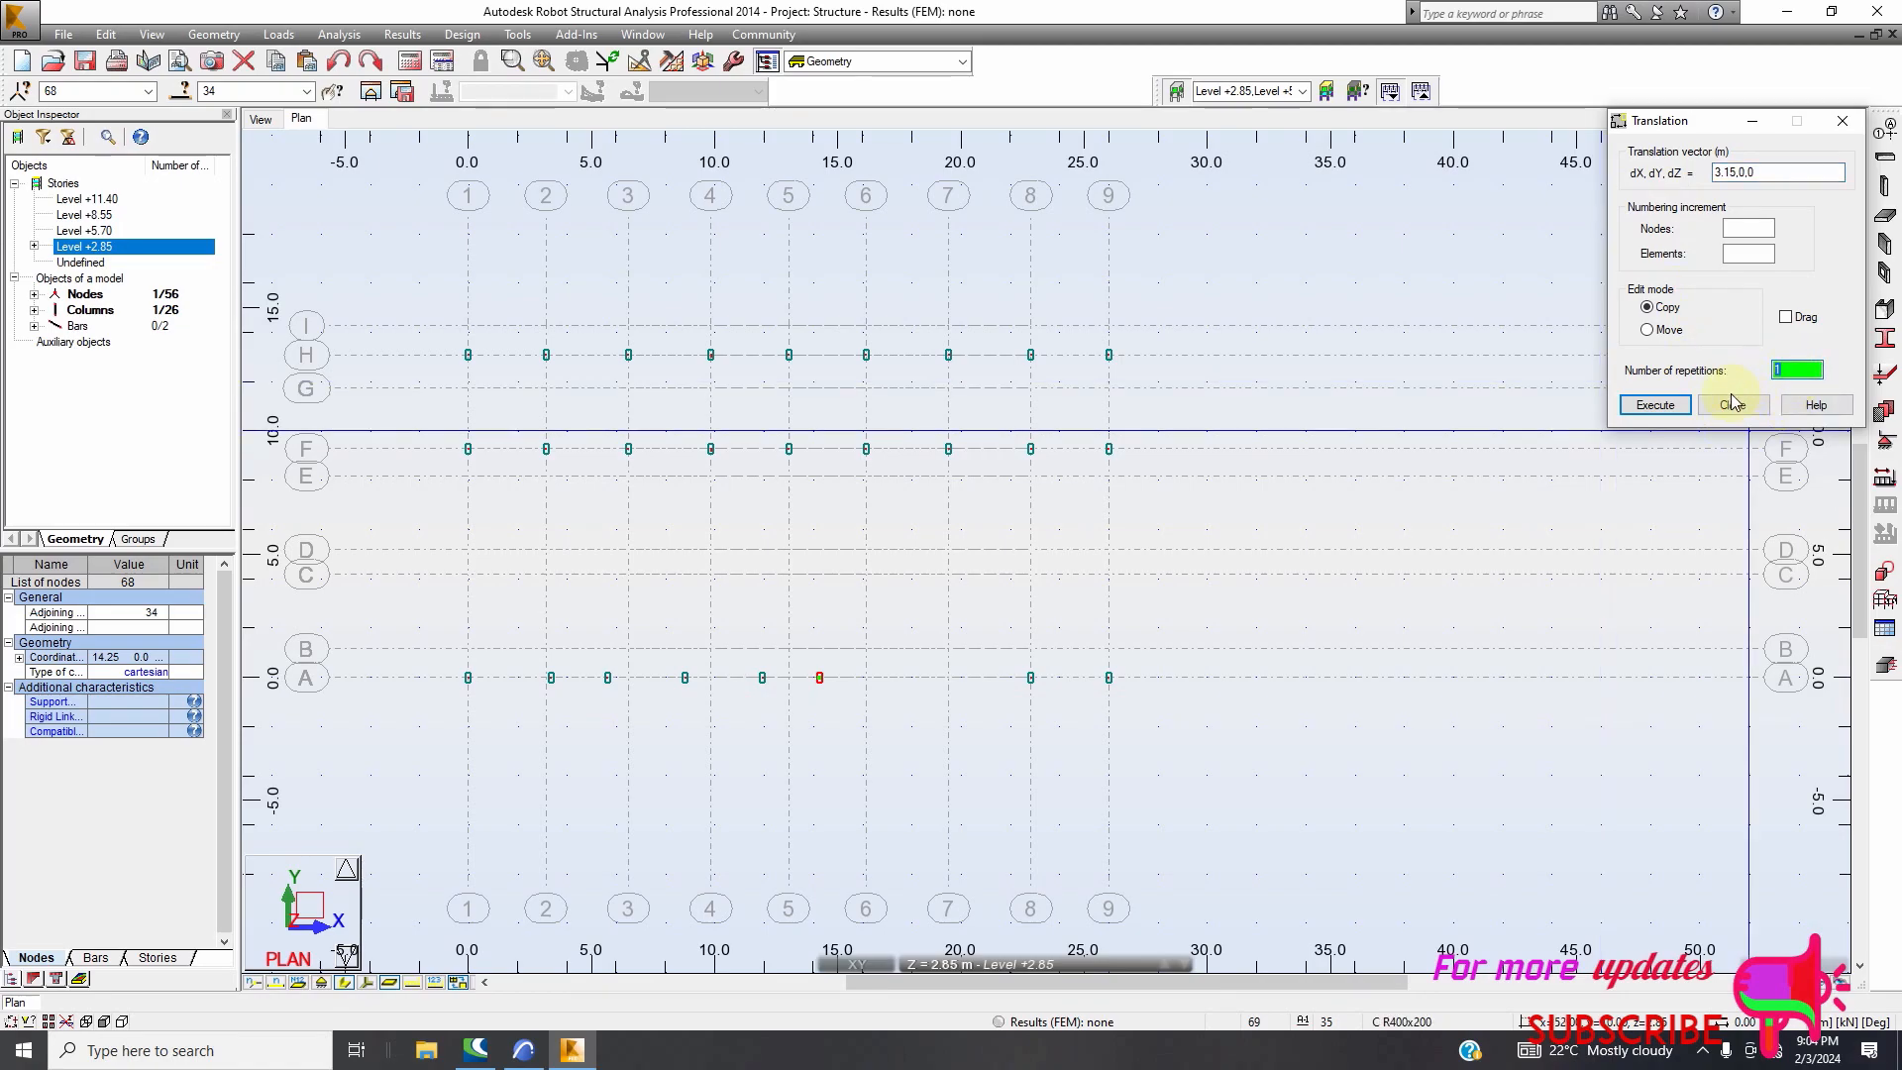
pyautogui.click(1656, 406)
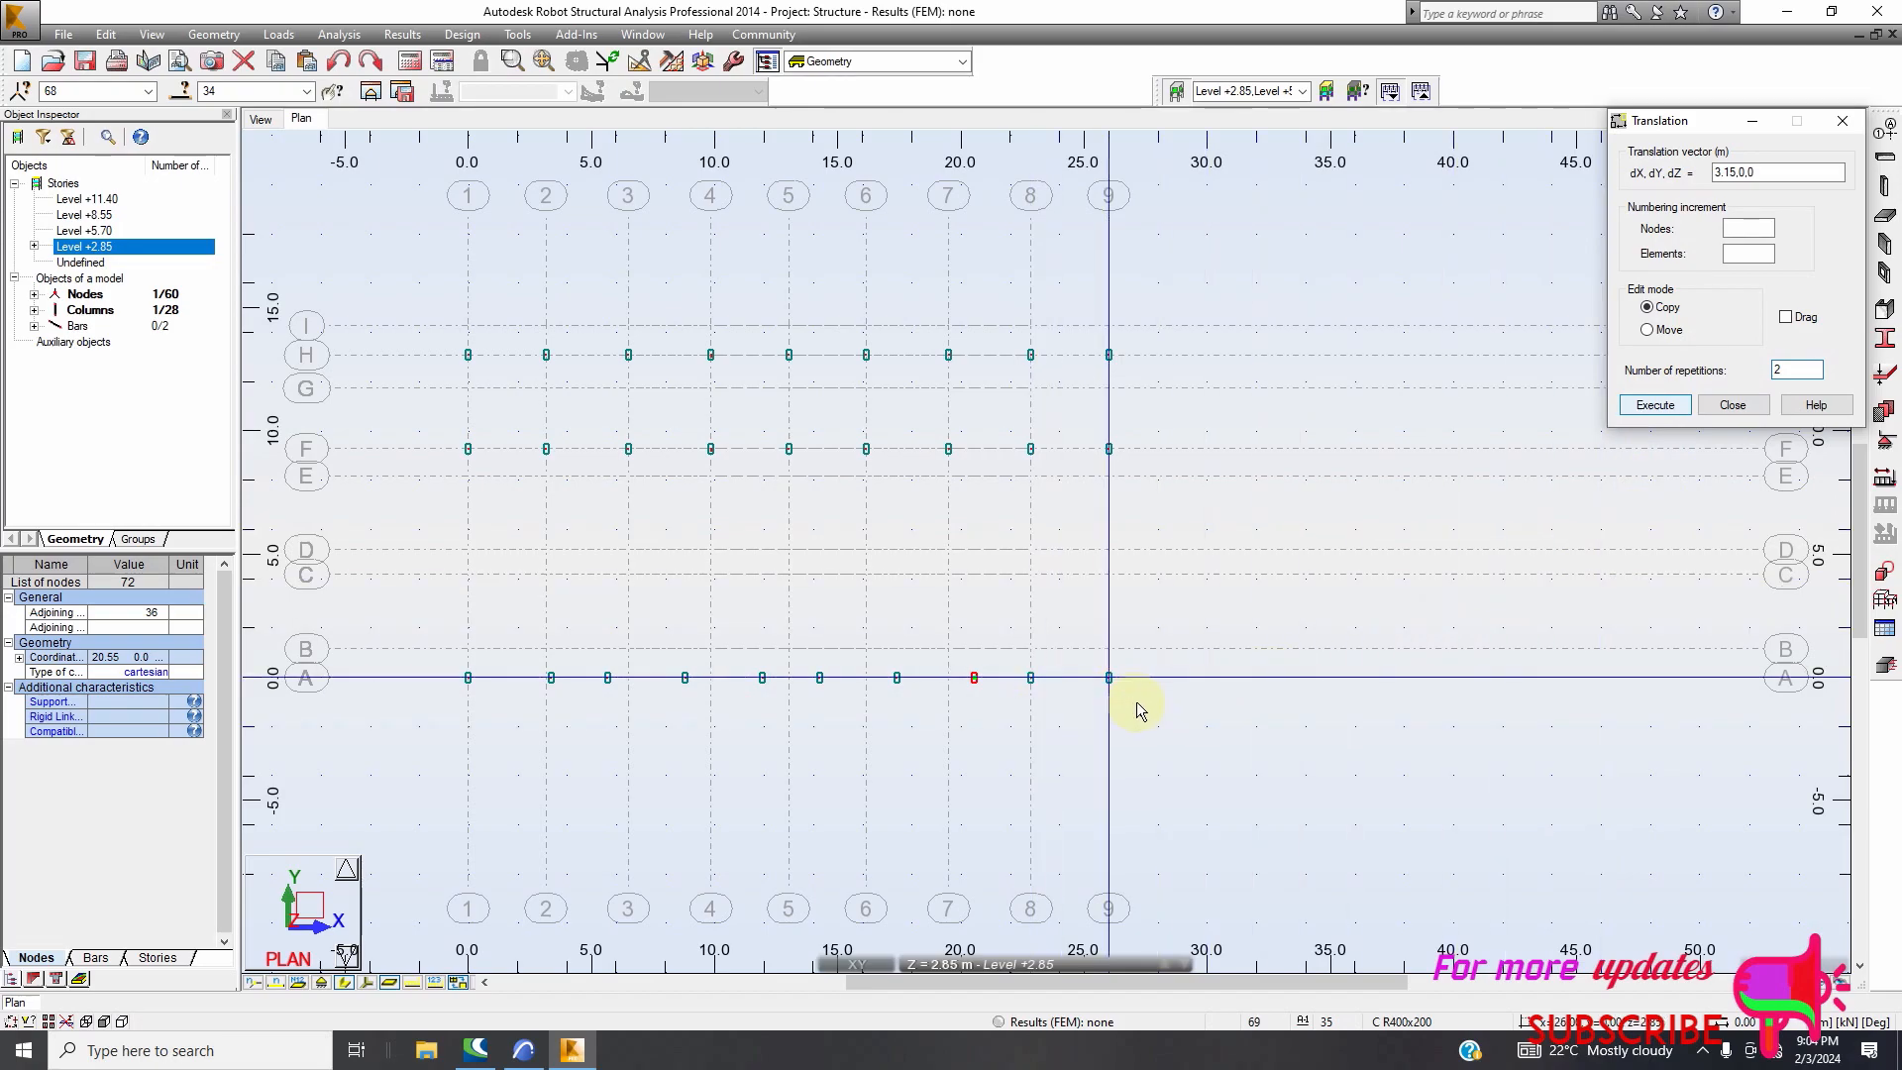
pyautogui.click(1732, 406)
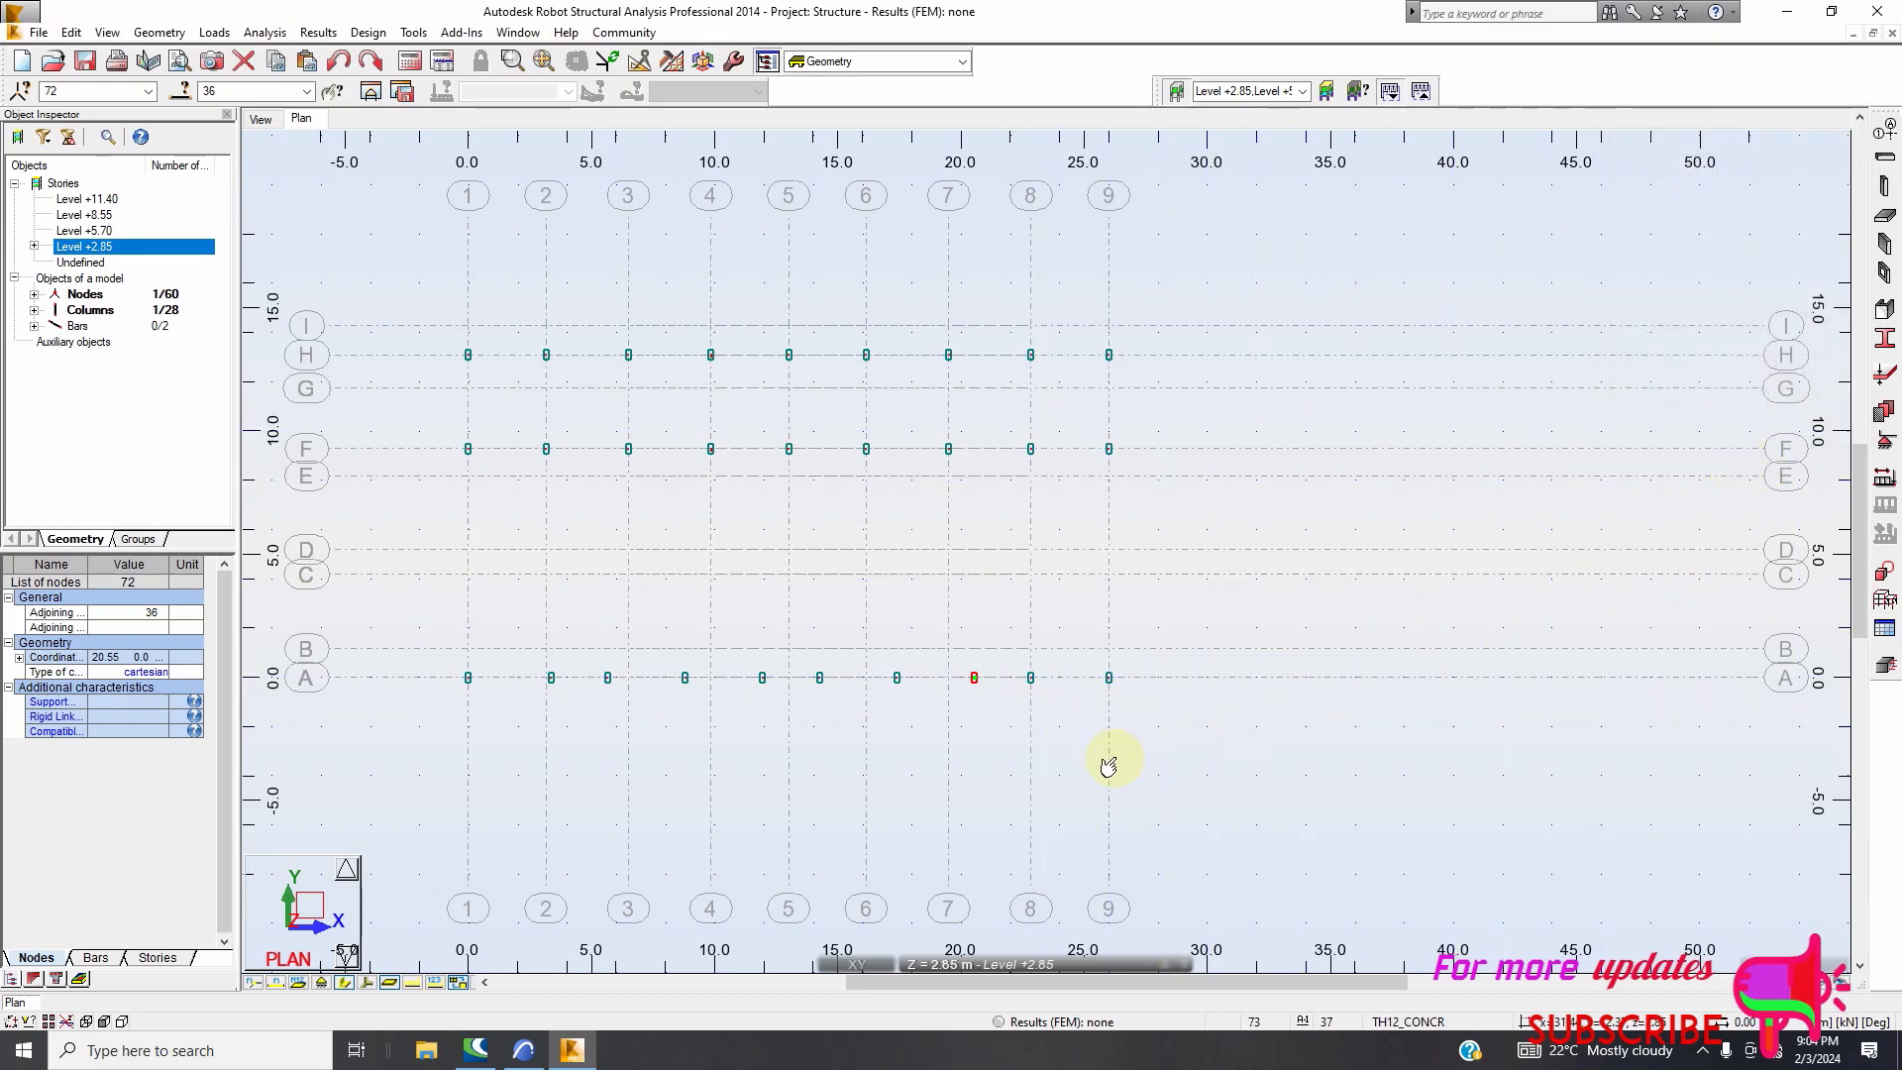
# Inspect the columns in 3D, compare the axis A row with the ARCHICAD ground floor plan, and return to Robot's plan view
pyautogui.click(269, 126)
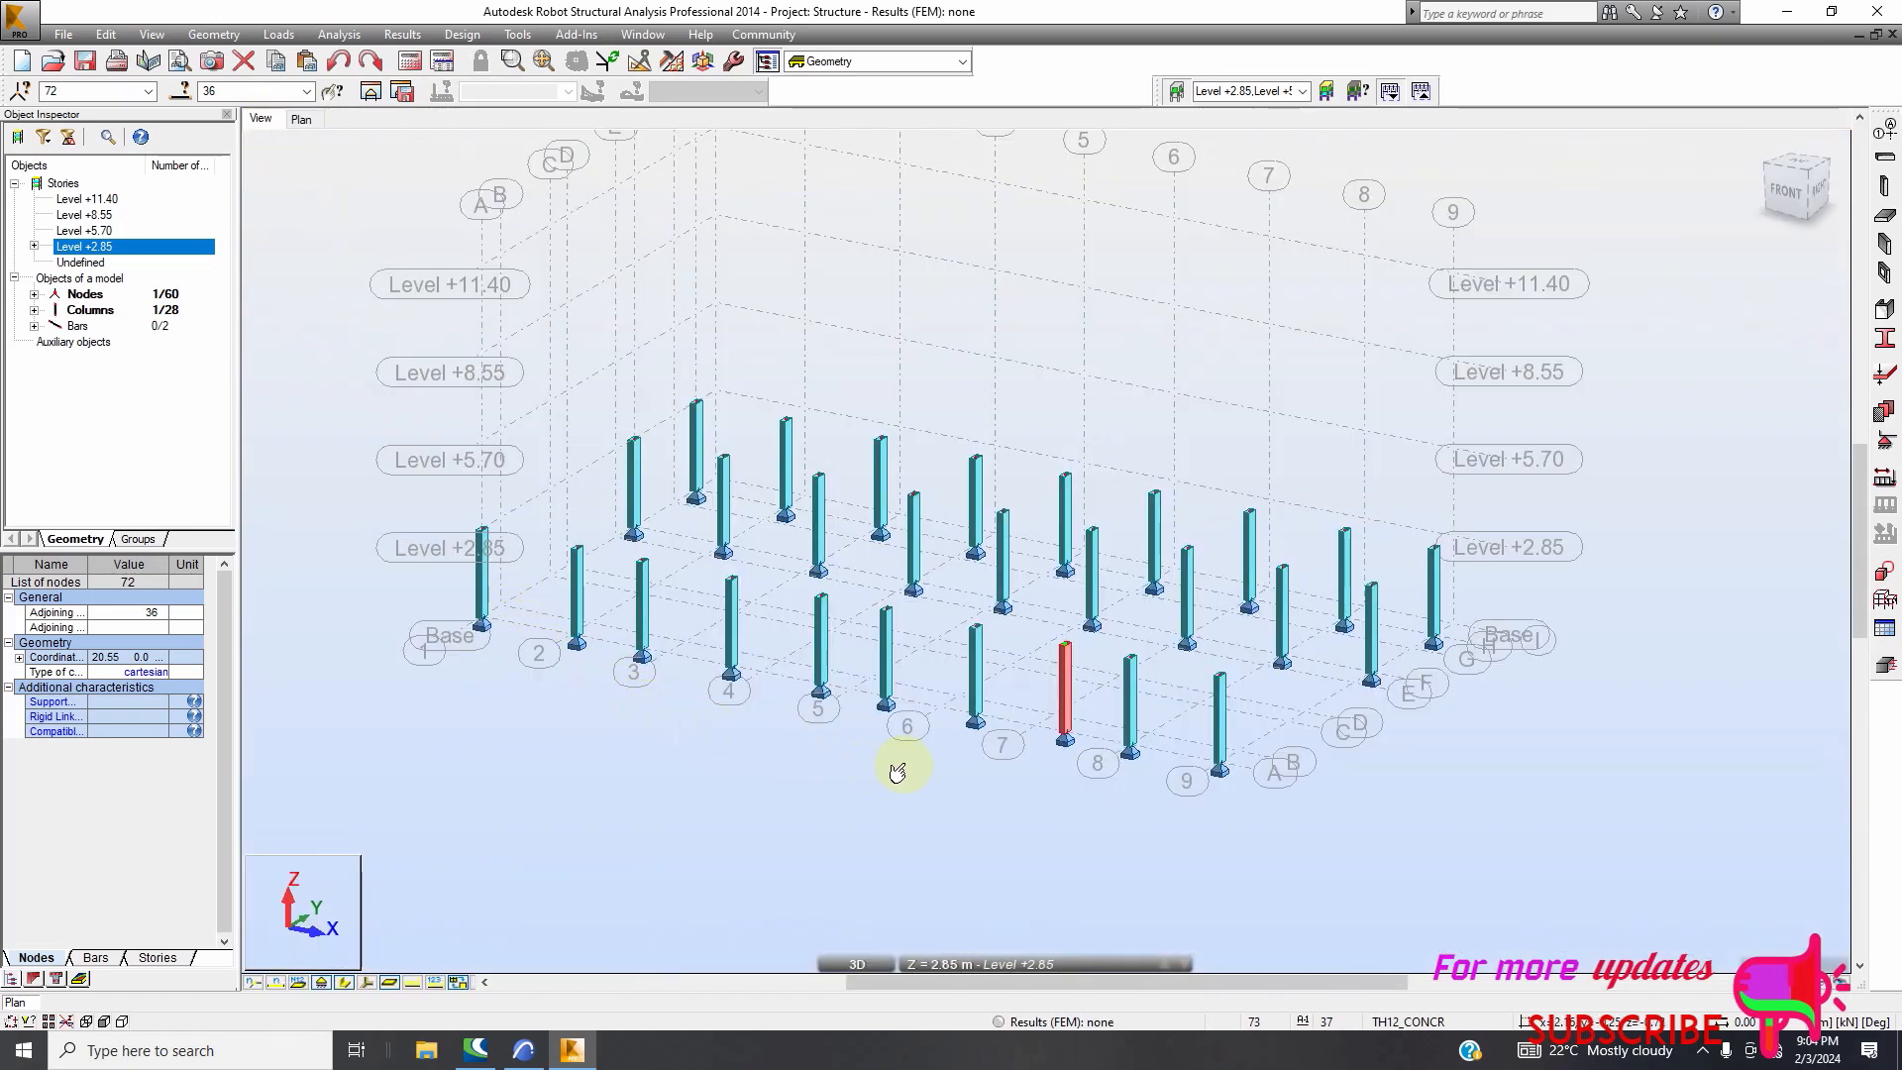
pyautogui.click(523, 1050)
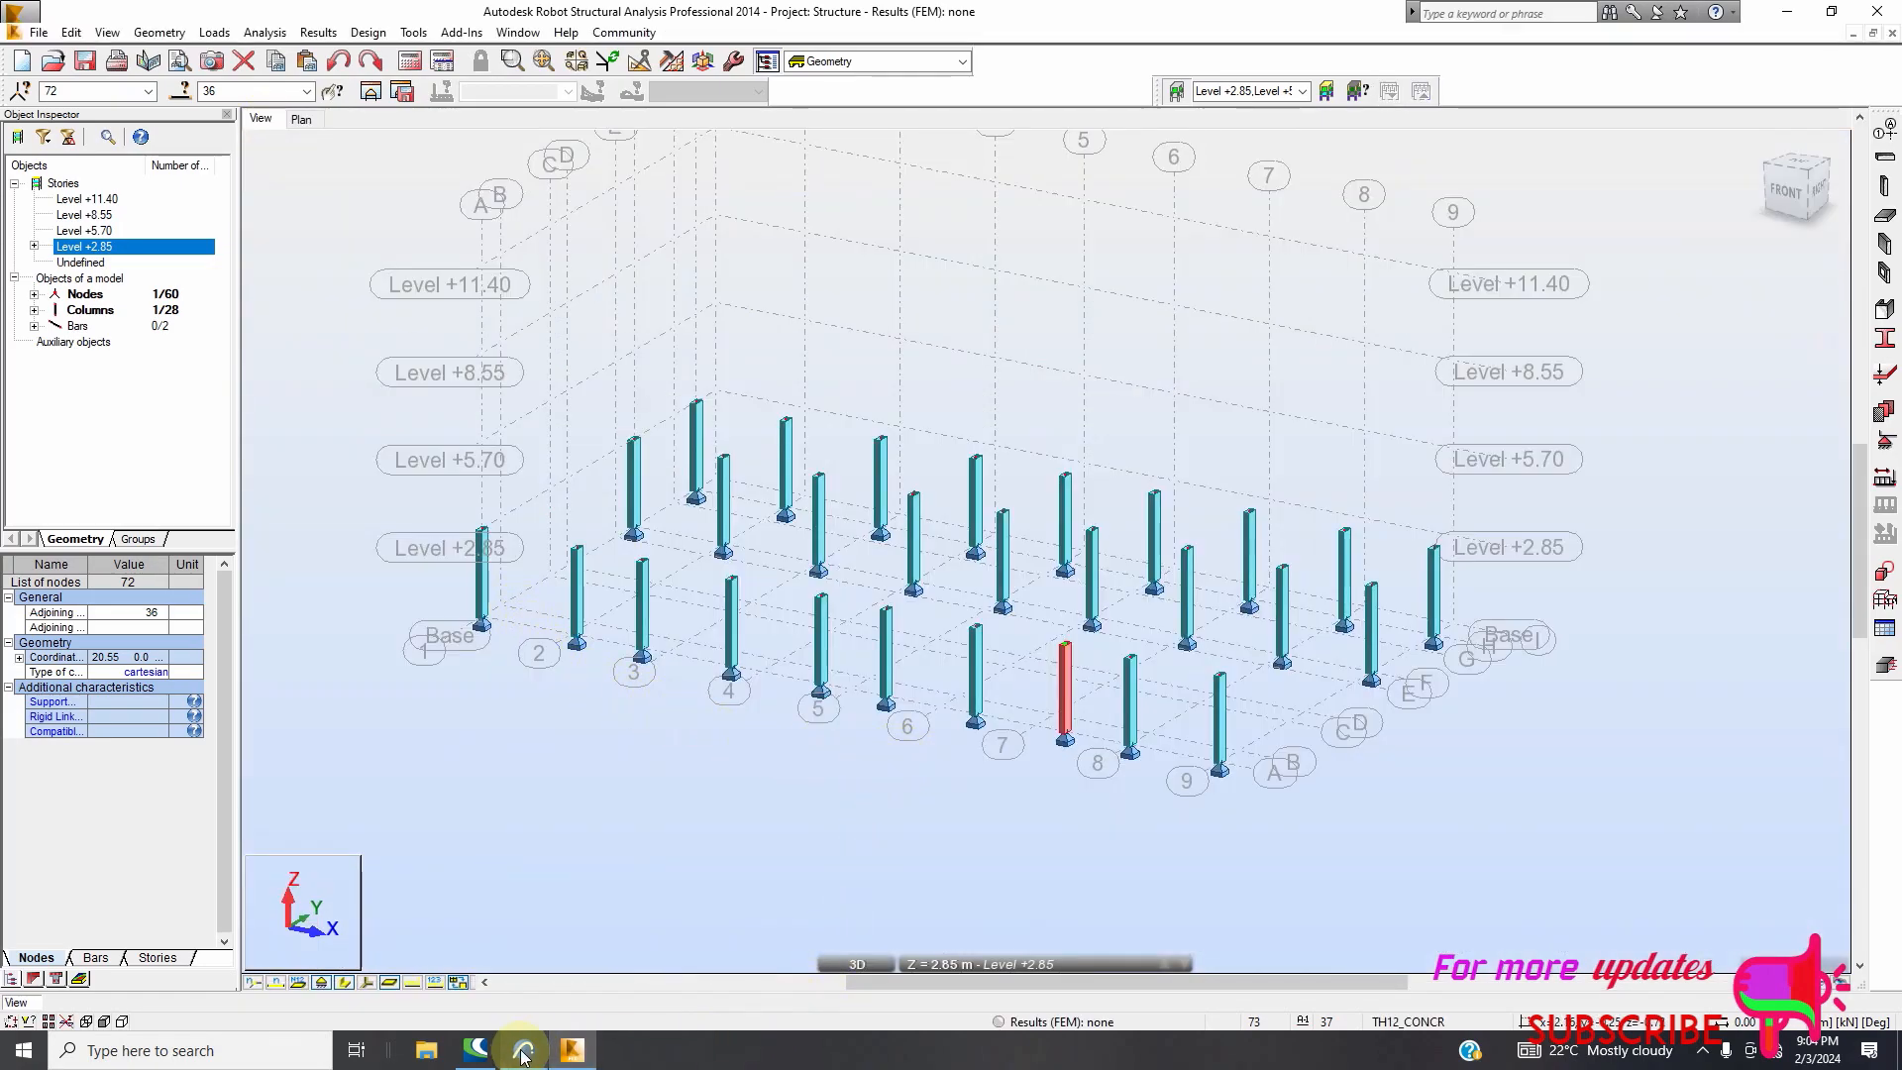
pyautogui.scroll(-2, 877, 642)
pyautogui.scroll(-2, 875, 647)
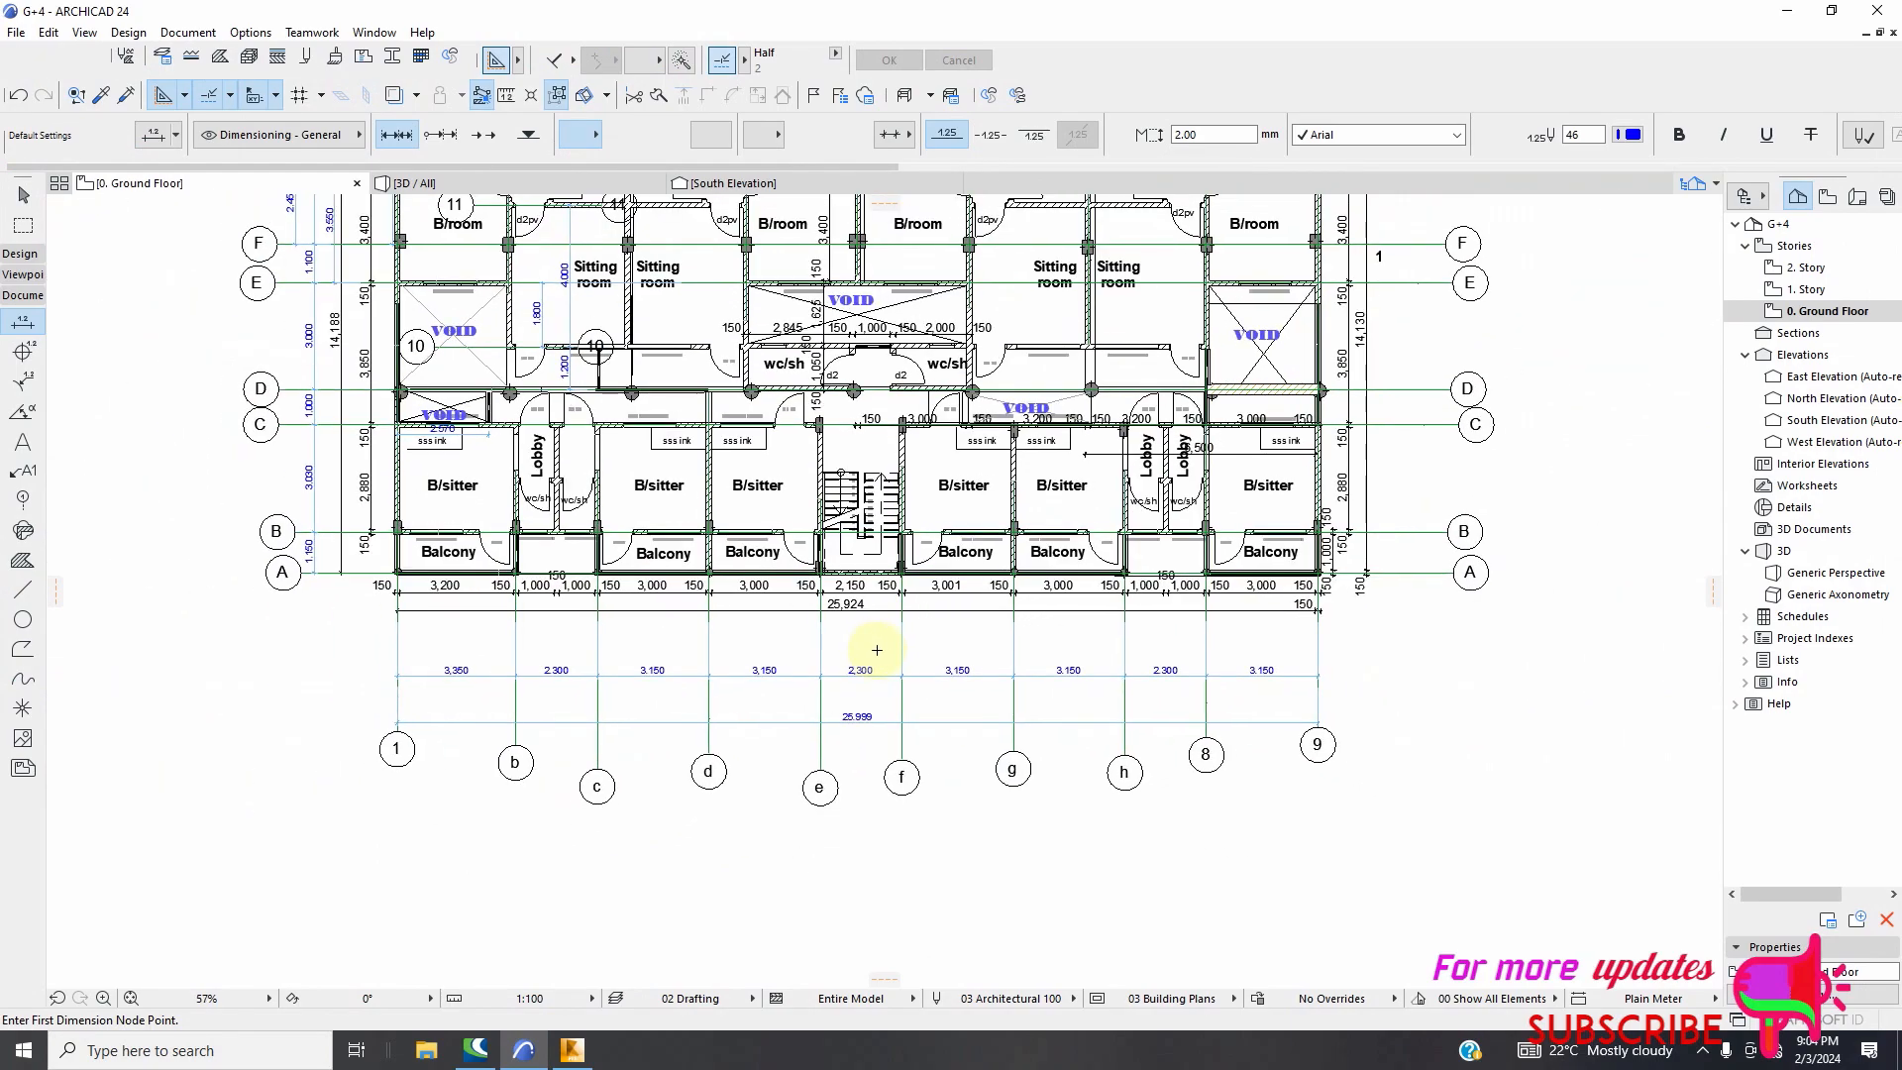
pyautogui.scroll(2, 904, 482)
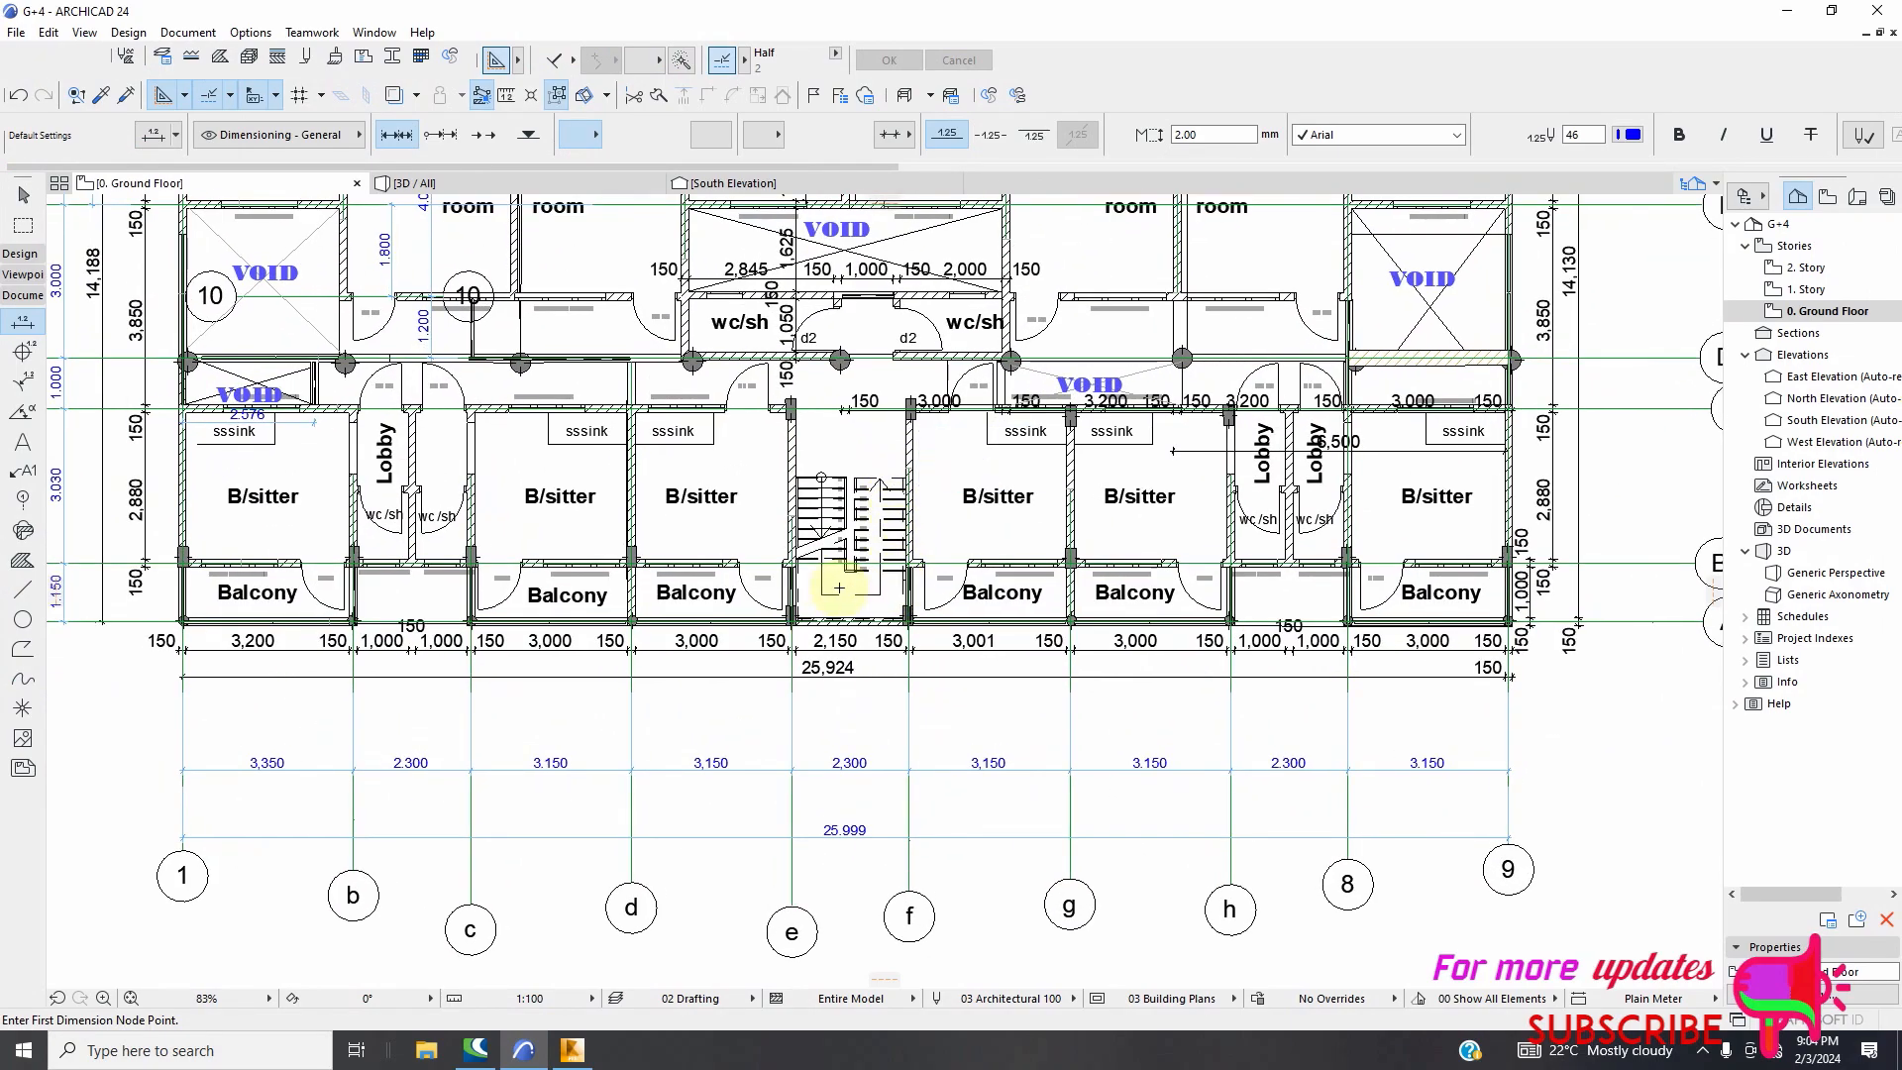
pyautogui.scroll(-1, 812, 575)
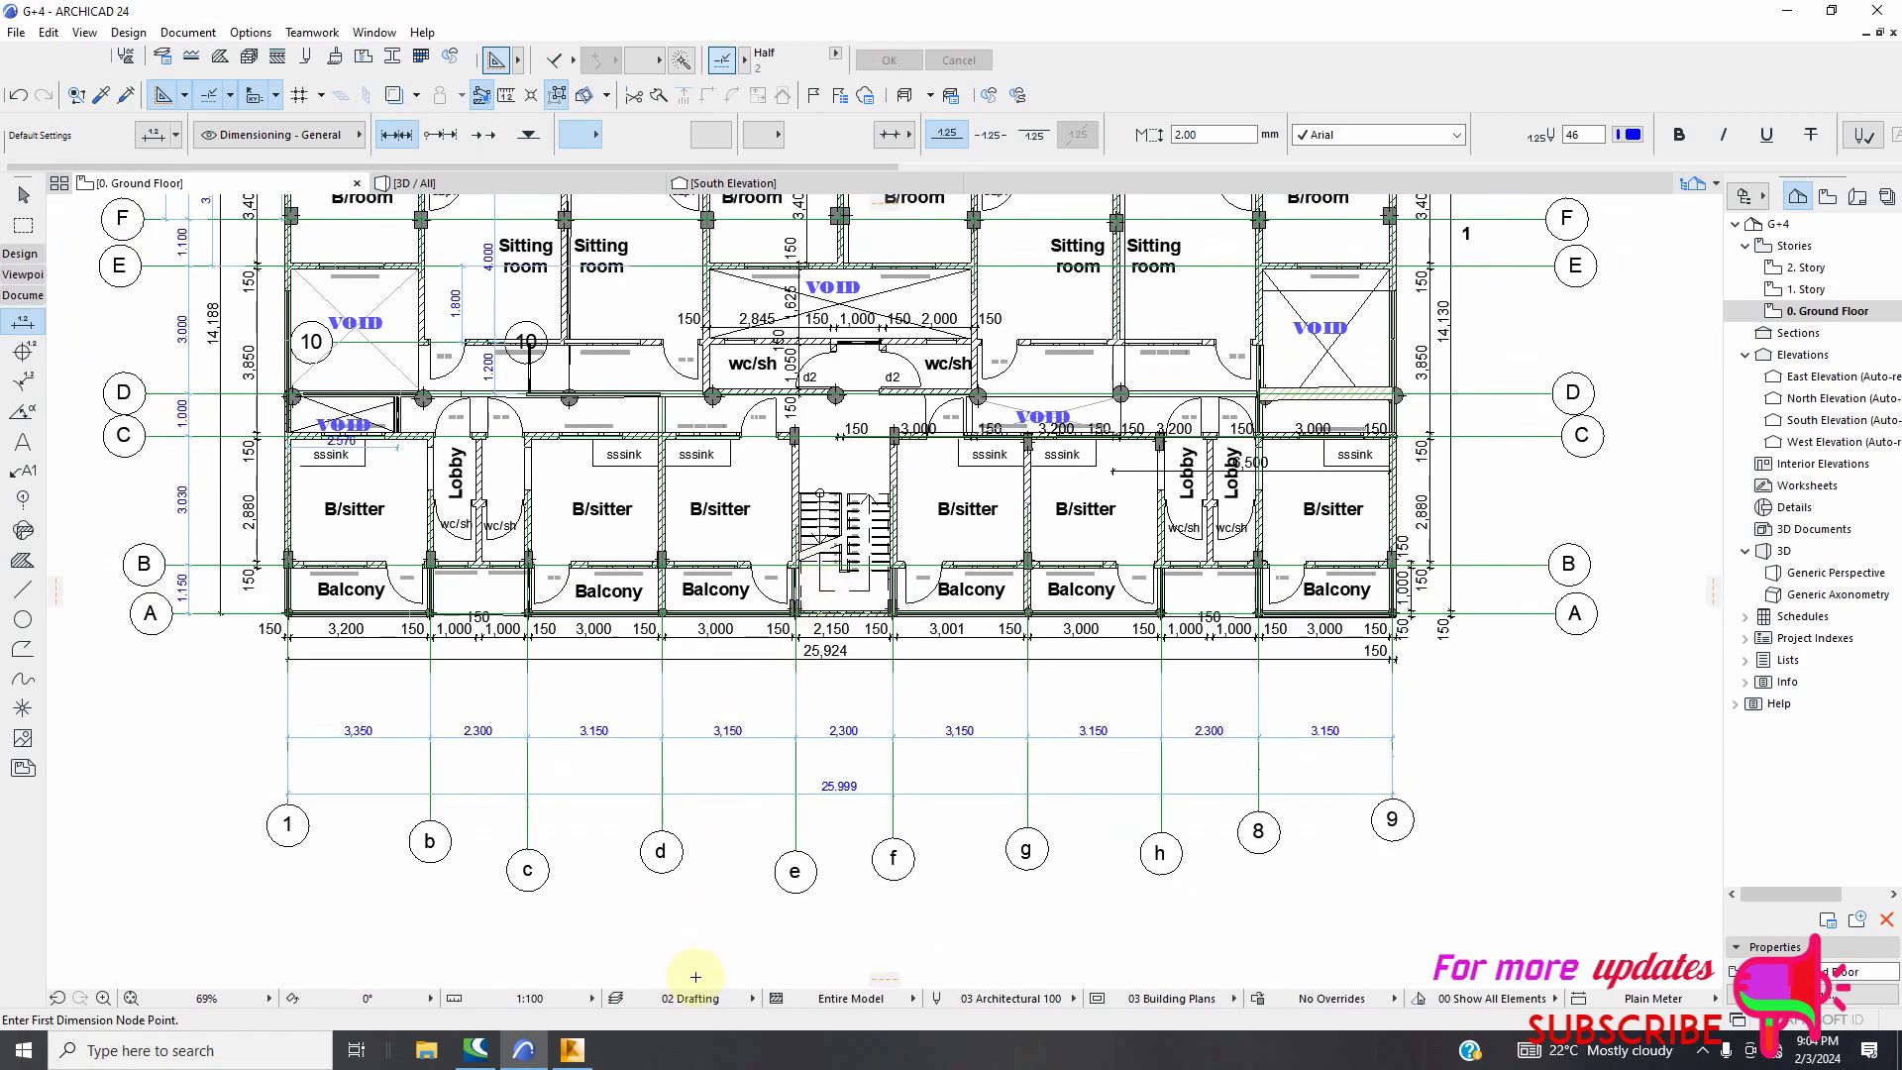
pyautogui.click(571, 1050)
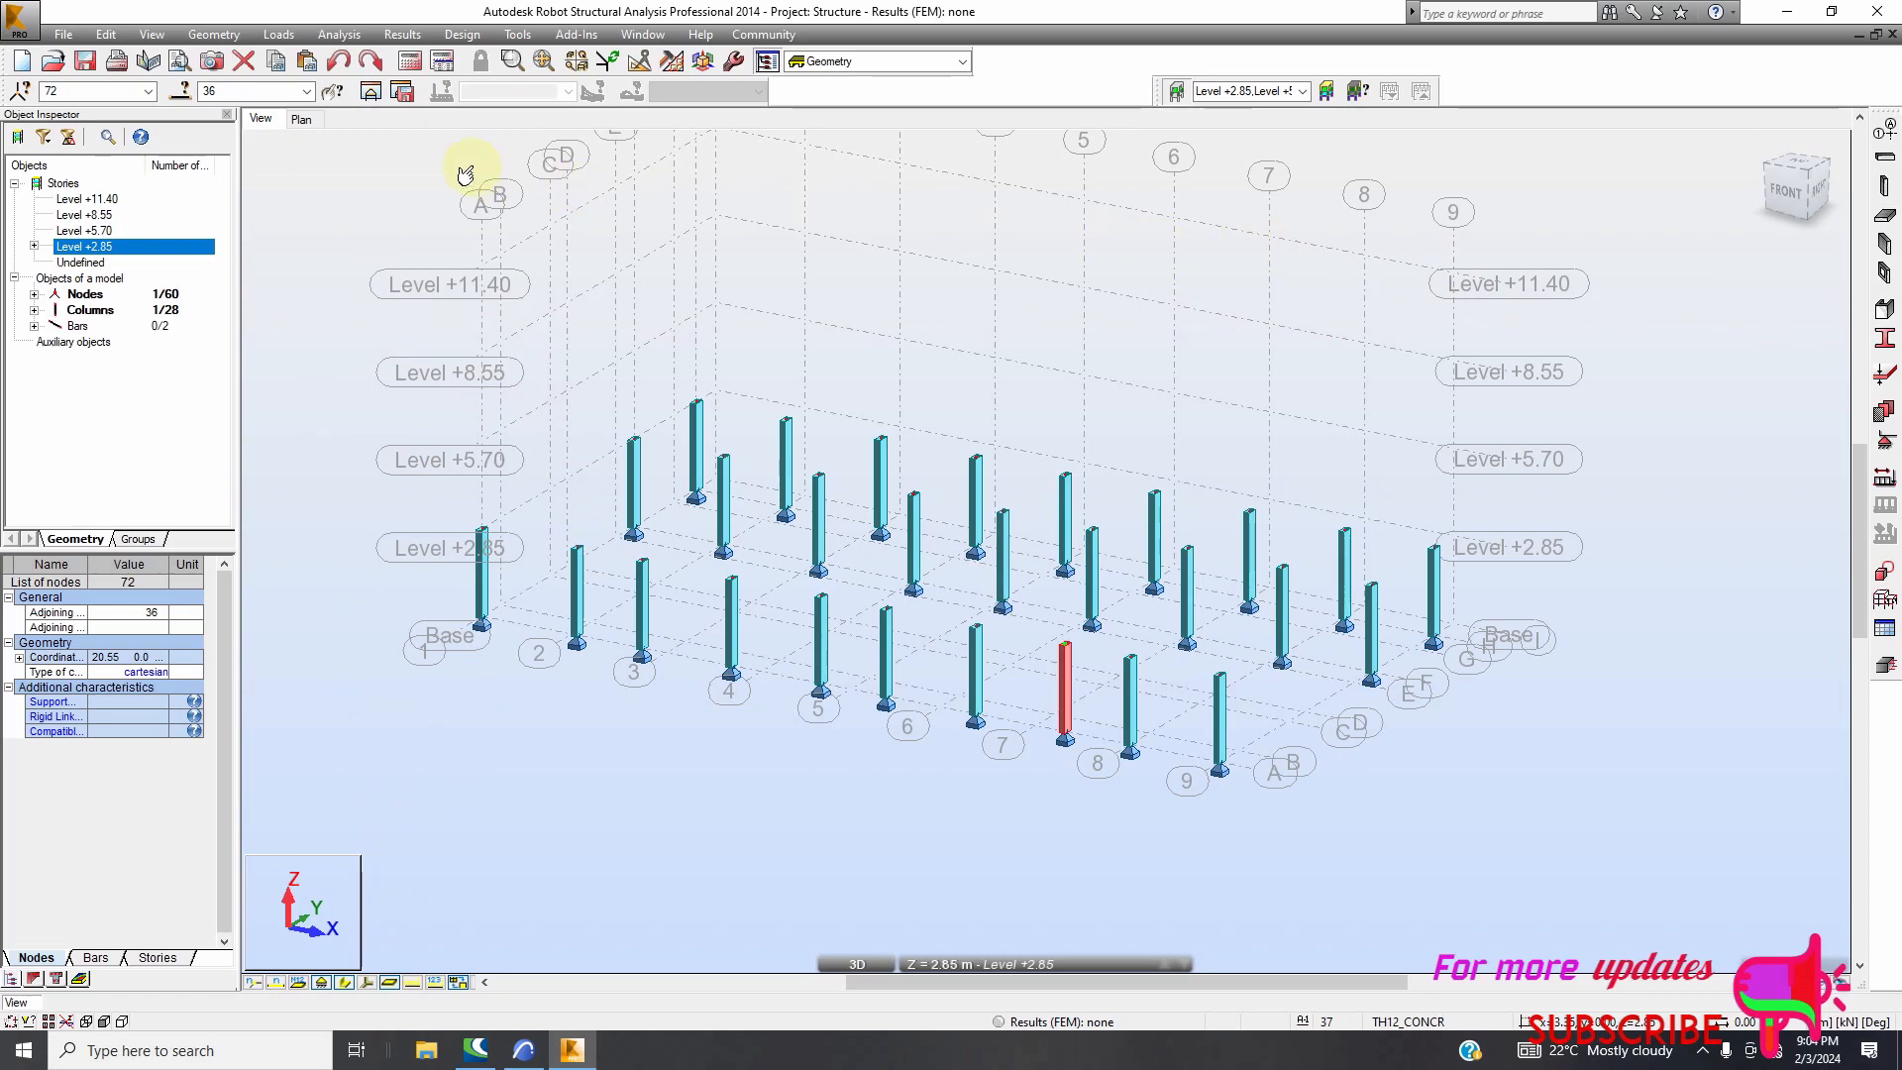
pyautogui.click(315, 122)
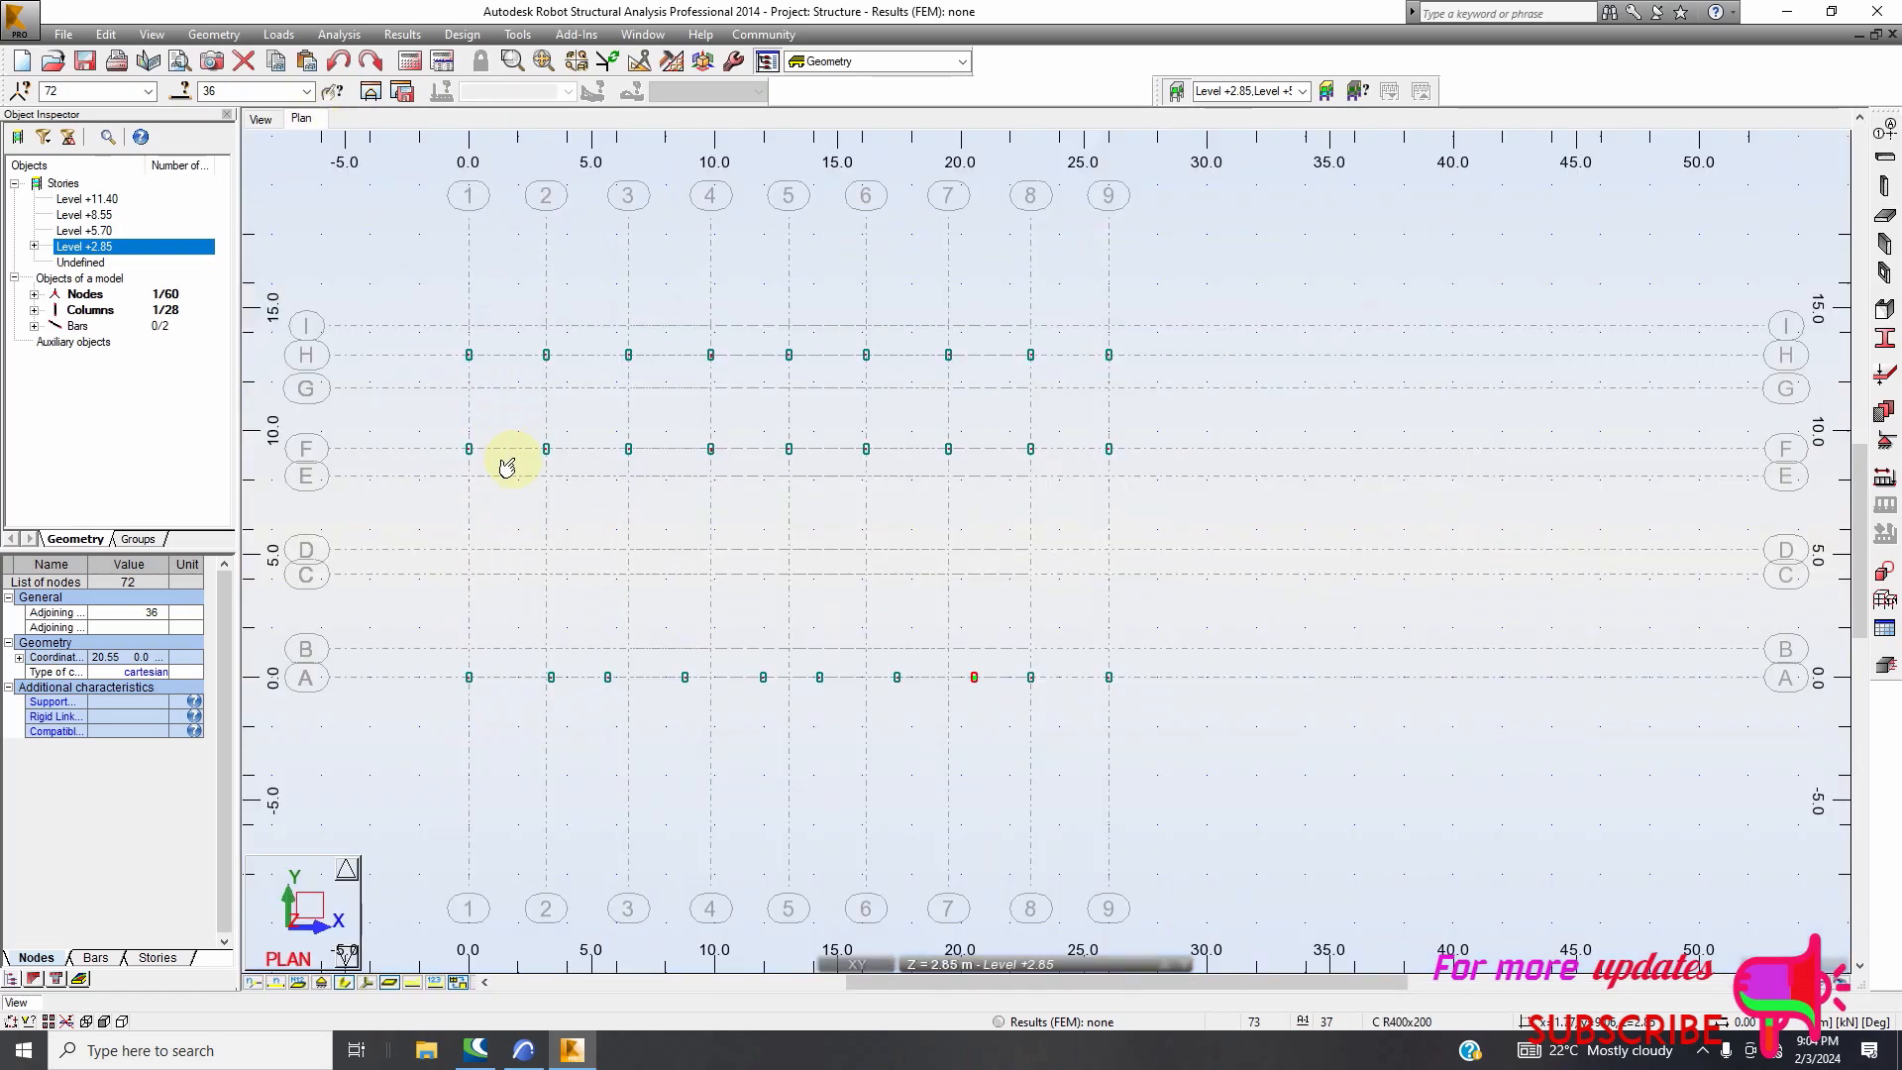
pyautogui.moveTo(1139, 668); pyautogui.dragTo(1031, 726)
pyautogui.moveTo(454, 697); pyautogui.dragTo(437, 697)
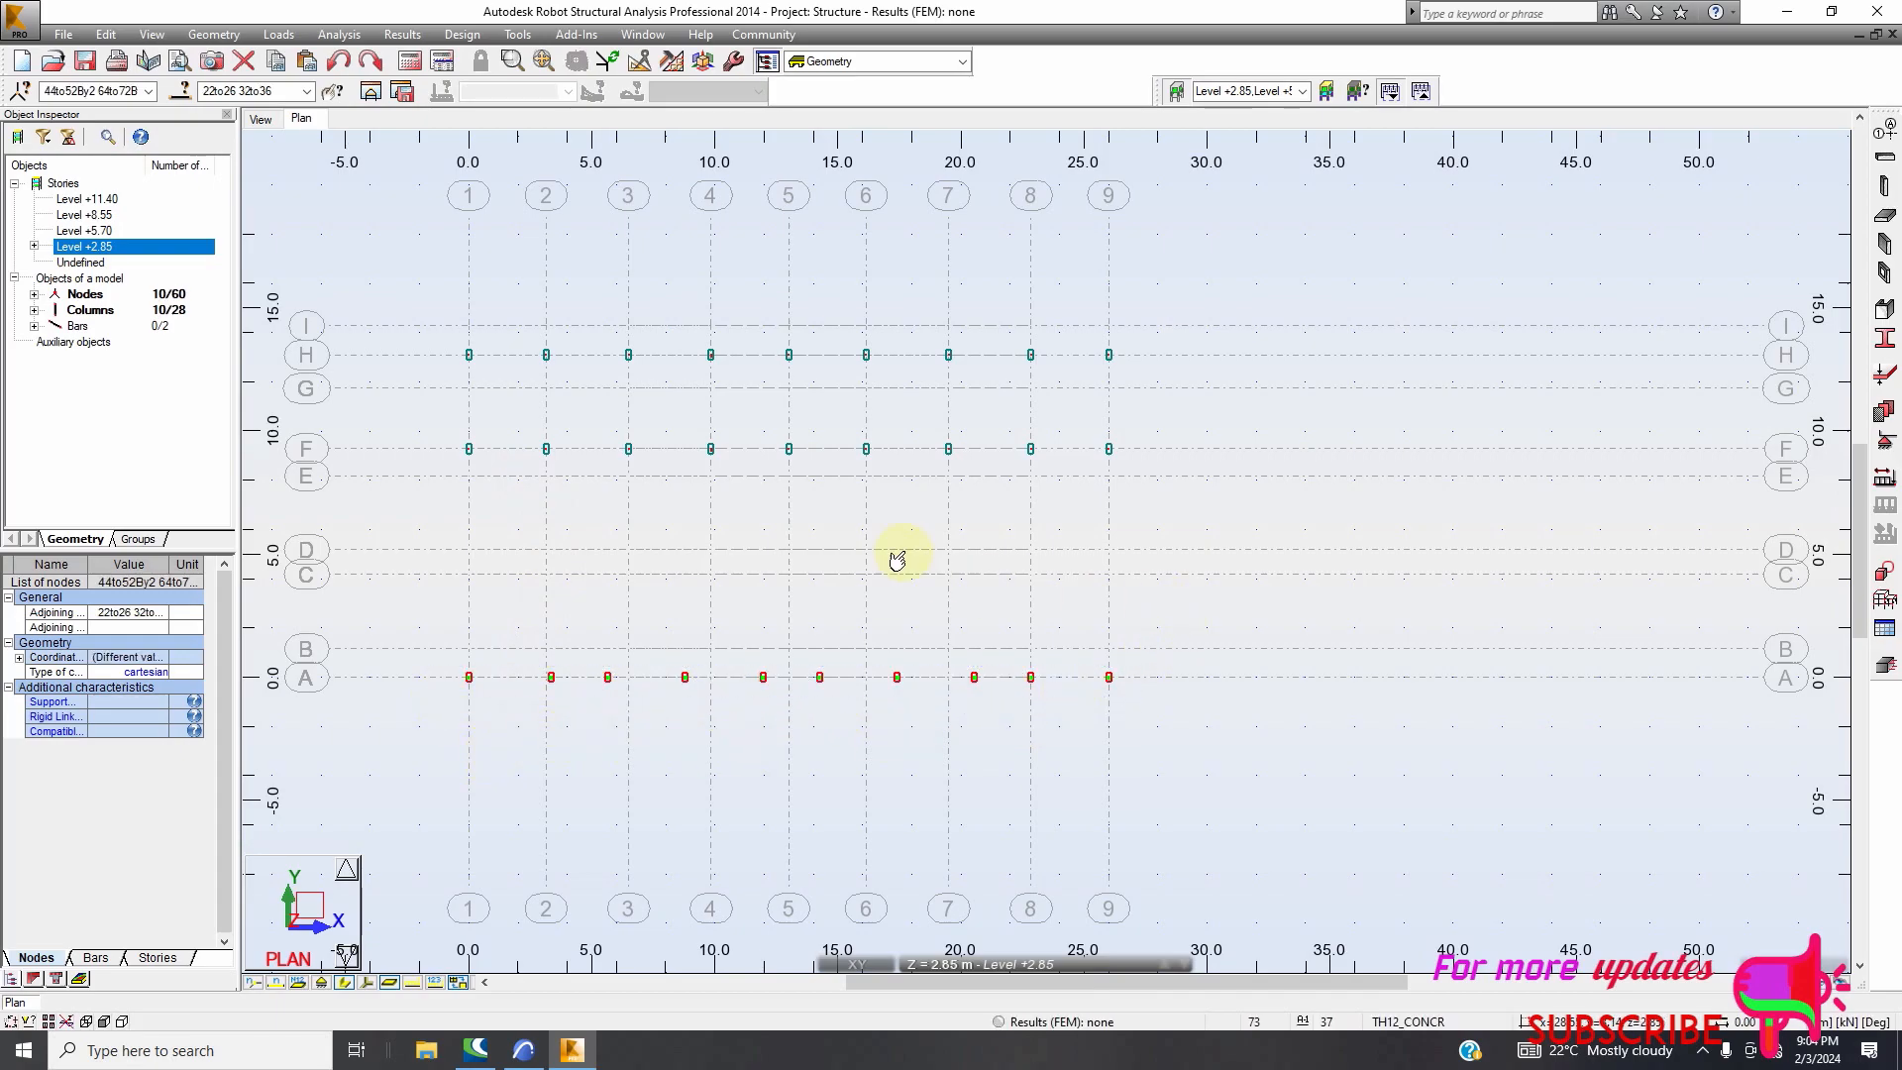
pyautogui.click(105, 33)
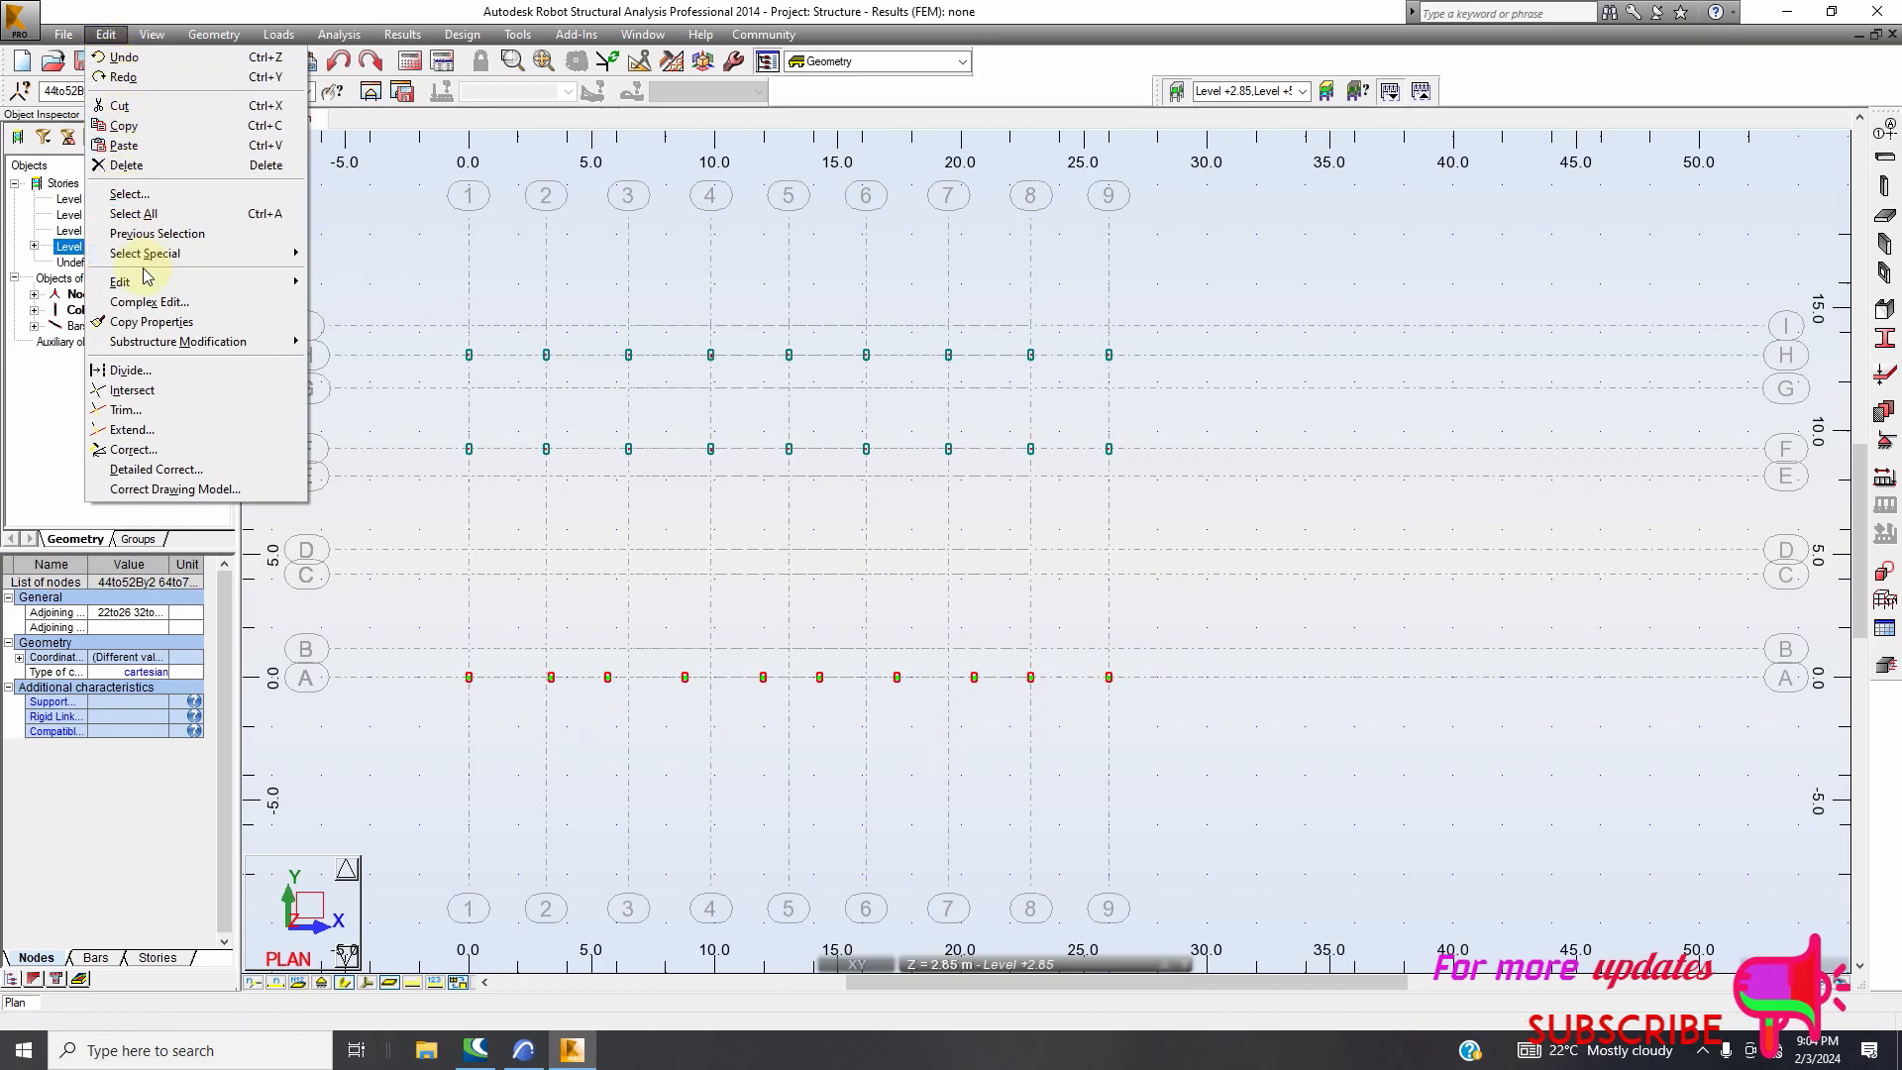
pyautogui.moveTo(146, 284)
pyautogui.click(362, 282)
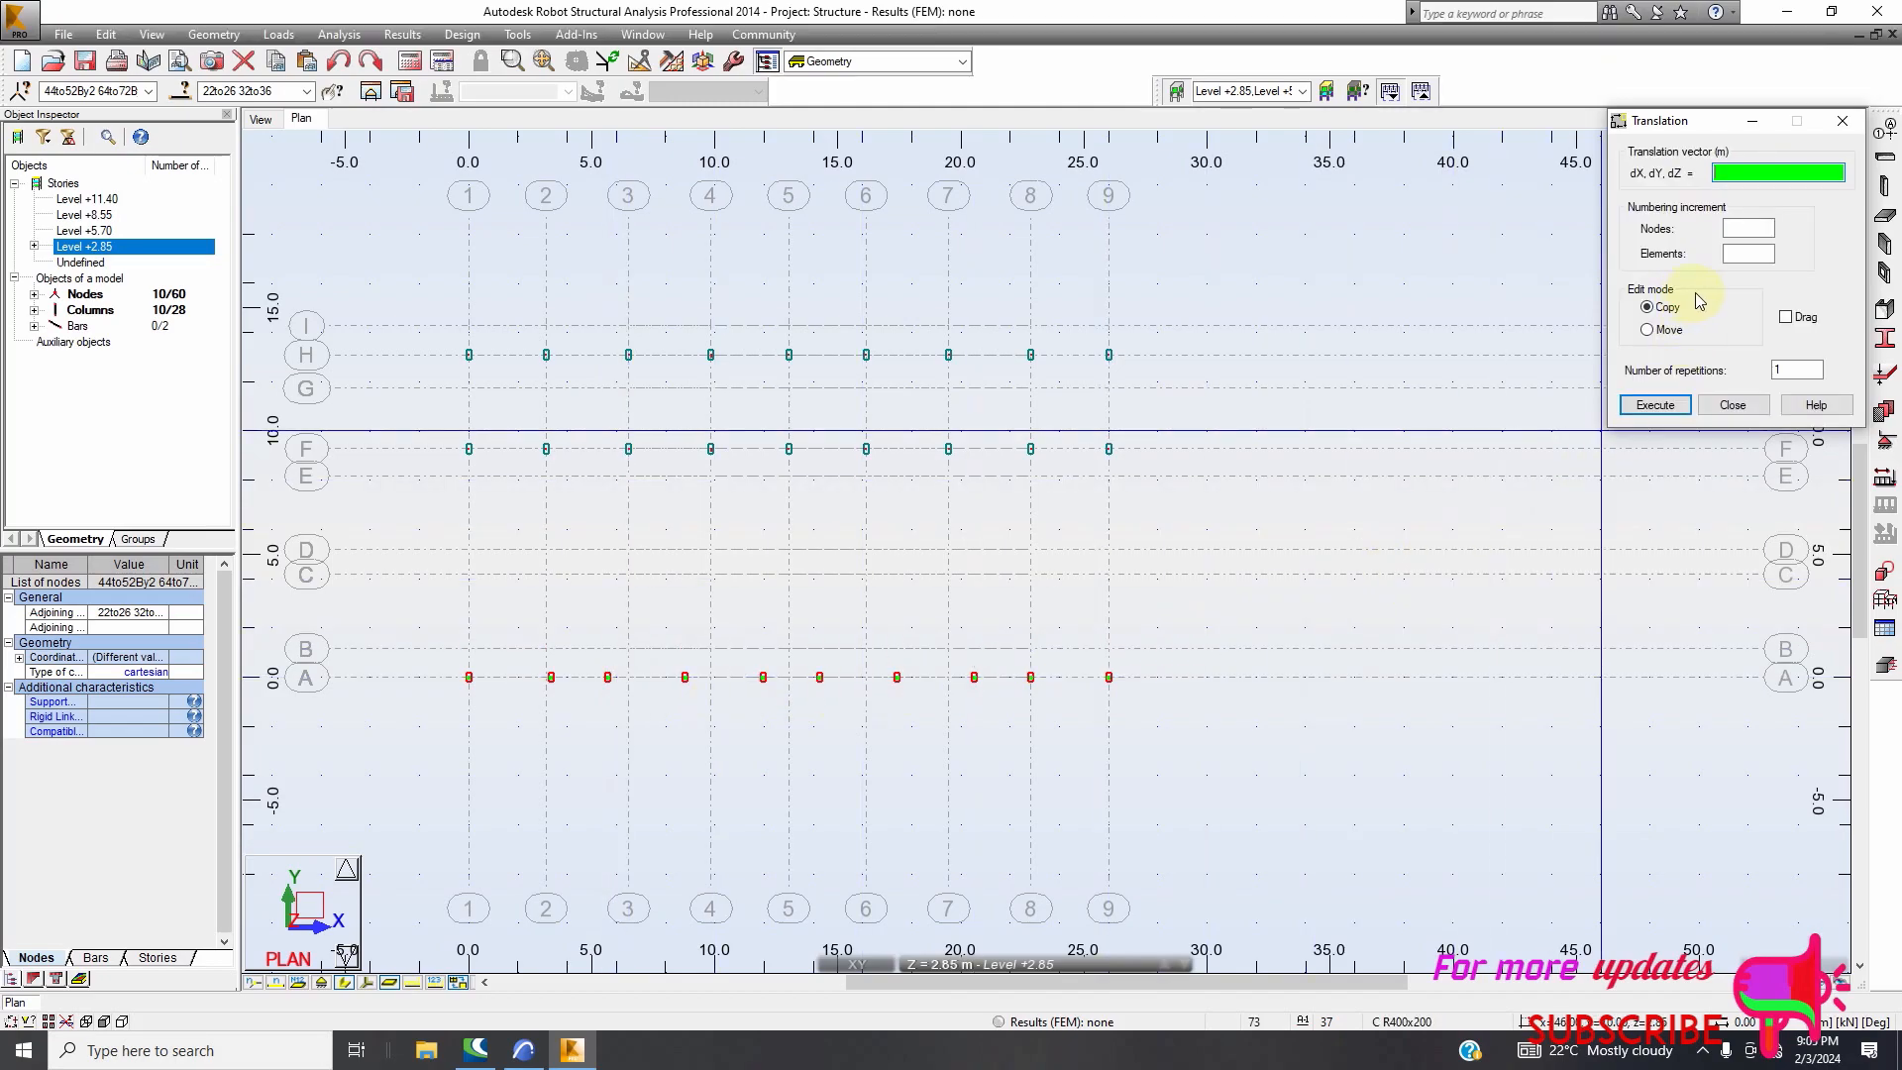
pyautogui.click(1648, 330)
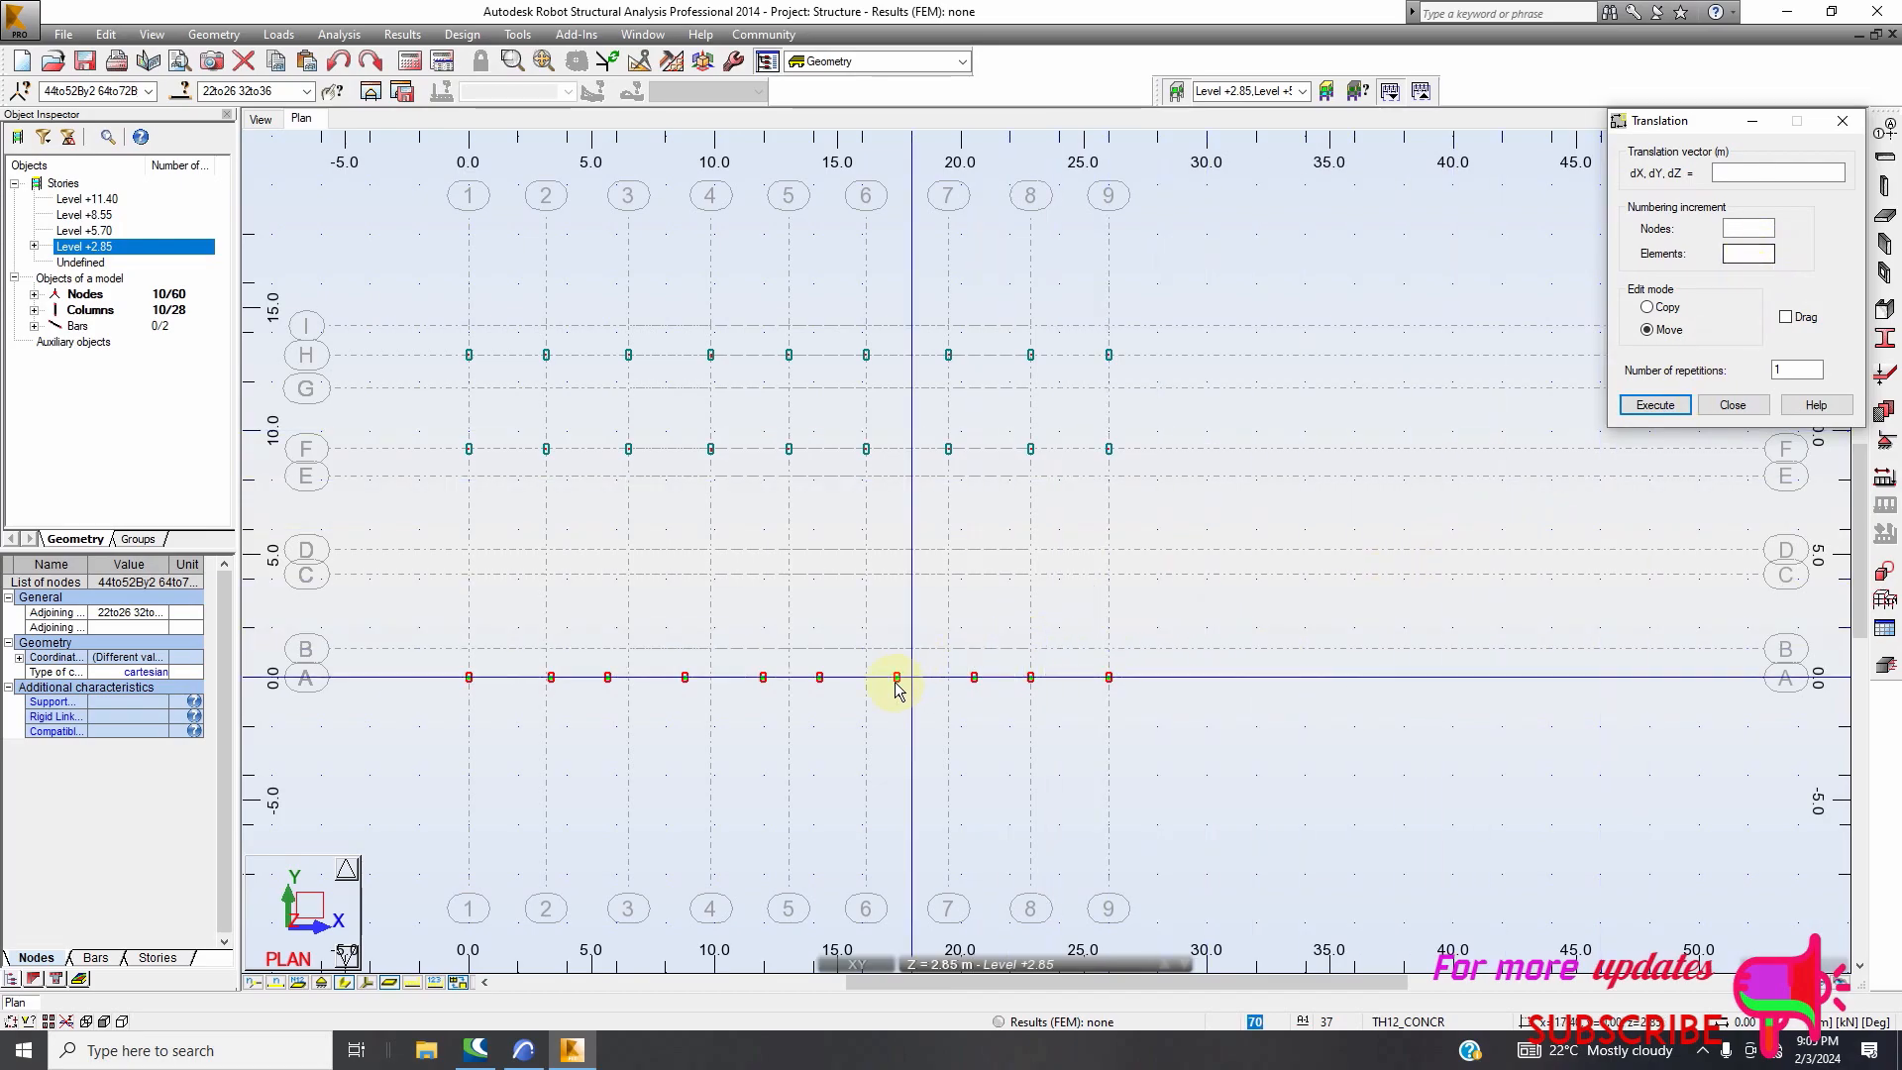
pyautogui.click(858, 630)
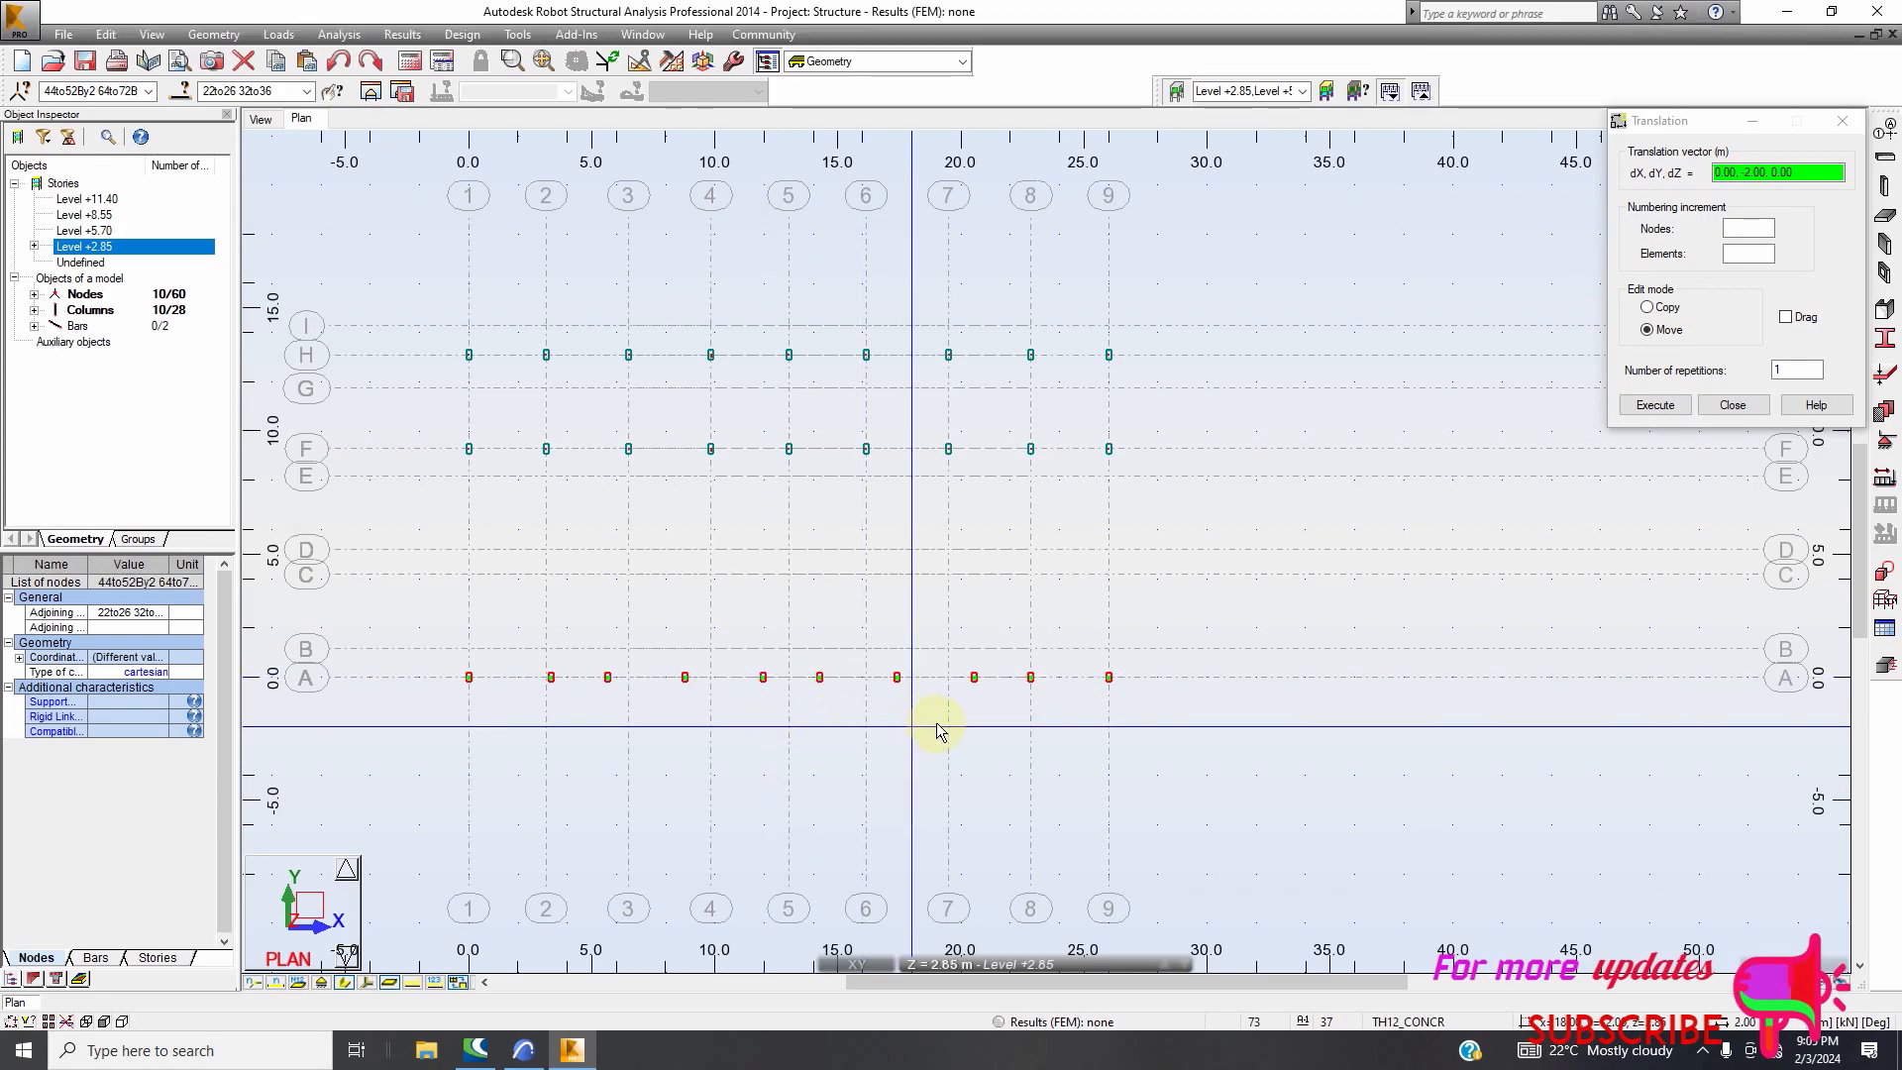
pyautogui.click(1731, 405)
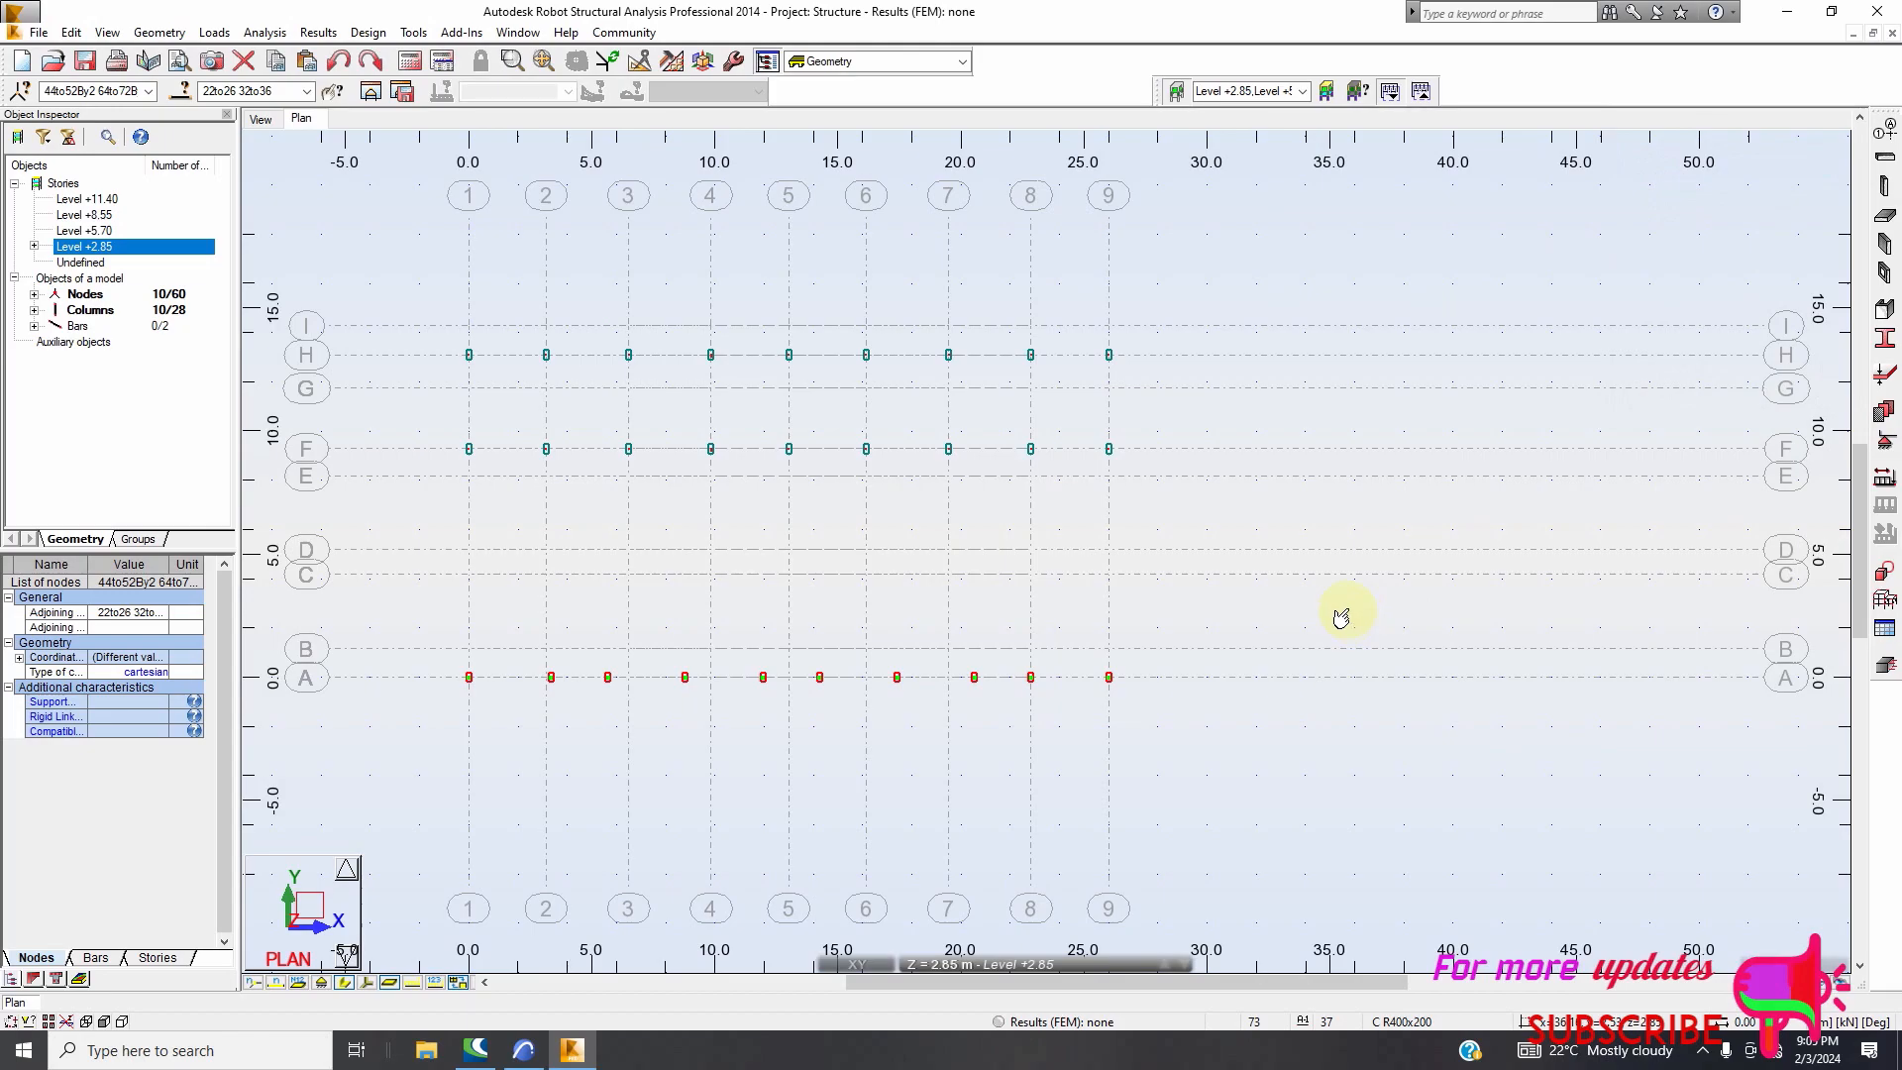
pyautogui.click(1324, 621)
pyautogui.moveTo(1211, 614); pyautogui.dragTo(1188, 661)
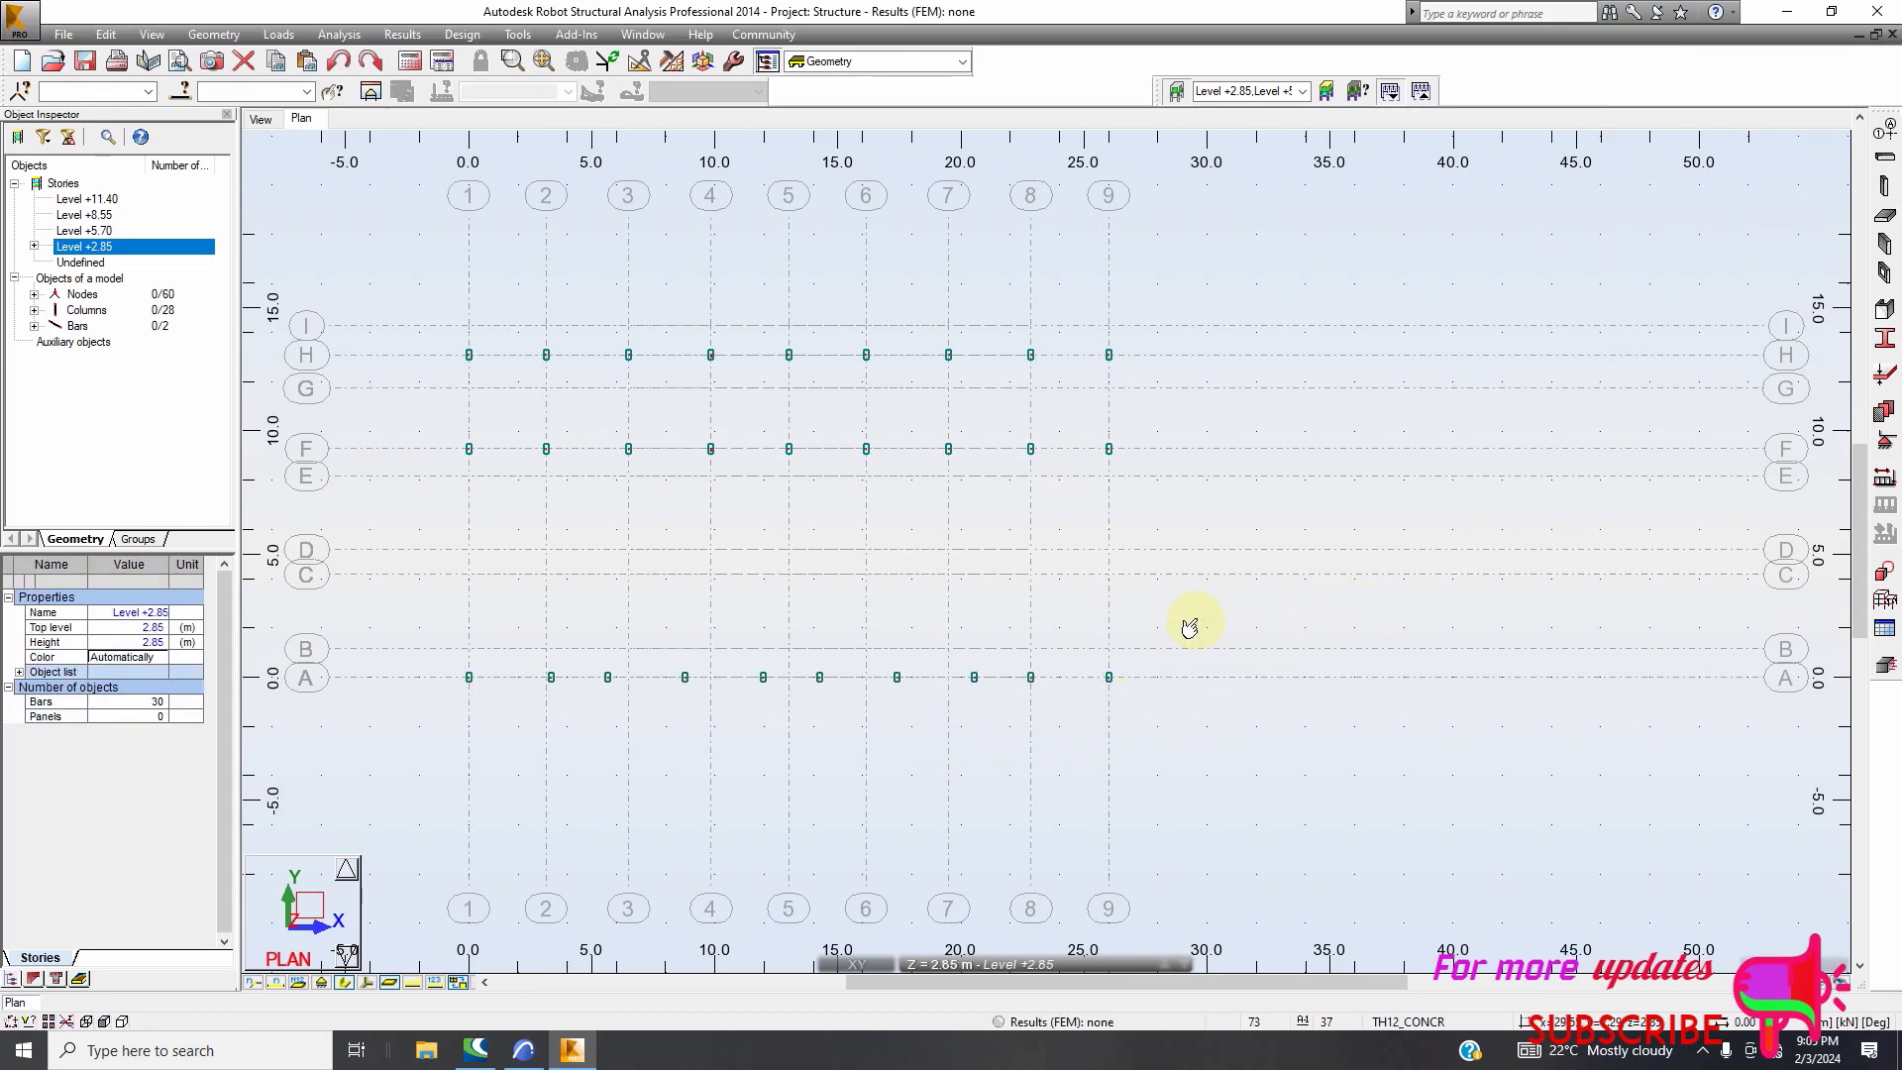
pyautogui.rightClick(1190, 628)
pyautogui.click(1184, 652)
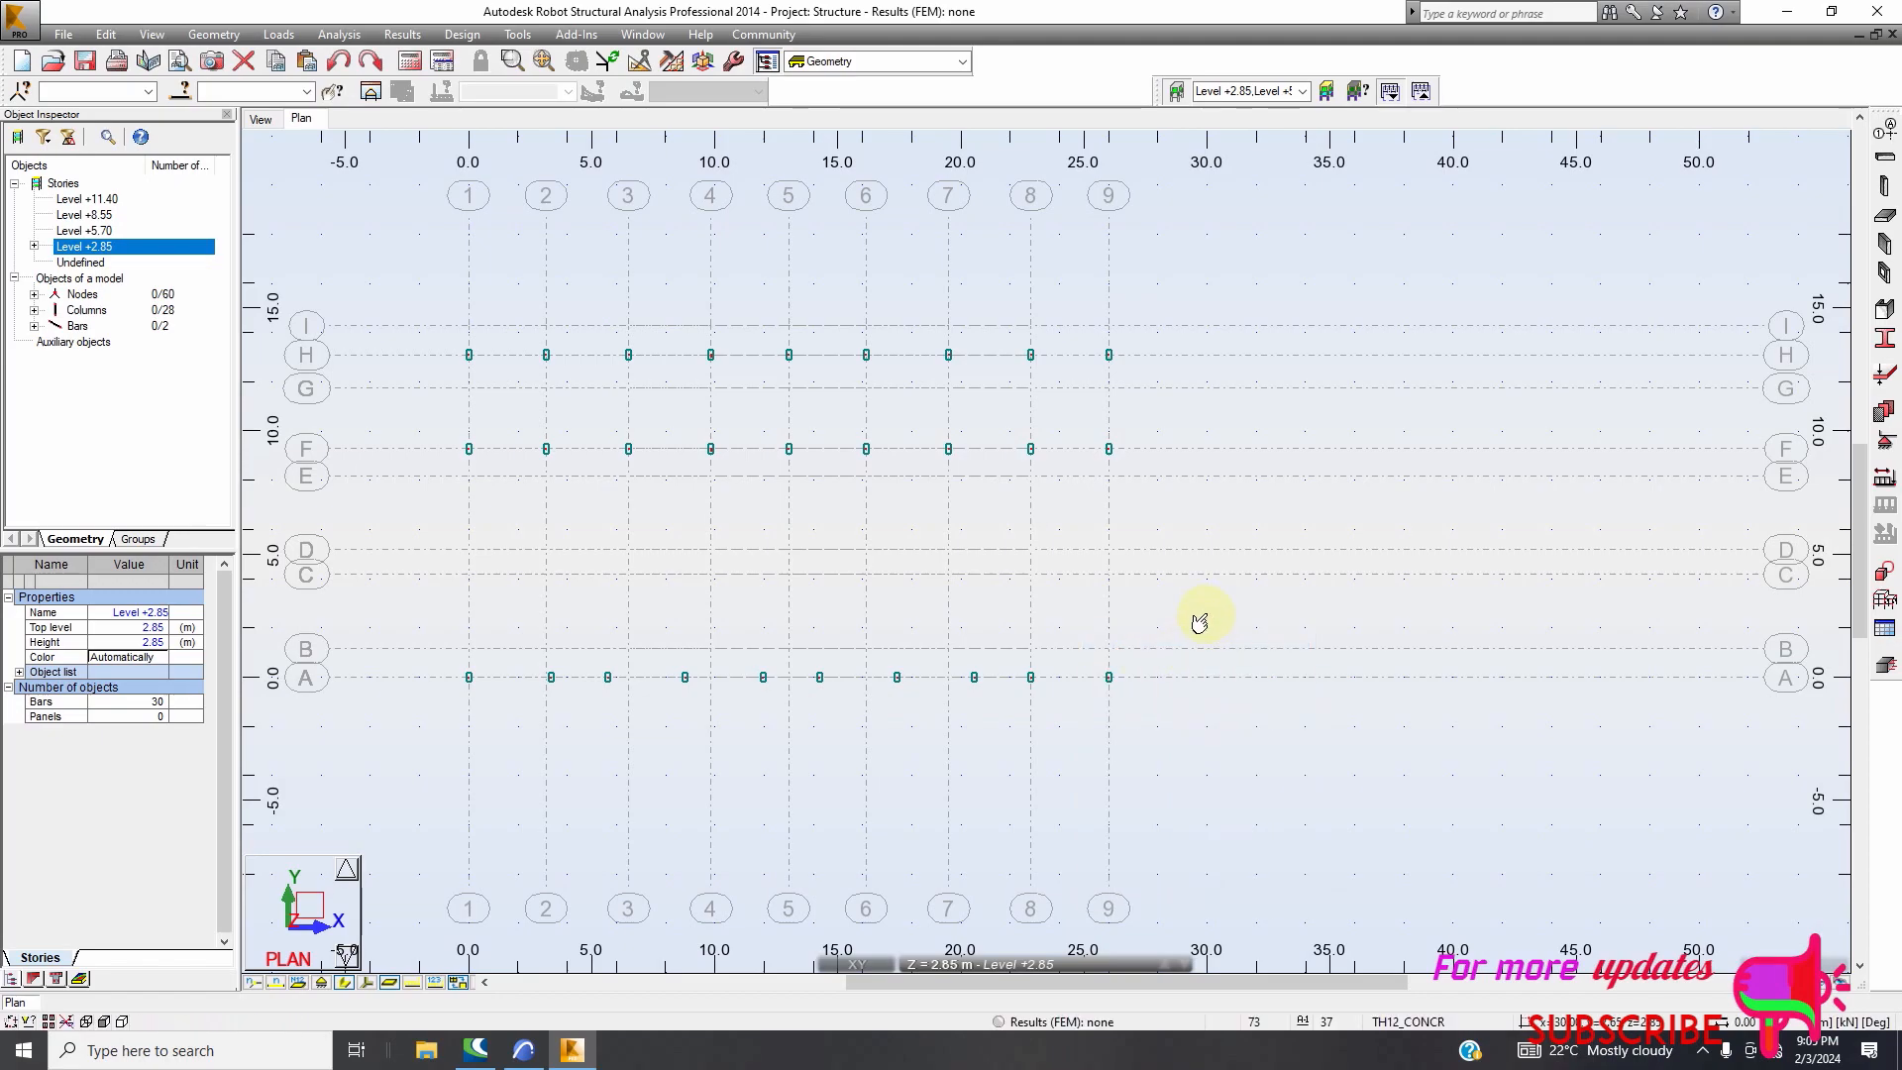
# Select the eight axis A columns outside the staircase bay, four on each side of it
pyautogui.click(870, 745)
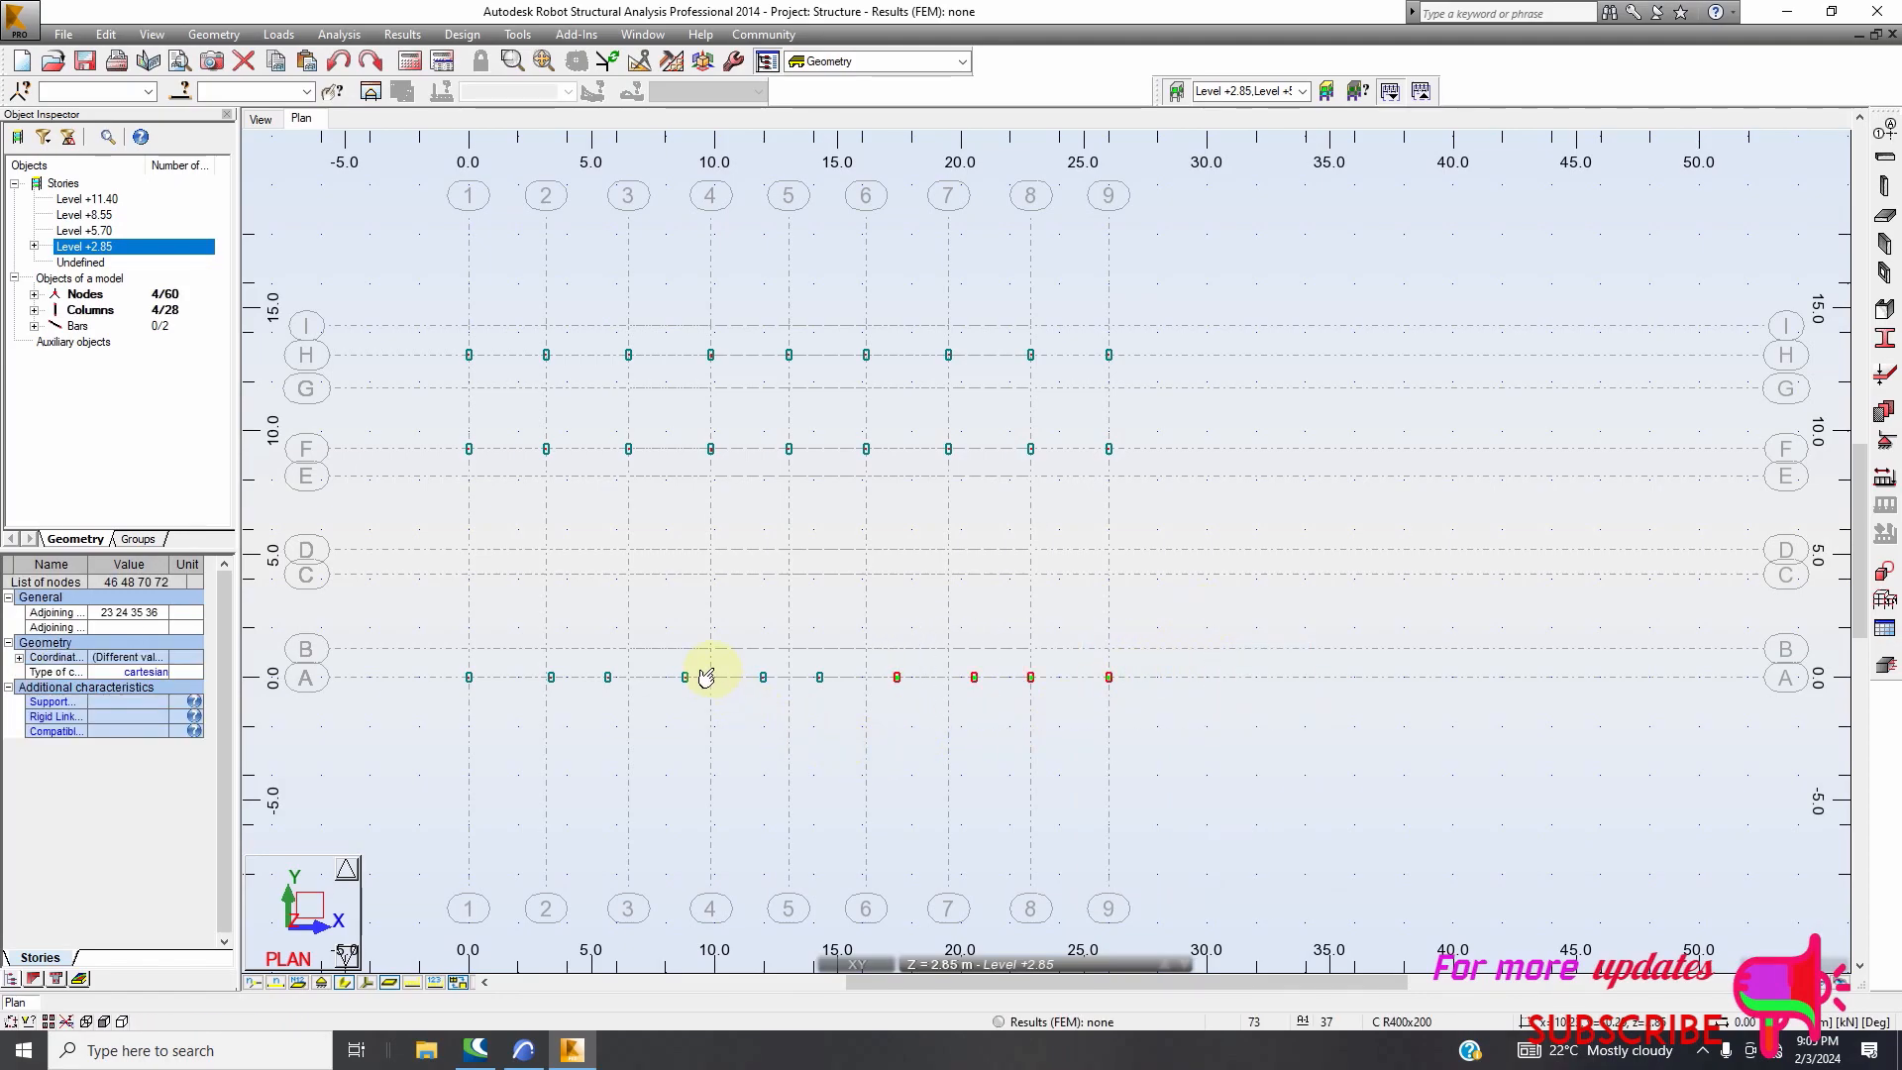
pyautogui.click(426, 728)
pyautogui.keyDown('ctrl'); pyautogui.moveTo(1160, 624); pyautogui.dragTo(858, 738); pyautogui.keyUp('ctrl')
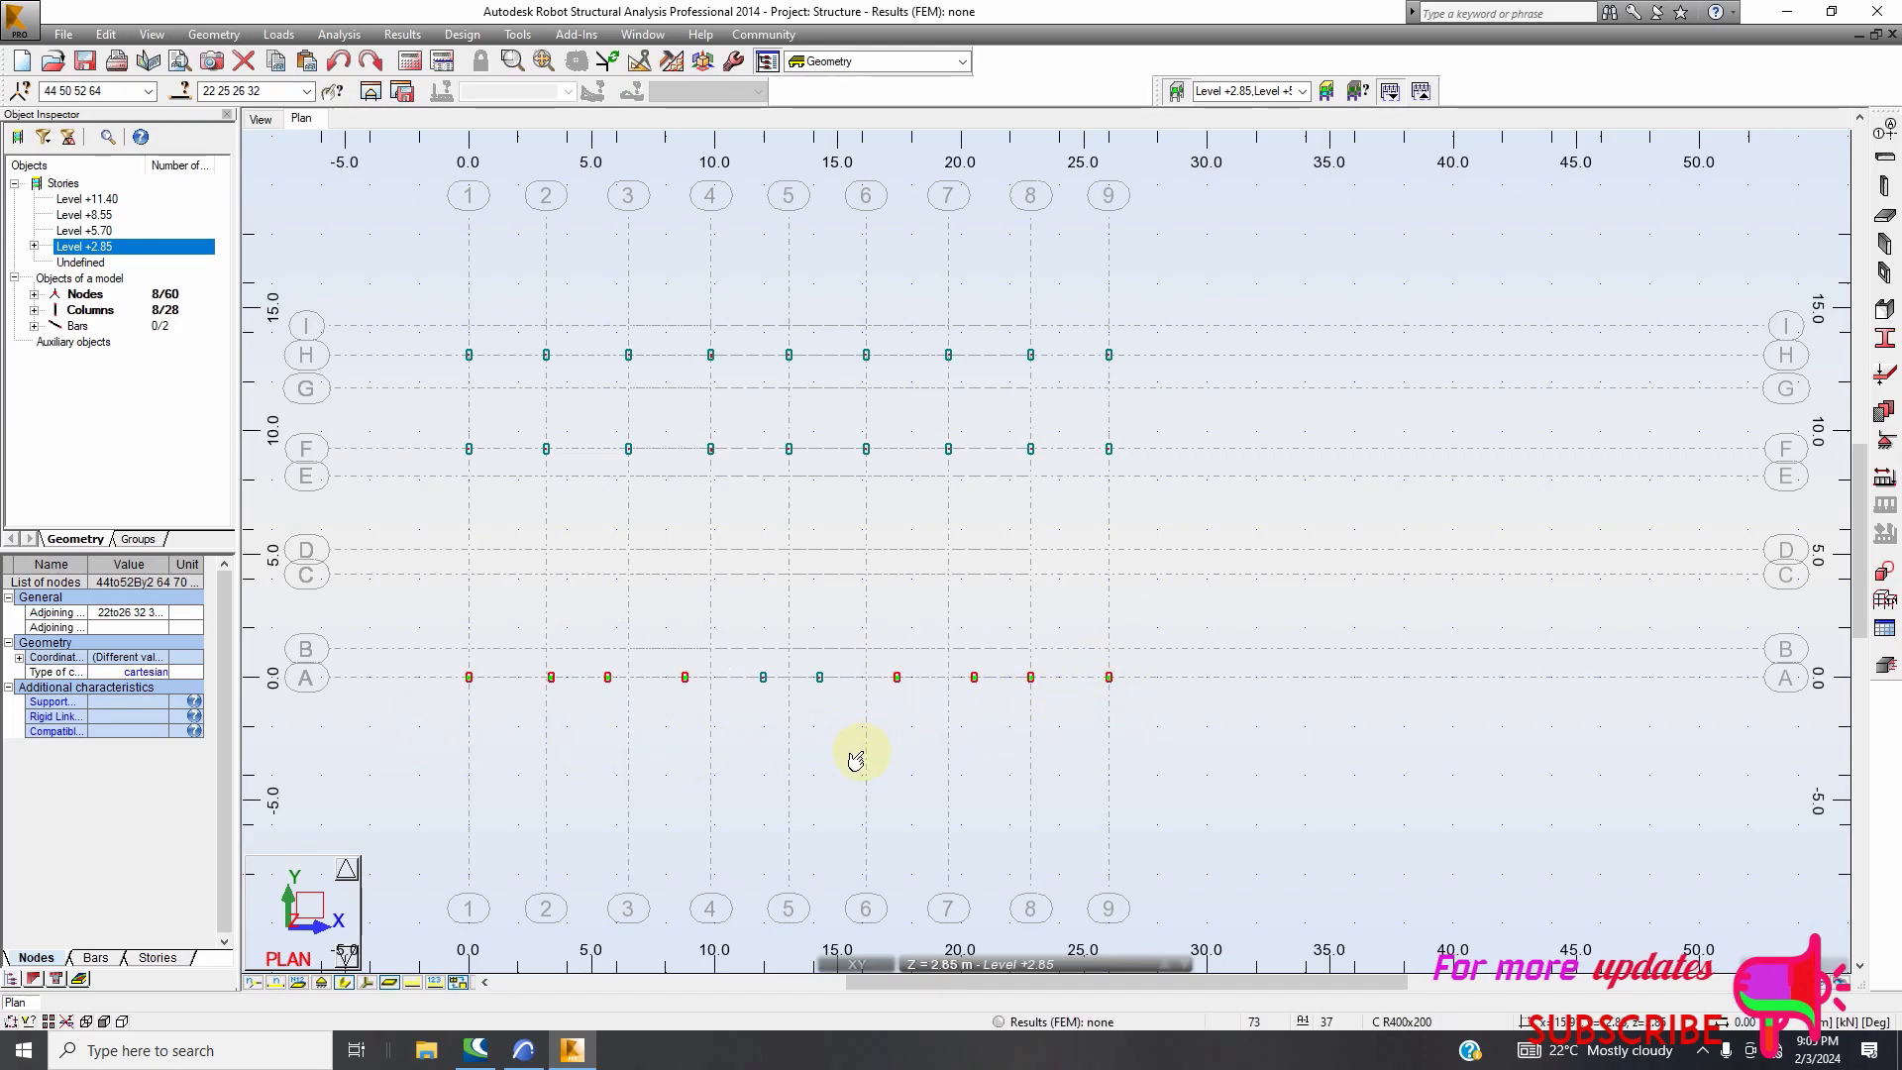
pyautogui.scroll(3, 592, 649)
pyautogui.scroll(-2, 450, 485)
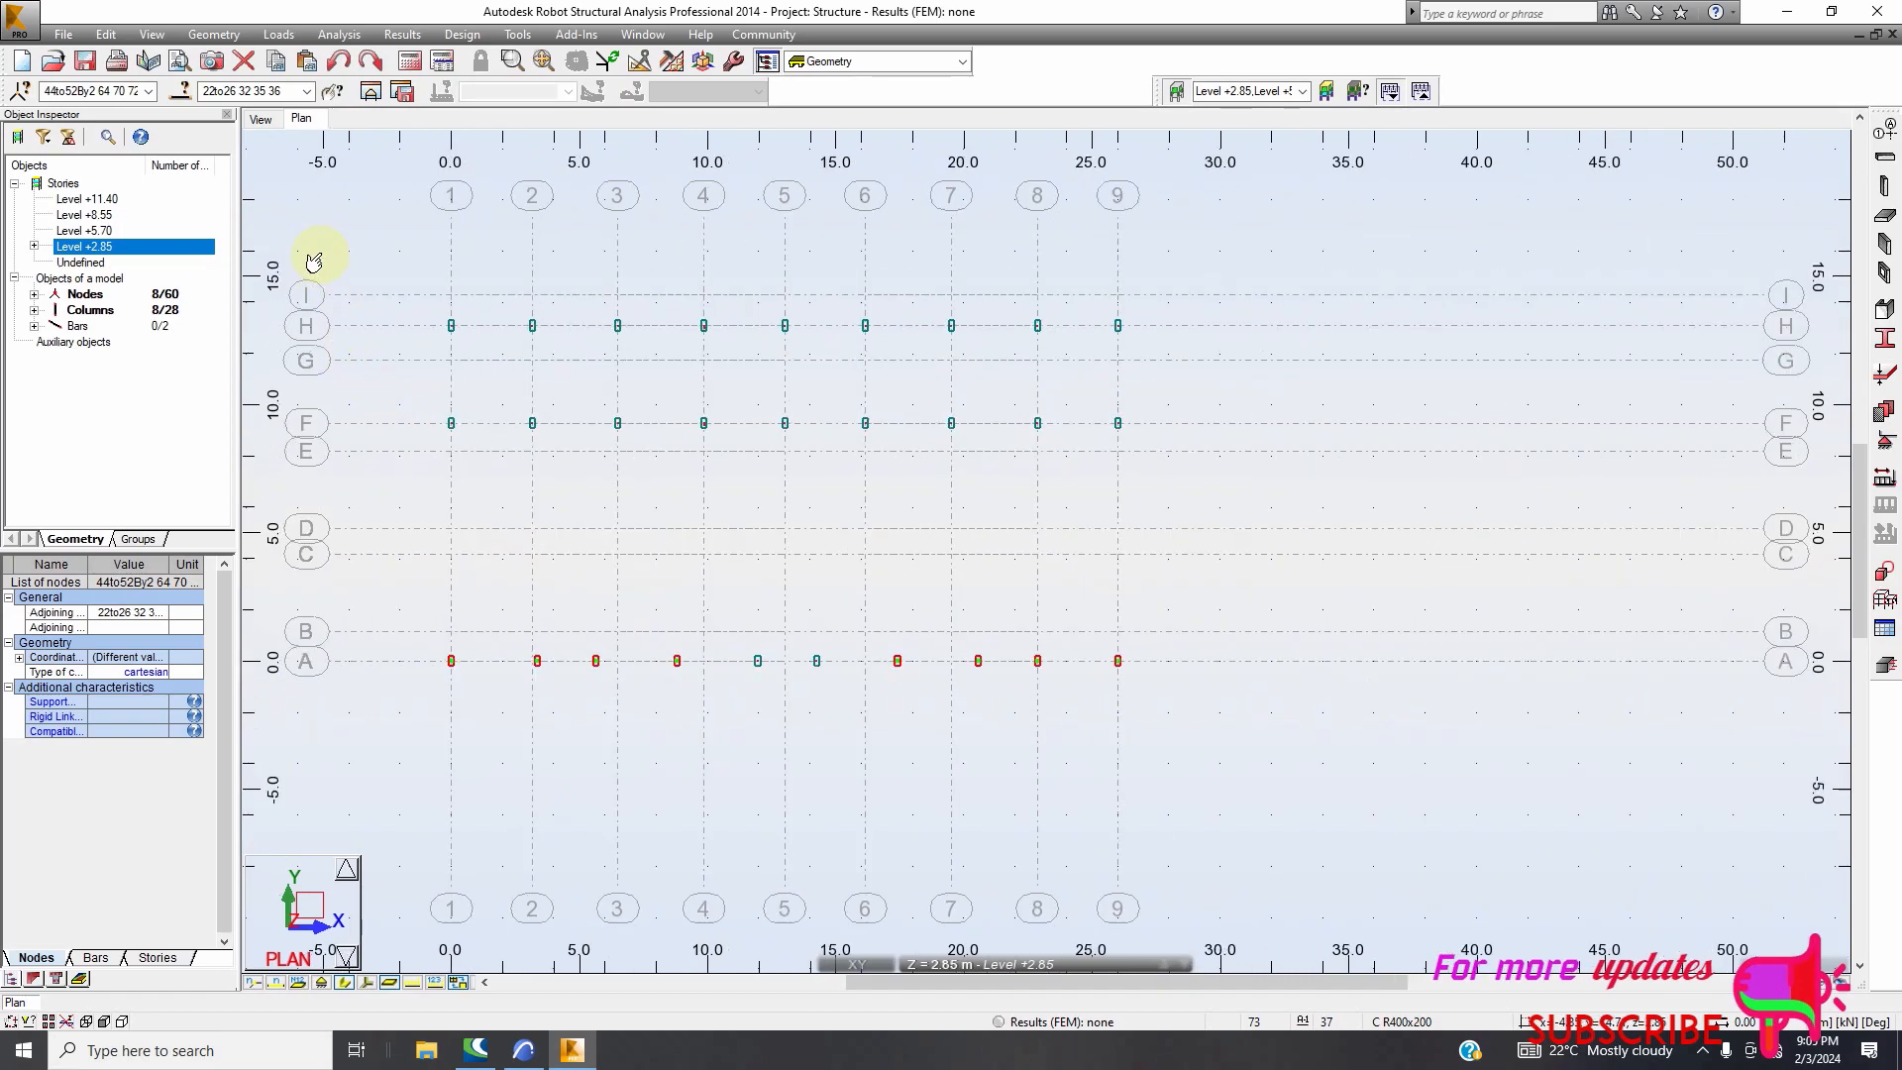
# Check the selected columns in 3D and against the ARCHICAD ground floor plan, and return to Robot's plan view
pyautogui.click(261, 119)
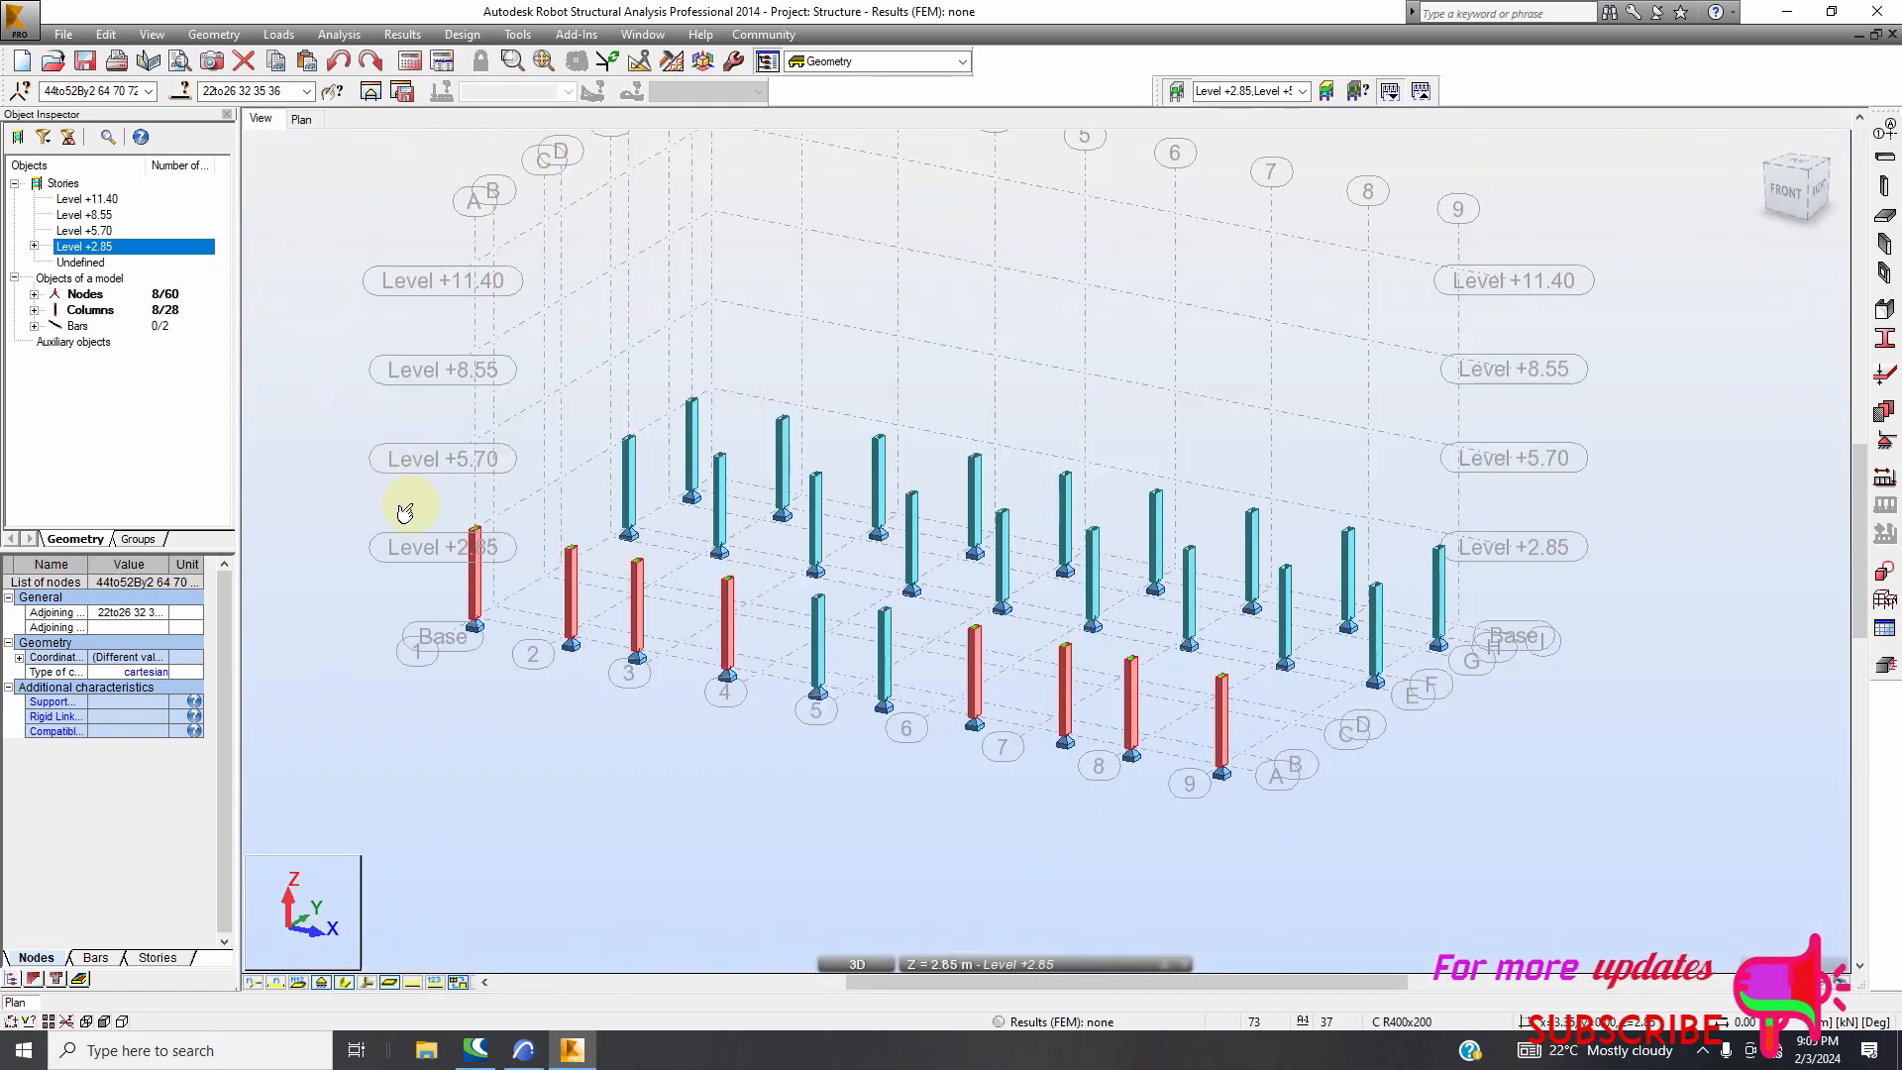
pyautogui.click(524, 1050)
pyautogui.scroll(5, 299, 721)
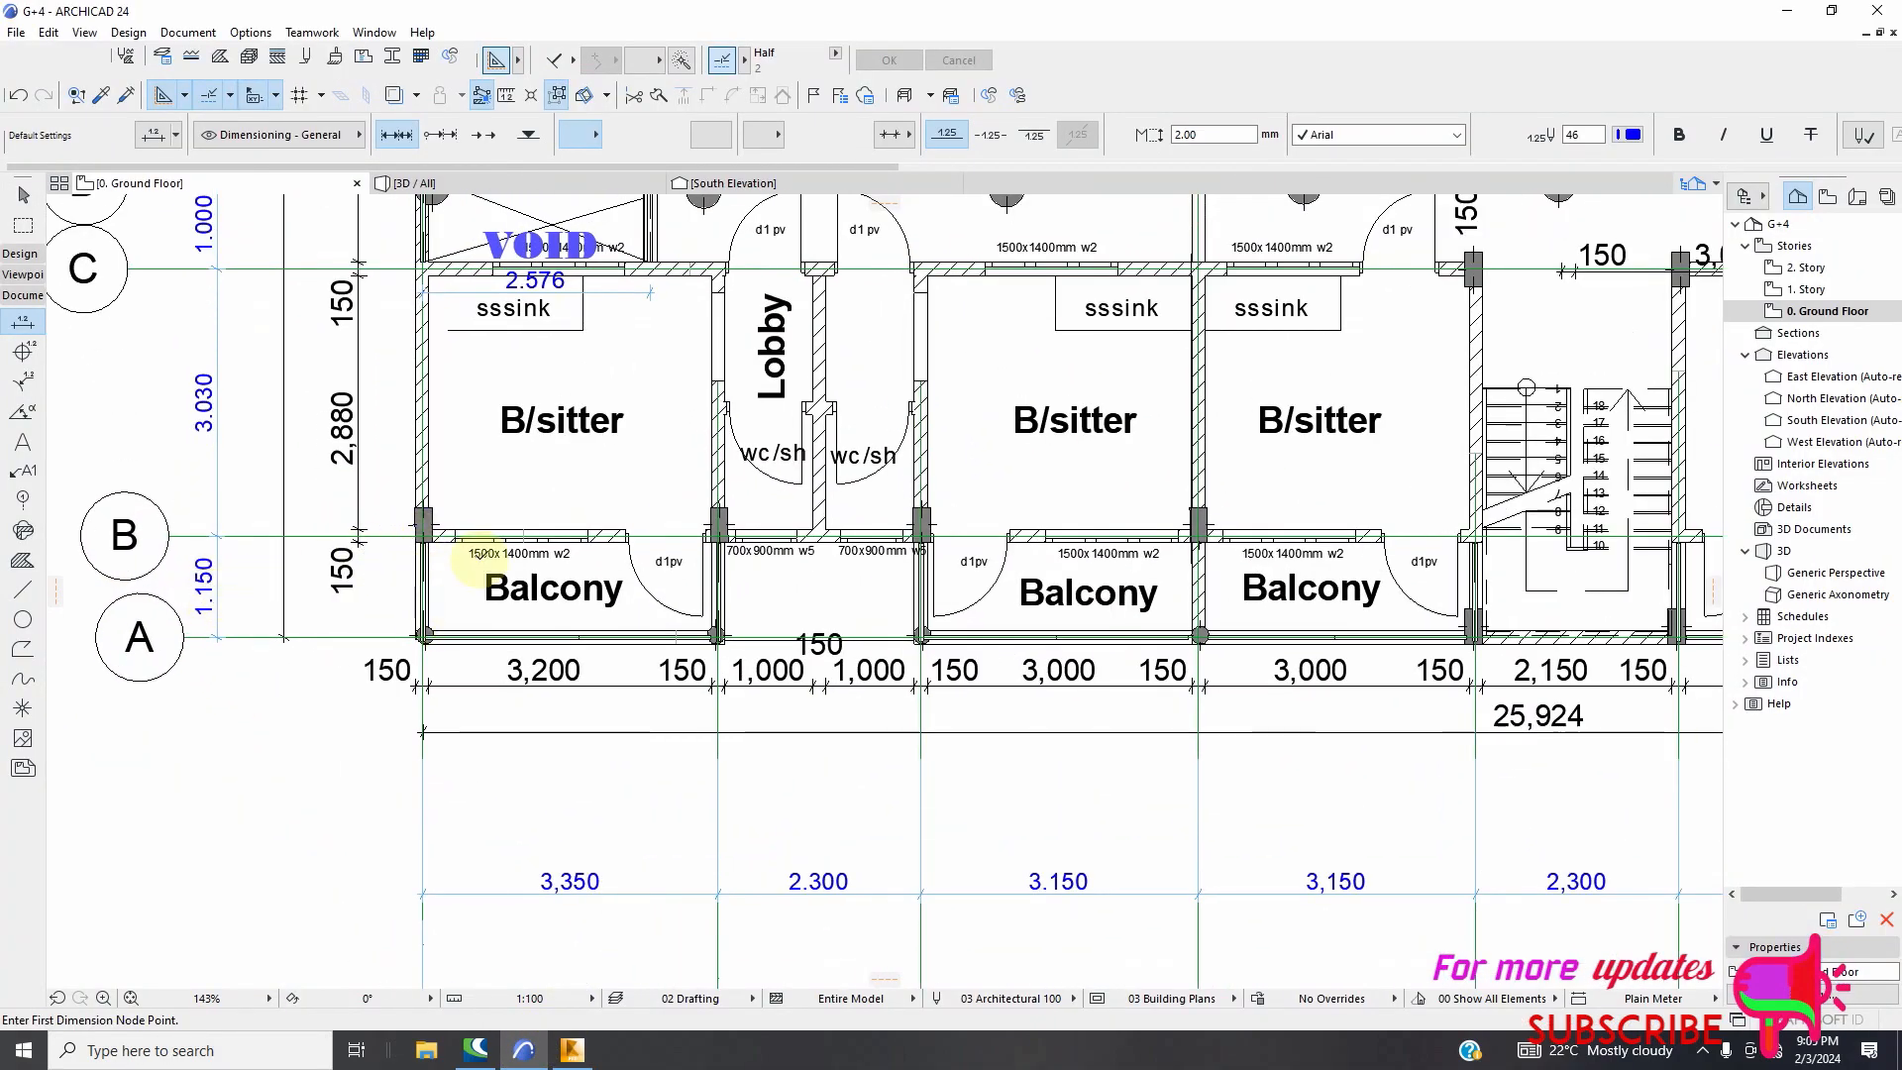
pyautogui.scroll(-3, 476, 555)
pyautogui.click(573, 1052)
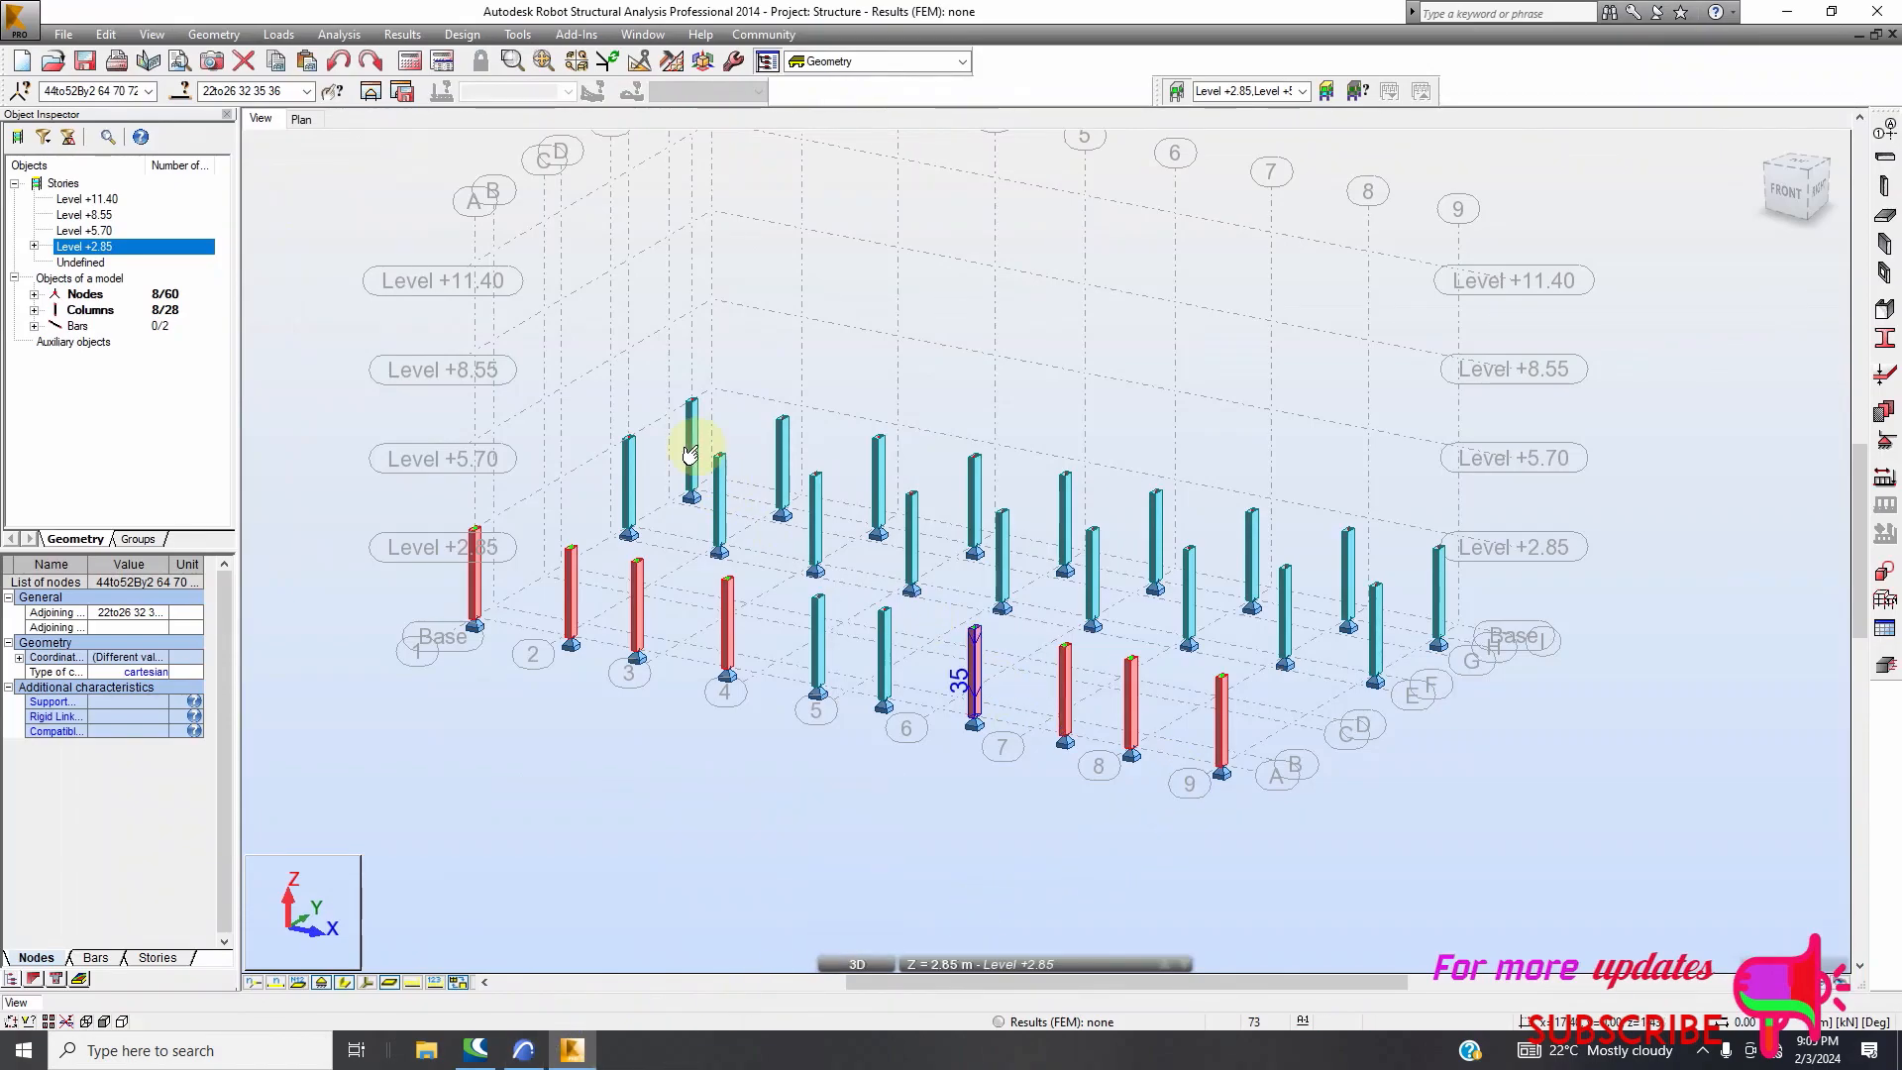
pyautogui.click(307, 123)
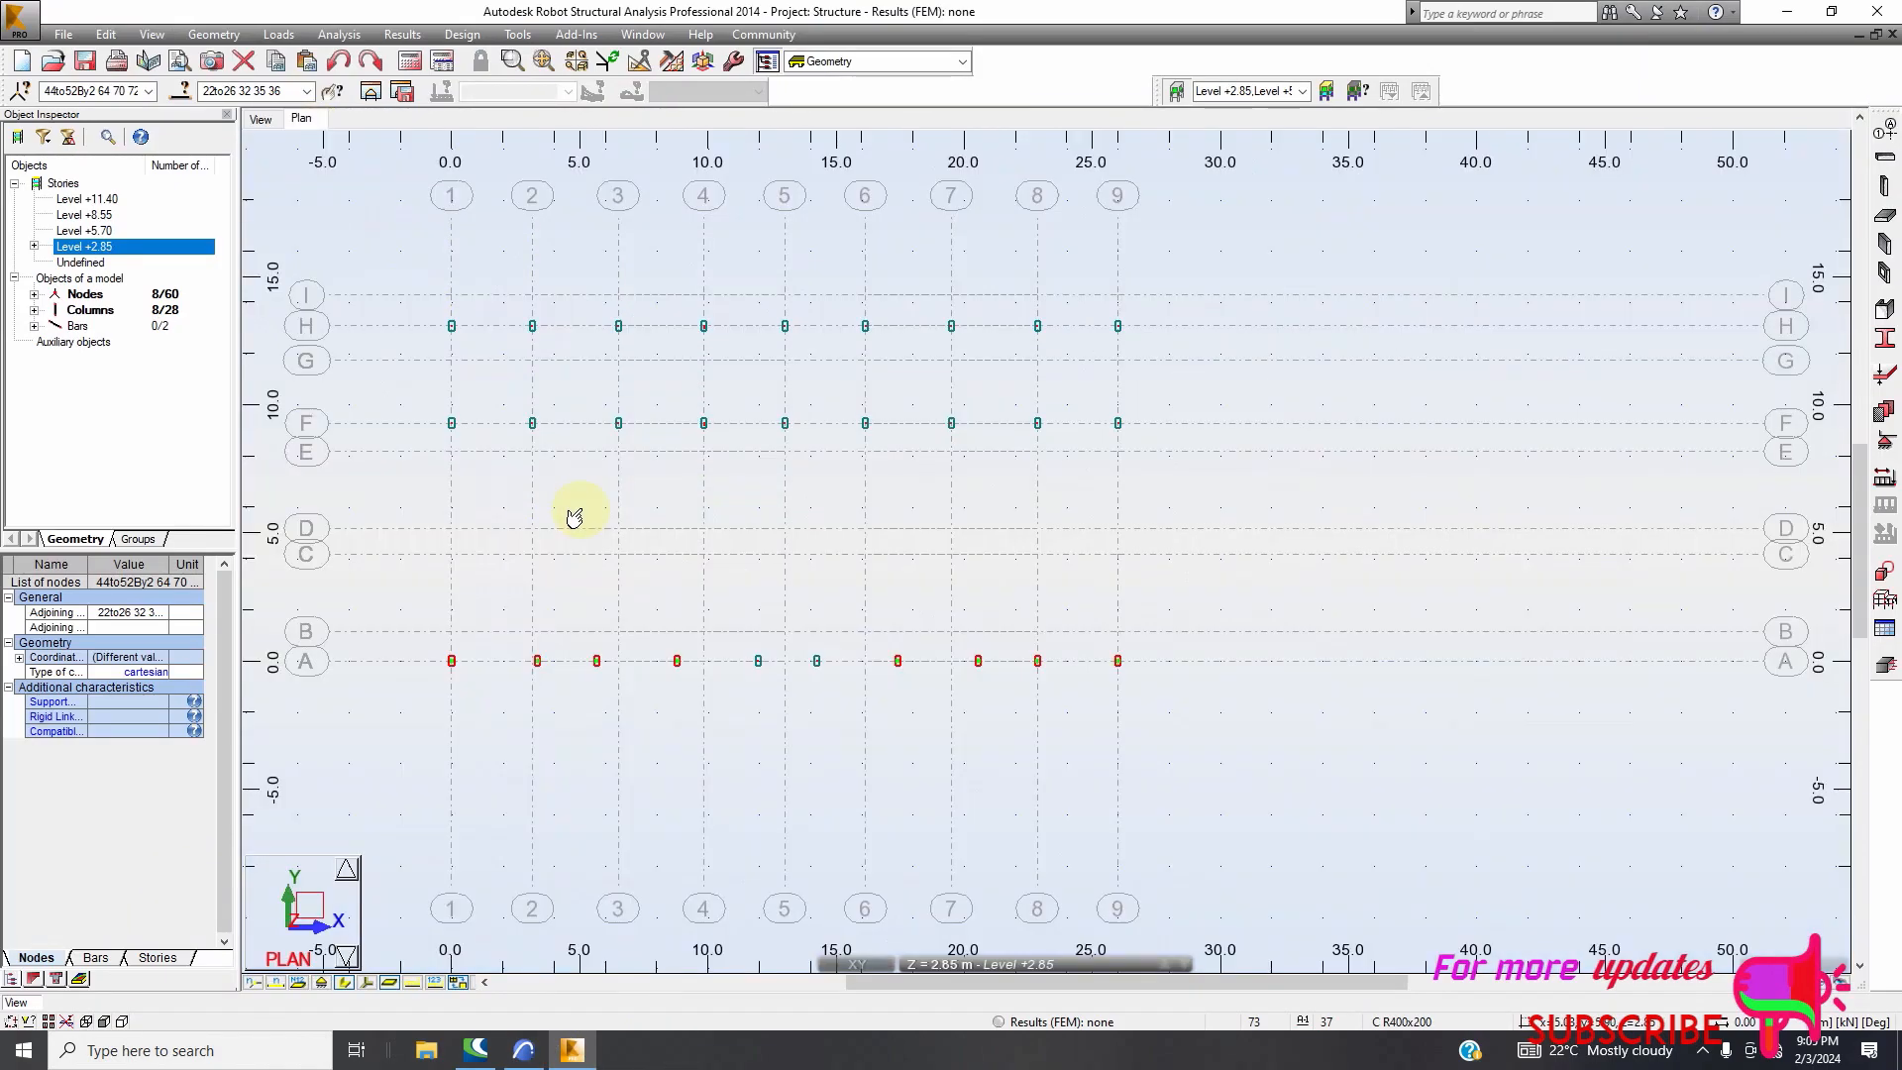
# Move the selected columns from axis A to axis B with translation vector 0,1.15,0, and close the Translation dialog
pyautogui.click(106, 34)
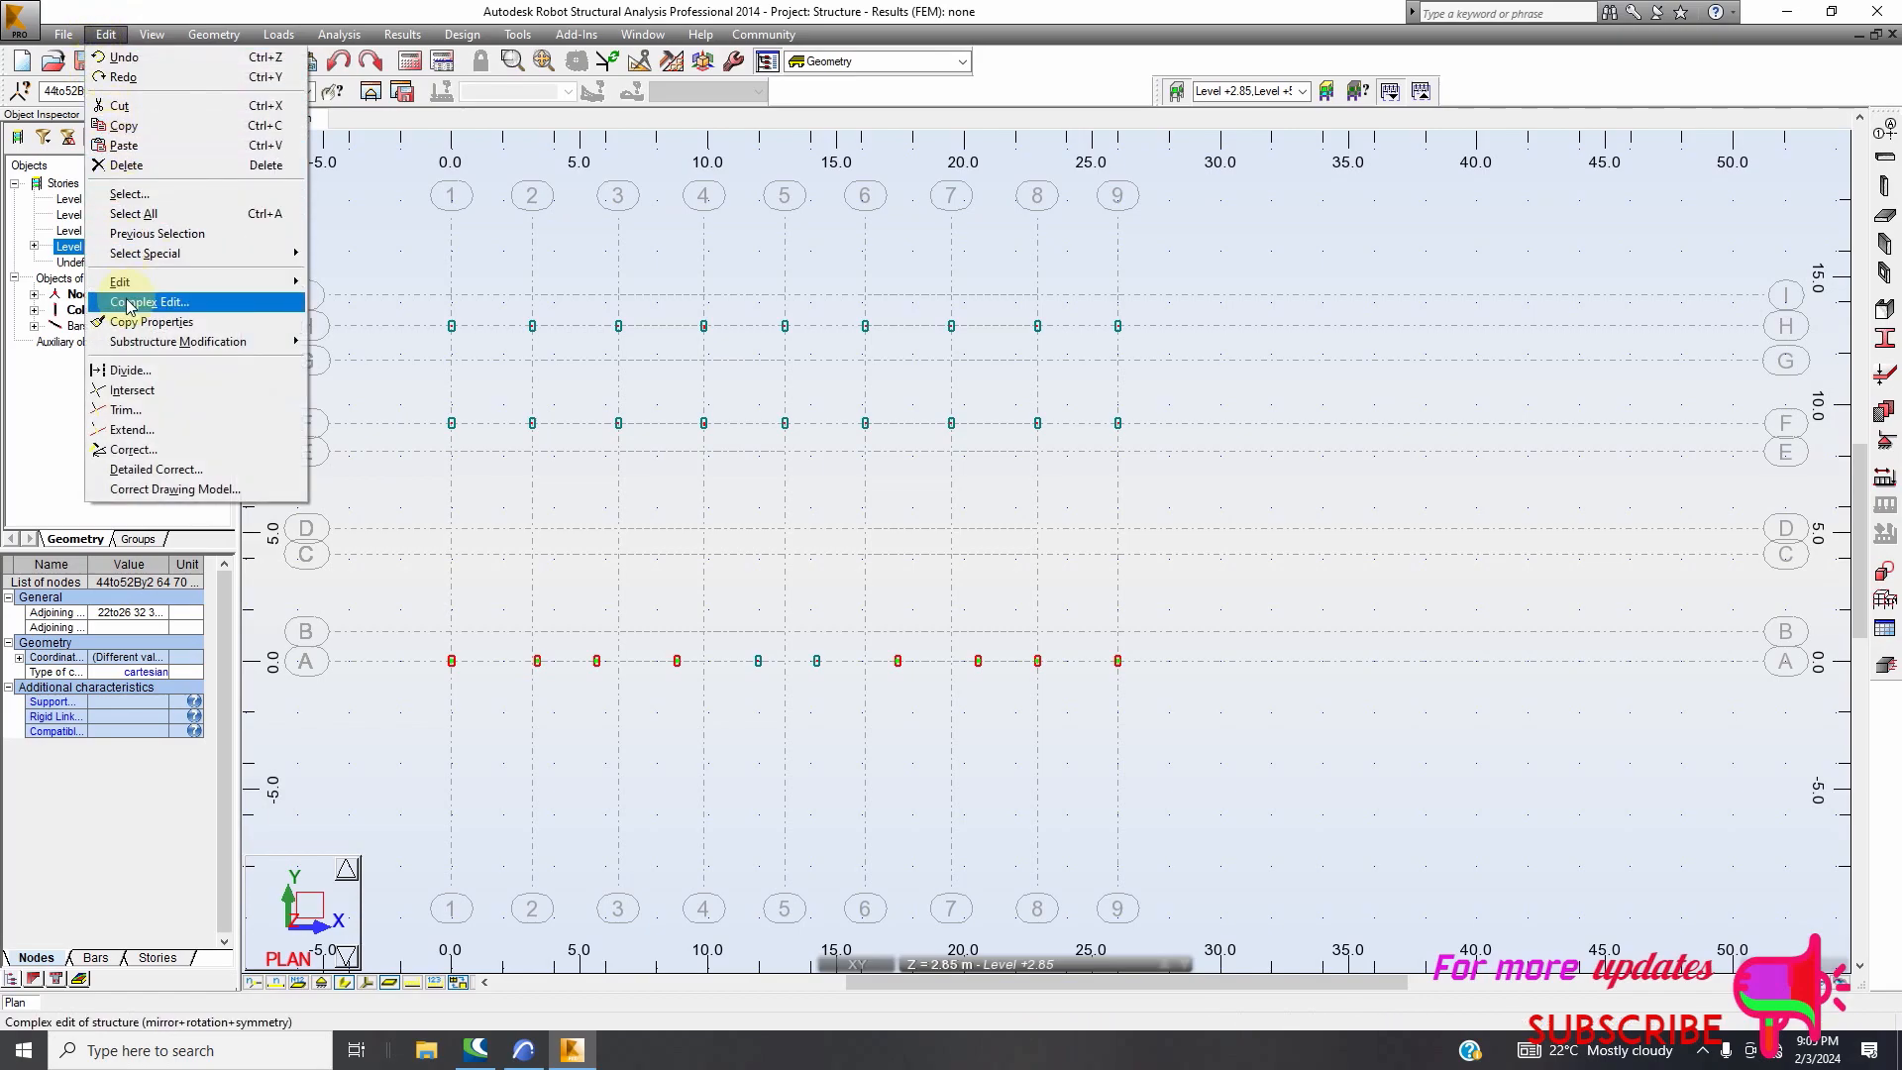
pyautogui.moveTo(124, 283)
pyautogui.click(353, 287)
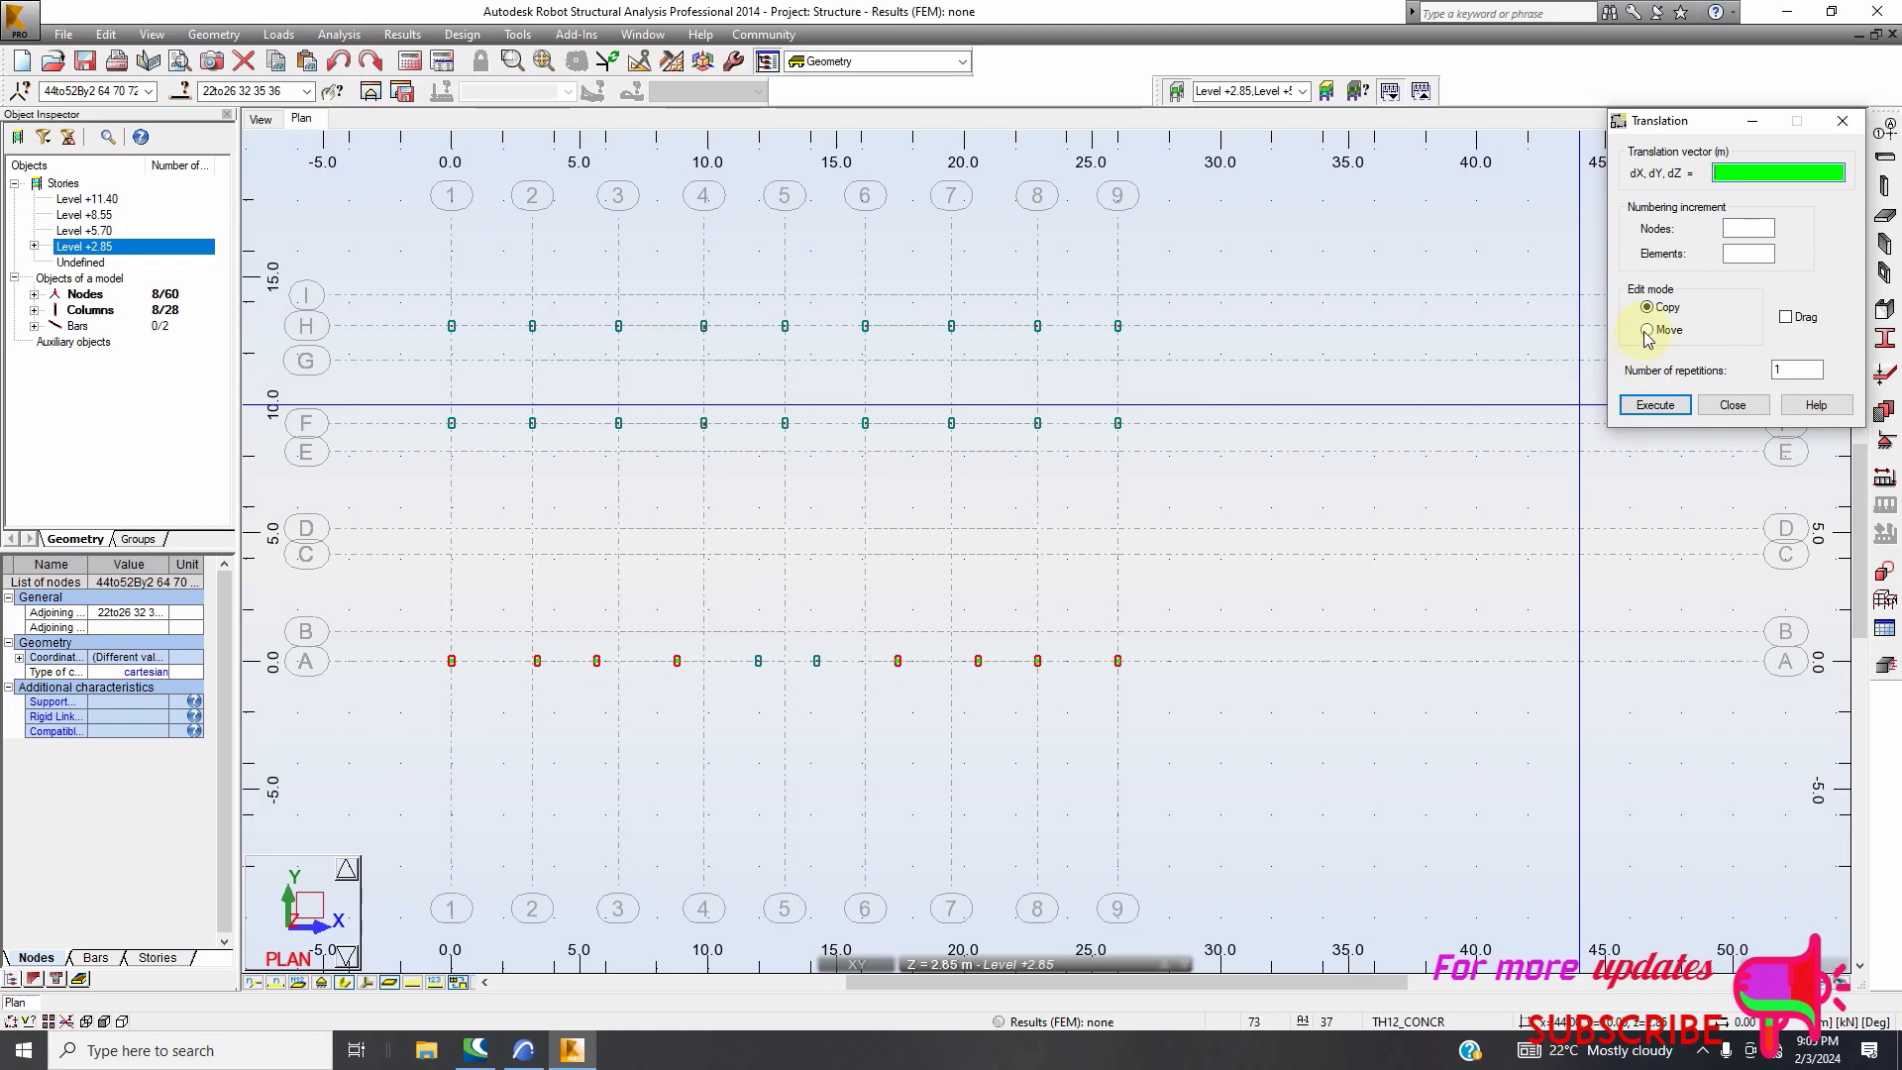
pyautogui.click(1648, 330)
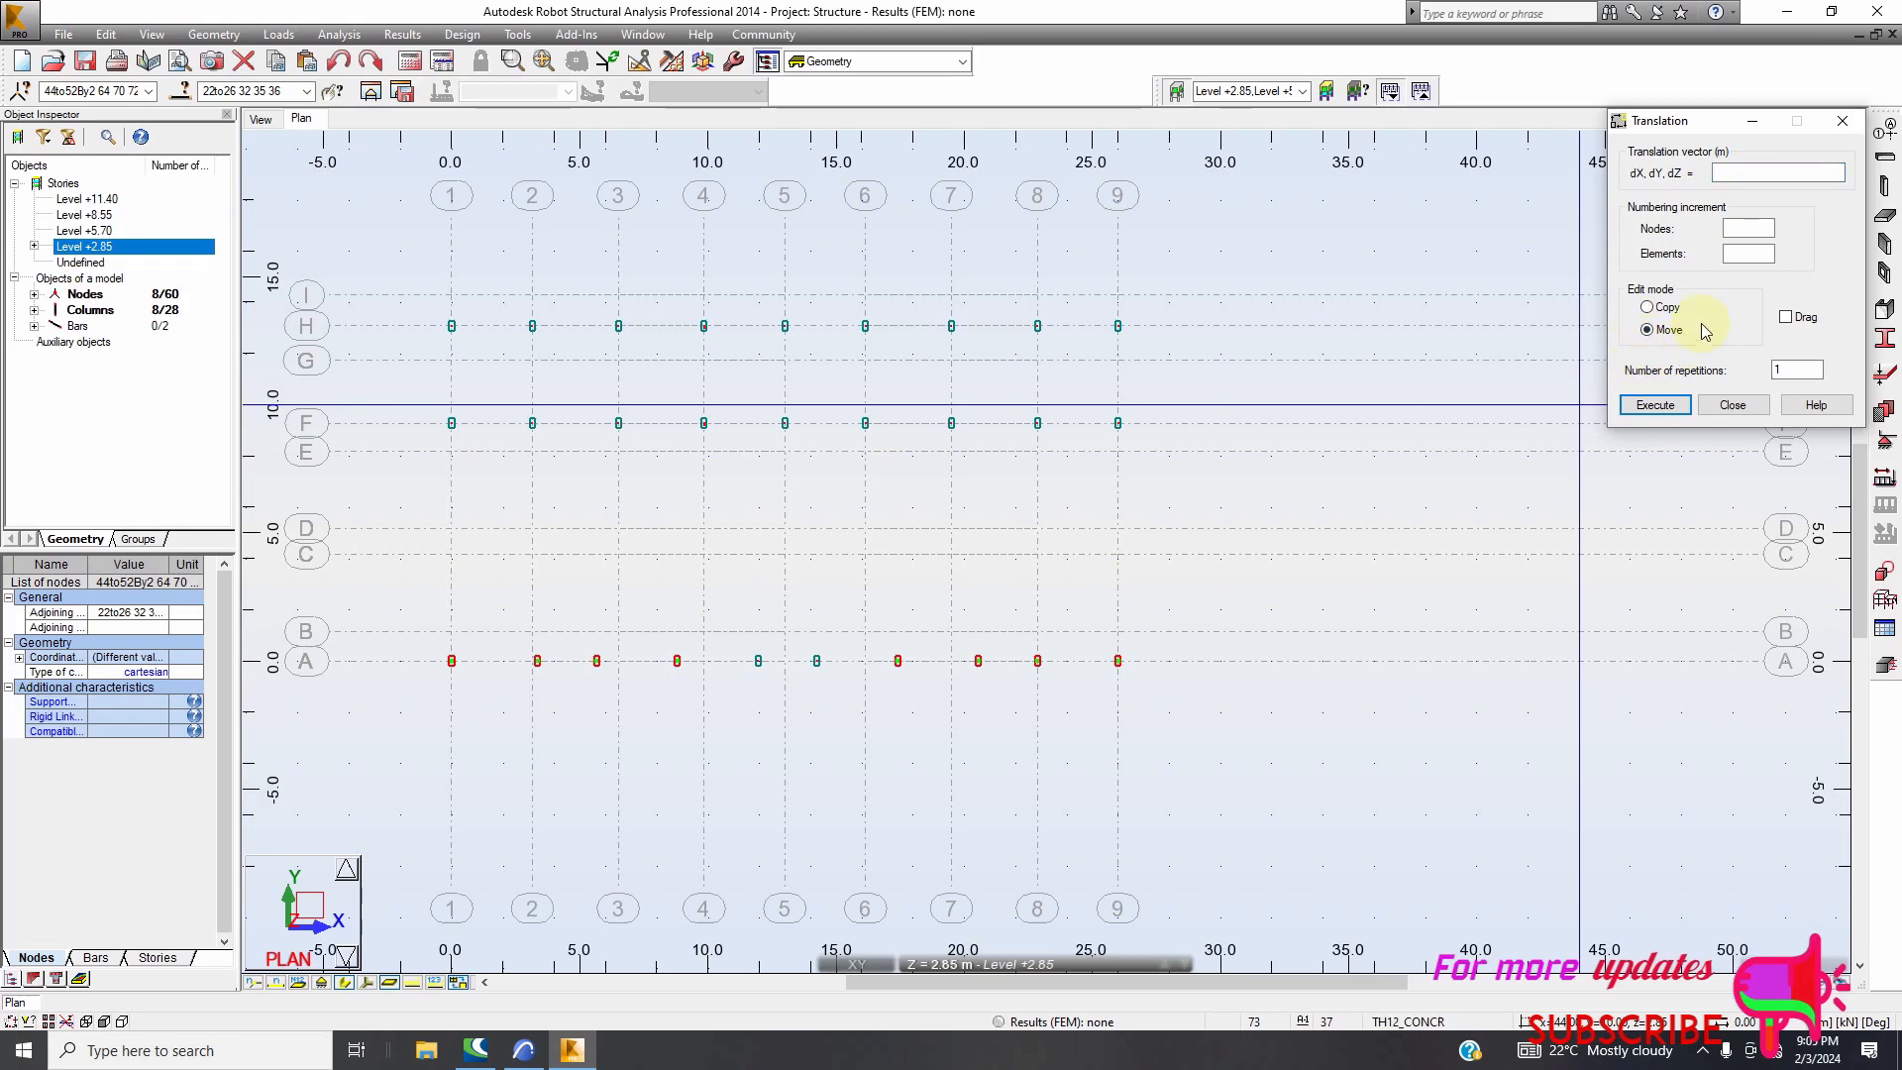
pyautogui.click(1724, 172)
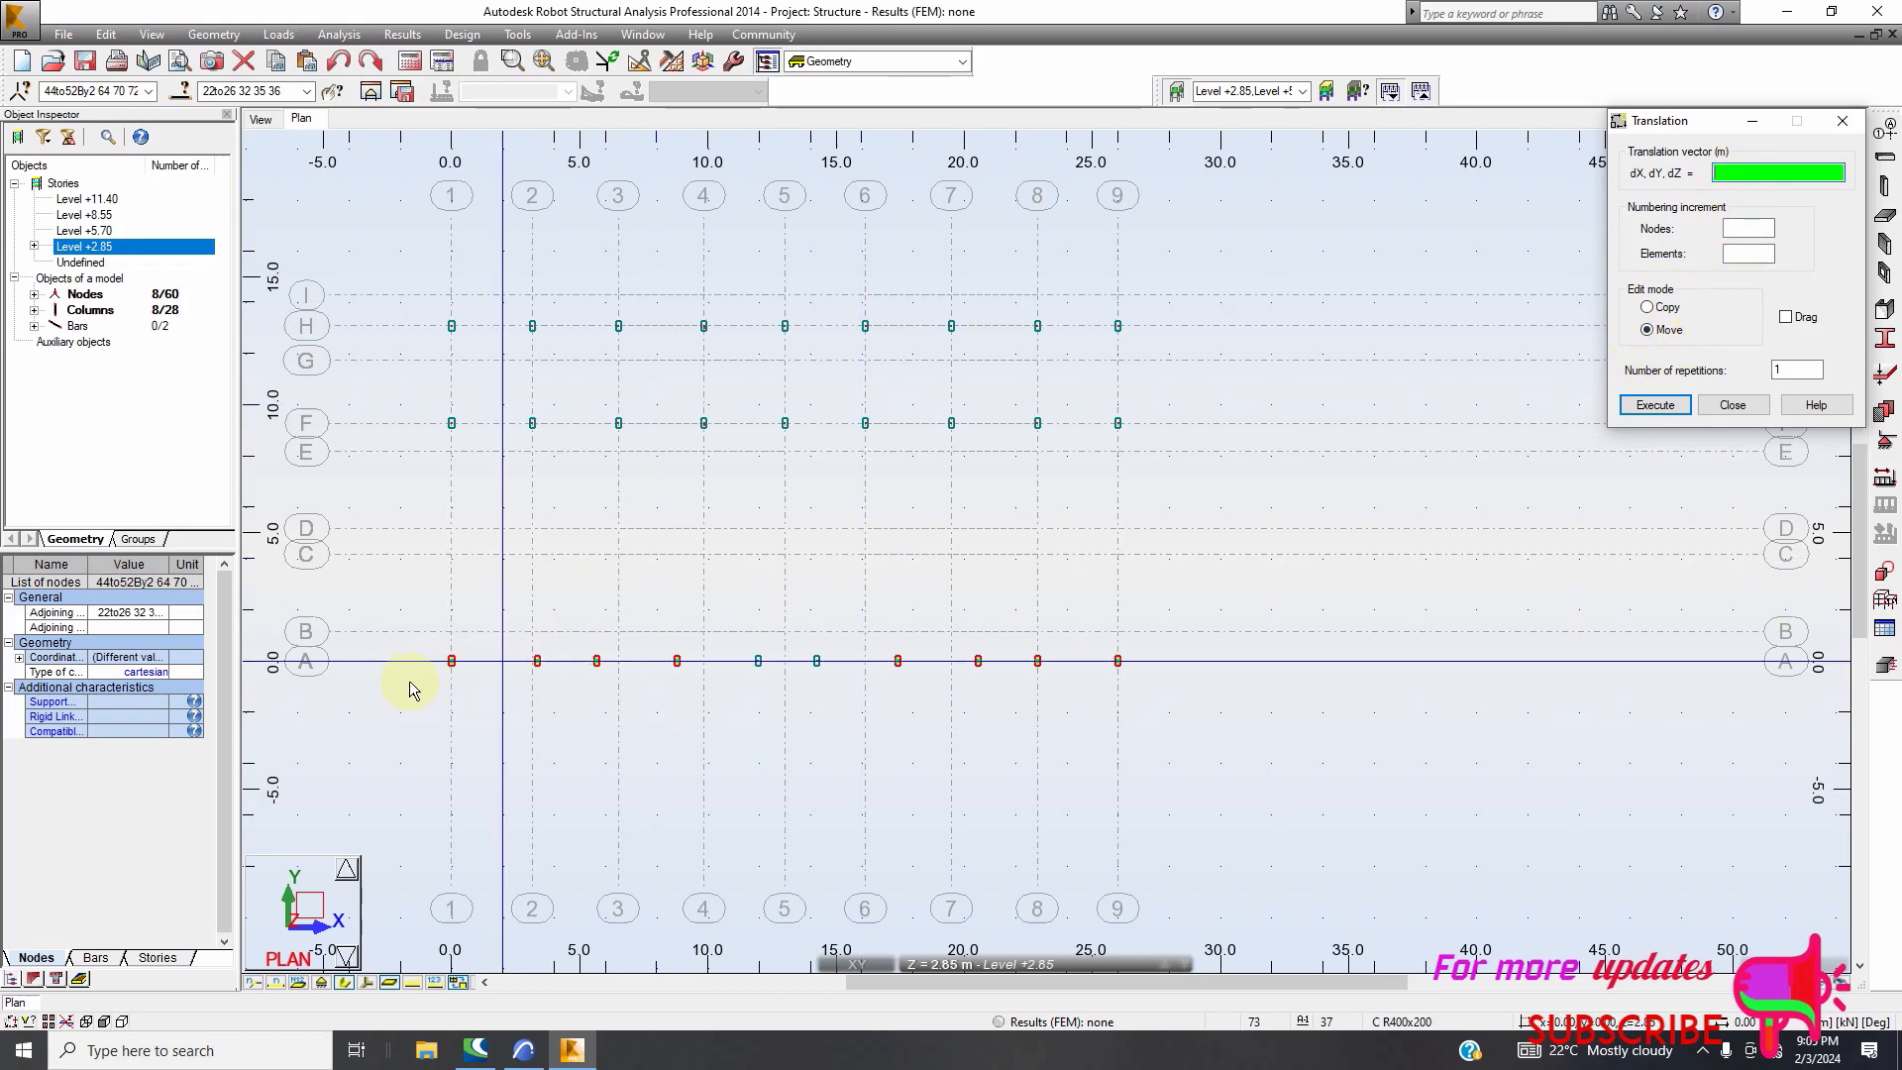
pyautogui.scroll(5, 455, 659)
pyautogui.scroll(2, 465, 661)
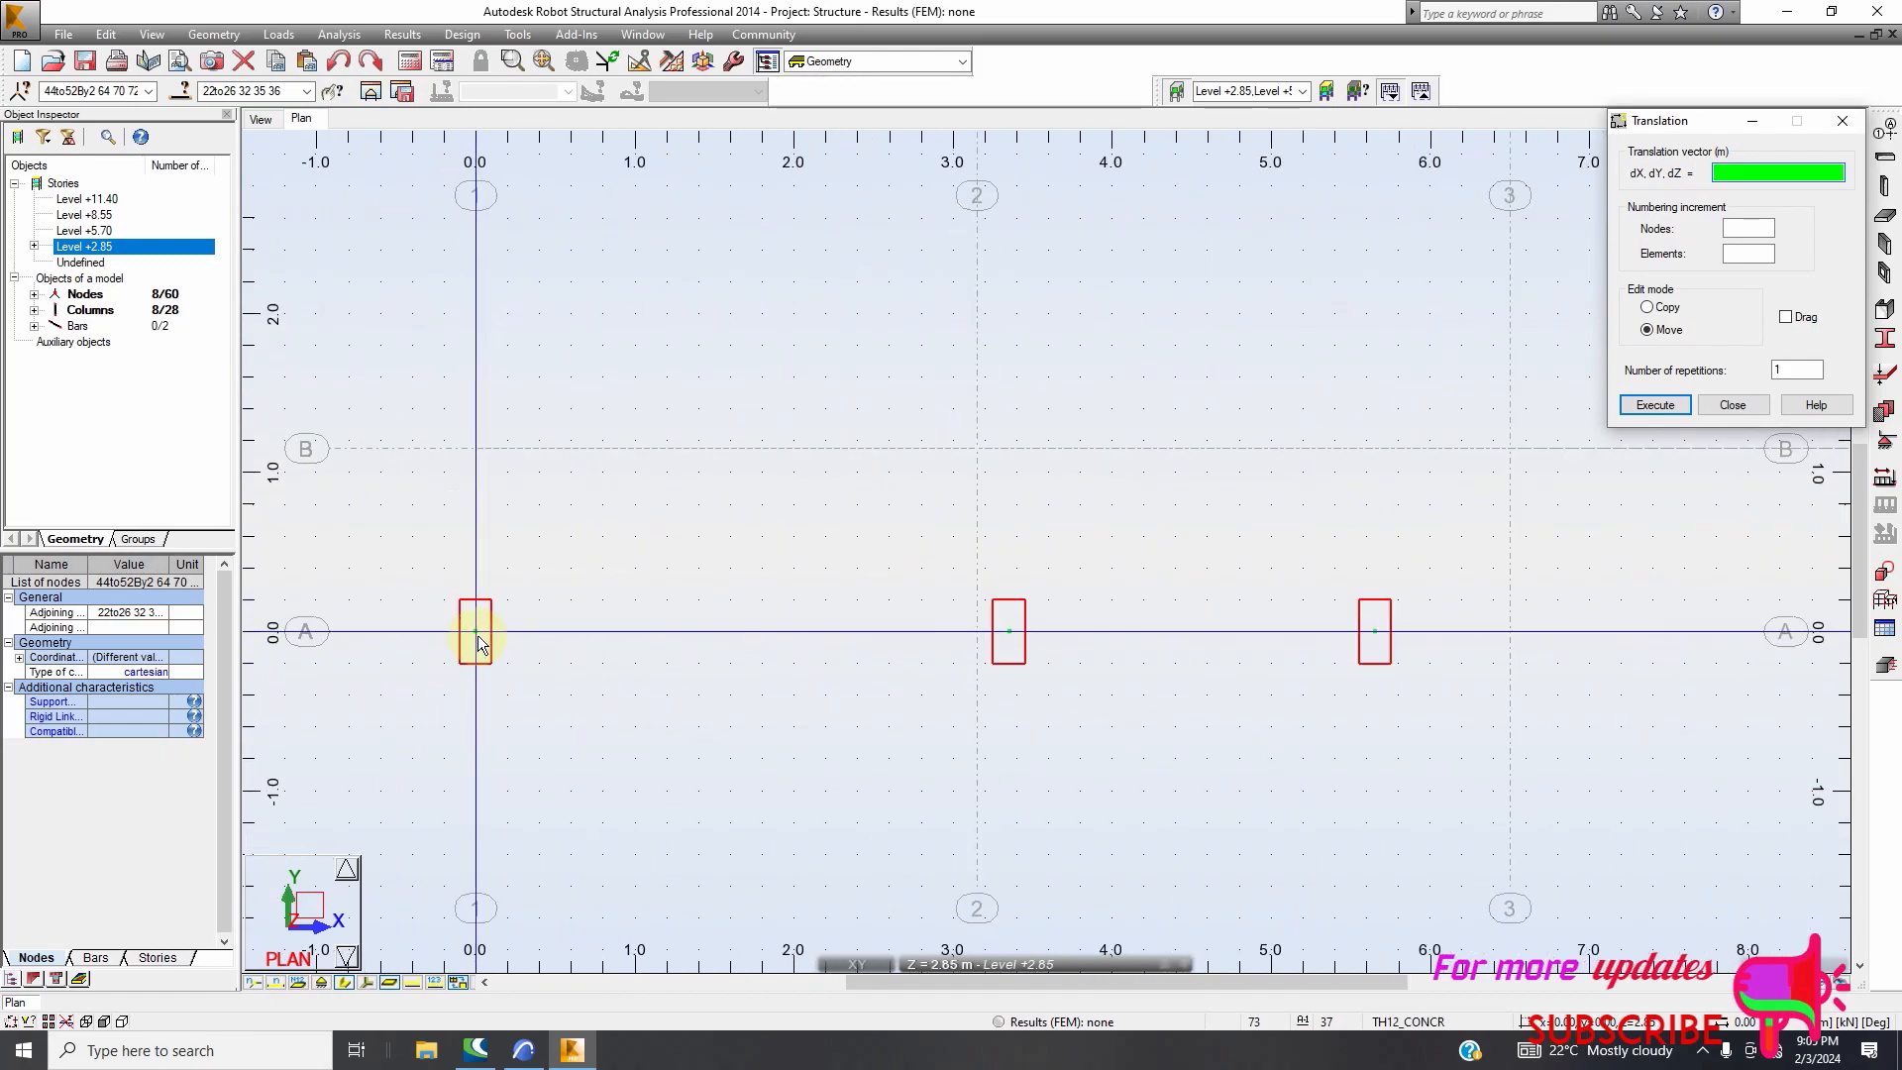
pyautogui.click(476, 632)
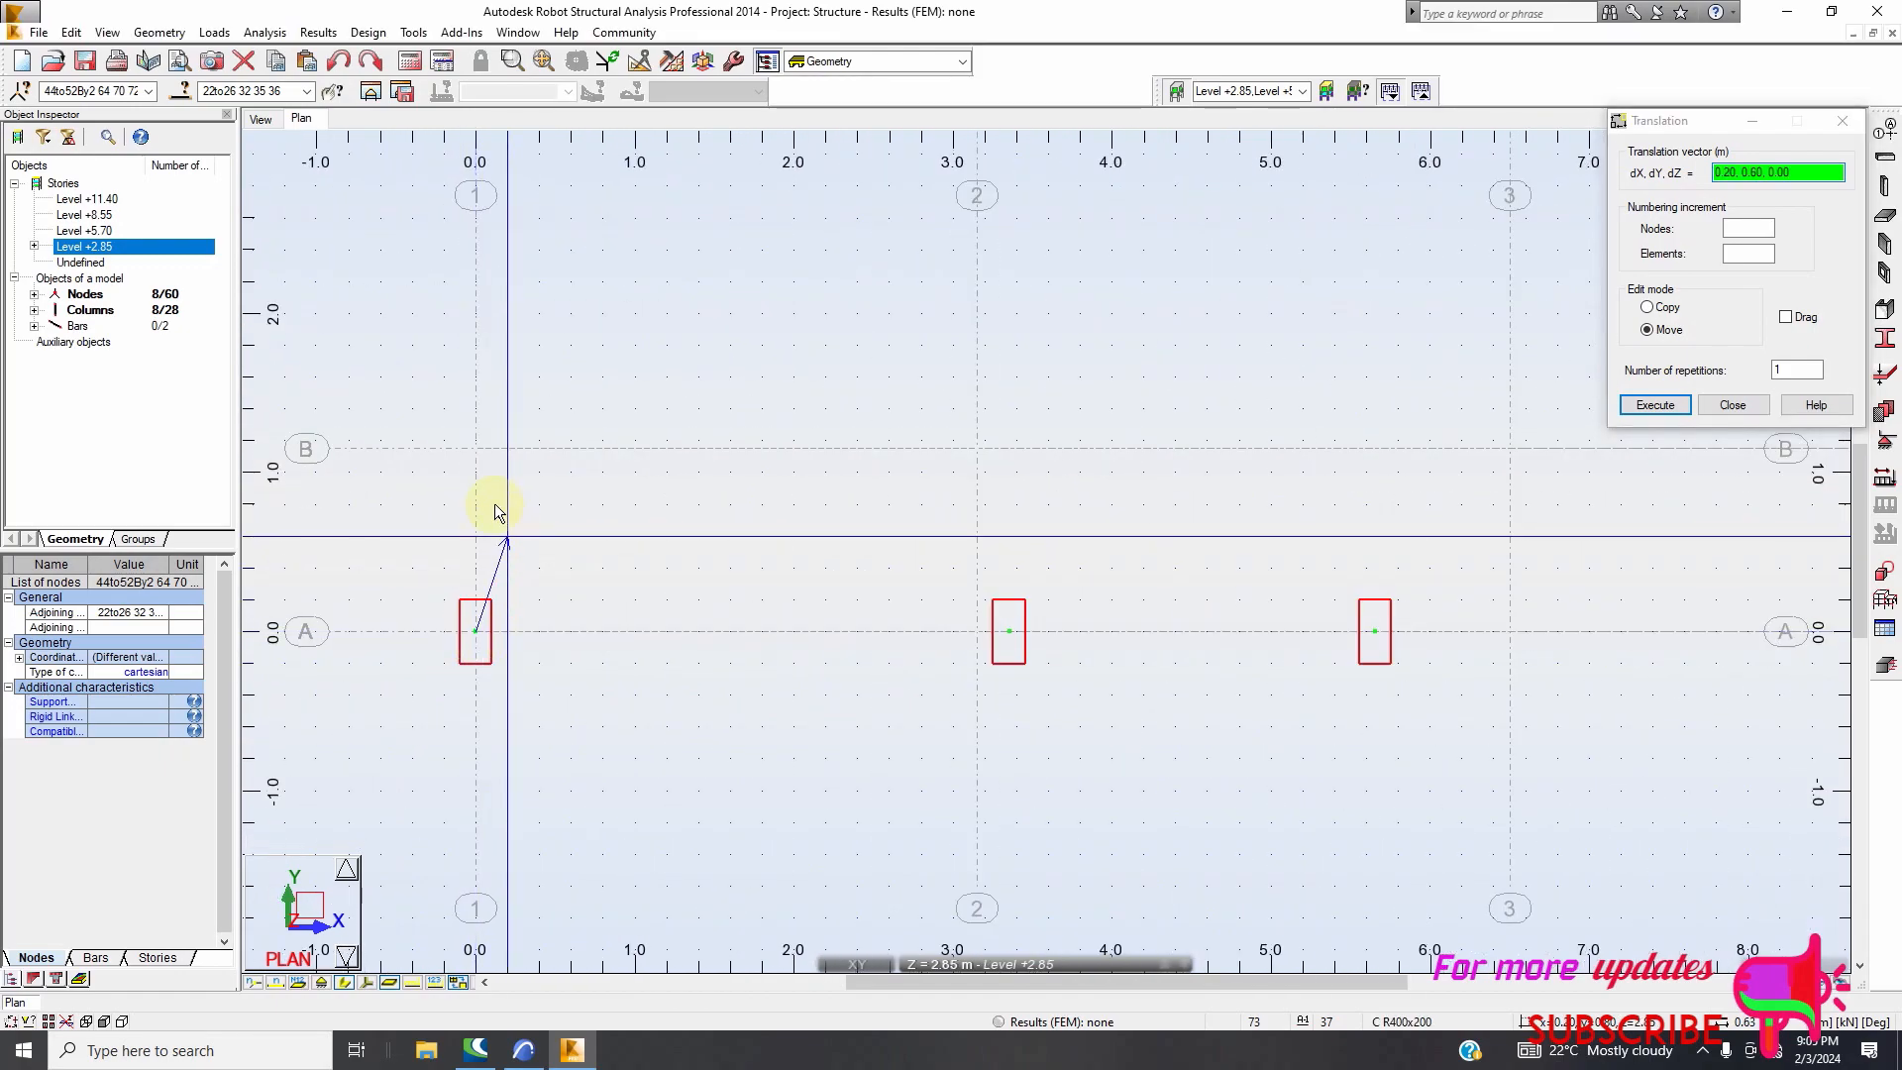
pyautogui.click(477, 449)
pyautogui.scroll(-3, 583, 616)
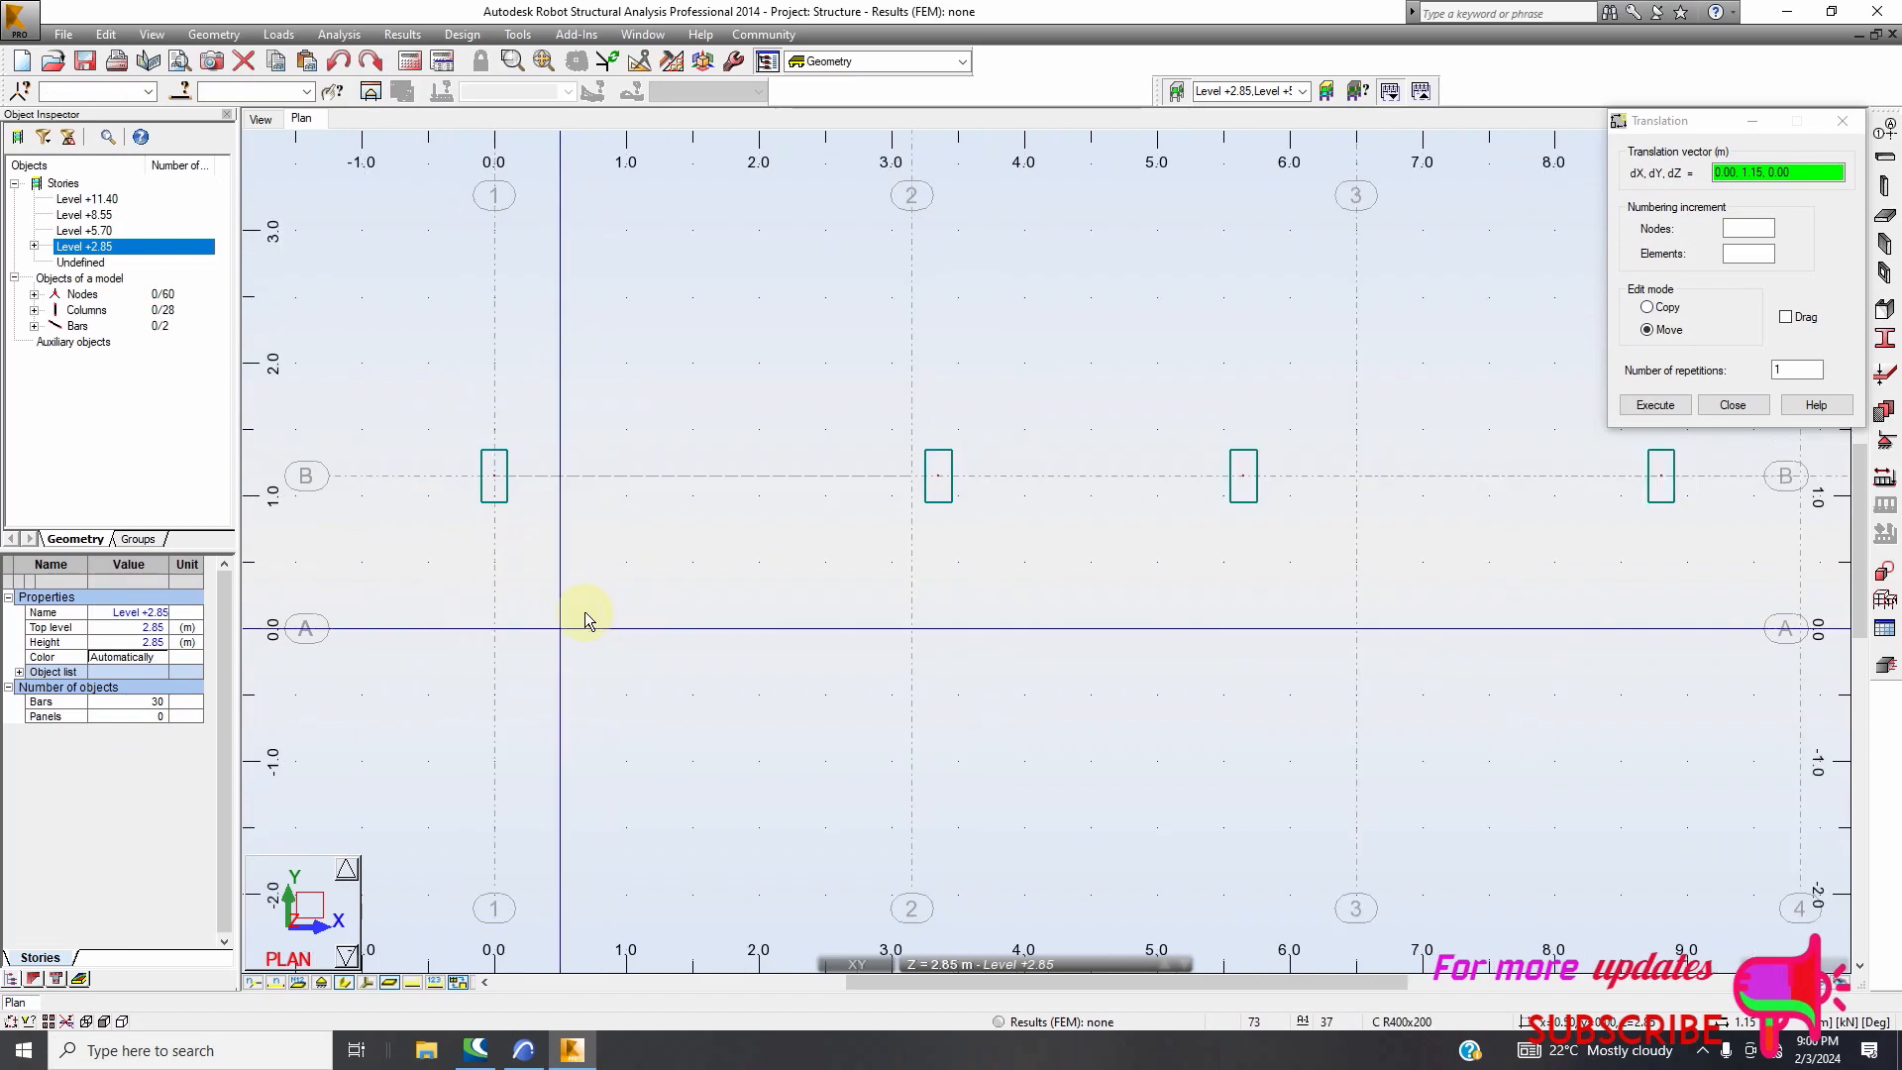
pyautogui.scroll(-2, 584, 611)
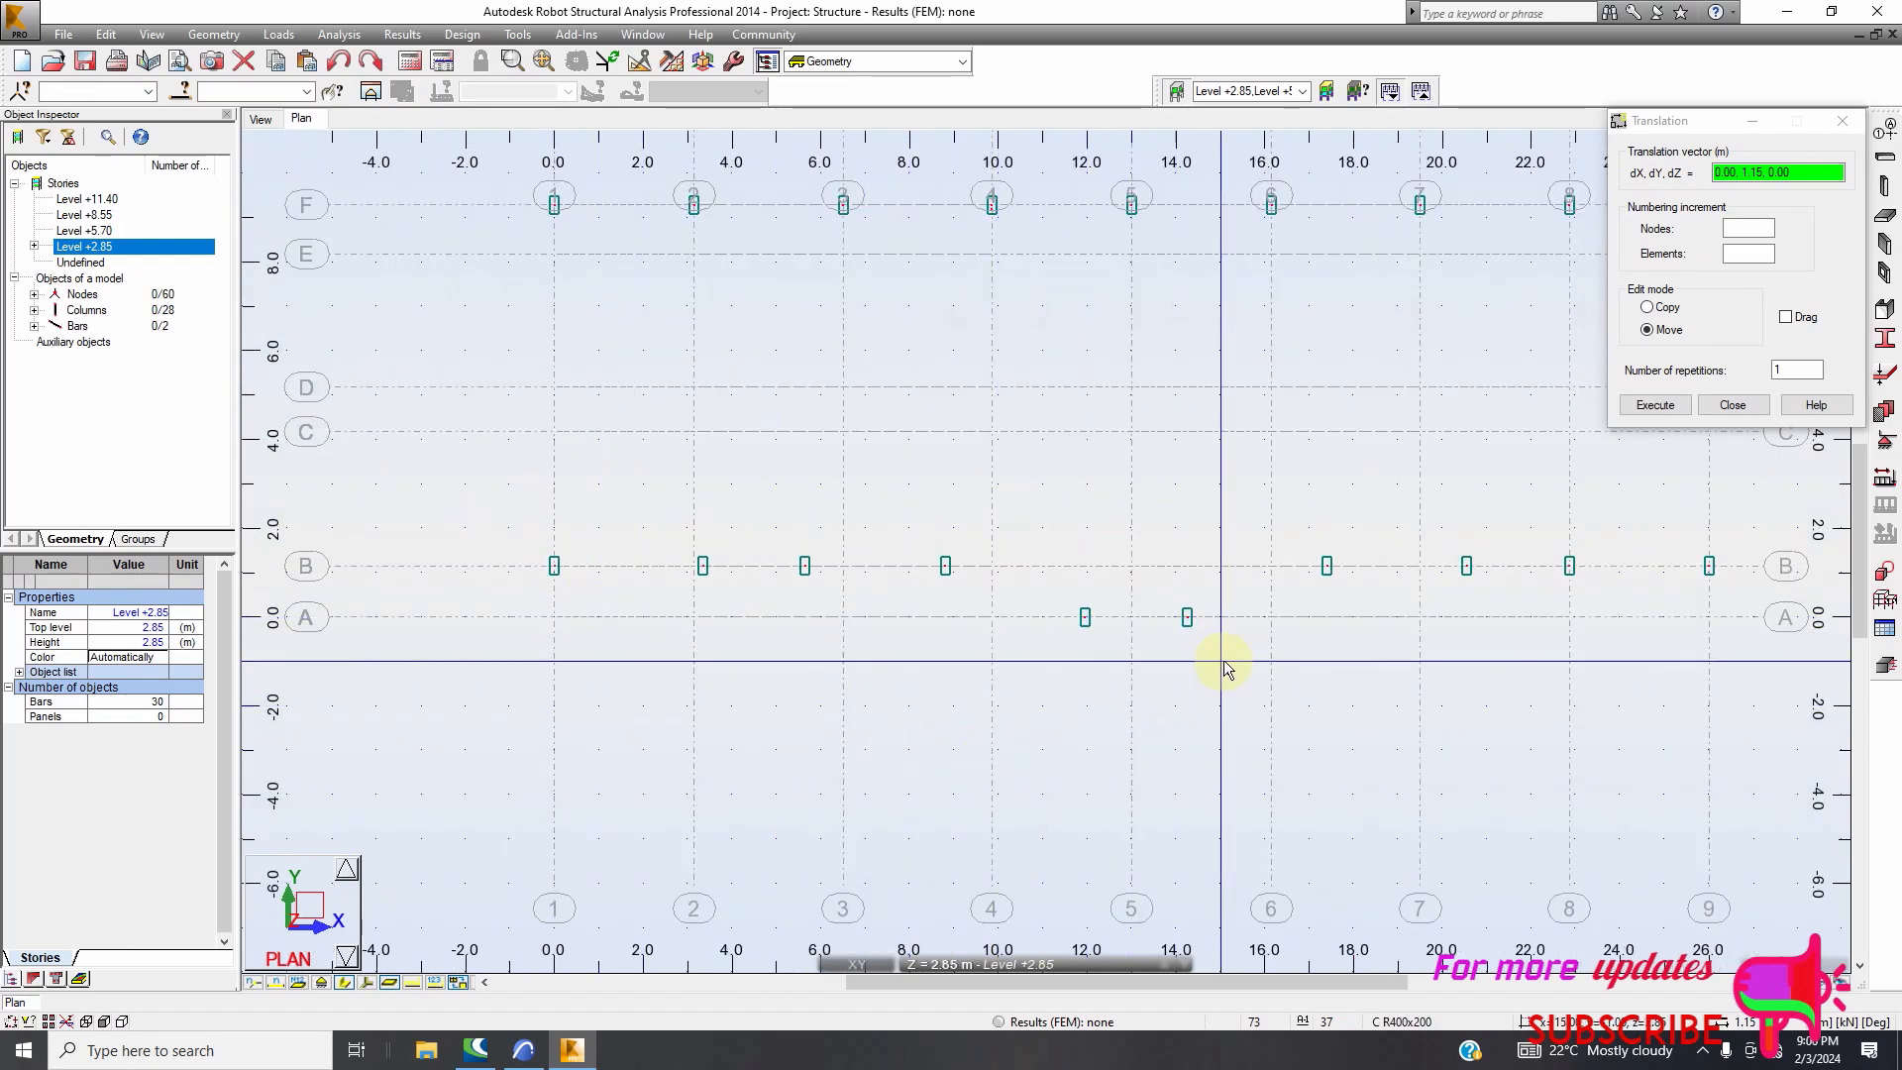
pyautogui.click(1732, 404)
# Select the two staircase columns on axis A
pyautogui.scroll(-3, 870, 690)
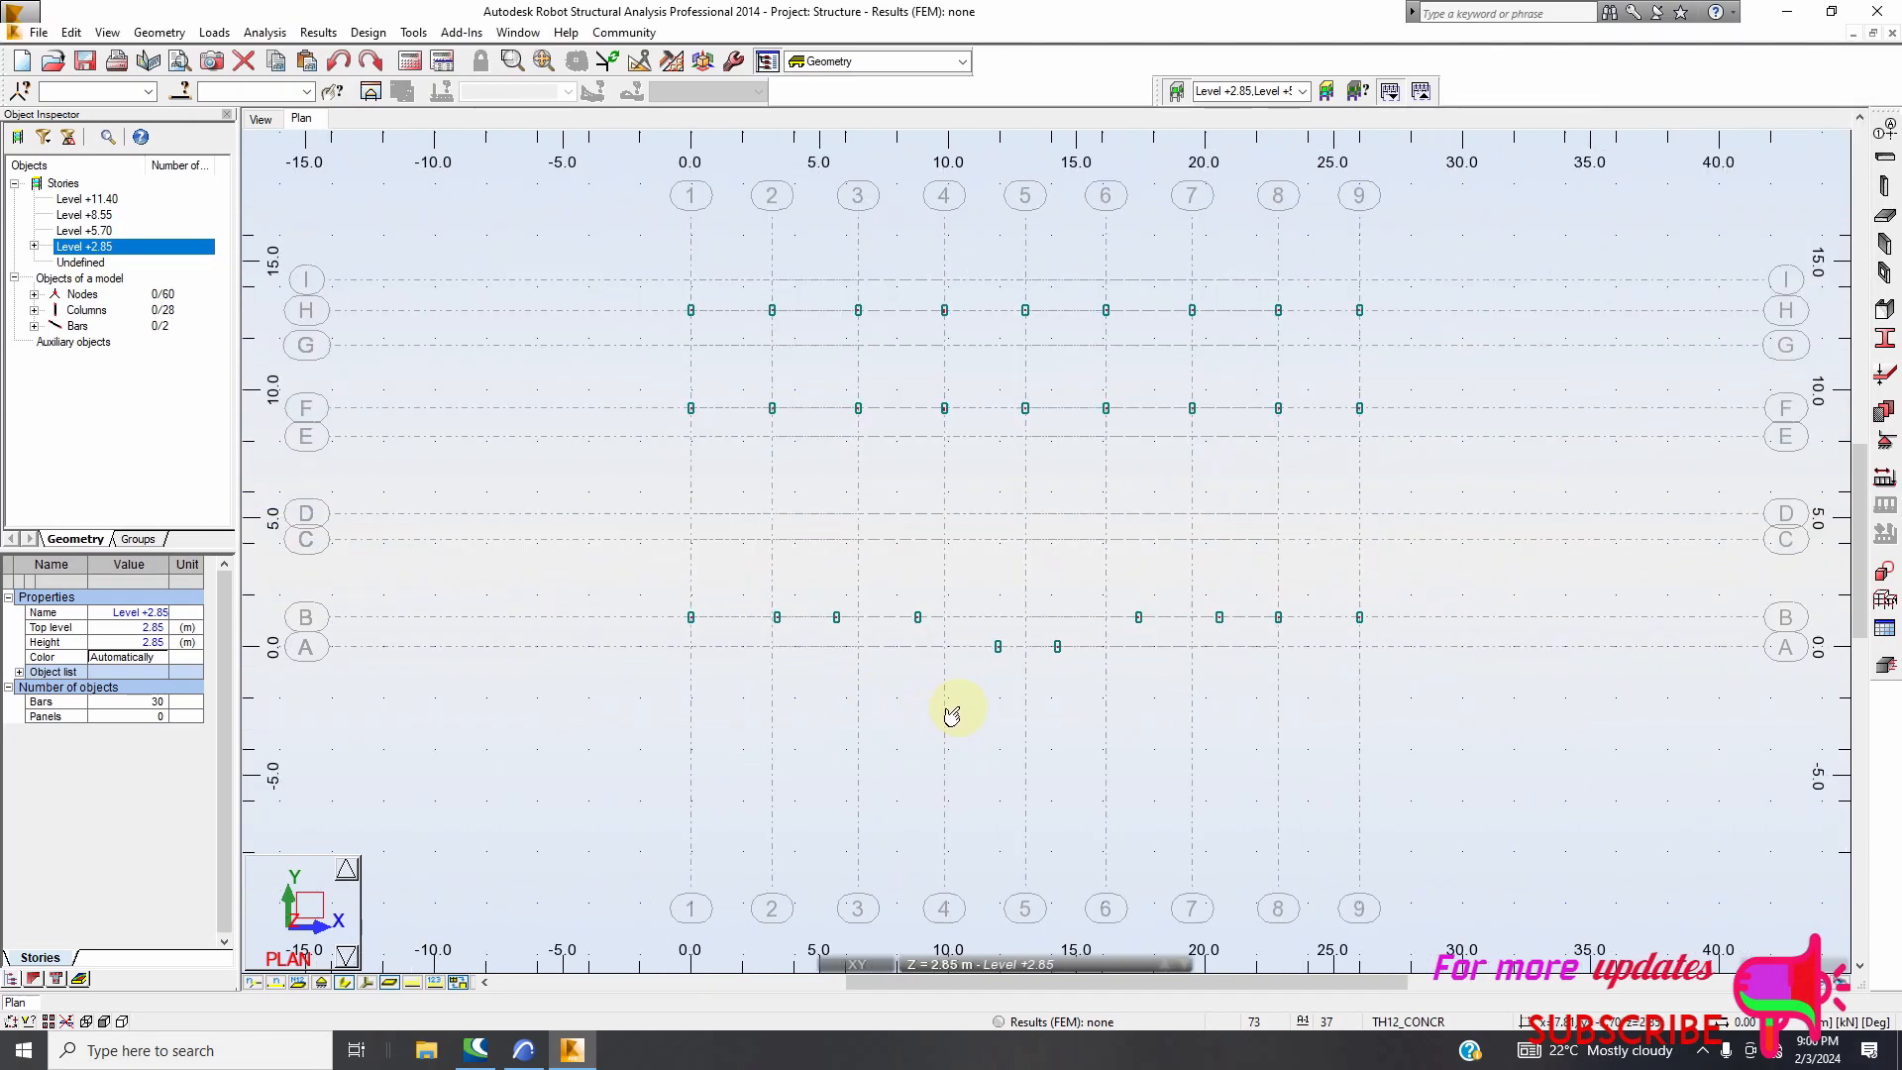
pyautogui.scroll(2, 1080, 677)
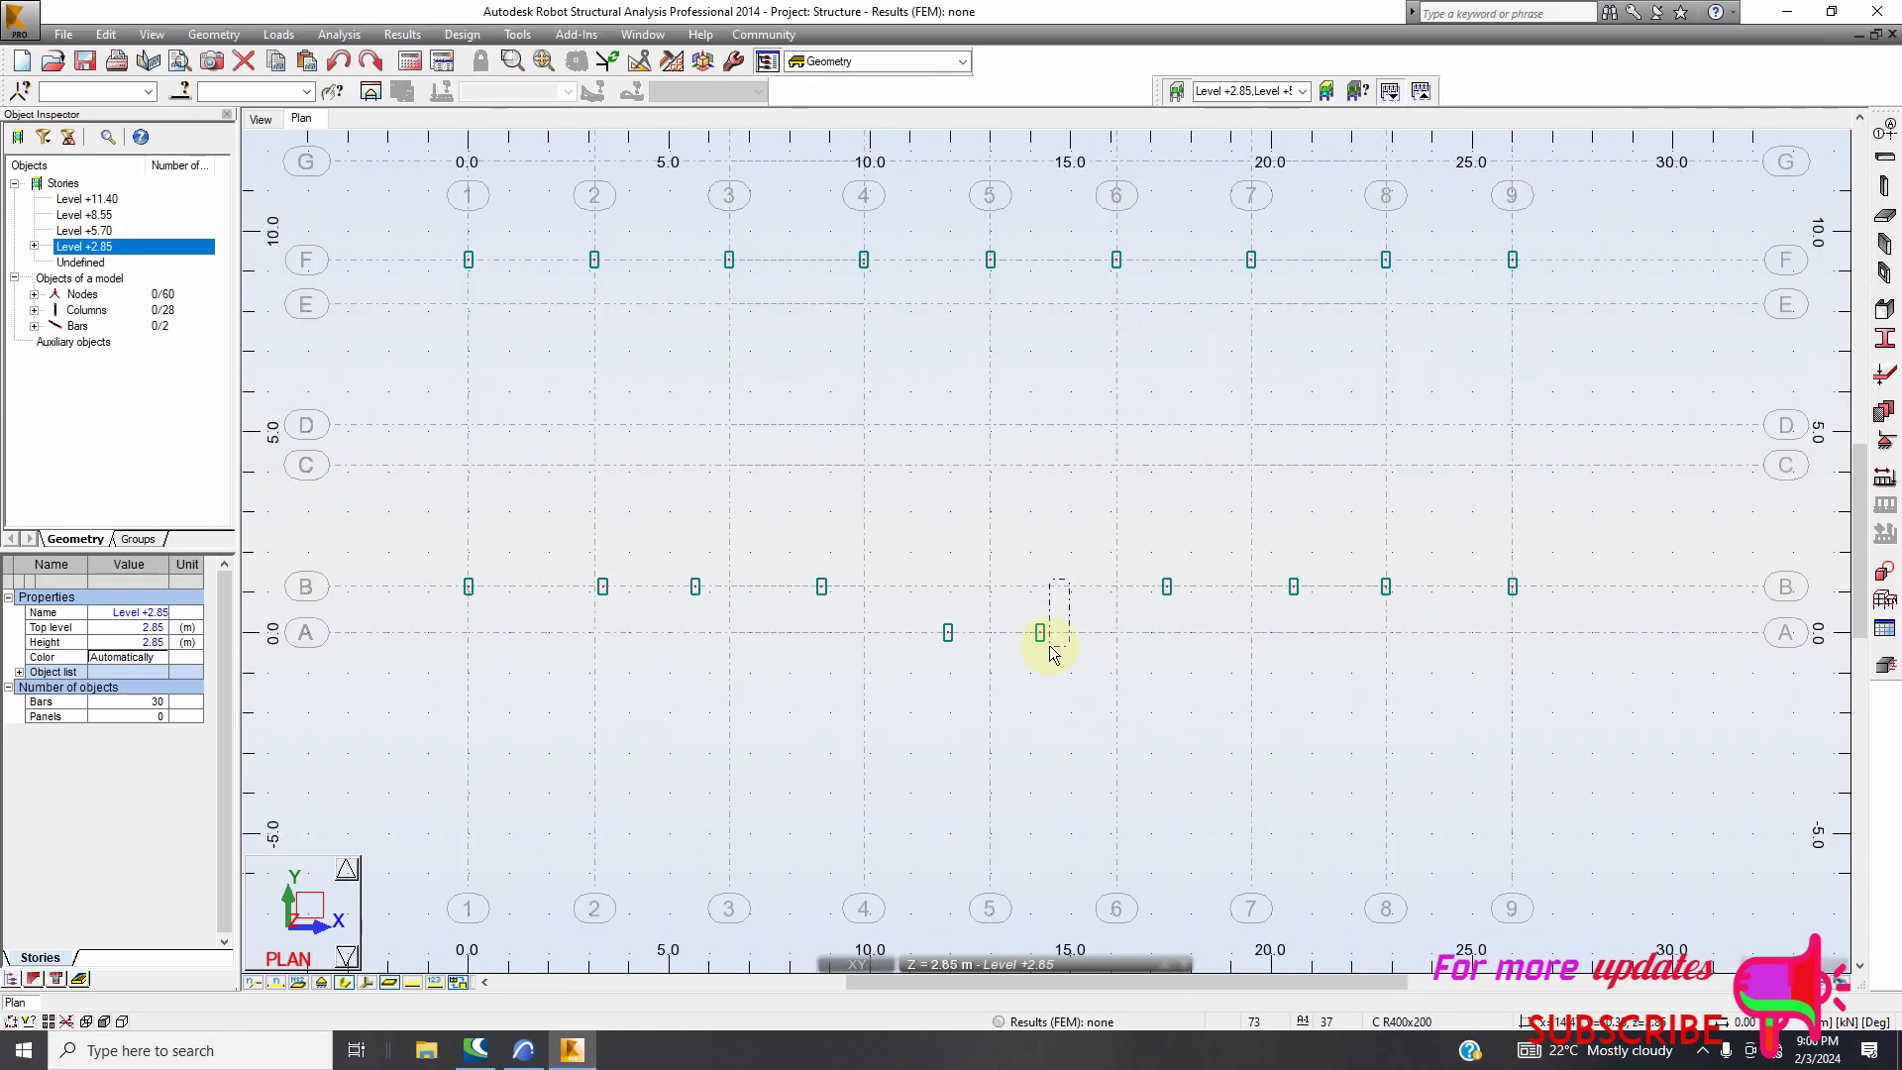
pyautogui.rightClick(1060, 570)
pyautogui.click(1008, 589)
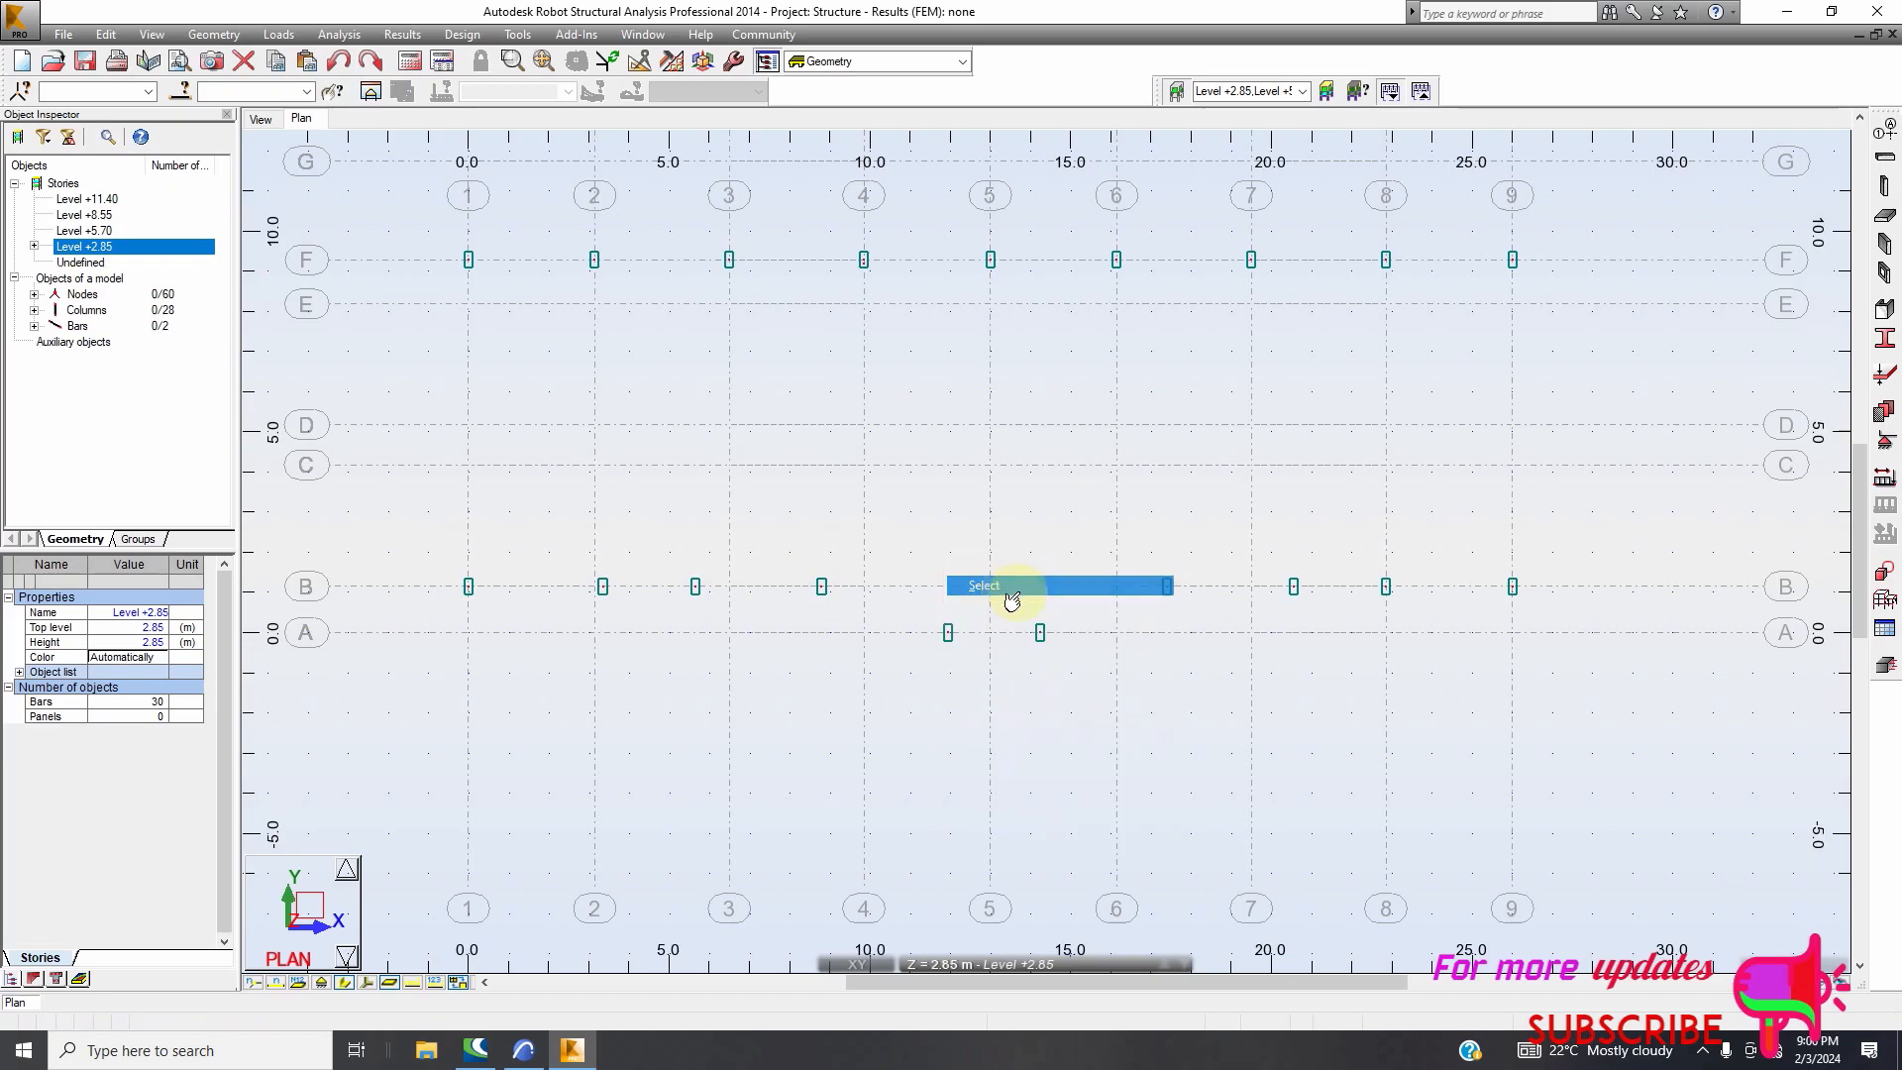
pyautogui.moveTo(969, 707); pyautogui.dragTo(906, 718)
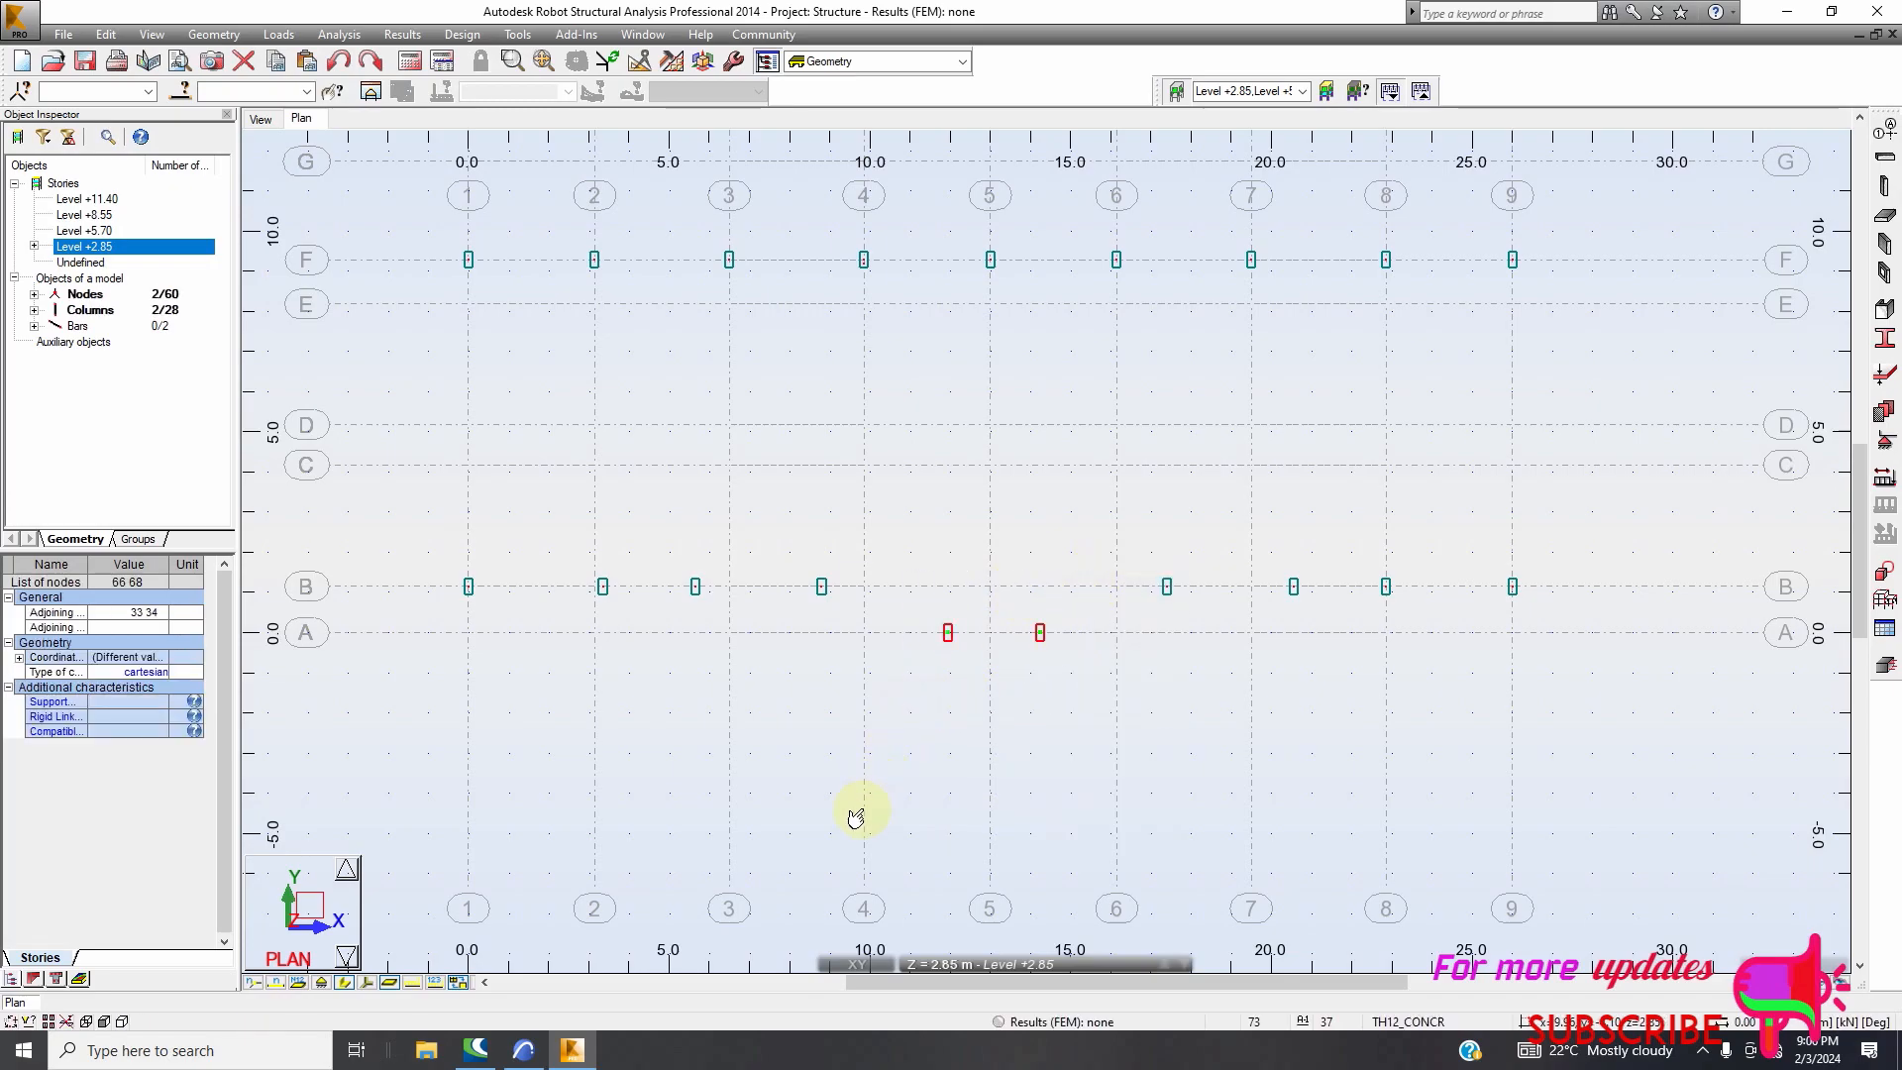
# Examine the column positions around the staircase in the ARCHICAD ground floor plan, and switch back to Robot
pyautogui.click(523, 1050)
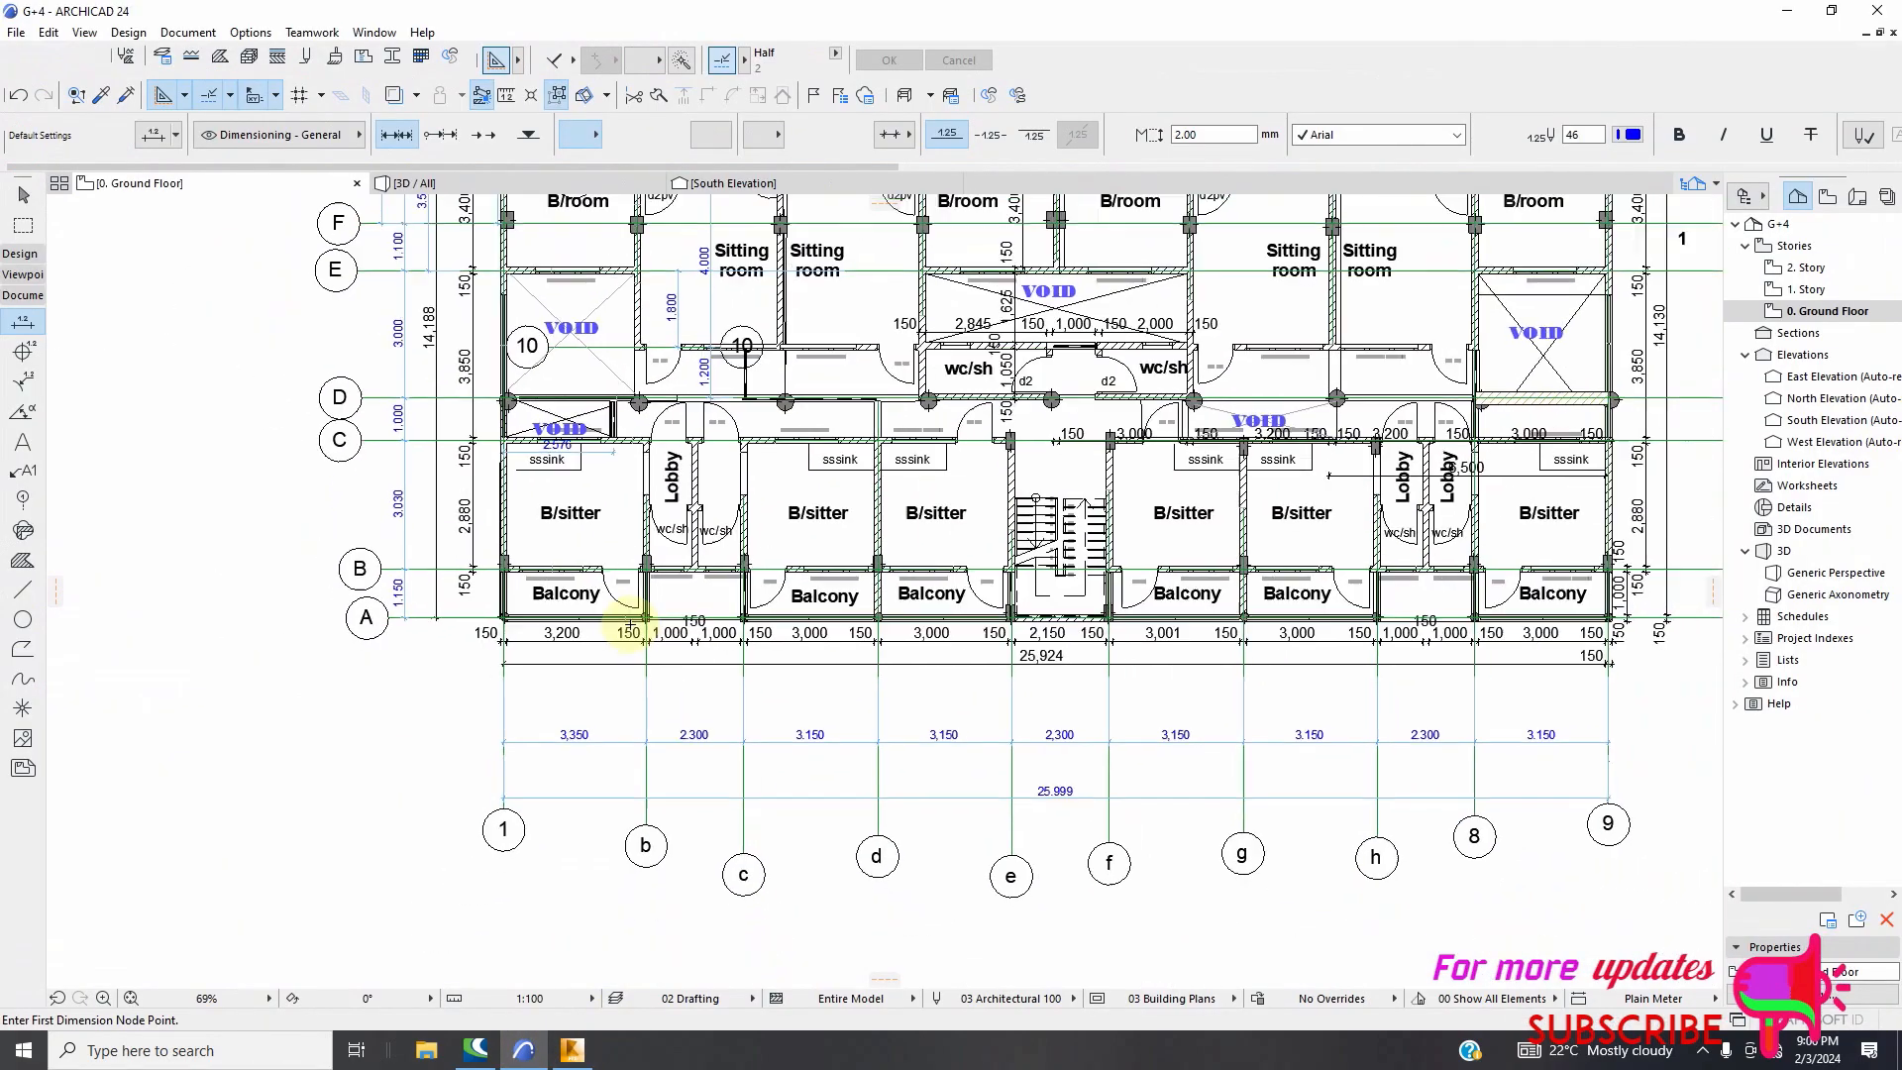
pyautogui.scroll(-1, 628, 615)
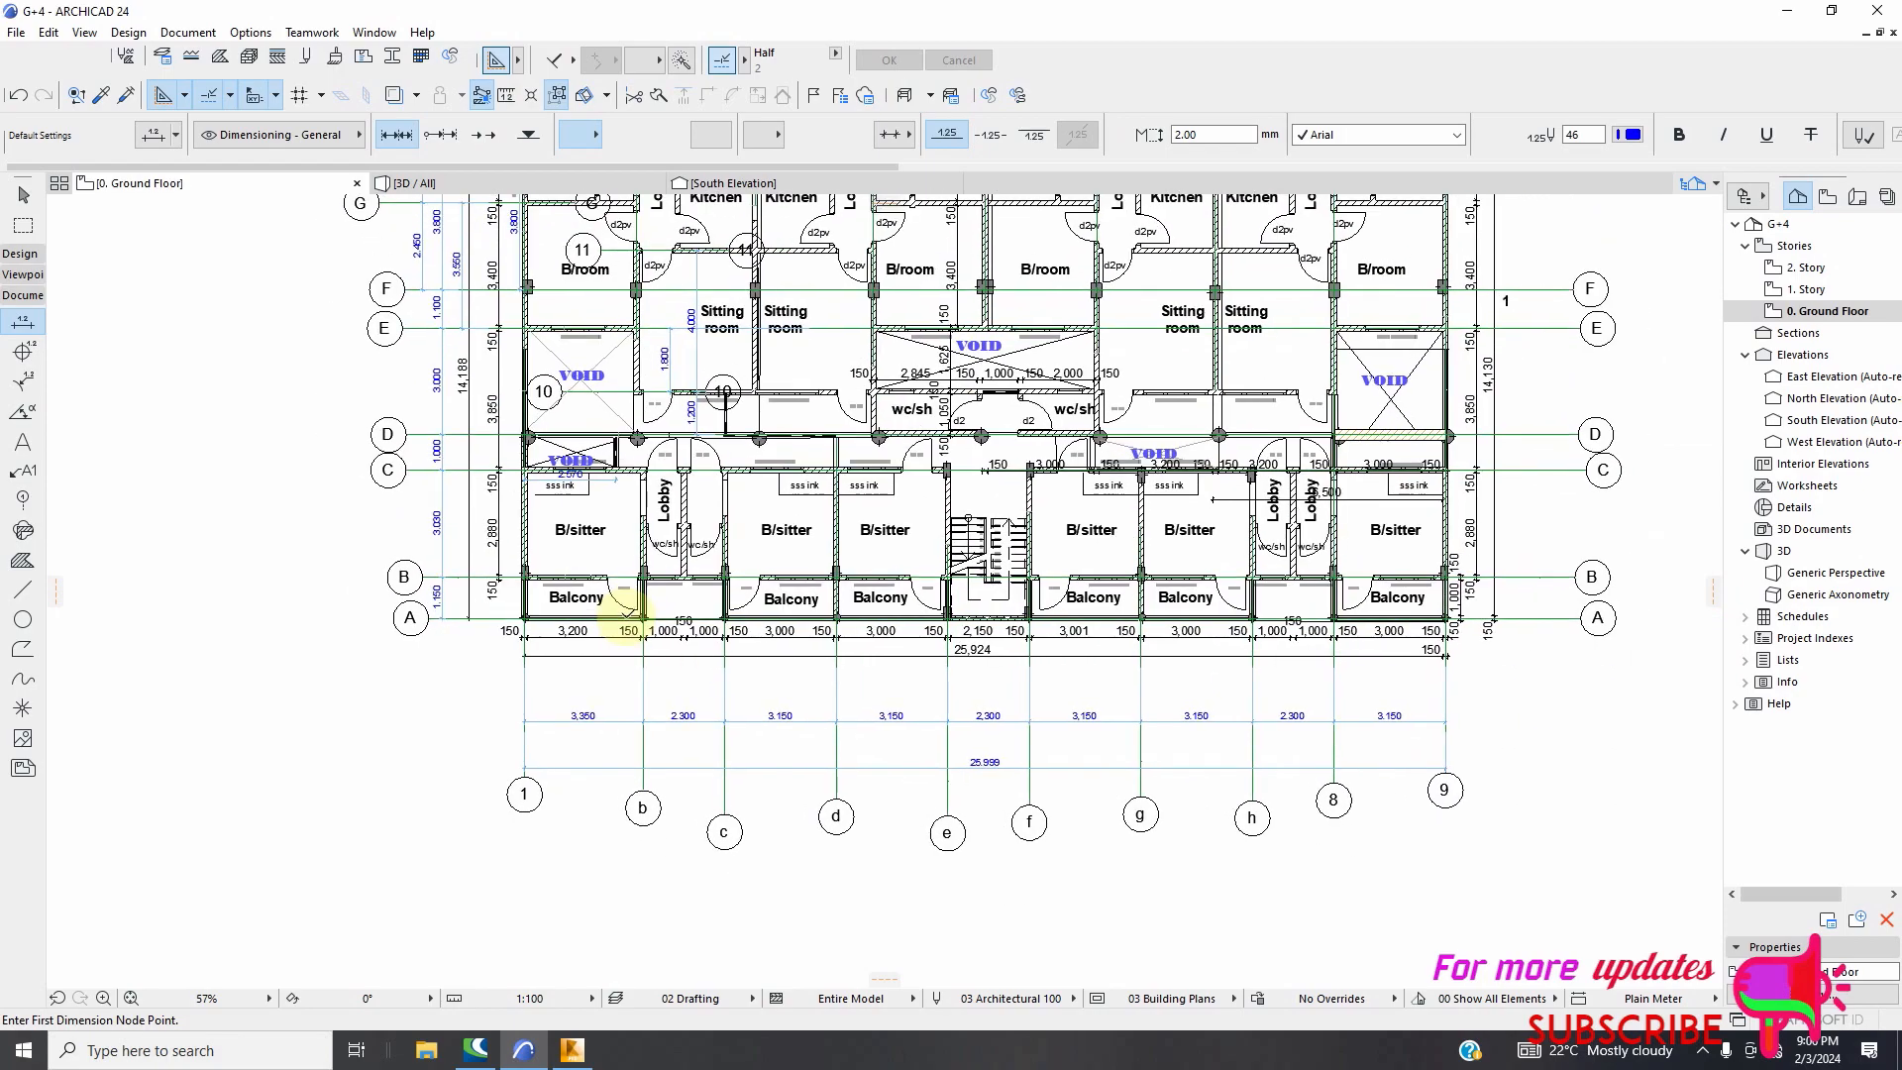
pyautogui.scroll(3, 1191, 565)
pyautogui.scroll(-2, 1018, 497)
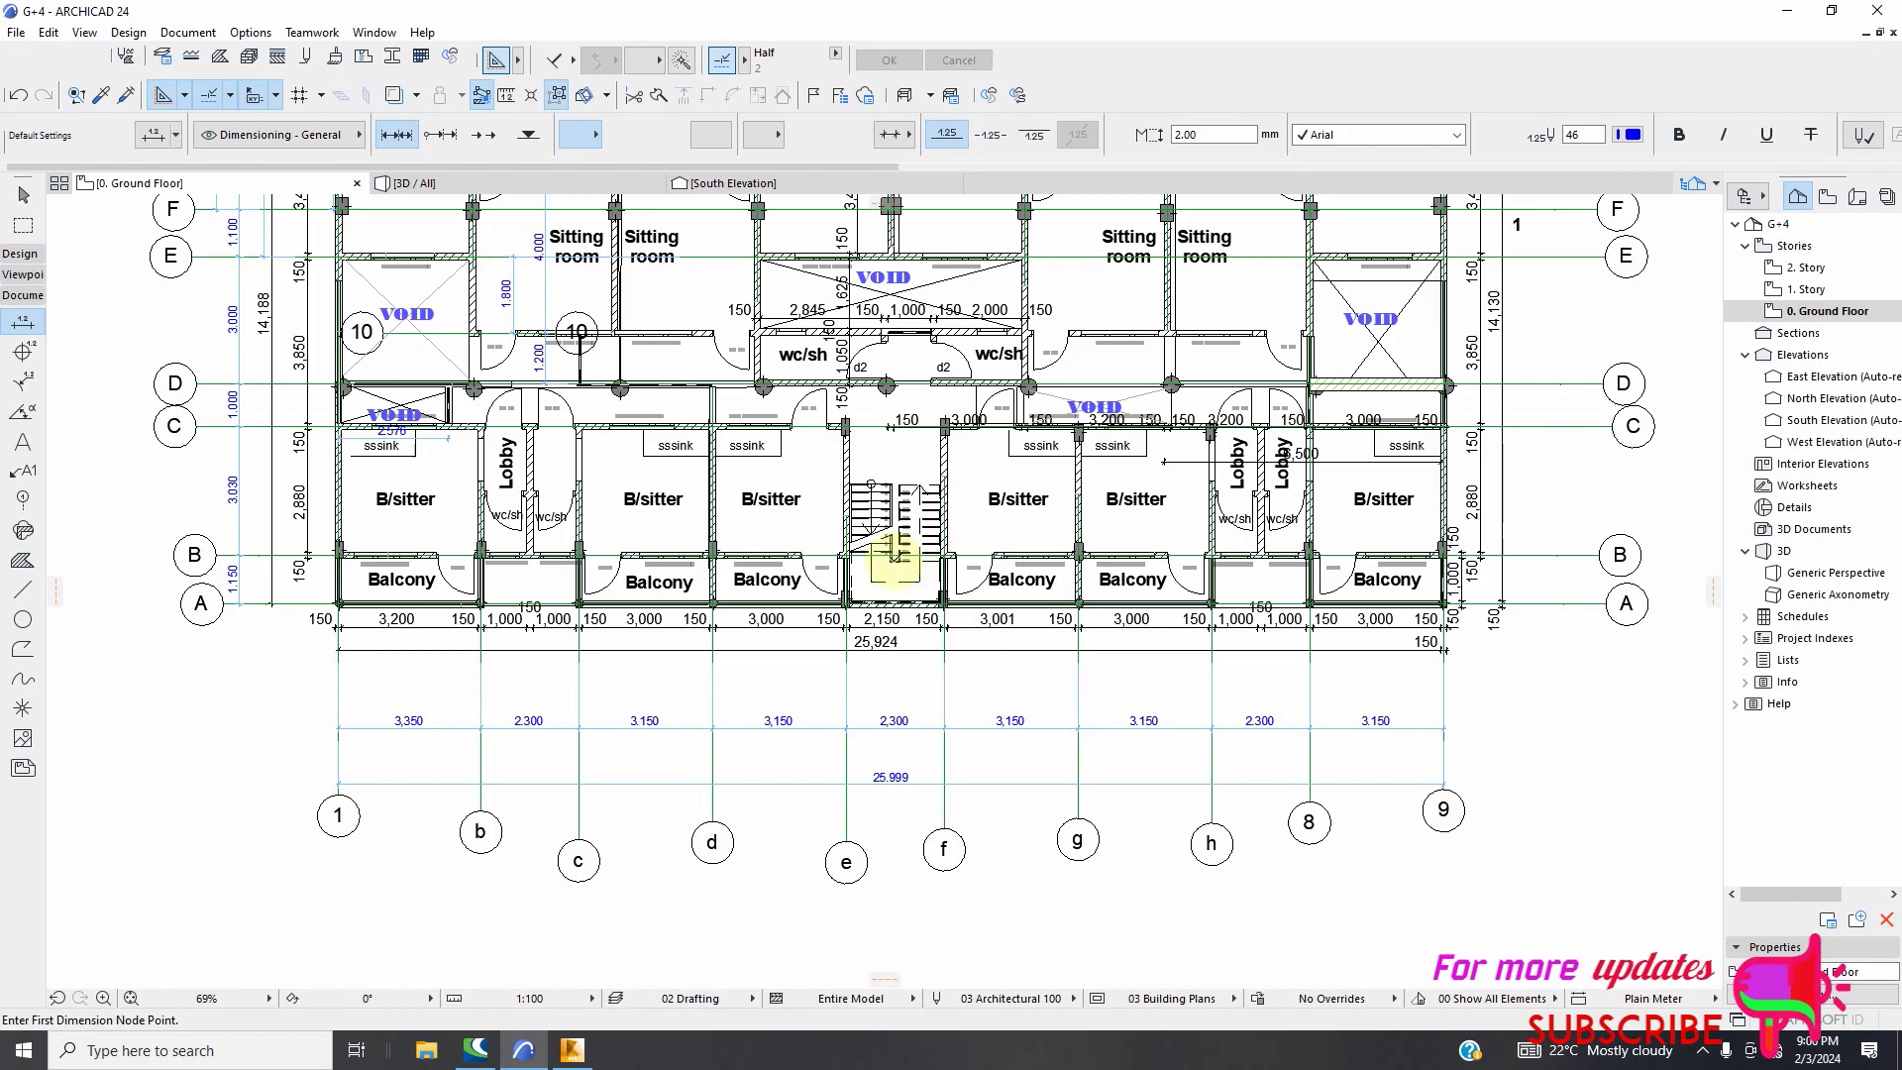
pyautogui.scroll(2, 891, 545)
pyautogui.scroll(-1, 889, 555)
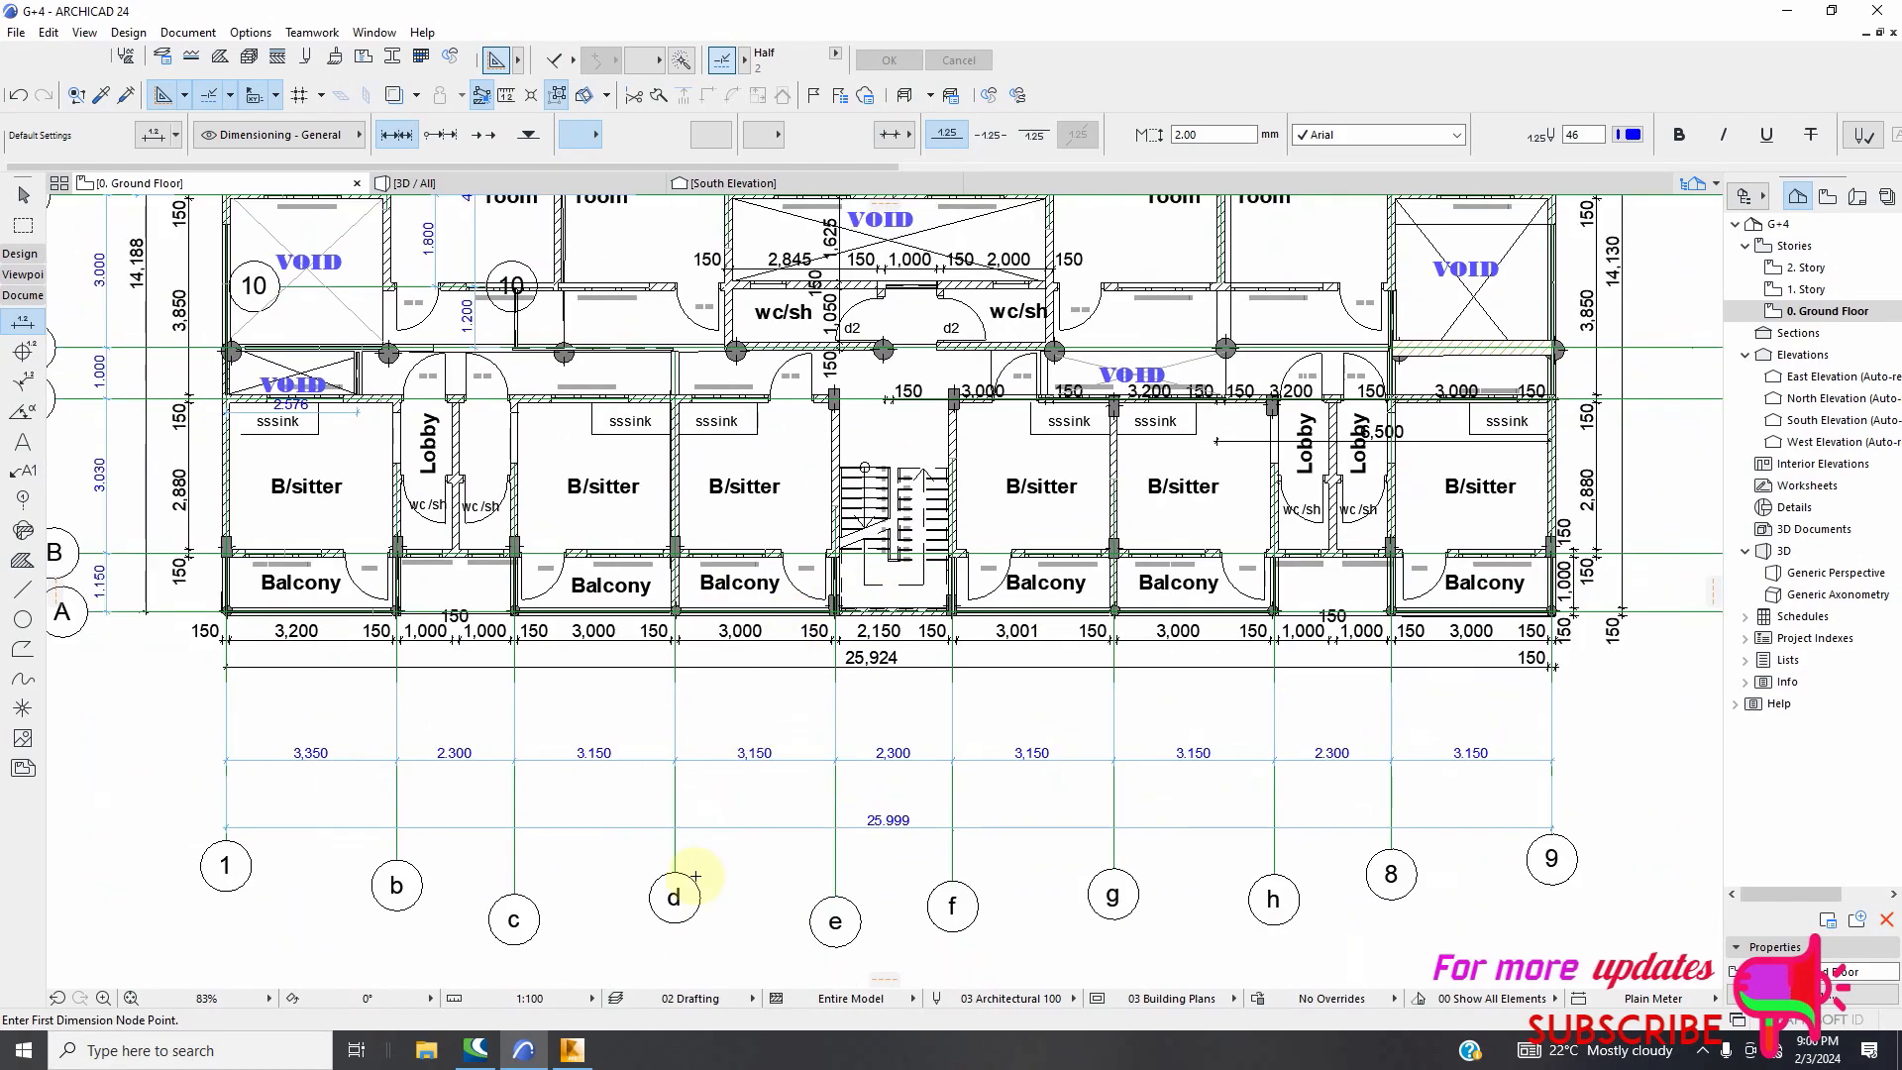
pyautogui.click(572, 1050)
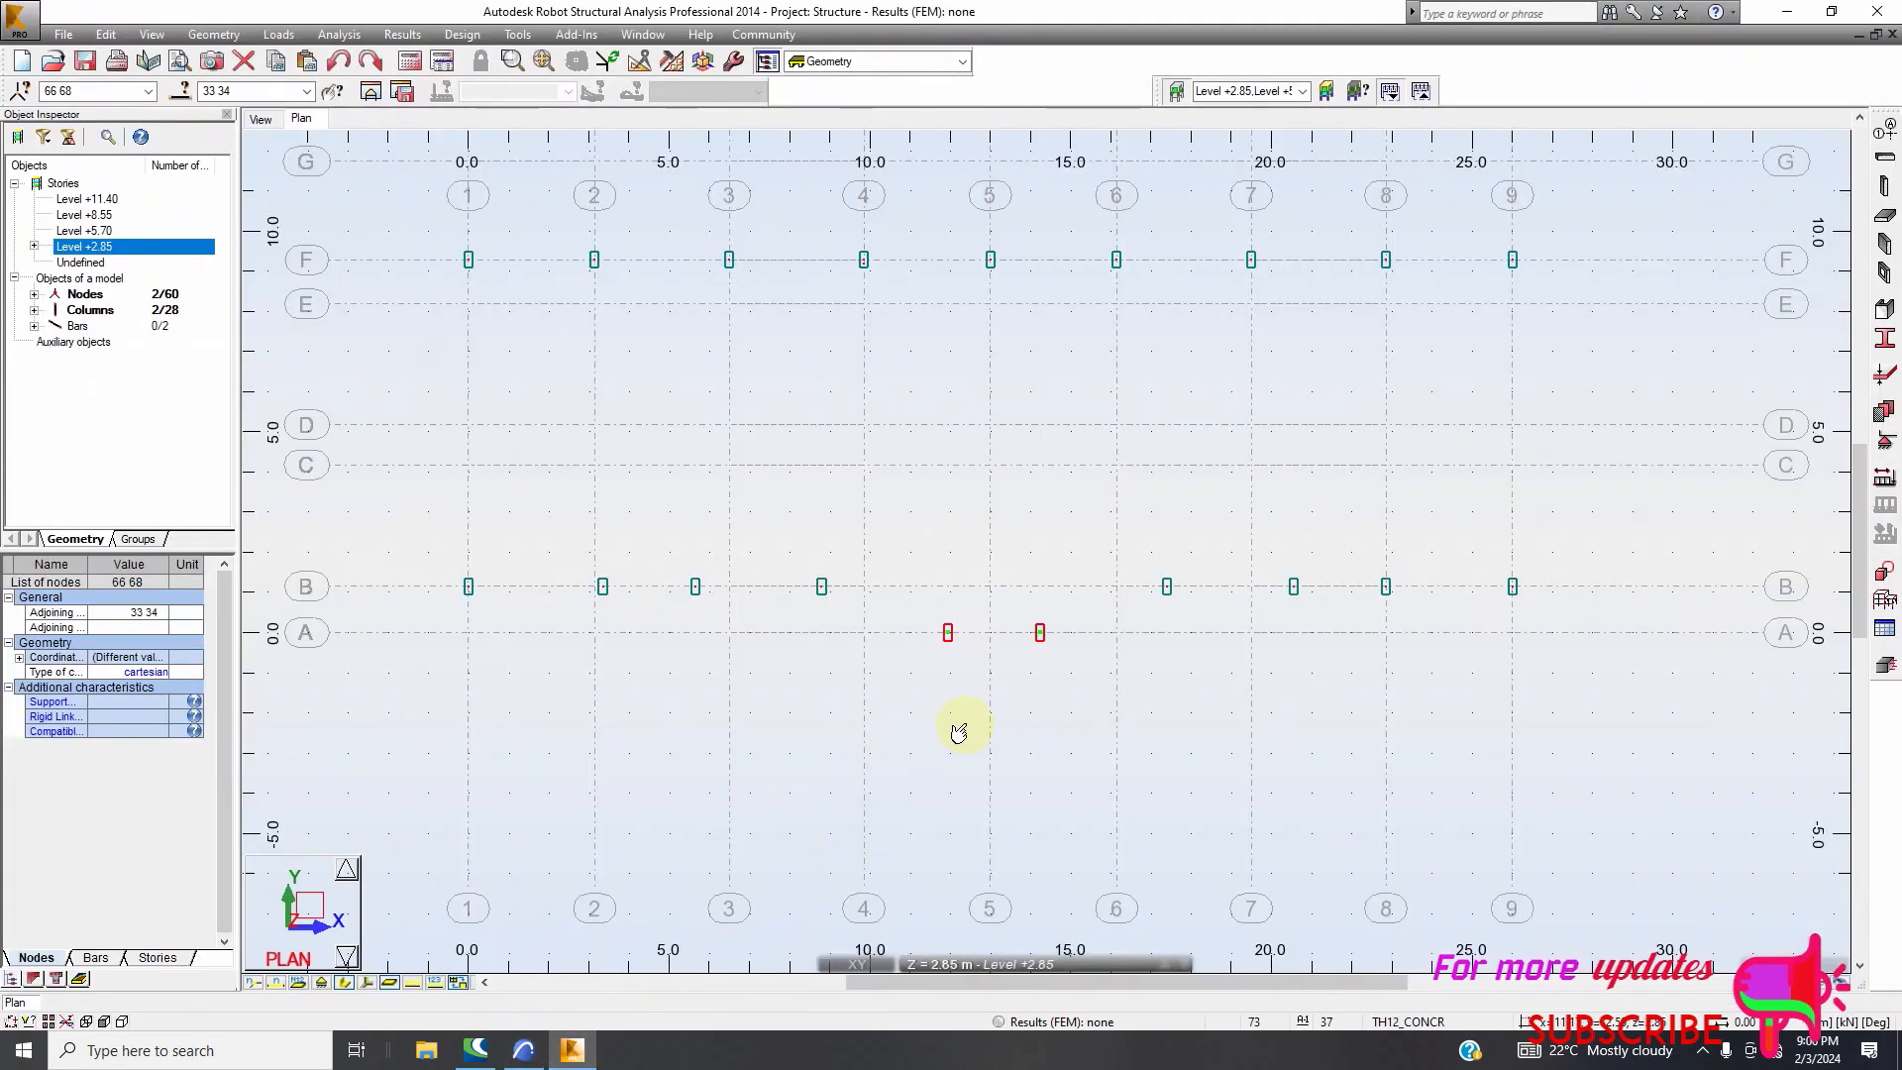
# Read the spacings between axes A, B and C in the ARCHICAD ground floor plan, and return to Robot
pyautogui.rightClick(1074, 624)
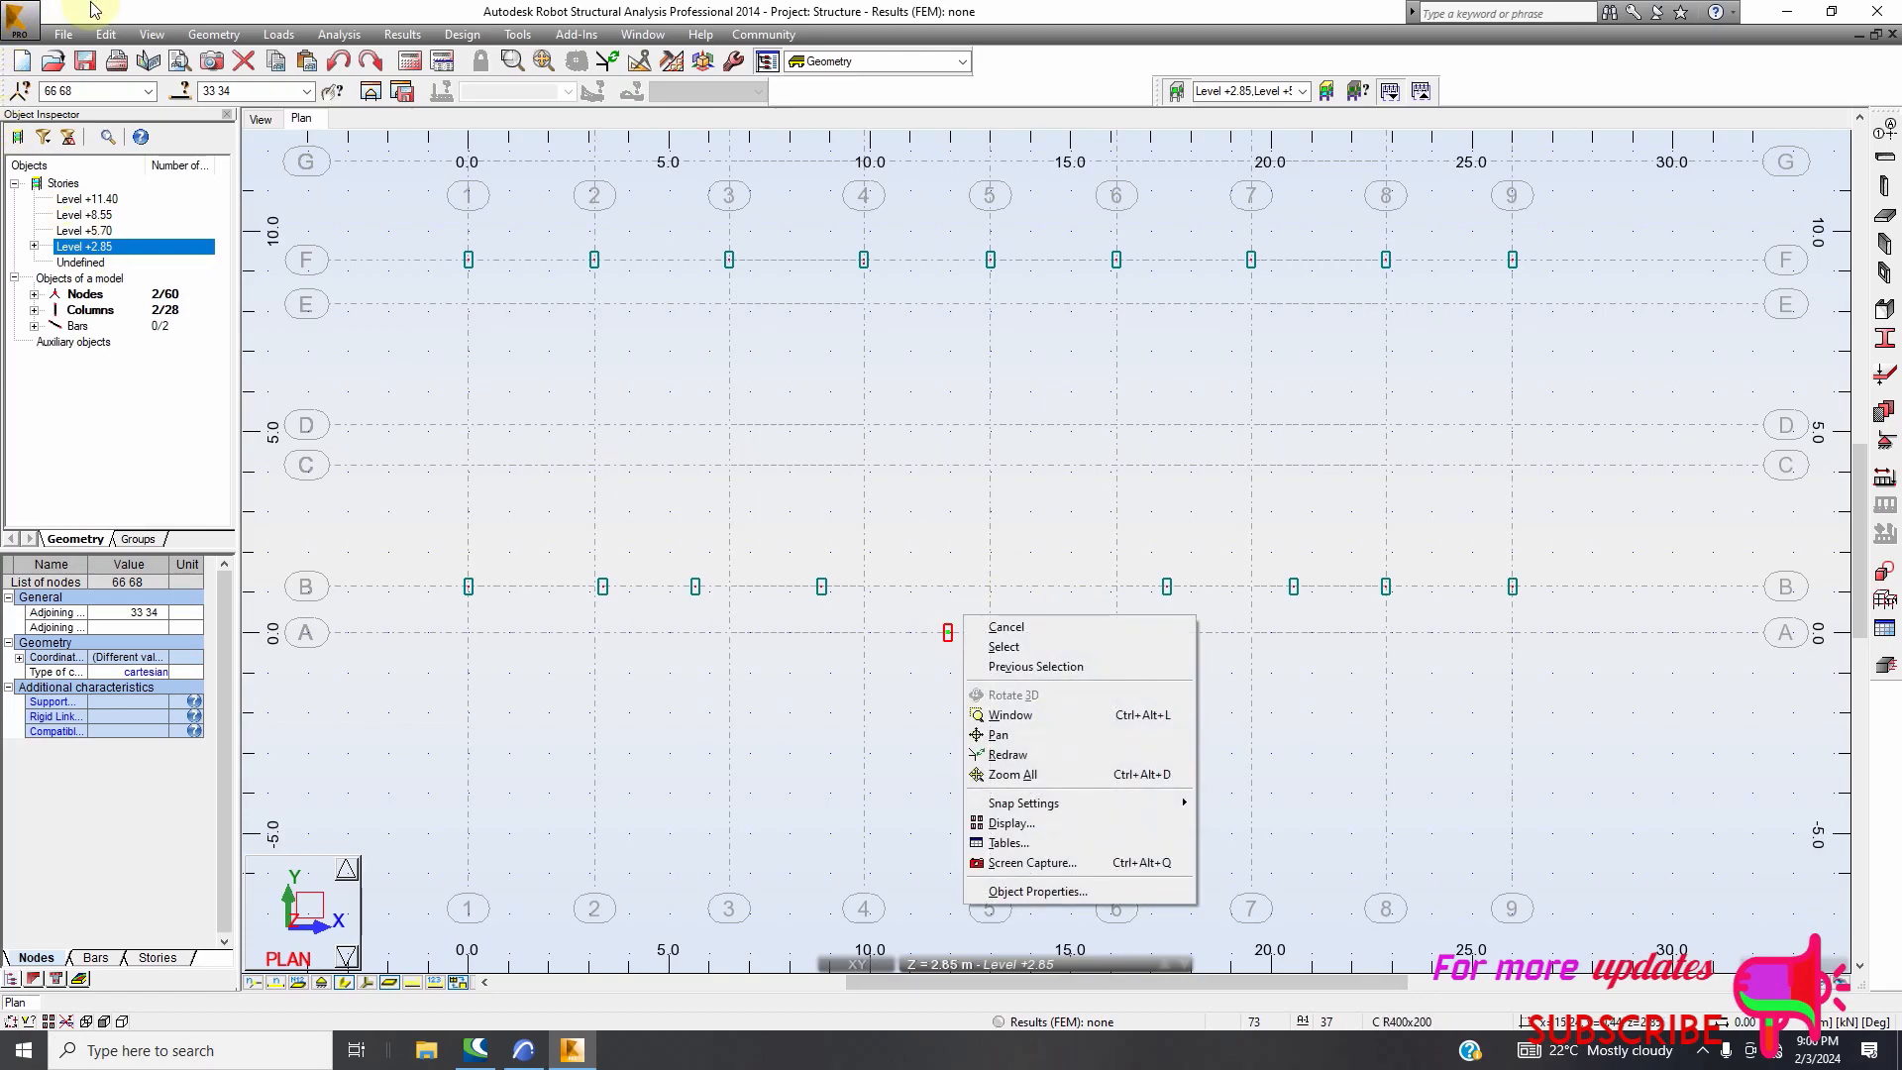
pyautogui.click(106, 37)
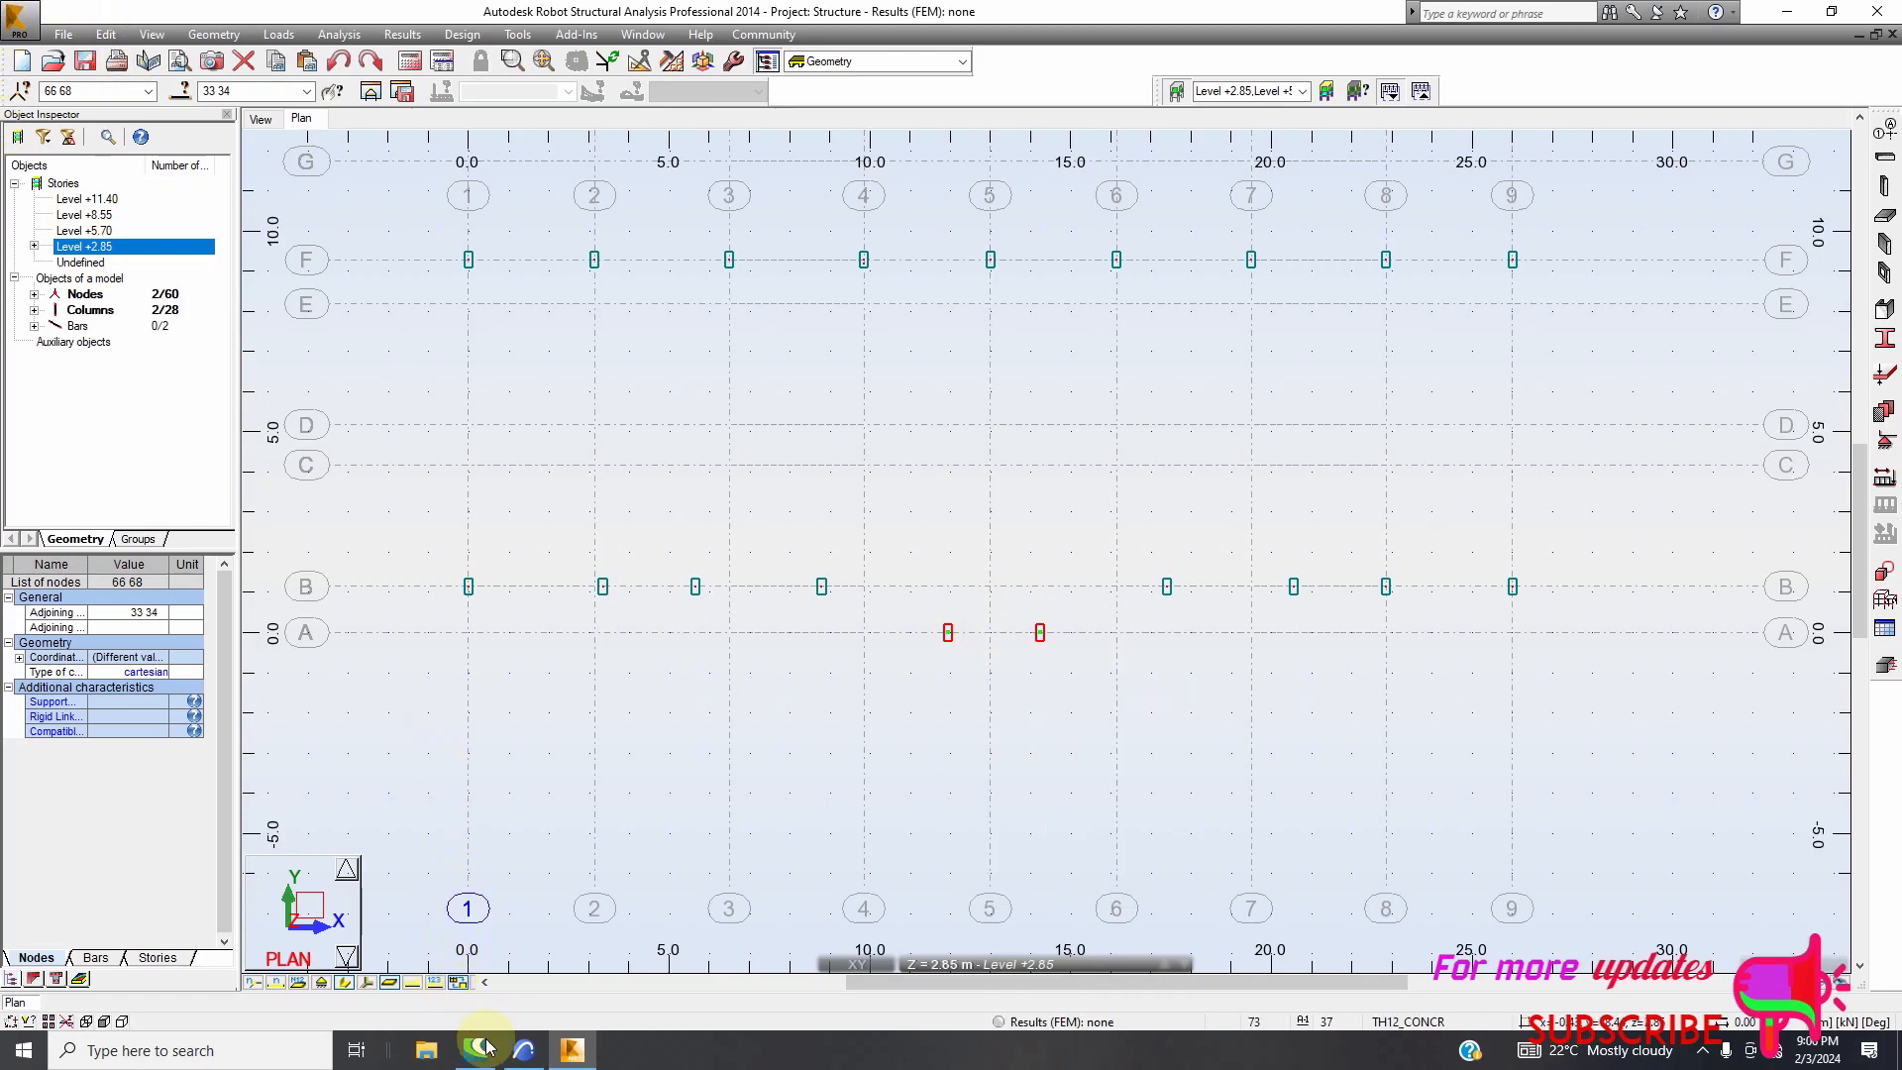
pyautogui.click(524, 1050)
pyautogui.scroll(5, 228, 599)
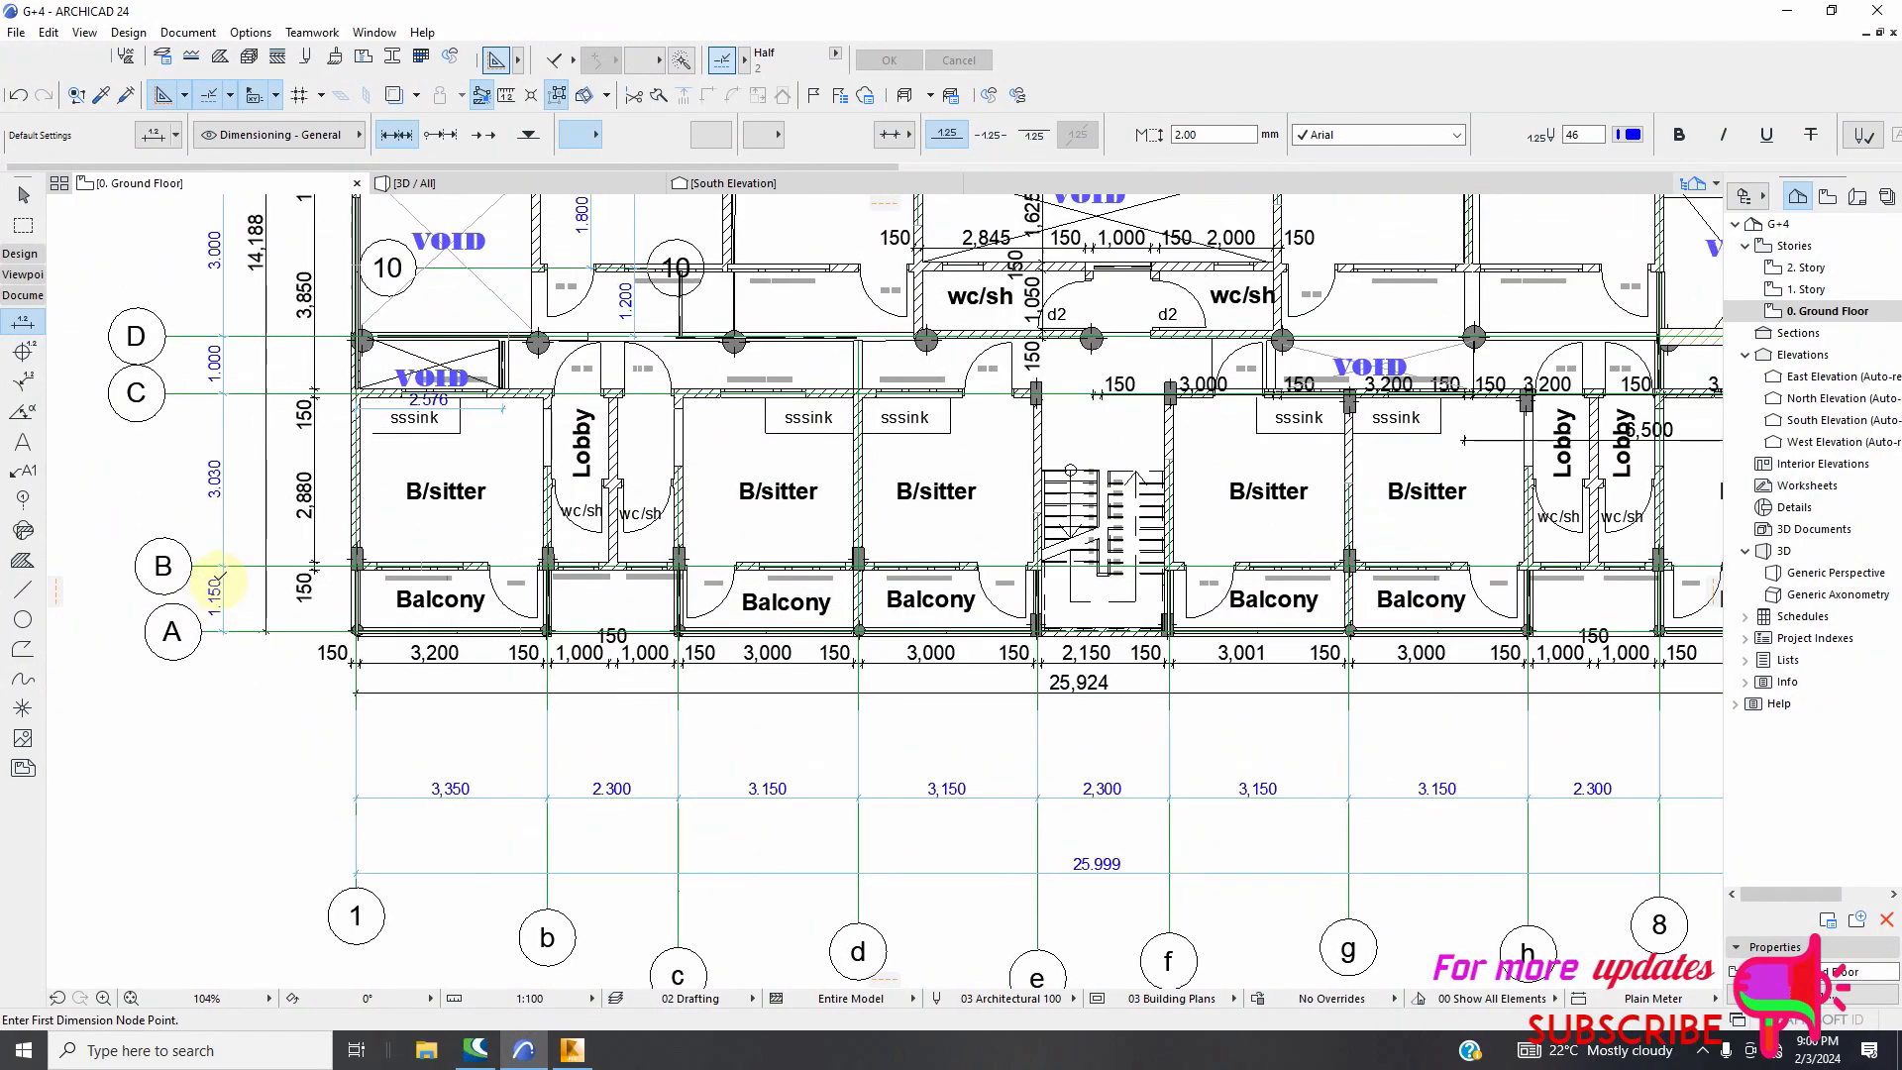
pyautogui.scroll(-1, 285, 627)
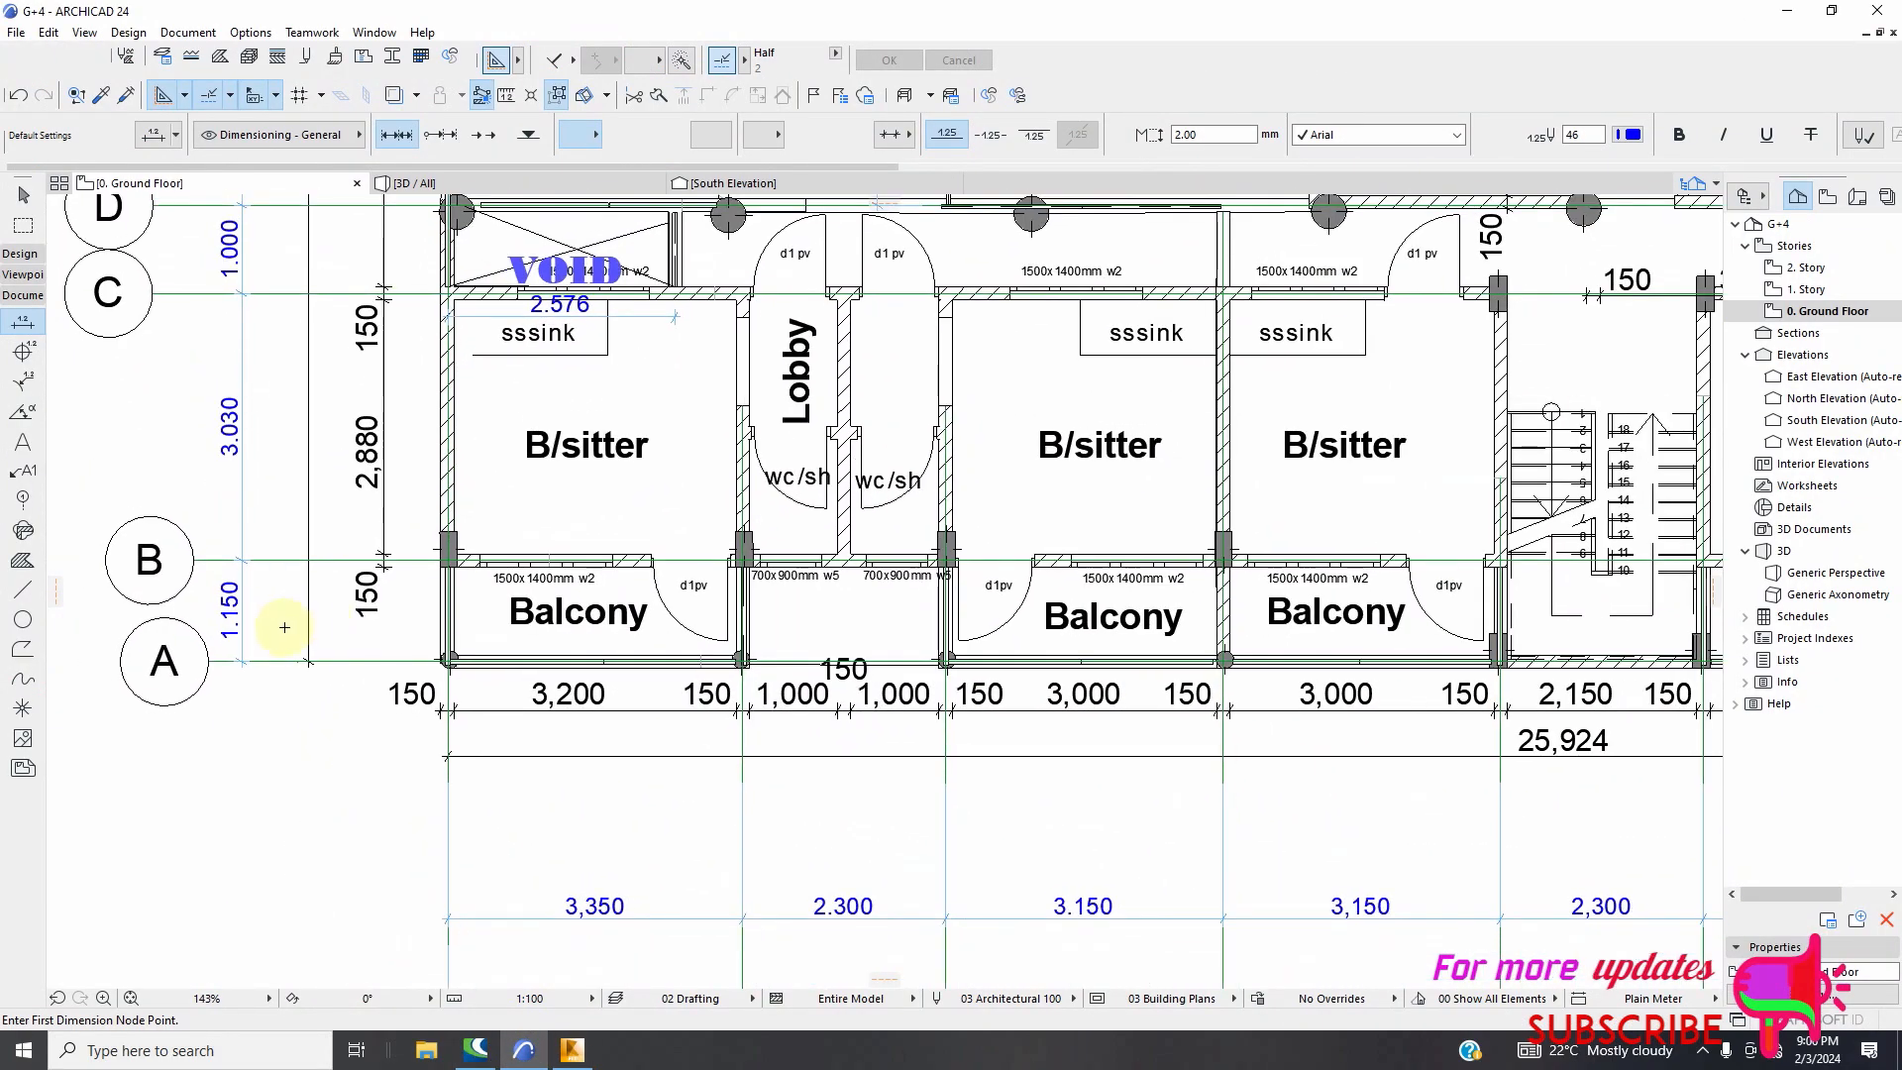
pyautogui.scroll(-1, 266, 626)
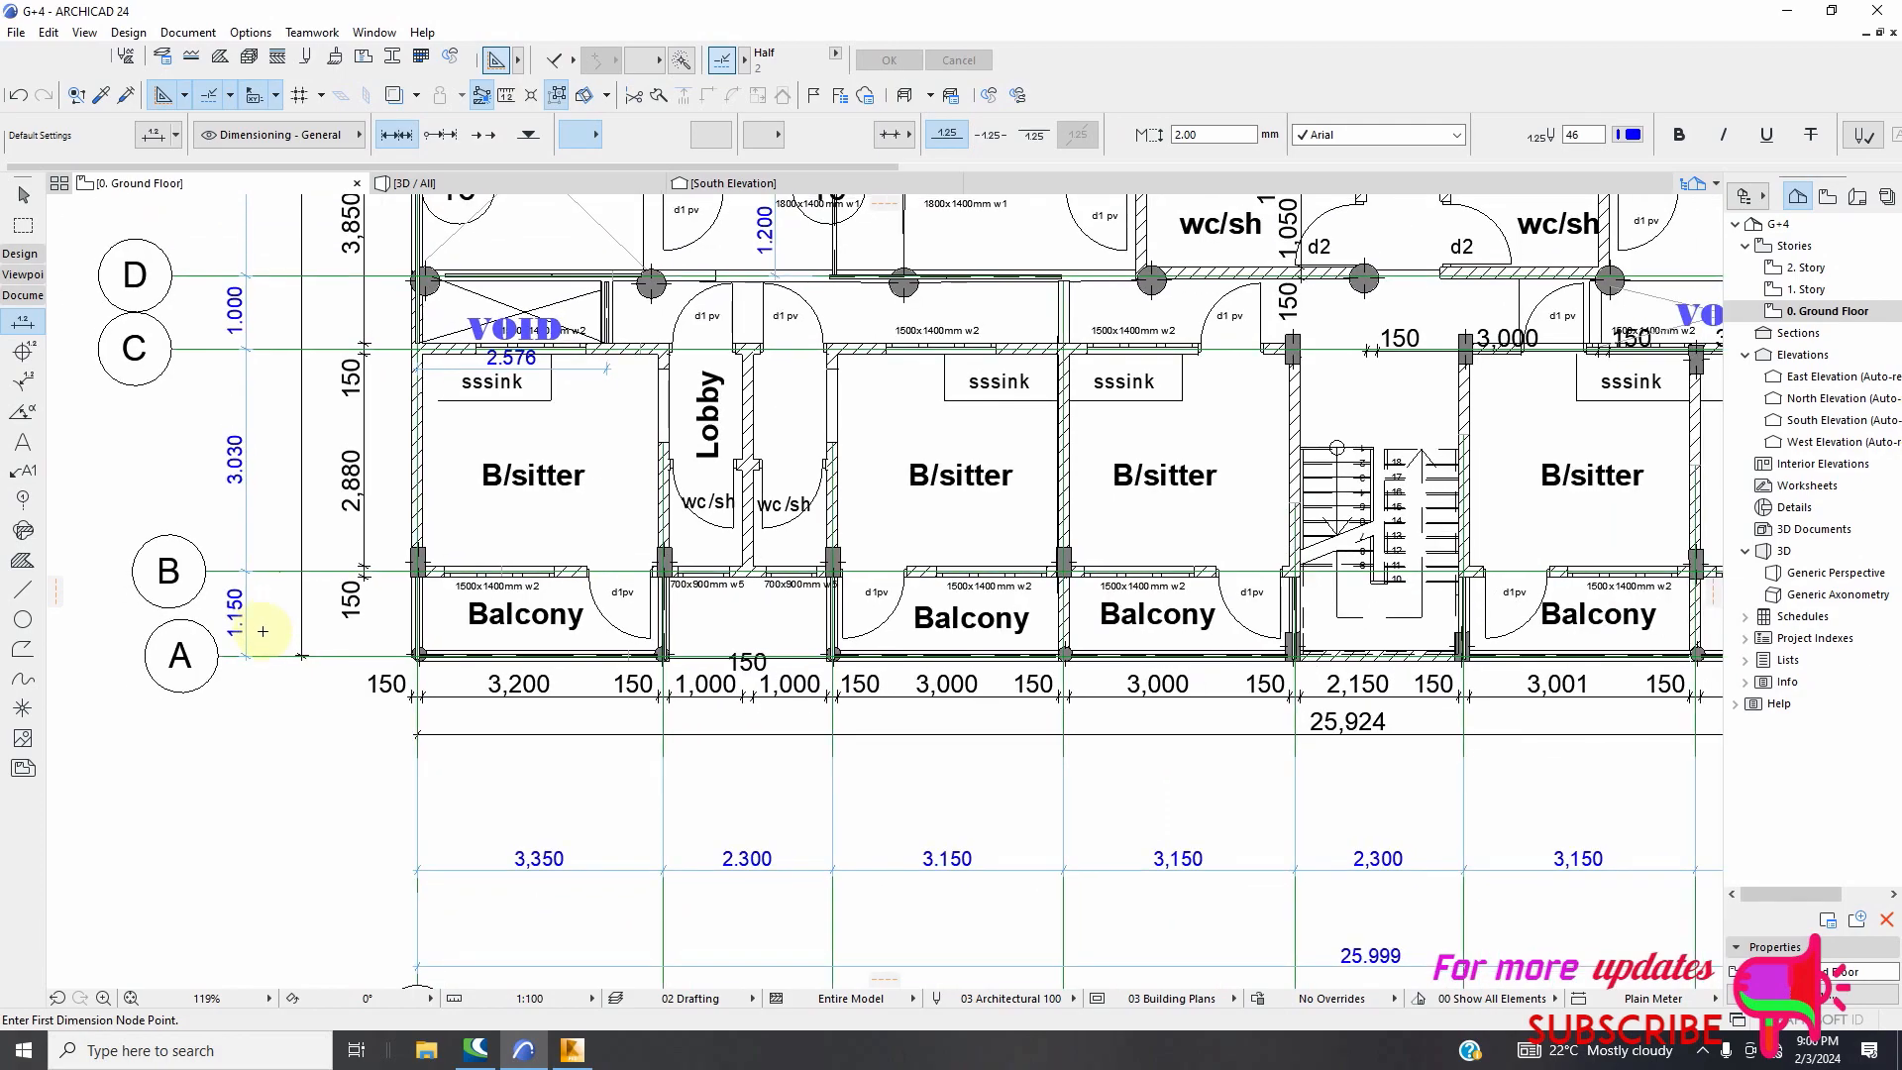
pyautogui.click(571, 1049)
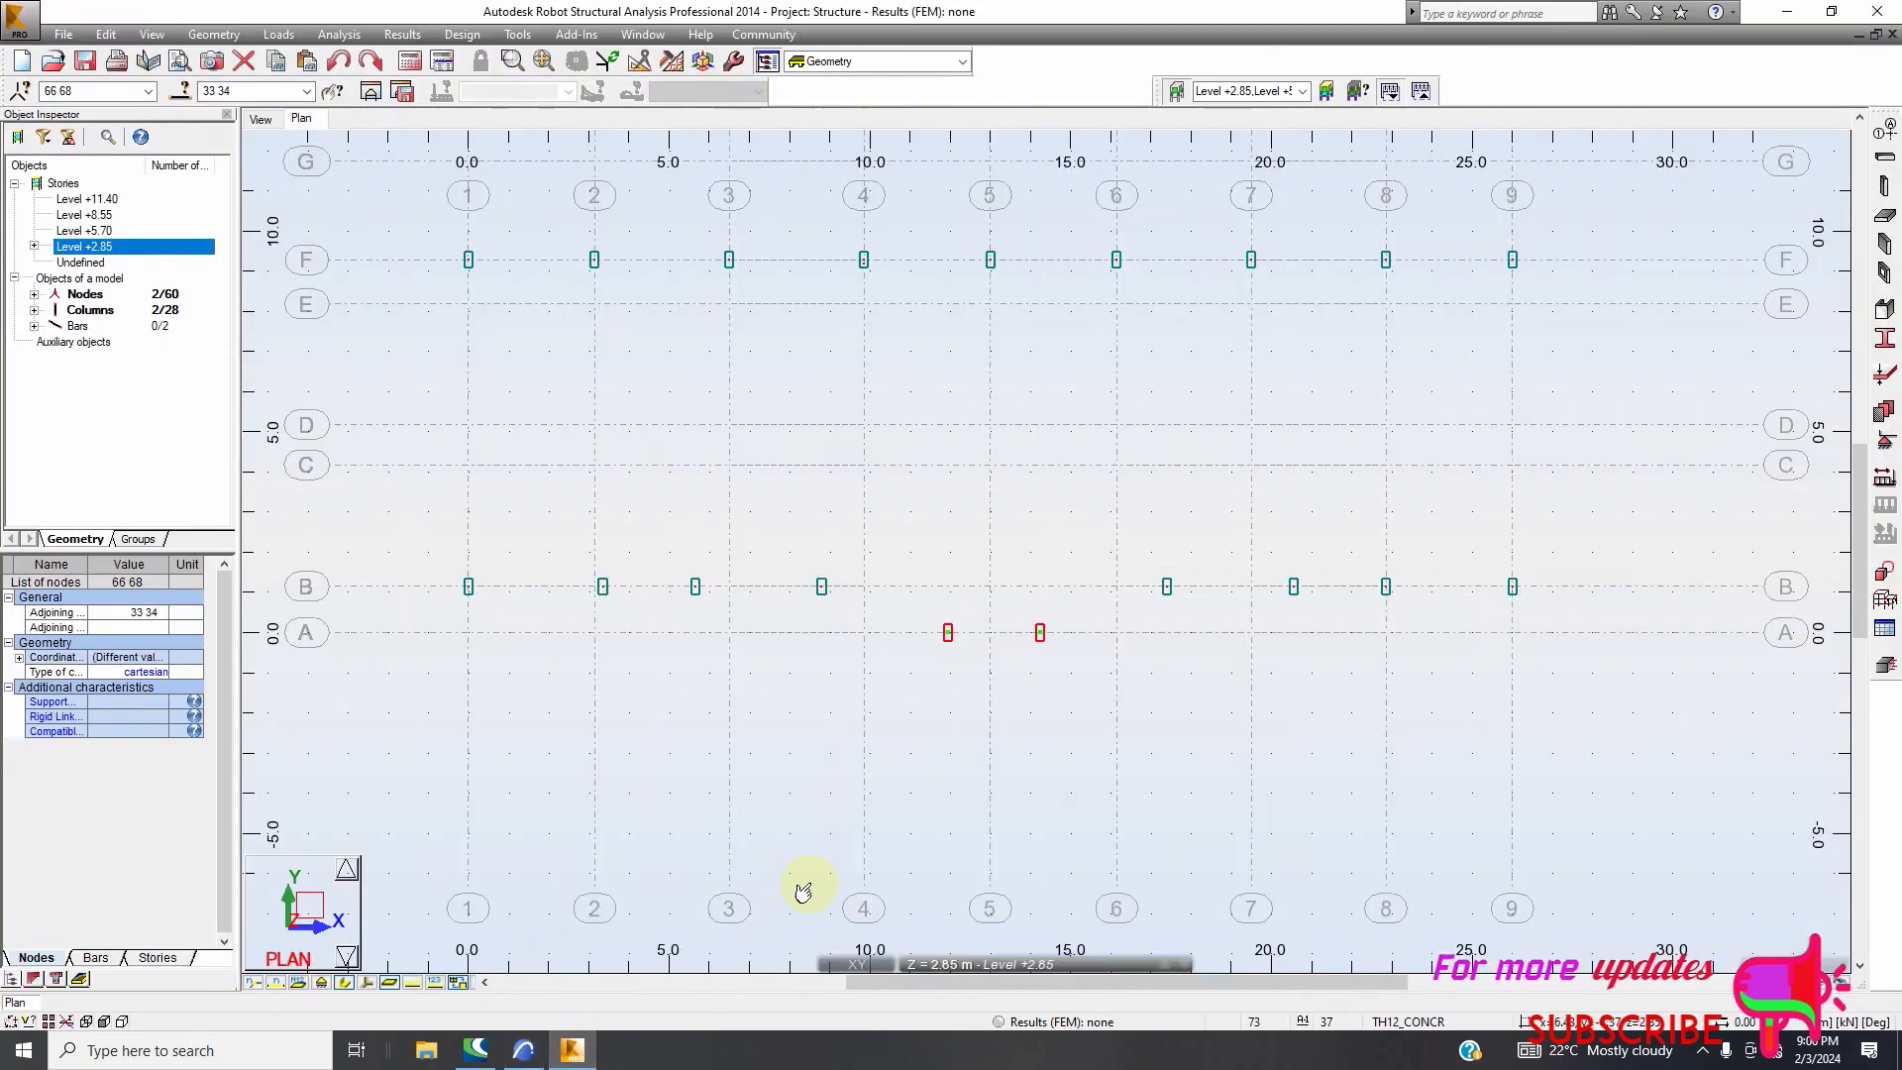
# Copy the two selected staircase columns from axis A to axis C with translation vector 0,4.18,0, close the Translation dialog and clear the selection
pyautogui.click(106, 34)
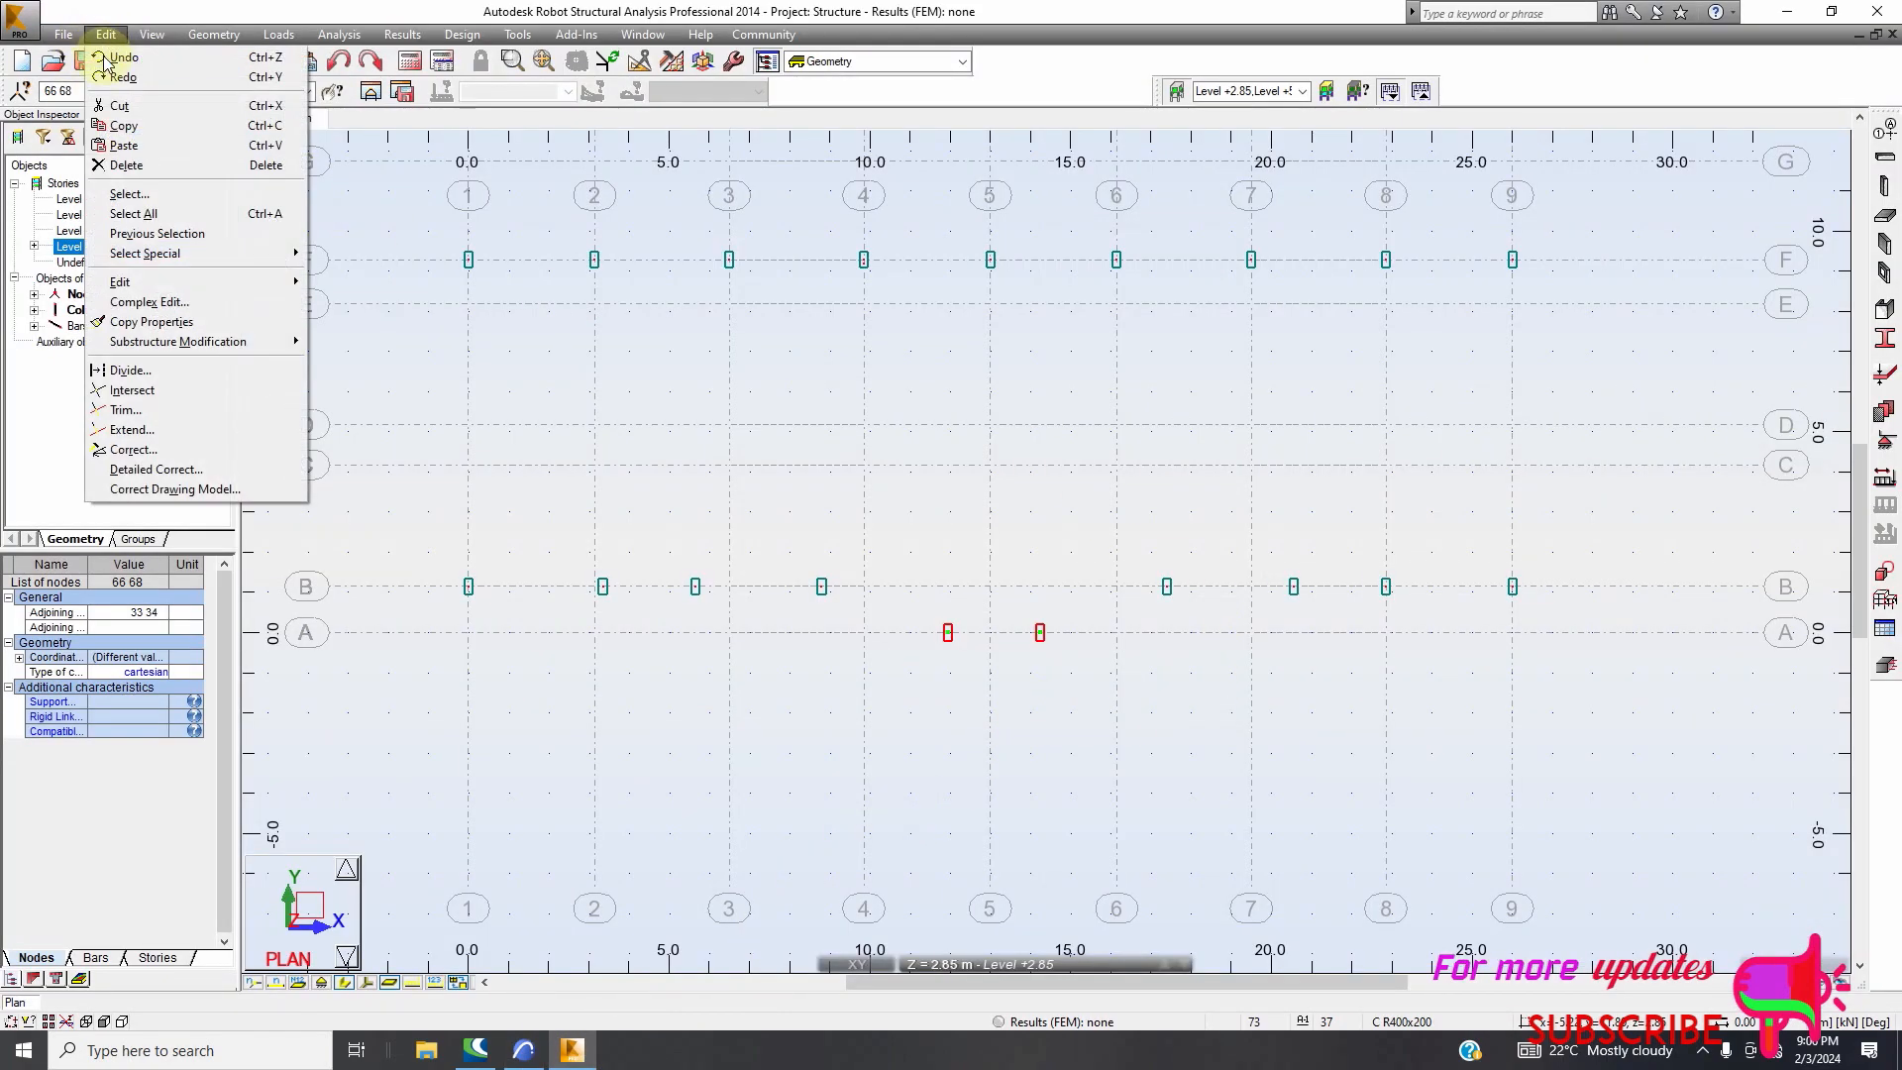
pyautogui.moveTo(147, 290)
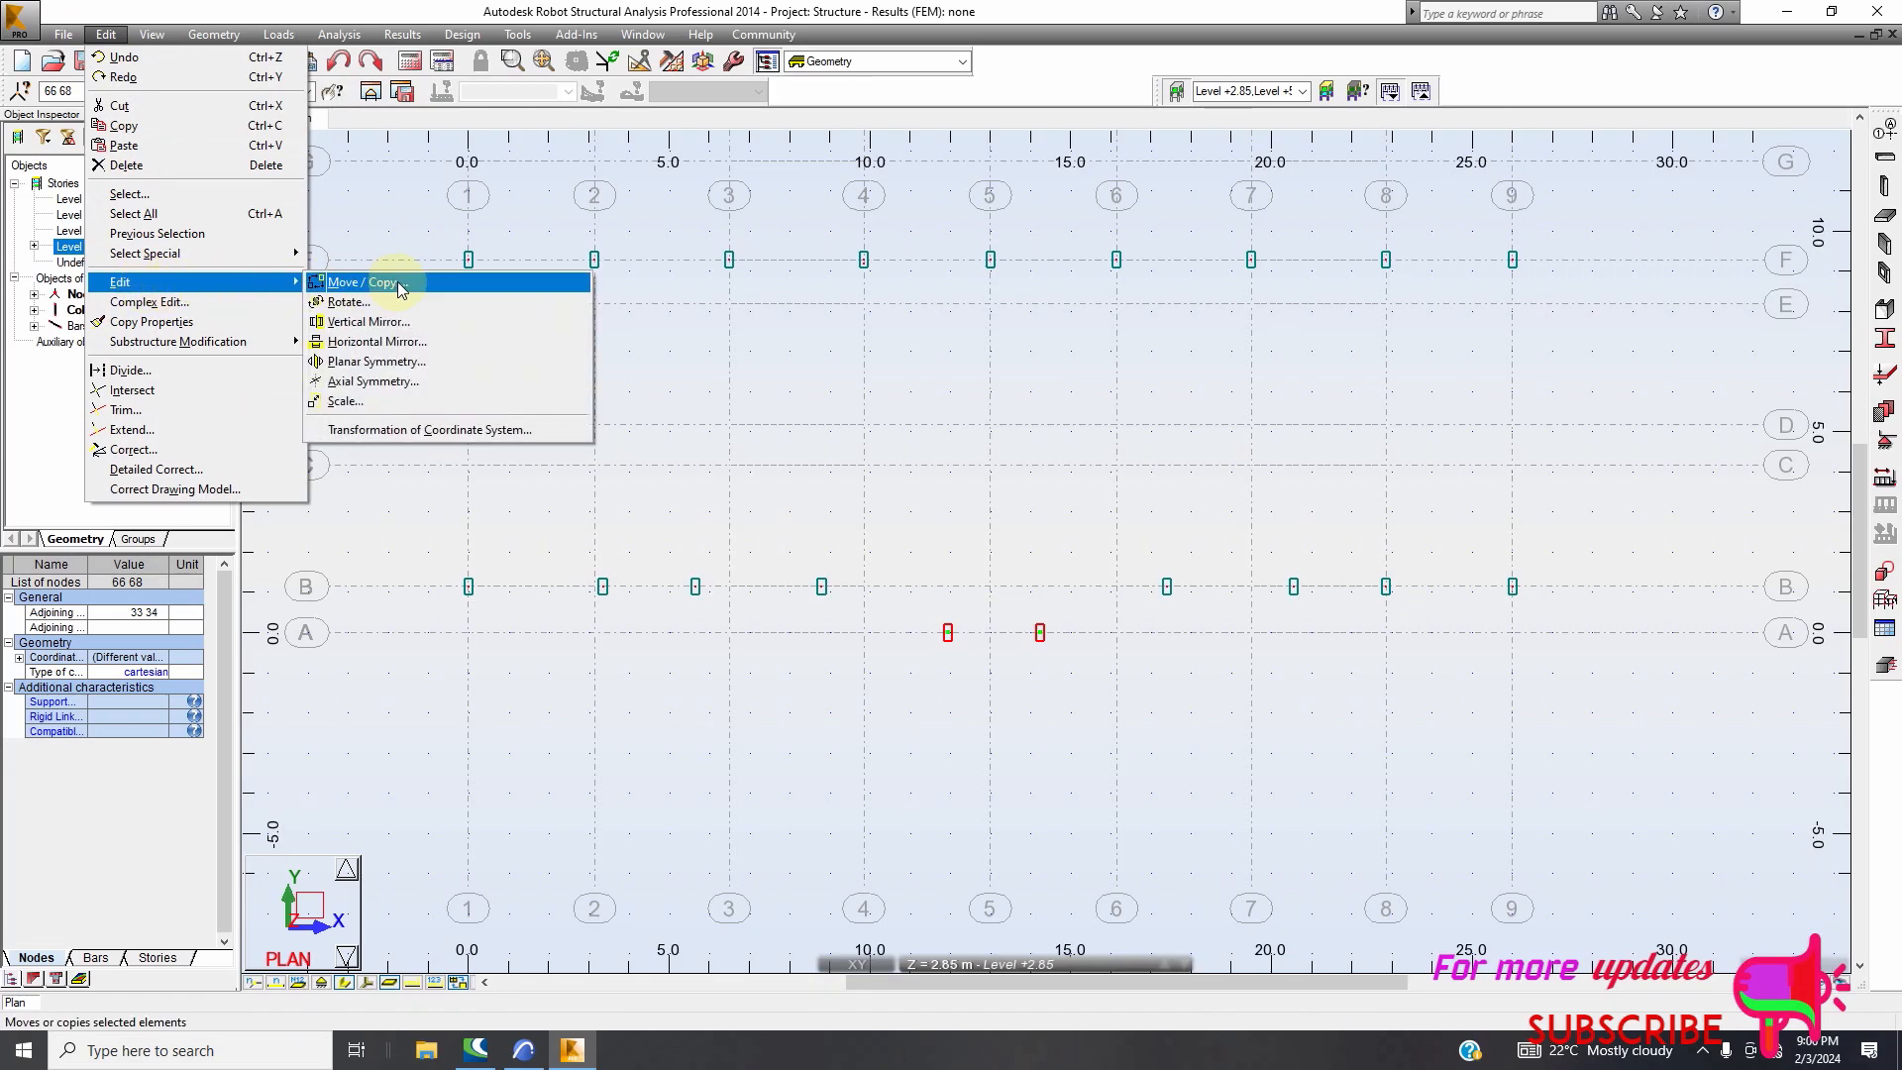
pyautogui.click(337, 282)
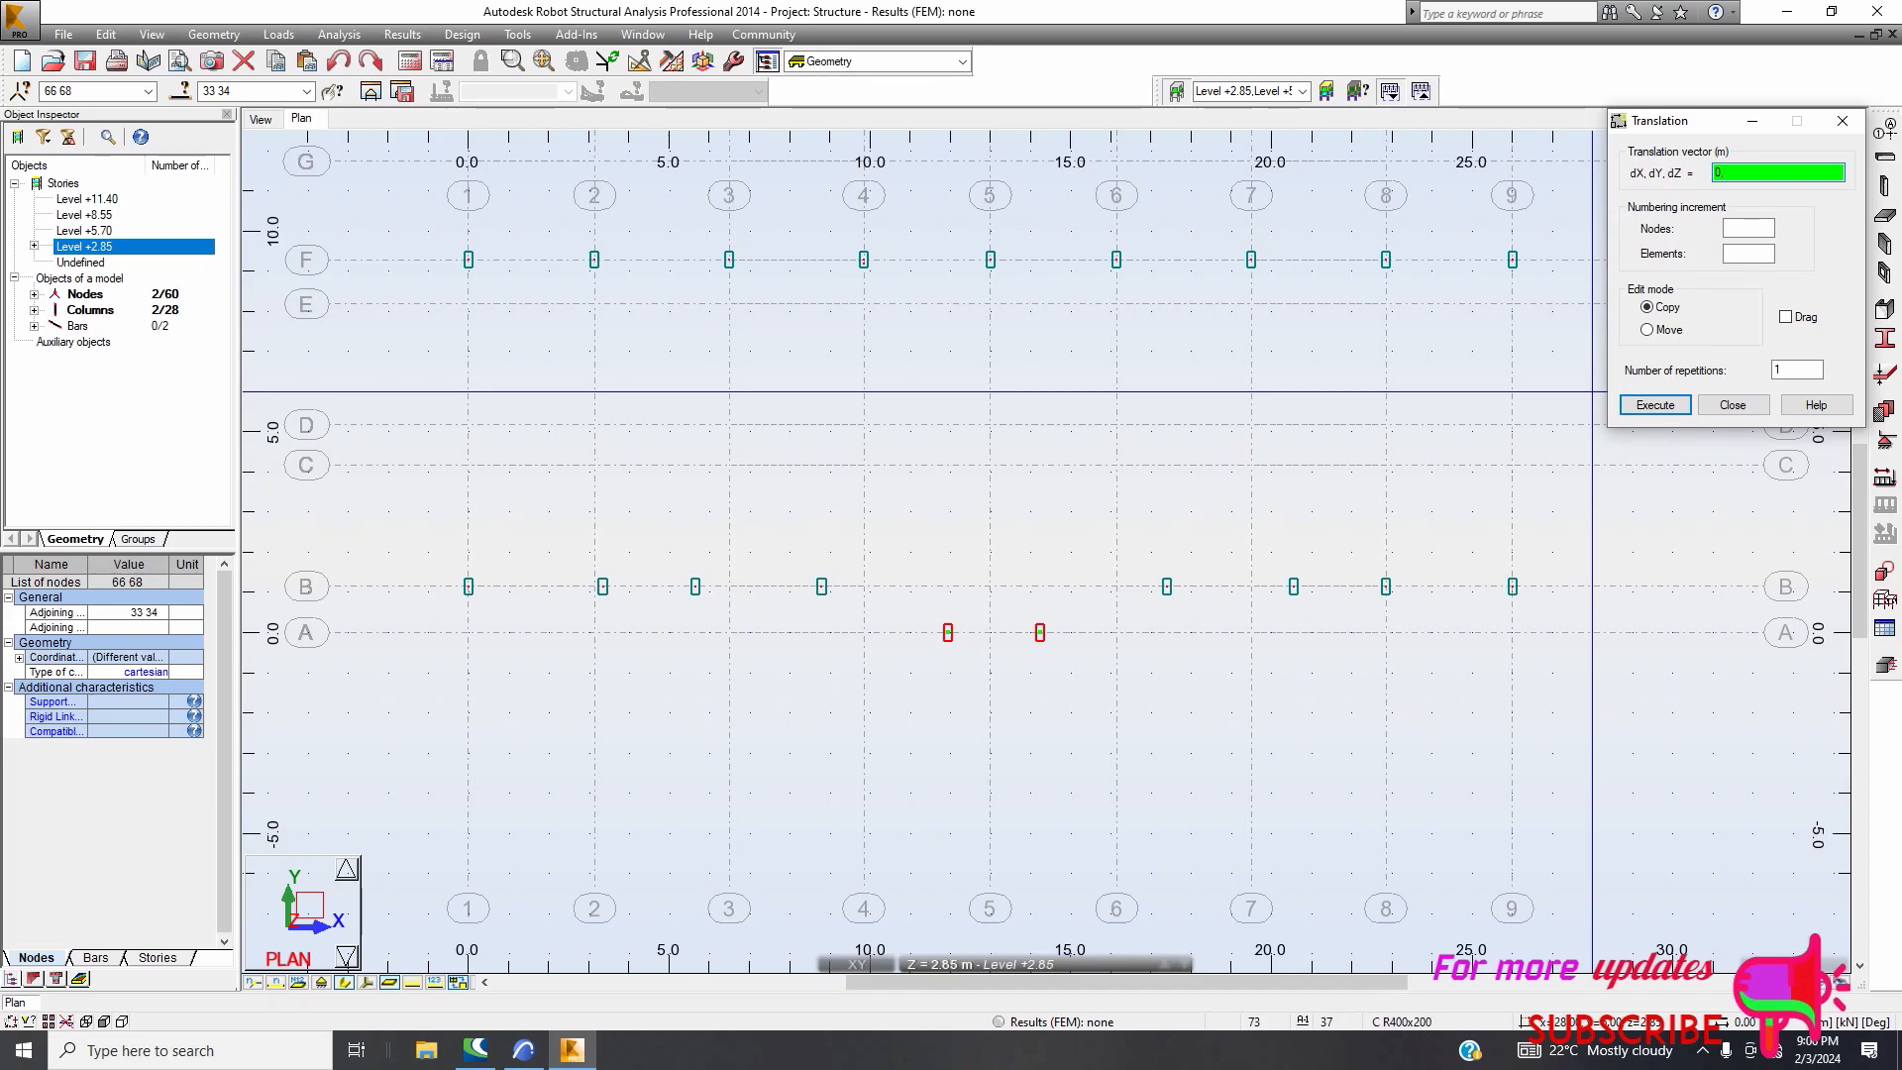
pyautogui.write('8,')
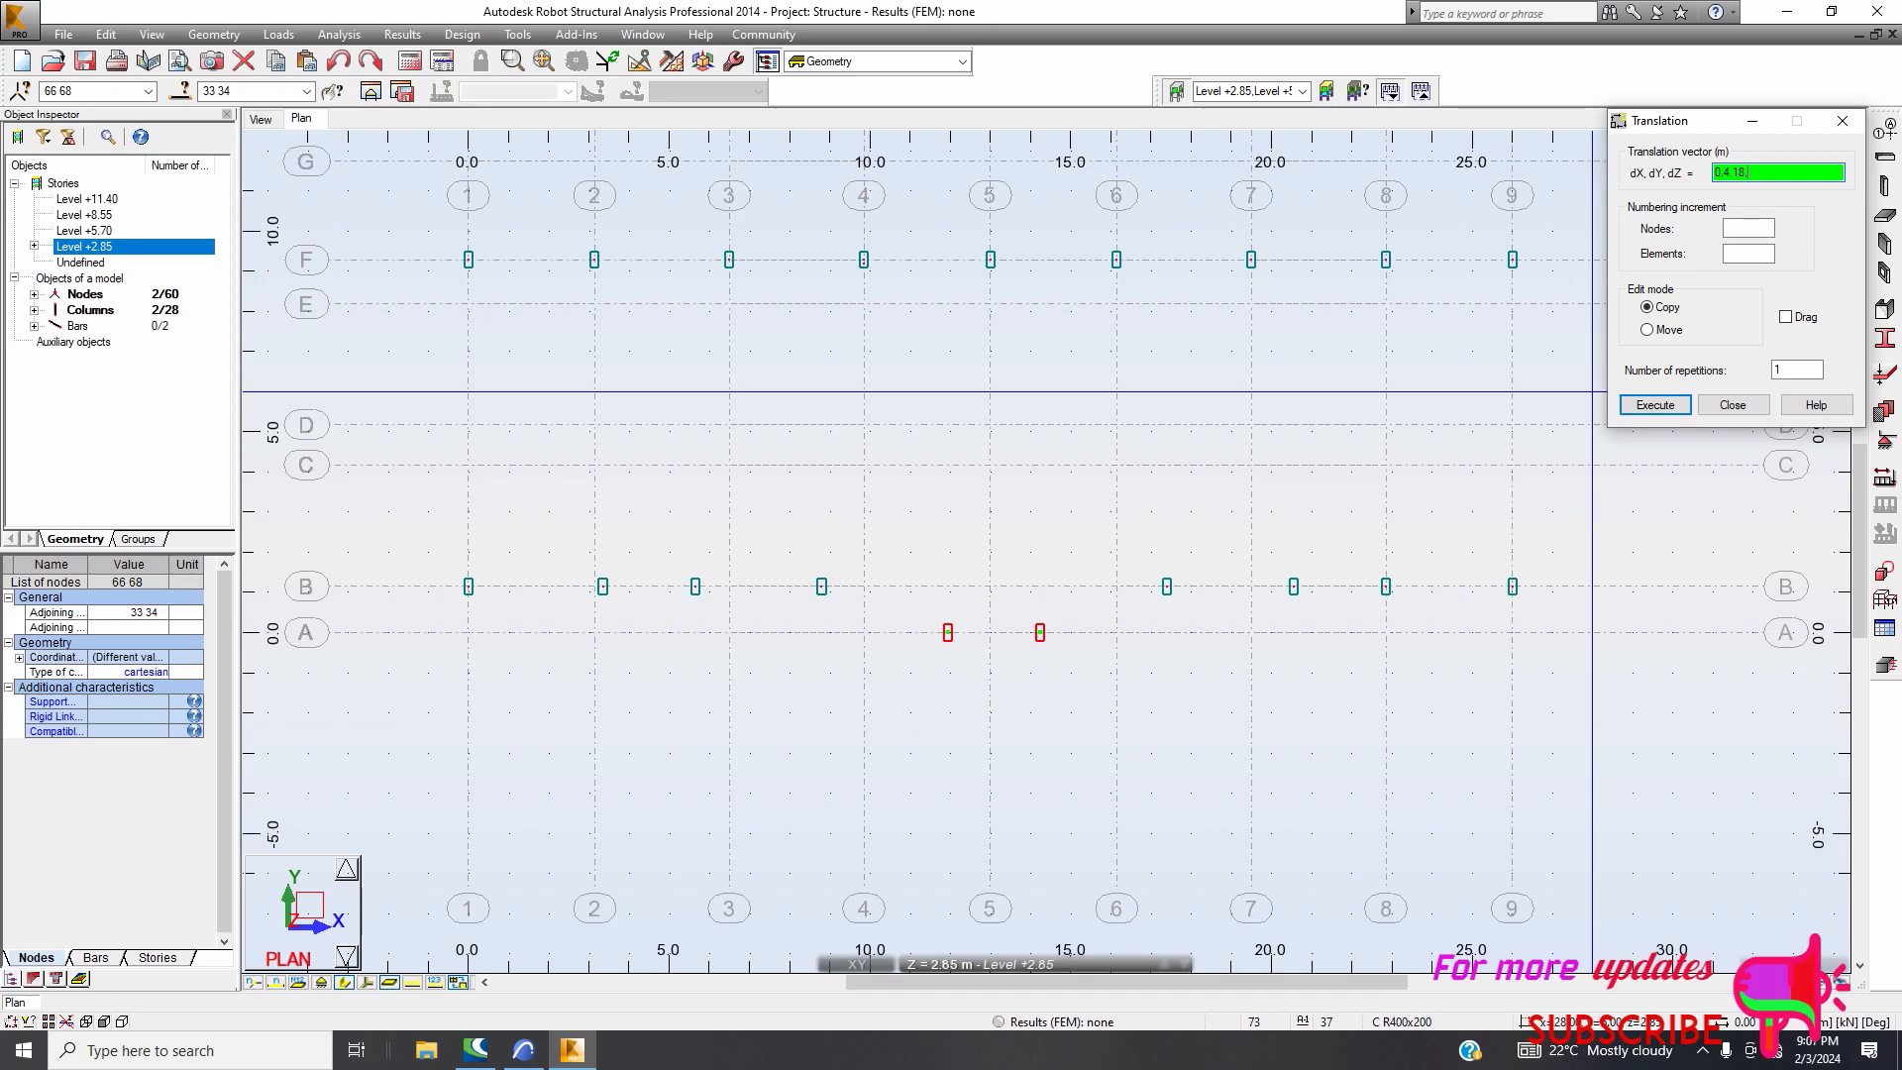
pyautogui.press('BackSpace')
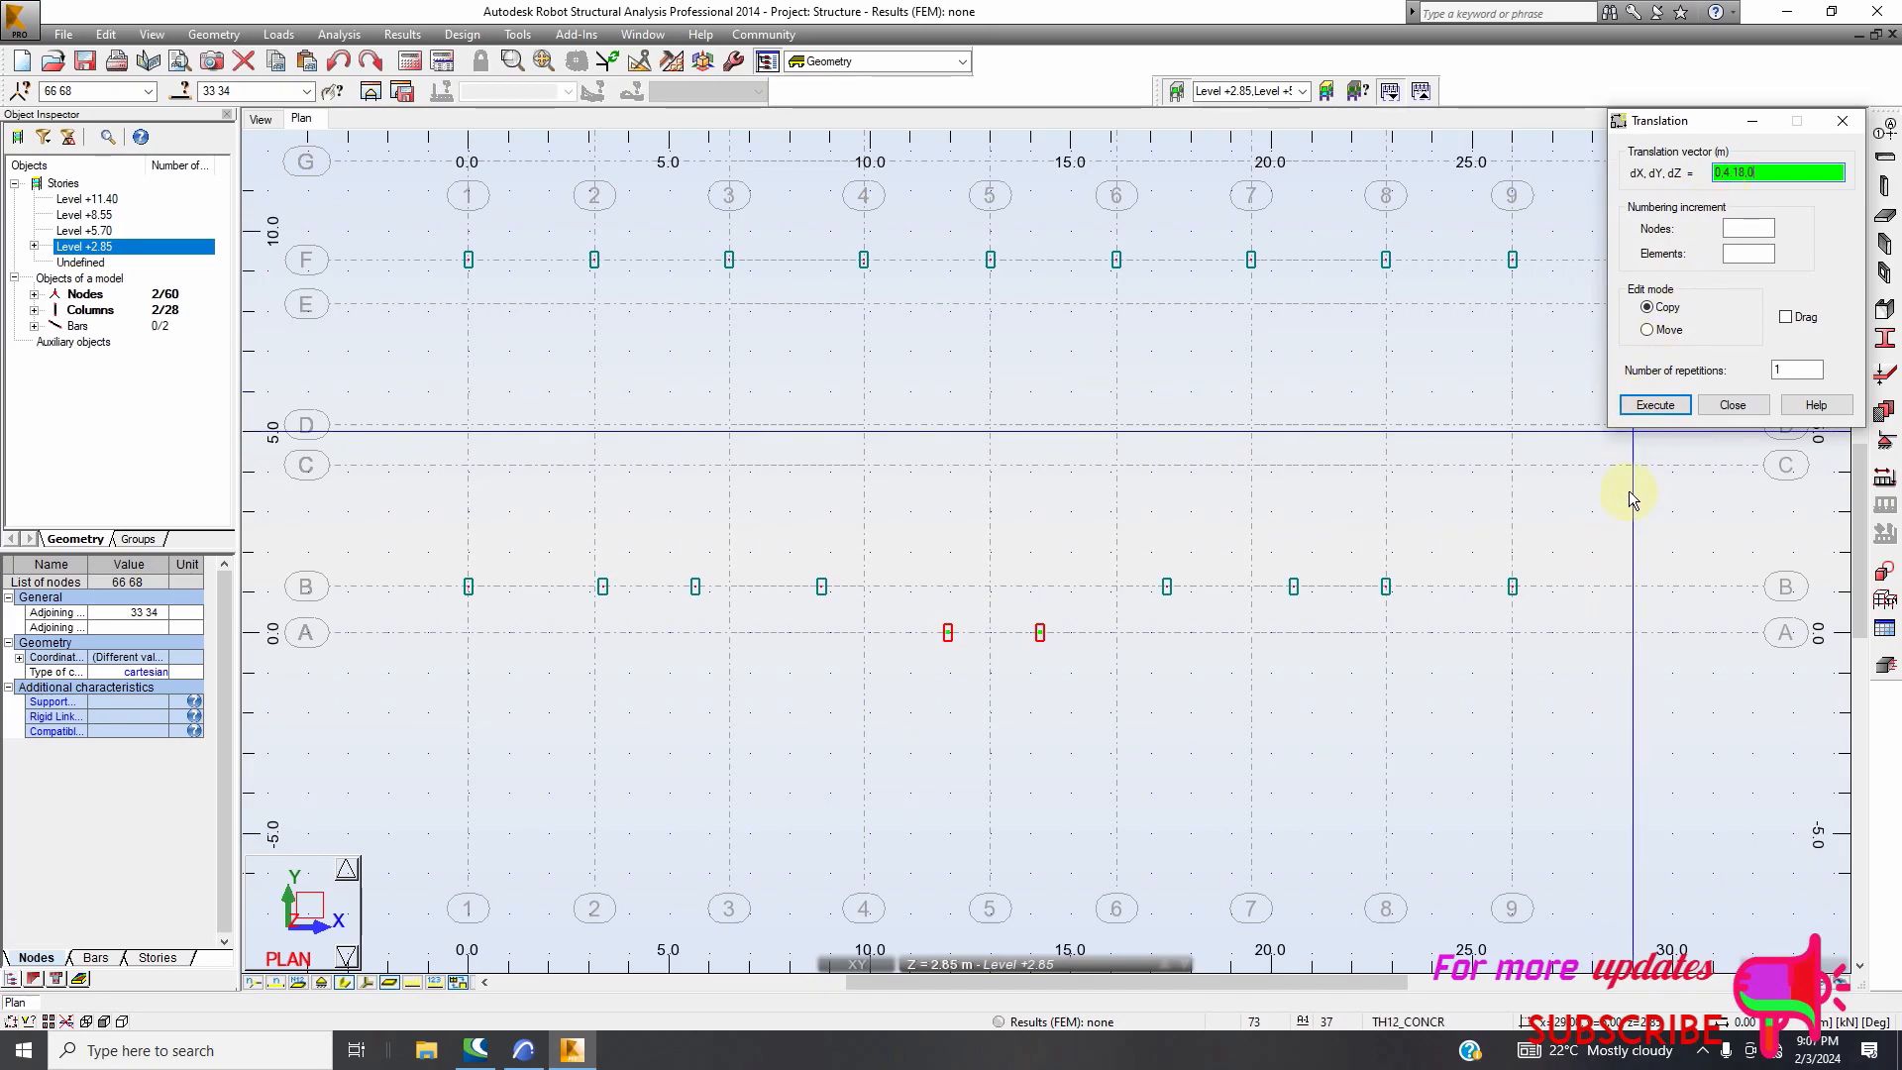
pyautogui.click(1655, 404)
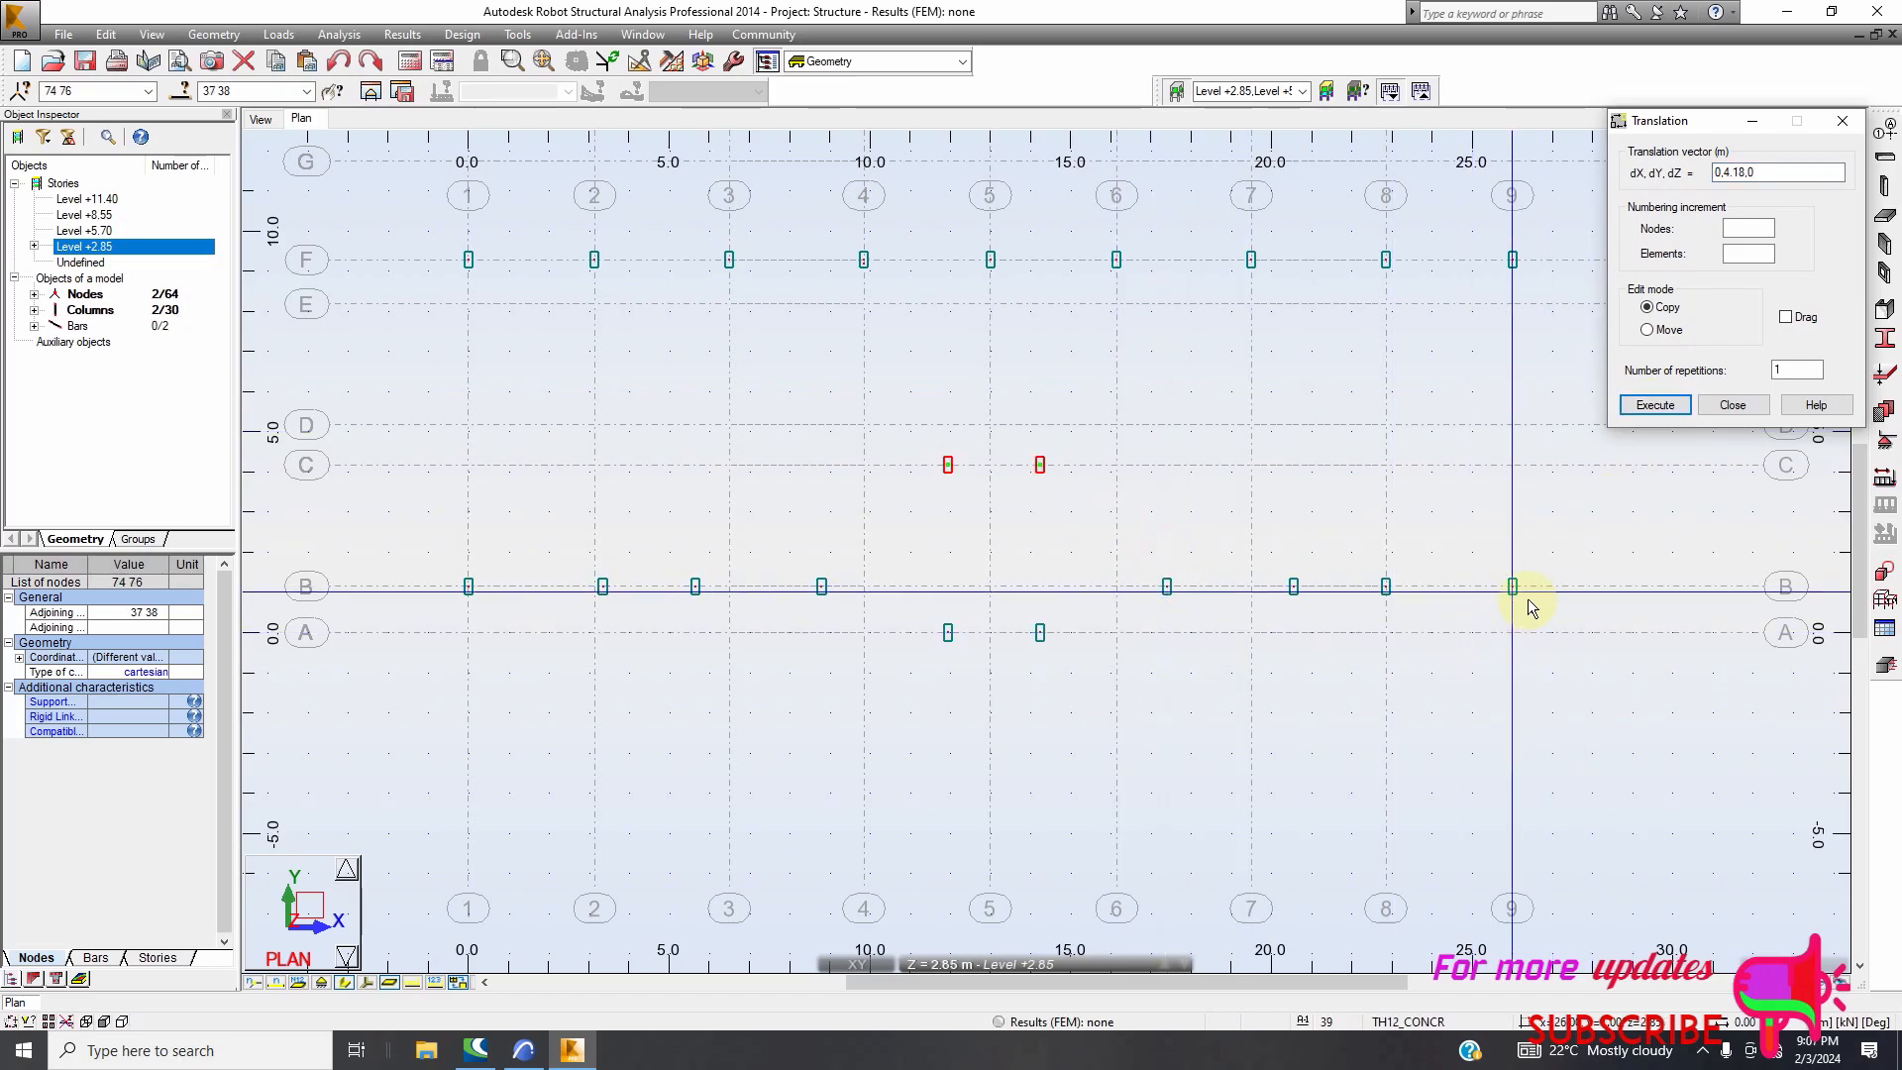
pyautogui.rightClick(1573, 539)
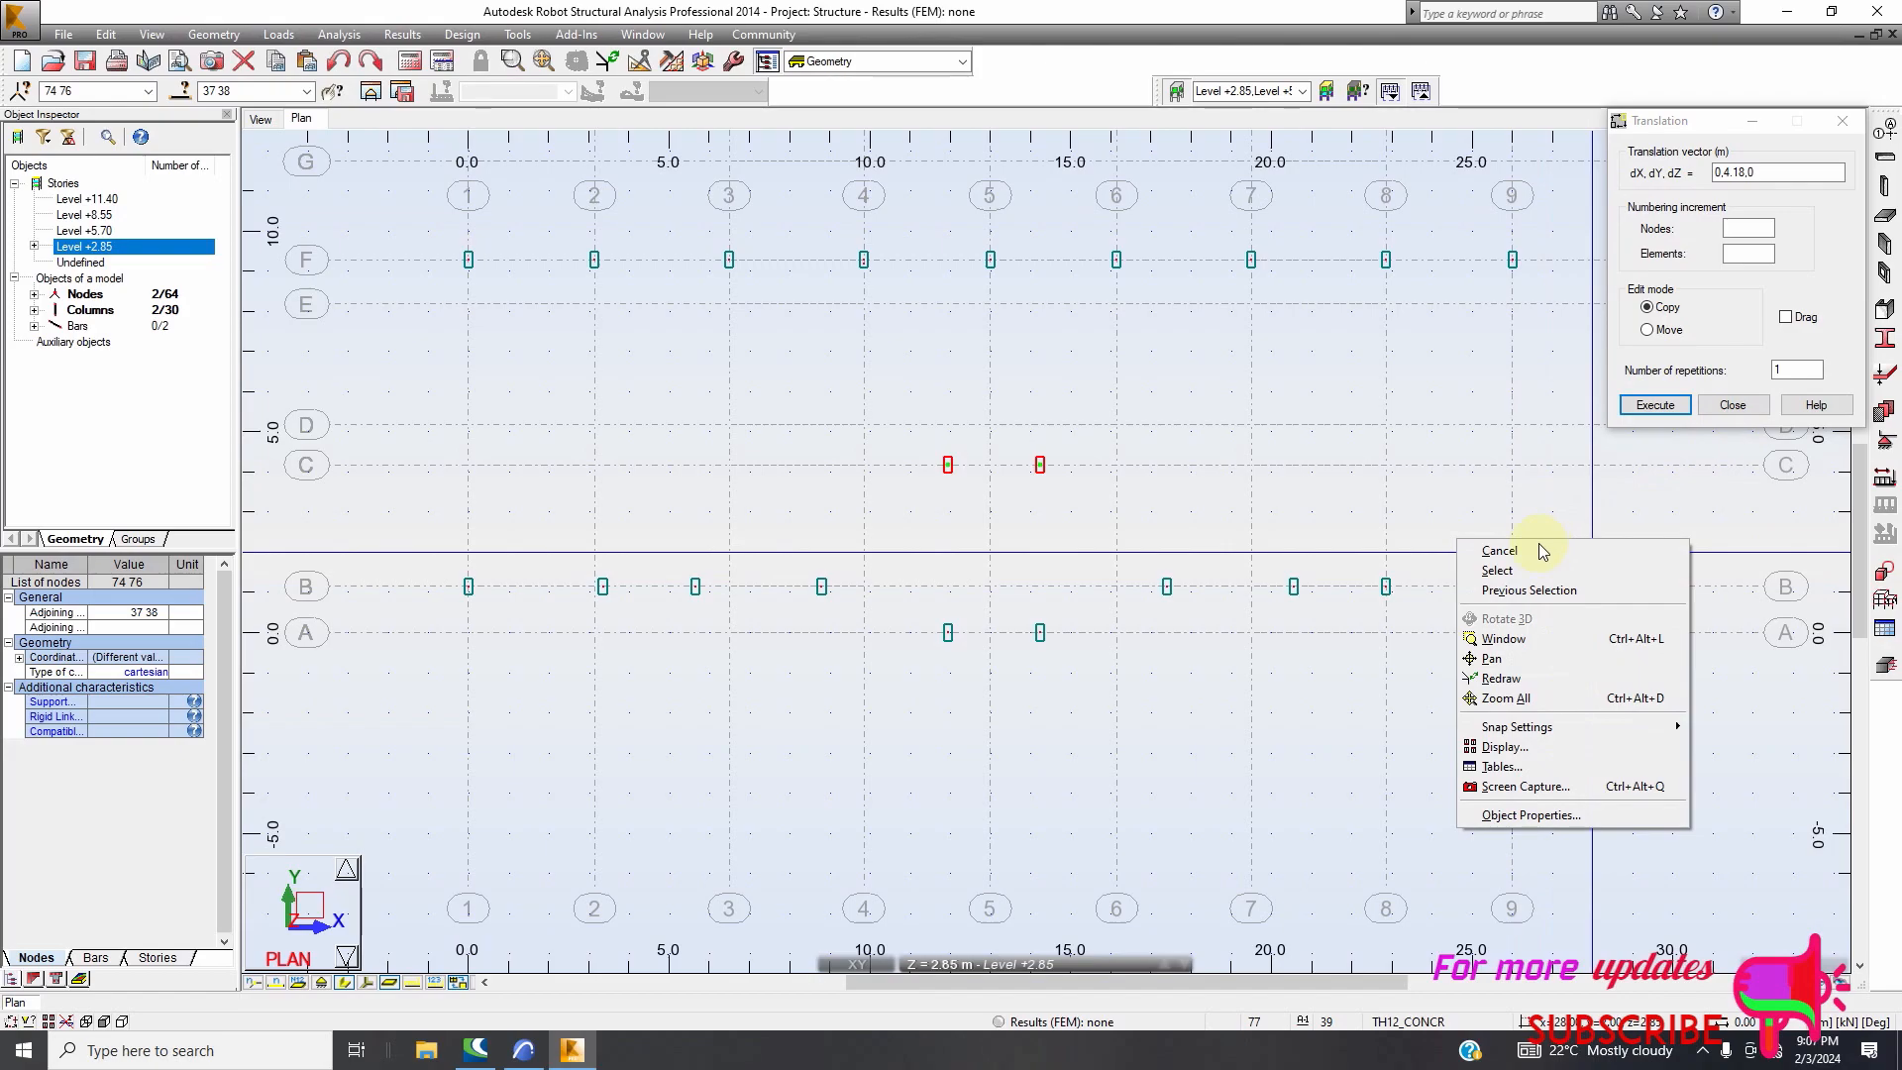
pyautogui.click(1504, 551)
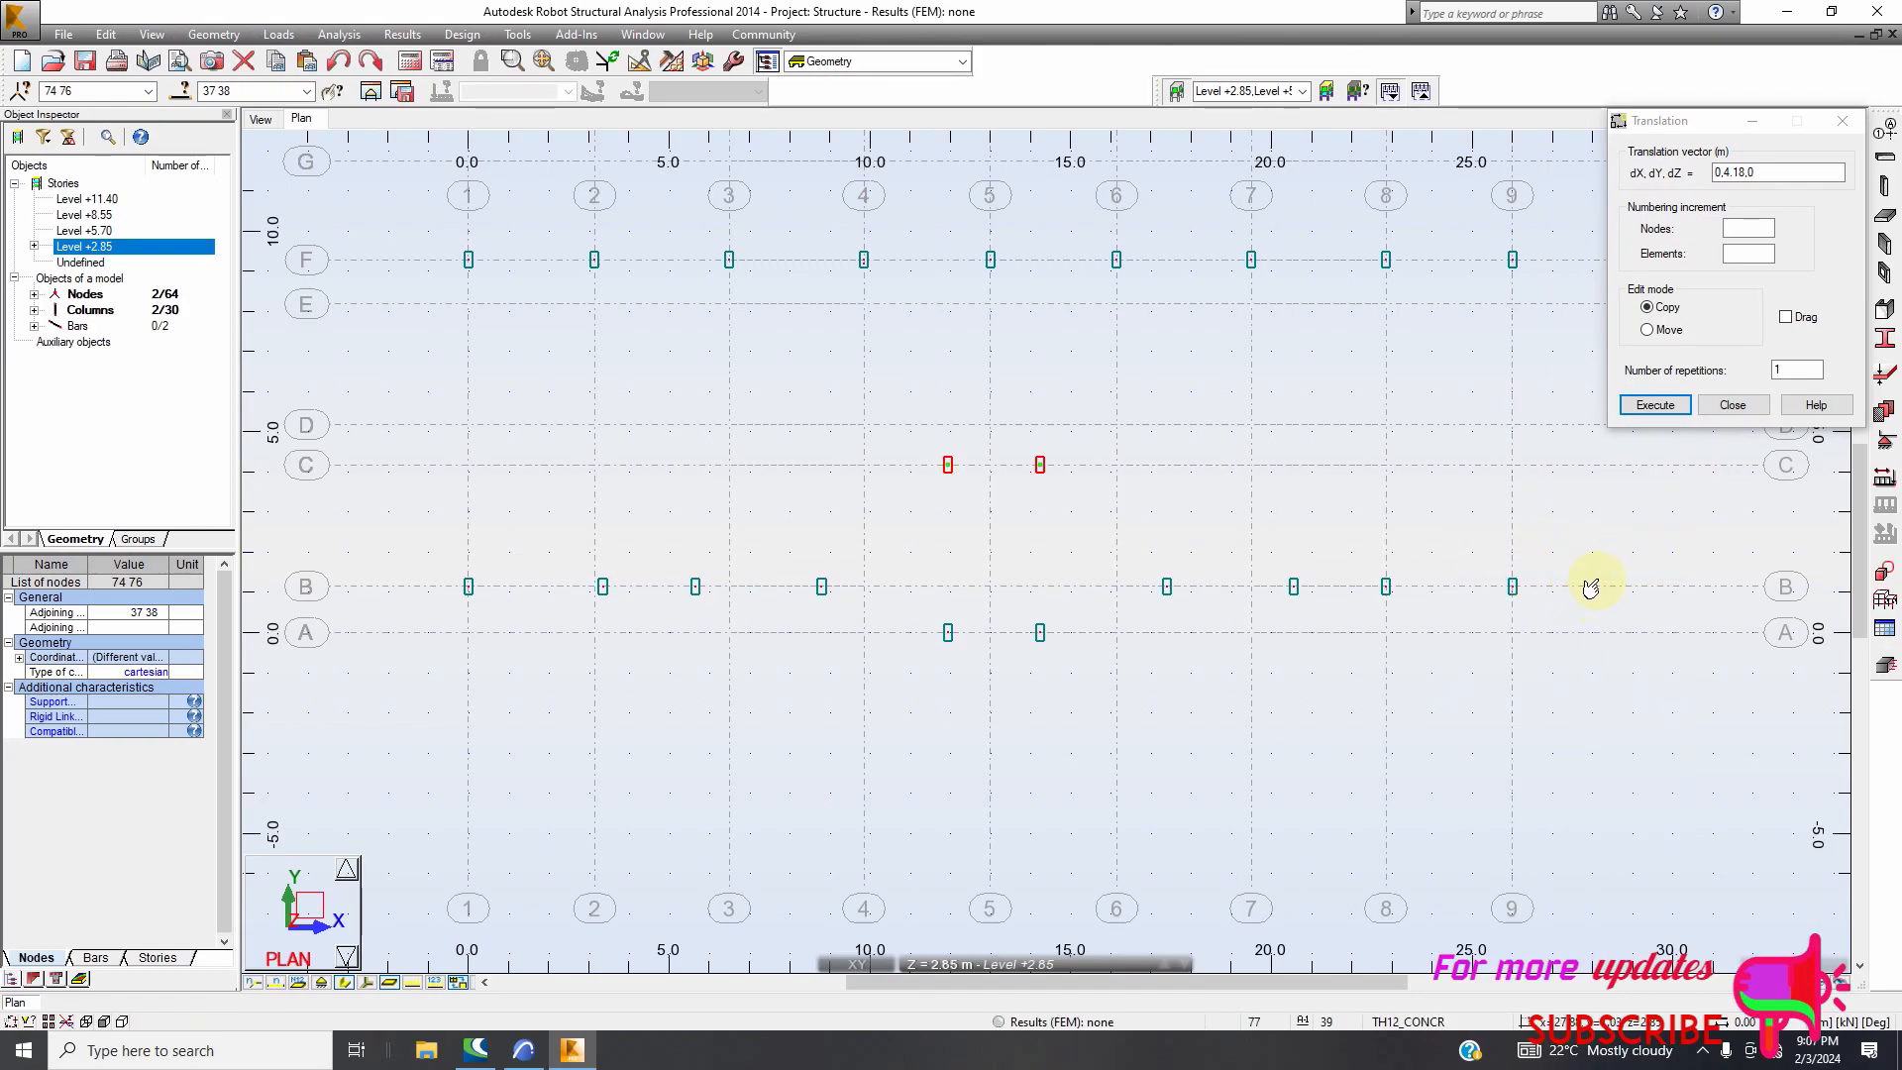
pyautogui.click(1731, 408)
pyautogui.click(1607, 553)
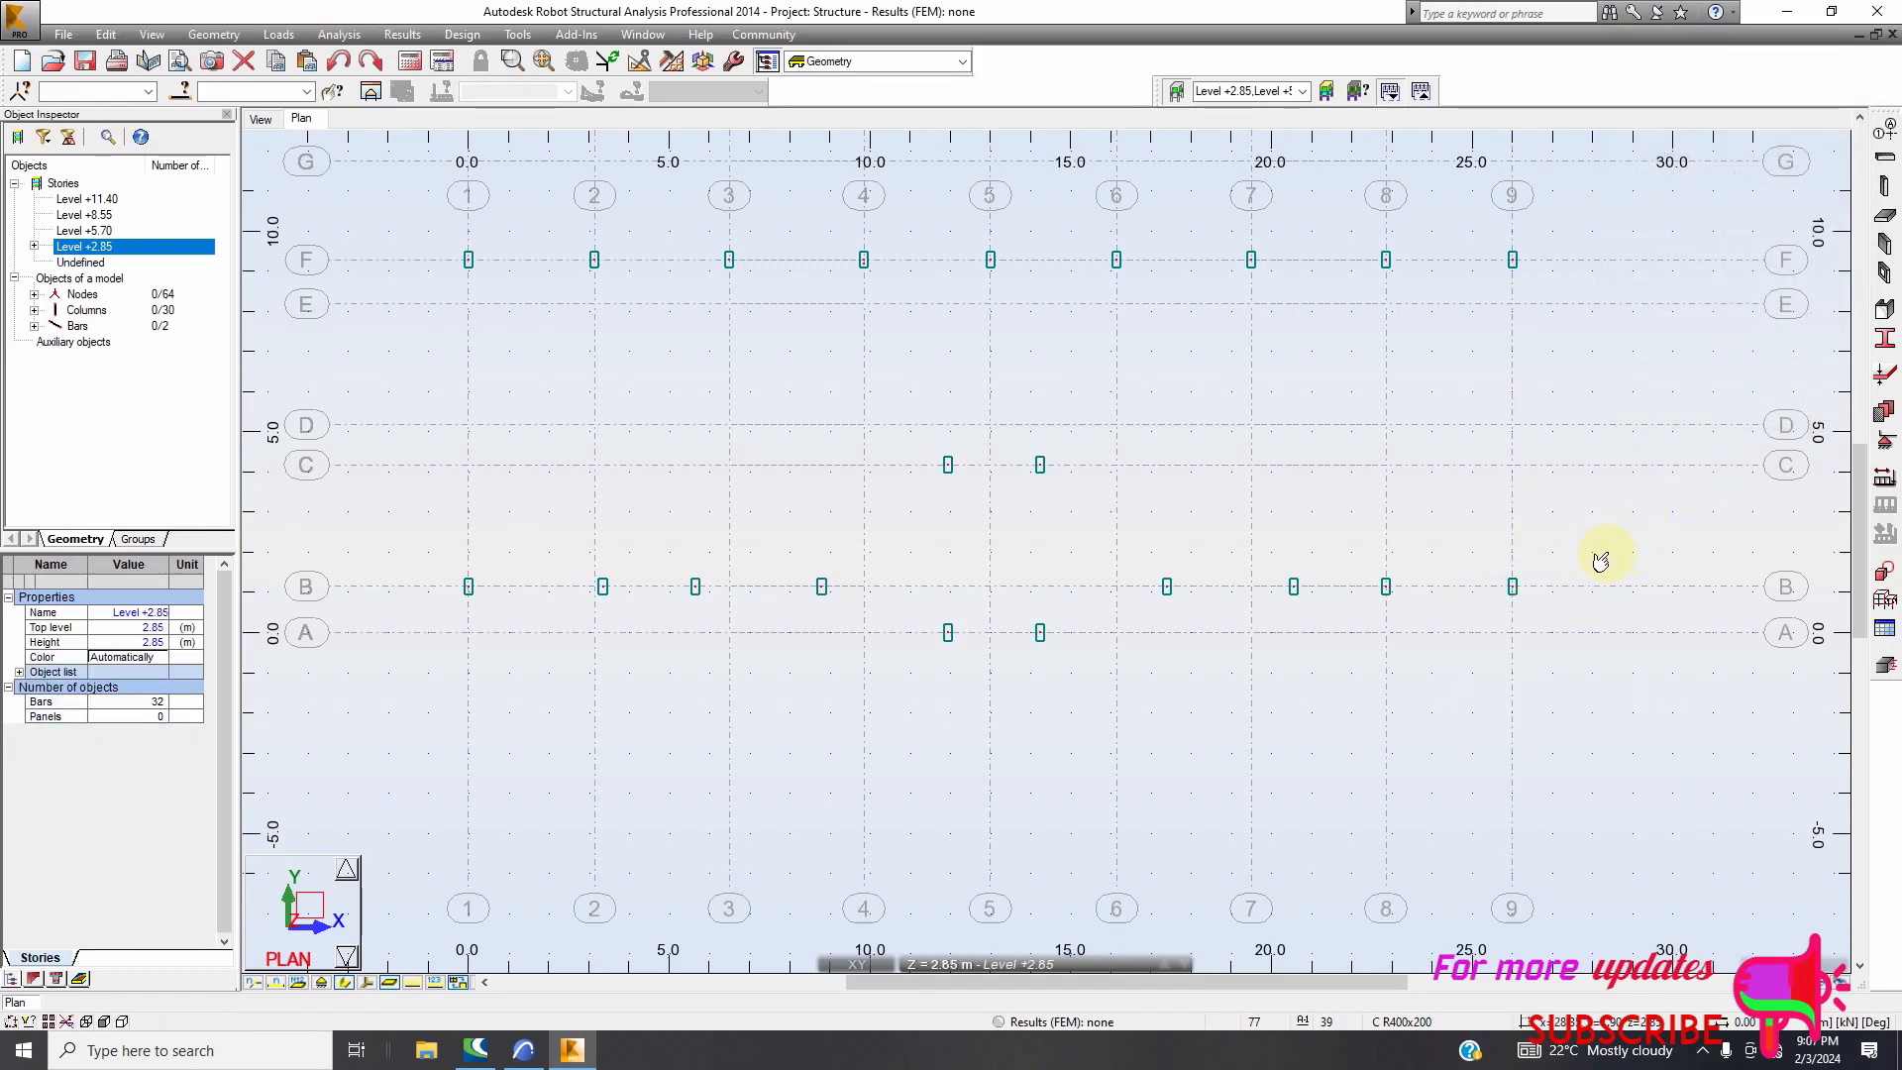
# Copy the four axis B columns between axes 6 and 9 onto axis C, picking the translation vector 0,3.03,0 along axis 9
pyautogui.rightClick(1606, 539)
pyautogui.click(1567, 546)
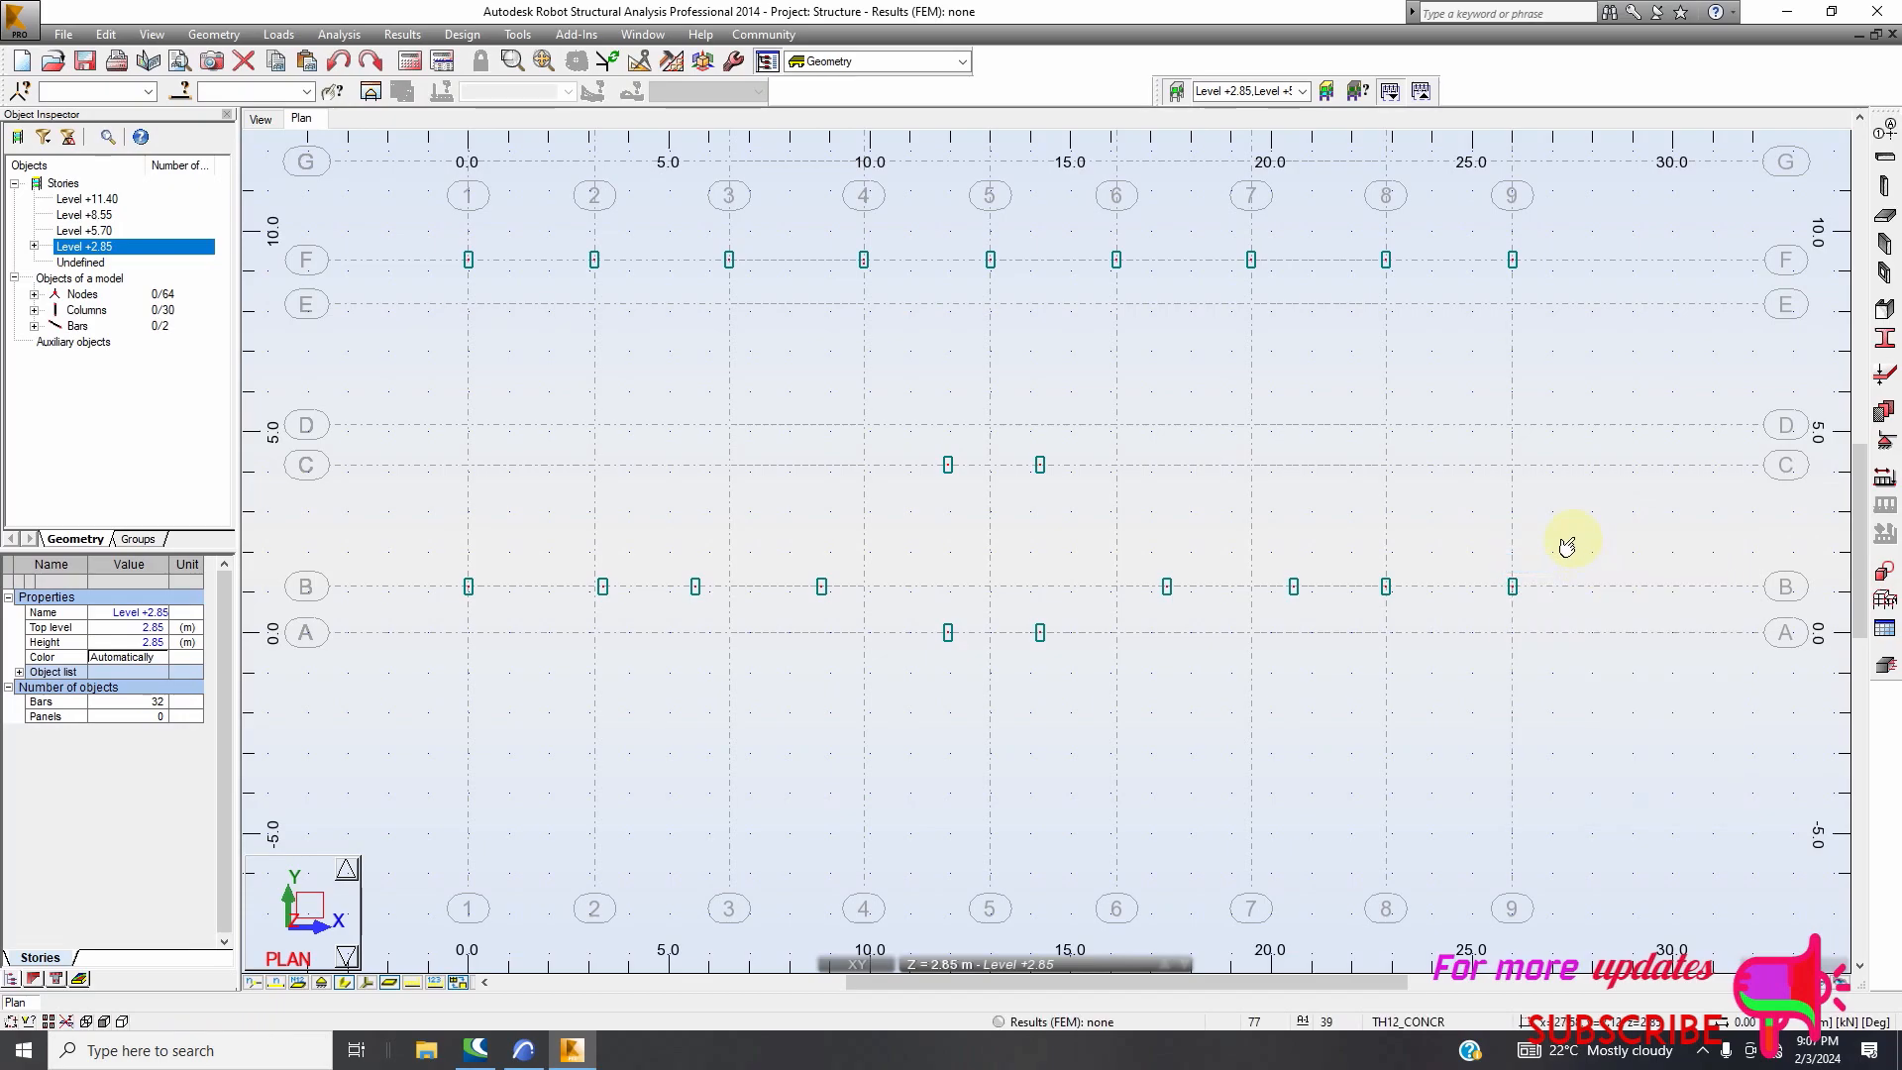
pyautogui.moveTo(1153, 662); pyautogui.dragTo(1147, 664)
pyautogui.rightClick(1556, 525)
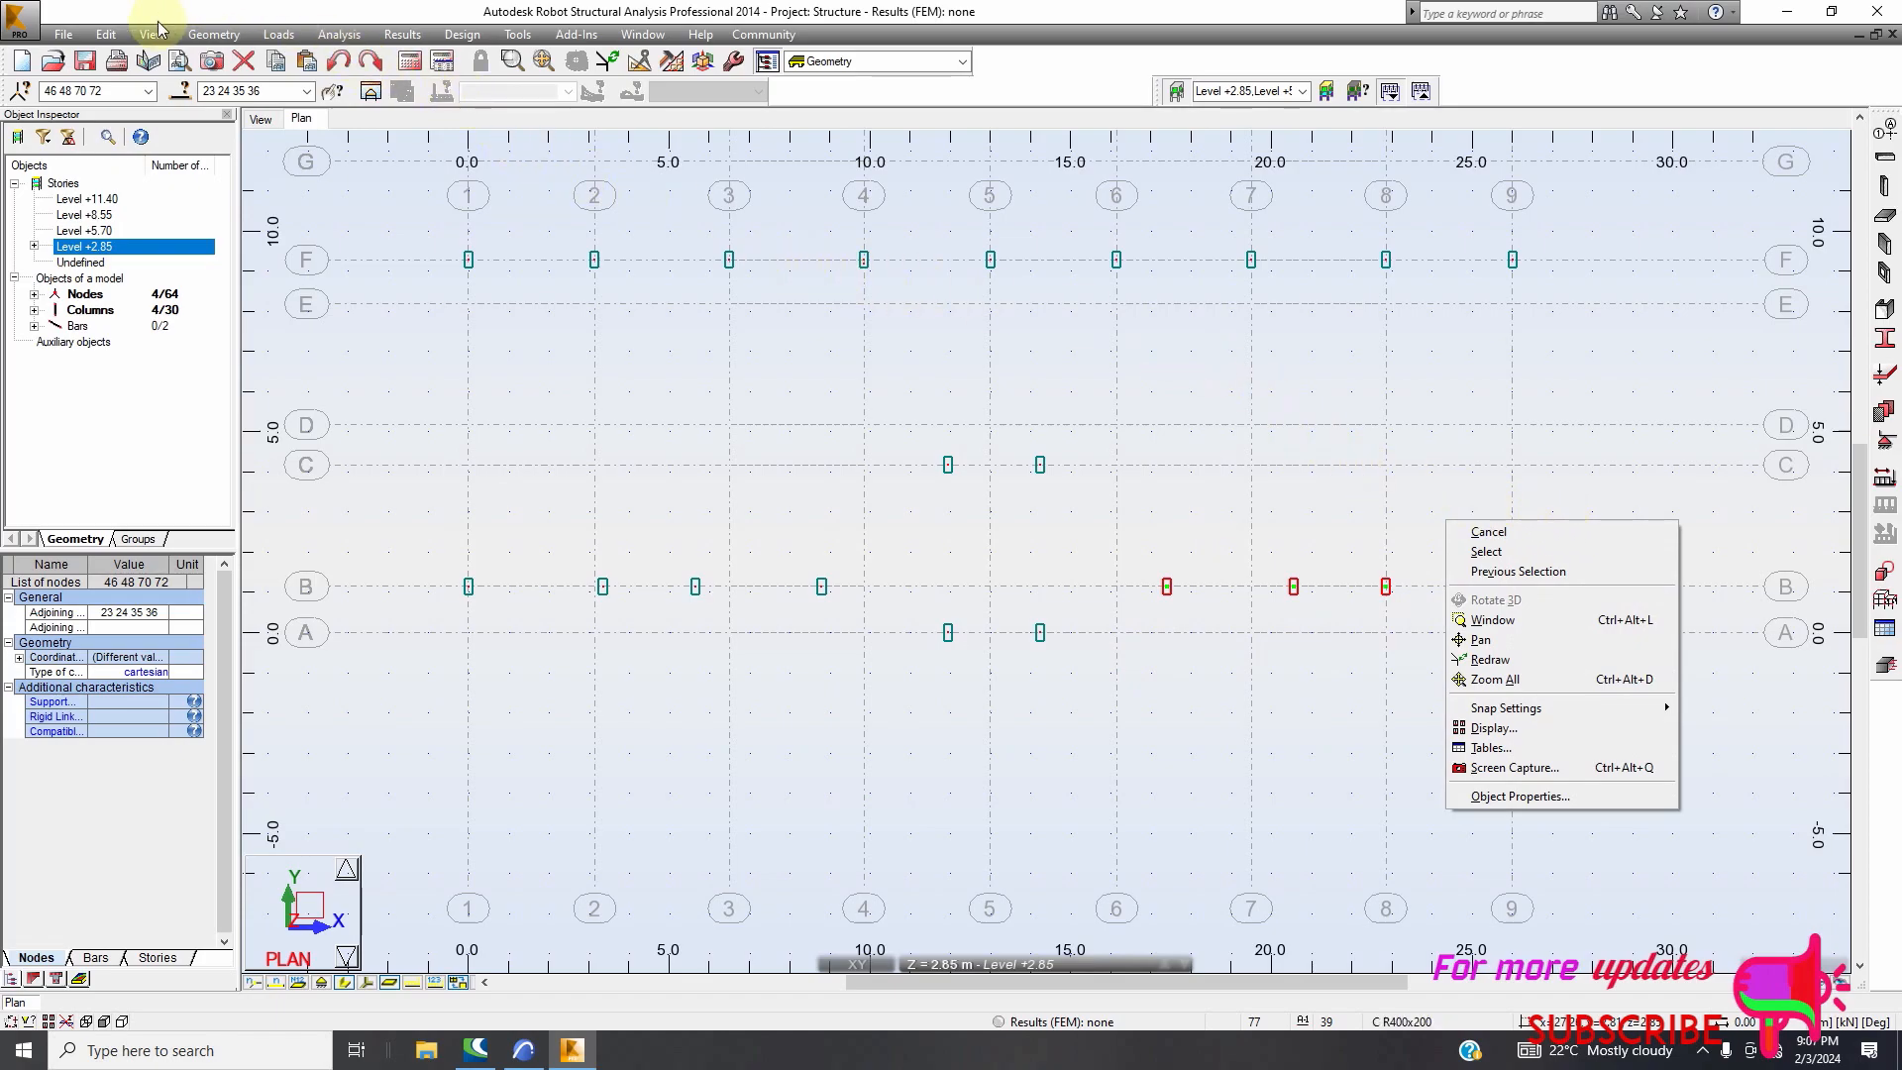
pyautogui.click(111, 36)
pyautogui.click(114, 37)
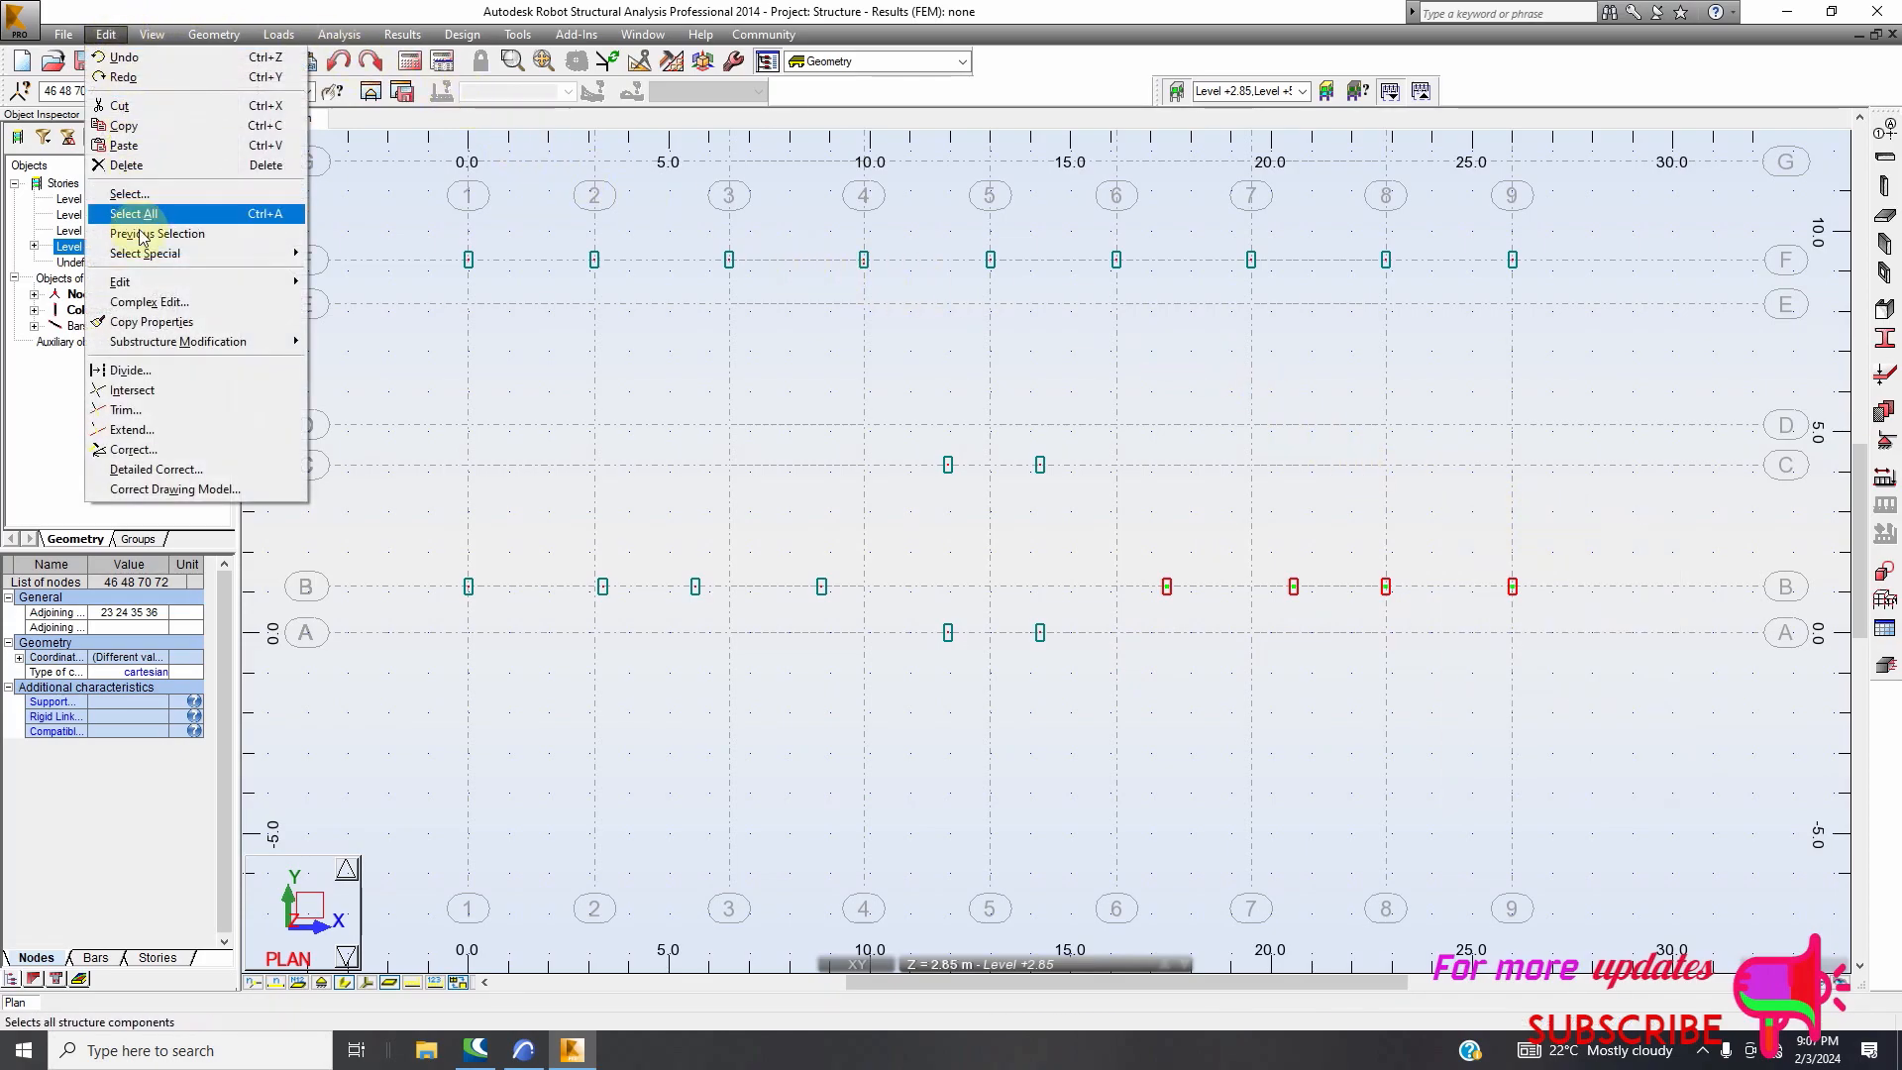
pyautogui.moveTo(146, 286)
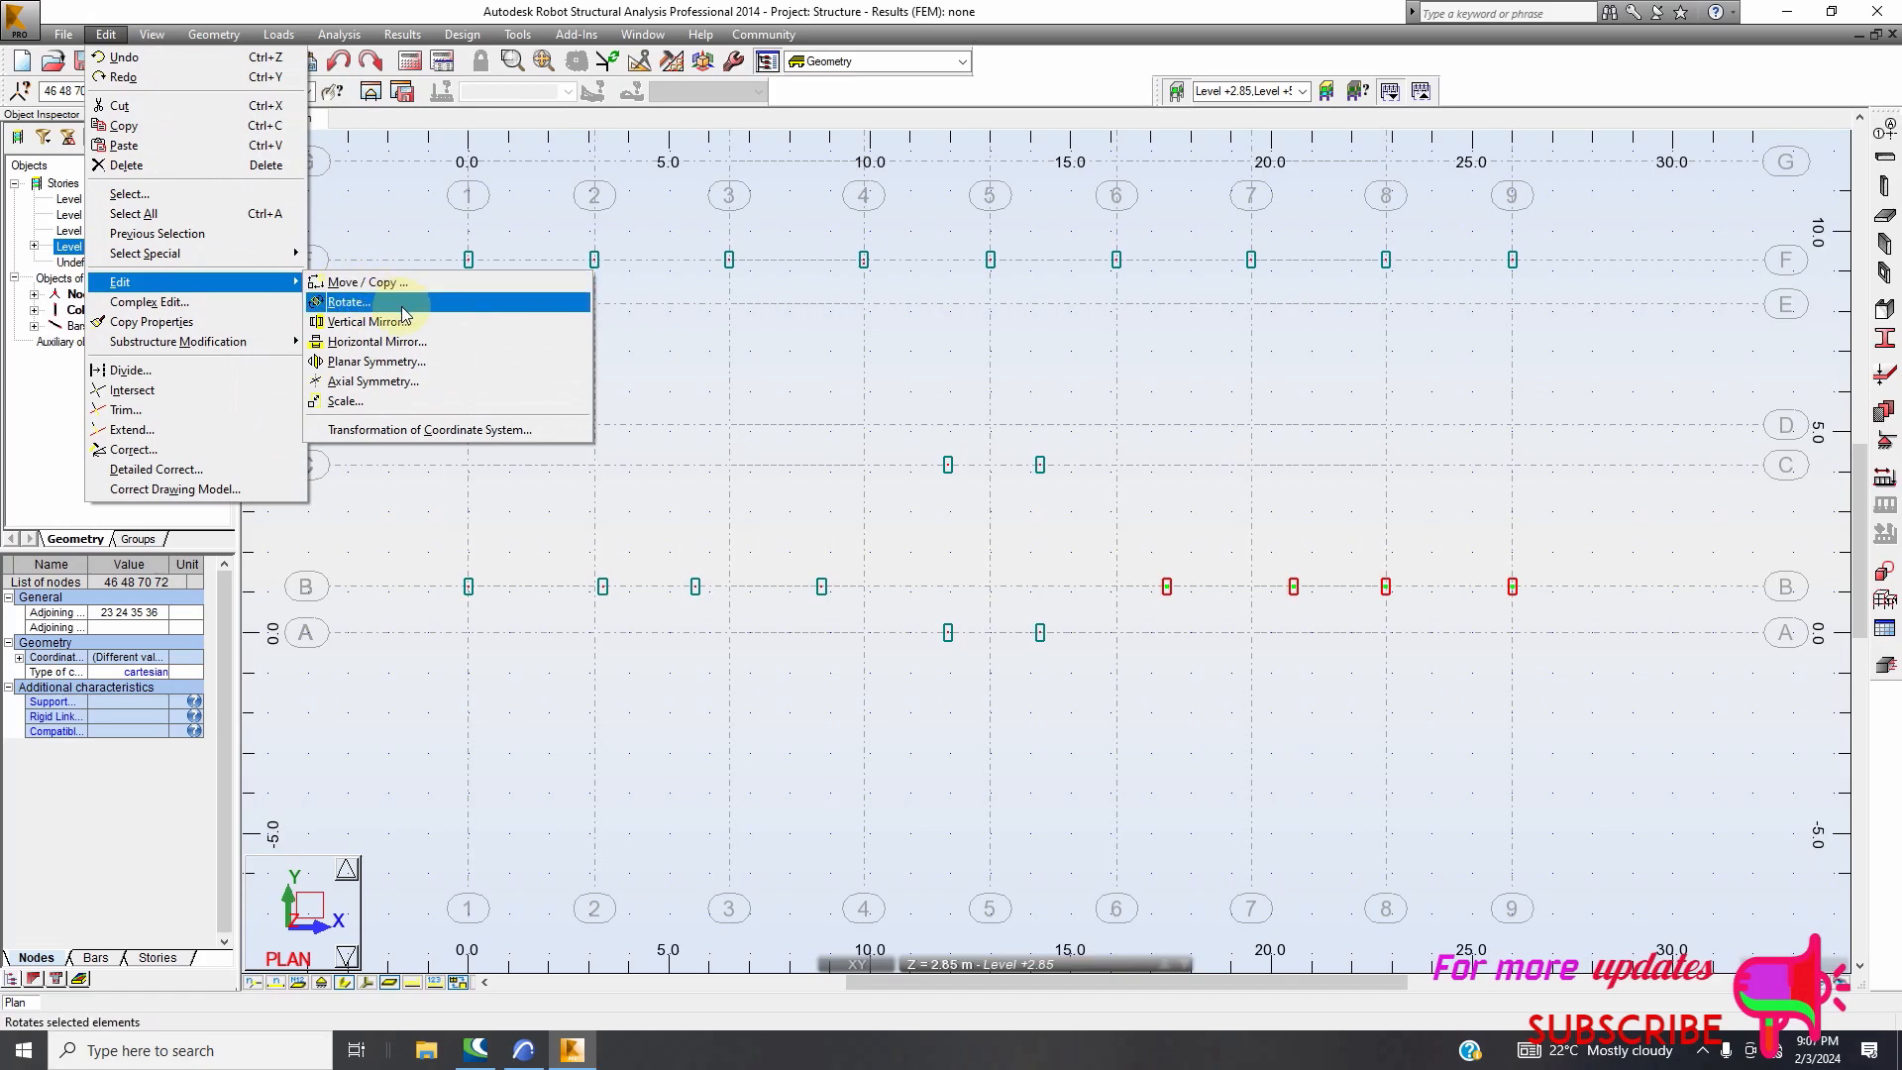
pyautogui.click(367, 283)
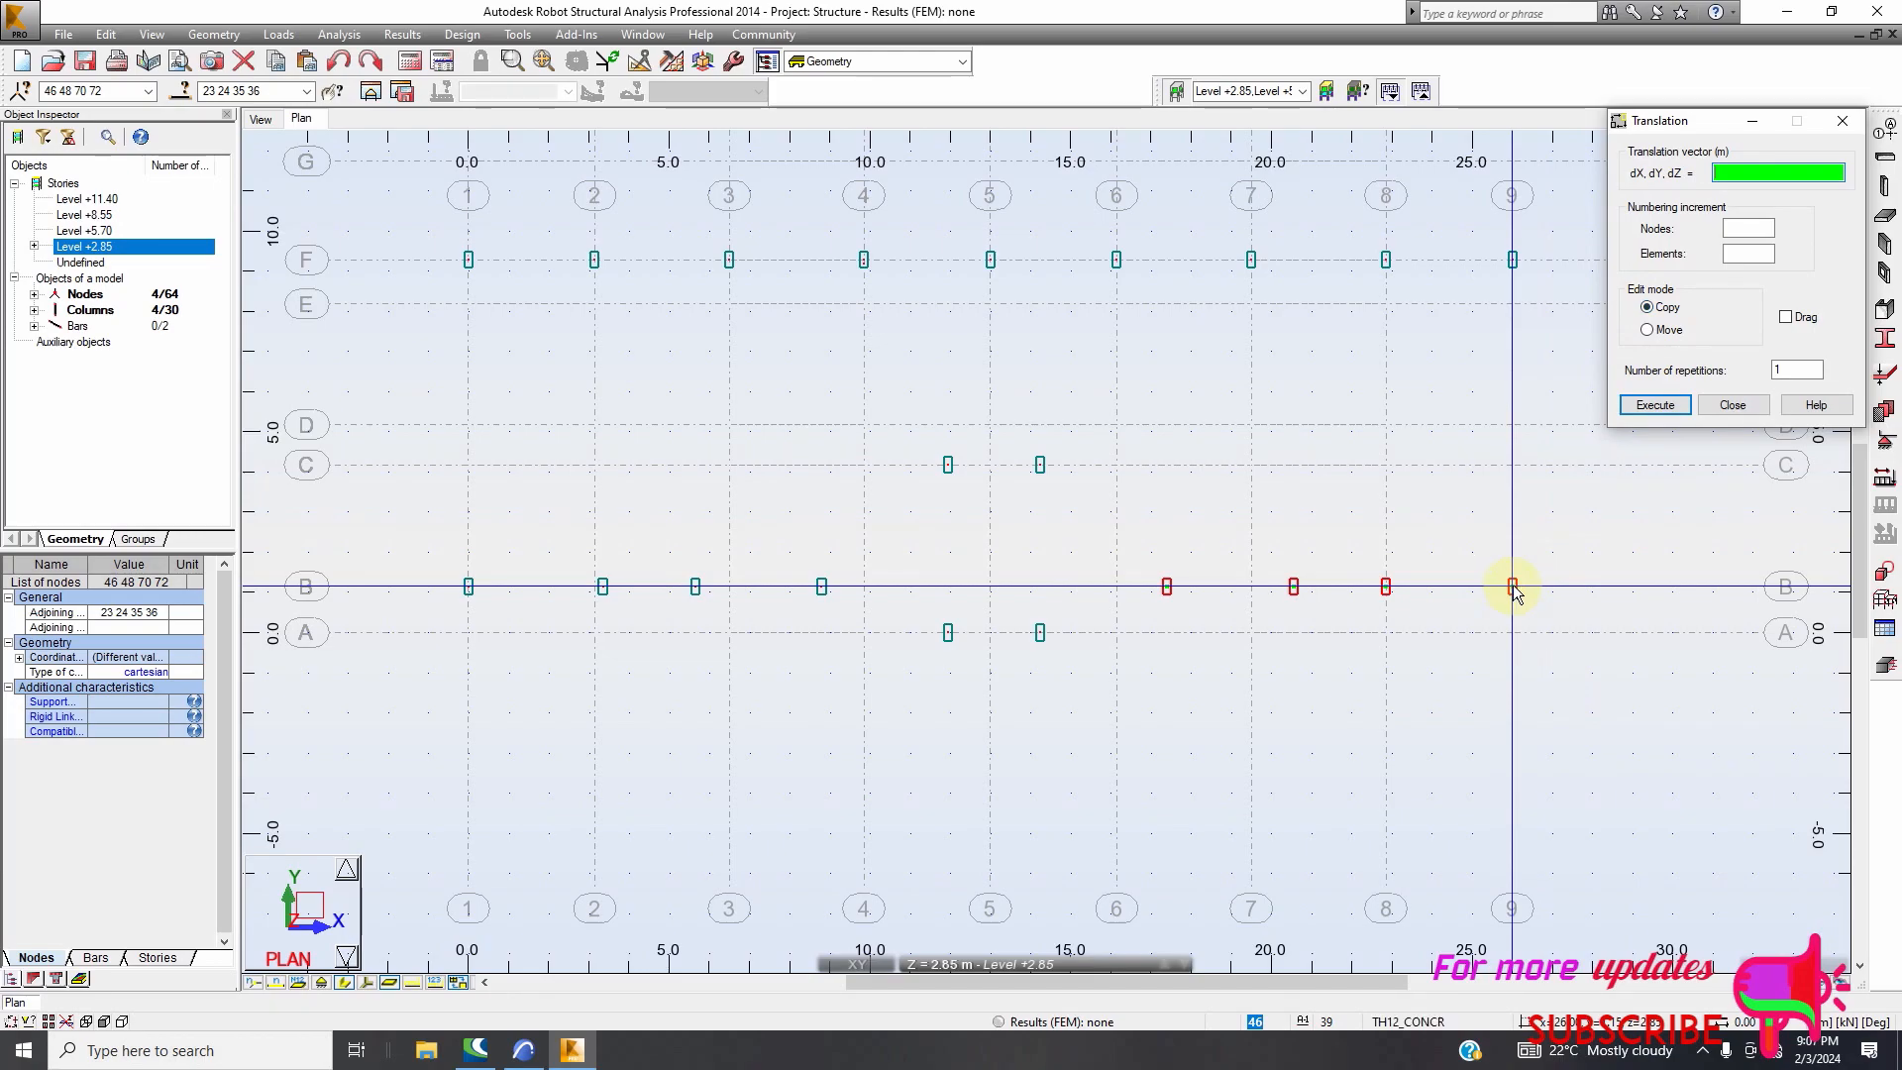
pyautogui.click(1719, 174)
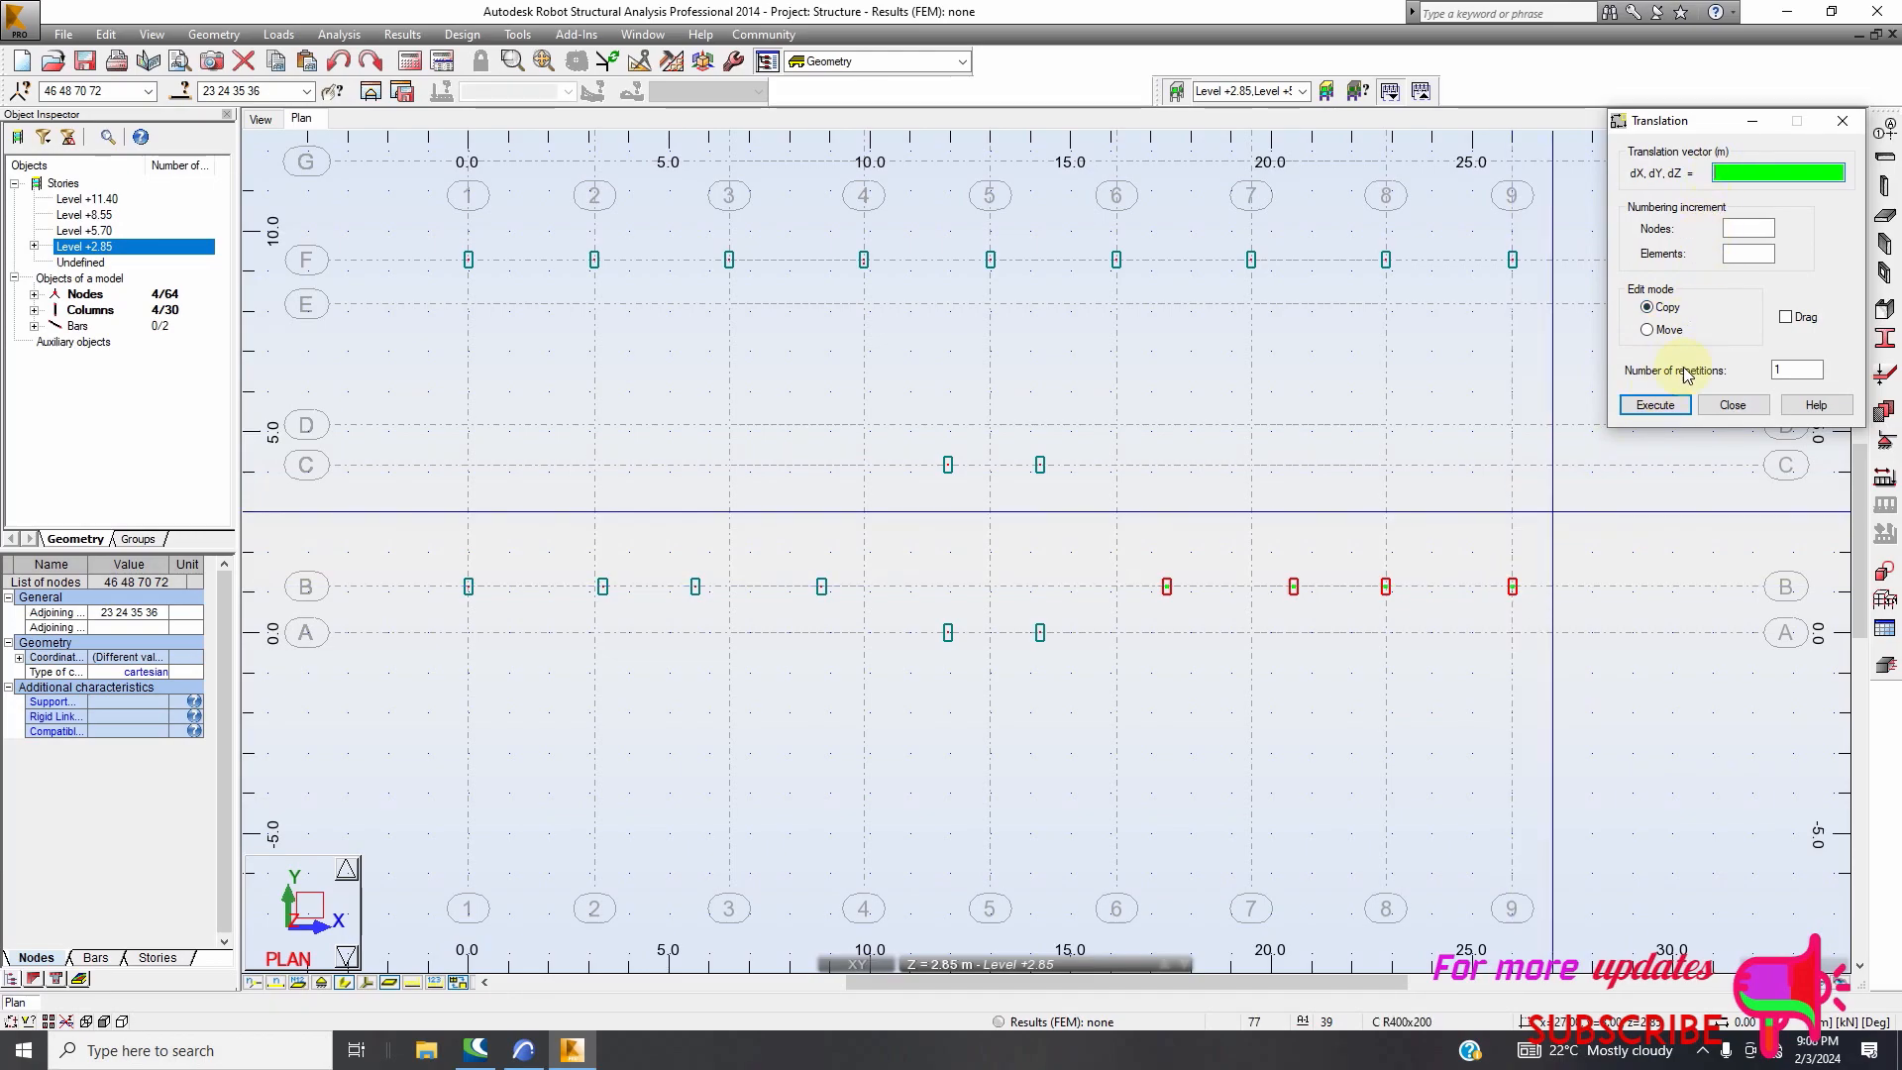
pyautogui.scroll(5, 1516, 586)
pyautogui.click(1456, 584)
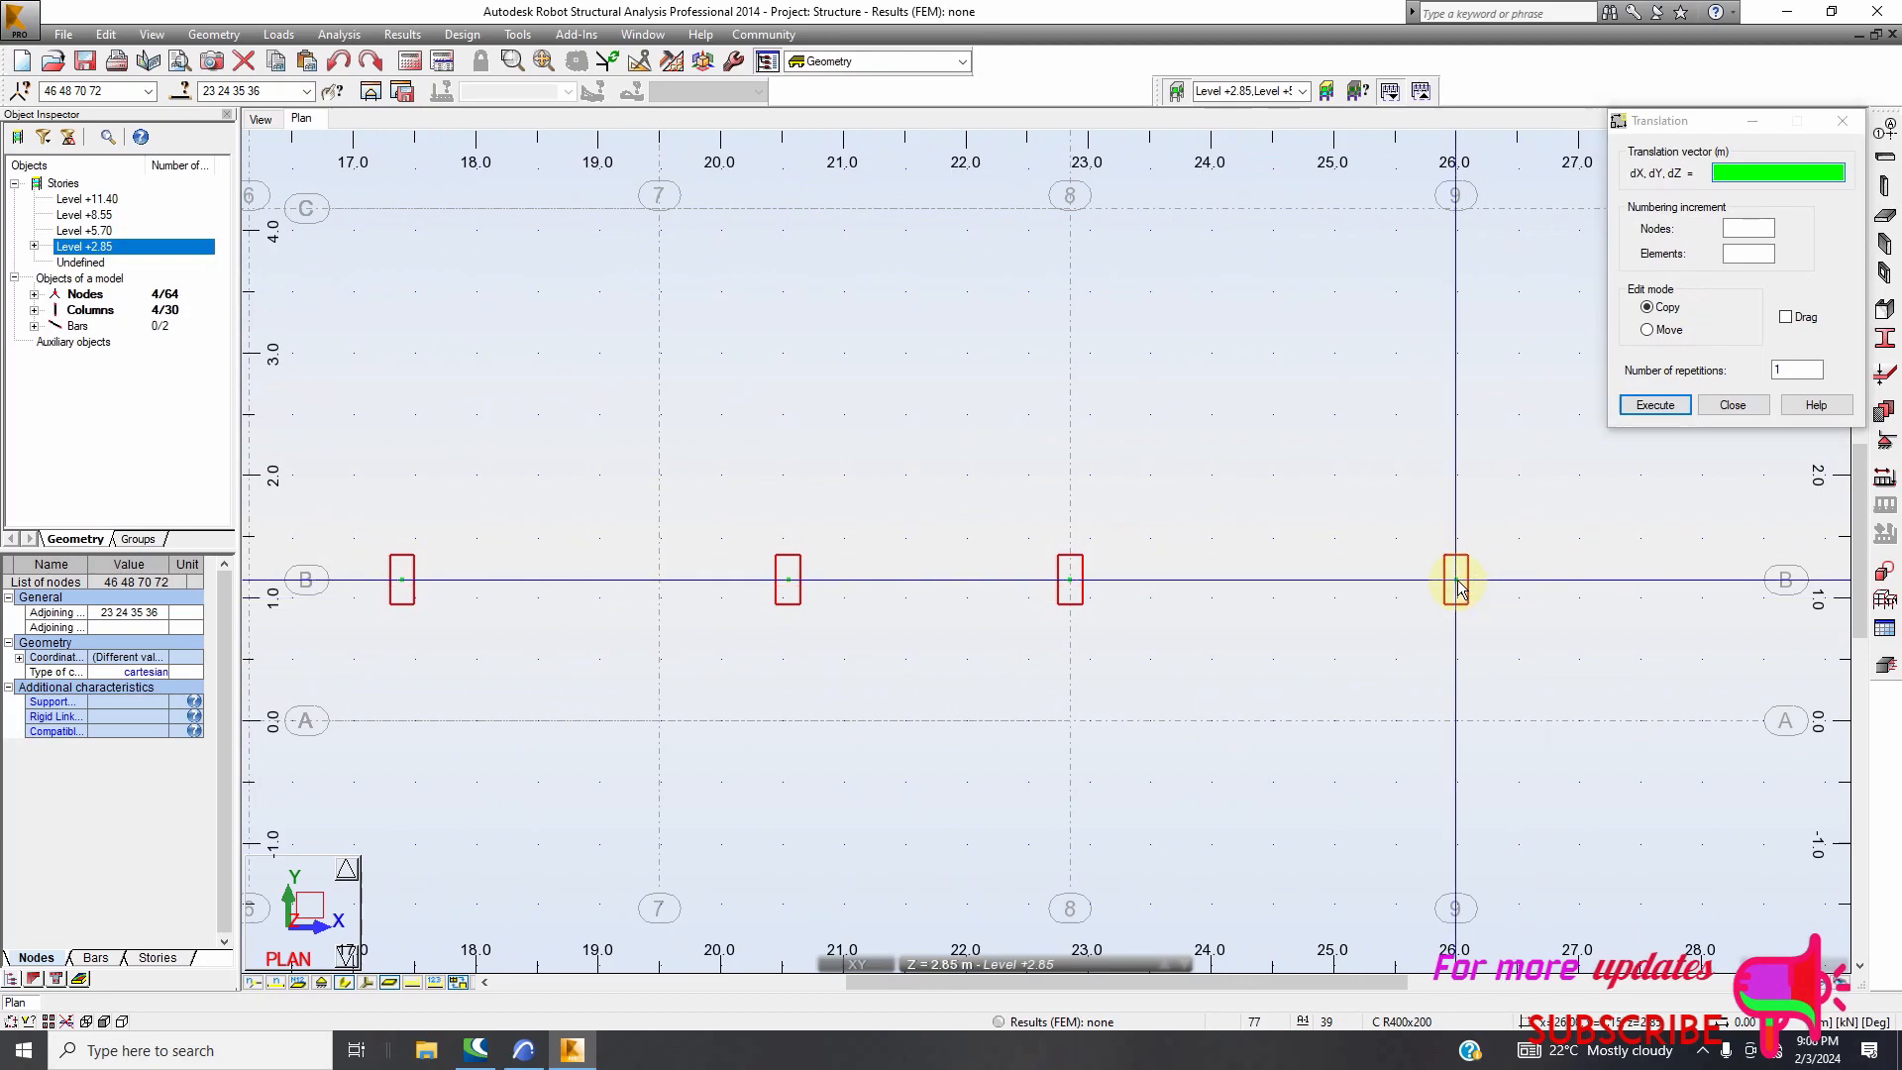
pyautogui.click(1455, 208)
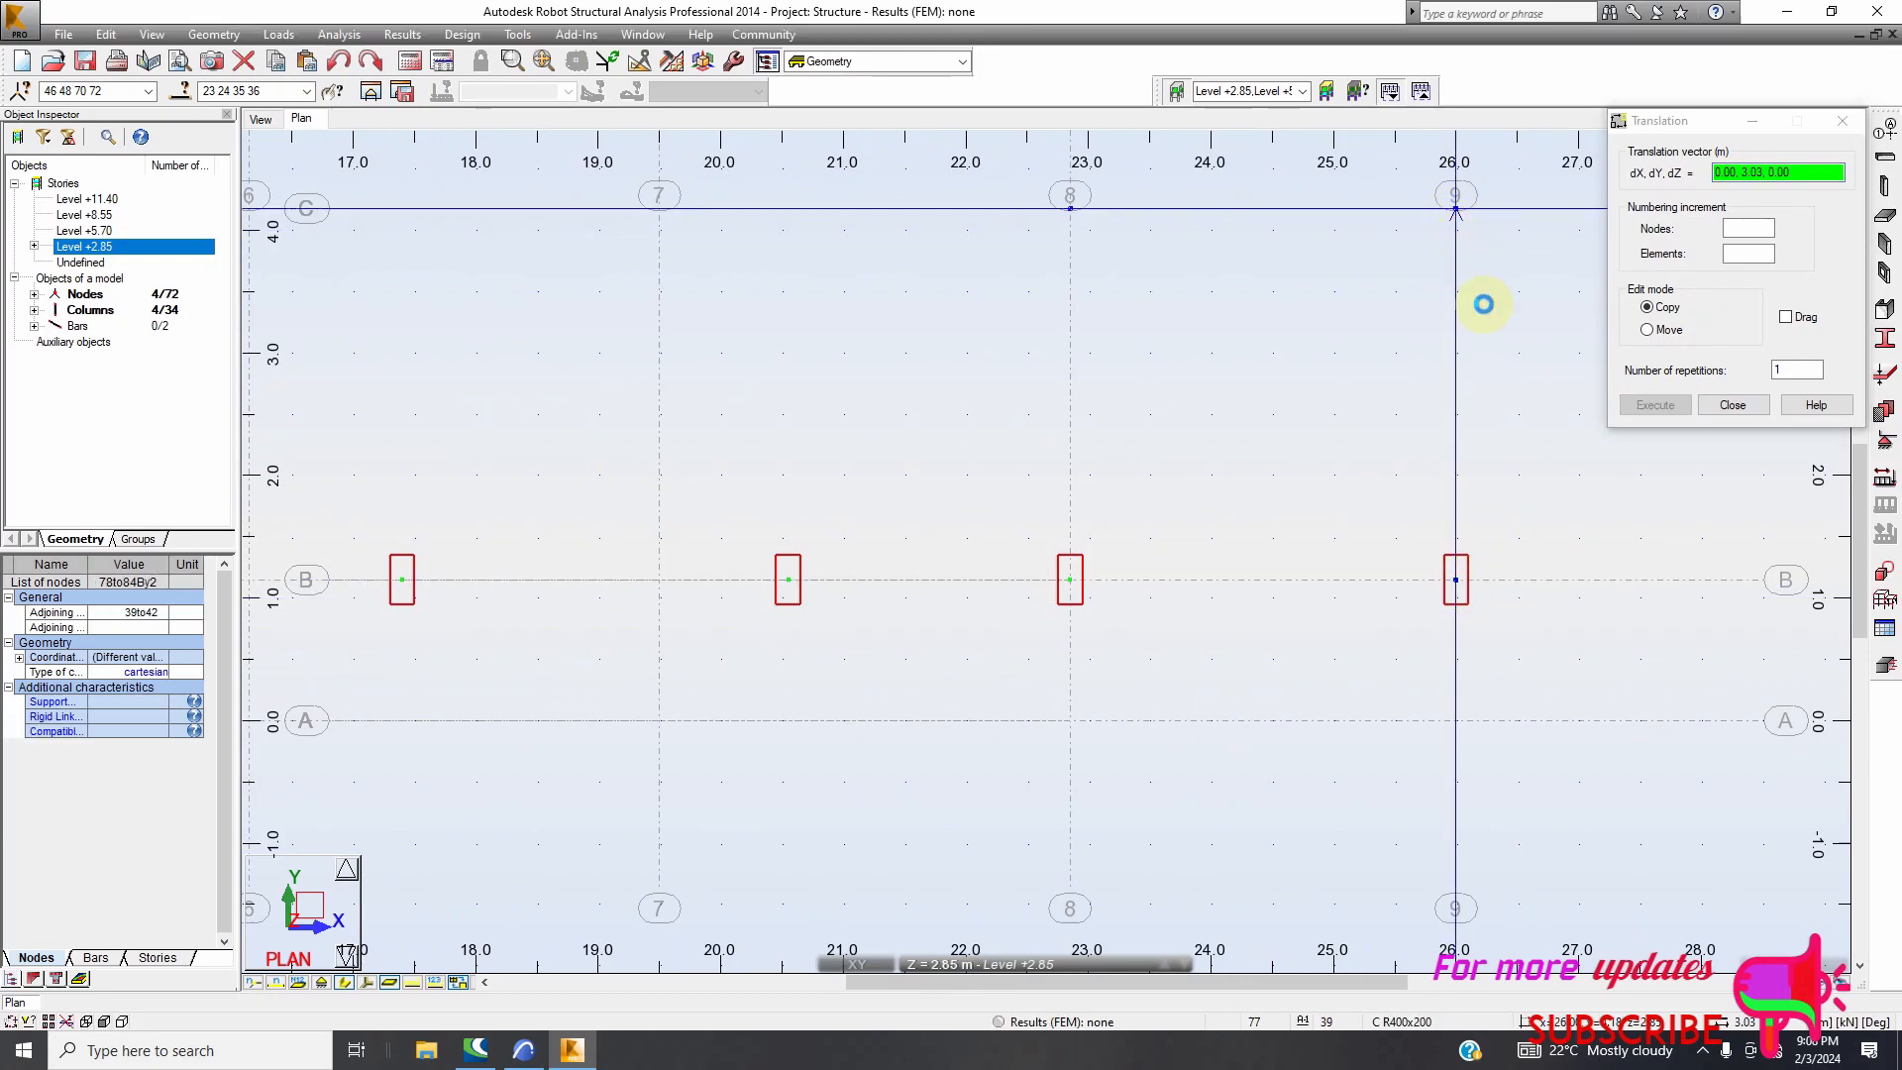
pyautogui.scroll(-5, 1436, 406)
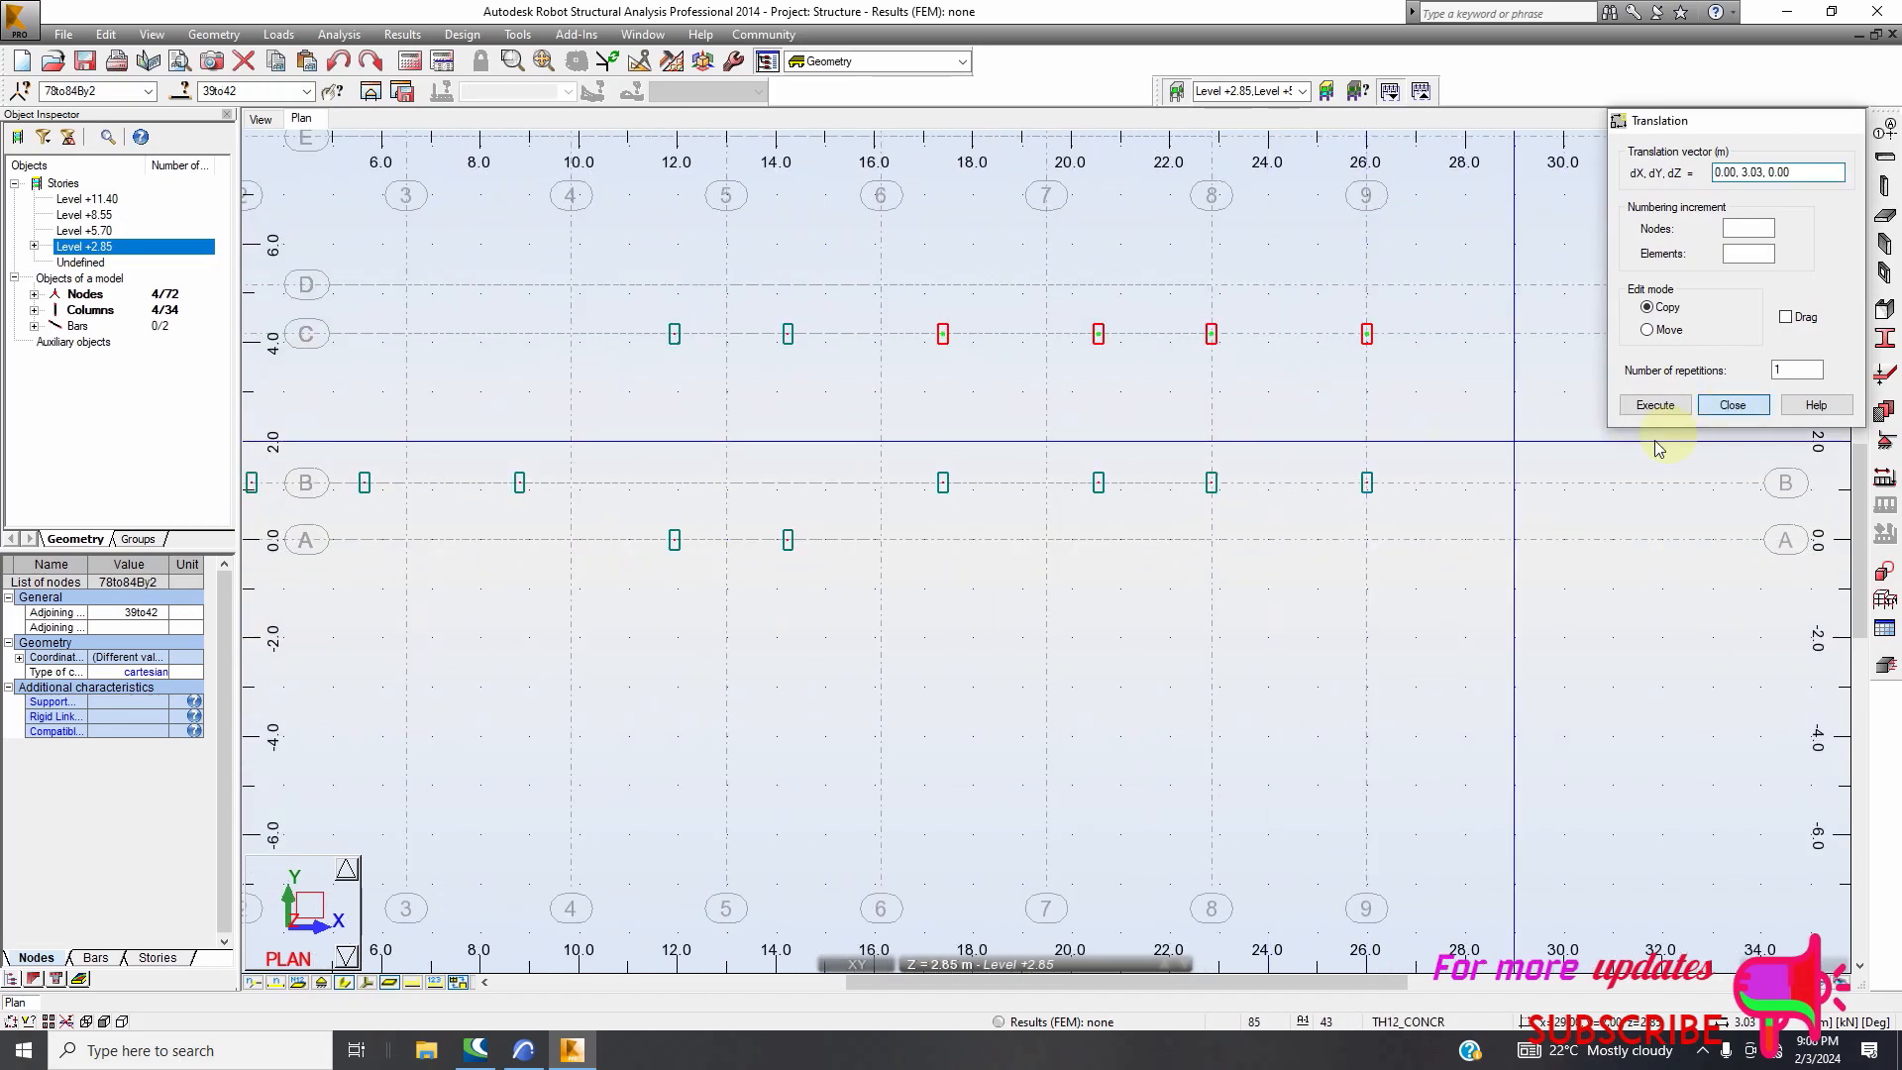
pyautogui.click(1732, 404)
pyautogui.scroll(-4, 1074, 489)
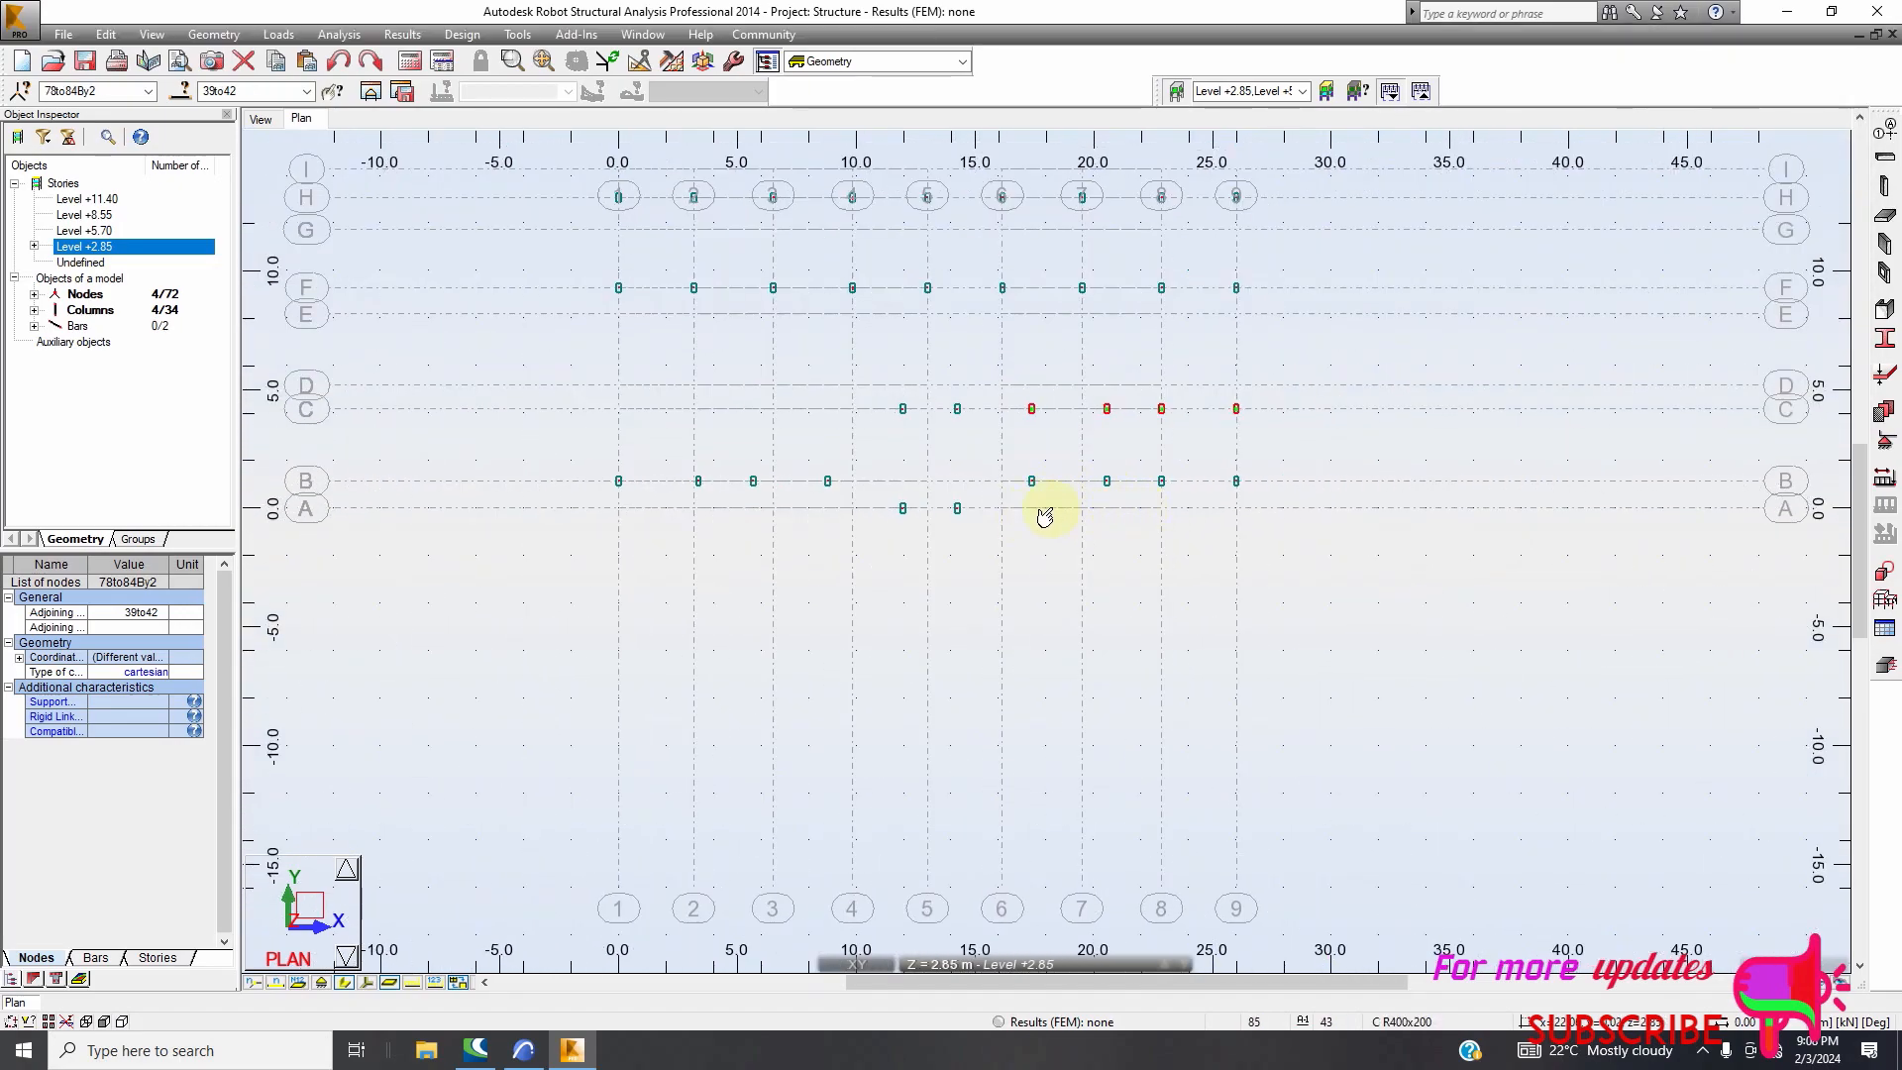
# Look over the ARCHICAD ground floor plan, return to Robot and inspect the placed columns in the 3D view
pyautogui.click(524, 1050)
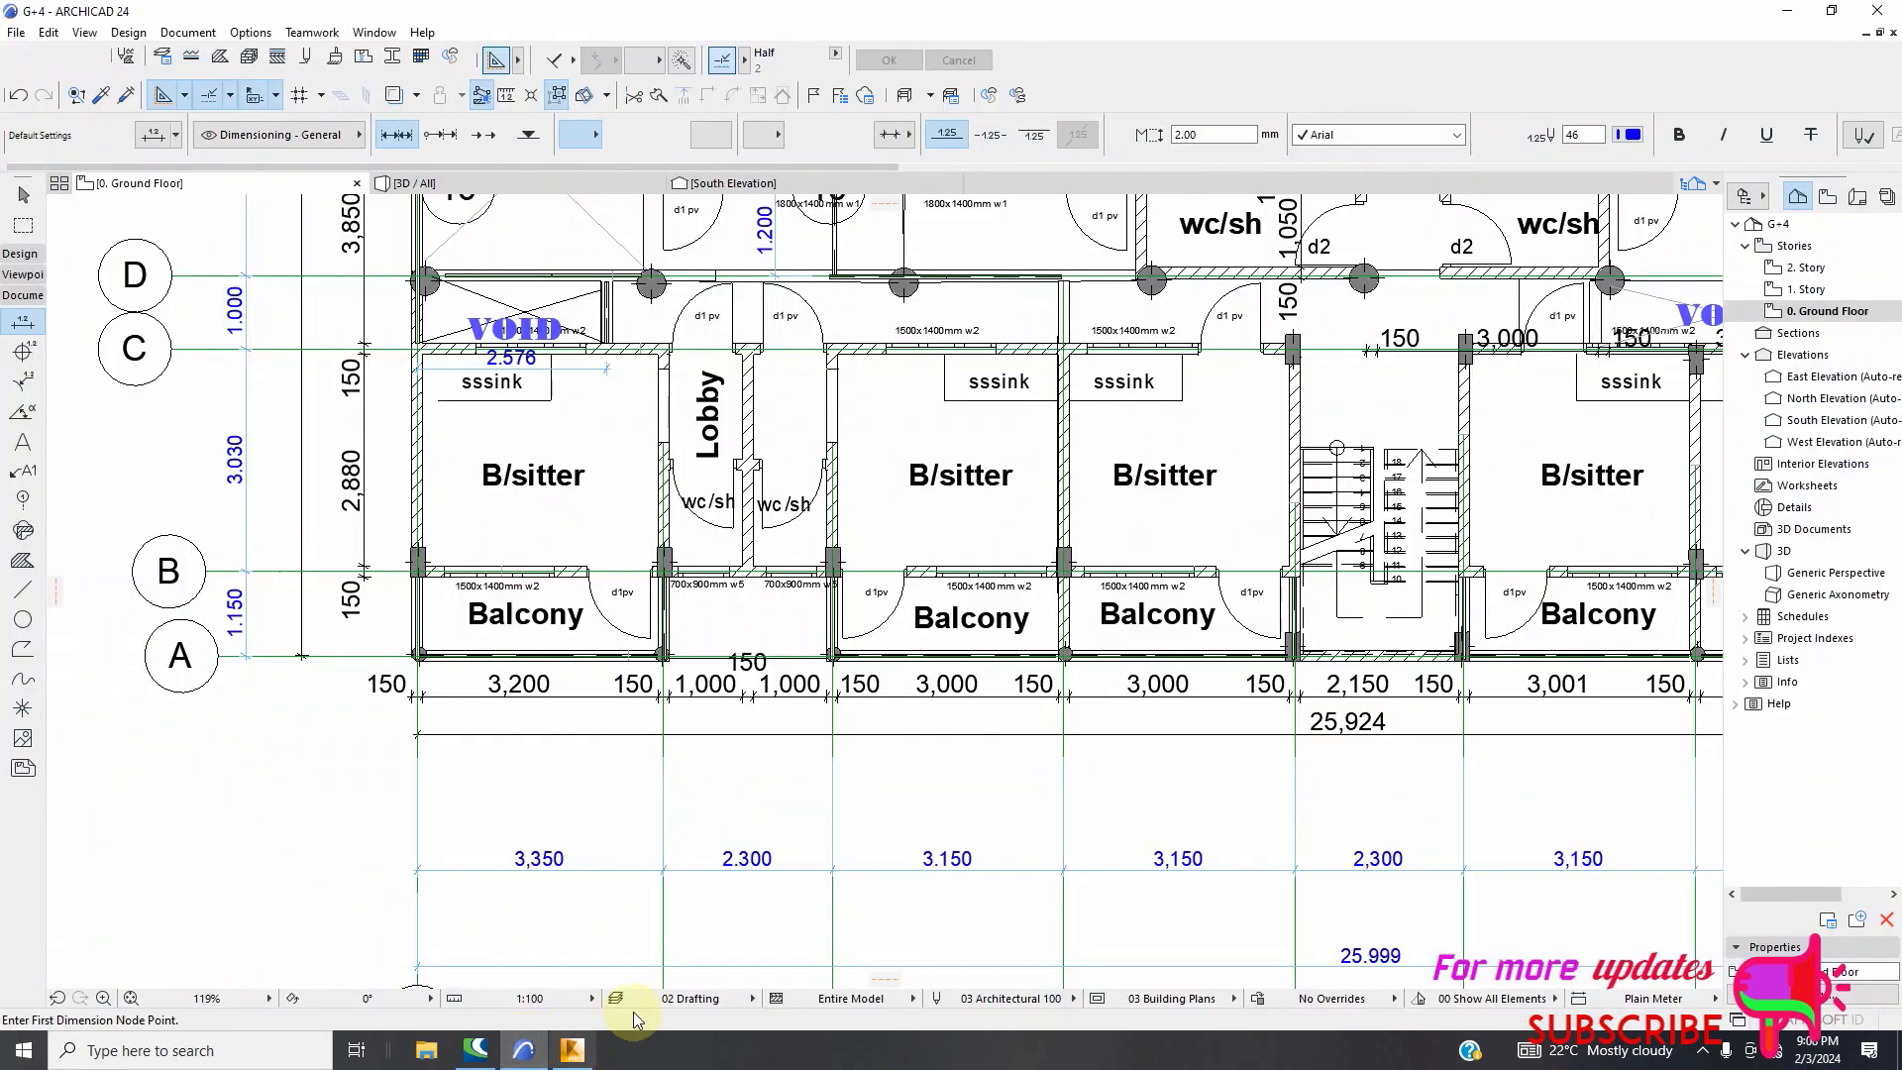
pyautogui.scroll(-5, 648, 862)
pyautogui.click(573, 1050)
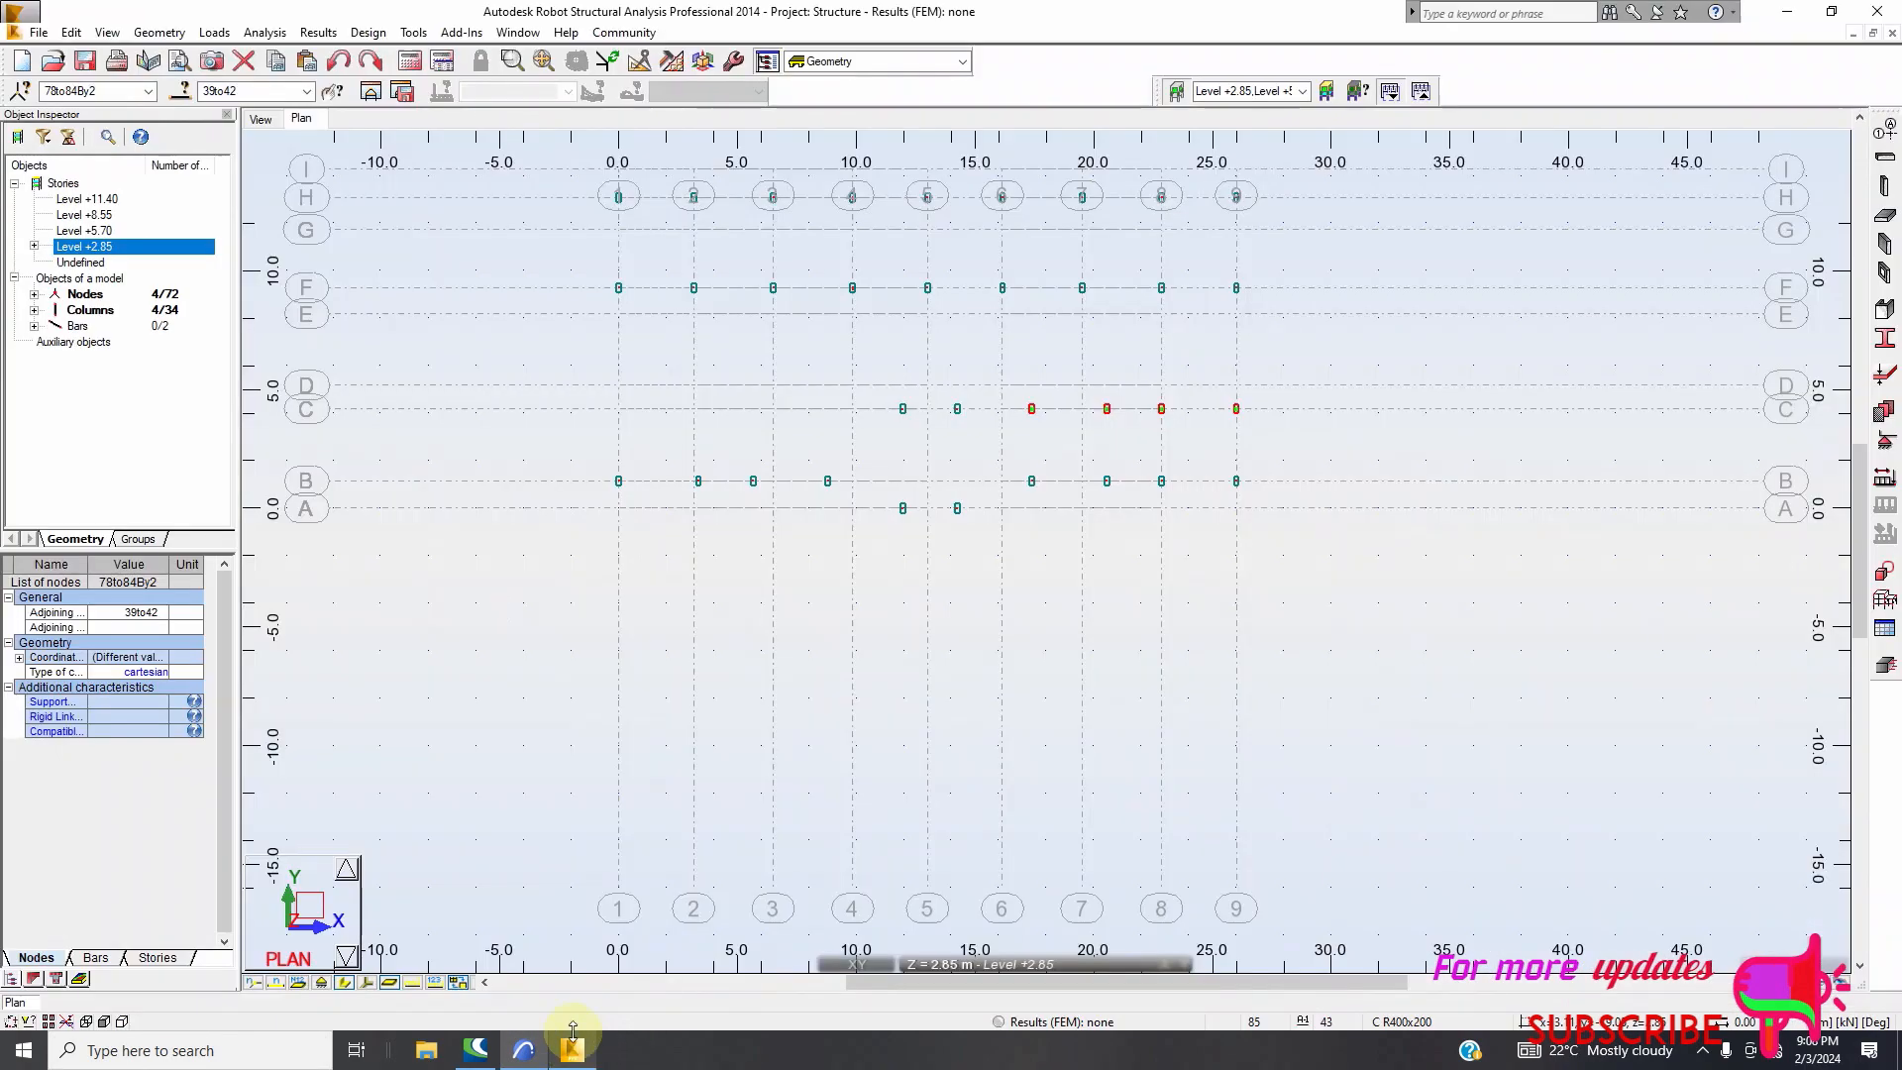
pyautogui.click(261, 119)
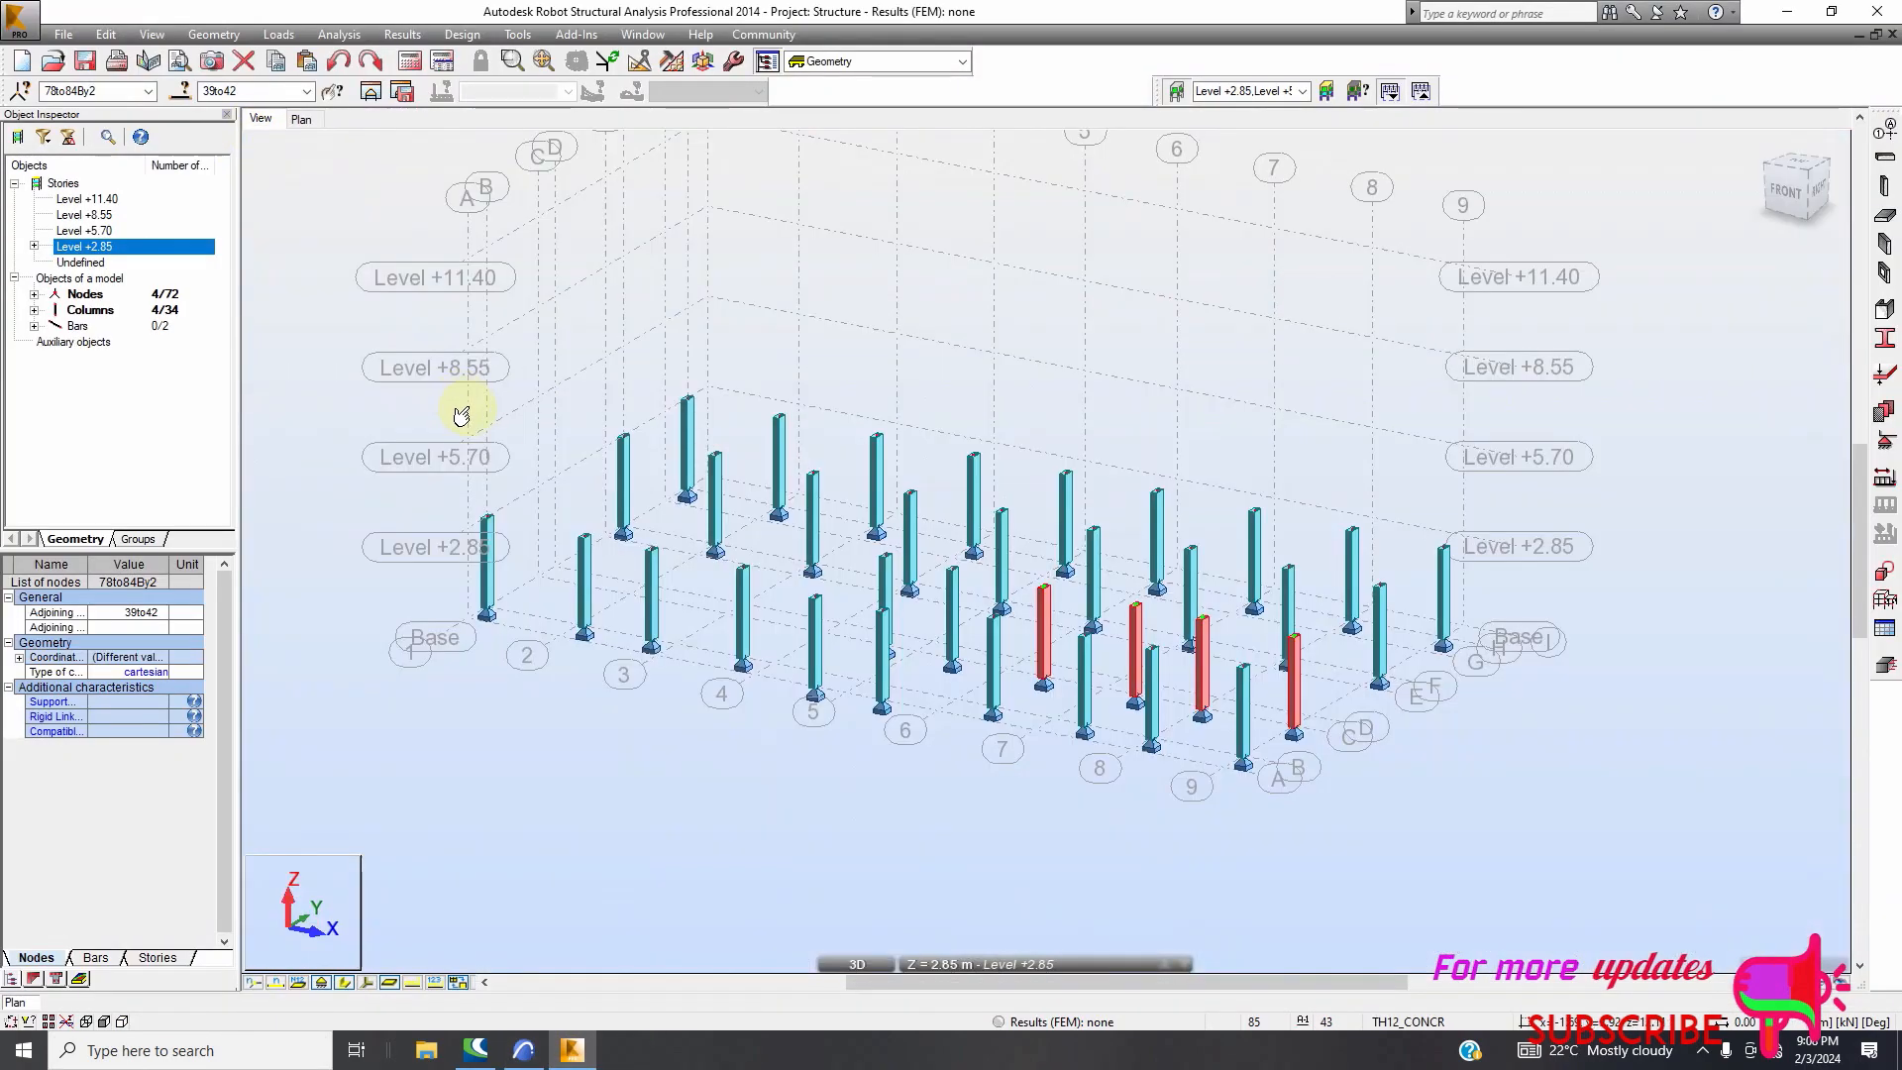
pyautogui.scroll(4, 1095, 675)
pyautogui.scroll(-5, 1083, 642)
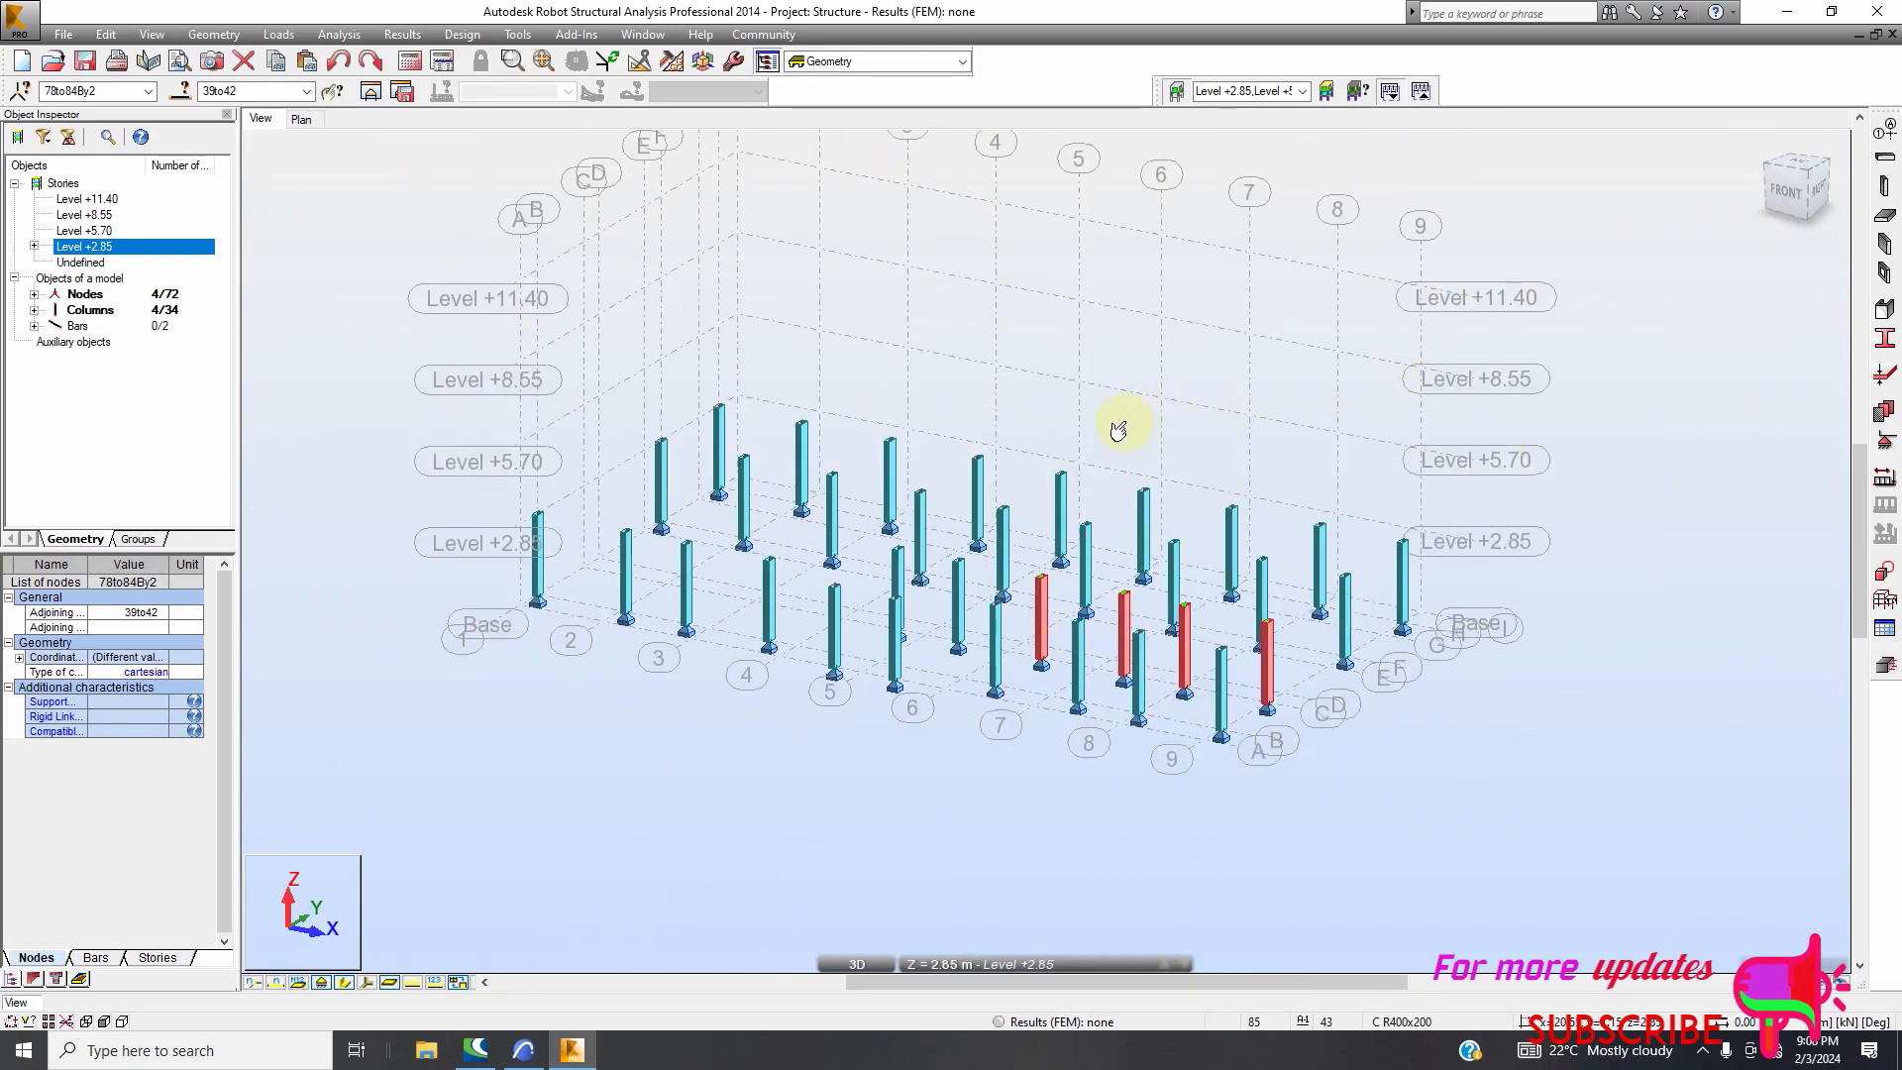
pyautogui.scroll(2, 993, 681)
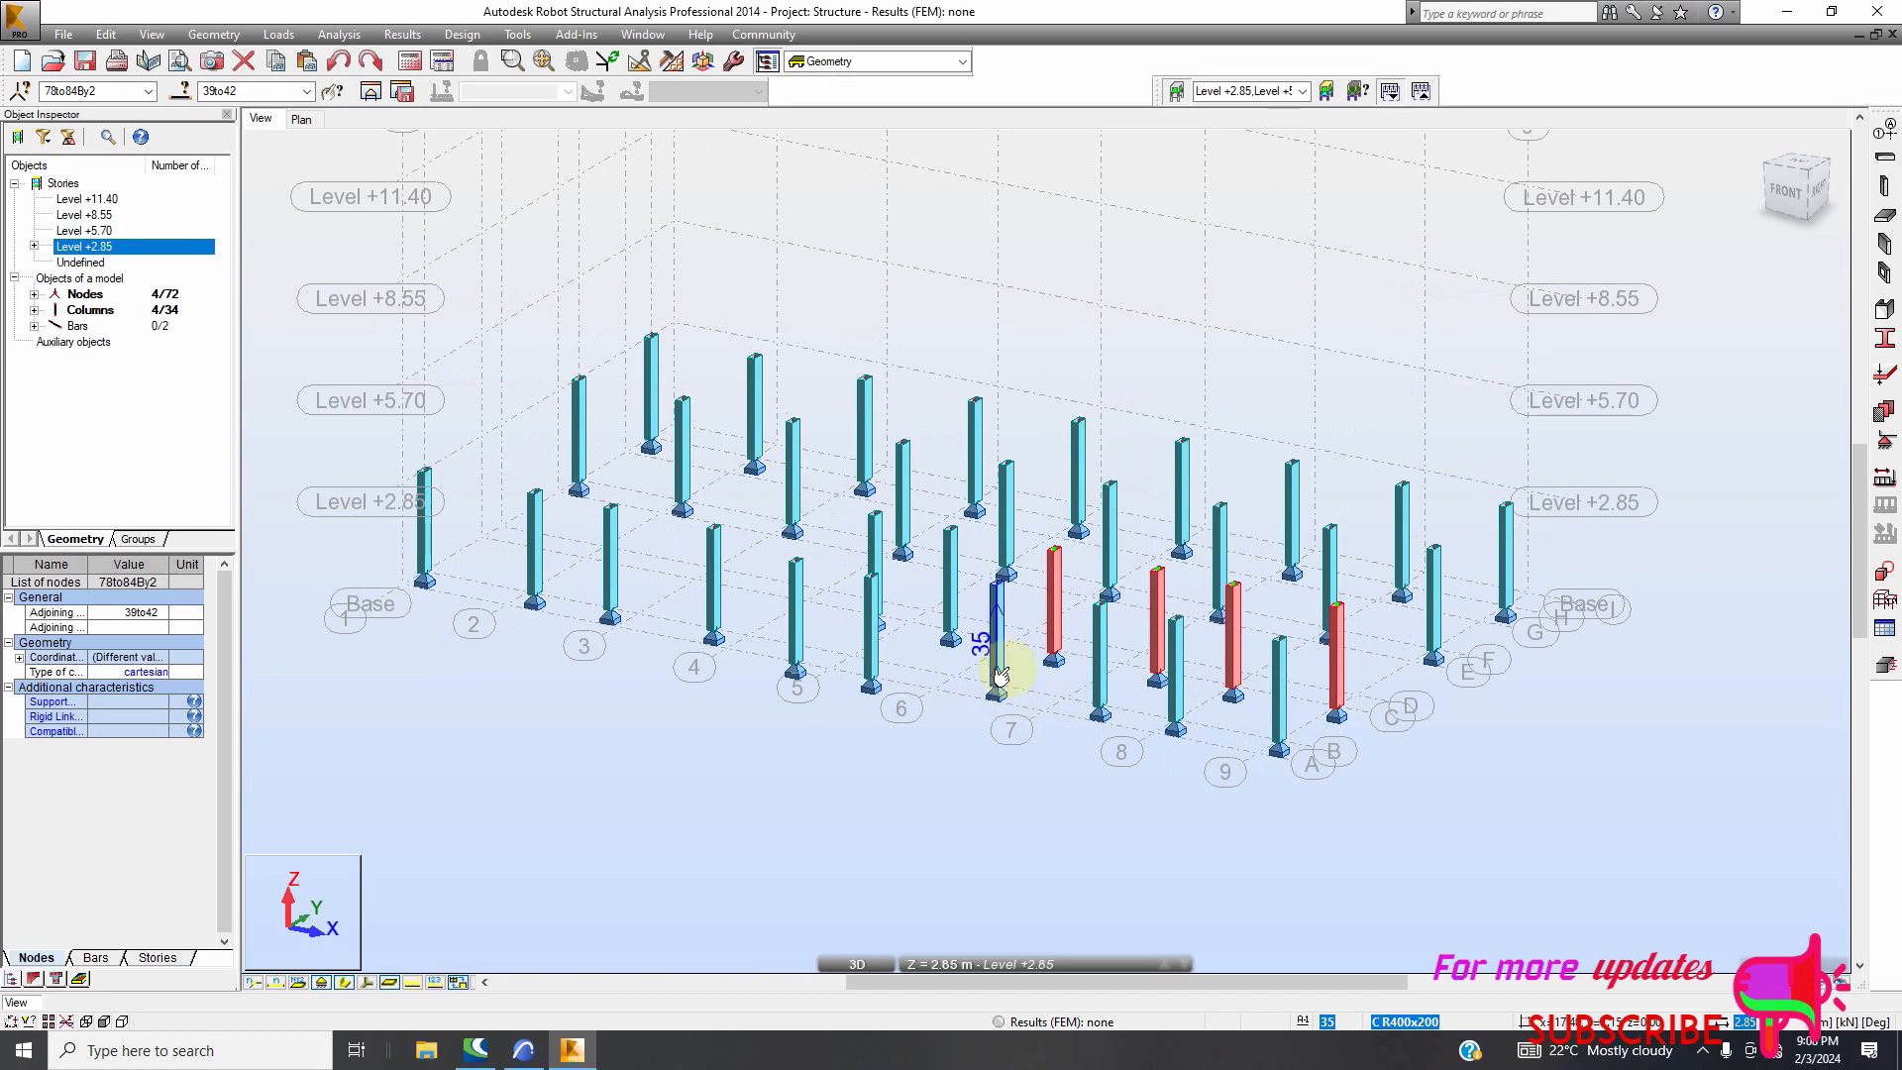
pyautogui.scroll(-3, 1001, 679)
# Examine the columns along axes C and D in the ARCHICAD ground floor plan, and switch back to Robot
pyautogui.click(570, 1035)
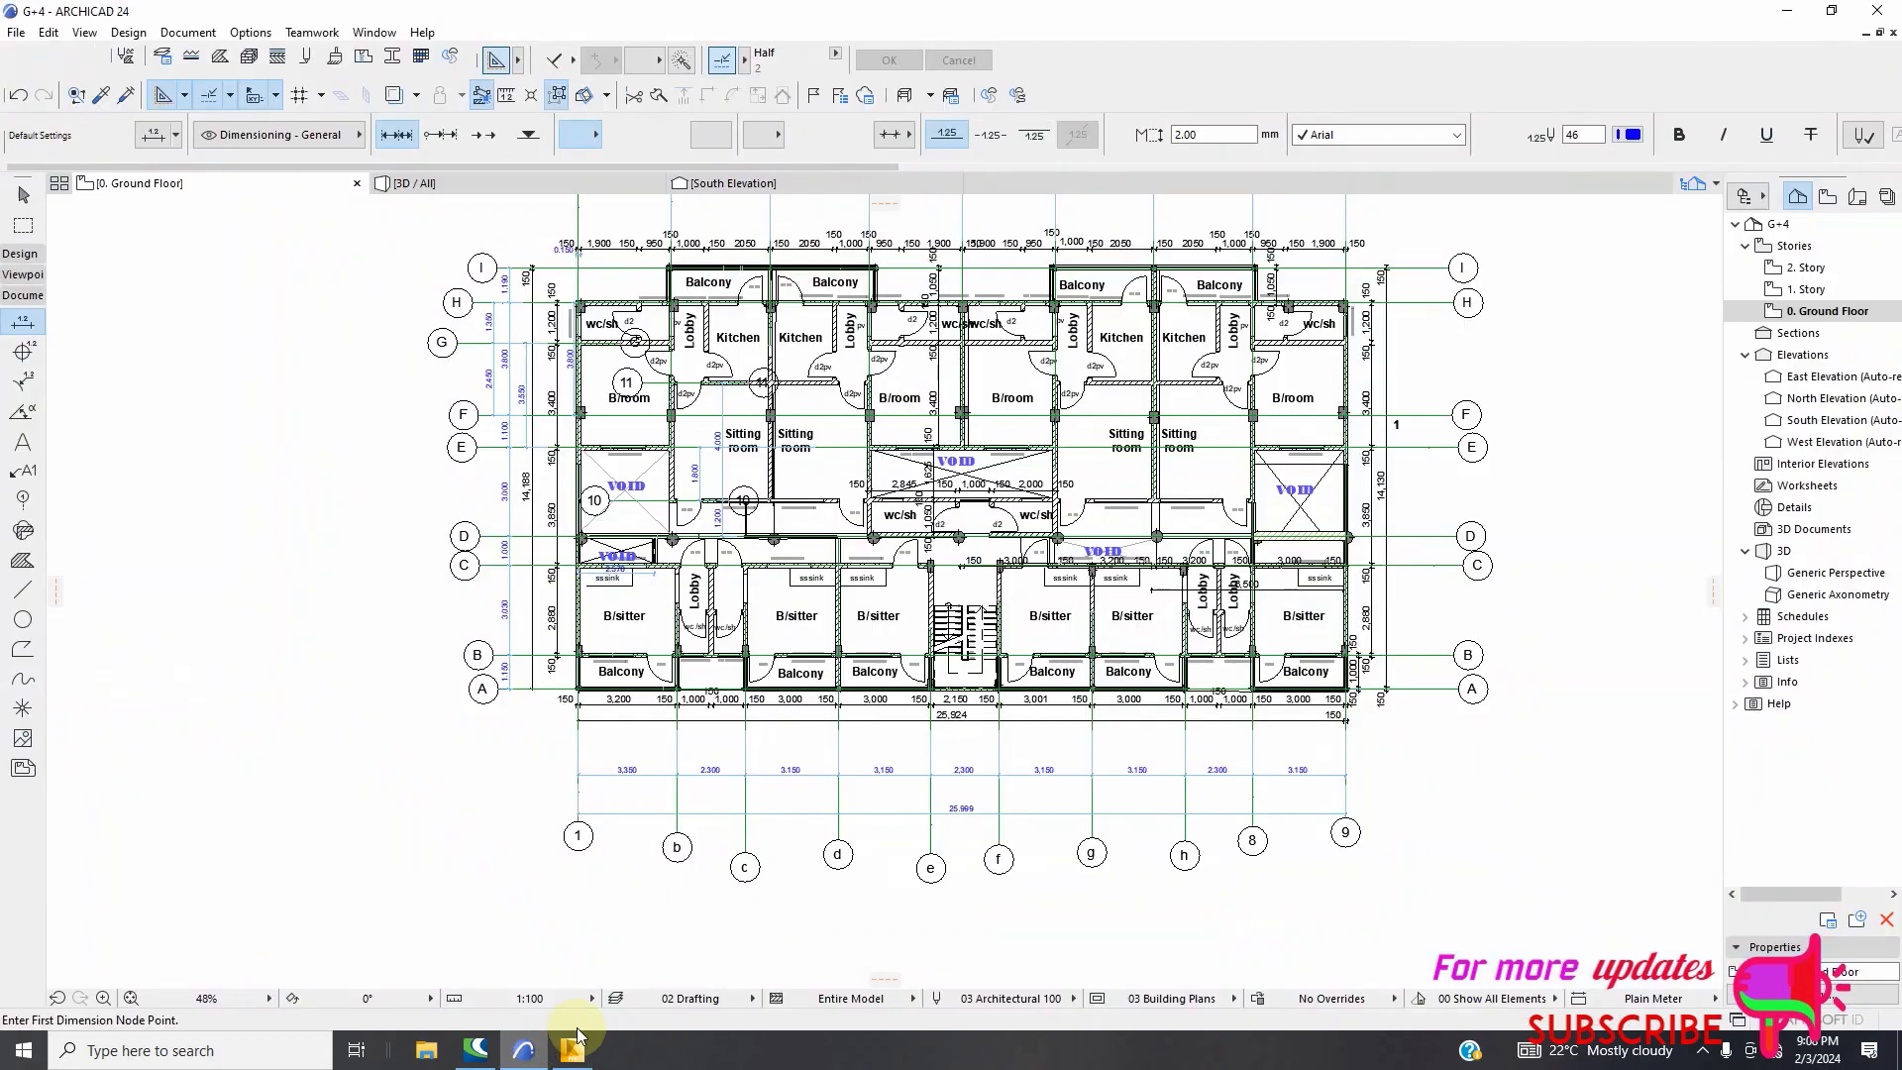
pyautogui.scroll(2, 624, 535)
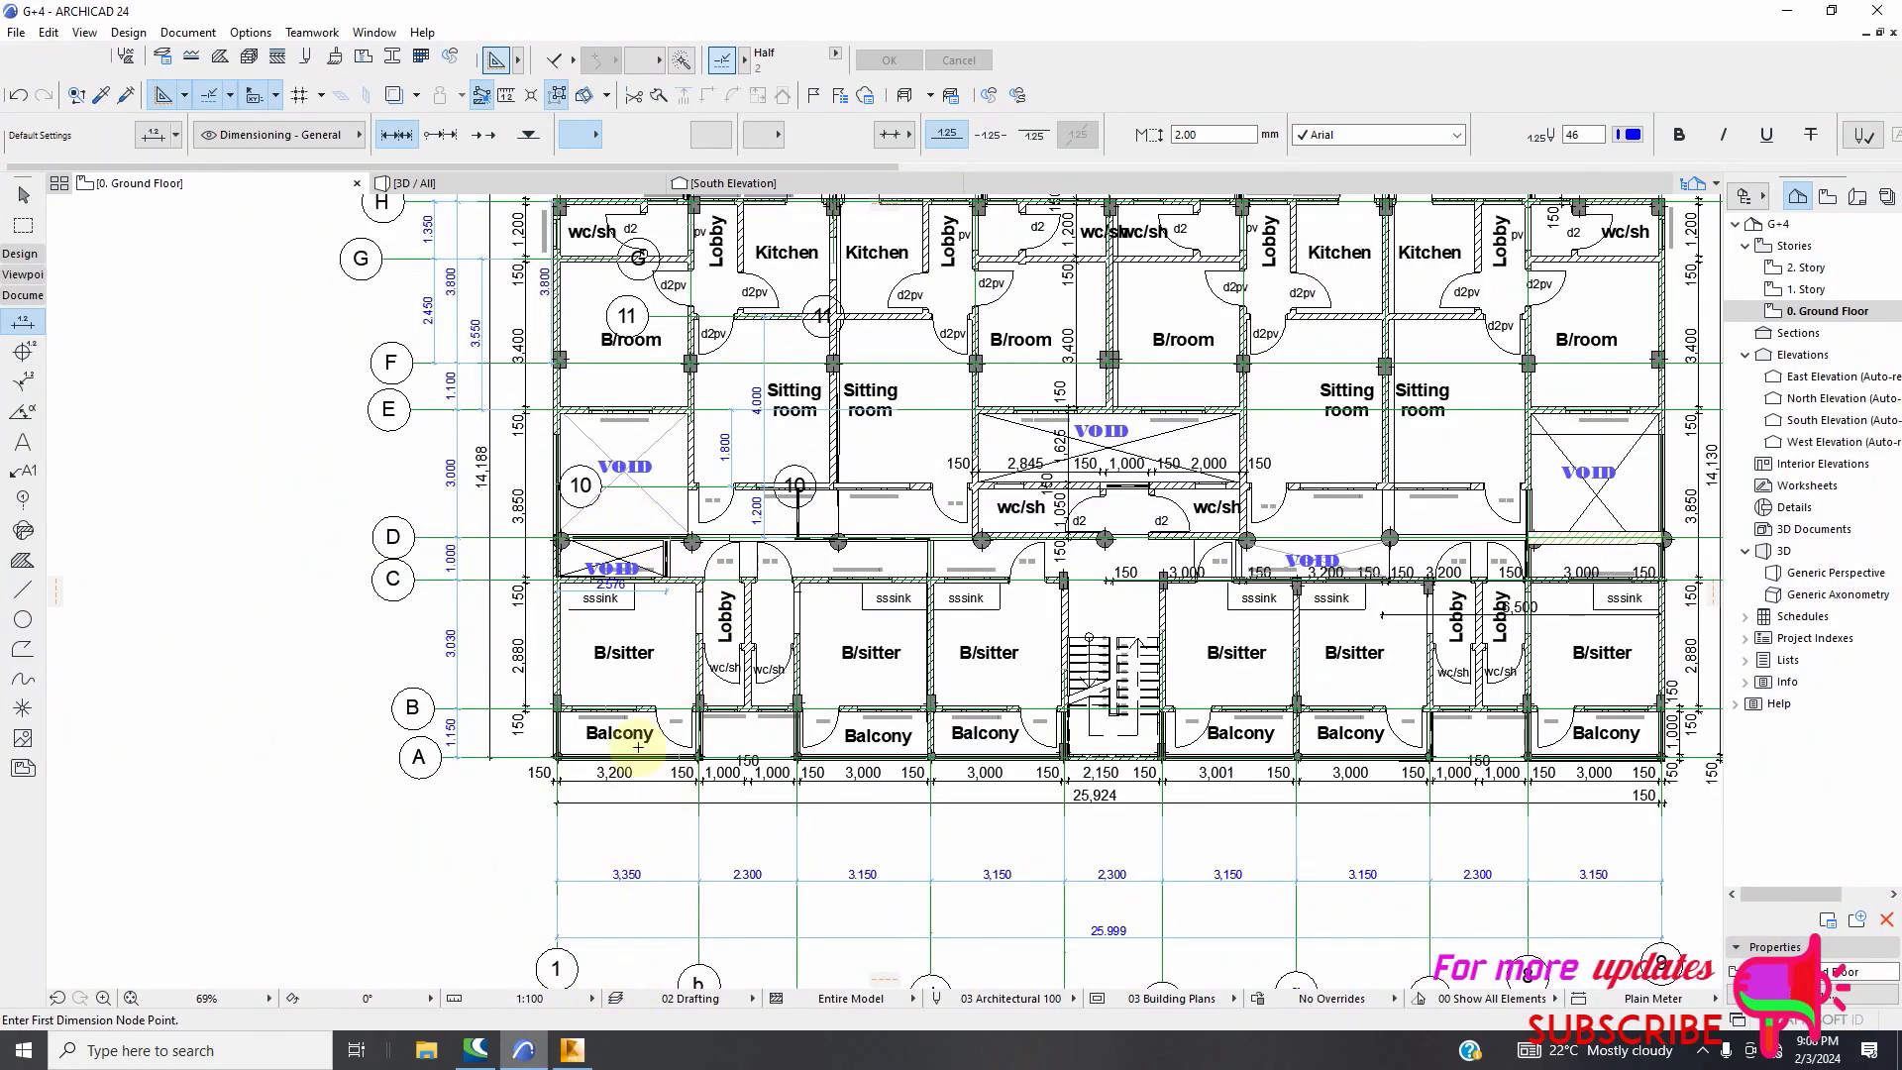
pyautogui.scroll(5, 560, 542)
pyautogui.scroll(2, 555, 535)
pyautogui.scroll(-7, 557, 534)
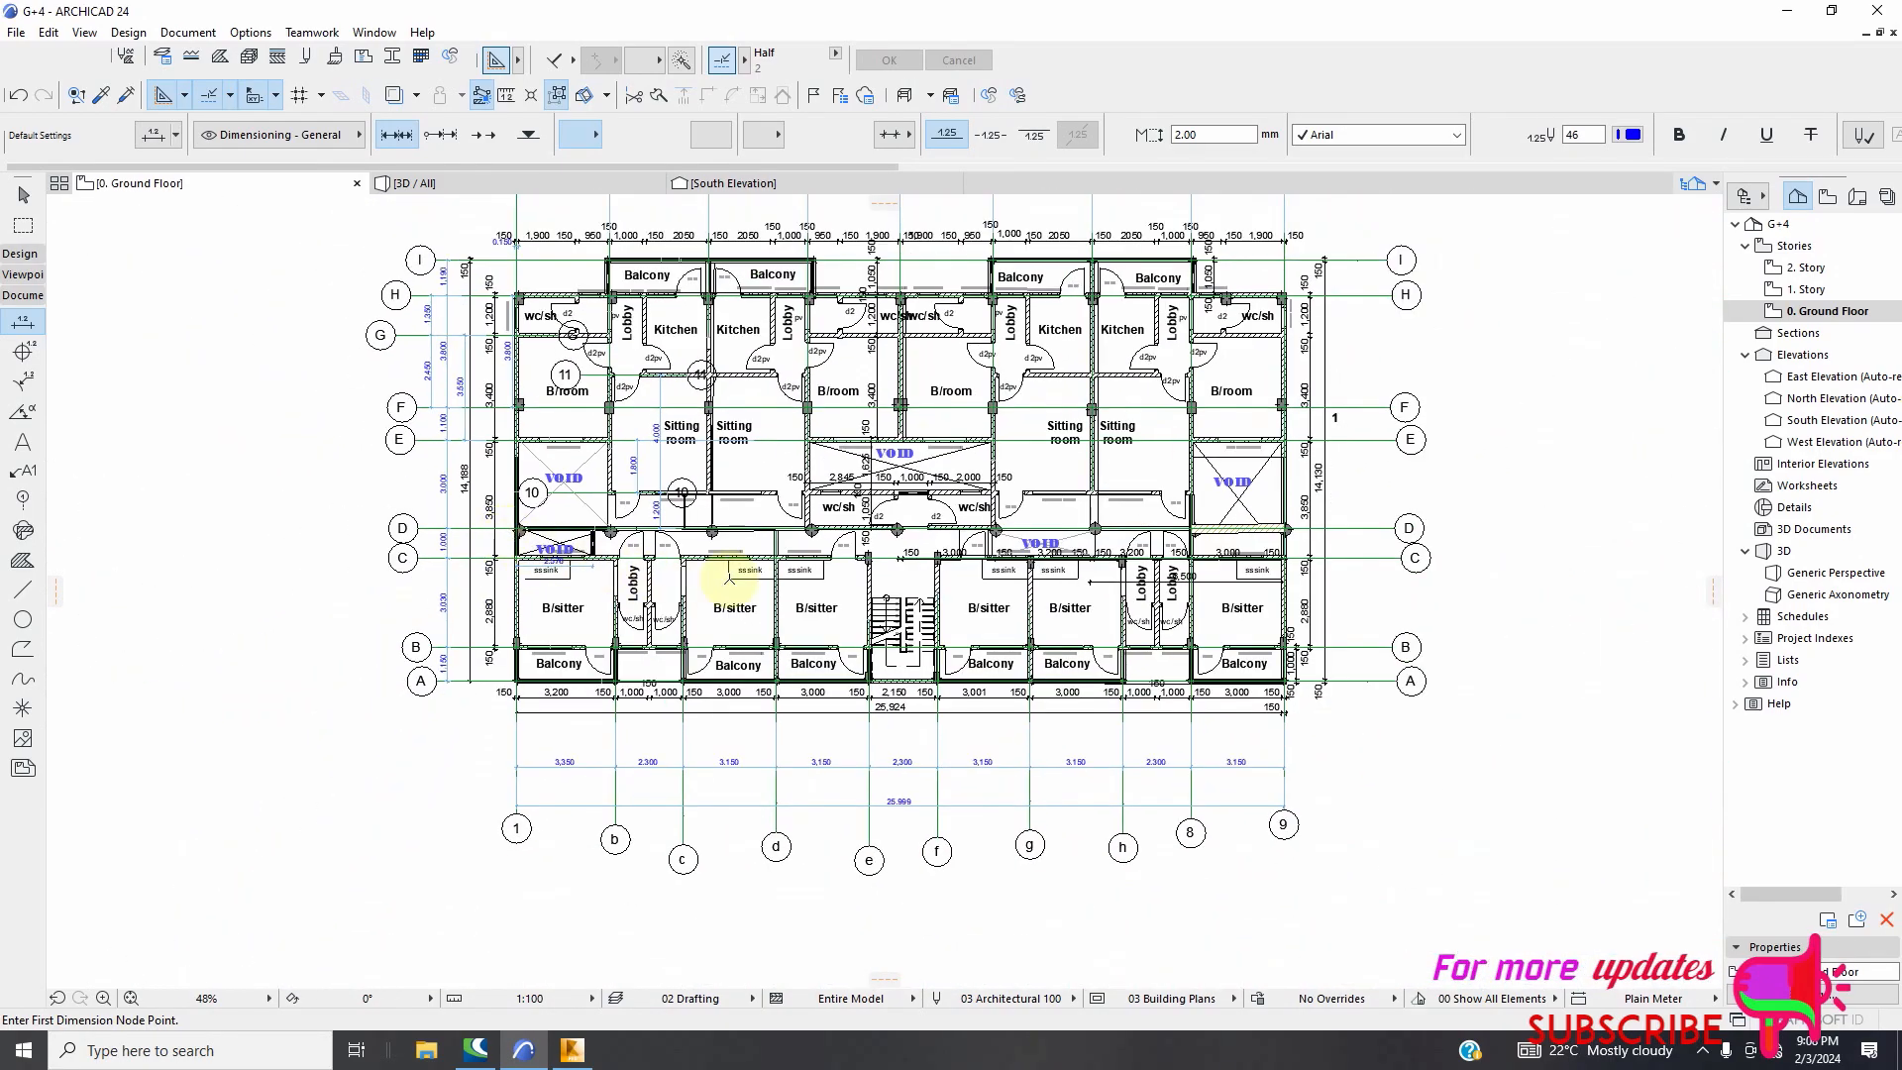
pyautogui.scroll(2, 1293, 564)
pyautogui.scroll(-1, 1294, 564)
pyautogui.scroll(1, 1294, 563)
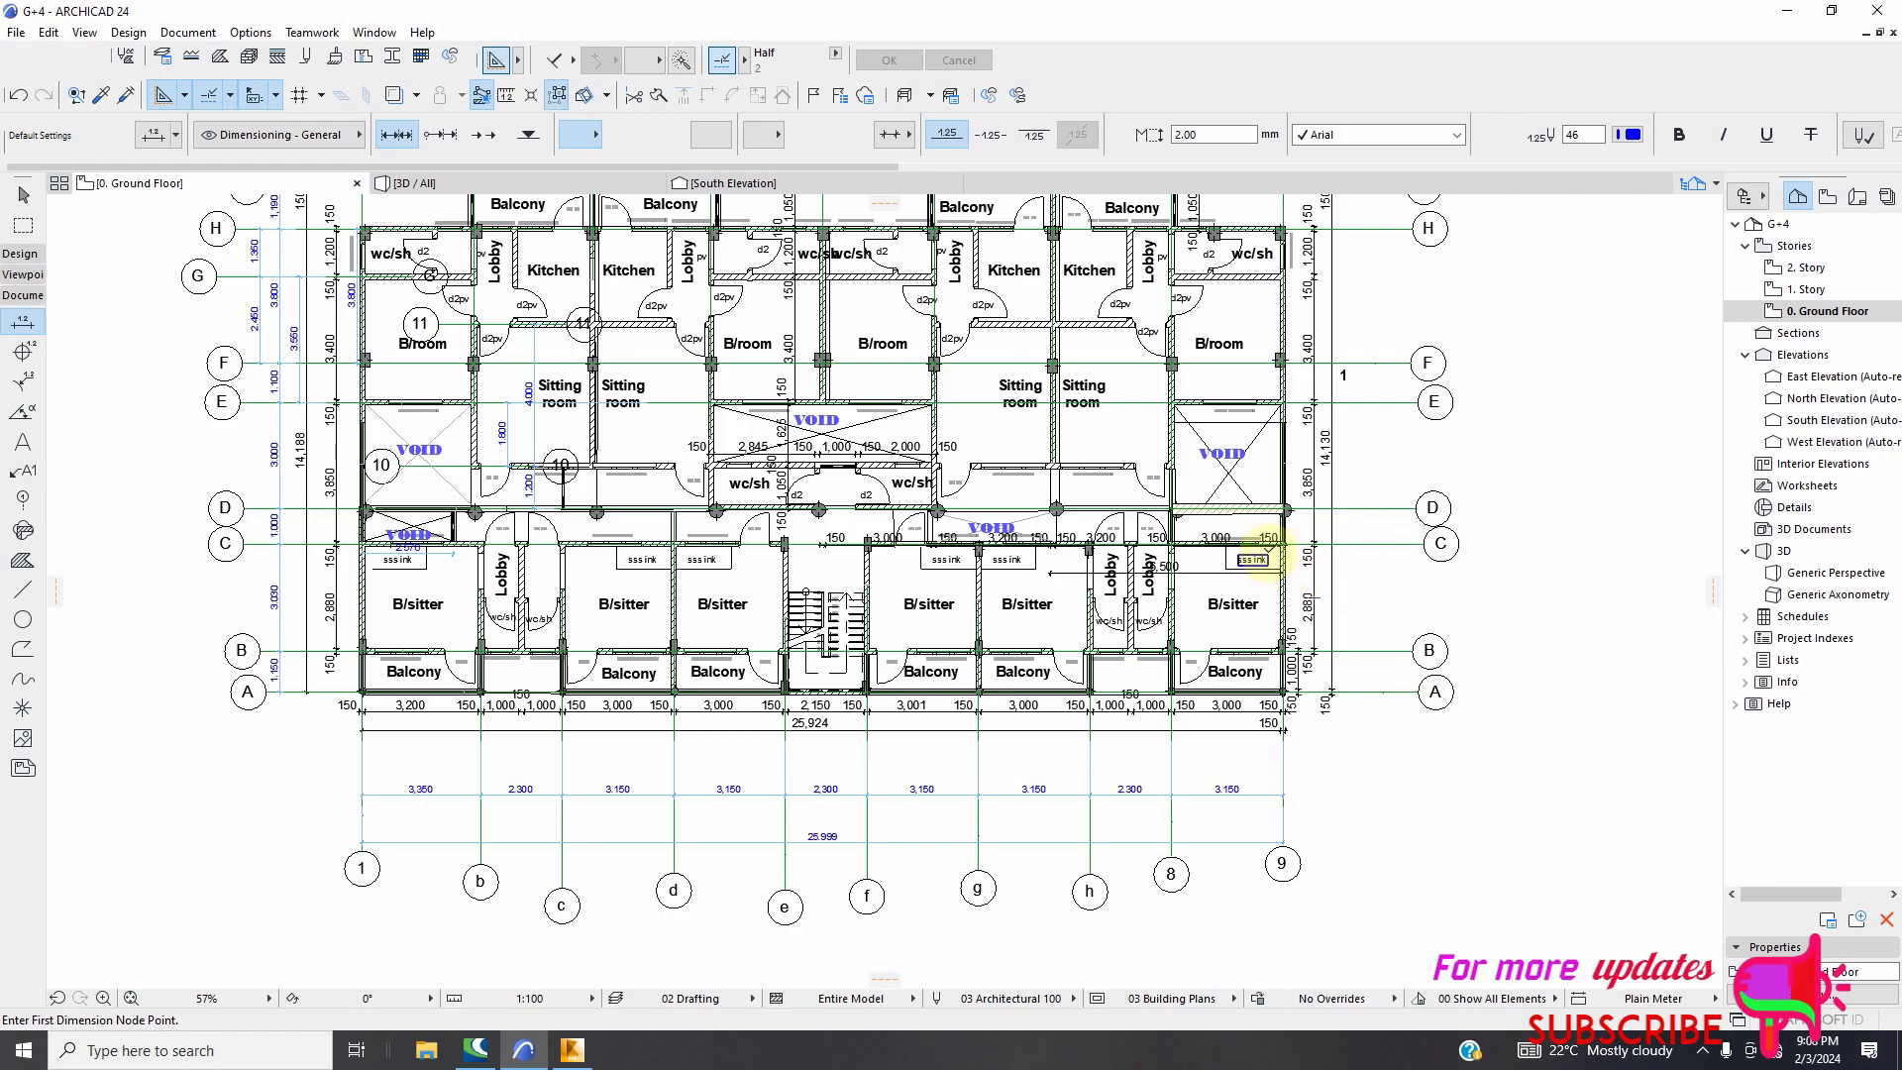
pyautogui.scroll(4, 191, 419)
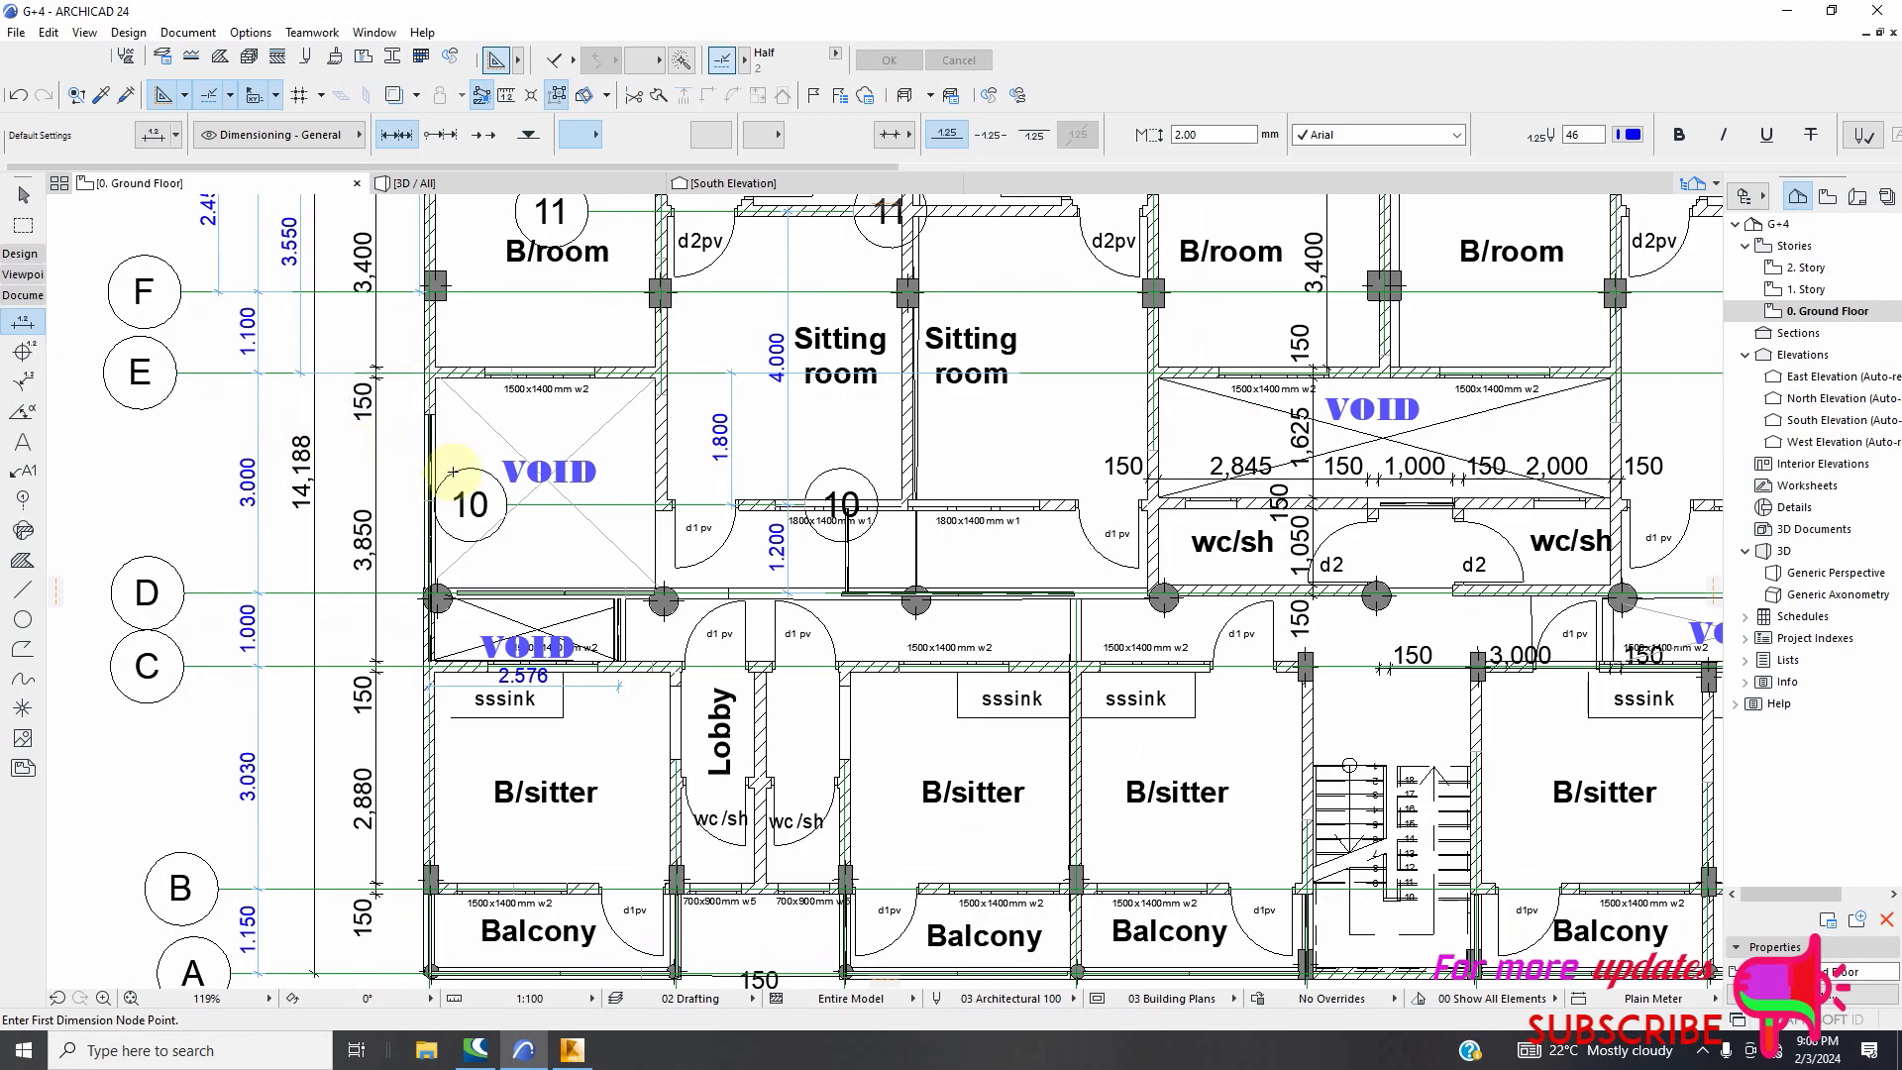
pyautogui.scroll(-5, 452, 472)
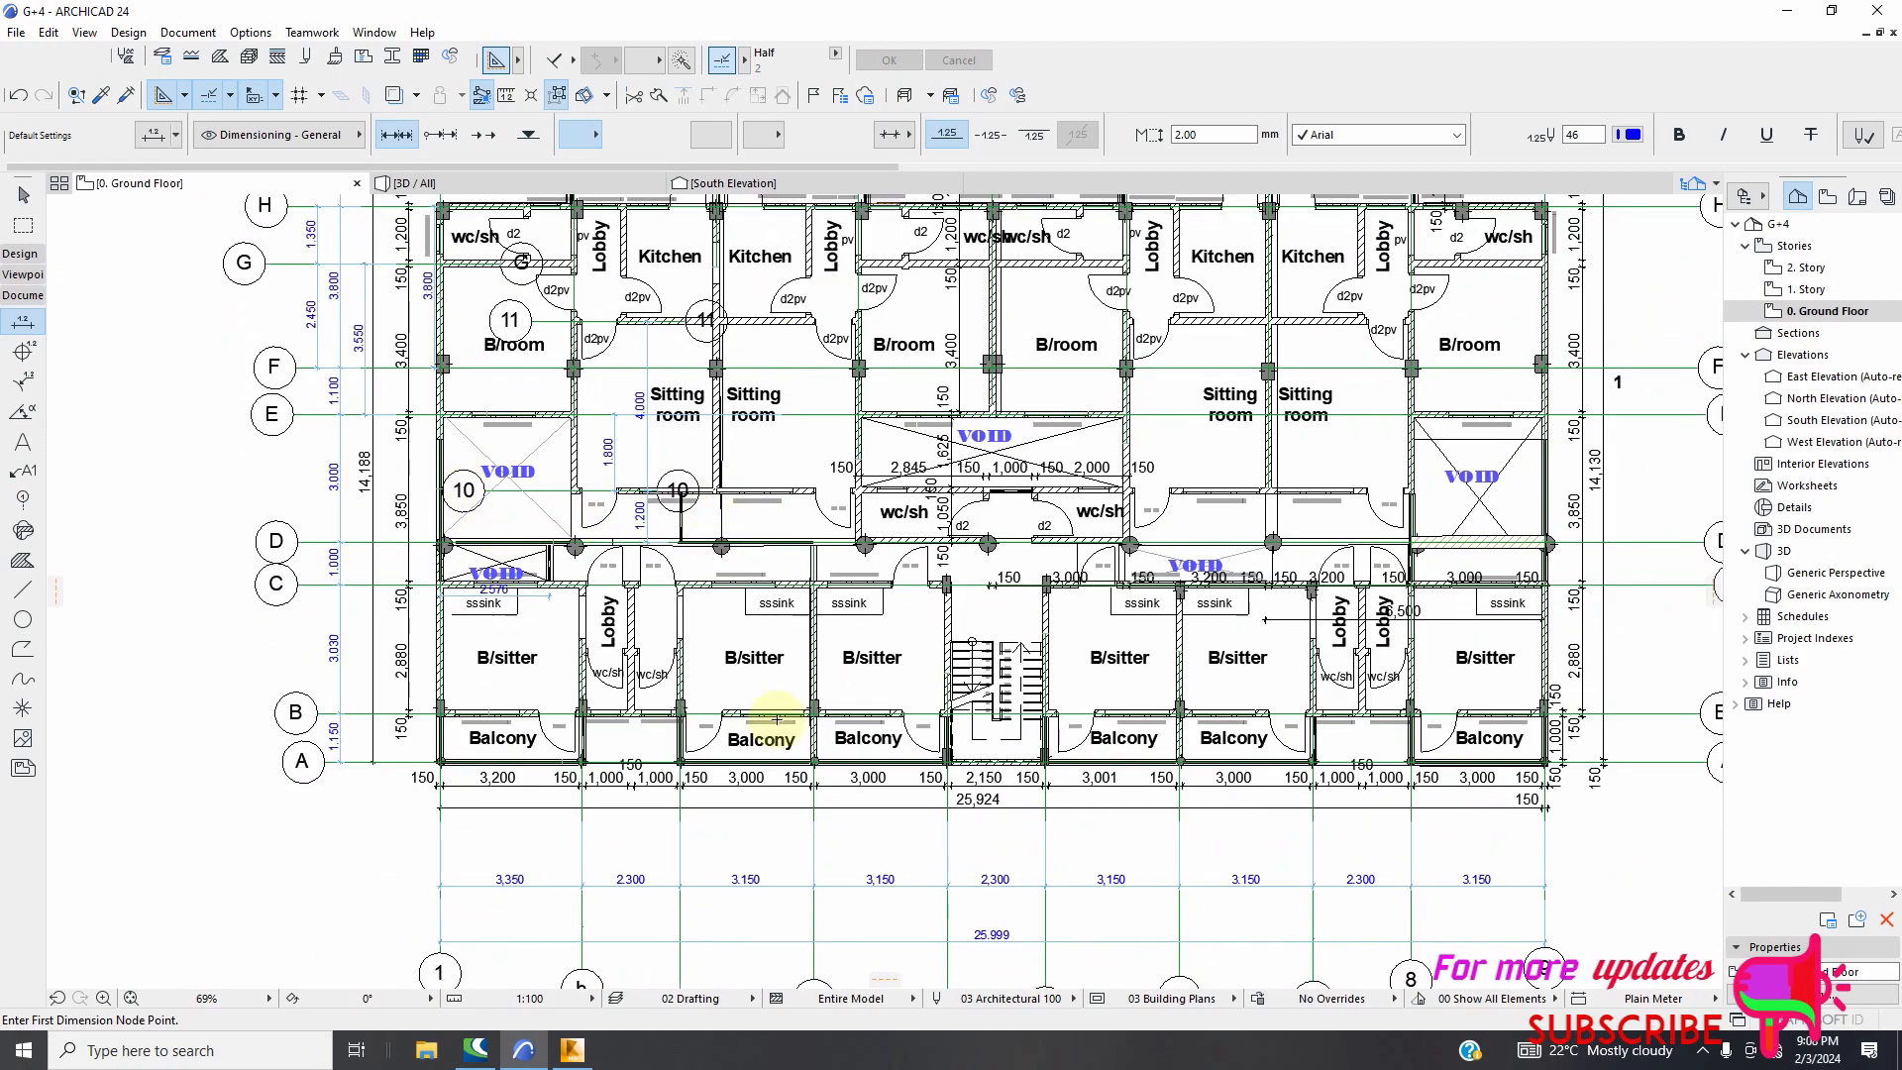
pyautogui.click(571, 1050)
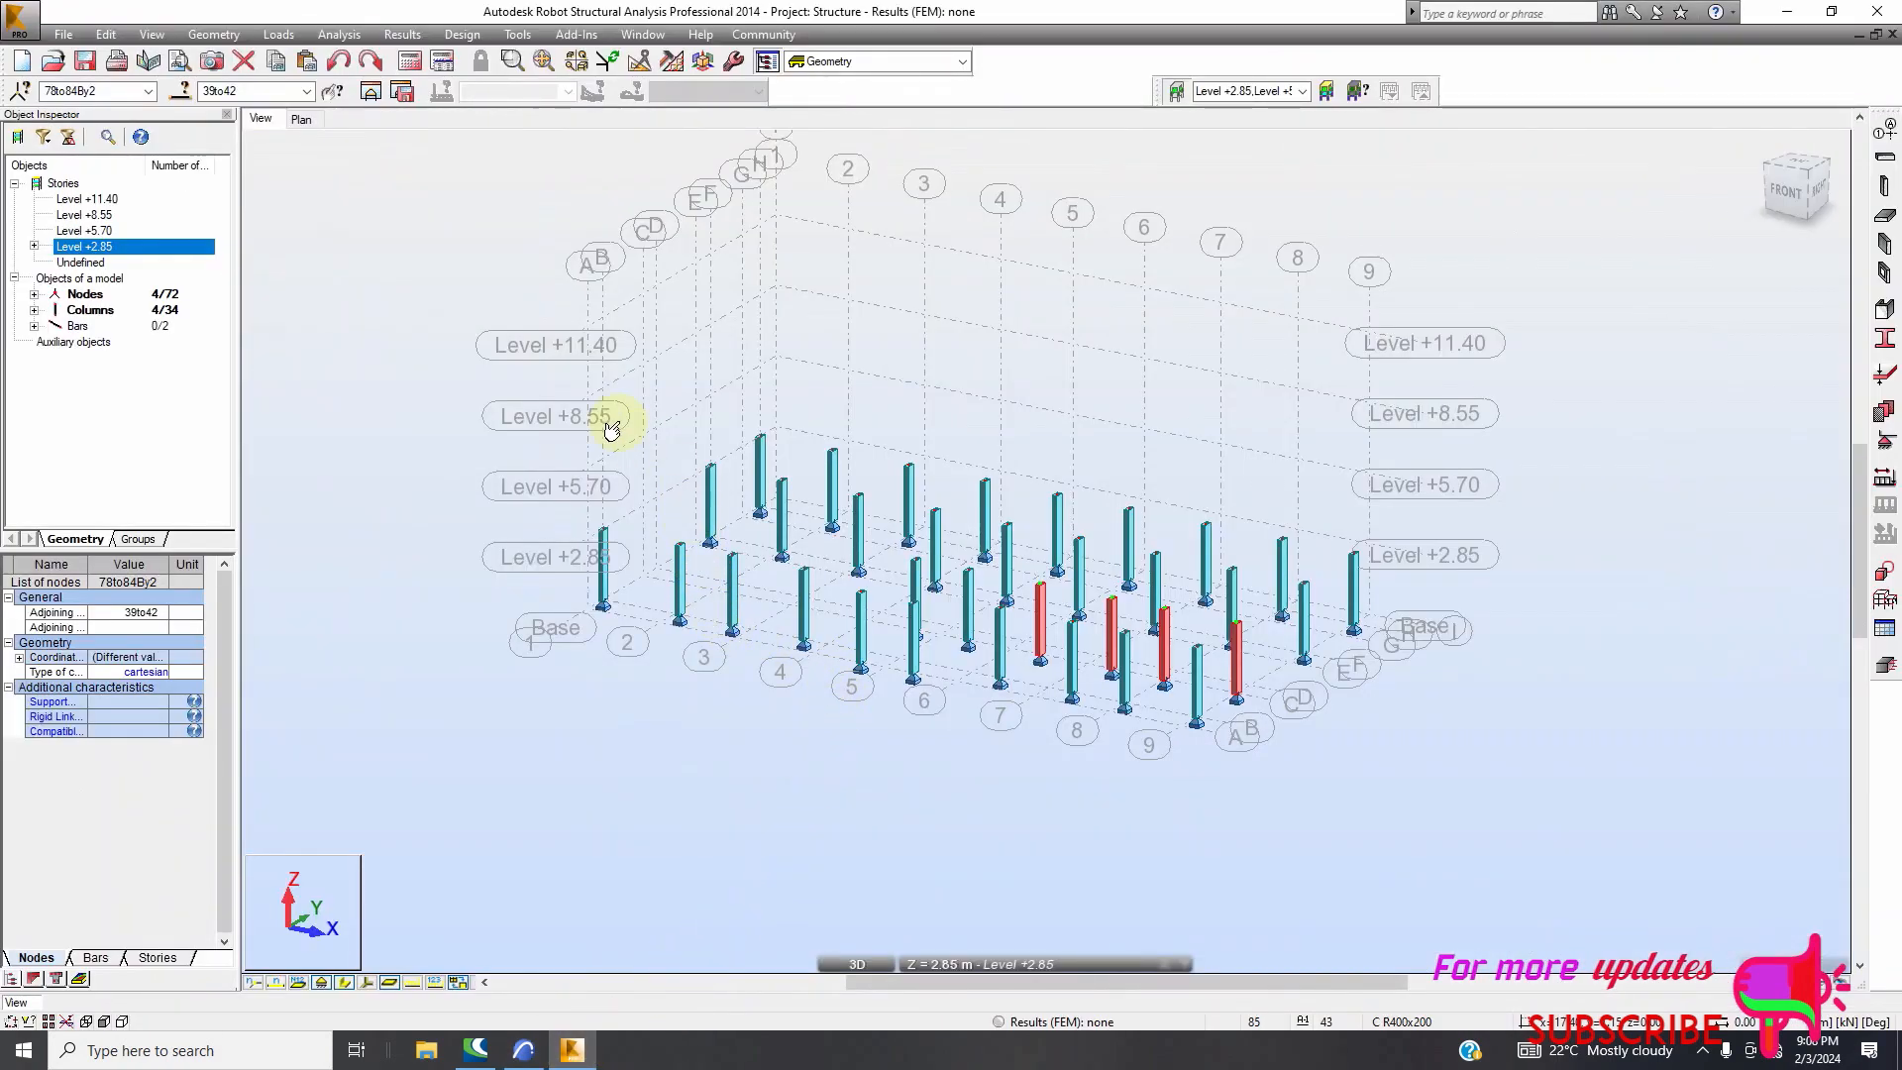
# In the plan view, start a new column and define a circular RC column section C C_400 with a 400 mm diameter
pyautogui.click(301, 120)
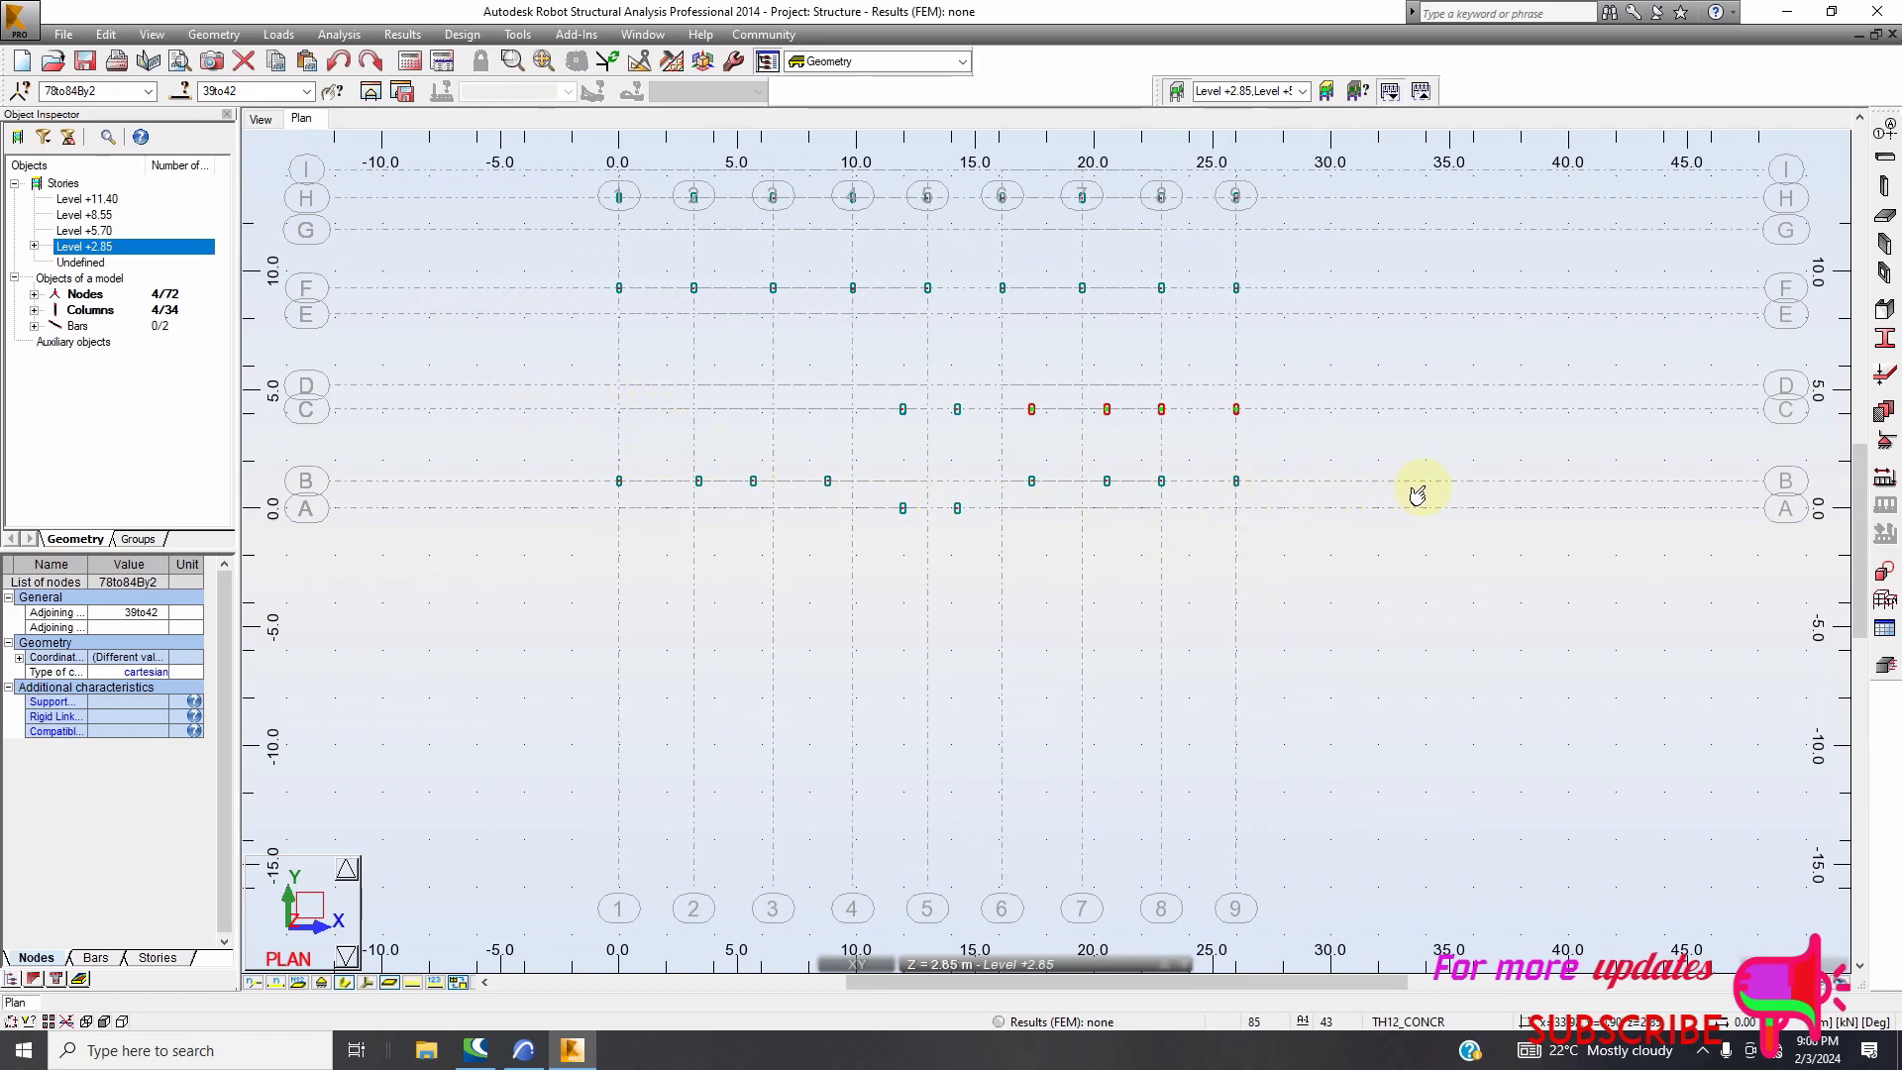
pyautogui.click(1885, 185)
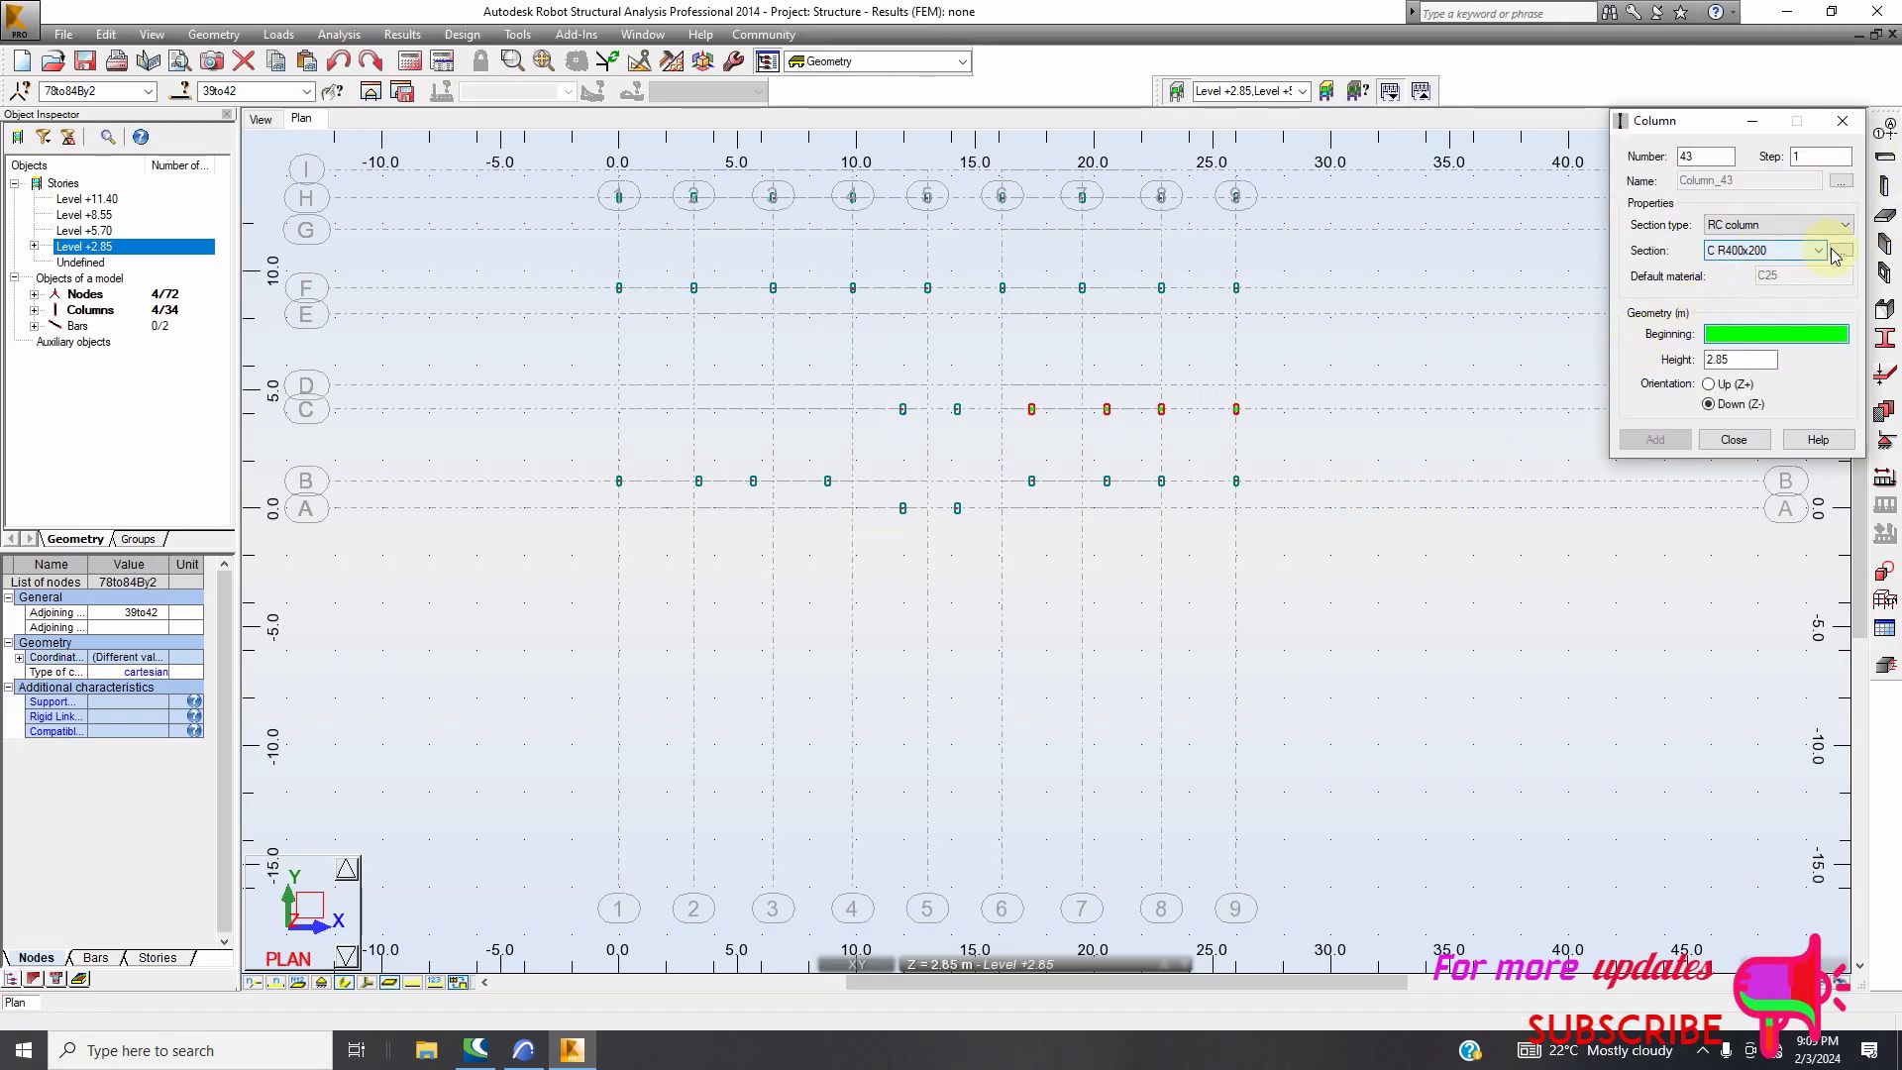
pyautogui.click(1841, 250)
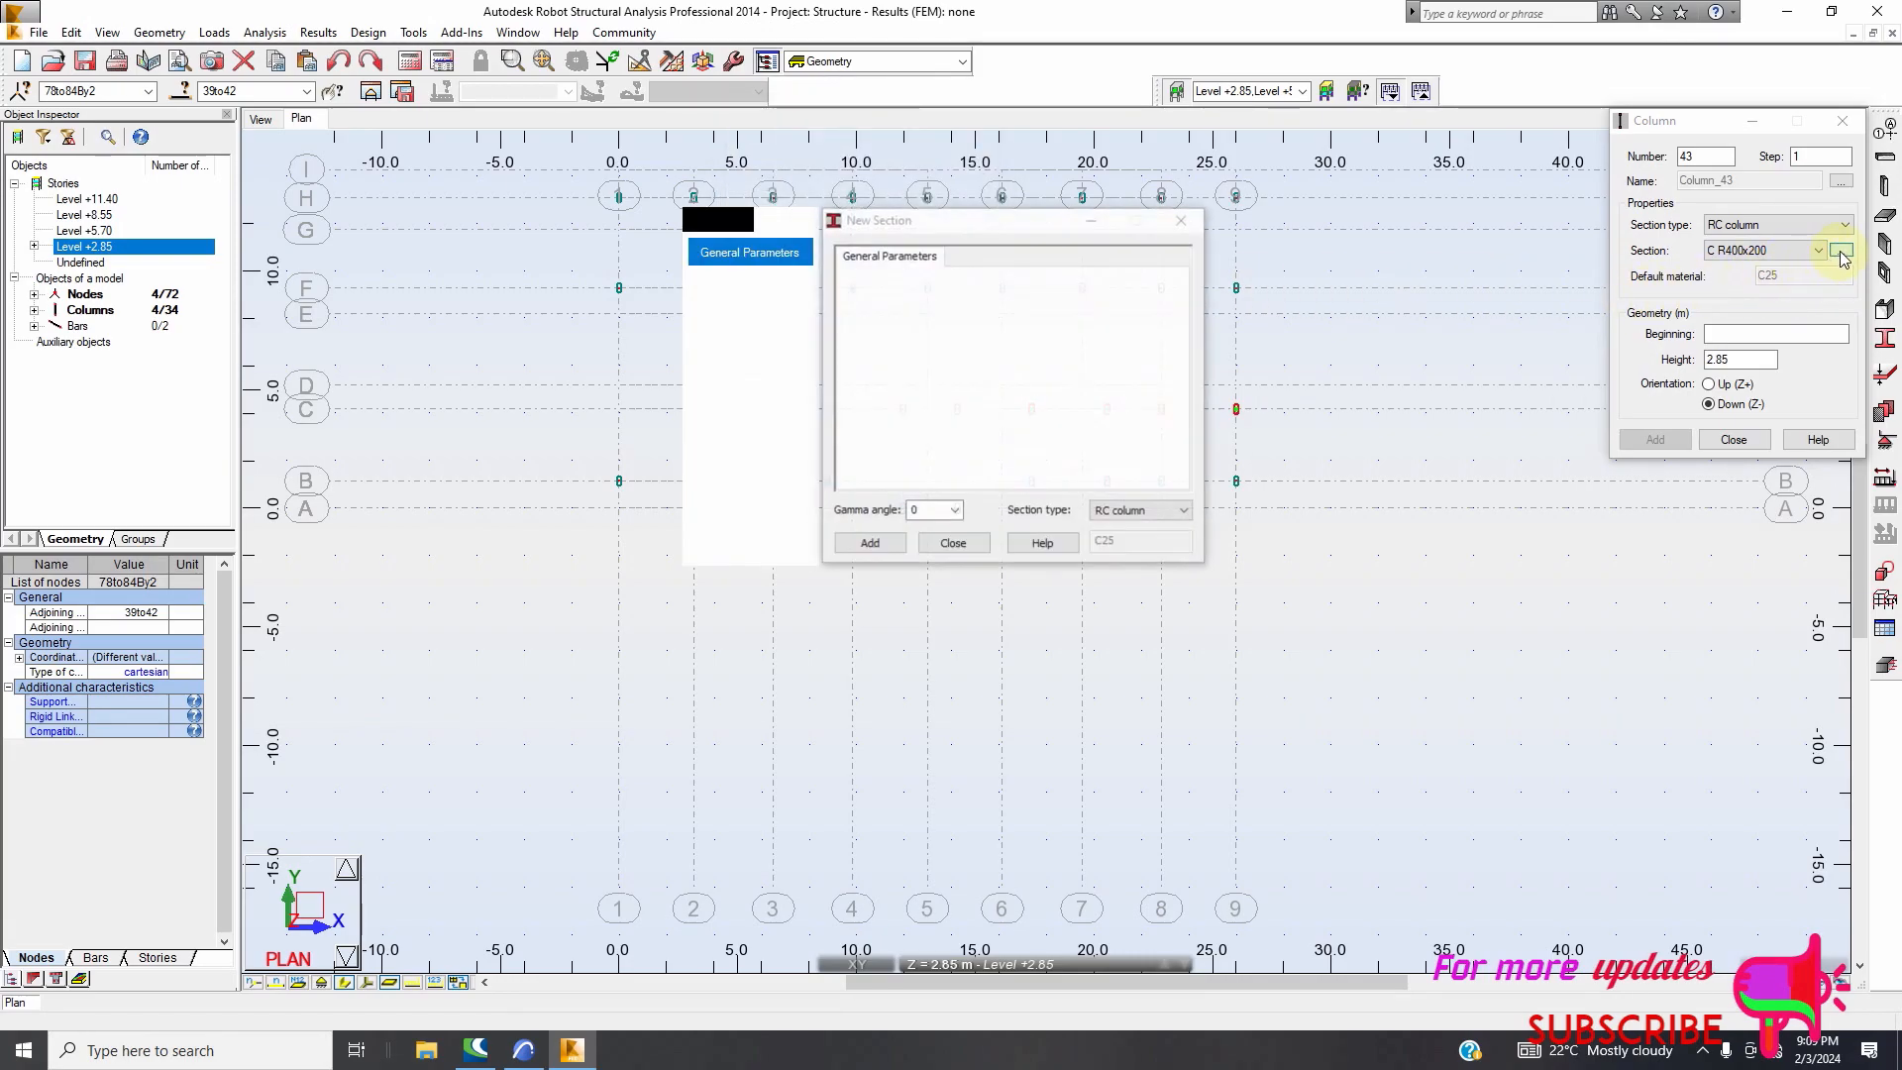
pyautogui.click(1073, 306)
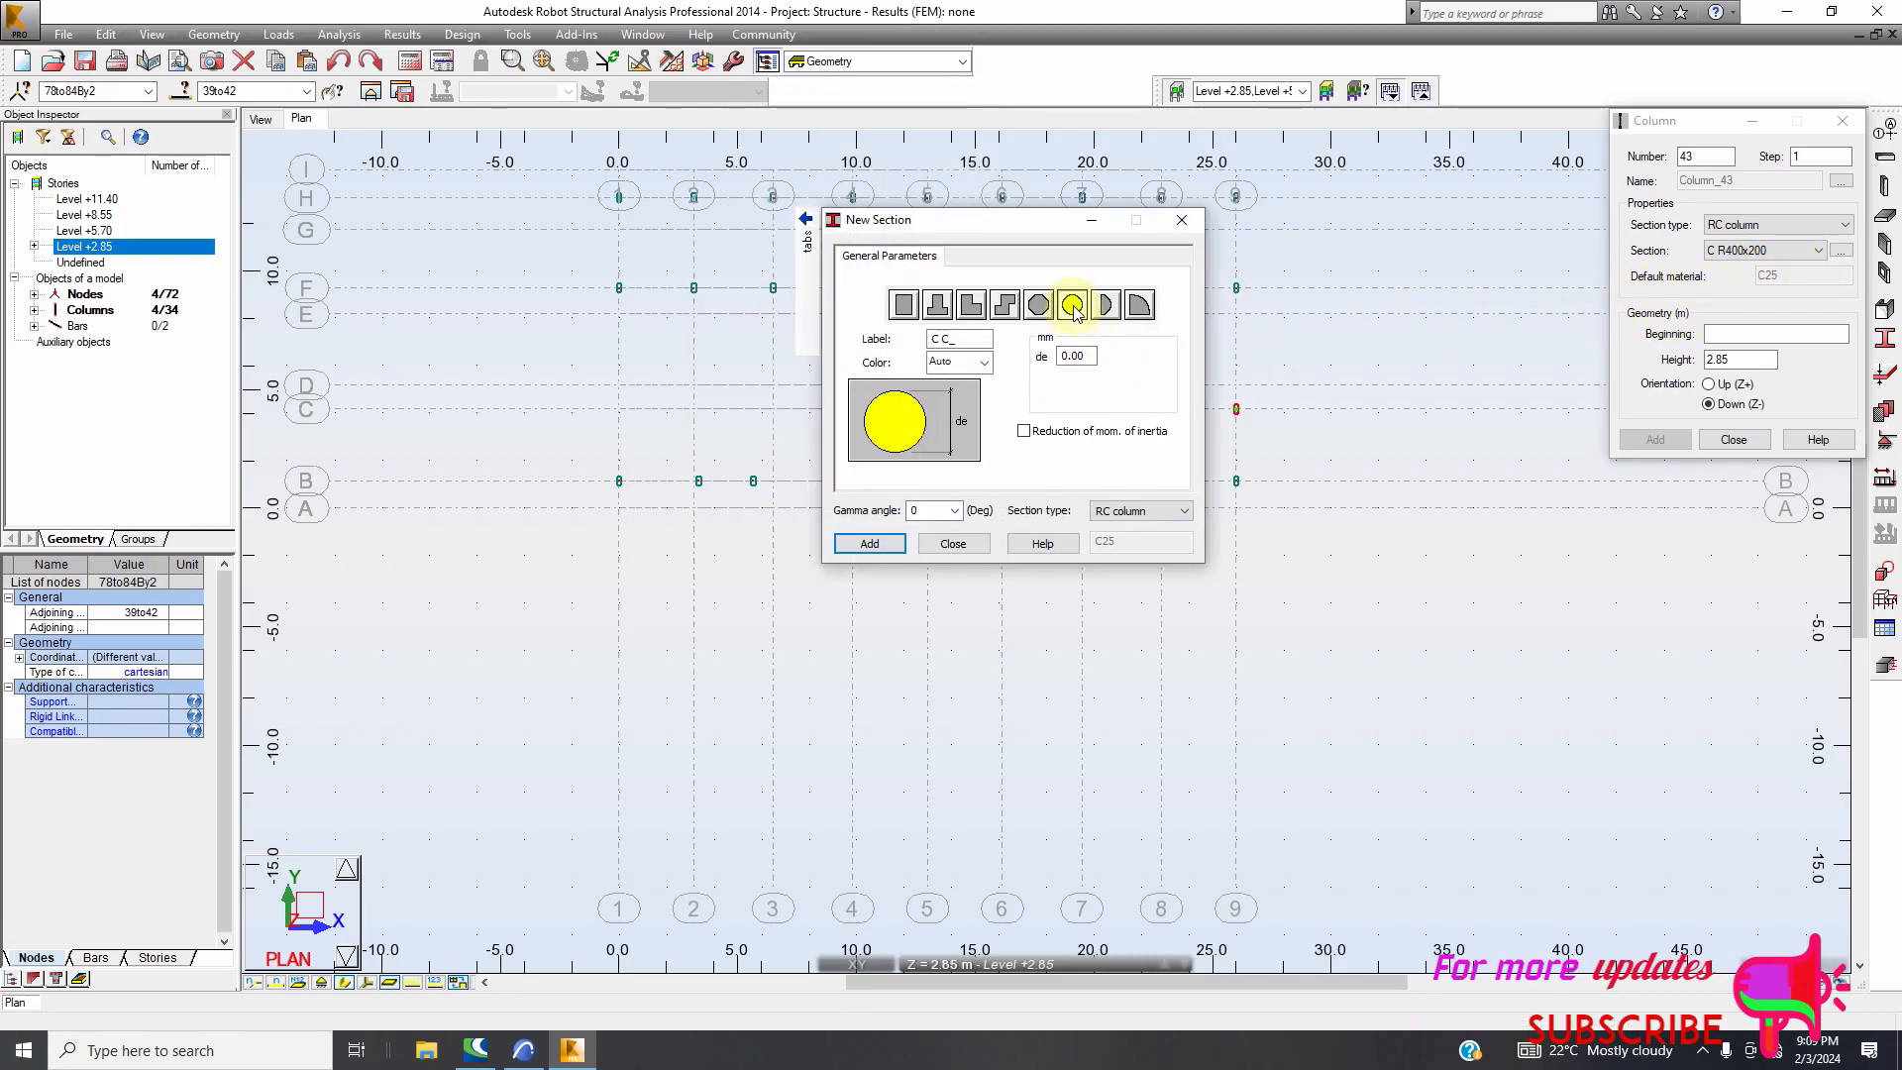
pyautogui.doubleClick(1075, 359)
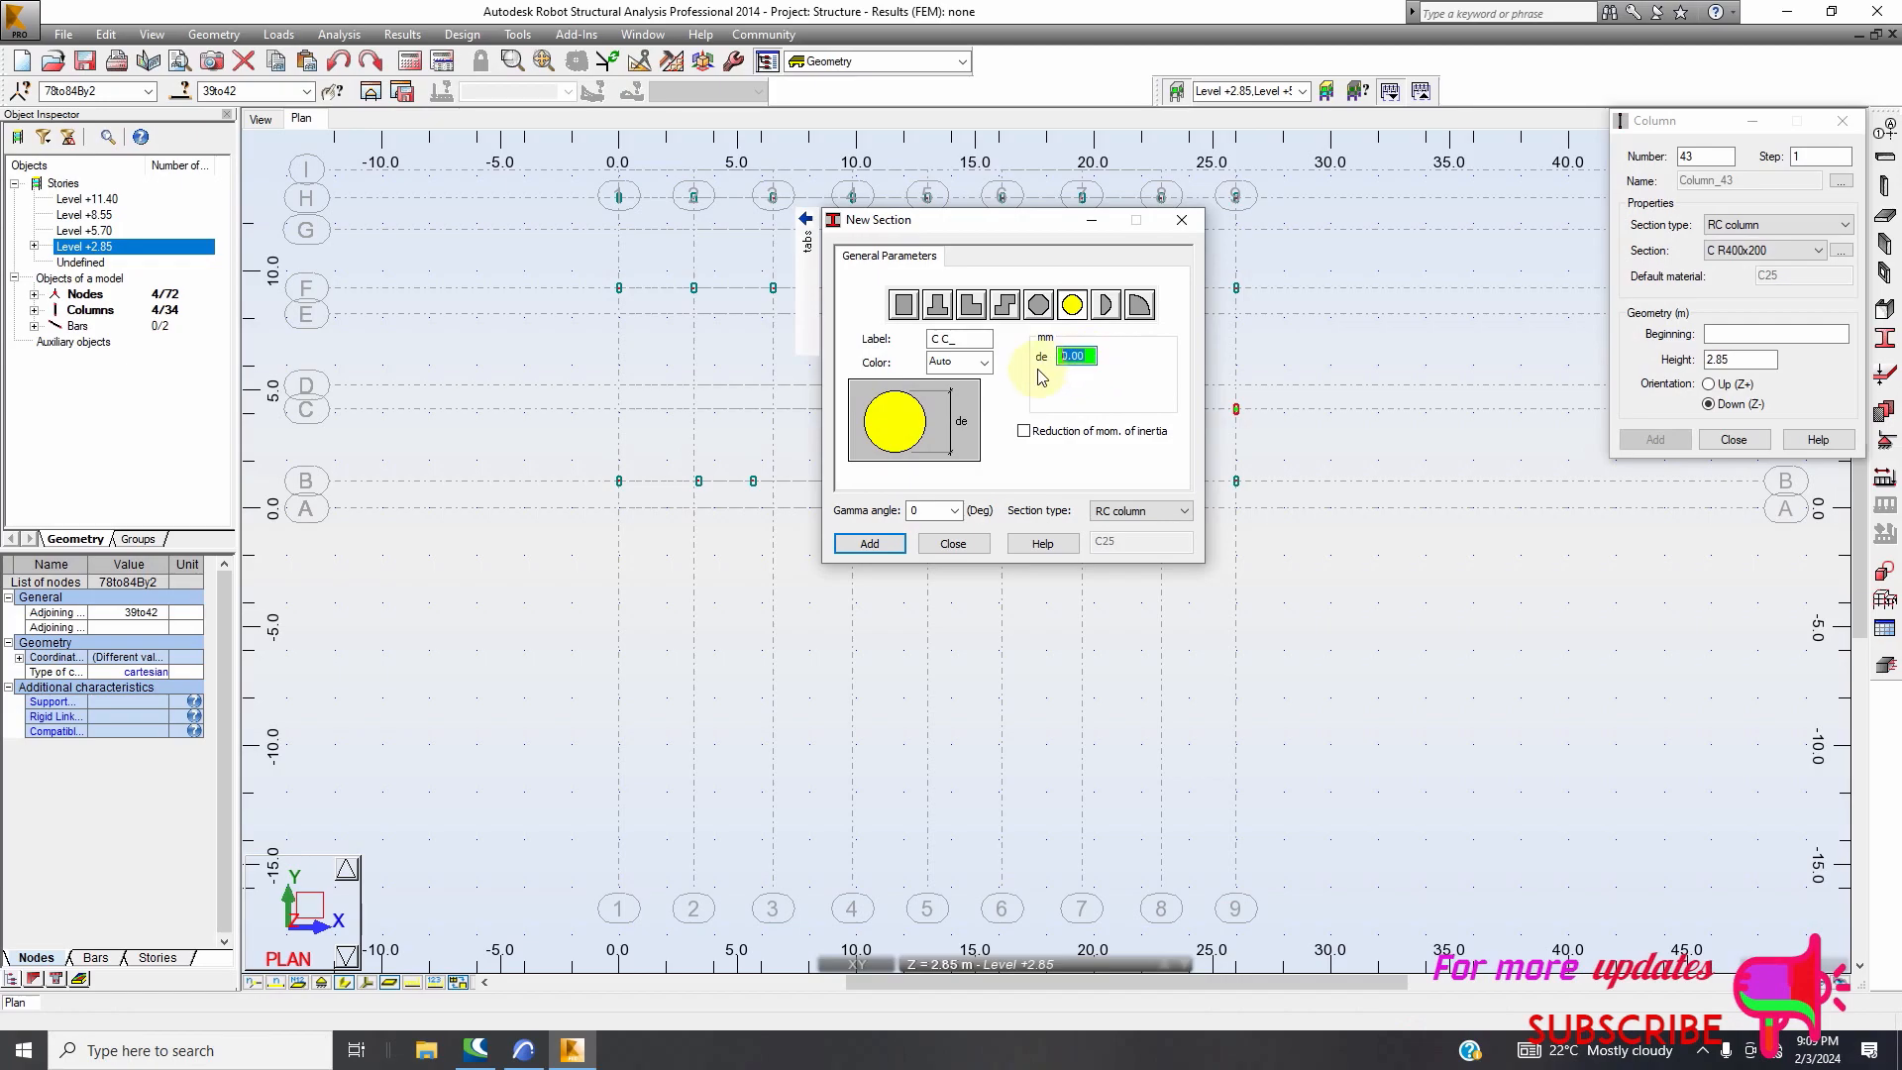
pyautogui.write('400')
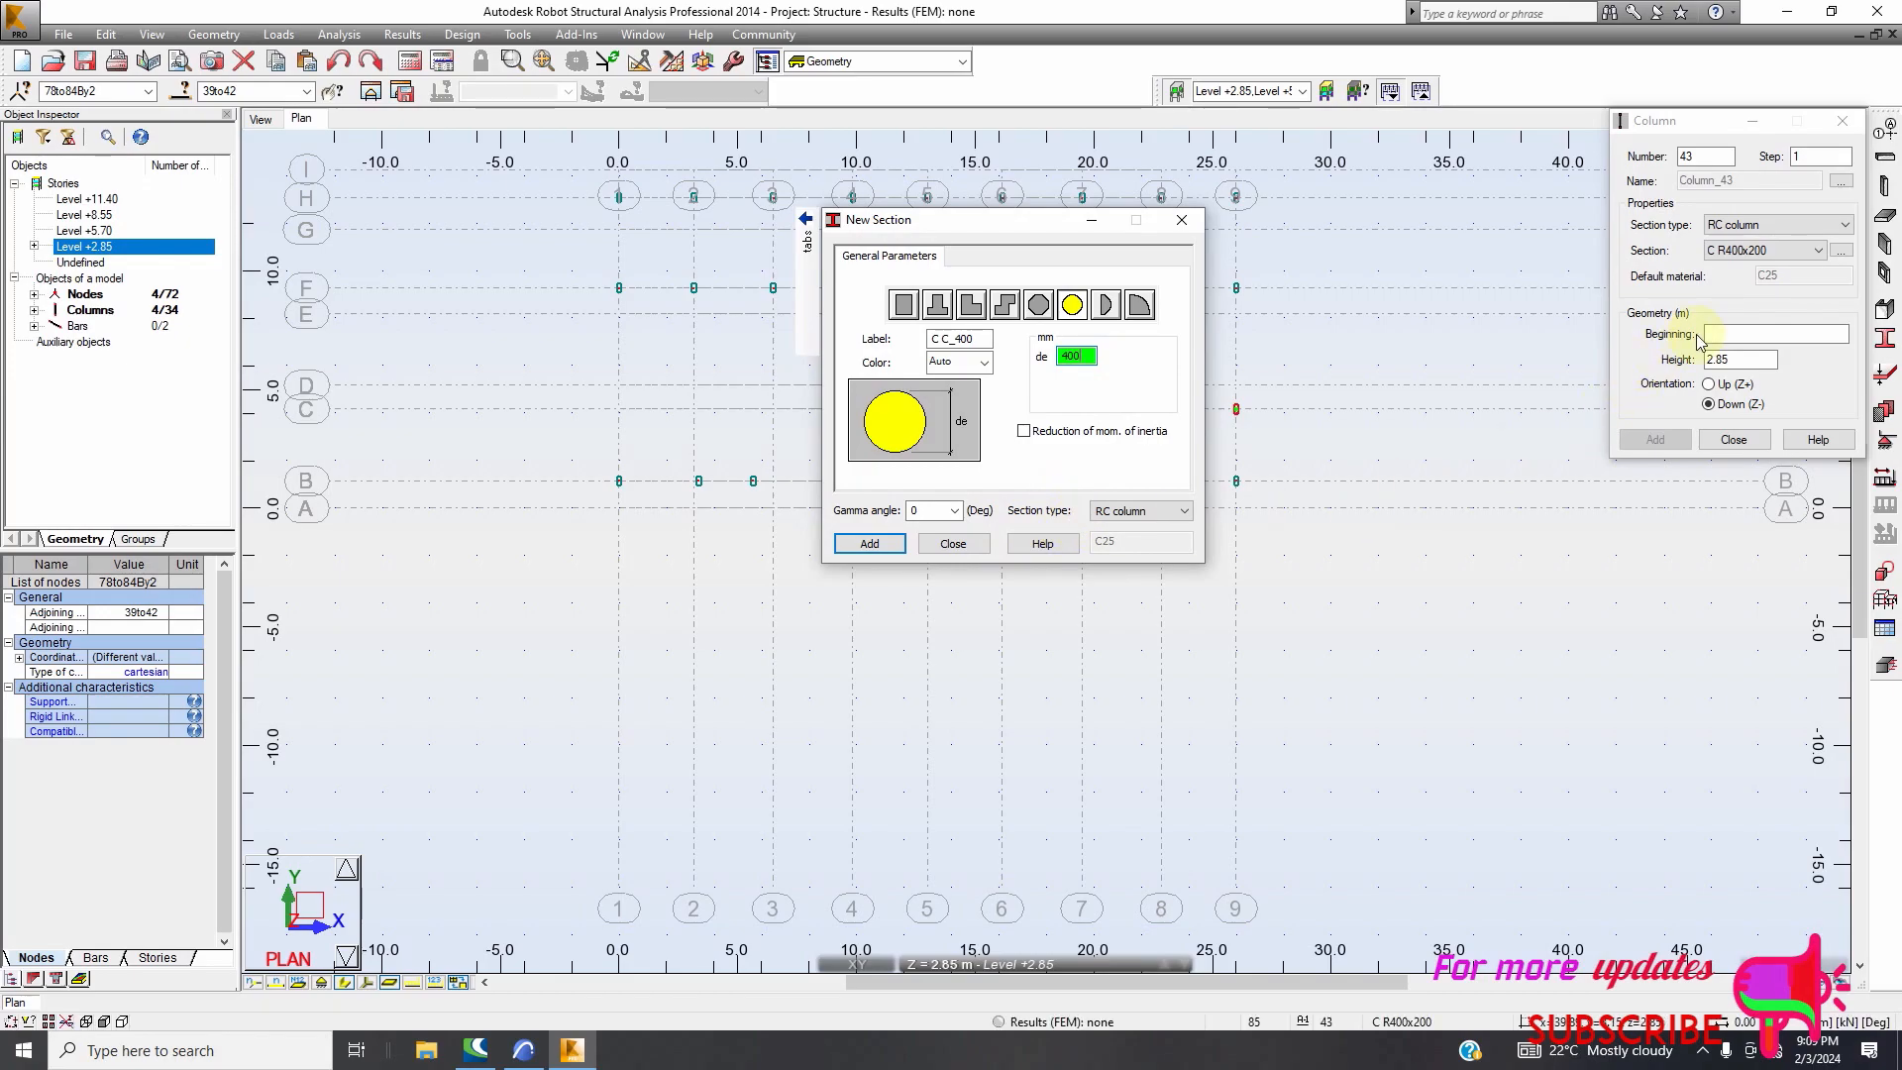
pyautogui.click(871, 546)
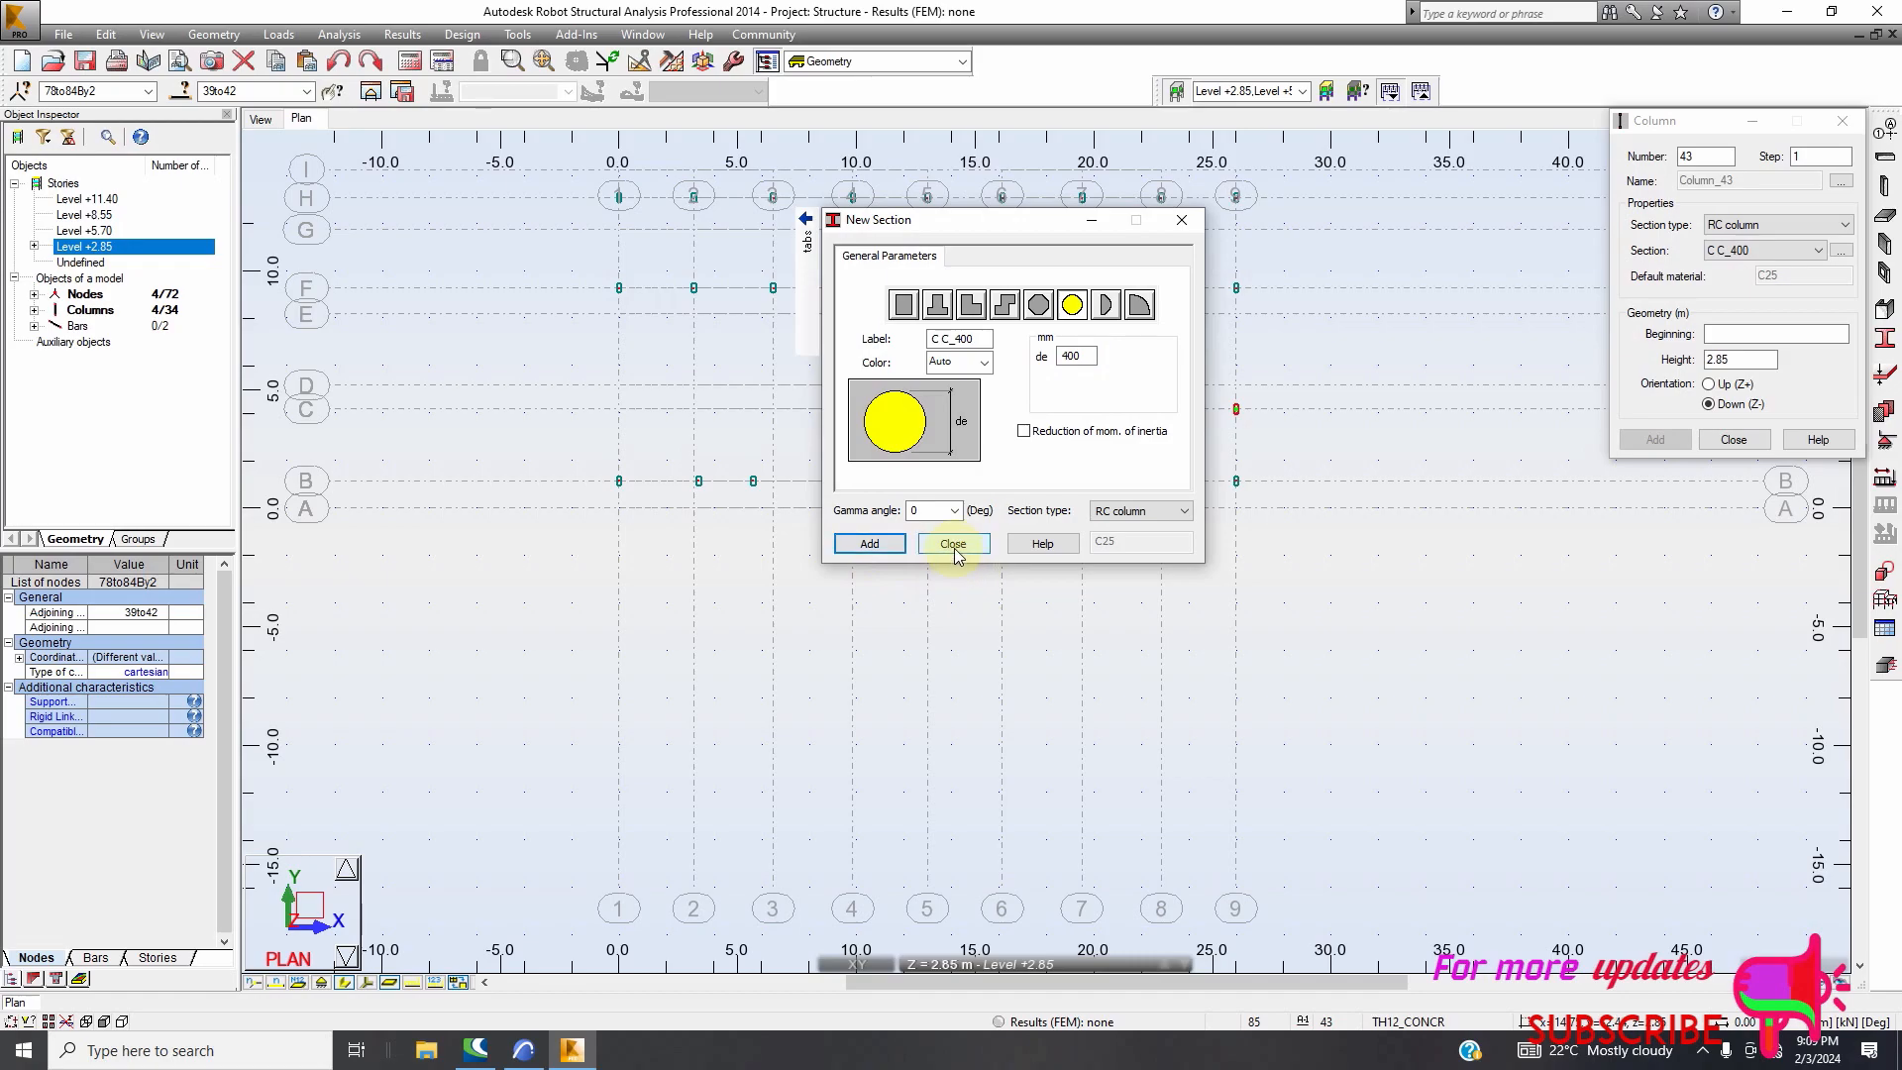
pyautogui.click(953, 544)
# Place 2.85 m high C C_400 circular columns on axis D at axes 1, 2, 3 and 4
pyautogui.click(1716, 337)
pyautogui.scroll(2, 619, 389)
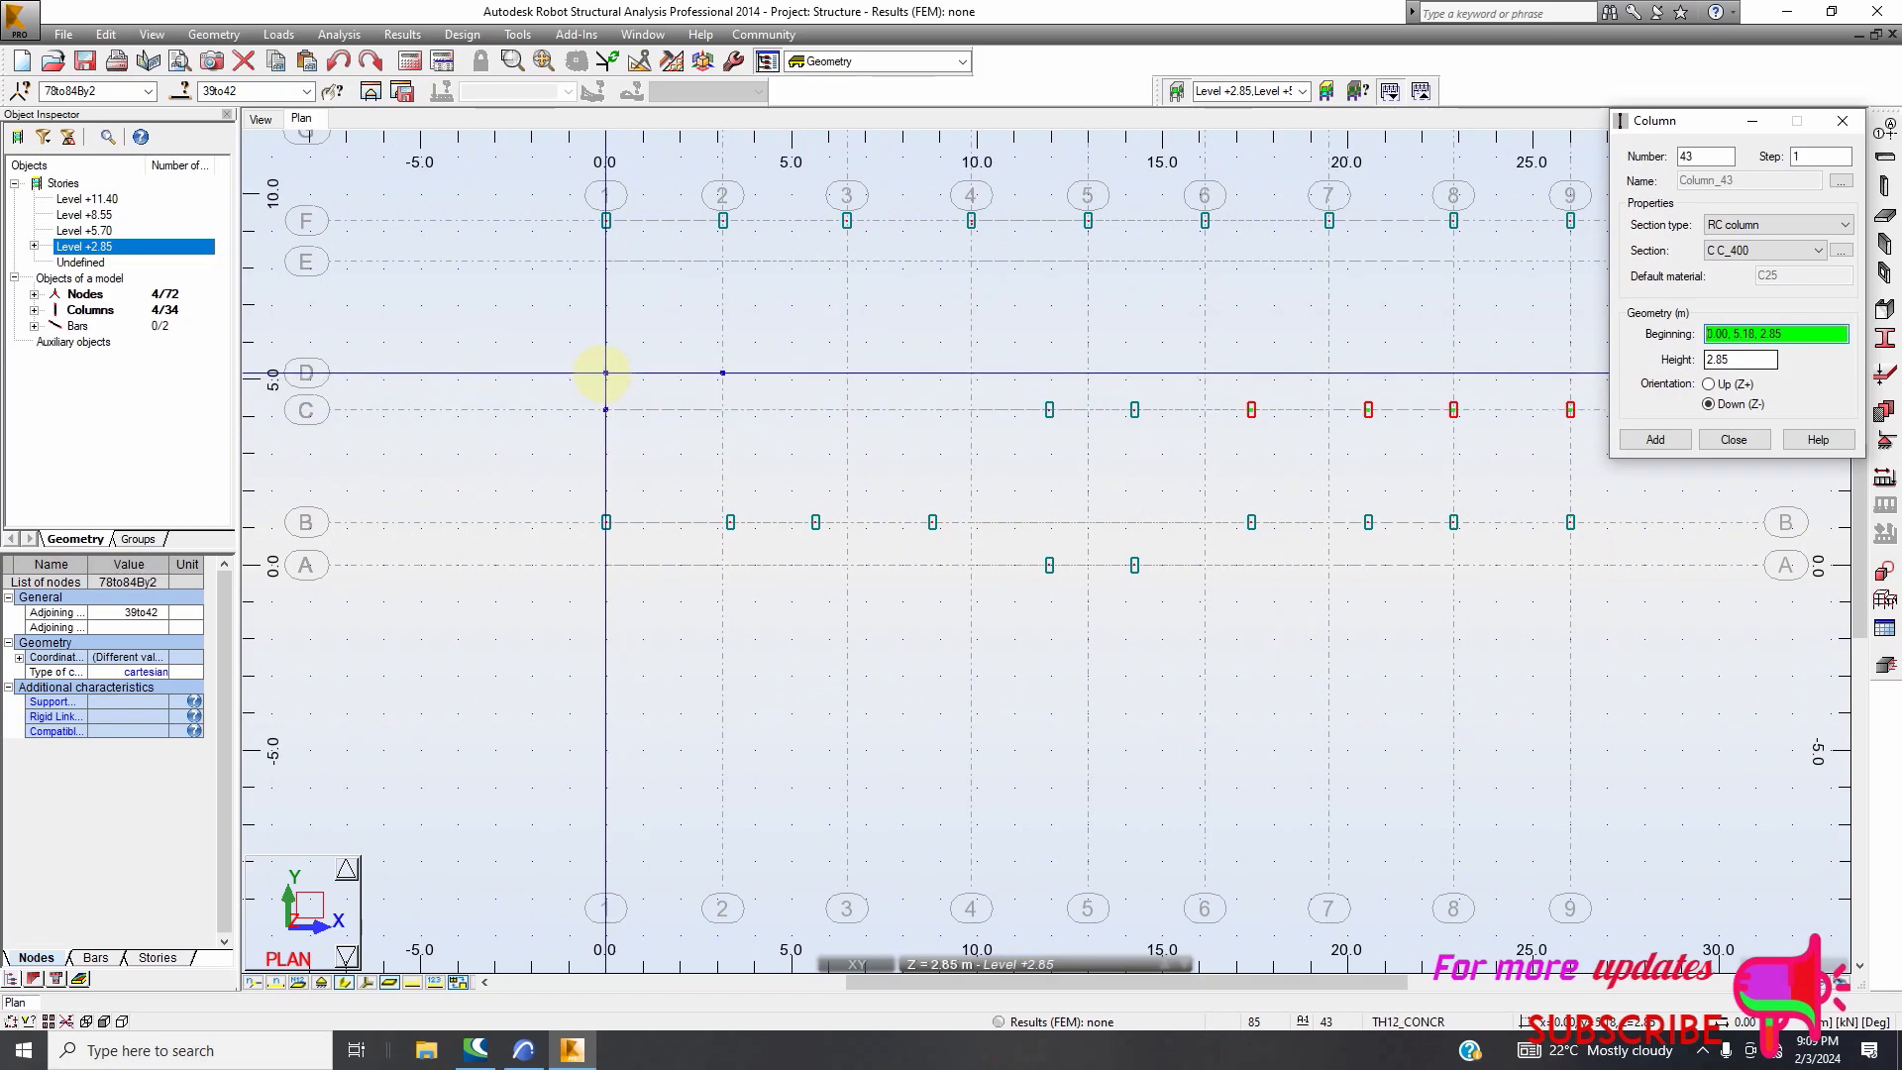
pyautogui.click(604, 375)
pyautogui.click(682, 403)
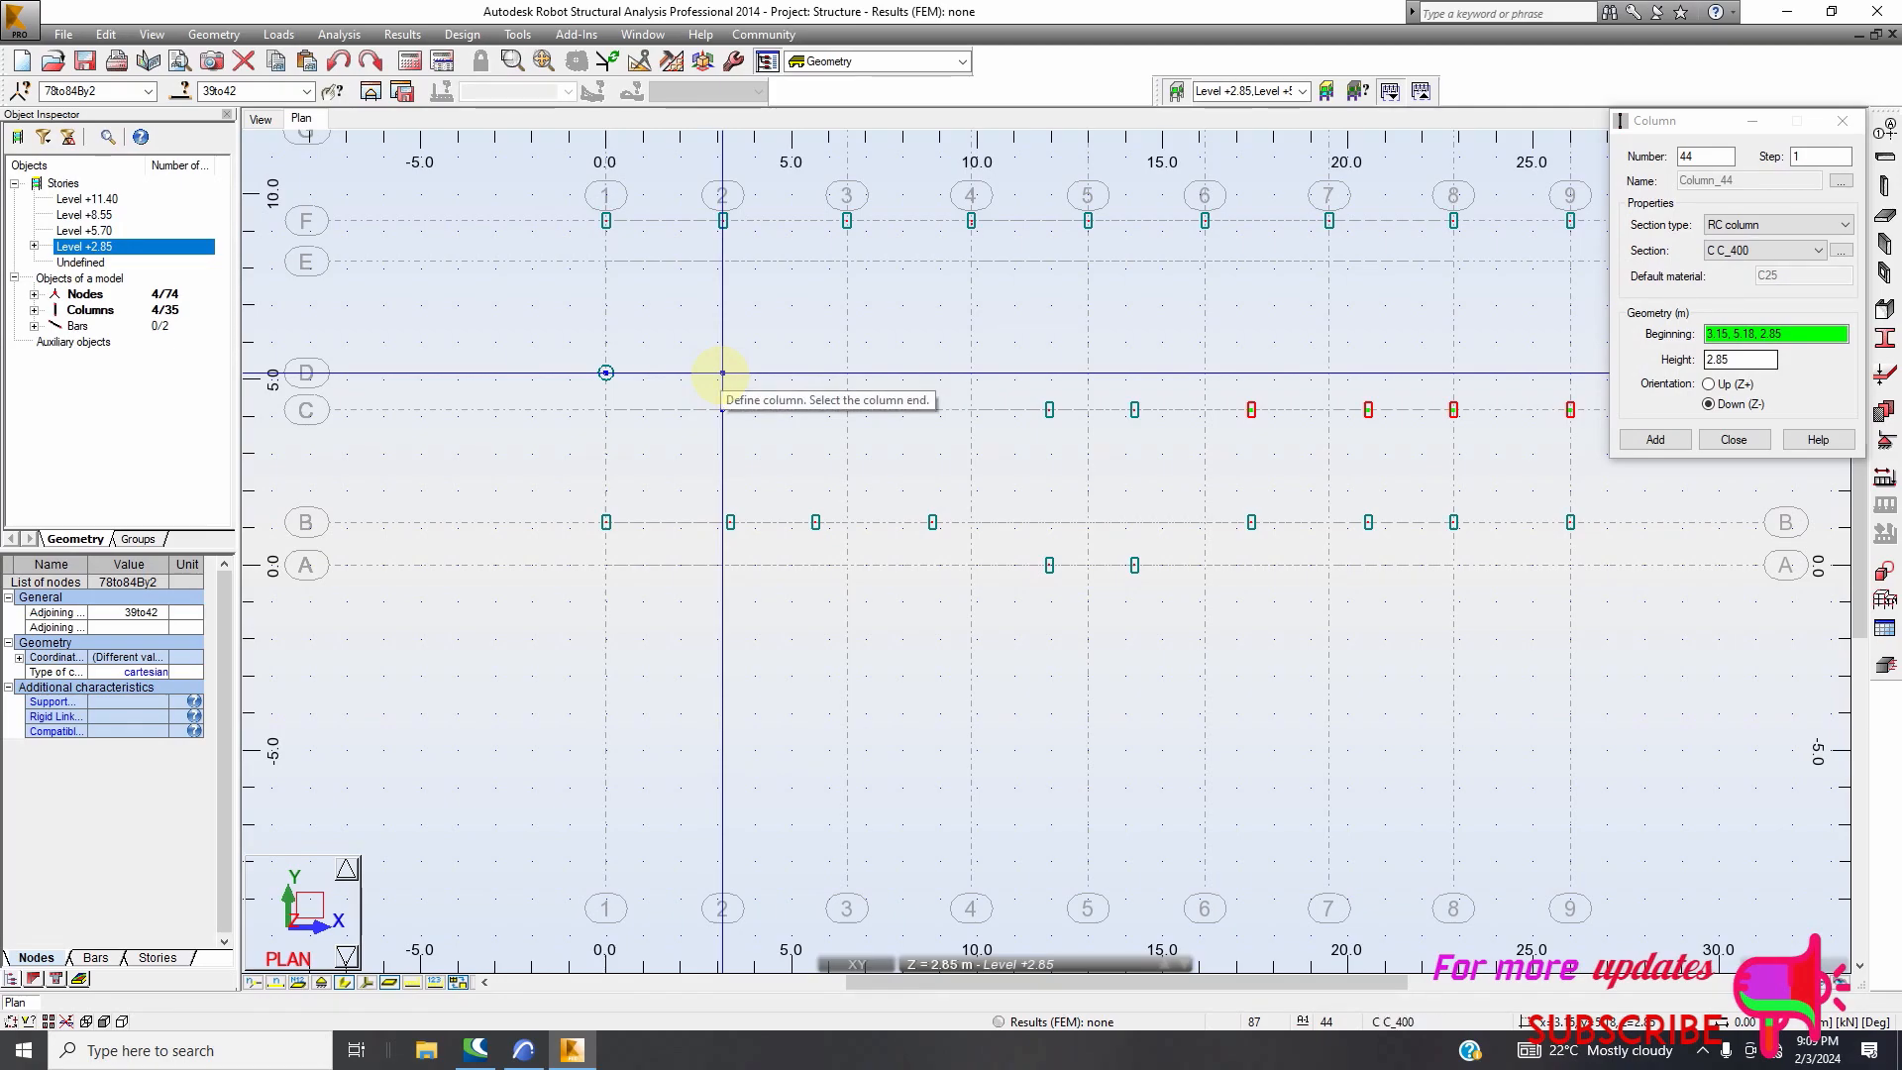
pyautogui.click(761, 406)
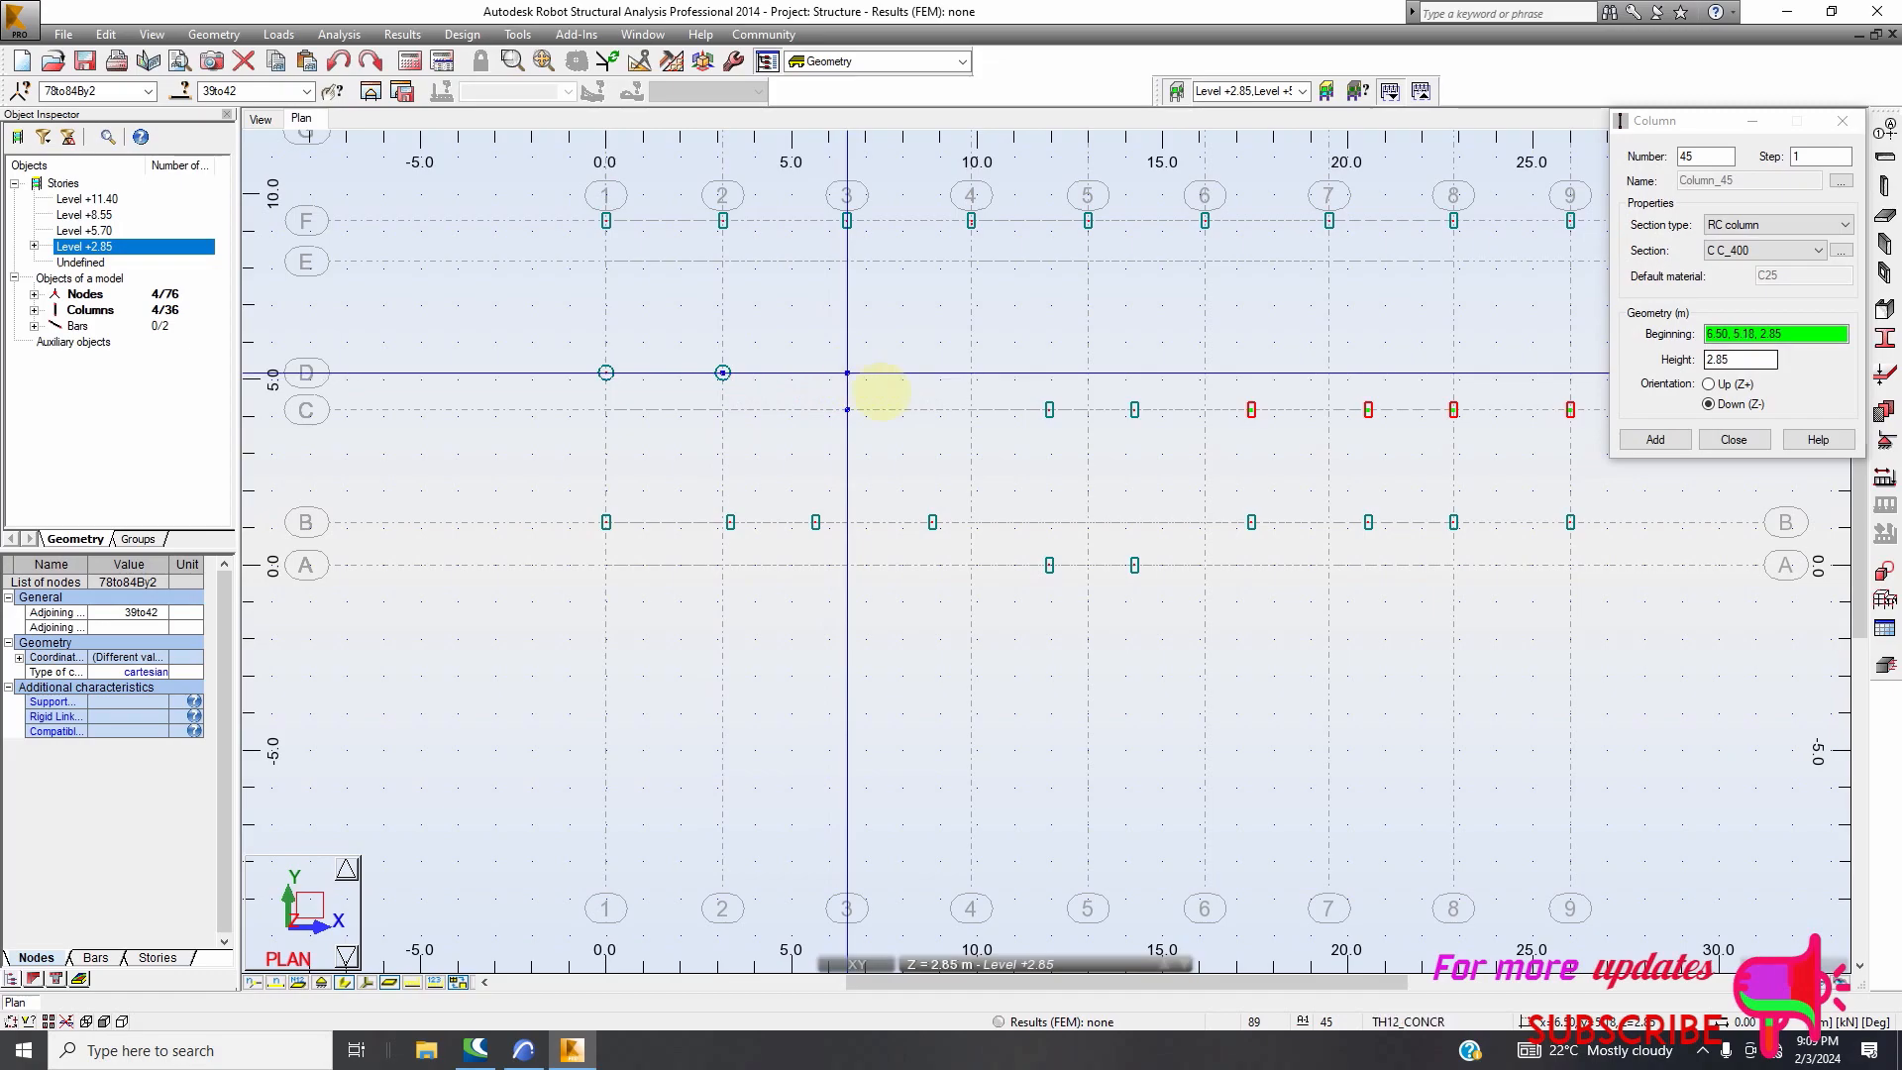
pyautogui.click(1003, 392)
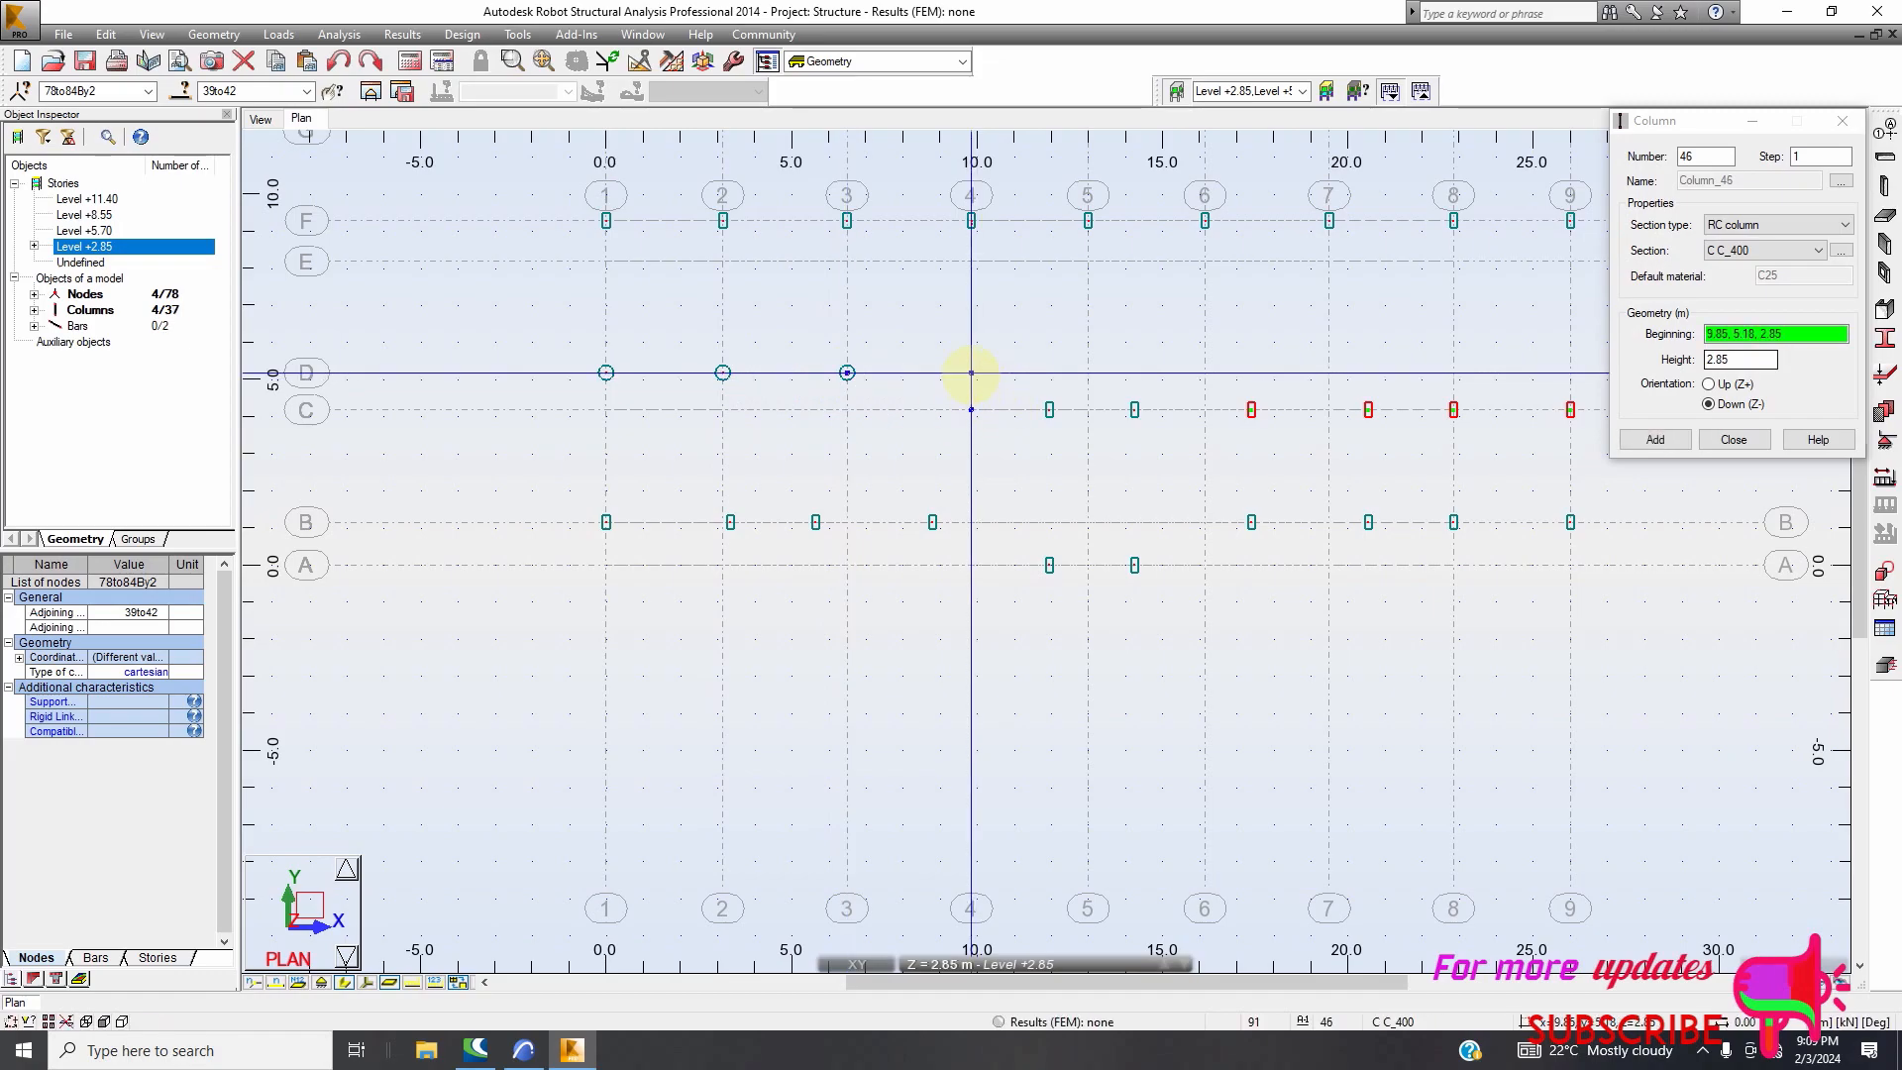
pyautogui.click(1005, 422)
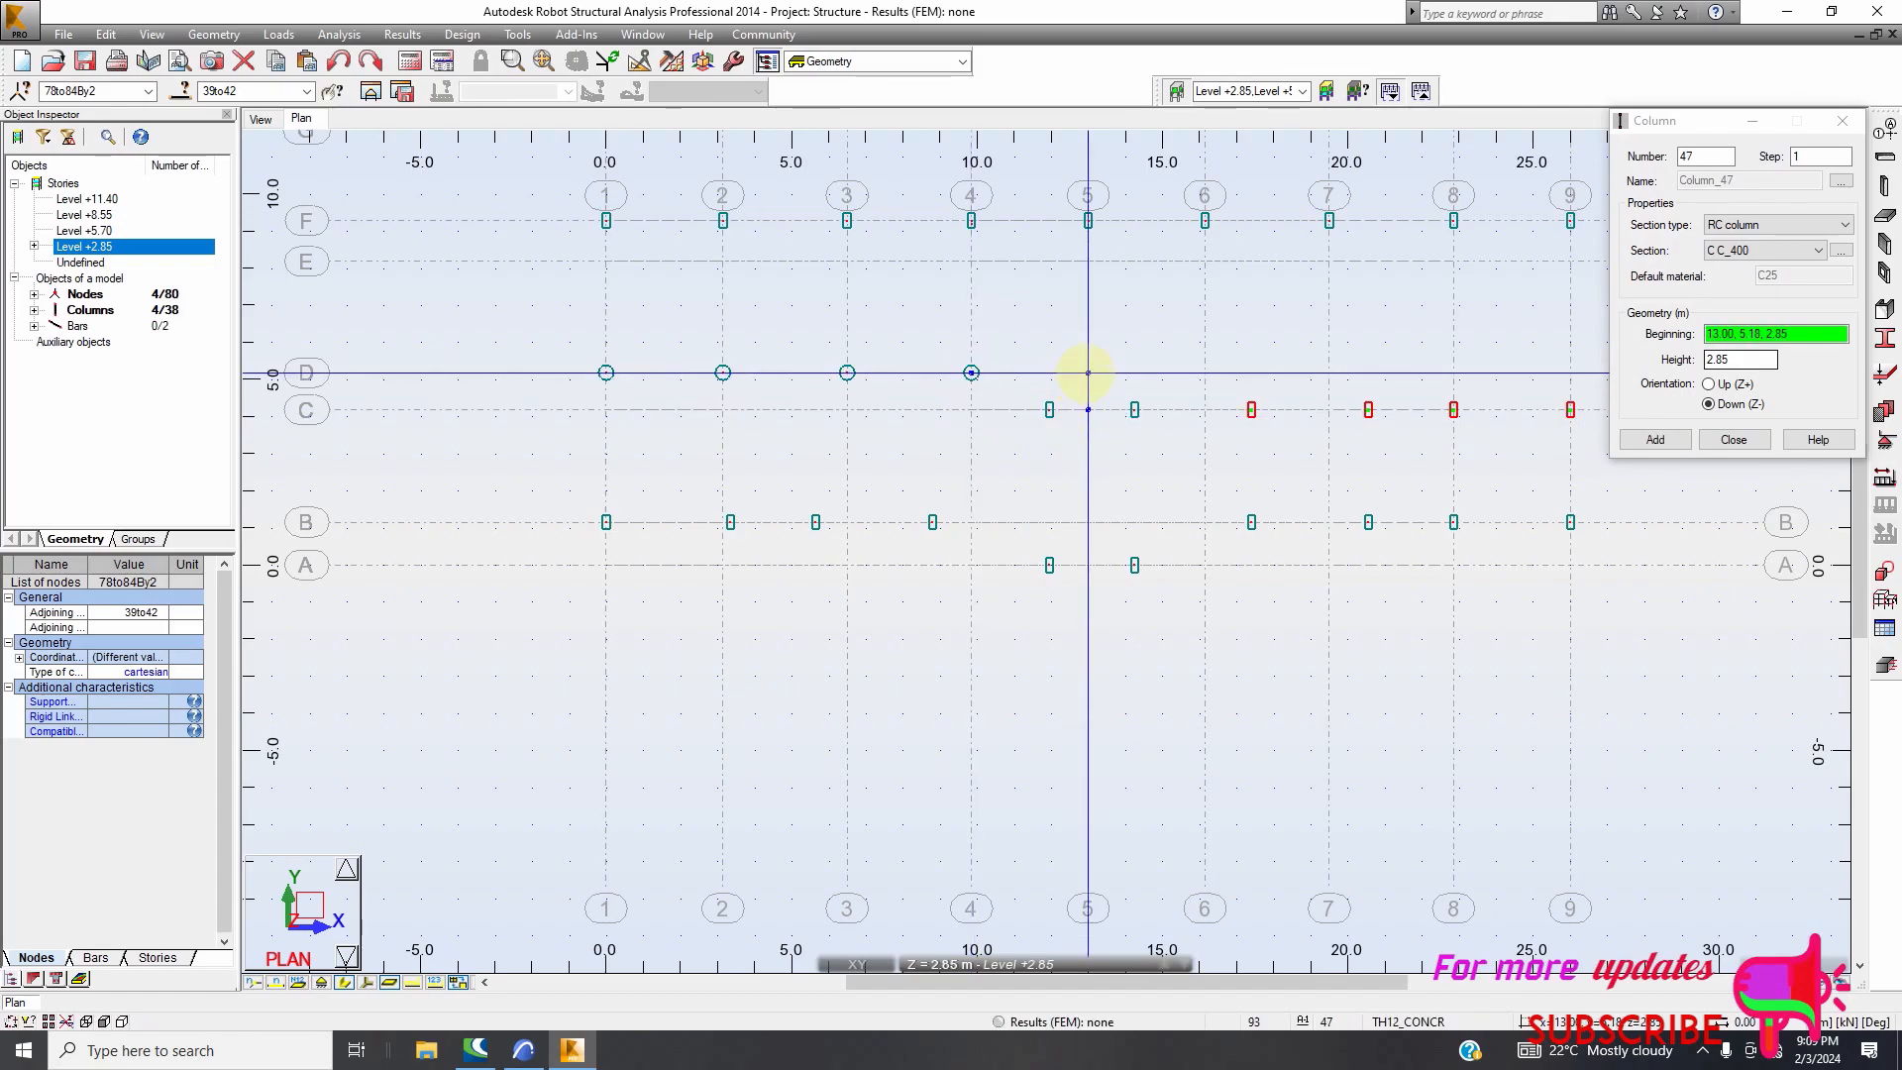
# Continue the circular C C_400 columns along axis D at axes 5 through 9, and close the Column dialog
pyautogui.scroll(-2, 505, 425)
pyautogui.scroll(2, 1048, 407)
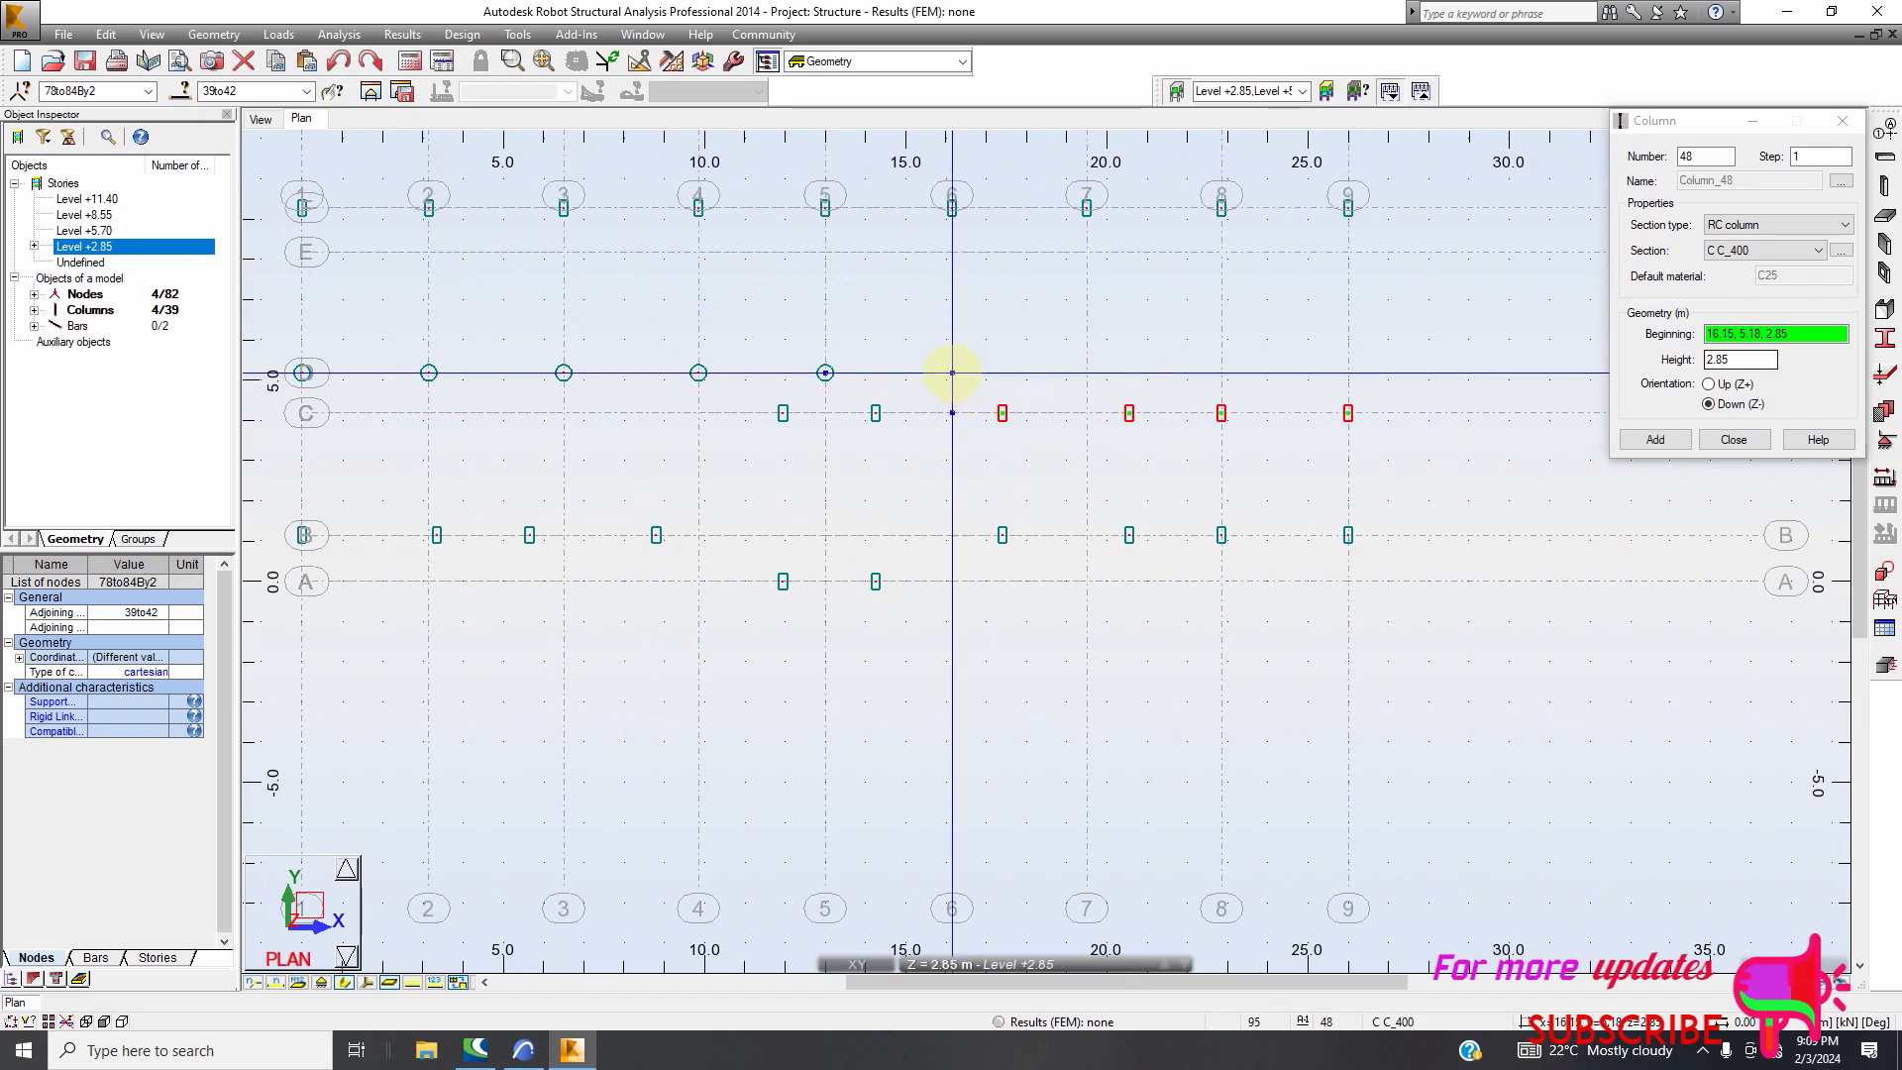
pyautogui.click(1003, 428)
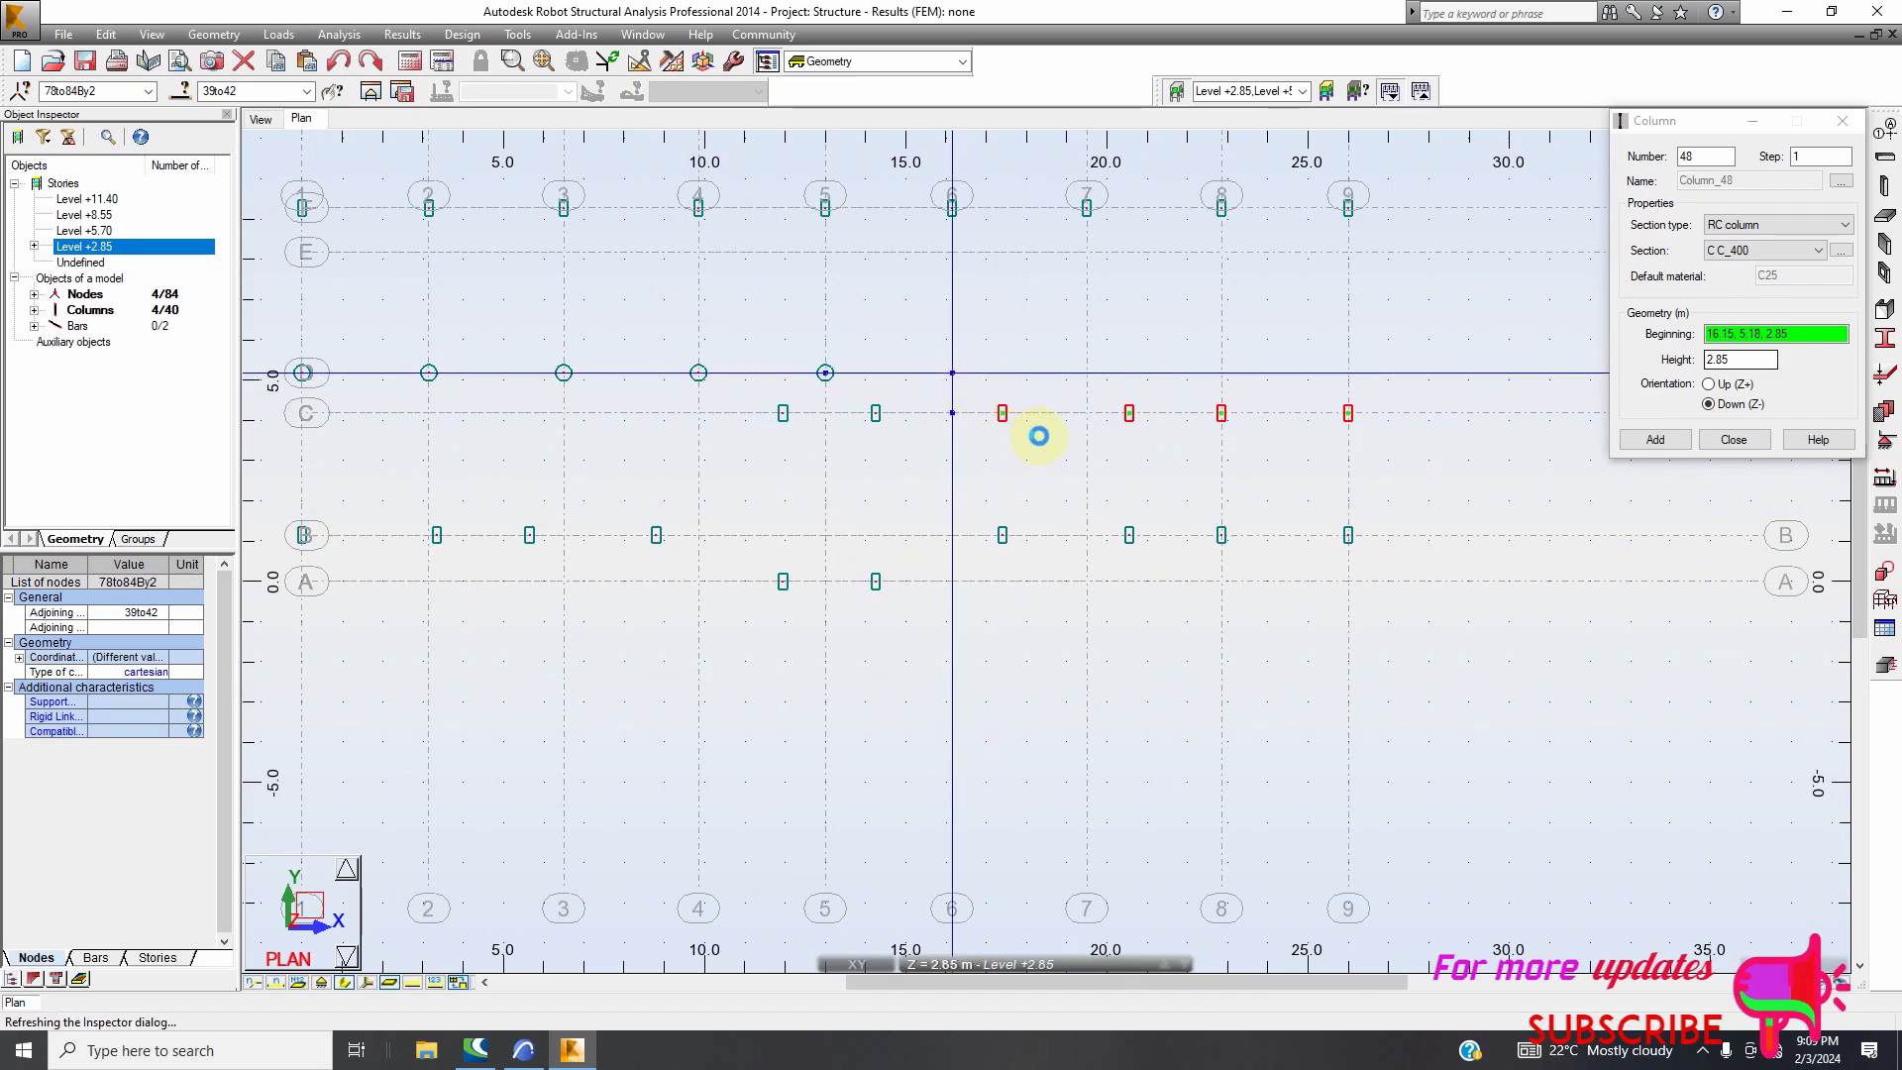
pyautogui.click(1086, 372)
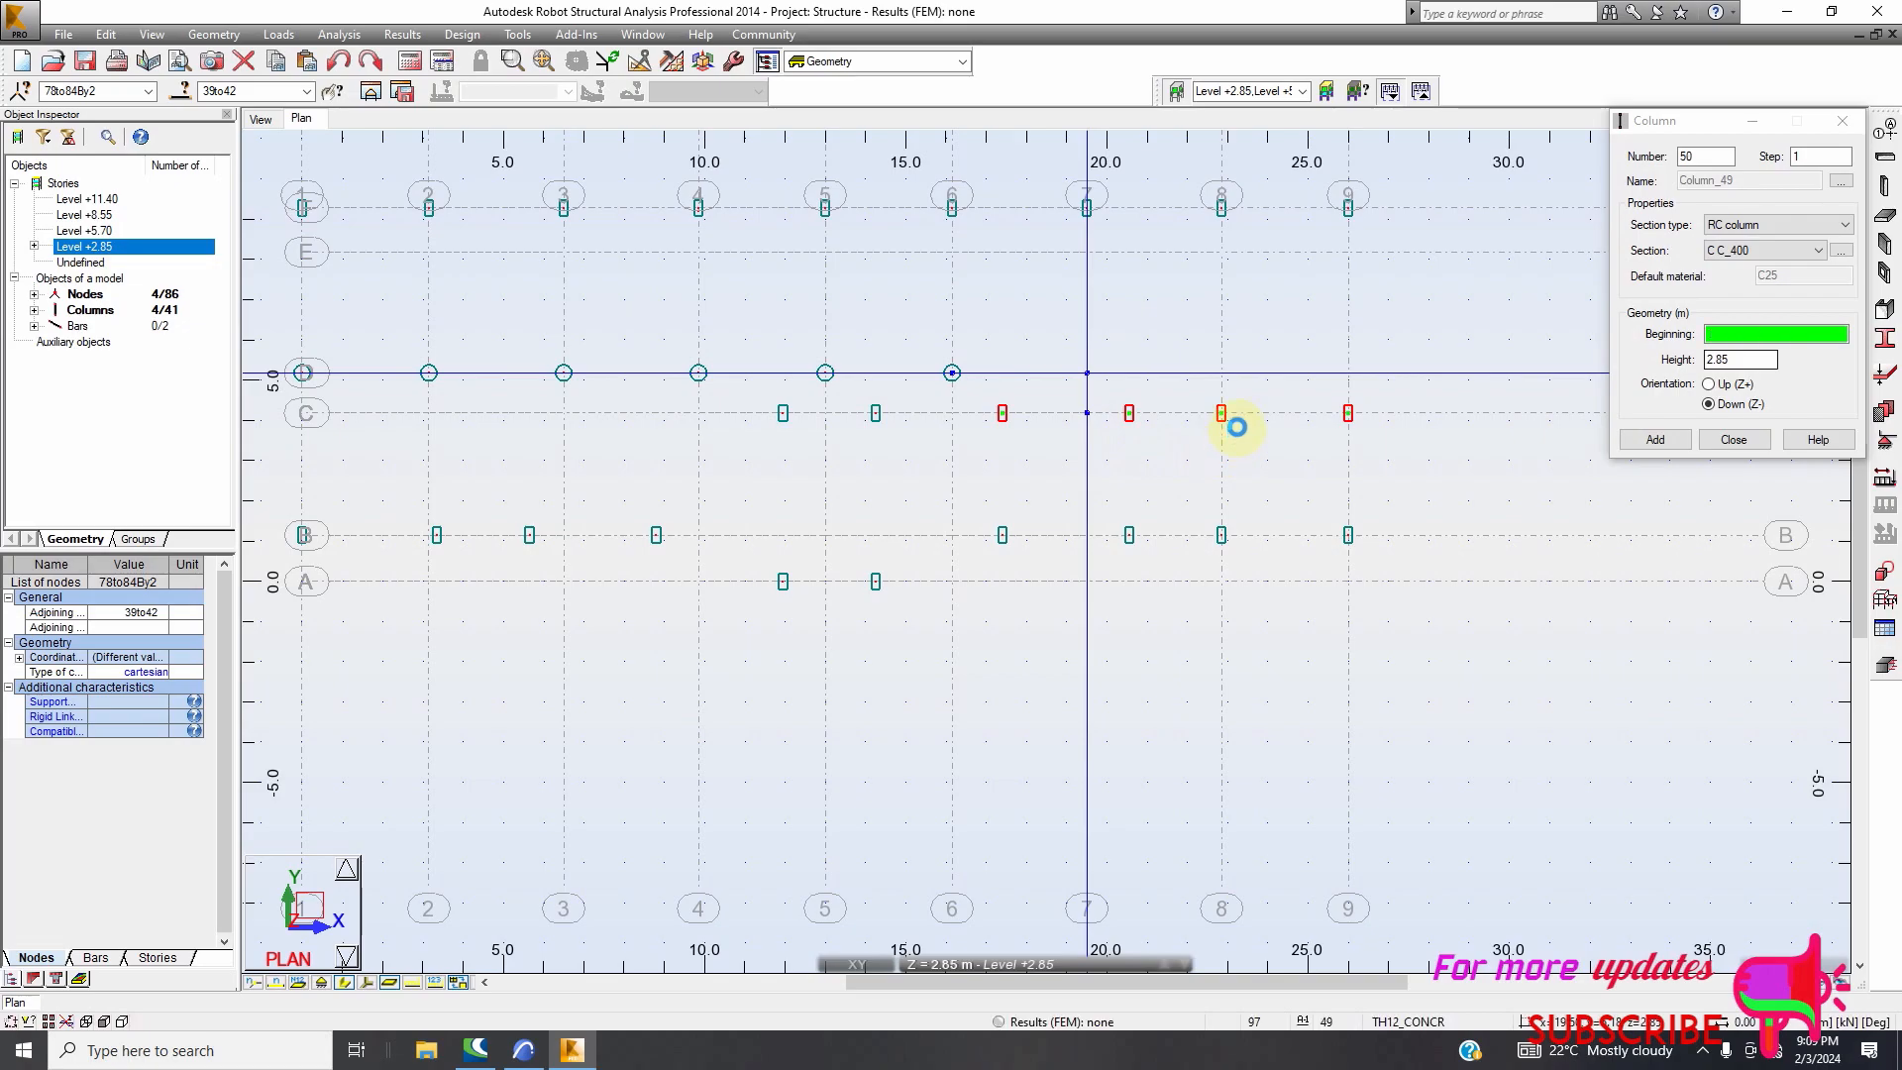
pyautogui.click(1305, 440)
pyautogui.click(1348, 373)
pyautogui.scroll(-2, 1085, 500)
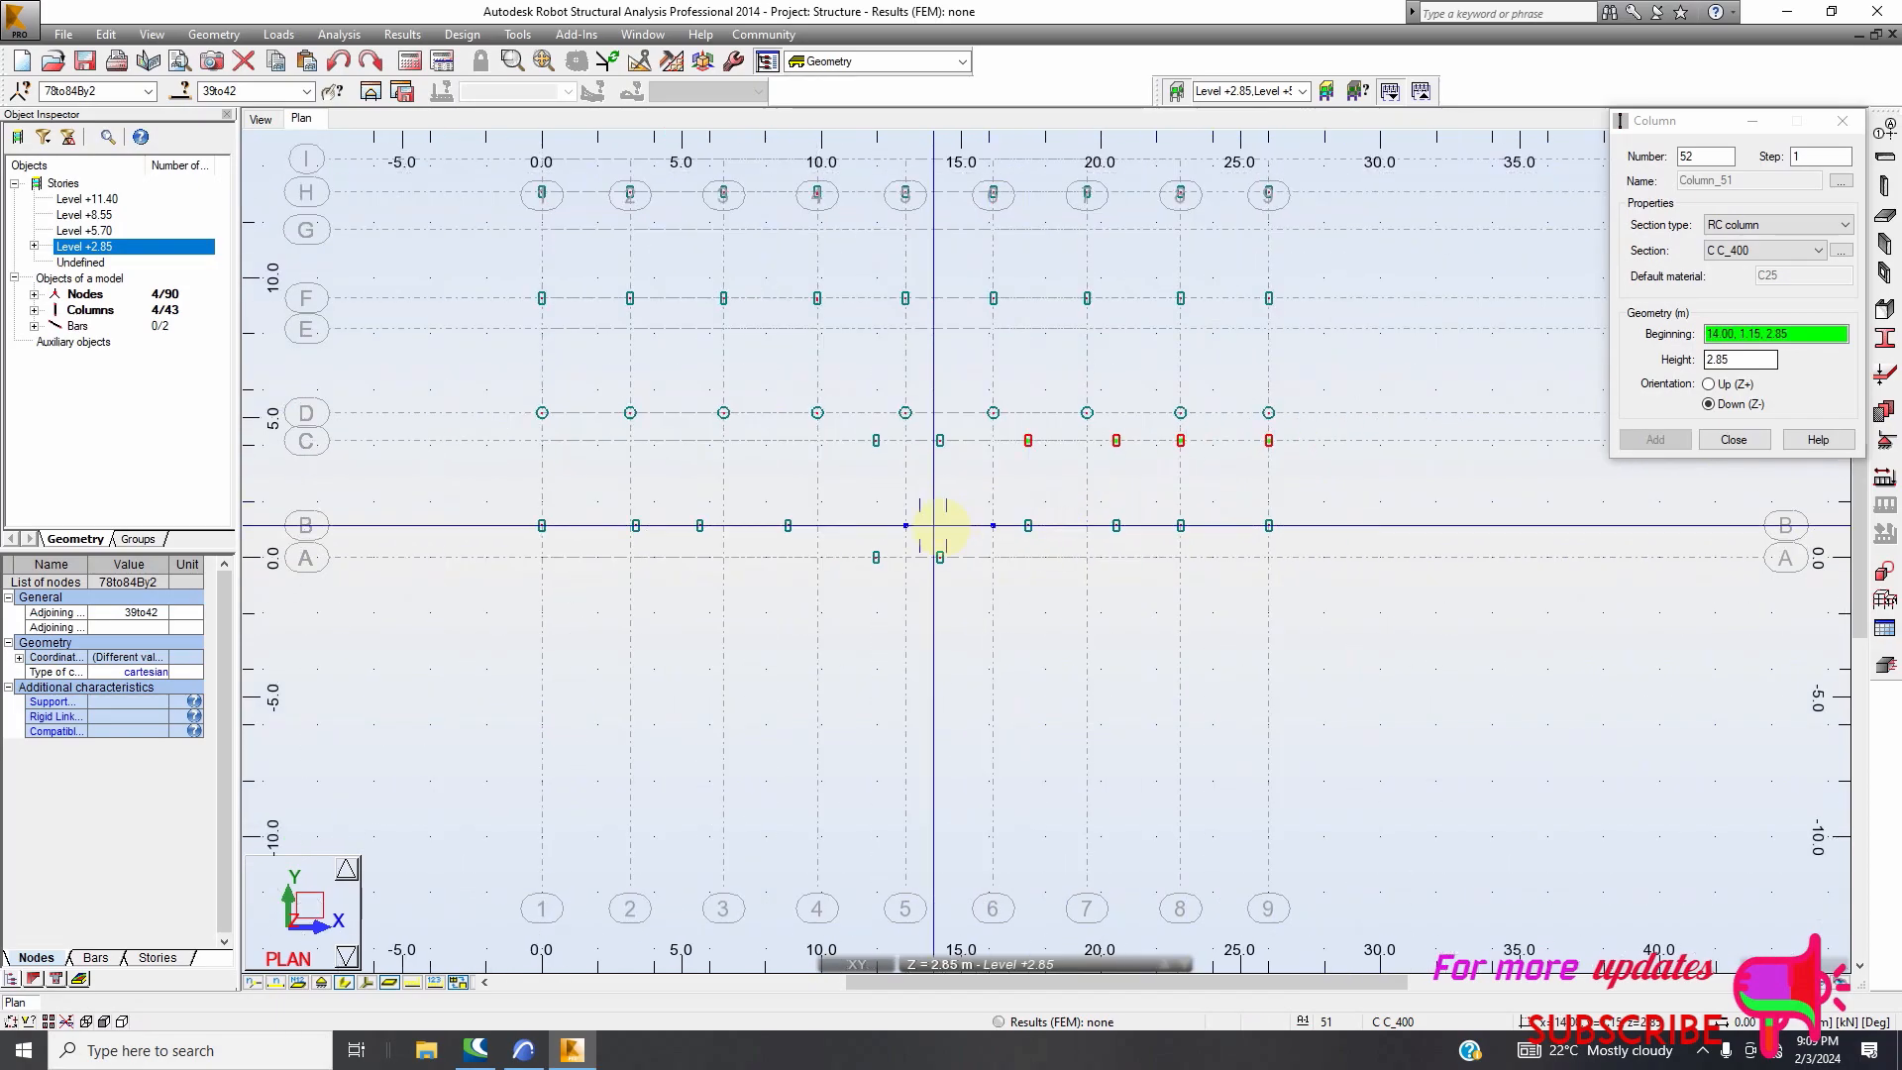
pyautogui.scroll(-1, 939, 530)
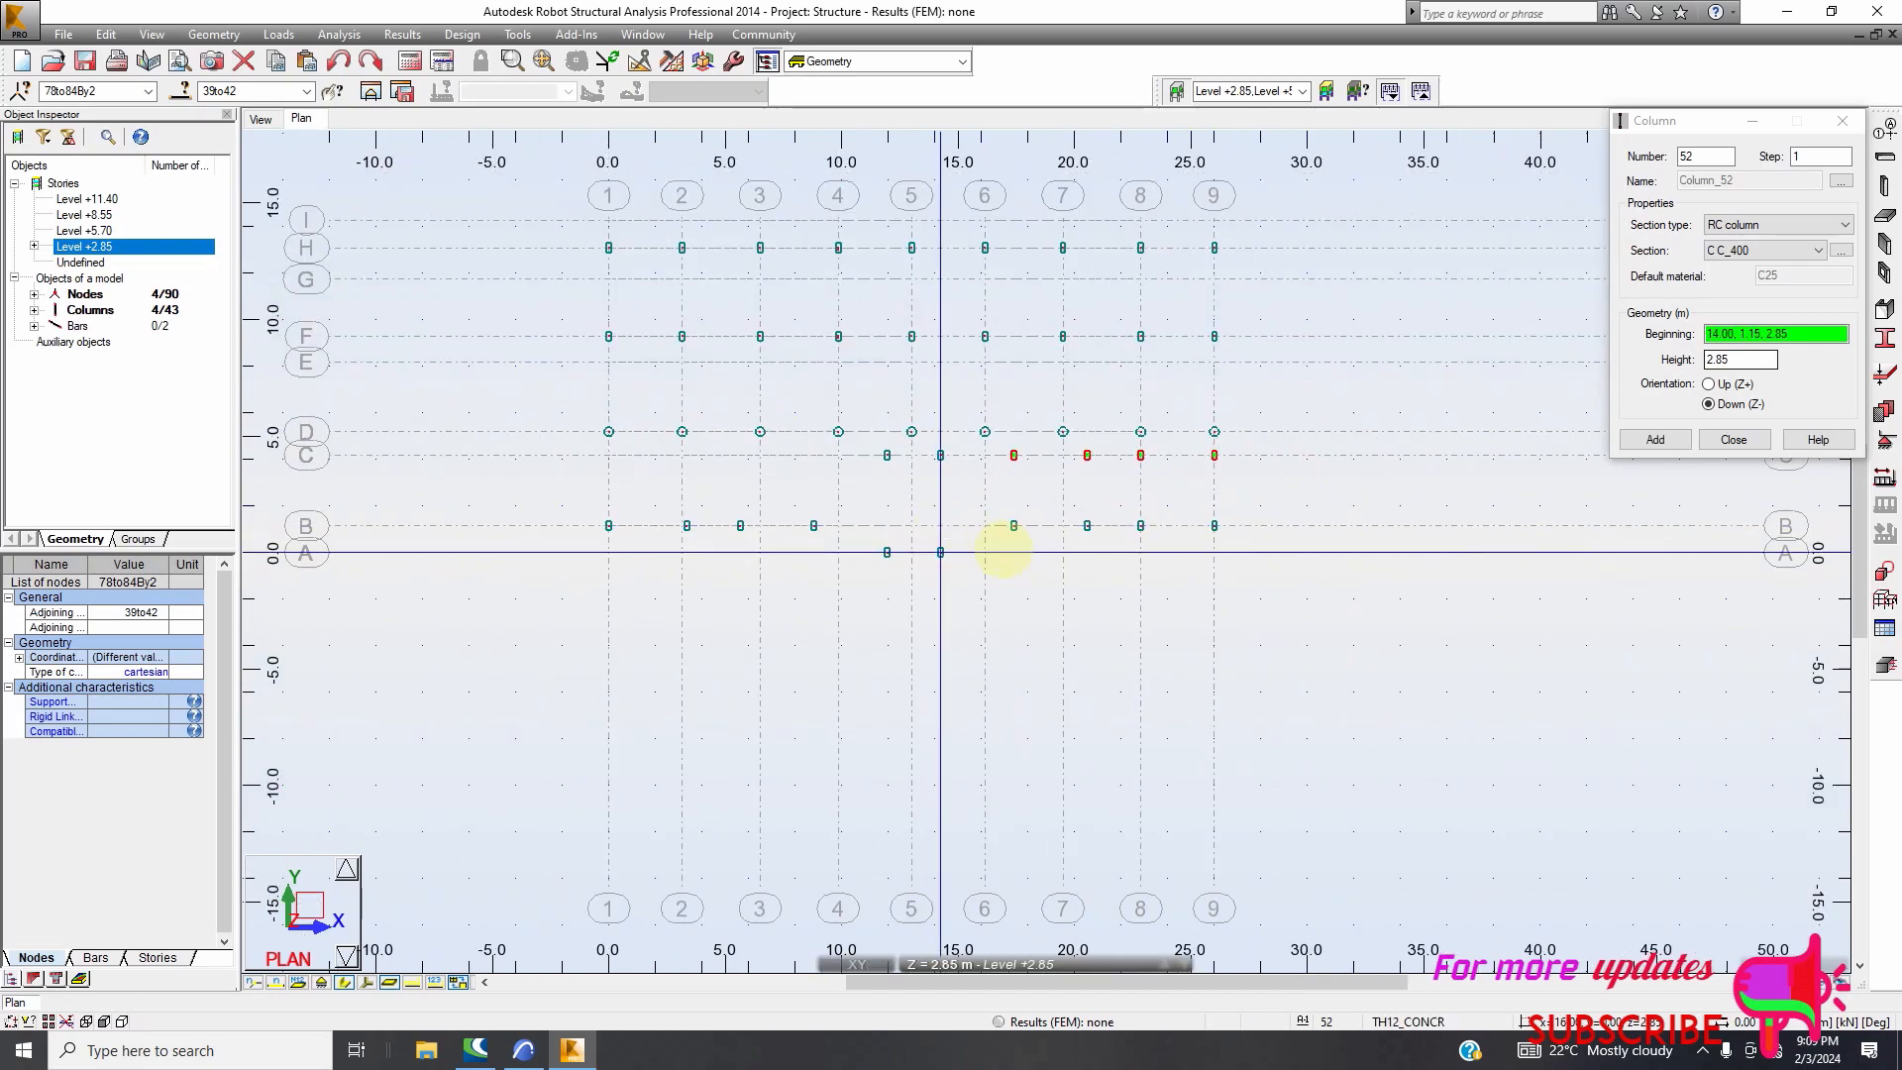
pyautogui.click(1732, 440)
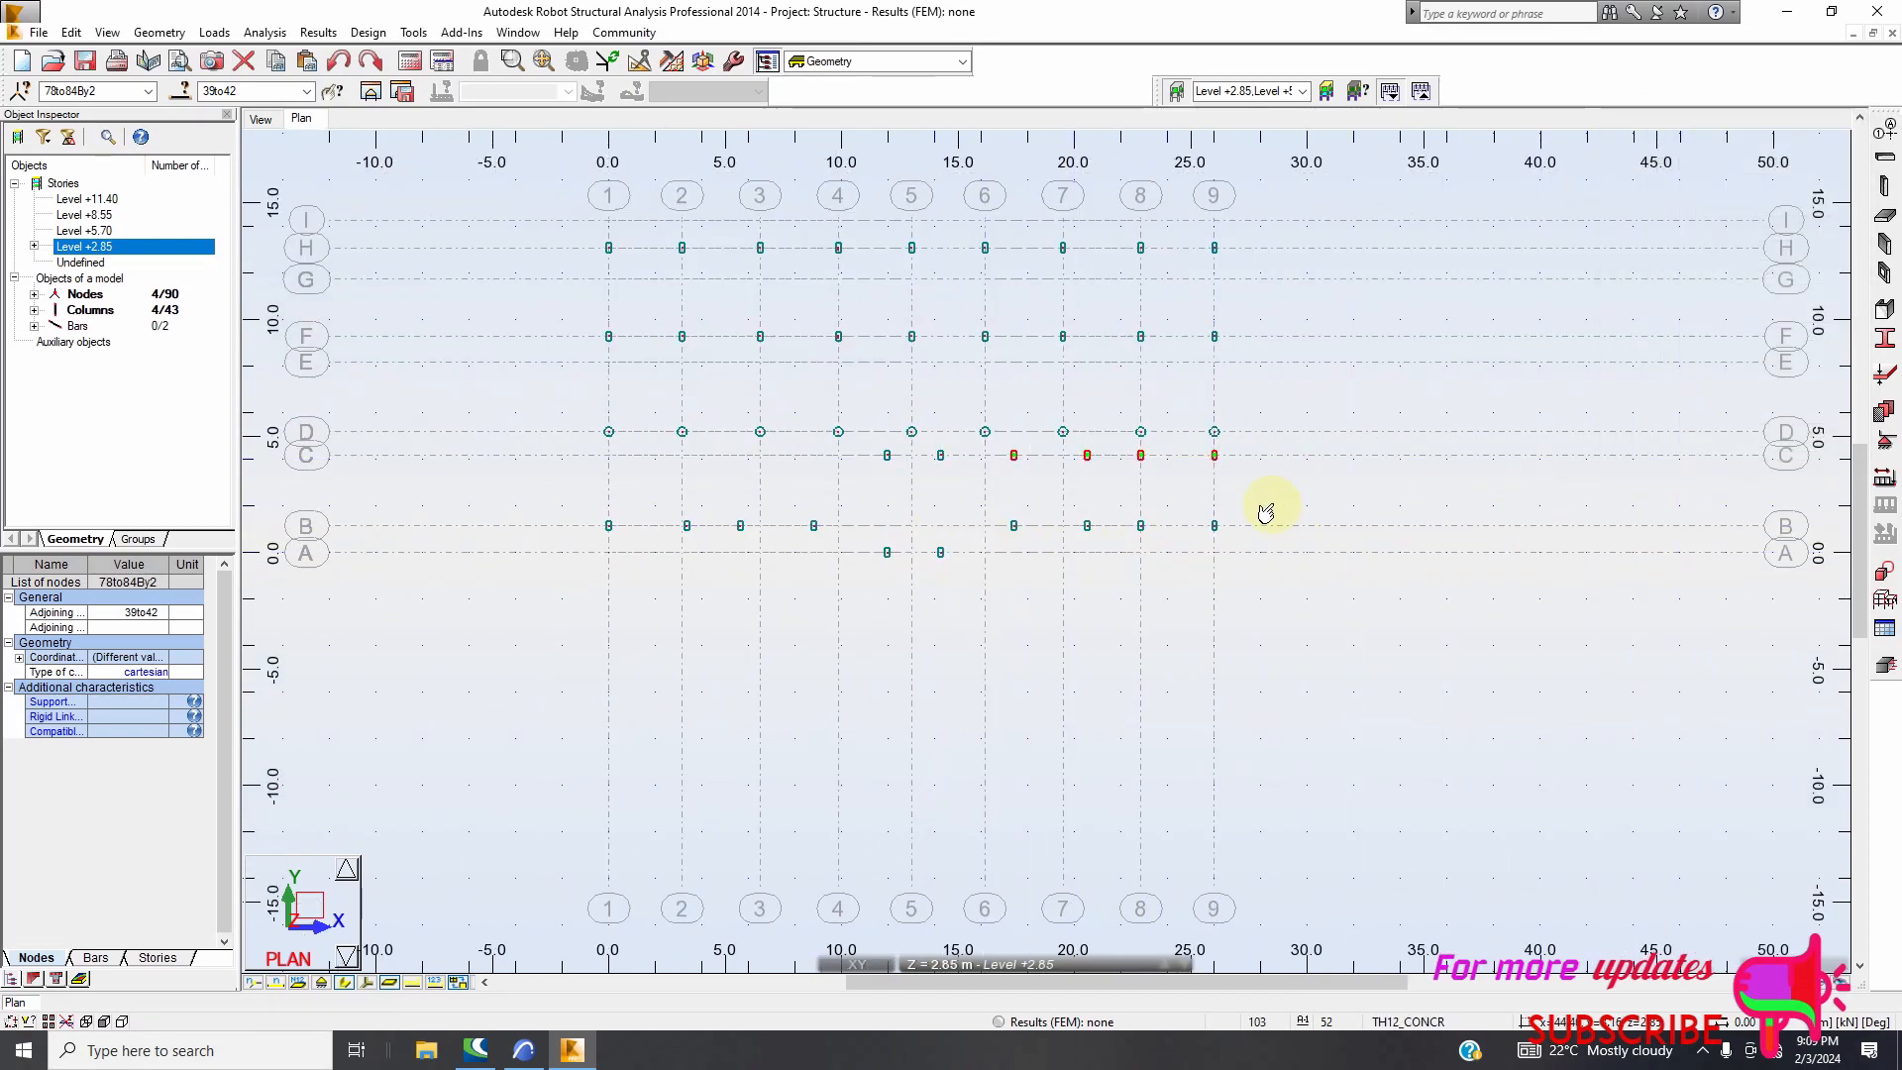
# Inspect the circular columns along axis D among the rectangular ones in the 3D view
pyautogui.click(260, 120)
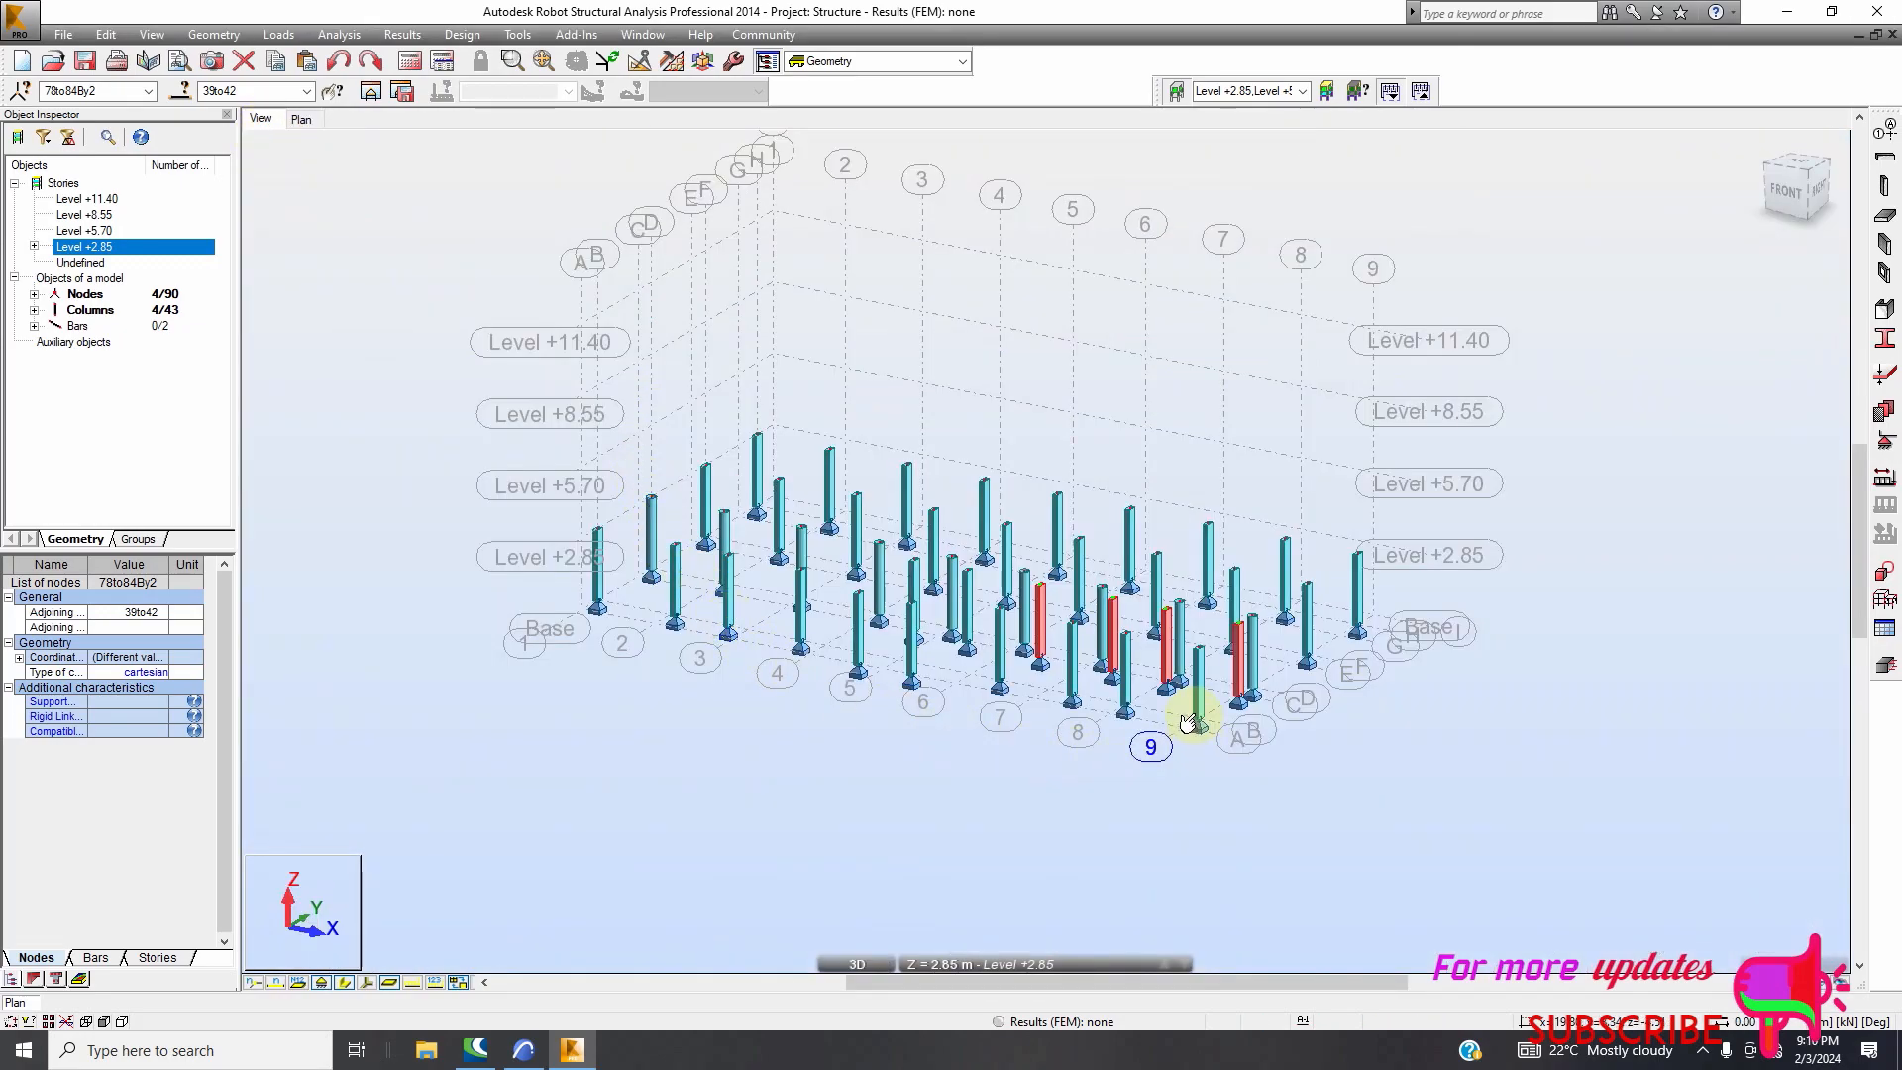
pyautogui.scroll(2, 1096, 658)
pyautogui.scroll(2, 1365, 669)
pyautogui.scroll(-3, 1338, 648)
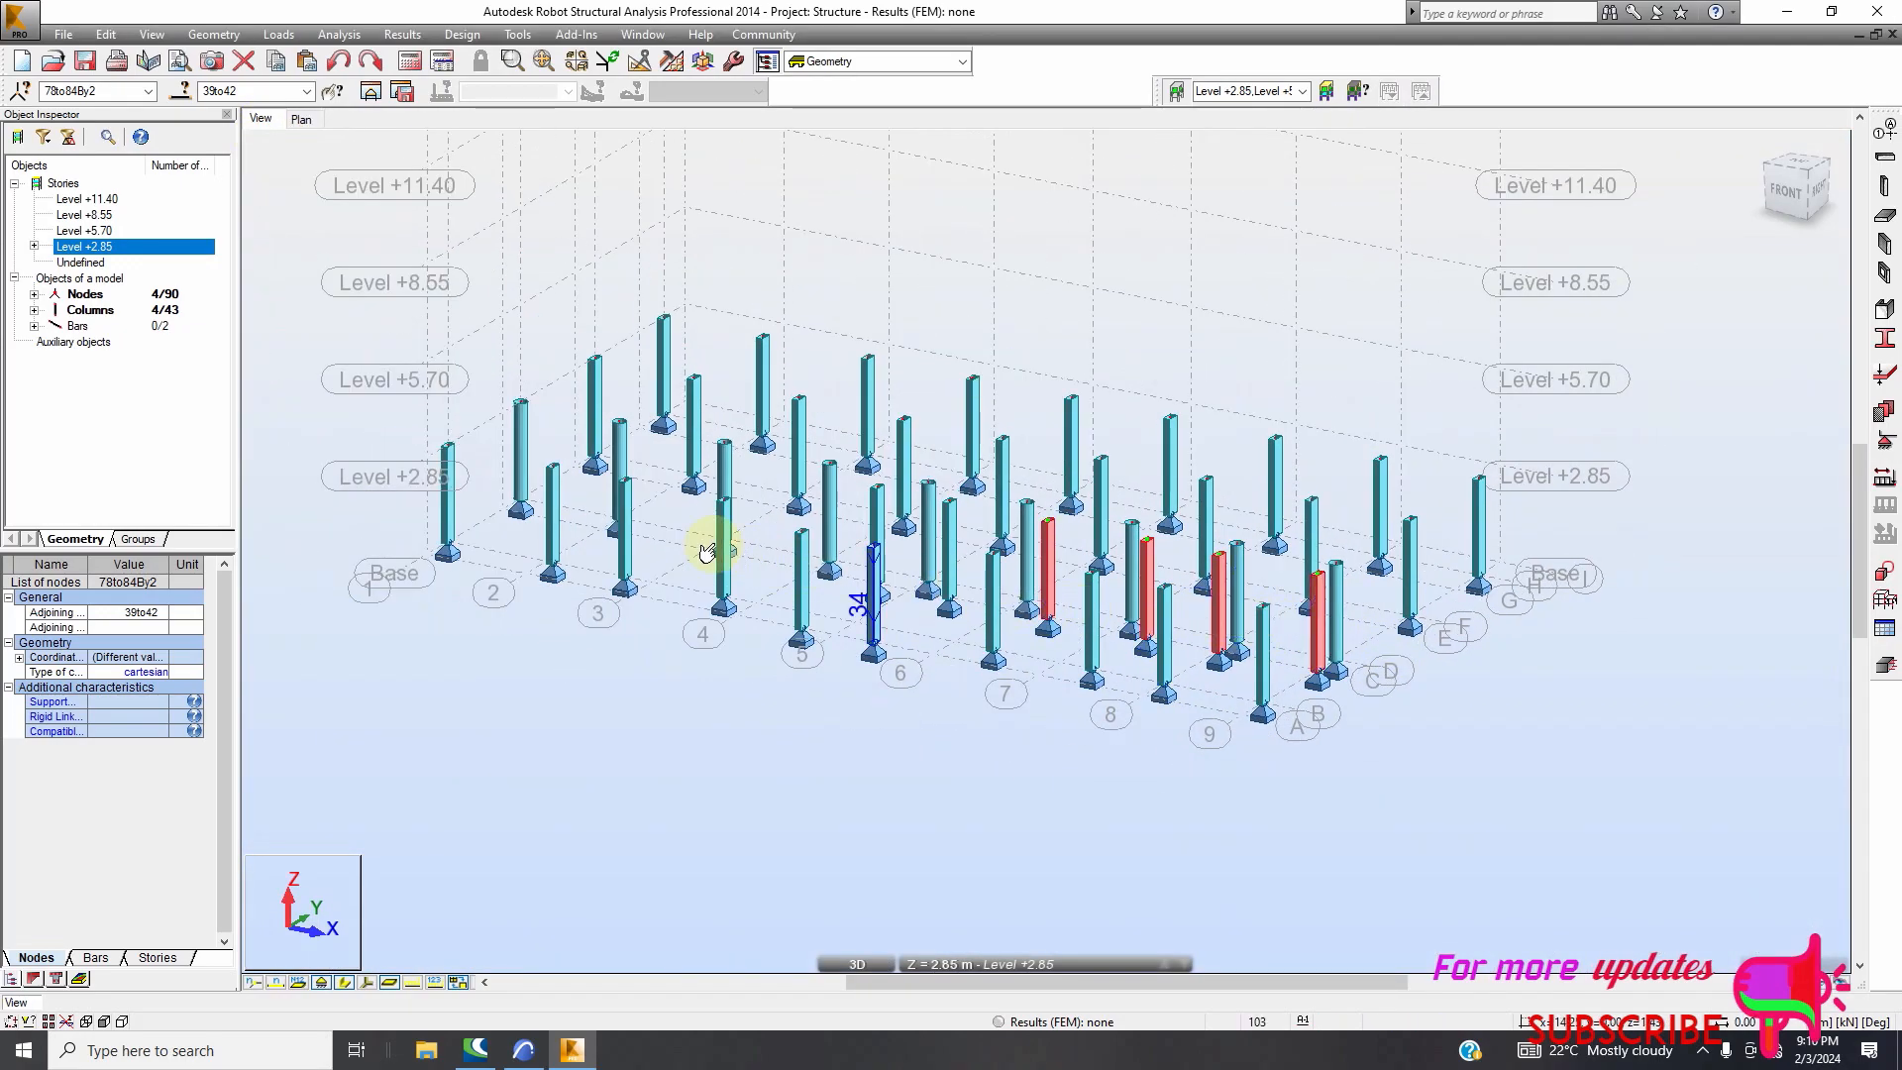
pyautogui.scroll(1, 679, 522)
pyautogui.scroll(-2, 827, 545)
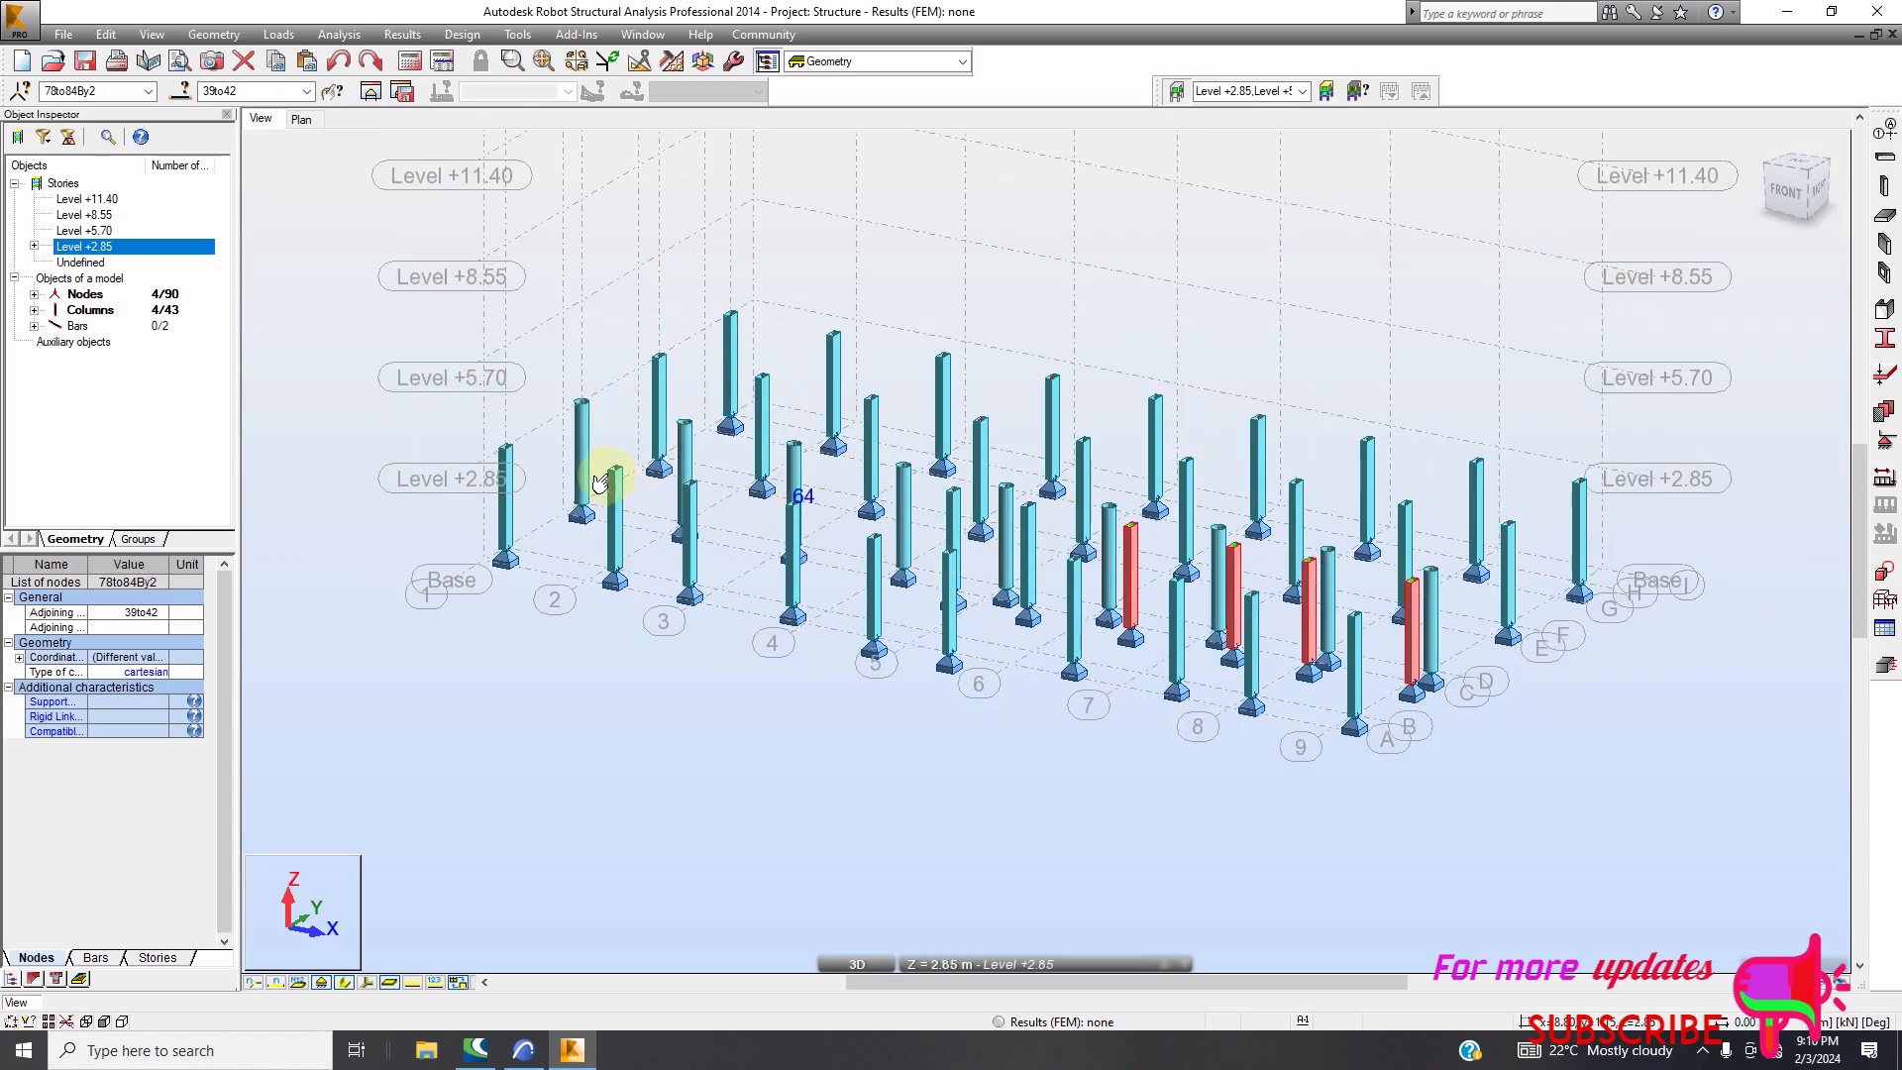
pyautogui.scroll(4, 620, 480)
pyautogui.scroll(2, 642, 516)
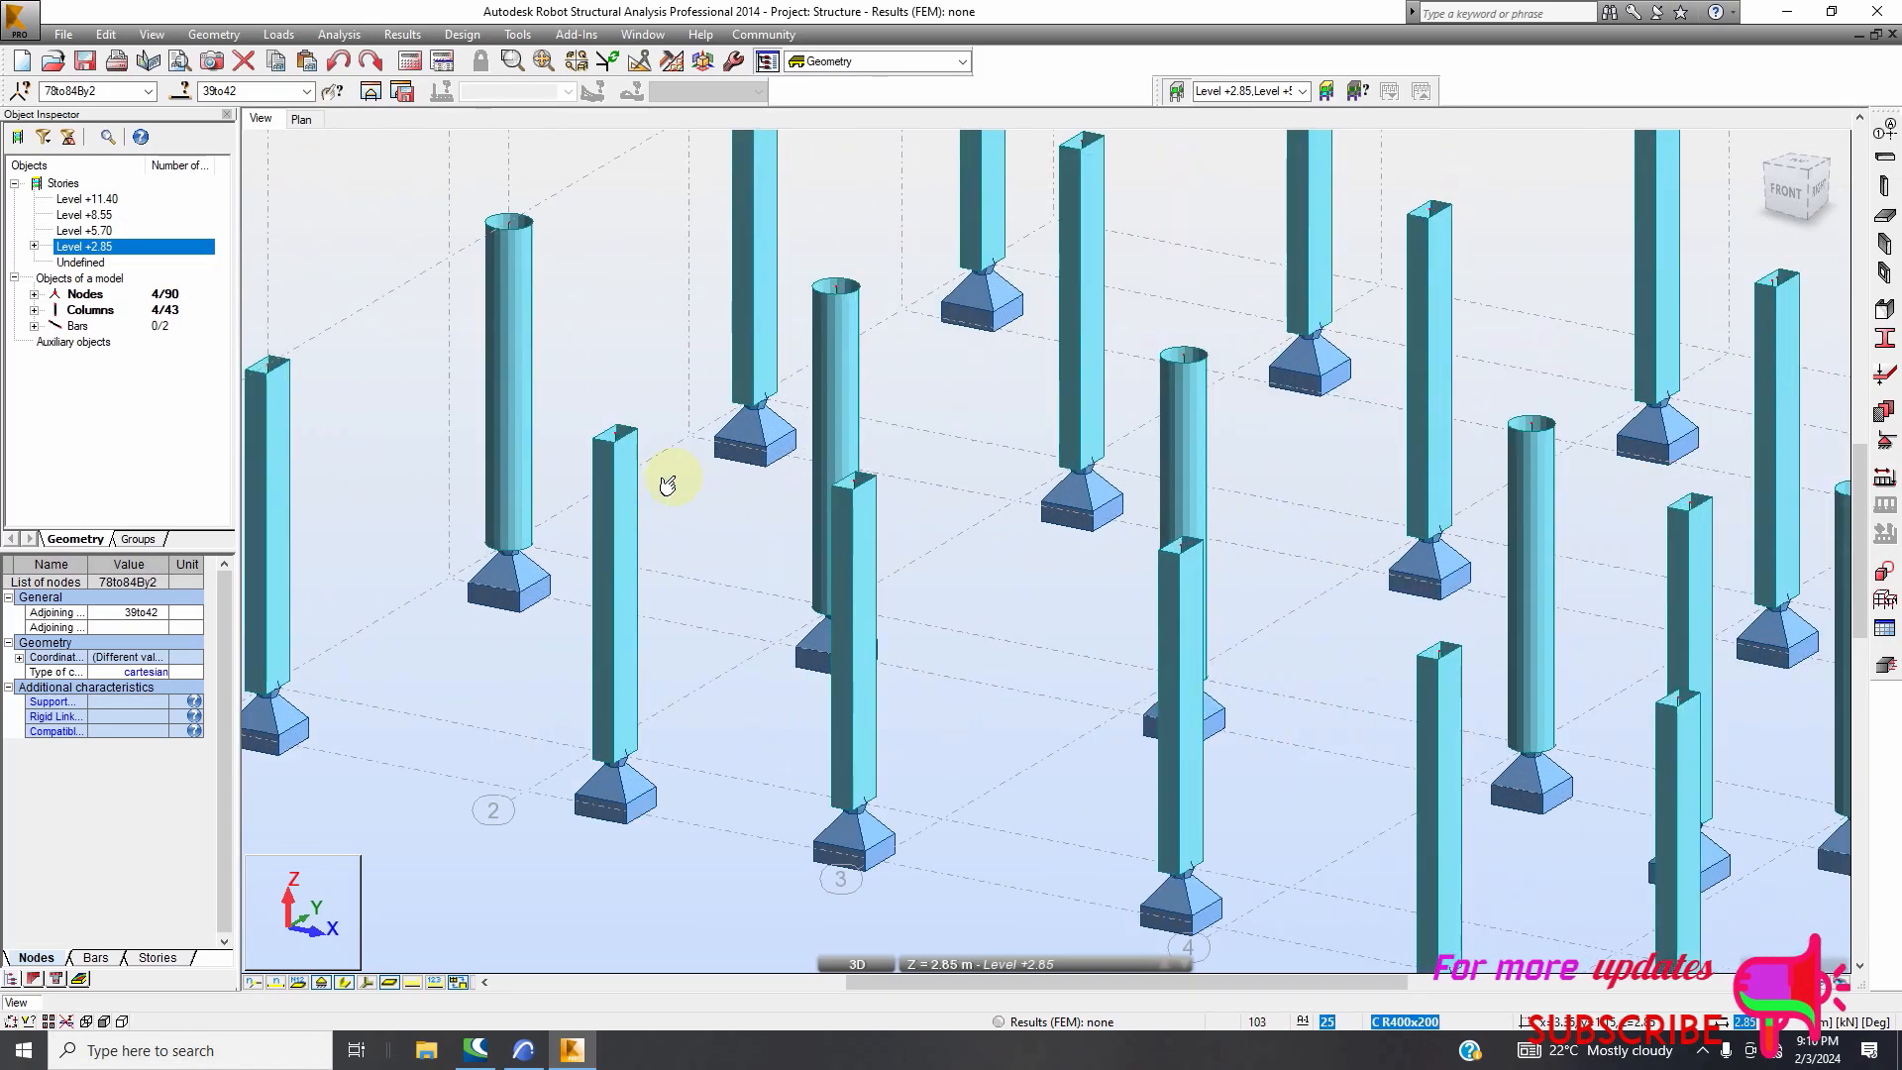
pyautogui.scroll(-5, 656, 500)
# Return to the plan view and start a new beam with section type RC beam and section B R200x450
pyautogui.click(299, 120)
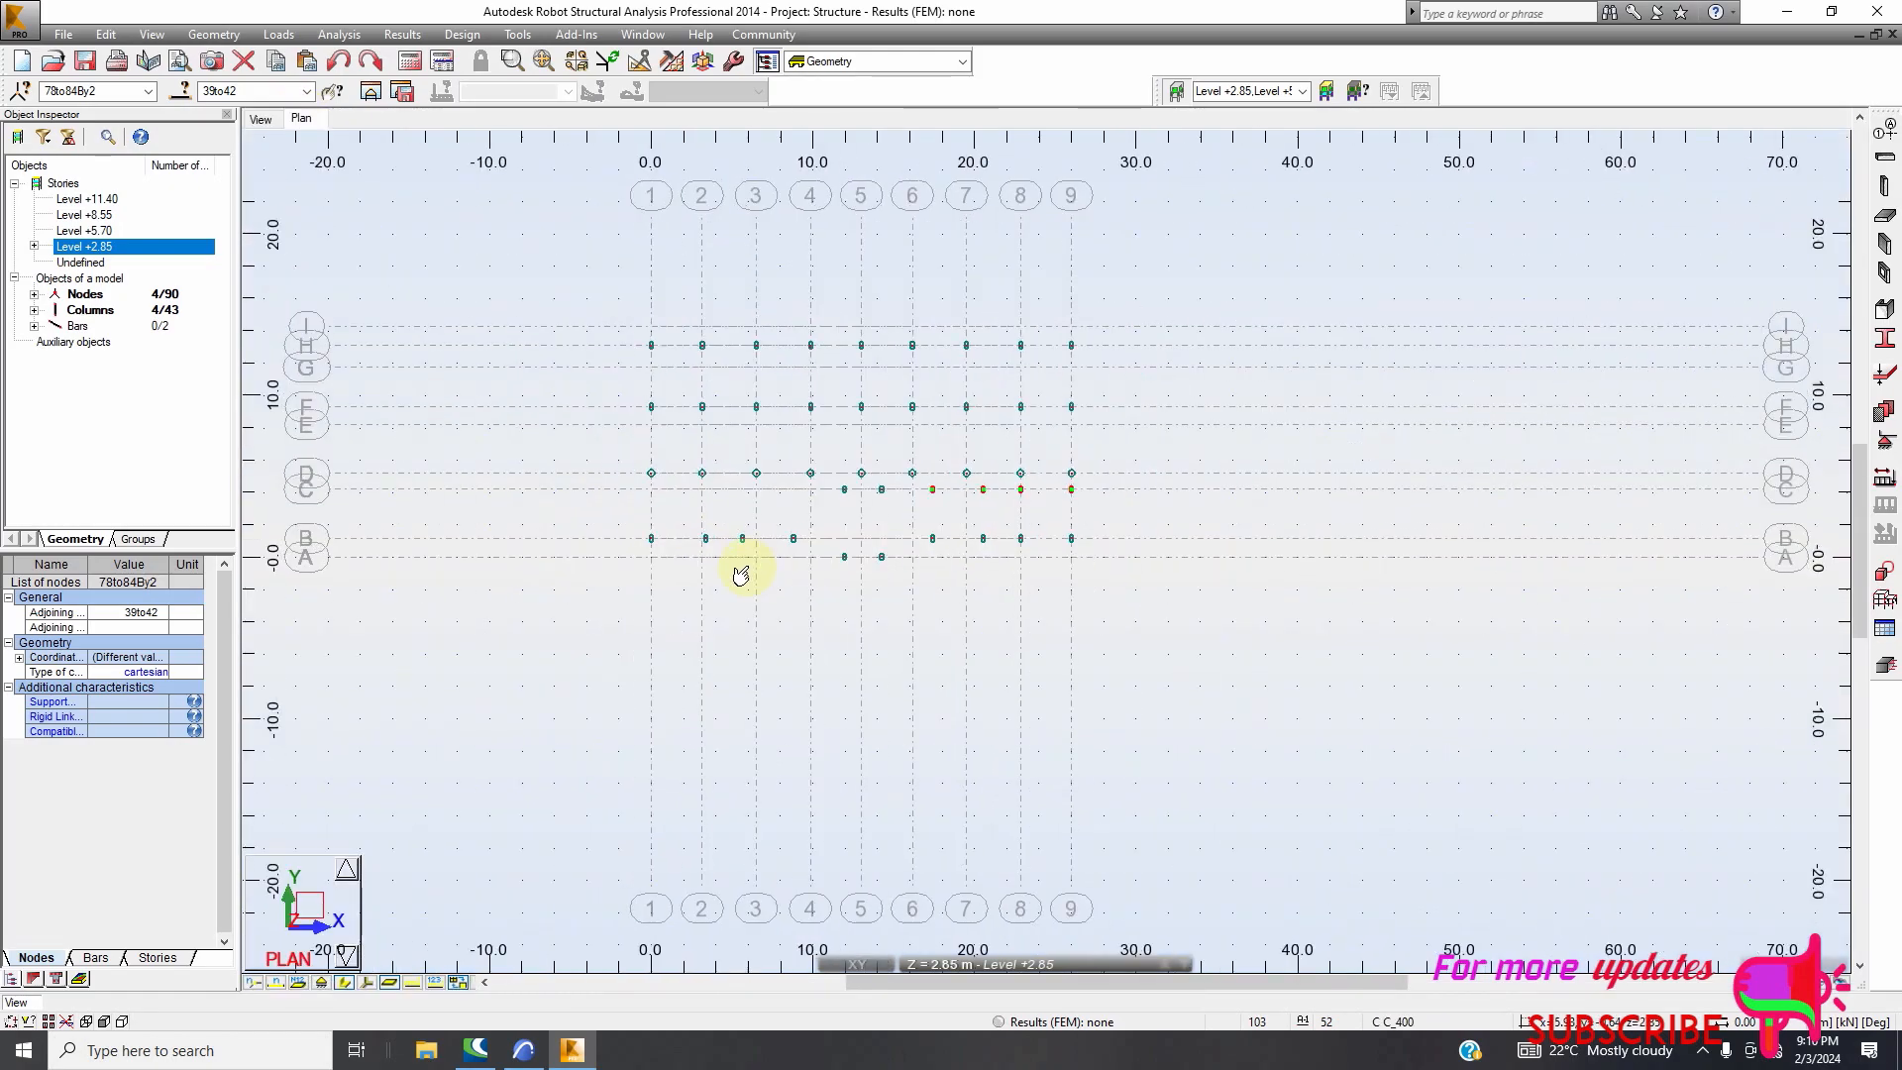
pyautogui.scroll(1, 710, 374)
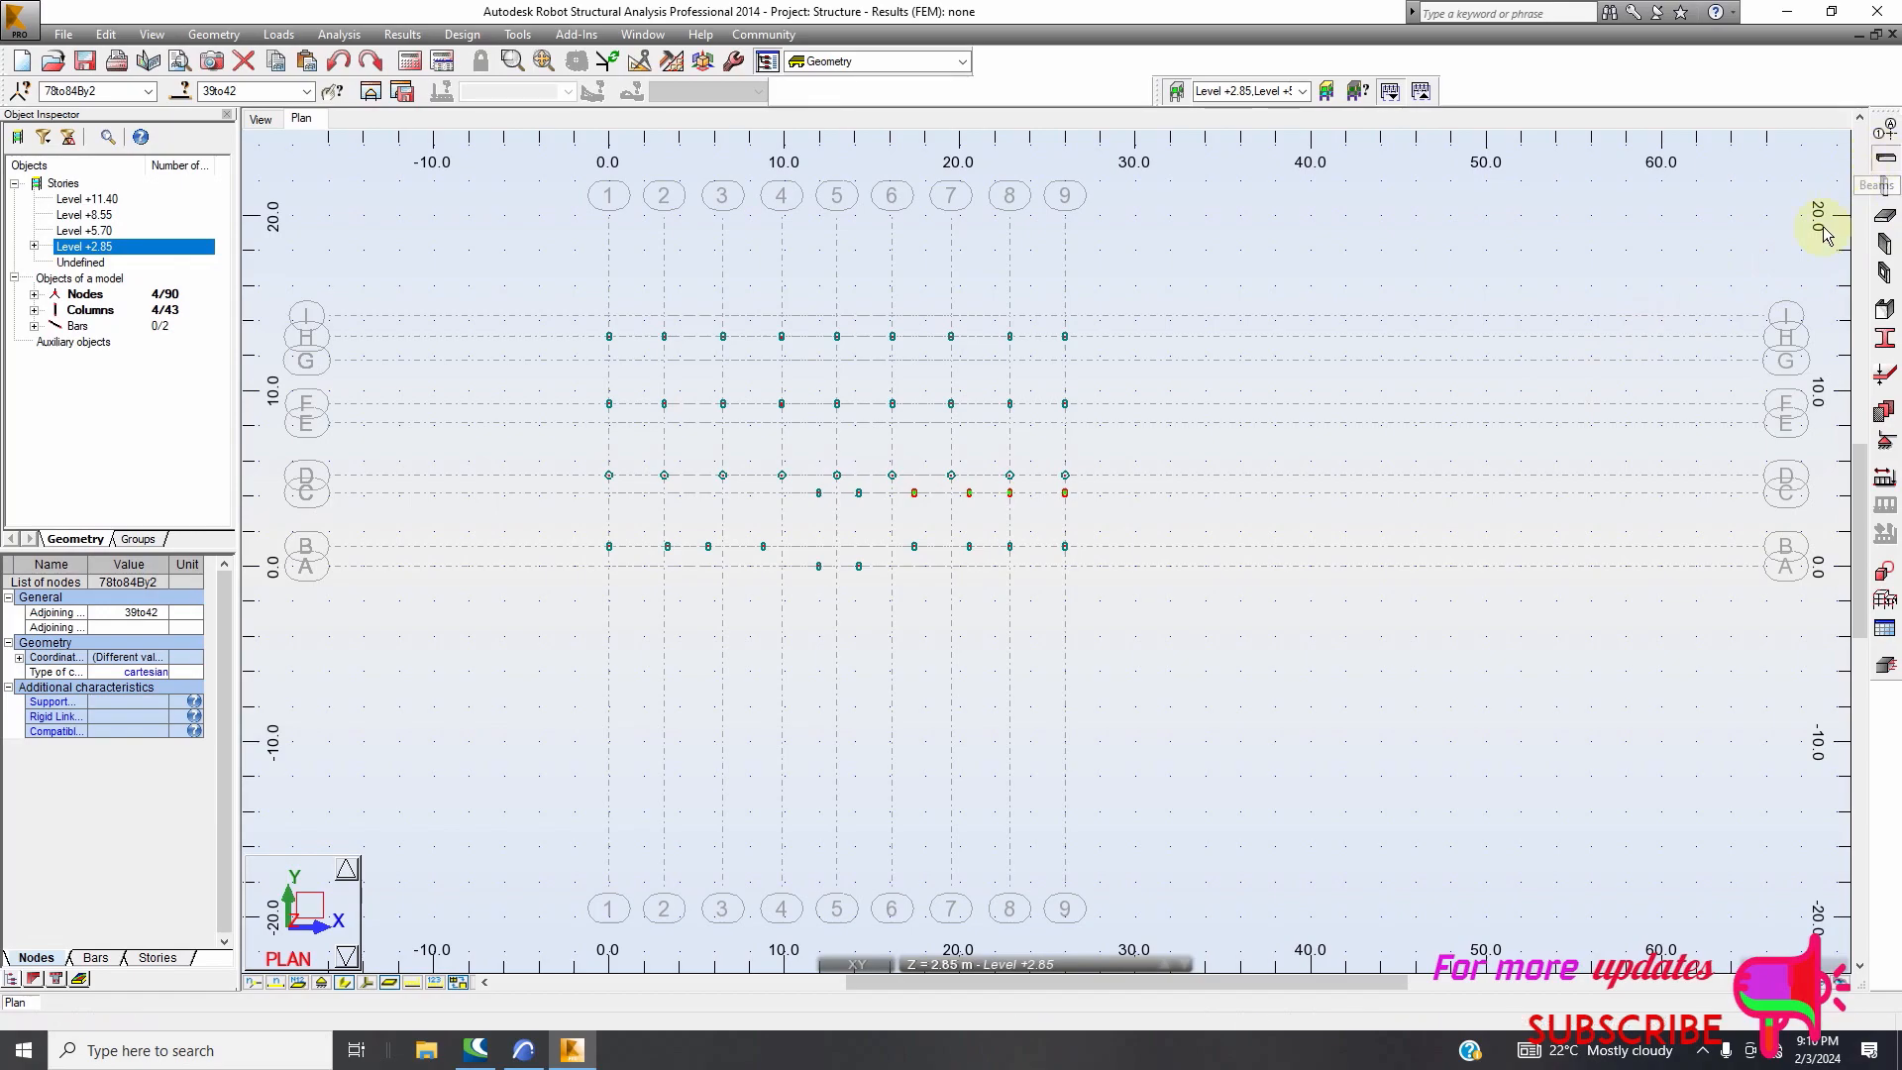
pyautogui.click(1884, 157)
pyautogui.click(1764, 225)
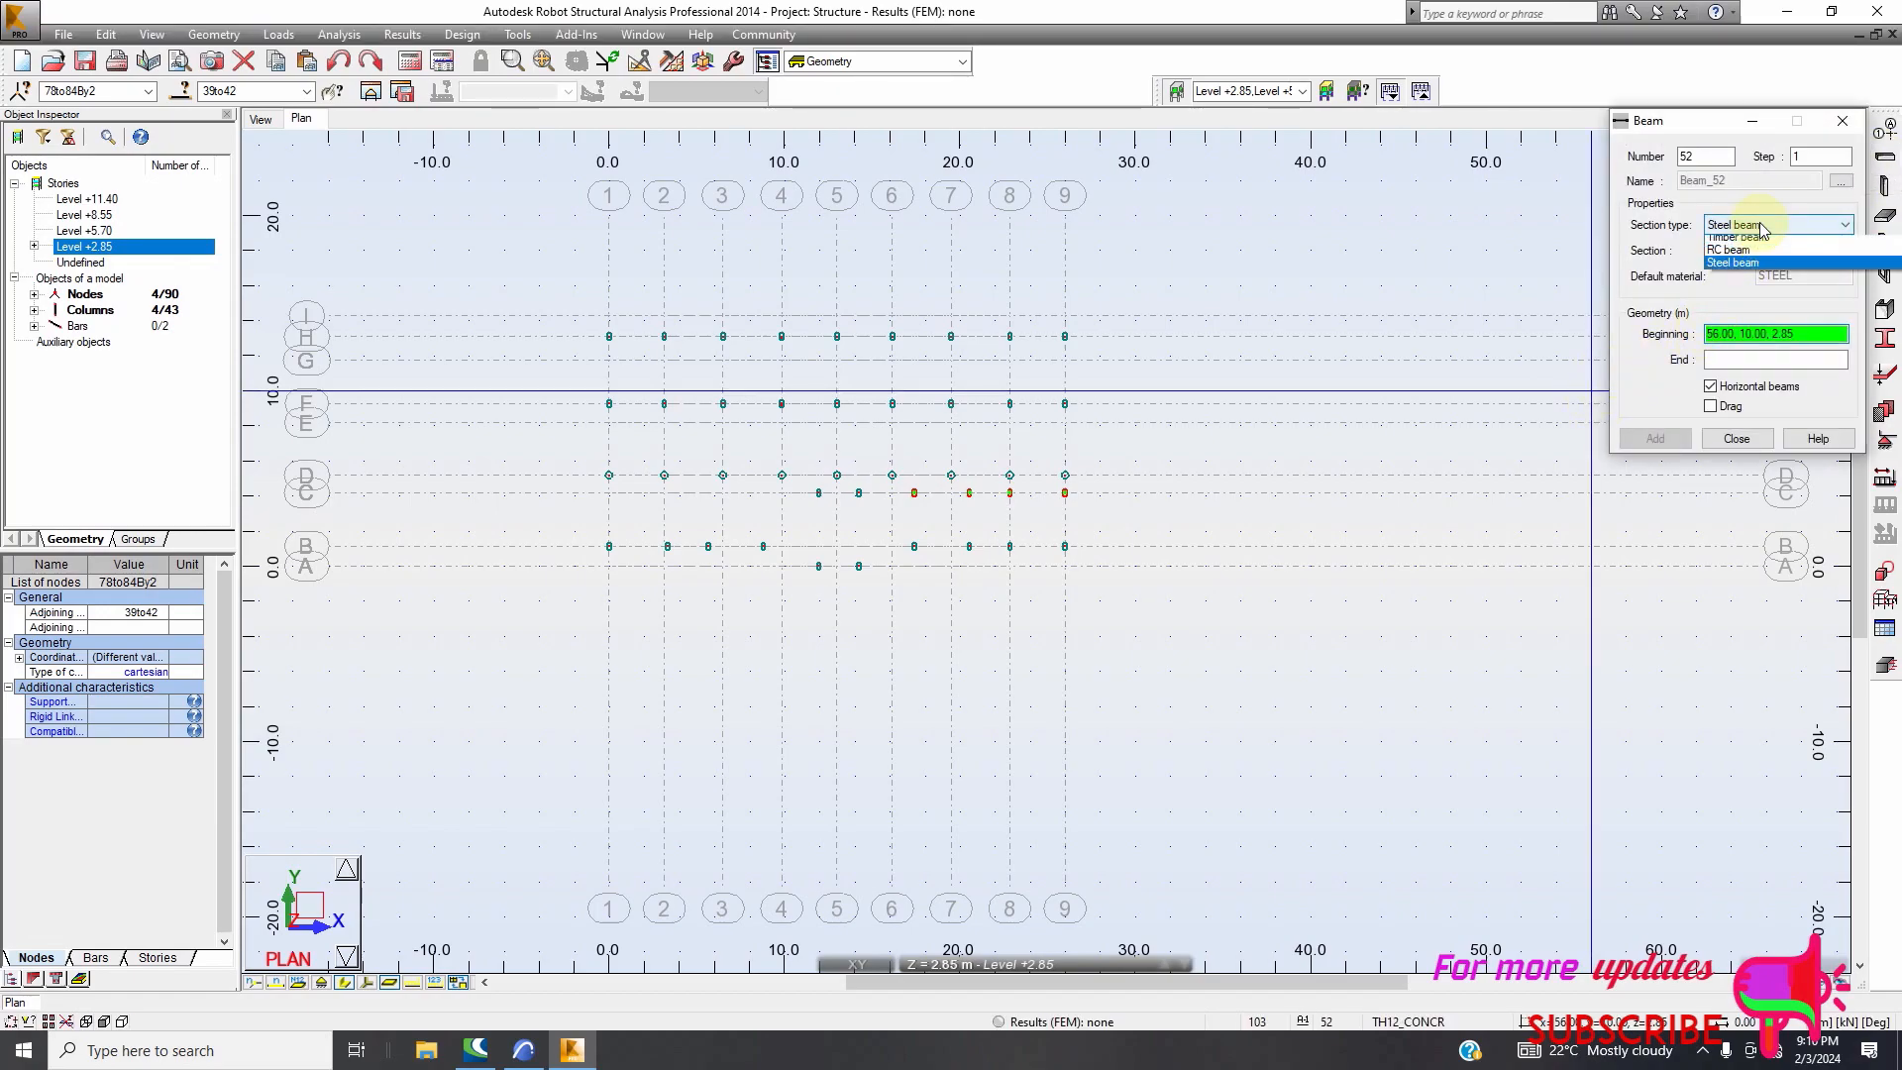
pyautogui.click(1773, 252)
pyautogui.click(1779, 252)
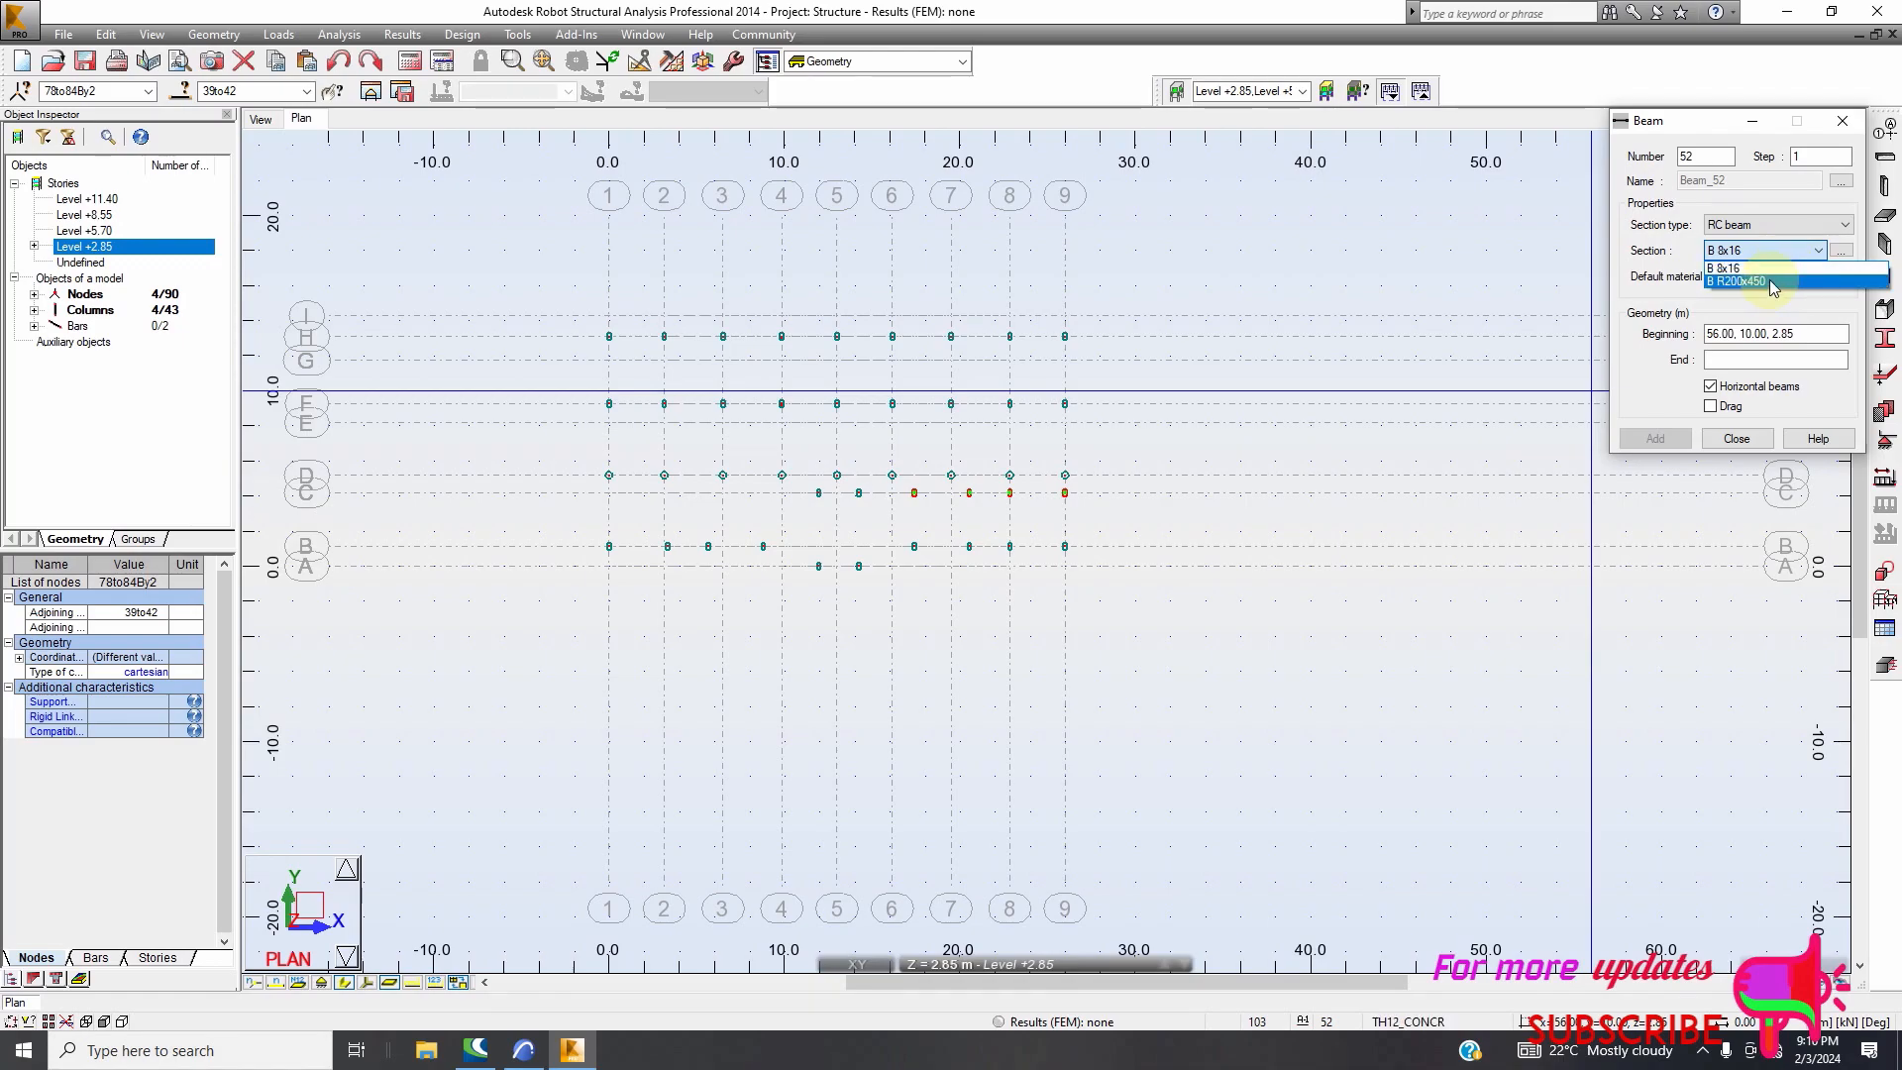
pyautogui.click(1769, 279)
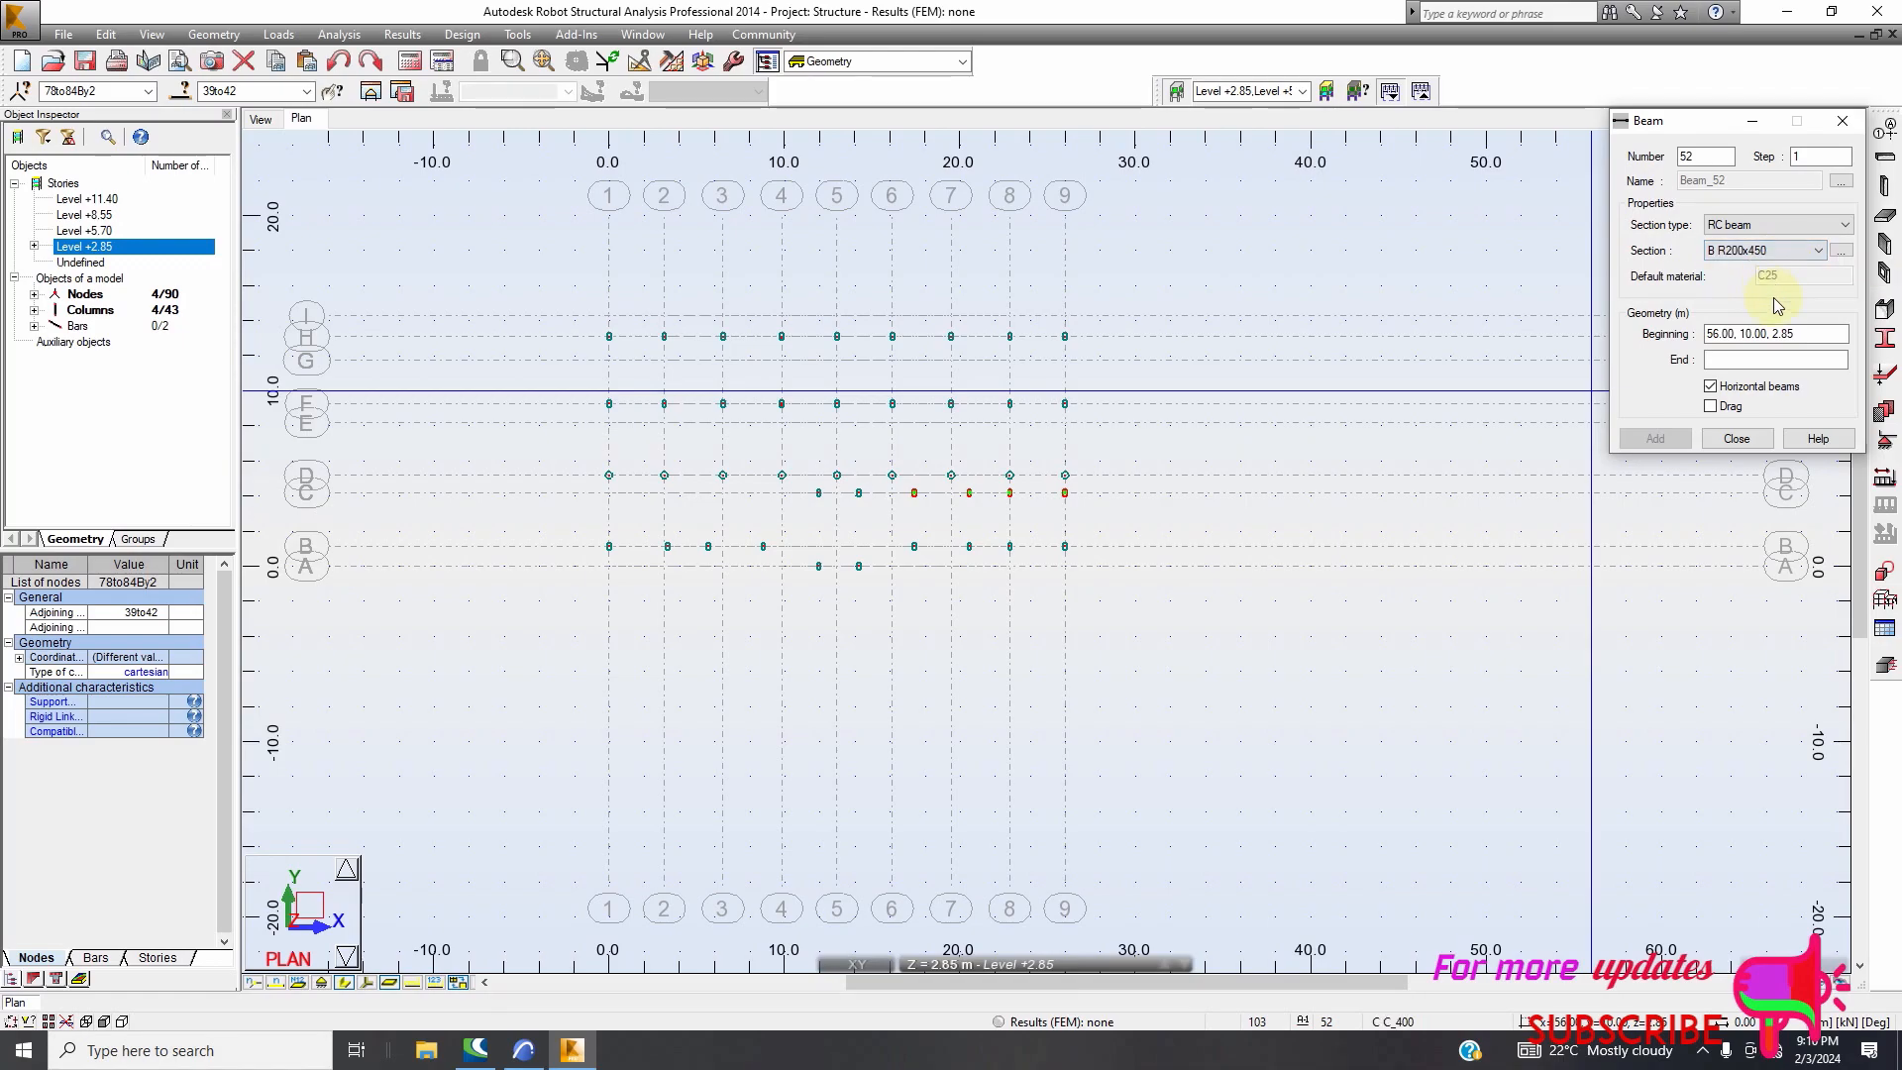
# Open the new beam section definition, close it without adding a section, and enable Drag for continuous beam placement
pyautogui.click(1841, 254)
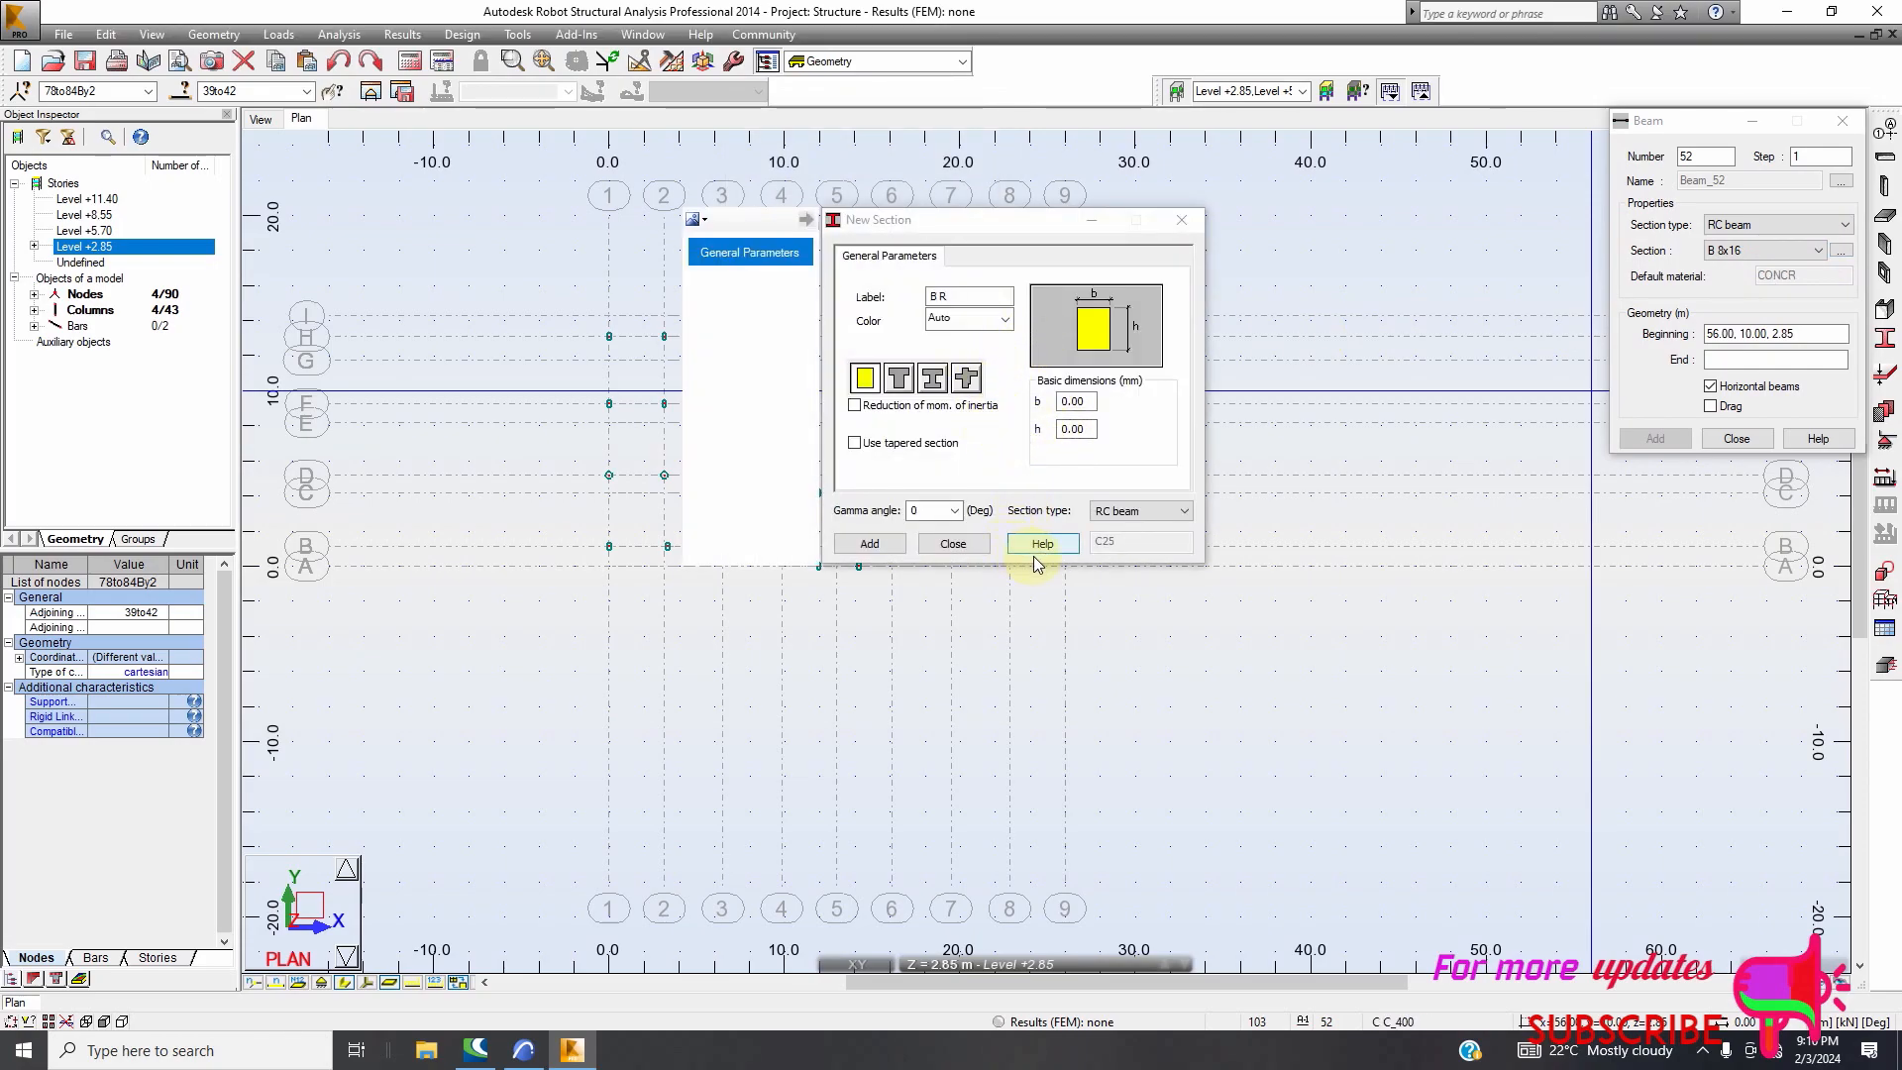
pyautogui.click(953, 543)
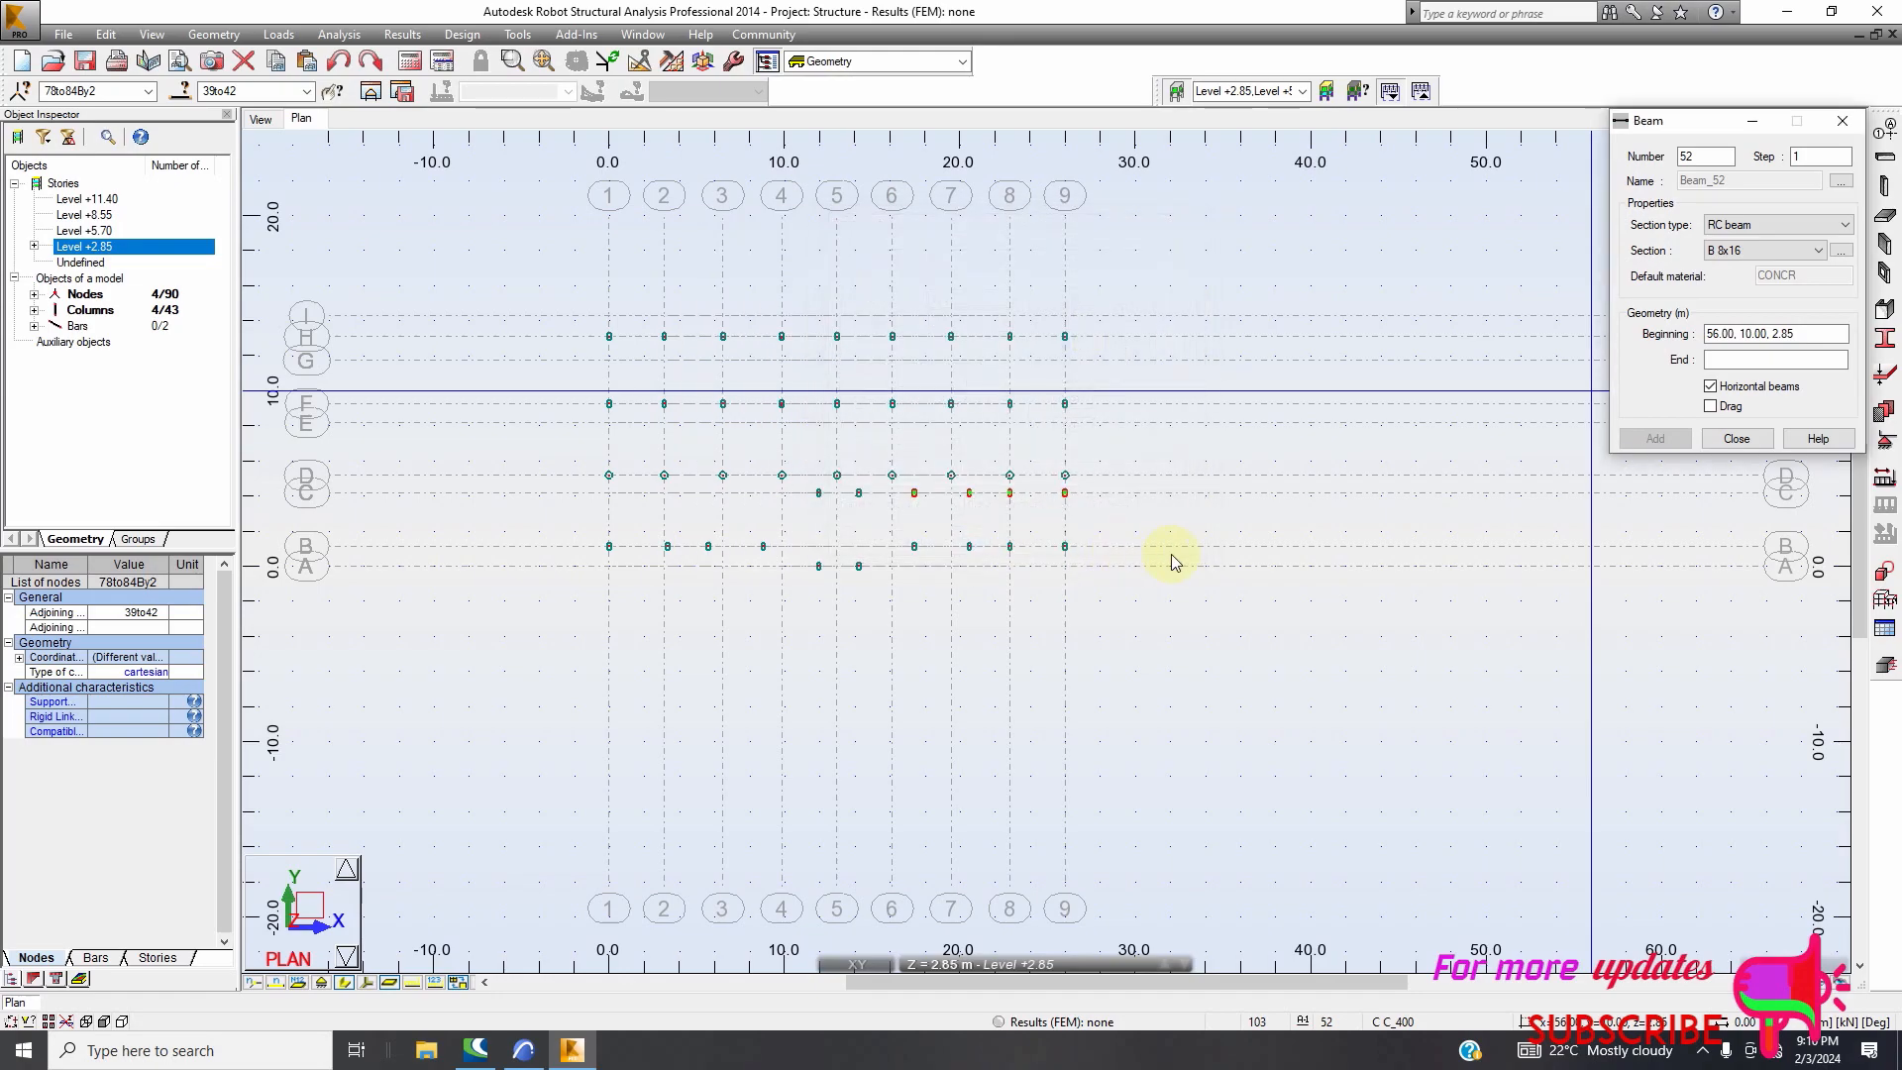
pyautogui.click(1711, 408)
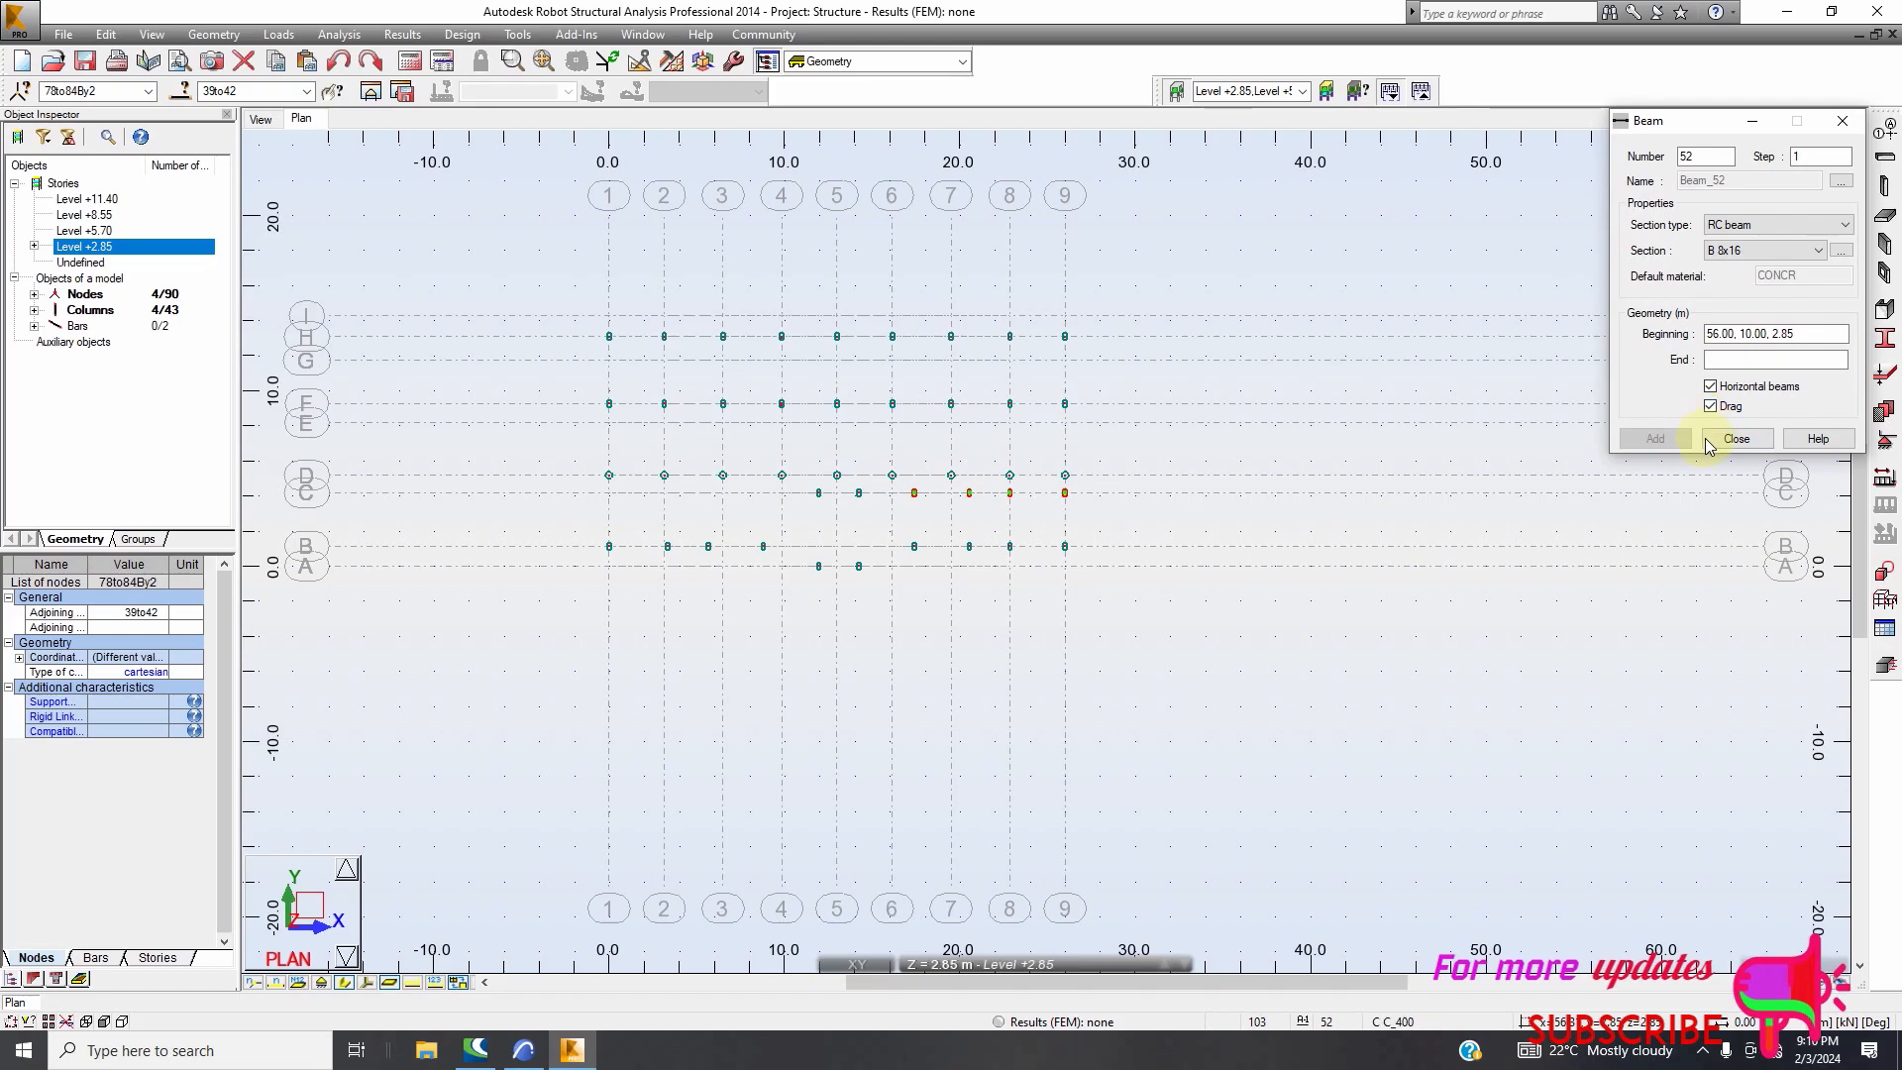
# Draw continuous B 8x16 beams along axis H from axis 1 through axes 2 and 3 to axis 4
pyautogui.scroll(4, 608, 335)
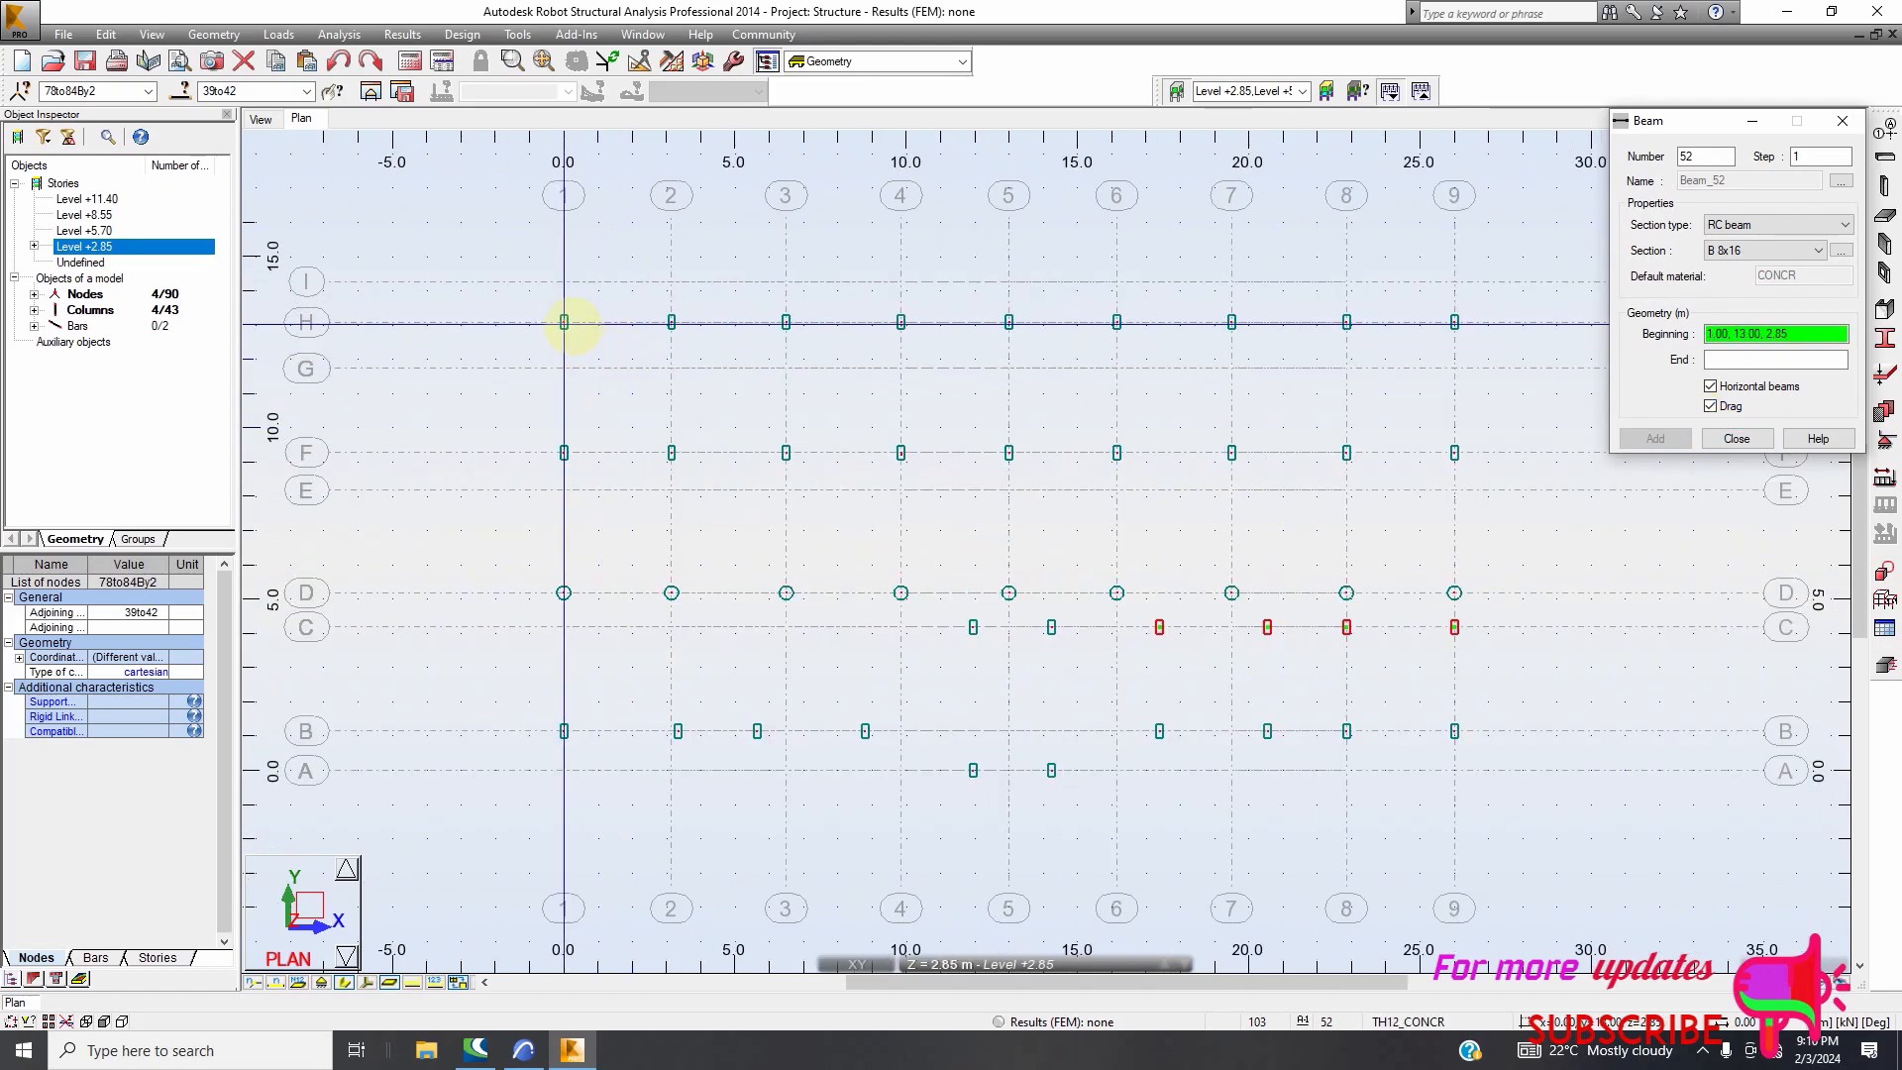
pyautogui.click(564, 322)
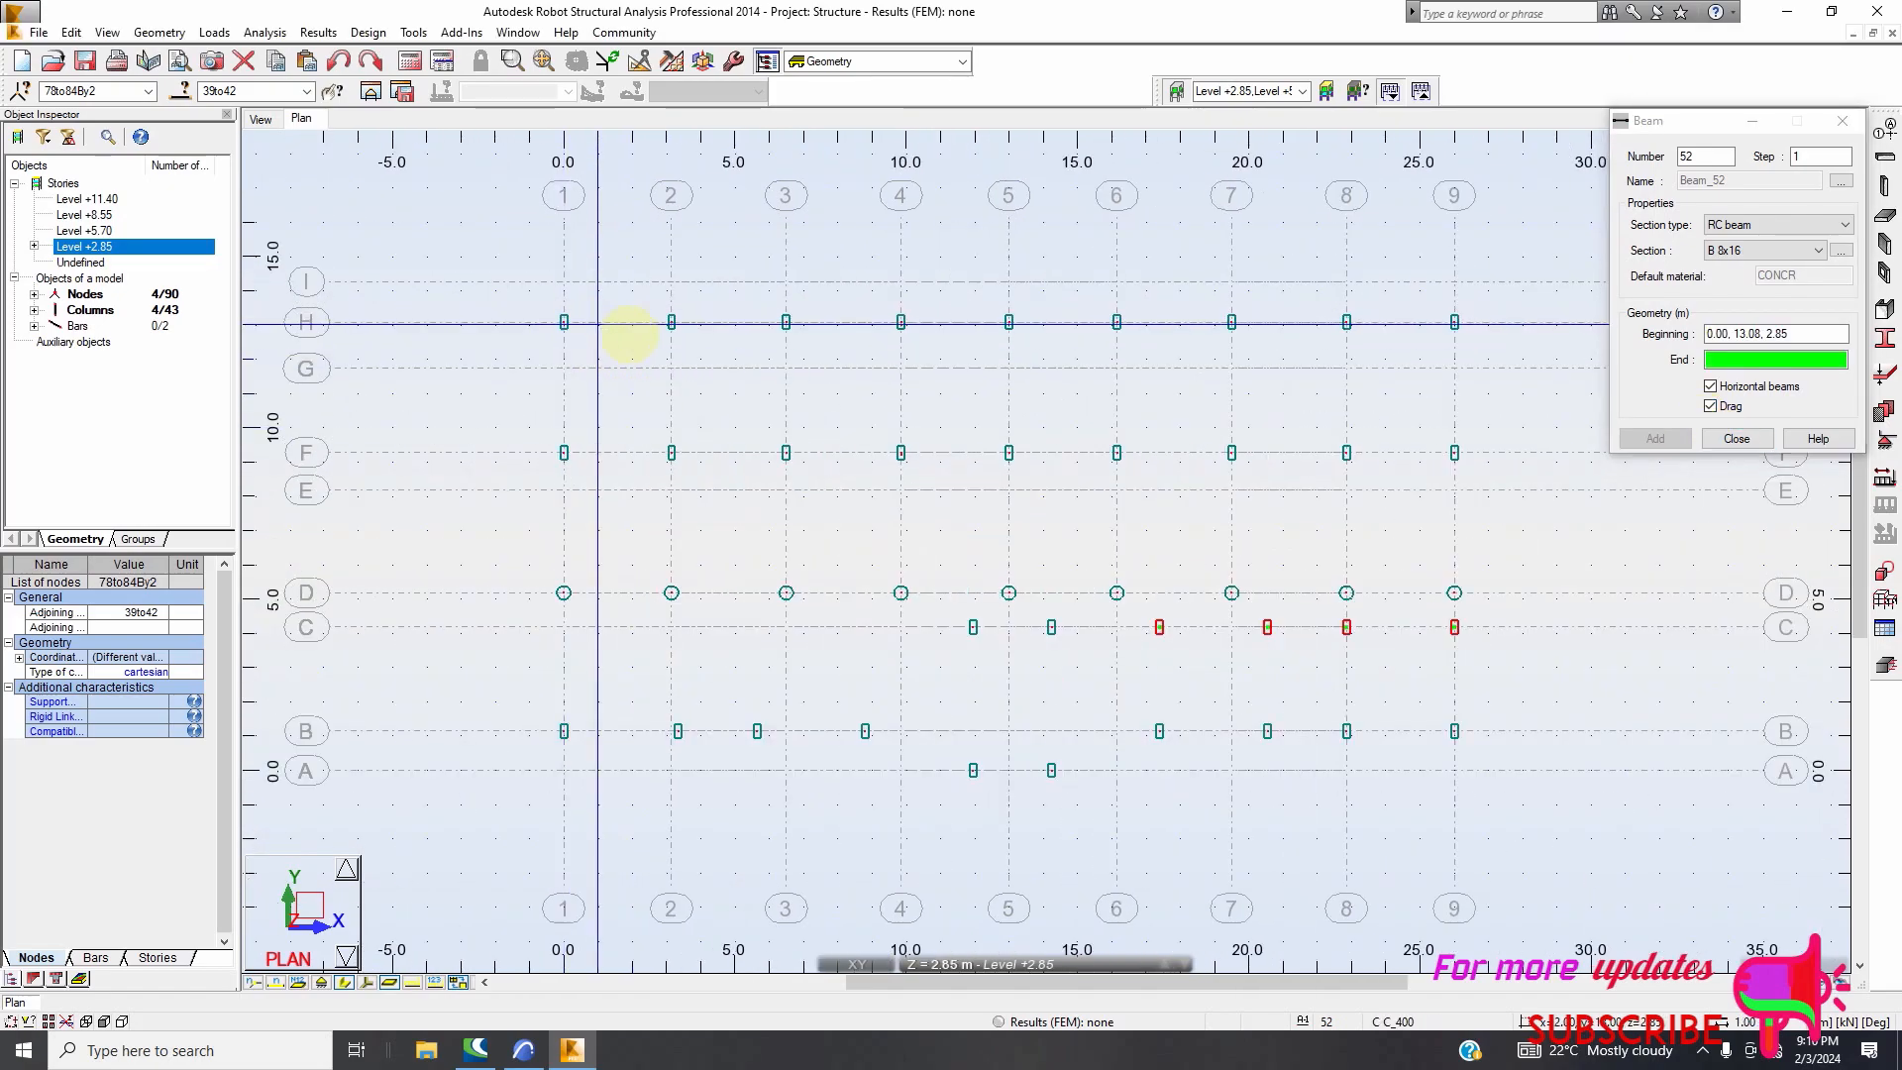
pyautogui.scroll(2, 670, 322)
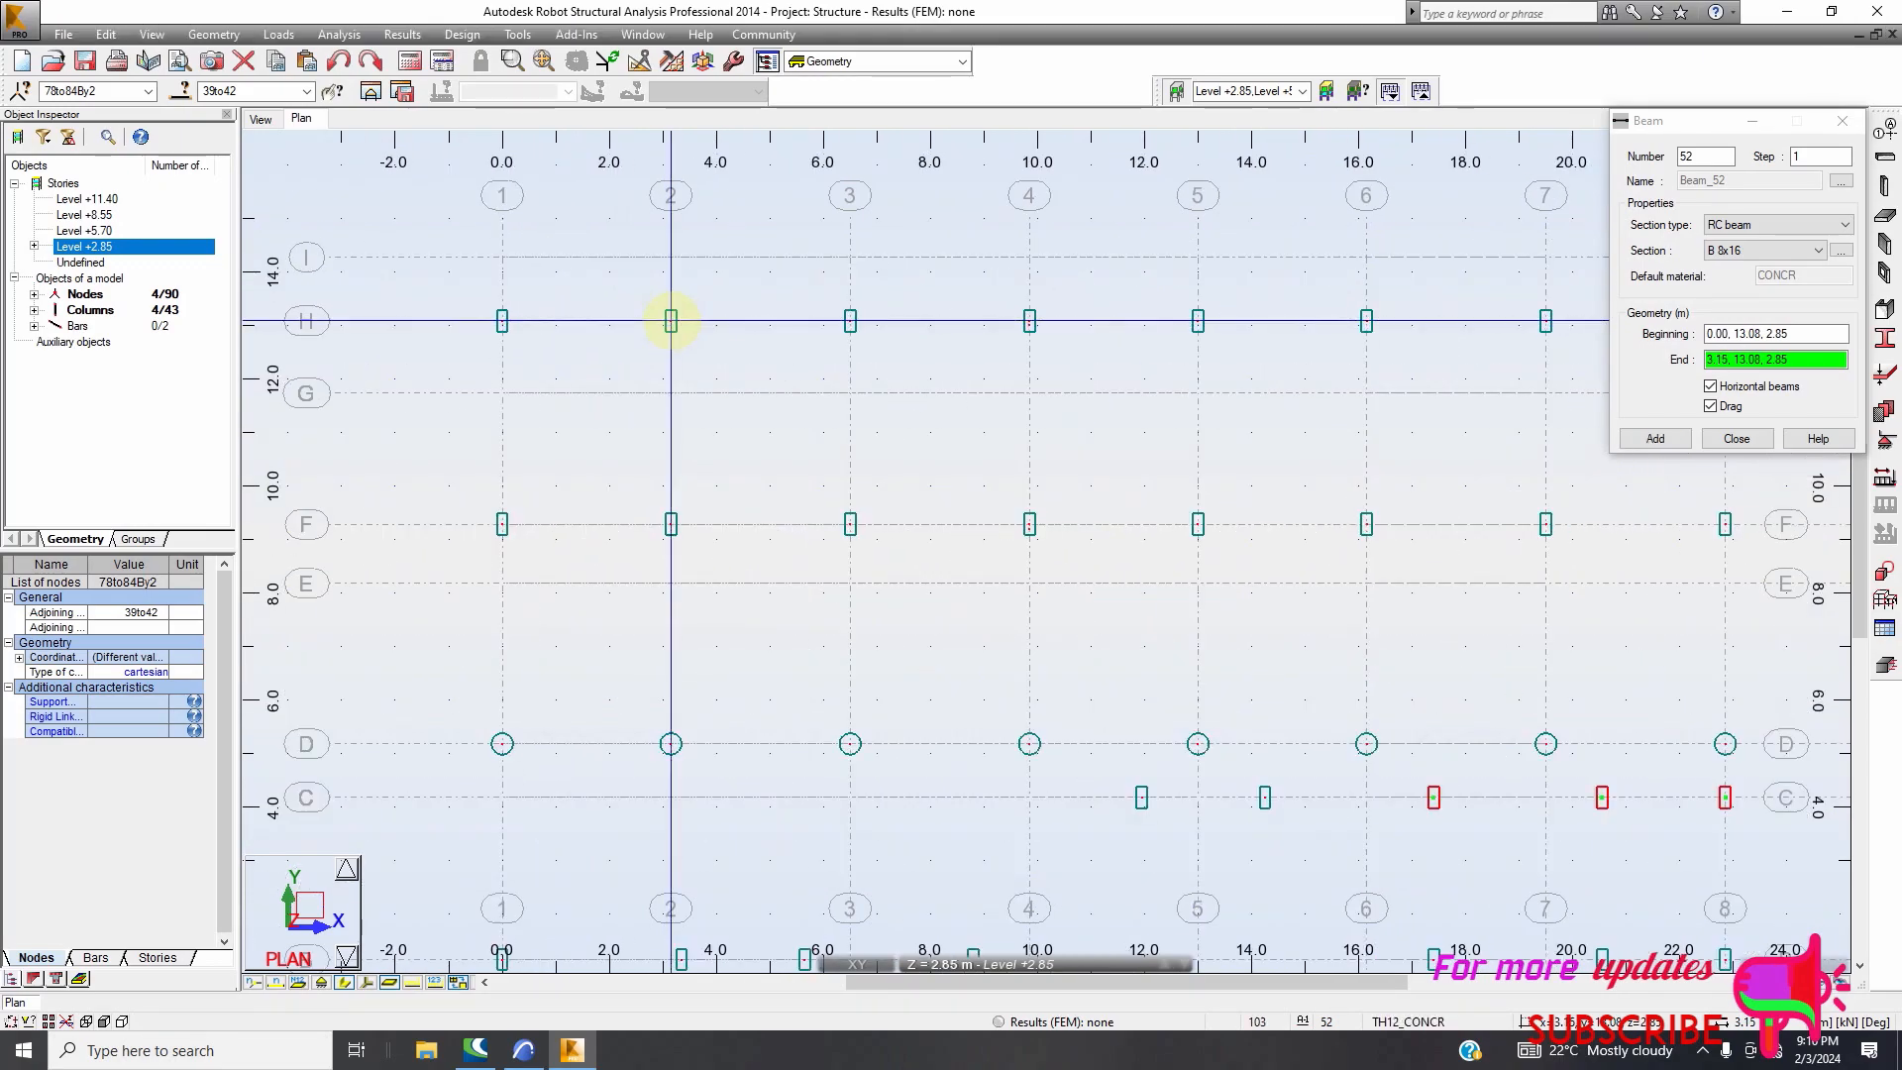
pyautogui.click(831, 336)
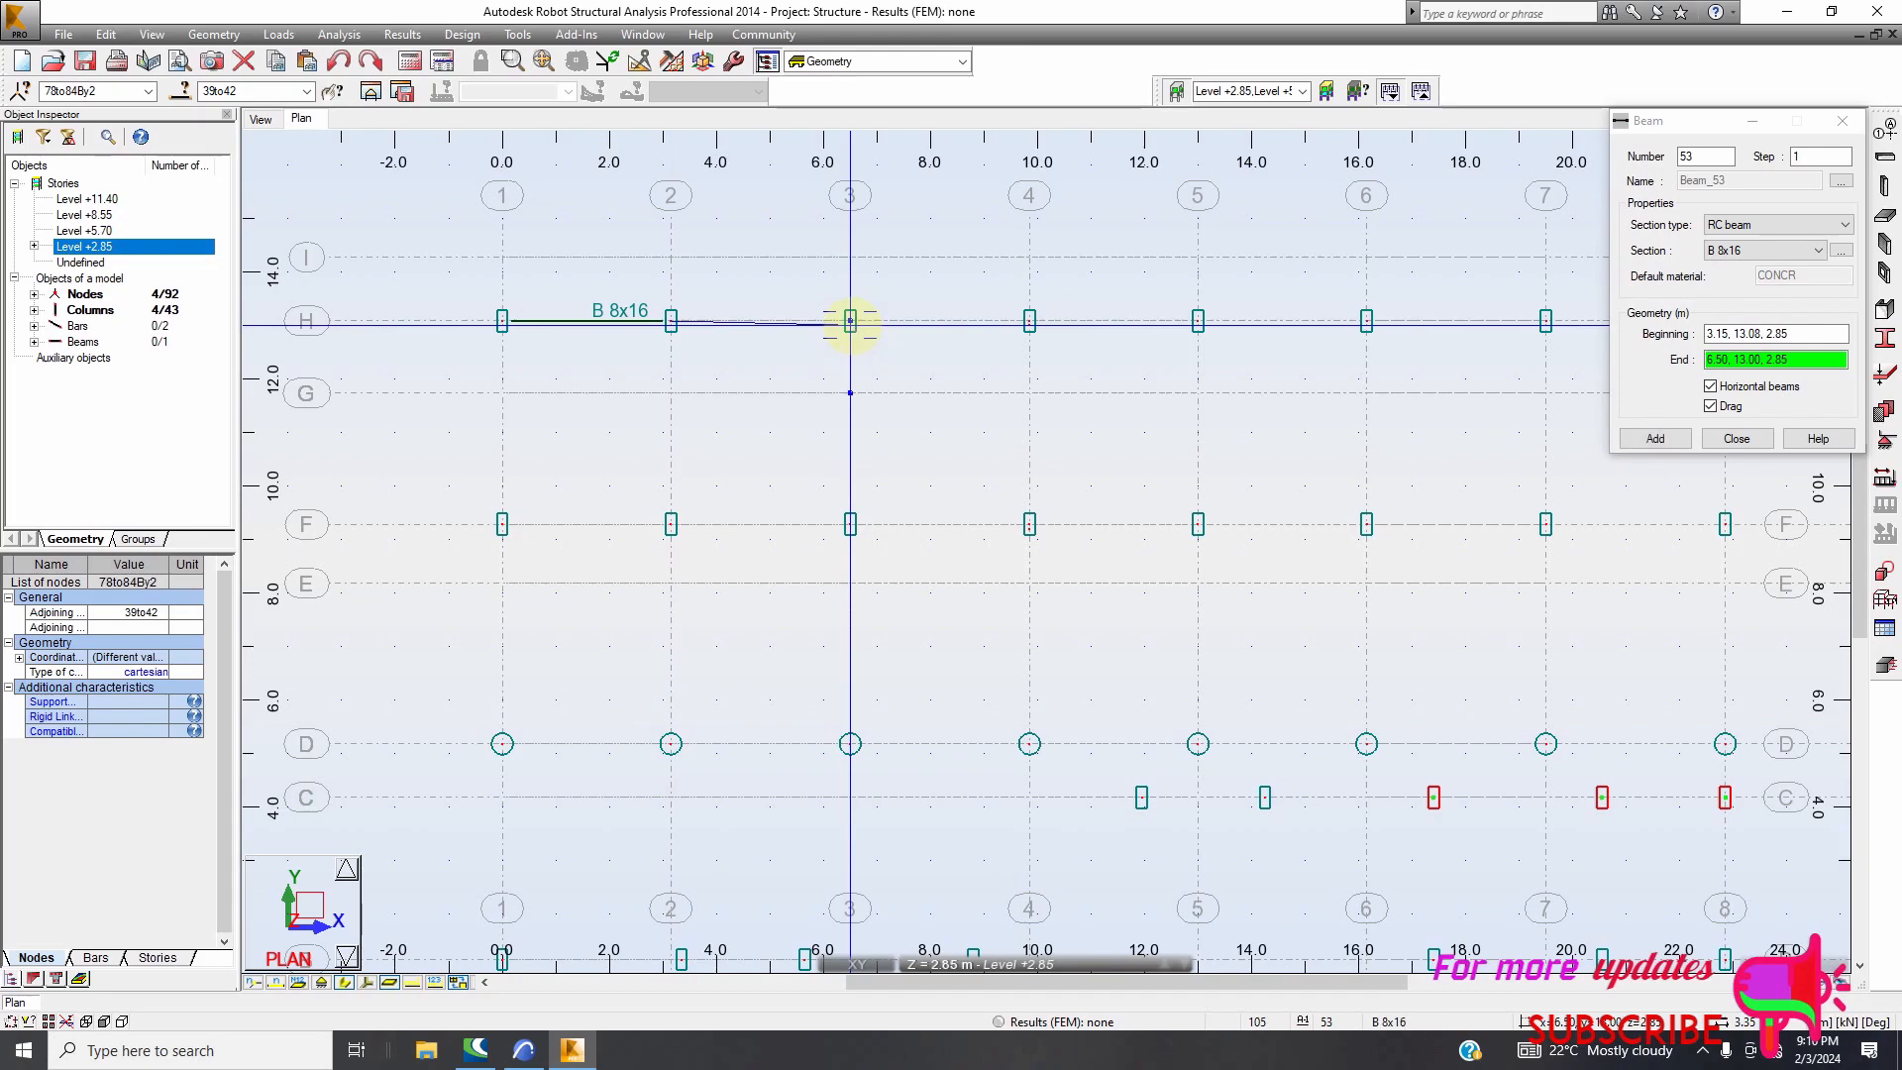
pyautogui.click(989, 337)
pyautogui.click(1029, 320)
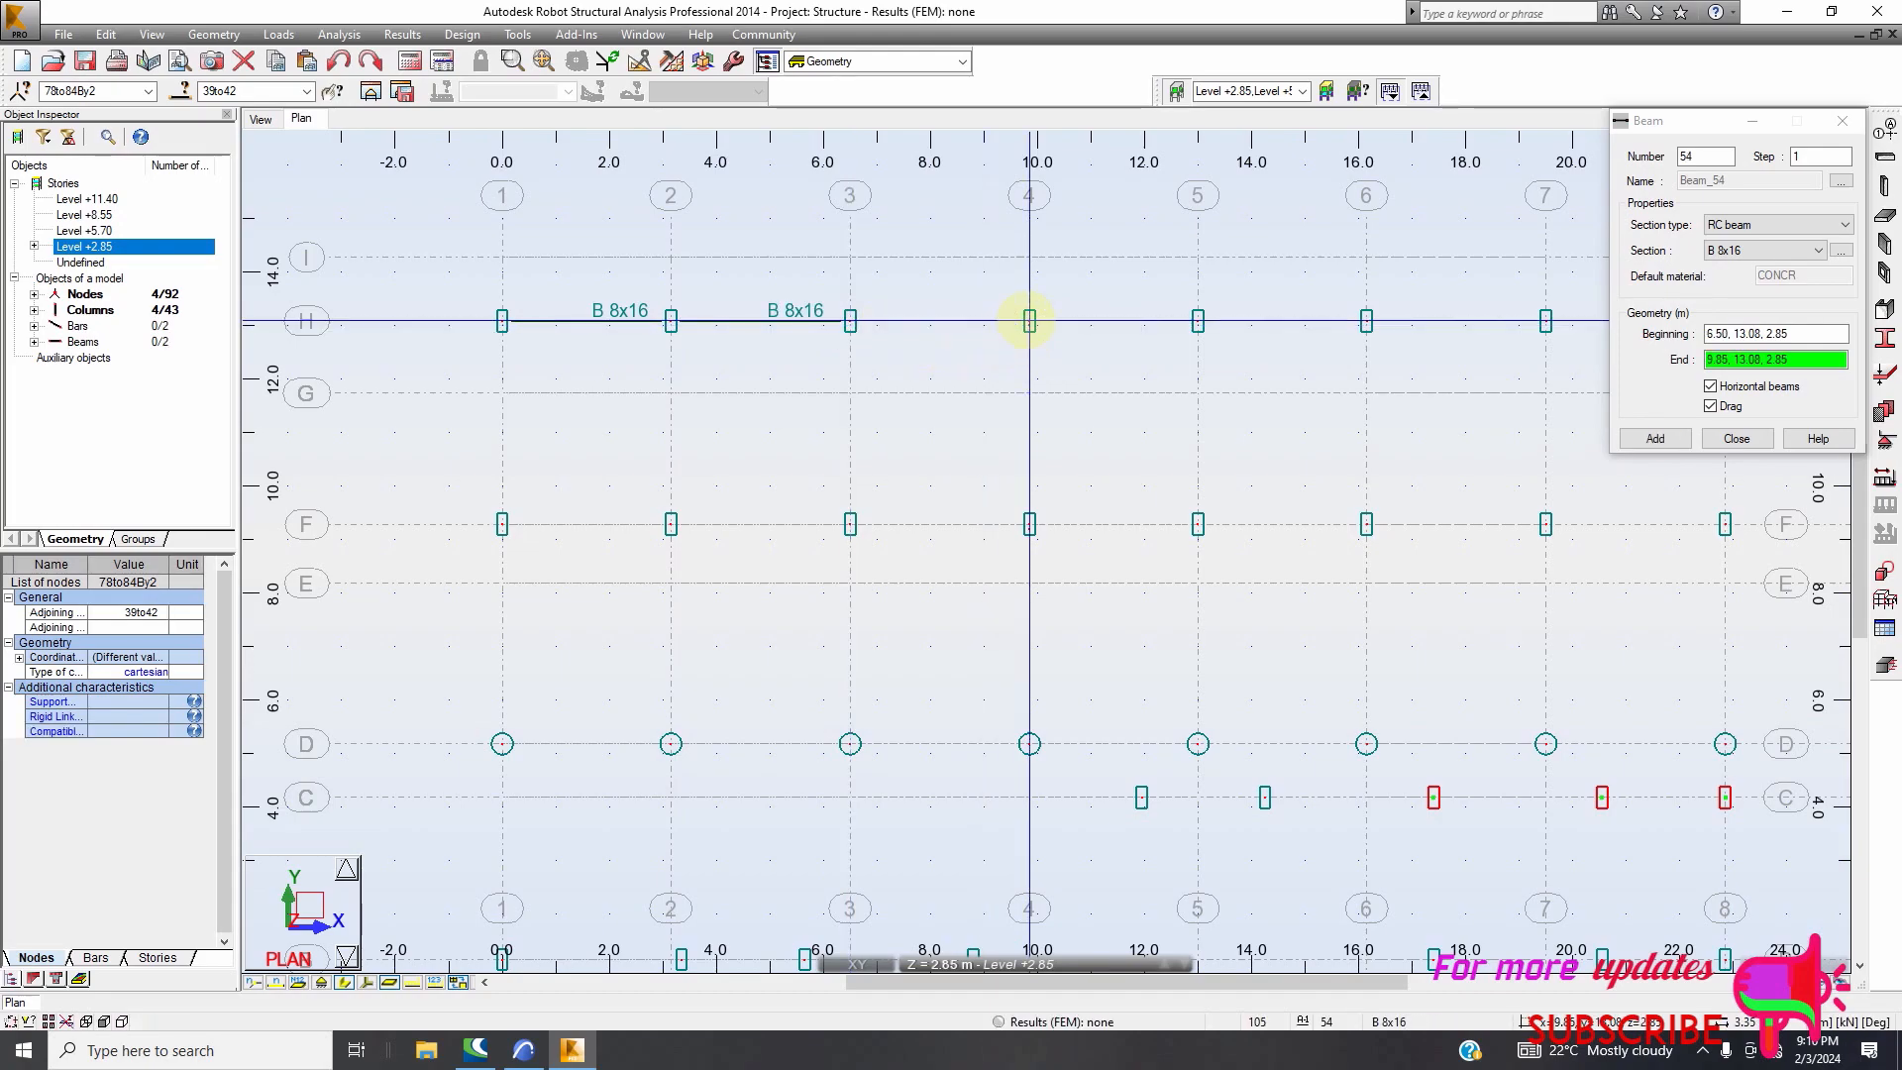
pyautogui.scroll(-1, 644, 350)
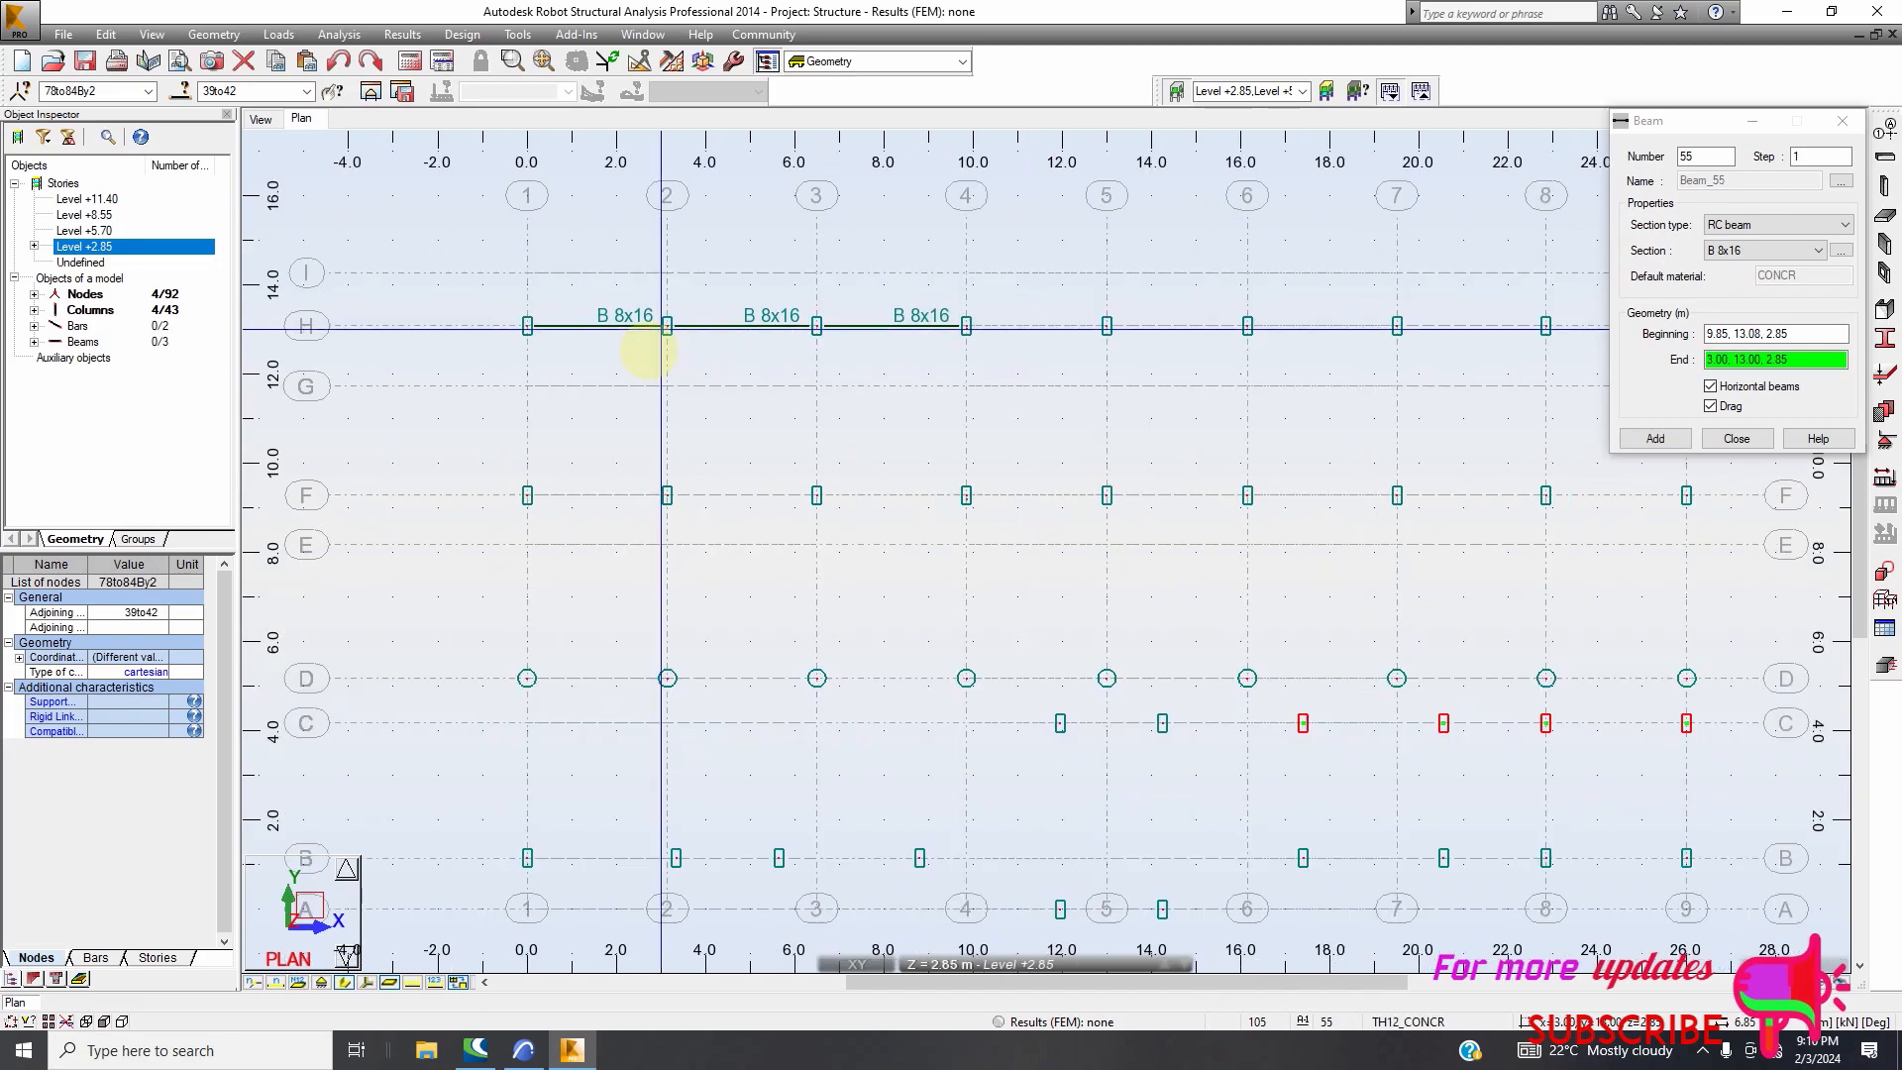
# Undo the B 8x16 beams drawn along axis H between axes 1 and 4
pyautogui.click(337, 62)
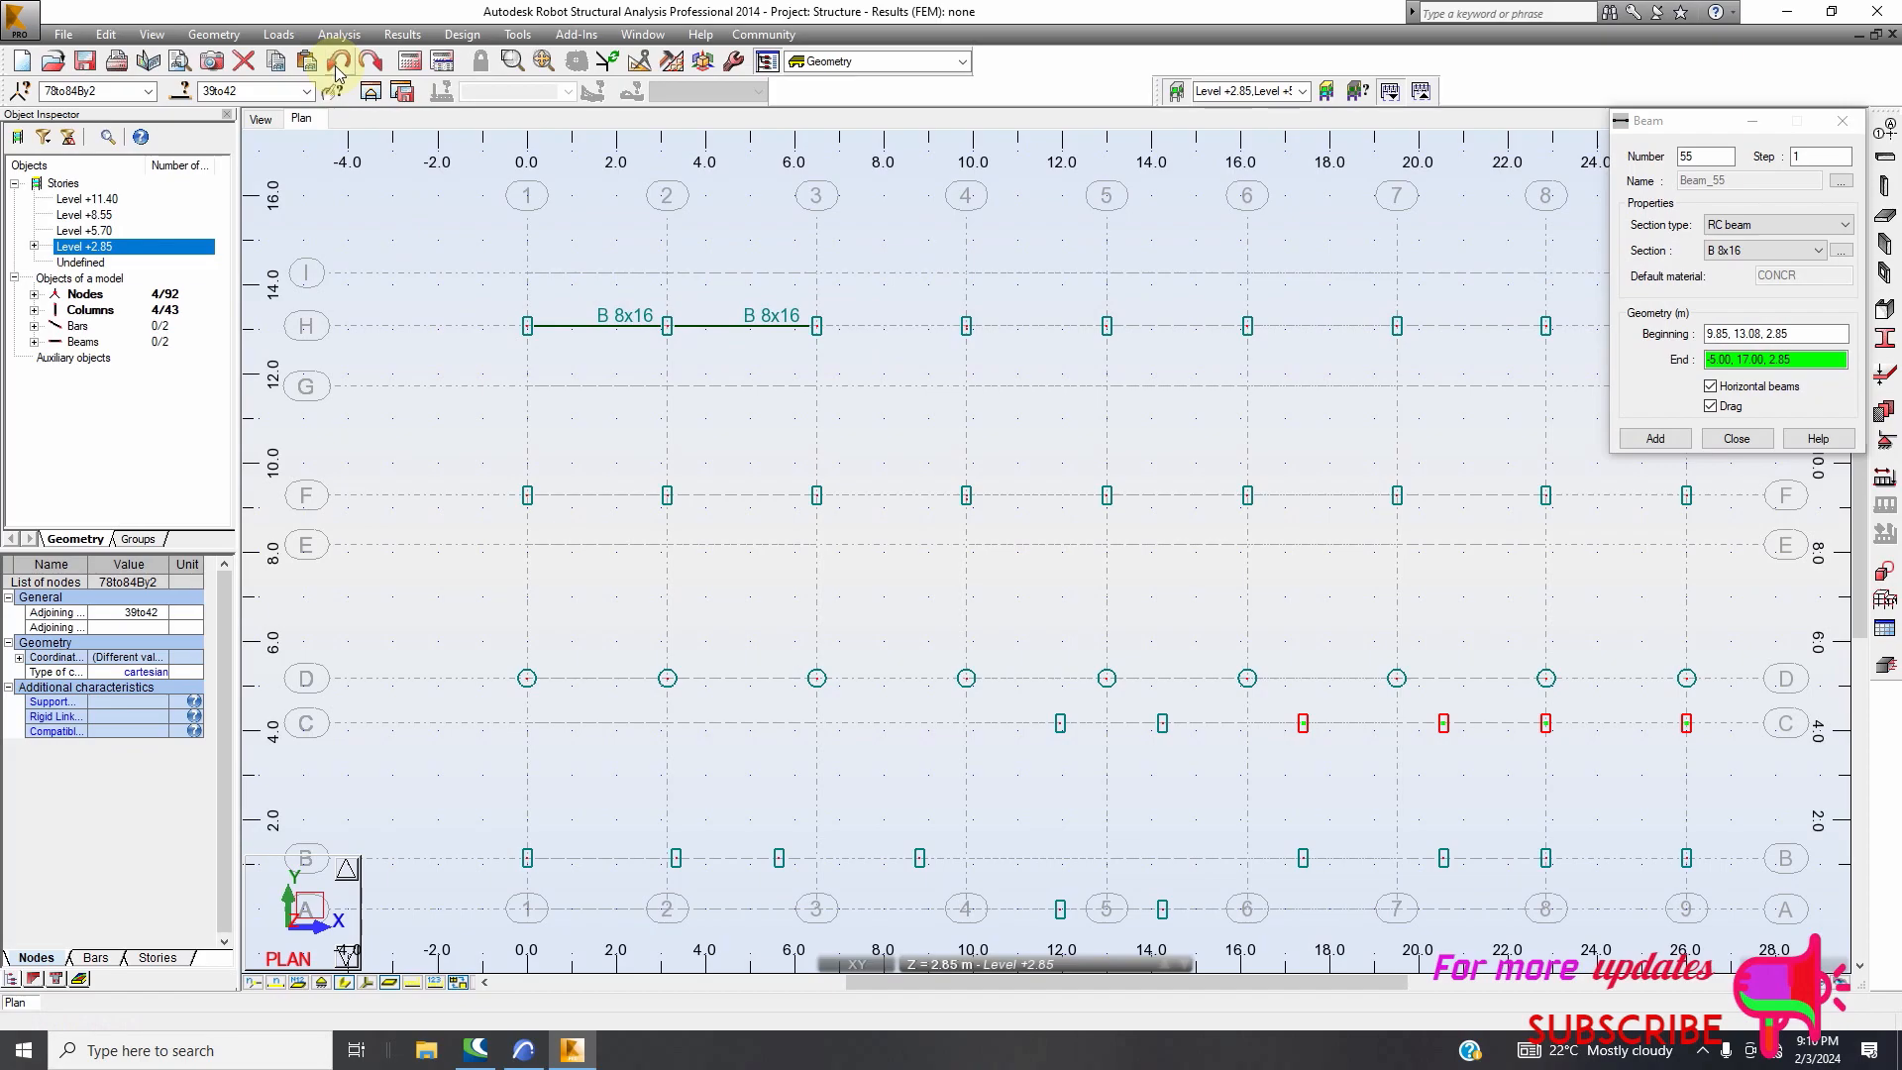
pyautogui.click(337, 62)
pyautogui.click(337, 62)
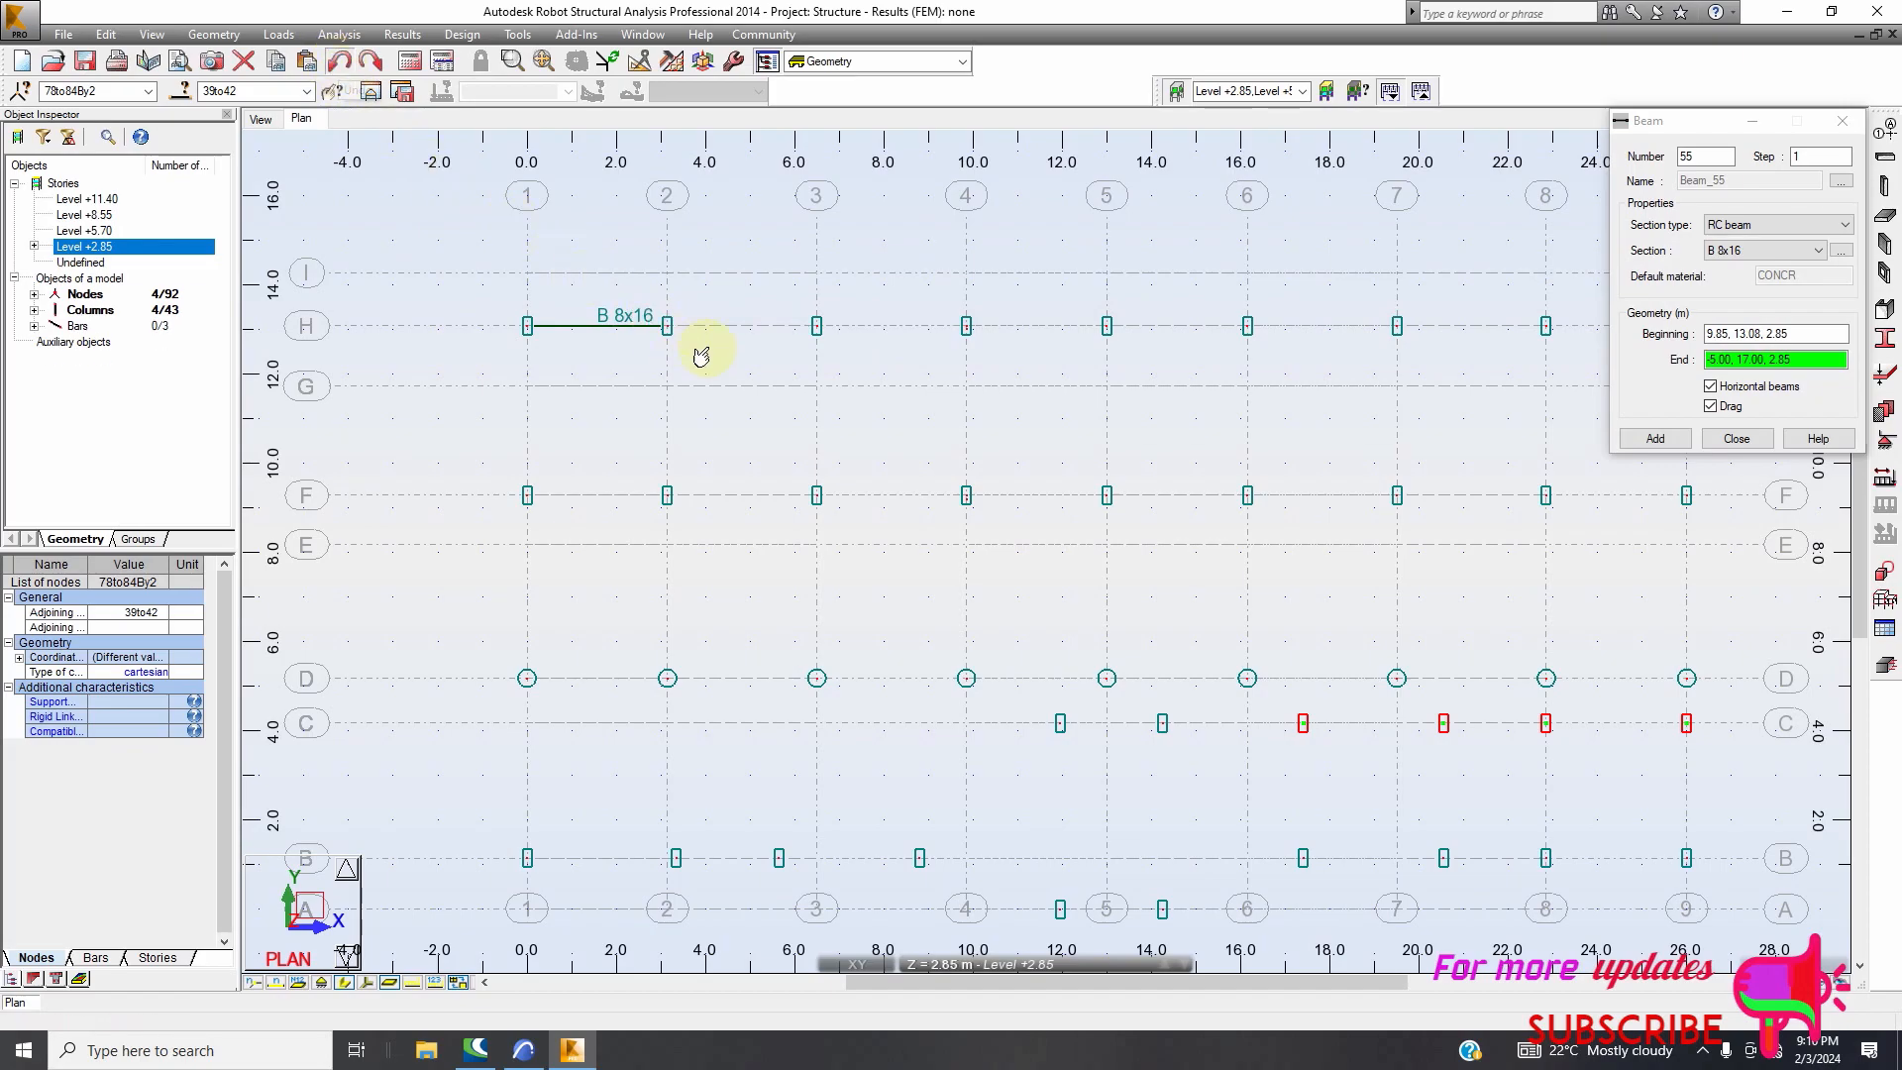
pyautogui.scroll(2, 570, 325)
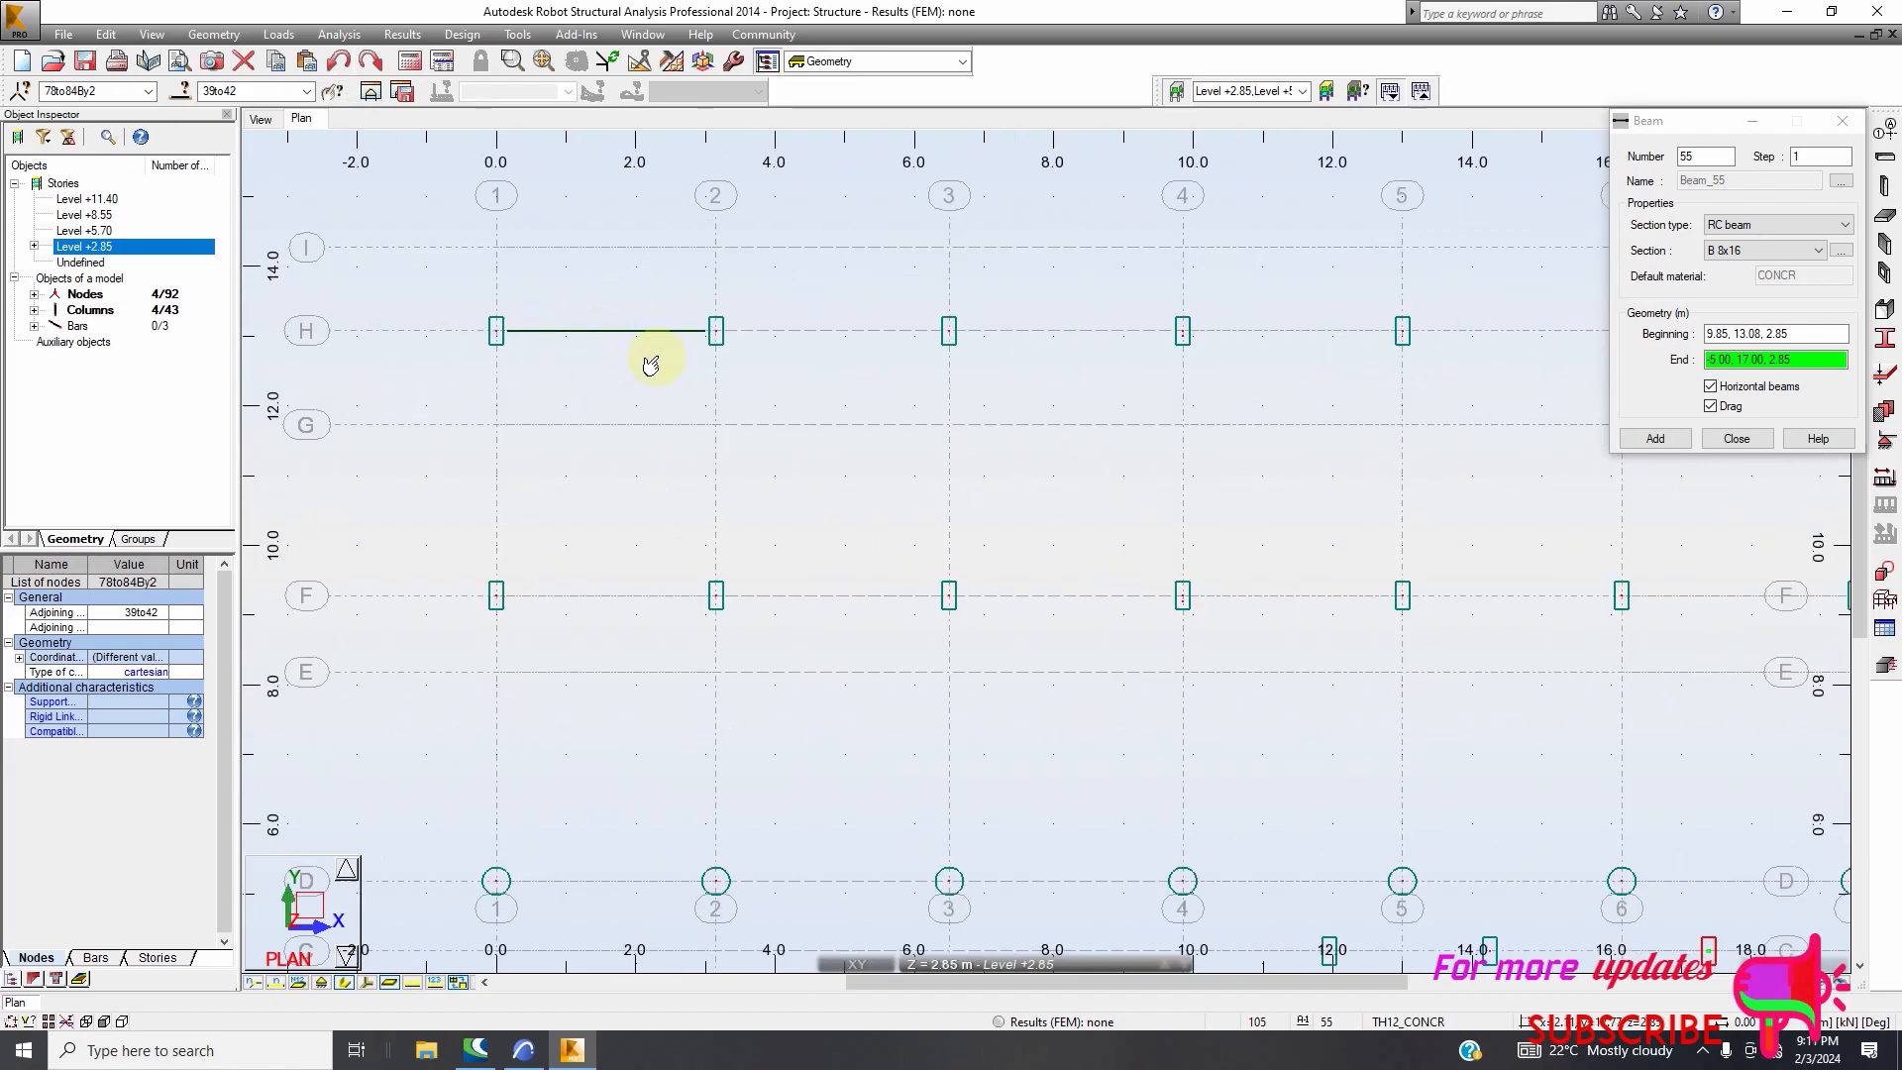
pyautogui.click(337, 64)
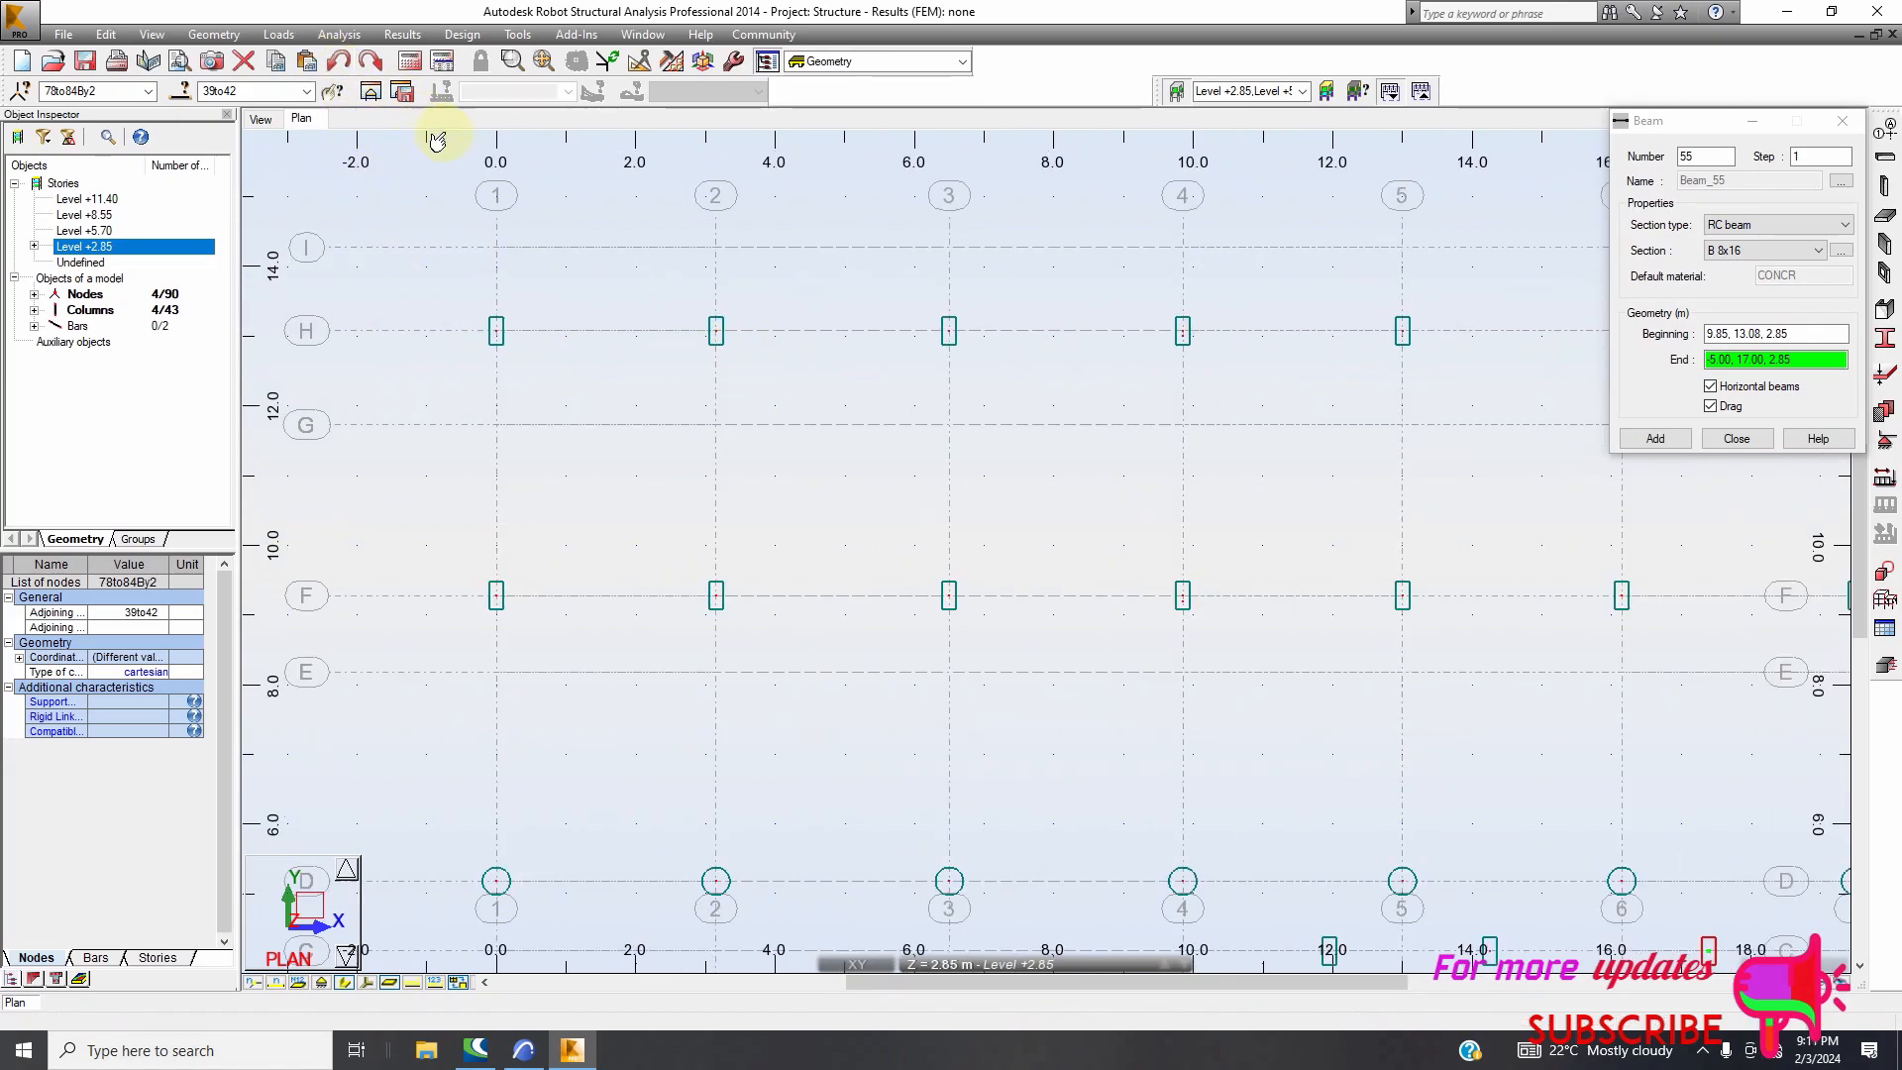
# Set the new beam's section to B R200x450 and turn off Drag to release the previous start point
pyautogui.click(1780, 249)
pyautogui.click(1750, 283)
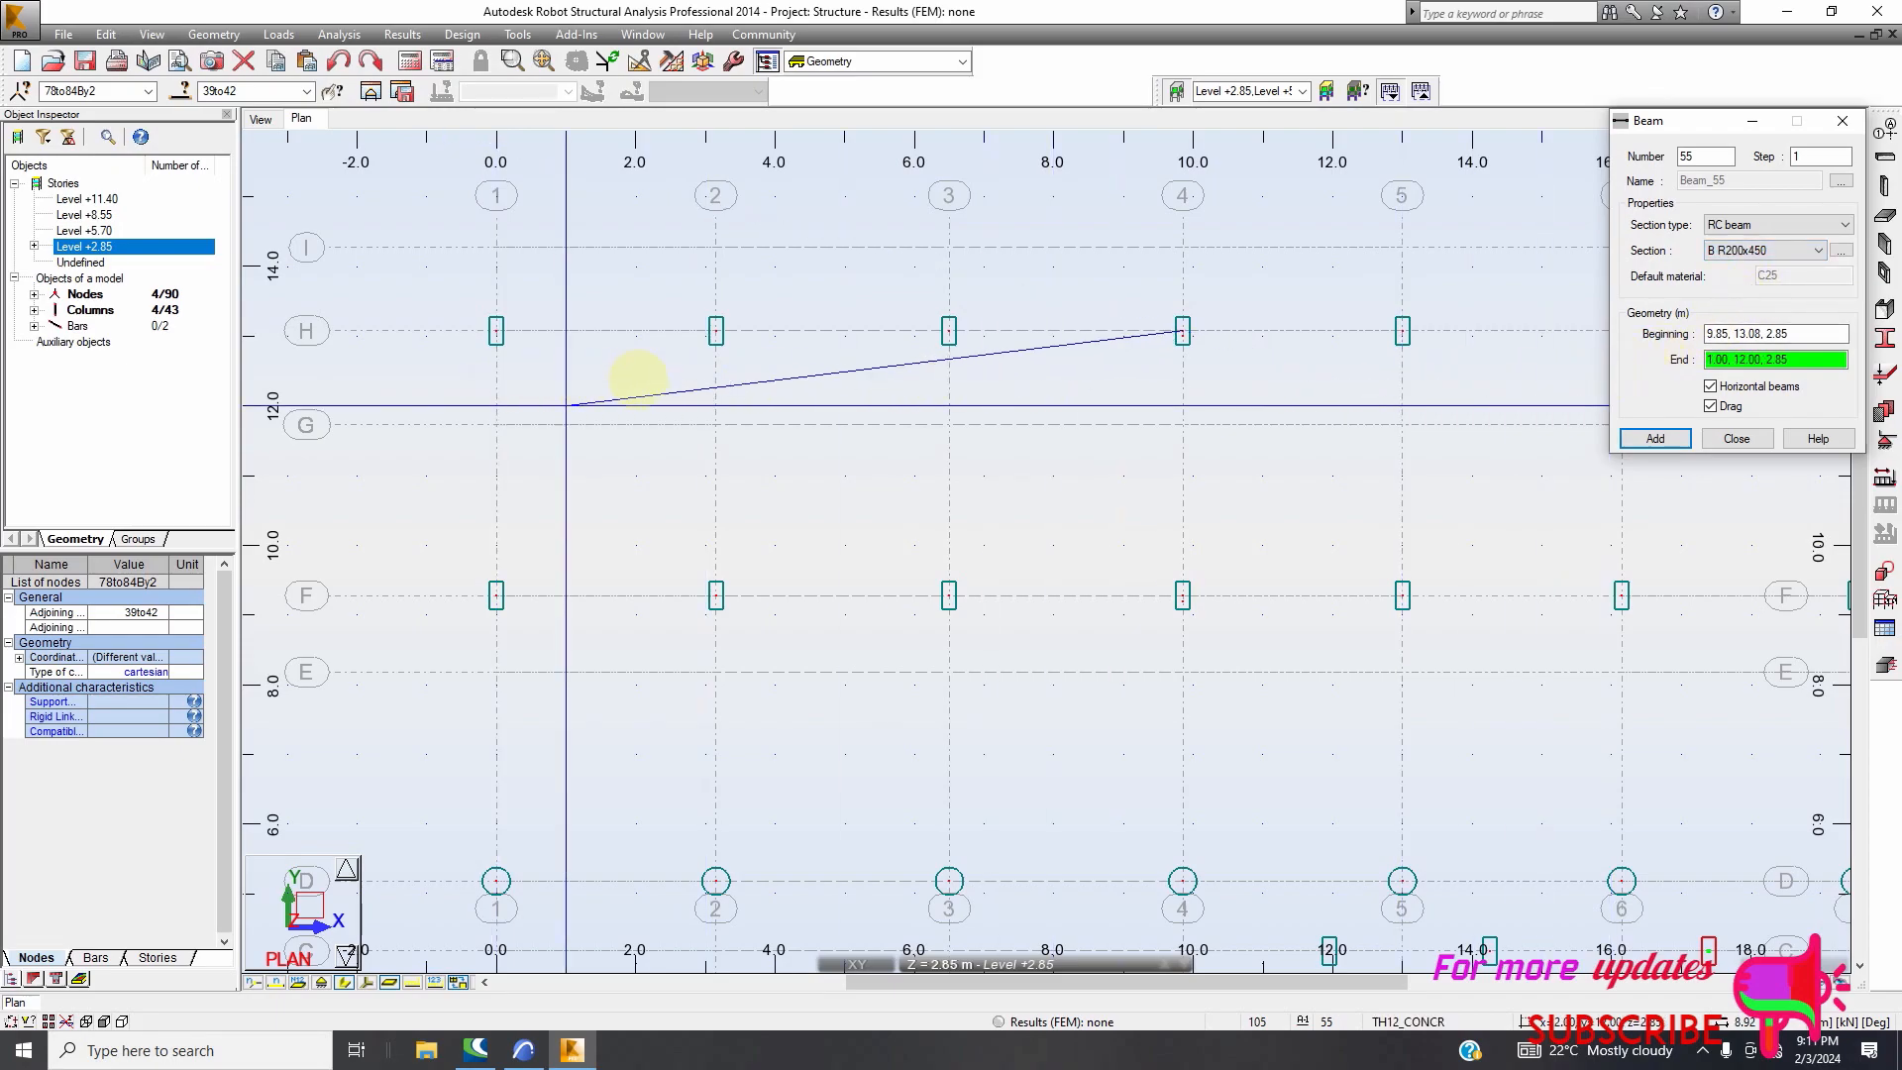
pyautogui.click(1711, 406)
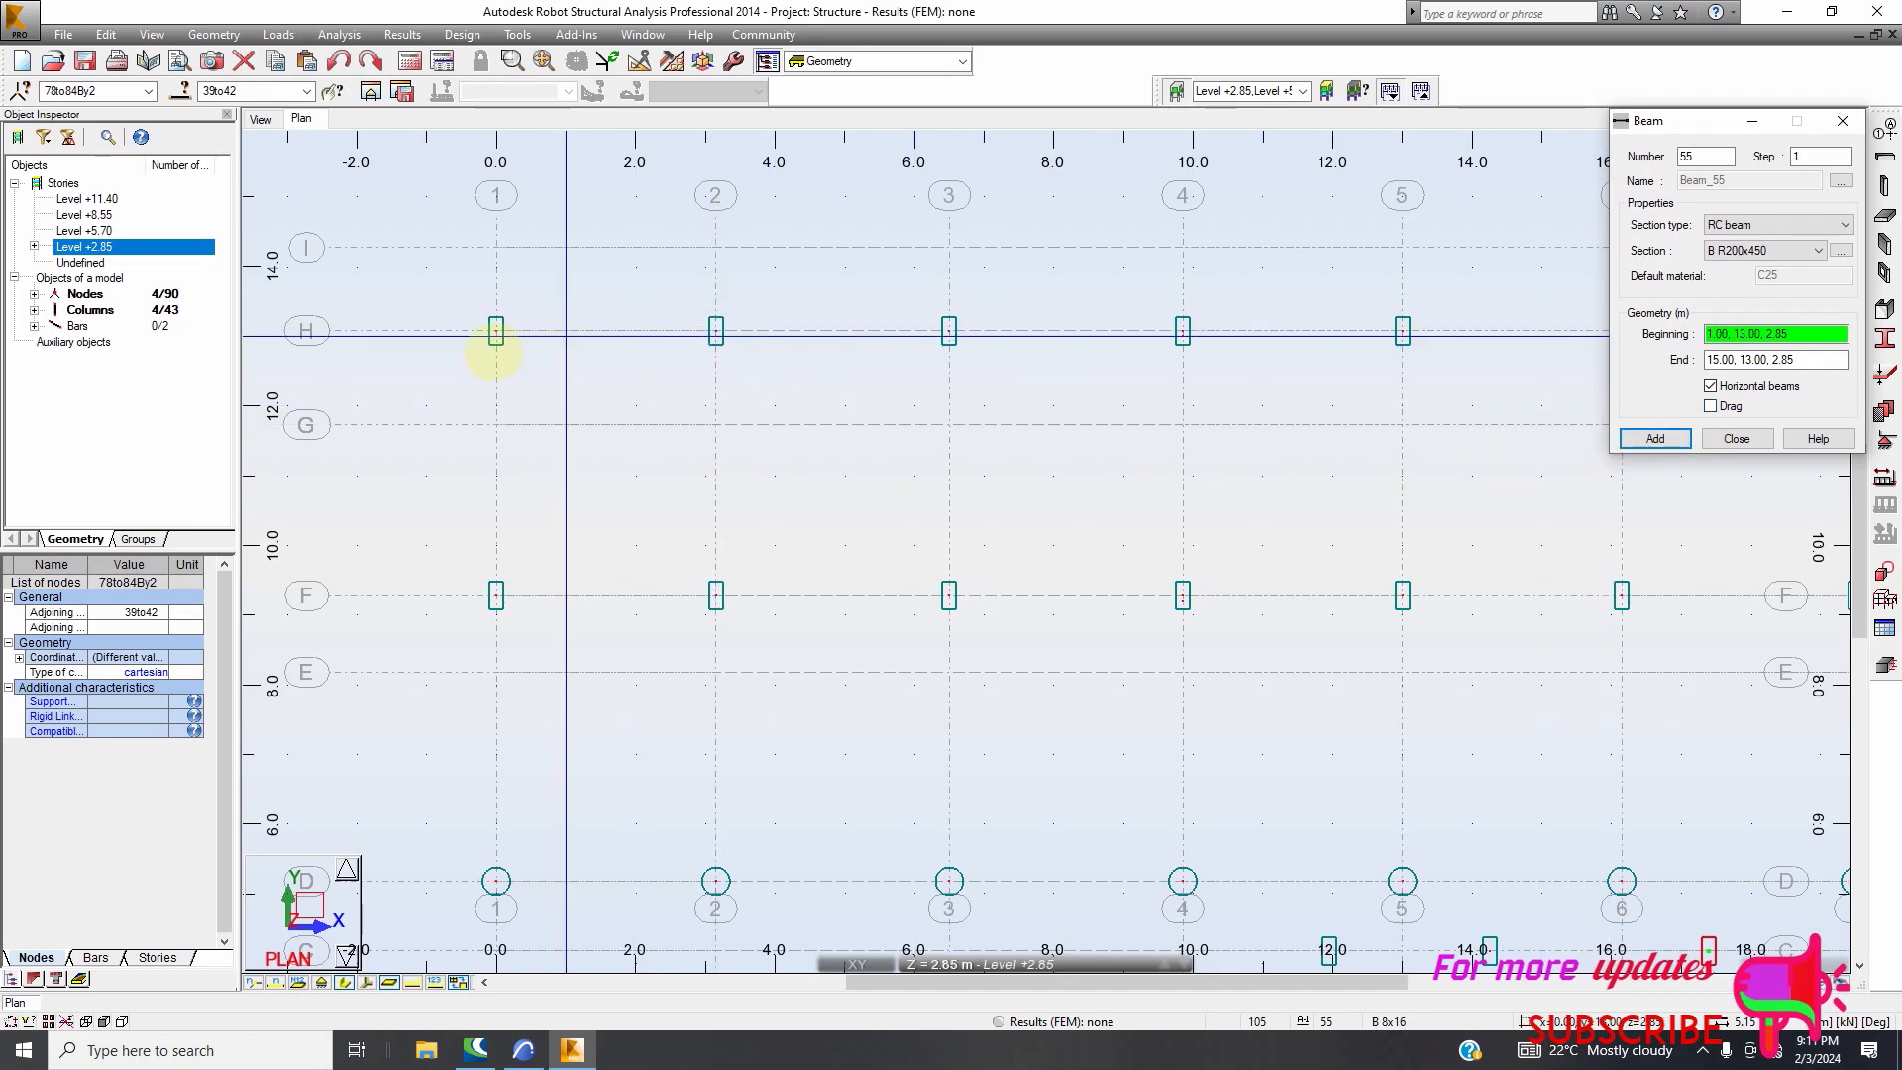
# Draw B R200x450 beams along axis H from axis 1 to 4, enabling Drag after the first span, and close the Beam dialog
pyautogui.click(496, 331)
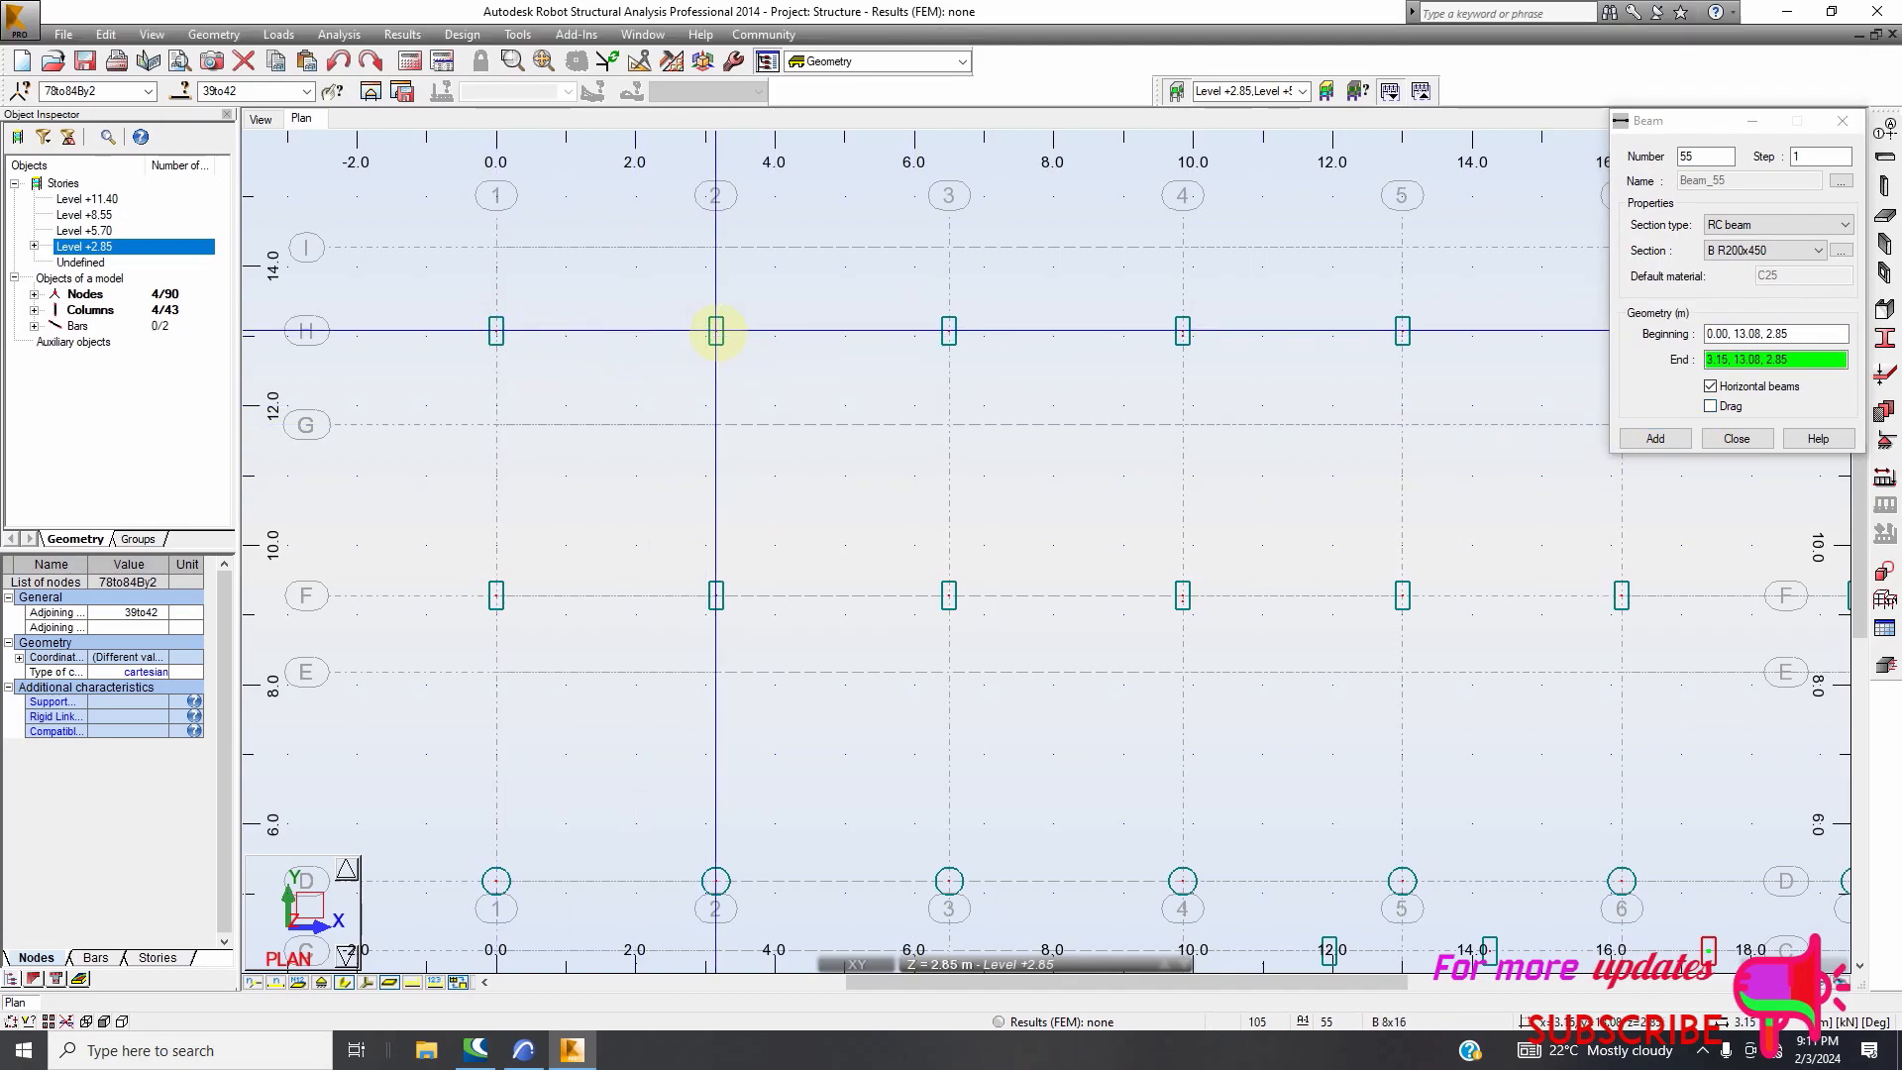
pyautogui.click(1711, 406)
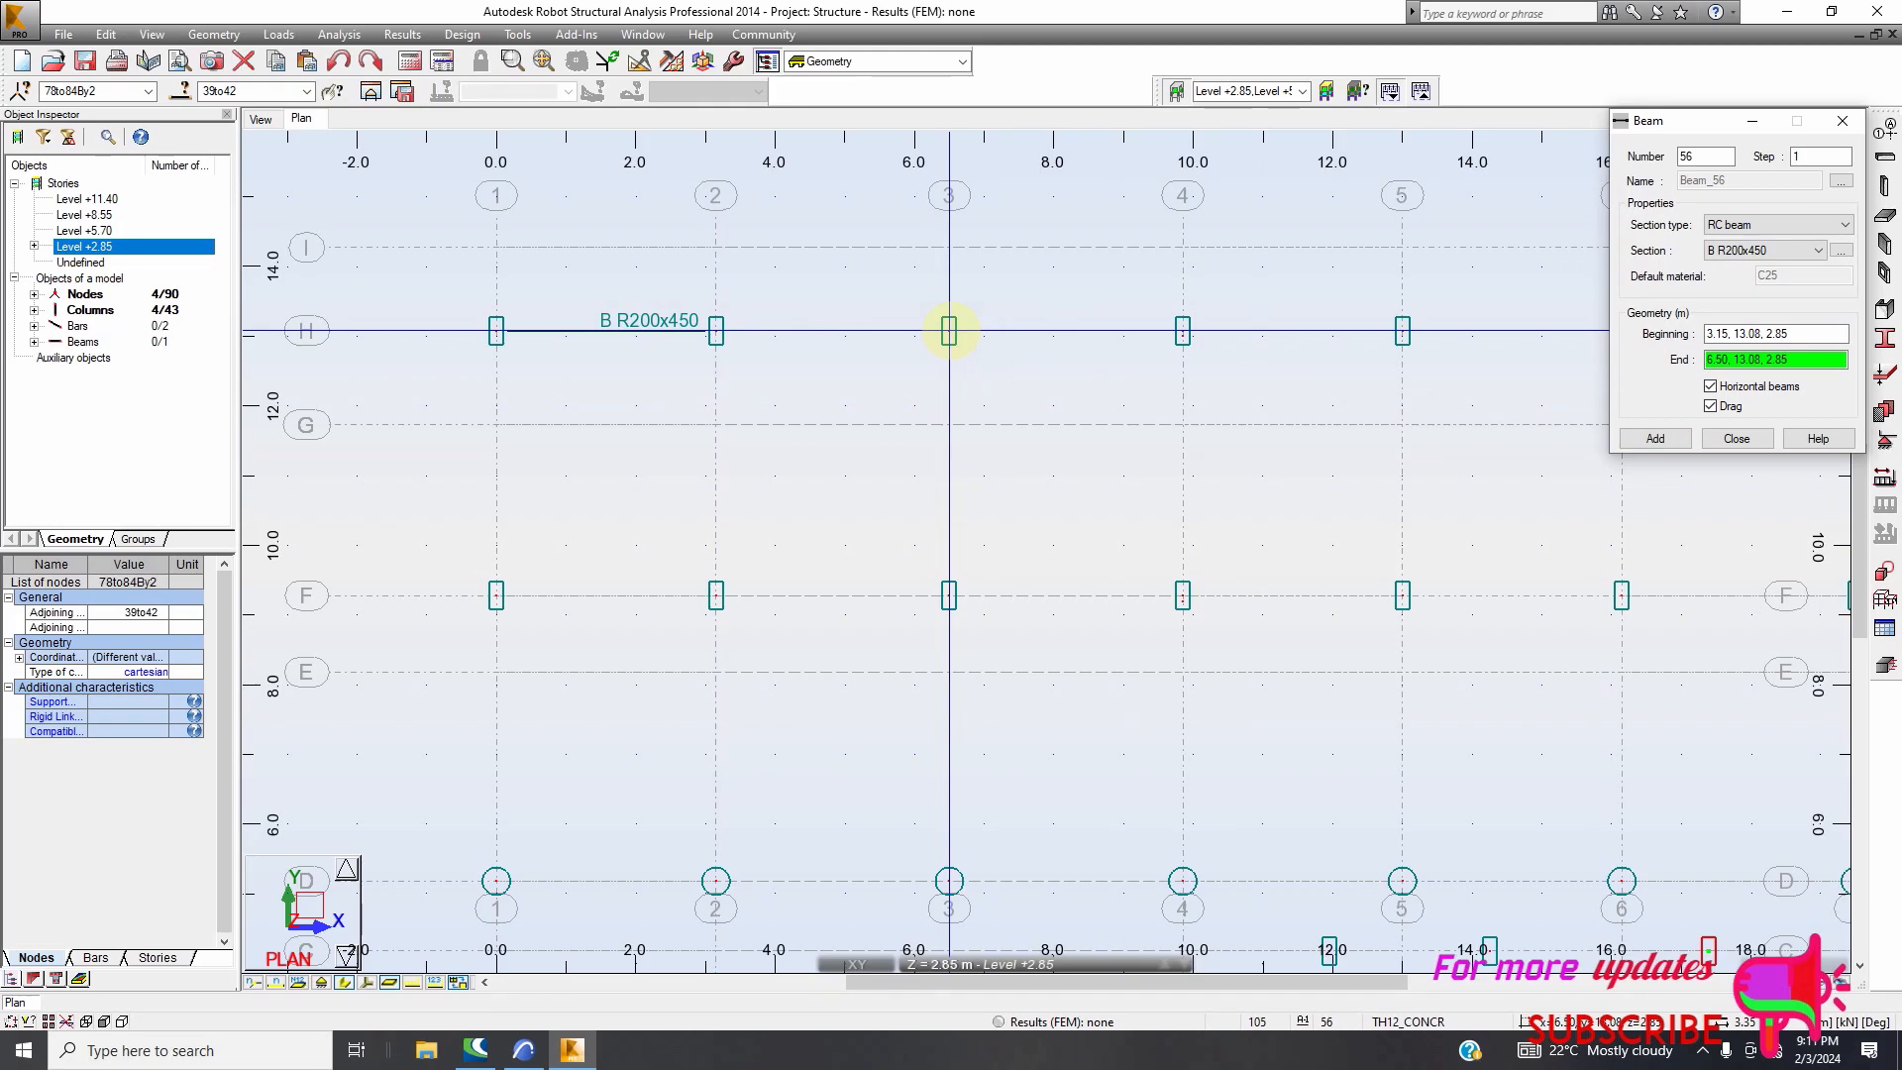
pyautogui.click(949, 330)
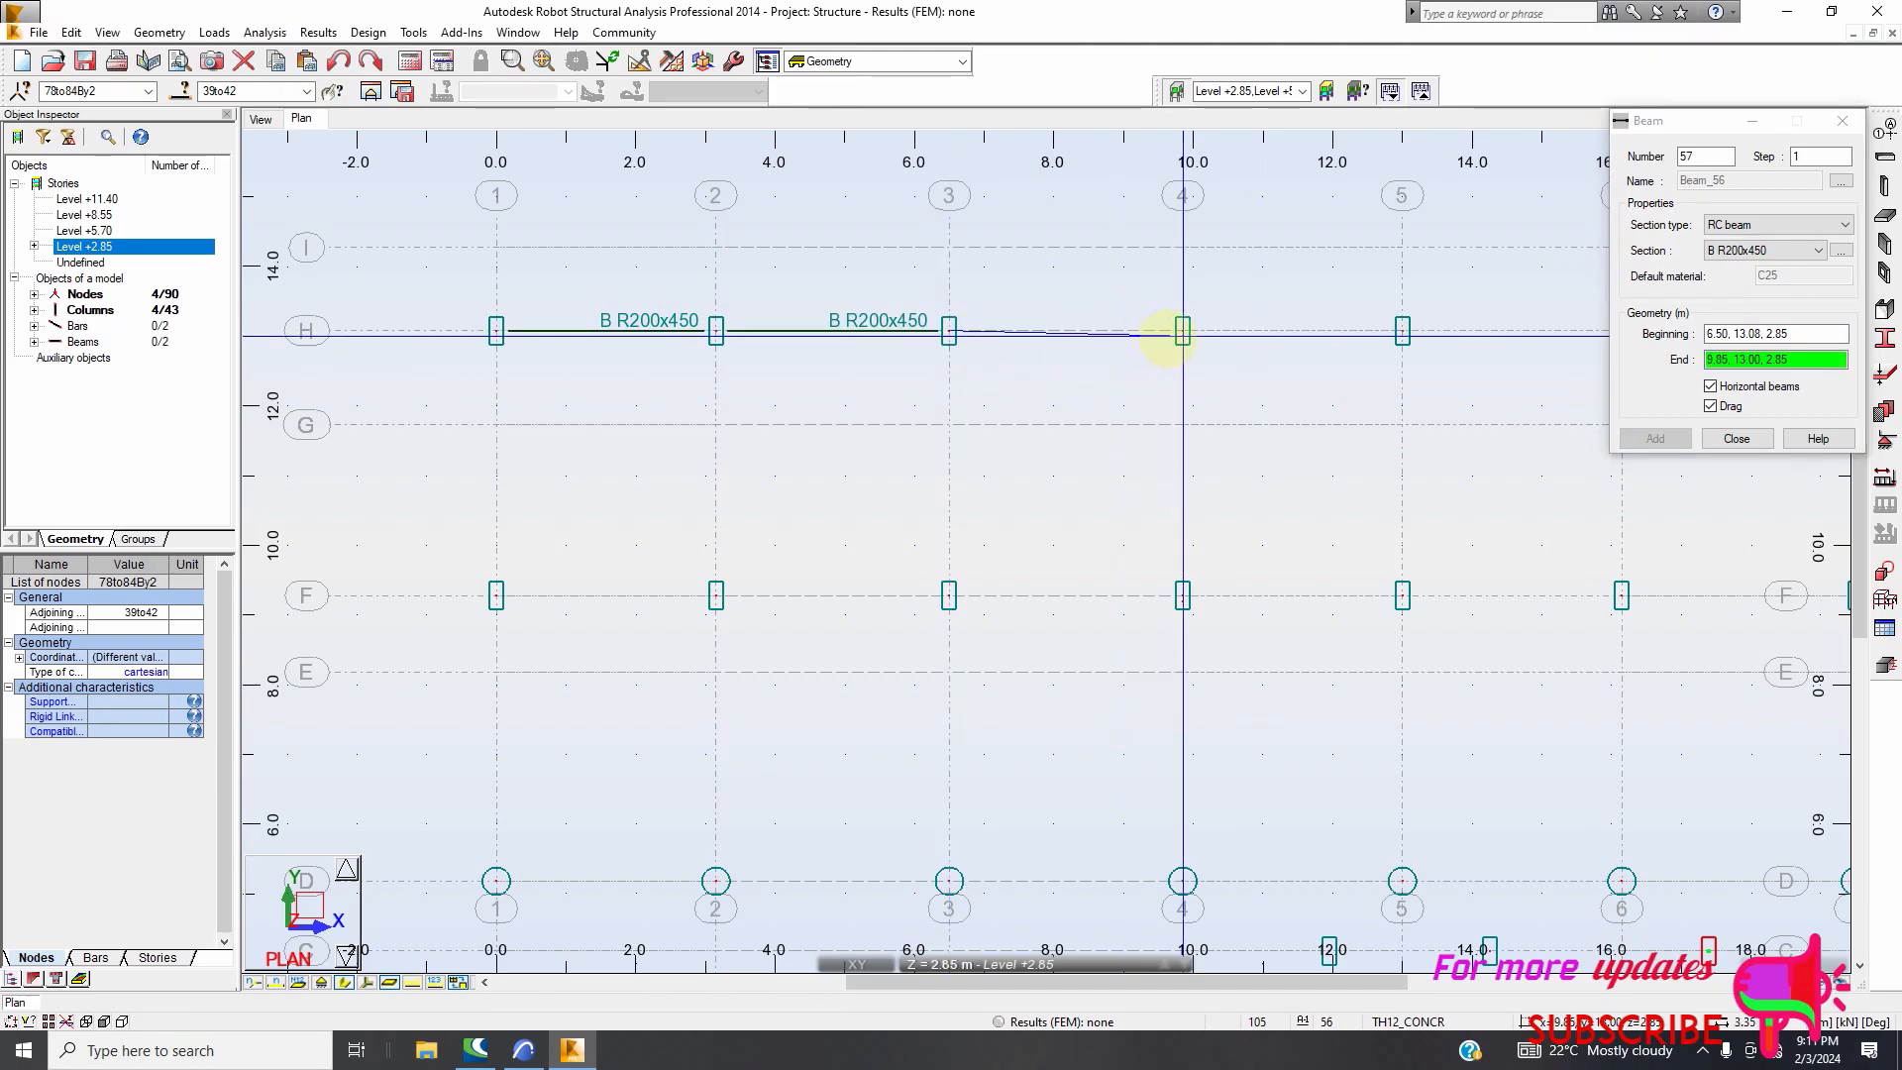
pyautogui.click(1183, 330)
pyautogui.scroll(-3, 608, 348)
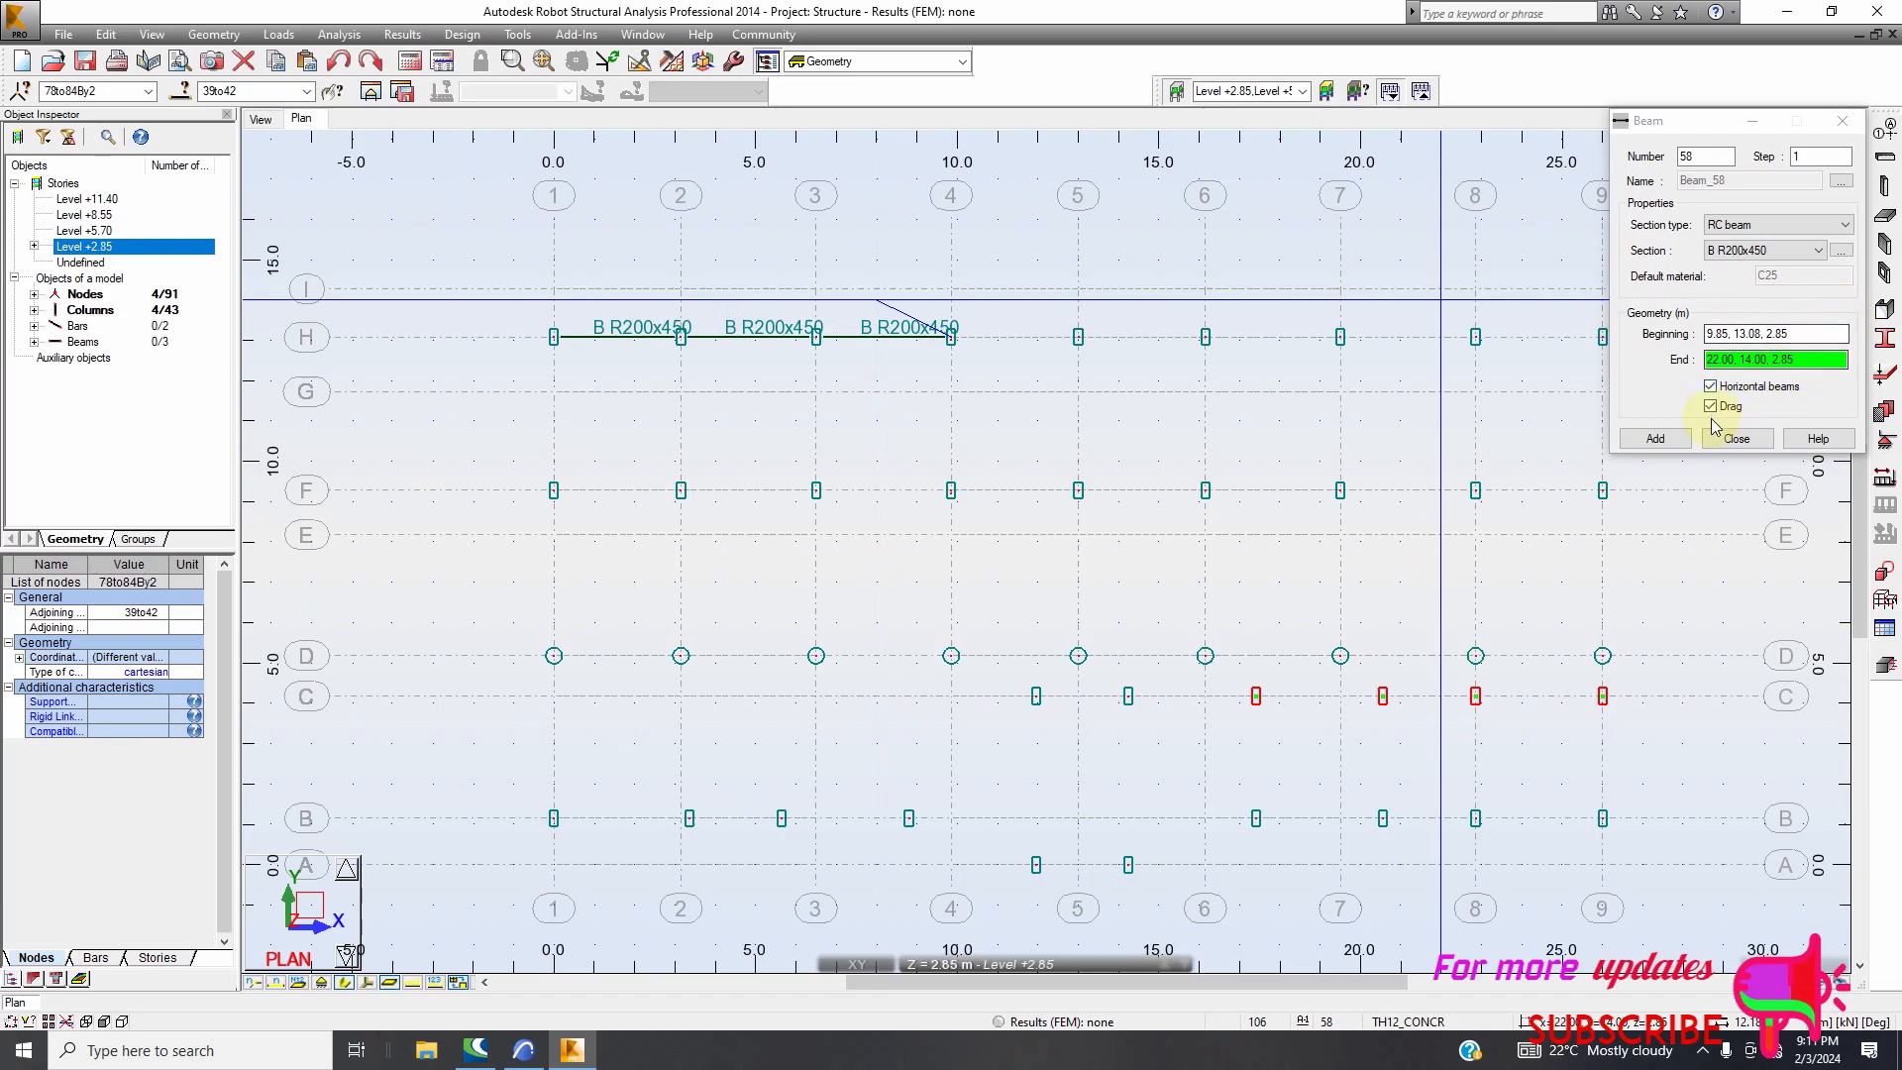
pyautogui.click(1735, 438)
# Hide the bars' section names in the display settings, leaving section shapes shown
pyautogui.rightClick(895, 271)
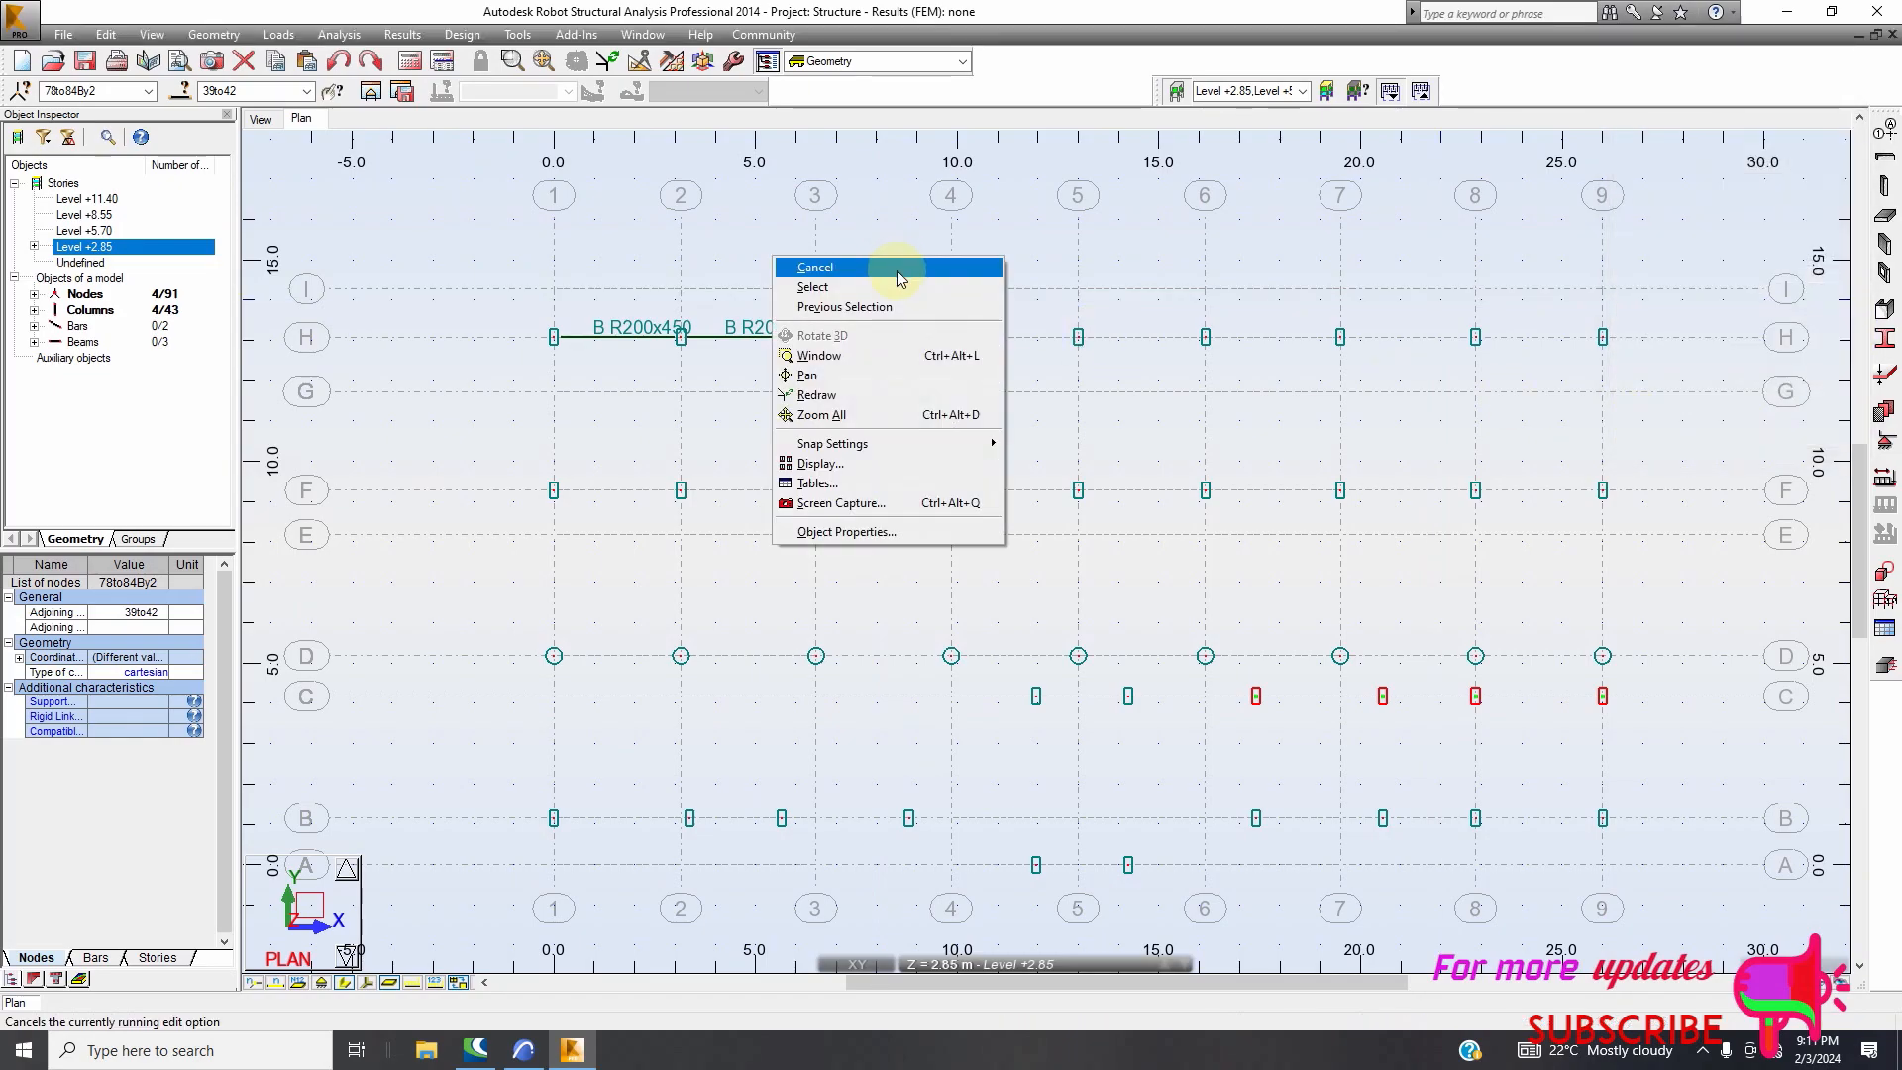
pyautogui.click(818, 483)
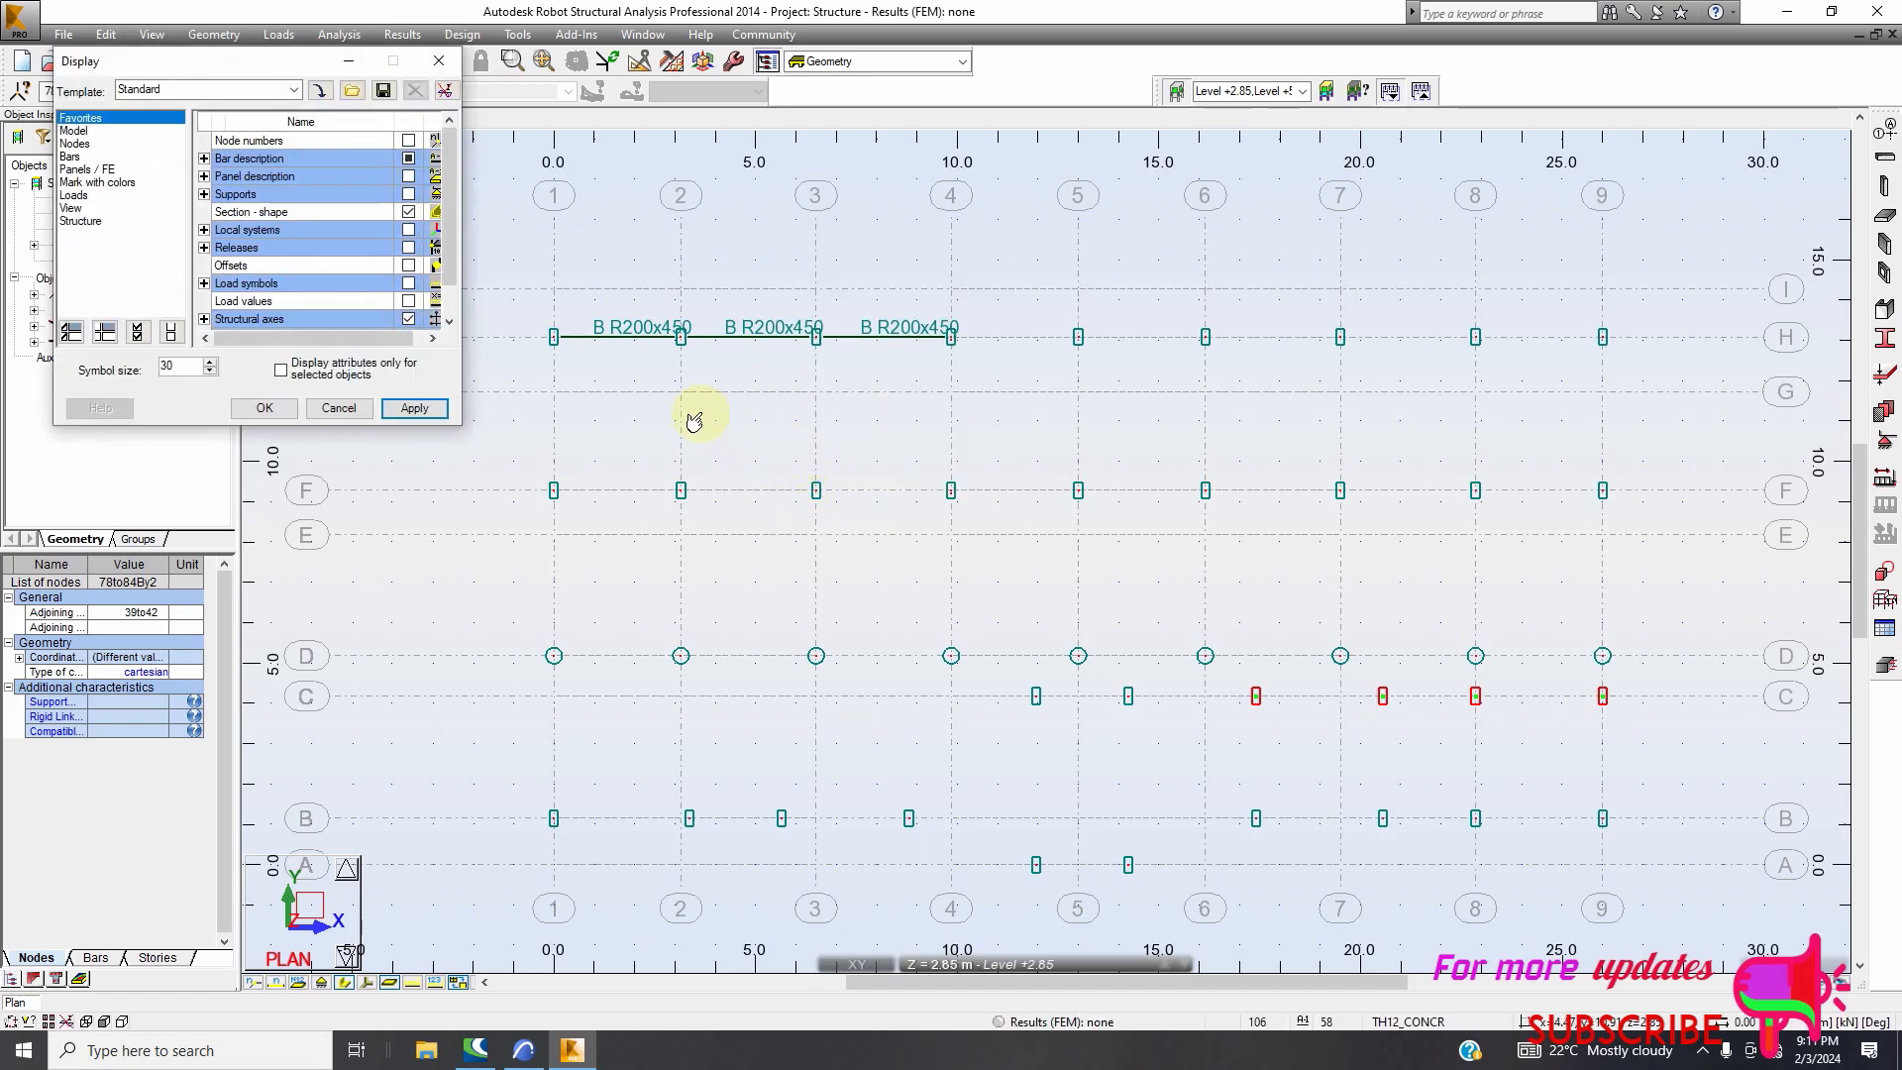
pyautogui.click(69, 159)
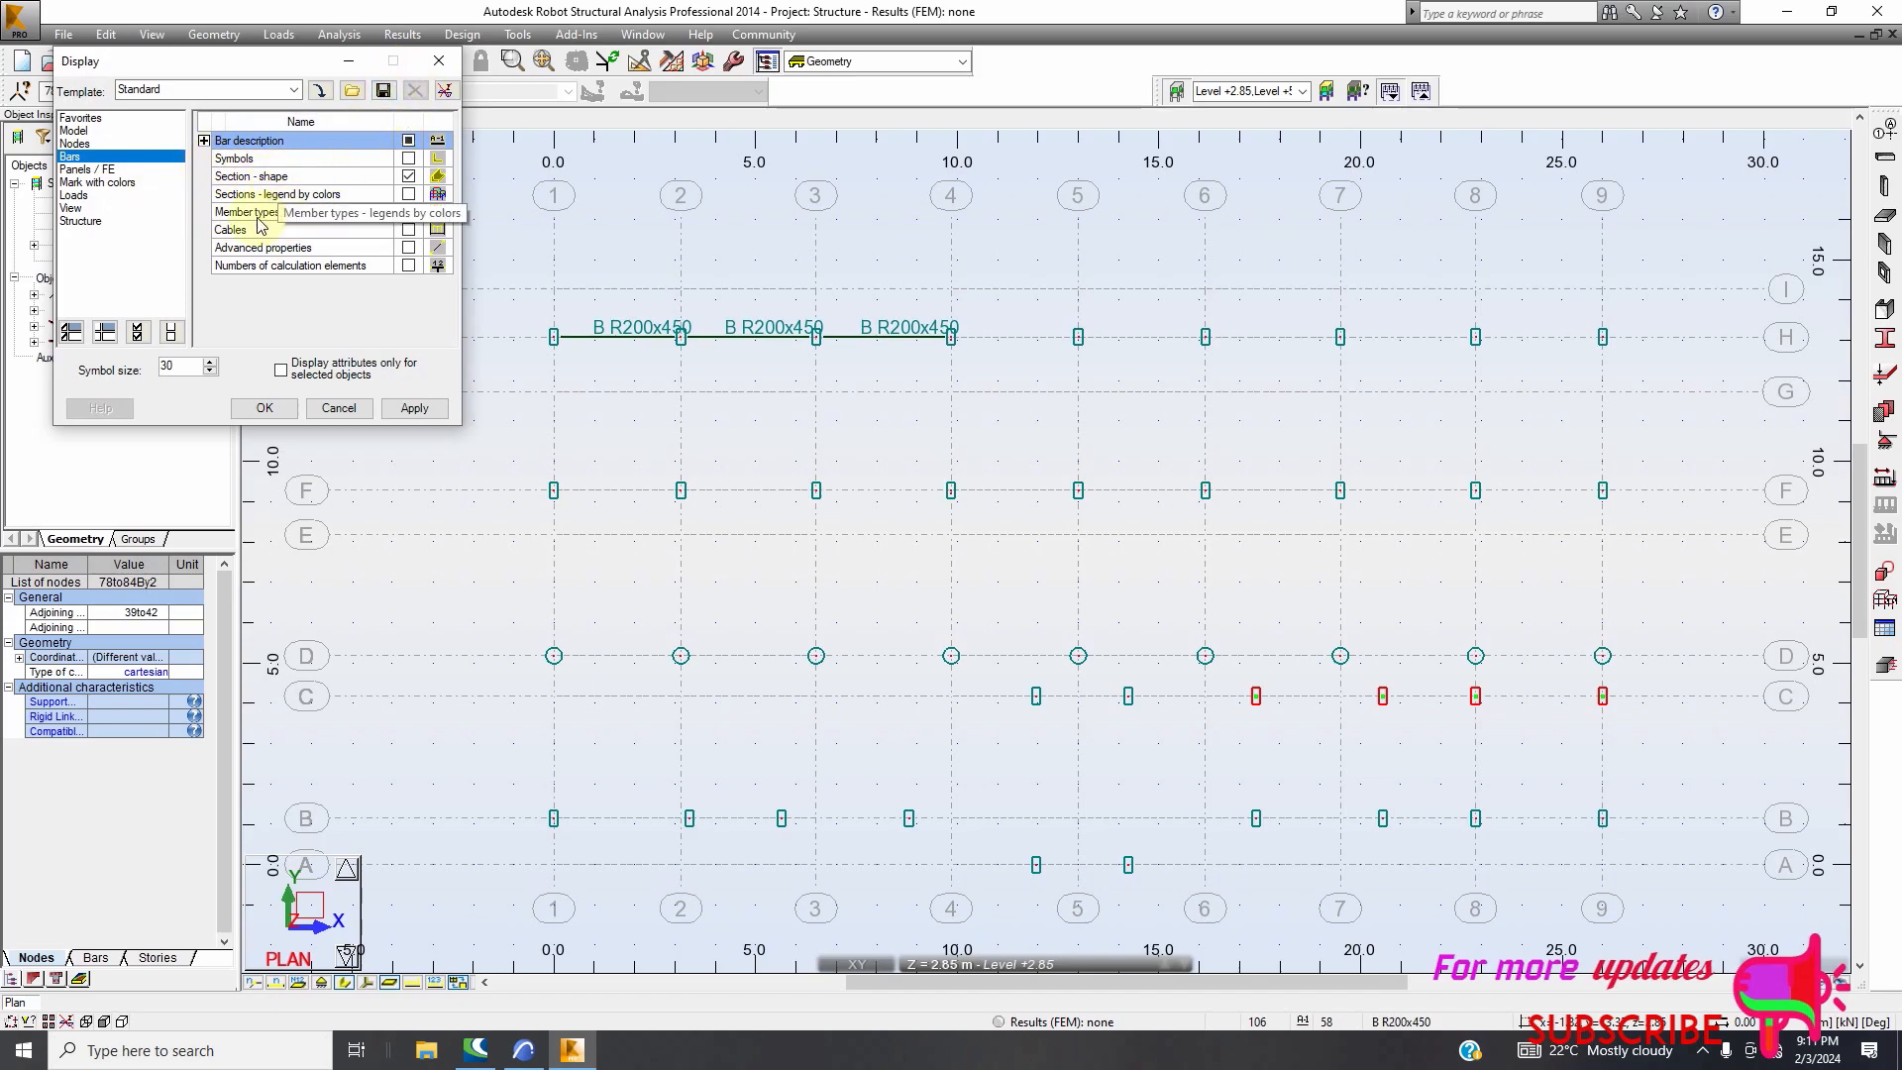
pyautogui.click(204, 141)
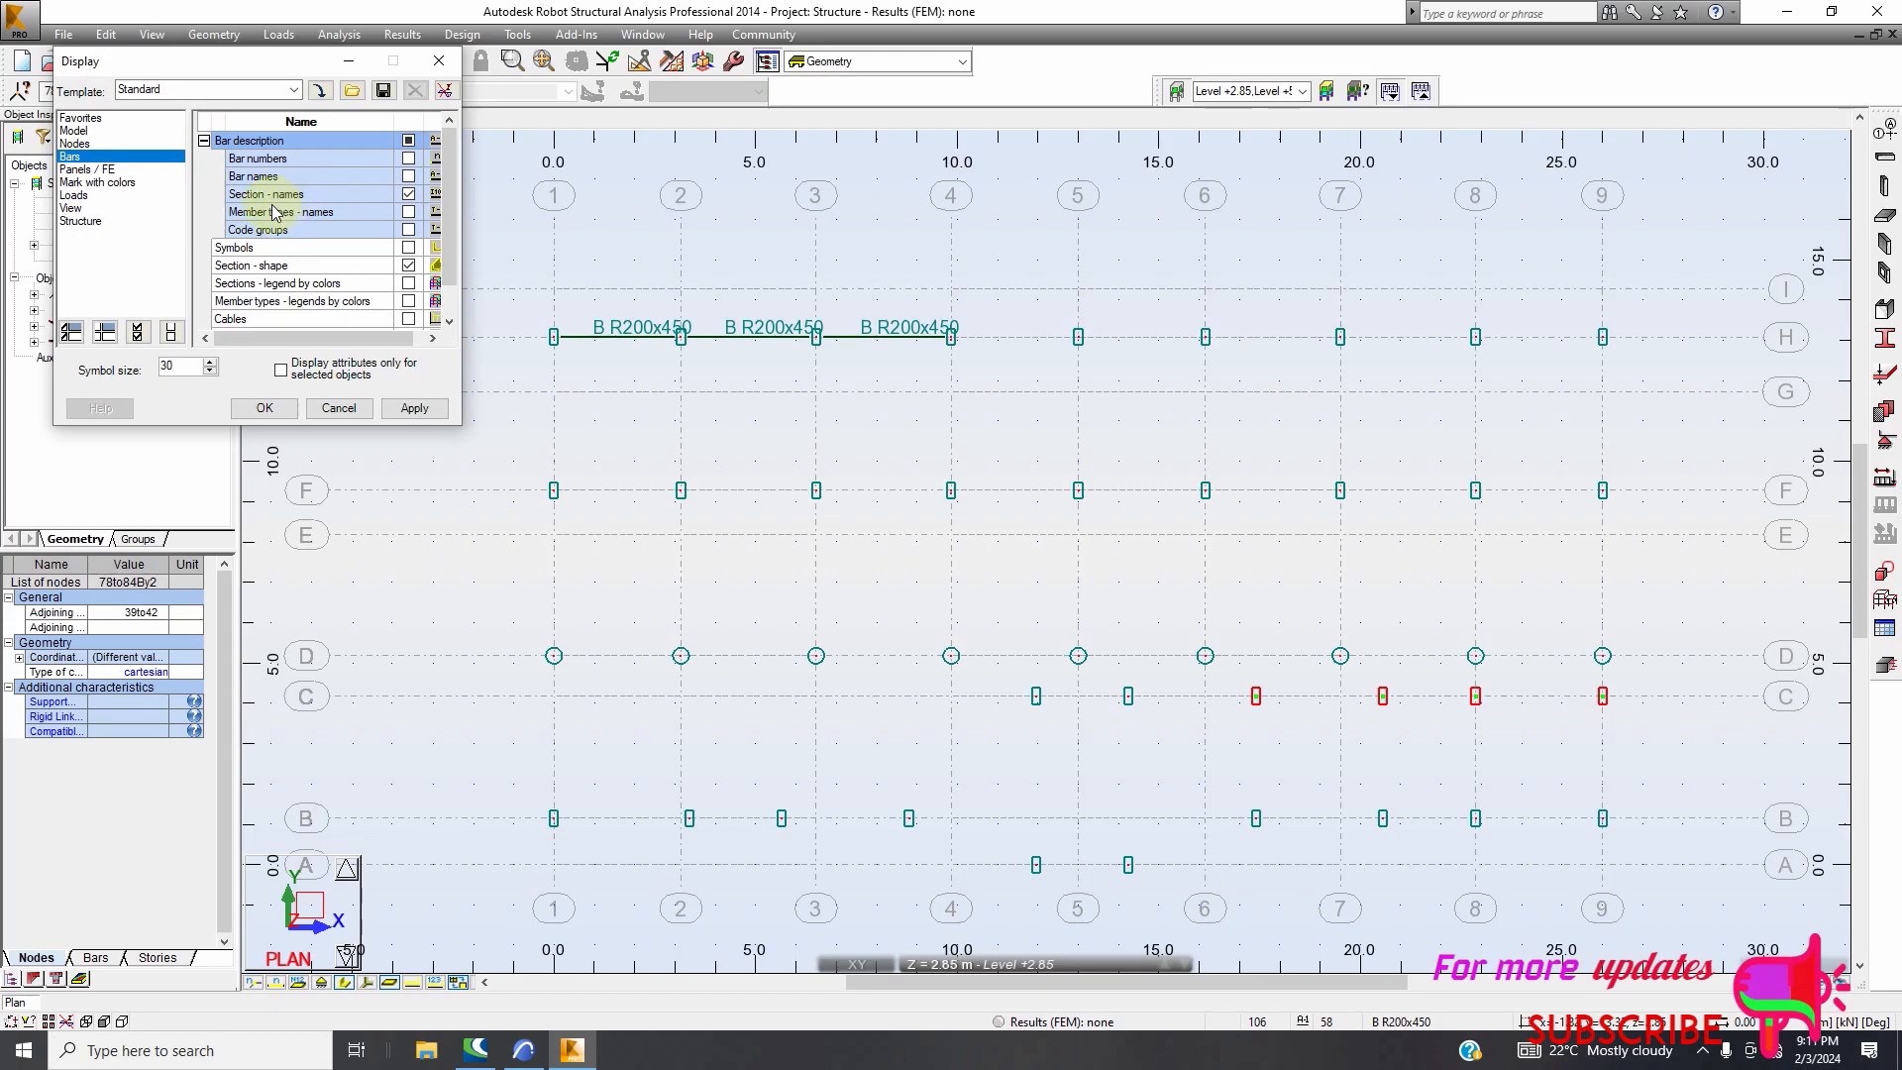
pyautogui.click(408, 195)
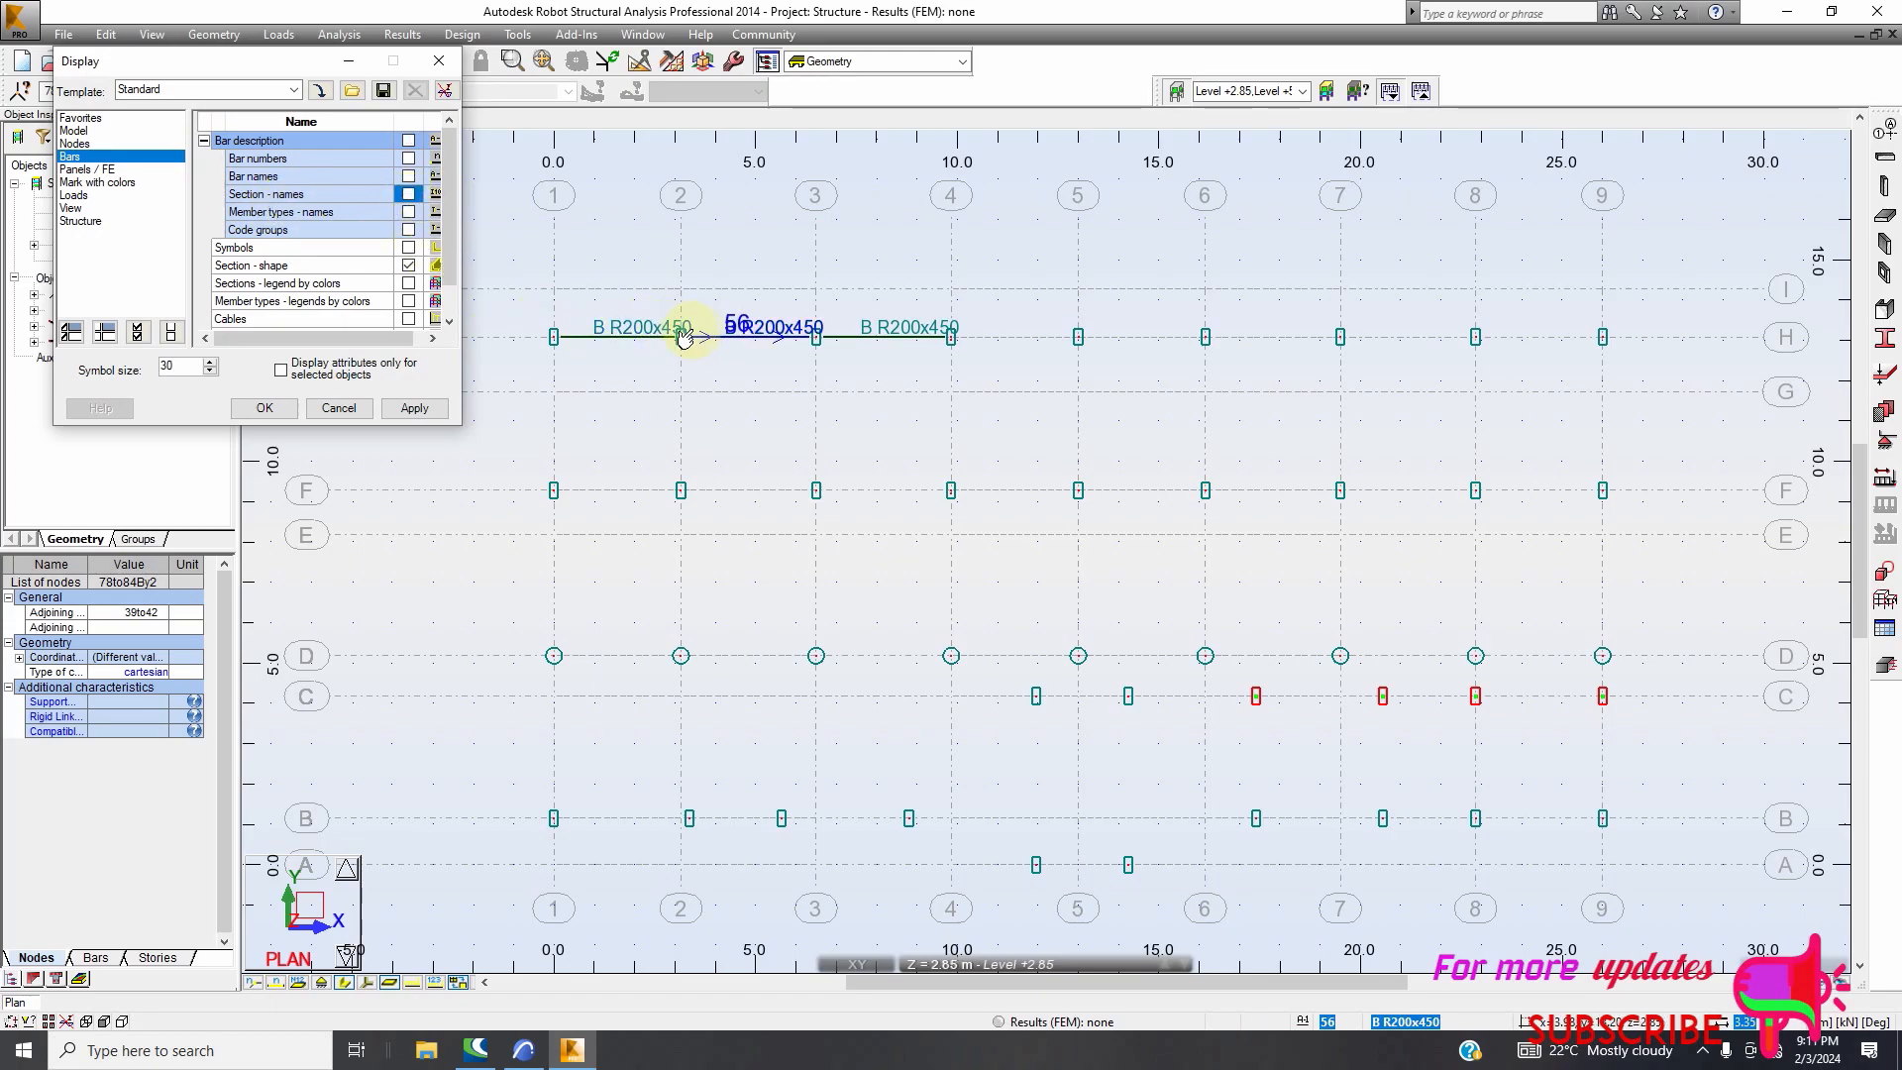
pyautogui.click(412, 410)
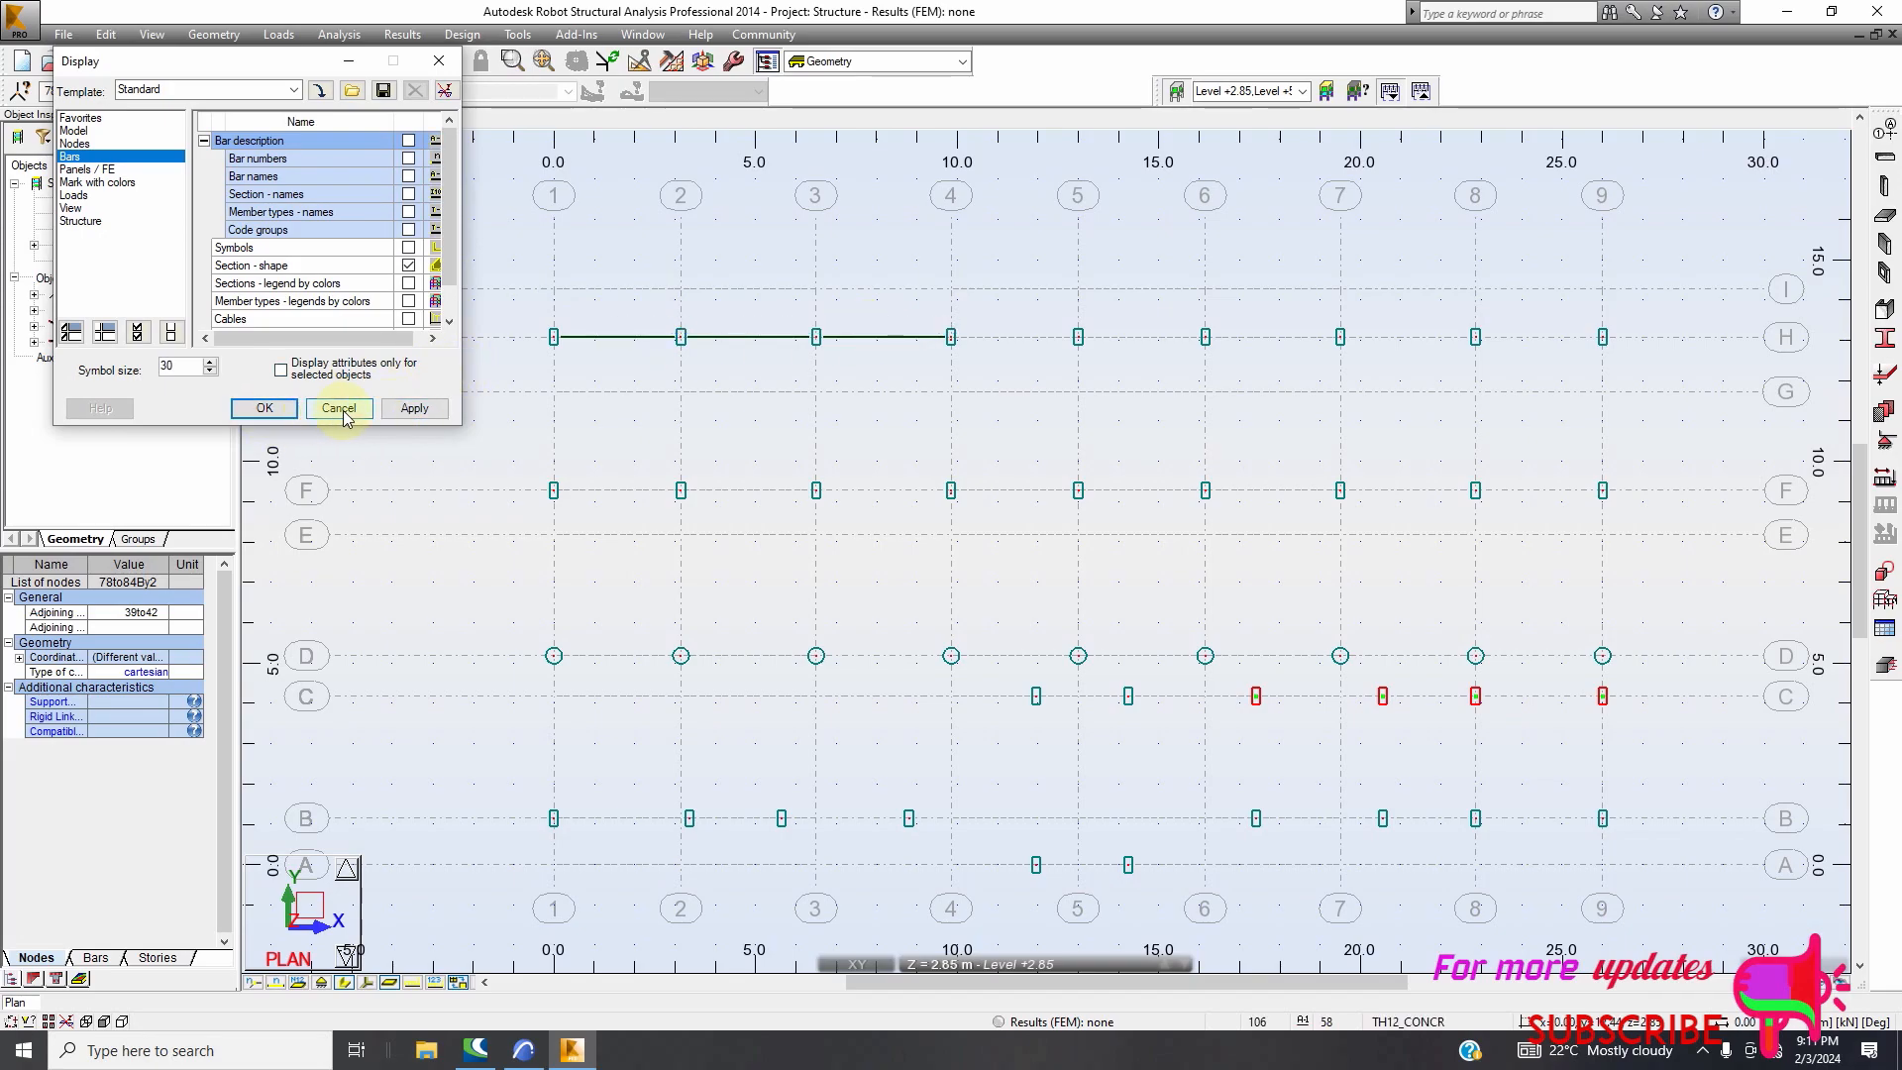
pyautogui.click(340, 410)
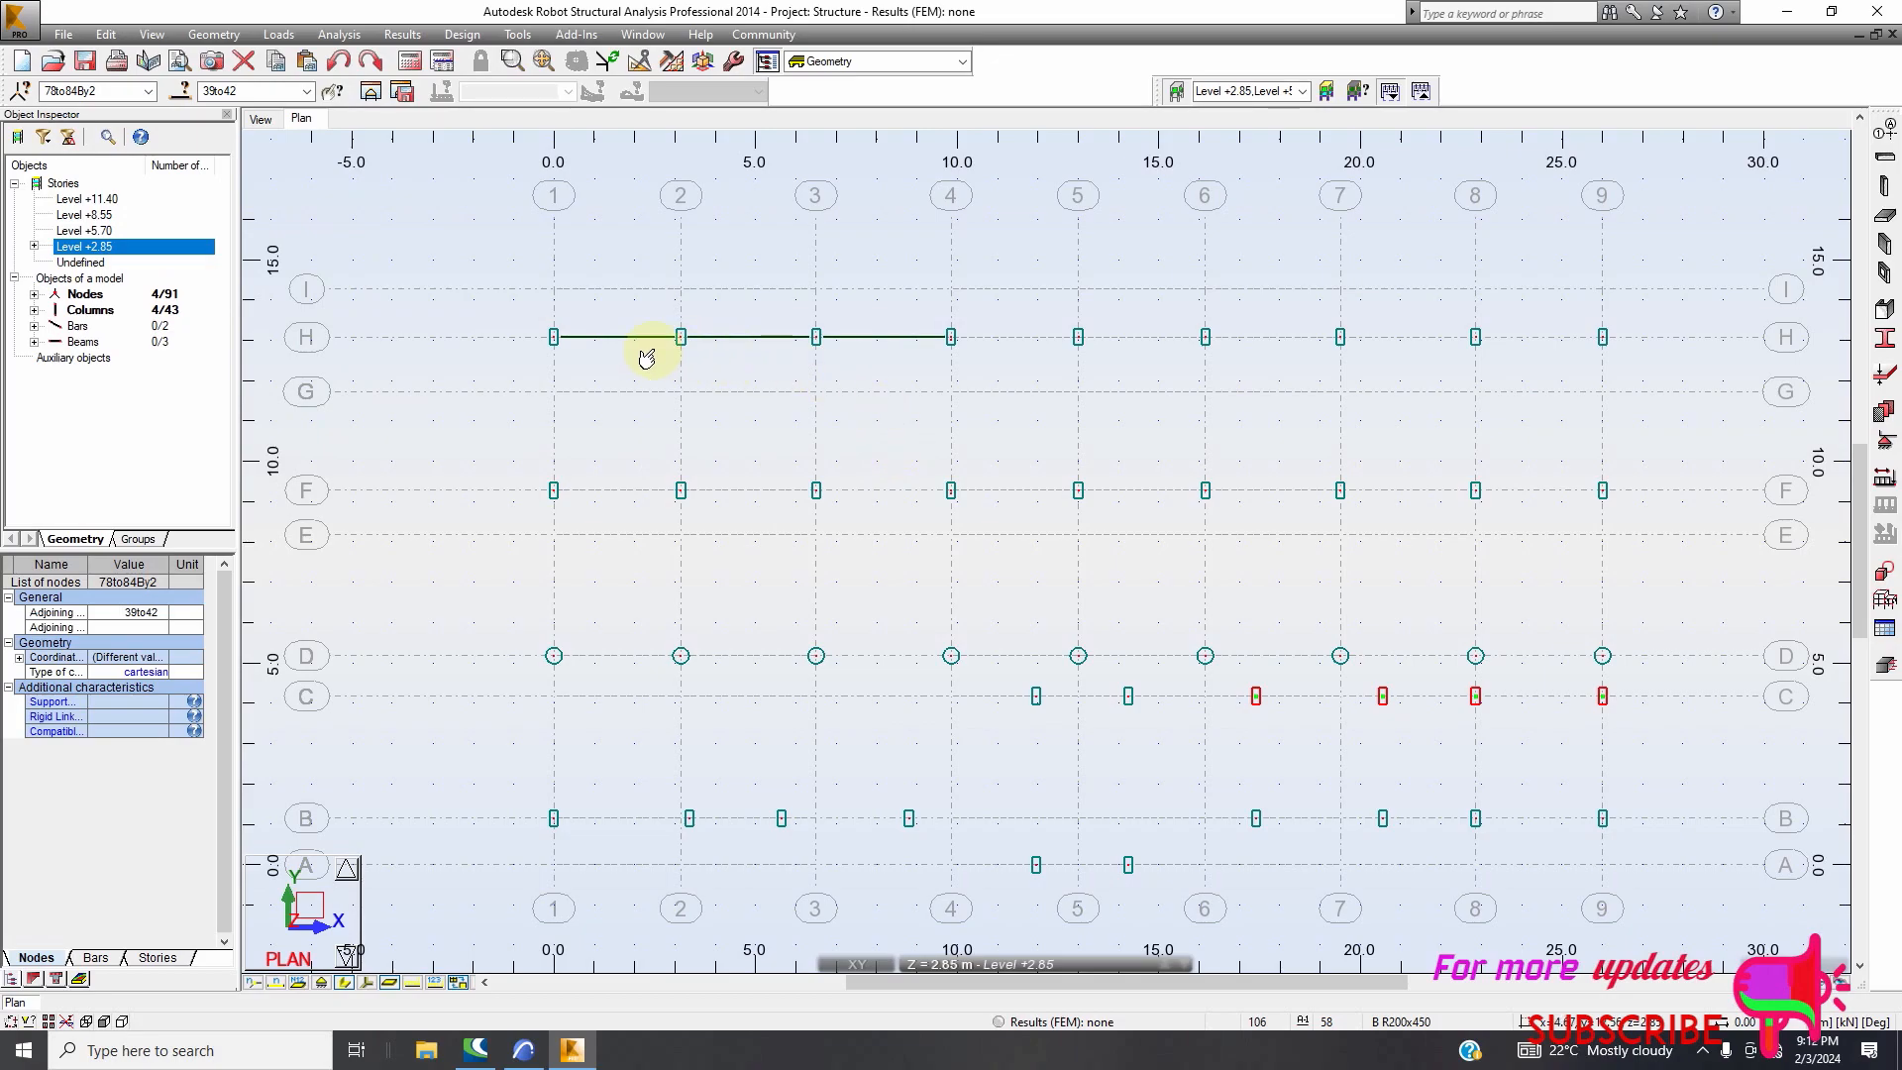
# Restart the Beam command with Drag enabled and draw B R200x450 beams along axis H from axis 4 through 5 to 6
pyautogui.scroll(-1, 662, 357)
pyautogui.click(1884, 160)
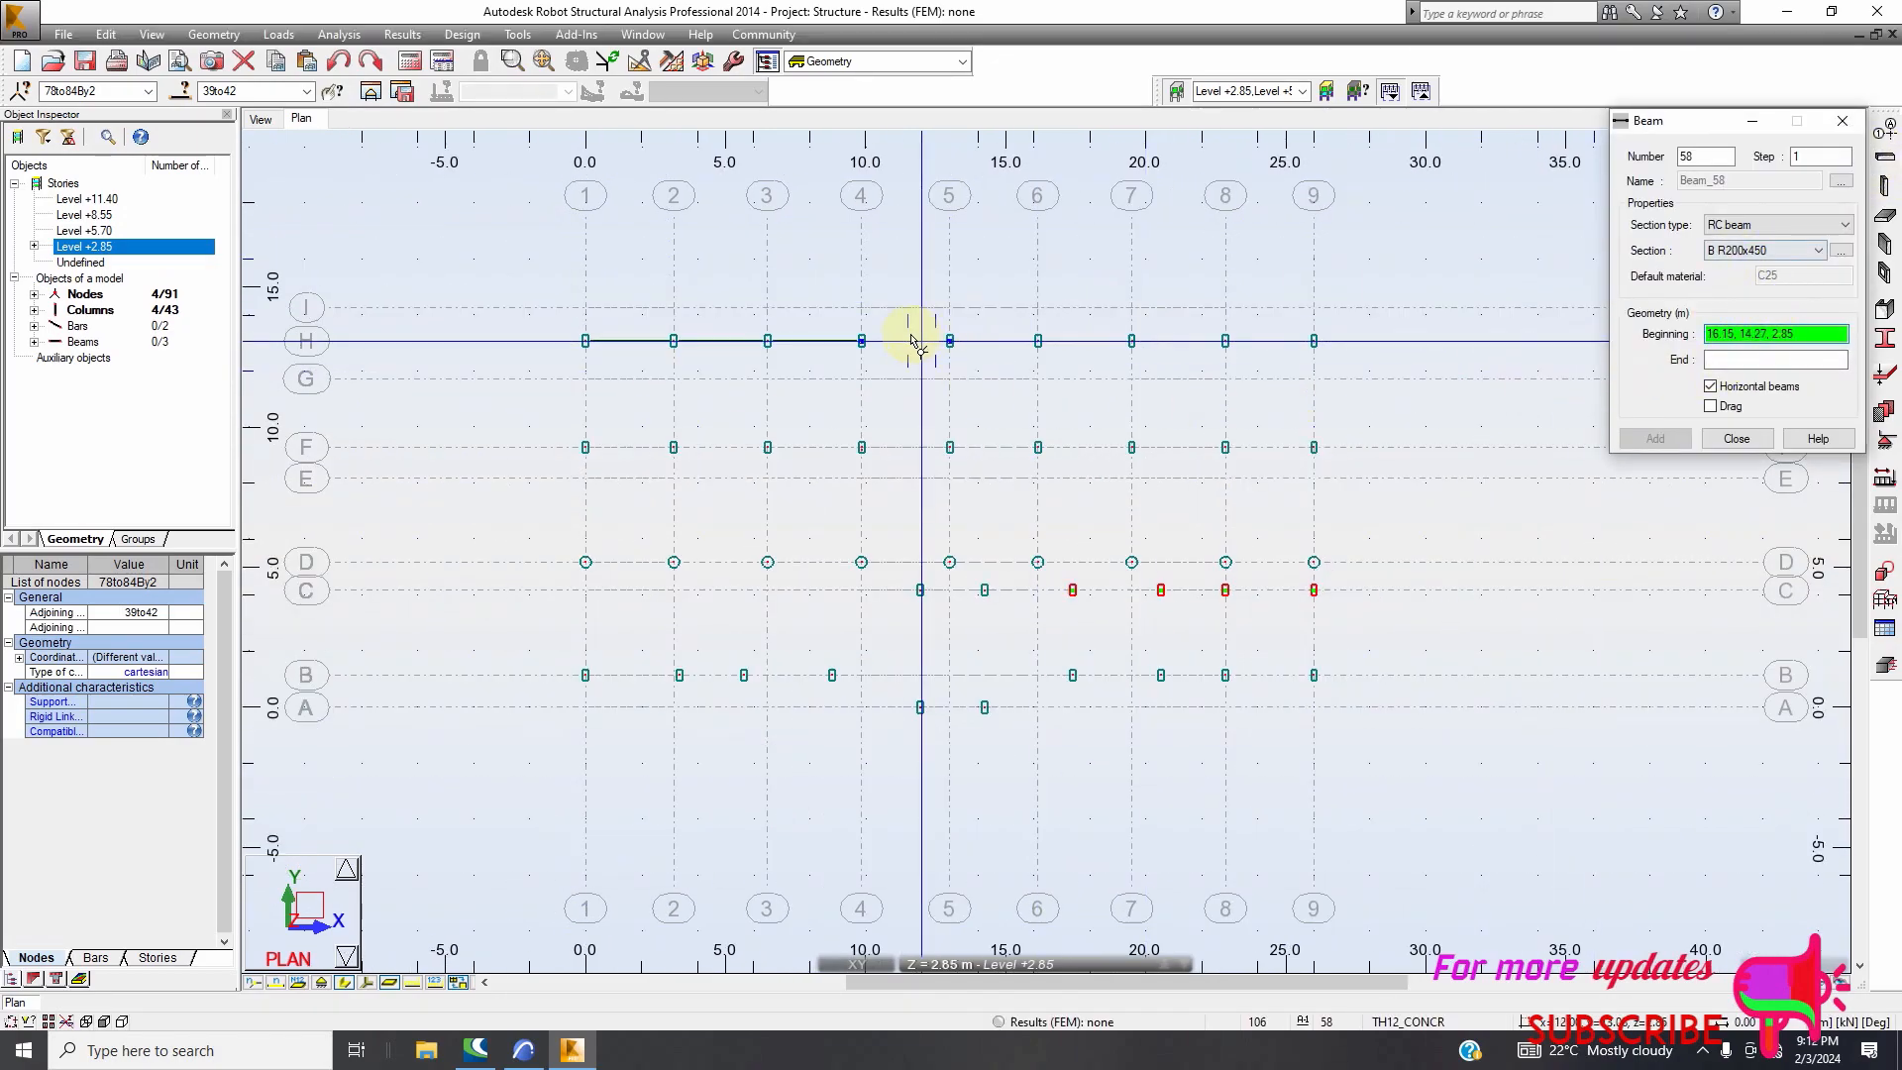
pyautogui.scroll(1, 901, 331)
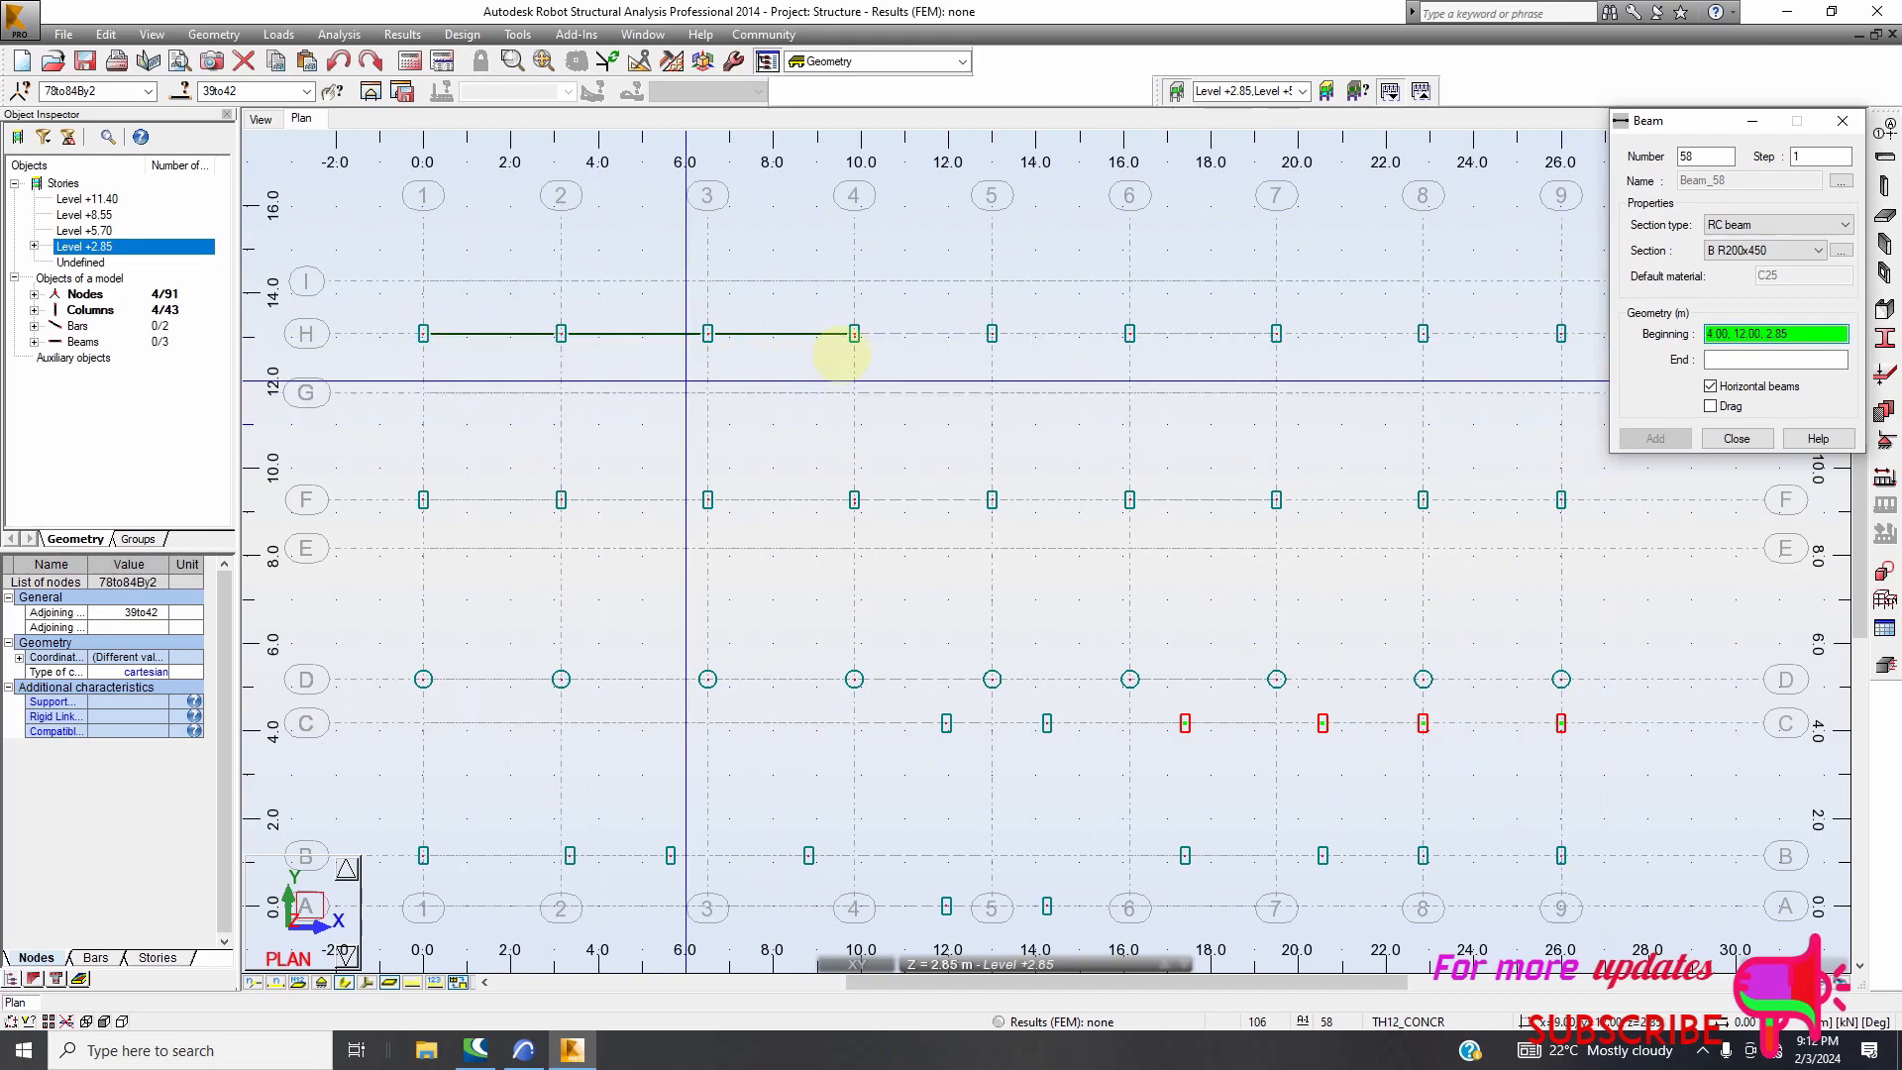
pyautogui.scroll(3, 849, 331)
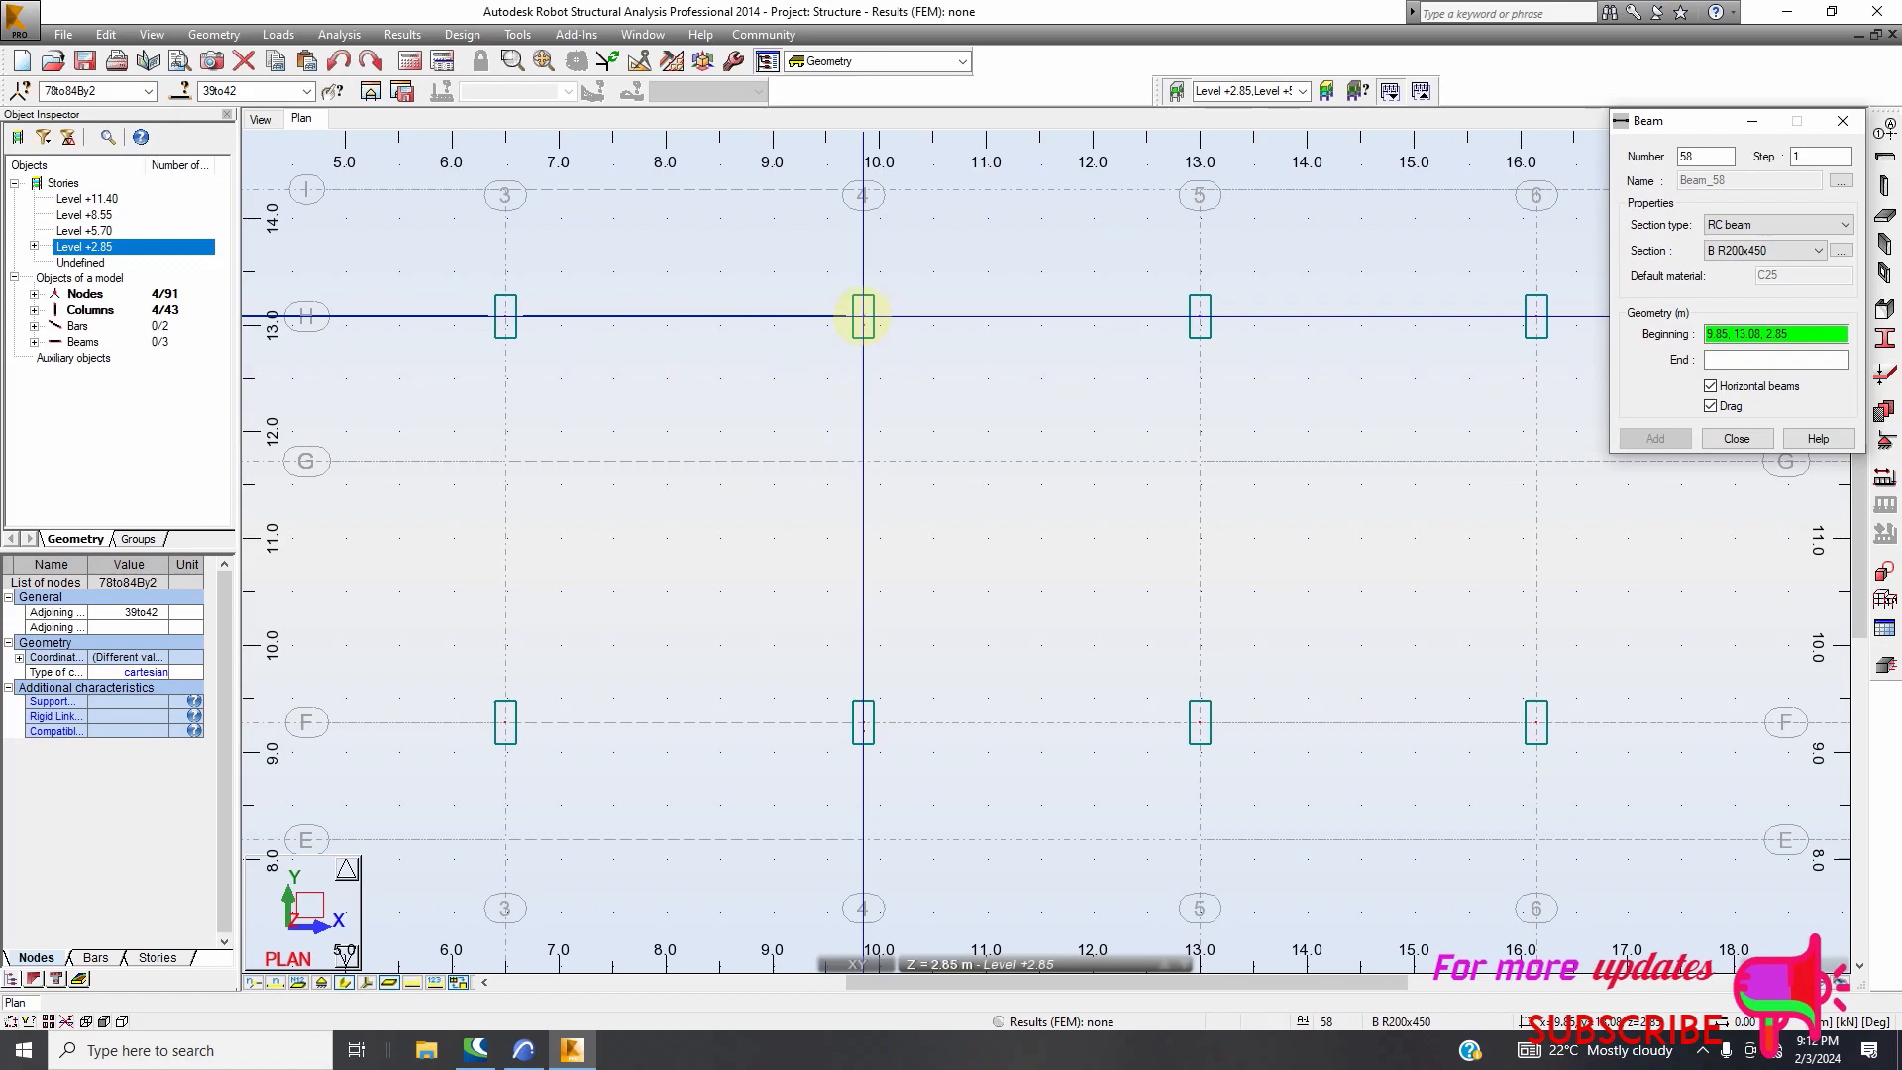
pyautogui.click(863, 316)
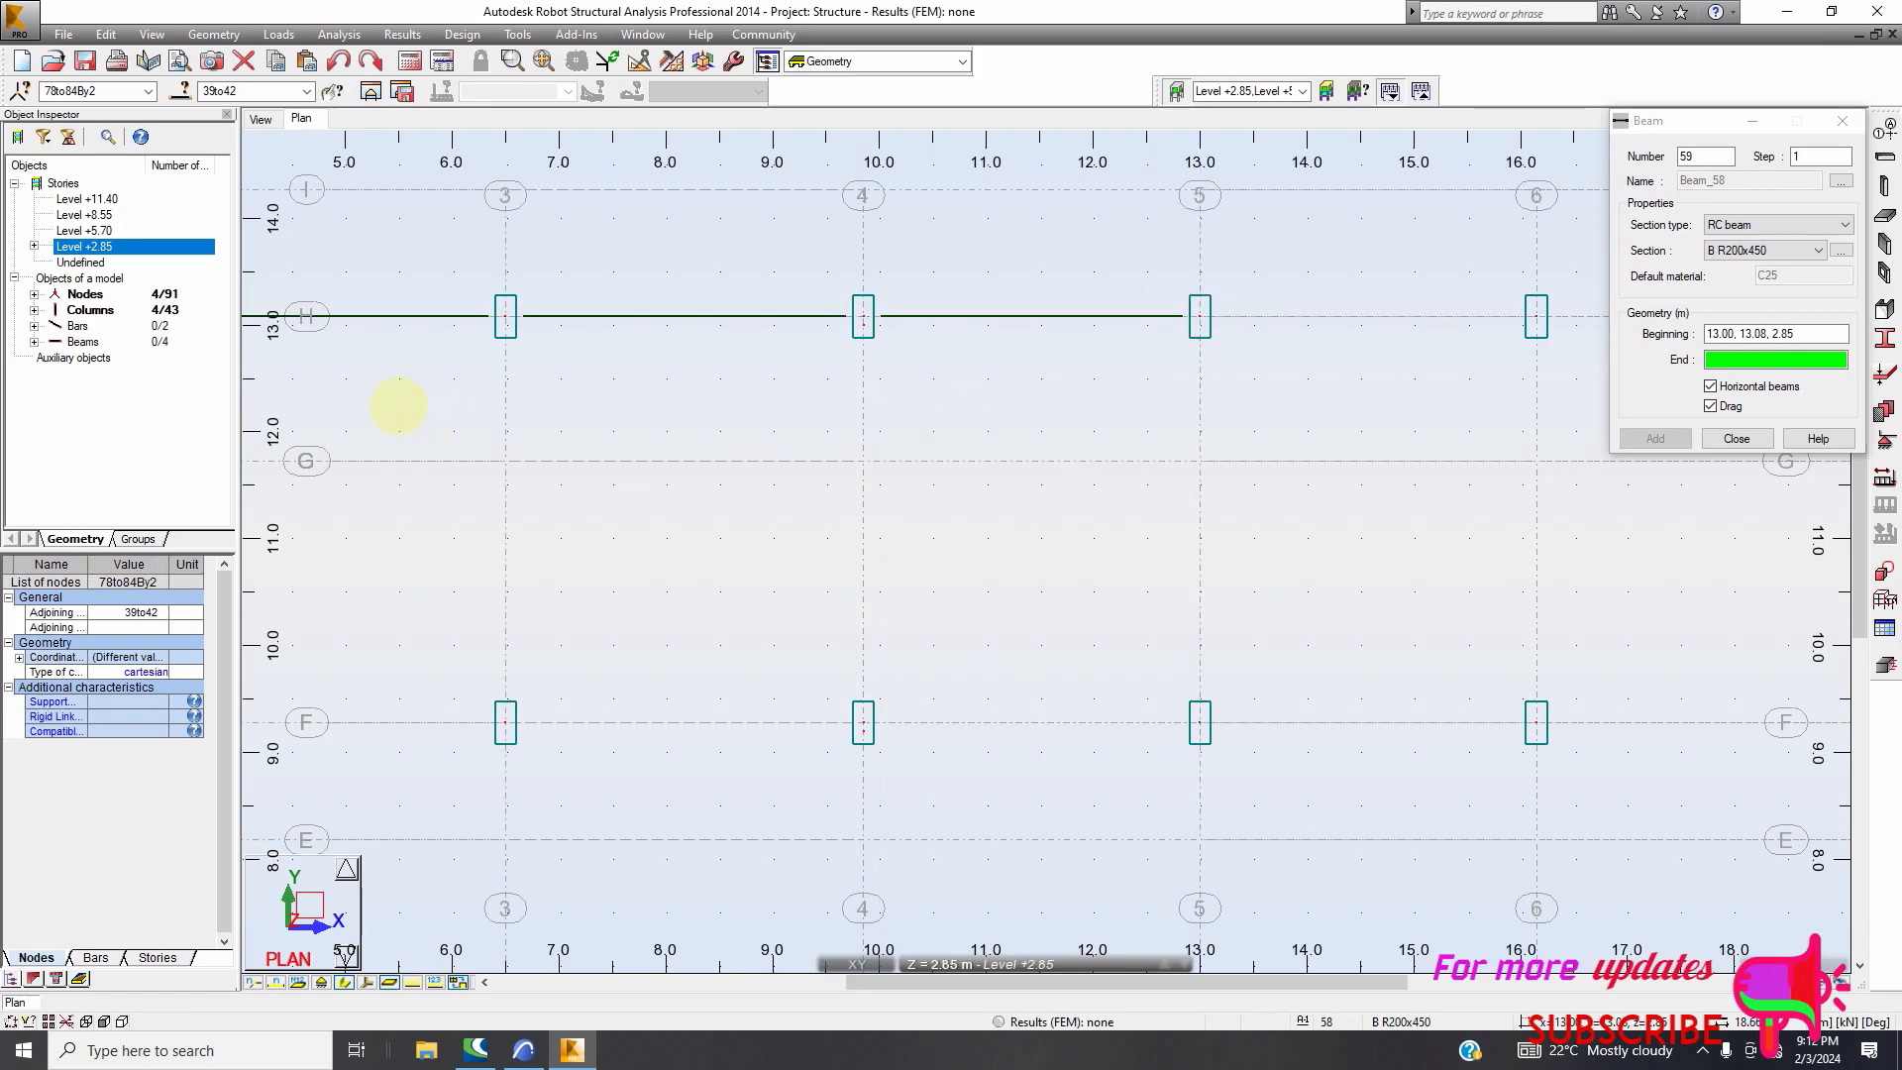
pyautogui.scroll(-3, 391, 408)
pyautogui.scroll(4, 1054, 363)
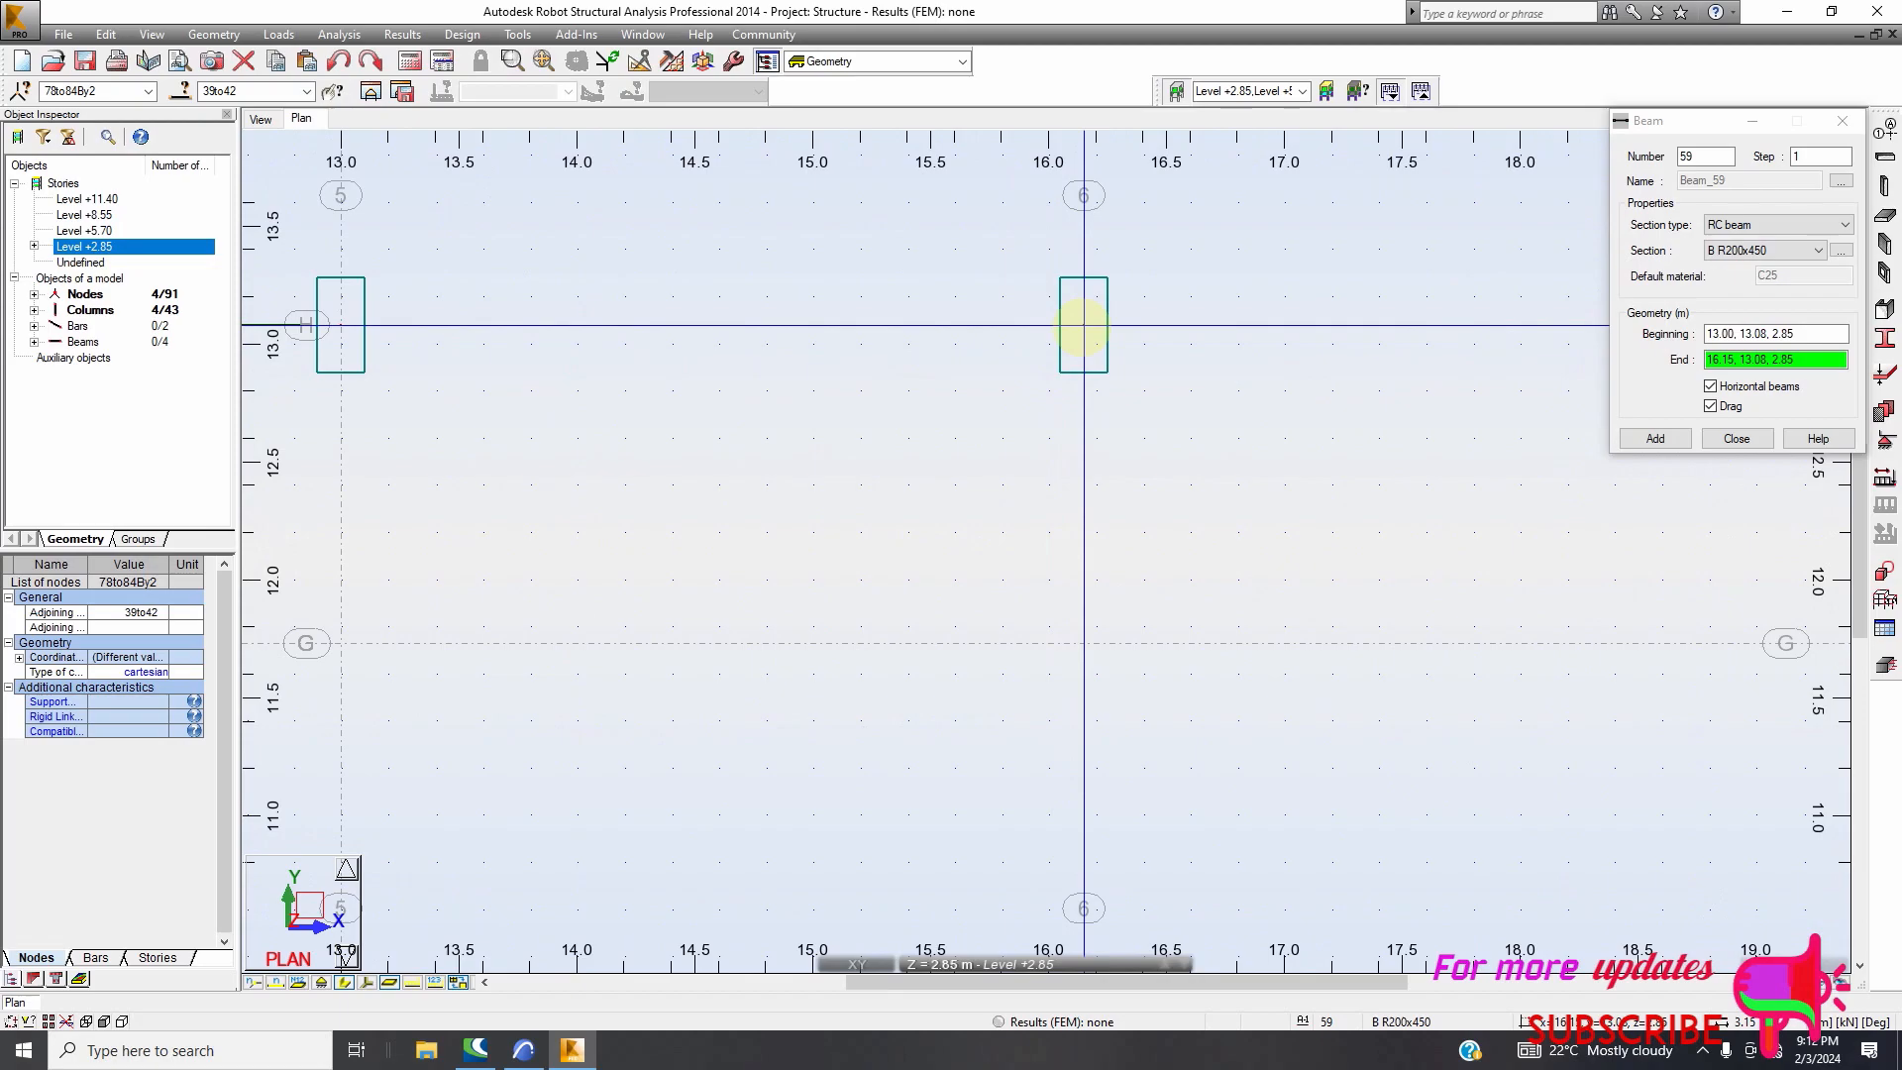
pyautogui.click(1038, 401)
# Draw B R200x450 beams along axis H from axis 6 through axes 7 and 8 to axis 9
pyautogui.scroll(-4, 437, 416)
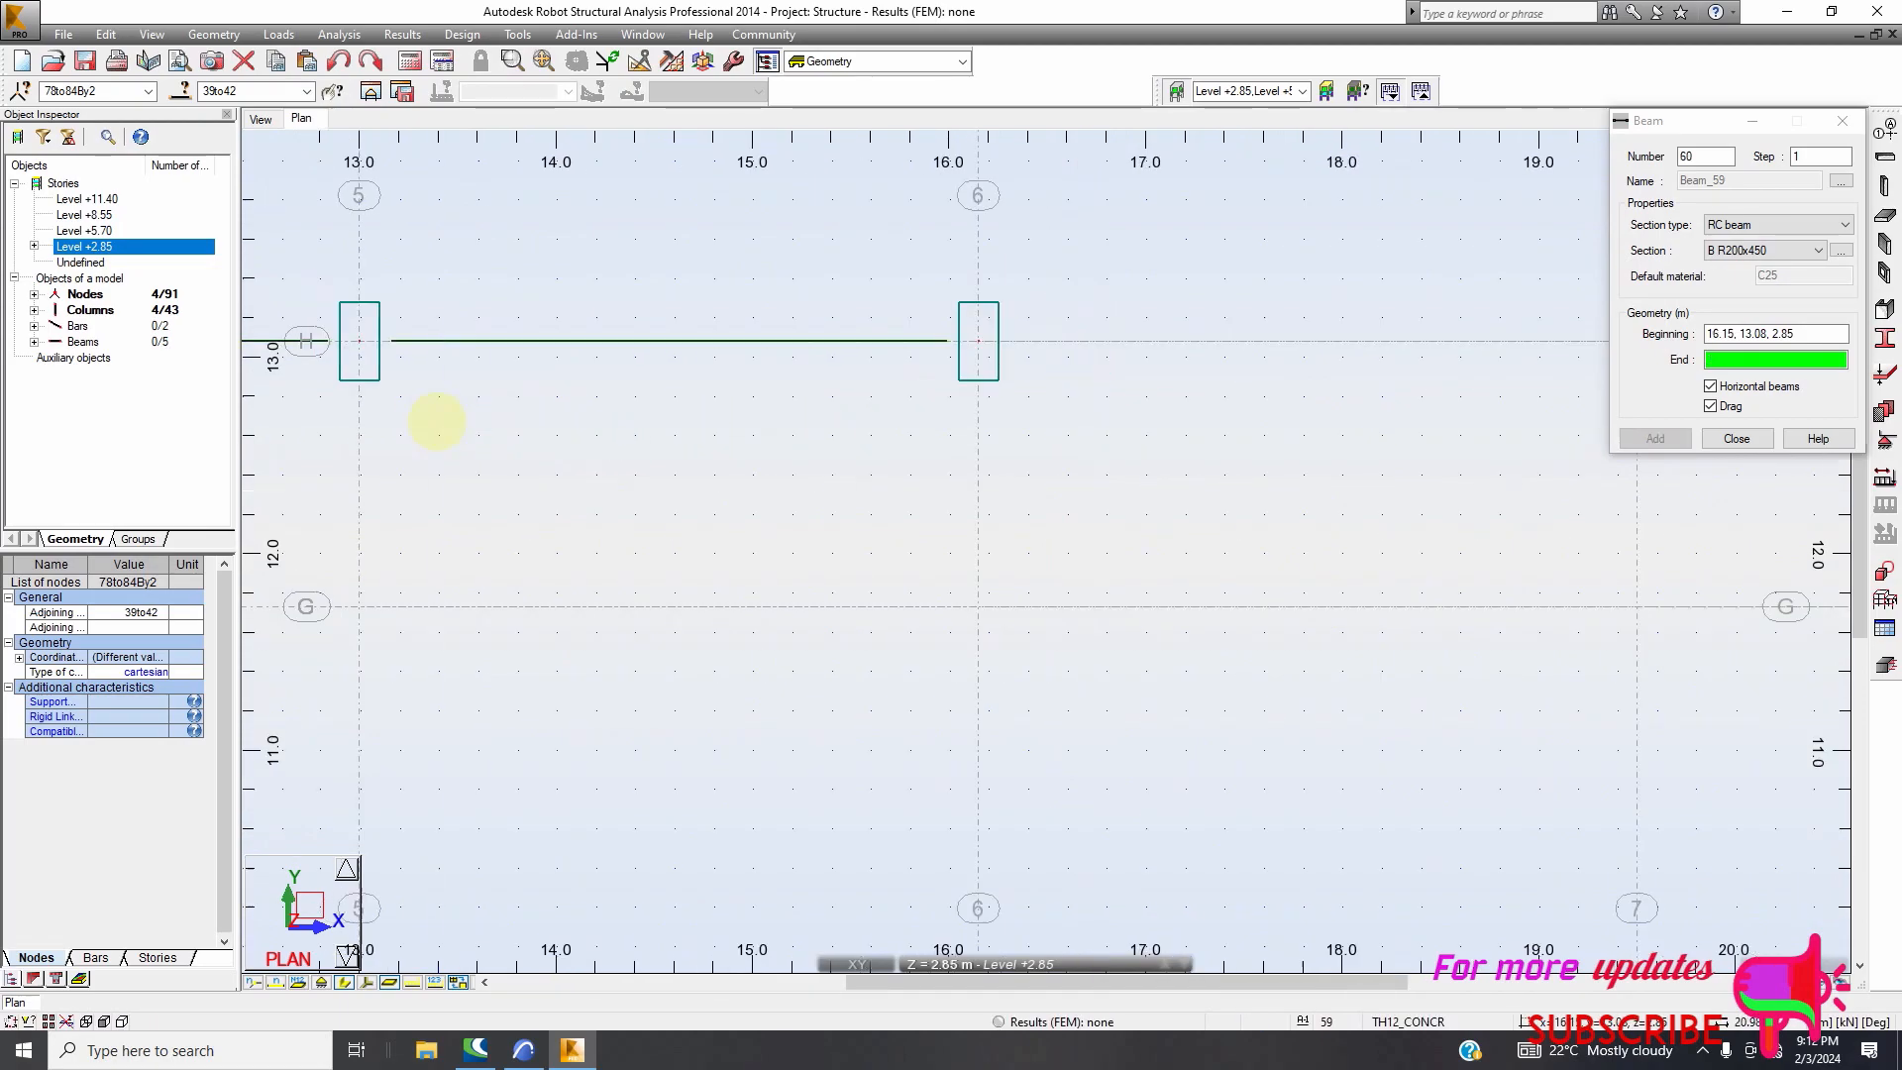
pyautogui.scroll(4, 909, 394)
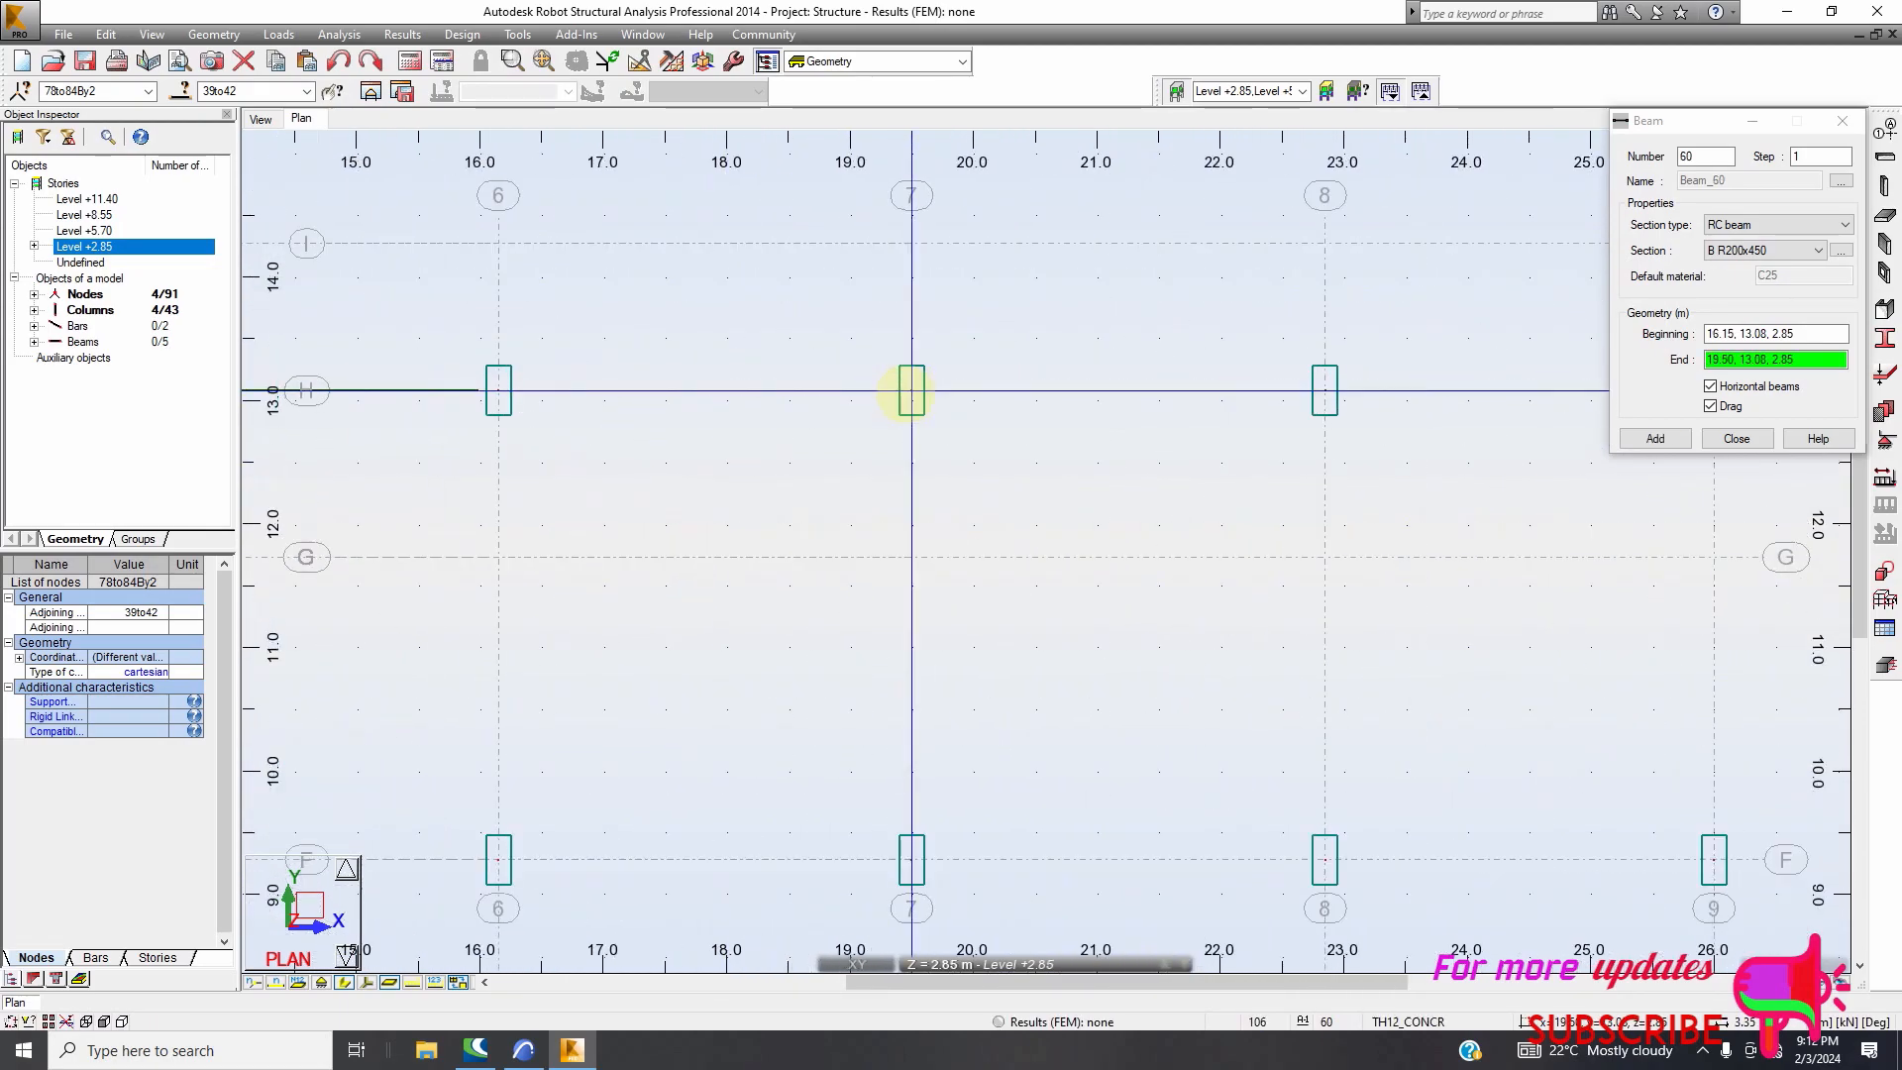
pyautogui.click(913, 434)
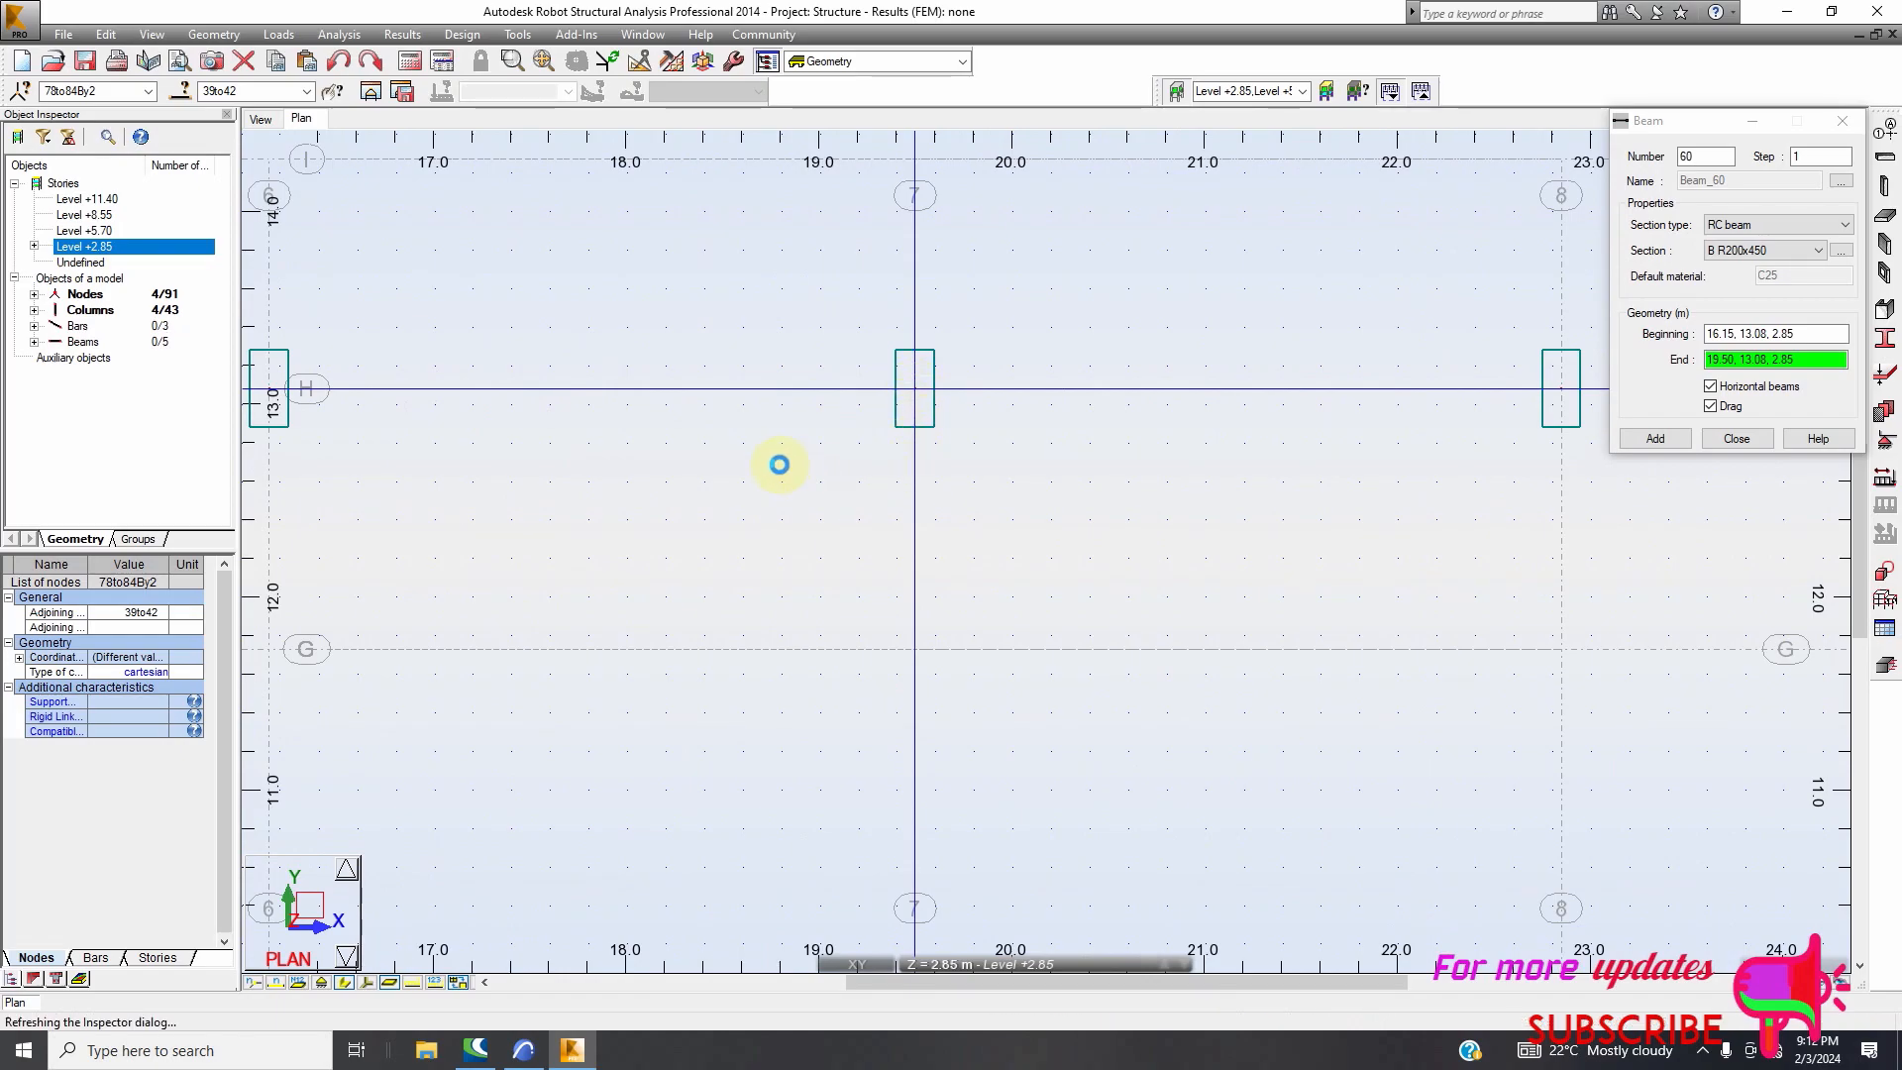
pyautogui.scroll(-4, 763, 459)
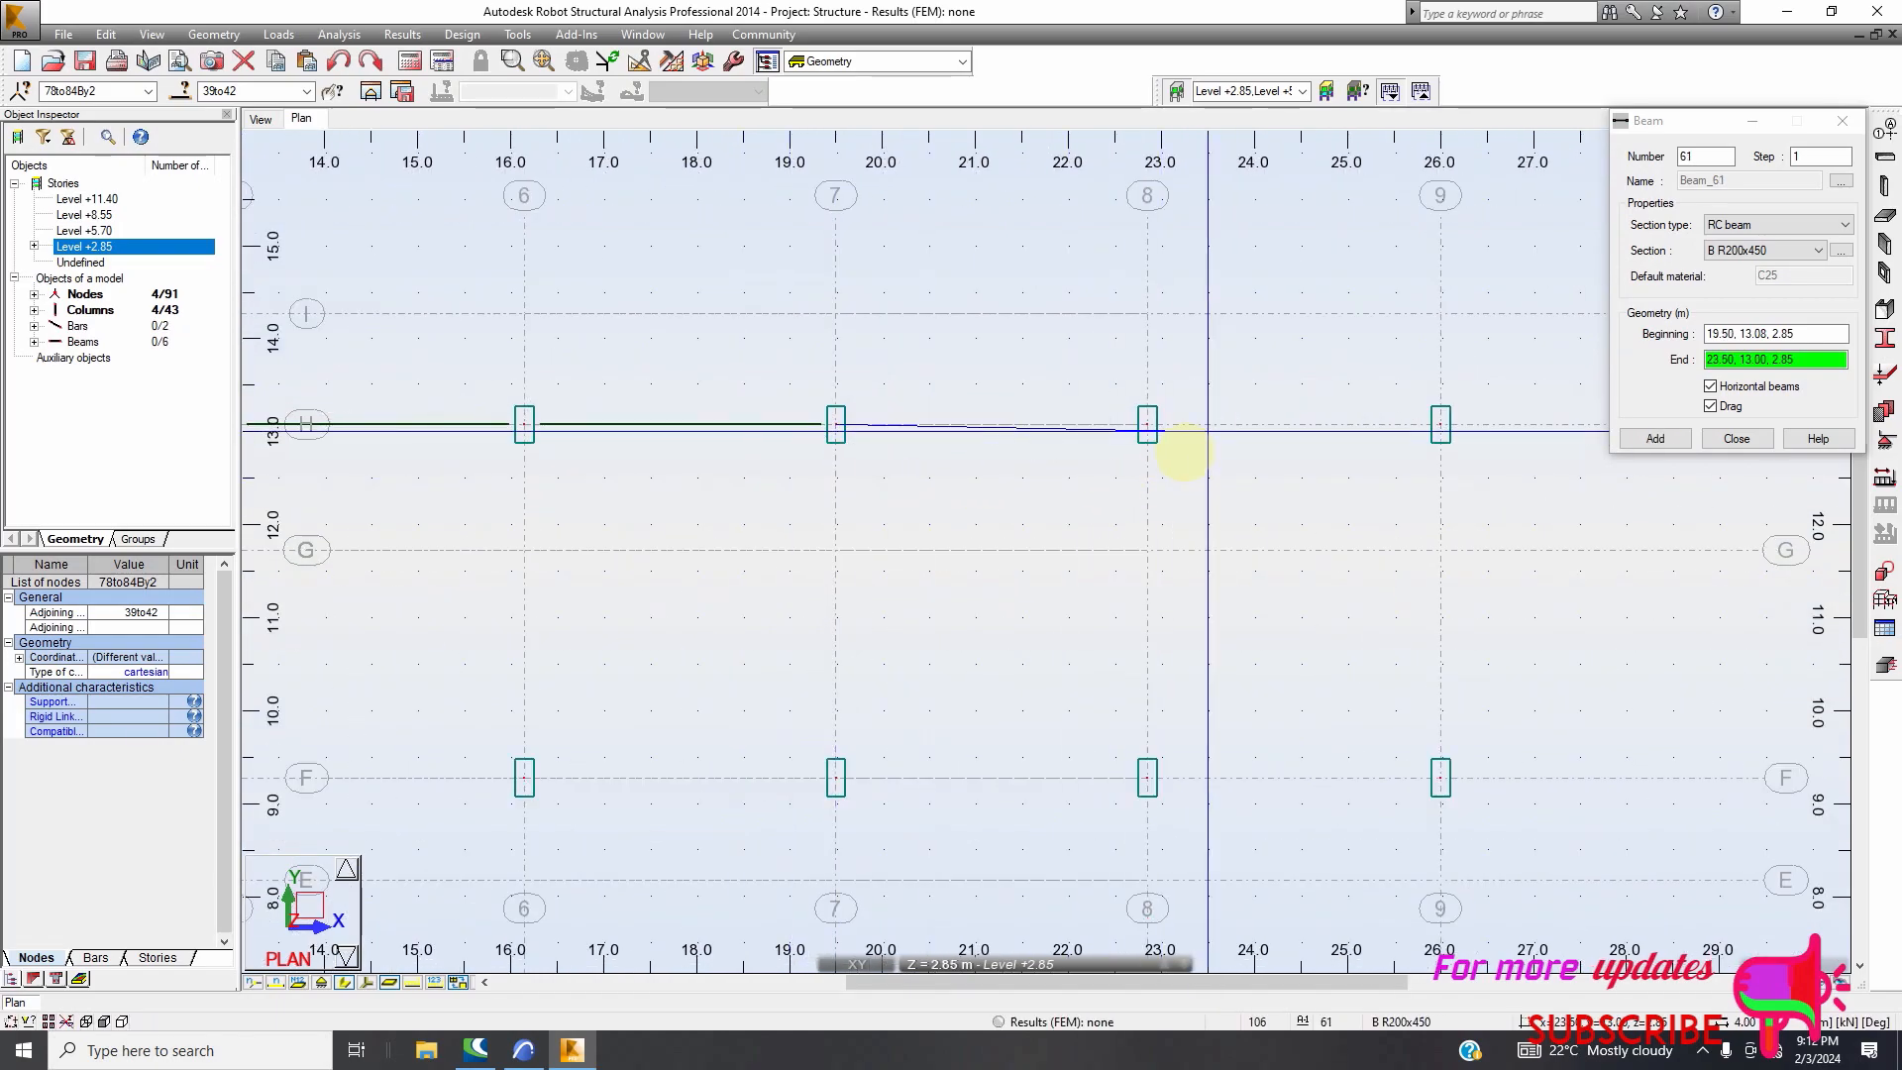
pyautogui.scroll(4, 1199, 435)
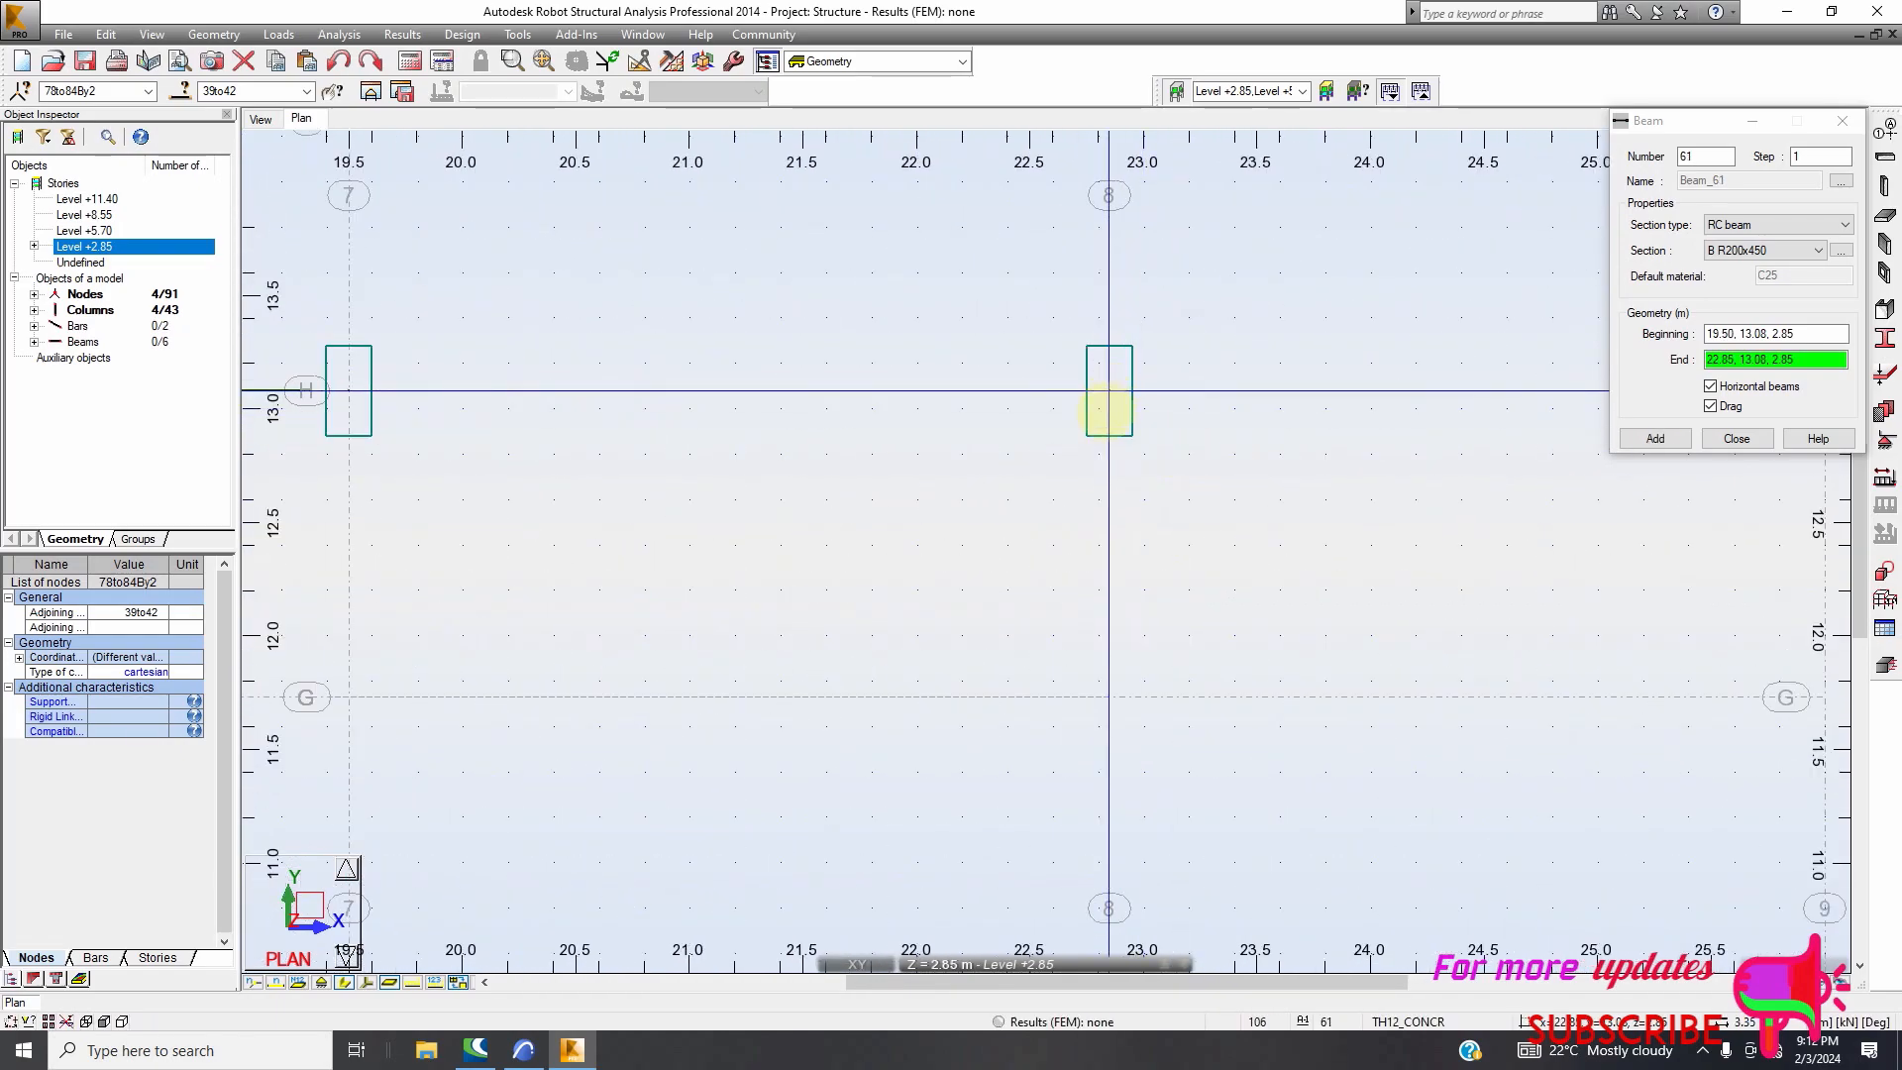
pyautogui.scroll(-4, 683, 470)
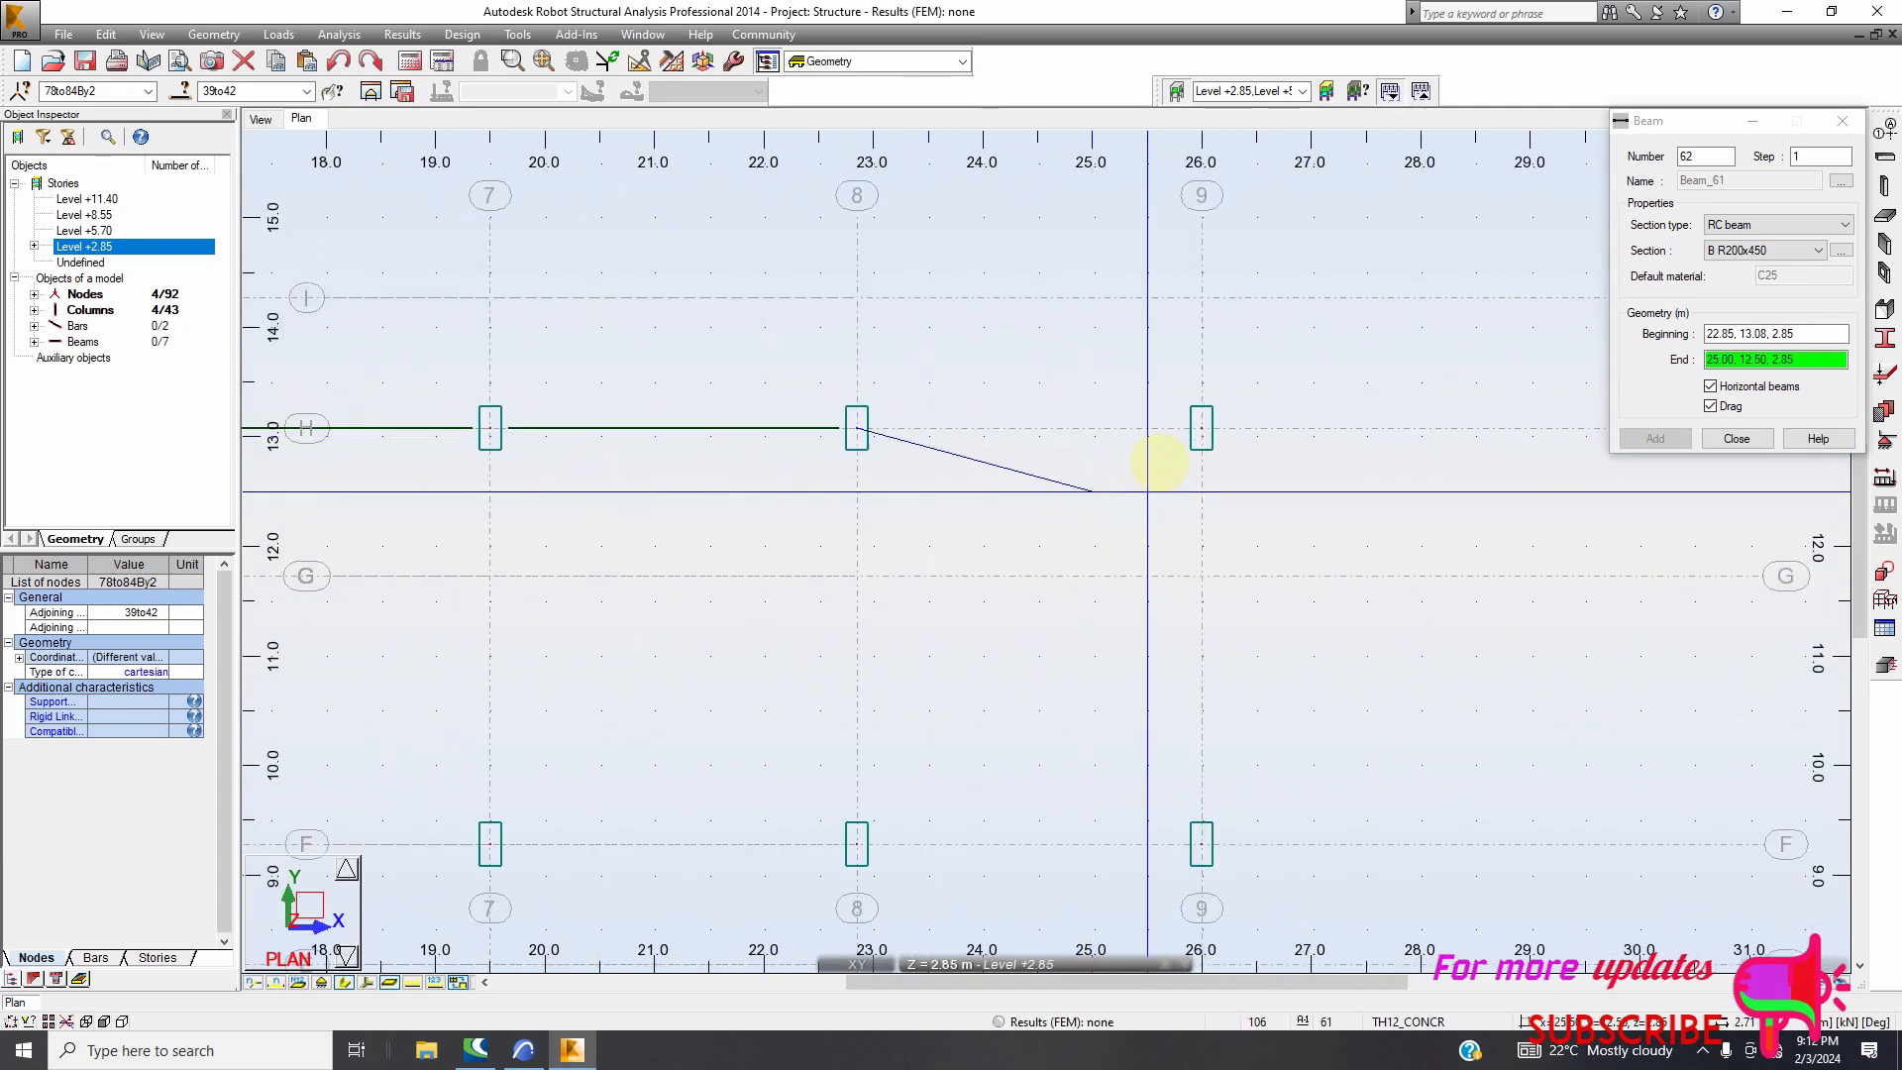
pyautogui.scroll(4, 1174, 436)
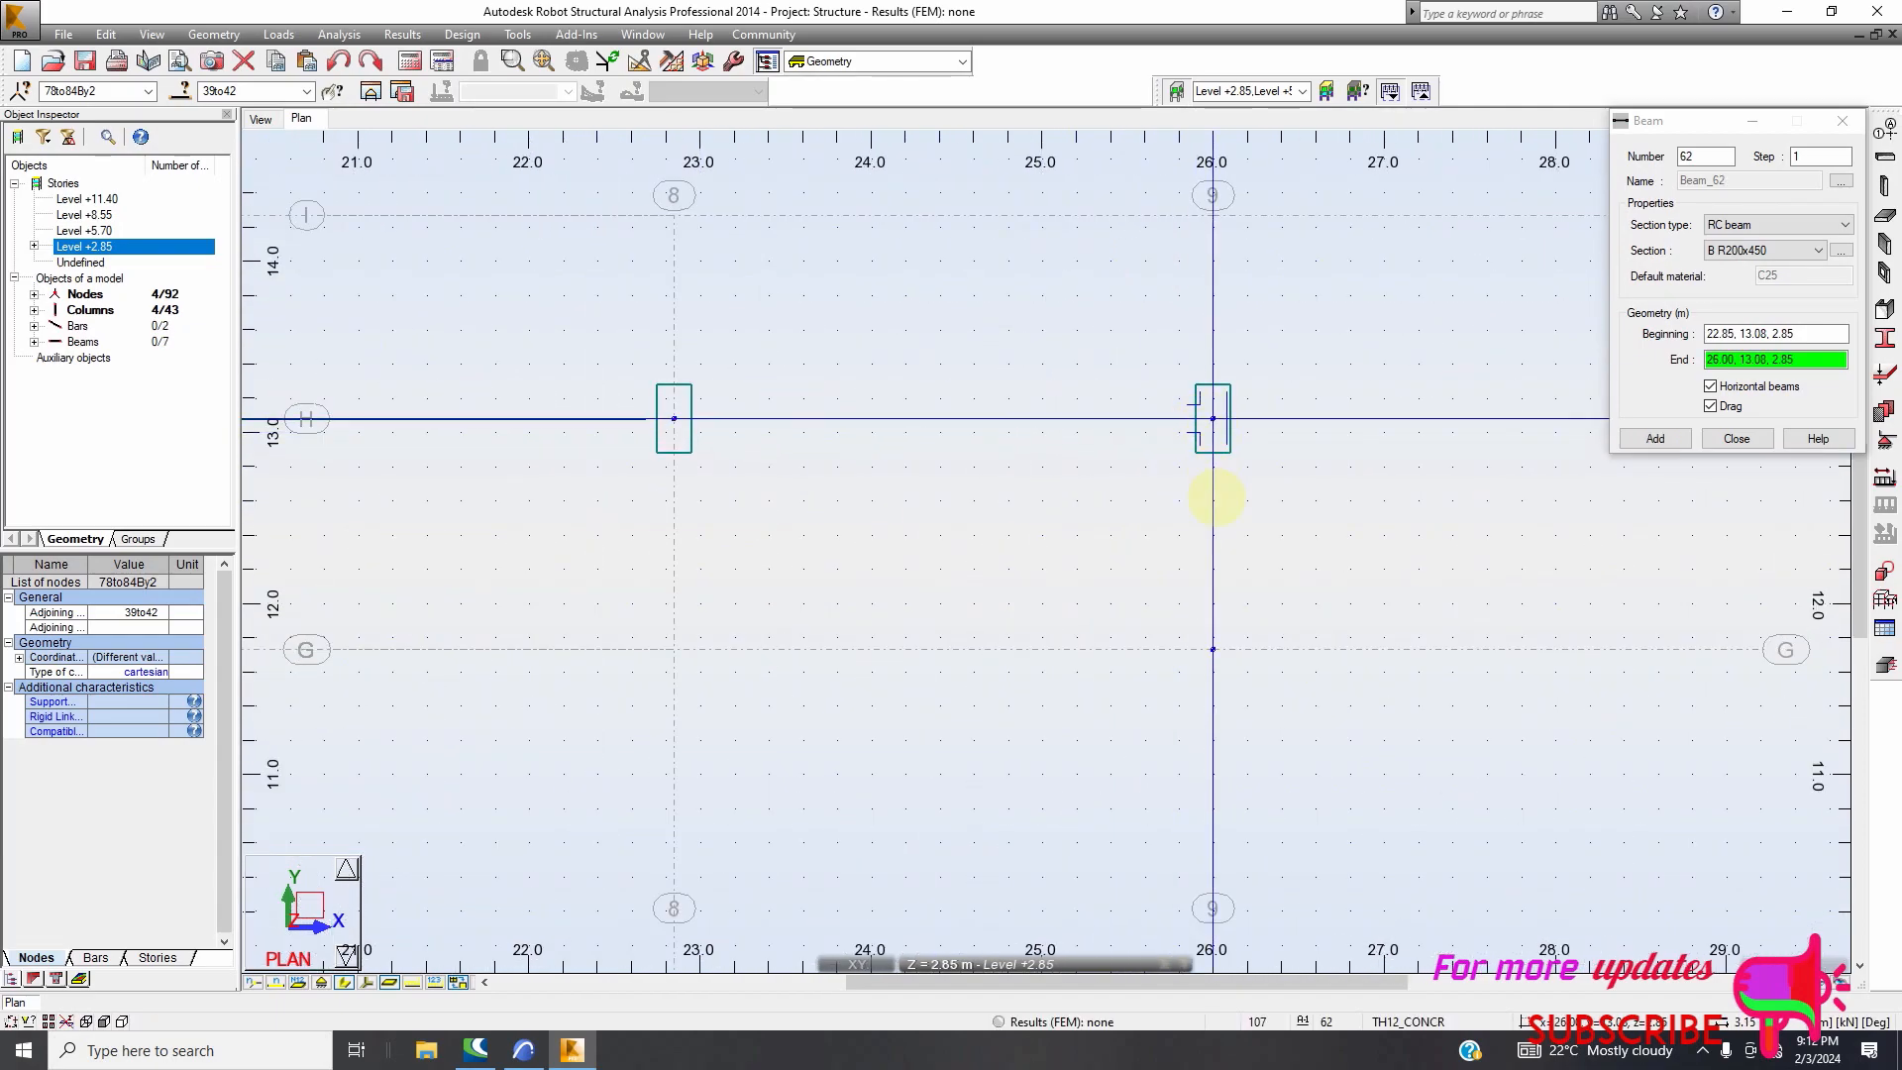
pyautogui.click(1149, 446)
# Draw B R200x450 beams along axis 9 from axis H through the columns at axes F, D and C to axis B
pyautogui.scroll(-4, 1149, 446)
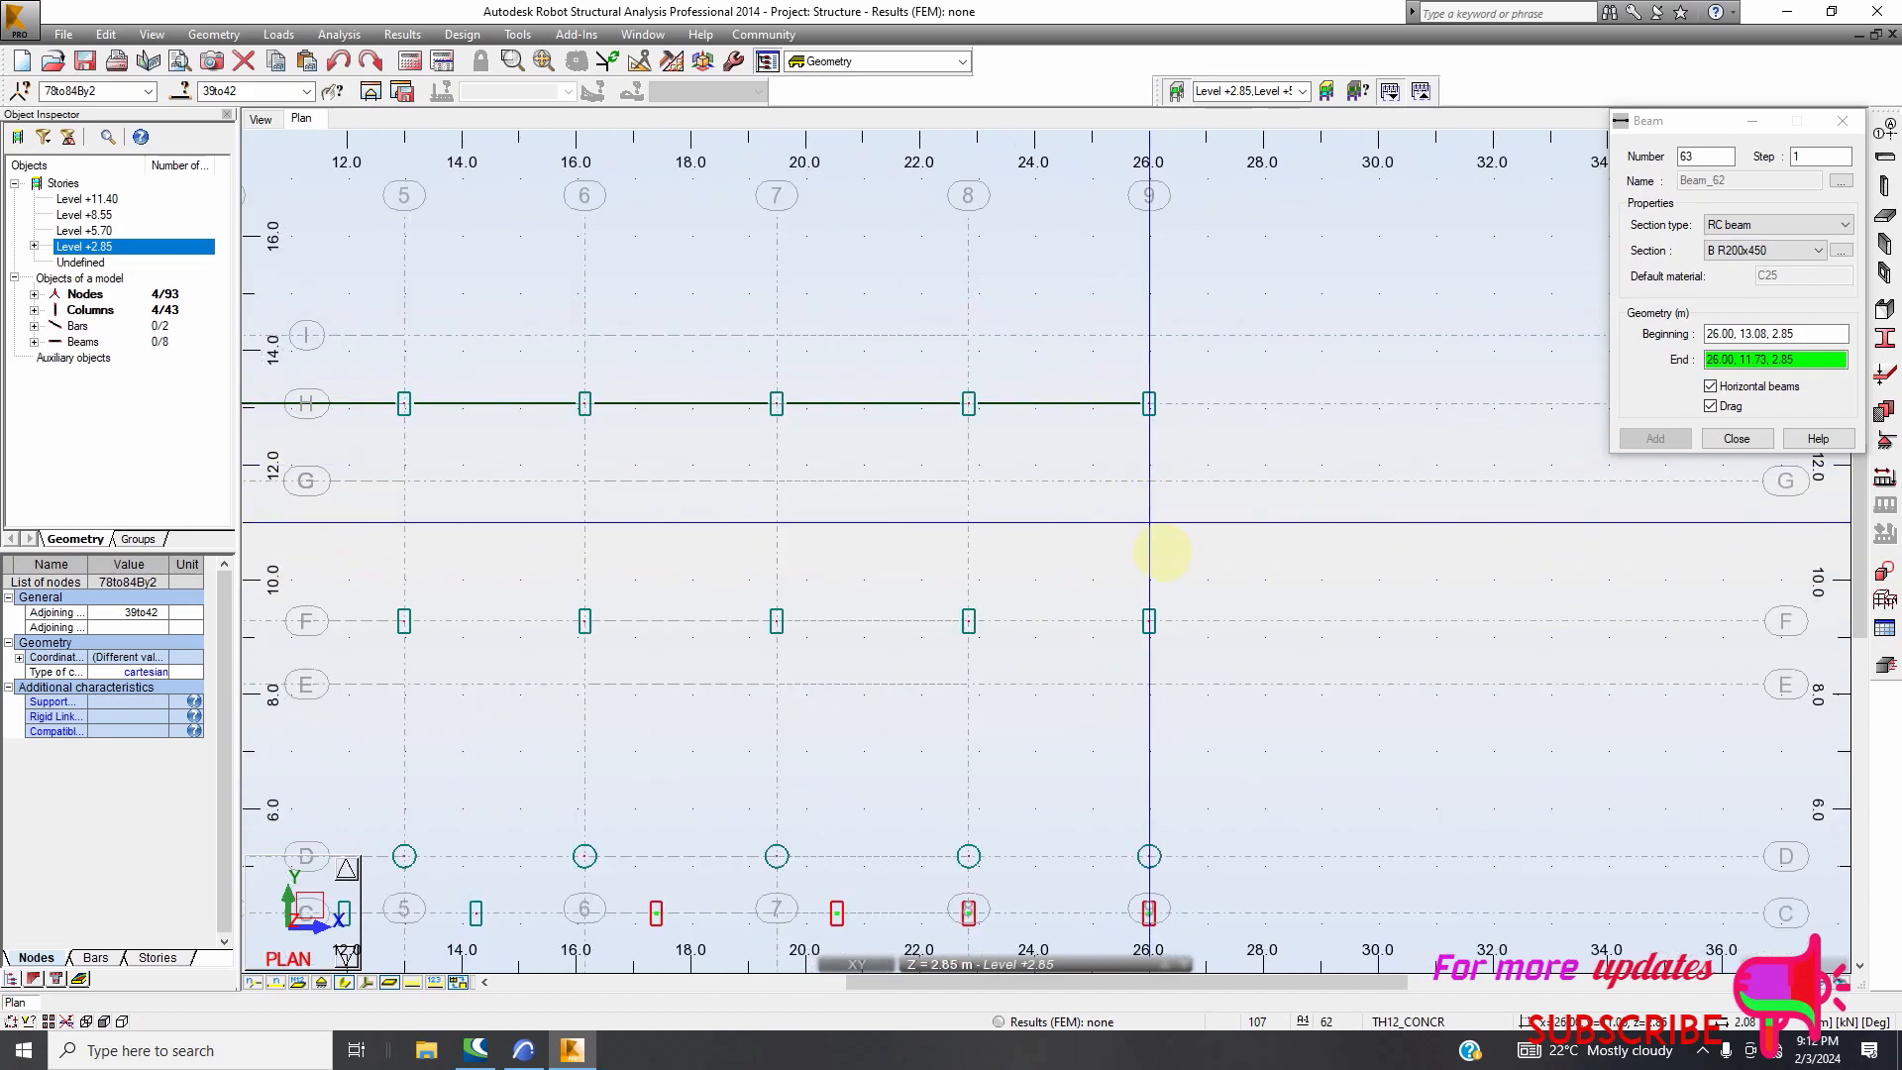
pyautogui.scroll(4, 1147, 622)
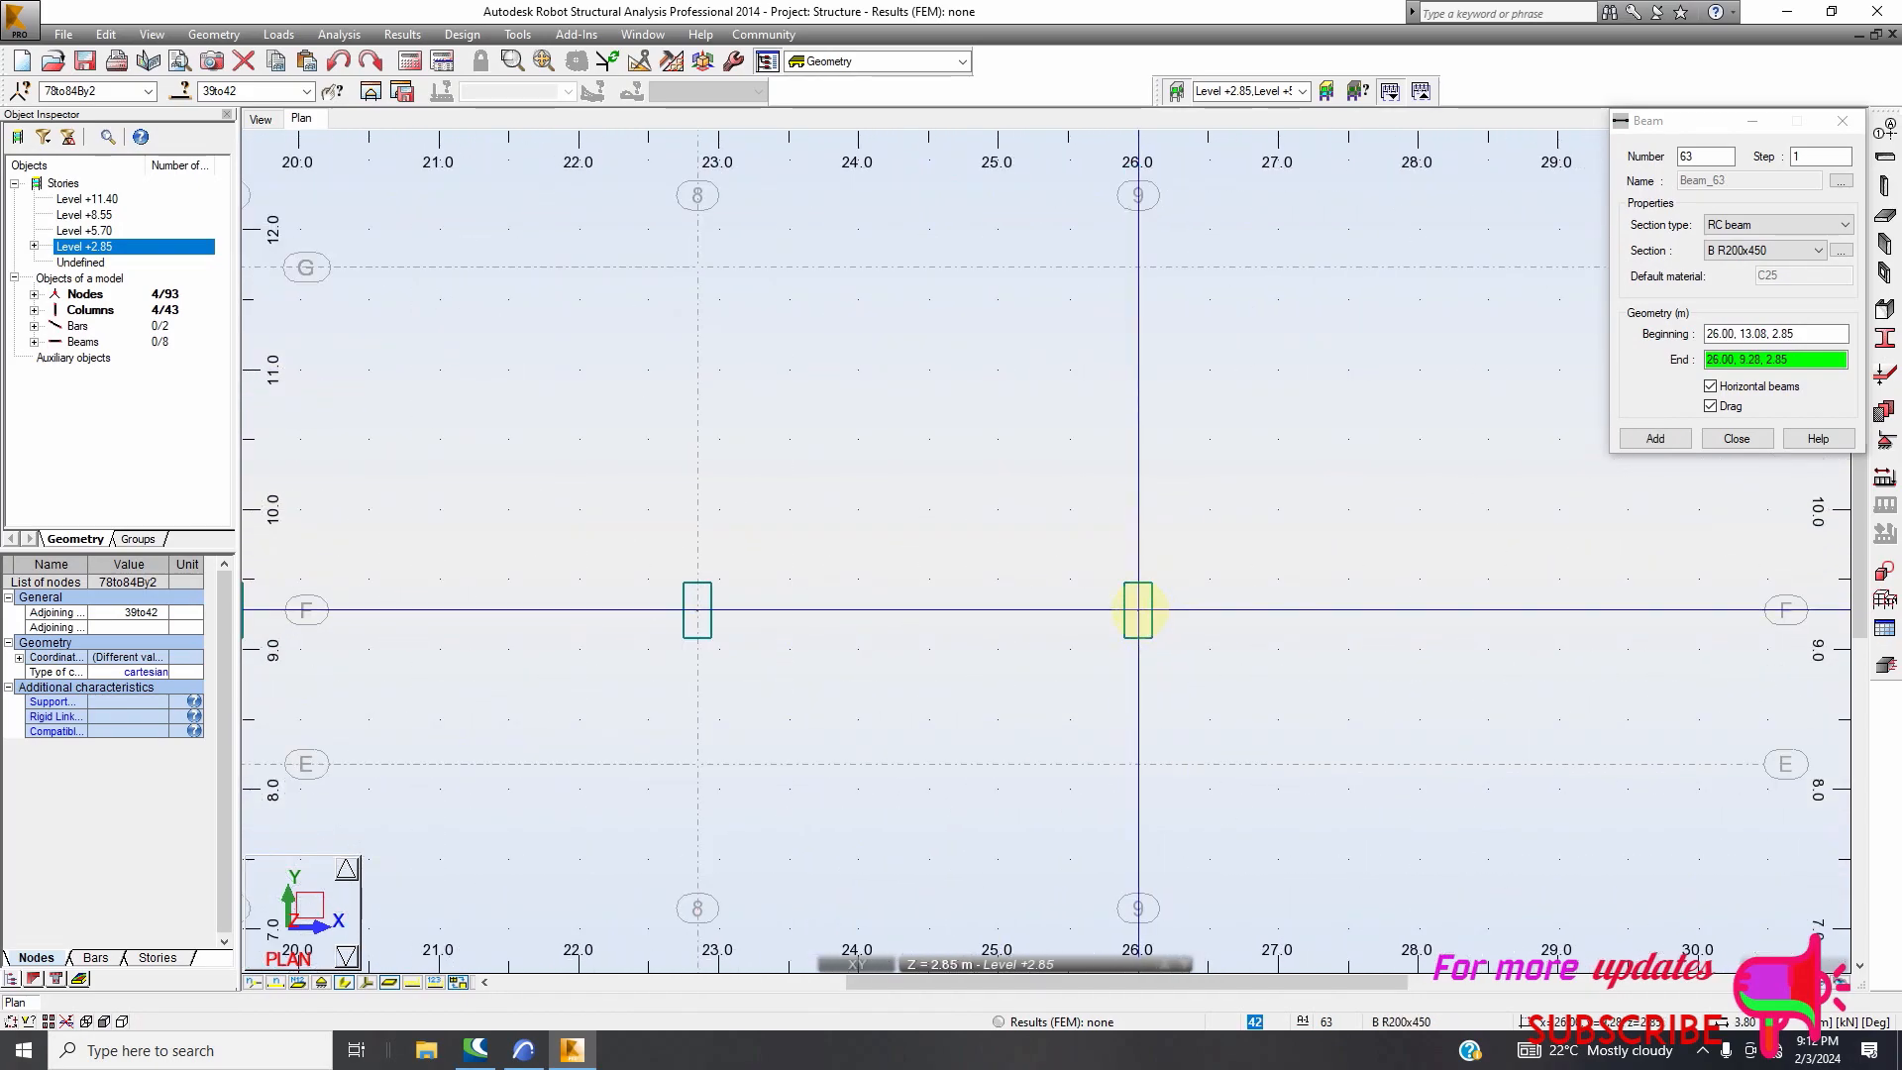
pyautogui.scroll(-4, 1081, 453)
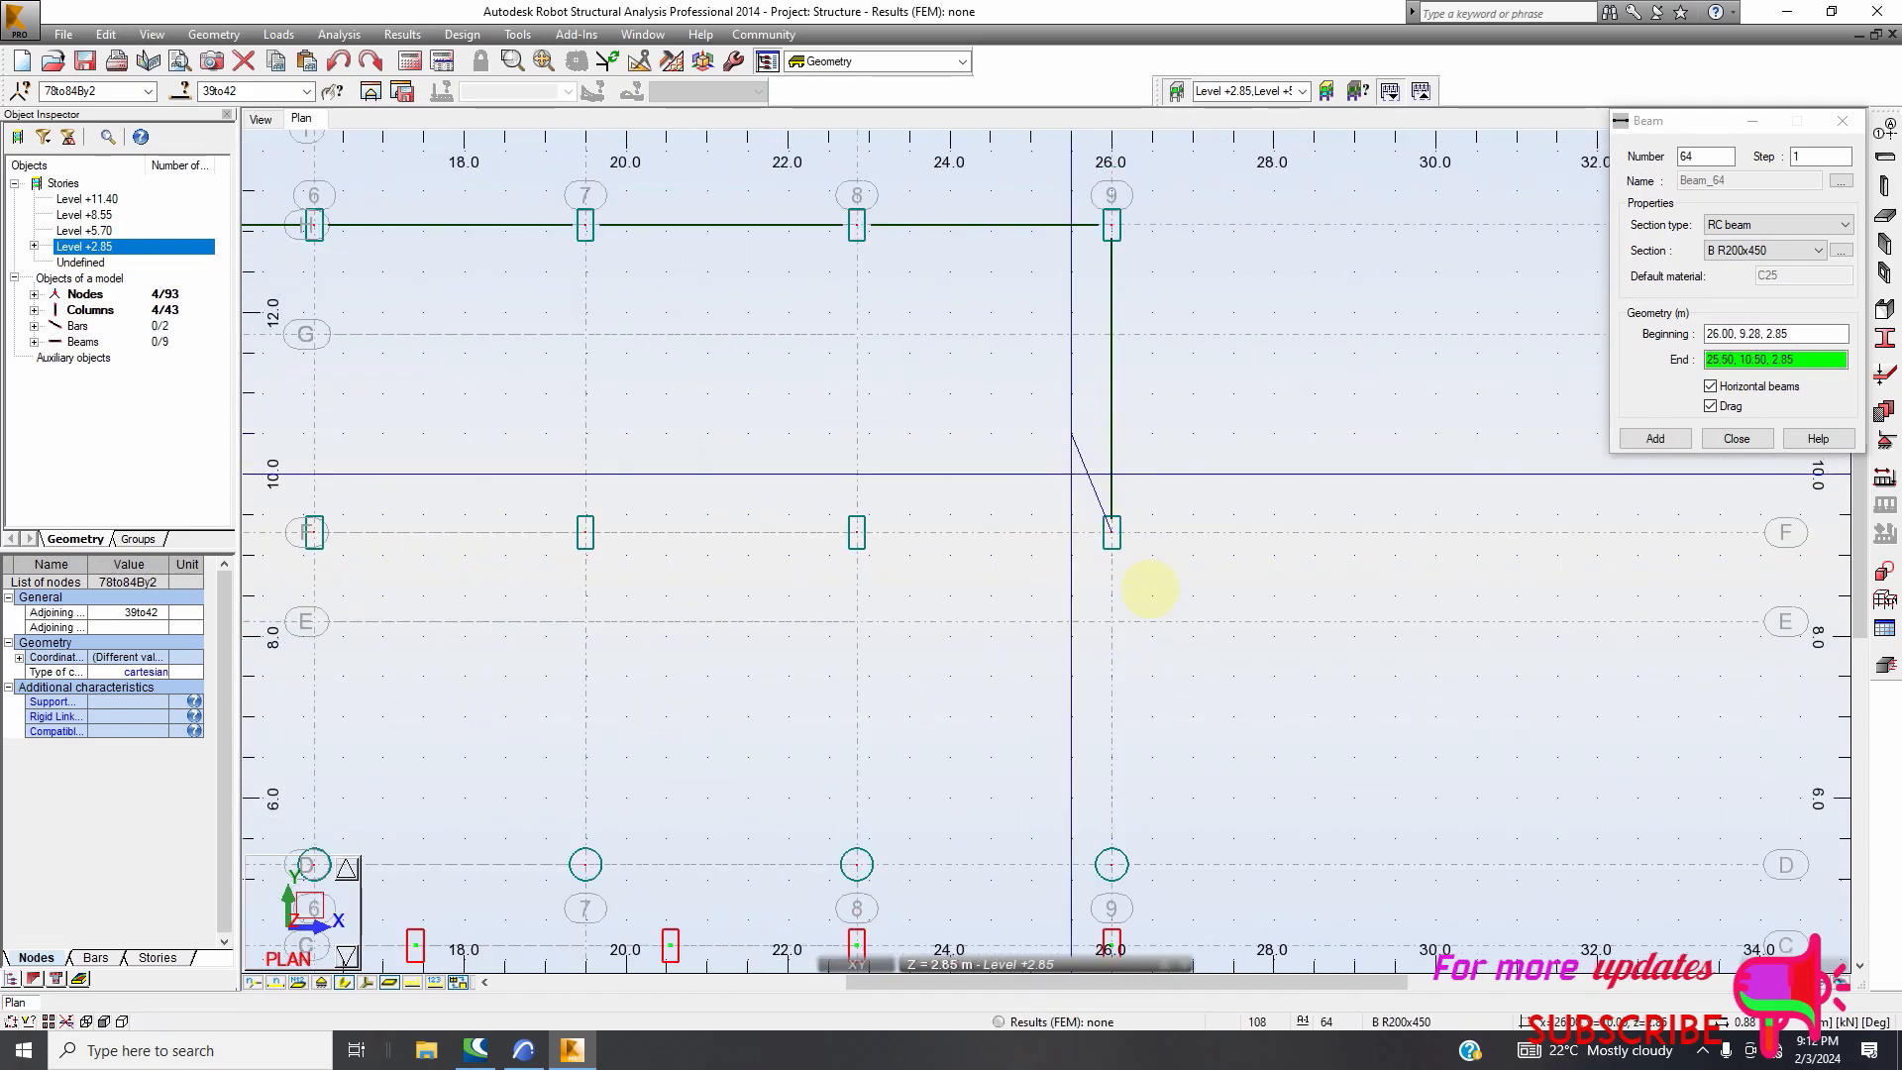
pyautogui.scroll(4, 1124, 715)
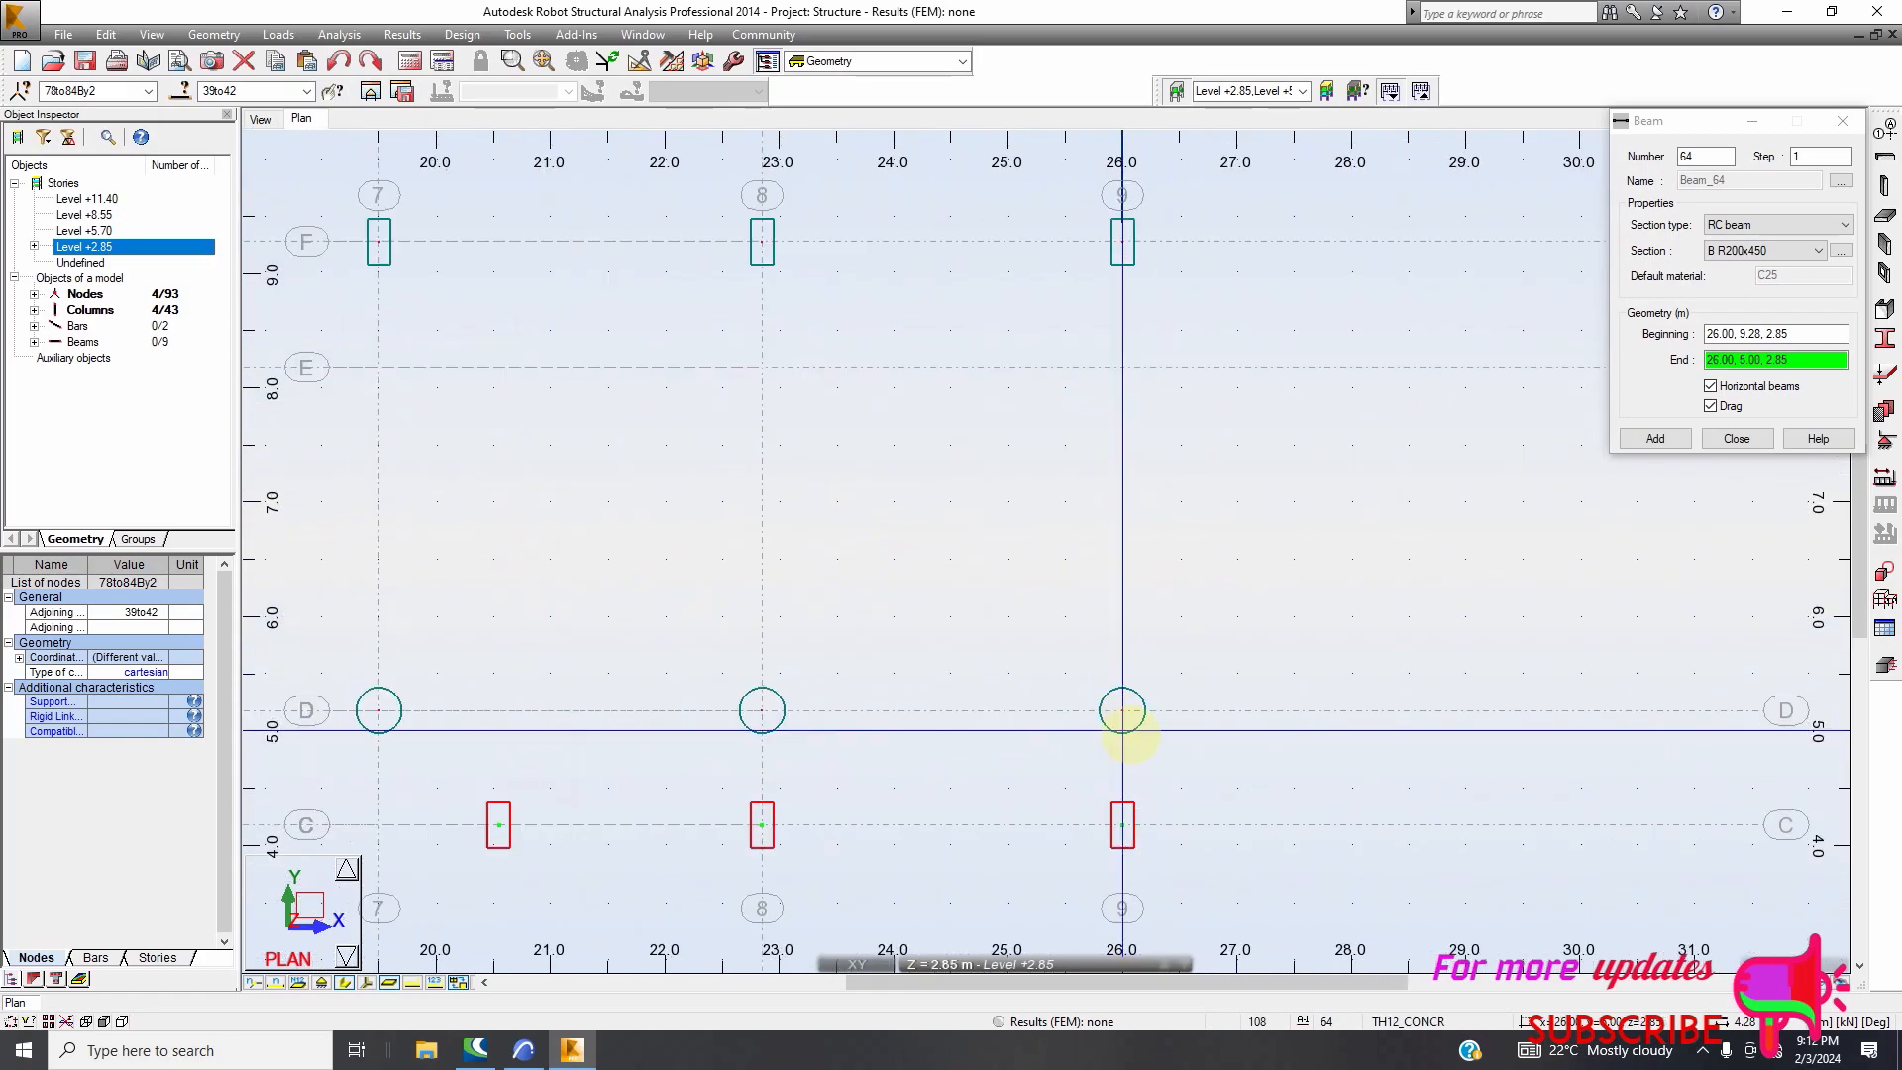
pyautogui.click(1167, 616)
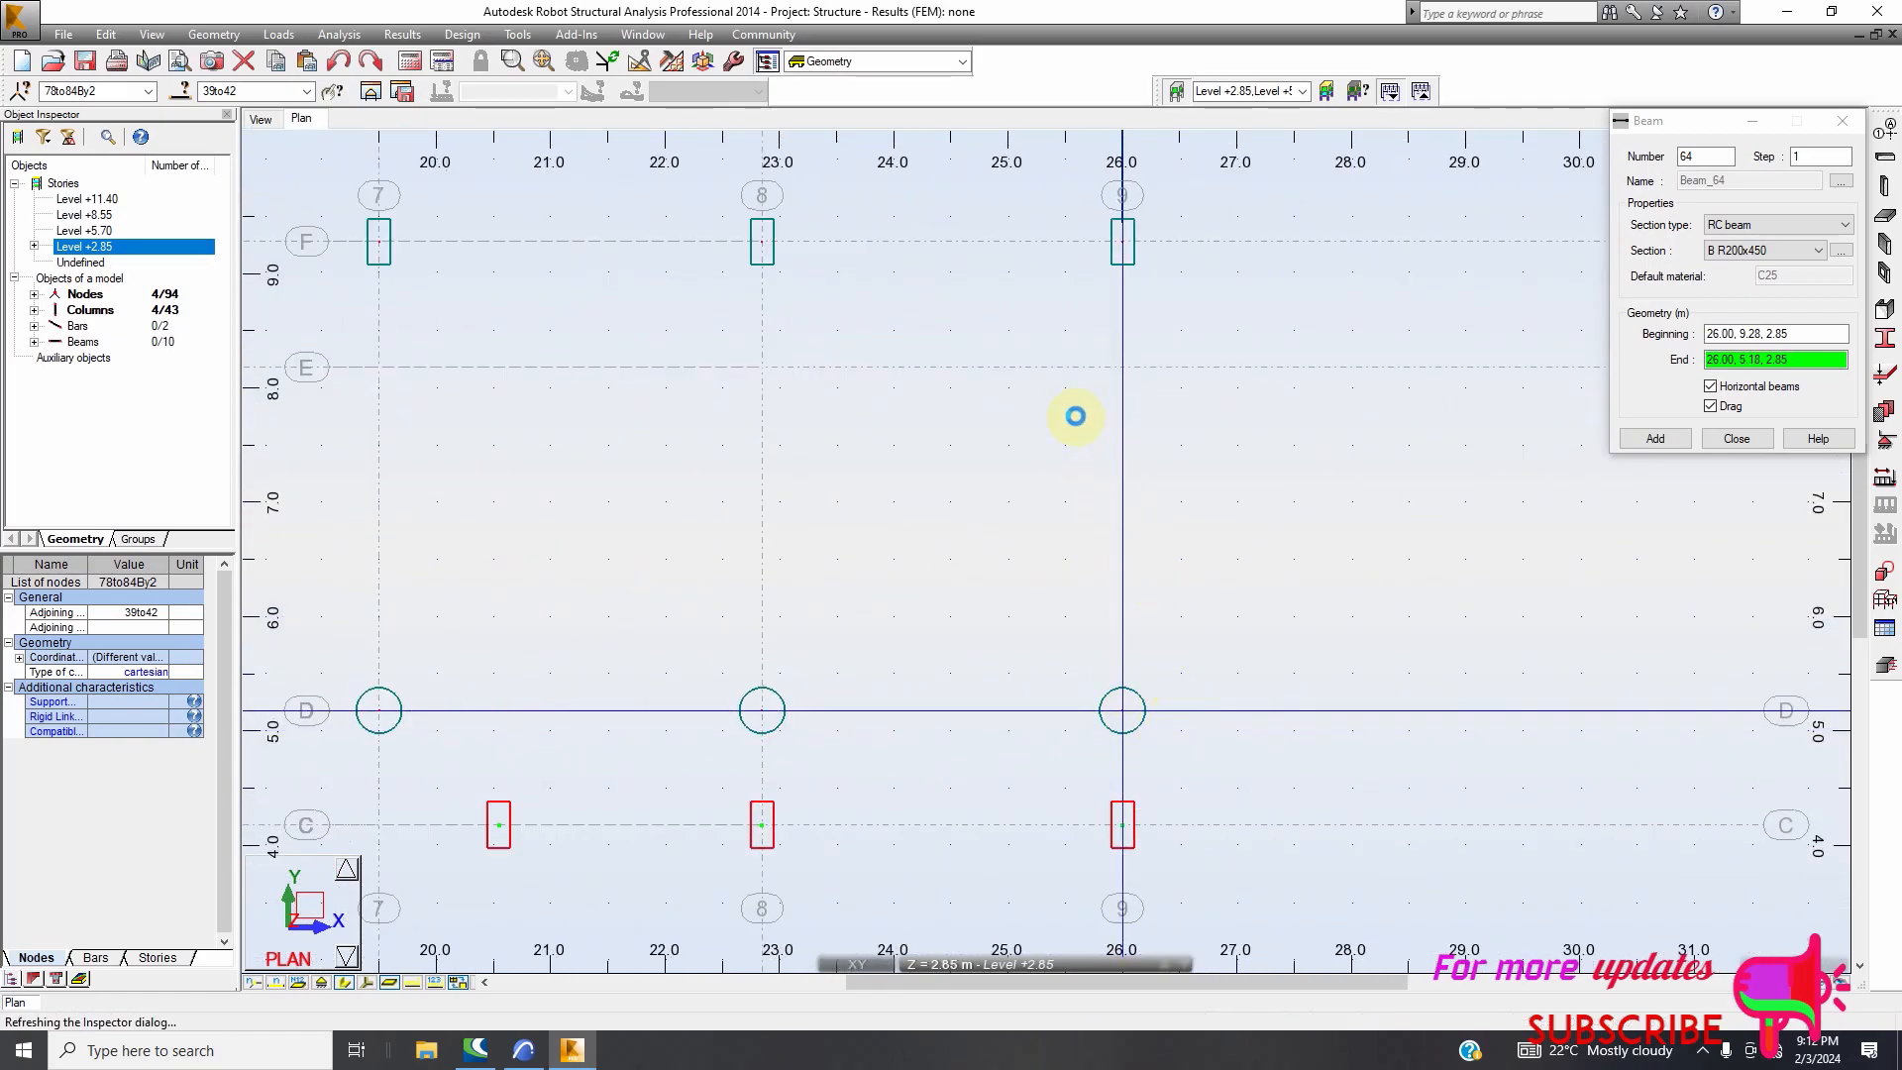
pyautogui.scroll(-4, 1083, 413)
pyautogui.scroll(4, 1099, 587)
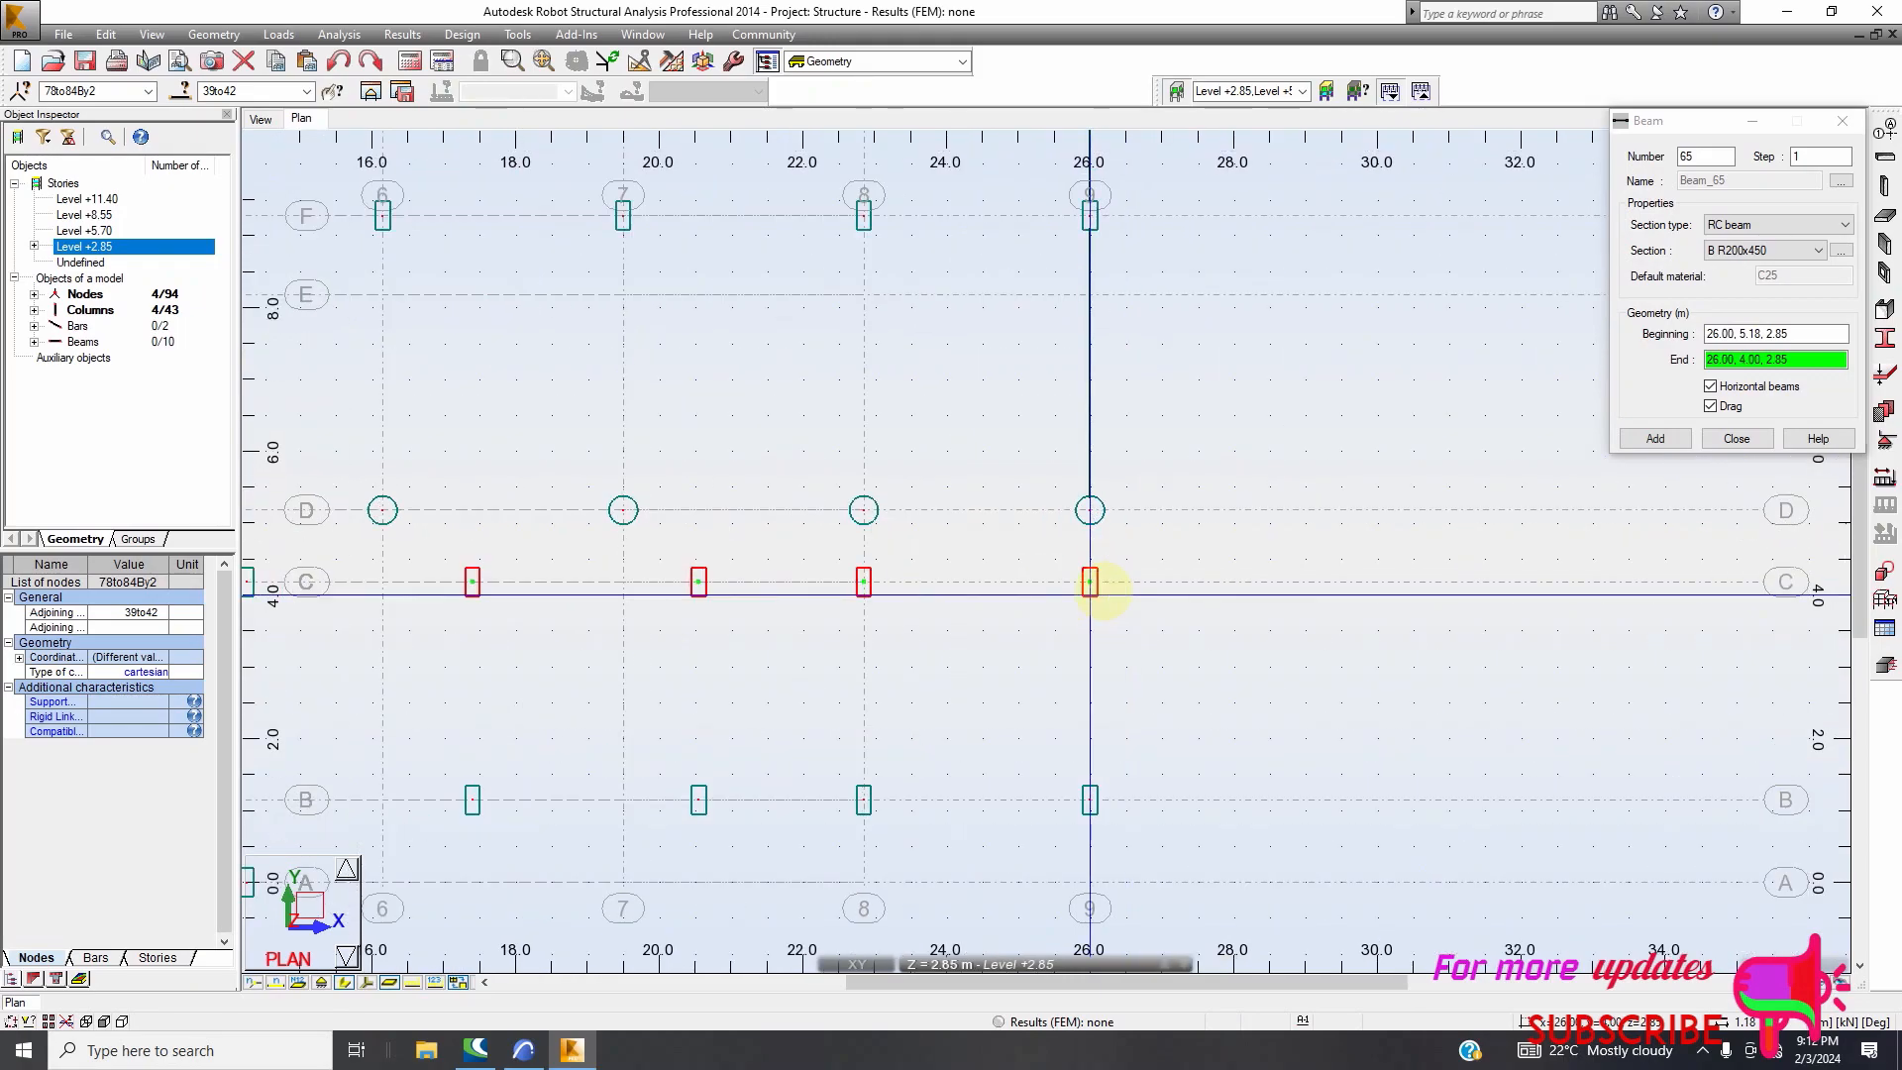
pyautogui.click(1146, 591)
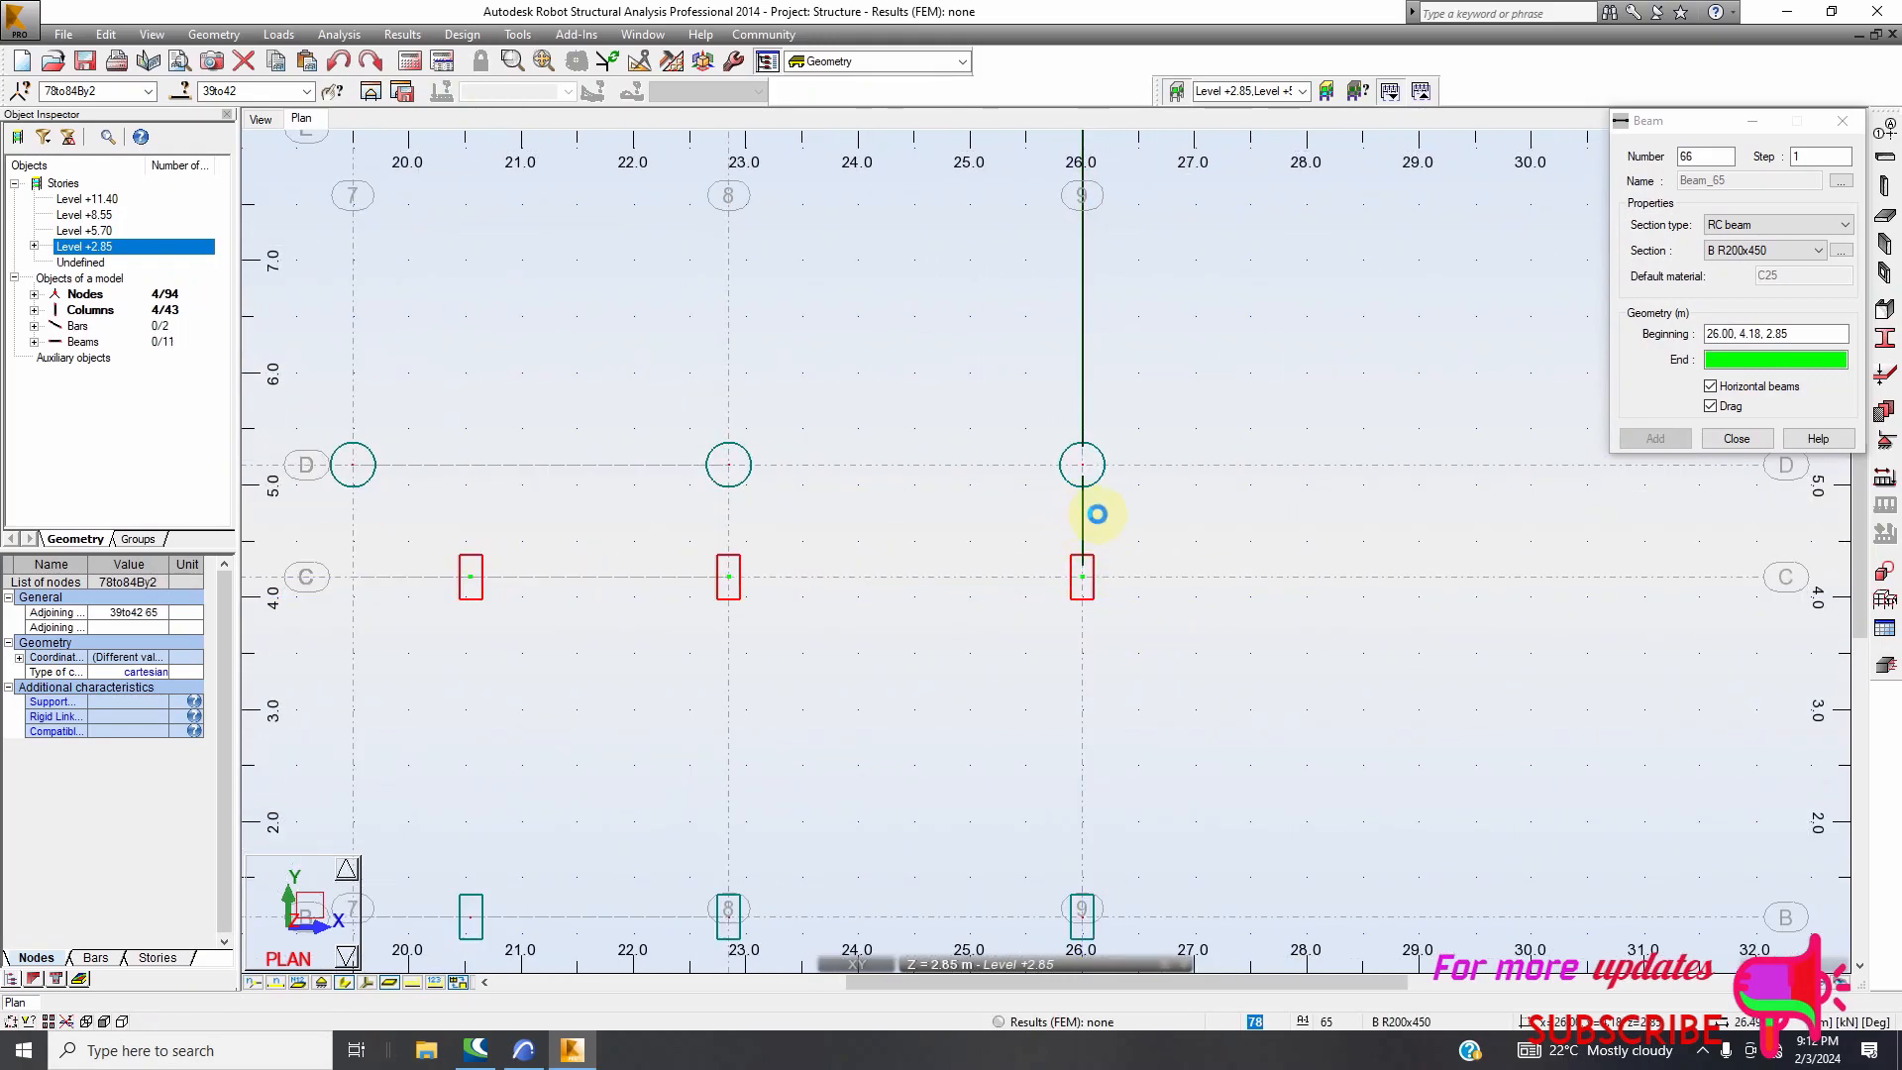
pyautogui.scroll(-3, 1099, 505)
pyautogui.scroll(3, 1110, 753)
pyautogui.scroll(3, 1109, 753)
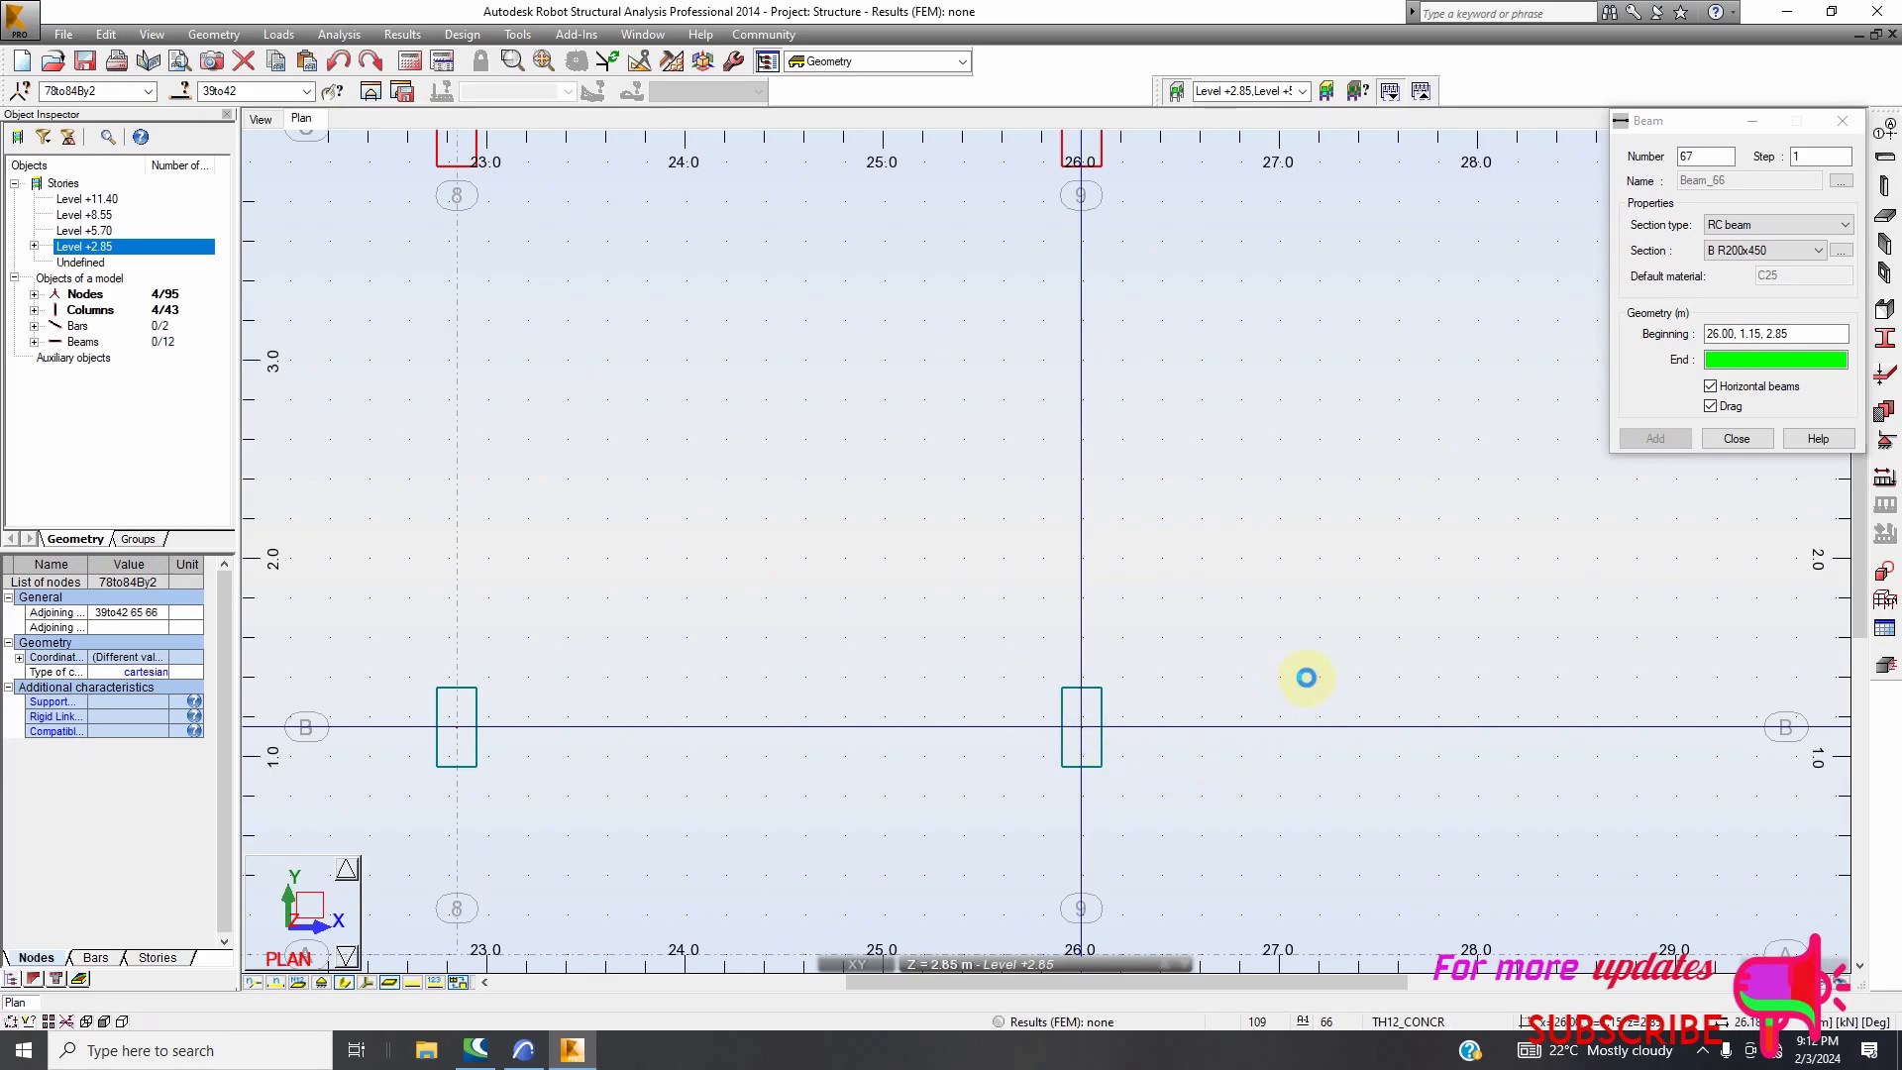
# Continue the B R200x450 beams along axis B from axis 9 to the column at x = 17.40, across to axis C, and along C back to axis 9
pyautogui.scroll(-4, 1300, 682)
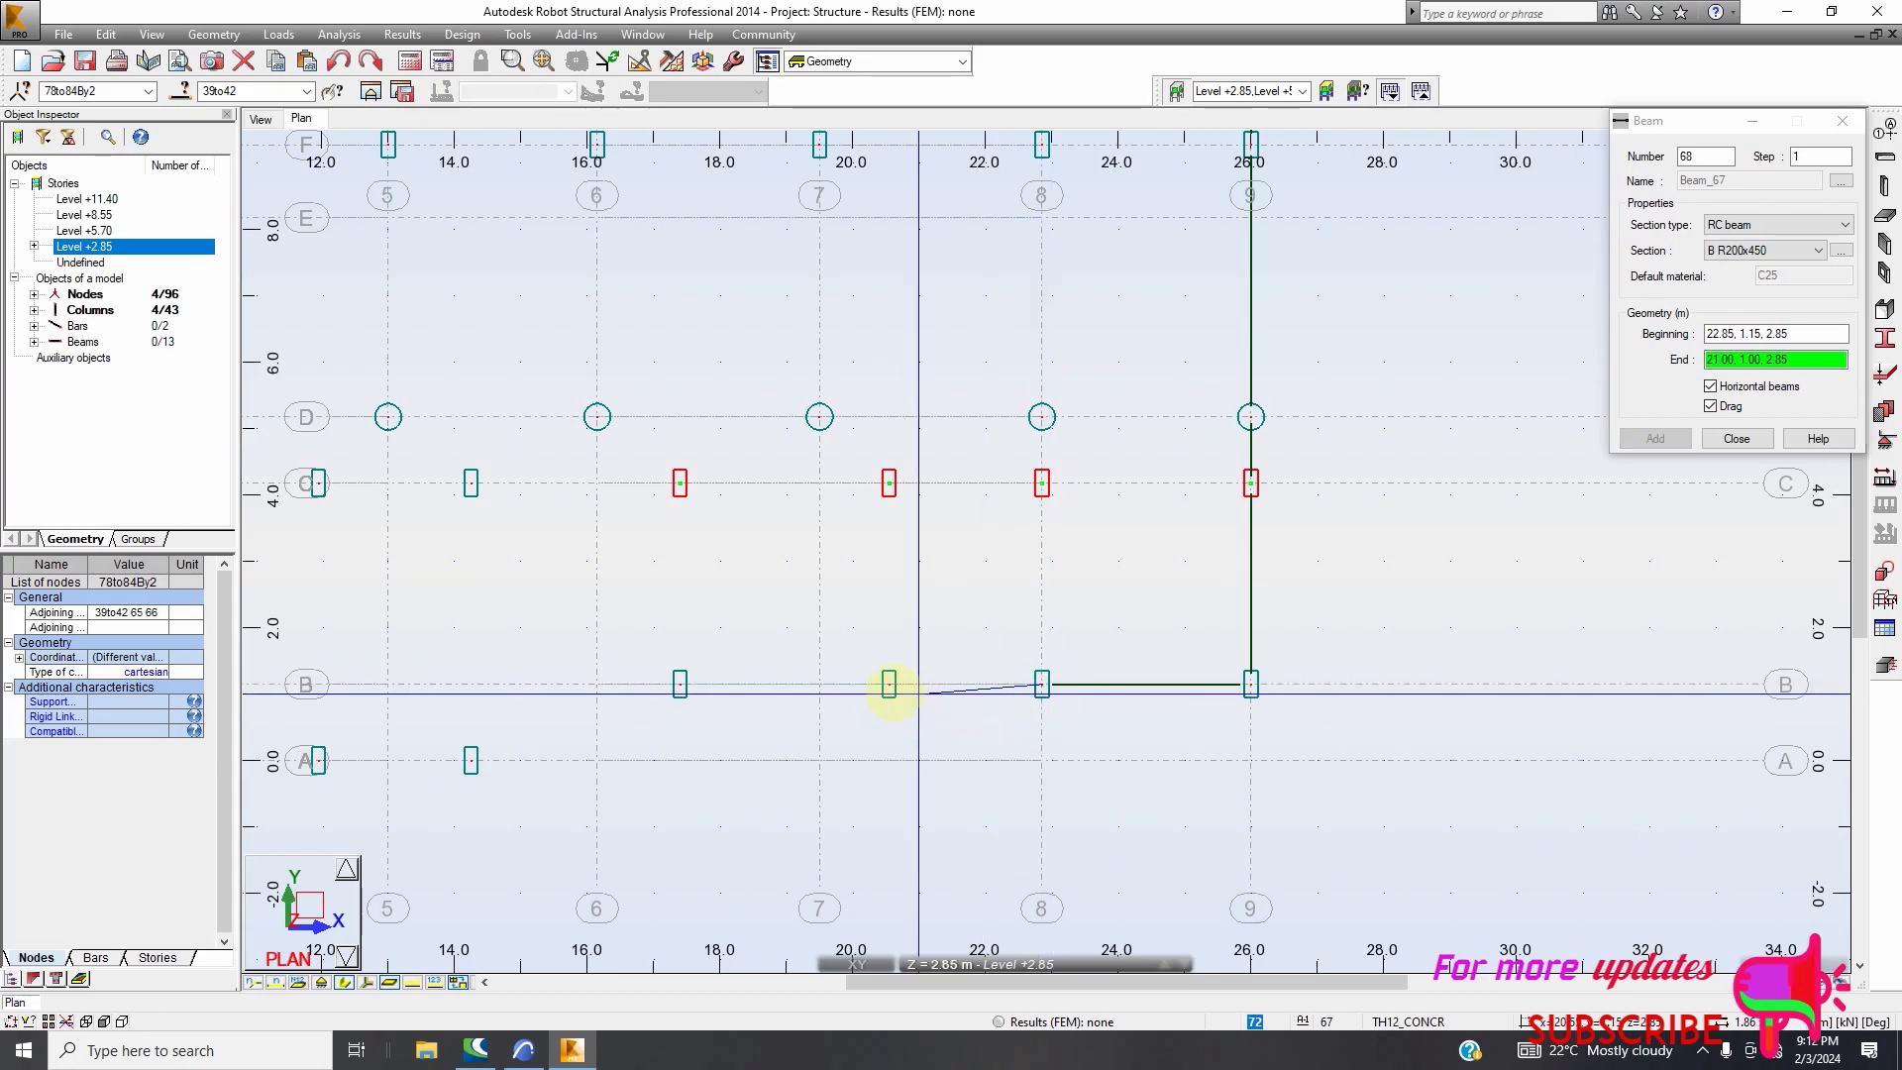
pyautogui.click(809, 734)
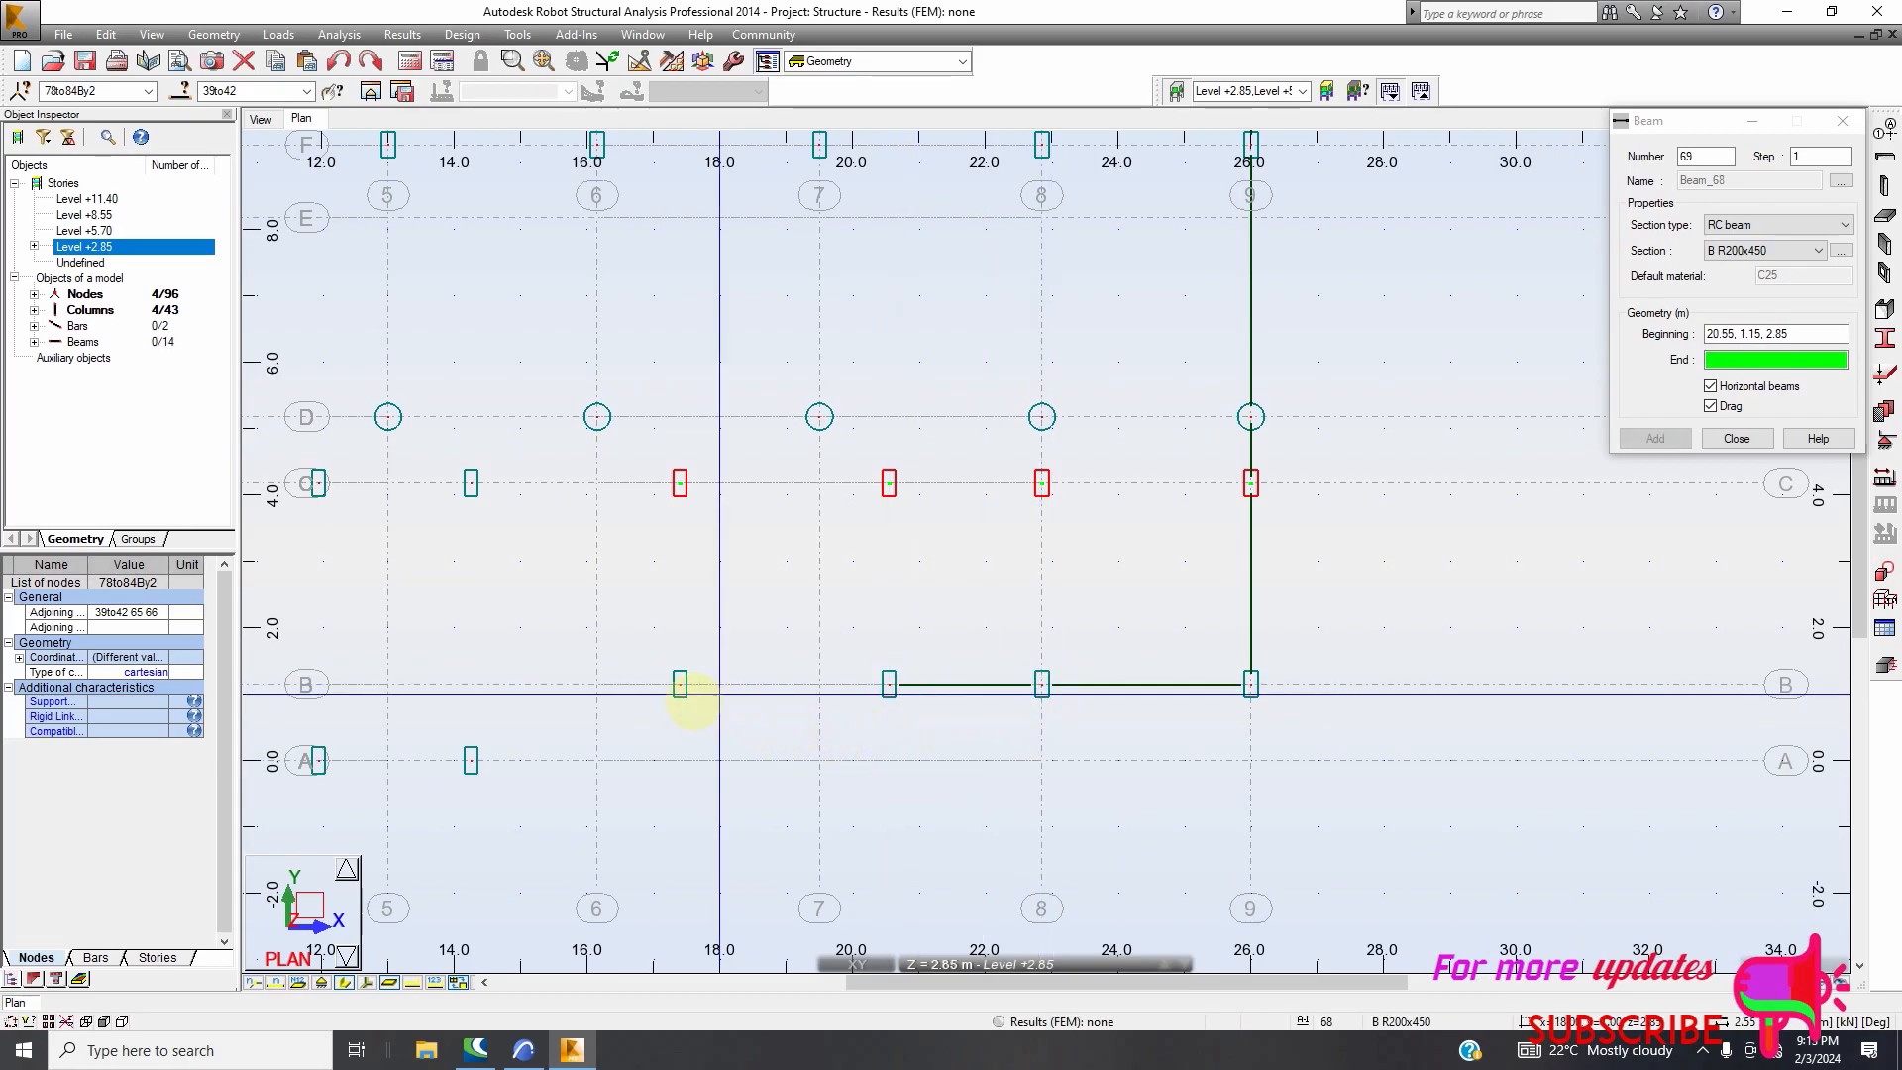
pyautogui.click(680, 685)
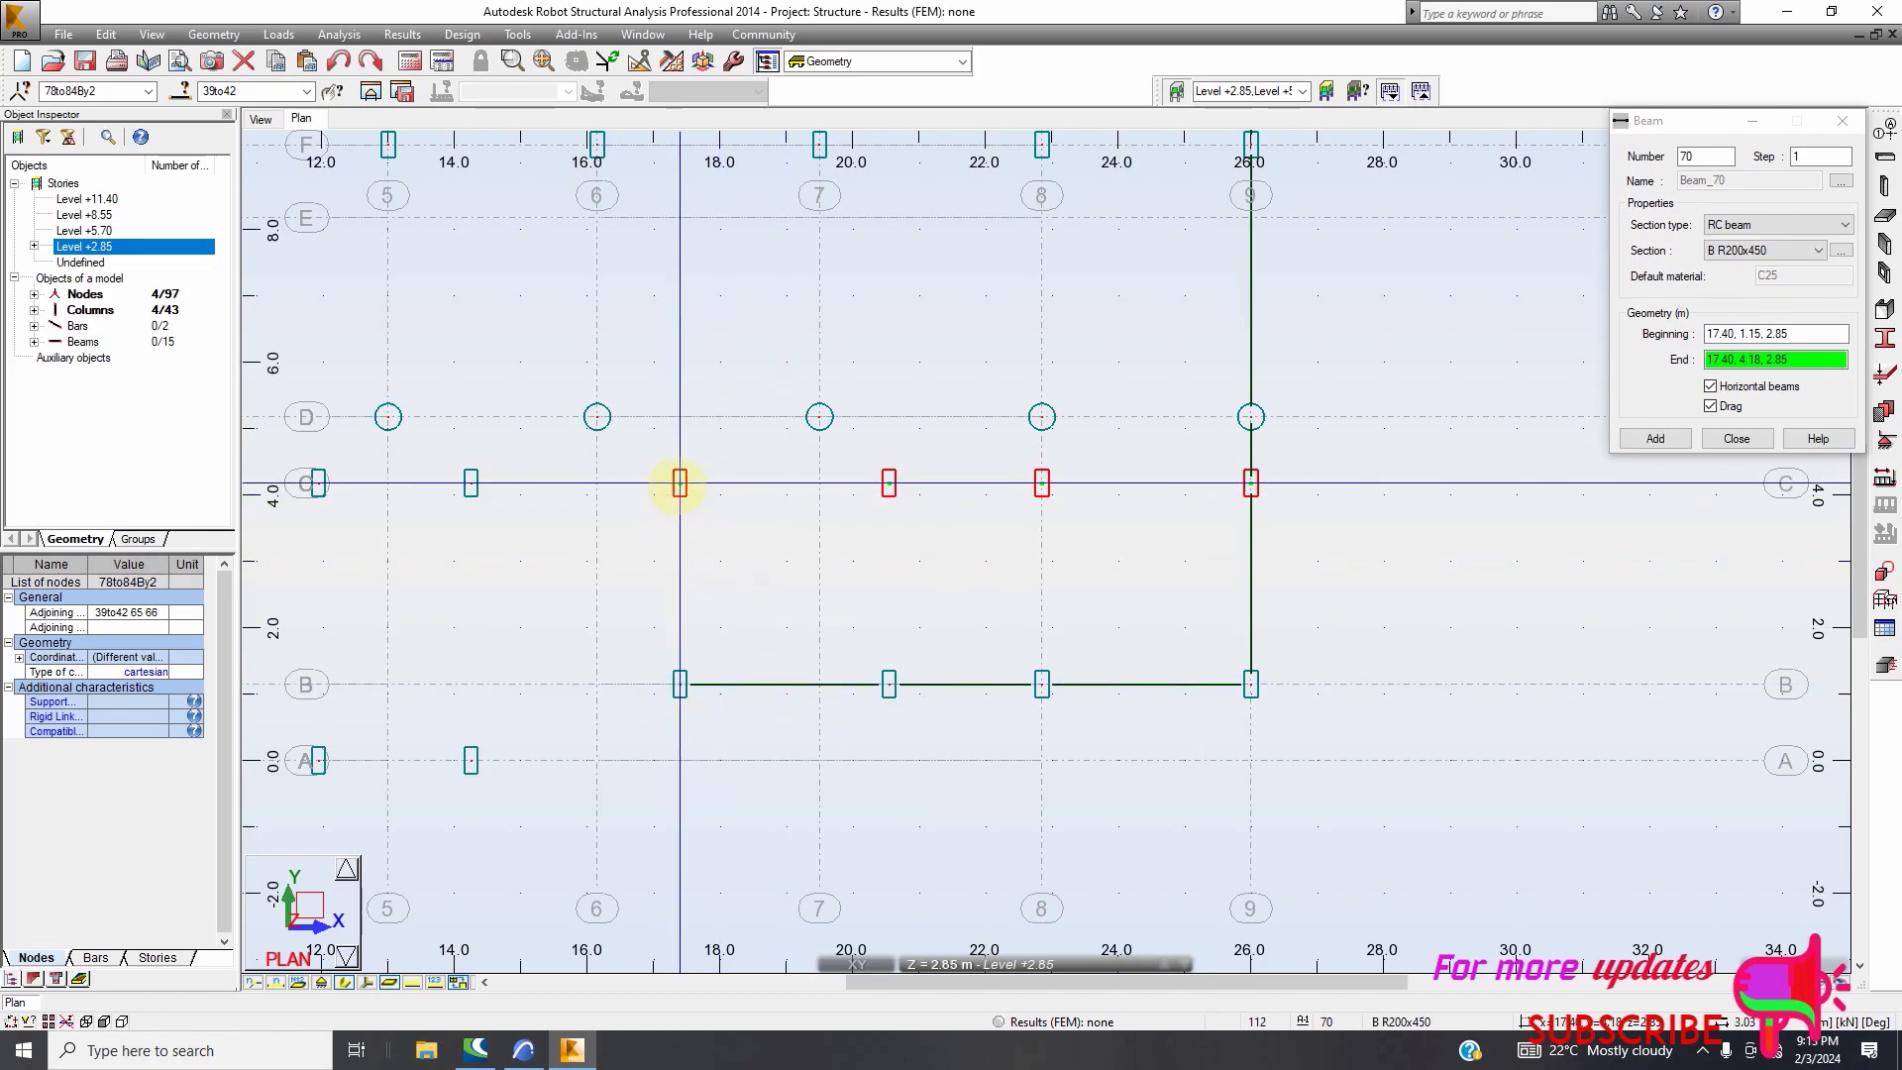
pyautogui.click(724, 506)
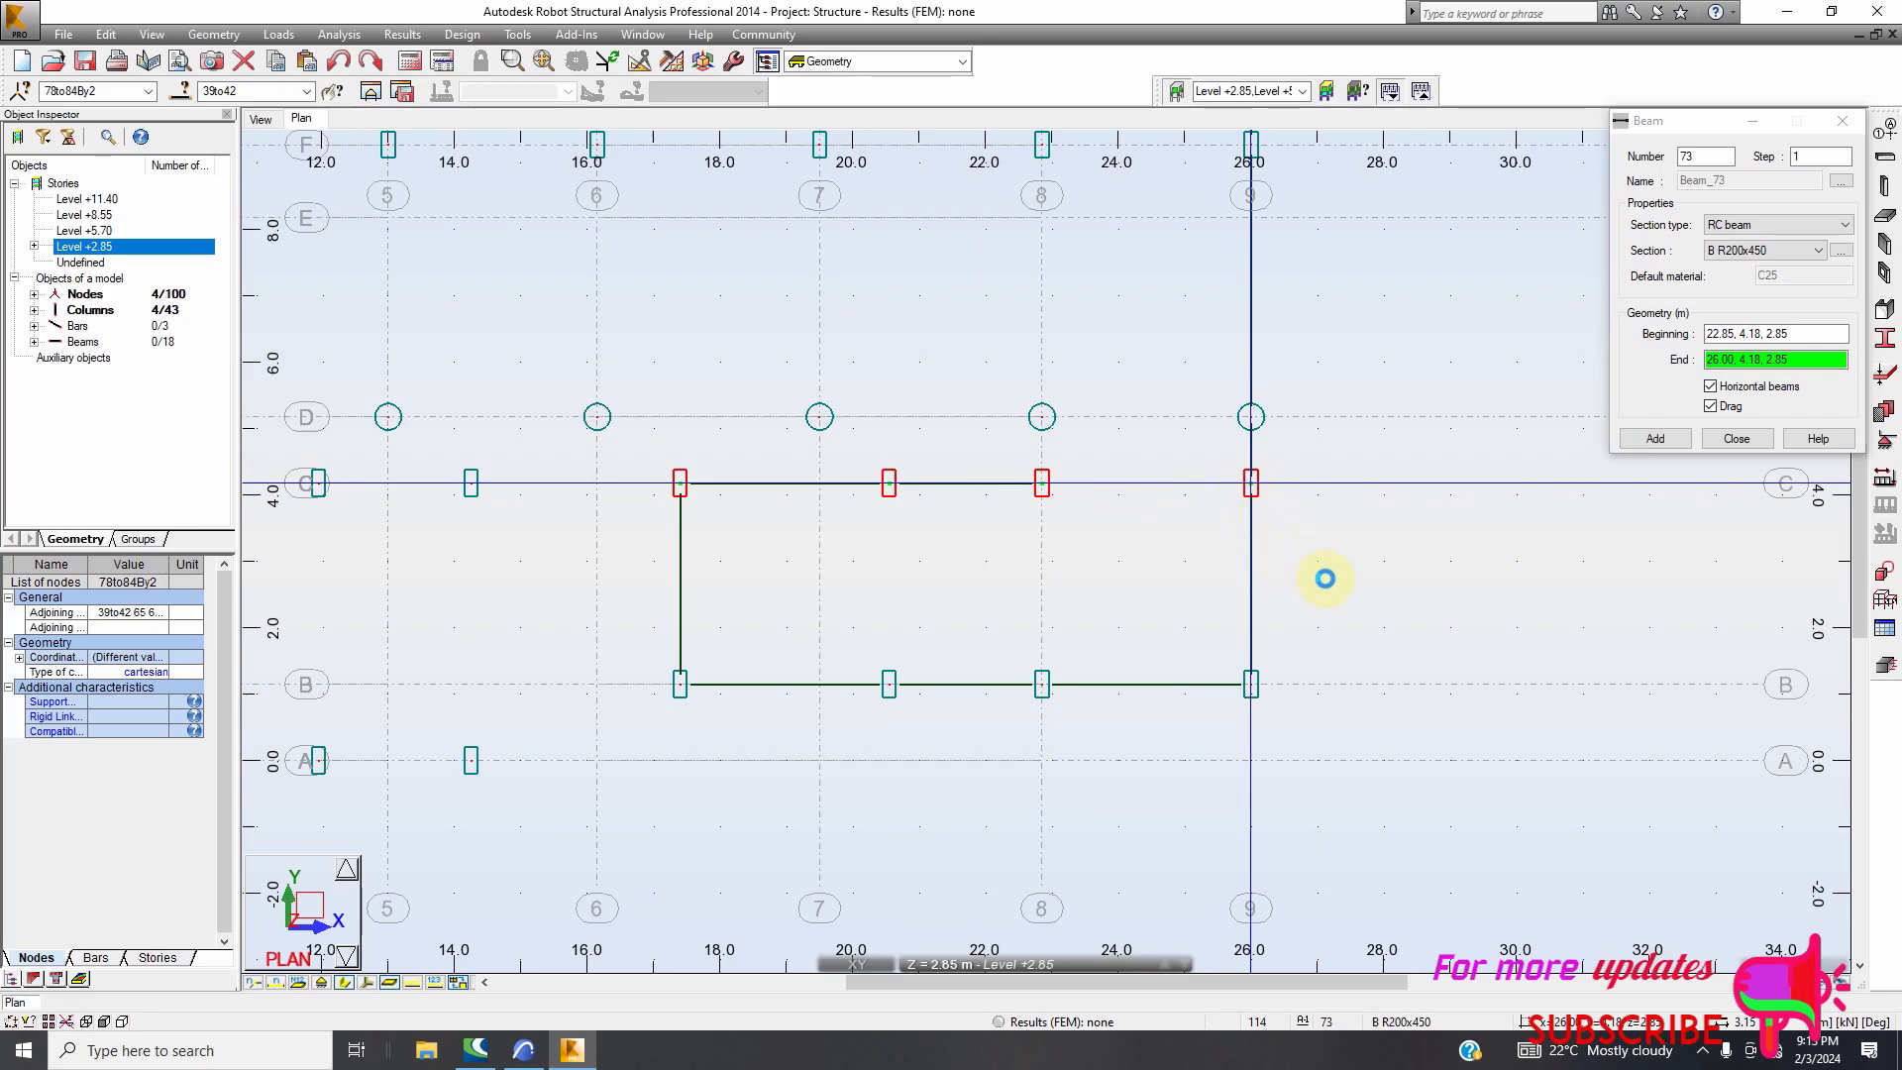
# Turn off Drag and add B R200x450 beams from axis C to axis B at axis 8 and at x = 20.55 m
pyautogui.click(1710, 407)
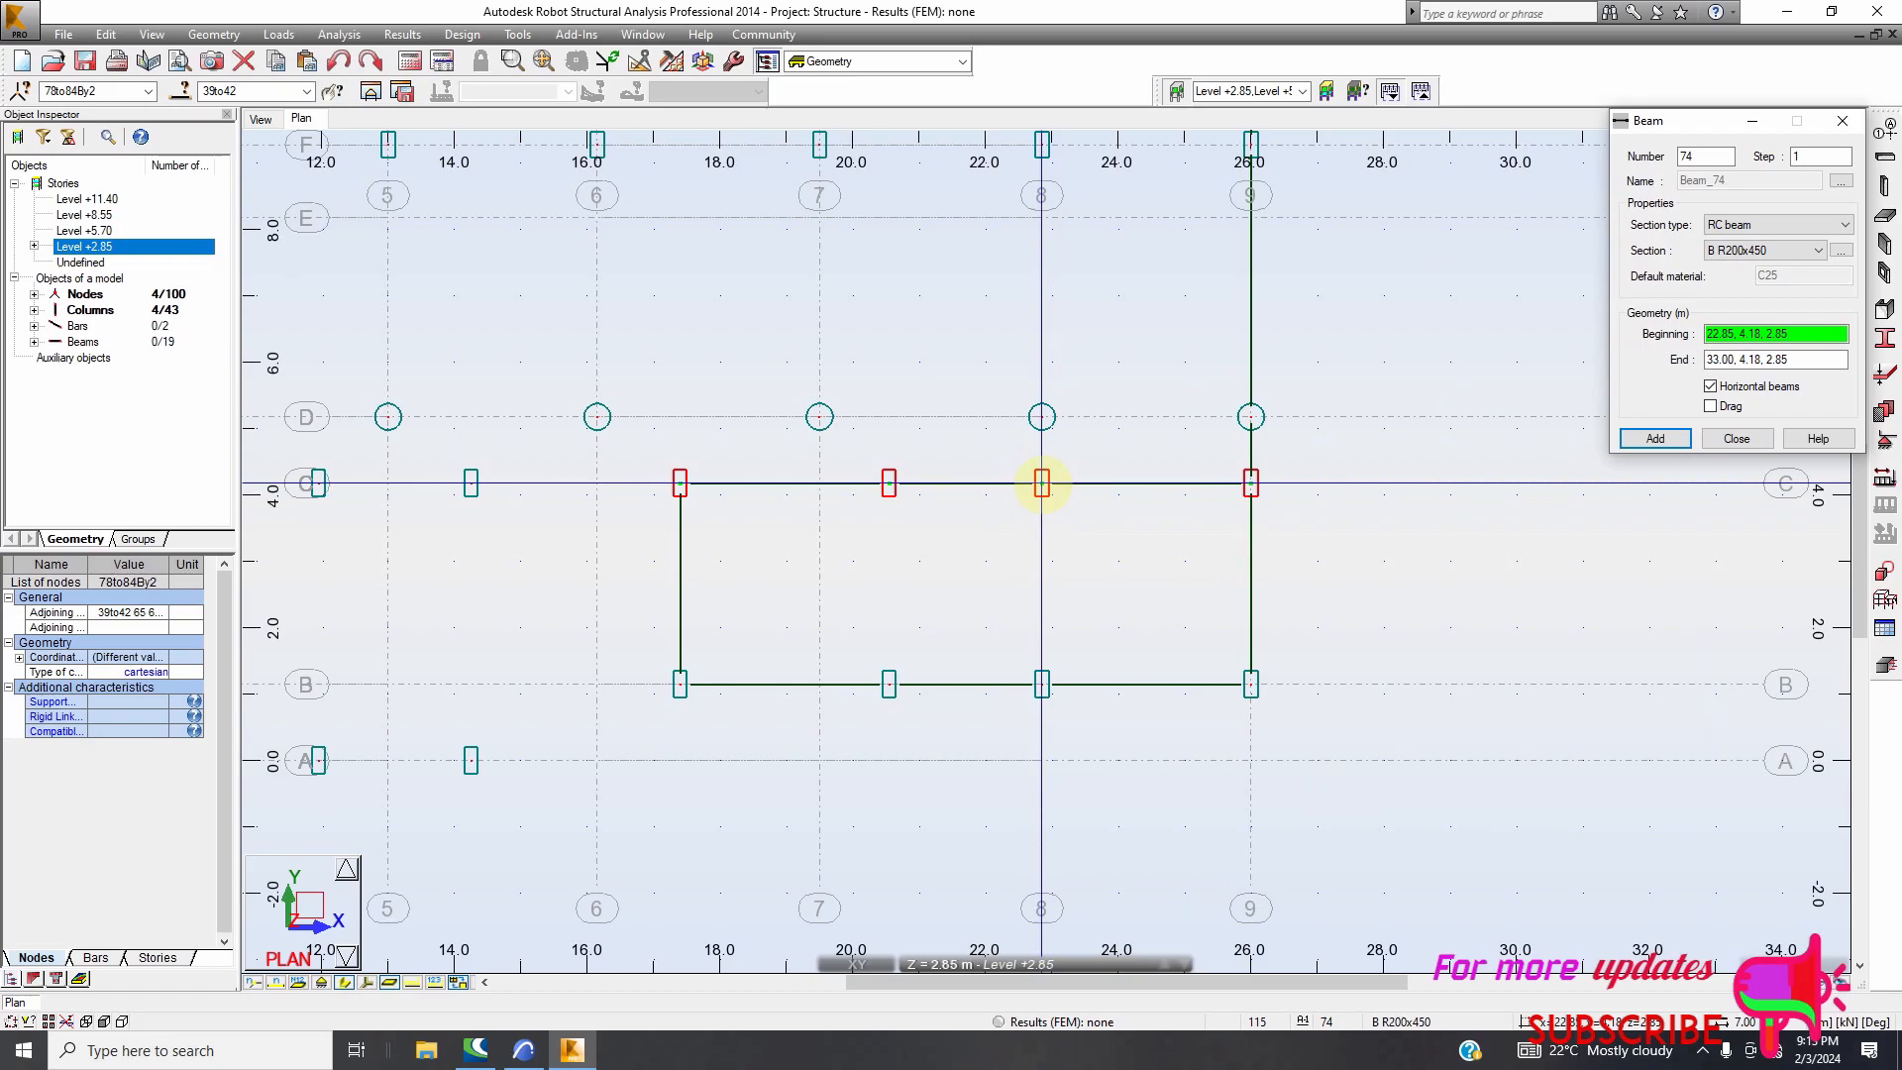
pyautogui.click(1041, 484)
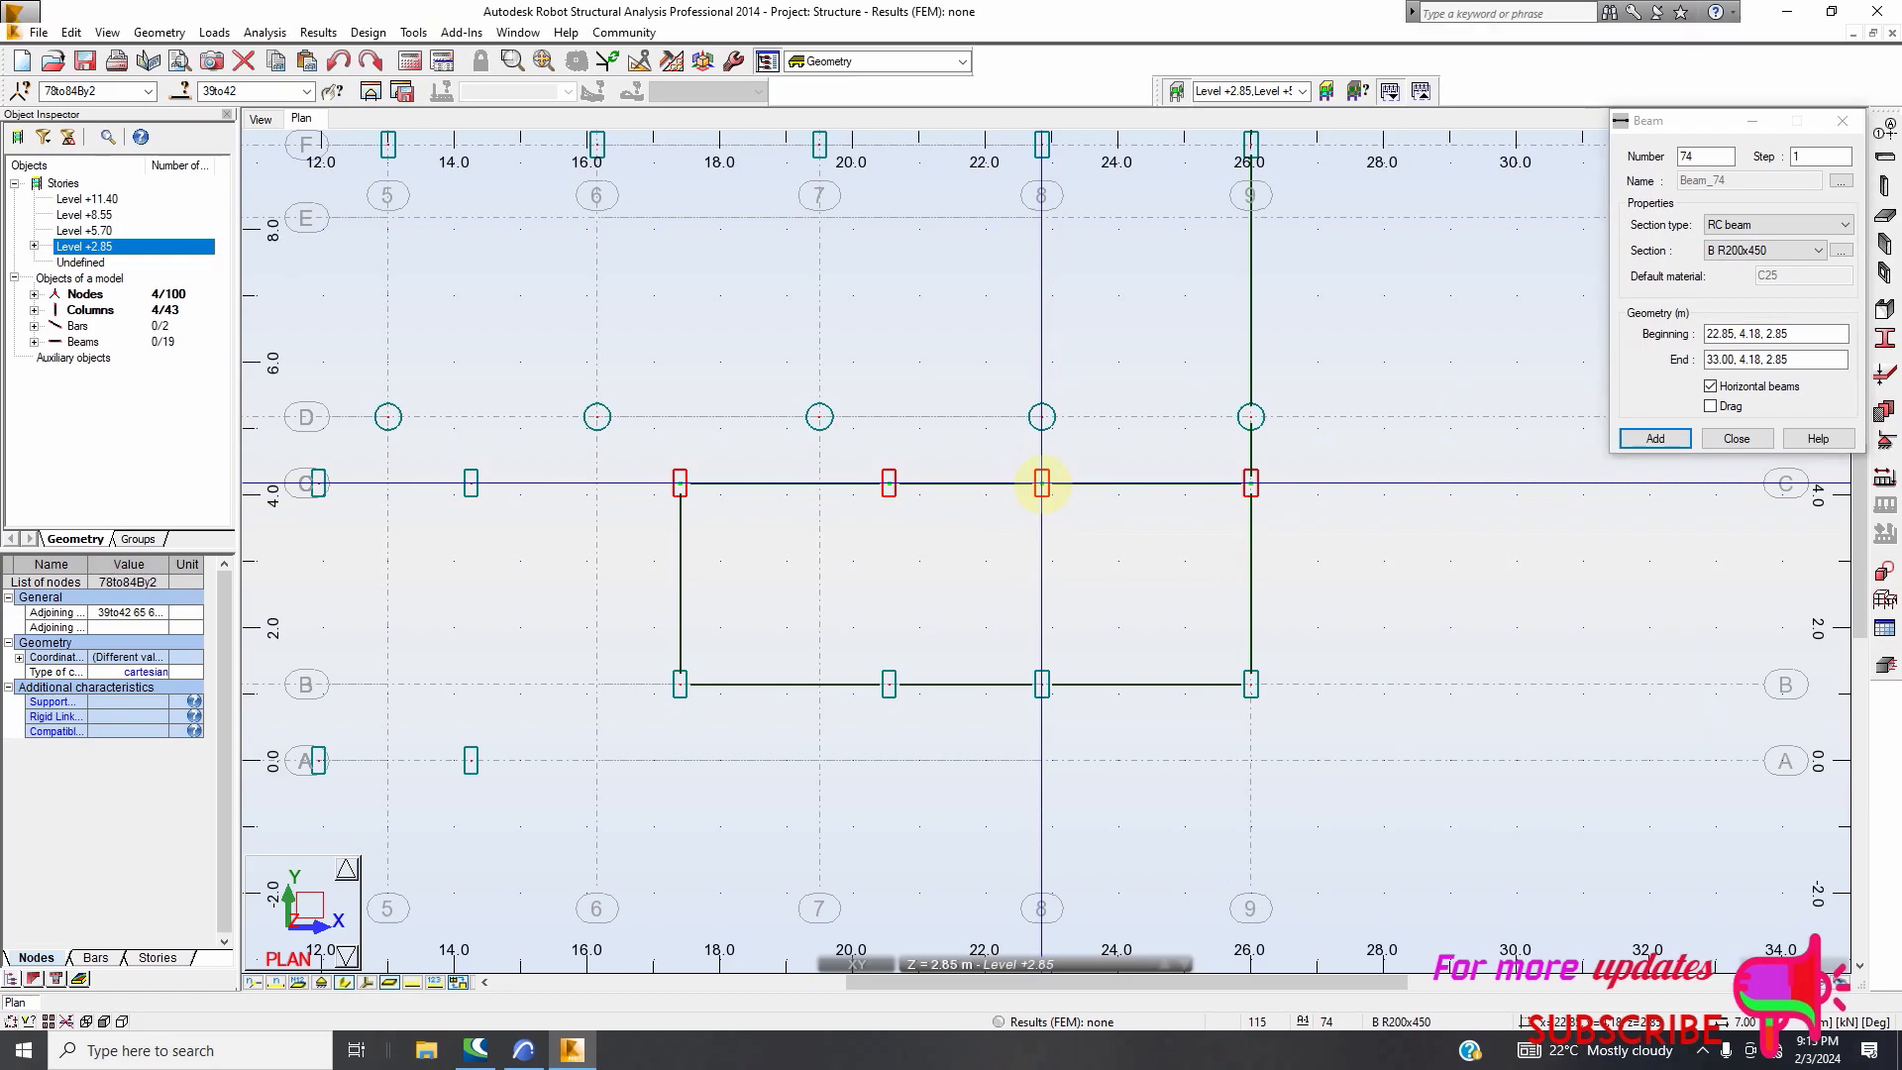
pyautogui.click(1041, 683)
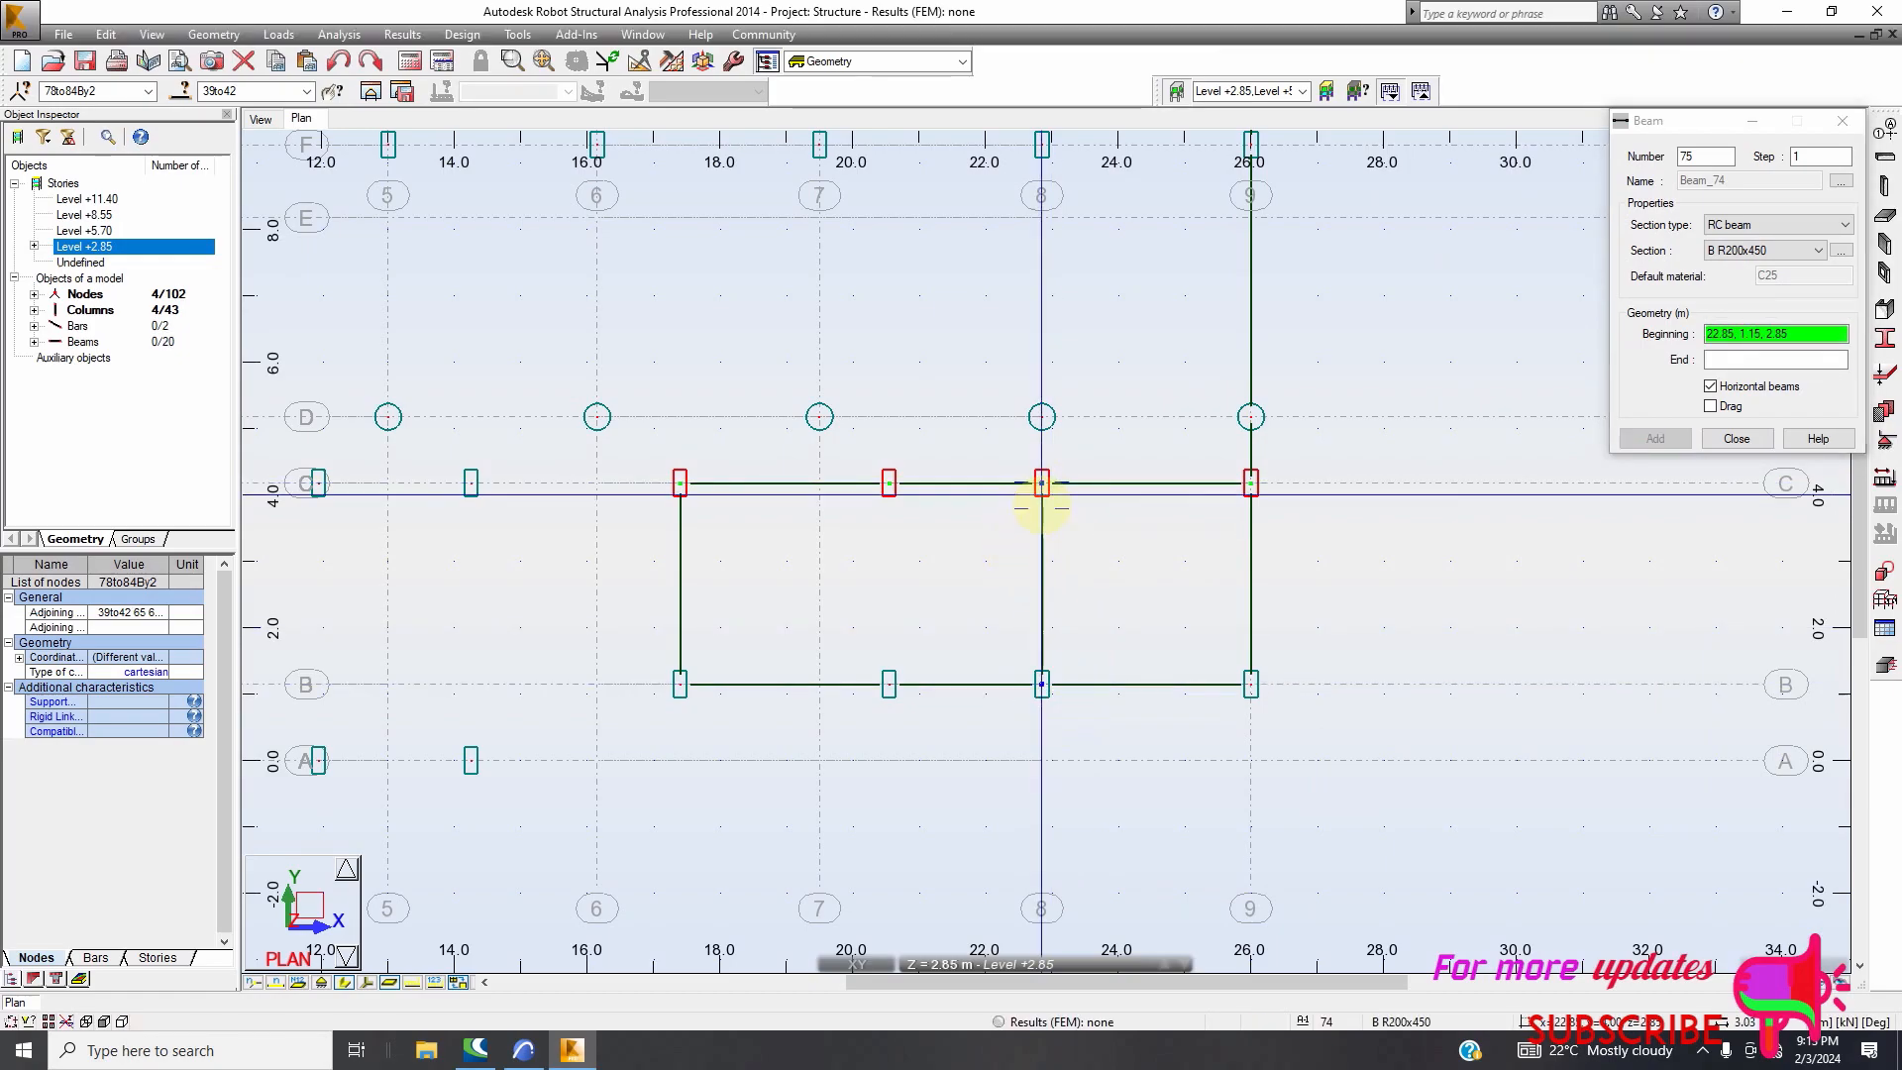
pyautogui.click(889, 483)
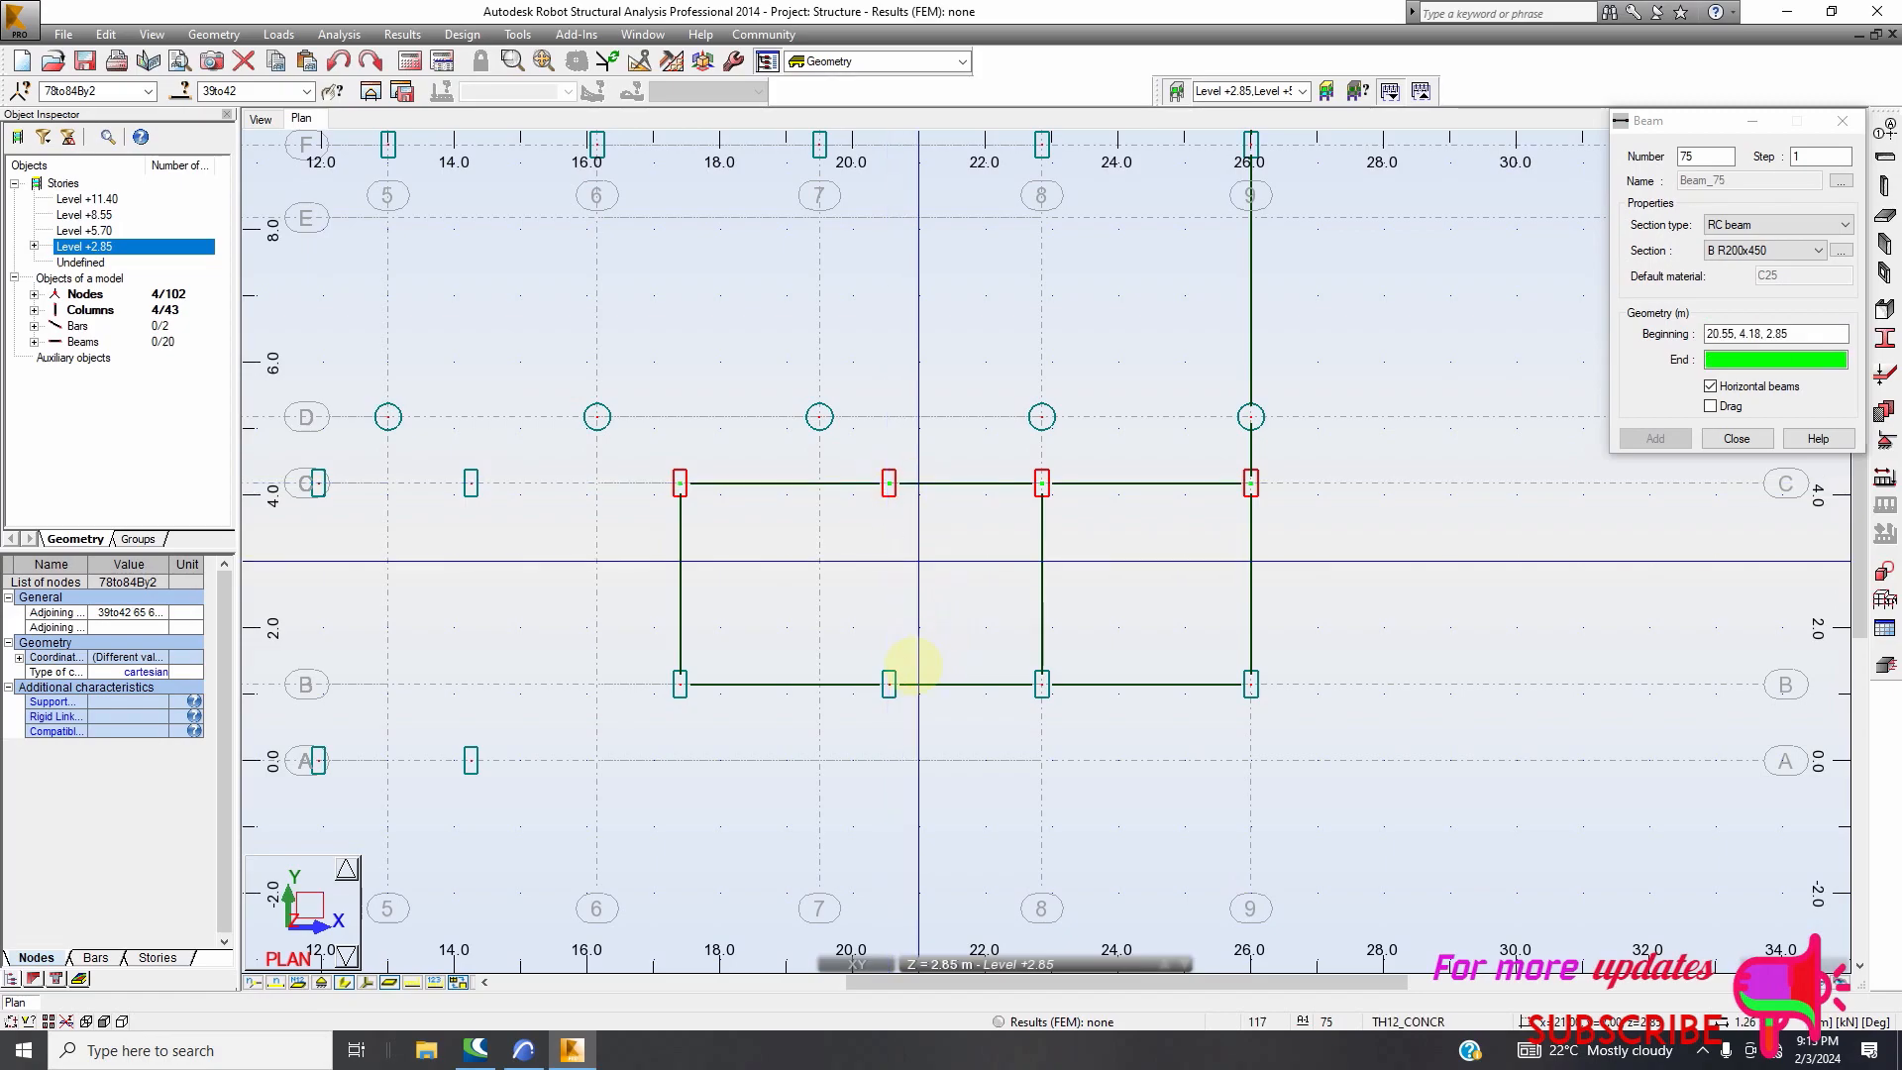
pyautogui.click(966, 711)
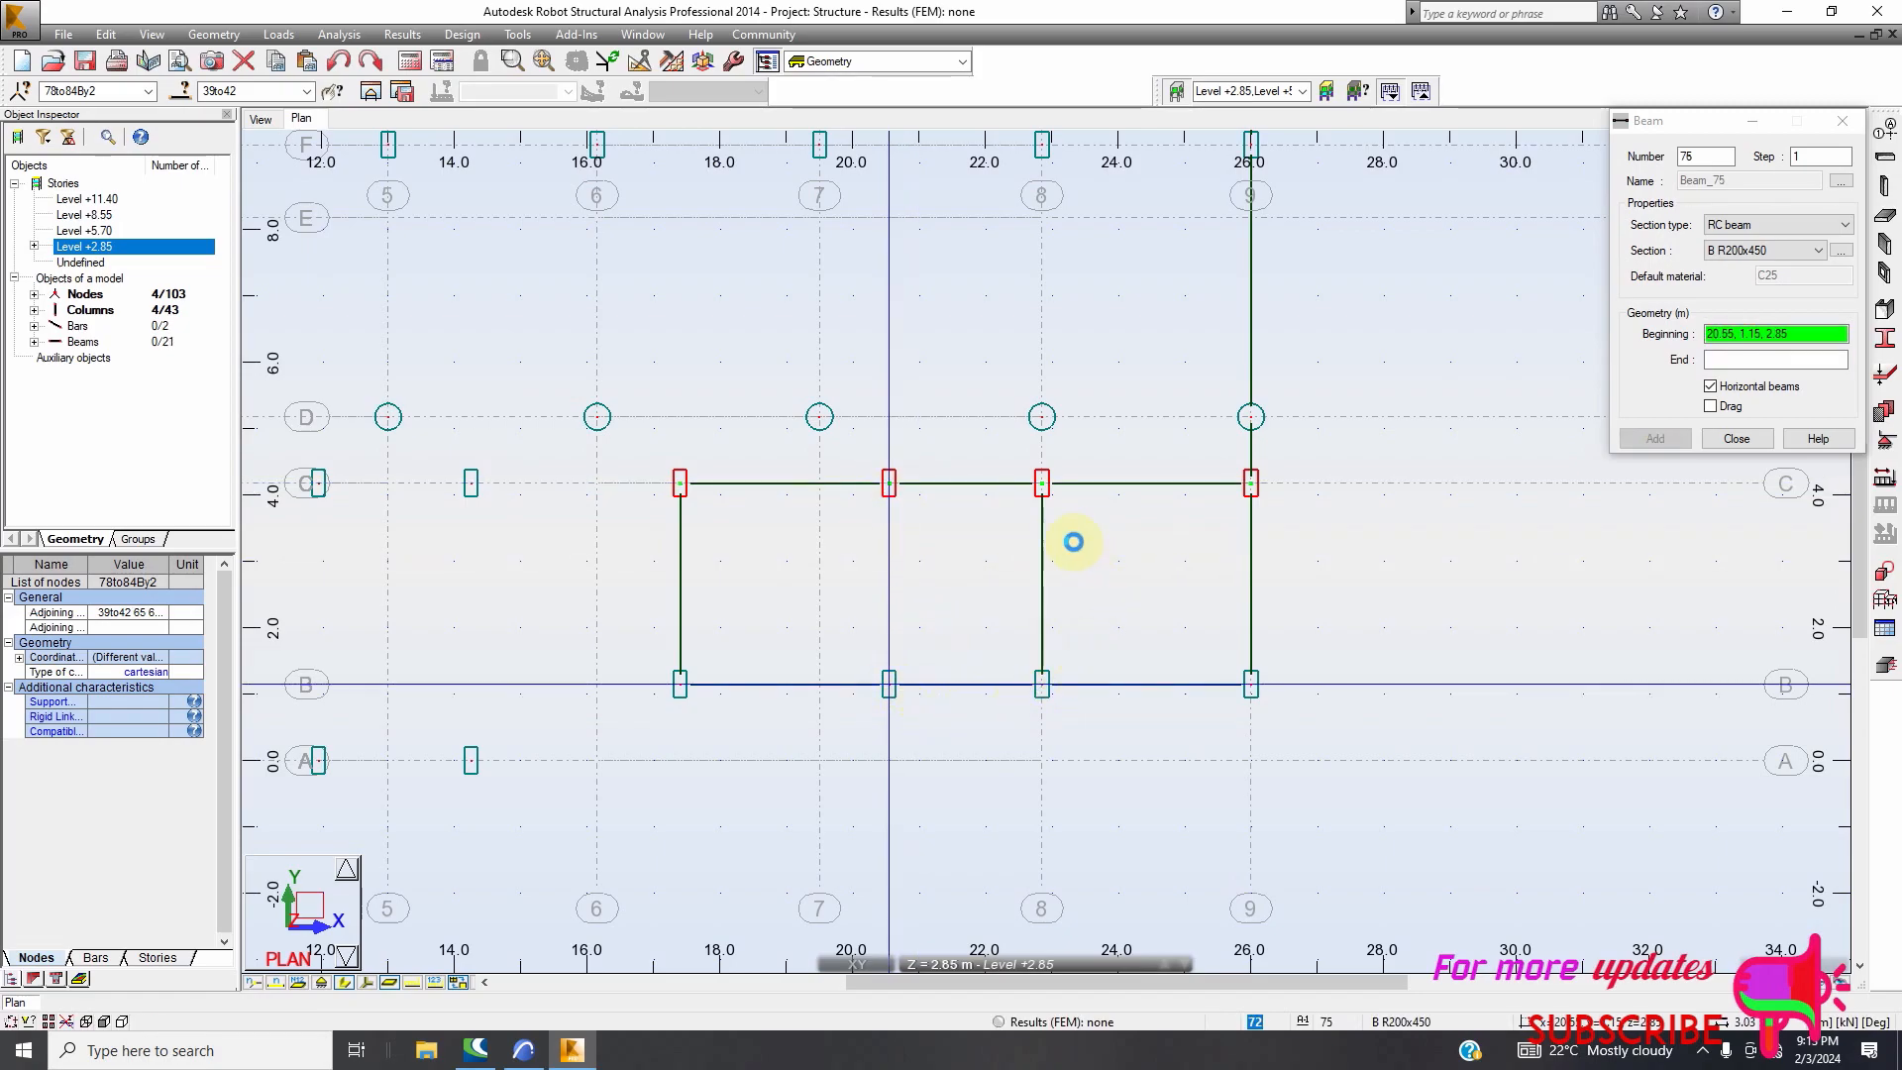
# Add a beam along axis A from x = 11.95 to 14.25 m and another from axis C to axis A at x = 14.25 m
pyautogui.scroll(-3, 1070, 540)
pyautogui.scroll(-2, 1060, 542)
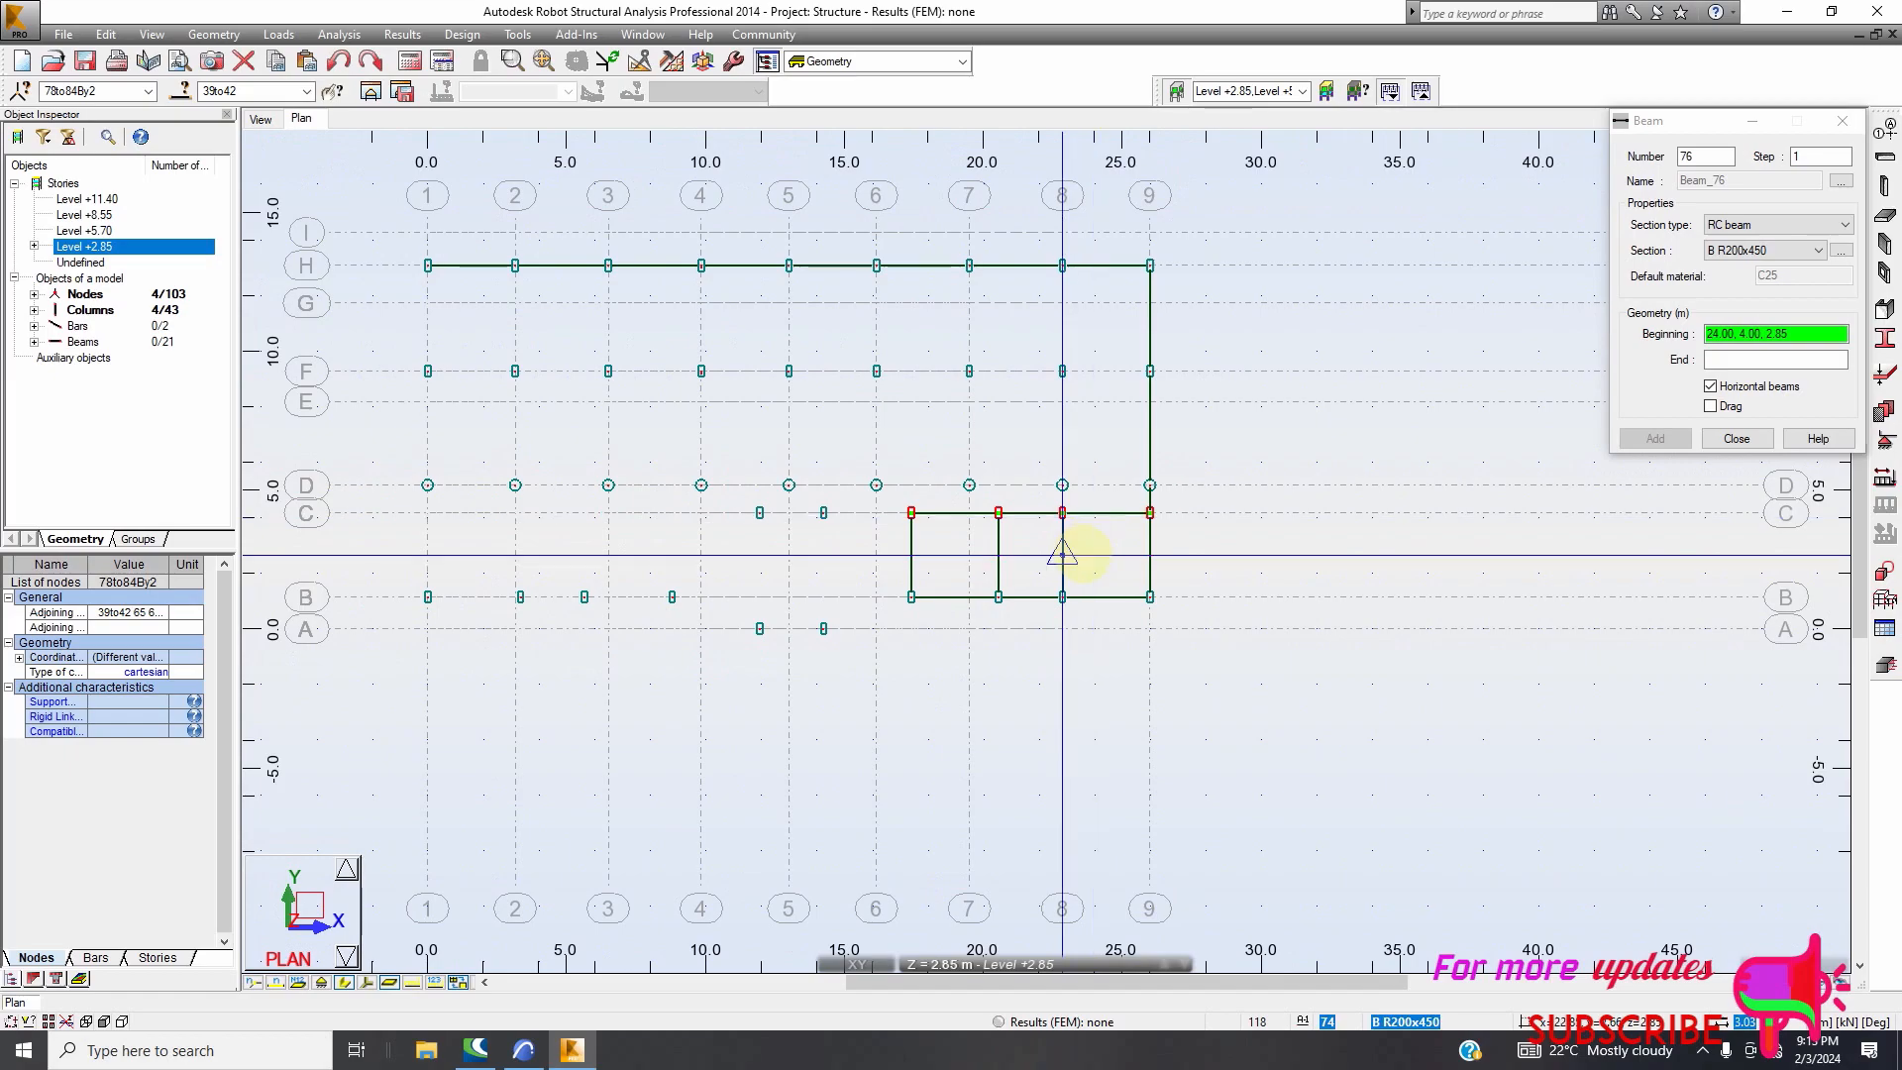
pyautogui.scroll(4, 785, 658)
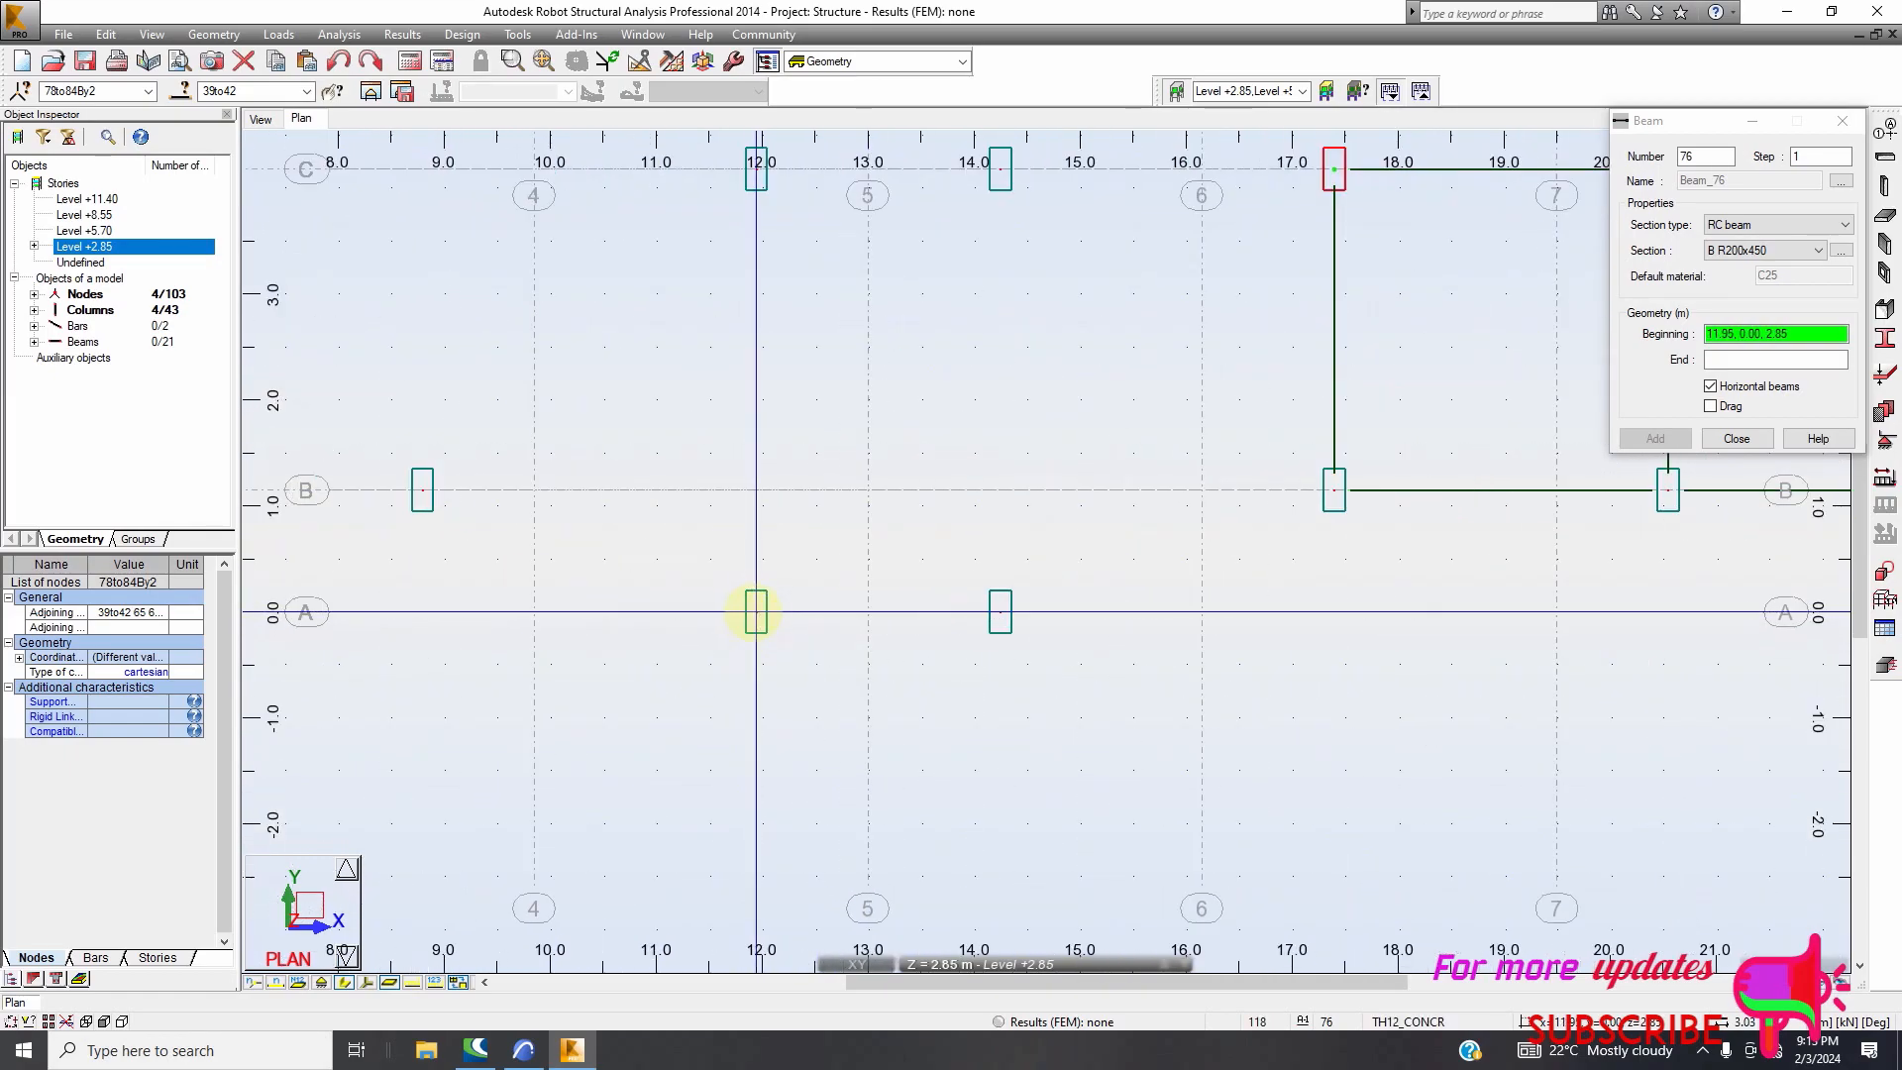
pyautogui.click(756, 611)
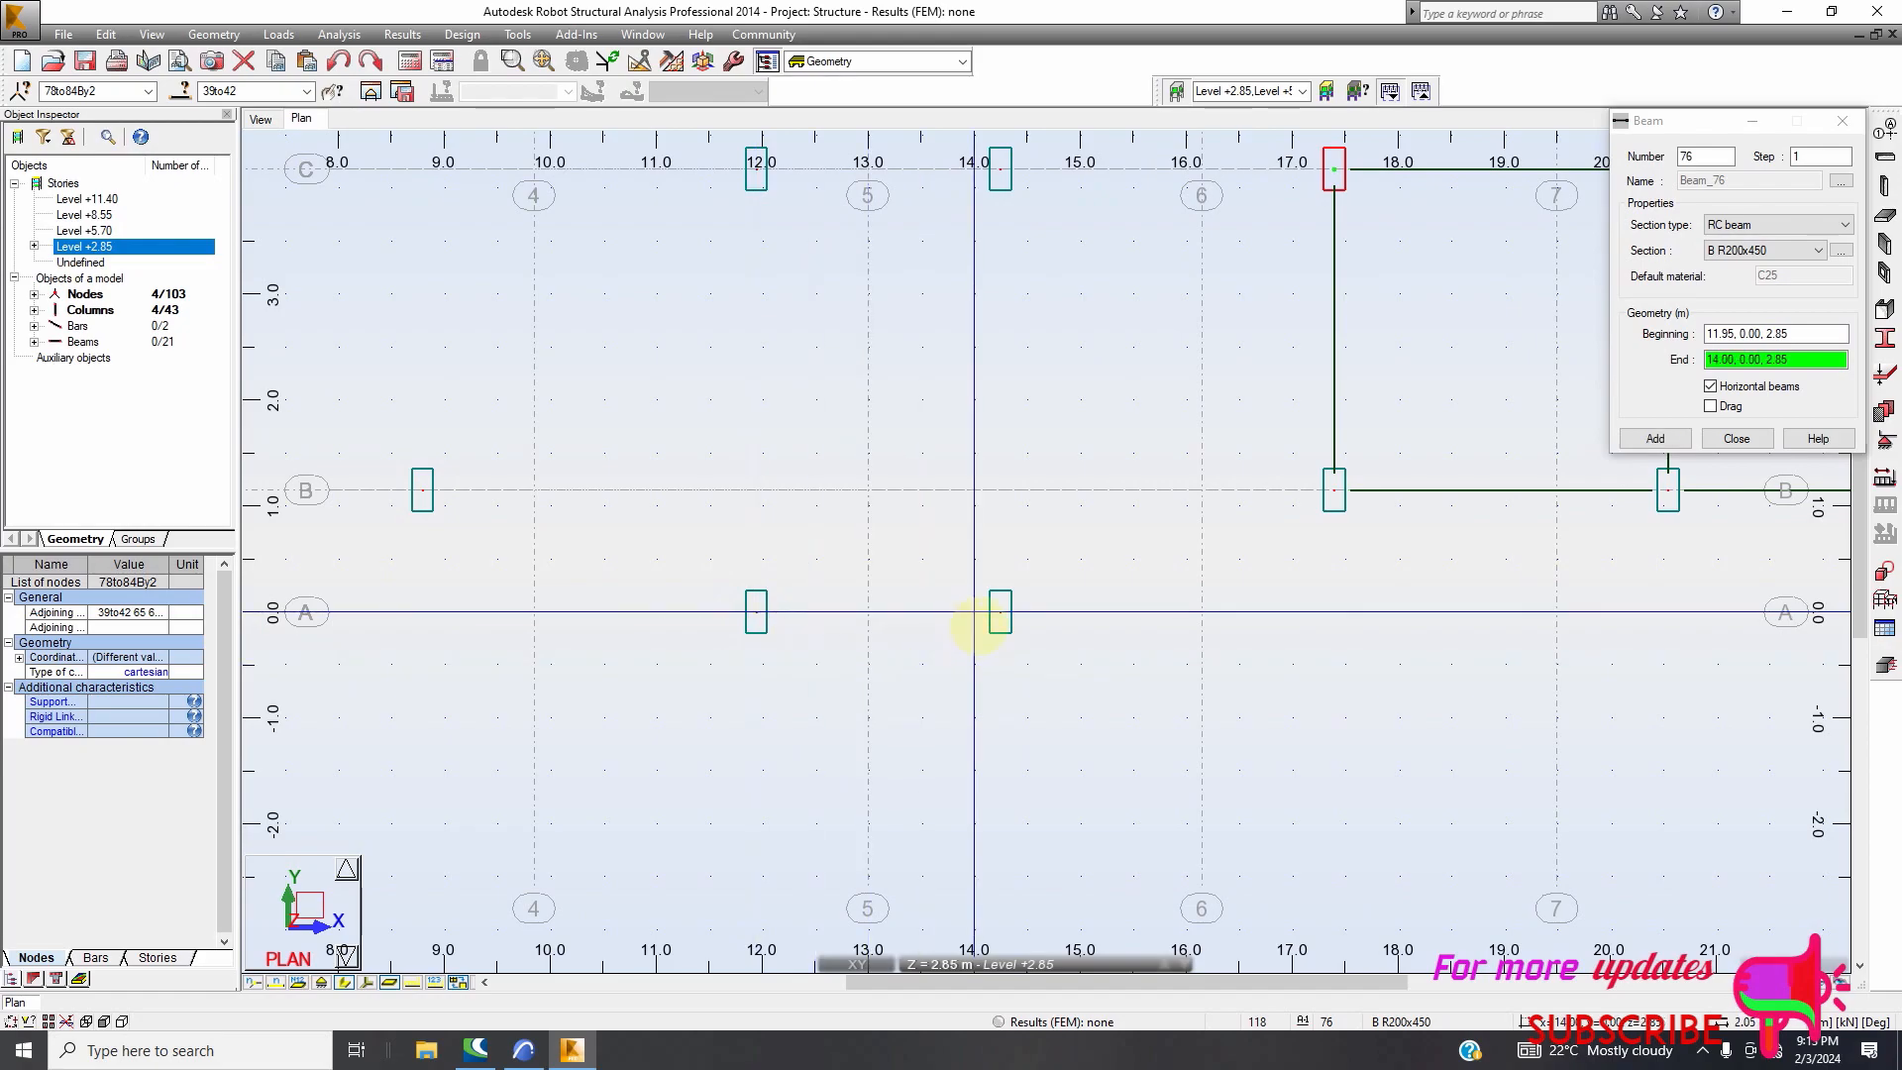
pyautogui.click(1000, 611)
pyautogui.scroll(-1, 942, 730)
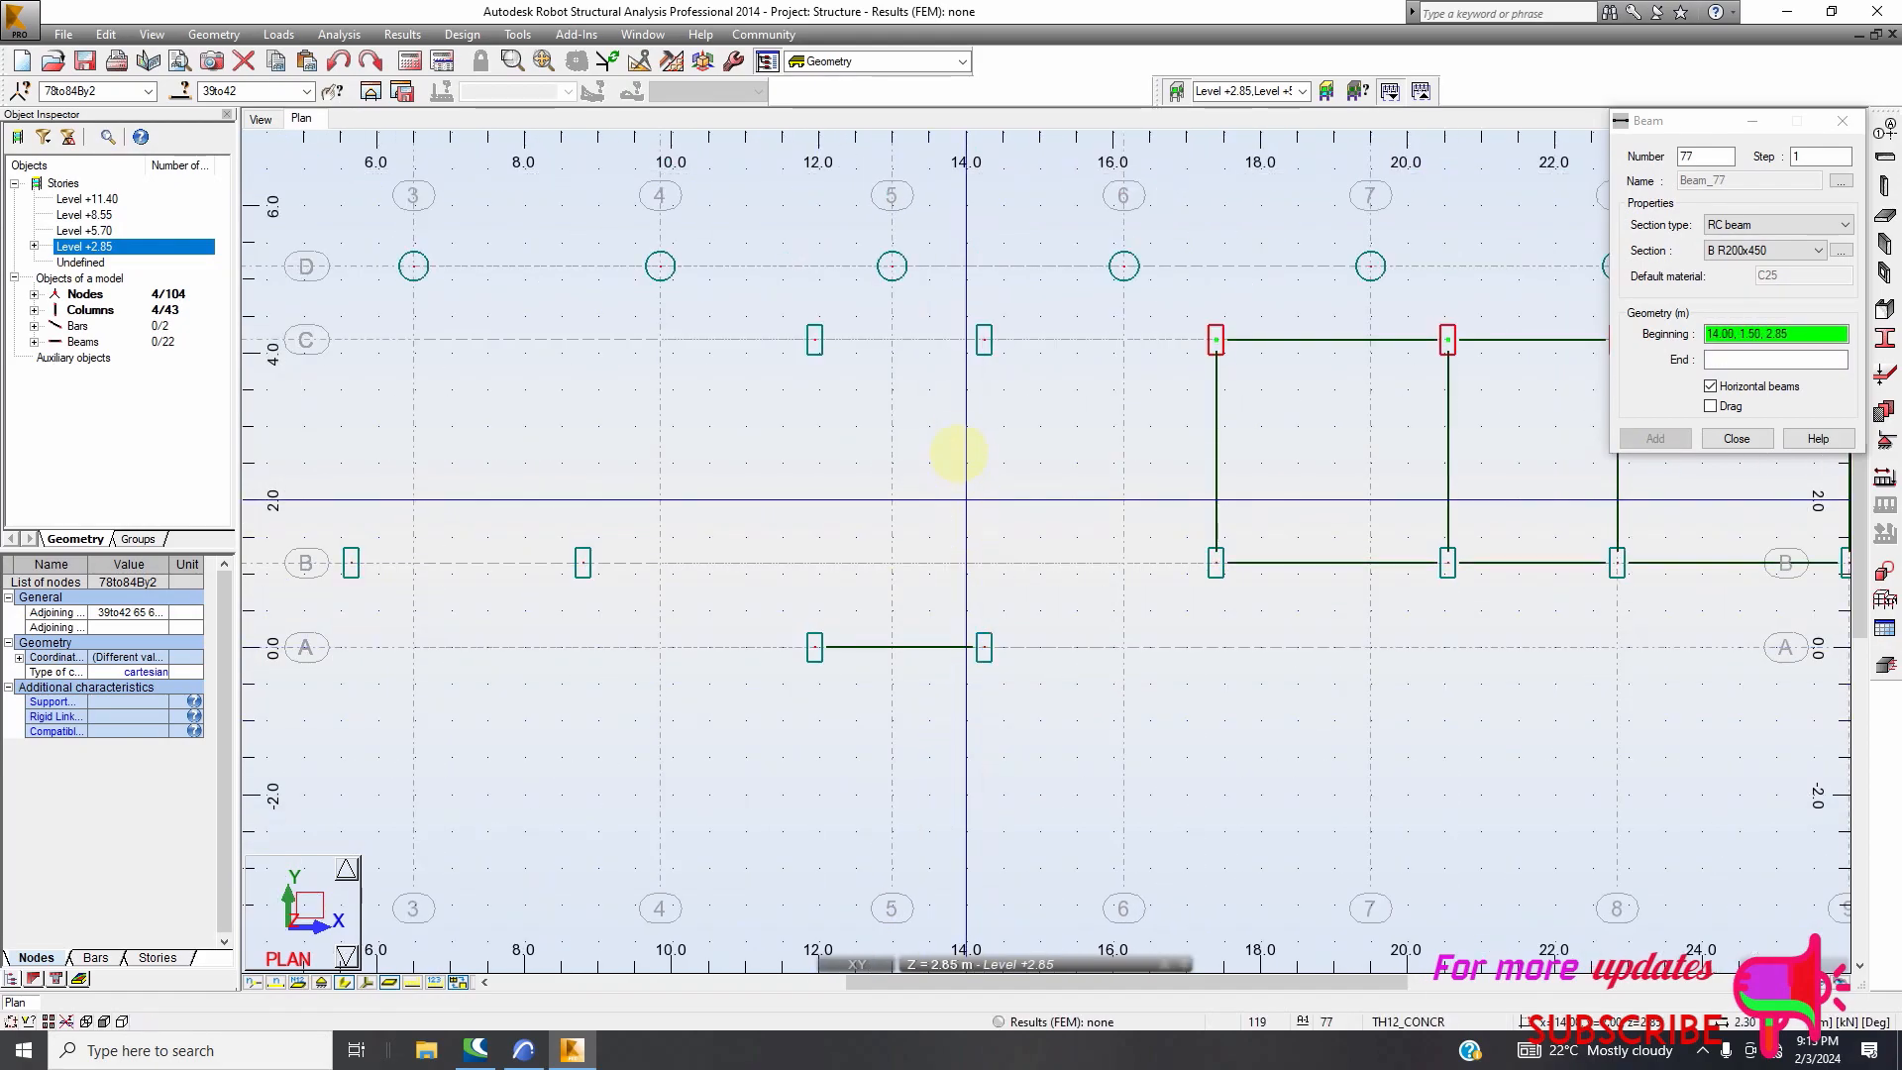
pyautogui.click(984, 339)
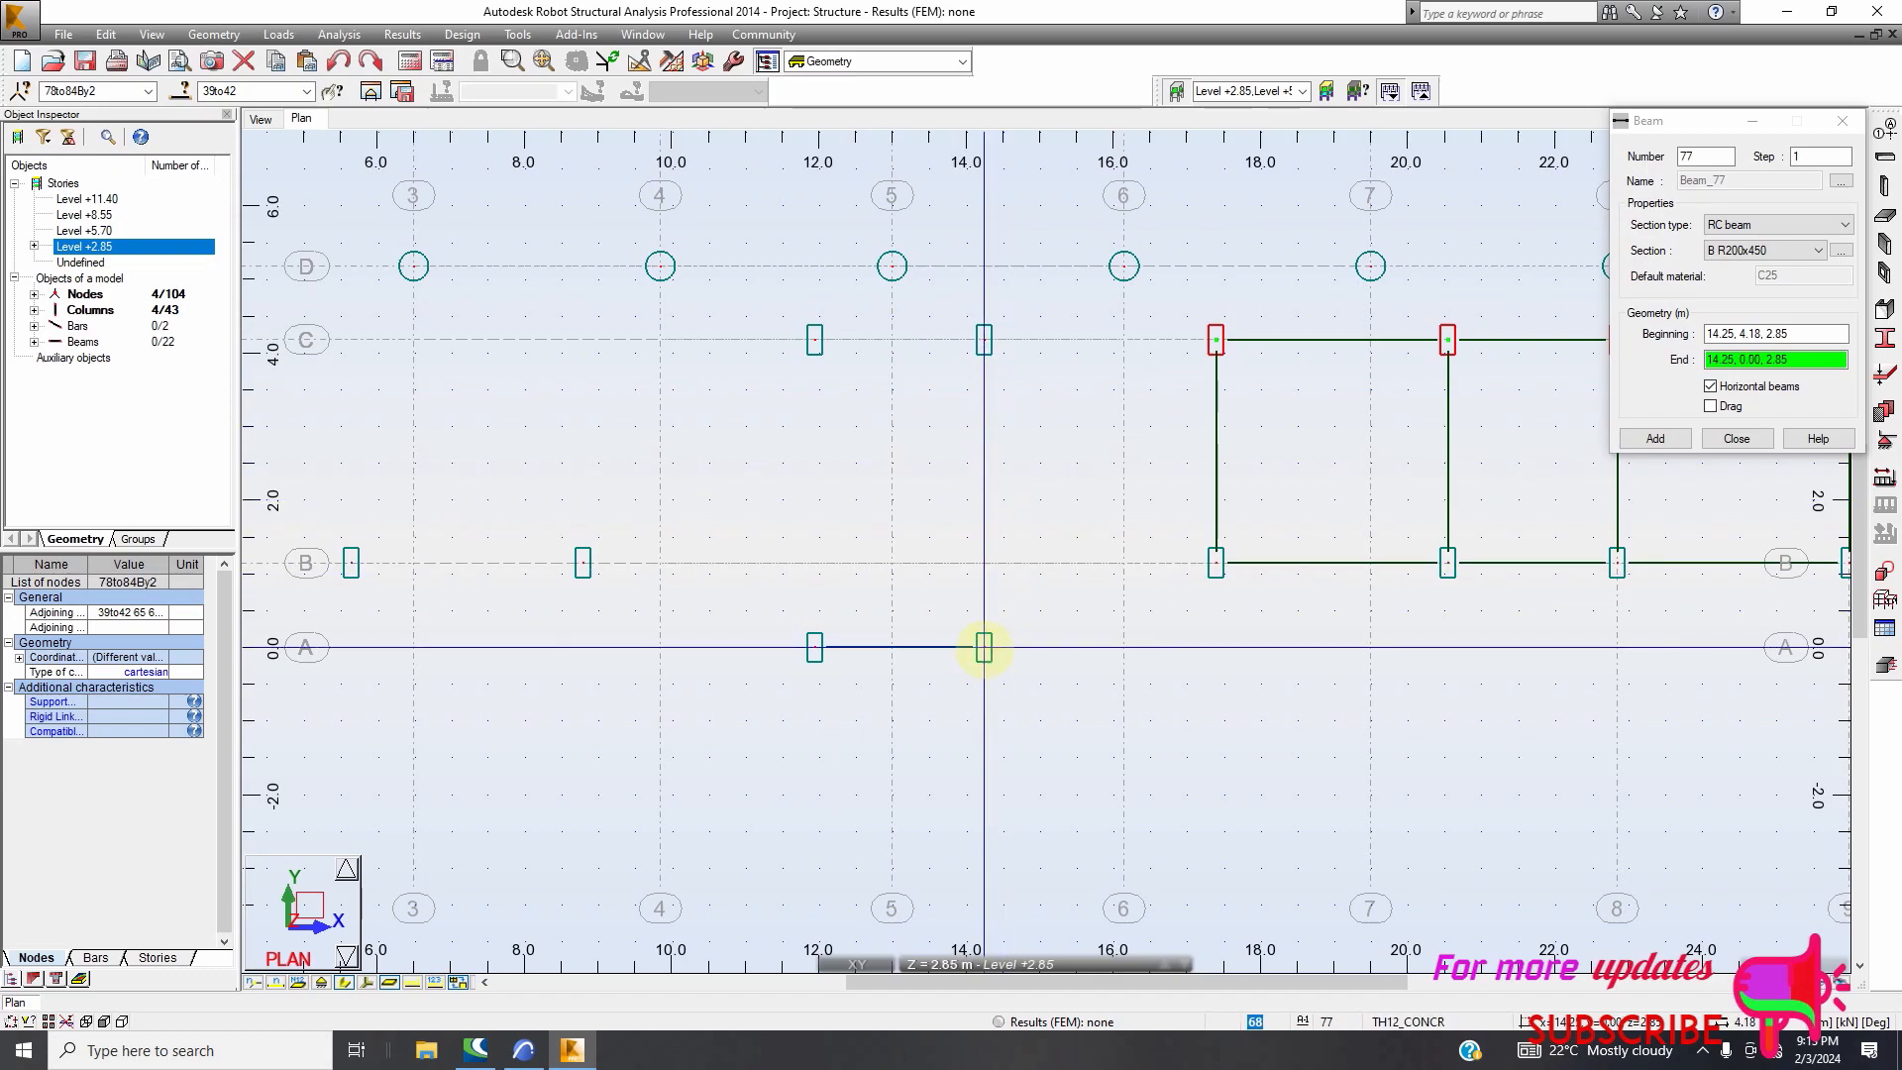
pyautogui.click(1037, 710)
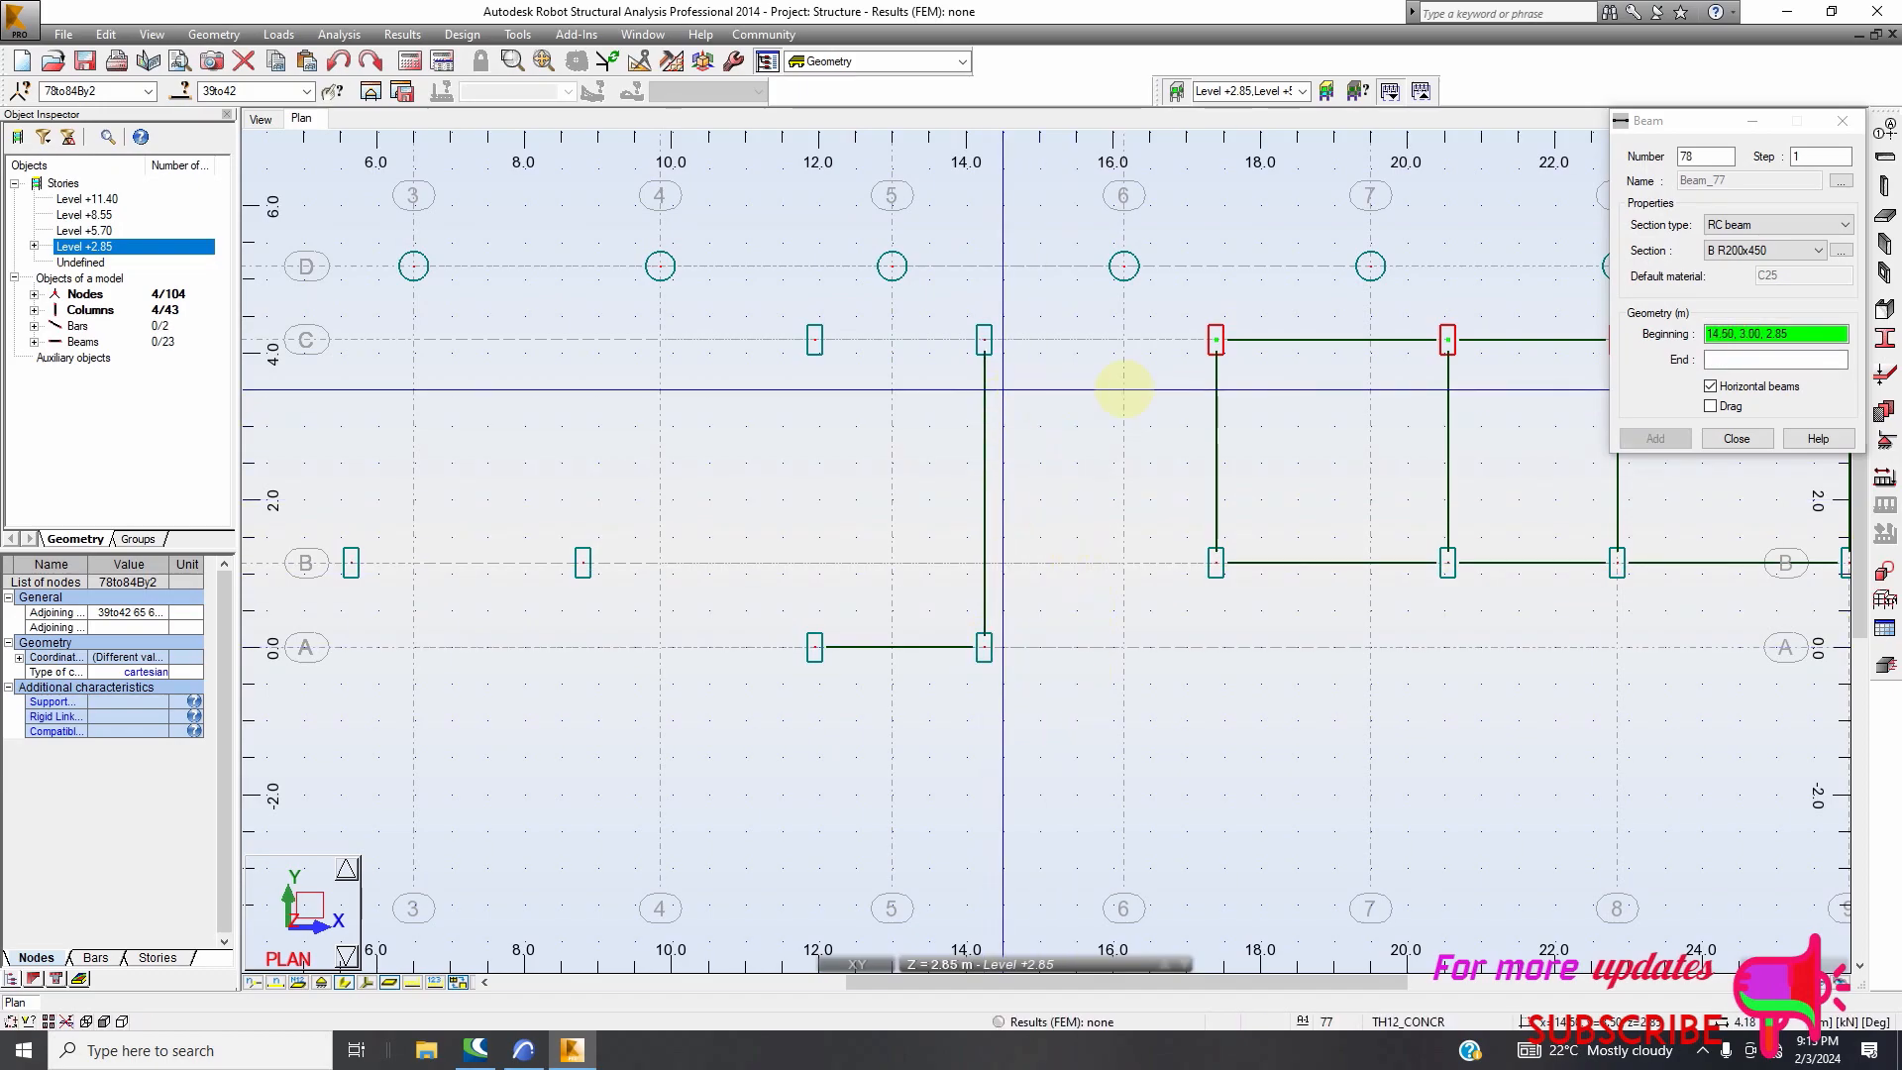
# Using Drag, chain beams along axis C from x = 14.25 to 11.95 m and on to axis A, then turn Drag off
pyautogui.click(983, 340)
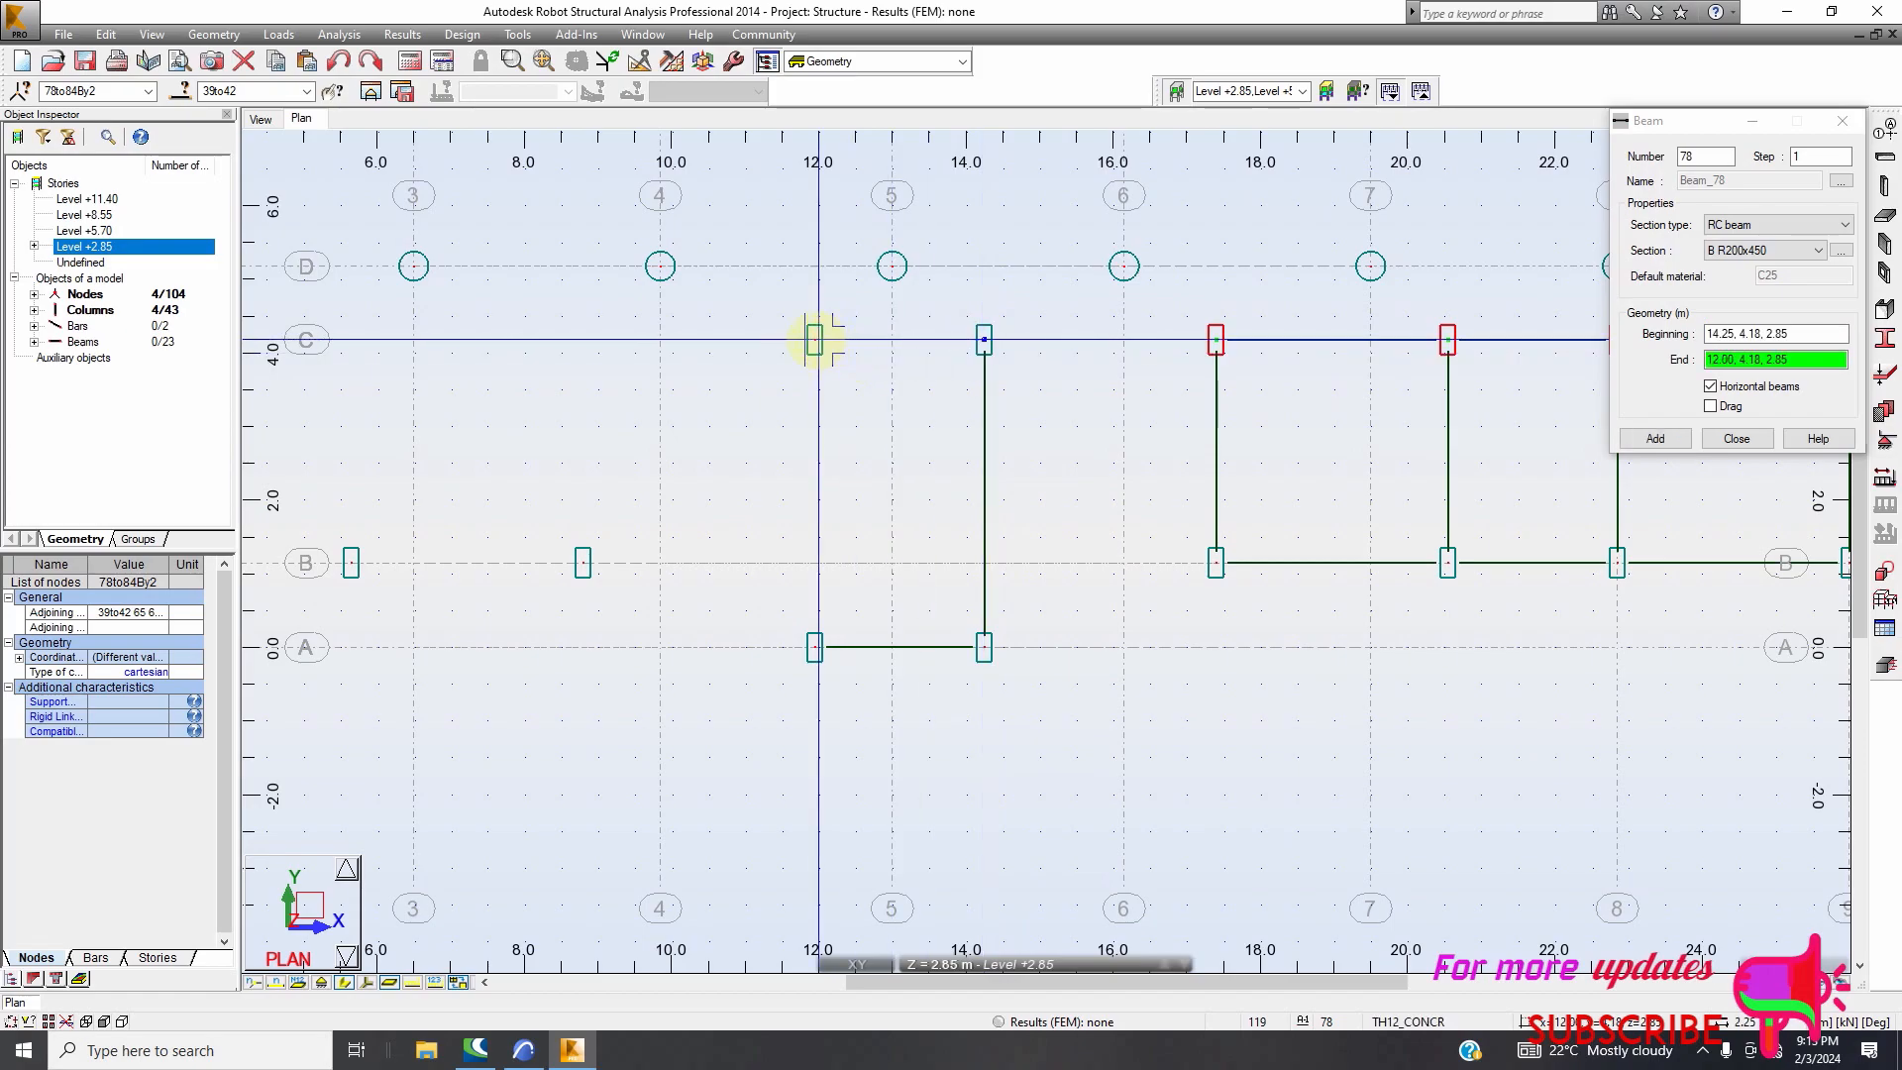
pyautogui.click(1711, 408)
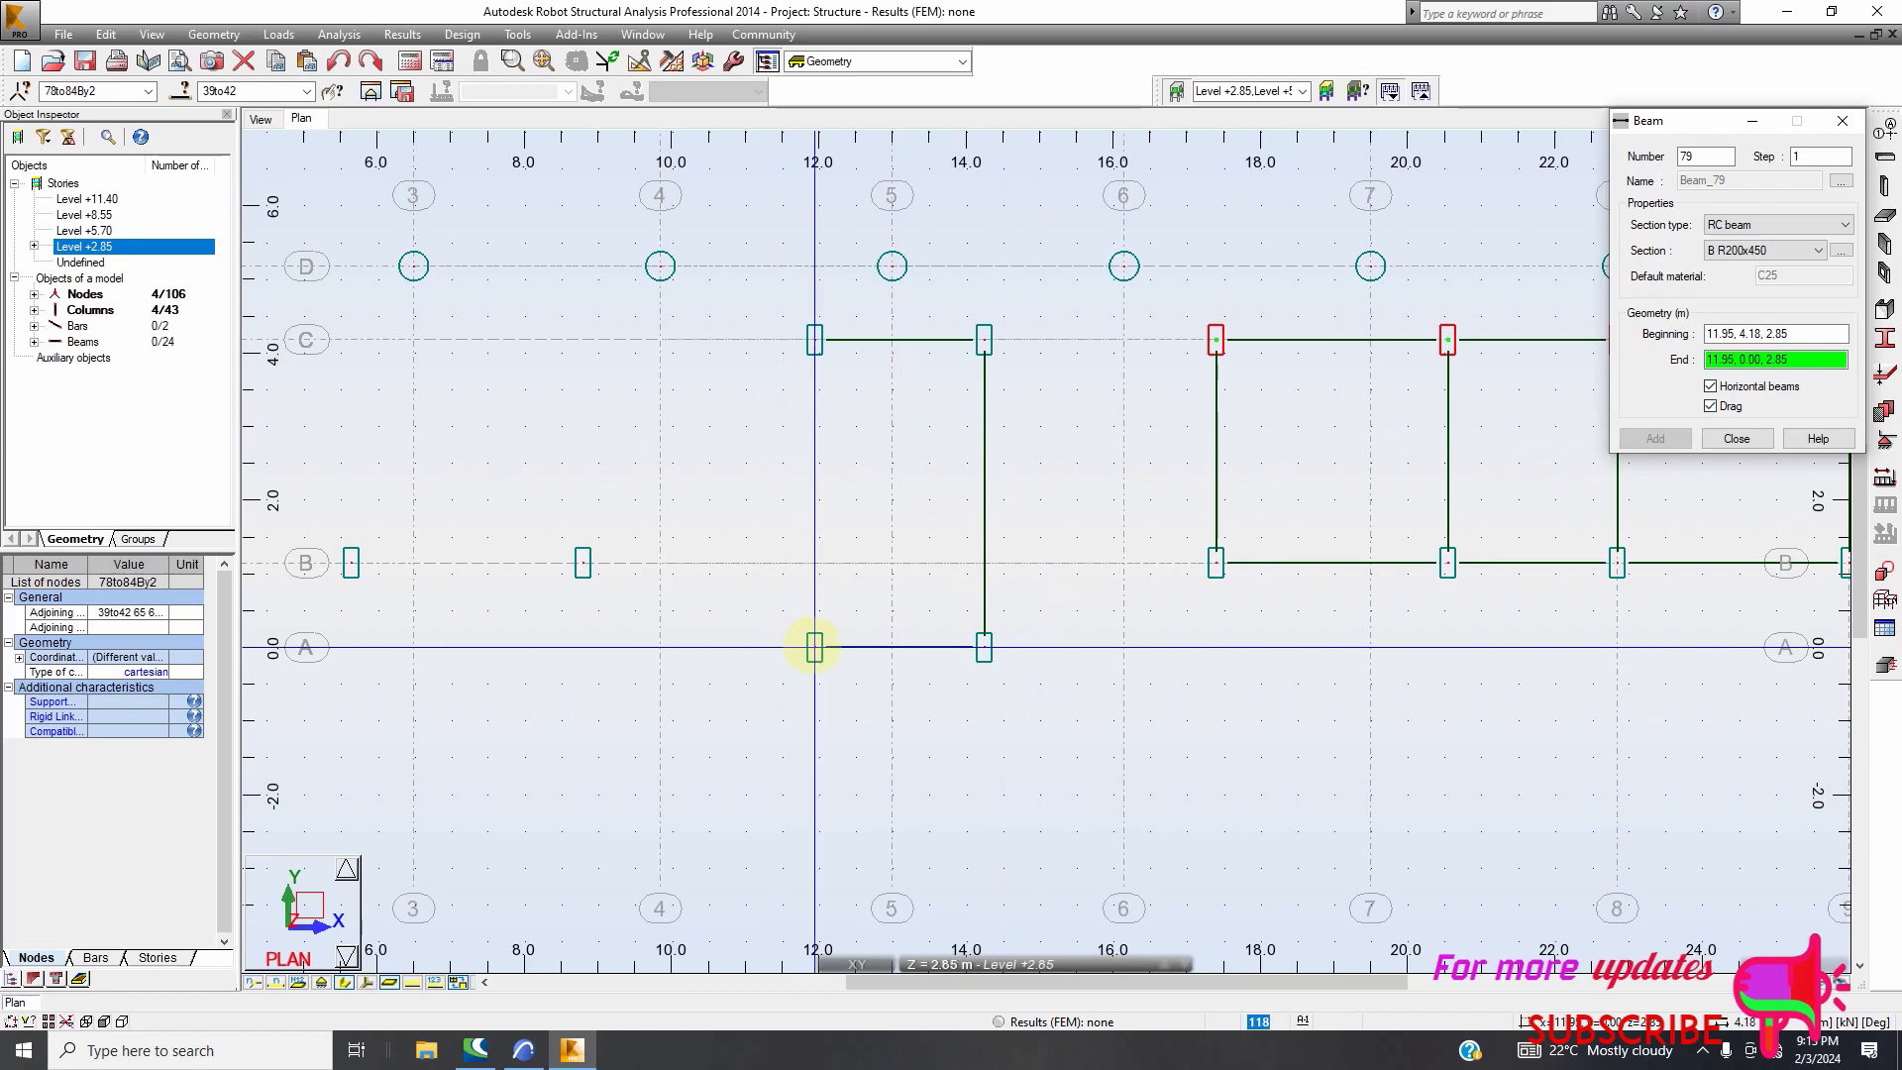
pyautogui.click(814, 647)
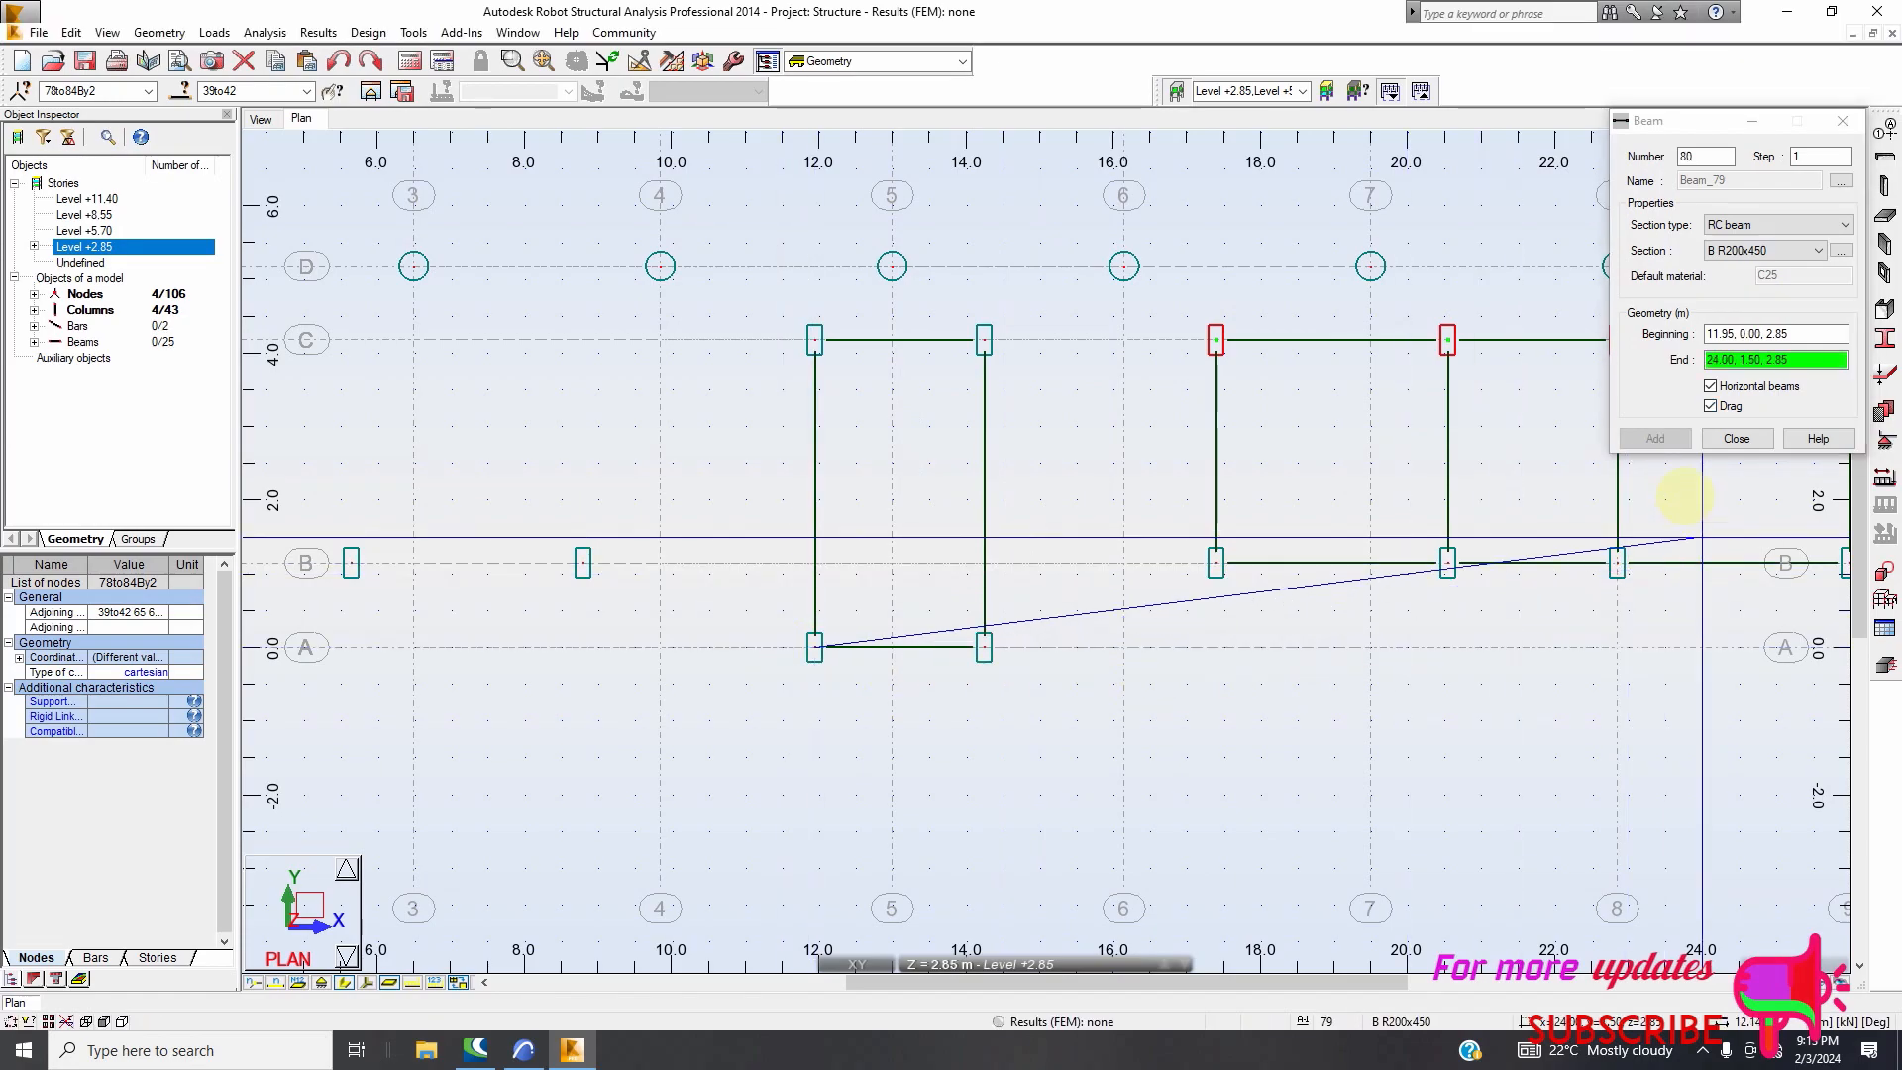
pyautogui.click(1710, 408)
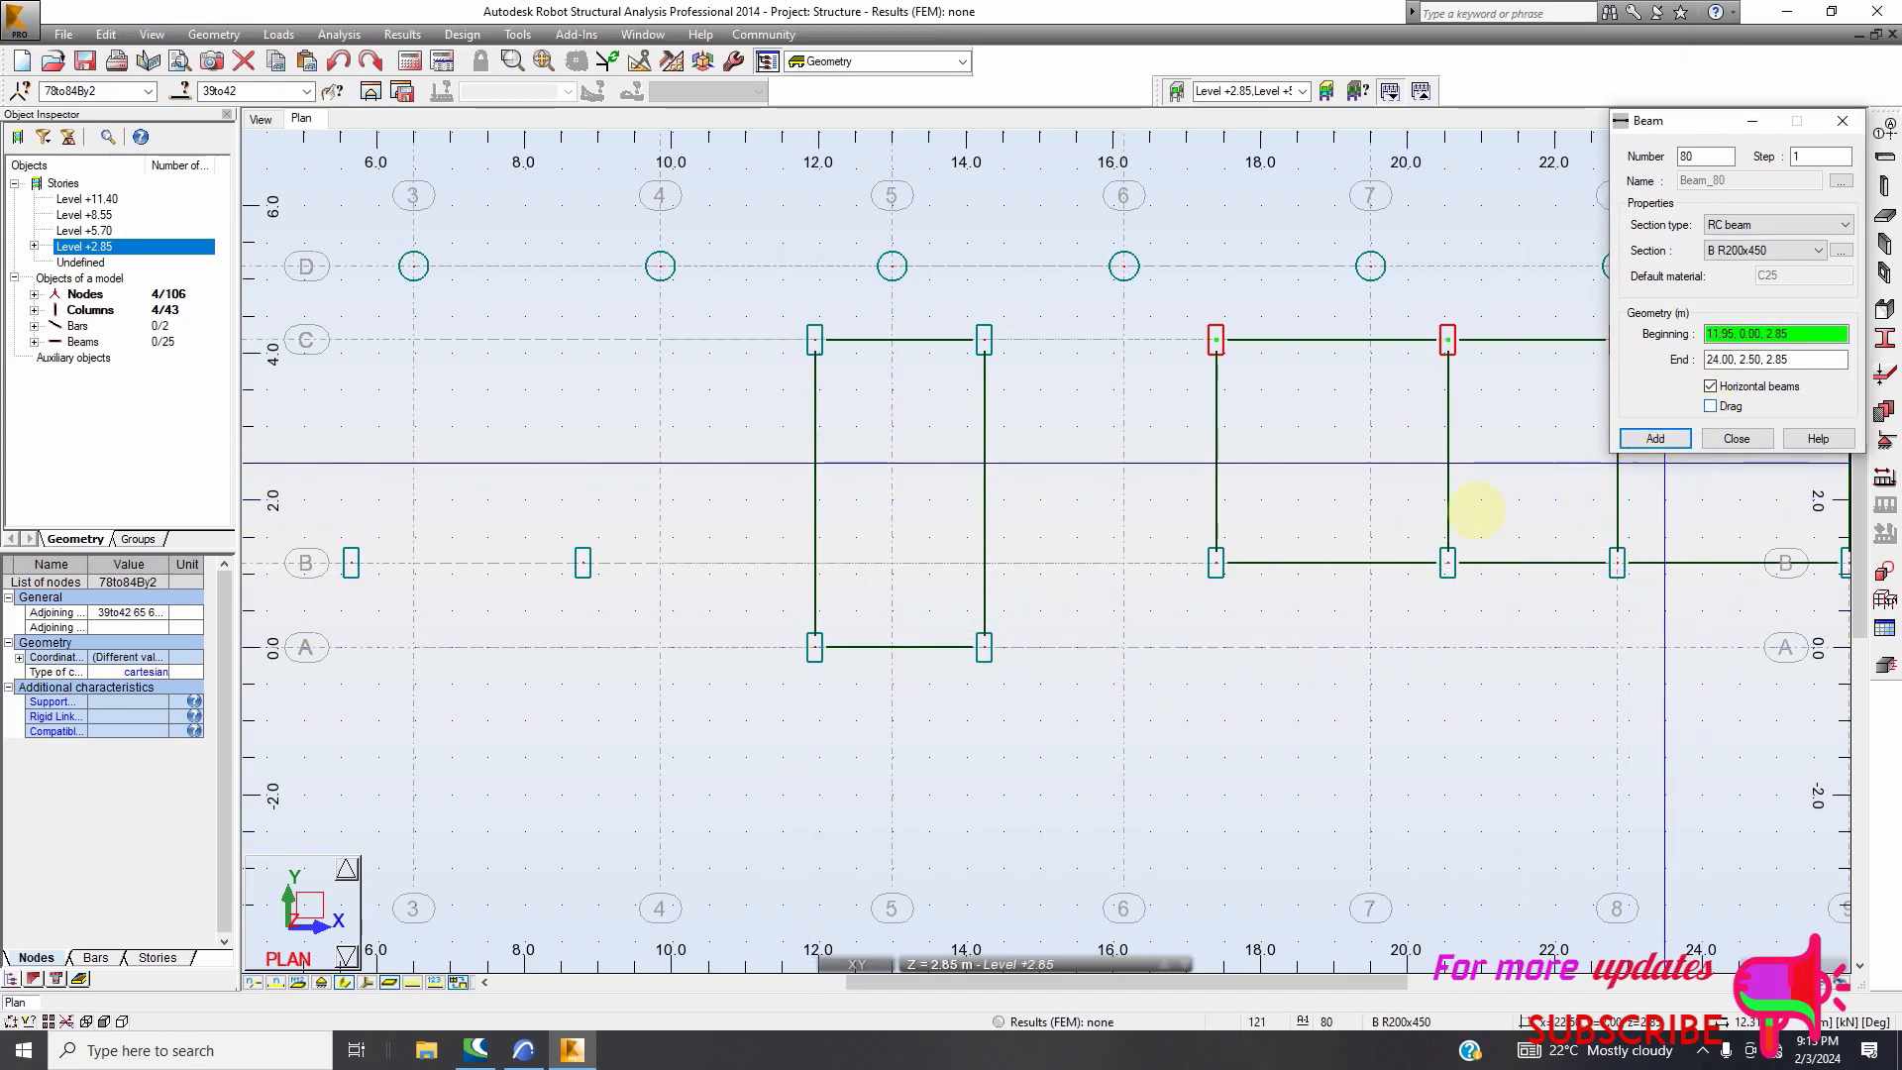
# Add beams from x = 14.25 to 17.40 m along axis B and along axis C
pyautogui.scroll(2, 984, 578)
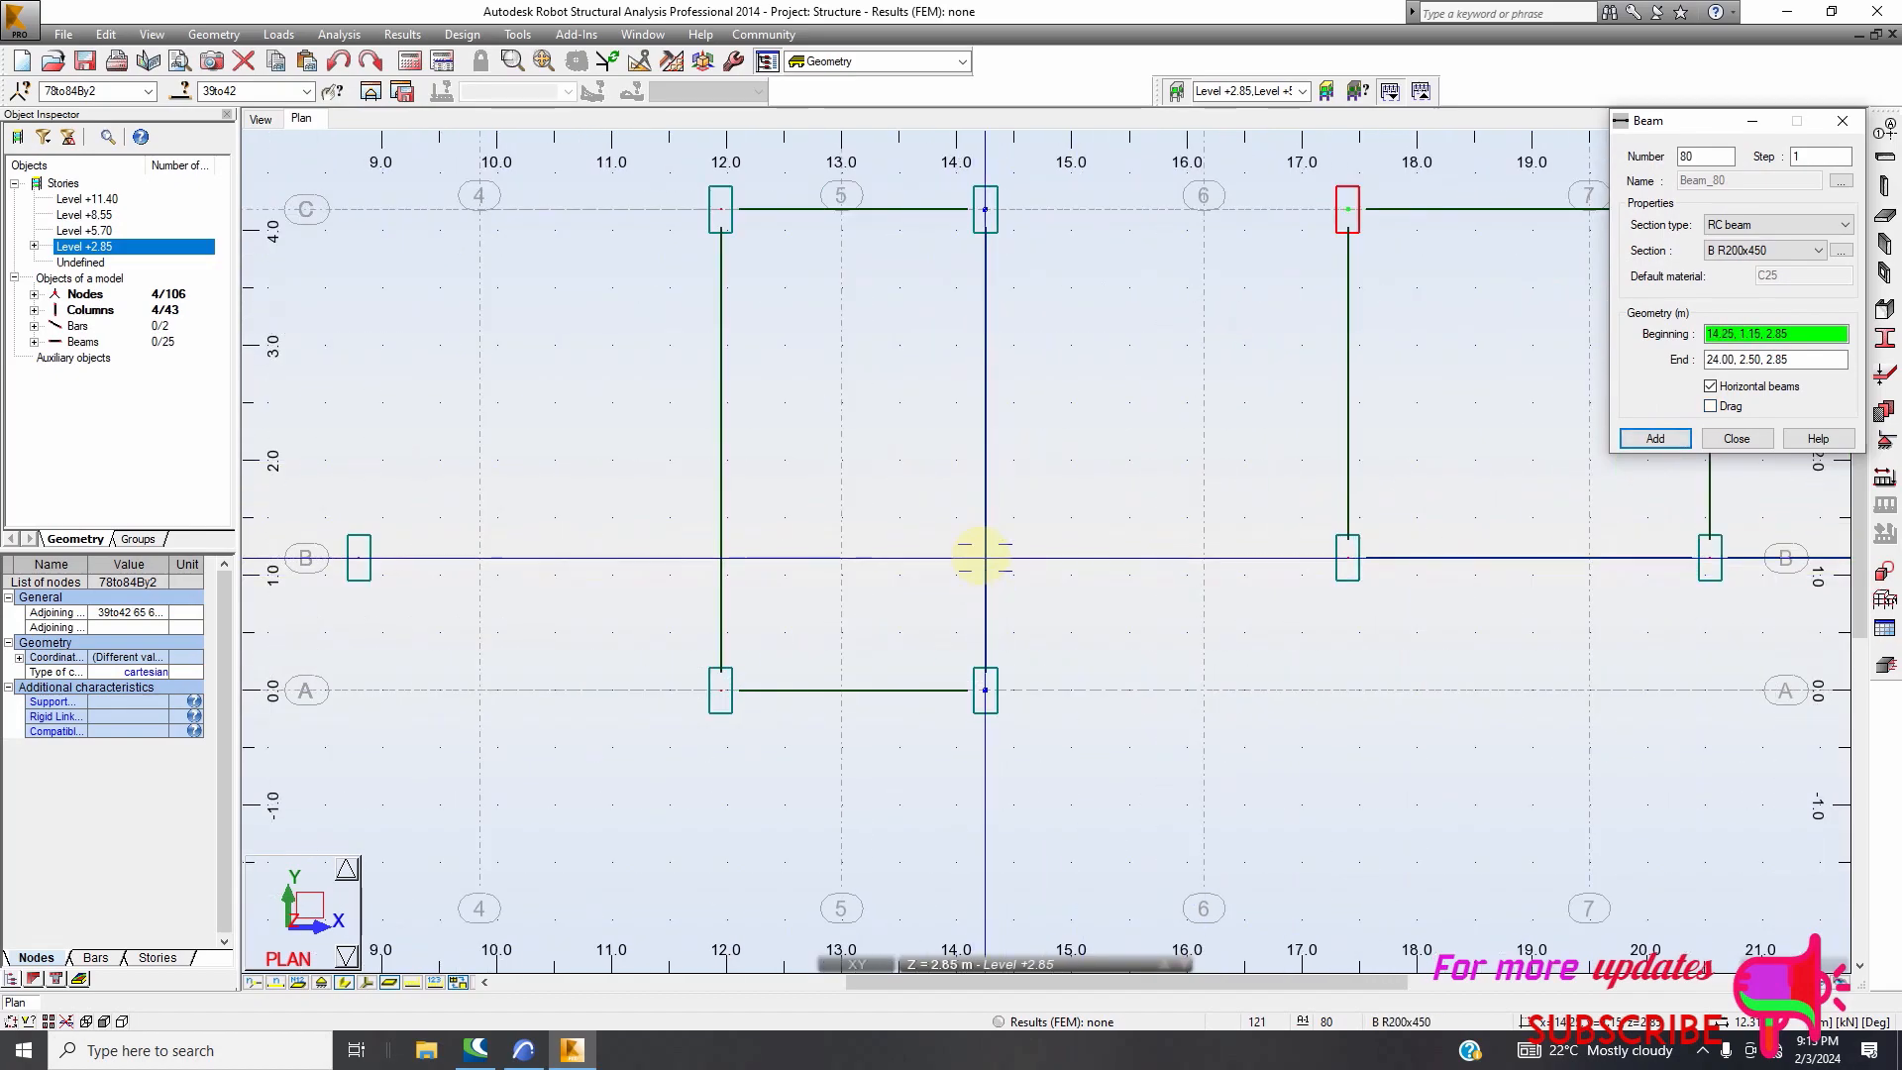
pyautogui.click(984, 560)
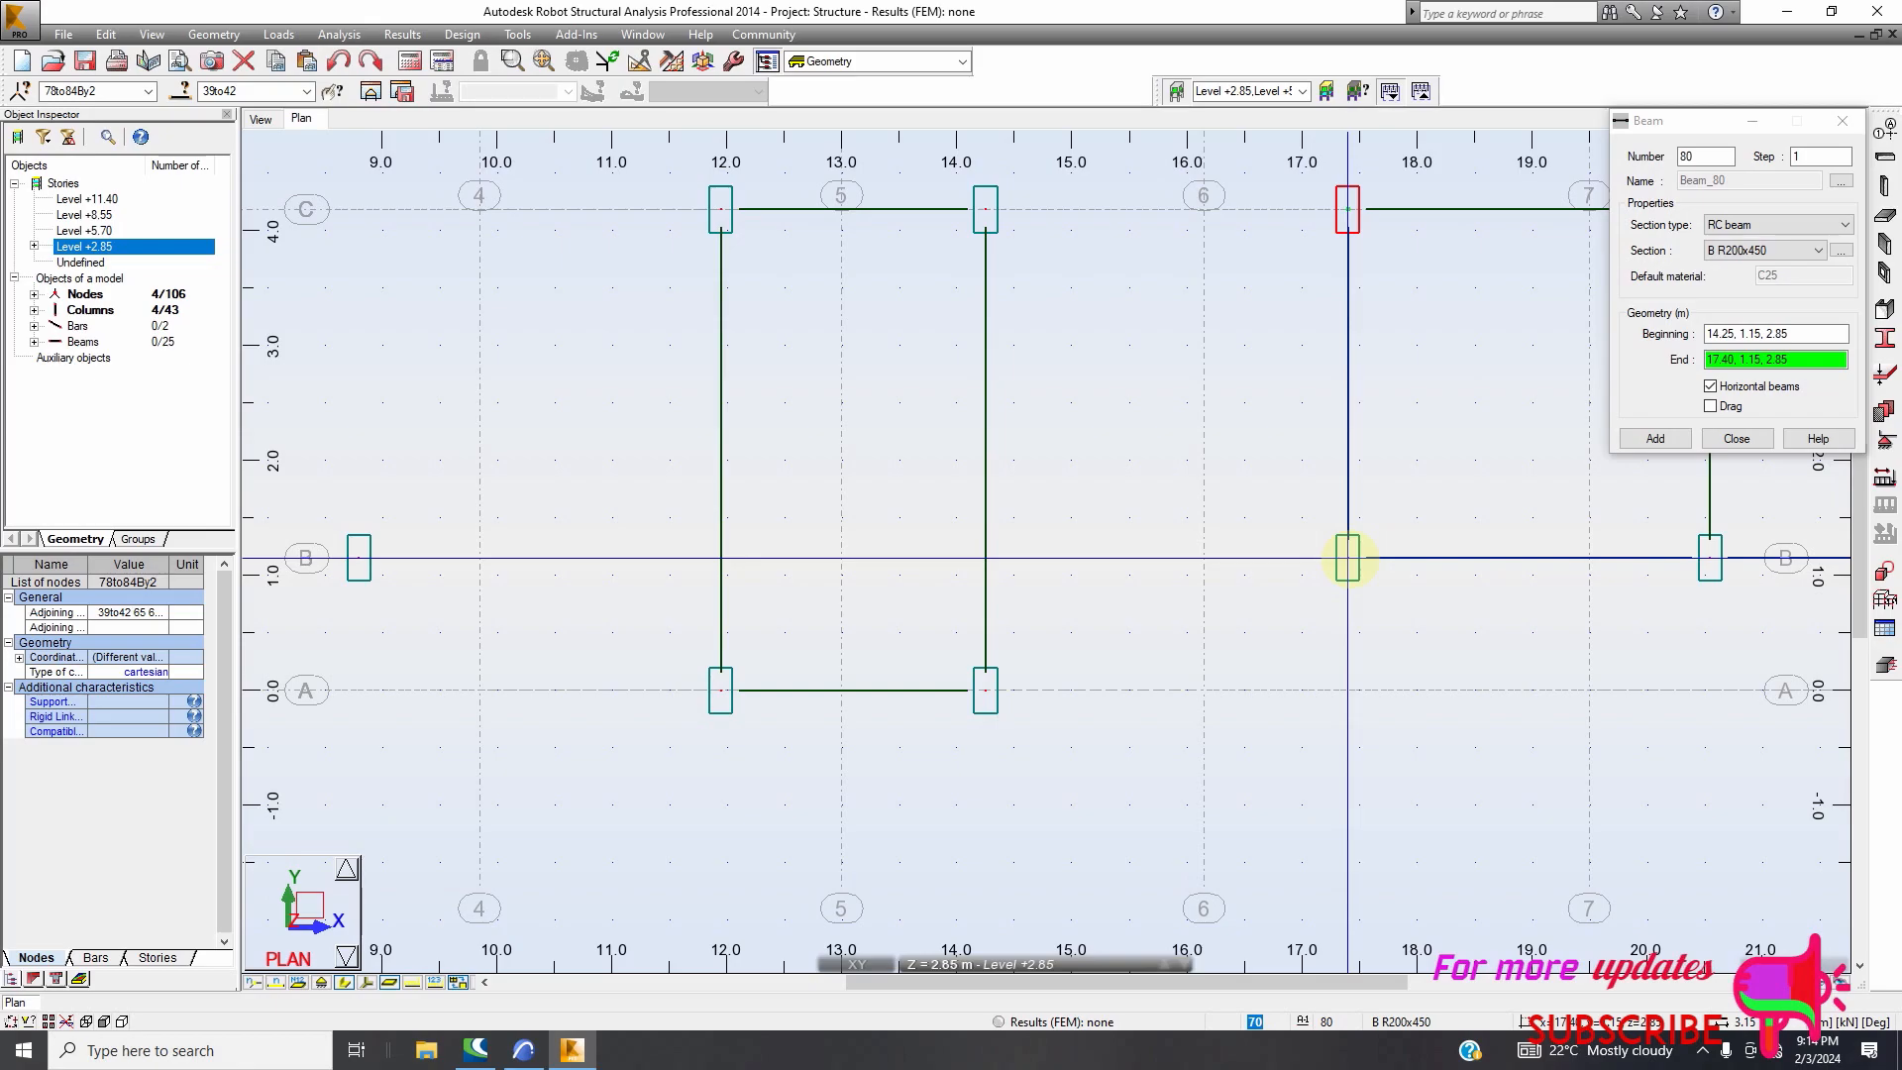
pyautogui.click(1334, 611)
pyautogui.scroll(-2, 1023, 607)
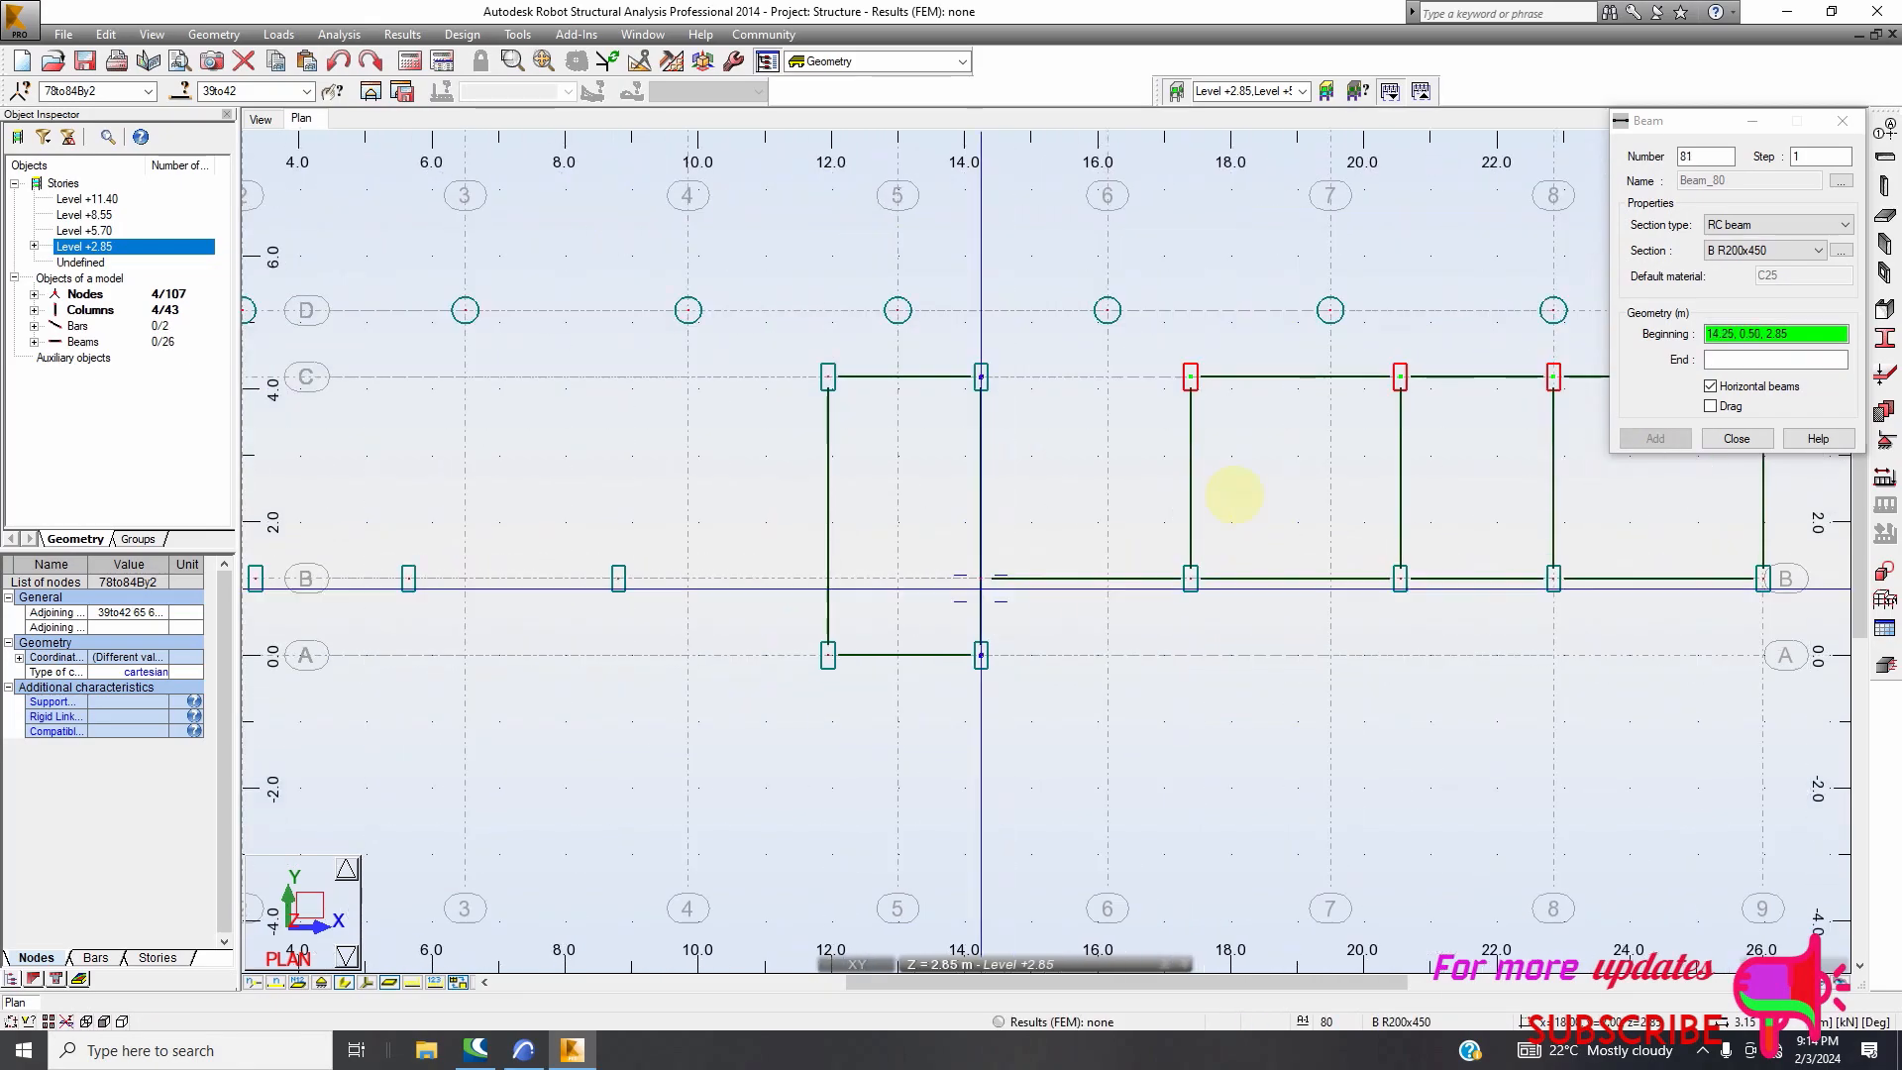
pyautogui.click(980, 377)
pyautogui.scroll(1, 980, 382)
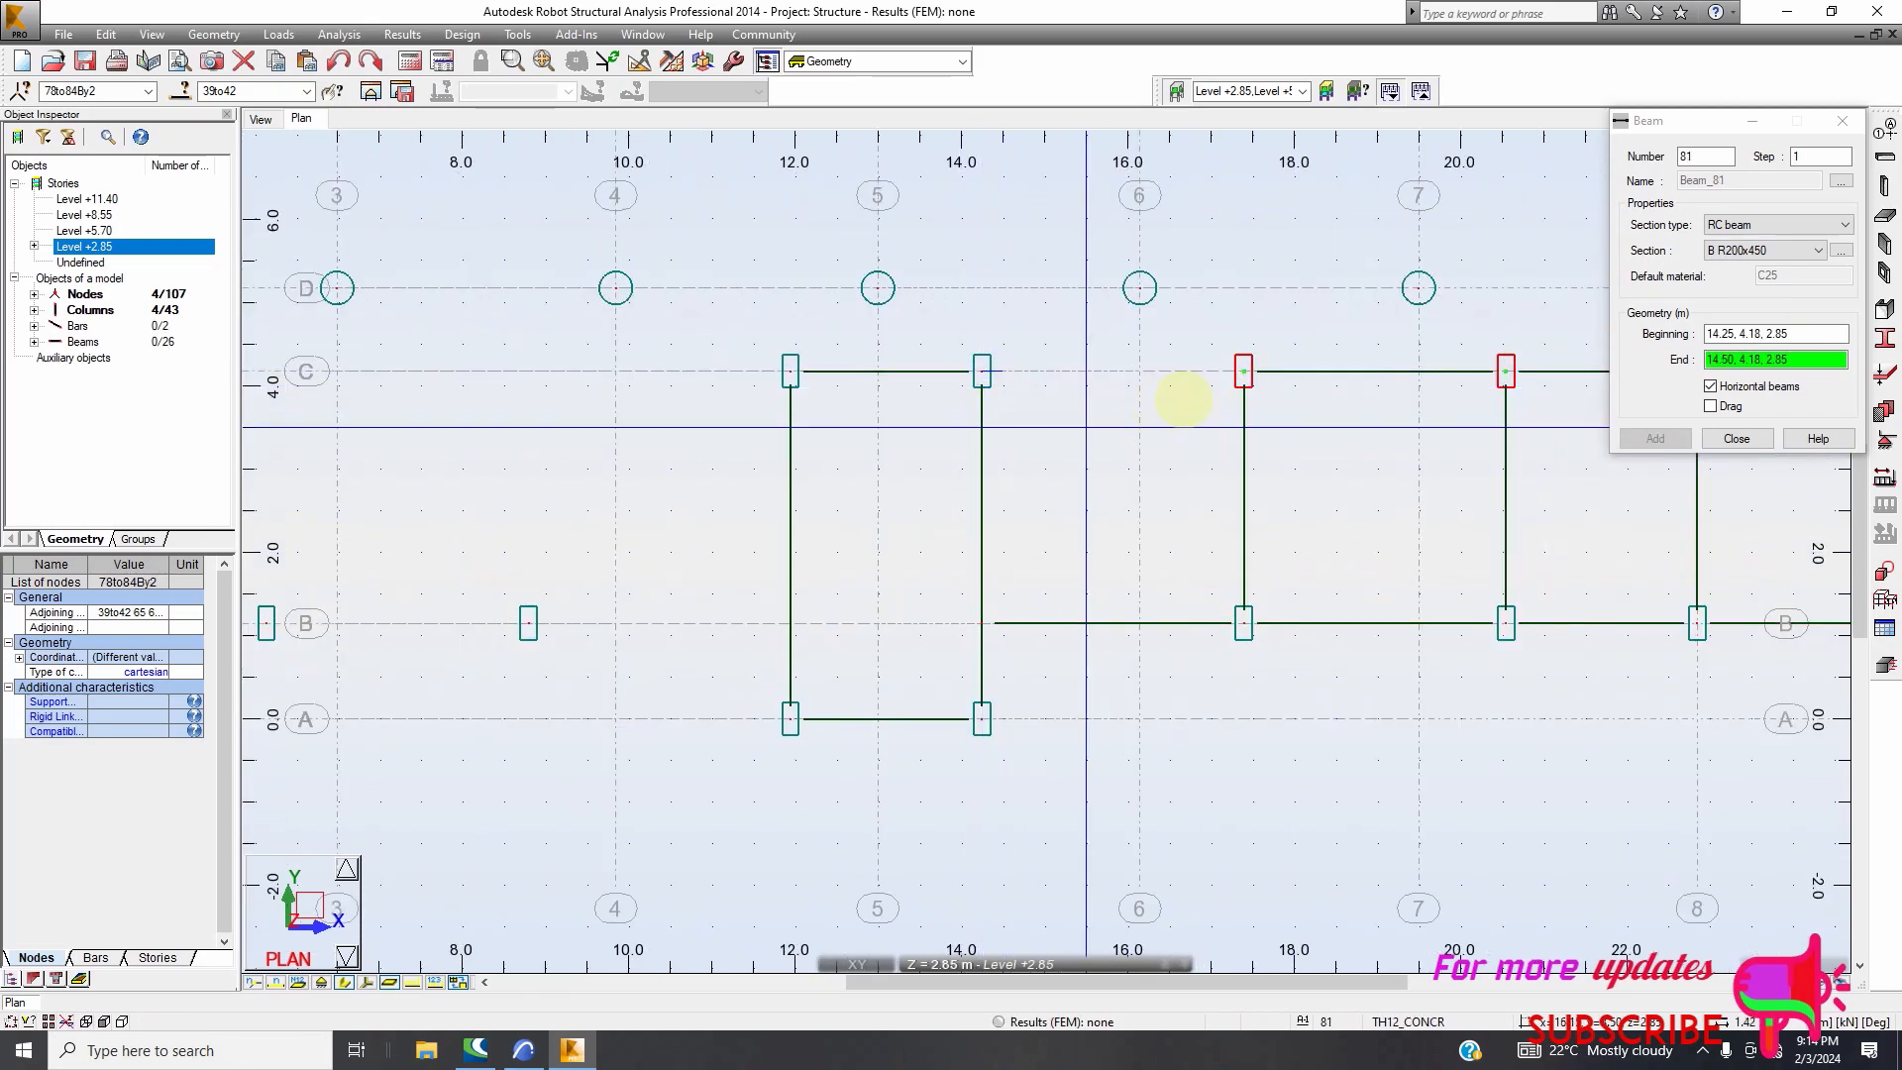
pyautogui.click(1243, 371)
# Add two separate beams along axis B, from x = 0.00 to 3.35 m and from x = 5.65 to 8.80 m
pyautogui.scroll(-2, 1074, 544)
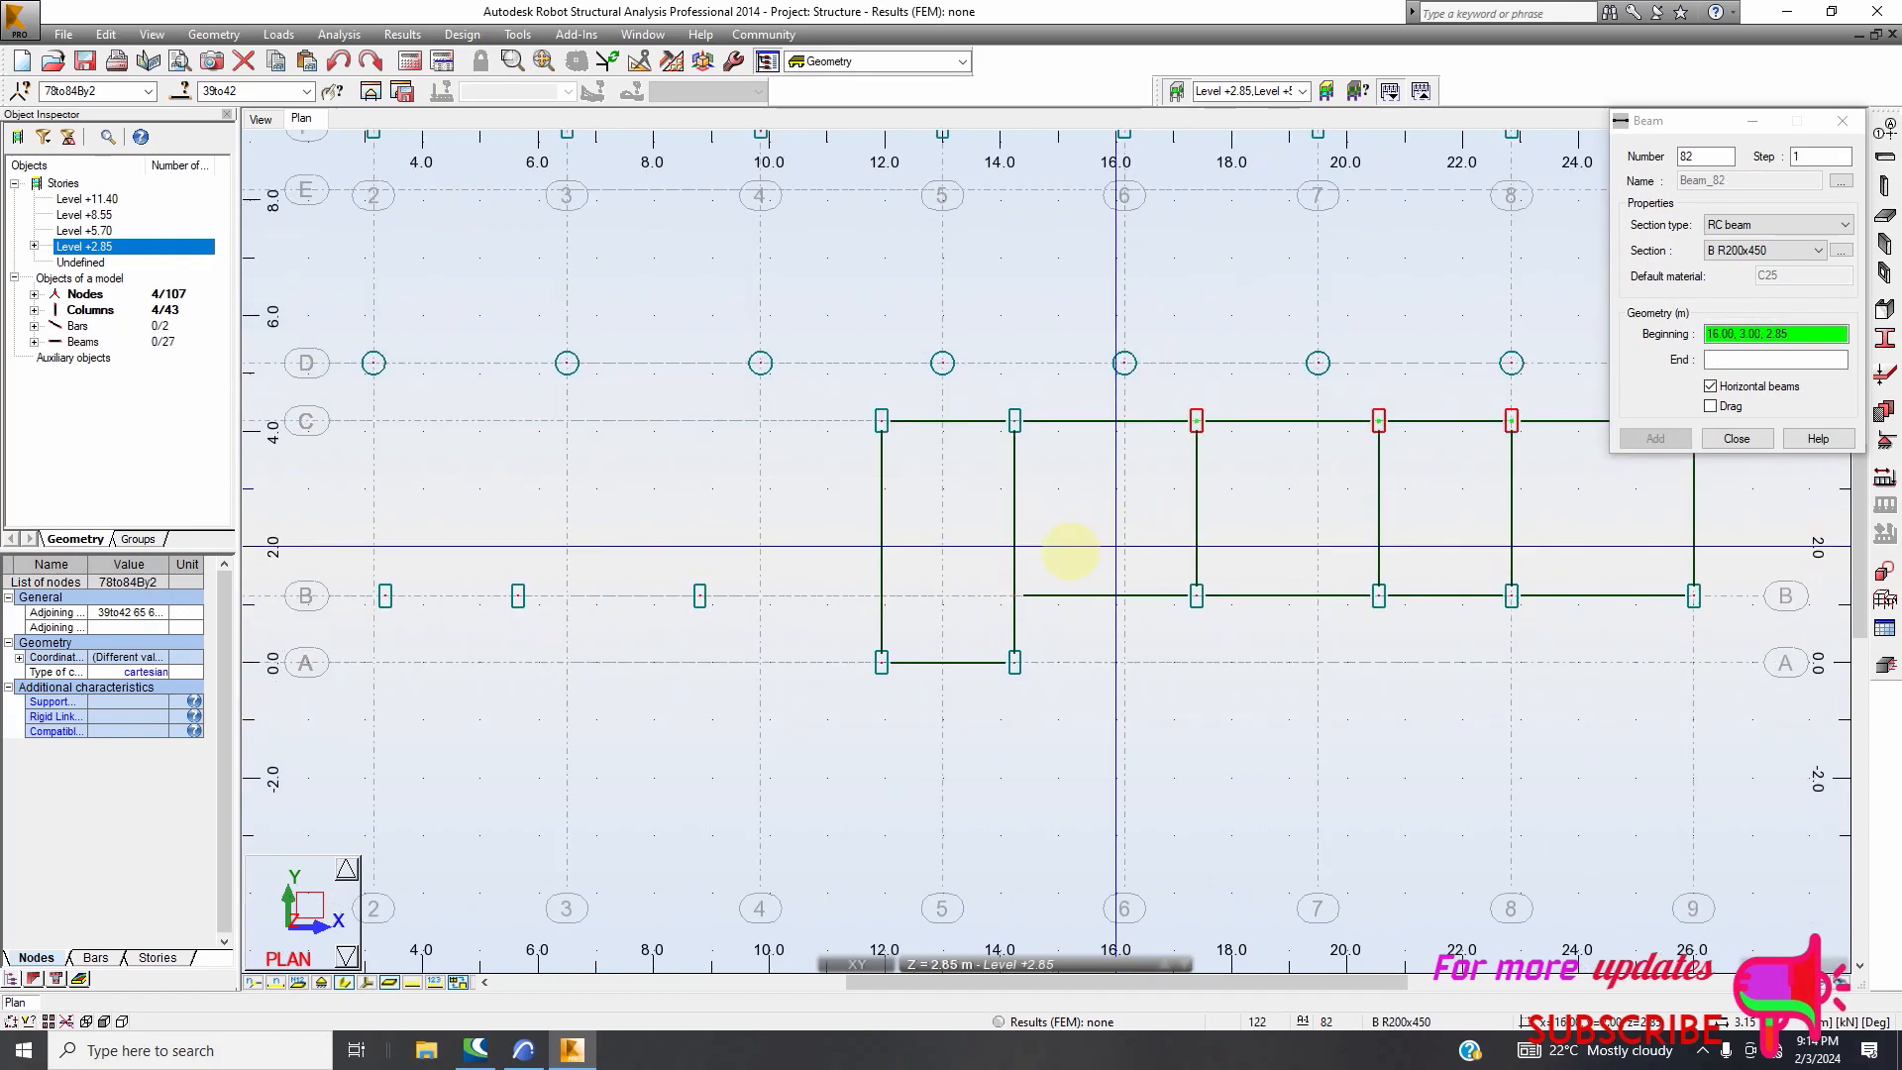
pyautogui.scroll(3, 624, 592)
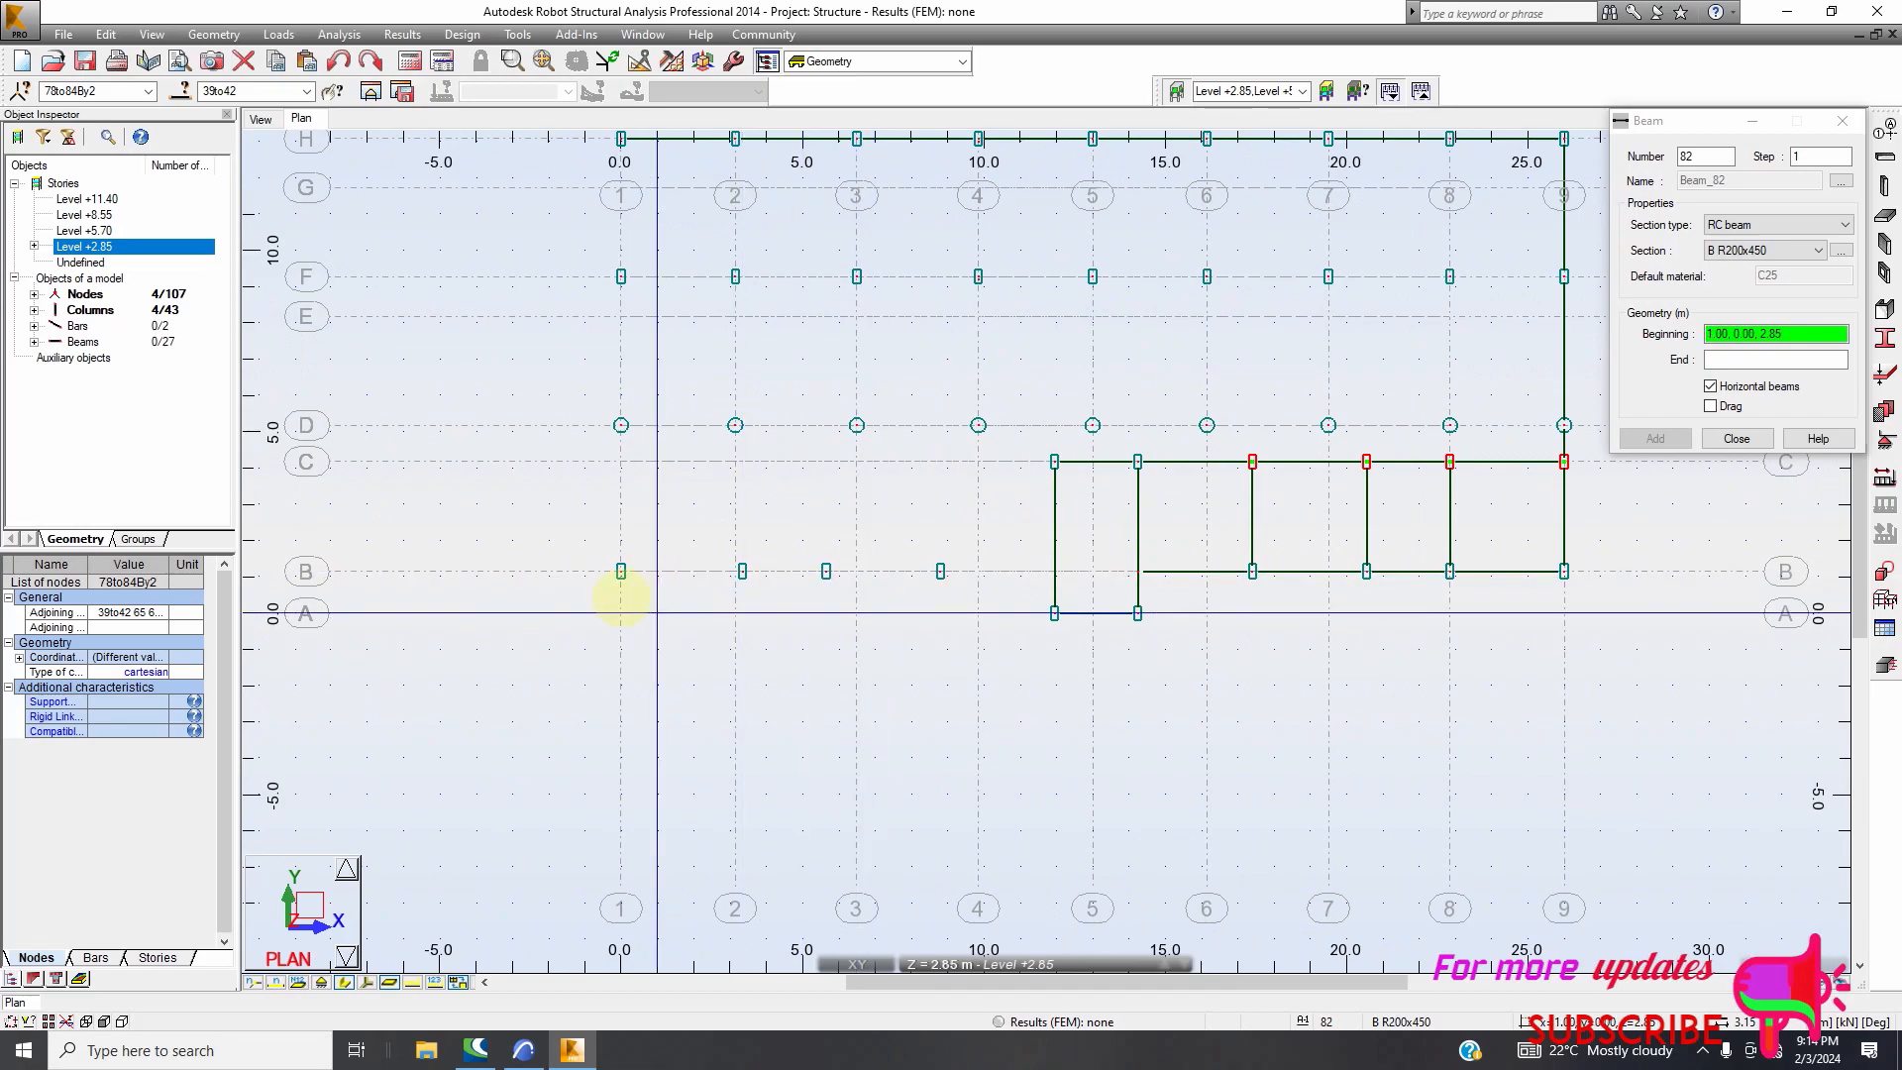
pyautogui.click(631, 548)
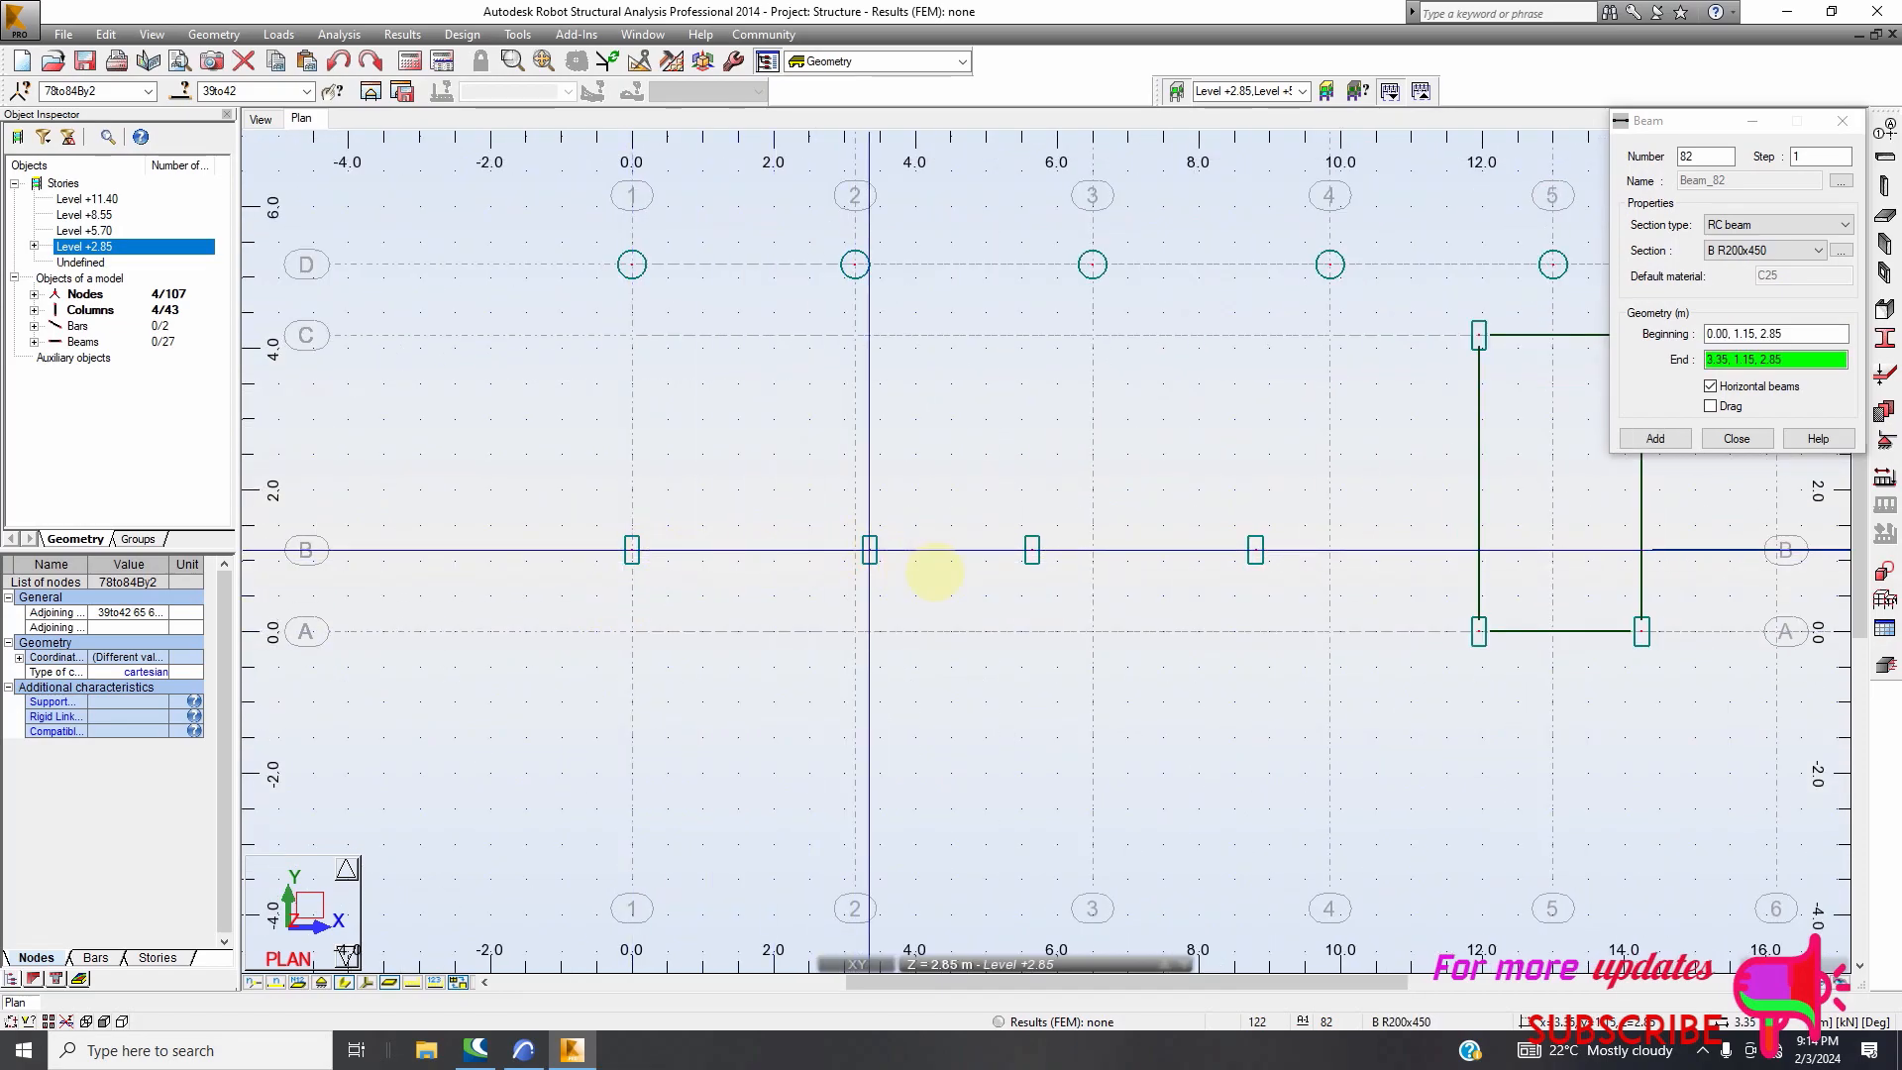
pyautogui.click(932, 572)
pyautogui.click(1032, 551)
pyautogui.click(1032, 550)
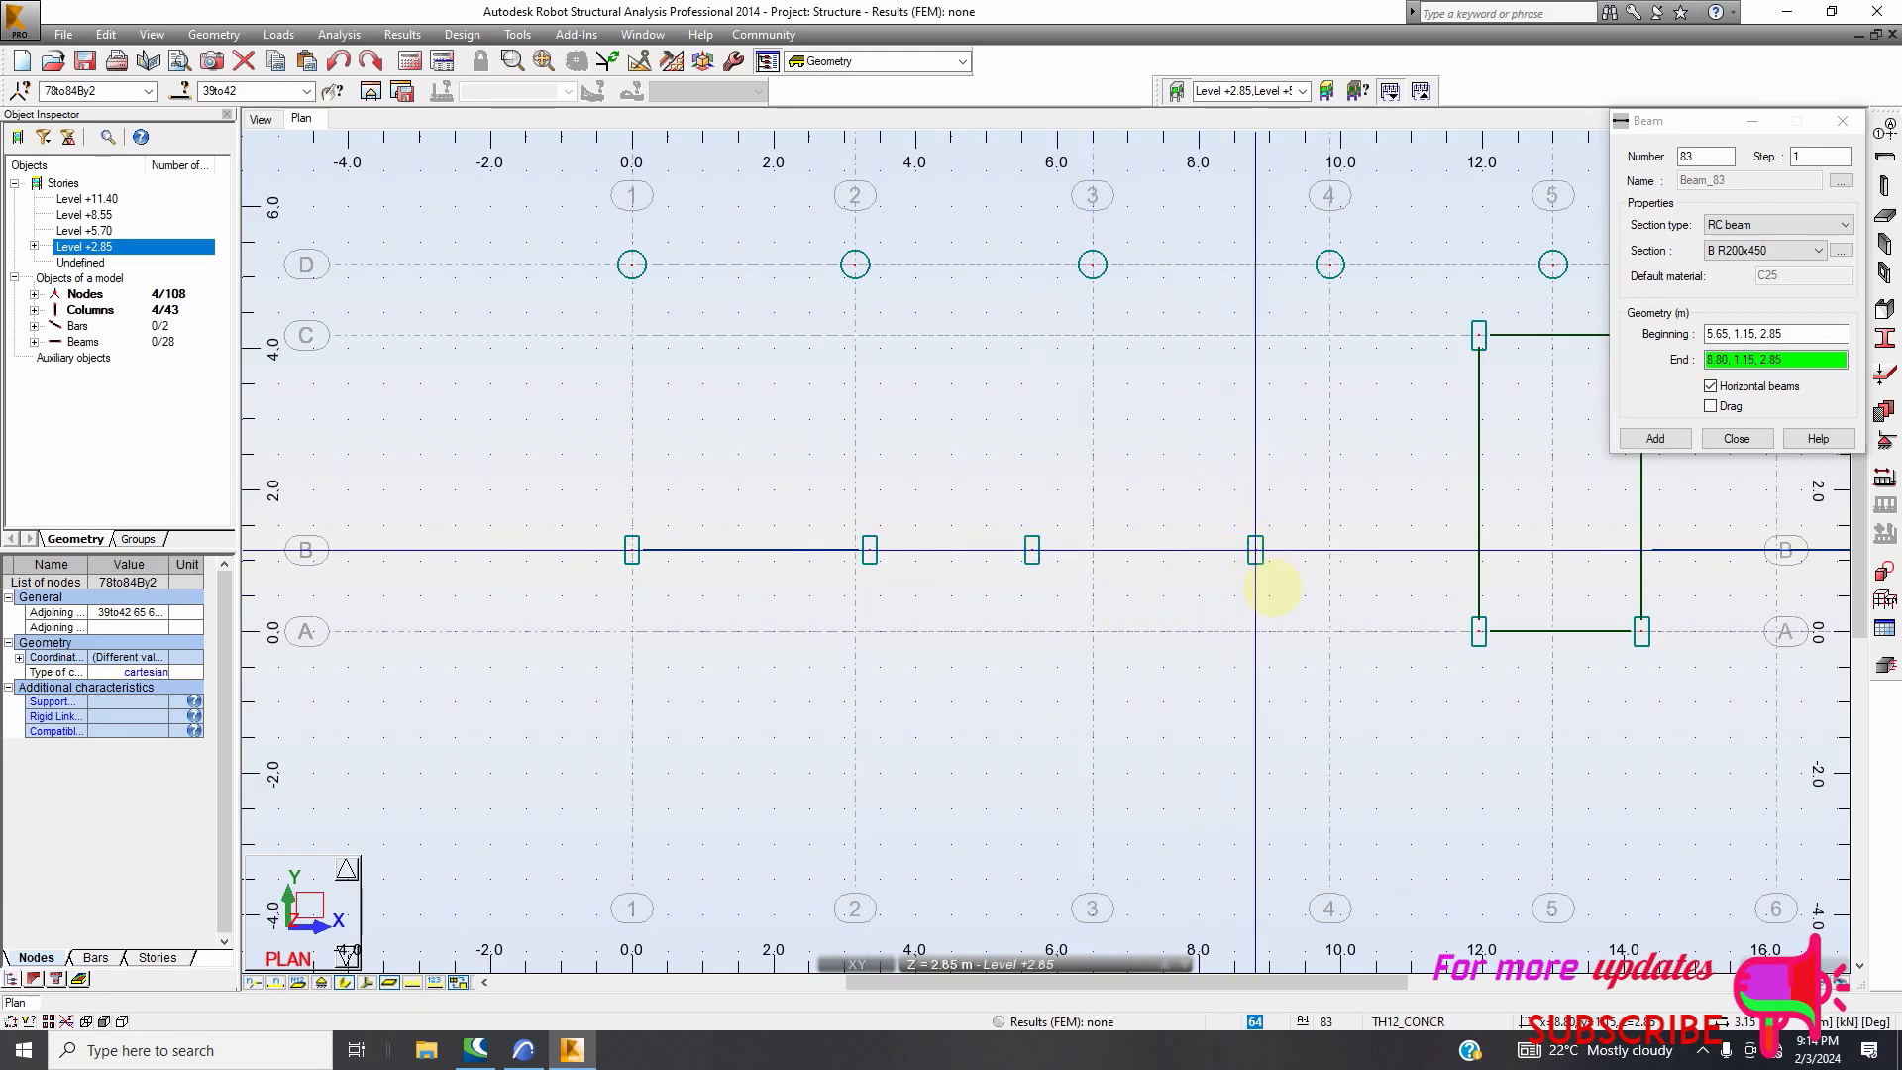
pyautogui.click(1273, 590)
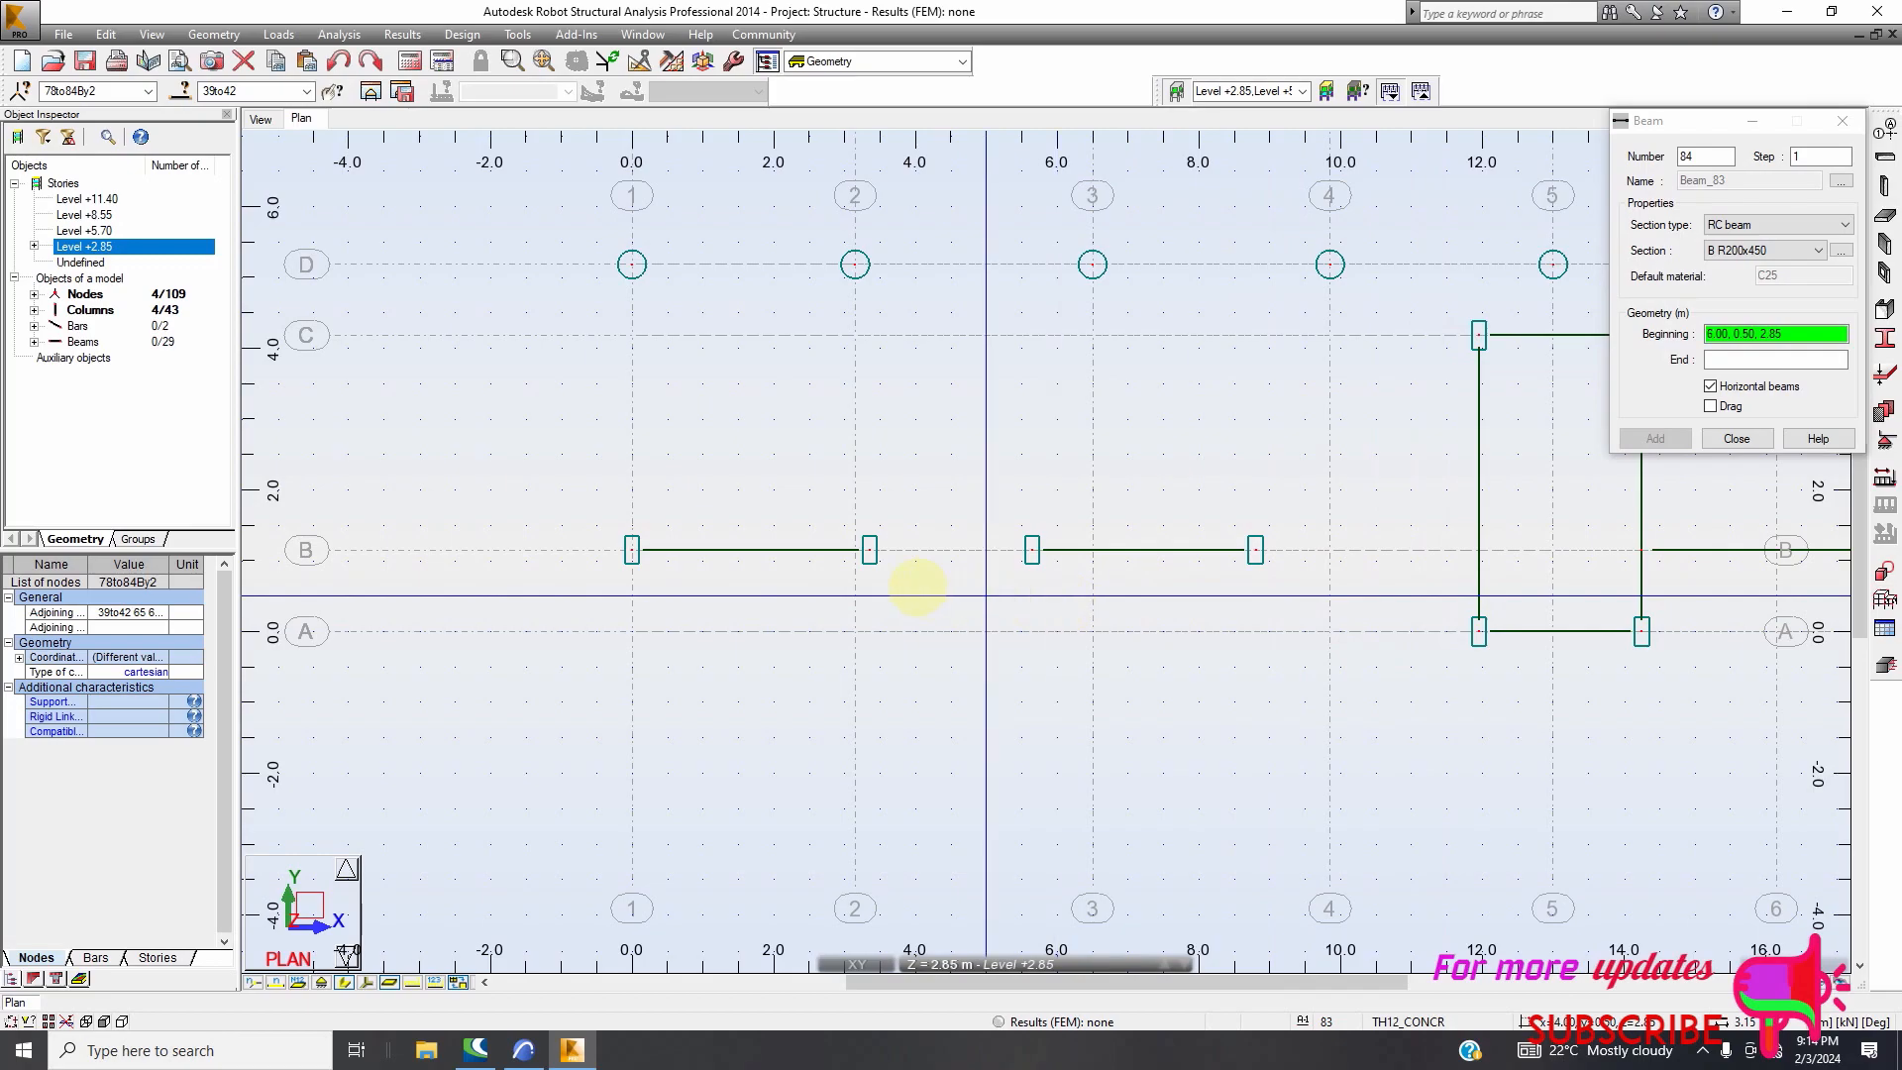
# Close the gaps along axis B with beams from x = 3.35 to 5.65 m and from x = 8.80 to 11.95 m
pyautogui.click(870, 550)
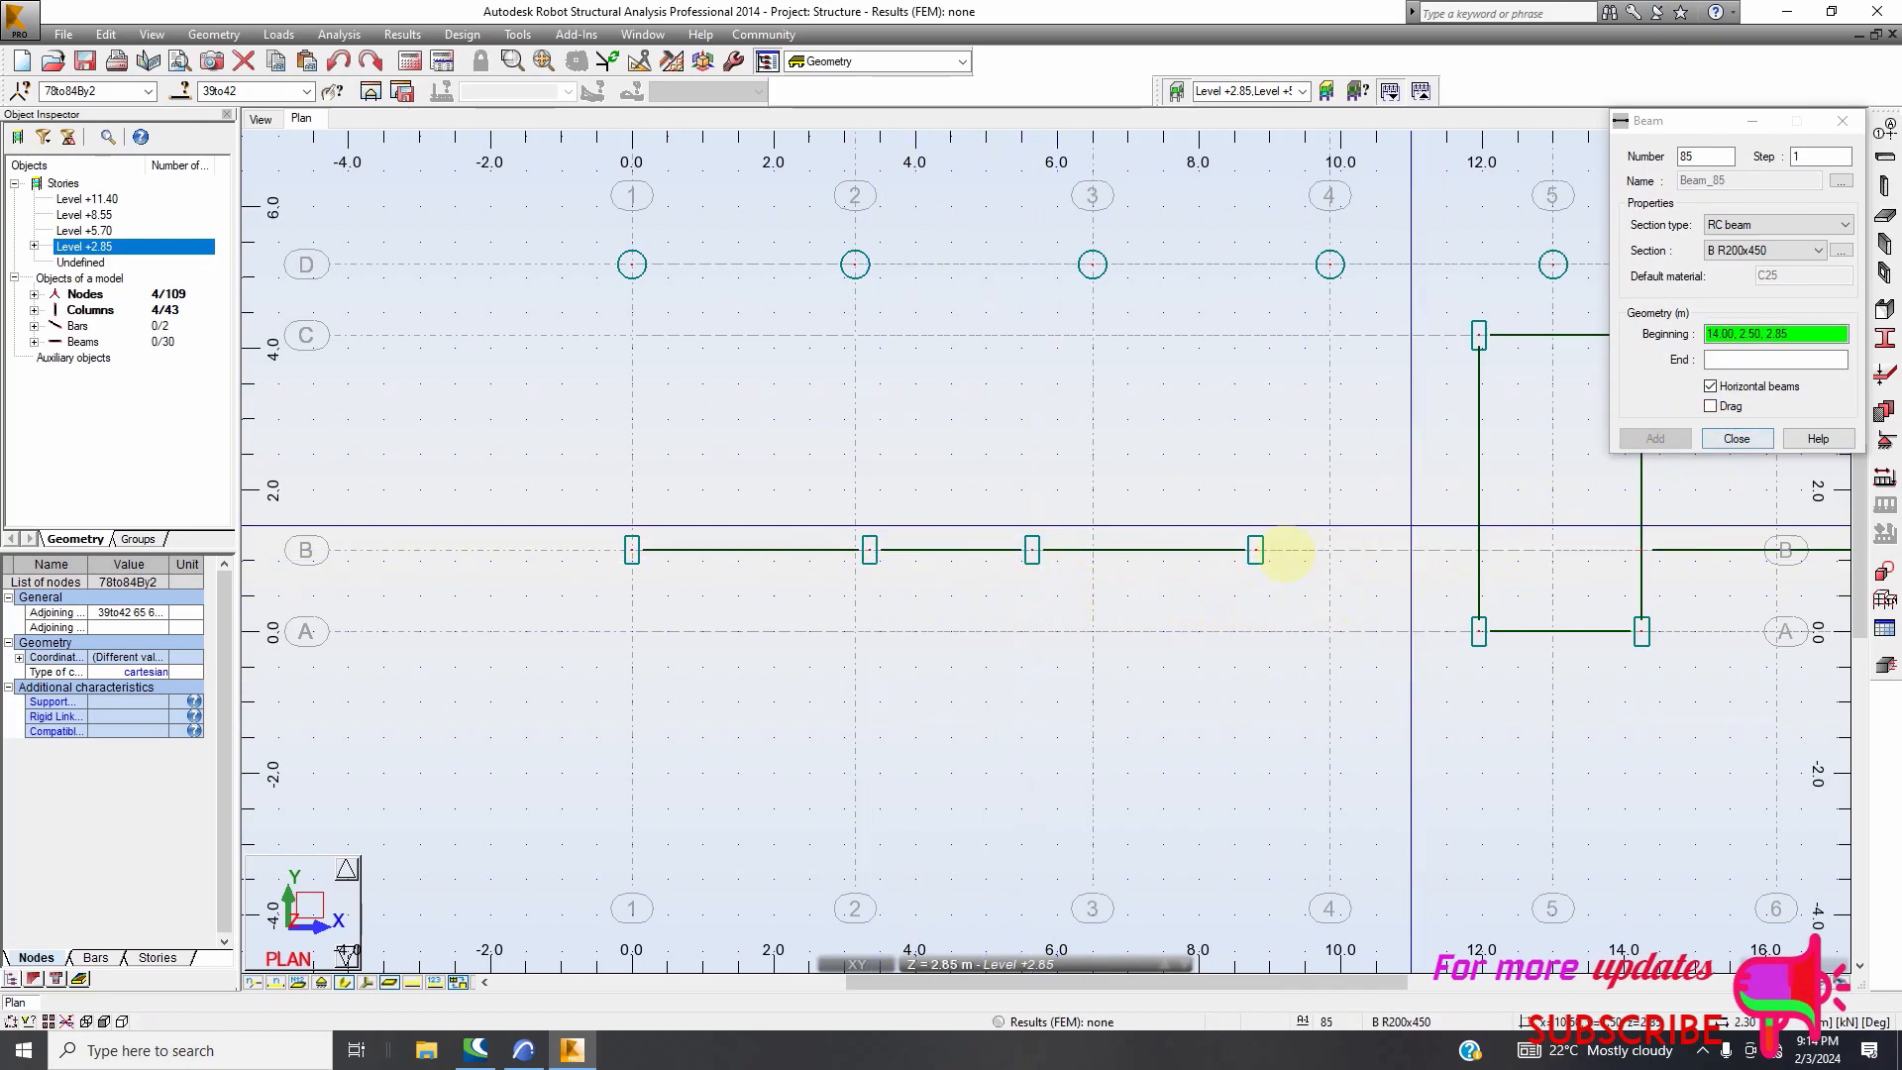
pyautogui.click(1255, 550)
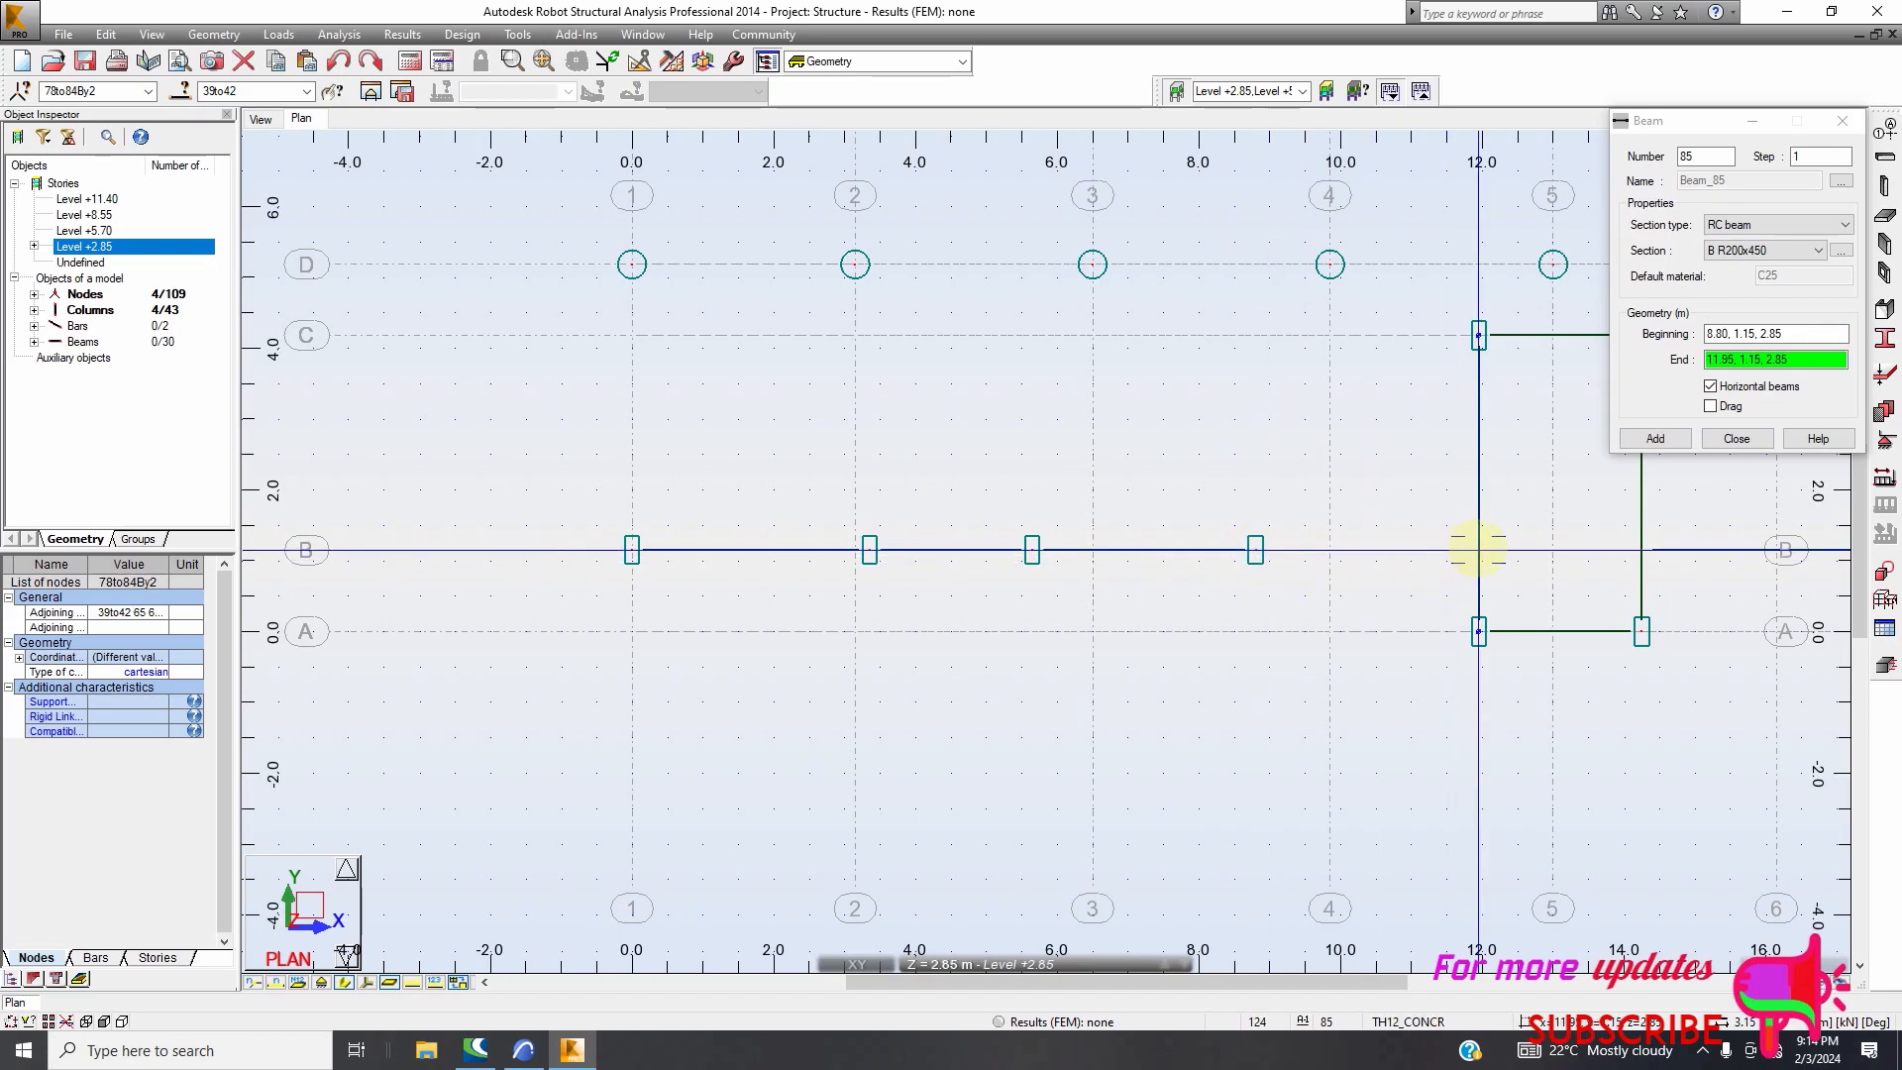
pyautogui.click(1218, 623)
# Add a beam along axis 1 from the rectangular column on axis B to the round column on axis D
pyautogui.scroll(-2, 624, 614)
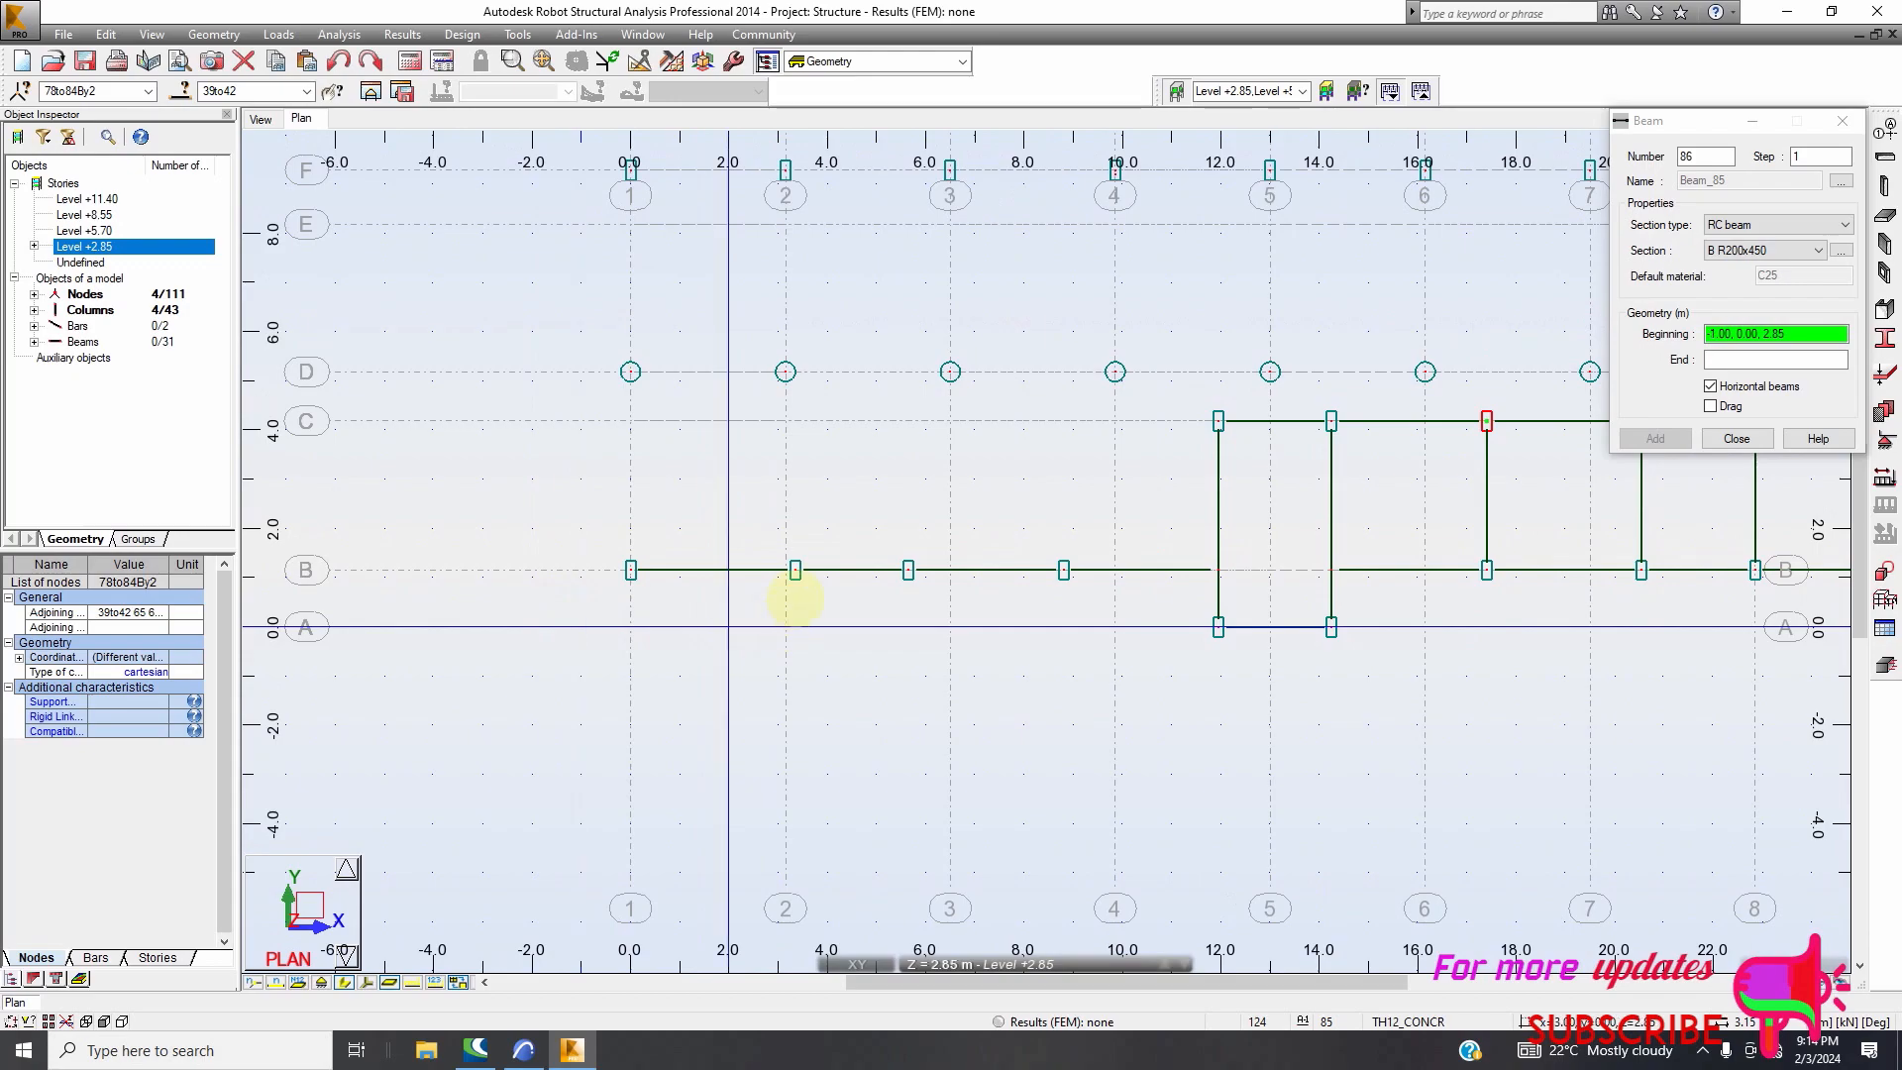
pyautogui.scroll(3, 634, 547)
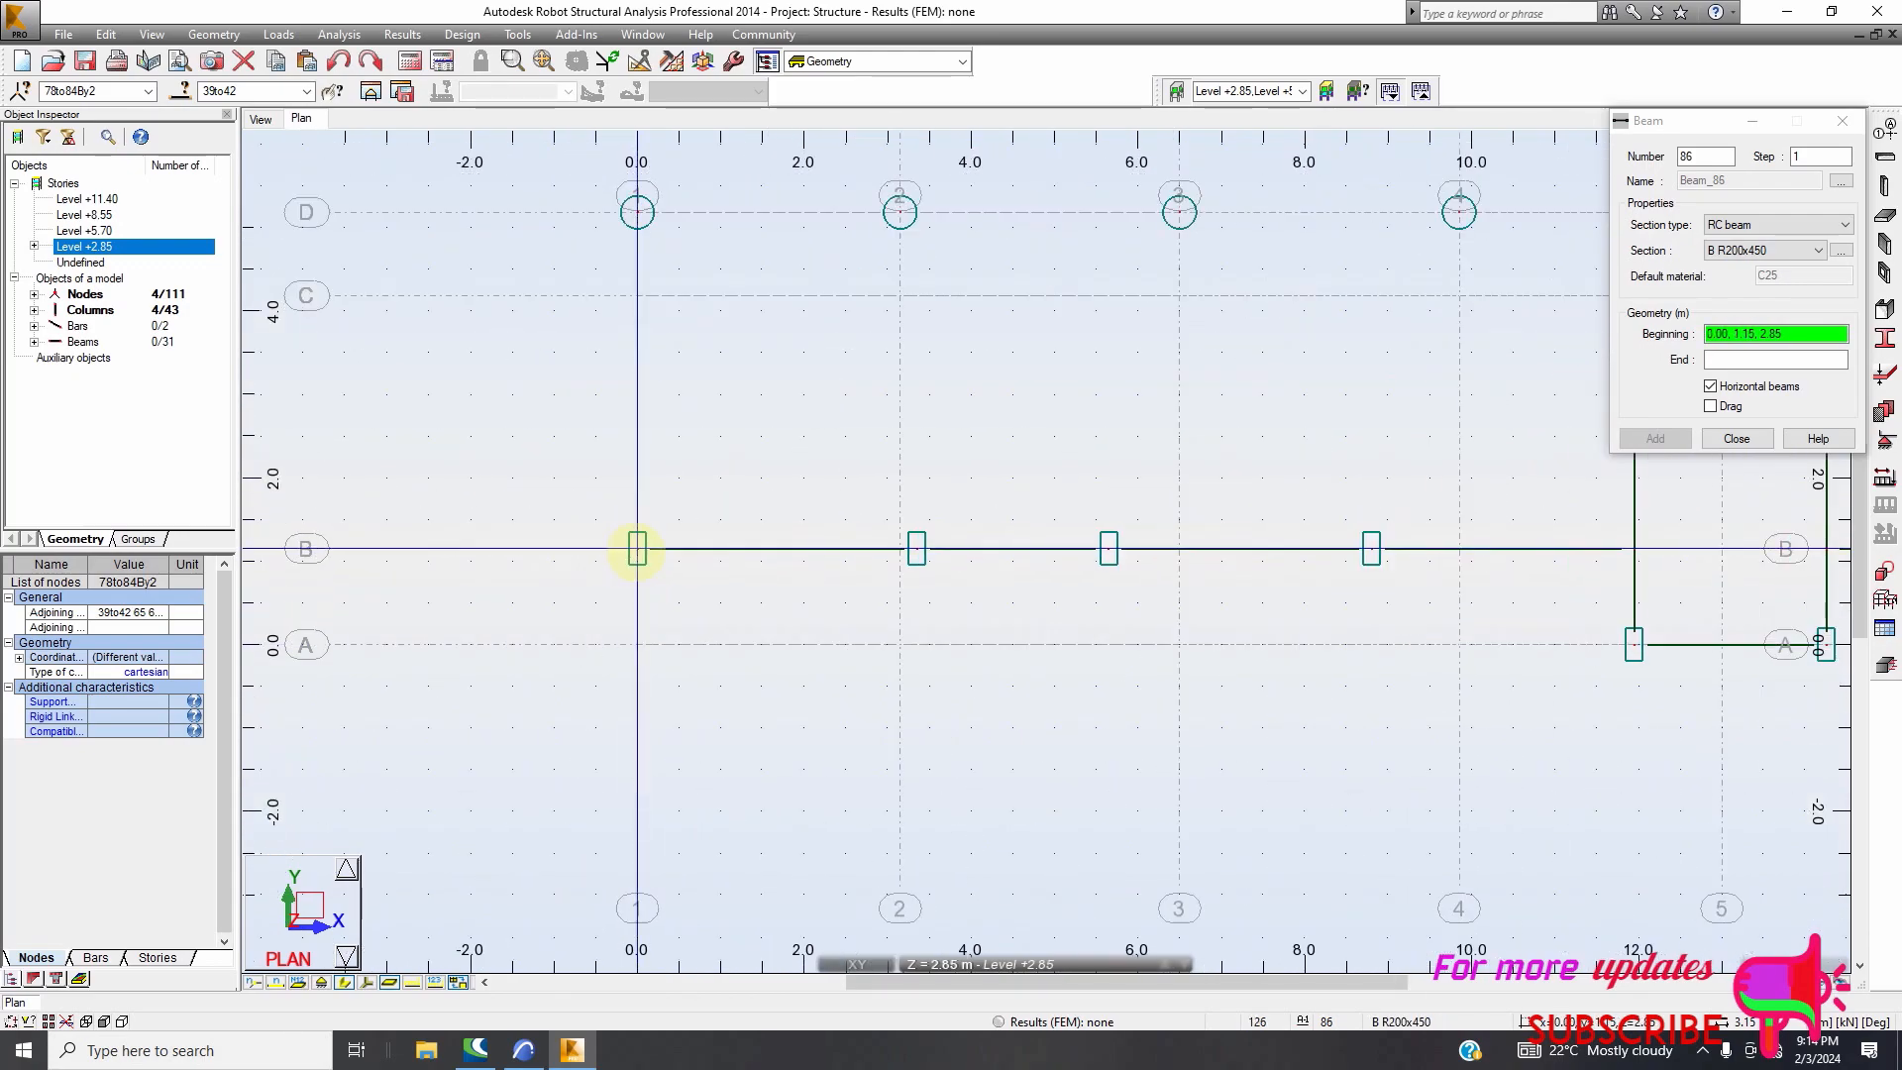
pyautogui.click(637, 548)
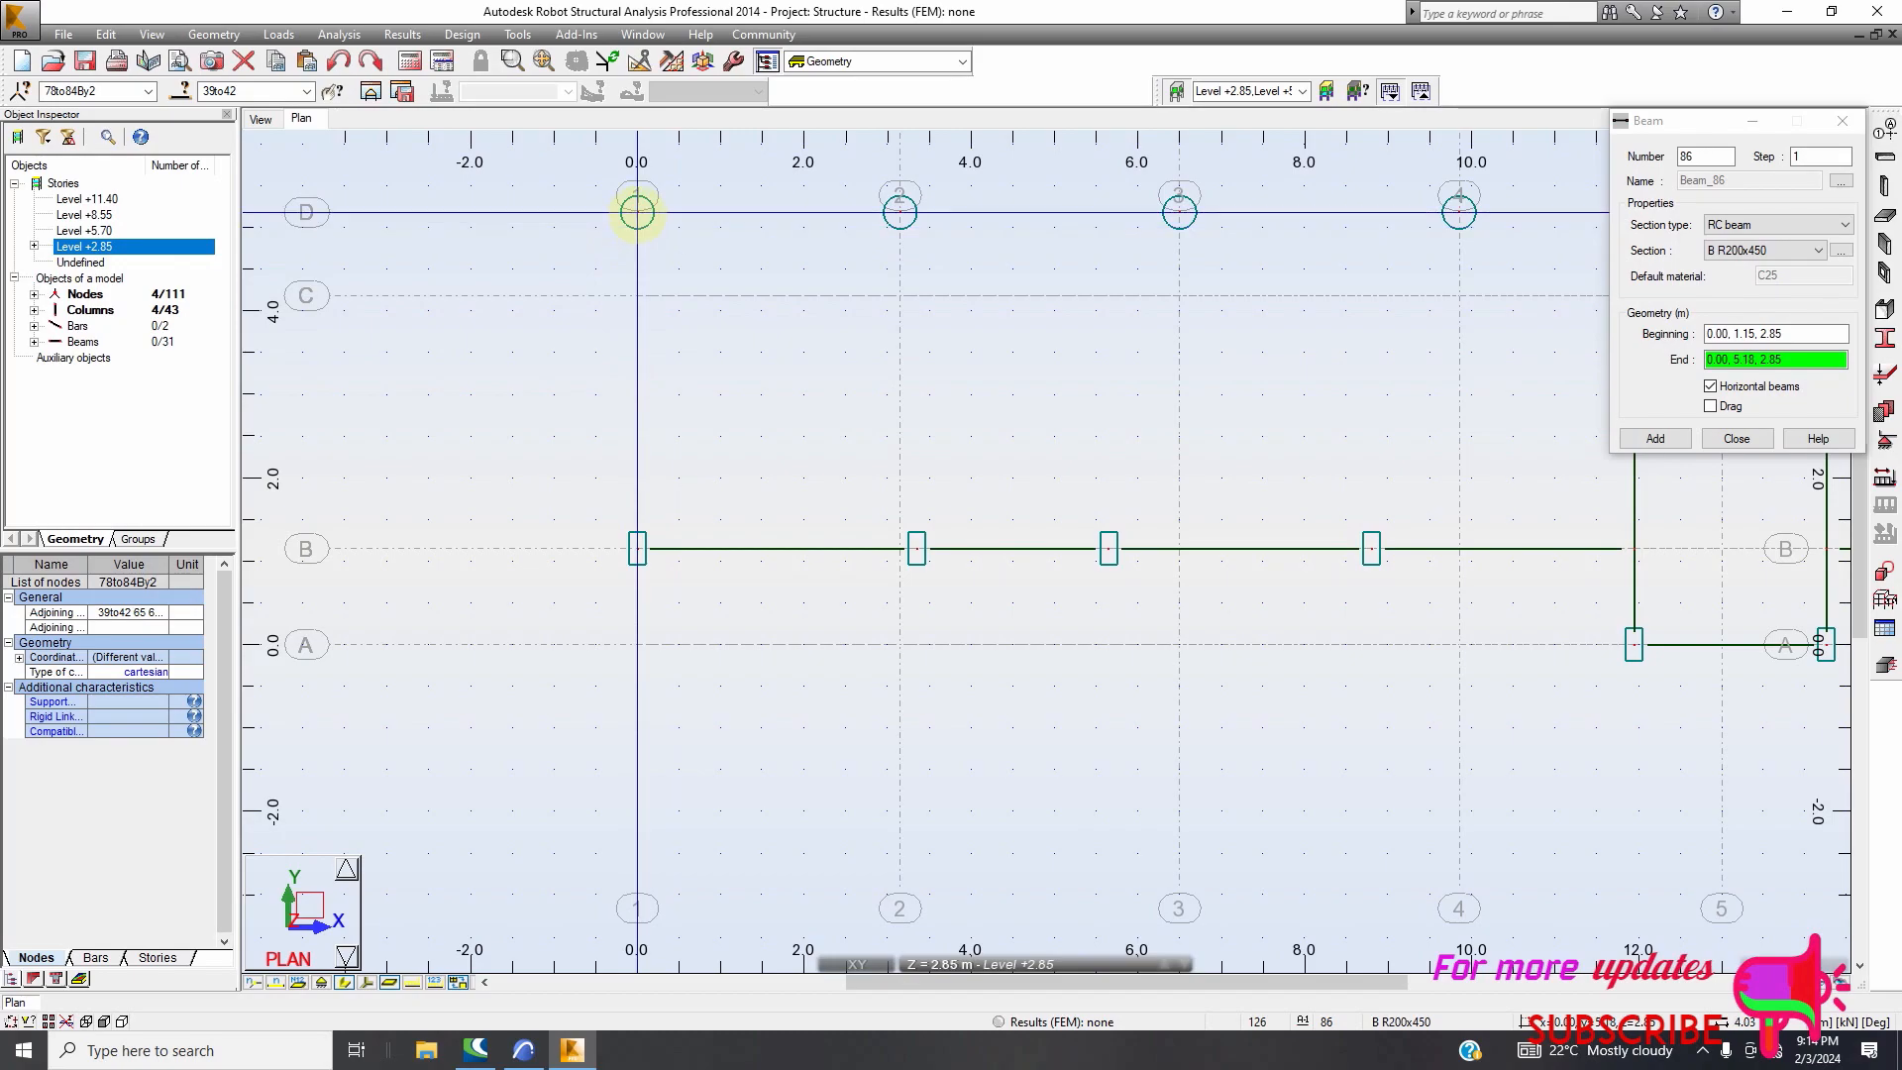
pyautogui.click(815, 431)
# Enable the Drag option and add a beam along axis 1 from the round column on axis D to the column on axis F
pyautogui.scroll(-4, 837, 599)
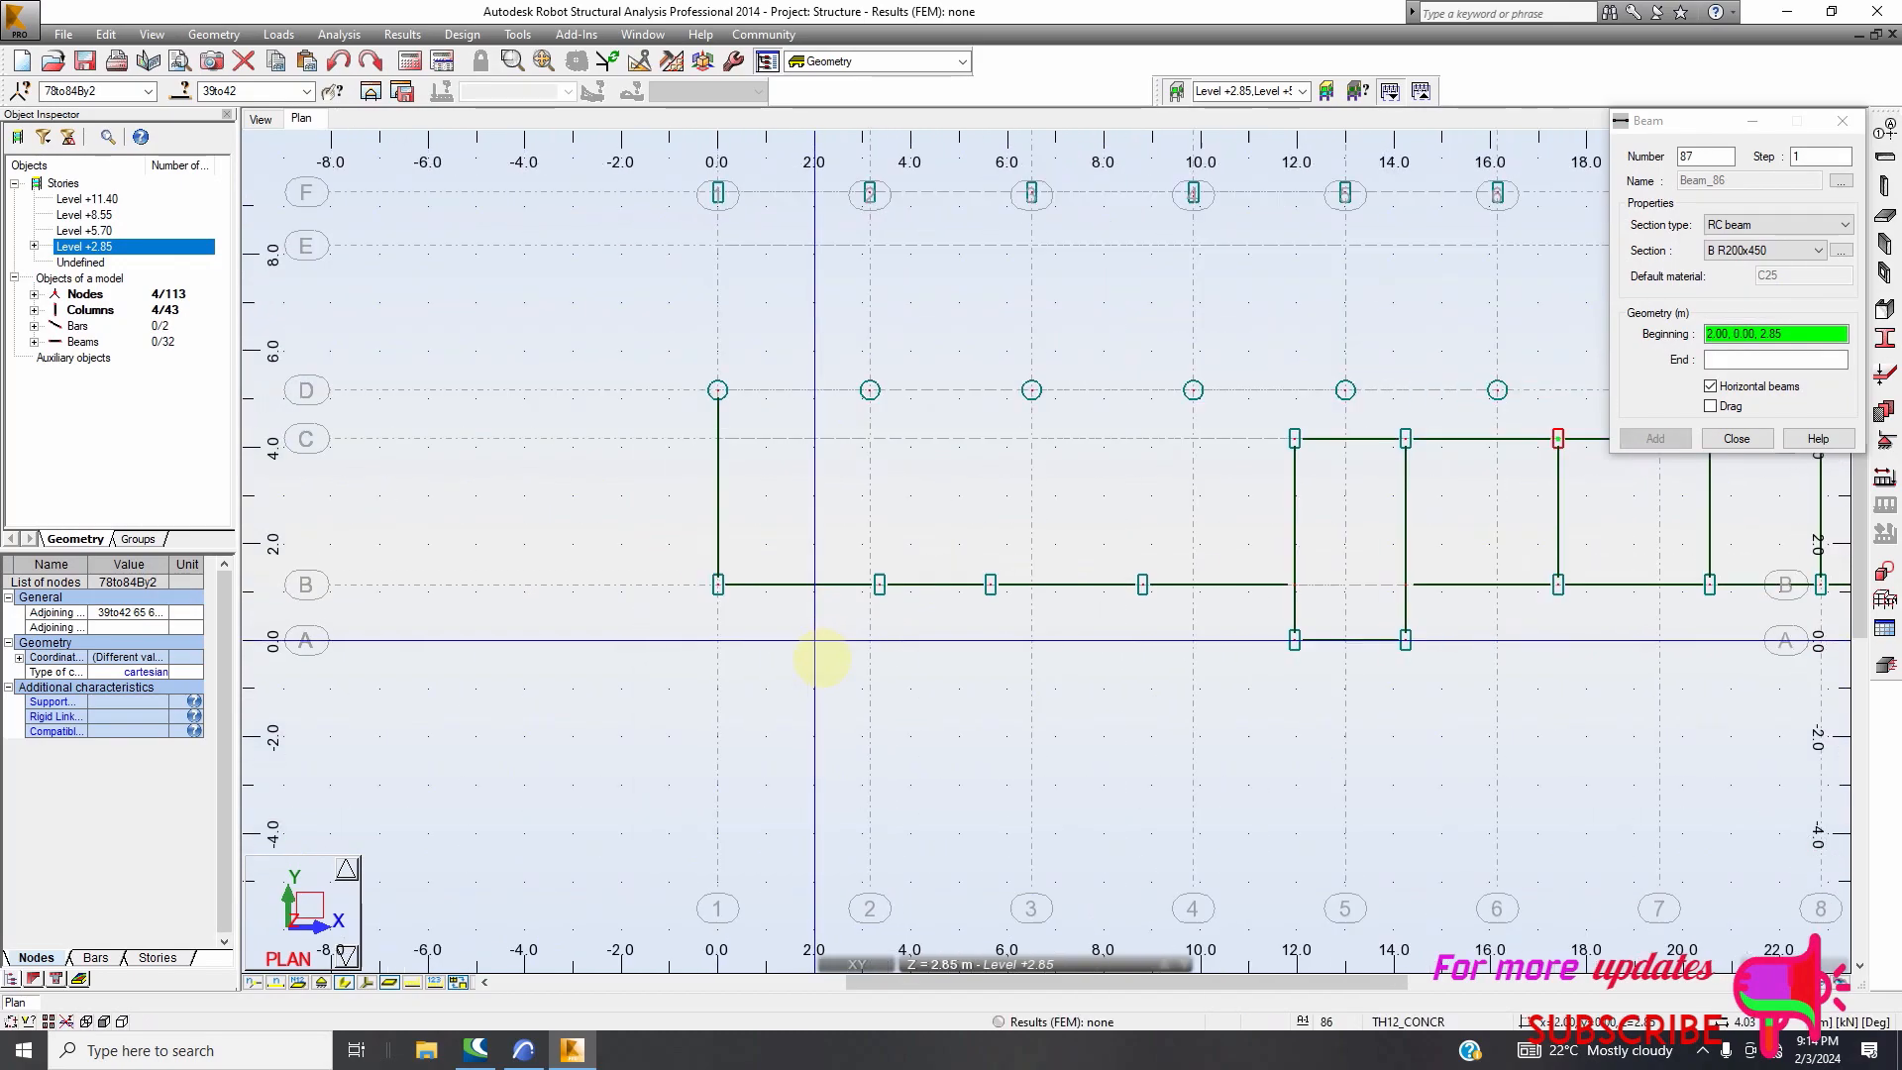
pyautogui.scroll(5, 730, 437)
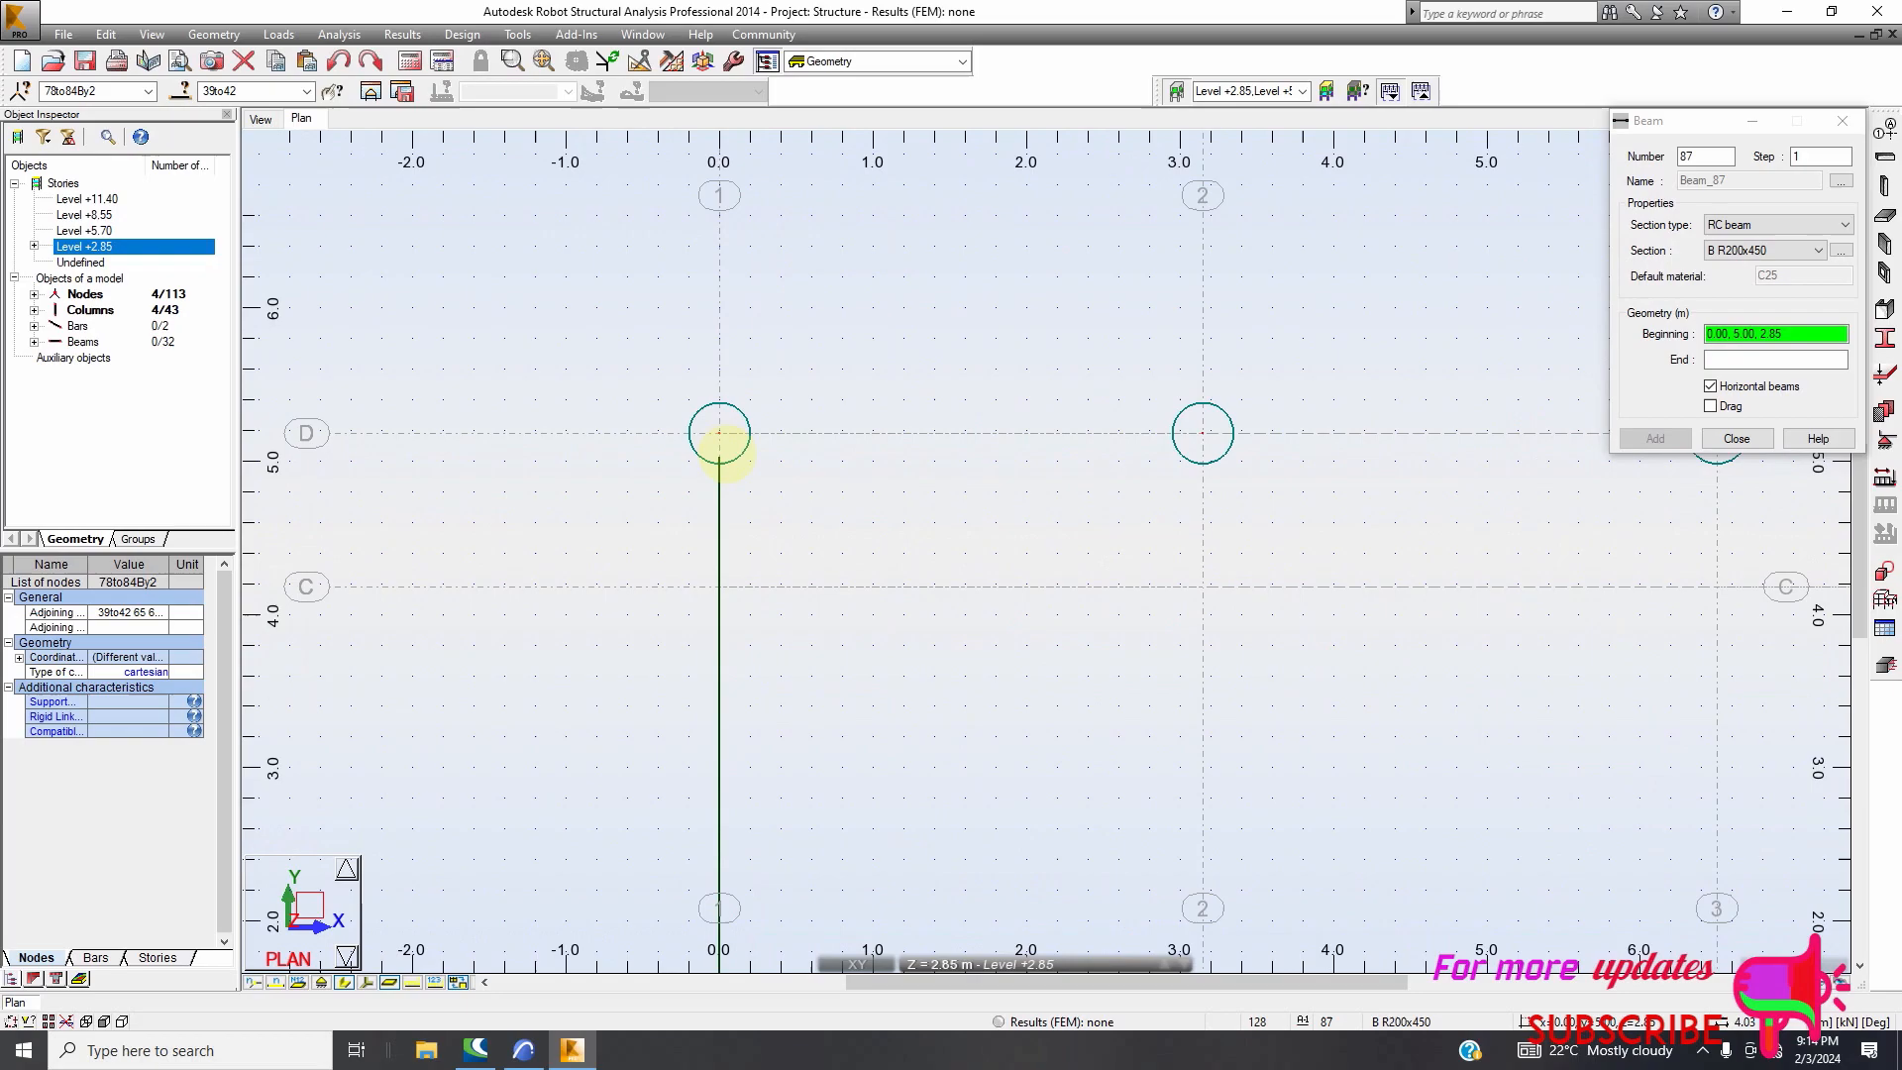
pyautogui.click(1710, 407)
pyautogui.scroll(-5, 792, 752)
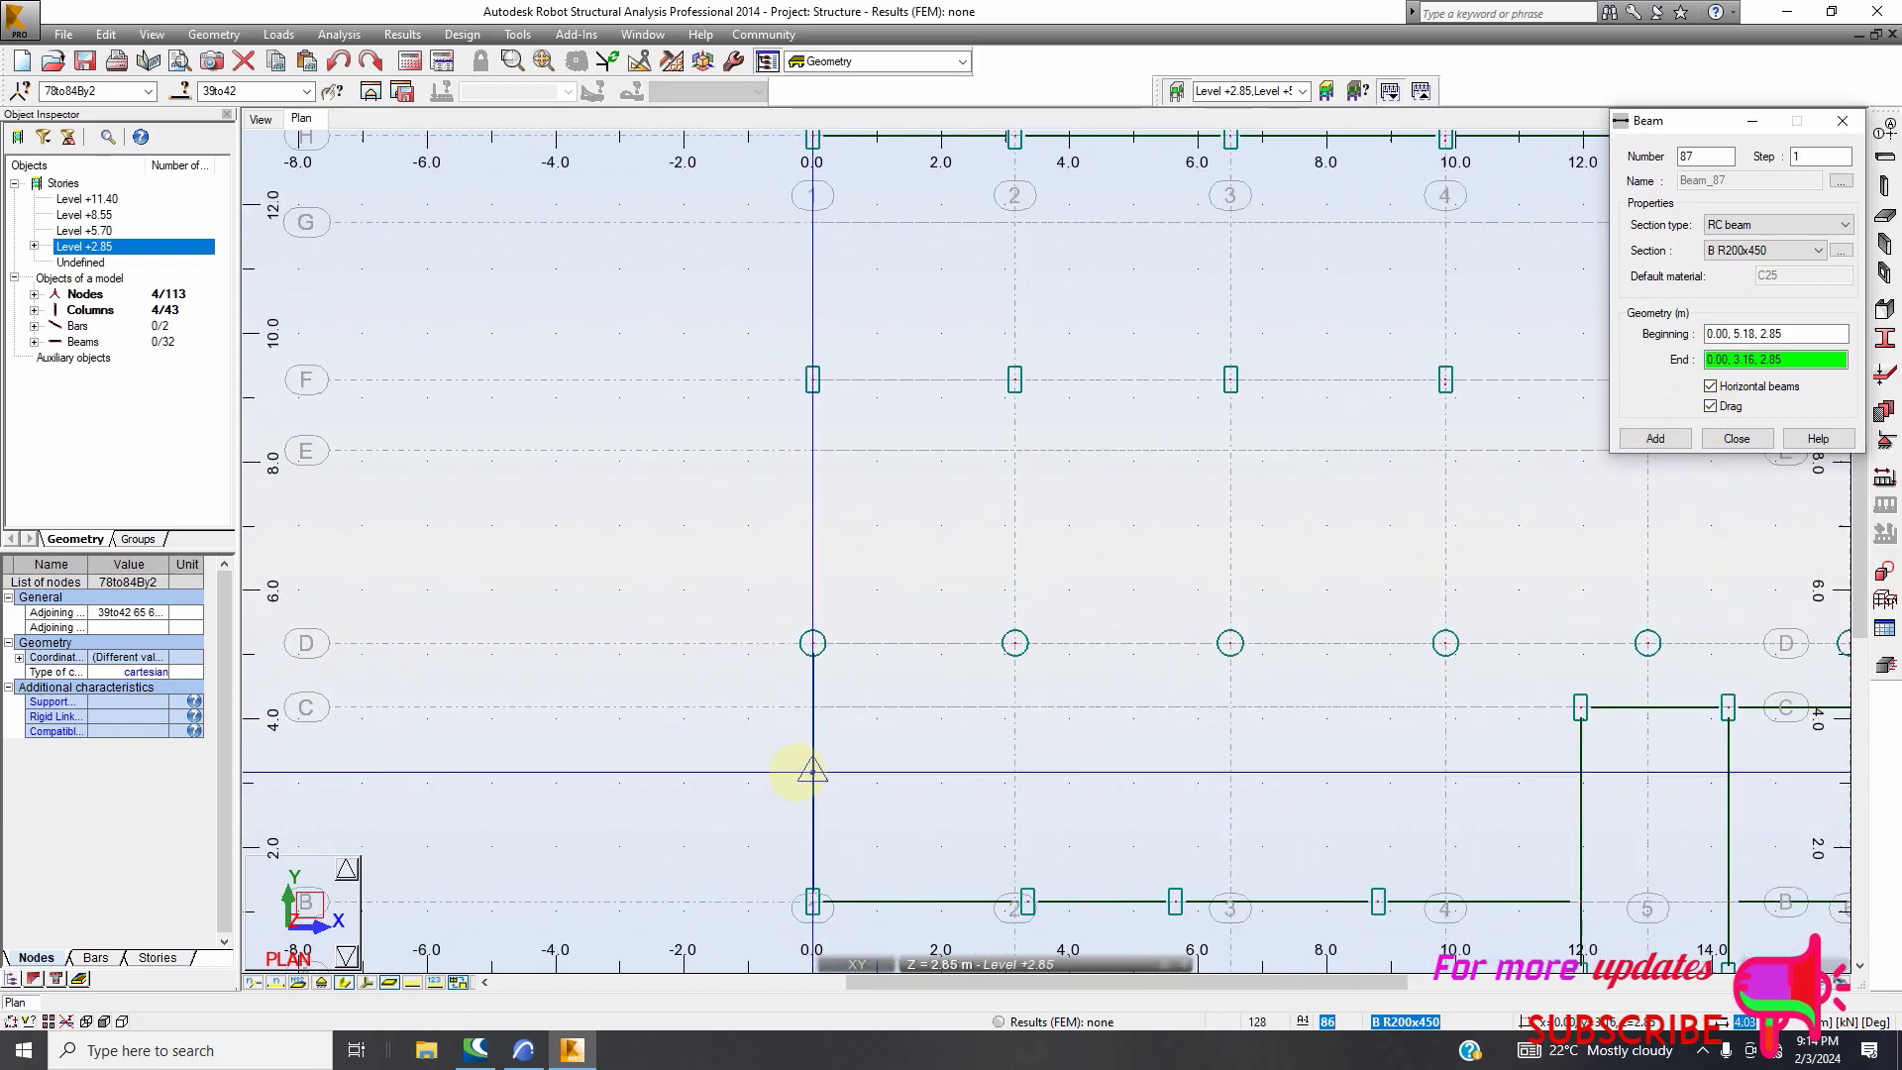
pyautogui.scroll(-3, 812, 770)
pyautogui.scroll(6, 794, 538)
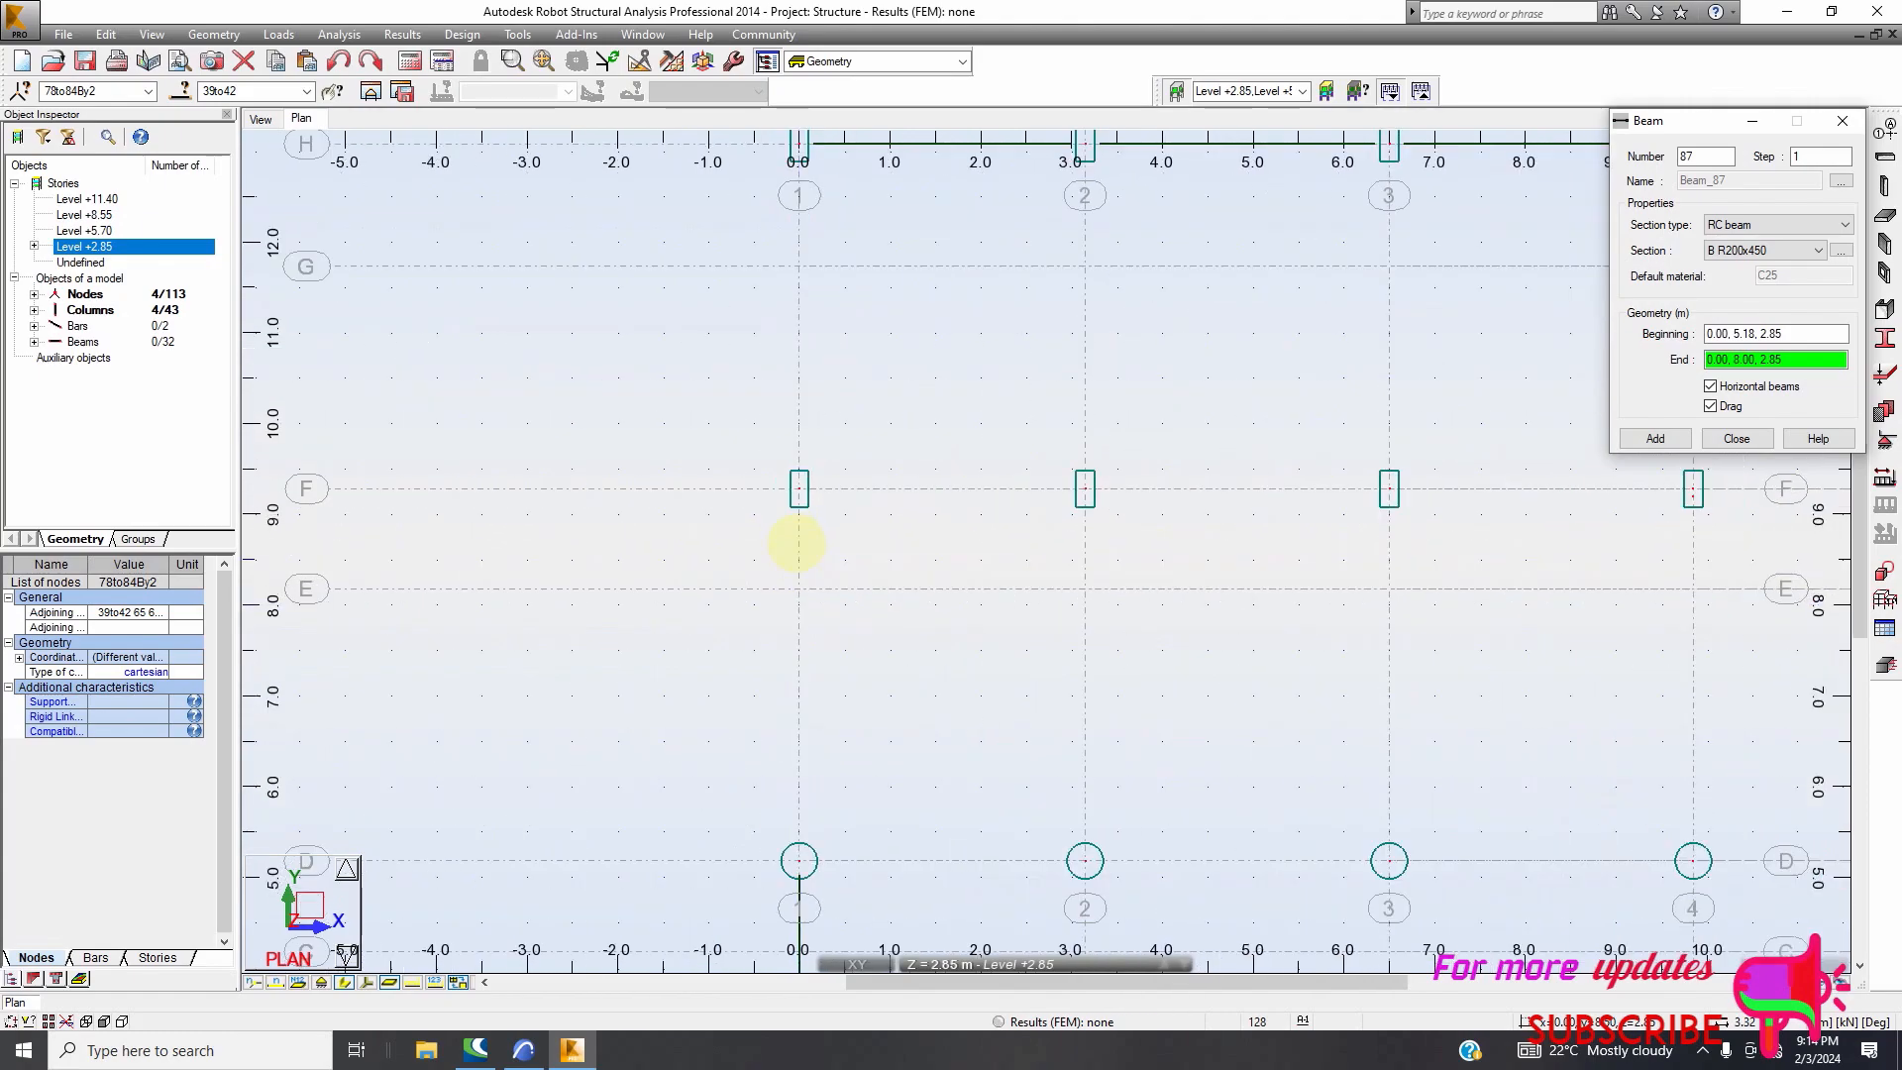
pyautogui.click(799, 474)
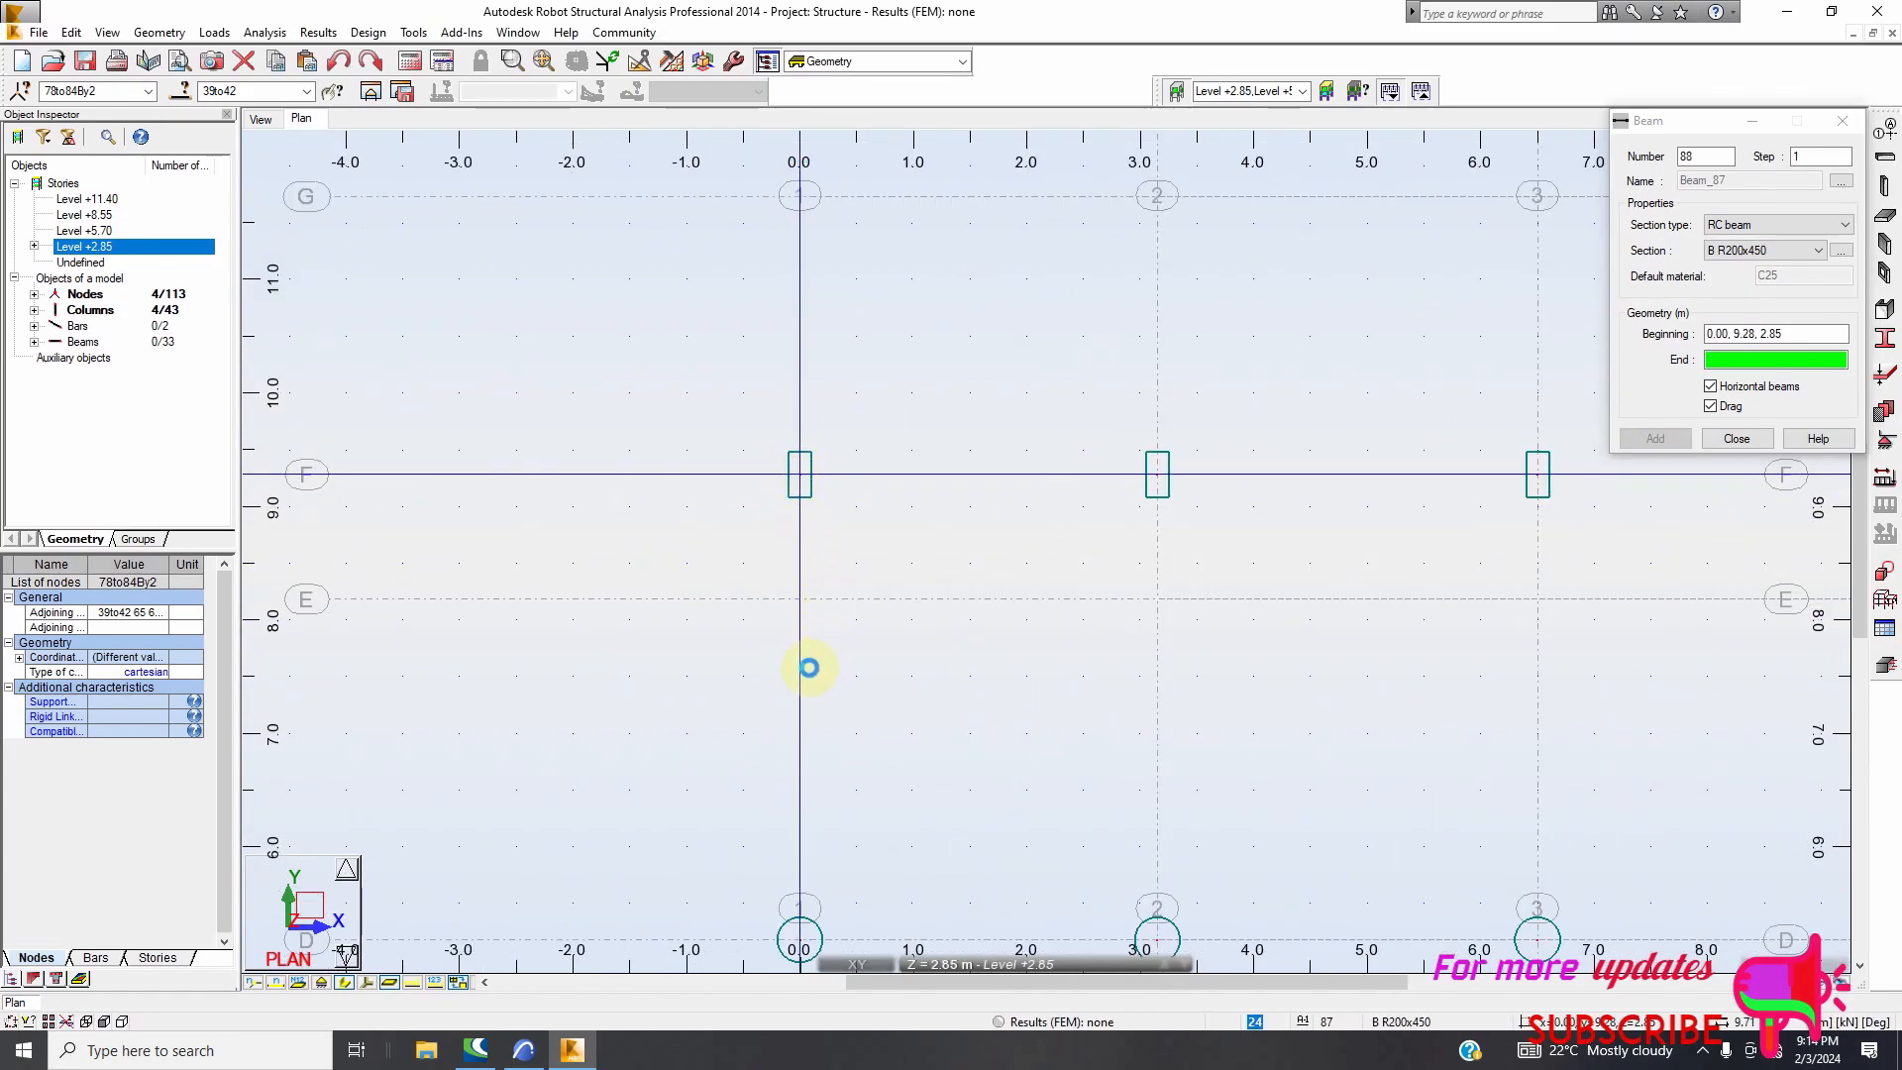
# Continue the chained beam along axis 1 from axis F to the column on axis H and disable the Drag option
pyautogui.scroll(-2, 811, 666)
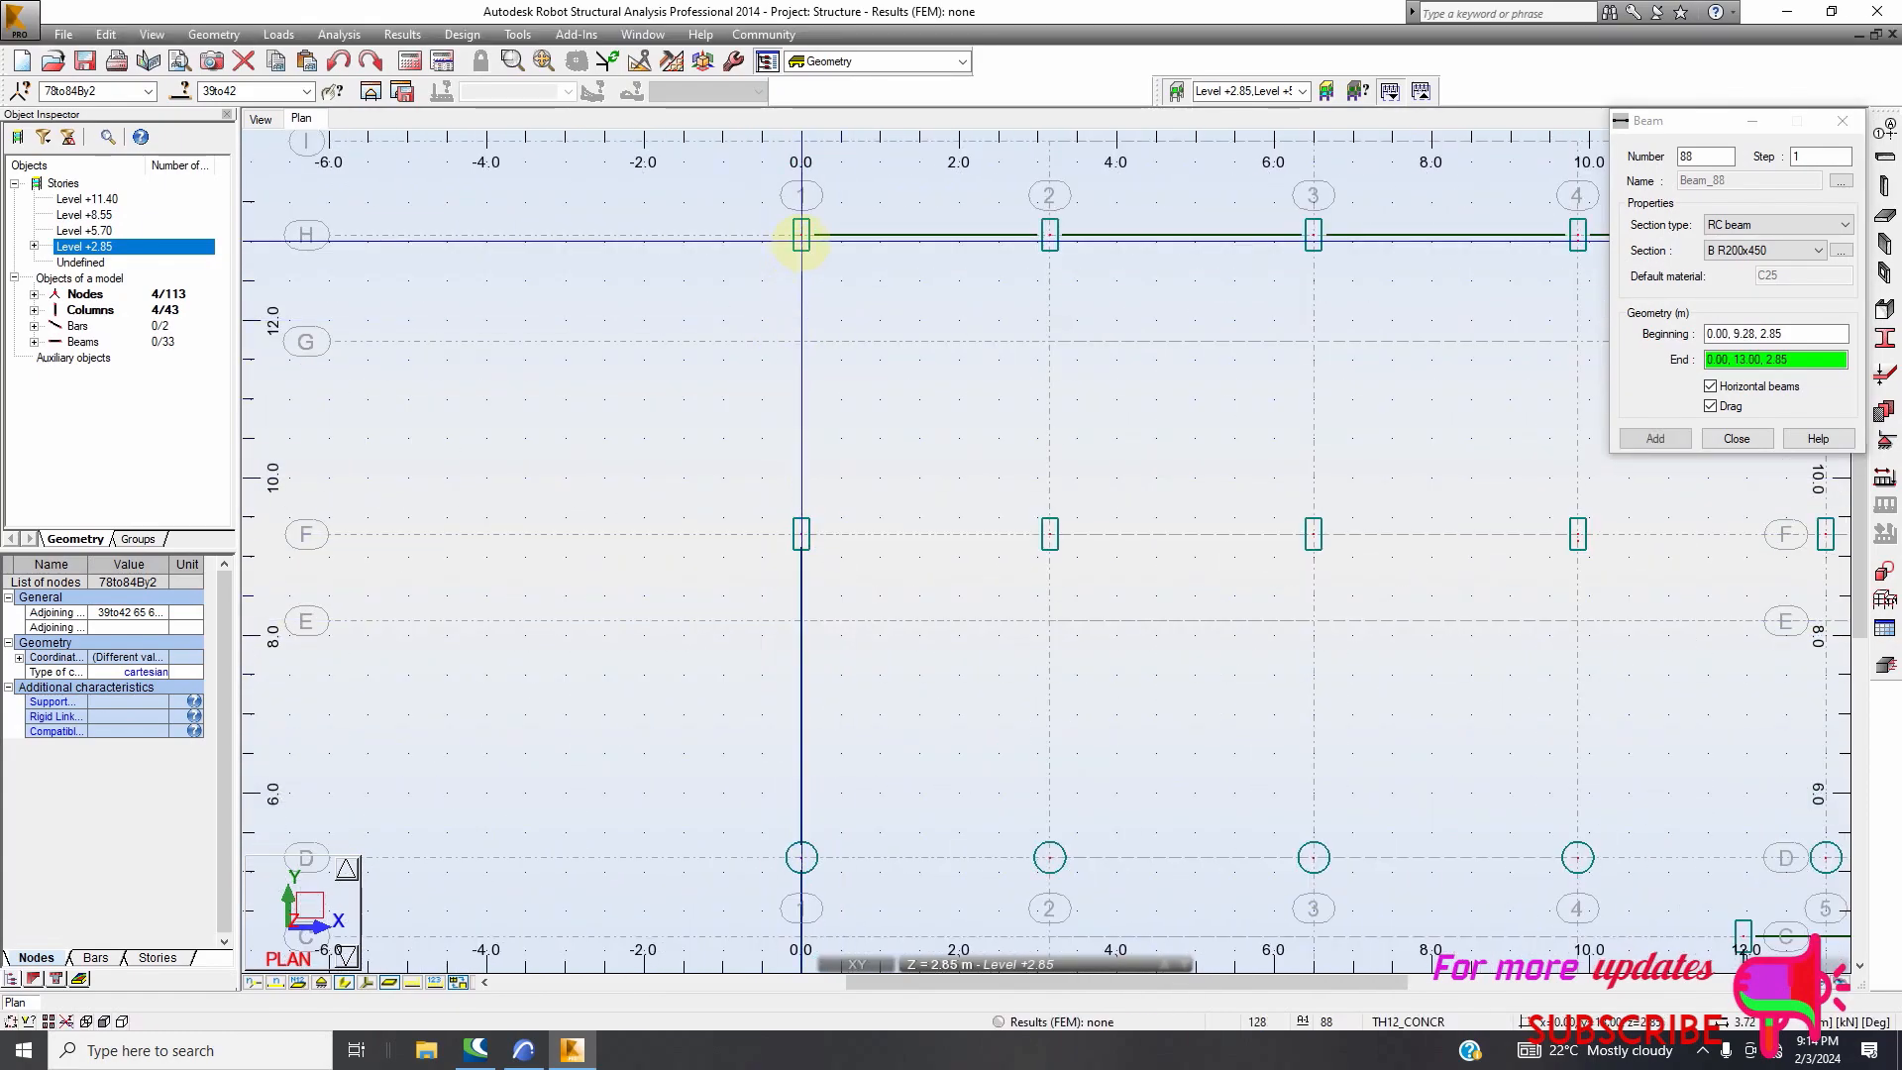
pyautogui.click(801, 234)
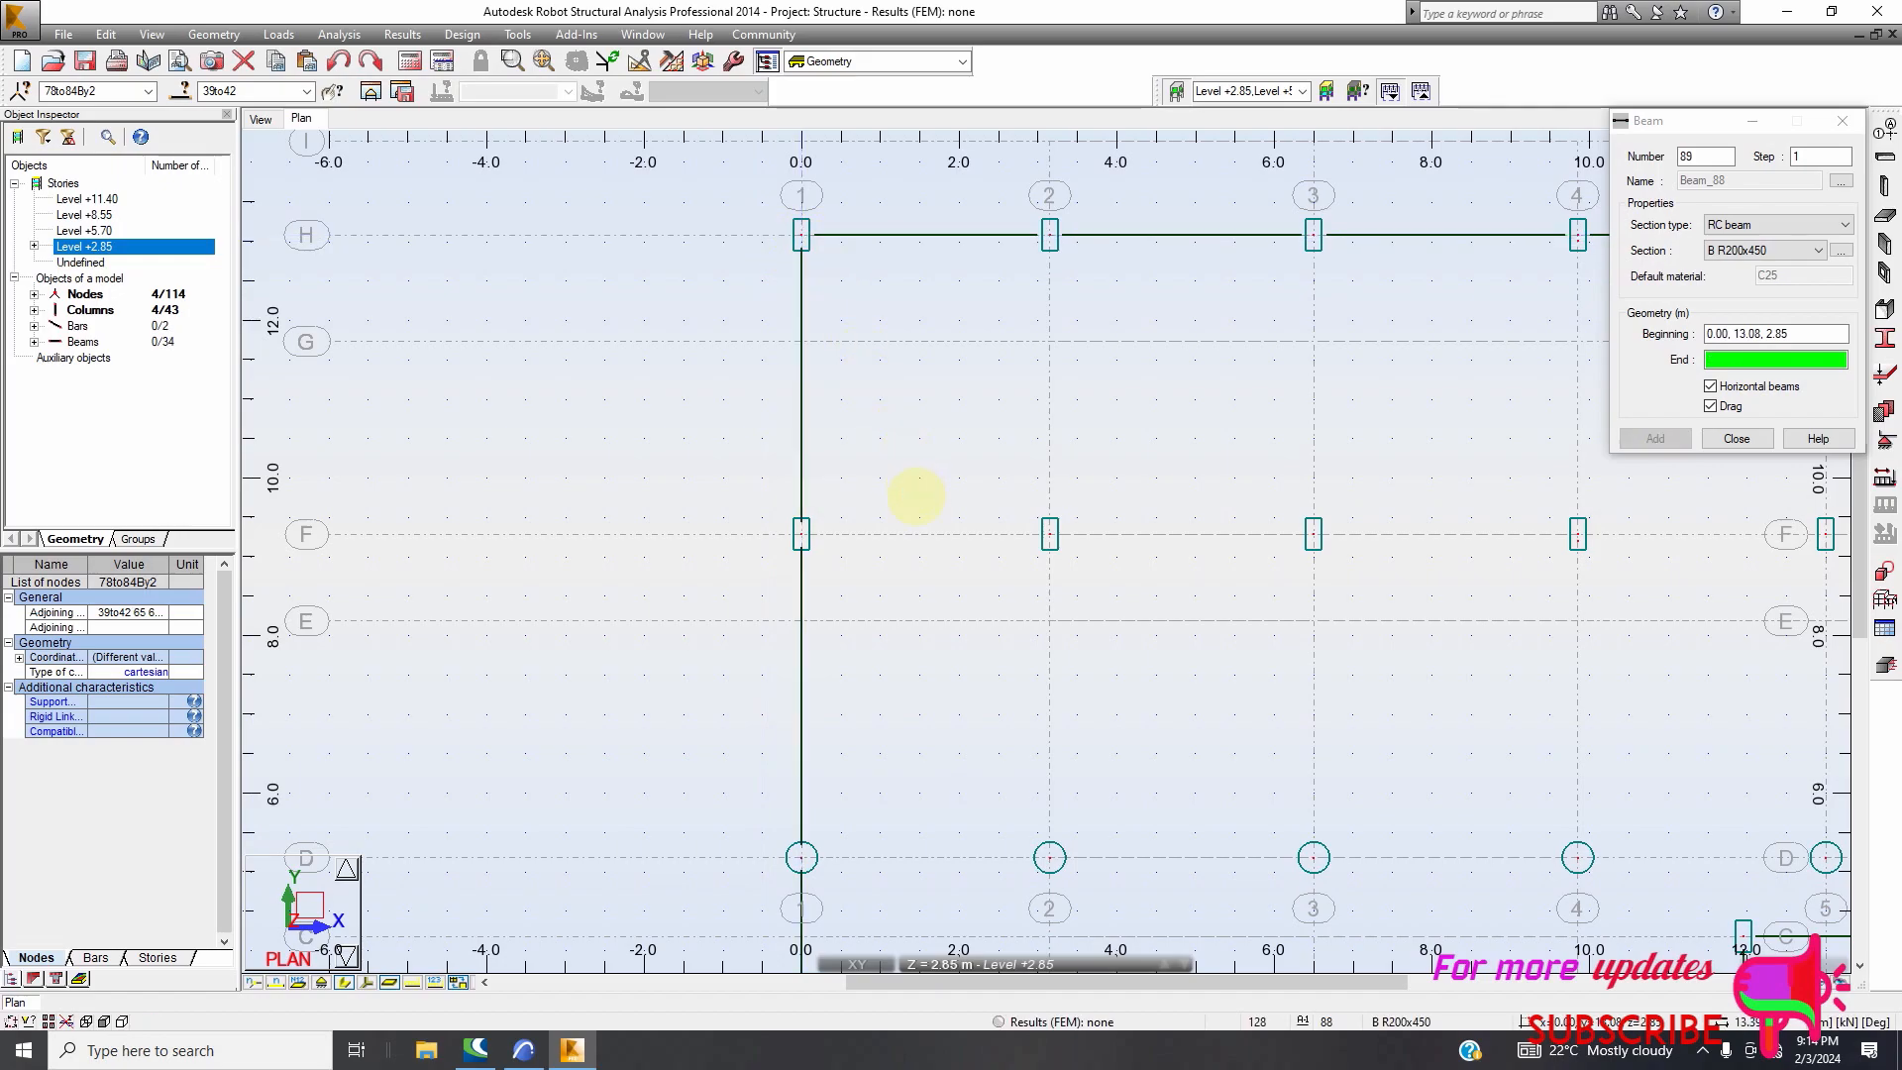
pyautogui.scroll(-3, 731, 396)
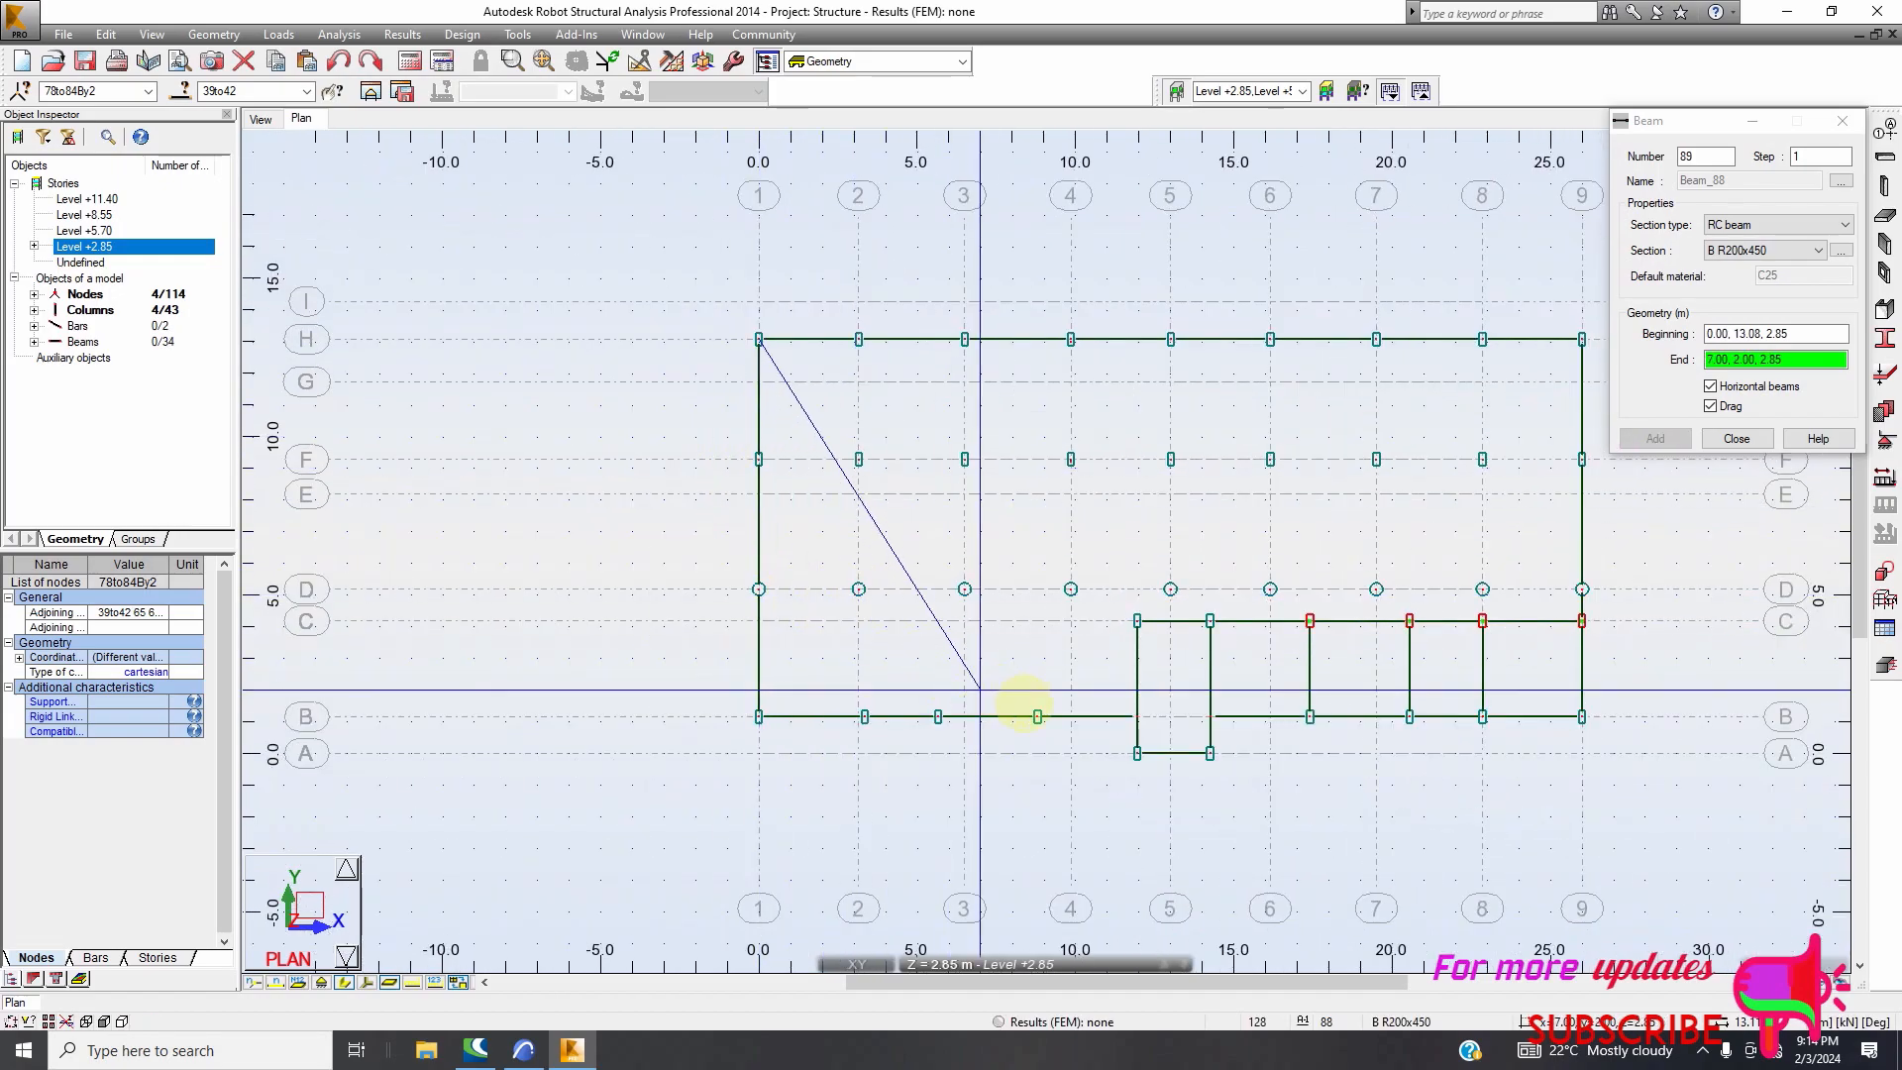
pyautogui.click(1718, 410)
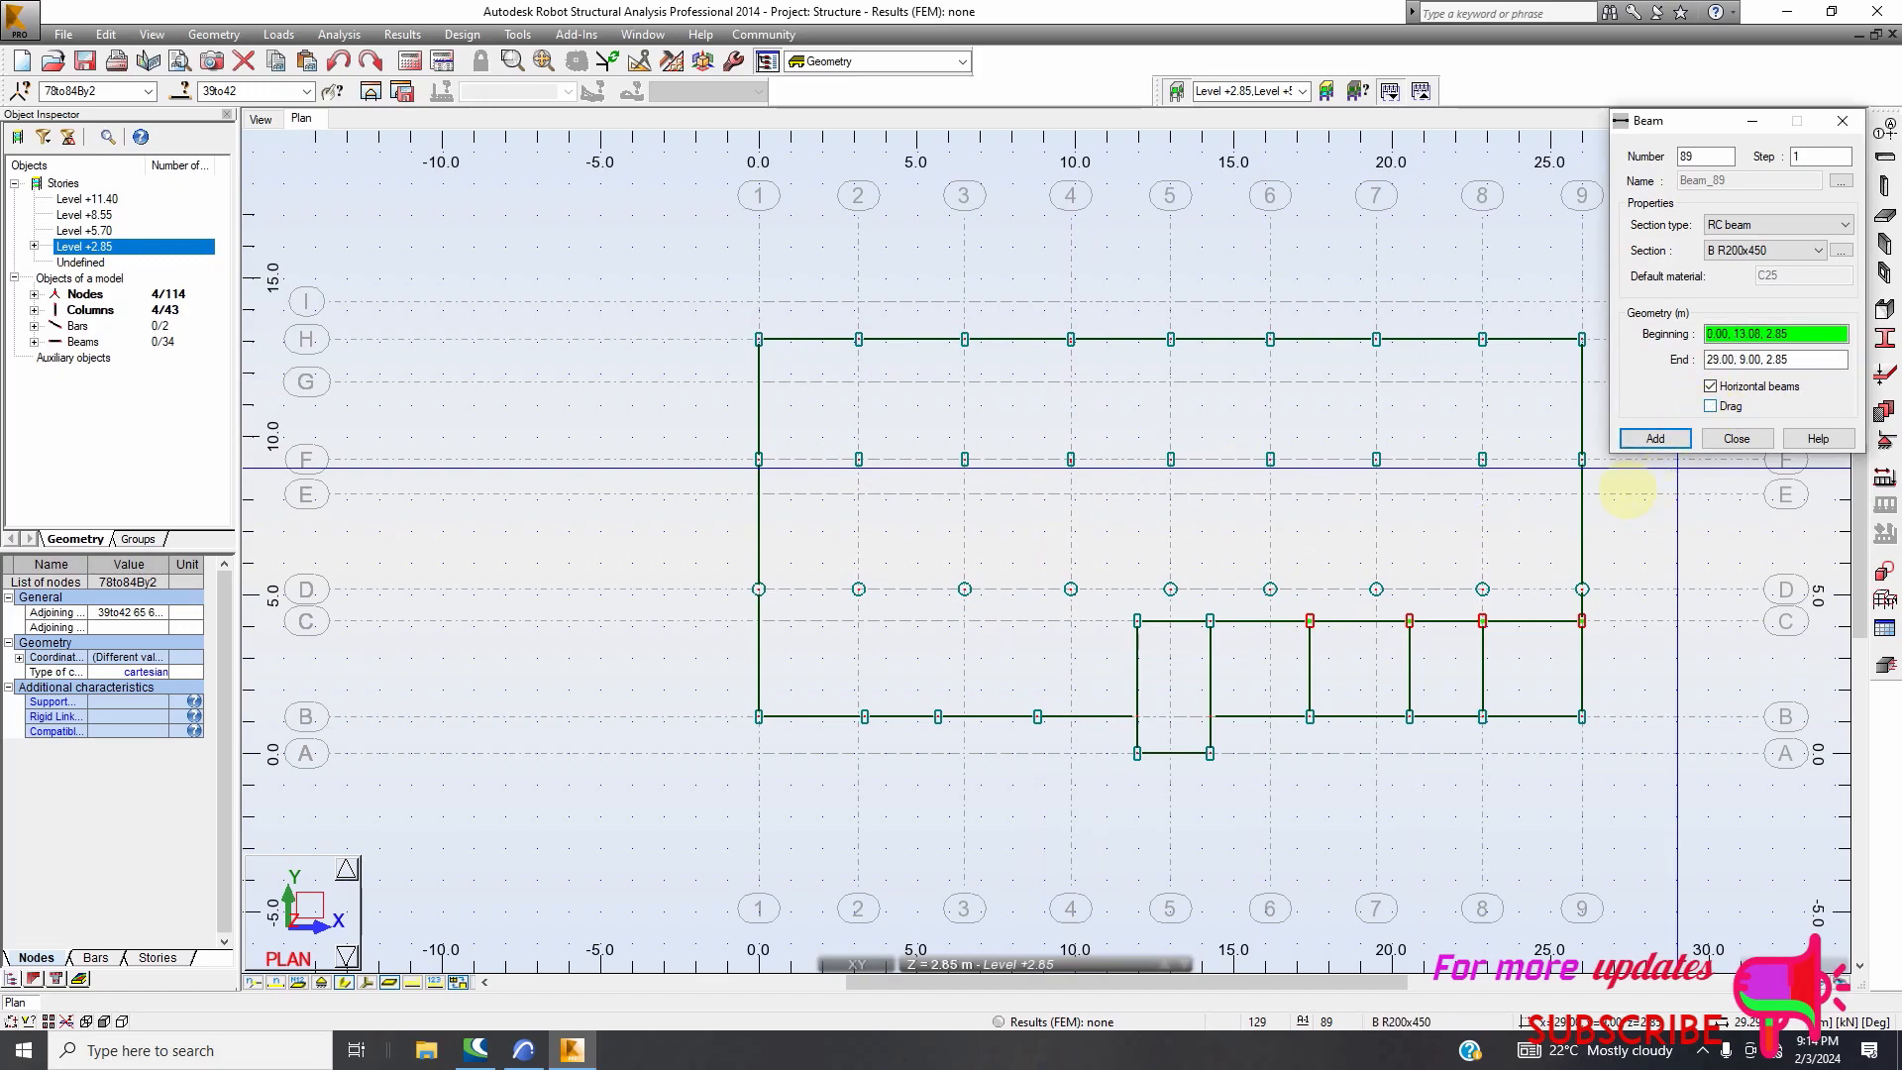
pyautogui.scroll(-2, 743, 396)
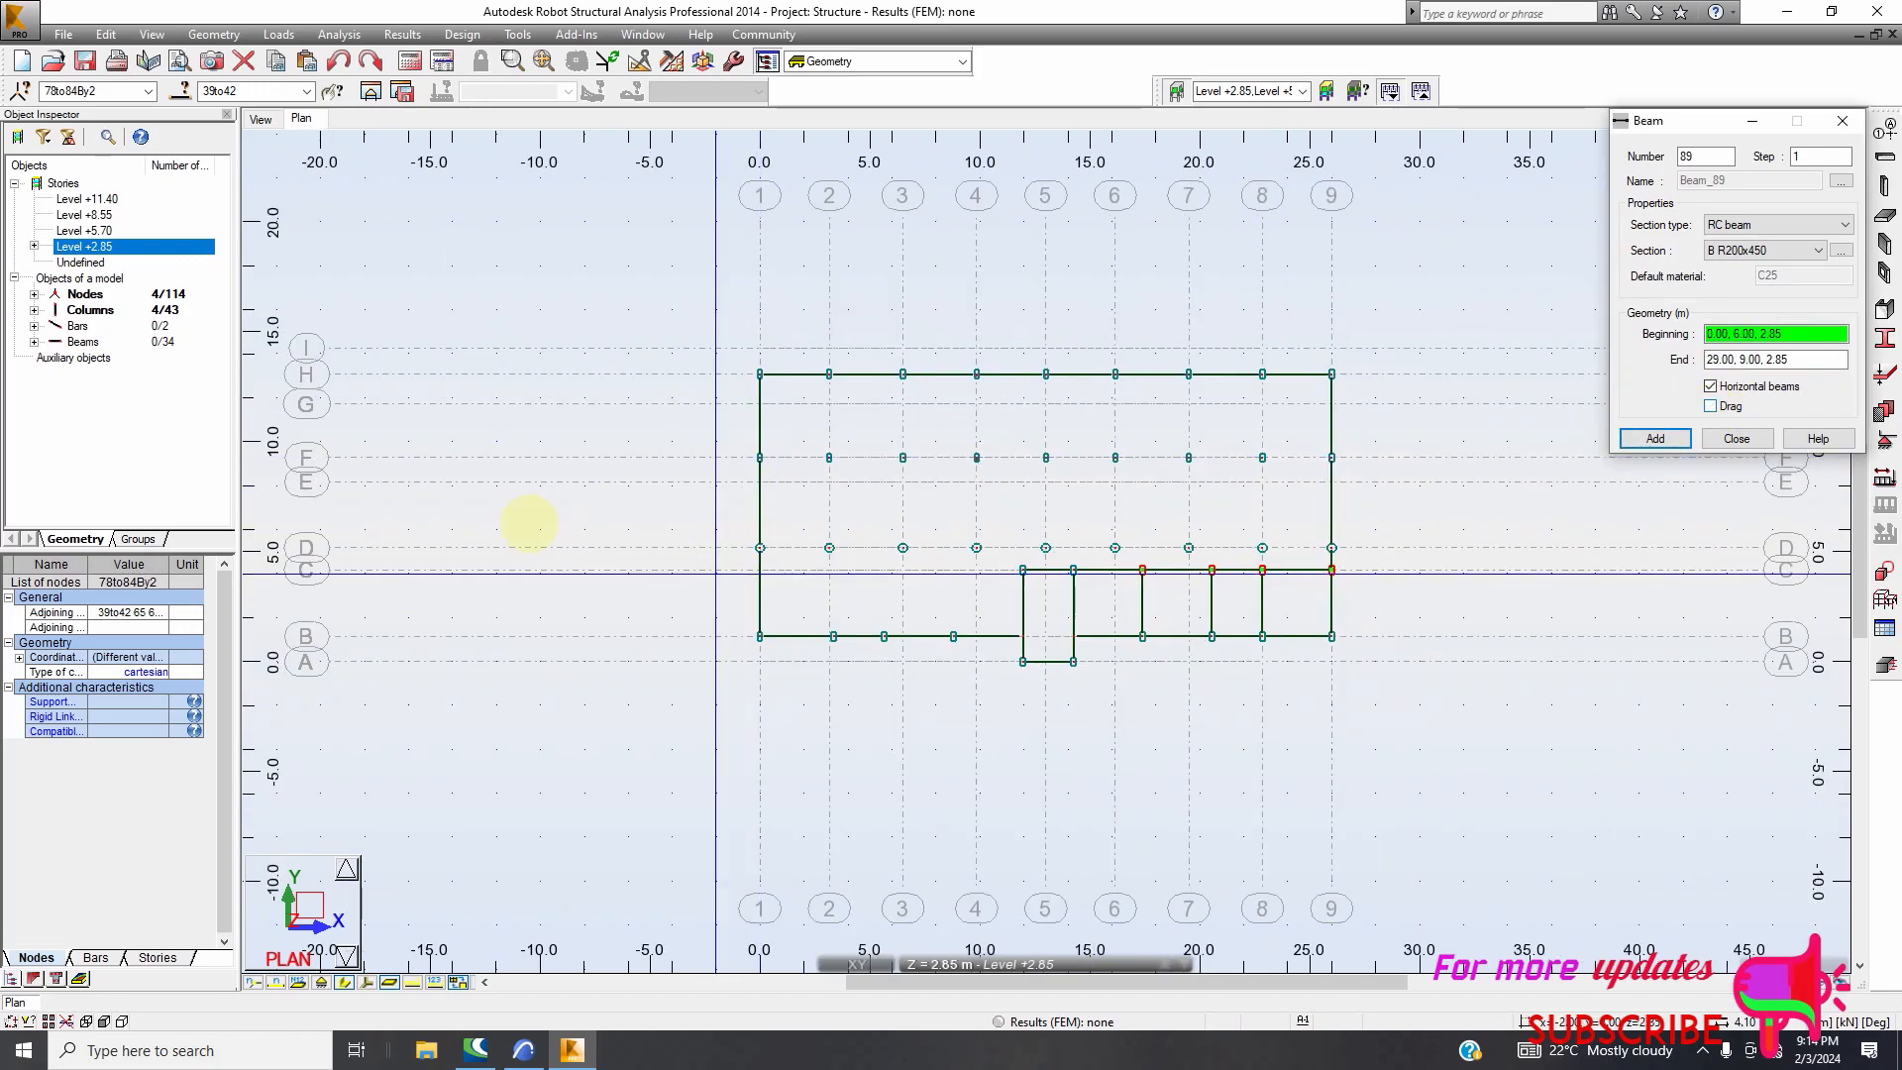
# Save the project to the Desktop as G+4 in the ROBOT (*.rtd) format
pyautogui.click(85, 60)
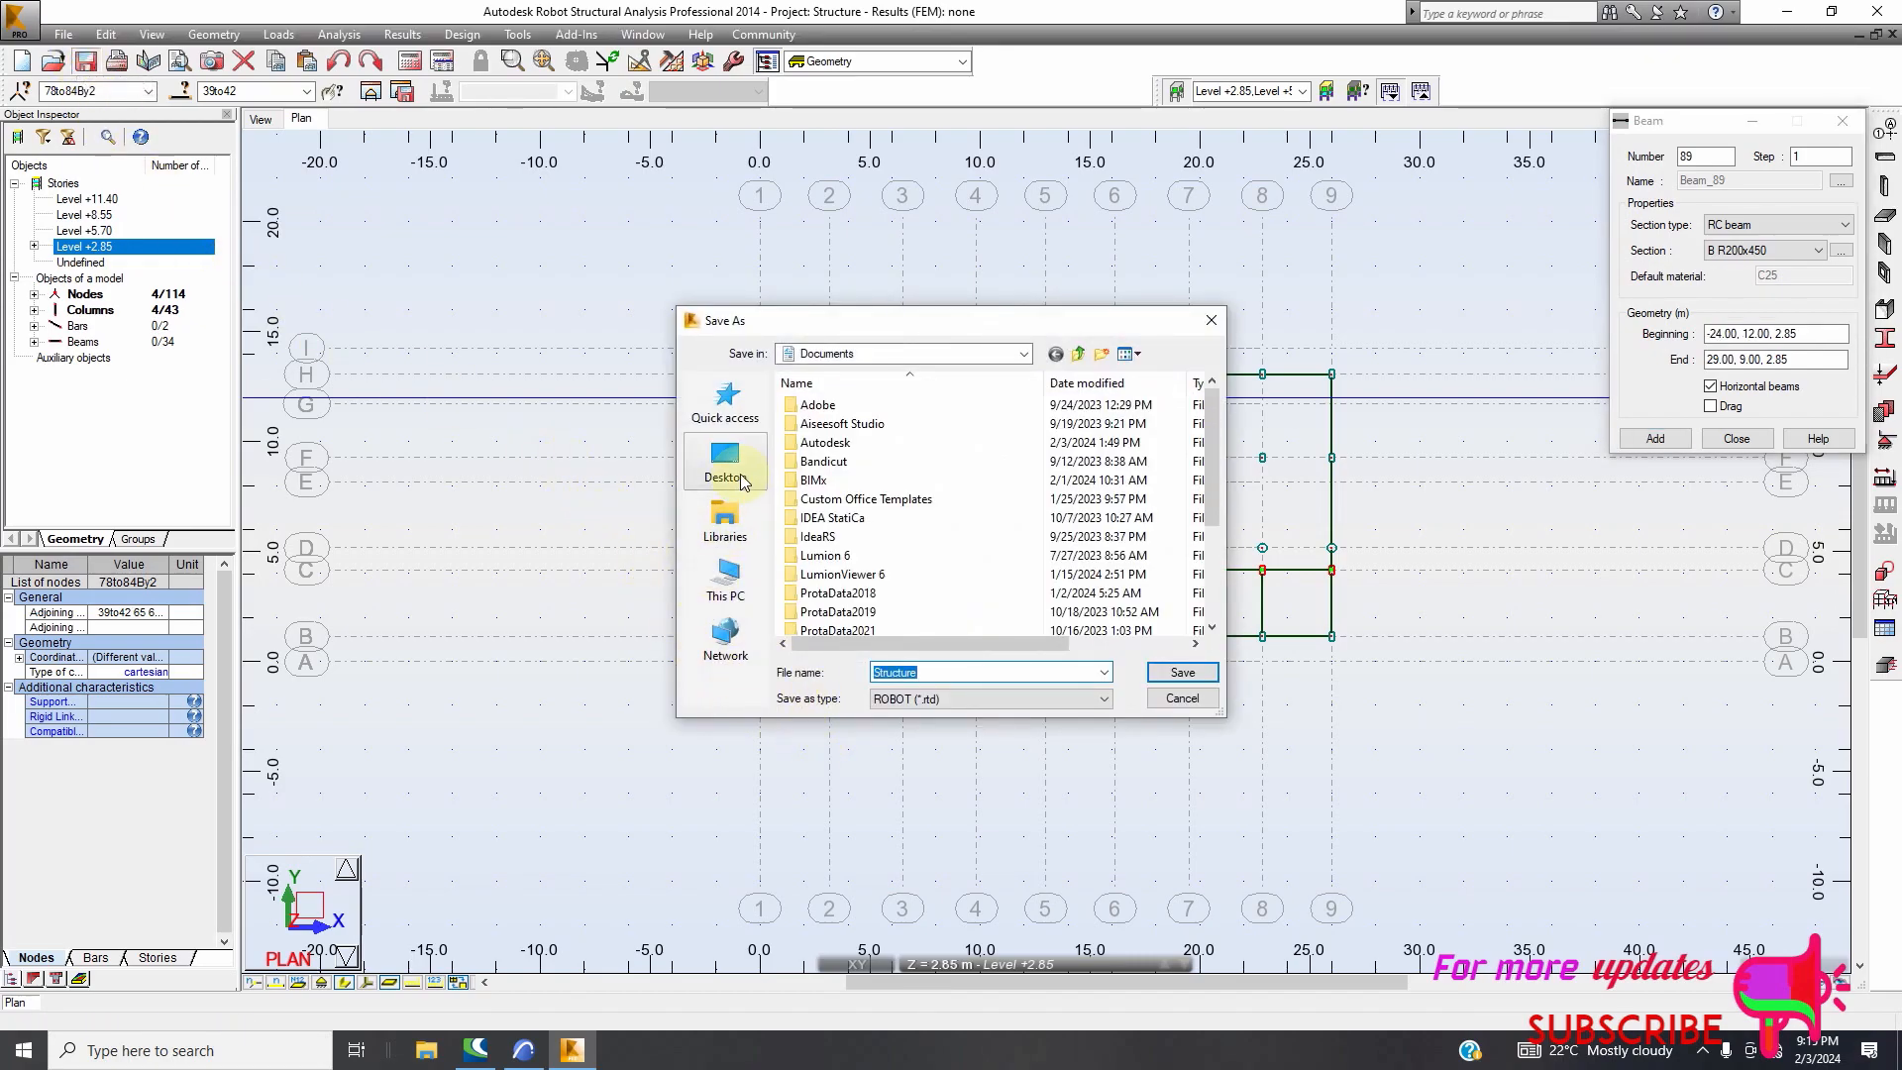
pyautogui.click(726, 461)
pyautogui.click(936, 677)
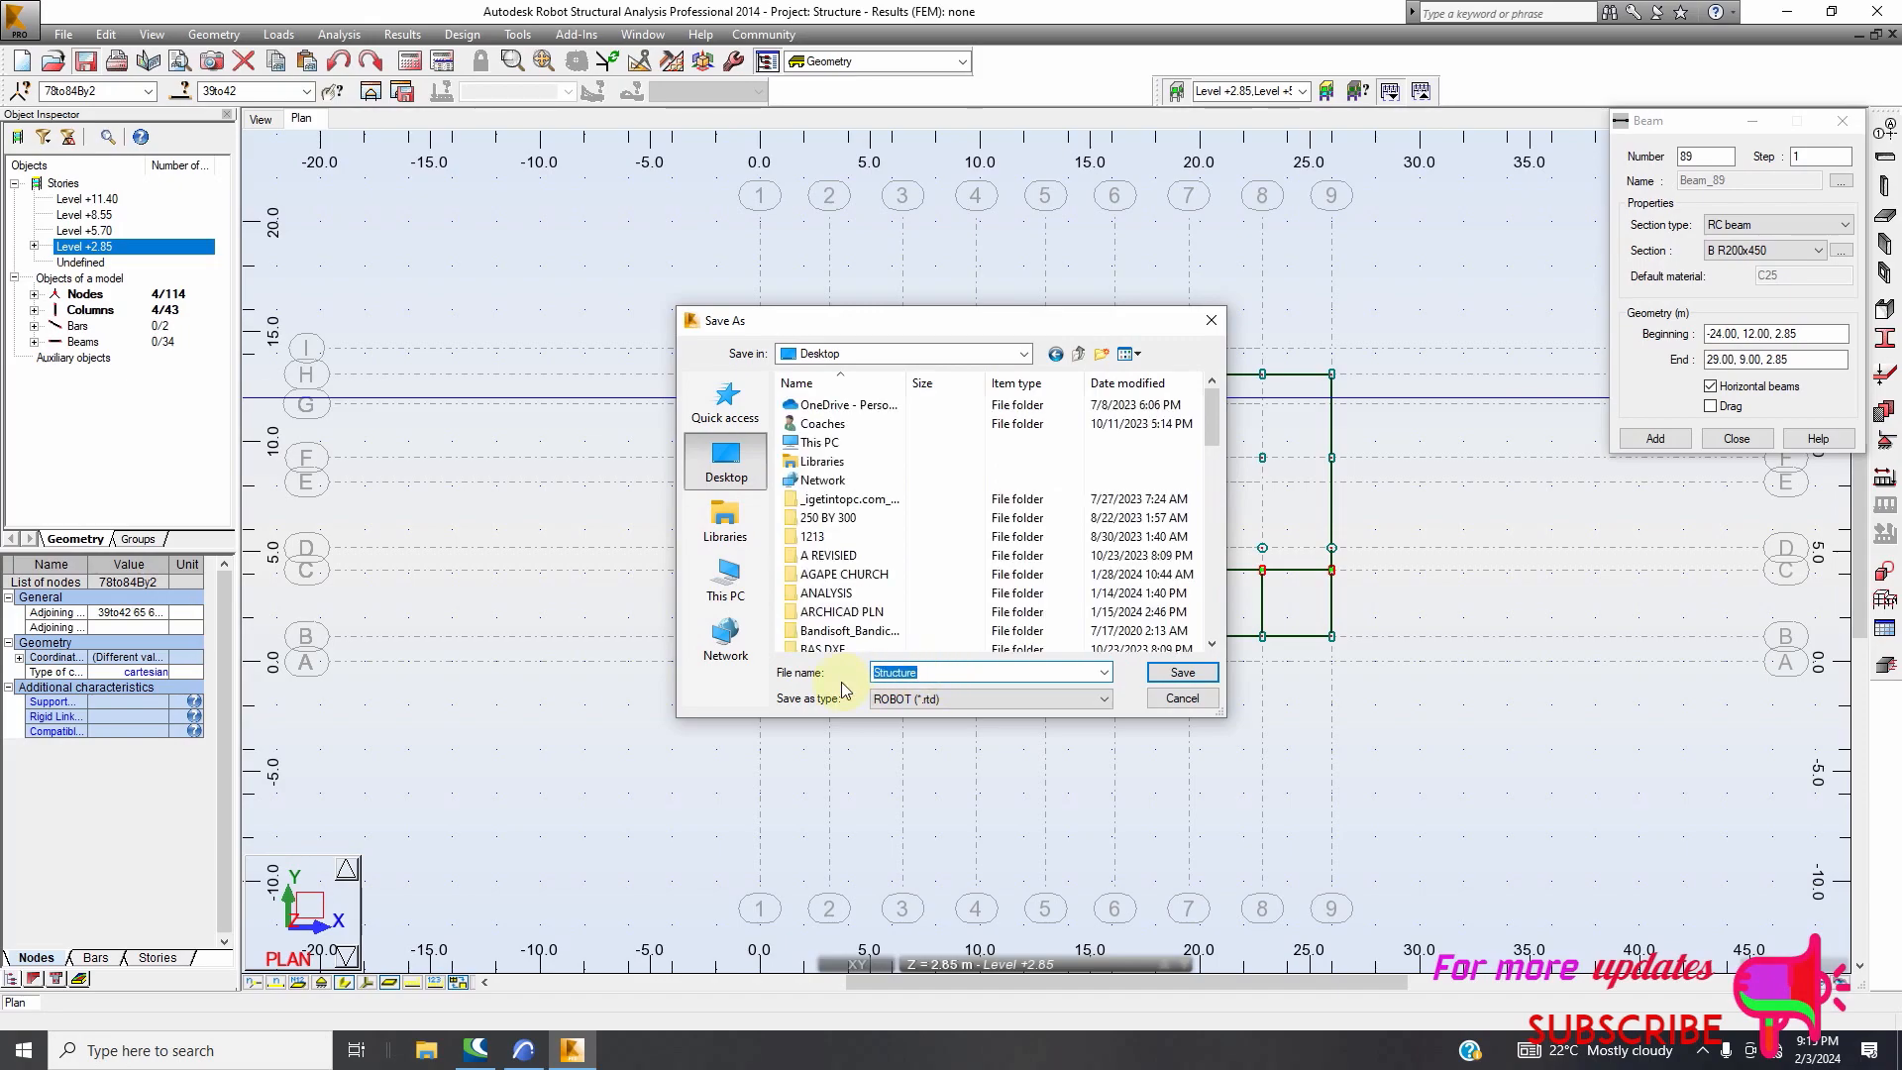
pyautogui.write('G+4')
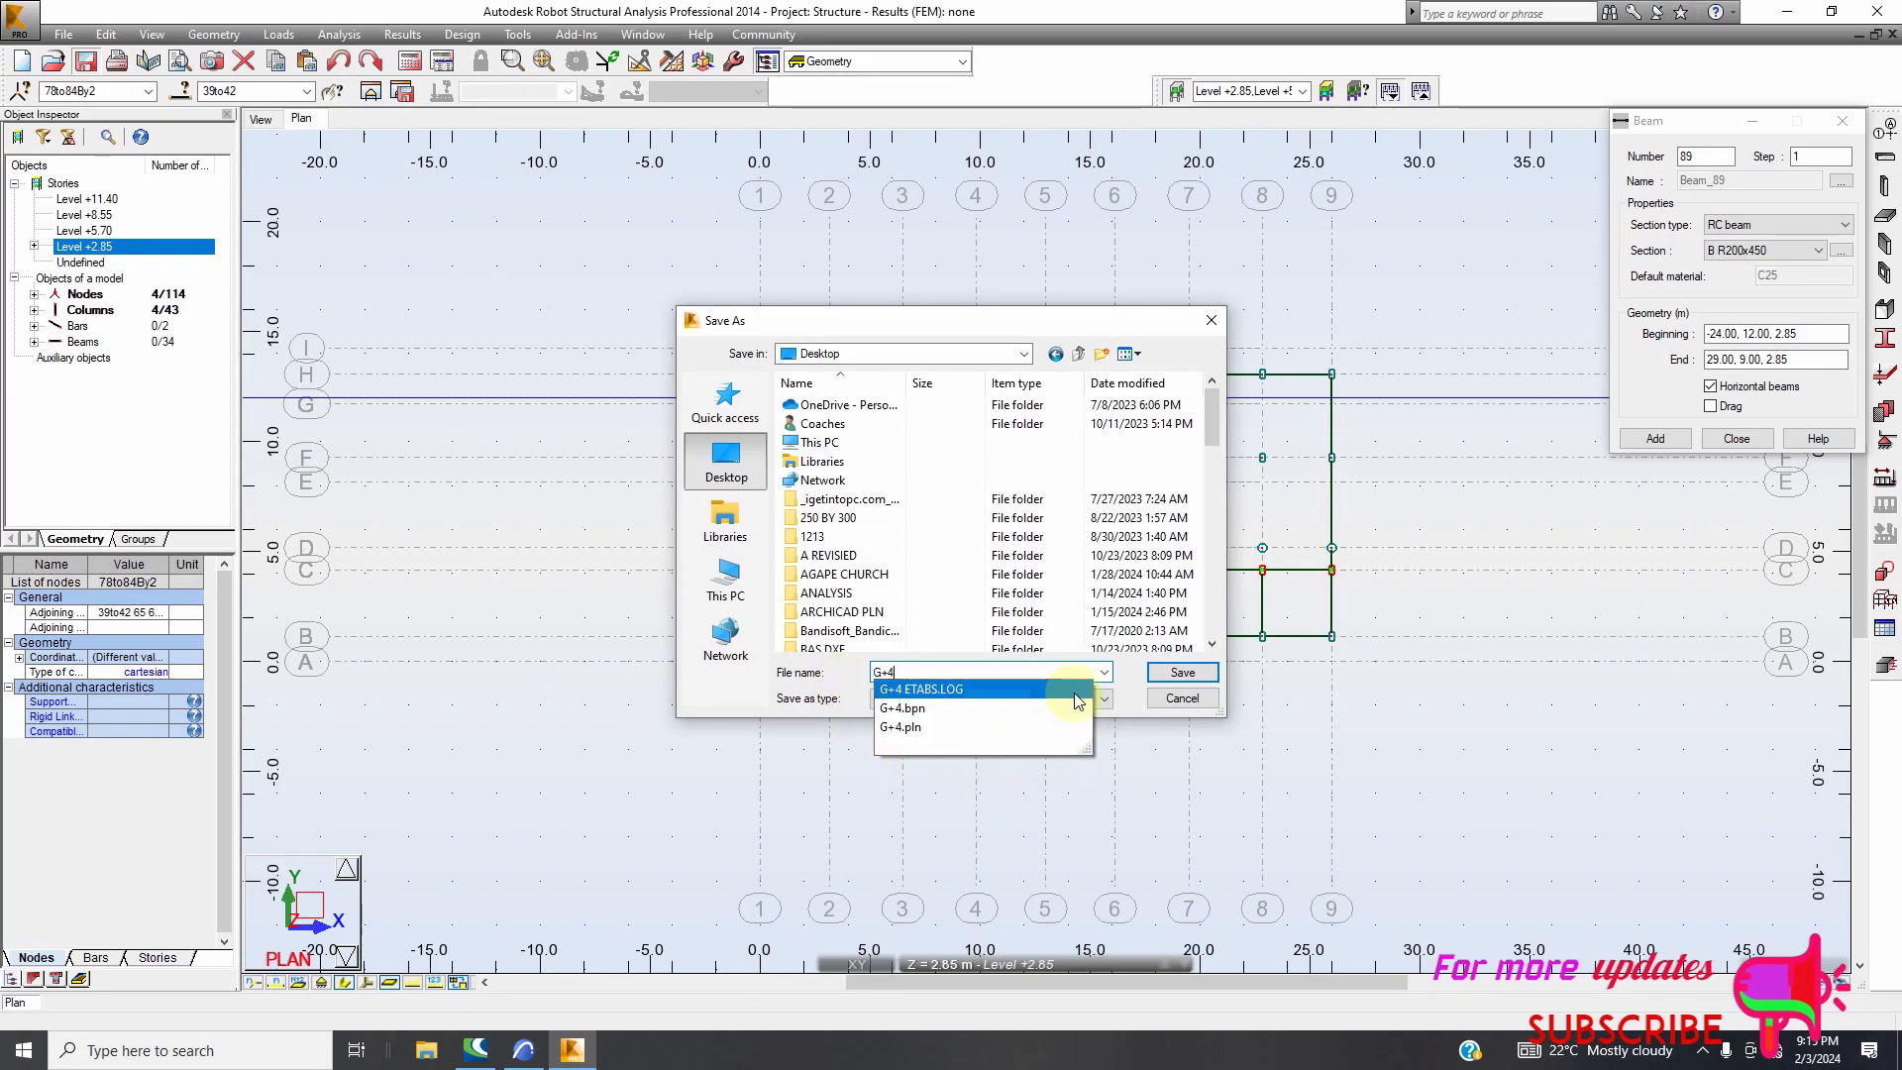
pyautogui.click(1121, 748)
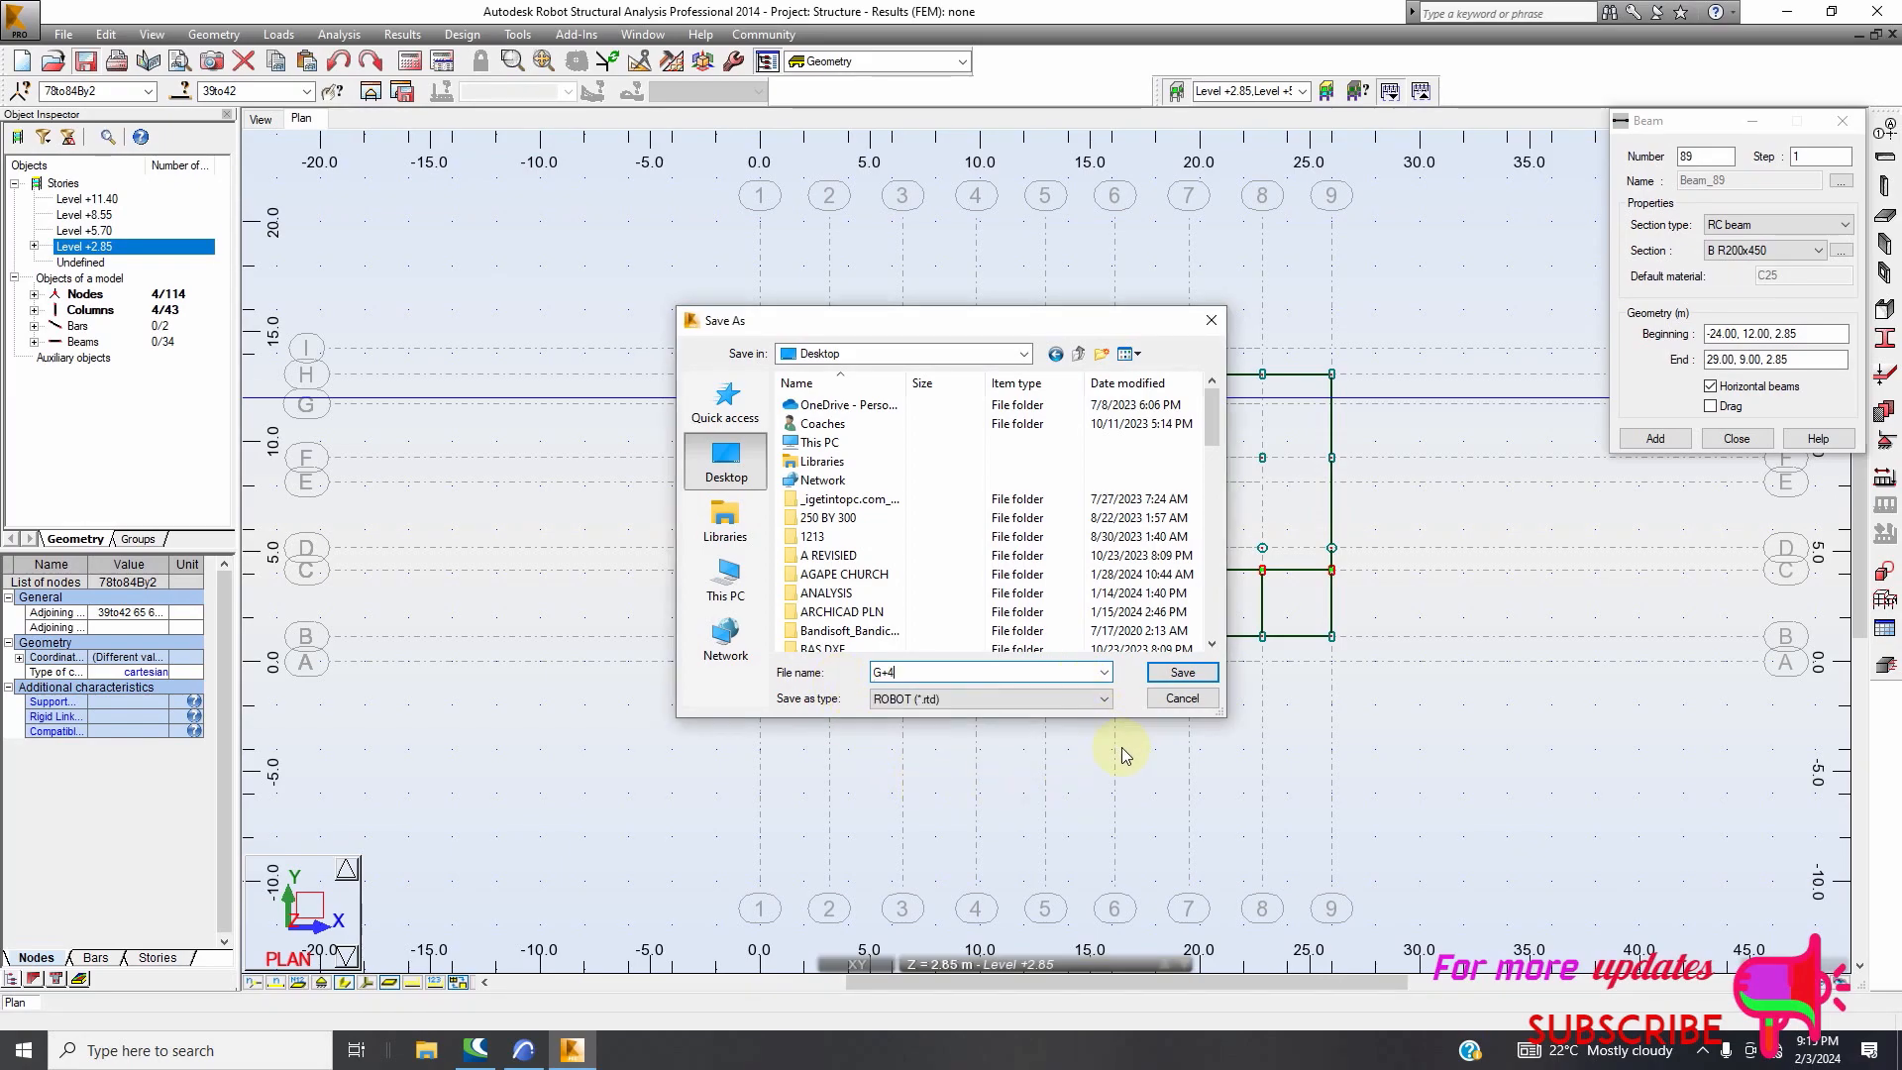
pyautogui.click(1183, 672)
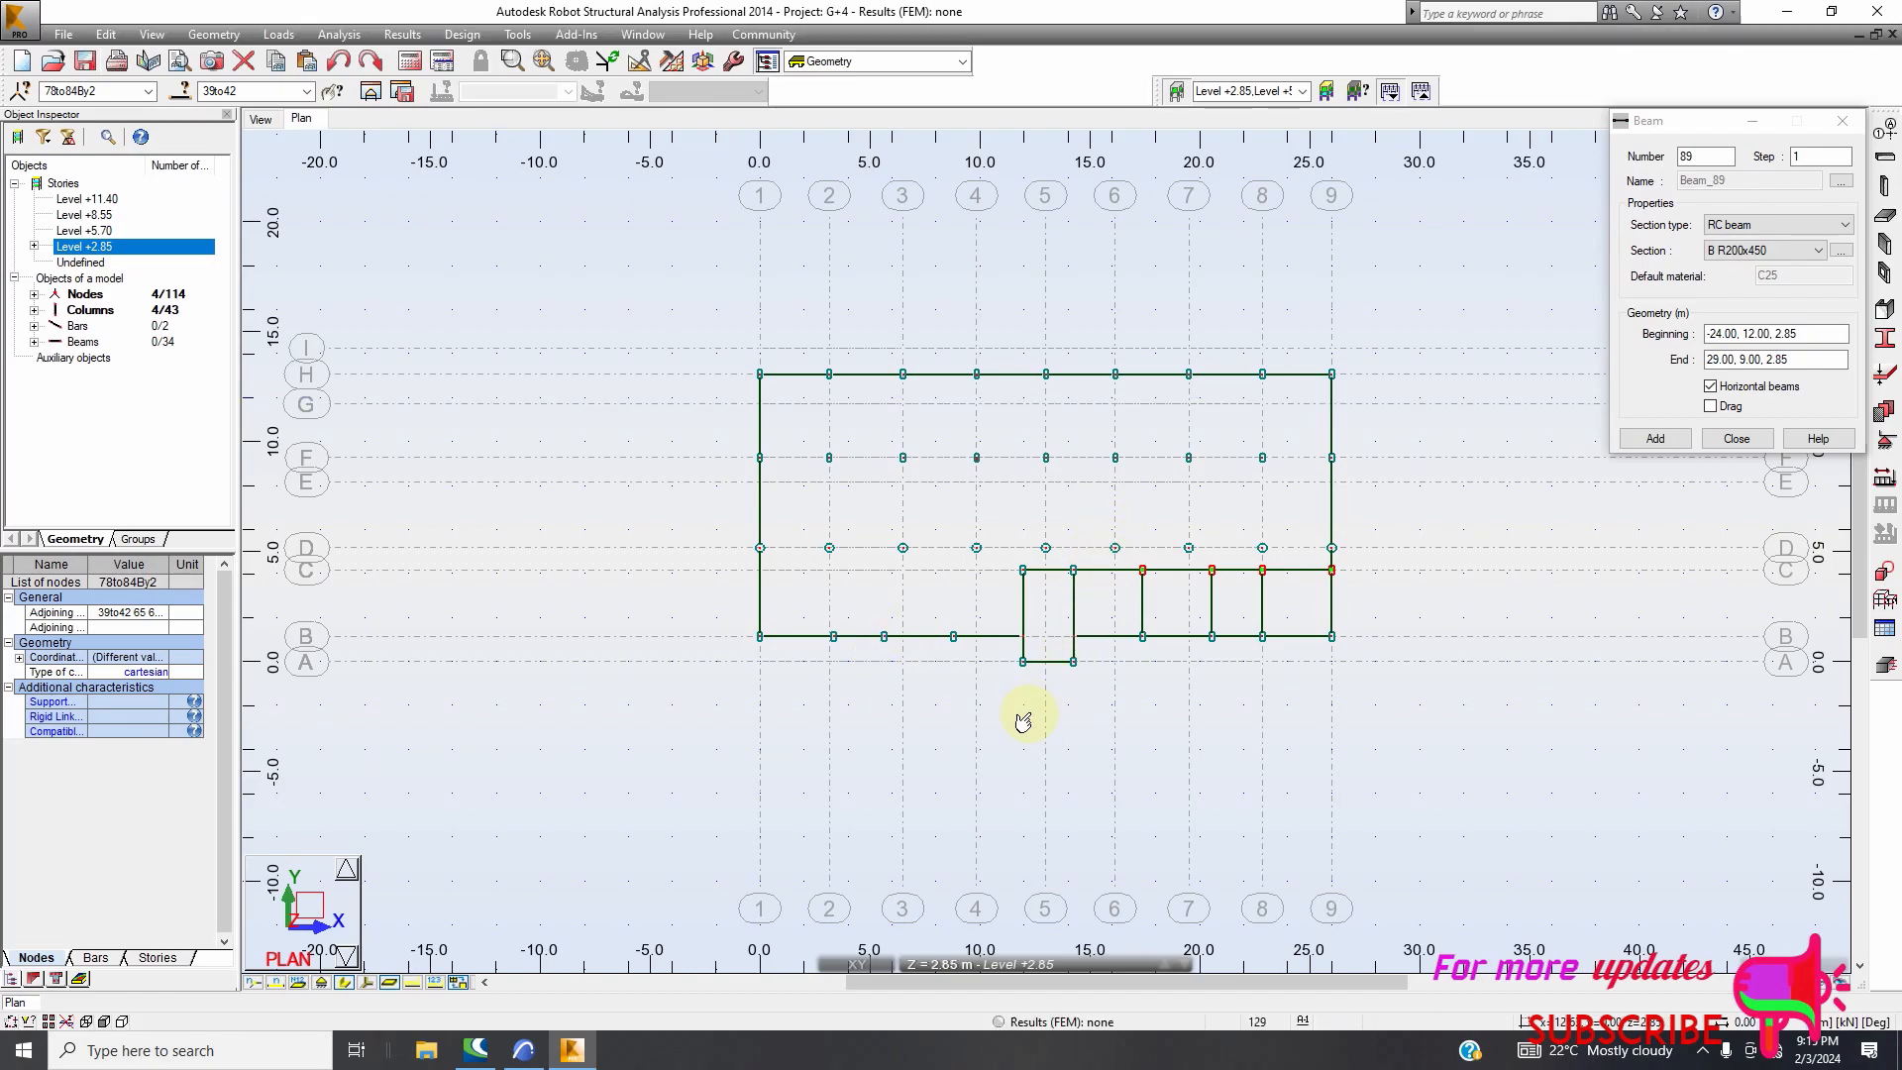
# Switch to ARCHICAD to examine the ground floor plan's walls and grid axes, and return to Robot Structural Analysis
pyautogui.scroll(5, 1031, 658)
pyautogui.scroll(-5, 916, 572)
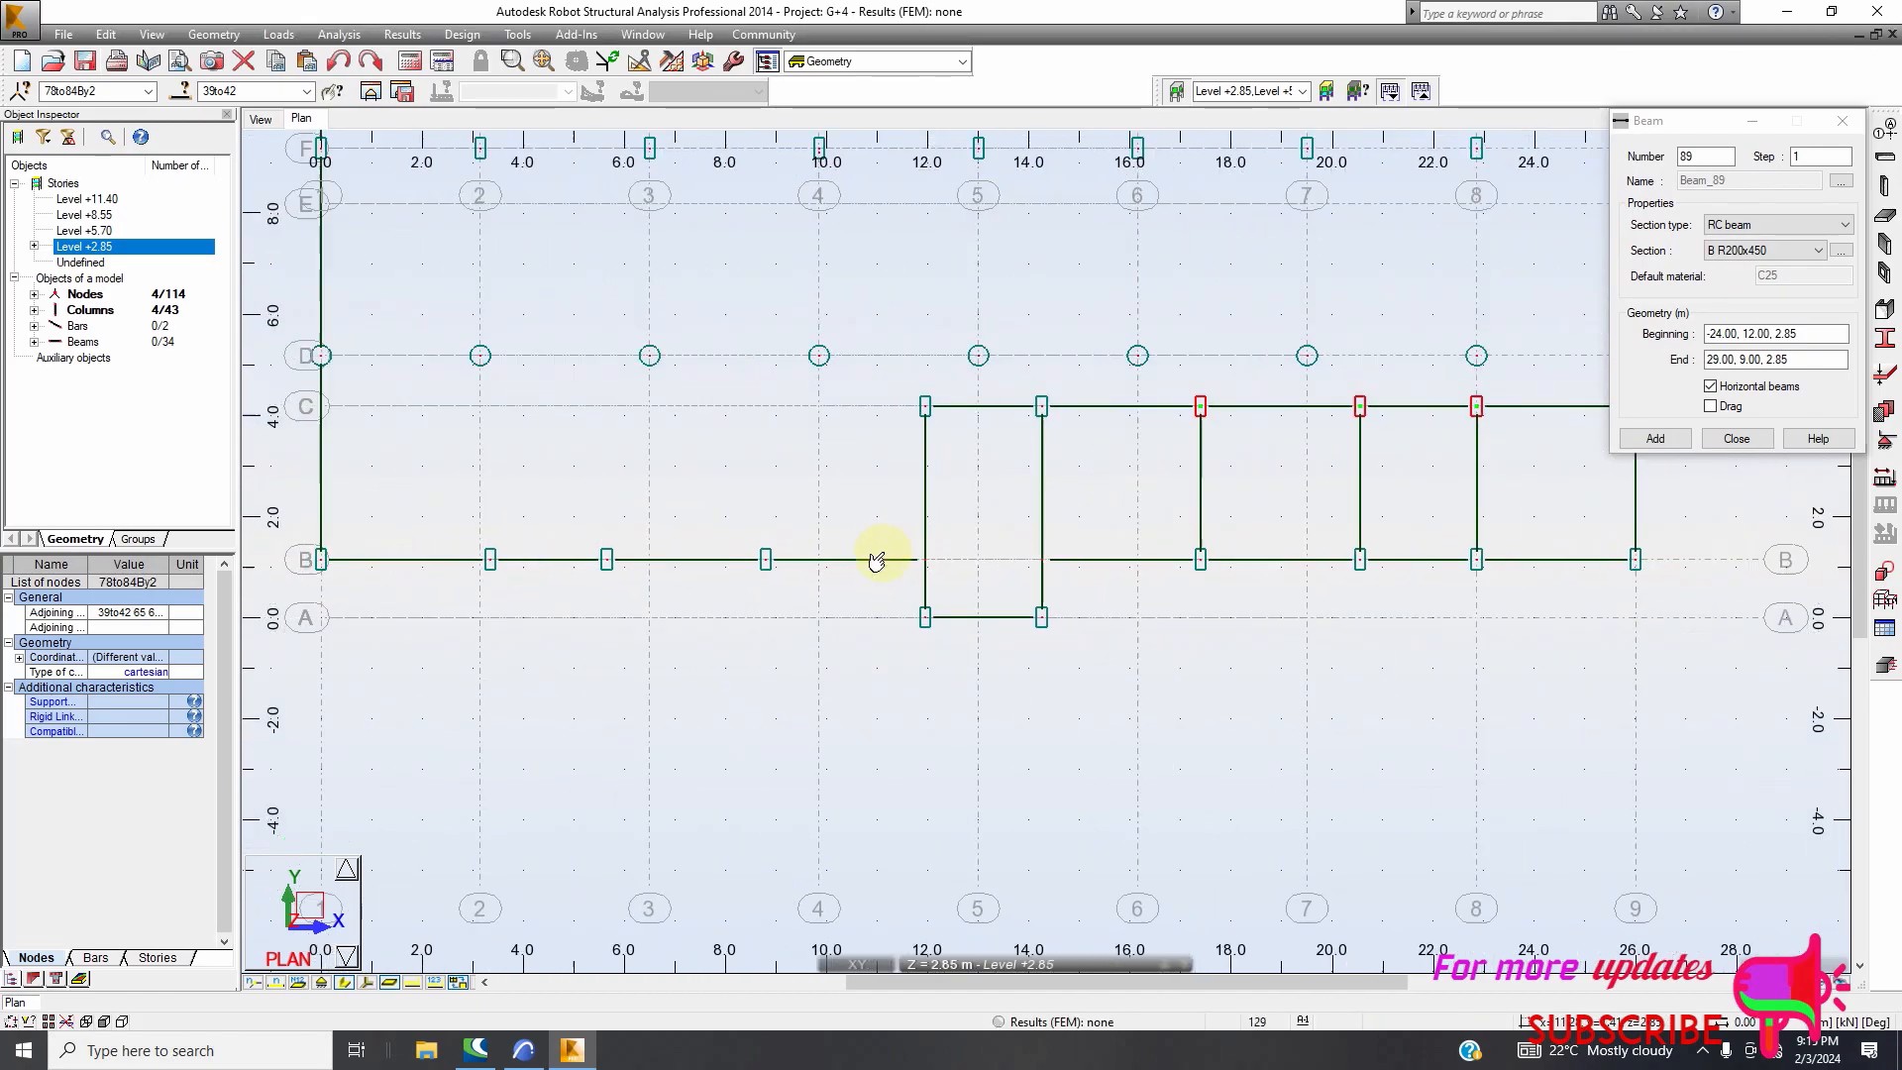
pyautogui.click(523, 1050)
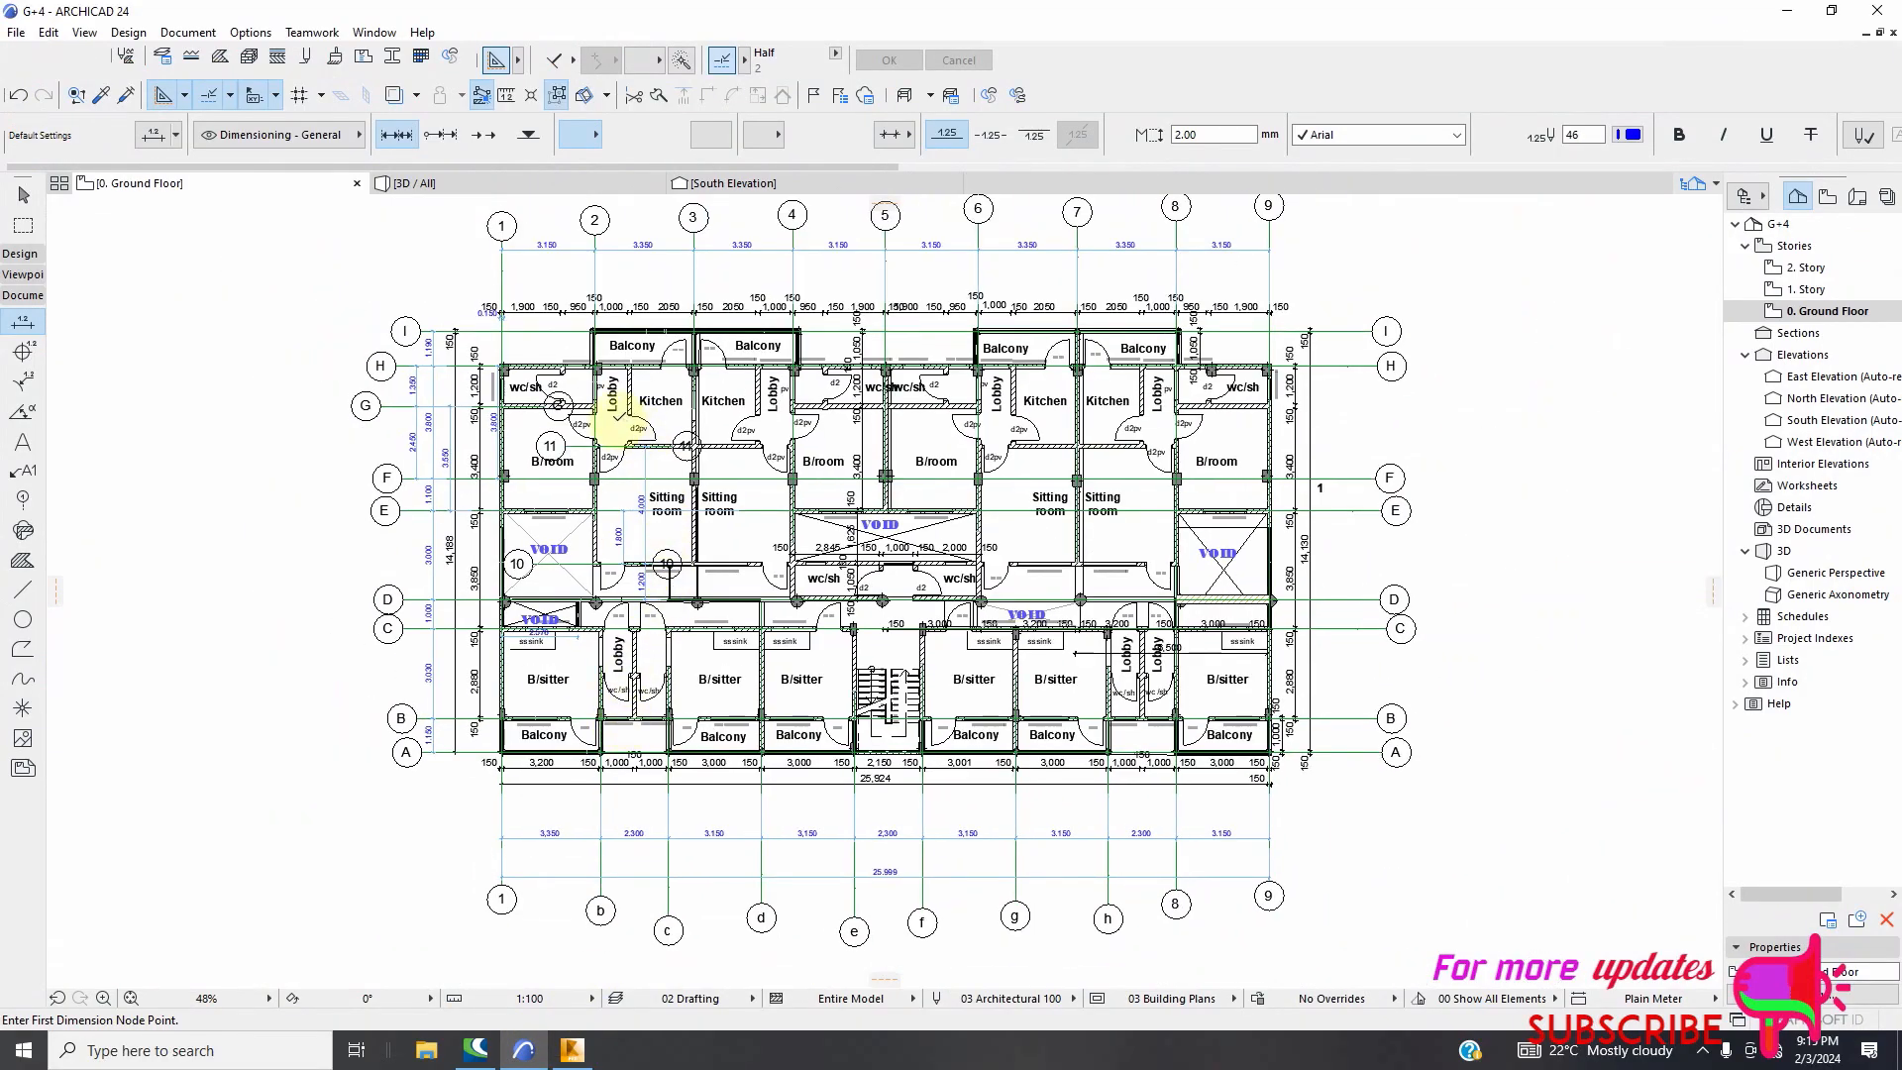
pyautogui.scroll(2, 614, 426)
pyautogui.scroll(-2, 574, 436)
pyautogui.scroll(1, 551, 479)
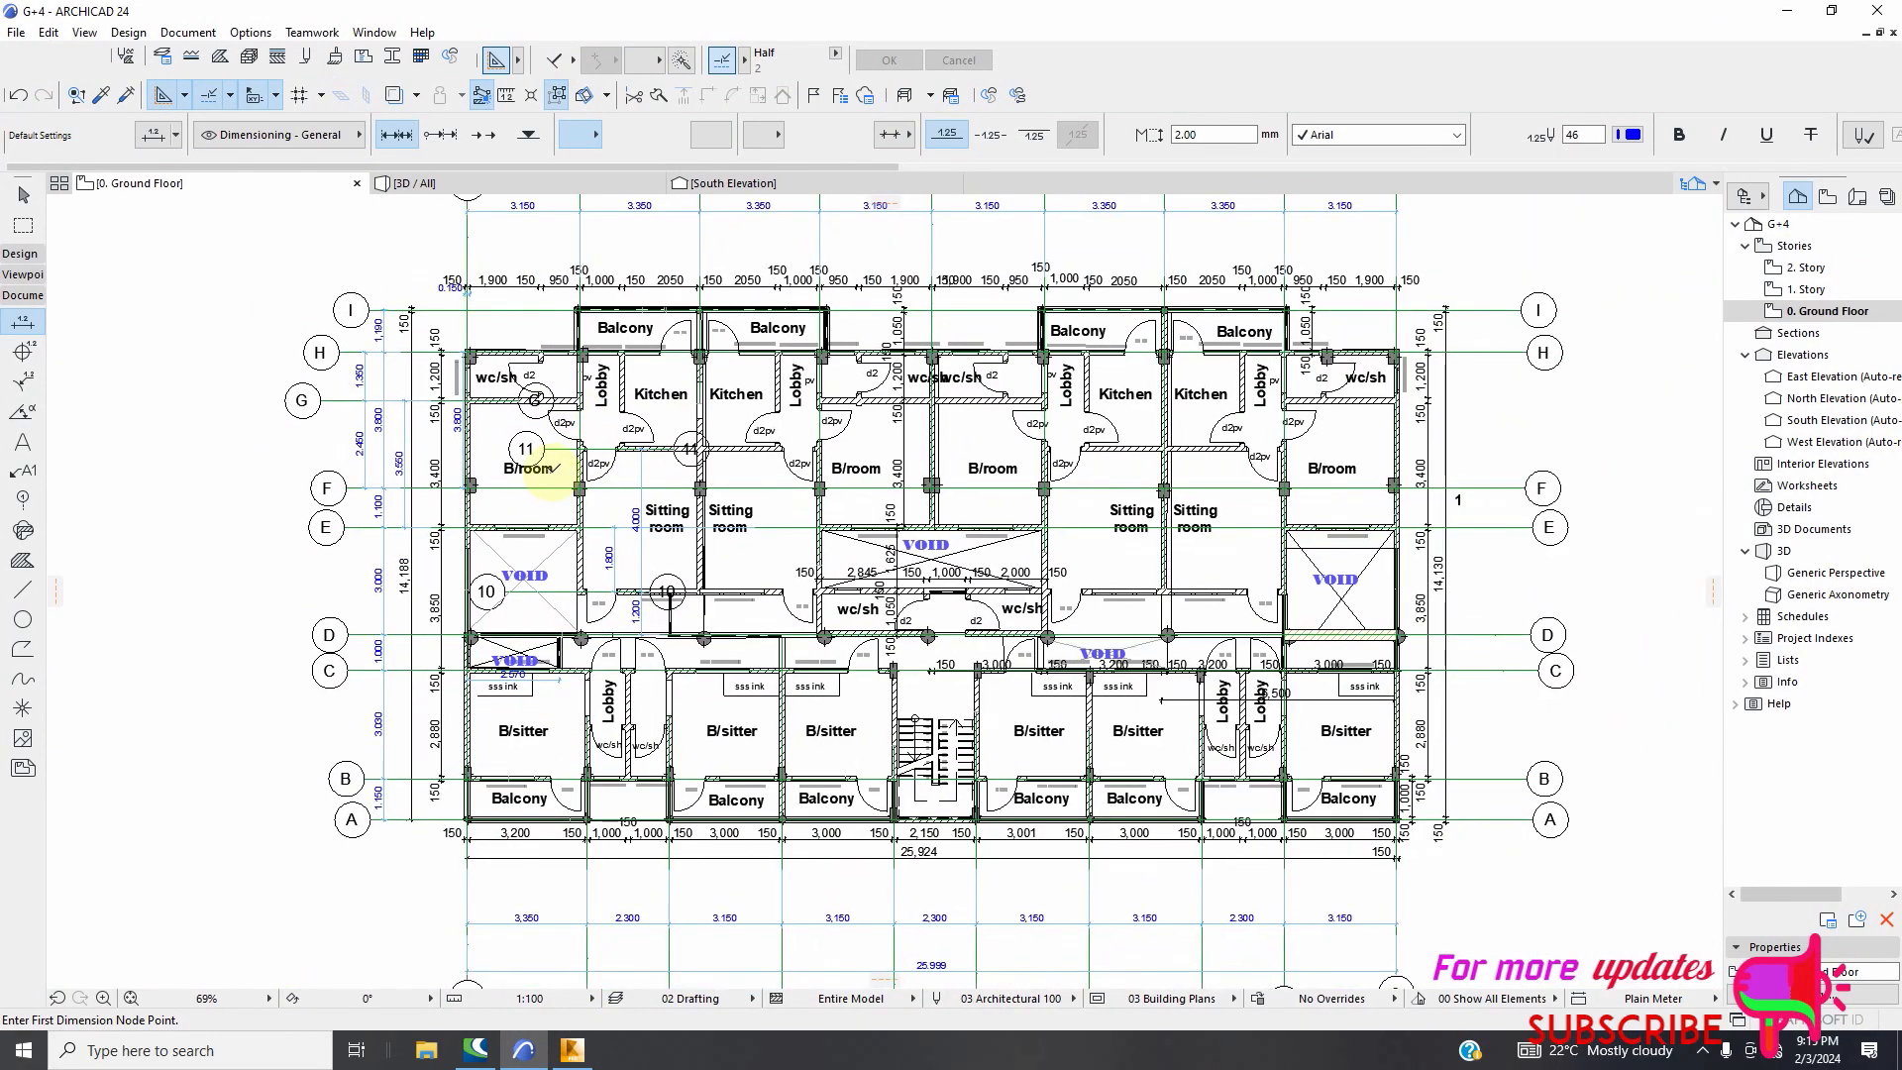
pyautogui.scroll(-1, 551, 480)
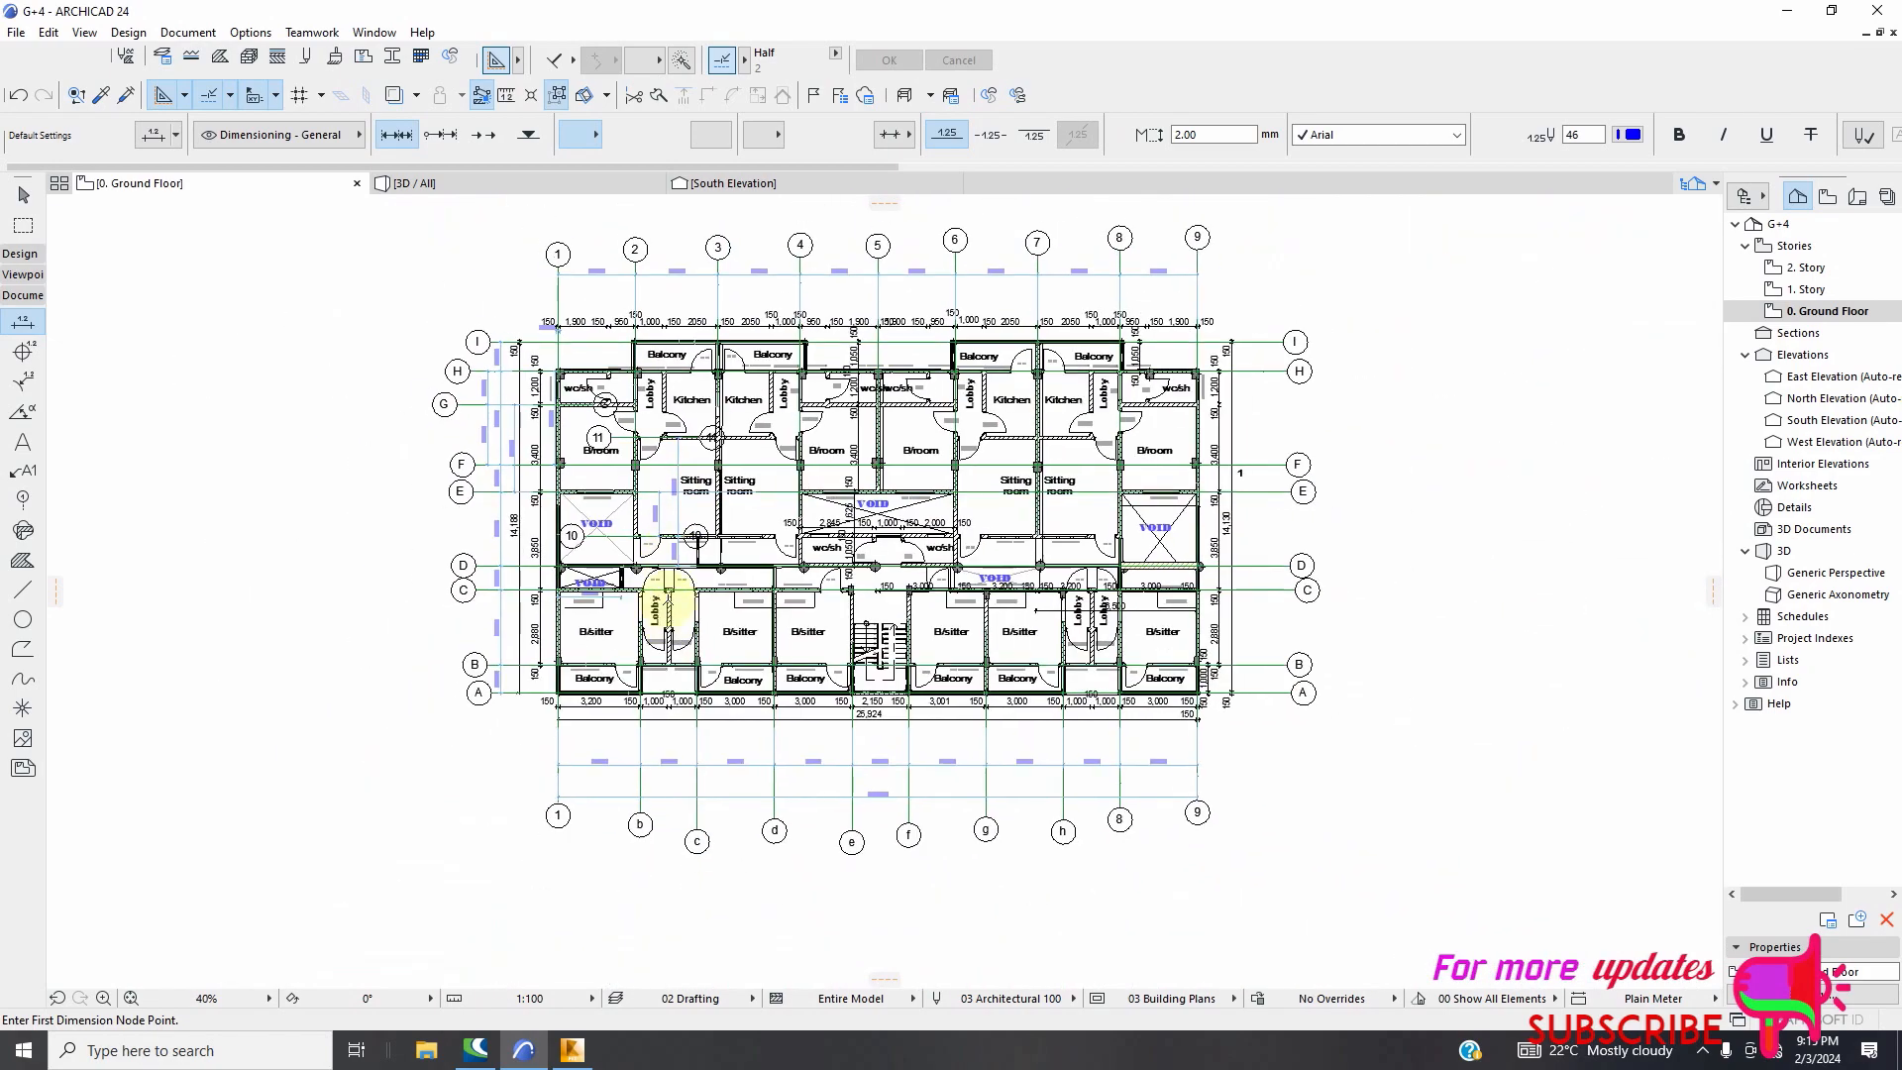
pyautogui.scroll(3, 564, 590)
pyautogui.scroll(-3, 565, 586)
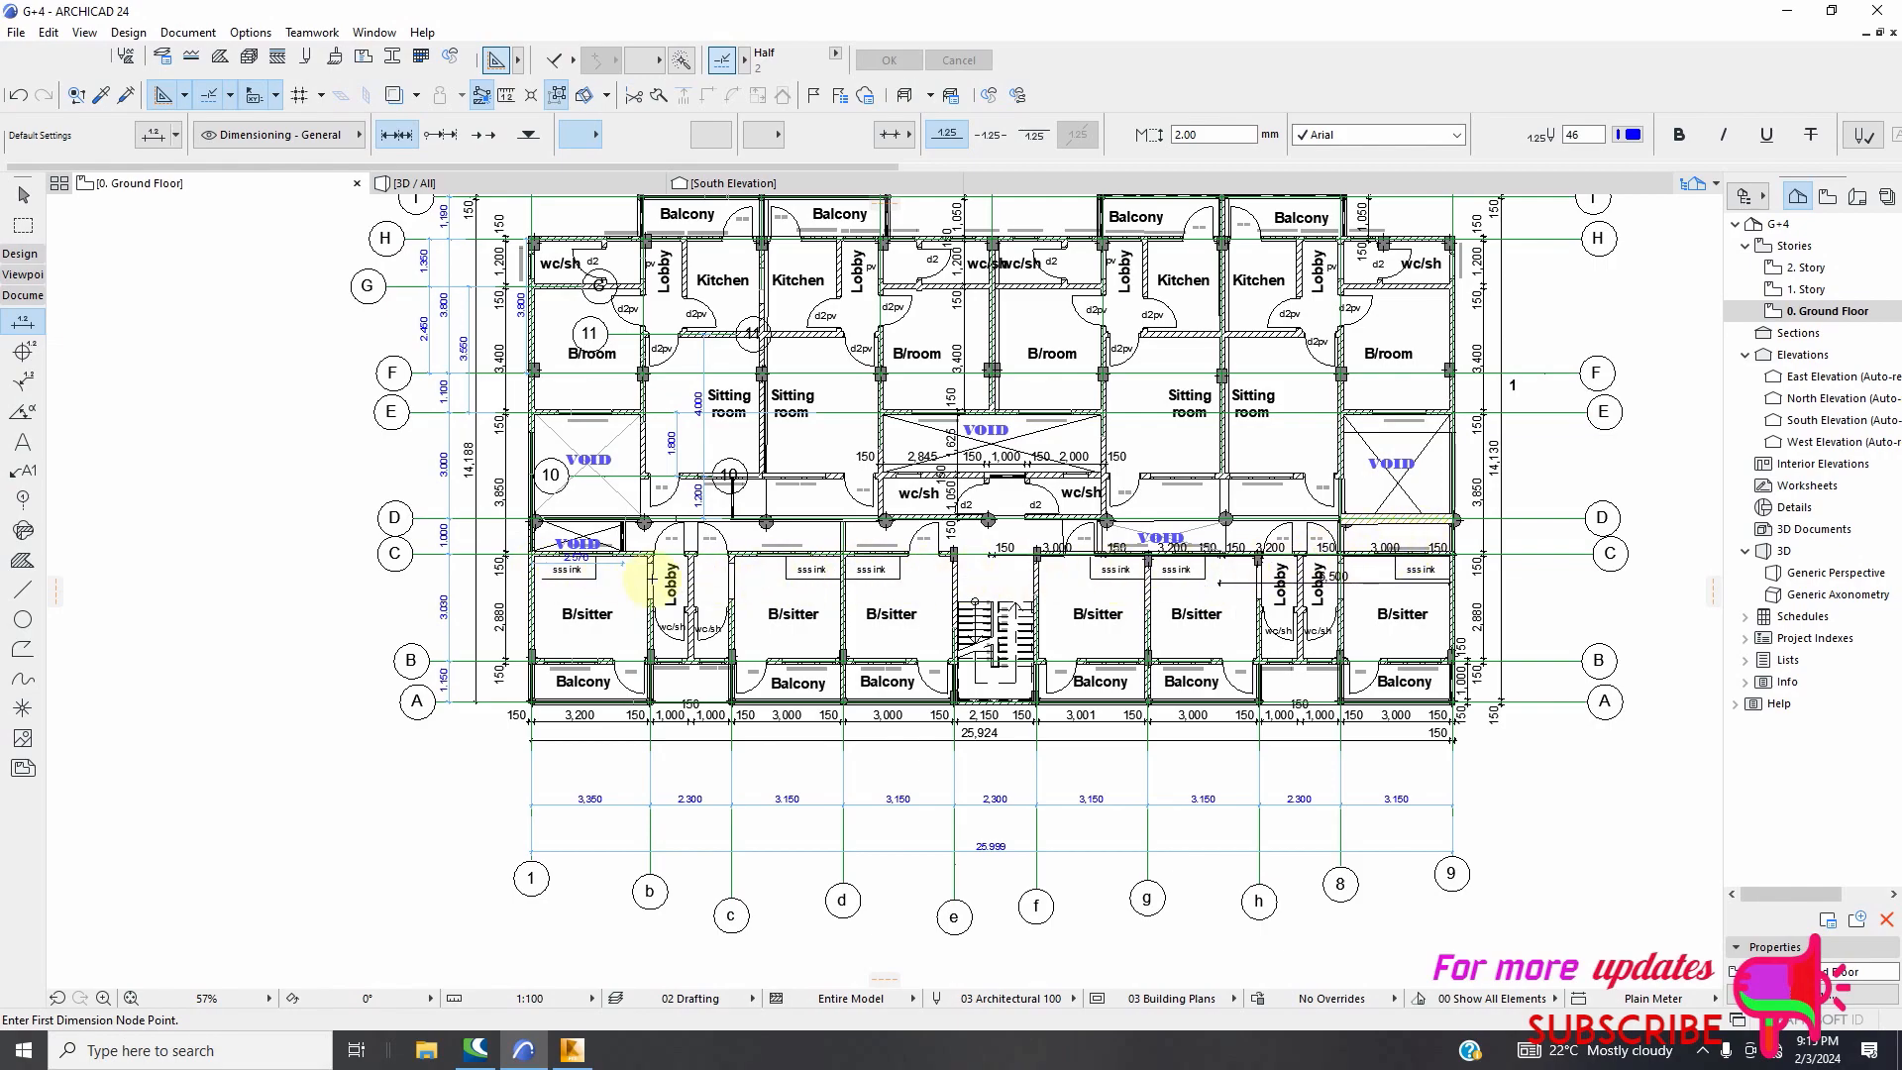
pyautogui.click(572, 1050)
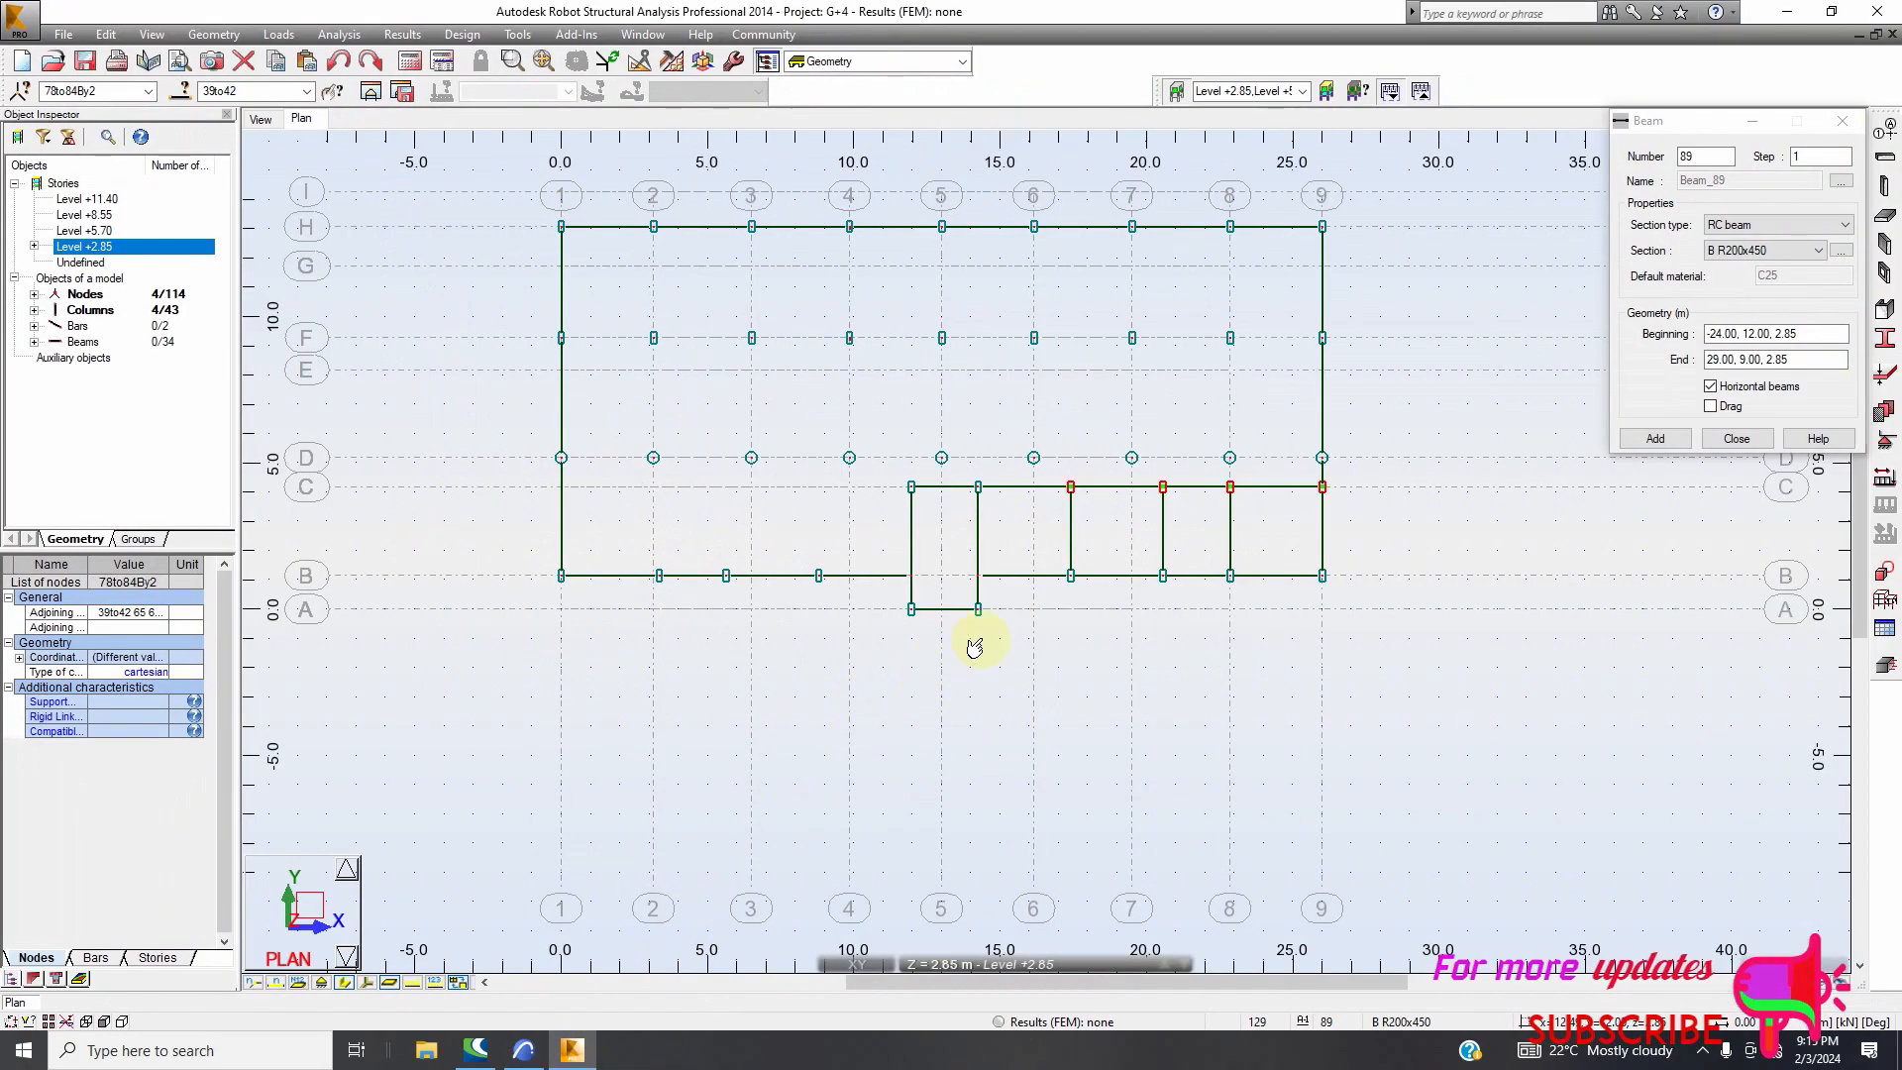
# Compare the ARCHICAD ground floor plan with the Level +2.85 beam layout in Robot Structural Analysis, especially around axes B to D
pyautogui.click(539, 1042)
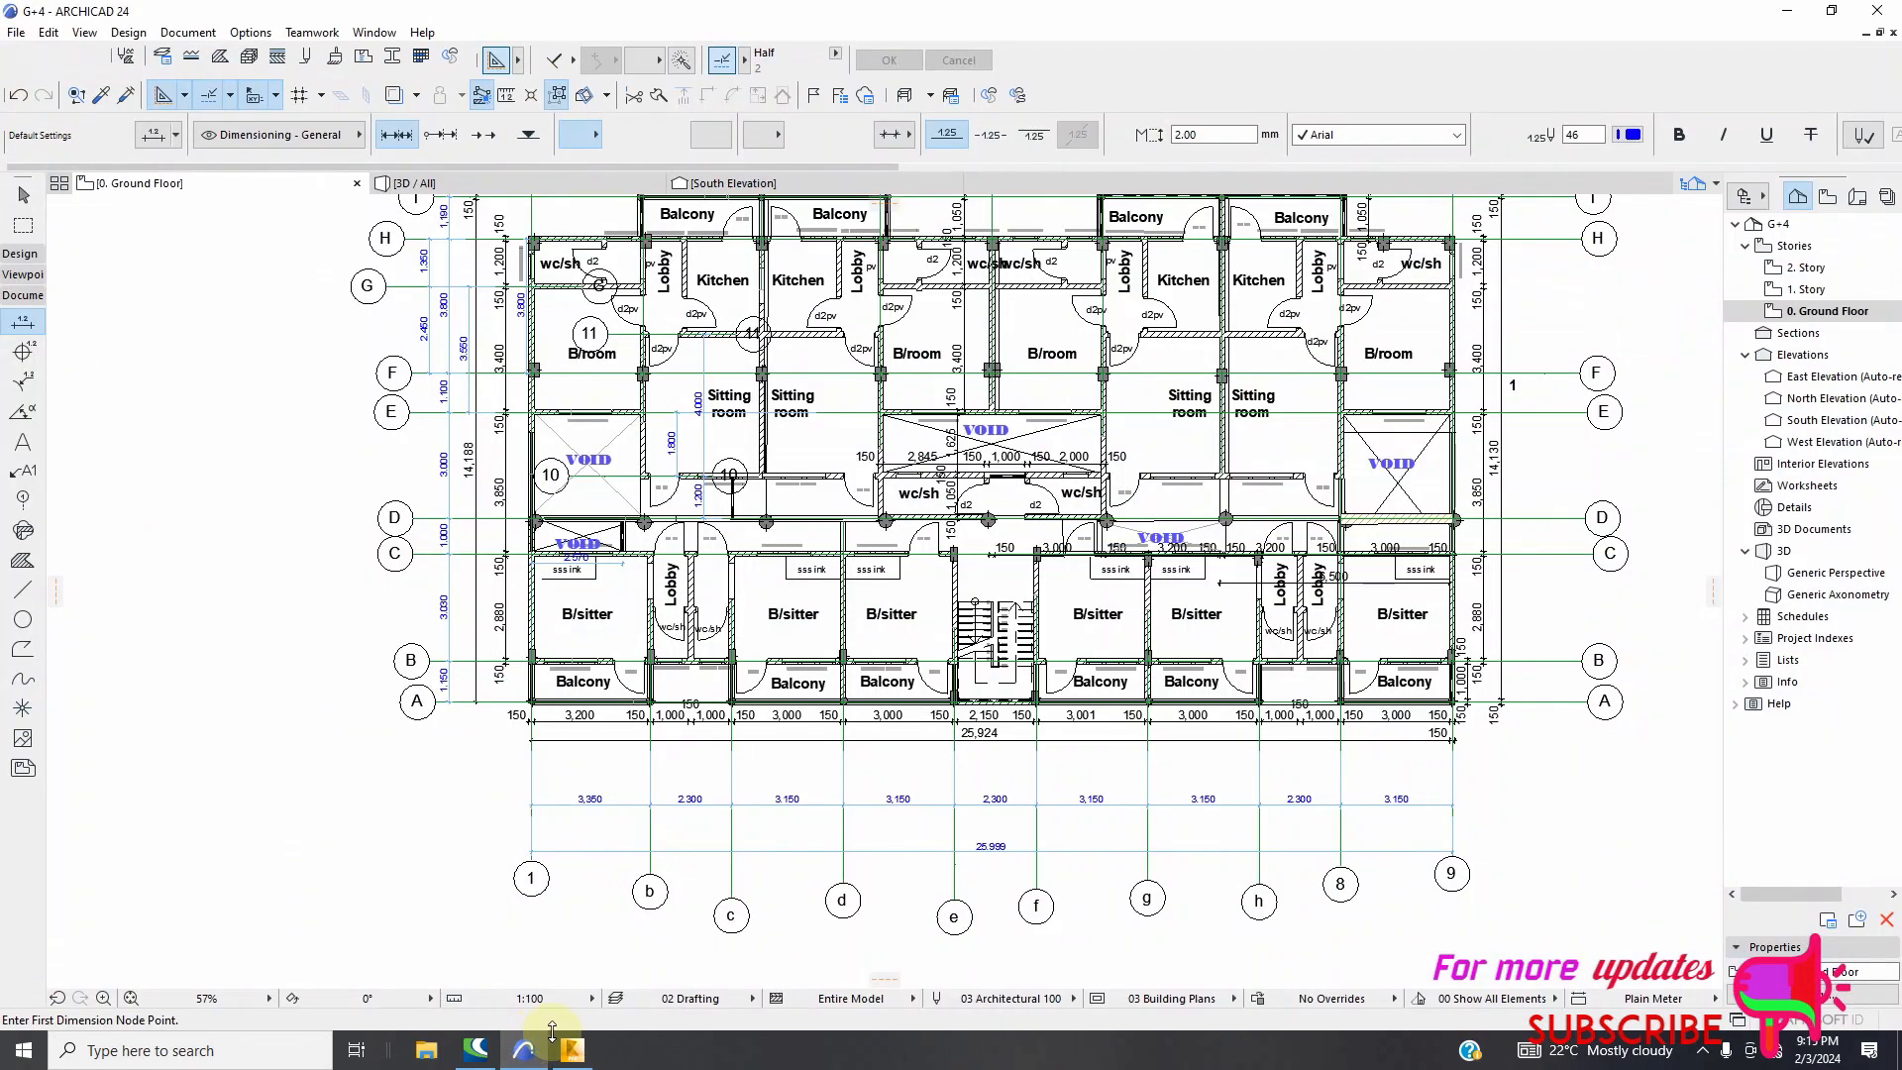
pyautogui.click(572, 1050)
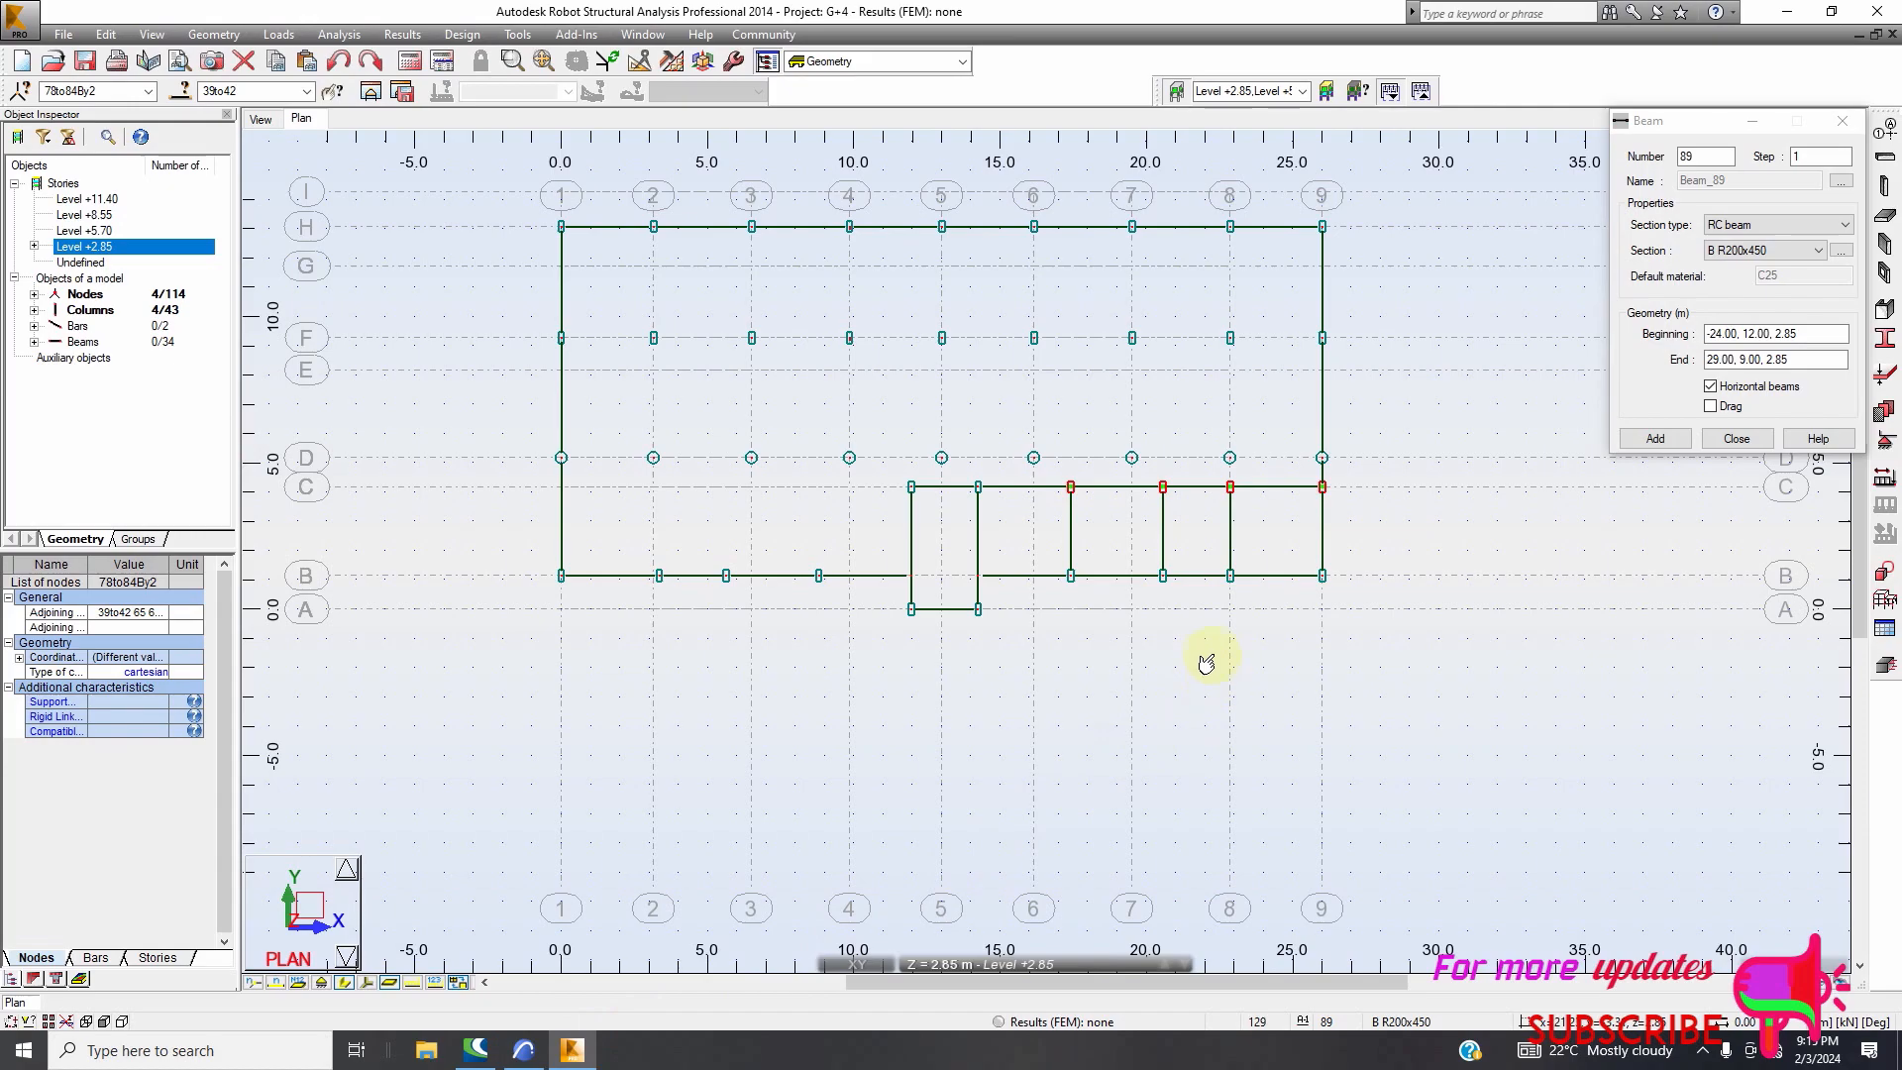
pyautogui.click(620, 1017)
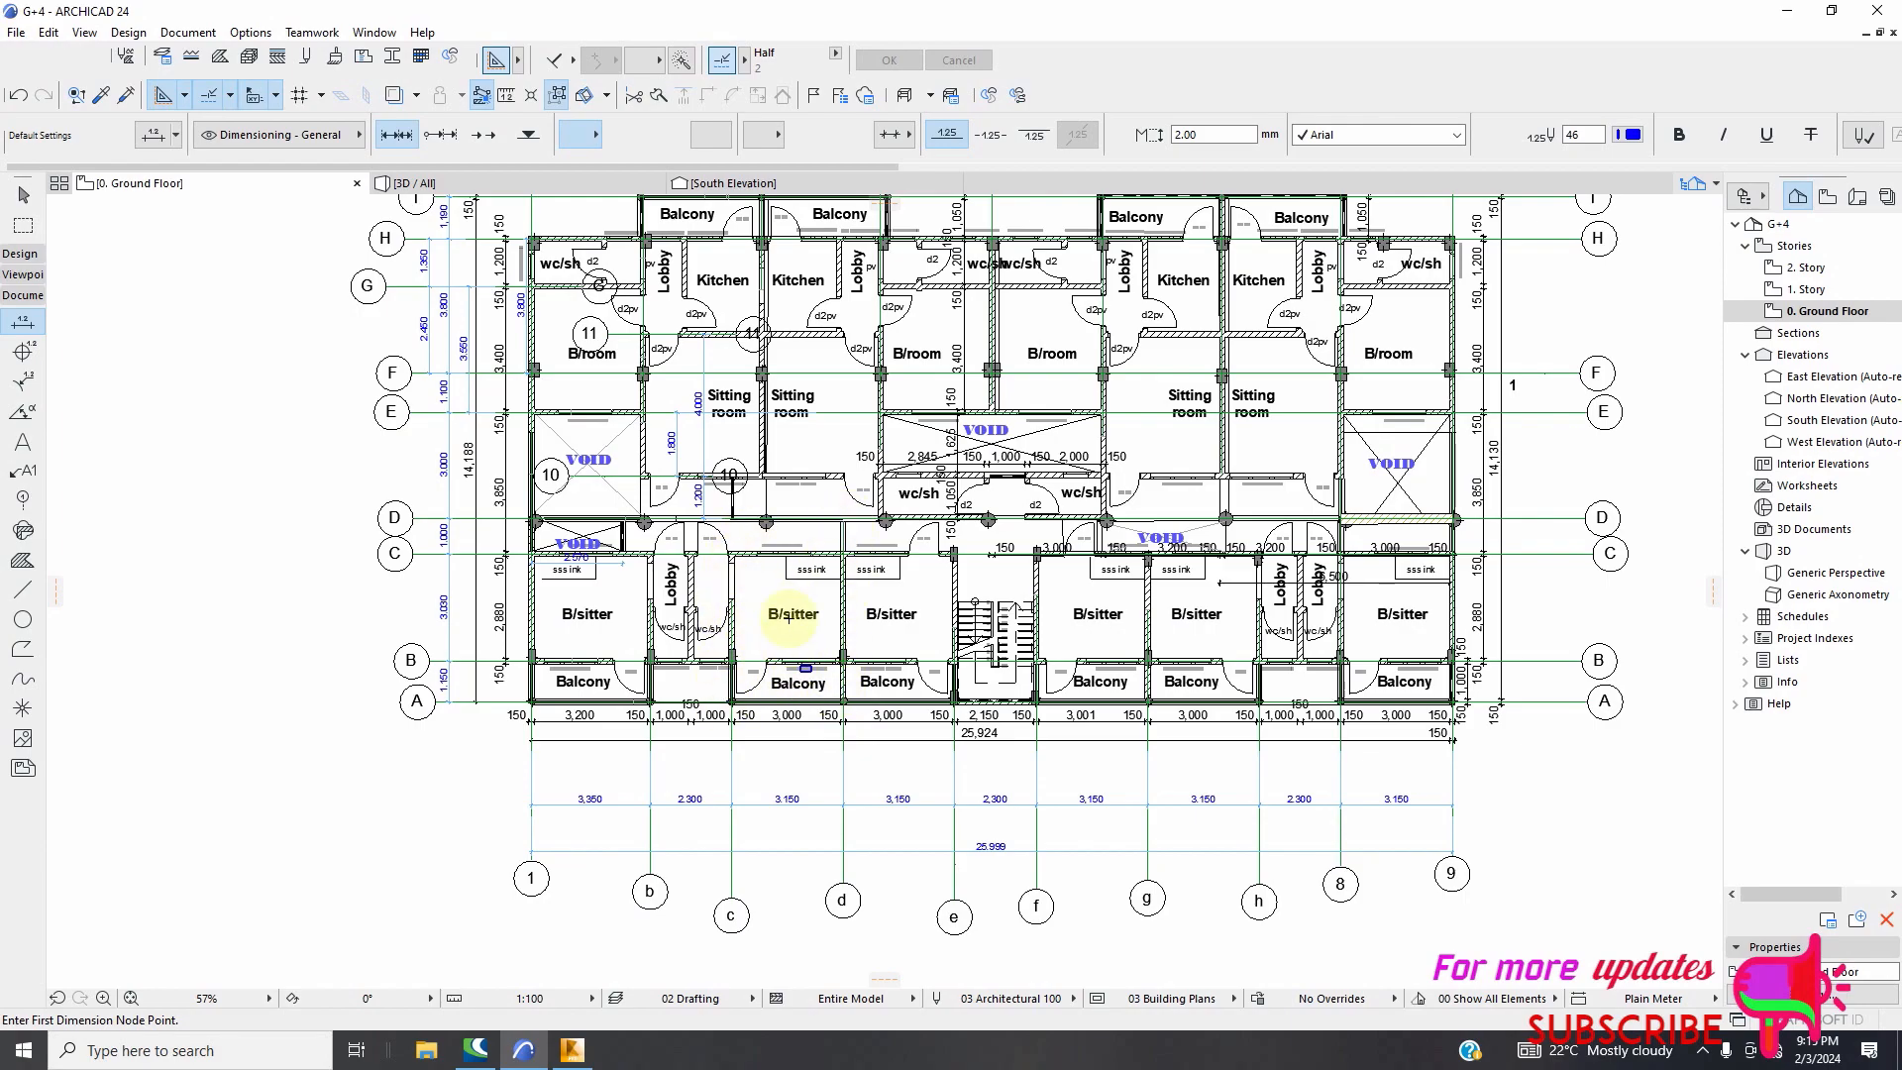
pyautogui.click(572, 1050)
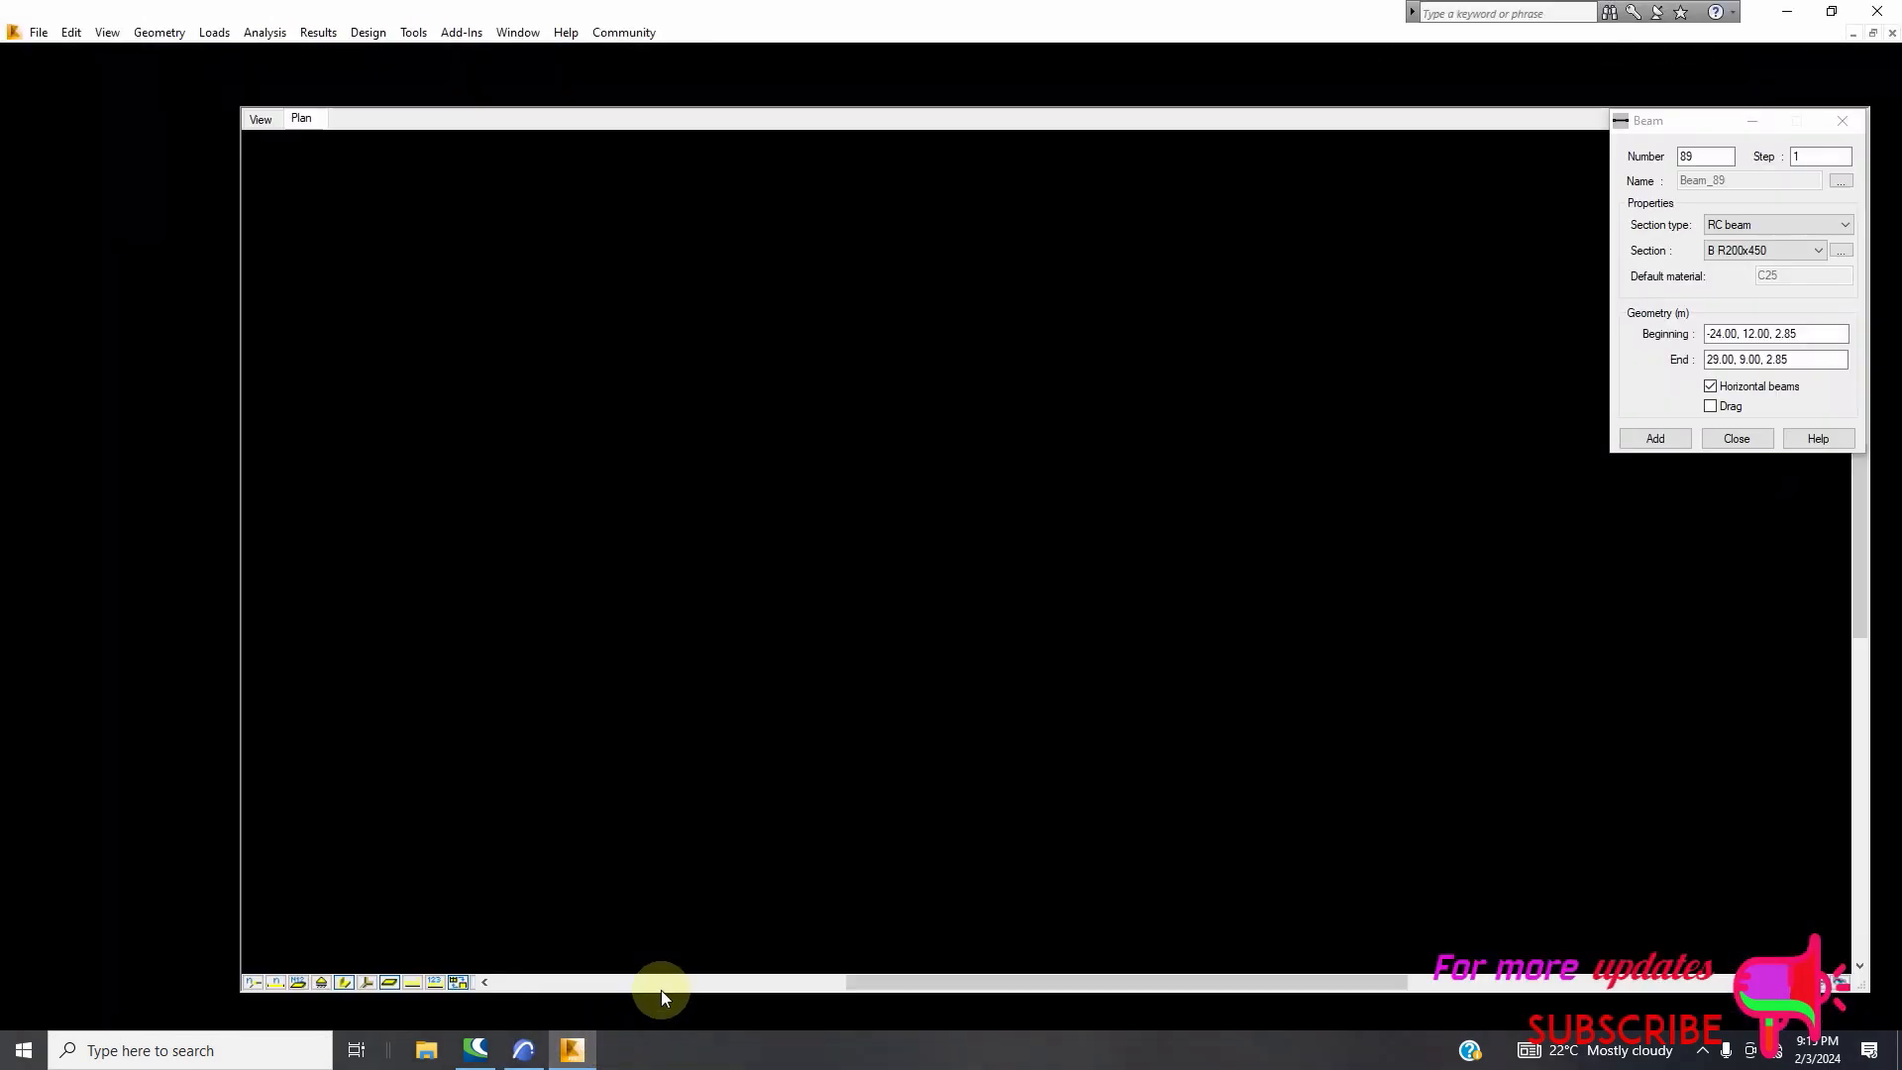
pyautogui.scroll(2, 899, 522)
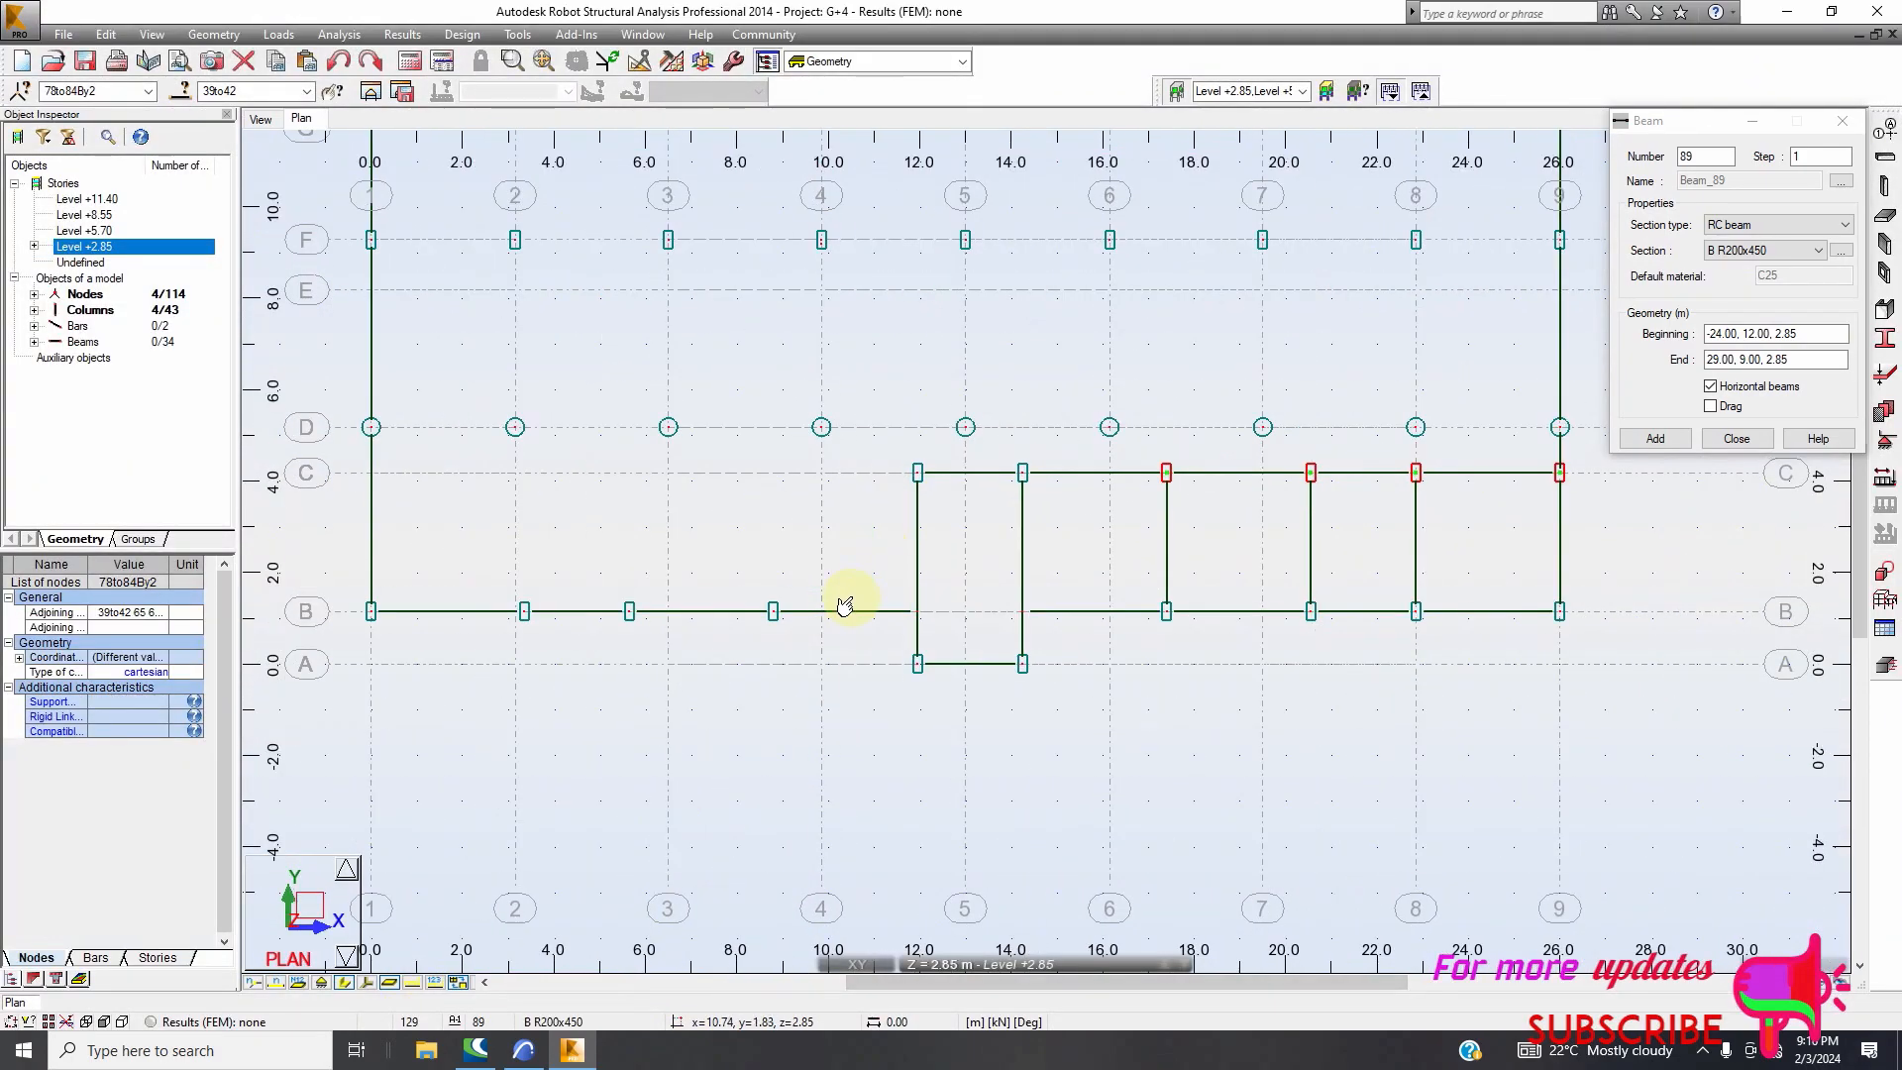
pyautogui.scroll(-3, 918, 539)
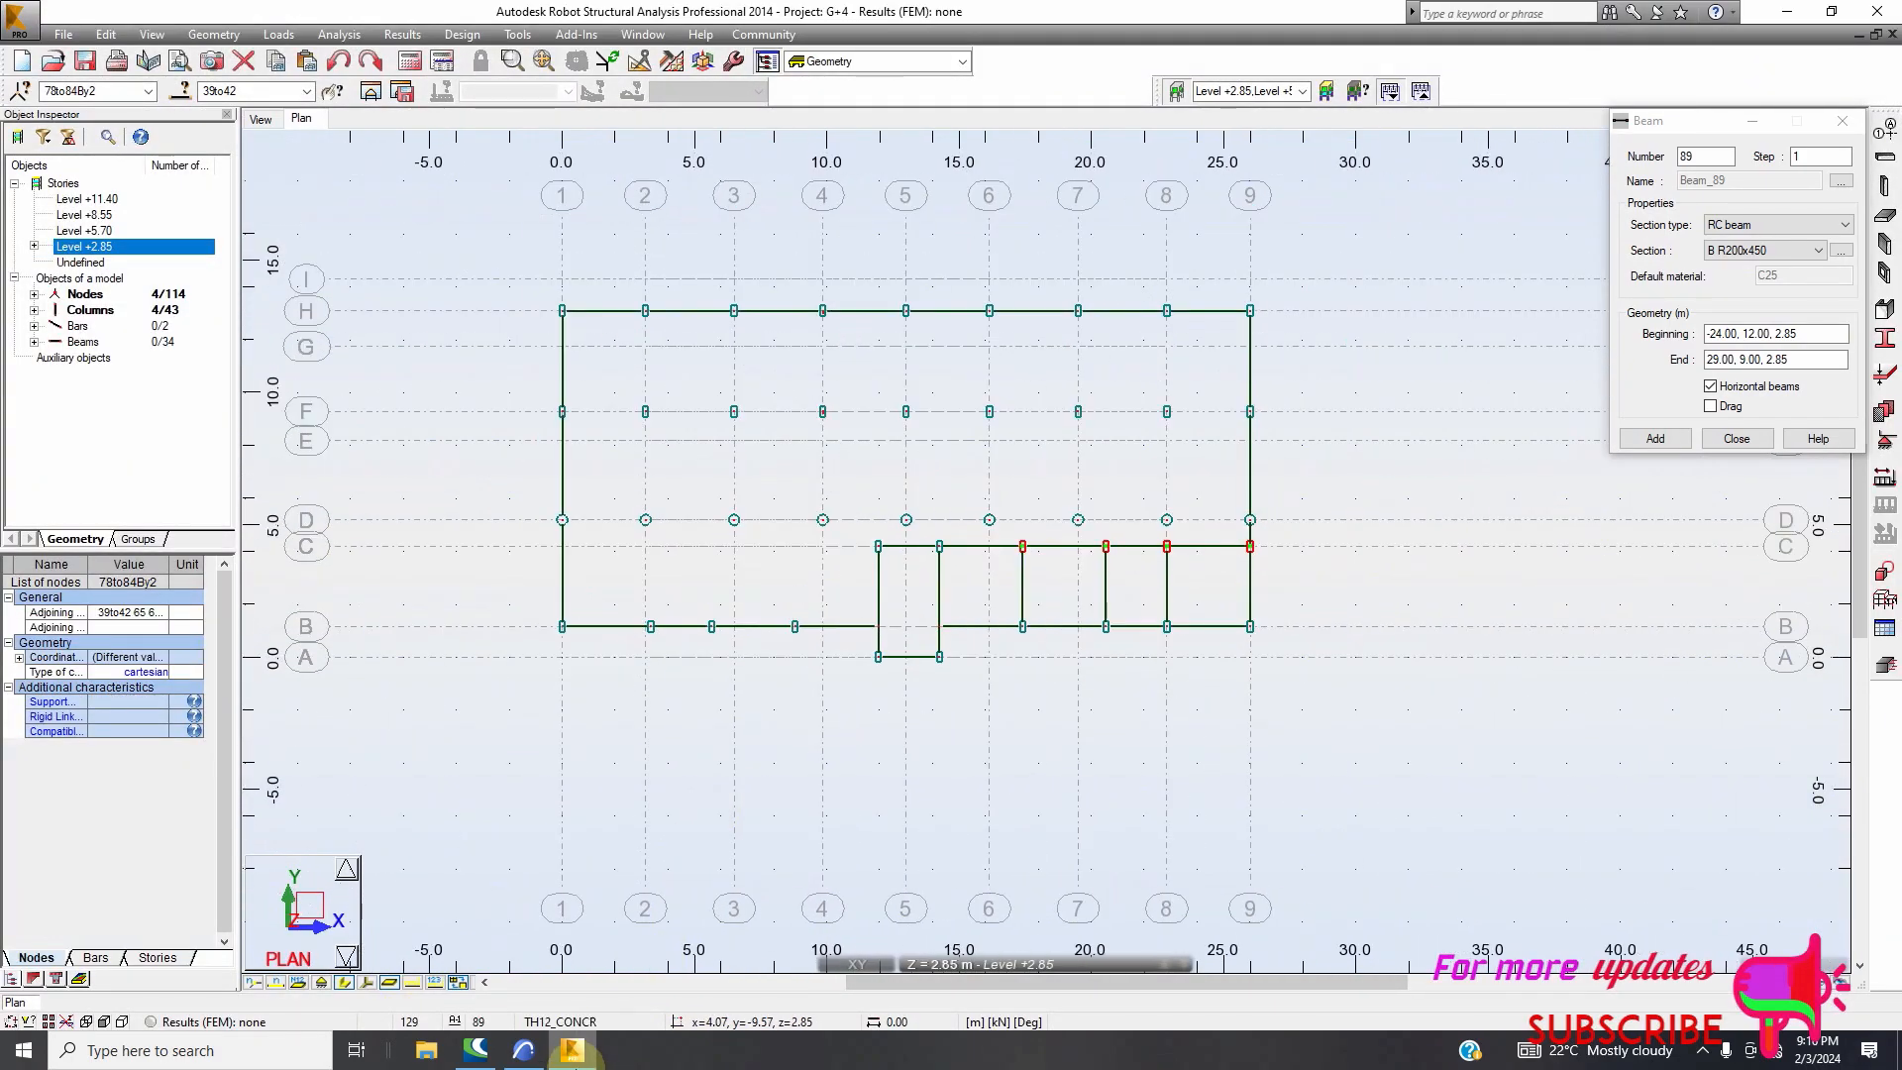
pyautogui.click(524, 1050)
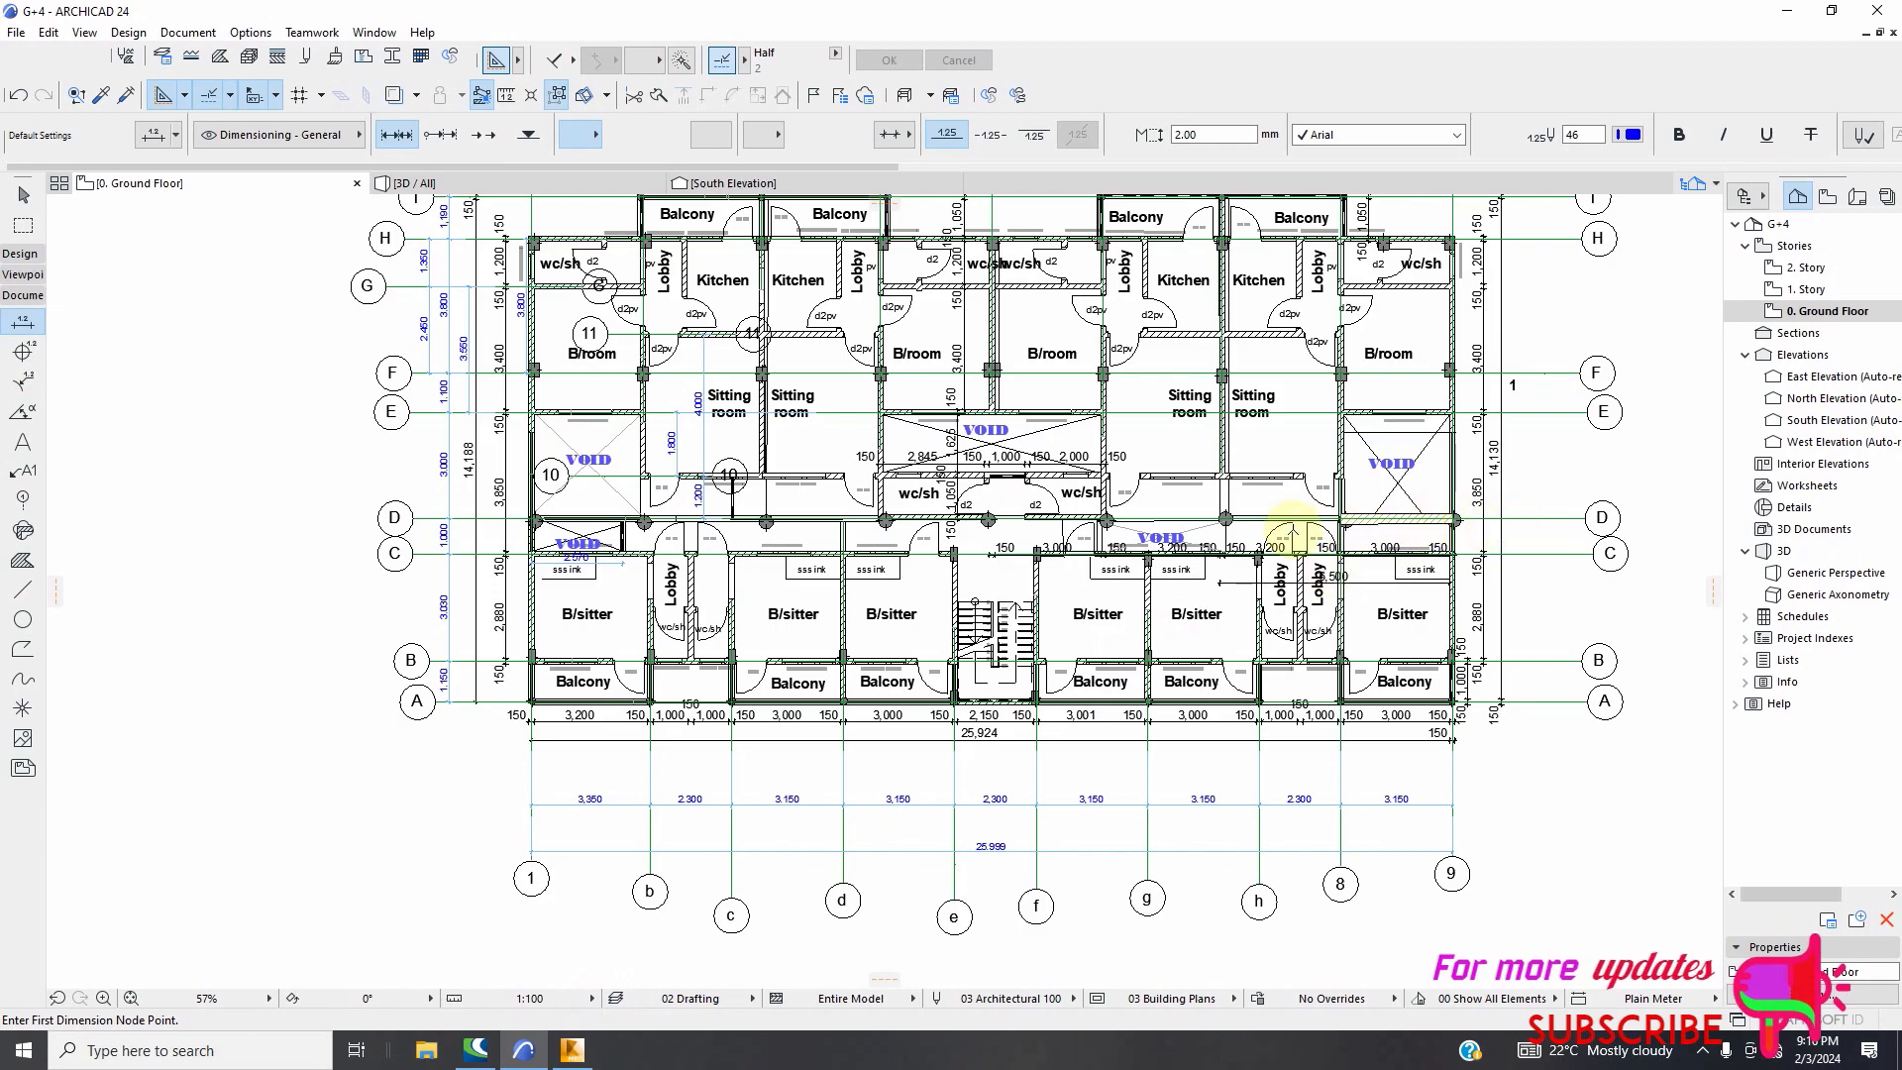
pyautogui.click(571, 1050)
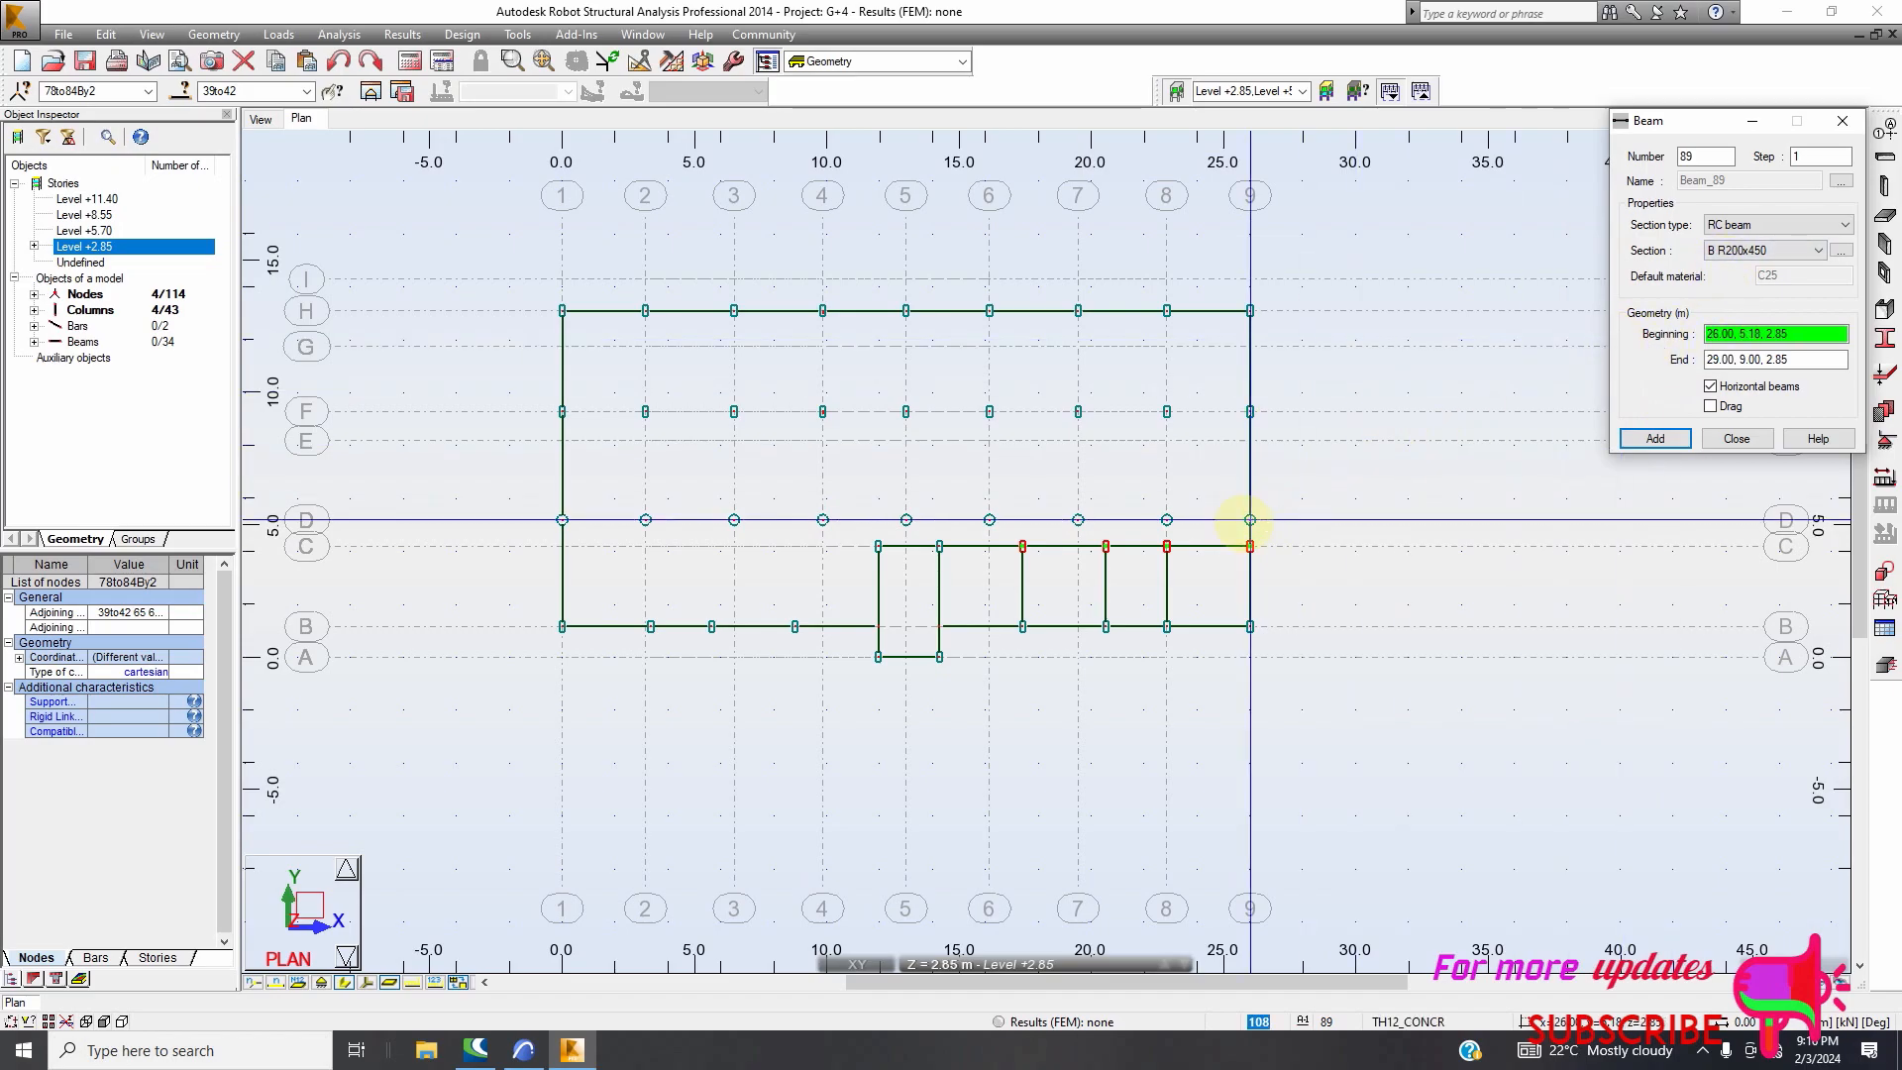
# Add three separate B R200x450 beams along axis D, spanning between the columns from axis 9 to axis 6
pyautogui.click(1252, 523)
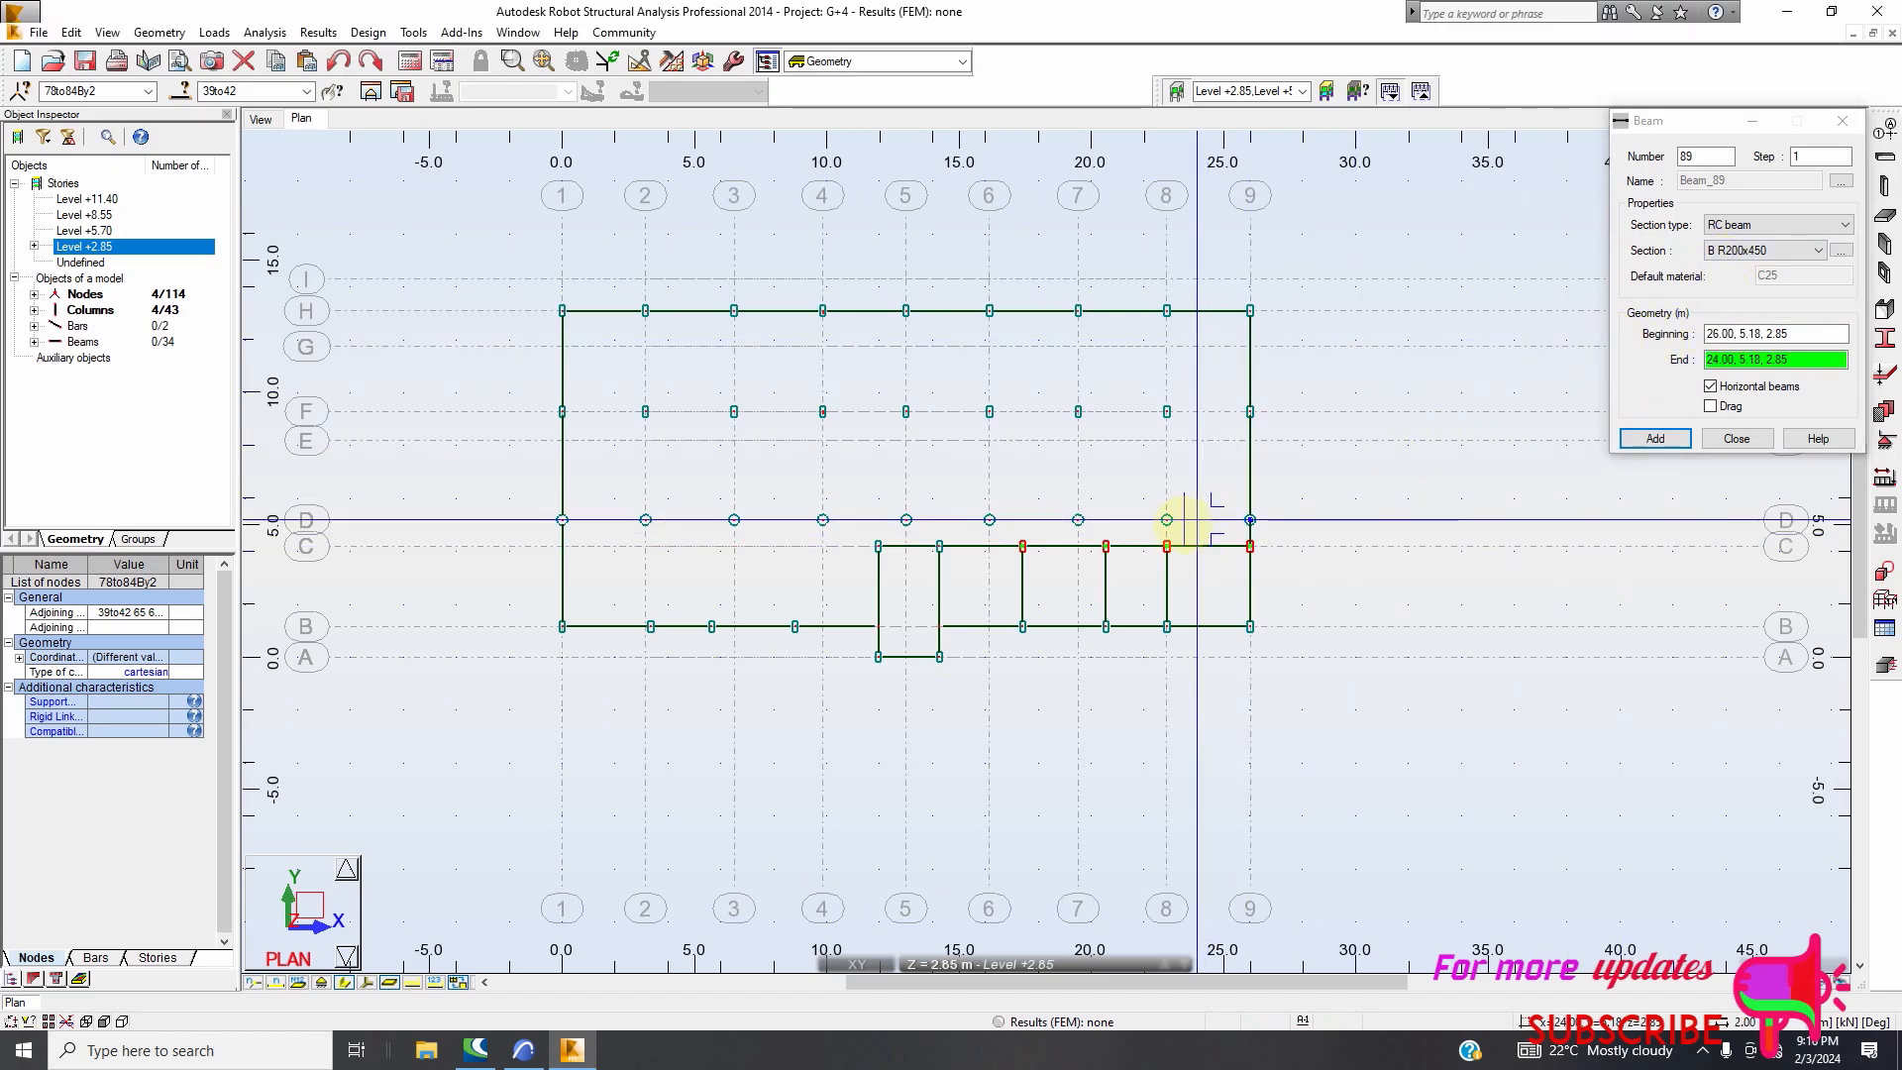
pyautogui.click(1167, 519)
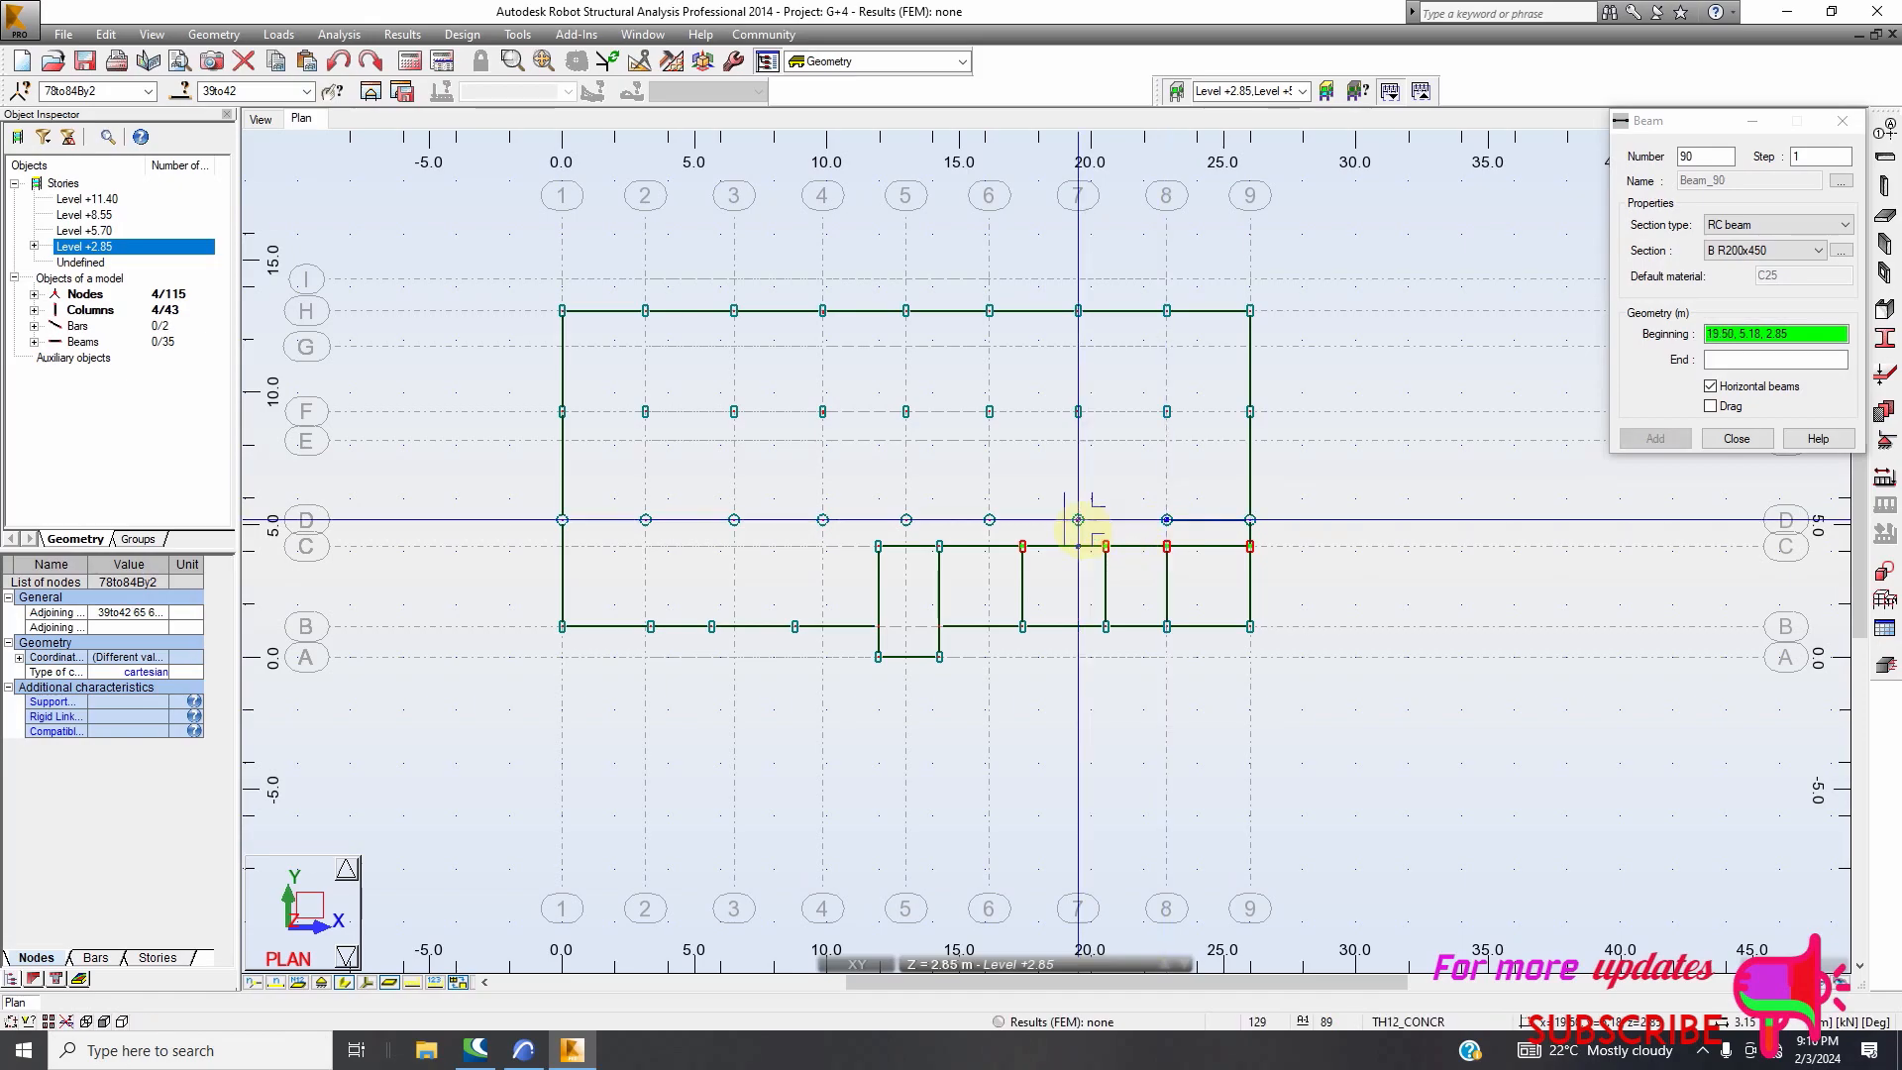
pyautogui.click(1078, 519)
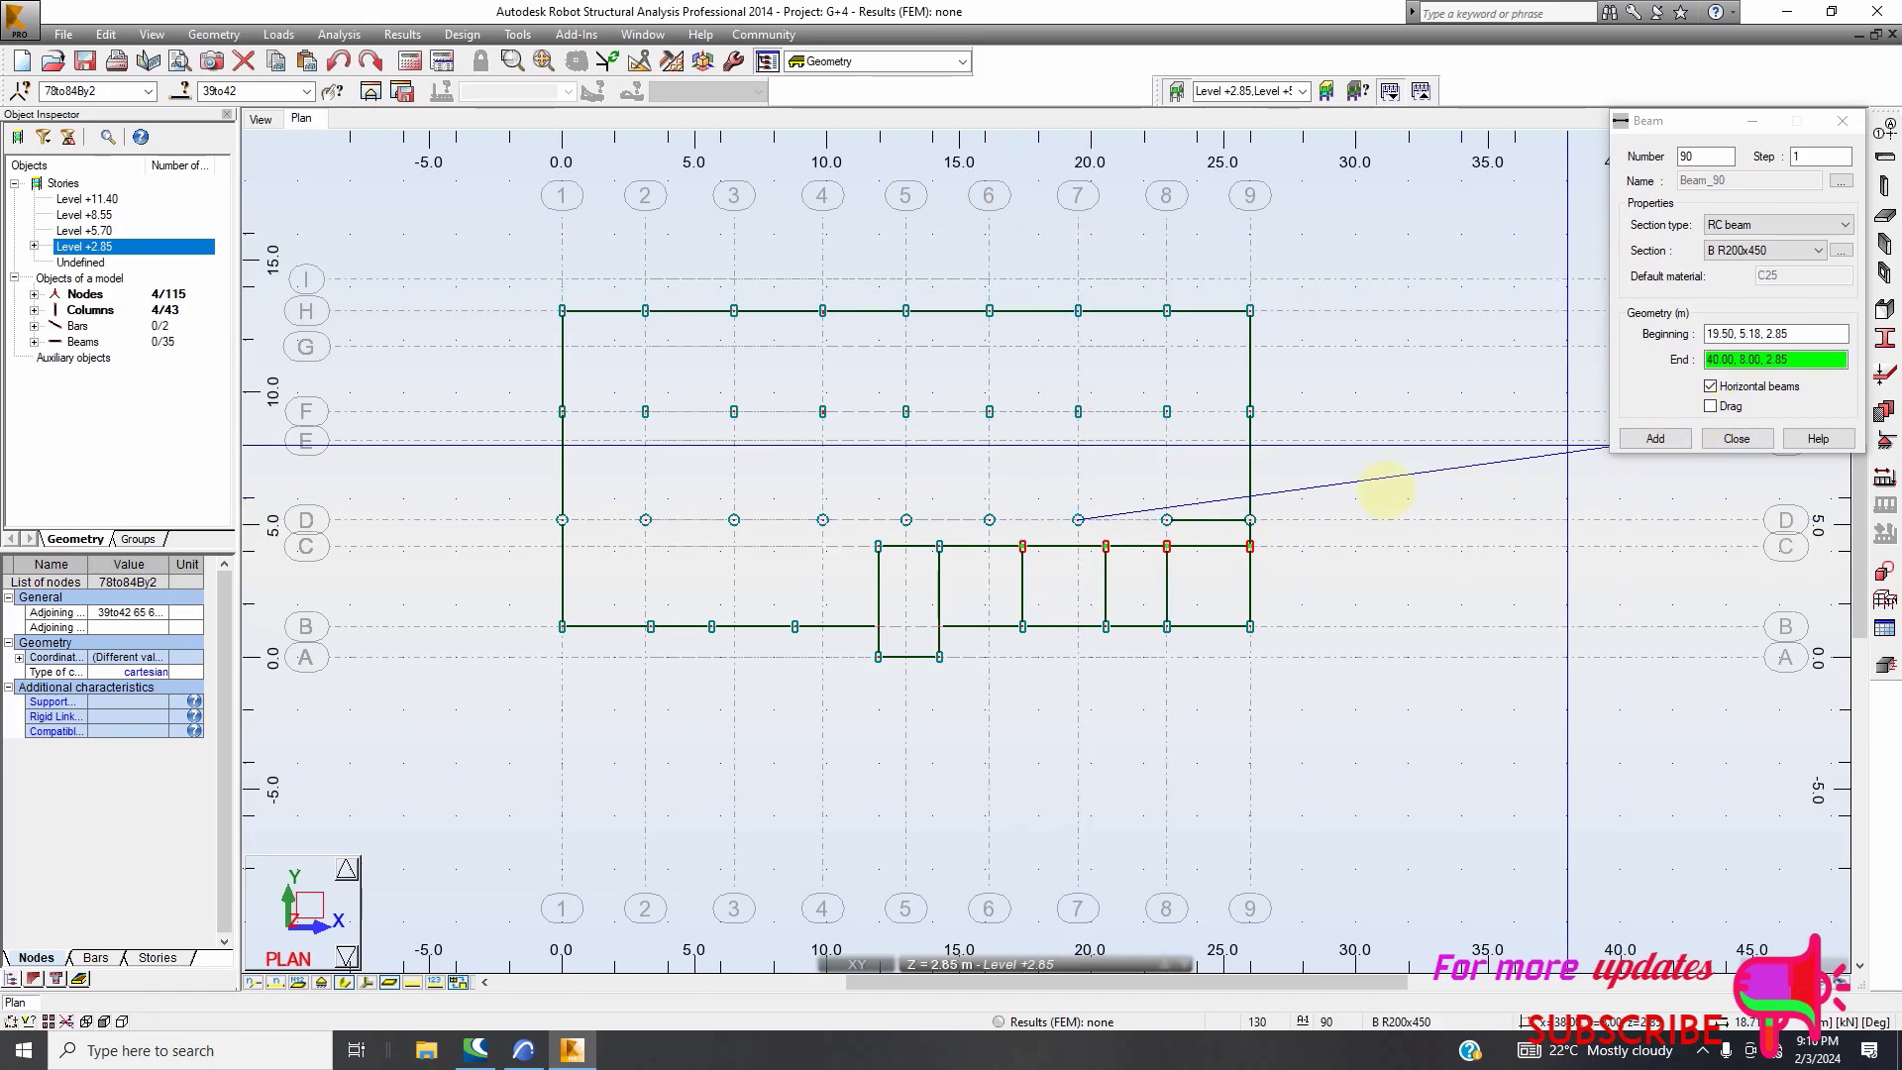
pyautogui.scroll(2, 1199, 534)
pyautogui.click(1153, 509)
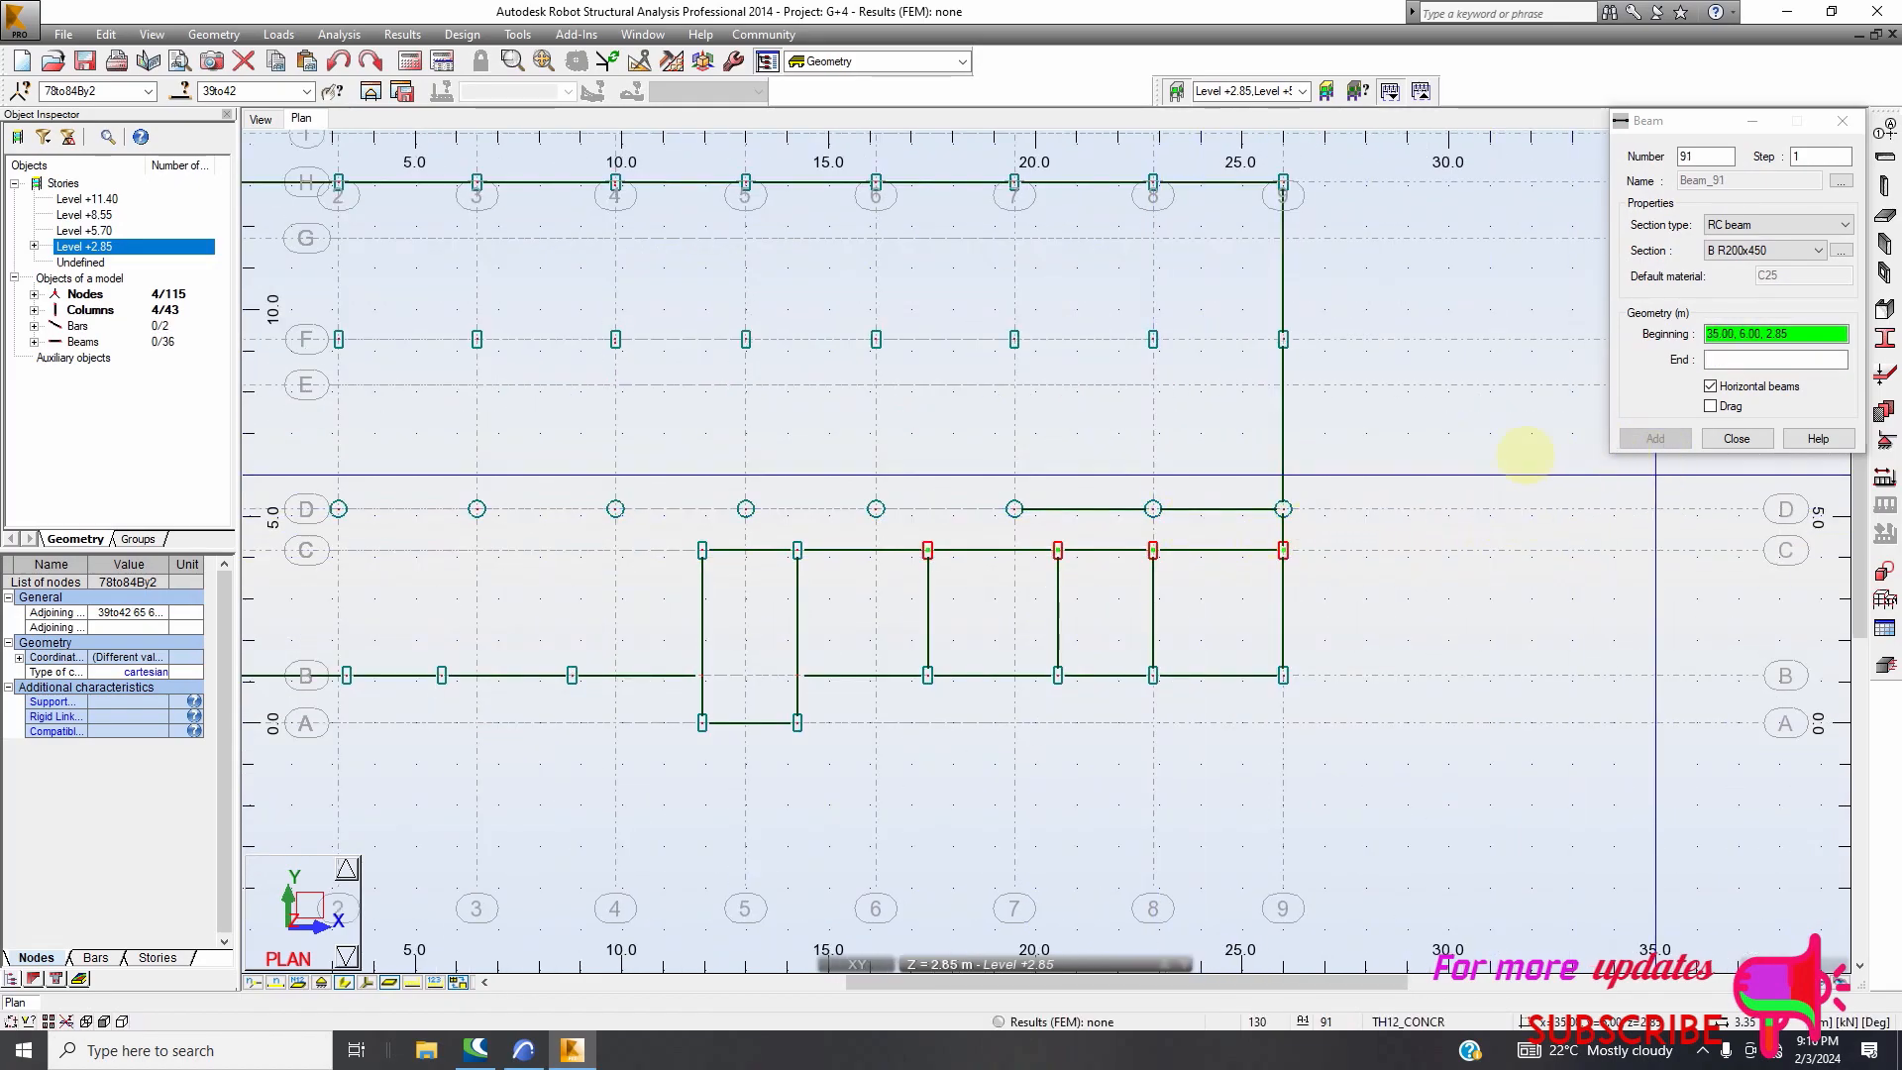
pyautogui.click(1014, 510)
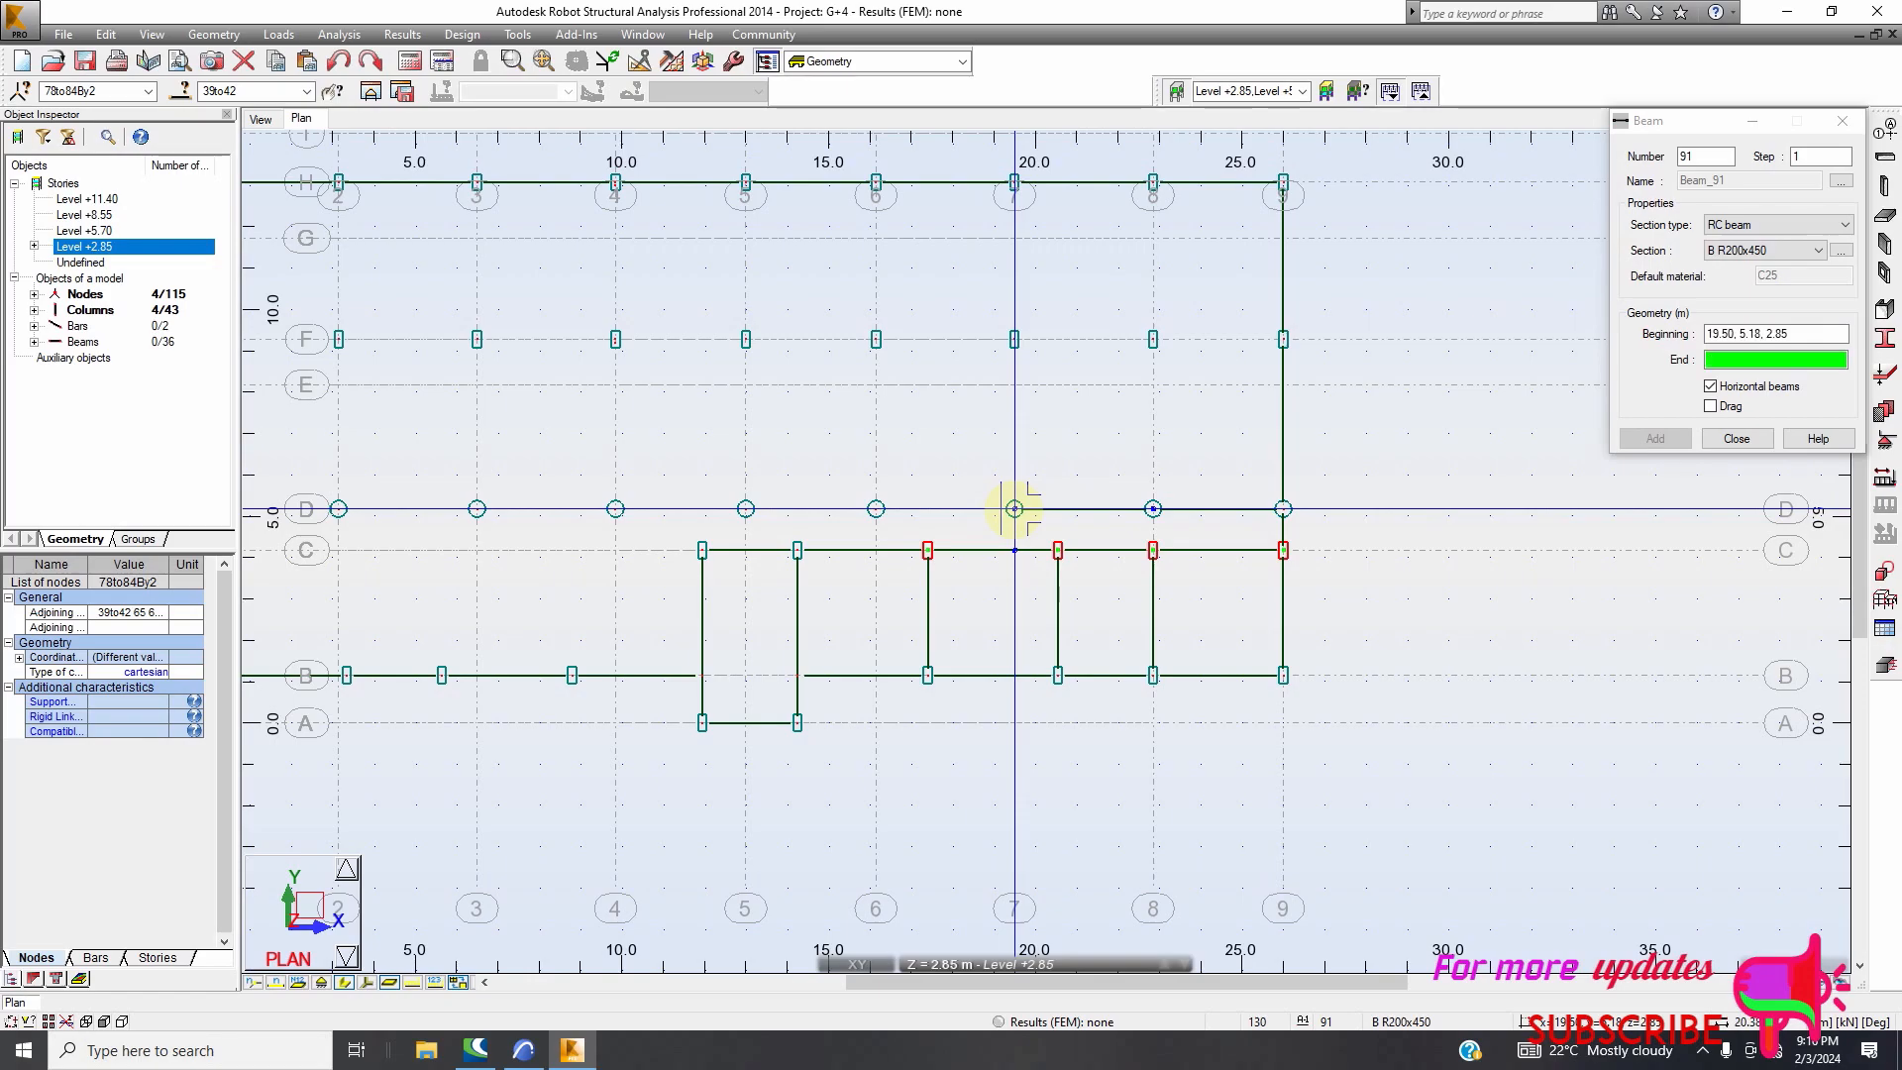
pyautogui.click(876, 510)
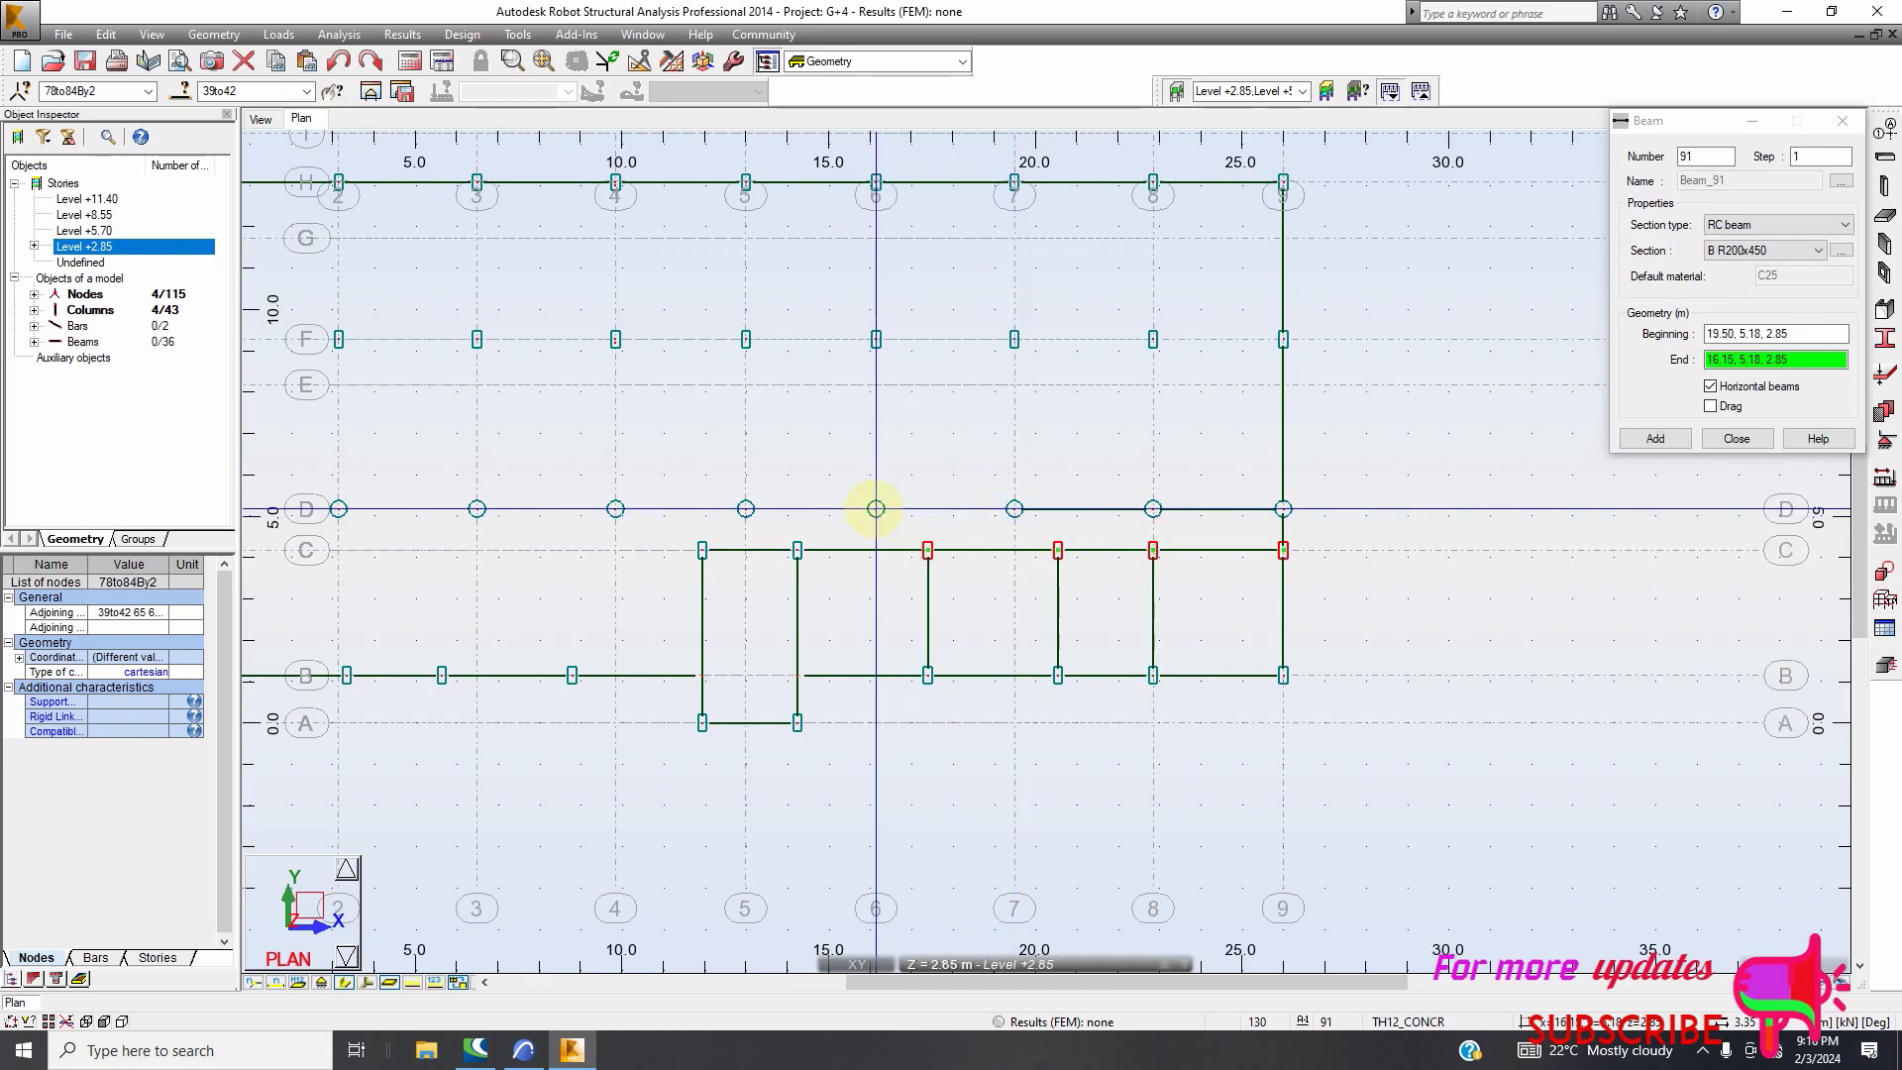
# Enable the Drag option, chain beams along axis D from axis 6 through each column to axis 1, and disable Drag
pyautogui.click(1711, 406)
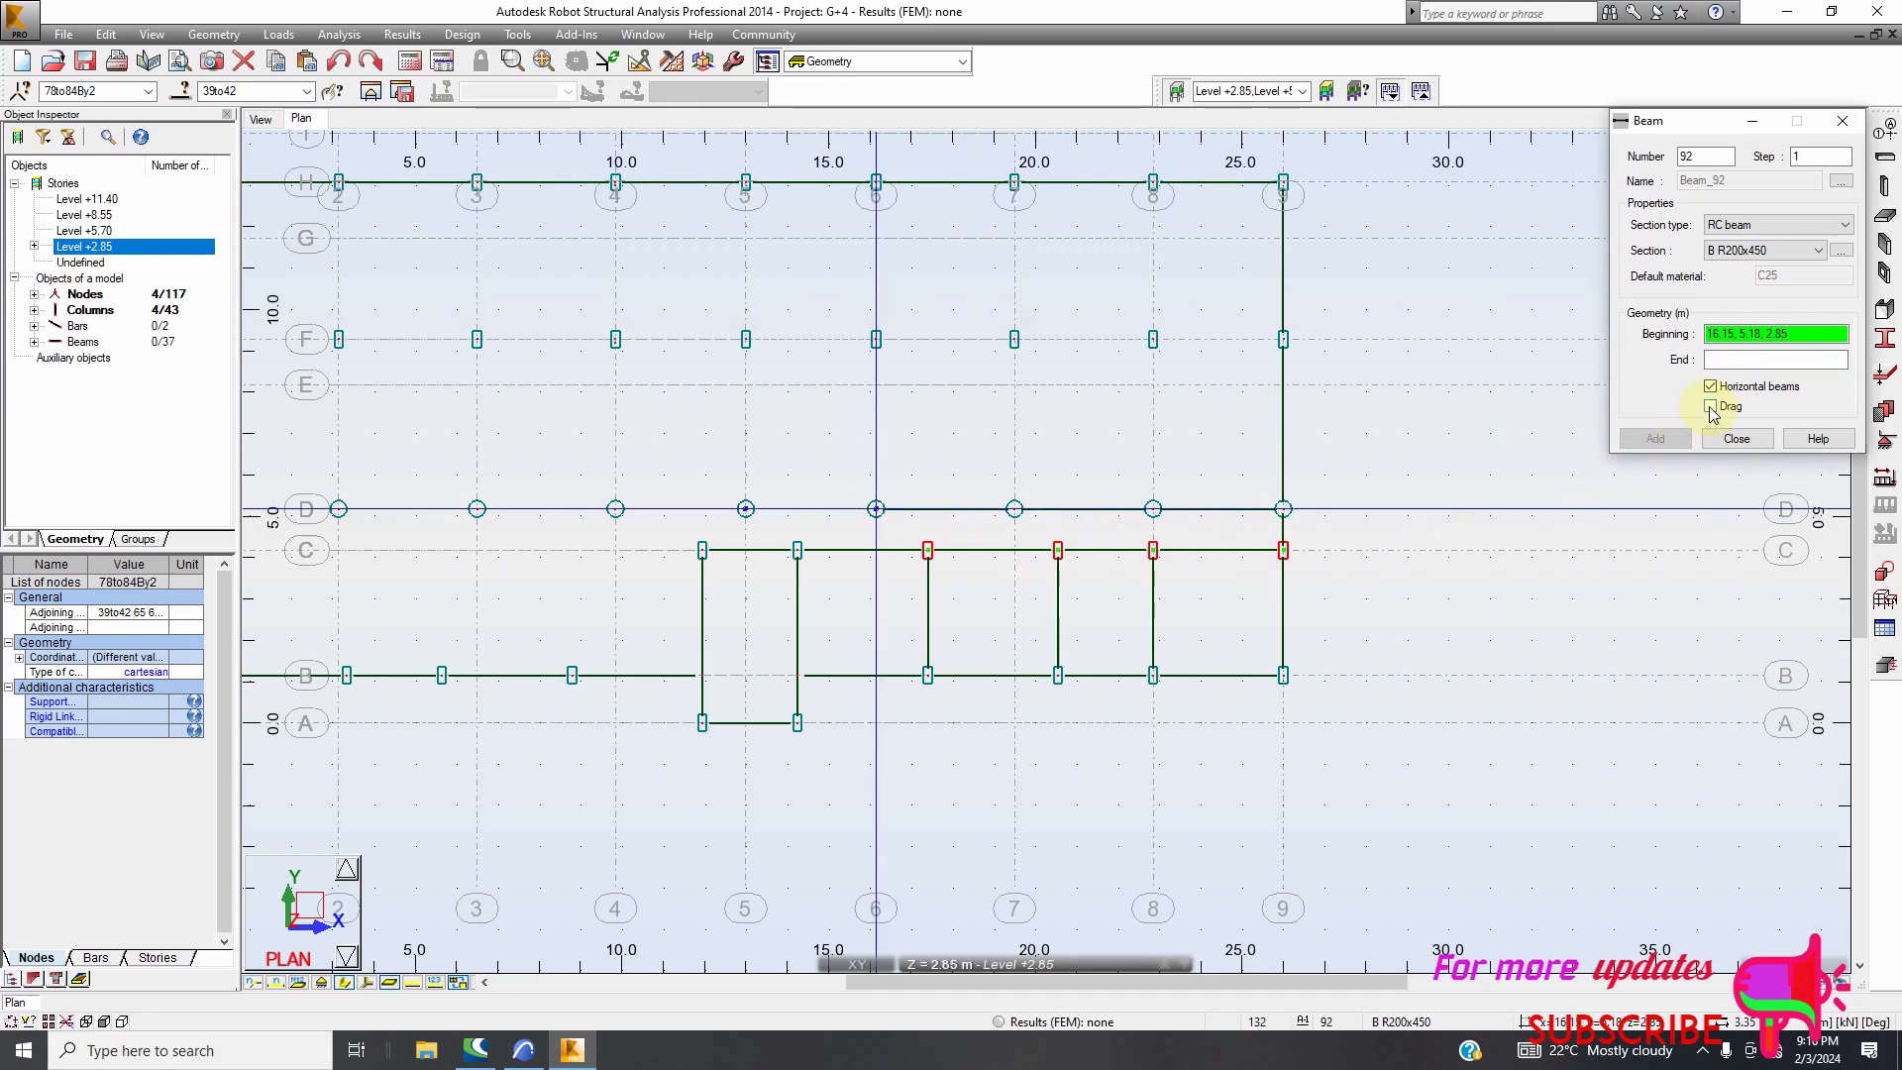
pyautogui.scroll(-2, 1698, 502)
pyautogui.scroll(2, 1039, 503)
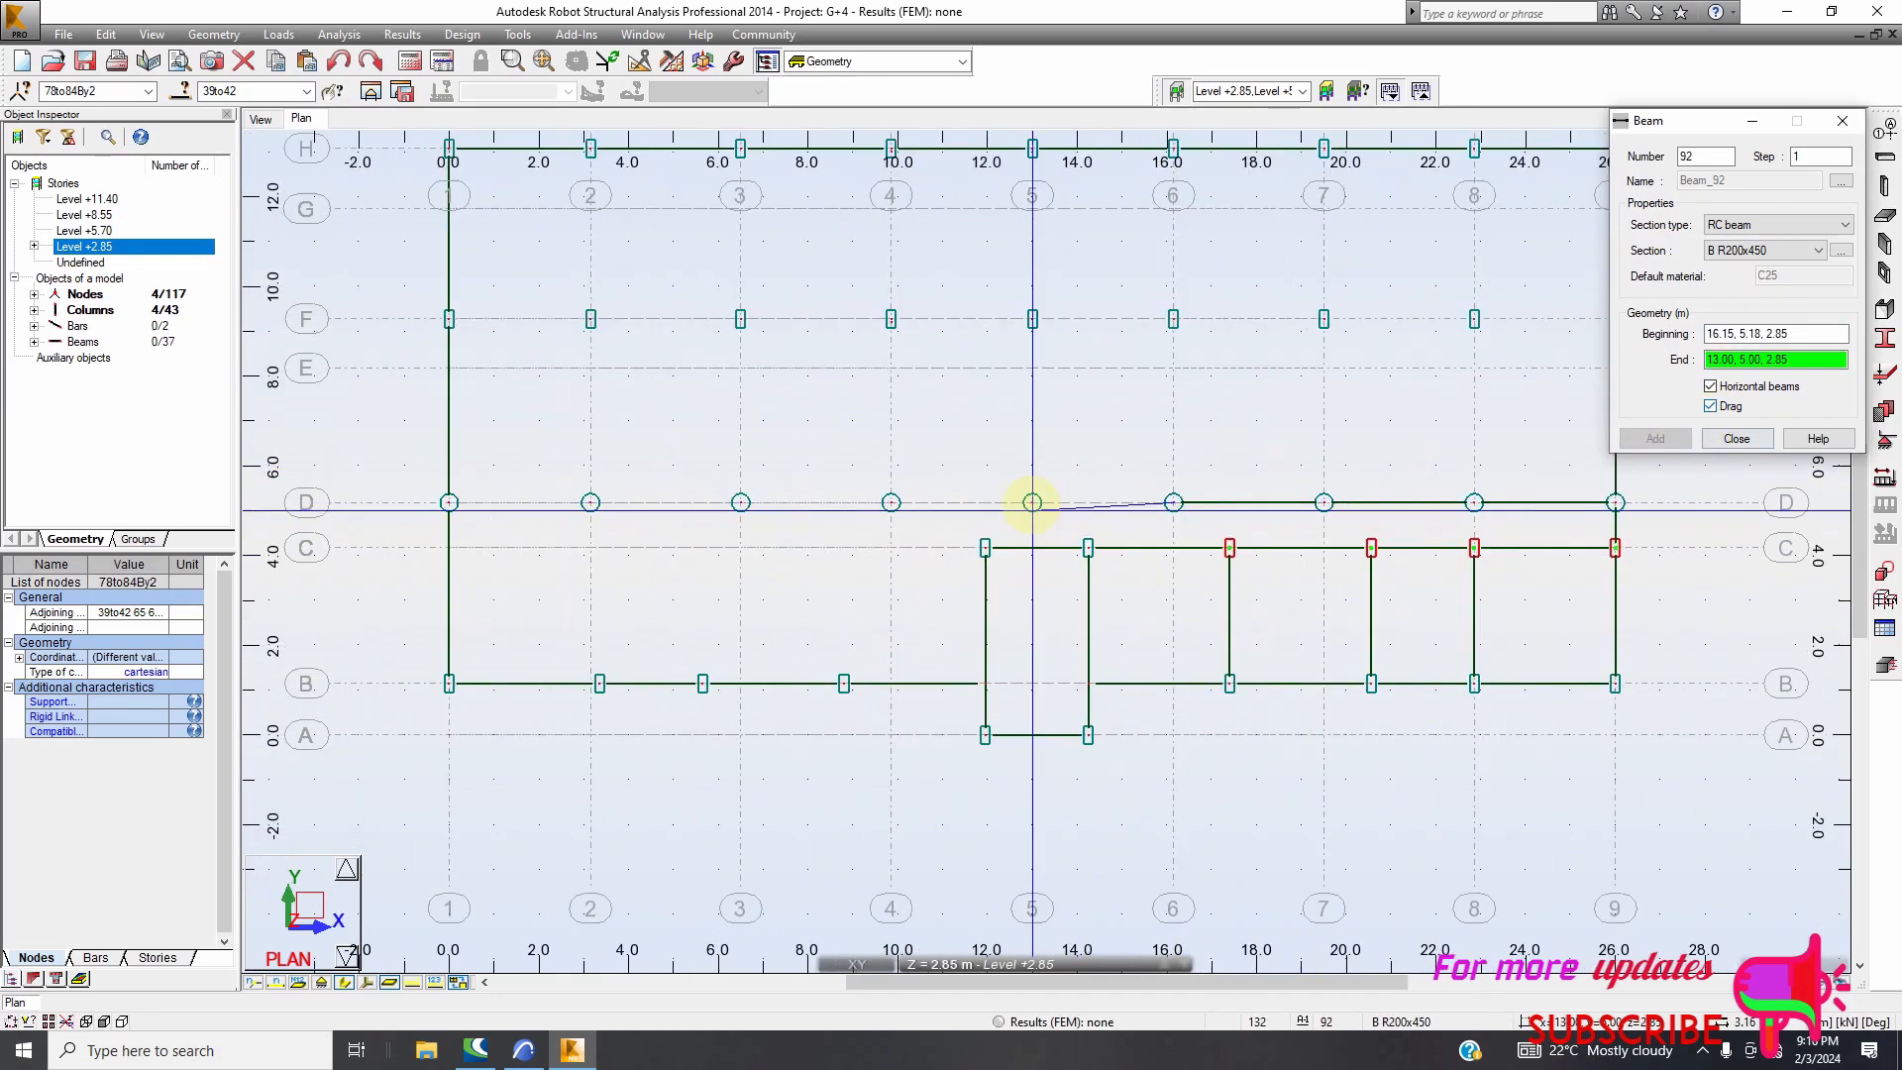
pyautogui.click(1039, 503)
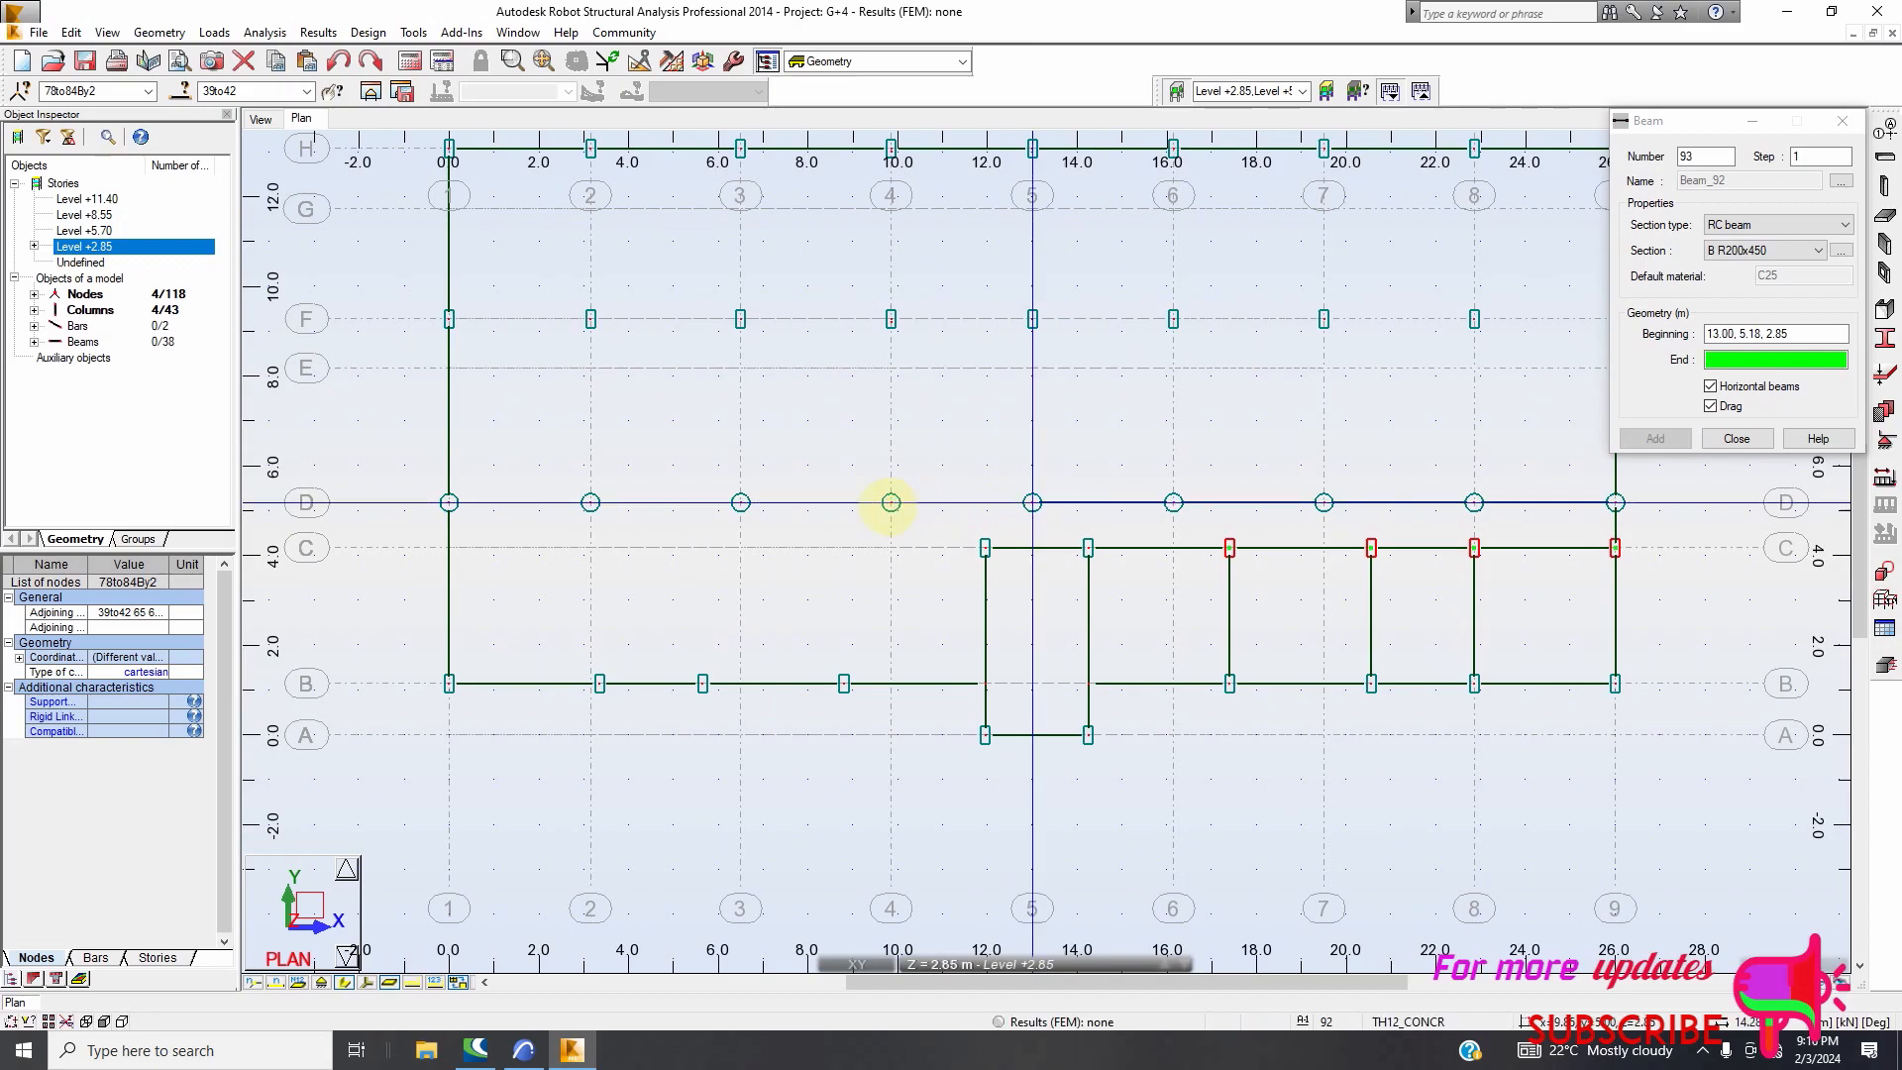
pyautogui.click(891, 502)
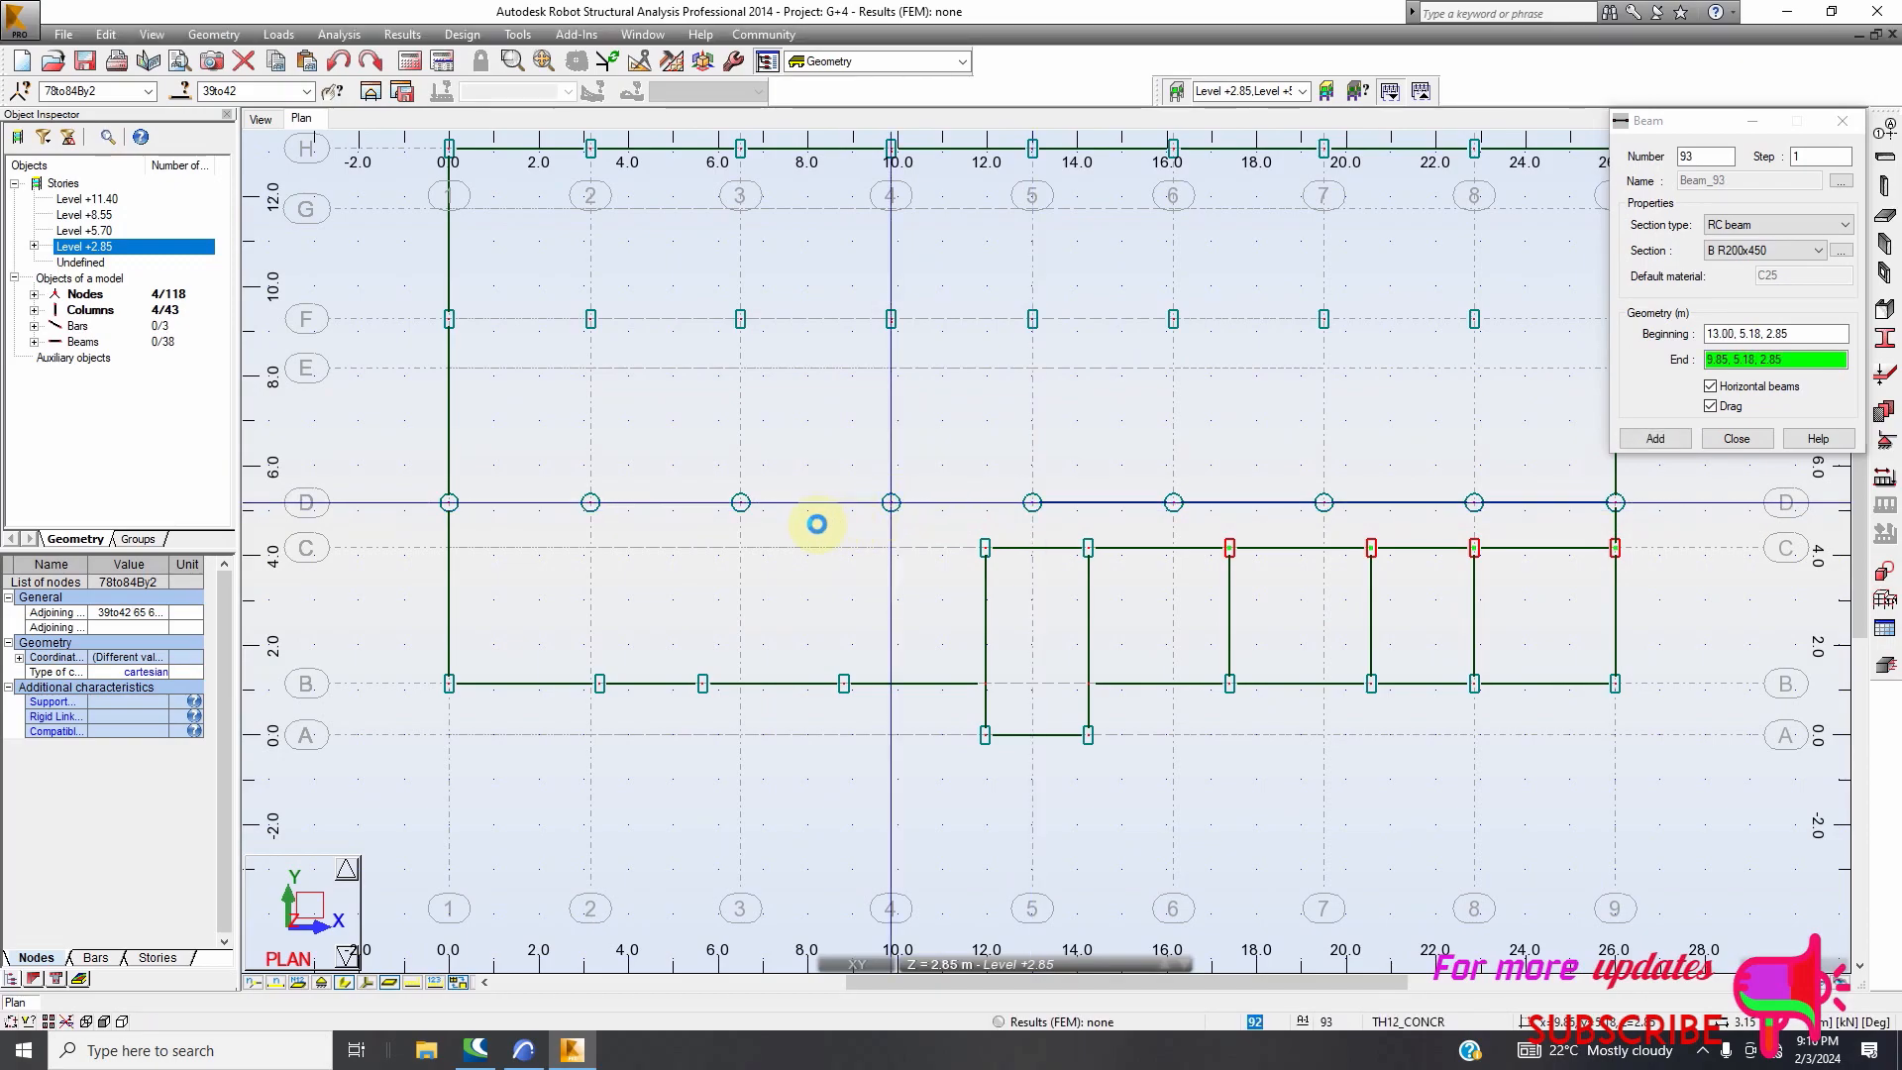
pyautogui.click(740, 502)
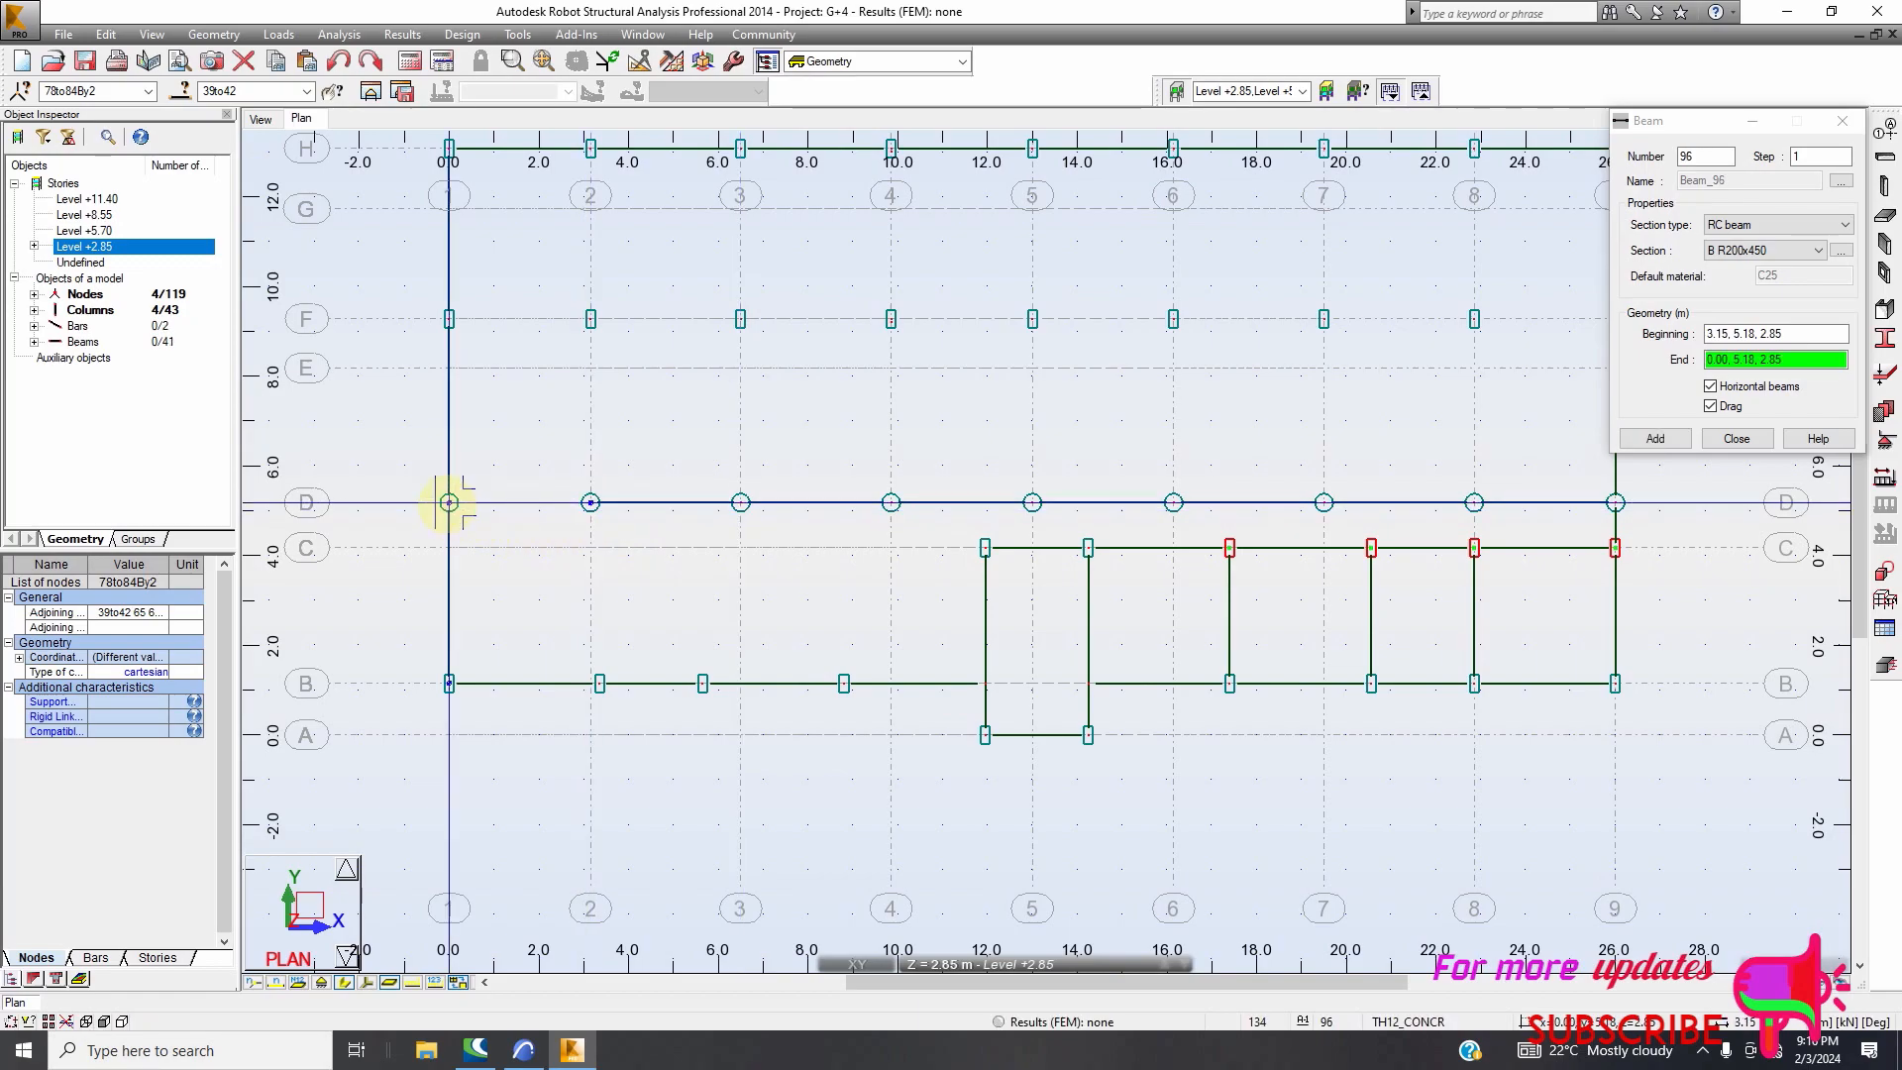
pyautogui.click(448, 503)
pyautogui.scroll(-2, 670, 497)
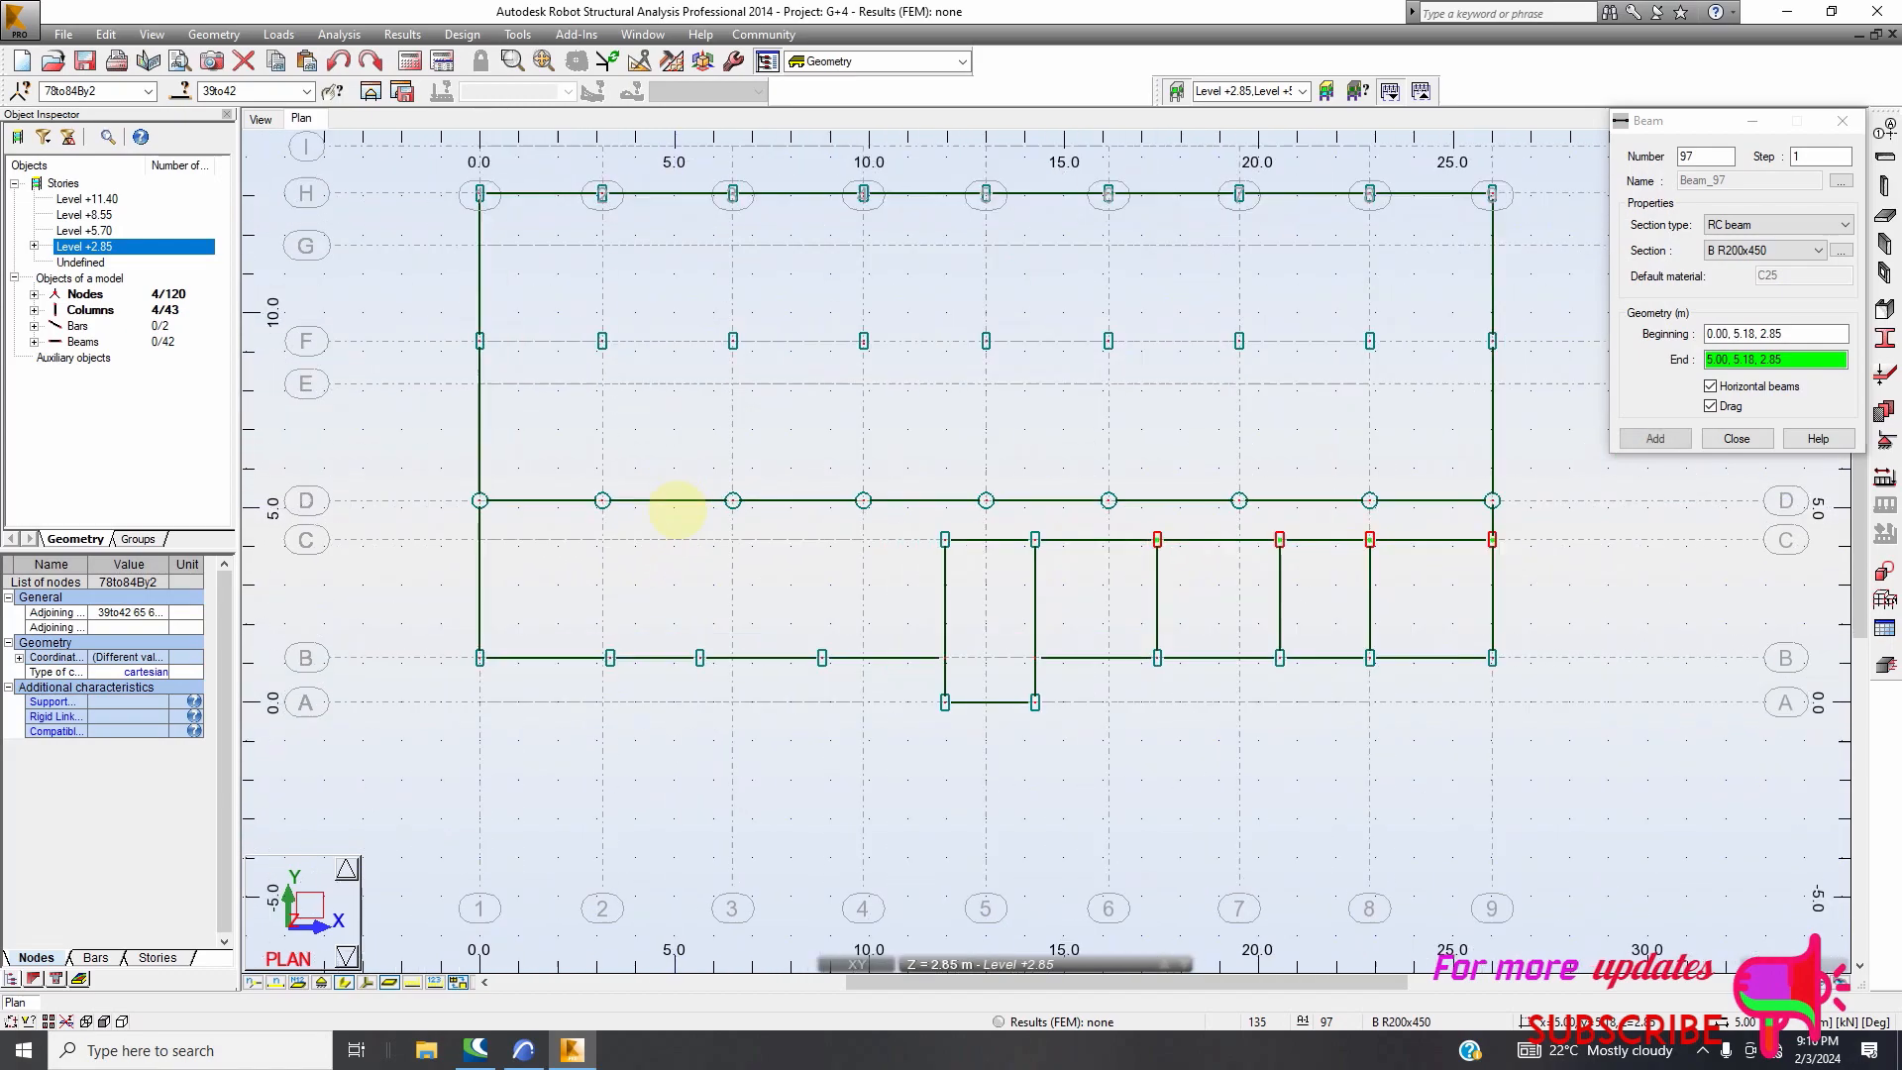
pyautogui.click(1711, 407)
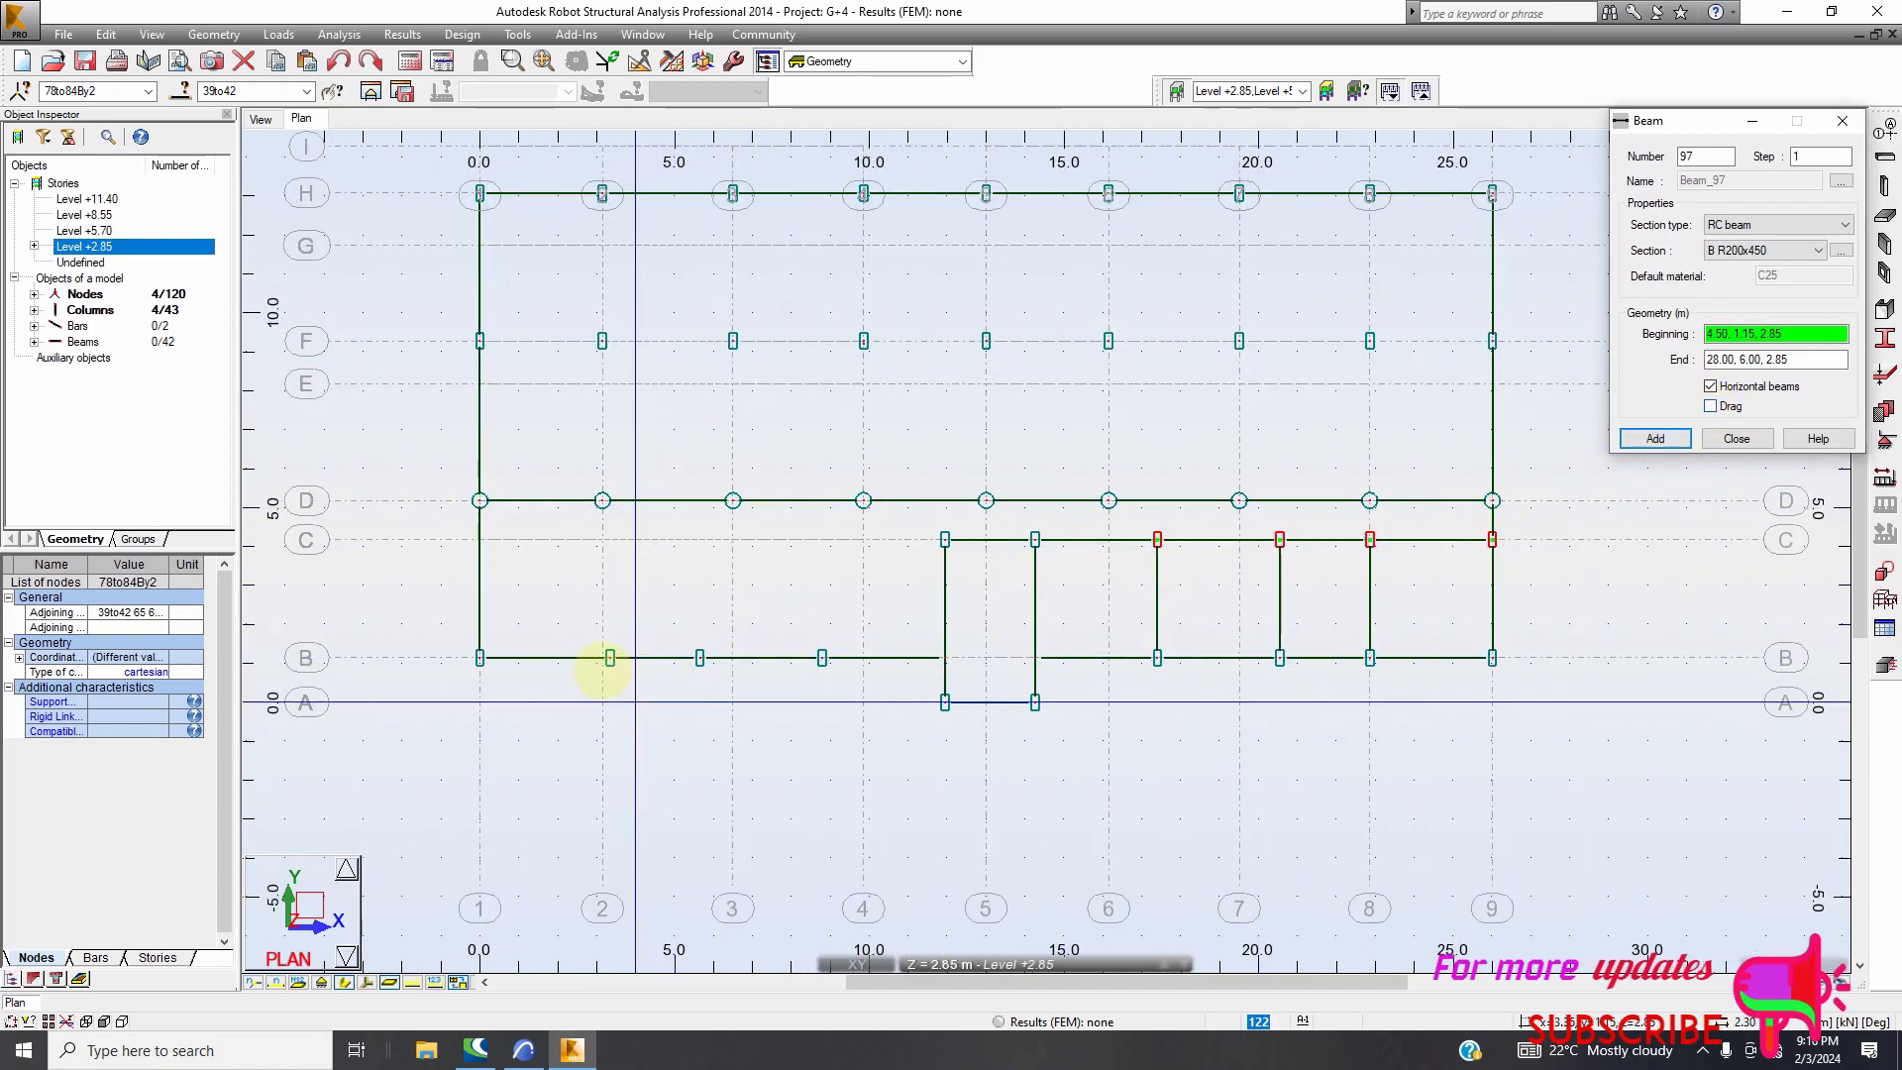
# Try to add a beam from the axis B column at x = 3.35 m perpendicular to the axis D beam
pyautogui.scroll(2, 611, 659)
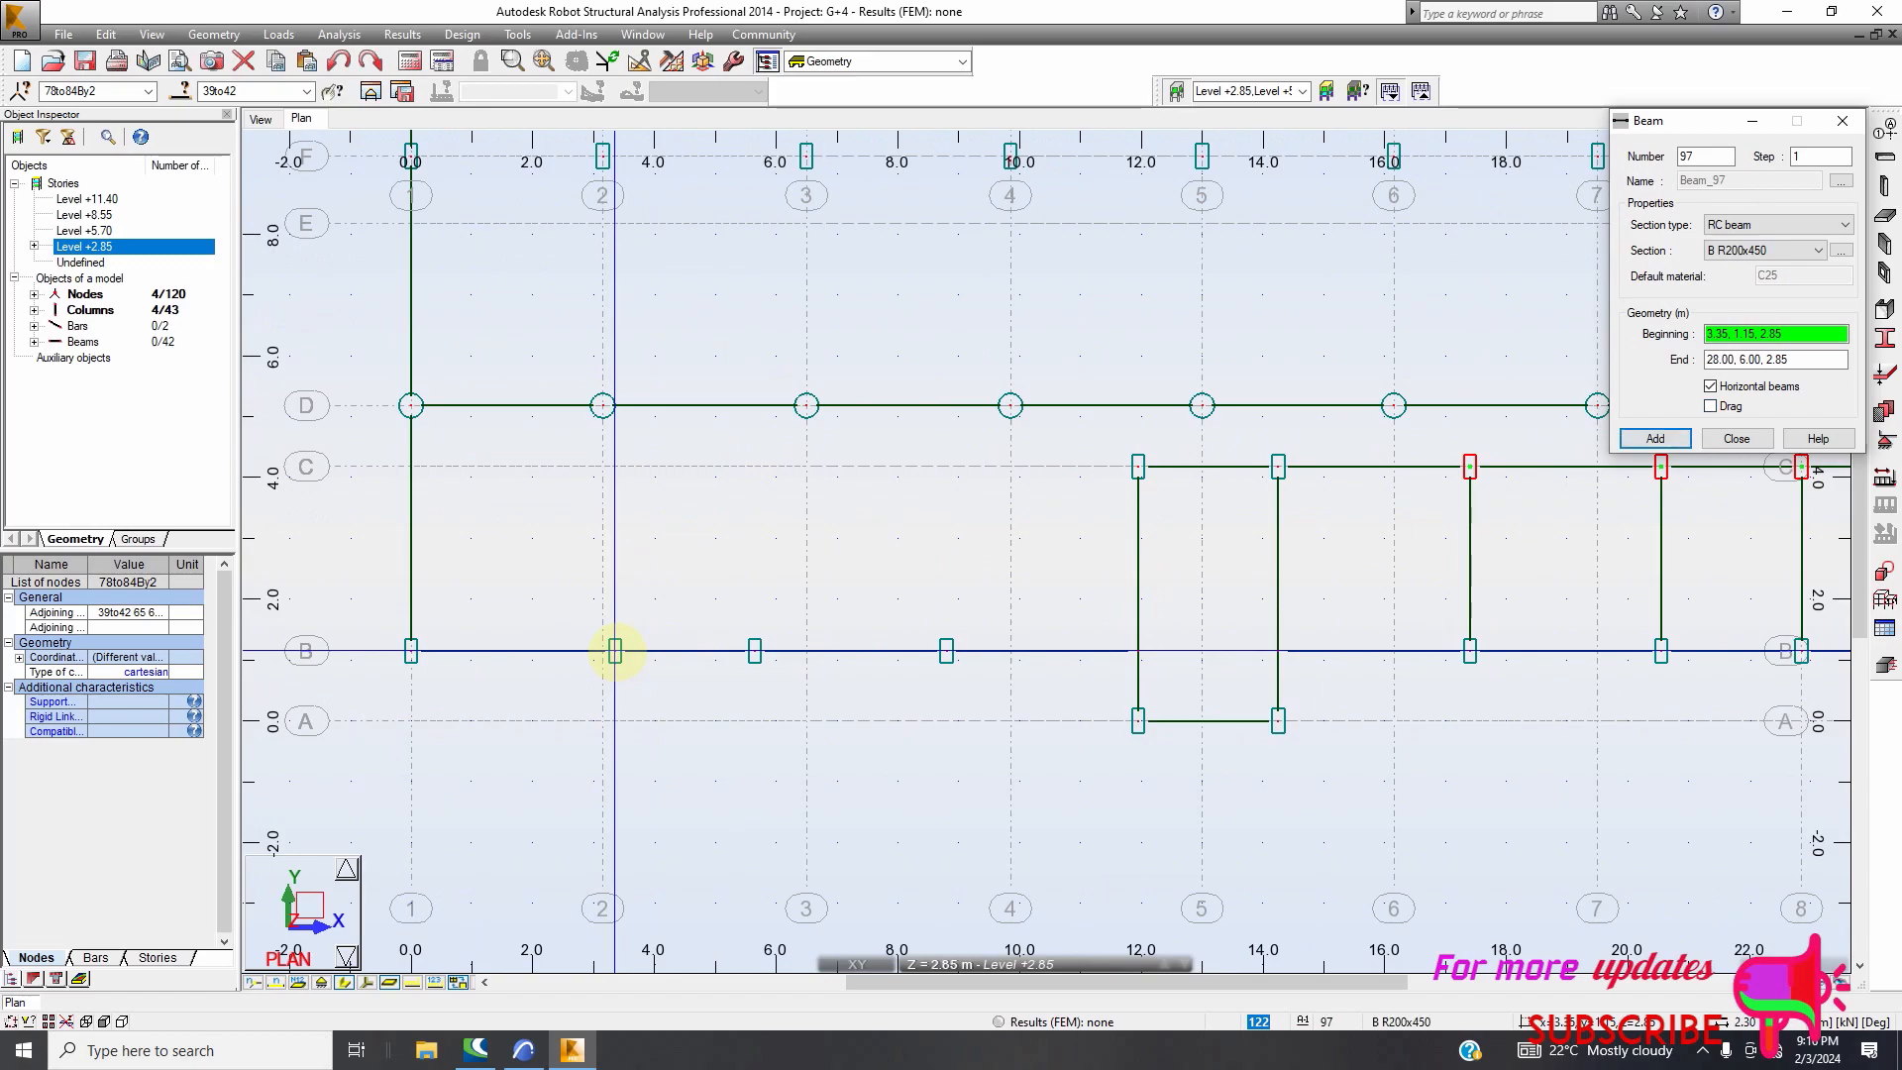
pyautogui.click(615, 651)
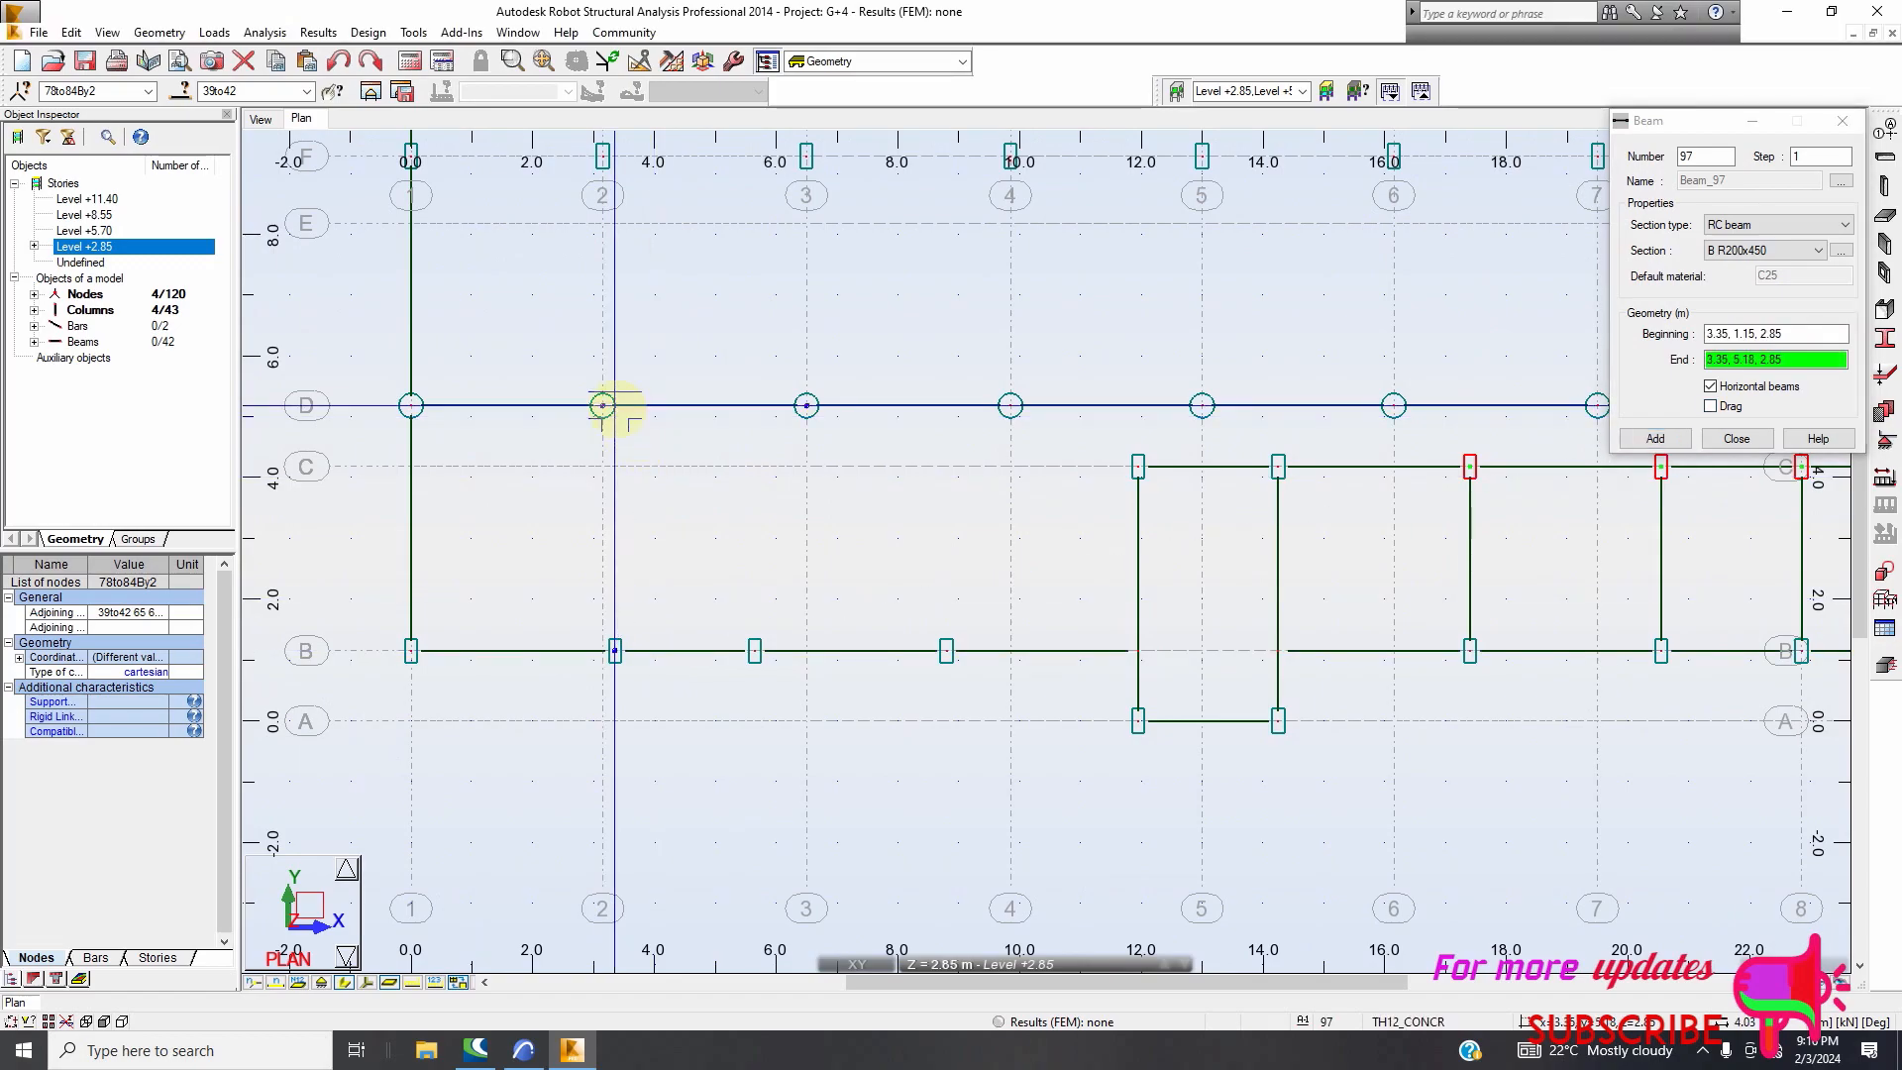
pyautogui.click(638, 568)
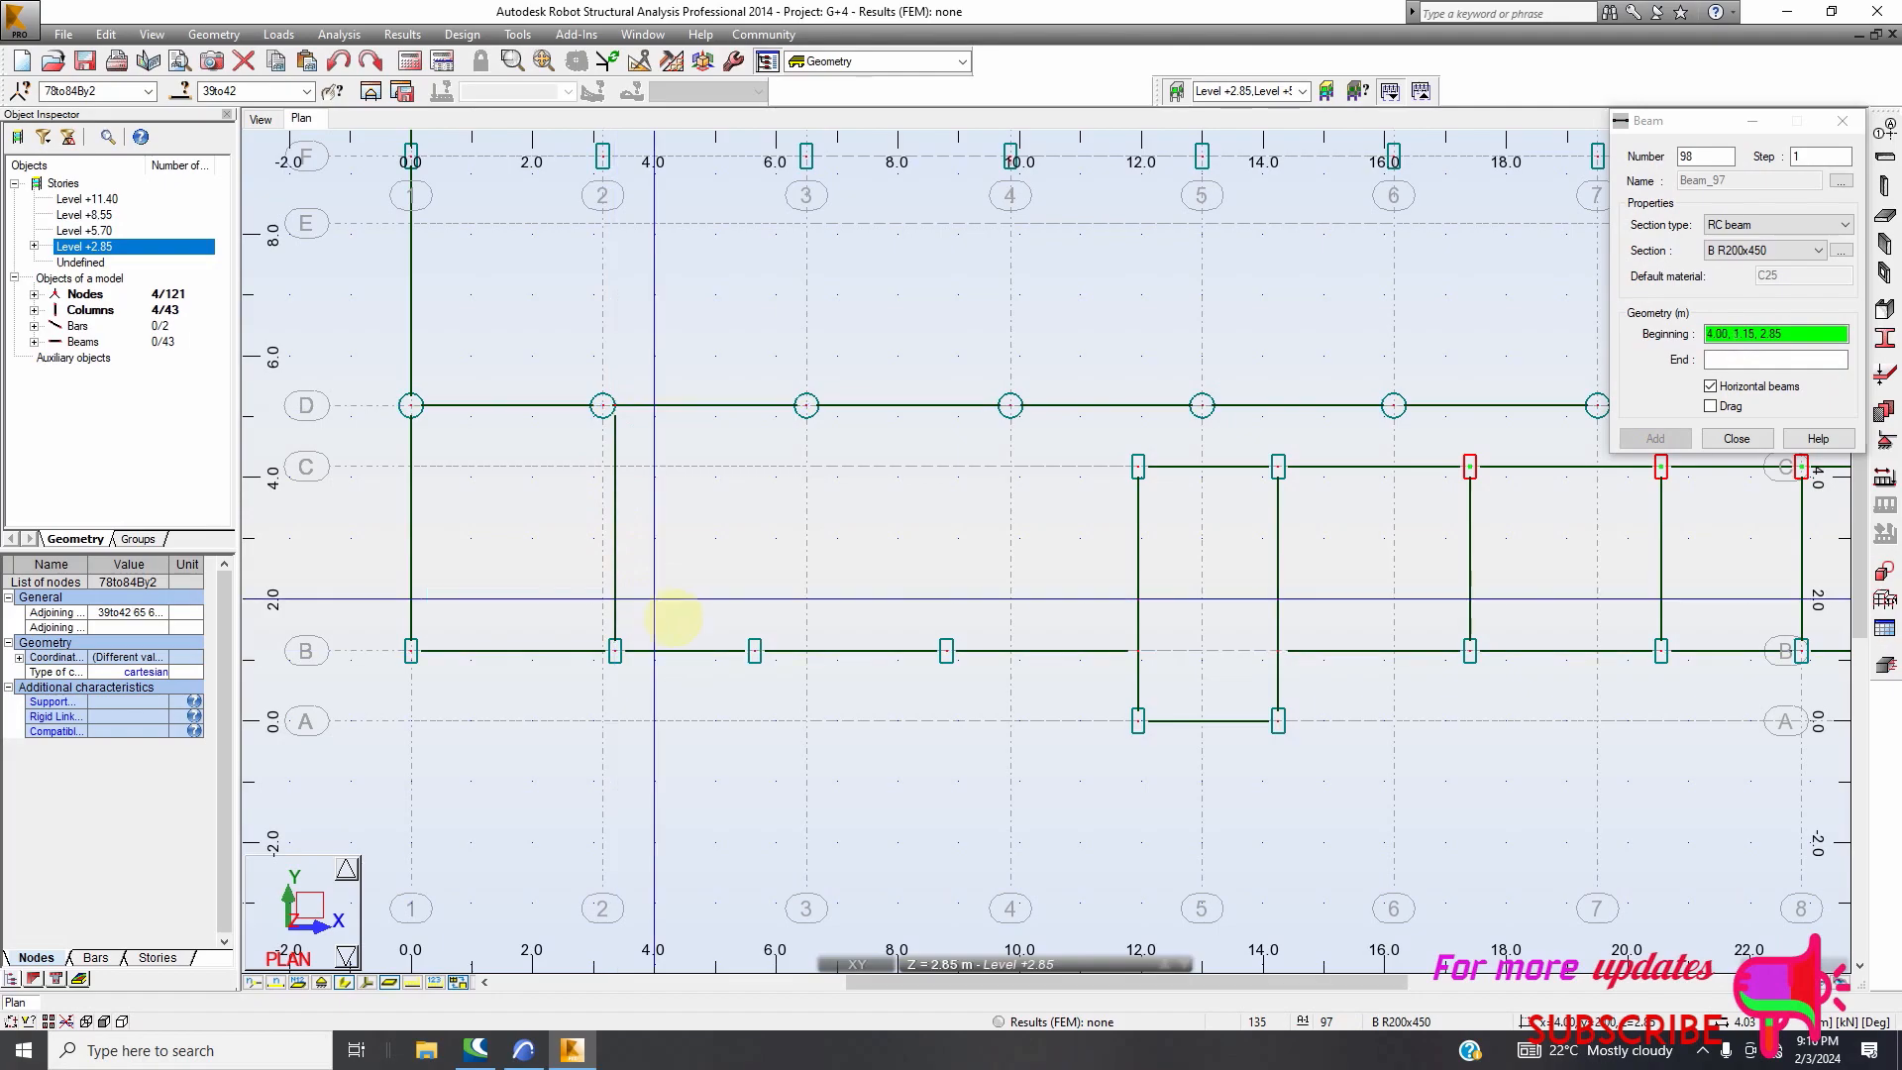
# Check the ARCHICAD ground floor plan around axes b to d, and undo the last beam in Robot Structural Analysis
pyautogui.click(539, 1042)
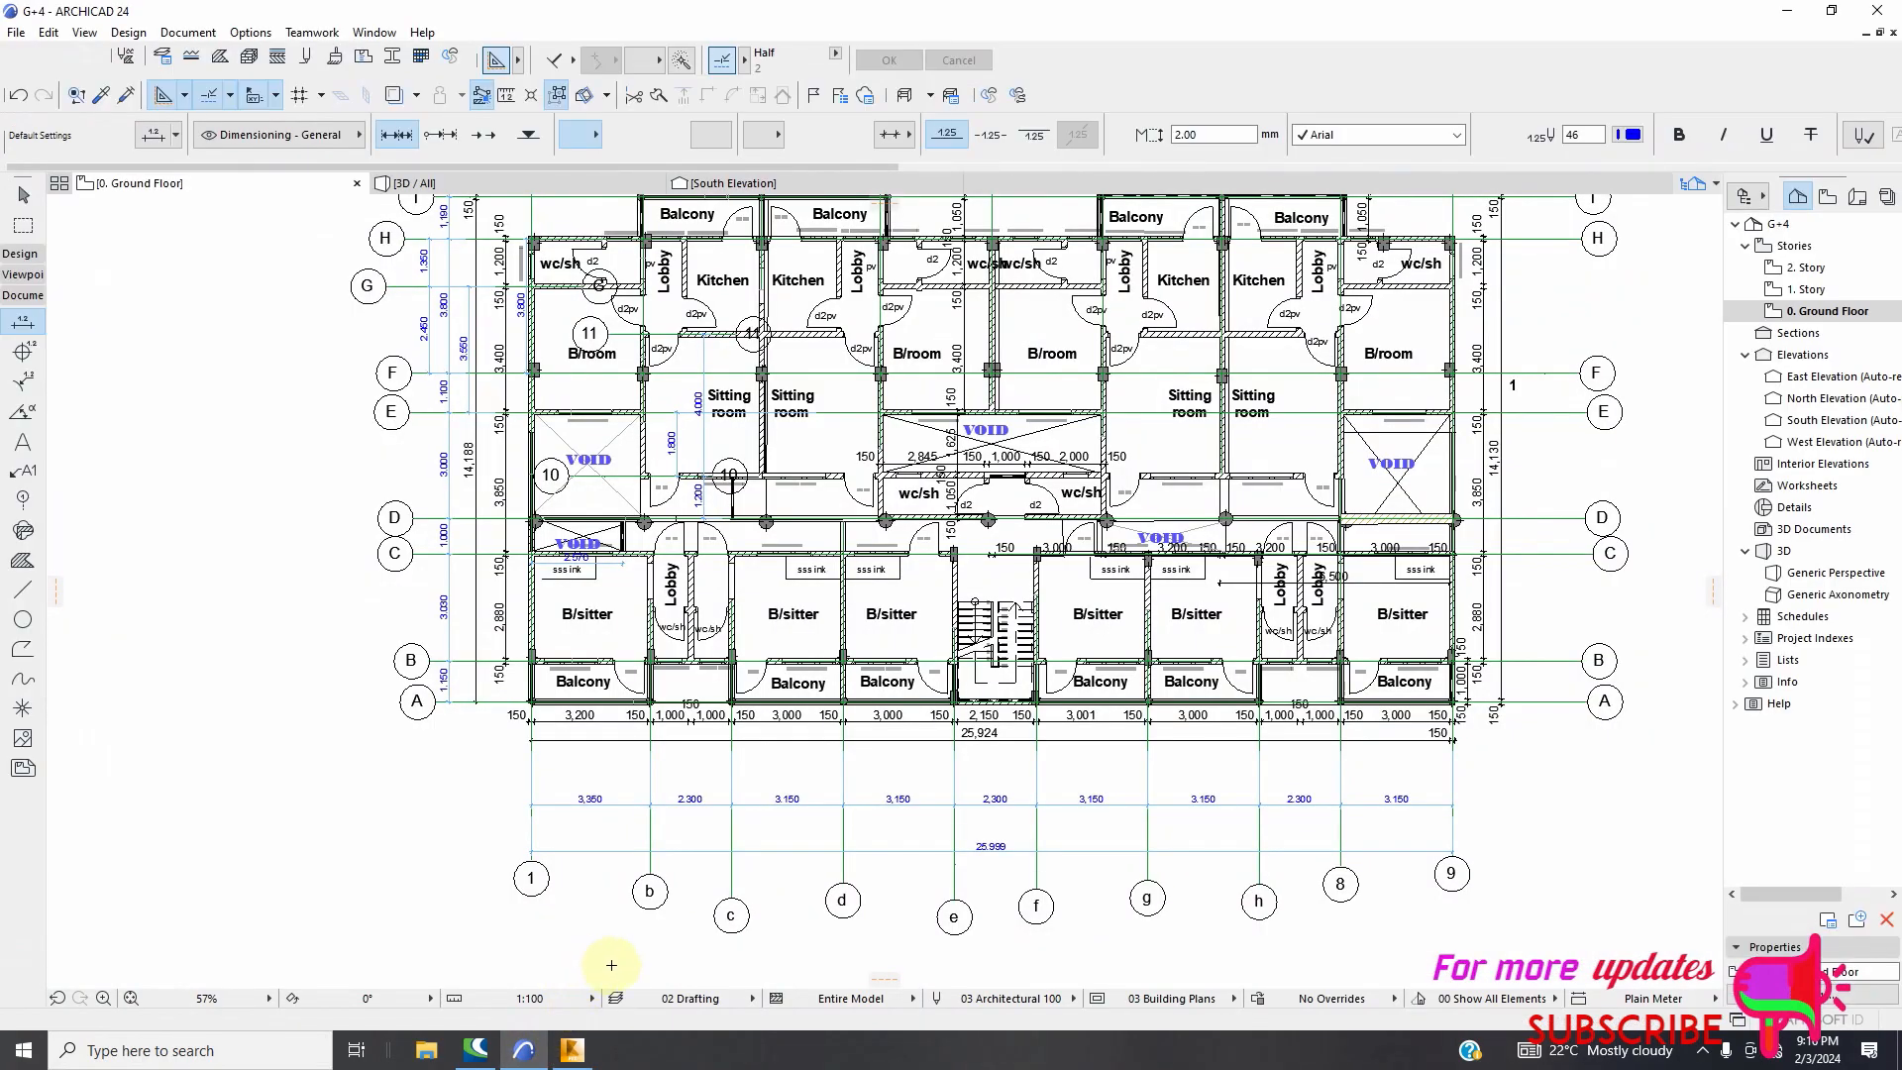
pyautogui.click(572, 1049)
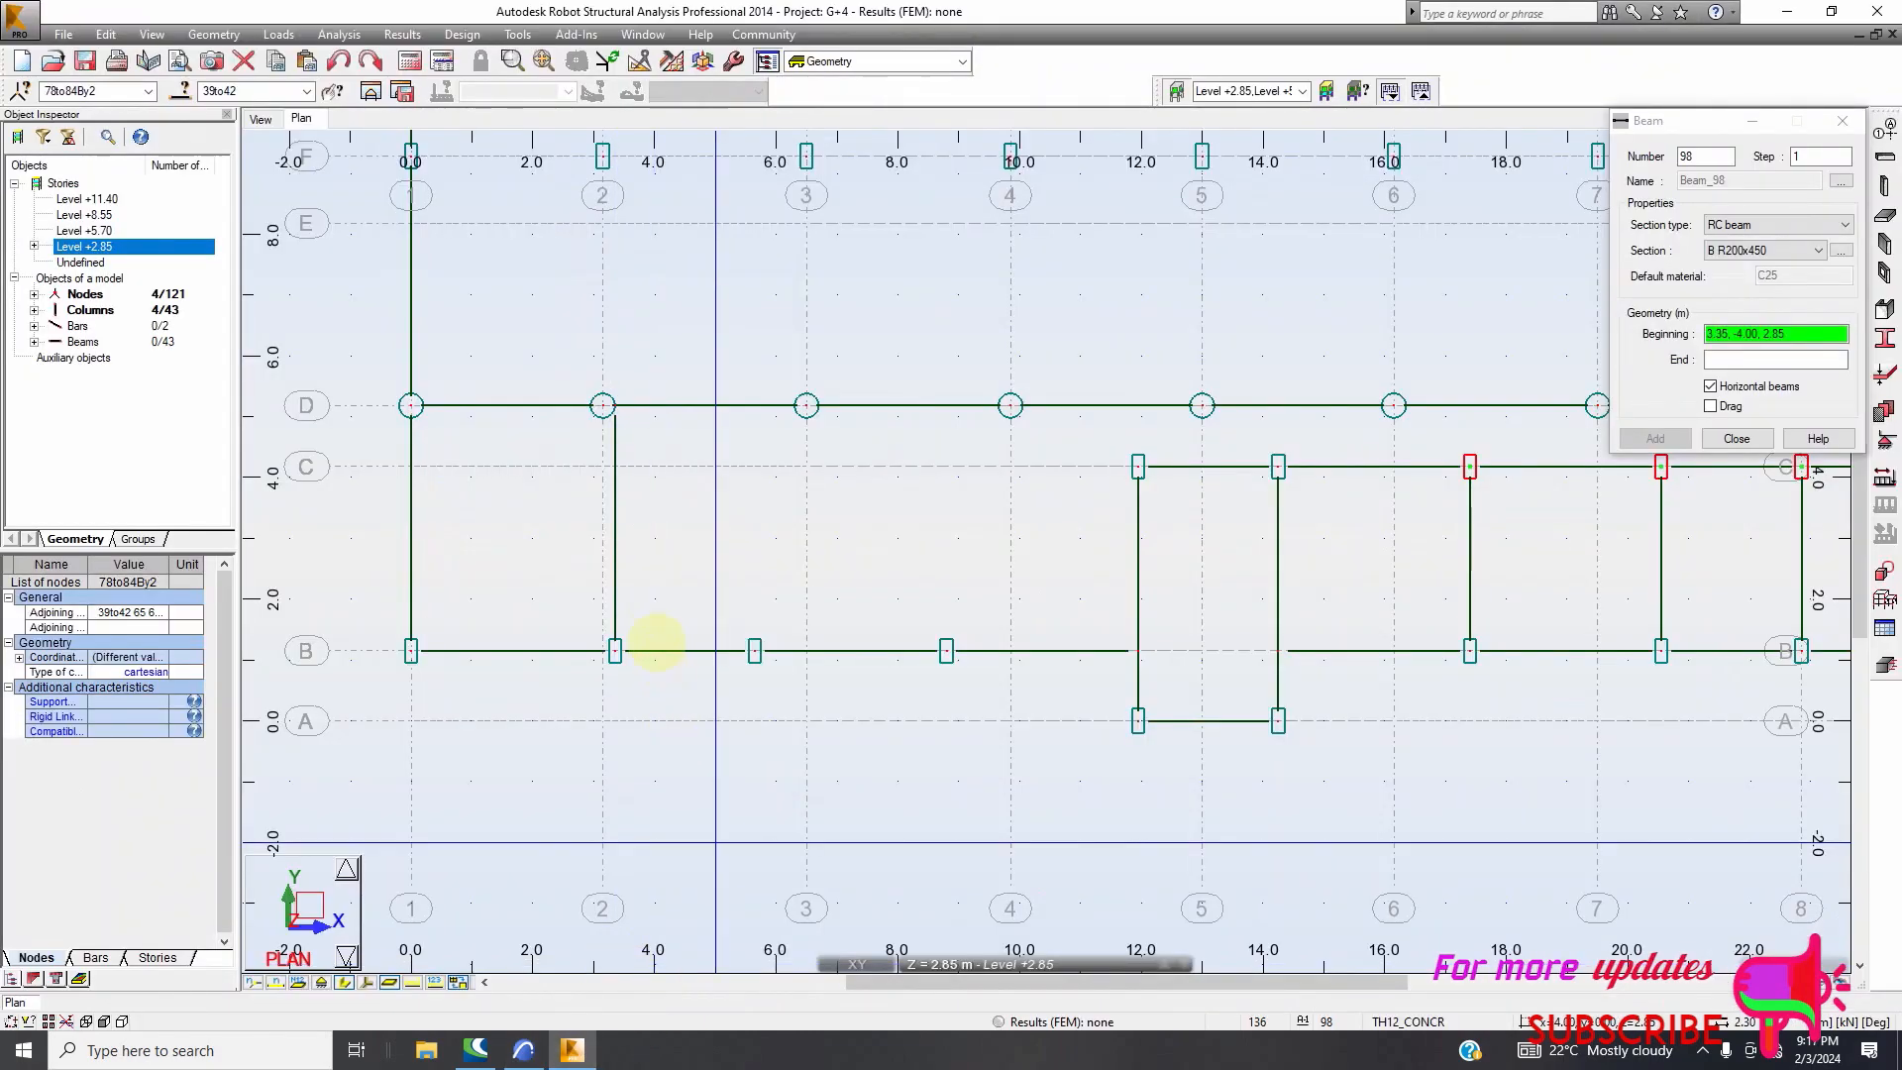
pyautogui.click(339, 62)
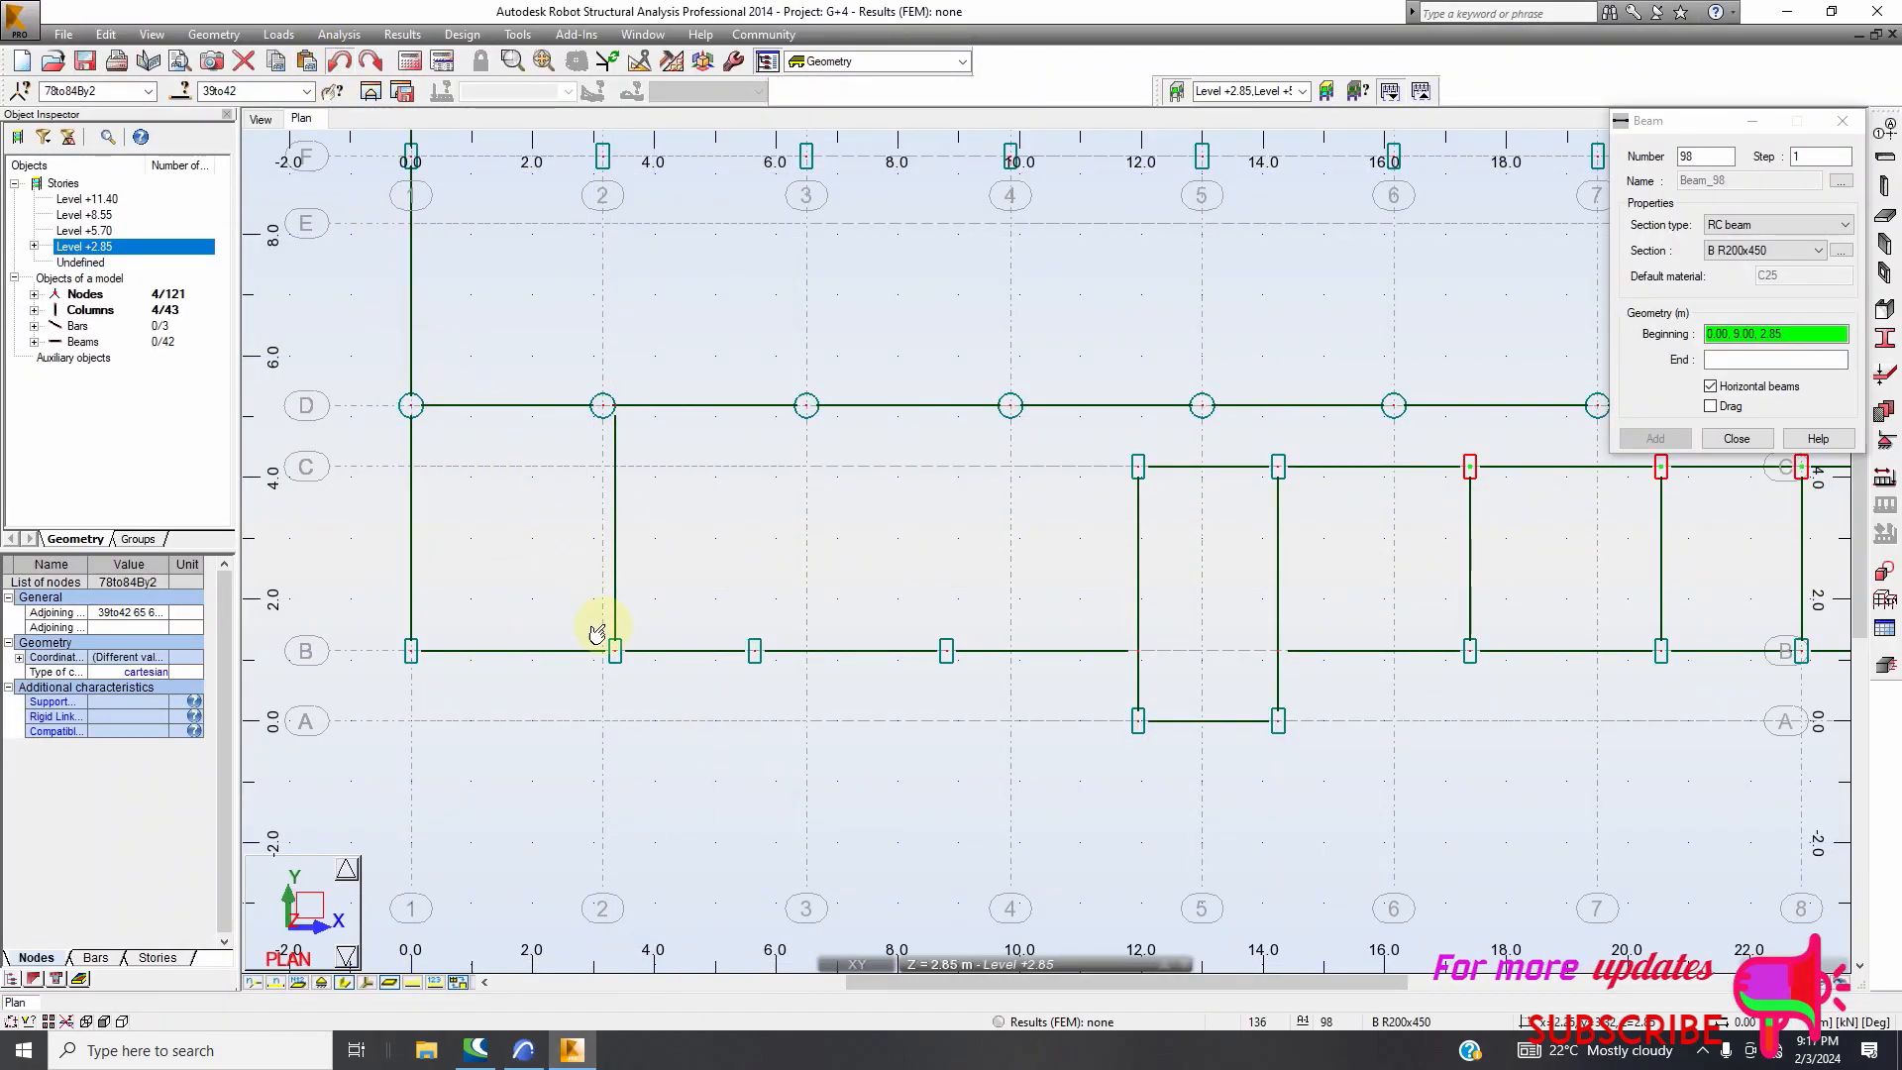
pyautogui.click(523, 1050)
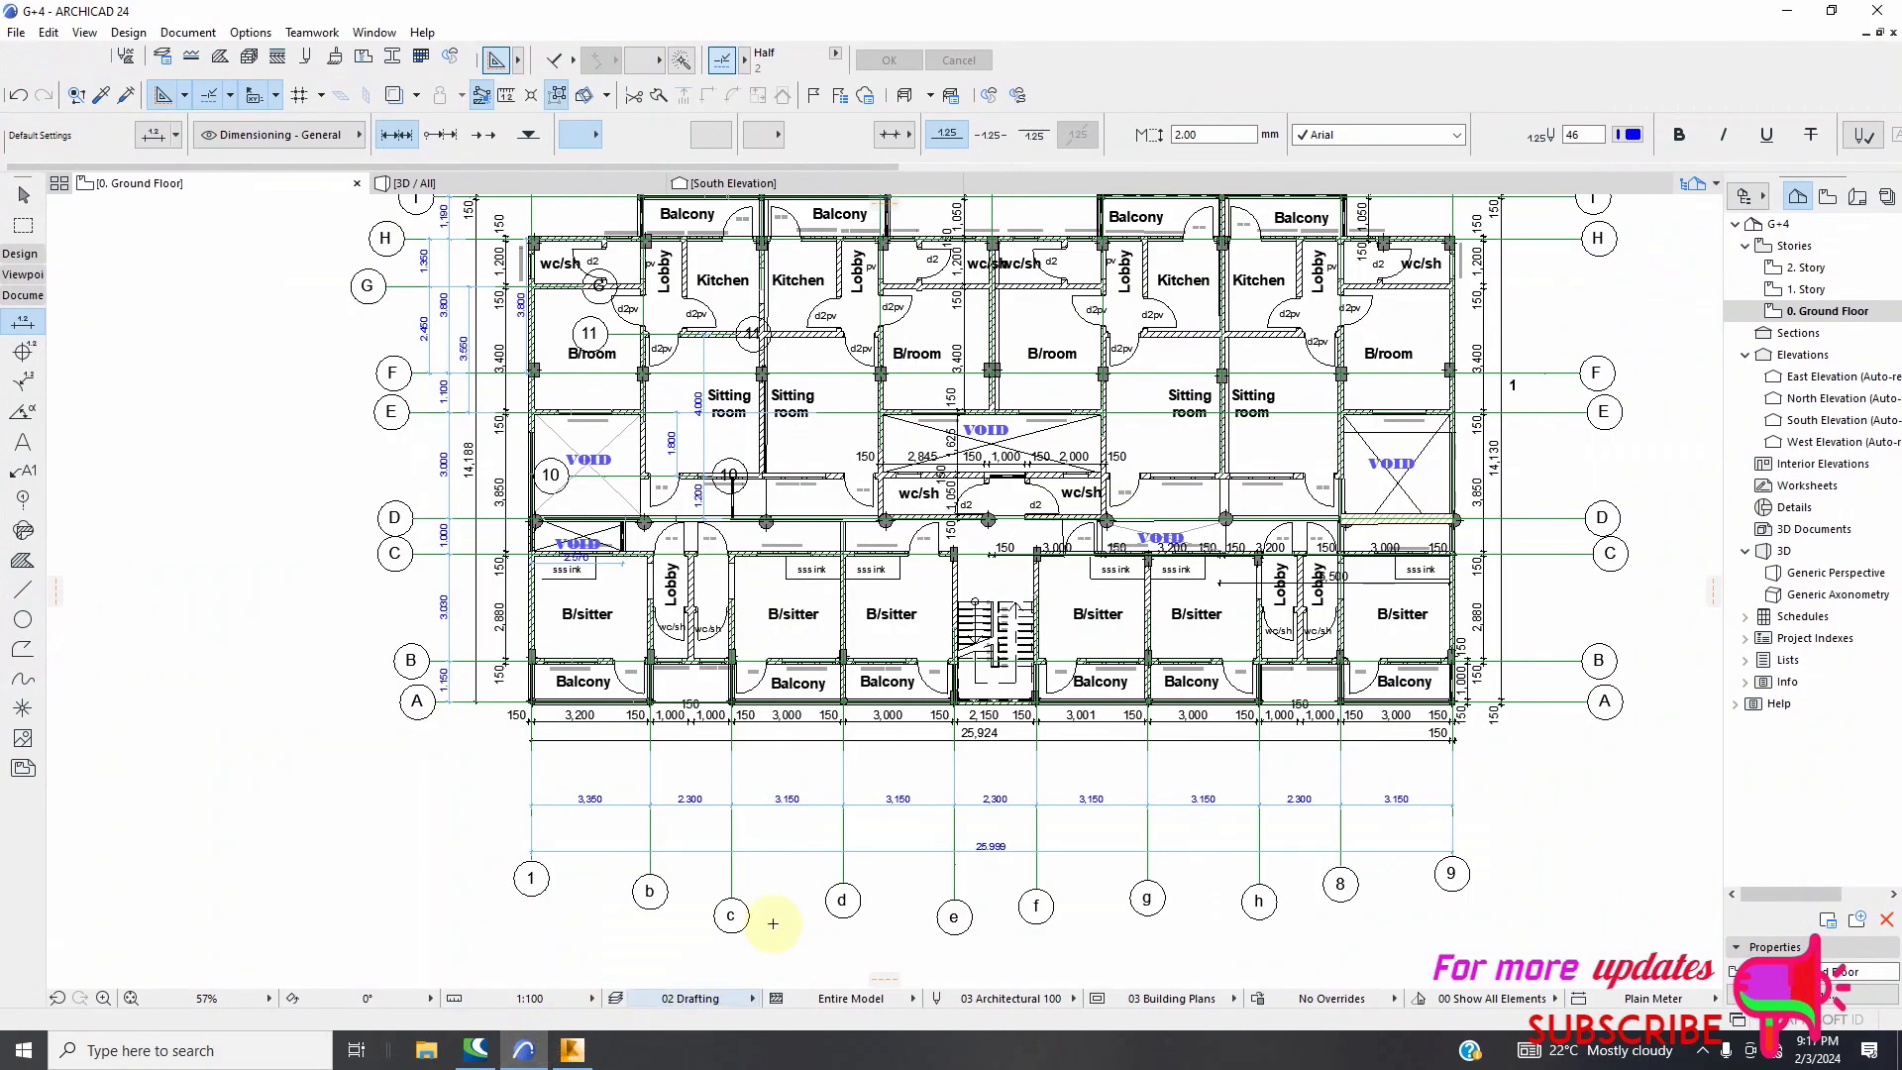
pyautogui.scroll(1, 865, 730)
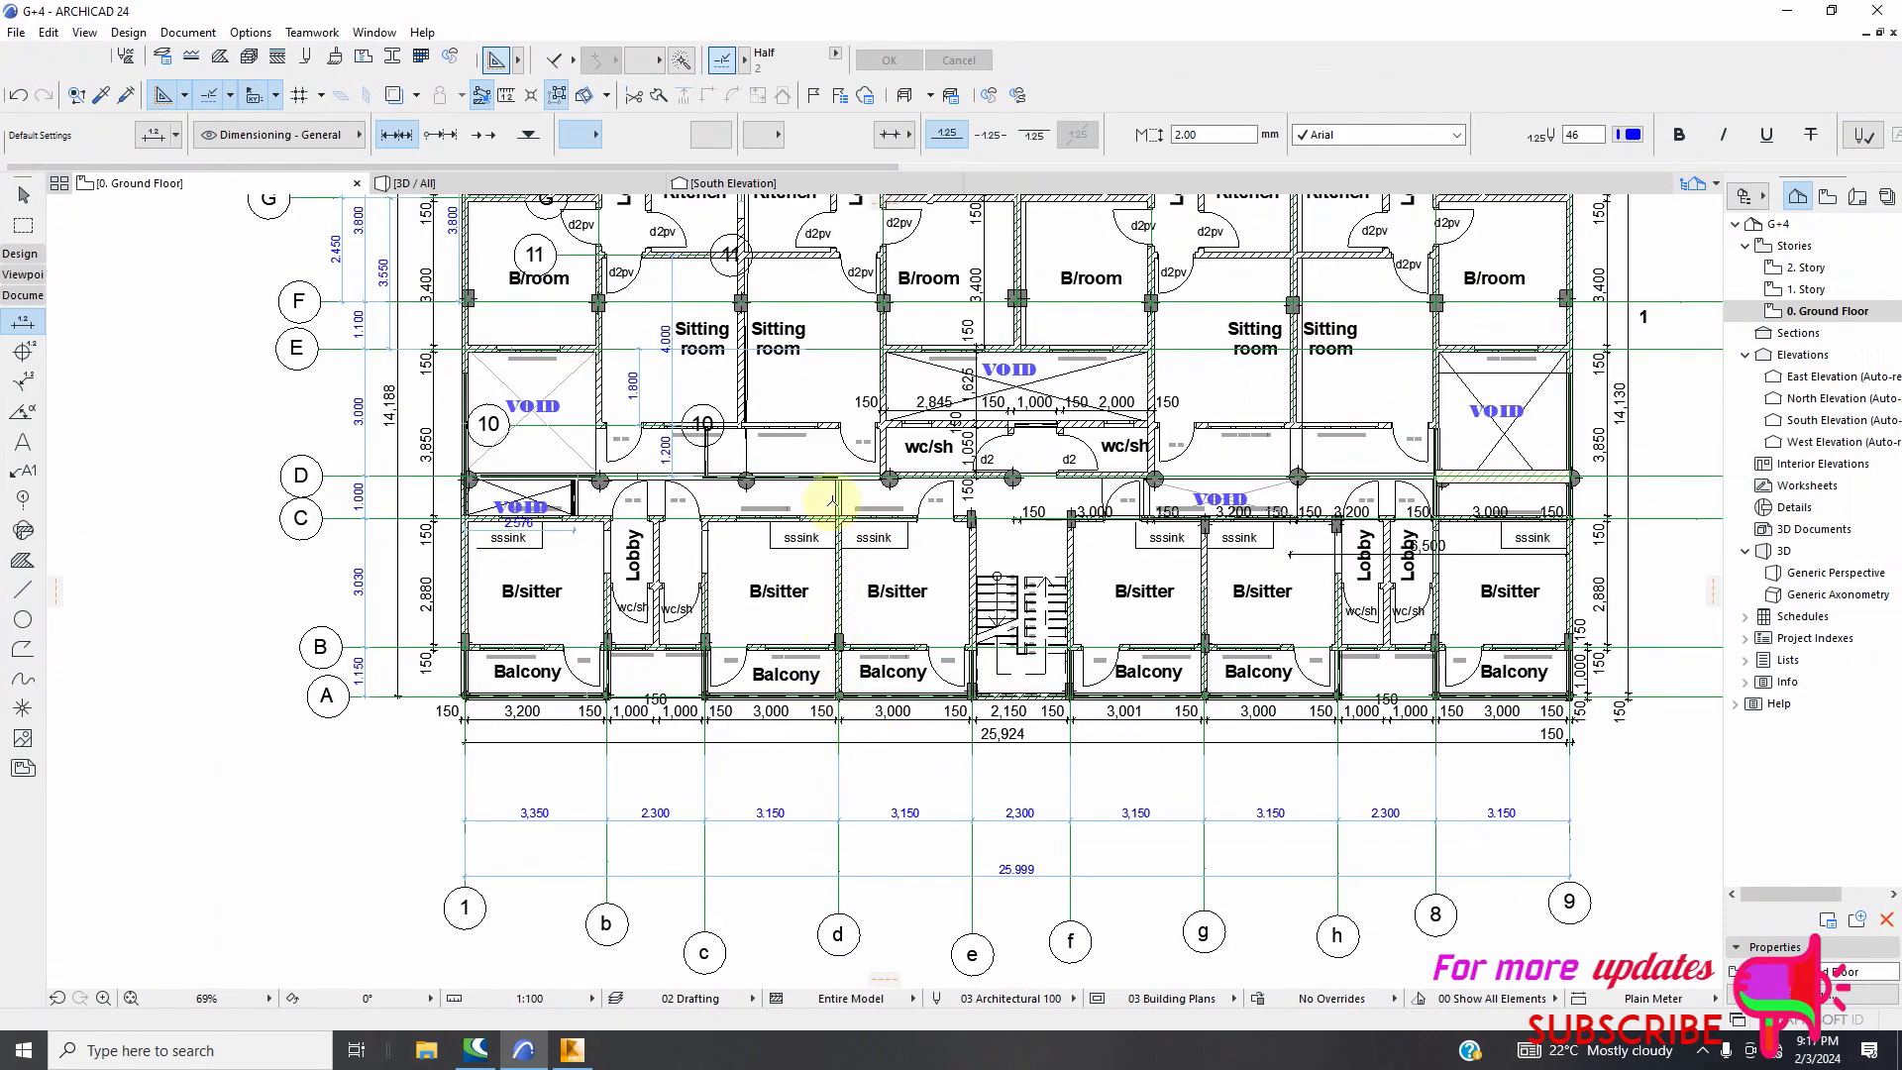
pyautogui.click(571, 1050)
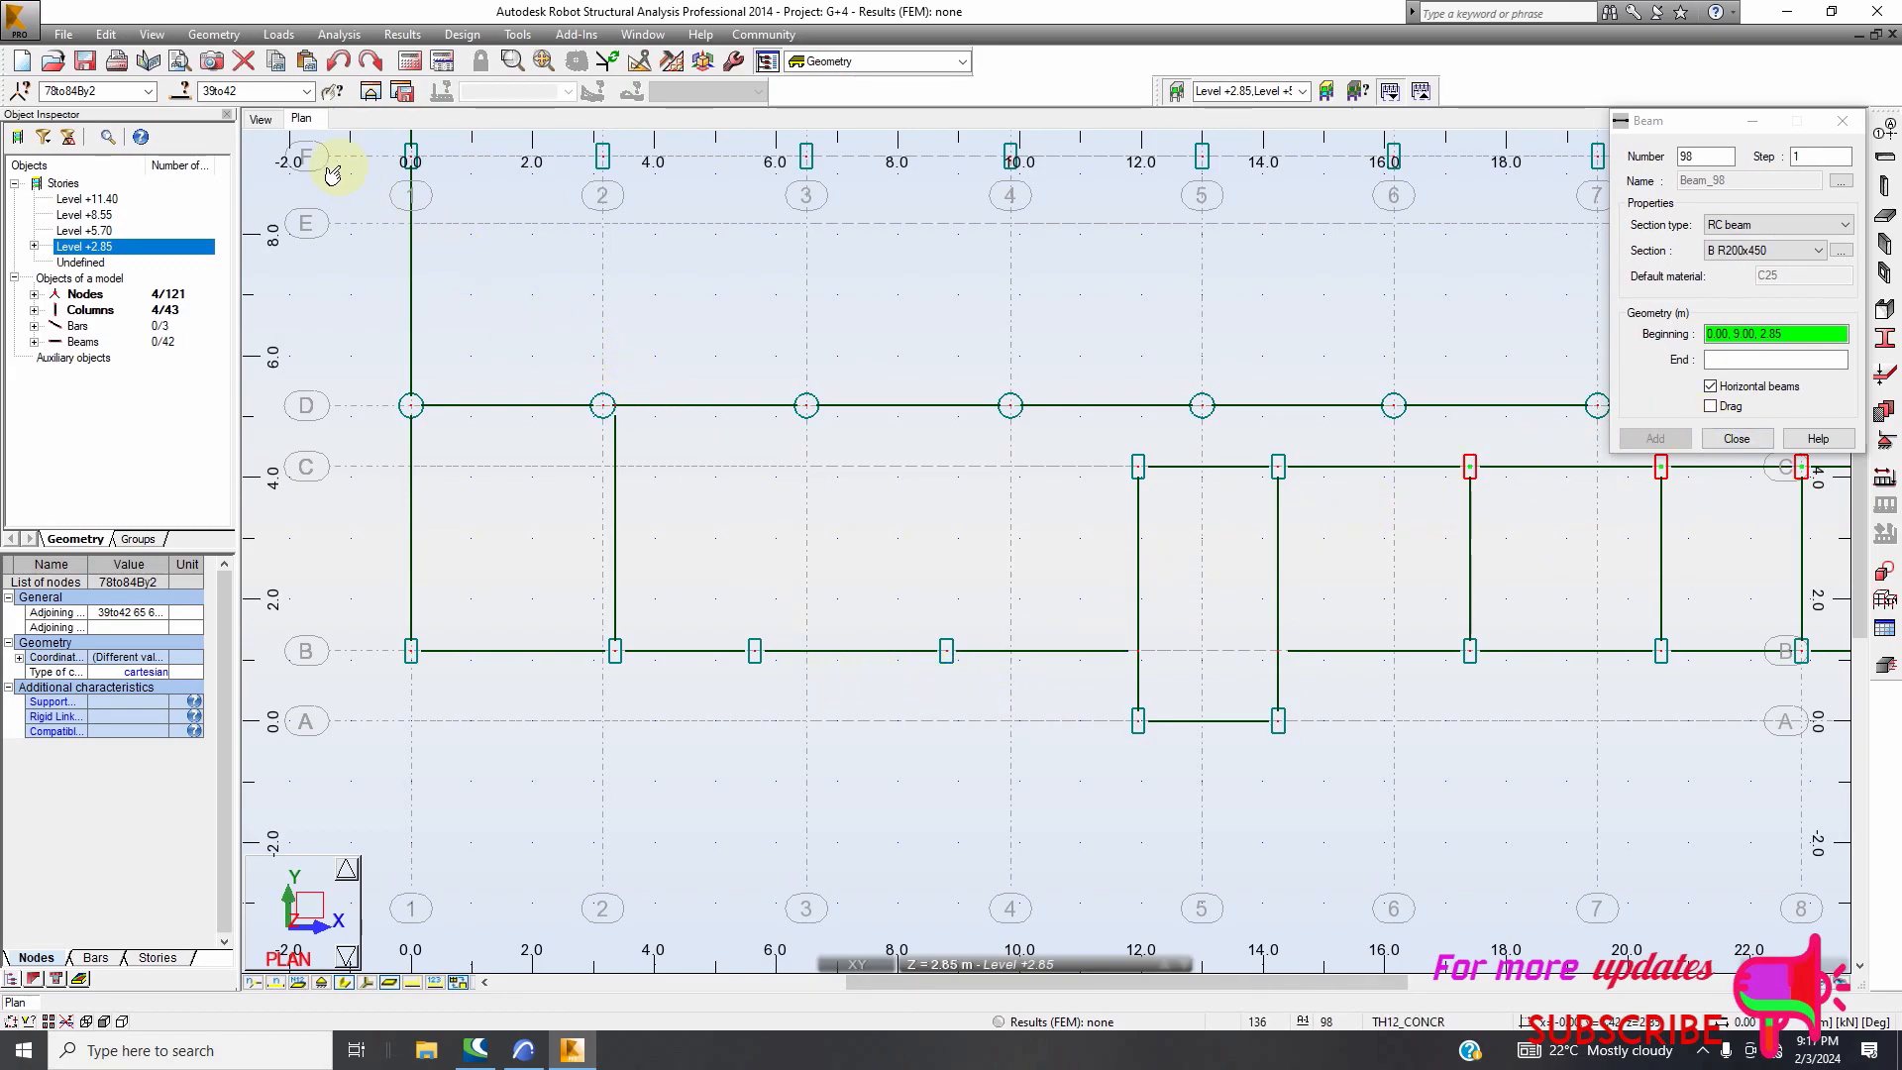
pyautogui.click(339, 61)
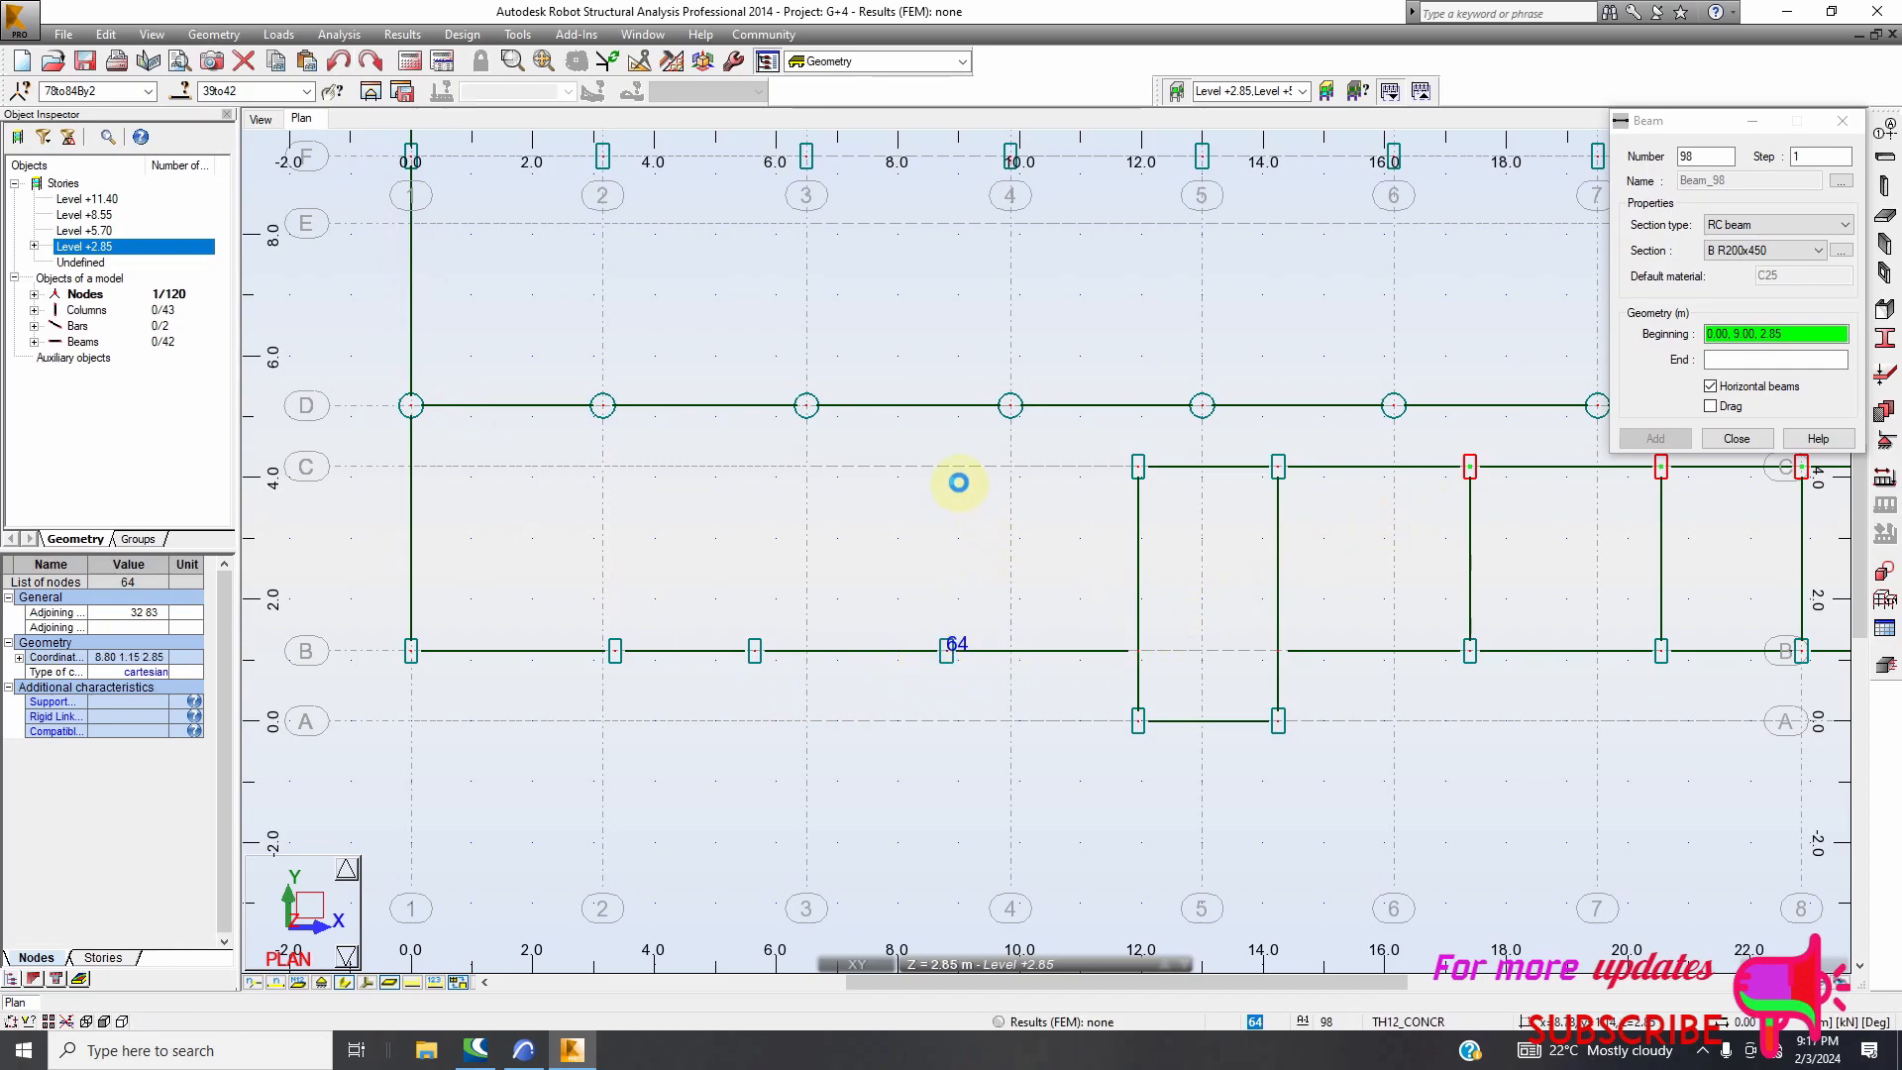
pyautogui.click(941, 654)
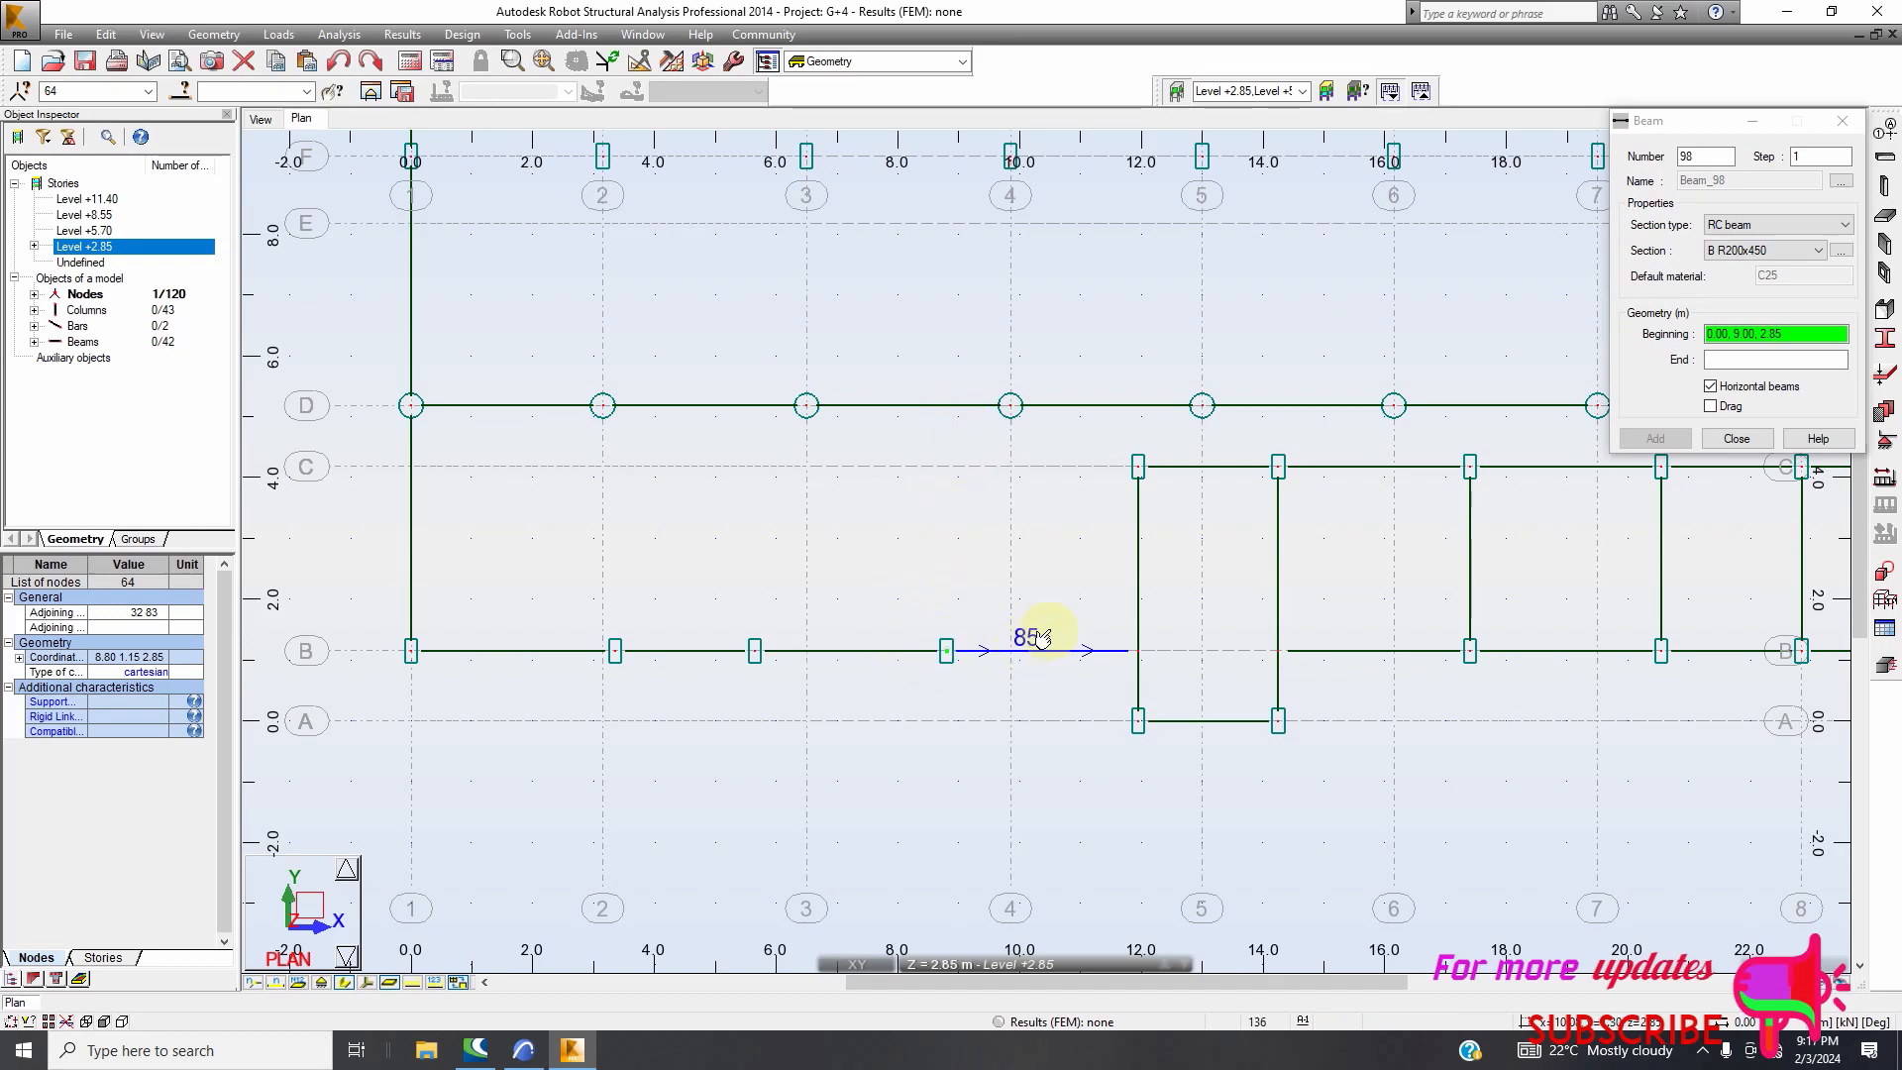
pyautogui.click(1711, 406)
pyautogui.click(602, 405)
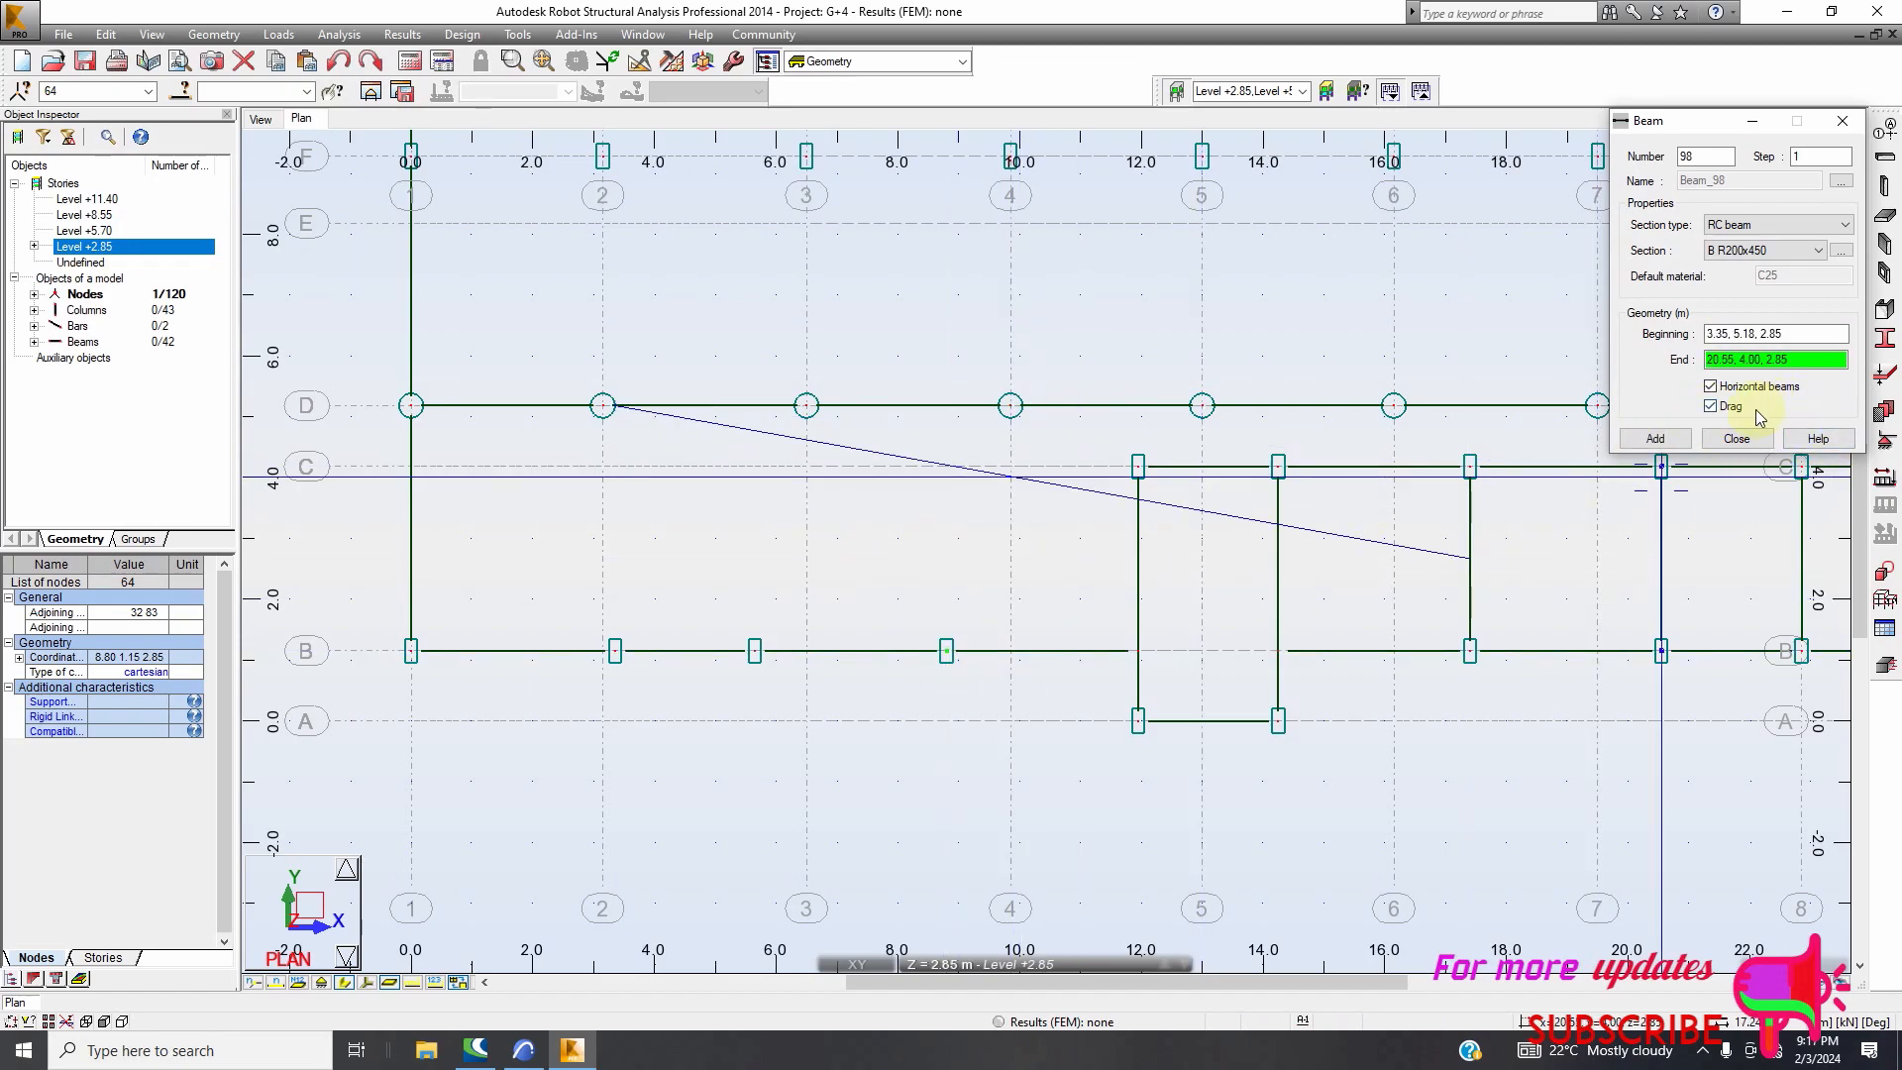
pyautogui.click(1711, 406)
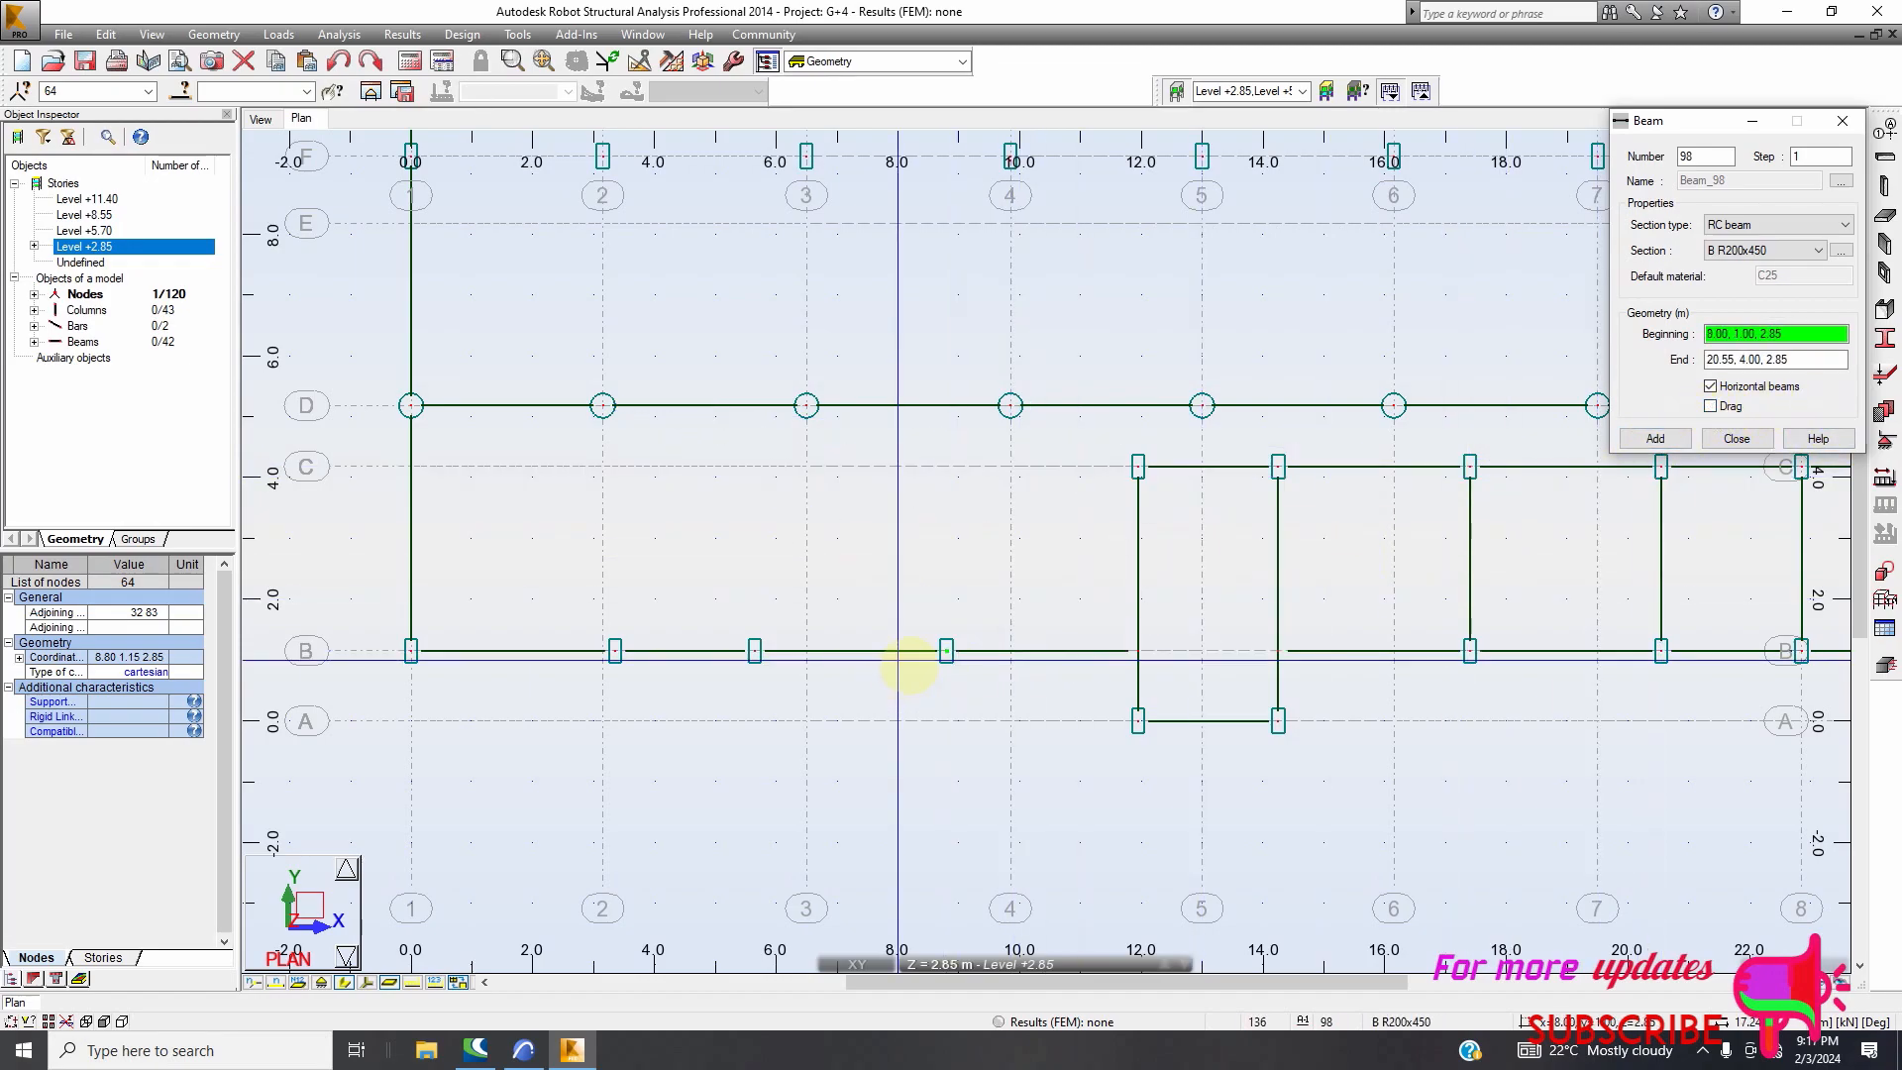
# Add a B R200x450 beam from the axis B column at x = 8.80 m perpendicular to the axis D beam
pyautogui.click(948, 654)
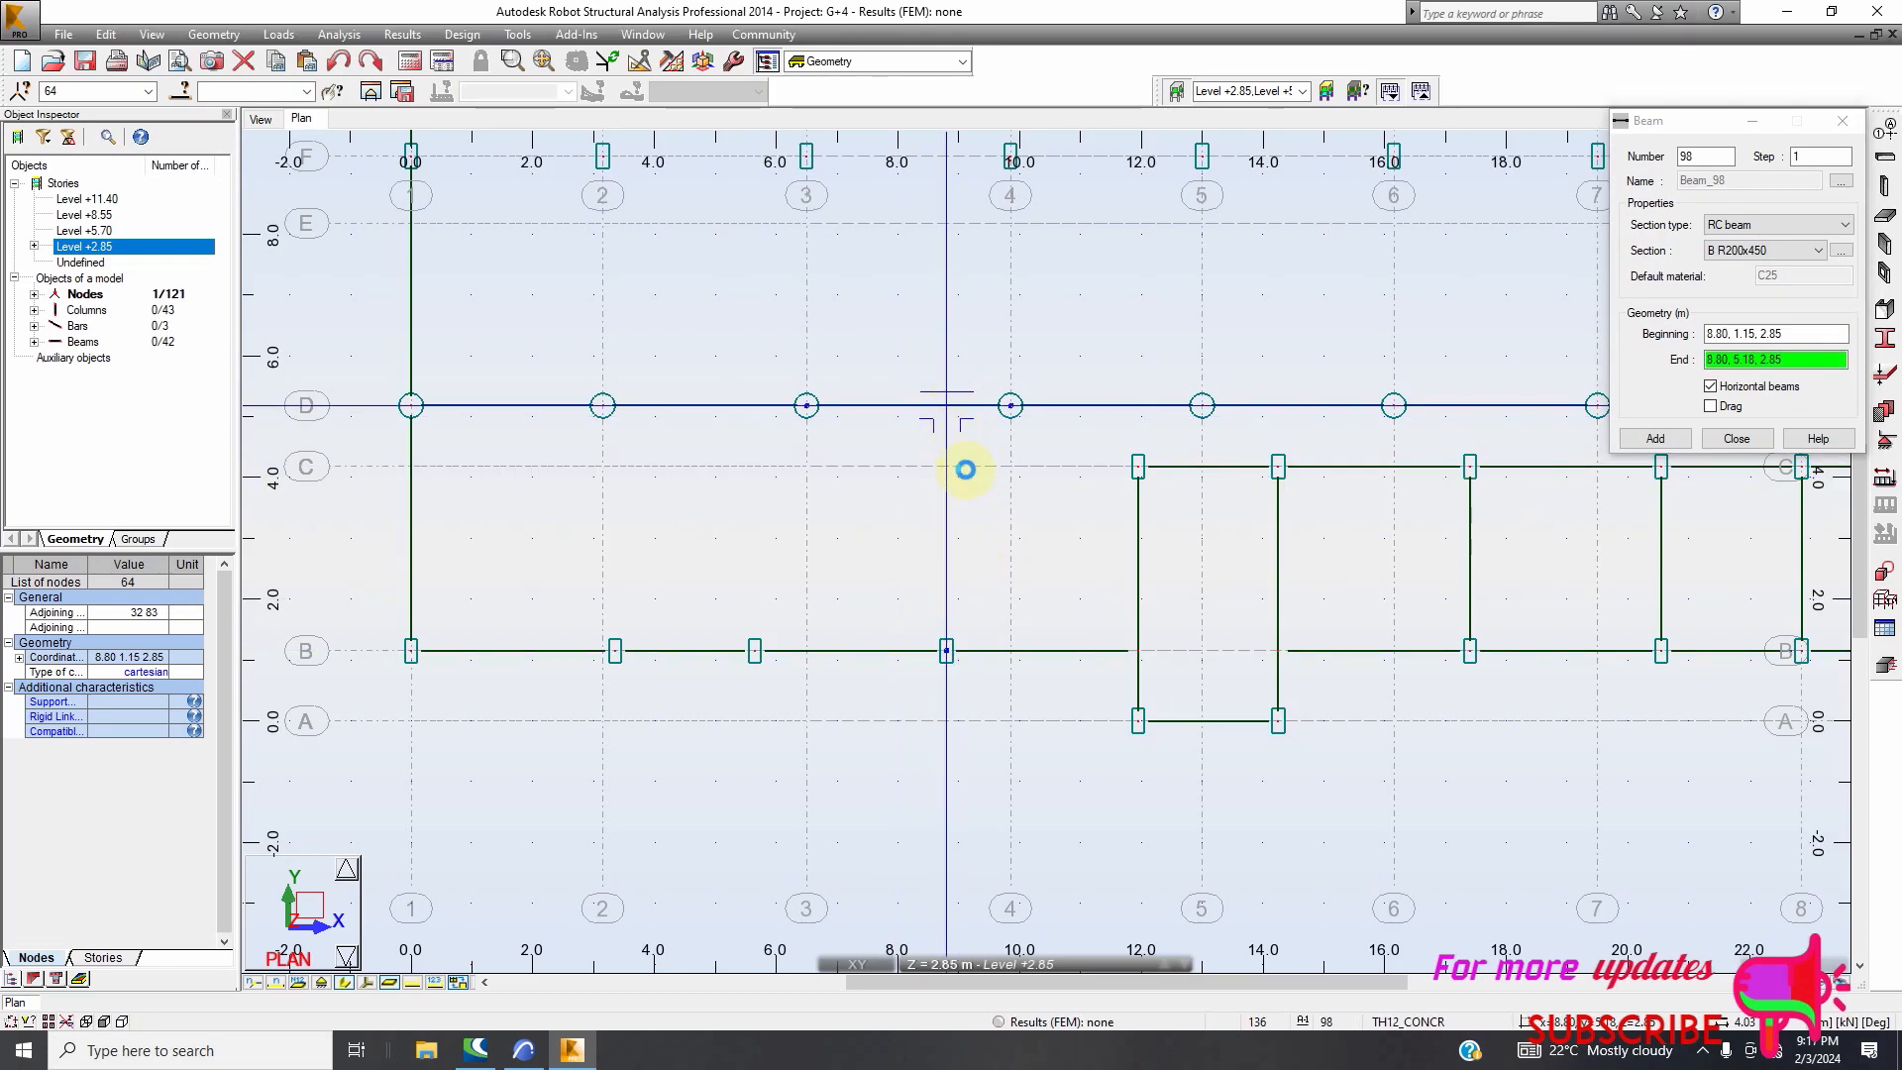
pyautogui.click(968, 509)
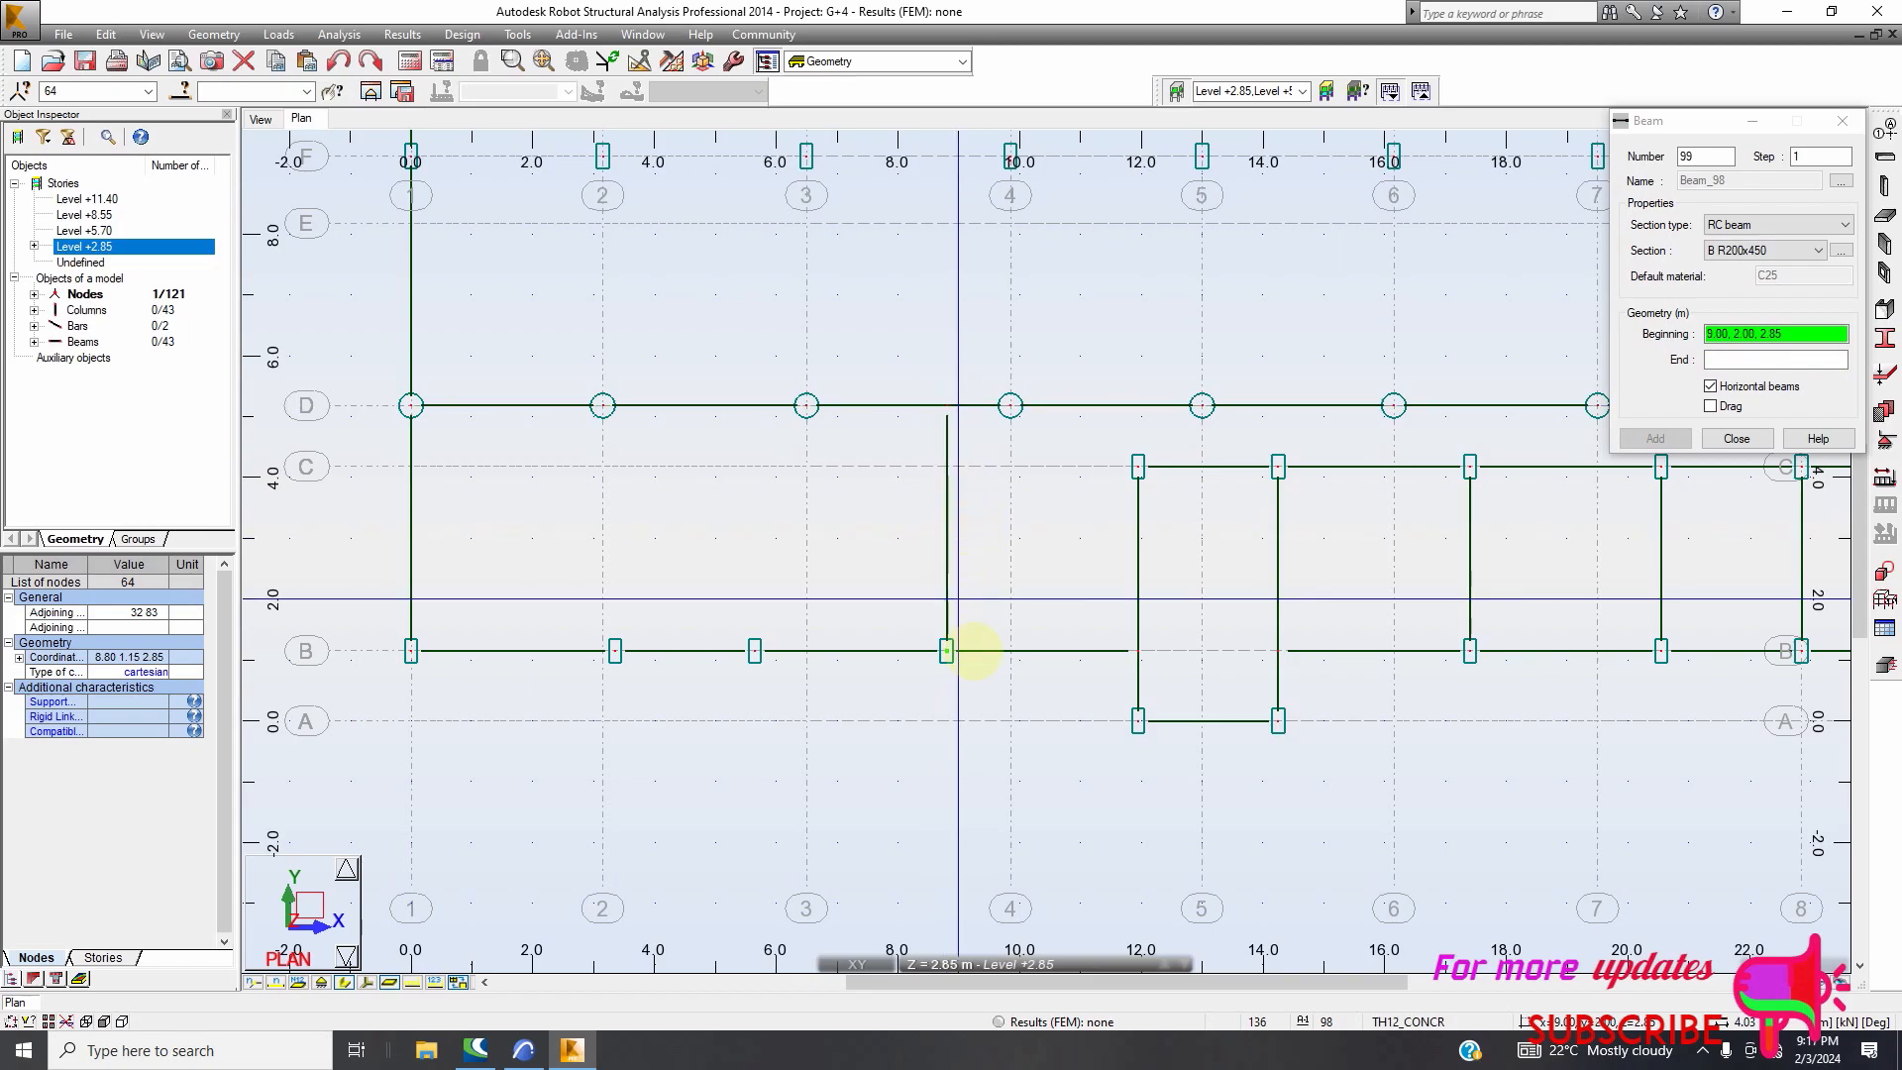
# Check the ARCHICAD plan again and add a beam along axis C from the column at x = 11.95 m to the cross beam at x = 8.80 m
pyautogui.click(521, 1052)
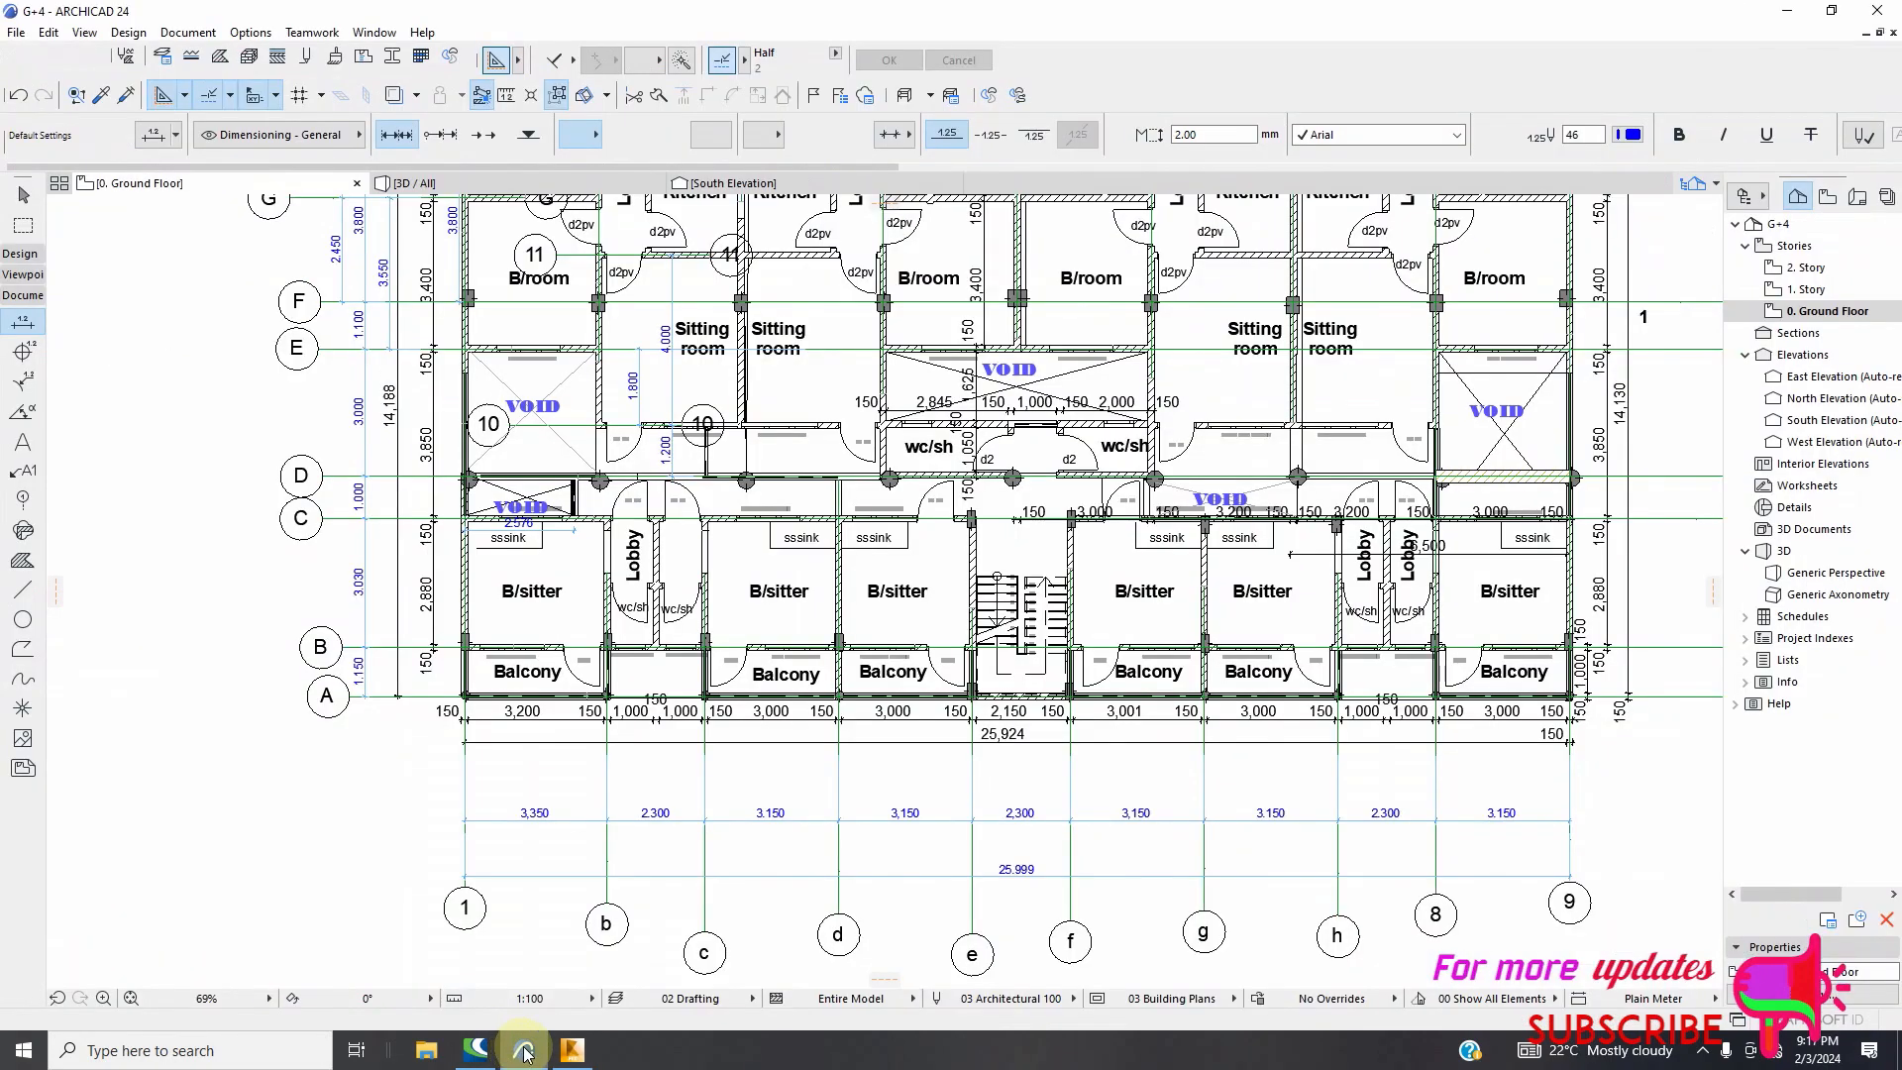
pyautogui.click(524, 1051)
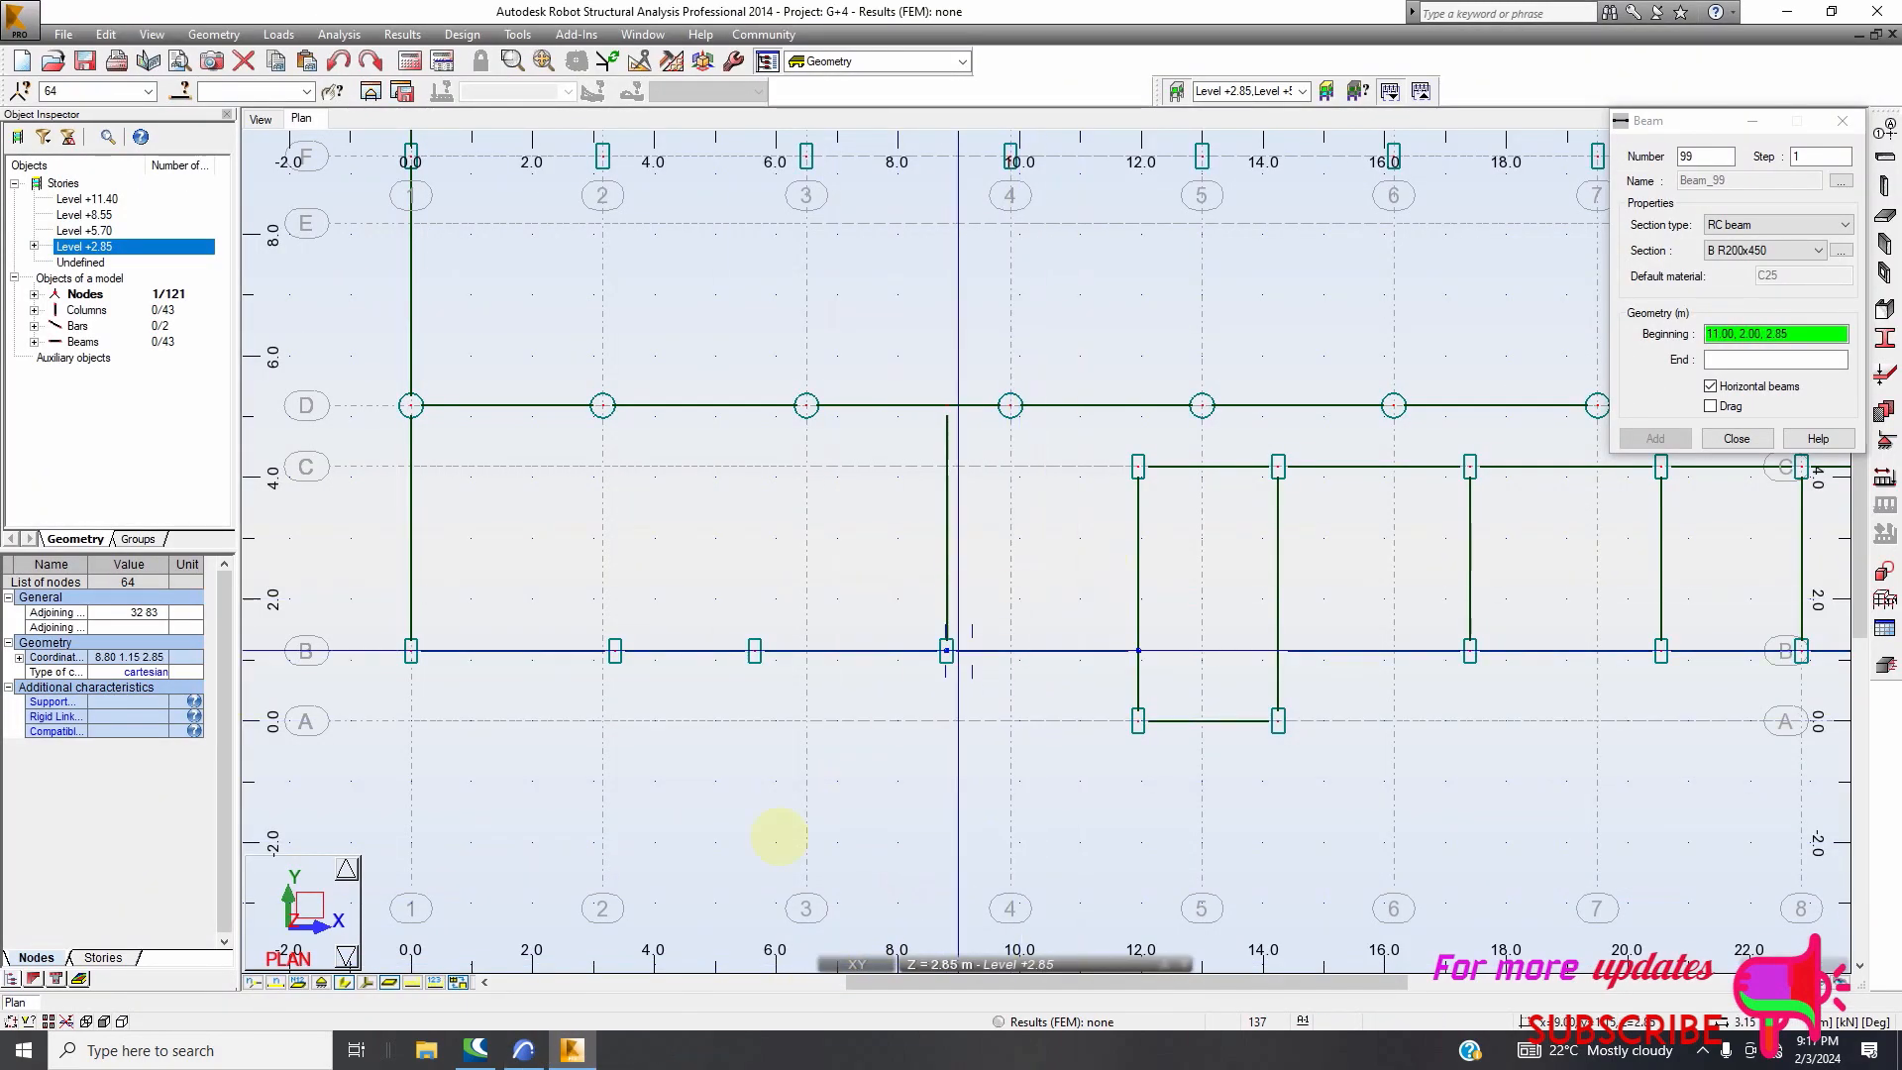
pyautogui.click(523, 1053)
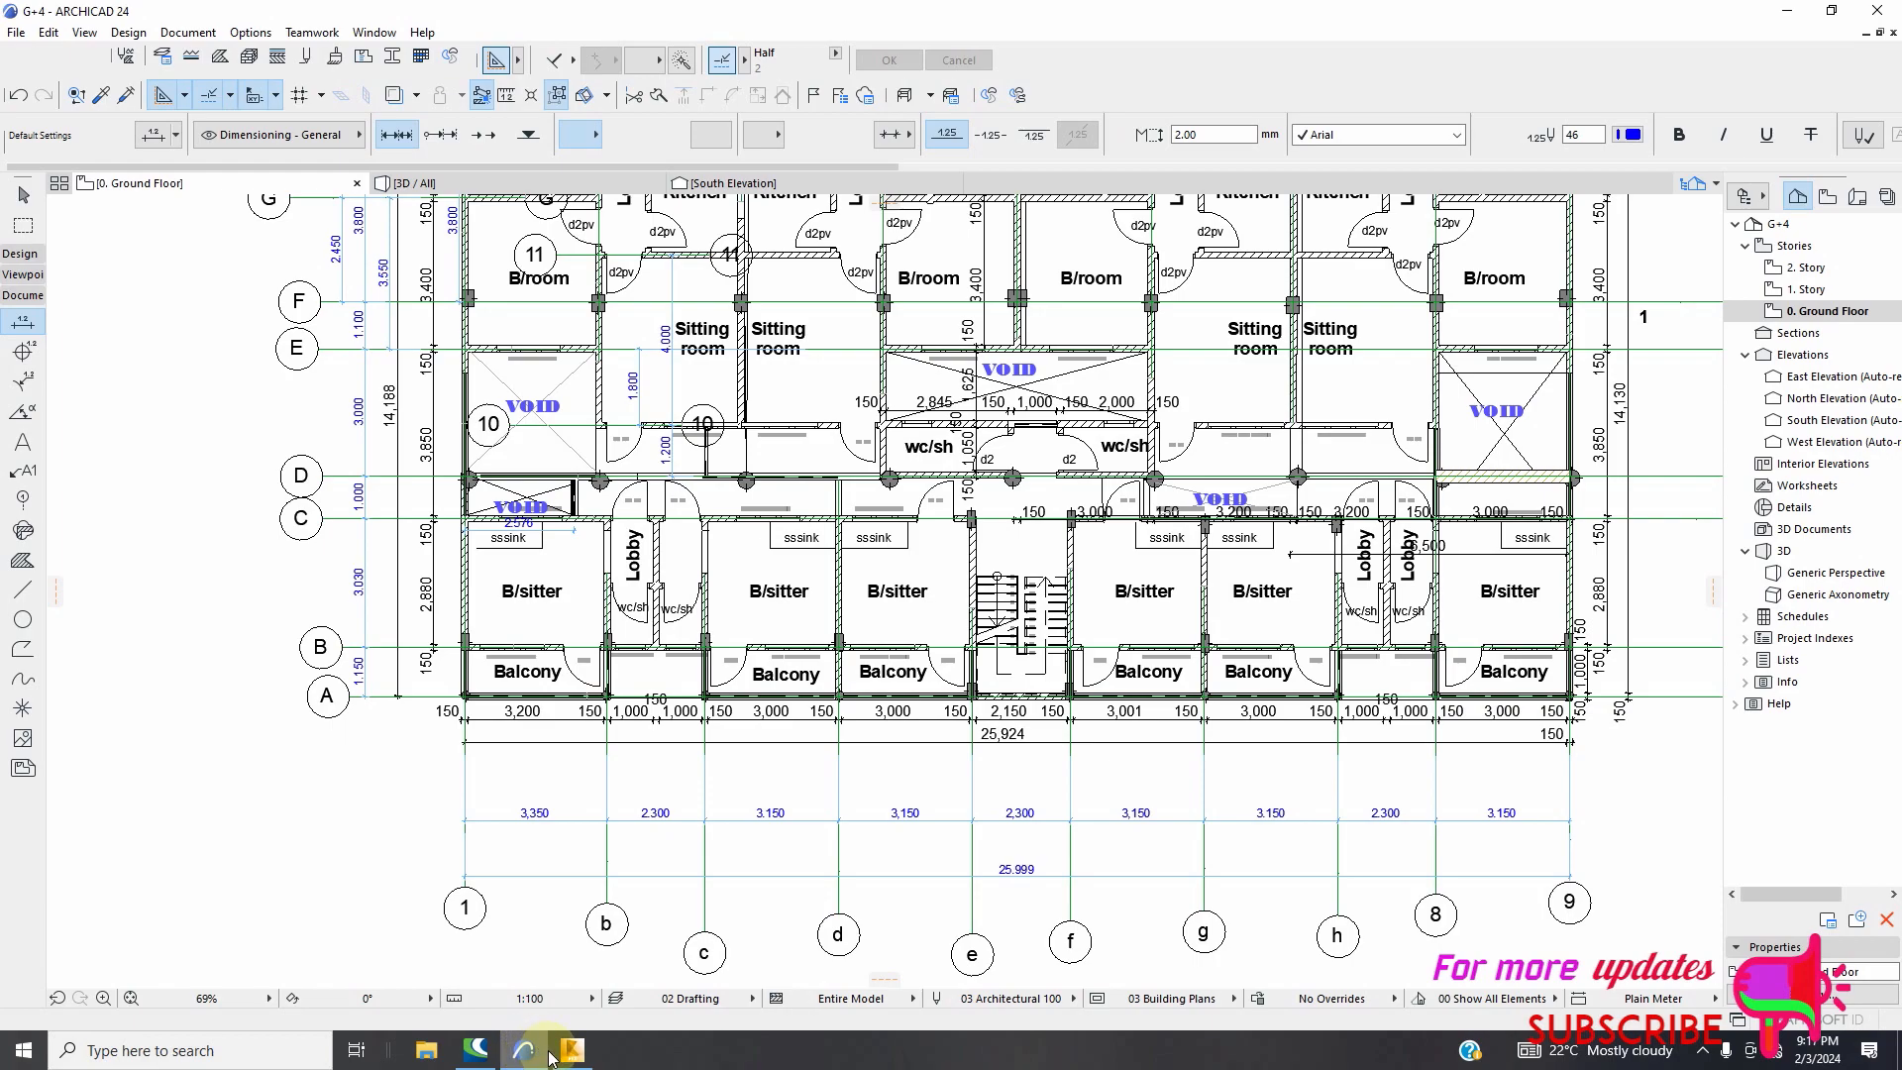
pyautogui.moveTo(552, 1060)
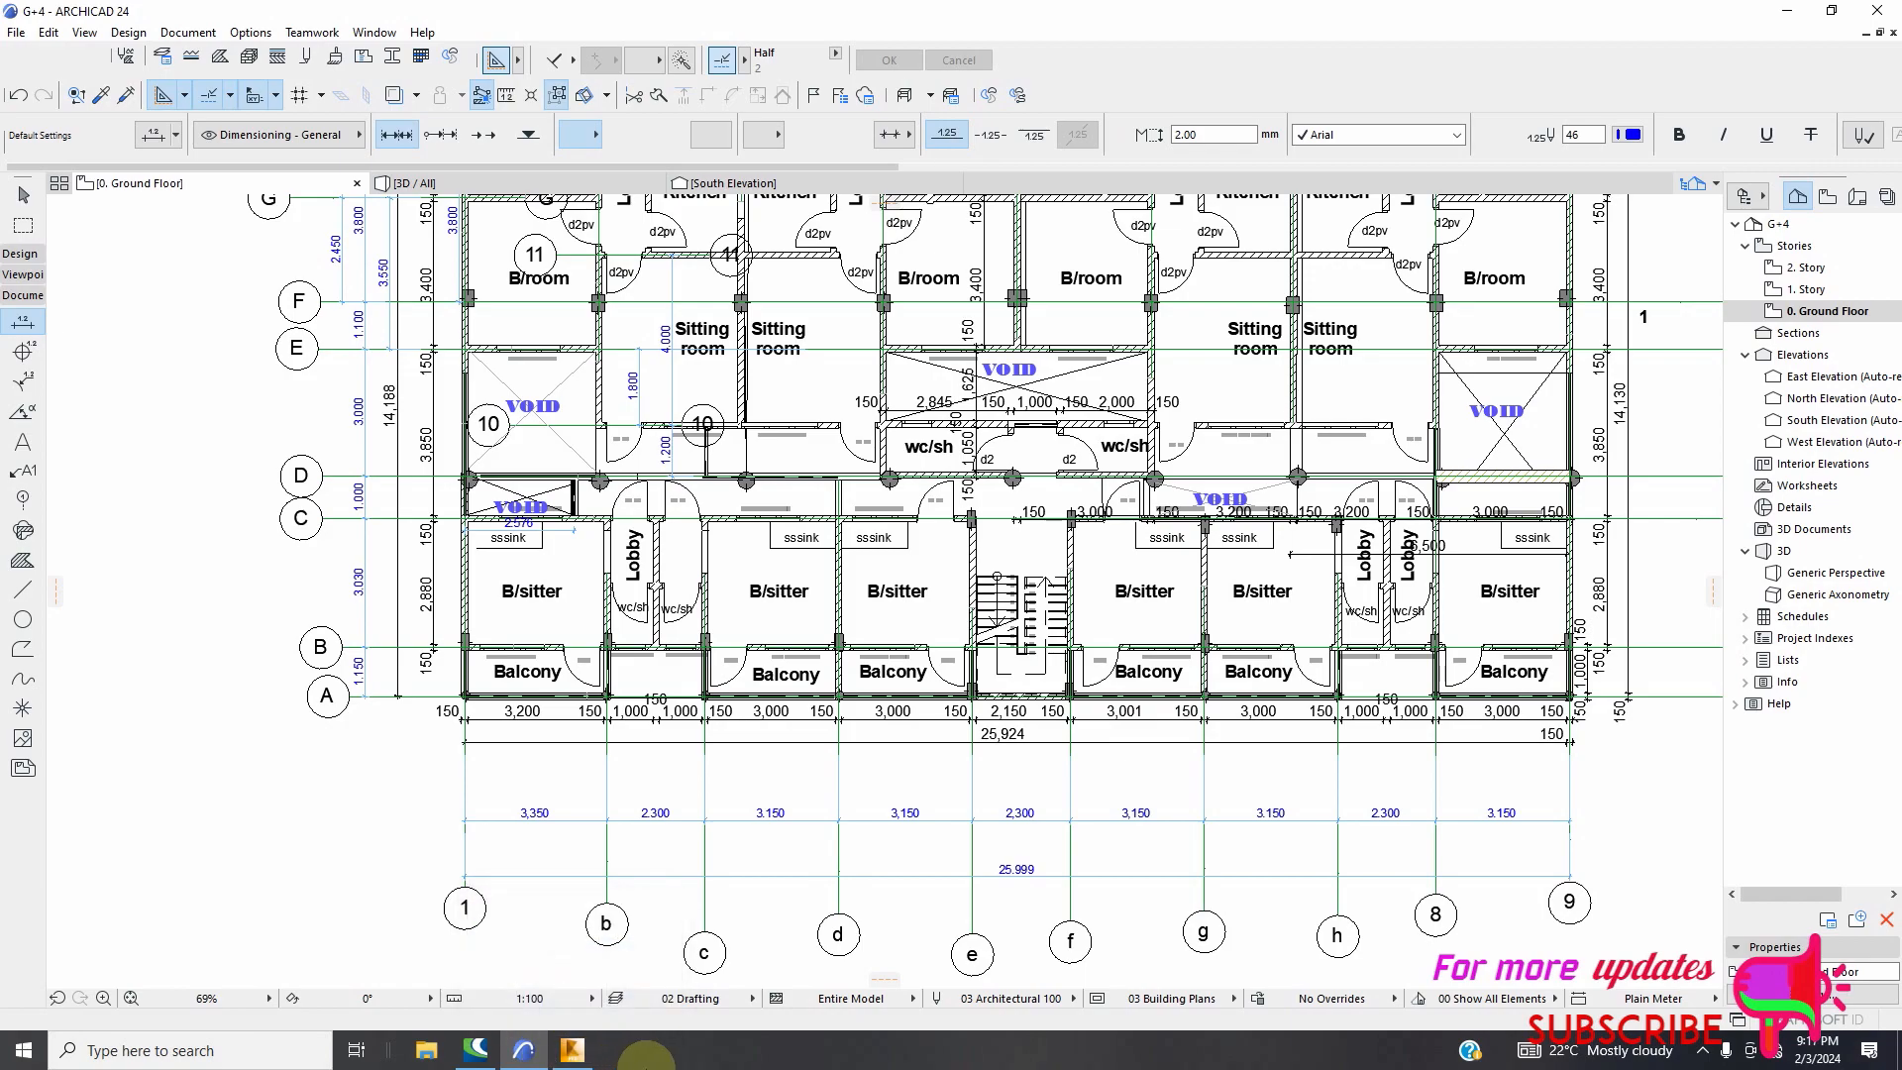
pyautogui.click(572, 1050)
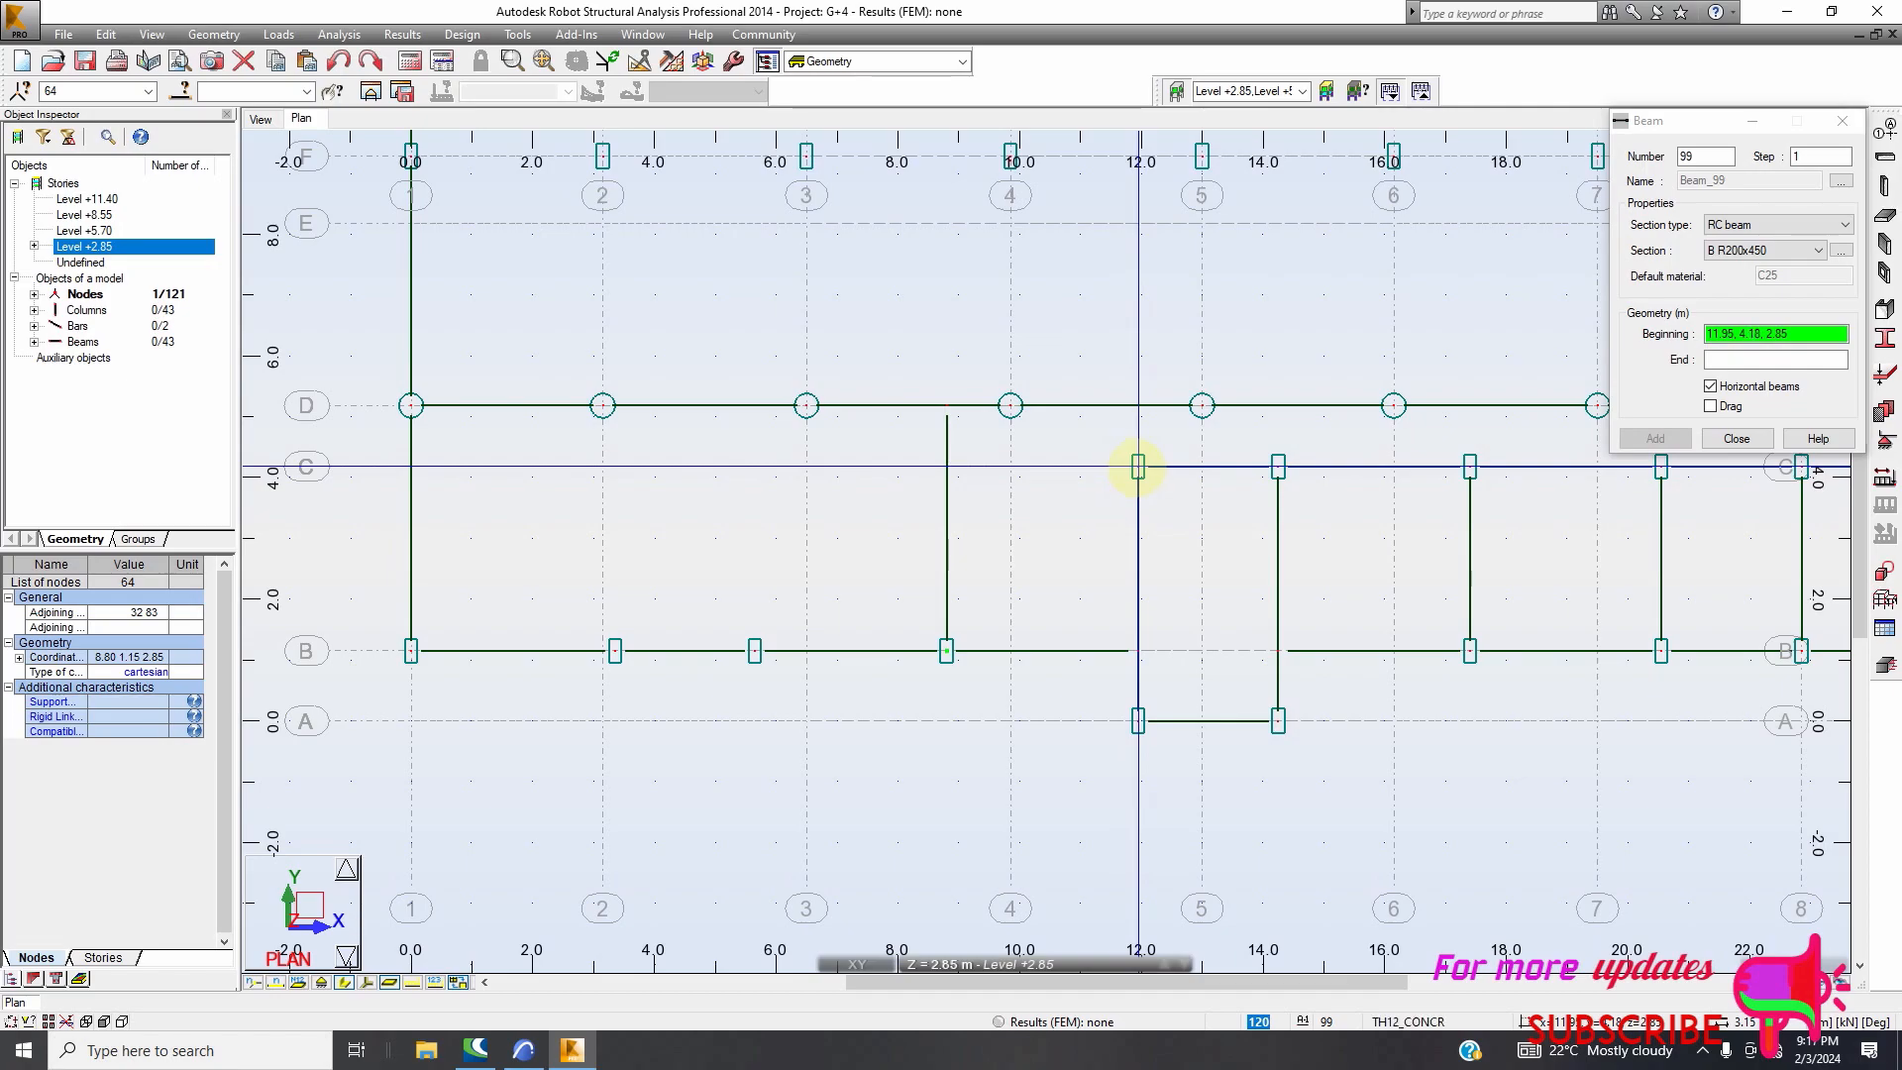
pyautogui.click(1138, 466)
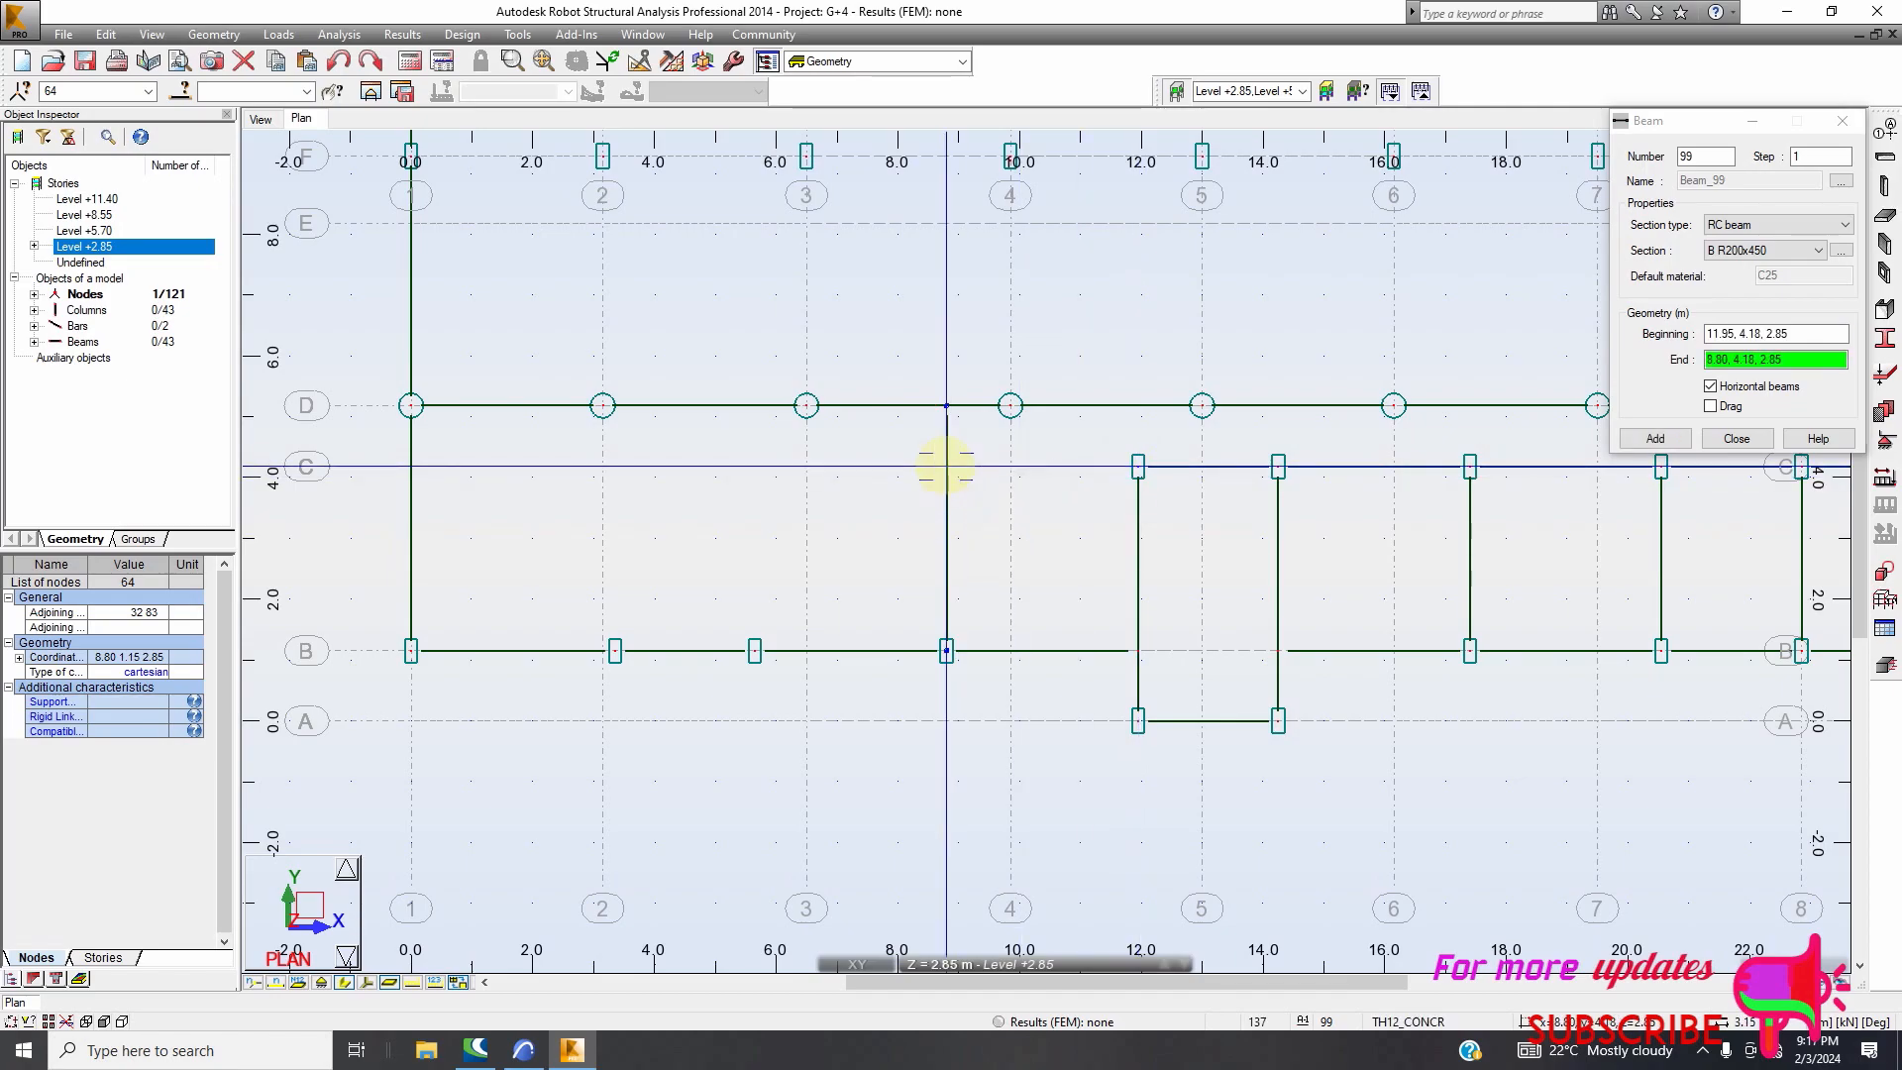
pyautogui.click(946, 522)
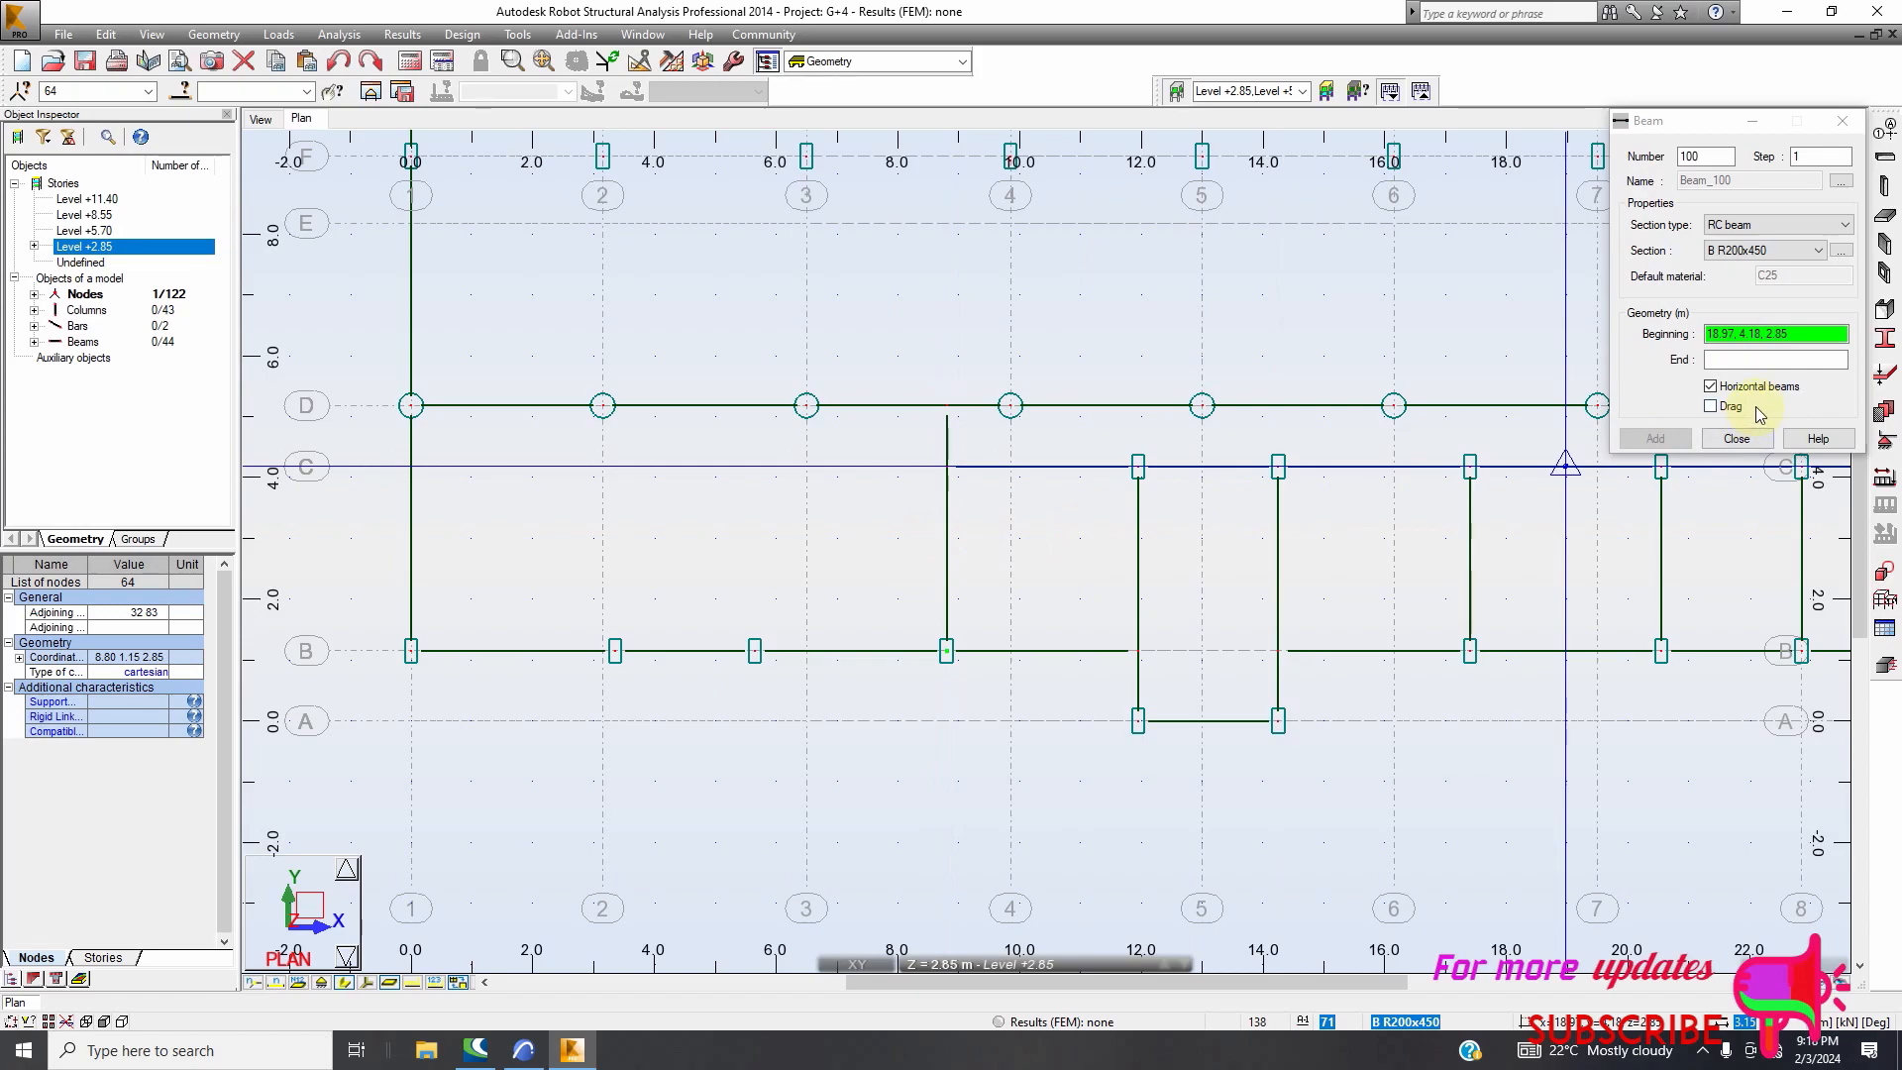
# Add a B R200x450 beam along axis C from the cross beam at x = 8.80 m to axis 1, with Drag enabled
pyautogui.click(1709, 407)
pyautogui.moveTo(946, 466); pyautogui.dragTo(411, 467)
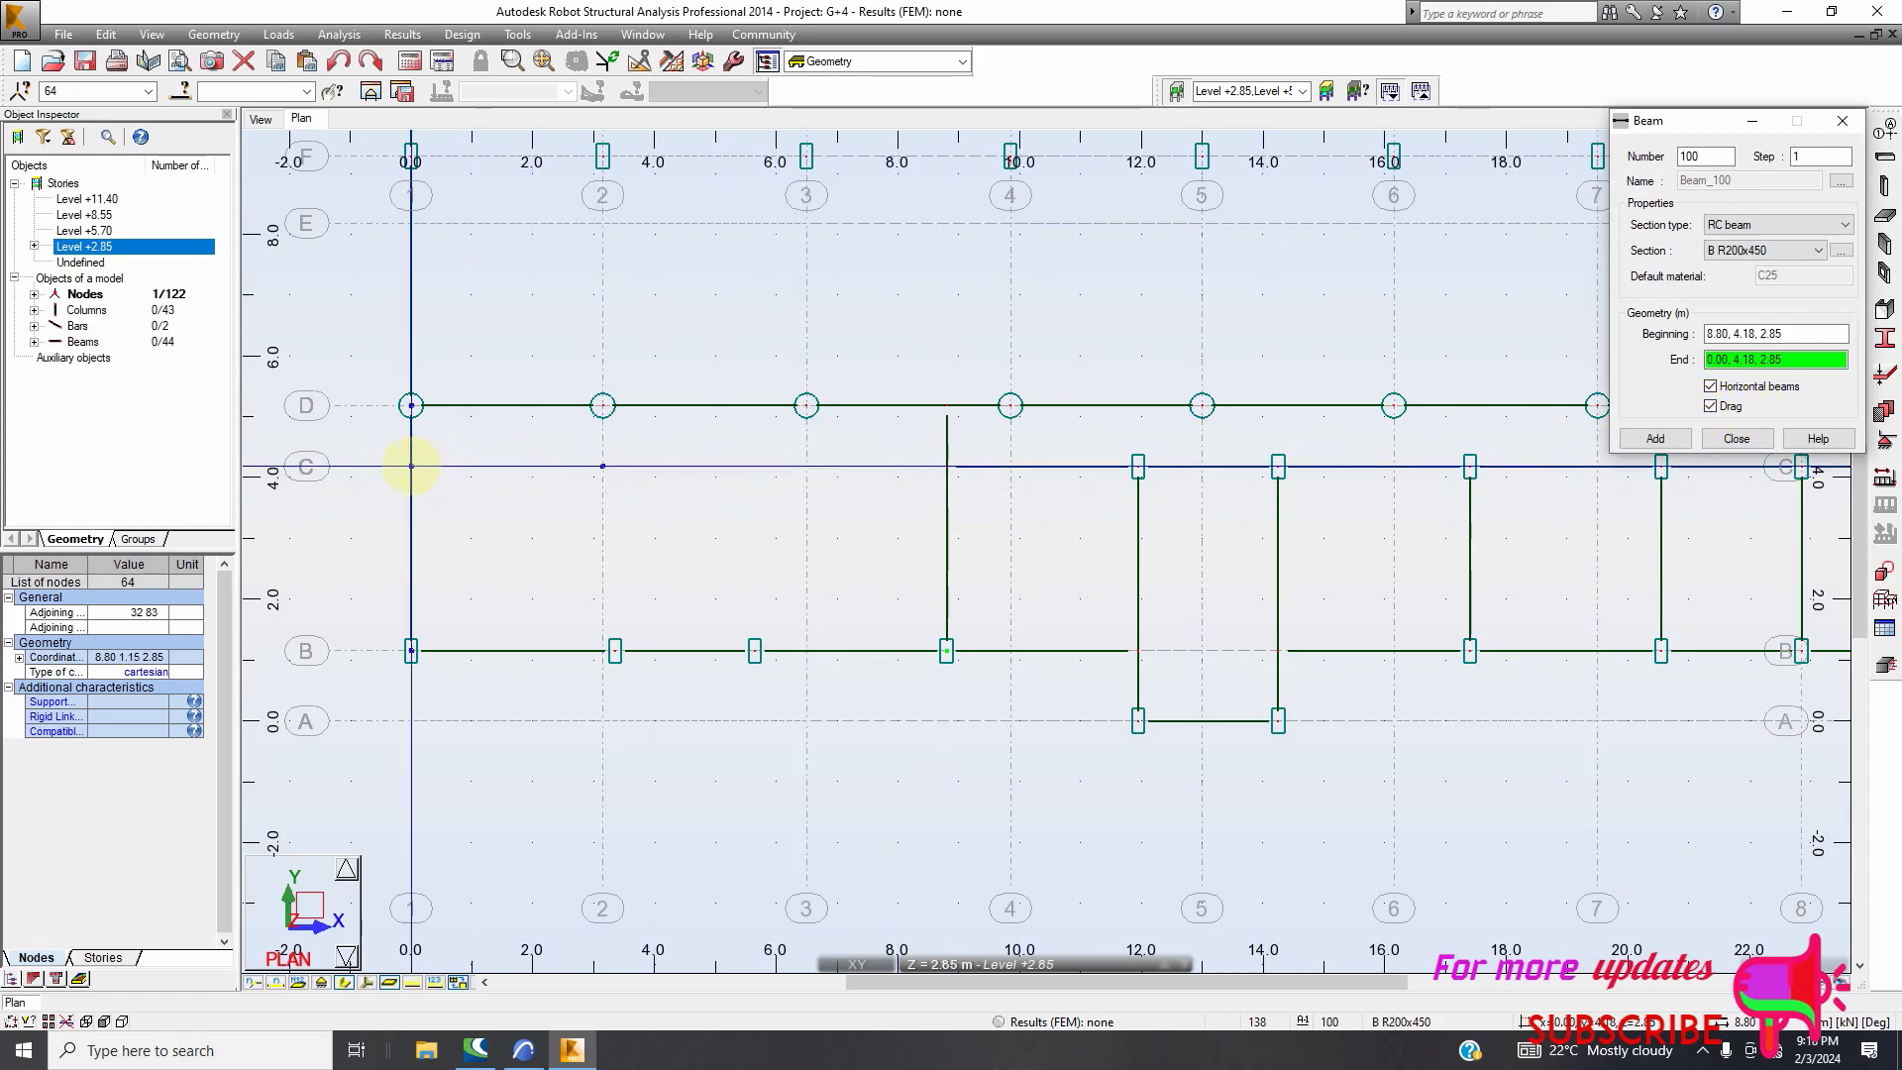
pyautogui.click(412, 467)
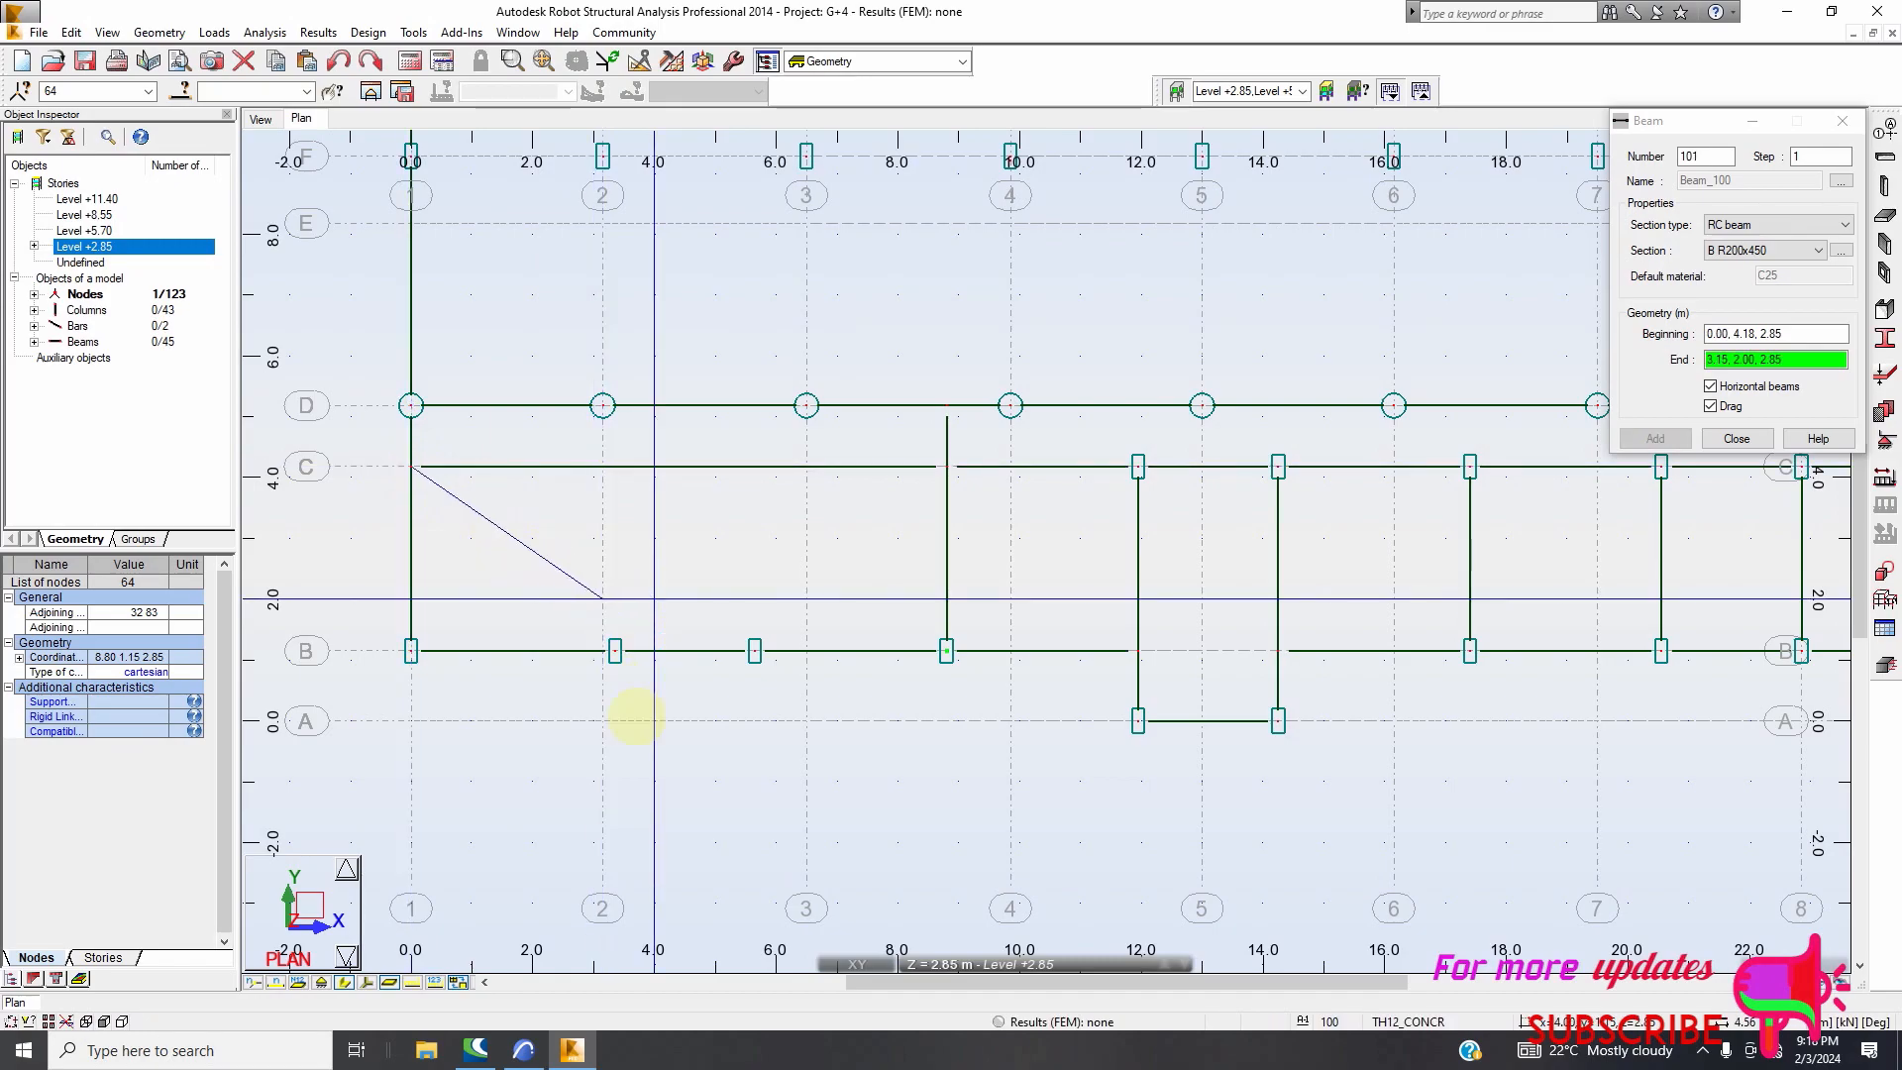
# Check the ARCHICAD plan, then with Drag disabled add beams from the axis B columns at x = 5.65 m and x = 3.35 m to axis C
pyautogui.click(523, 1050)
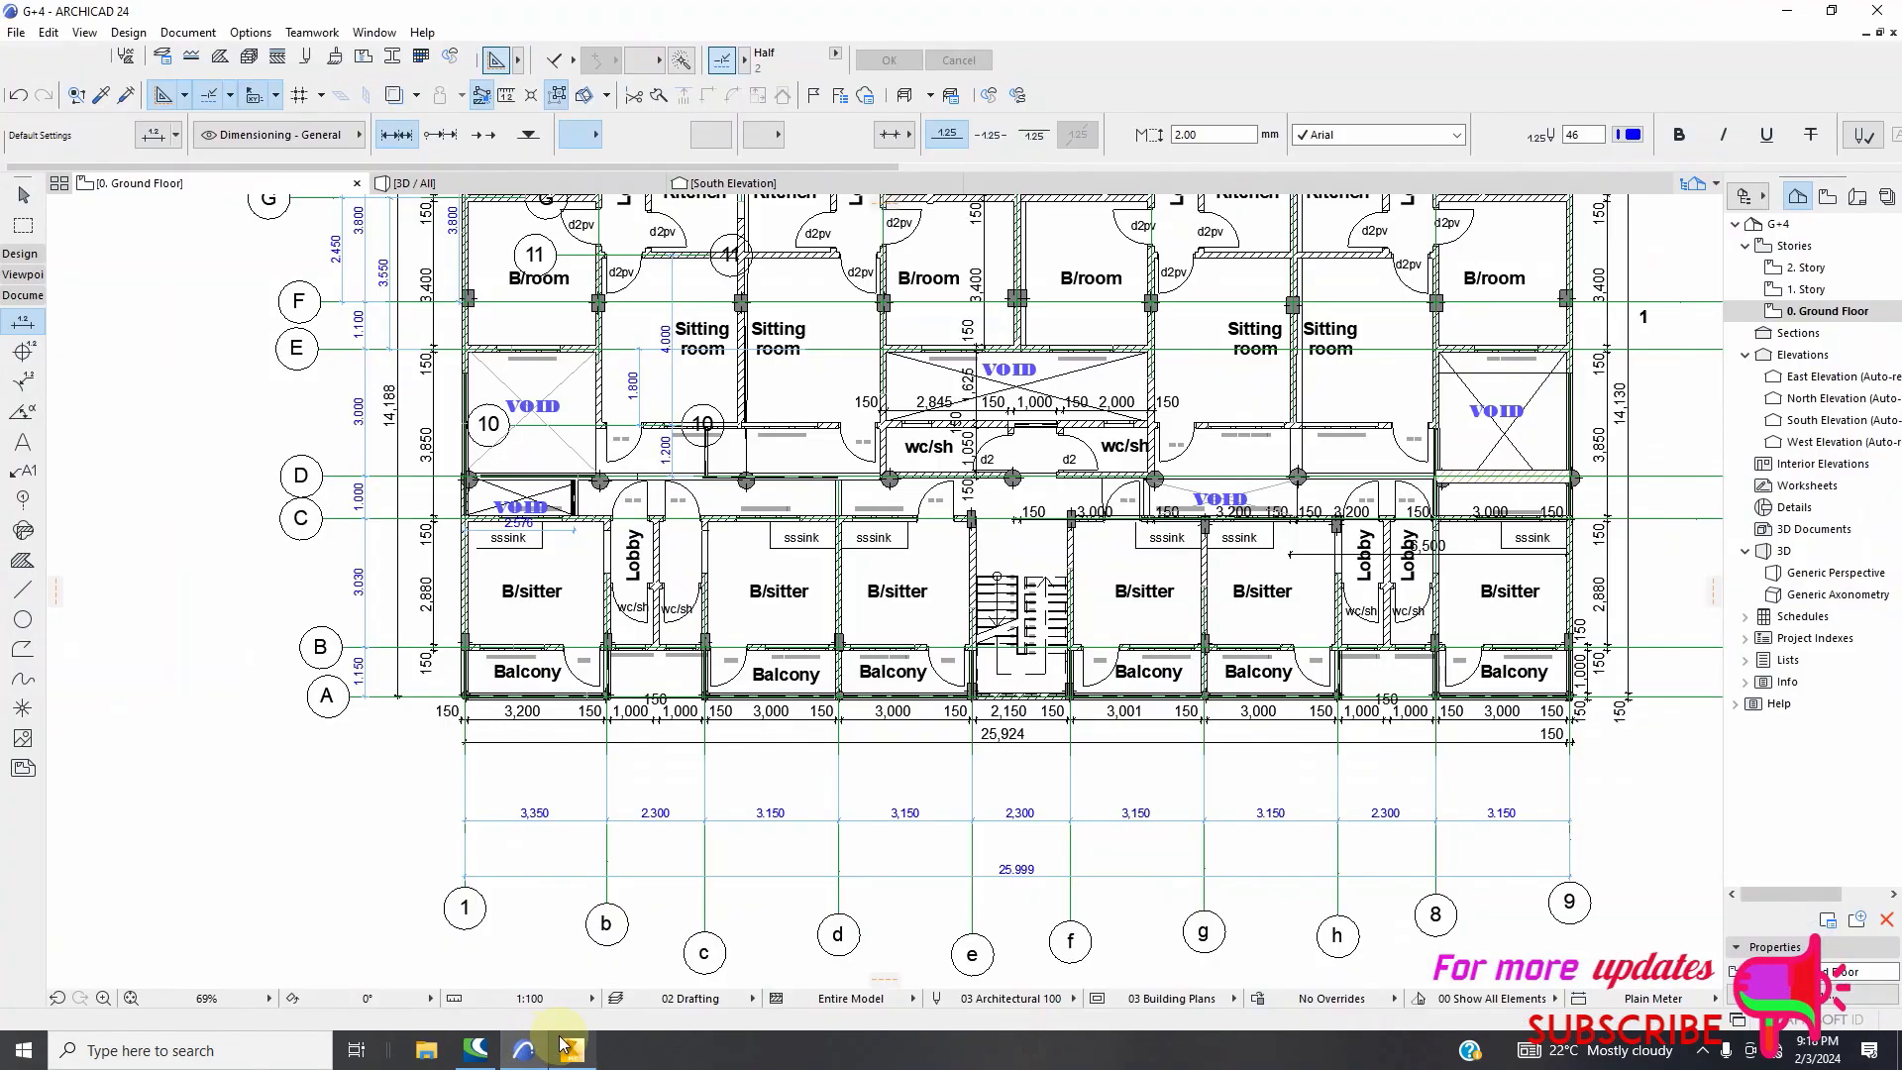
pyautogui.moveTo(593, 1052)
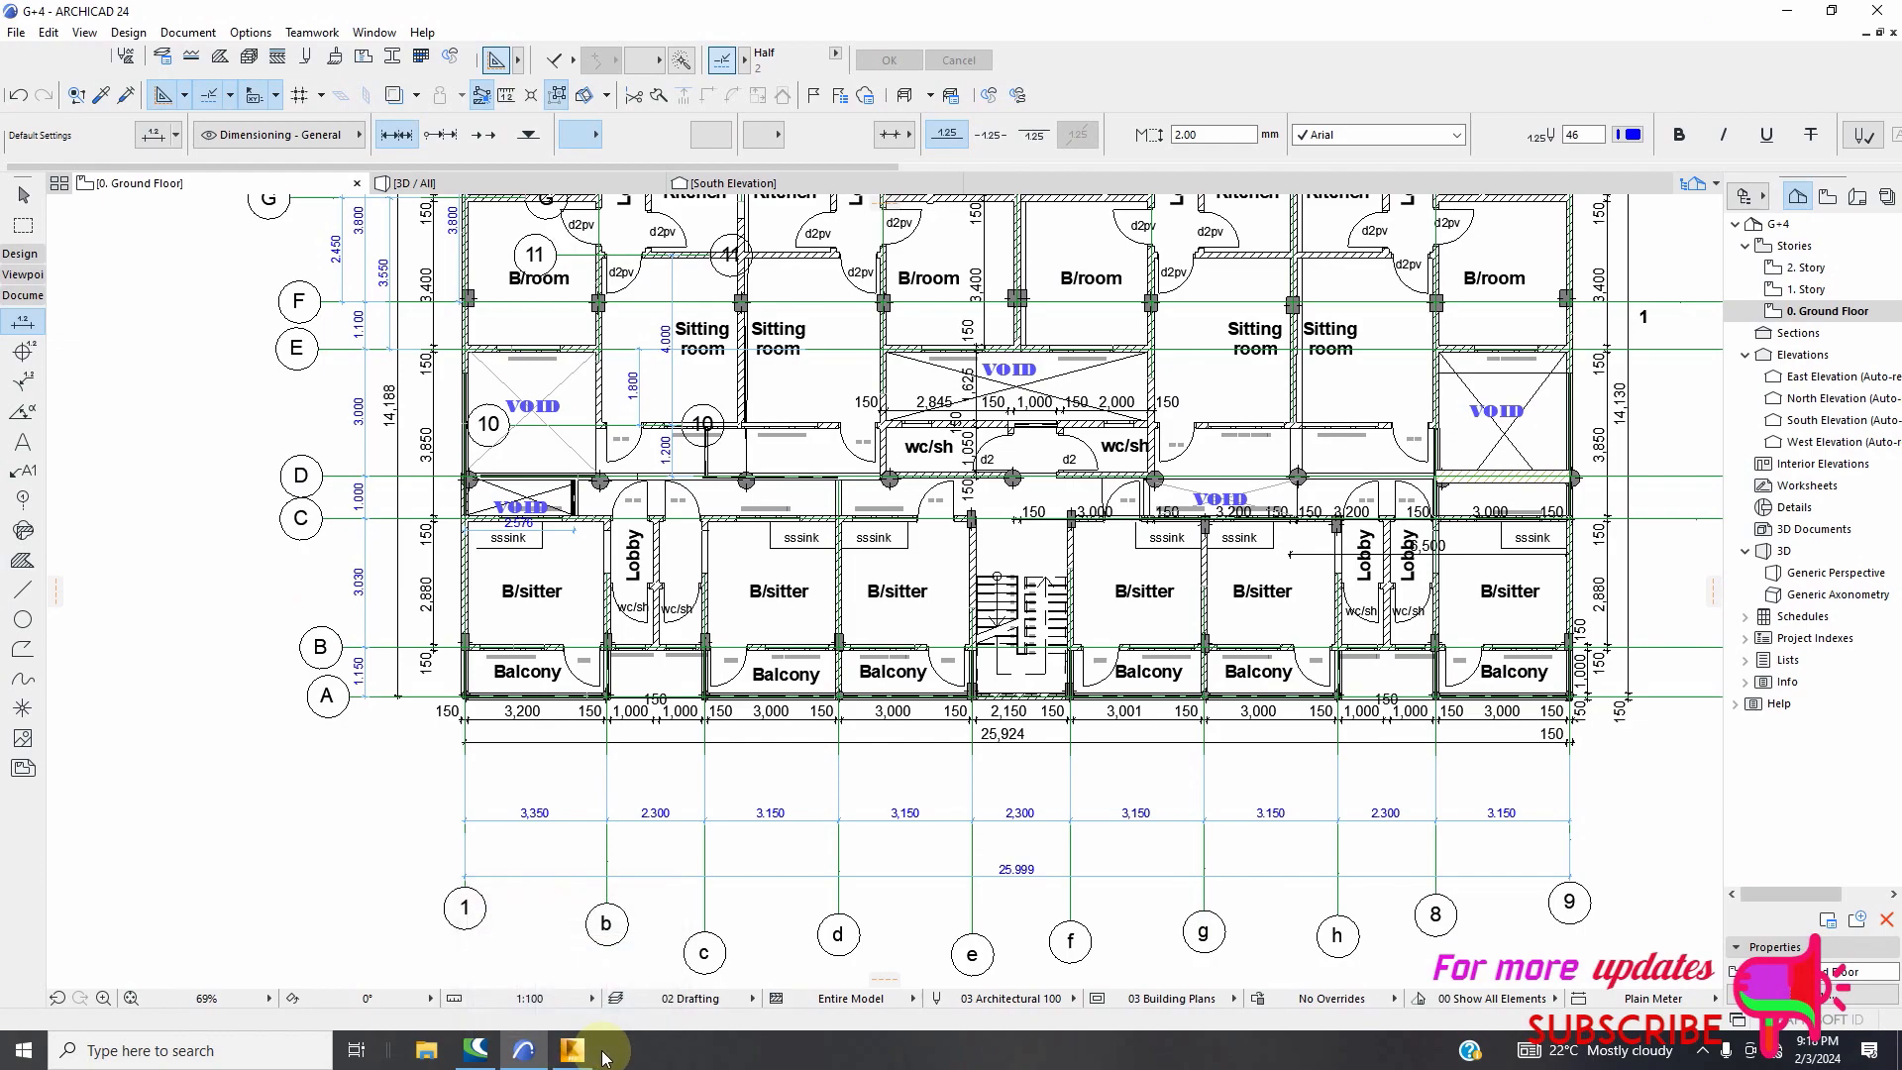
pyautogui.click(573, 1052)
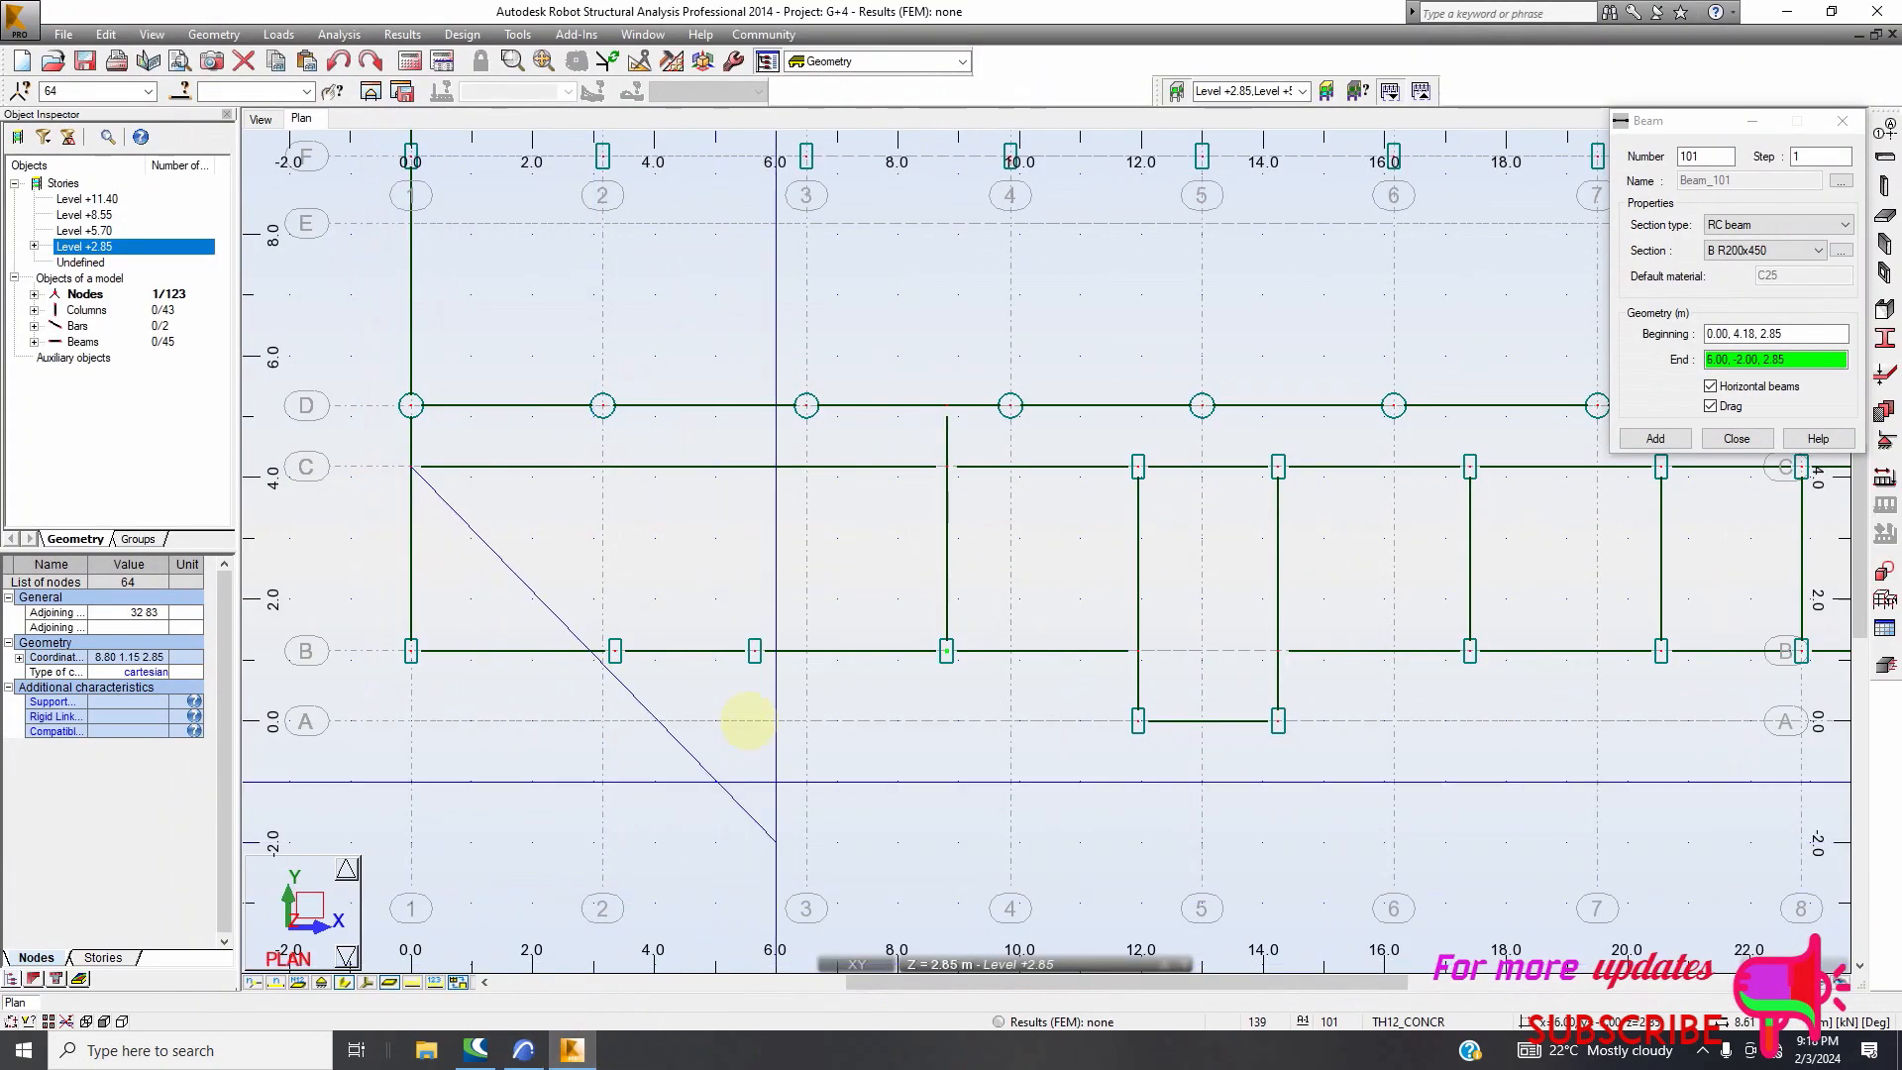
pyautogui.click(1709, 407)
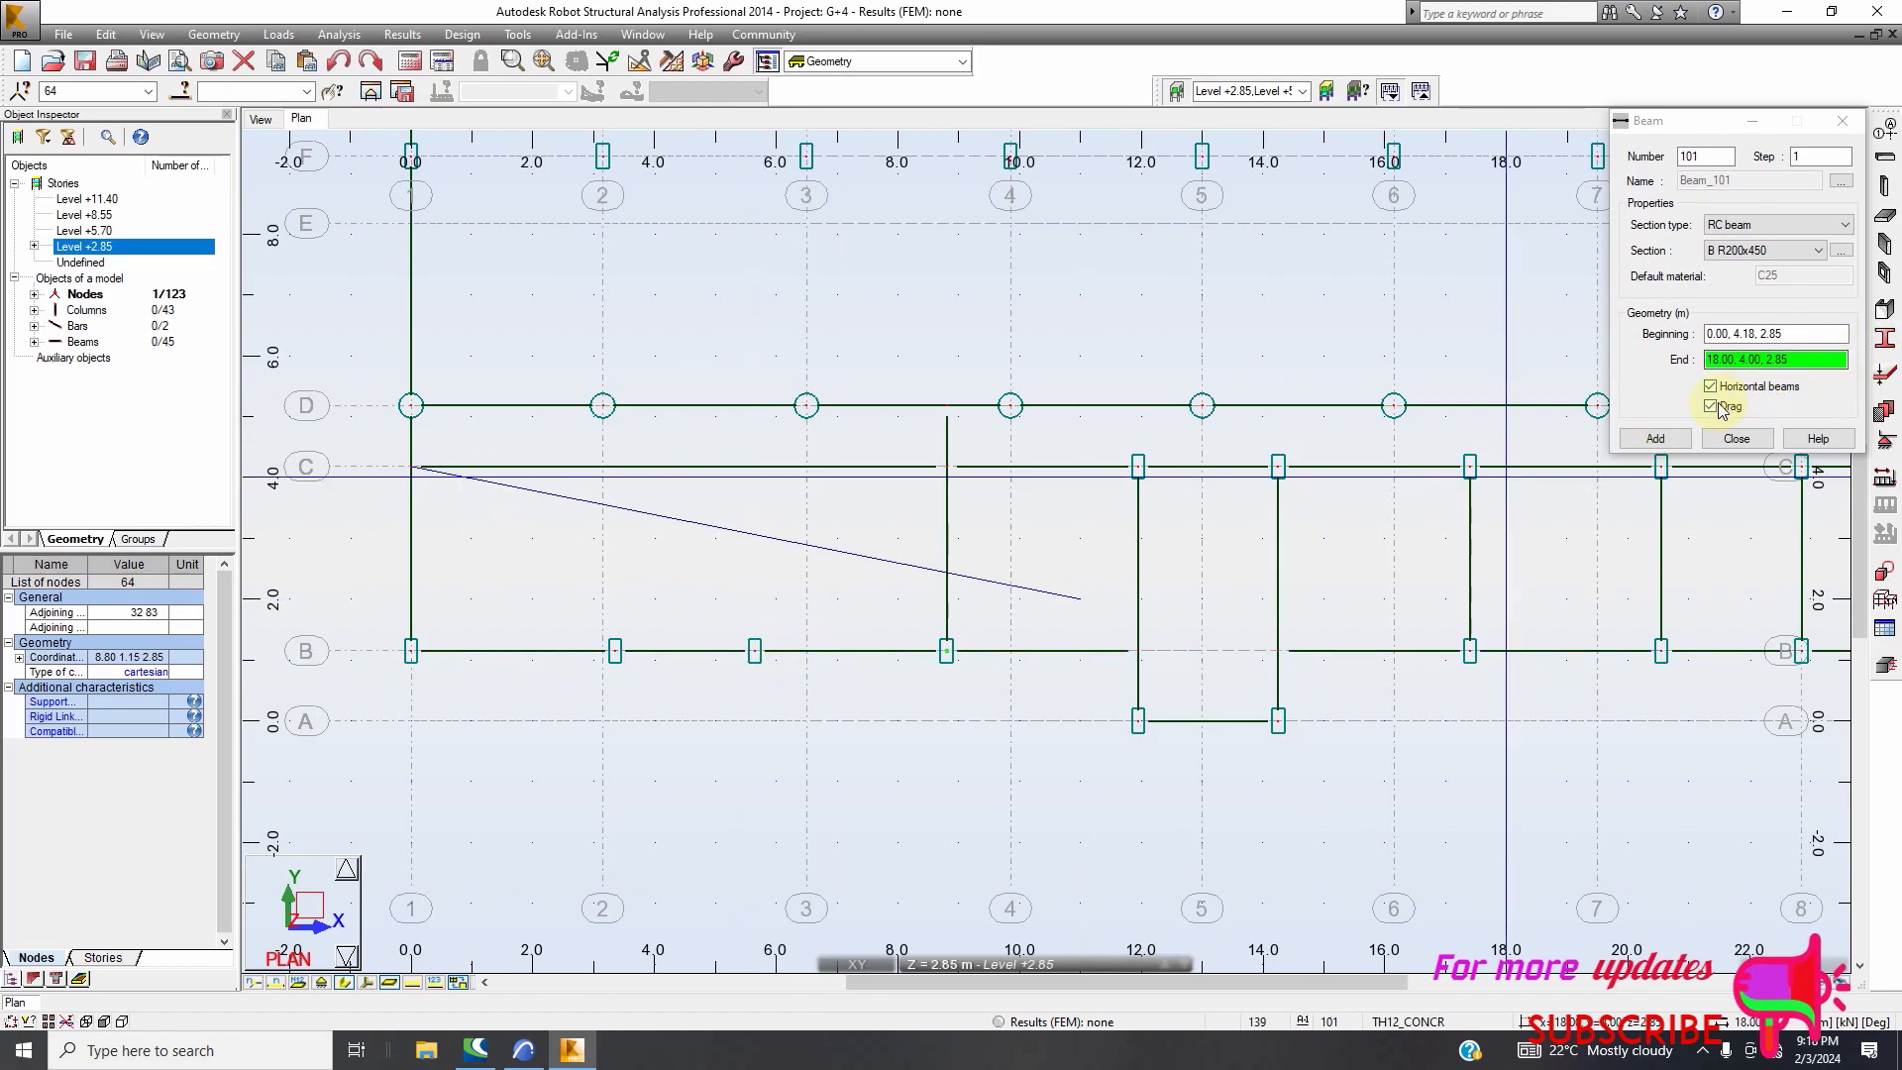
pyautogui.click(755, 651)
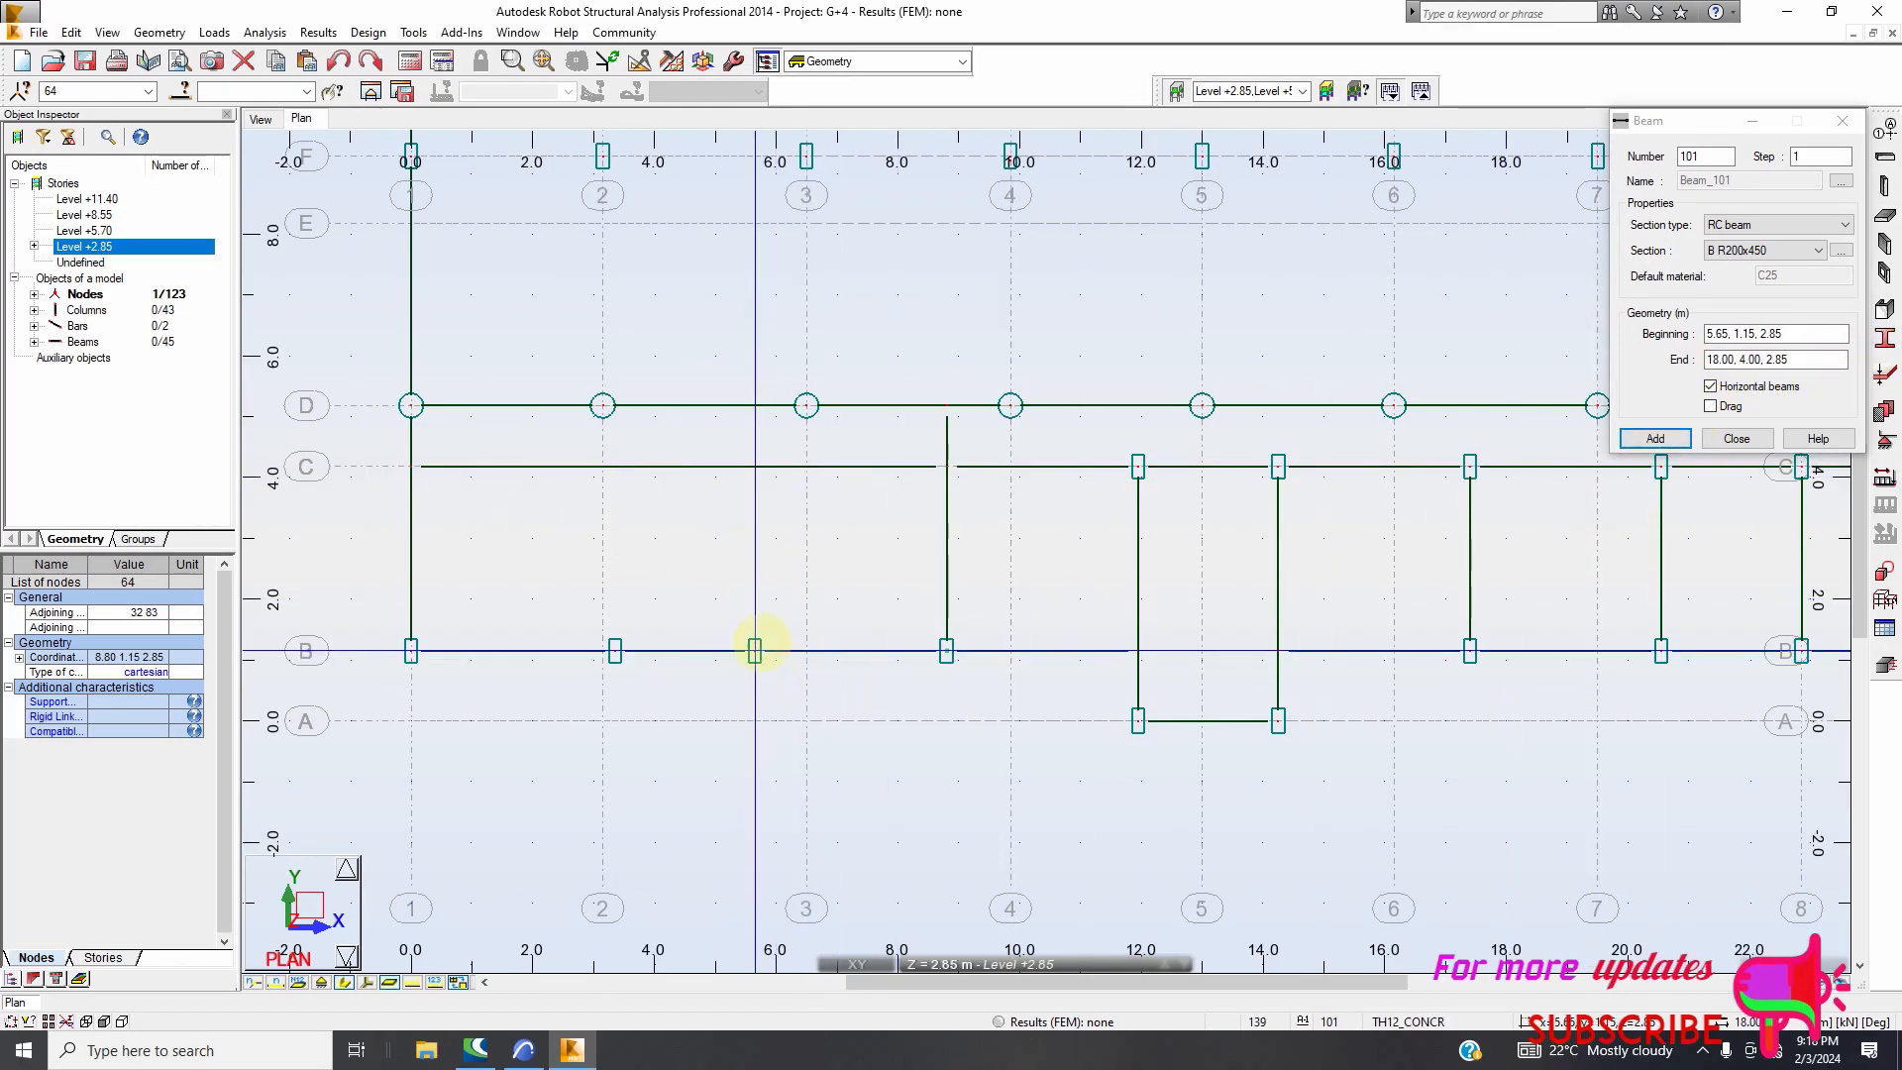
pyautogui.click(754, 475)
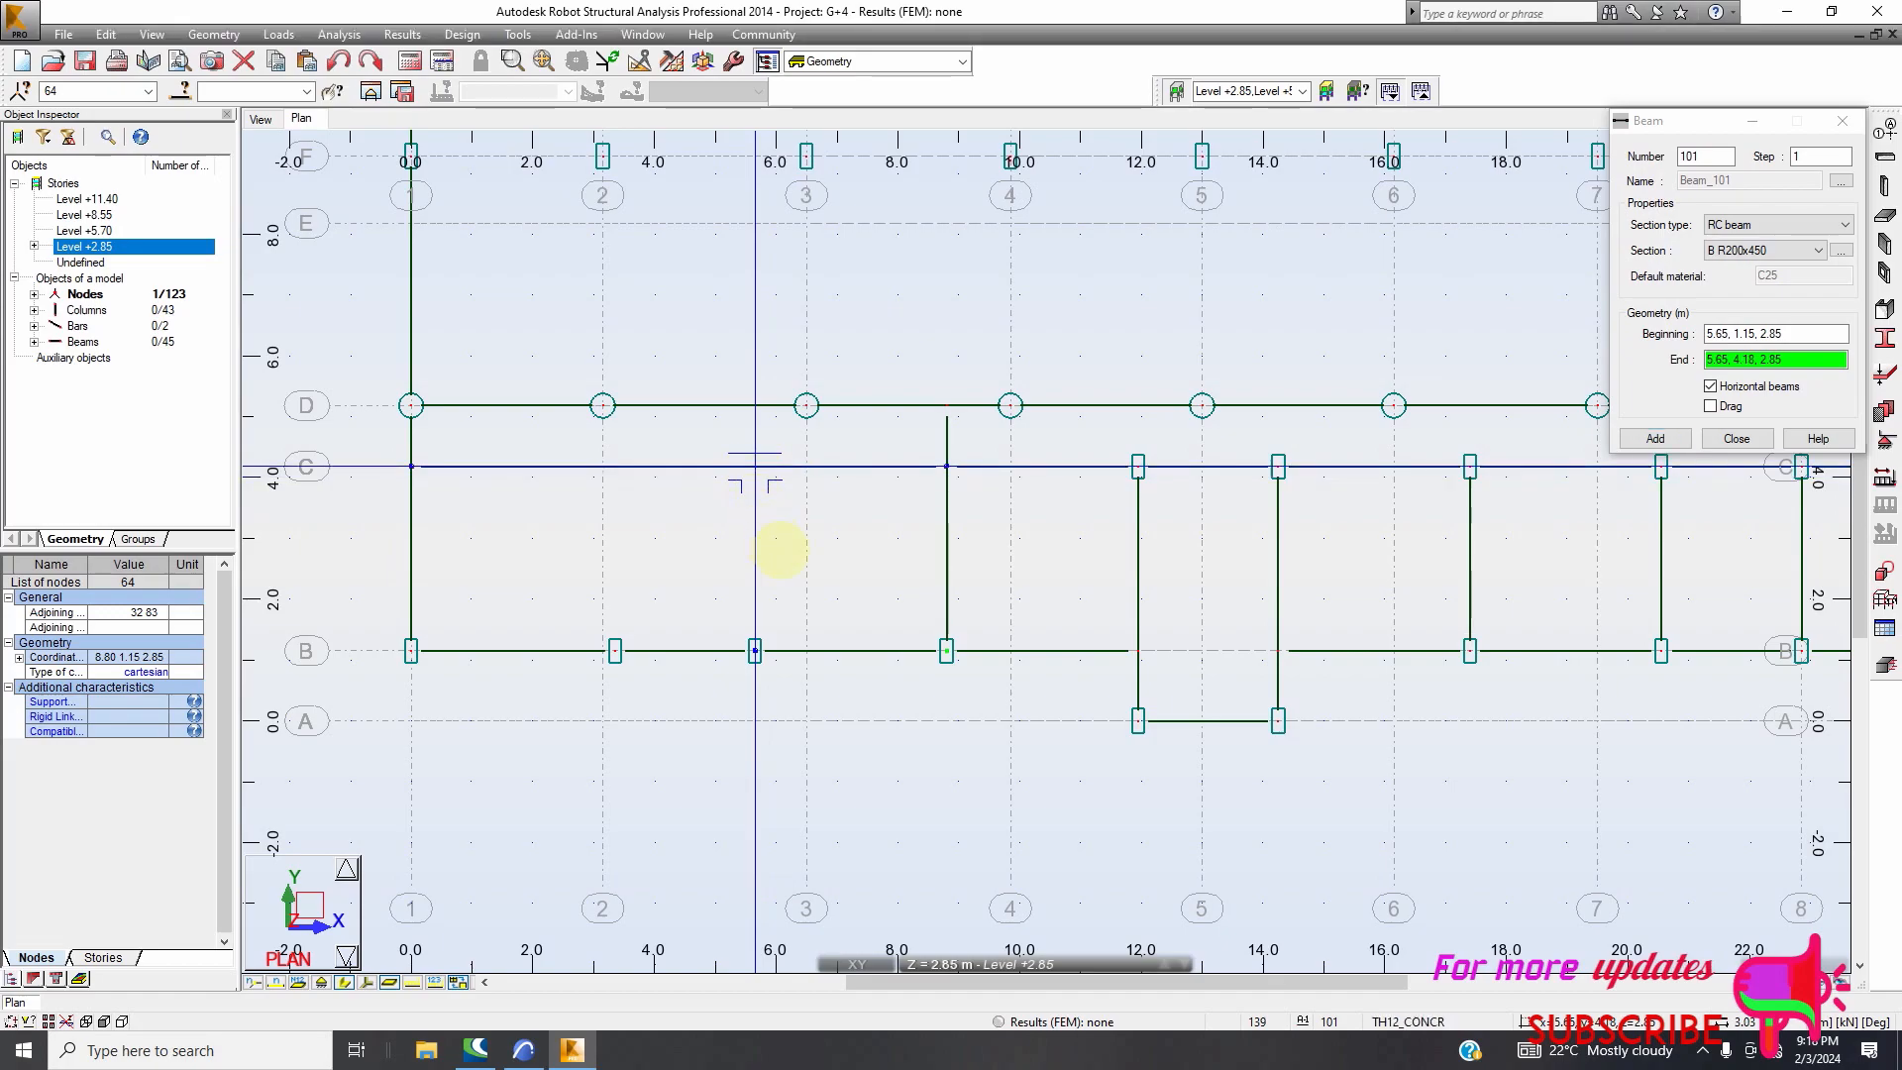
pyautogui.click(615, 651)
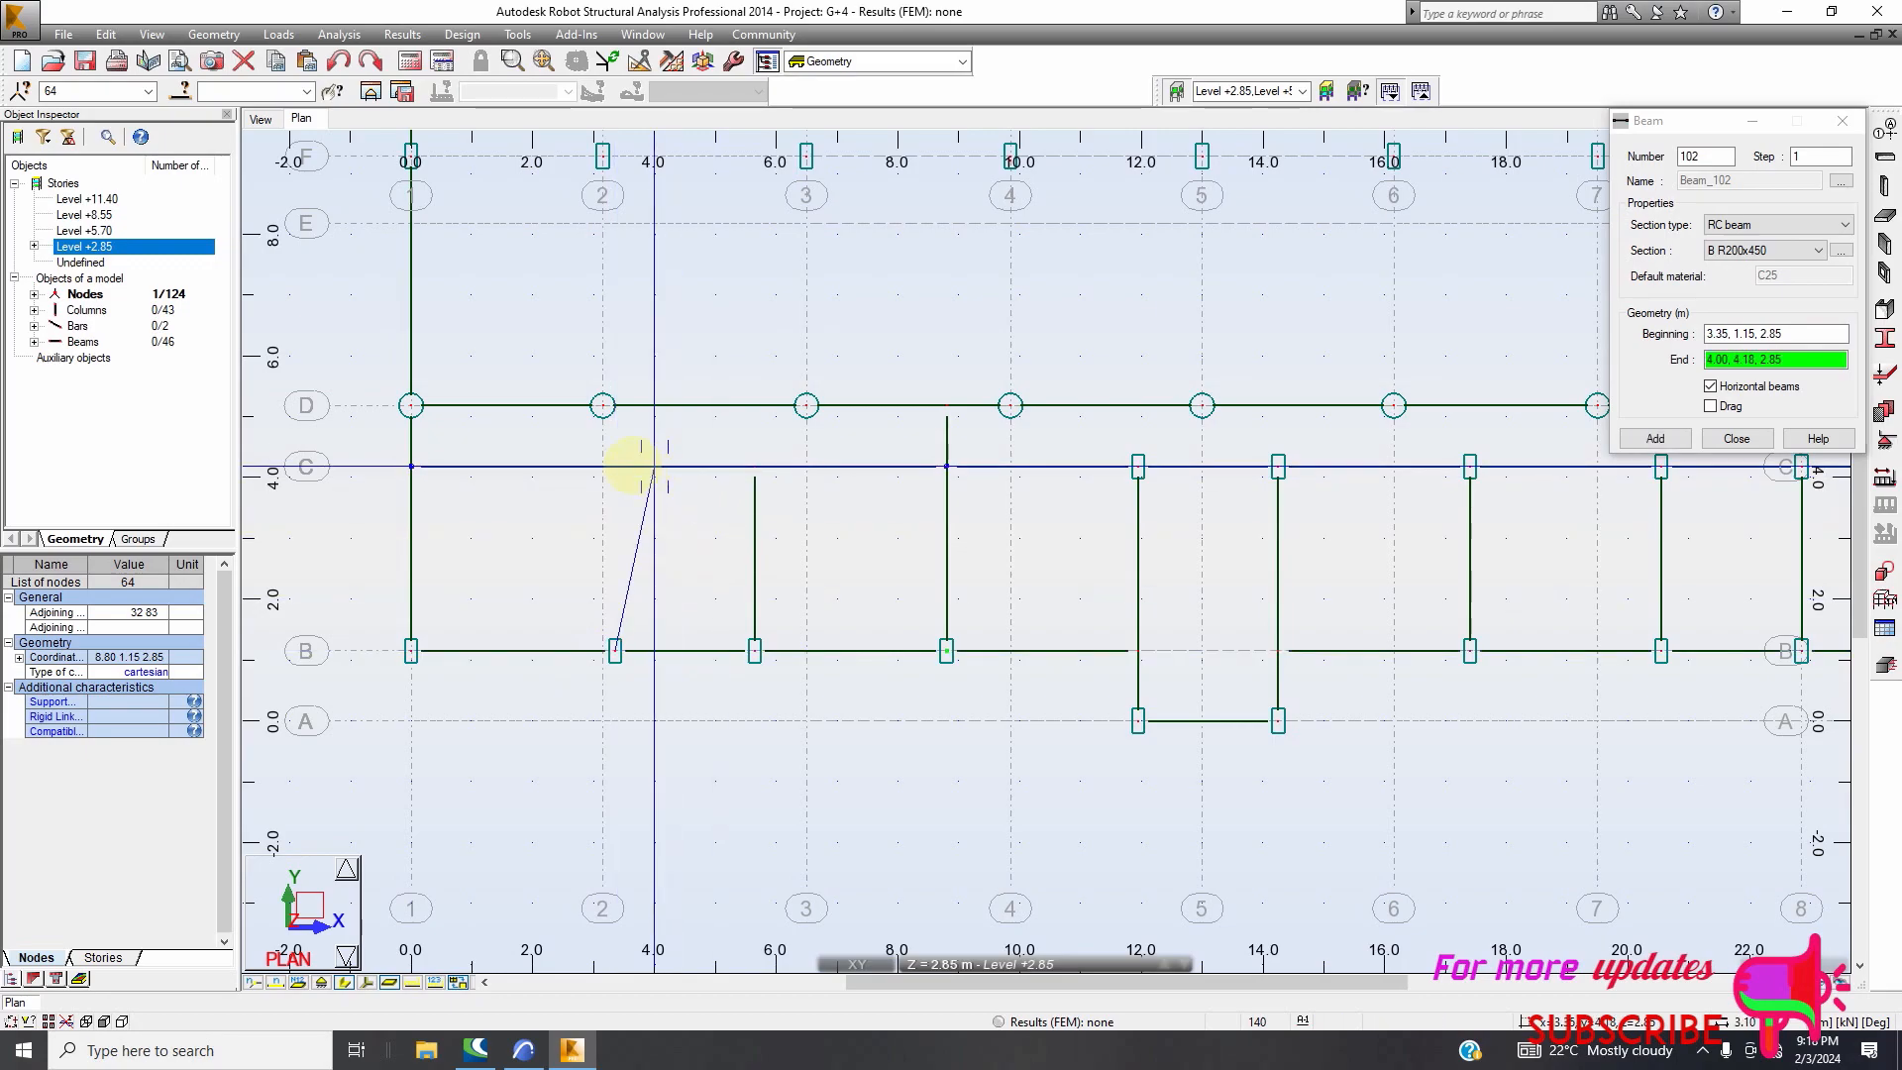
pyautogui.click(626, 488)
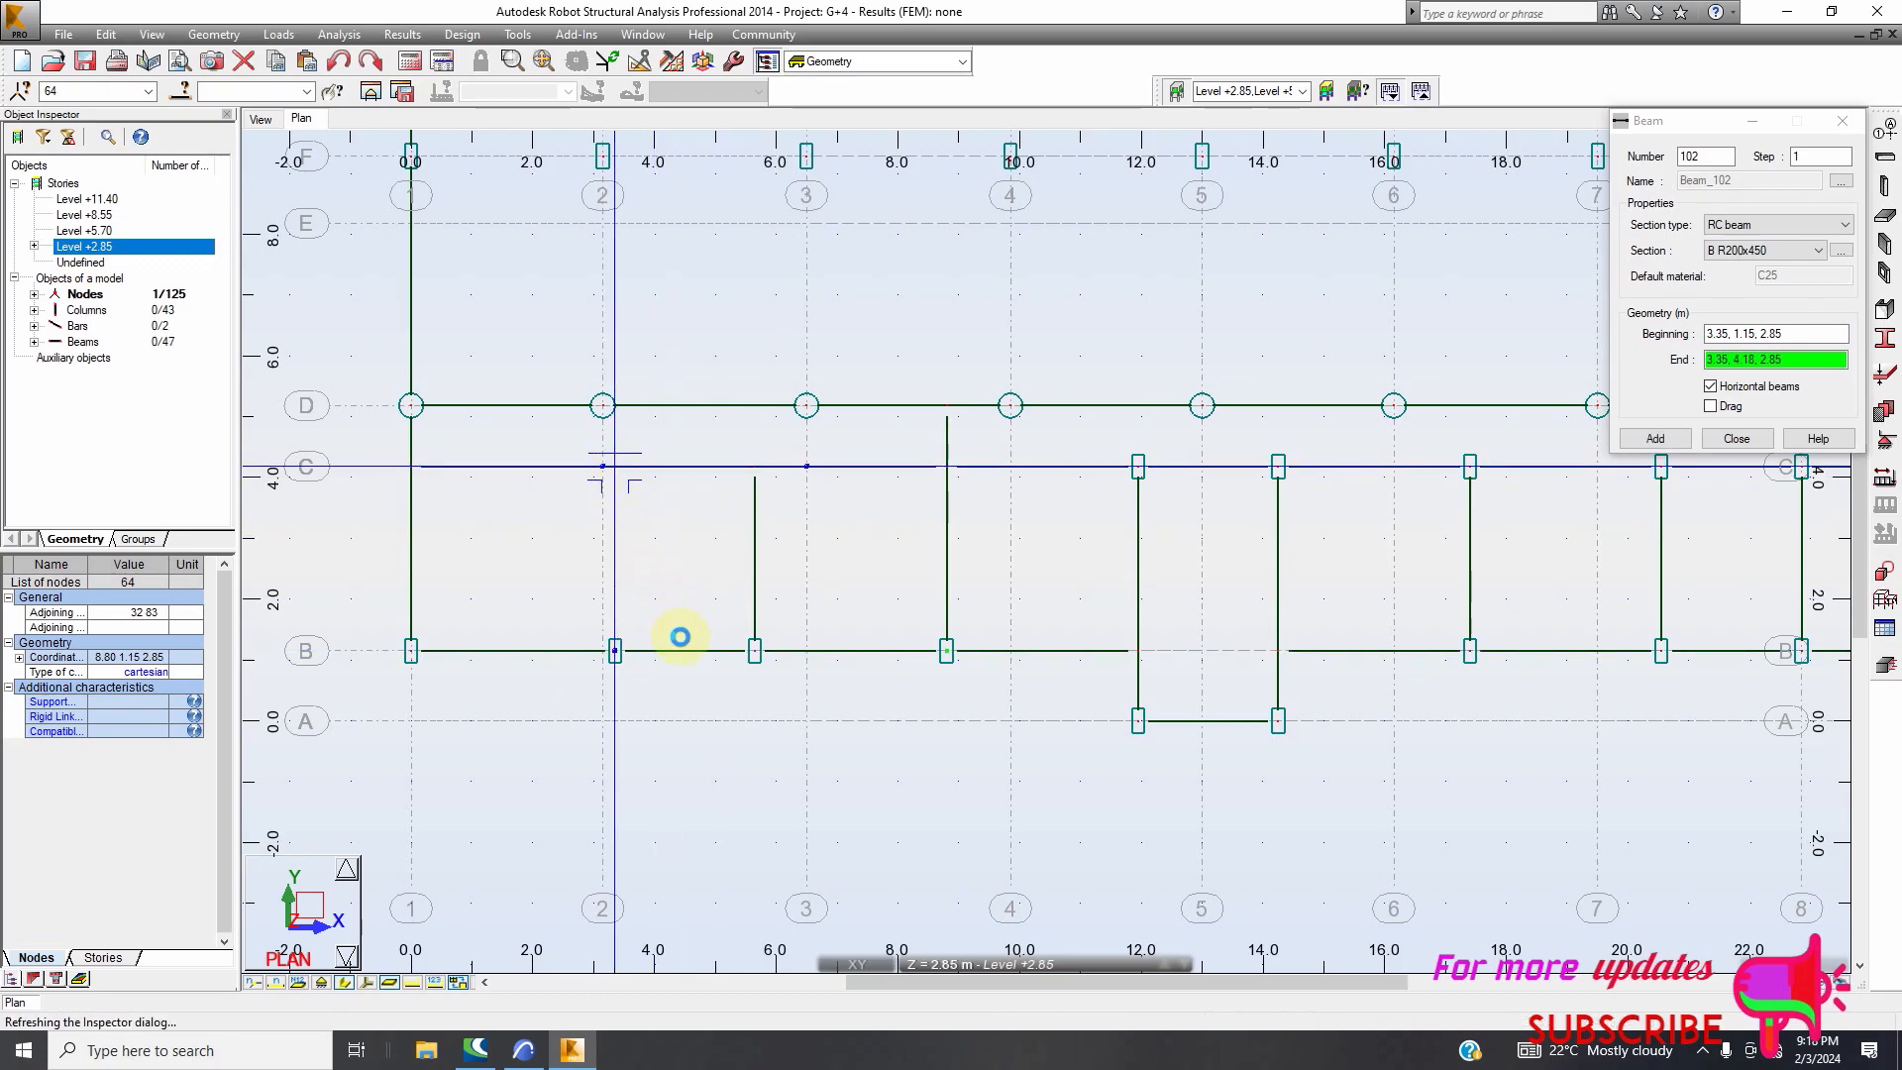
# Examine the ARCHICAD ground floor plan around the staircase and the area between axes C and D
pyautogui.scroll(-5, 663, 505)
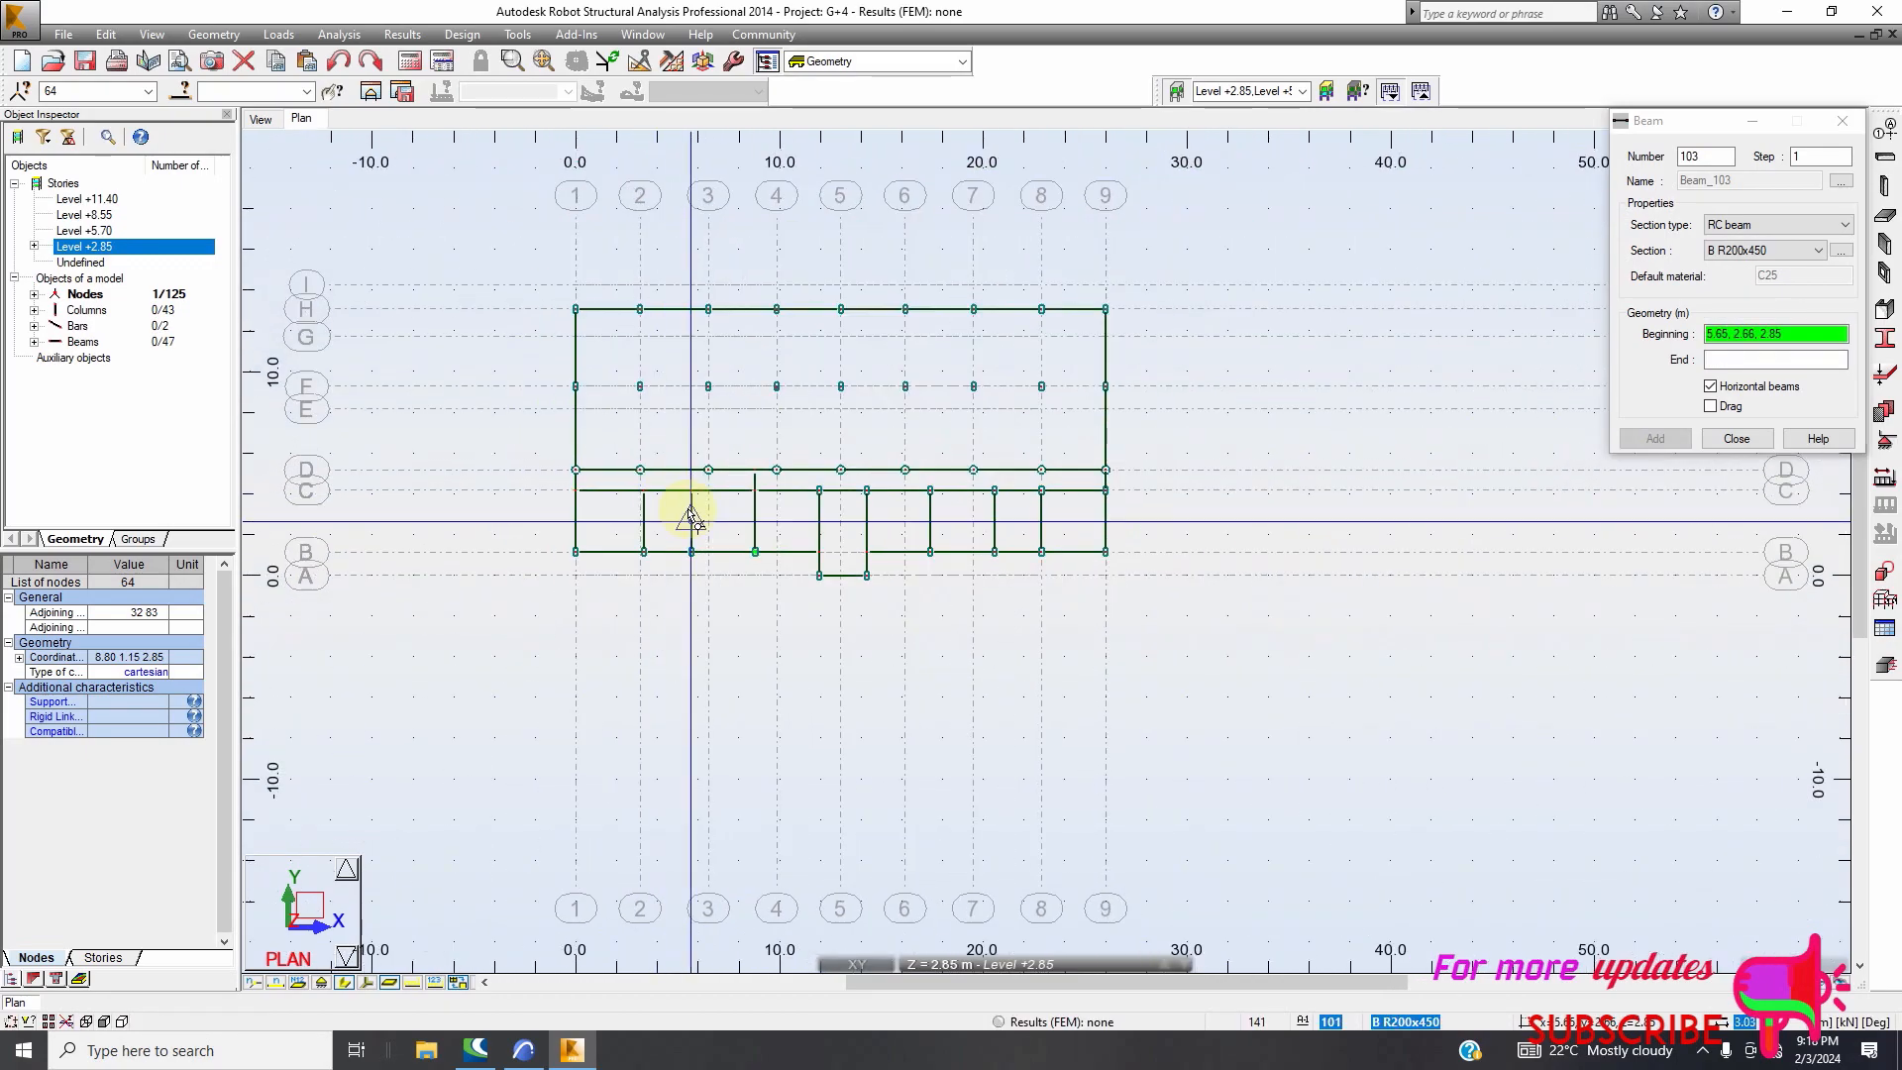
pyautogui.click(524, 1048)
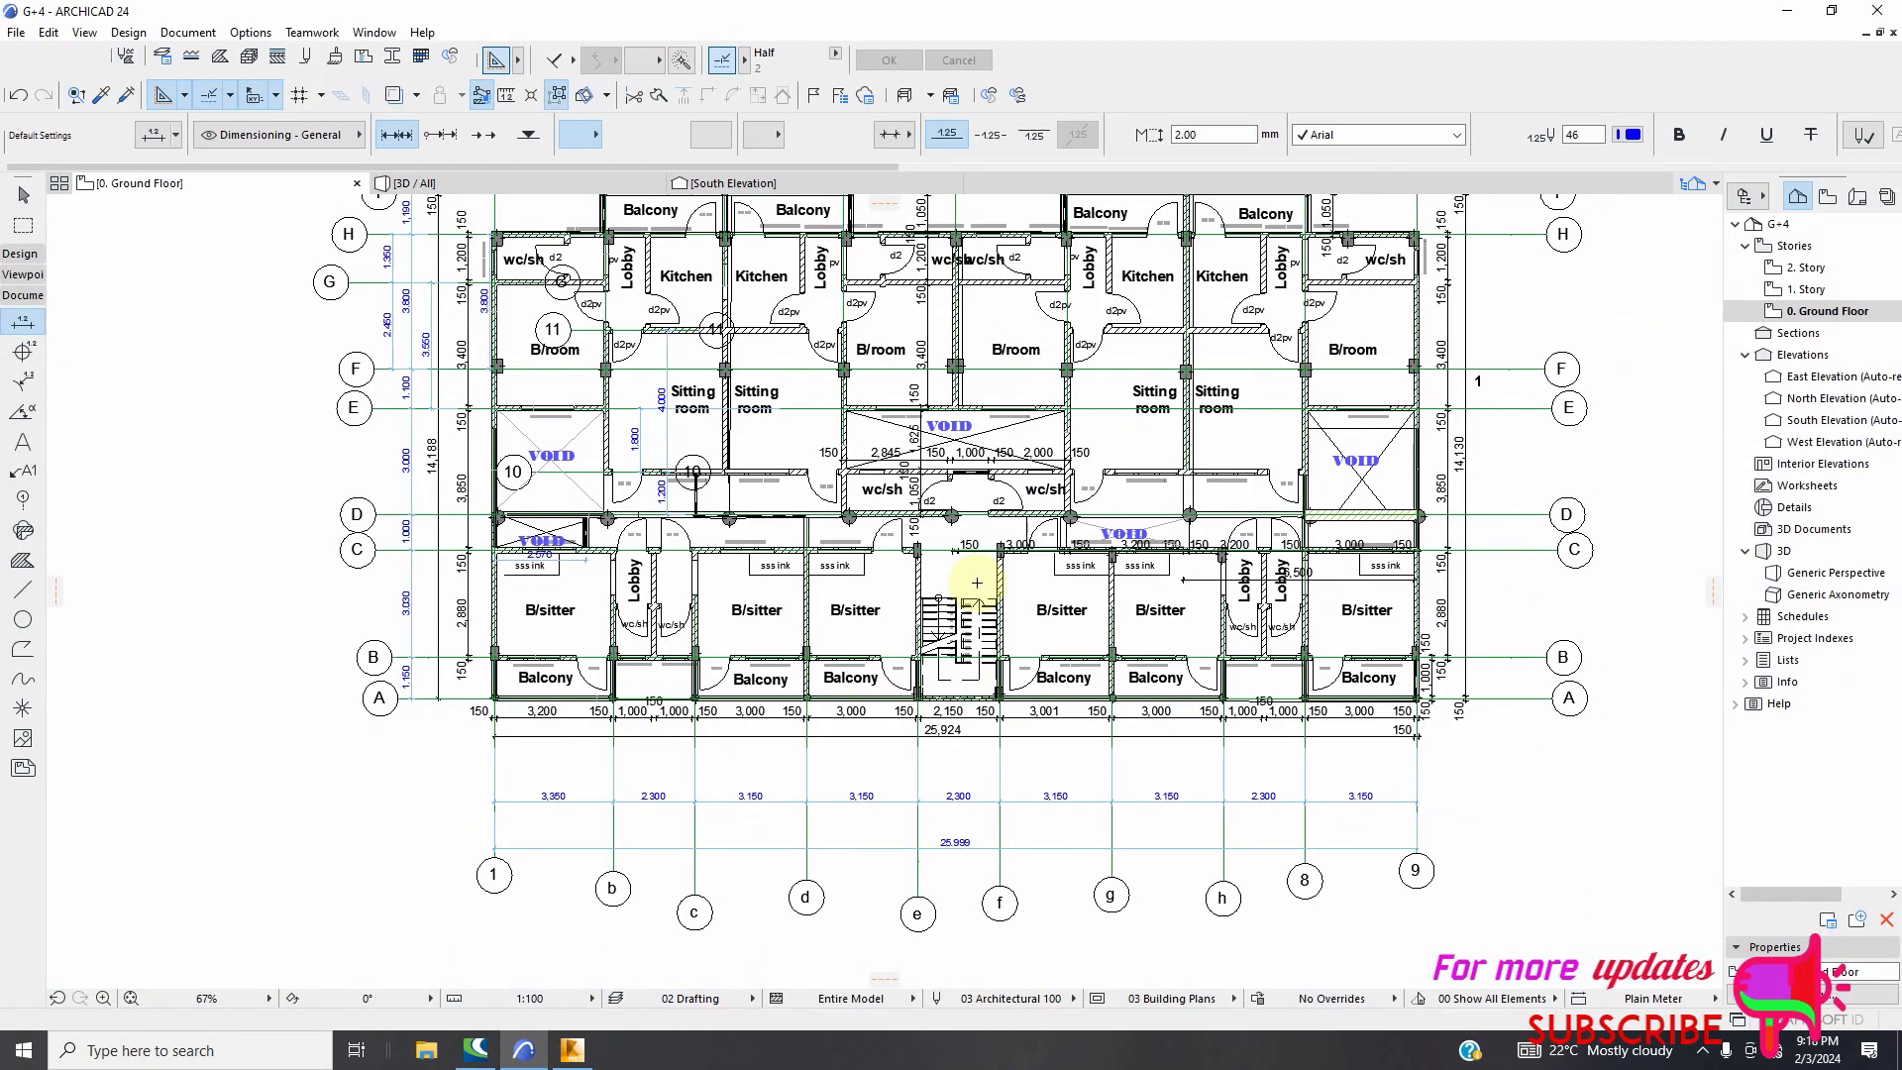
pyautogui.scroll(3, 977, 586)
pyautogui.scroll(4, 1133, 512)
pyautogui.scroll(-2, 1154, 500)
pyautogui.scroll(1, 1291, 500)
pyautogui.scroll(2, 1288, 505)
pyautogui.scroll(-1, 1201, 437)
pyautogui.click(572, 1050)
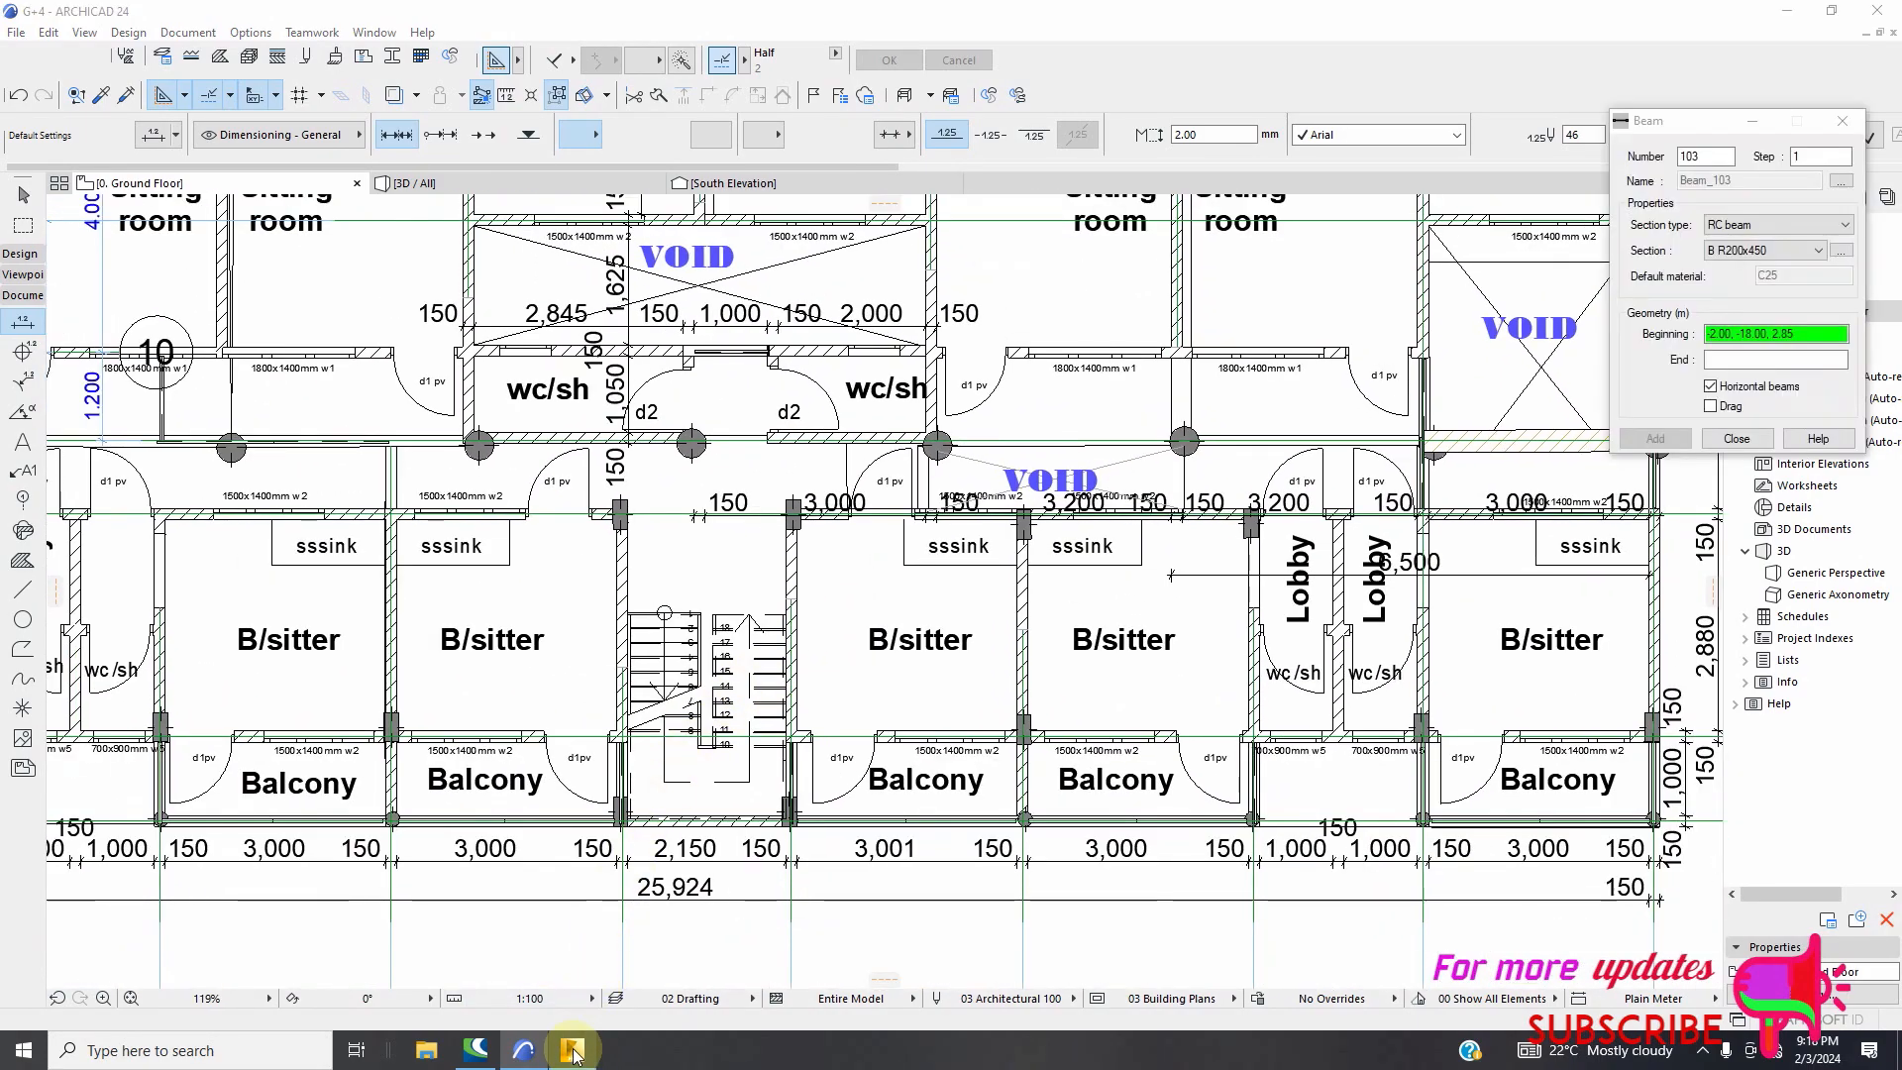
# Add a B R200x450 beam along axis 5 from the round column on axis D to the axis C beam
pyautogui.scroll(5, 891, 486)
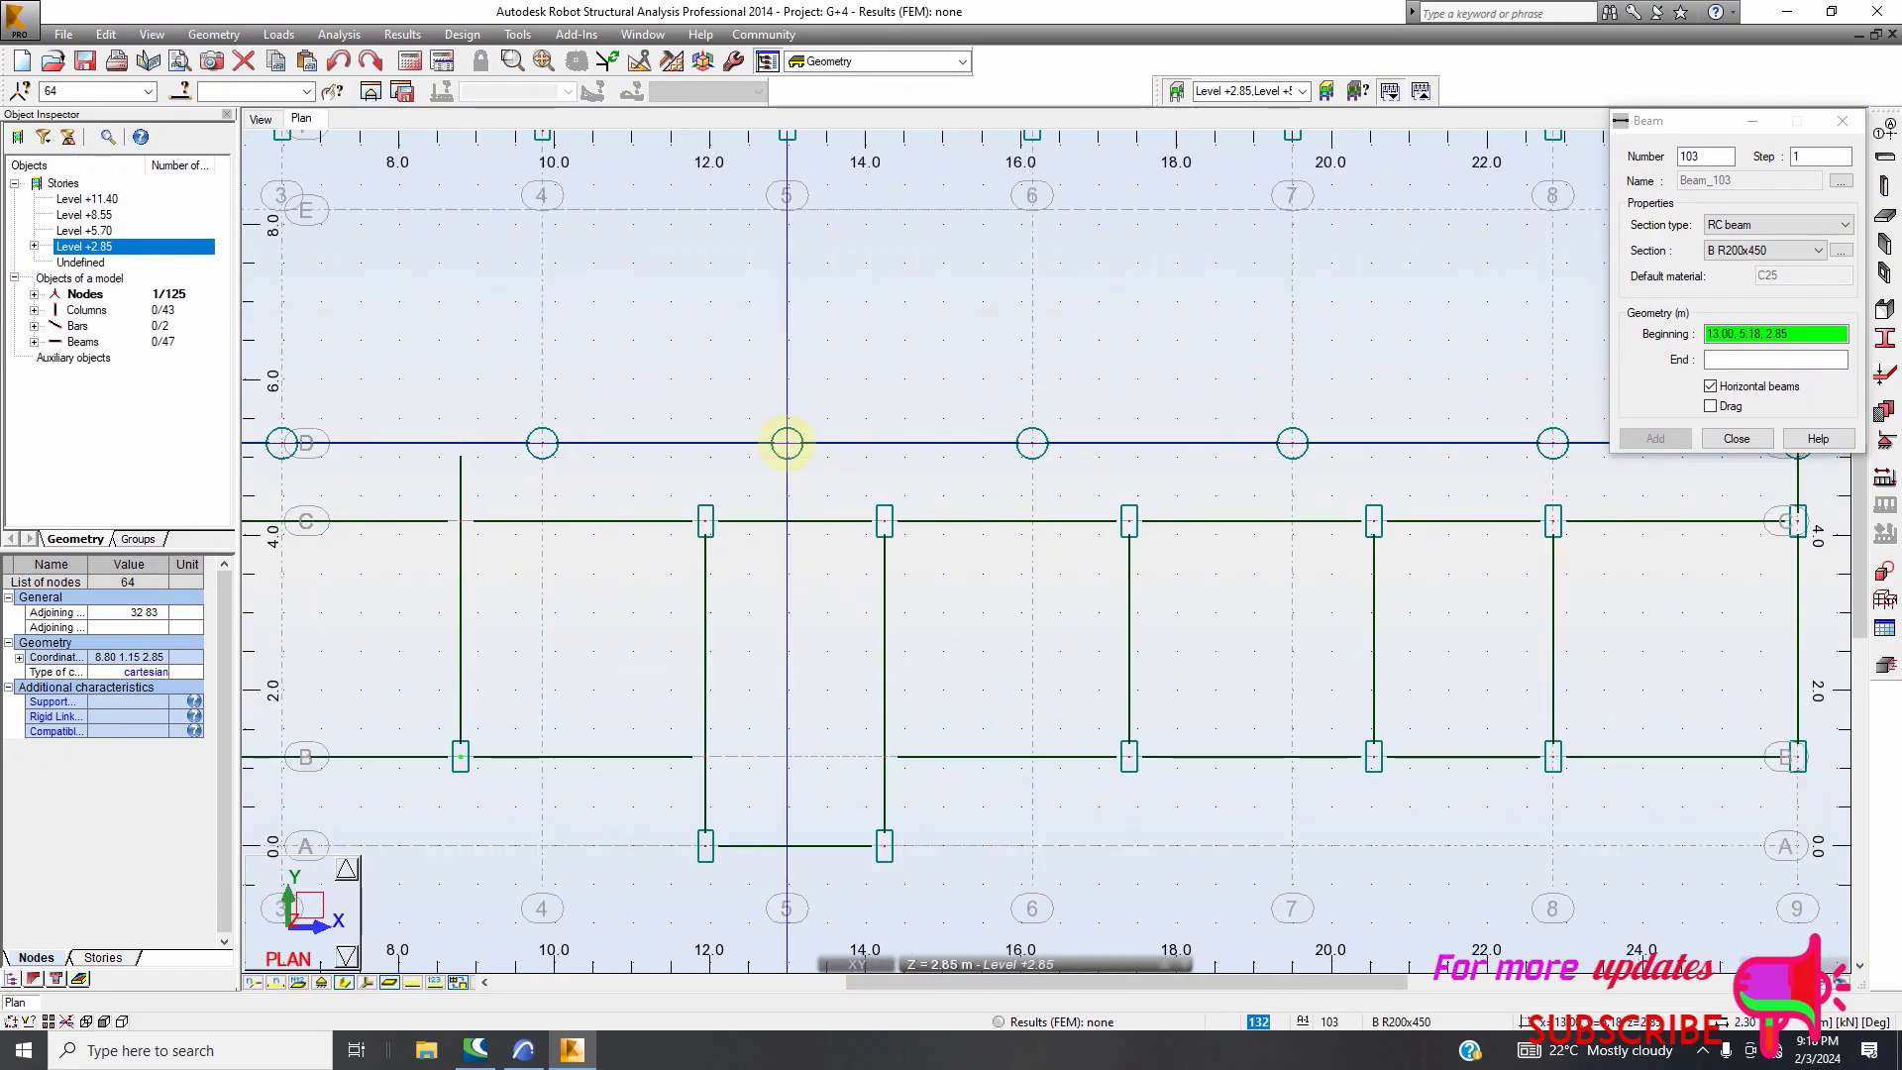
pyautogui.click(786, 443)
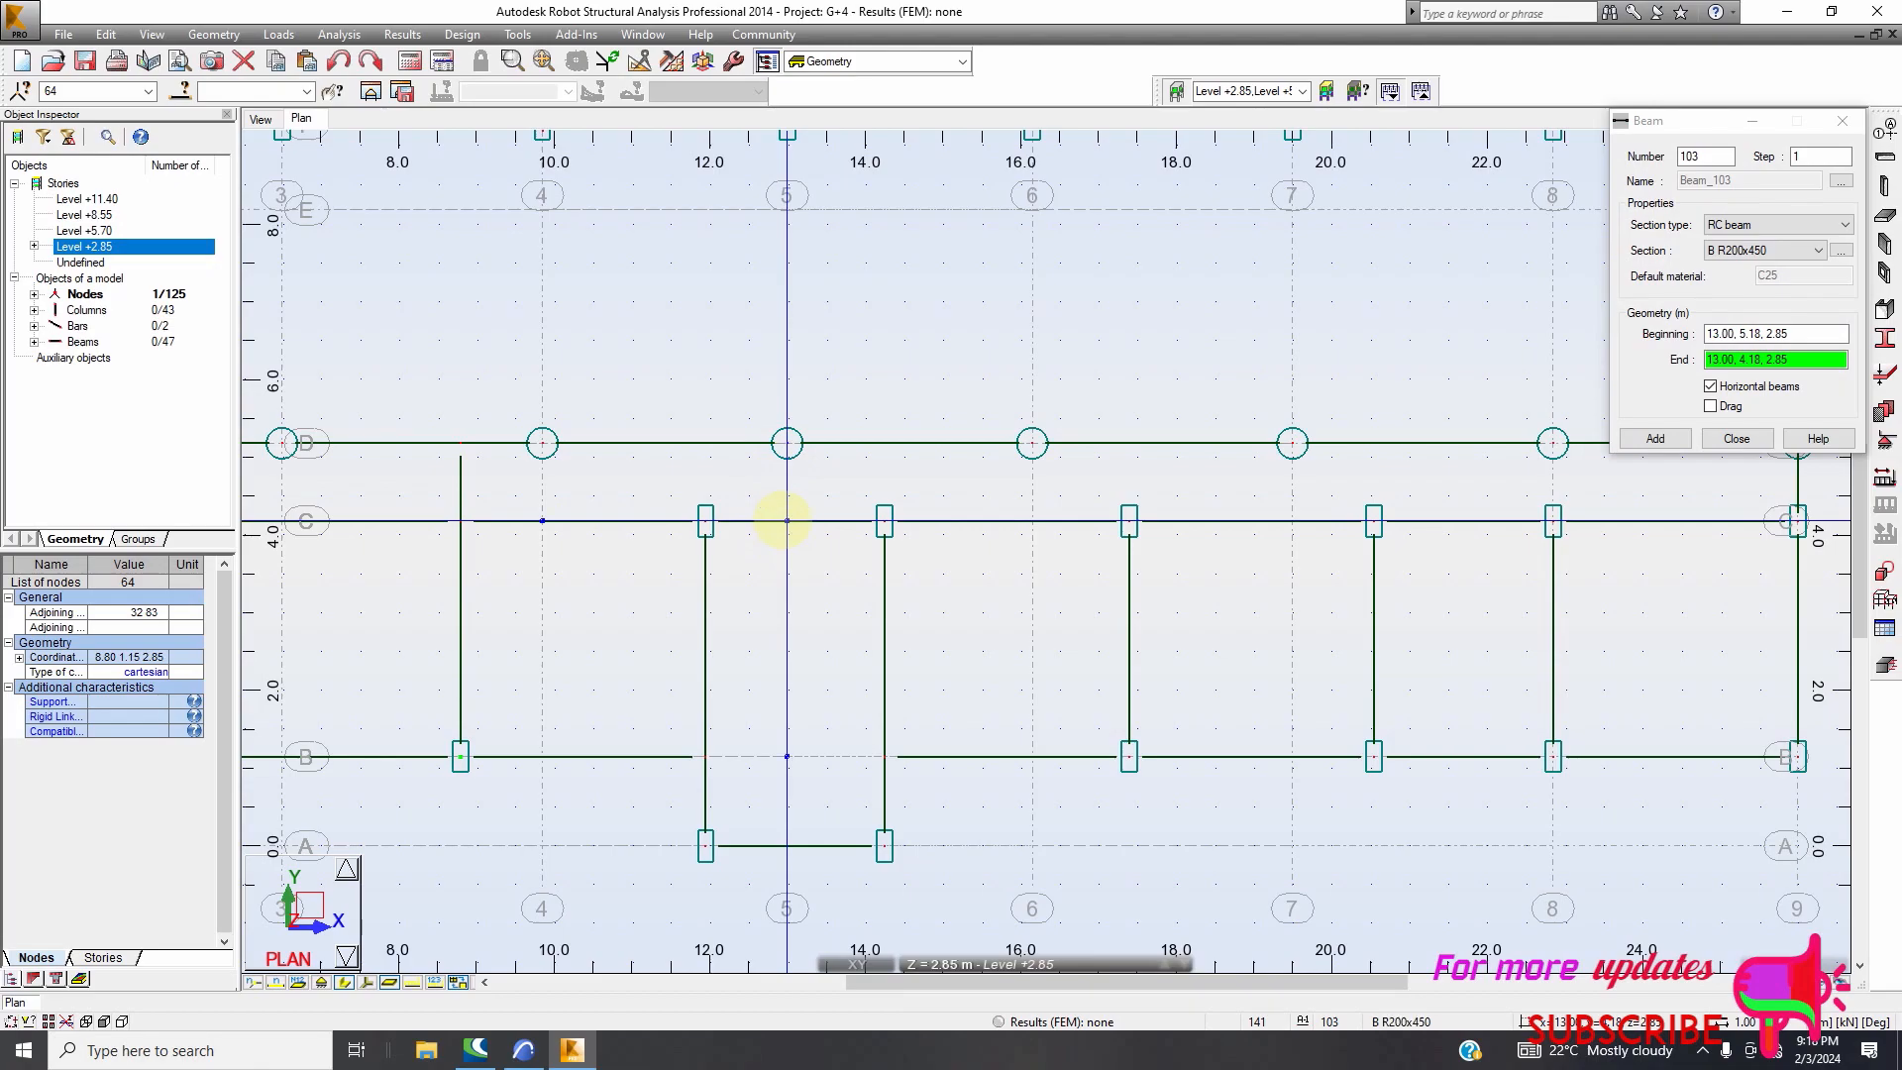
pyautogui.click(872, 520)
pyautogui.scroll(-2, 849, 518)
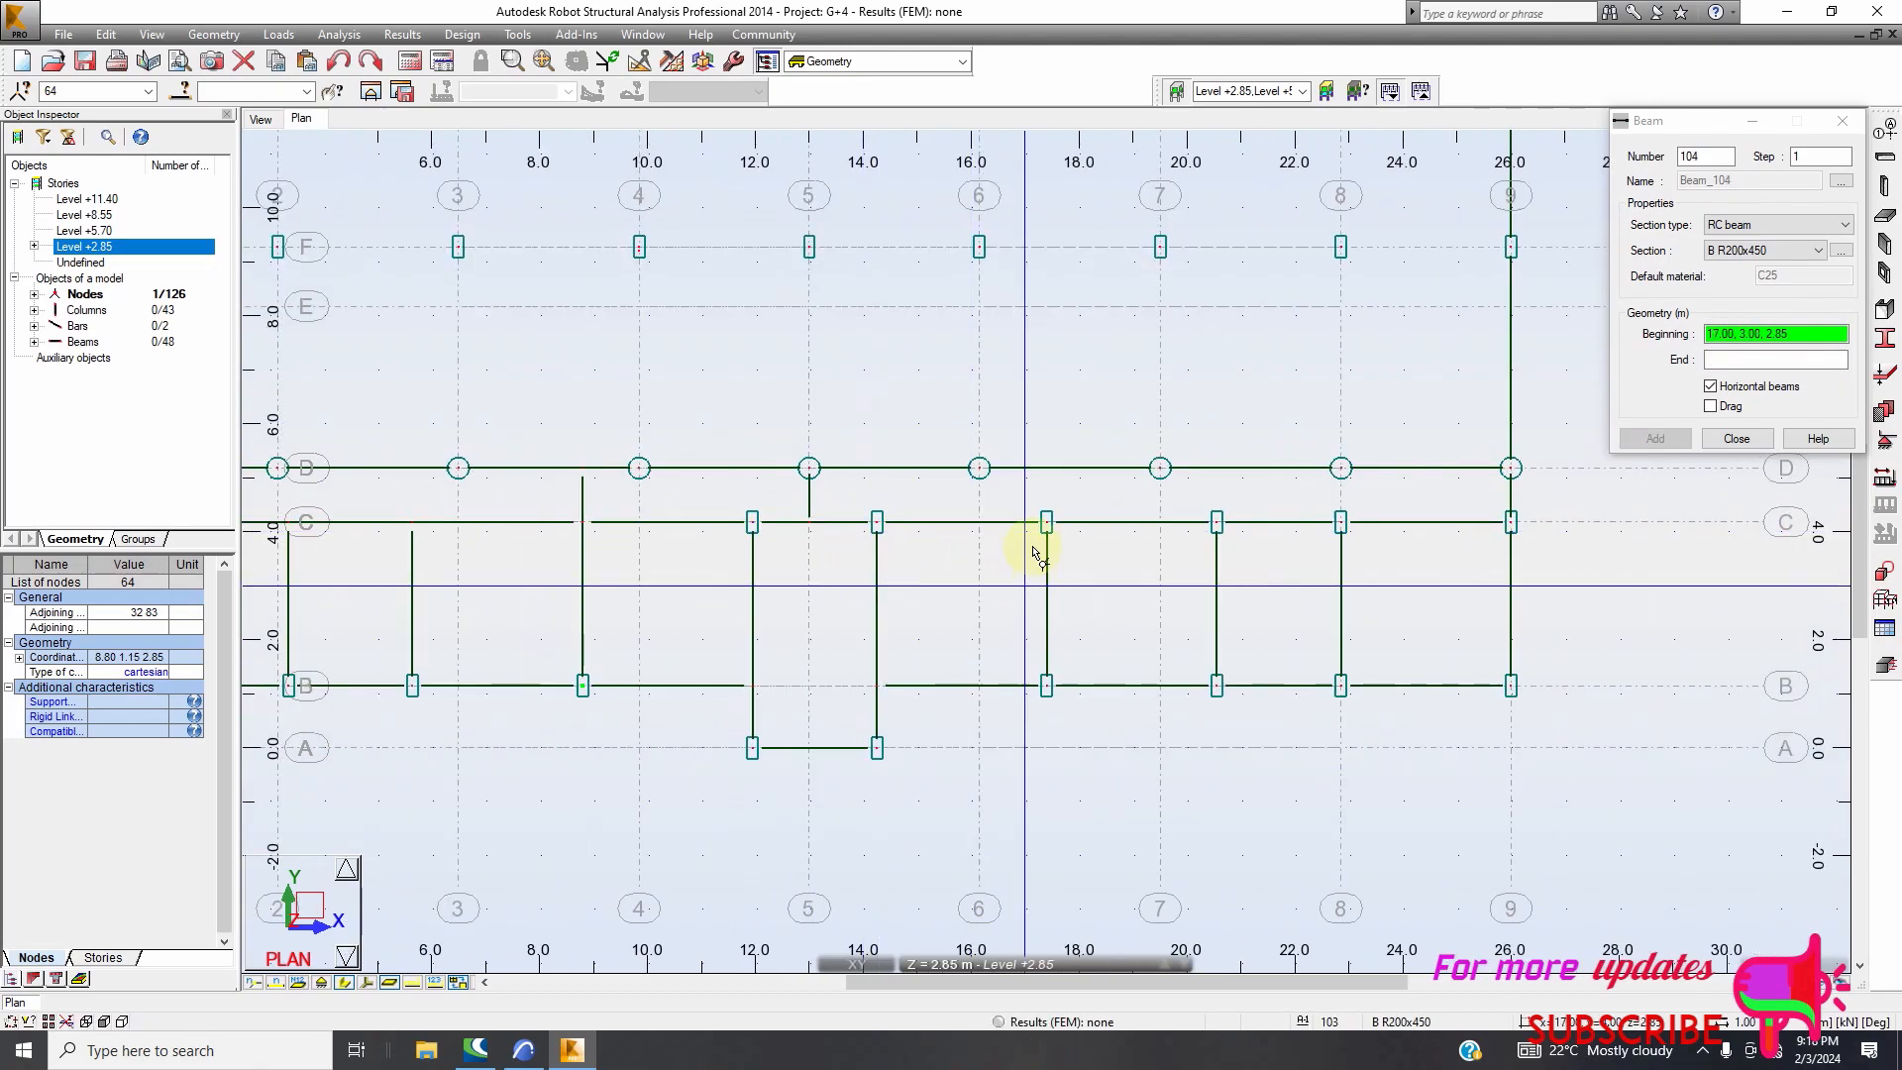
# Check the ARCHICAD plan and add a B R200x450 beam along axis 6 from the axis C beam to the axis D column
pyautogui.scroll(2, 976, 533)
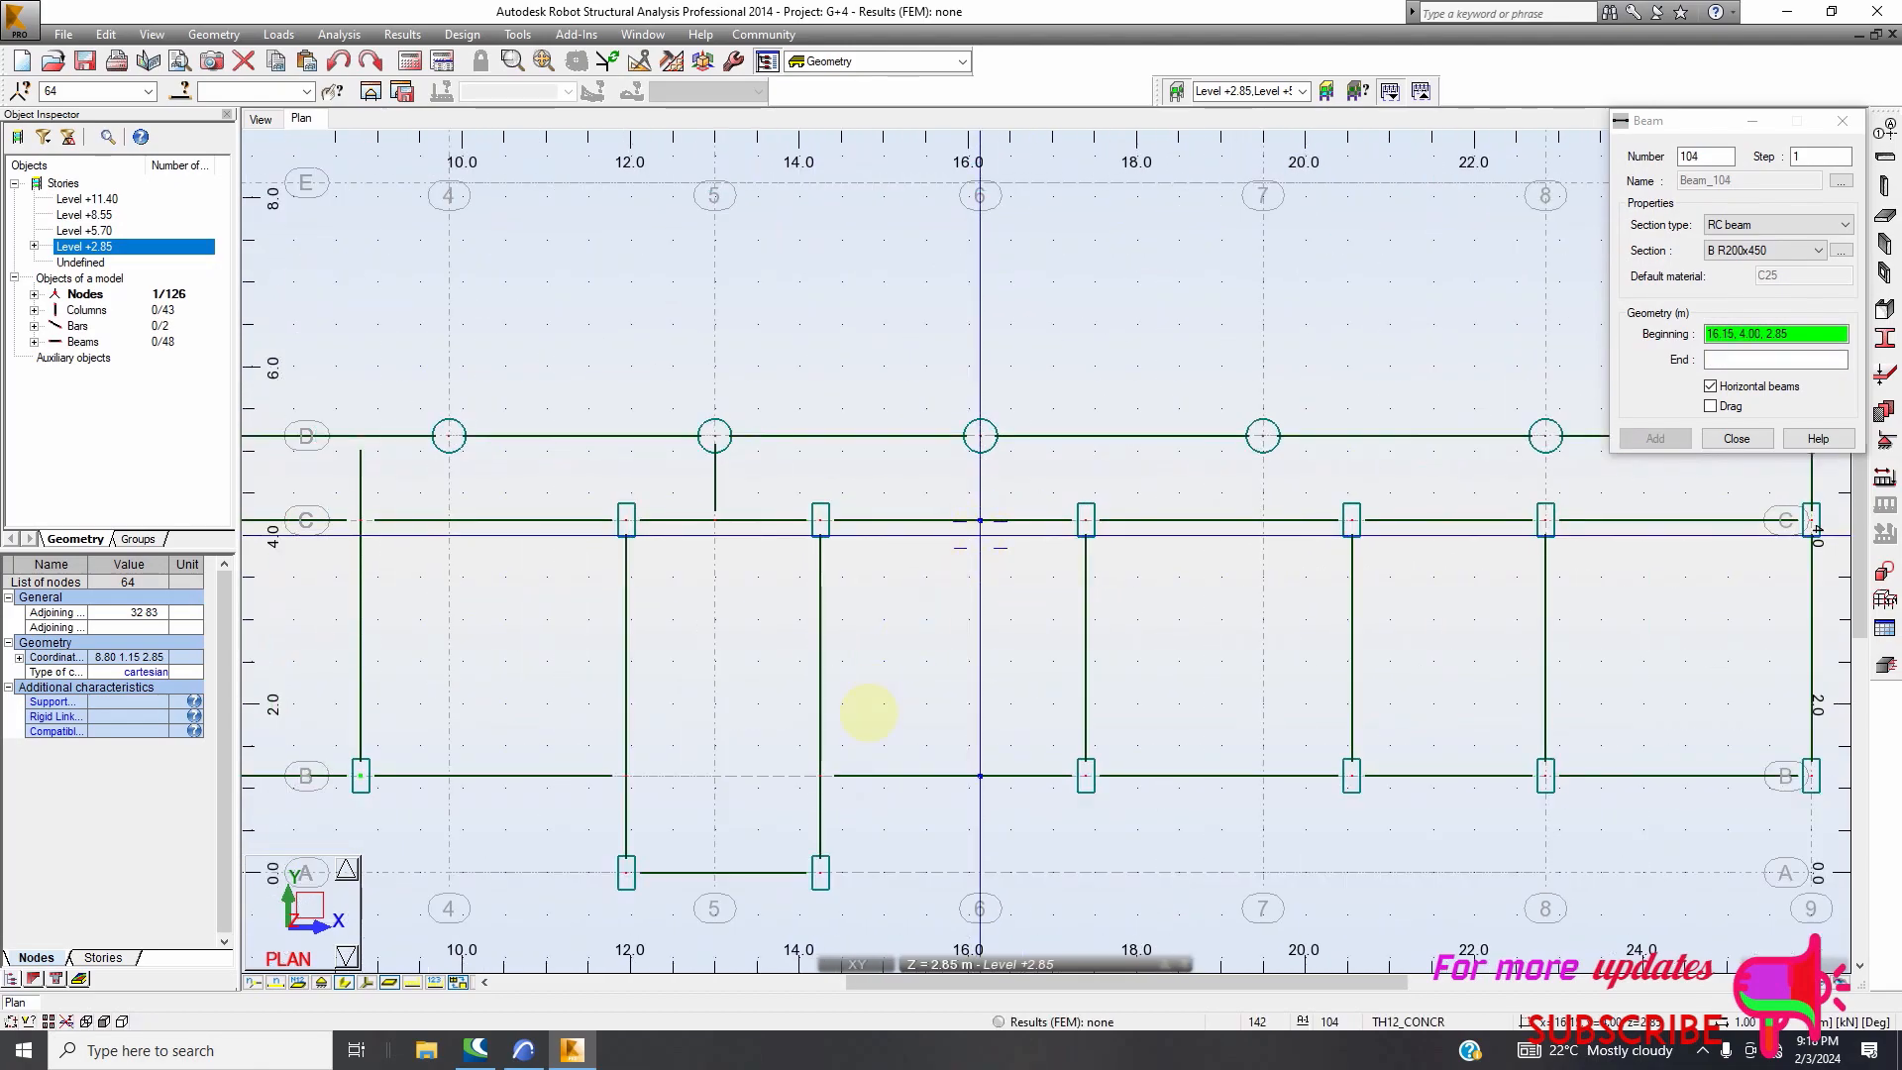
pyautogui.click(524, 1049)
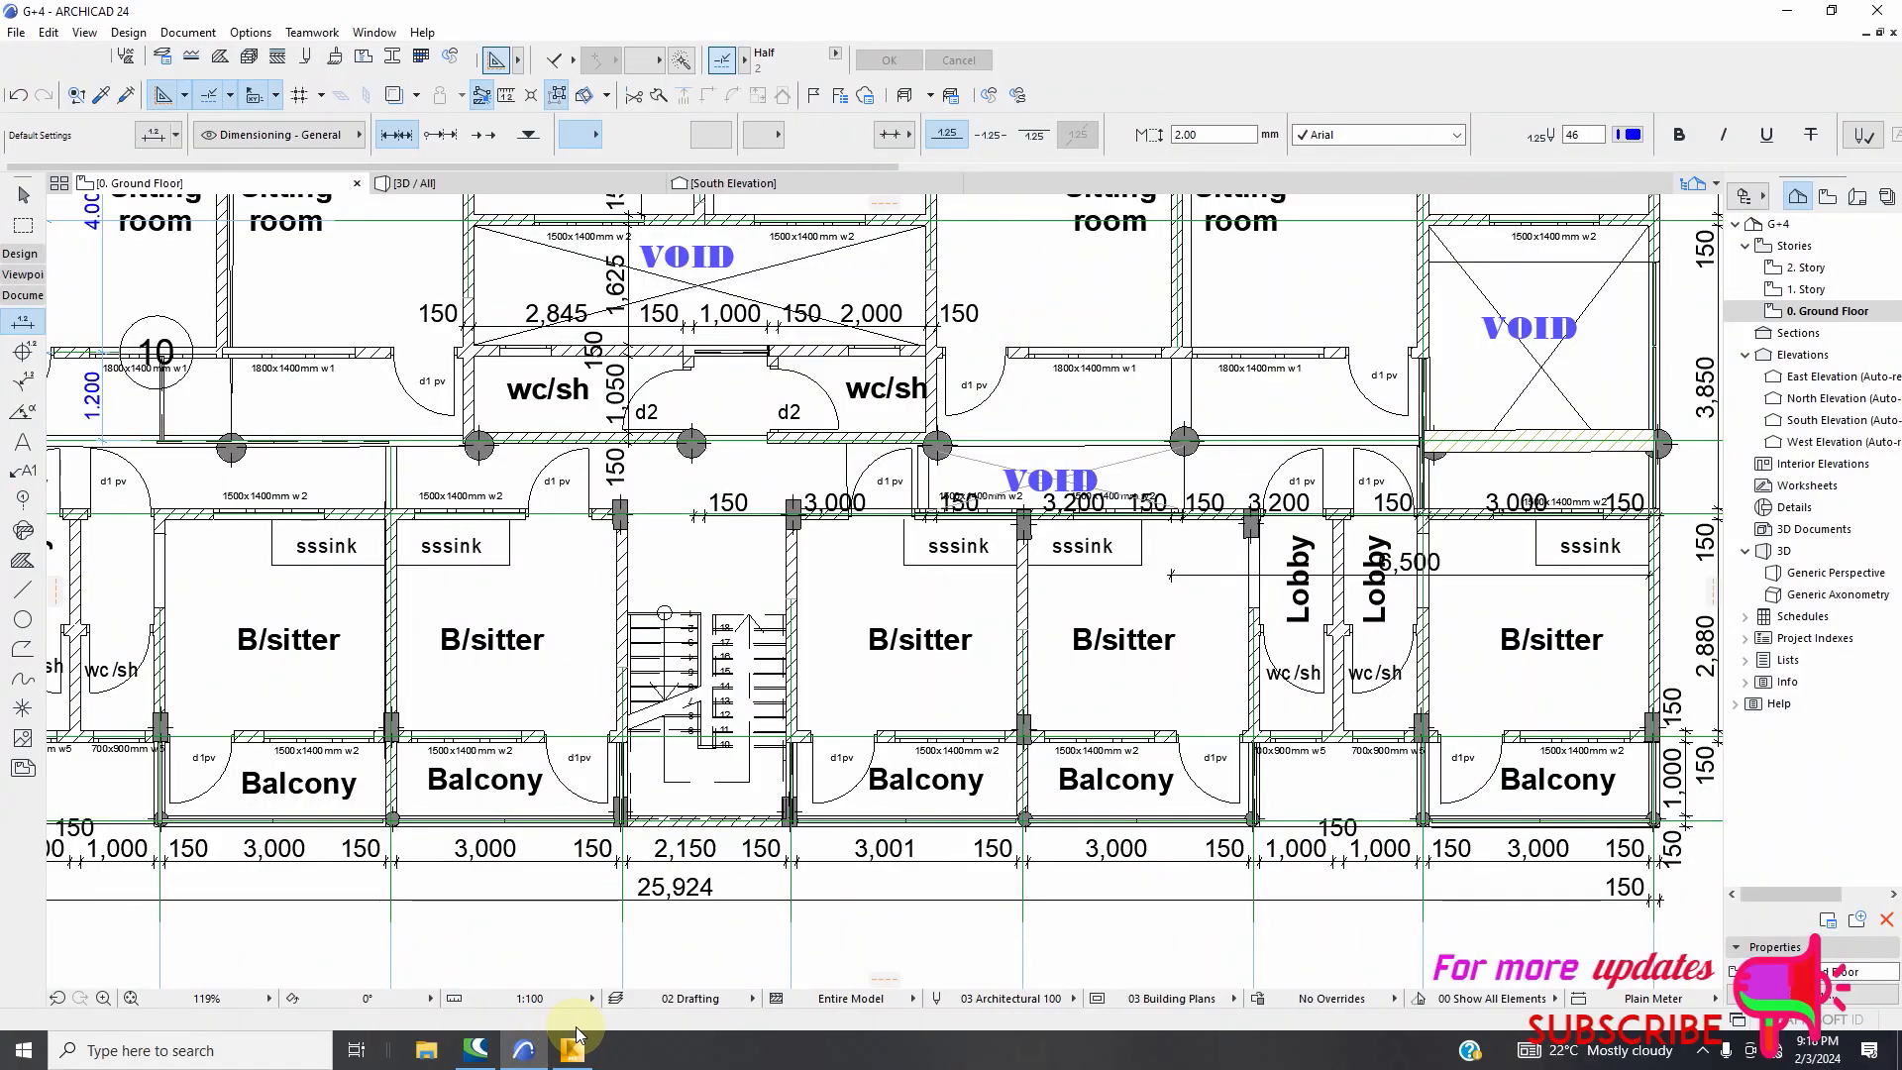
pyautogui.click(582, 1048)
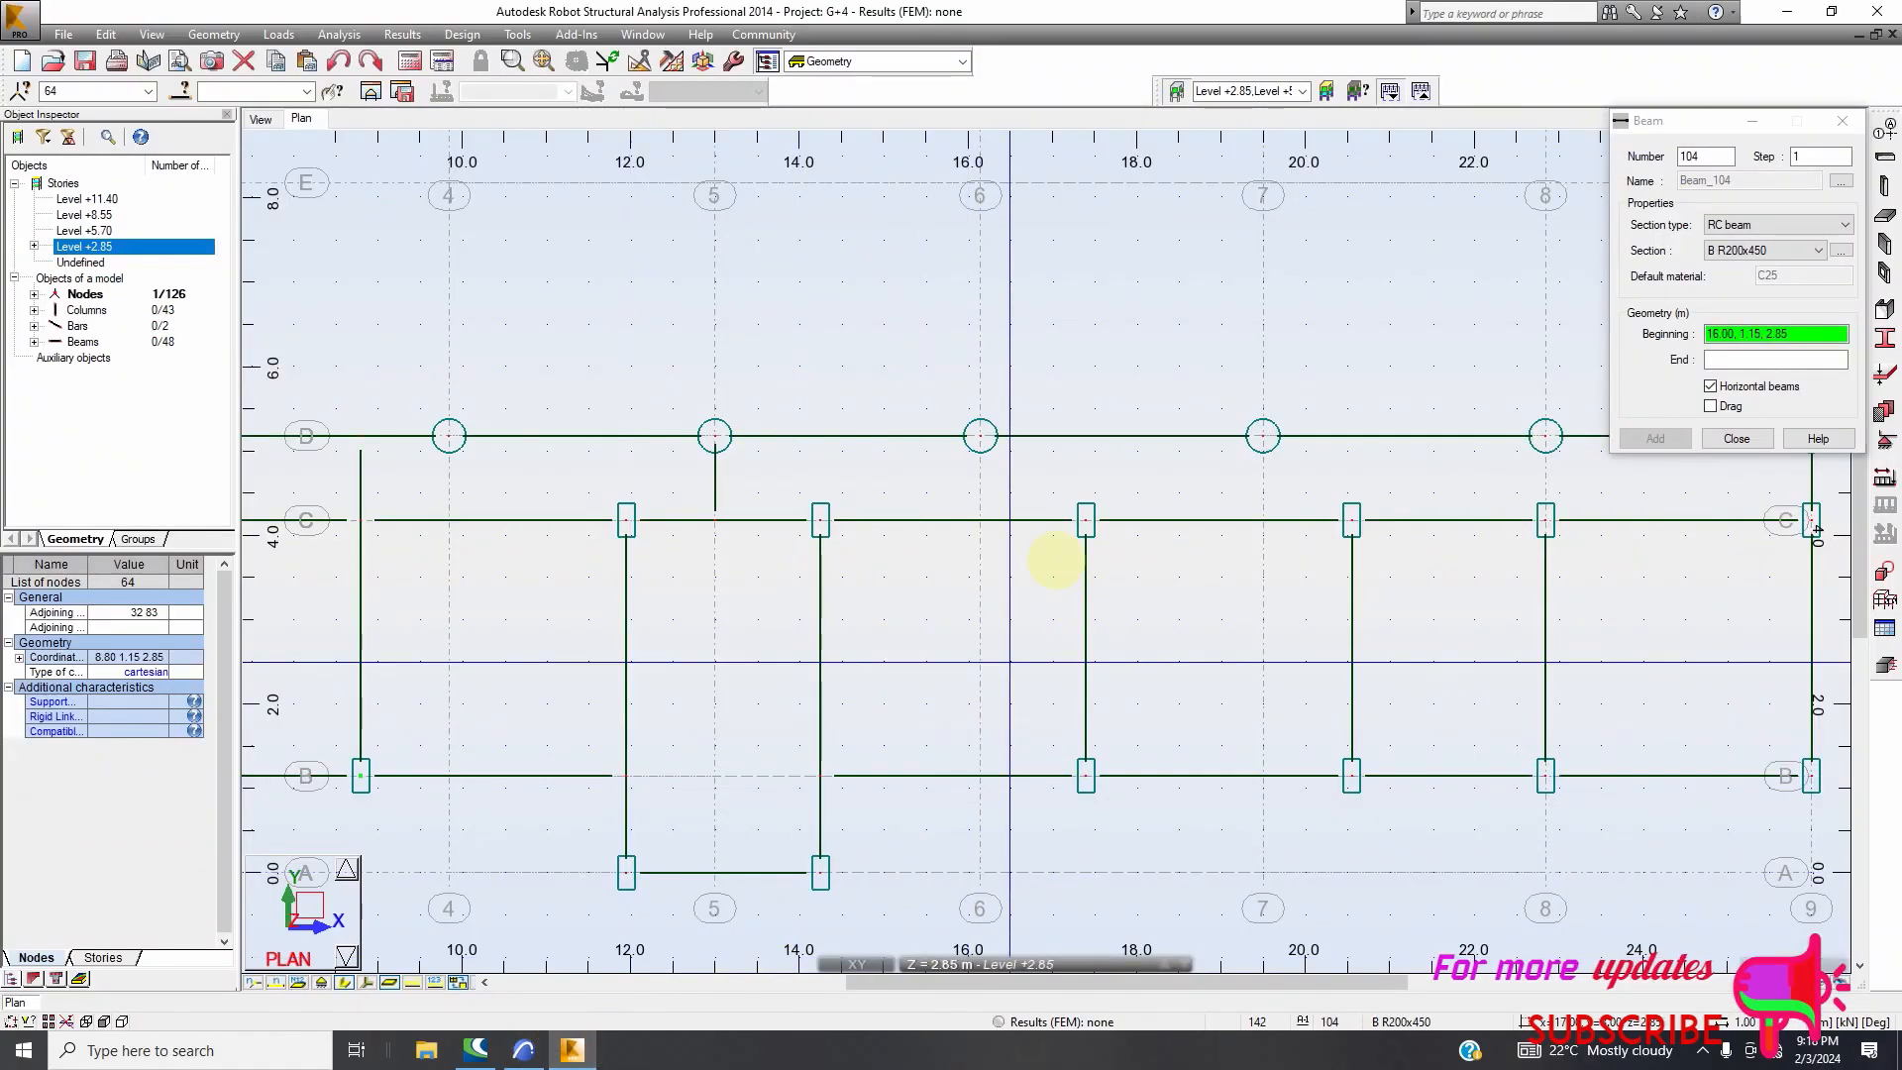
pyautogui.scroll(1, 976, 519)
pyautogui.click(981, 519)
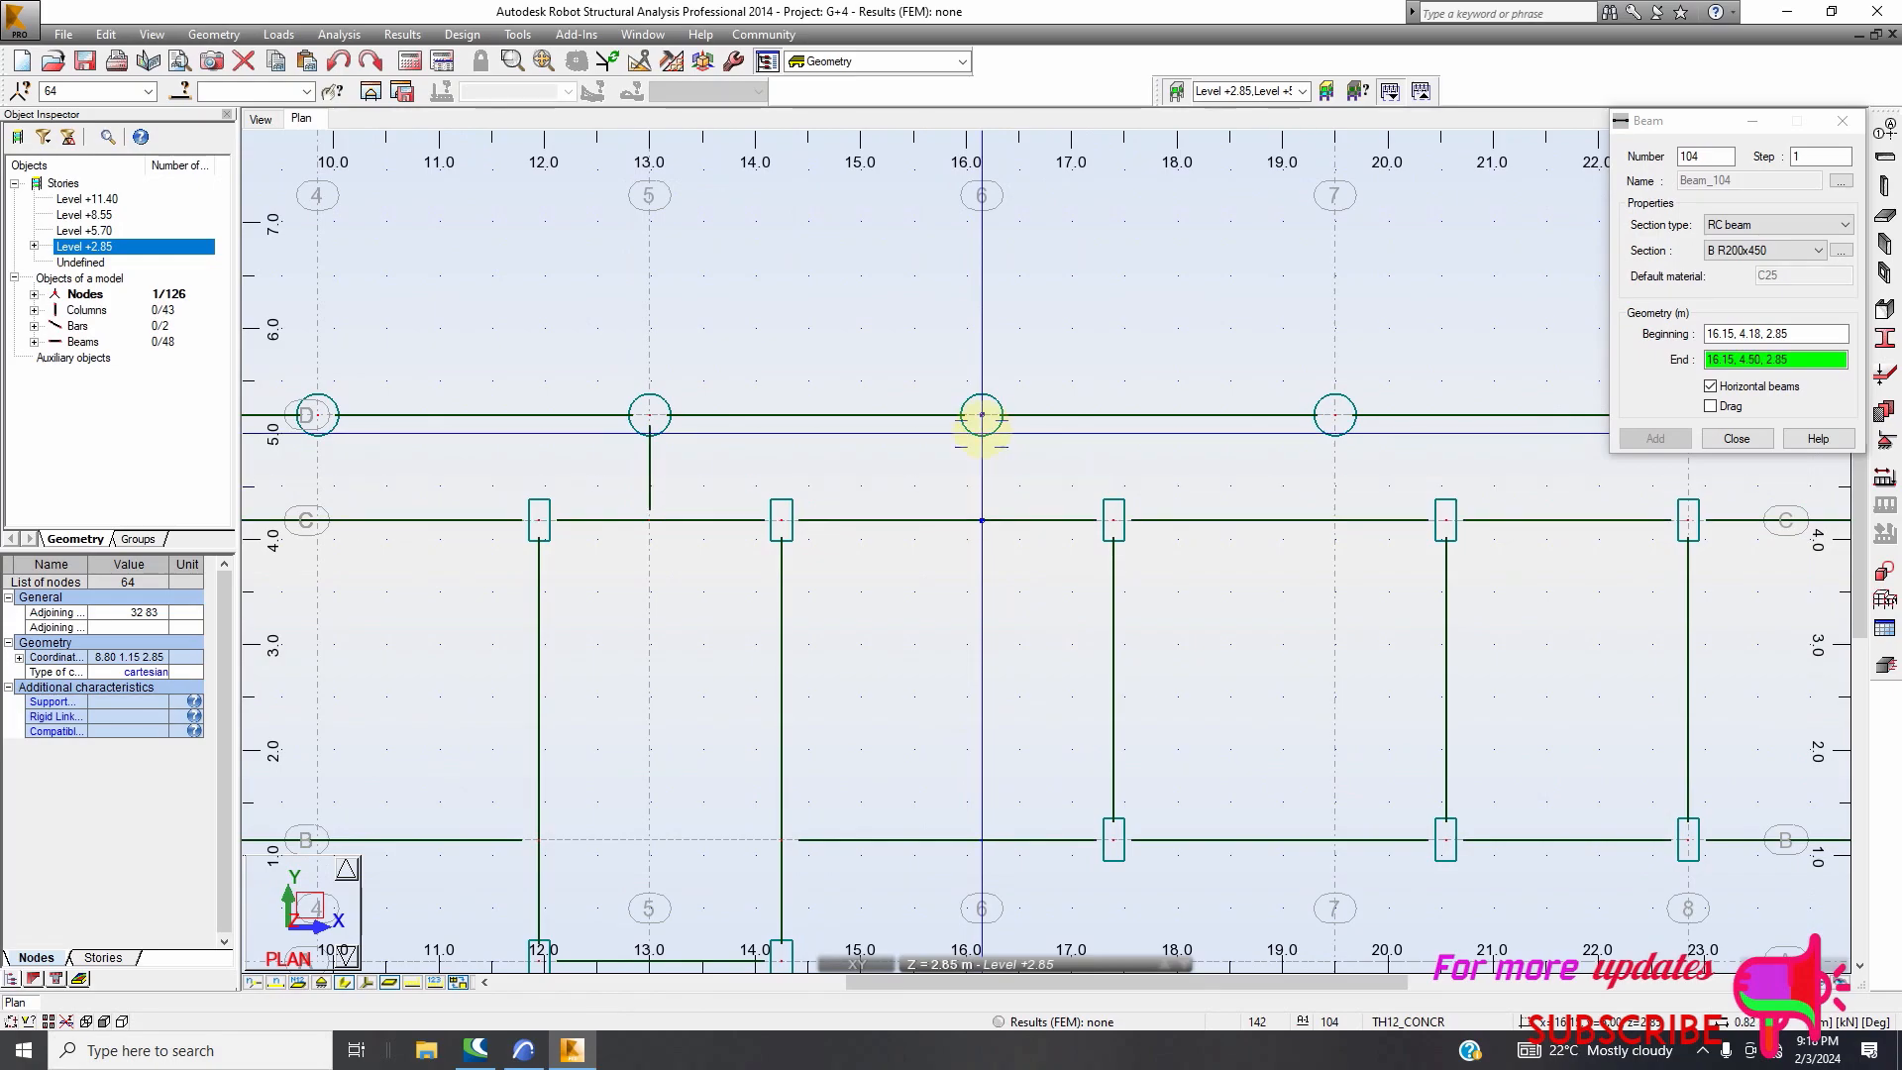
pyautogui.click(975, 470)
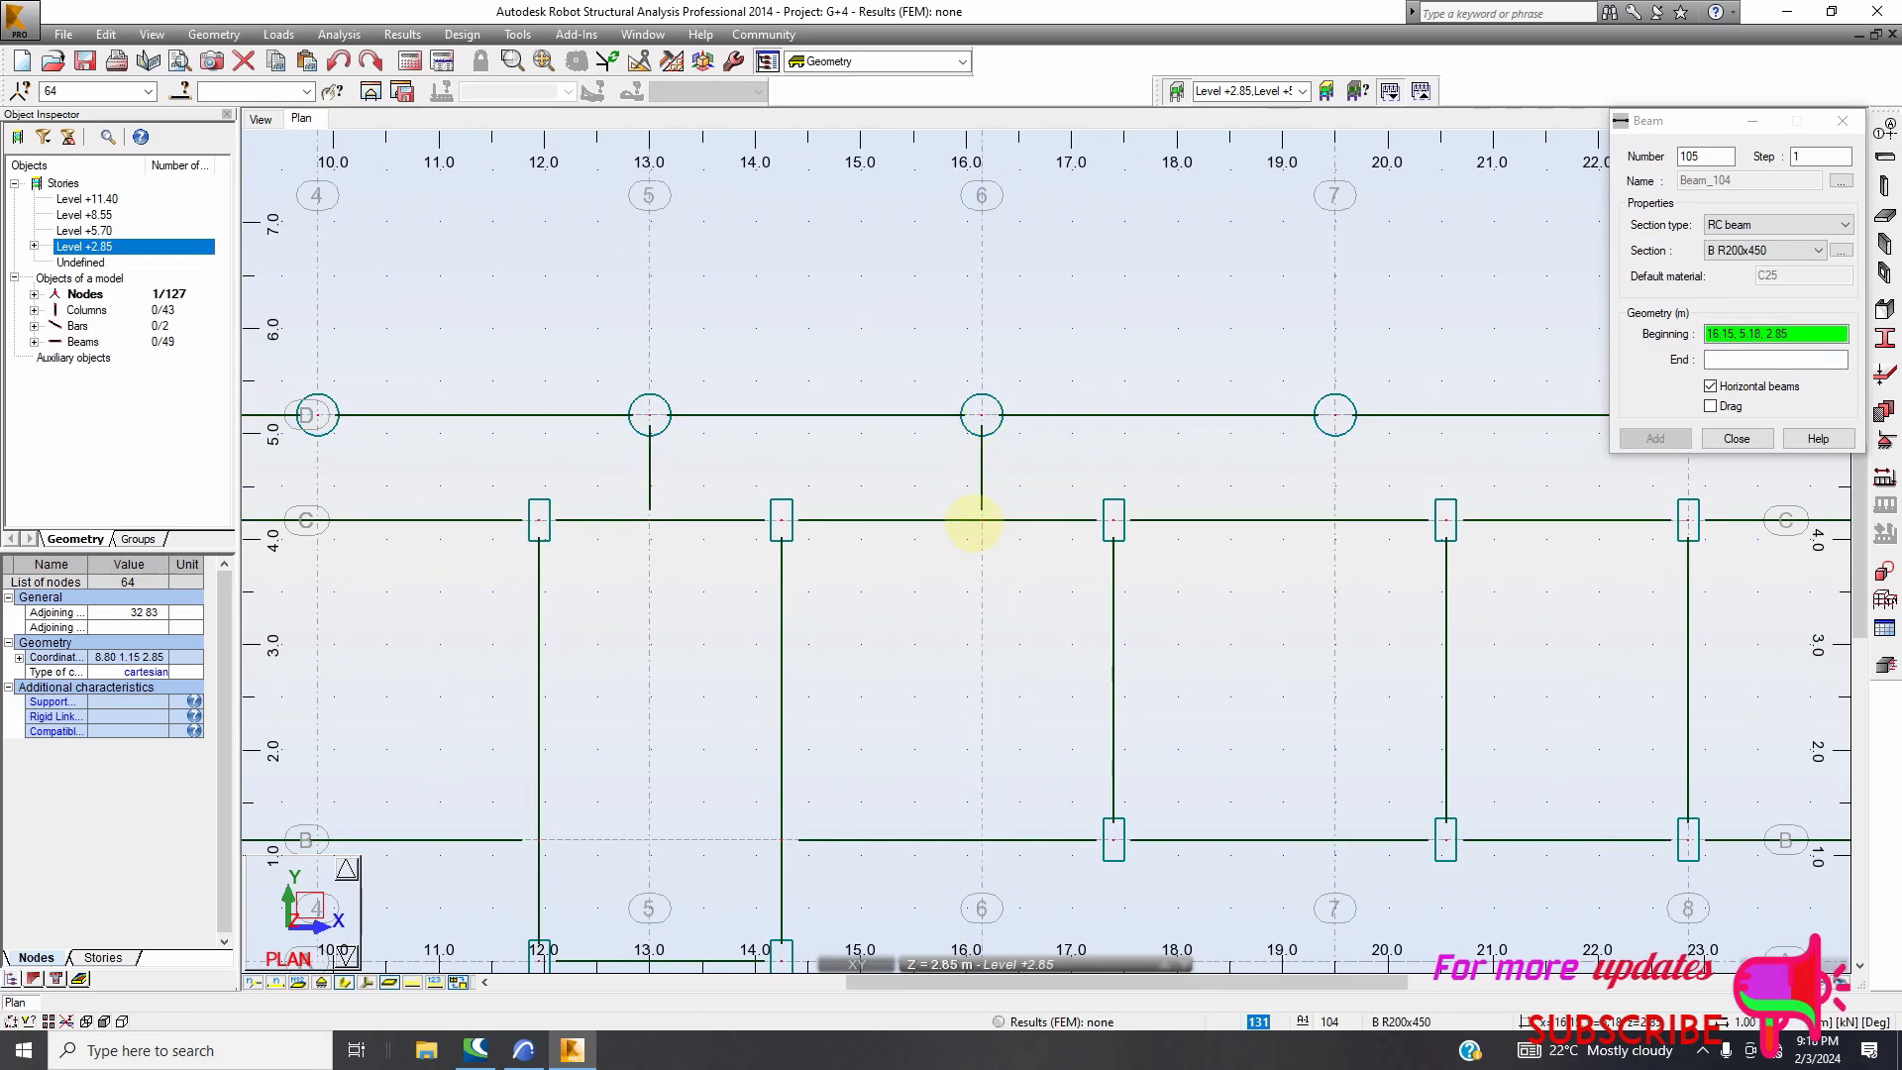
pyautogui.scroll(-2, 799, 501)
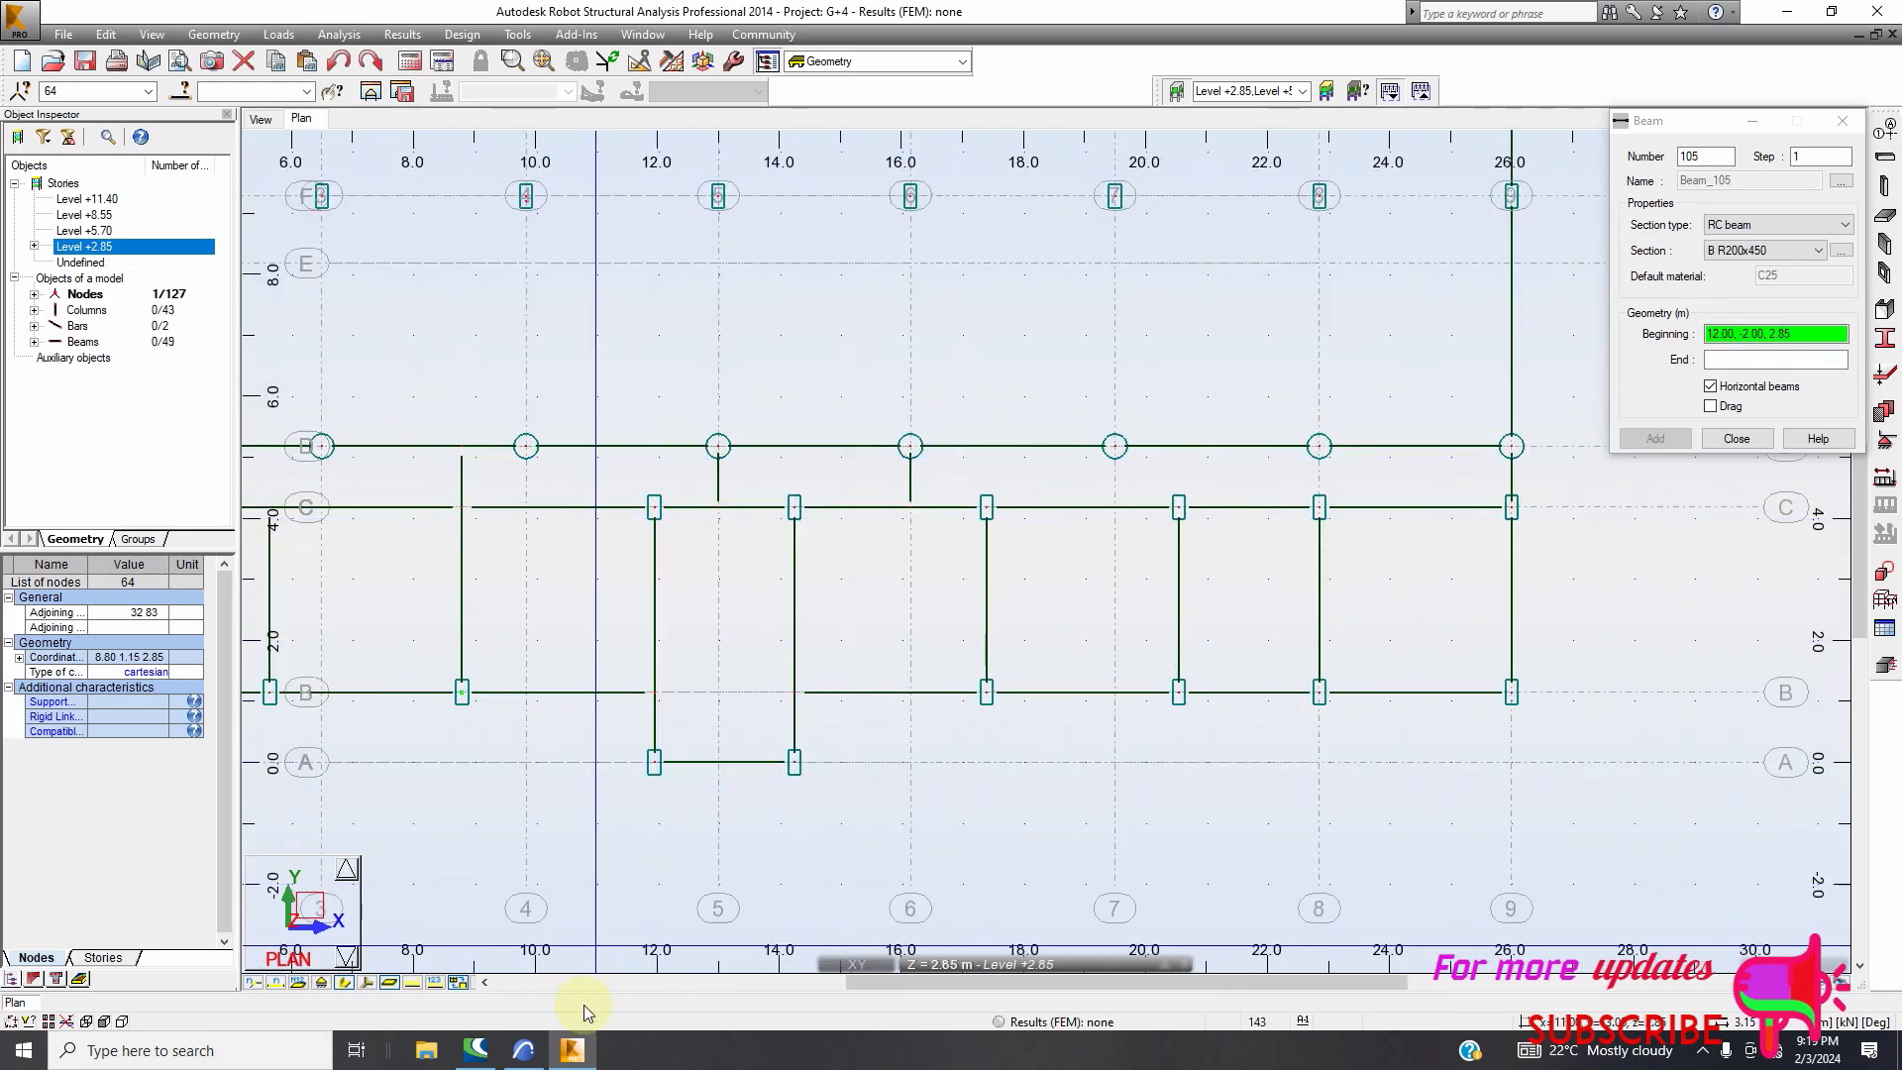
# Check the ARCHICAD plan and add a B R200x450 beam along axis 8 from the axis C column to the axis D column
pyautogui.click(524, 1048)
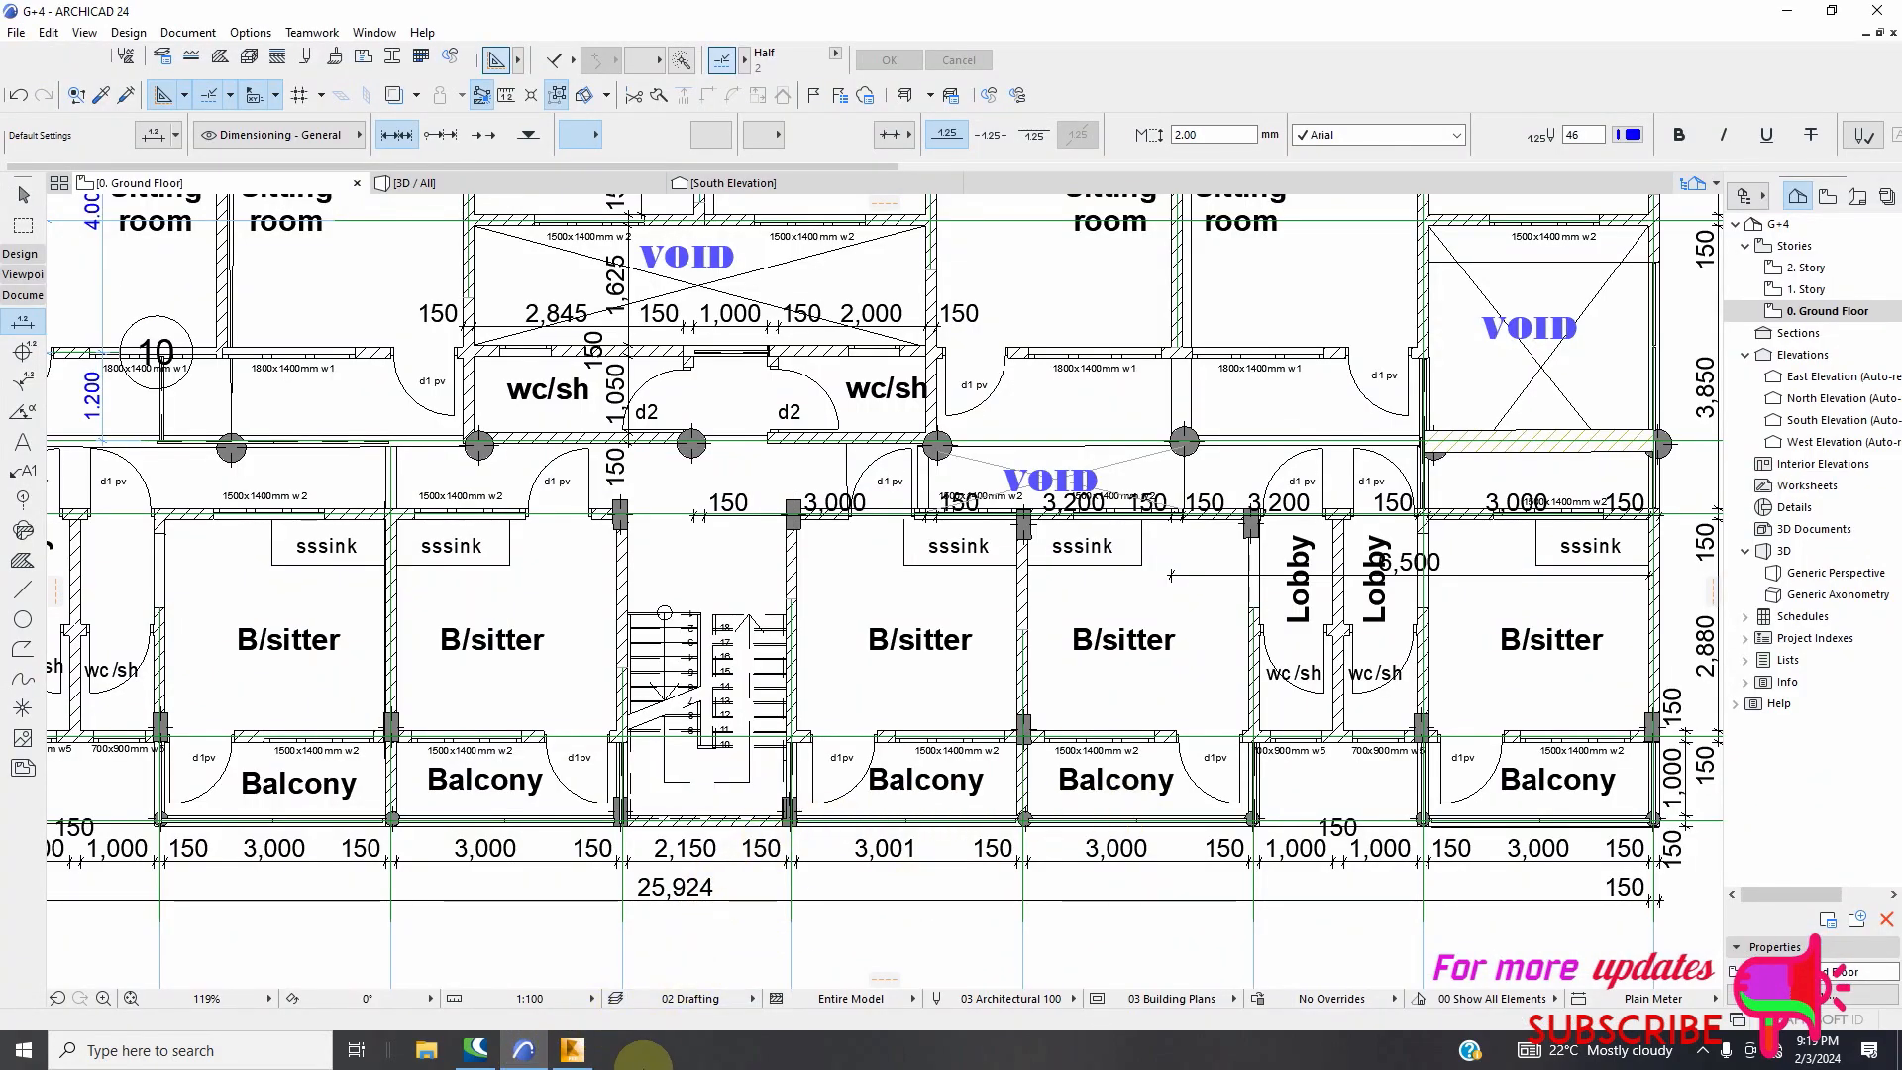
pyautogui.click(571, 1048)
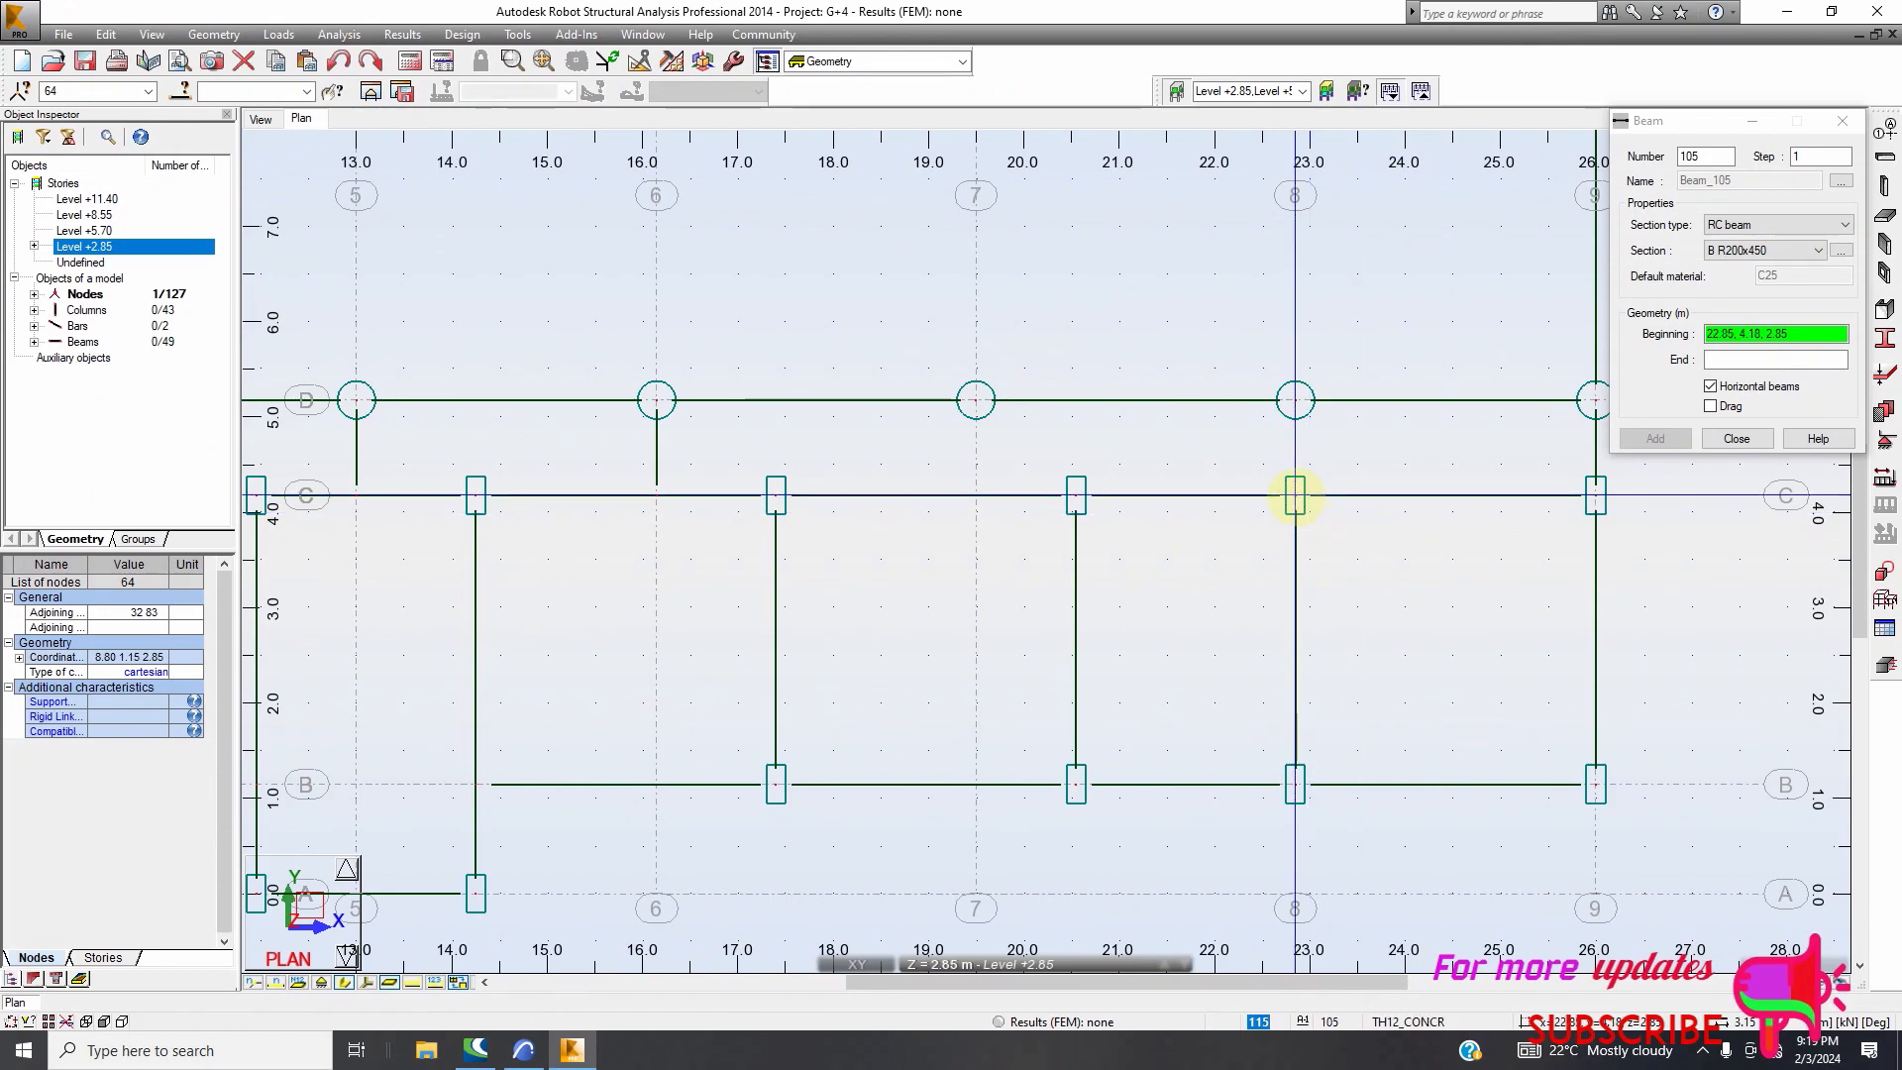
pyautogui.click(1295, 495)
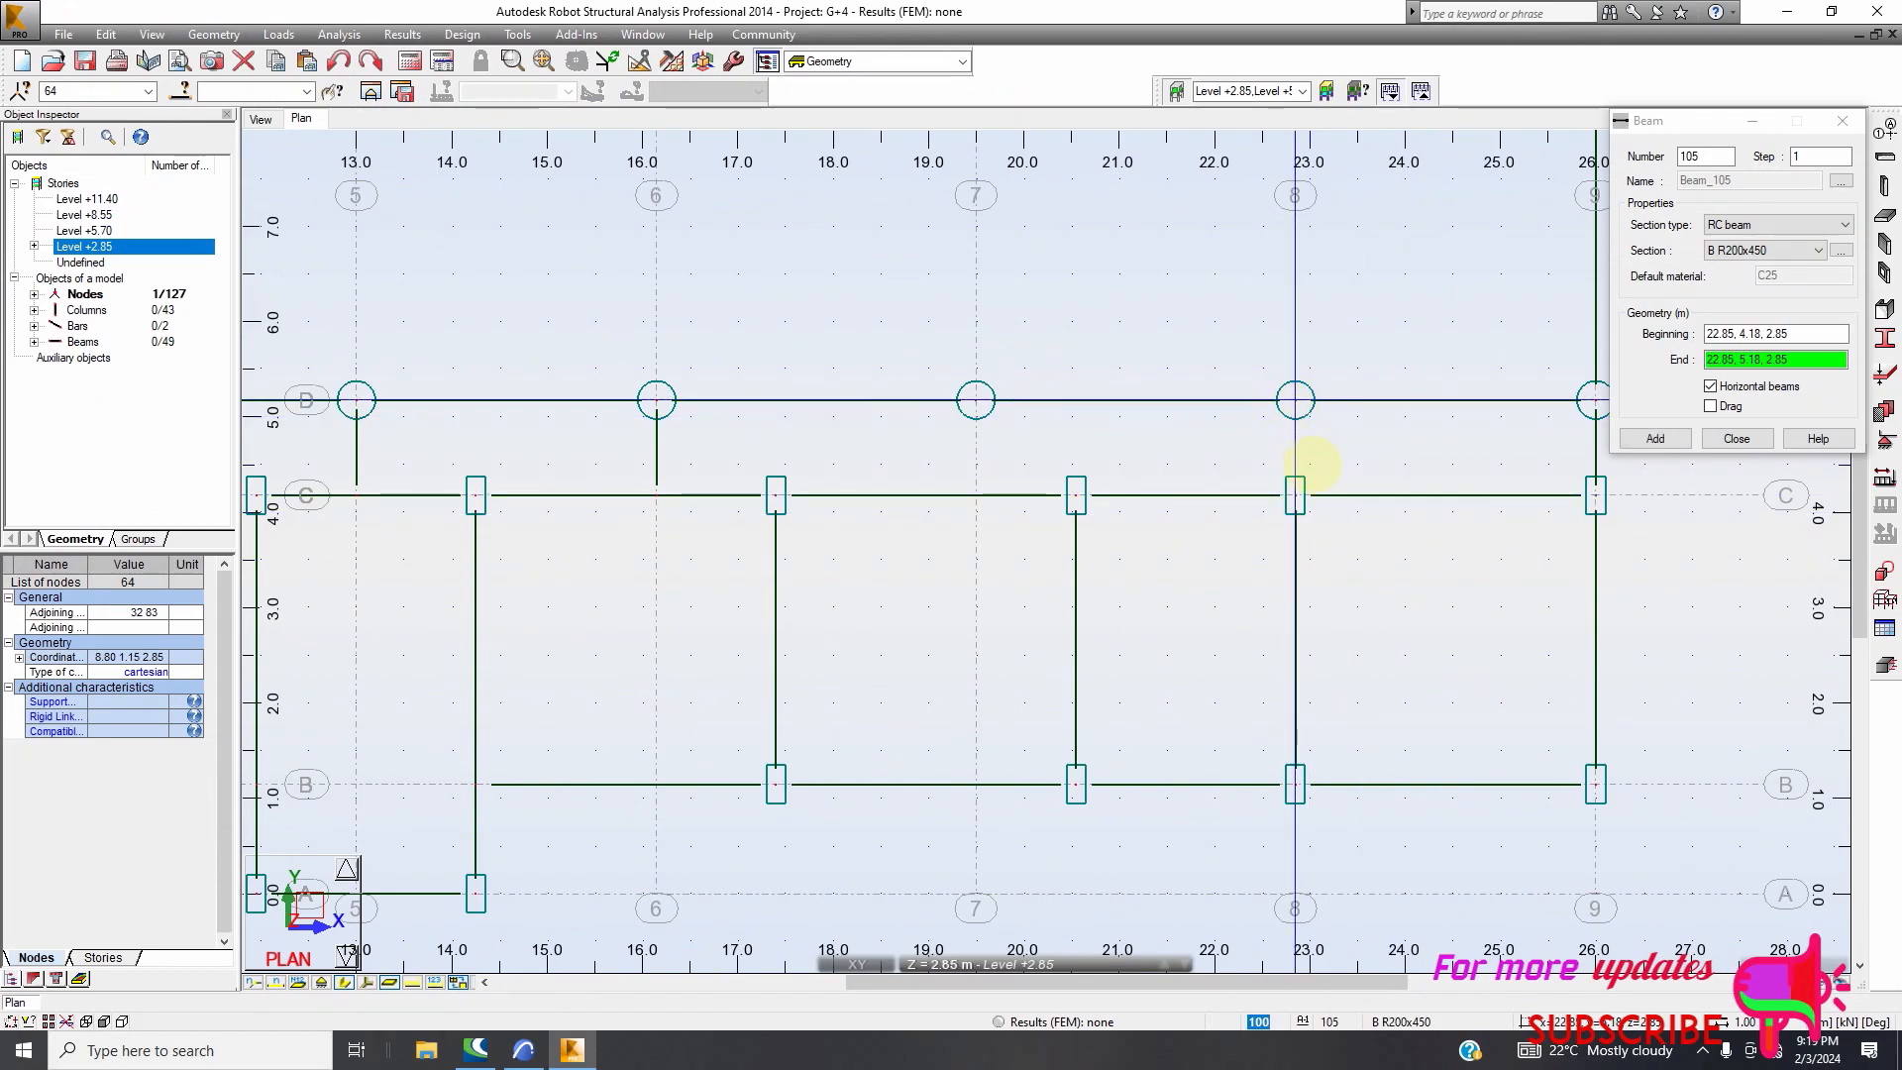
pyautogui.click(1308, 480)
pyautogui.scroll(-5, 1146, 475)
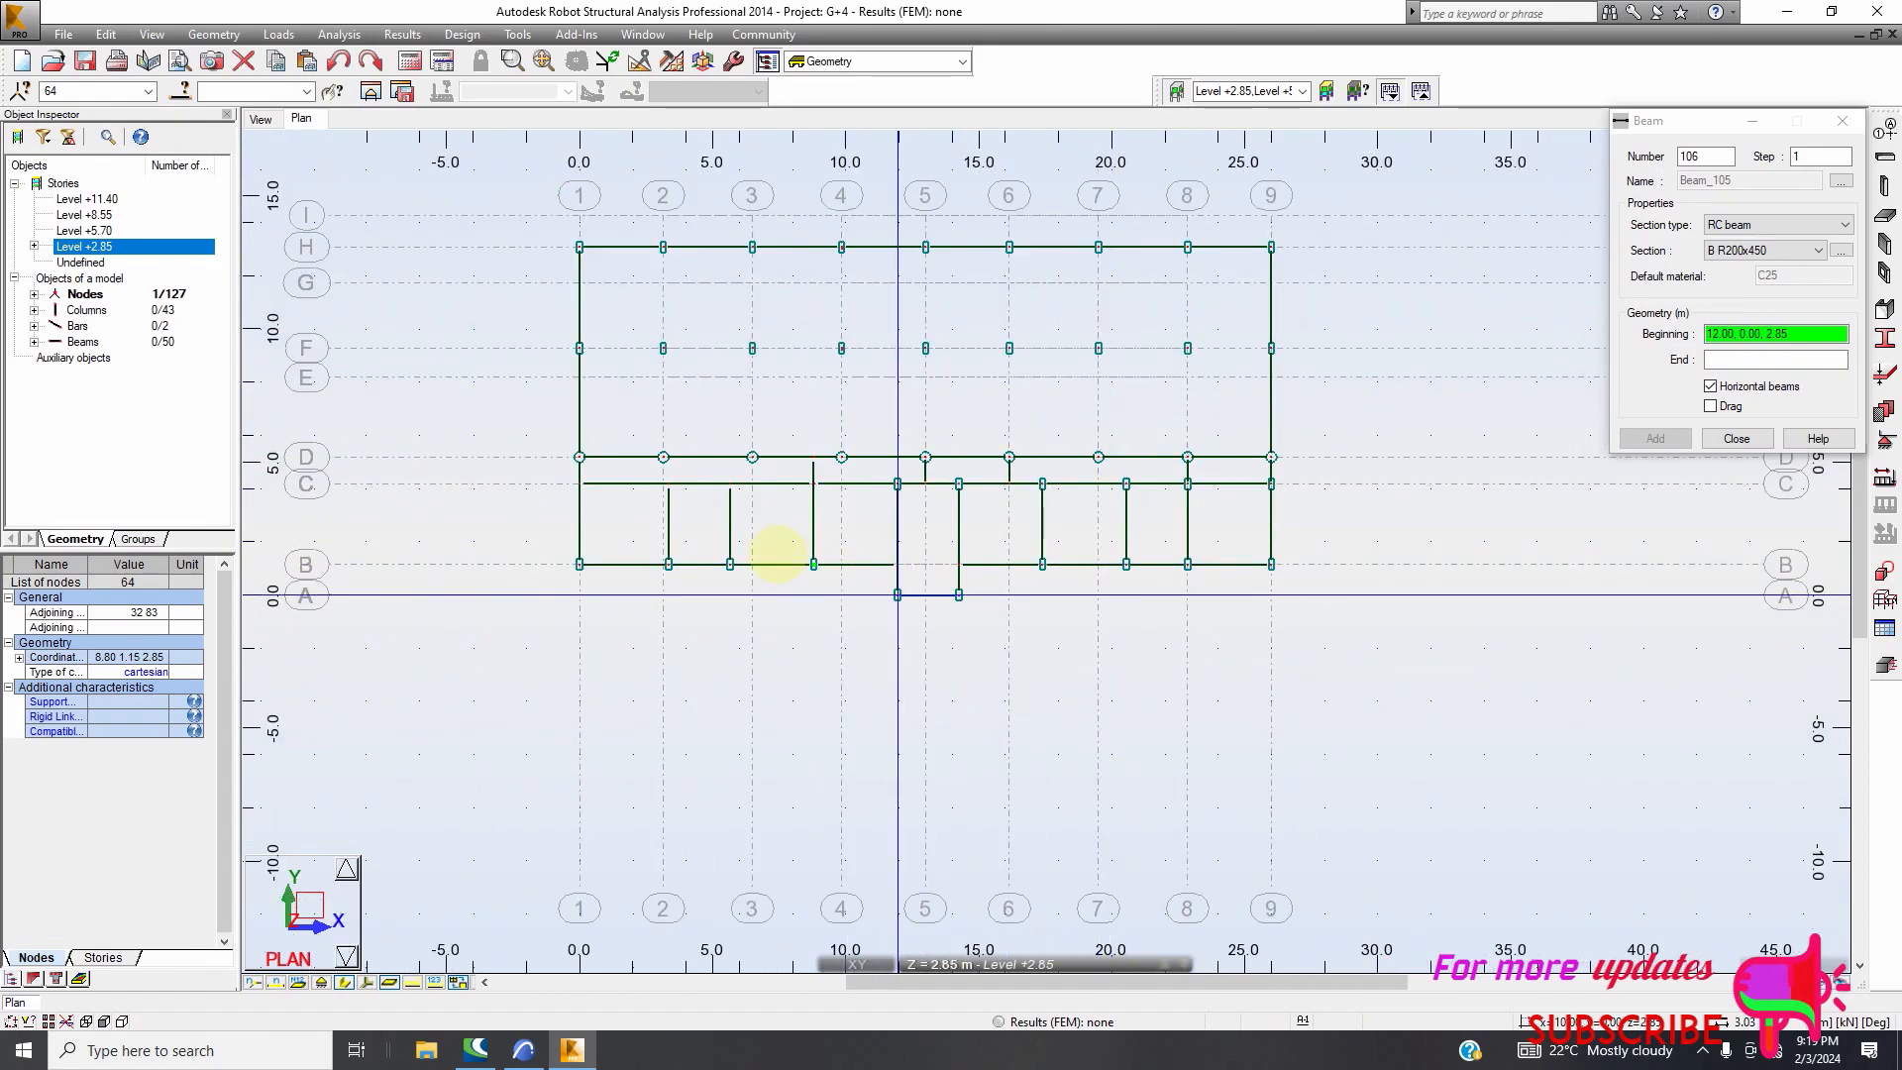
# Try to add a beam at x = 3.00 m from axis C to axis D near axis 2, and undo the addition
pyautogui.scroll(5, 646, 452)
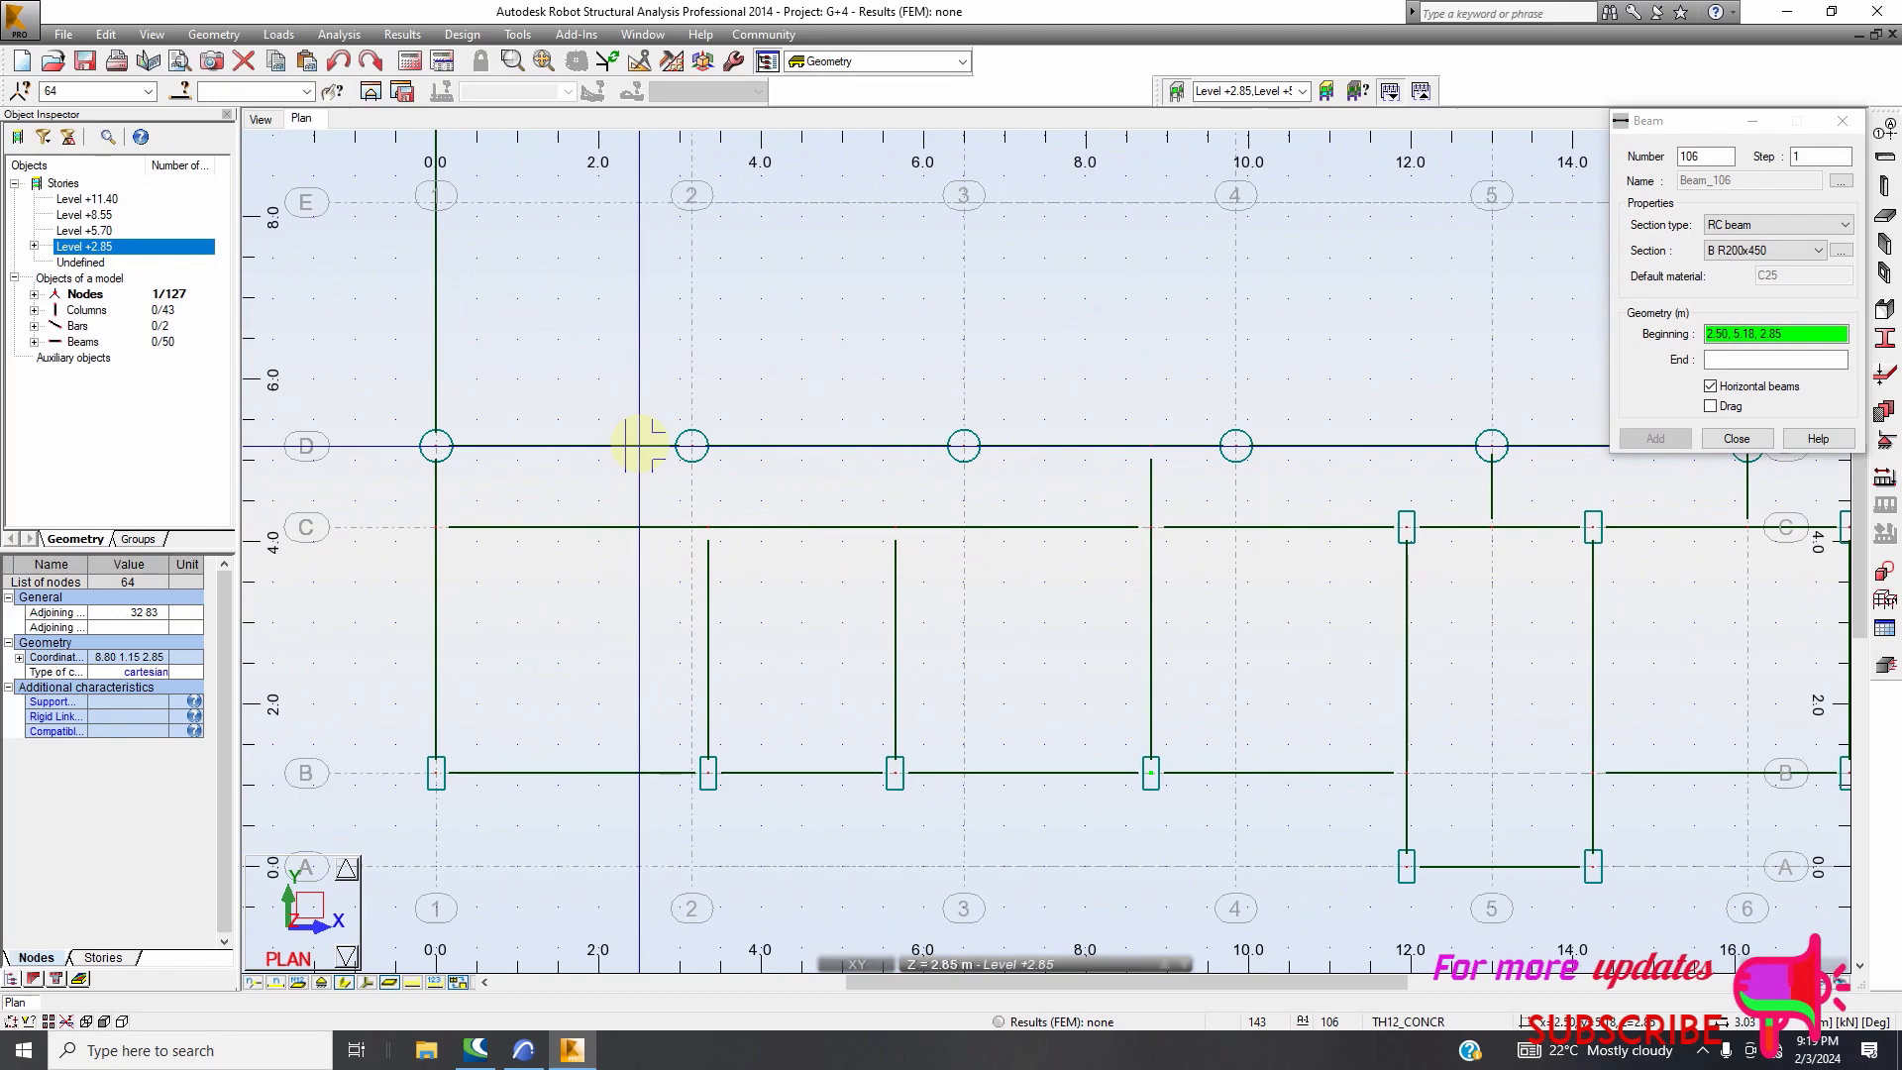
pyautogui.scroll(-2, 681, 426)
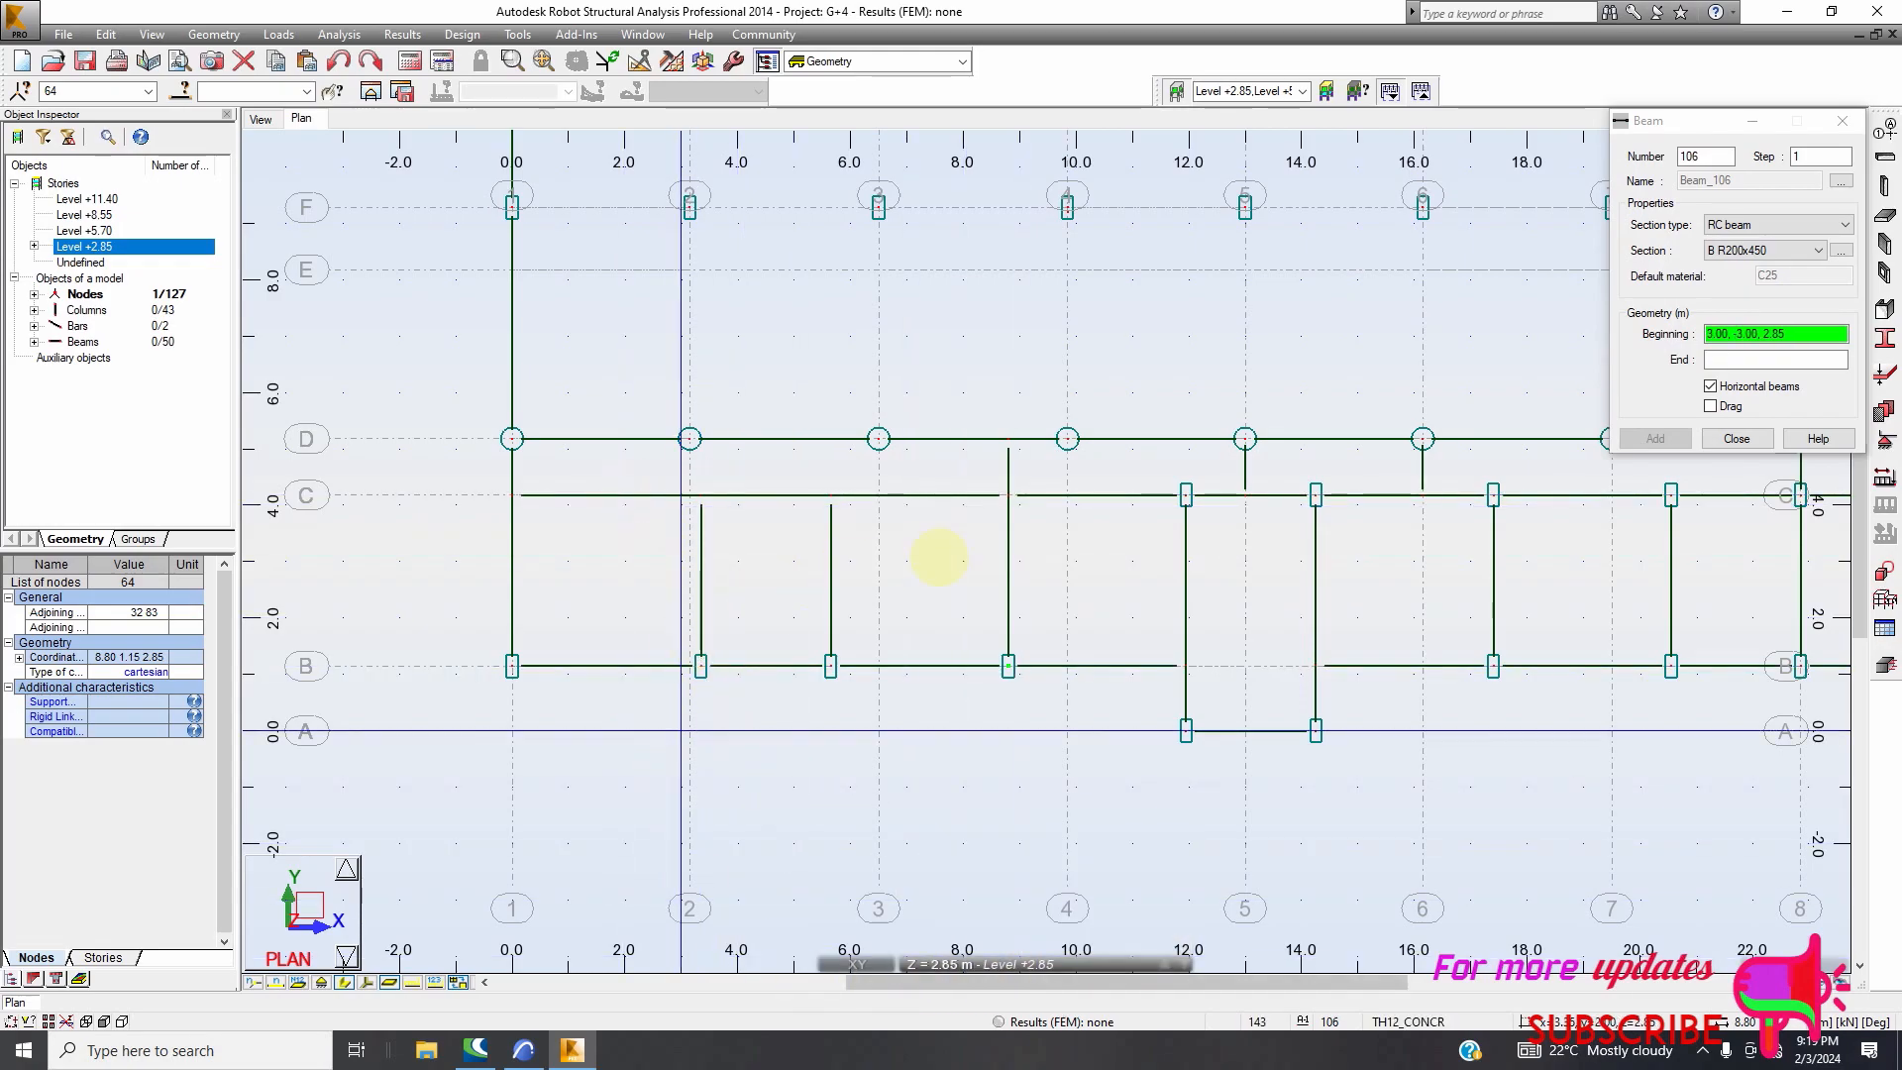
pyautogui.click(1735, 439)
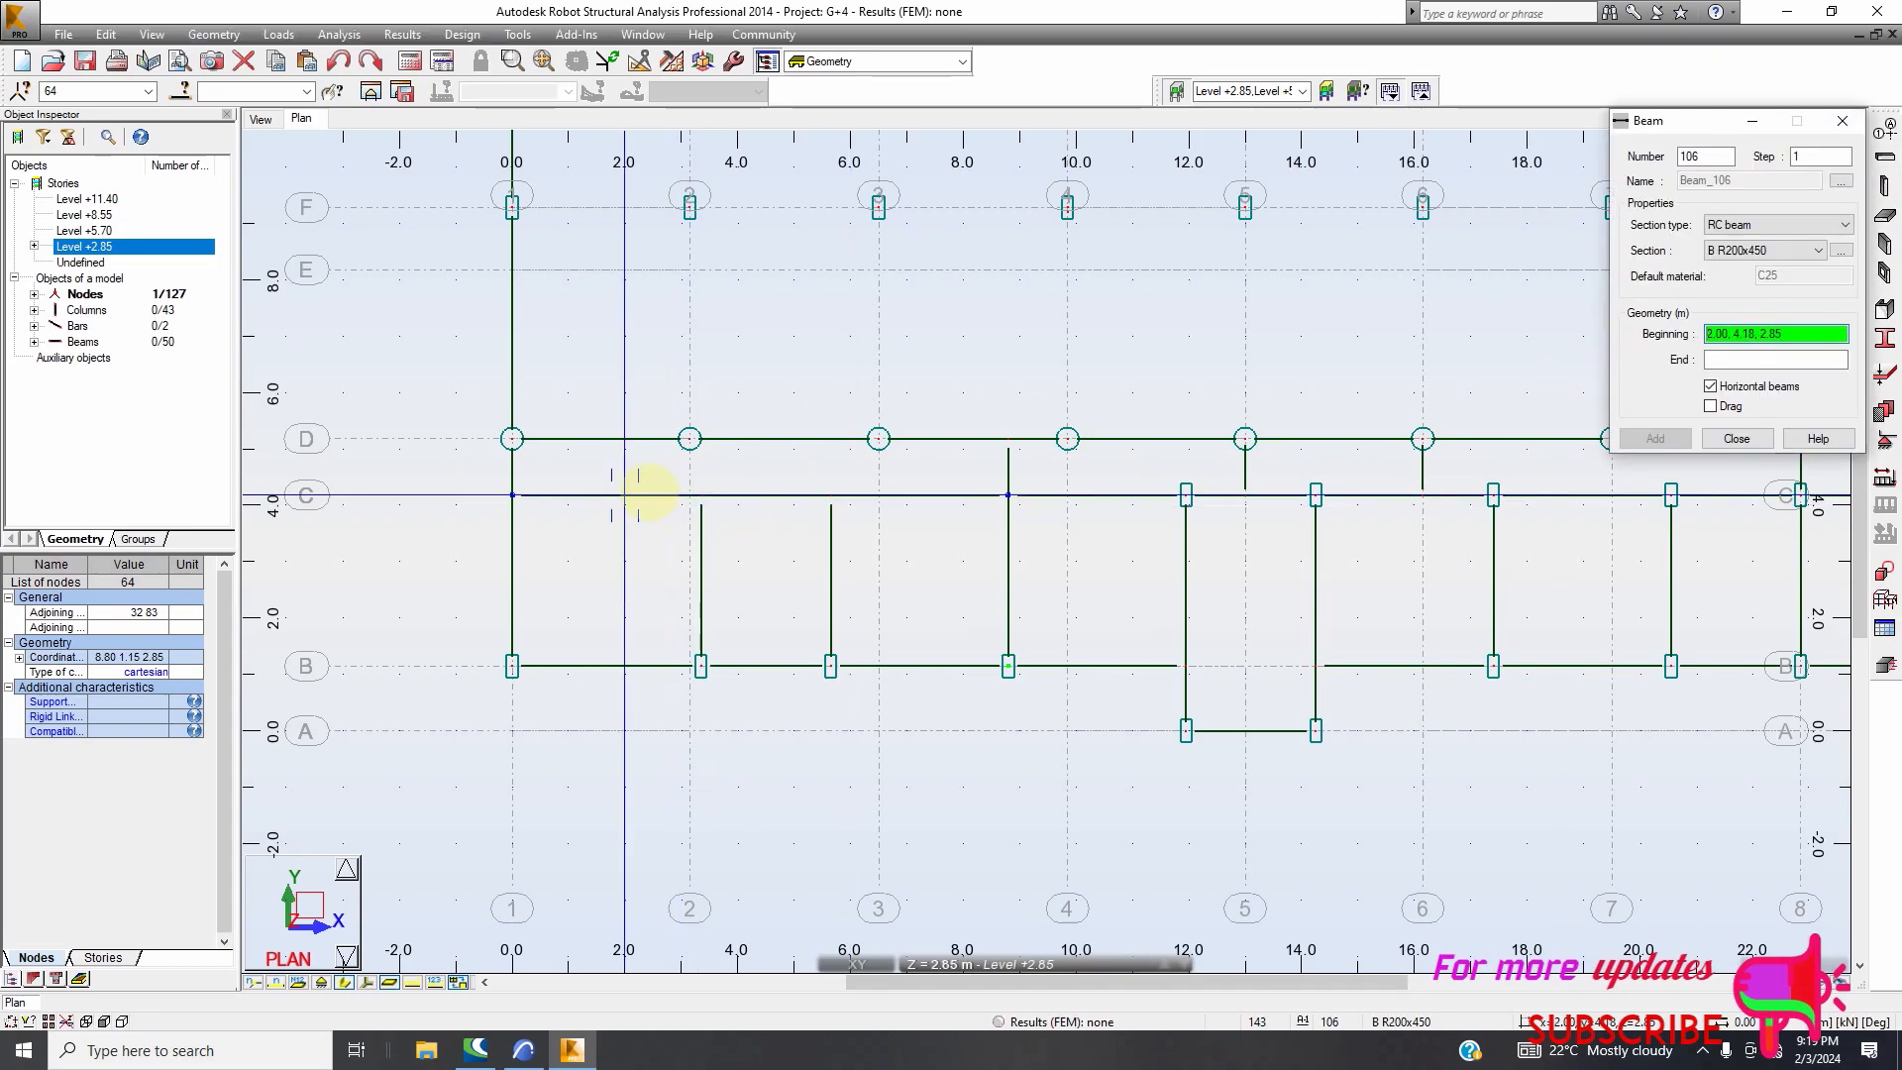
pyautogui.click(658, 494)
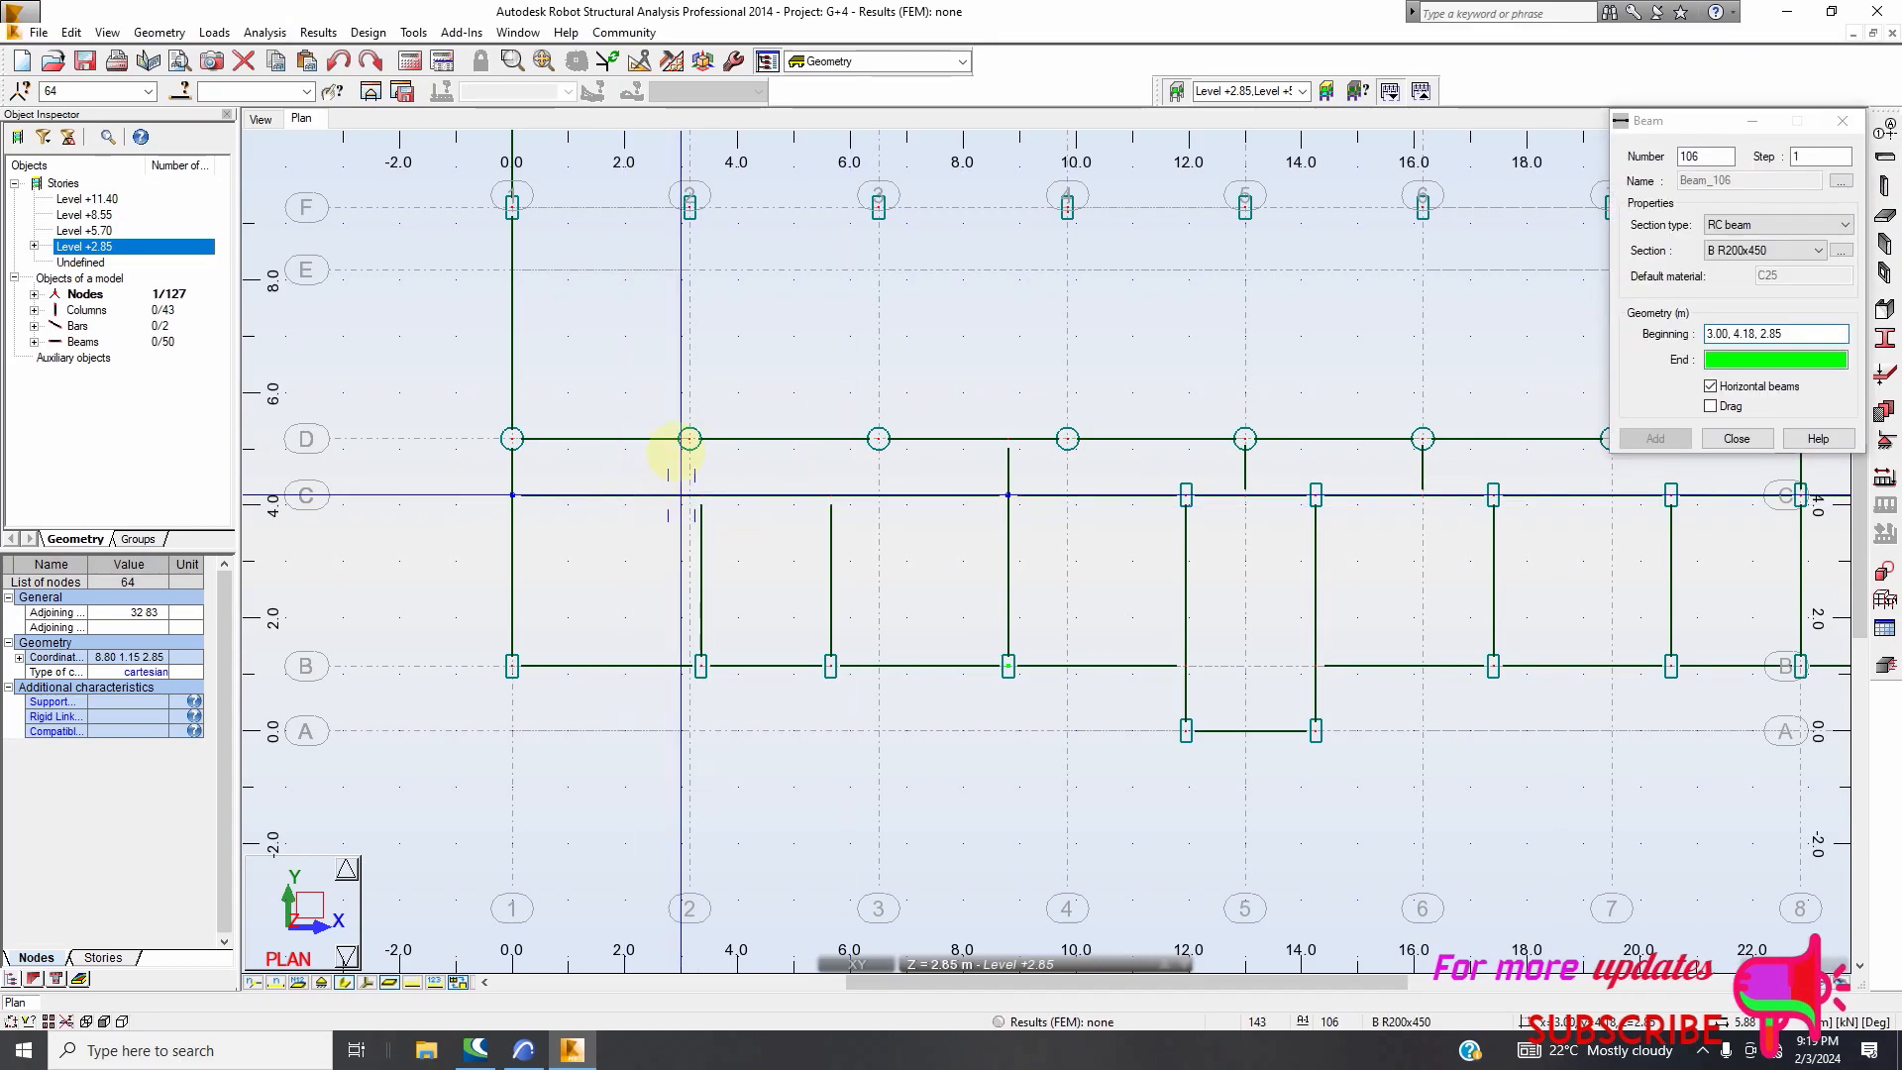
pyautogui.click(680, 439)
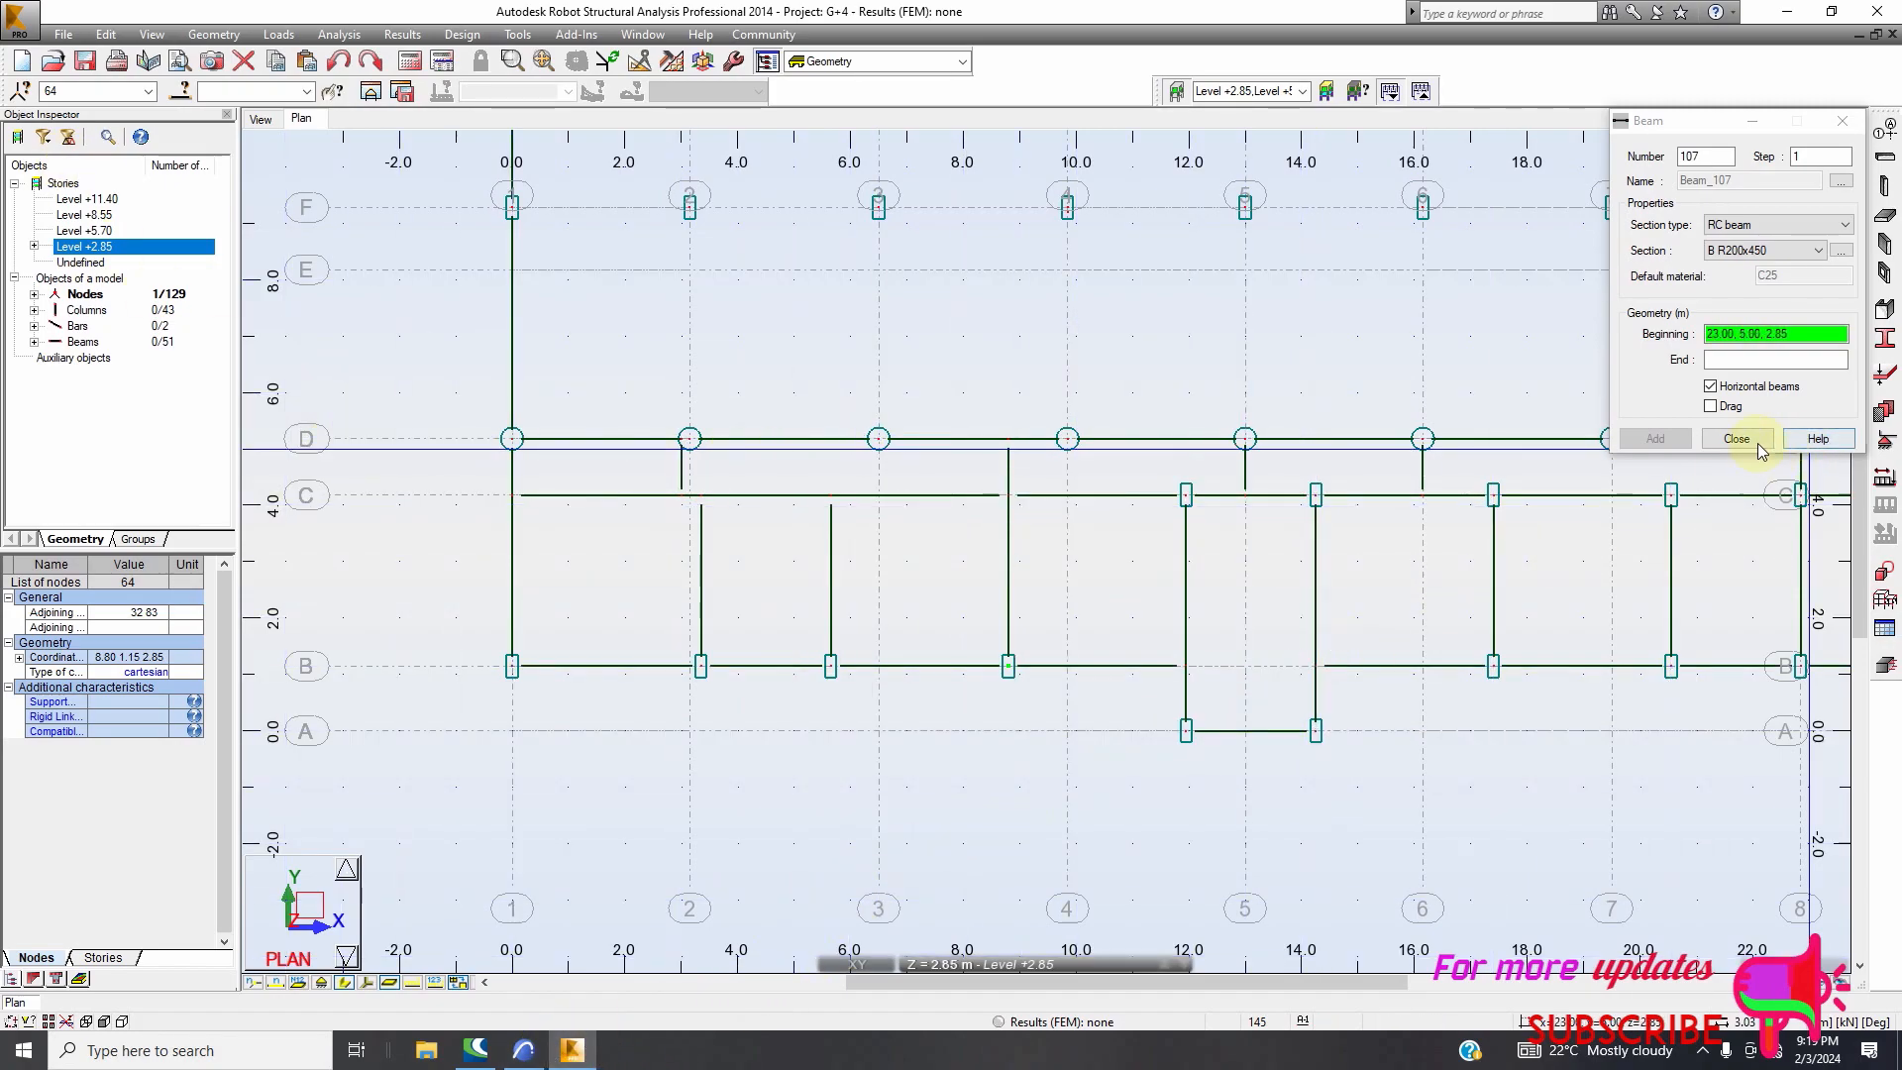
pyautogui.click(339, 63)
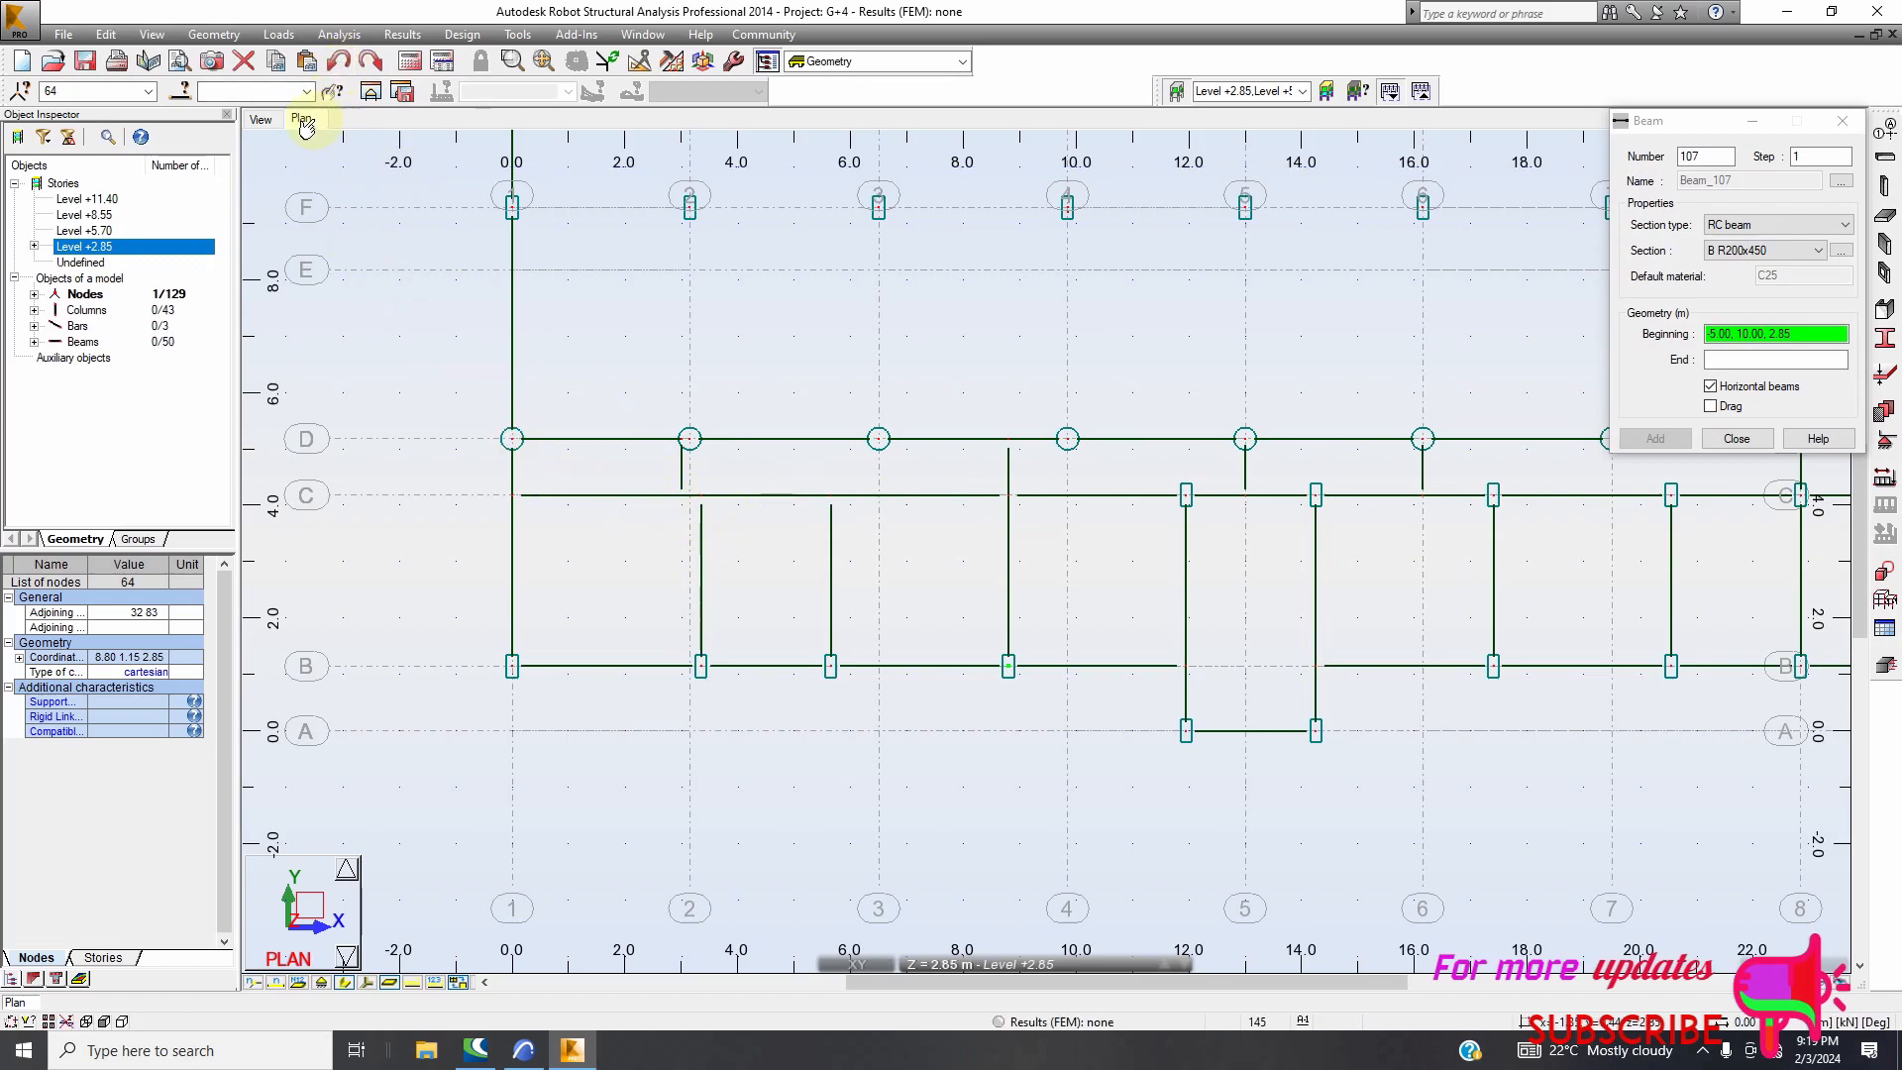
pyautogui.click(338, 63)
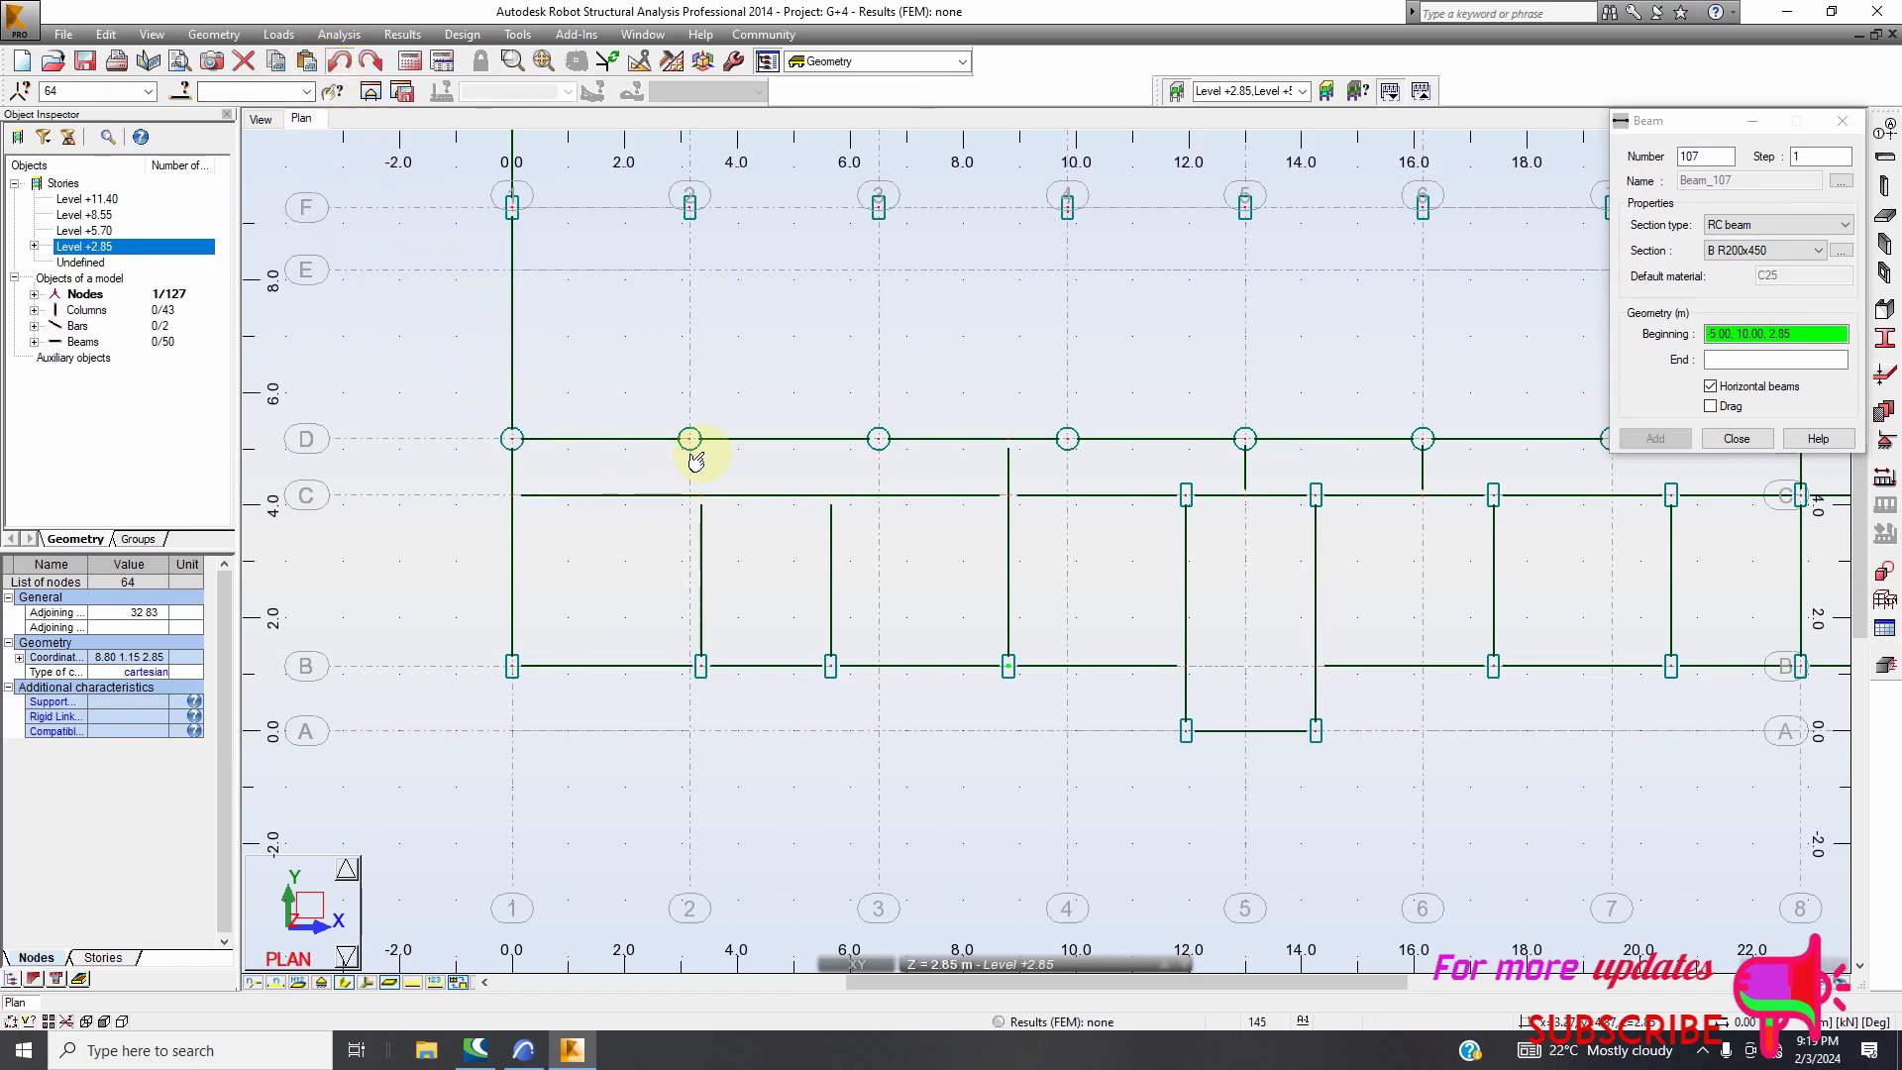
# Move the round column's node on axis 2 from axis D to axis C
pyautogui.scroll(6, 695, 461)
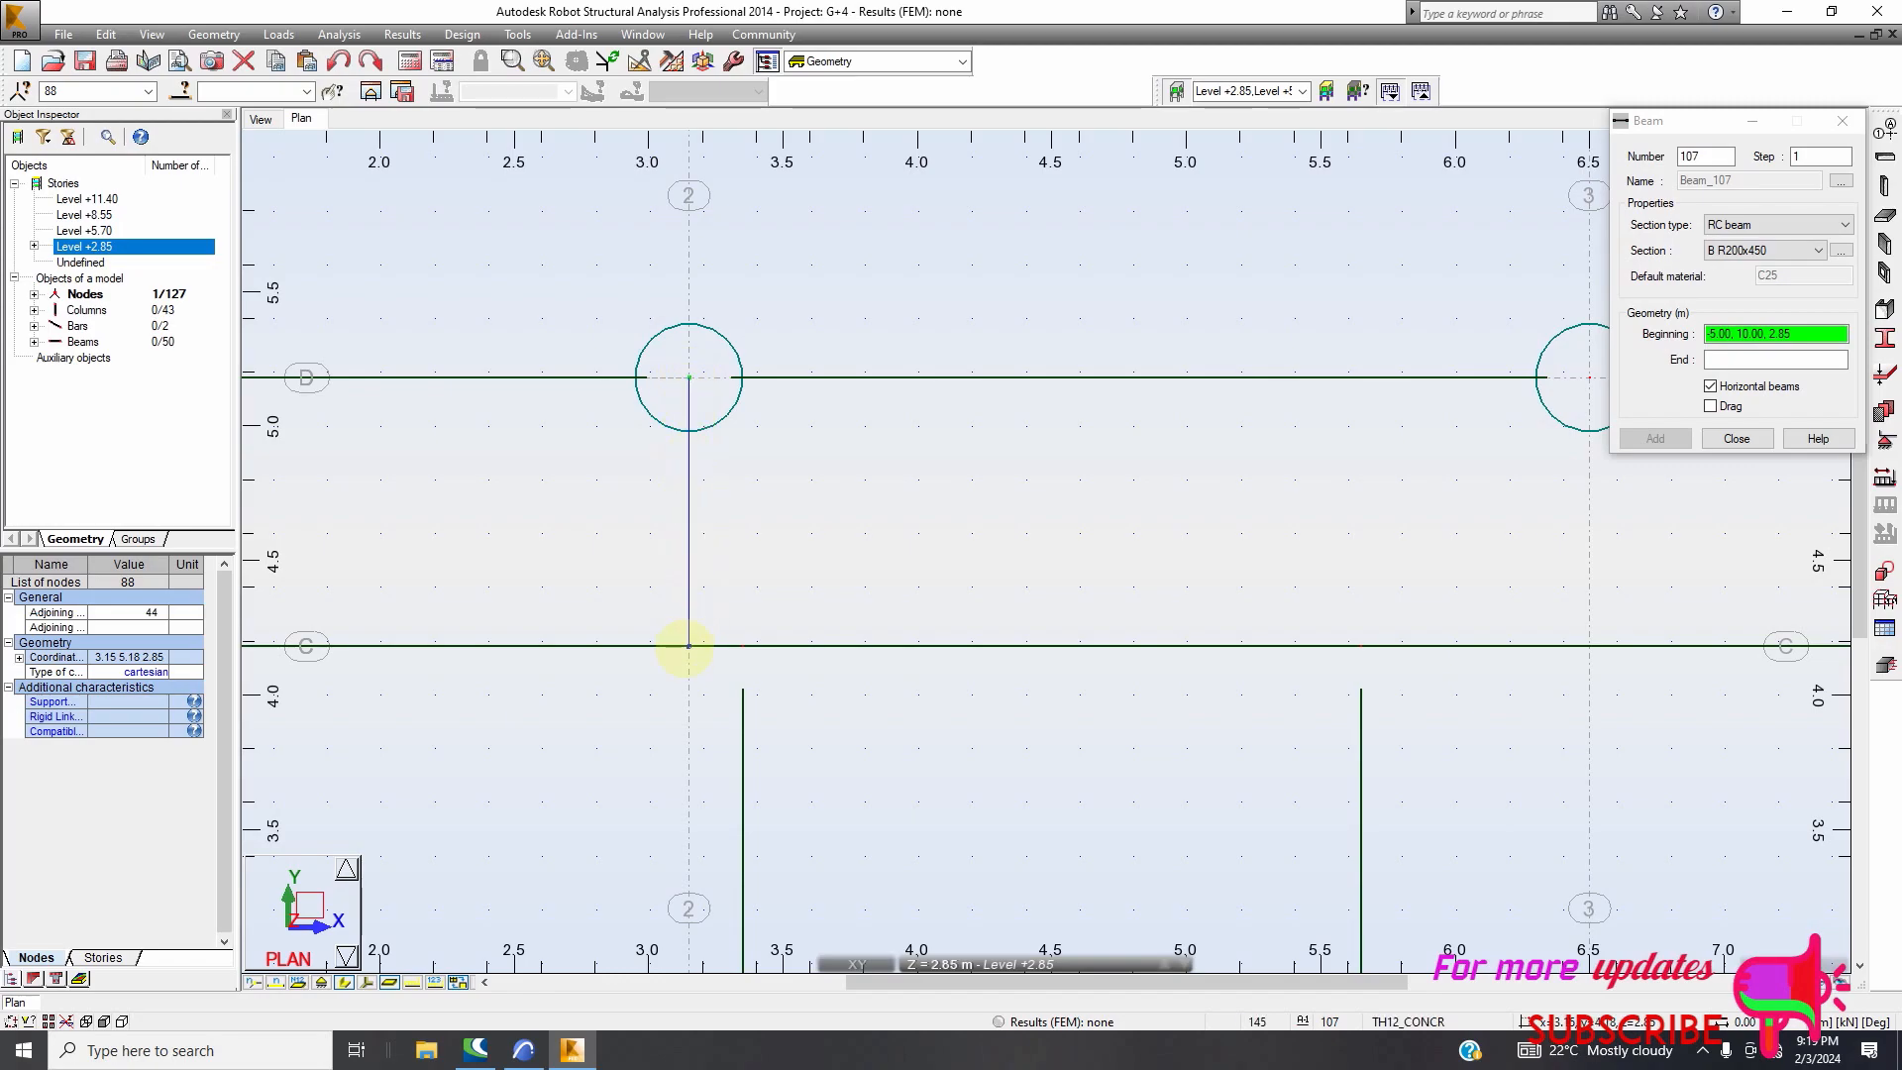
pyautogui.moveTo(688, 647); pyautogui.dragTo(689, 647)
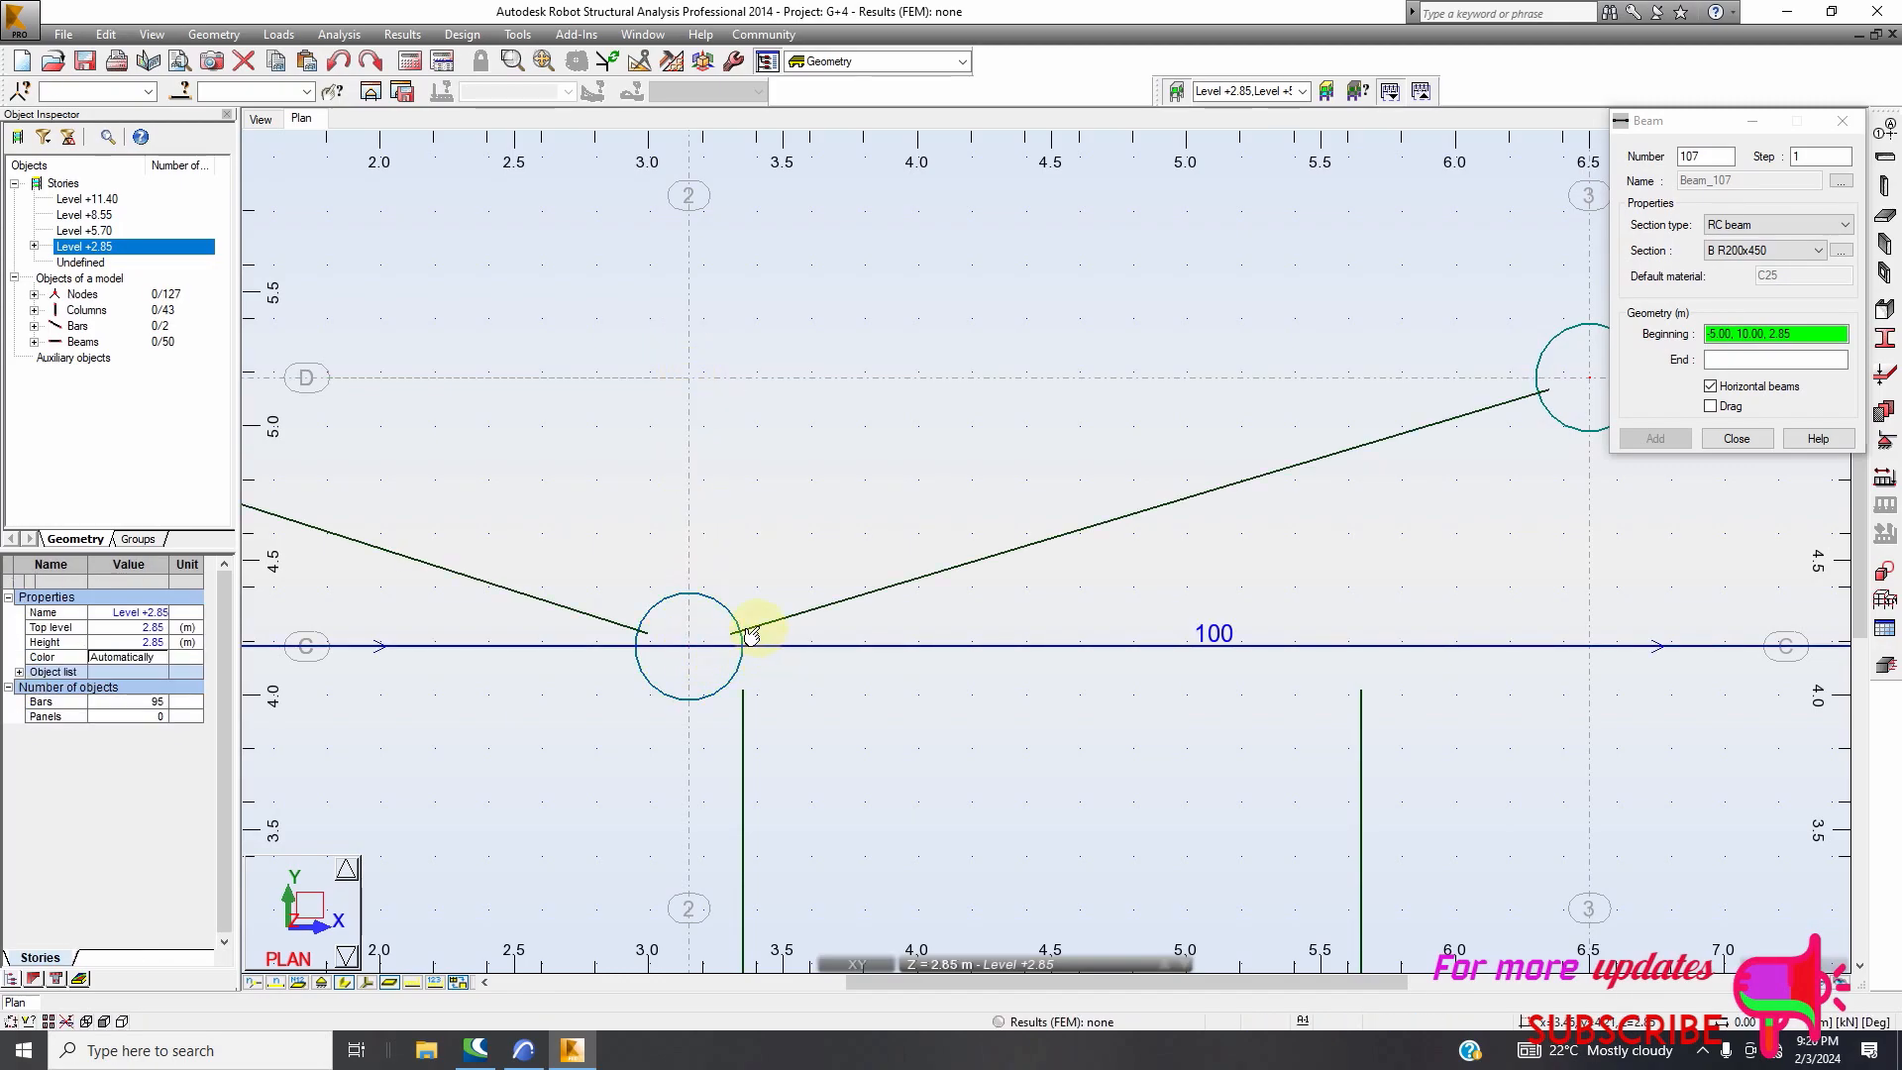
# Undo the move of the round column's node on axis 2
pyautogui.scroll(-4, 756, 533)
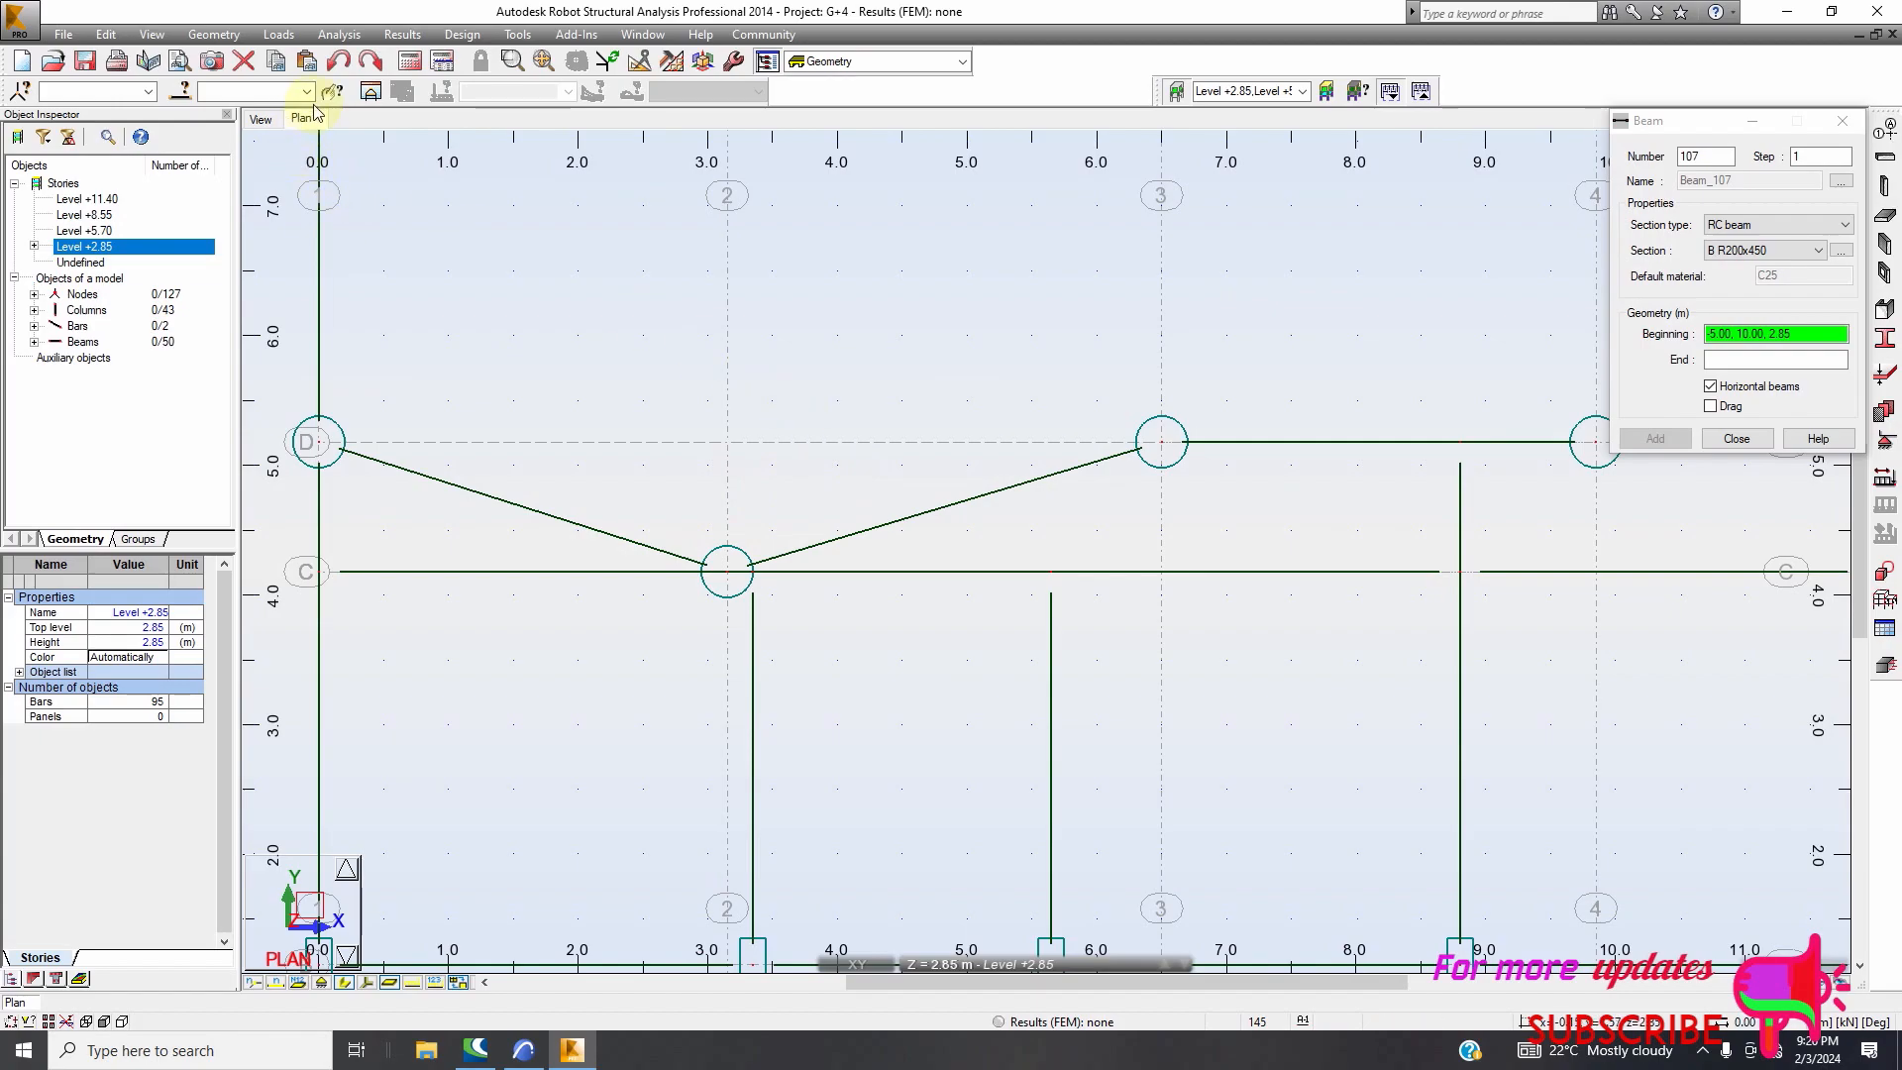
pyautogui.click(339, 63)
pyautogui.click(864, 515)
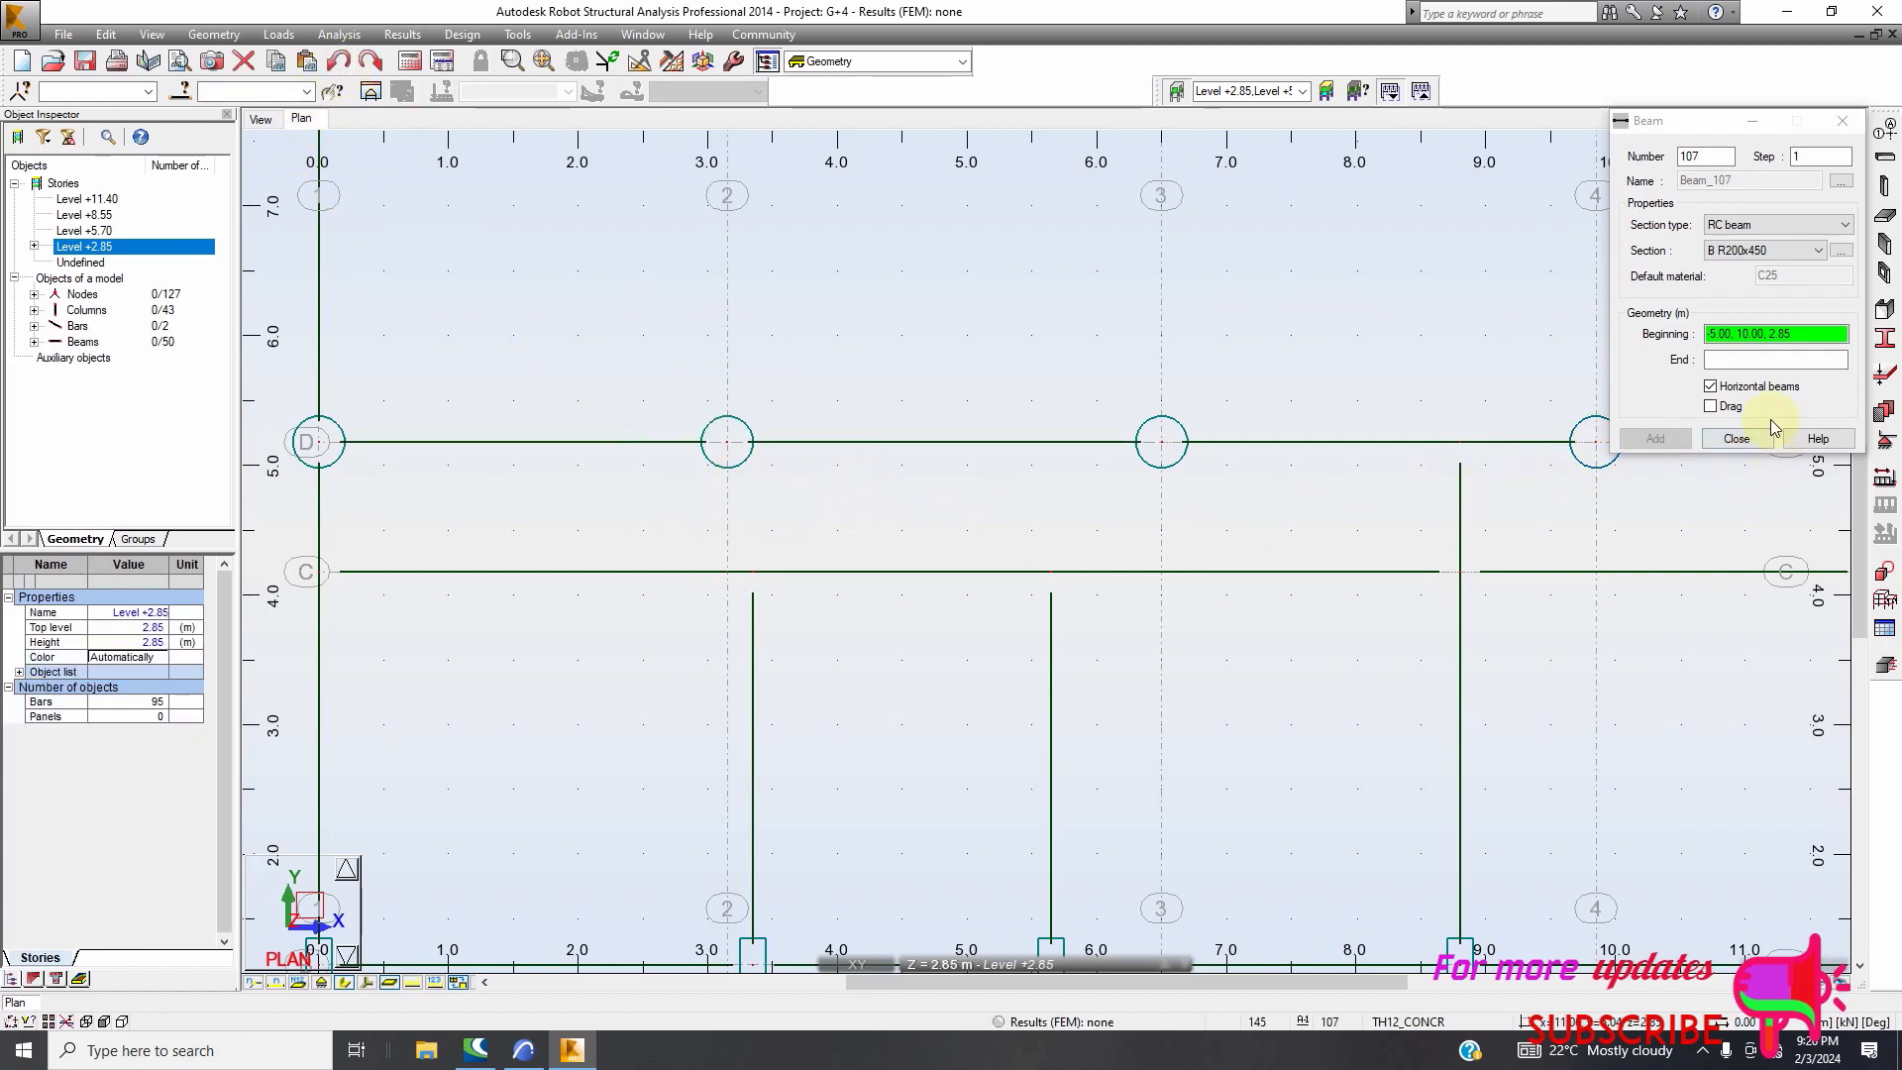
# Try to add a beam along axis 2 between axes D and C, and undo the stray diagonal beam
pyautogui.click(1766, 360)
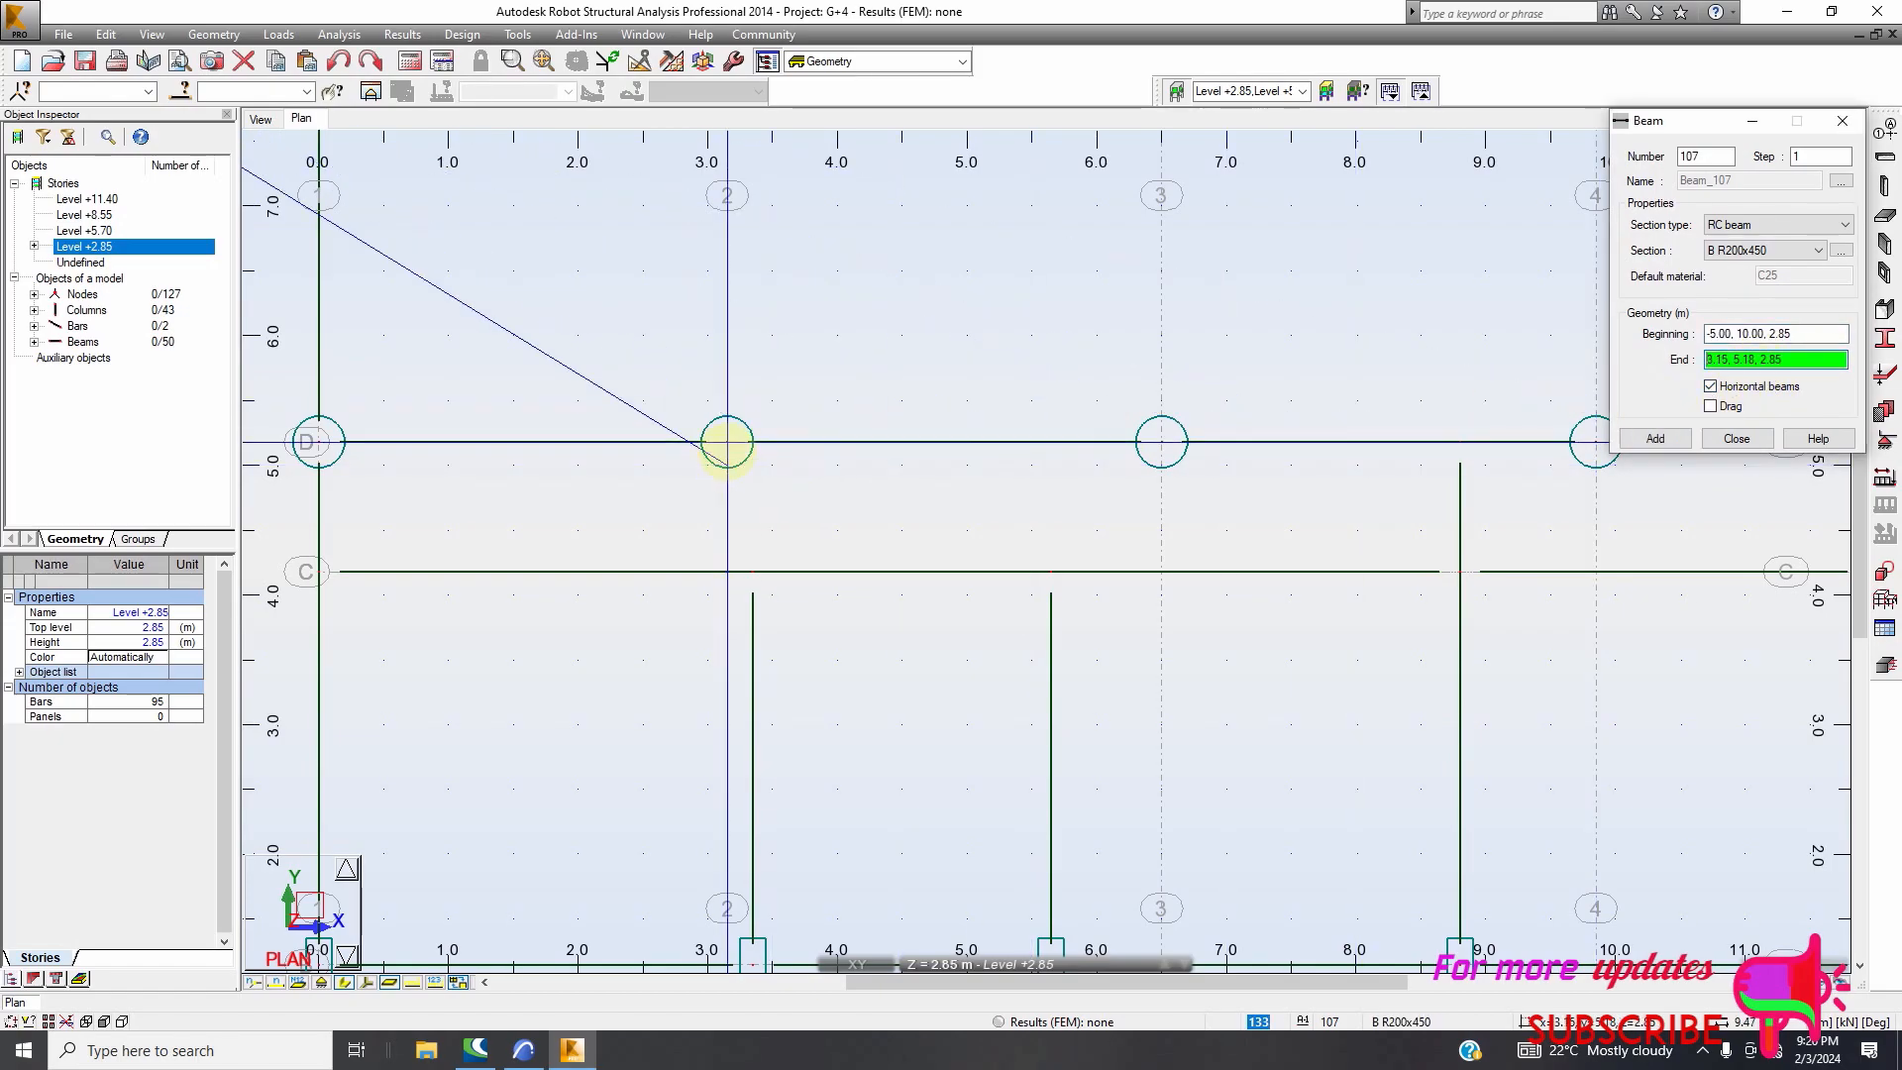
pyautogui.click(724, 517)
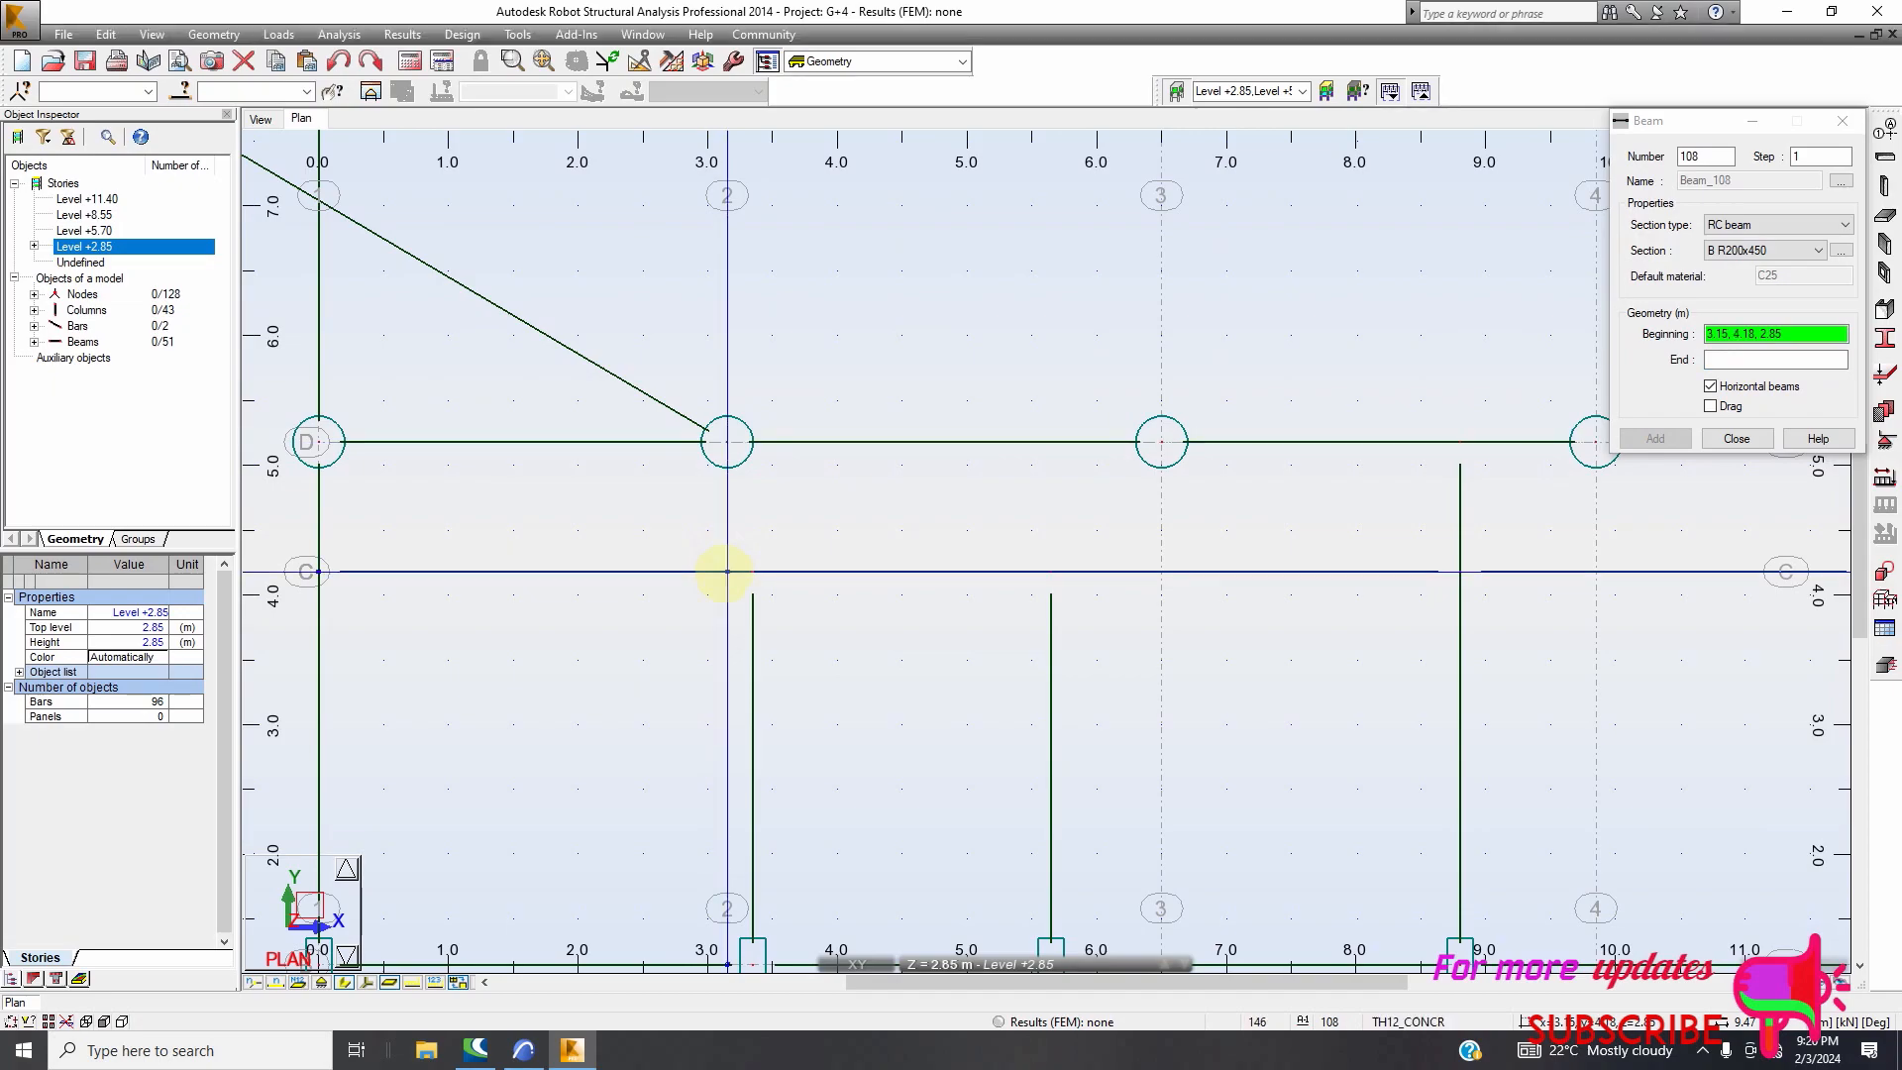
pyautogui.click(727, 571)
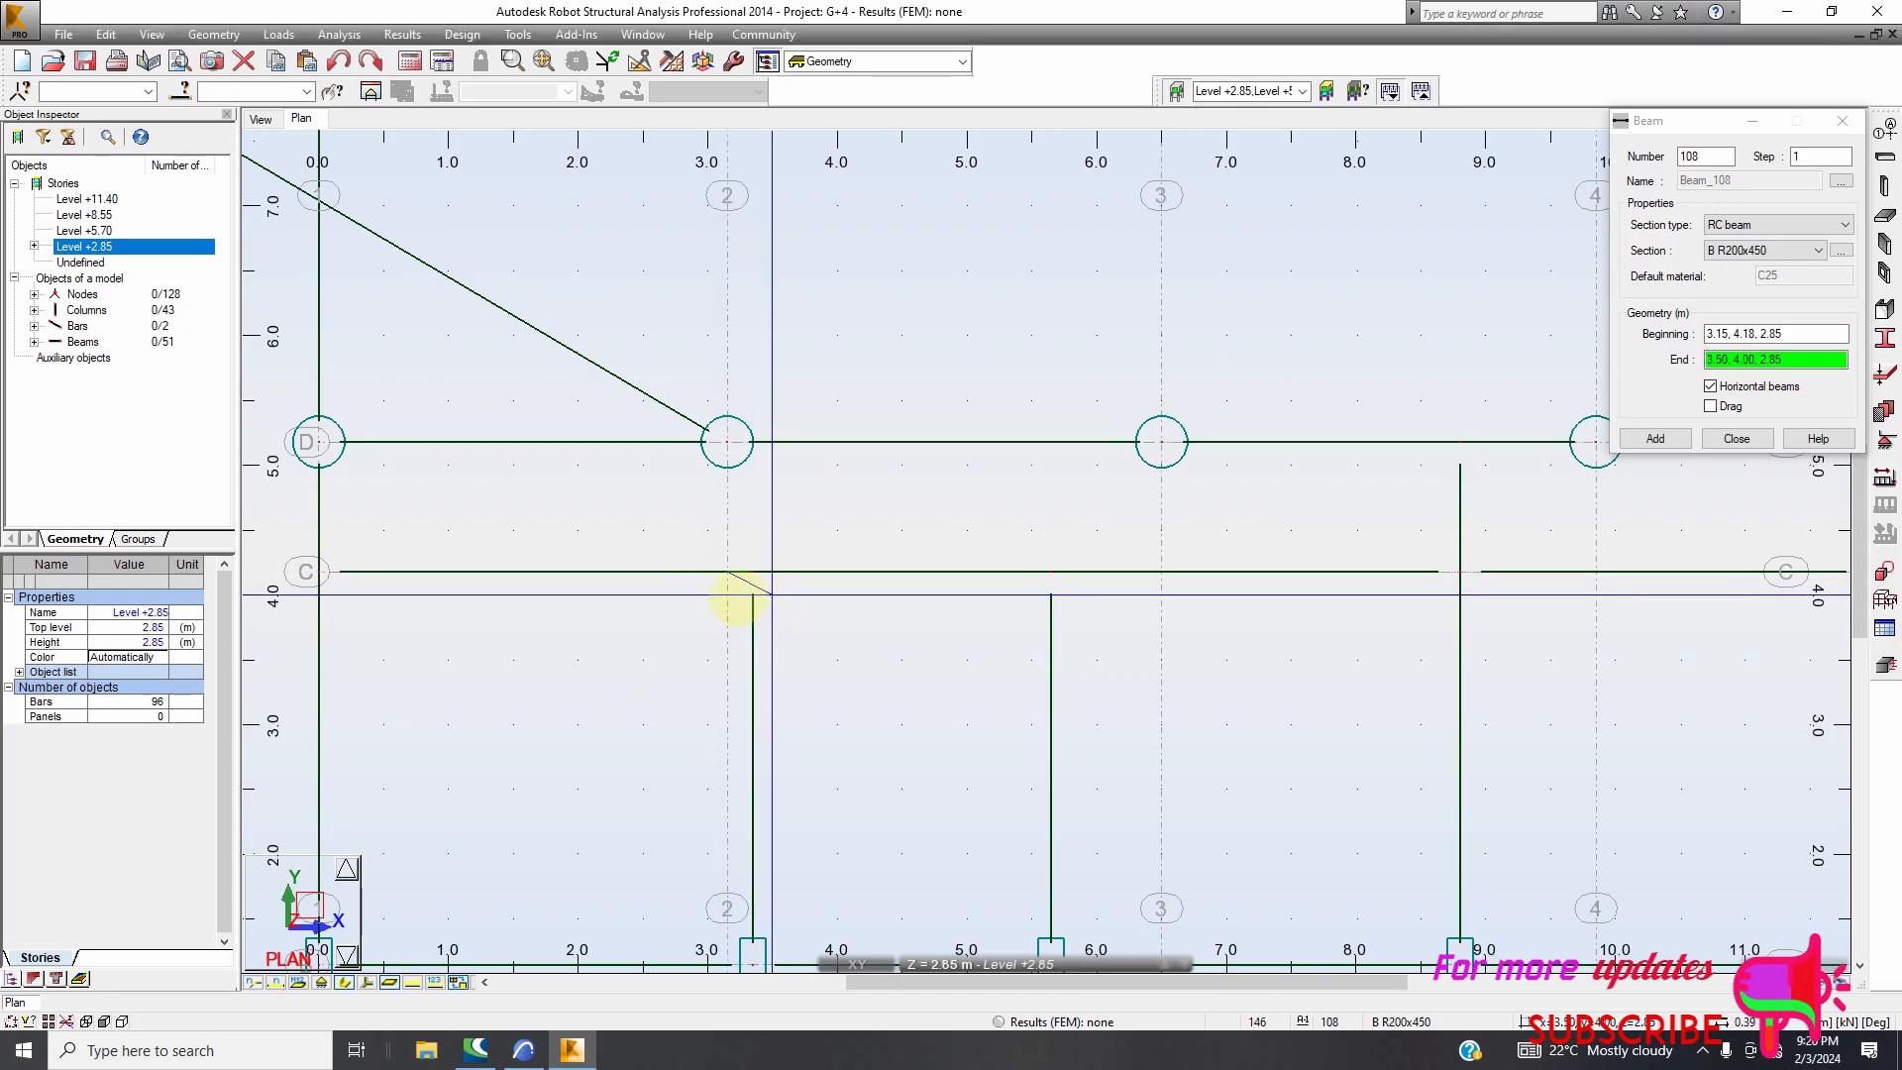
pyautogui.scroll(-4, 783, 555)
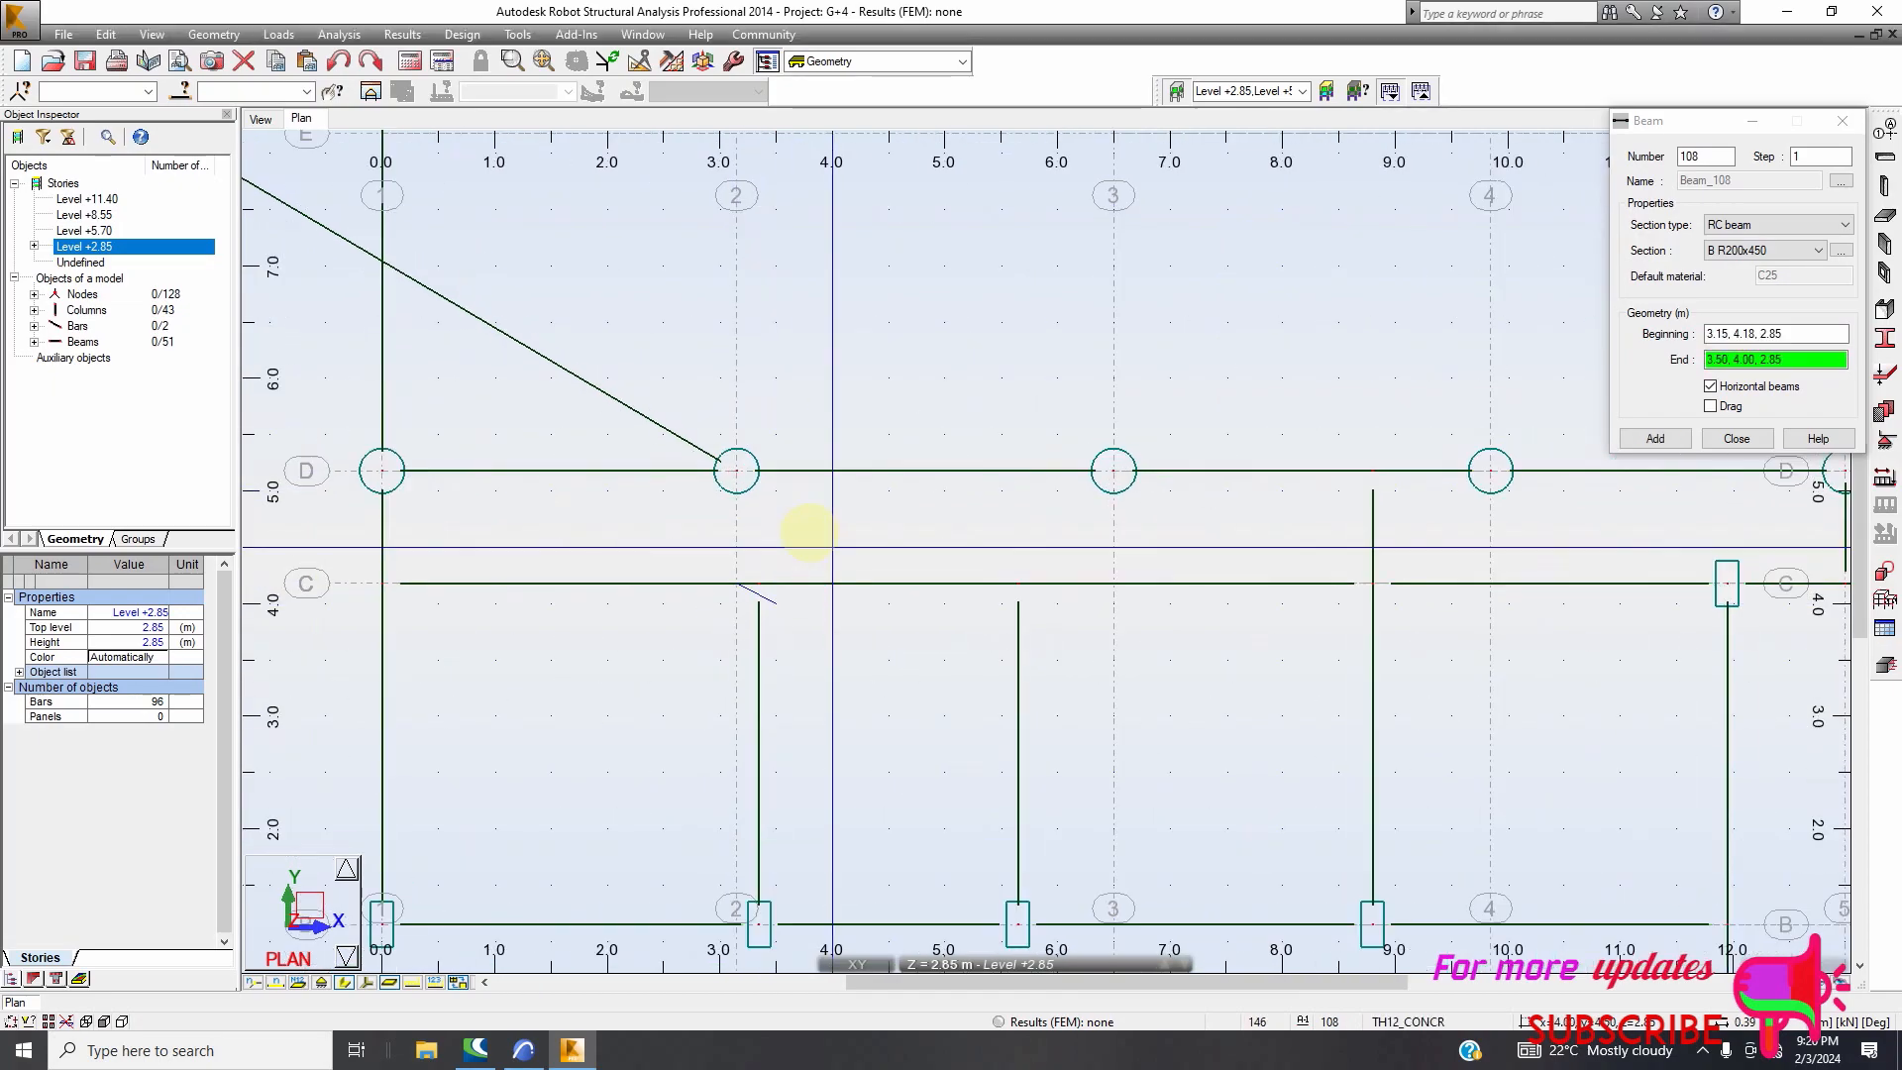
pyautogui.scroll(-3, 780, 558)
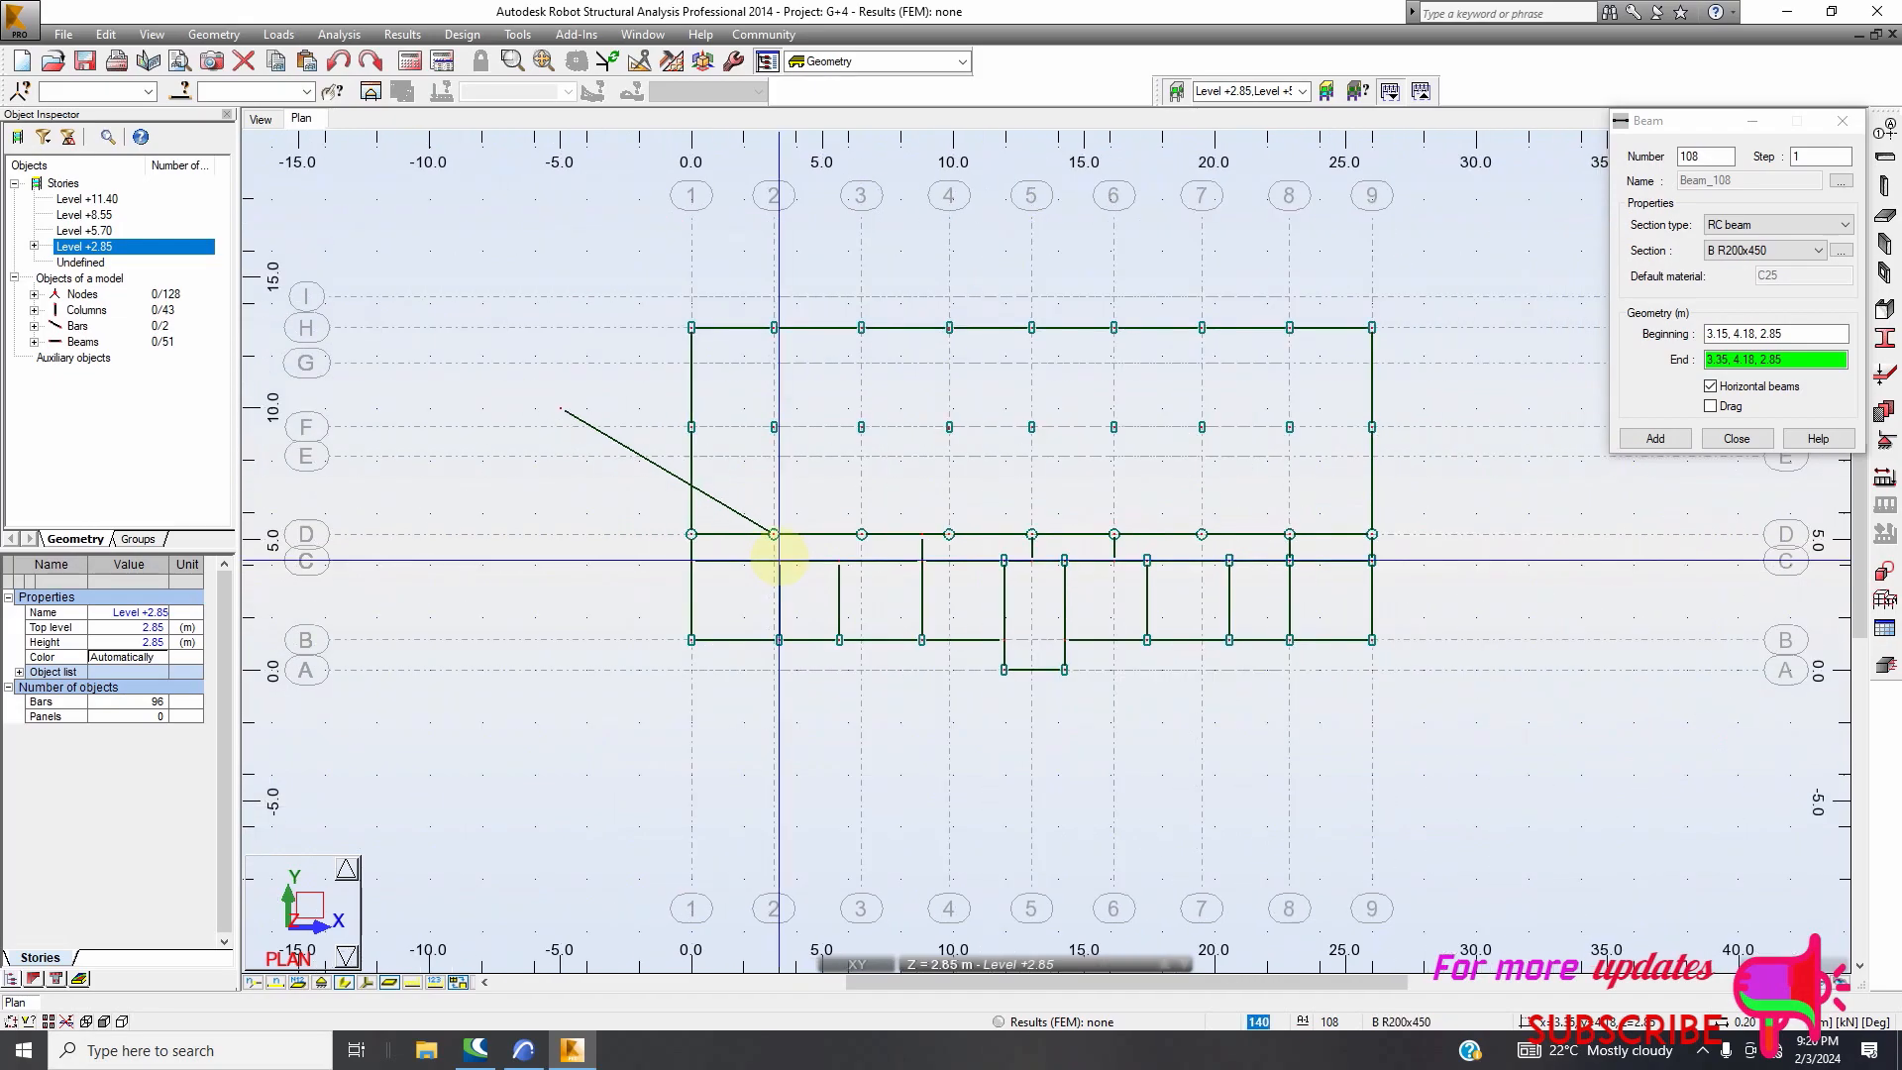
pyautogui.click(333, 75)
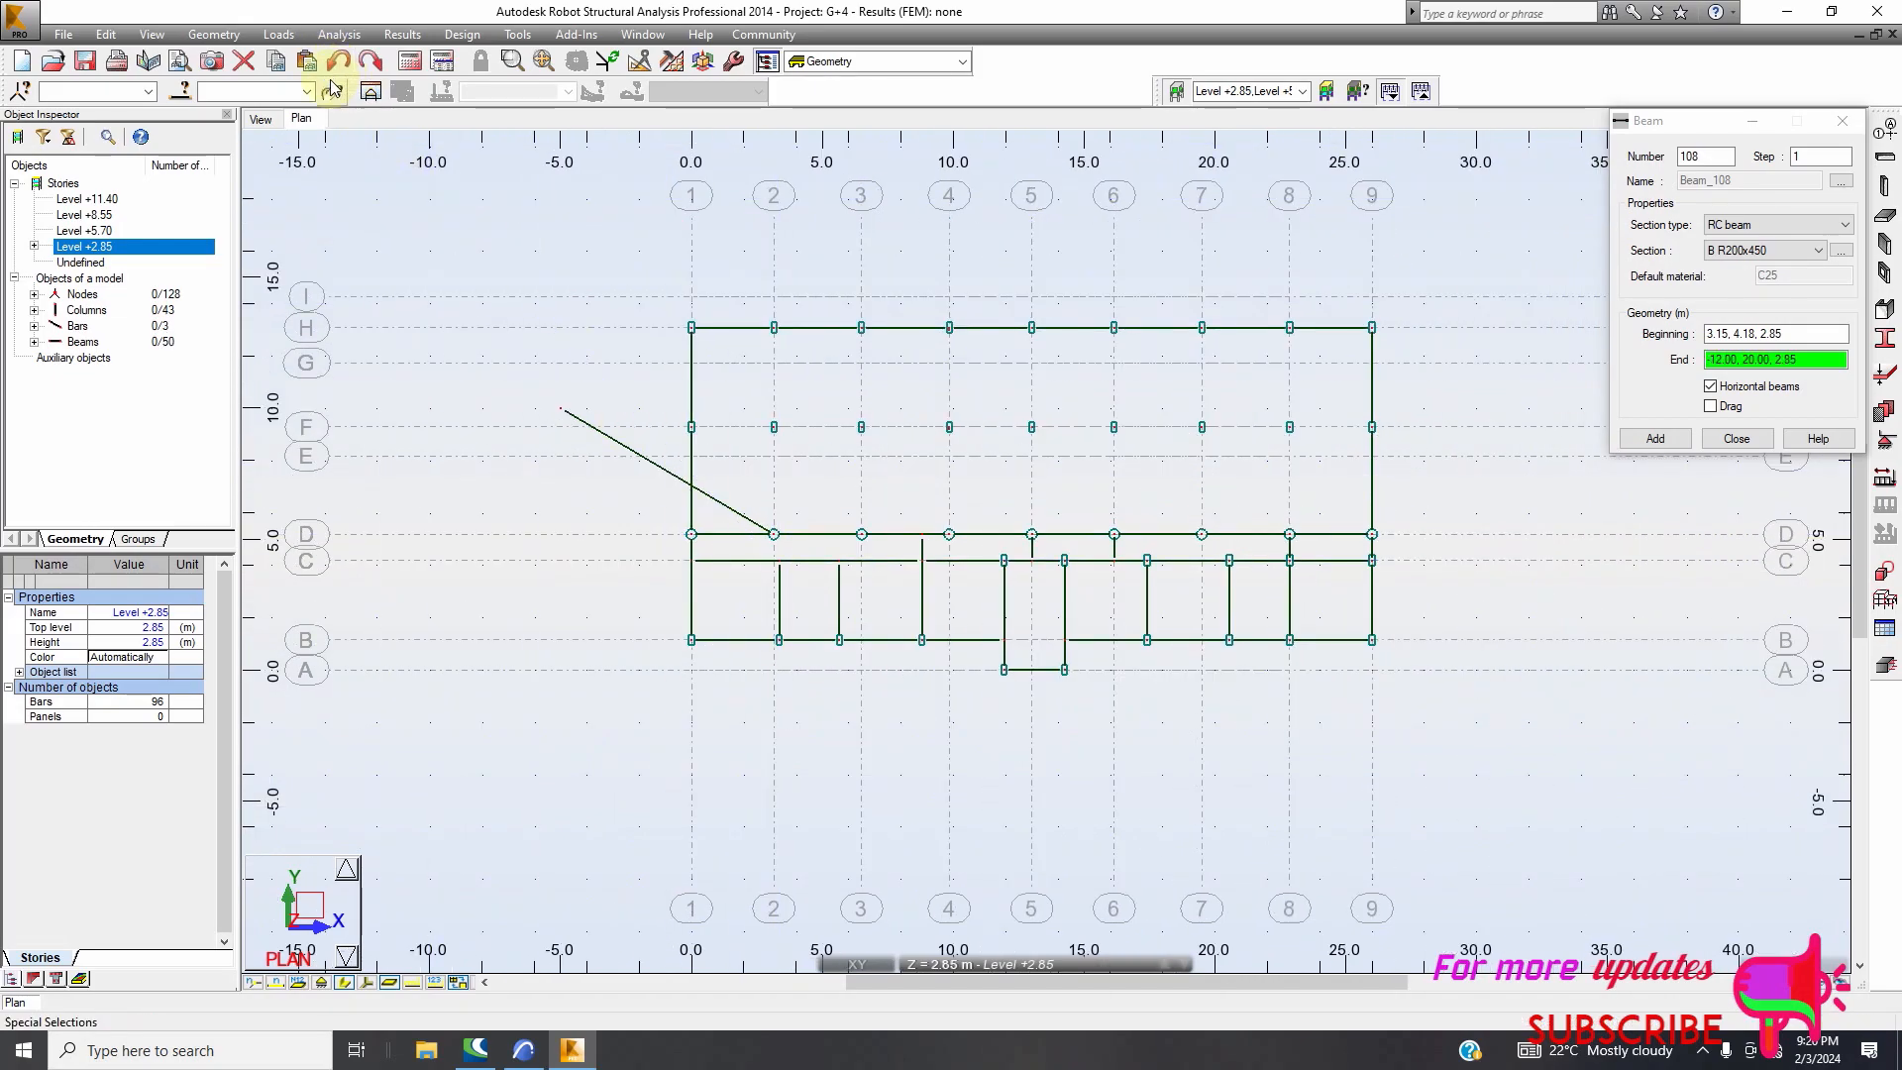
pyautogui.click(338, 67)
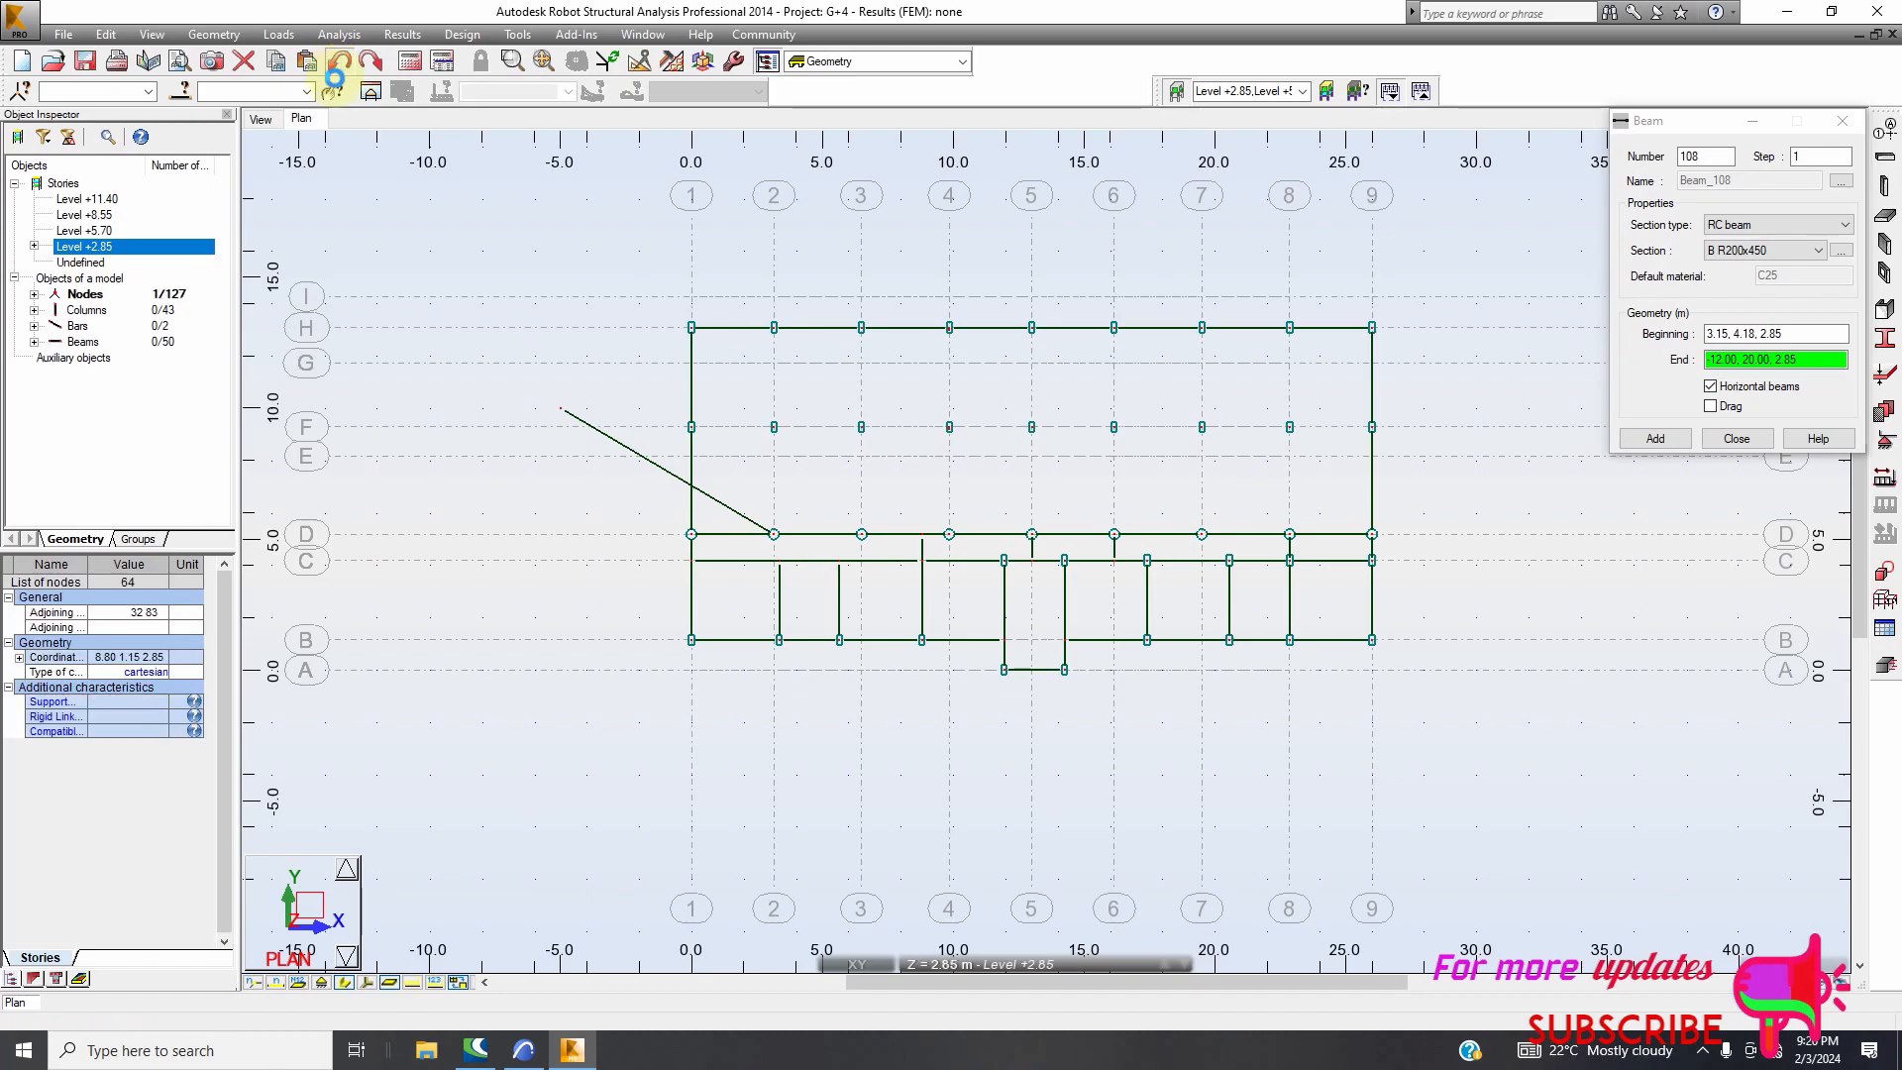
# Restart the Beam command and add a B R200x450 beam along axis 2 from the axis D column to the axis C beam
pyautogui.scroll(2, 753, 545)
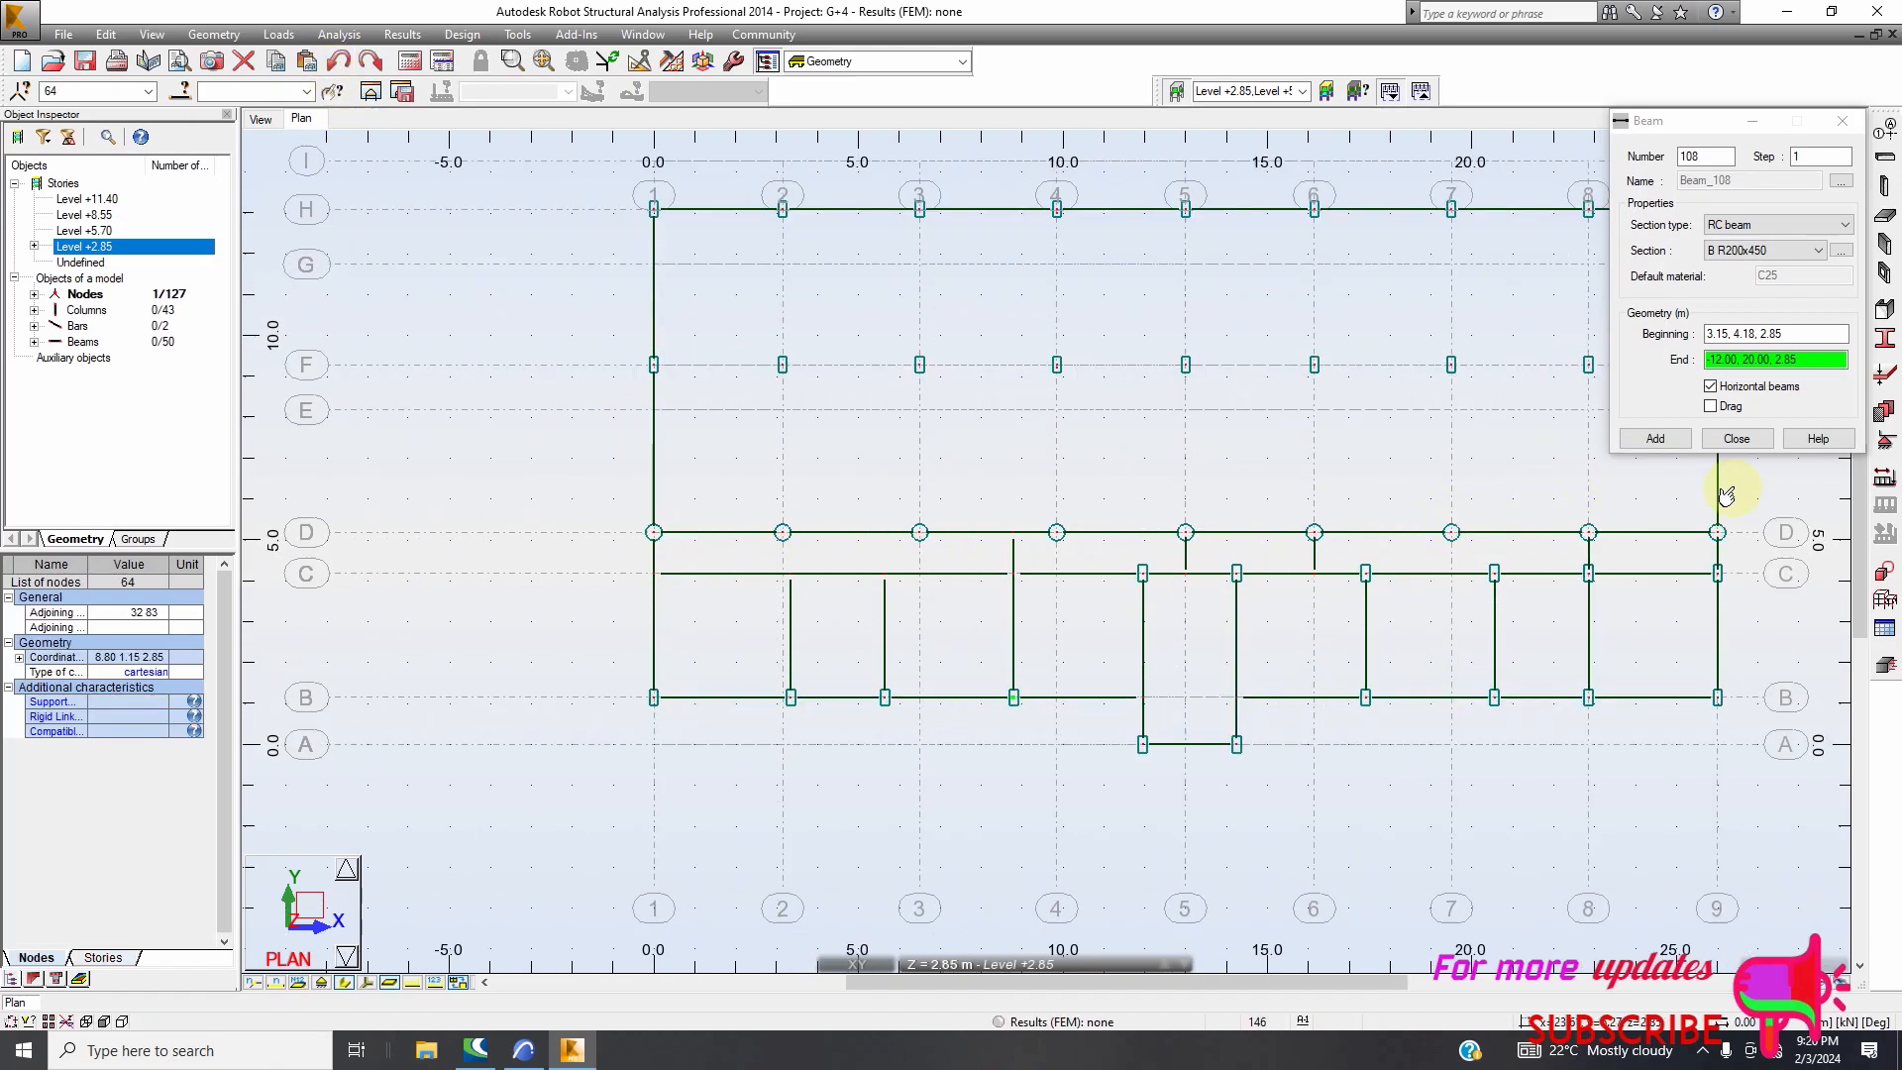
pyautogui.click(1762, 441)
pyautogui.click(1884, 160)
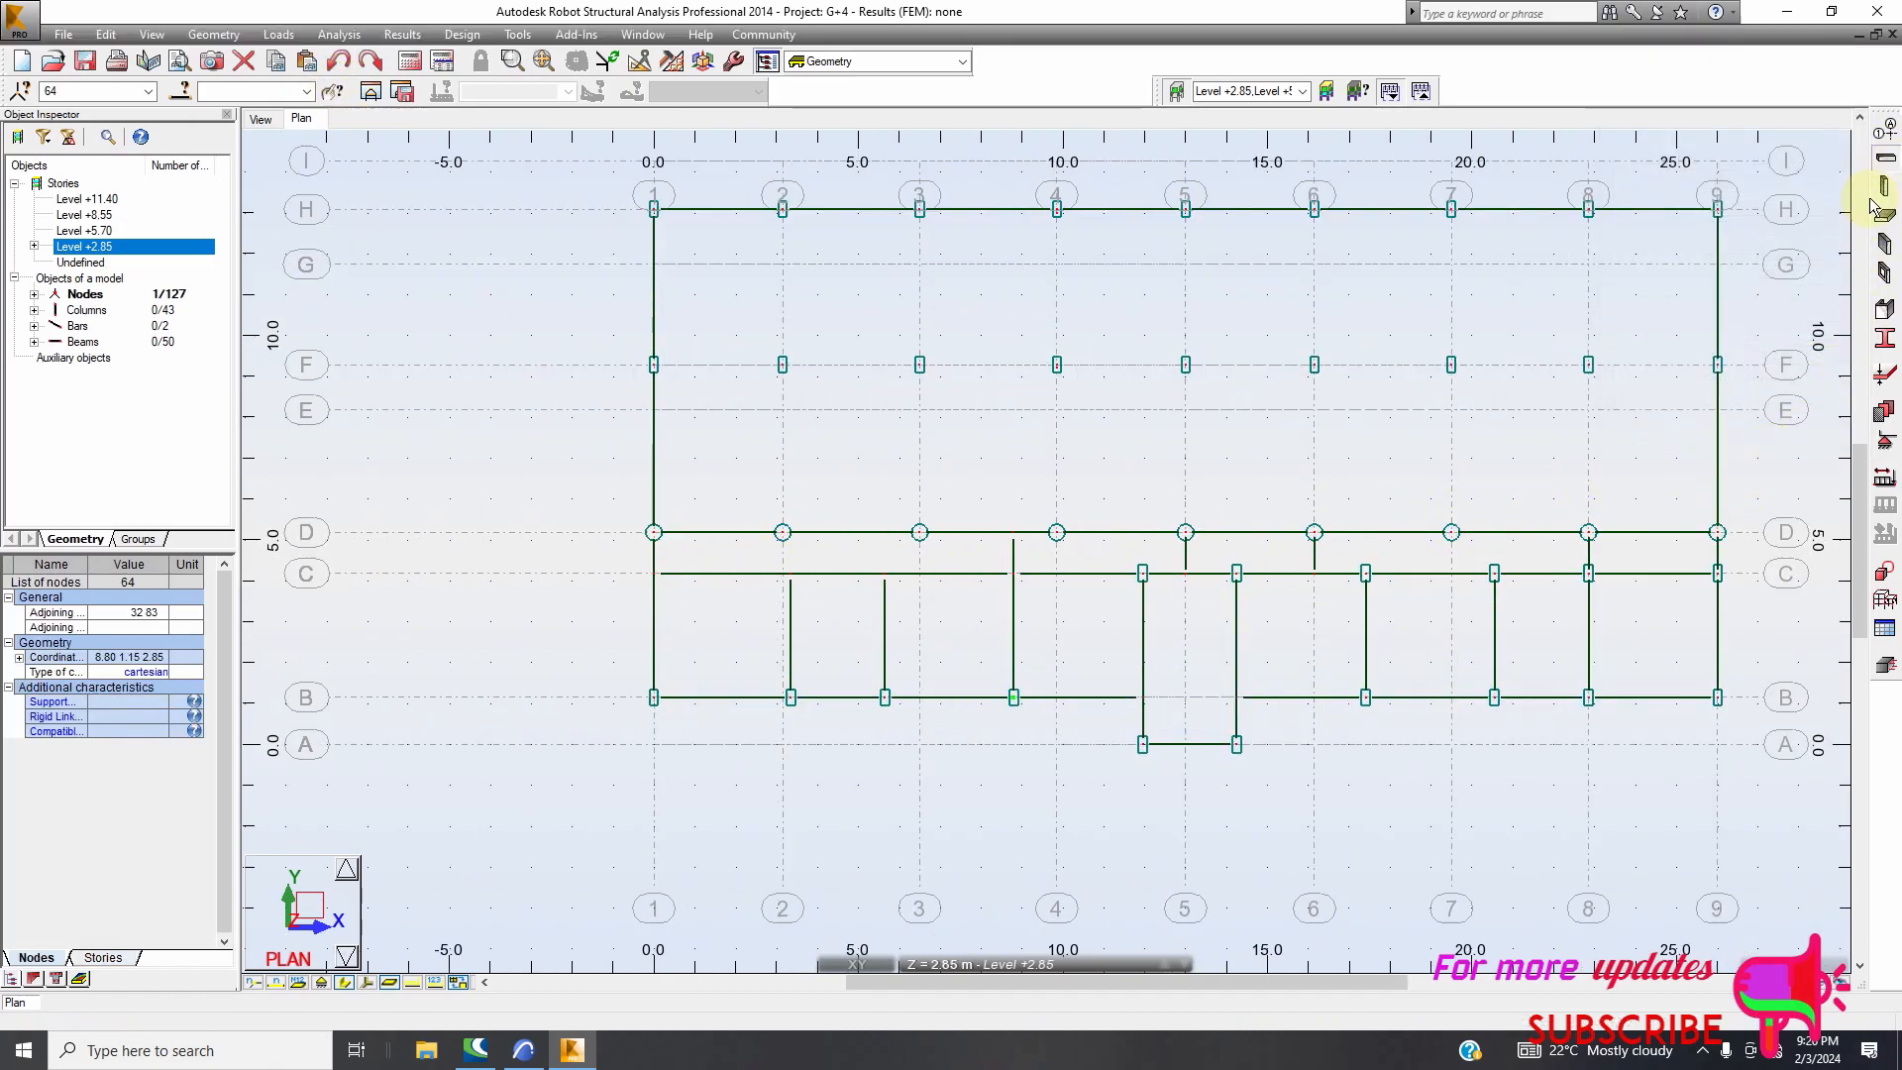
pyautogui.scroll(2, 793, 540)
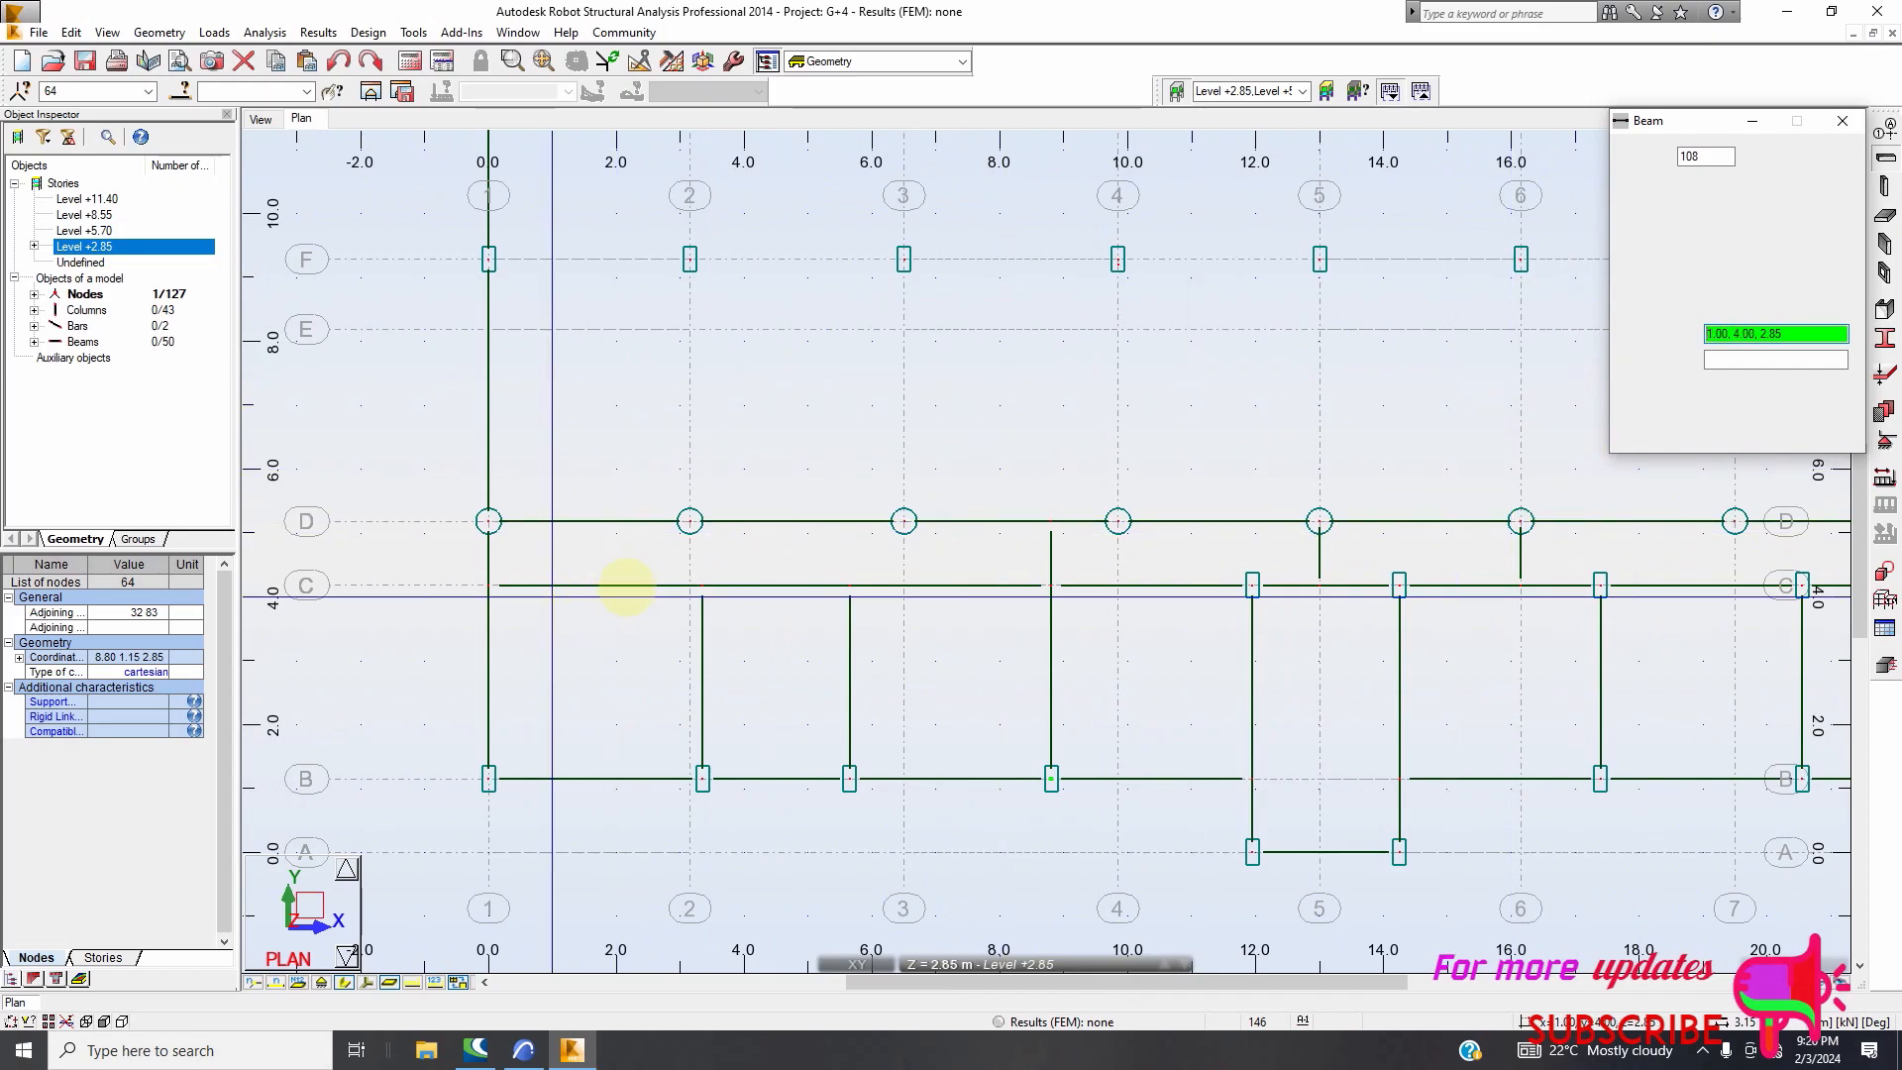
pyautogui.scroll(1, 654, 580)
pyautogui.click(748, 459)
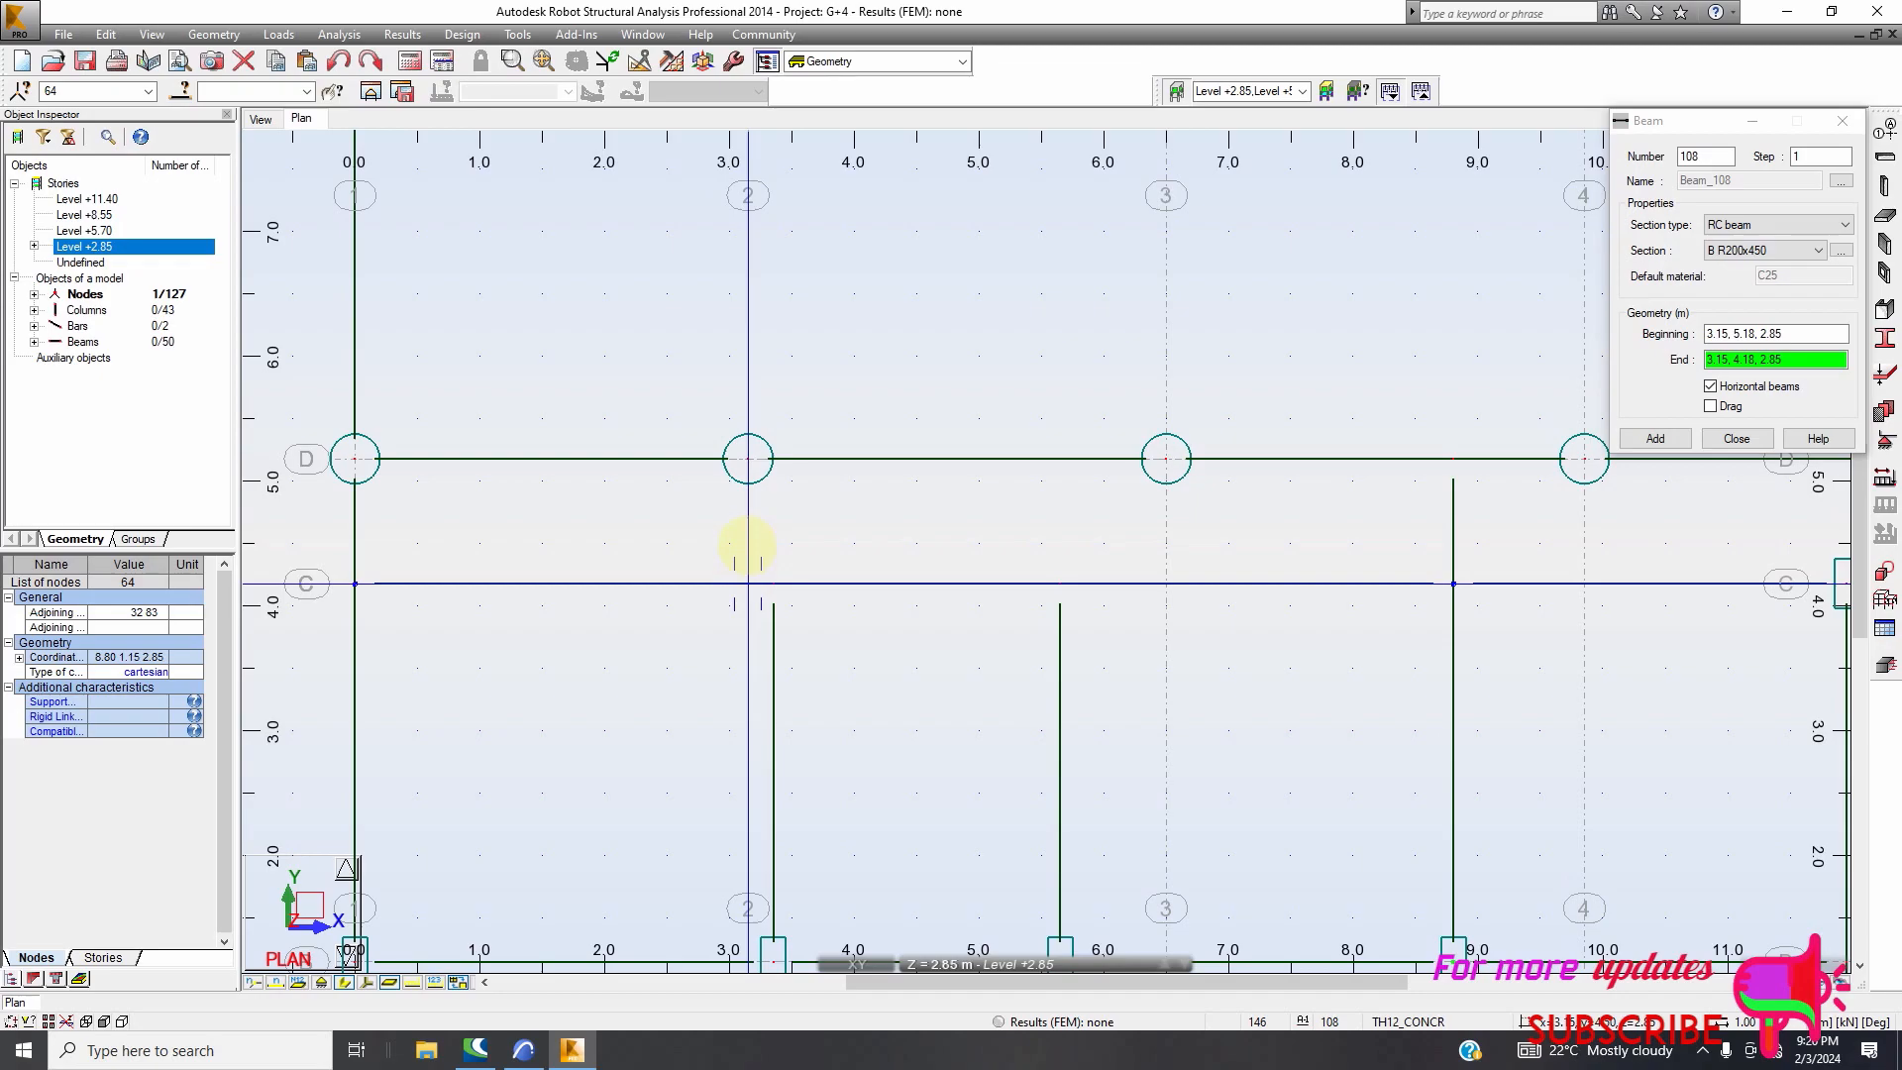
pyautogui.click(748, 584)
pyautogui.click(748, 583)
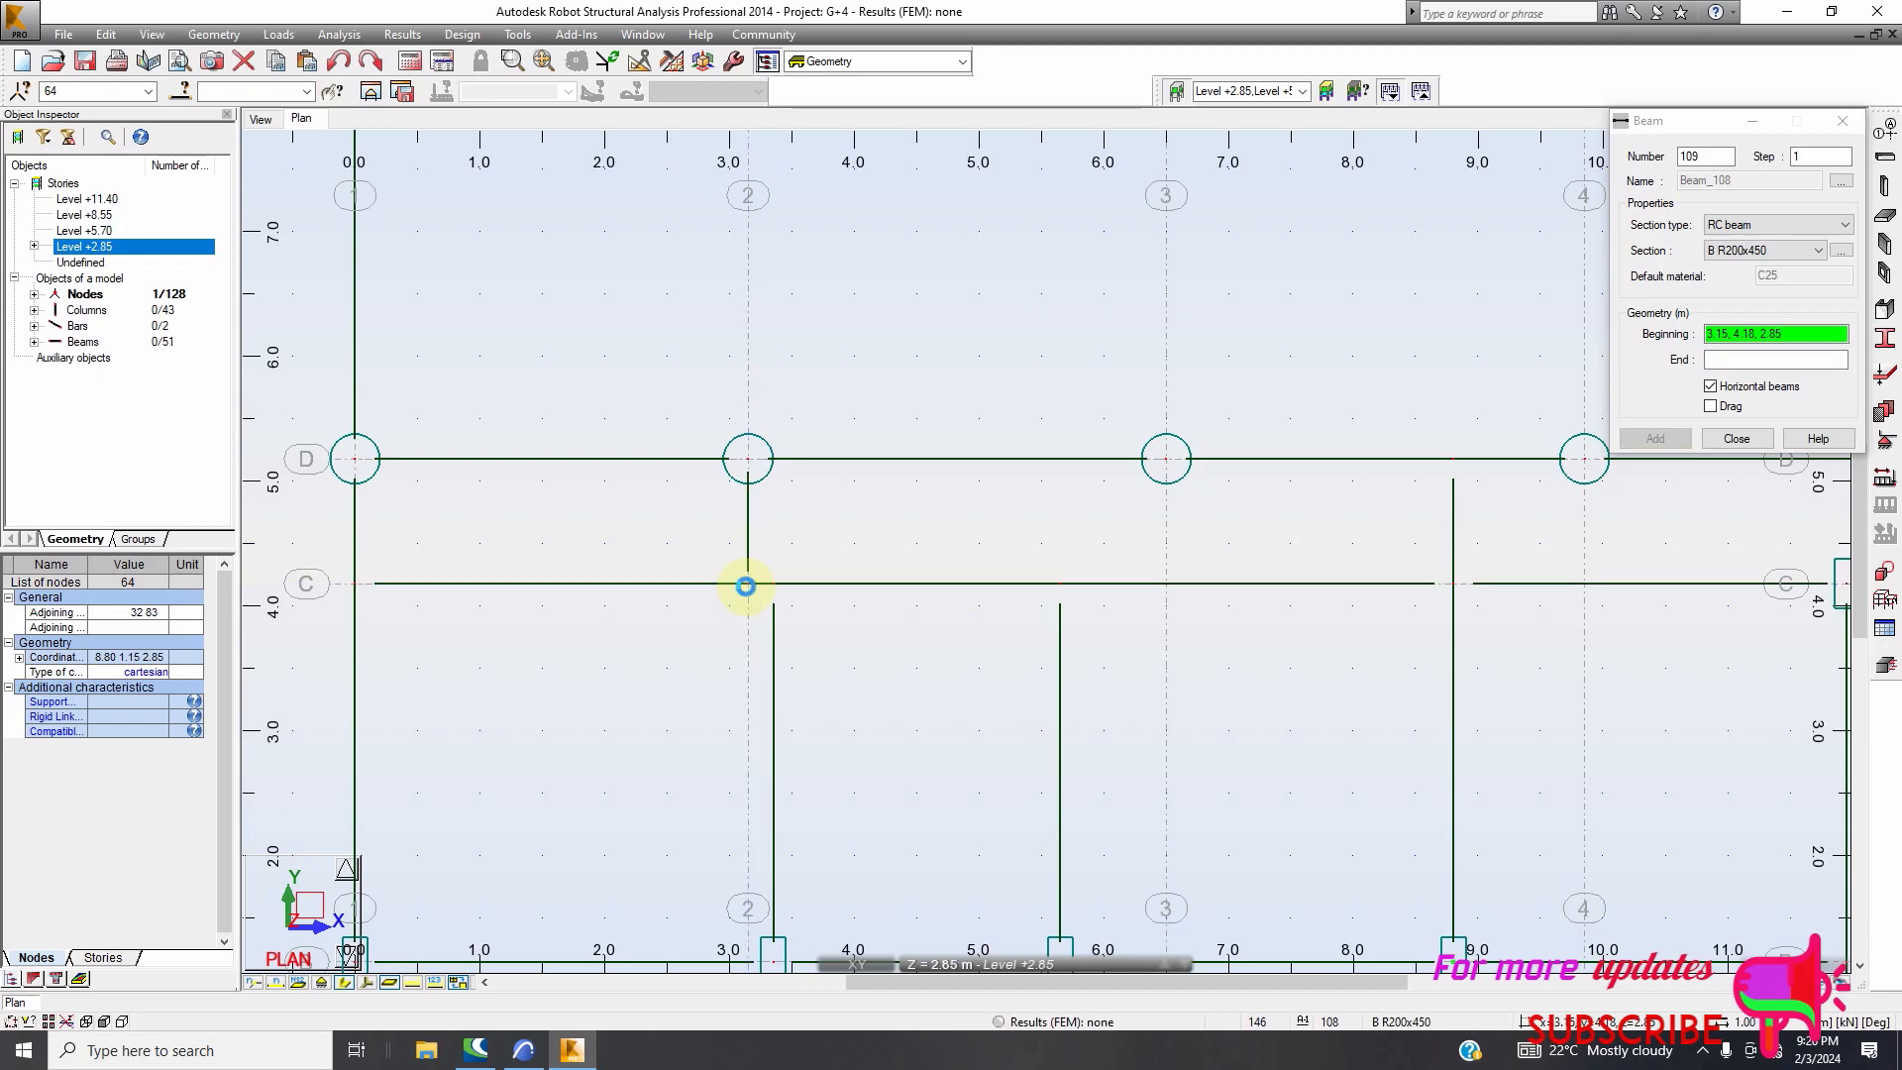
# Switch to the ARCHICAD ground floor plan and examine the wall beside the void between axes C and D
pyautogui.scroll(-3, 748, 584)
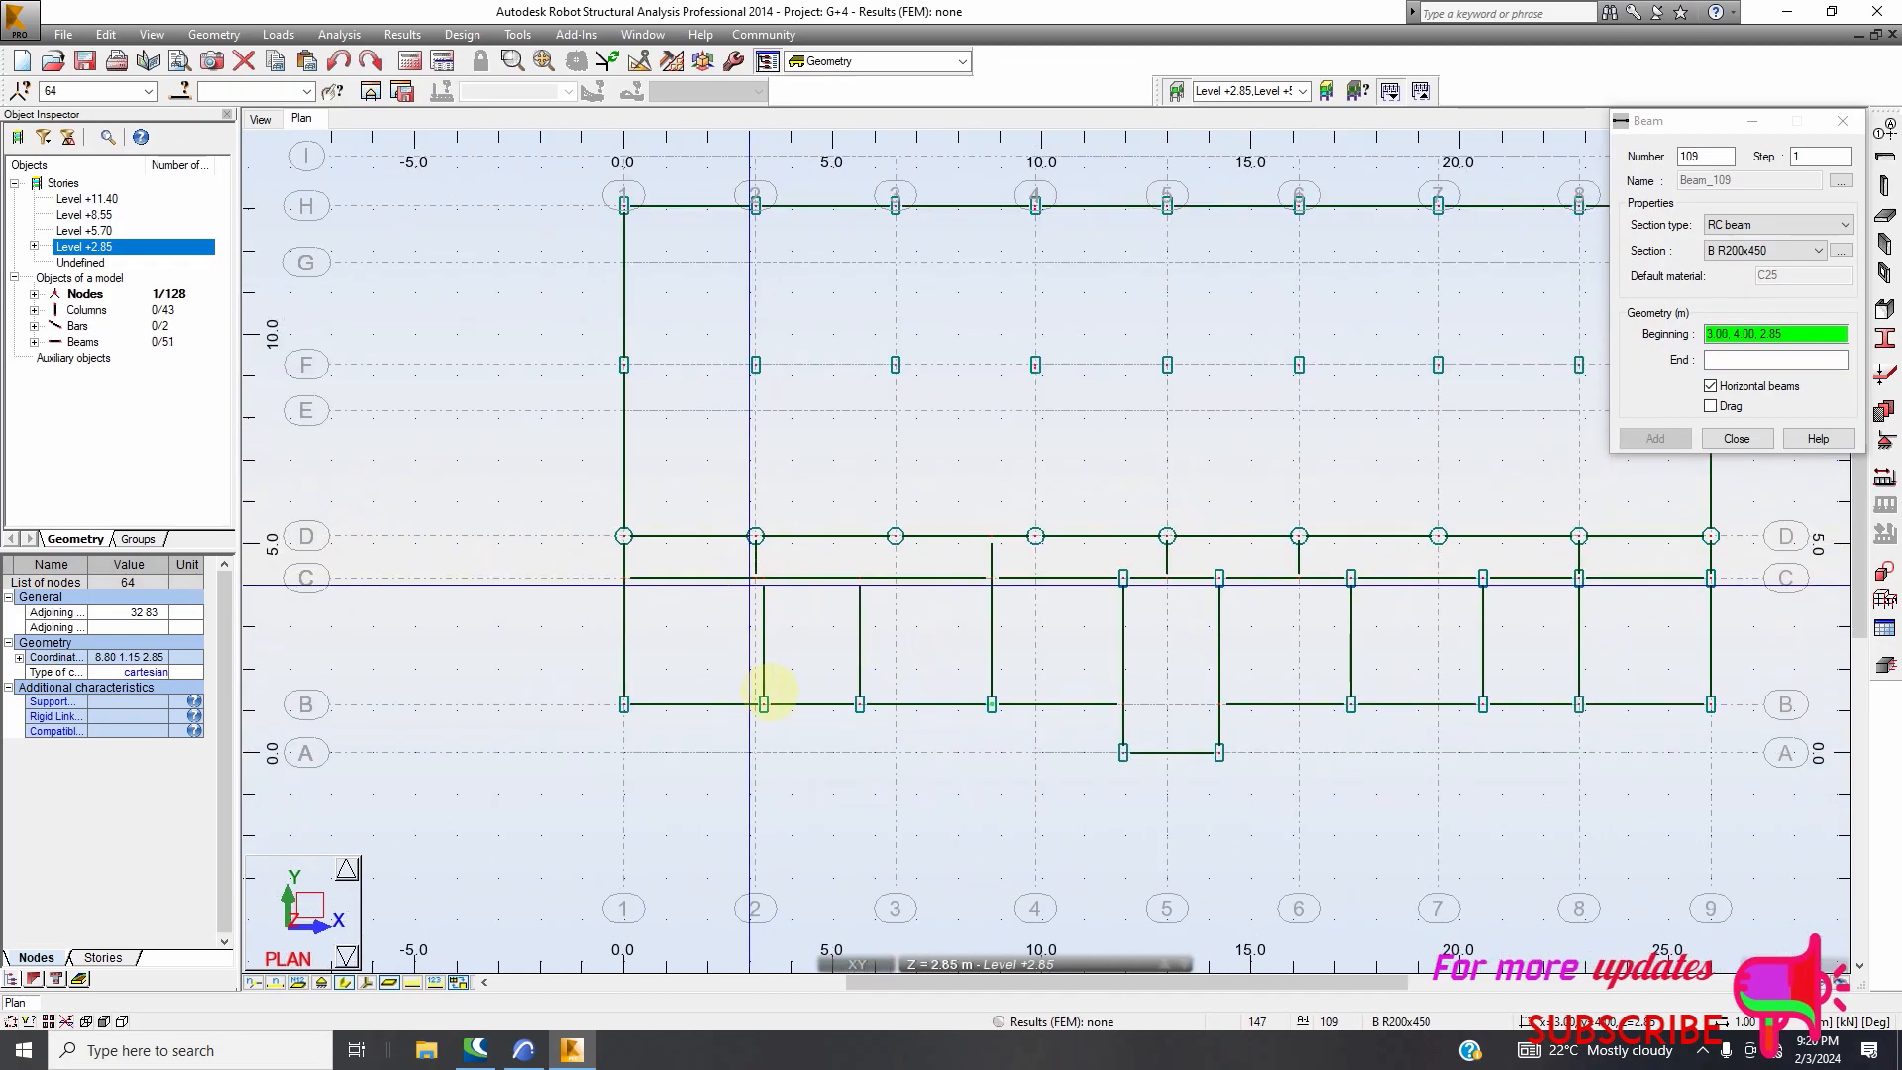
pyautogui.click(523, 1050)
pyautogui.scroll(-4, 500, 453)
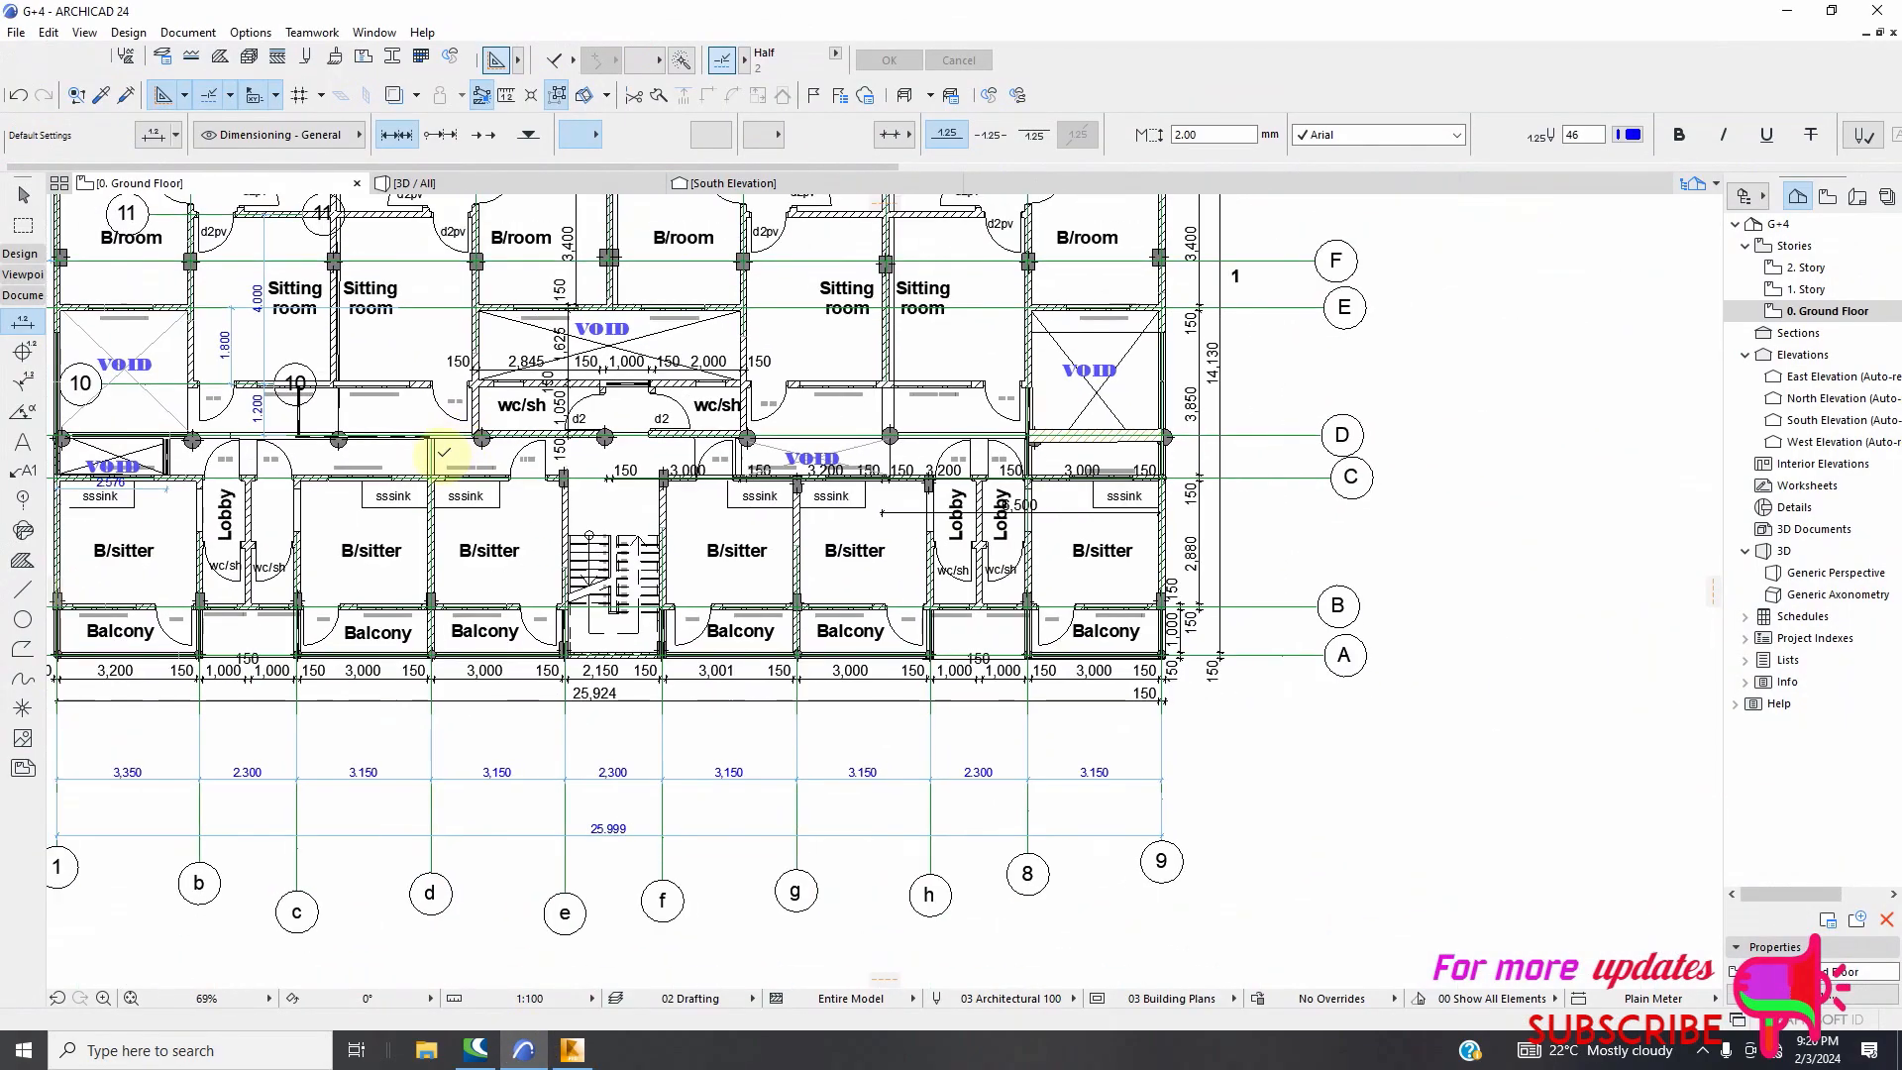
pyautogui.scroll(5, 243, 426)
pyautogui.scroll(5, 243, 426)
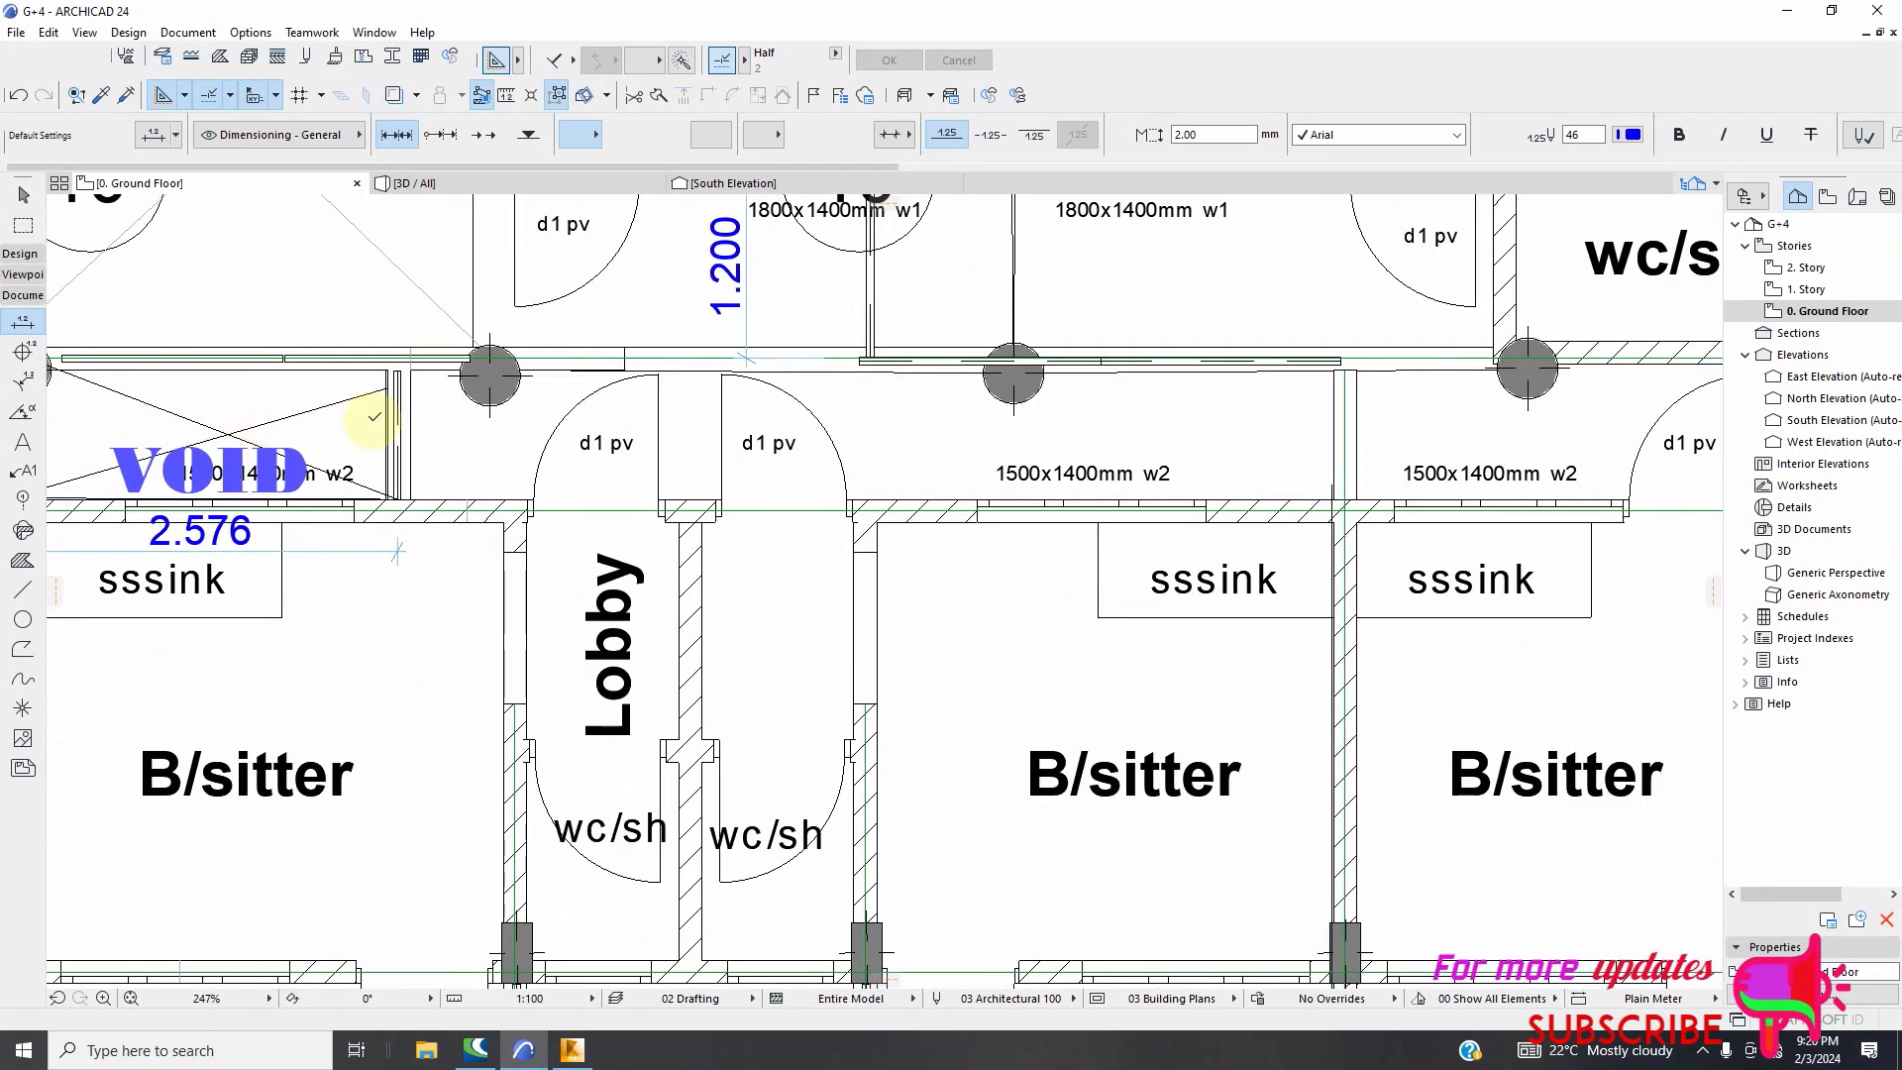
pyautogui.click(23, 588)
pyautogui.scroll(2, 391, 413)
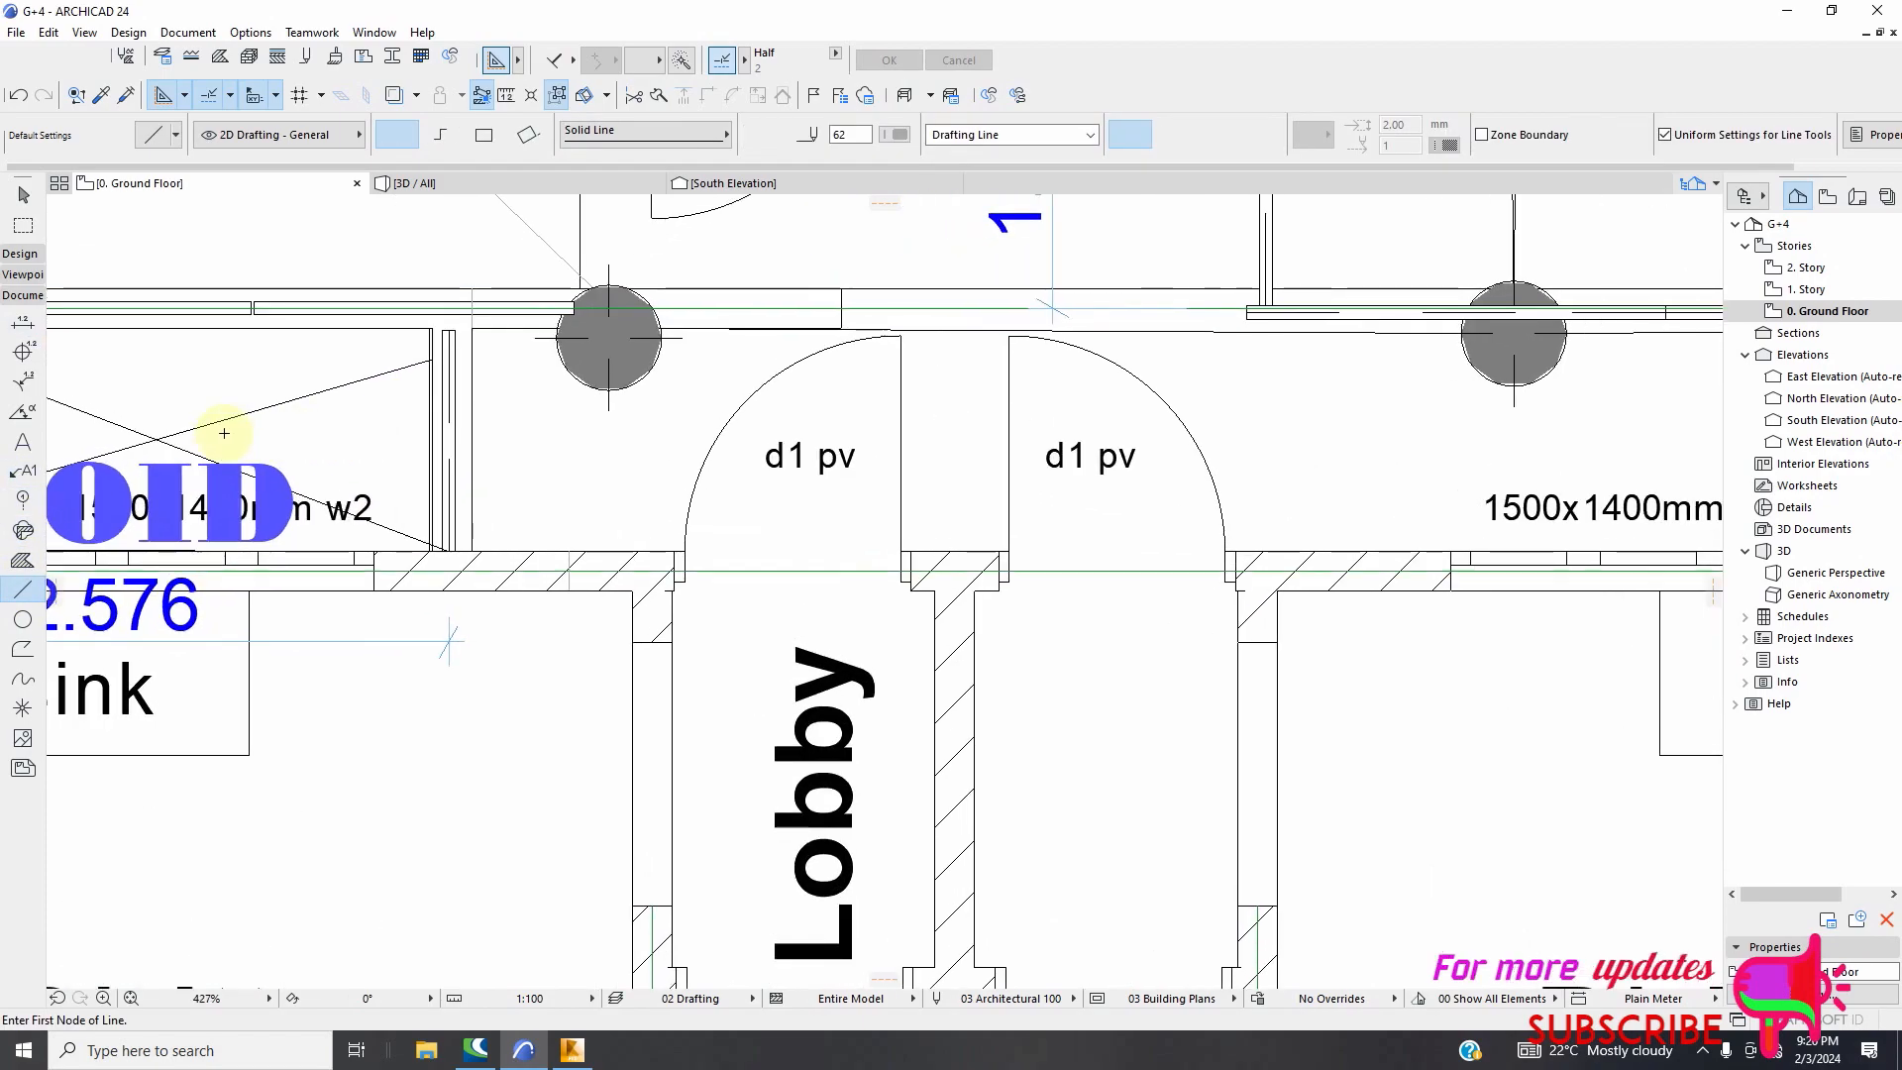
pyautogui.scroll(-2, 72, 358)
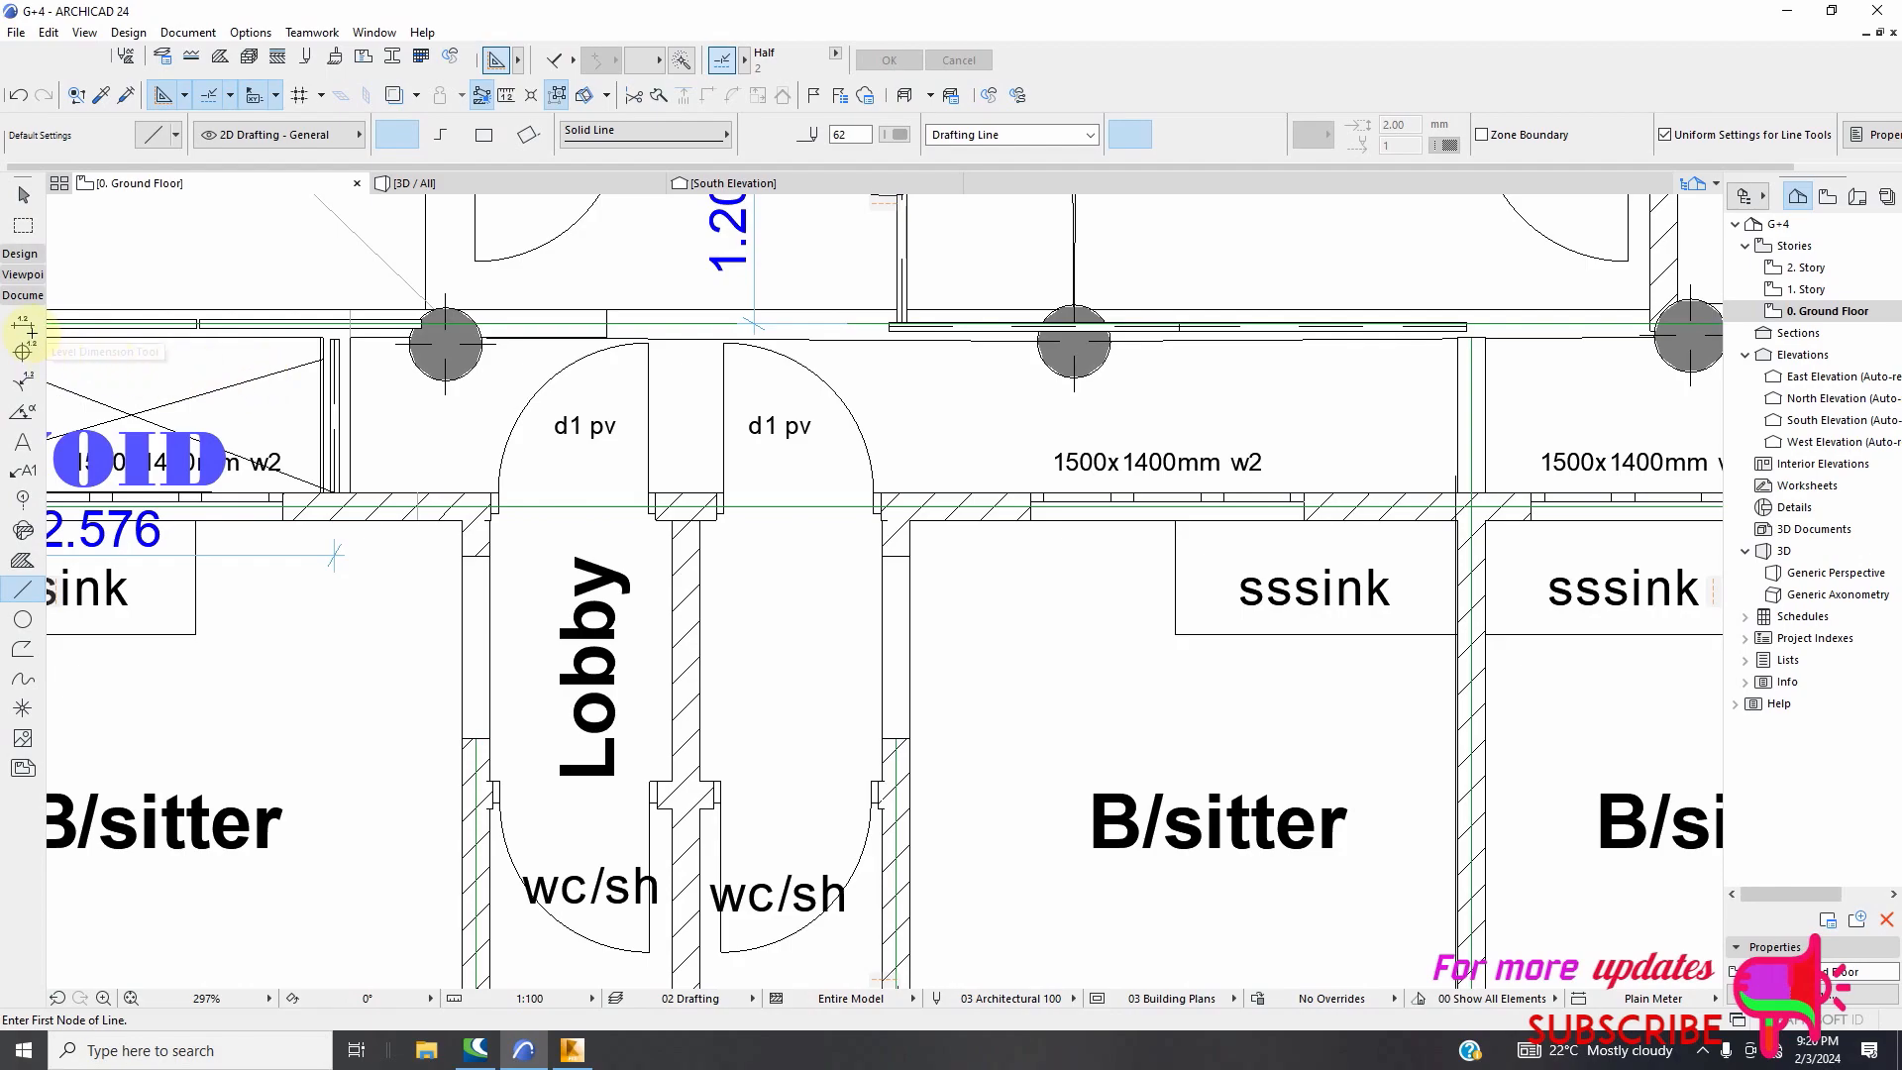
# Dimension the horizontal distance from the wall beside the void to the centre of the round column near the lobby
pyautogui.click(23, 325)
pyautogui.scroll(4, 335, 378)
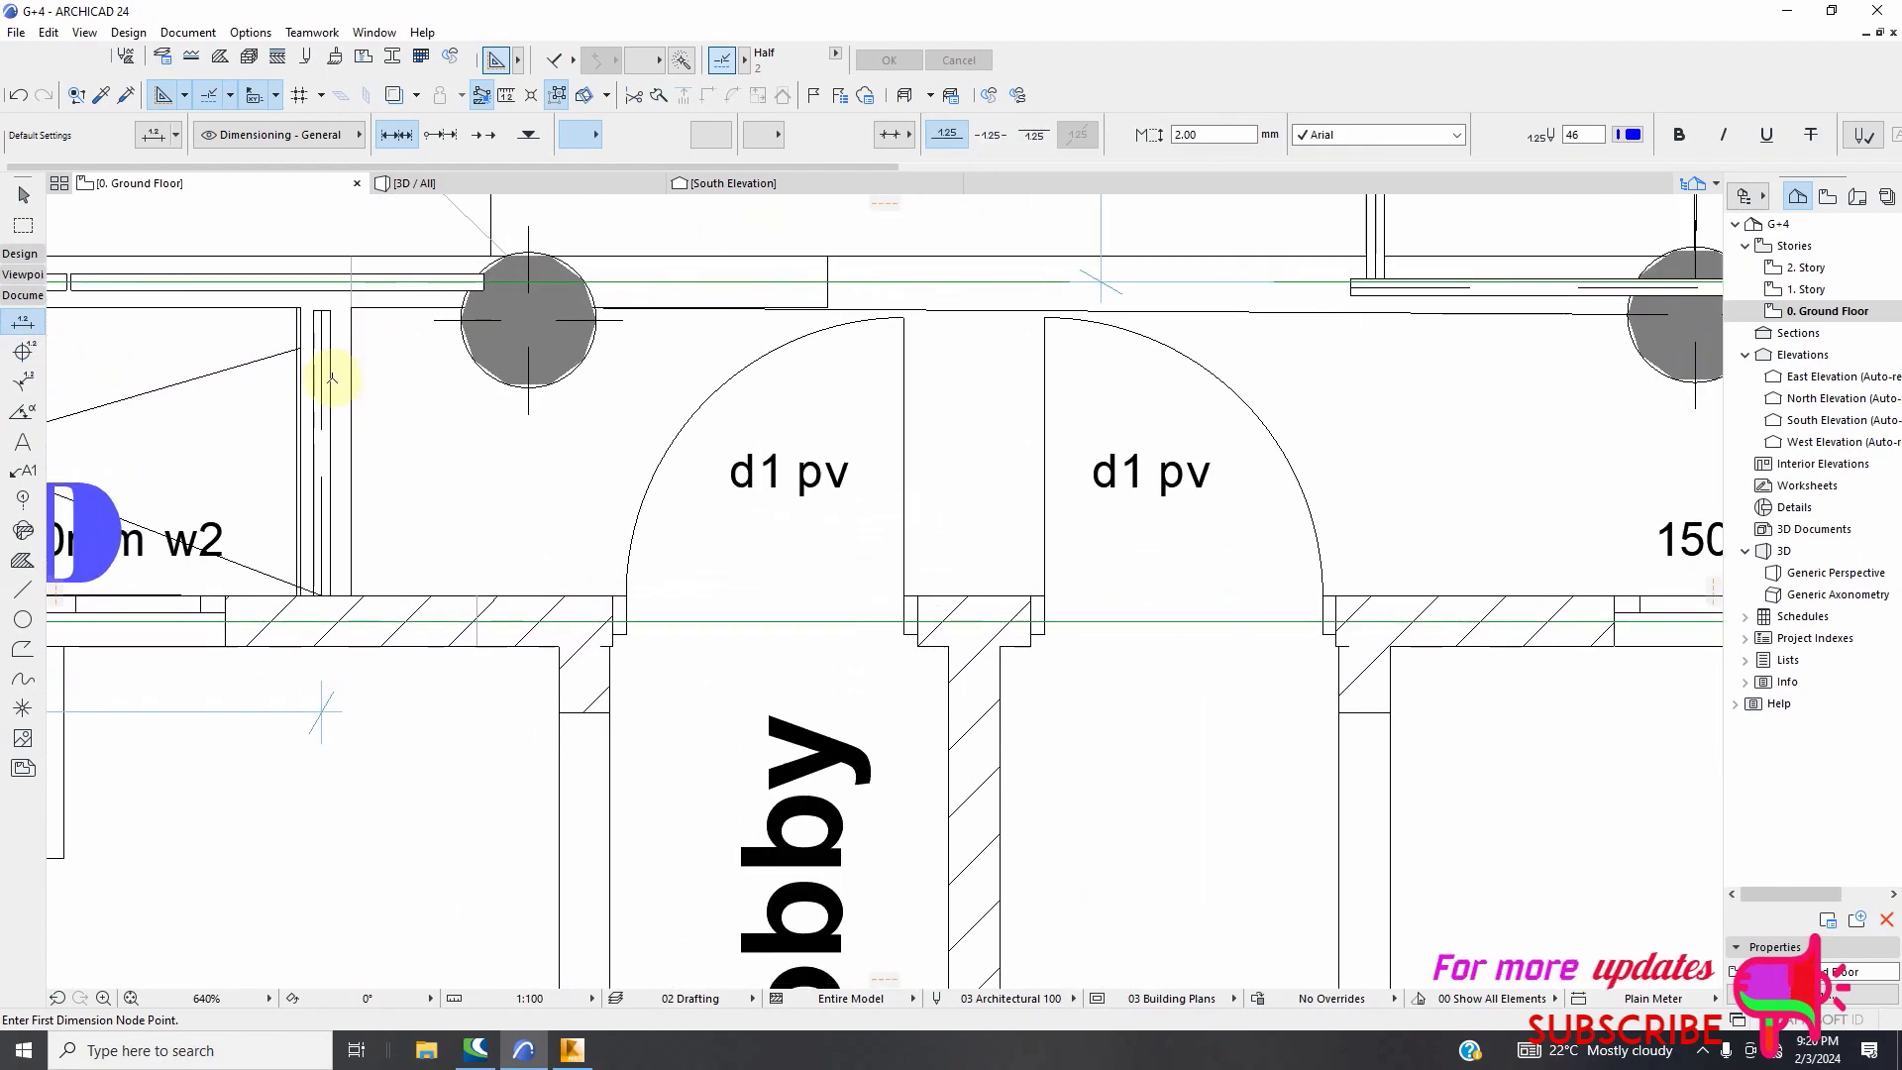
pyautogui.scroll(1, 335, 379)
pyautogui.click(315, 367)
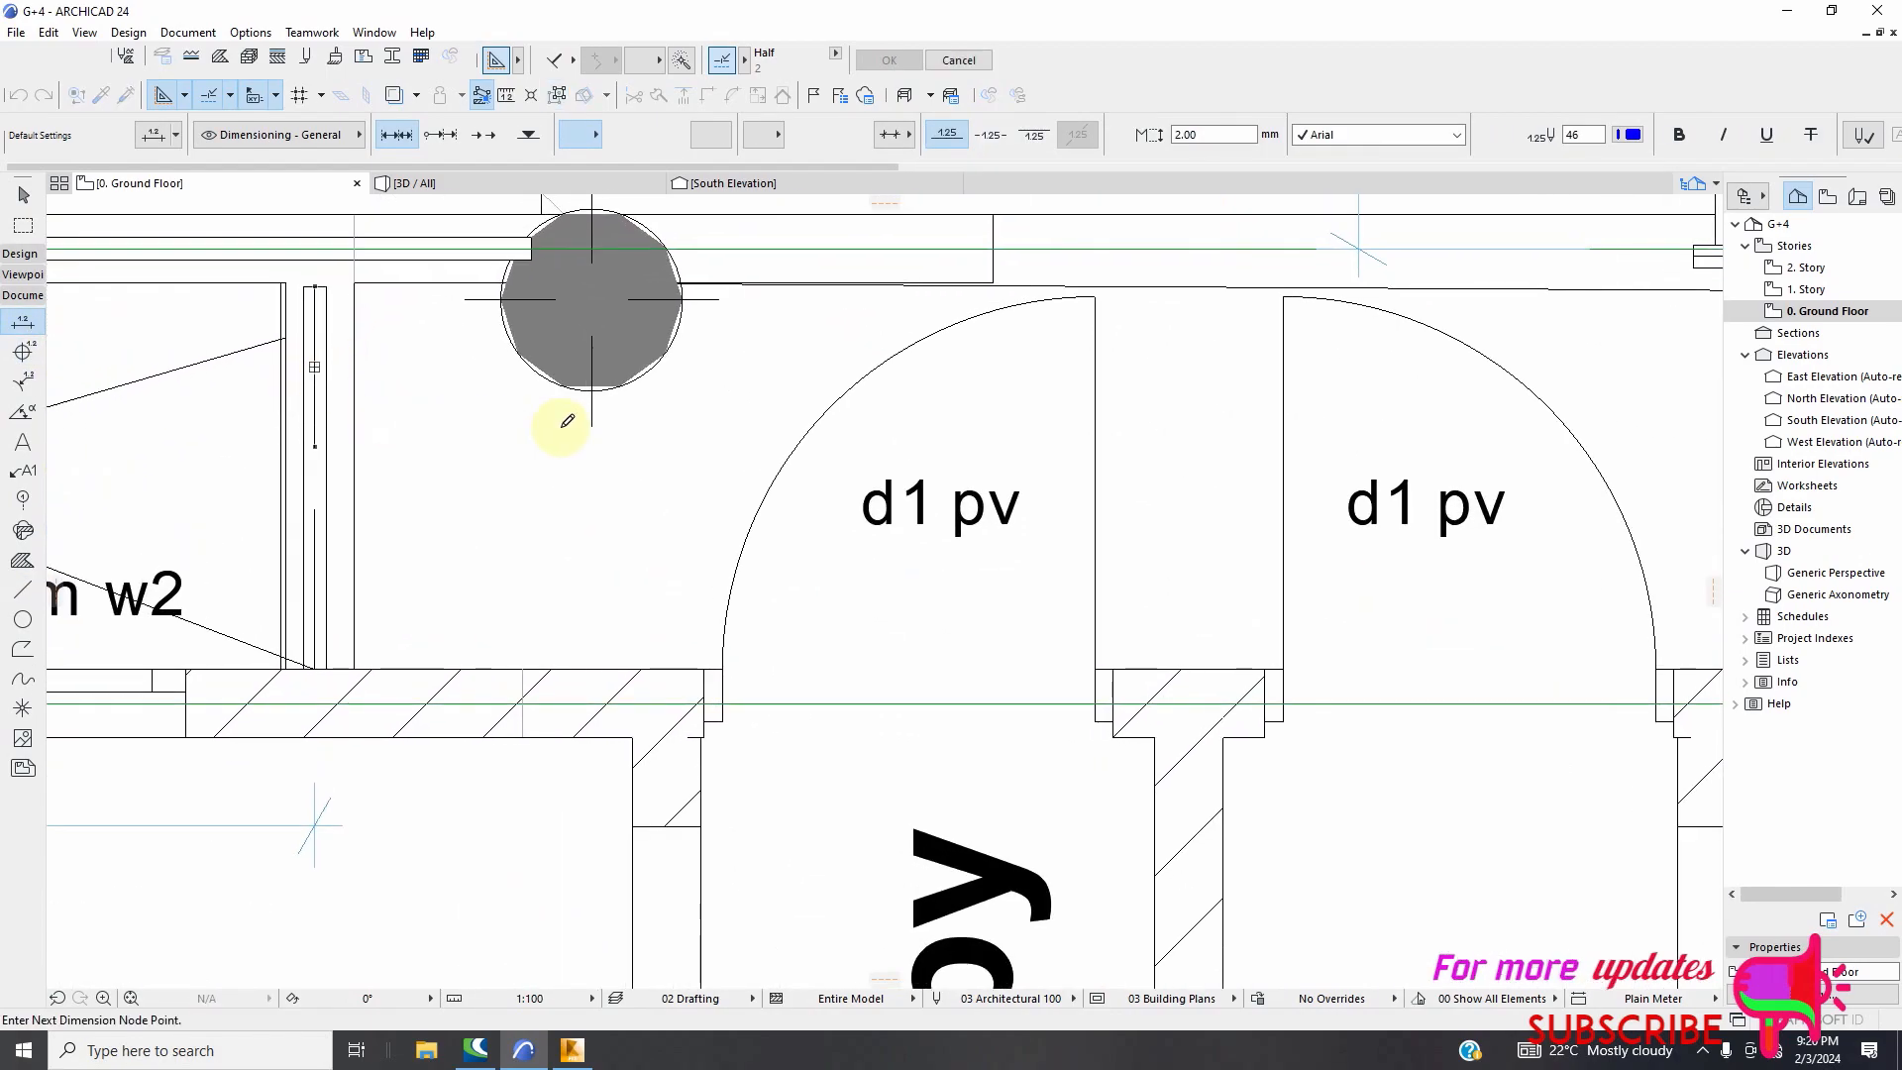
pyautogui.click(599, 385)
pyautogui.rightClick(614, 414)
pyautogui.click(634, 538)
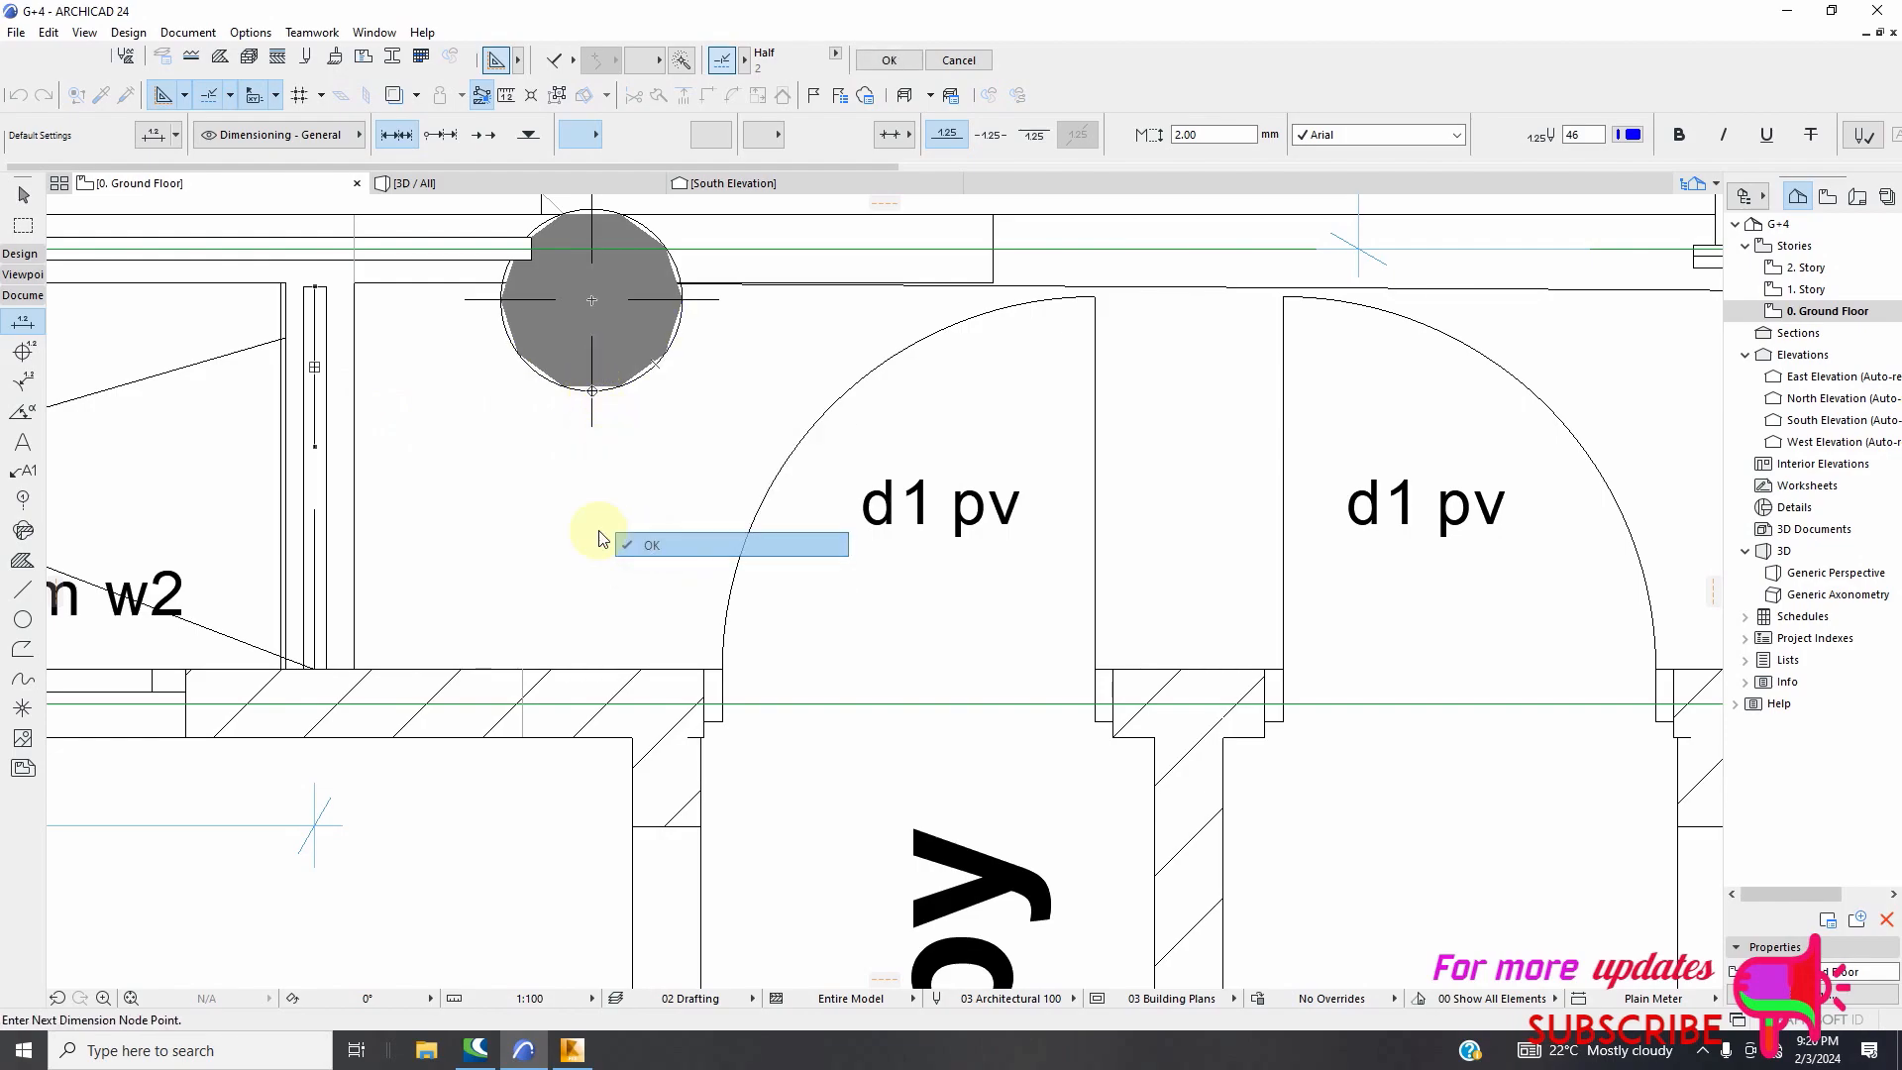
pyautogui.click(476, 508)
pyautogui.scroll(-4, 609, 503)
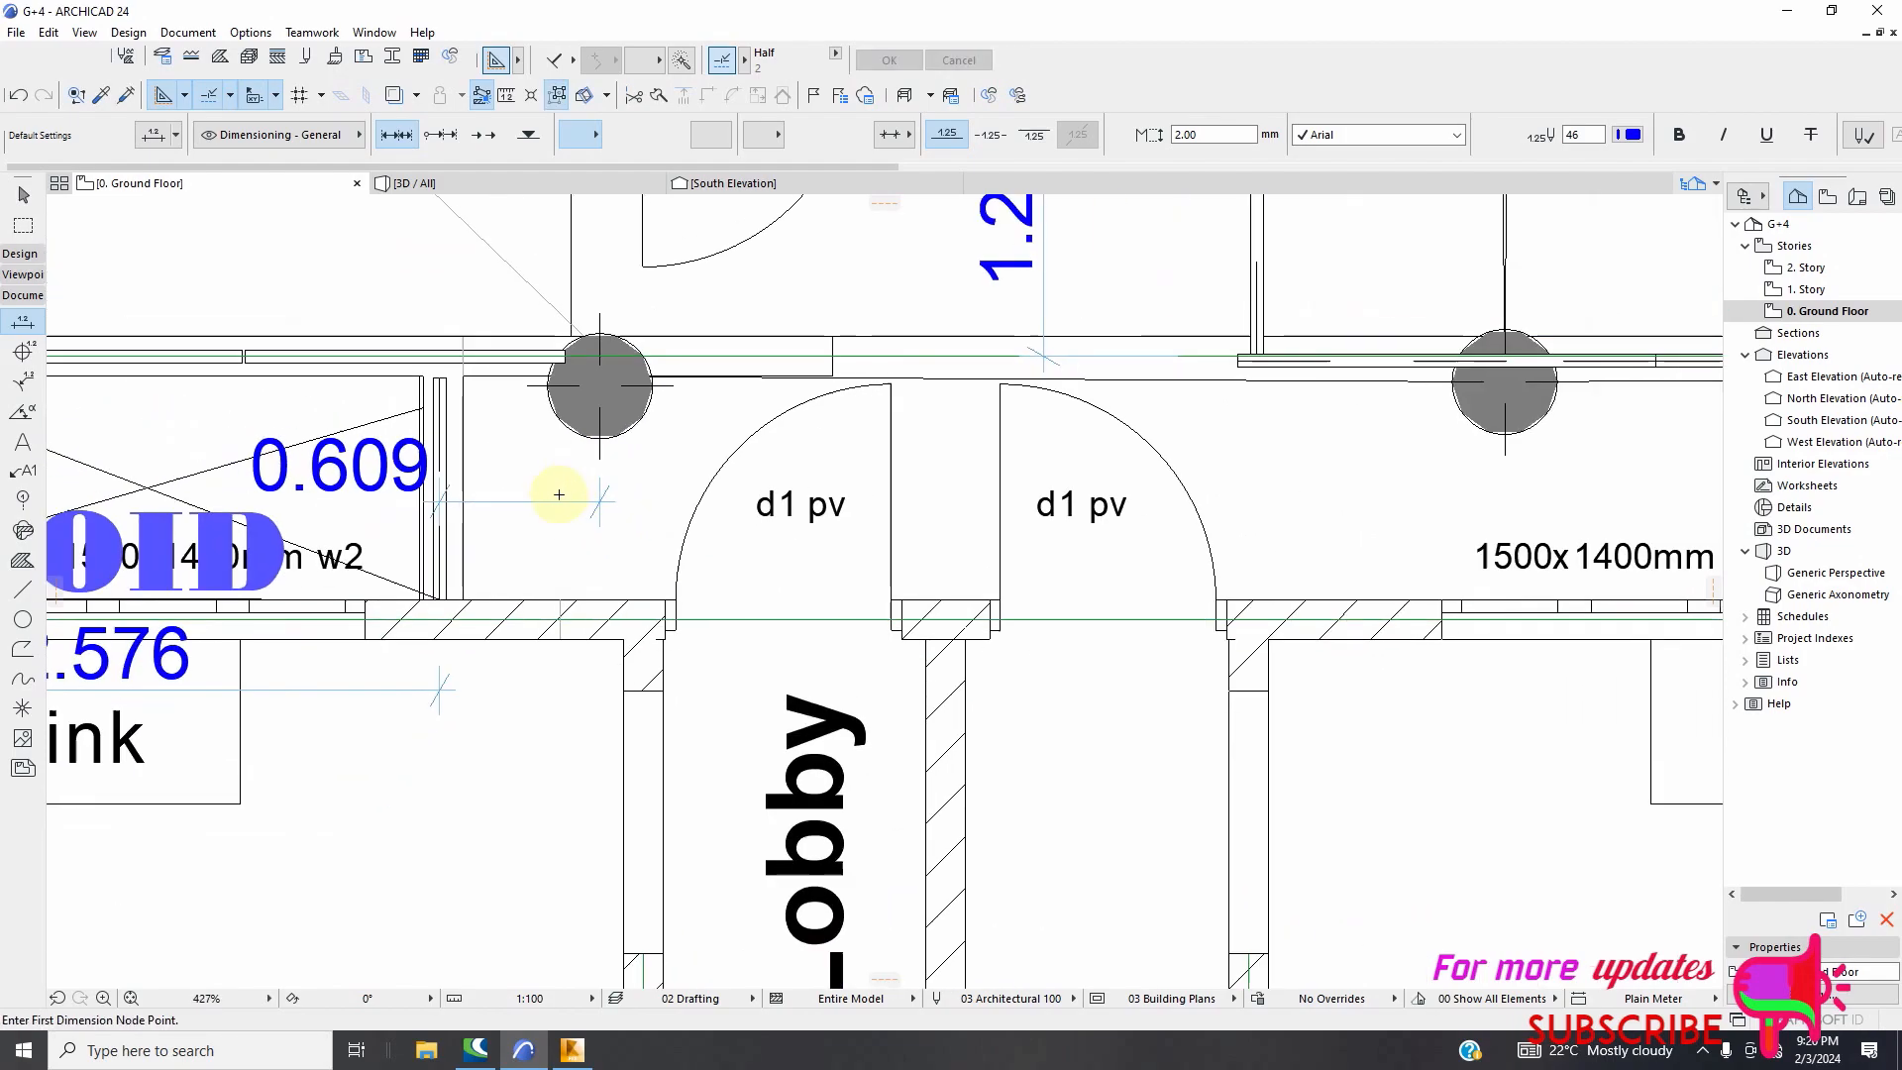
# Switch back to Robot Structural Analysis and move the short axis 2 beam between axes C and D by -0.6,0,0
pyautogui.click(565, 1053)
pyautogui.scroll(2, 778, 540)
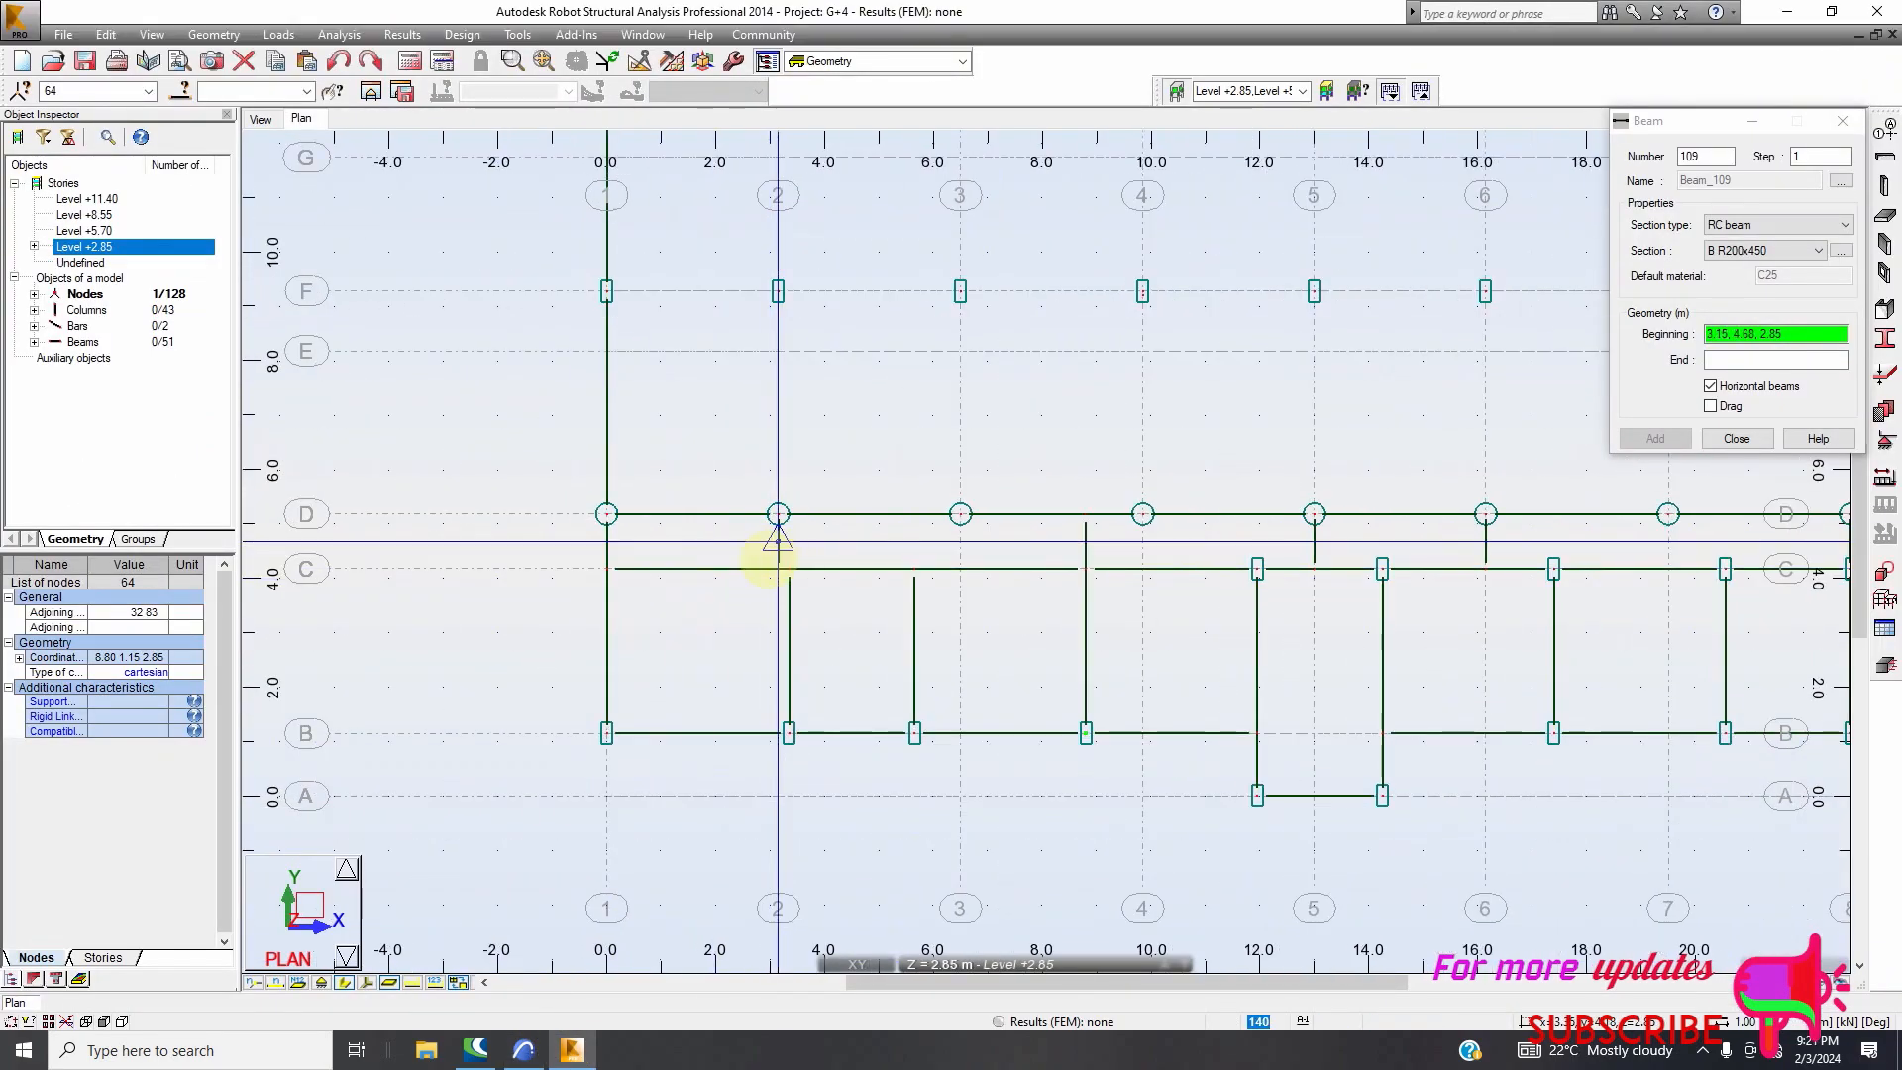
pyautogui.scroll(1, 778, 540)
pyautogui.click(1735, 437)
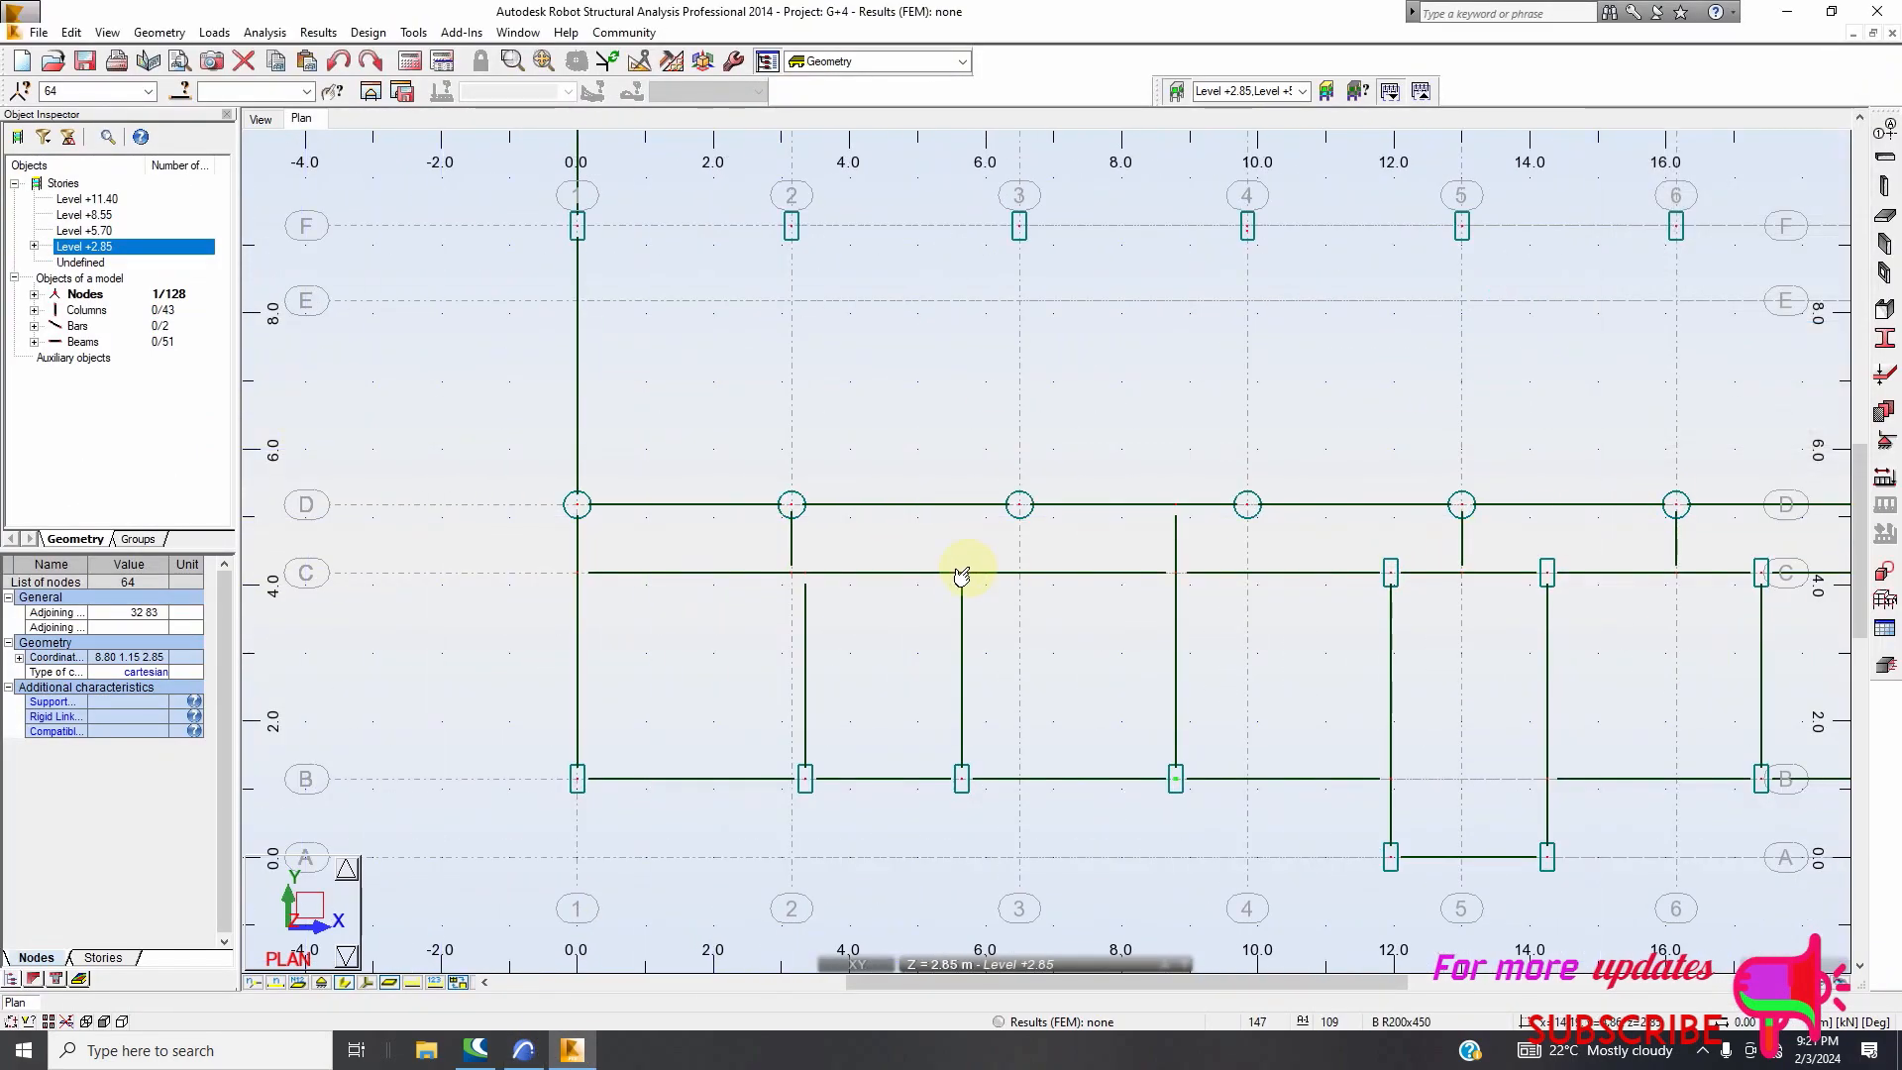
pyautogui.scroll(2, 951, 560)
pyautogui.rightClick(880, 367)
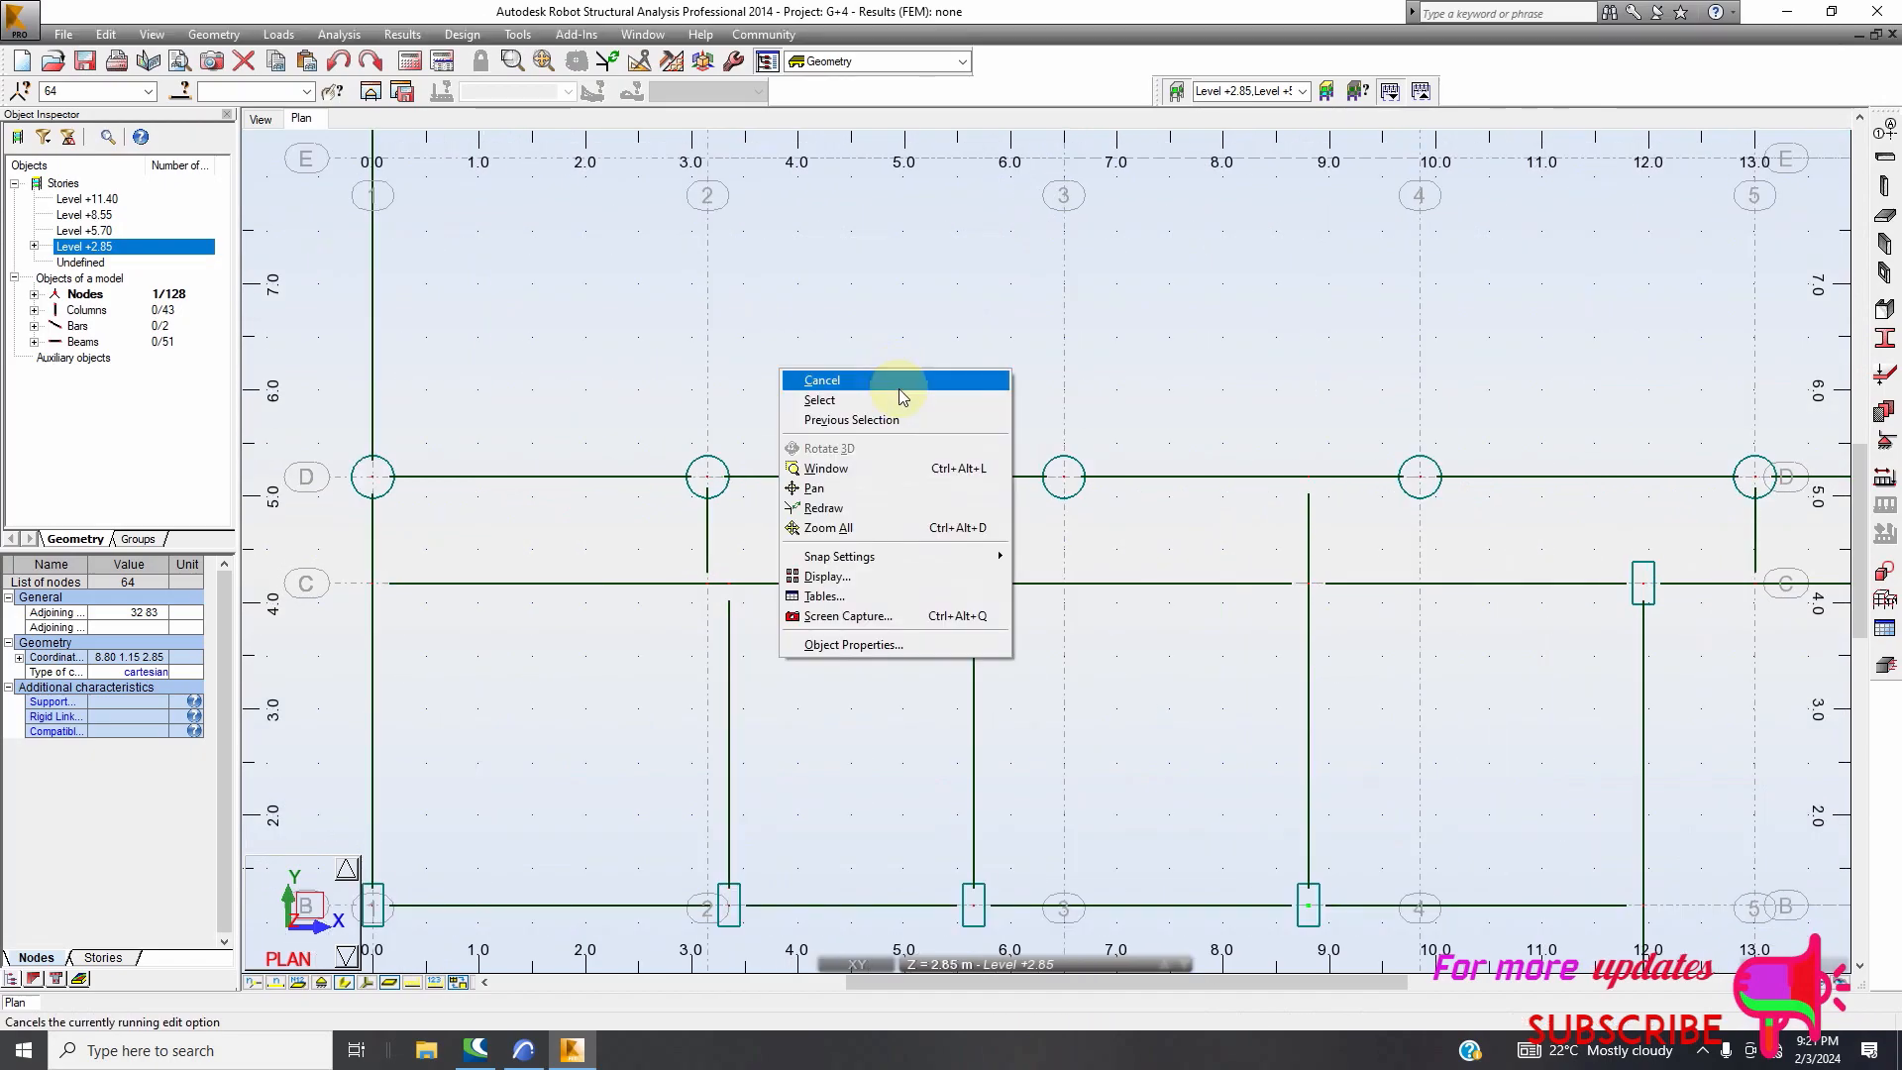
pyautogui.click(820, 400)
pyautogui.click(707, 545)
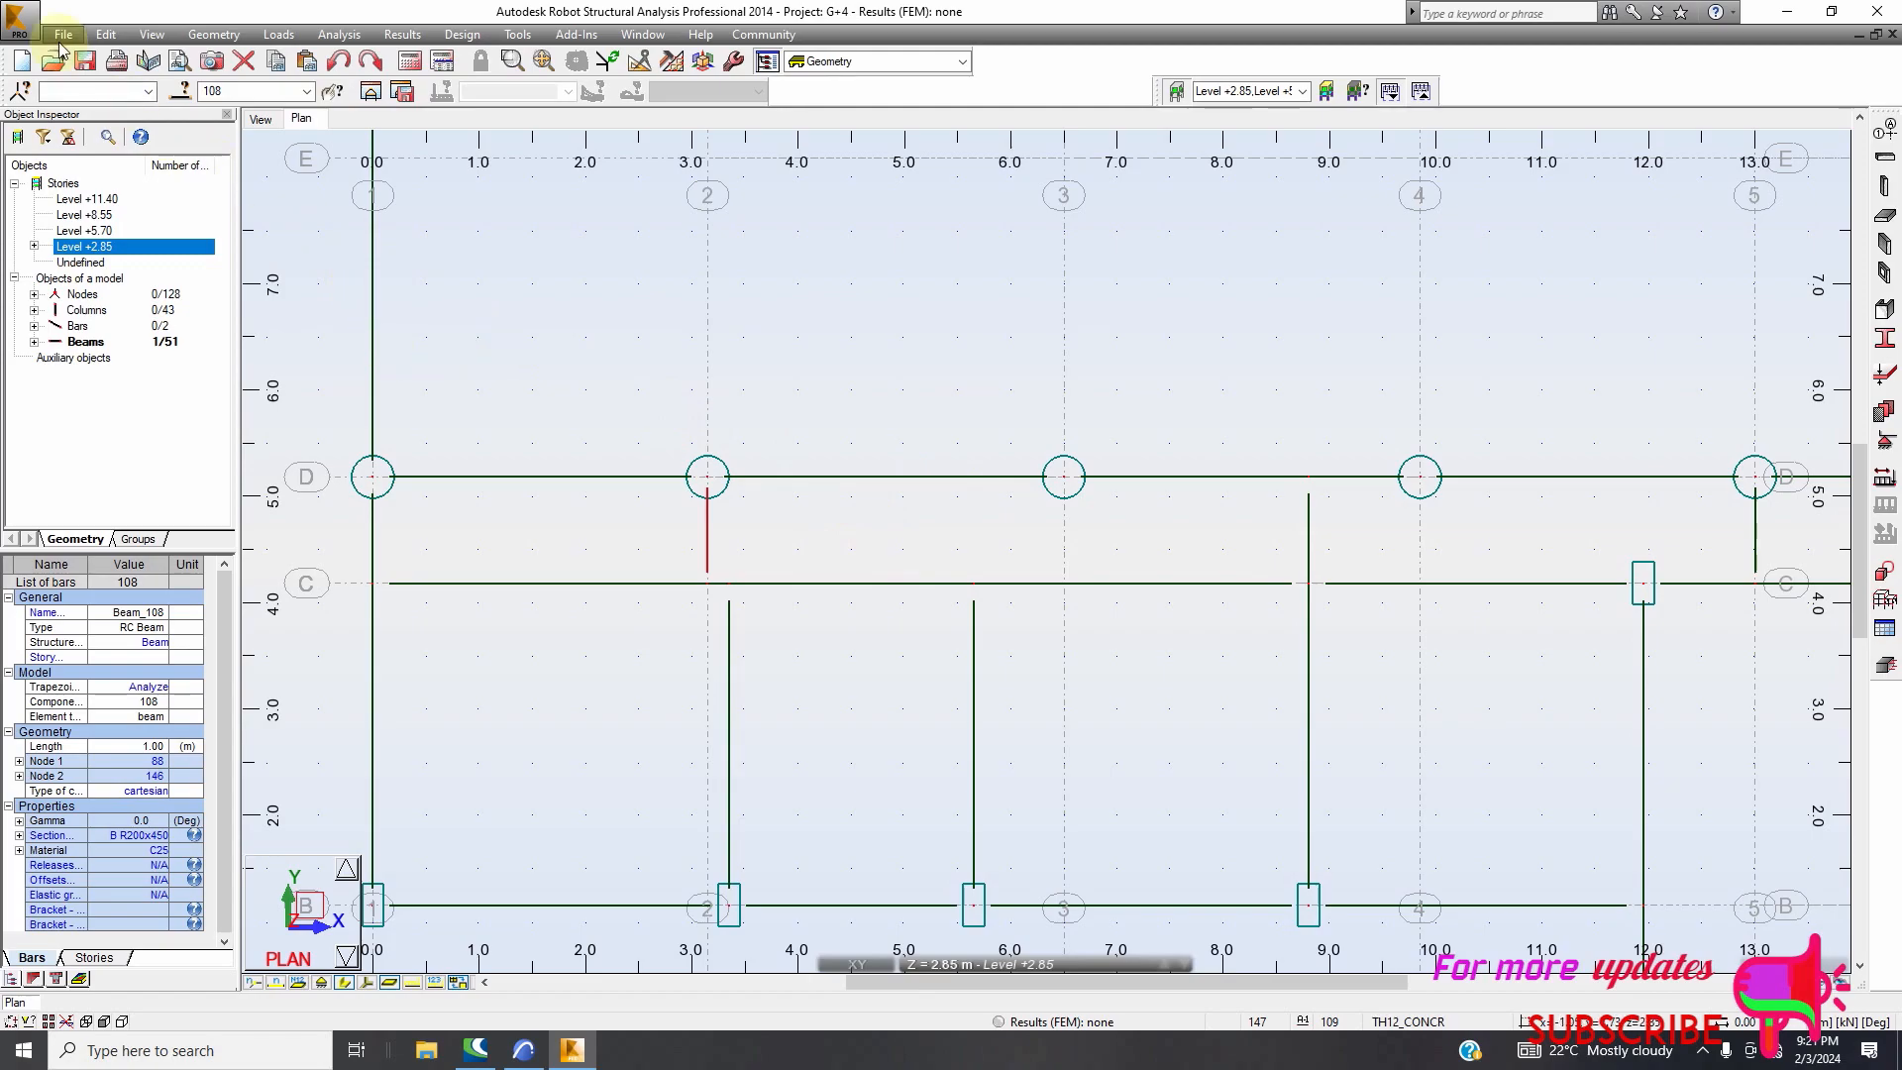
pyautogui.click(106, 37)
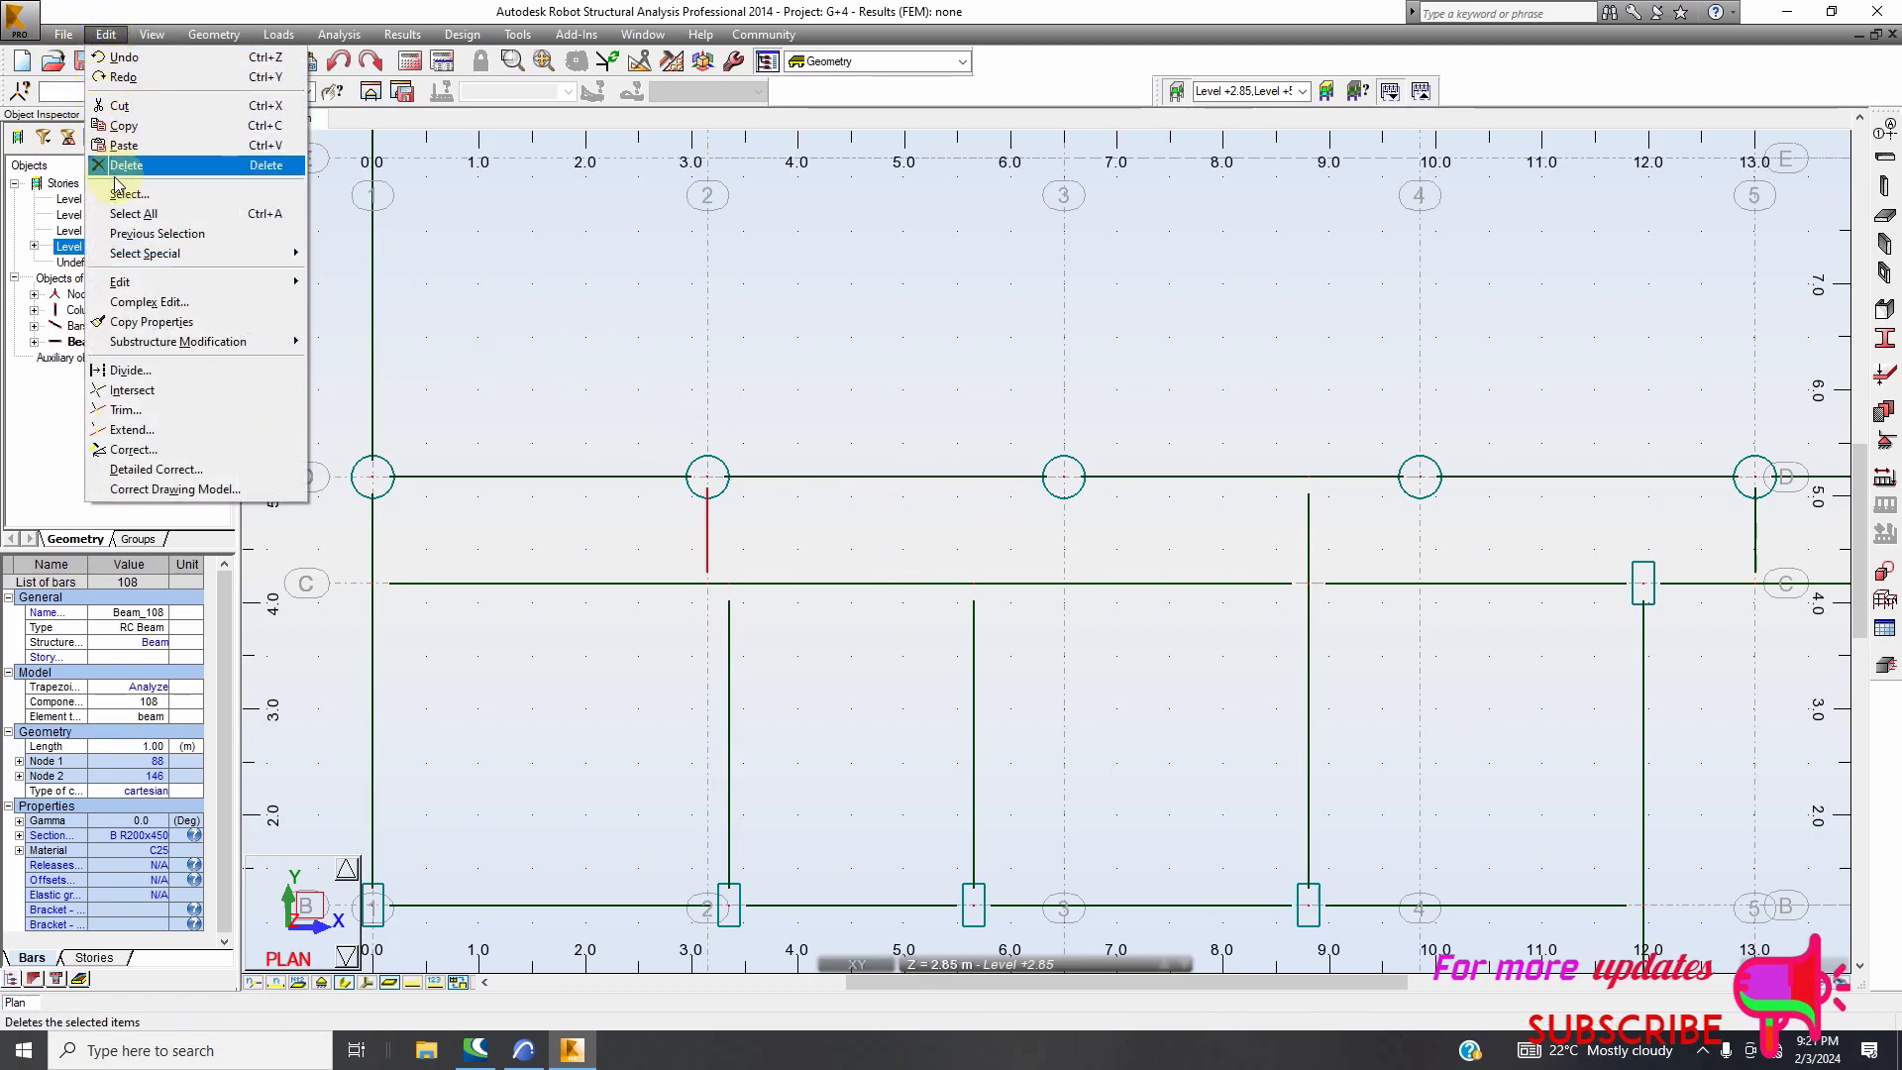
pyautogui.moveTo(148, 282)
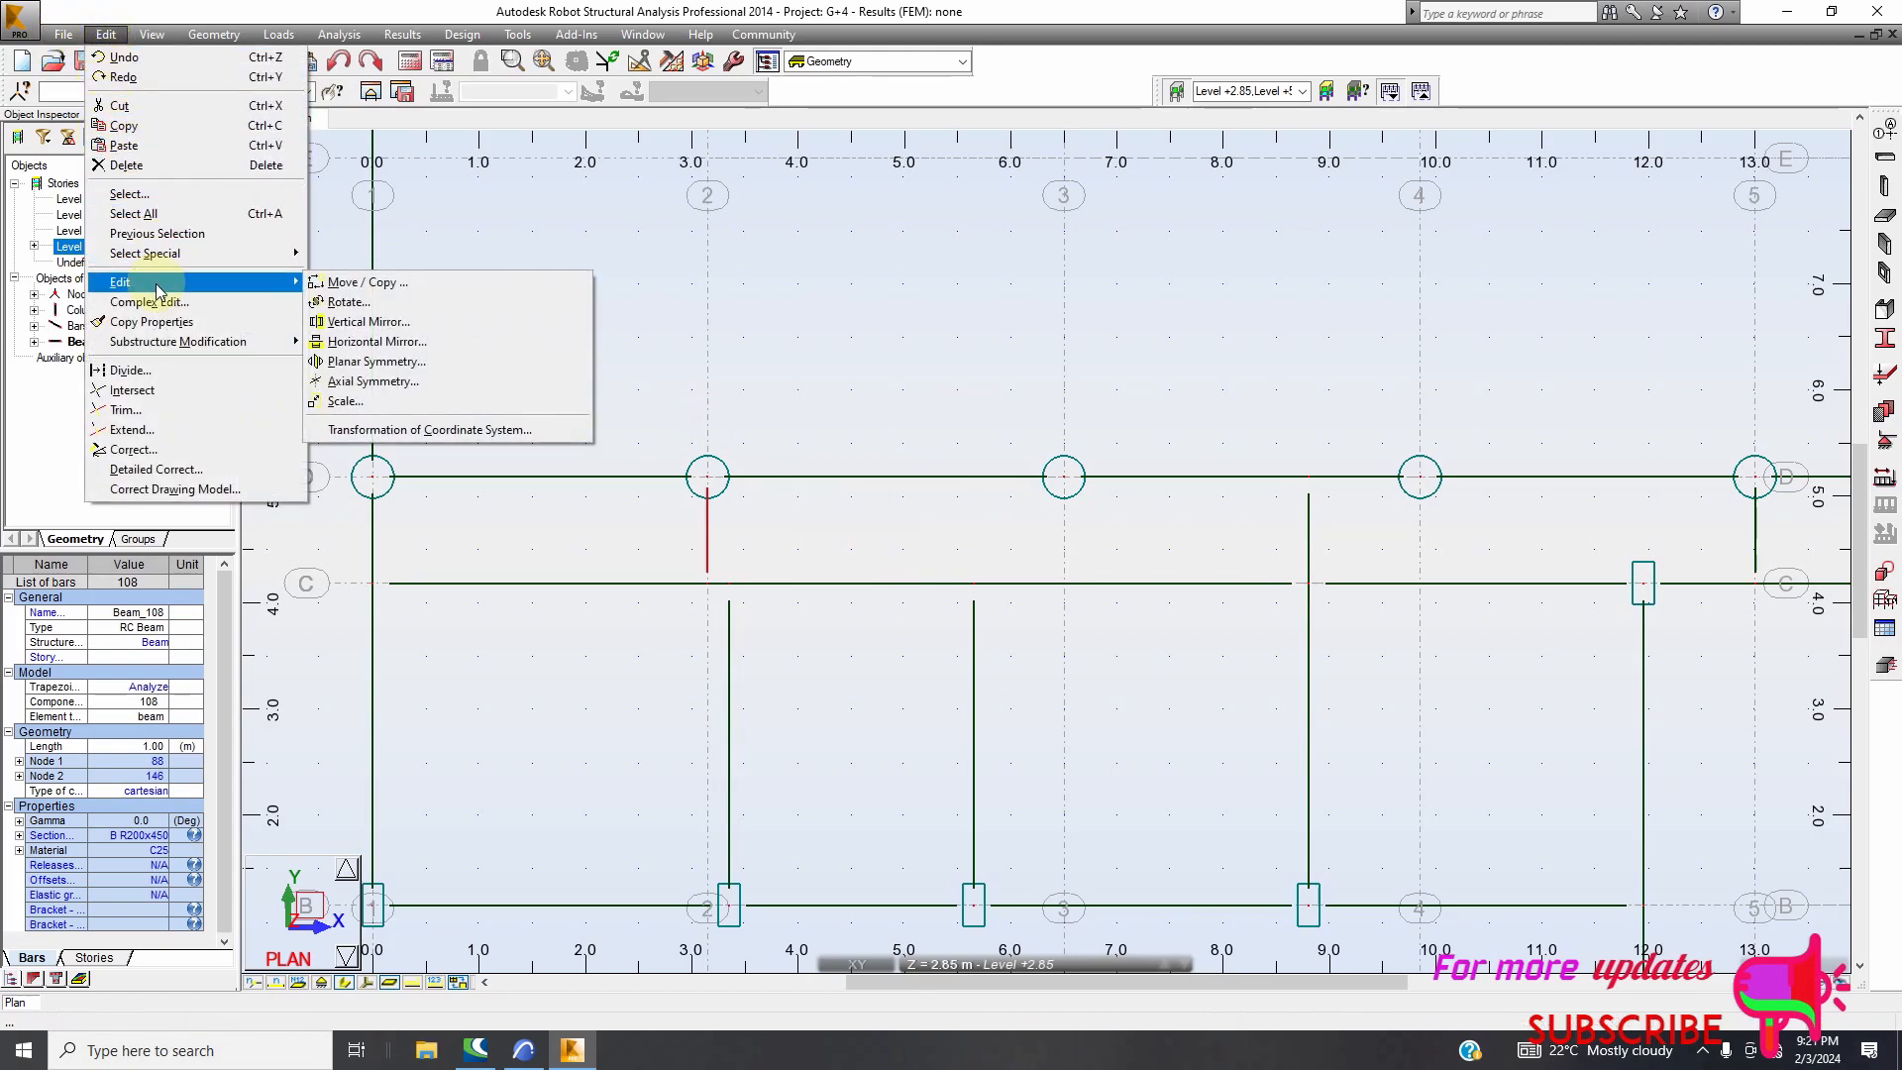
pyautogui.click(359, 283)
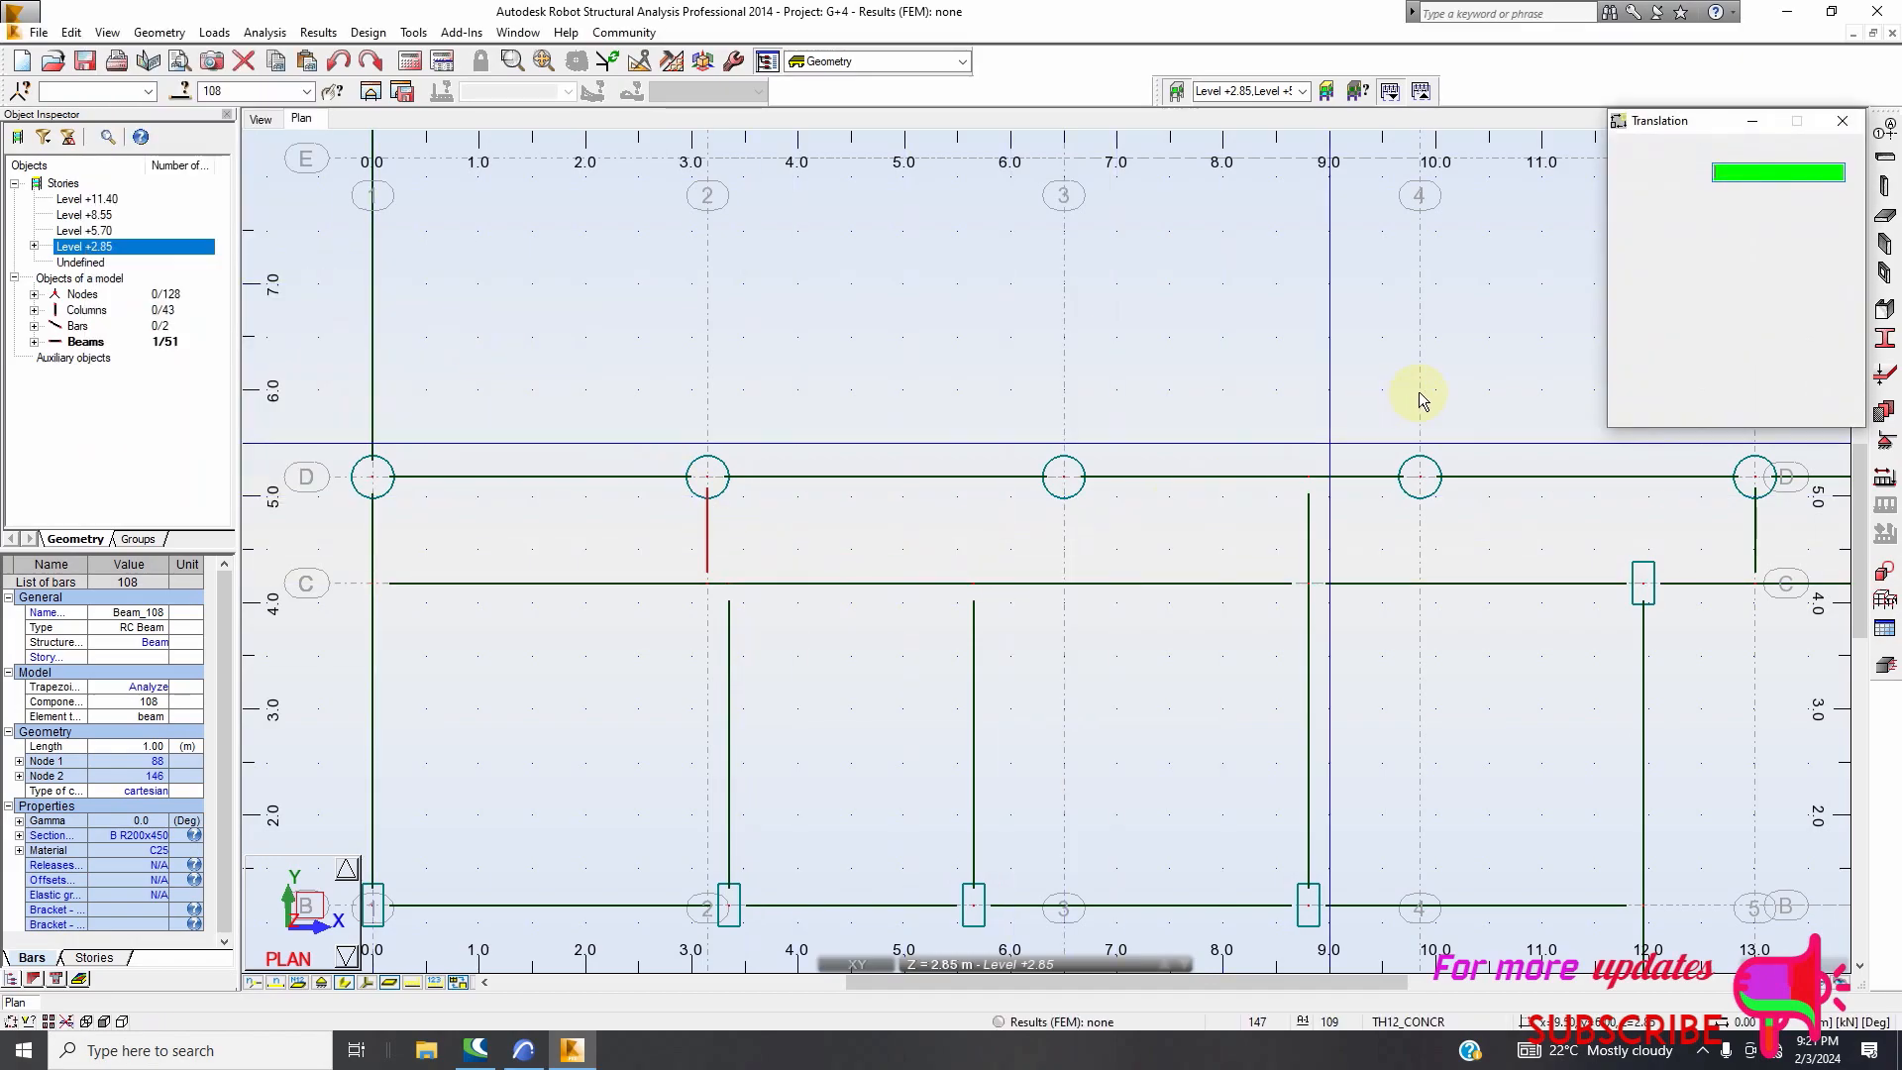
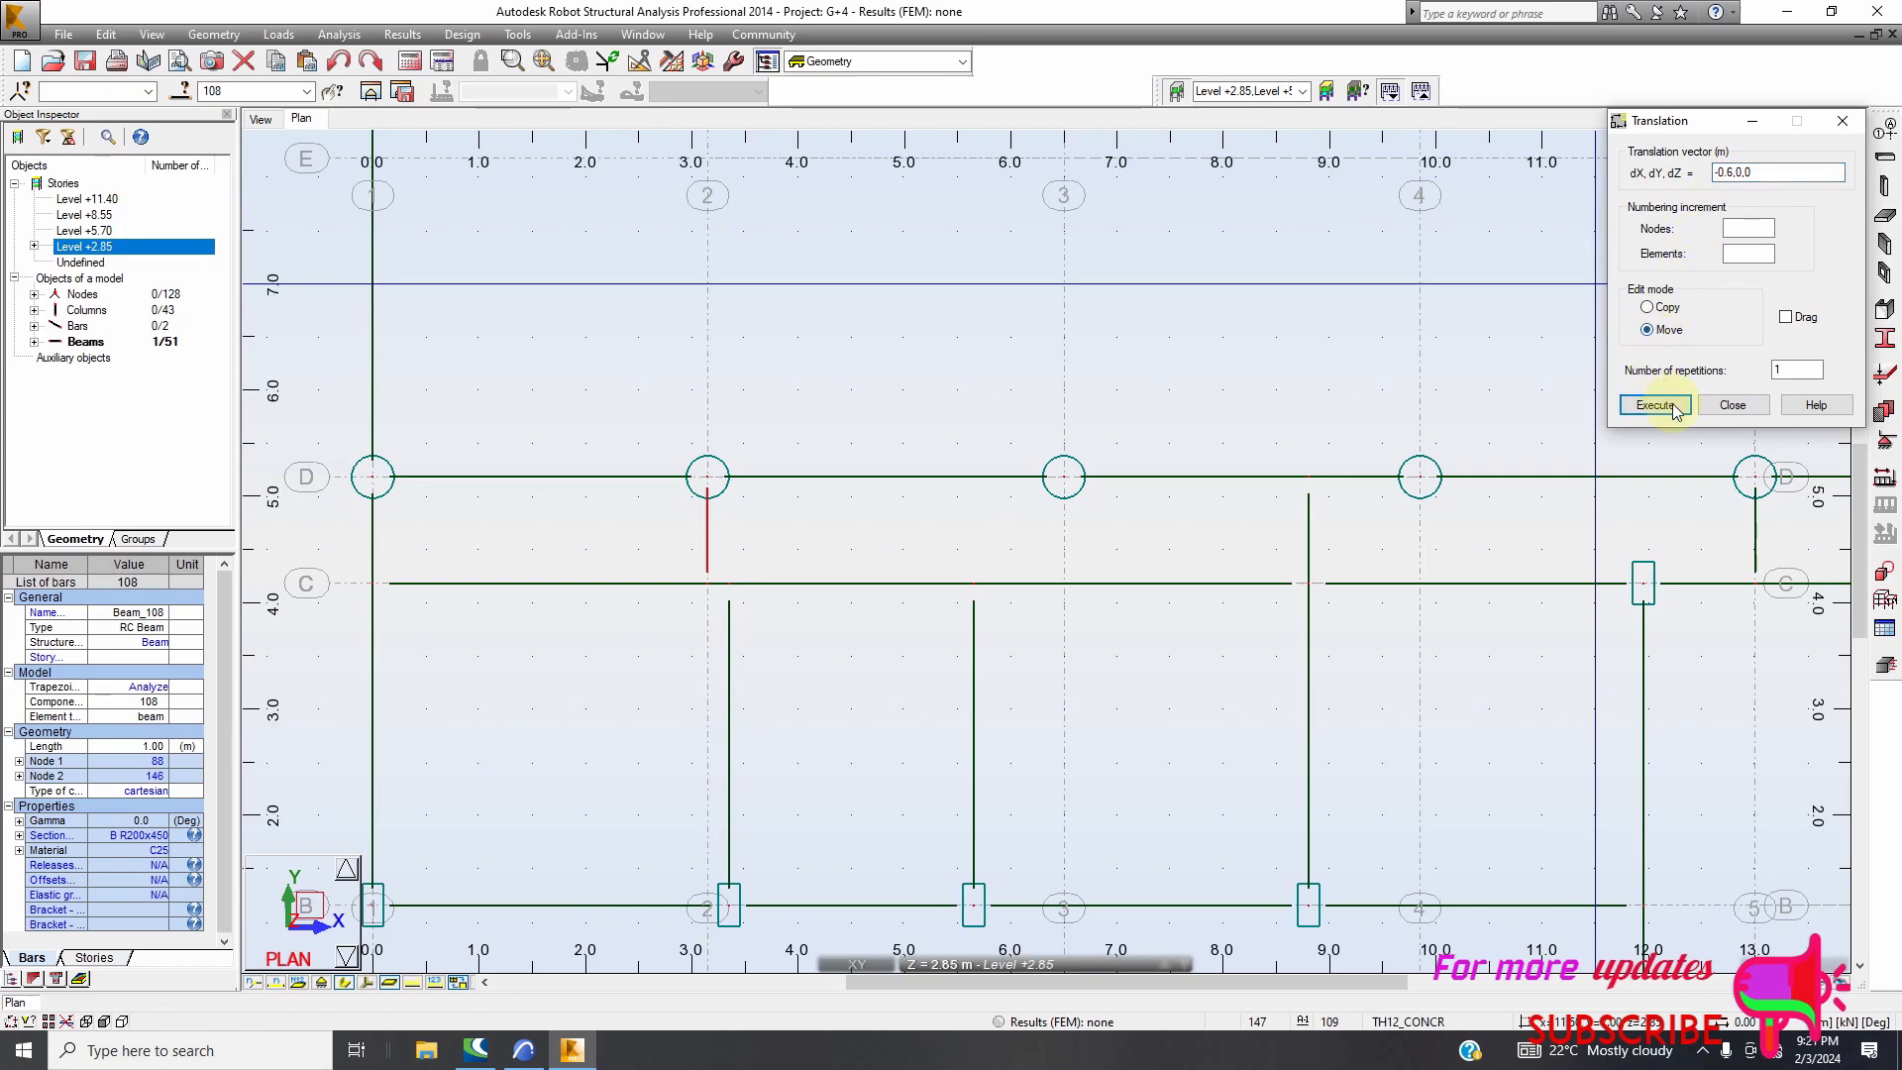
# Switch to the ARCHICAD ground floor plan and examine the walls, voids and round columns around axes C, D and E
pyautogui.scroll(-2, 544, 462)
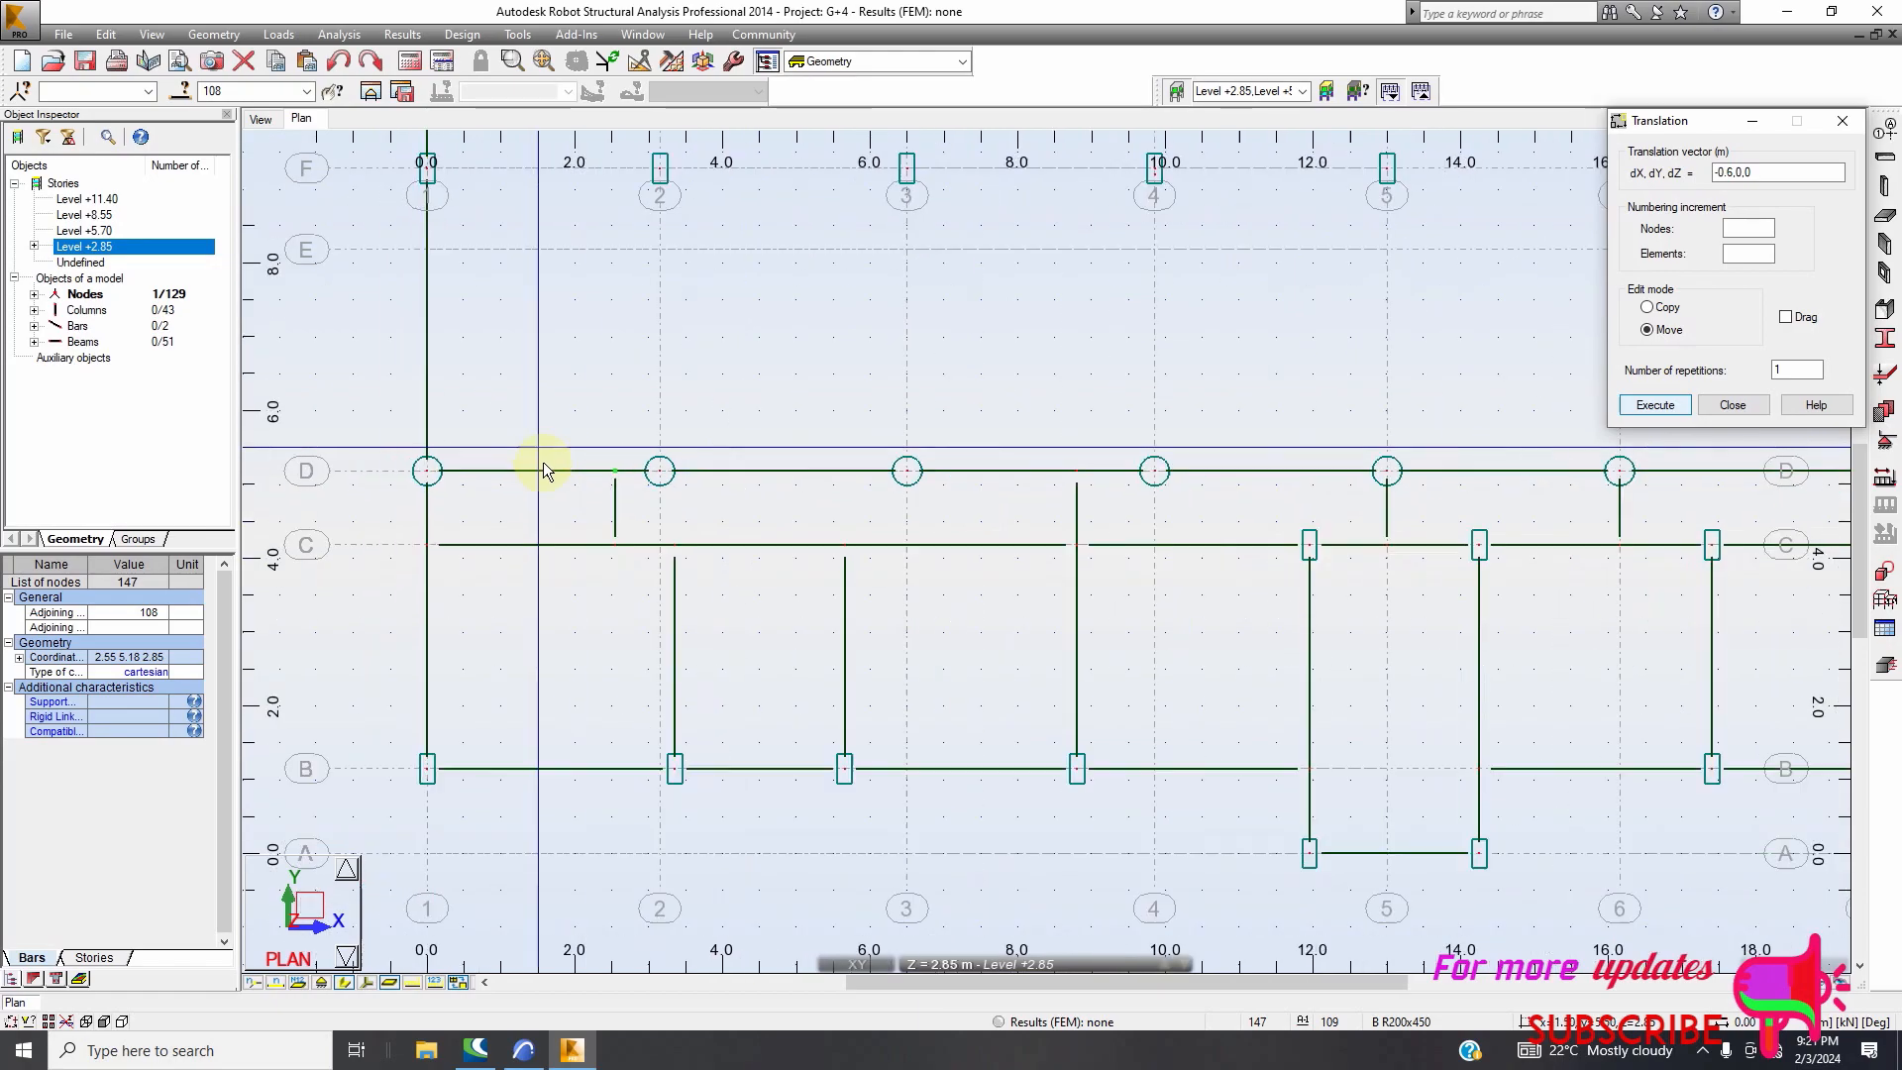
pyautogui.scroll(-1, 647, 577)
pyautogui.scroll(-1, 535, 676)
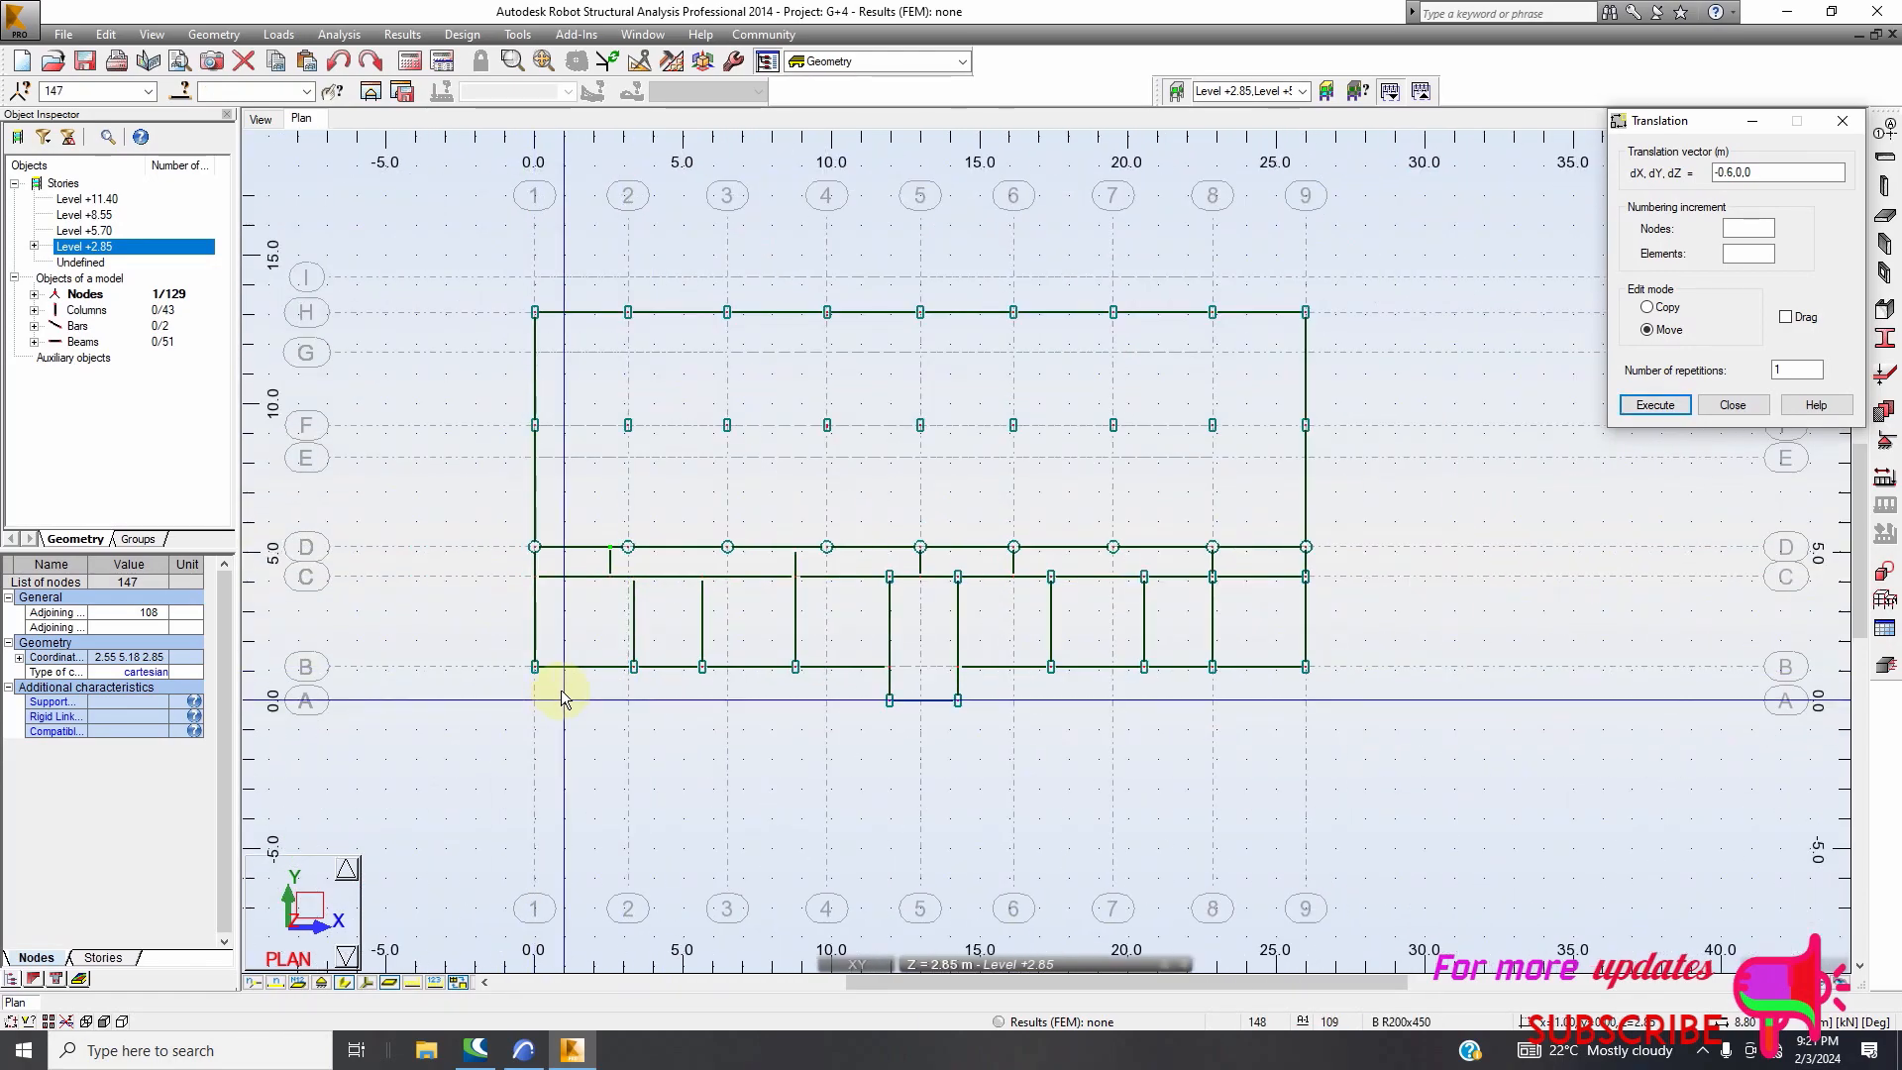
pyautogui.click(524, 1049)
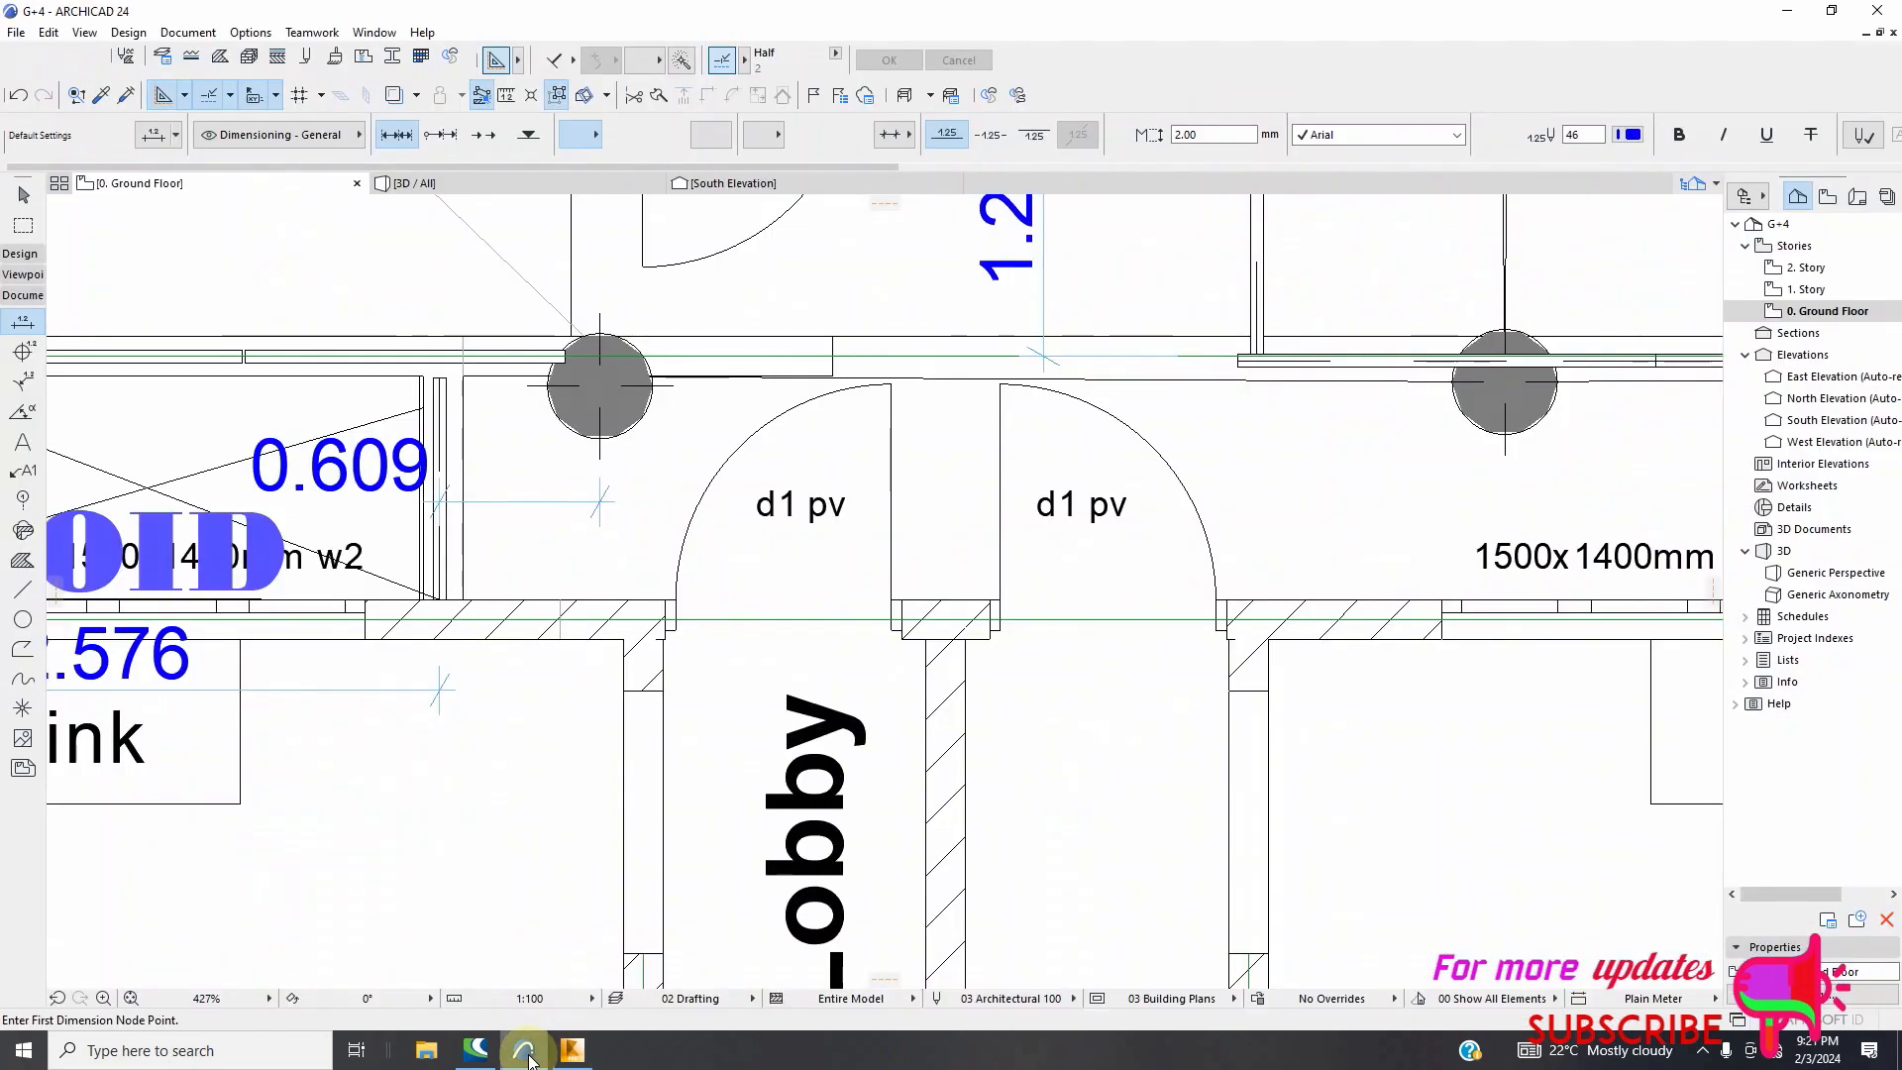
pyautogui.scroll(-8, 586, 526)
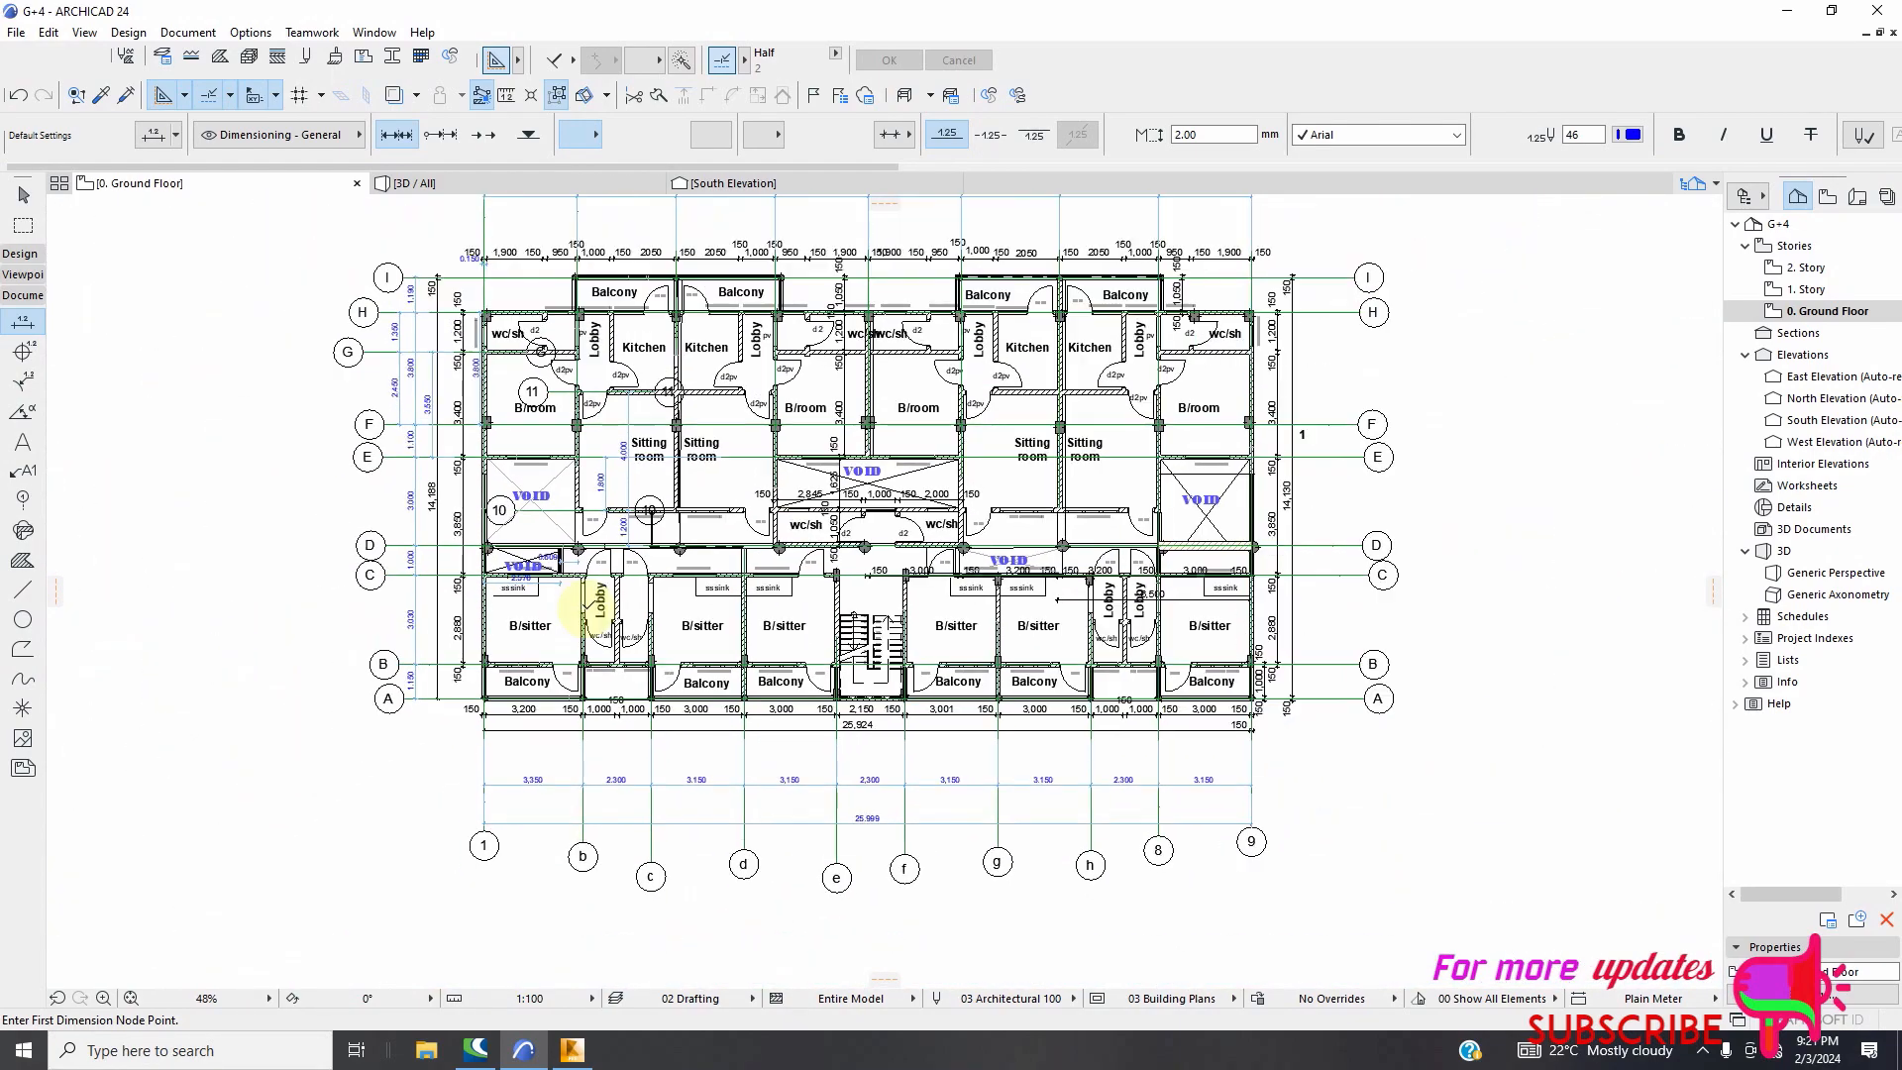
pyautogui.scroll(3, 838, 570)
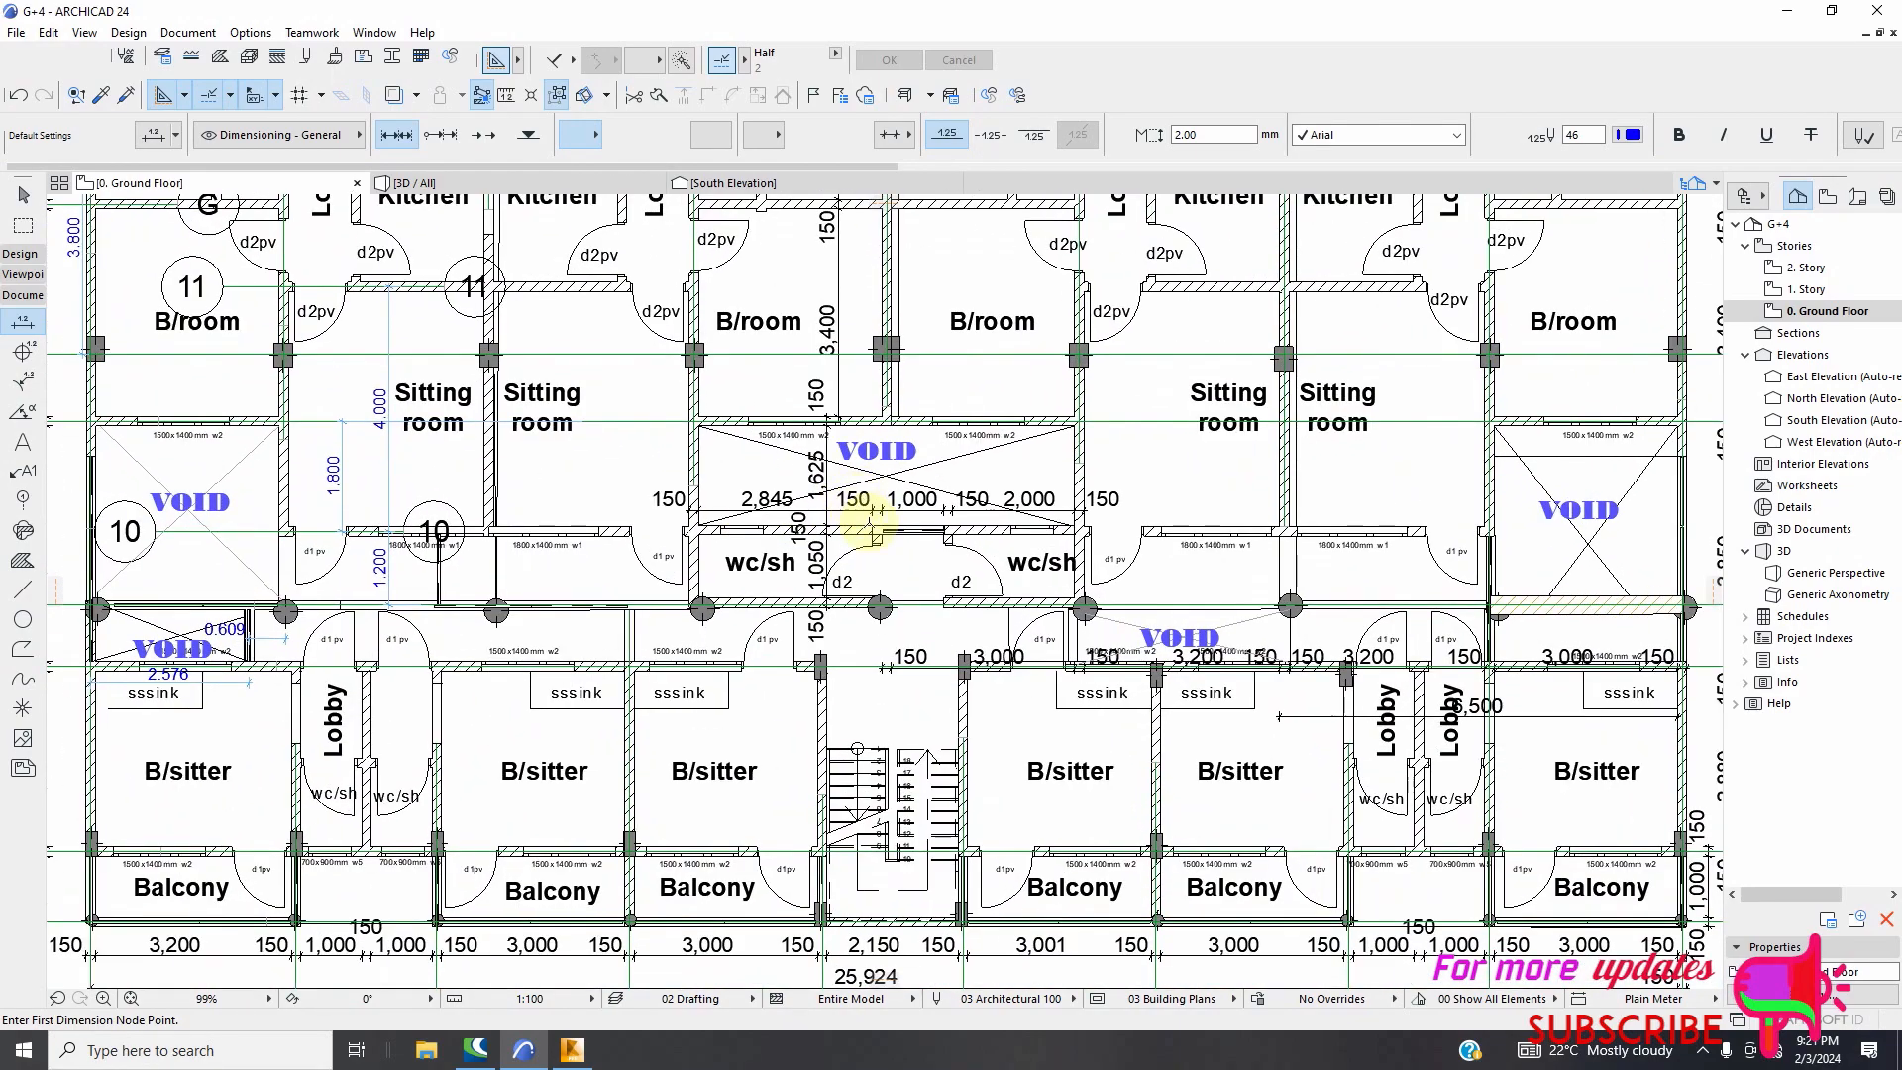
pyautogui.scroll(-1, 850, 564)
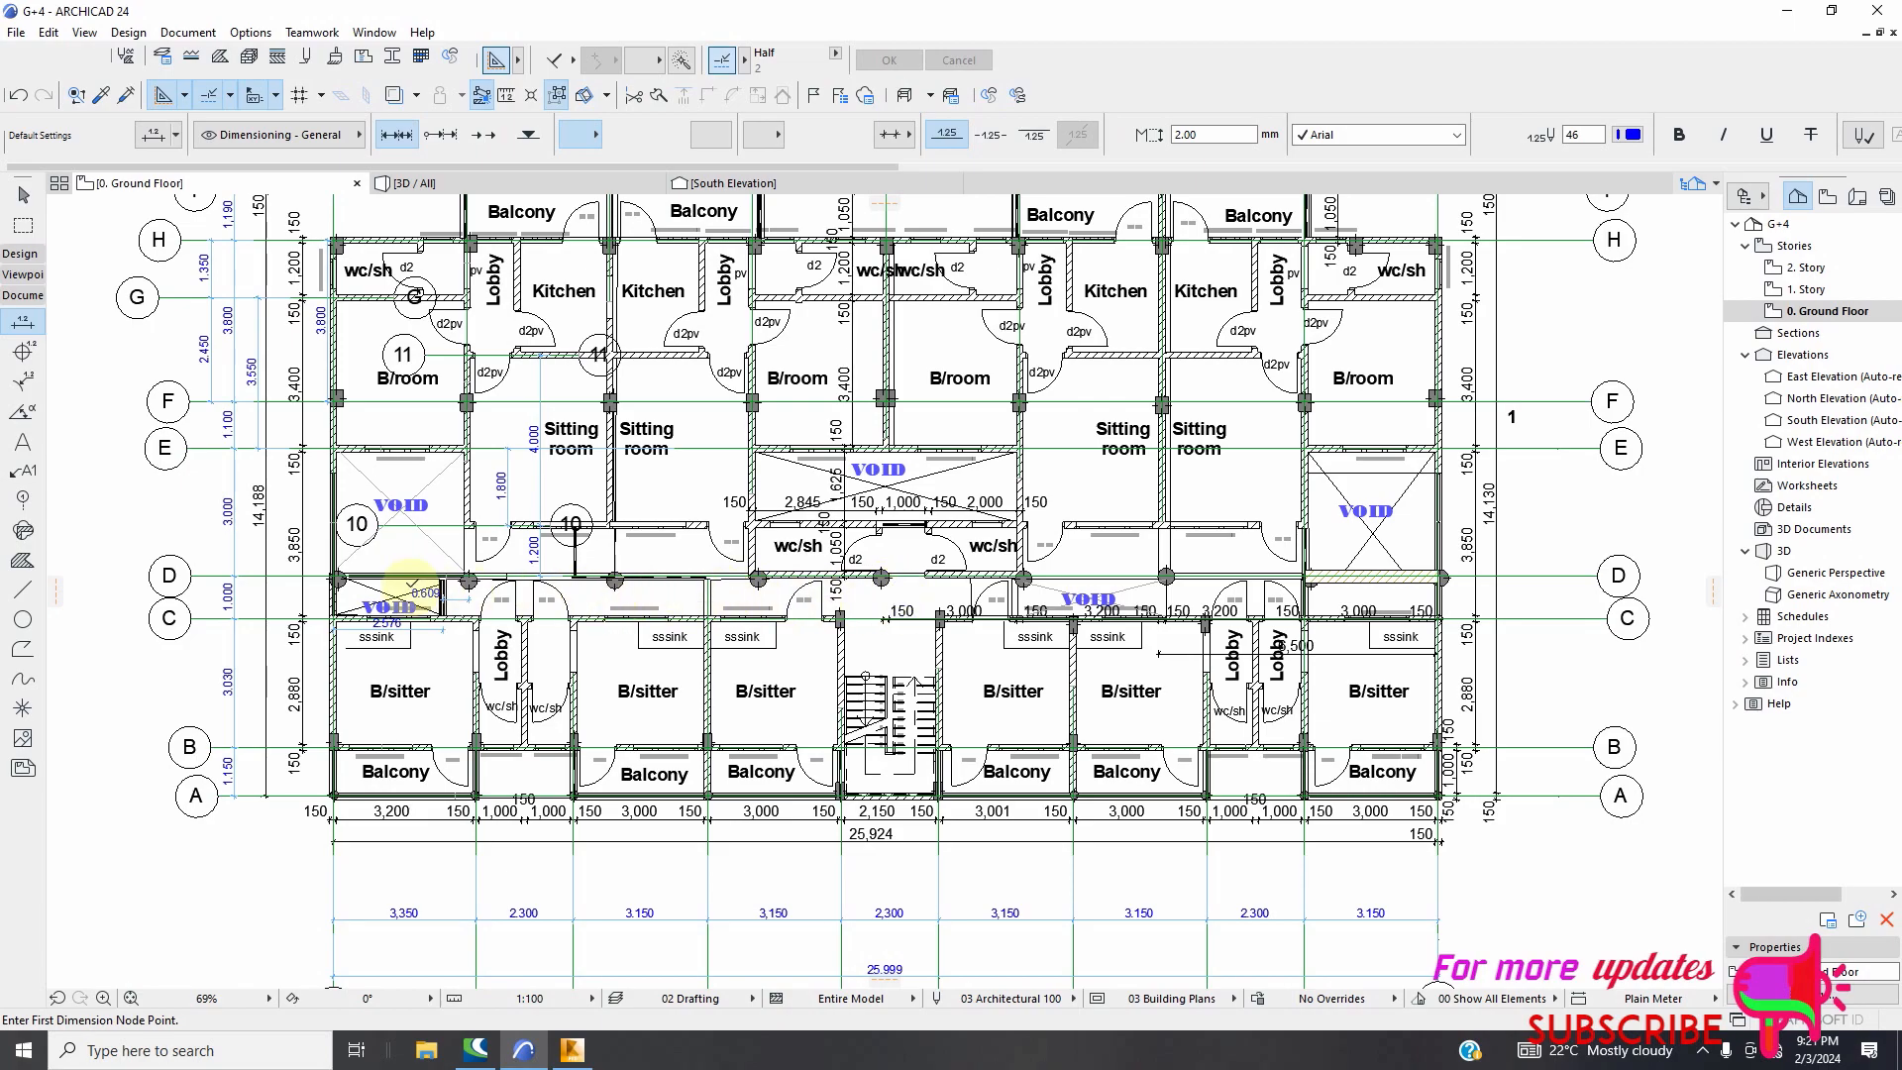
pyautogui.scroll(2, 410, 582)
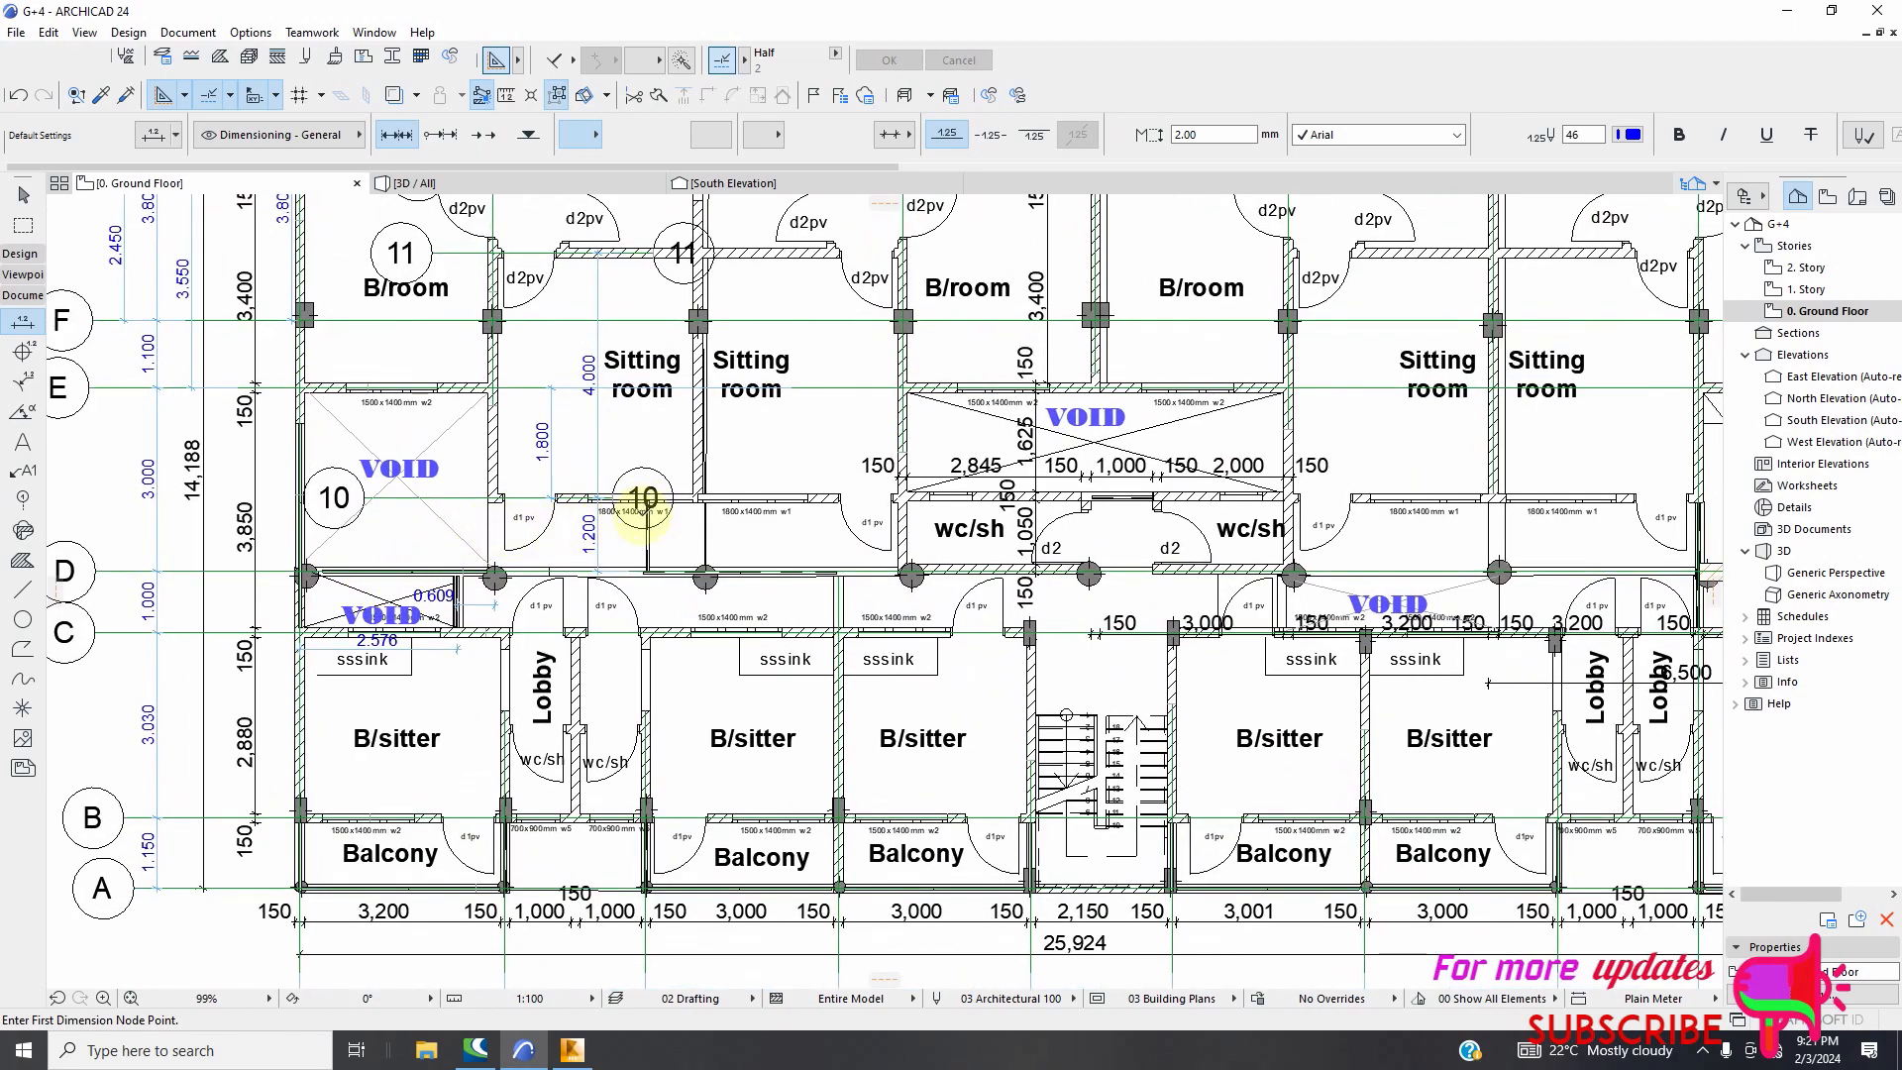
pyautogui.scroll(7, 644, 509)
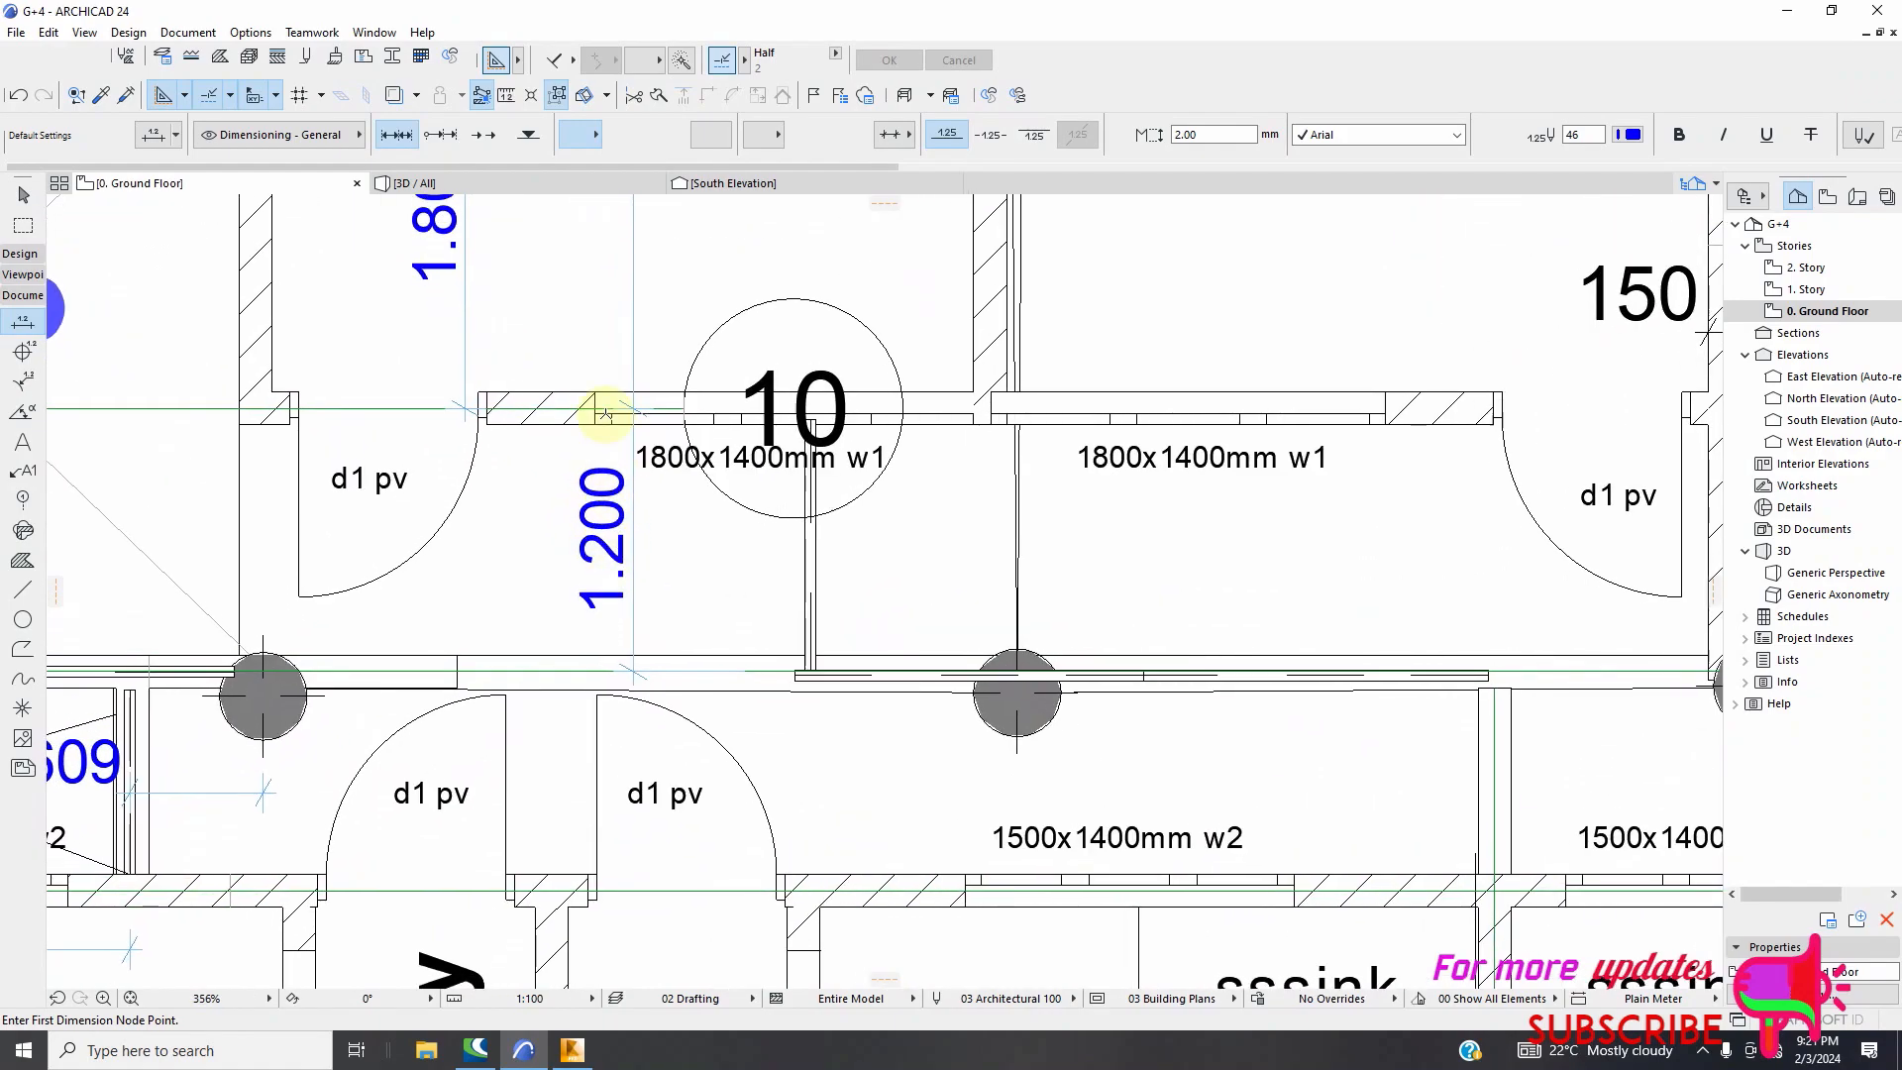
pyautogui.scroll(-7, 616, 622)
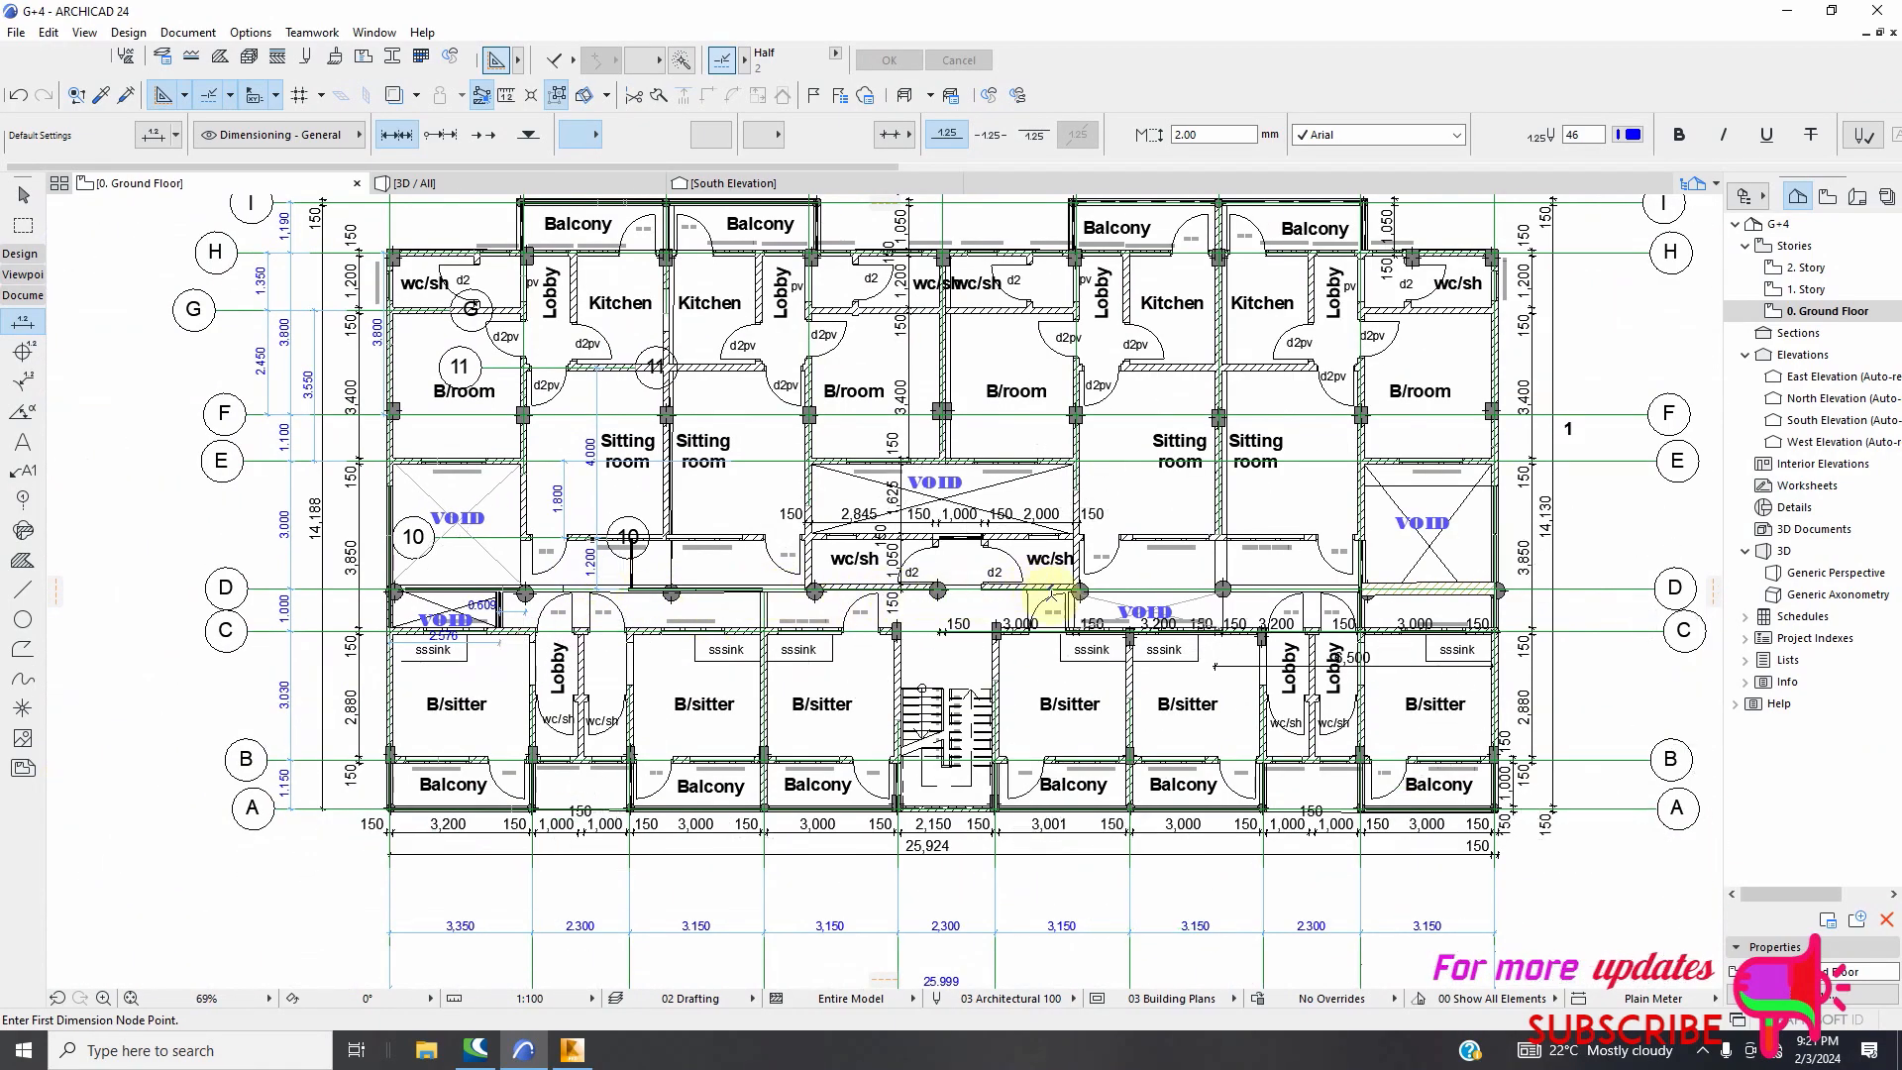
pyautogui.scroll(2, 854, 558)
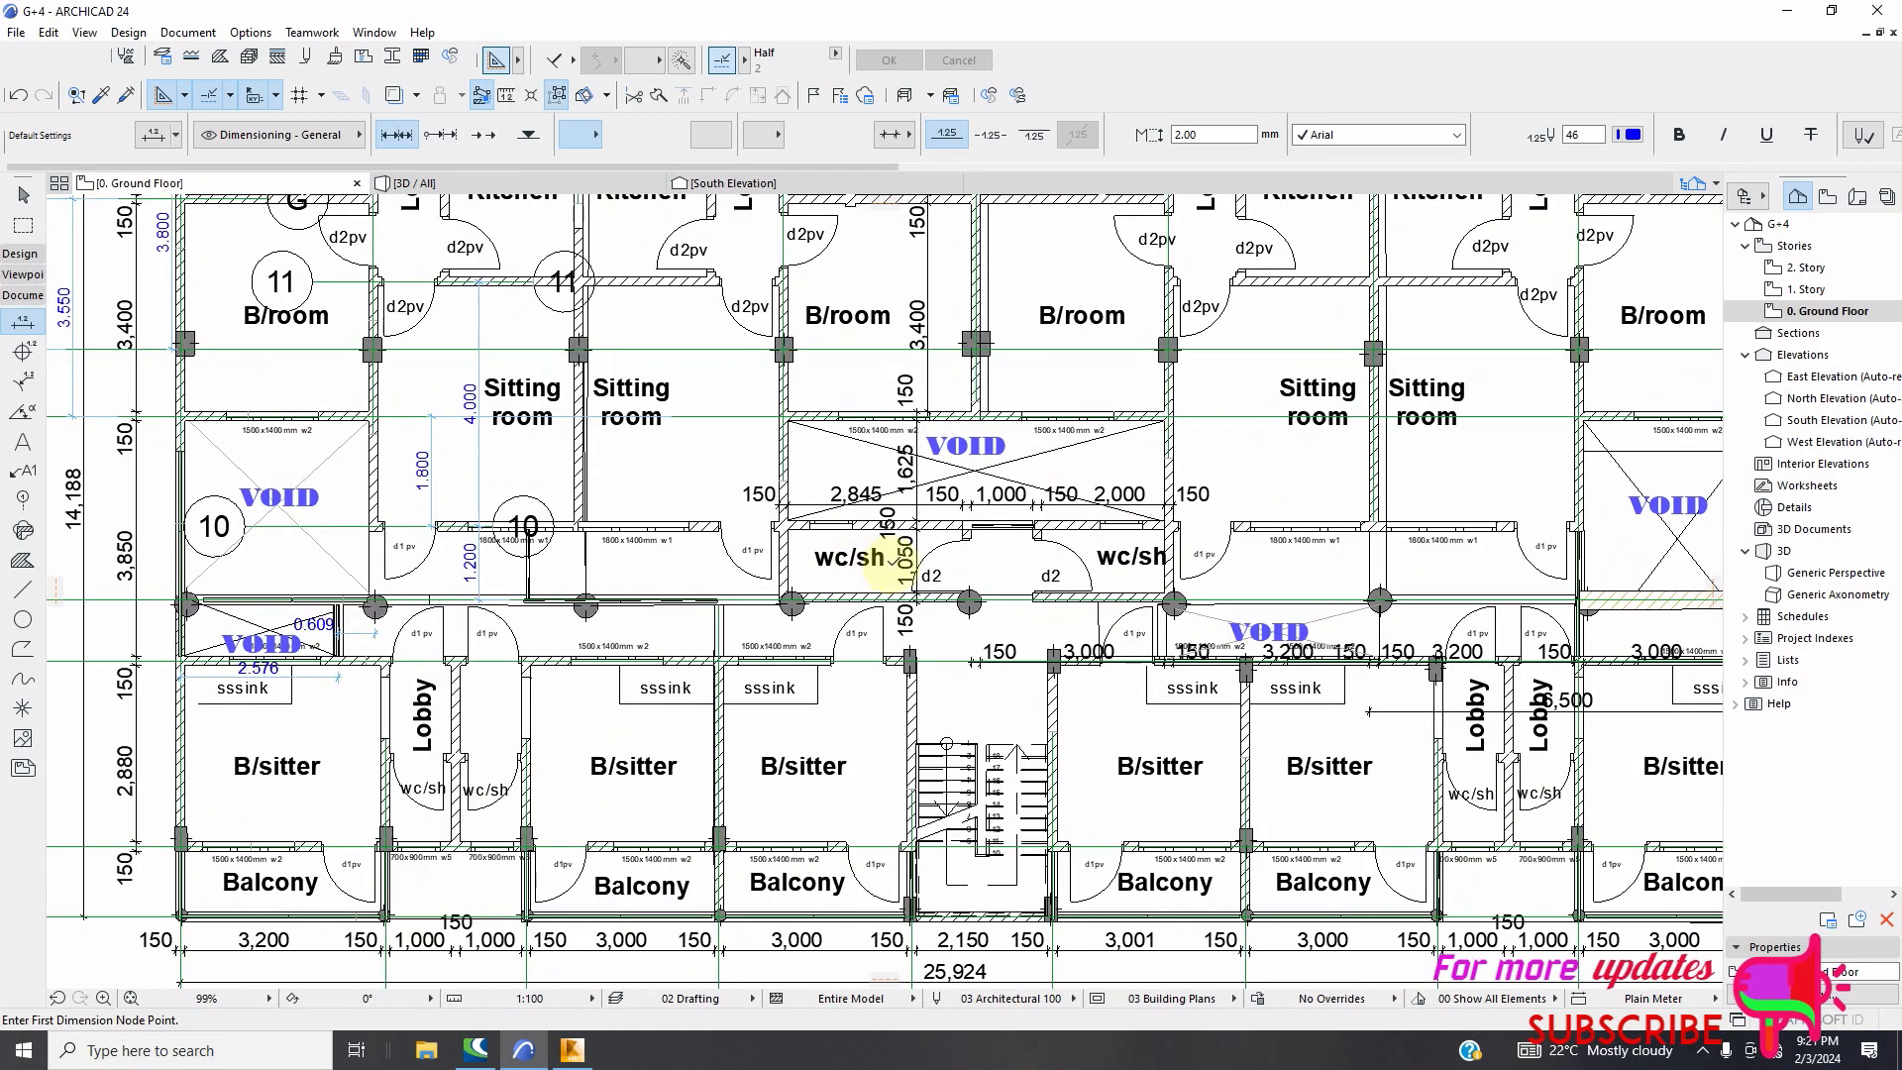
pyautogui.scroll(-1, 1015, 594)
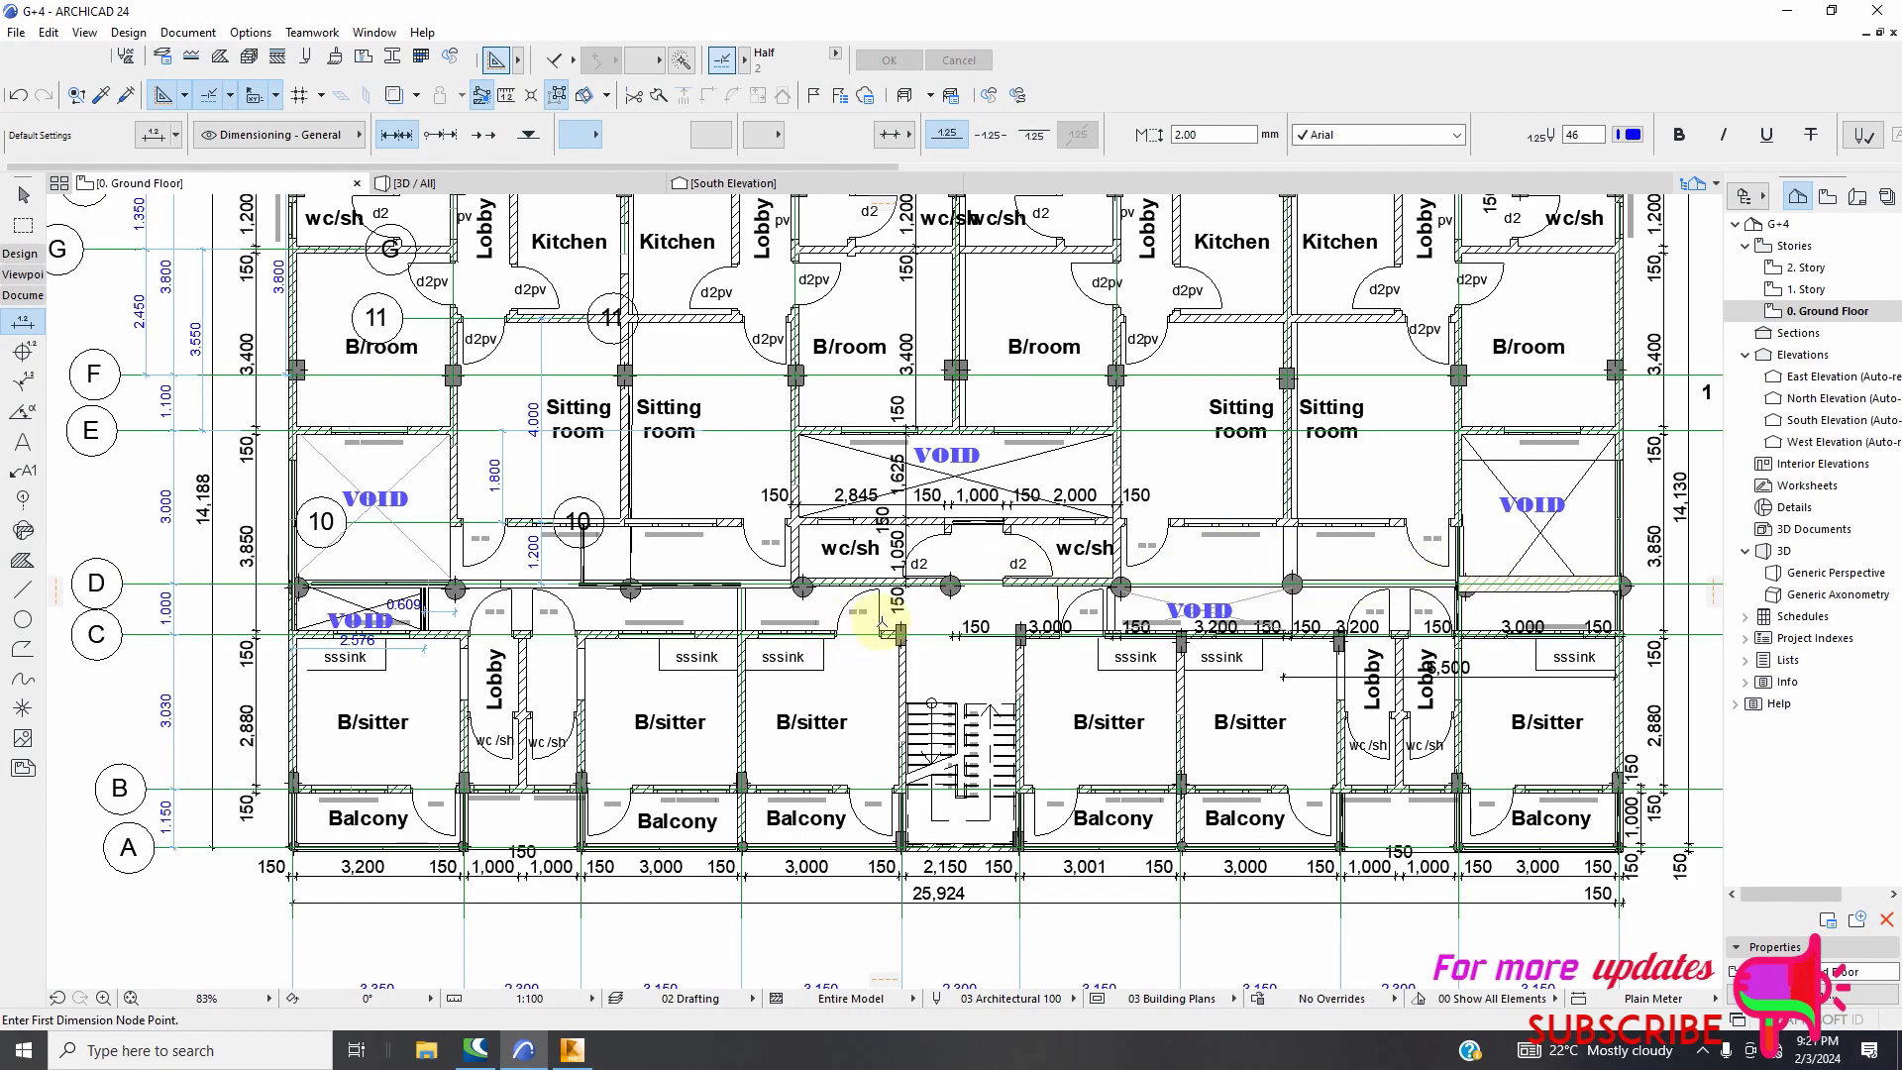
# Compare the Level +2.85 beam layout in Robot Structural Analysis with the whole ARCHICAD ground floor plan
pyautogui.click(571, 1049)
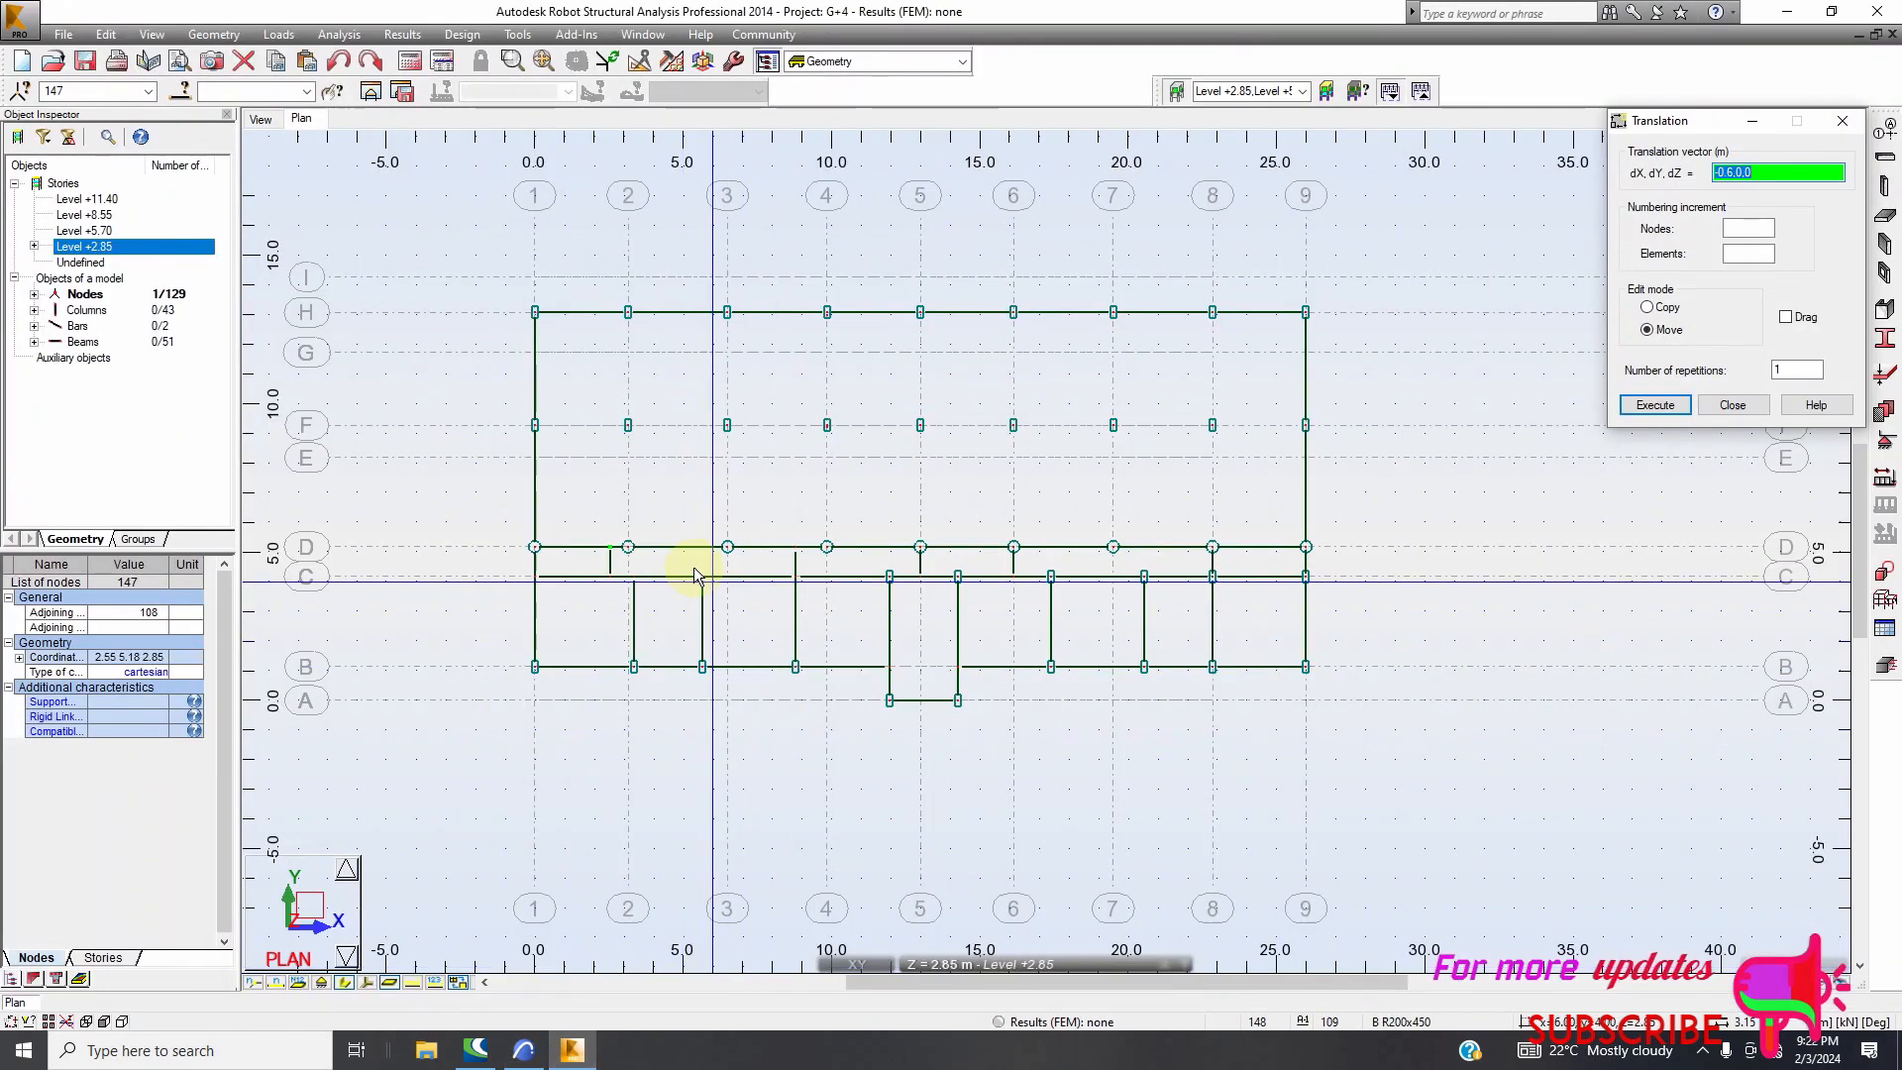
pyautogui.scroll(2, 687, 557)
pyautogui.scroll(1, 677, 555)
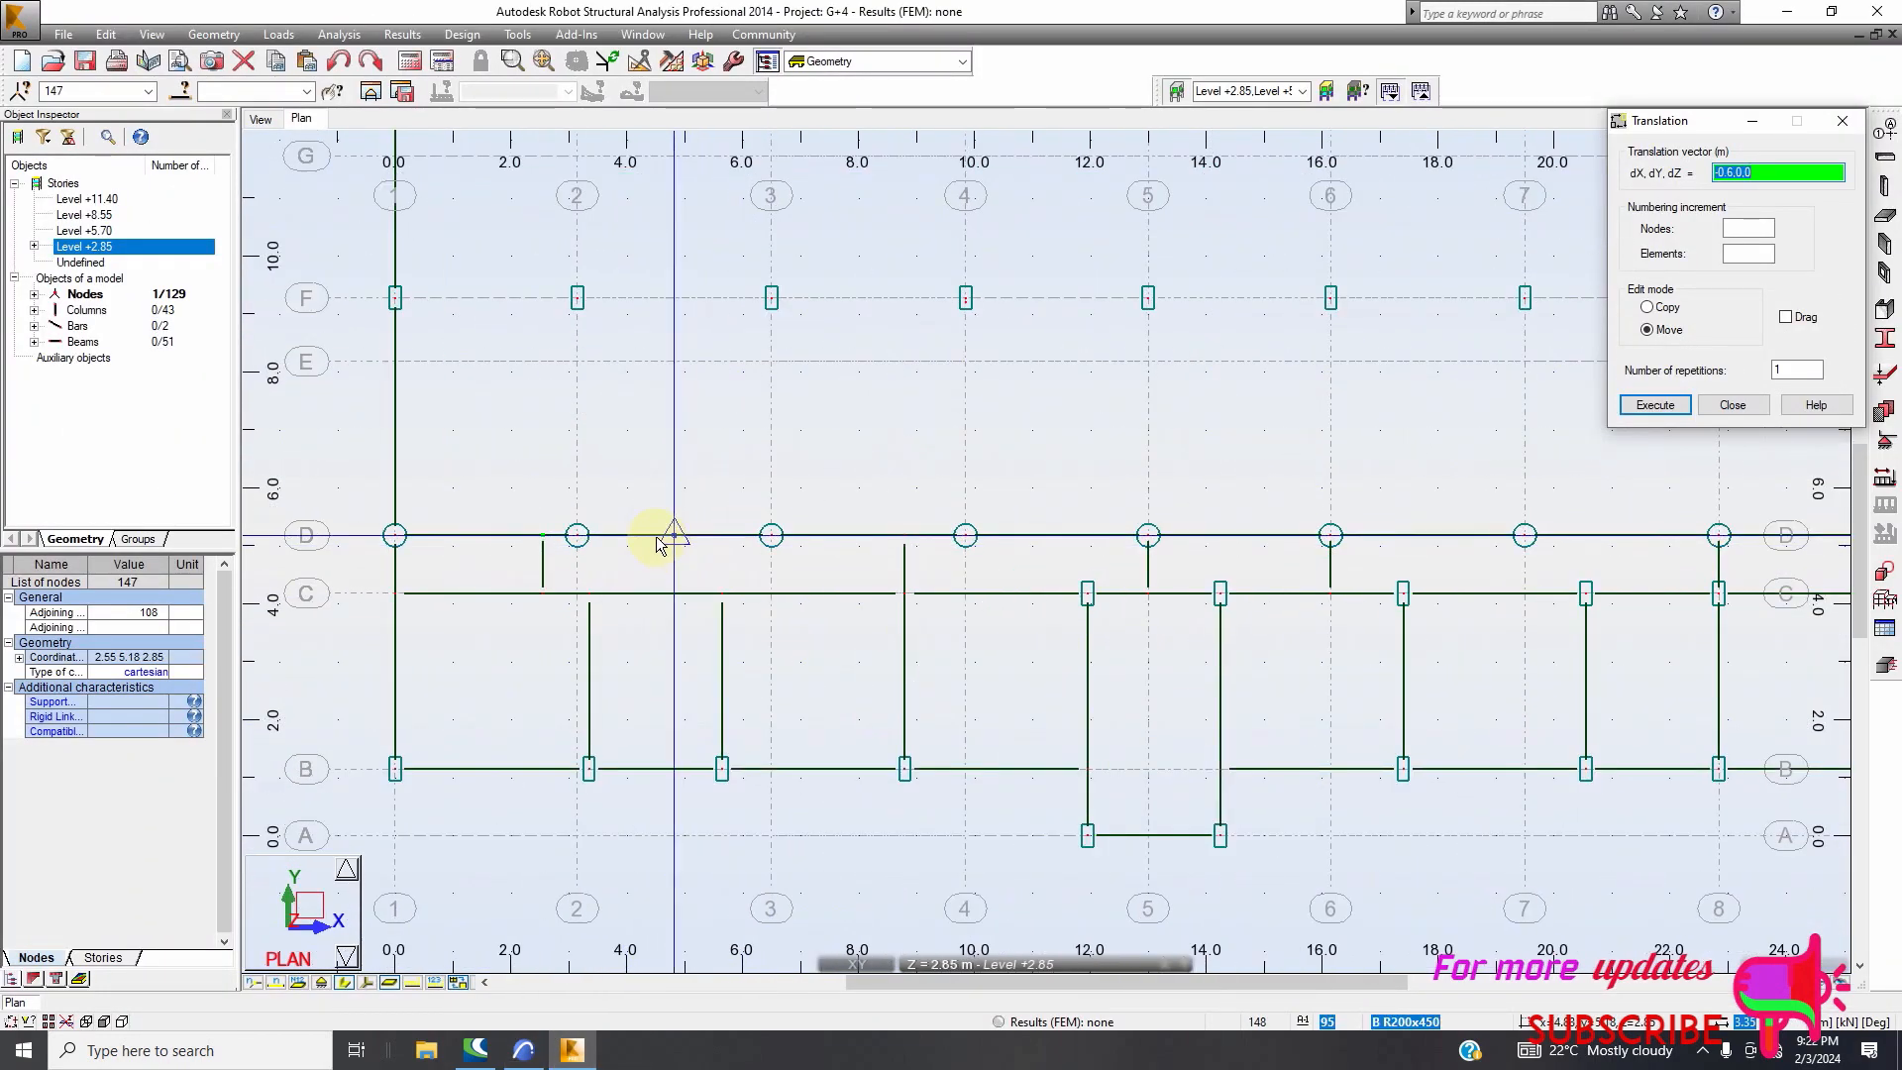
pyautogui.scroll(-1, 580, 580)
pyautogui.scroll(-2, 580, 586)
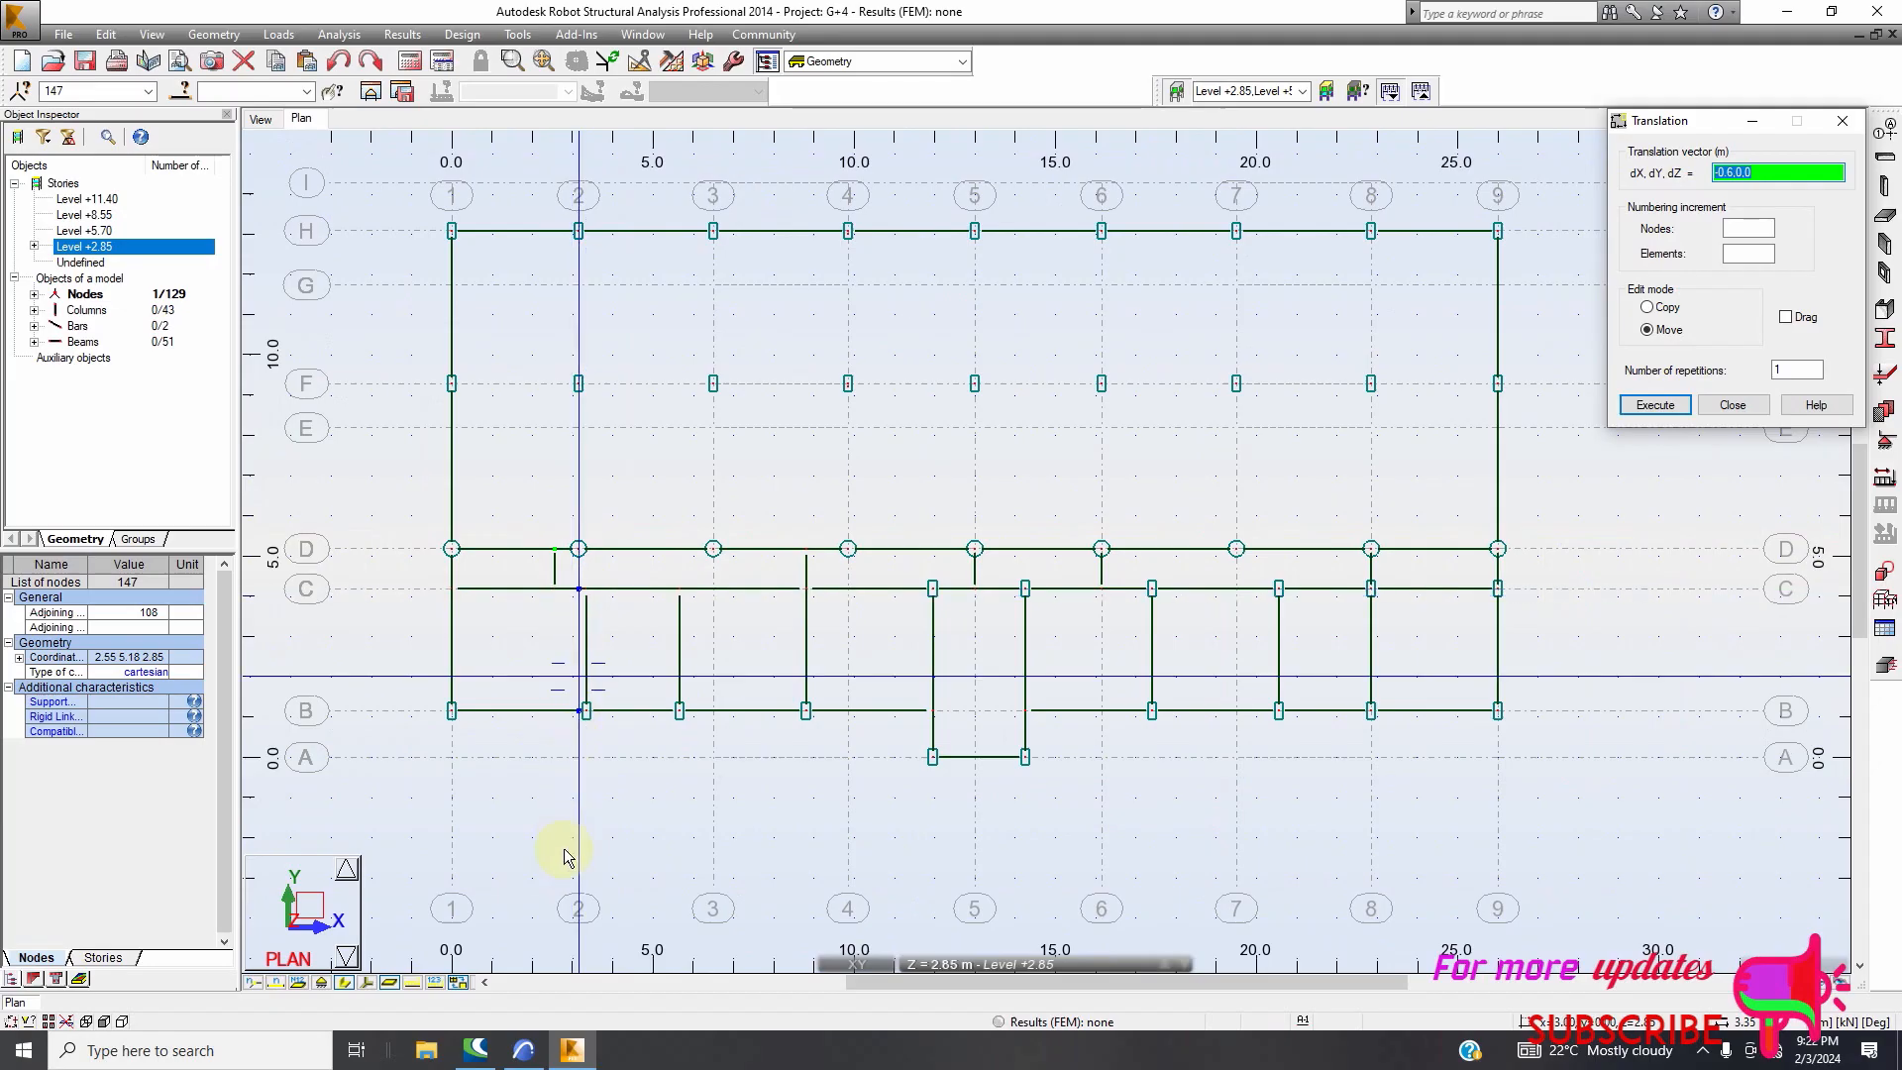
pyautogui.click(524, 1049)
pyautogui.scroll(-3, 492, 669)
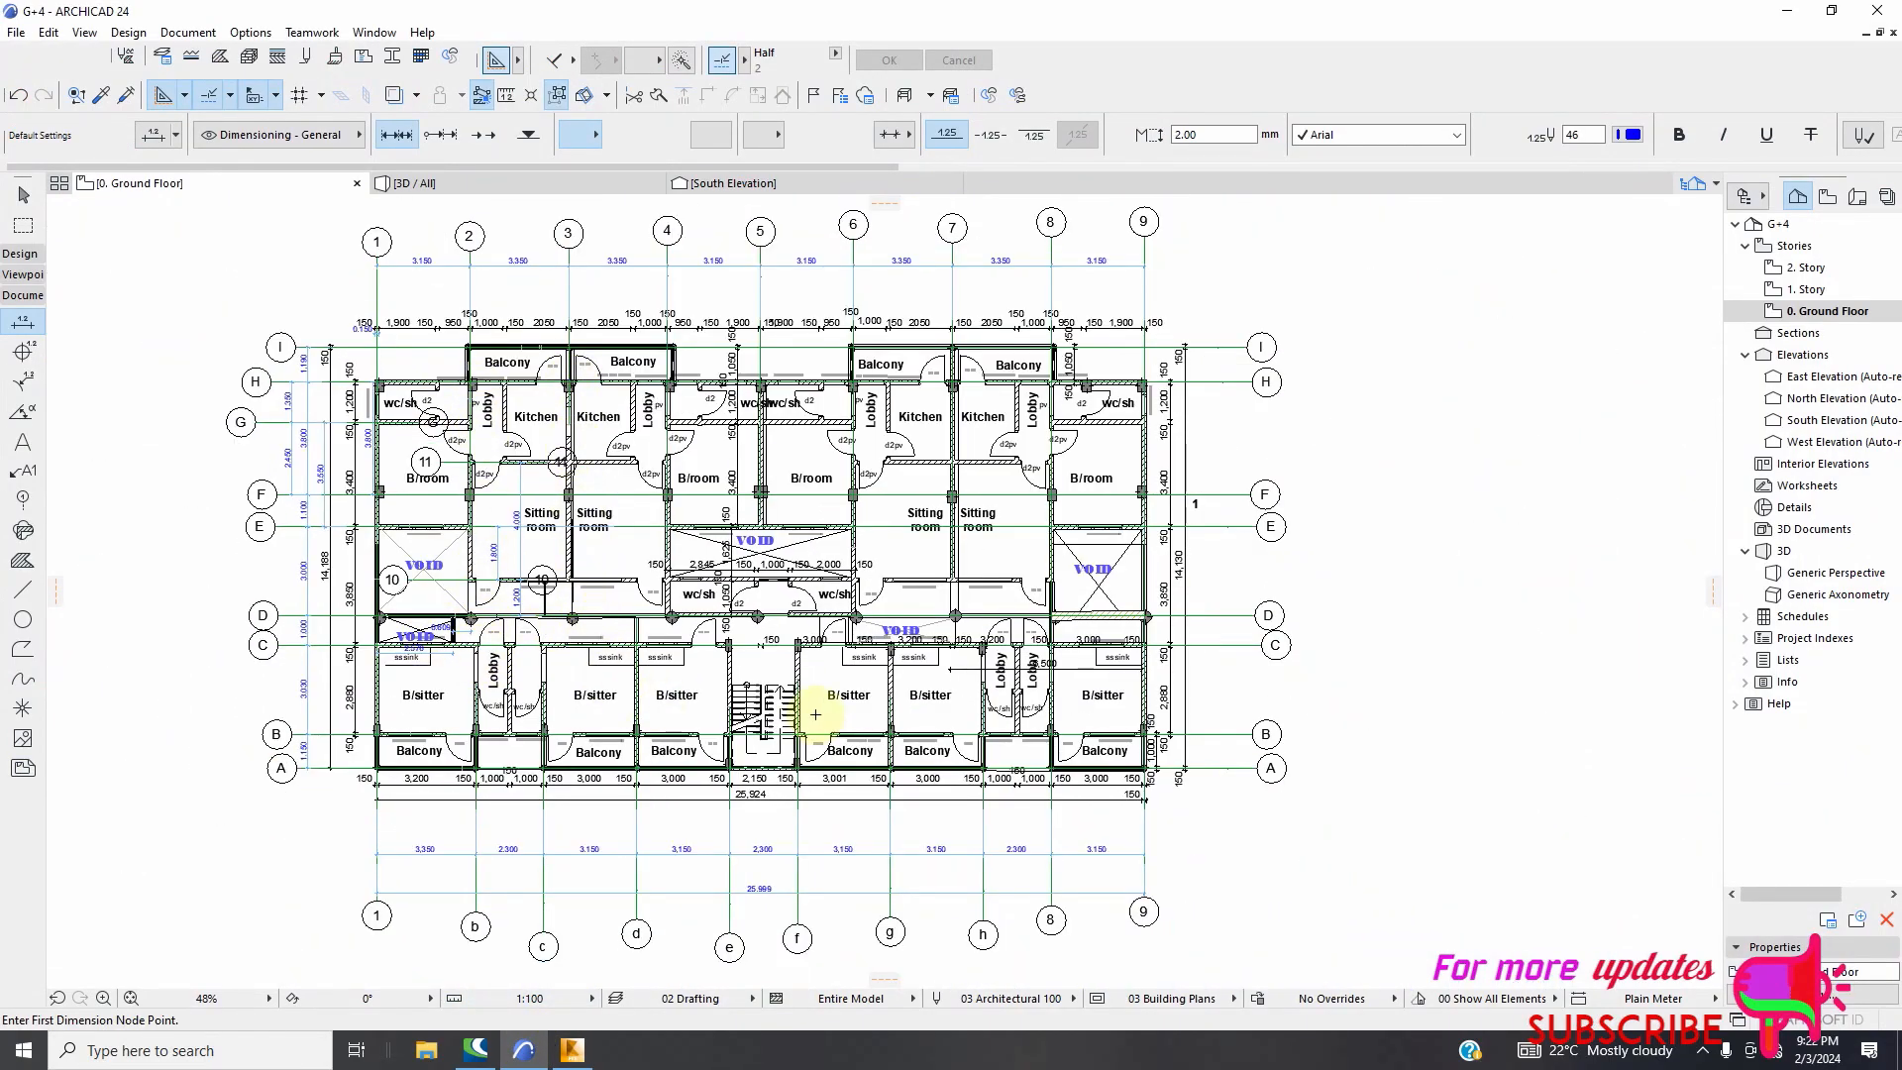
pyautogui.click(571, 1049)
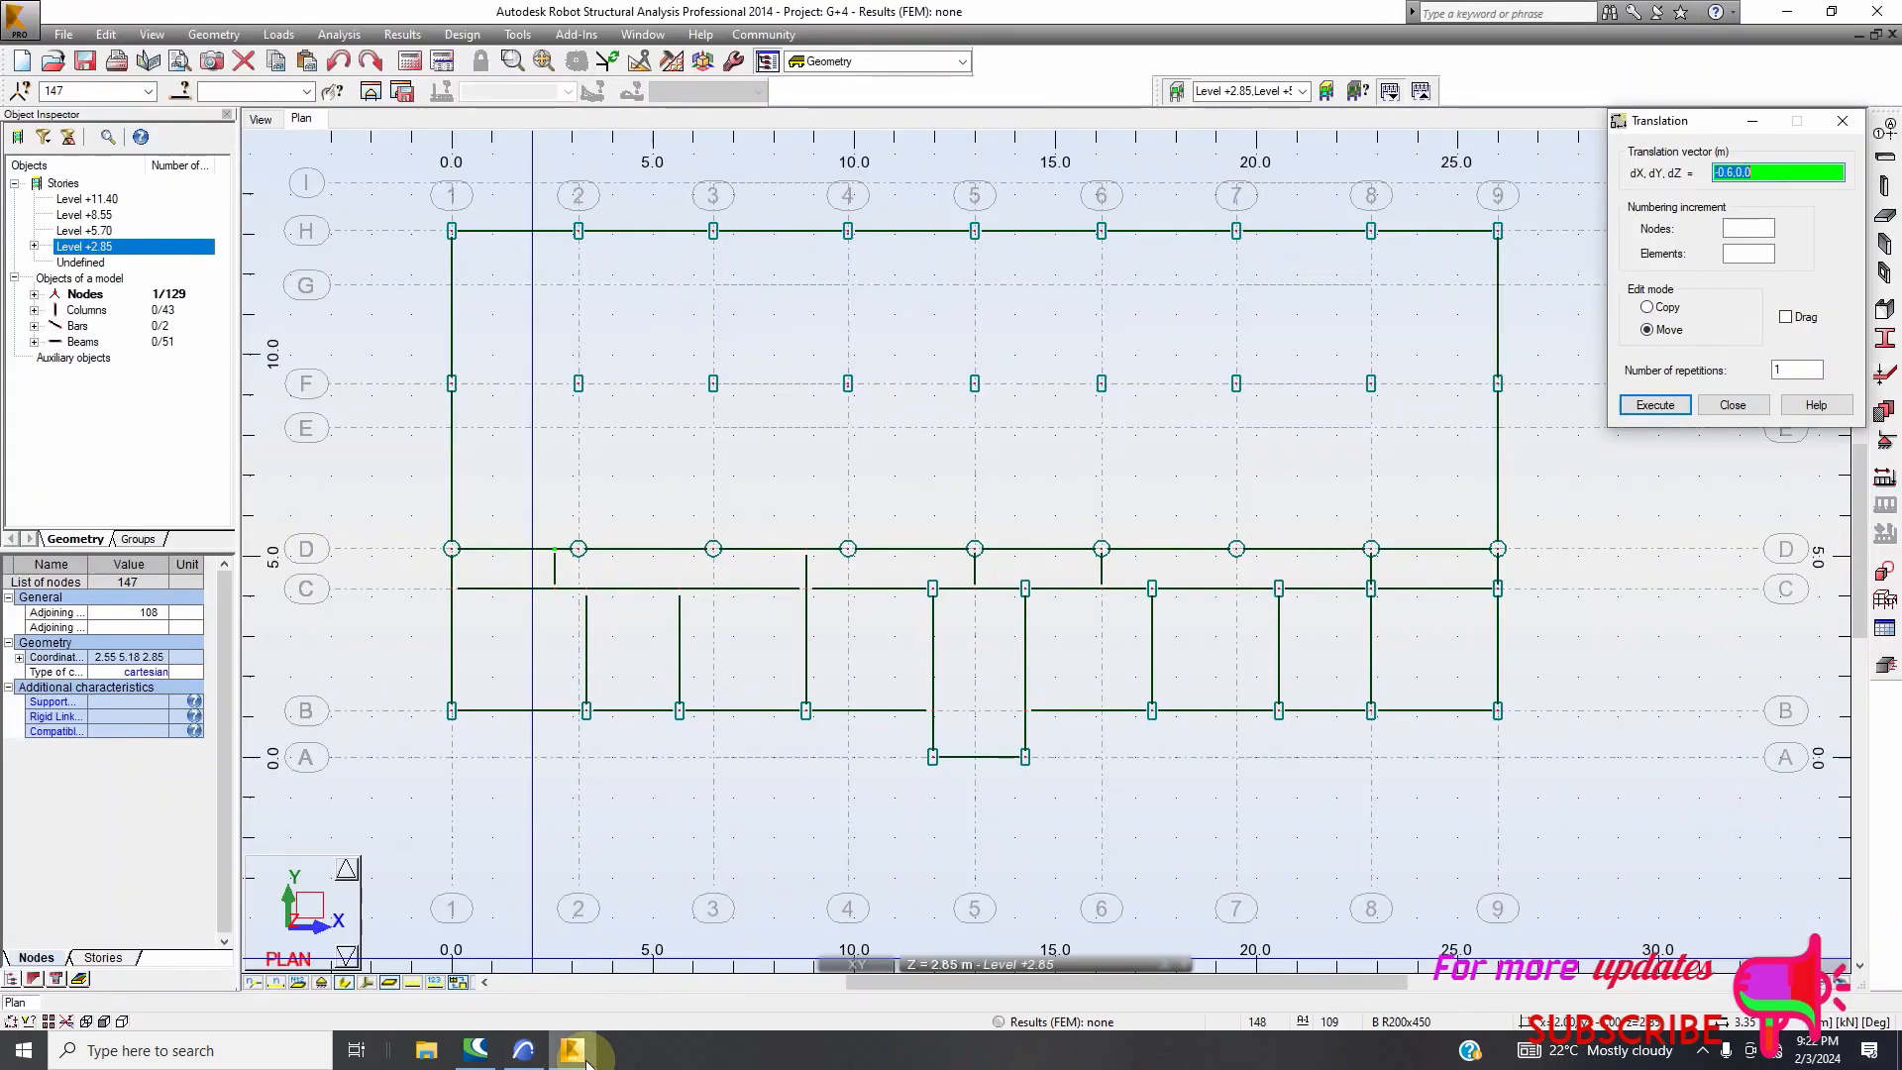
# Close the Translation dialog, start the Beam command and add B R200x450 beams along axis 8 from H to F and F to D
pyautogui.scroll(-1, 526, 515)
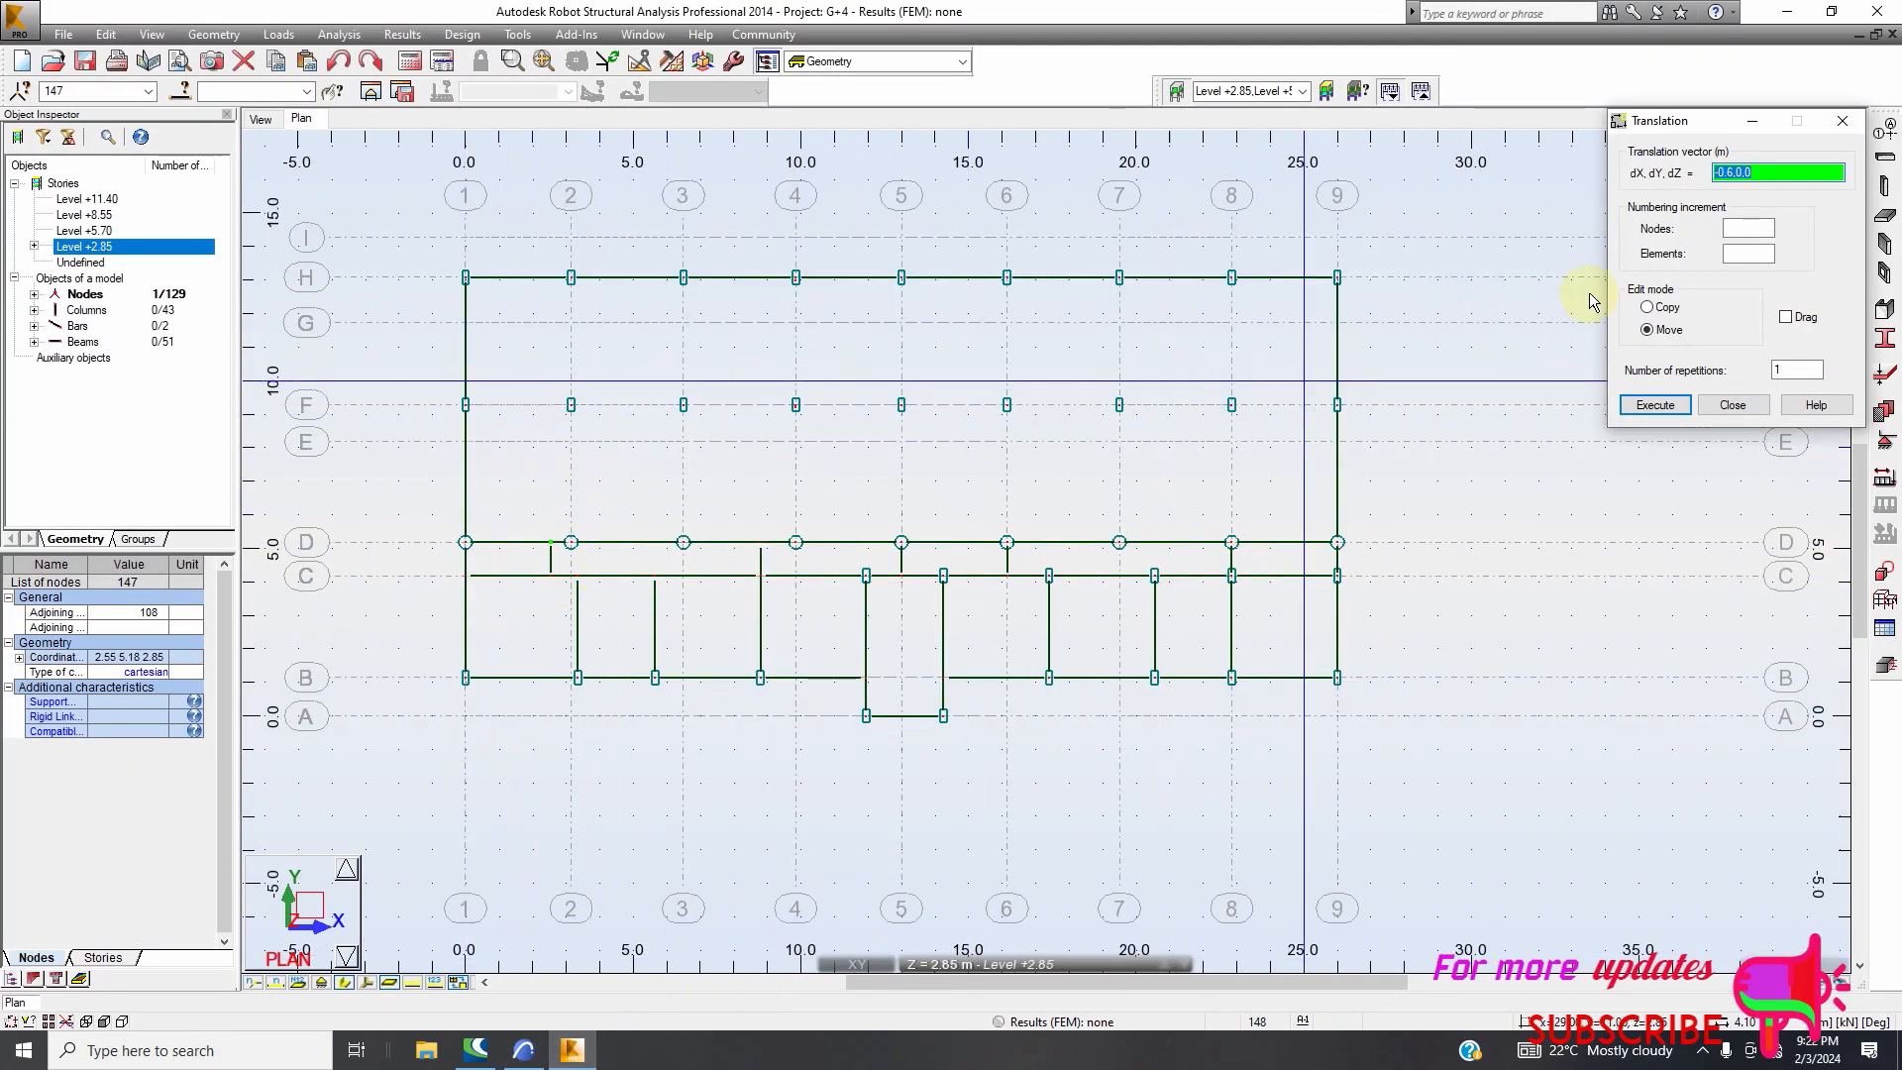
pyautogui.click(1841, 121)
pyautogui.click(1884, 157)
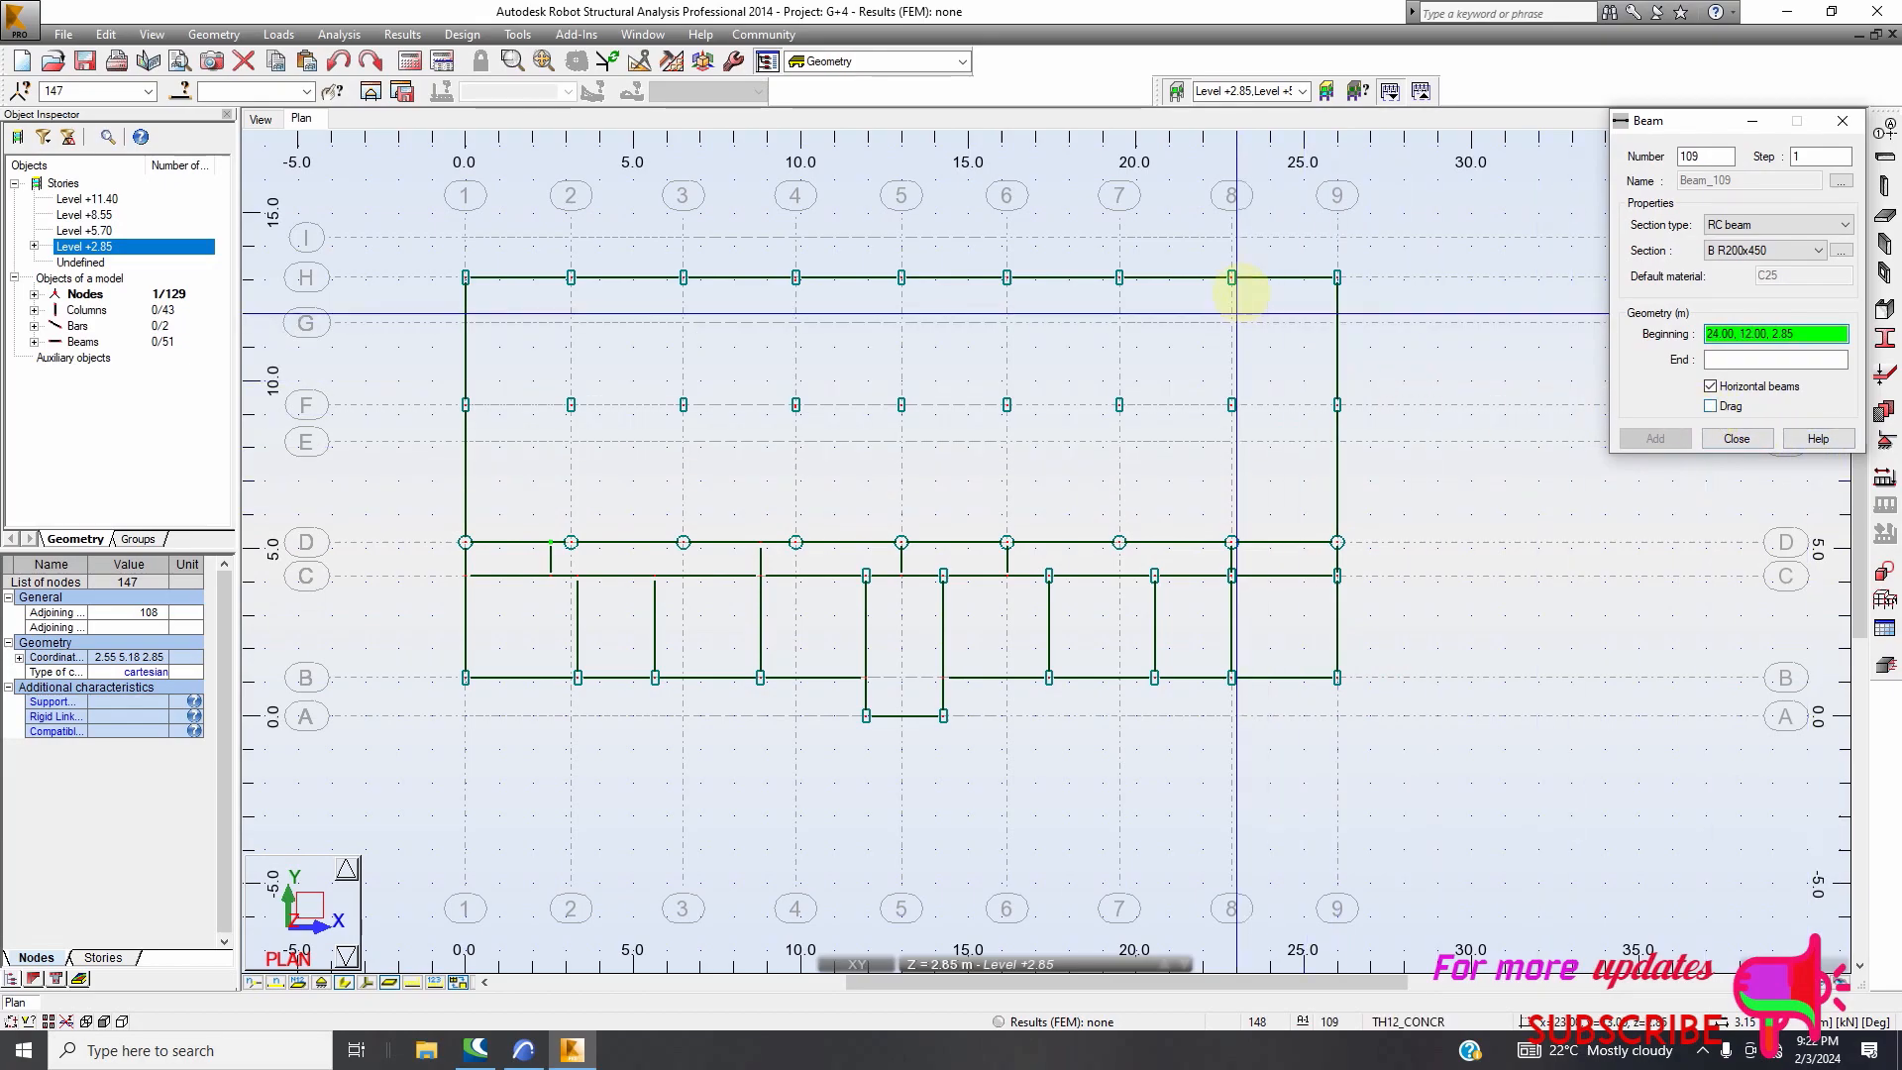
pyautogui.scroll(3, 1233, 289)
pyautogui.click(1711, 407)
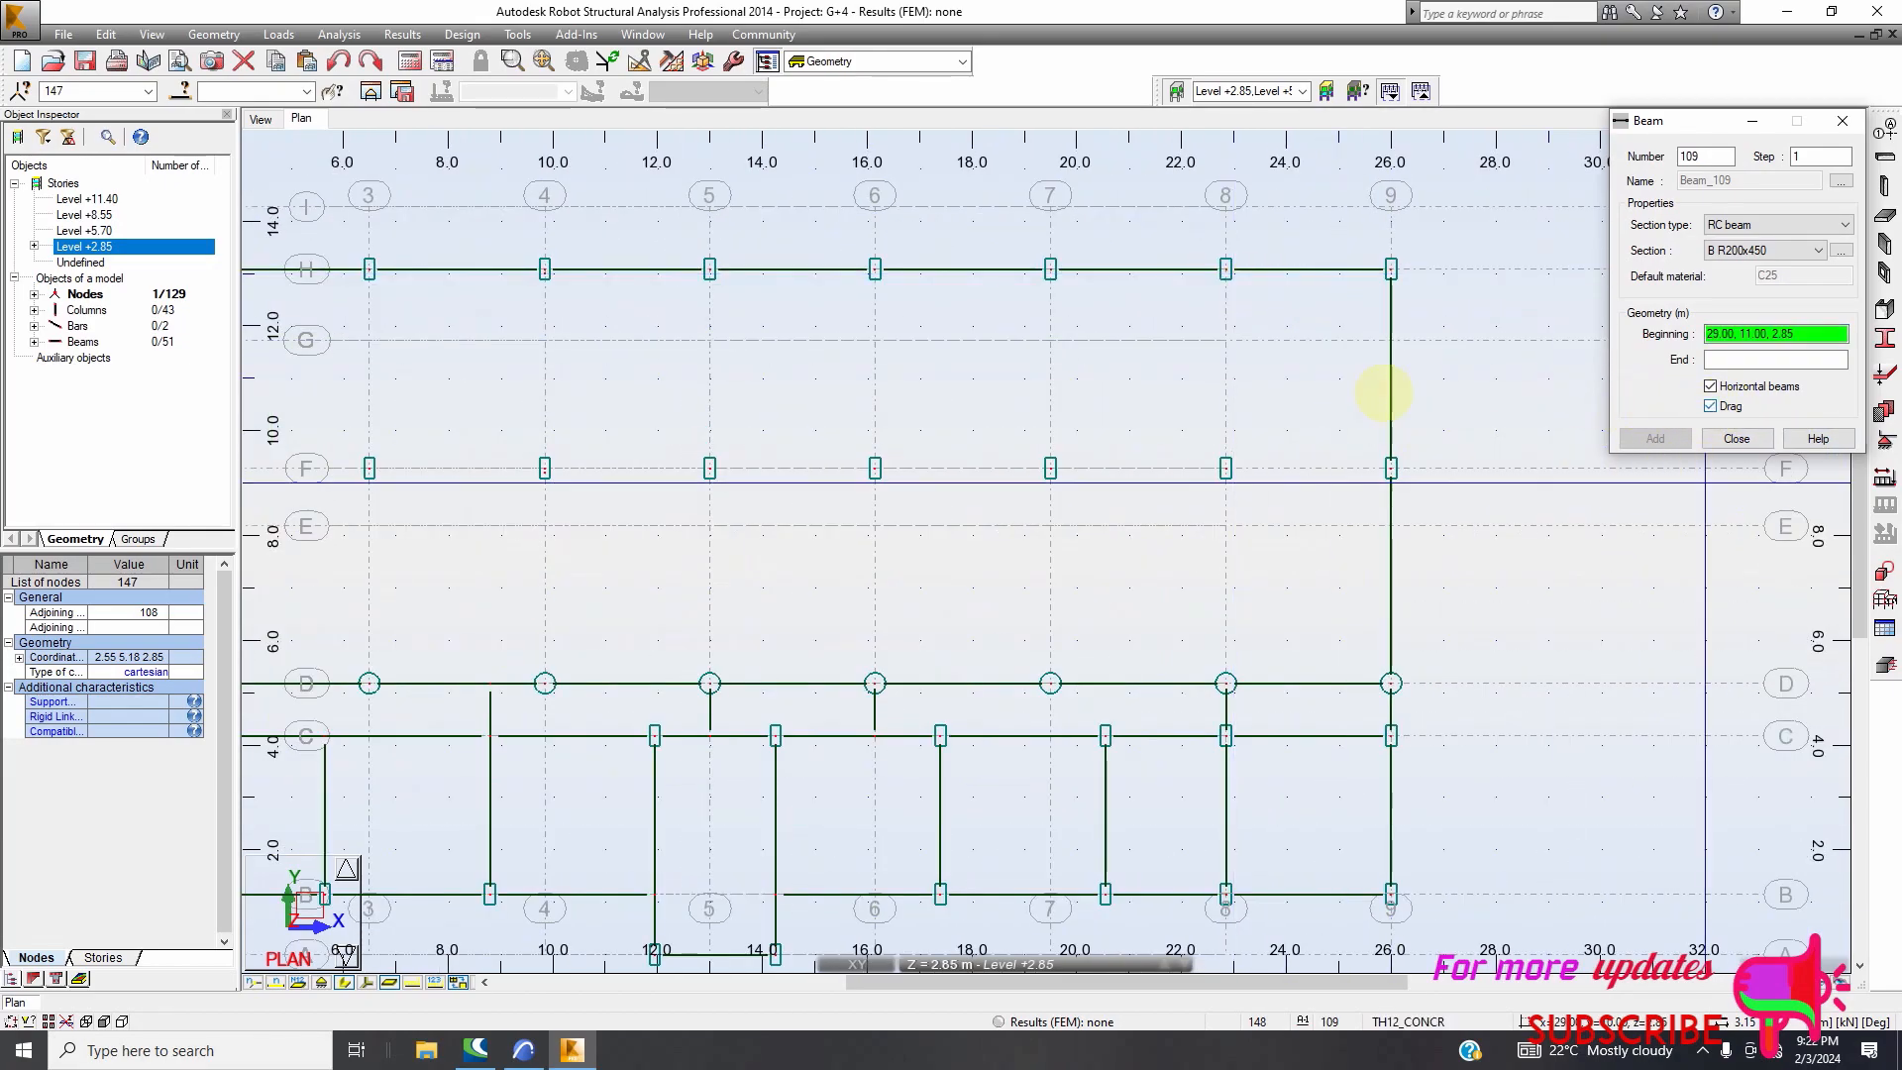
pyautogui.moveTo(1225, 268); pyautogui.dragTo(1225, 467)
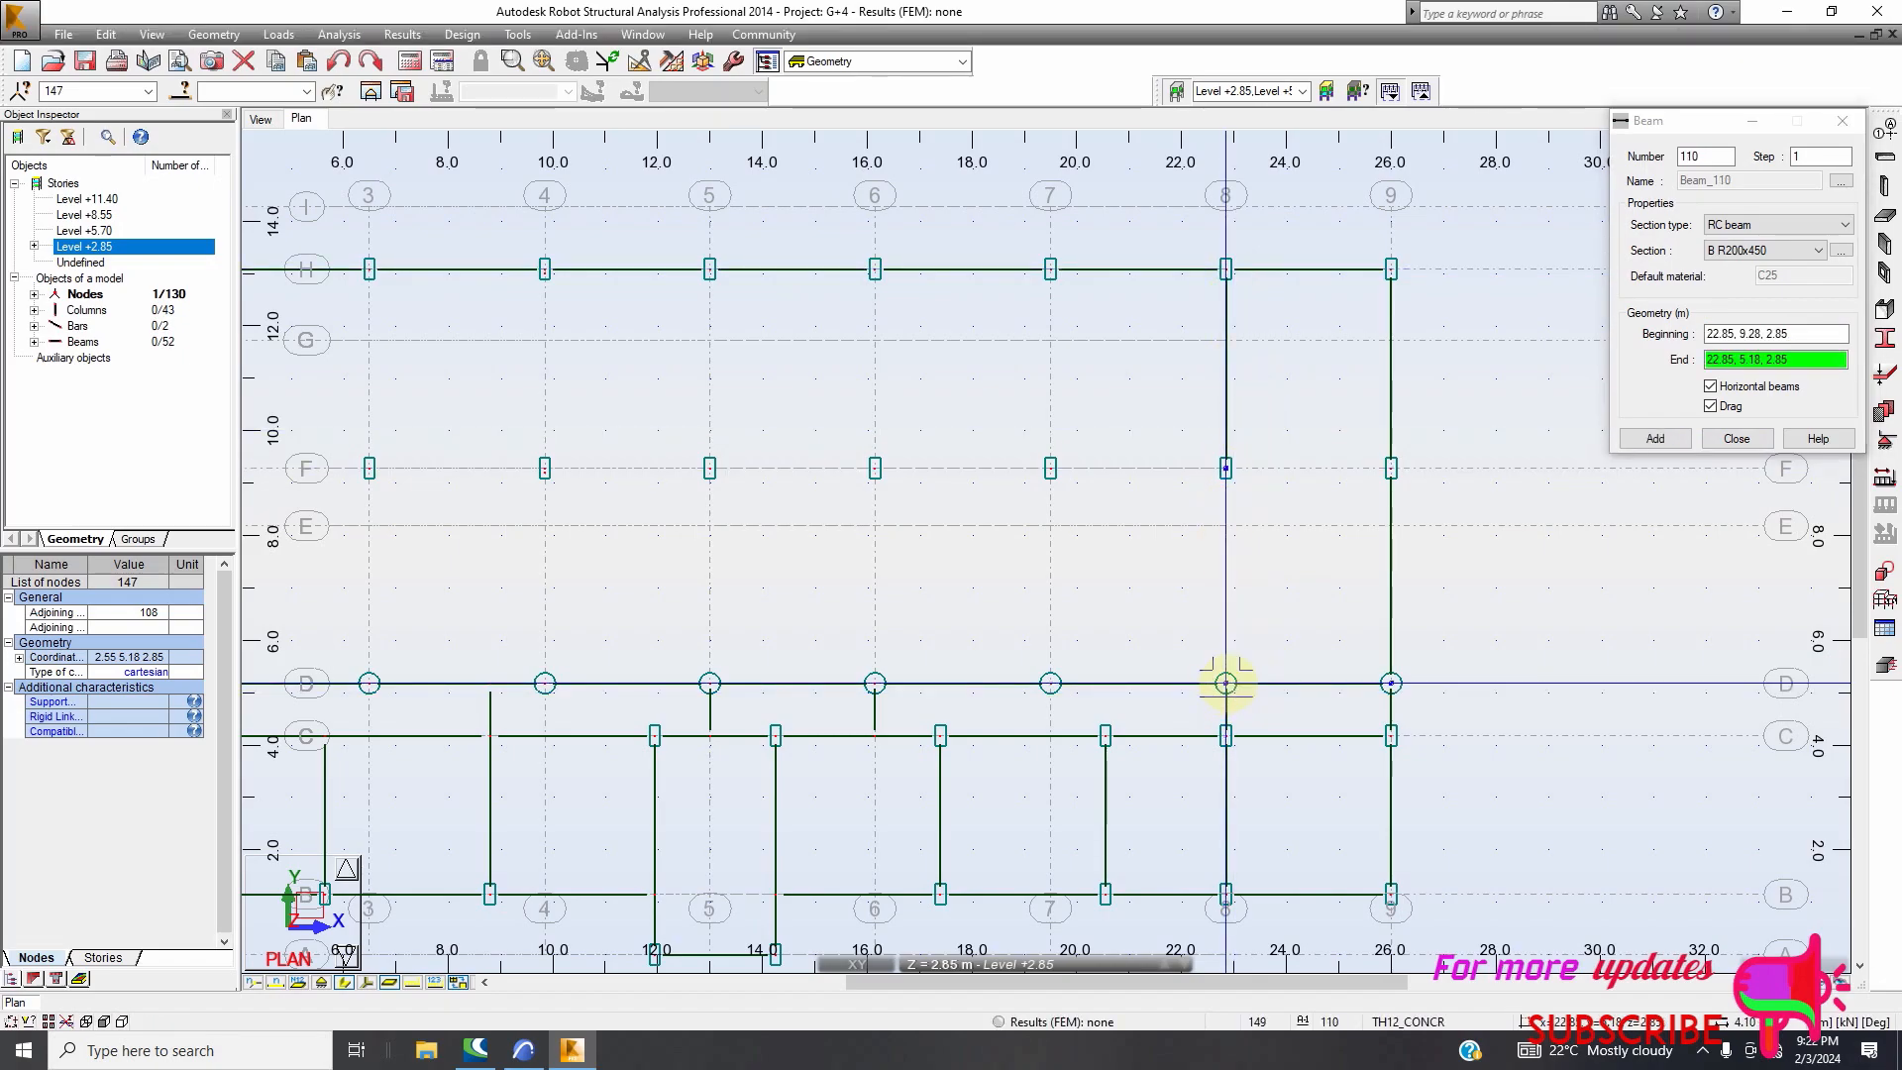
pyautogui.click(1710, 406)
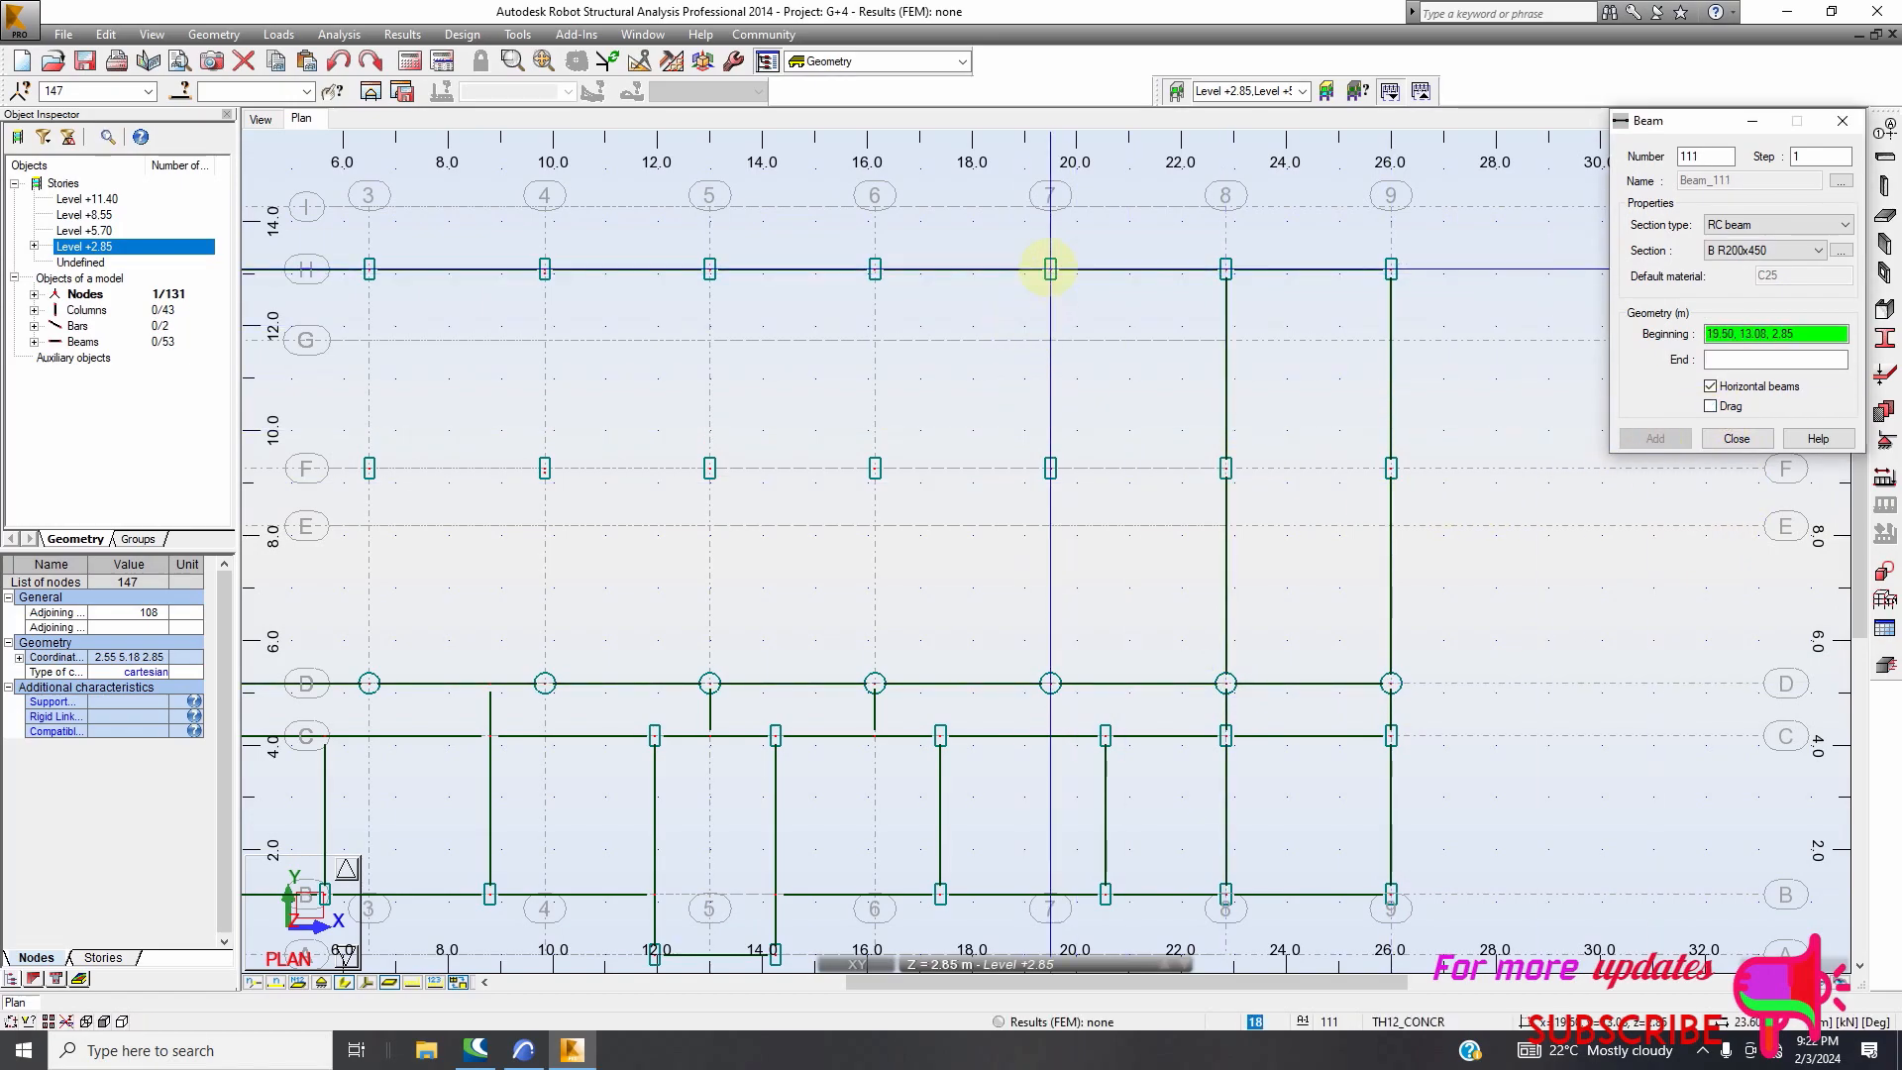
# Add B R200x450 beams along axis 7, from the axis H column to the F column and on to the D column
pyautogui.click(1051, 269)
pyautogui.click(1712, 407)
pyautogui.click(1051, 467)
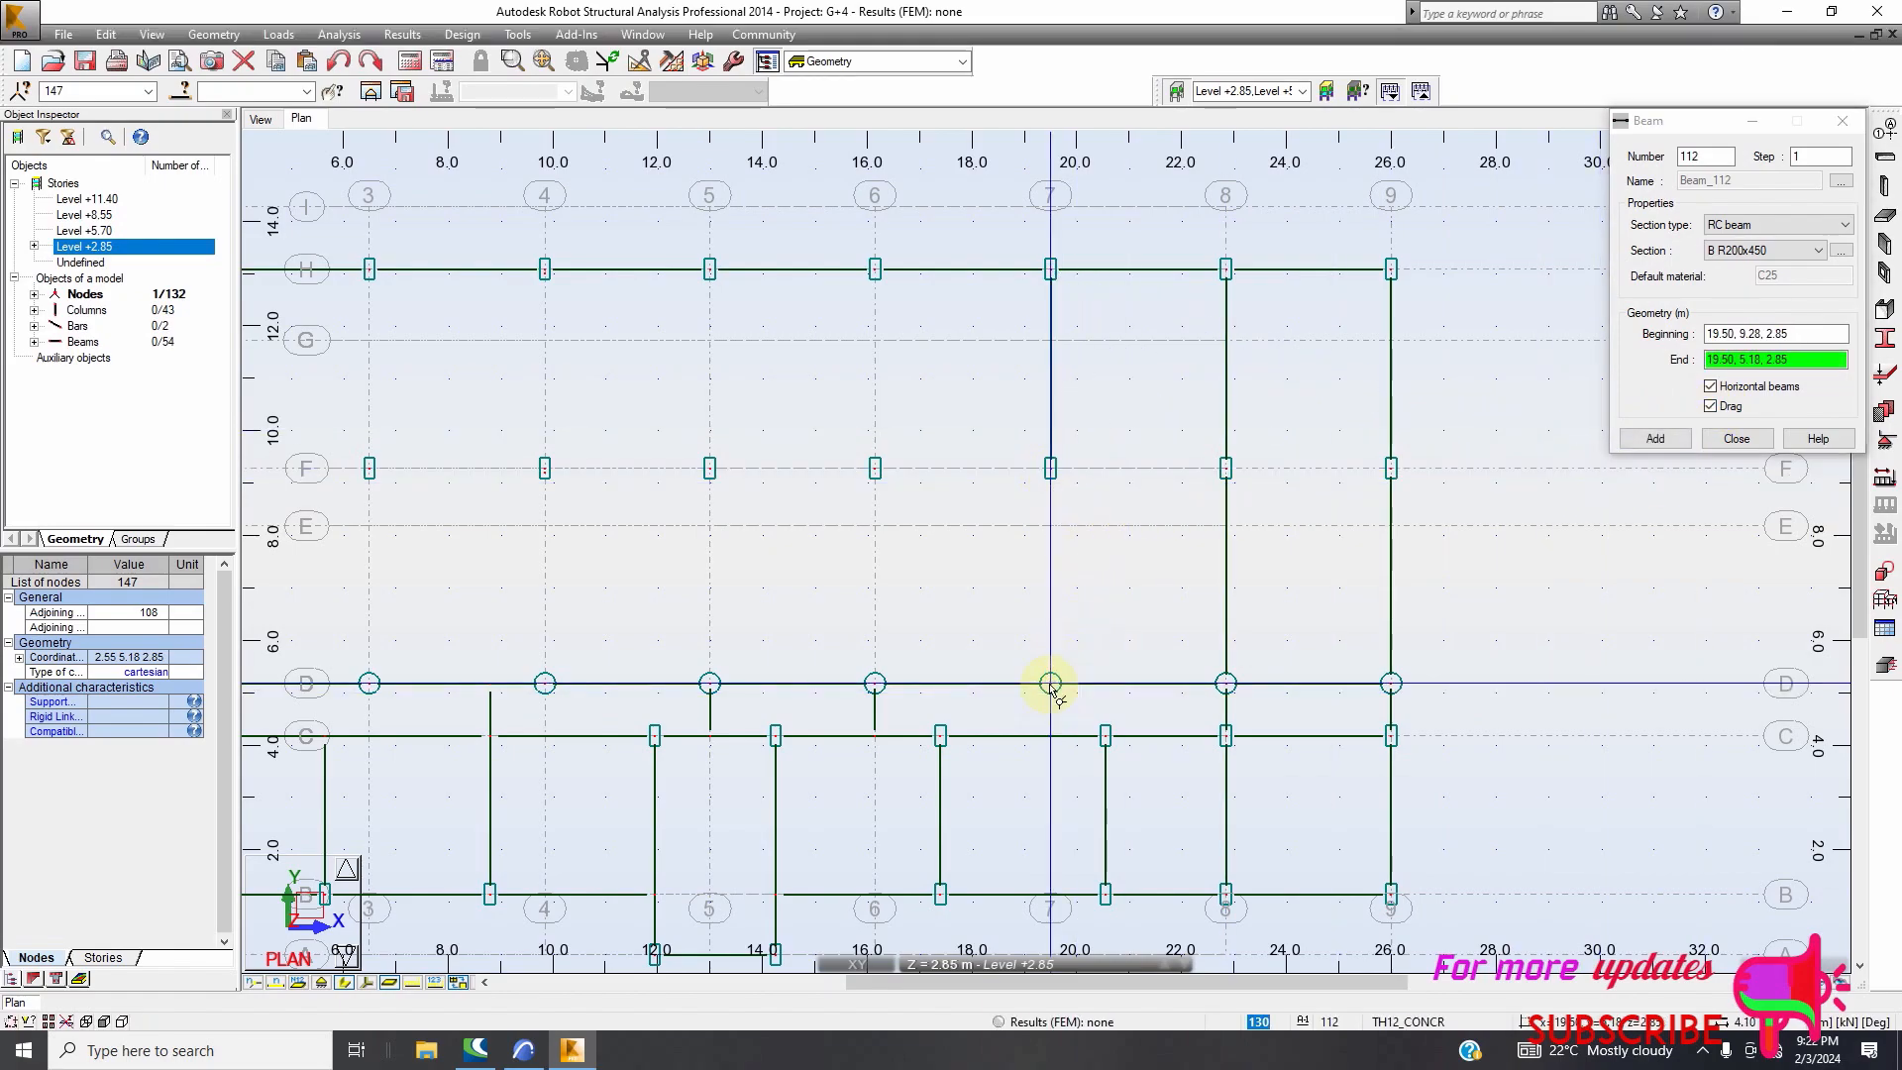
pyautogui.click(1065, 686)
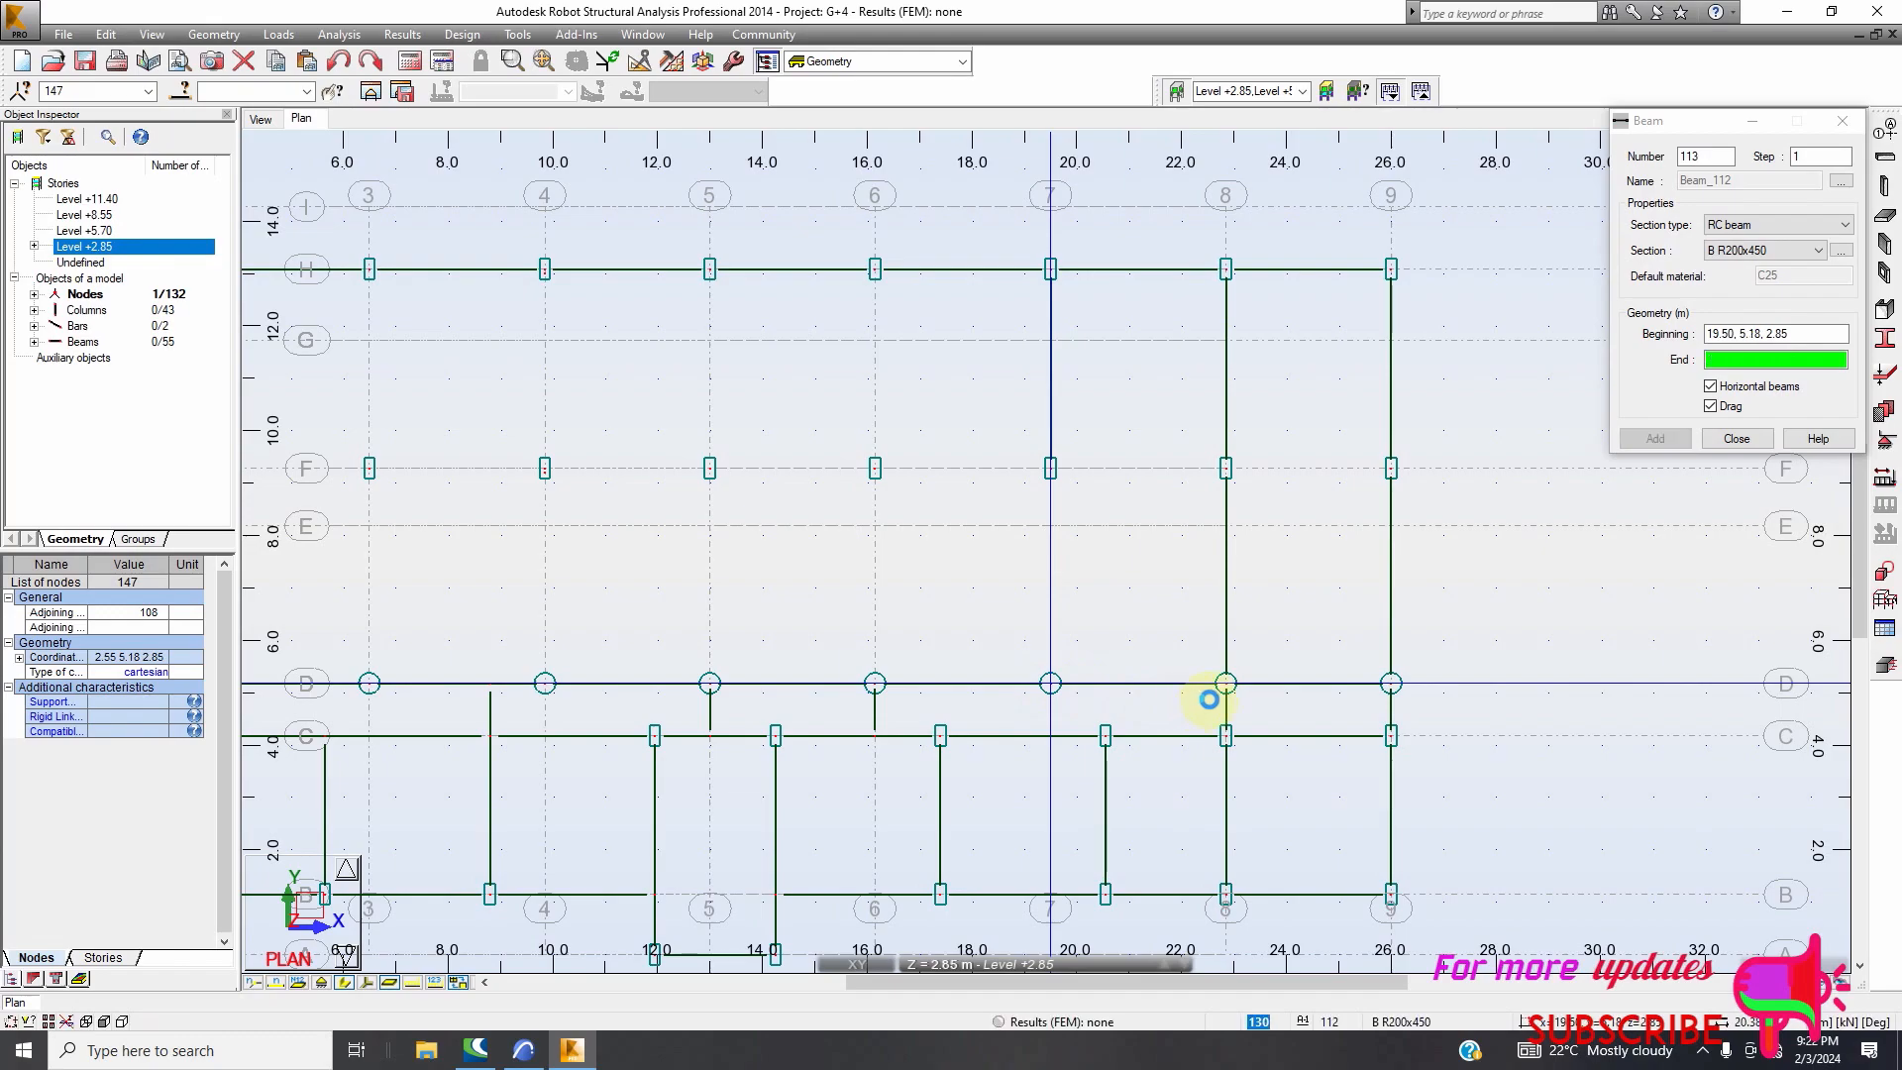
pyautogui.click(1711, 406)
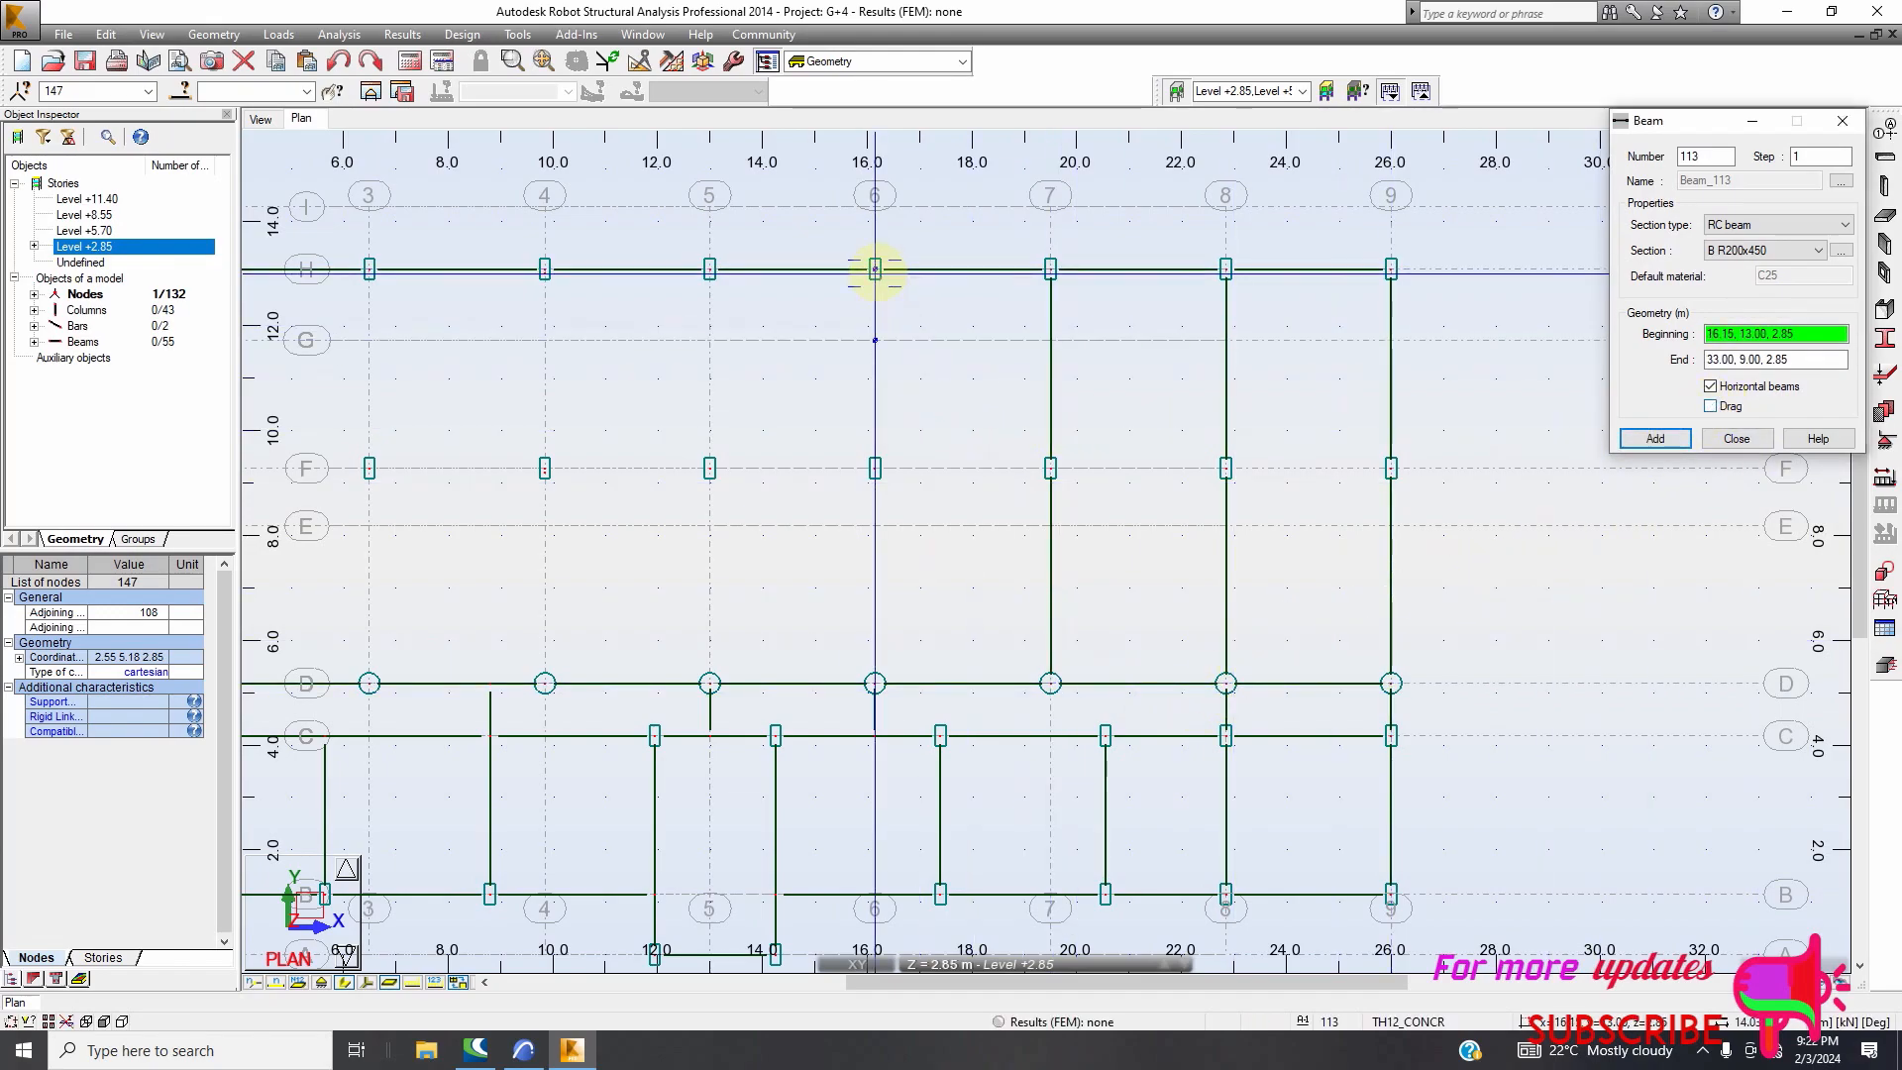
# Add B R200x450 beams along axis 6 between the columns on axes H and F and between those on D and F
pyautogui.click(875, 268)
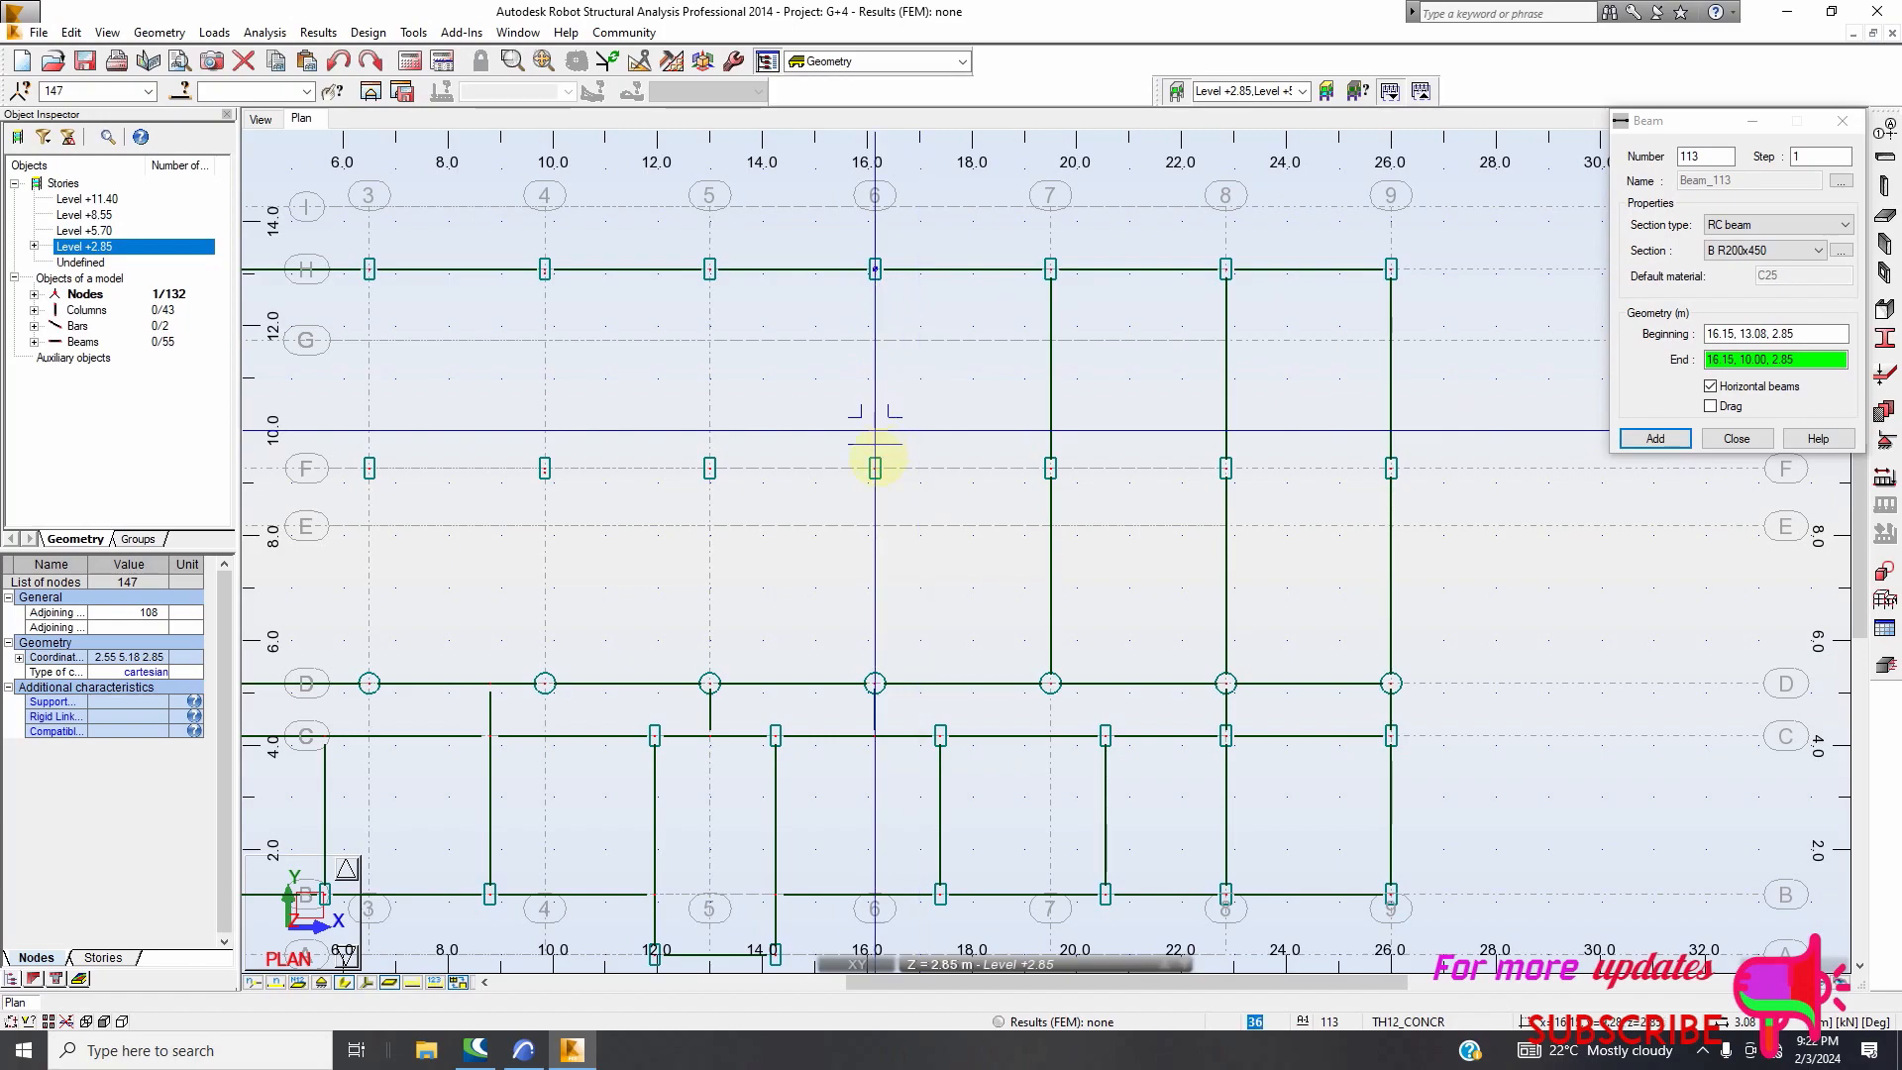
pyautogui.click(875, 683)
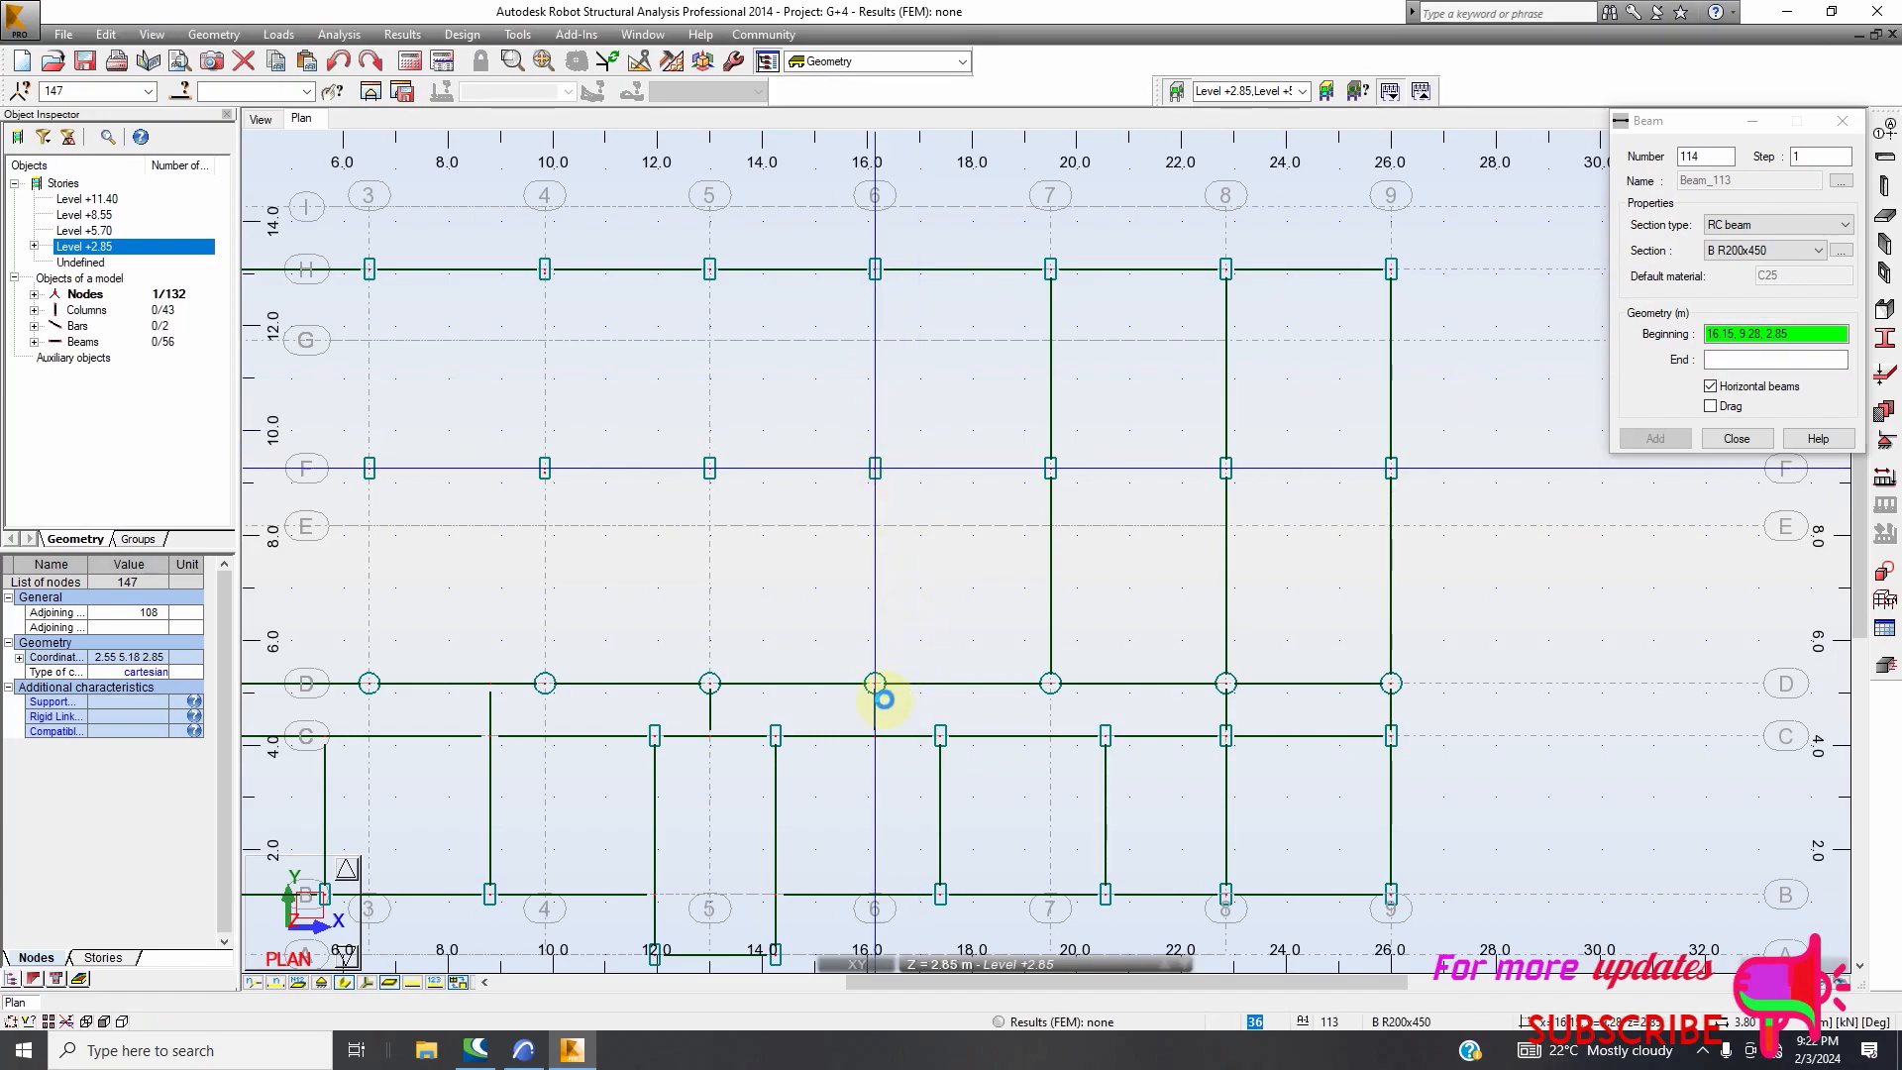
pyautogui.click(874, 682)
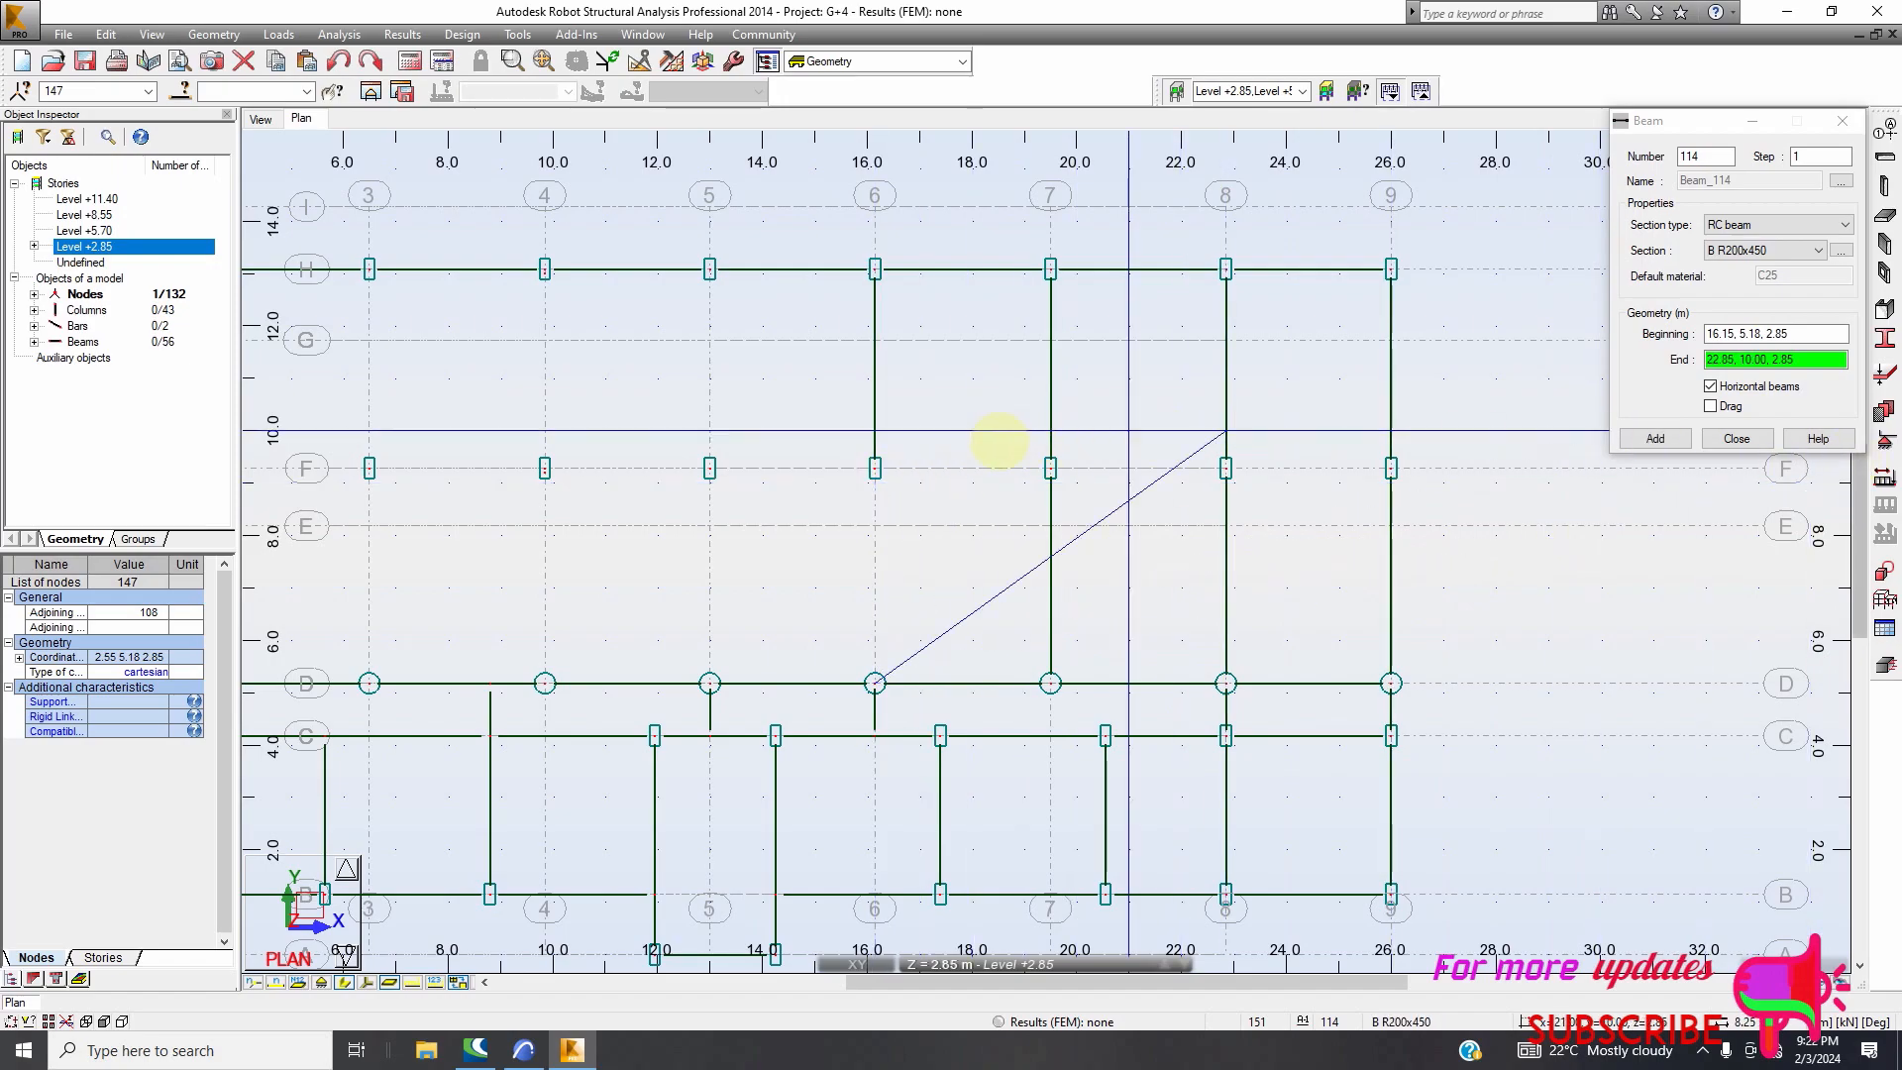
pyautogui.click(953, 552)
# Add B R200x450 beams along axis 5, from the axis H column to the F column and on to the D column
pyautogui.scroll(-3, 1040, 531)
pyautogui.scroll(2, 838, 332)
pyautogui.scroll(3, 840, 333)
pyautogui.click(838, 324)
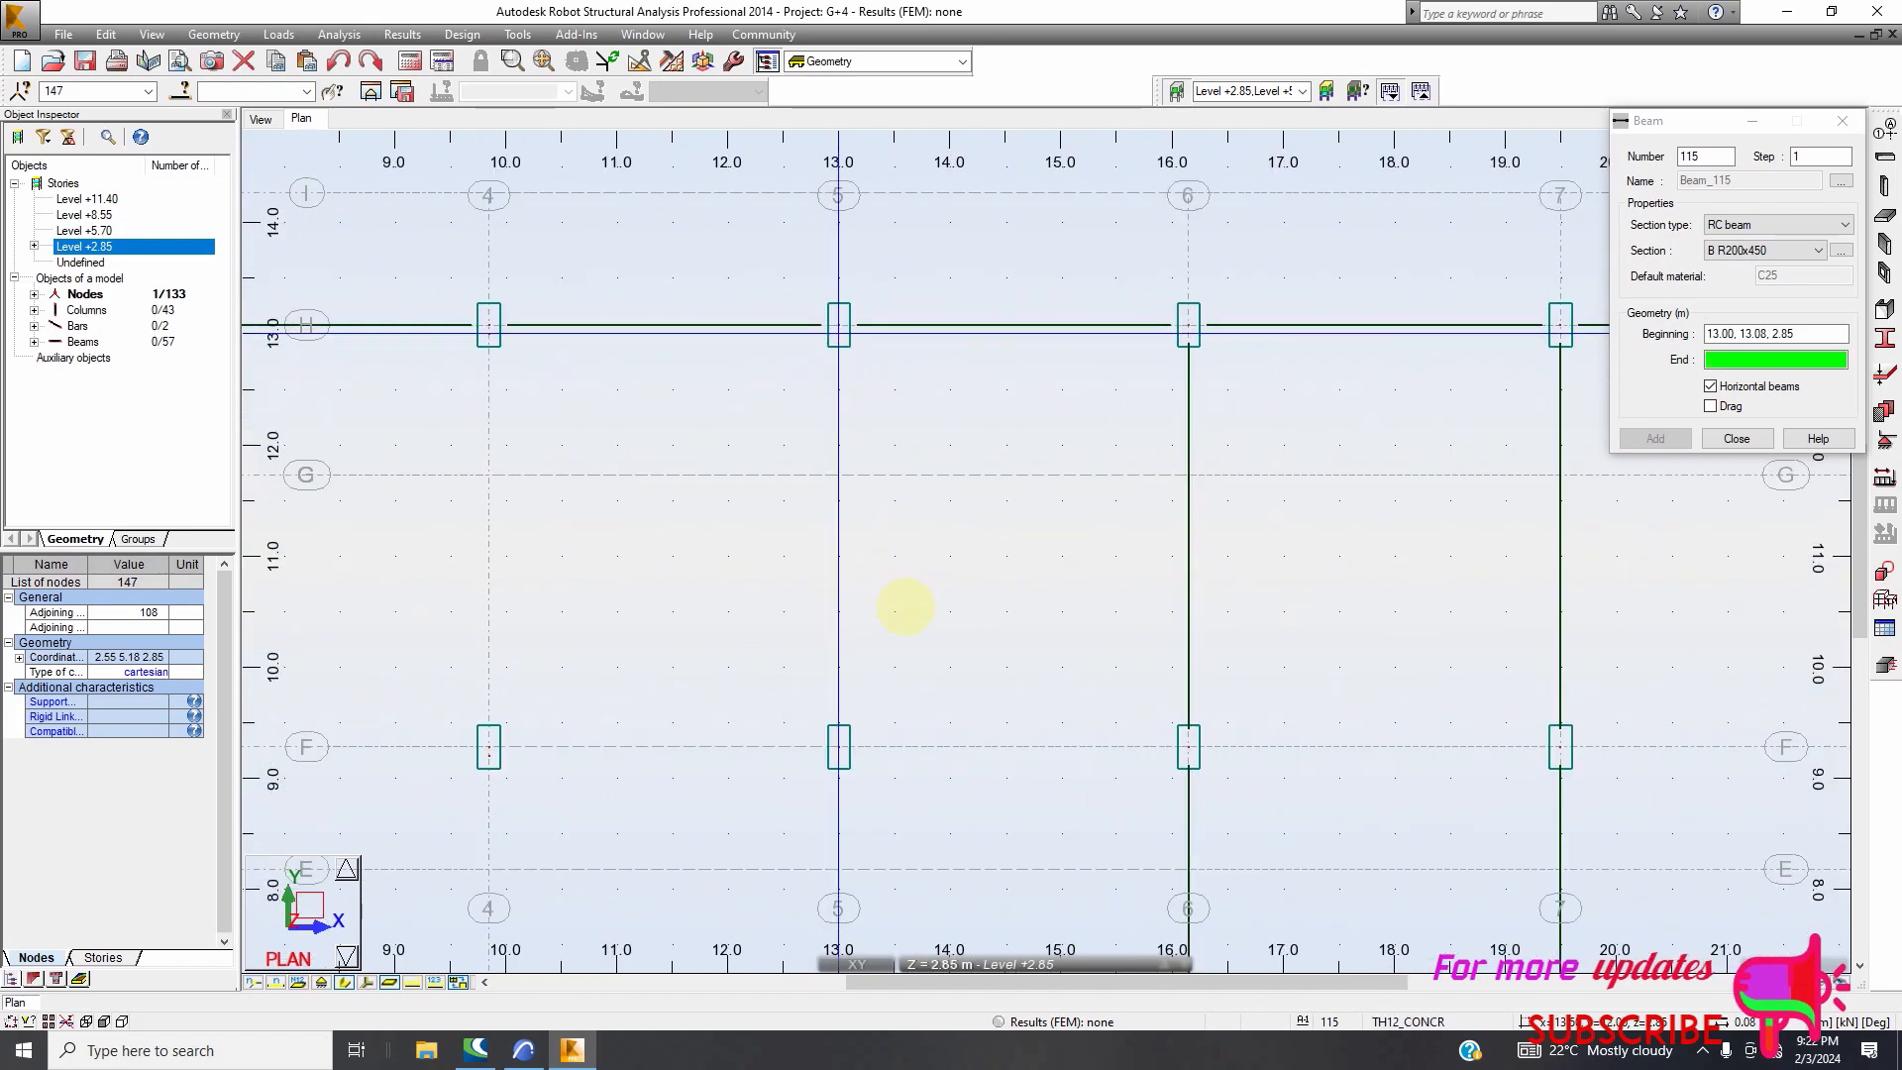
pyautogui.click(1656, 438)
pyautogui.click(1710, 407)
pyautogui.scroll(-3, 1005, 364)
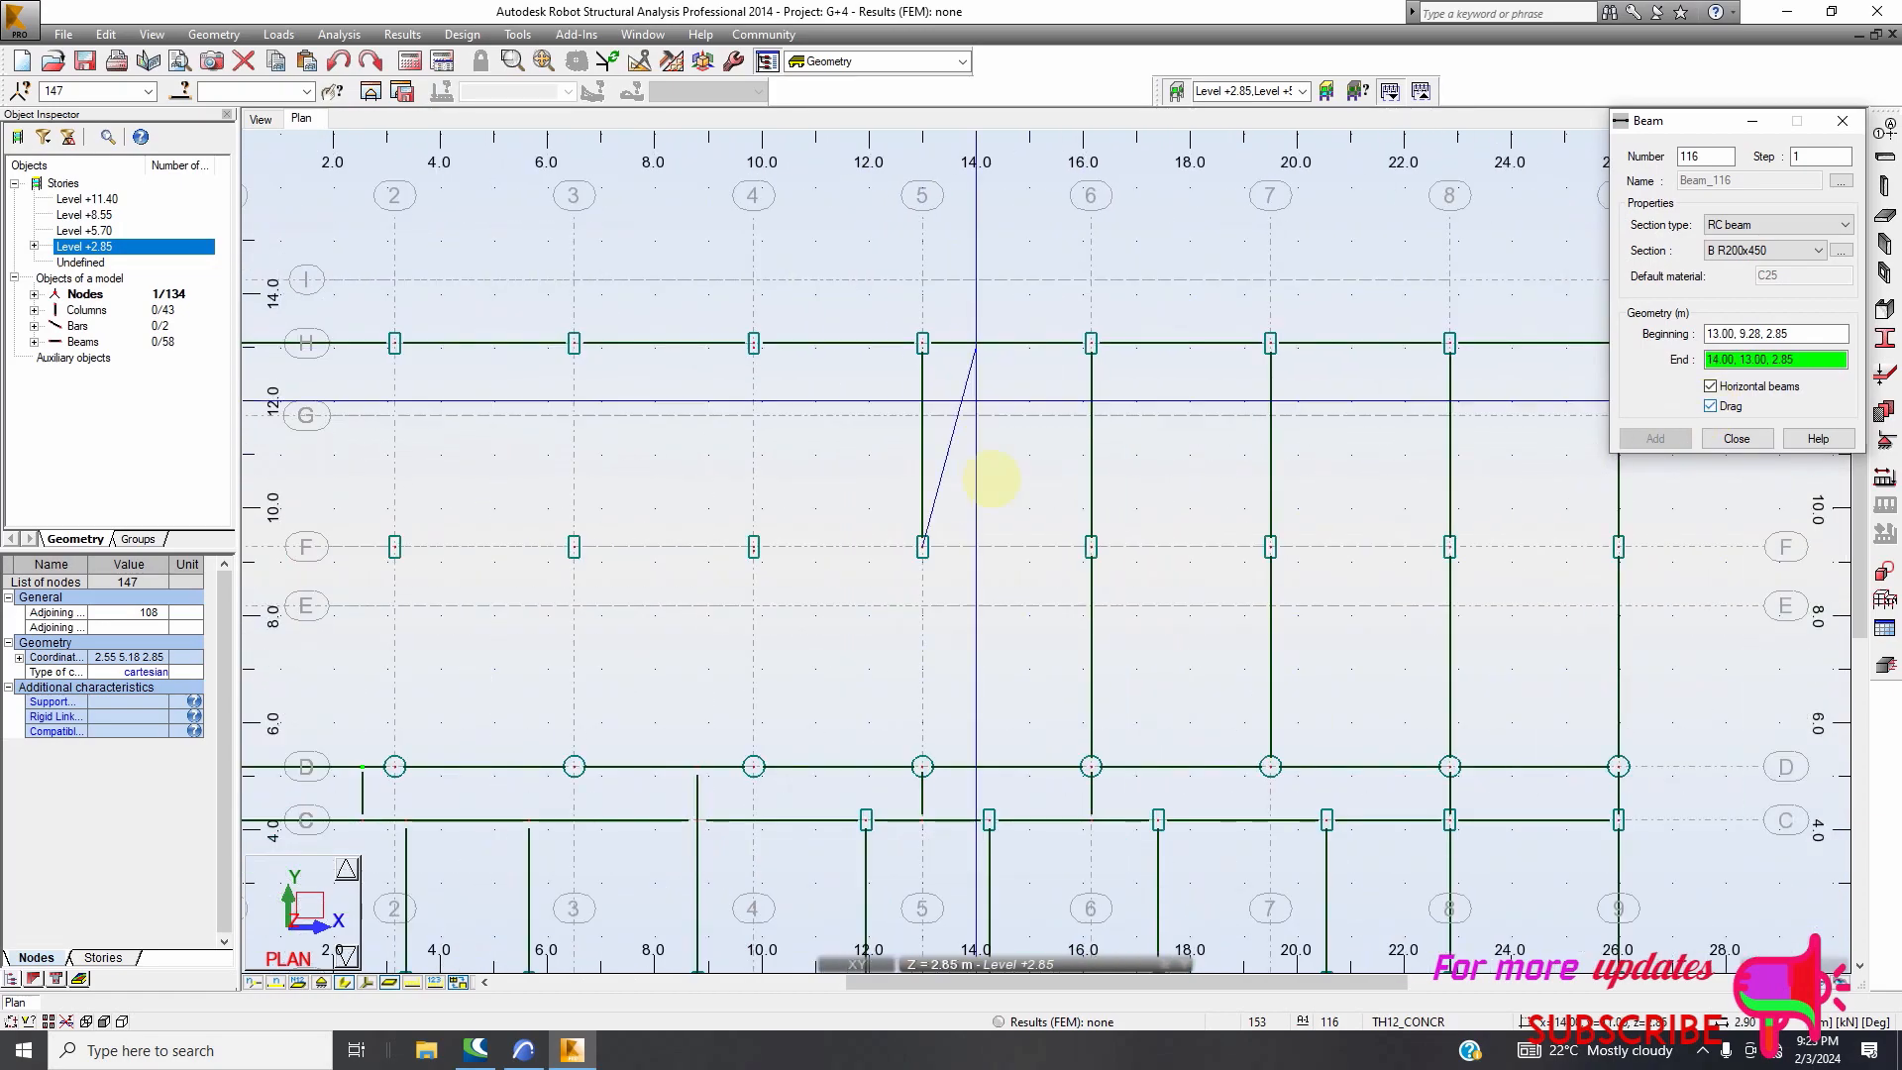
pyautogui.scroll(2, 926, 765)
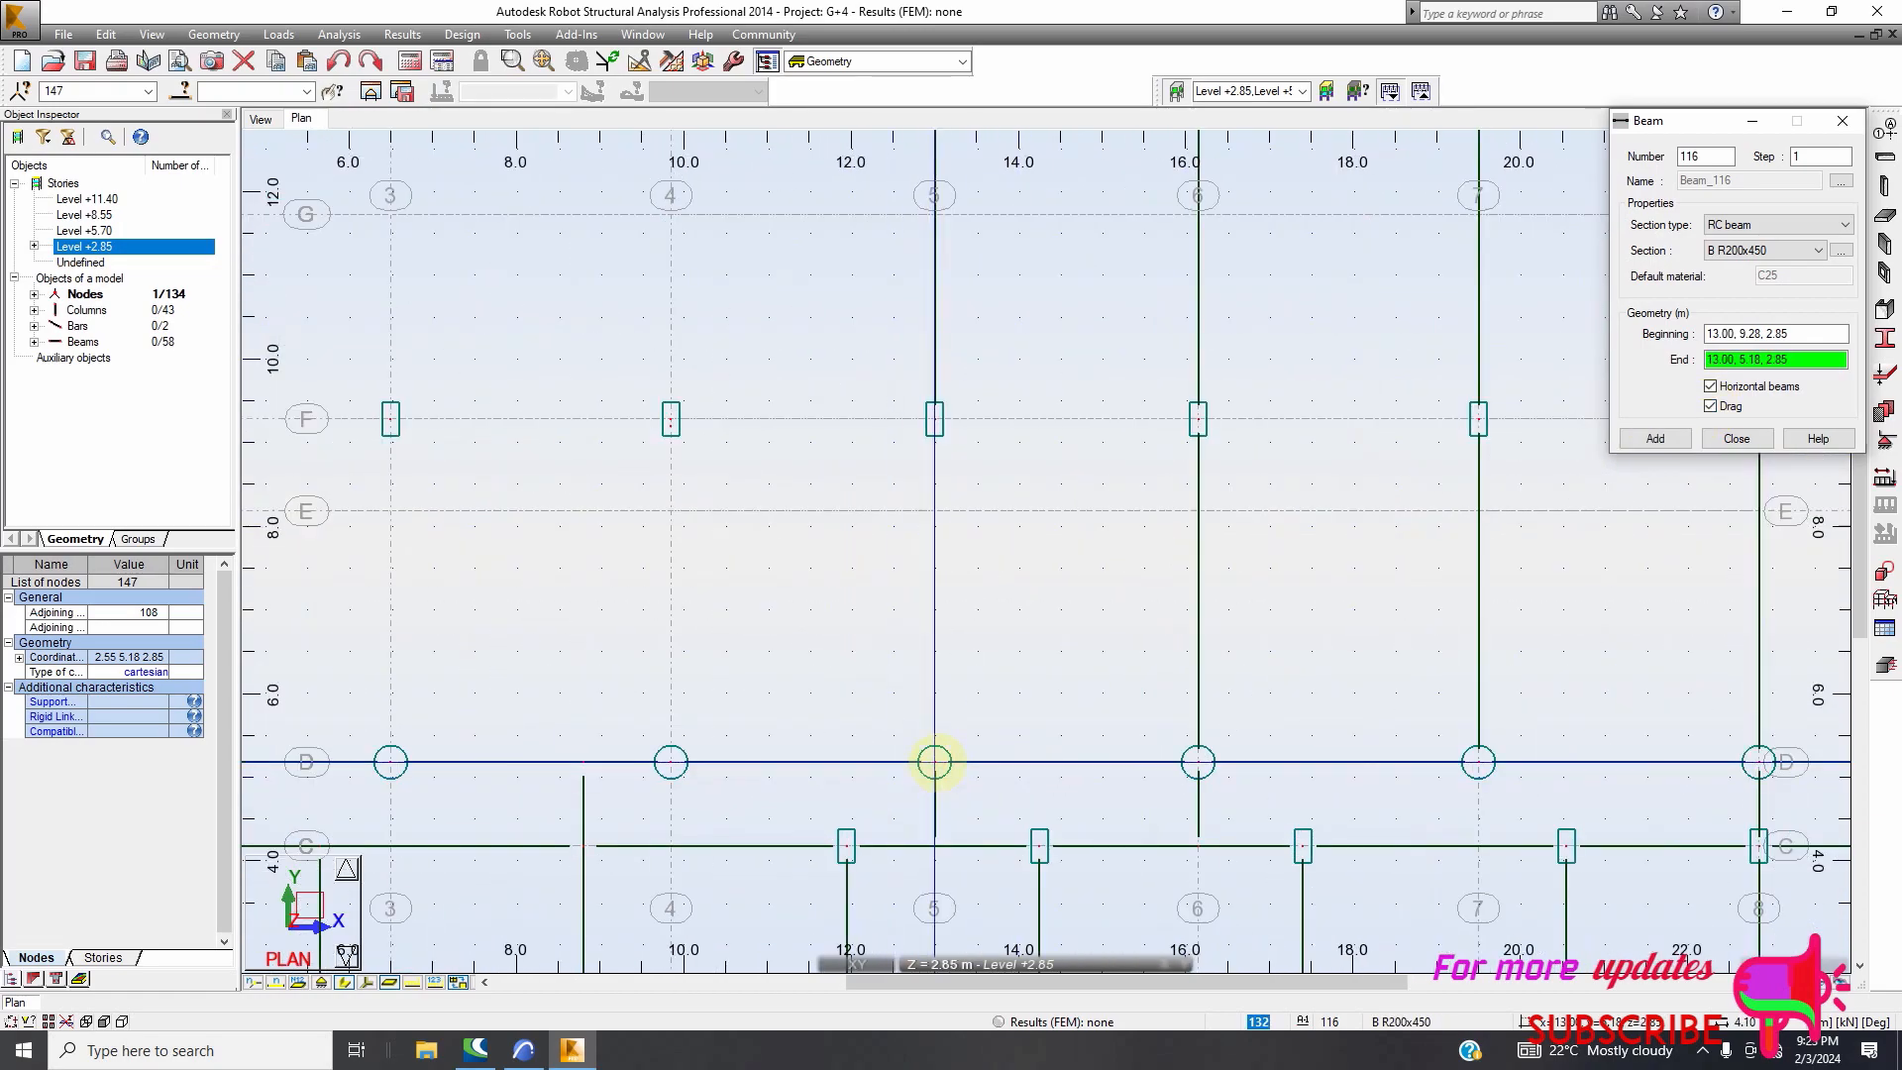
pyautogui.click(934, 762)
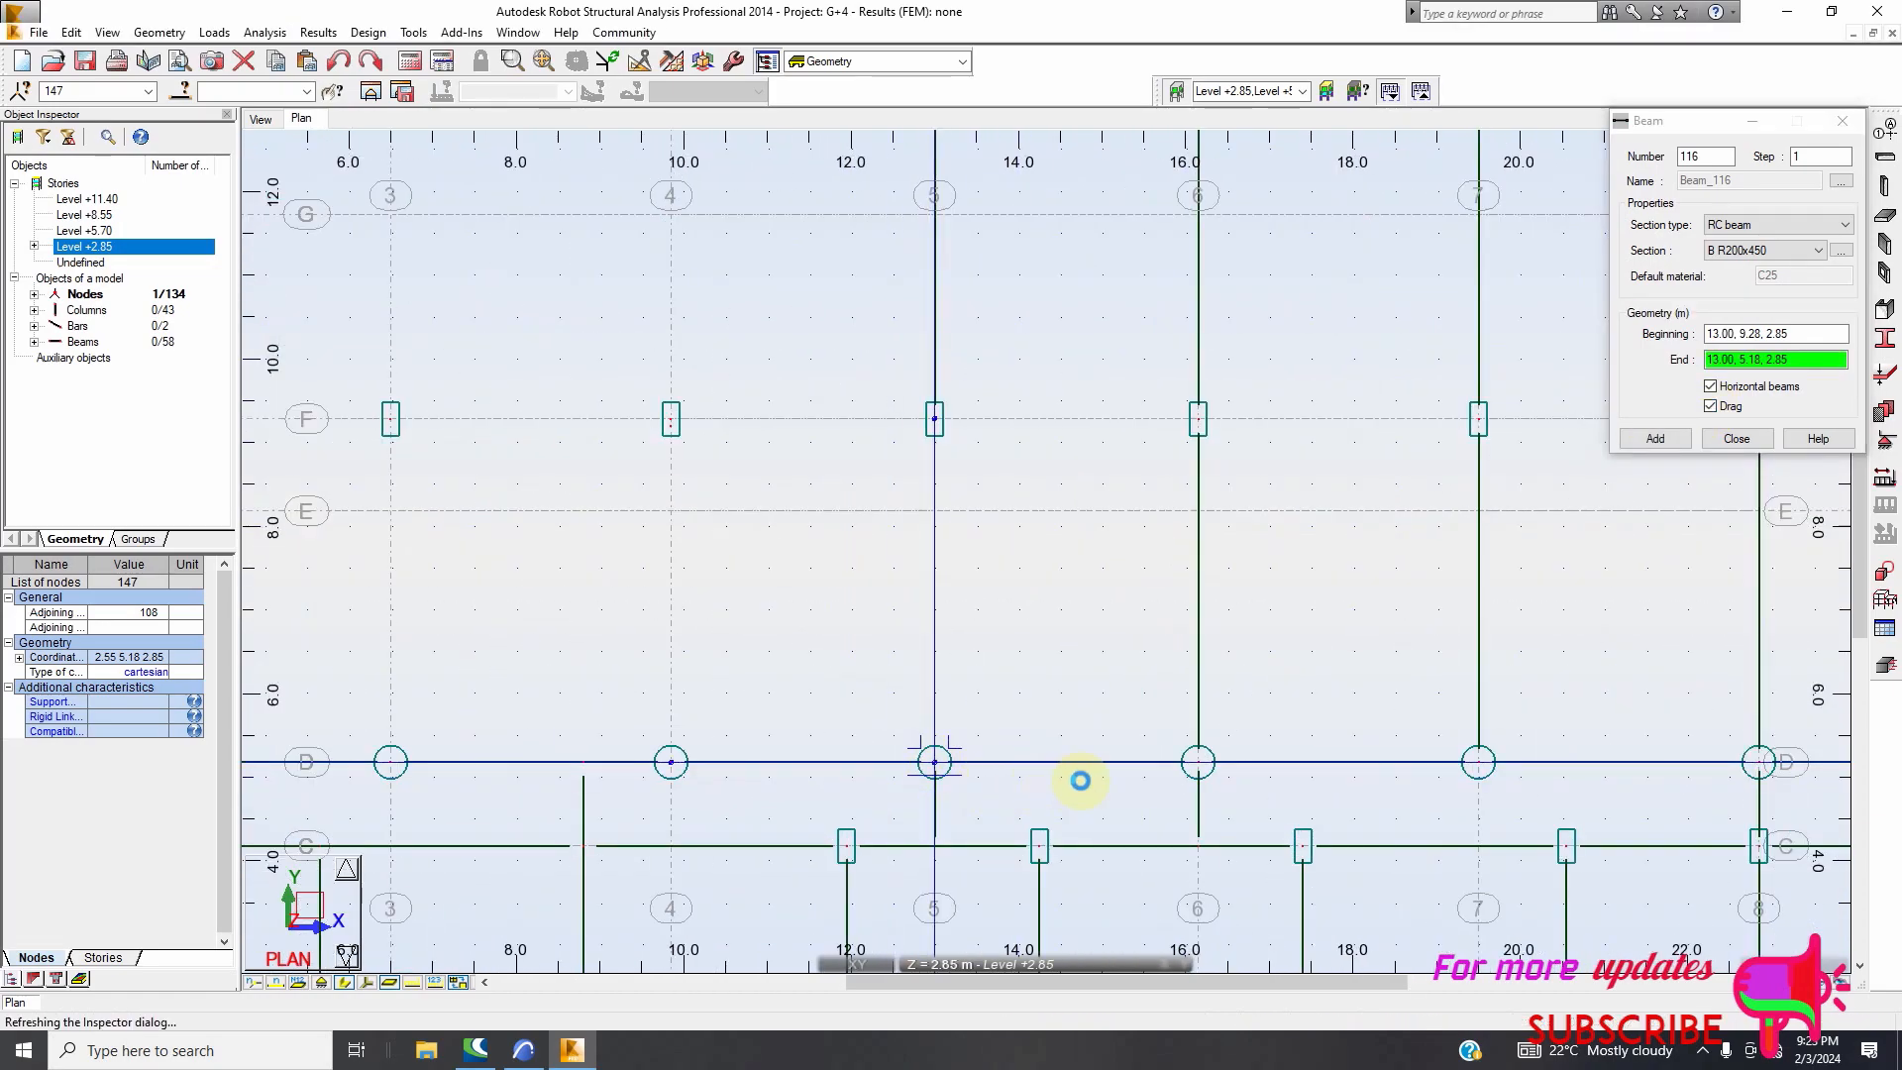
pyautogui.click(1710, 406)
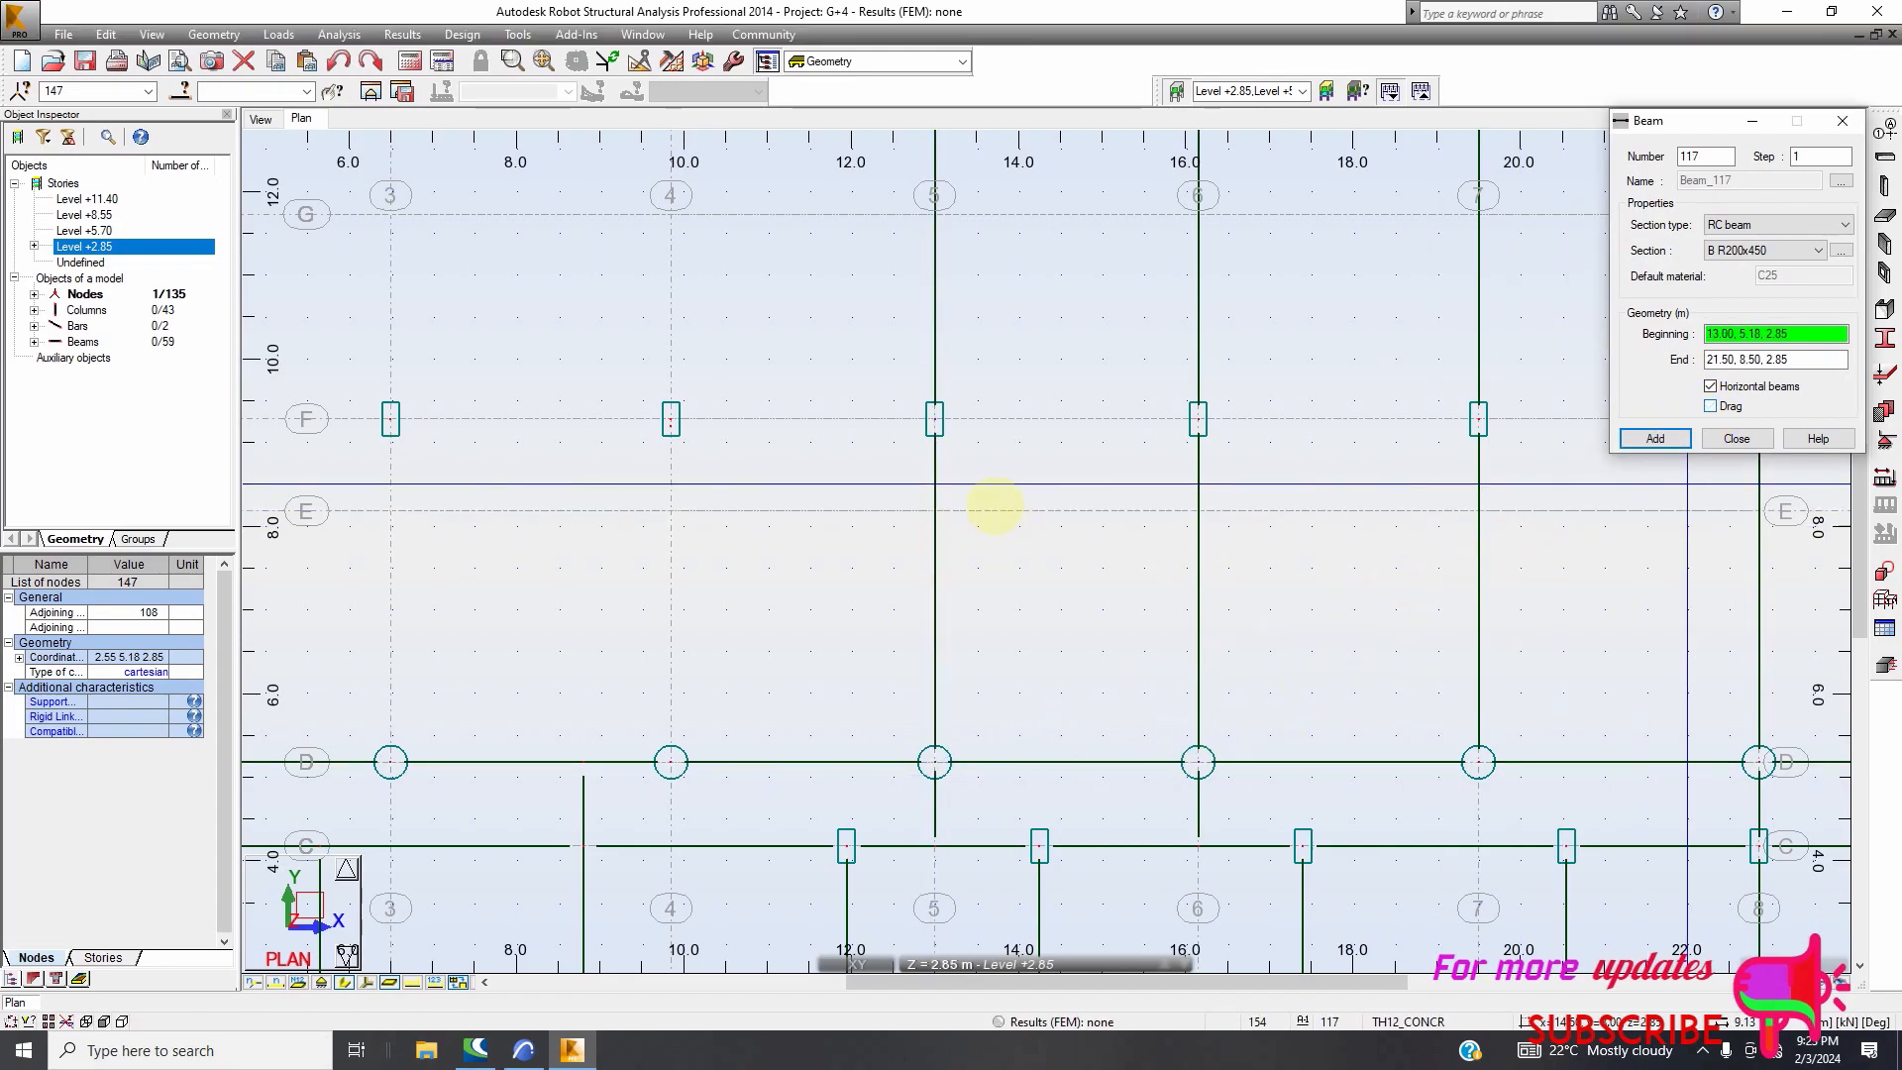
# Add B R200x450 beams along axis 4, from the axis H column to the F column and on to the D column
pyautogui.scroll(-3, 956, 551)
pyautogui.scroll(3, 791, 293)
pyautogui.scroll(2, 789, 280)
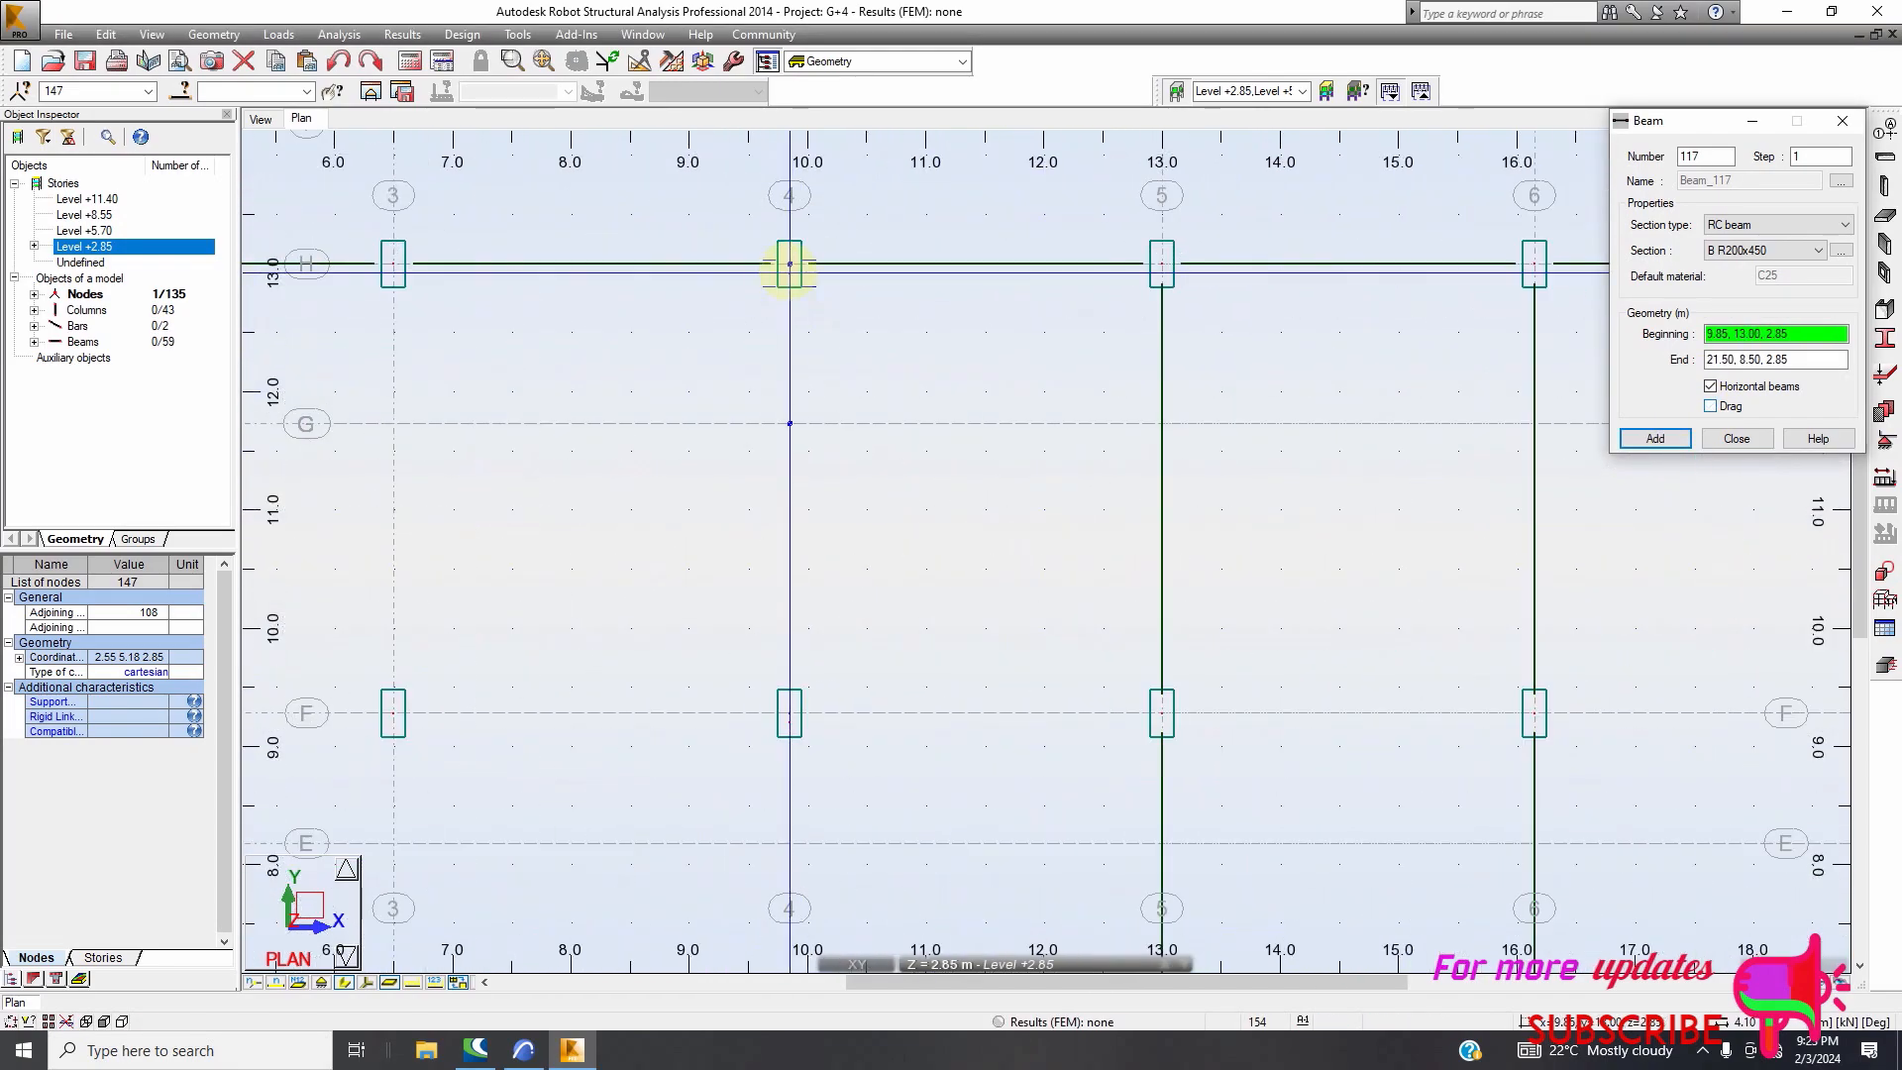
pyautogui.click(790, 264)
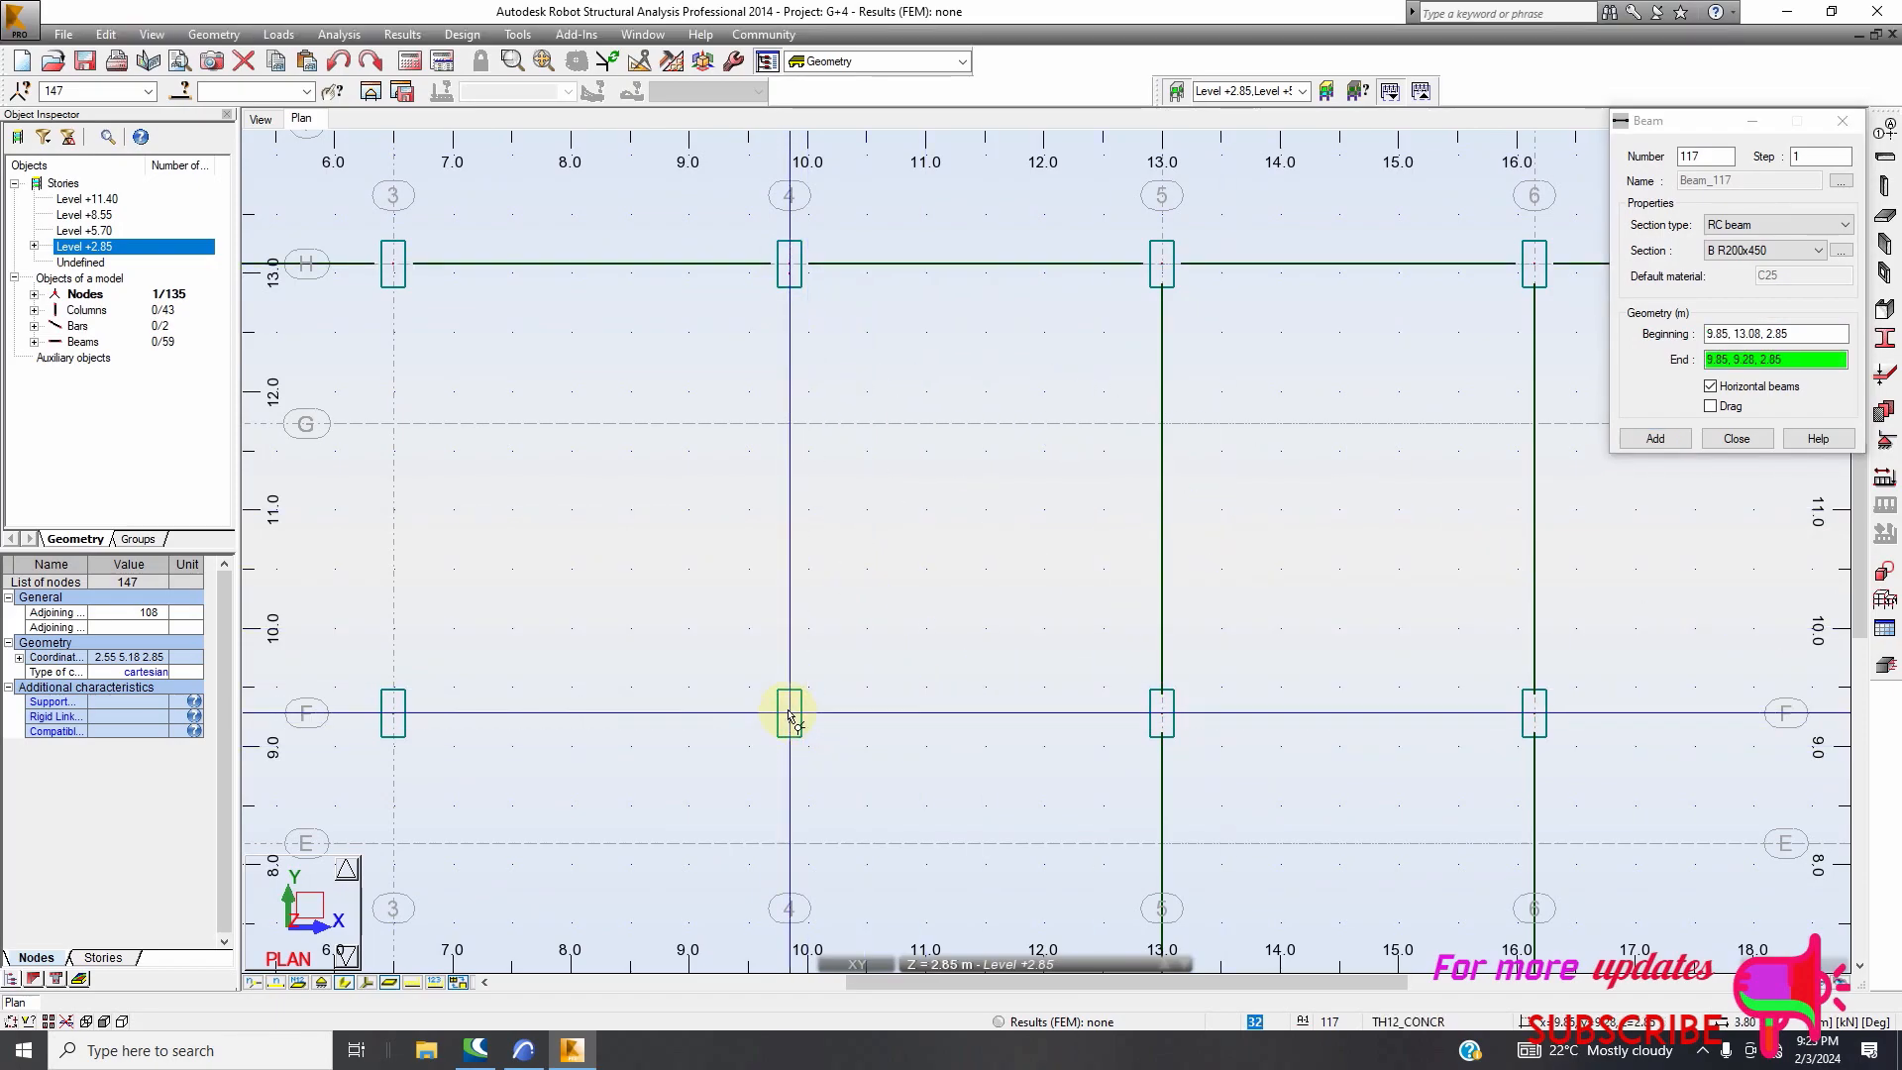
pyautogui.click(1130, 742)
pyautogui.click(1711, 407)
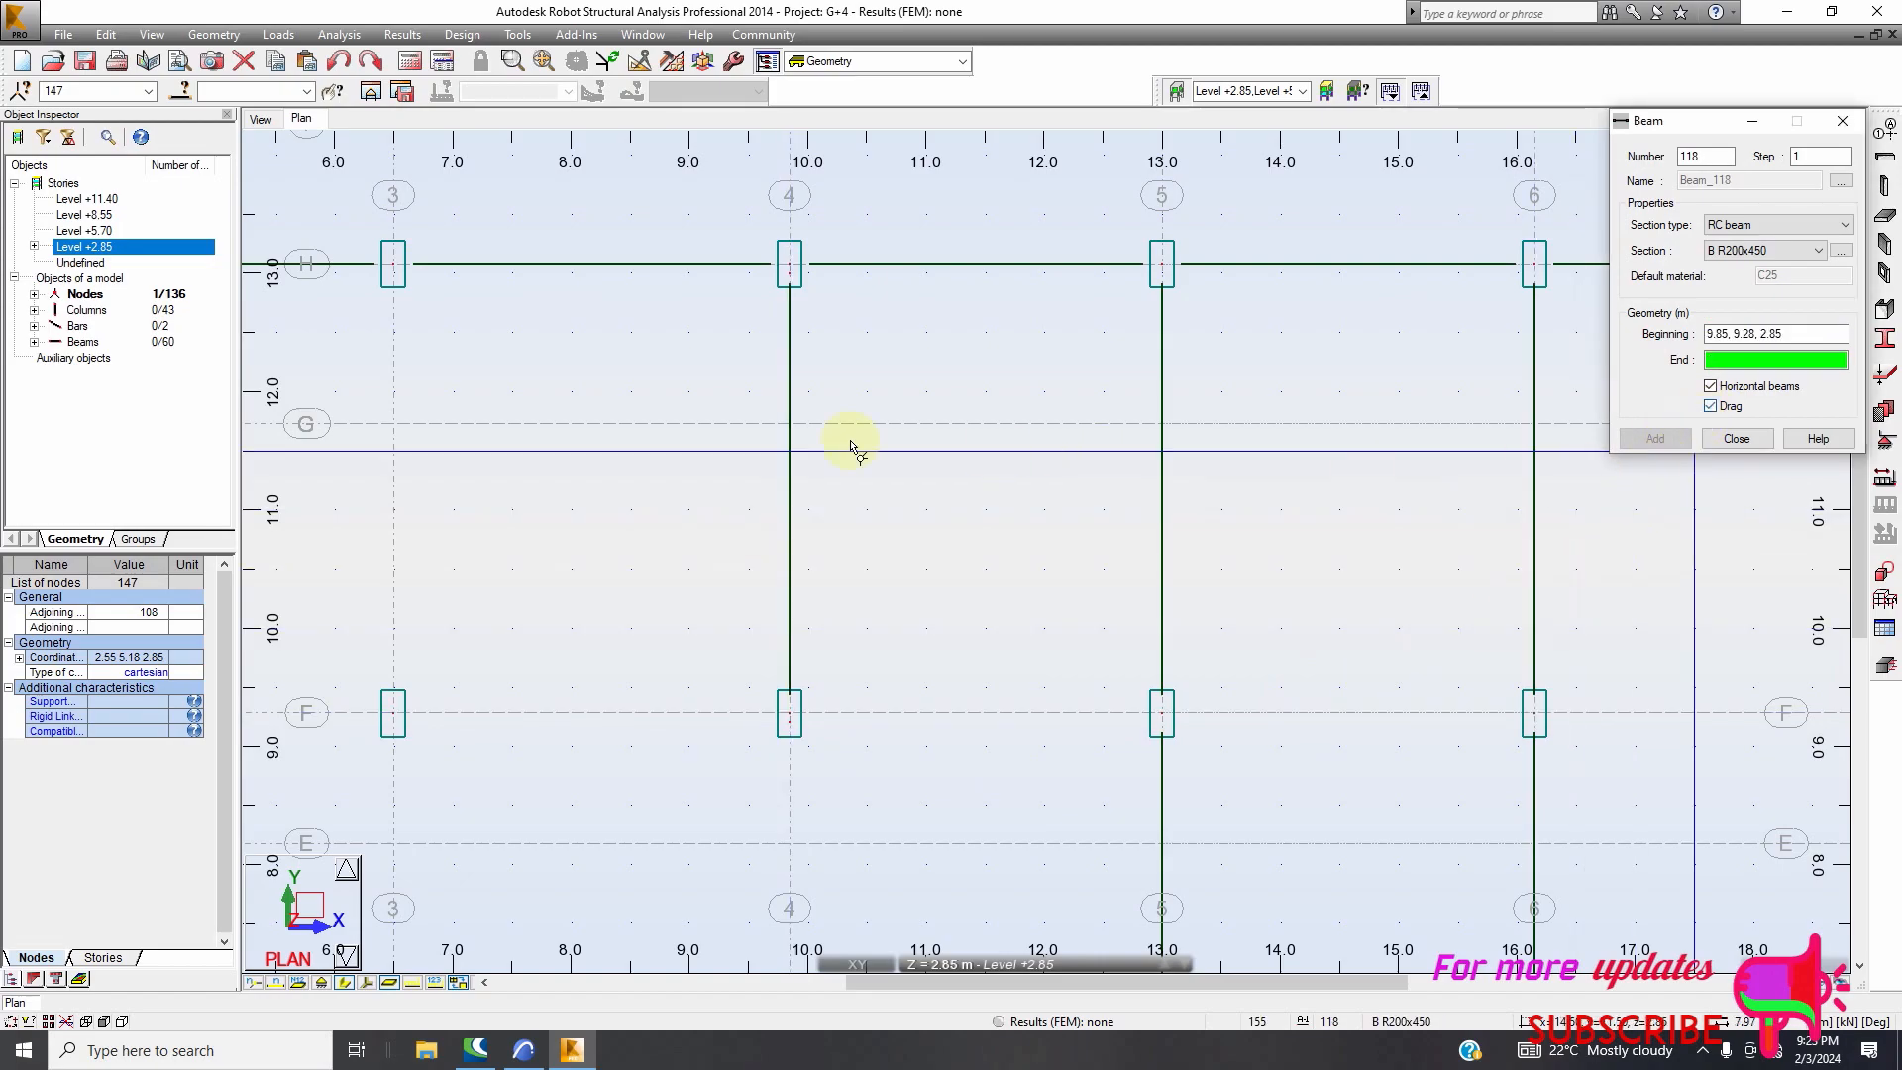
pyautogui.scroll(-3, 849, 445)
pyautogui.scroll(1, 732, 728)
pyautogui.scroll(2, 732, 728)
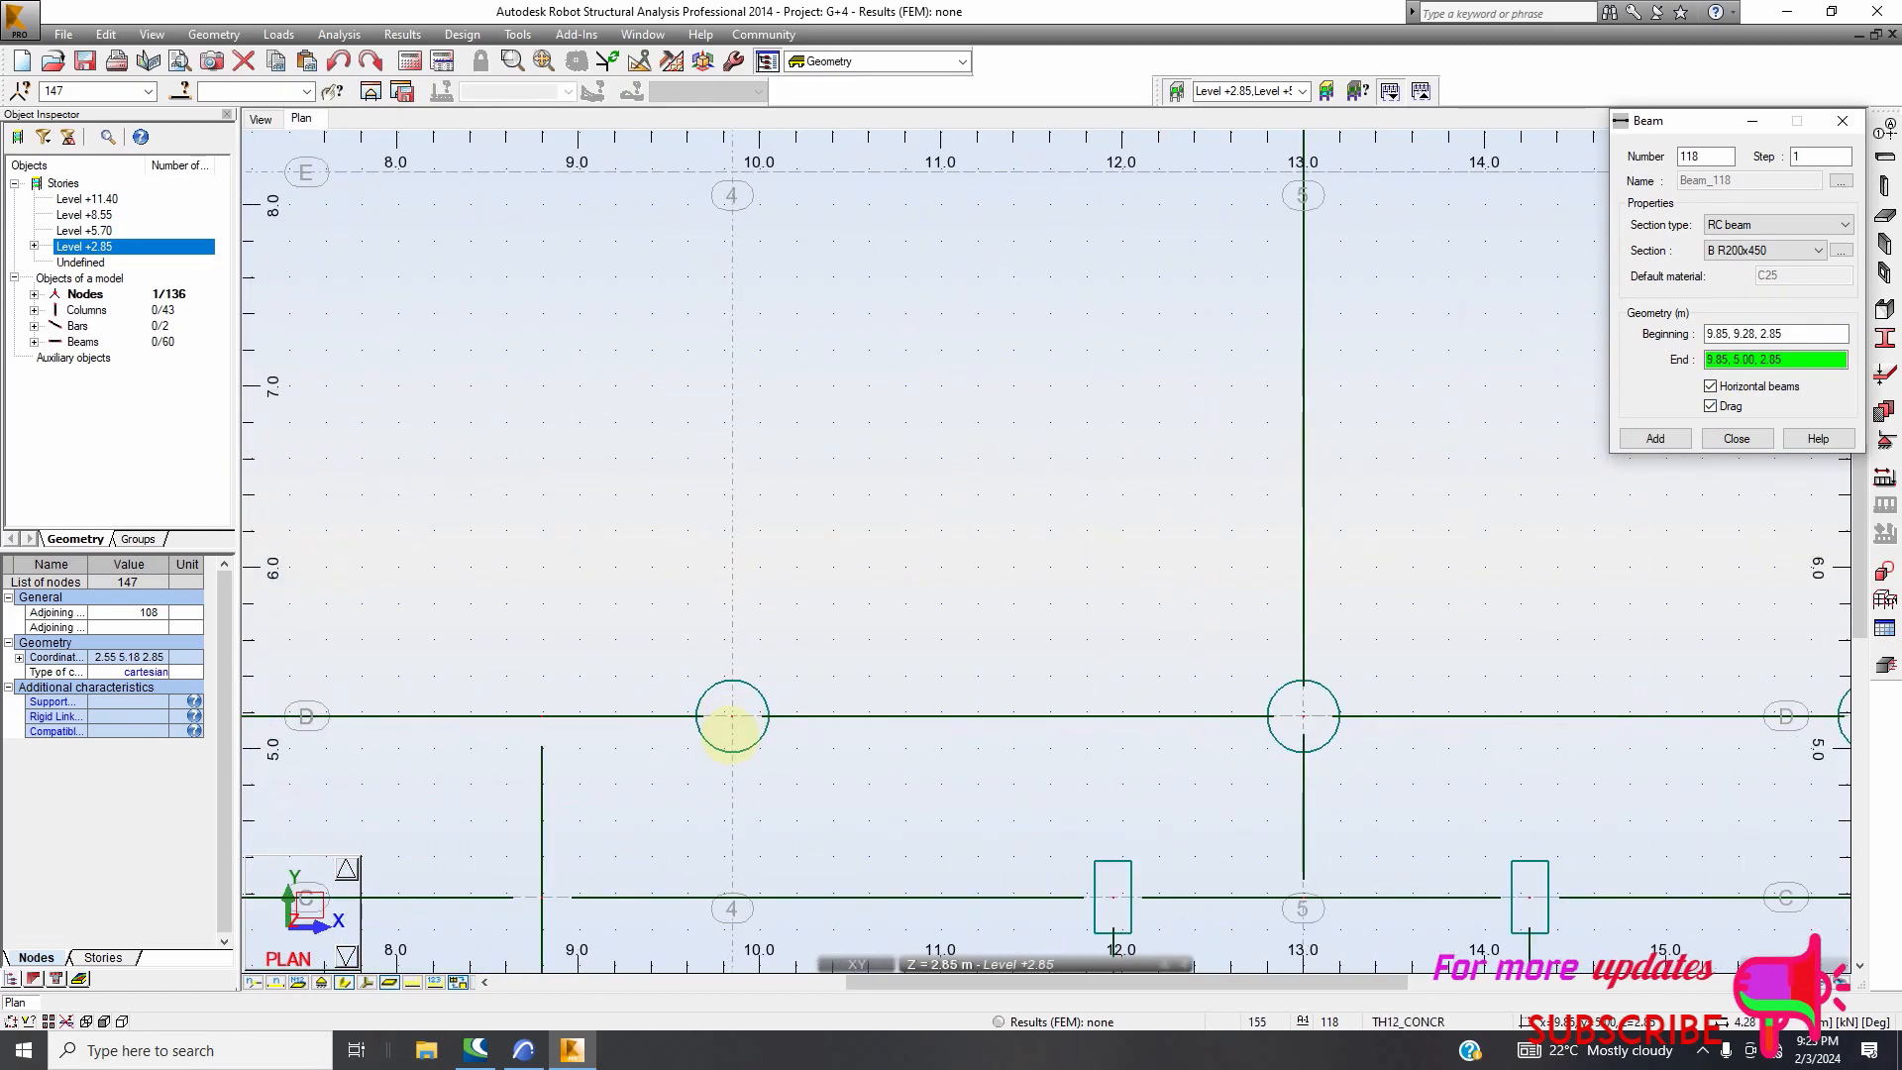
pyautogui.click(1122, 621)
pyautogui.scroll(-3, 1103, 607)
pyautogui.click(1729, 414)
# Add B R200x450 beams along axis 3 from the axis H column to F, and from F to the D column
pyautogui.scroll(3, 835, 248)
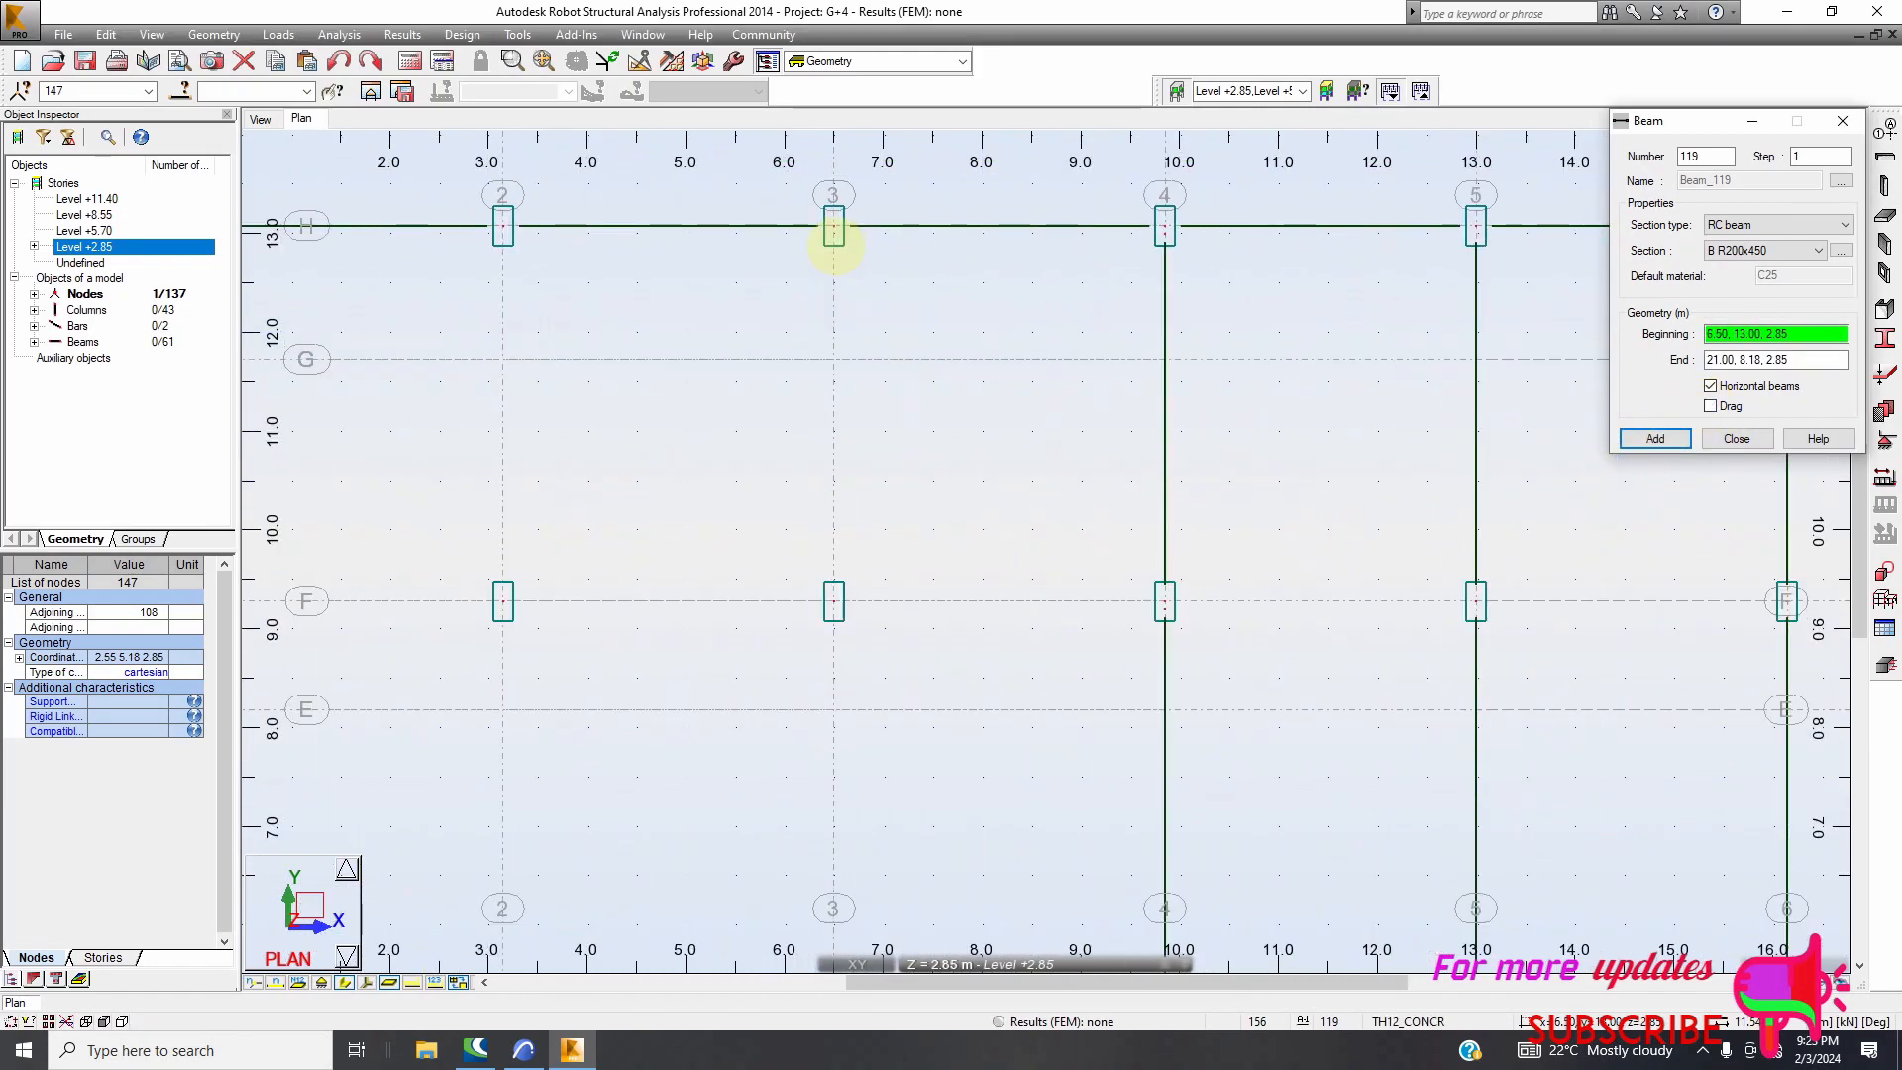
pyautogui.scroll(2, 835, 248)
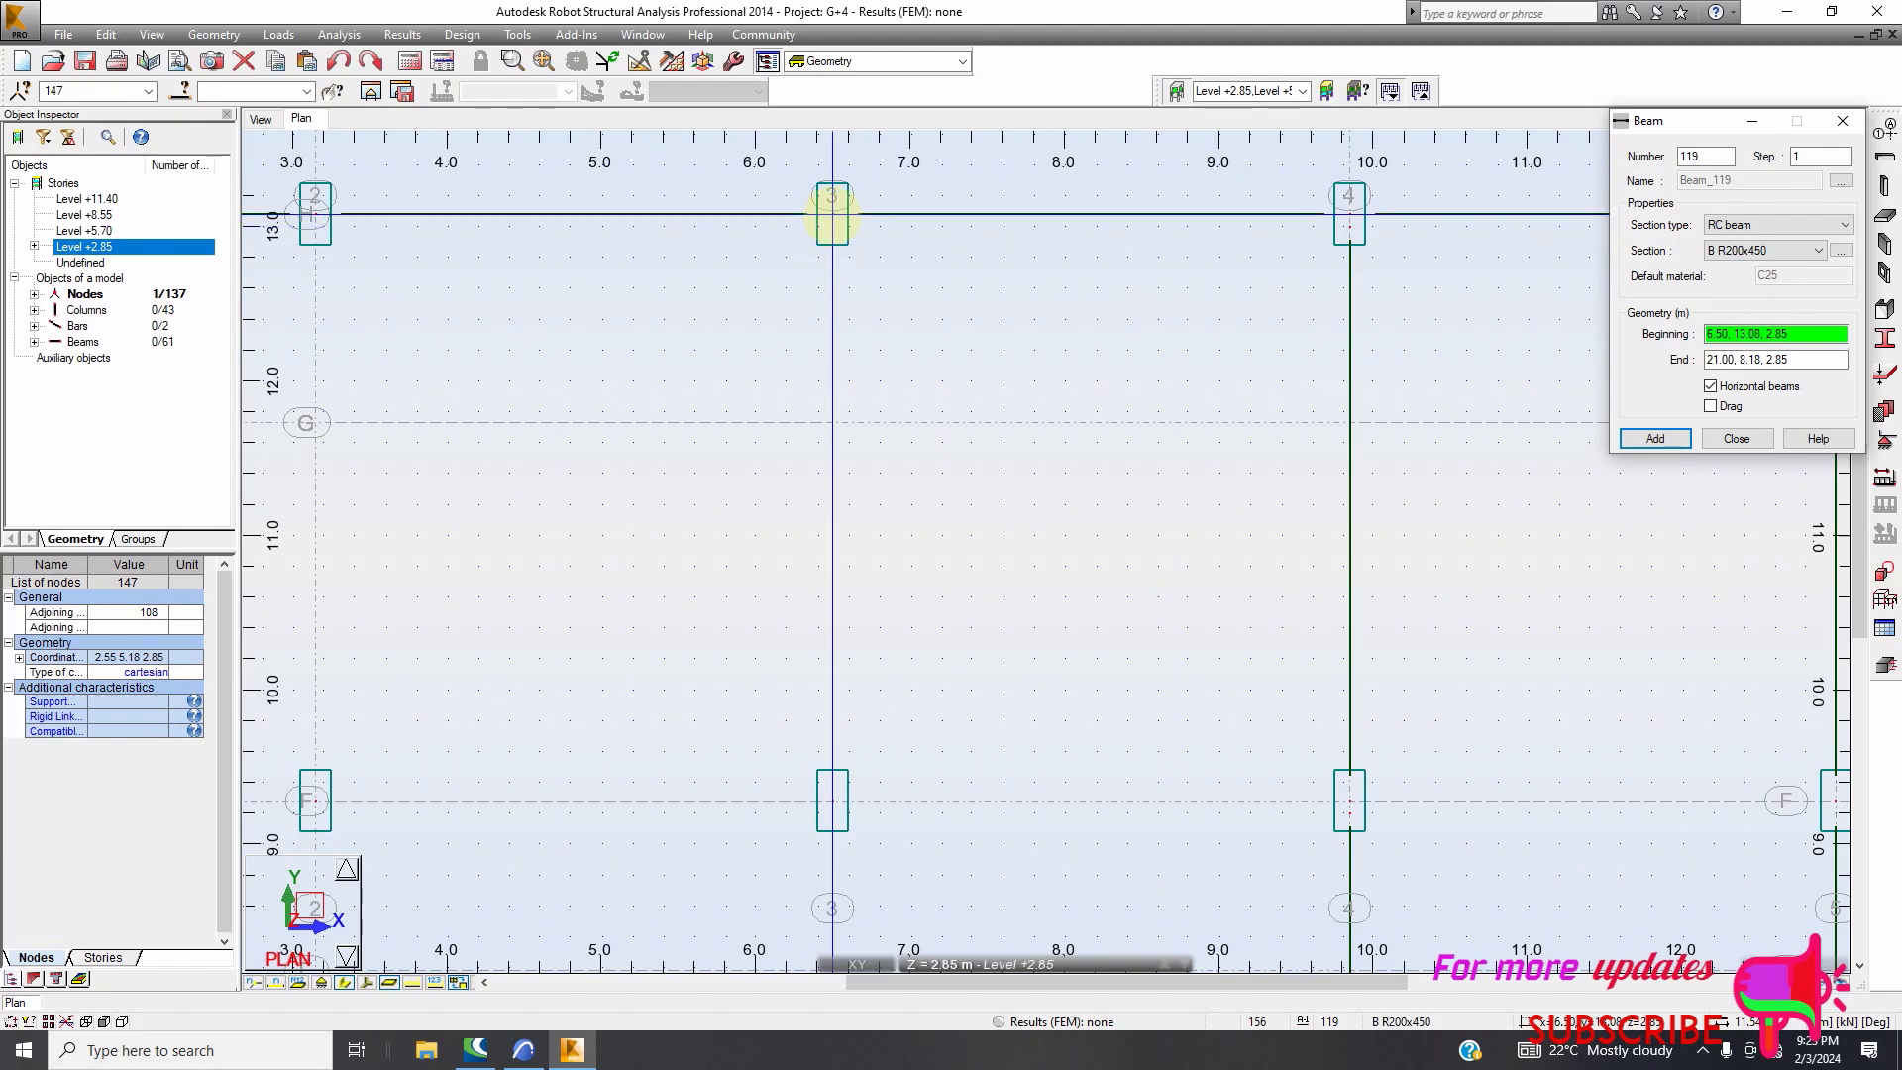
pyautogui.click(832, 212)
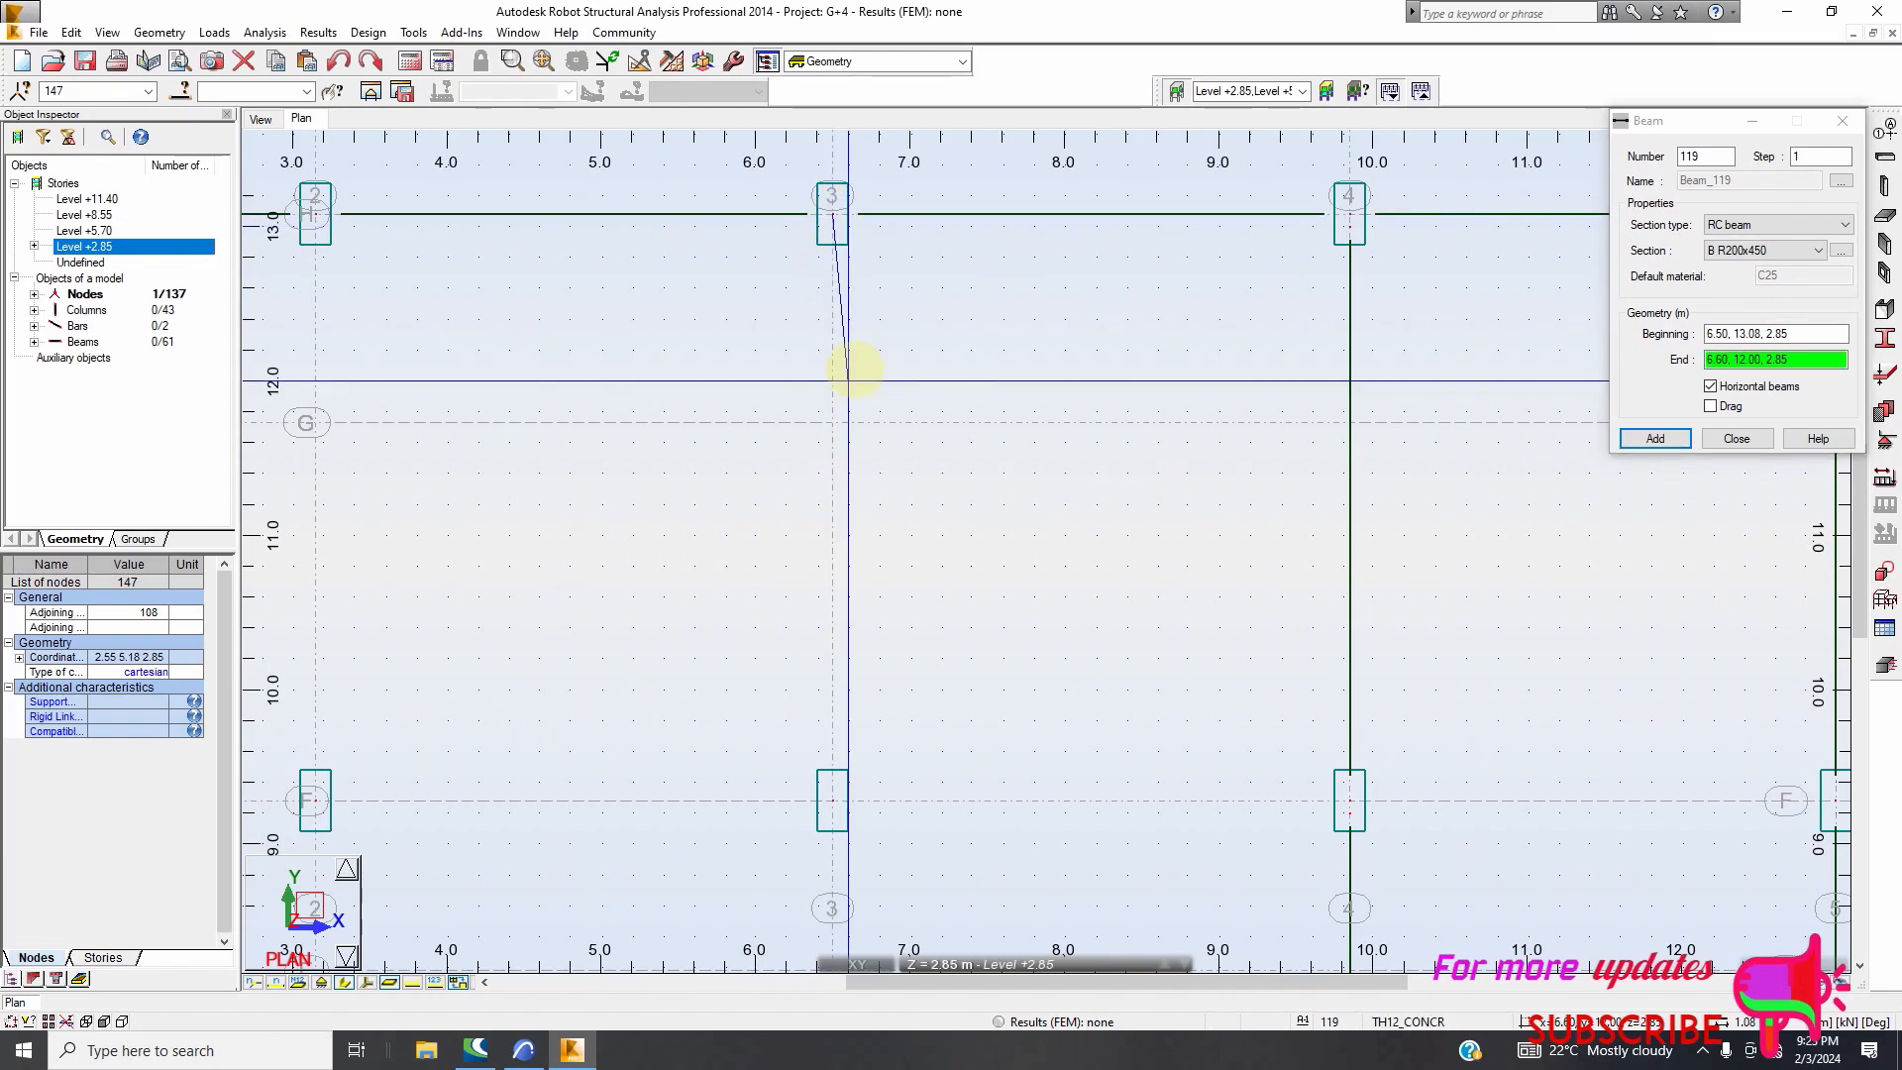
pyautogui.scroll(-3, 856, 376)
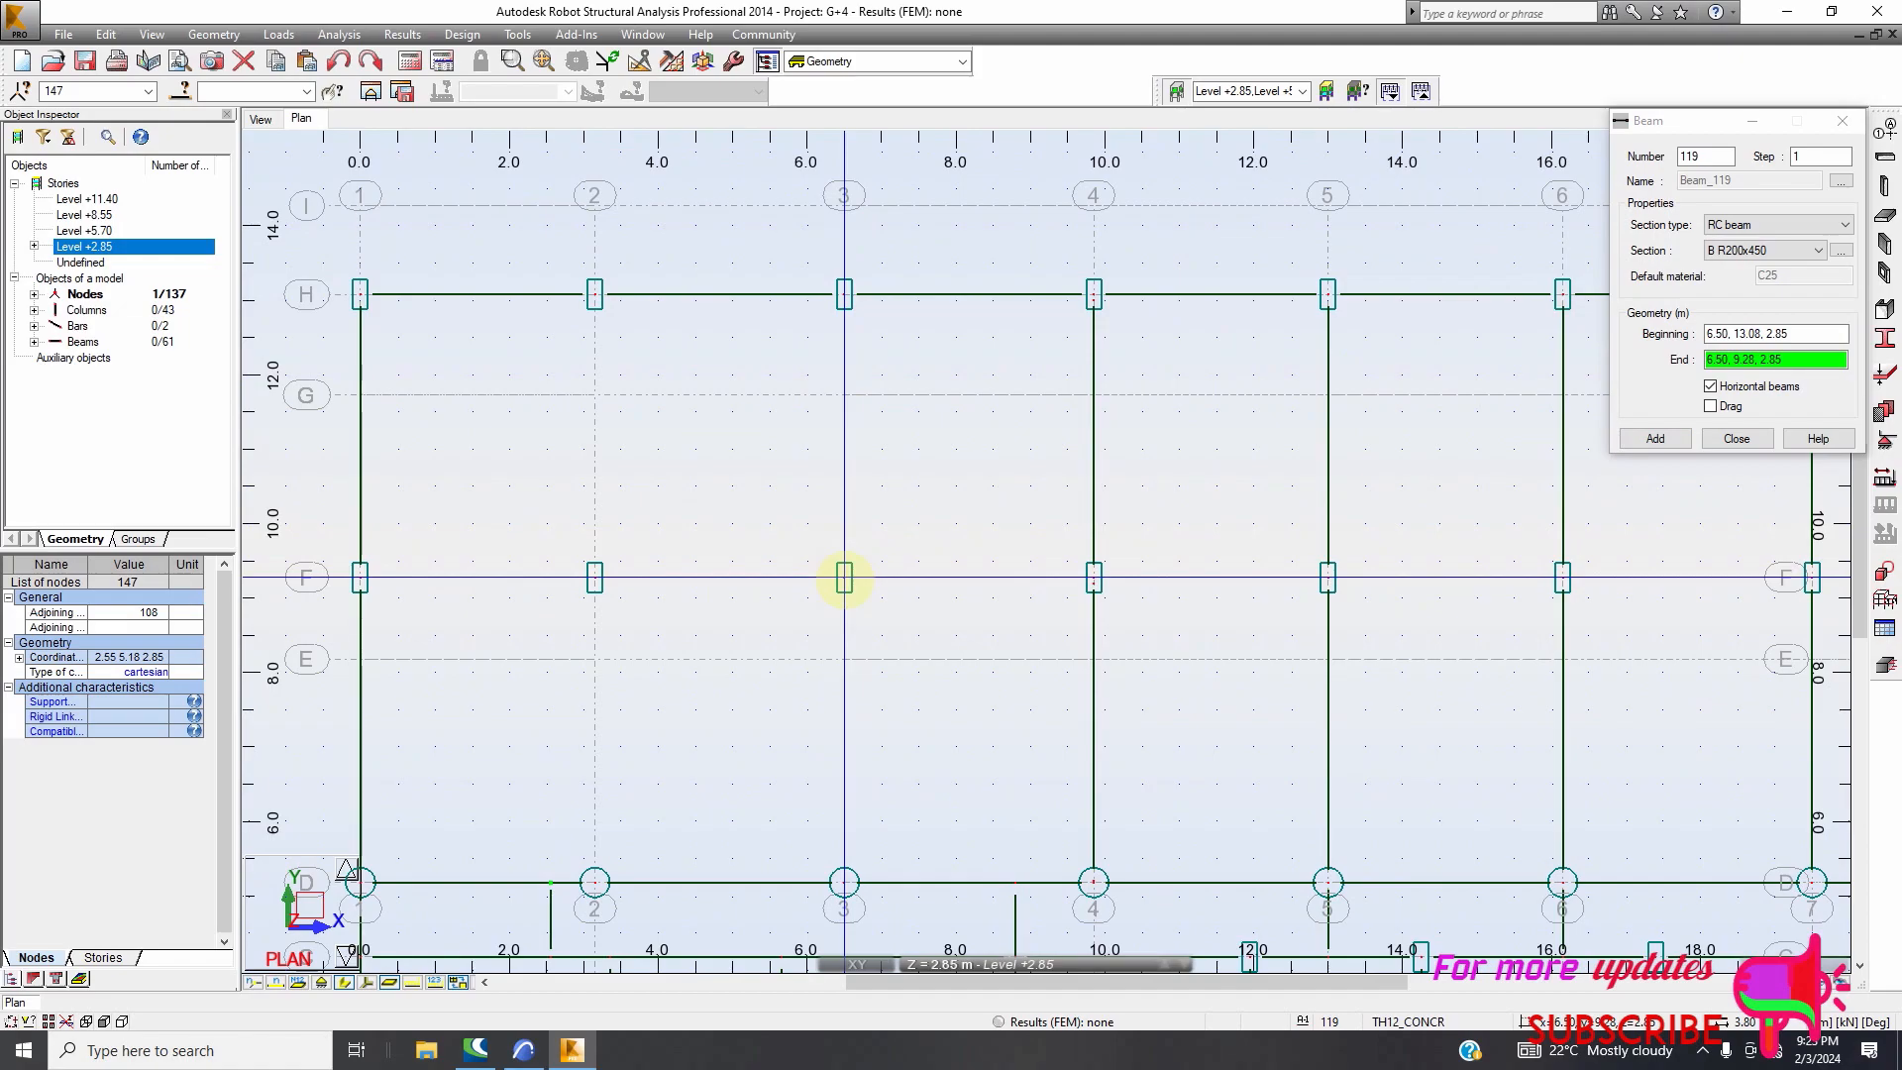
pyautogui.click(1389, 568)
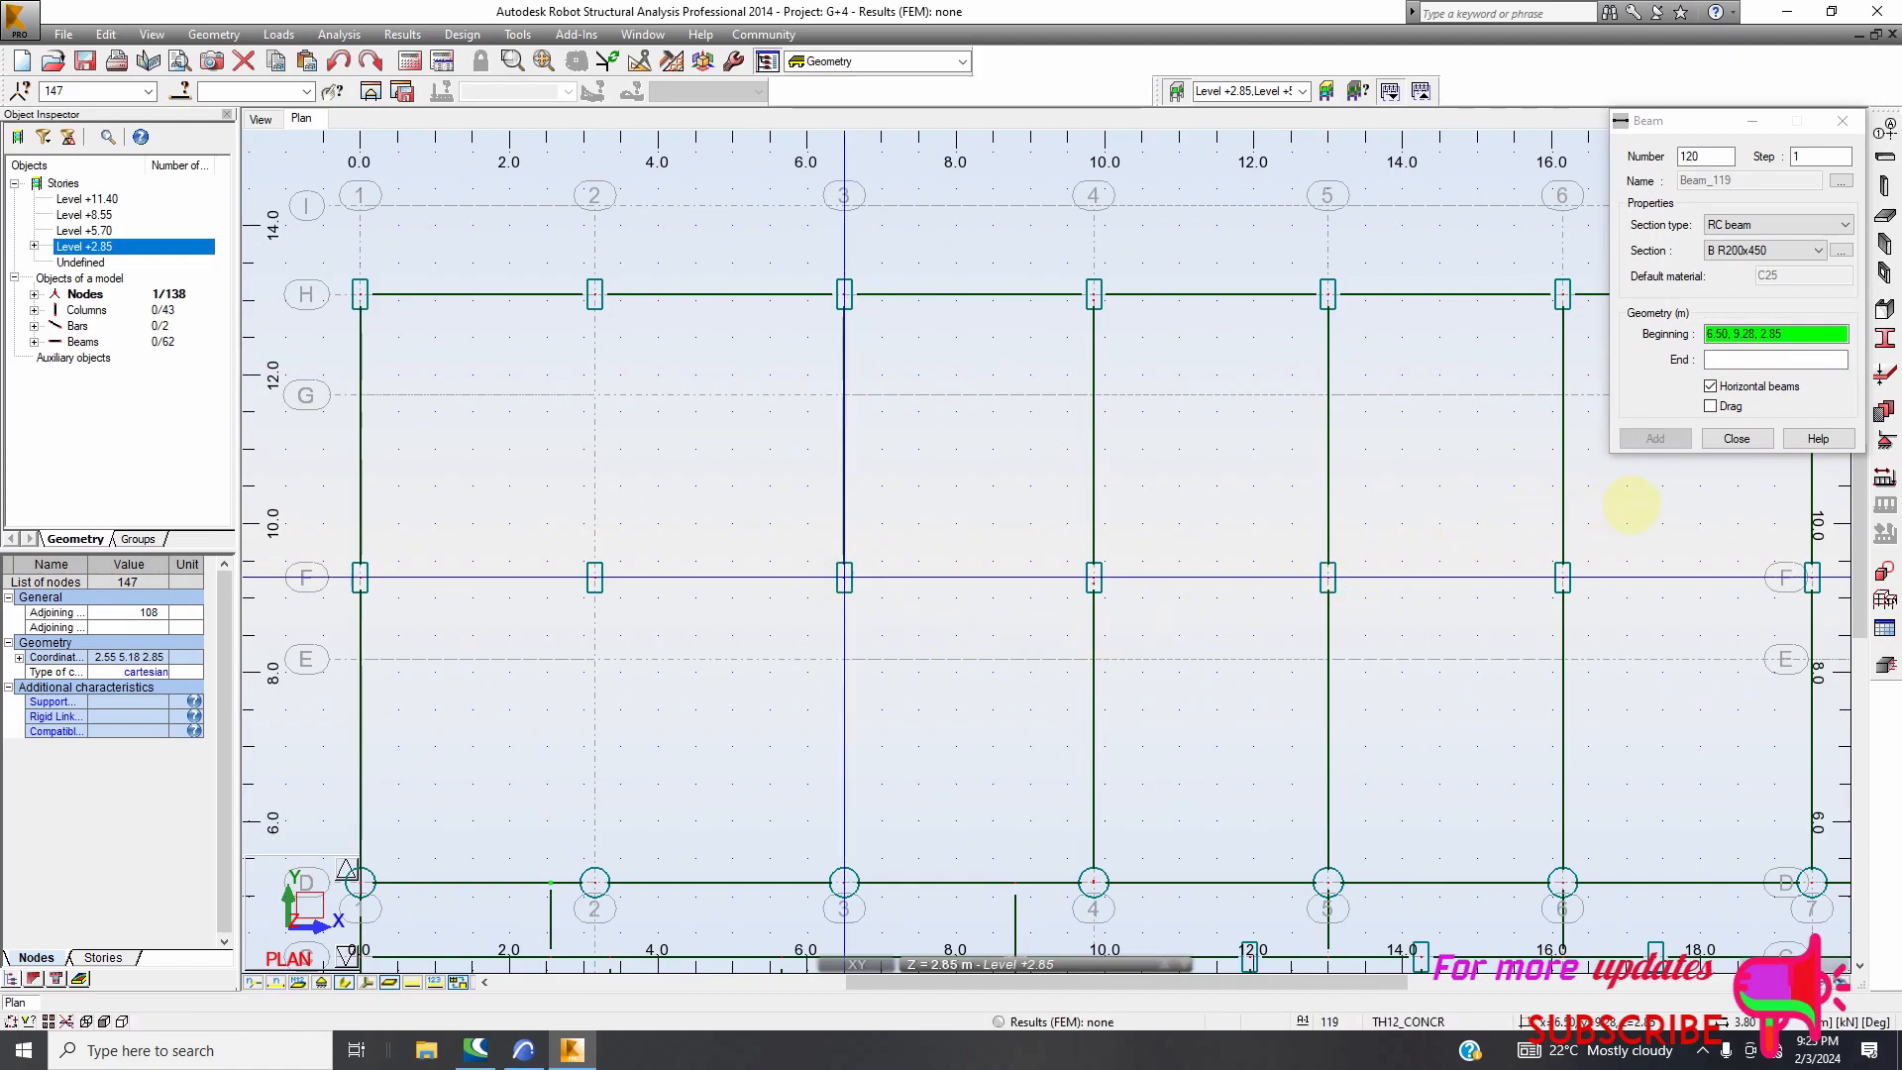
pyautogui.click(1710, 406)
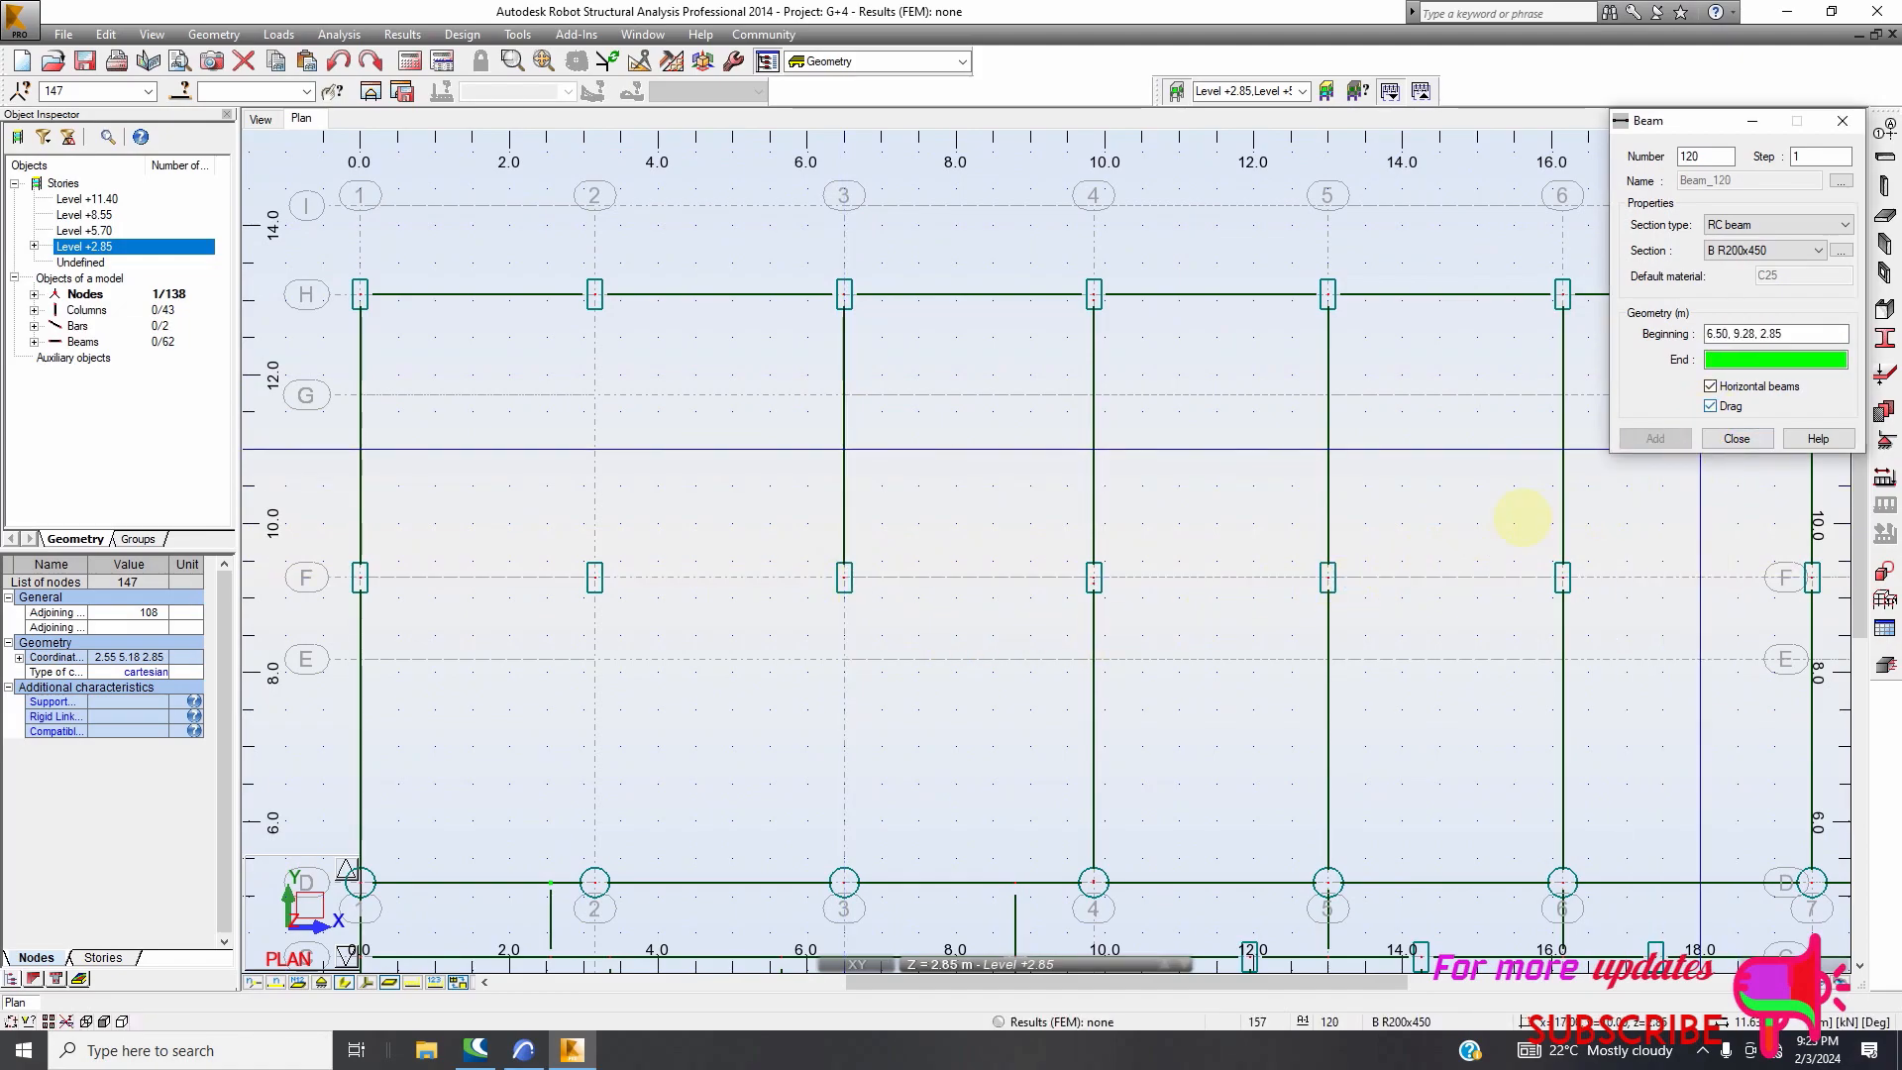
pyautogui.click(844, 882)
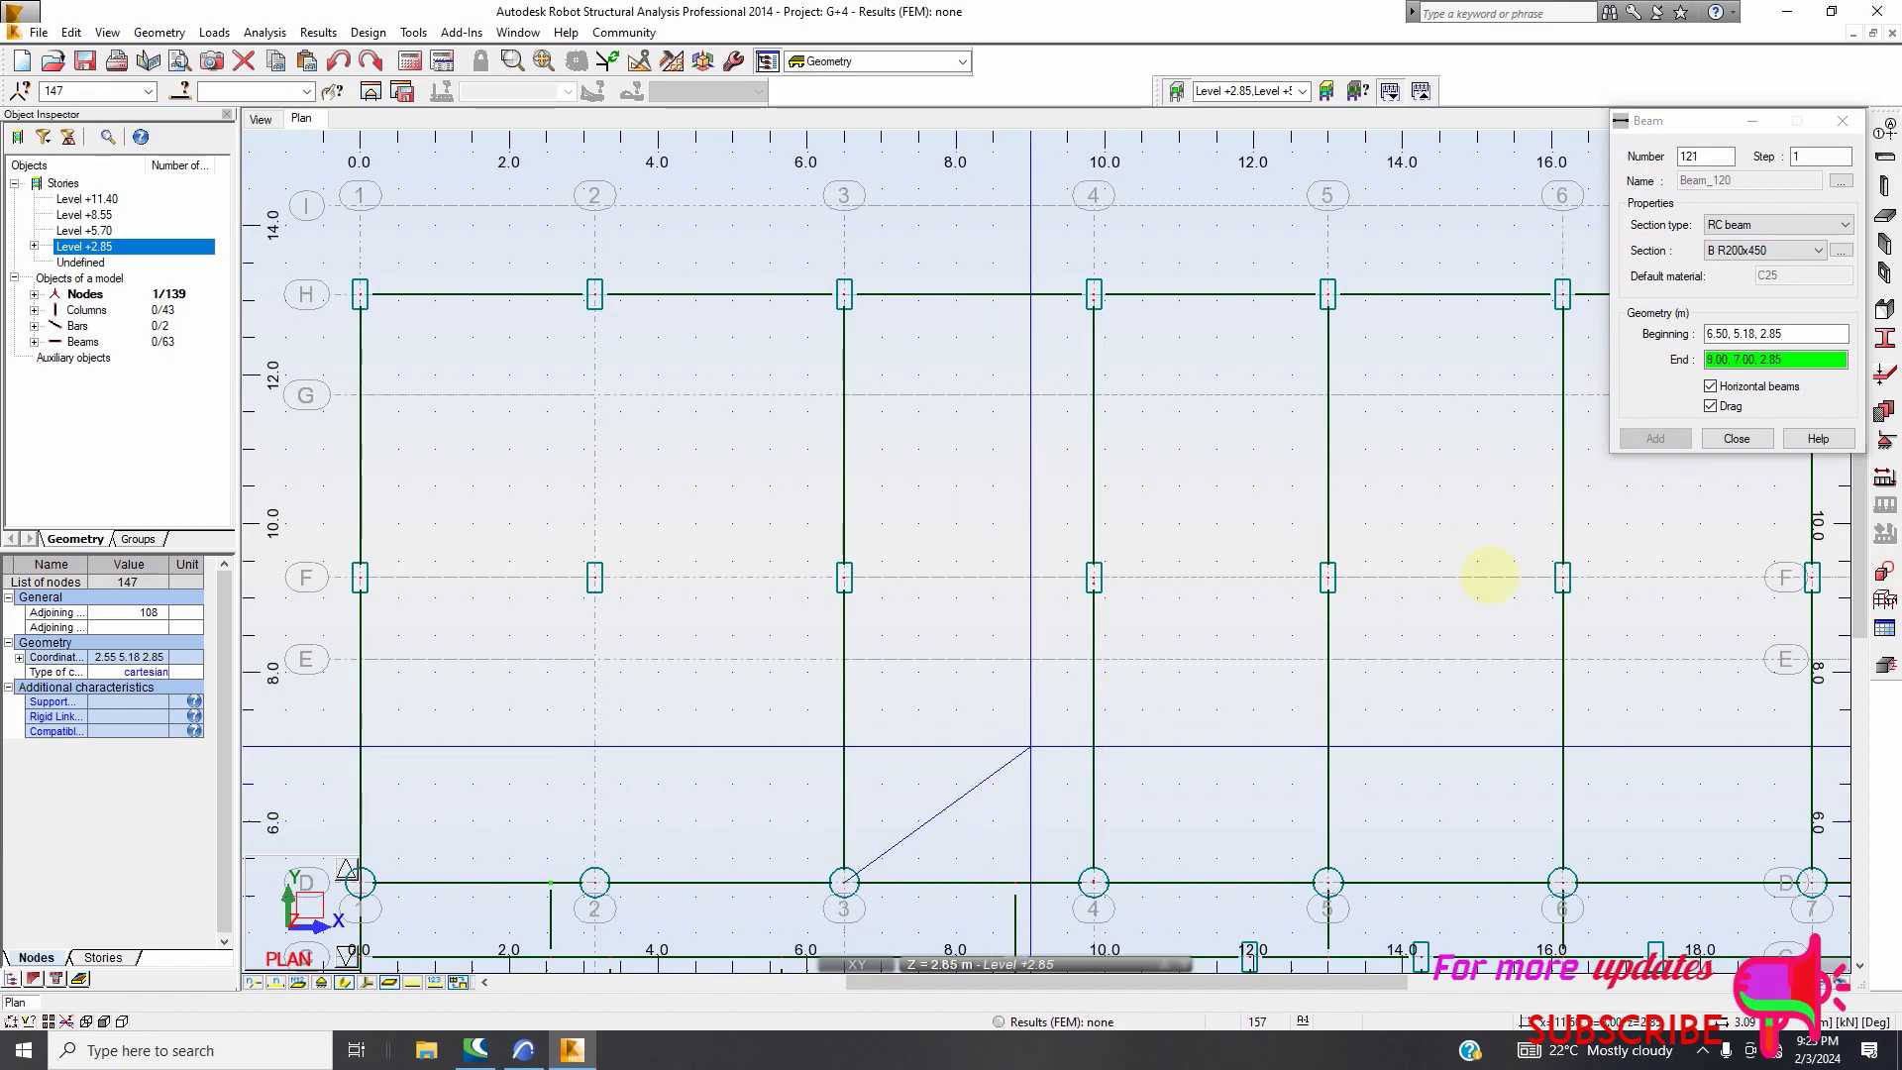
pyautogui.click(1710, 406)
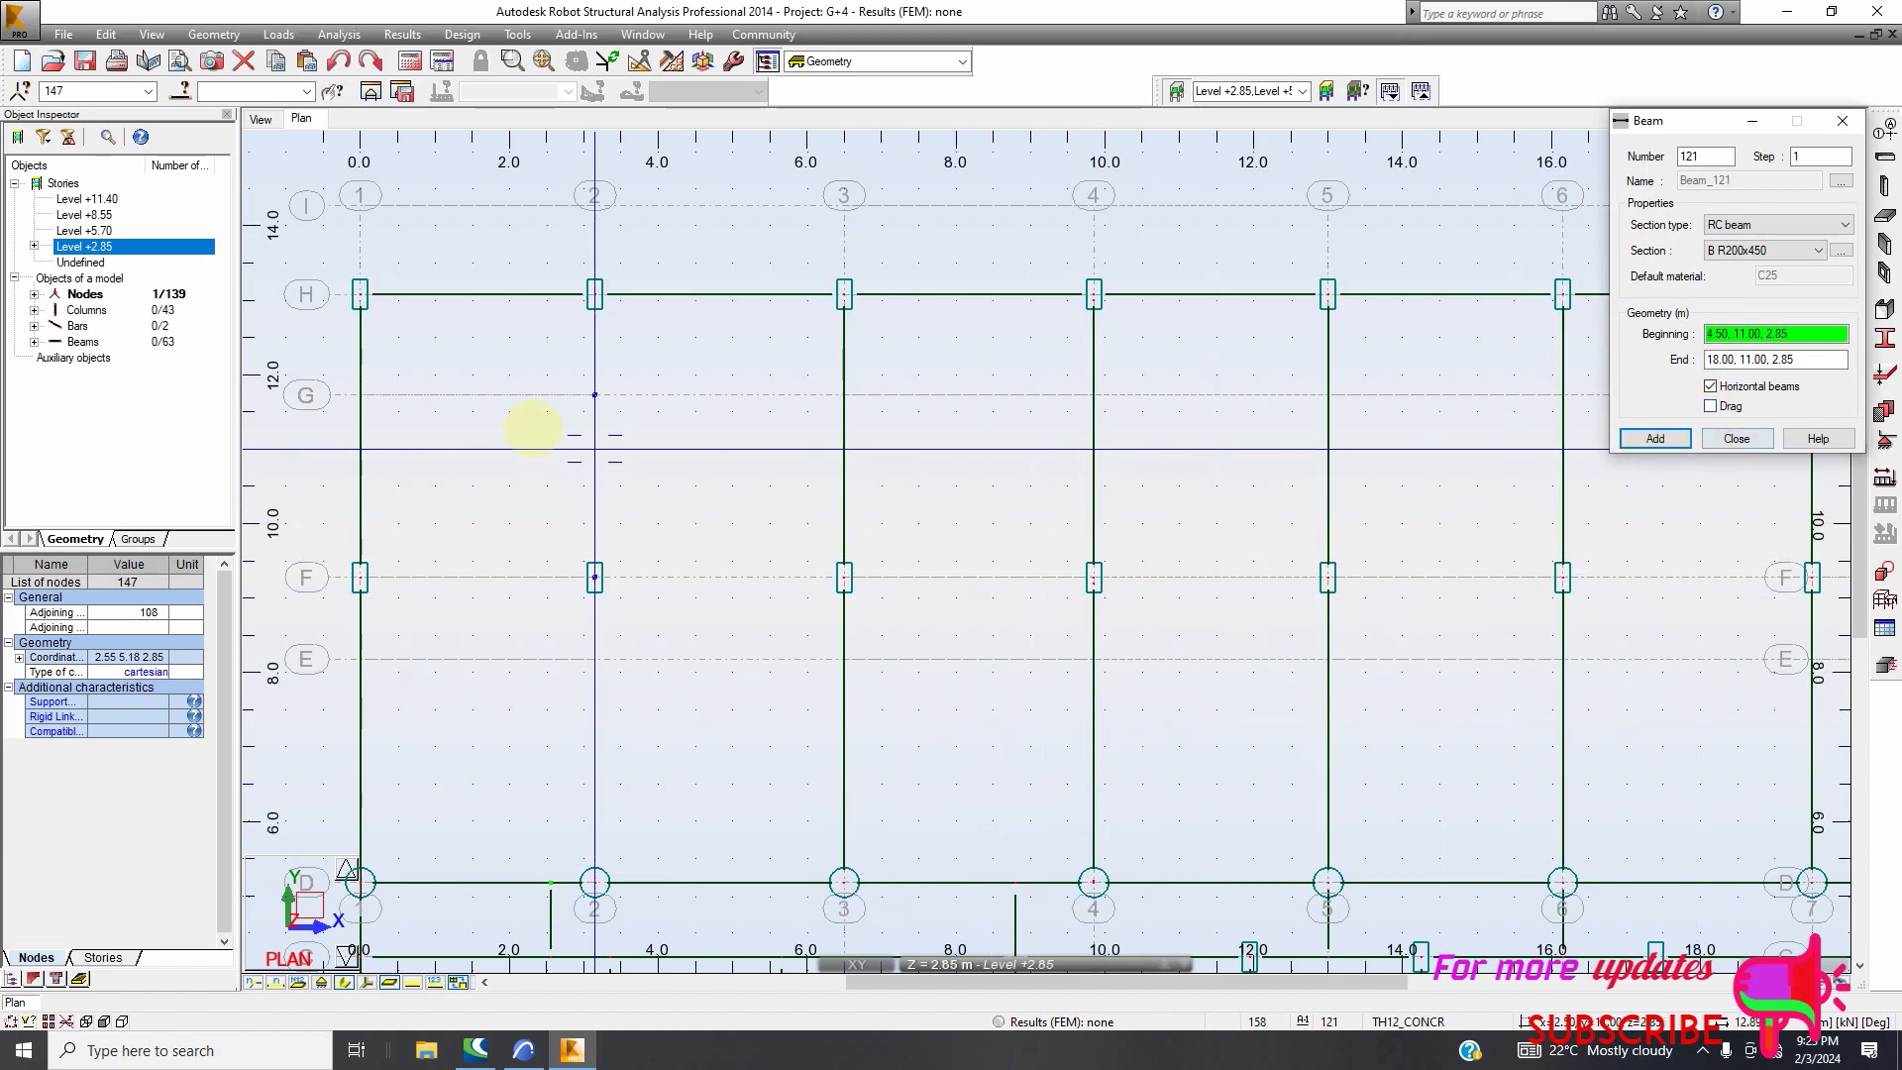
# Add B R200x450 beams along axis 2 between the columns on axes H, F and D, and close the Beam dialog
pyautogui.click(594, 295)
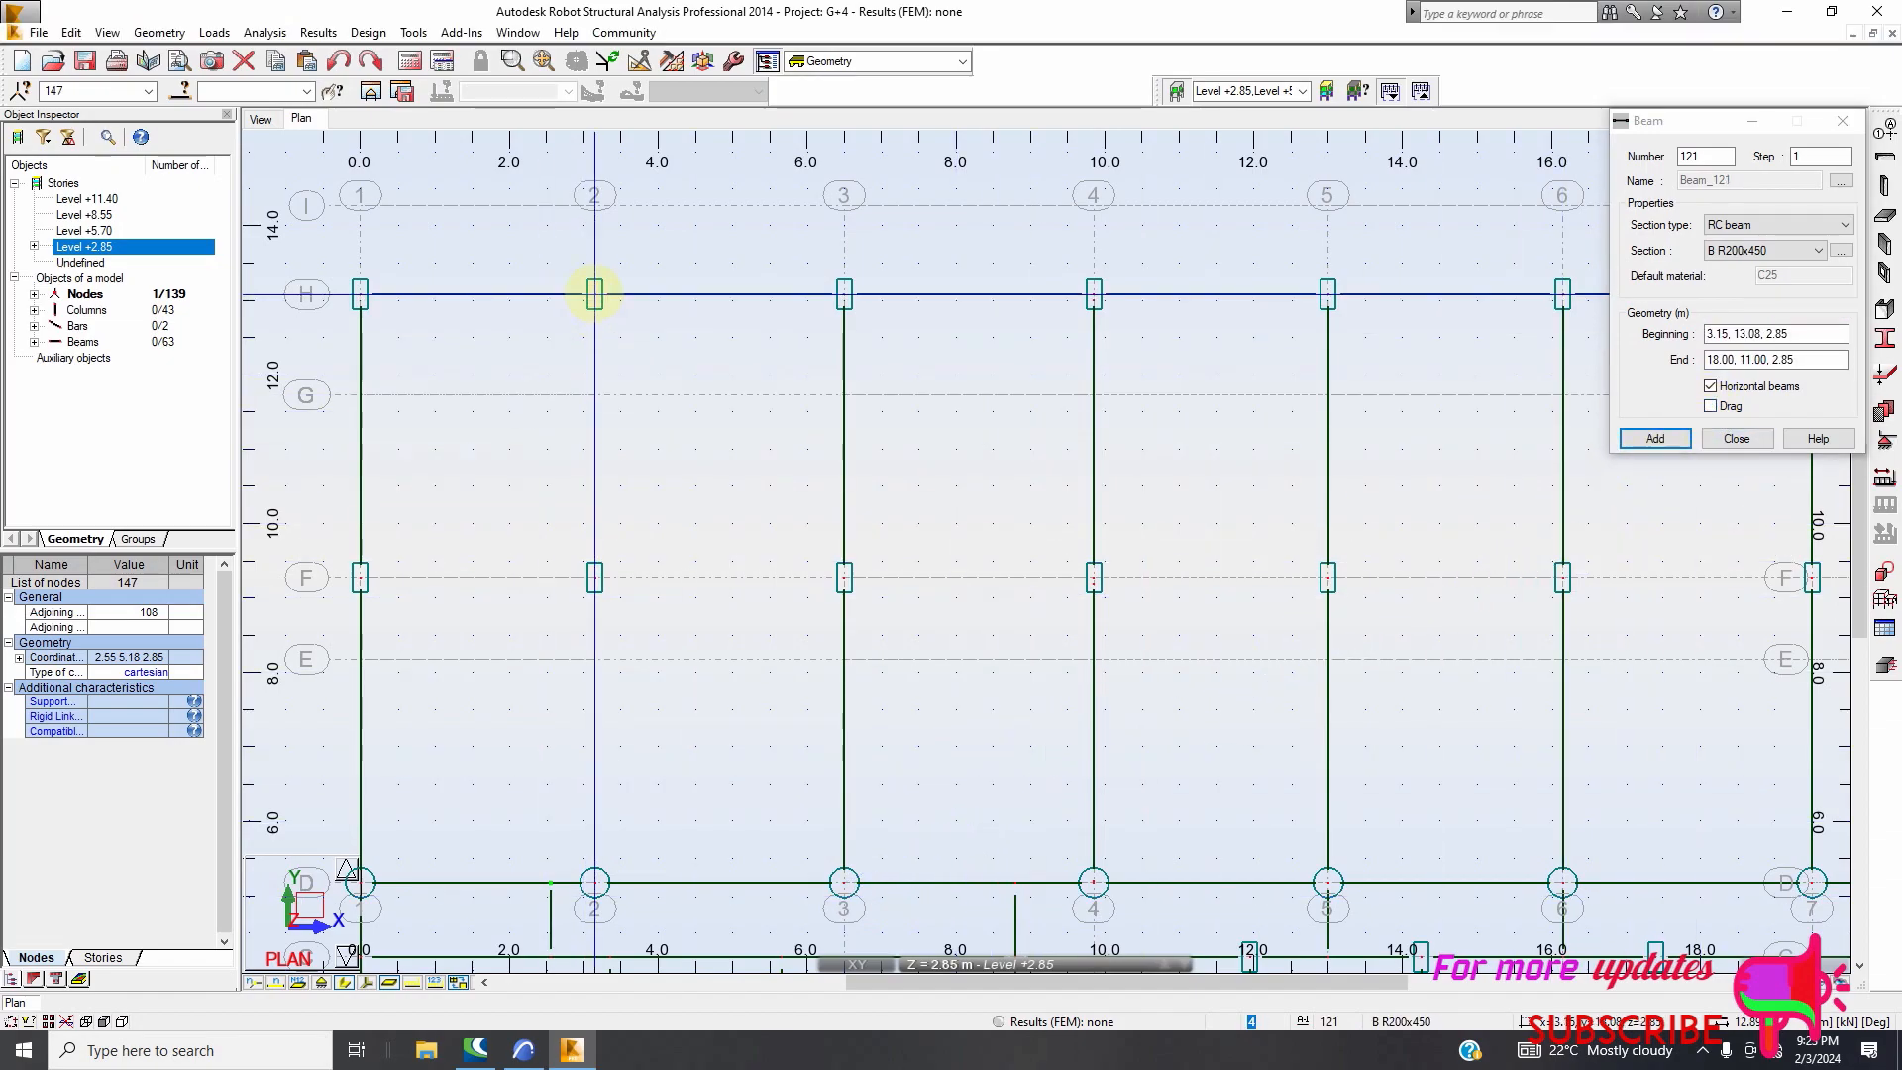
pyautogui.click(594, 578)
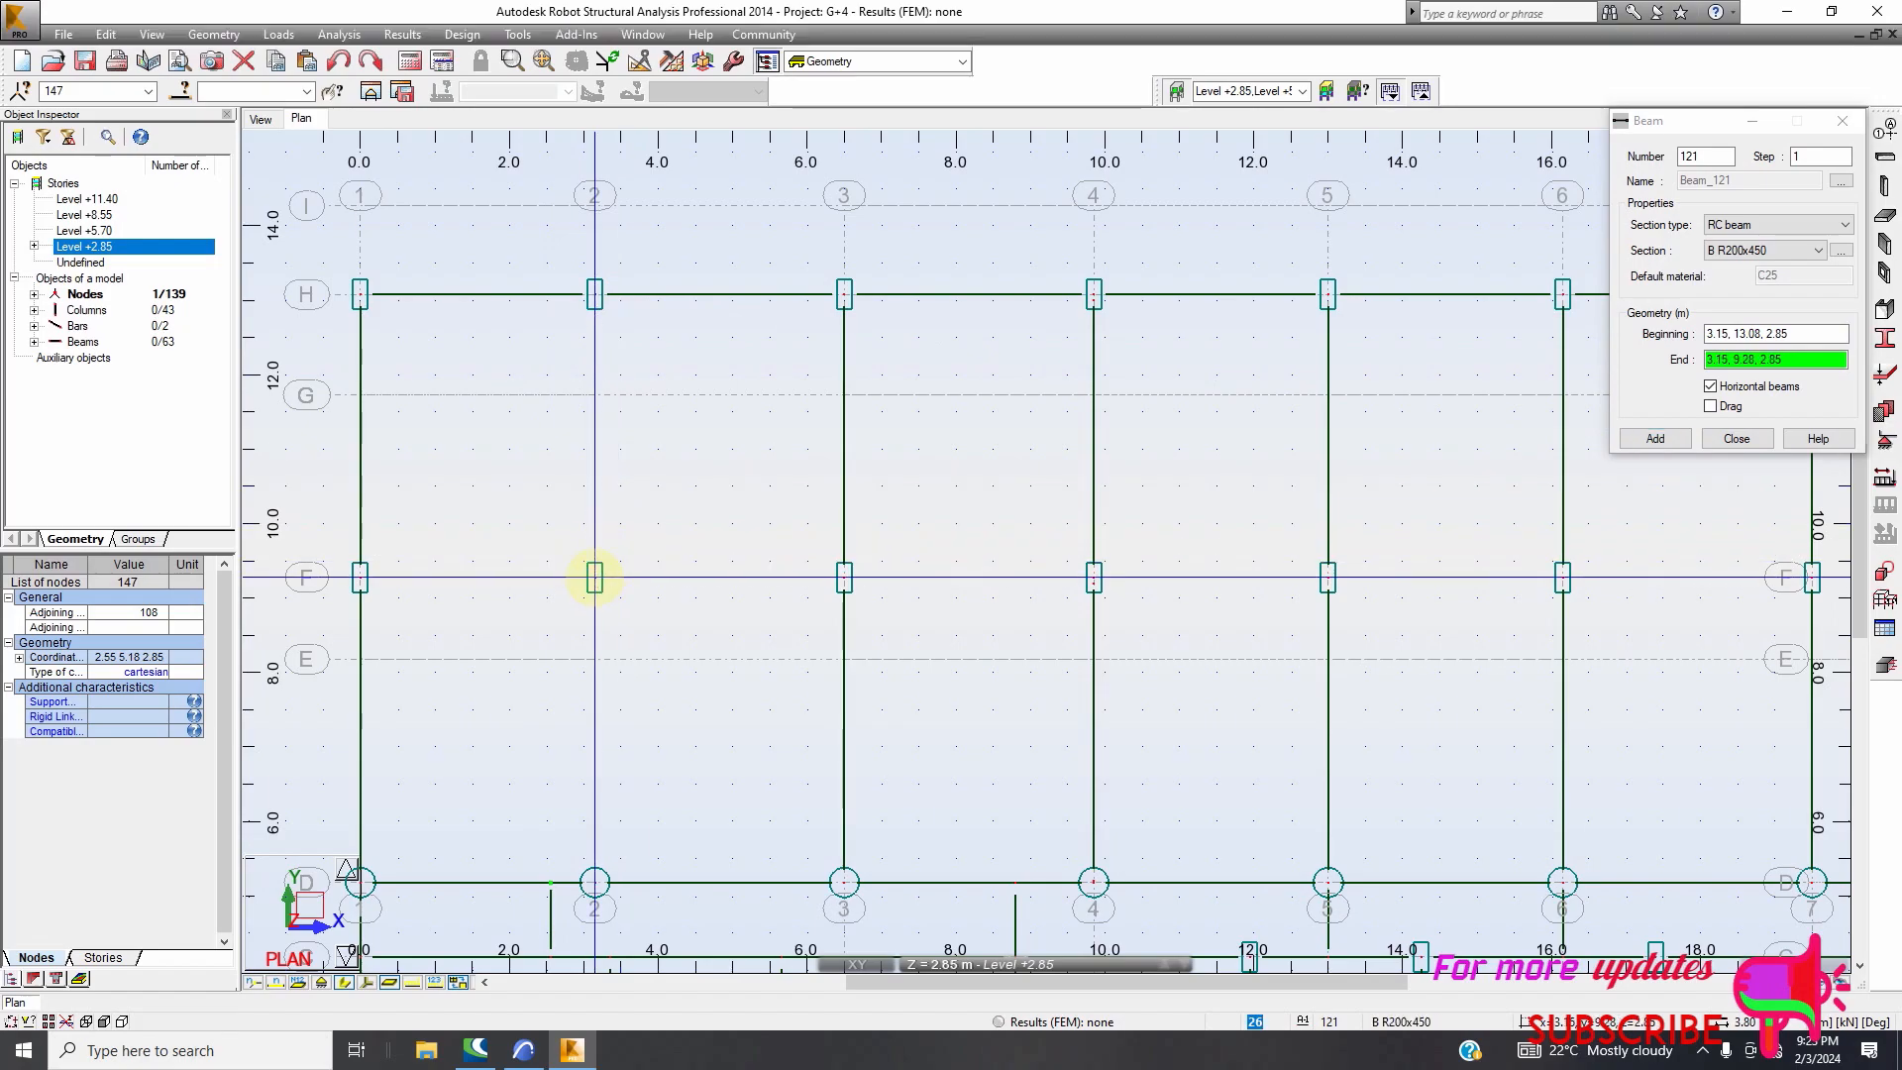
pyautogui.click(595, 882)
pyautogui.click(594, 577)
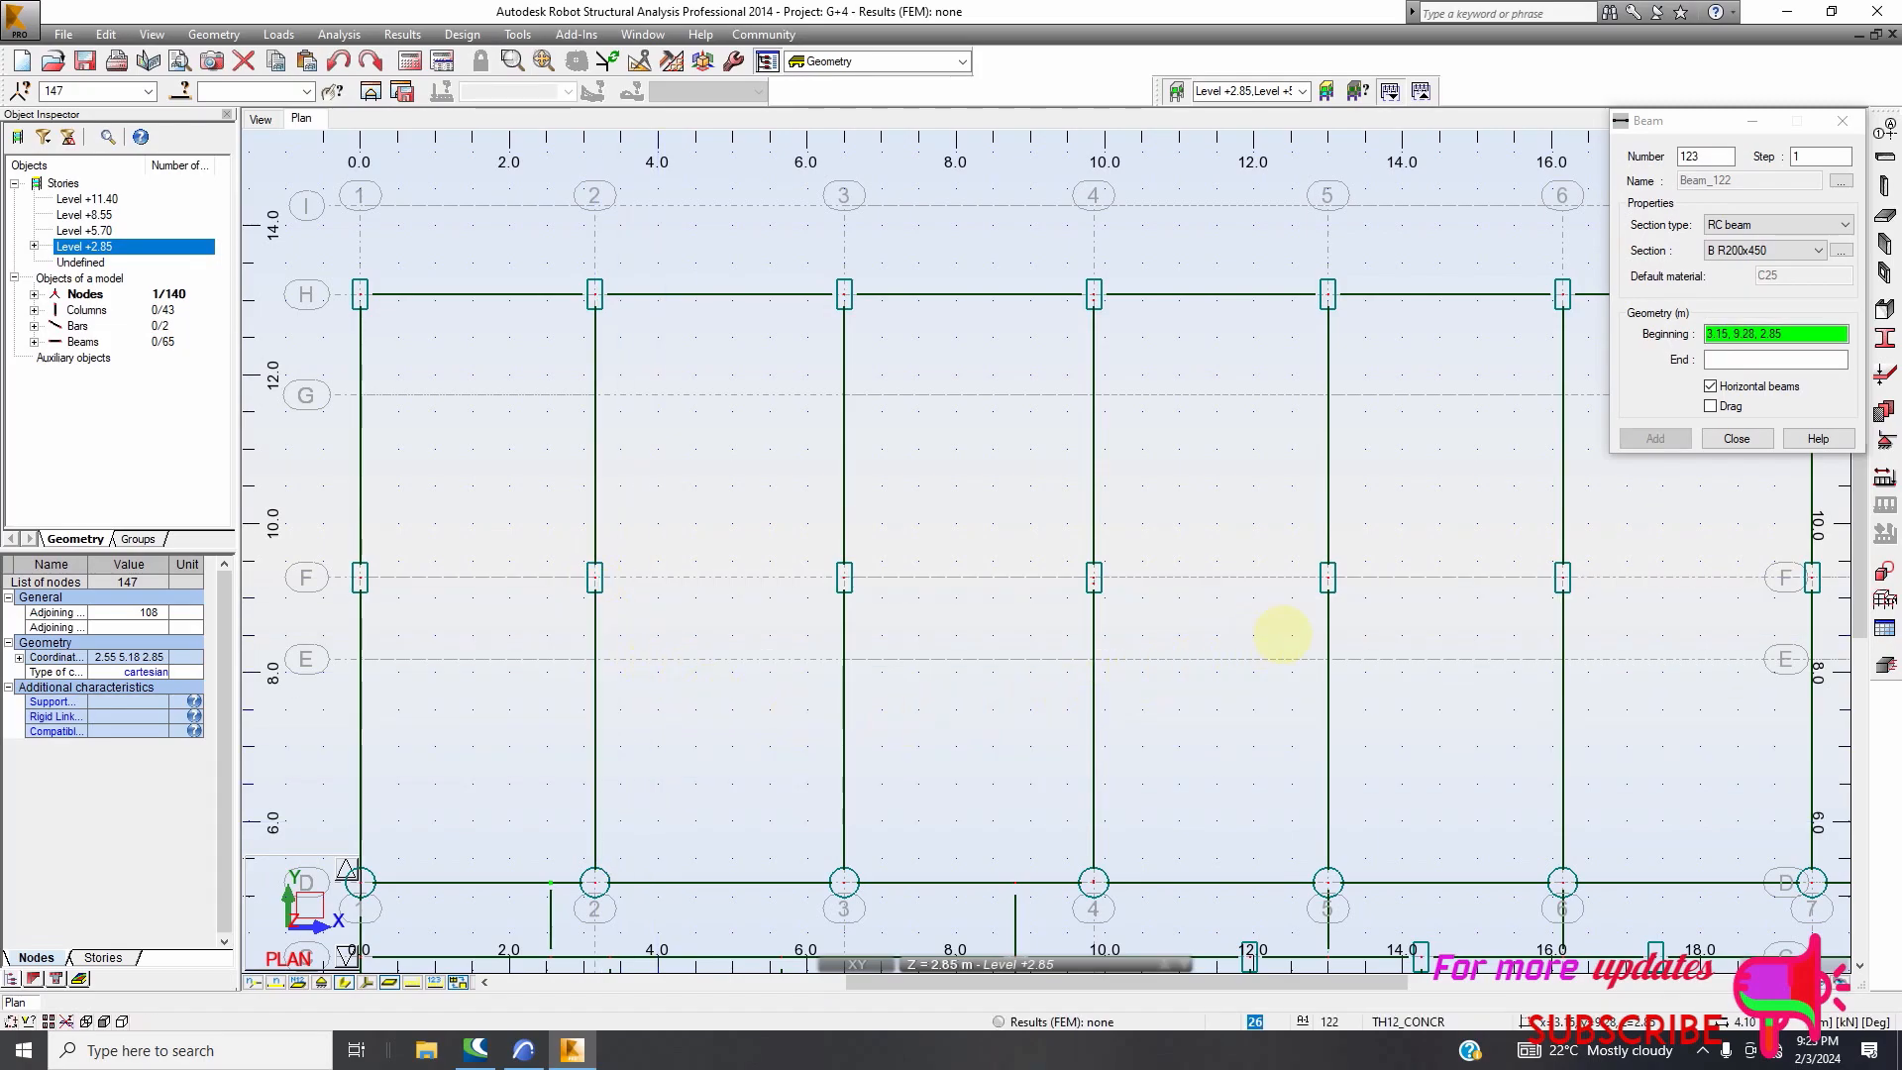
pyautogui.click(1735, 439)
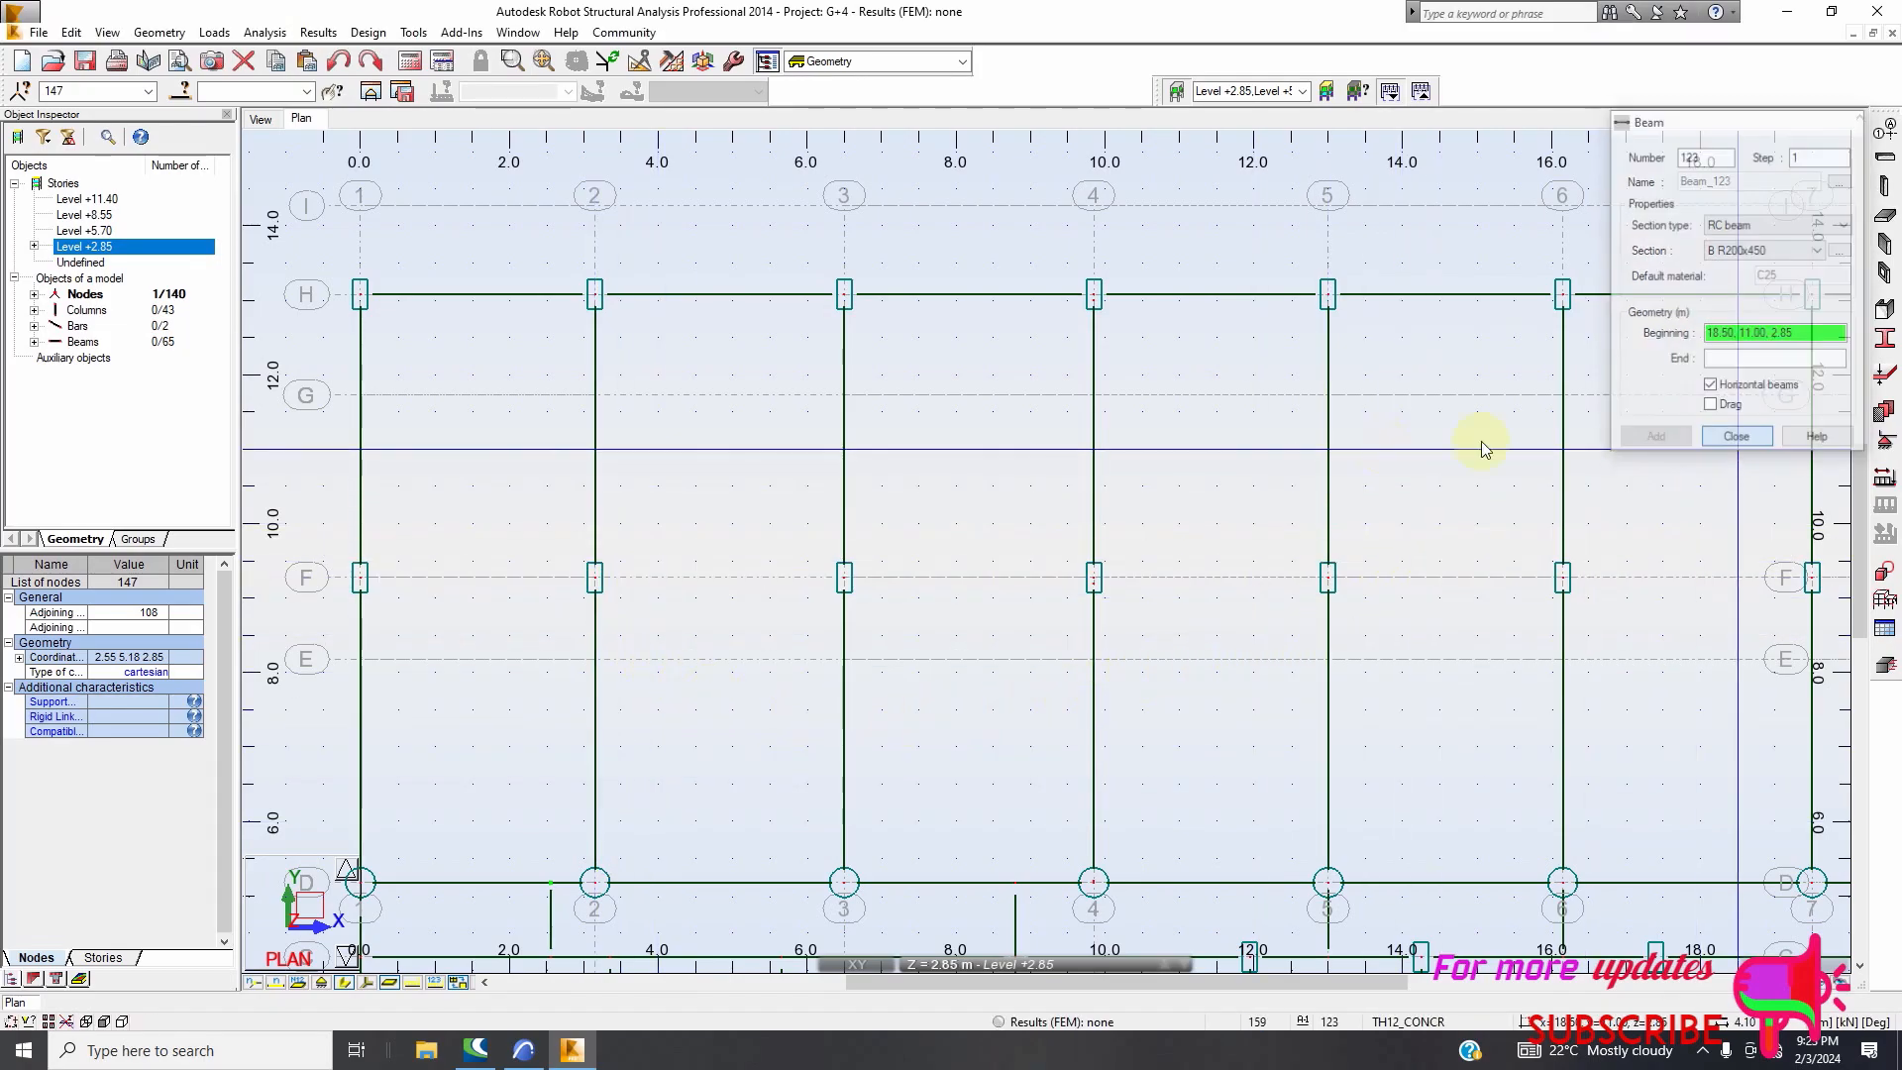
pyautogui.scroll(-4, 693, 446)
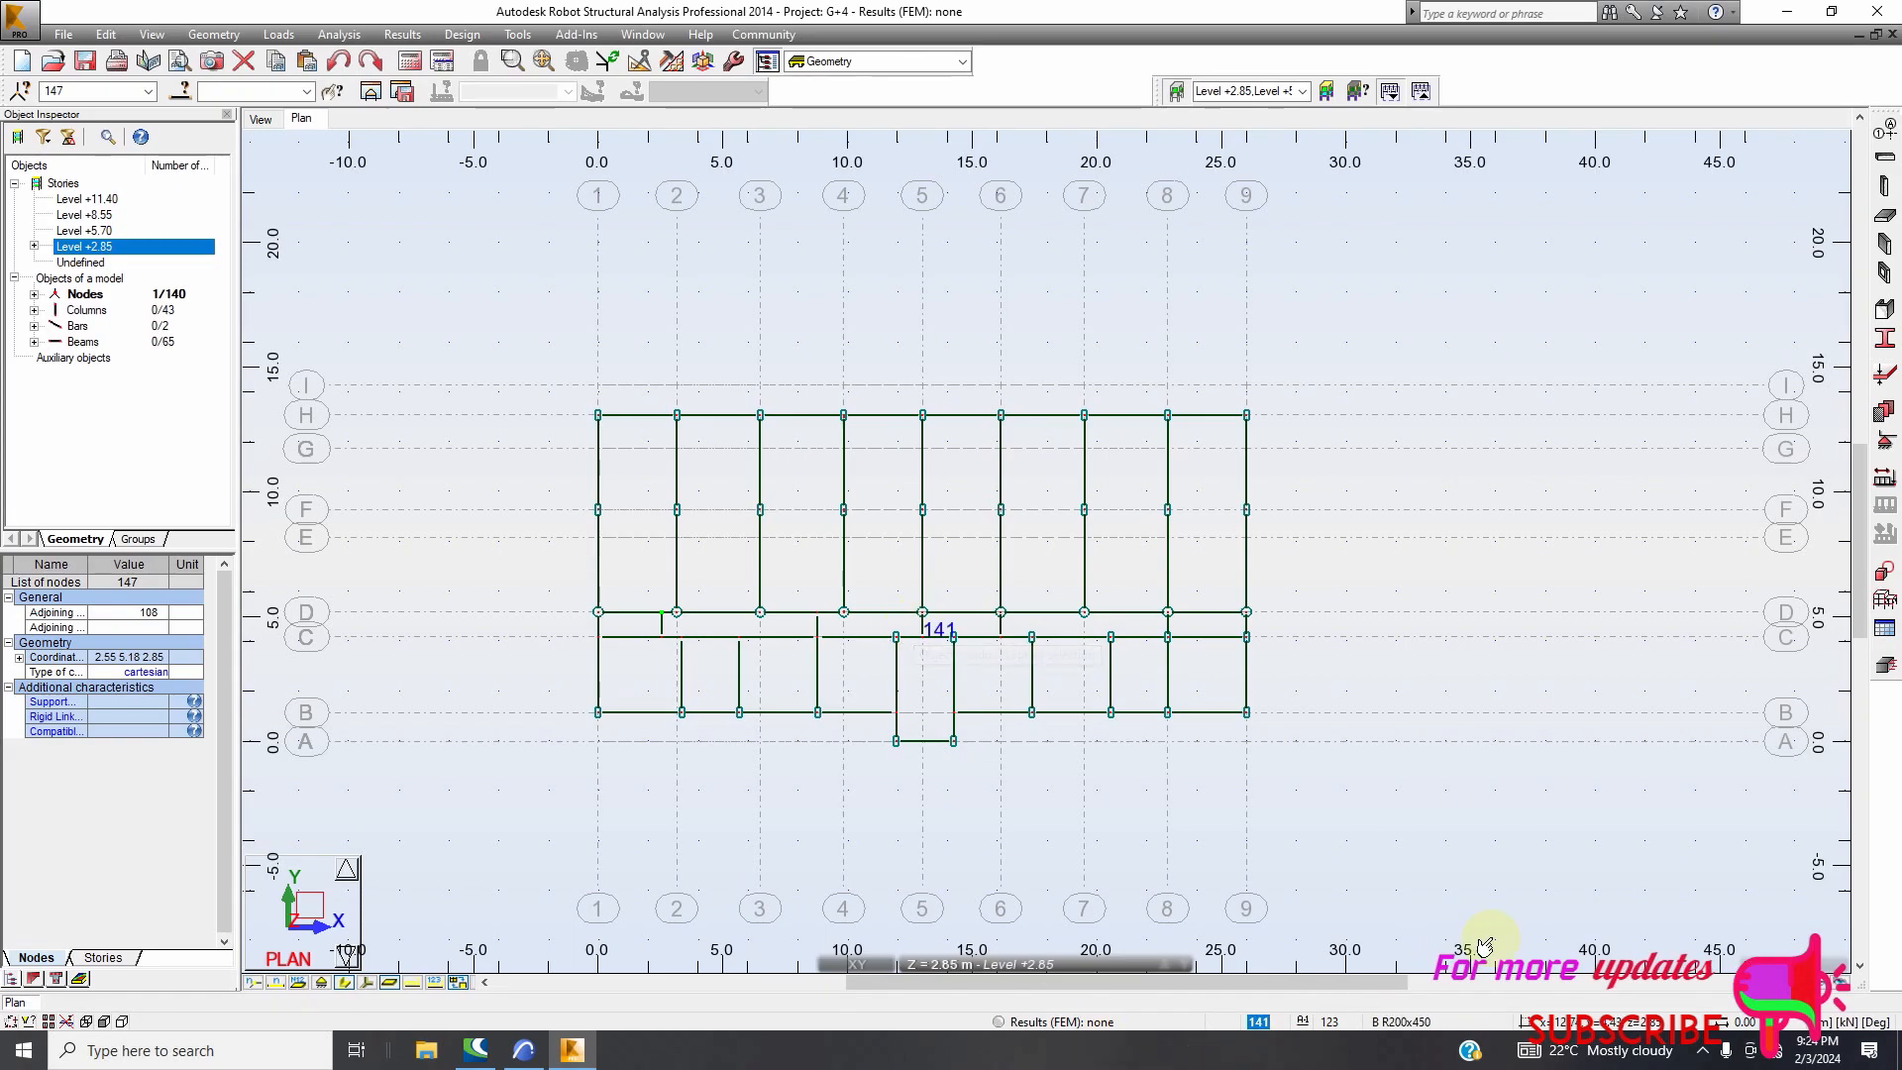
pyautogui.click(1702, 1050)
pyautogui.click(1722, 971)
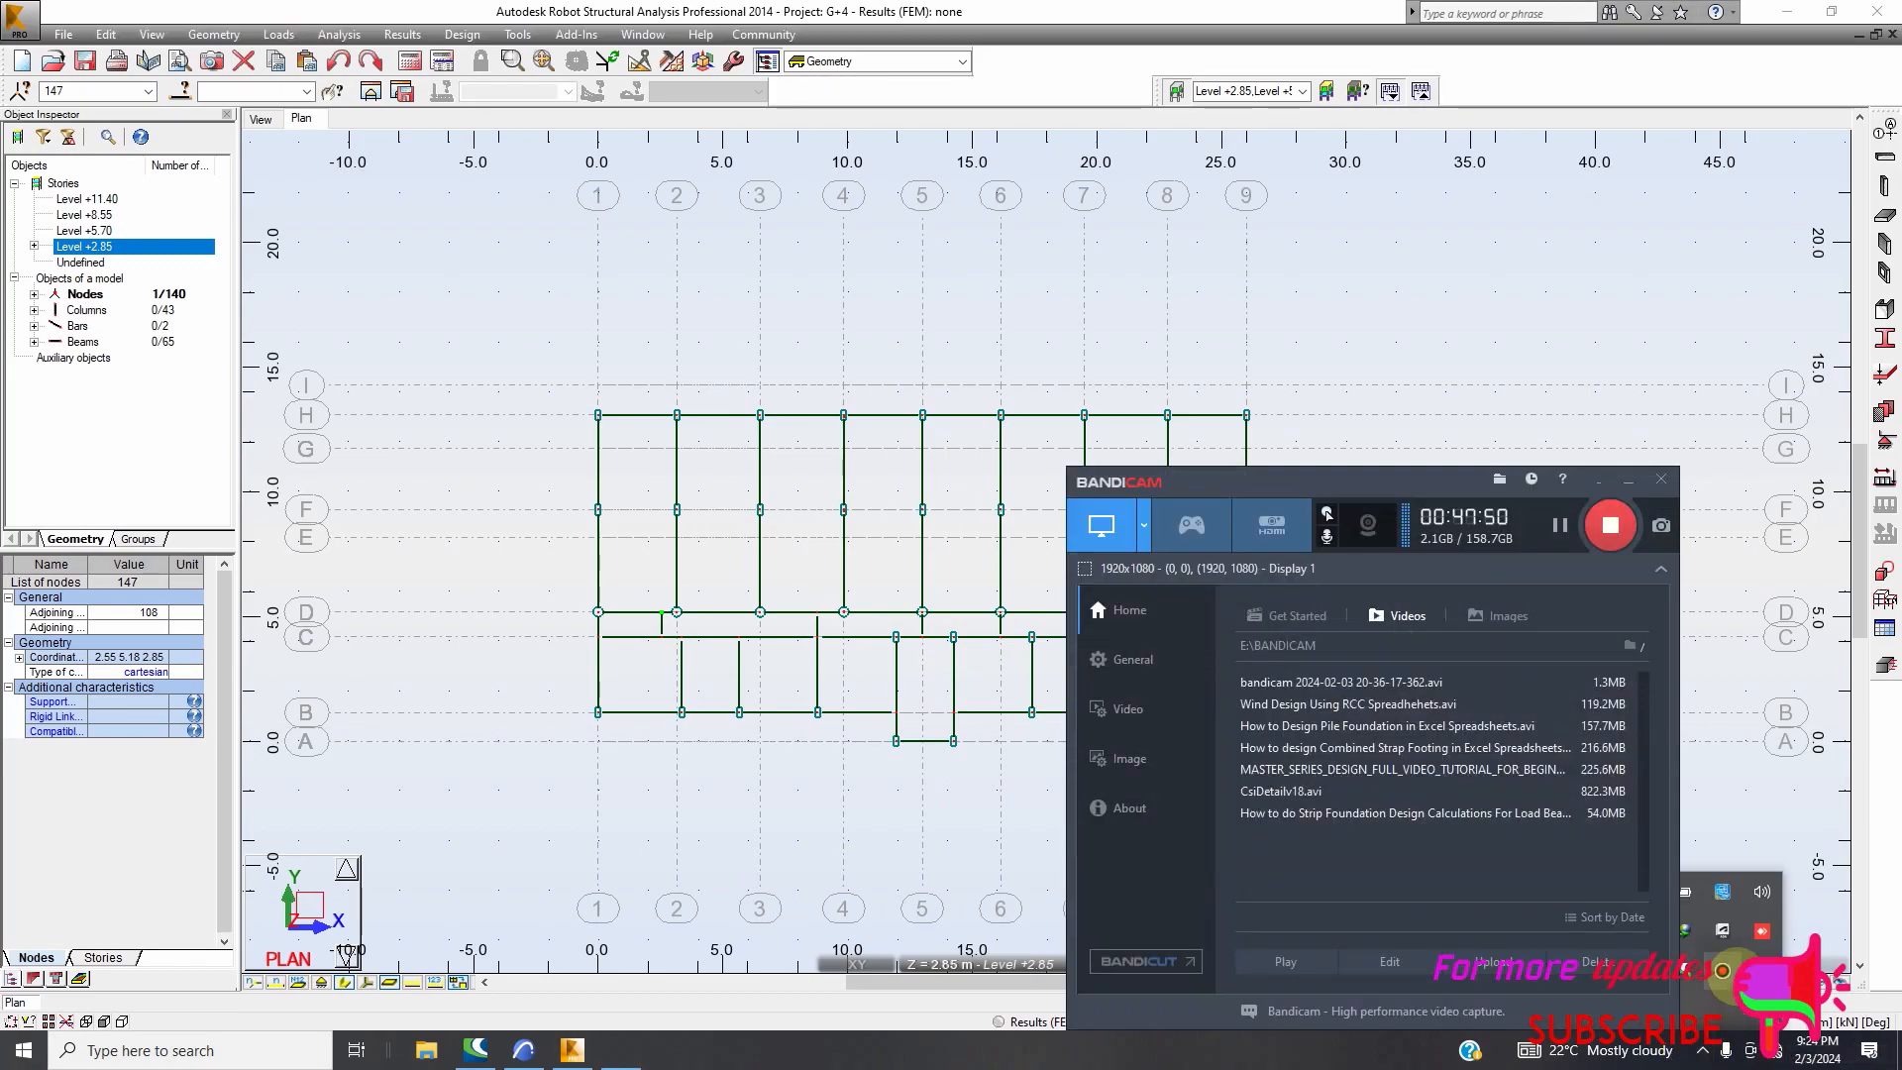
pyautogui.click(1561, 528)
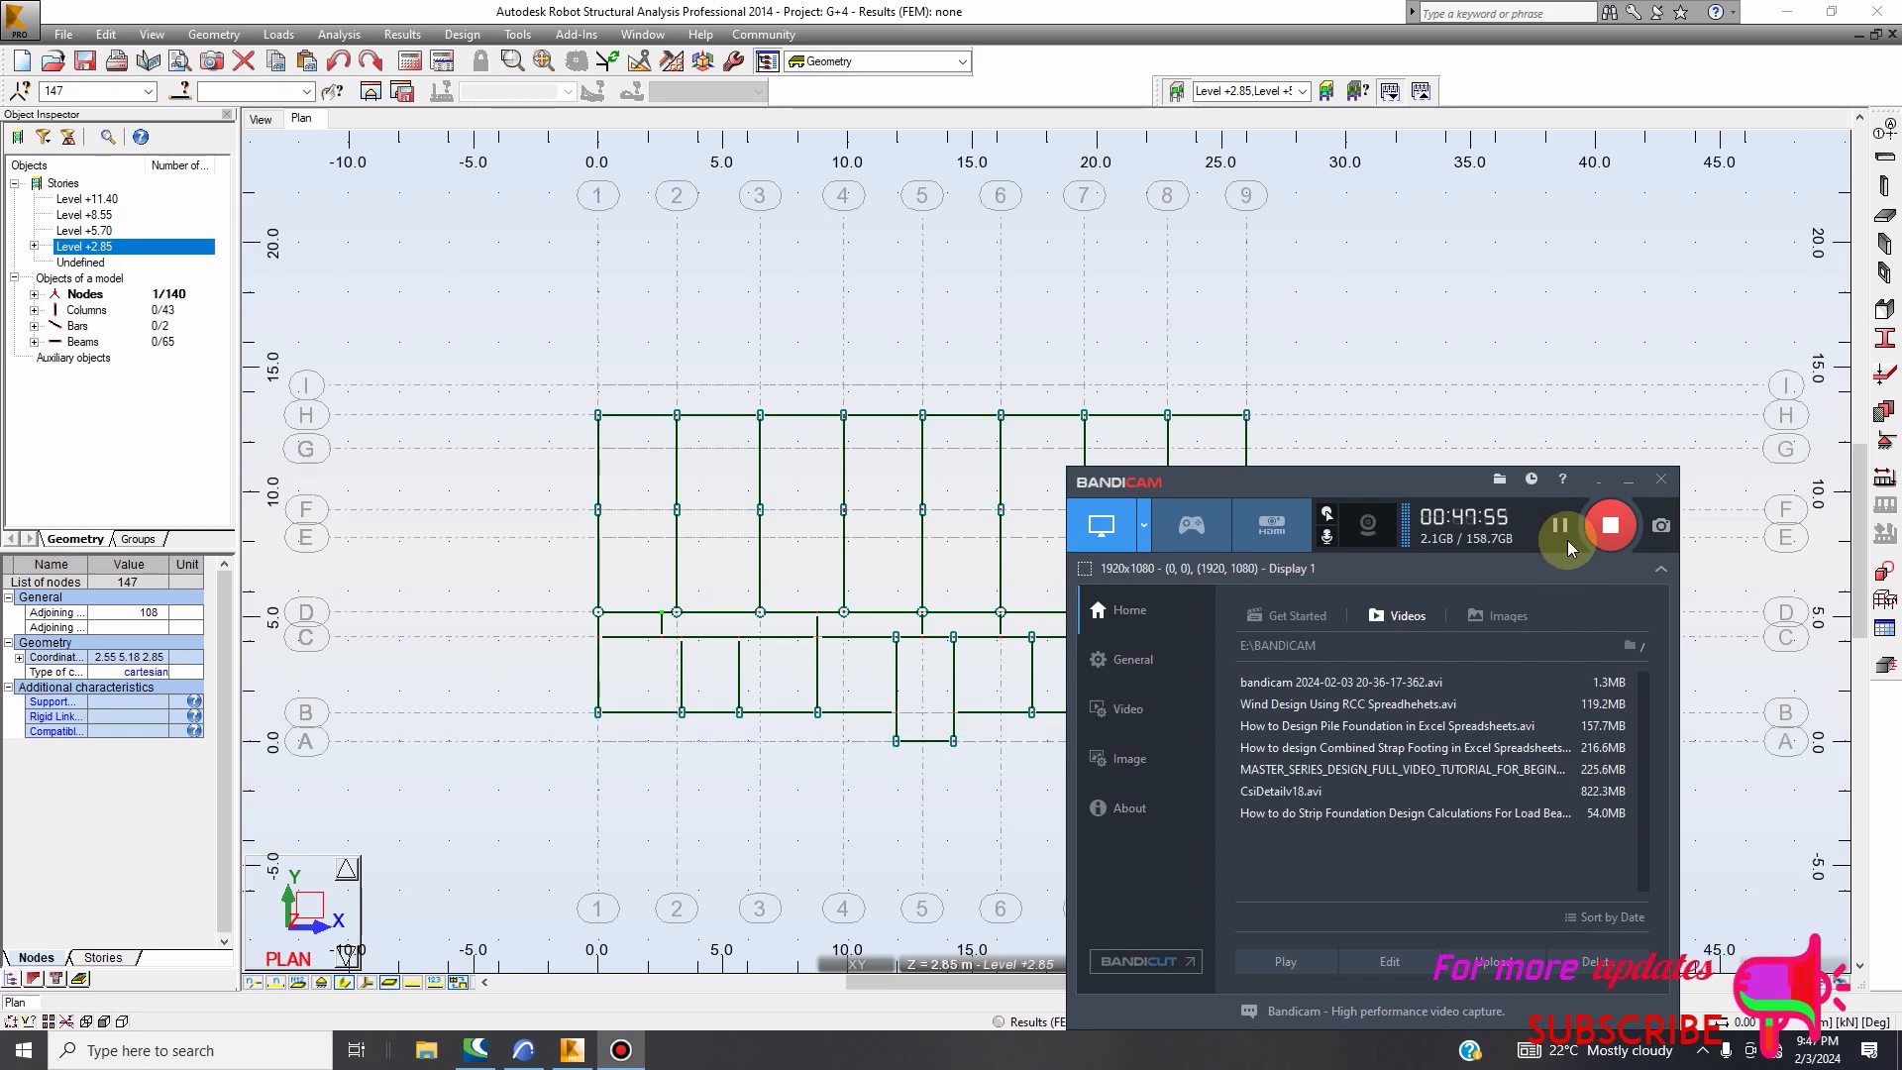
pyautogui.click(1628, 482)
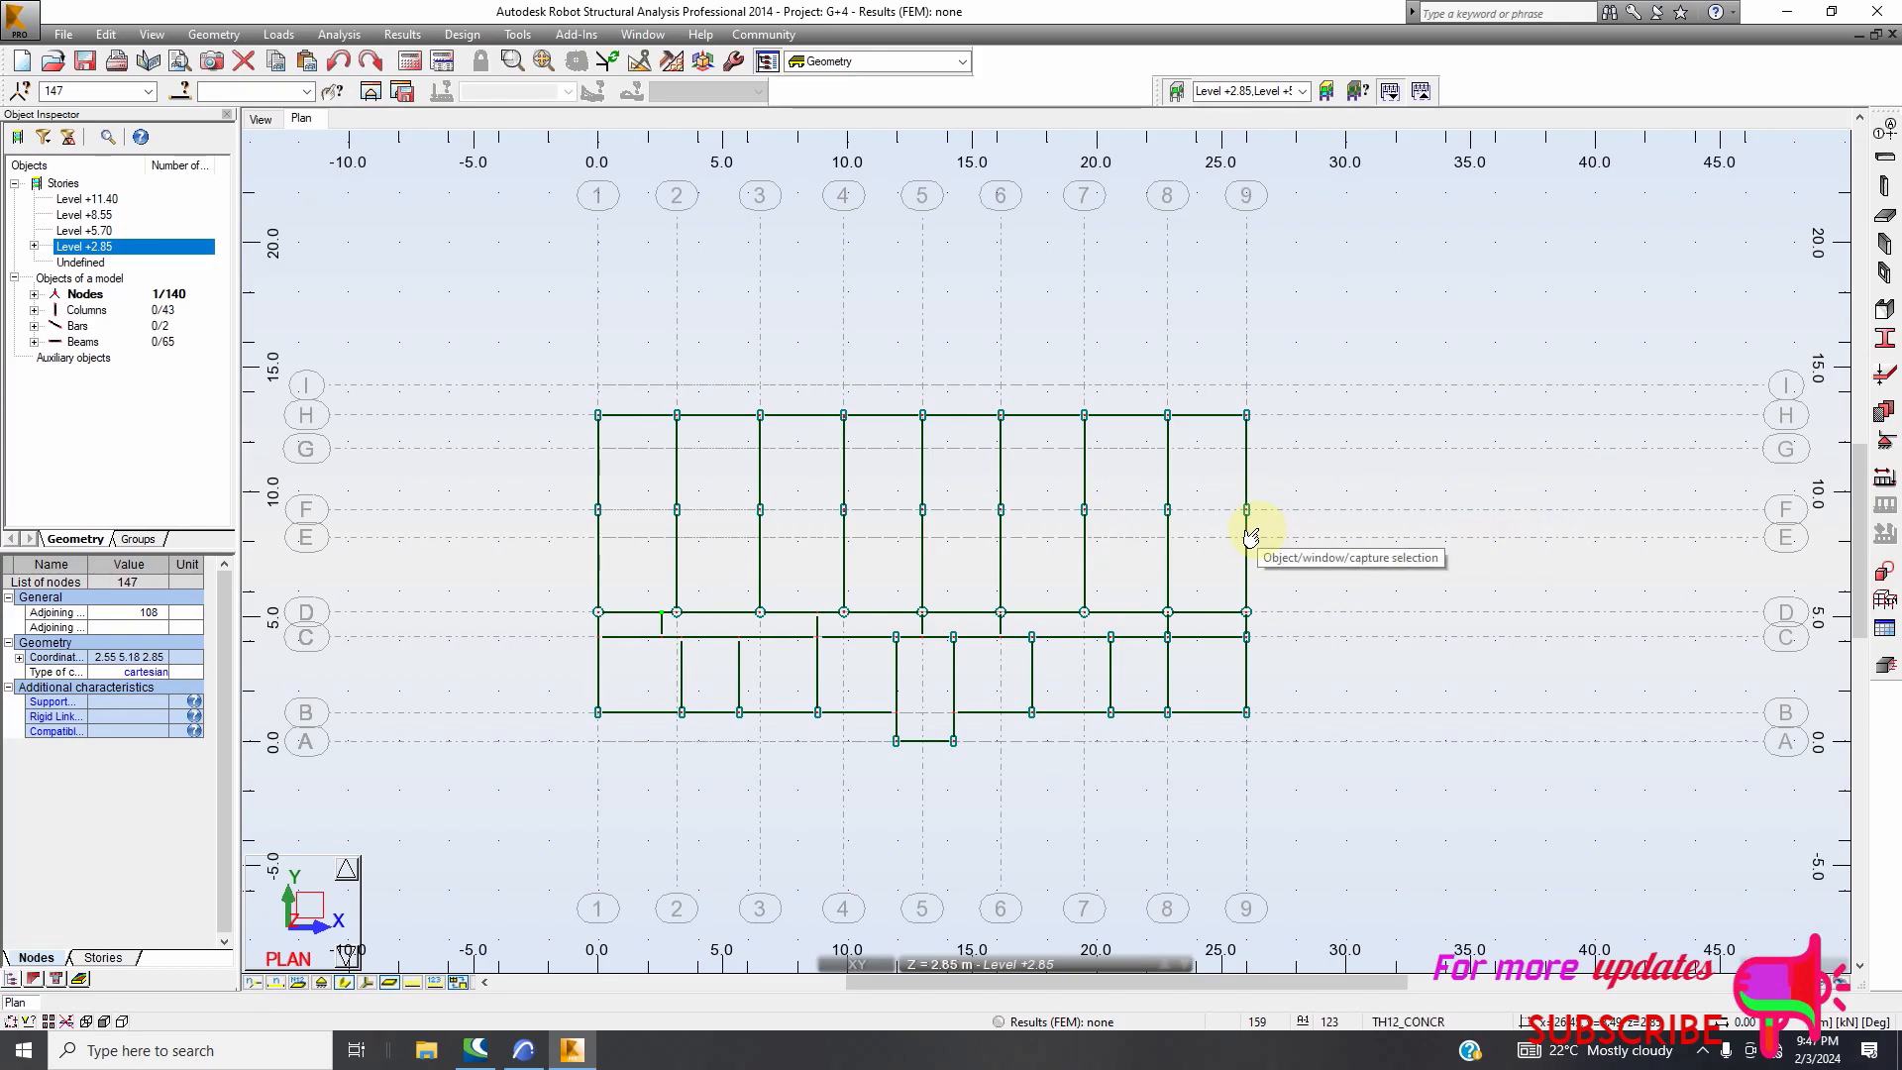
# Compare the beam layout with the ground floor plan in ARCHICAD and return to the Robot model
pyautogui.scroll(1, 1250, 535)
pyautogui.scroll(-1, 576, 530)
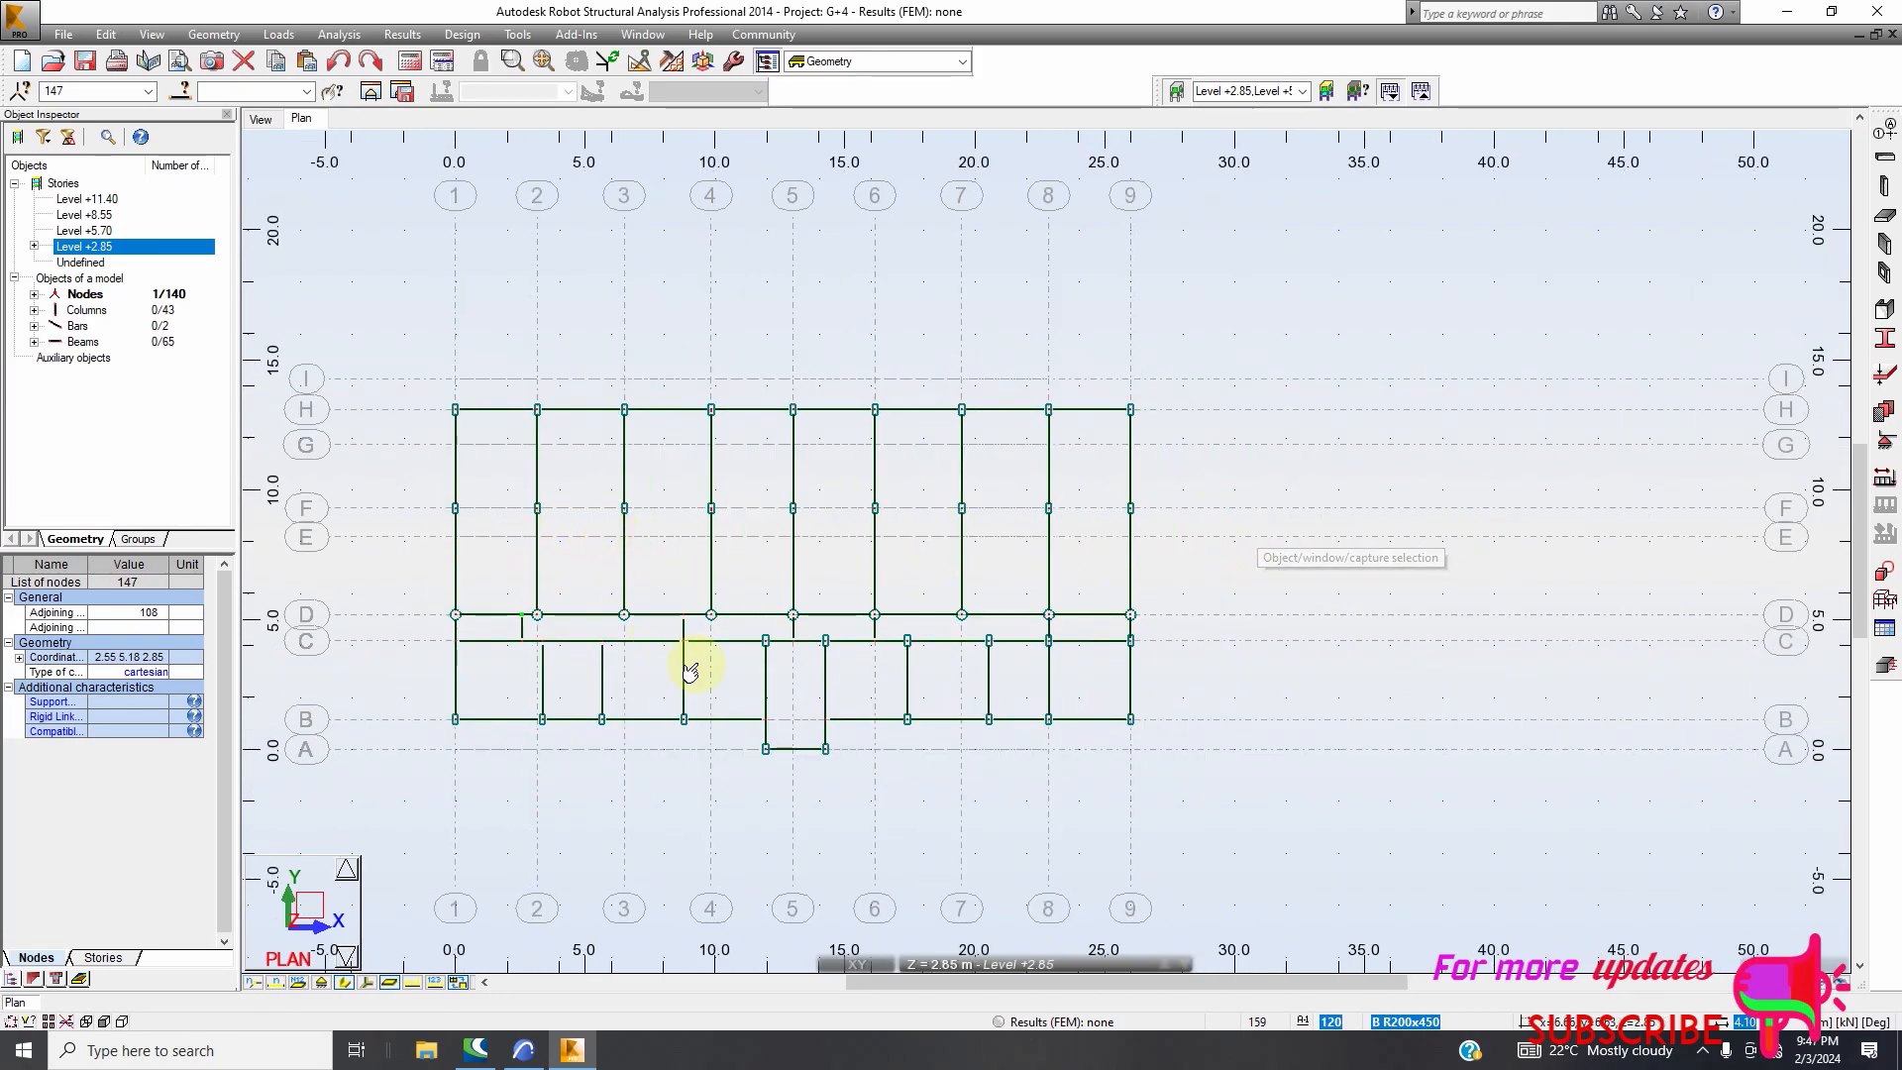
pyautogui.click(525, 1050)
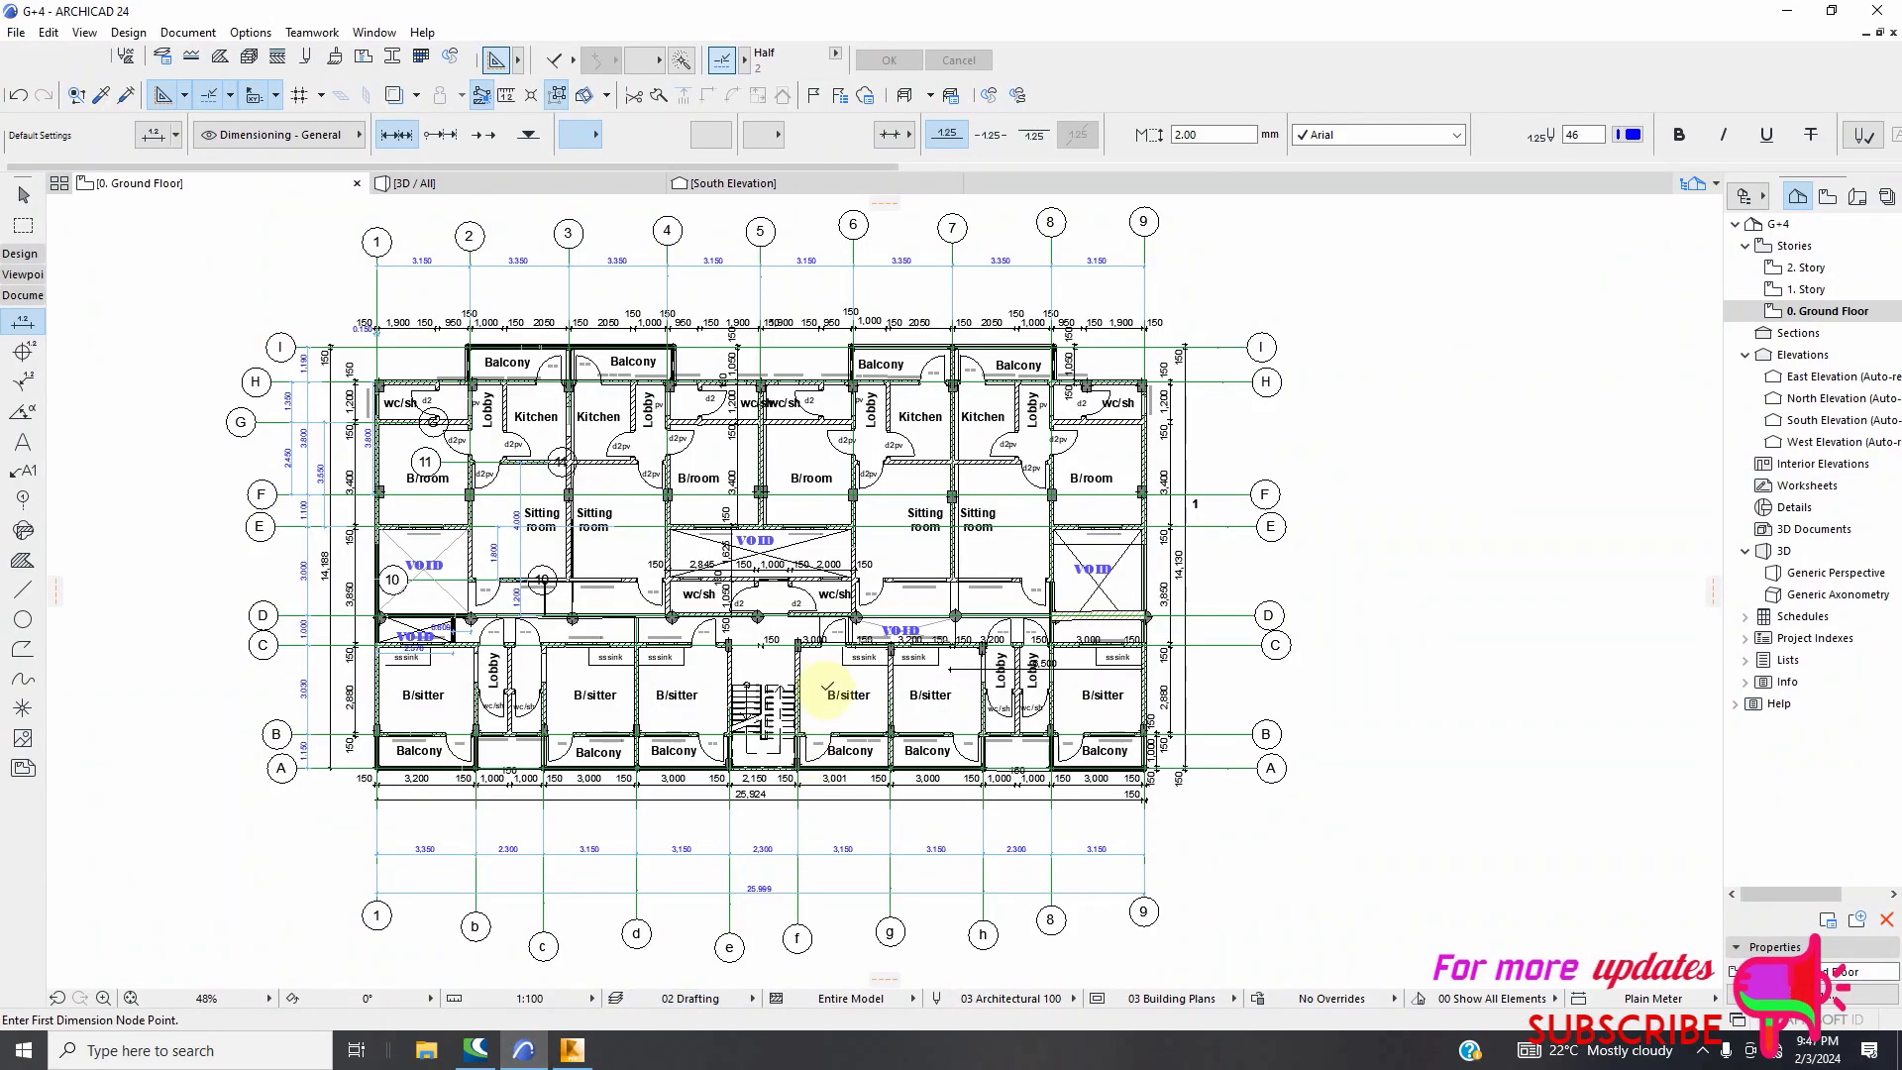
pyautogui.click(571, 1050)
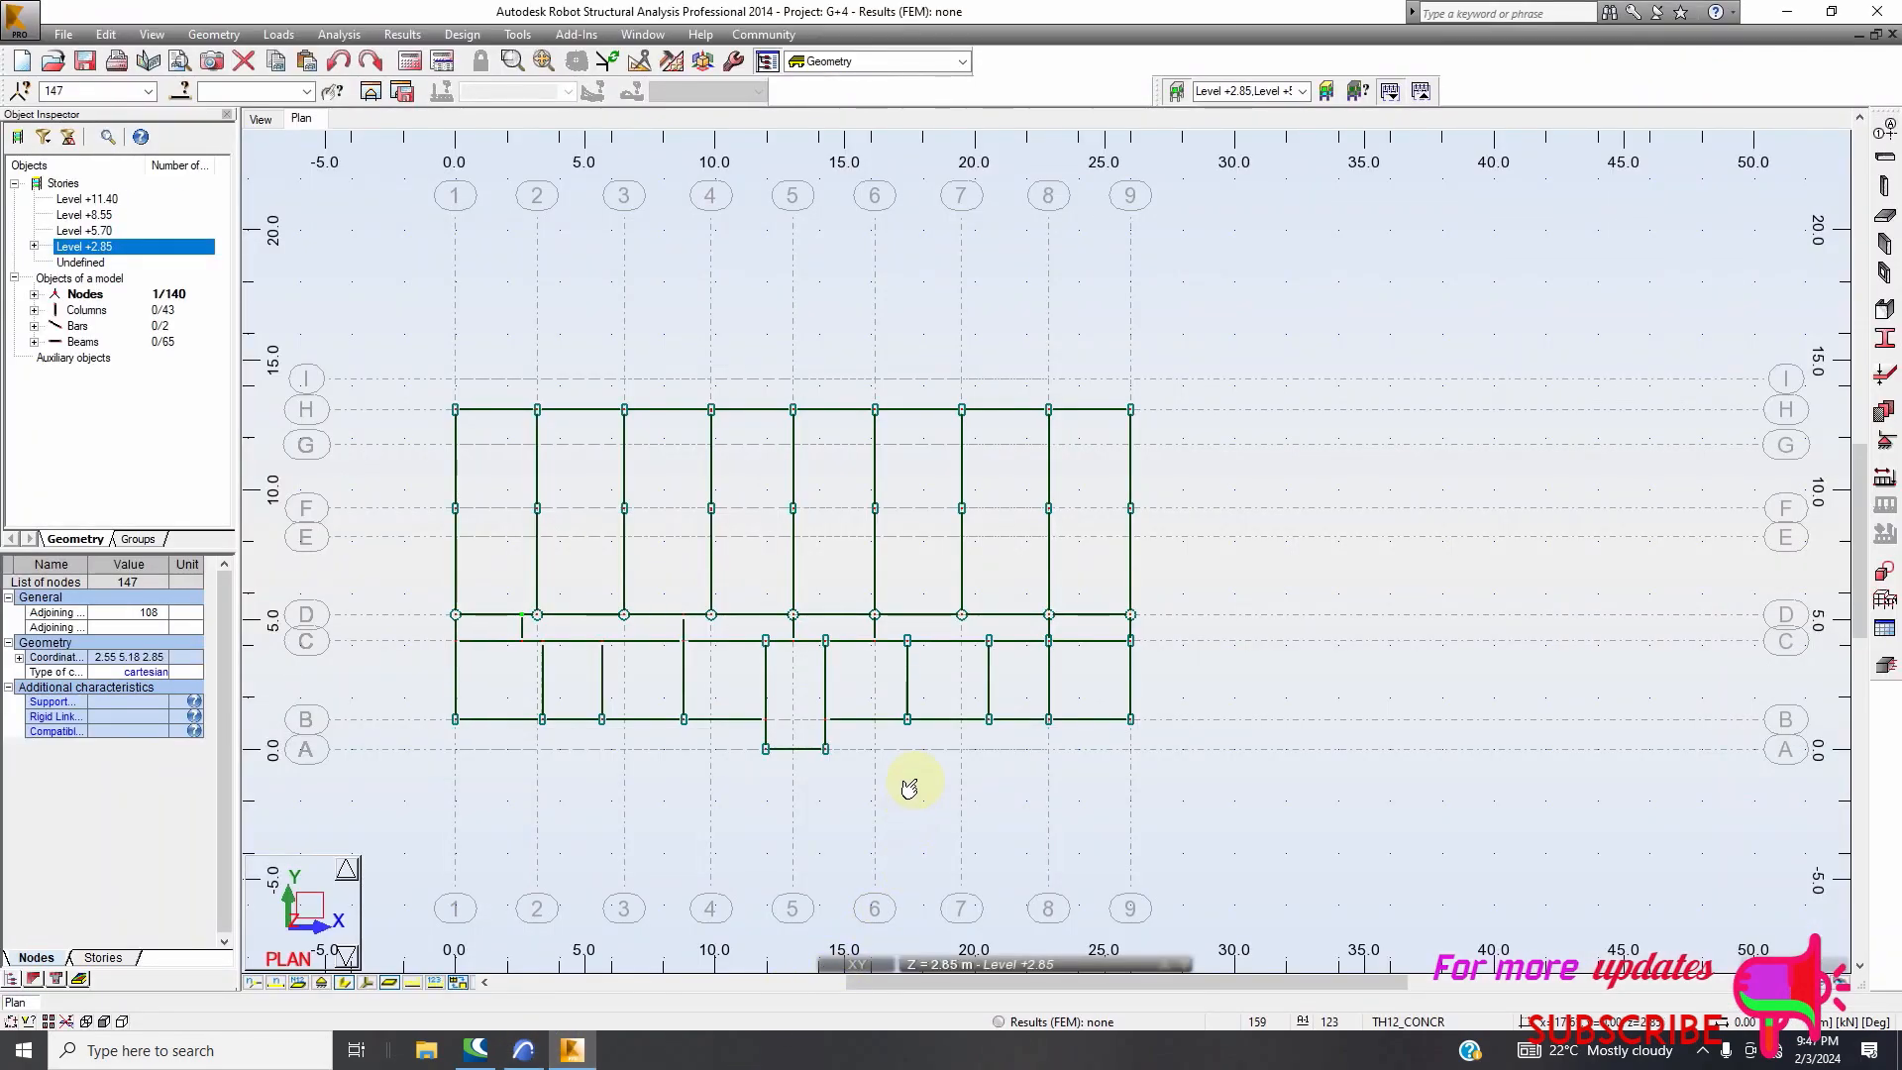
pyautogui.click(525, 1050)
pyautogui.click(574, 1048)
pyautogui.scroll(2, 599, 628)
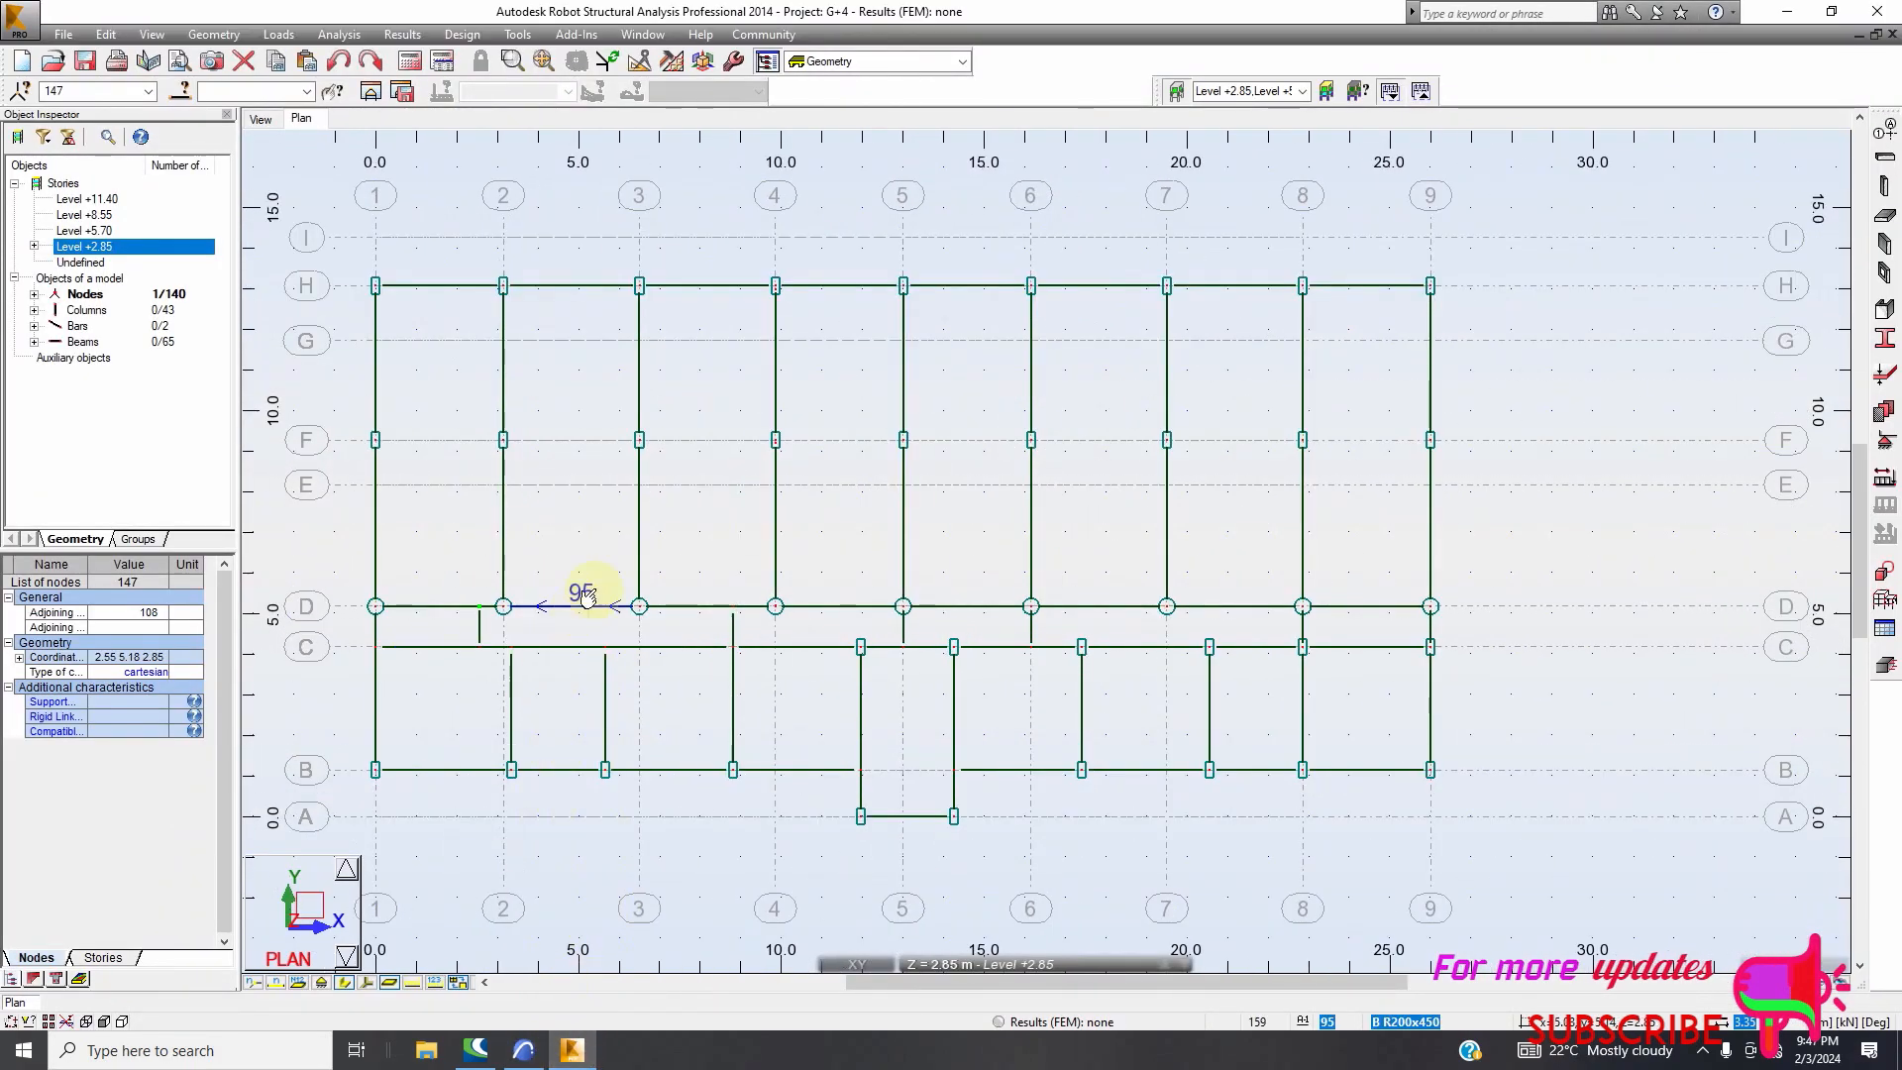
# Select the six beams along axis D between axes 2 and 8
pyautogui.rightClick(495, 545)
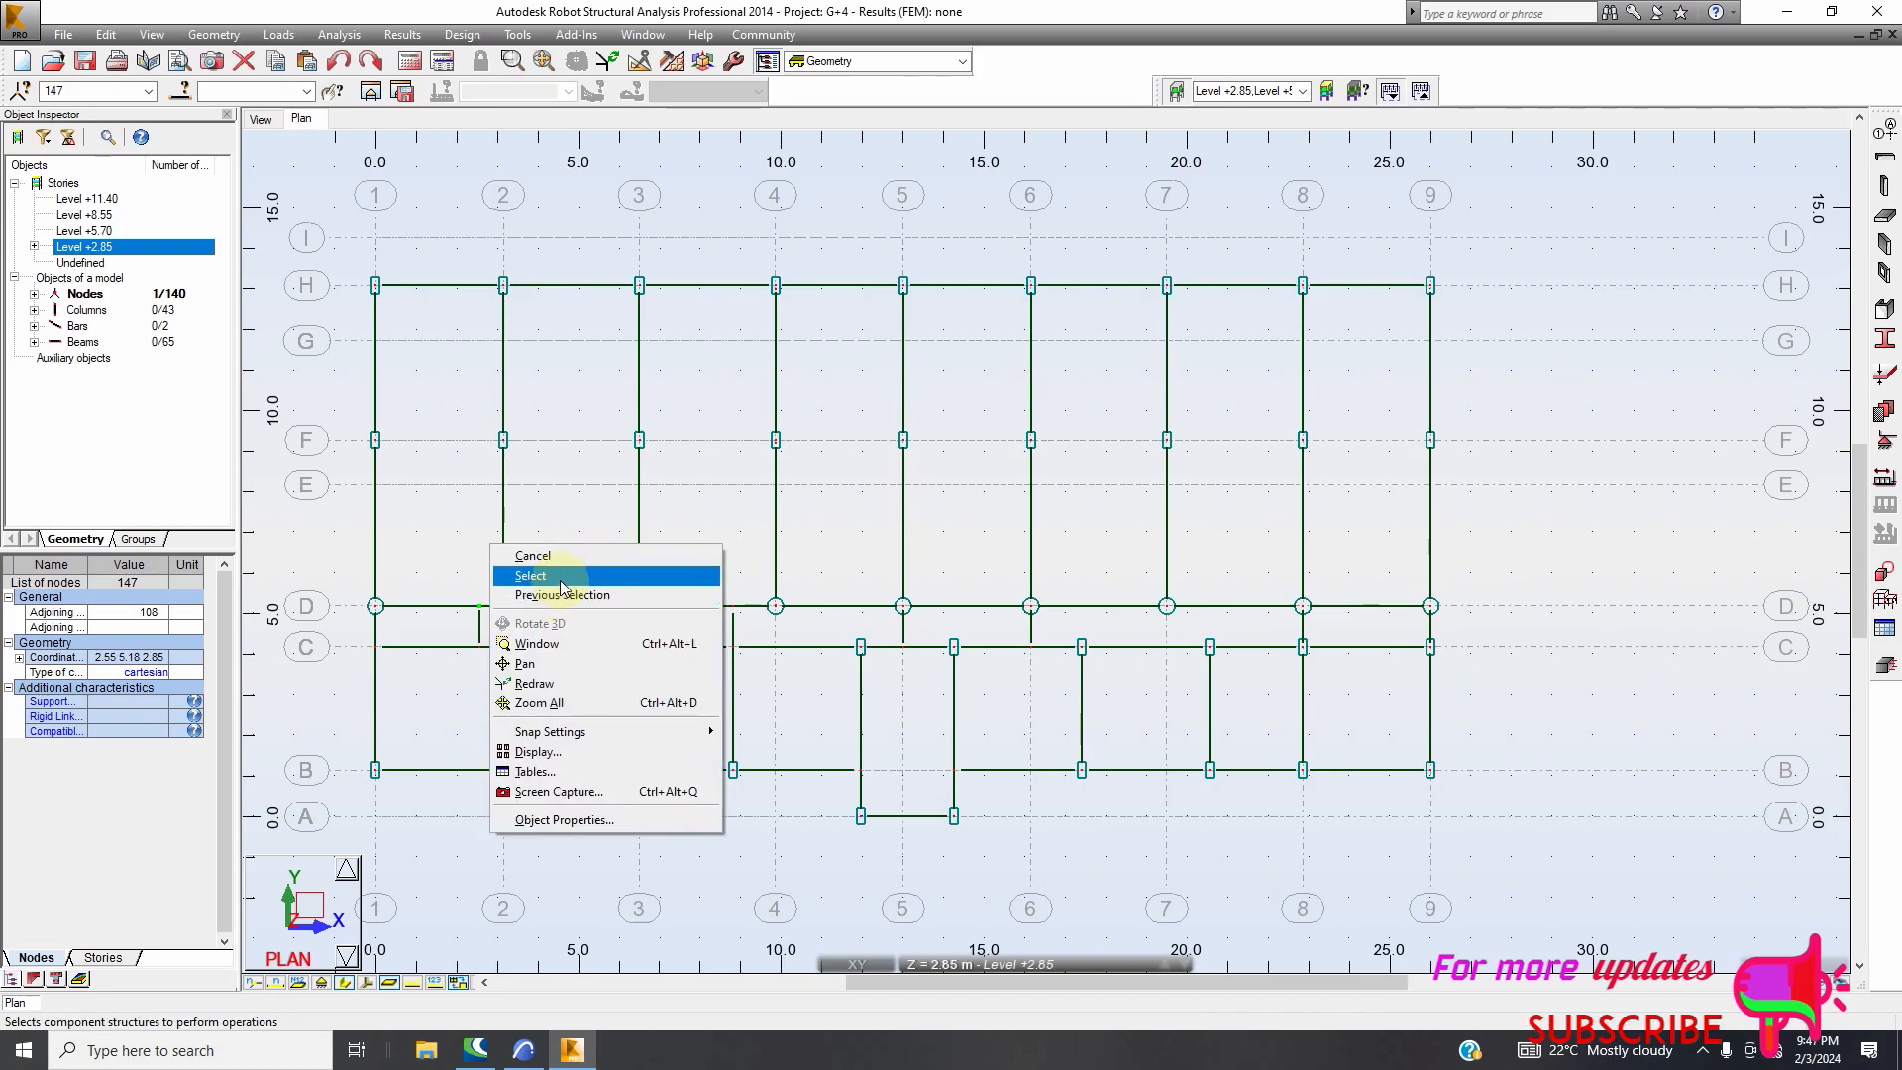
pyautogui.click(560, 587)
pyautogui.click(599, 645)
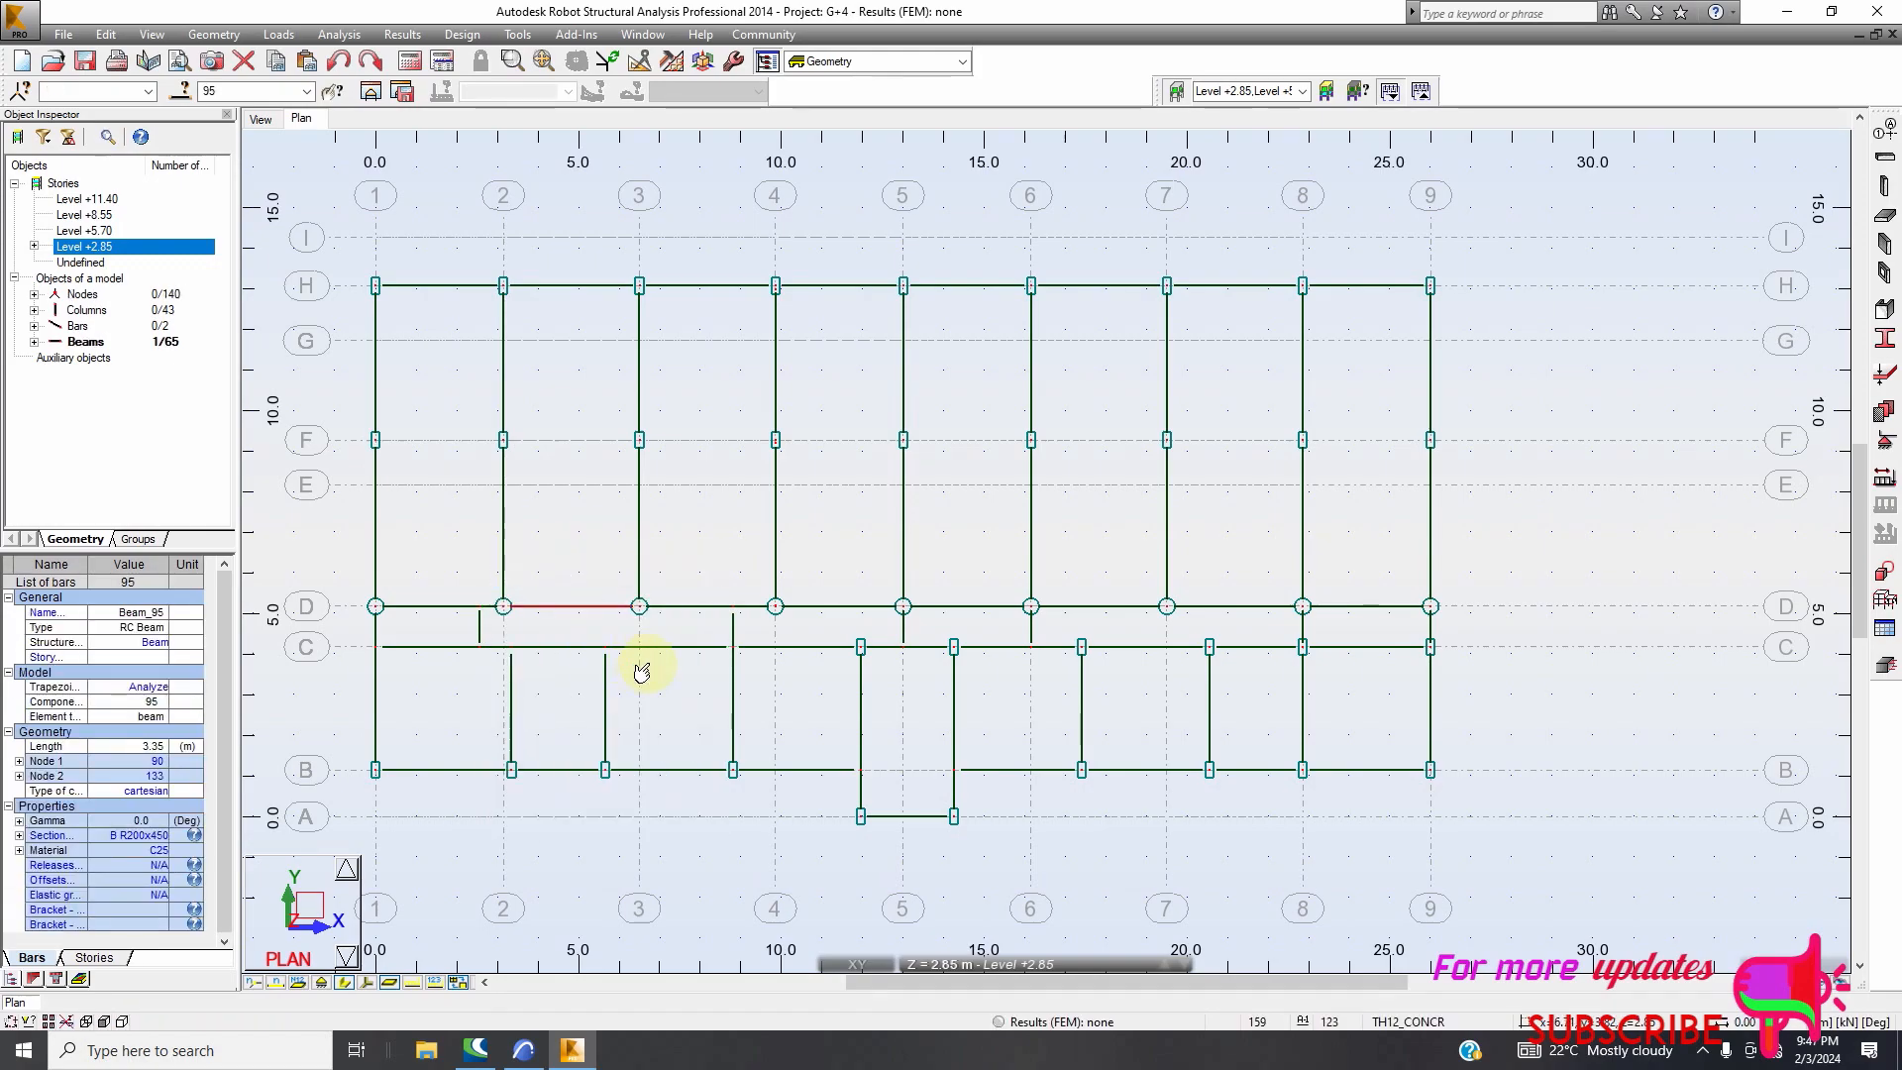
pyautogui.keyDown('ctrl'); pyautogui.click(701, 607); pyautogui.keyUp('ctrl')
pyautogui.keyDown('ctrl'); pyautogui.click(892, 609); pyautogui.keyUp('ctrl')
pyautogui.keyDown('ctrl'); pyautogui.click(951, 608); pyautogui.keyUp('ctrl')
pyautogui.keyDown('ctrl'); pyautogui.click(1079, 608); pyautogui.keyUp('ctrl')
pyautogui.keyDown('ctrl'); pyautogui.click(1214, 612); pyautogui.keyUp('ctrl')
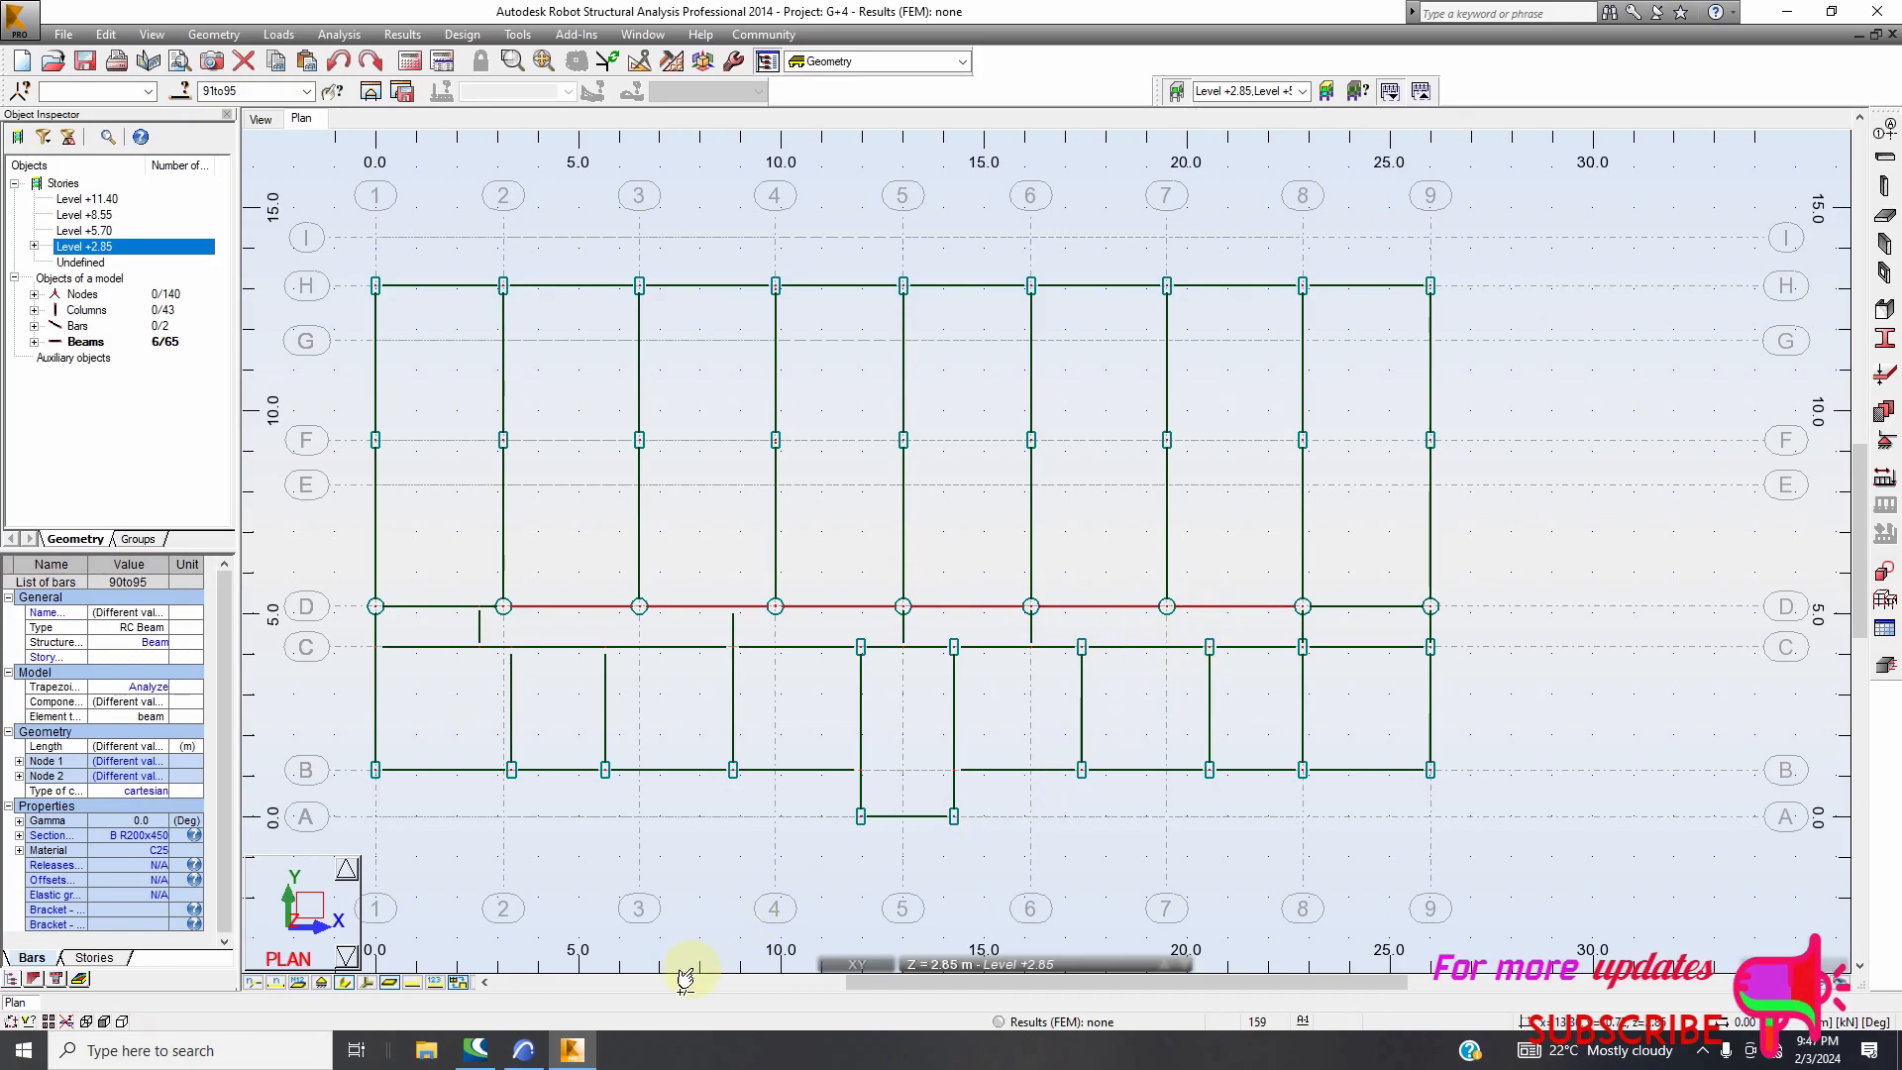
# Check the ARCHICAD floor plan, return to Robot and copy the selected axis D beams once with the translation vector 0,1.2,0
pyautogui.click(540, 1054)
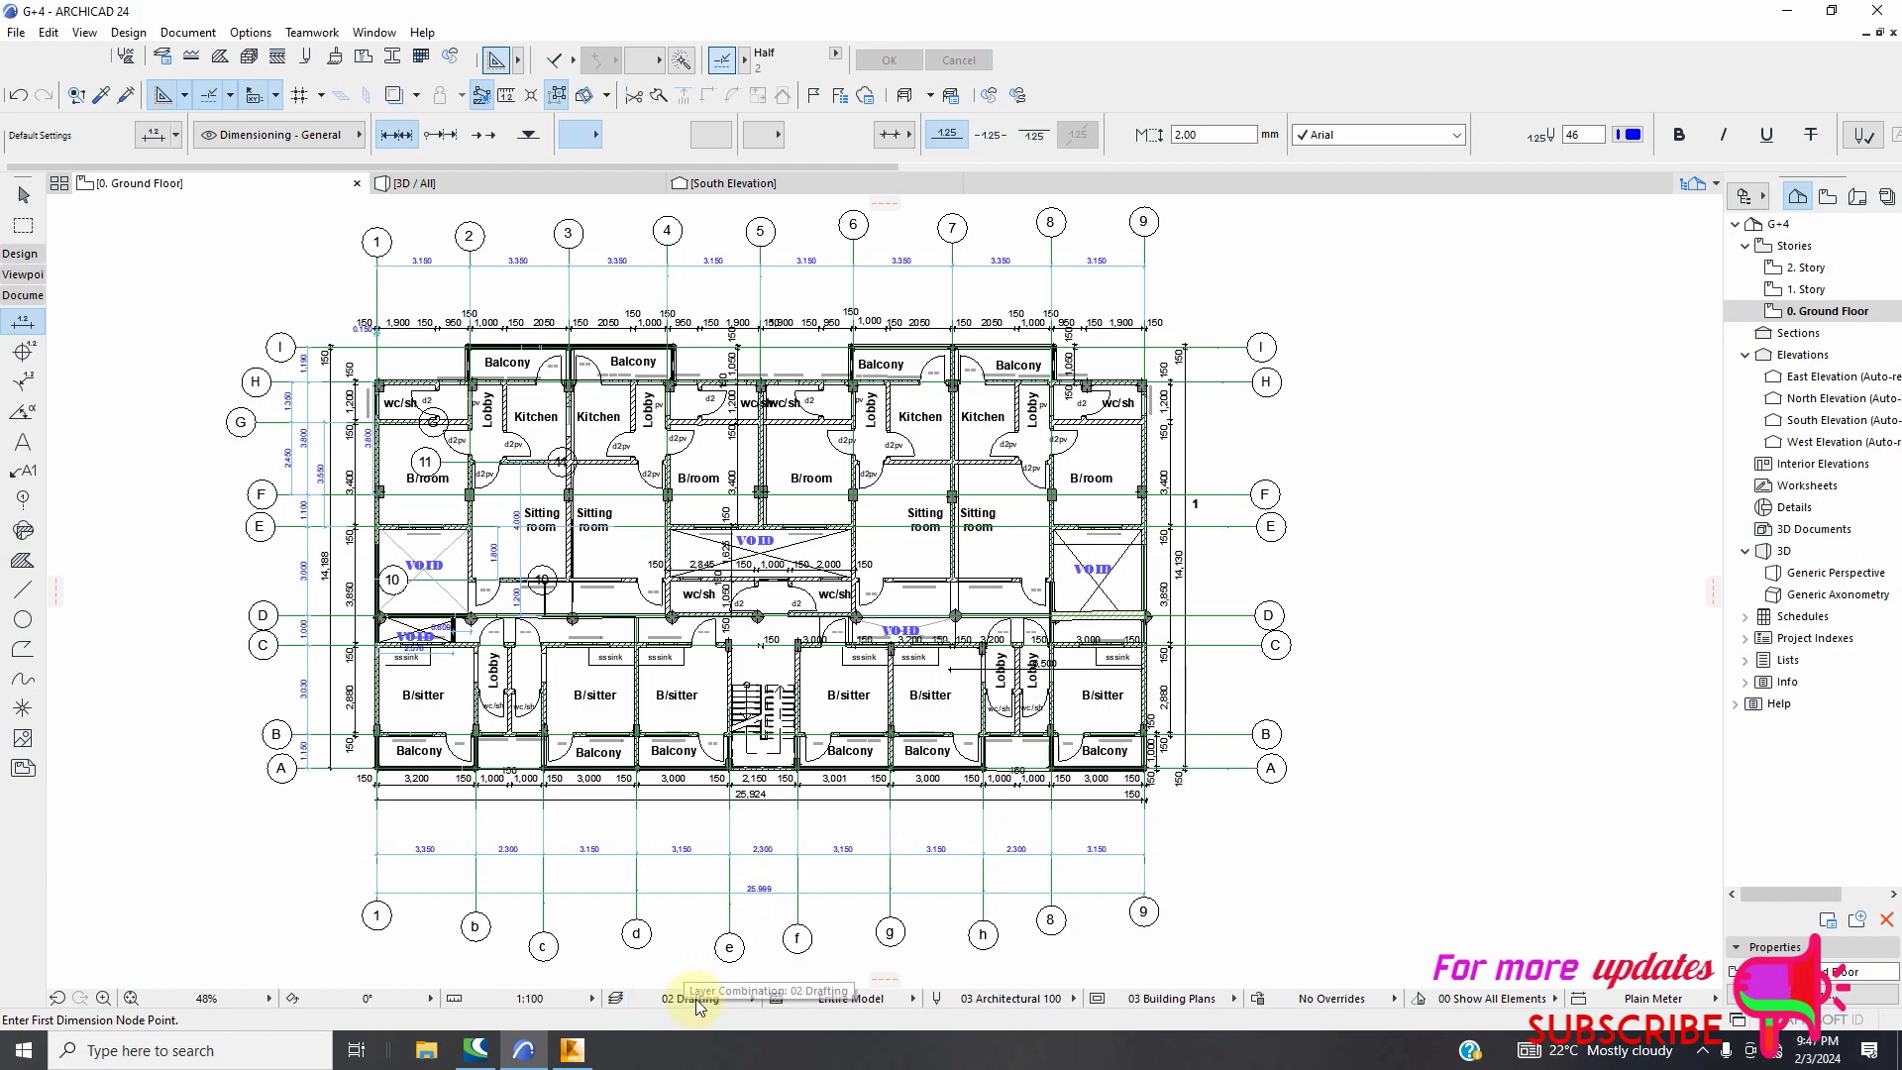
pyautogui.click(572, 1050)
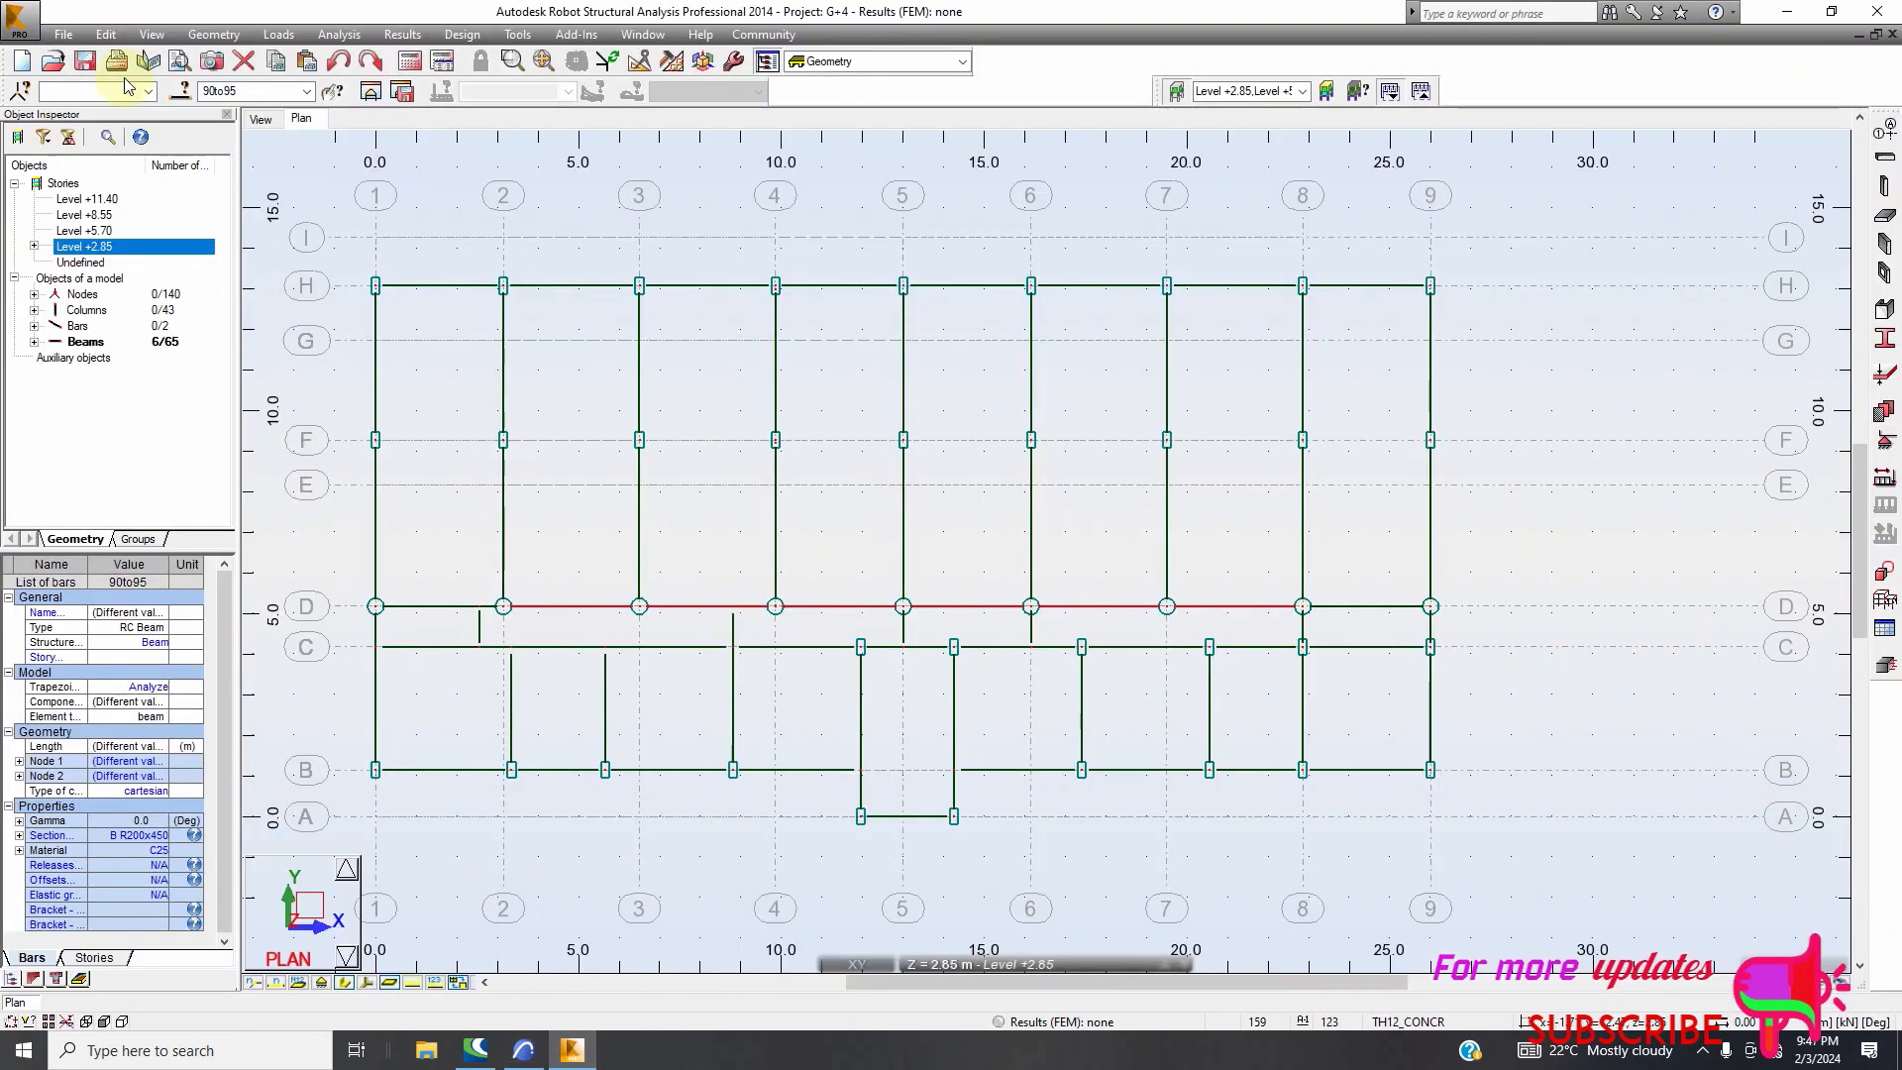
pyautogui.click(105, 34)
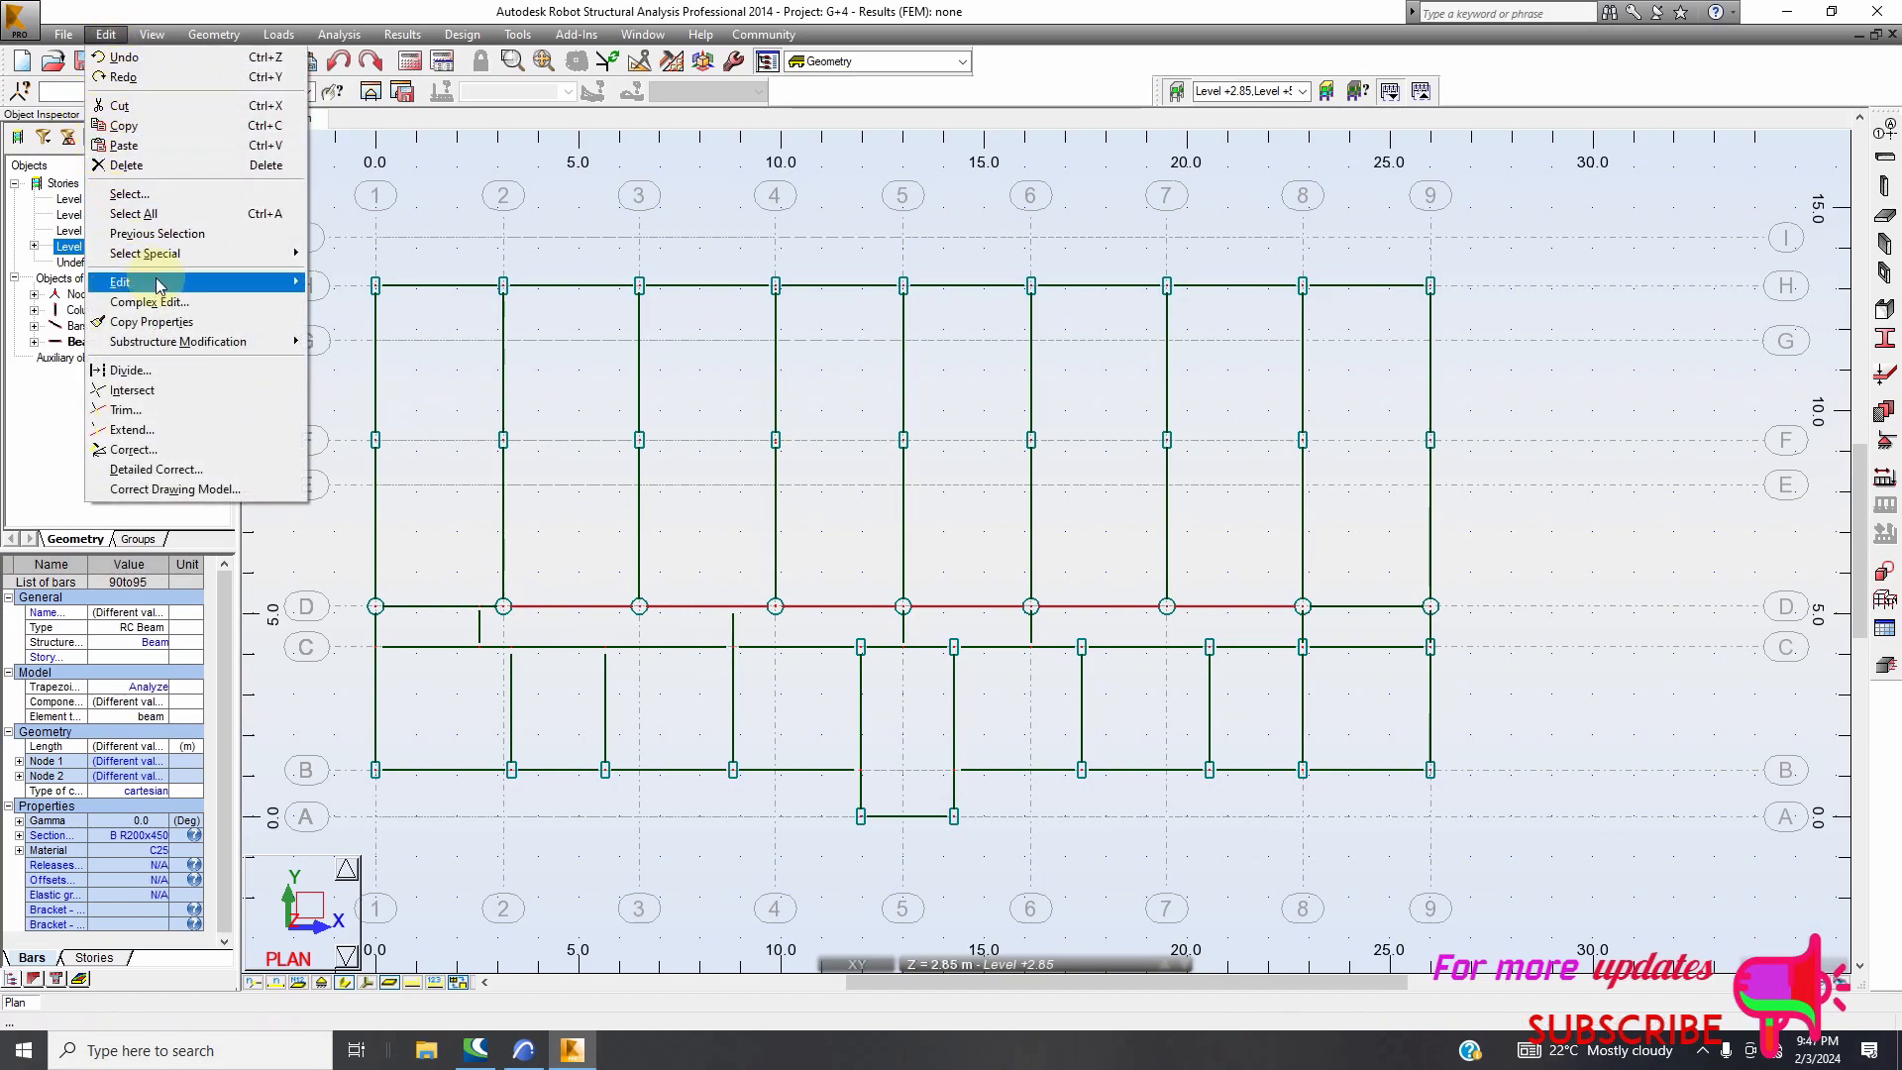
pyautogui.moveTo(158, 284)
pyautogui.click(361, 285)
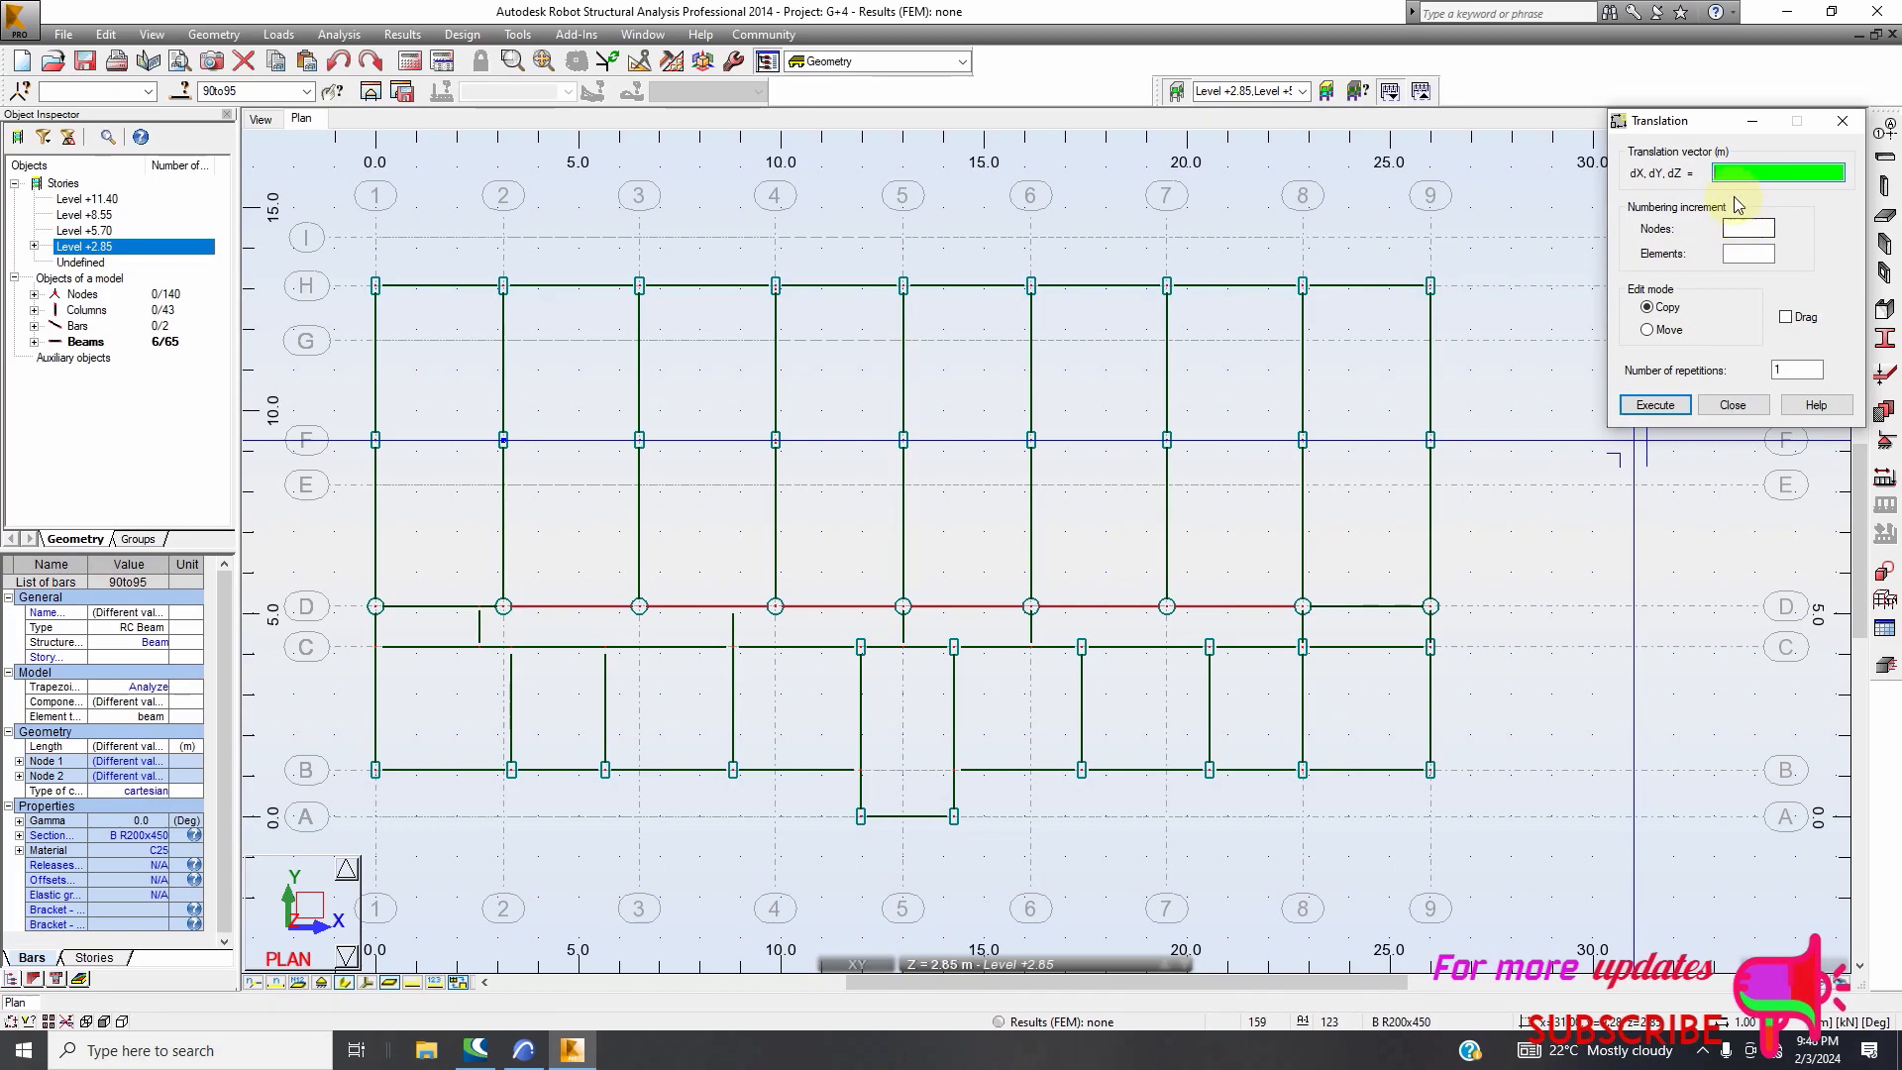
pyautogui.write('0,1.2,0')
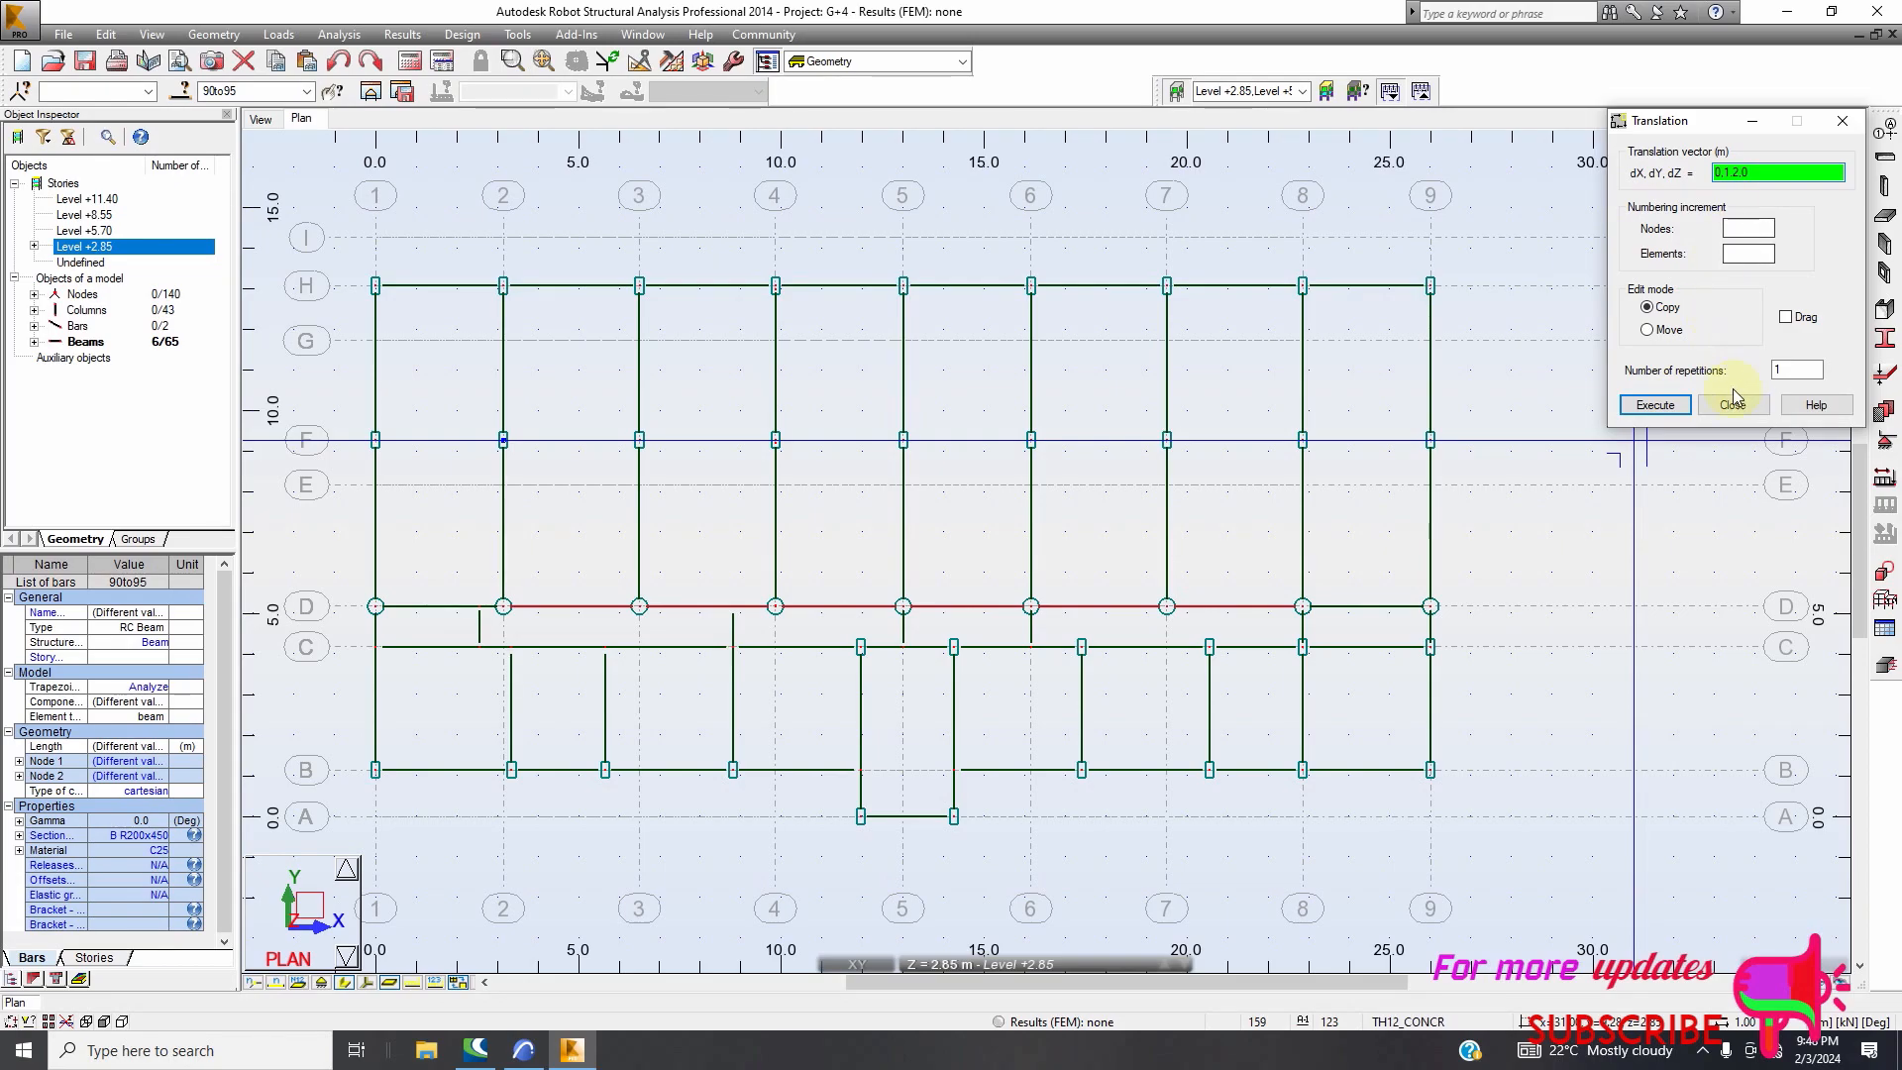
pyautogui.click(1664, 410)
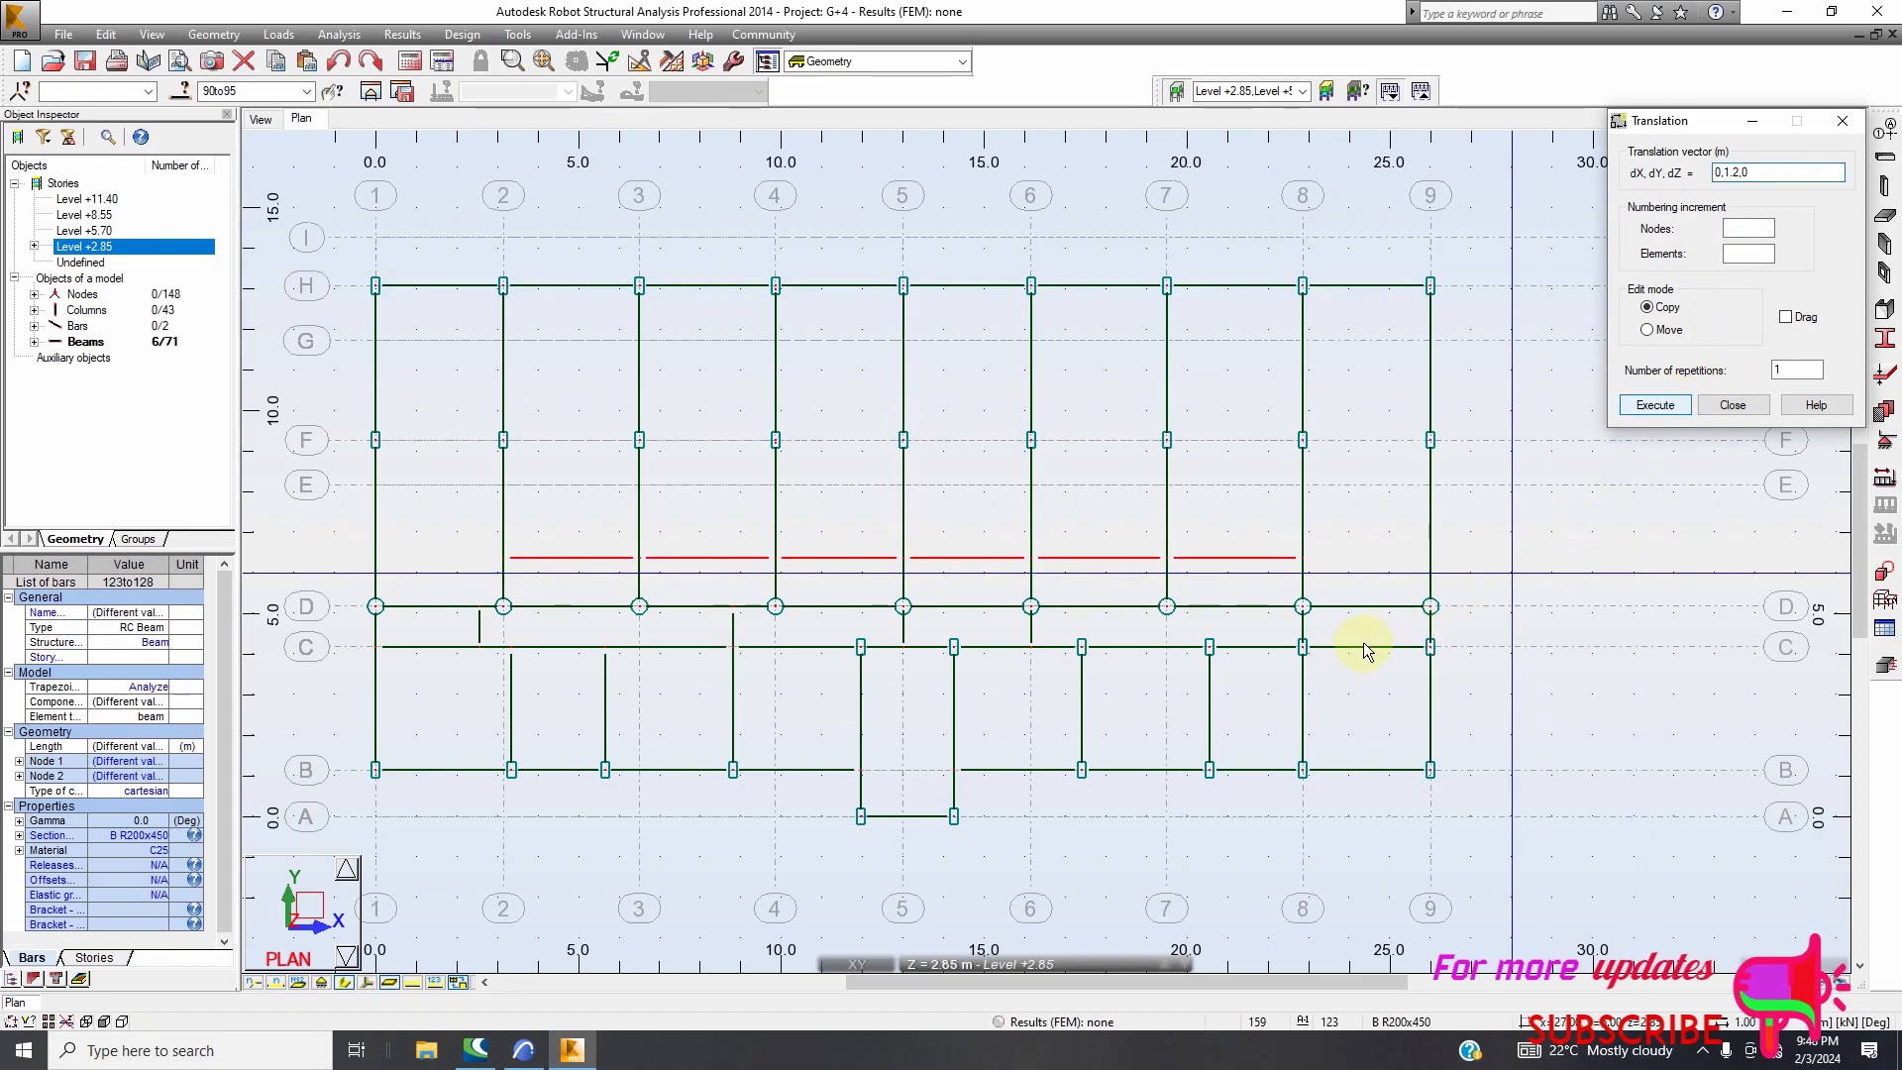
# Examine the ARCHICAD ground floor plan around the voids and the walls between axes D and E, and return to Robot
pyautogui.click(524, 1050)
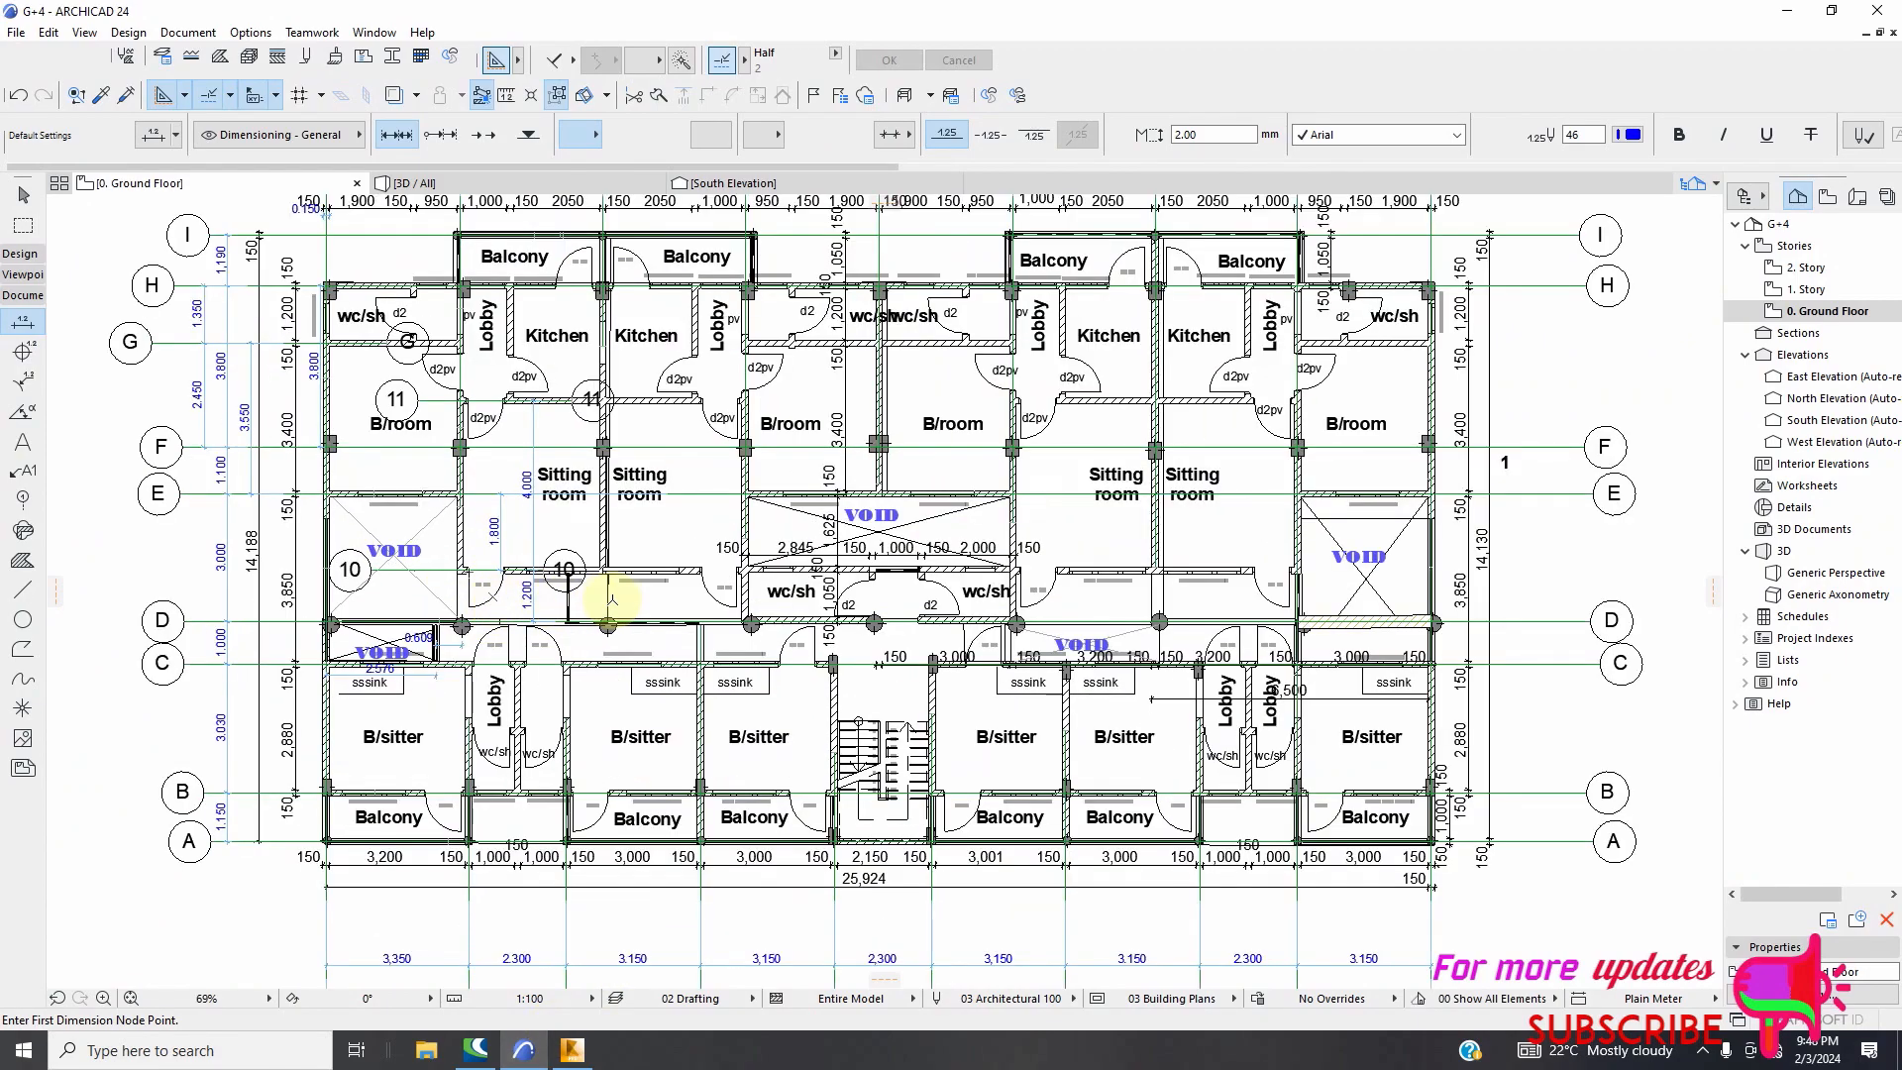
pyautogui.scroll(-2, 628, 592)
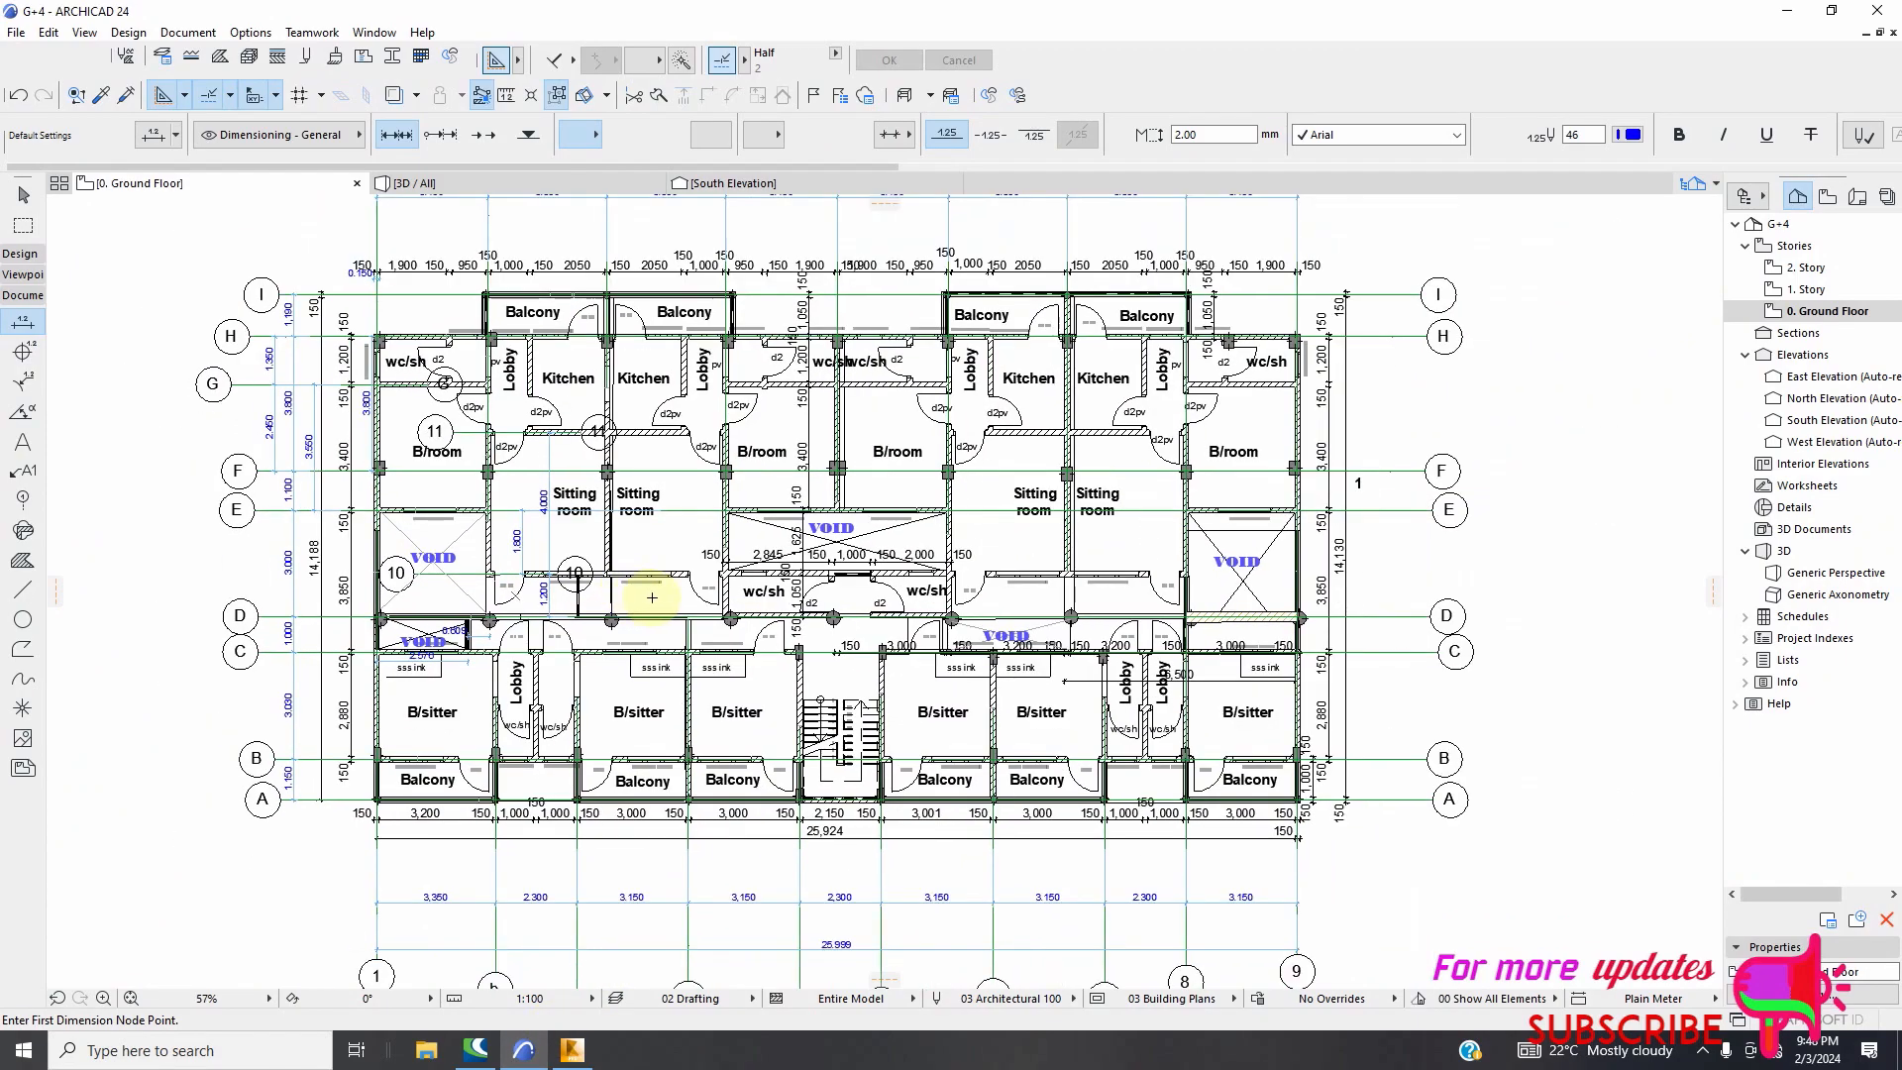
pyautogui.scroll(2, 719, 563)
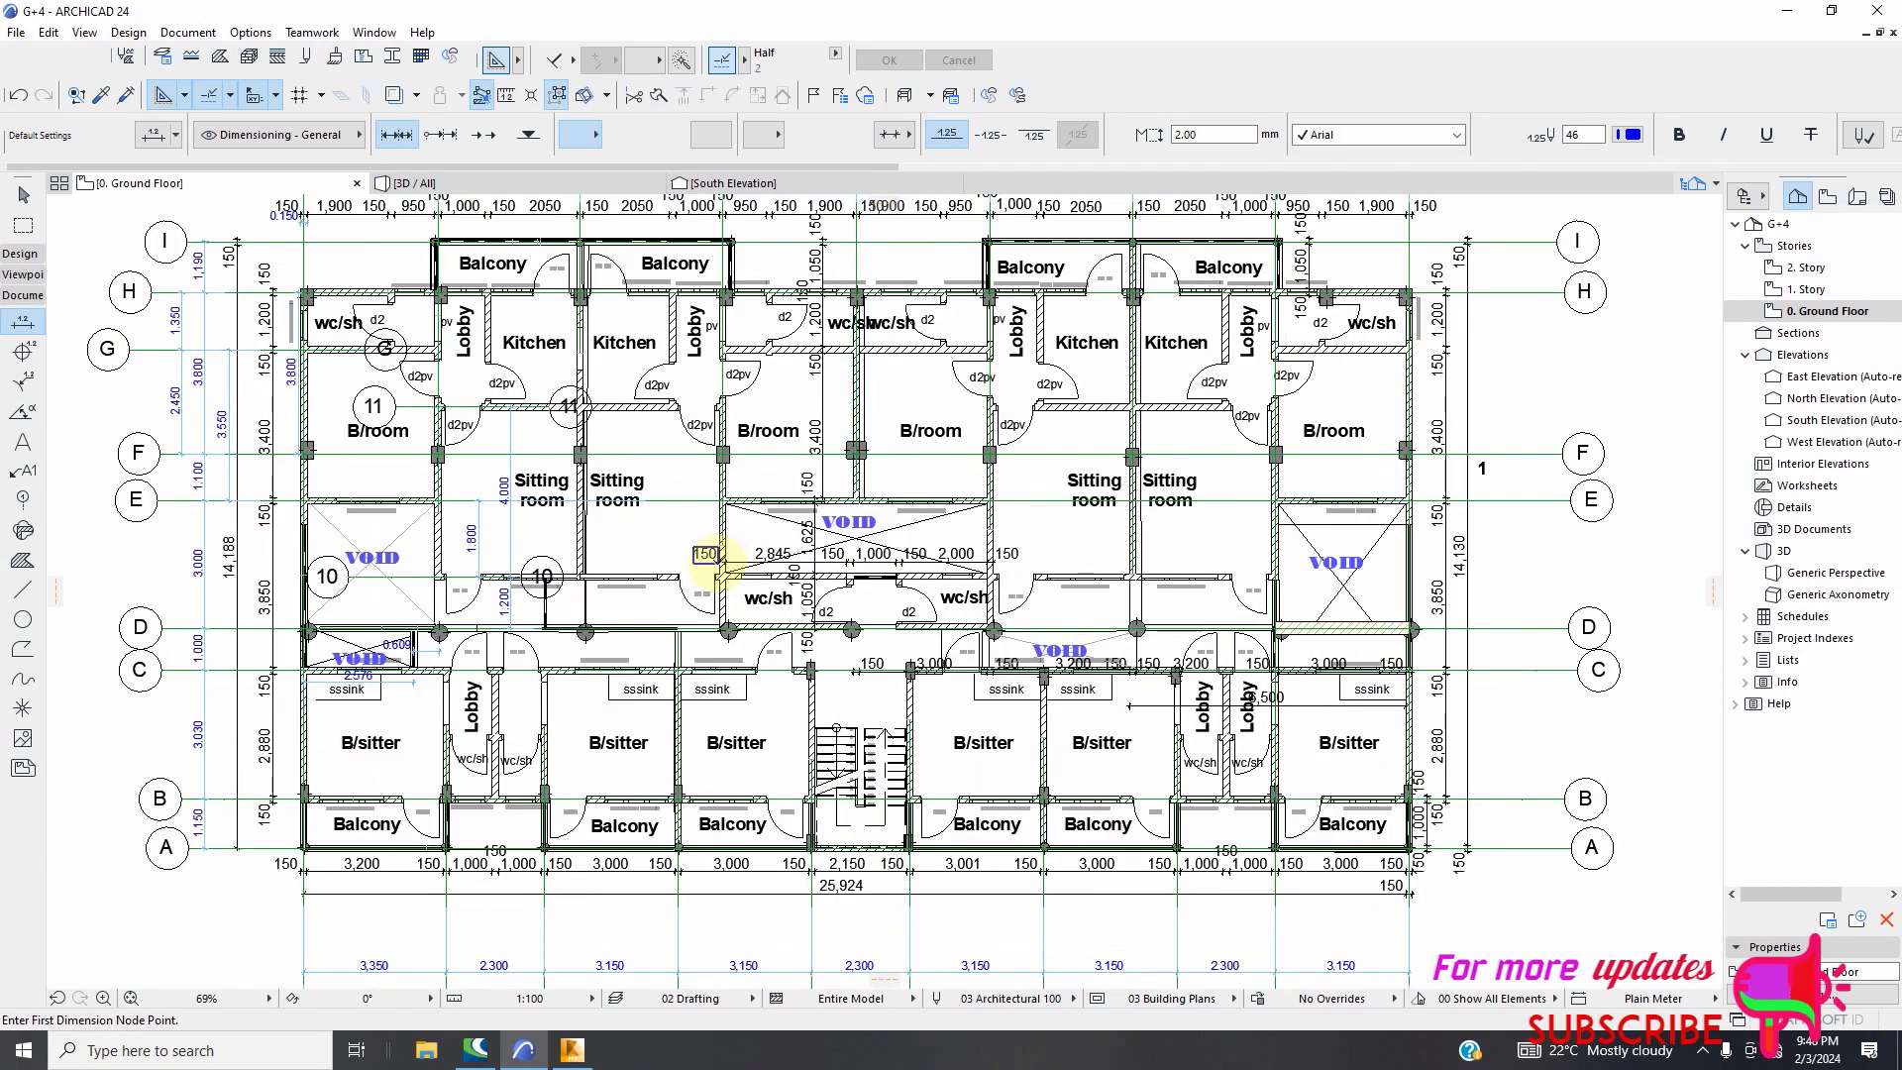
pyautogui.scroll(-2, 748, 545)
pyautogui.scroll(2, 585, 572)
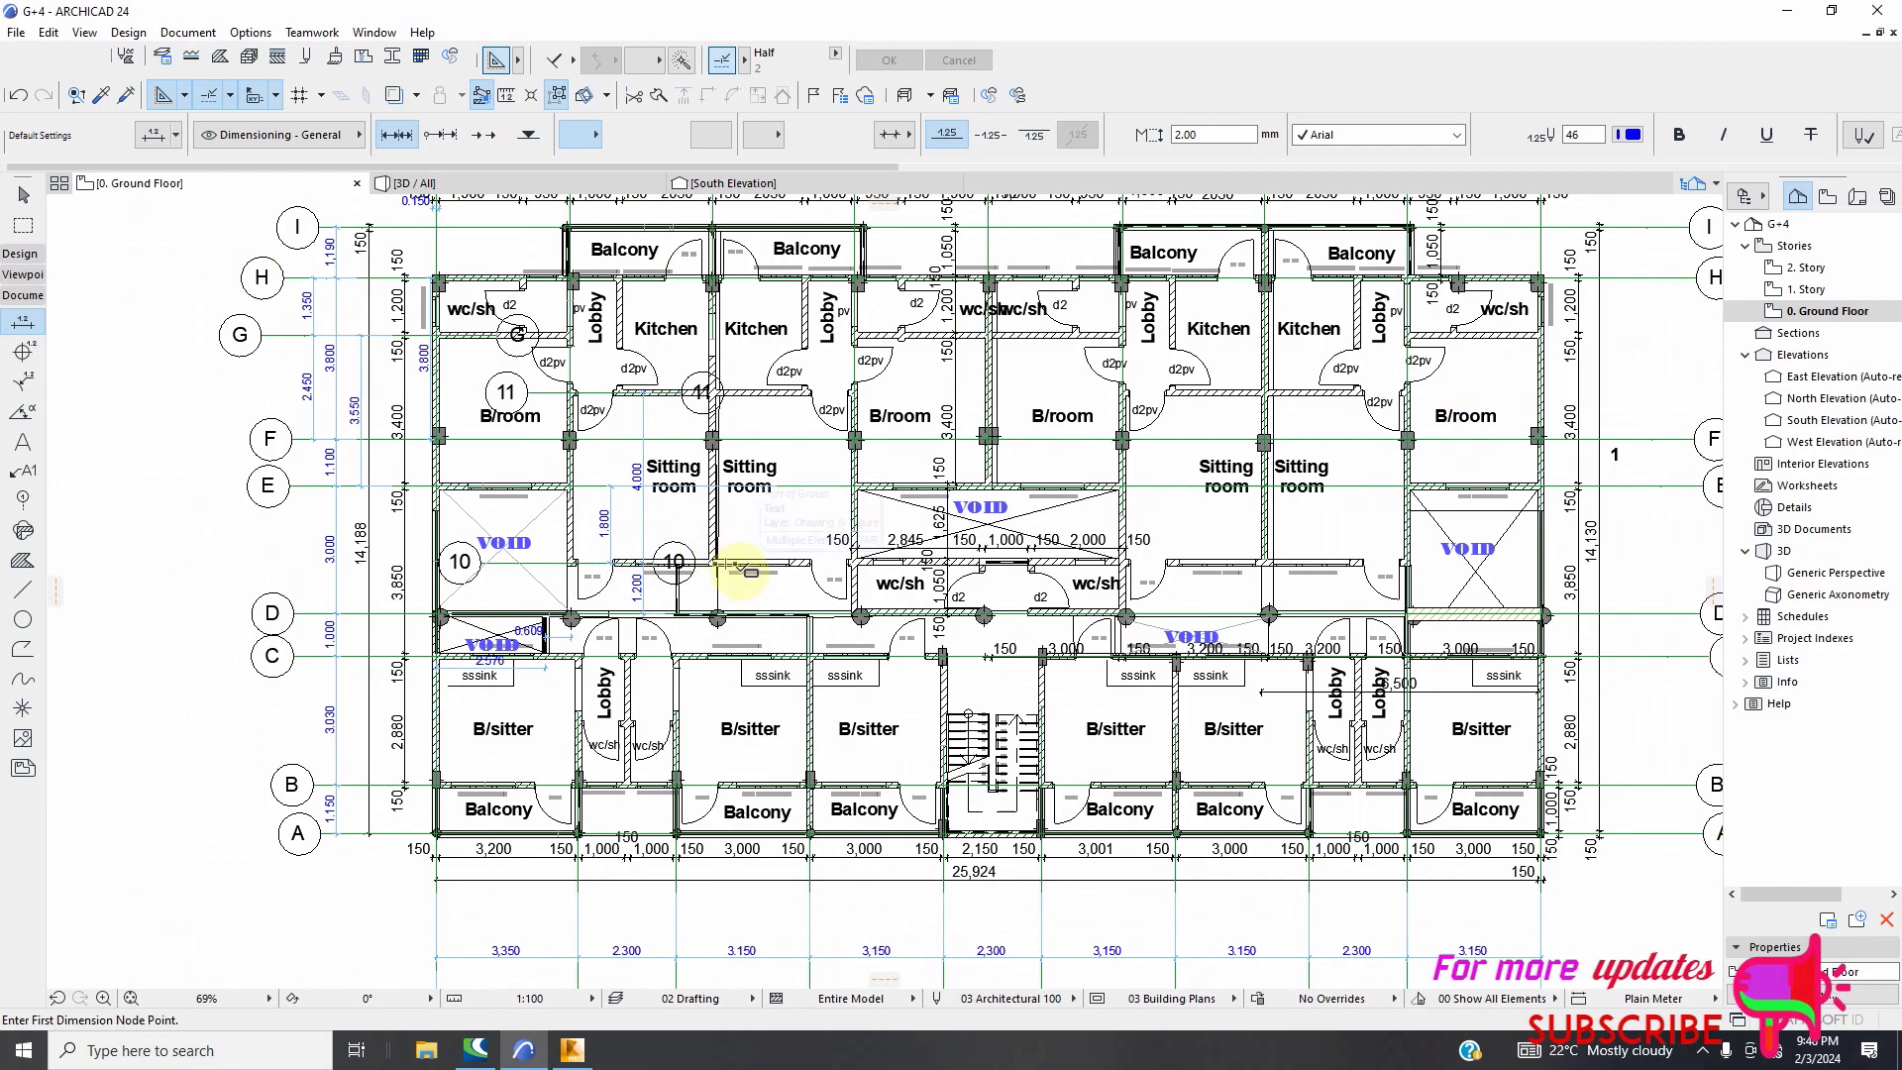
pyautogui.scroll(2, 378, 559)
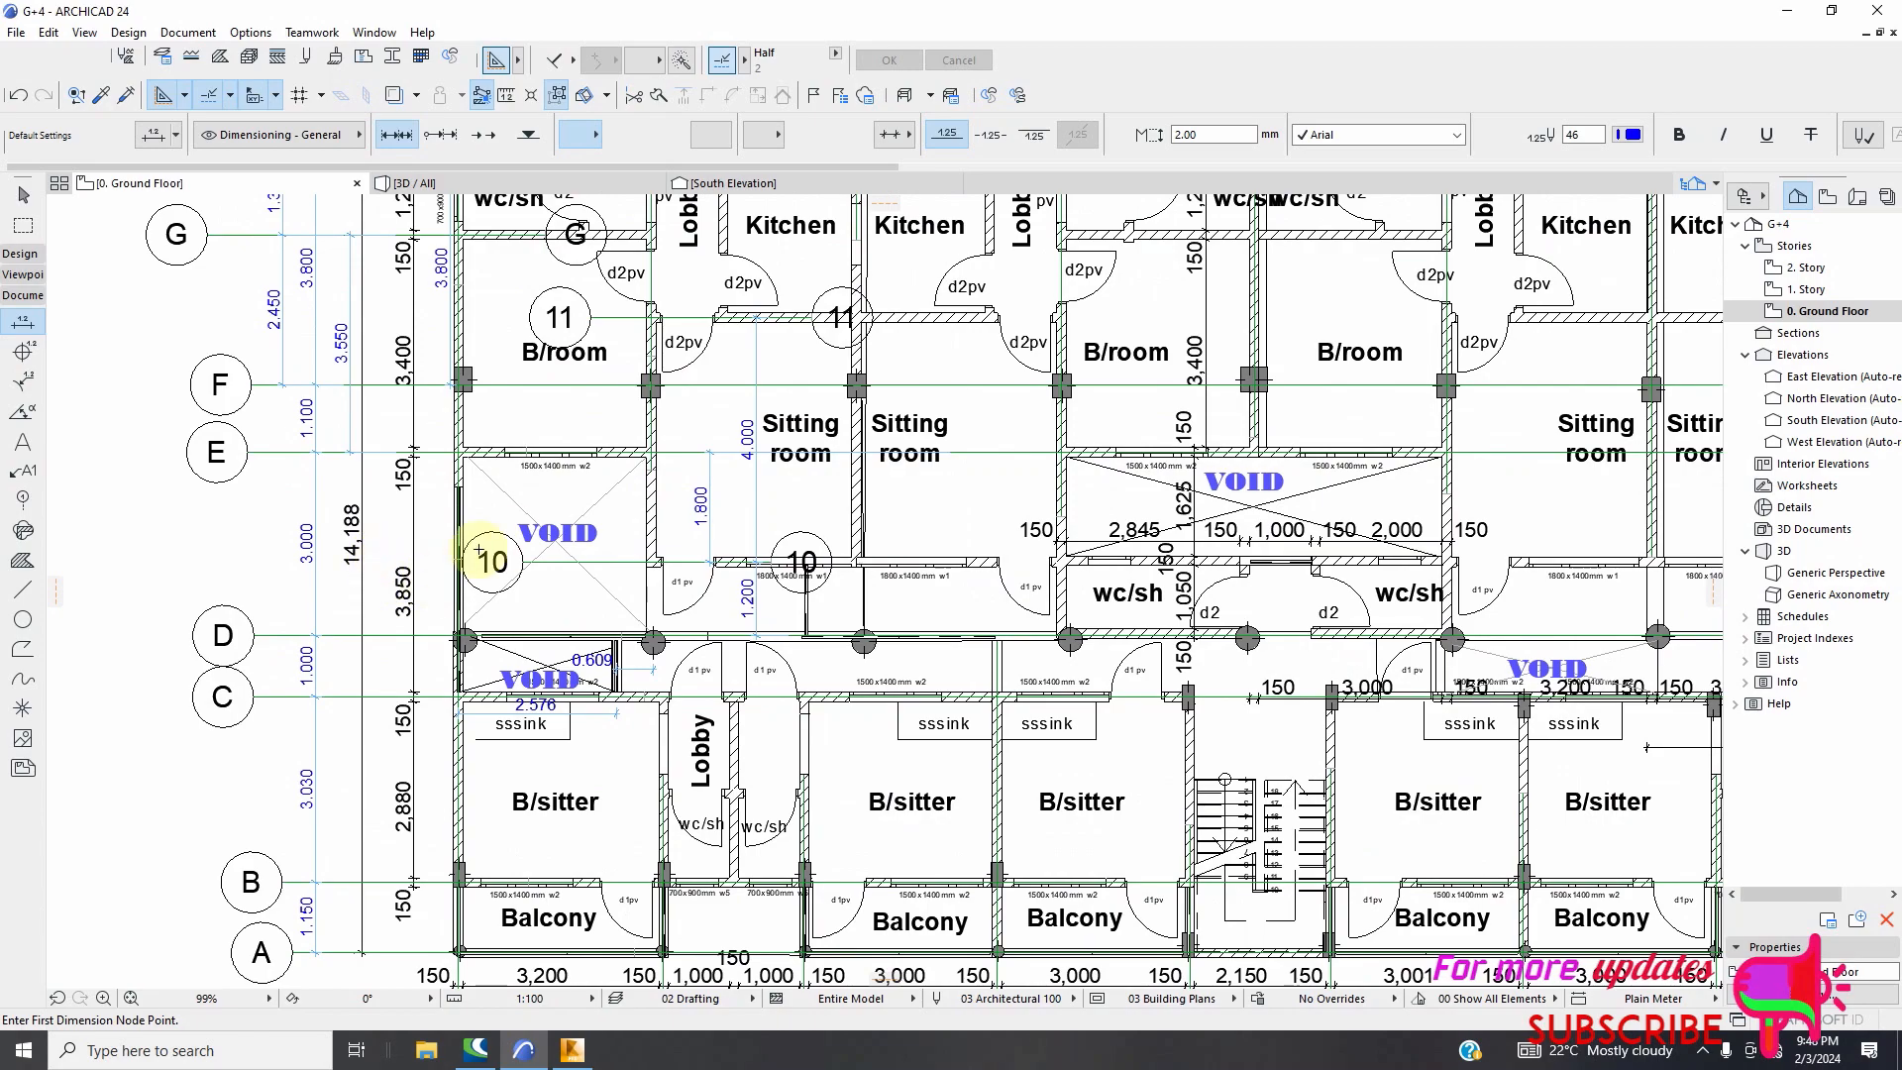
pyautogui.scroll(-2, 478, 552)
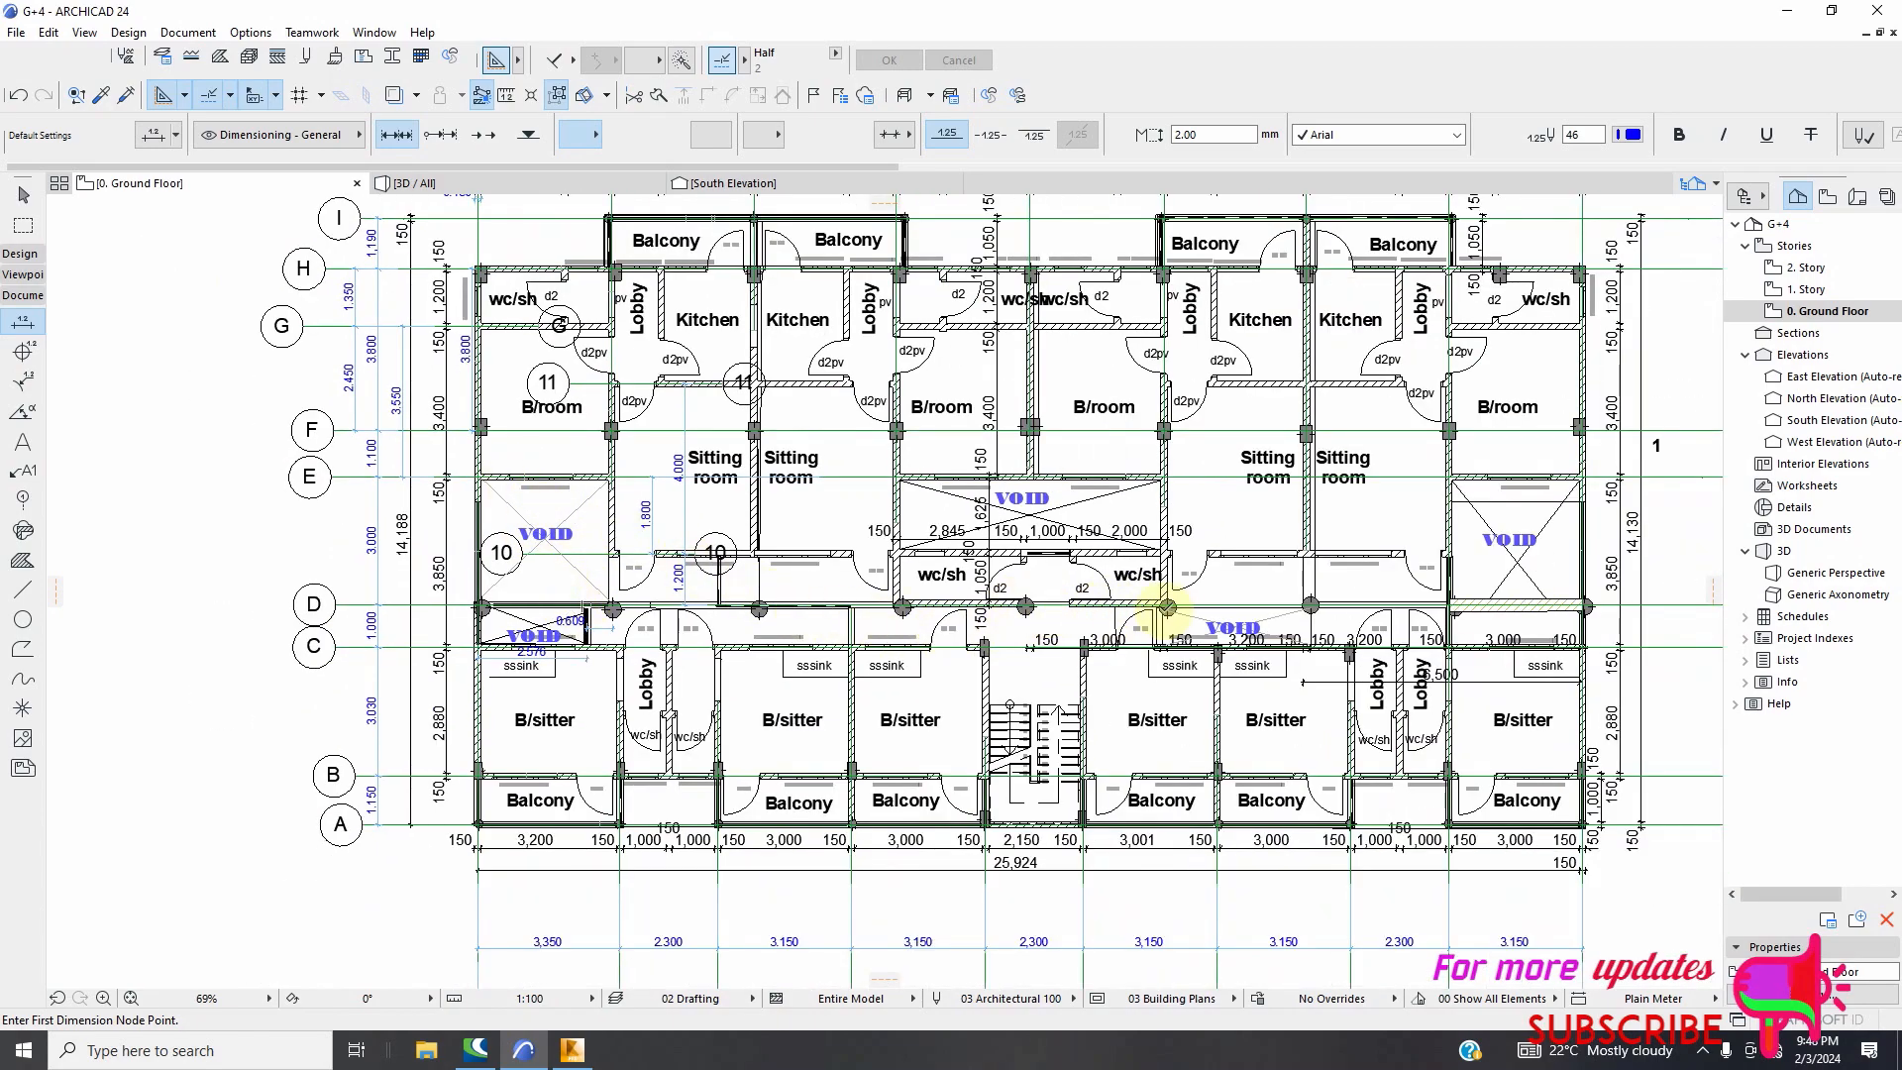
pyautogui.click(571, 1049)
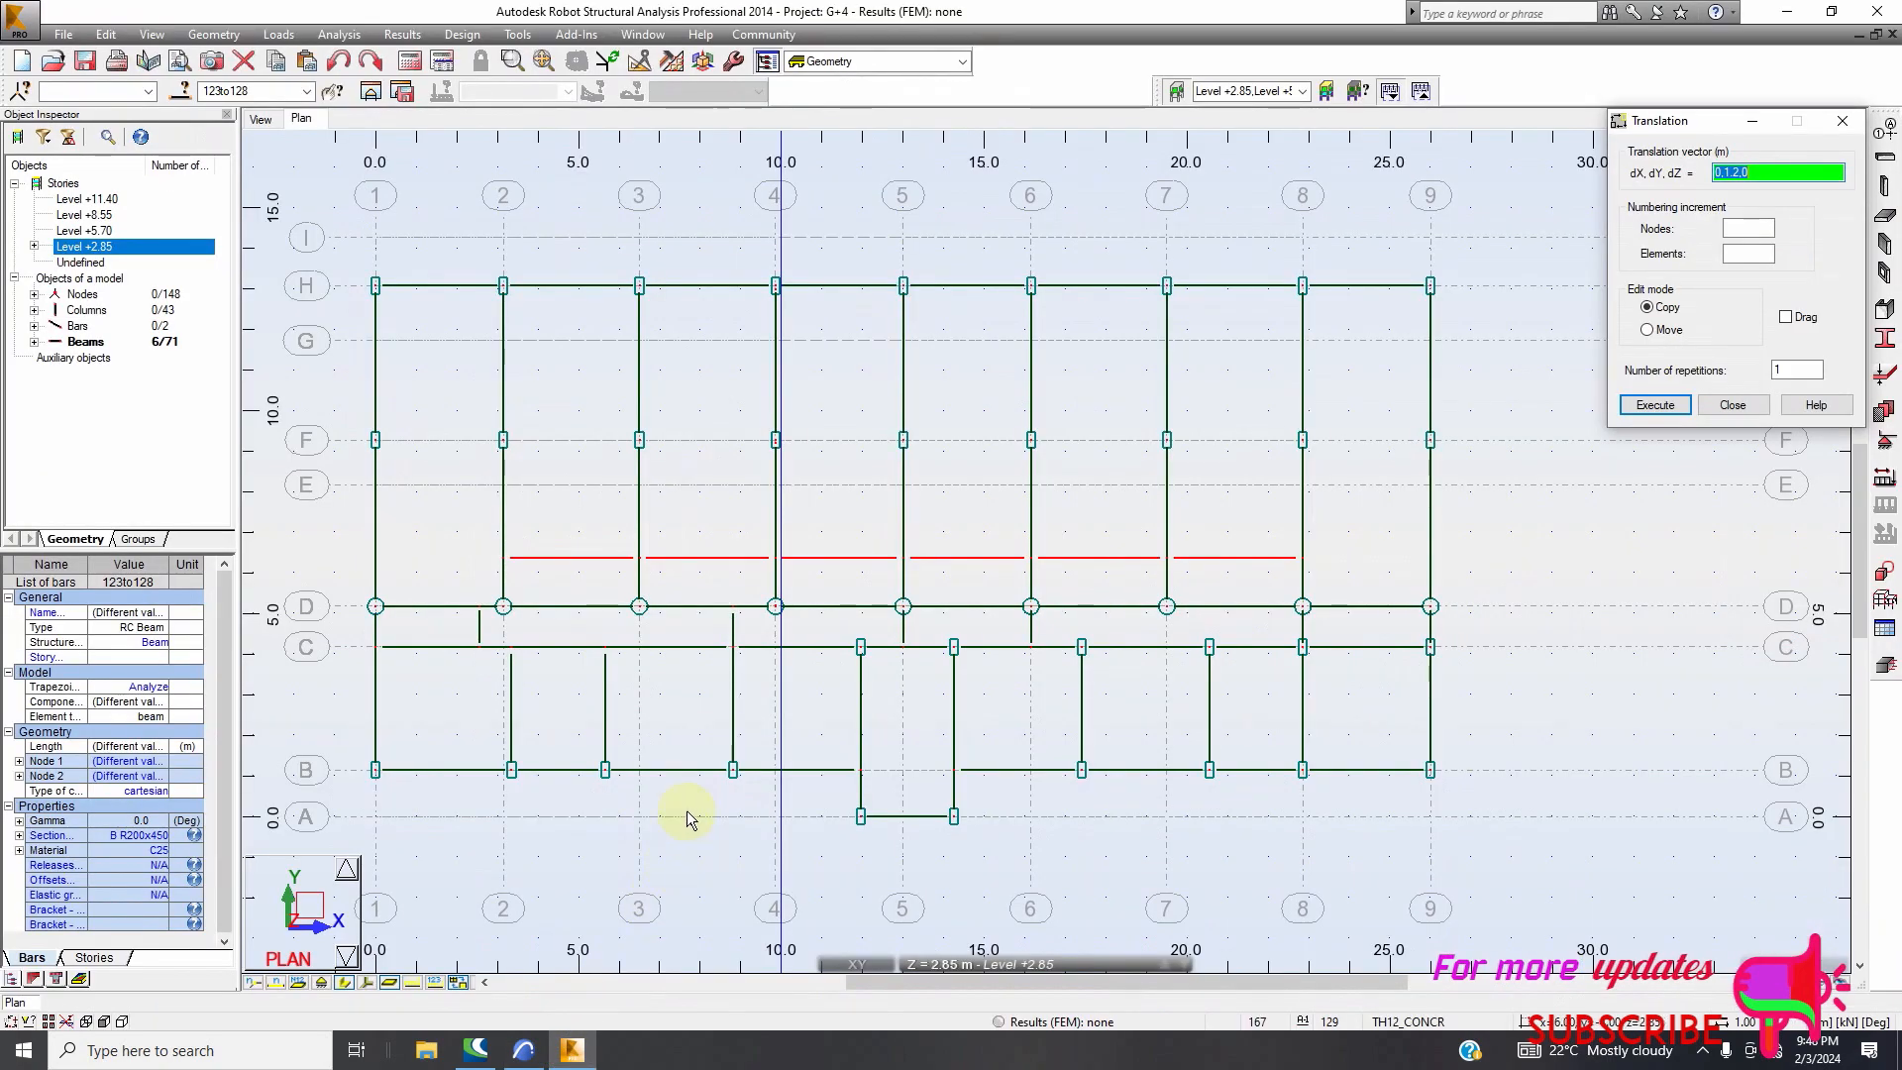
# Select the axis D beams between axes 1-2, 4-5, 5-6 and 8-9
pyautogui.click(441, 606)
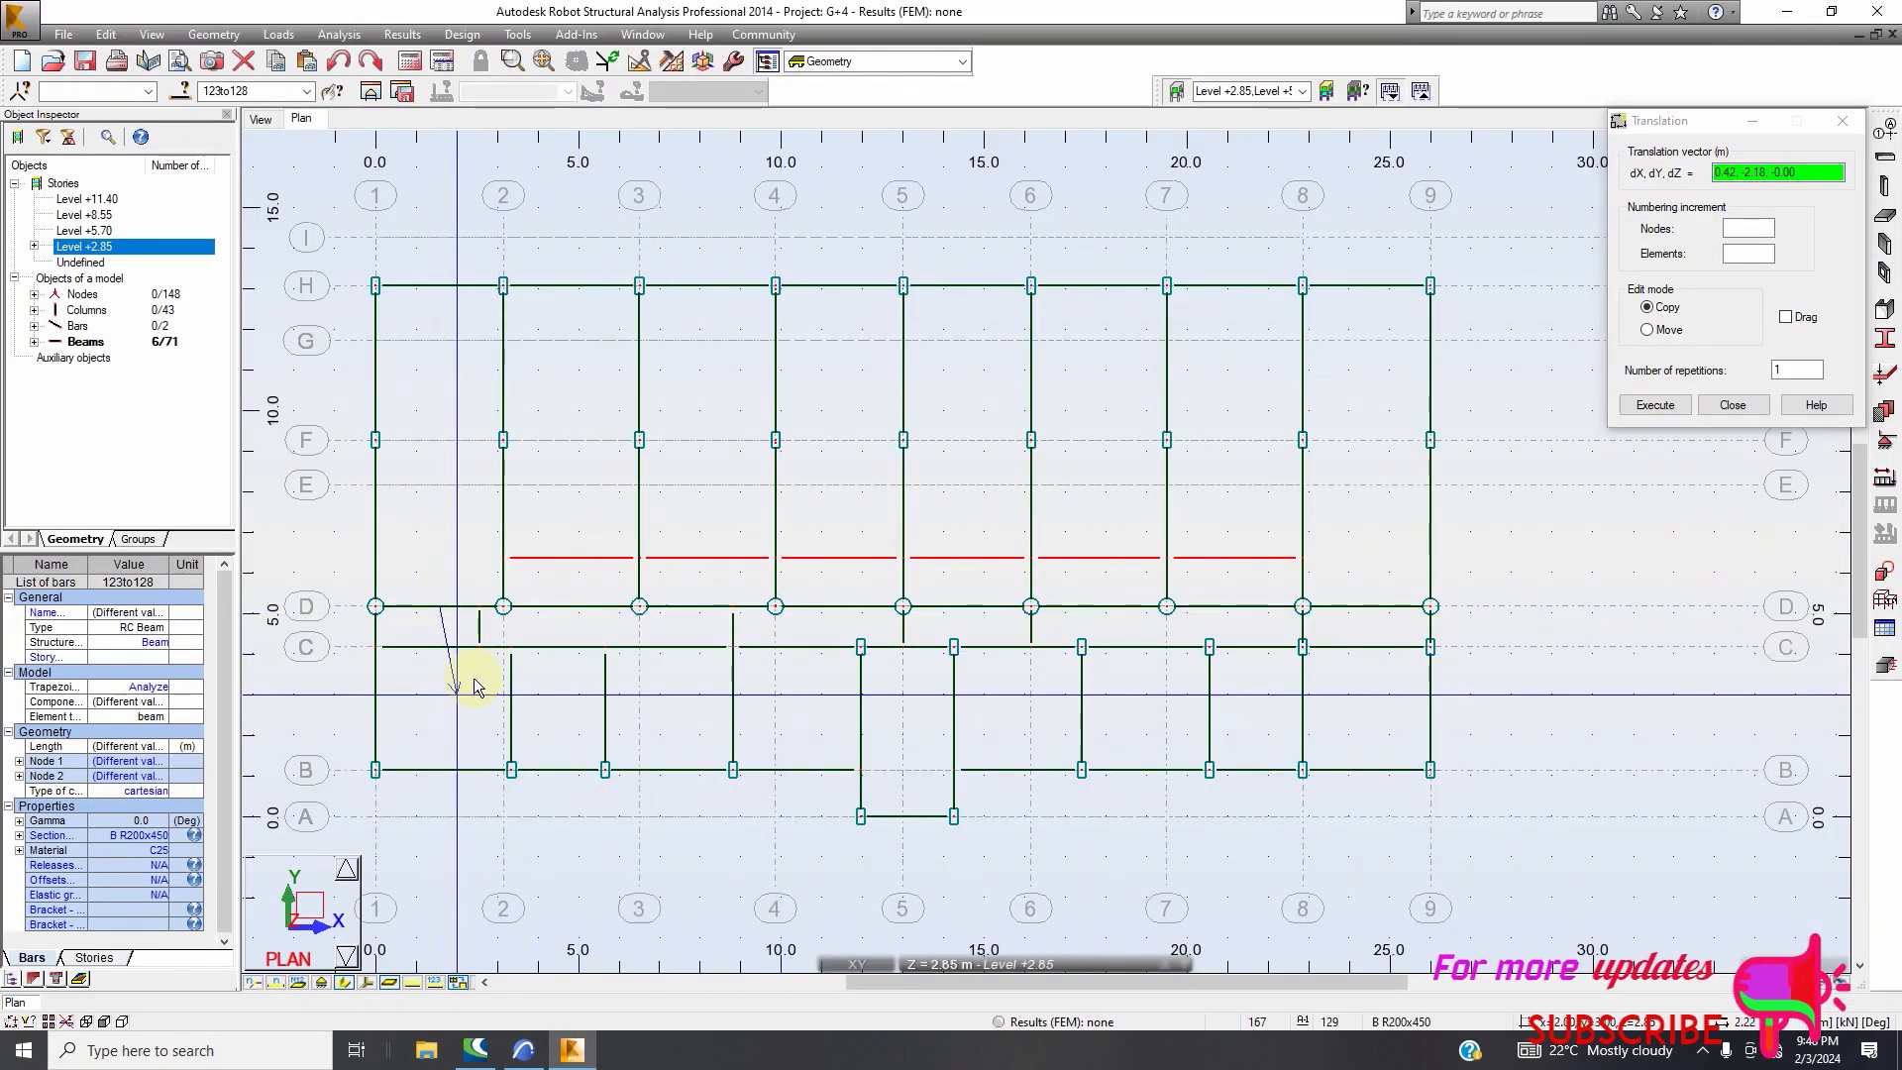
pyautogui.rightClick(538, 532)
pyautogui.click(533, 576)
pyautogui.click(436, 606)
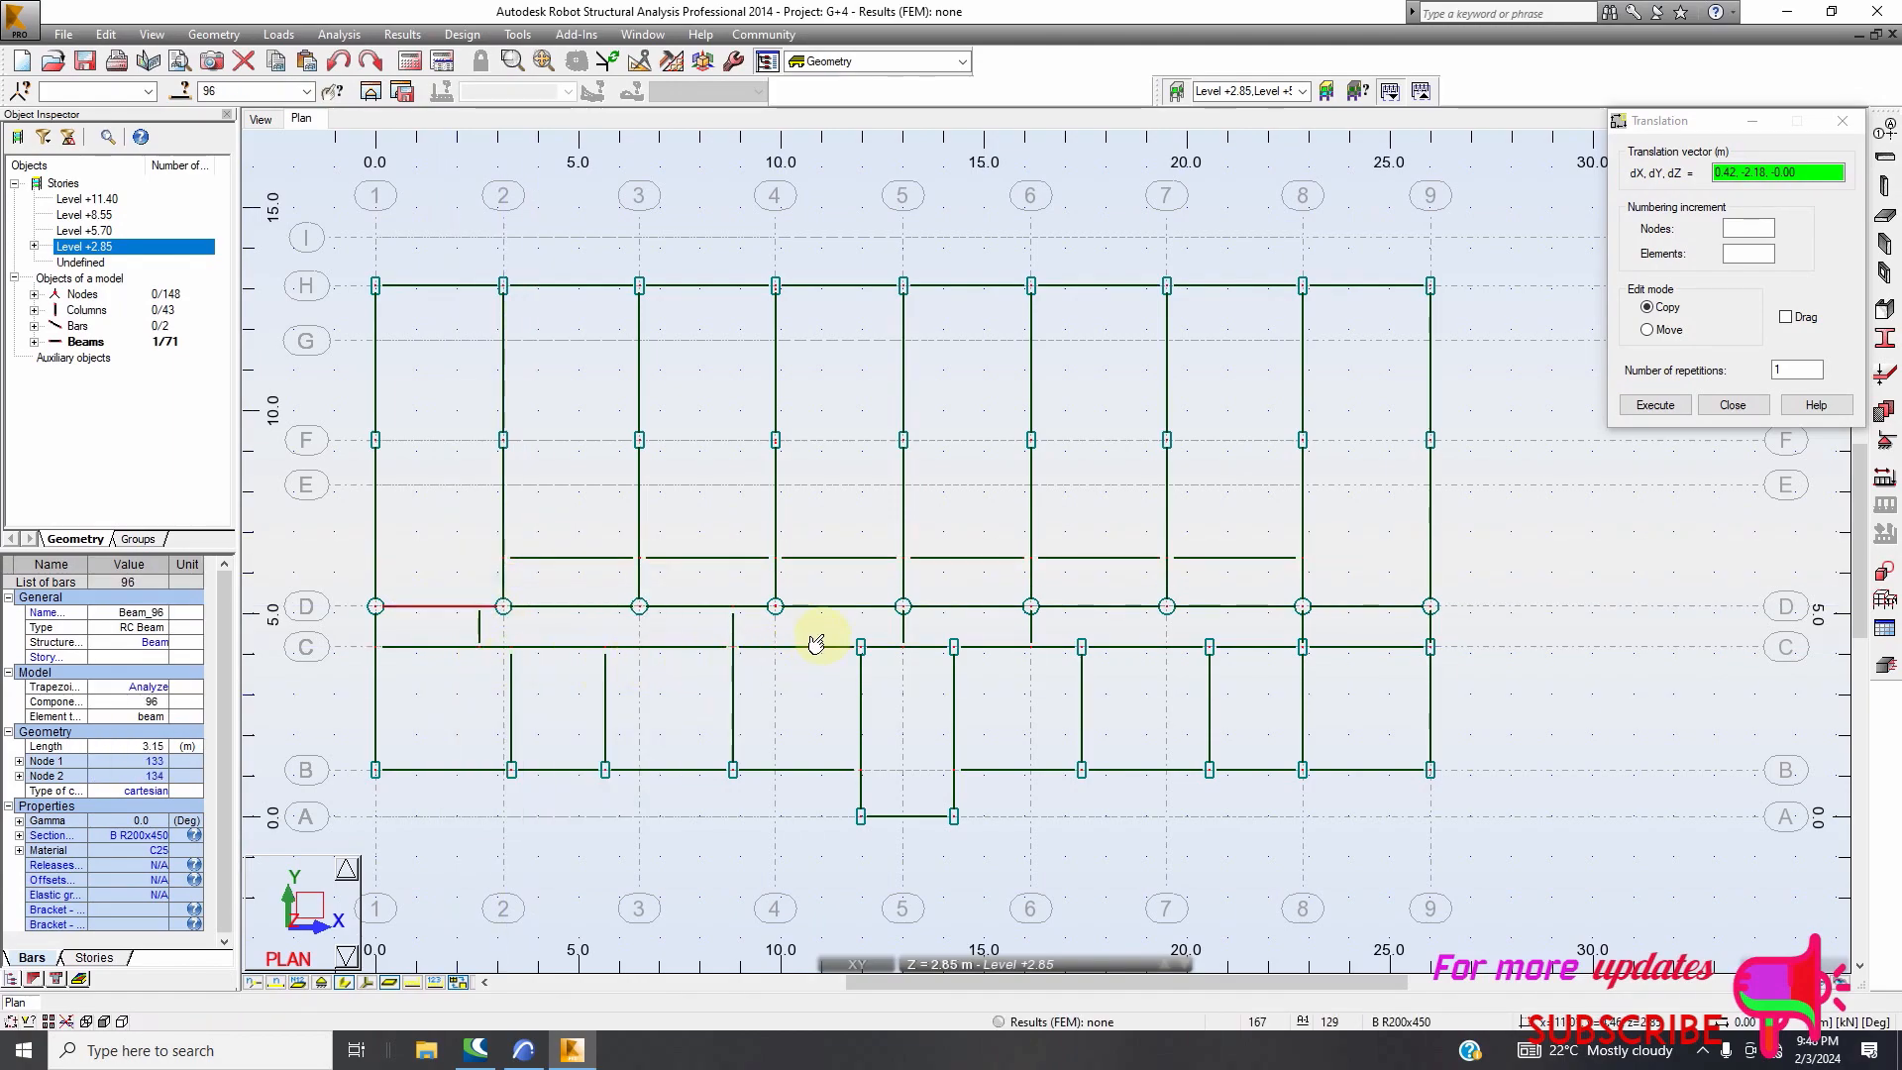
pyautogui.keyDown('ctrl'); pyautogui.click(838, 620); pyautogui.keyUp('ctrl')
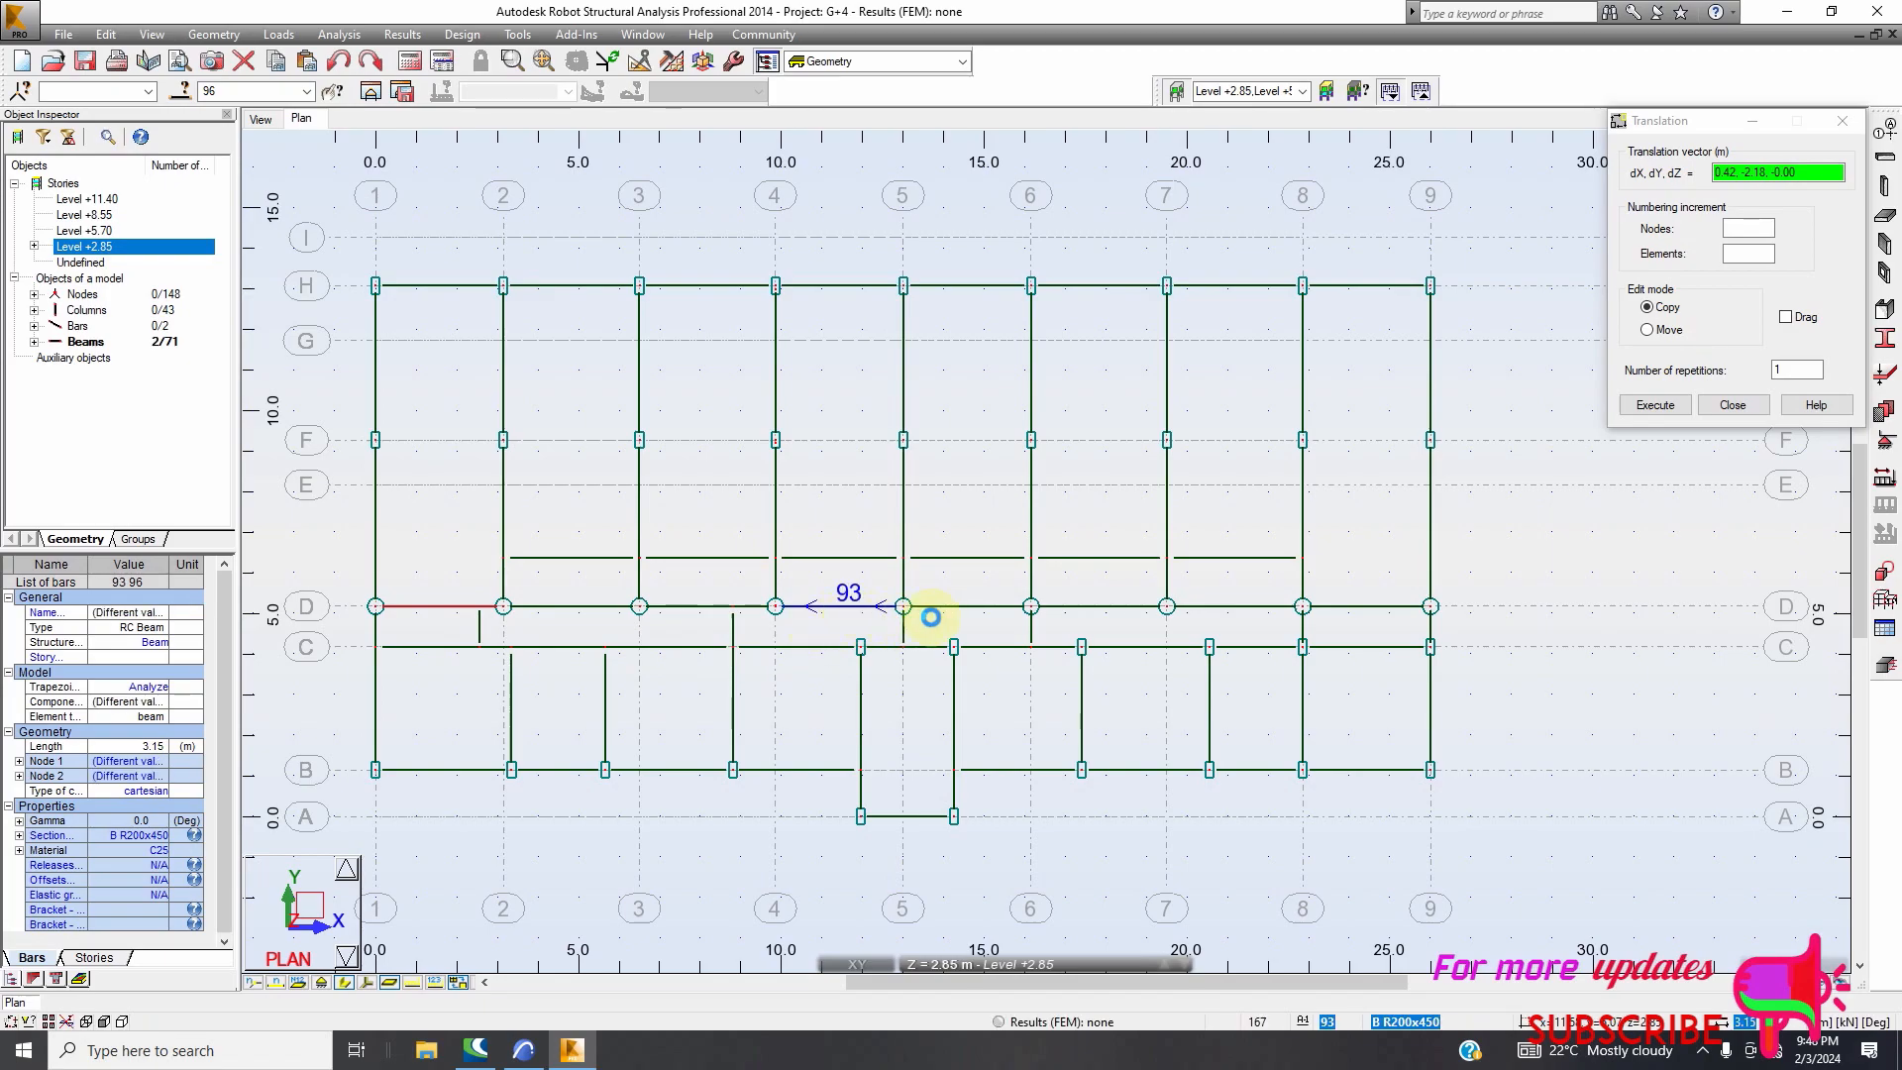
pyautogui.keyDown('ctrl'); pyautogui.click(960, 619); pyautogui.keyUp('ctrl')
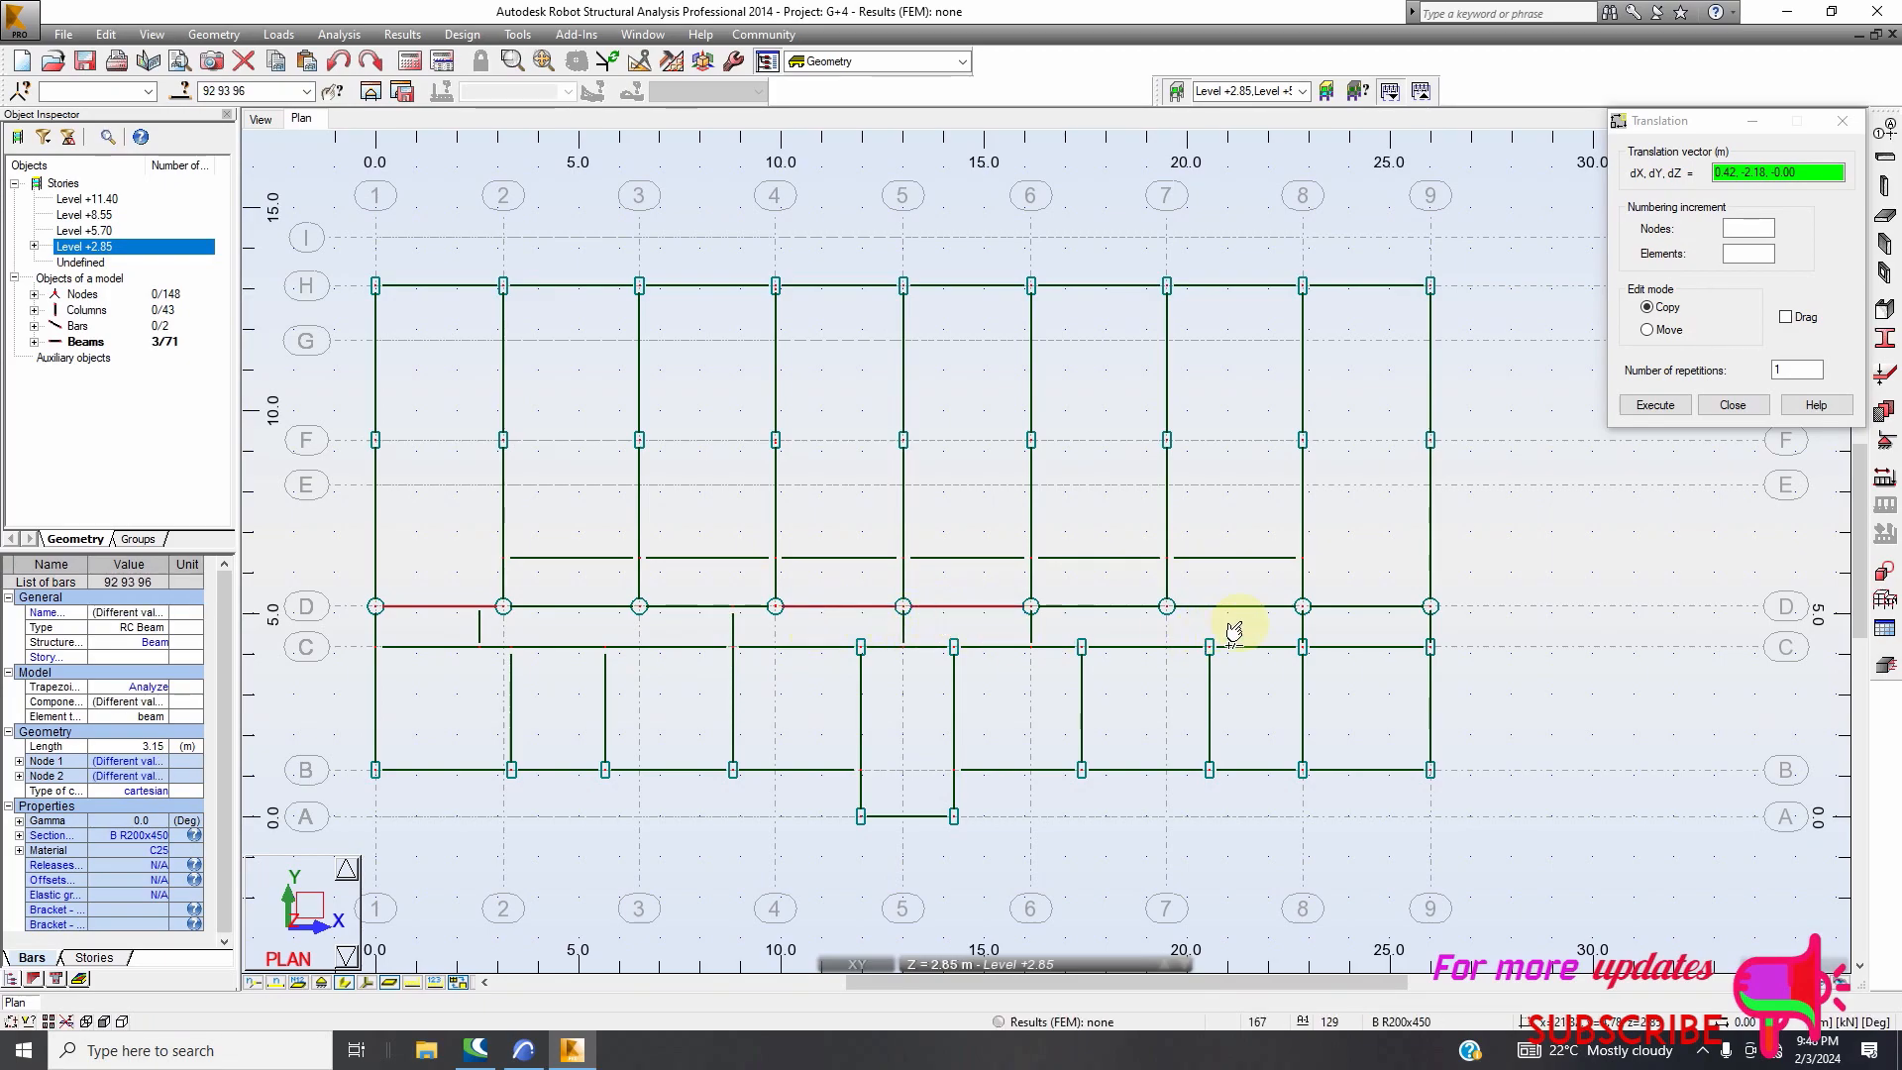
pyautogui.keyDown('ctrl'); pyautogui.click(1343, 619); pyautogui.keyUp('ctrl')
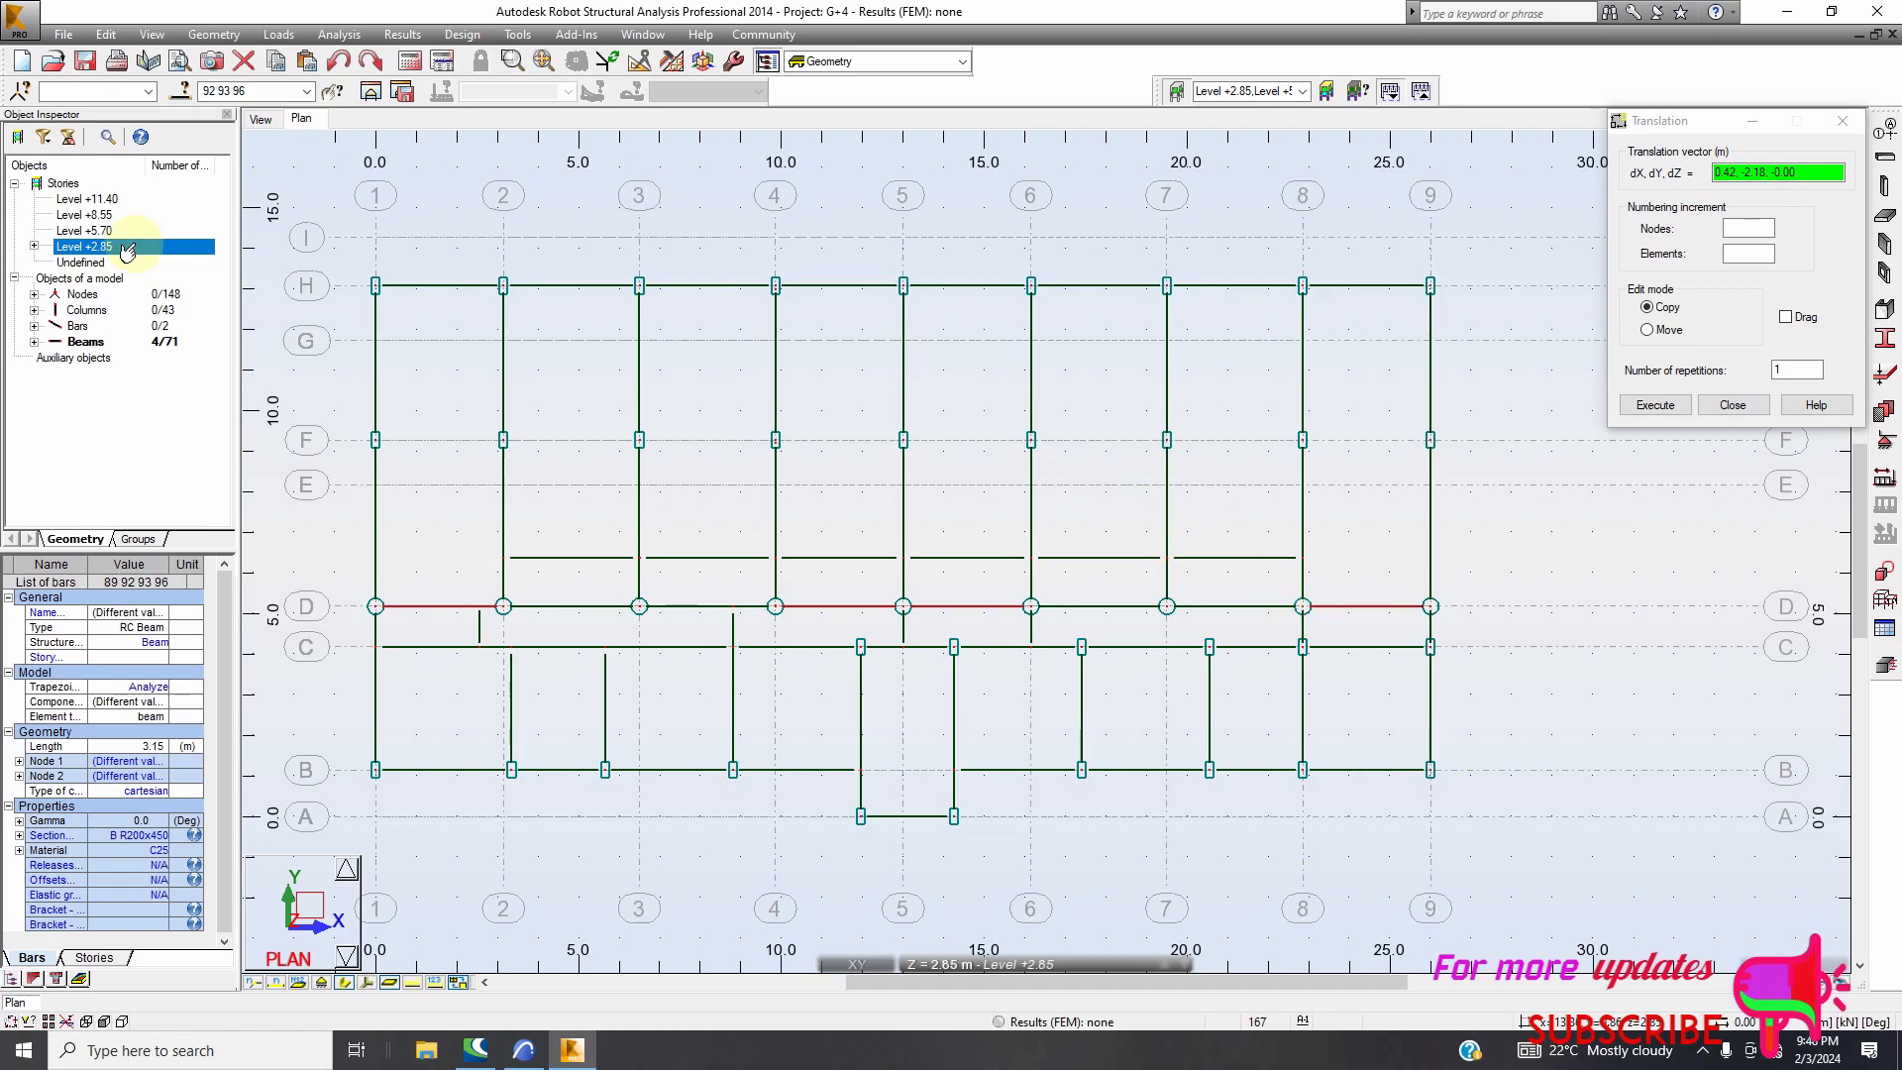
# Copy the four selected axis D beams onto axis E once with the translation vector 0,3,0
pyautogui.click(109, 35)
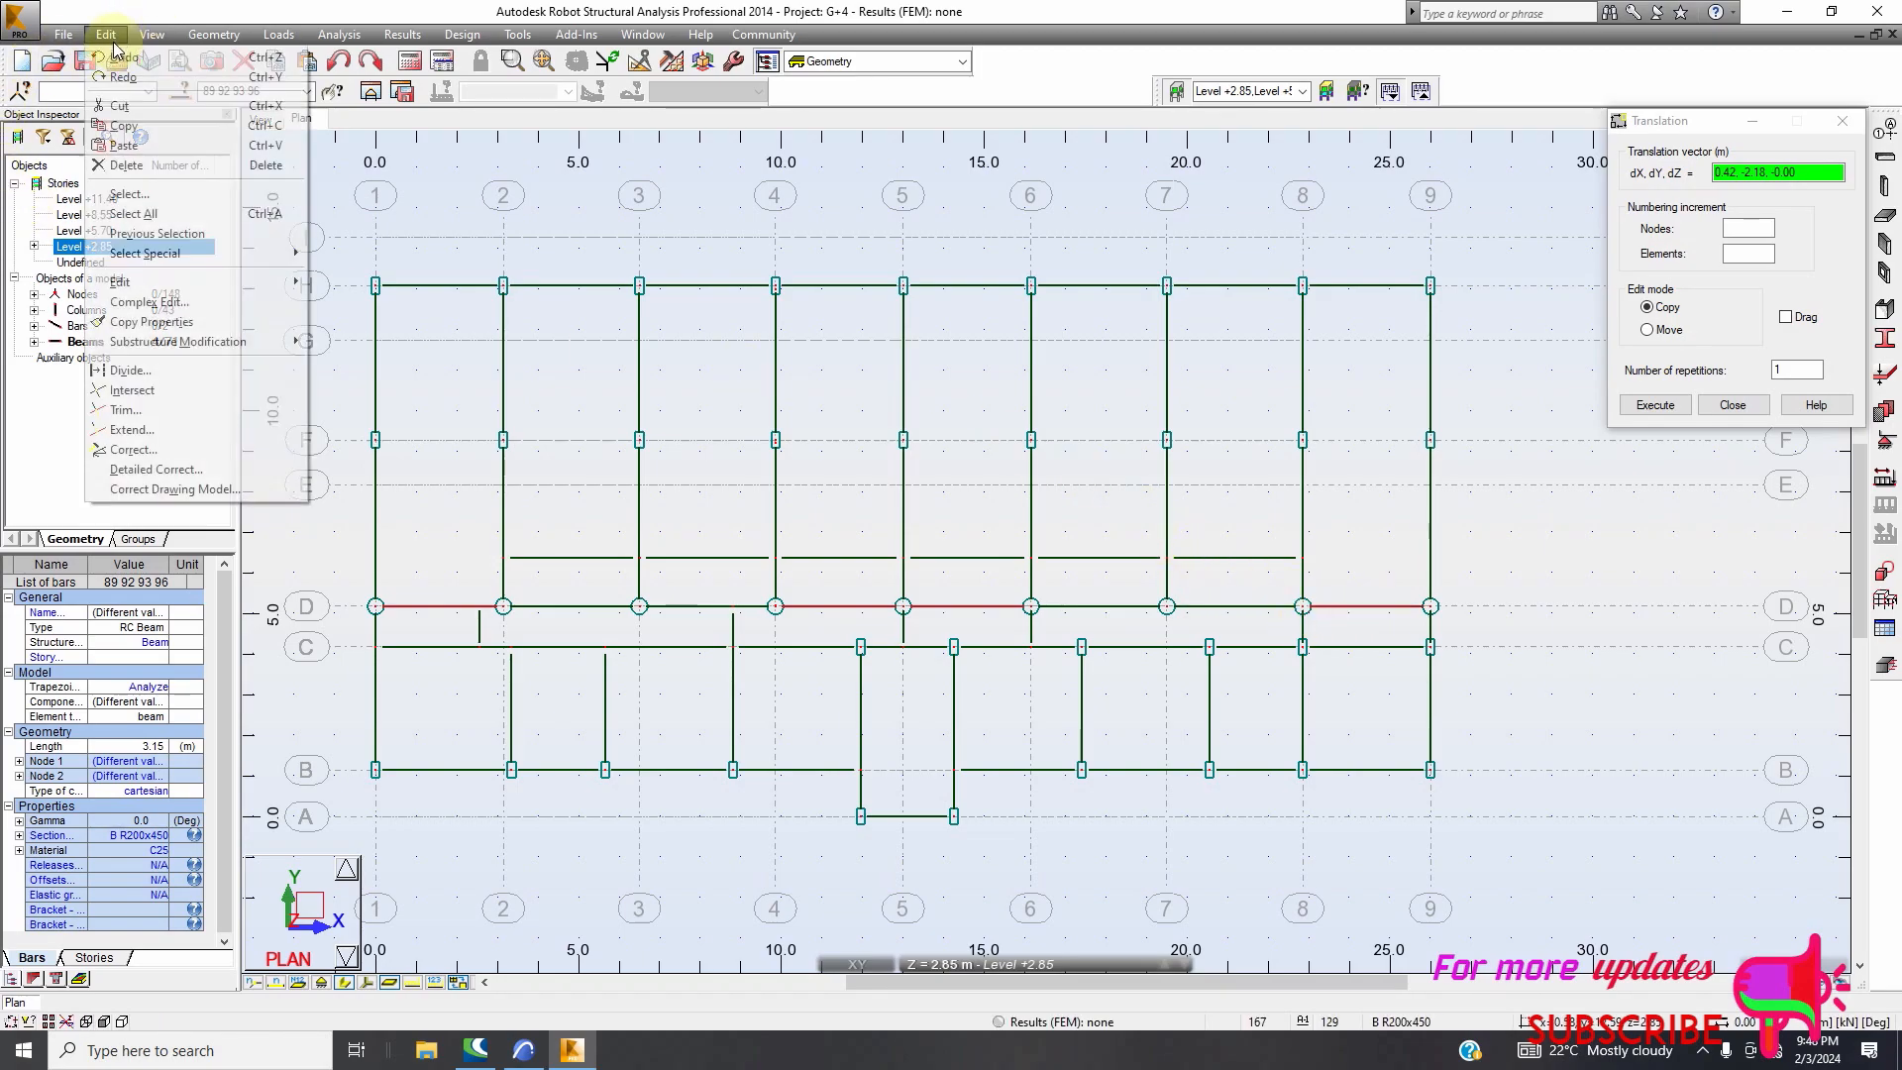
pyautogui.moveTo(178, 283)
pyautogui.click(386, 284)
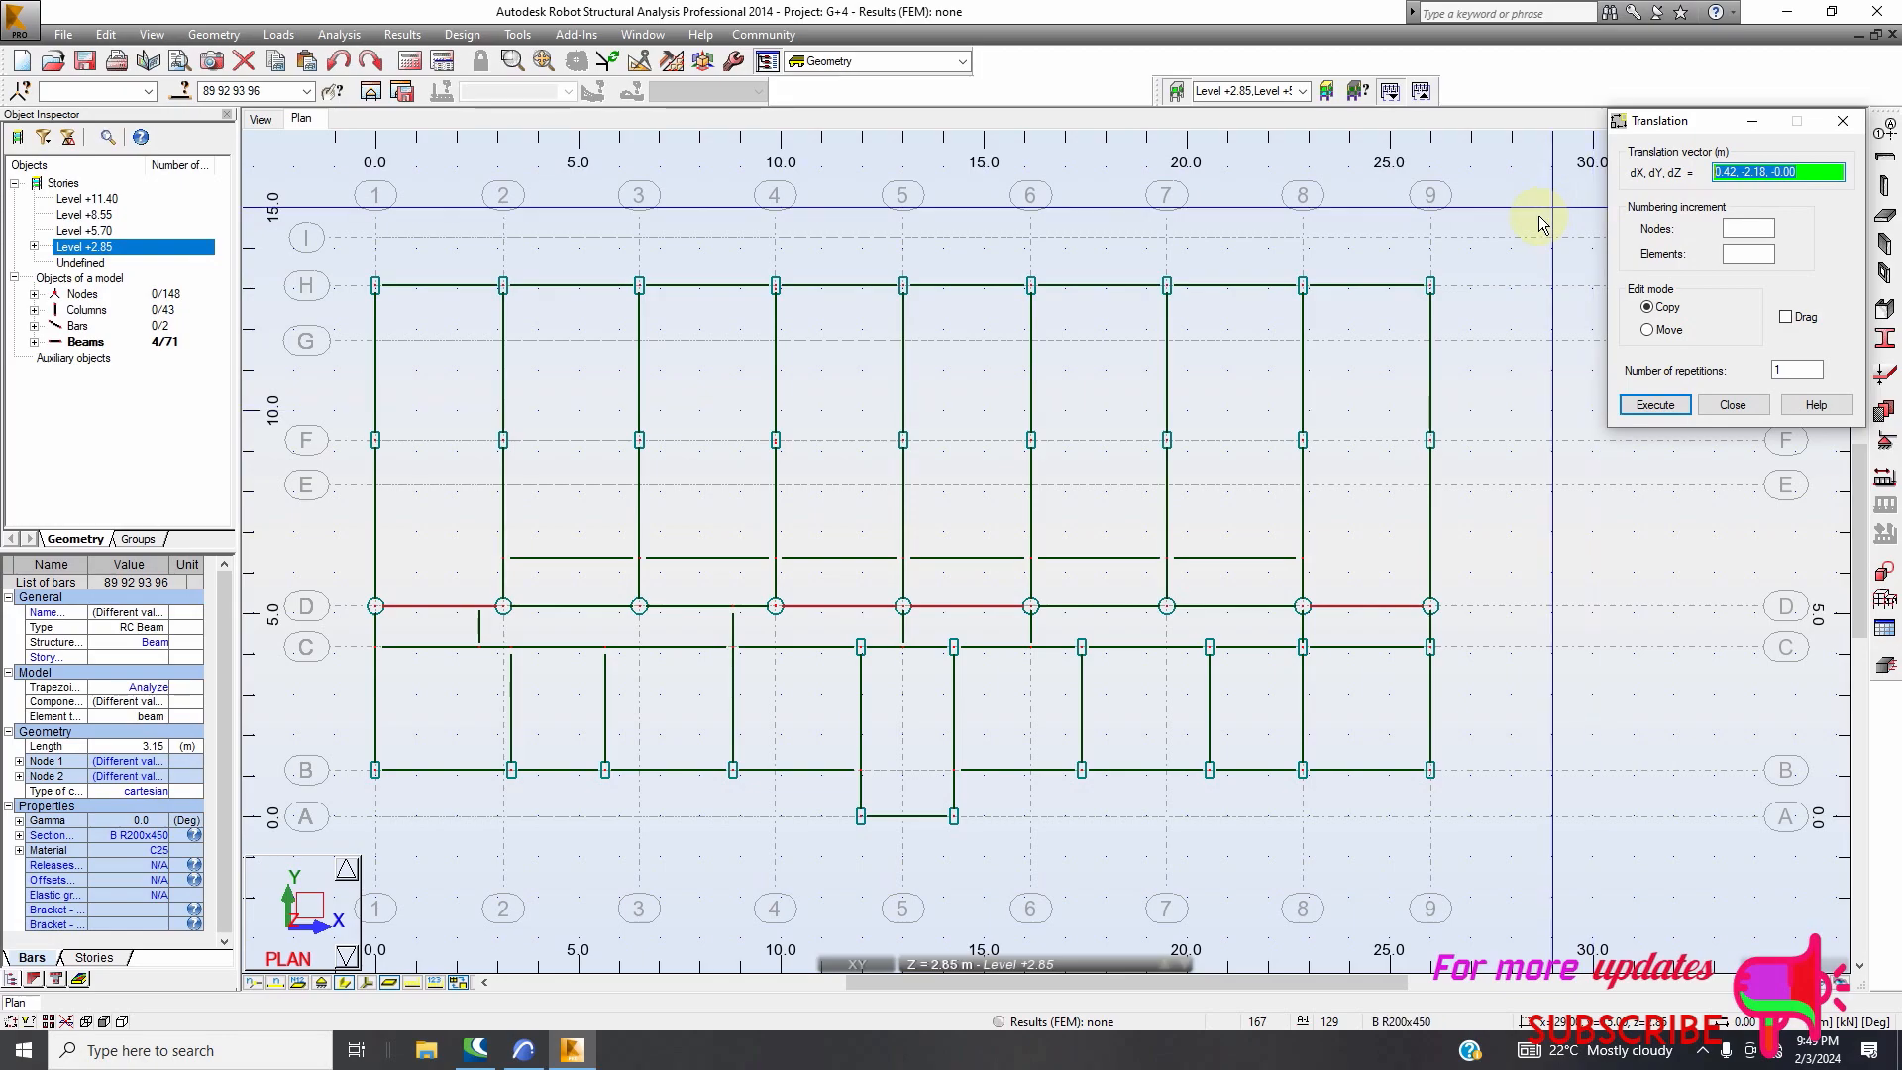
pyautogui.write('0,3,0')
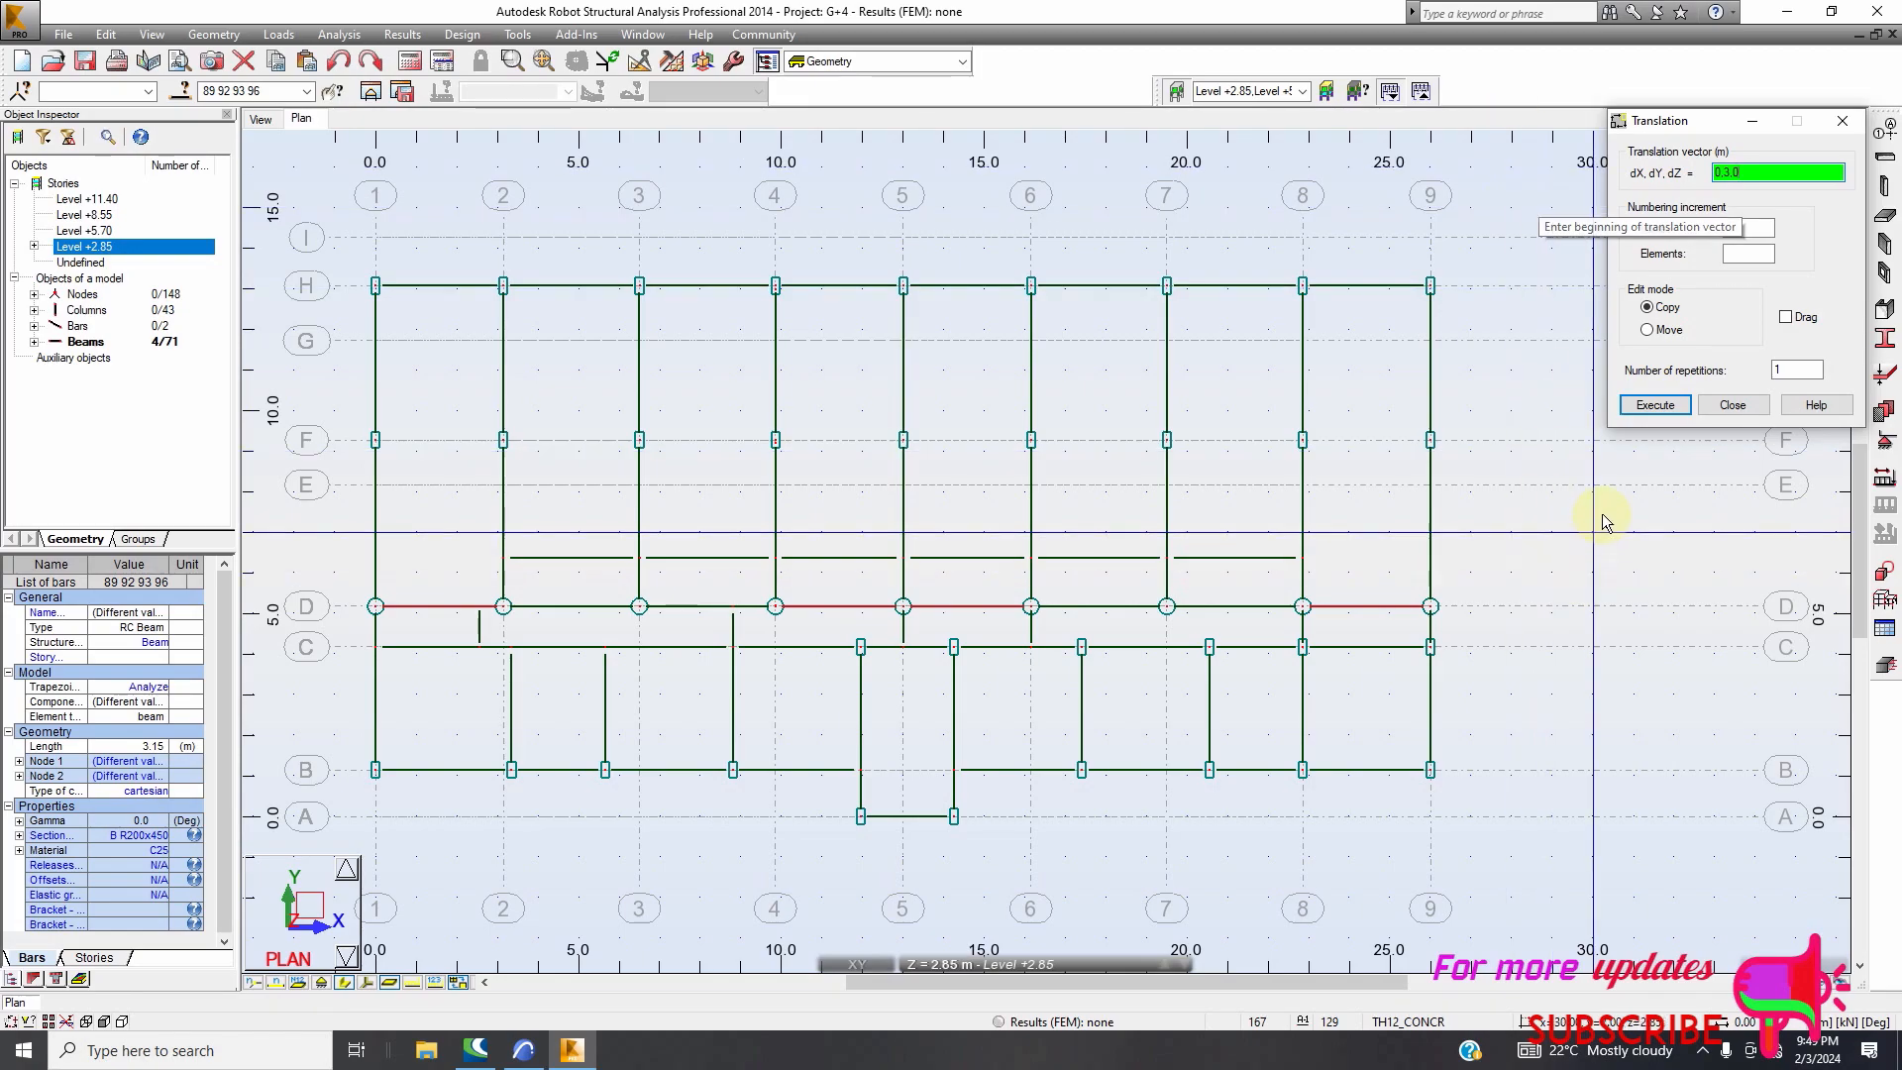
pyautogui.click(1654, 405)
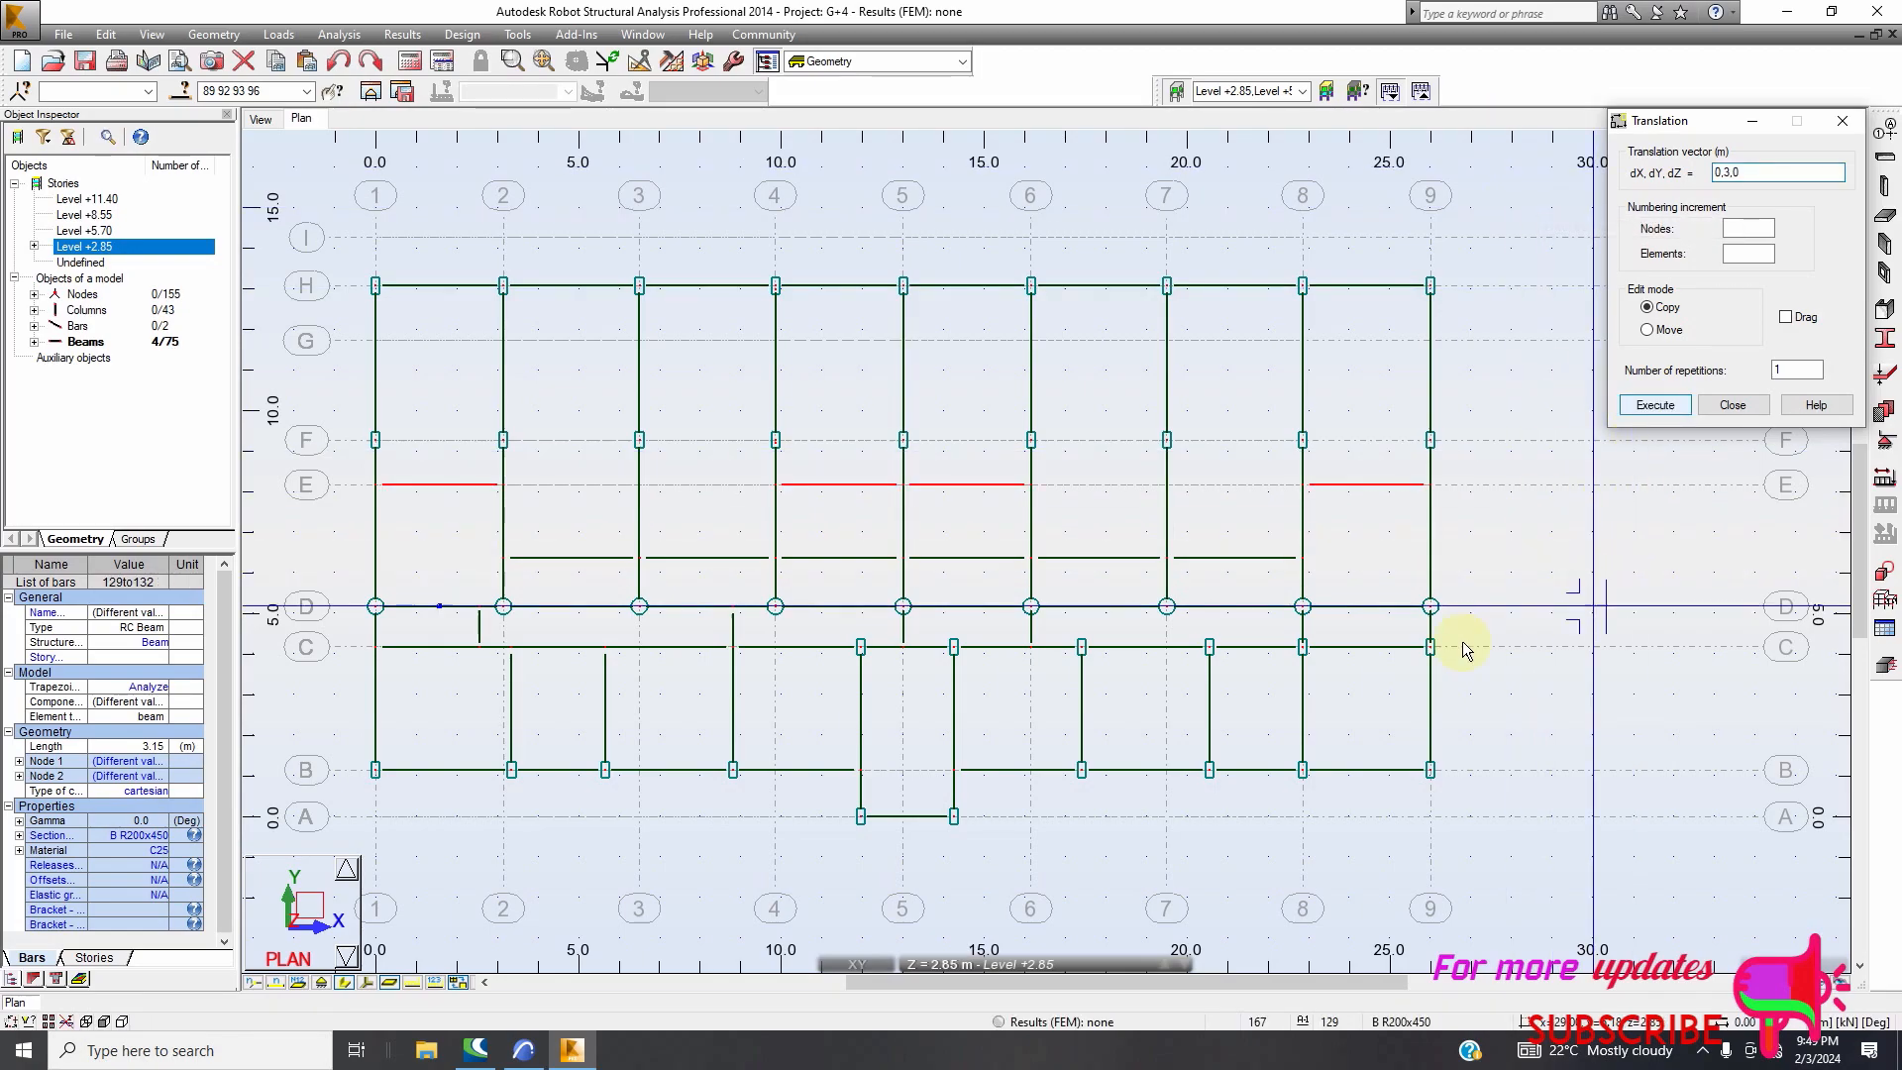
# Check the axis spacing in the ARCHICAD plan, return to Robot and copy the four axis E beams with the translation vector 0,3.55,0
pyautogui.click(523, 1050)
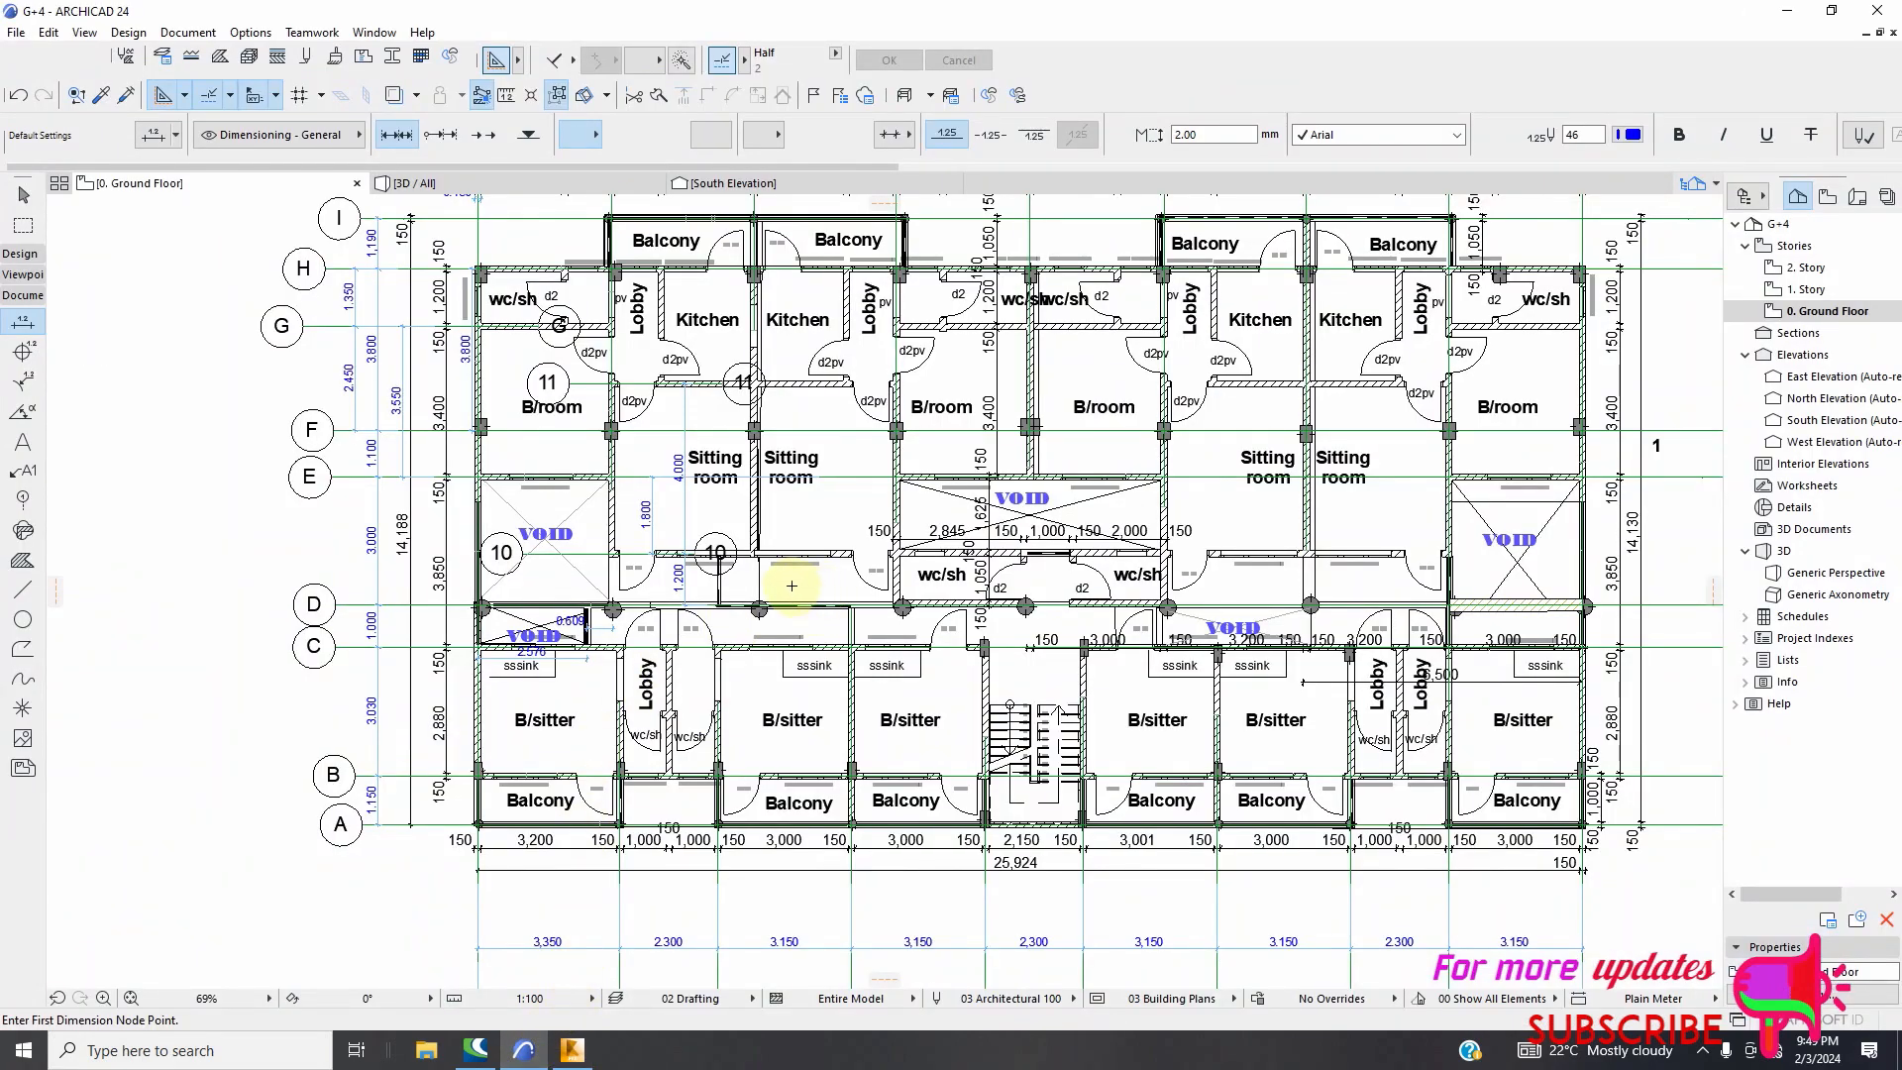
pyautogui.scroll(6, 389, 405)
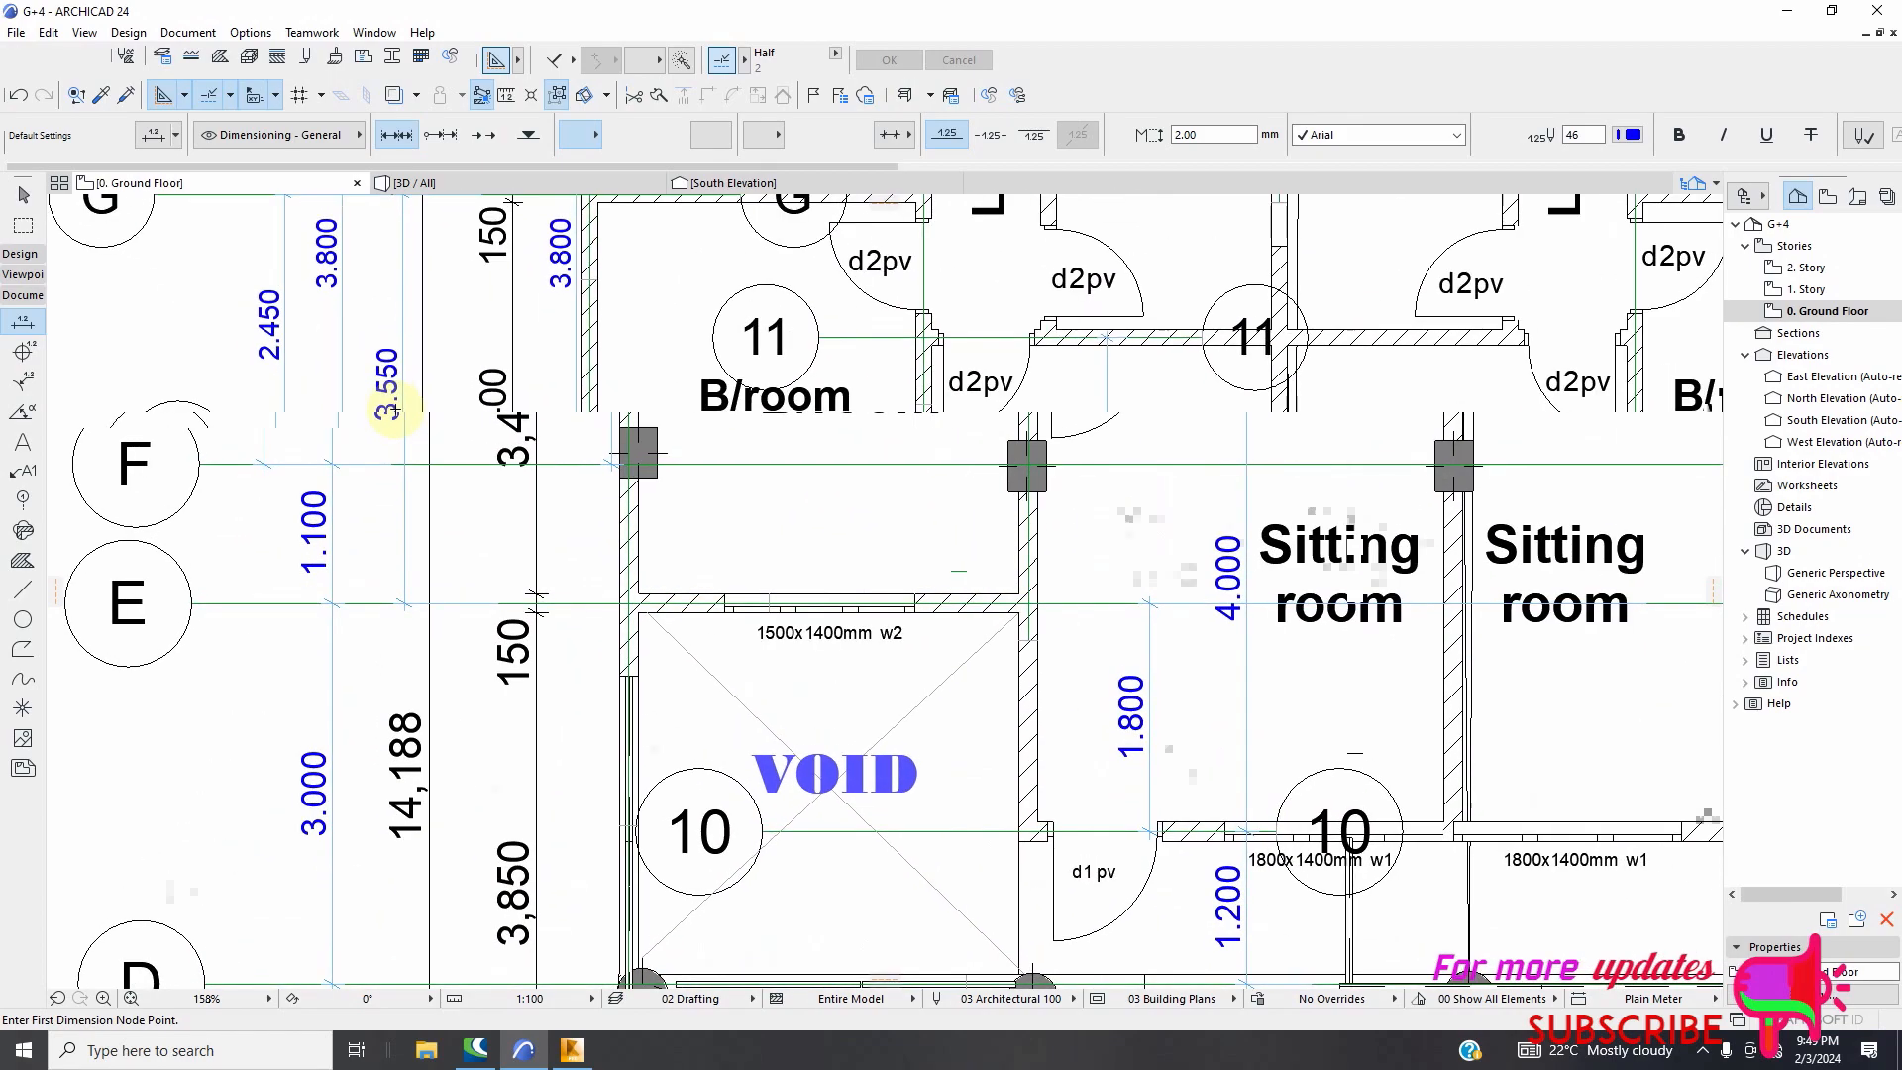
pyautogui.scroll(-4, 390, 404)
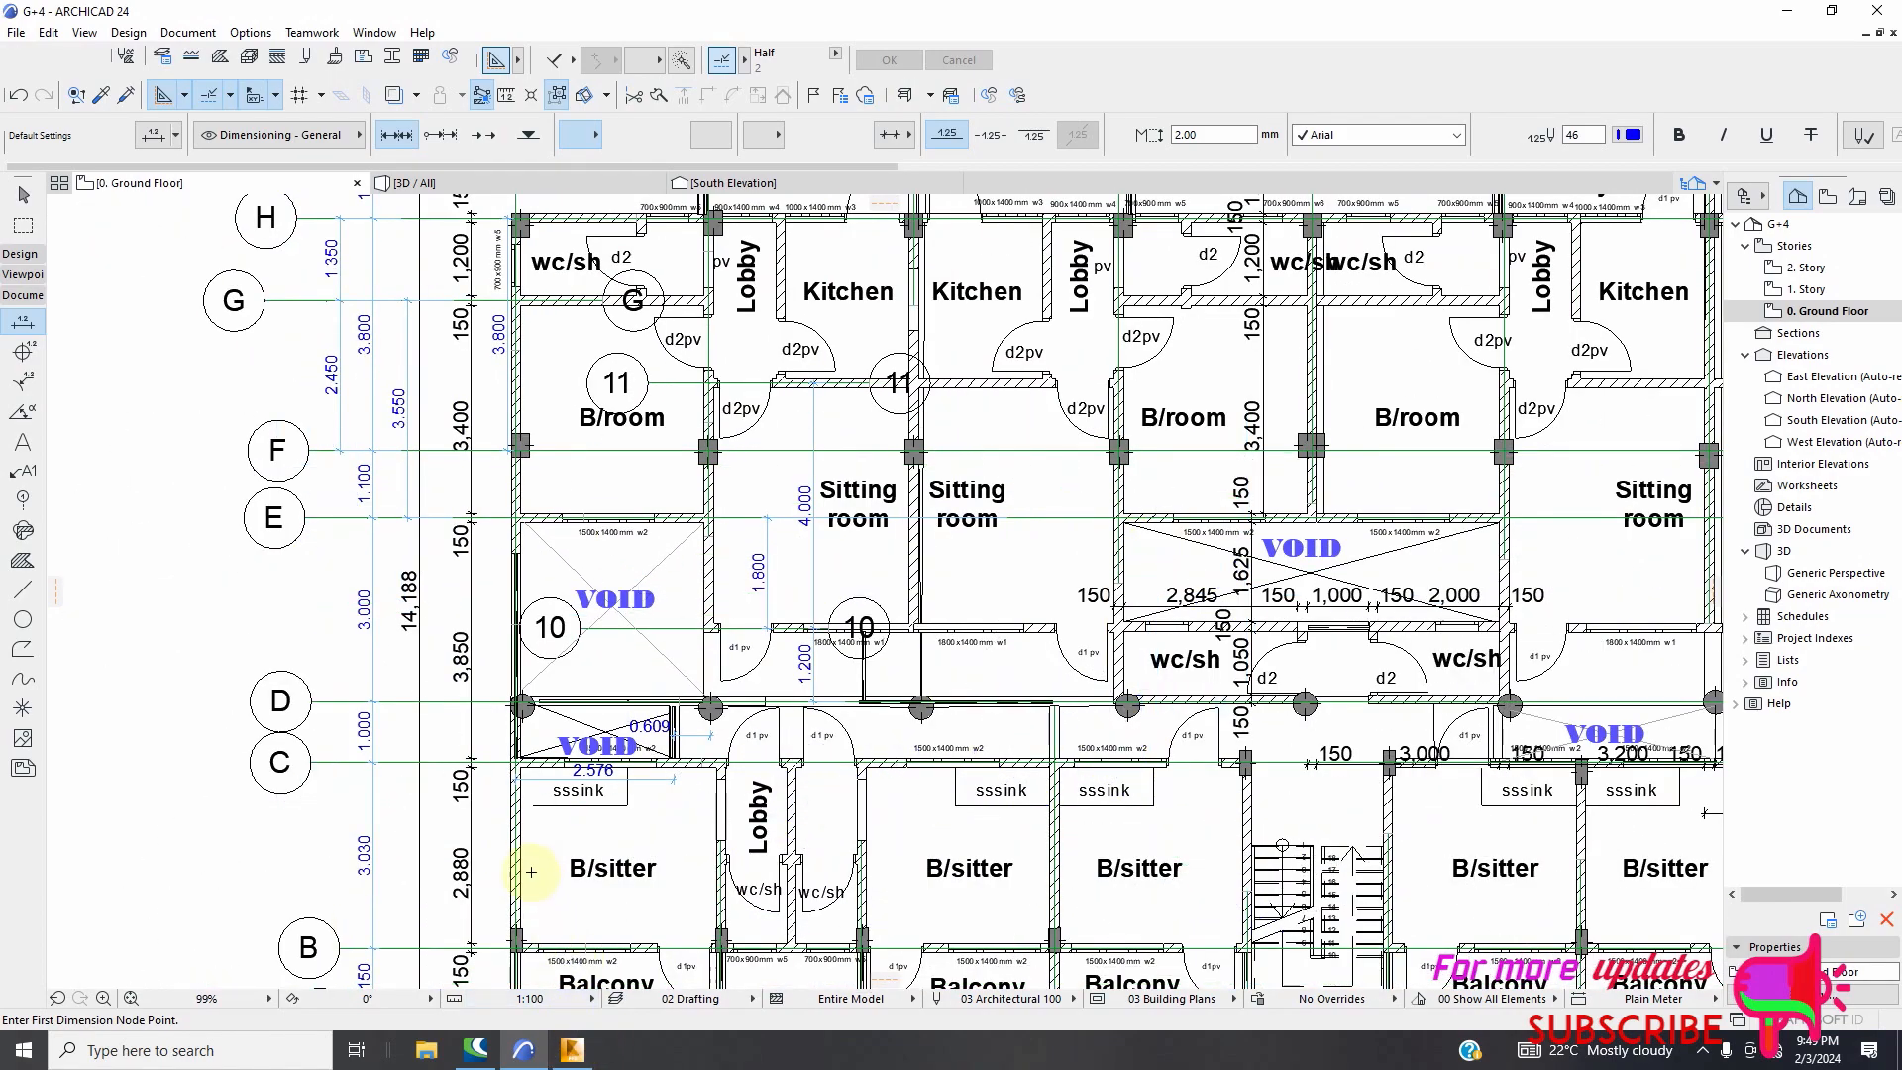
pyautogui.scroll(-2, 535, 876)
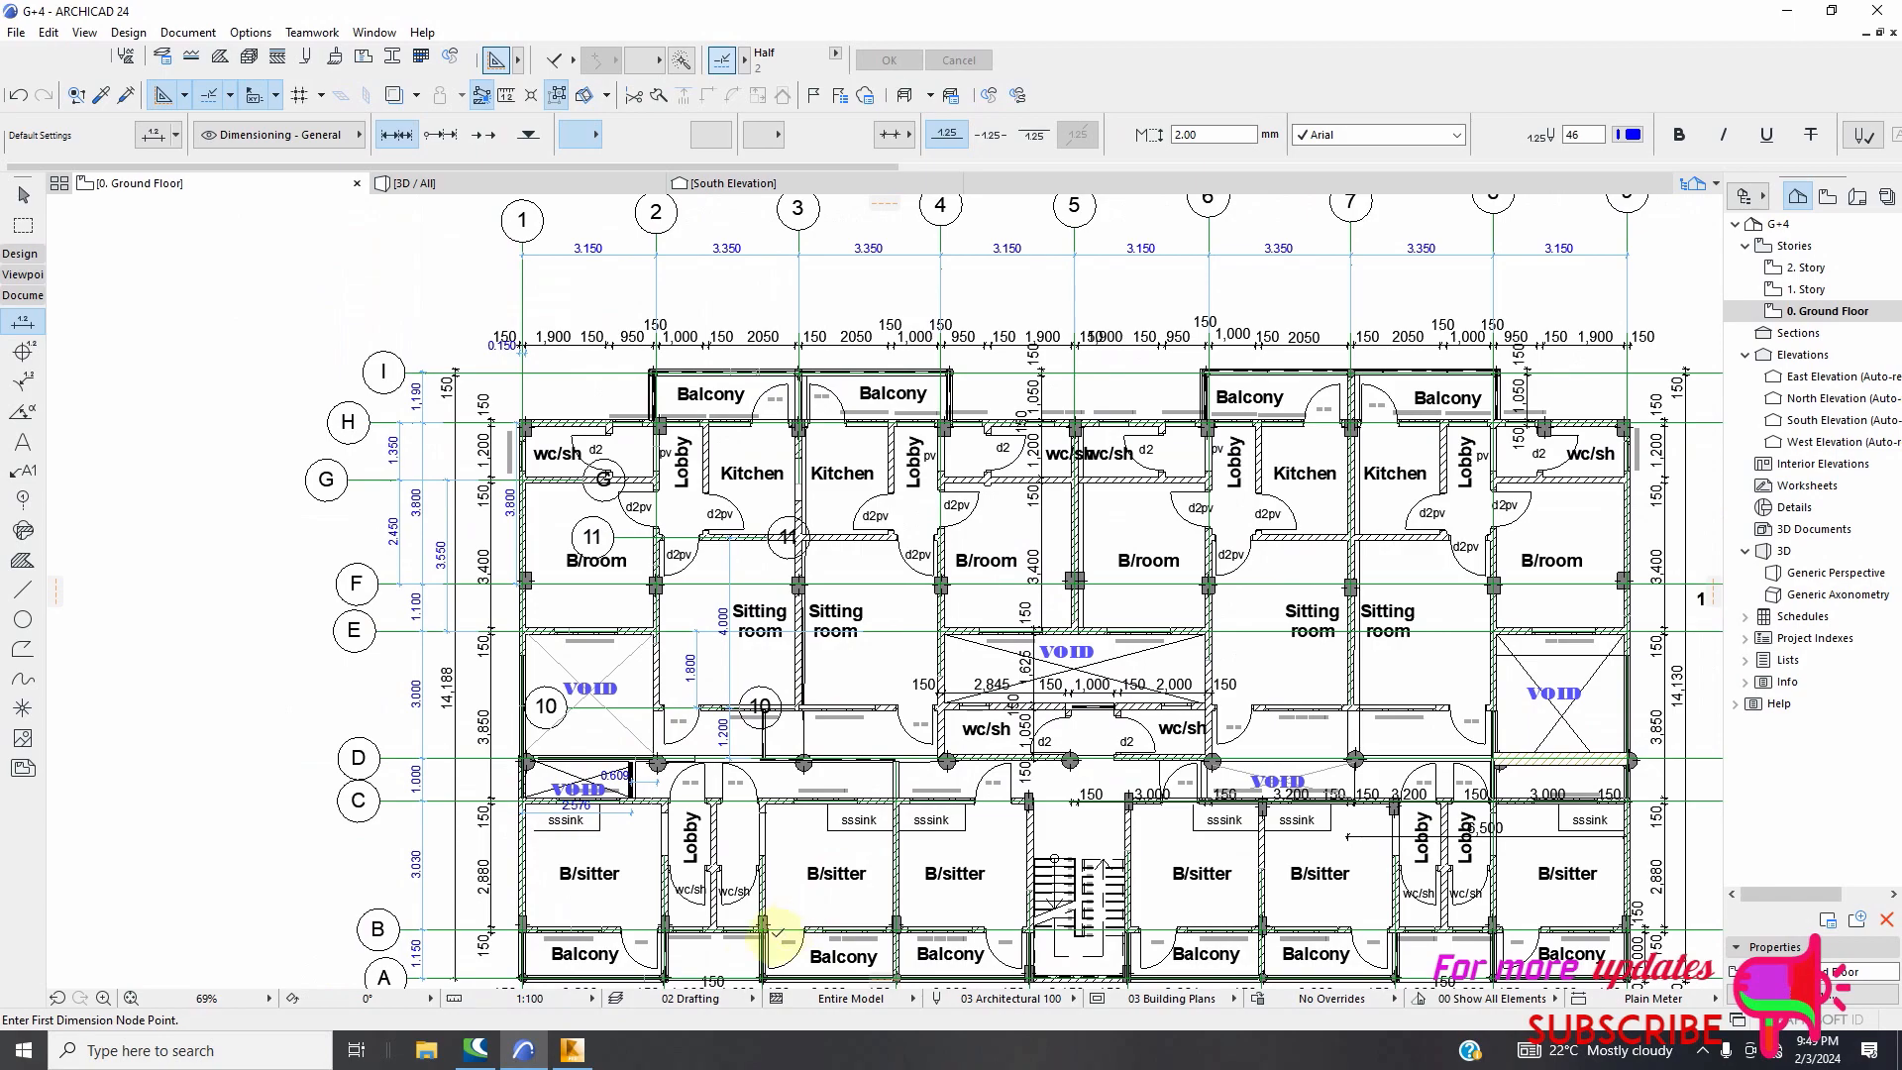
pyautogui.click(574, 1050)
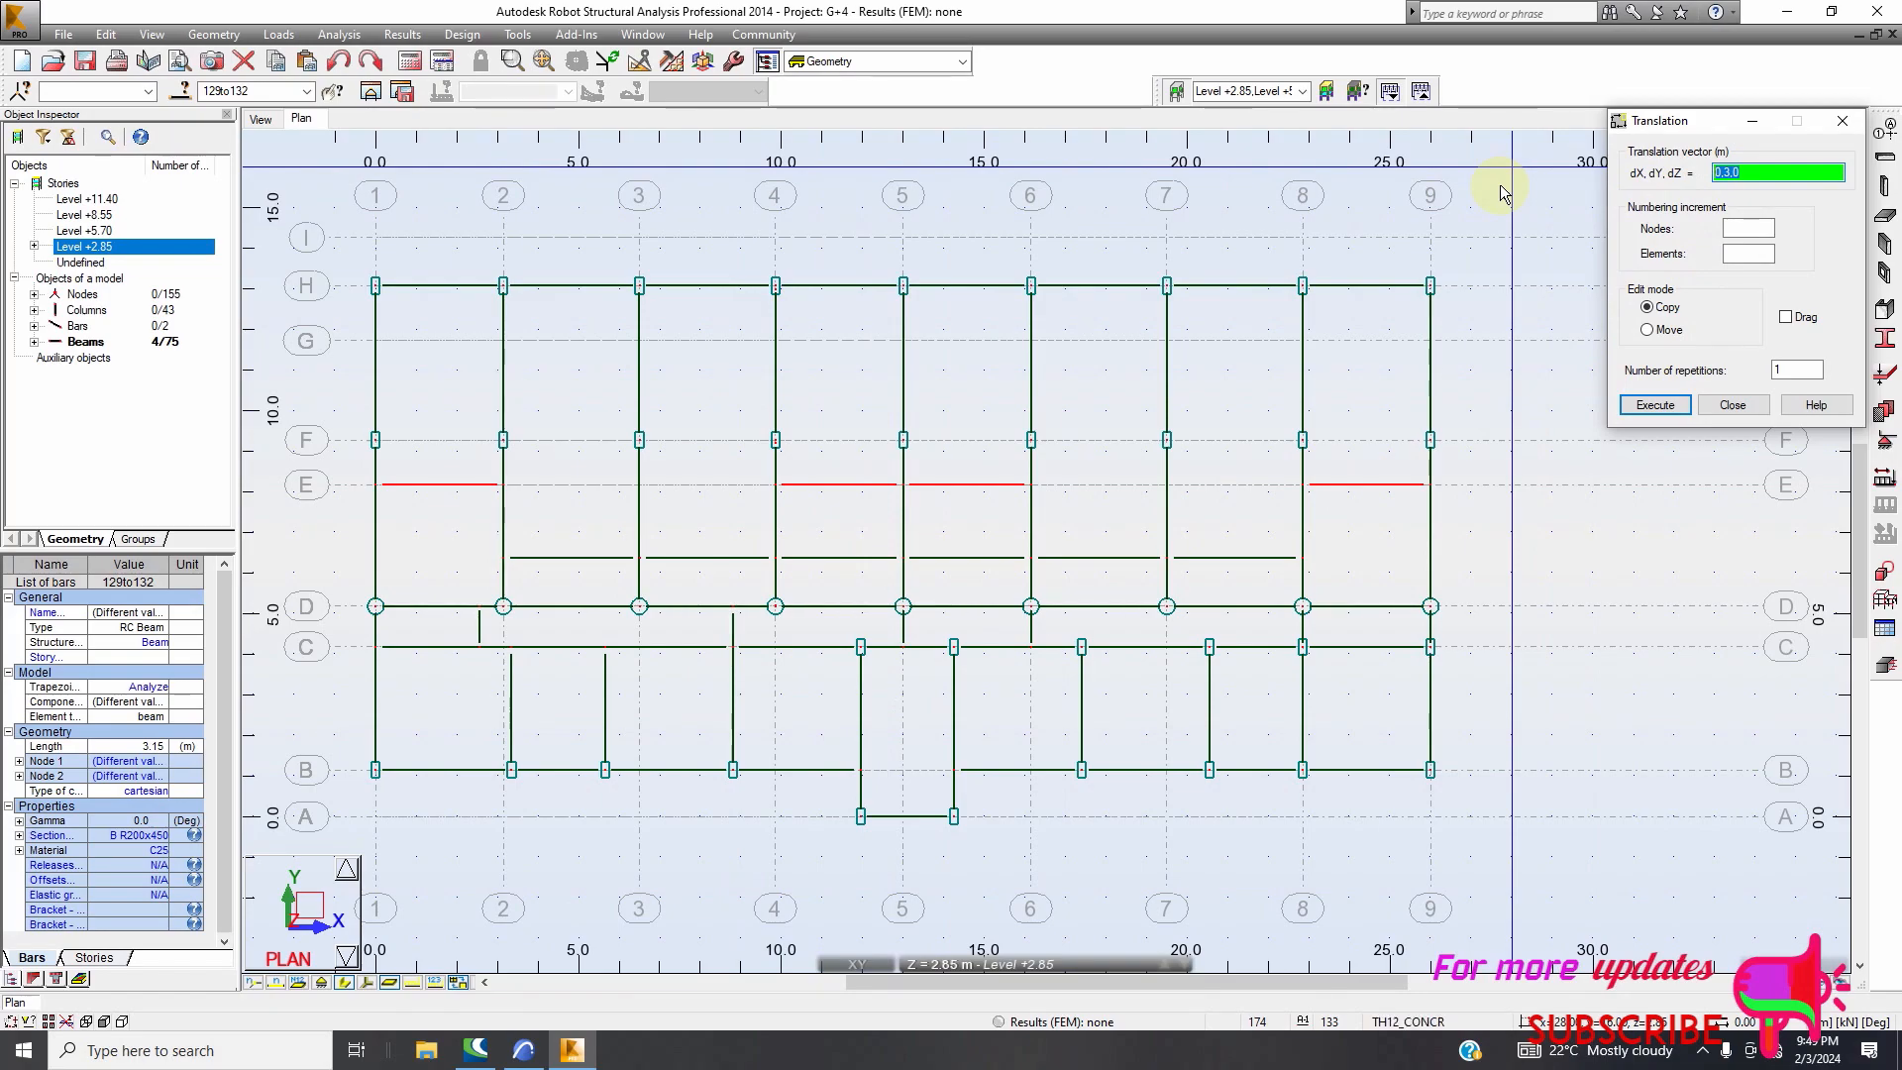
pyautogui.click(1726, 174)
pyautogui.write('.55')
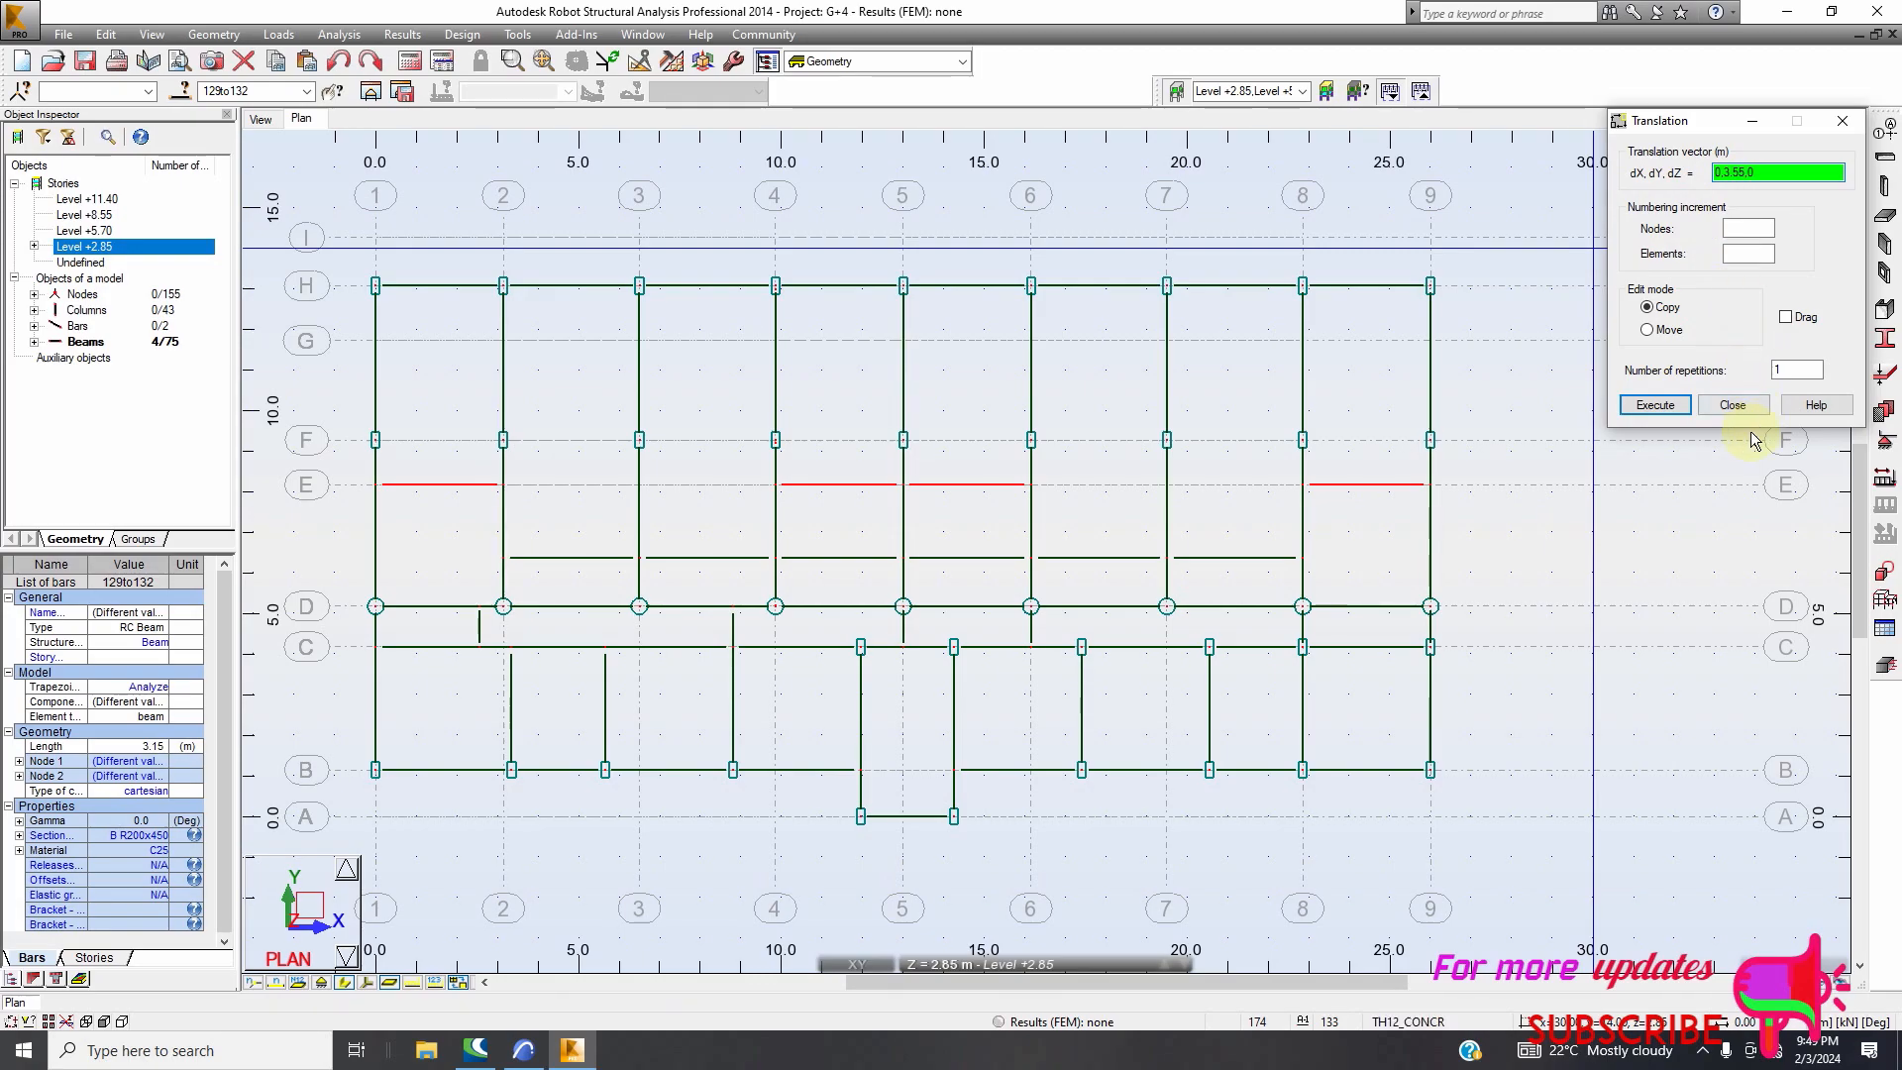
pyautogui.click(1656, 405)
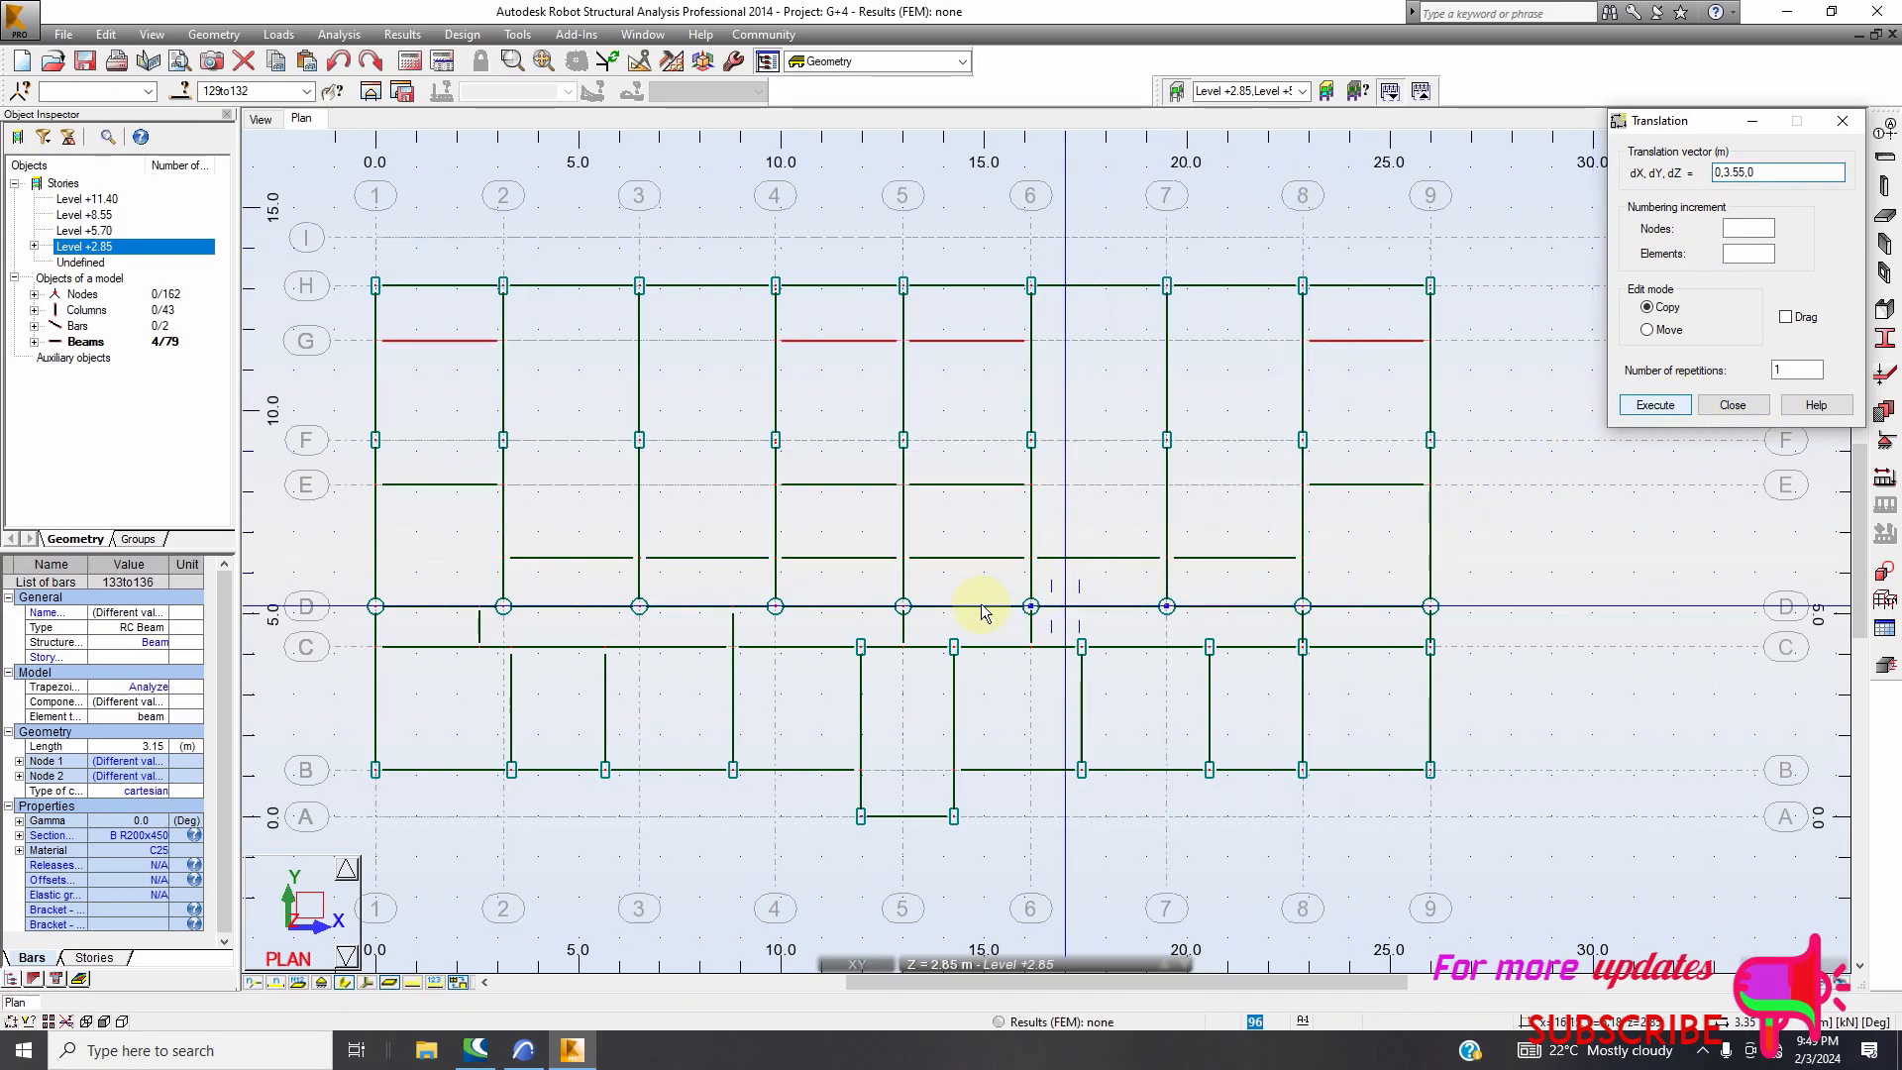
# Examine the wall positions and dimensions between axes 10 and 11 around the sitting rooms in the ARCHICAD plan, and return to Robot
pyautogui.click(523, 1051)
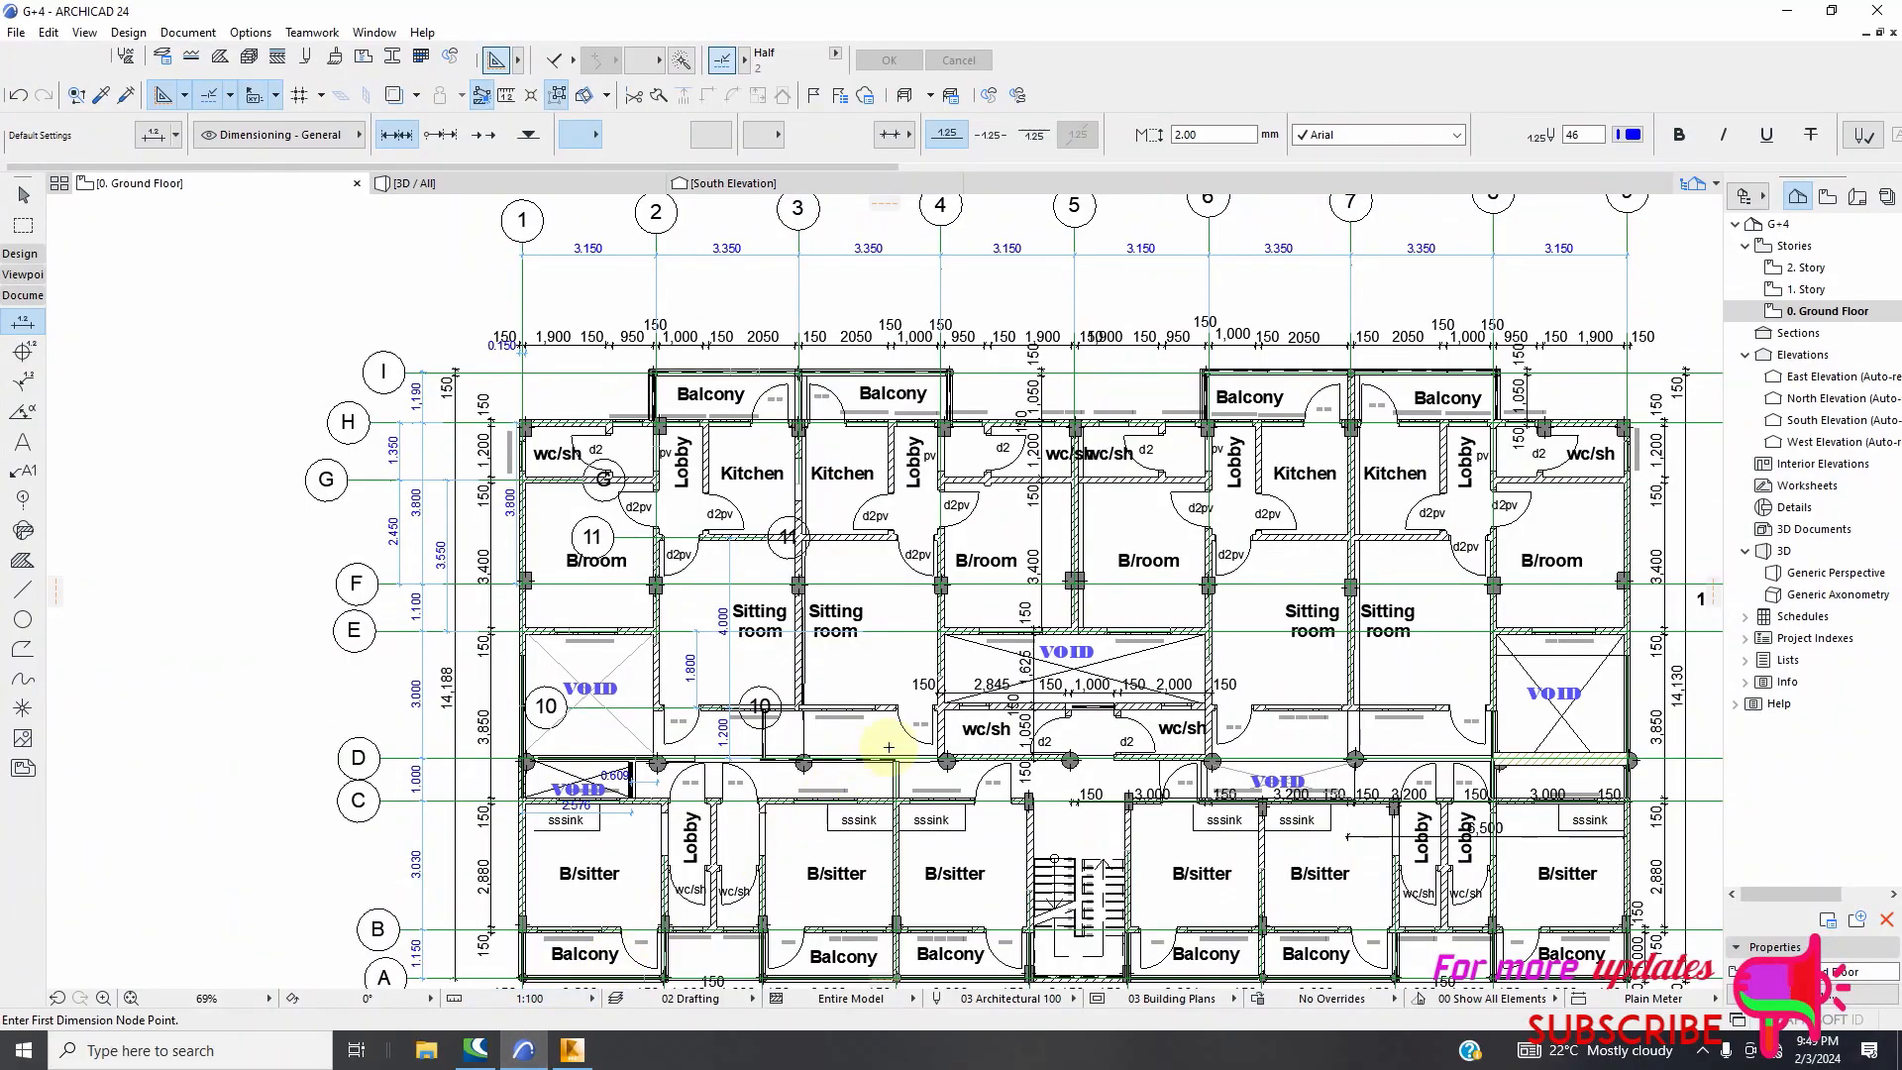
pyautogui.scroll(3, 786, 564)
pyautogui.scroll(-2, 641, 572)
pyautogui.scroll(4, 627, 665)
pyautogui.scroll(-2, 634, 681)
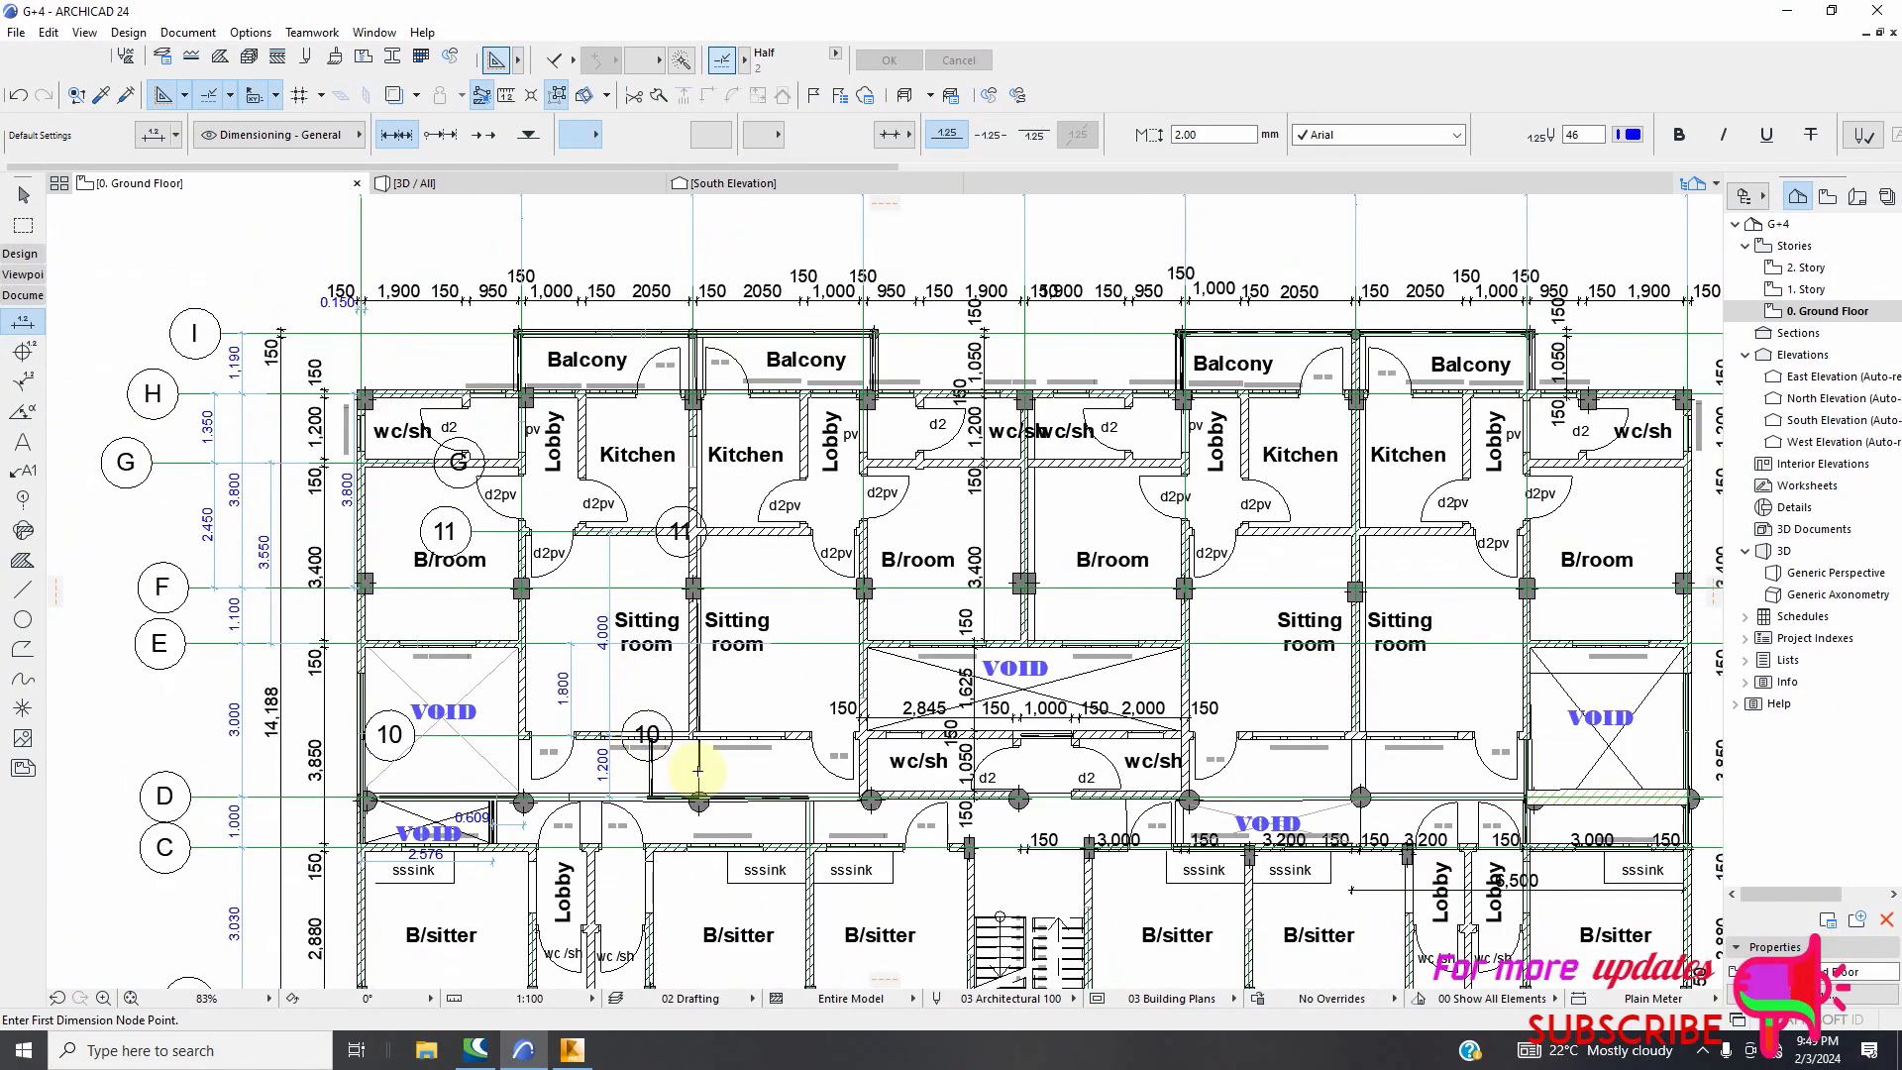
pyautogui.scroll(4, 612, 666)
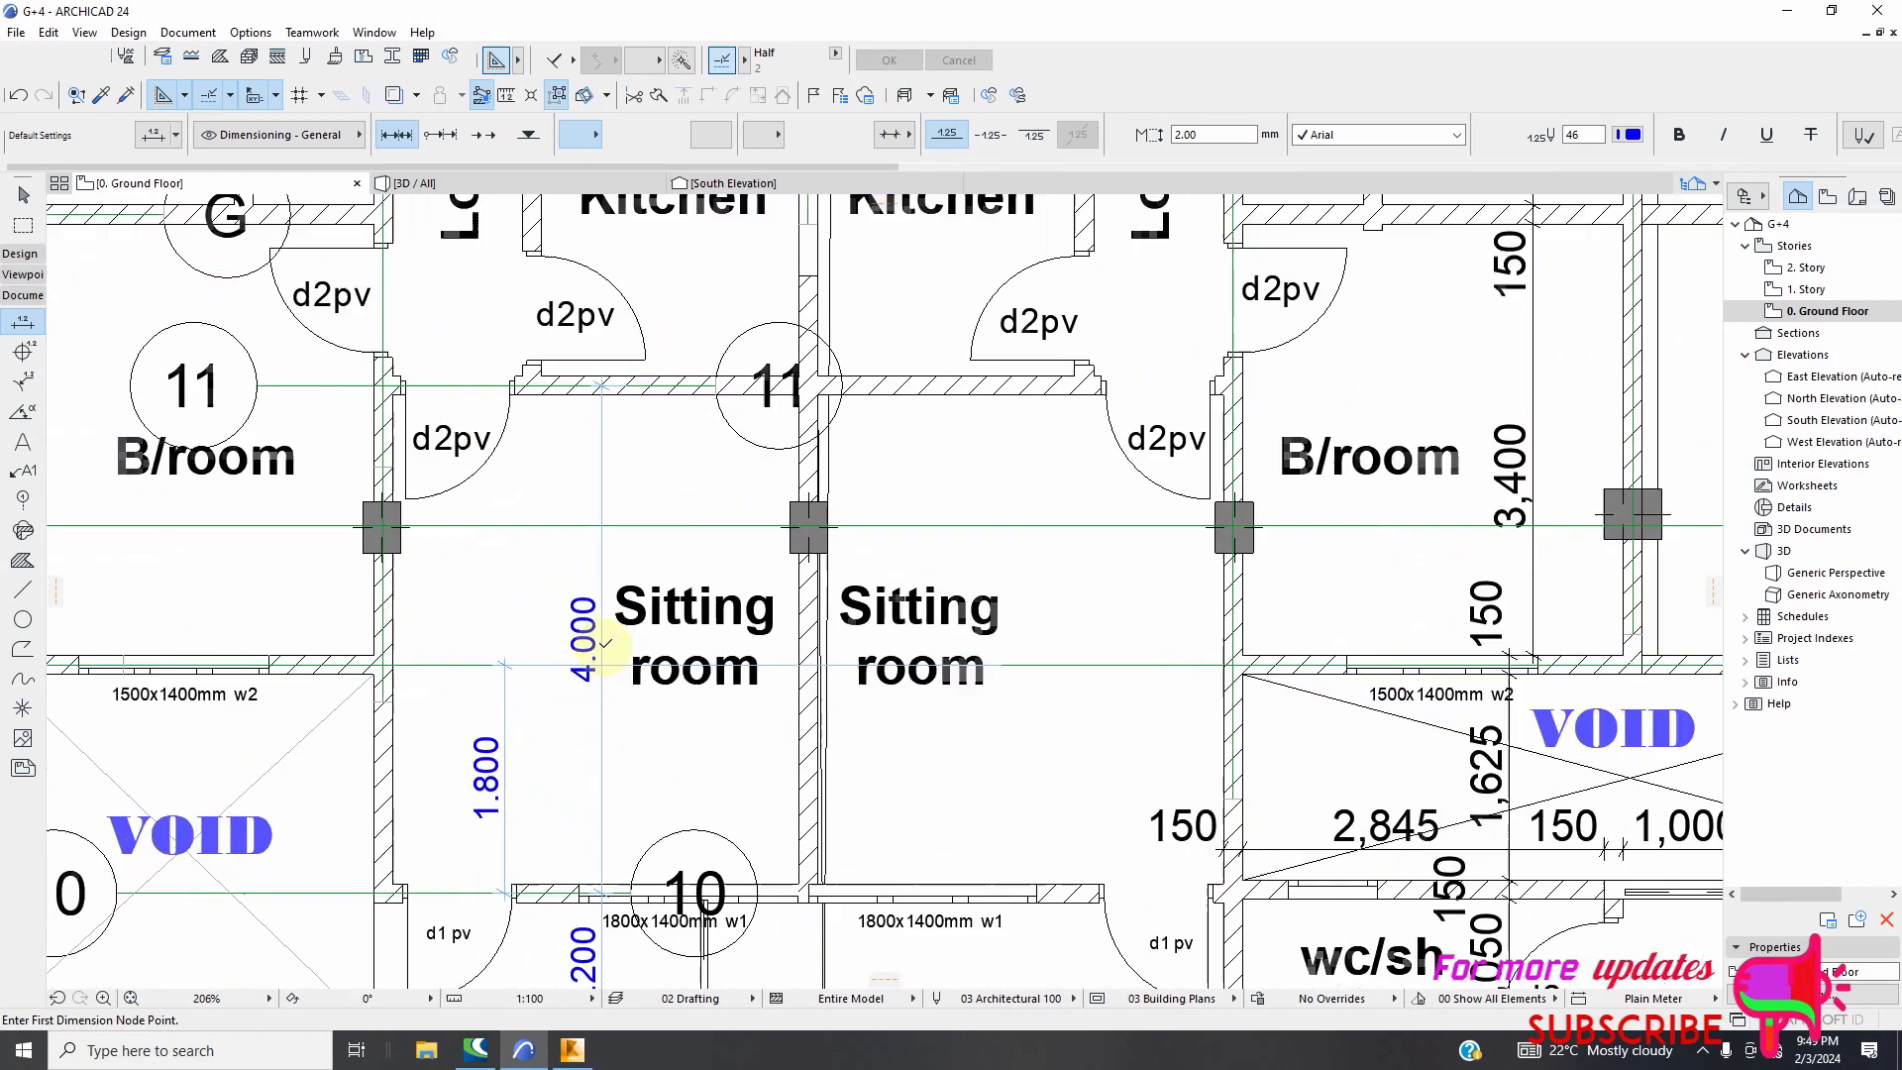
pyautogui.scroll(-2, 576, 659)
pyautogui.scroll(-3, 577, 659)
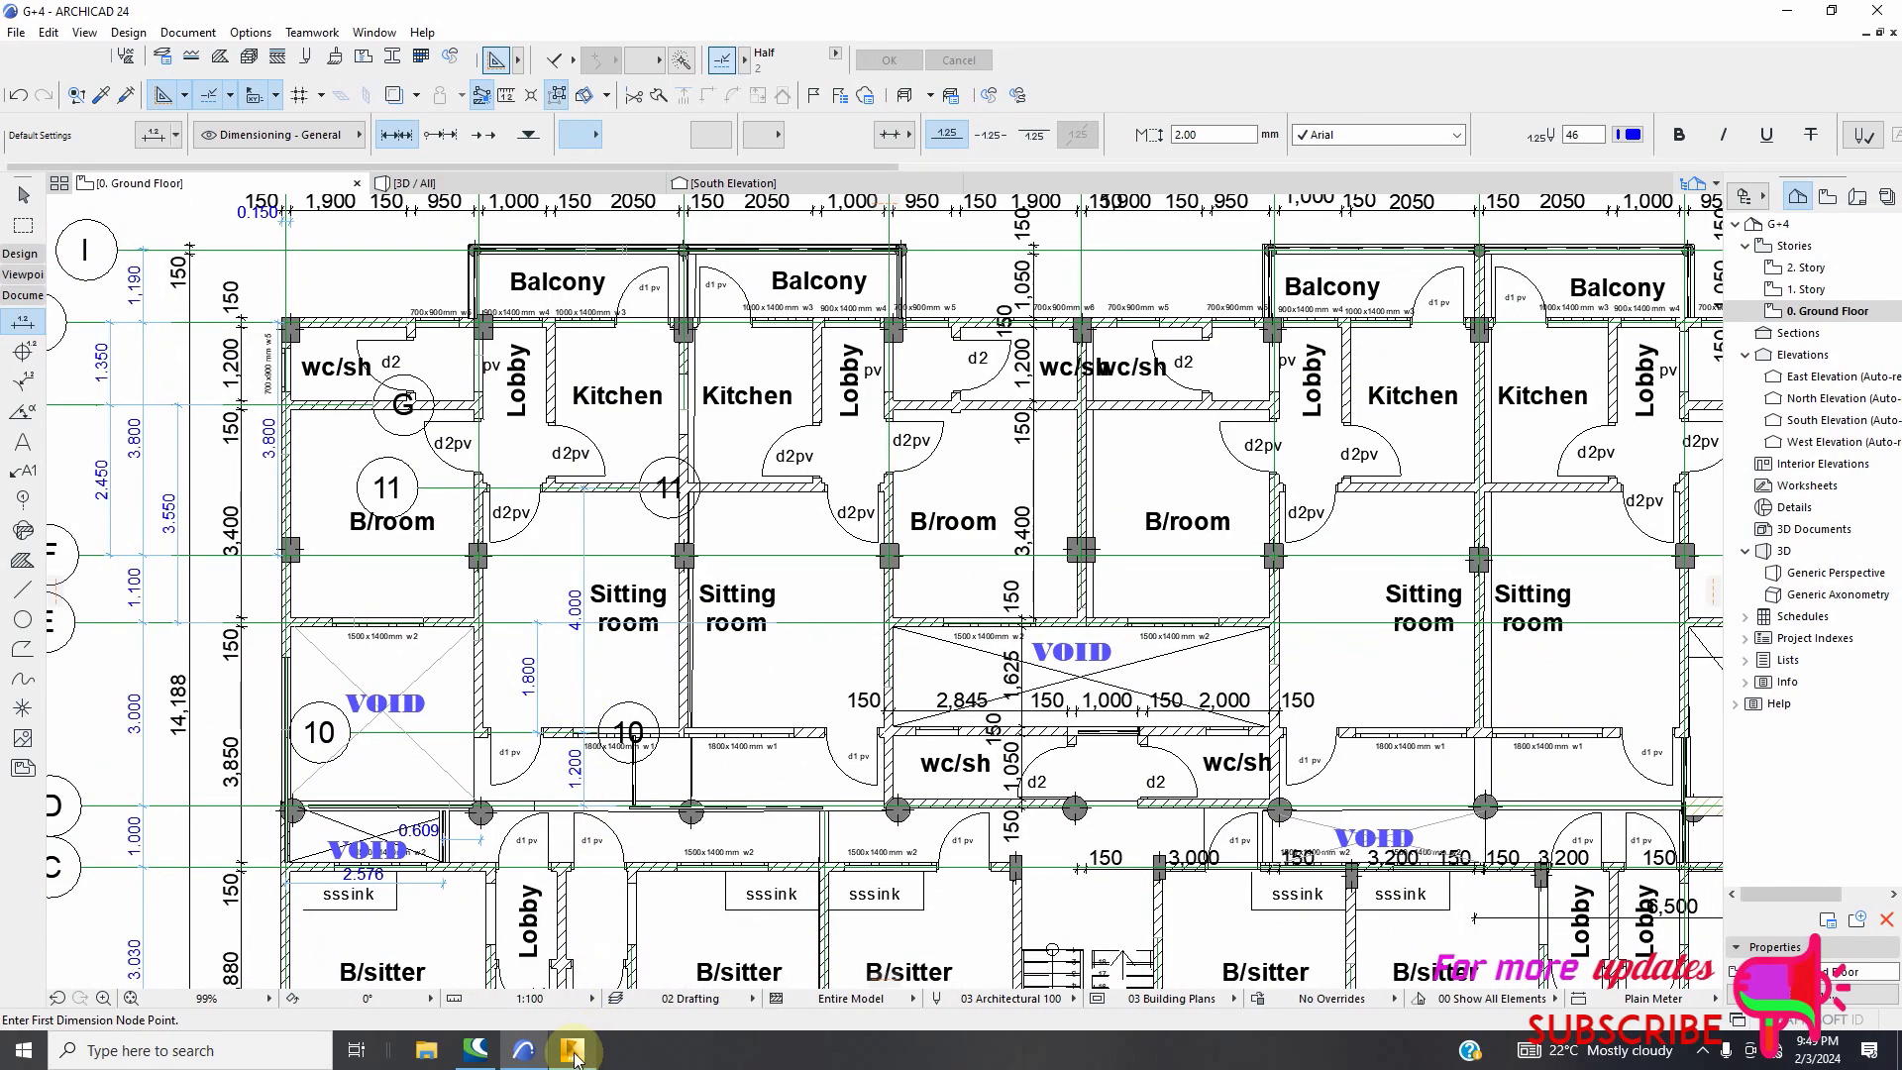
pyautogui.click(572, 1050)
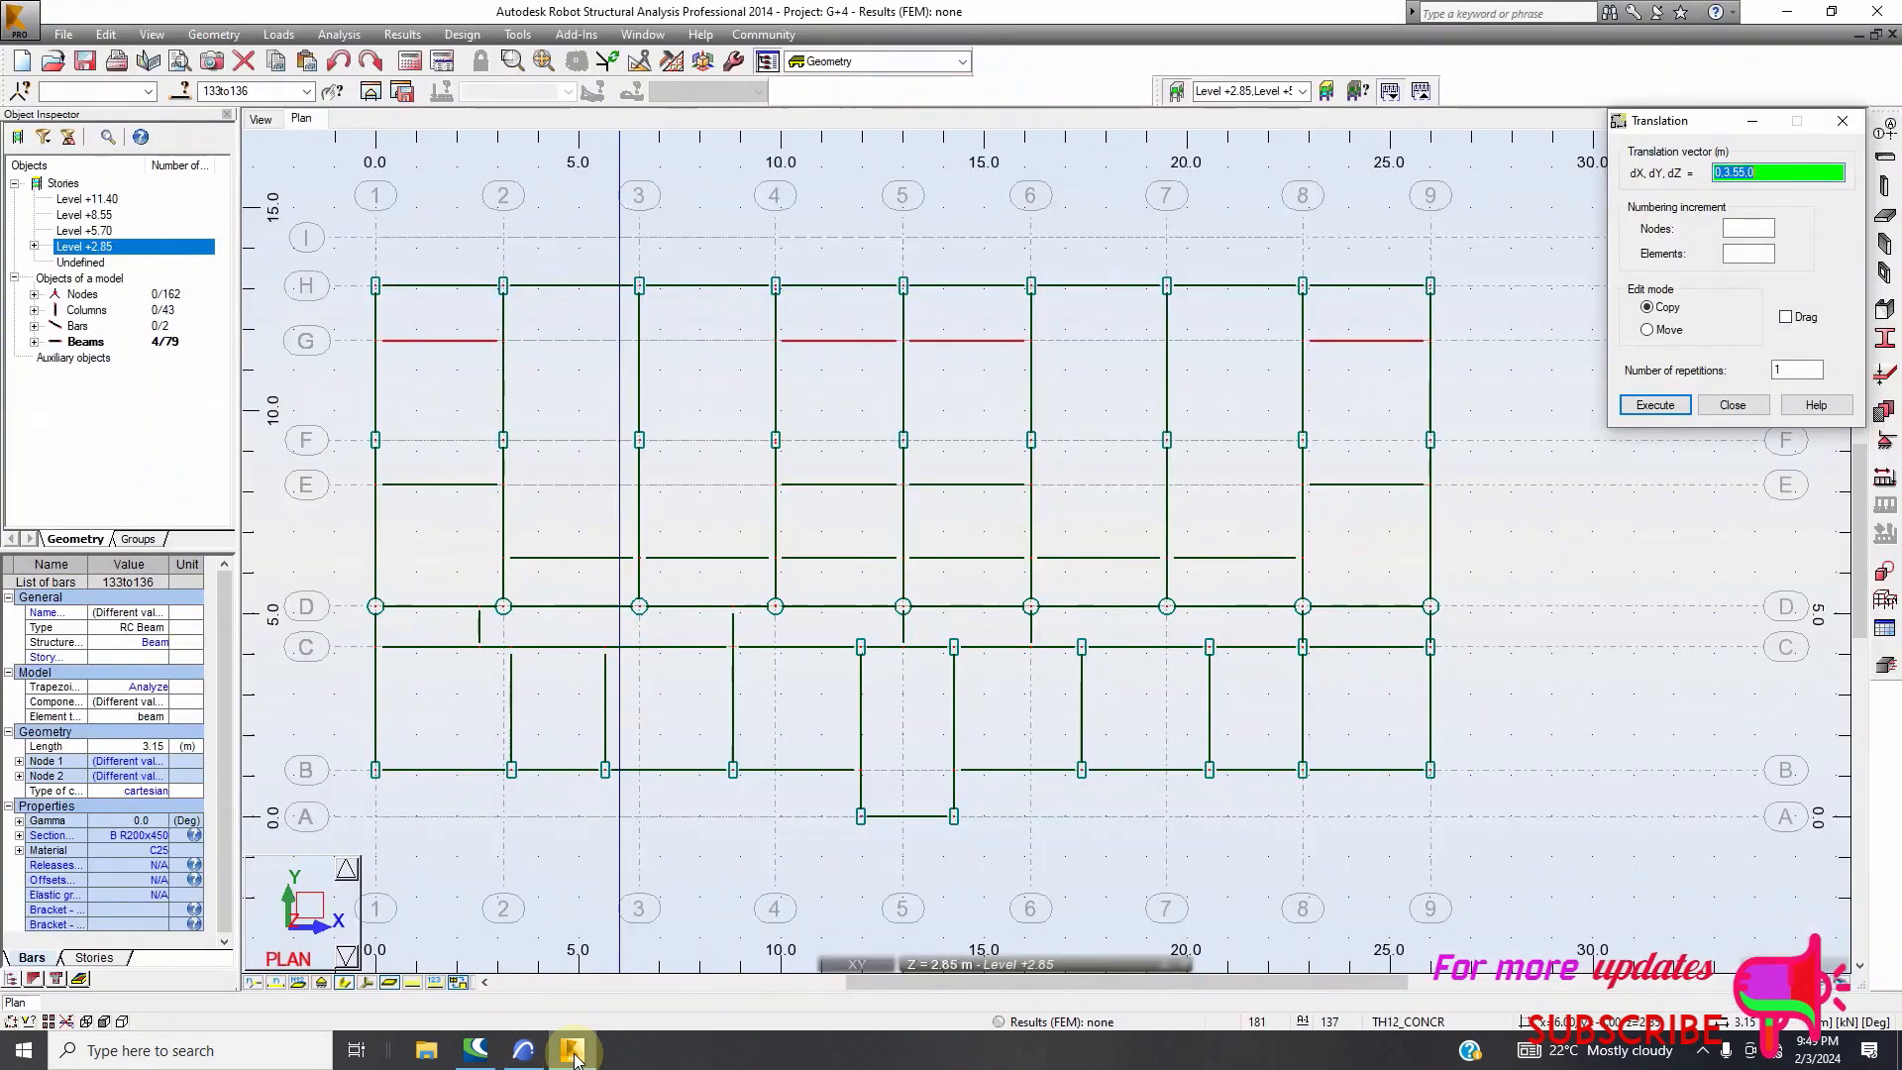
# Select the four secondary beams between axes D and E in bays 2-3, 3-4, 6-7 and 7-8
pyautogui.rightClick(587, 527)
pyautogui.click(571, 562)
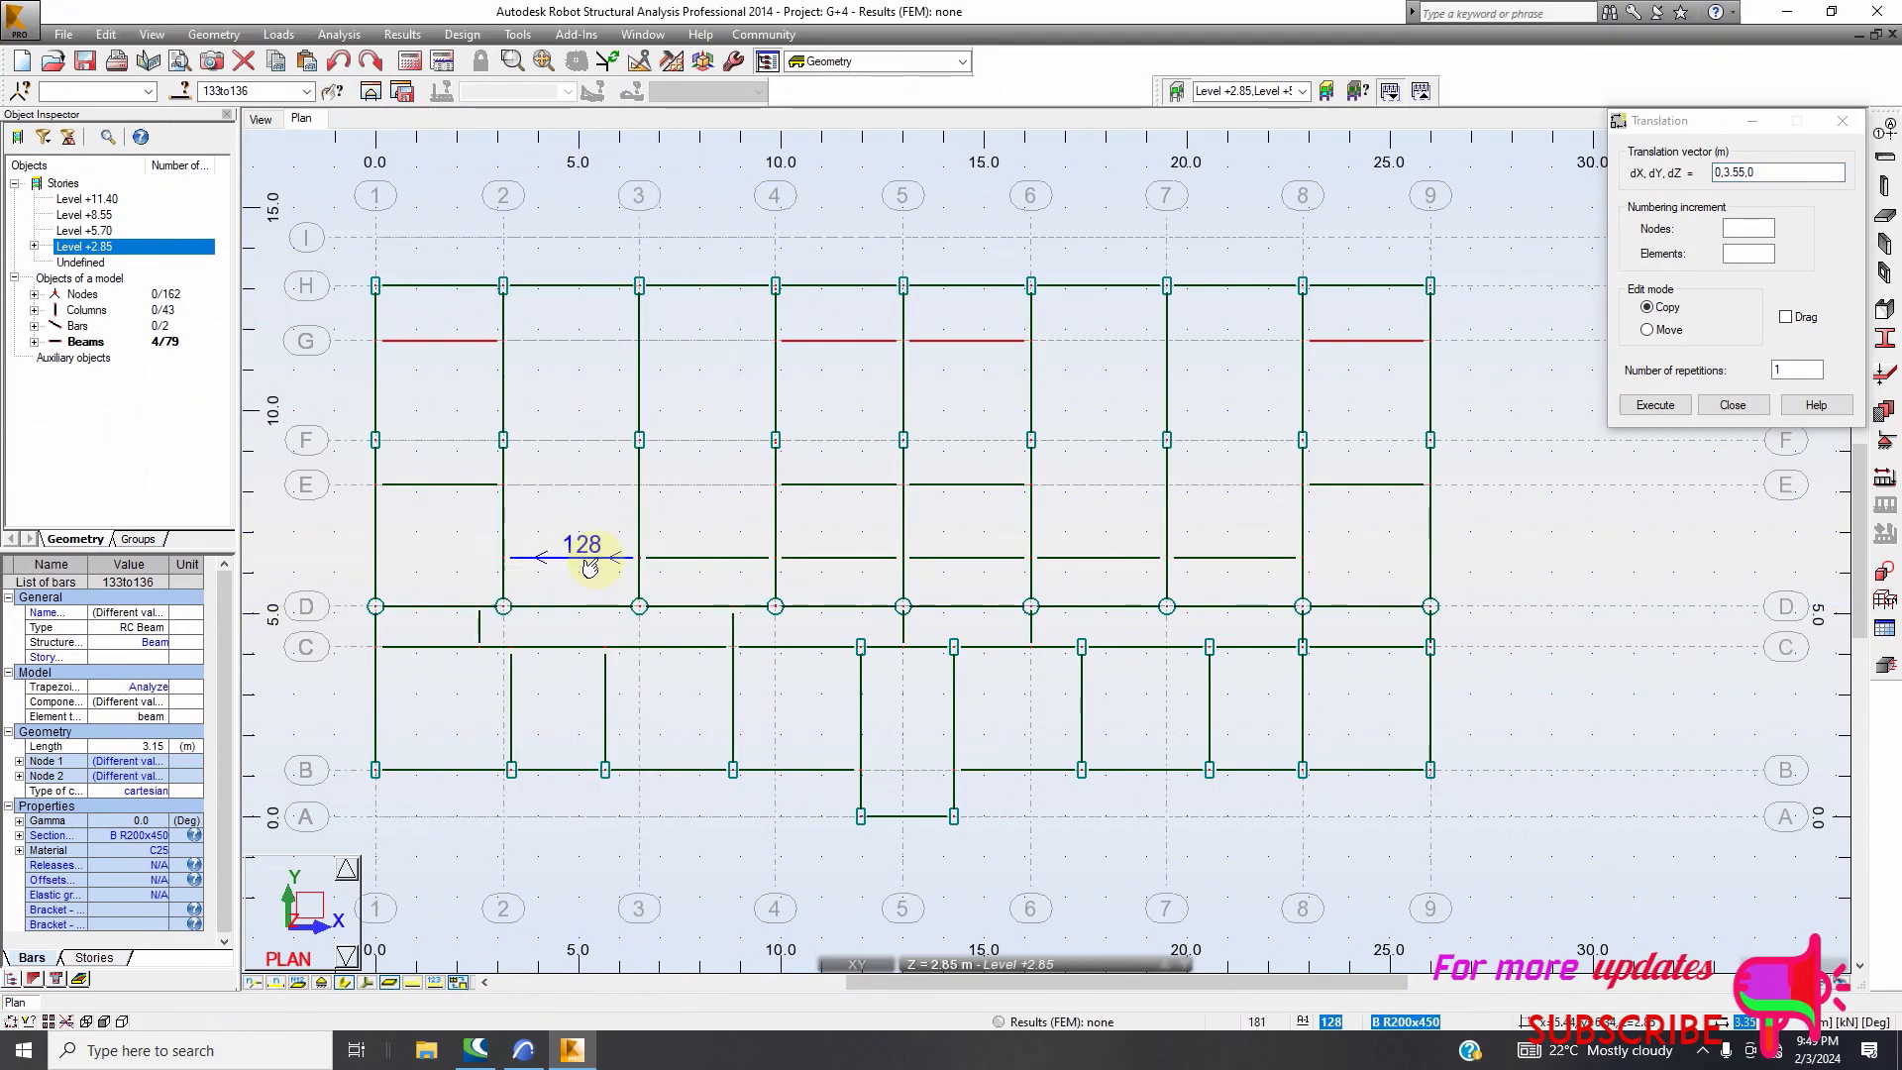
pyautogui.click(599, 559)
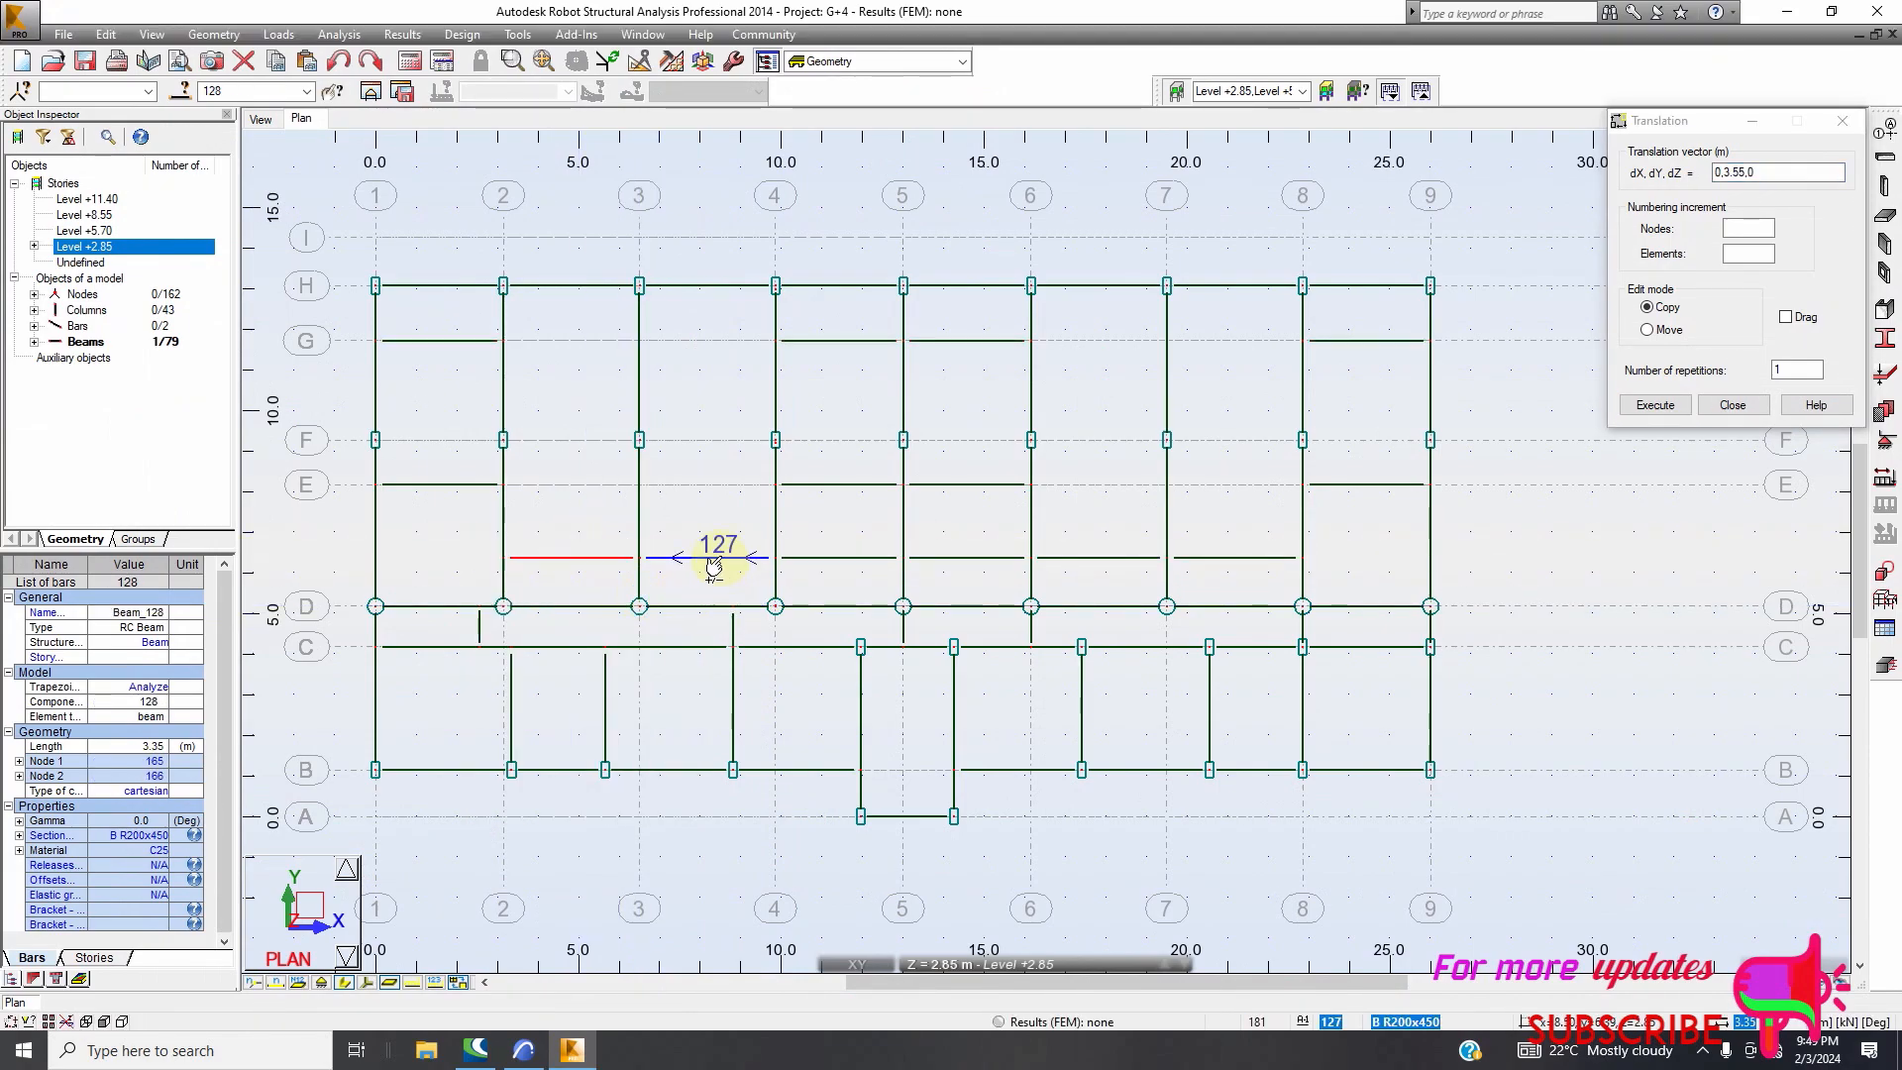
pyautogui.click(713, 563)
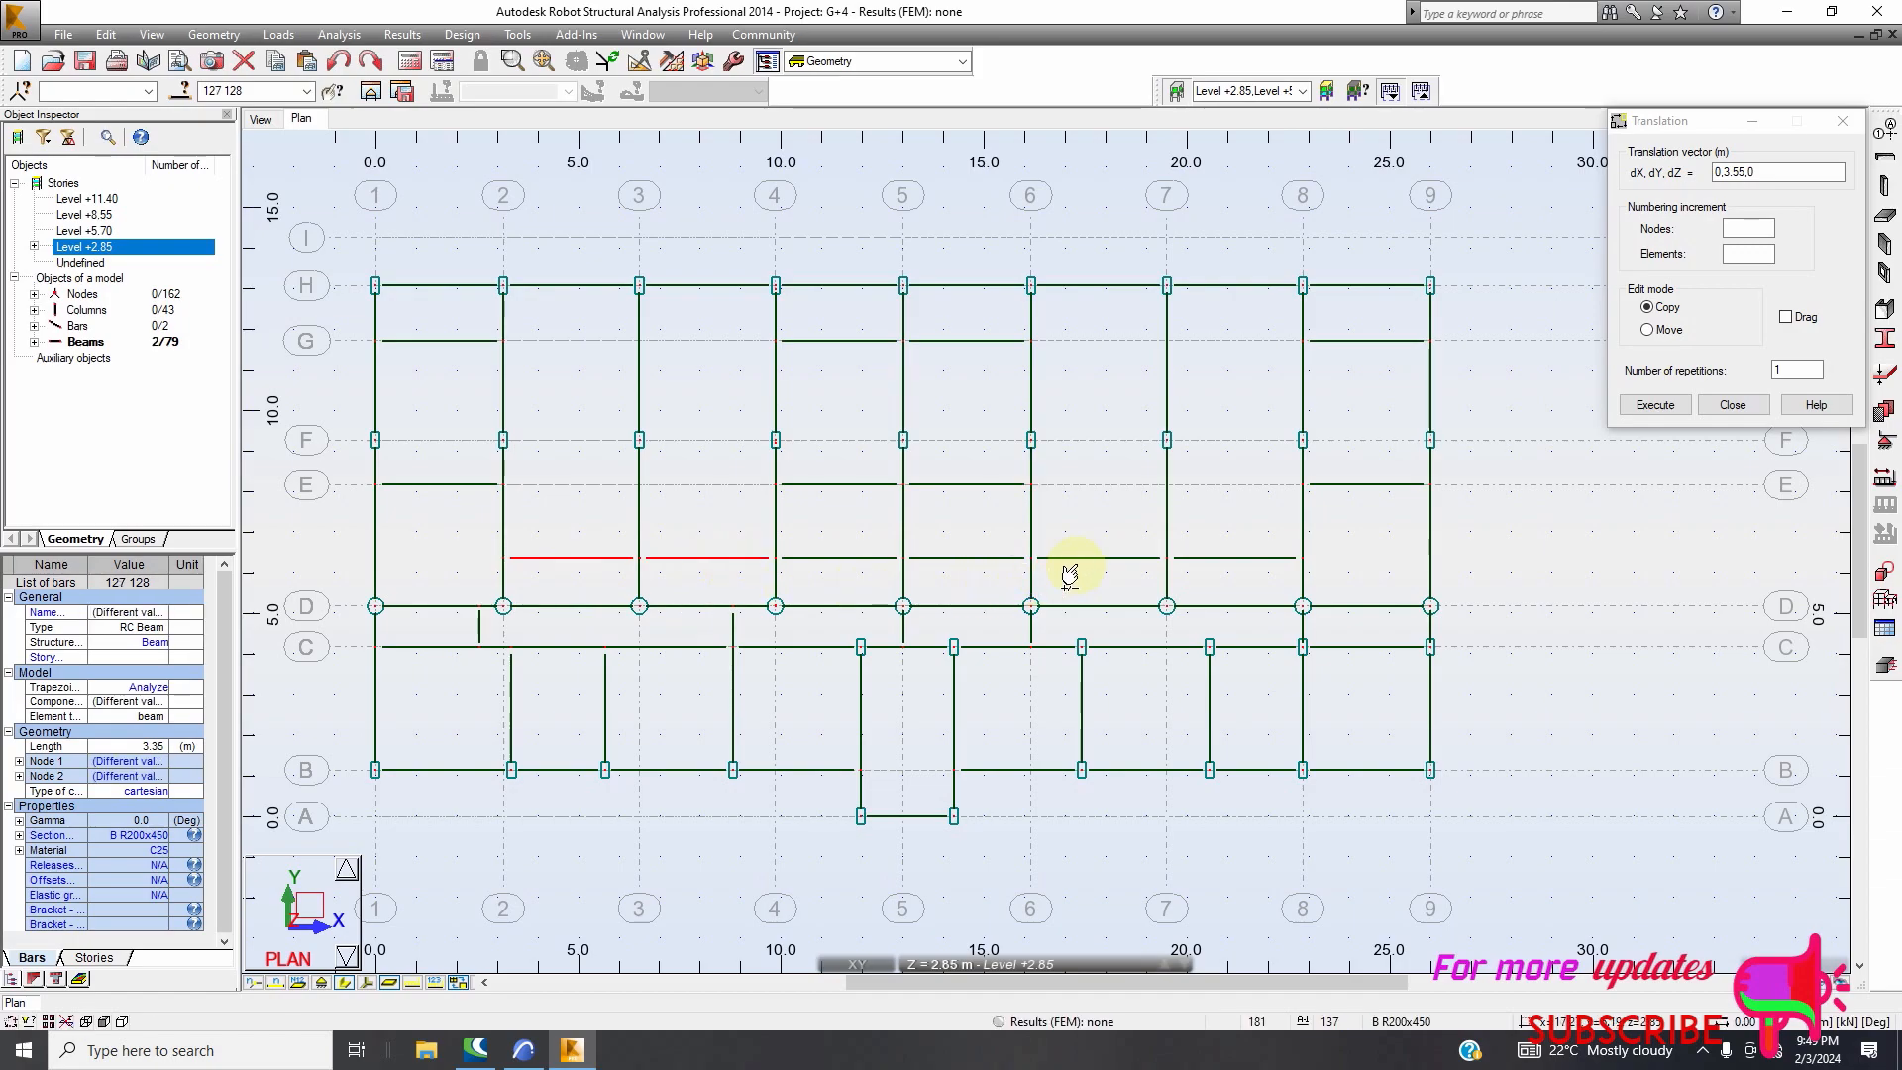
pyautogui.click(1120, 559)
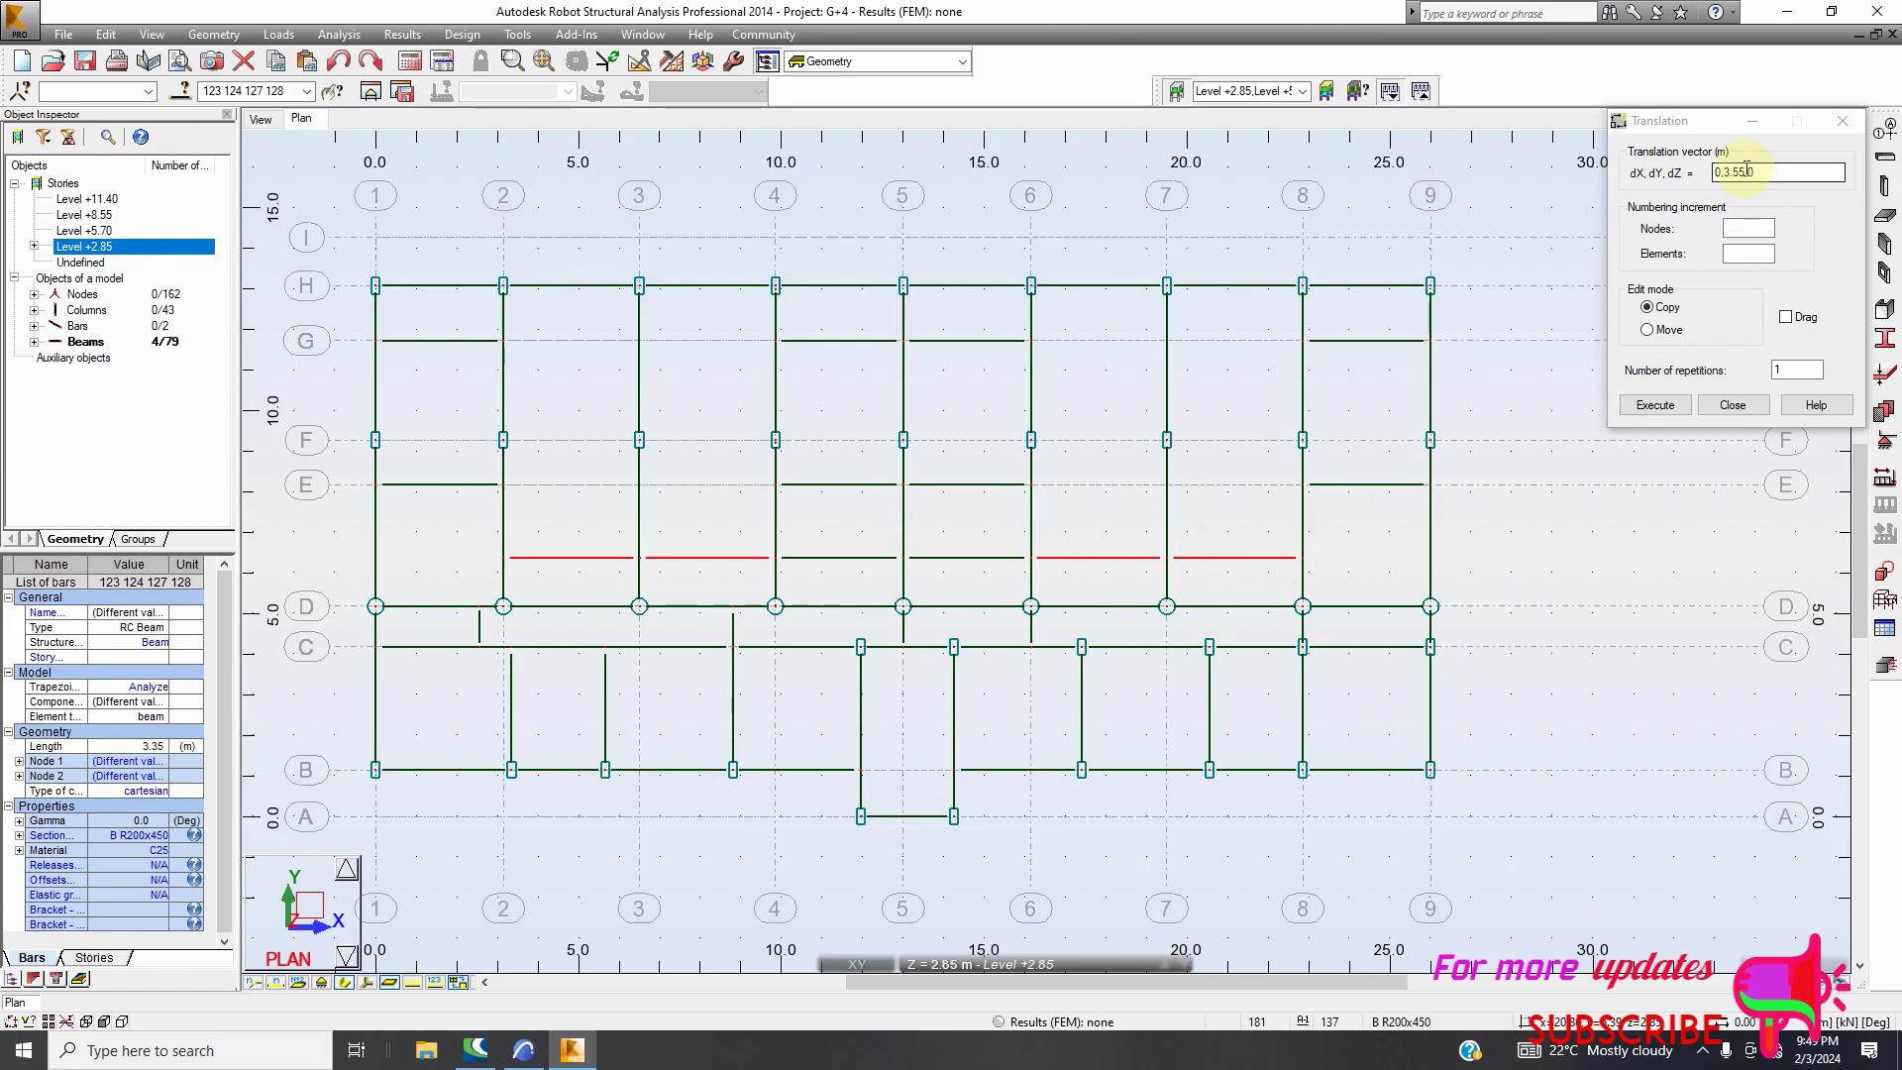
# Copy the four selected secondary beams once with the translation vector 0,4,0
pyautogui.moveTo(1748, 170); pyautogui.dragTo(1713, 175)
pyautogui.write('0,')
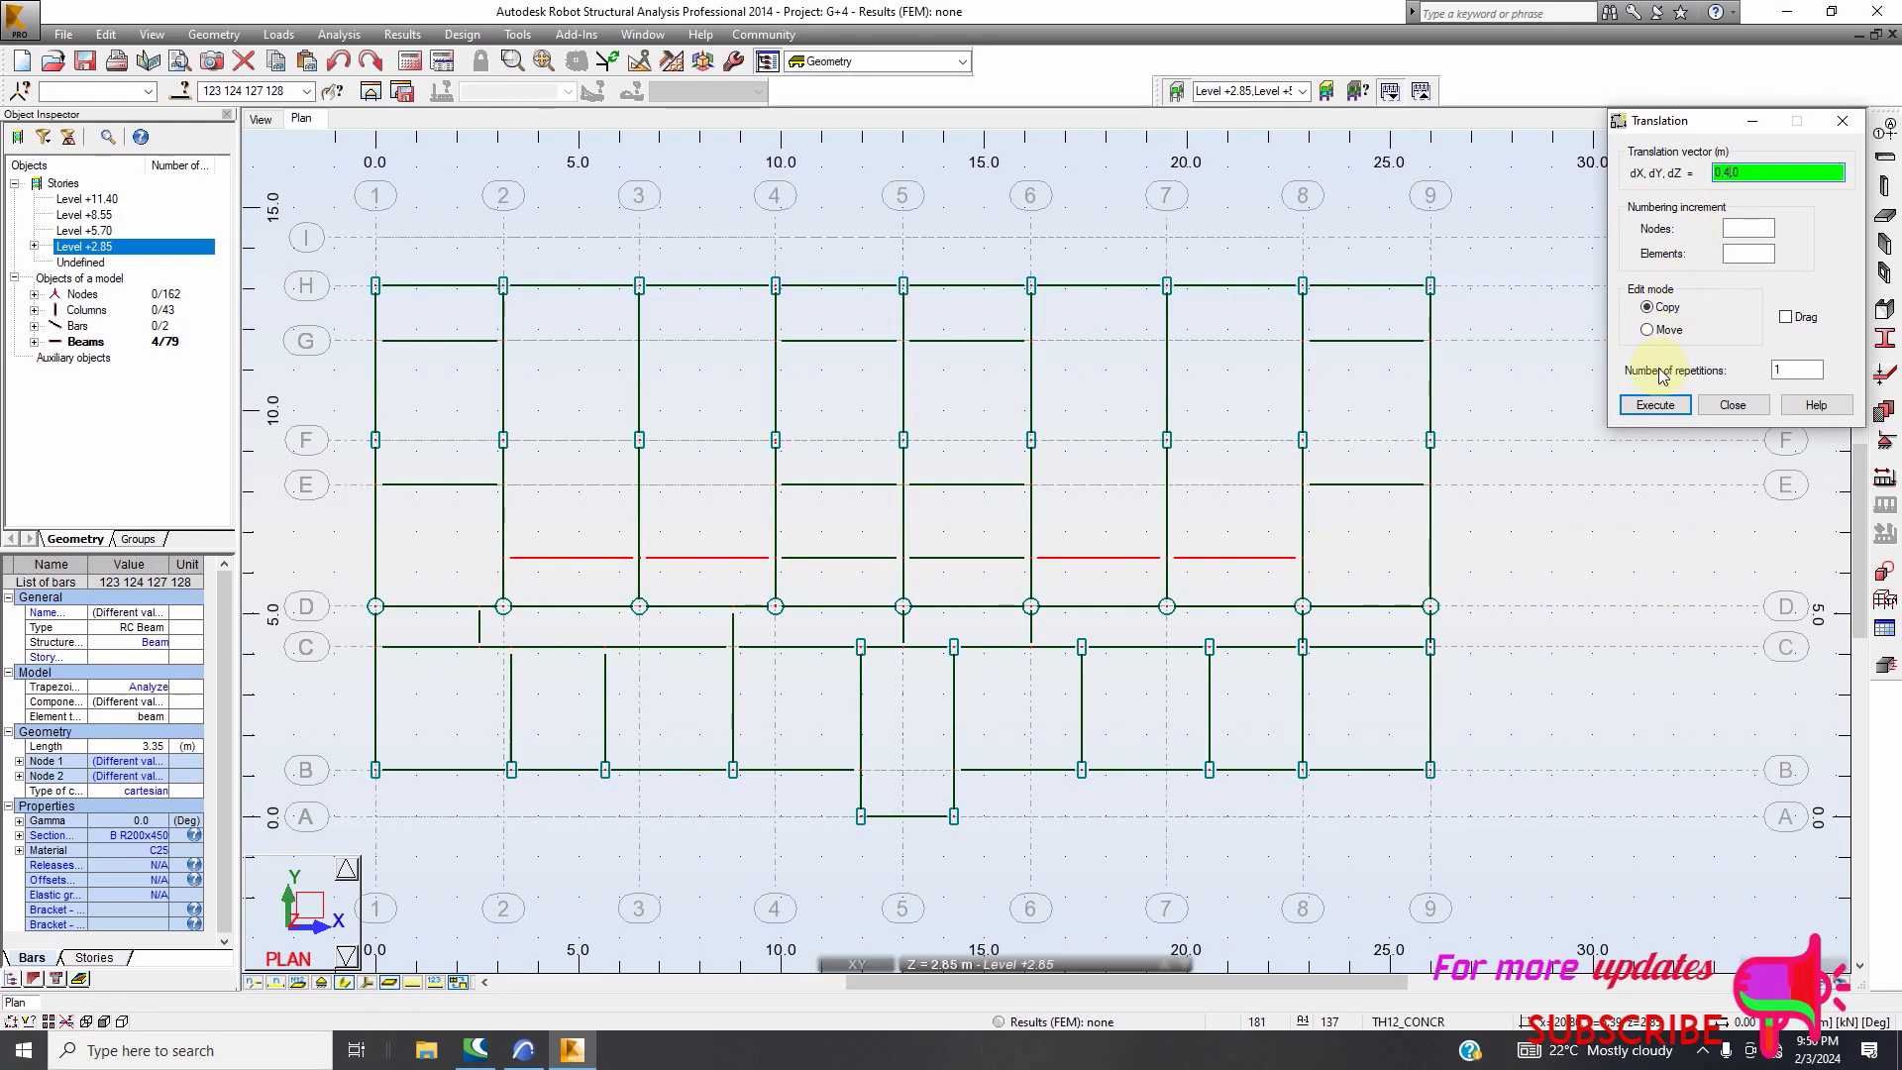
pyautogui.click(1656, 405)
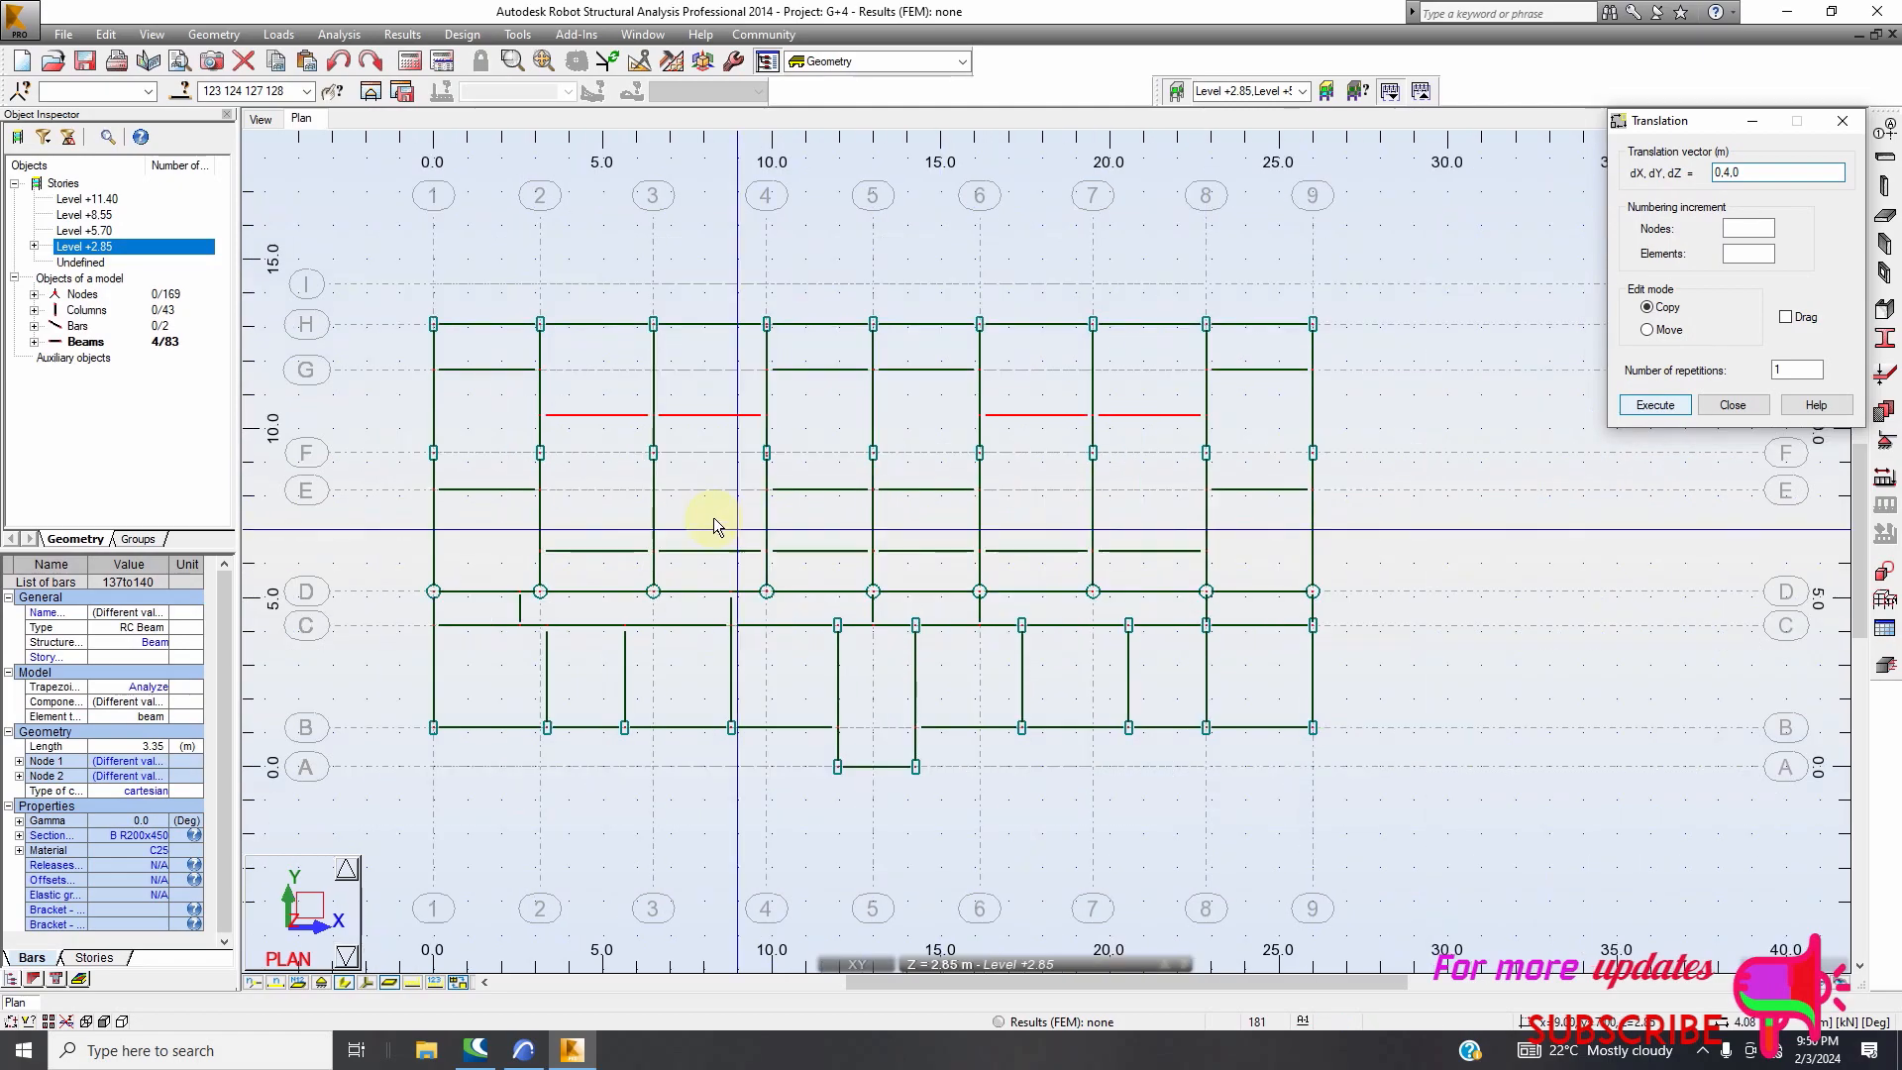
pyautogui.scroll(-1, 717, 525)
pyautogui.click(360, 324)
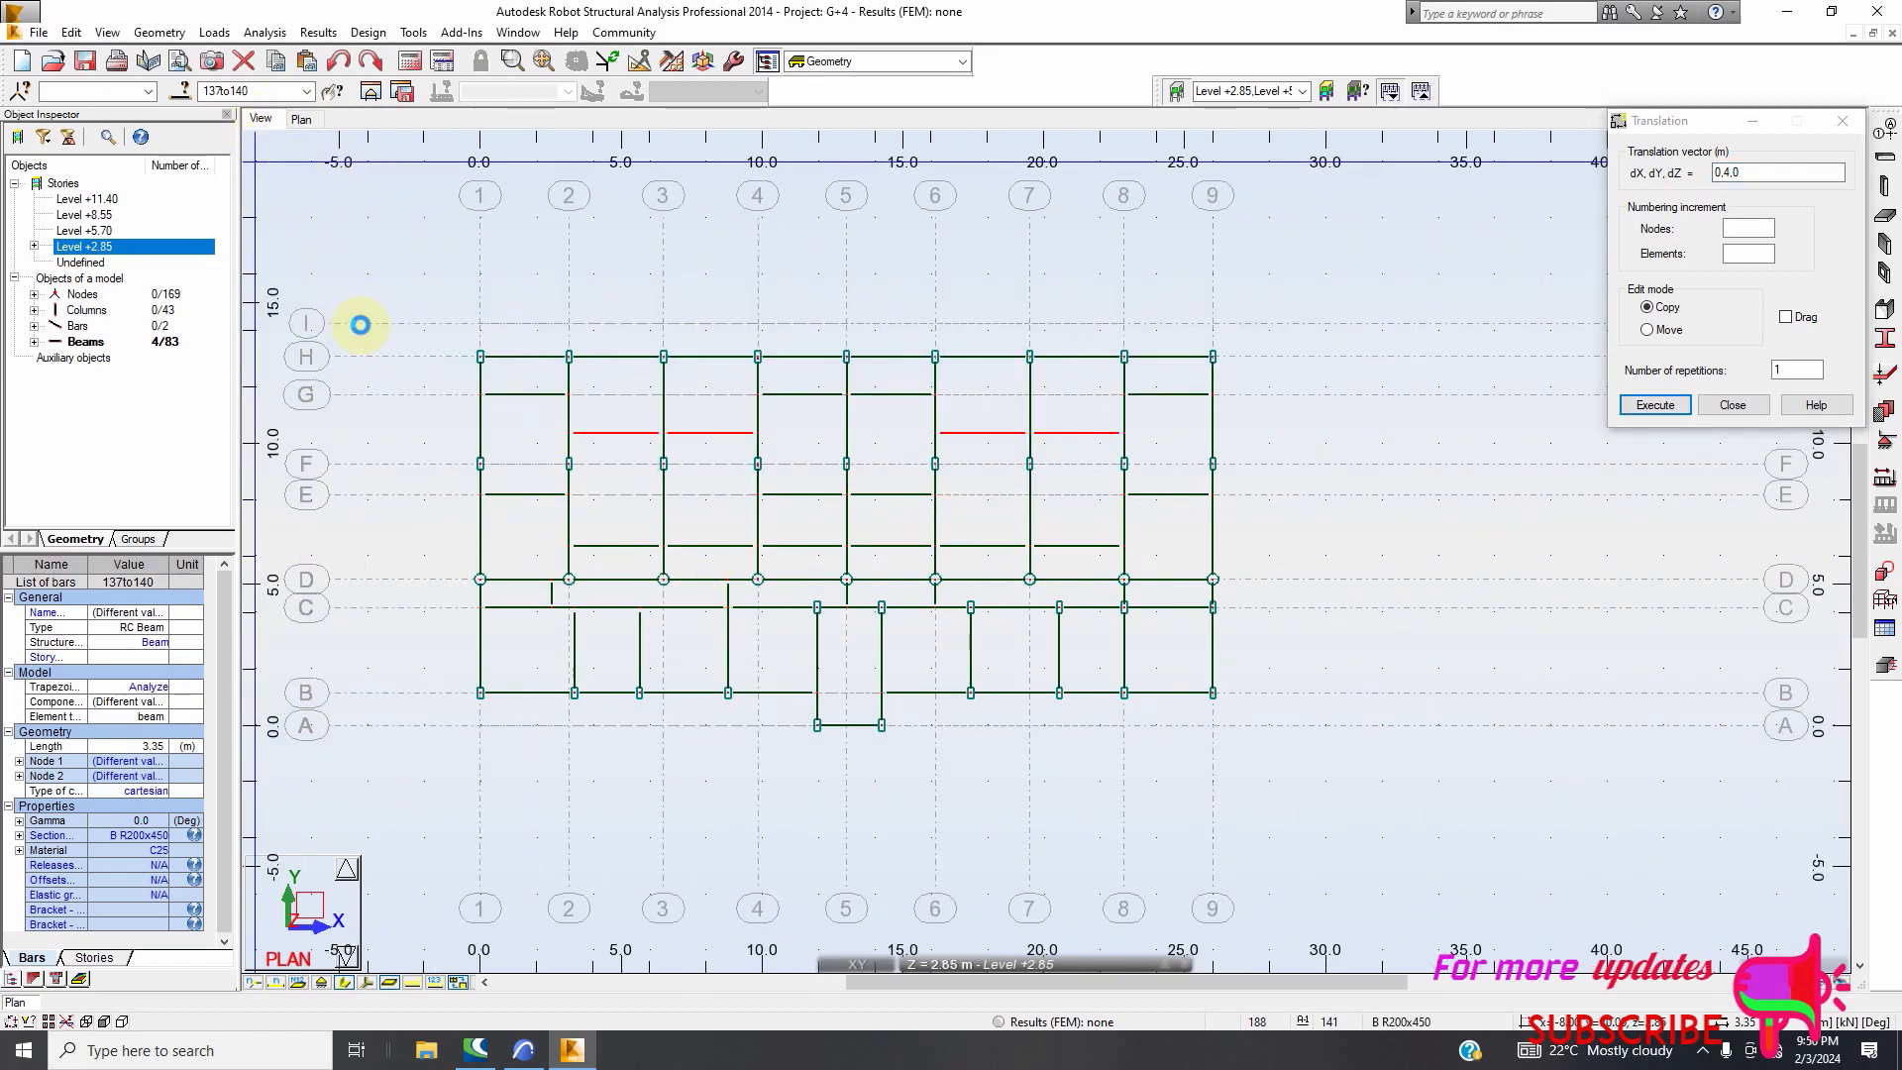
# Inspect the copied secondary beams in the 3D view of the Level +2.85 frame, and return to the plan
pyautogui.scroll(2, 1420, 521)
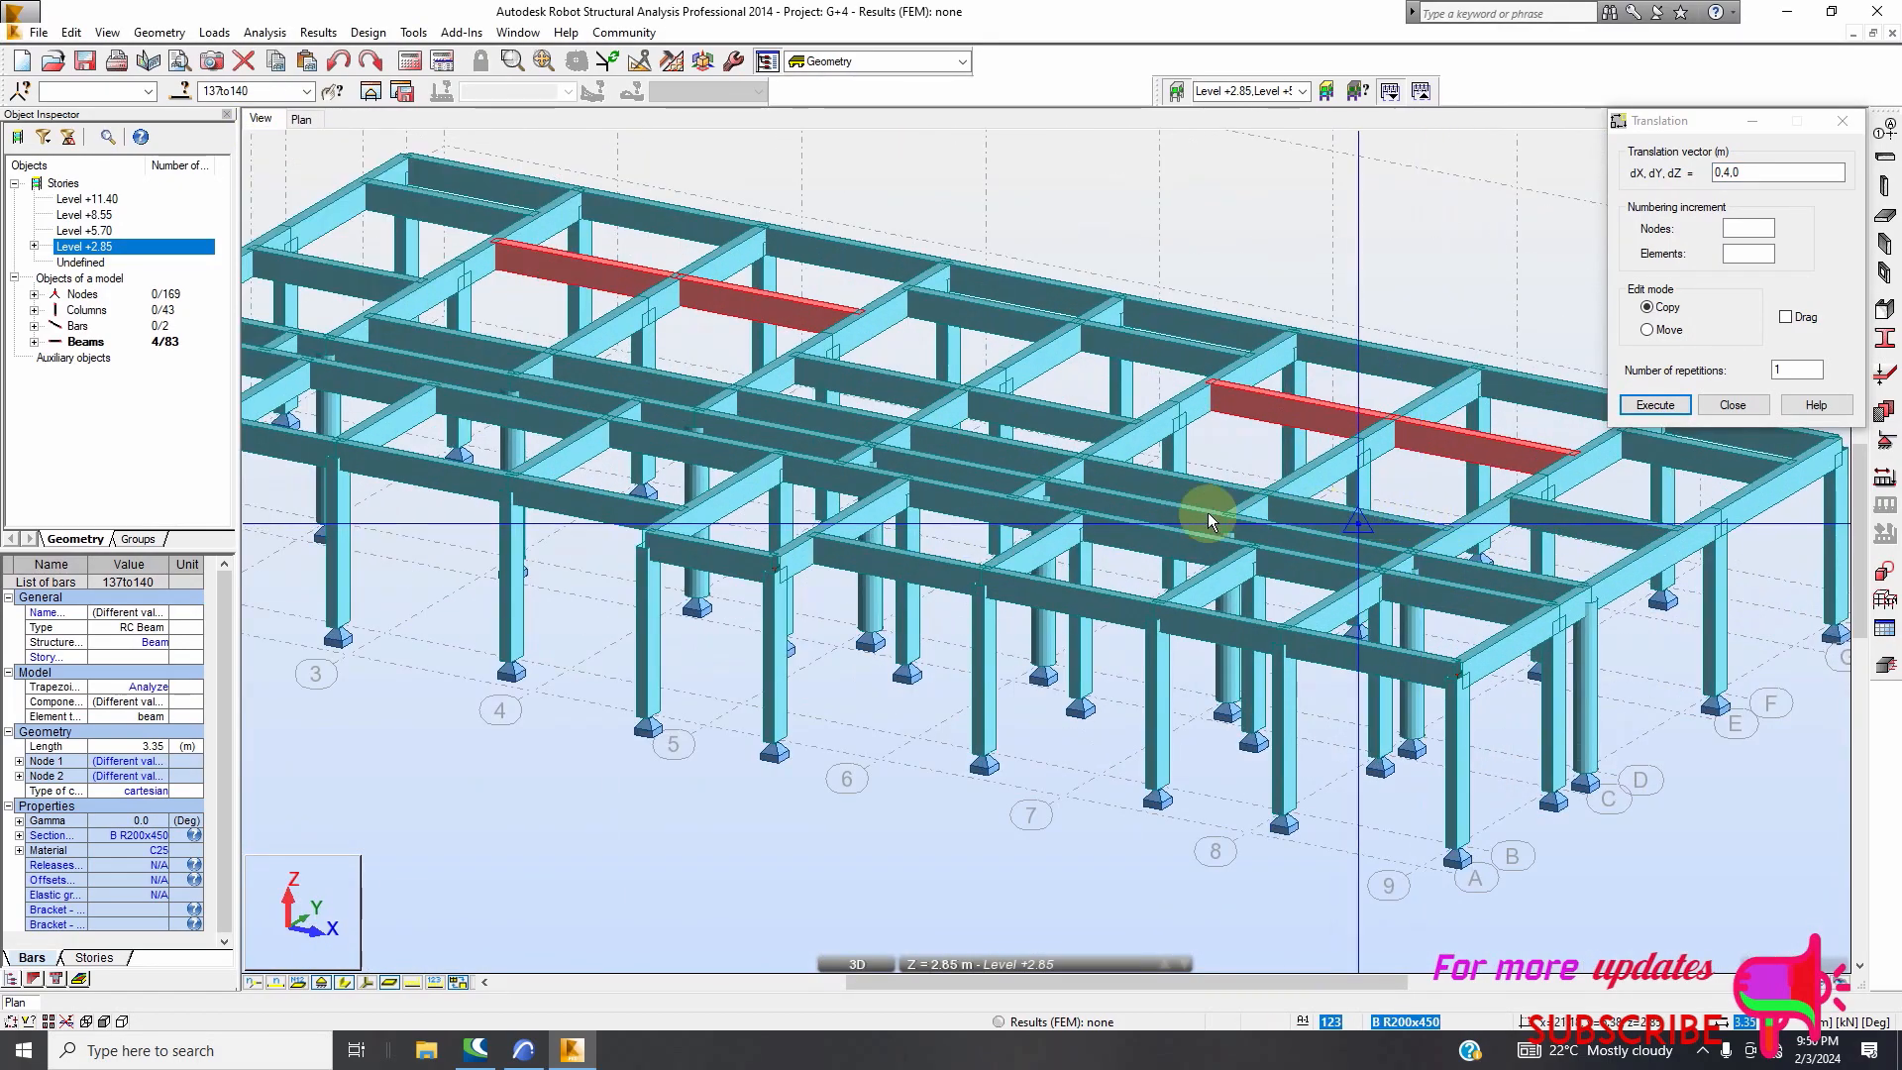
pyautogui.scroll(-3, 874, 500)
pyautogui.scroll(2, 868, 538)
pyautogui.scroll(-1, 842, 597)
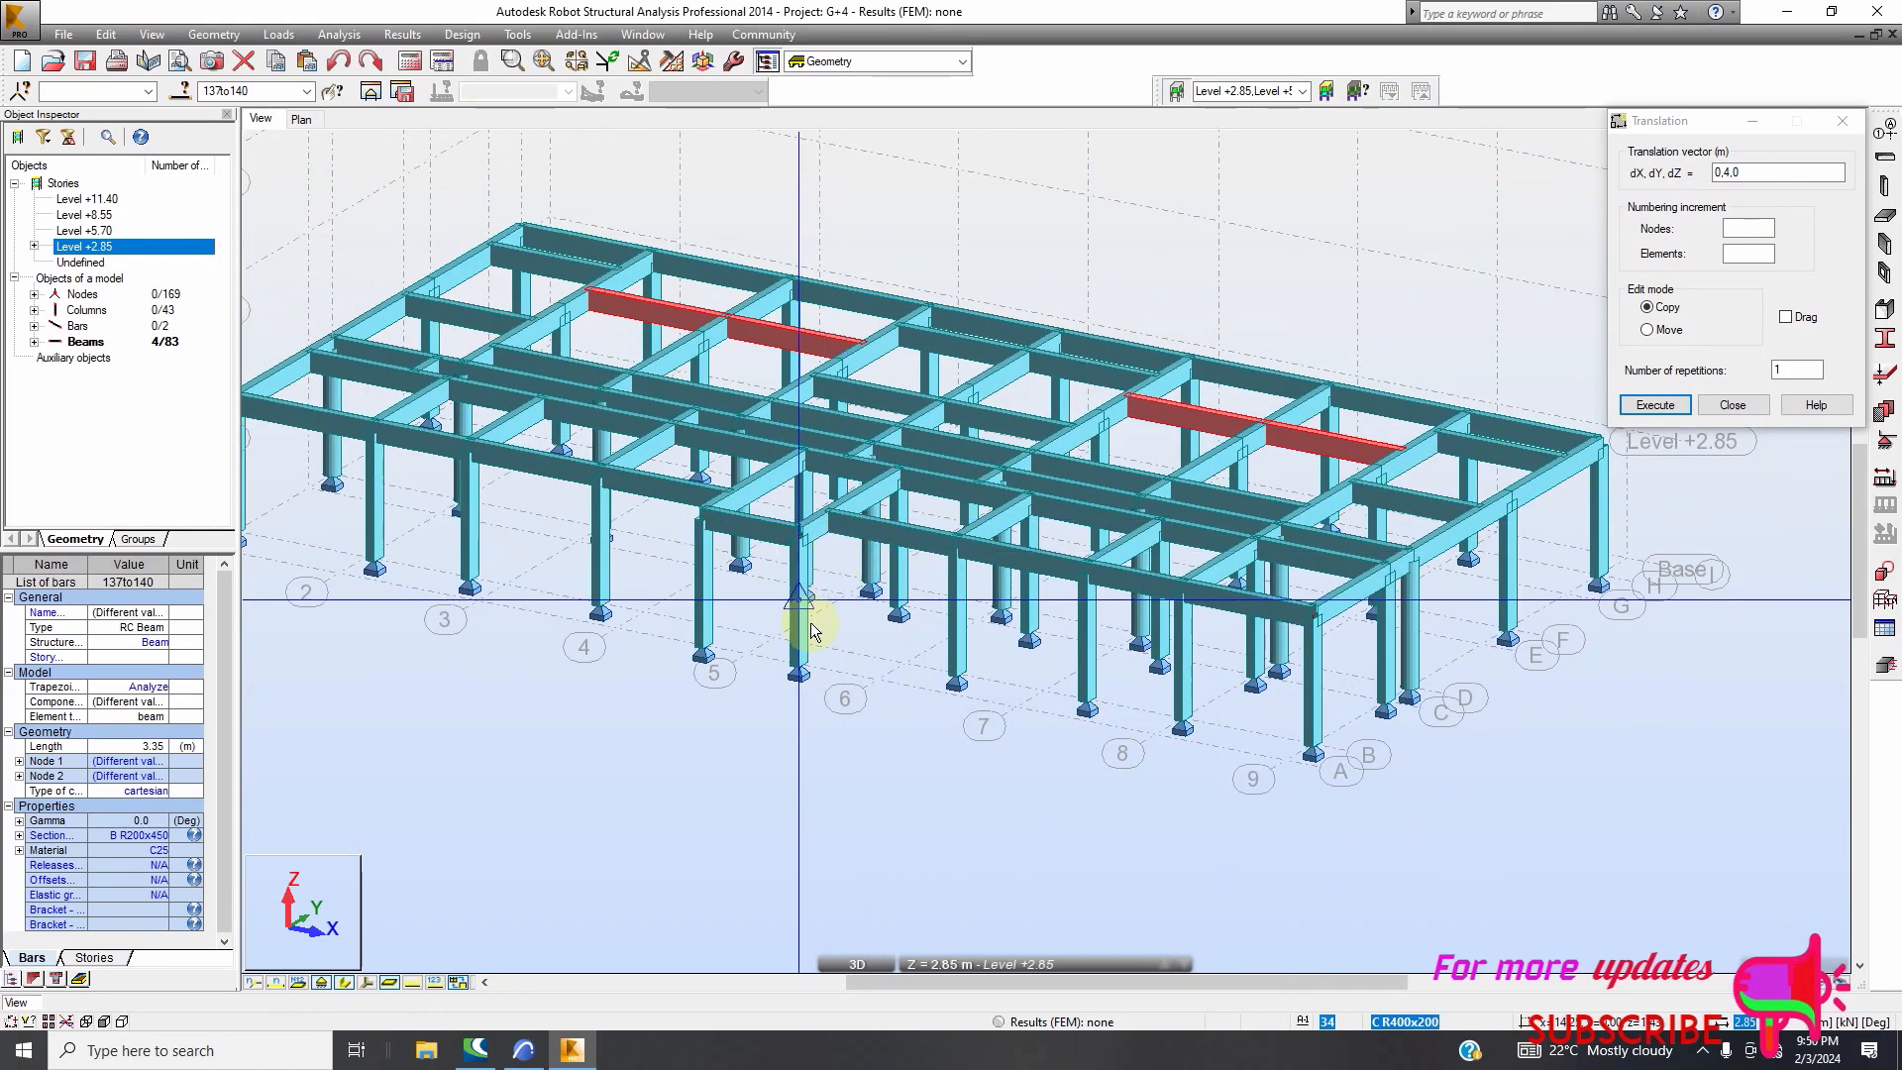
pyautogui.scroll(2, 748, 553)
pyautogui.scroll(-3, 682, 468)
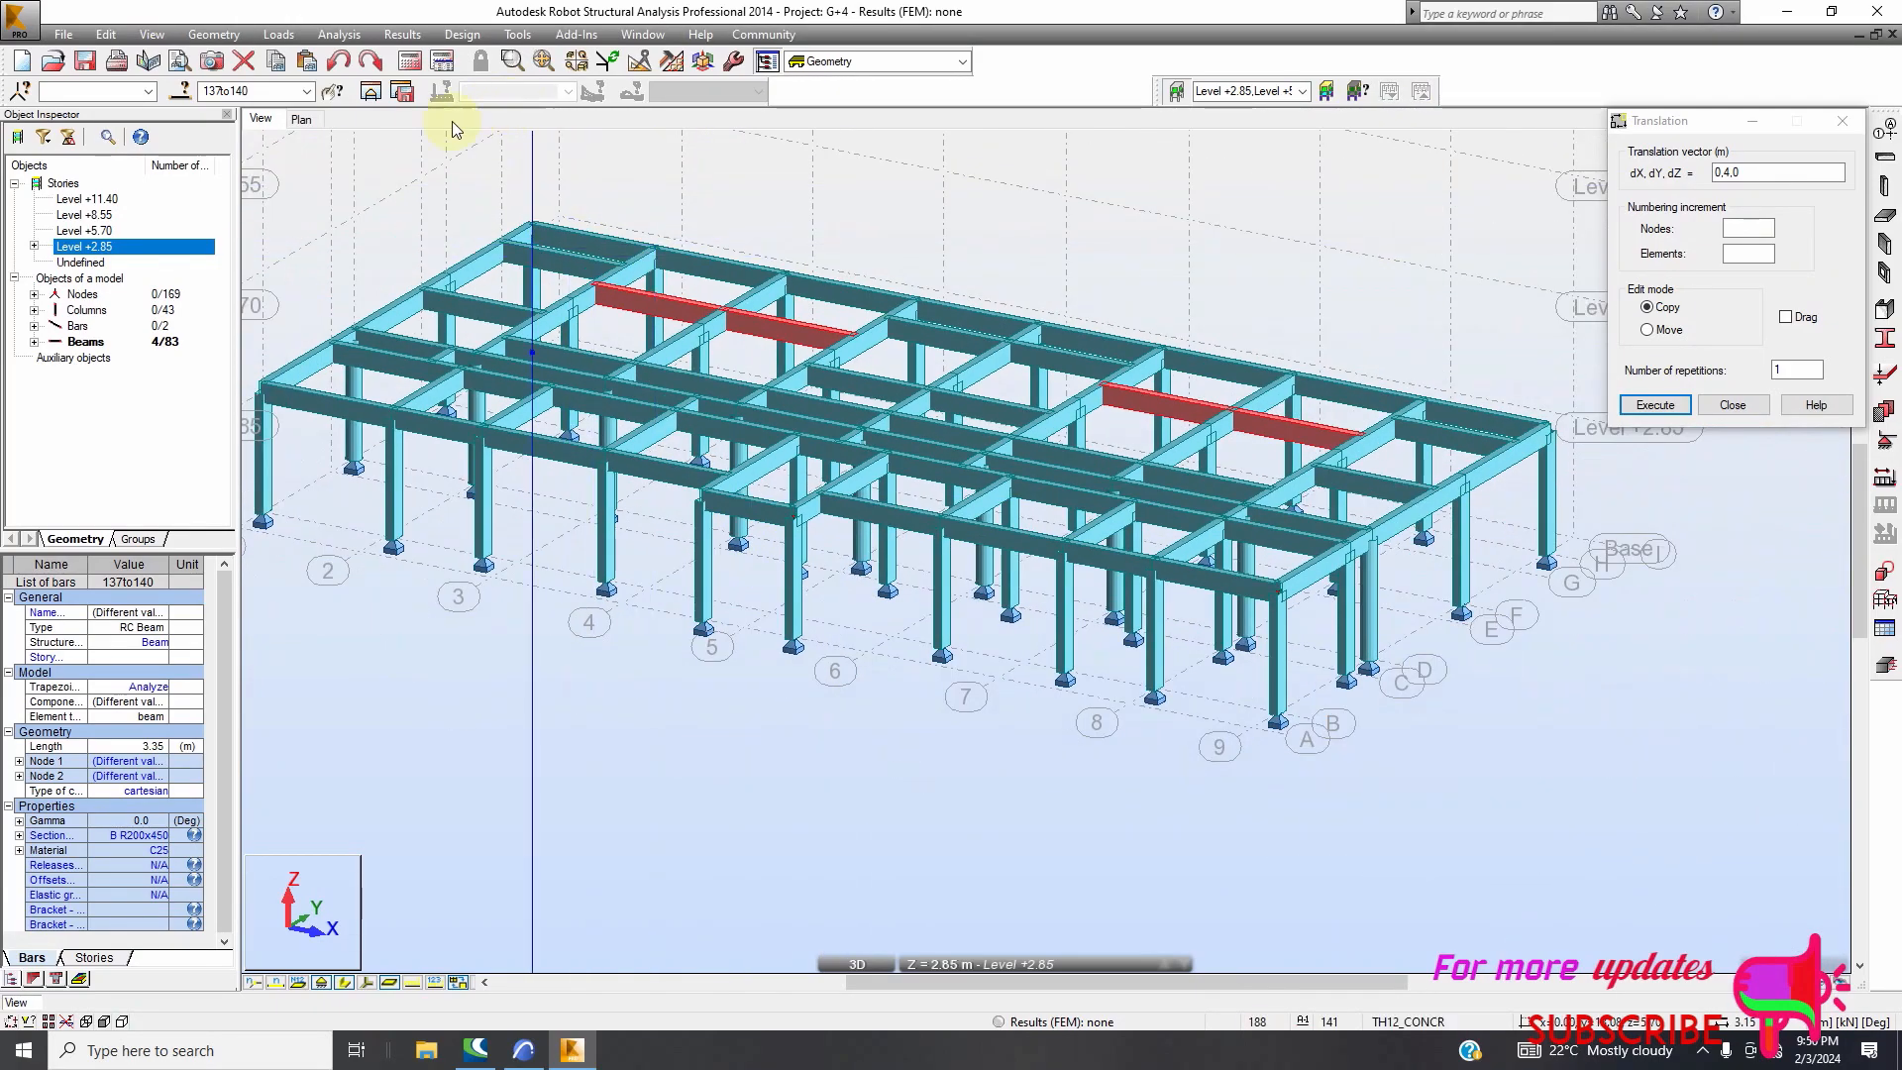
pyautogui.click(302, 118)
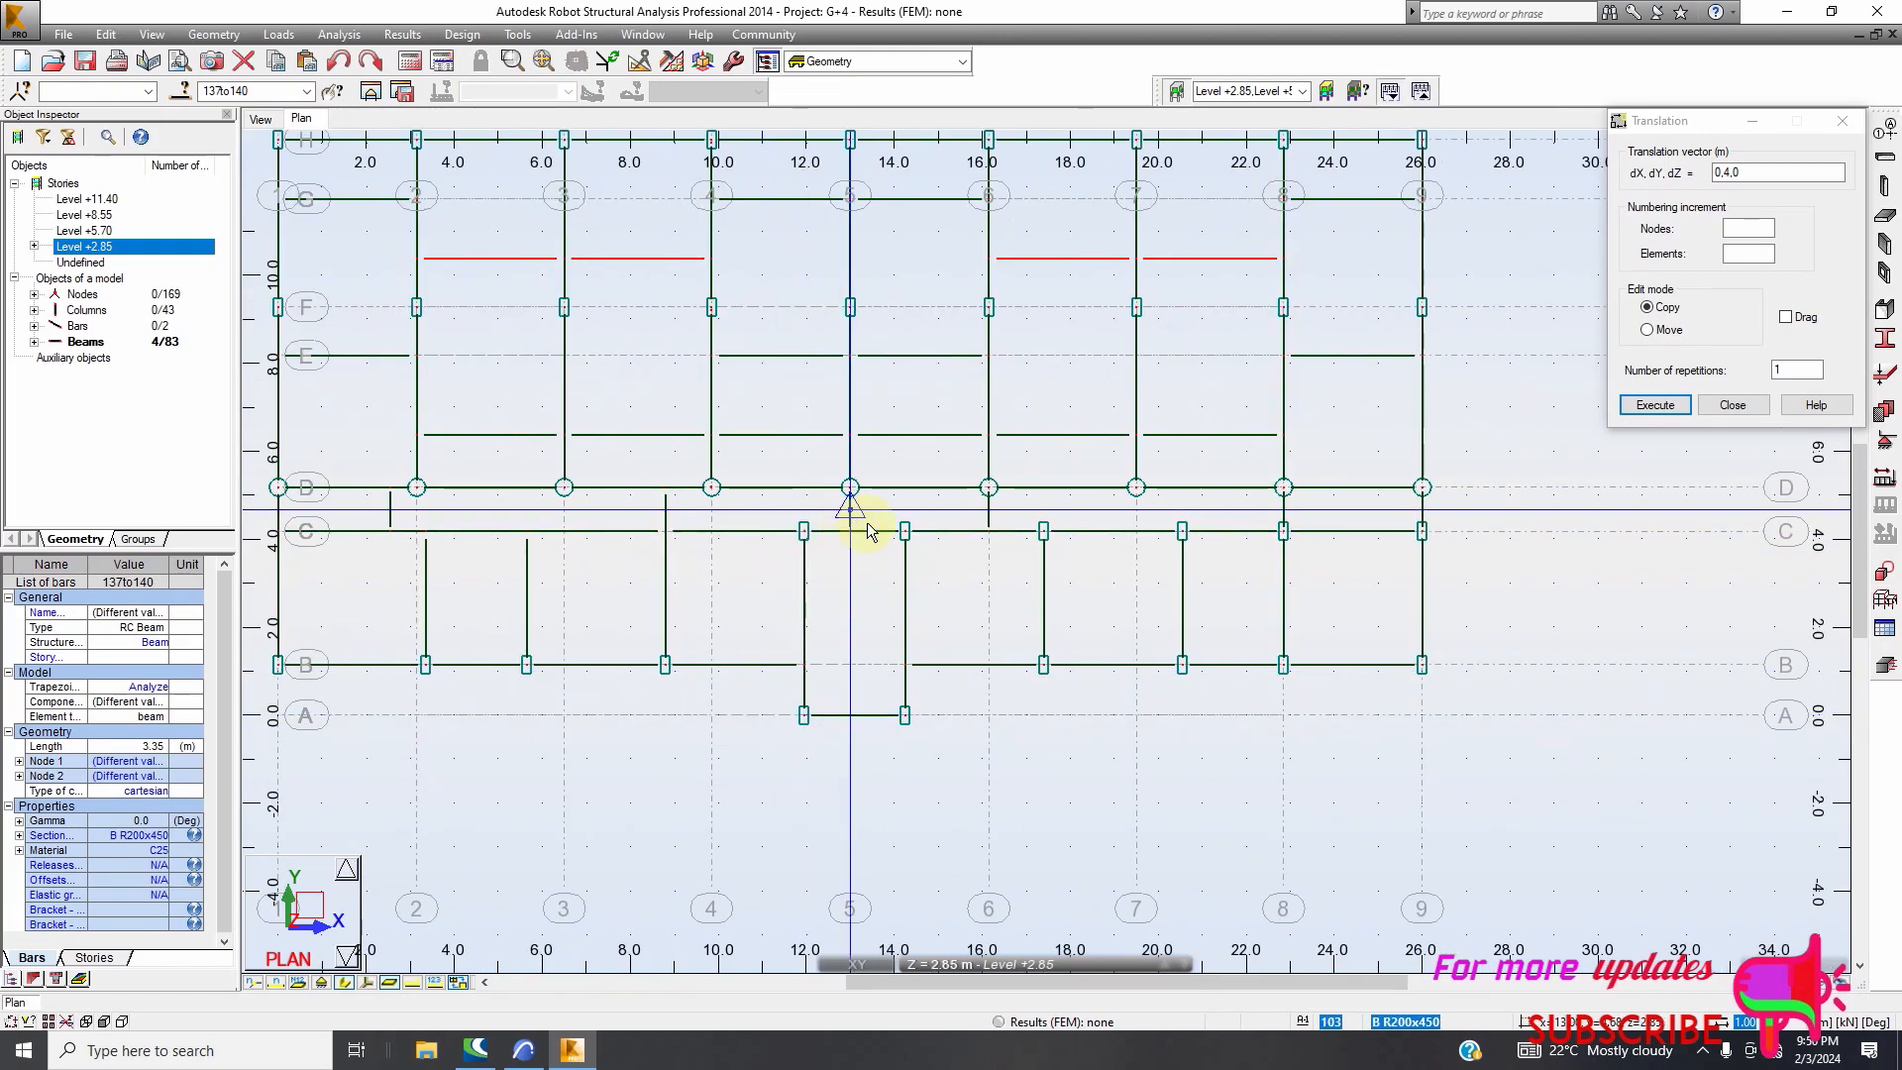
# Select the short beam on axis A and copy it once with the translation vector 0,0,-1.425
pyautogui.rightClick(870, 583)
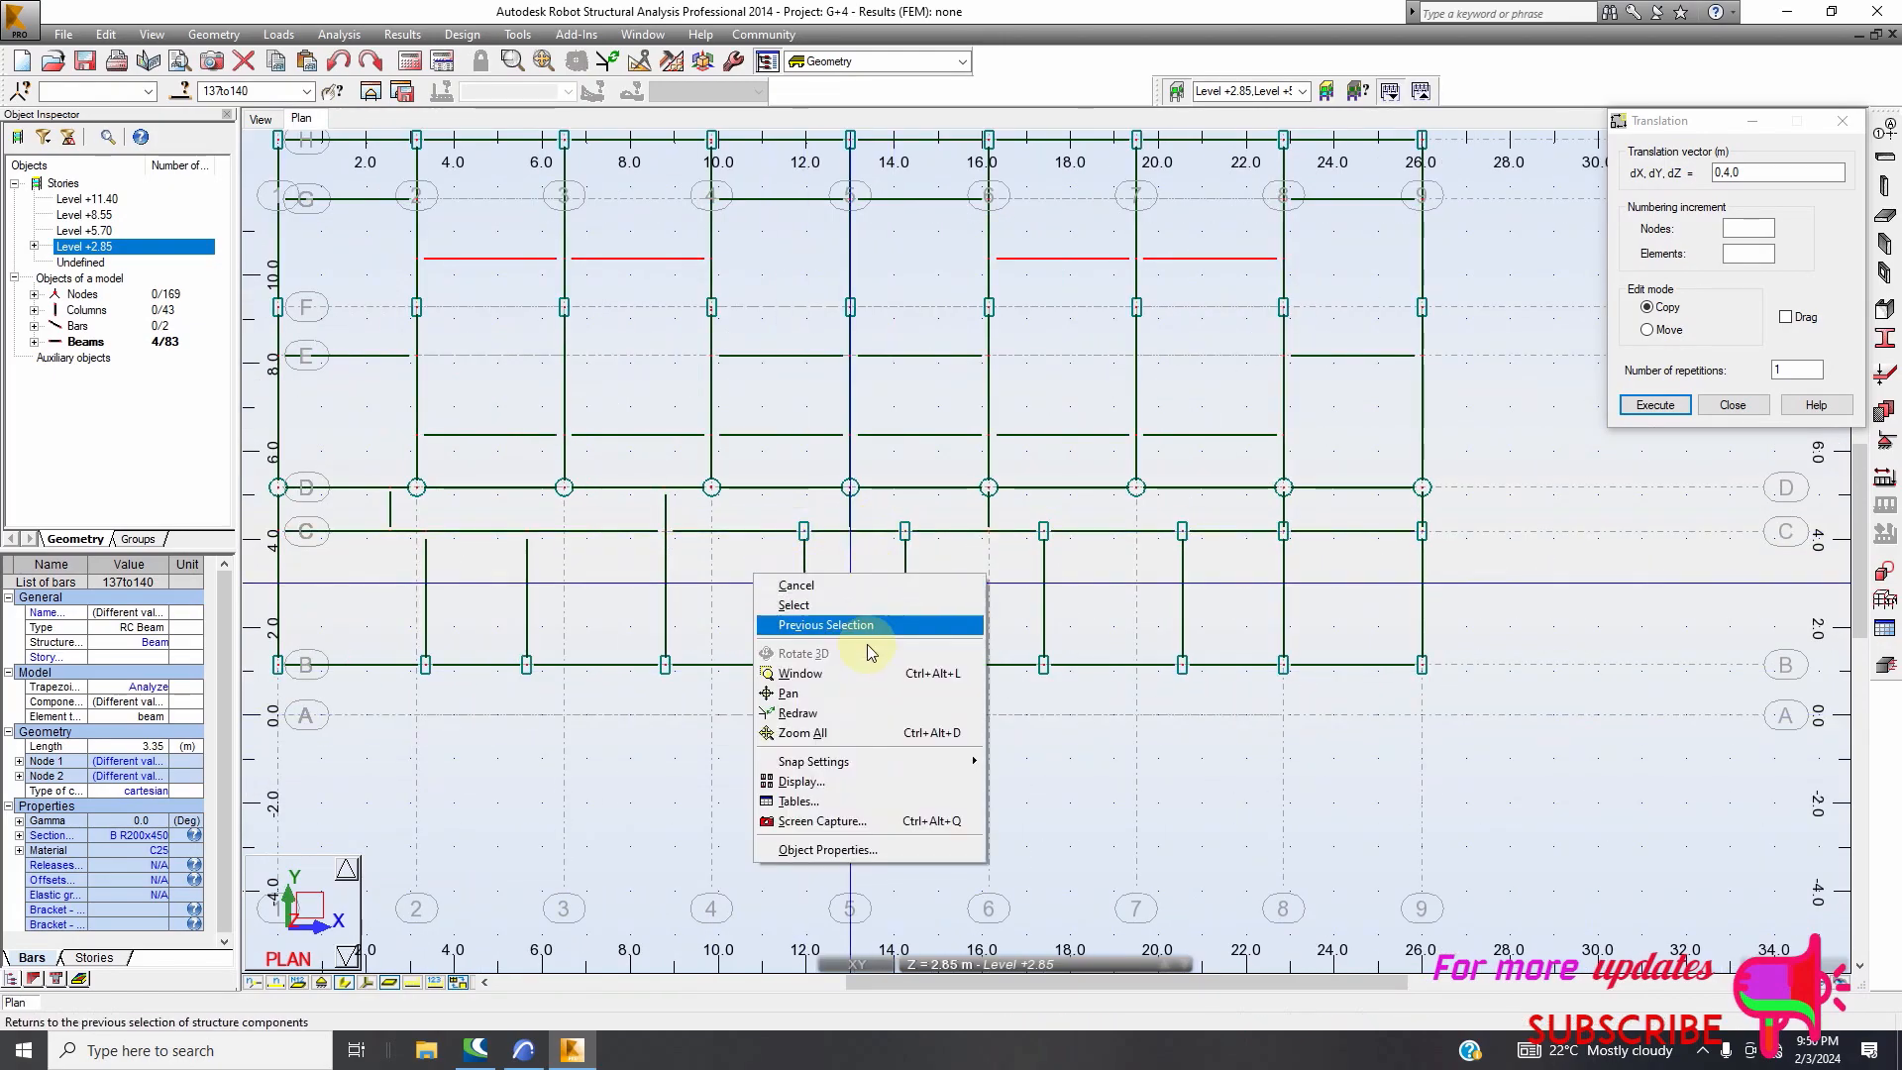
pyautogui.click(808, 606)
pyautogui.click(861, 717)
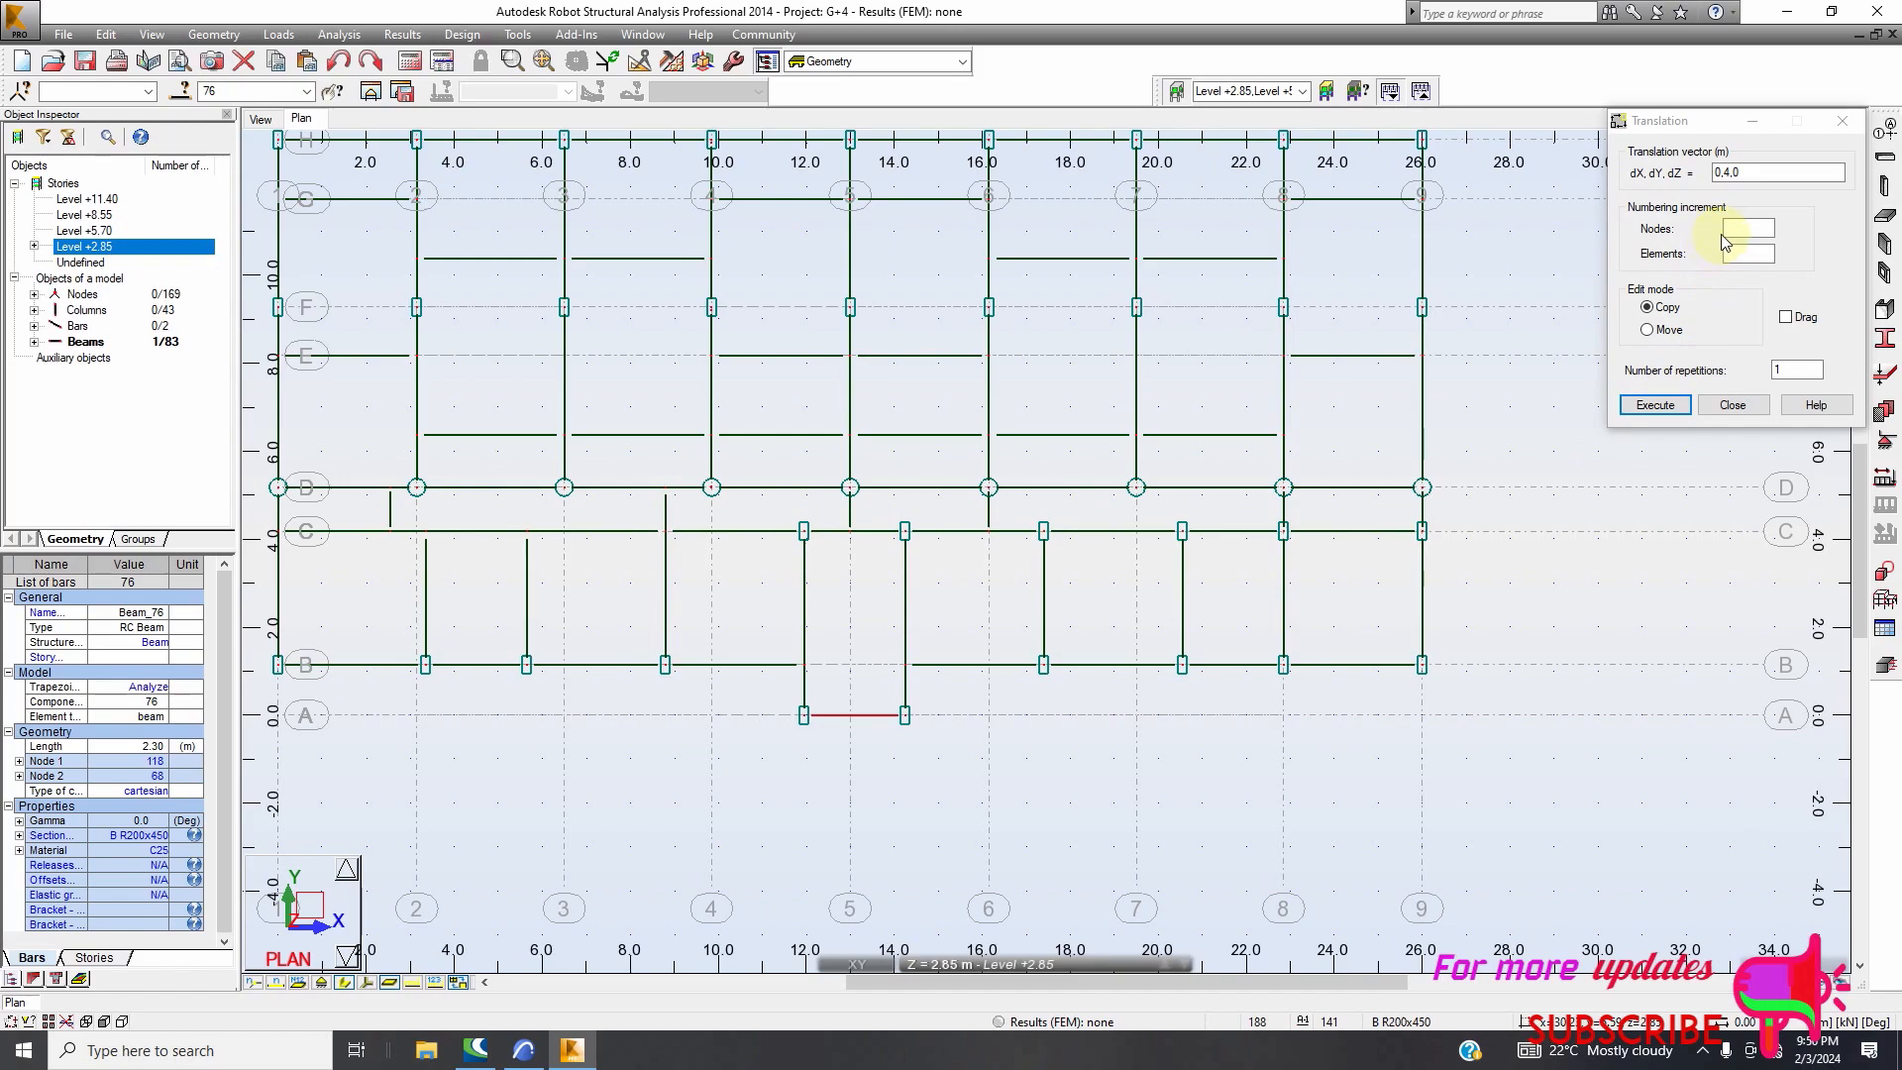
pyautogui.click(1734, 173)
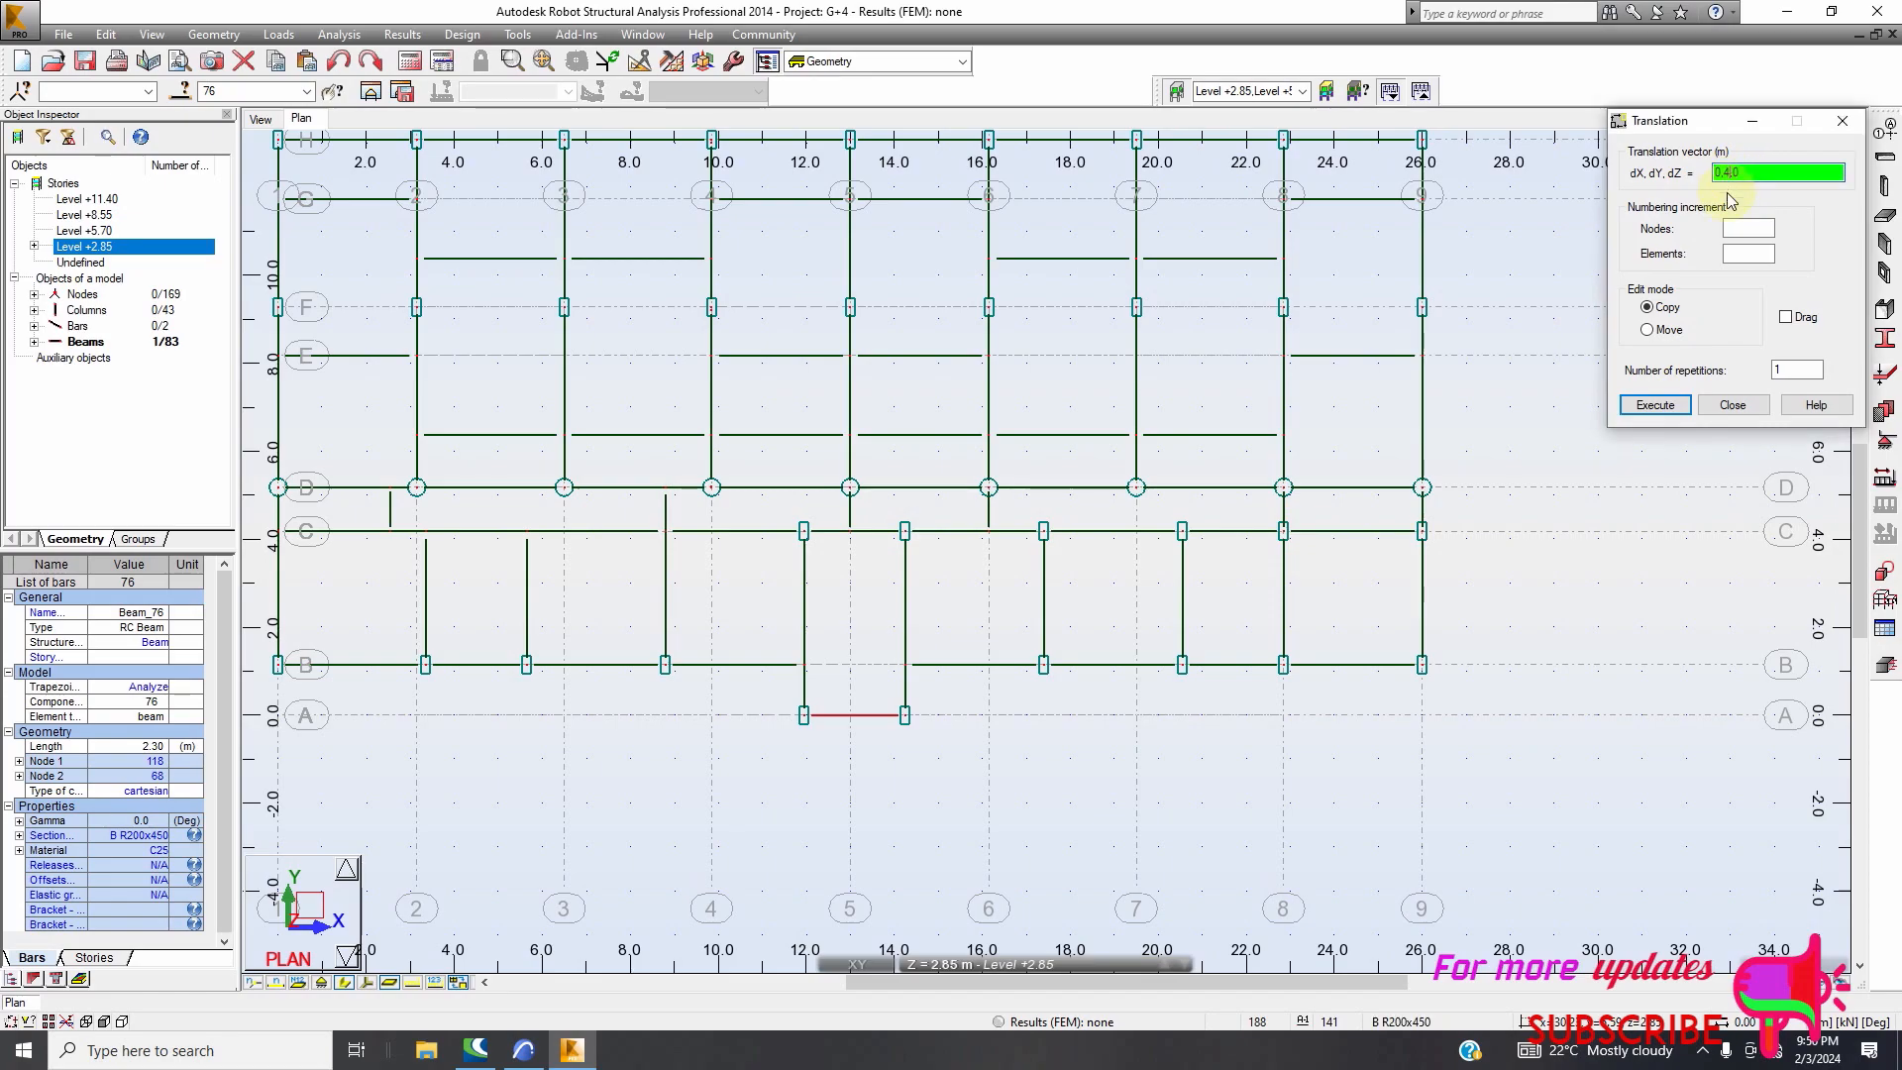
pyautogui.press('BackSpace')
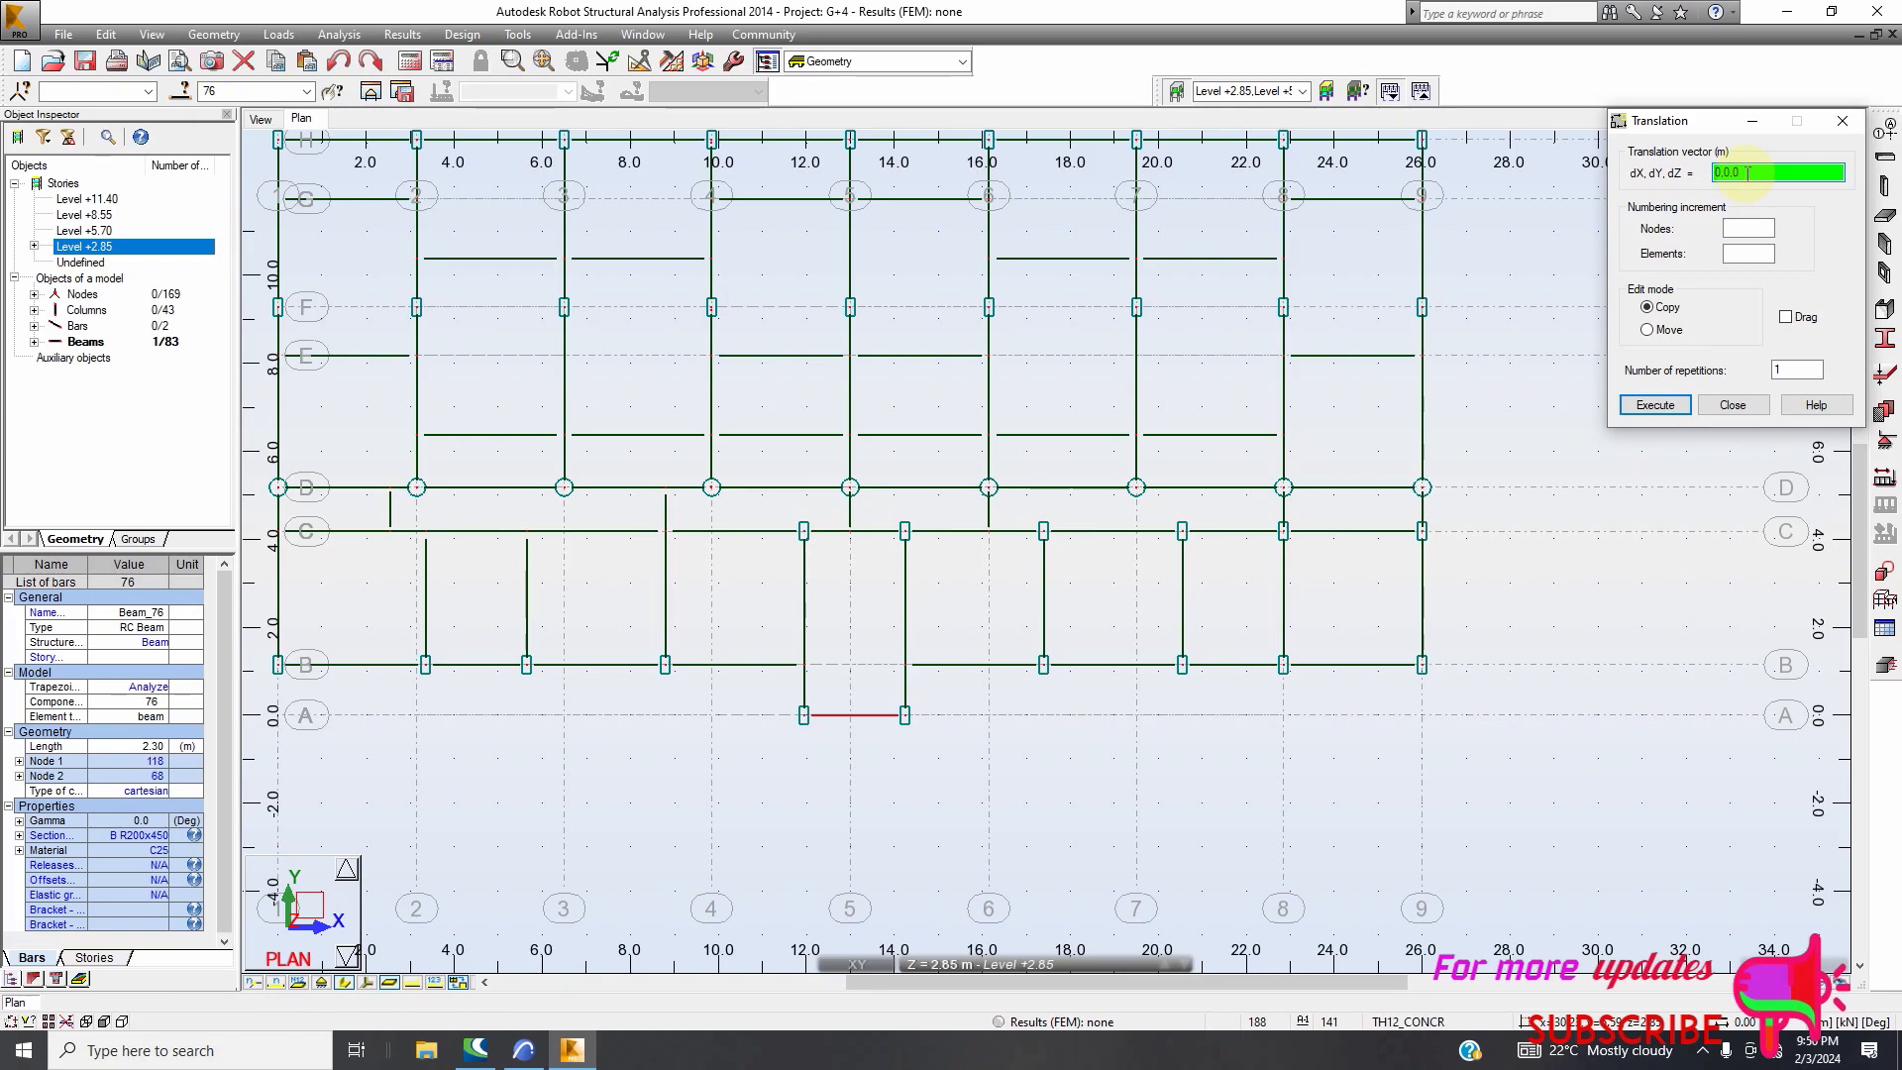
pyautogui.press('BackSpace')
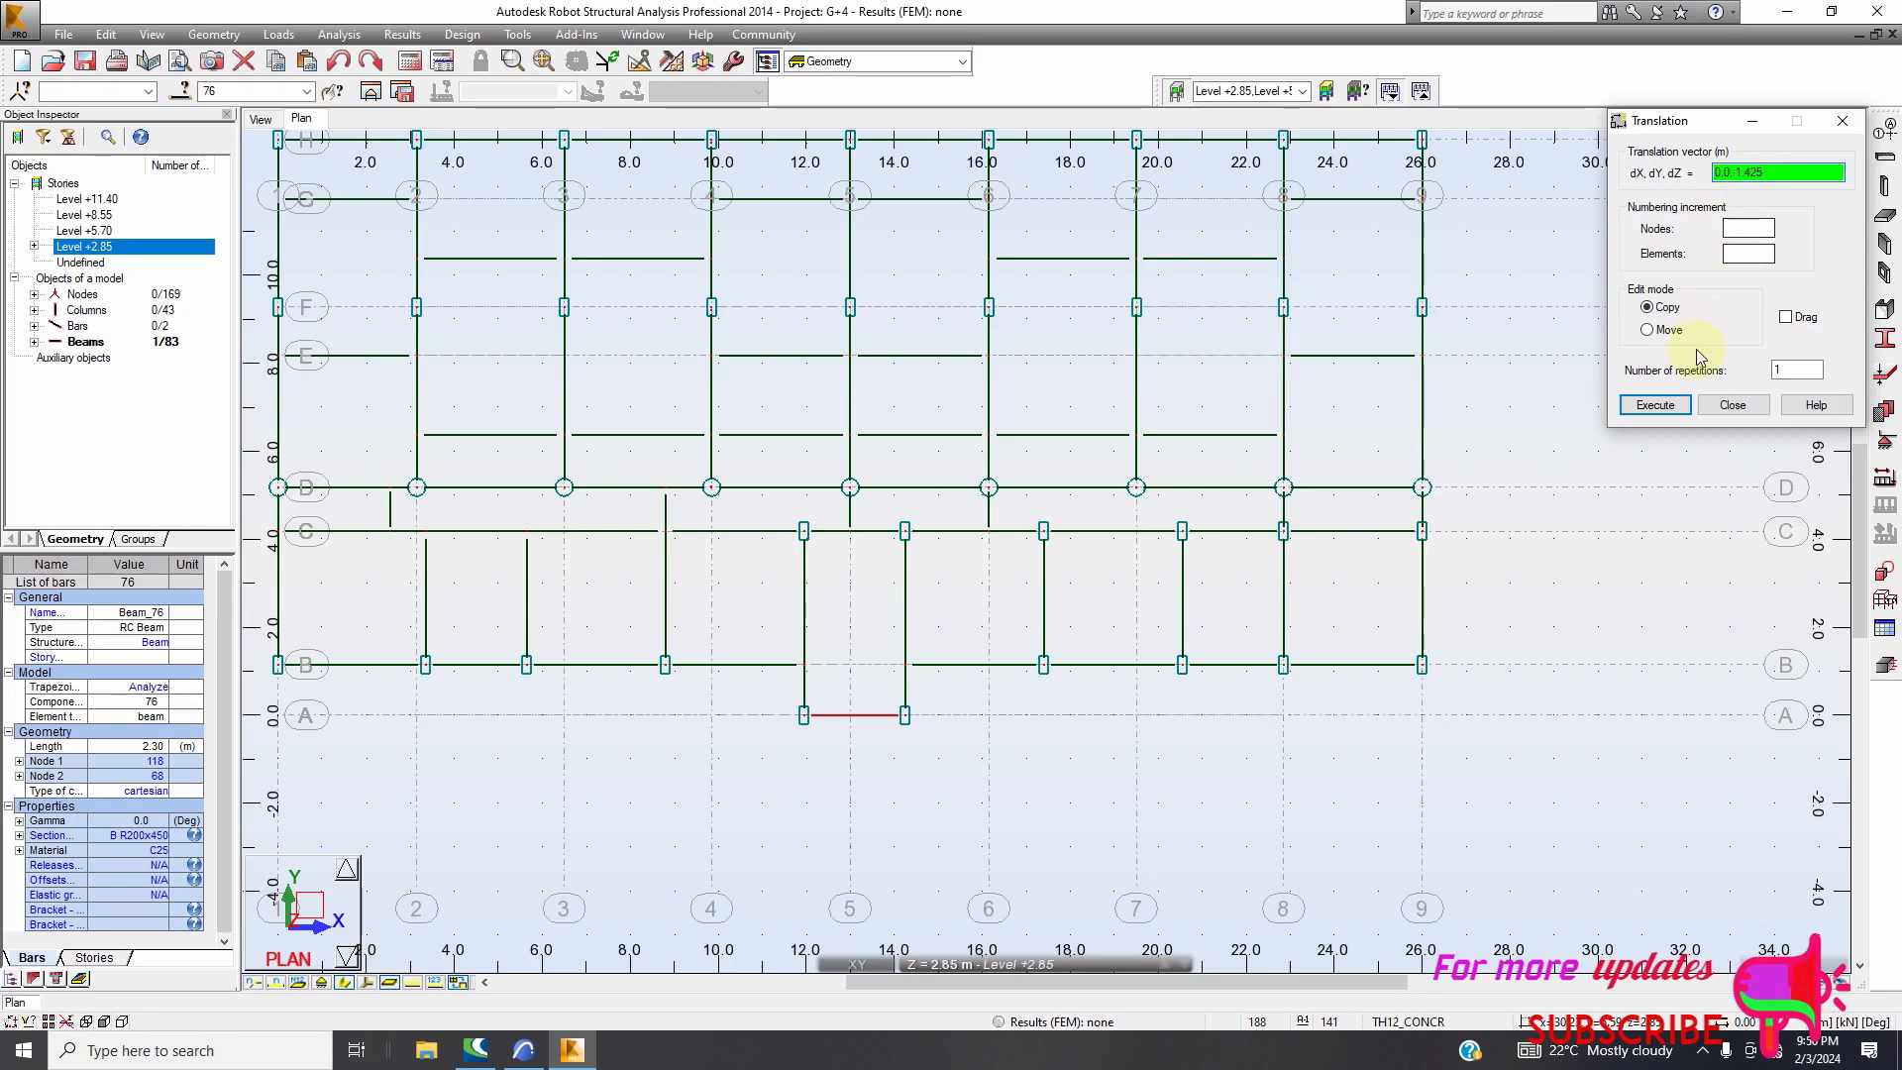
pyautogui.click(1656, 405)
# Examine the lowered copy of the axis A beam between its two columns in the 3D view
pyautogui.click(270, 120)
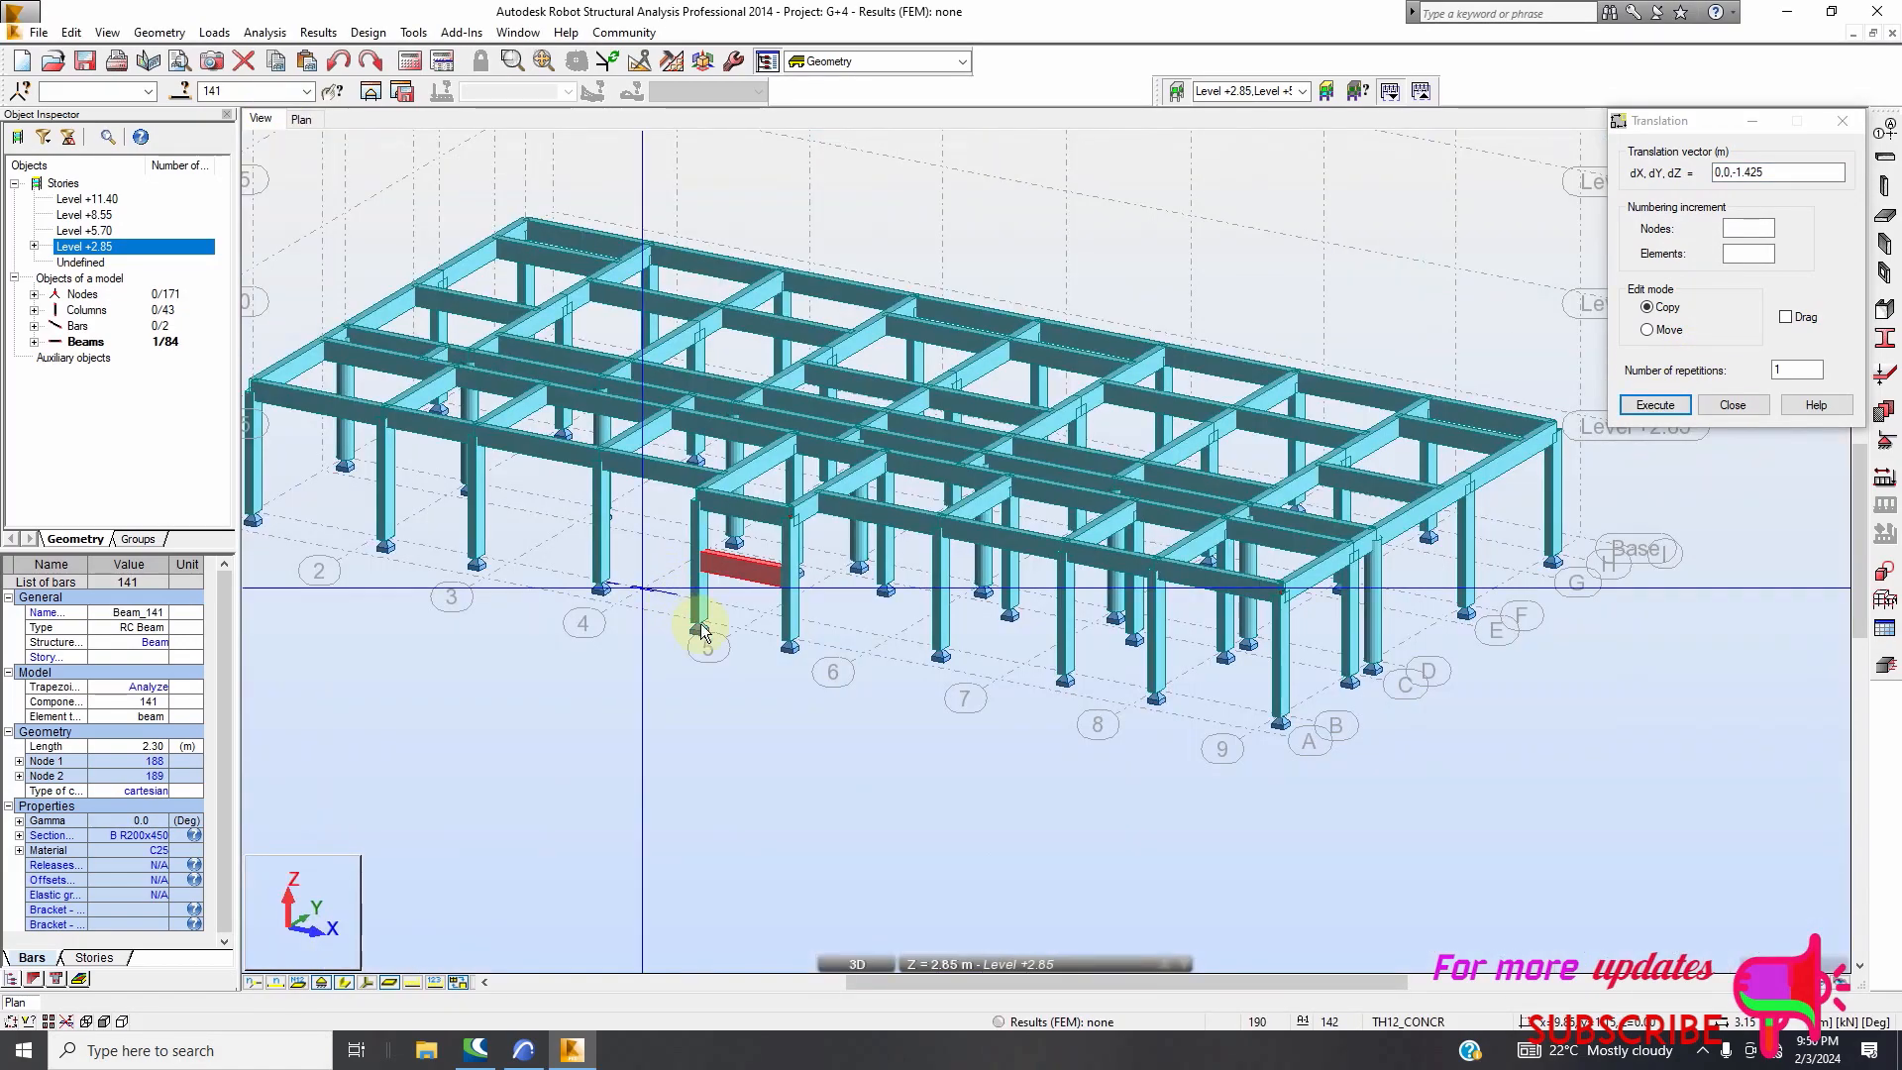
pyautogui.scroll(5, 693, 624)
pyautogui.scroll(-6, 780, 520)
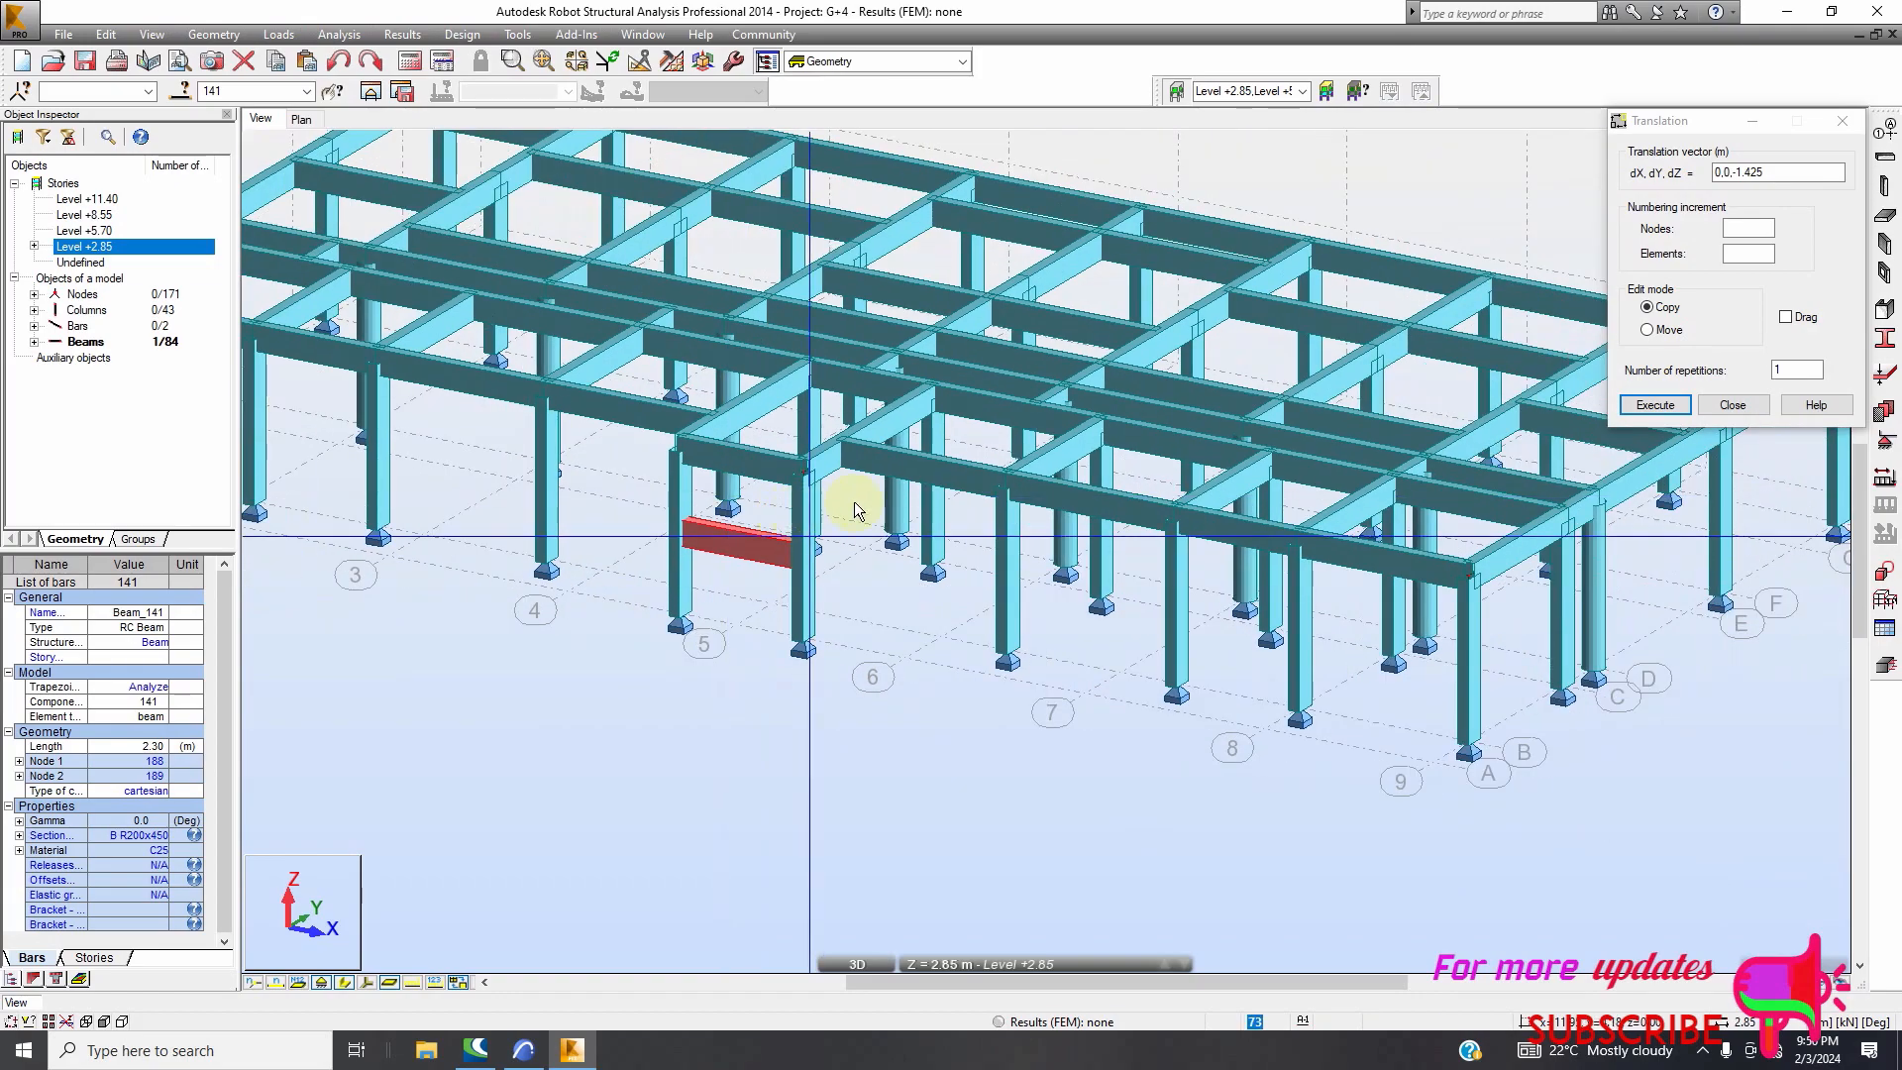
pyautogui.scroll(3, 785, 516)
pyautogui.scroll(-5, 793, 510)
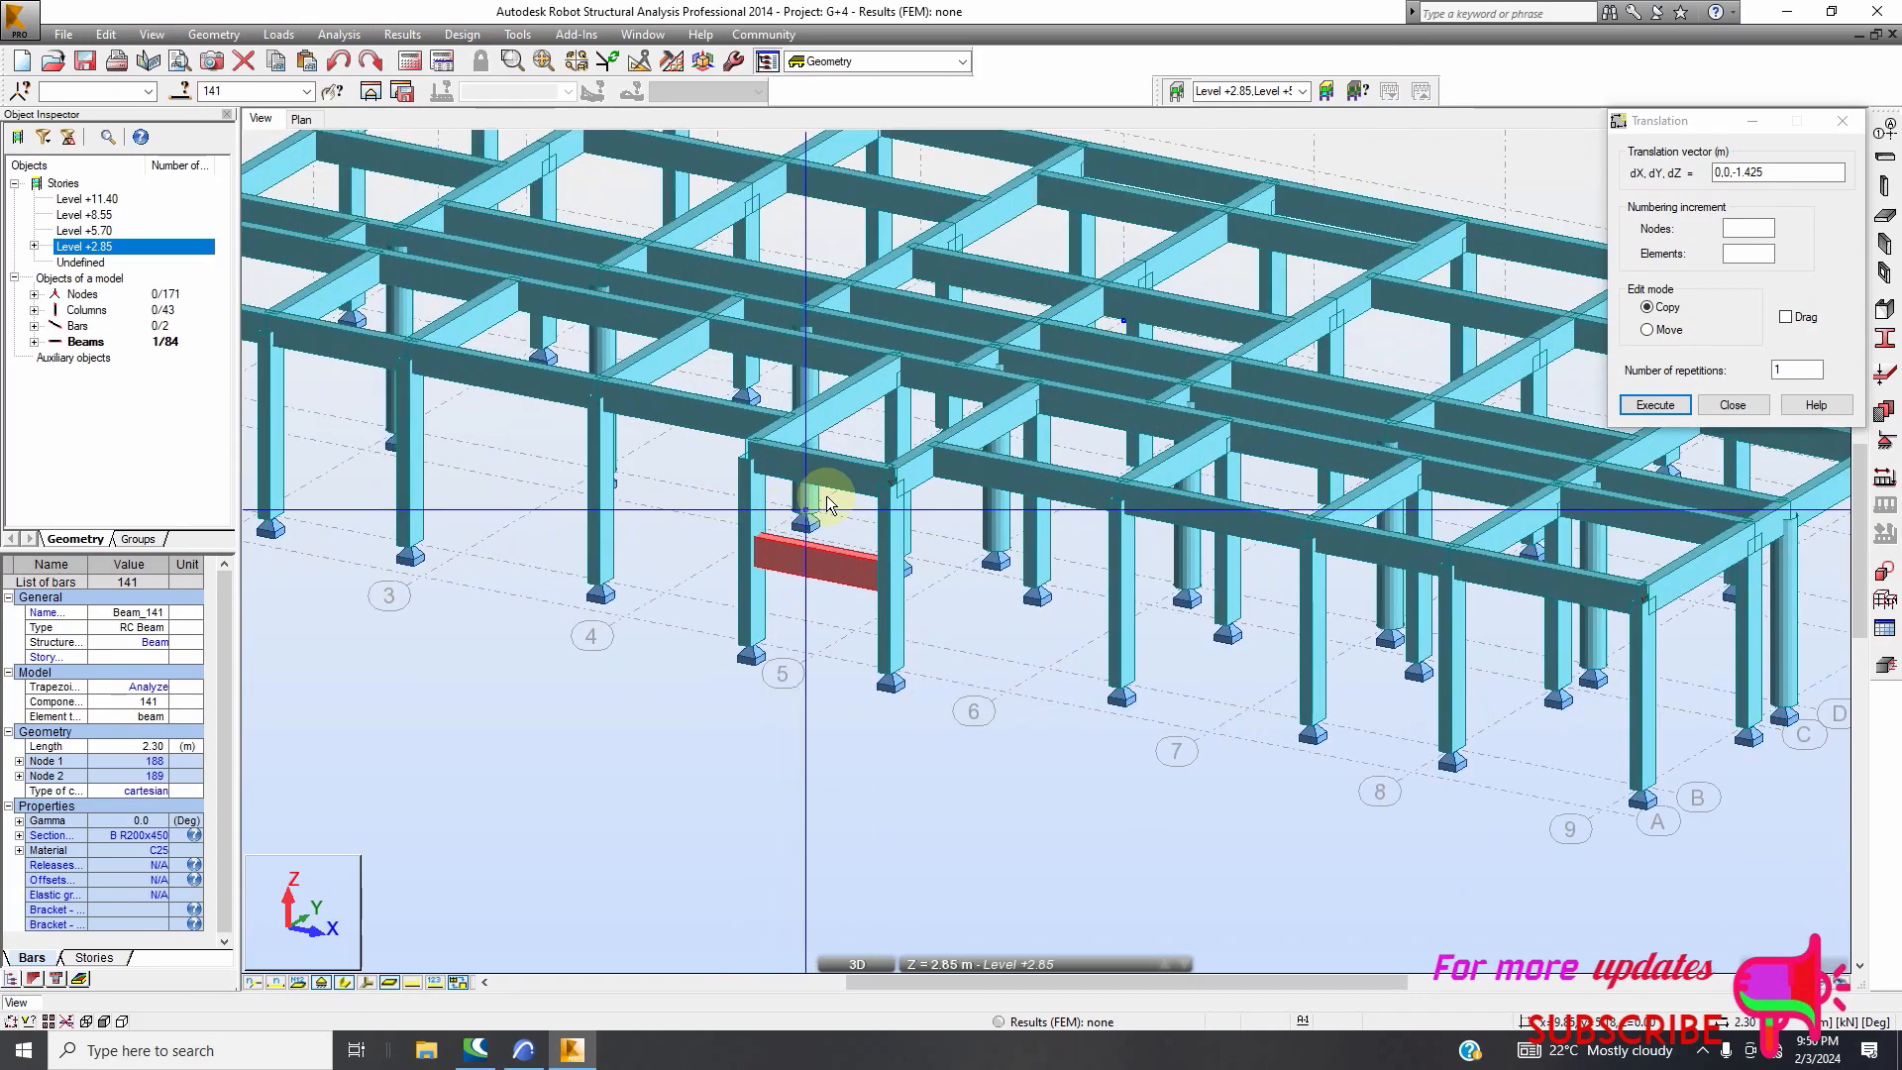
pyautogui.scroll(2, 833, 493)
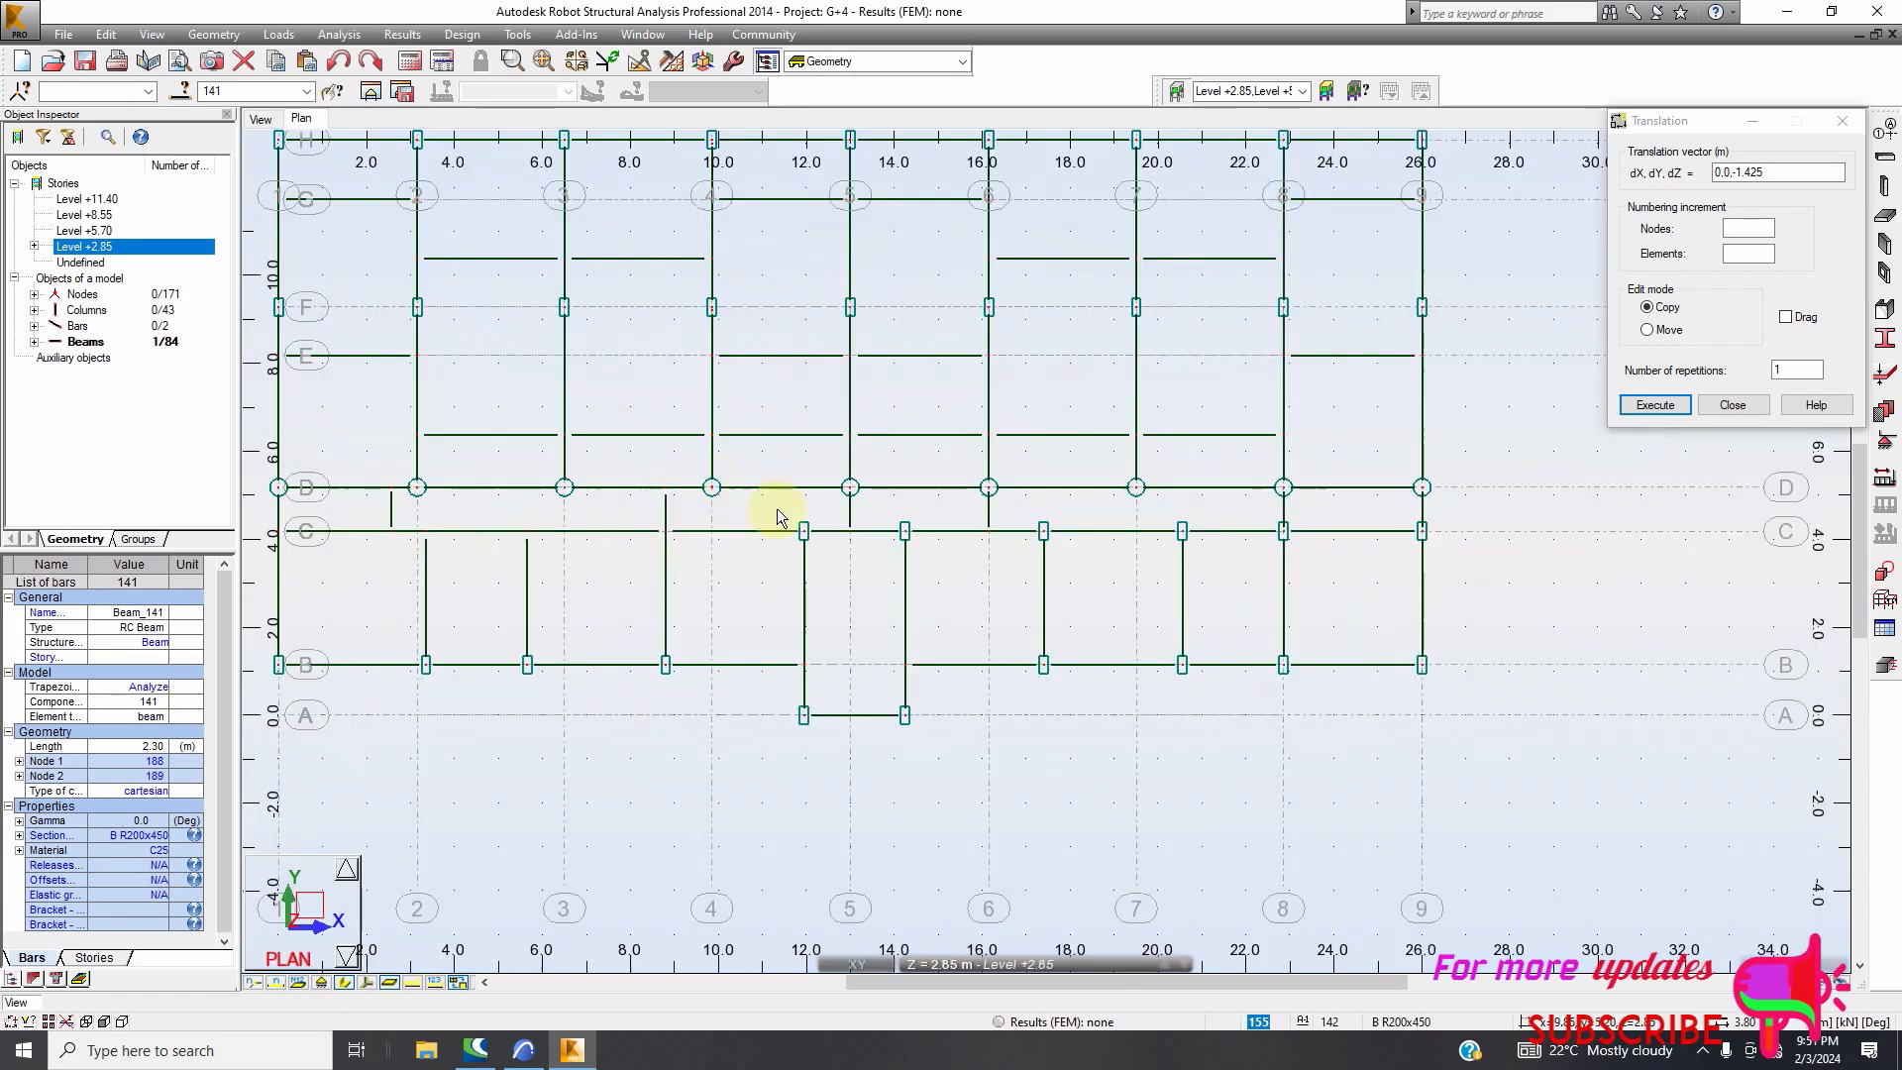
# Return to the plan, close the Translation tool and save the project
pyautogui.scroll(-2, 941, 571)
pyautogui.scroll(1, 691, 328)
pyautogui.scroll(1, 691, 328)
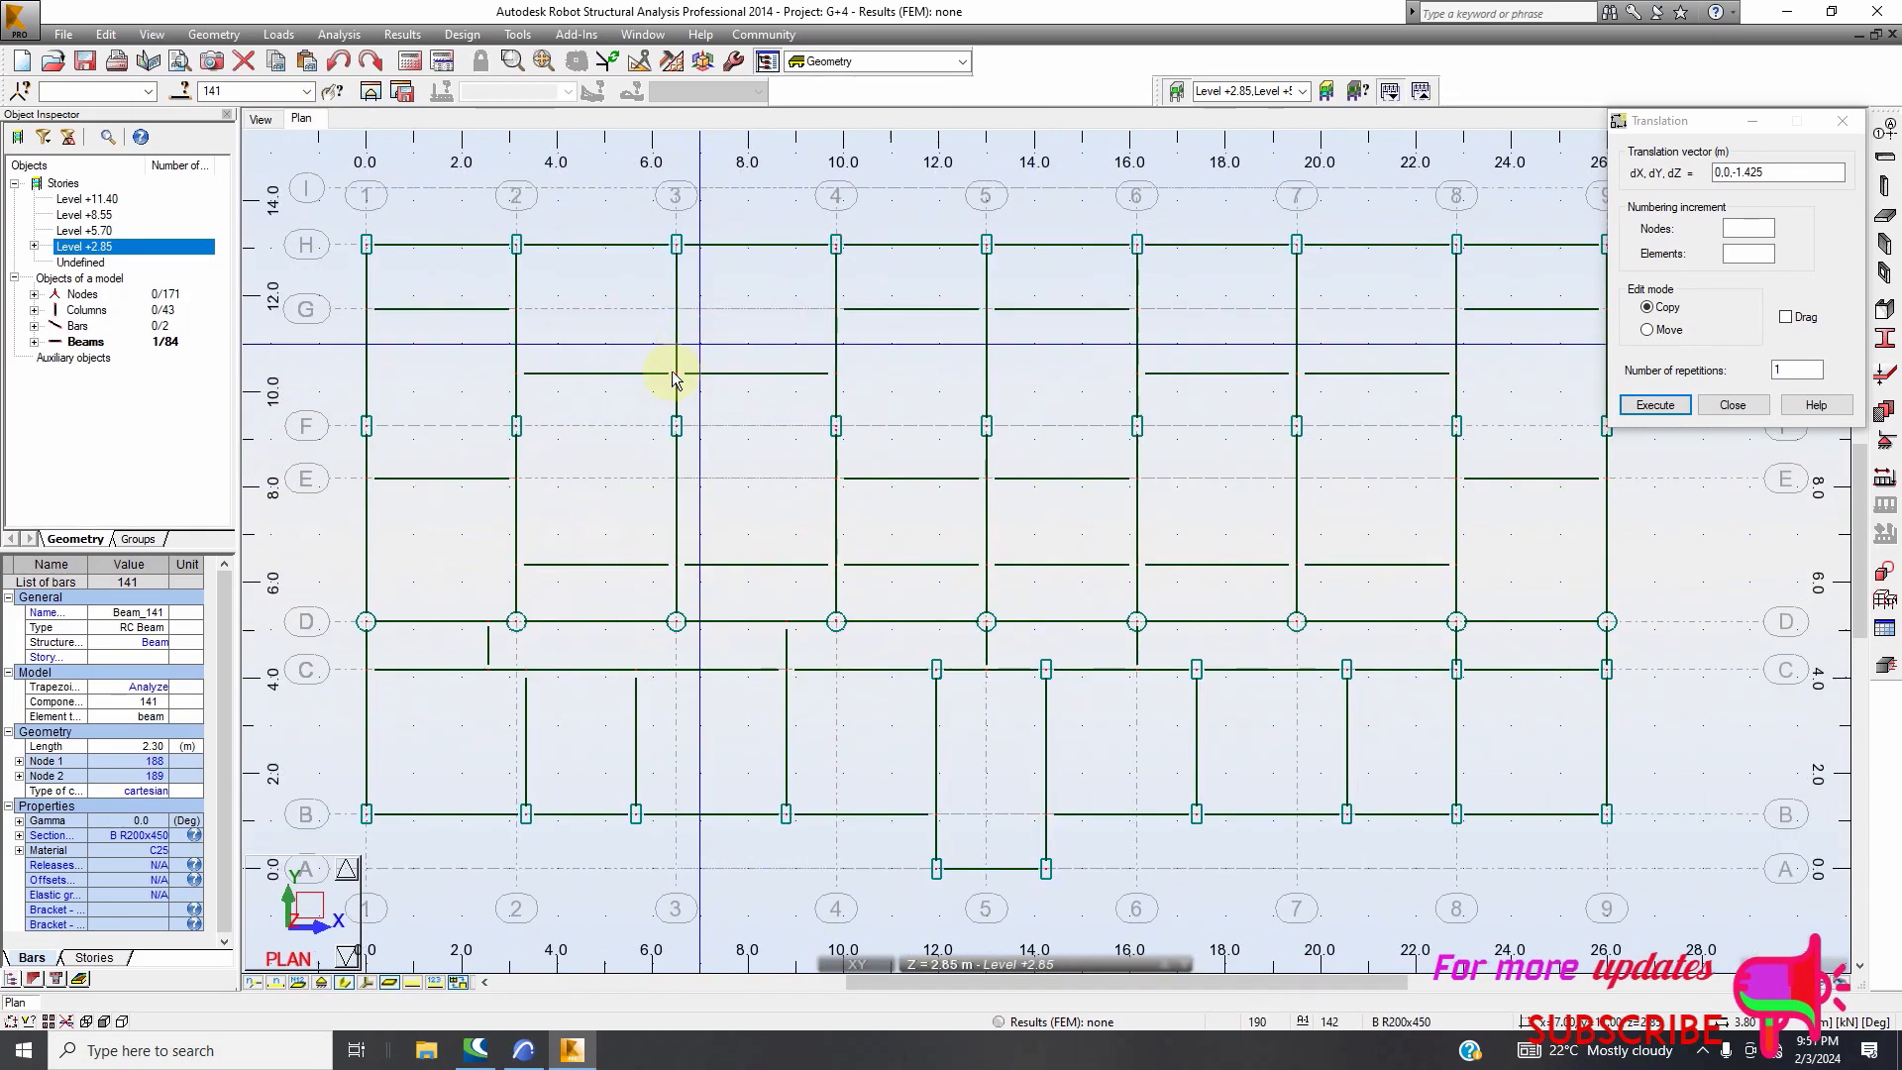
pyautogui.scroll(-1, 670, 391)
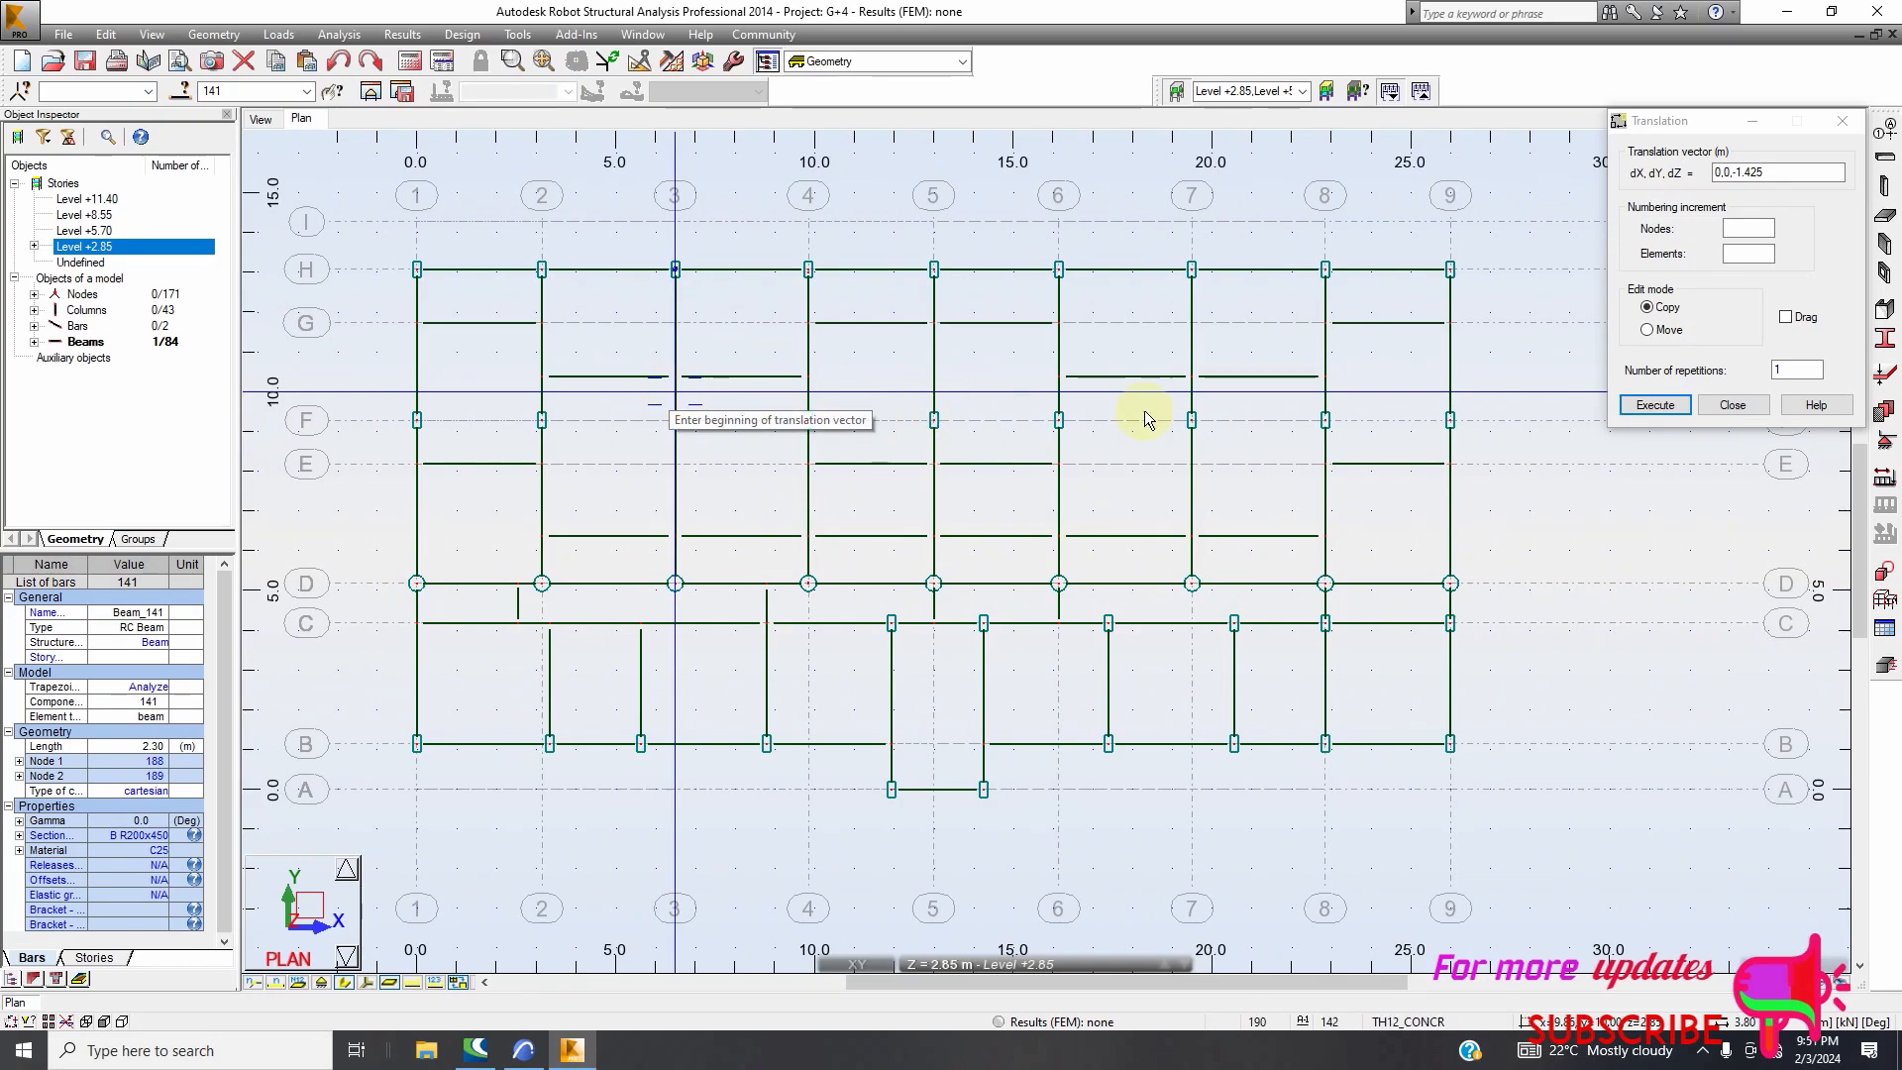
pyautogui.click(1733, 404)
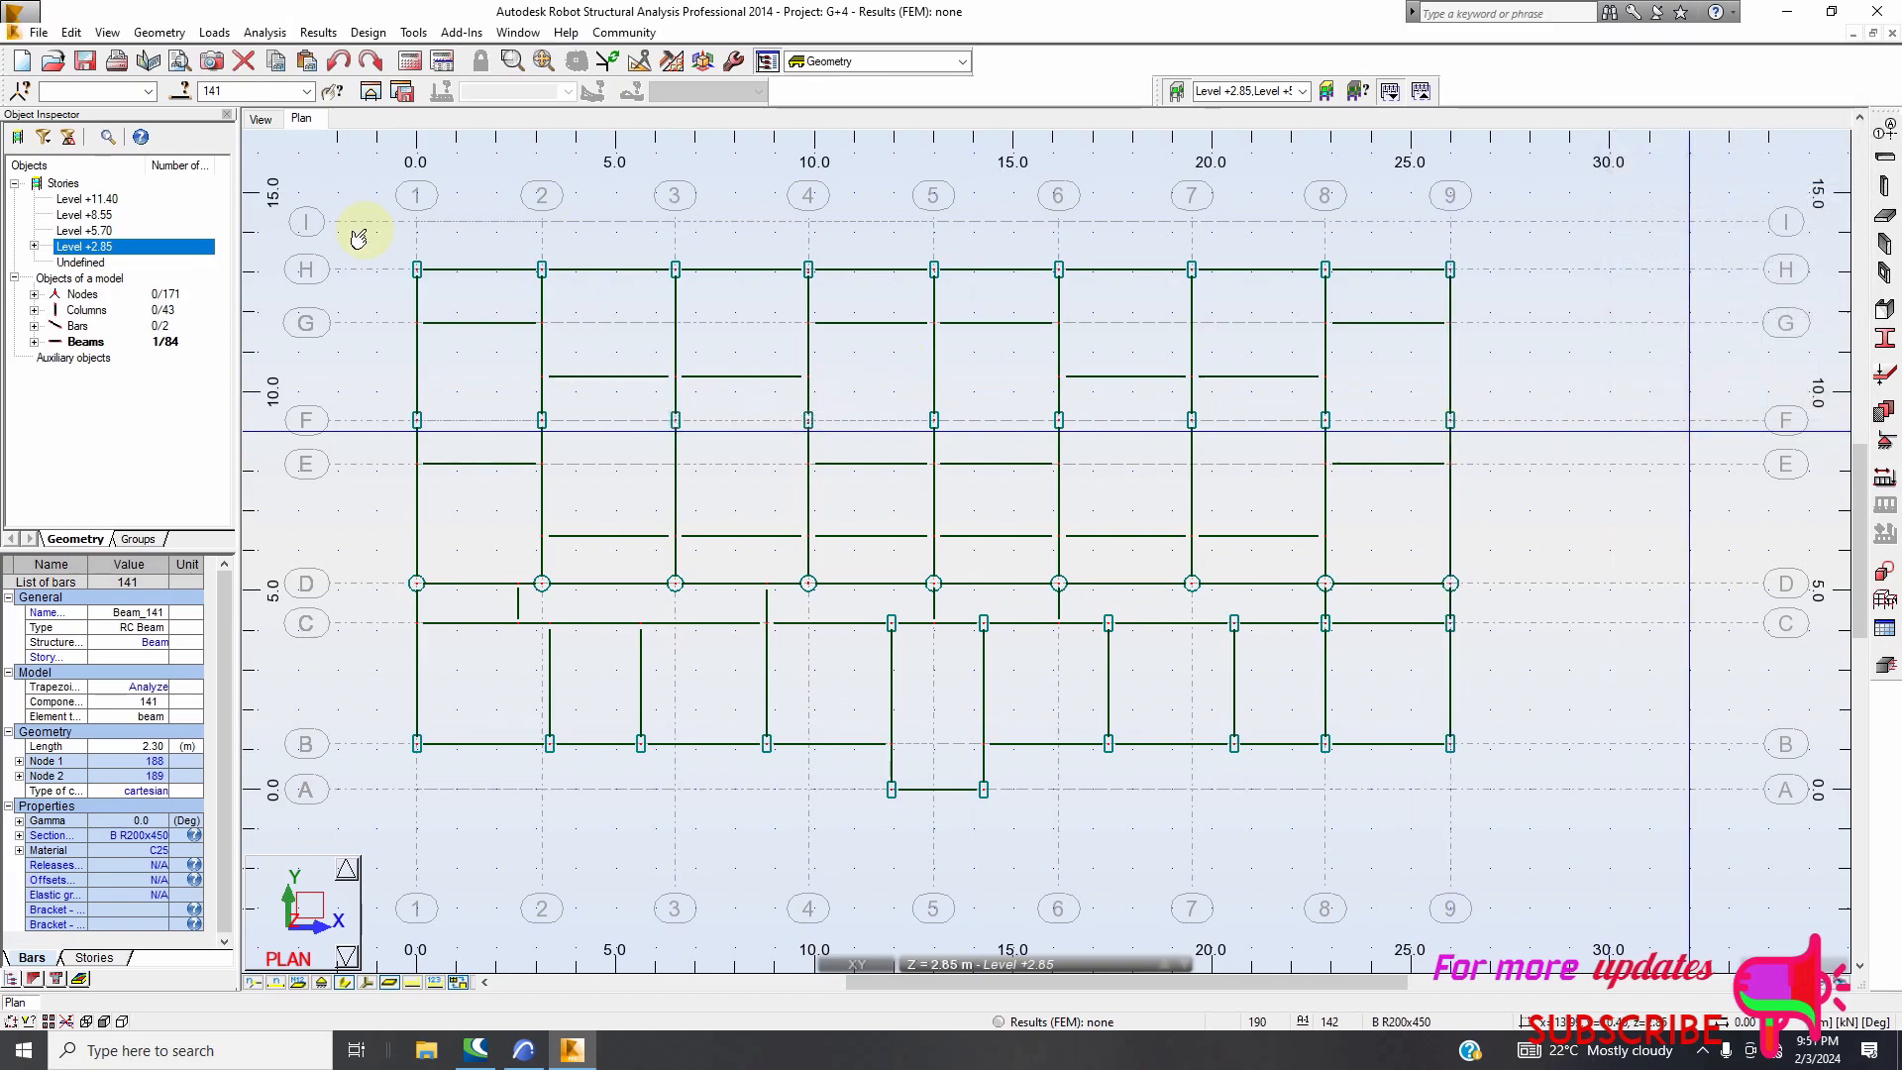
pyautogui.click(84, 62)
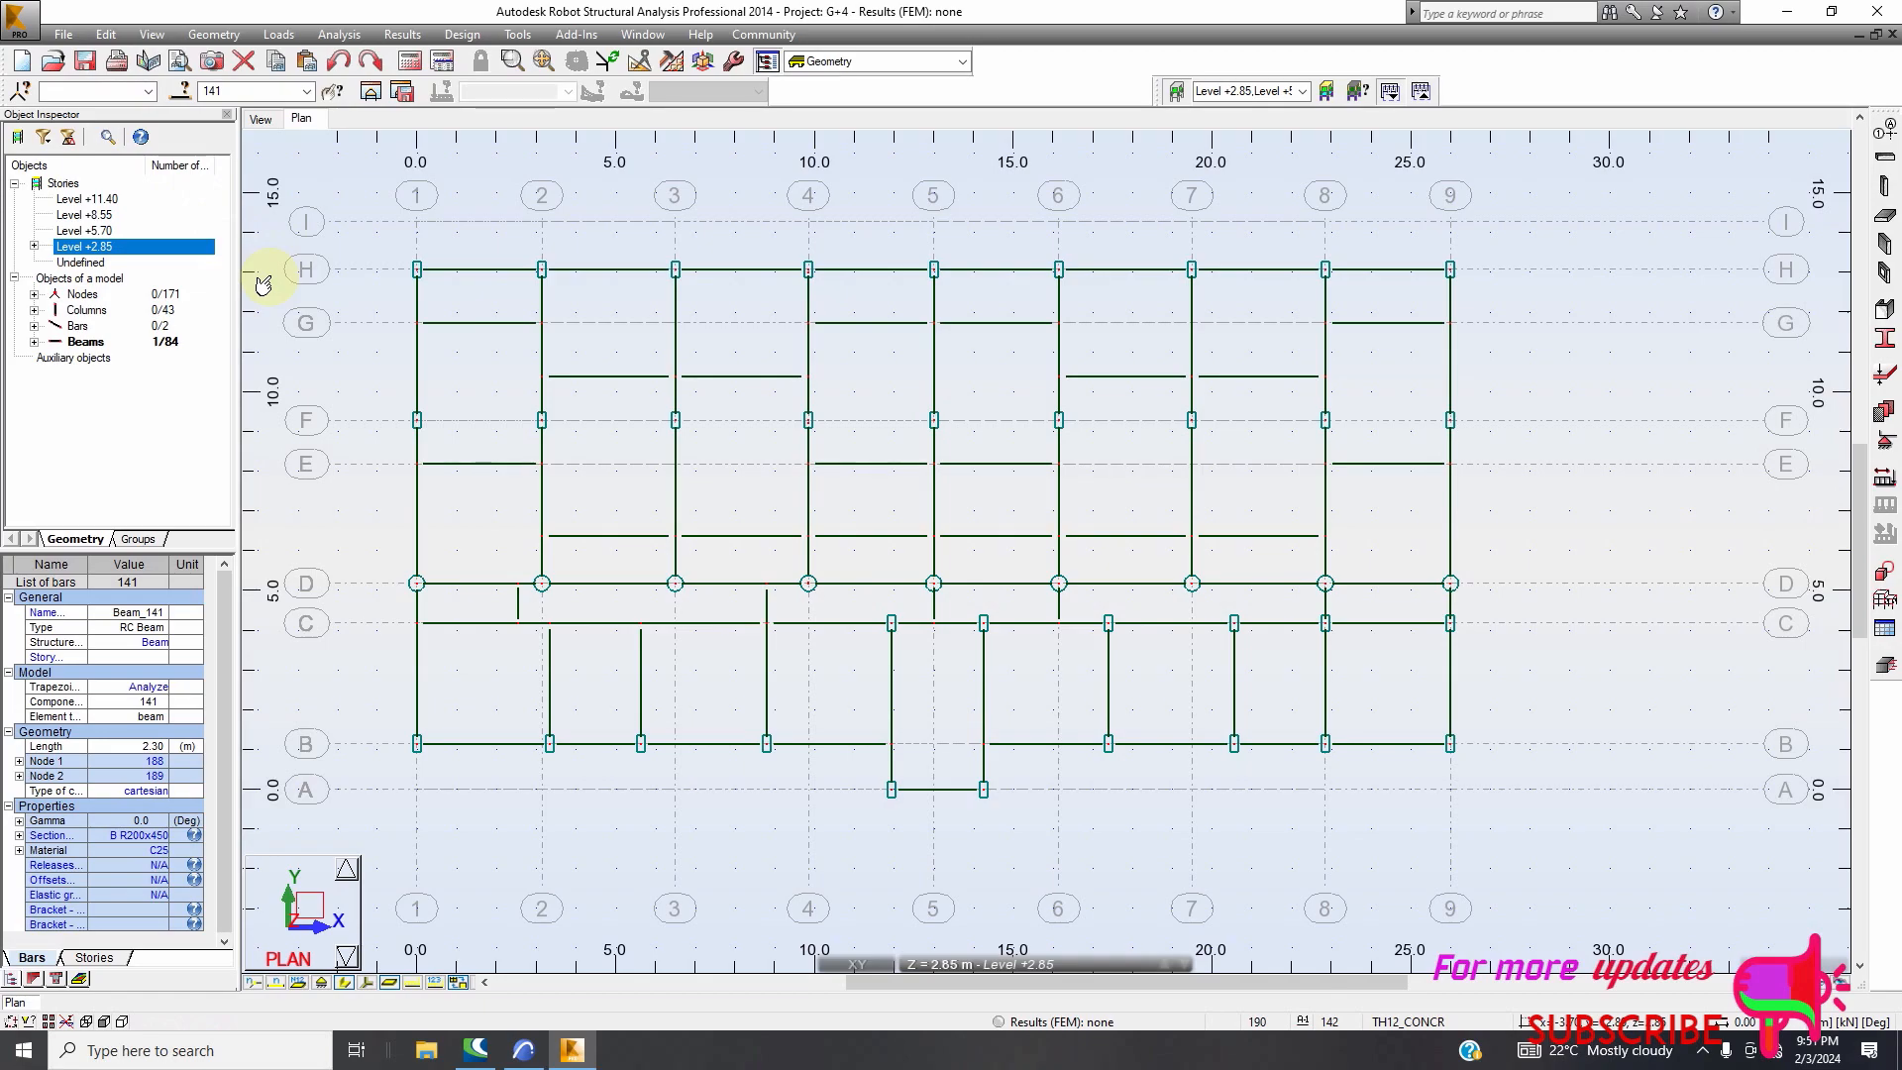
pyautogui.click(1701, 1049)
pyautogui.click(1723, 971)
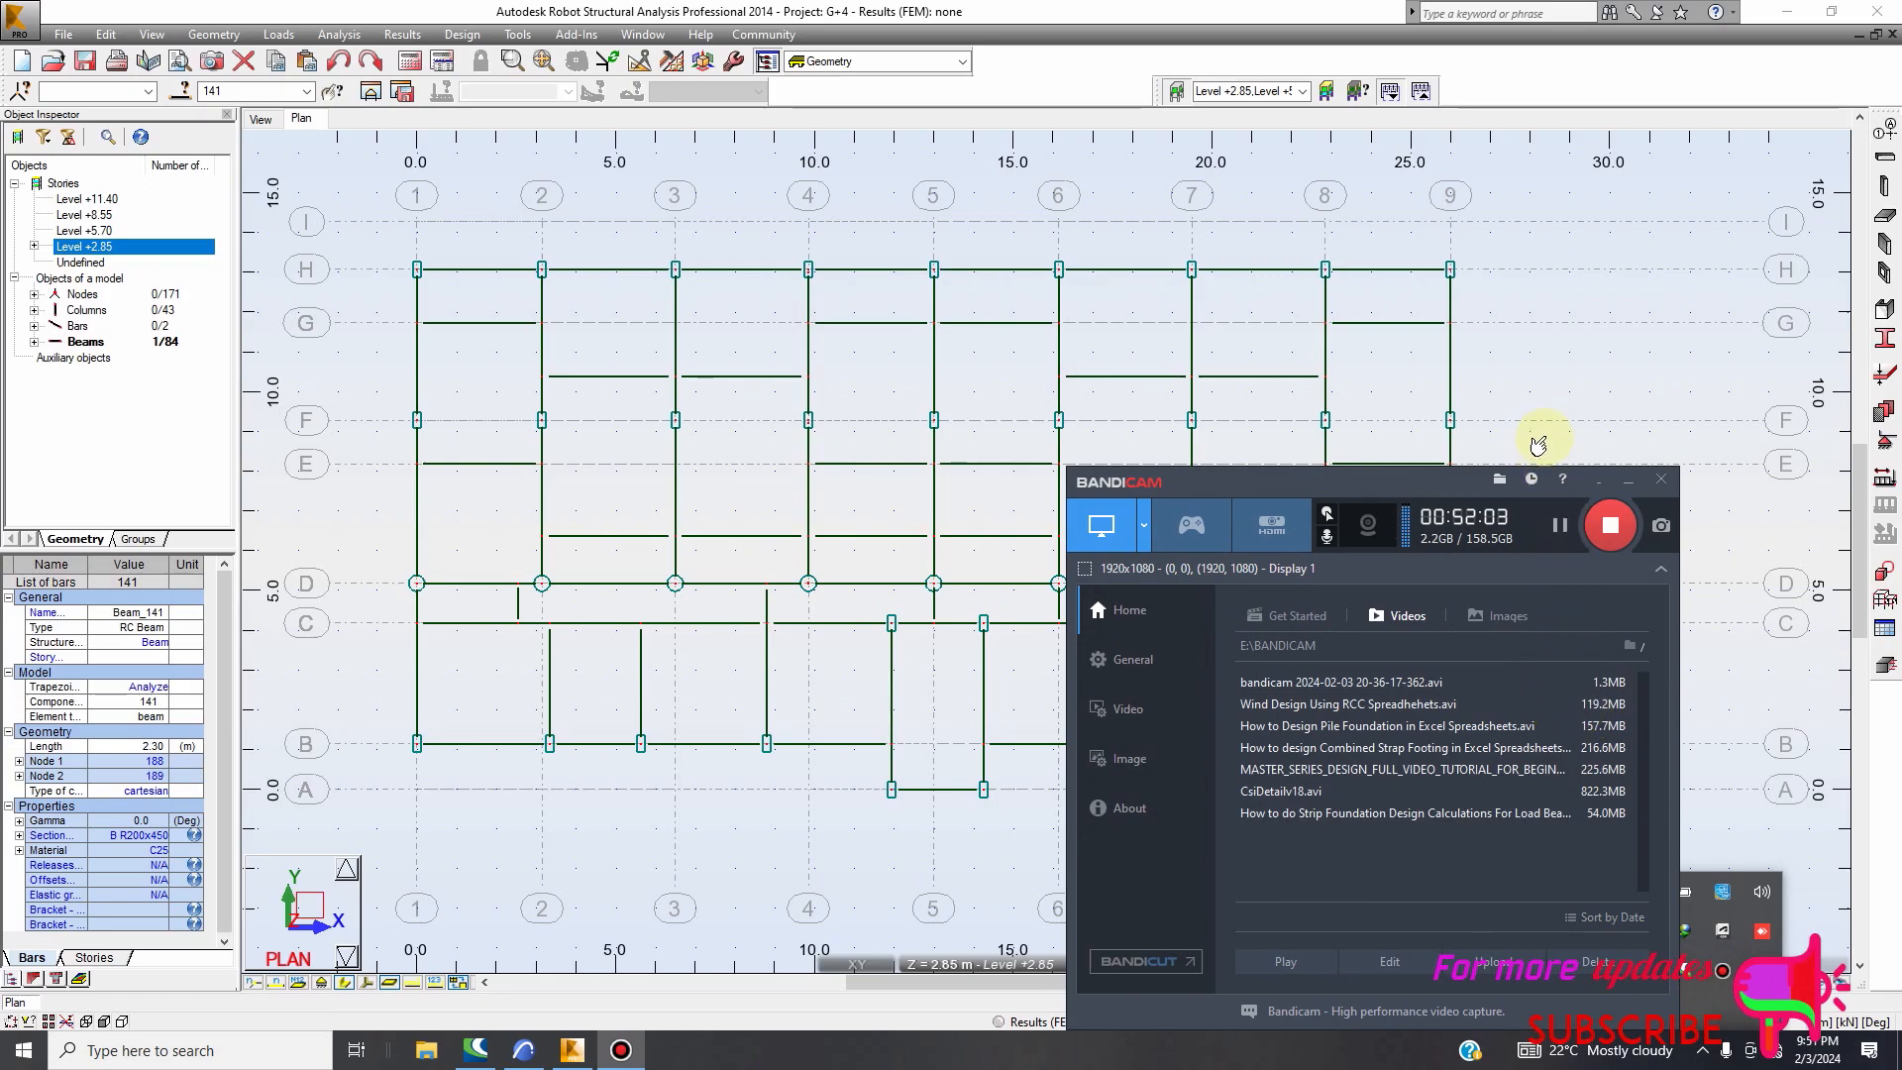
pyautogui.click(1598, 480)
# Start a floor definition and set a constant thickness of 150 mm in a new thickness definition
pyautogui.scroll(-1, 556, 518)
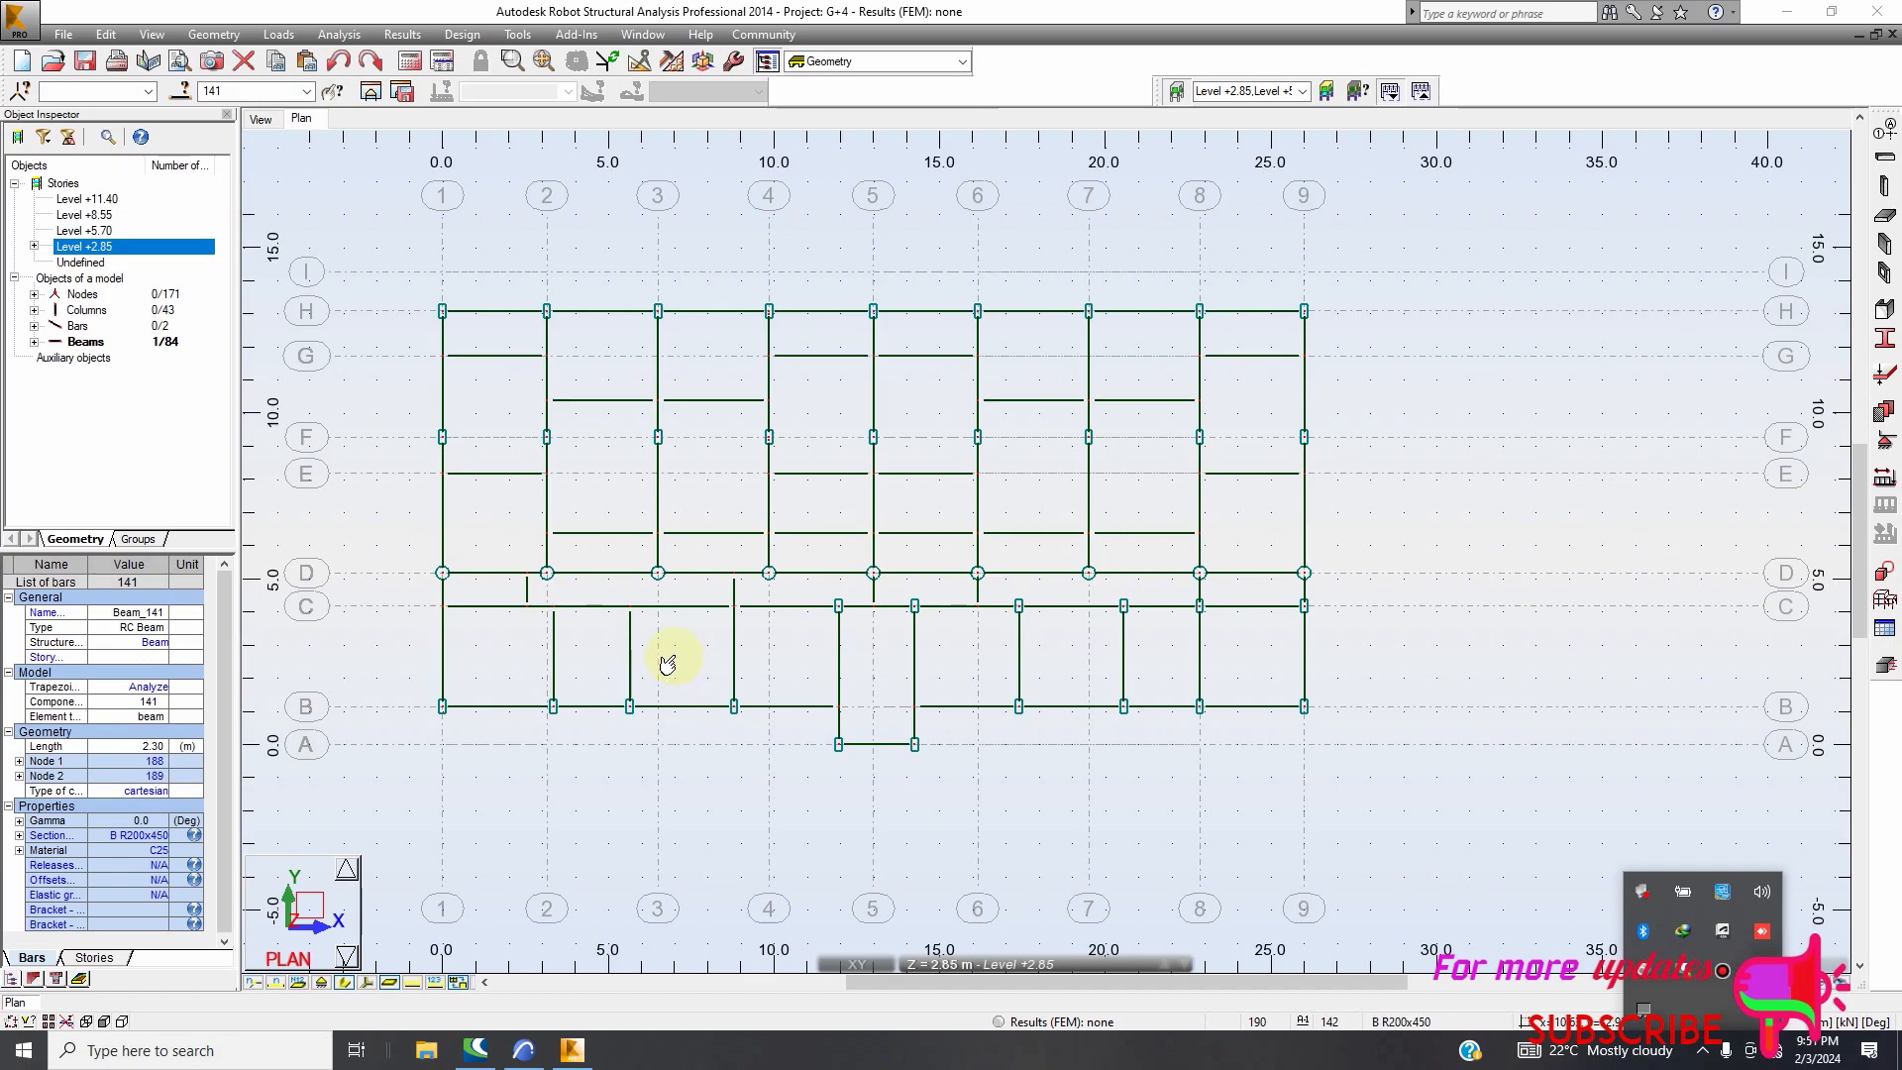
pyautogui.click(1886, 223)
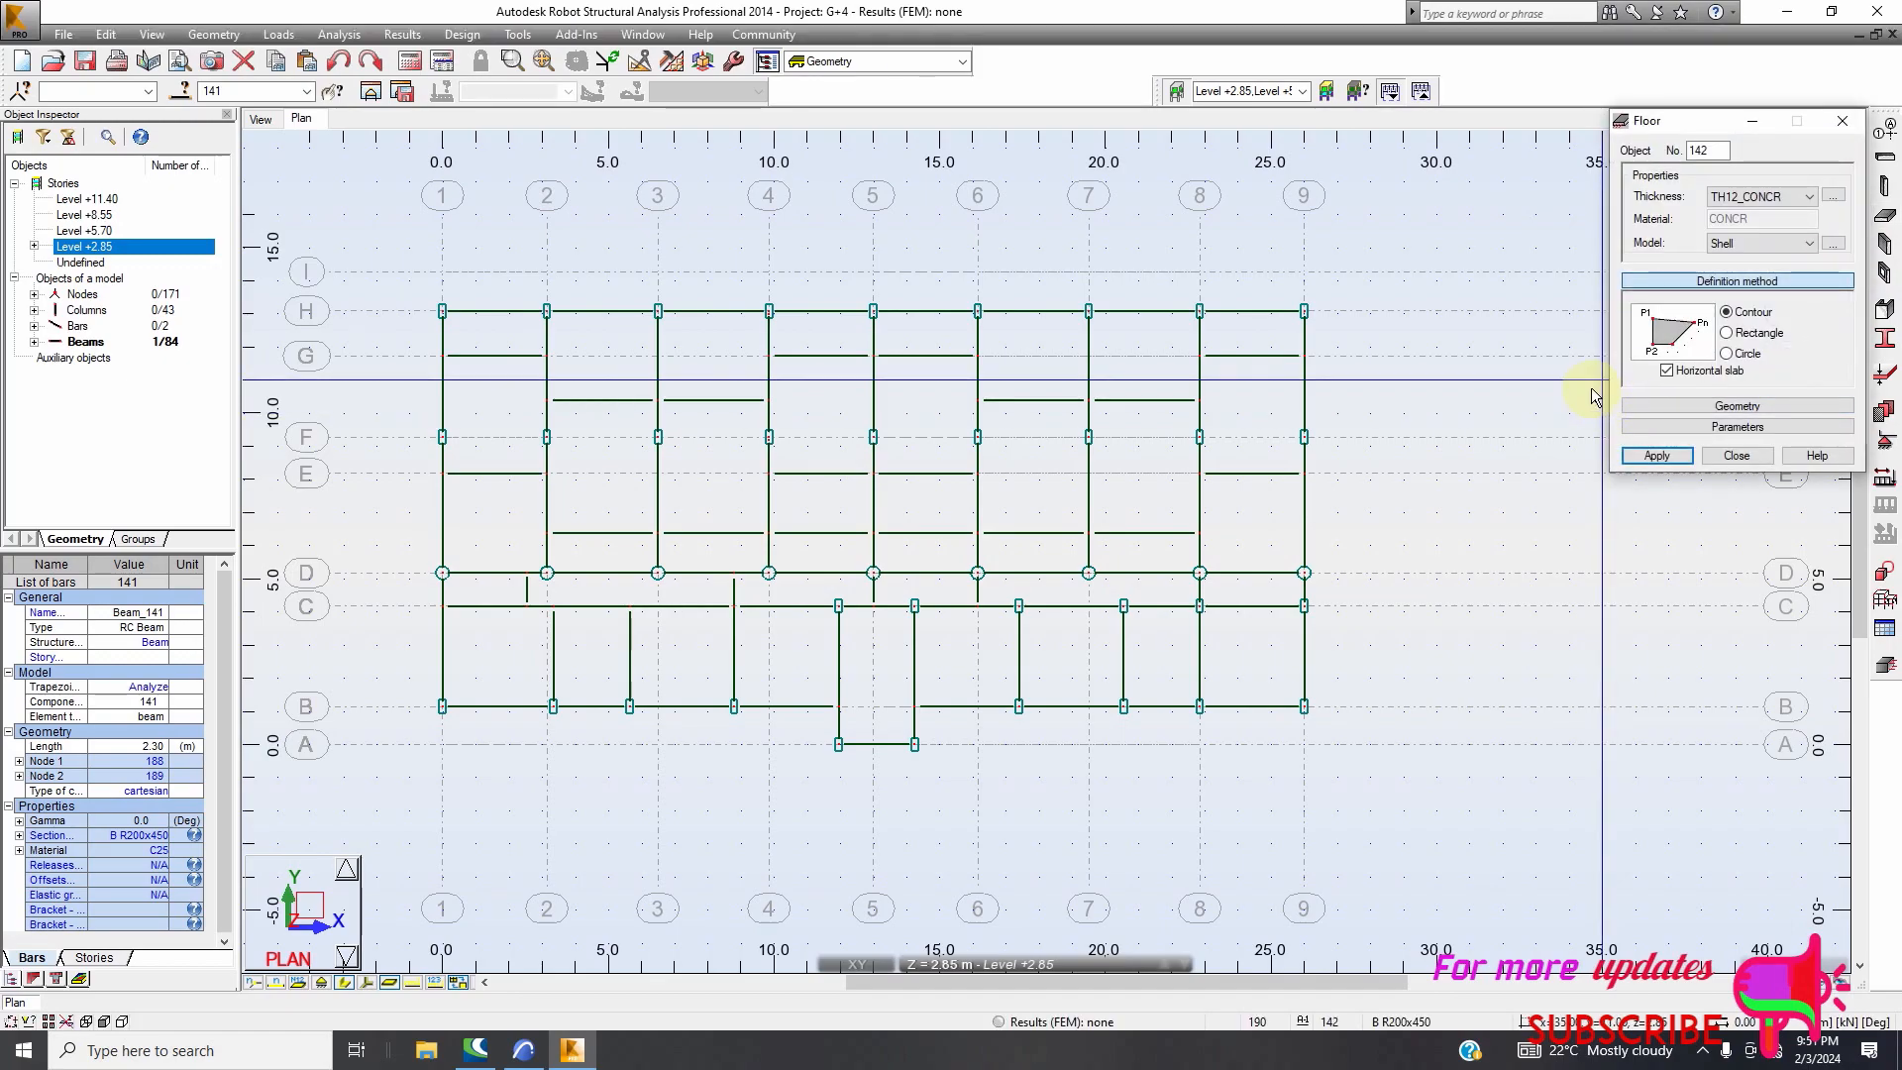
pyautogui.click(1833, 197)
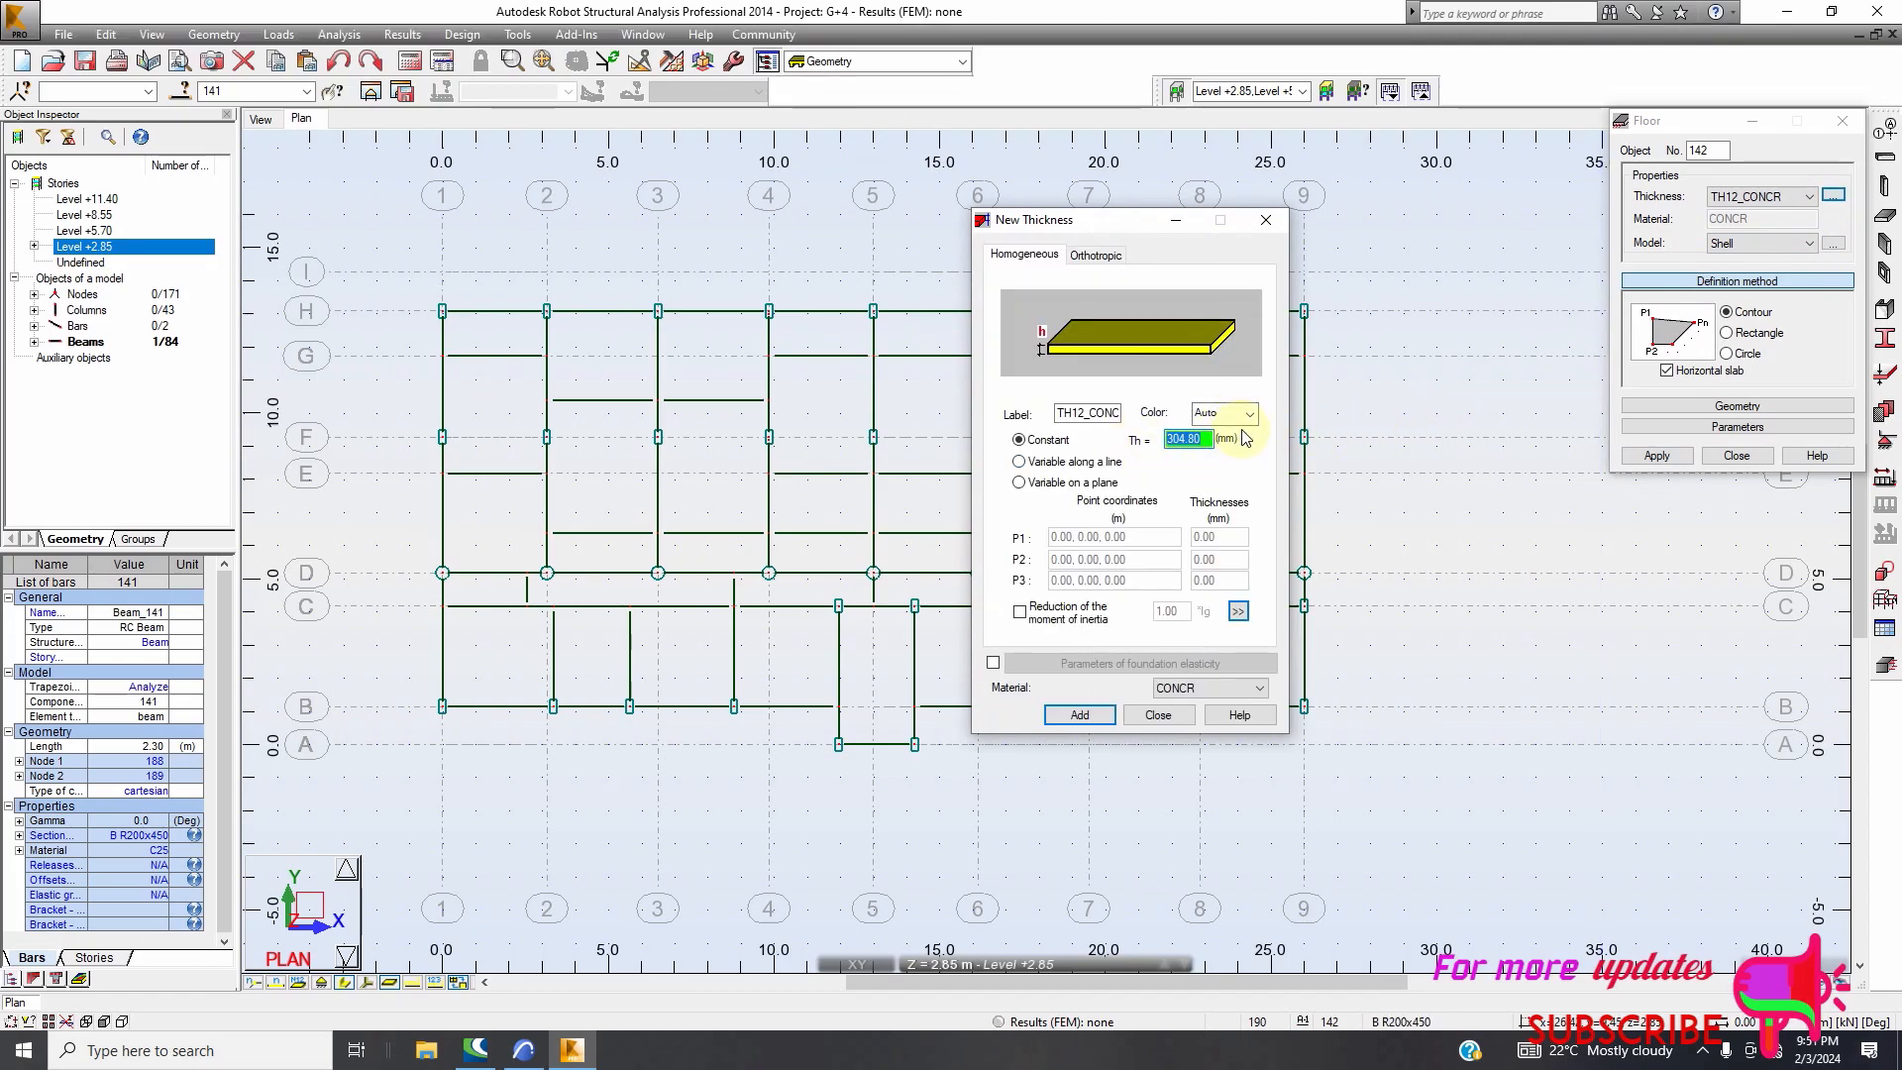
pyautogui.click(1802, 198)
pyautogui.click(1203, 436)
pyautogui.doubleClick(1203, 436)
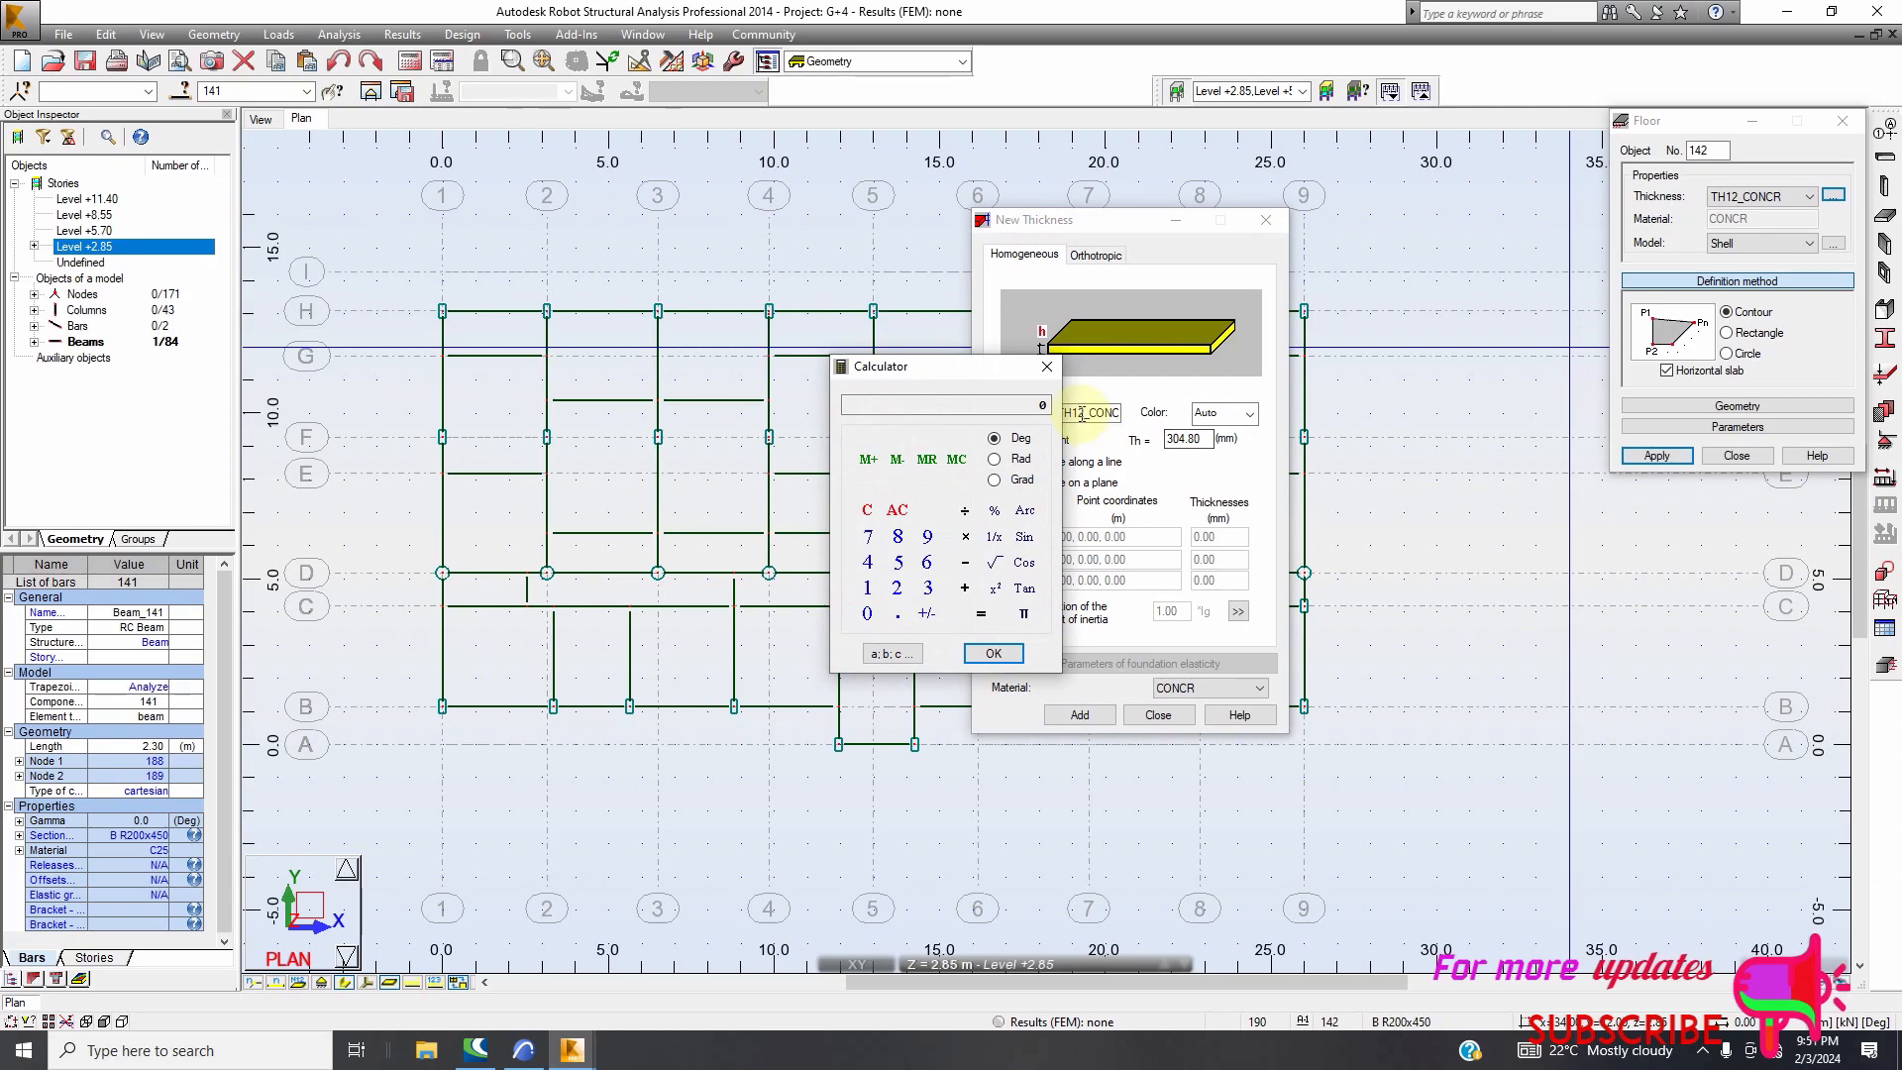
pyautogui.click(1047, 369)
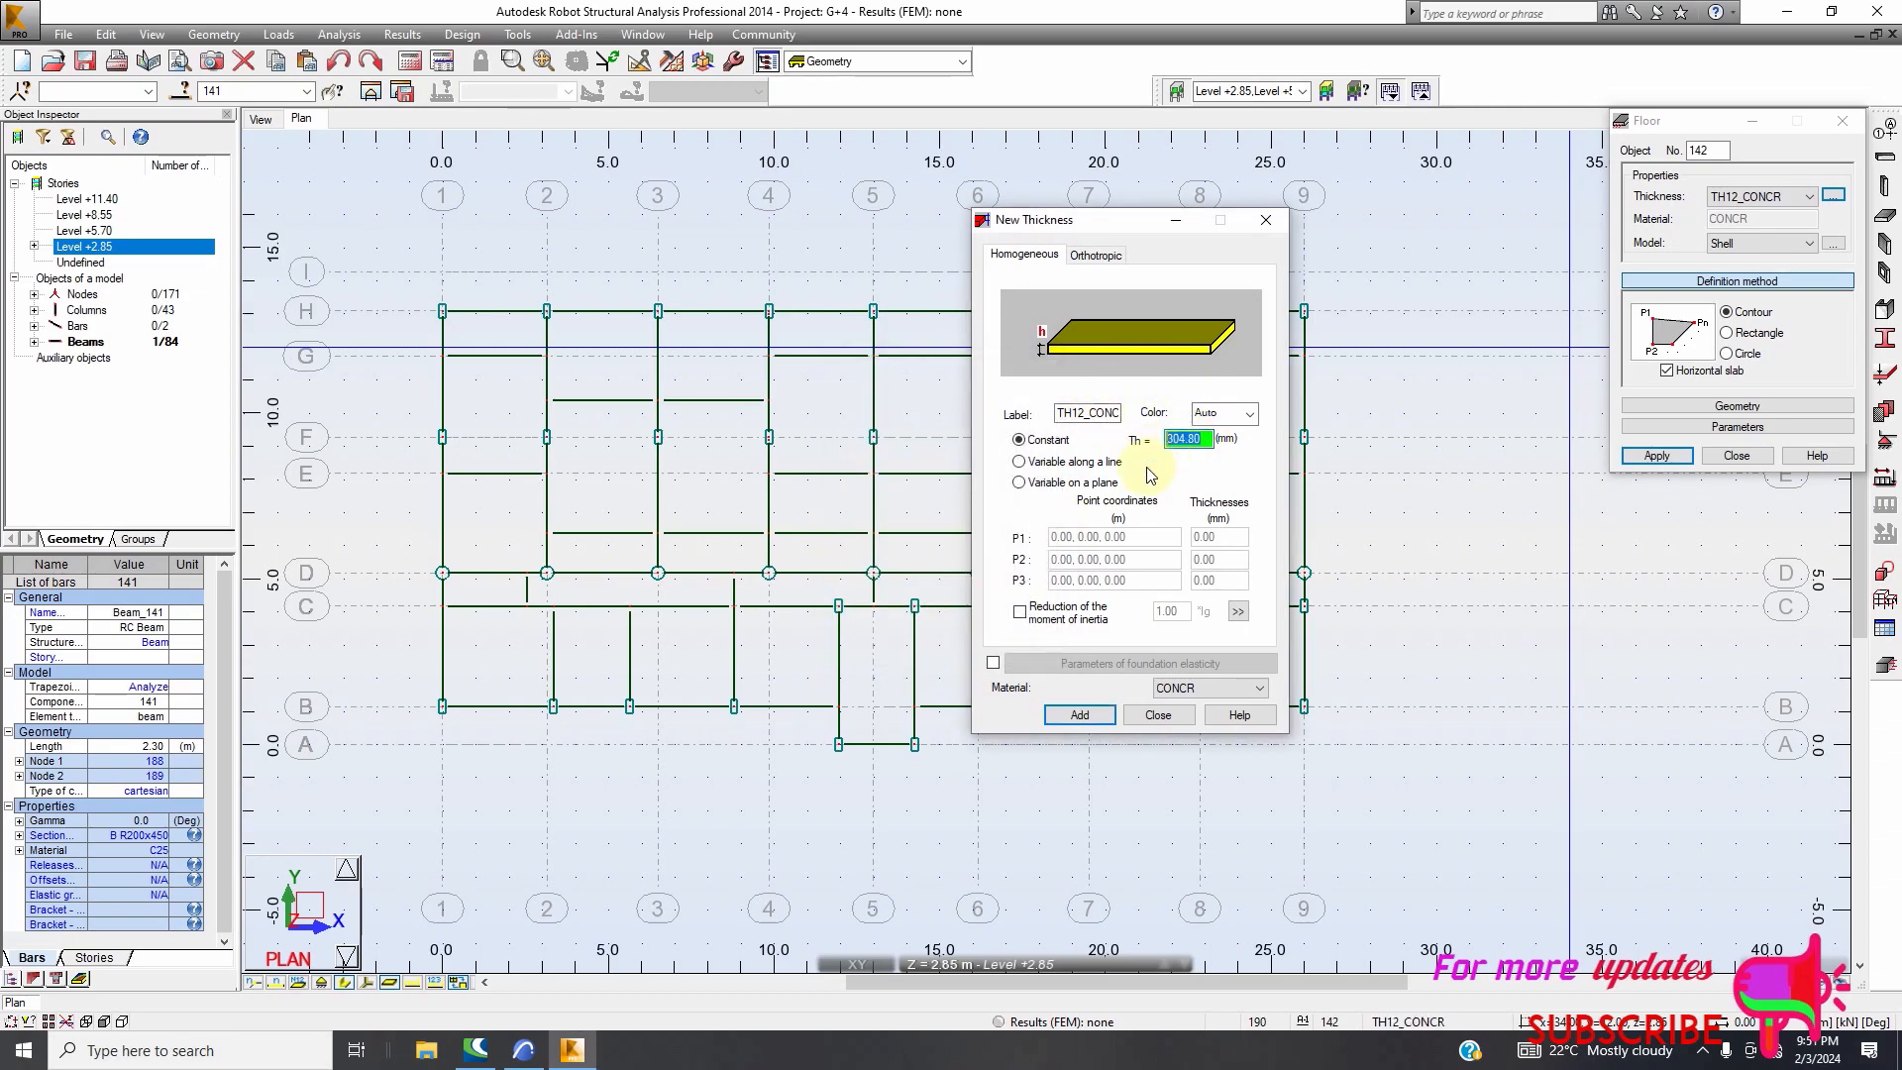
pyautogui.write('150')
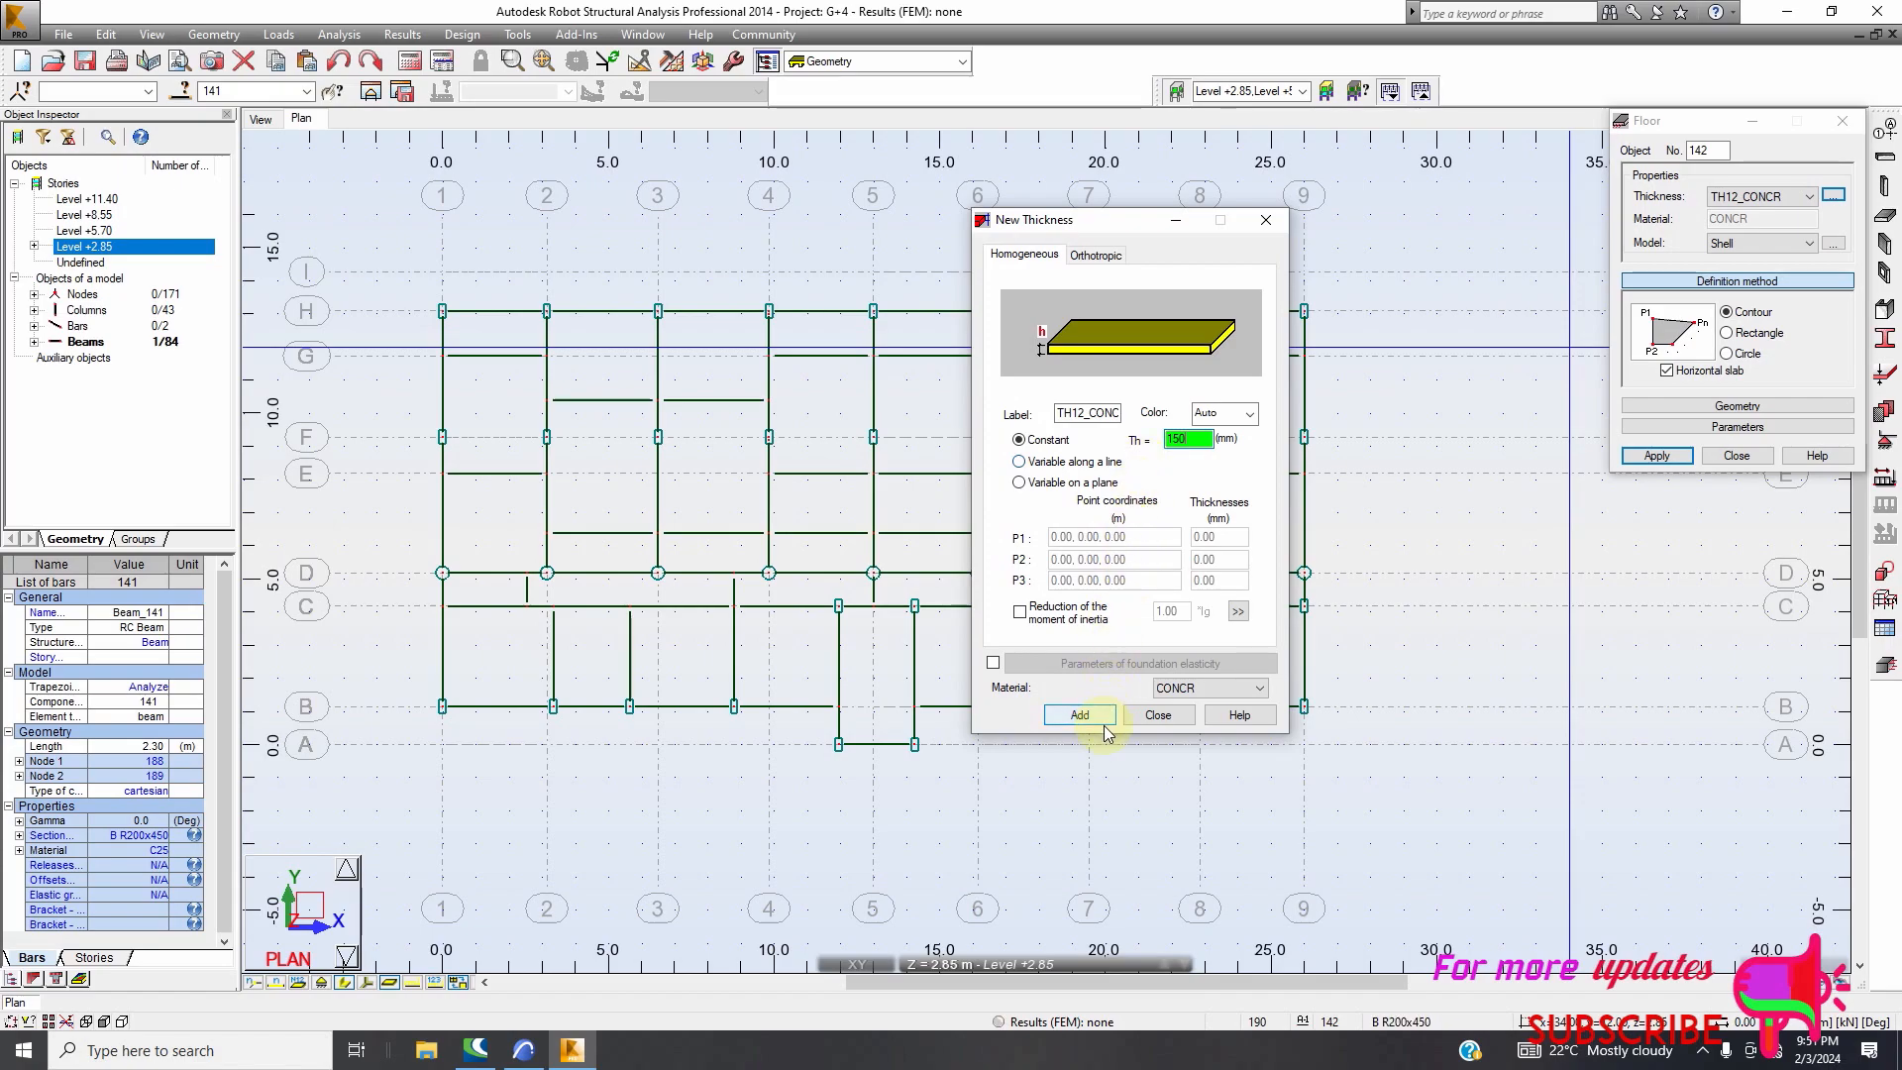
# Assign material C25 to the slab thickness, overwrite the existing TH12_CONCR label with it, and keep the Shell model
pyautogui.click(1185, 689)
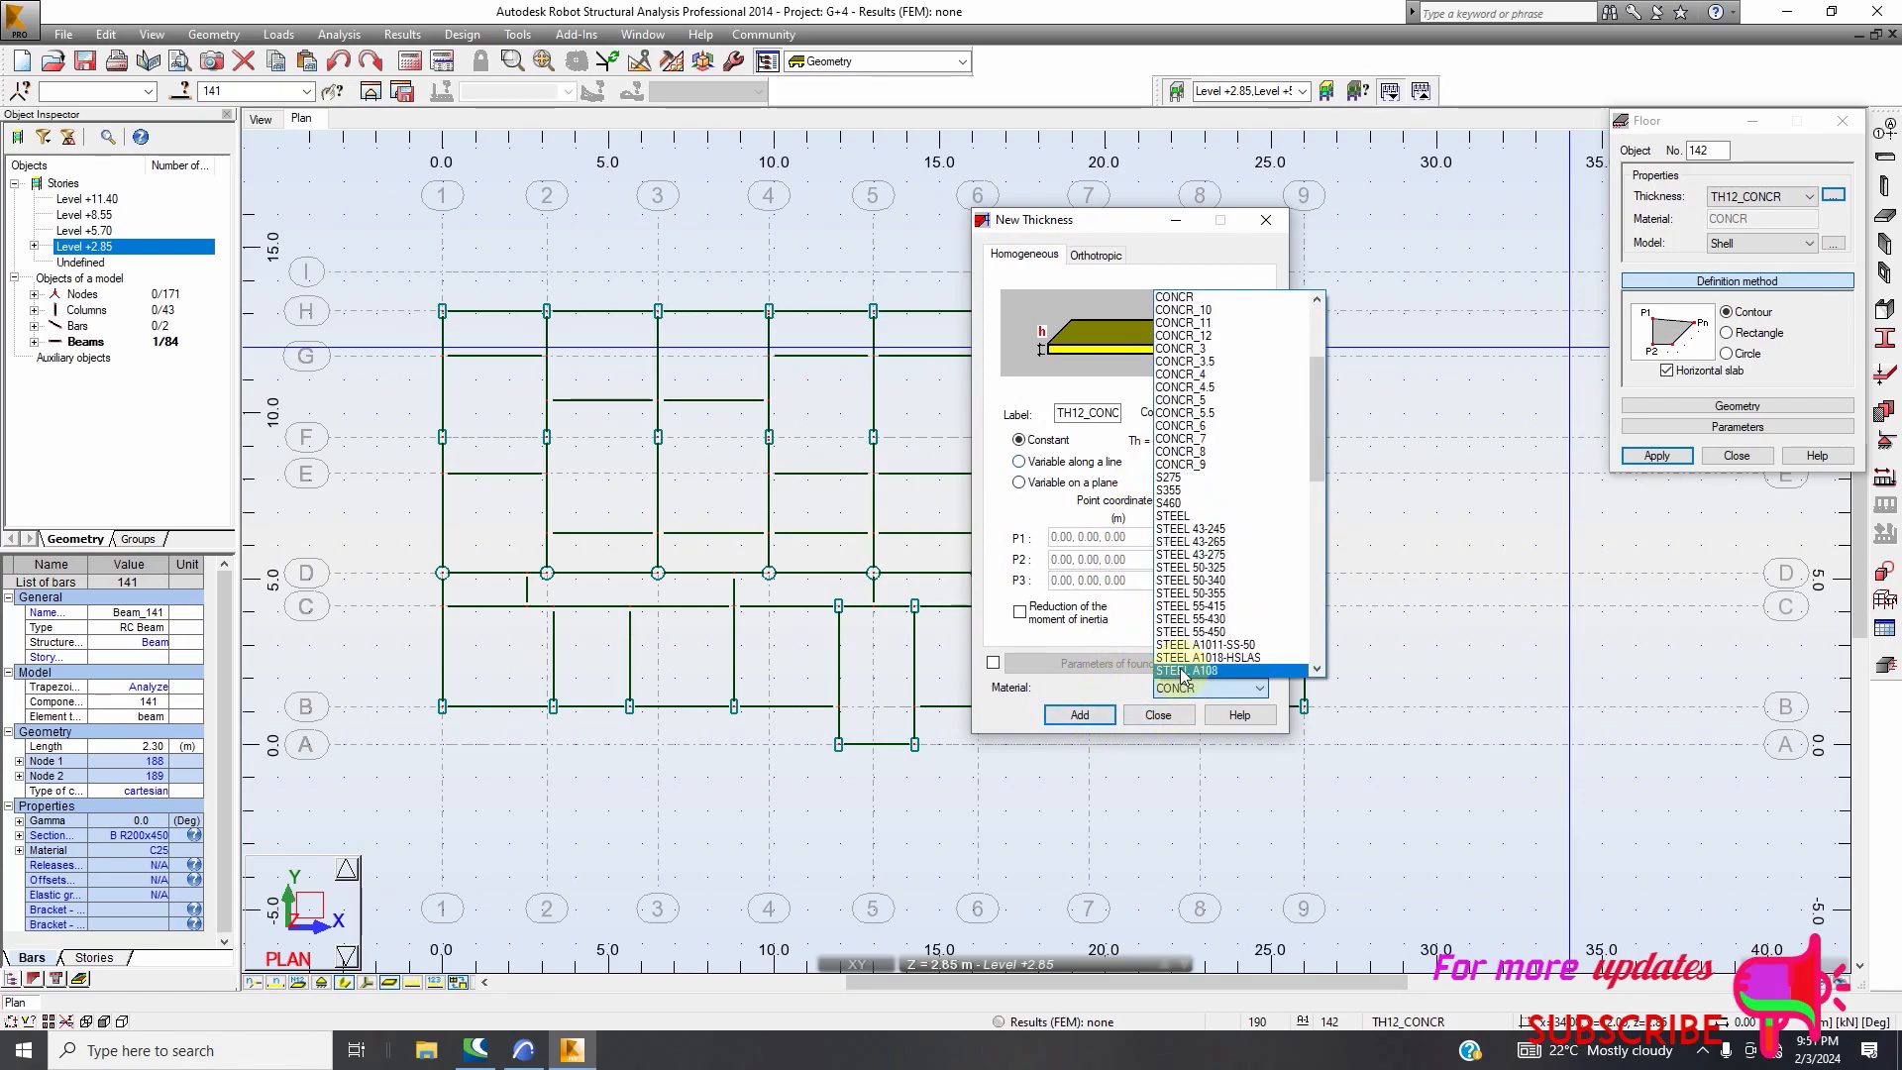
pyautogui.scroll(4, 1214, 396)
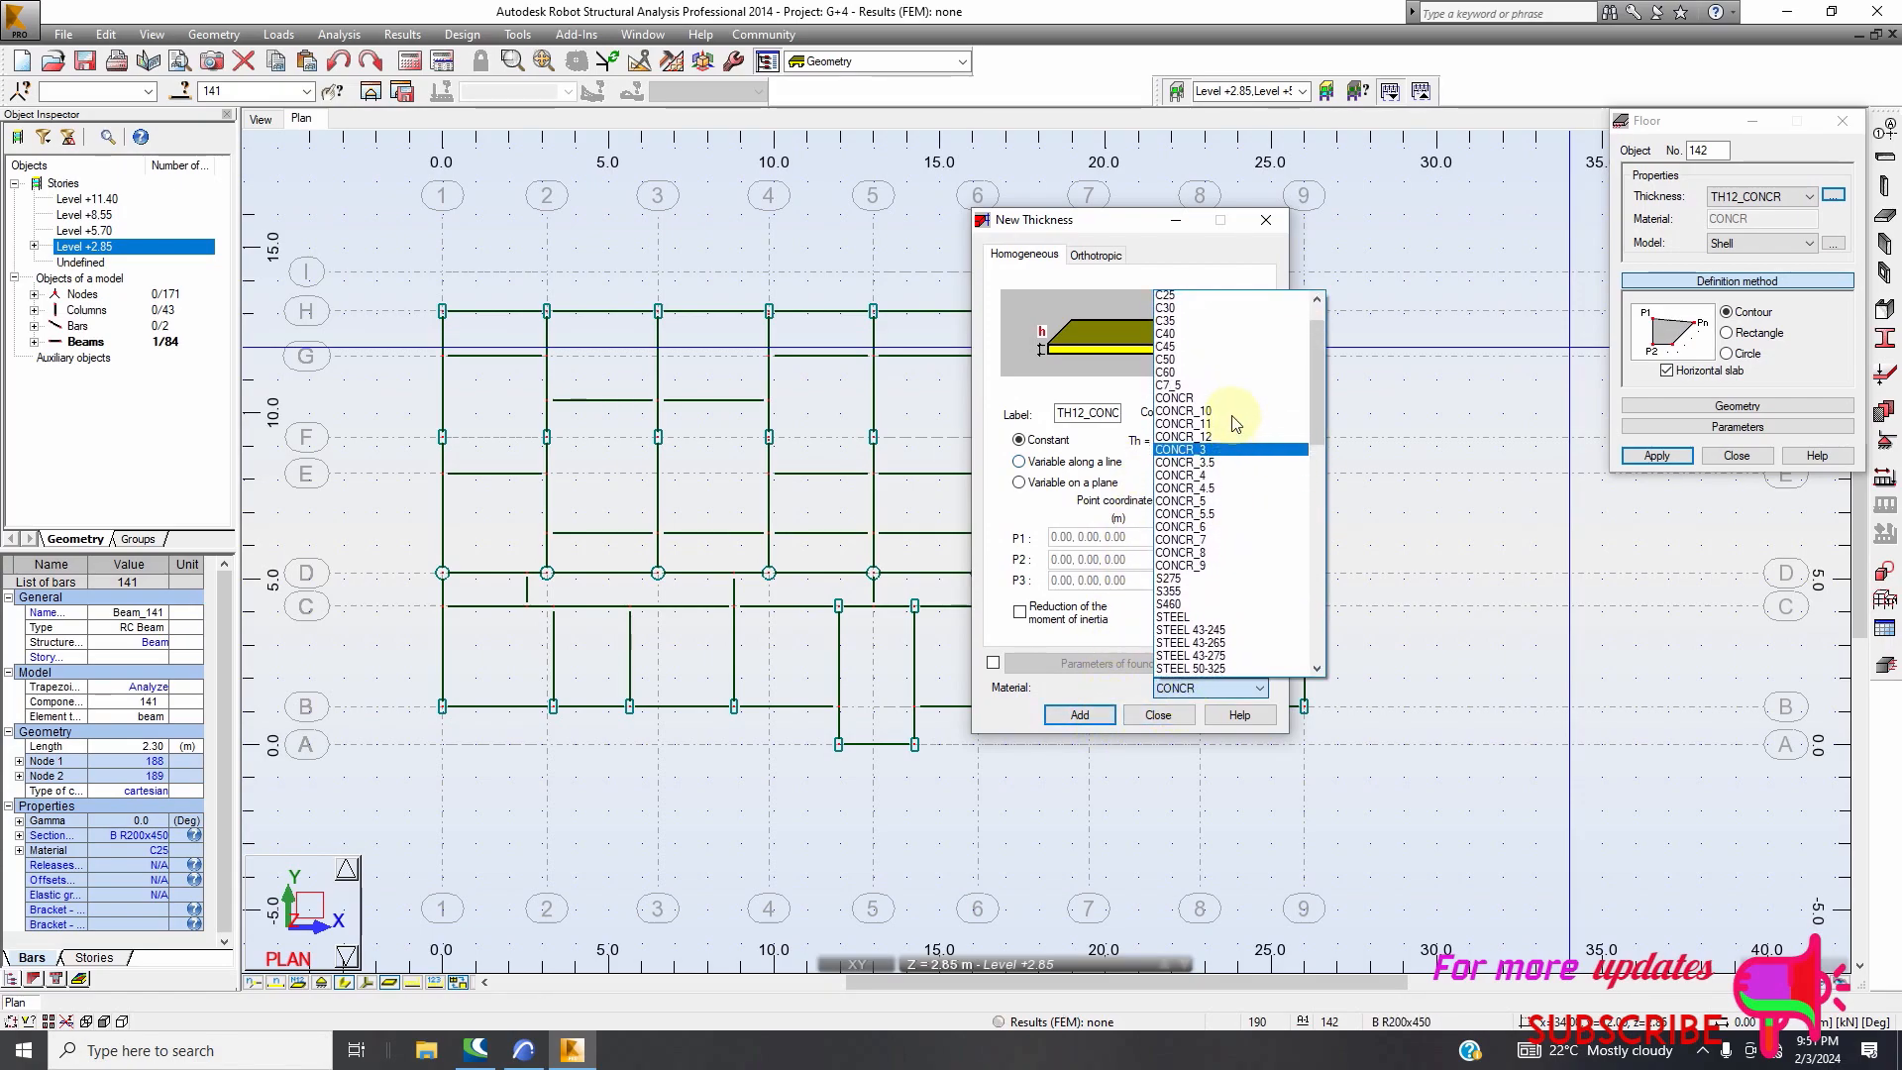
pyautogui.click(1194, 349)
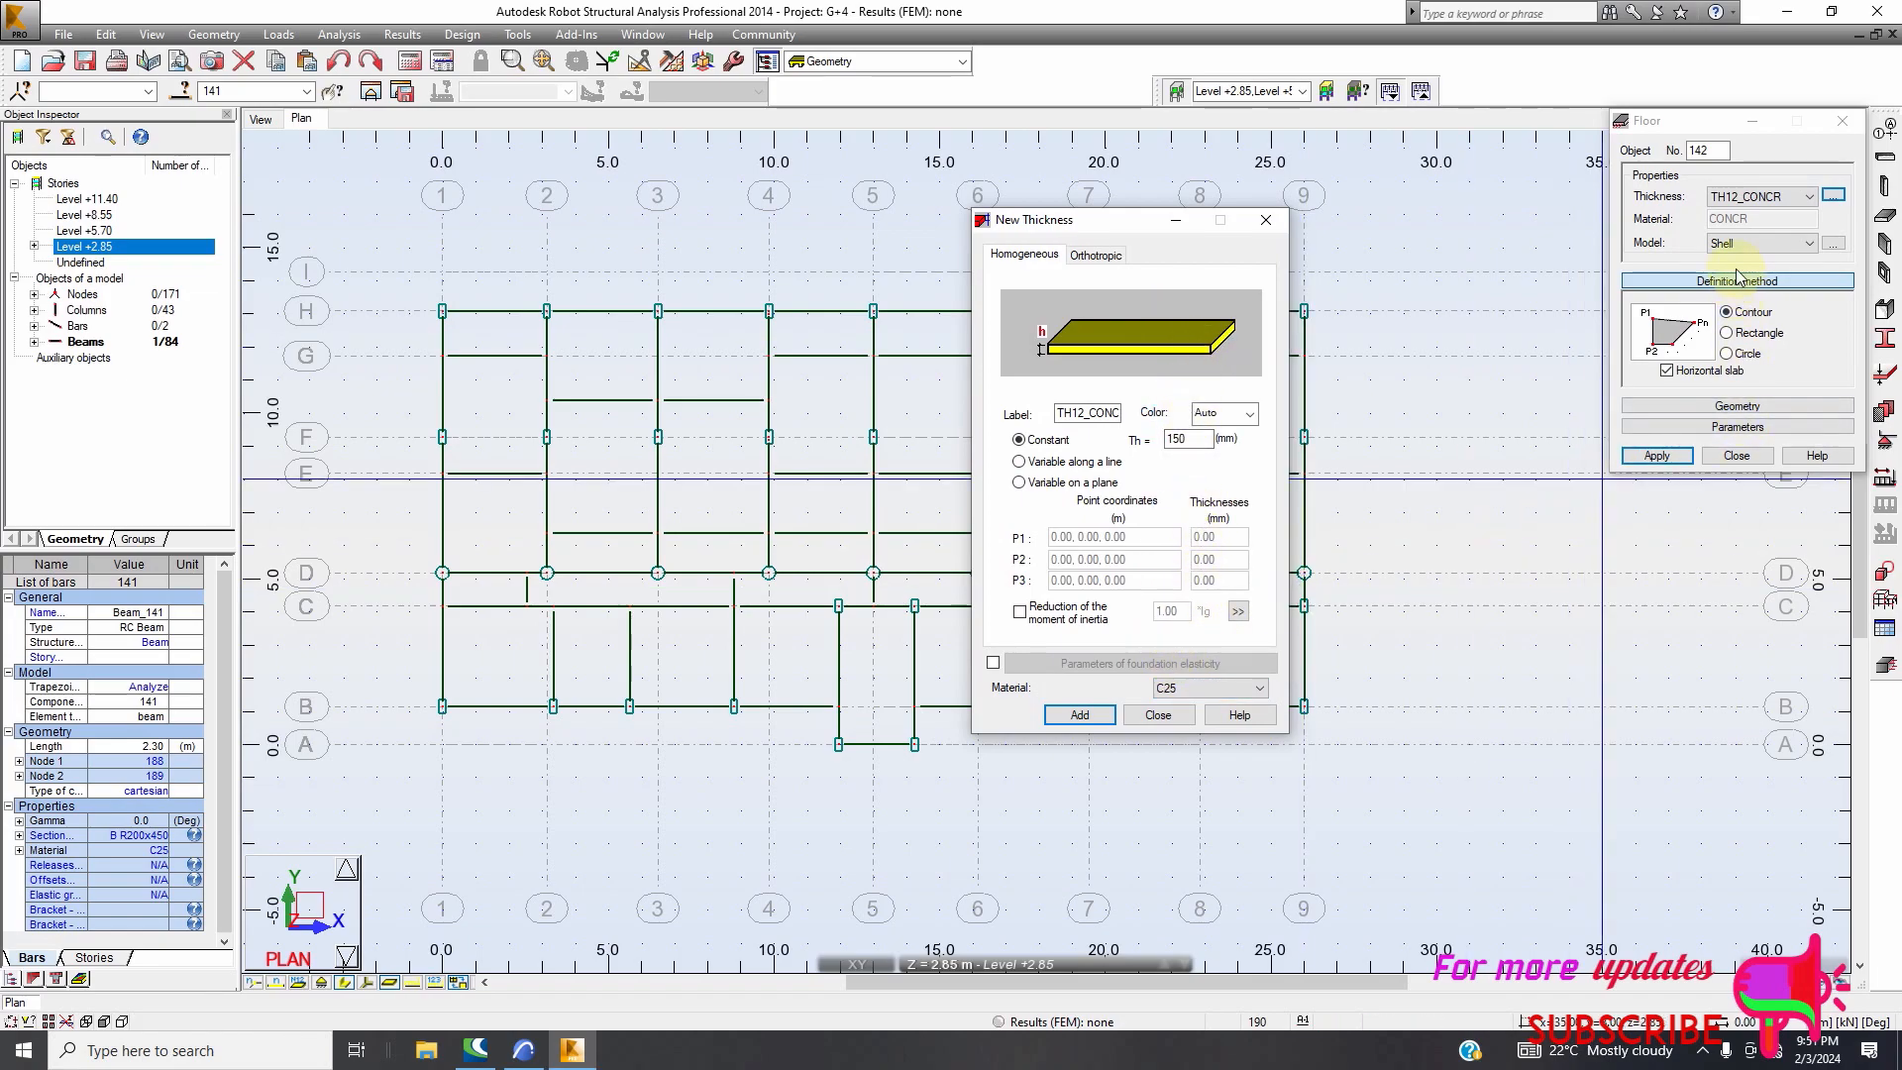
pyautogui.click(1757, 241)
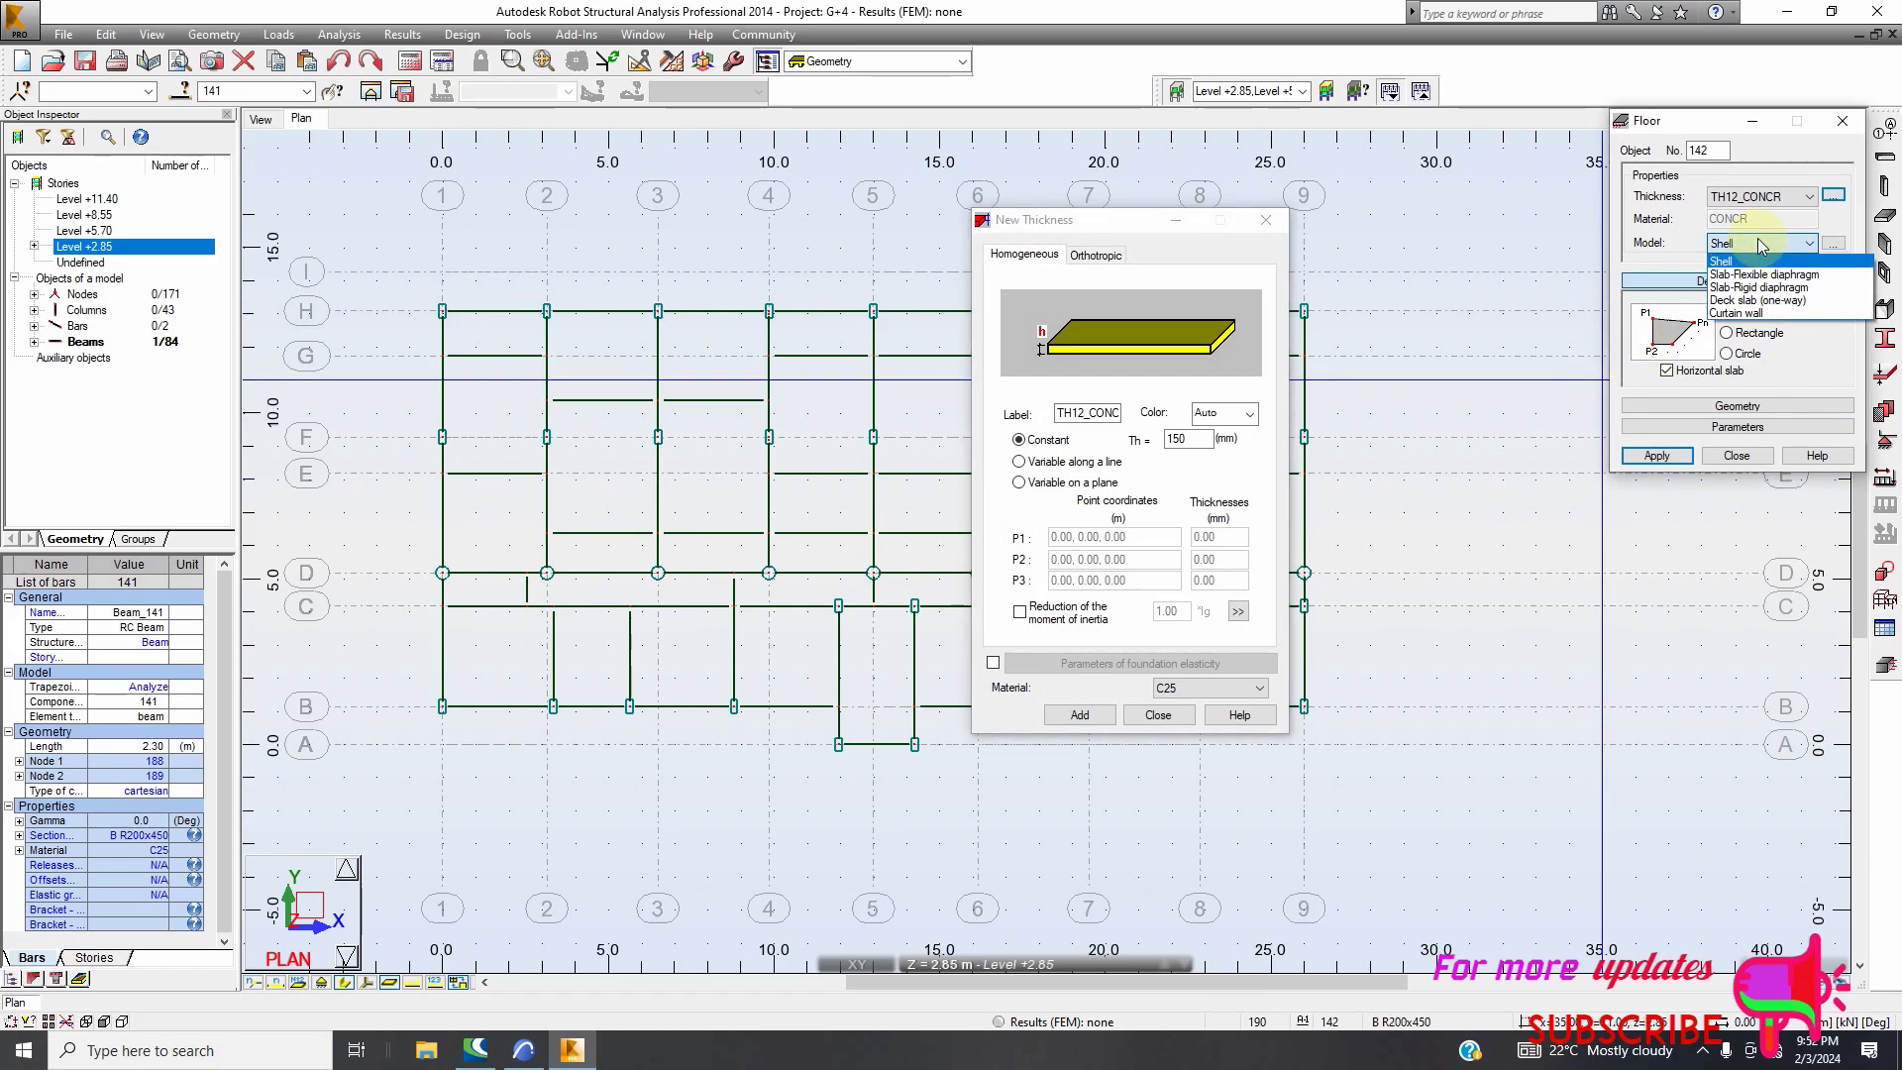
pyautogui.click(1757, 239)
pyautogui.click(1080, 715)
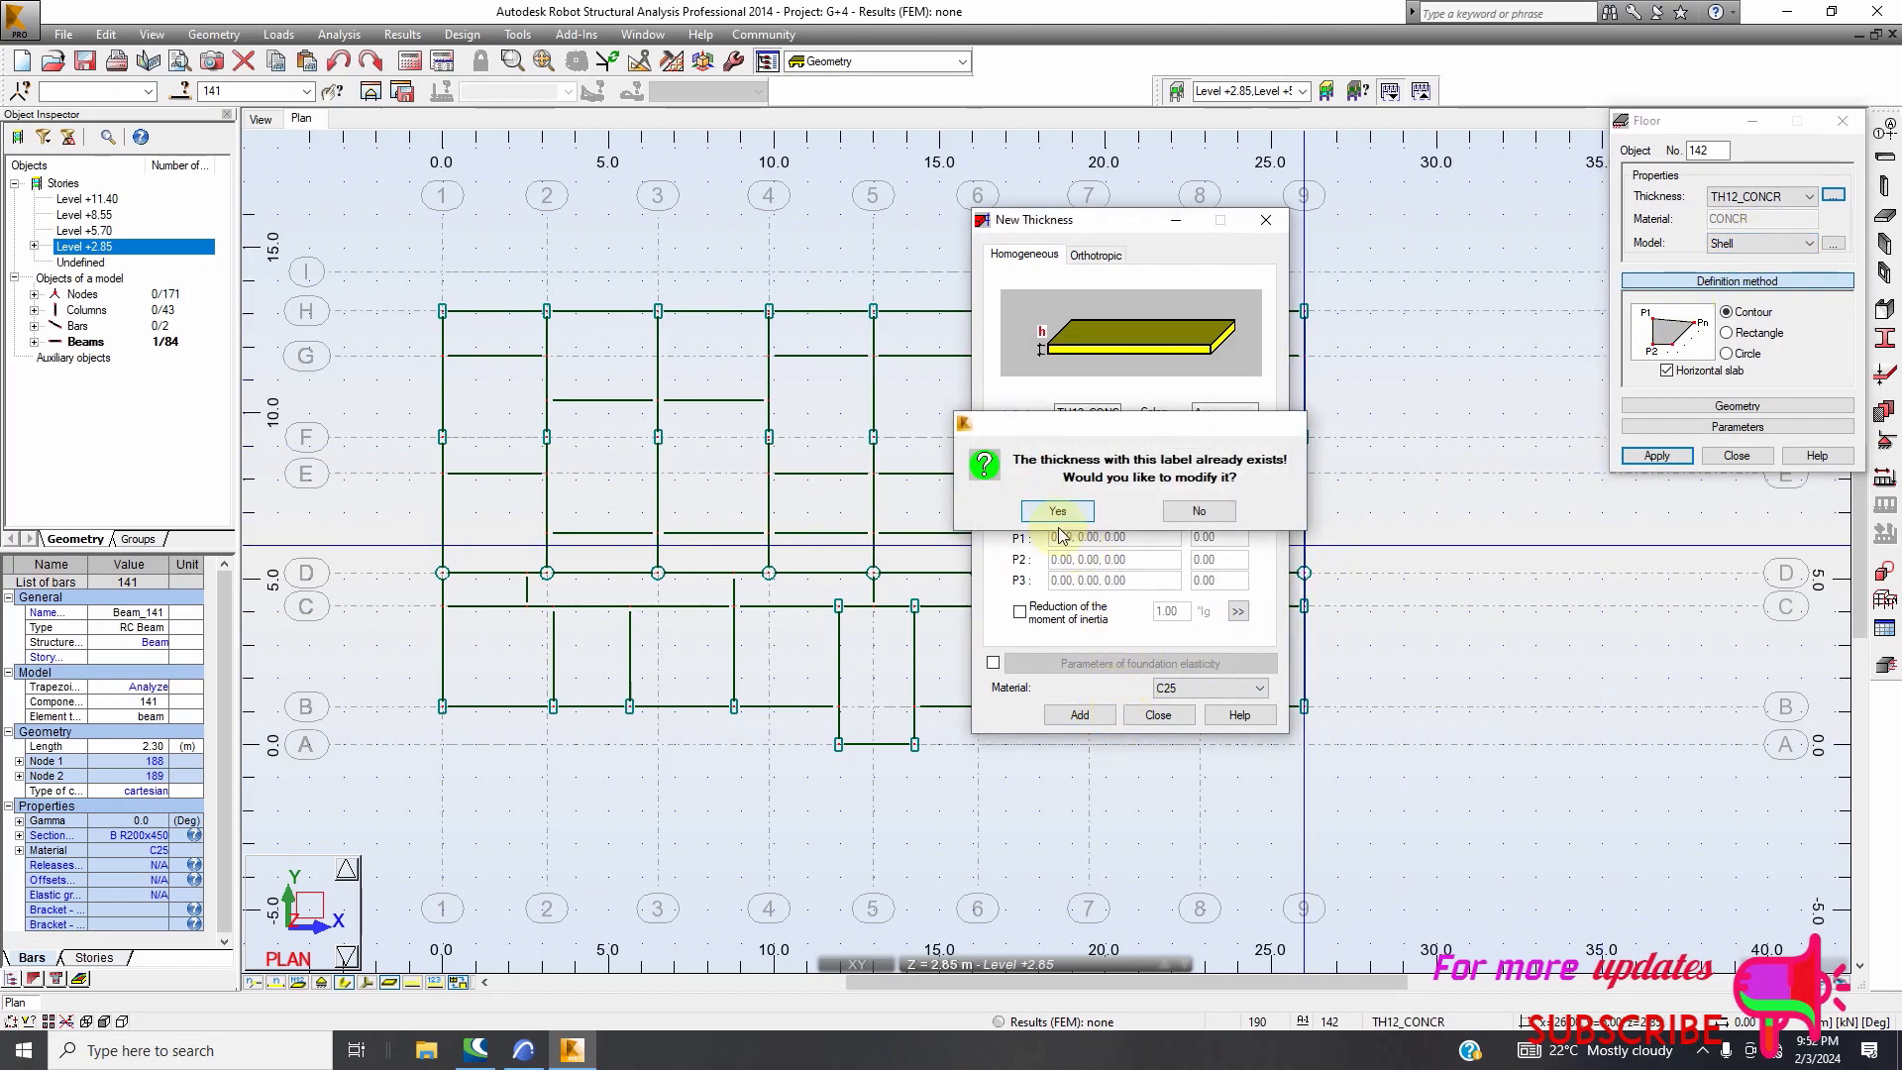
pyautogui.click(1058, 511)
pyautogui.click(1158, 715)
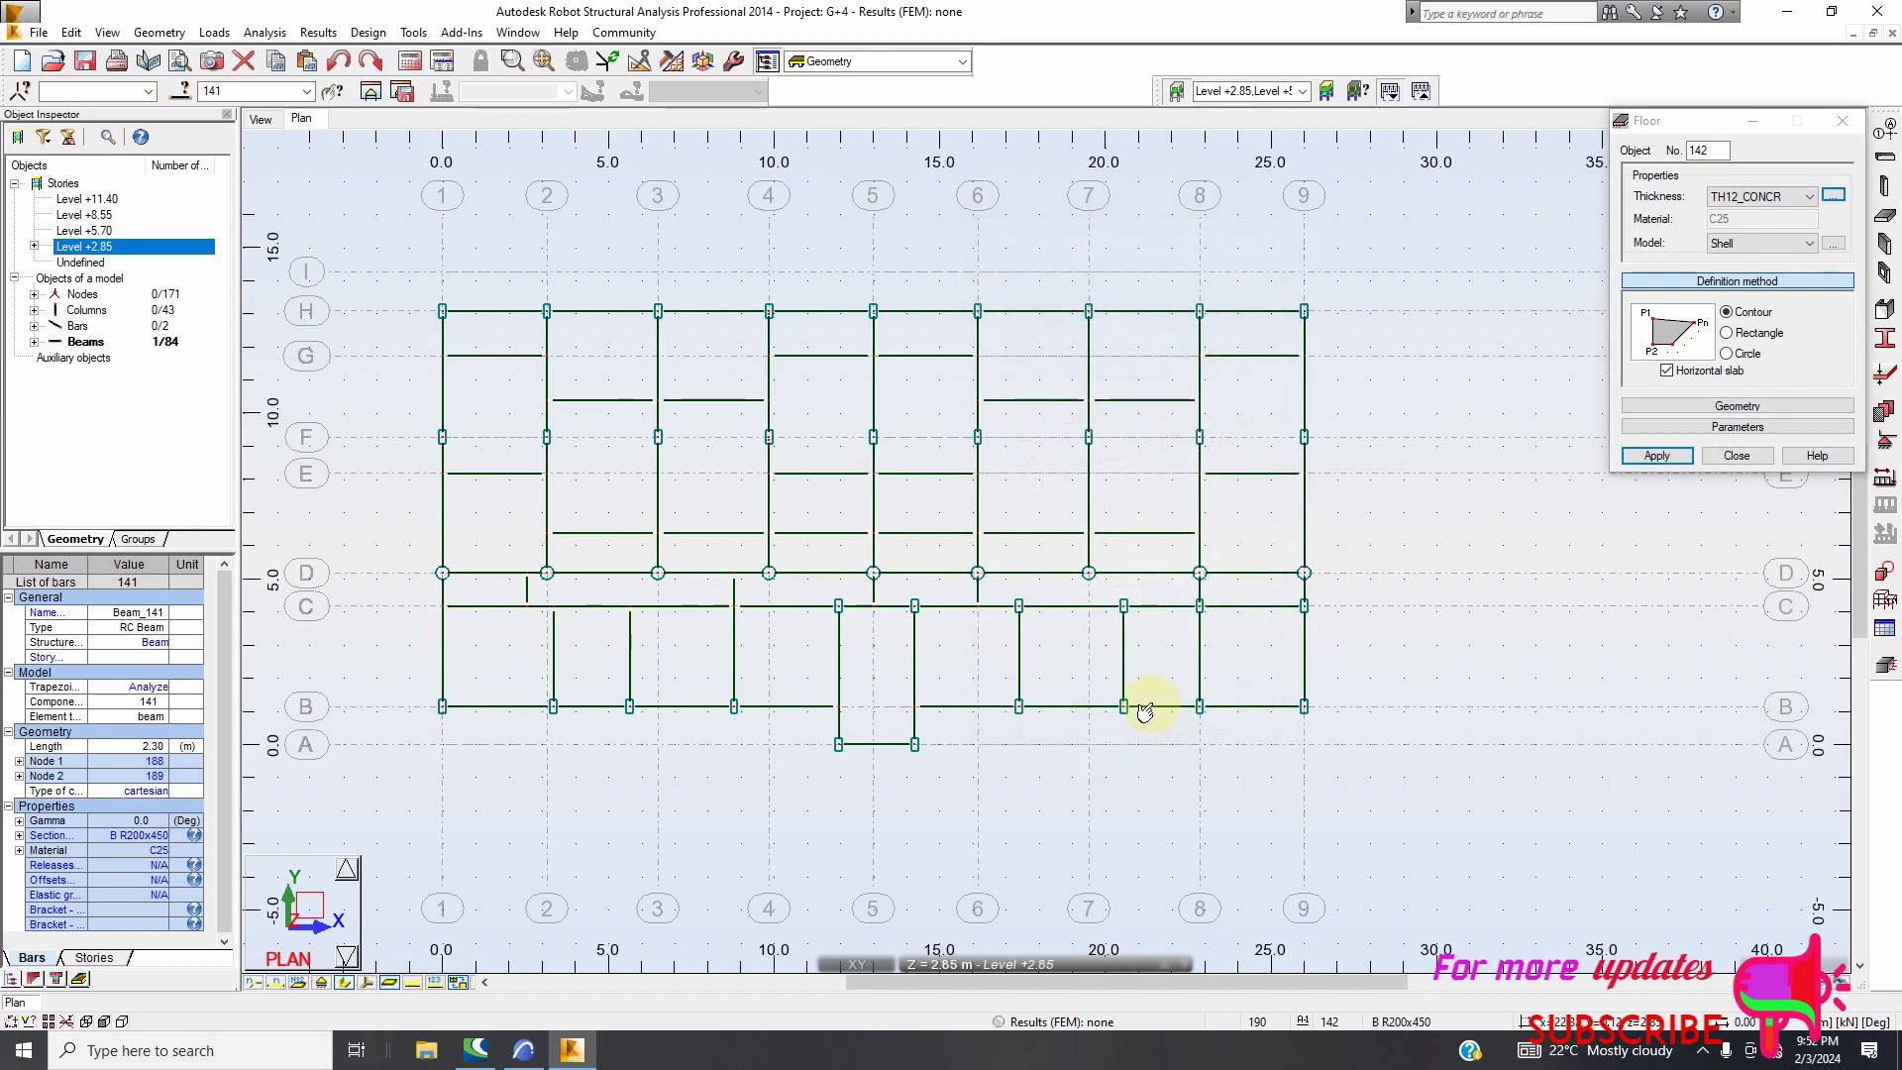
# Set the floor definition method to Rectangle and check the slab panels on the ARCHICAD ground floor plan before returning to Robot
pyautogui.click(1727, 334)
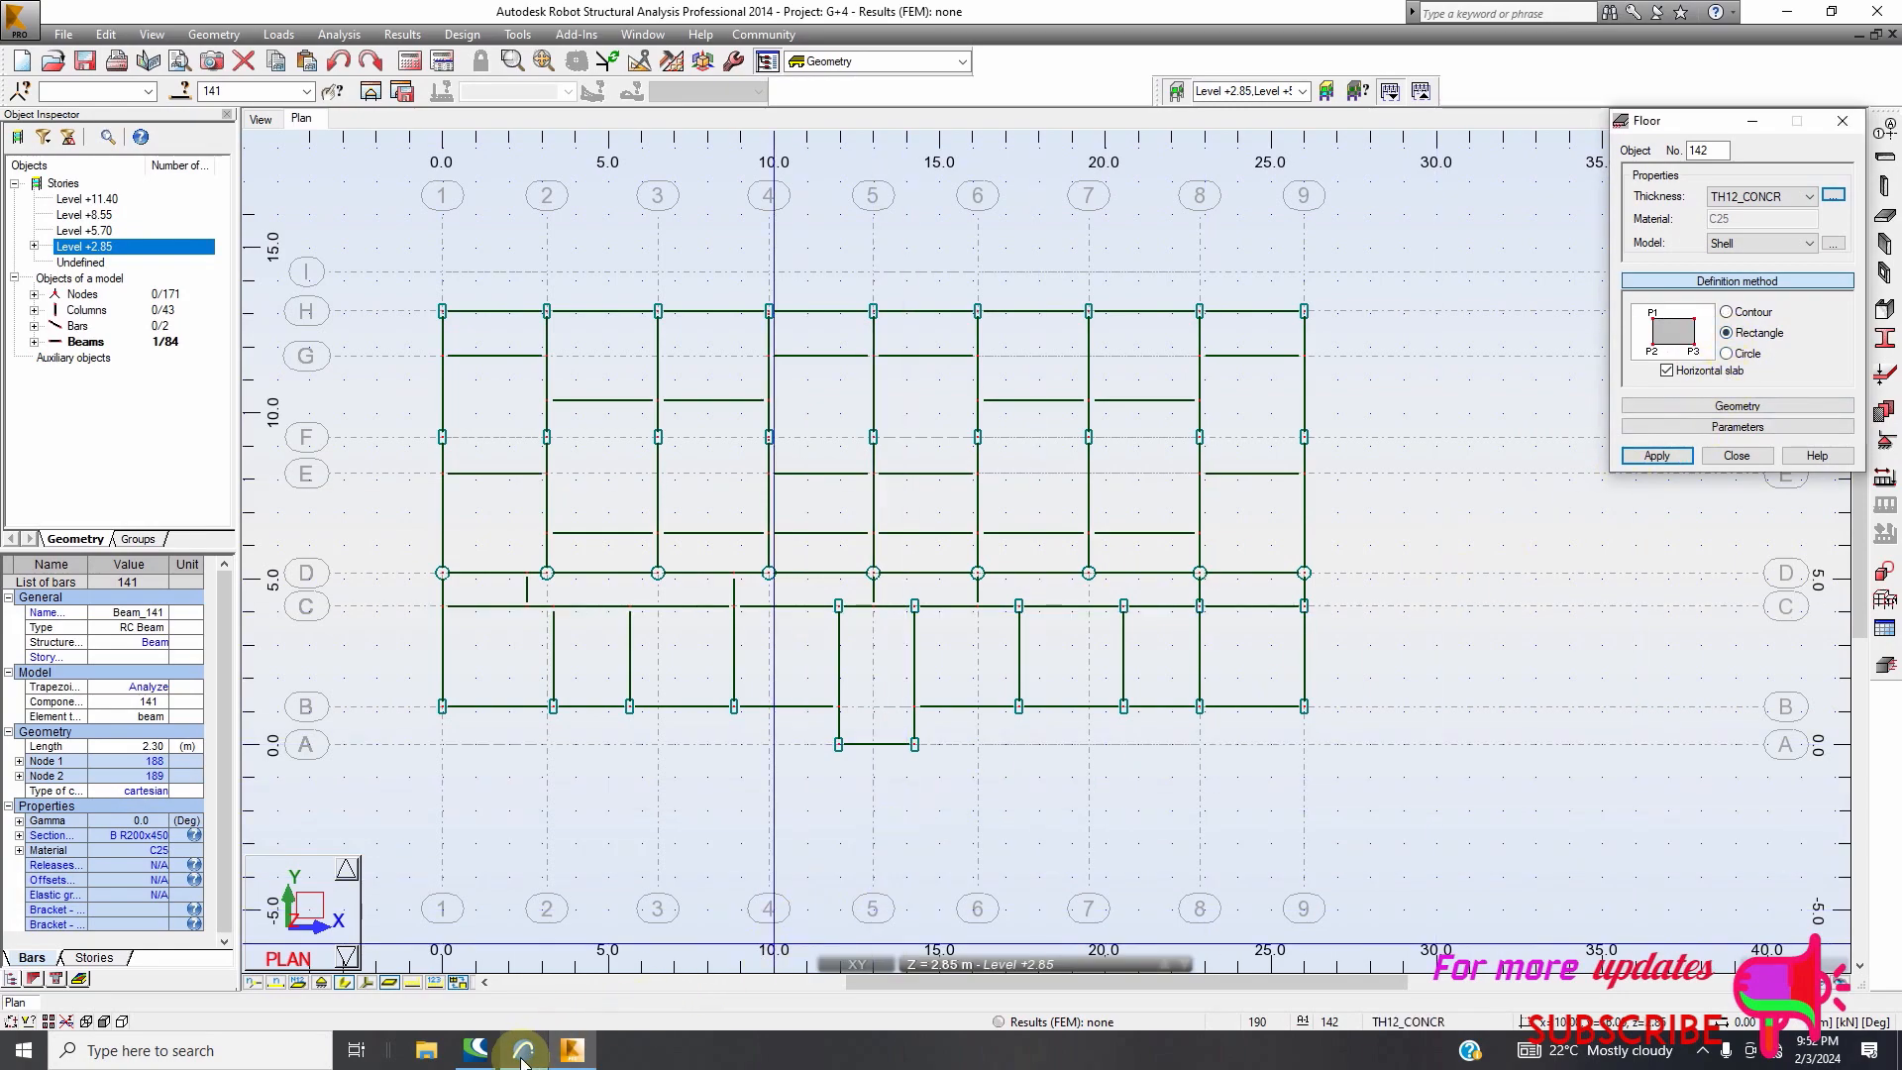
pyautogui.click(523, 1050)
pyautogui.scroll(3, 552, 607)
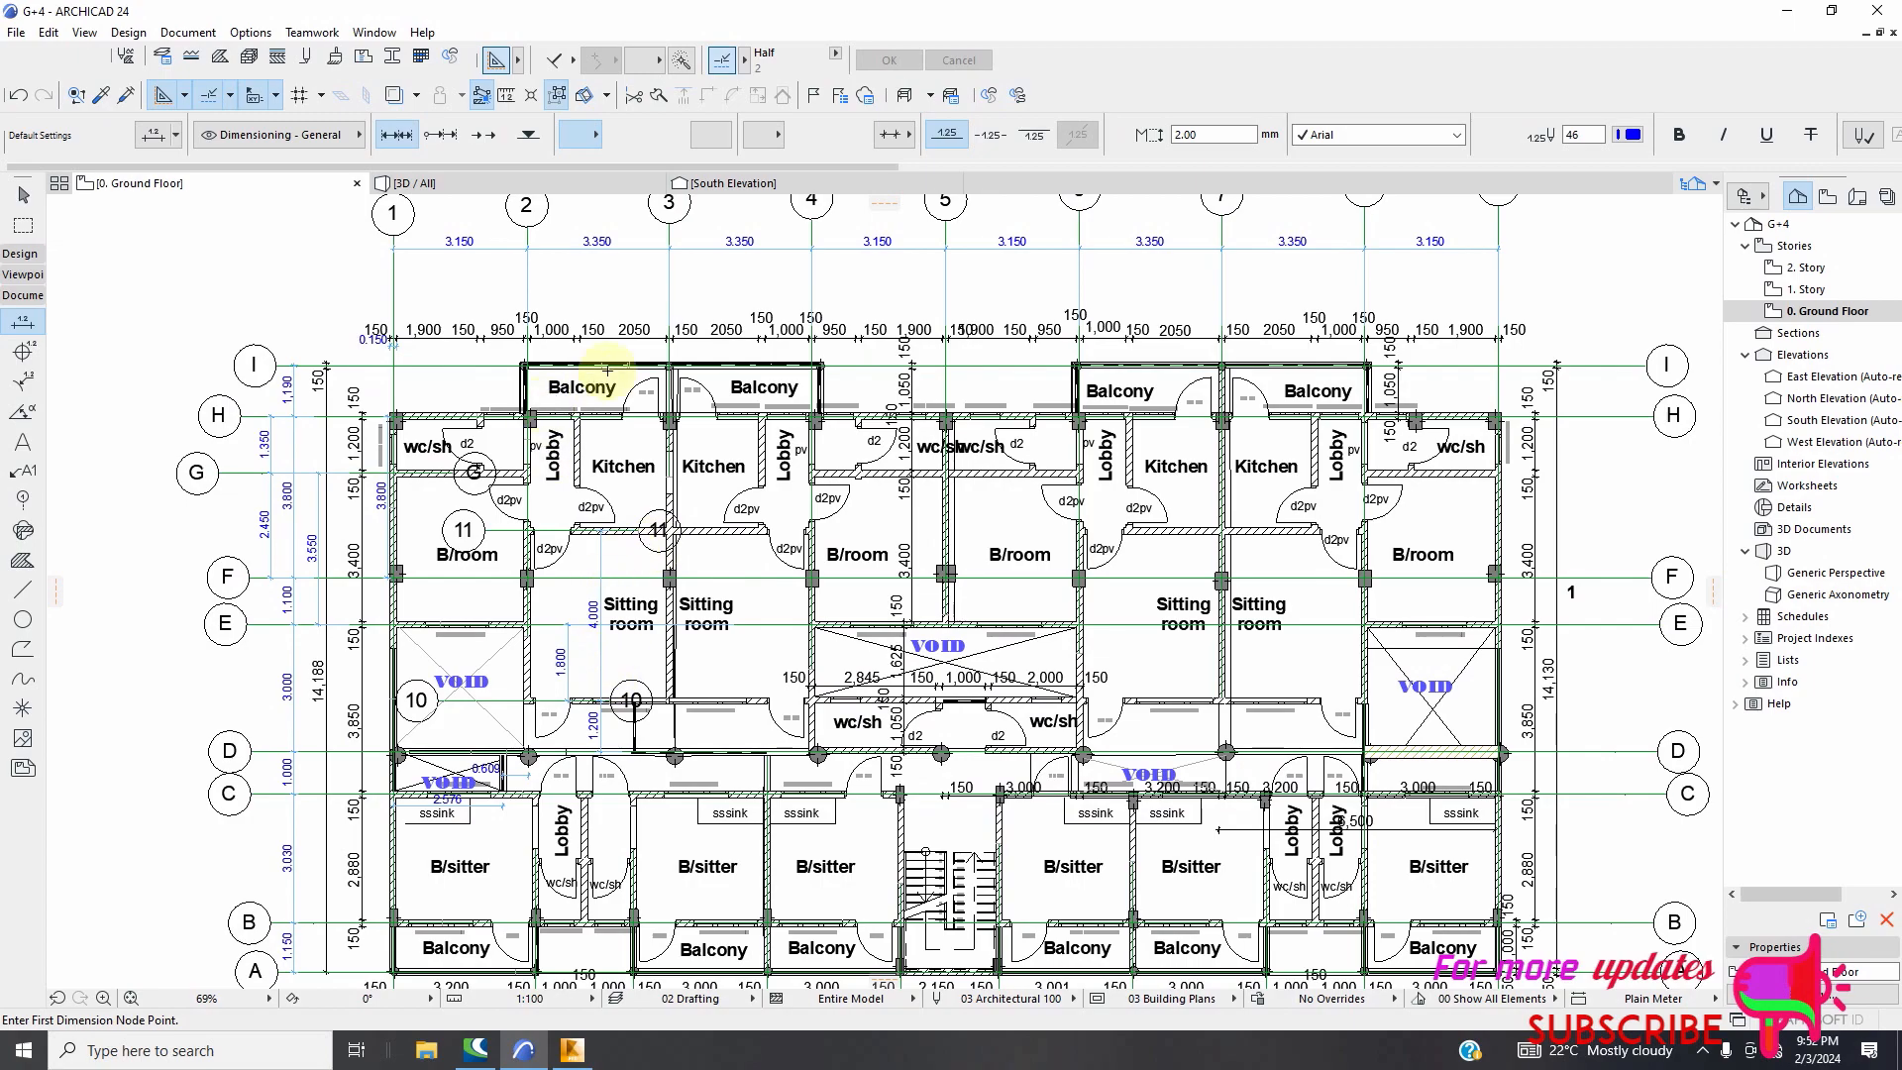
pyautogui.click(572, 1048)
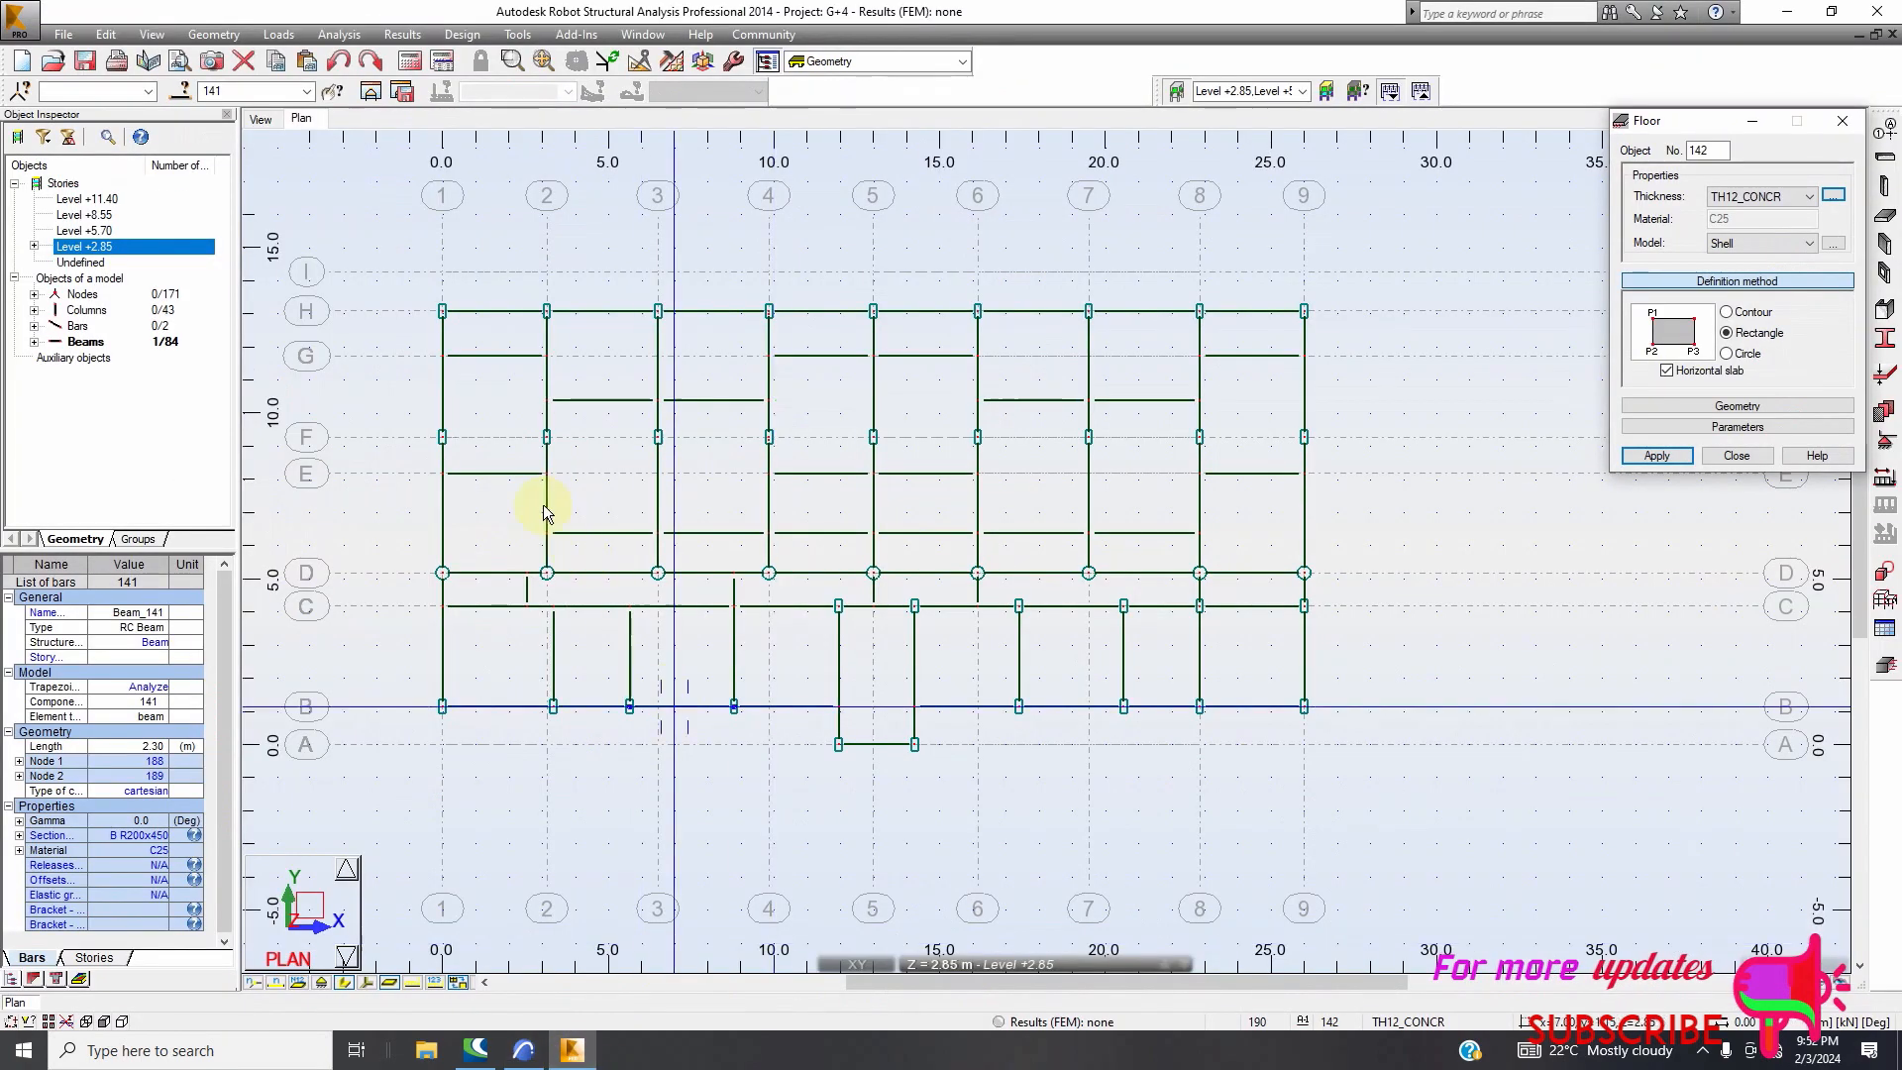
# Draw two rectangular slabs between axes 1 and 2, one from axis H to G and one from G to E
pyautogui.scroll(1, 432, 335)
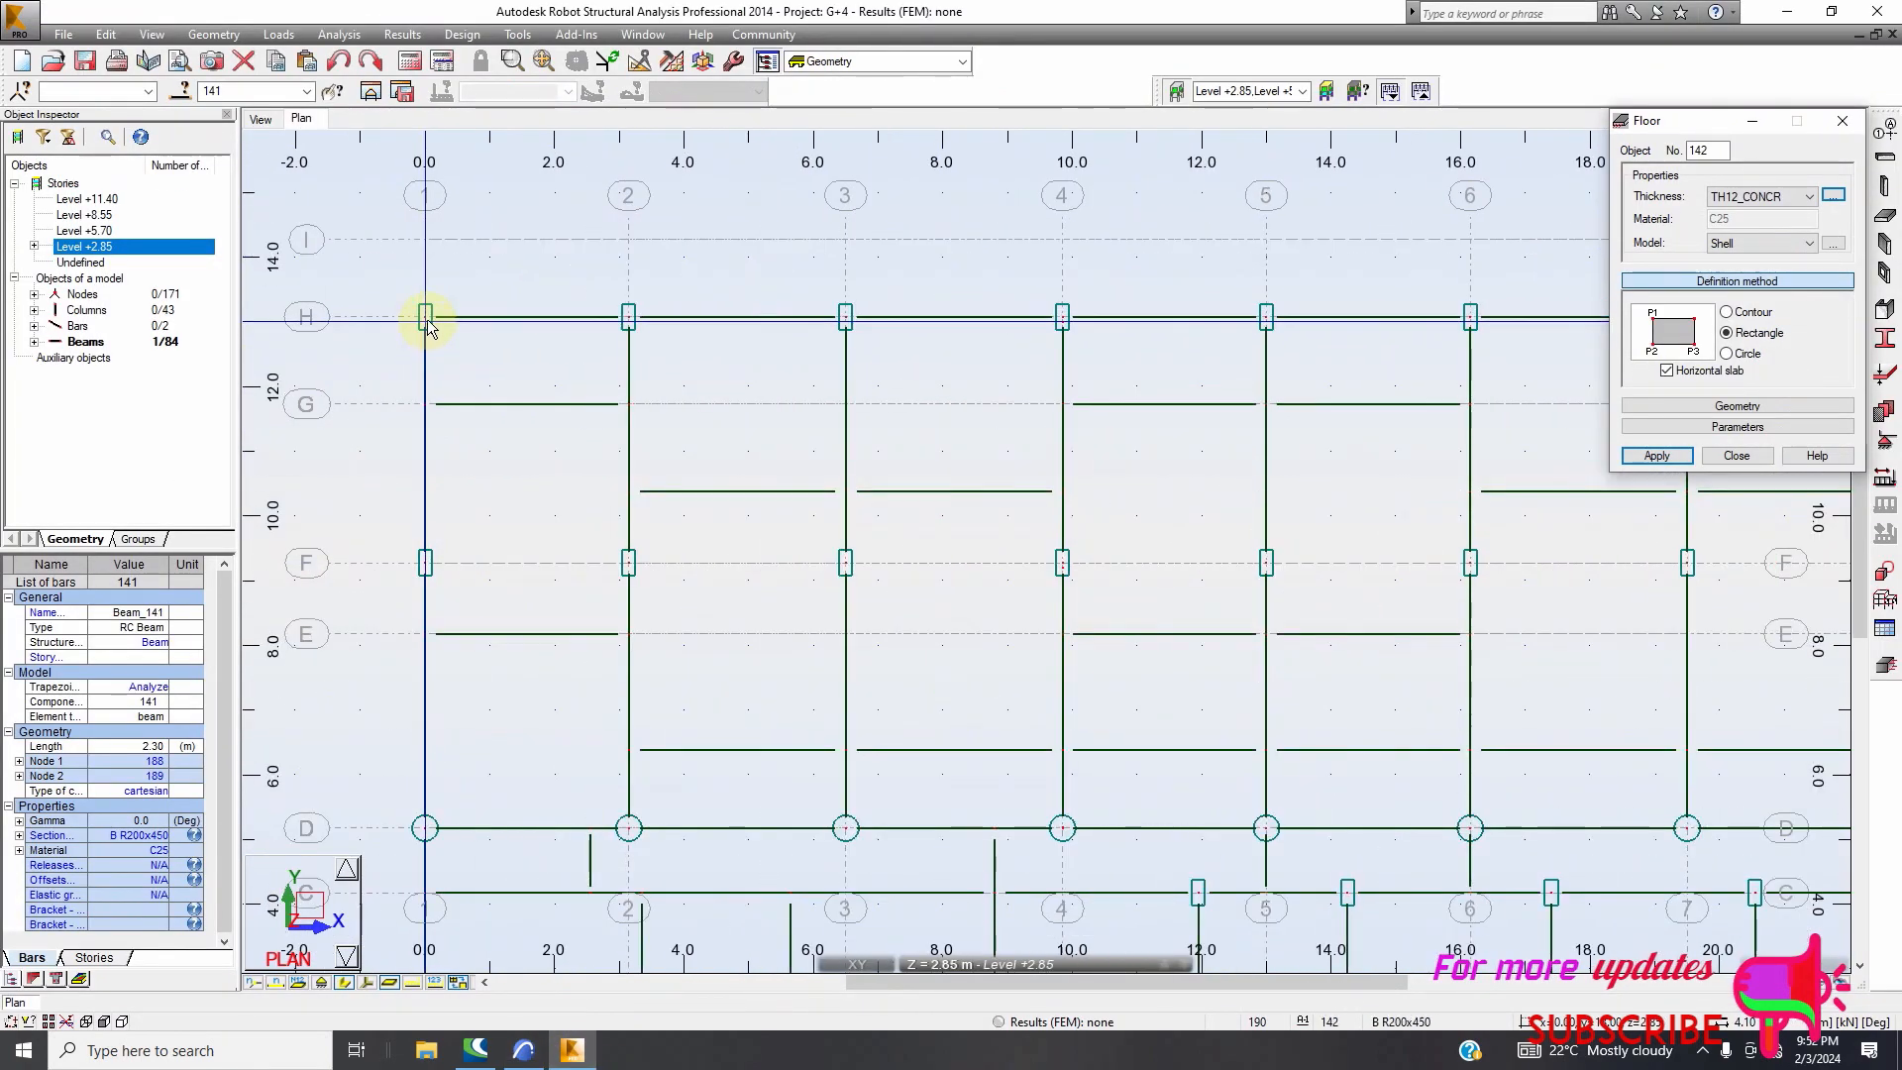
pyautogui.click(427, 322)
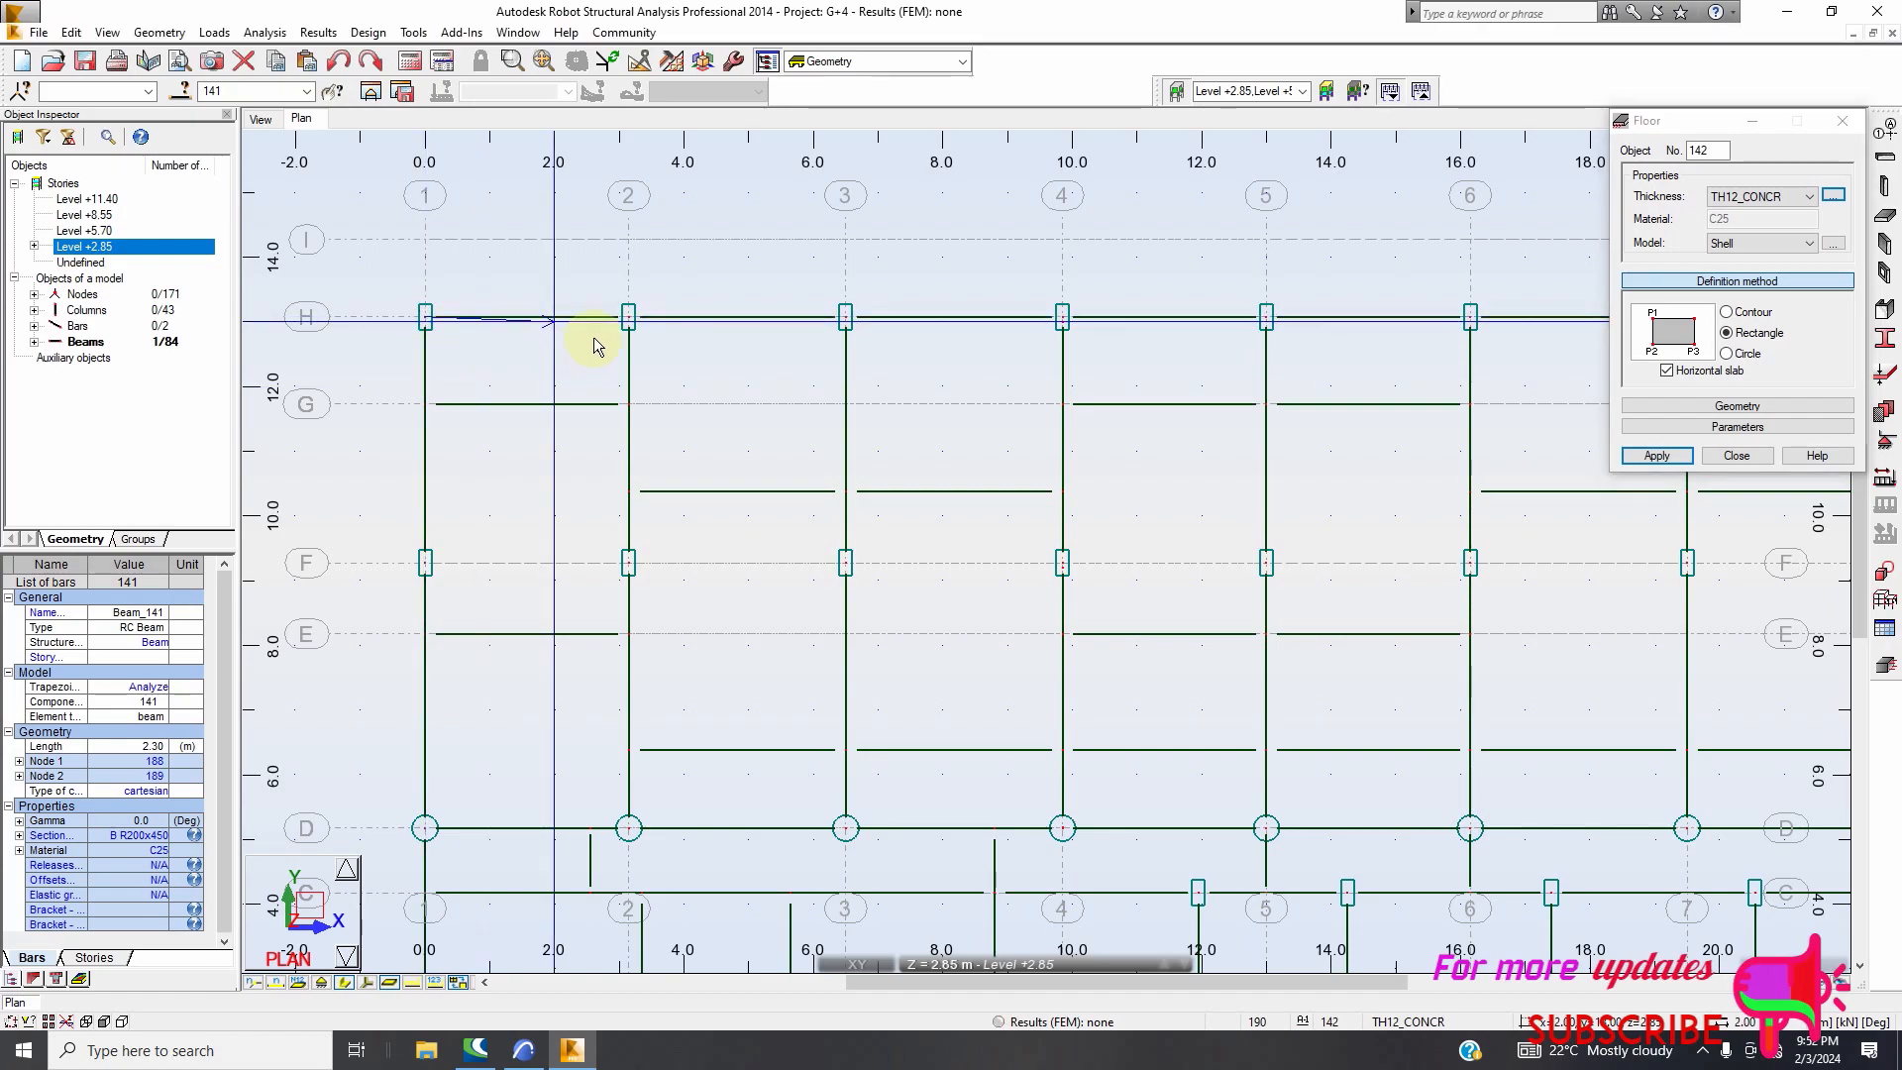
pyautogui.click(628, 318)
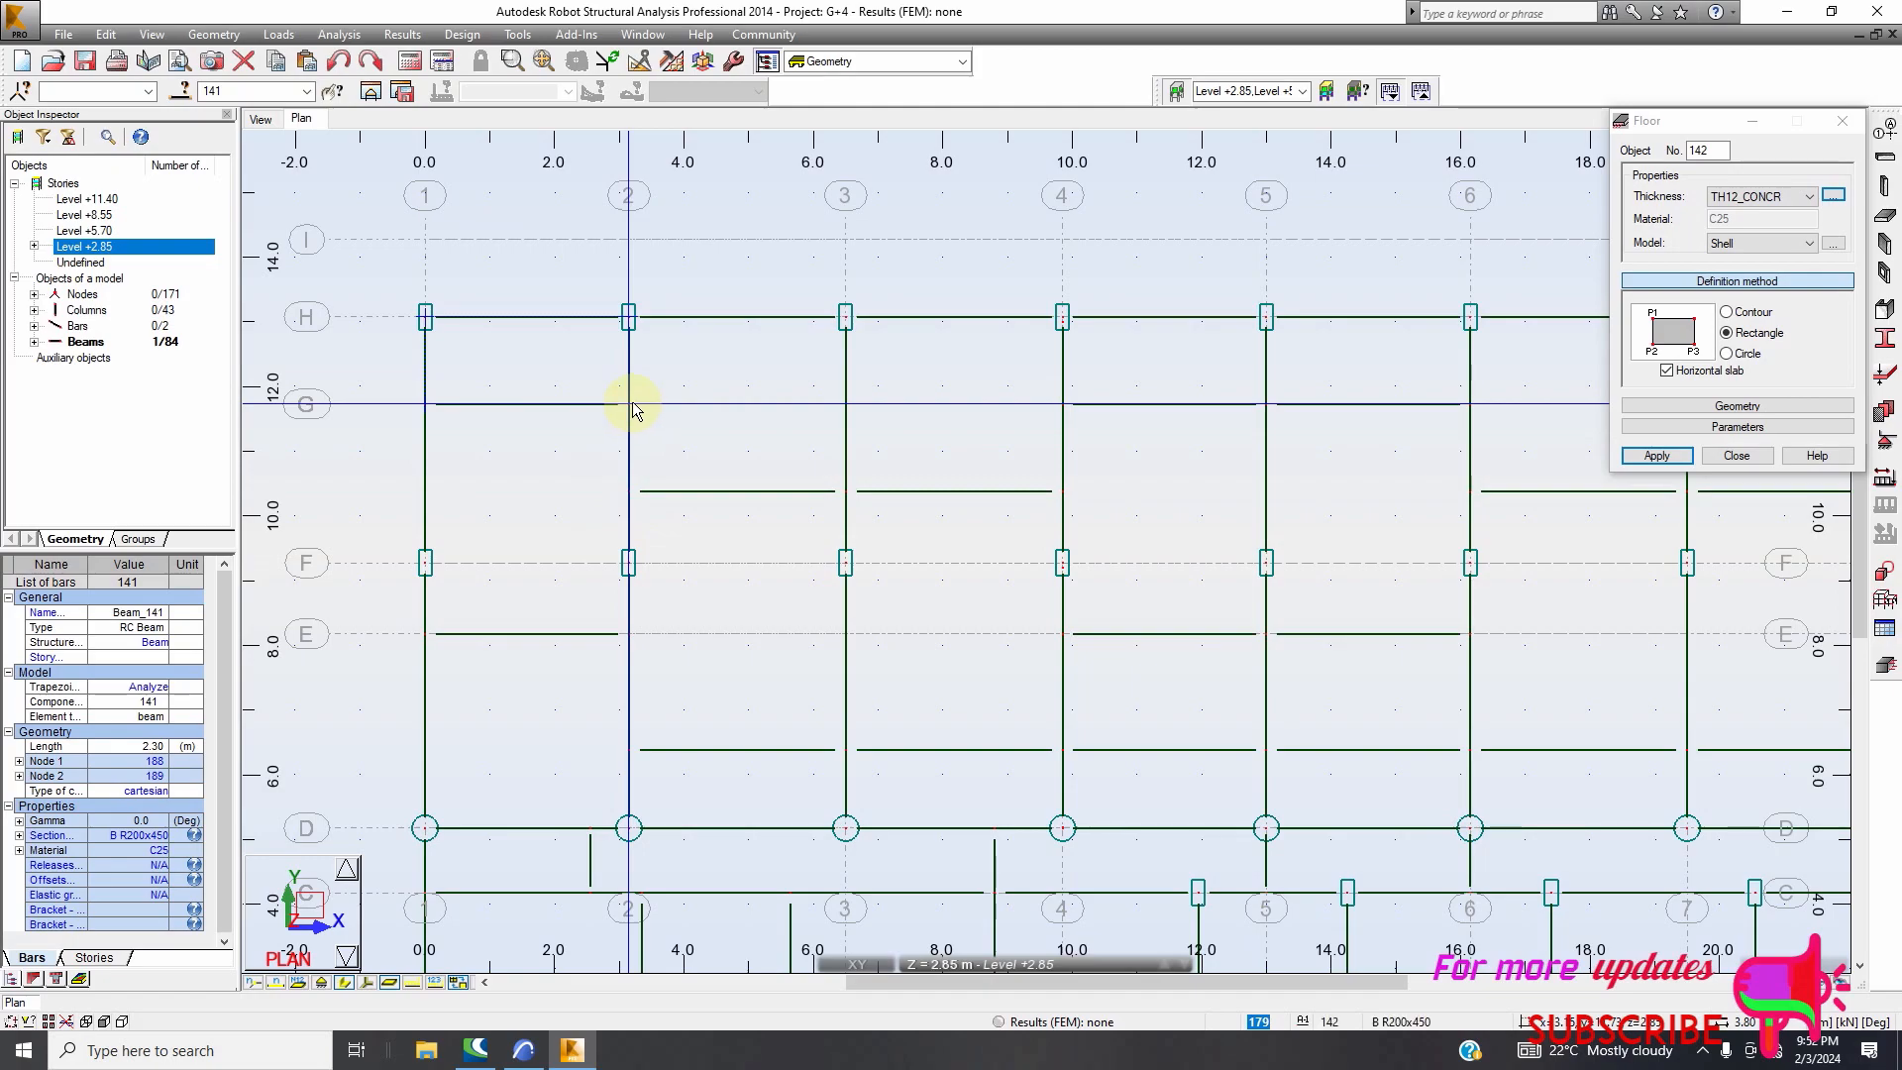
pyautogui.click(631, 441)
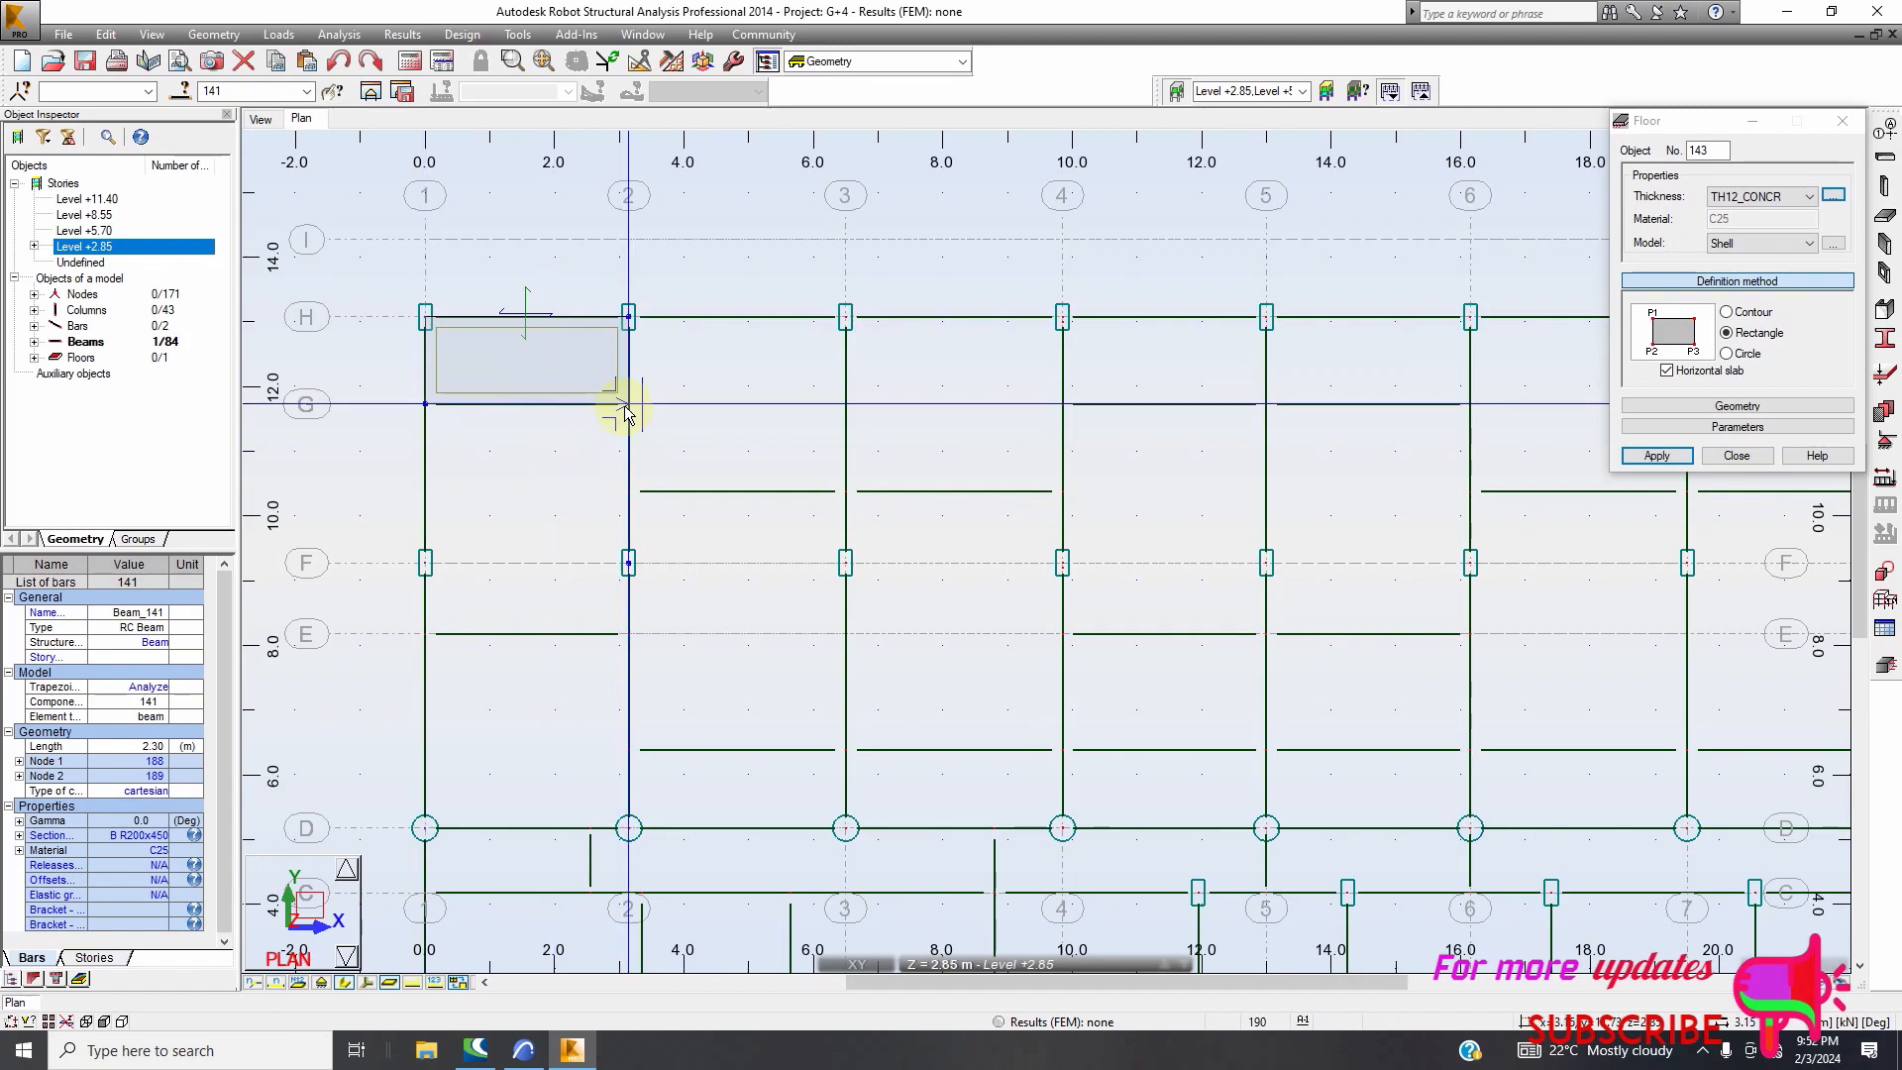
pyautogui.click(630, 642)
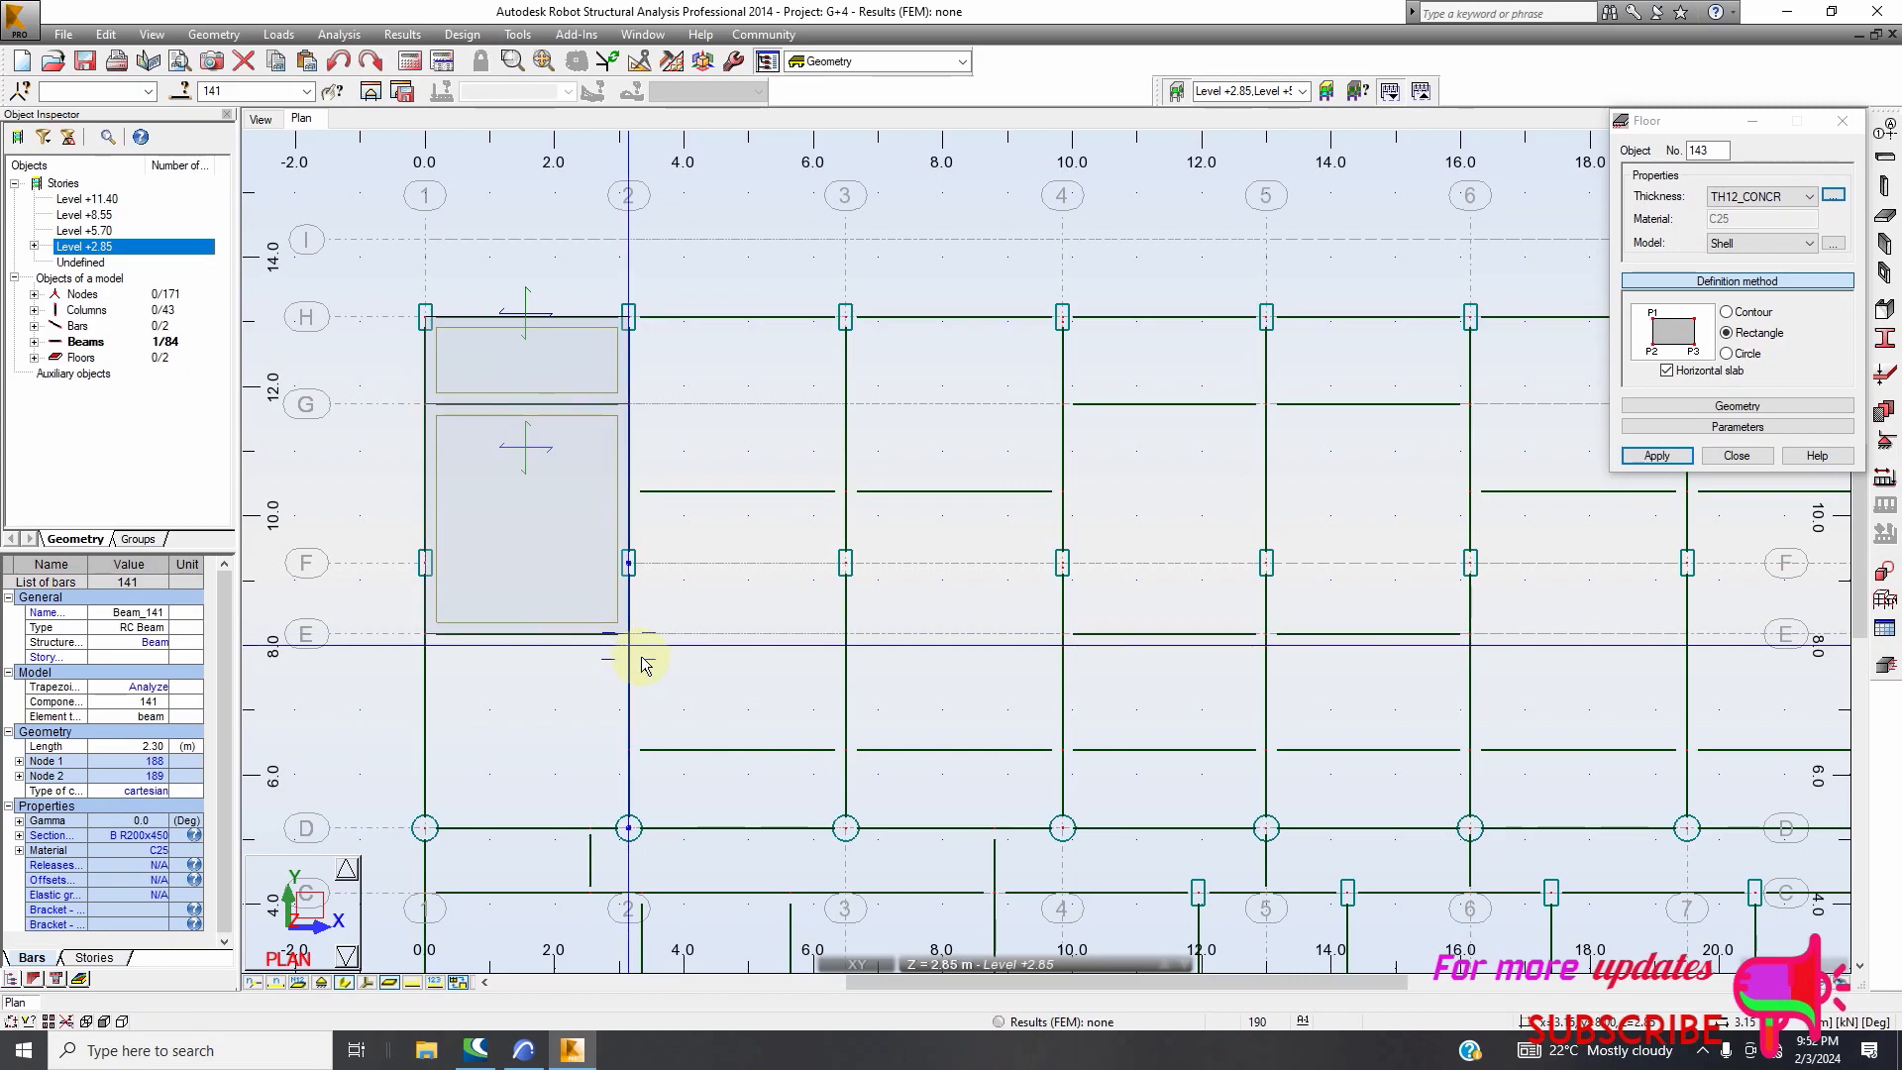
# Try to draw a rectangular slab between axes 2 and 3 from axis H to the beam below axis G, and undo it
pyautogui.click(630, 325)
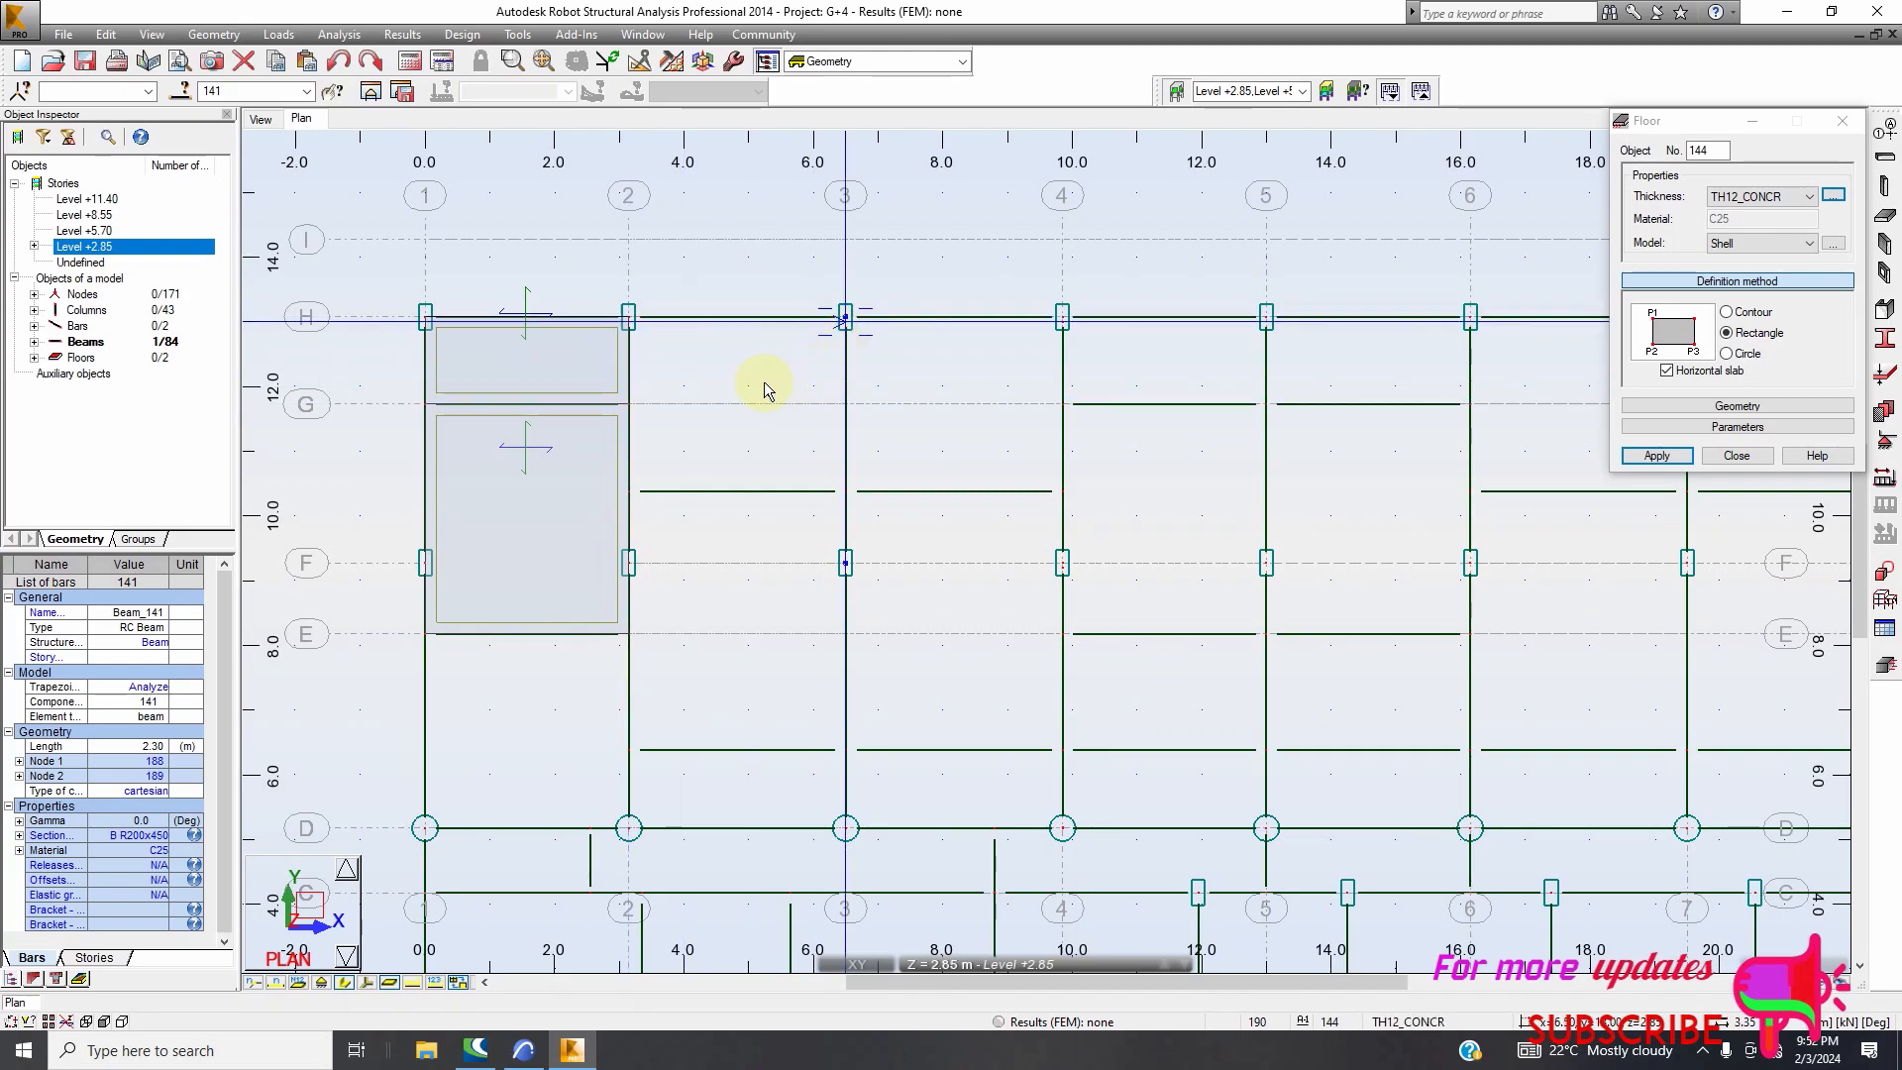
pyautogui.scroll(4, 641, 339)
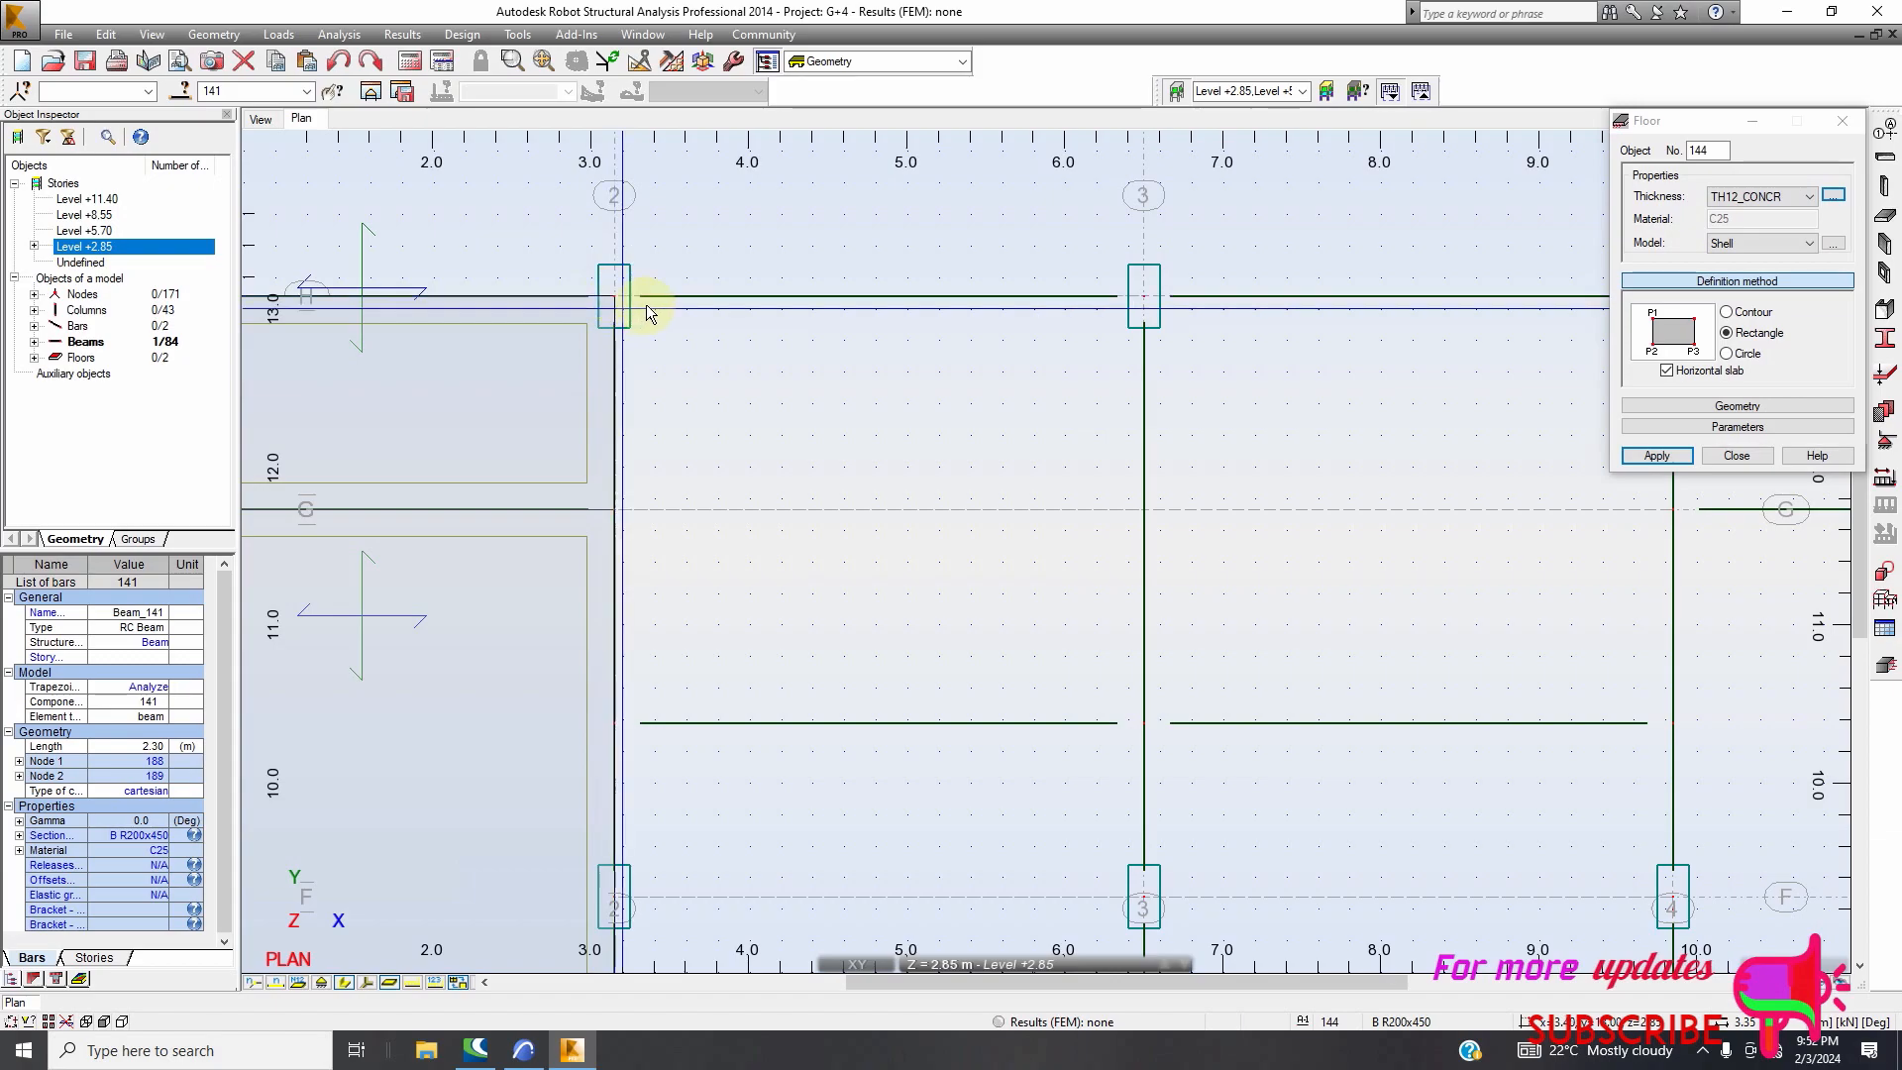
pyautogui.scroll(-3, 614, 302)
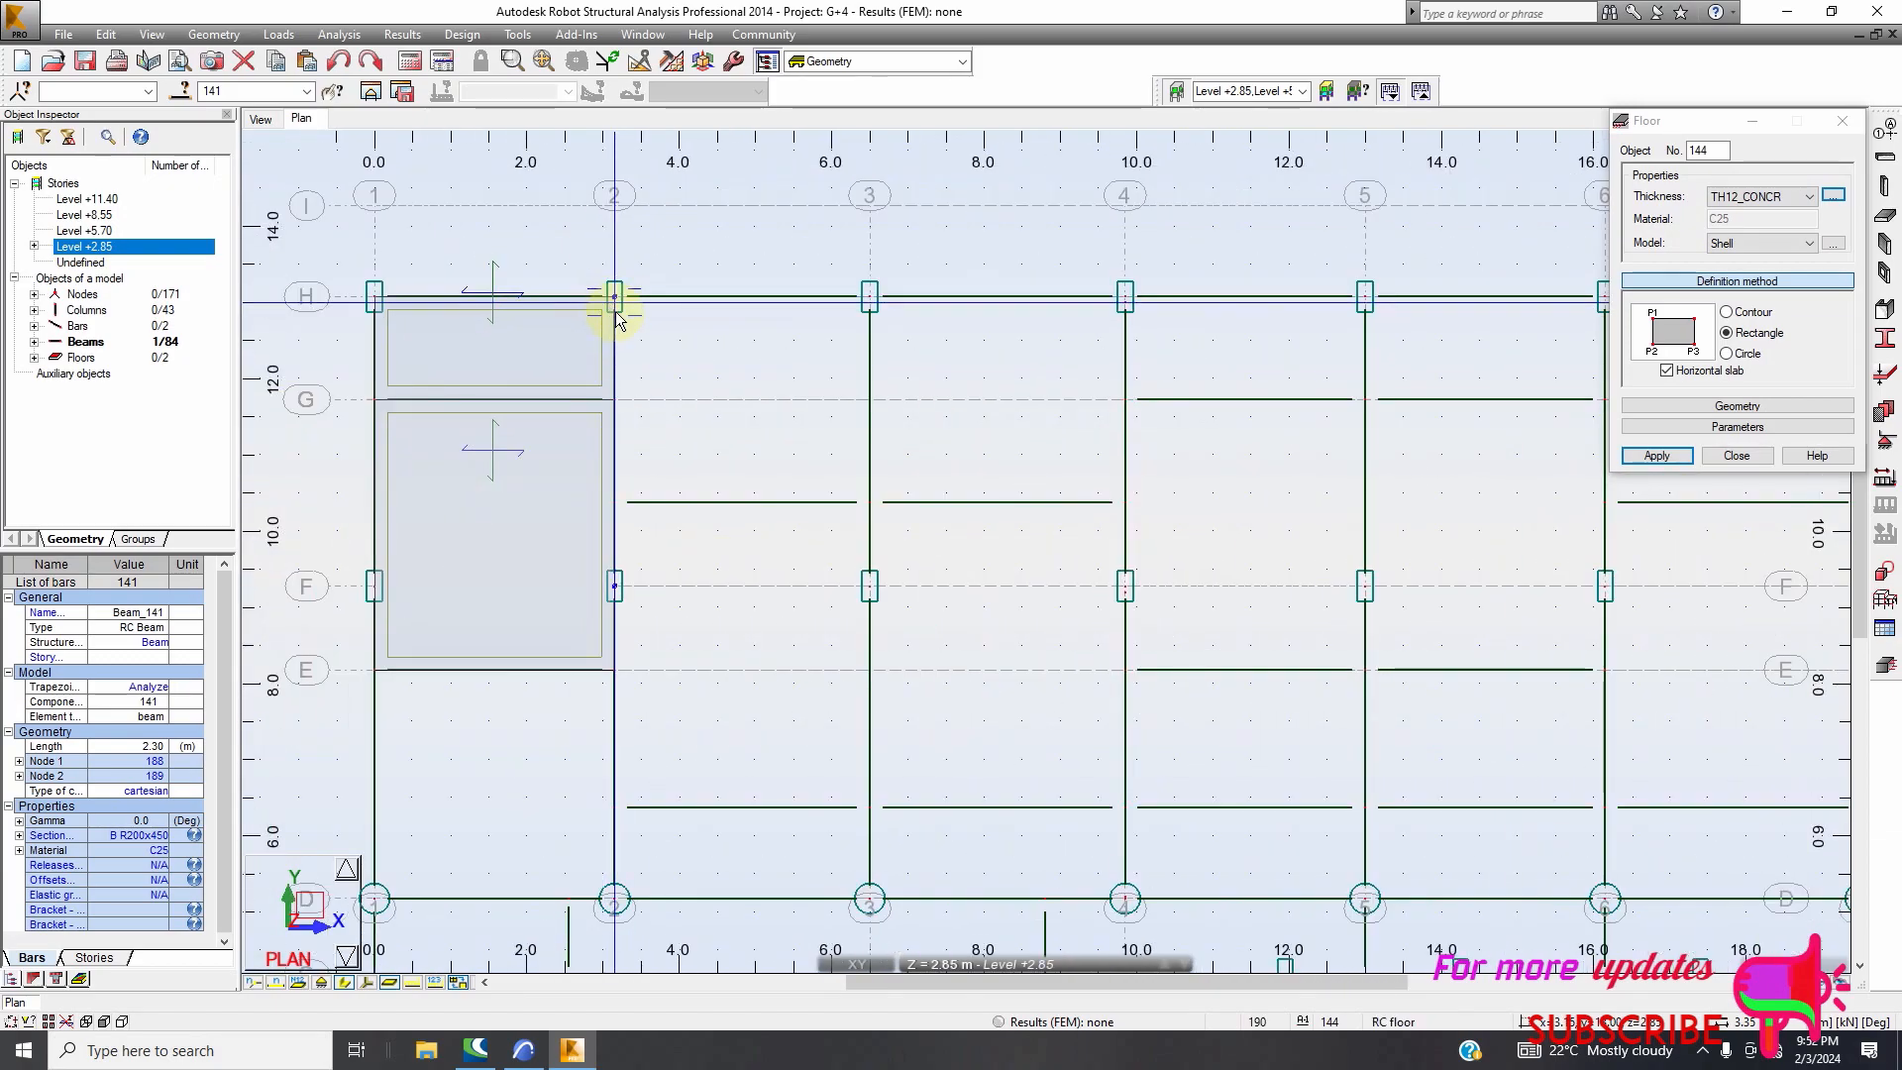
pyautogui.click(615, 298)
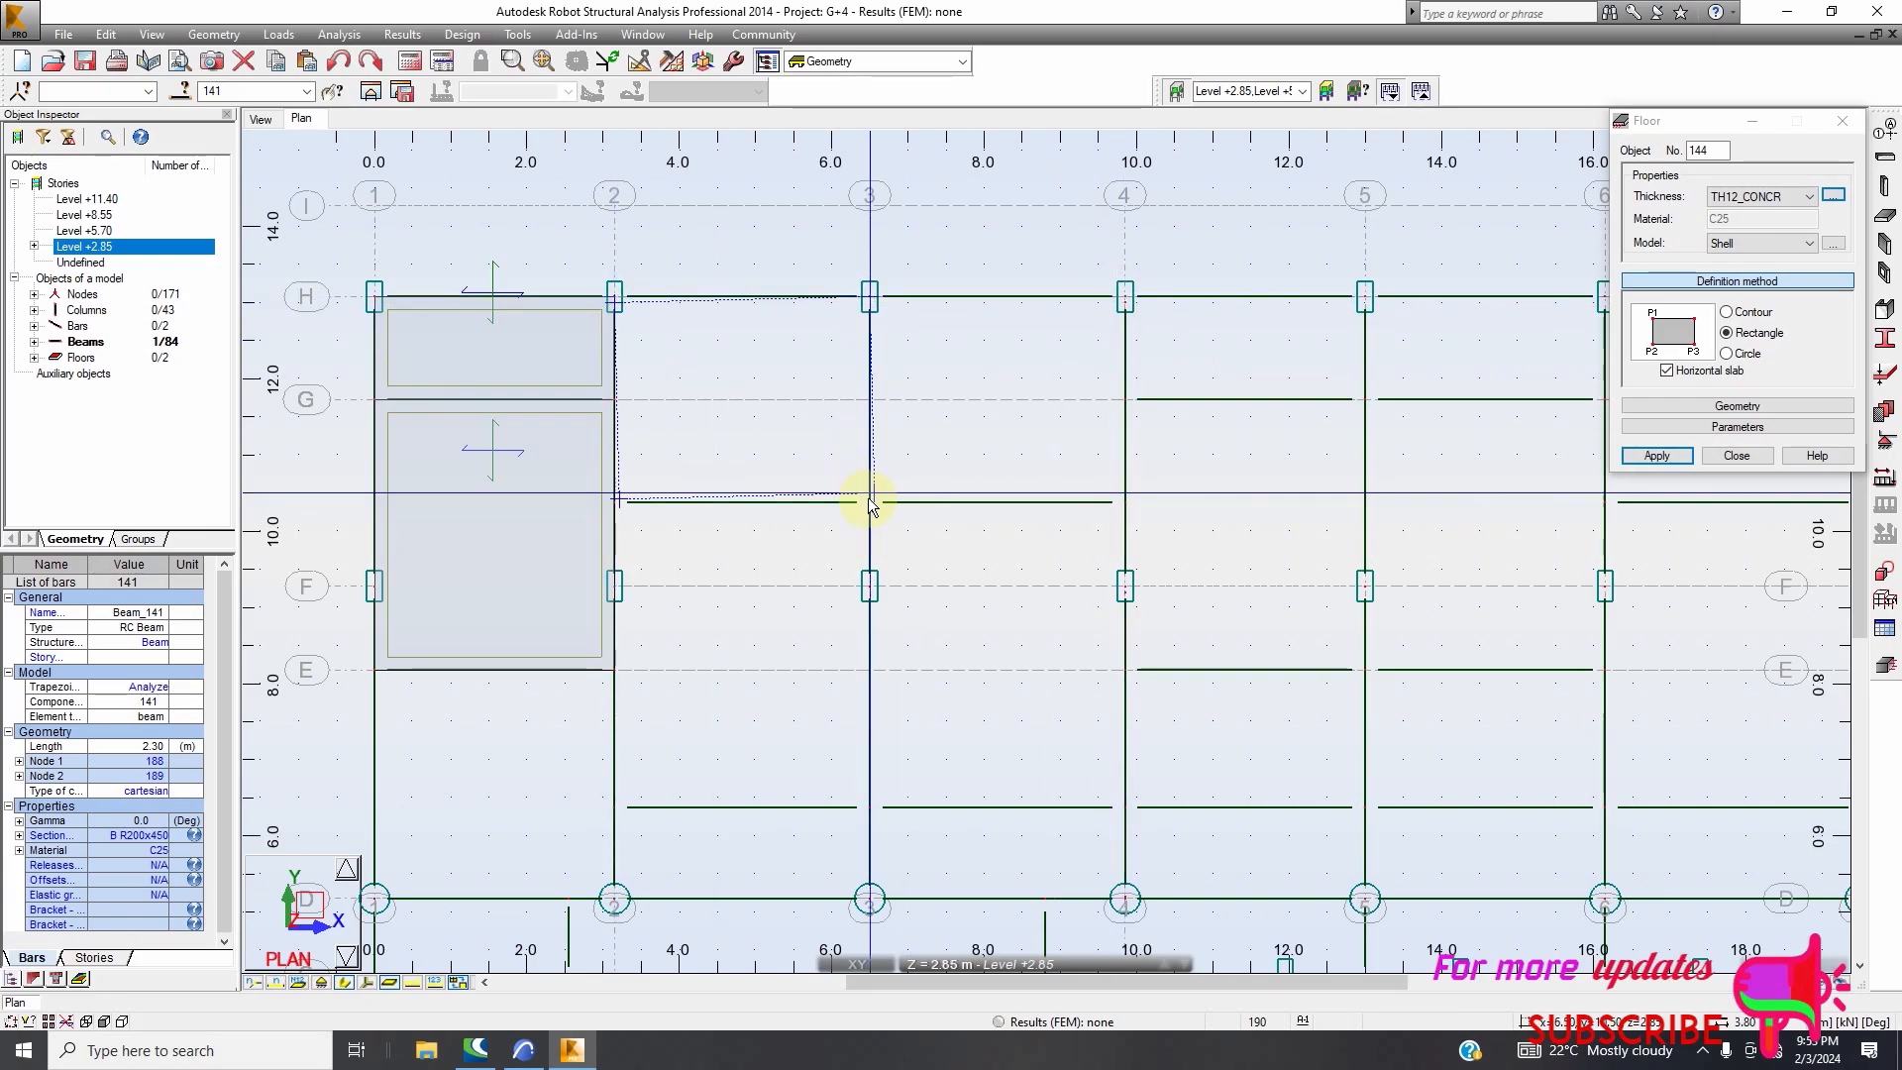
pyautogui.click(877, 587)
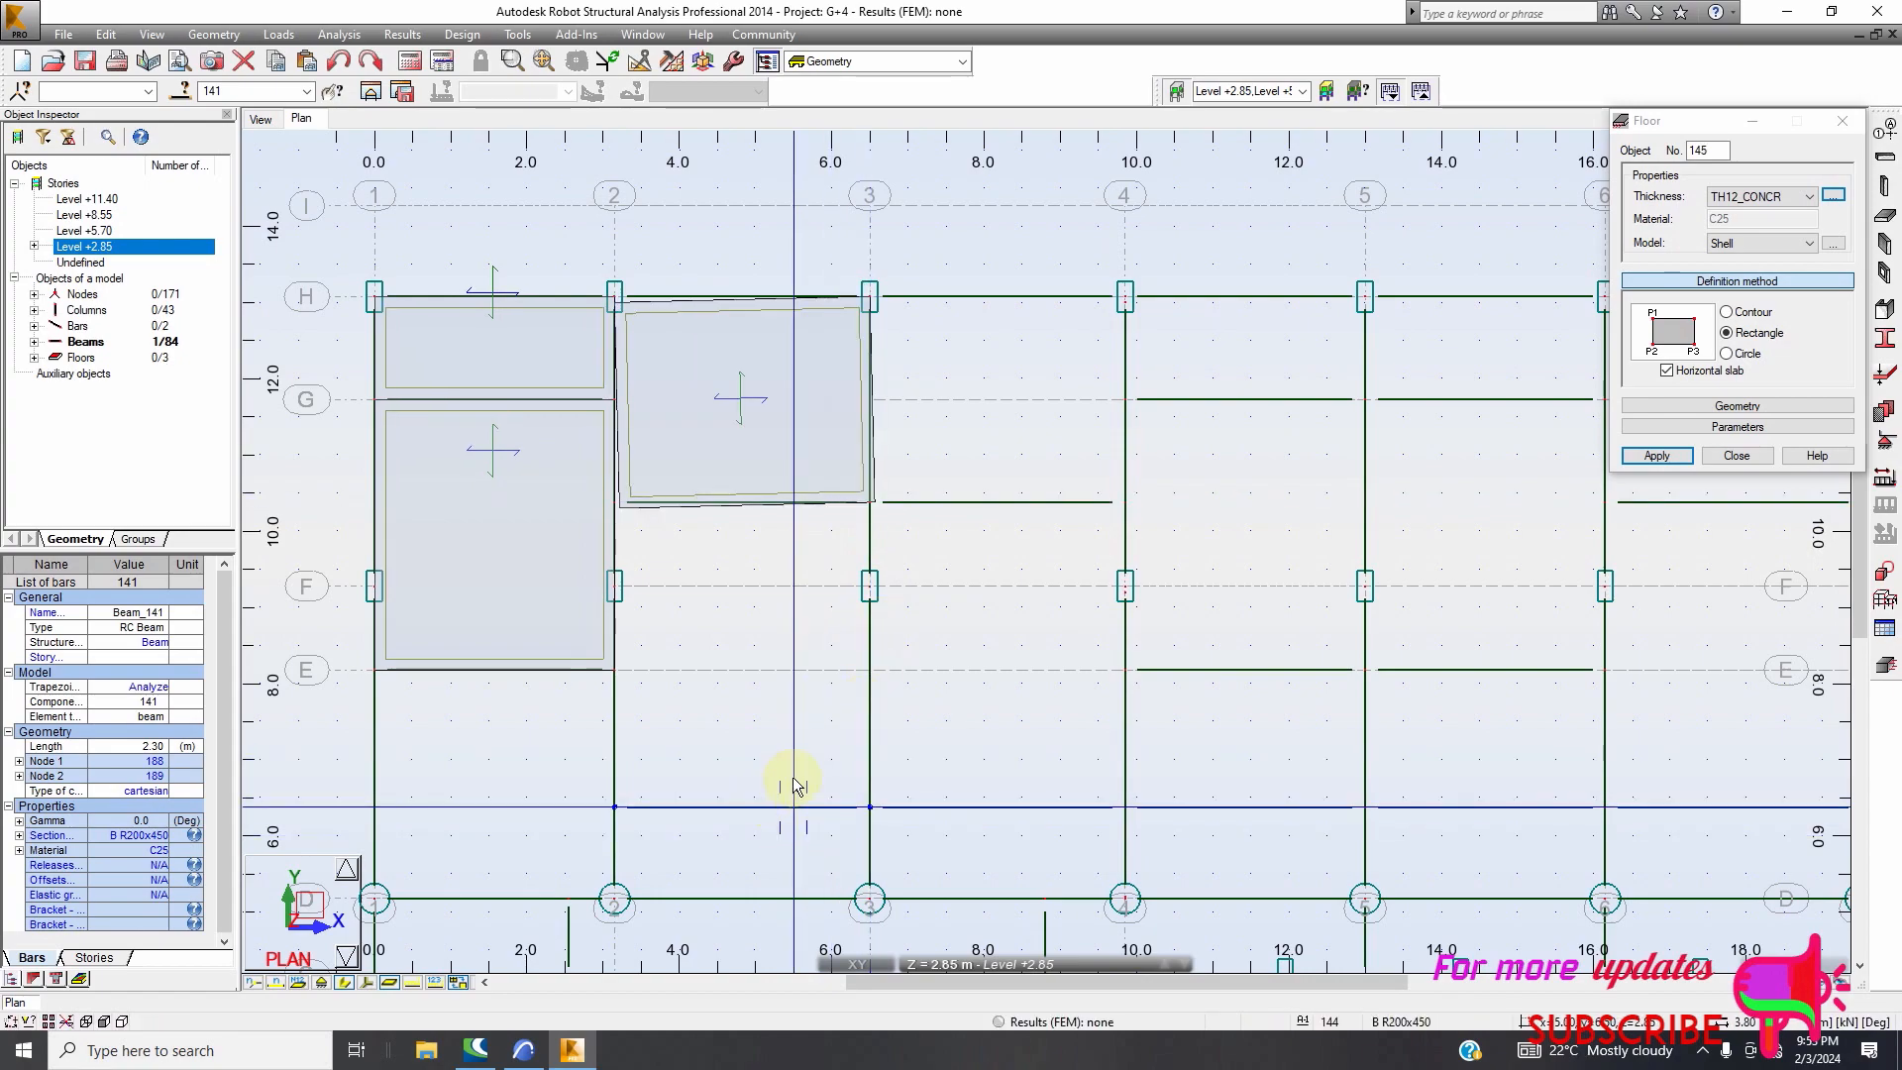
pyautogui.click(339, 61)
# Recheck the ground floor plan in ARCHICAD and try to pick the corner nodes of the slab panel between axes 2 and 3 in Robot
pyautogui.click(523, 1050)
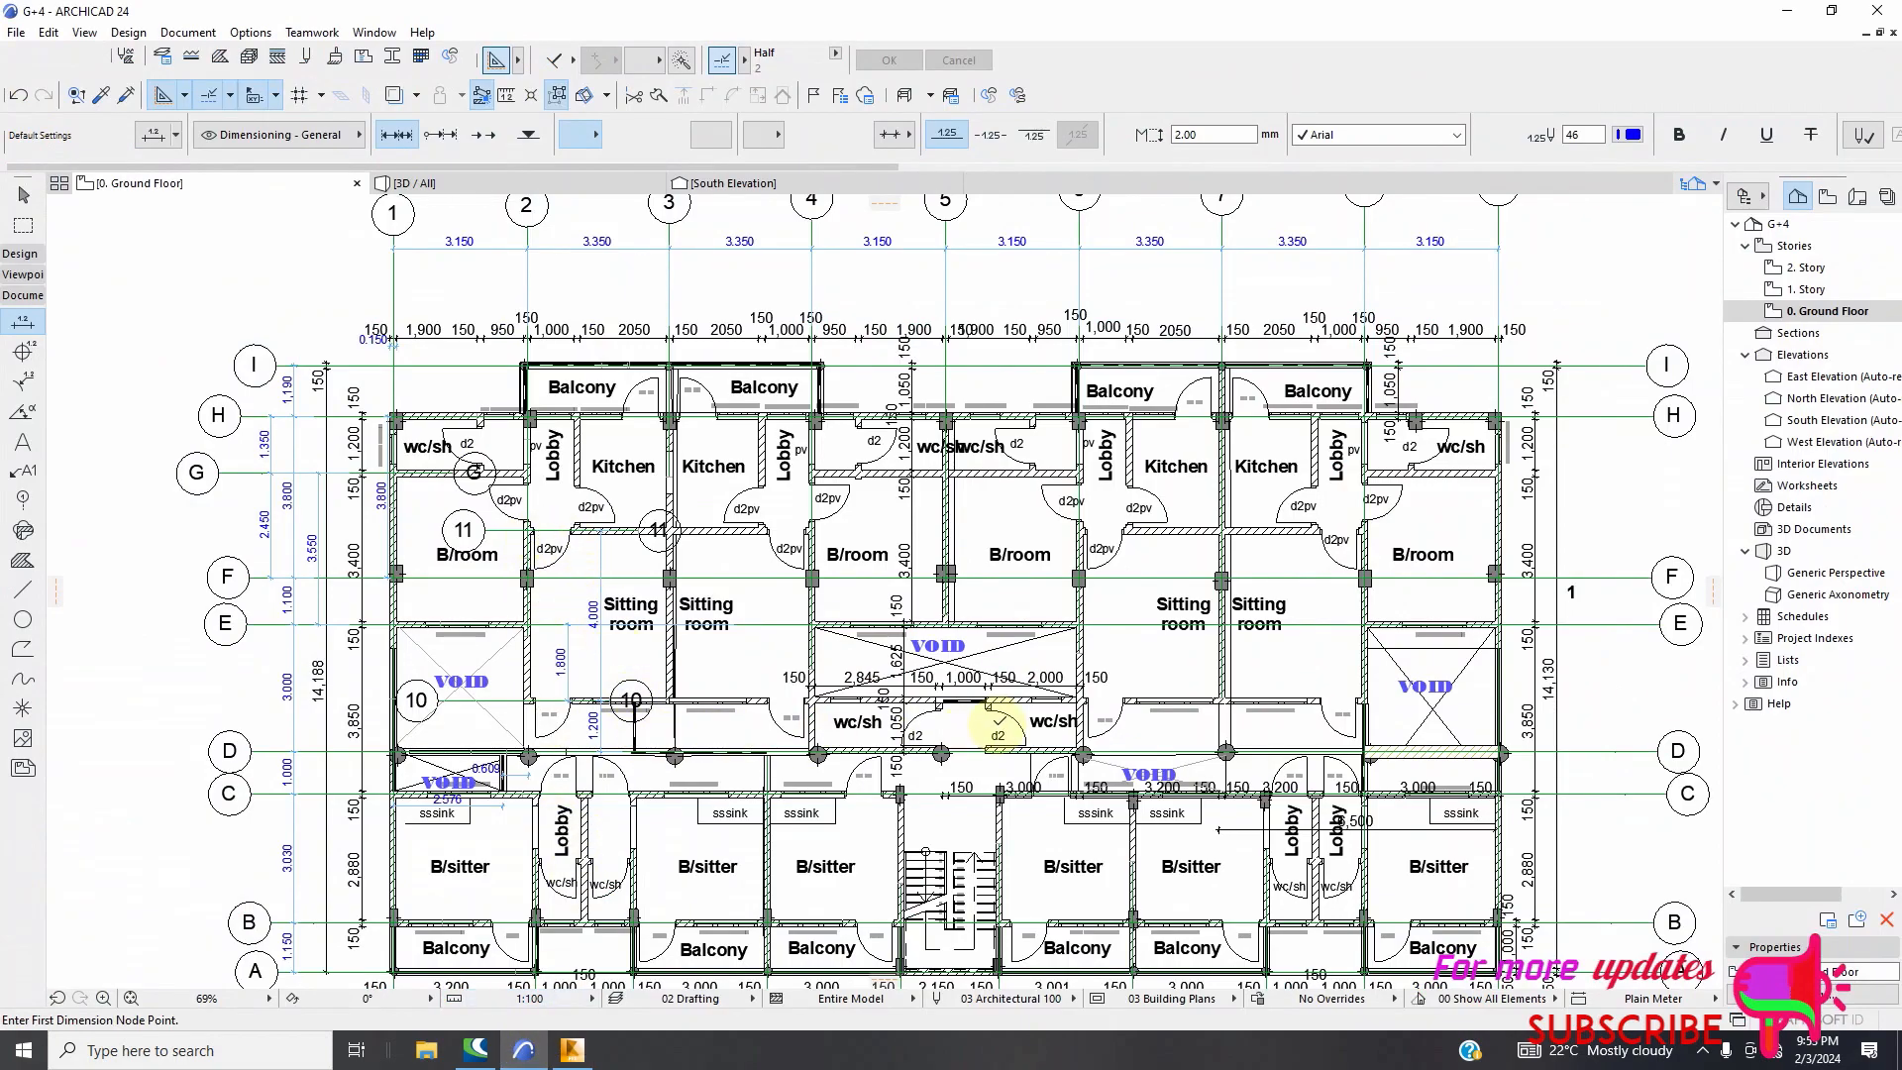
pyautogui.click(572, 1050)
pyautogui.scroll(-2, 493, 473)
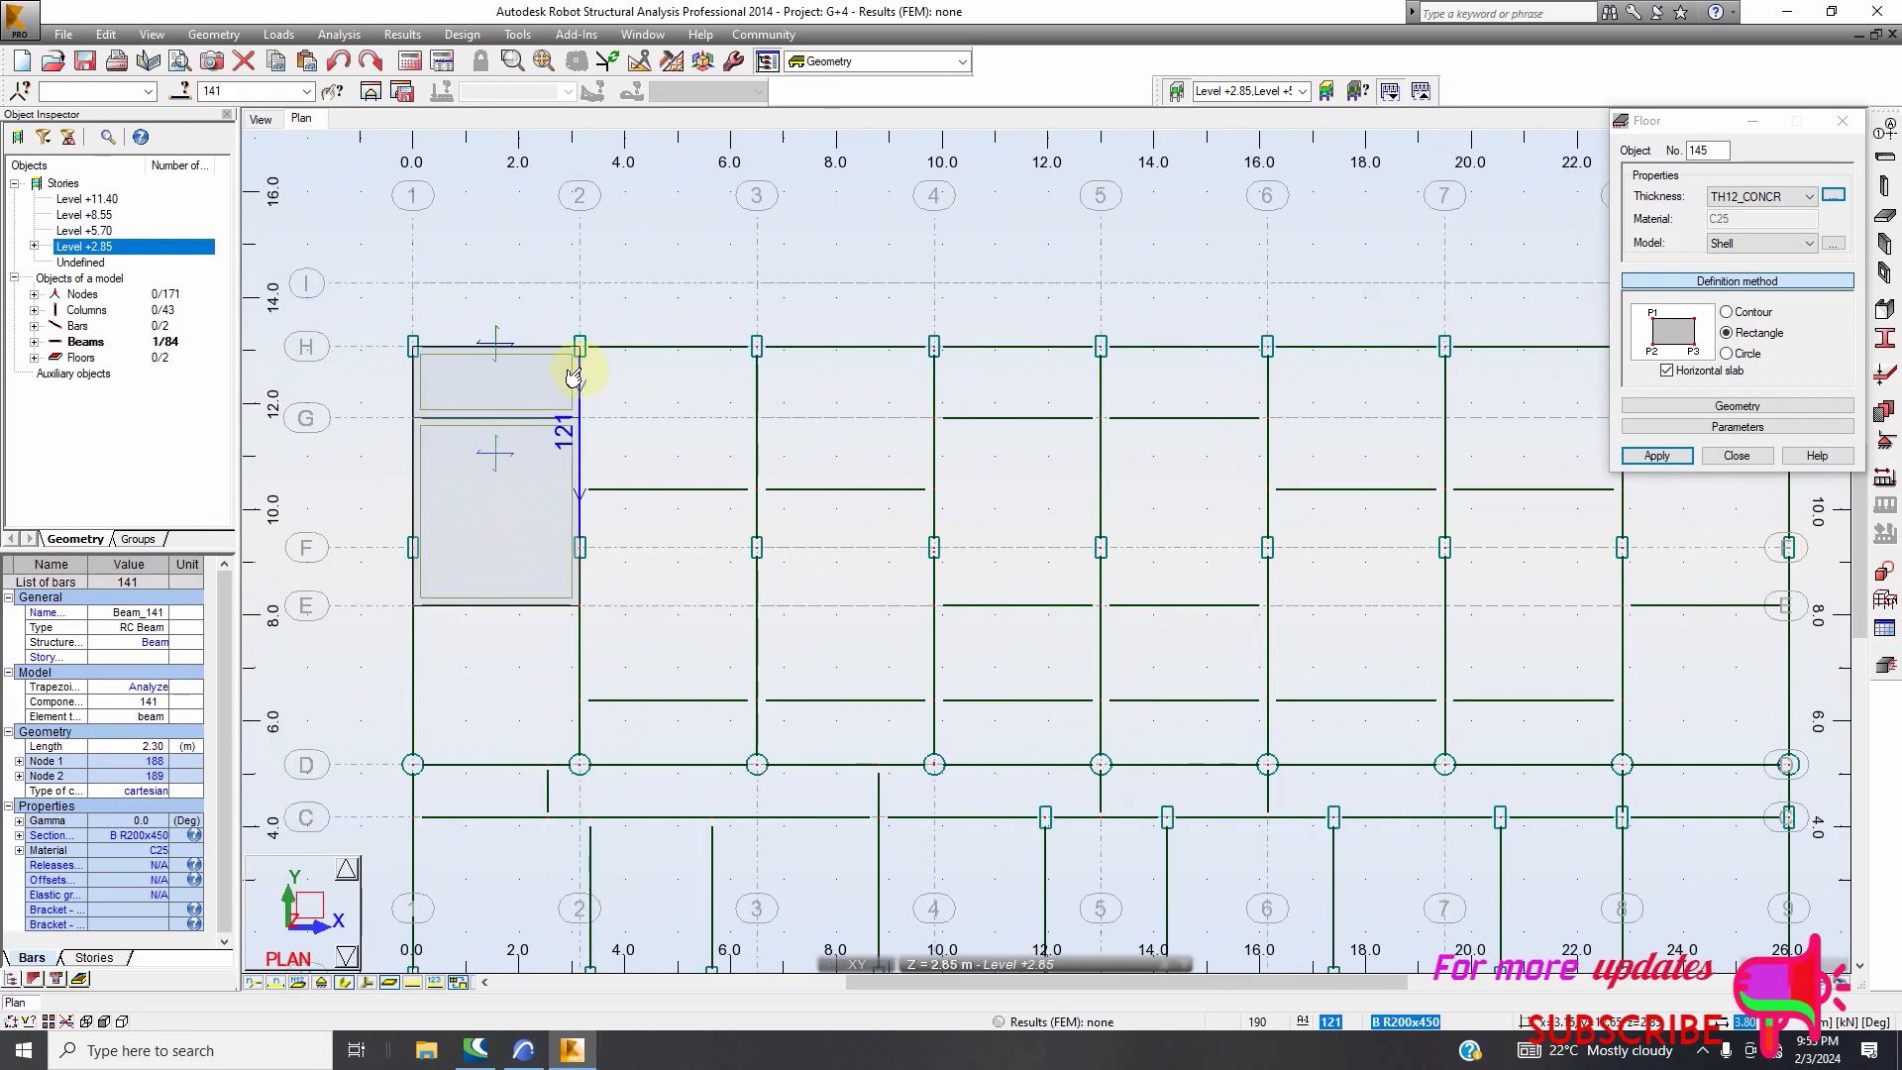
pyautogui.scroll(4, 573, 357)
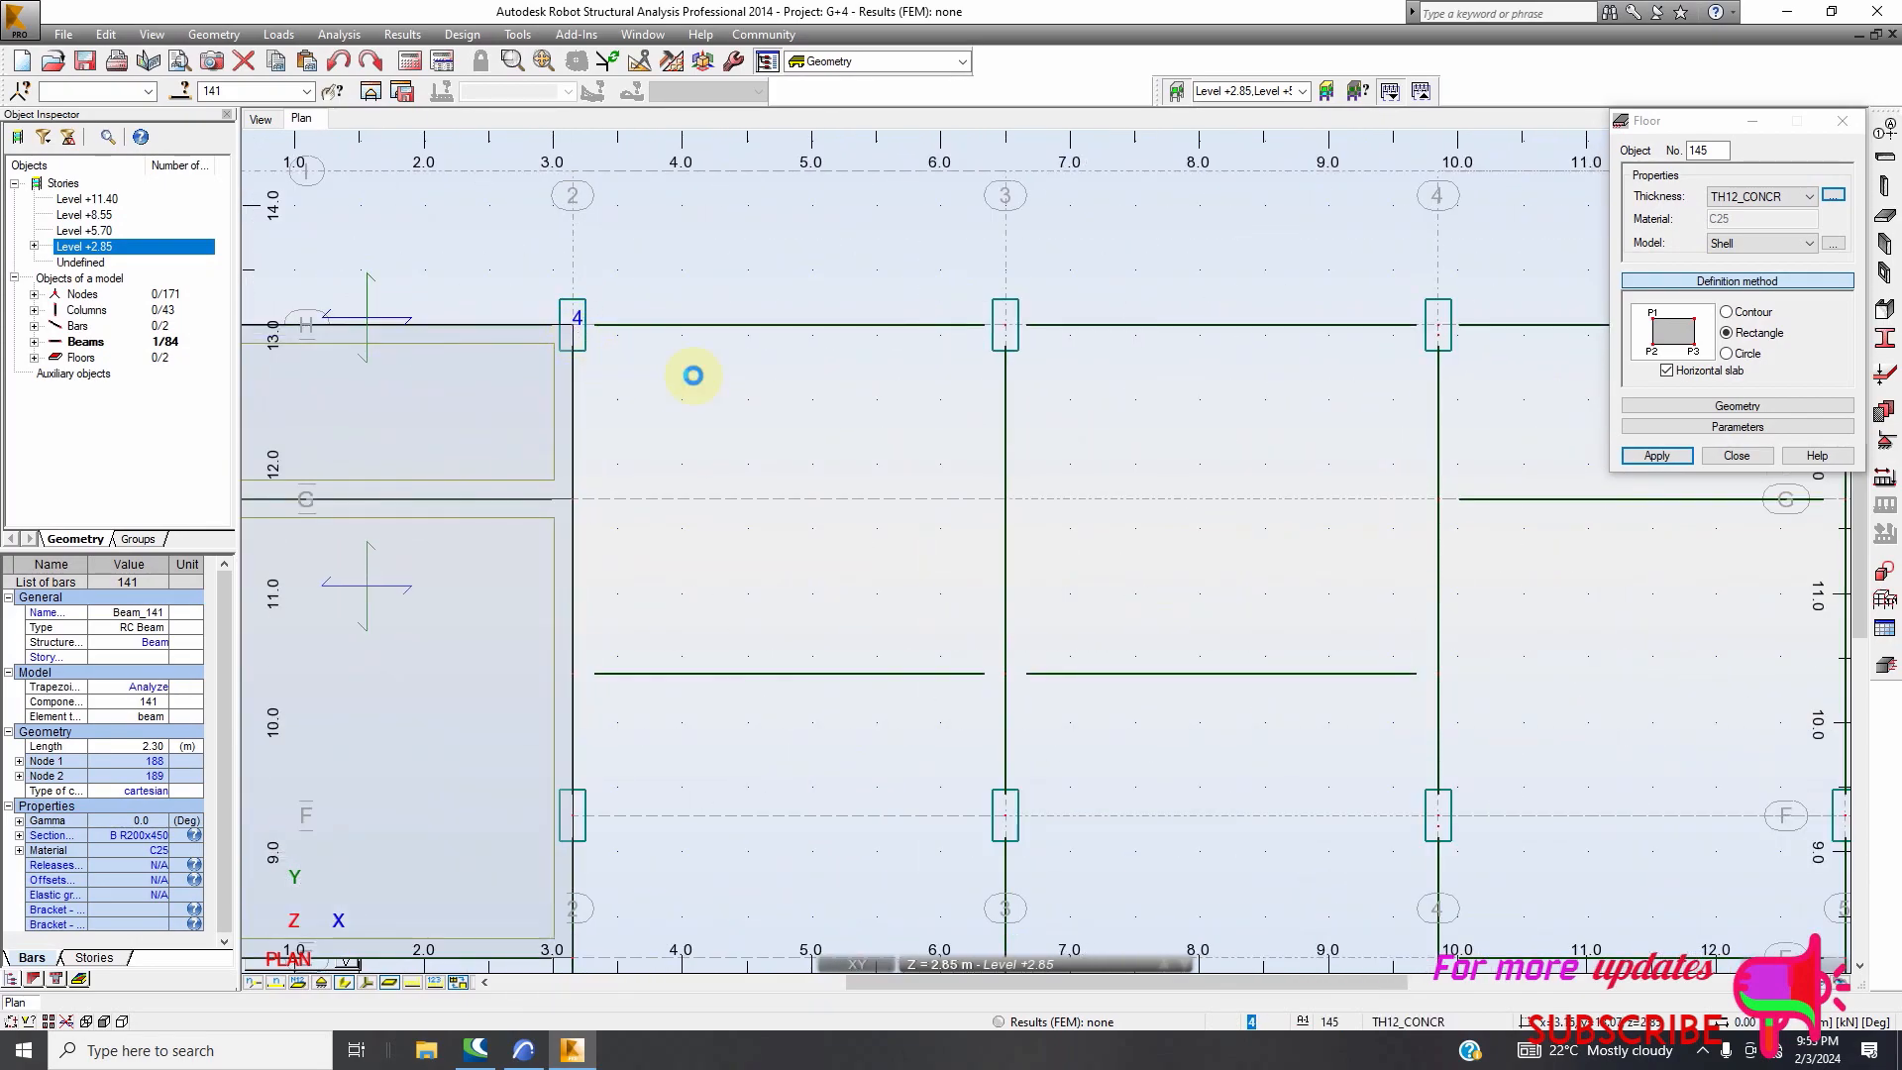
pyautogui.click(620, 375)
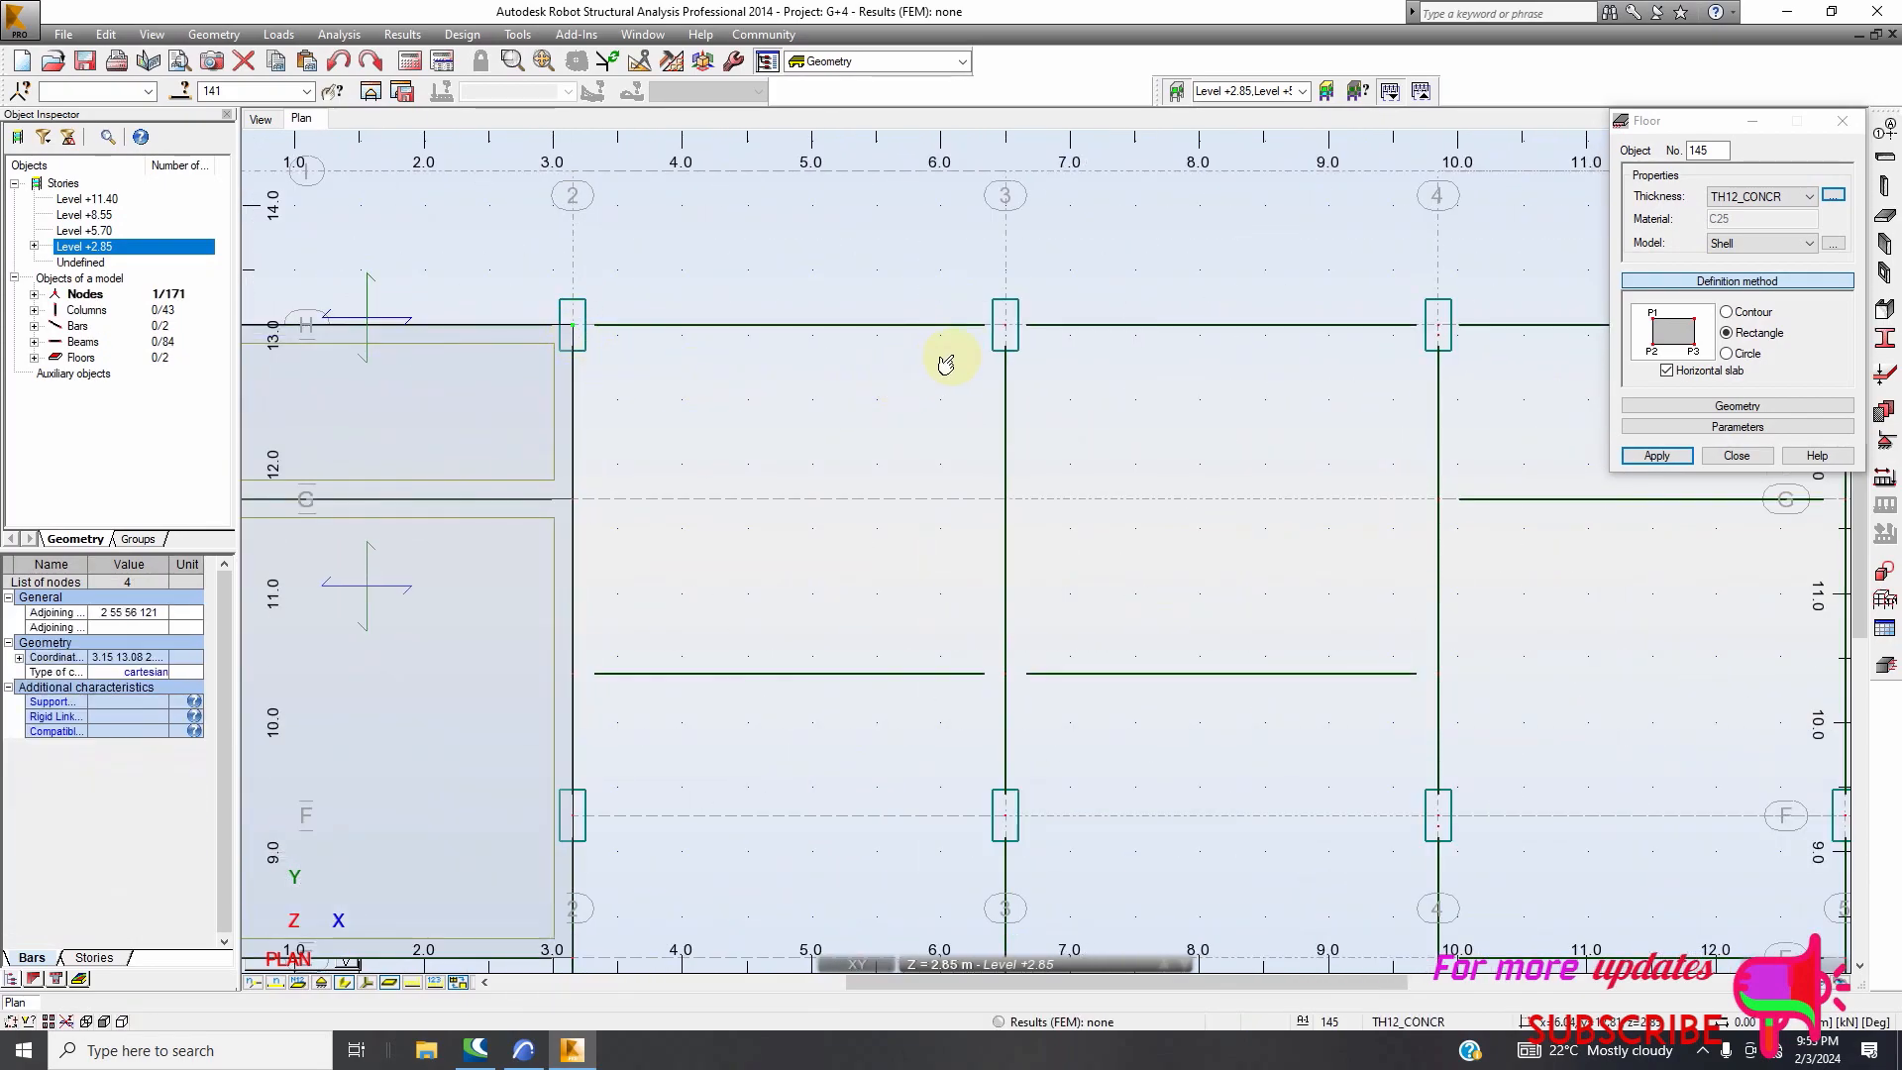
pyautogui.click(997, 334)
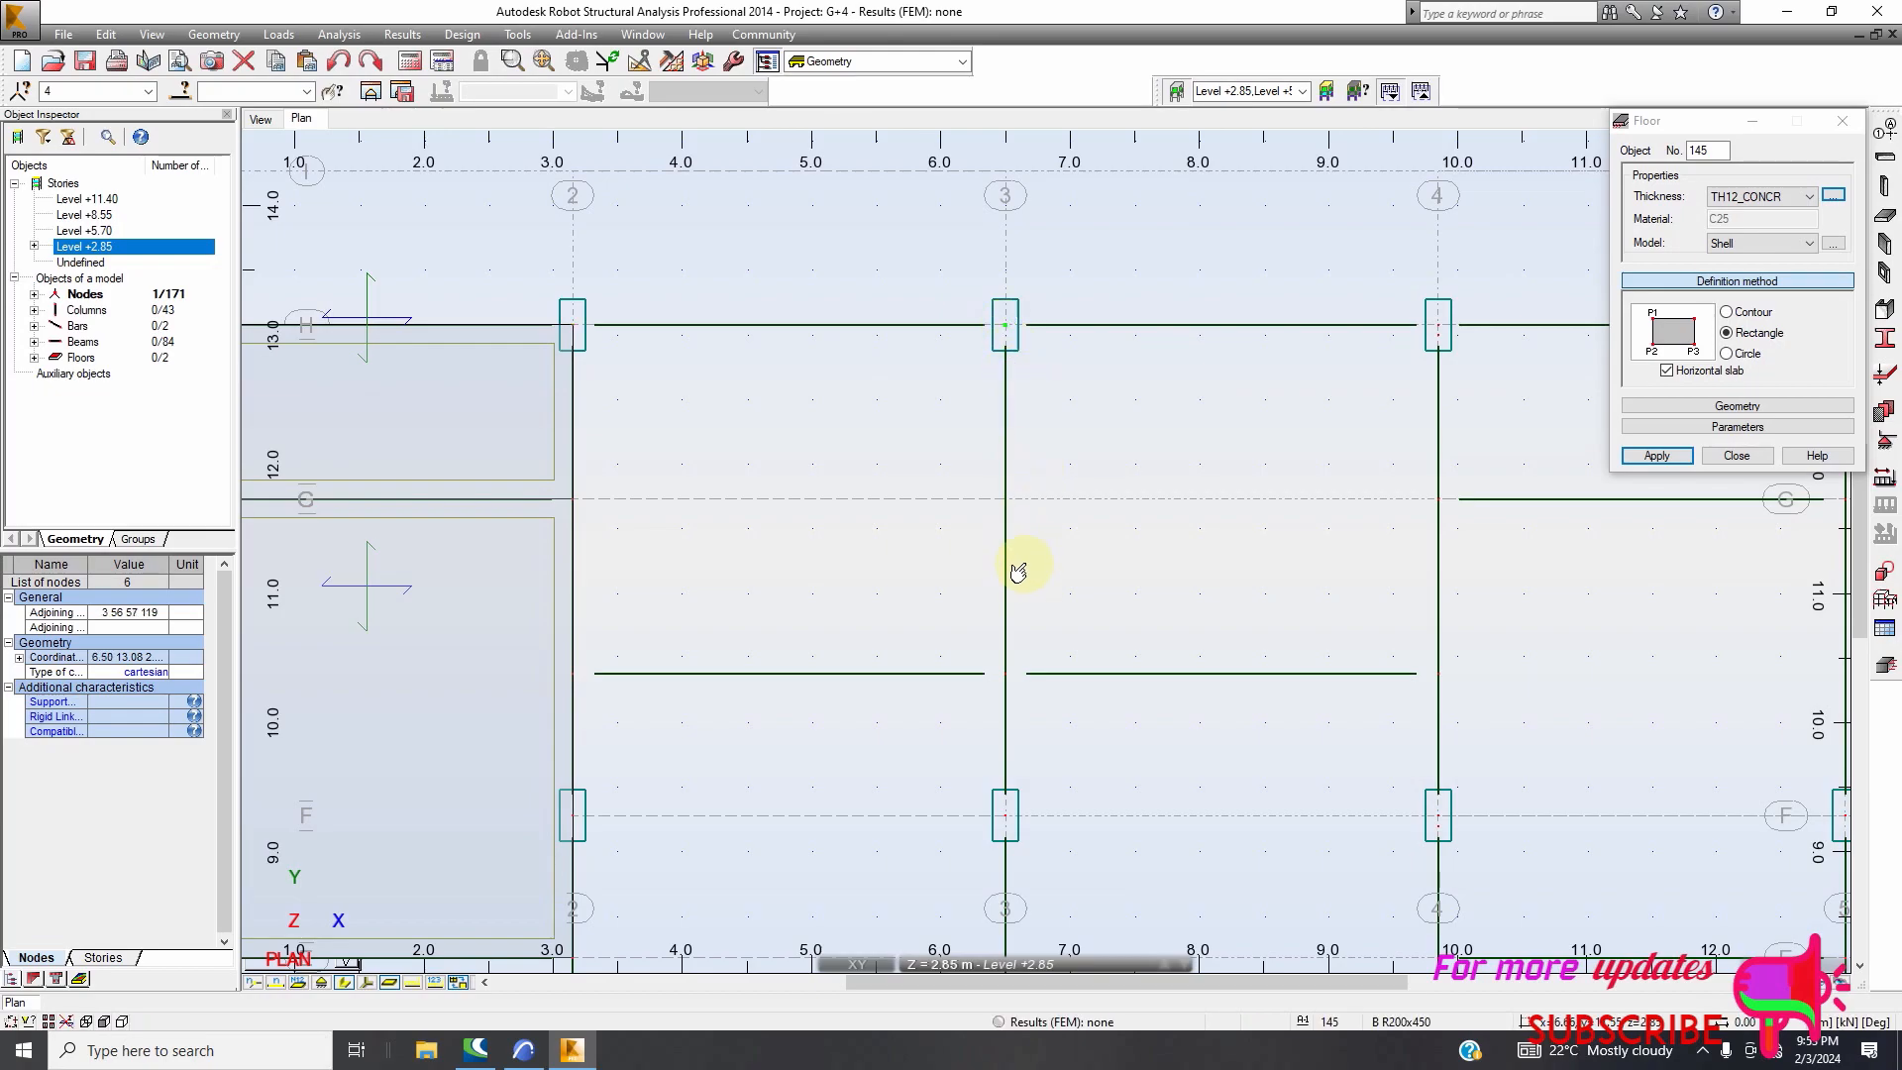
pyautogui.click(1006, 684)
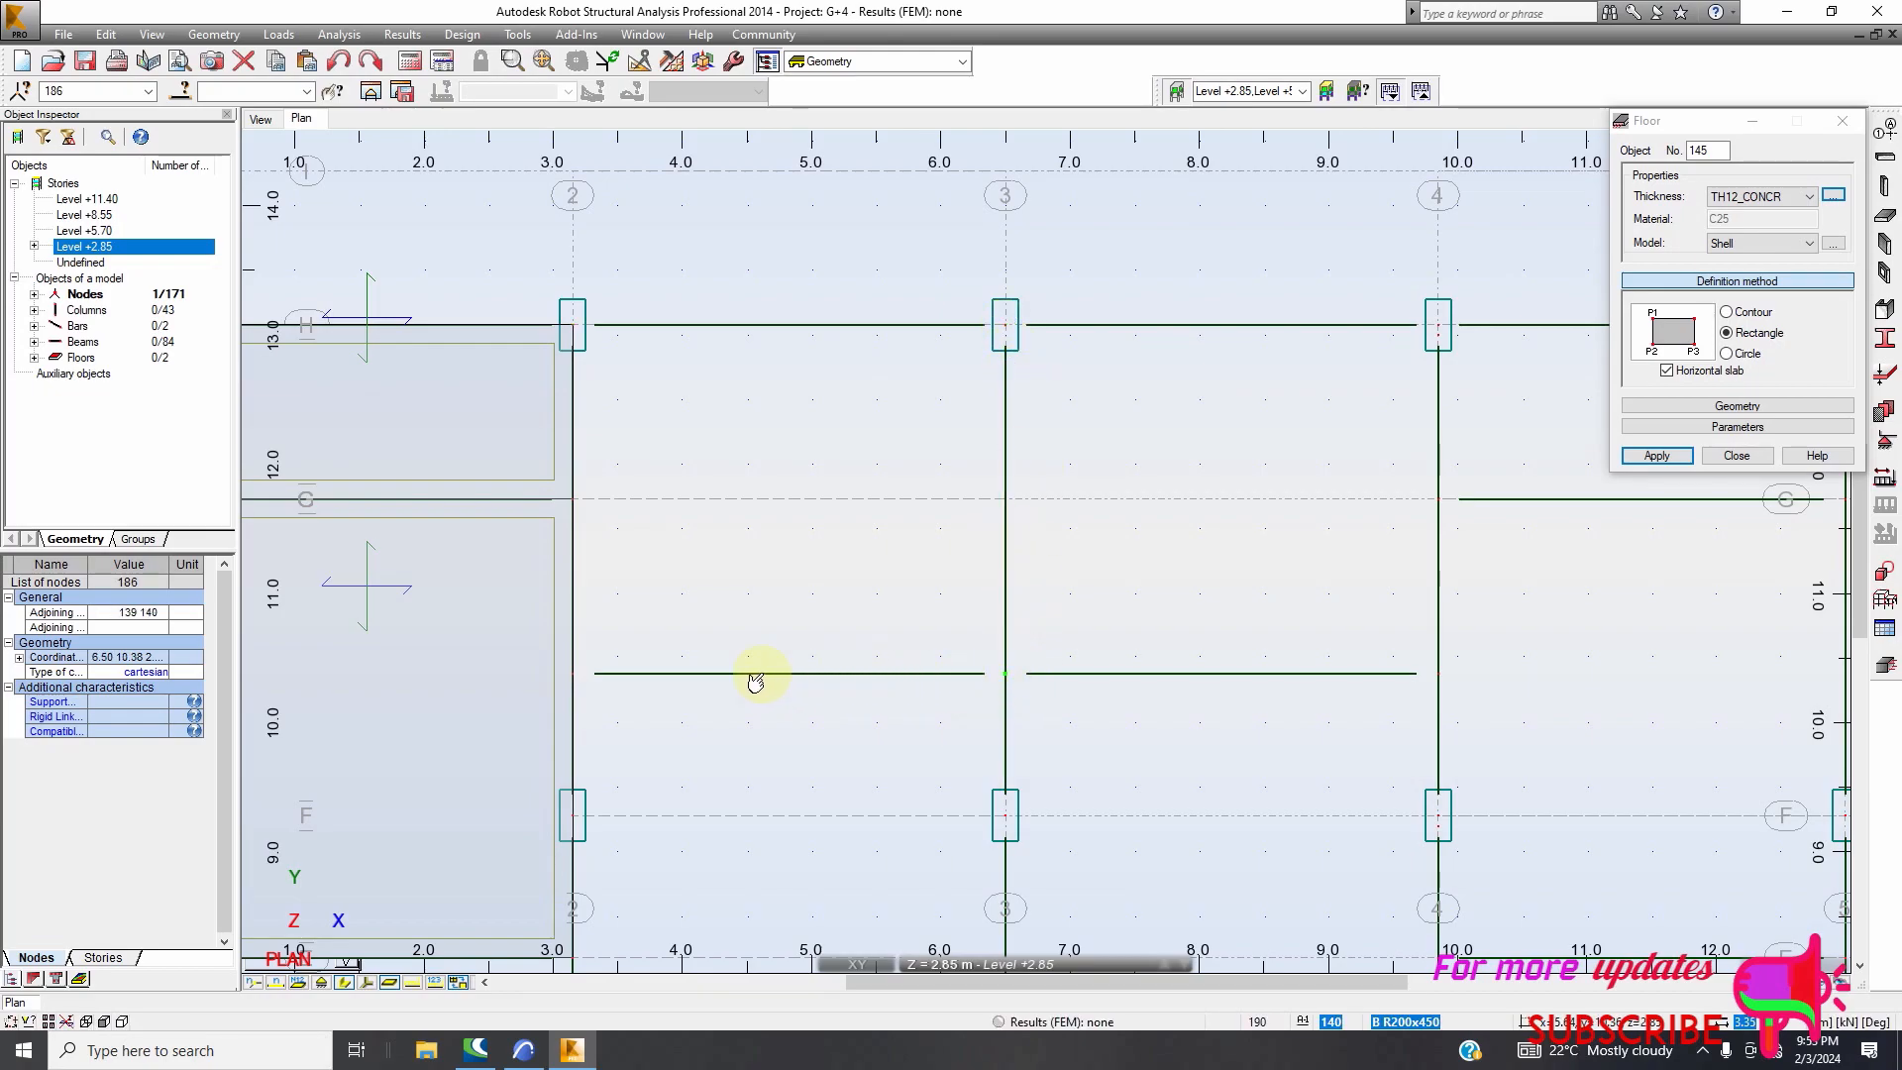
pyautogui.click(579, 646)
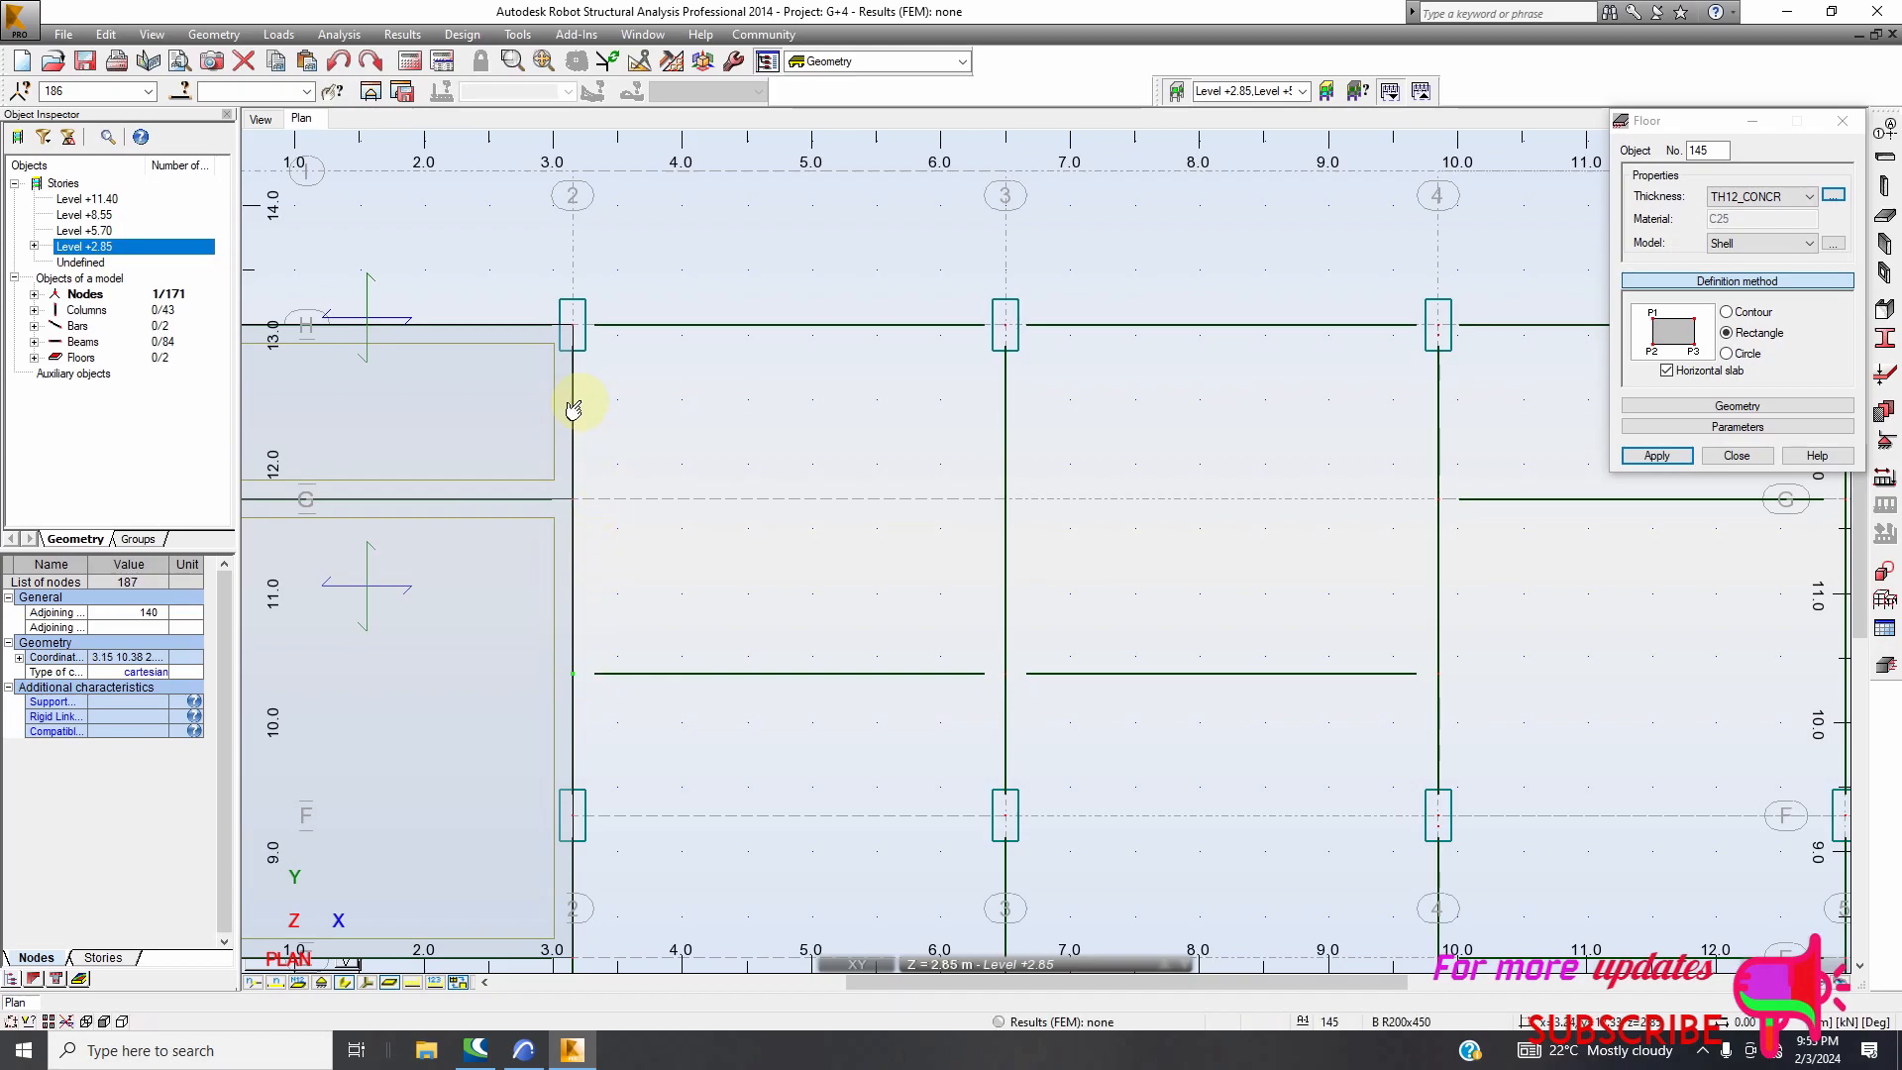
pyautogui.click(571, 327)
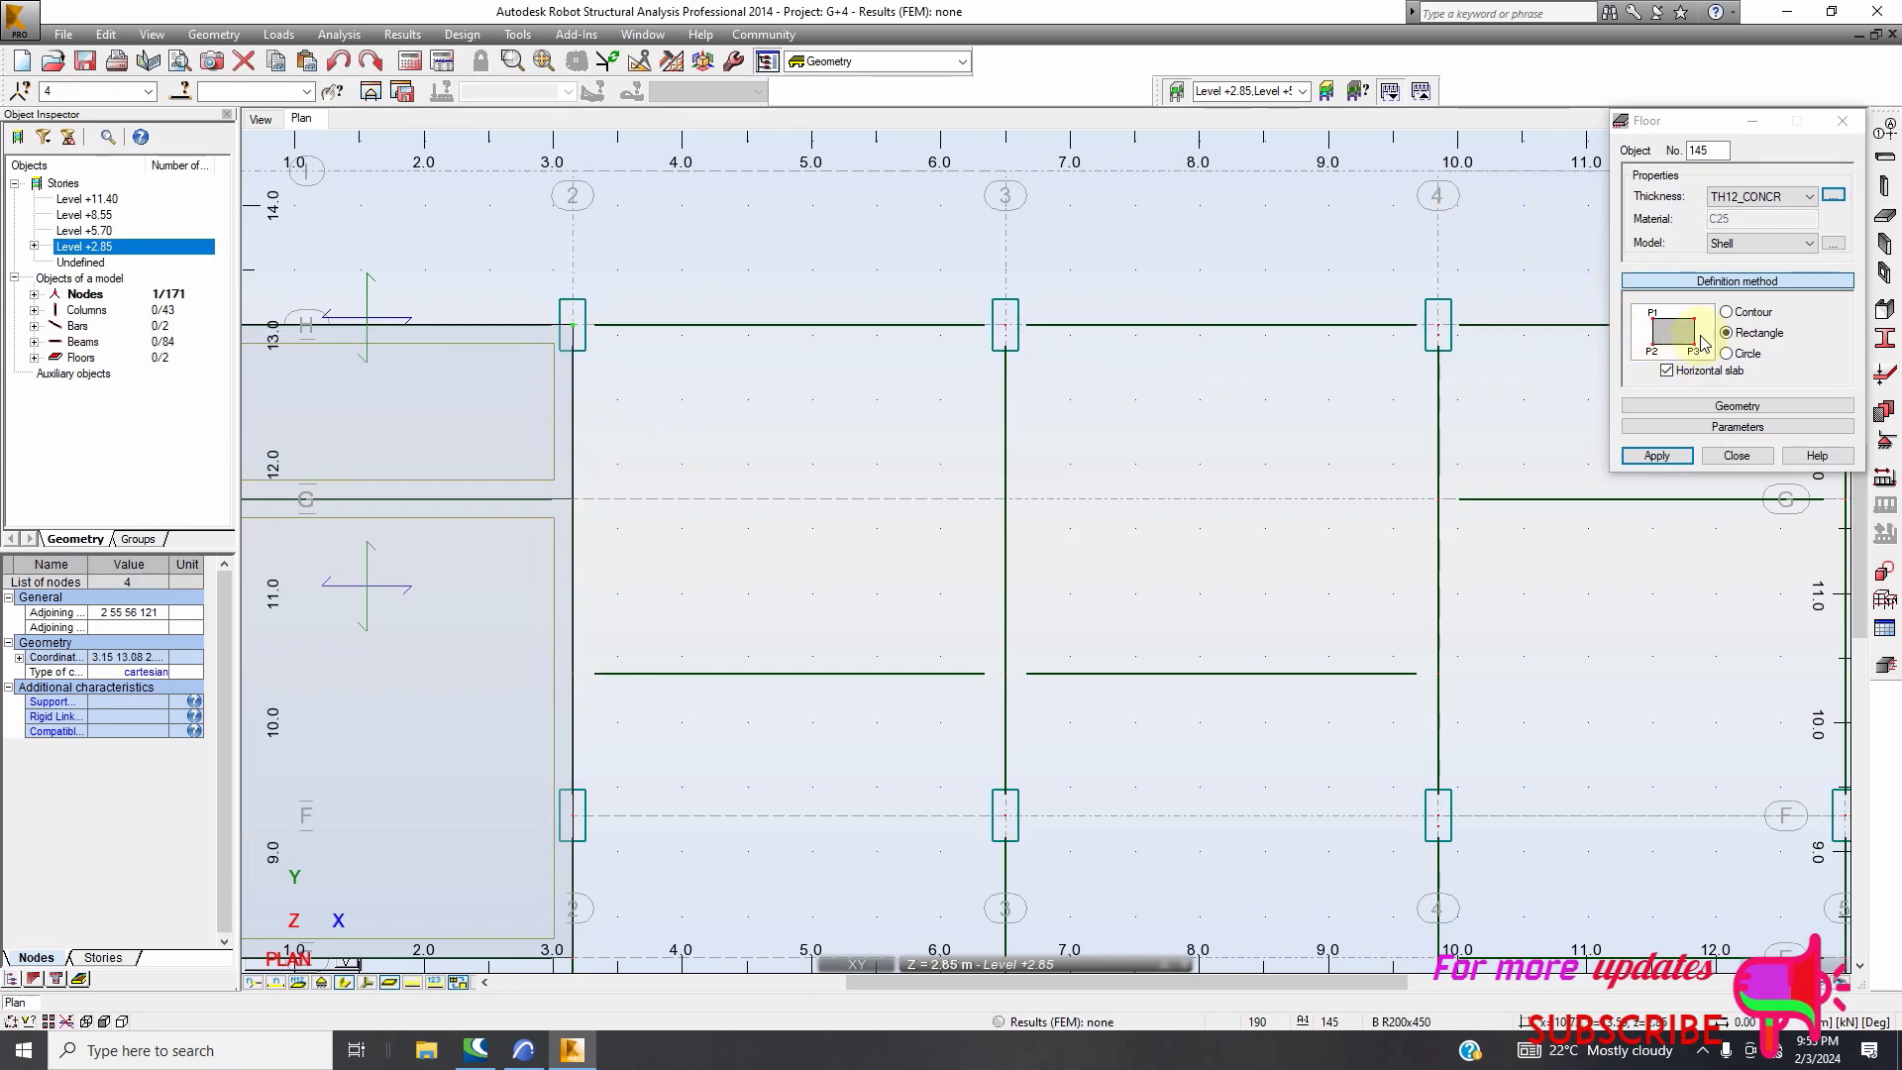
# Try to create the slab by applying the rectangle definition, and undo the misplaced slab
pyautogui.click(1728, 354)
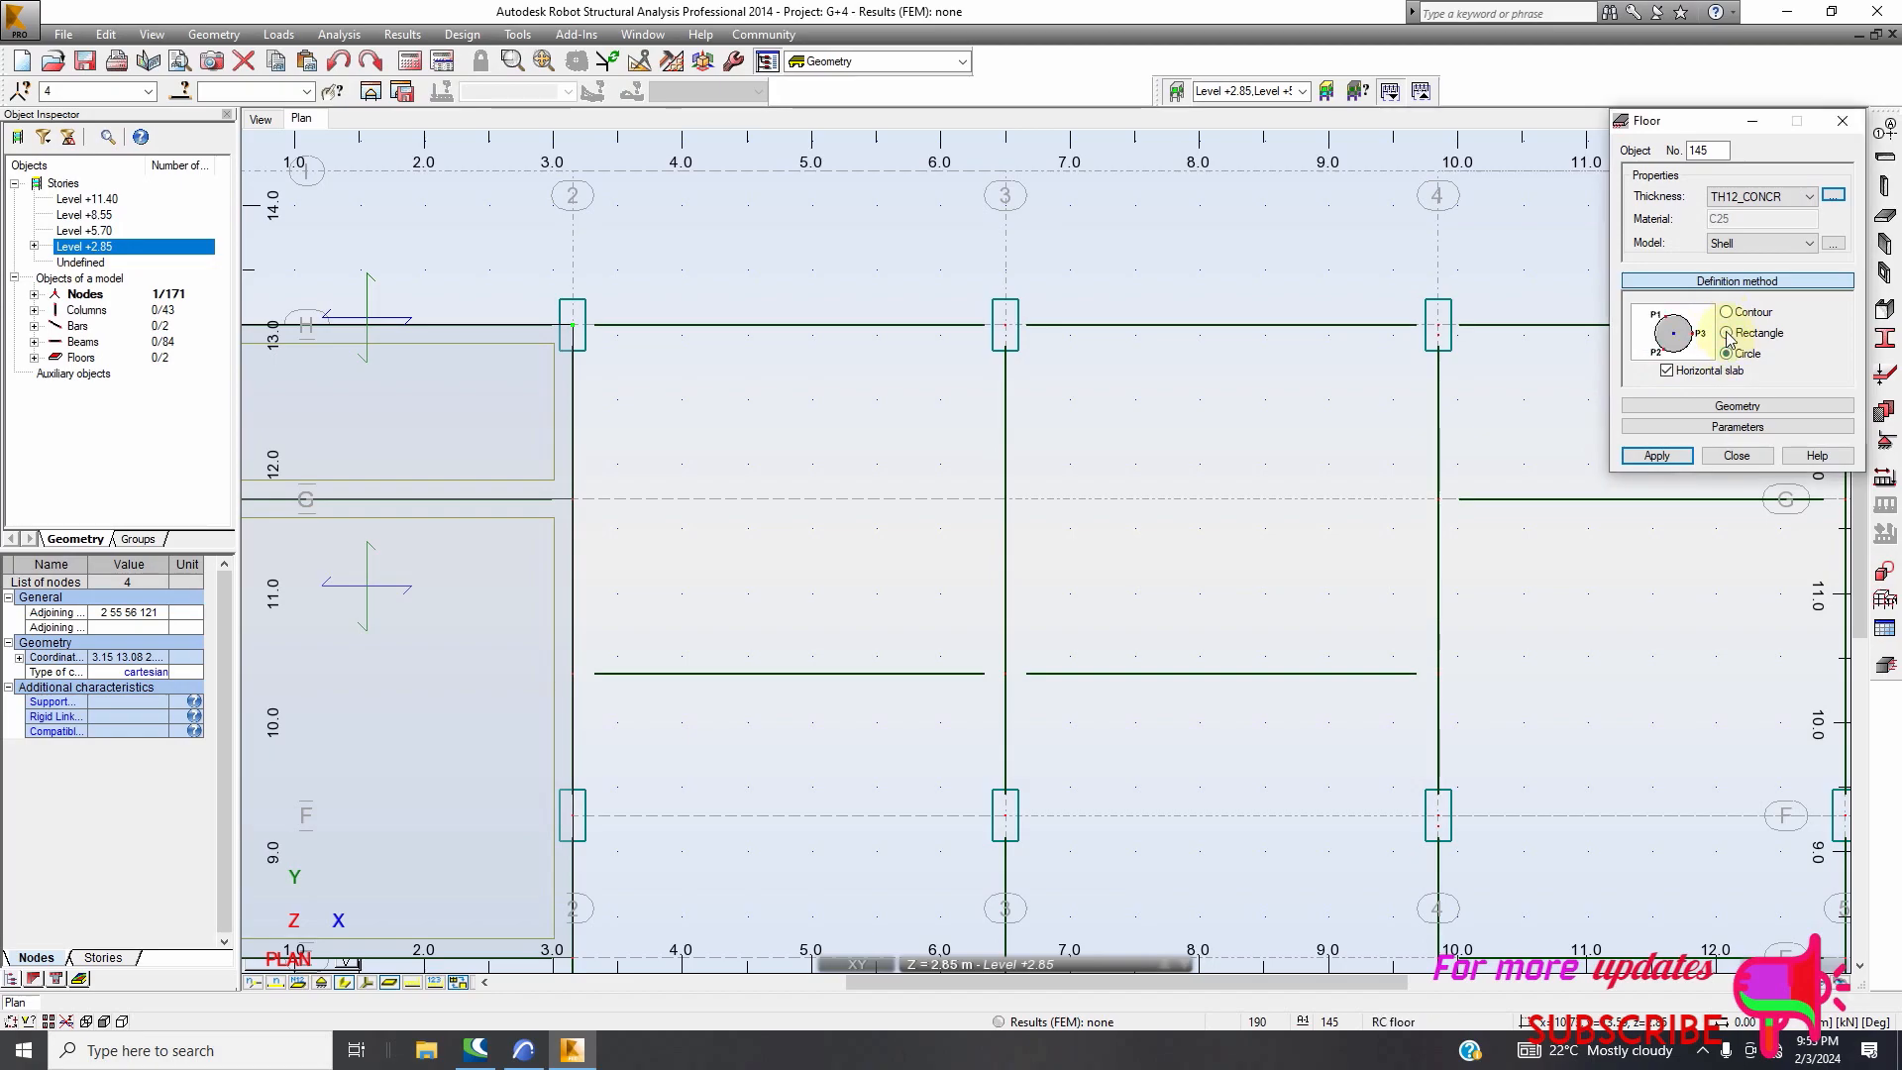
pyautogui.click(1657, 455)
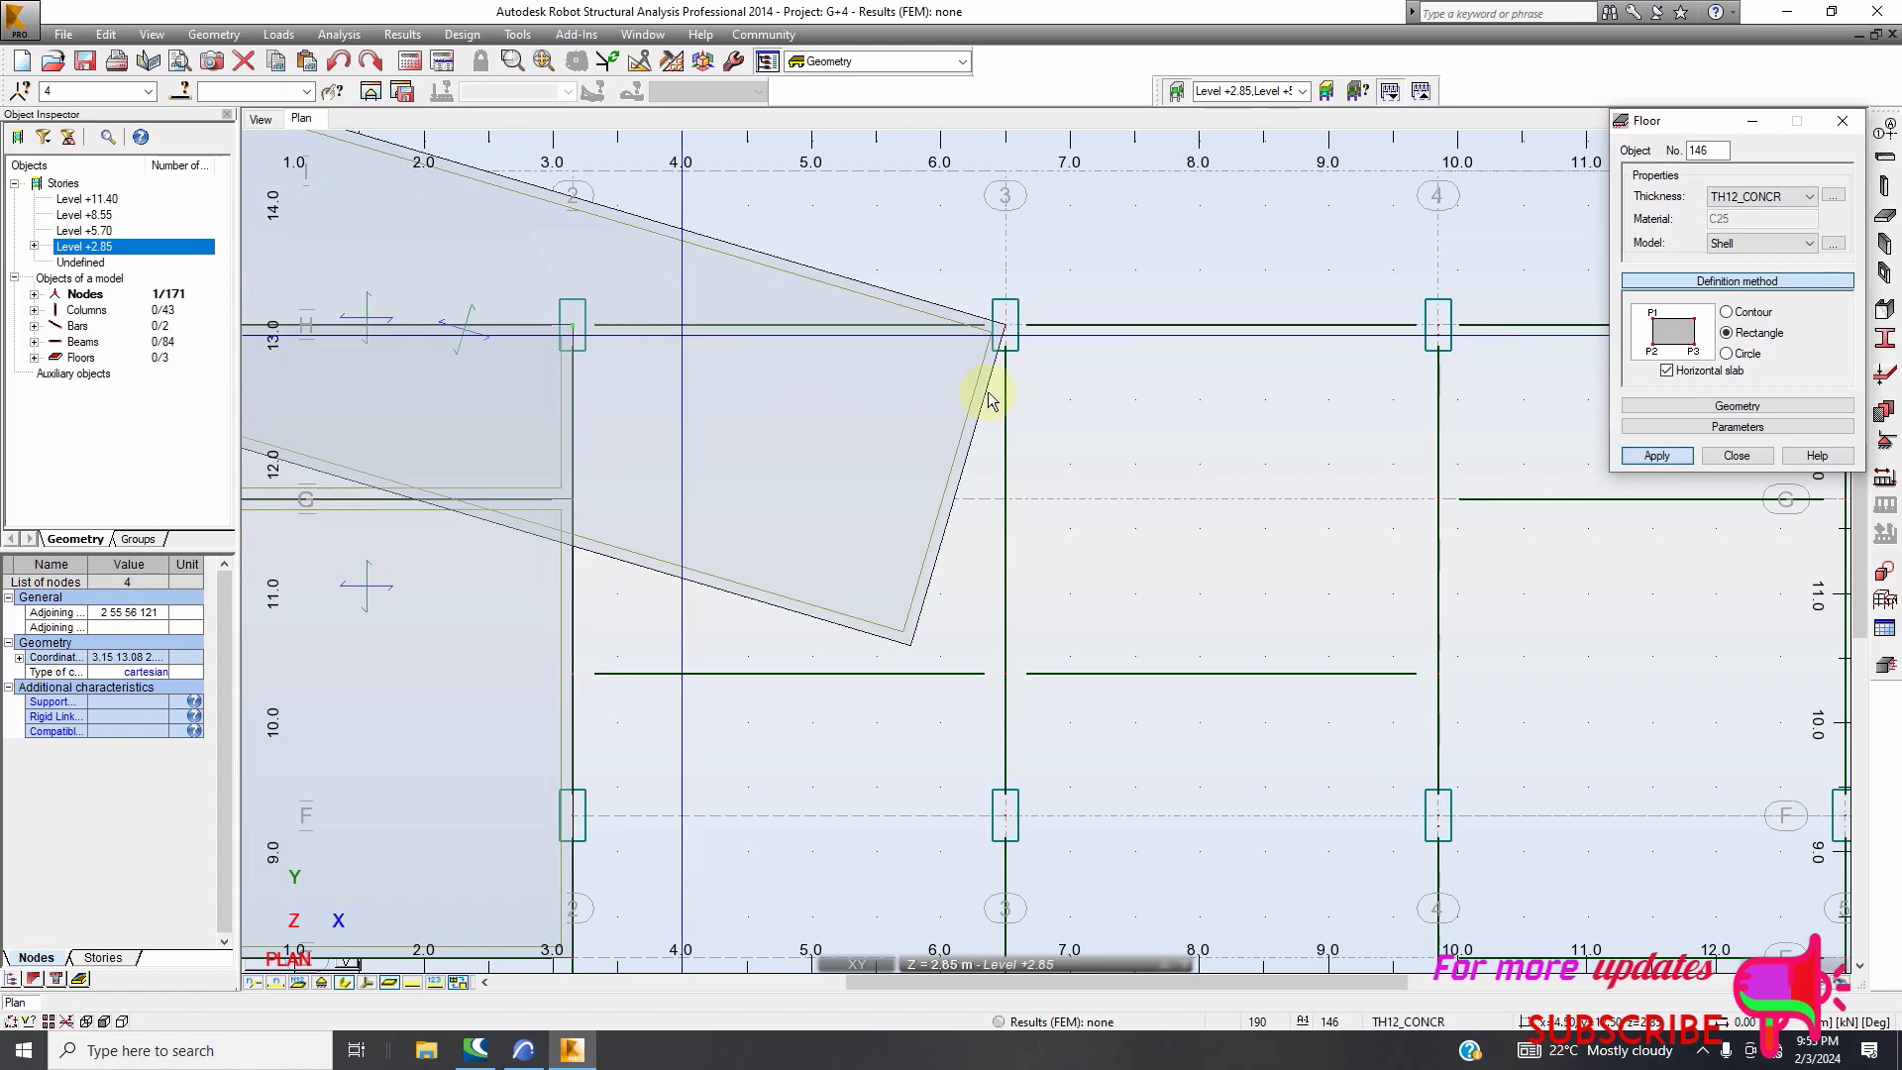
pyautogui.scroll(-2, 1020, 386)
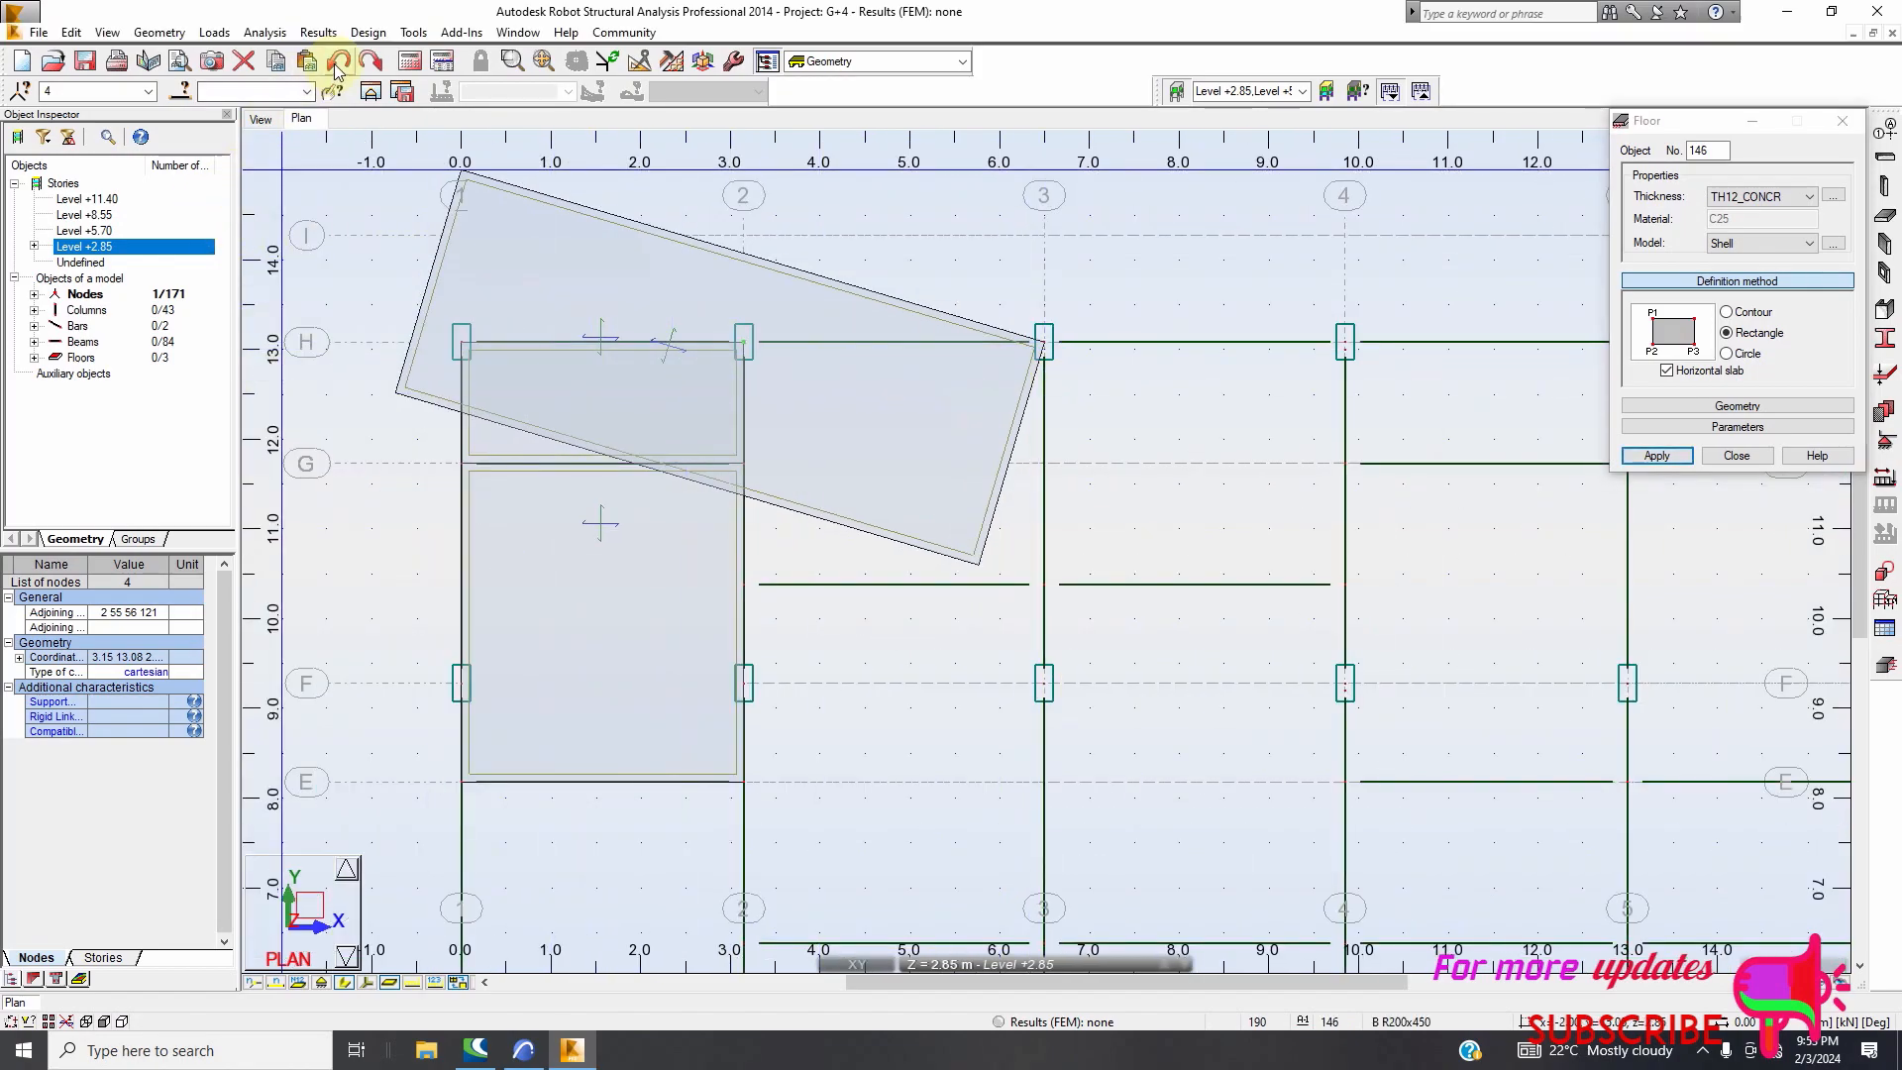
pyautogui.click(660, 369)
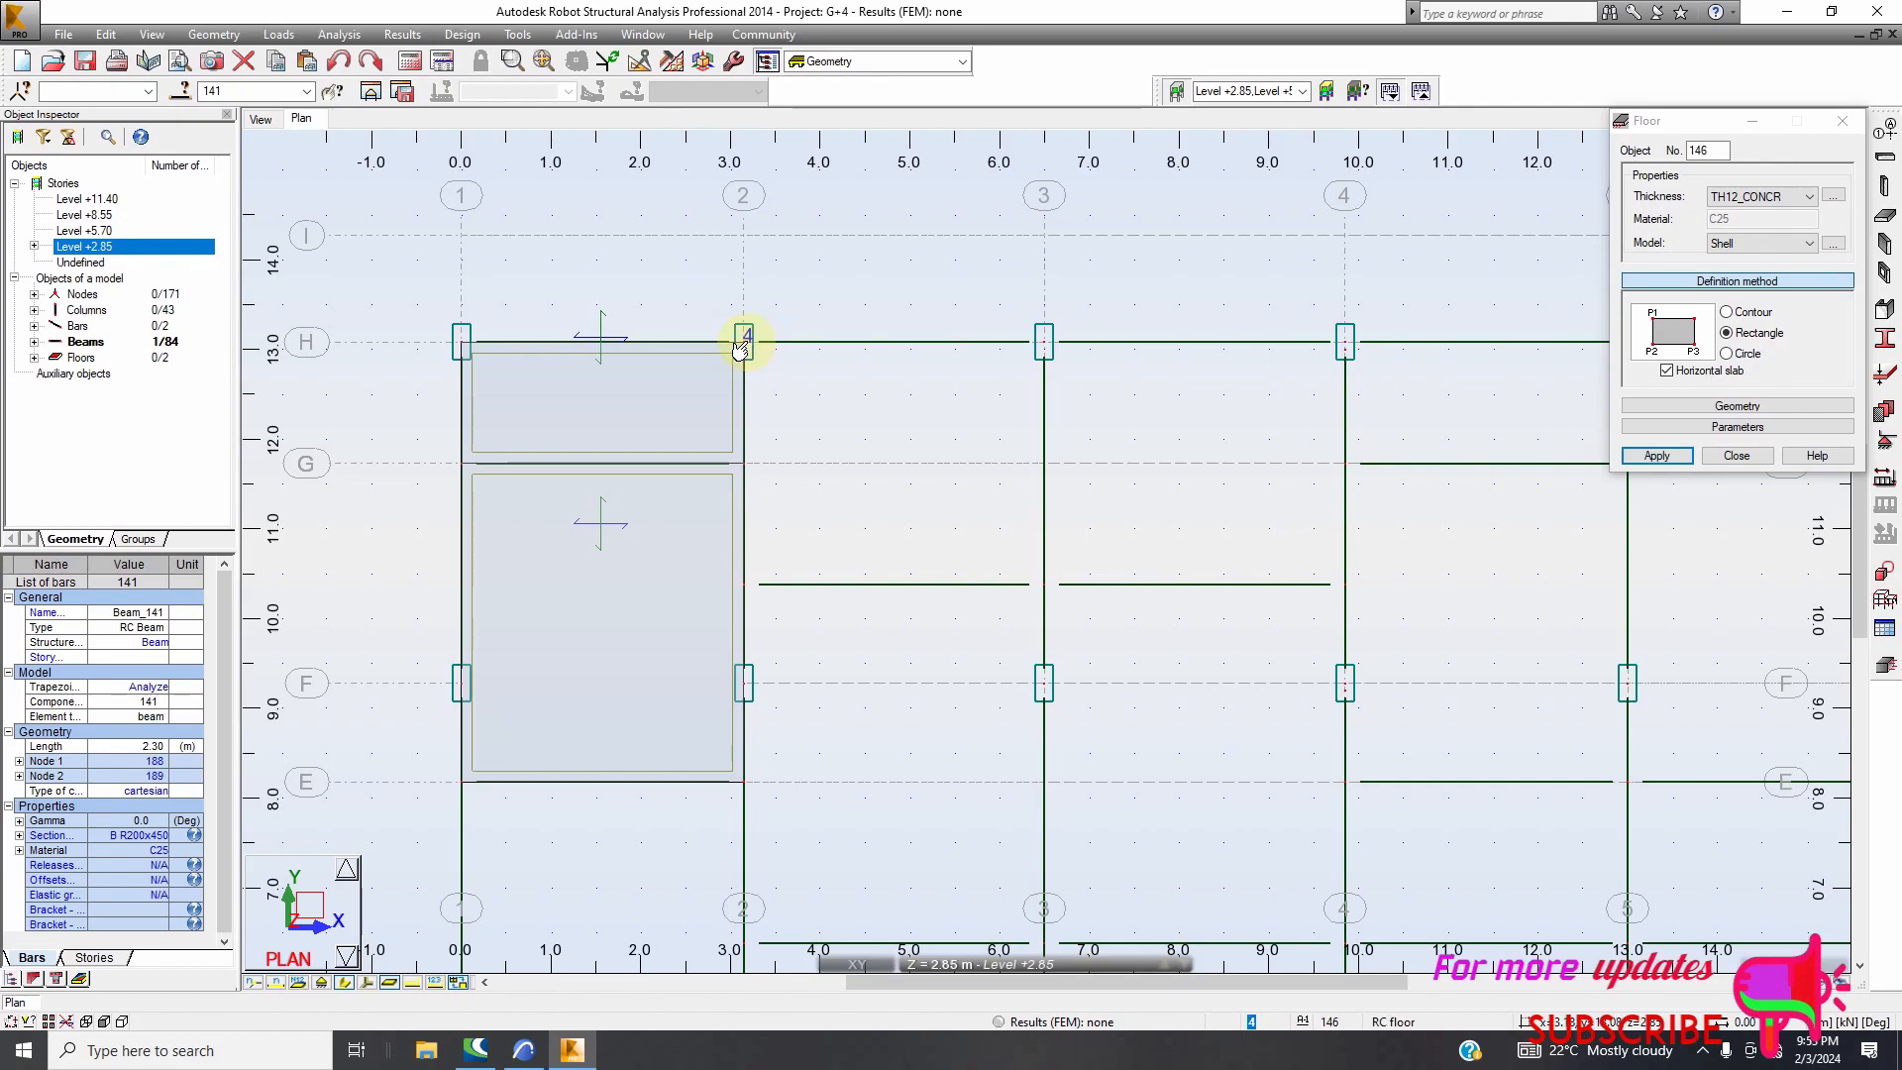
# Select the node at axes 2 and H and try applying the rectangular floor definition again
pyautogui.click(747, 343)
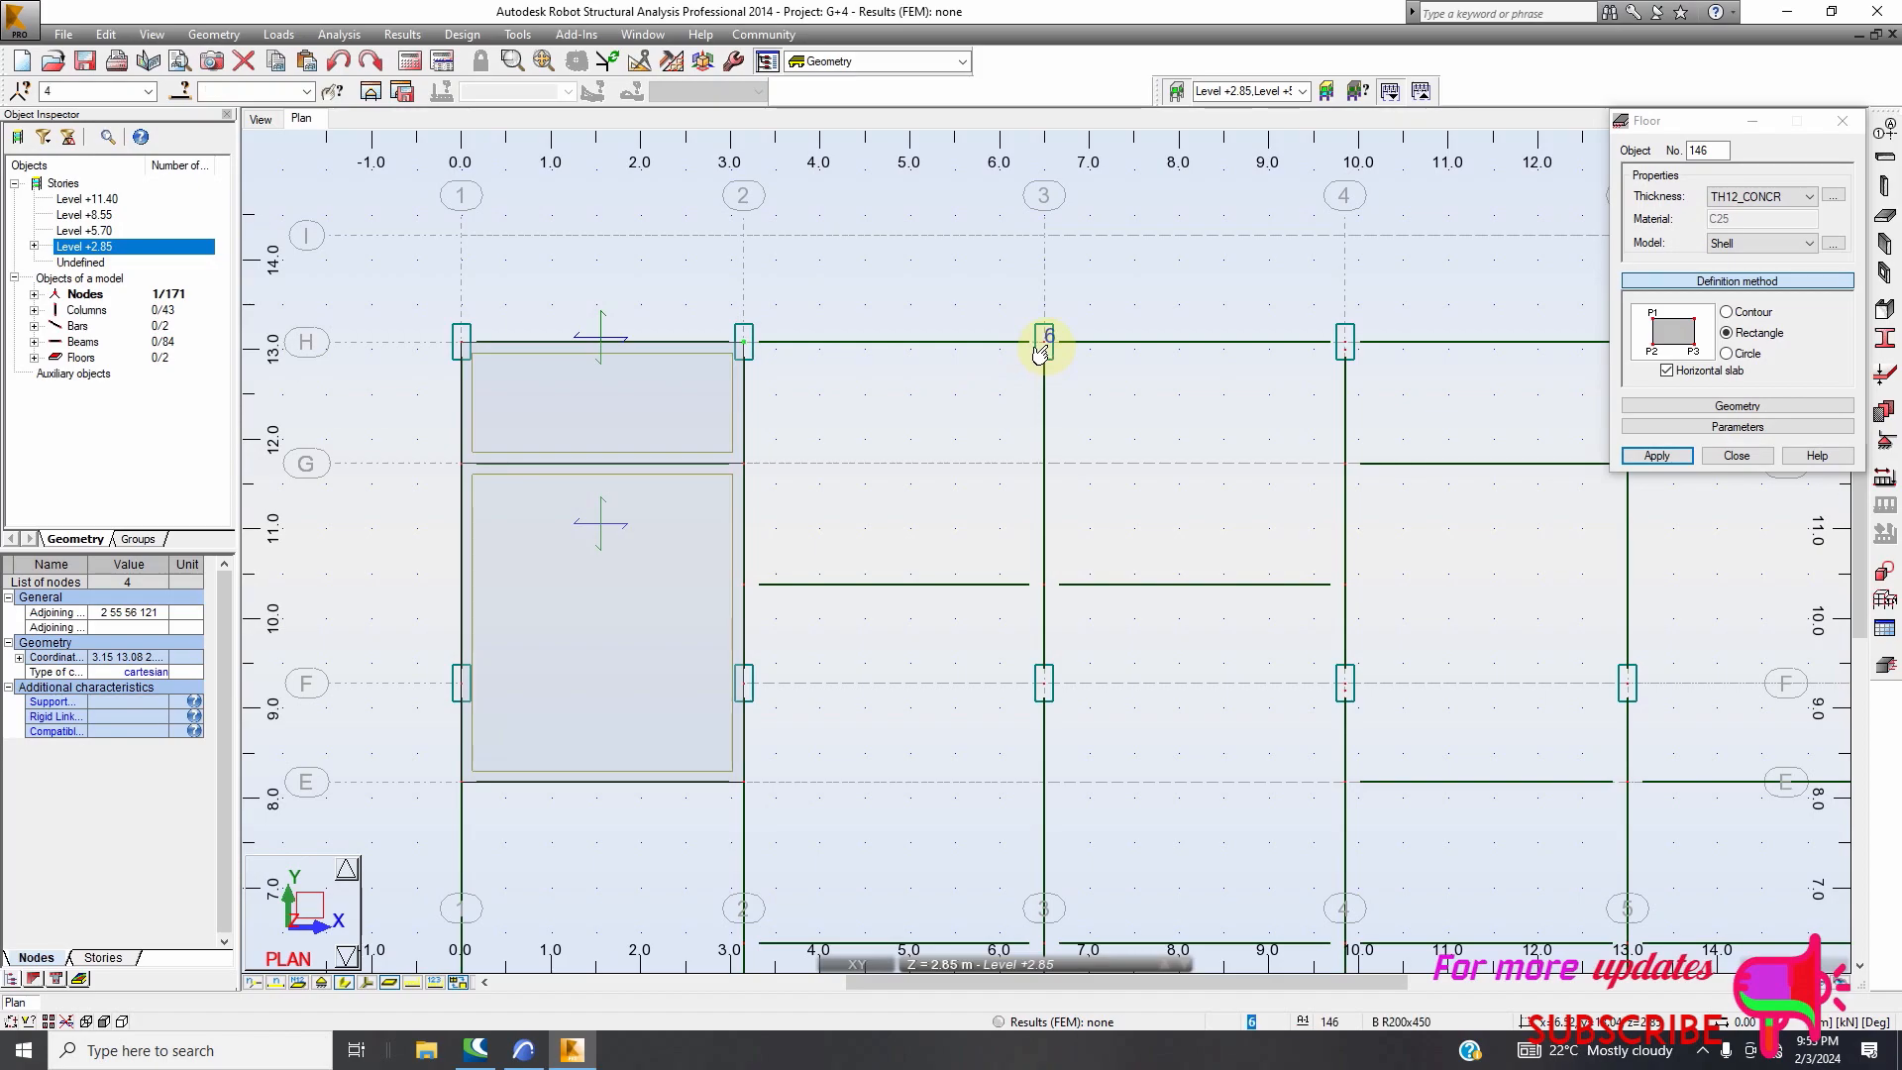
pyautogui.click(1726, 333)
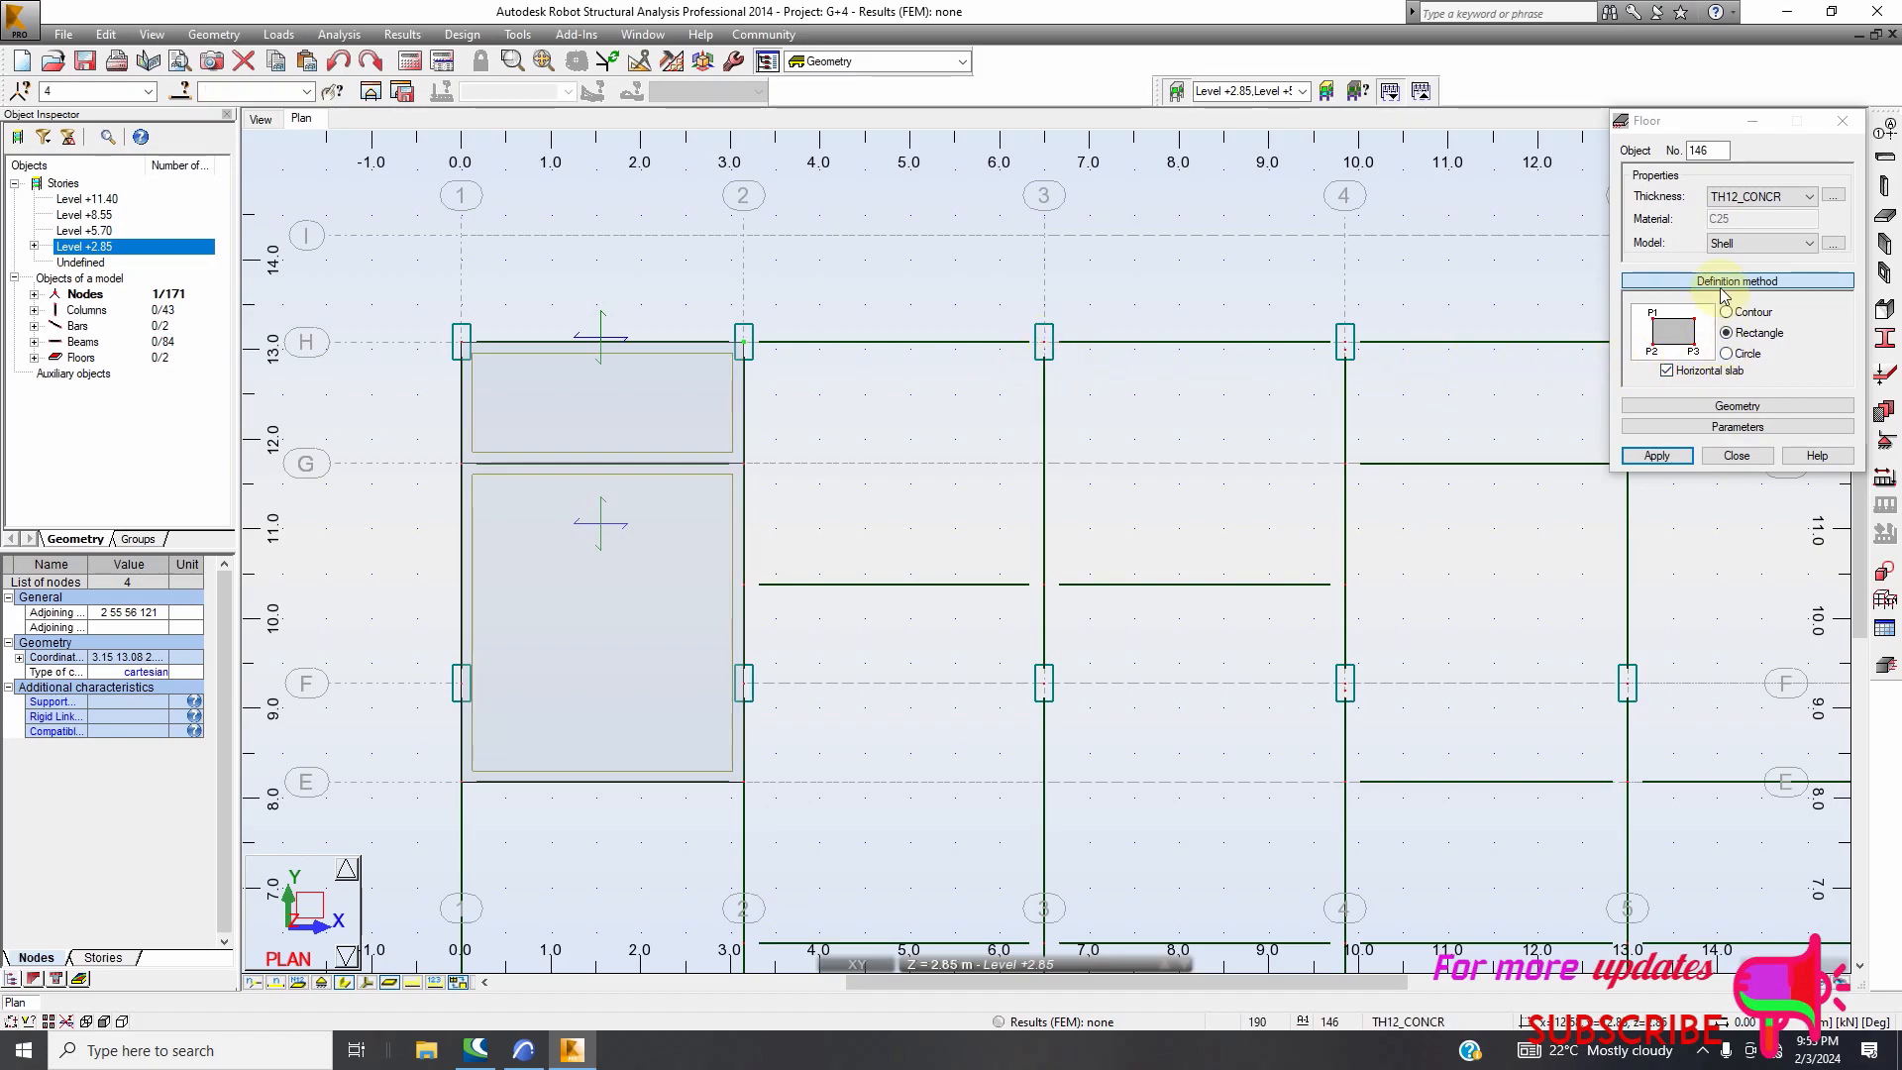
pyautogui.click(1661, 455)
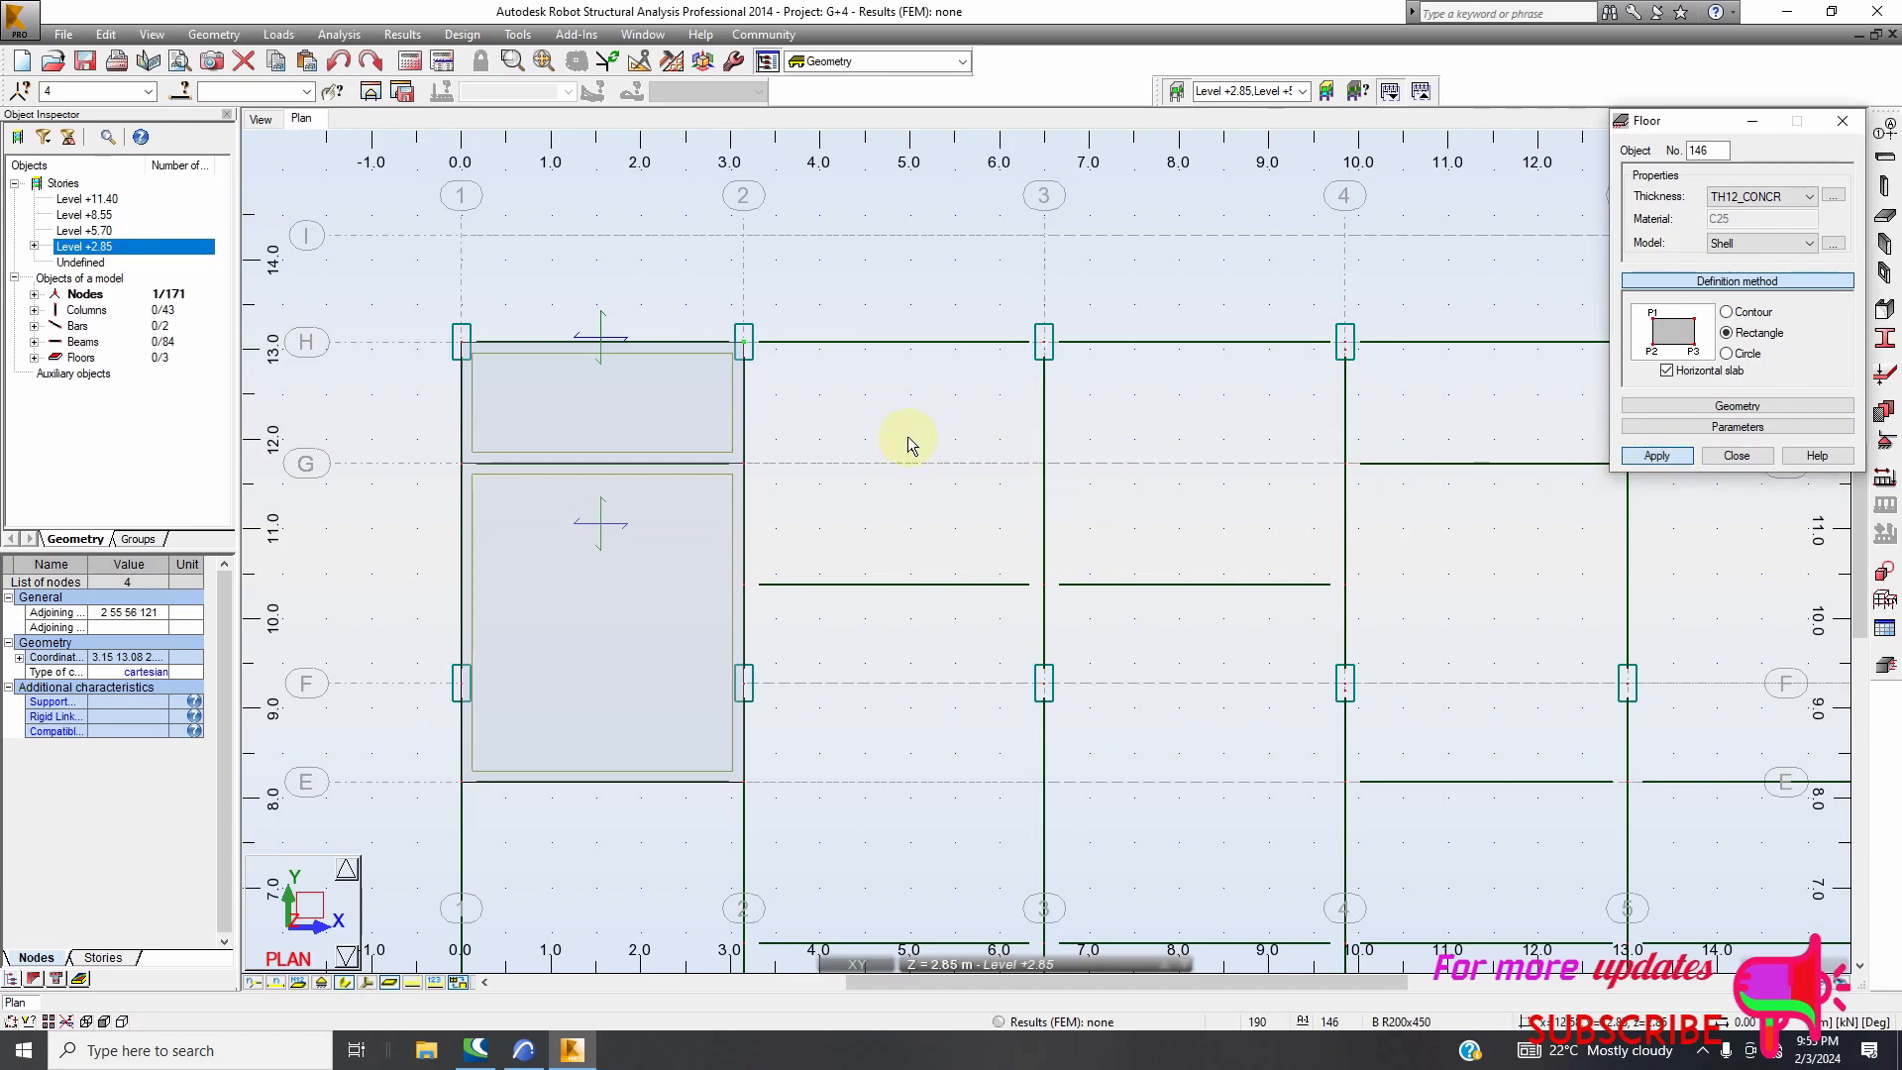
pyautogui.scroll(-2, 584, 339)
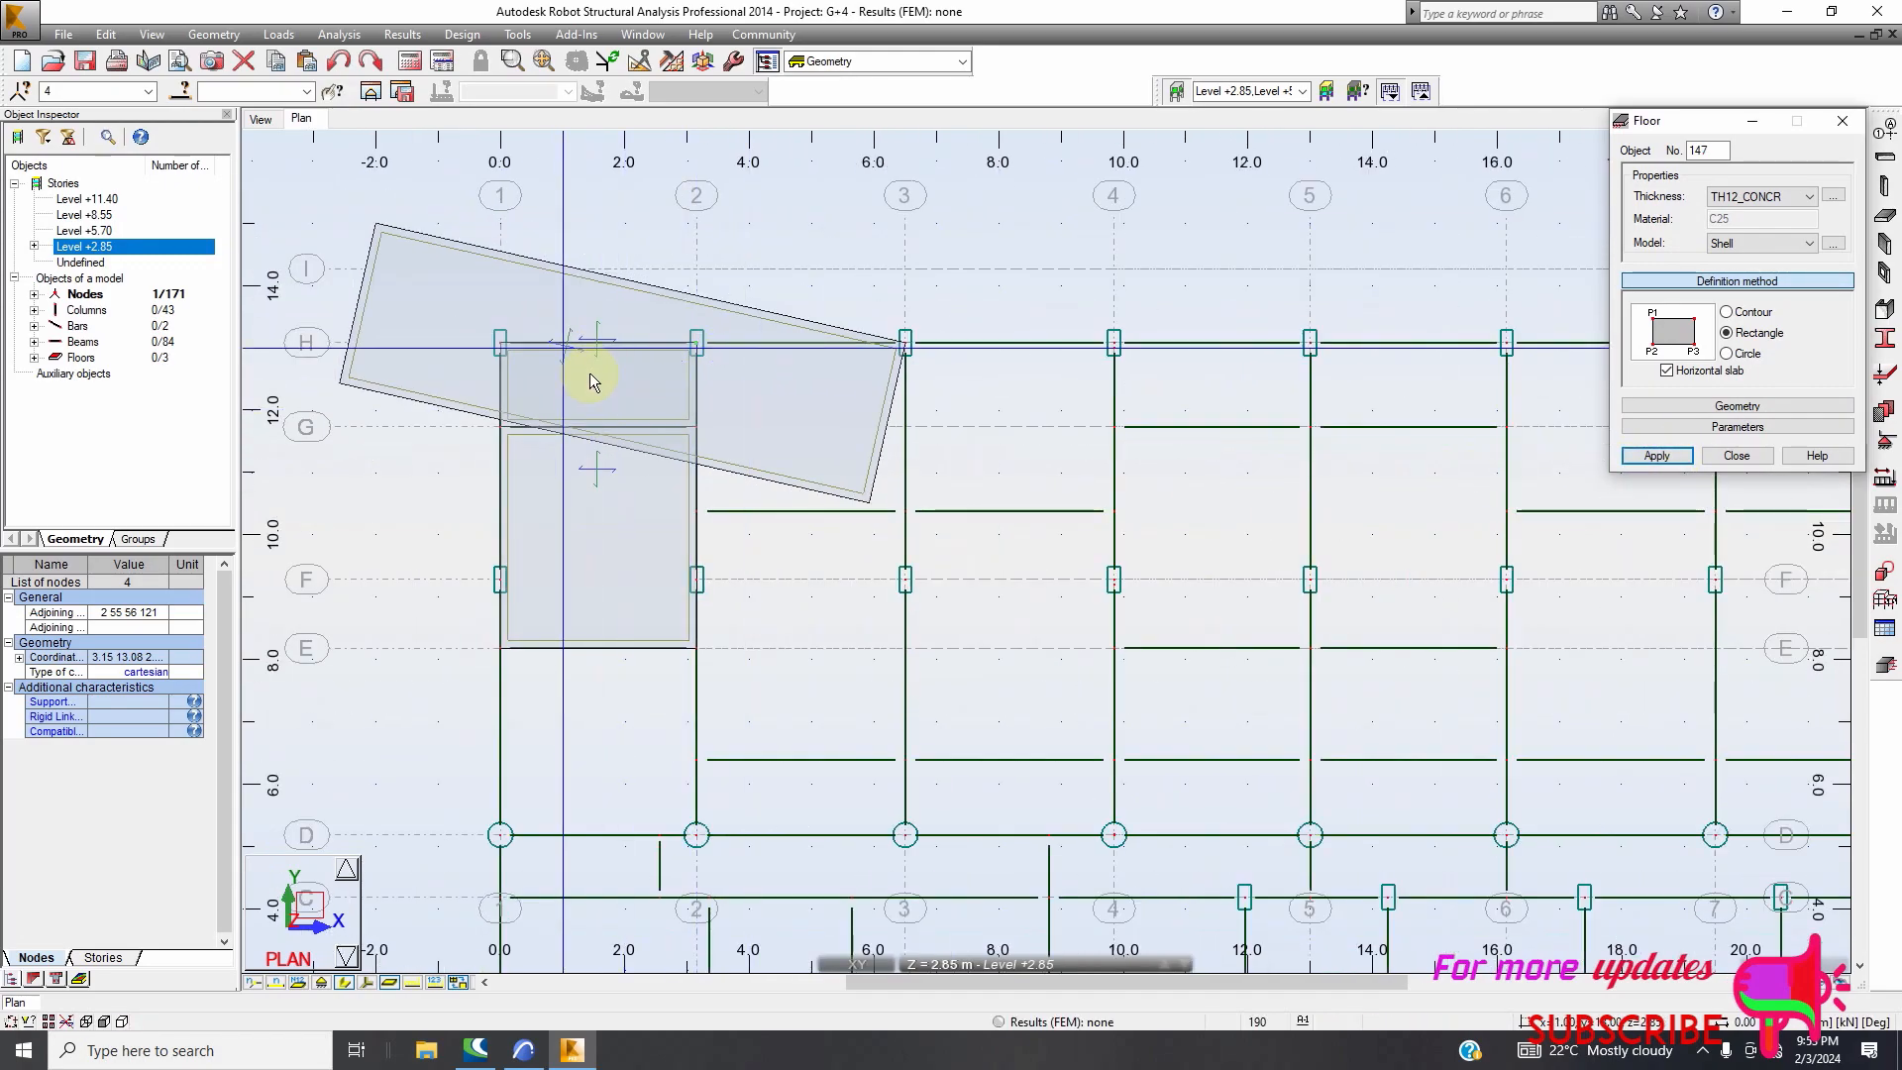
# Close the floor definition and delete the tilted slab that overlaps the panels between axes 1 and 3
pyautogui.click(1736, 456)
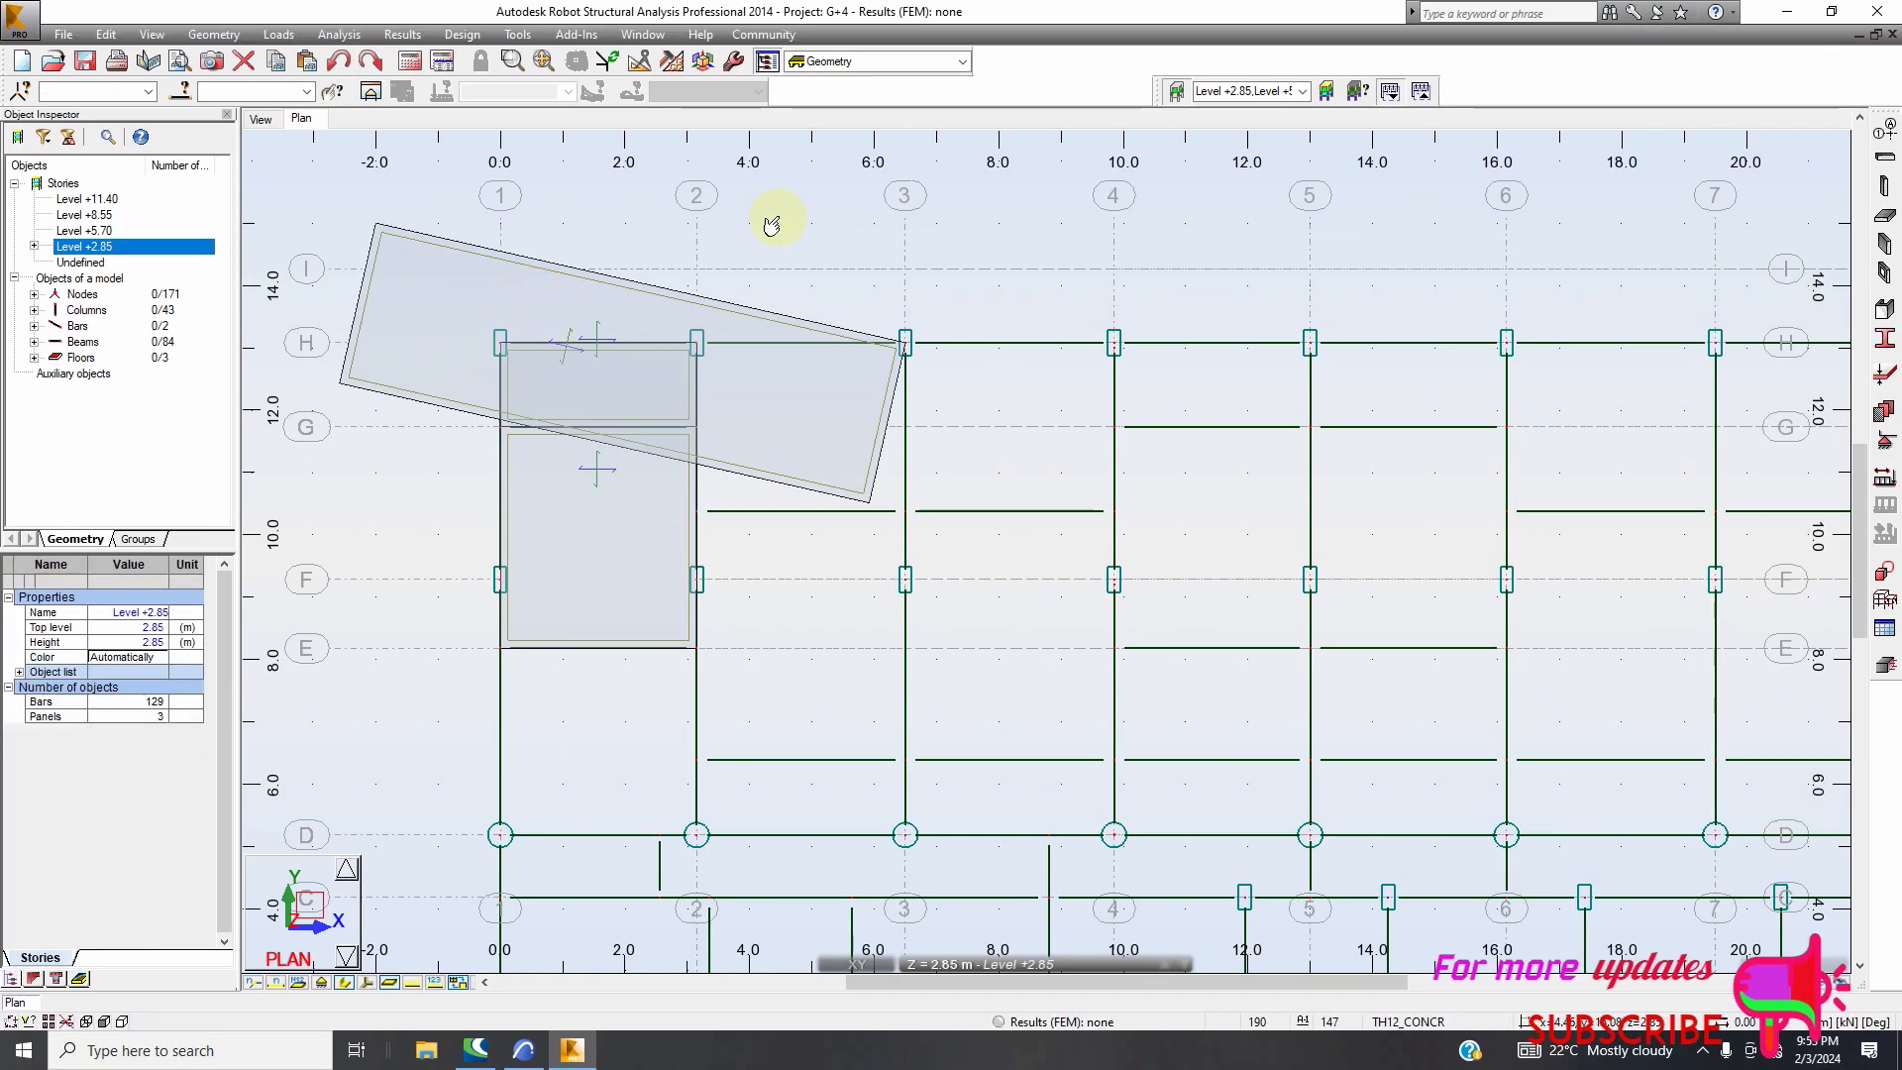
pyautogui.rightClick(661, 218)
pyautogui.click(694, 249)
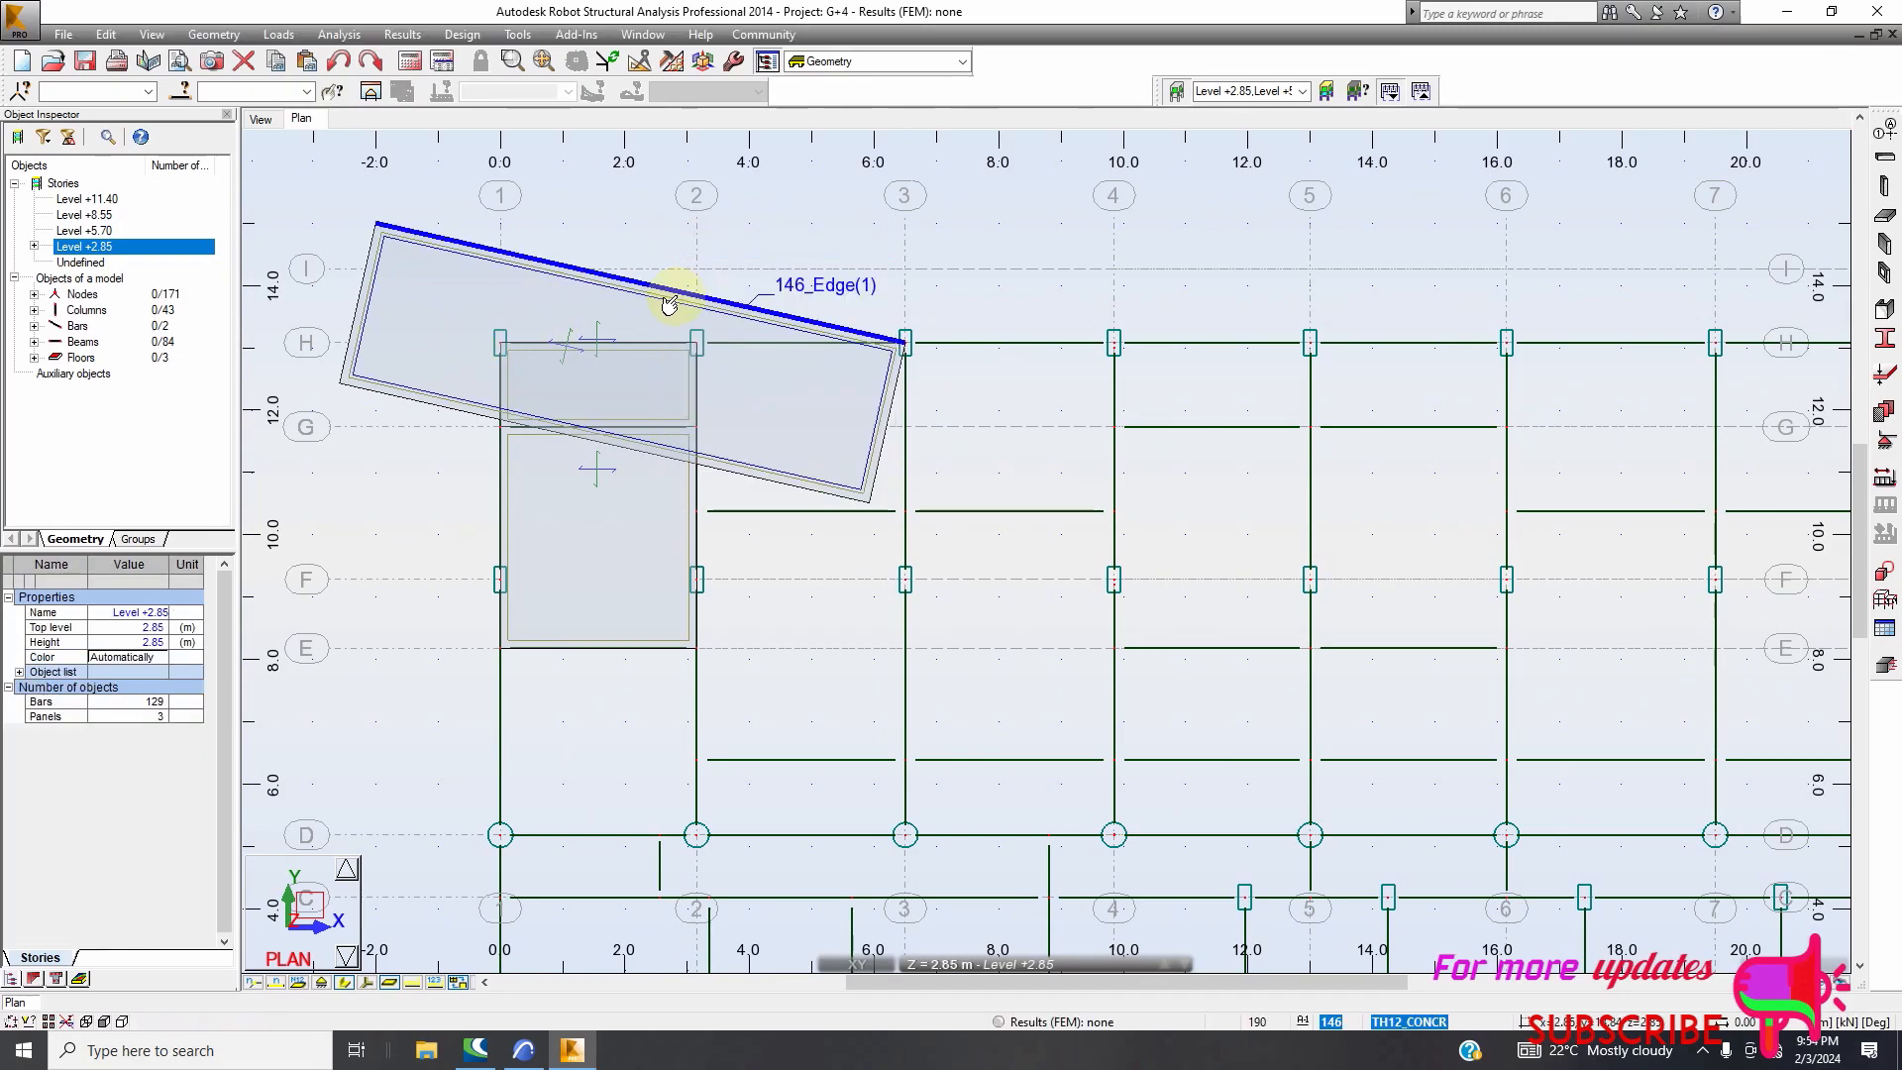
pyautogui.click(692, 331)
pyautogui.press('Delete')
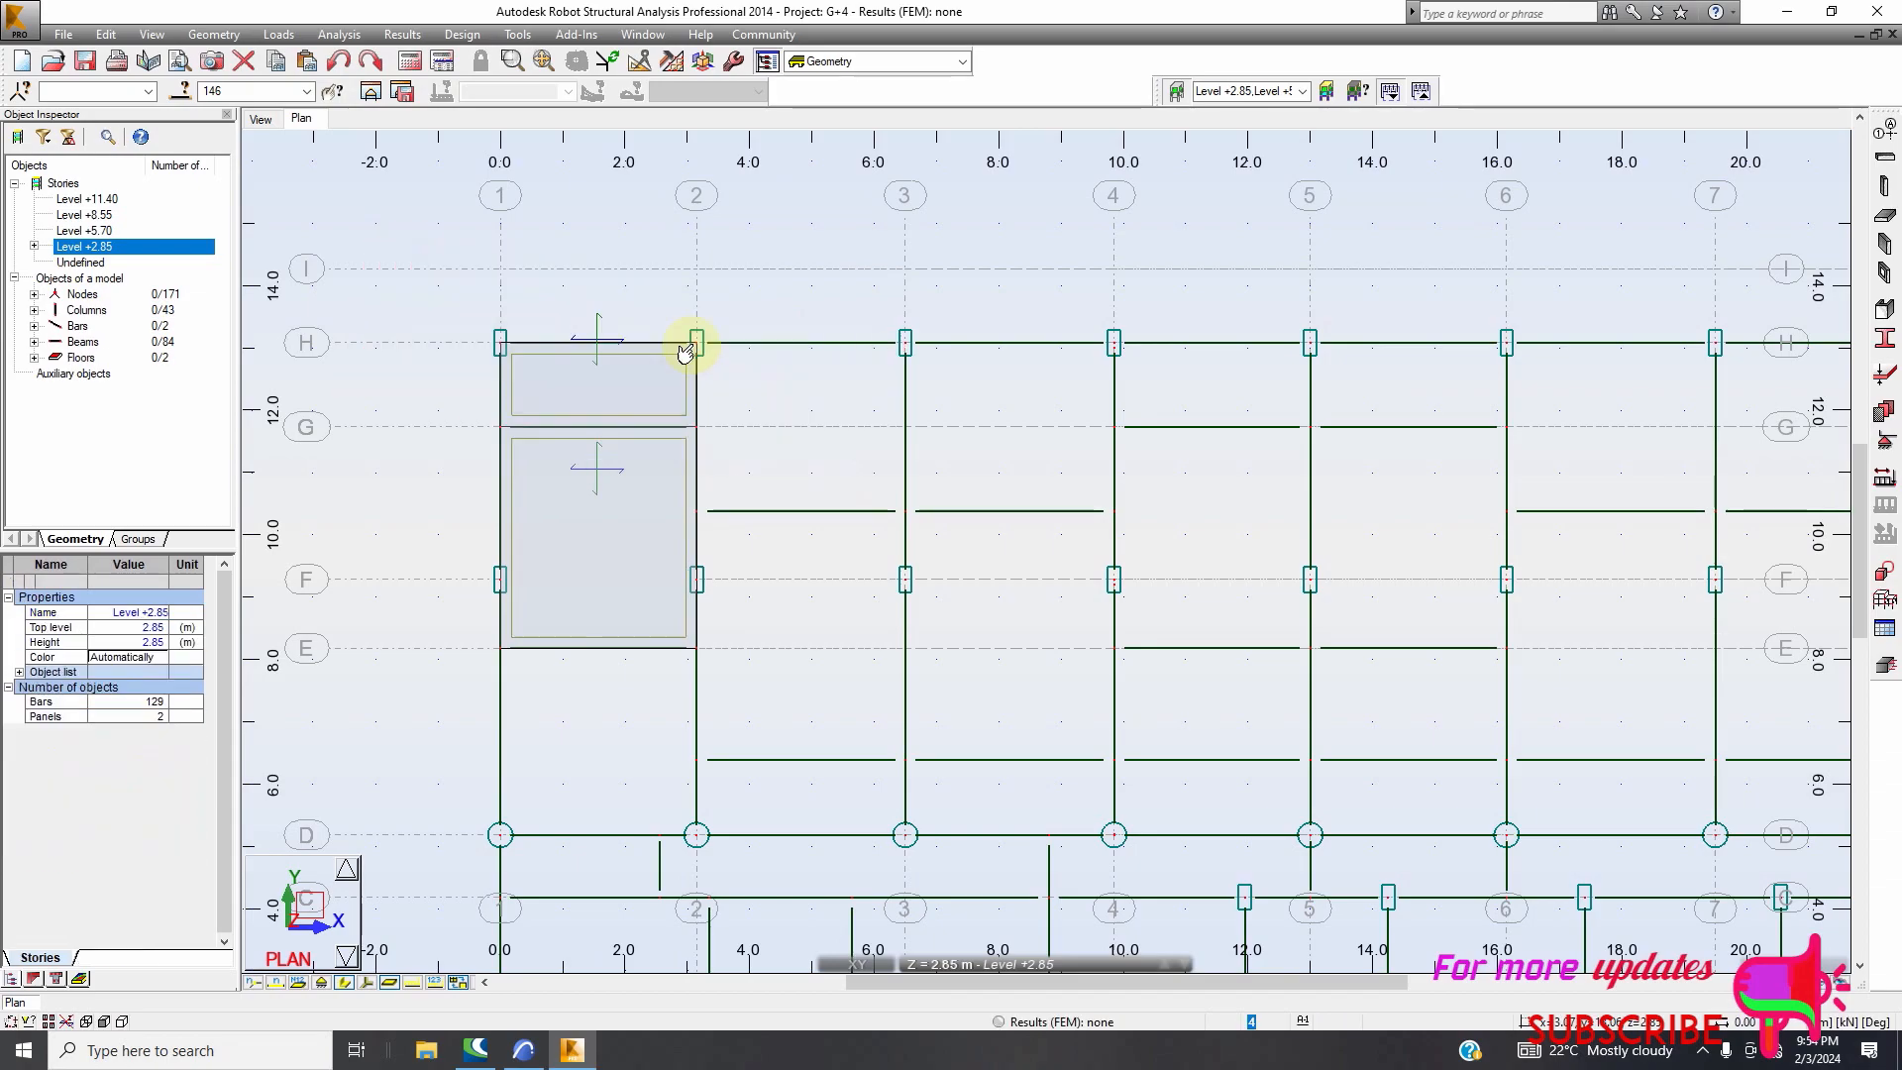
# Add a TH12_CONCR horizontal floor slab by contour between axes 2 and 3, from axis H to the beam between G and F
pyautogui.click(1885, 216)
pyautogui.scroll(1, 539, 390)
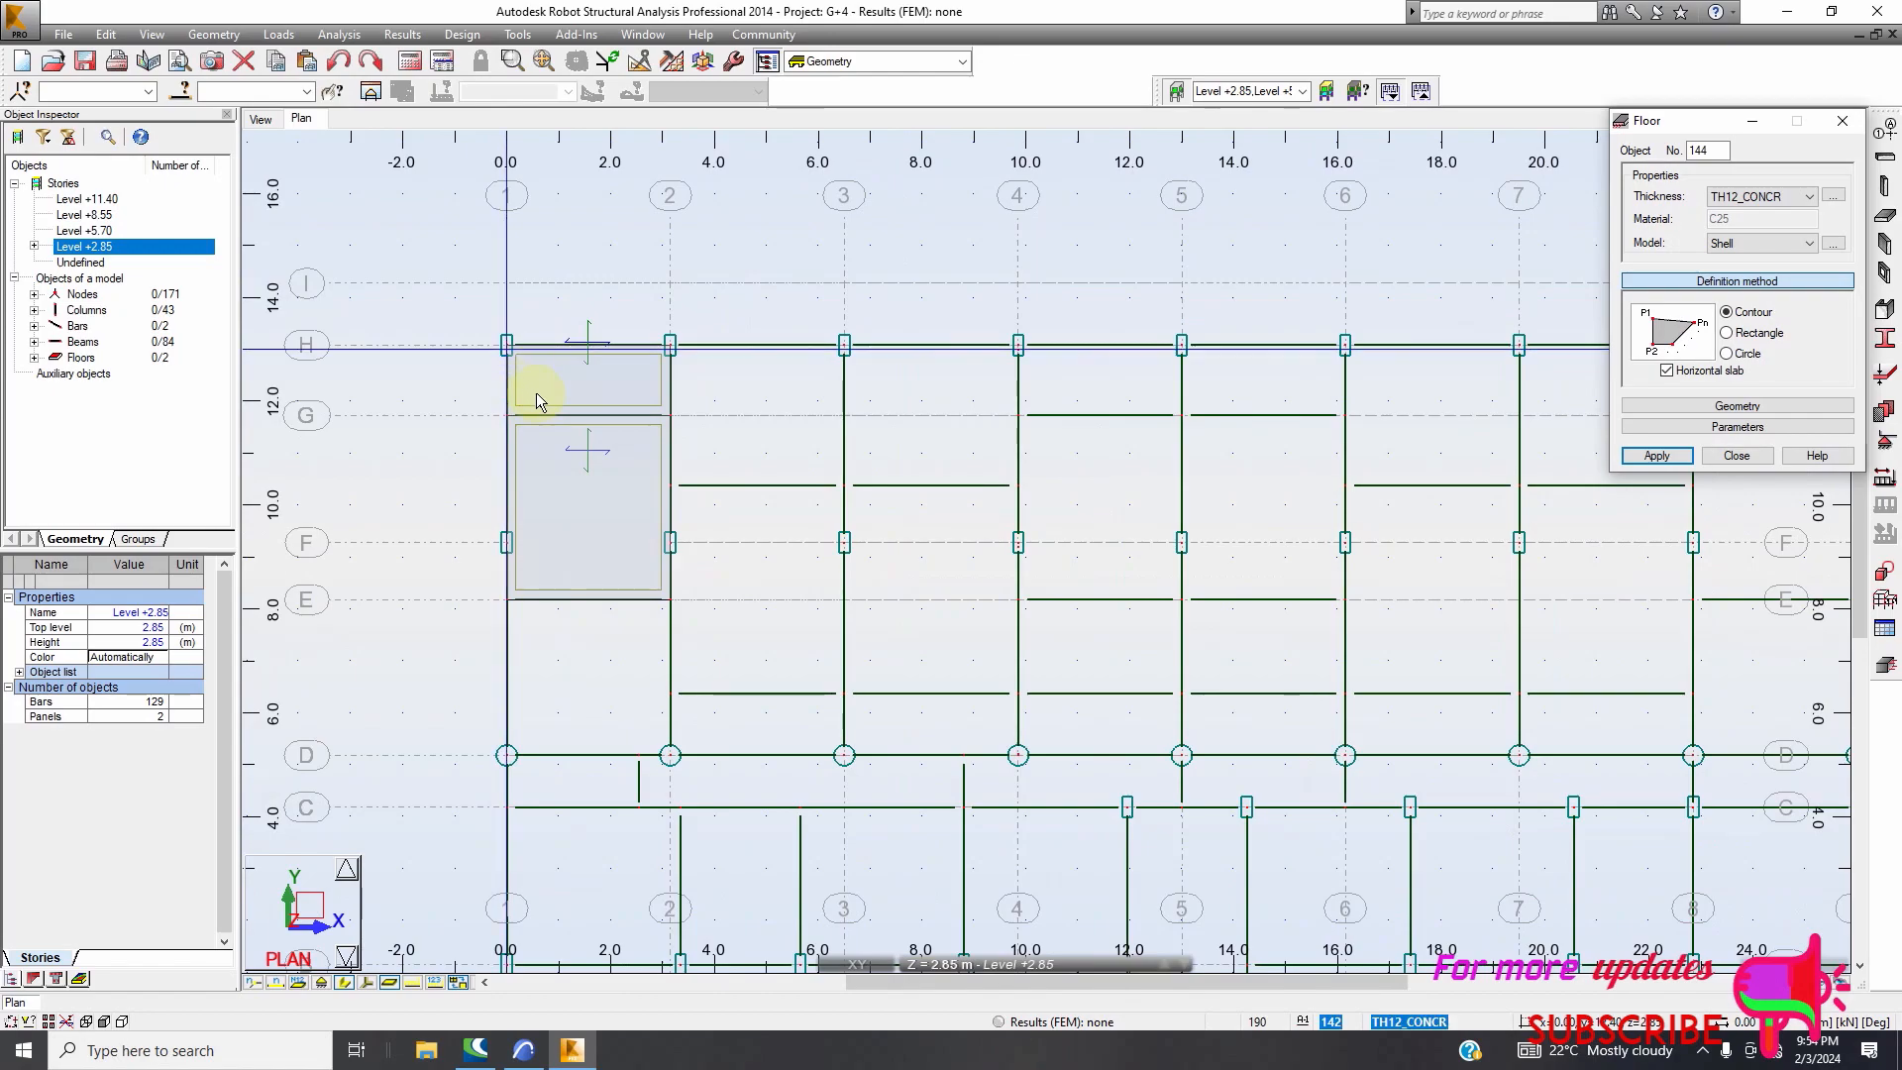
pyautogui.scroll(1, 657, 343)
pyautogui.scroll(1, 657, 343)
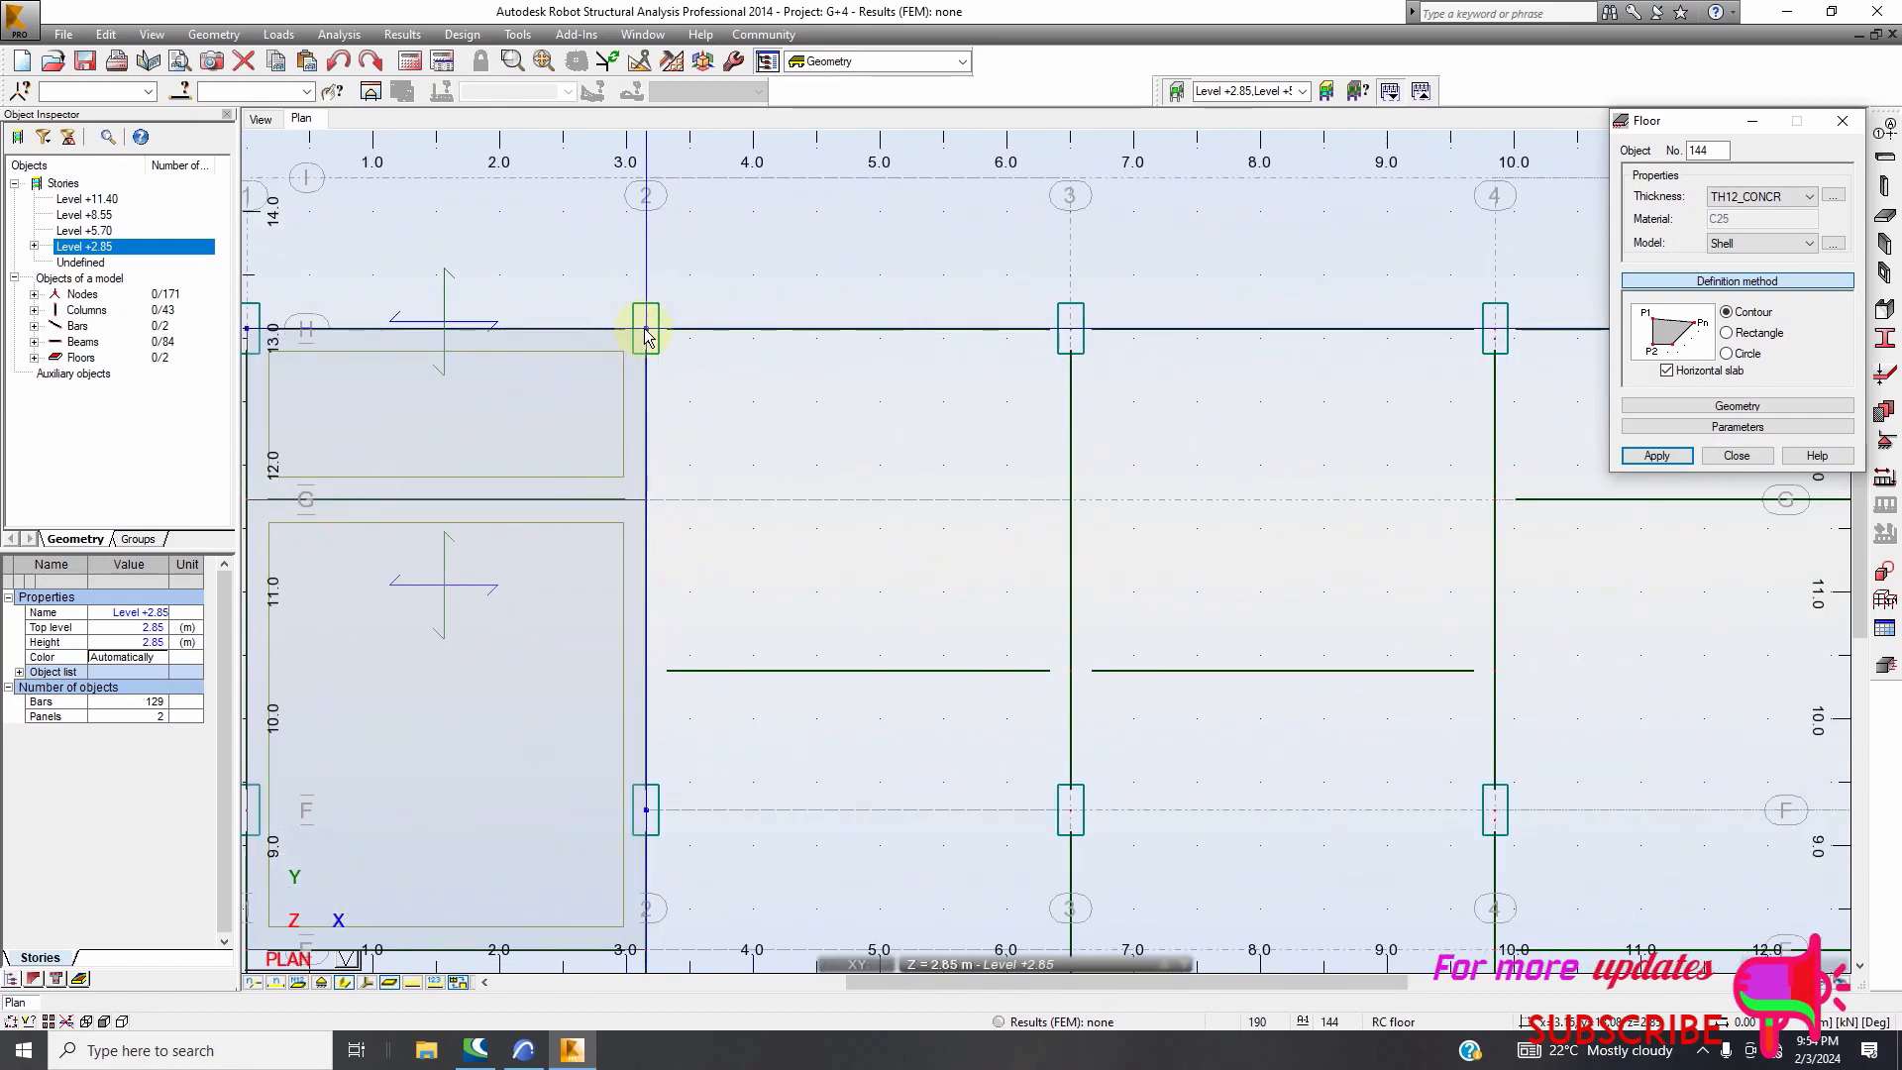
pyautogui.click(649, 335)
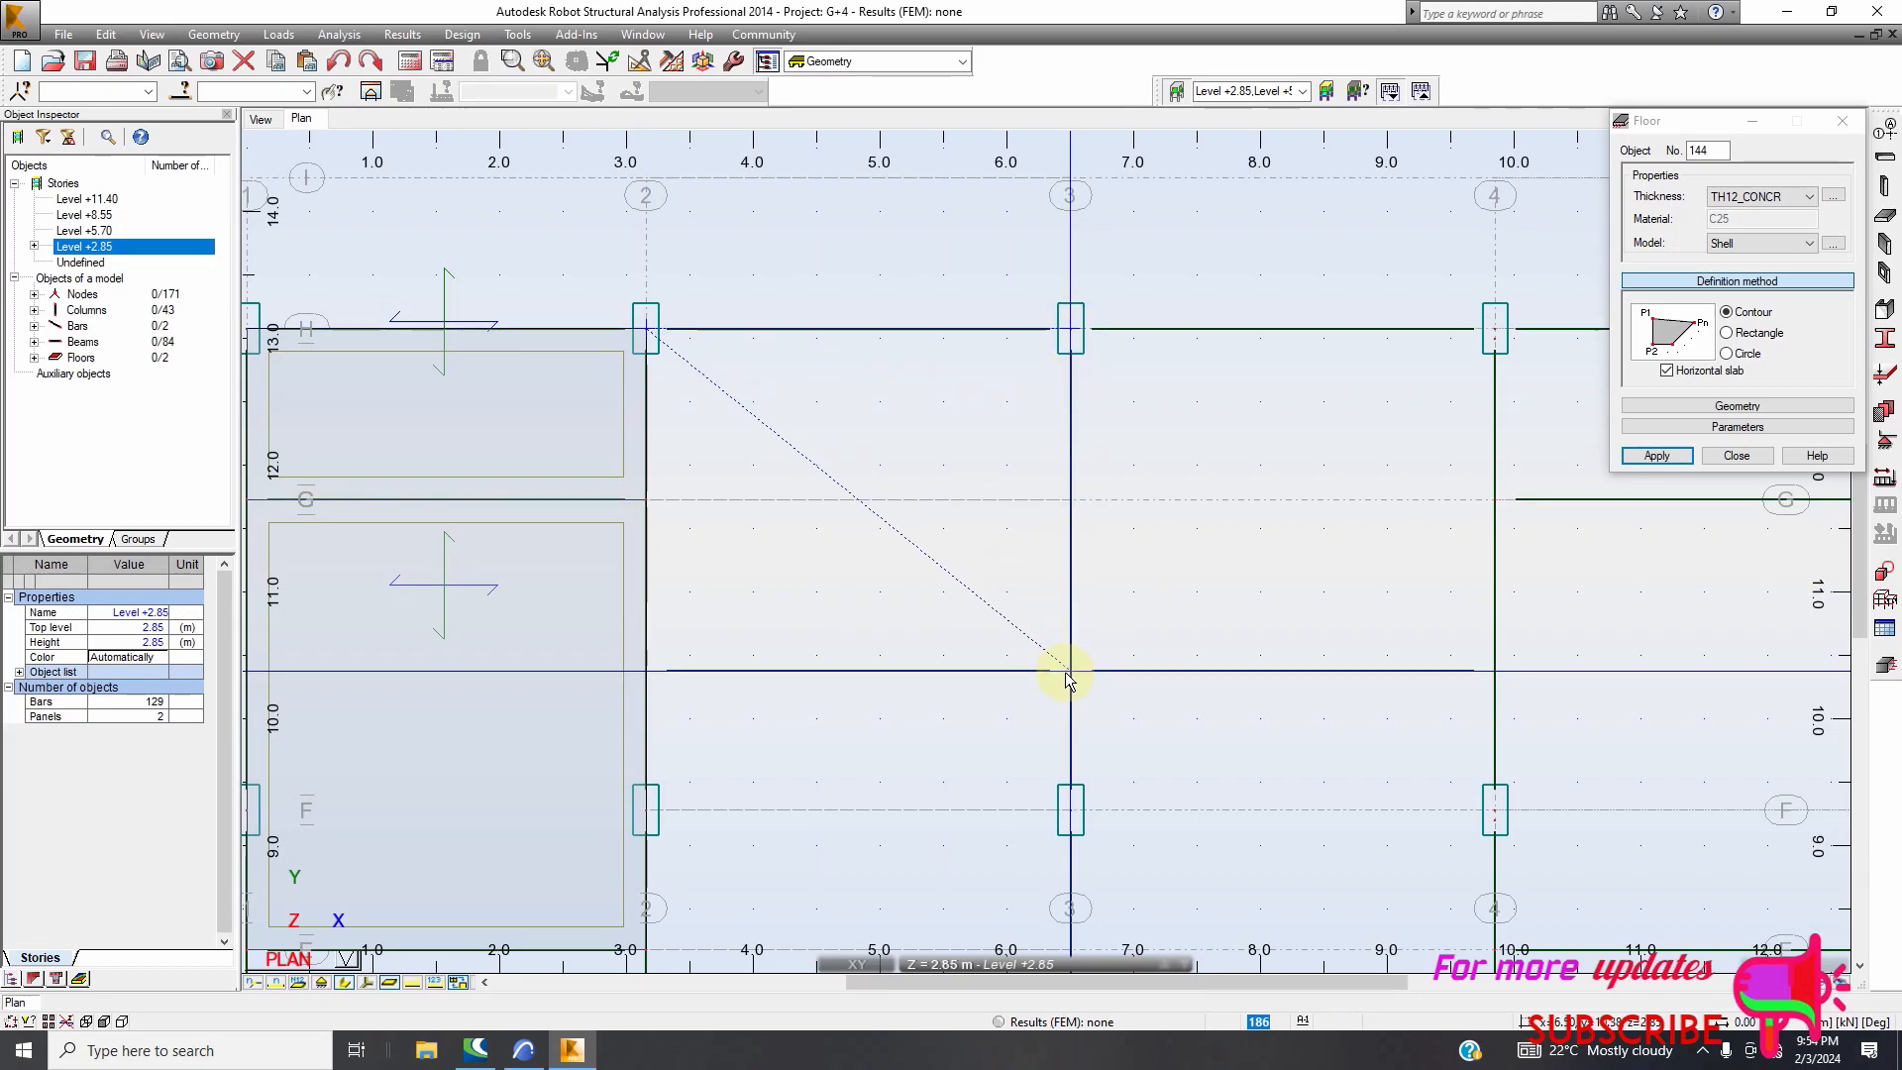
pyautogui.scroll(-1, 892, 475)
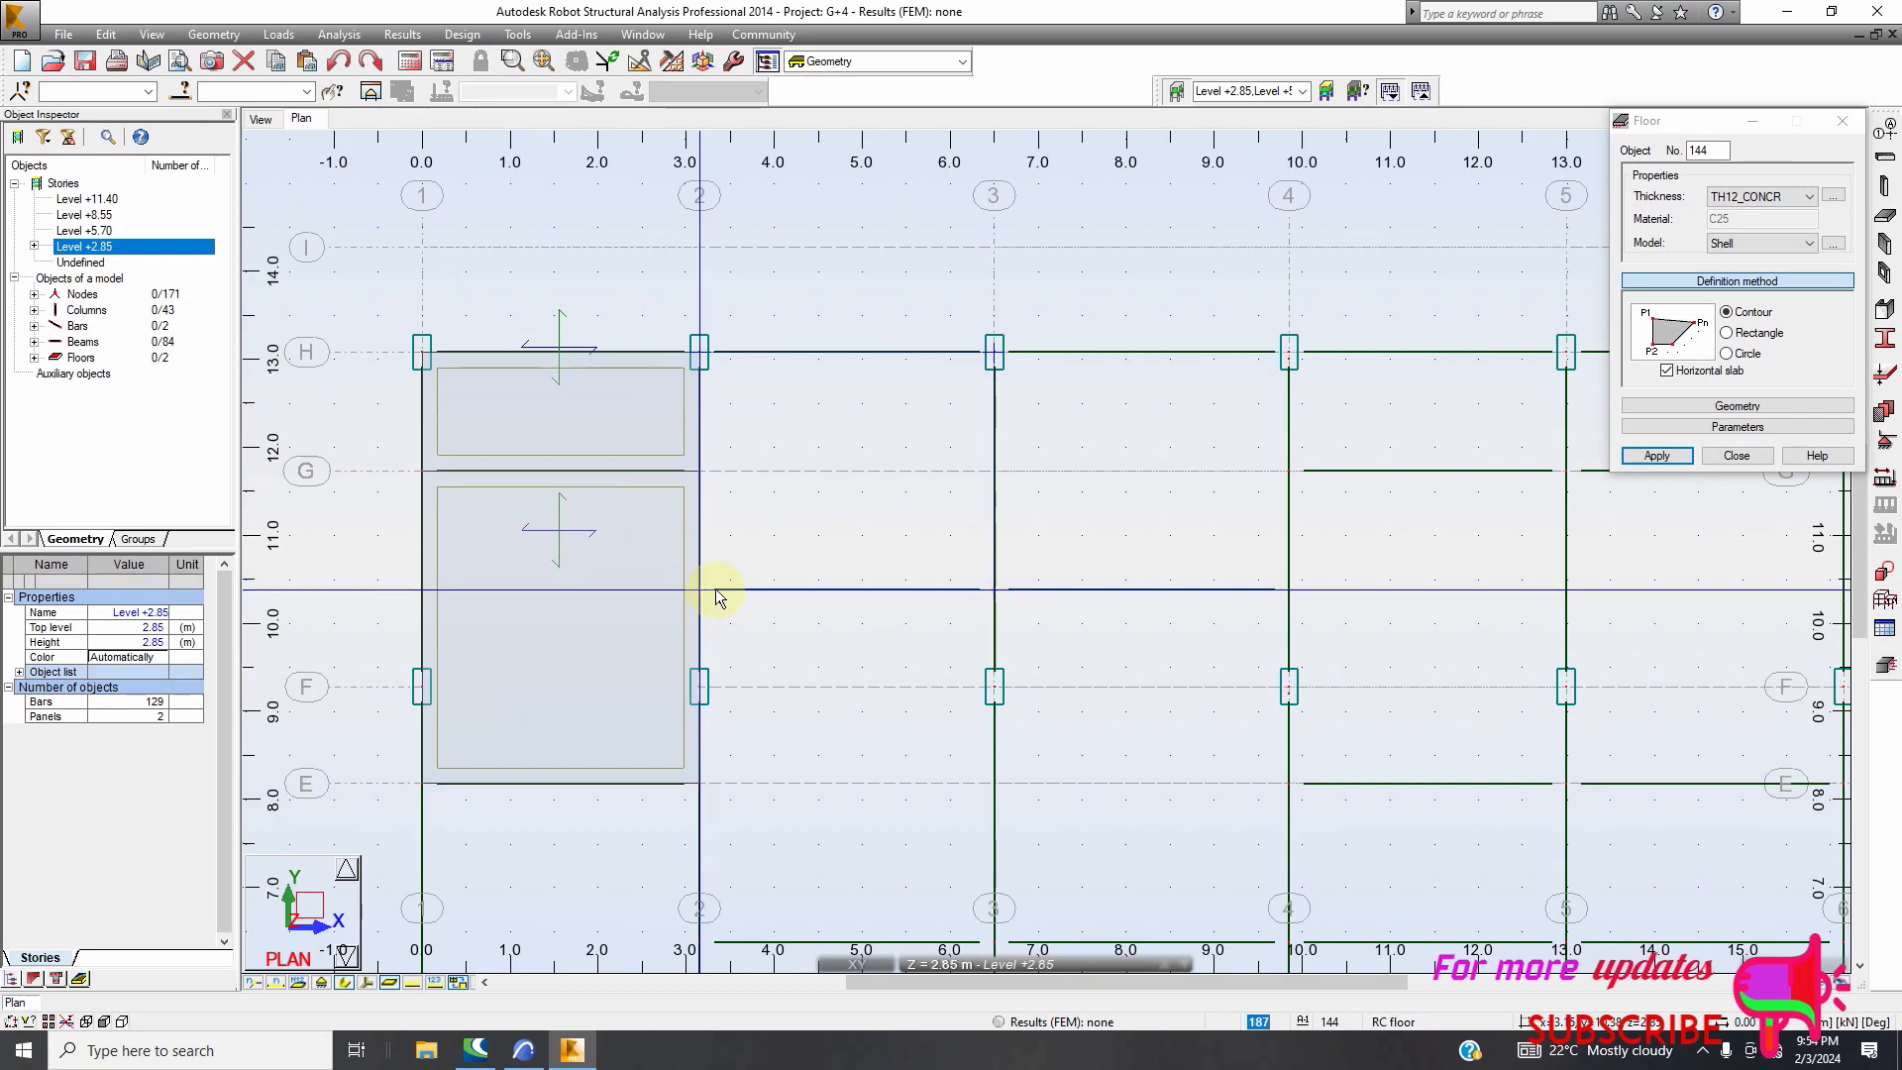
pyautogui.click(700, 359)
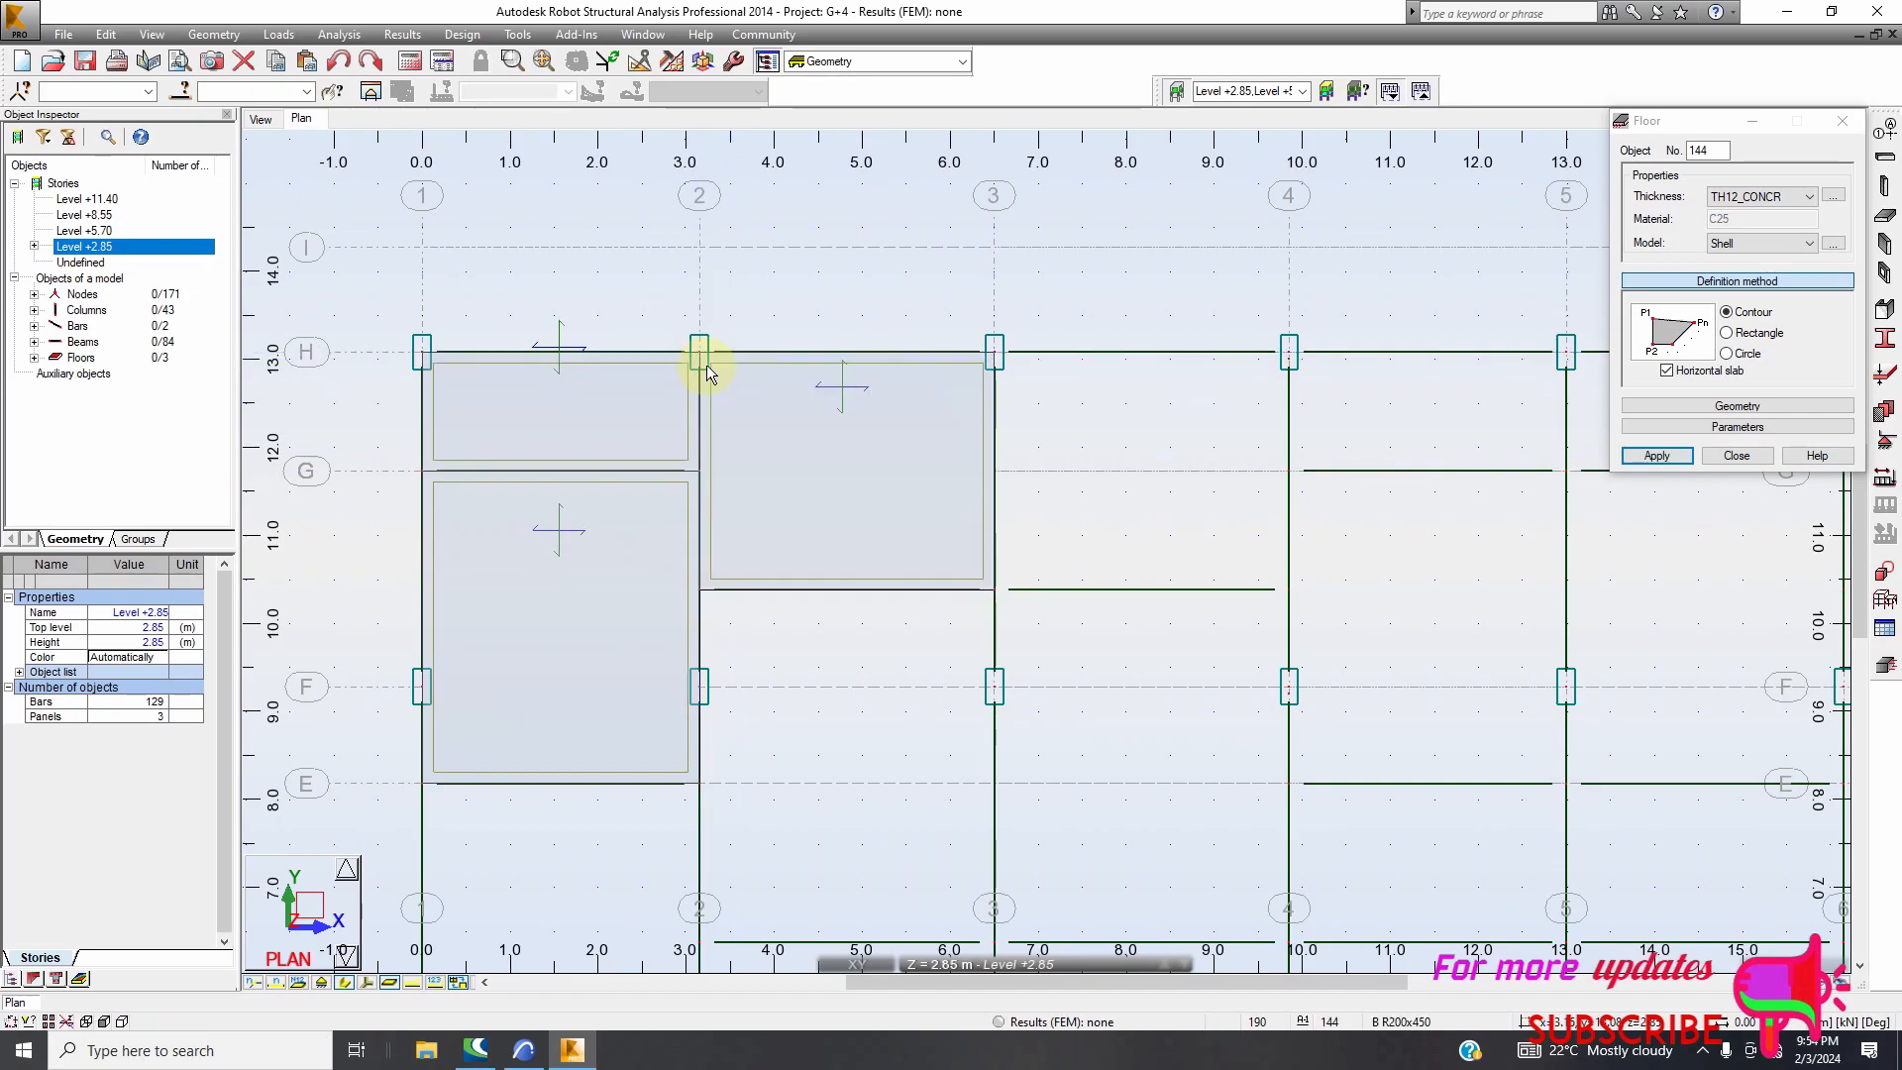
# Switch the floor definition to Rectangle and add the slab between axes 3 and 4, from axis H to the beam between G and F
pyautogui.scroll(-1, 376, 364)
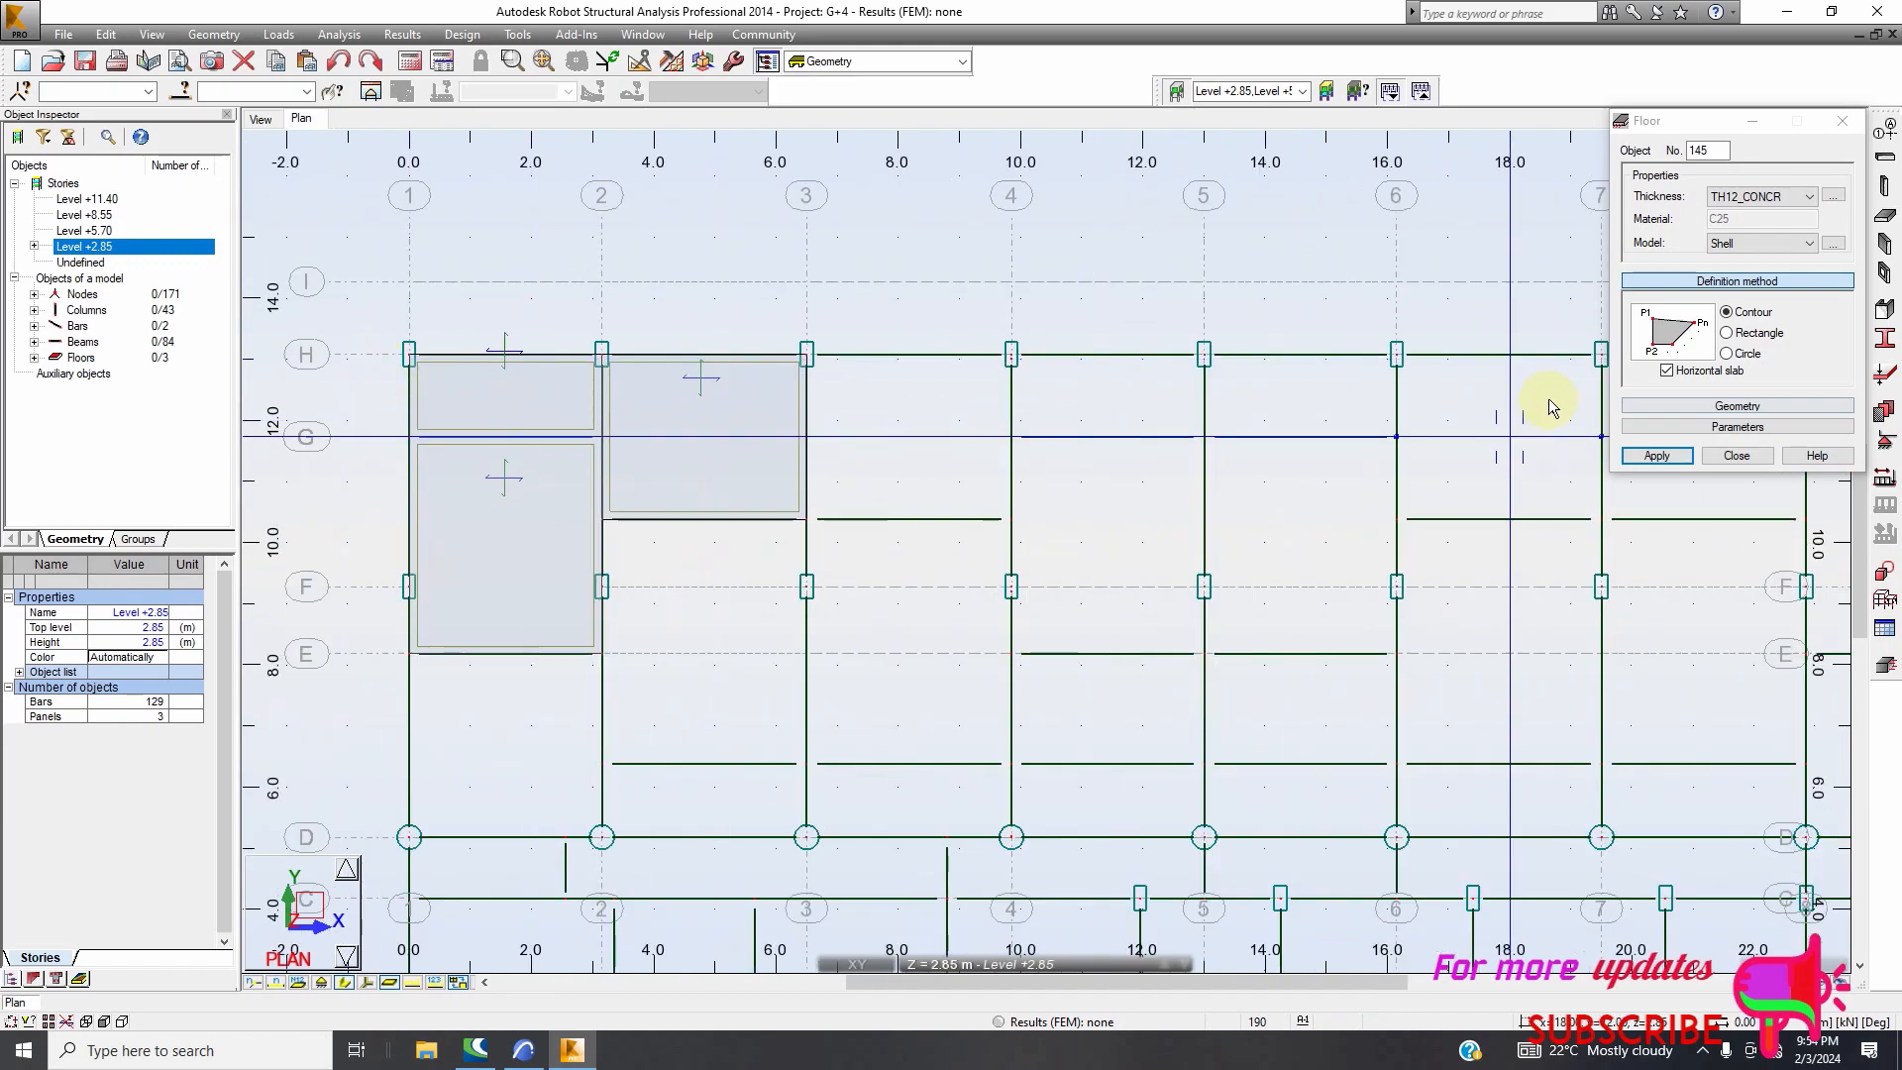
pyautogui.click(1725, 333)
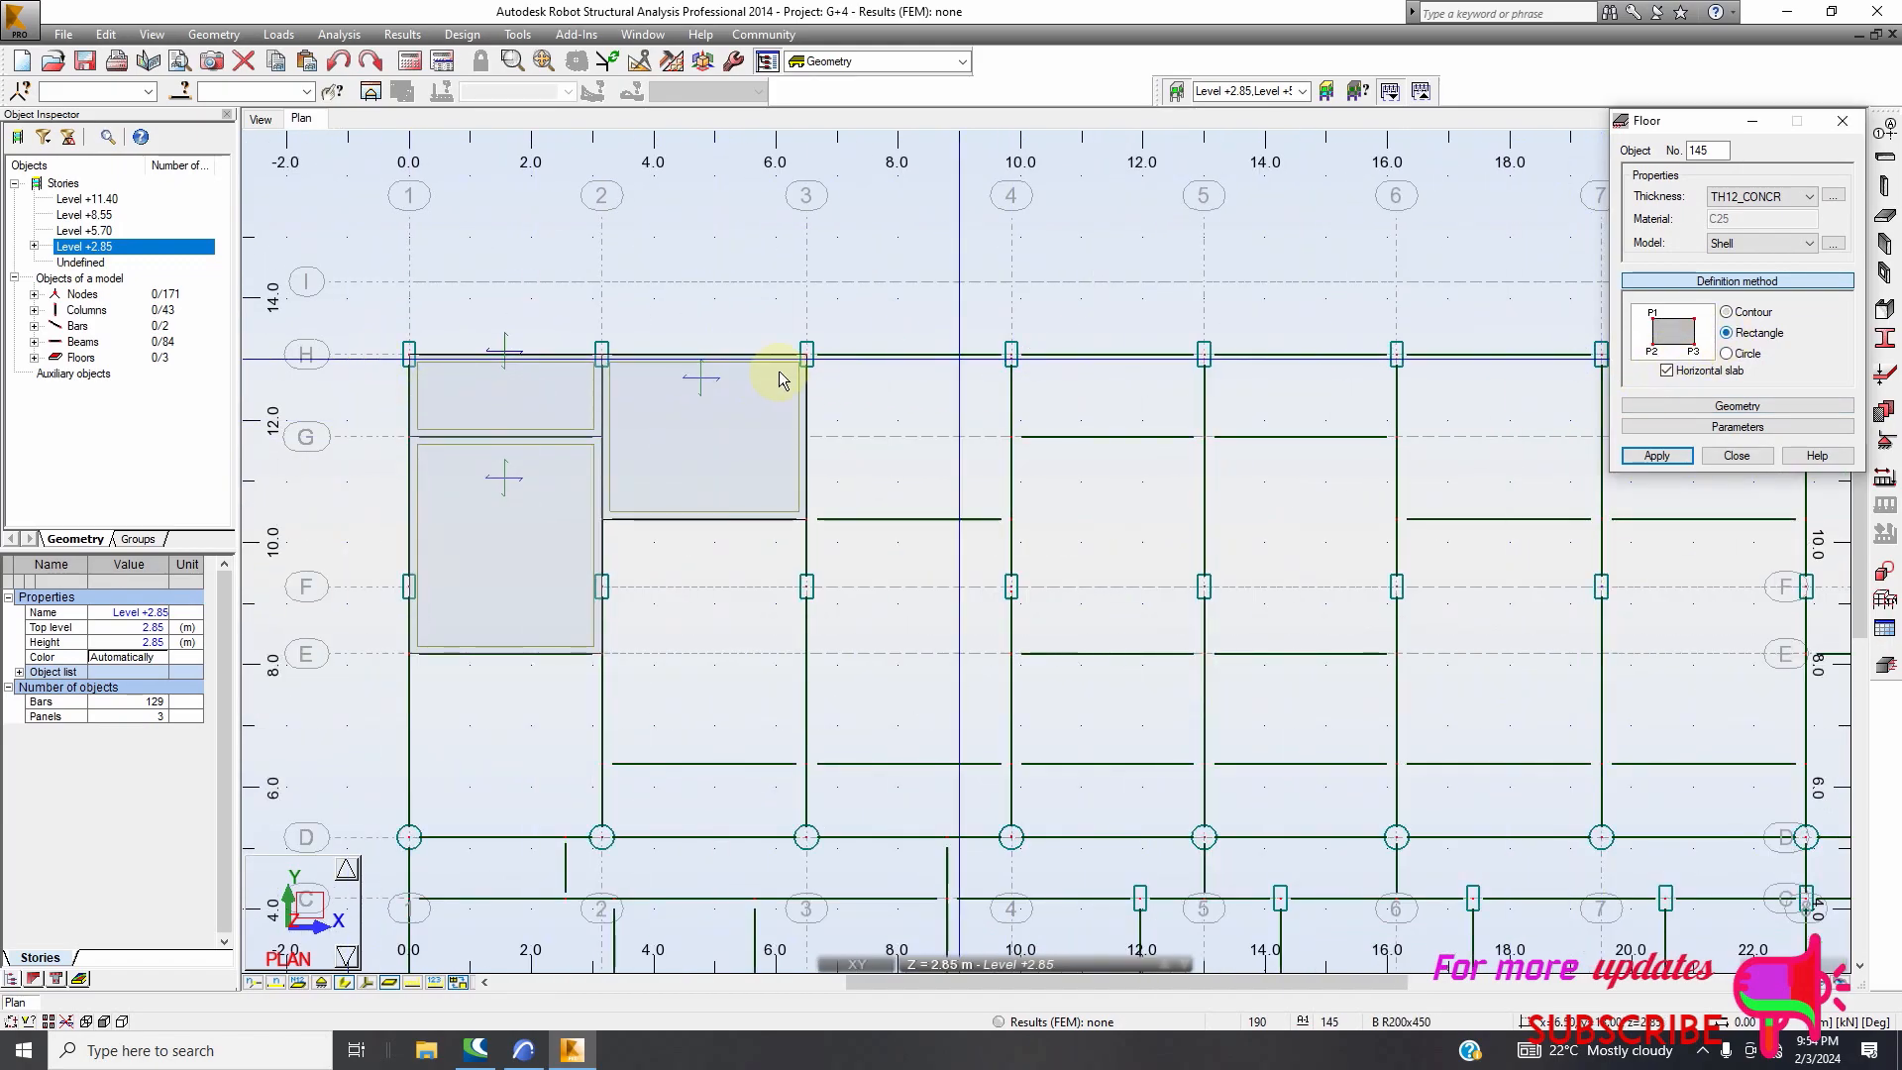
pyautogui.scroll(2, 806, 369)
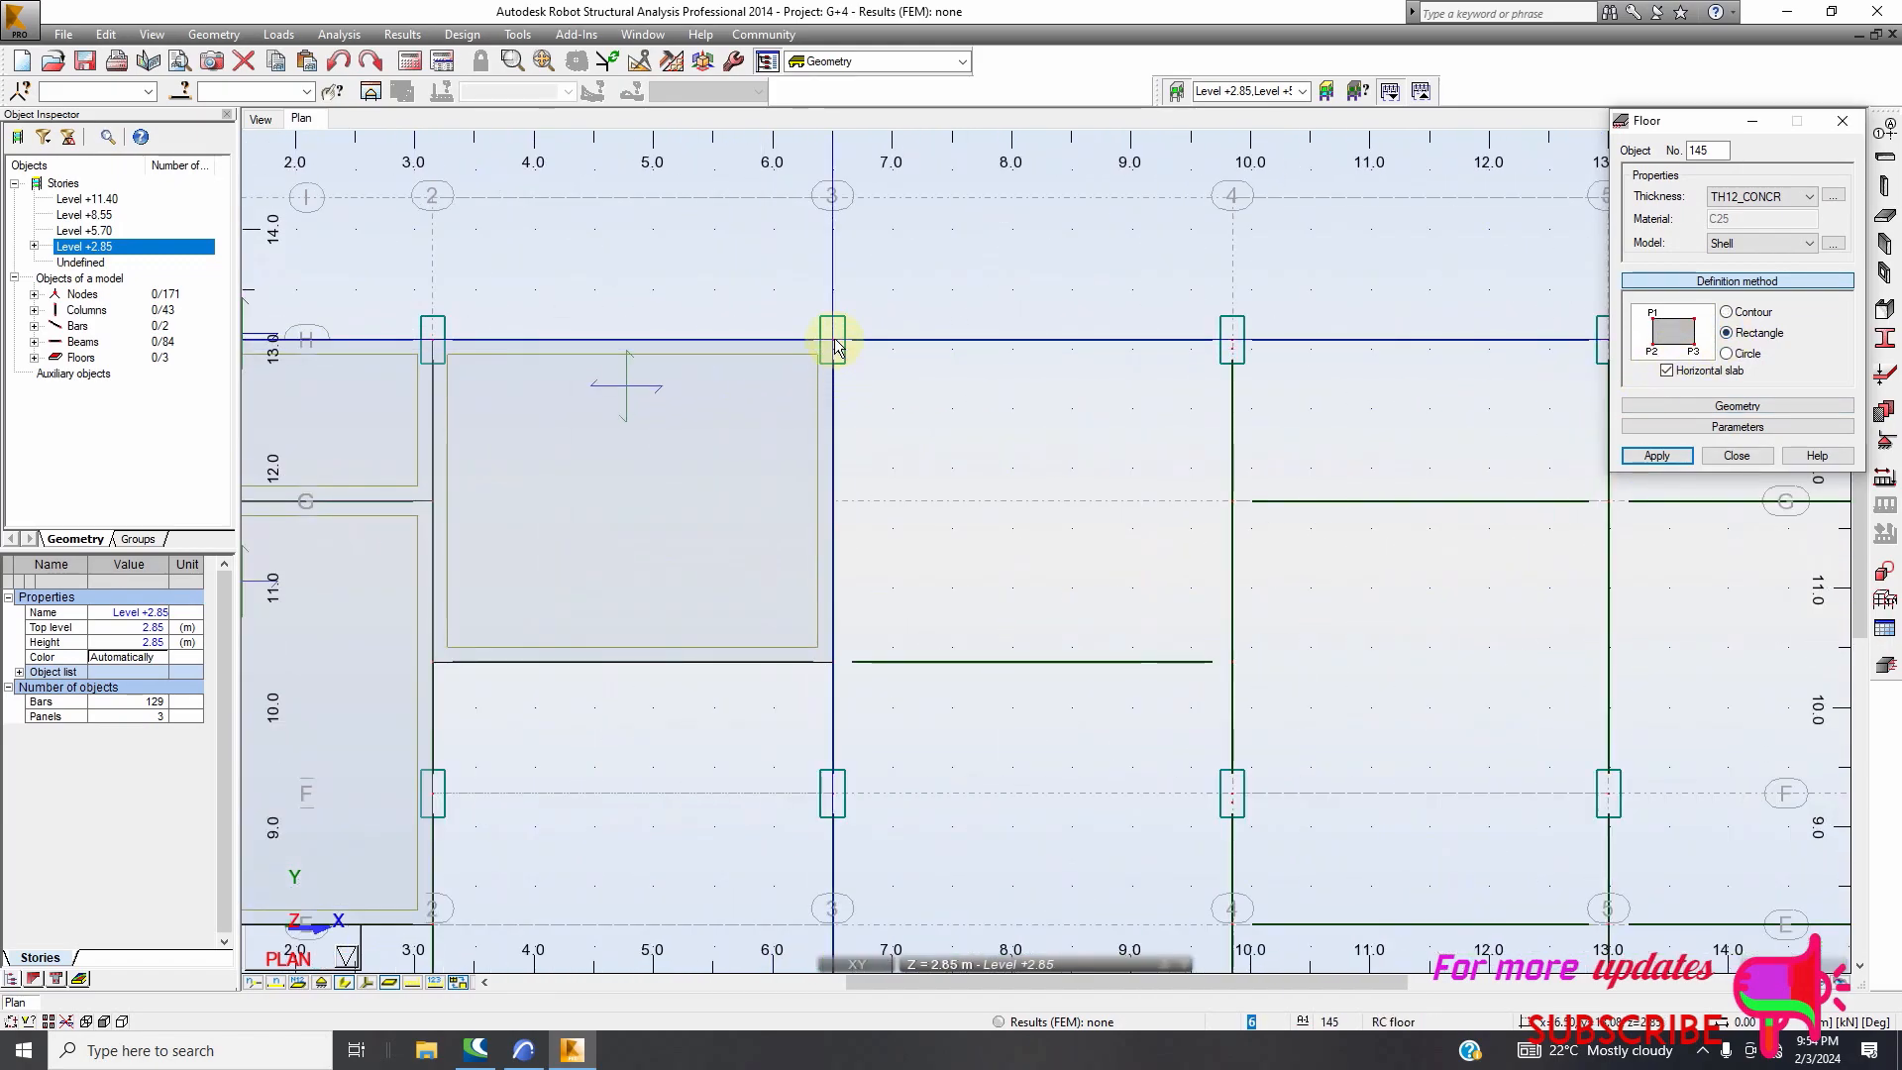
pyautogui.click(835, 346)
pyautogui.click(1231, 344)
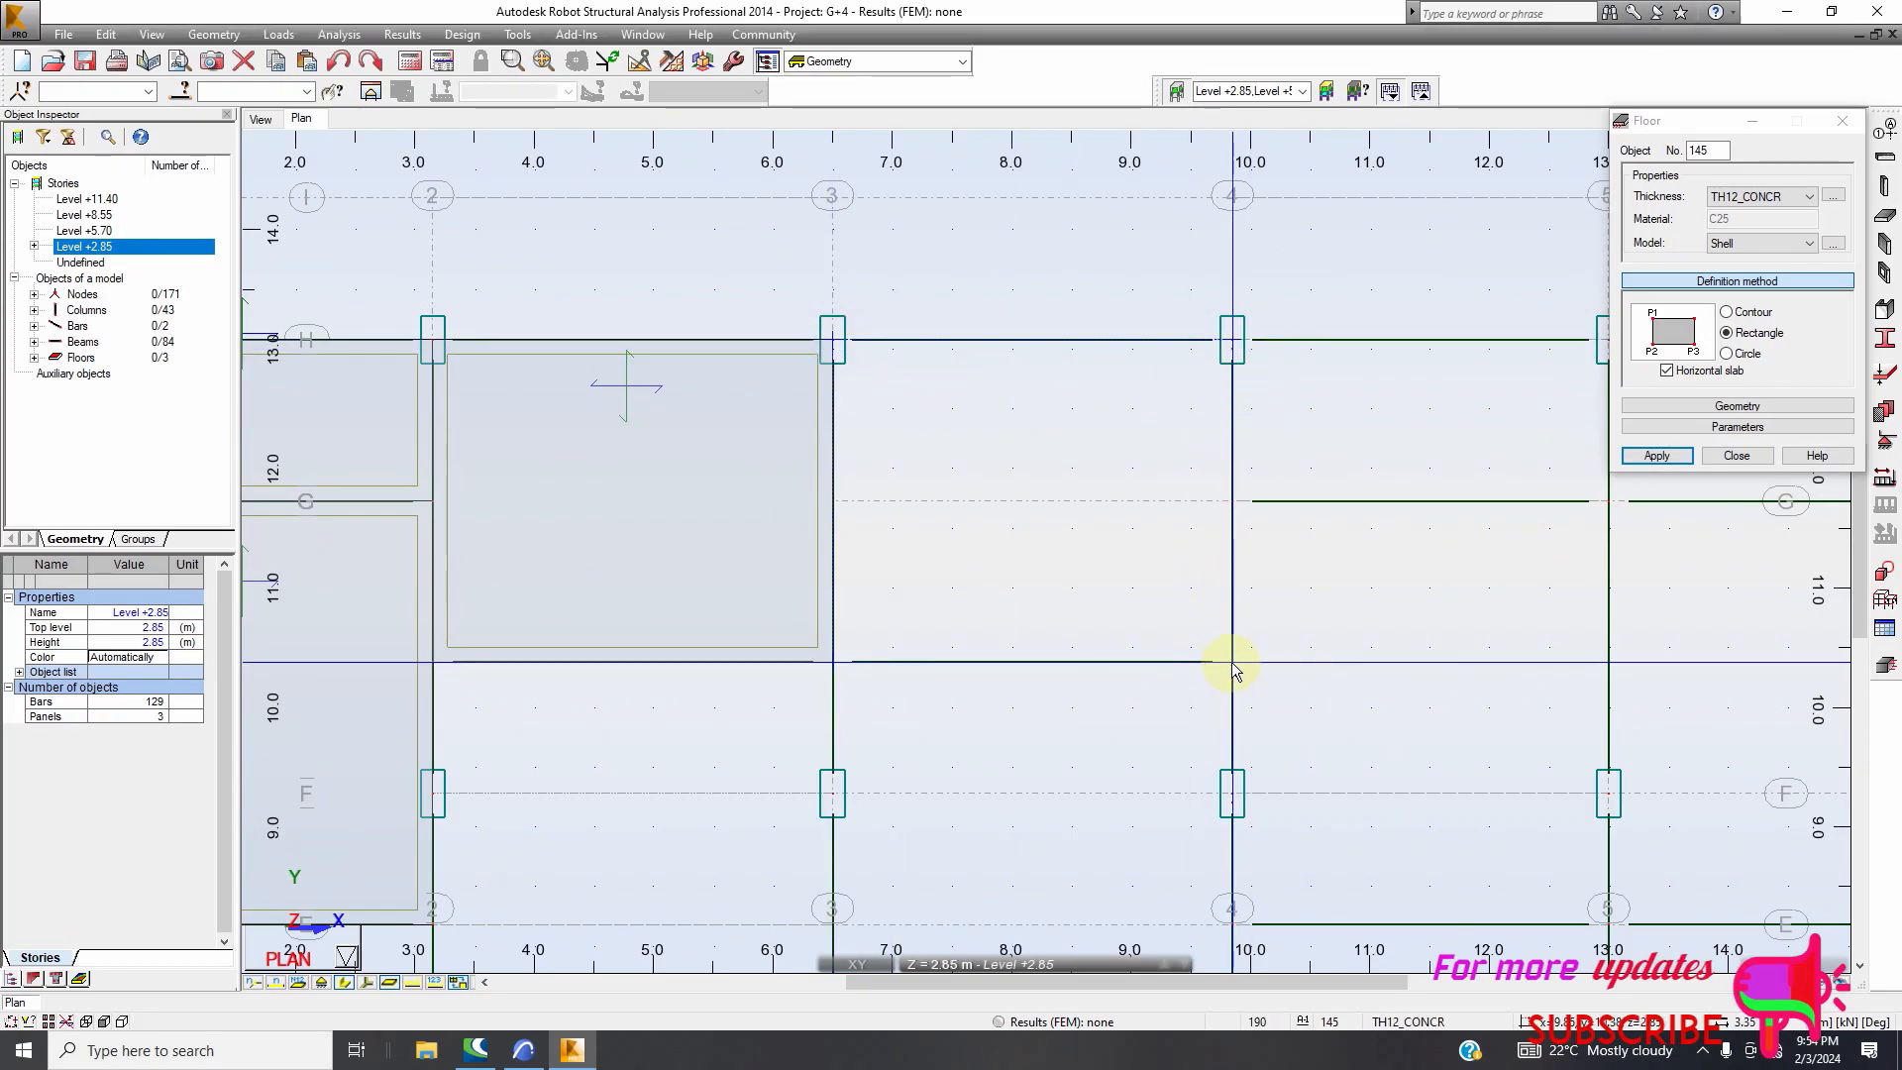
pyautogui.scroll(-4, 554, 456)
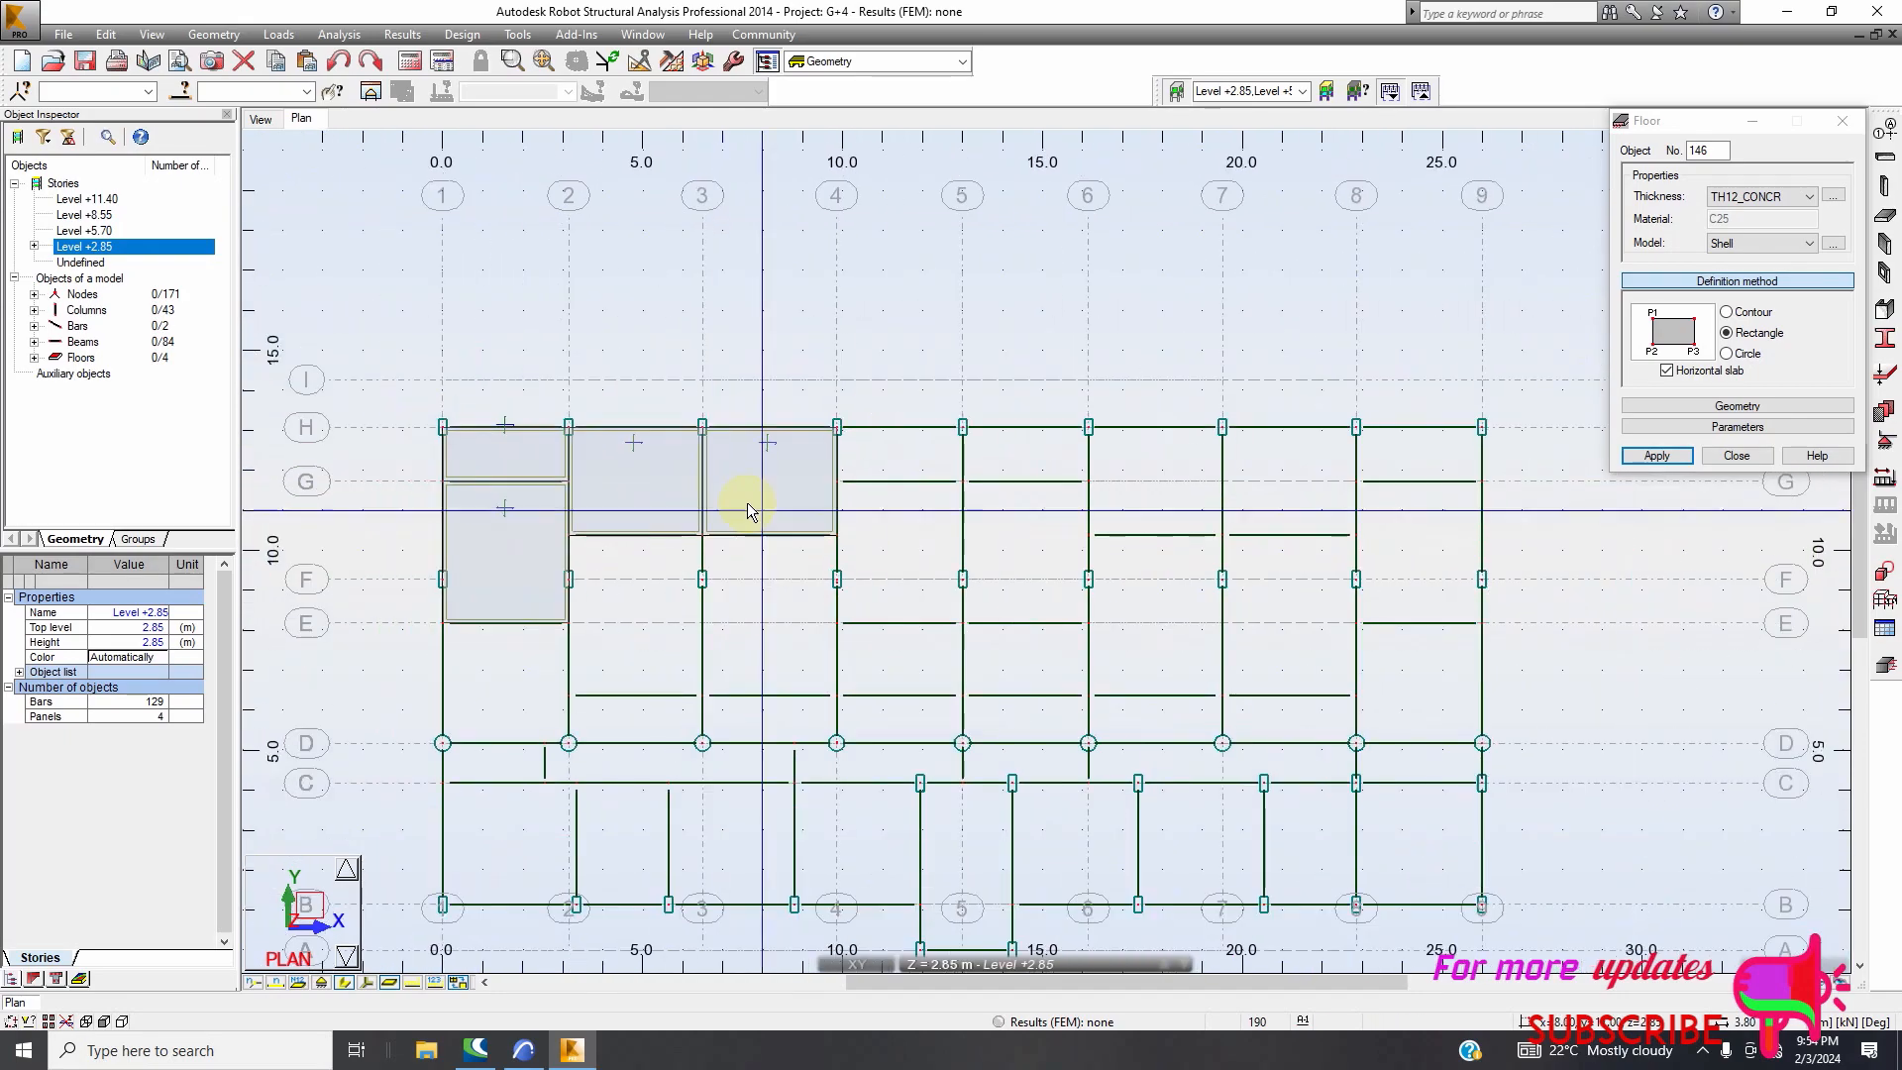
# Add two rectangular floor slabs between axes H and G, one spanning axes 4 to 5 and one spanning axes 5 to 6
pyautogui.scroll(3, 516, 570)
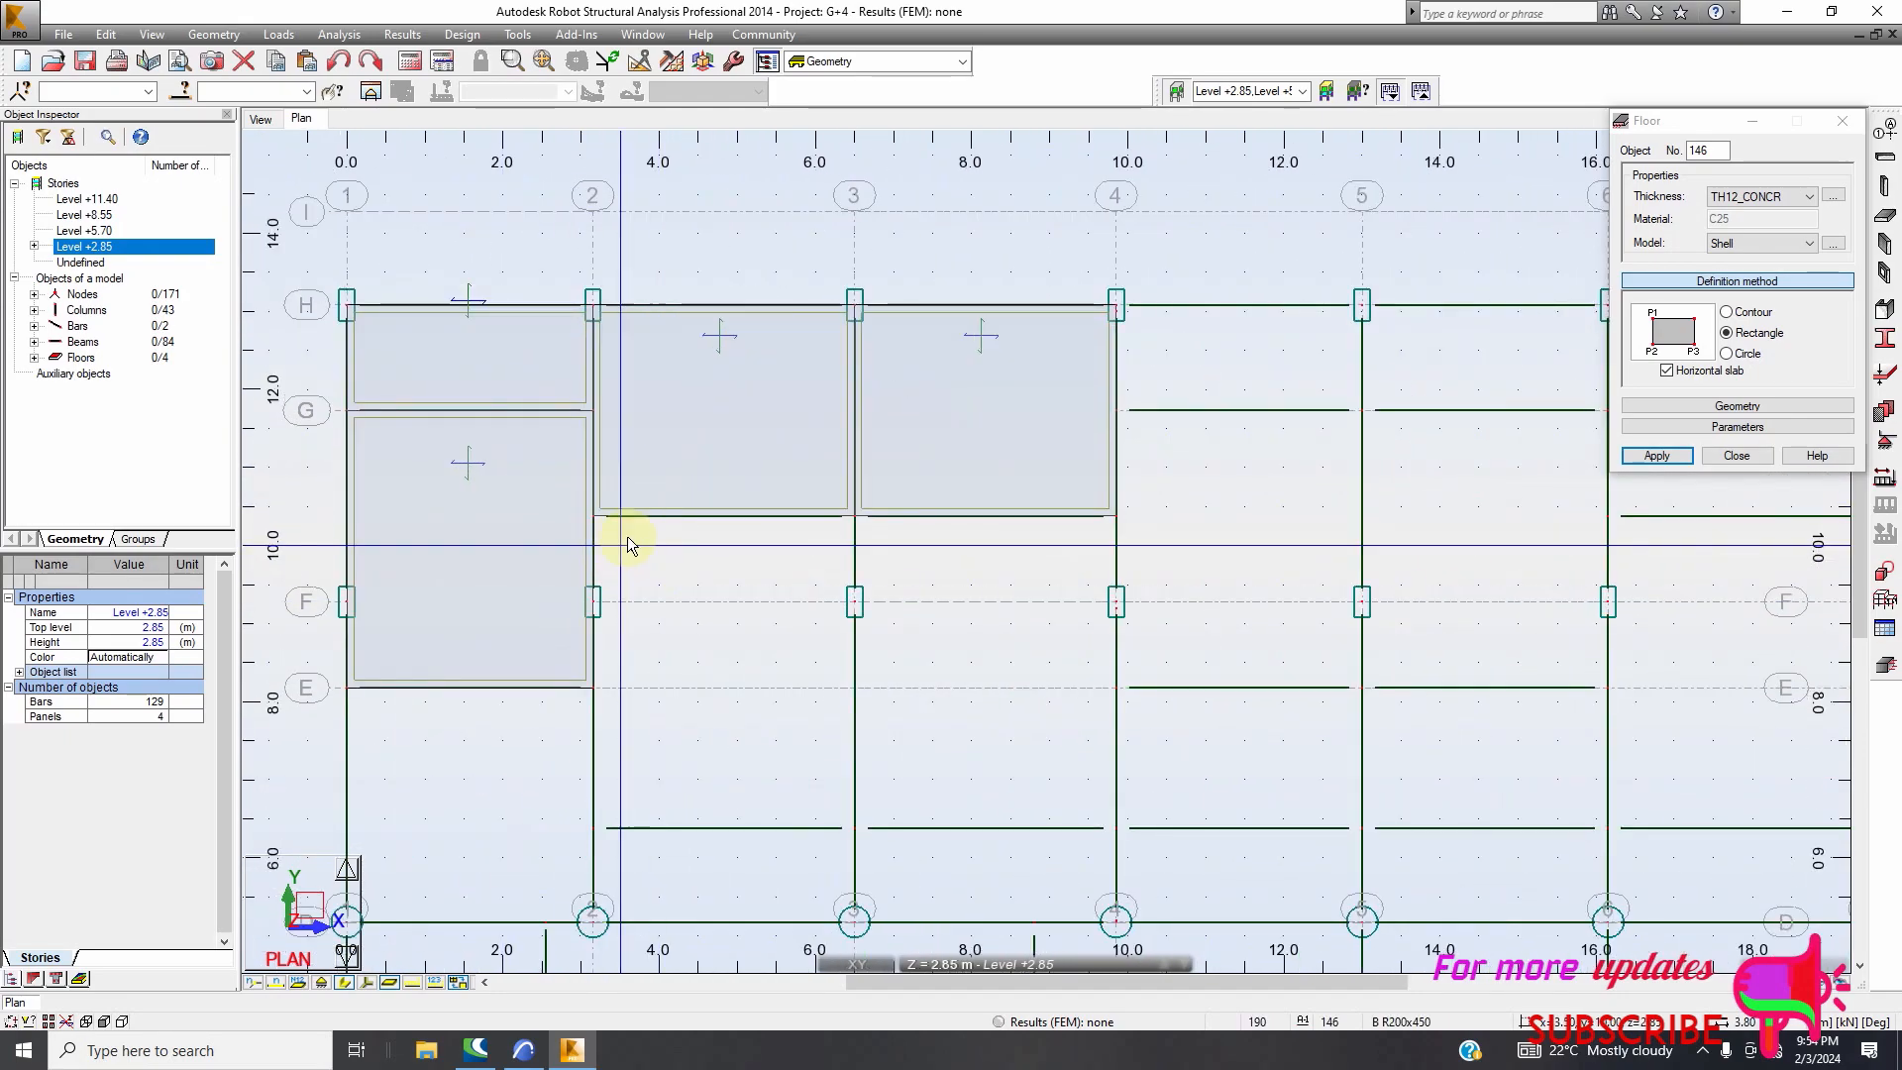
pyautogui.scroll(3, 1000, 416)
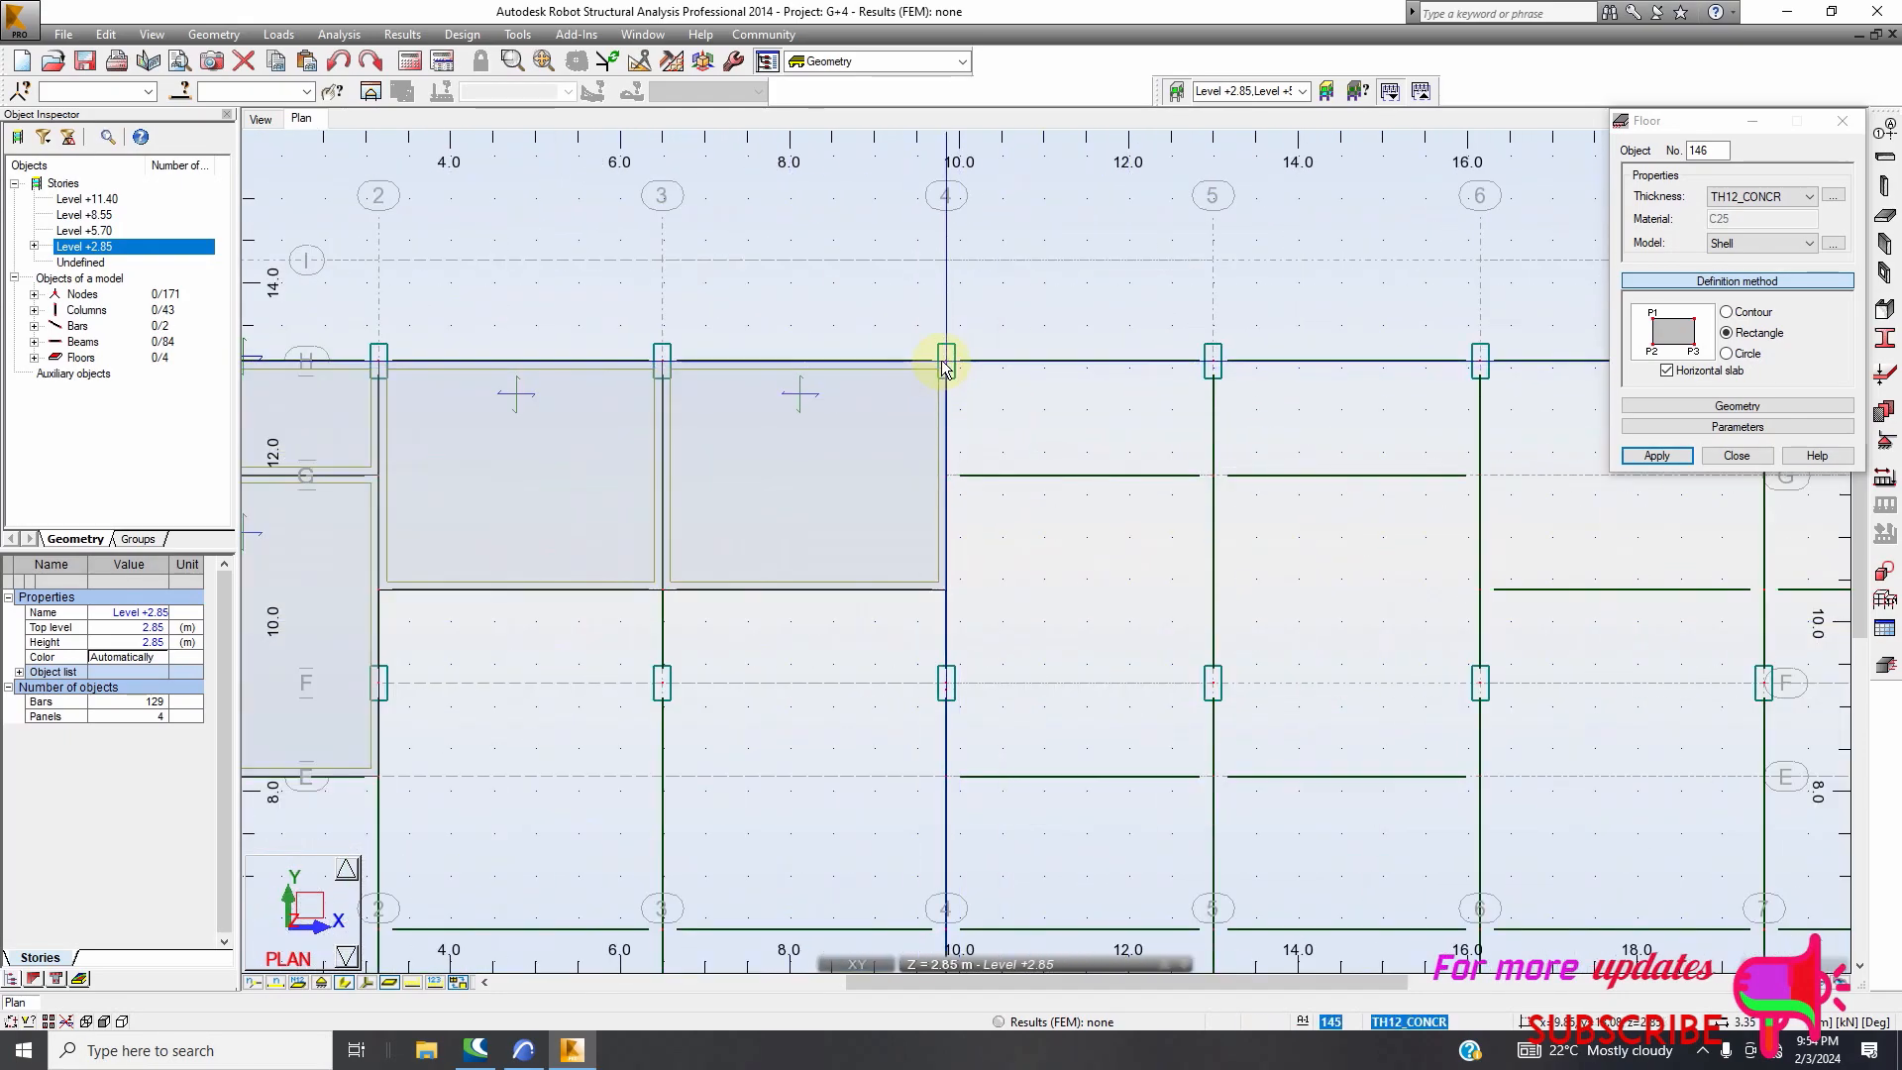
pyautogui.click(946, 362)
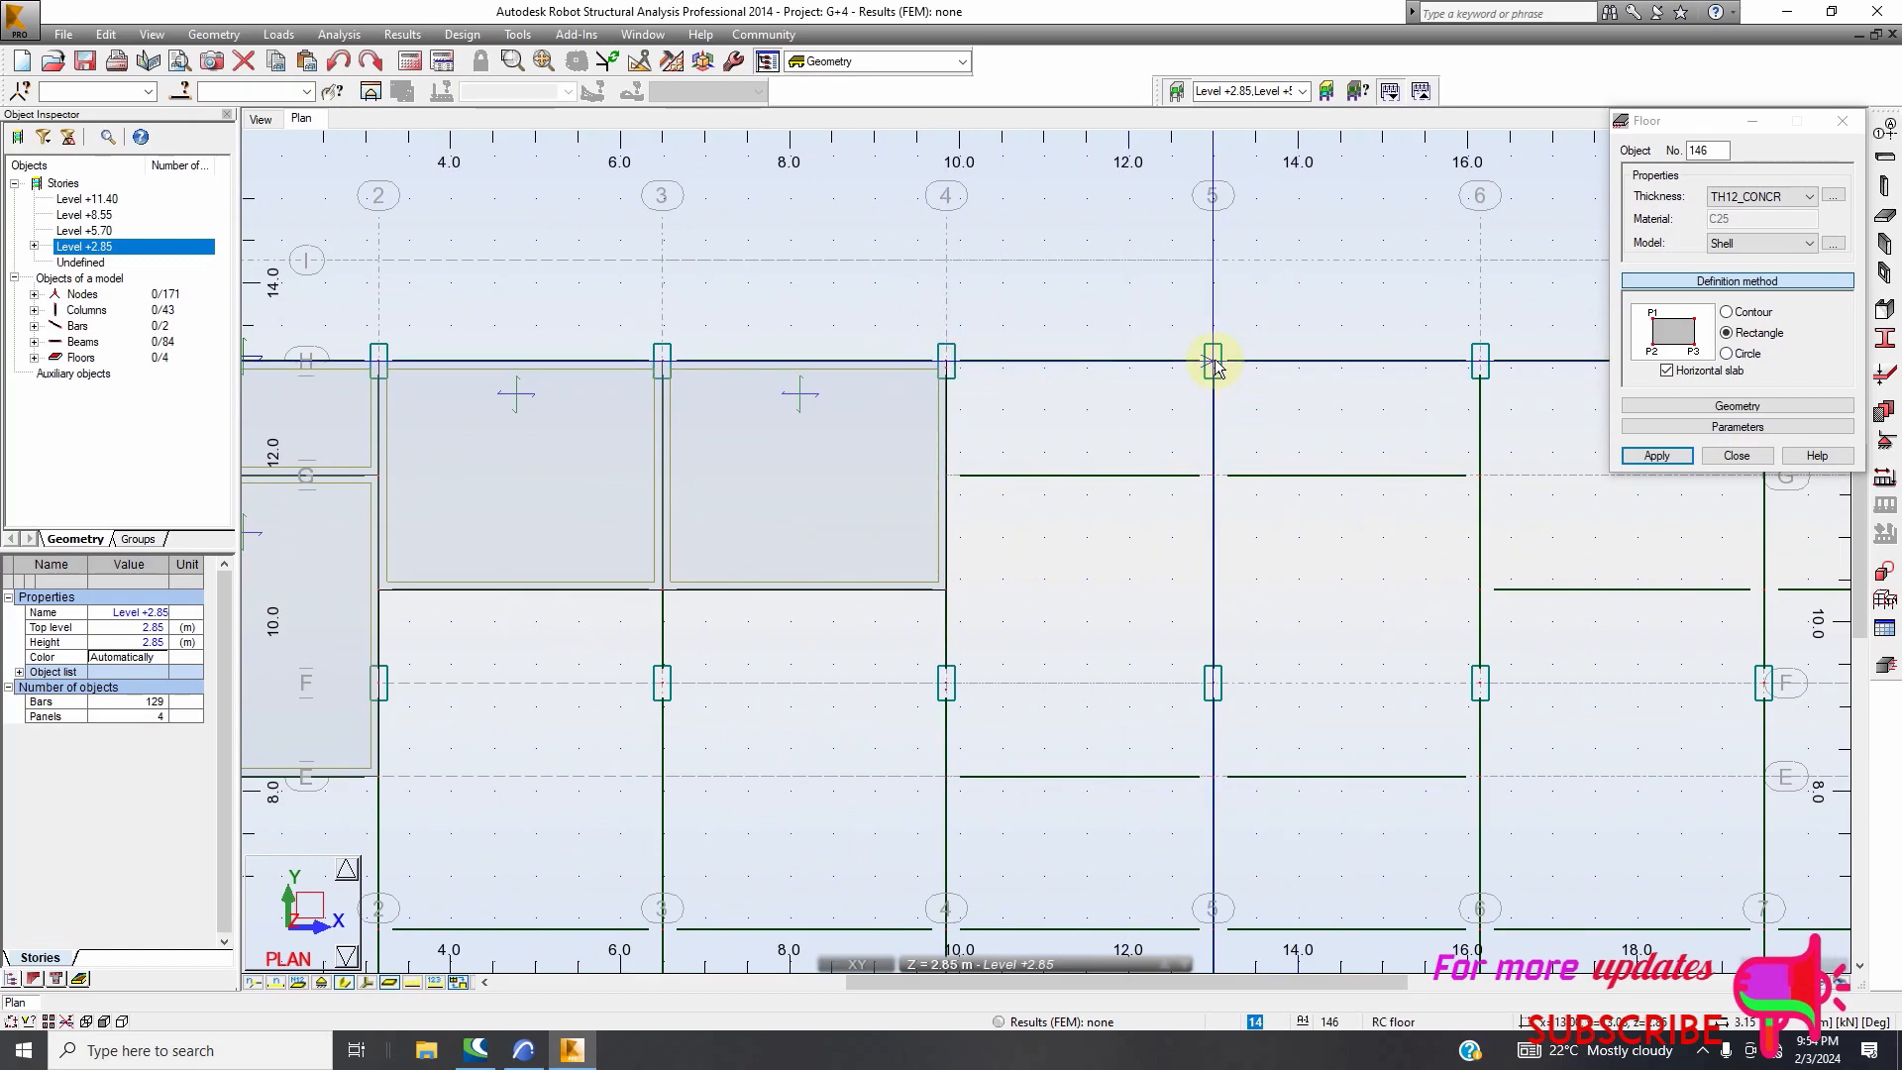
pyautogui.click(1220, 479)
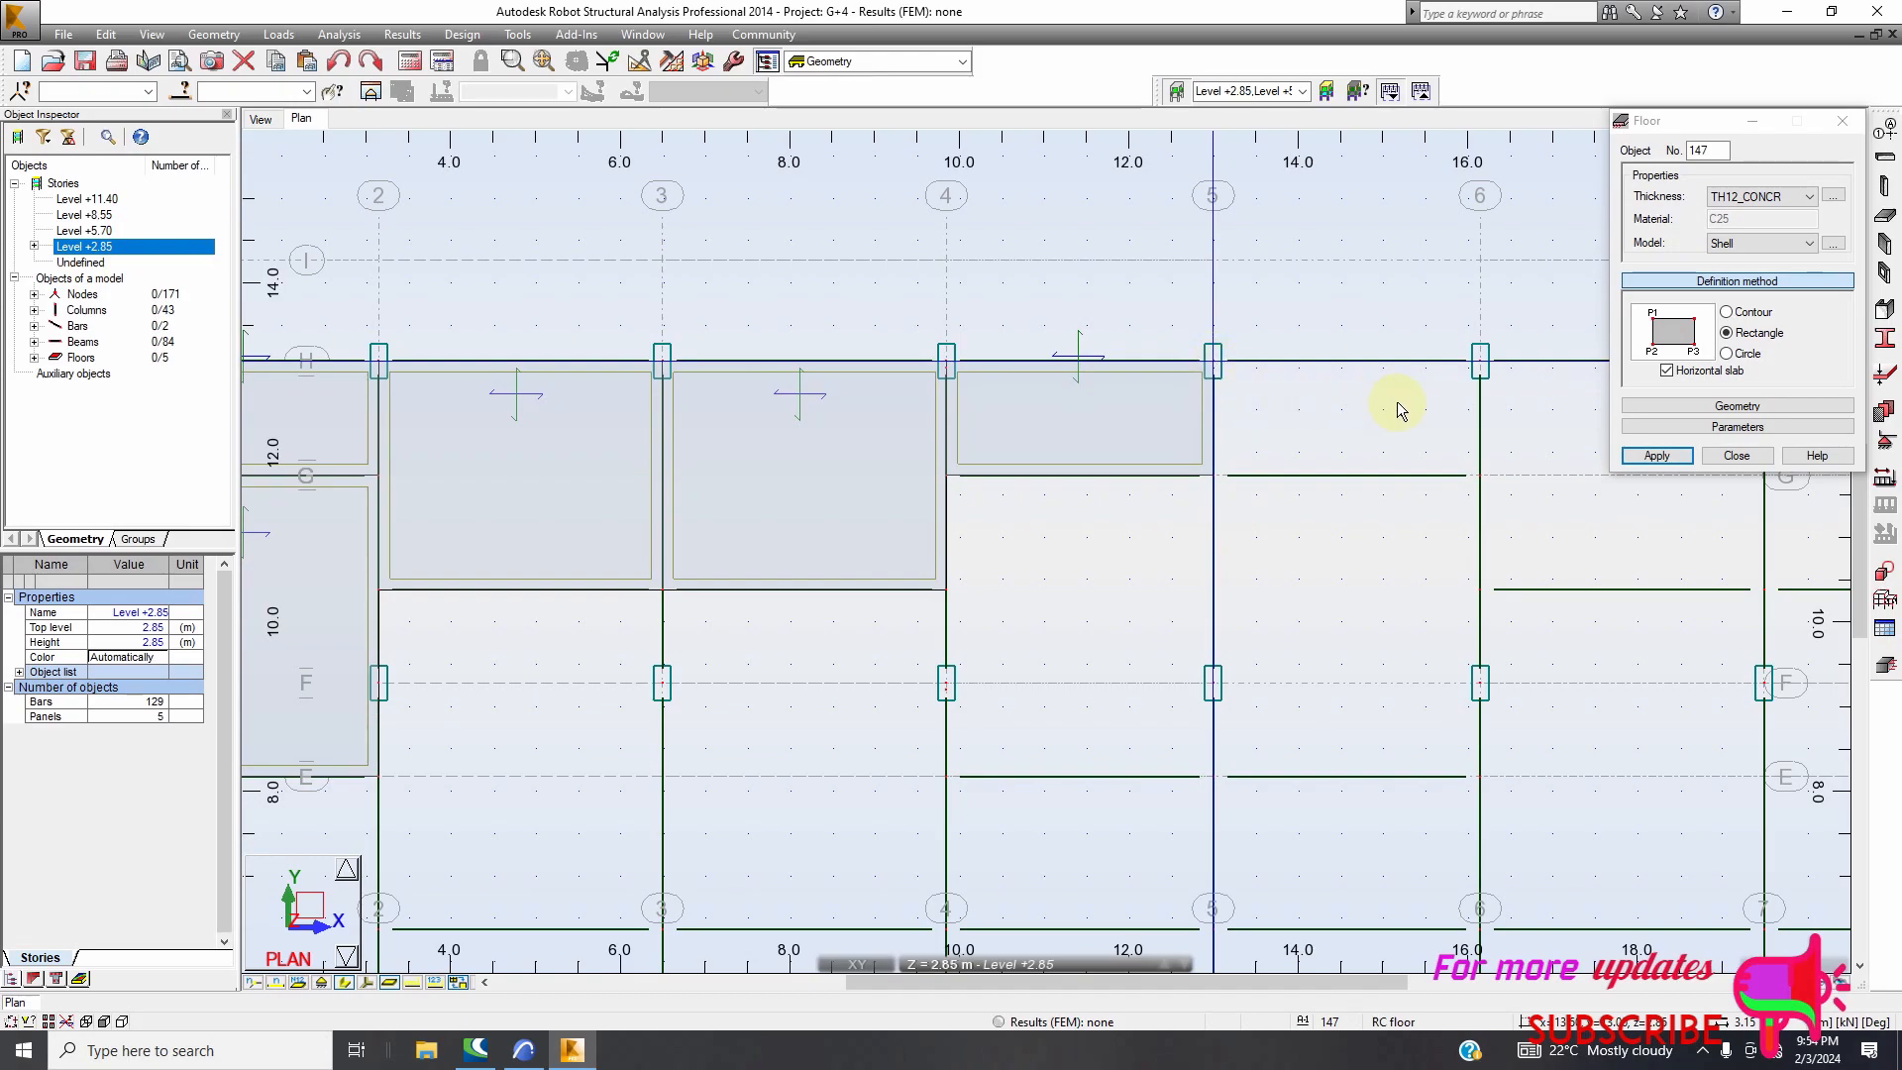
pyautogui.click(1479, 362)
pyautogui.click(1476, 474)
pyautogui.click(1212, 475)
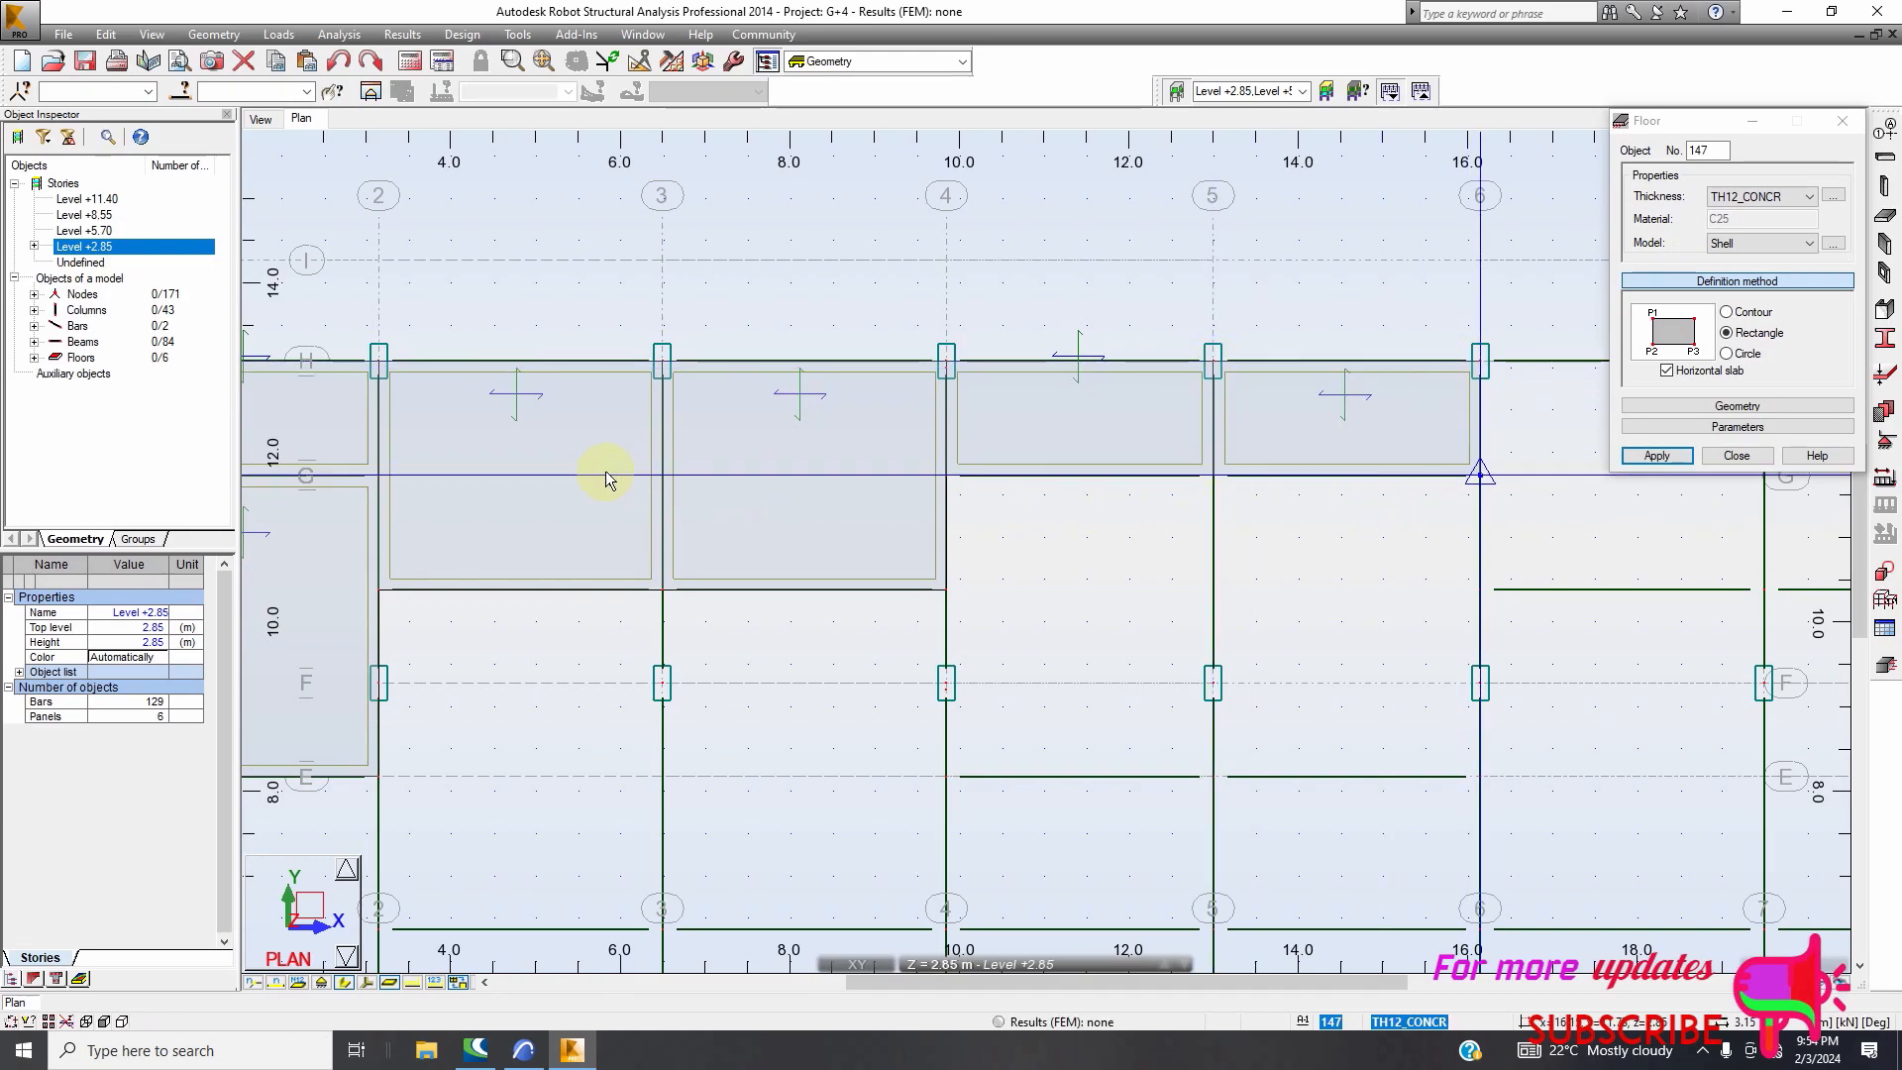
# Add a rectangular floor slab between axes 6 and 7, from axis H to the beam between G and F
pyautogui.scroll(-3, 610, 472)
pyautogui.scroll(5, 1010, 476)
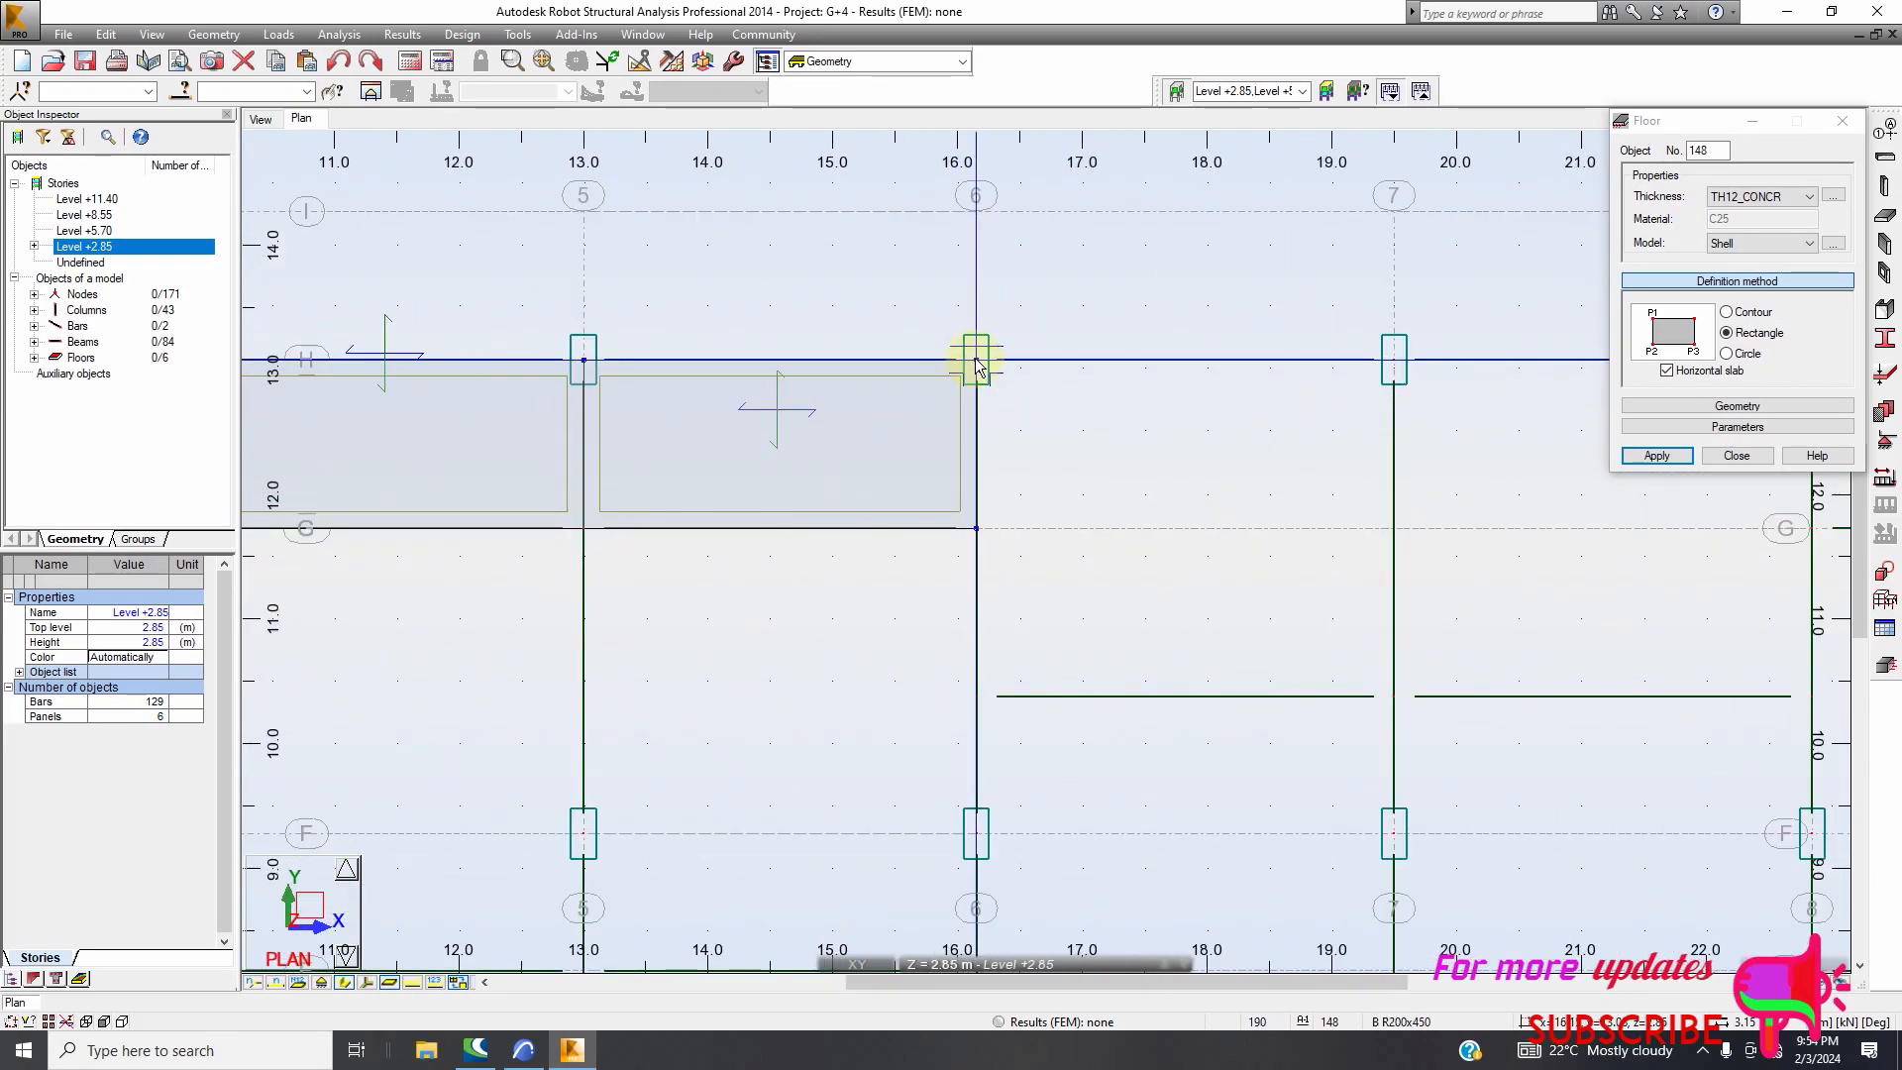
pyautogui.click(1394, 368)
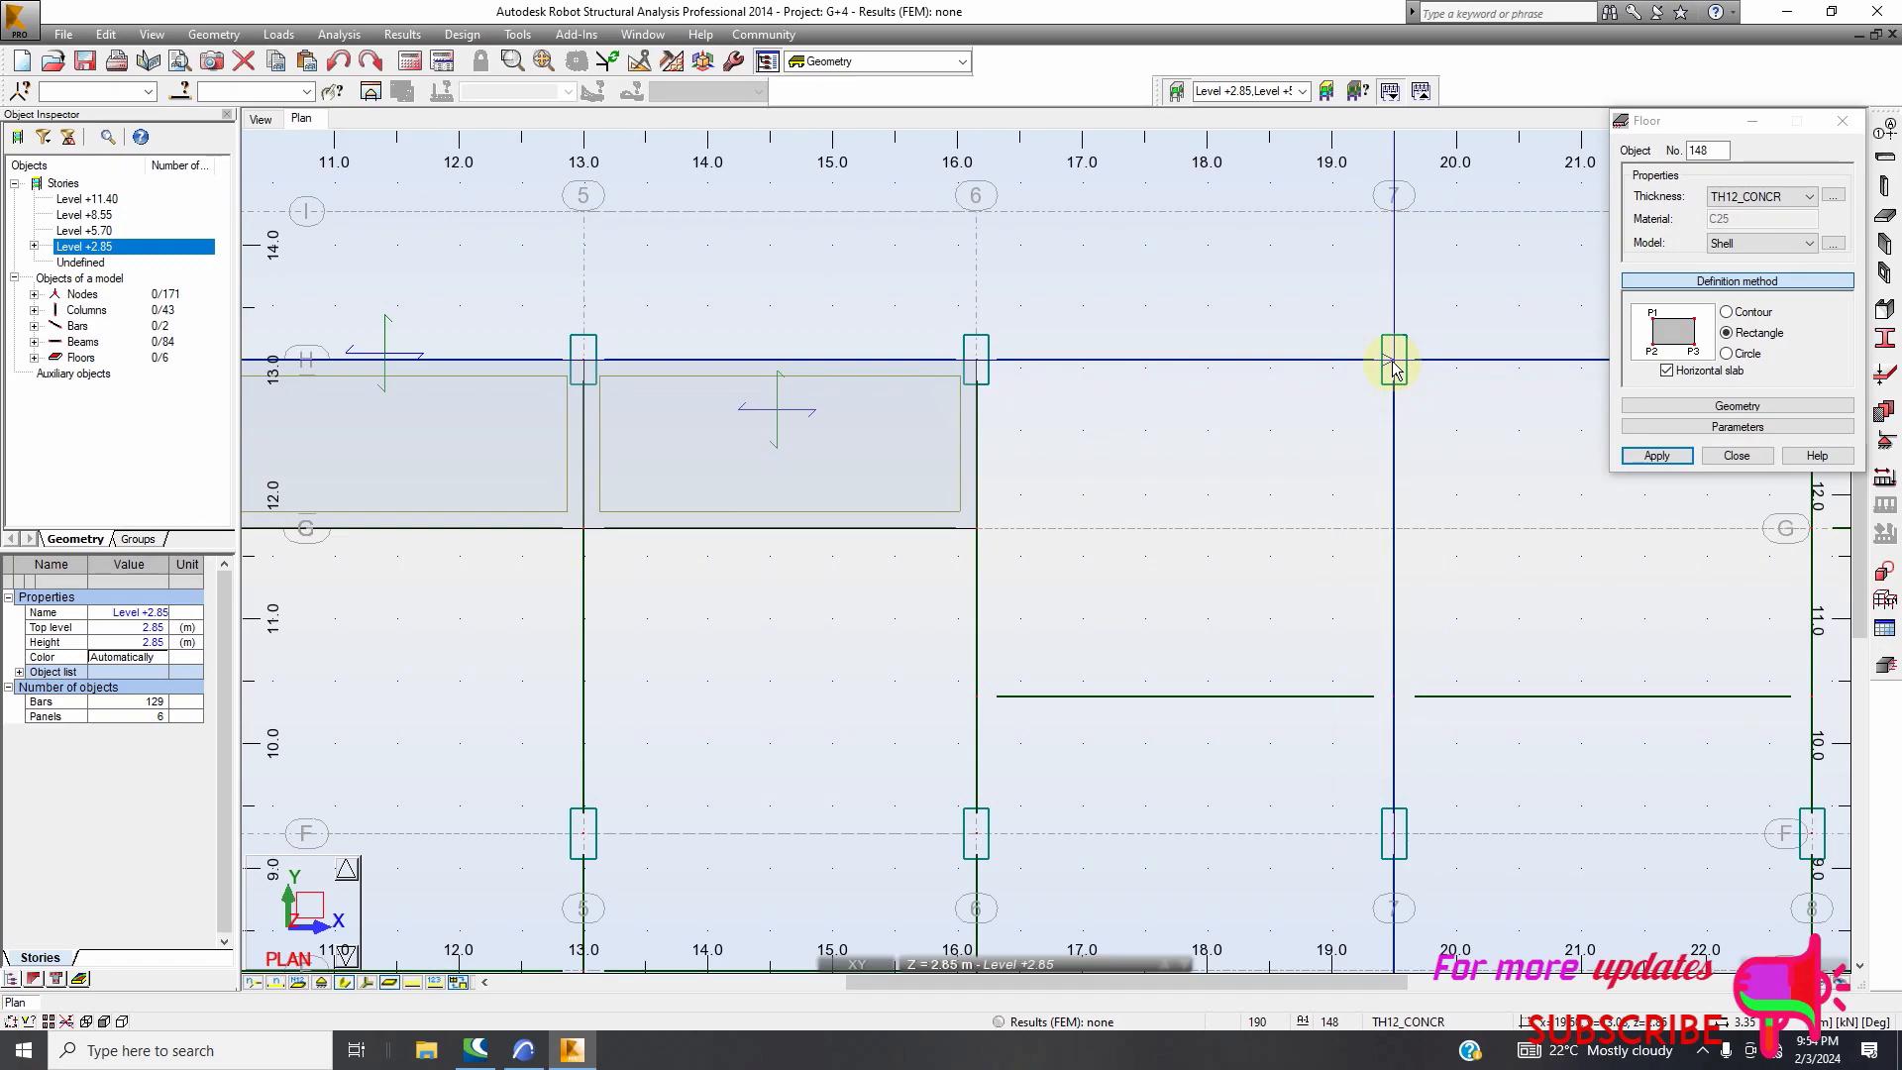
pyautogui.click(1397, 705)
# Define the rectangular floor slab between axes 7 and 8, from axis H to the beam between G and F
pyautogui.scroll(-5, 573, 479)
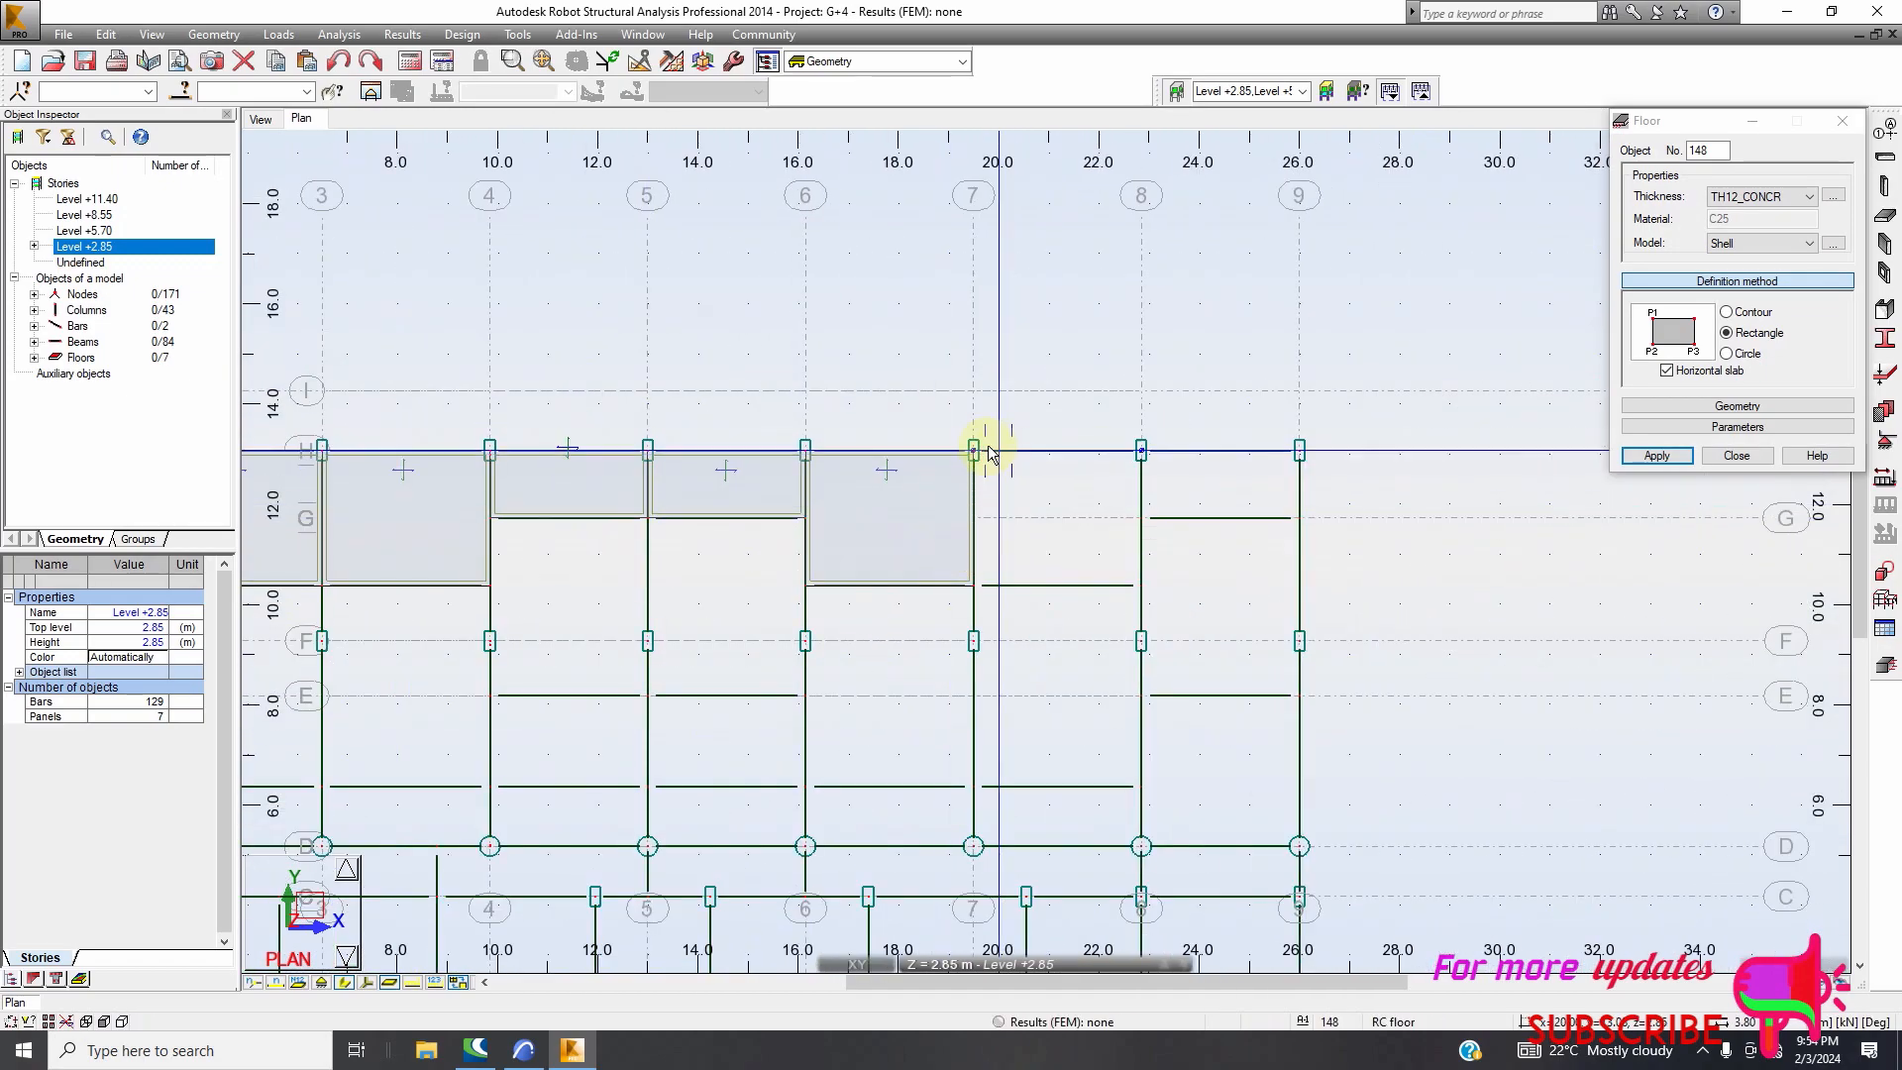
pyautogui.scroll(5, 991, 453)
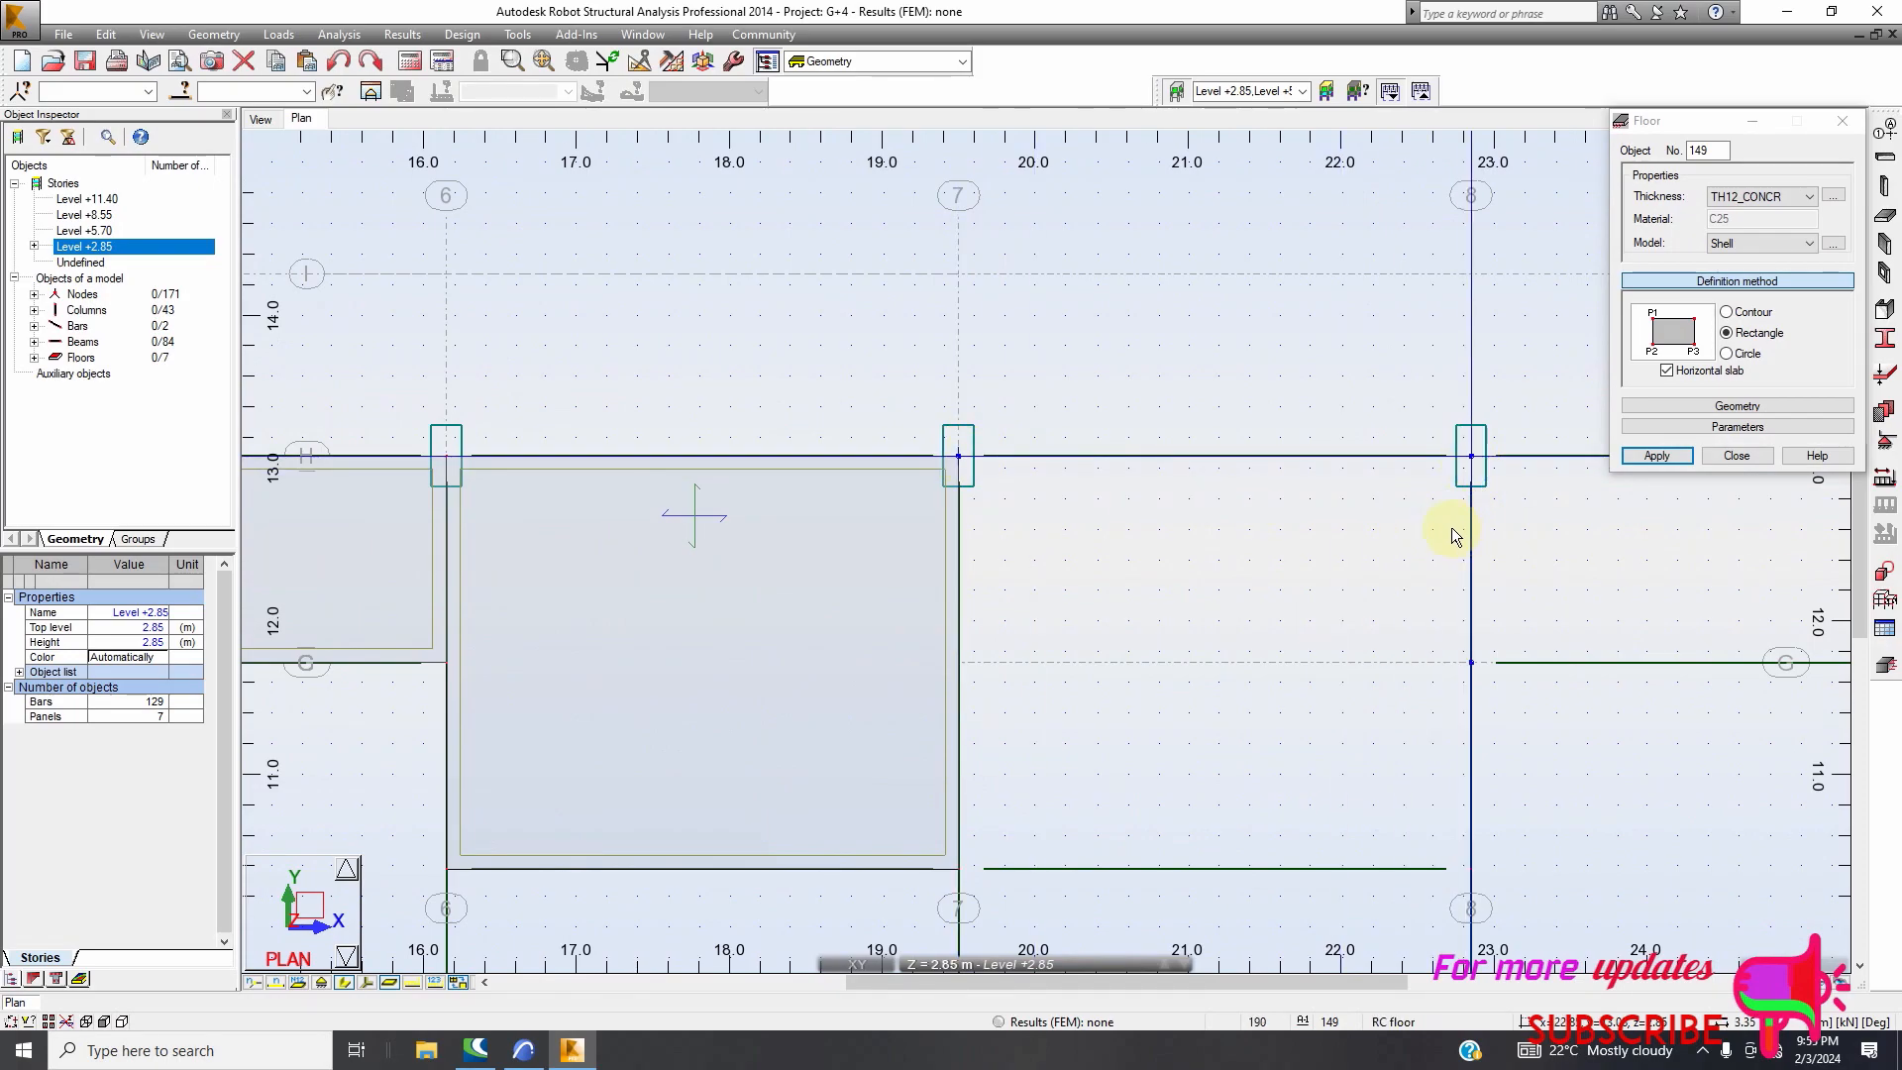
pyautogui.scroll(-2, 1456, 535)
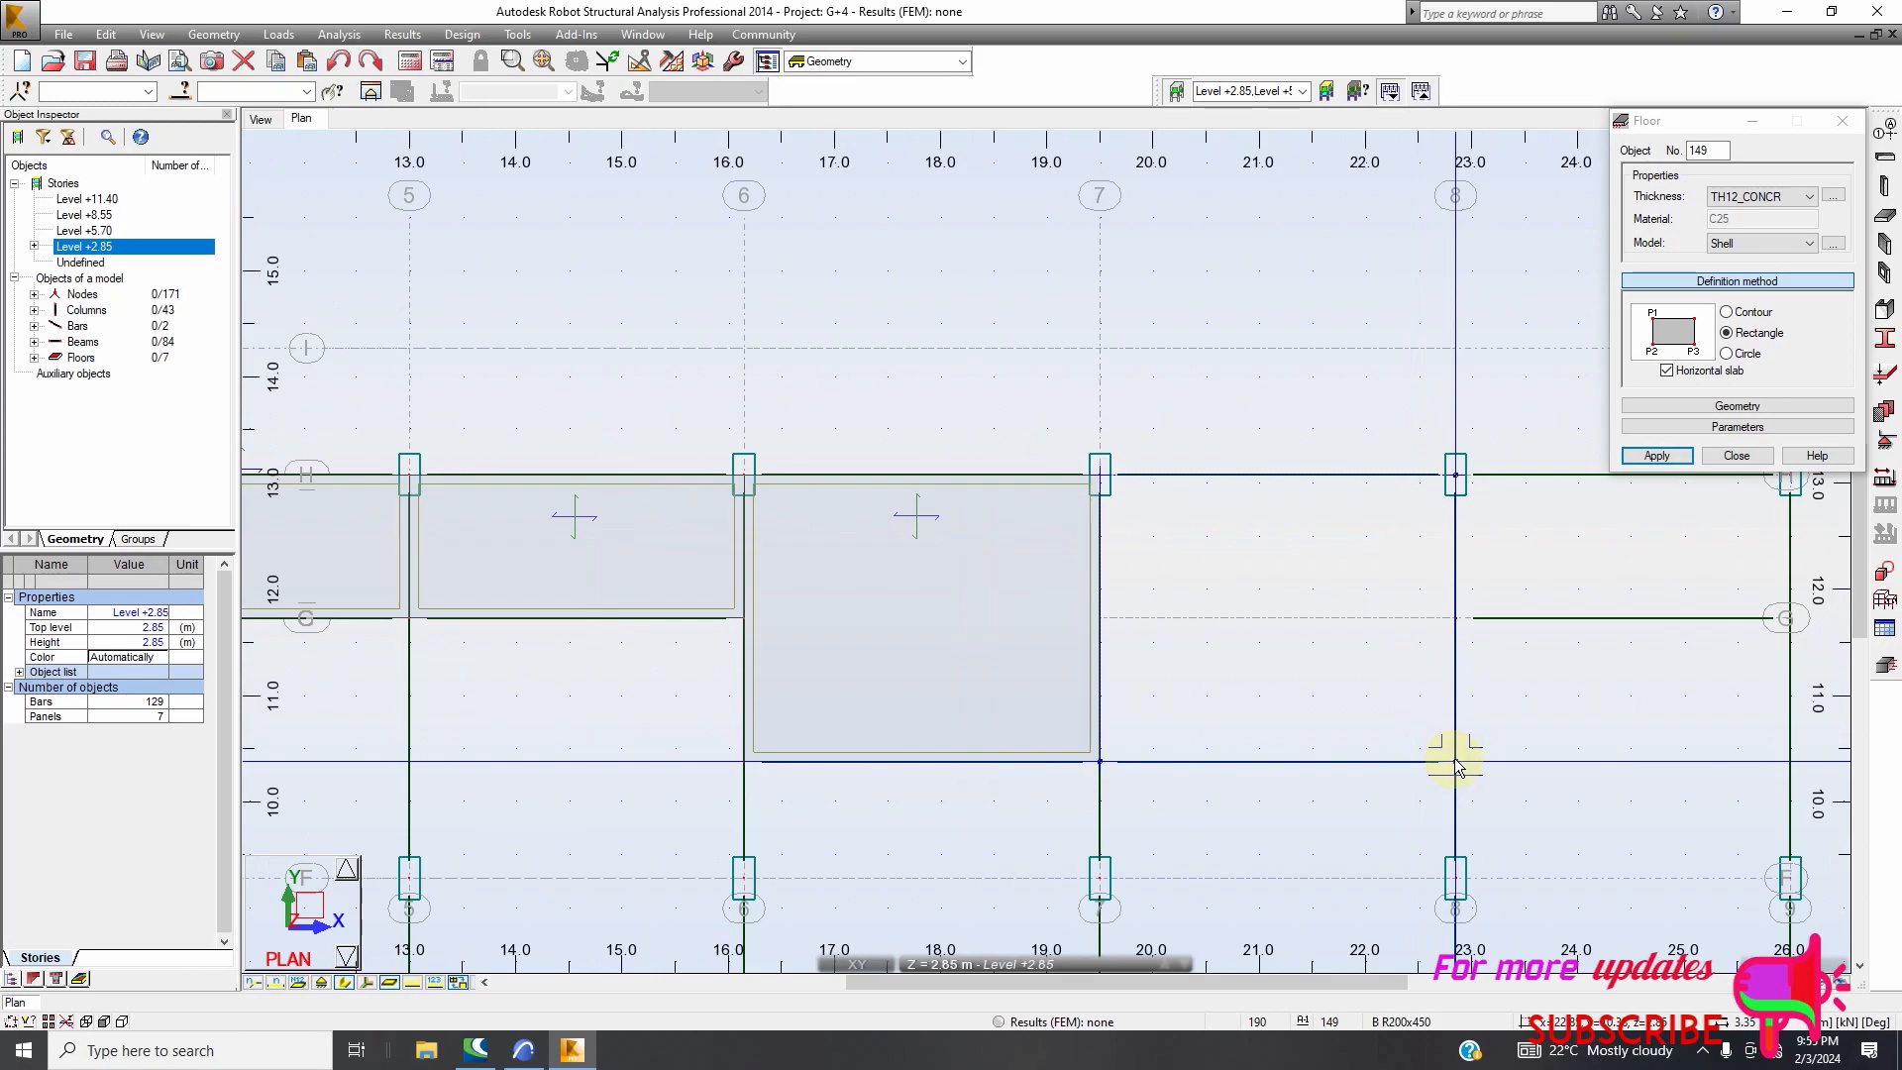
# Add rectangular TH12_CONCR floor slabs from grid H to the next beam line in bays 7–8 and 8–9 at Level +2.85
pyautogui.scroll(-4, 966, 537)
pyautogui.scroll(3, 1020, 502)
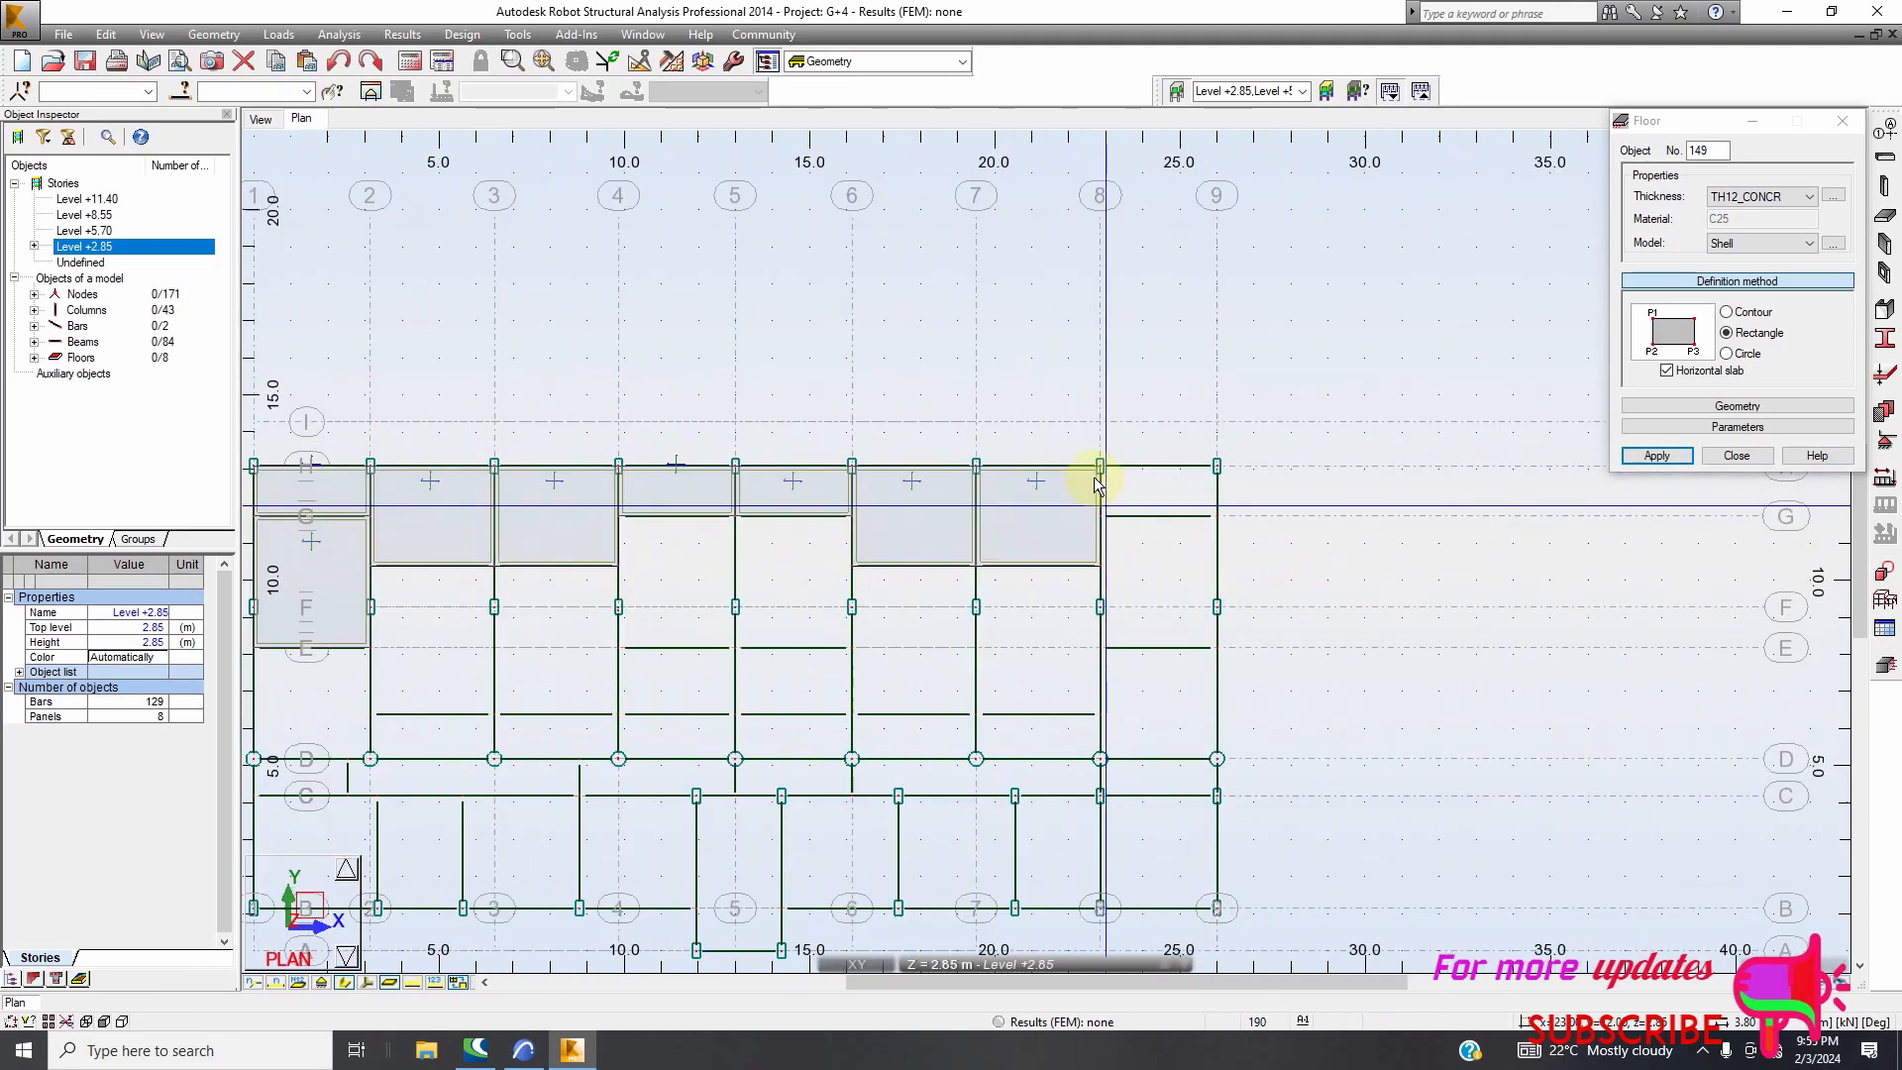
pyautogui.scroll(2, 1105, 478)
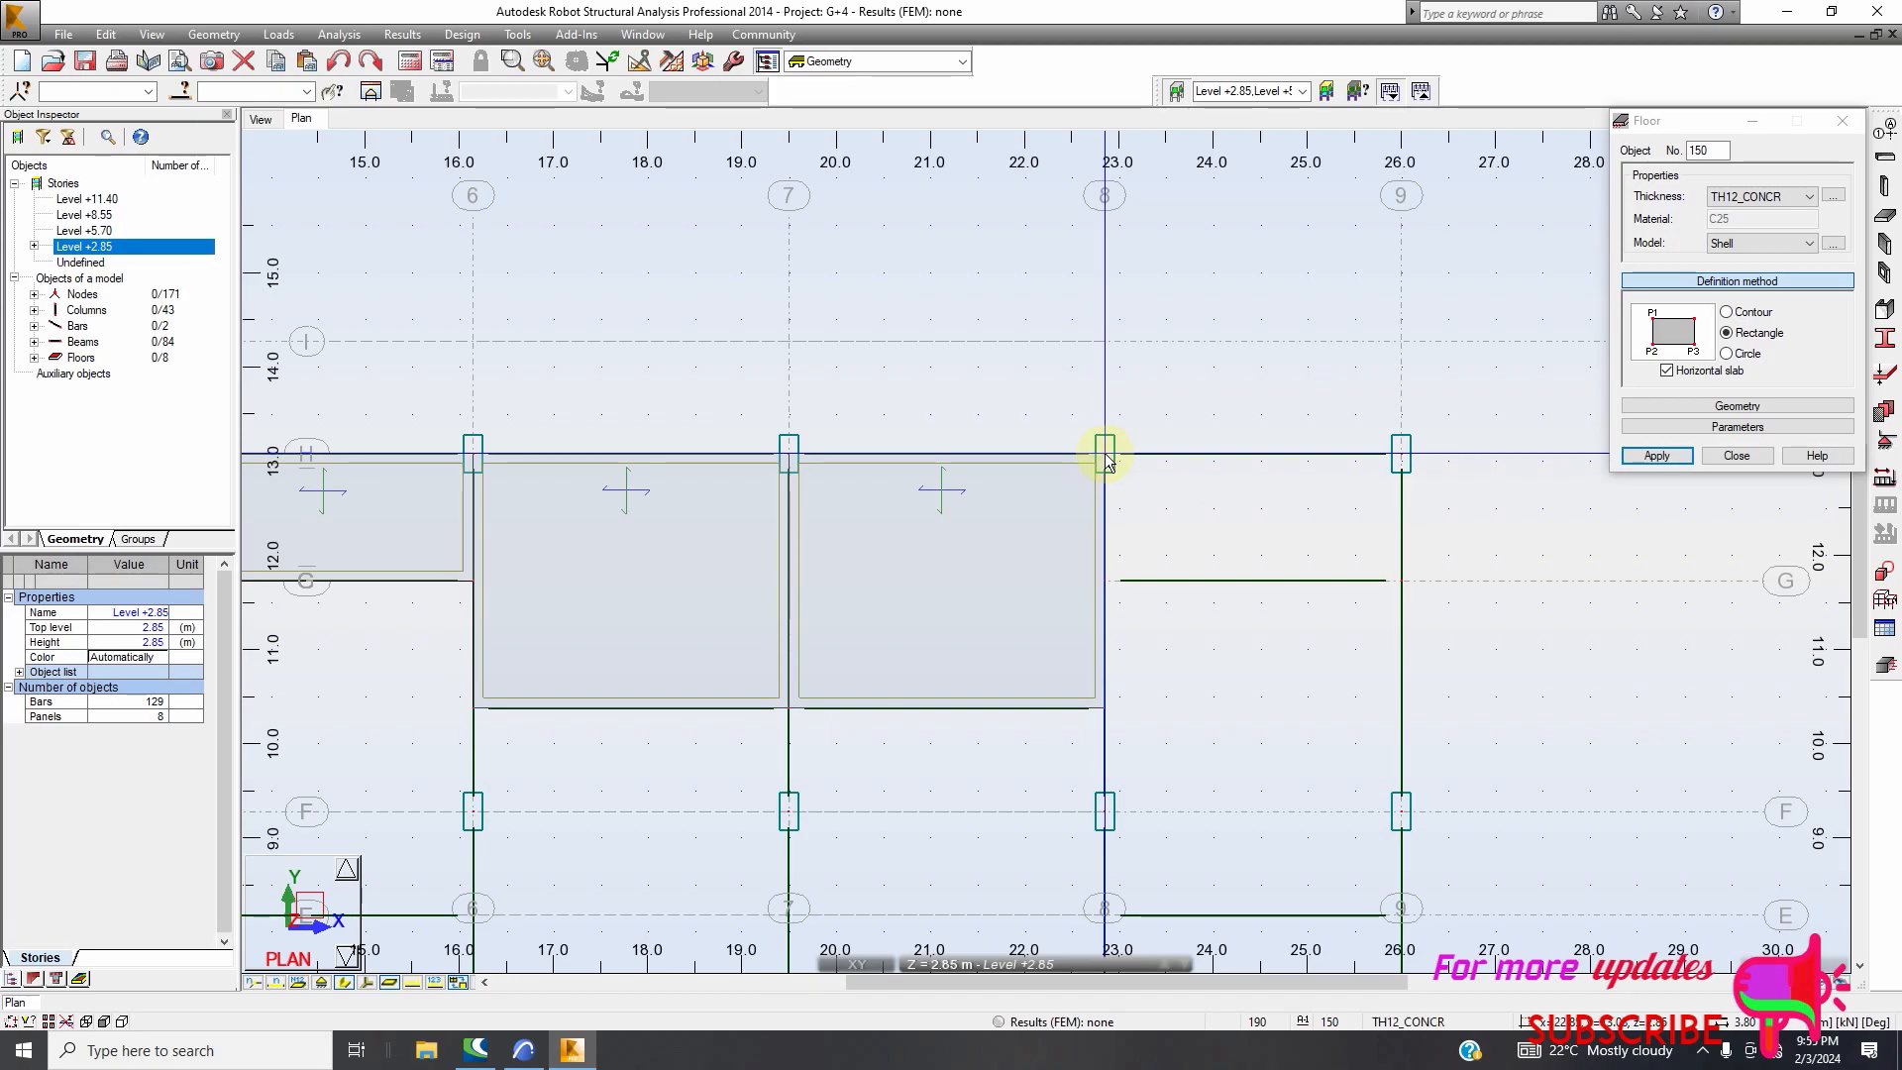
pyautogui.click(1106, 456)
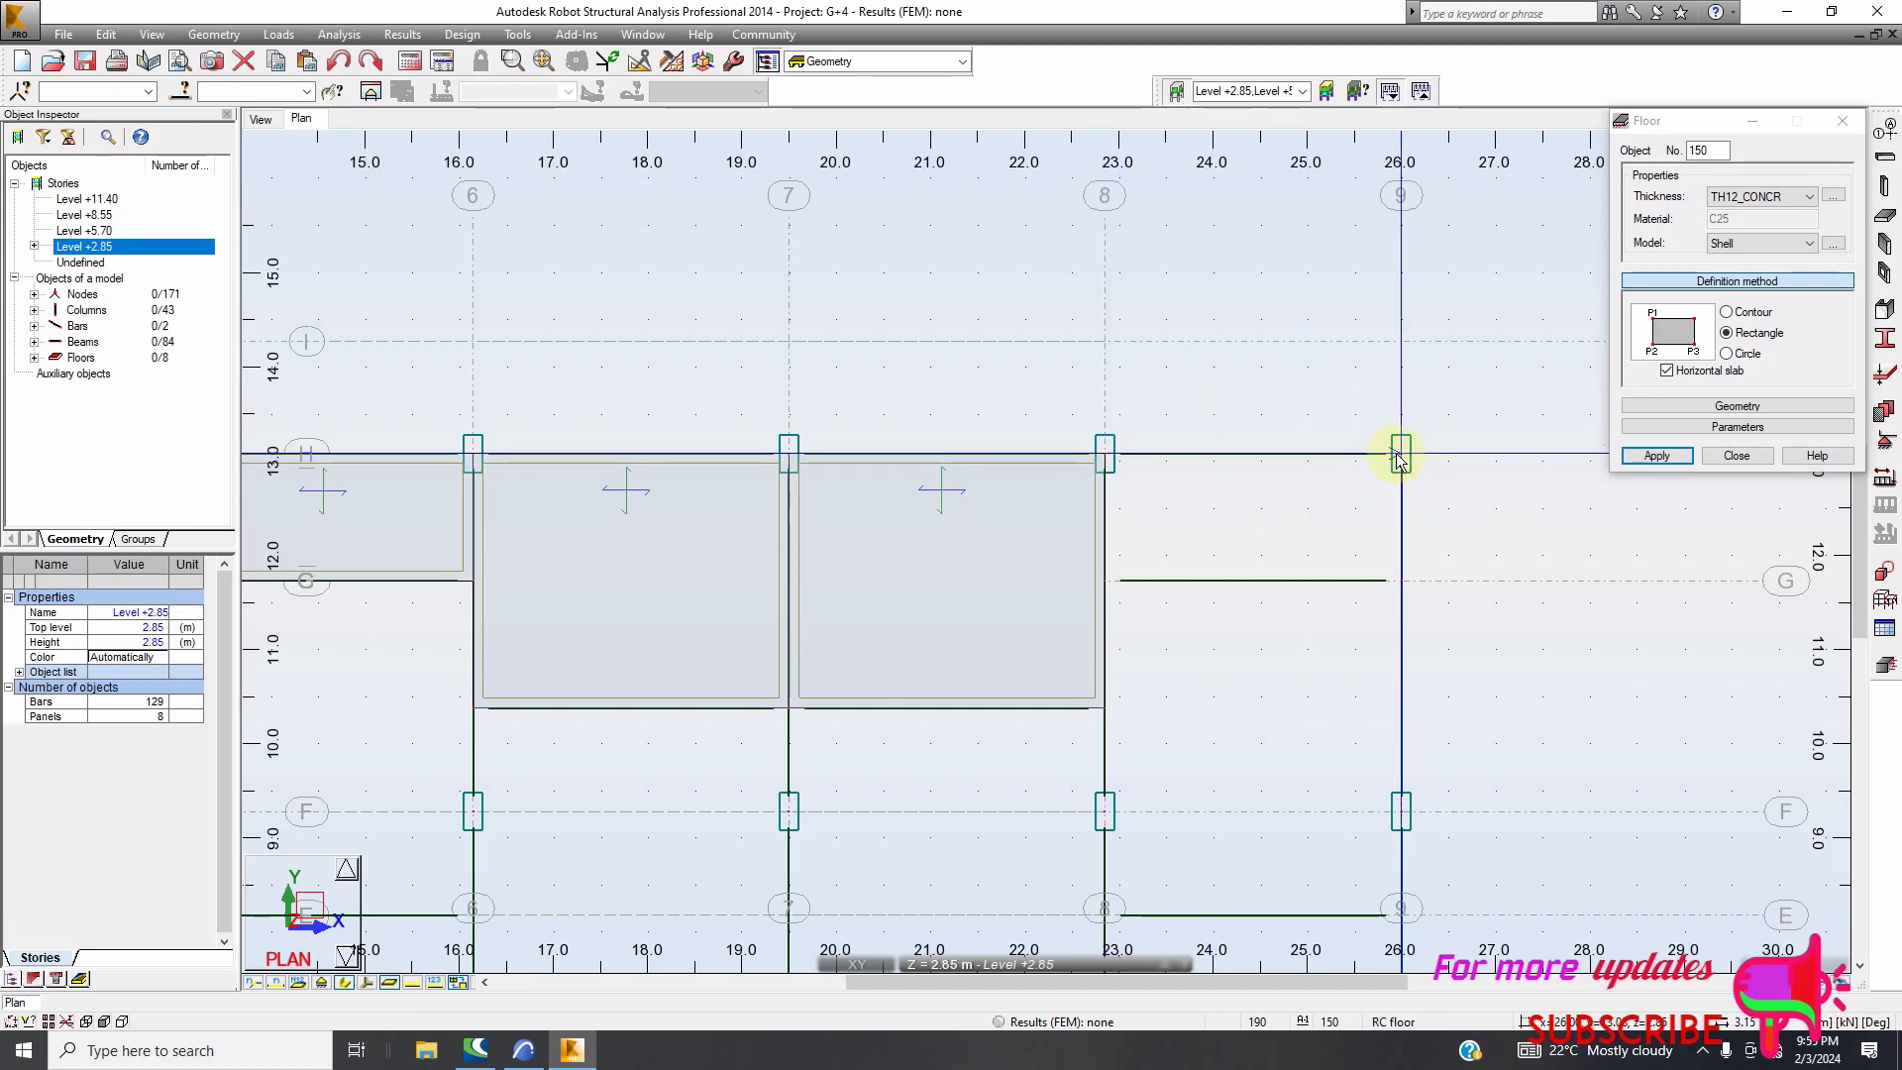
pyautogui.click(1322, 607)
pyautogui.scroll(-4, 1096, 518)
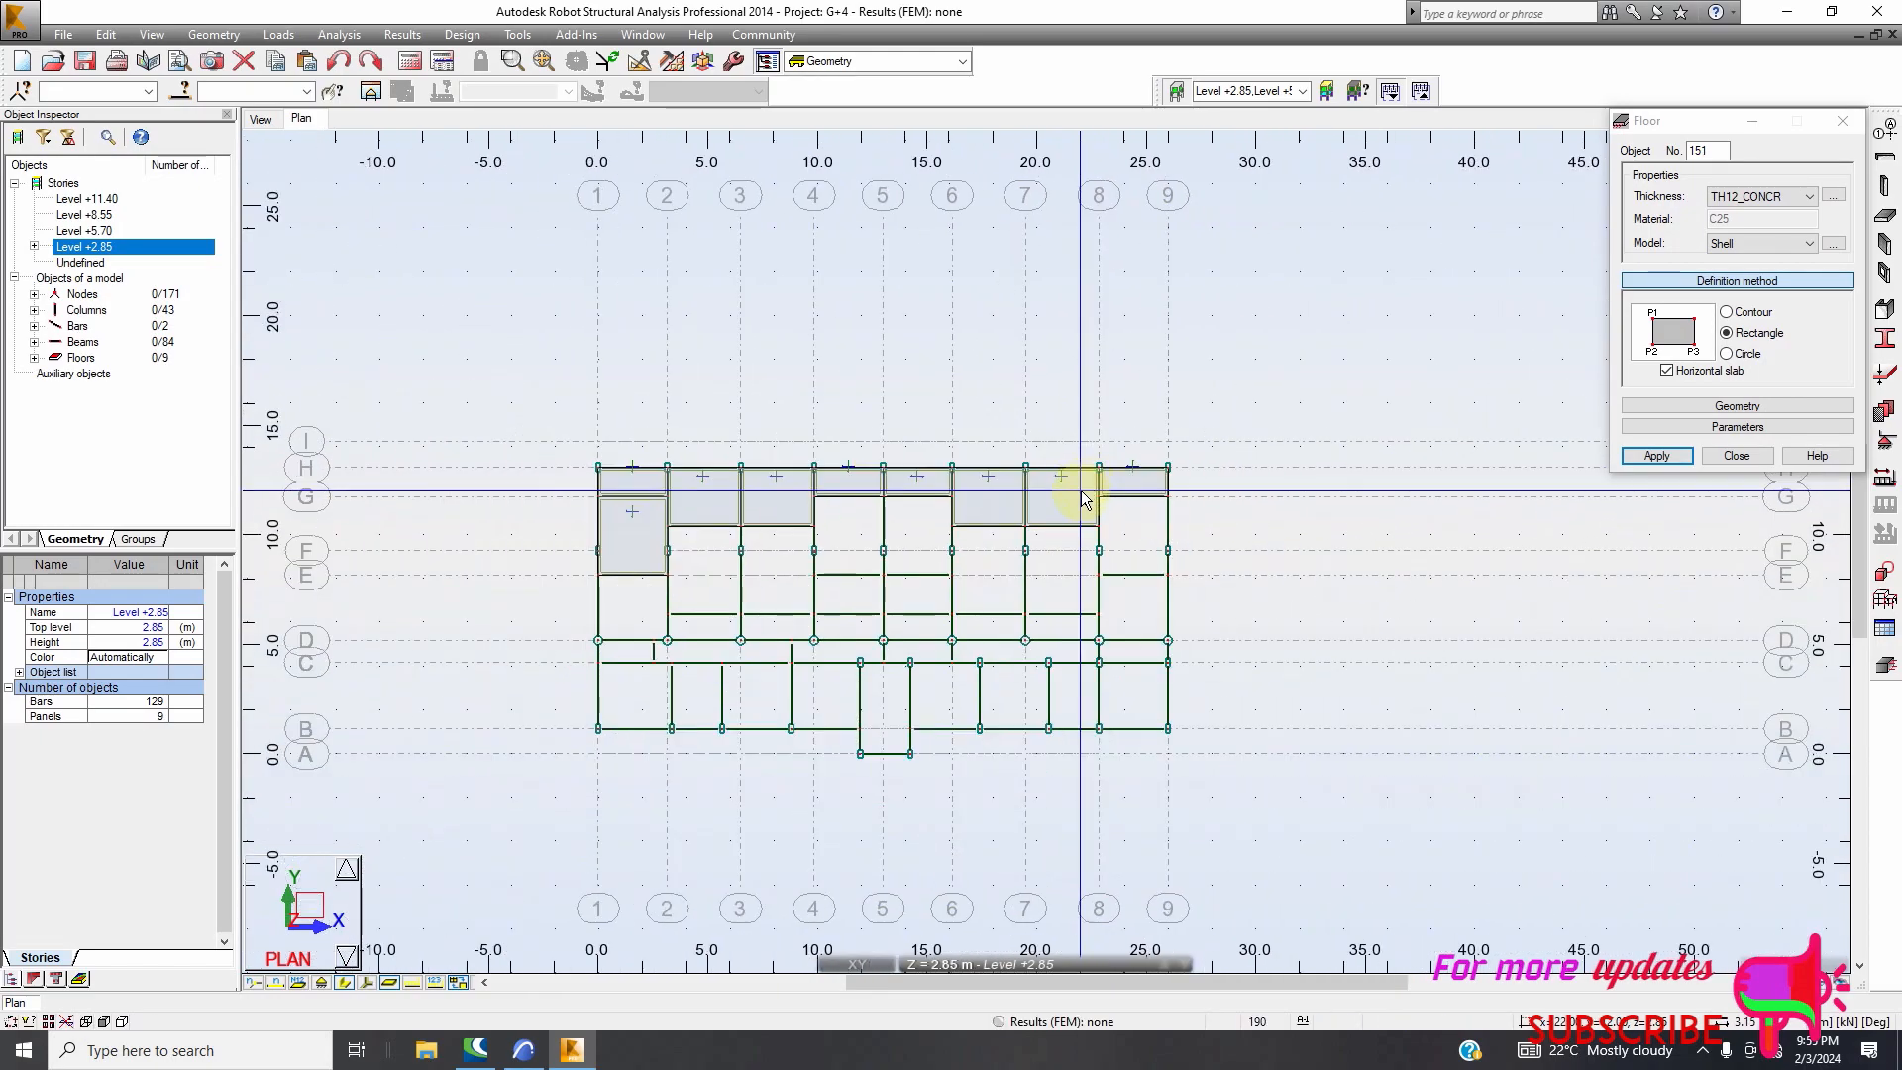
# Add rectangular floor slabs between grids G and E in bays 4–5 and 5–6
pyautogui.scroll(3, 1114, 513)
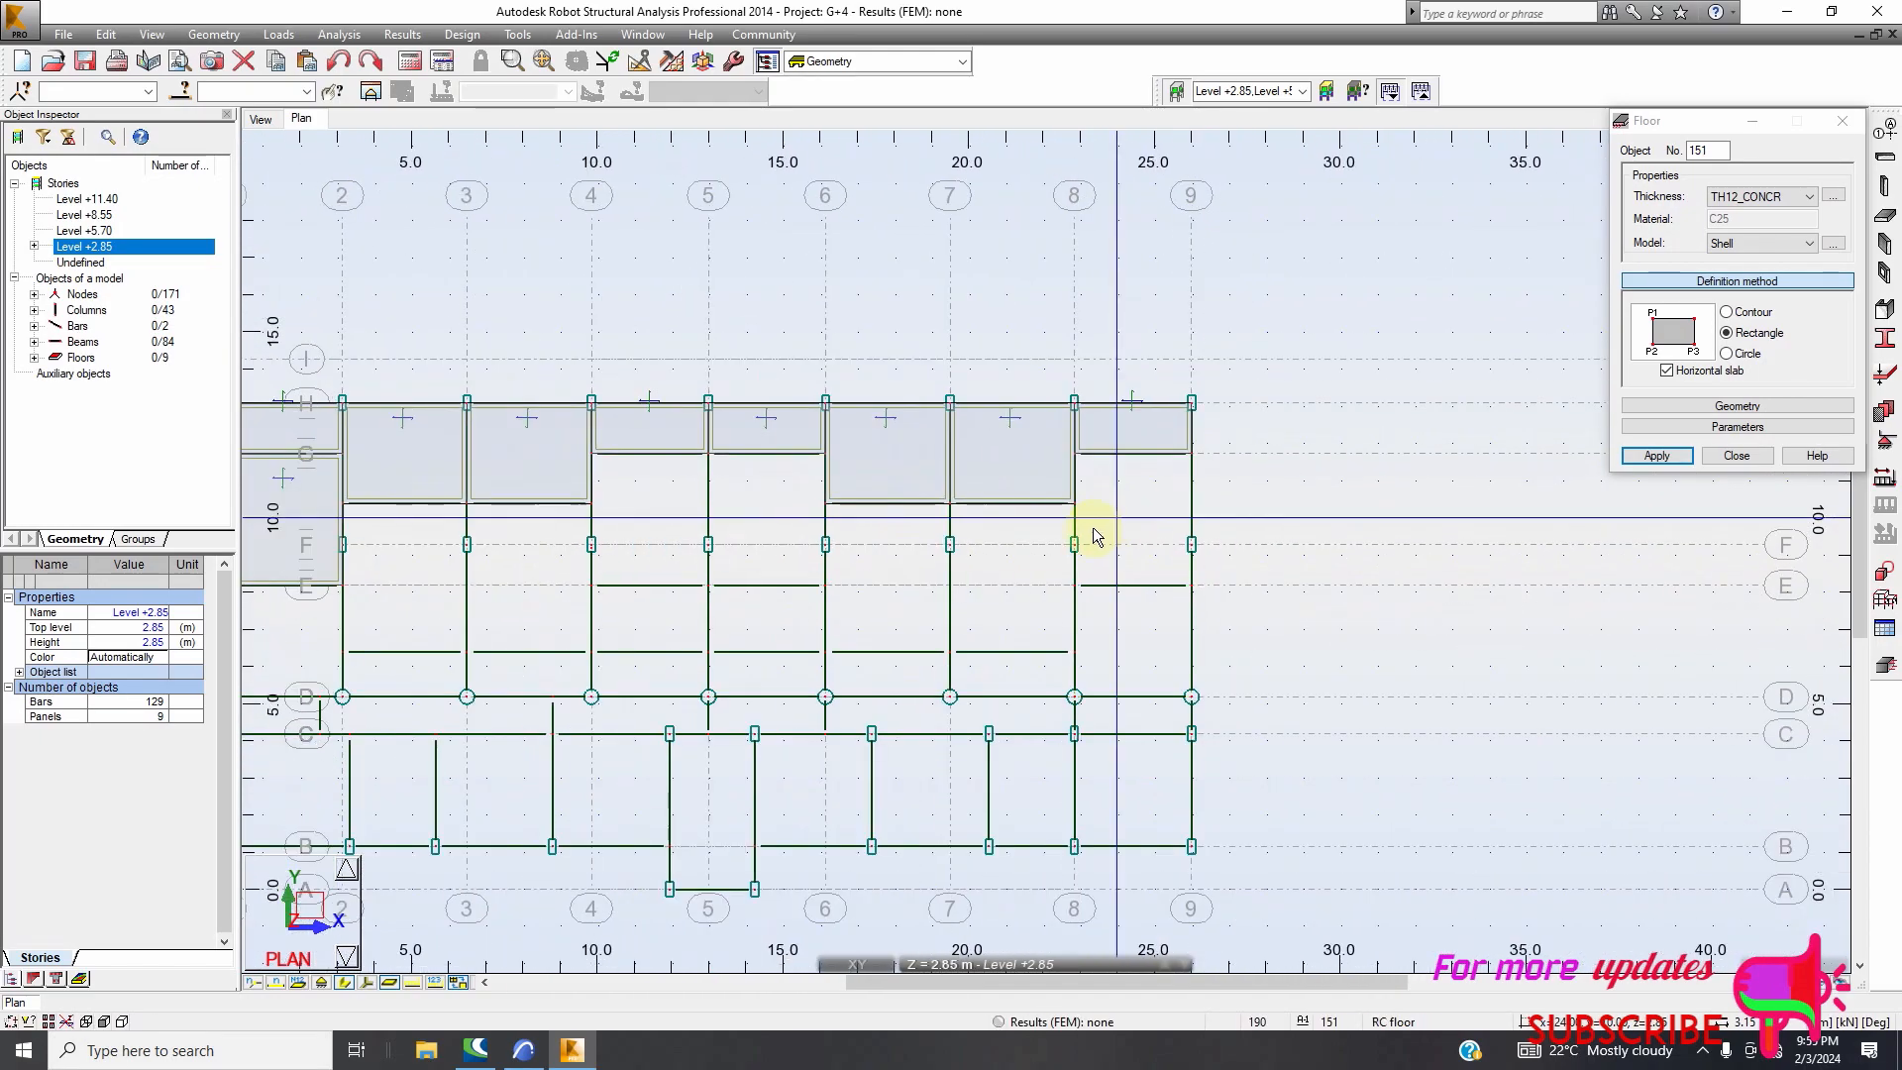
pyautogui.scroll(3, 596, 451)
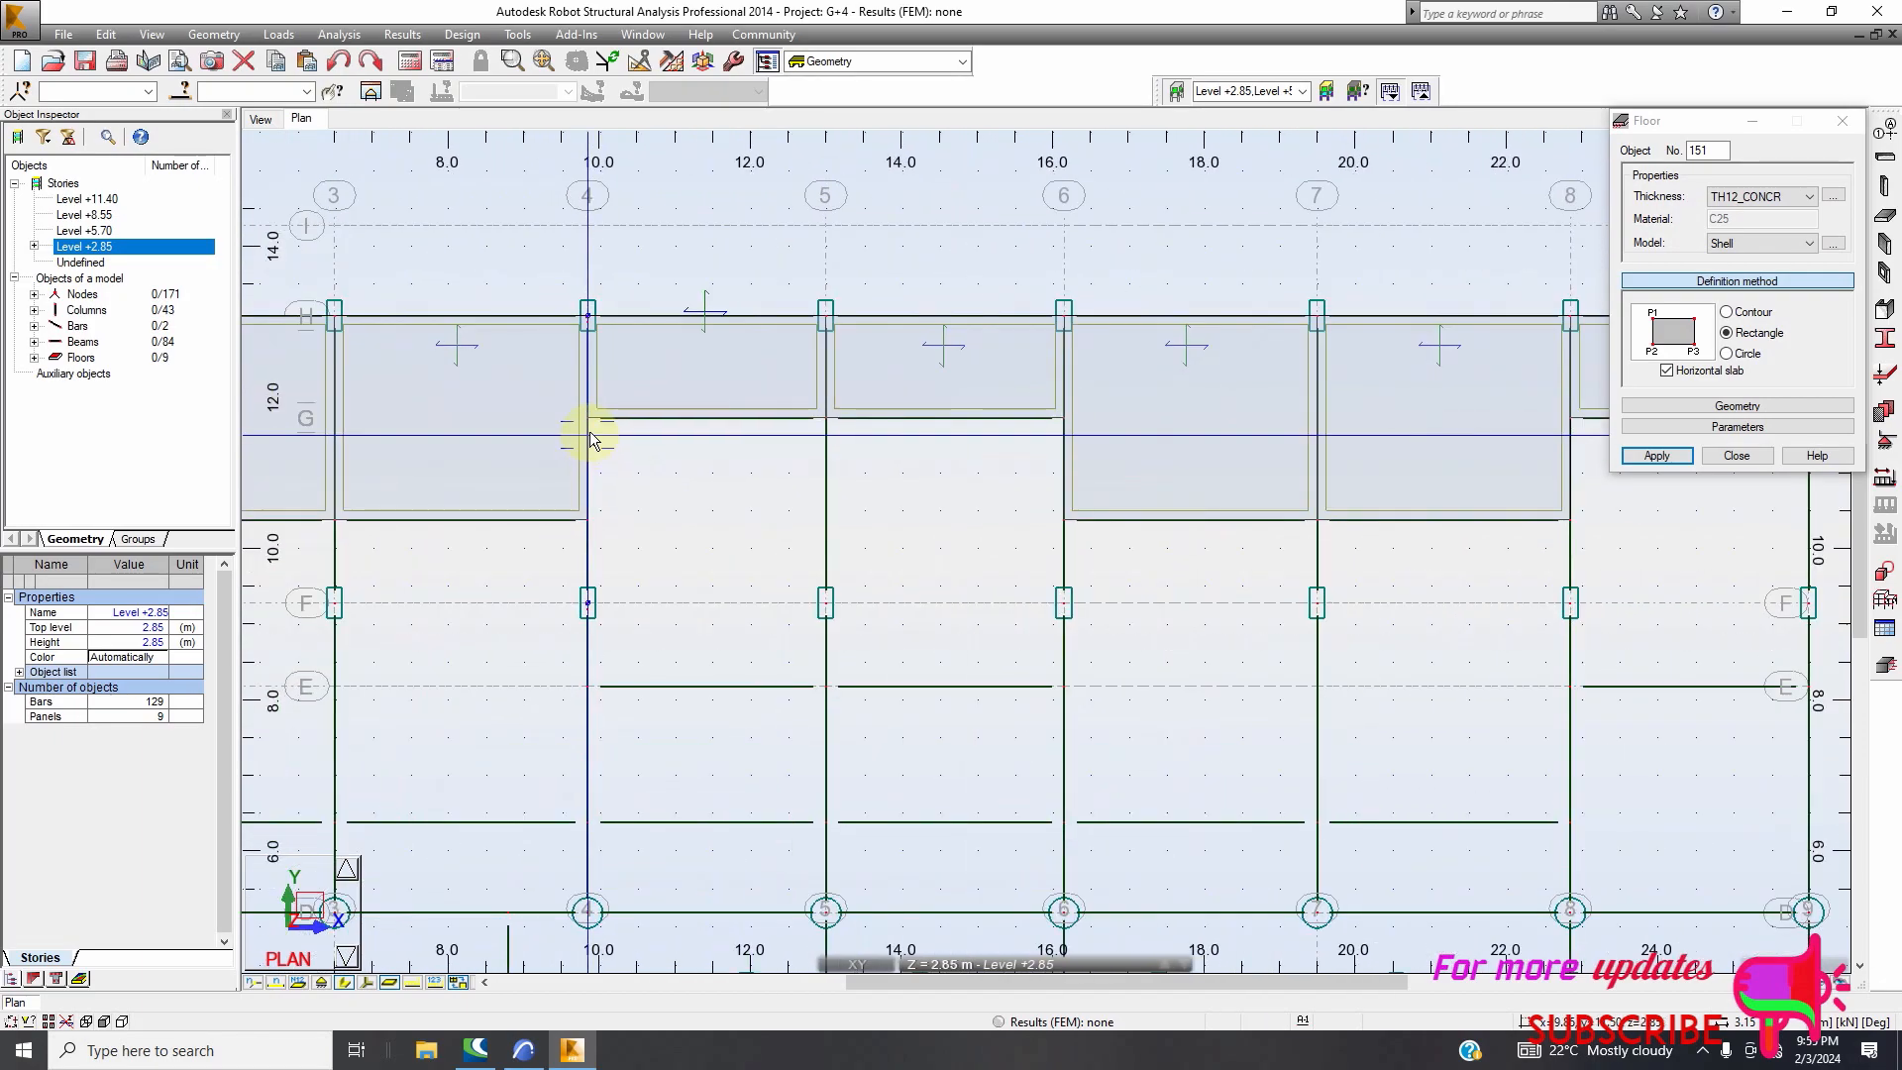
pyautogui.click(588, 419)
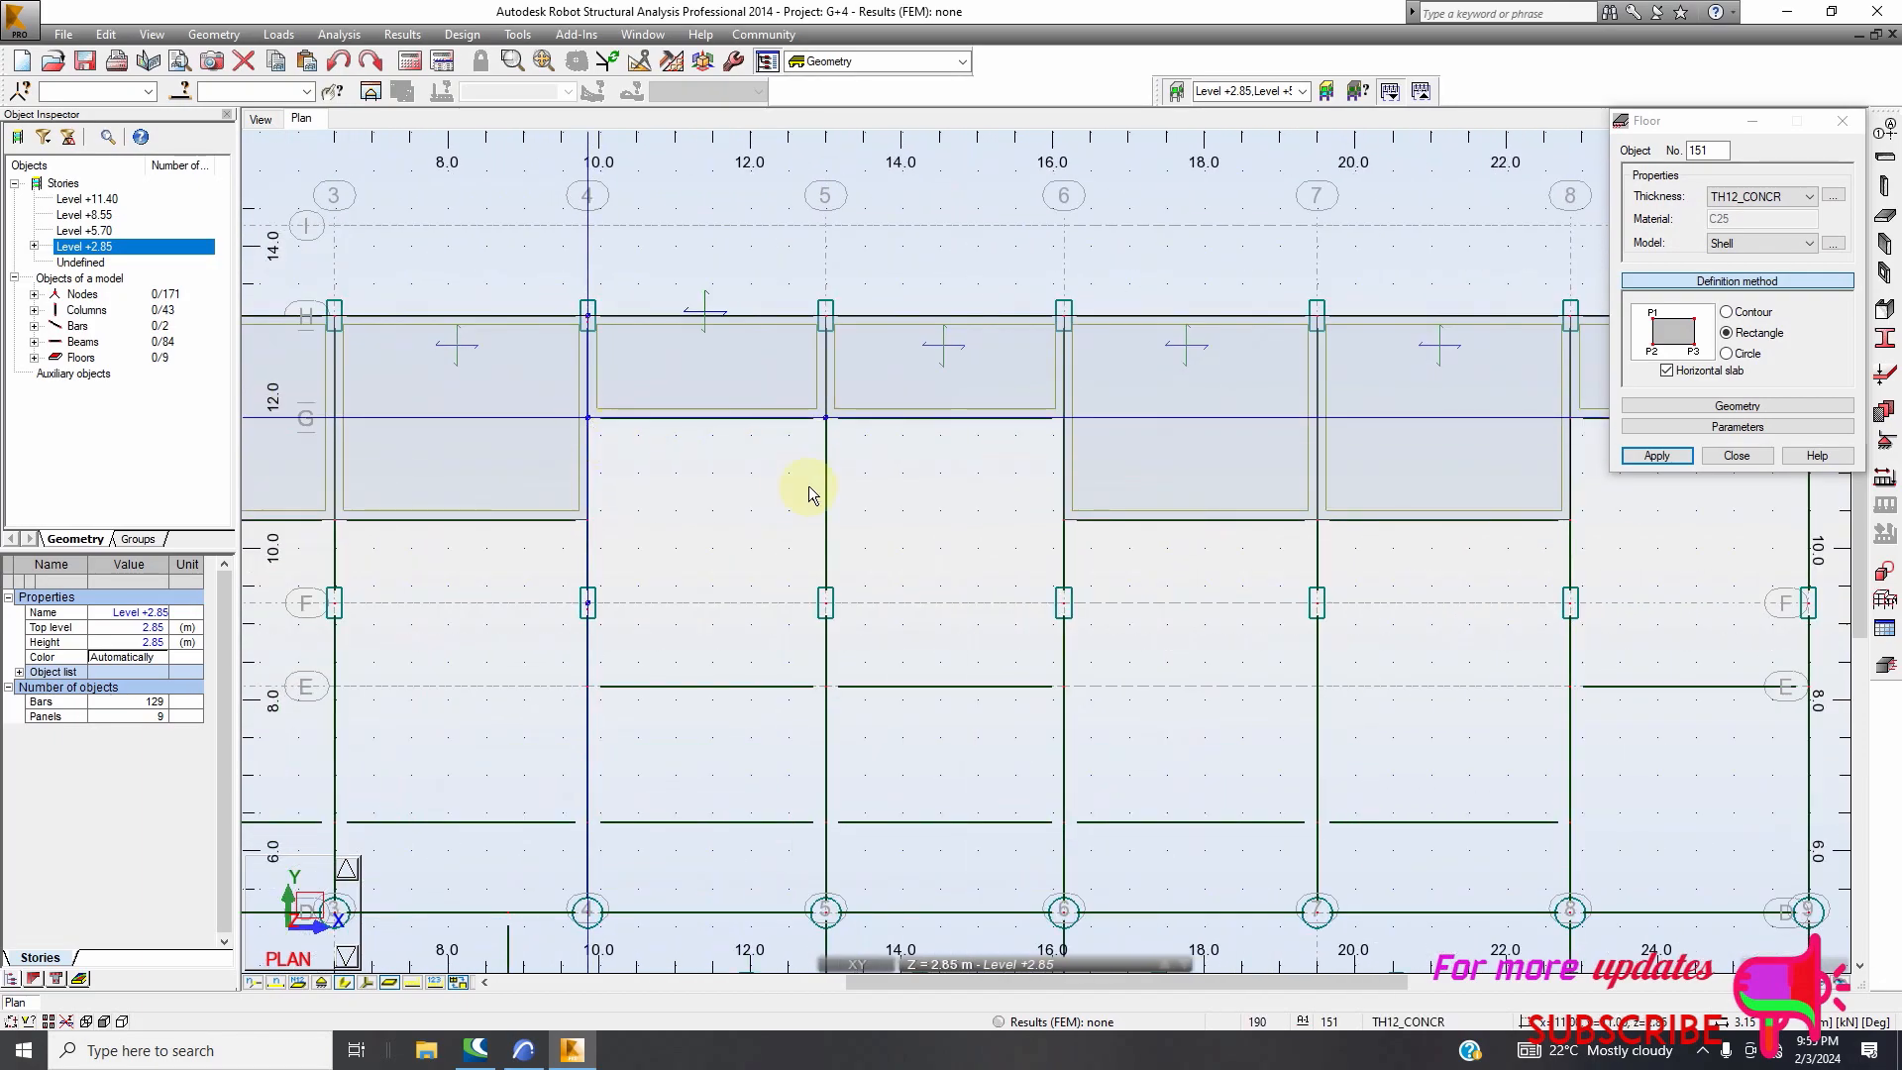
pyautogui.click(827, 420)
pyautogui.click(826, 684)
pyautogui.click(837, 433)
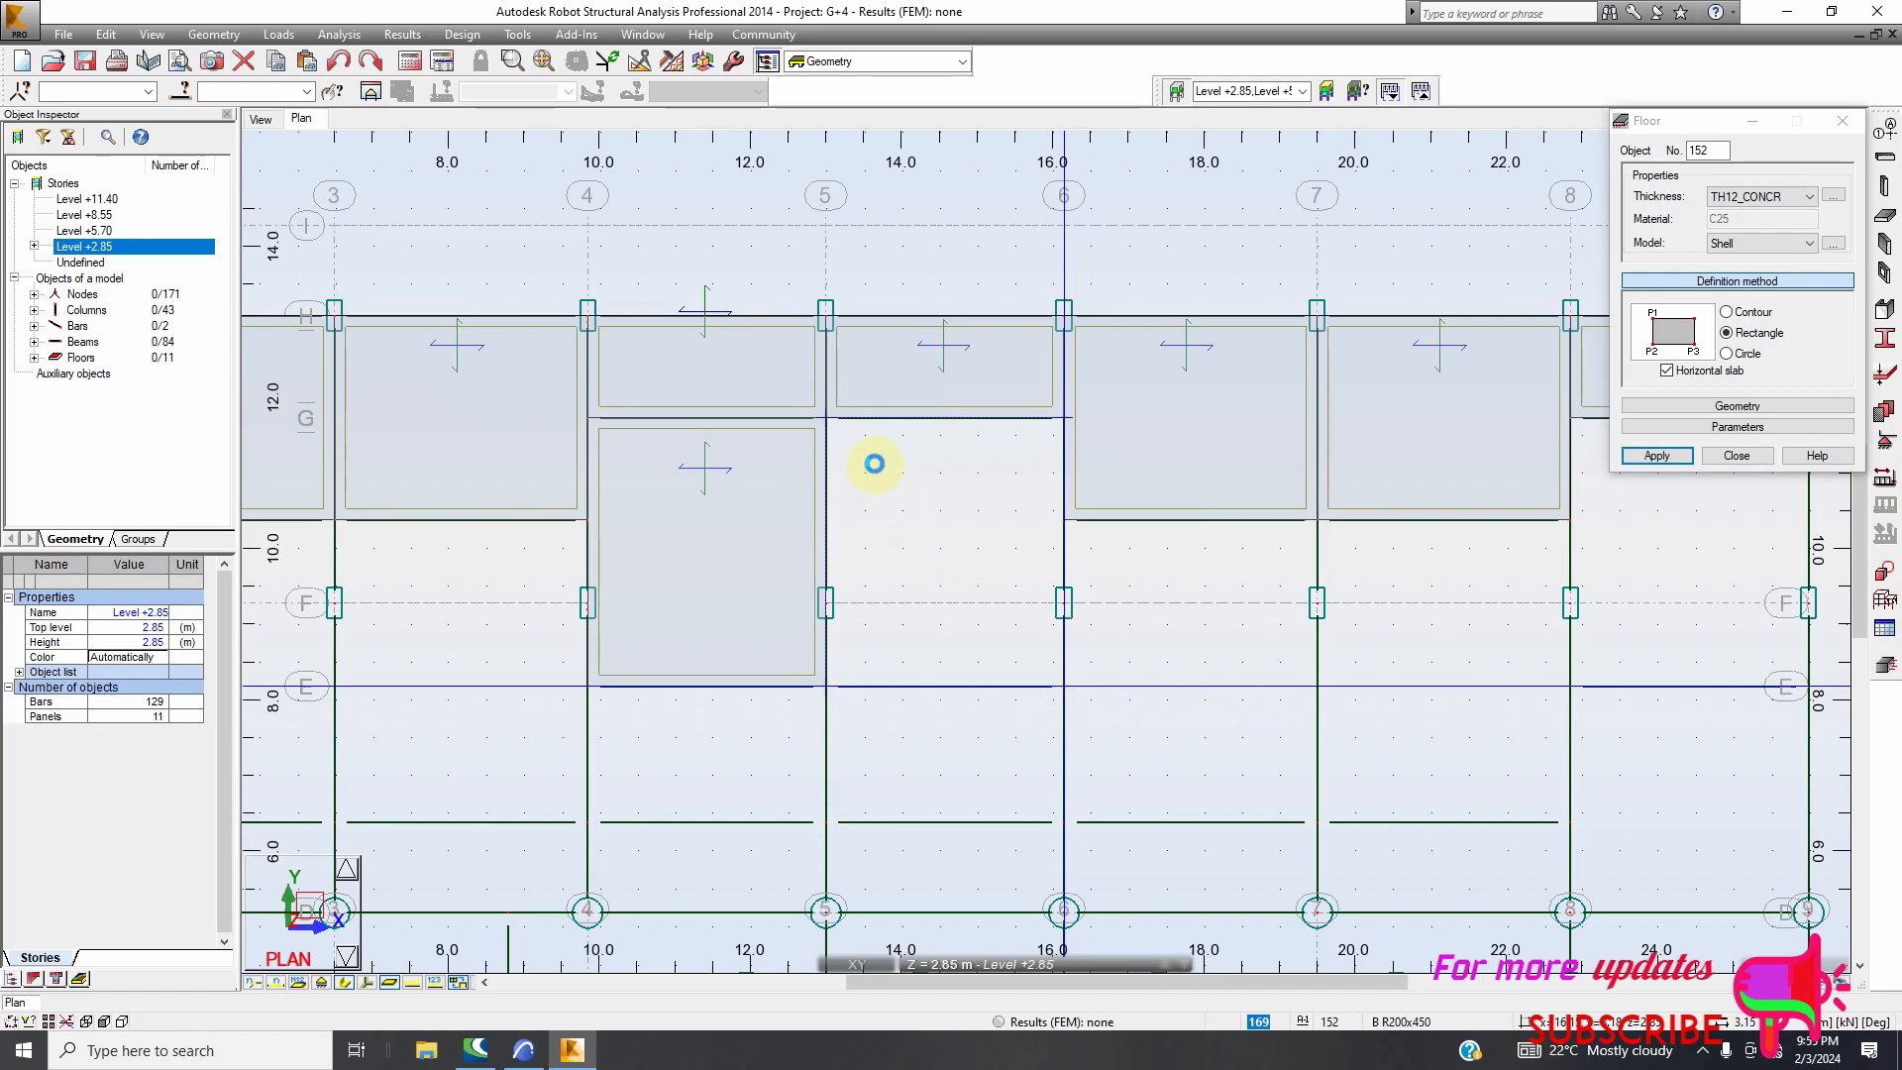
# Add narrow rectangular floor slabs in bays 2–3 and 3–4, between grid D and the secondary beam just above it
pyautogui.scroll(-5, 873, 464)
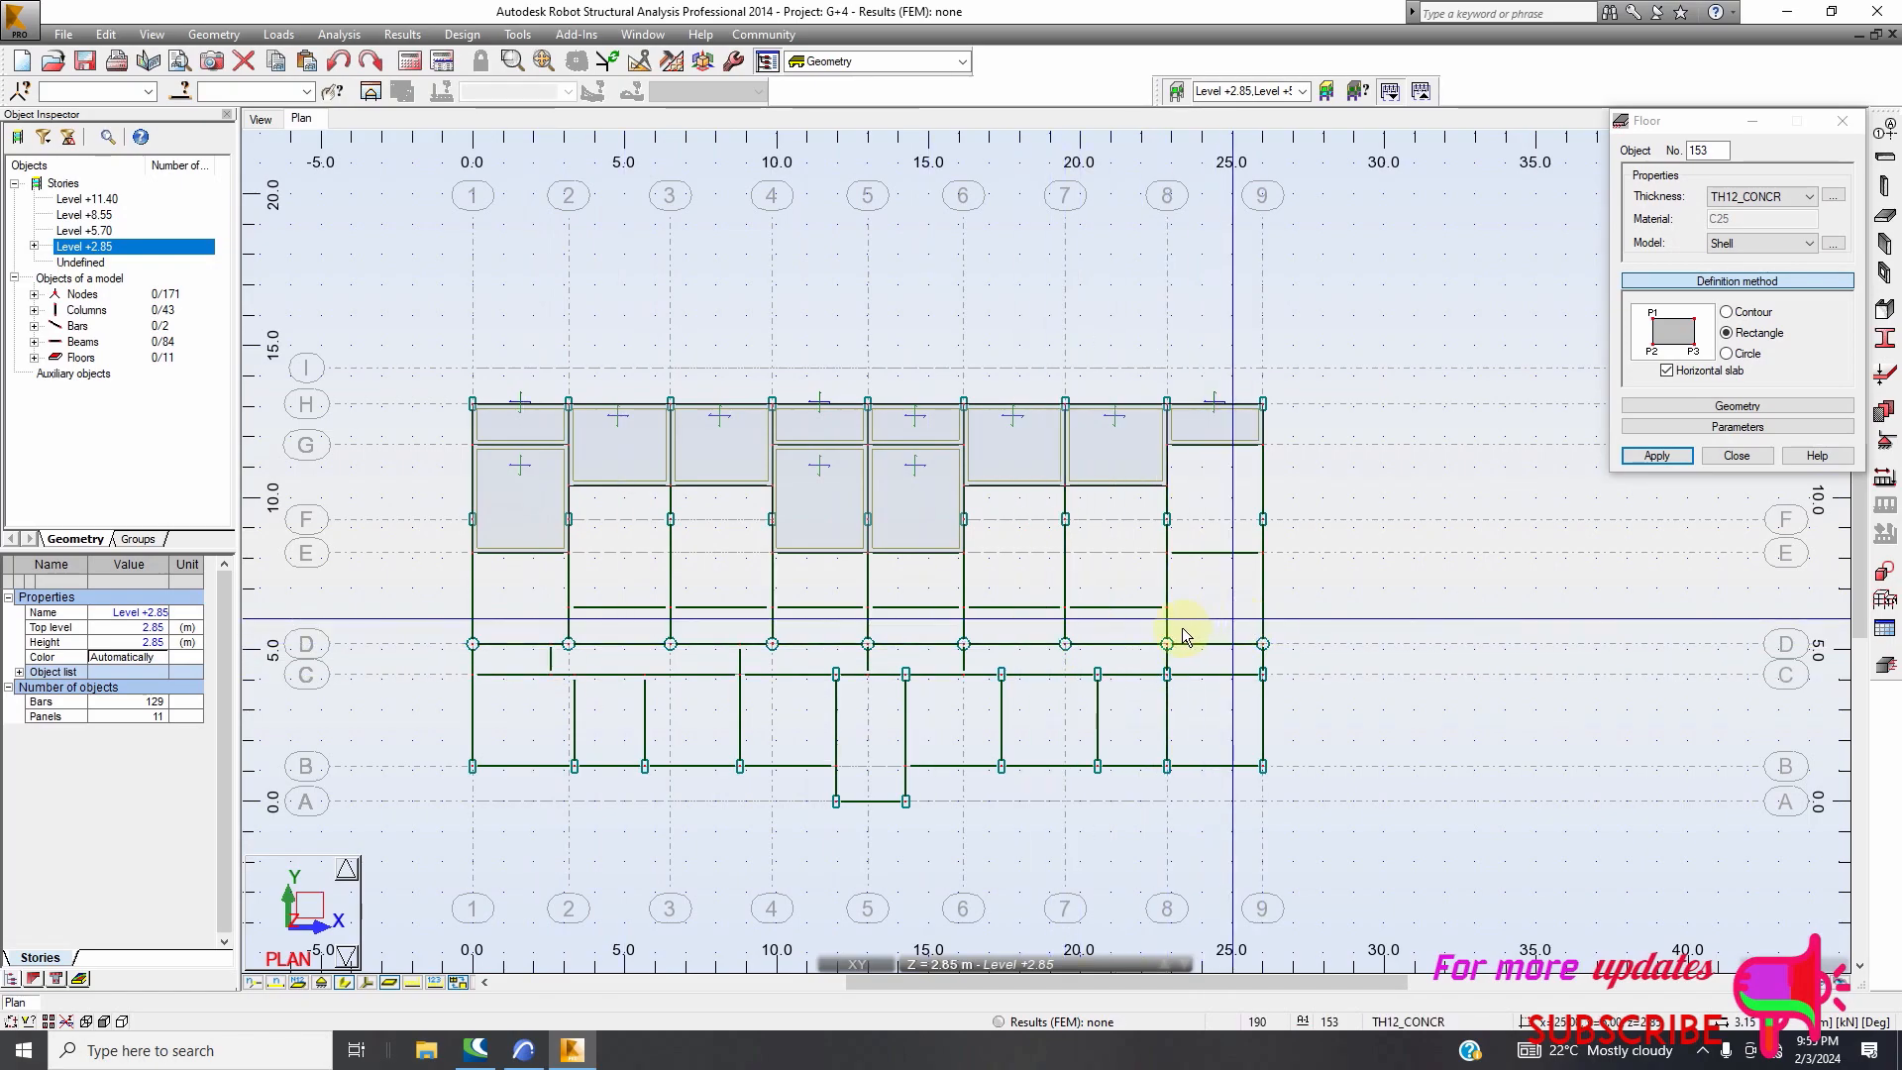
pyautogui.scroll(2, 624, 626)
pyautogui.scroll(2, 544, 610)
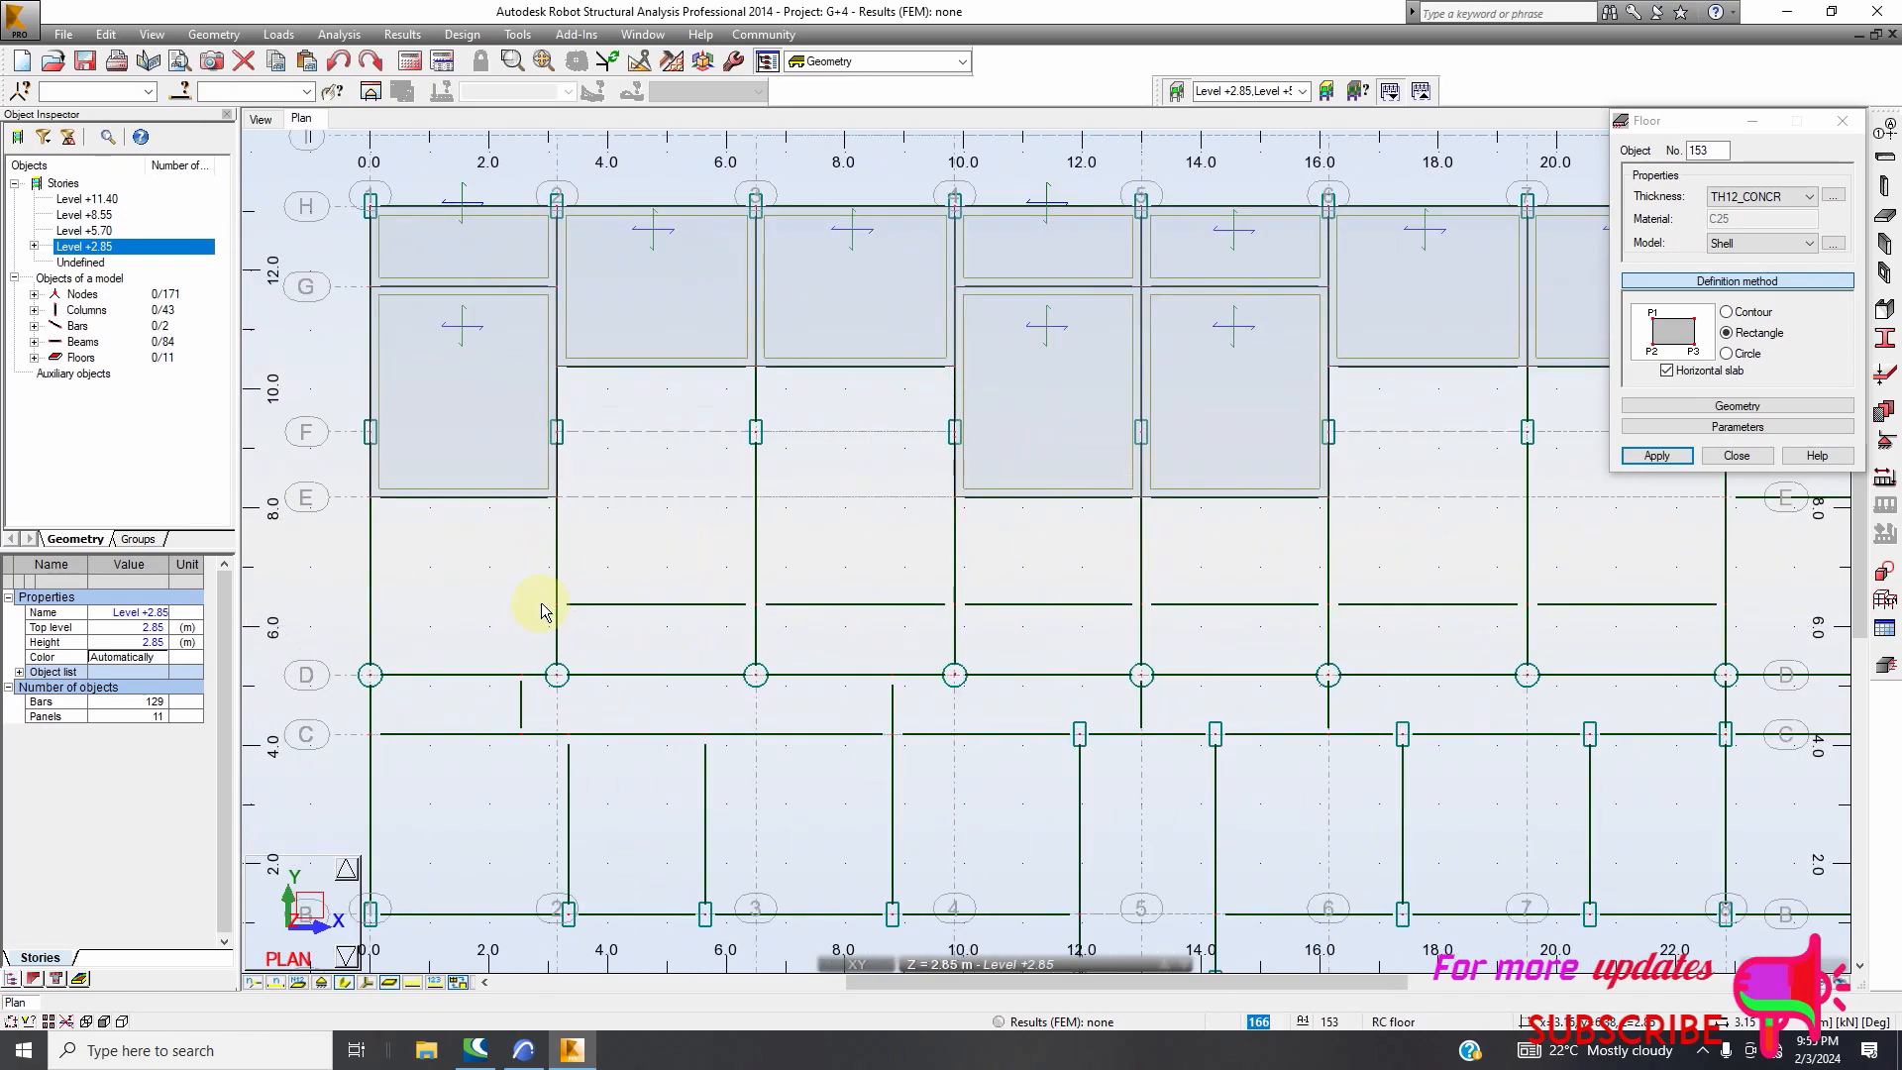
pyautogui.click(754, 677)
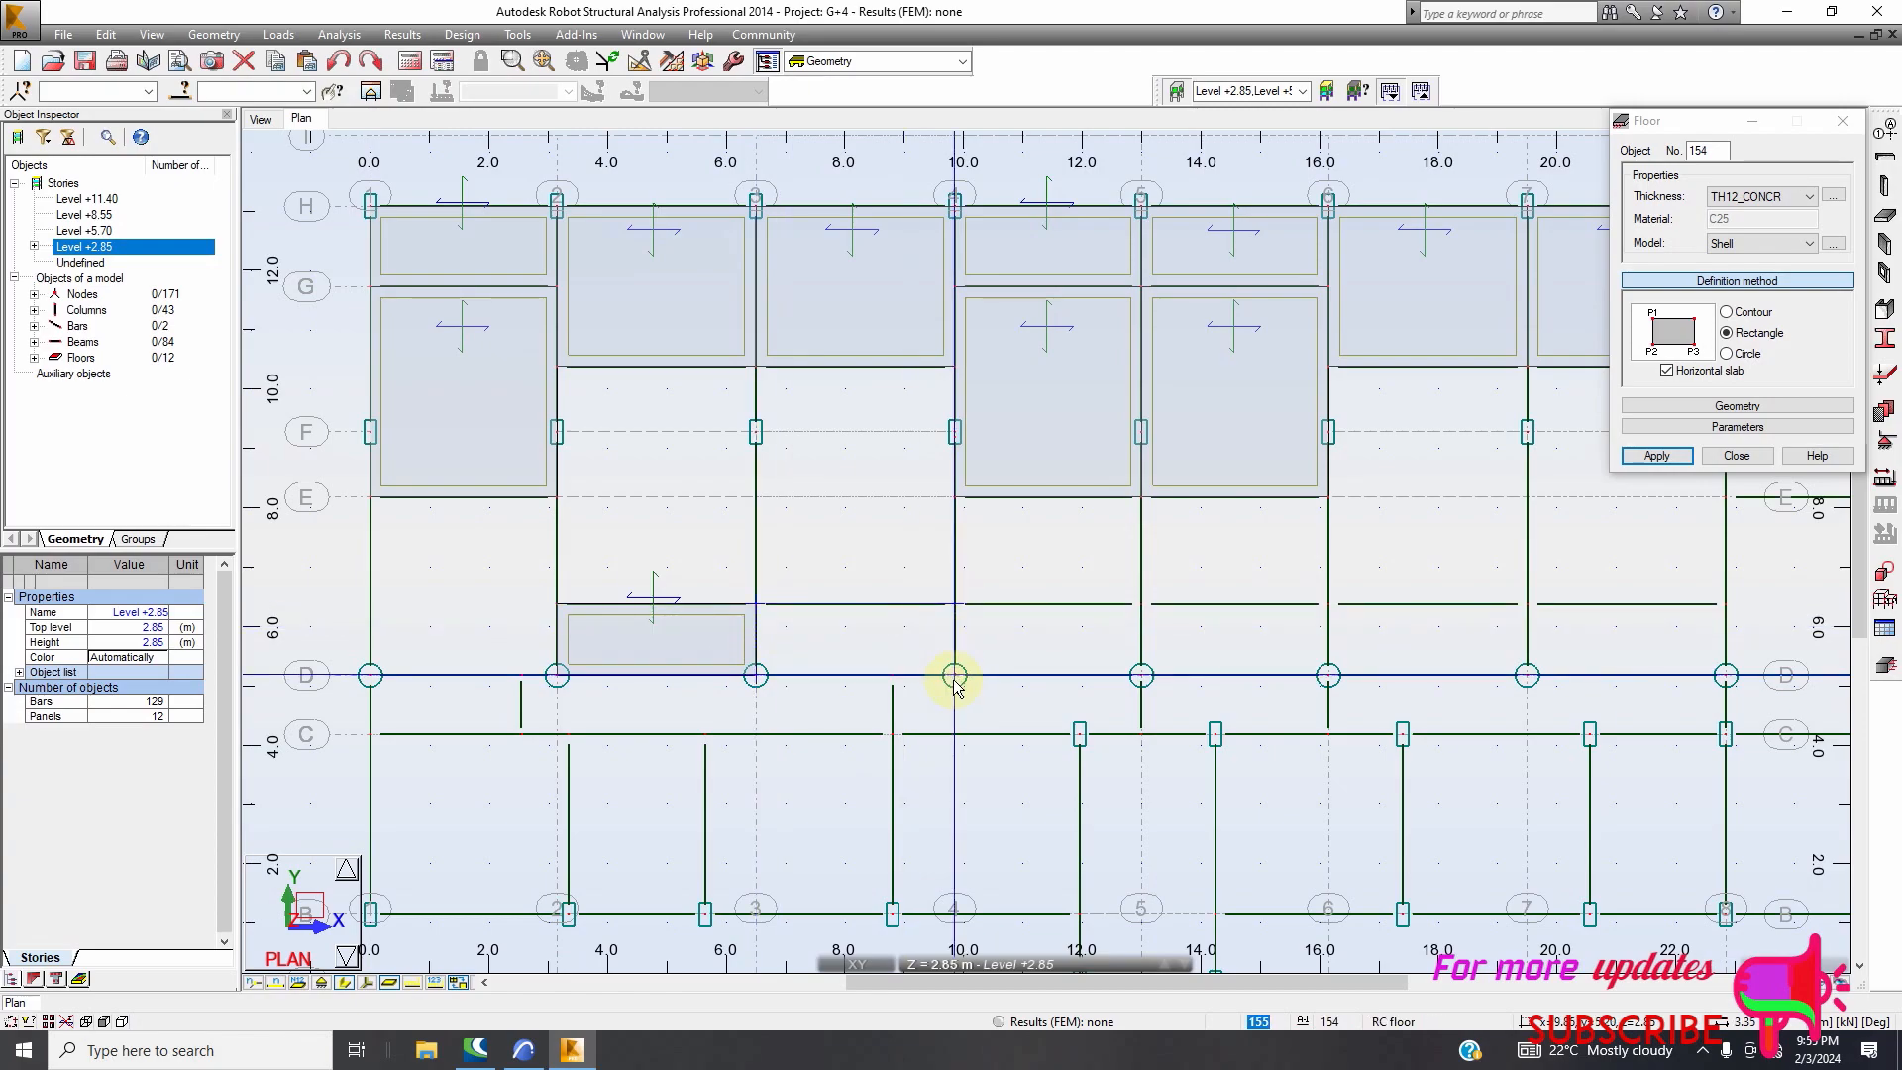
pyautogui.scroll(-2, 715, 634)
pyautogui.scroll(2, 946, 662)
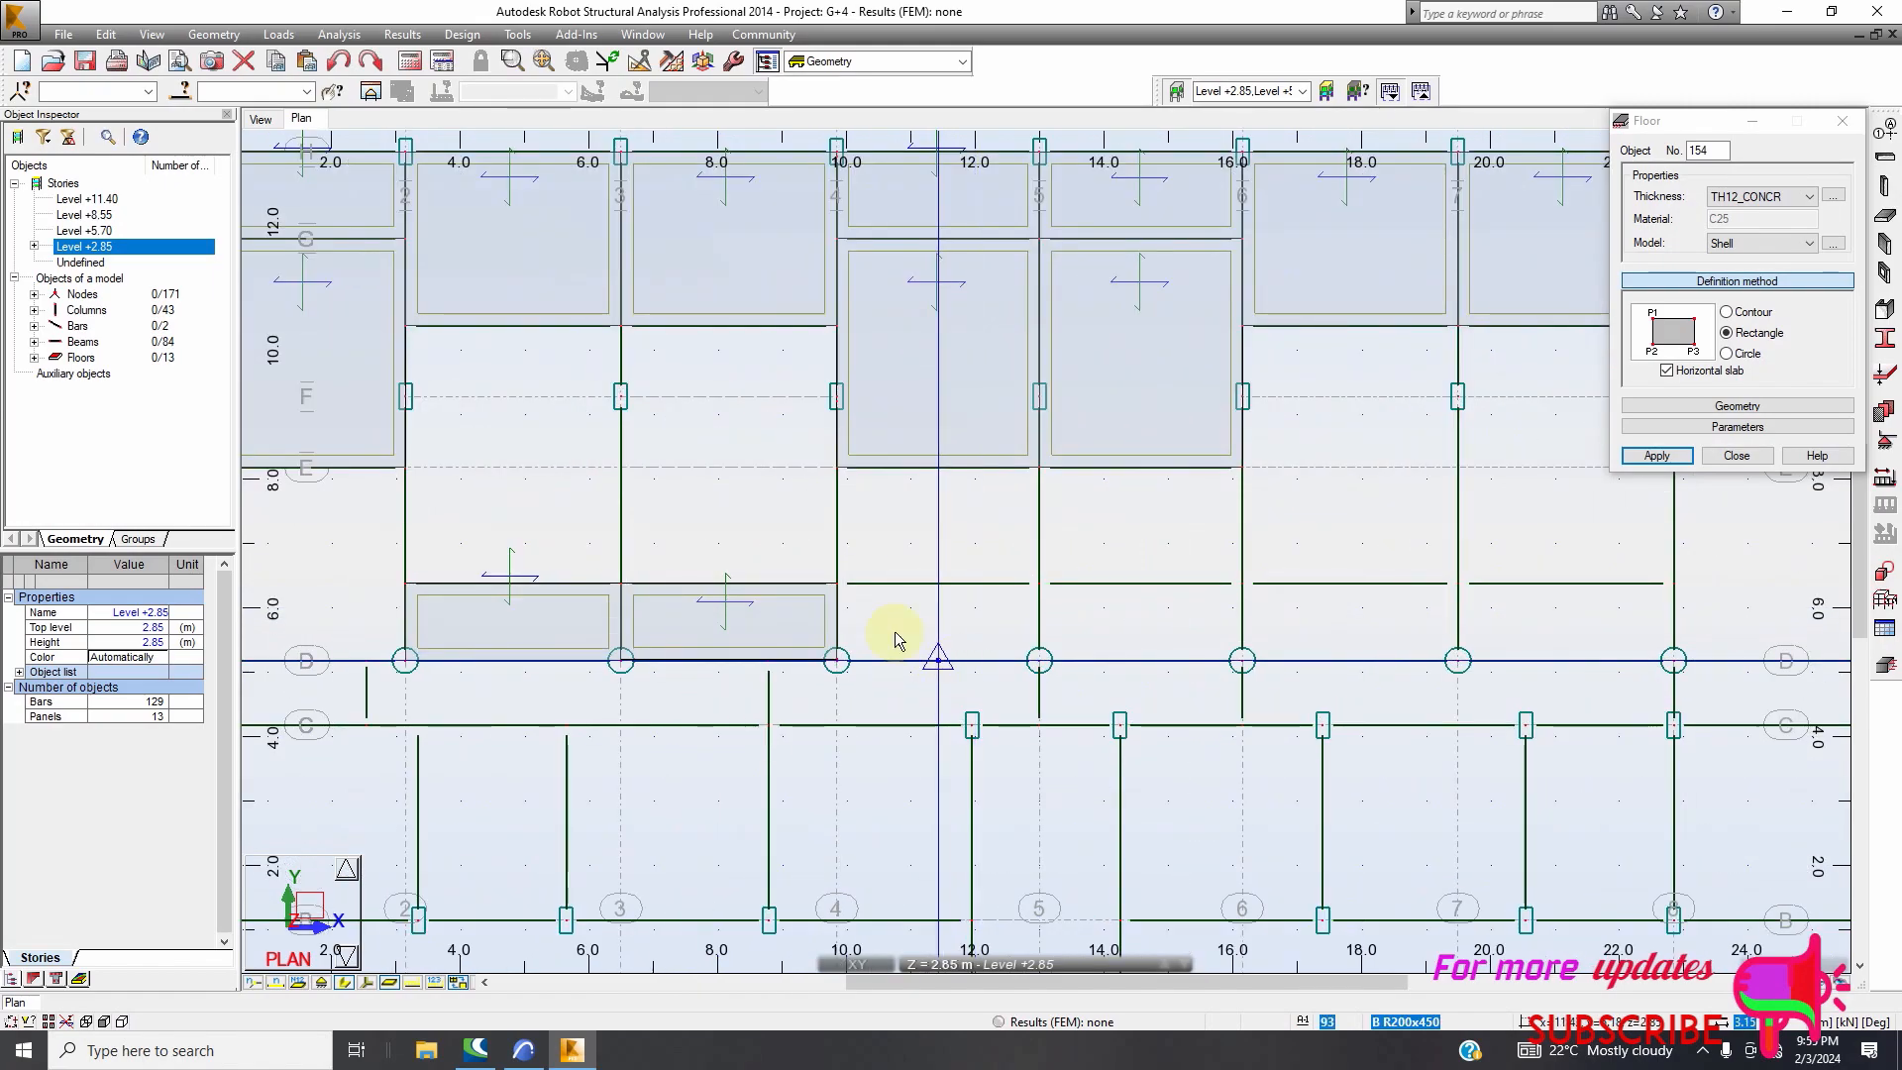
# Check the bay and void layout on the ground floor plan in ARCHICAD, returning to the Robot model when done
pyautogui.scroll(-2, 647, 602)
pyautogui.scroll(2, 1112, 645)
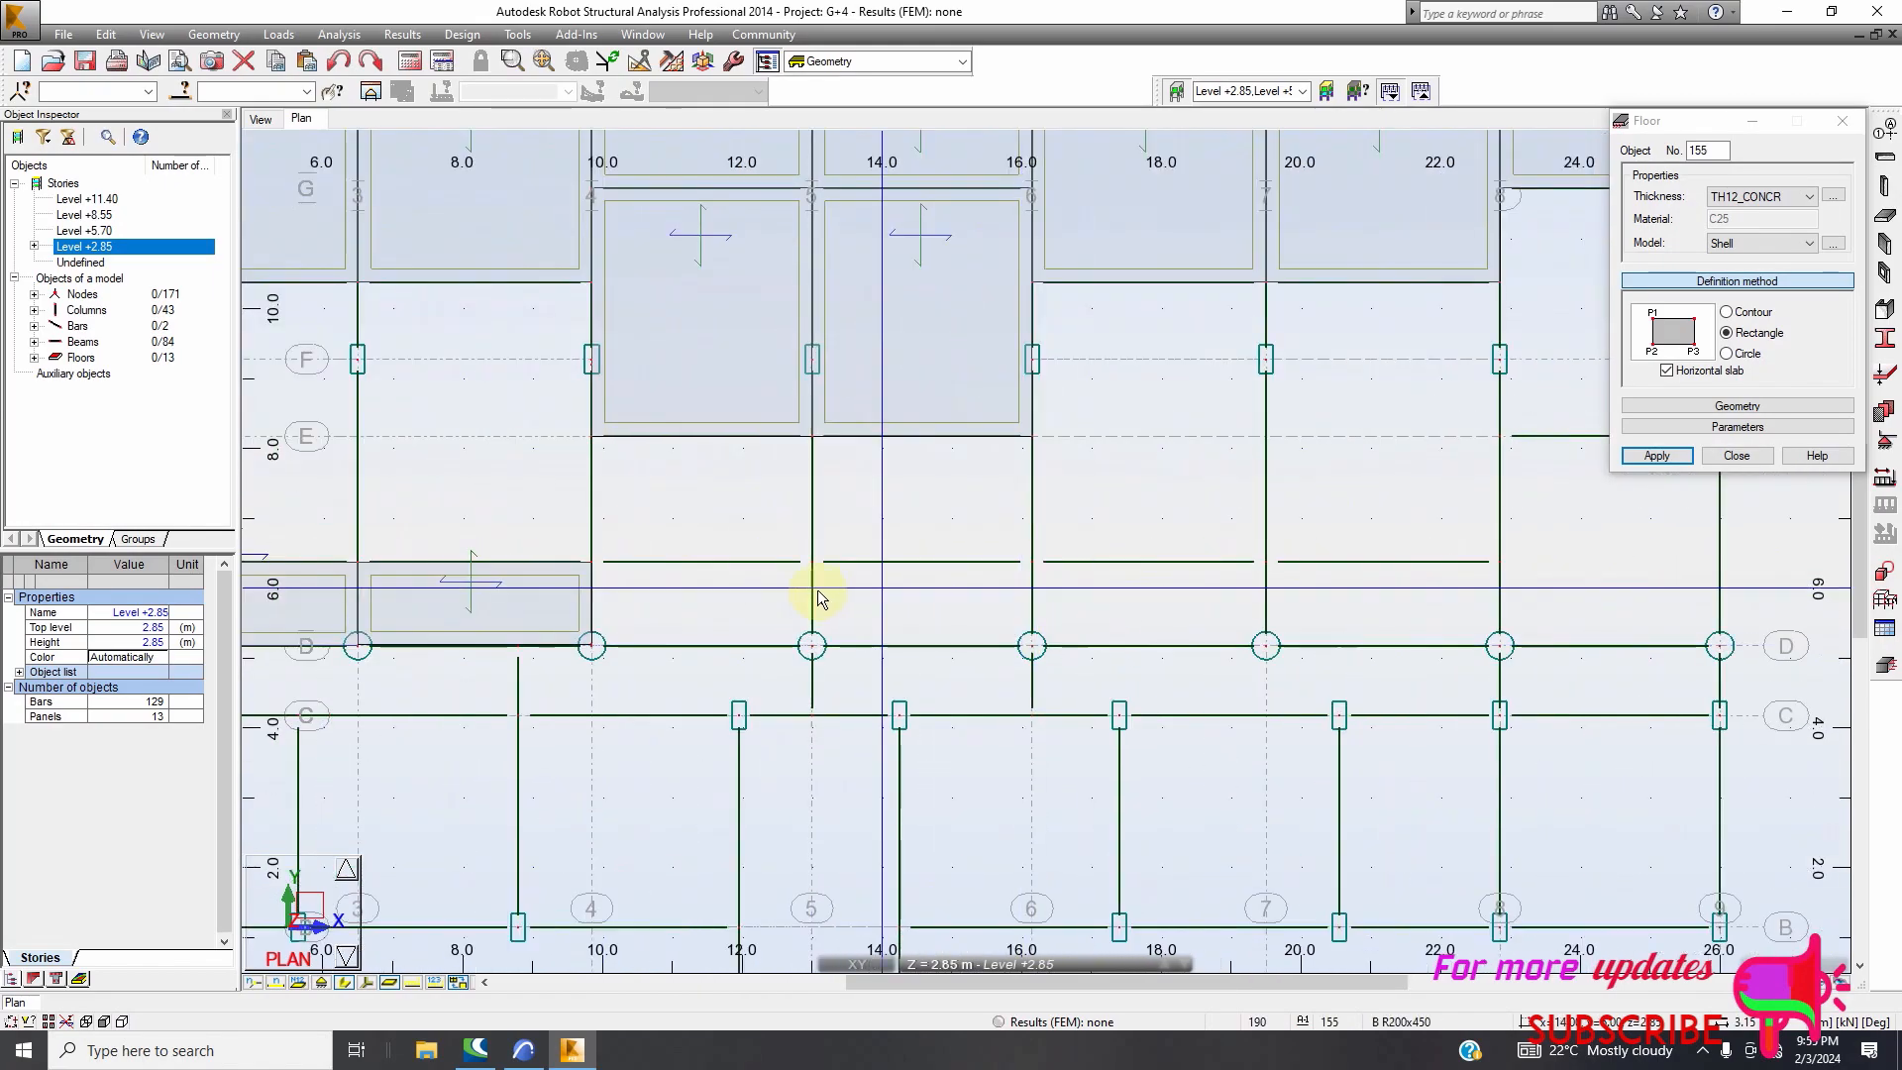
pyautogui.scroll(-2, 815, 594)
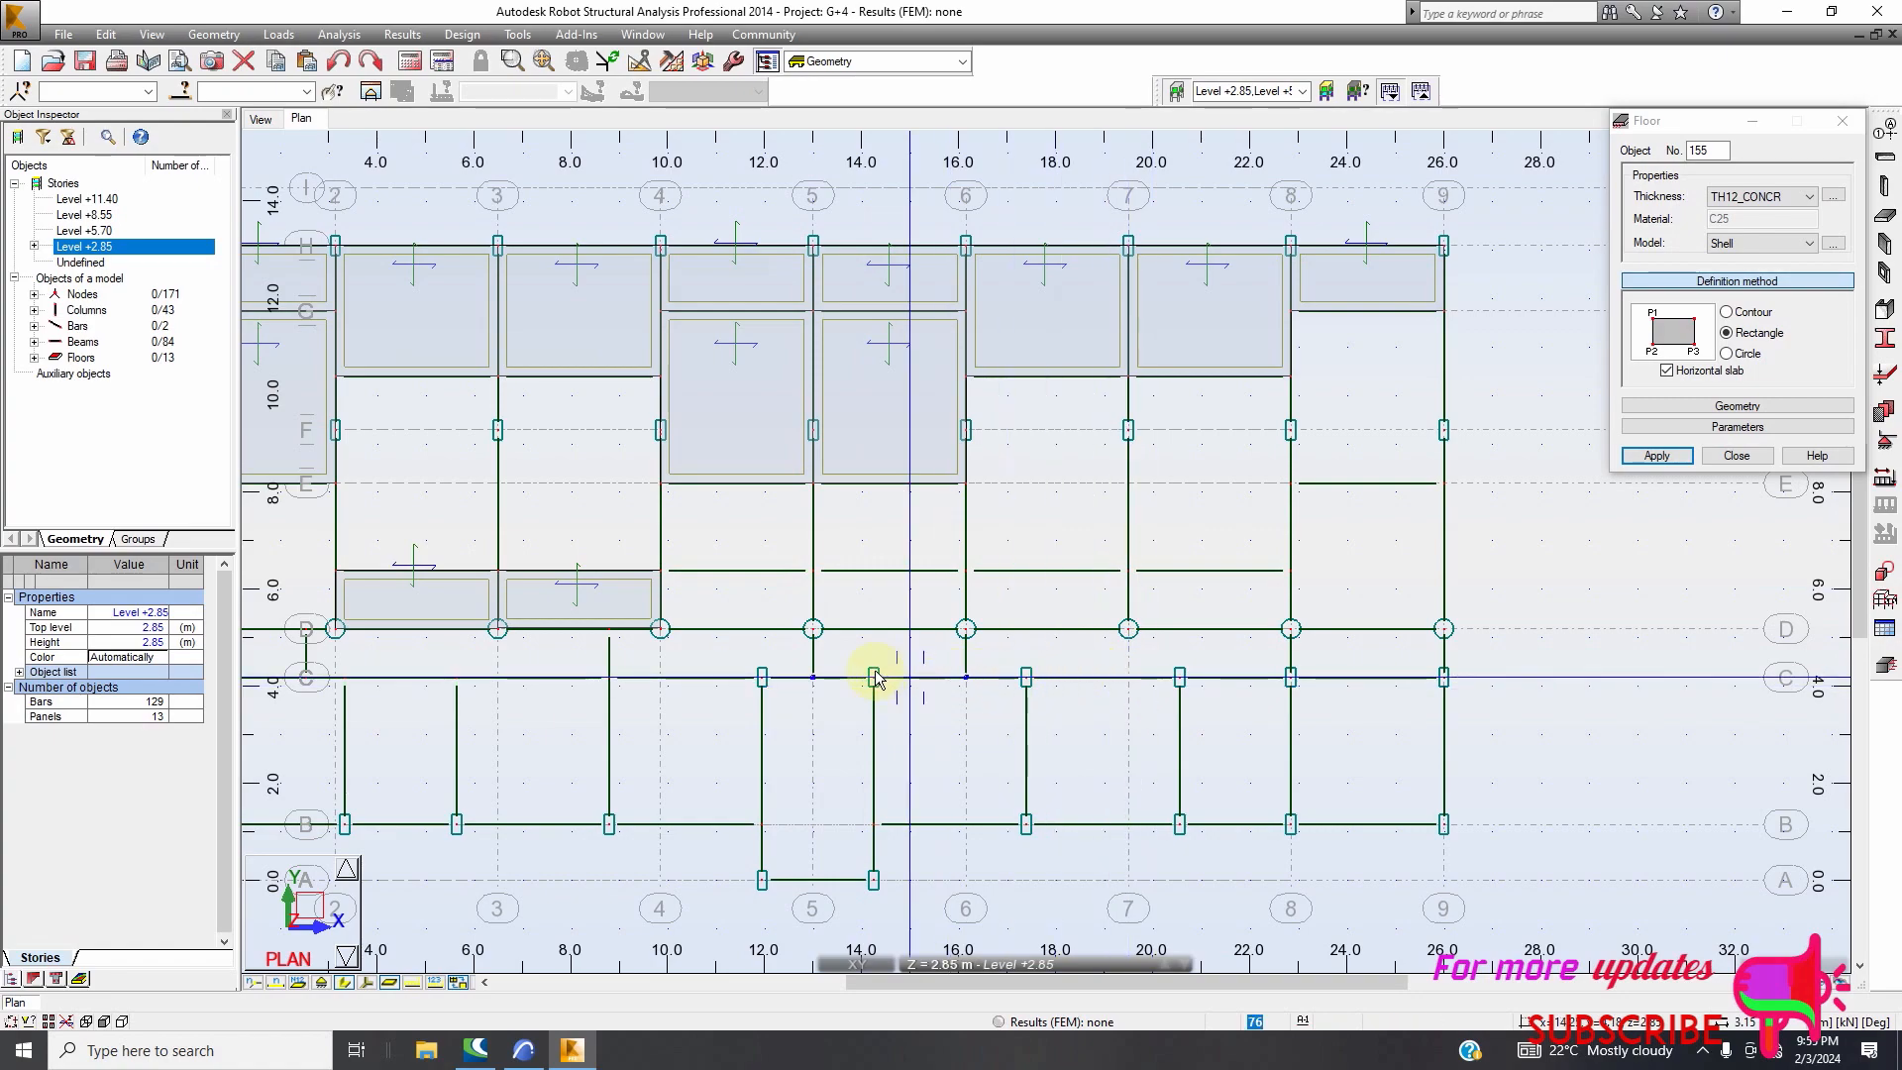
pyautogui.click(528, 1052)
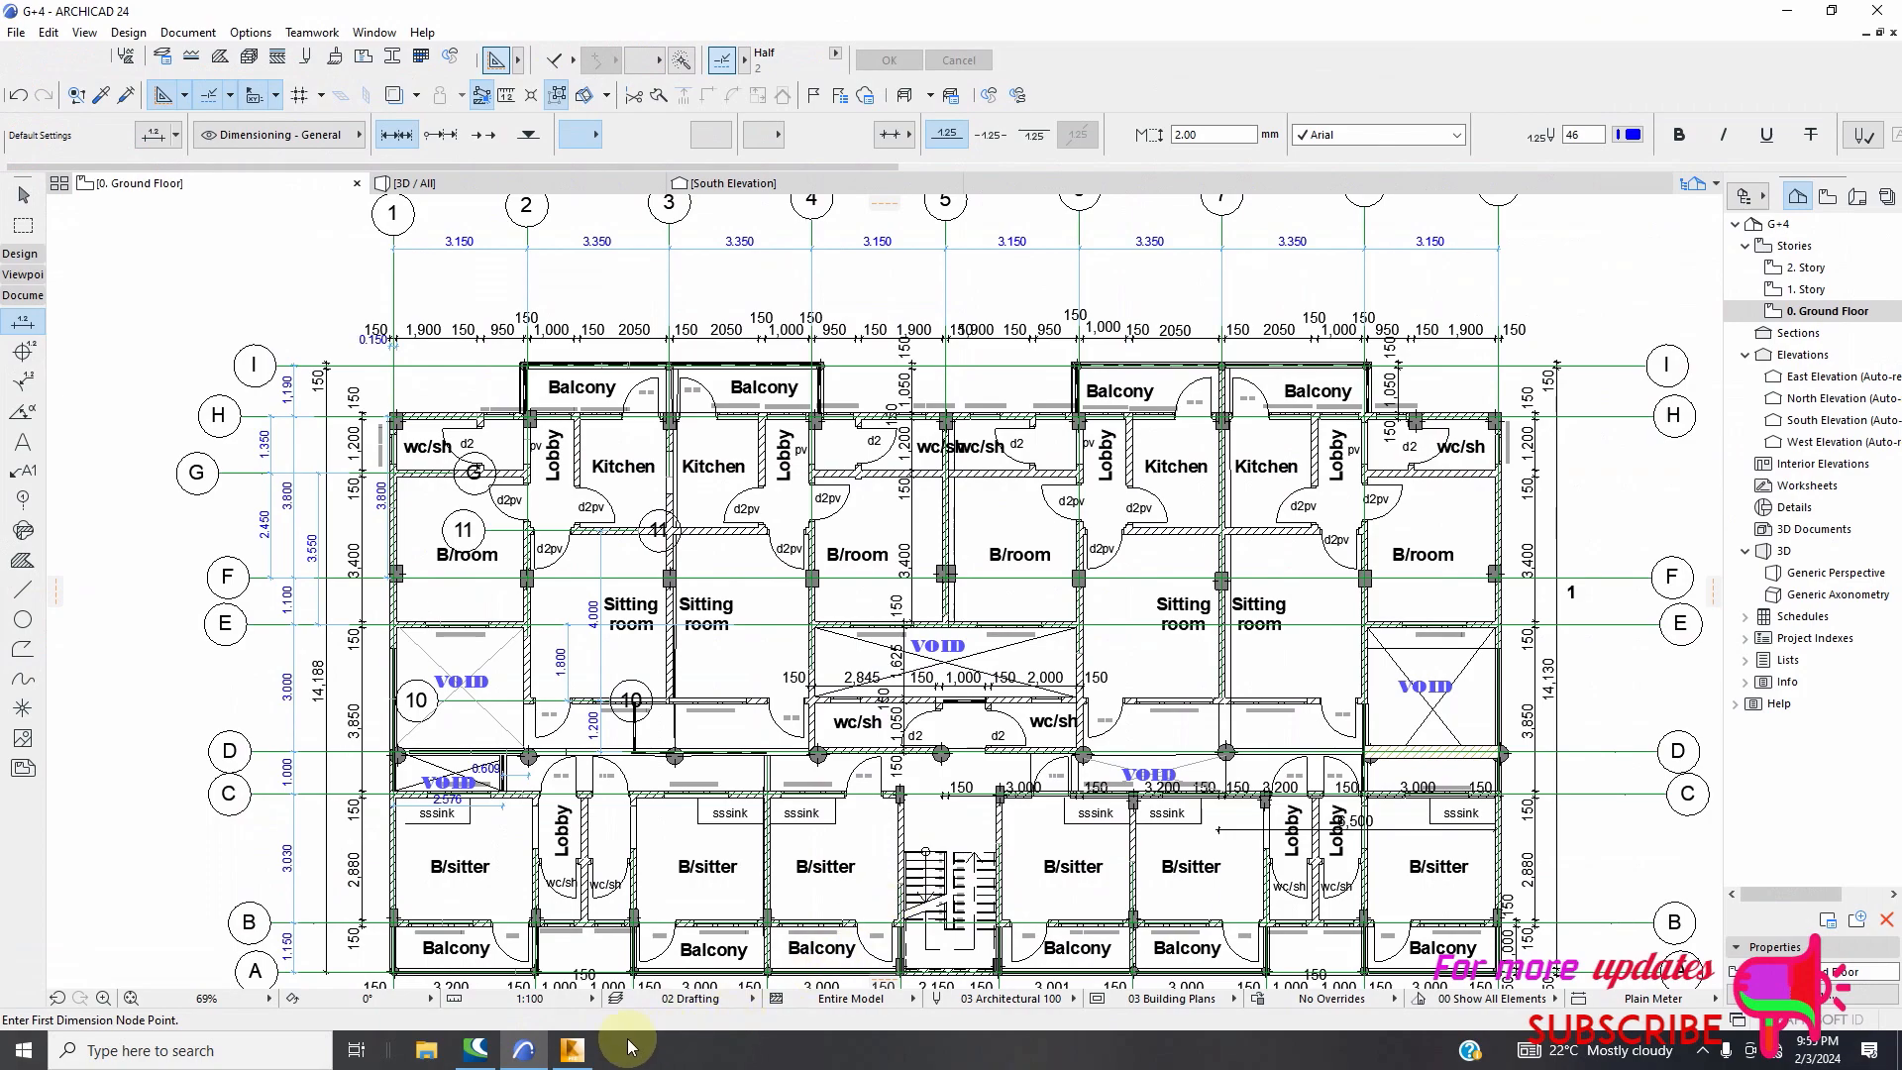
pyautogui.click(574, 1052)
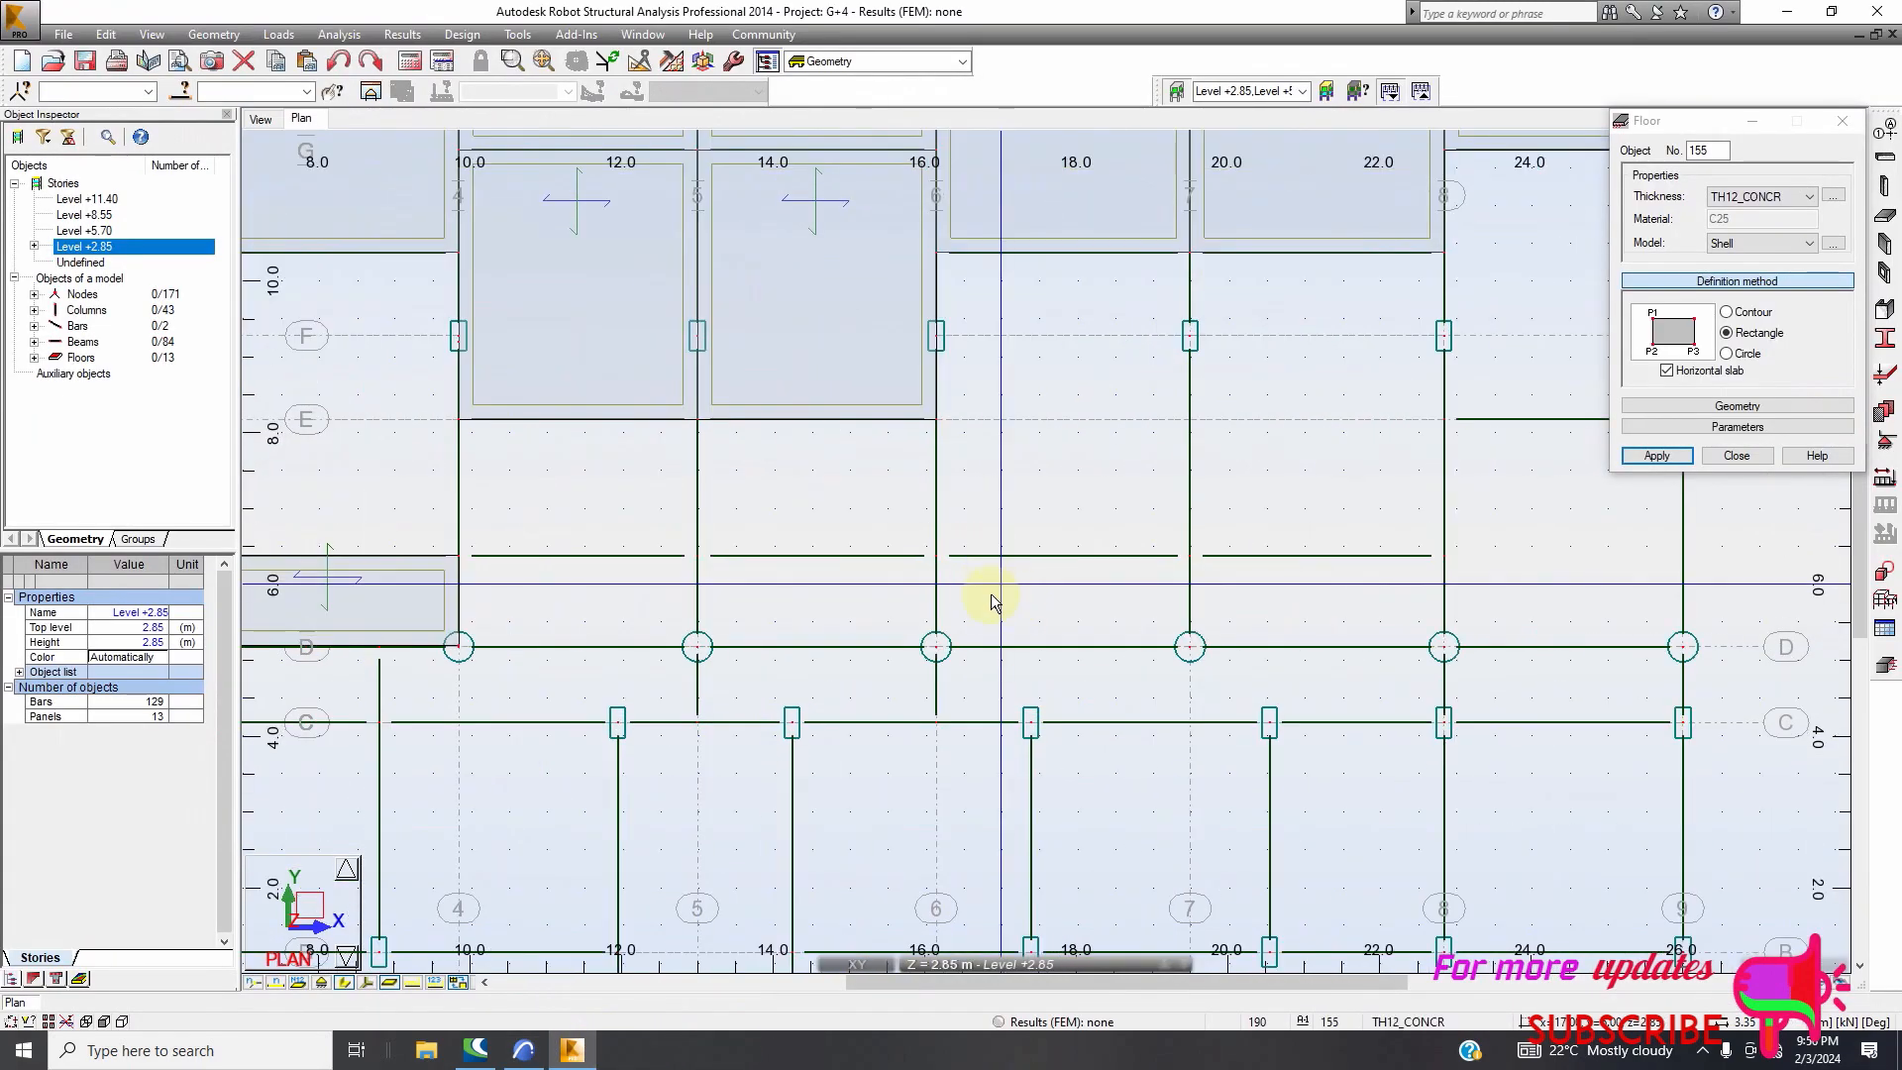
# Add large rectangular floor slabs in bays 2–3 and 3–4, between the beam below grid G and the secondary beam above grid D
pyautogui.scroll(-2, 968, 414)
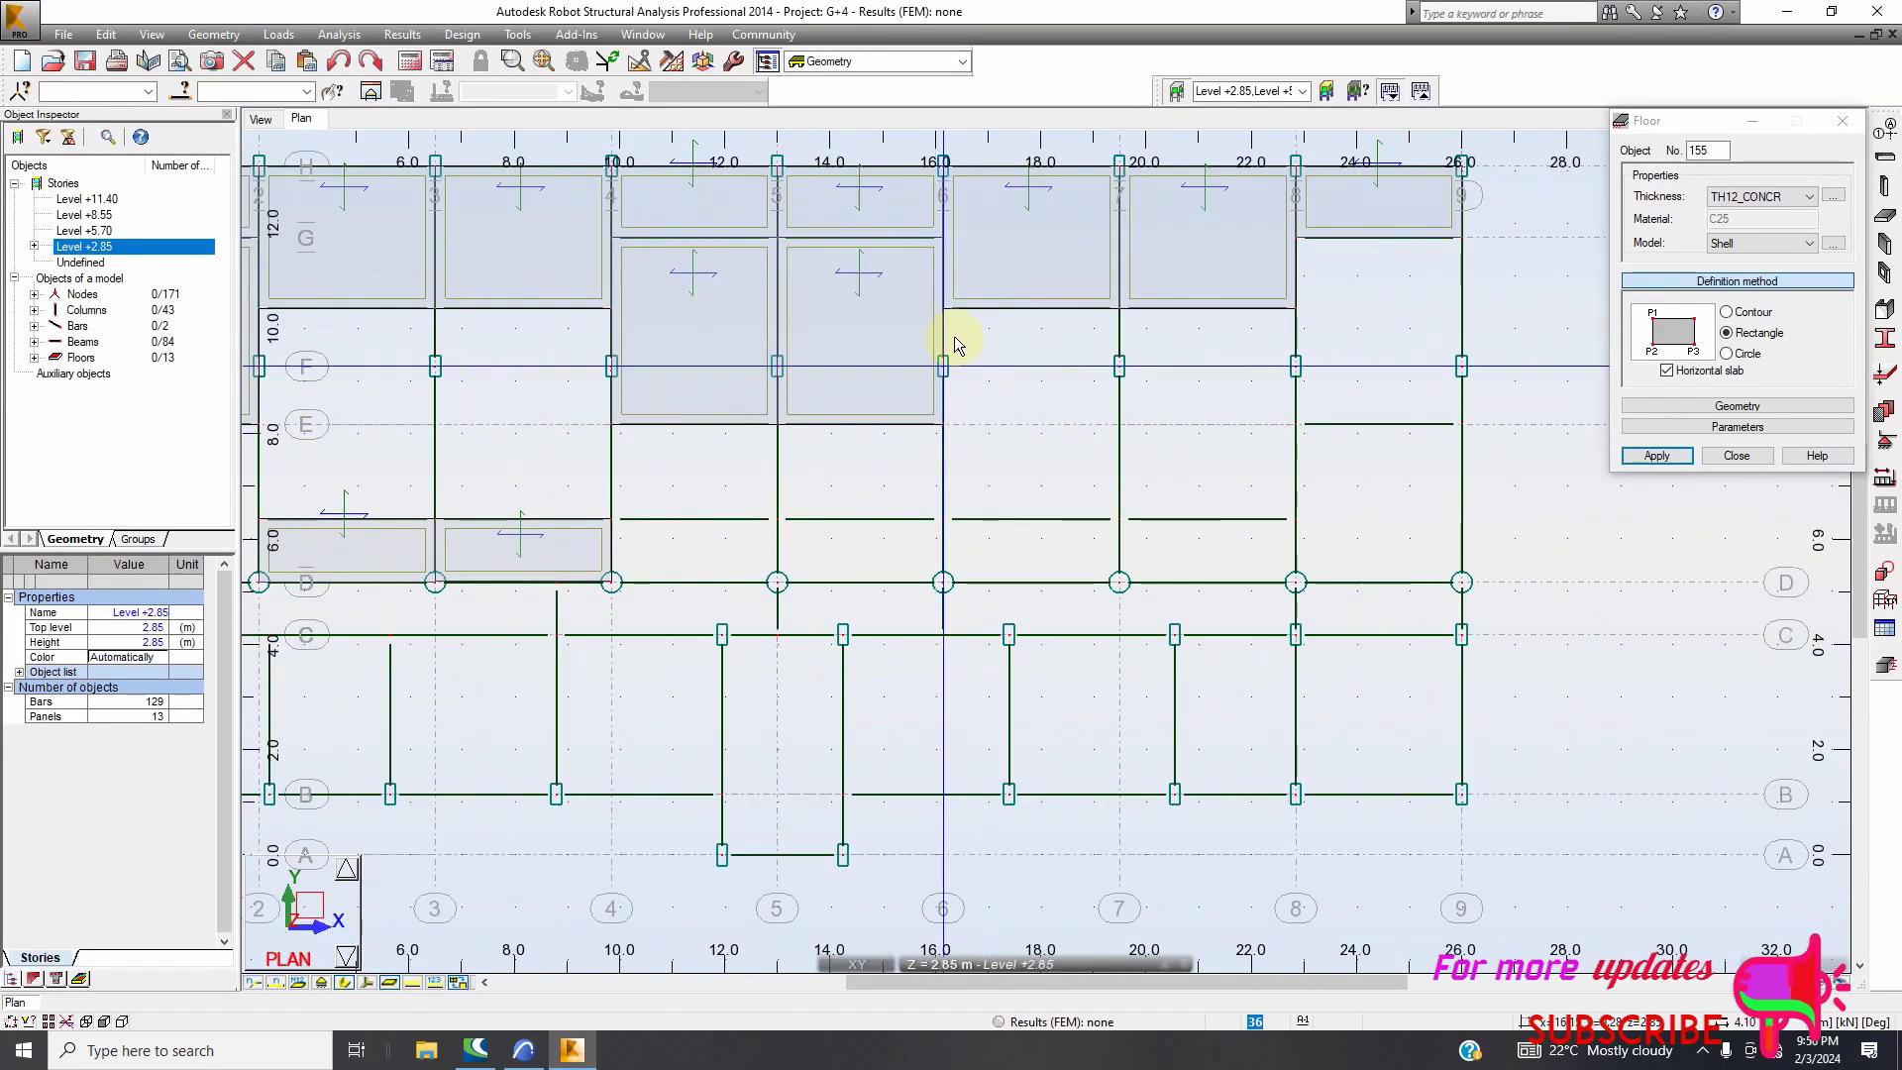
pyautogui.scroll(-1, 1006, 412)
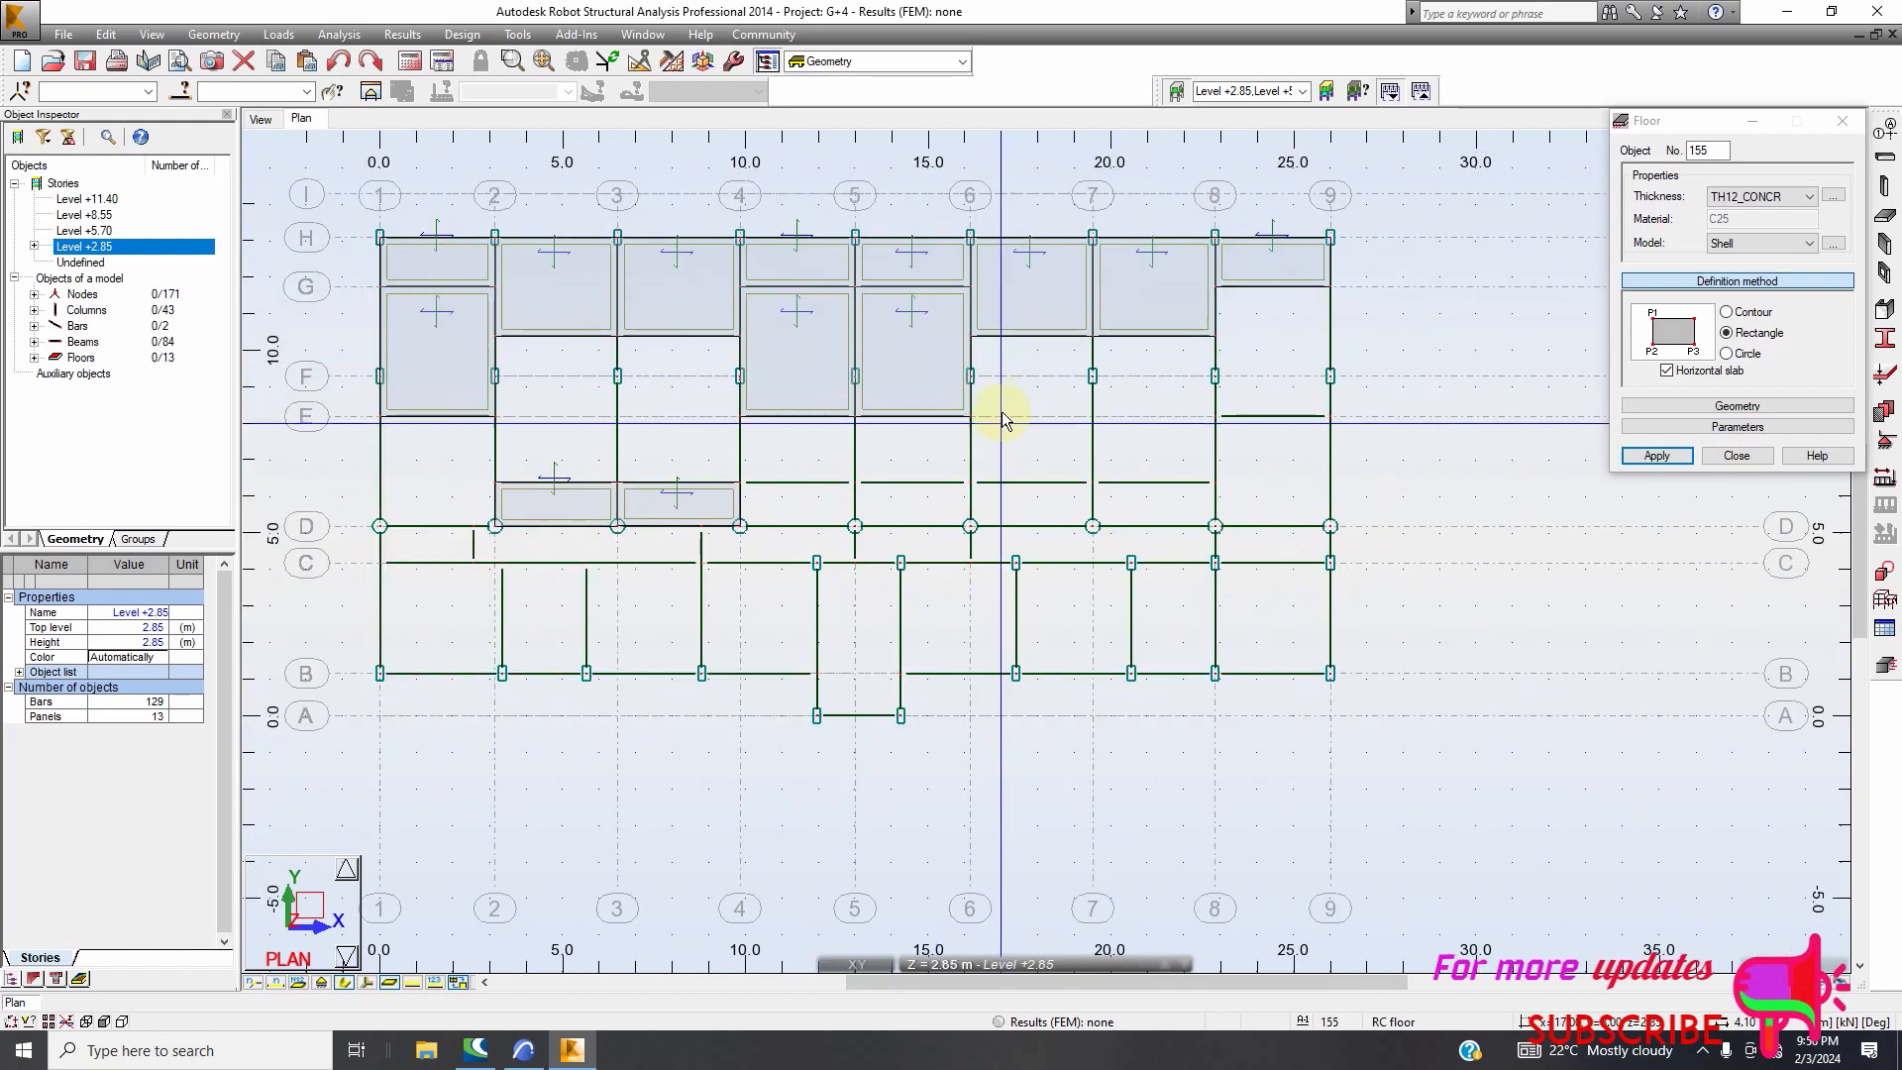
pyautogui.scroll(2, 498, 347)
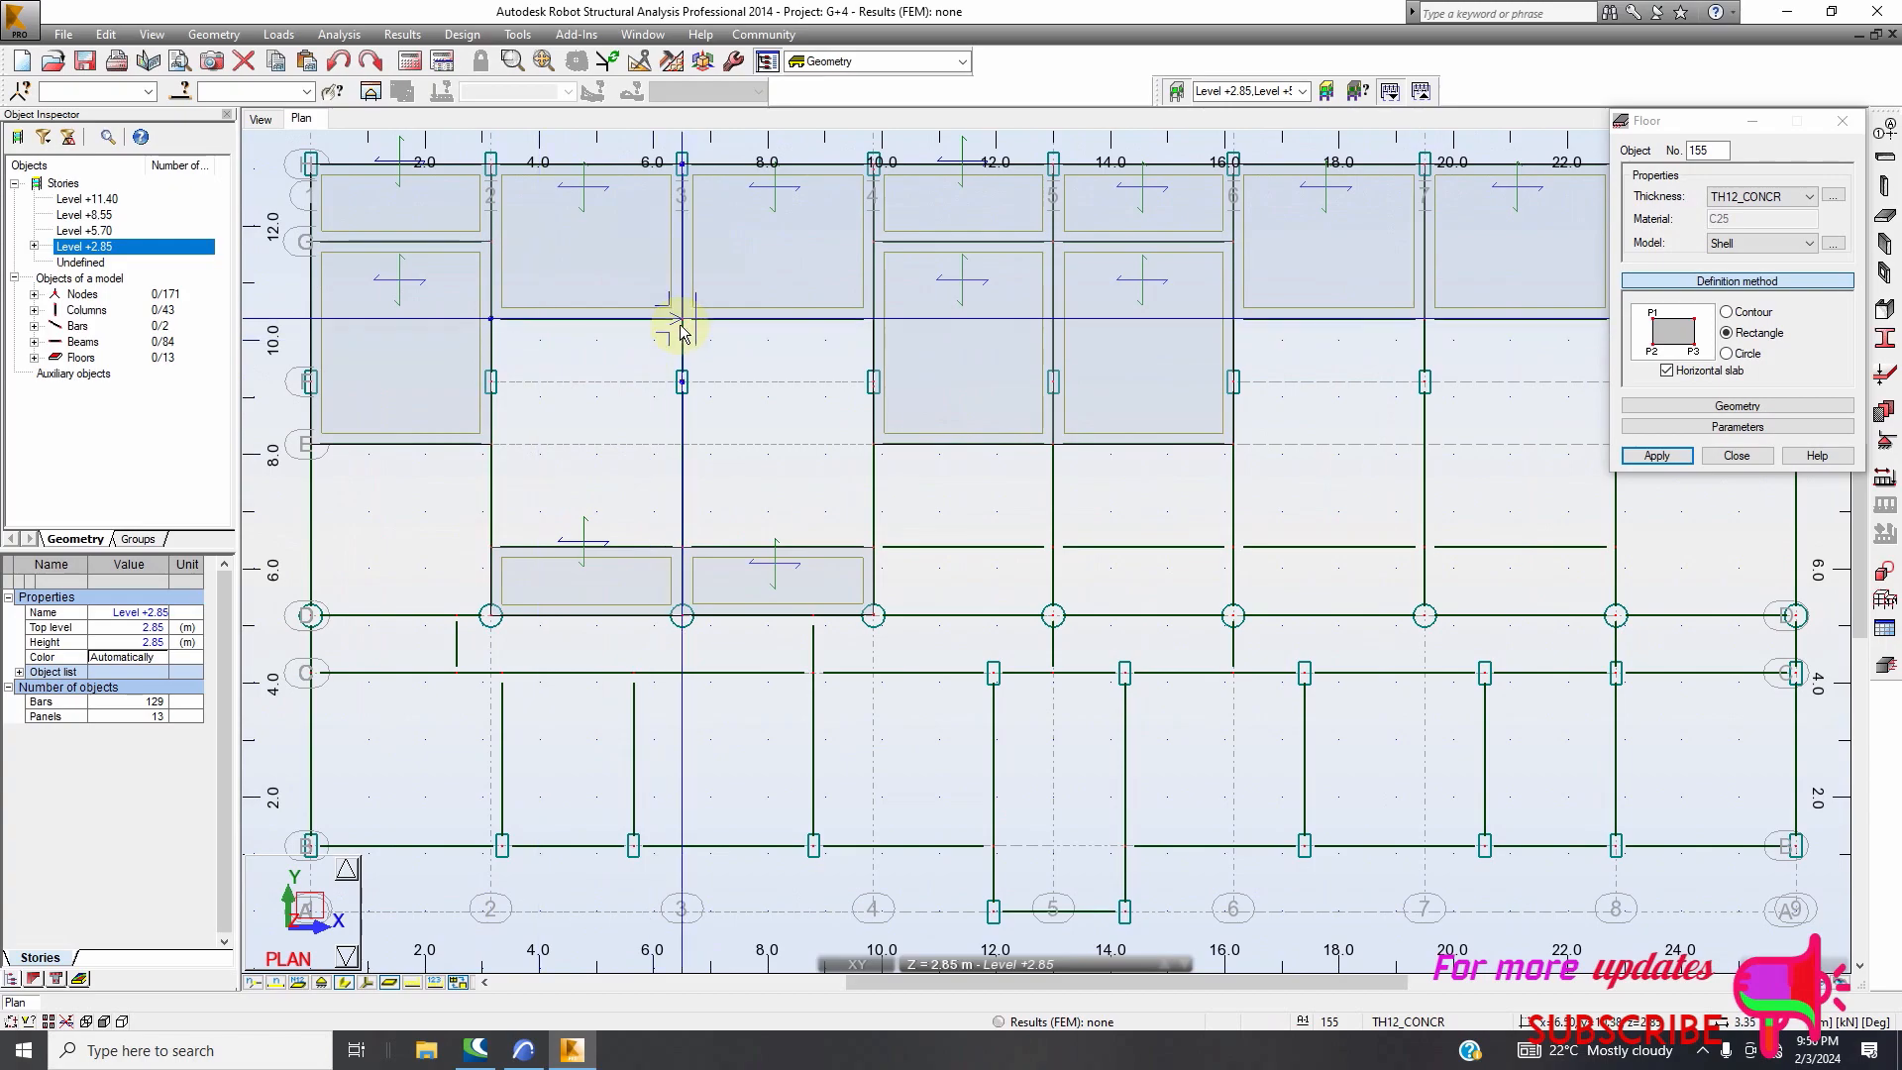
pyautogui.click(687, 556)
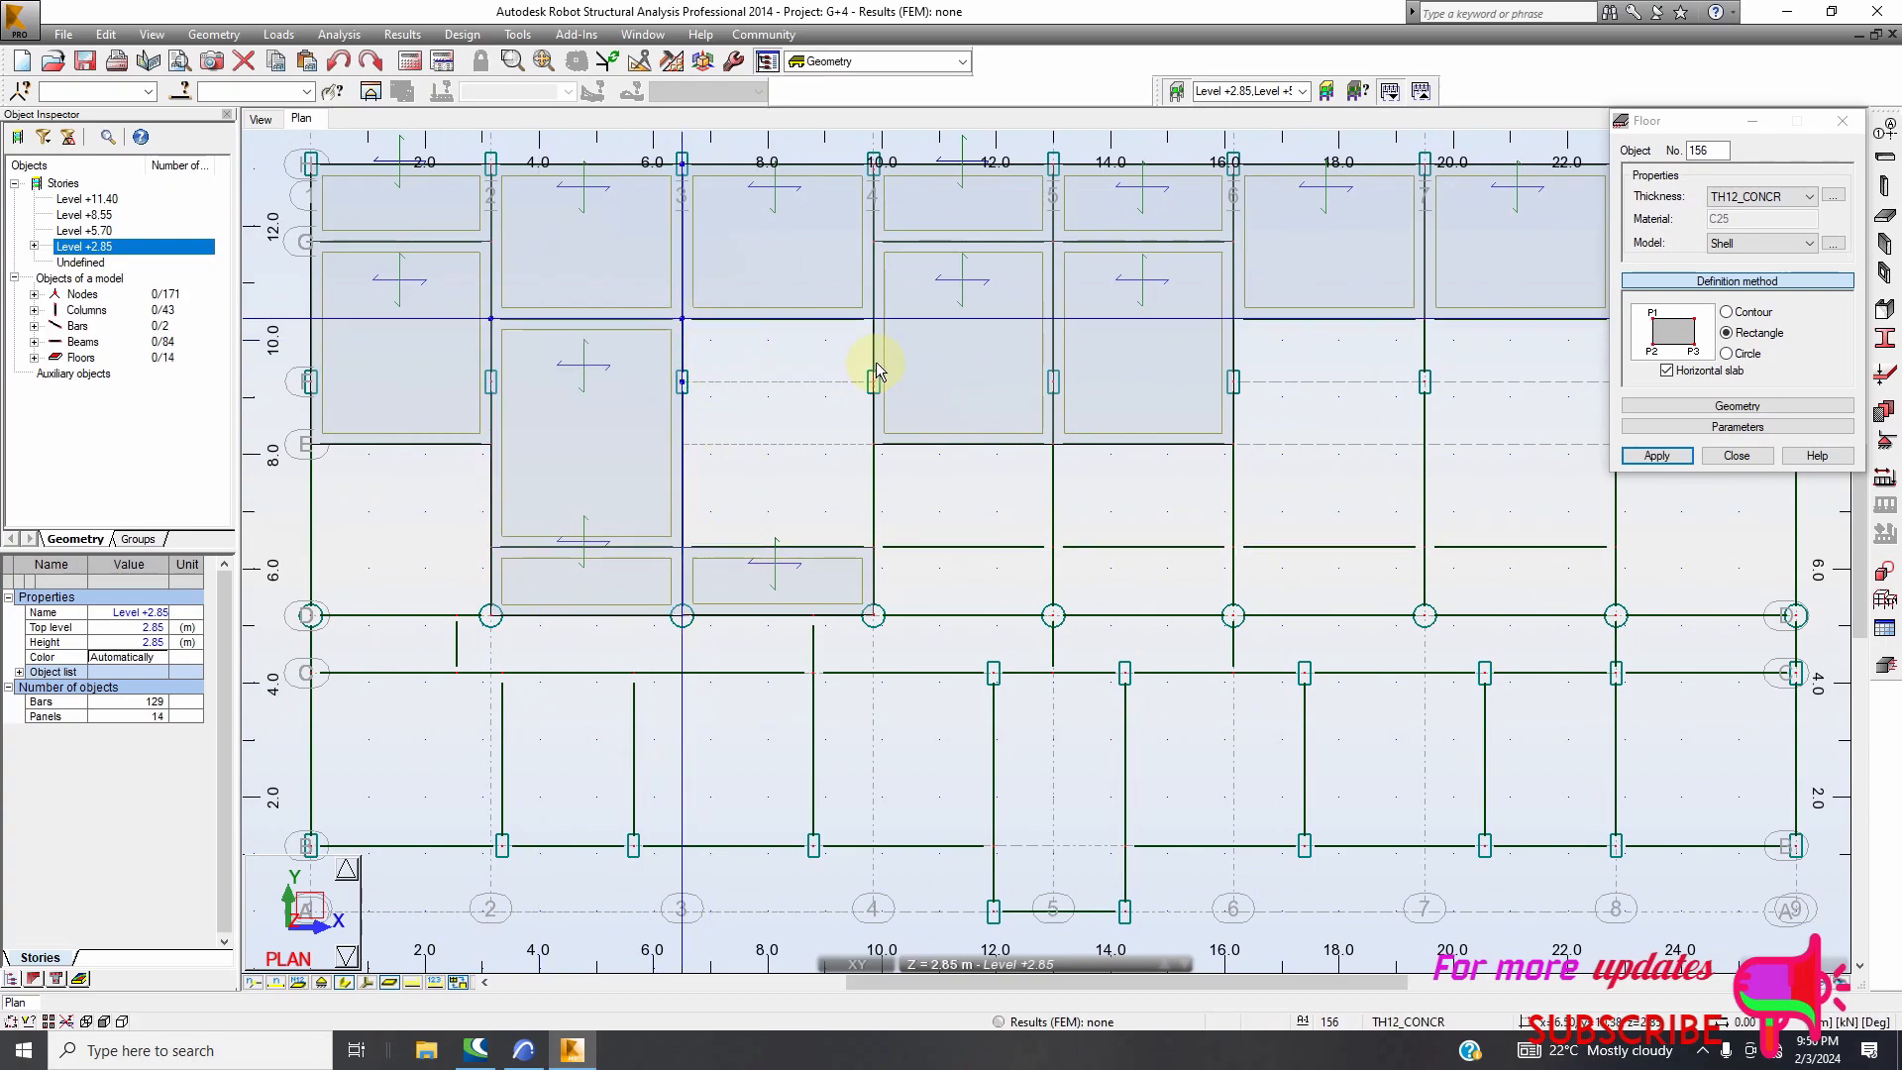
pyautogui.click(873, 331)
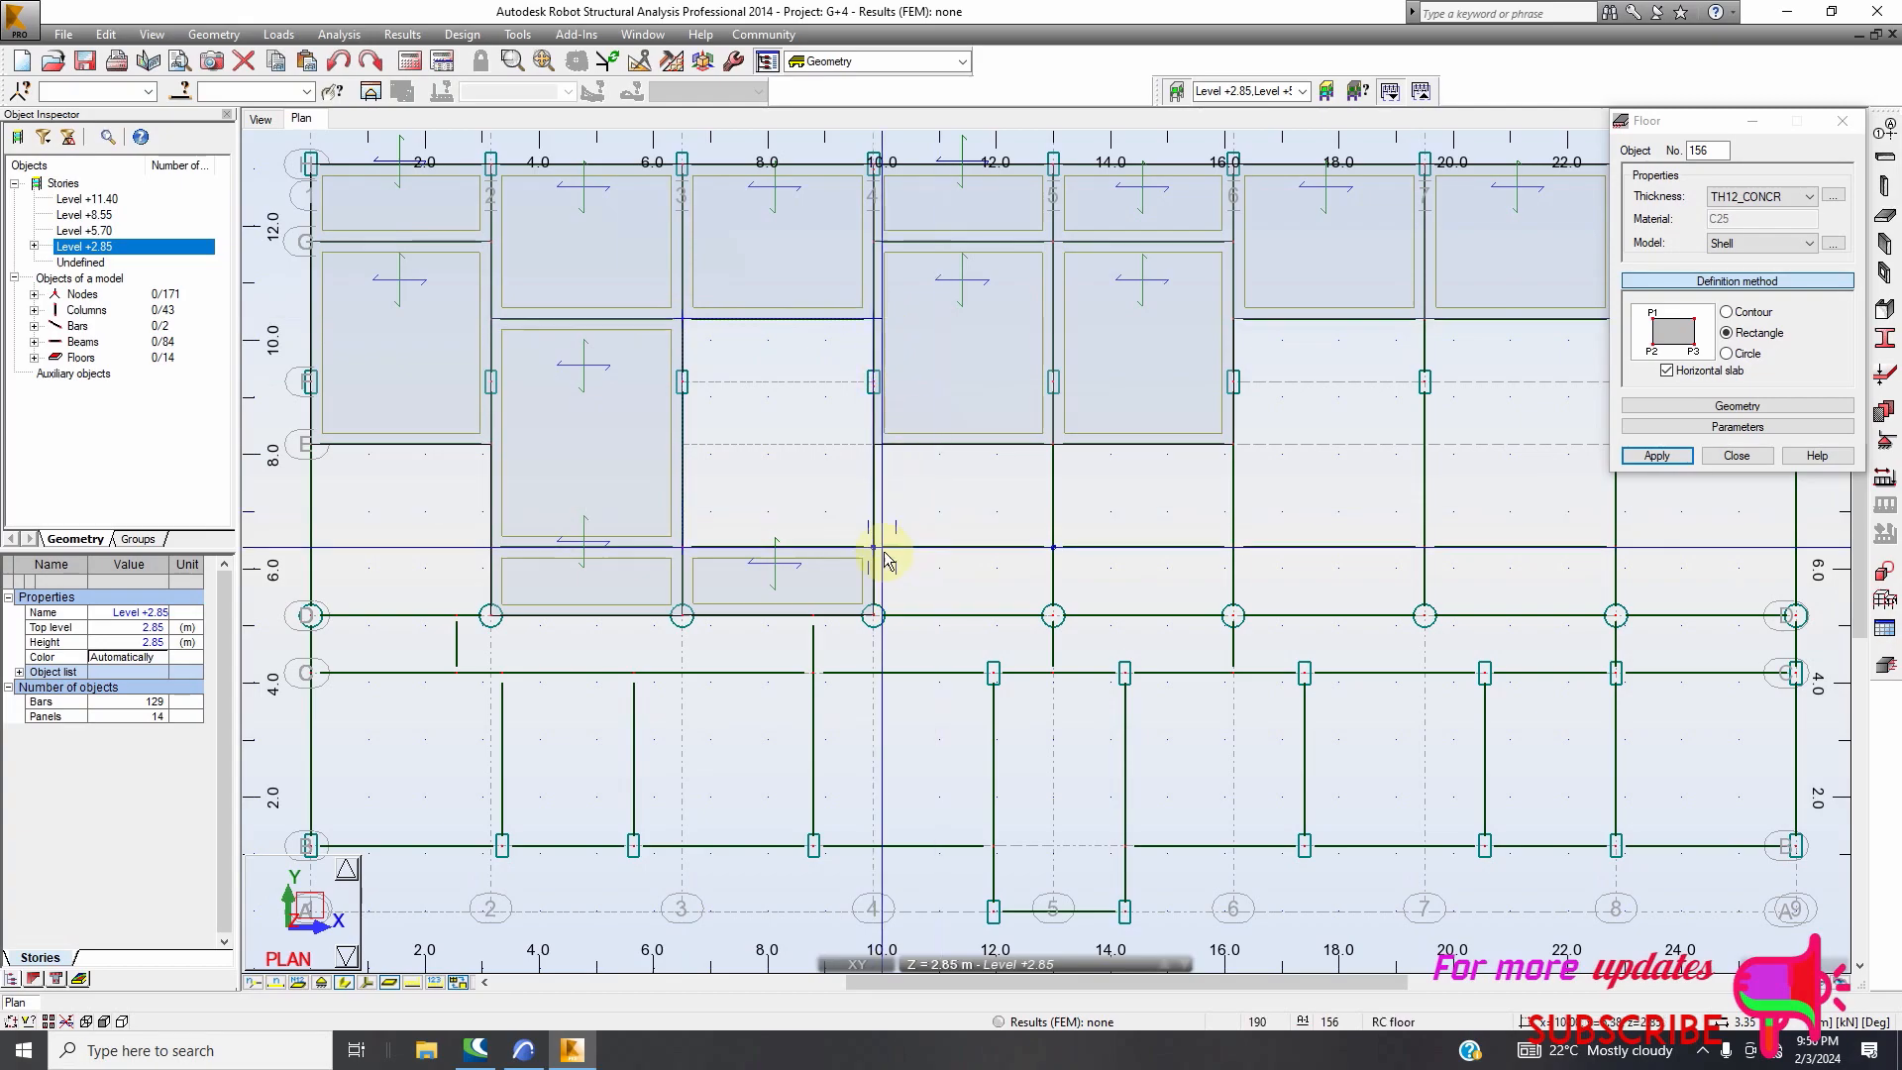
pyautogui.scroll(-4, 626, 527)
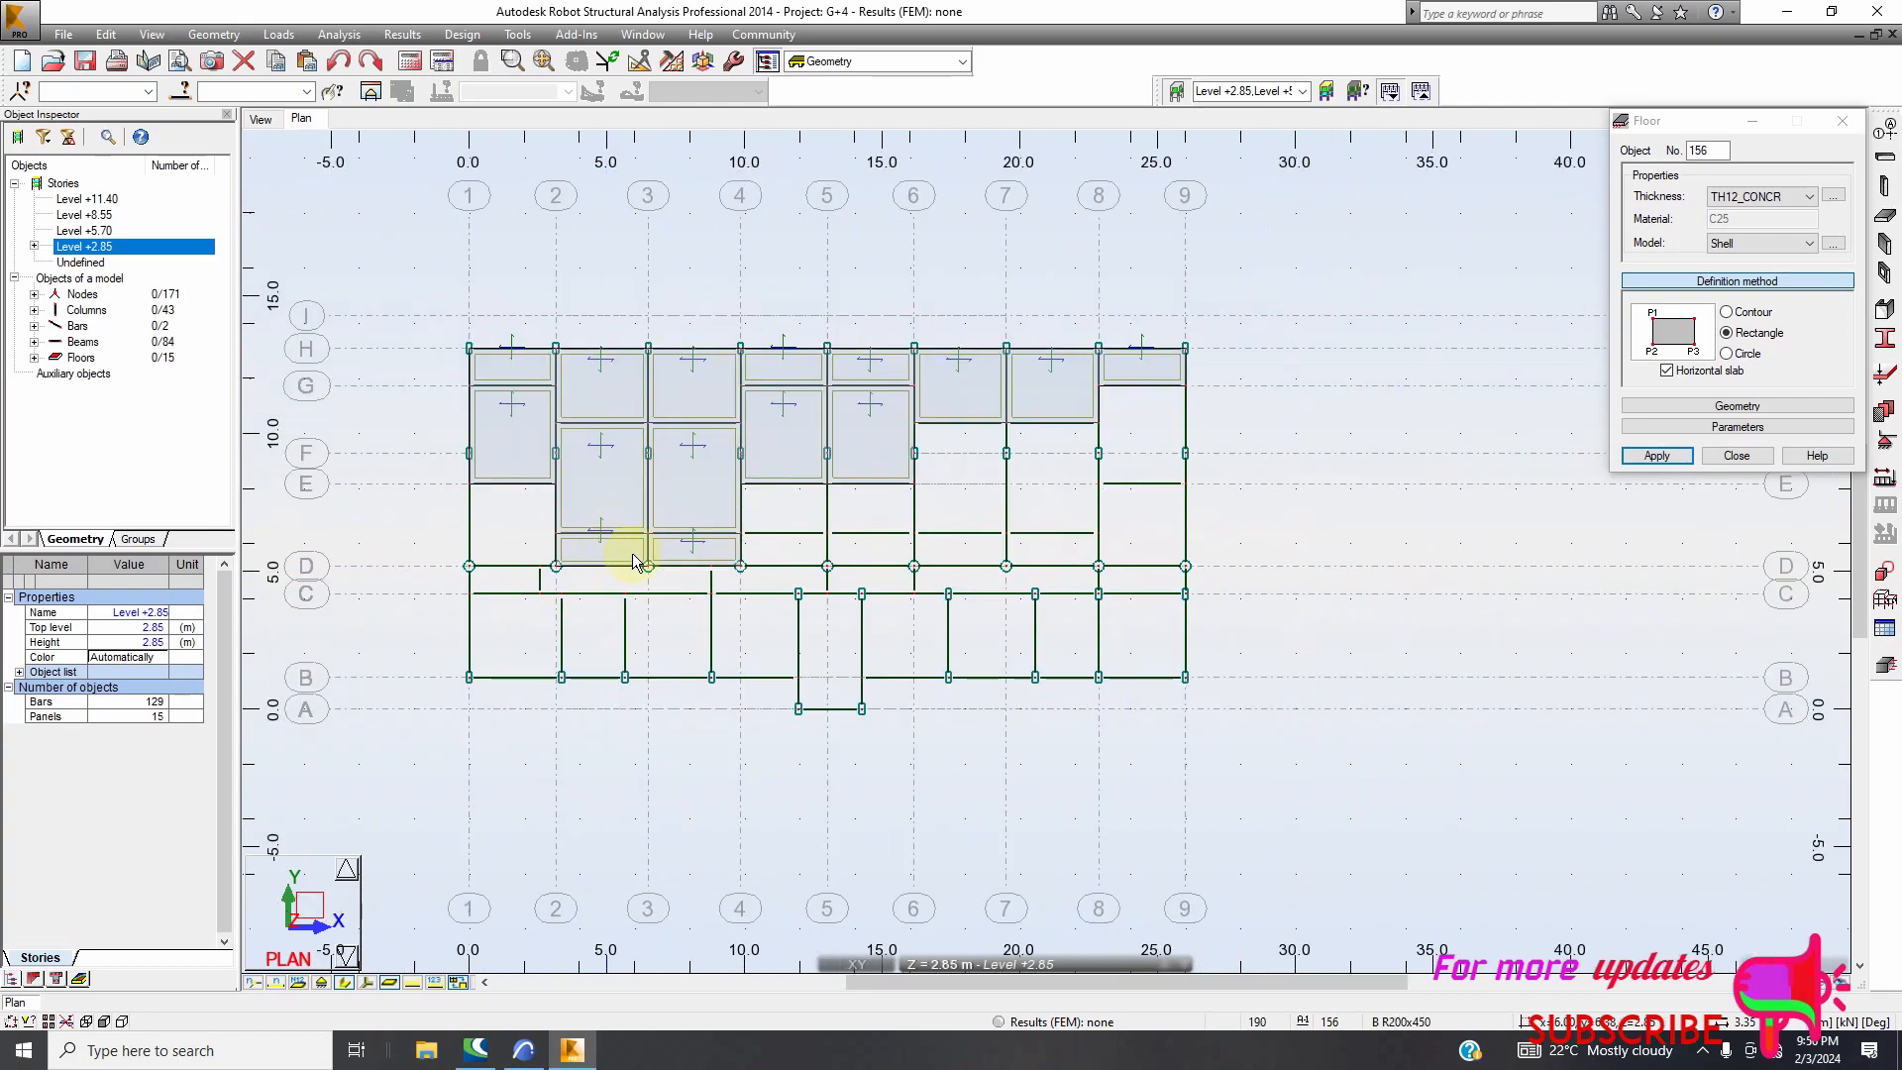
# Add large rectangular floor slabs in bays 6–7 and 7–8, between the beam below grid G and the secondary beam above grid D
pyautogui.scroll(1, 964, 503)
pyautogui.scroll(1, 904, 440)
pyautogui.click(901, 405)
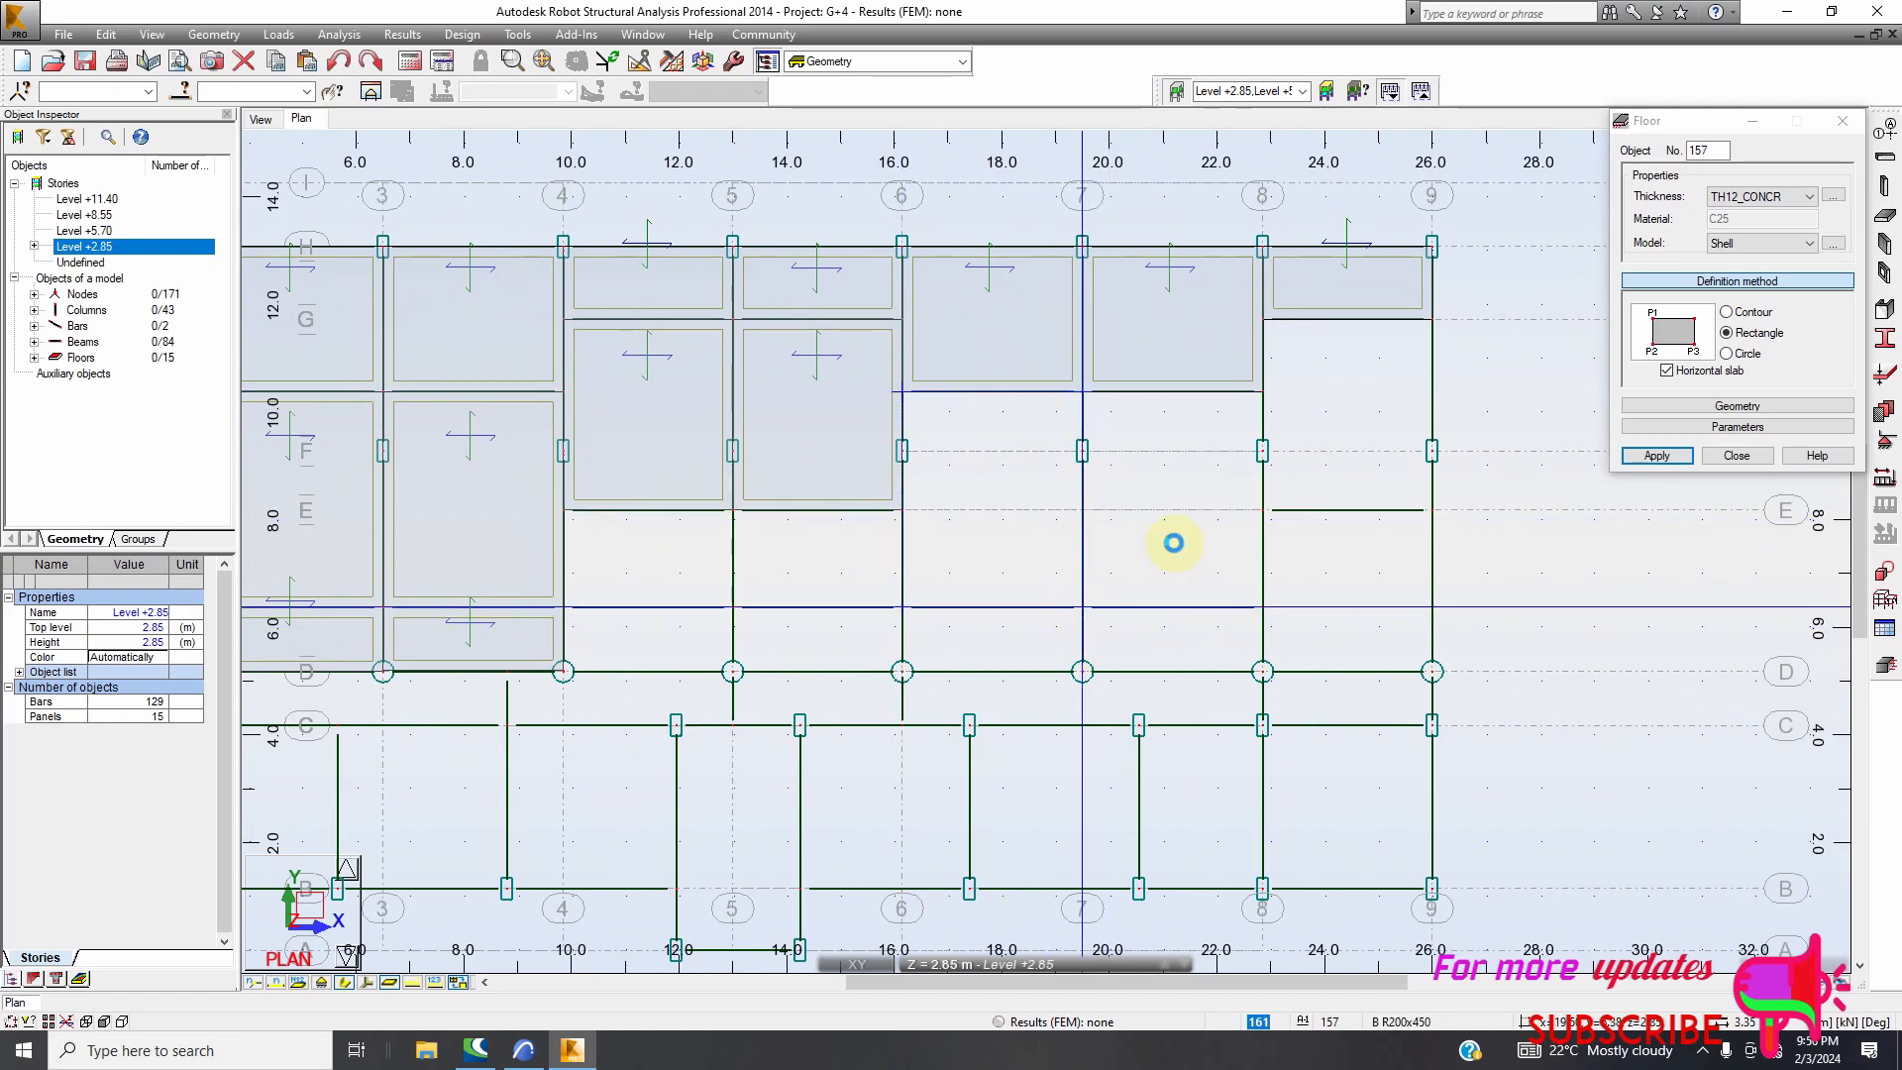
pyautogui.click(1081, 606)
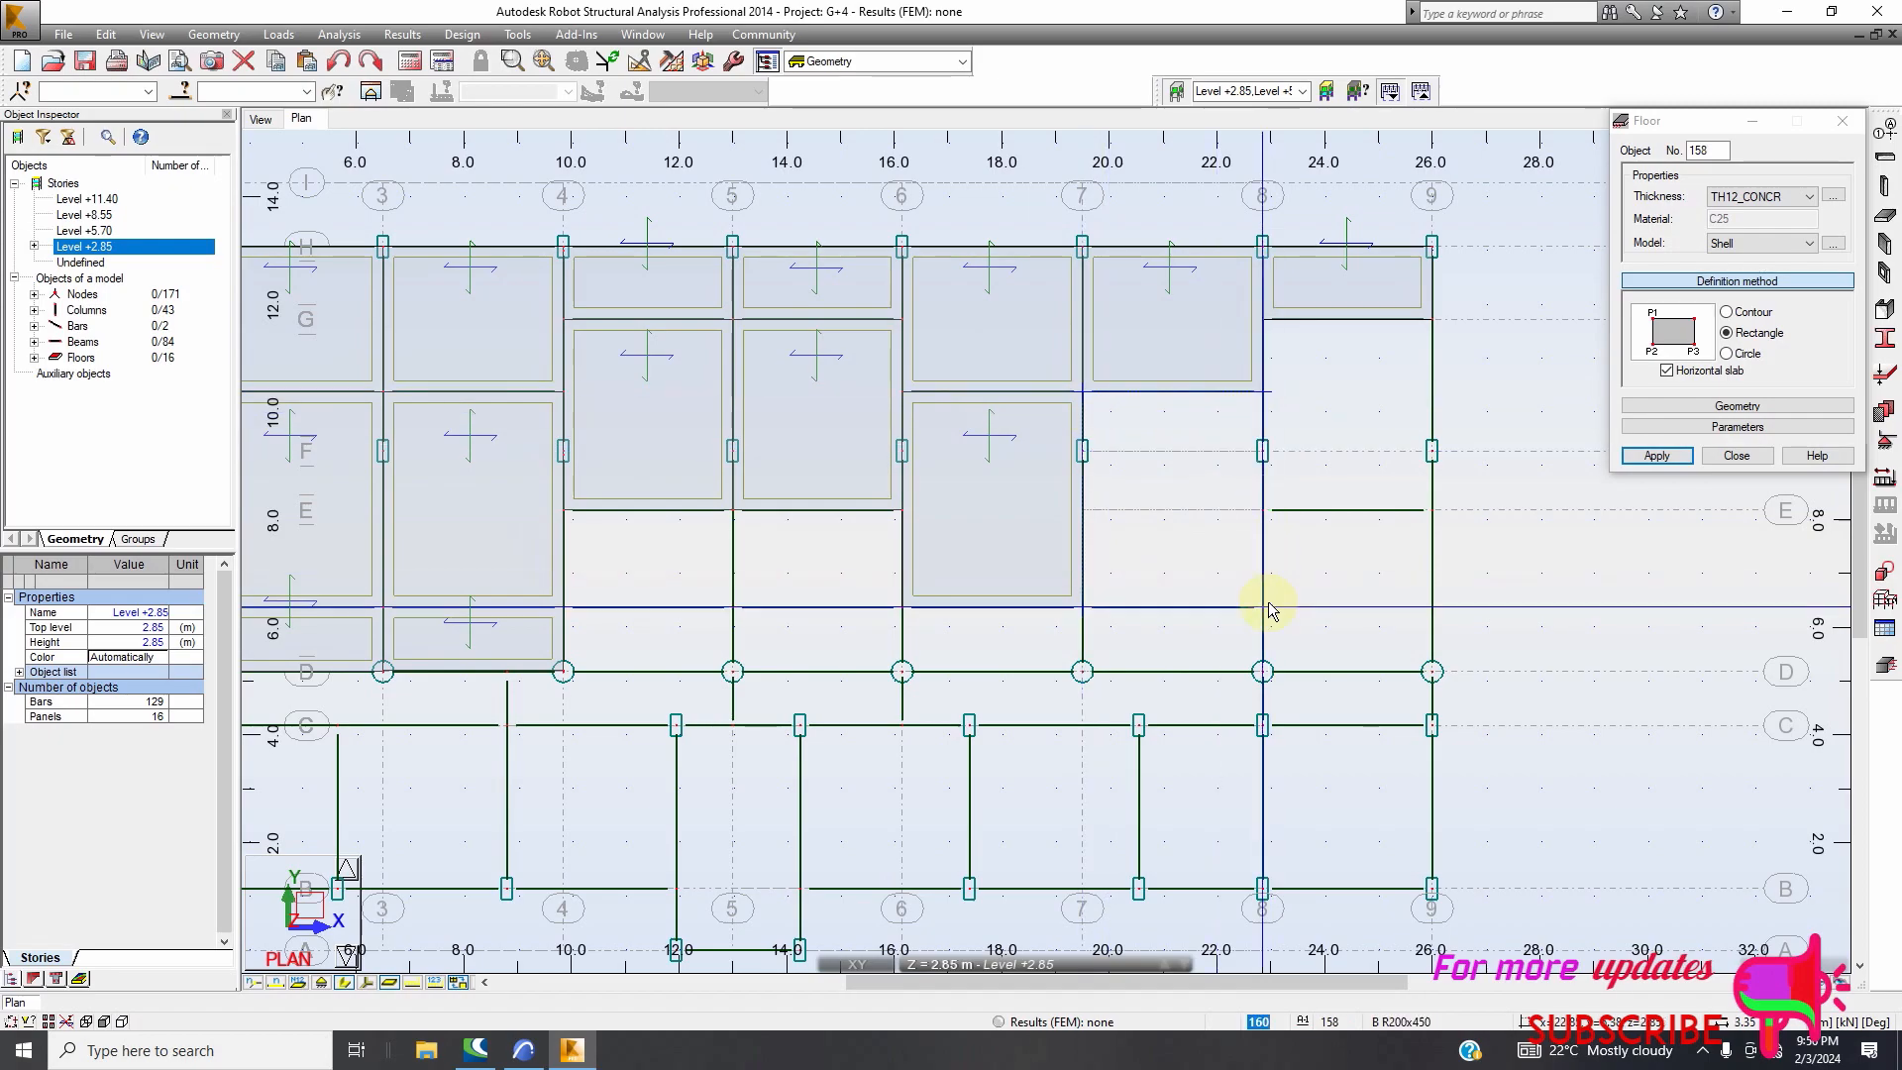
pyautogui.click(1106, 615)
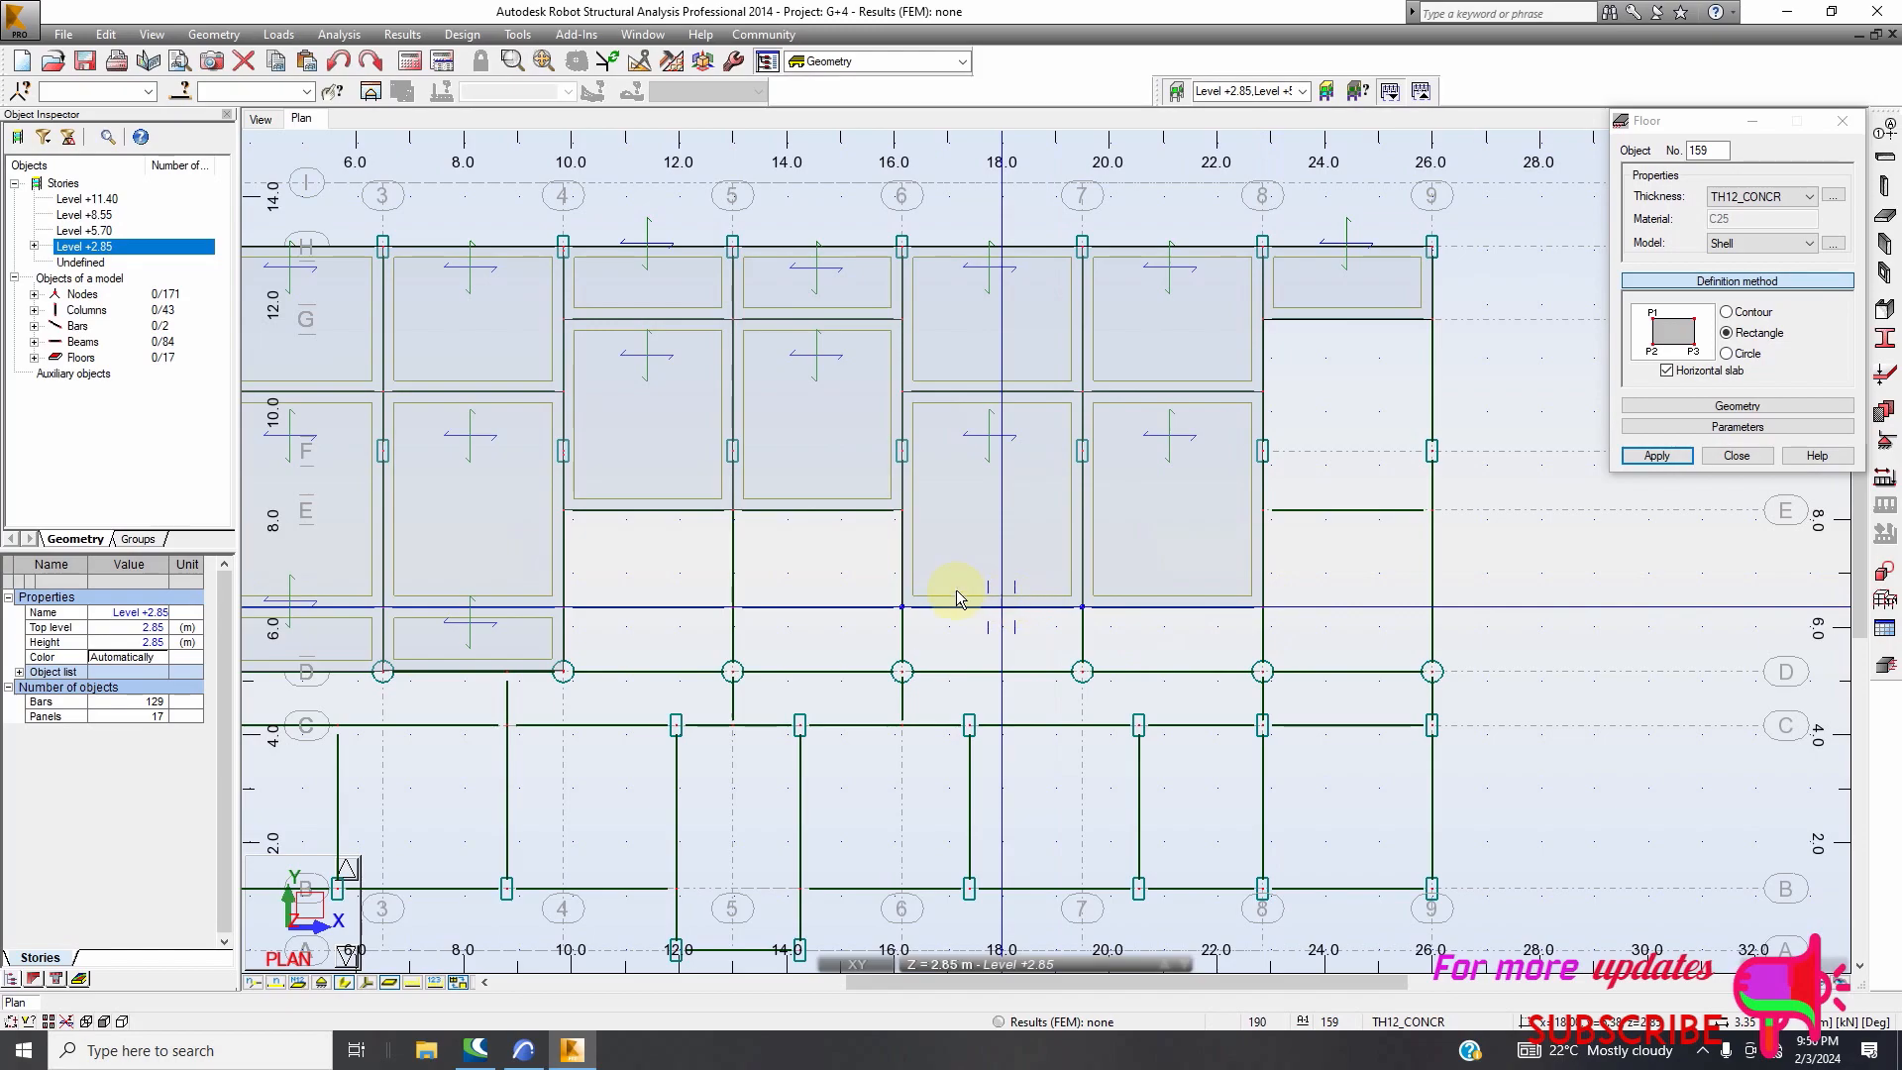
# Add a rectangular floor slab between grids G and E in bay 8–9
pyautogui.scroll(-1, 1119, 632)
pyautogui.scroll(2, 1155, 381)
pyautogui.scroll(1, 1155, 380)
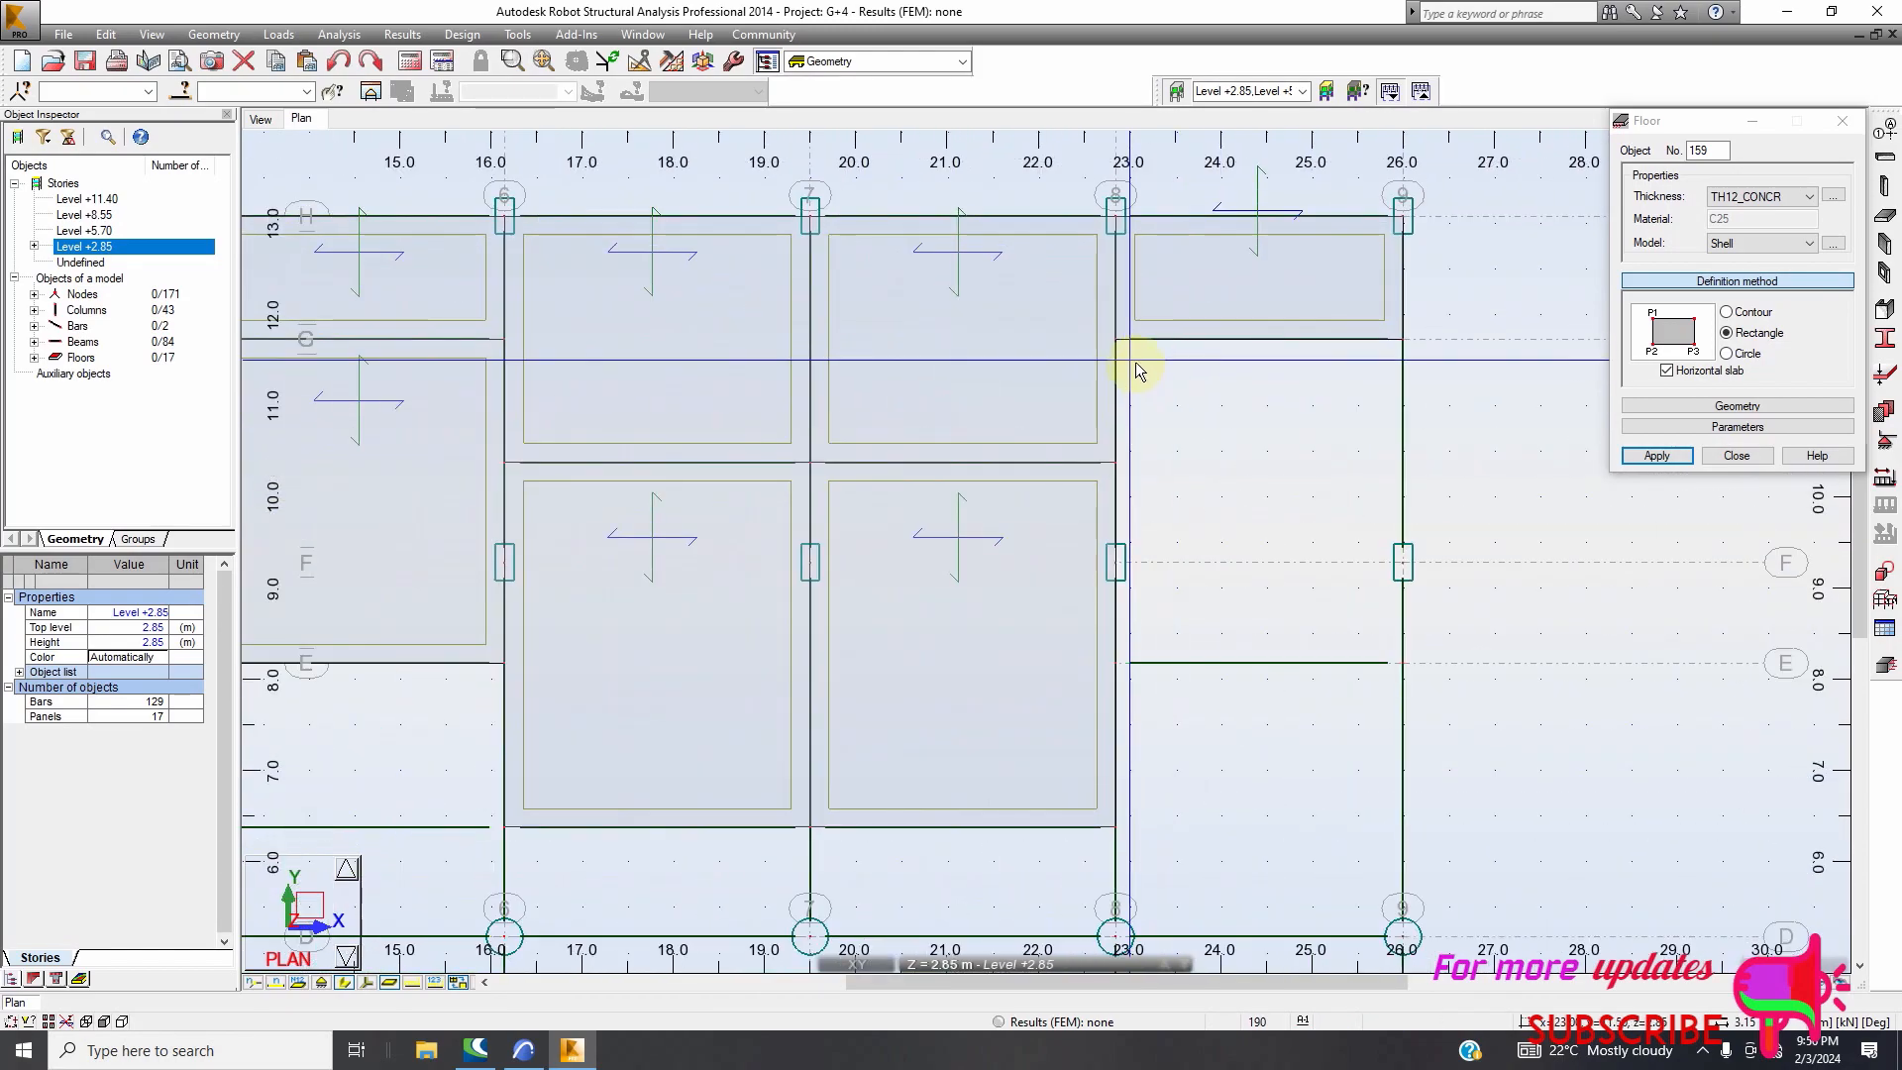
pyautogui.click(1116, 339)
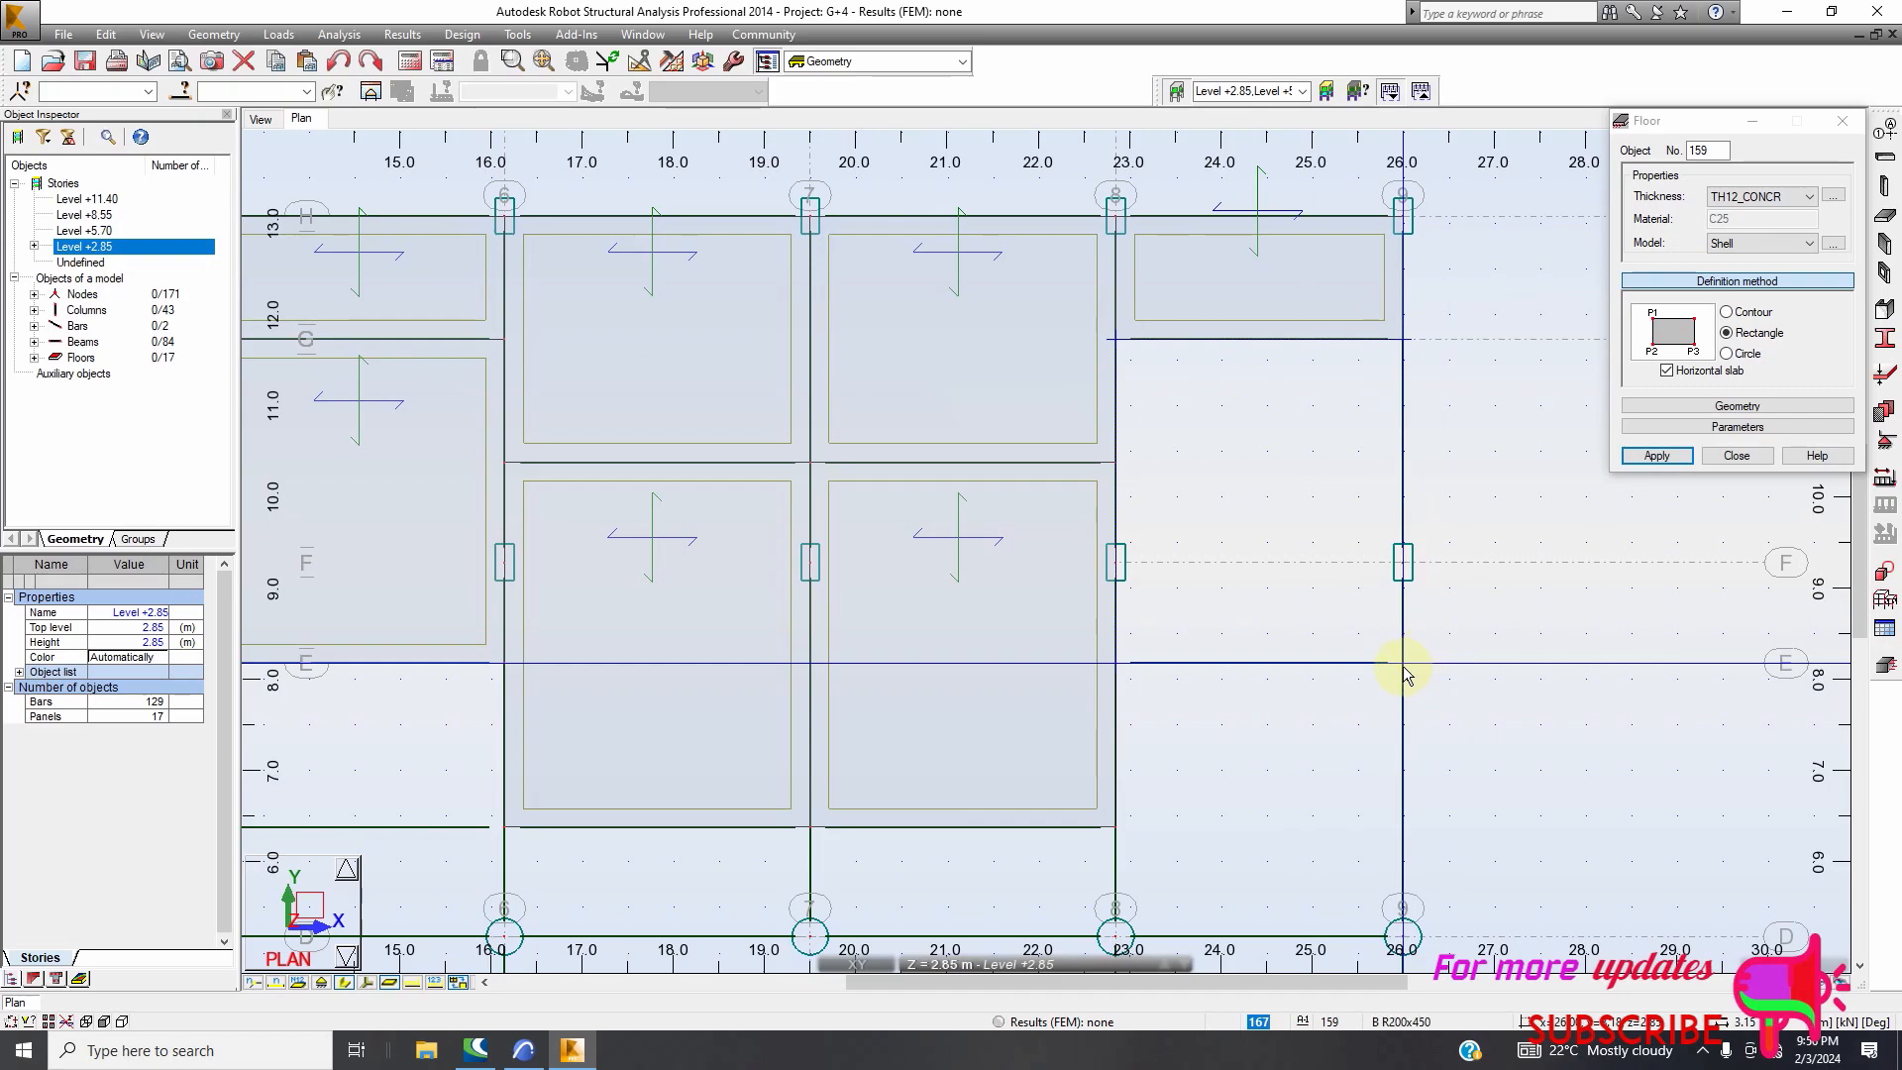
pyautogui.scroll(-4, 1100, 505)
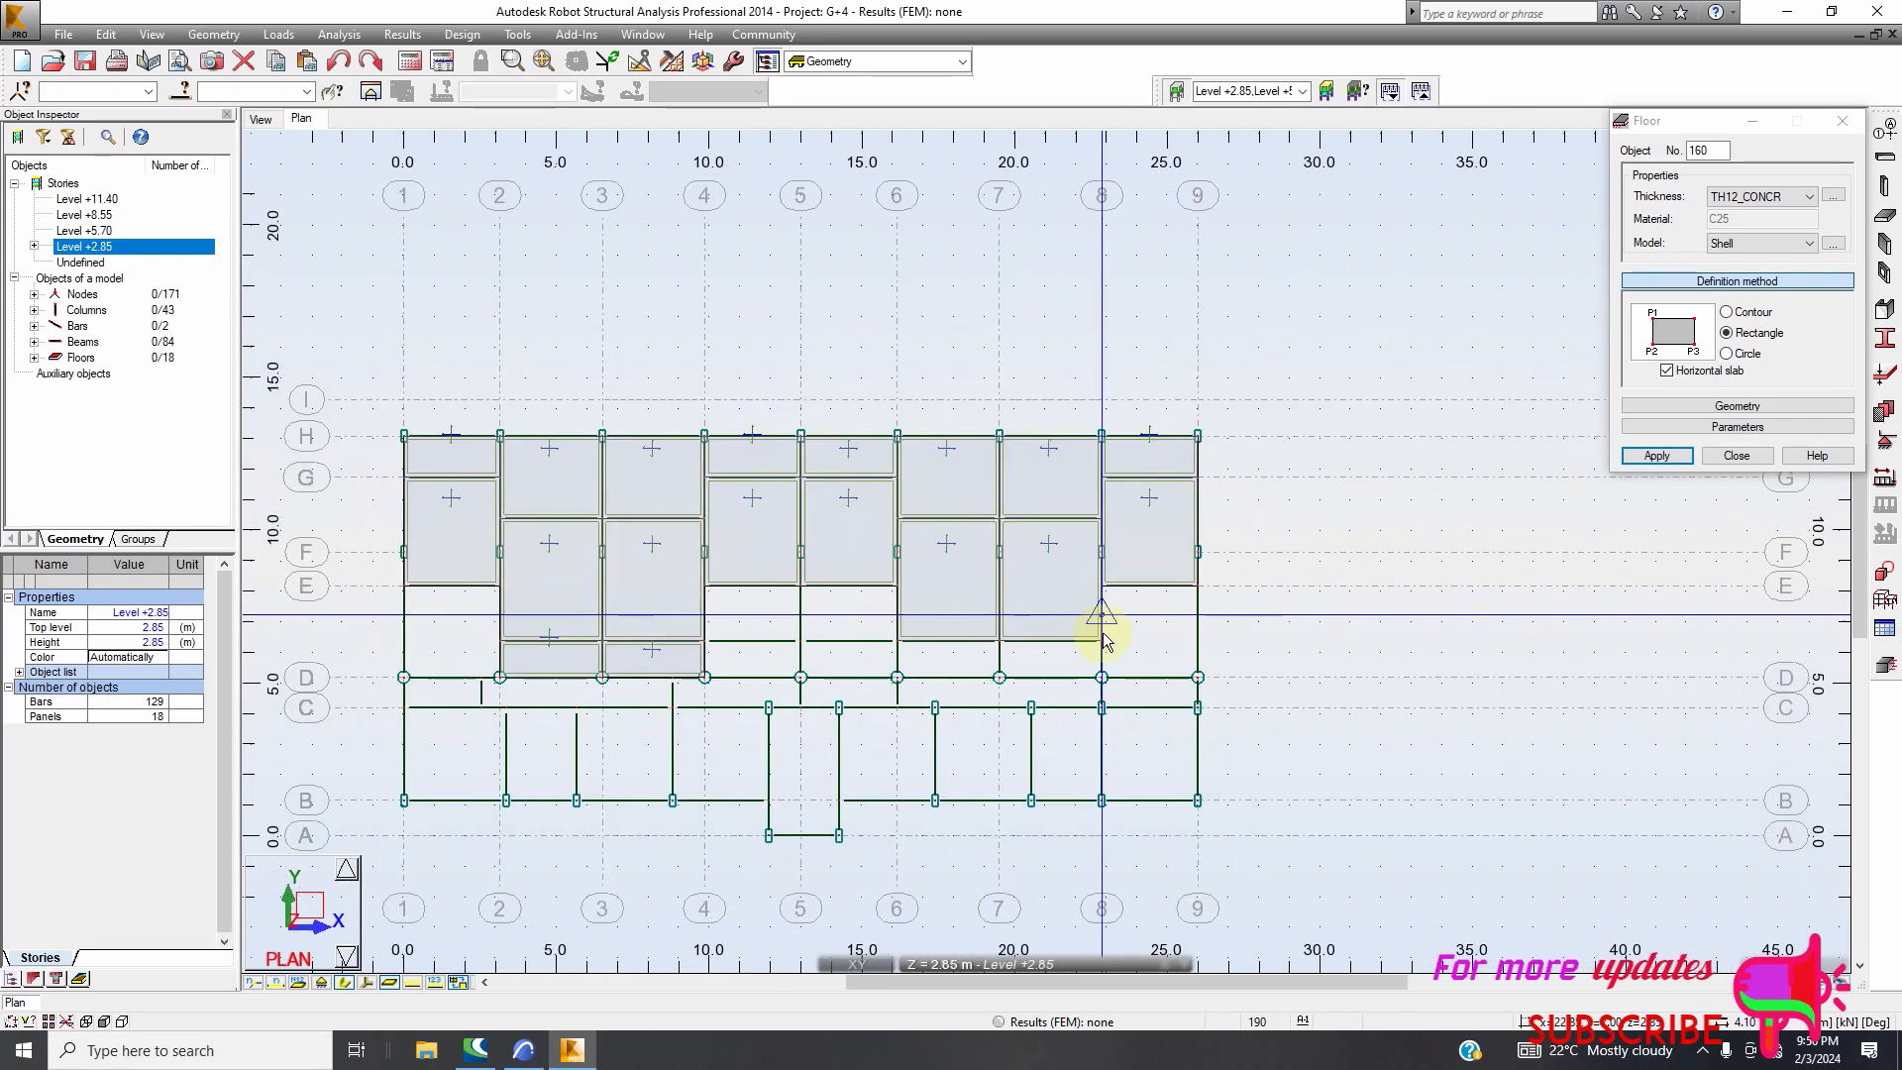
# Add narrow rectangular floor slabs in bays 6–7 and 7–8, between grid D and the secondary beam just above it
pyautogui.scroll(4, 913, 675)
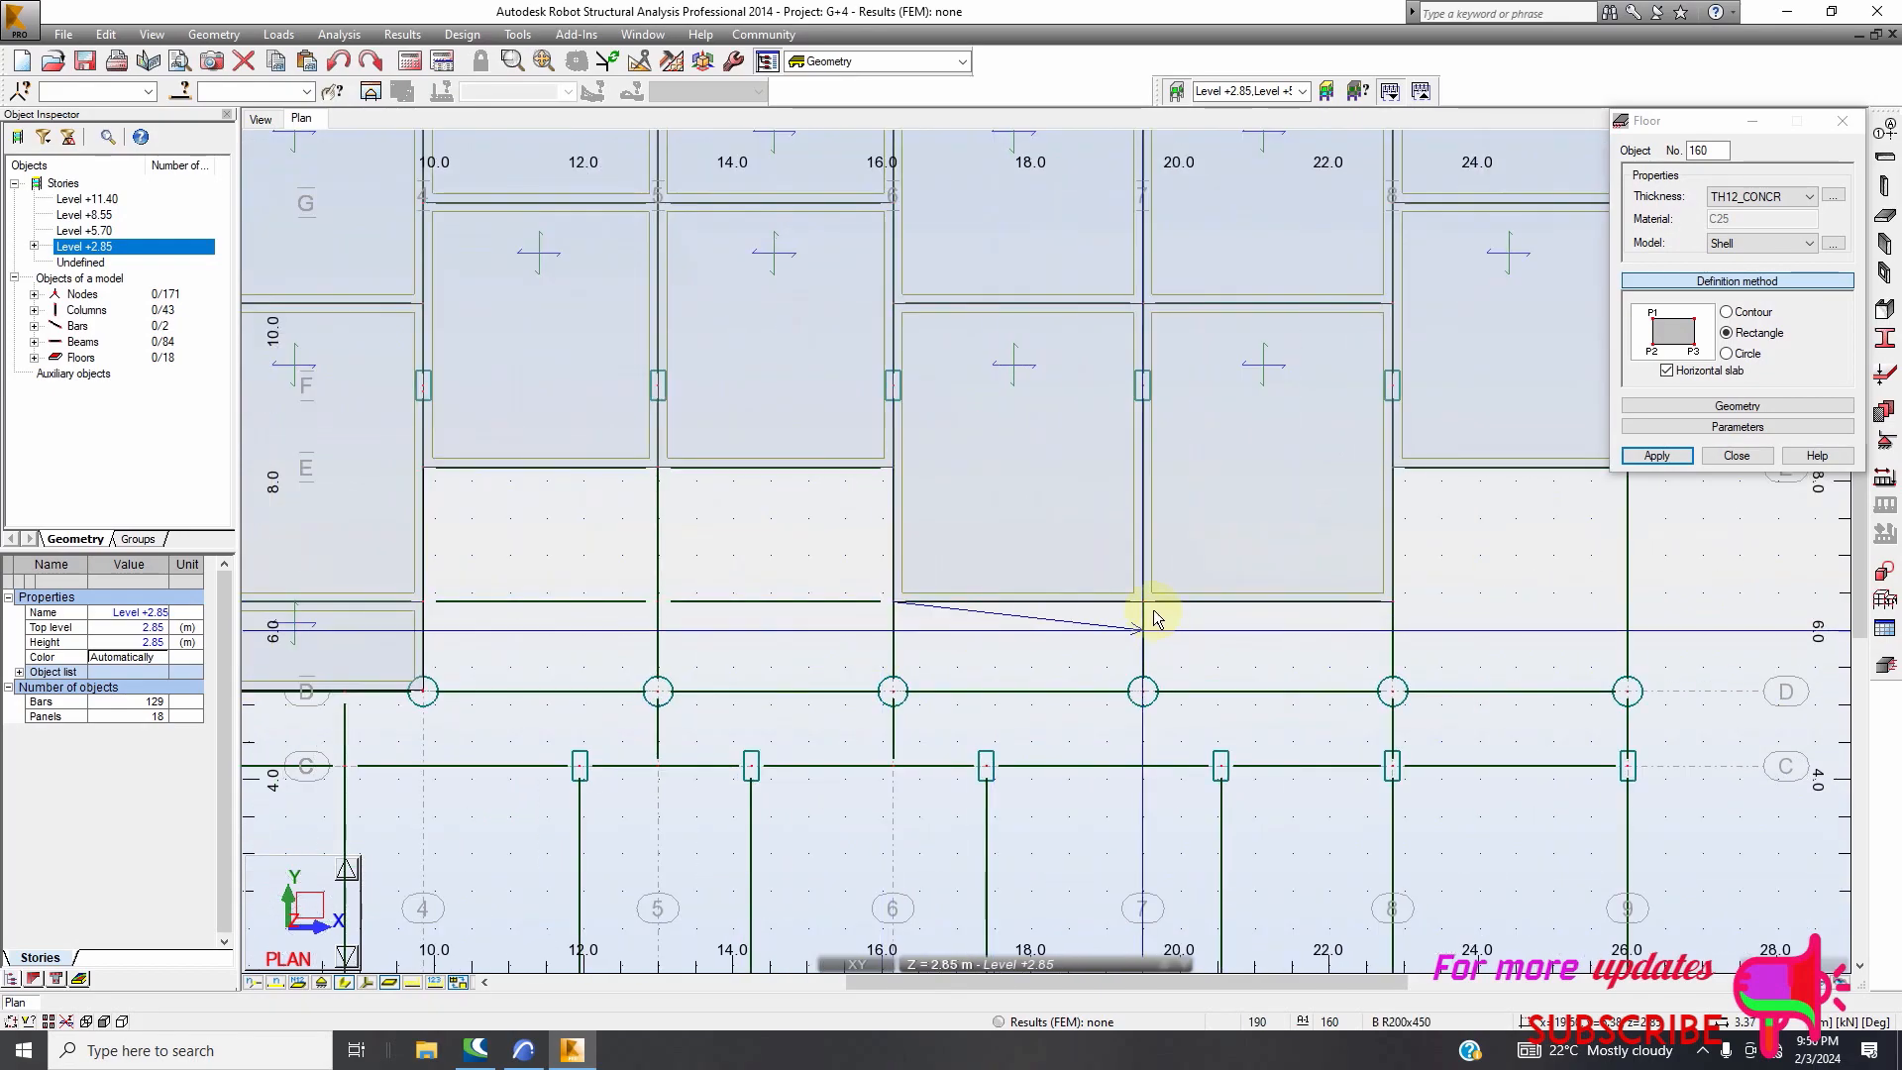
pyautogui.click(1145, 701)
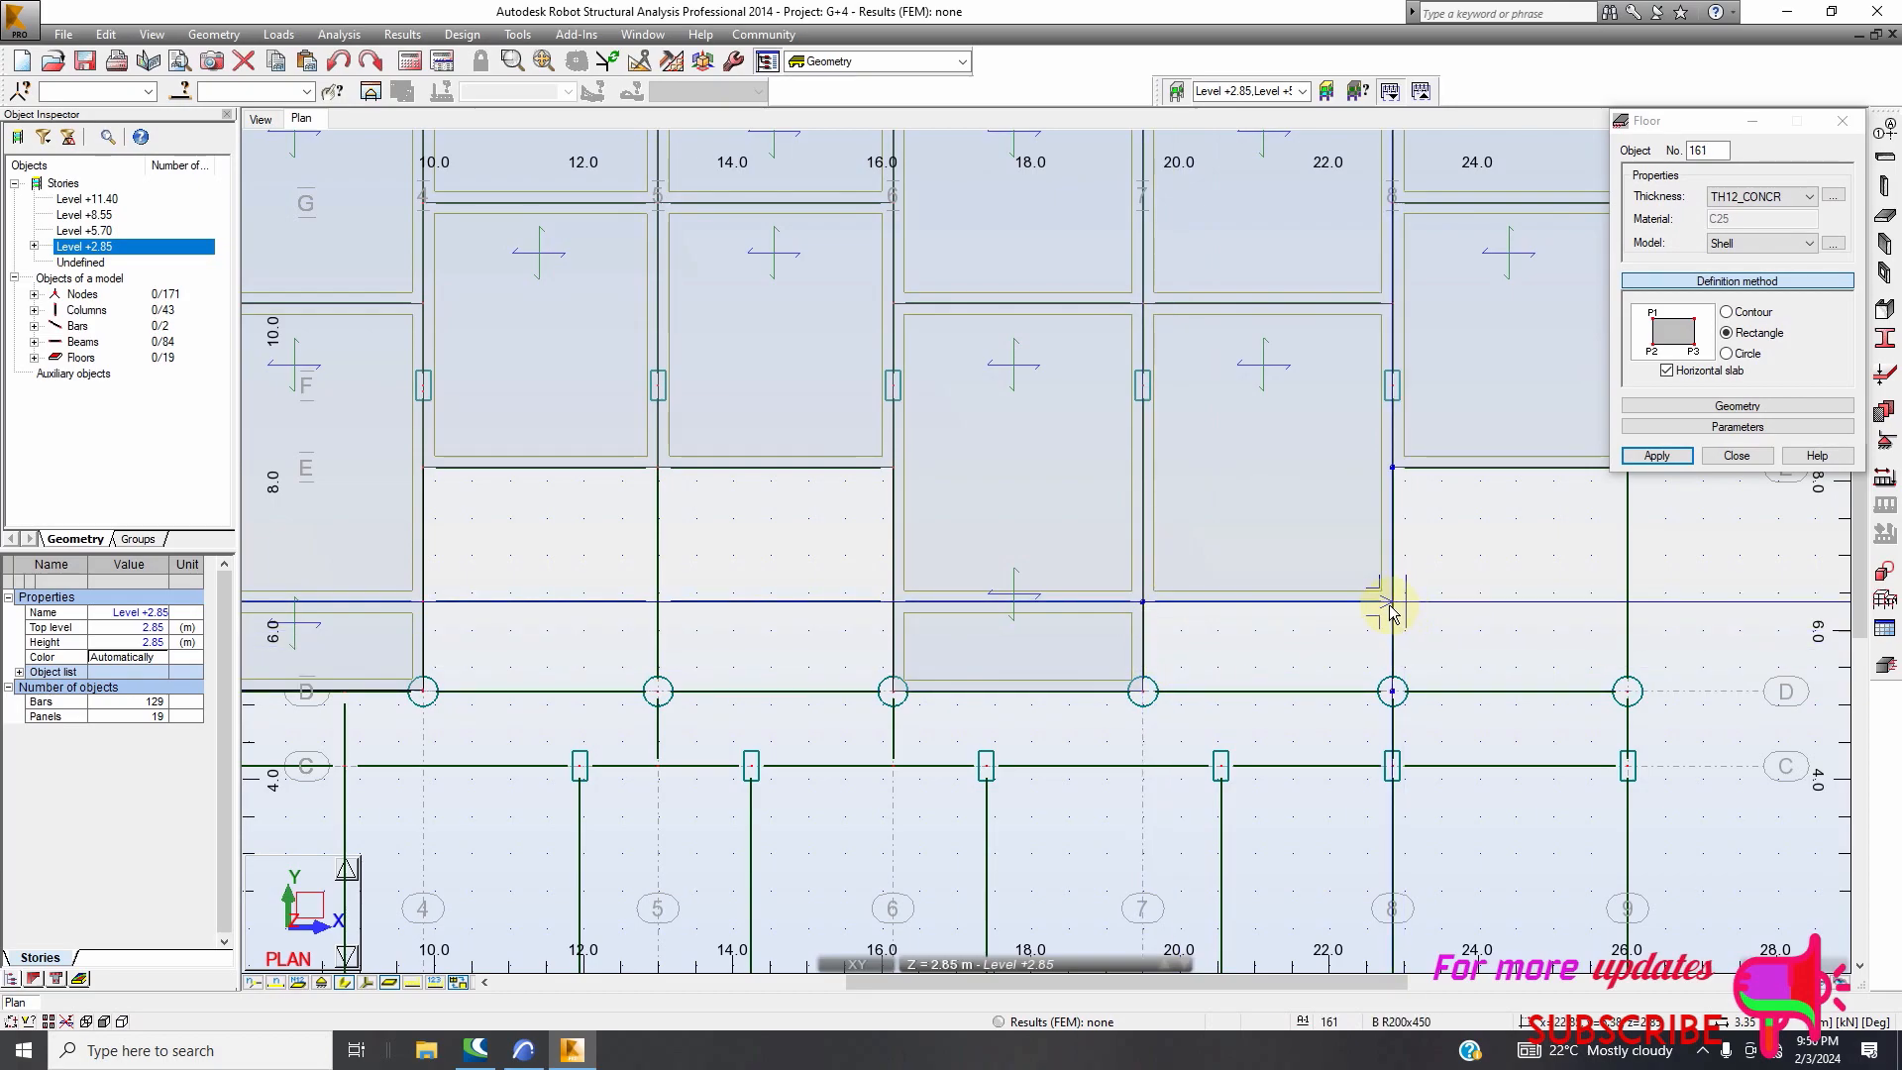
pyautogui.click(1224, 644)
pyautogui.scroll(-5, 1041, 615)
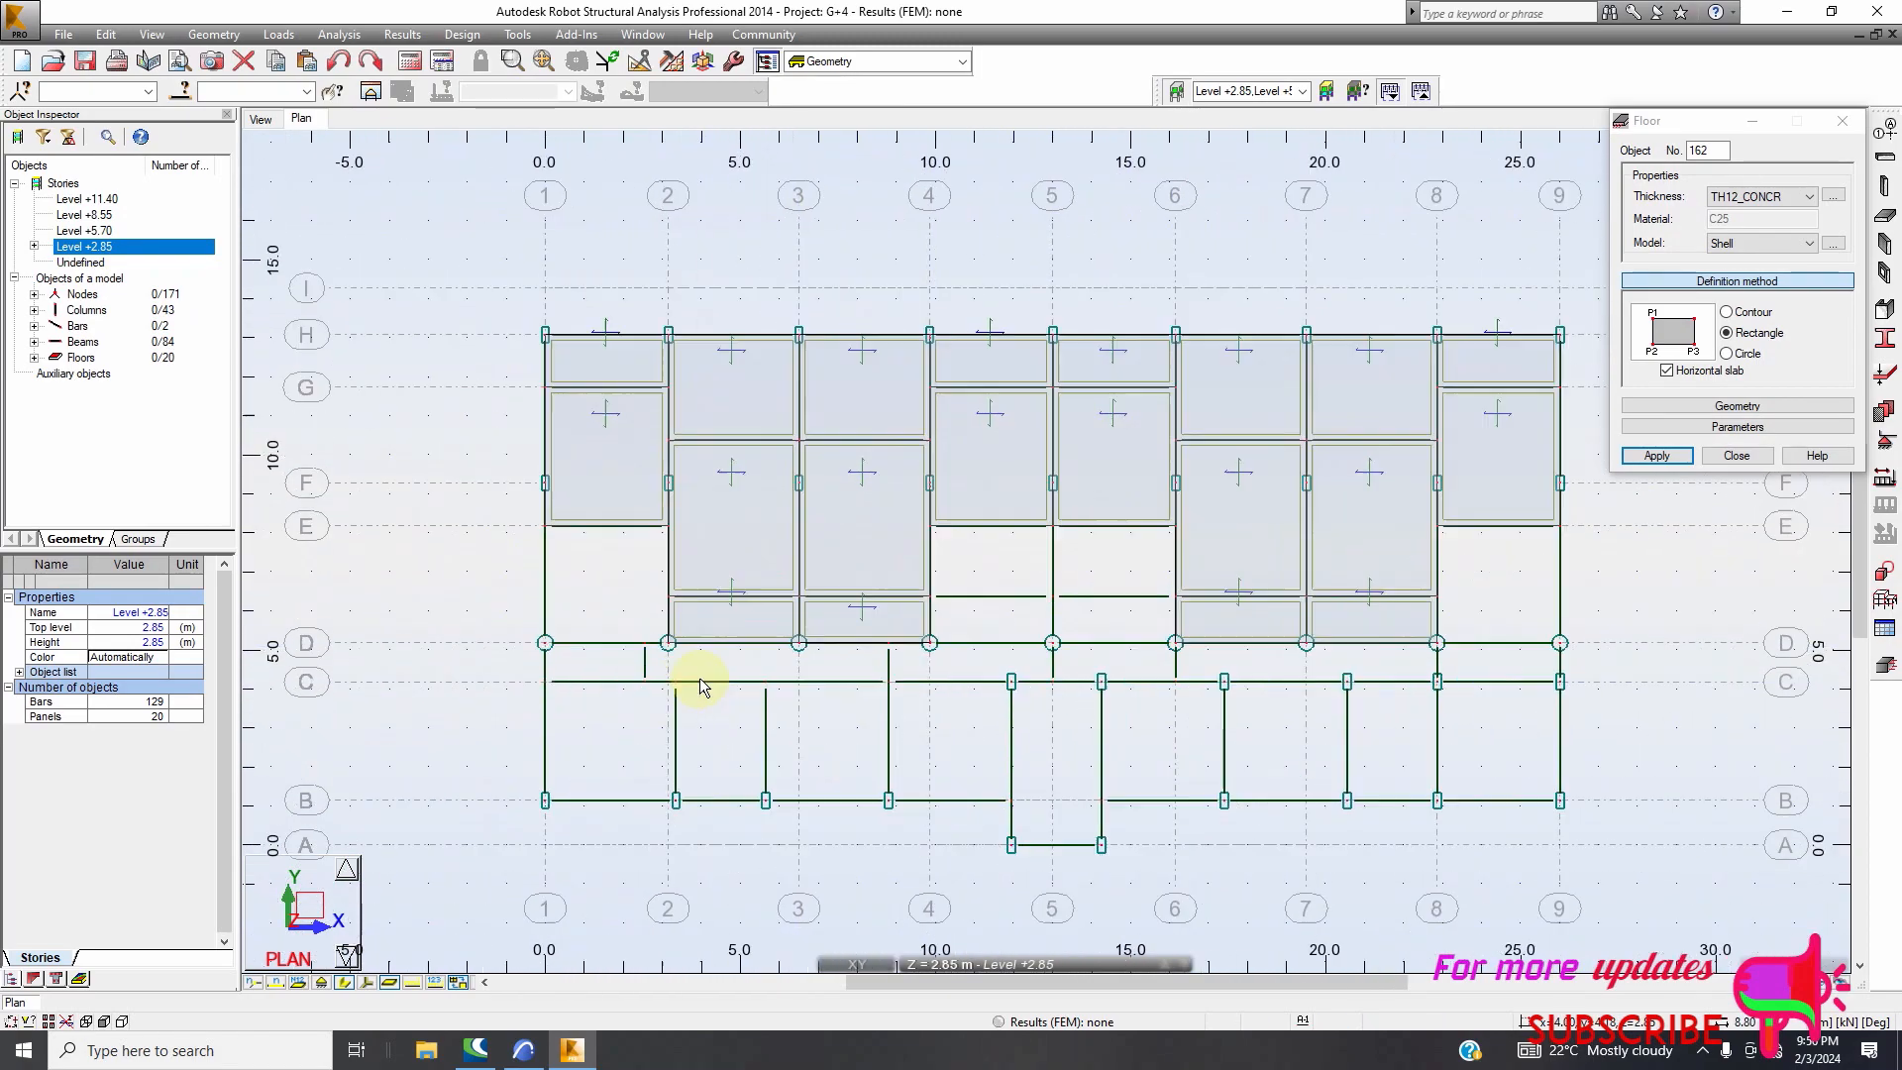
# Add two rectangular corridor slabs between grids D and C, from the short beam before grid 2 to the beam before grid 4, and on to grid 5
pyautogui.scroll(4, 667, 650)
pyautogui.click(633, 628)
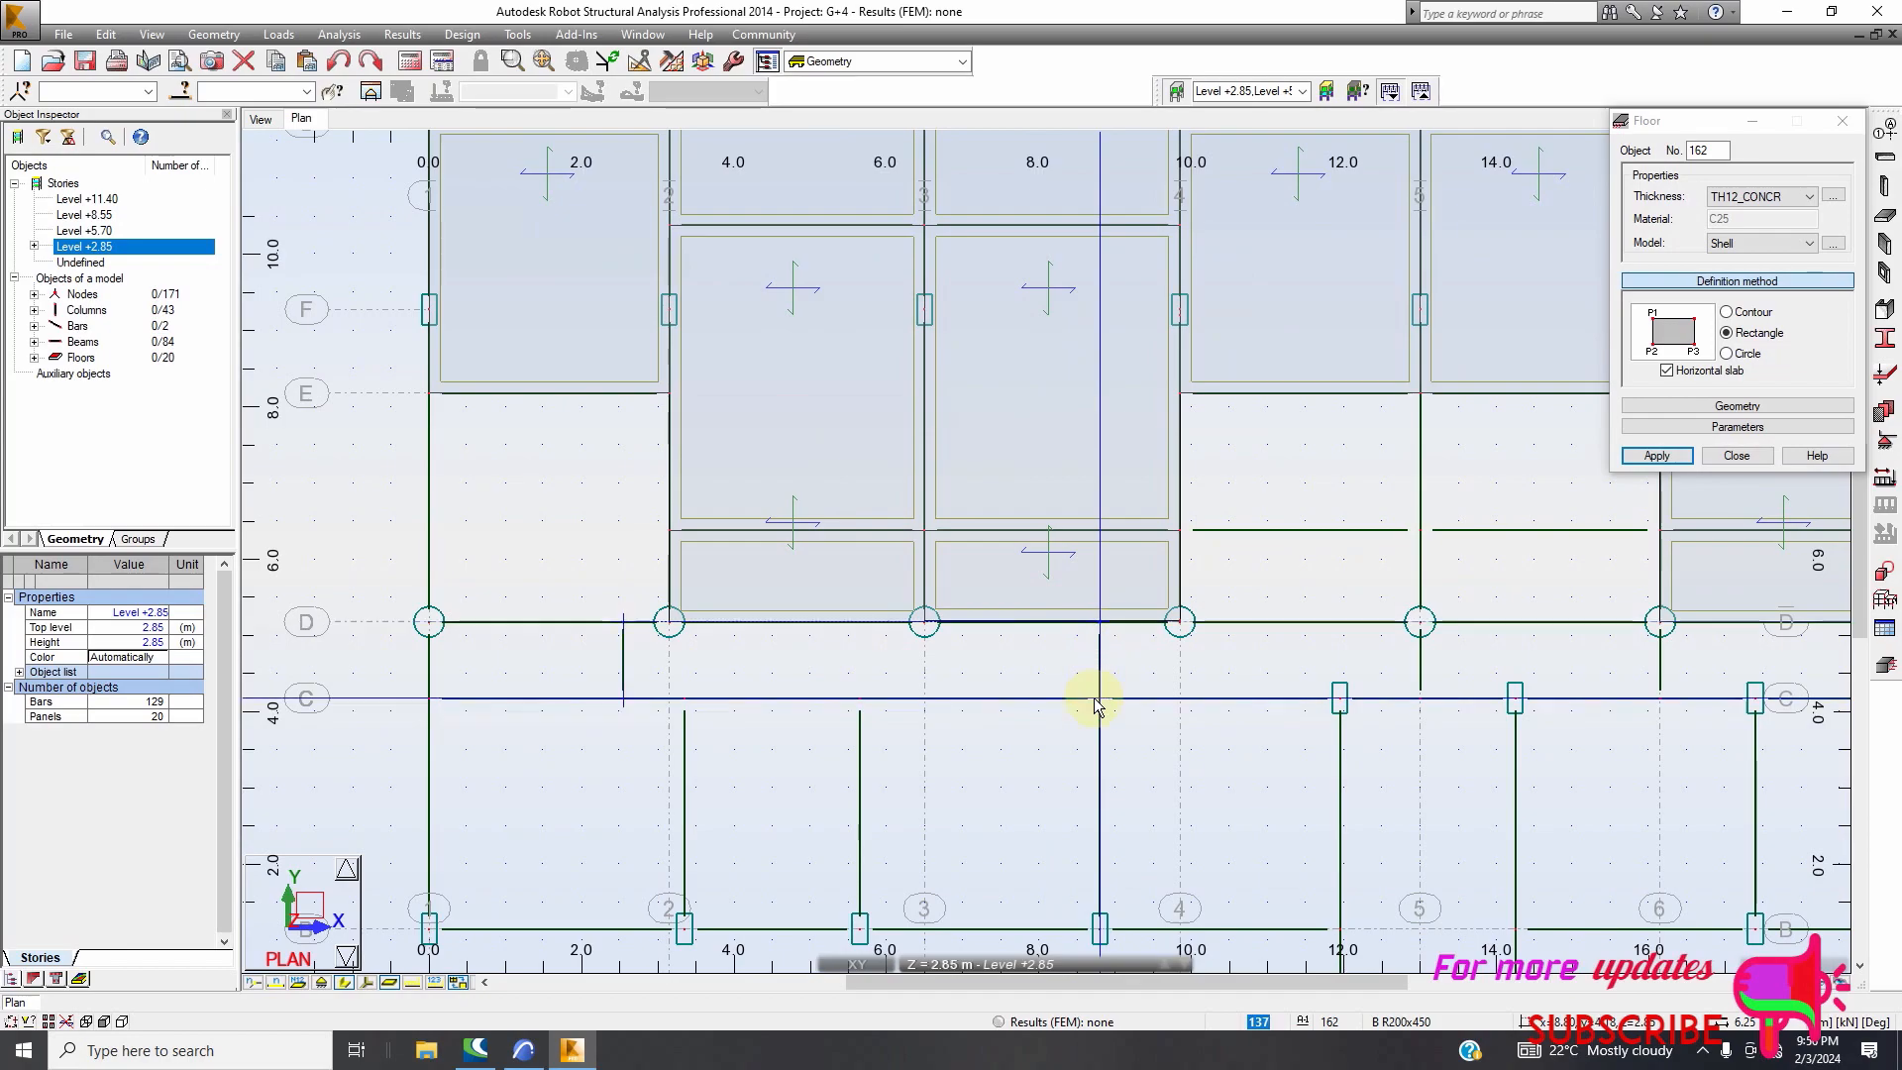
pyautogui.click(1111, 752)
pyautogui.scroll(-5, 1002, 747)
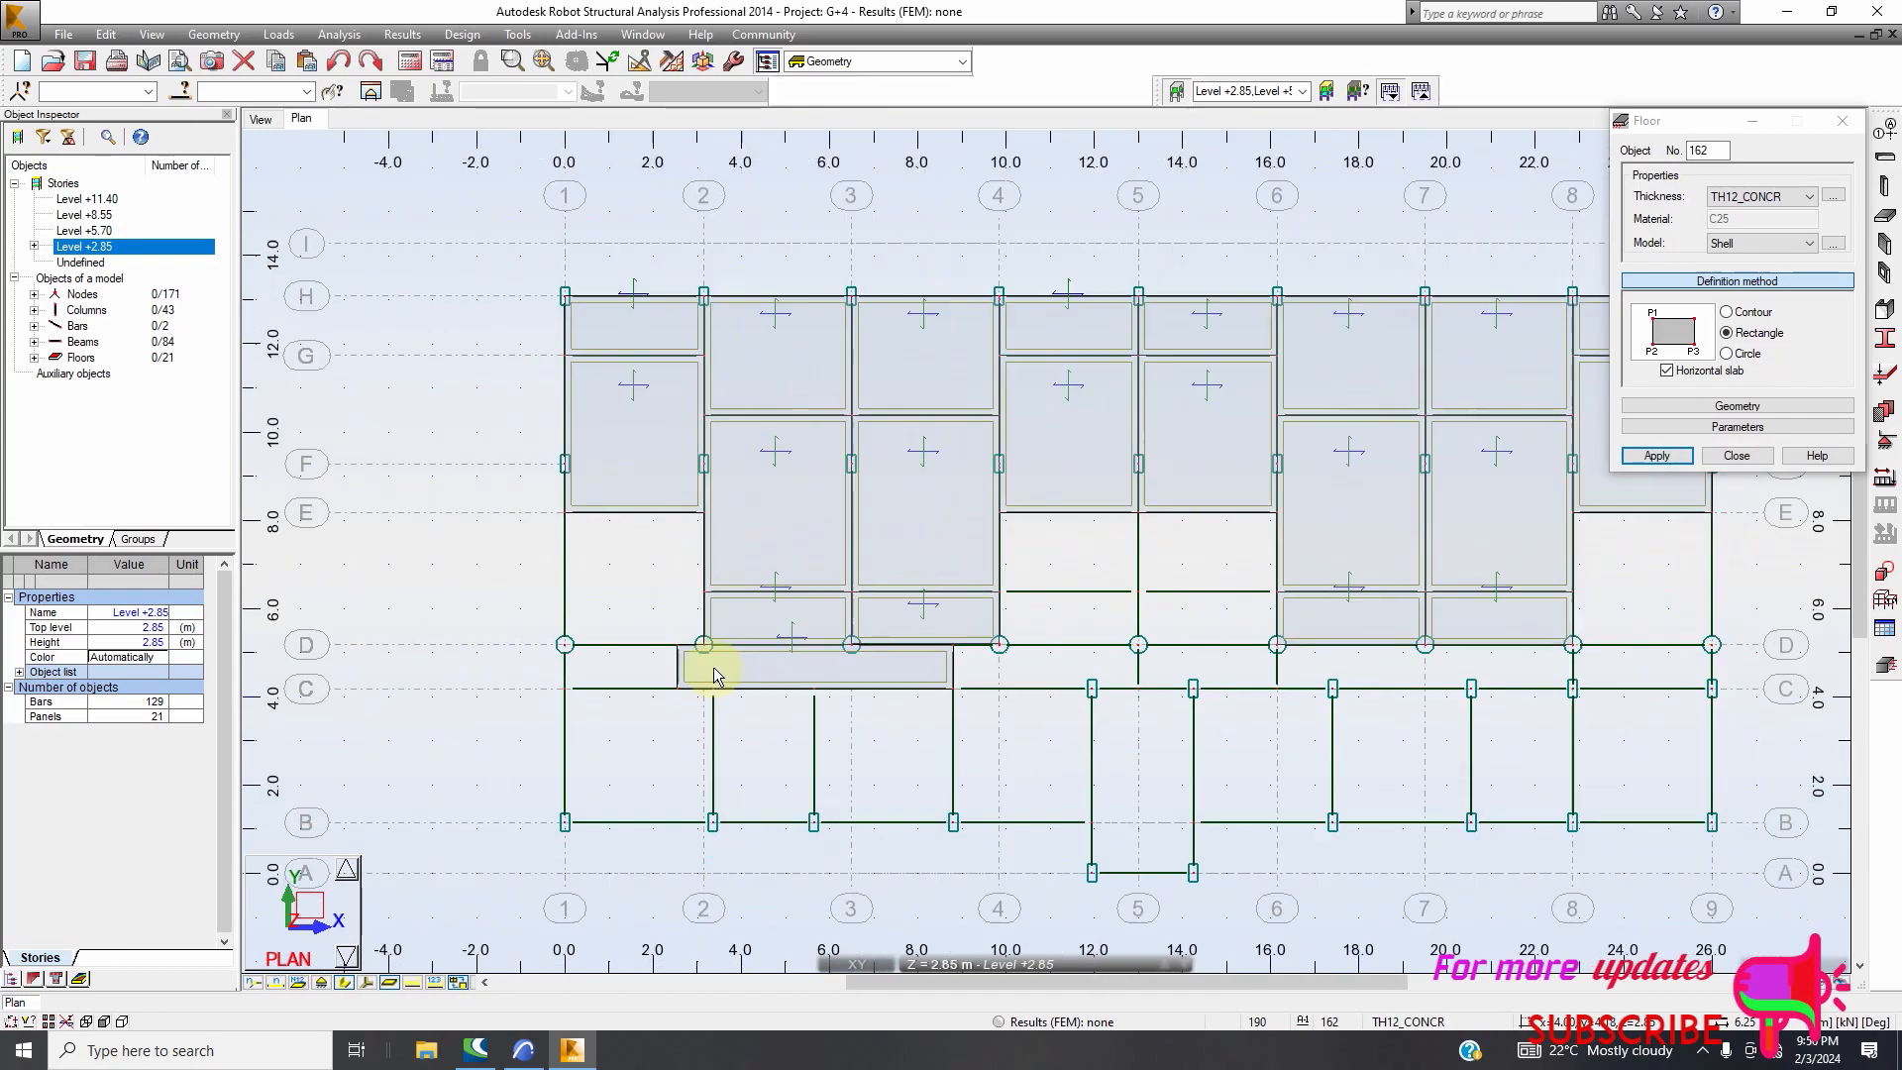
pyautogui.scroll(2, 998, 713)
pyautogui.scroll(2, 896, 665)
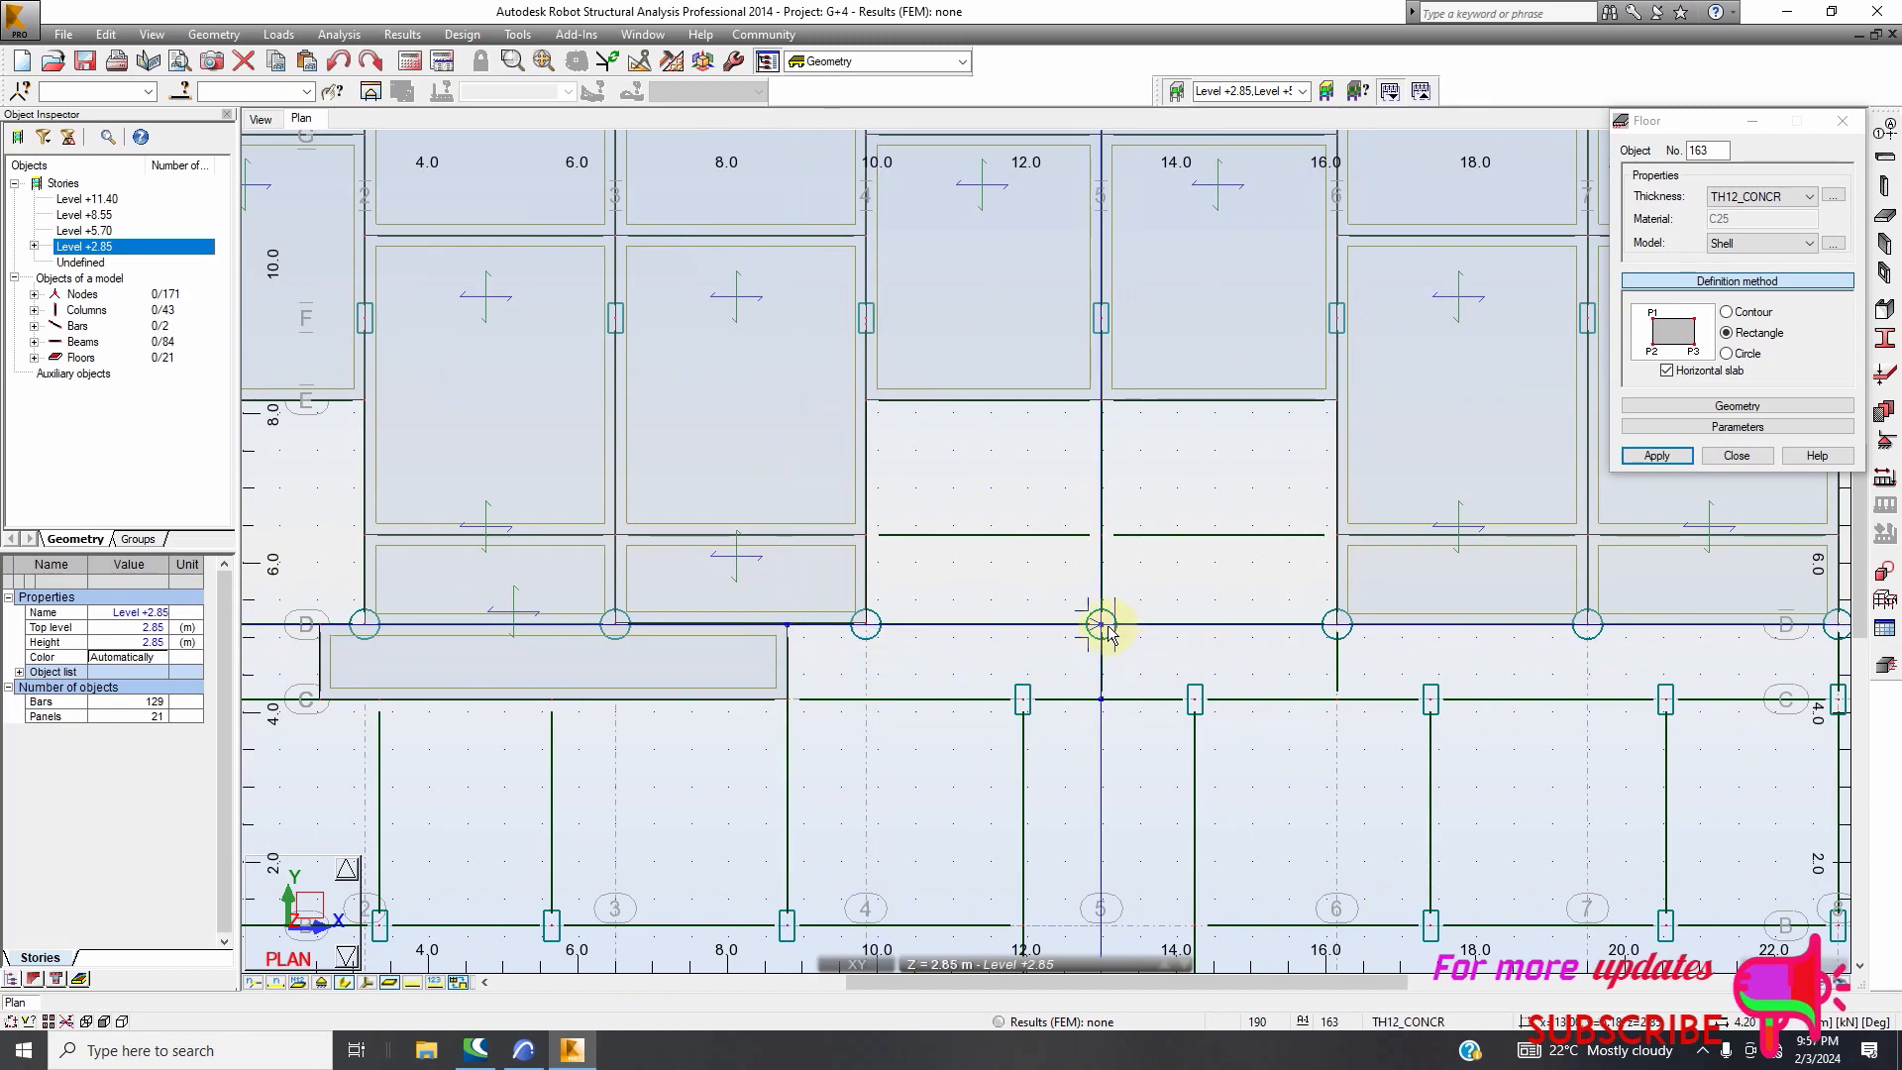
pyautogui.click(1101, 700)
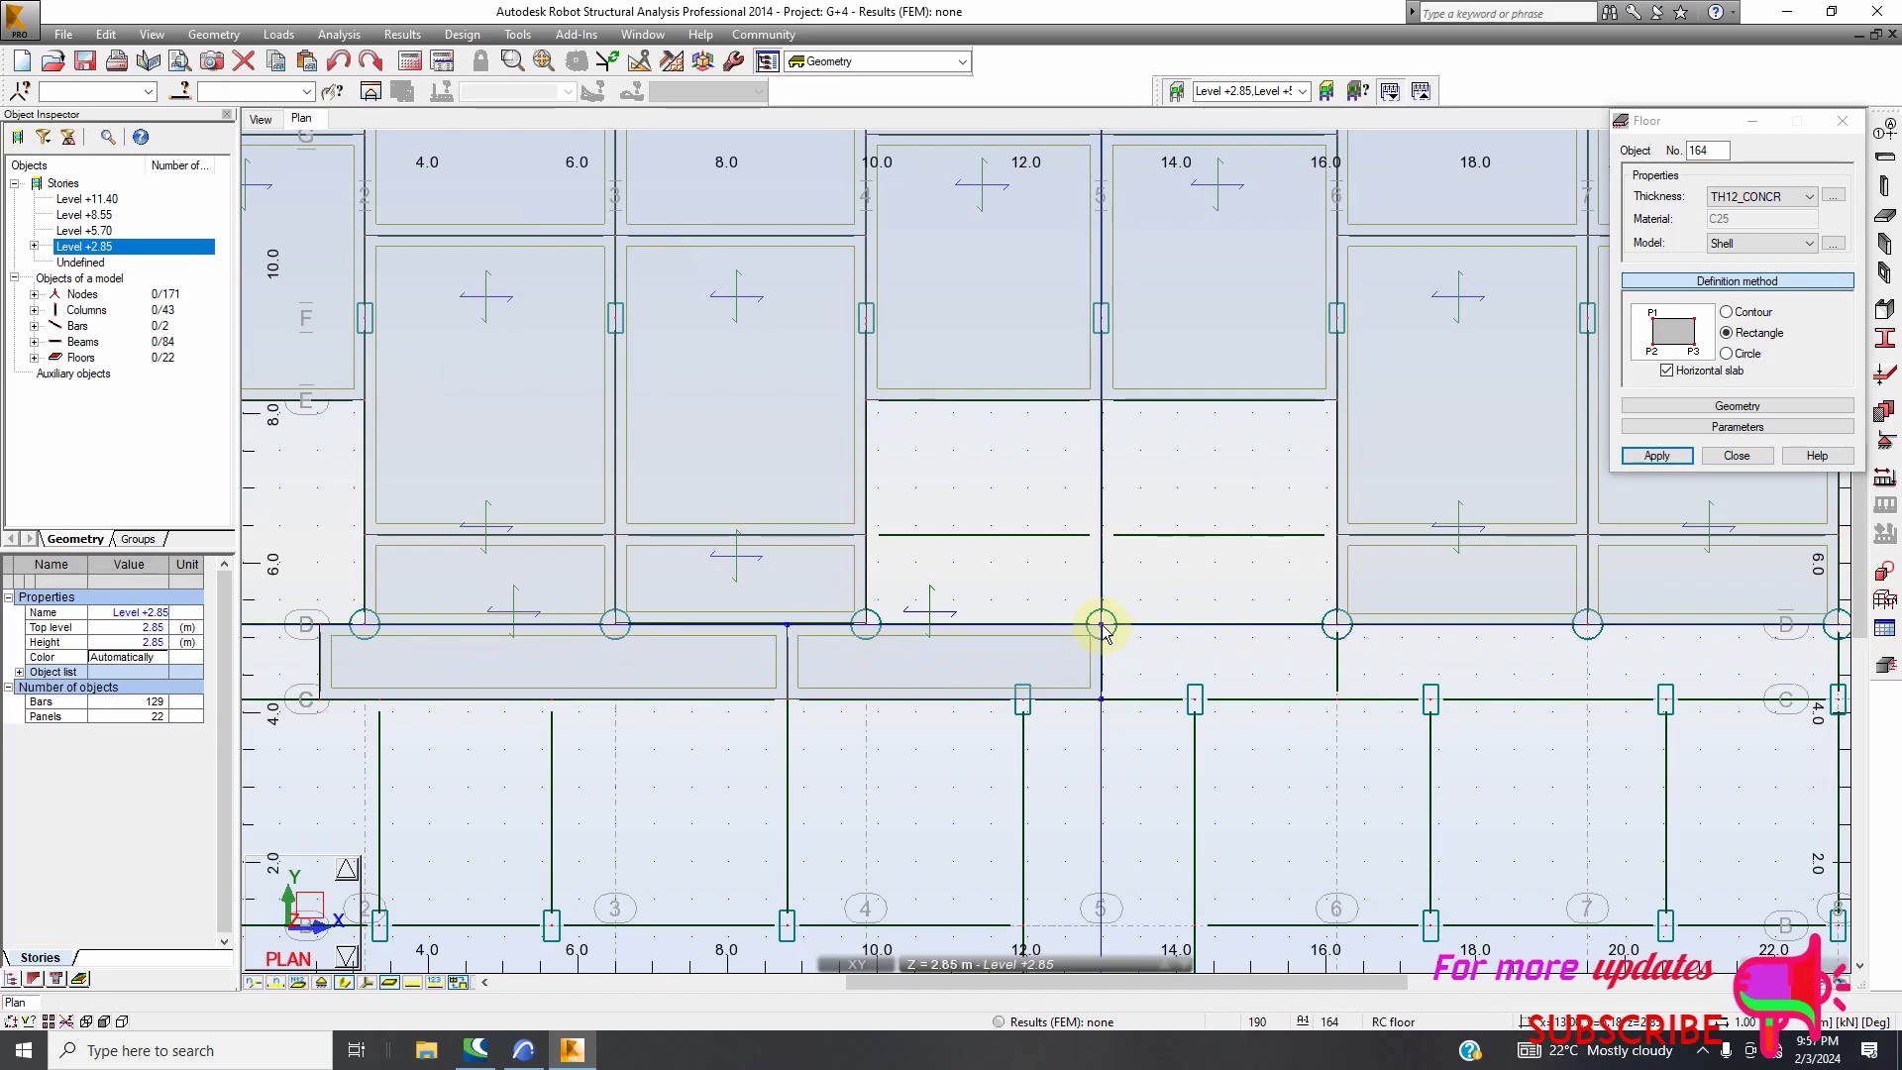
# Add rectangular corridor slabs between grids D and C in bays 5–6 and 7–8, leaving bay 6–7 open
pyautogui.click(1334, 701)
pyautogui.scroll(-5, 798, 637)
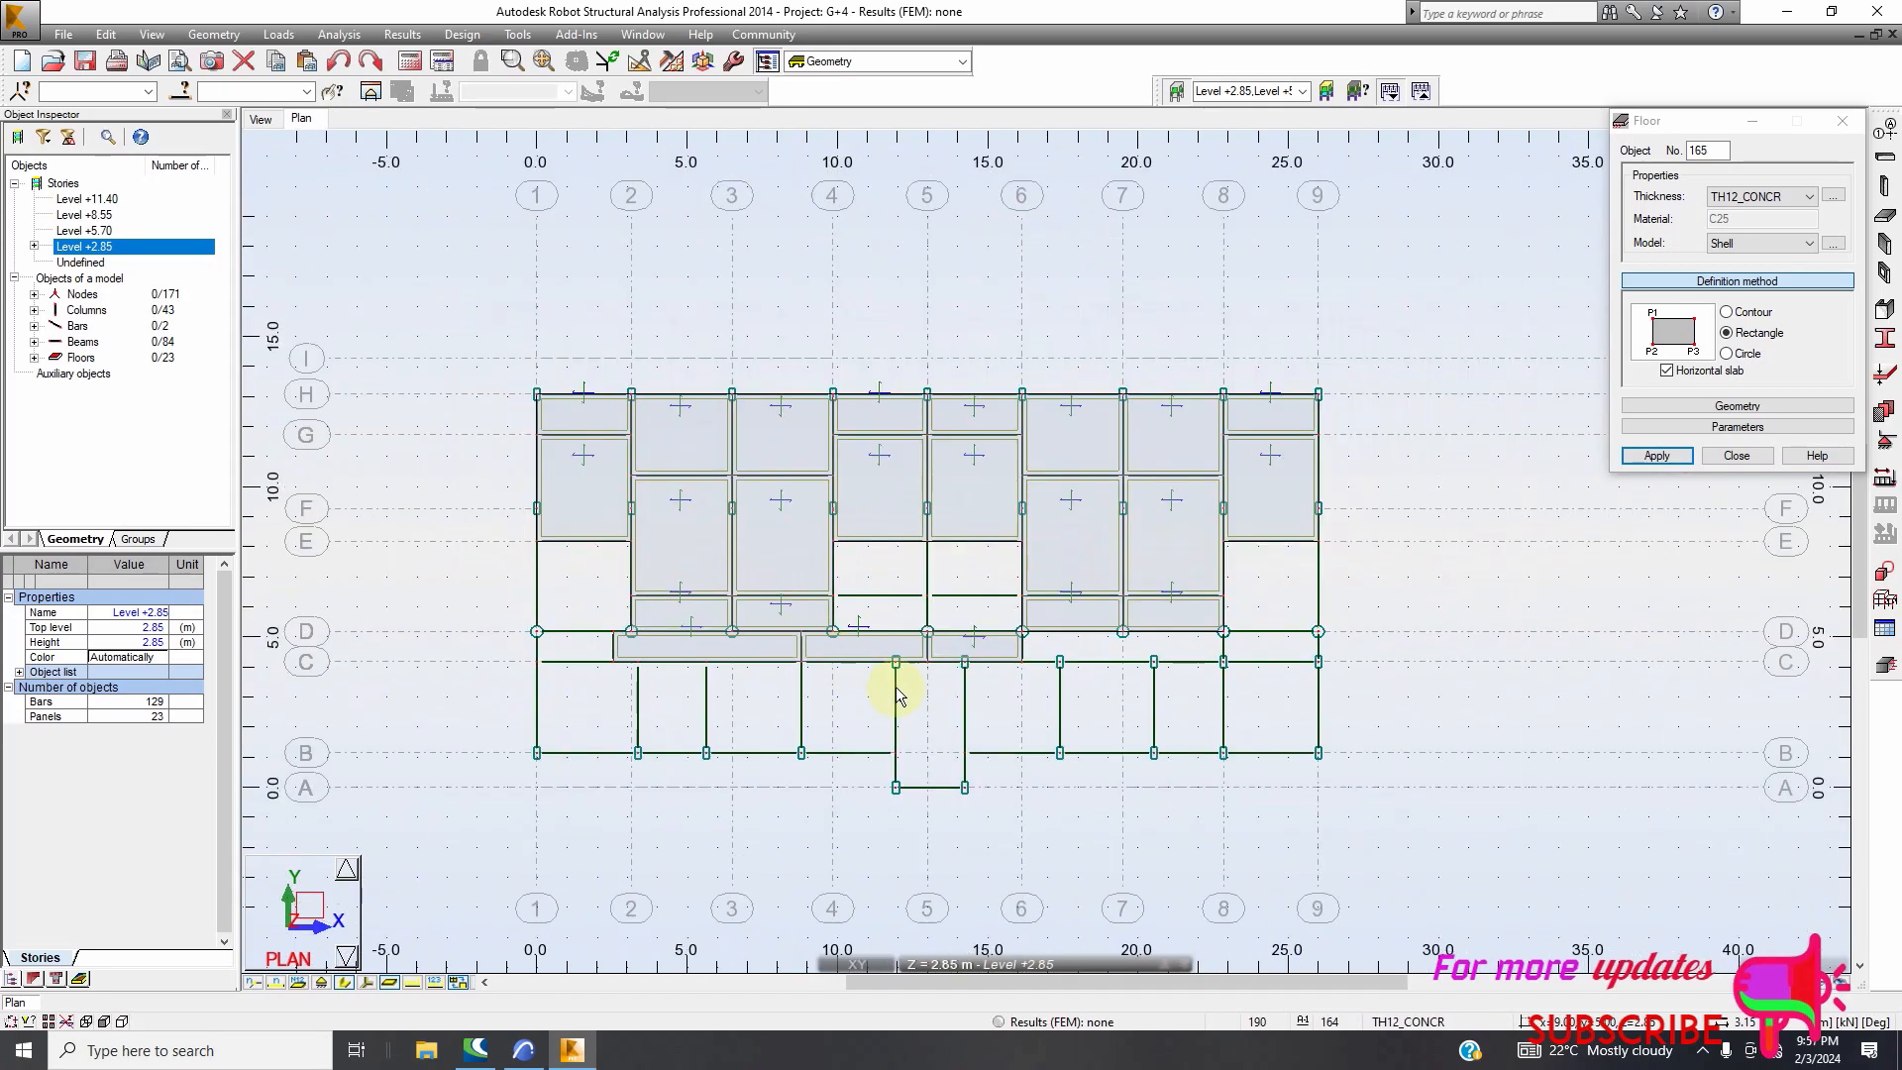
pyautogui.scroll(8, 1190, 678)
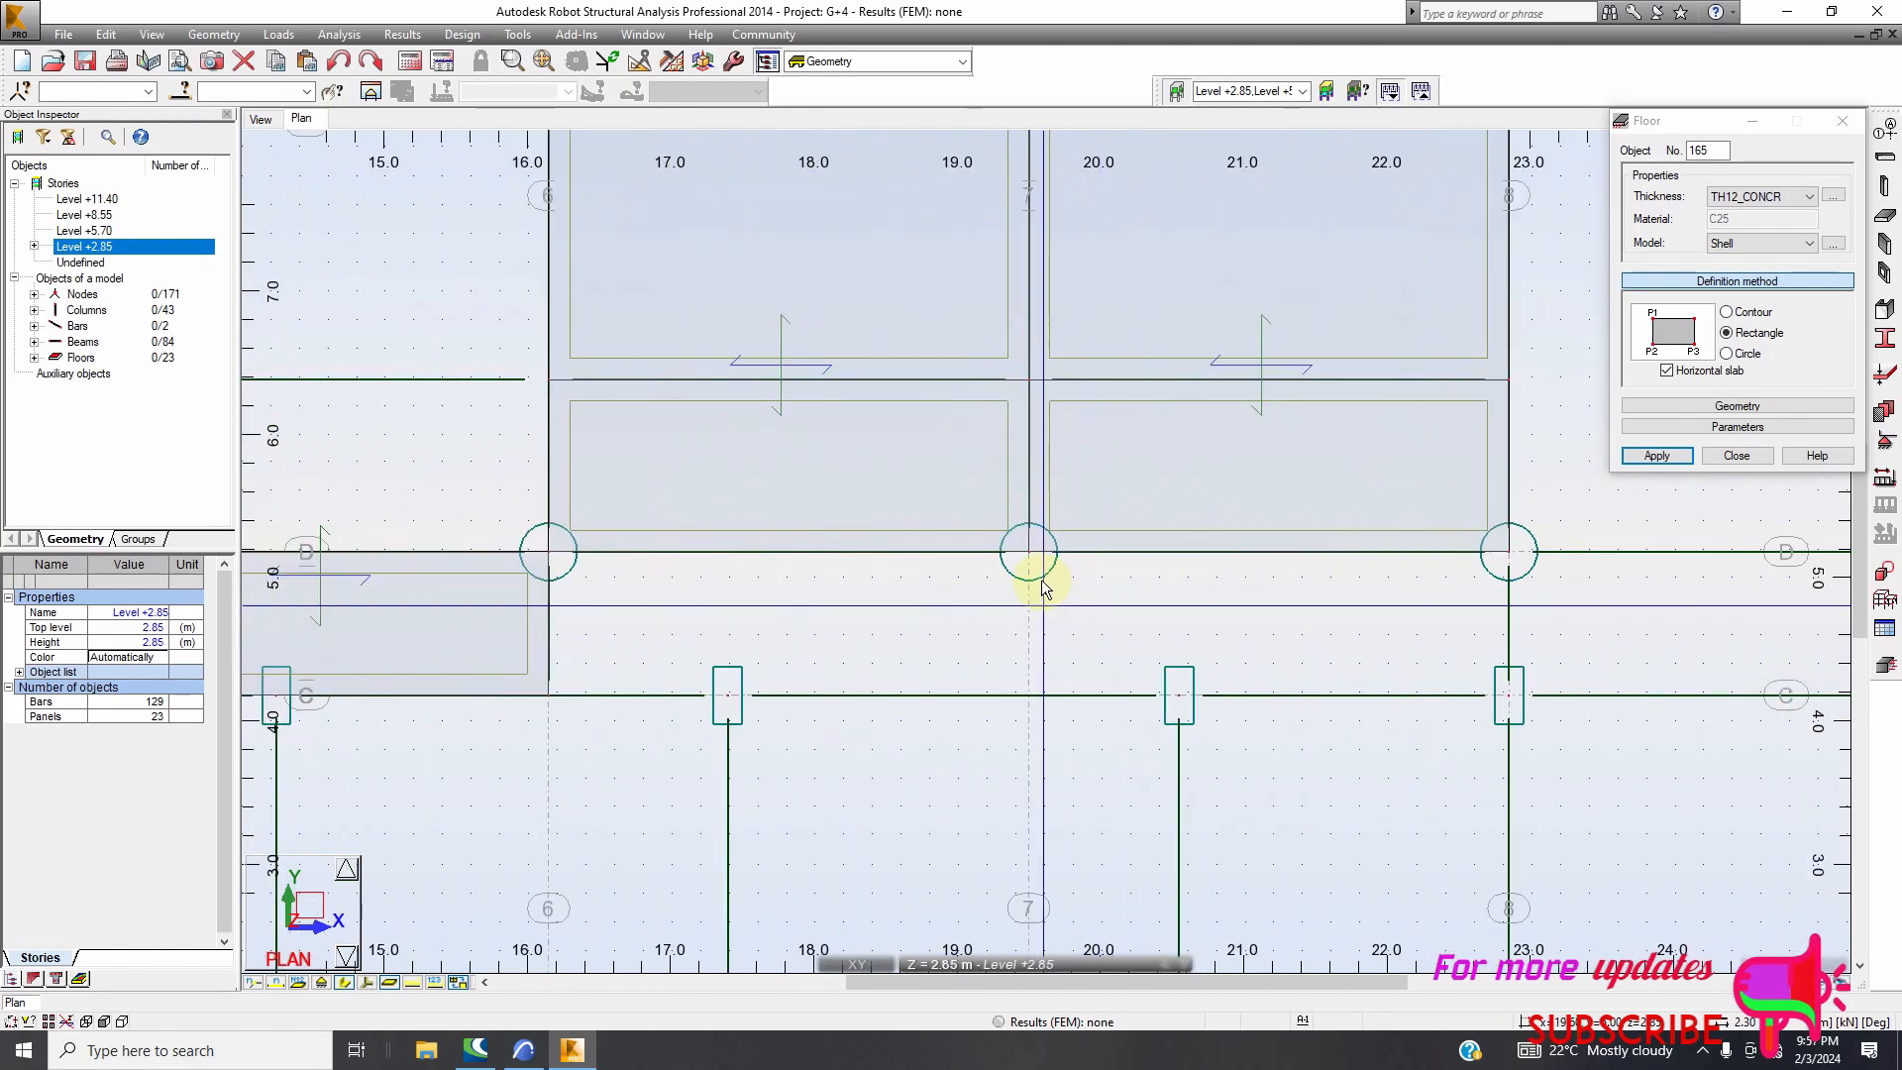
pyautogui.click(1030, 562)
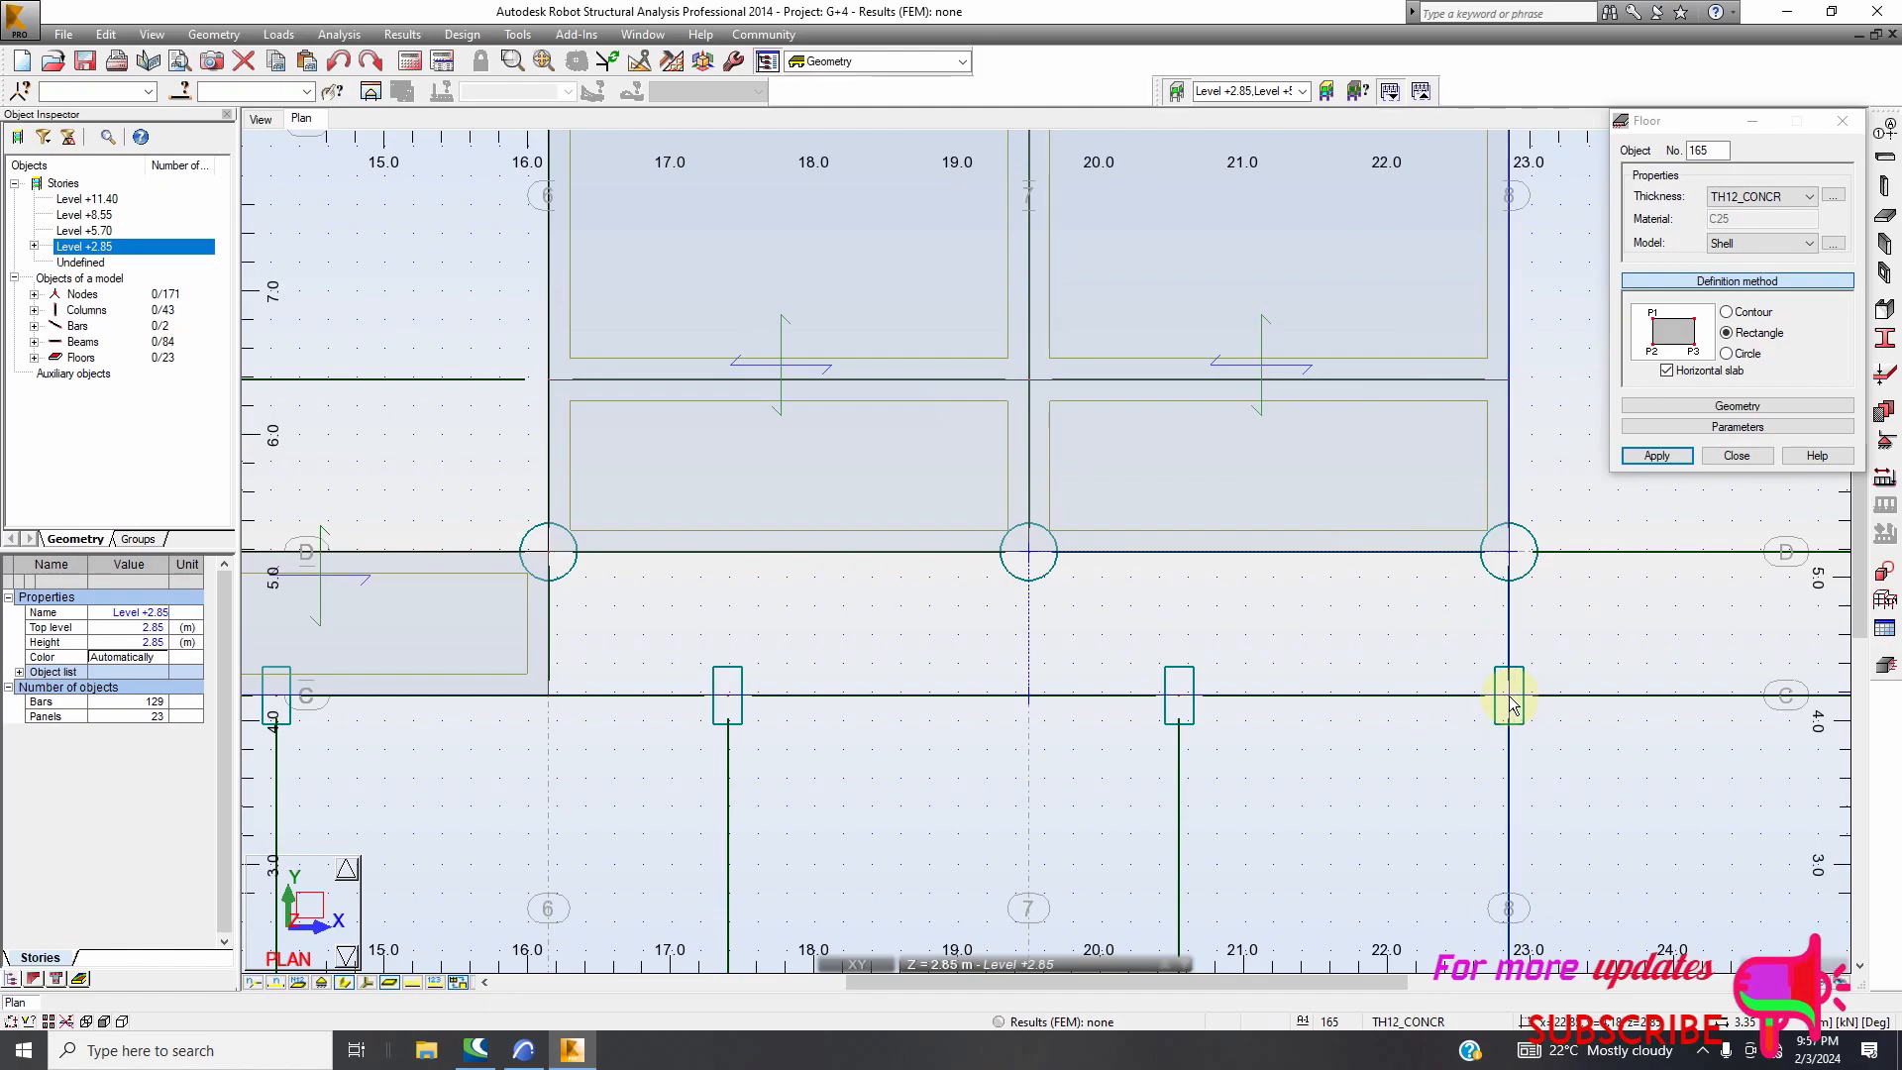
pyautogui.click(1433, 743)
pyautogui.scroll(-5, 1040, 667)
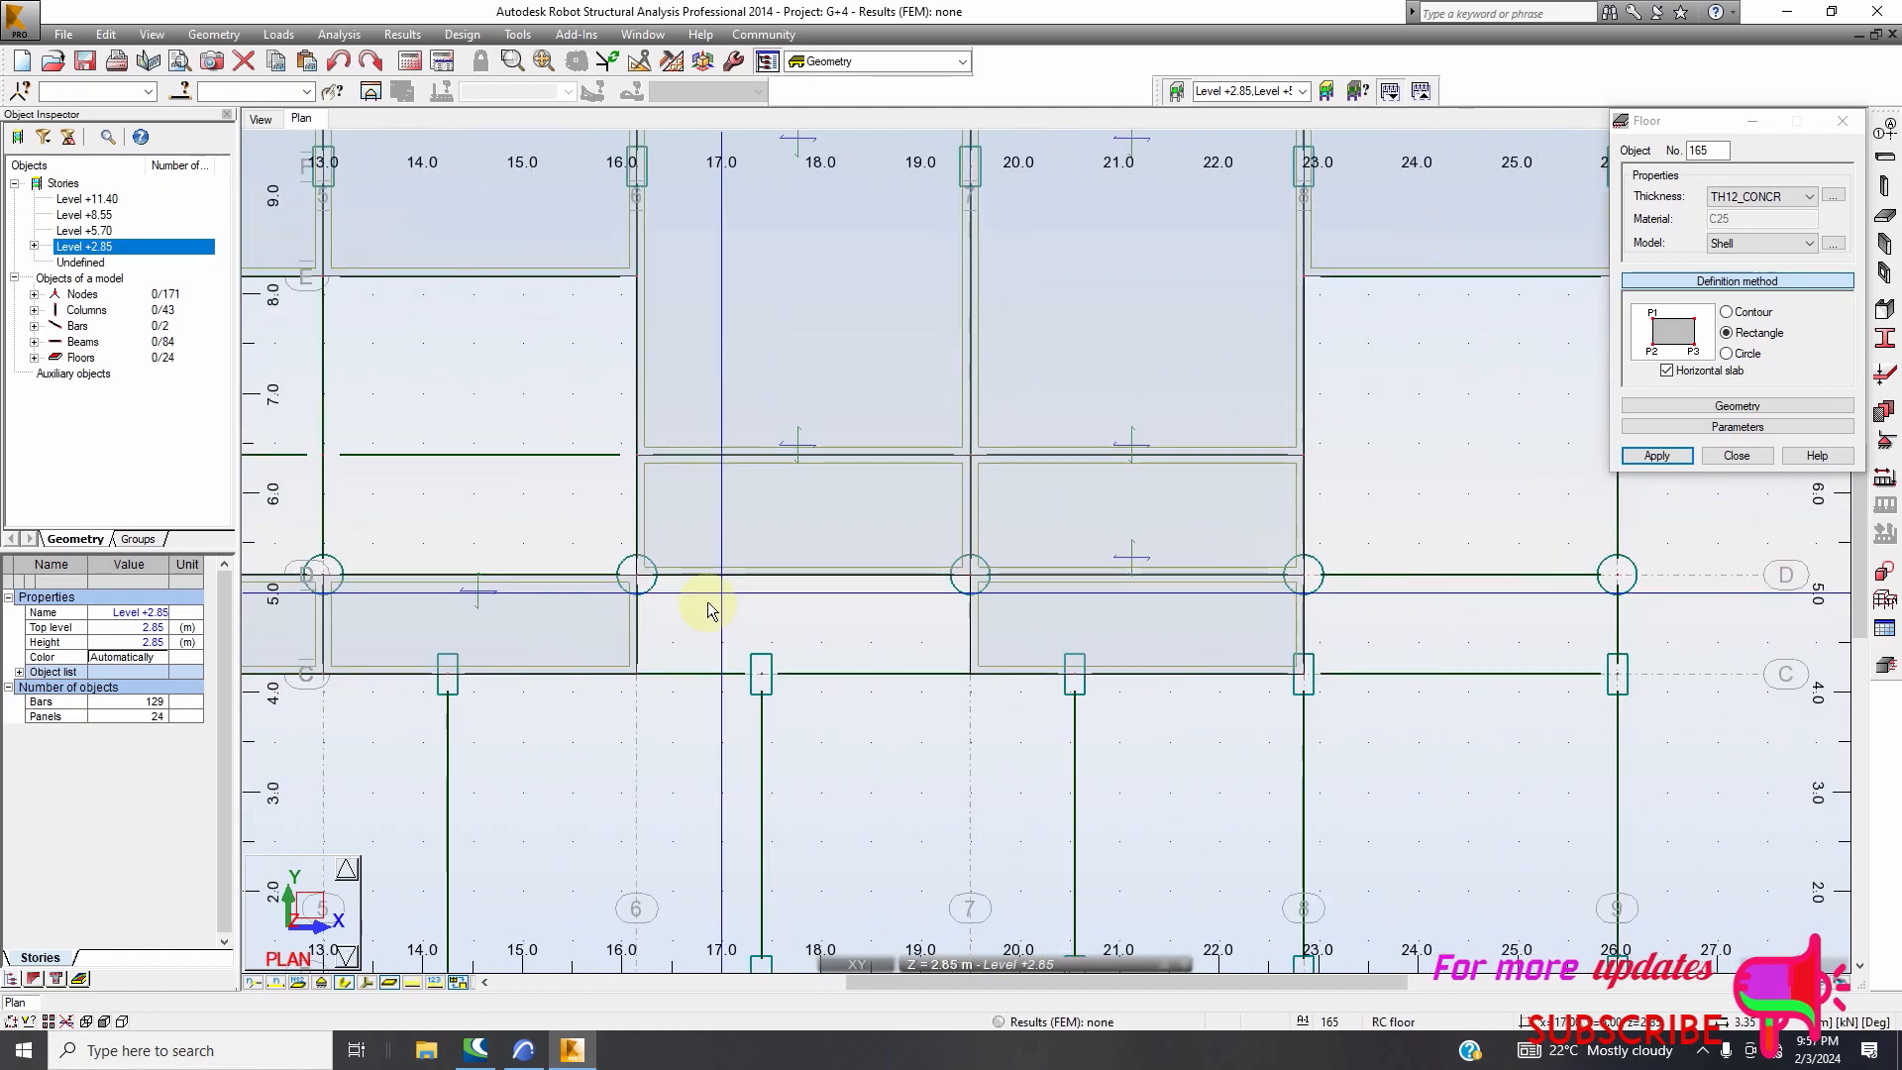
pyautogui.scroll(-3, 1098, 555)
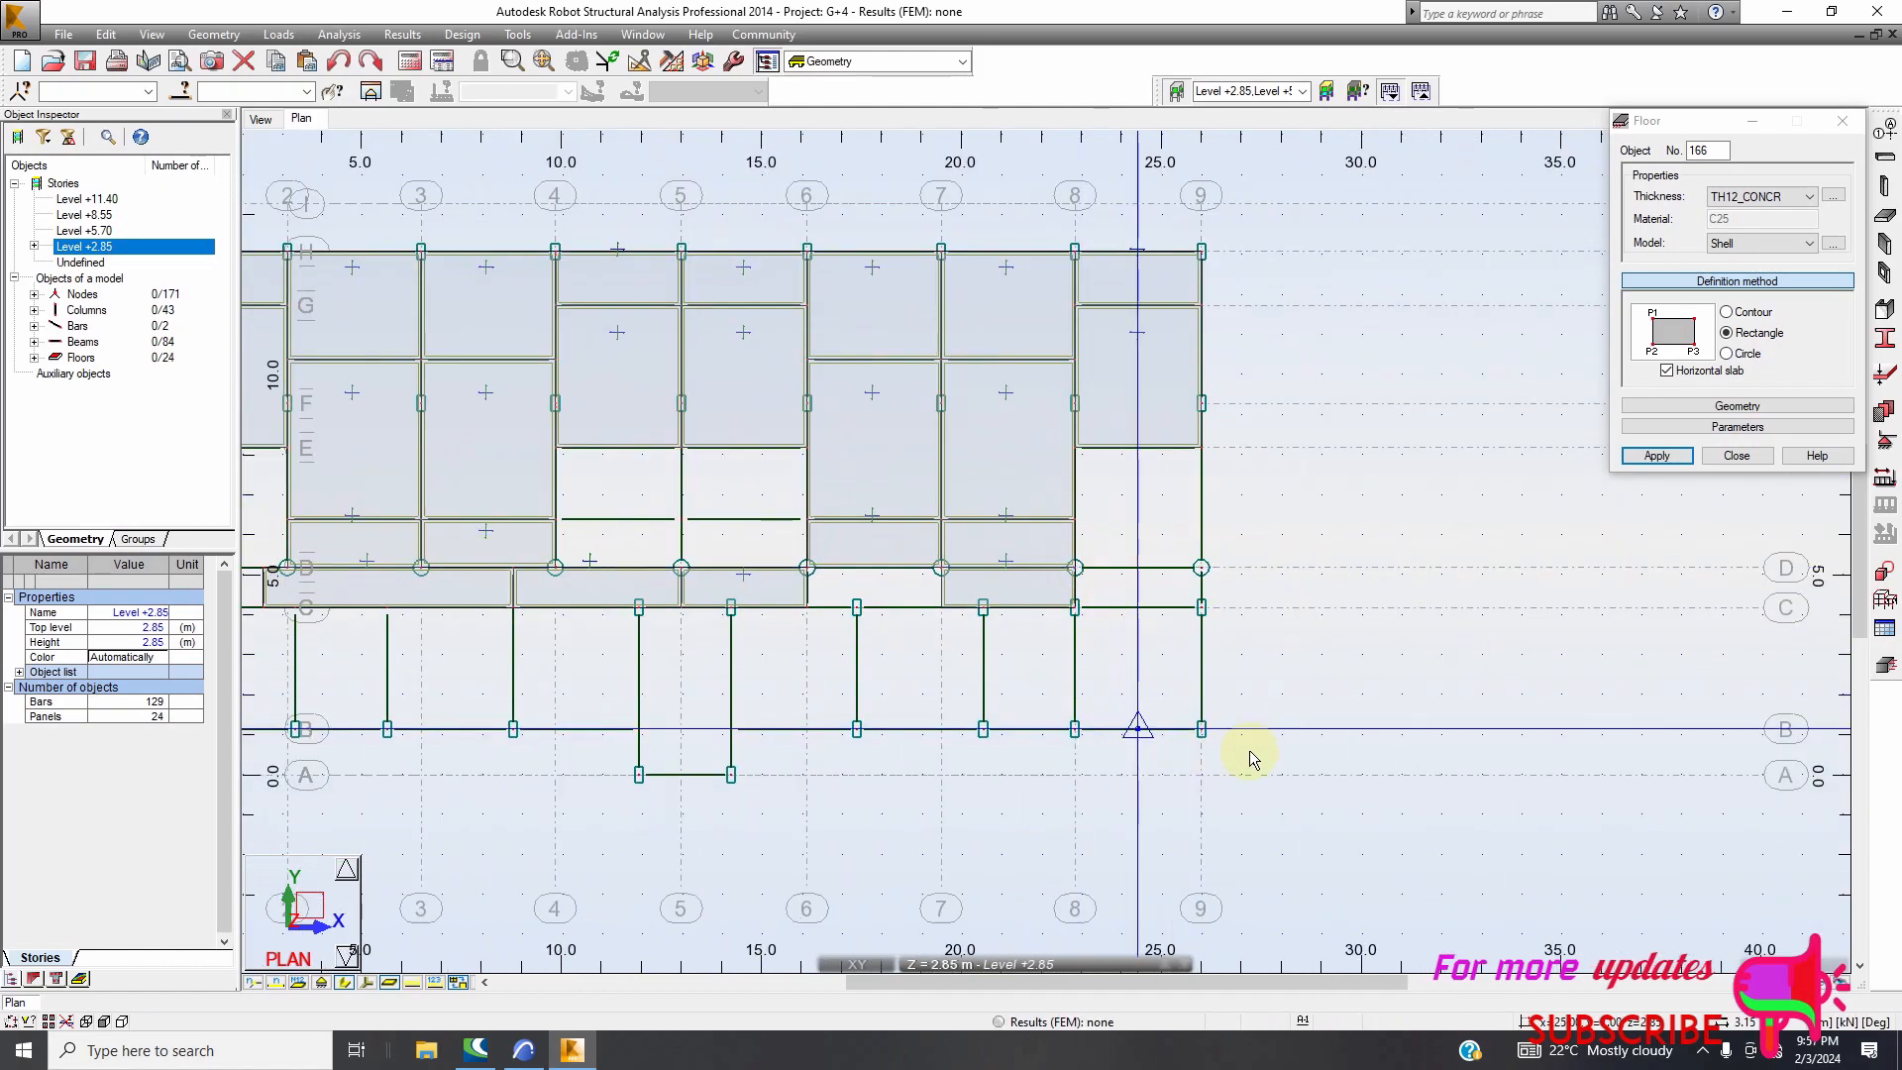
pyautogui.scroll(-2, 1096, 586)
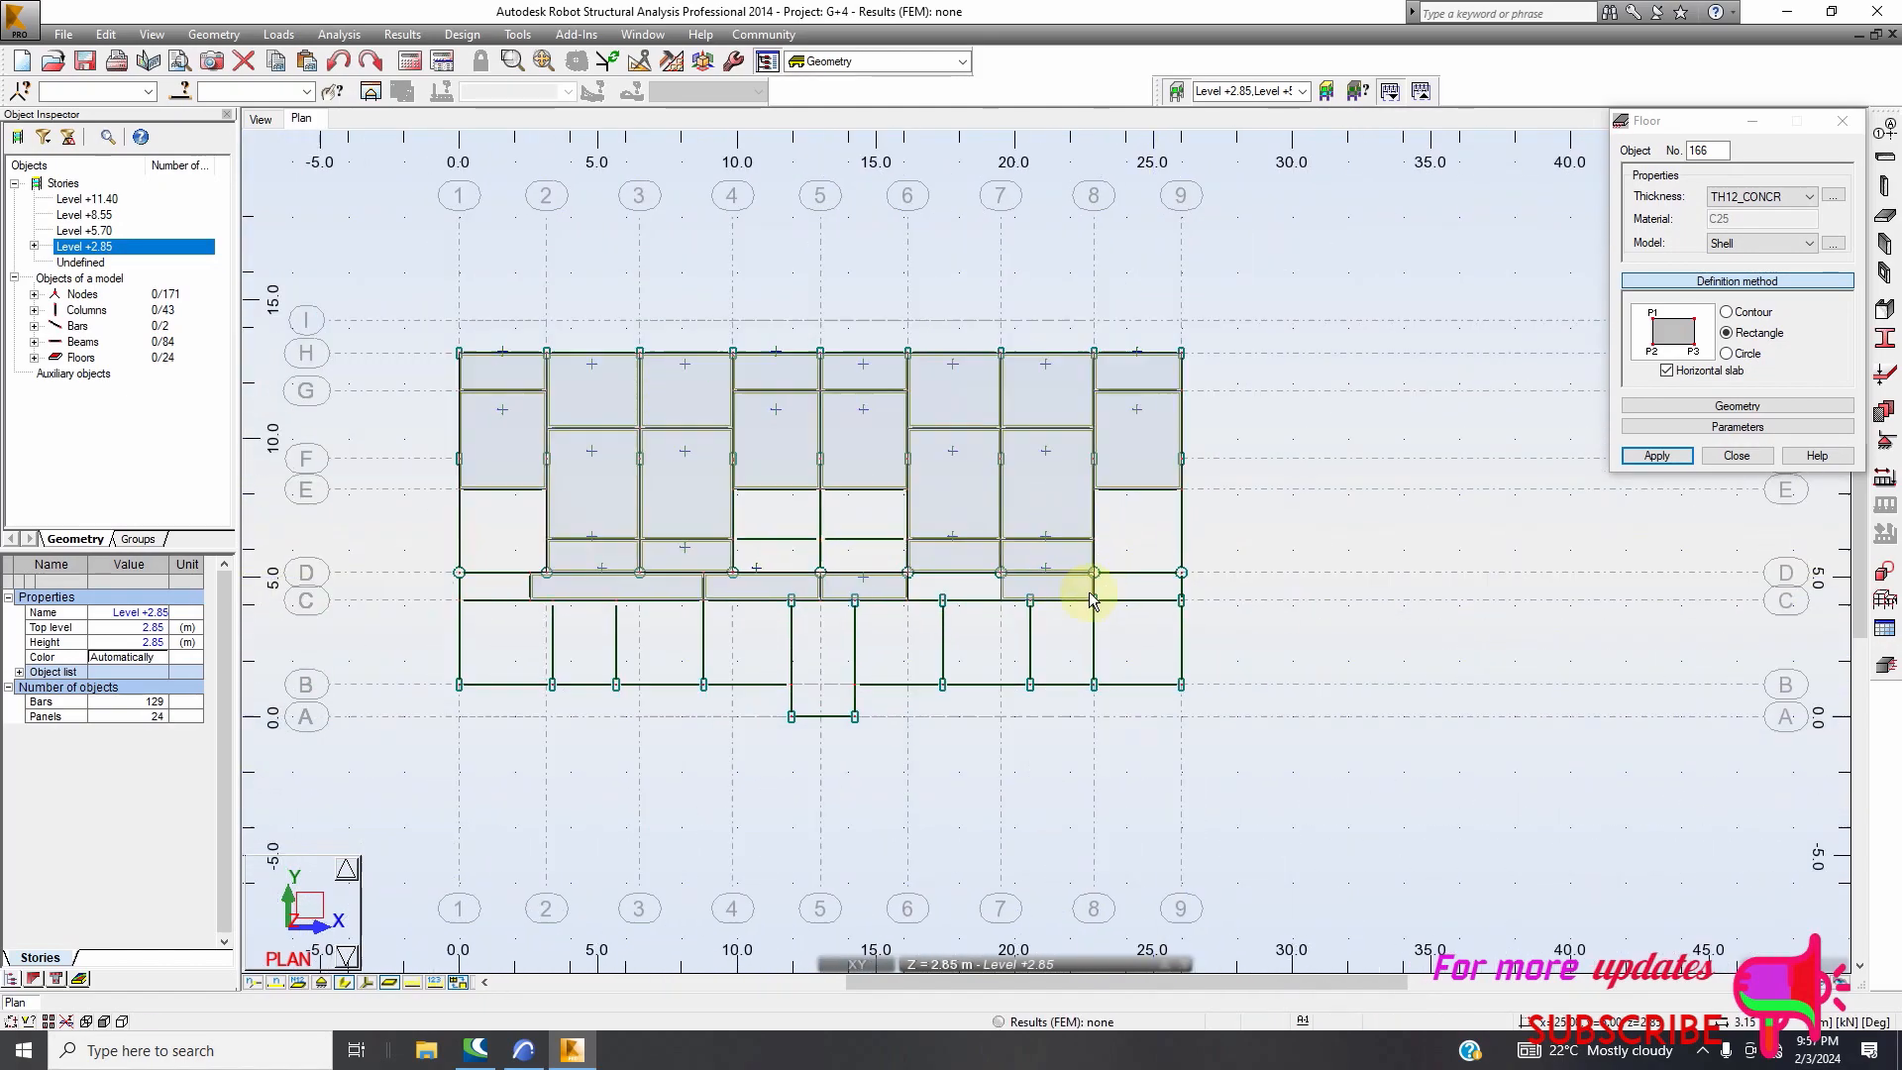
# Switch to the ground-floor plan in ARCHICAD, examine the voids near grids C to E in bays 6–9, and return to the structural model
pyautogui.click(526, 1049)
pyautogui.scroll(2, 1429, 807)
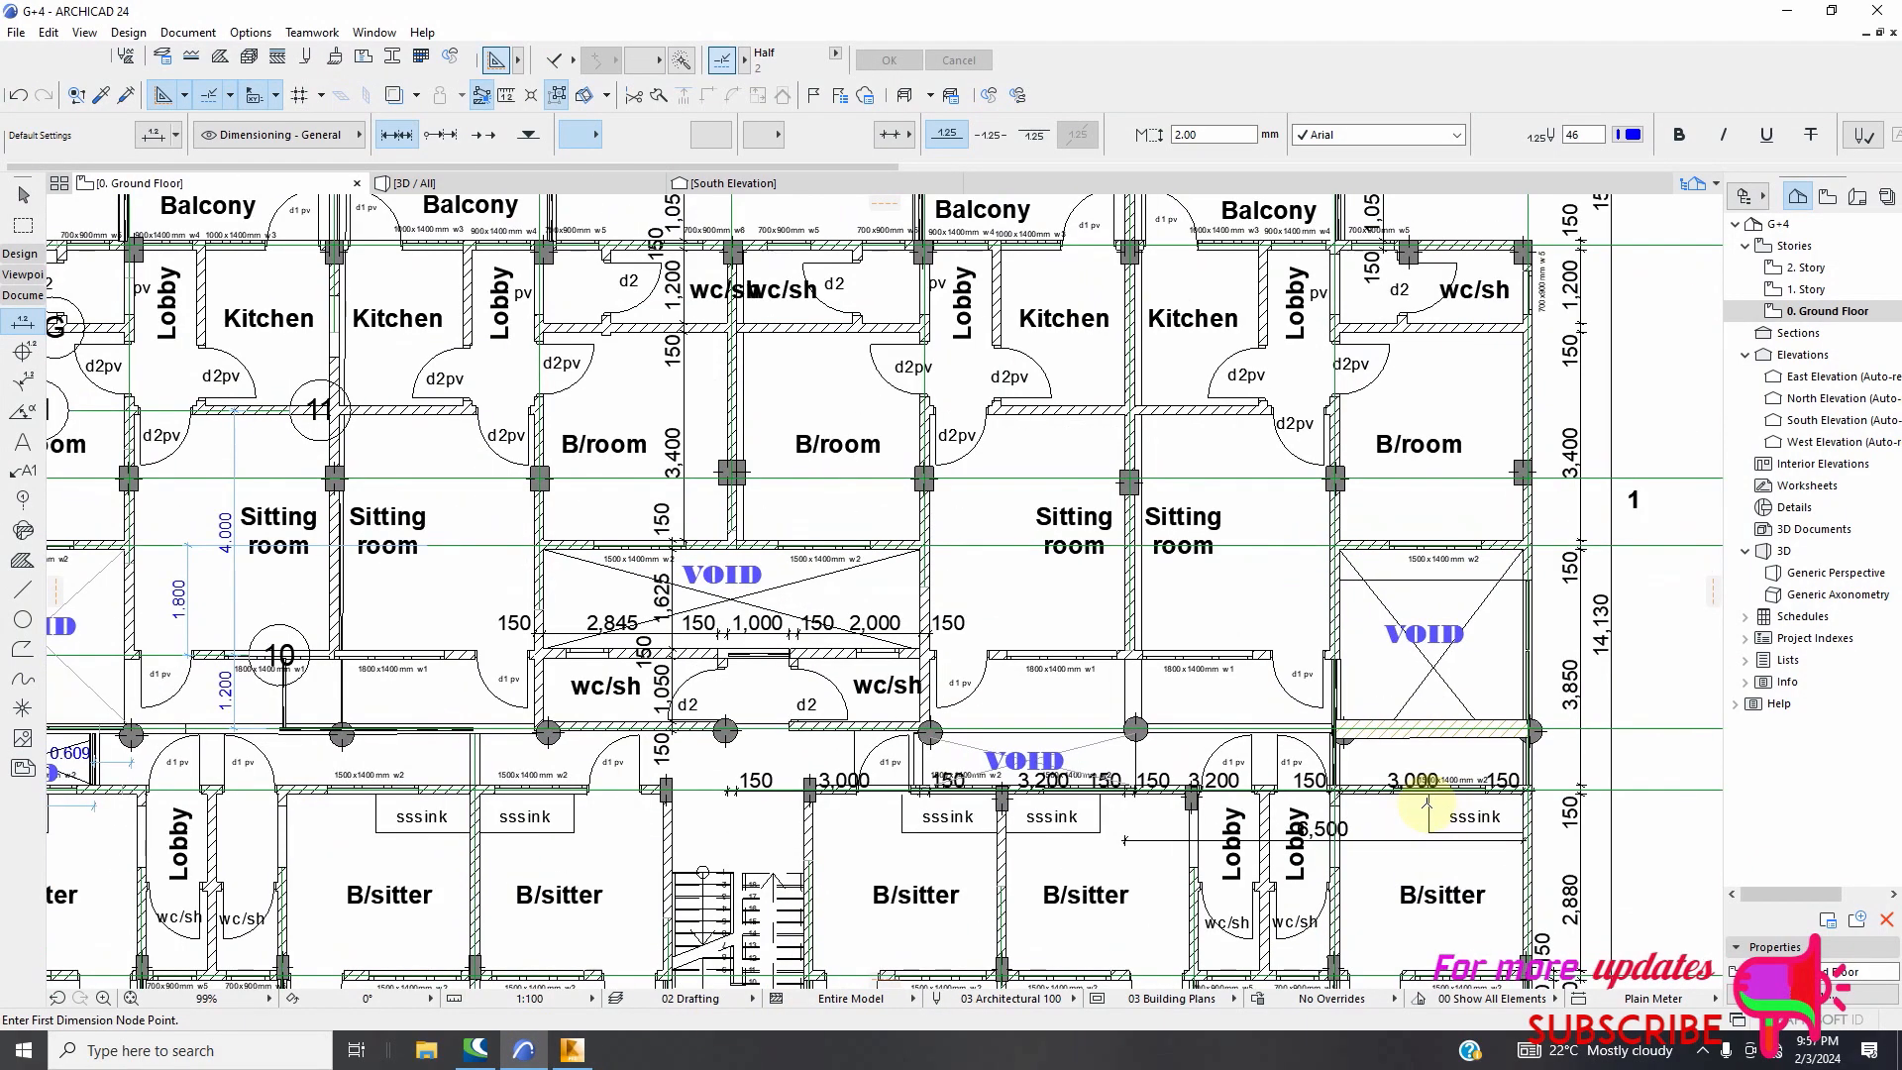
pyautogui.scroll(-2, 1363, 778)
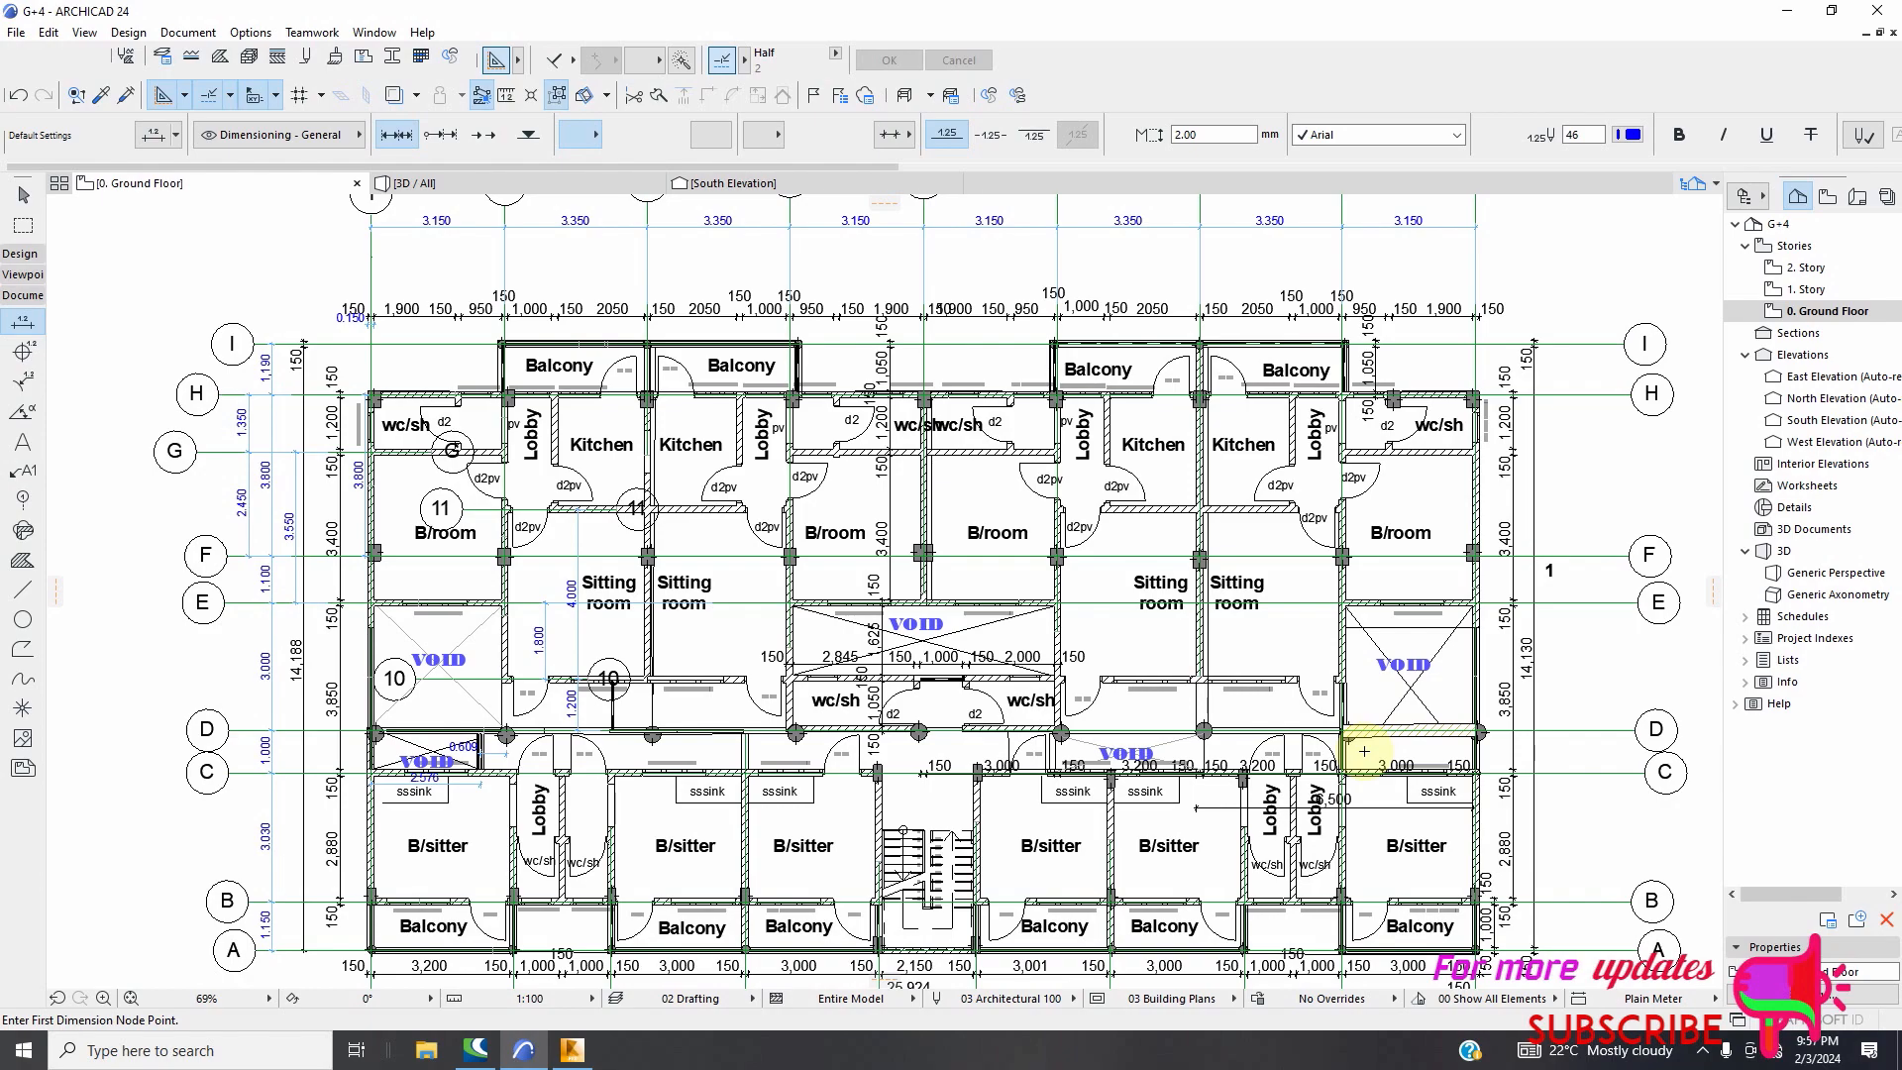
pyautogui.click(571, 1050)
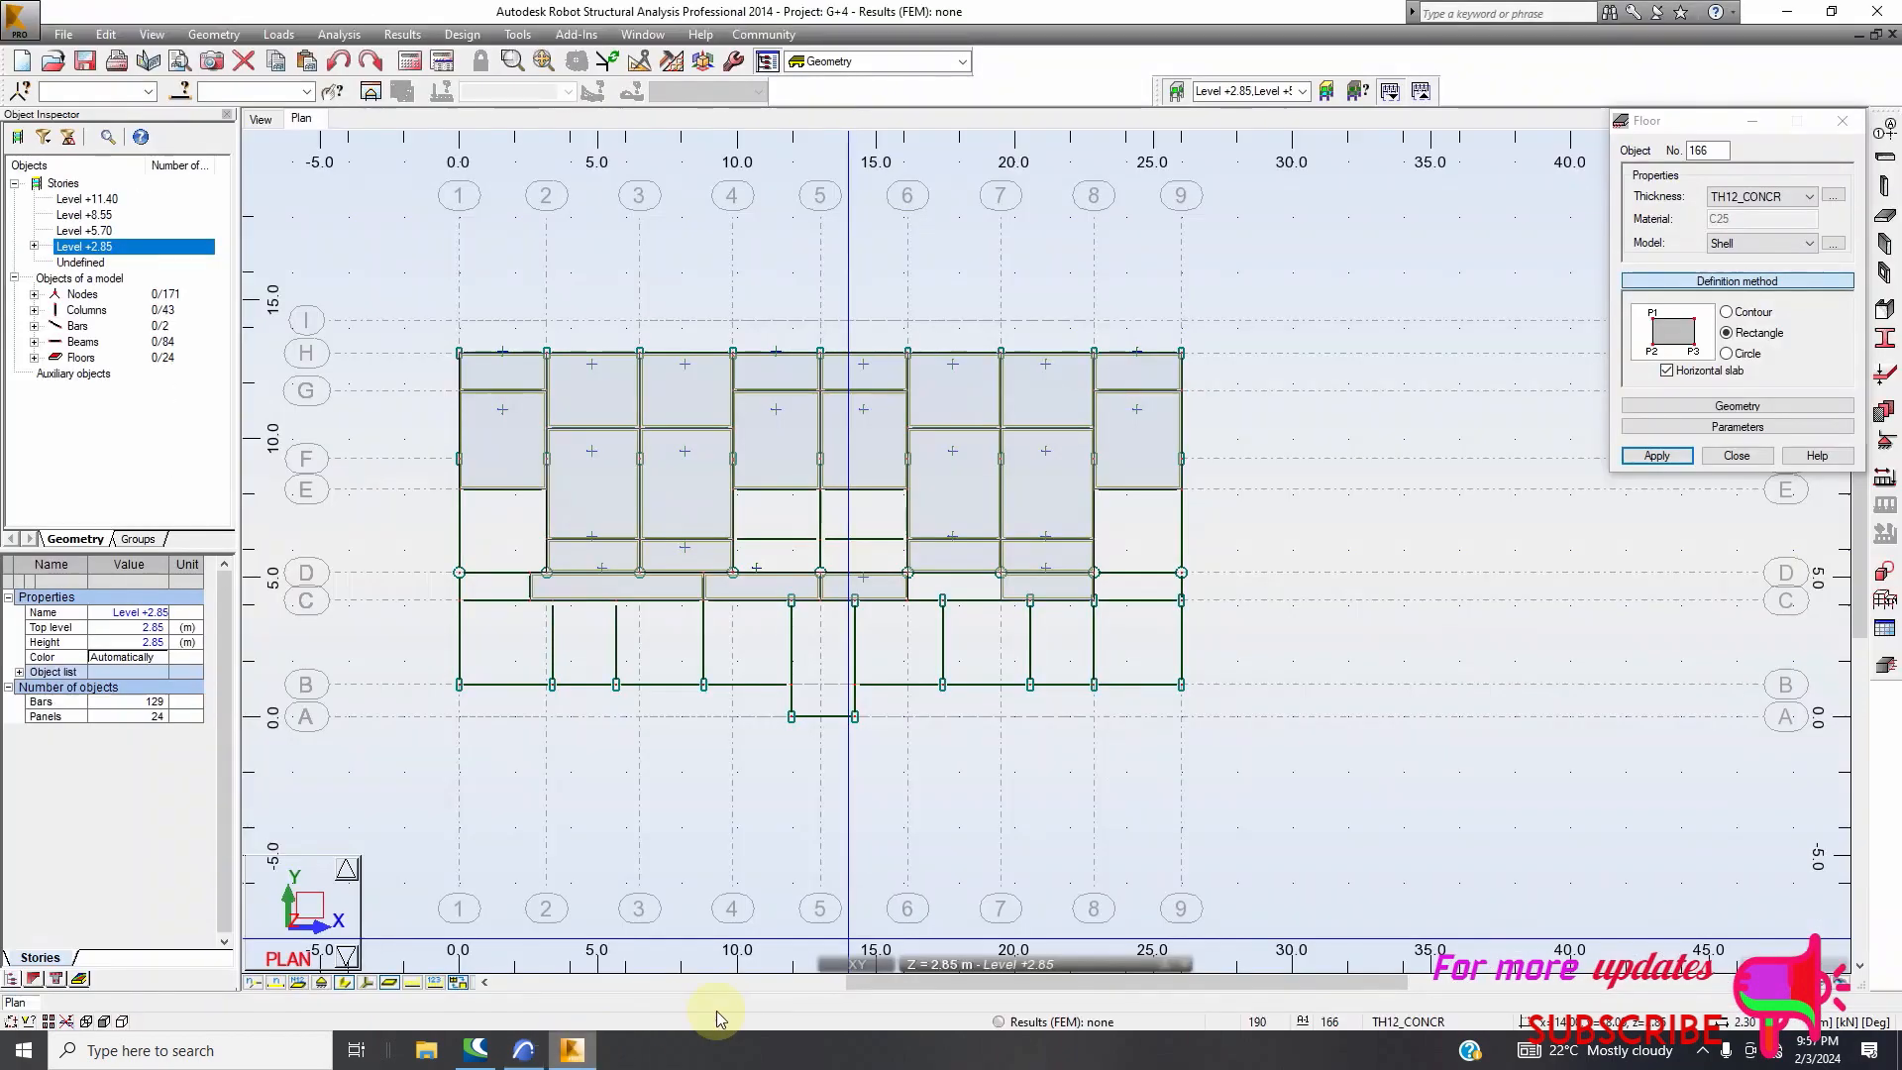
pyautogui.scroll(3, 1089, 565)
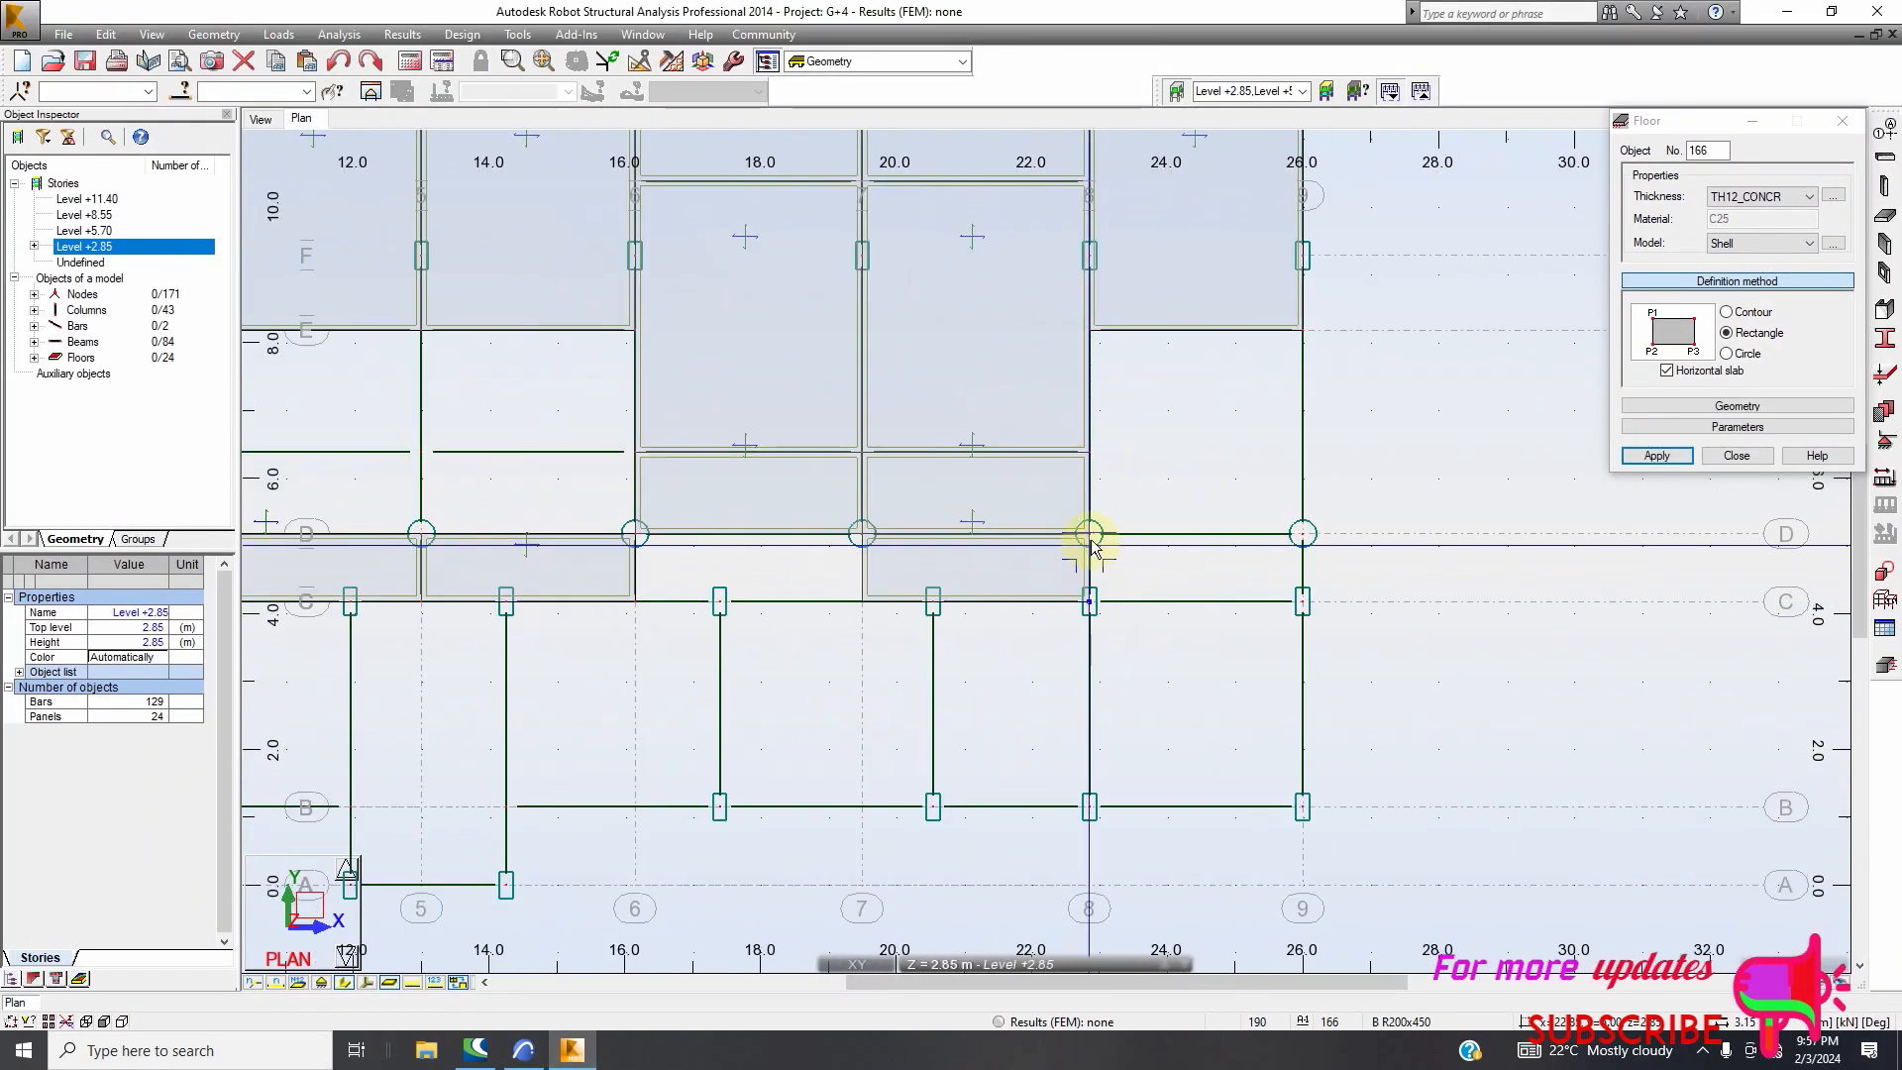
pyautogui.scroll(-5, 1088, 539)
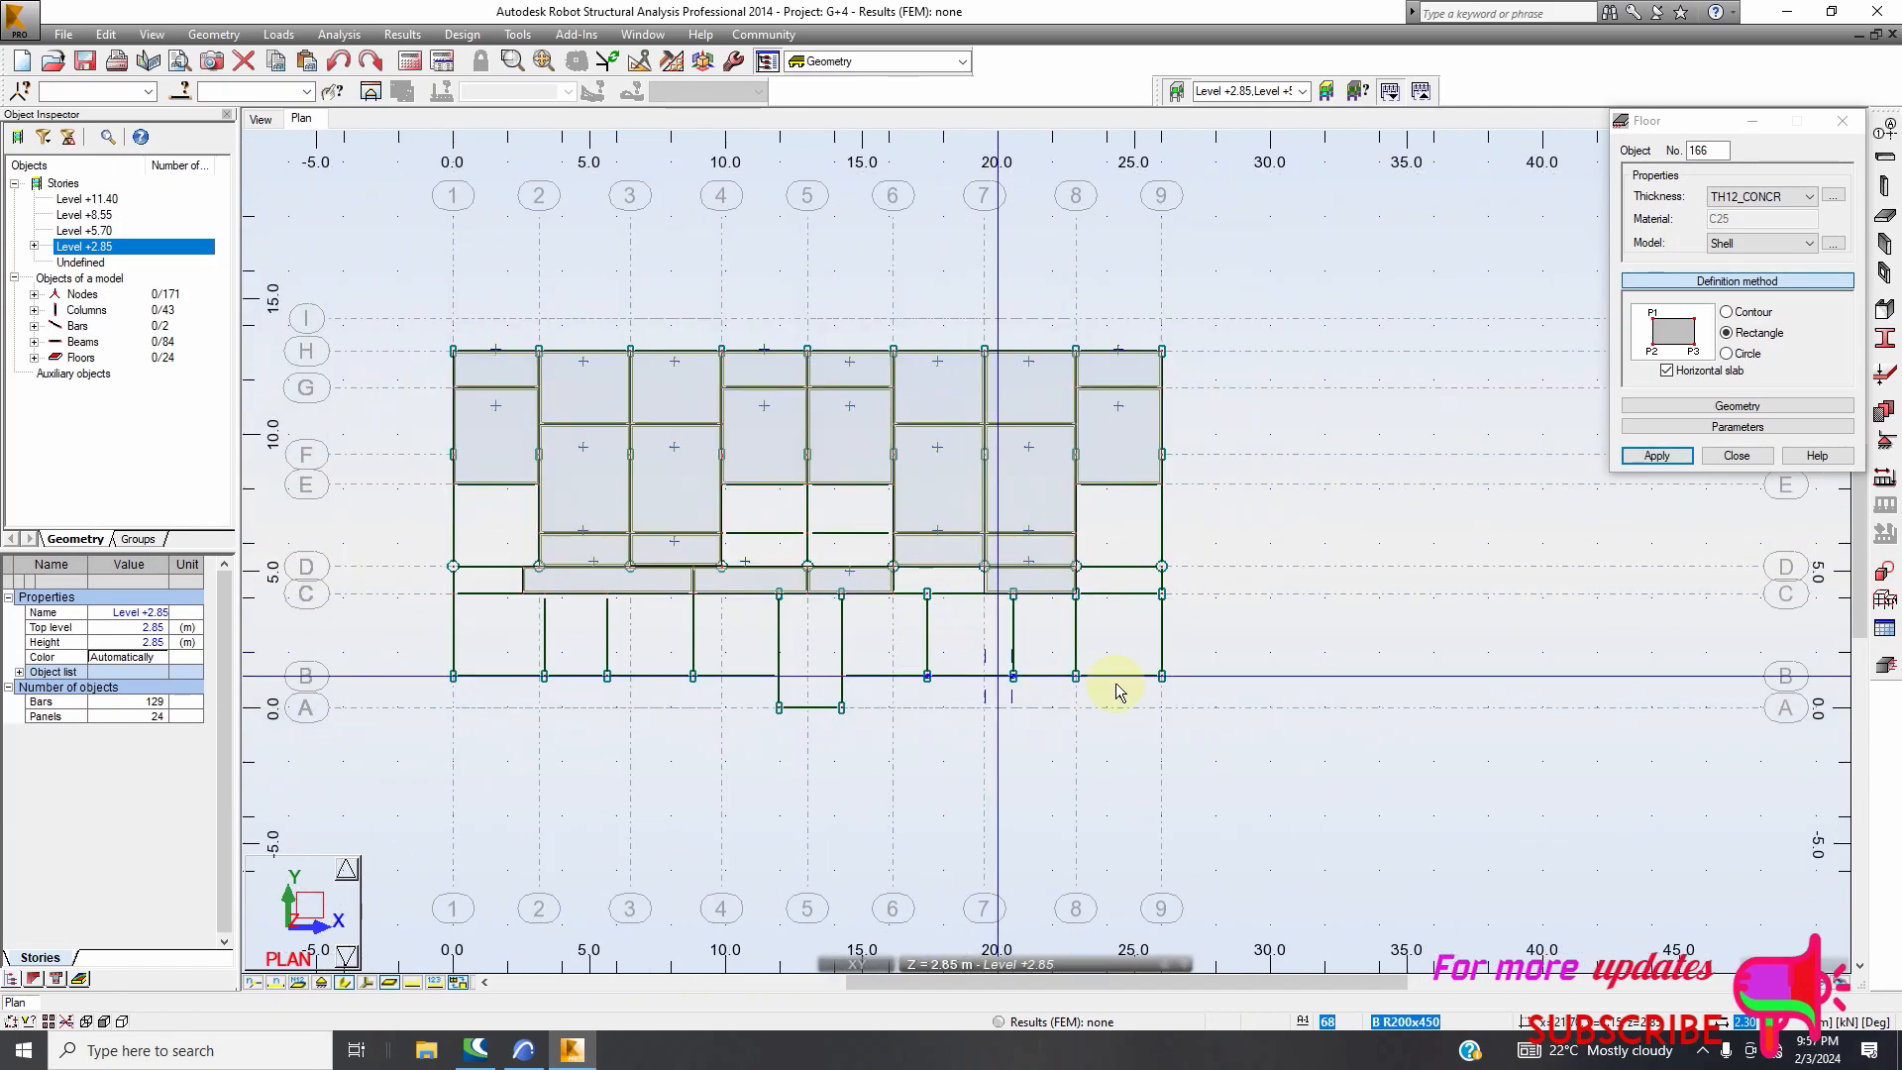
# Add three adjoining rectangular slabs between grids C and B, from grid 1 to the beam between grids 3 and 4
pyautogui.scroll(6, 436, 619)
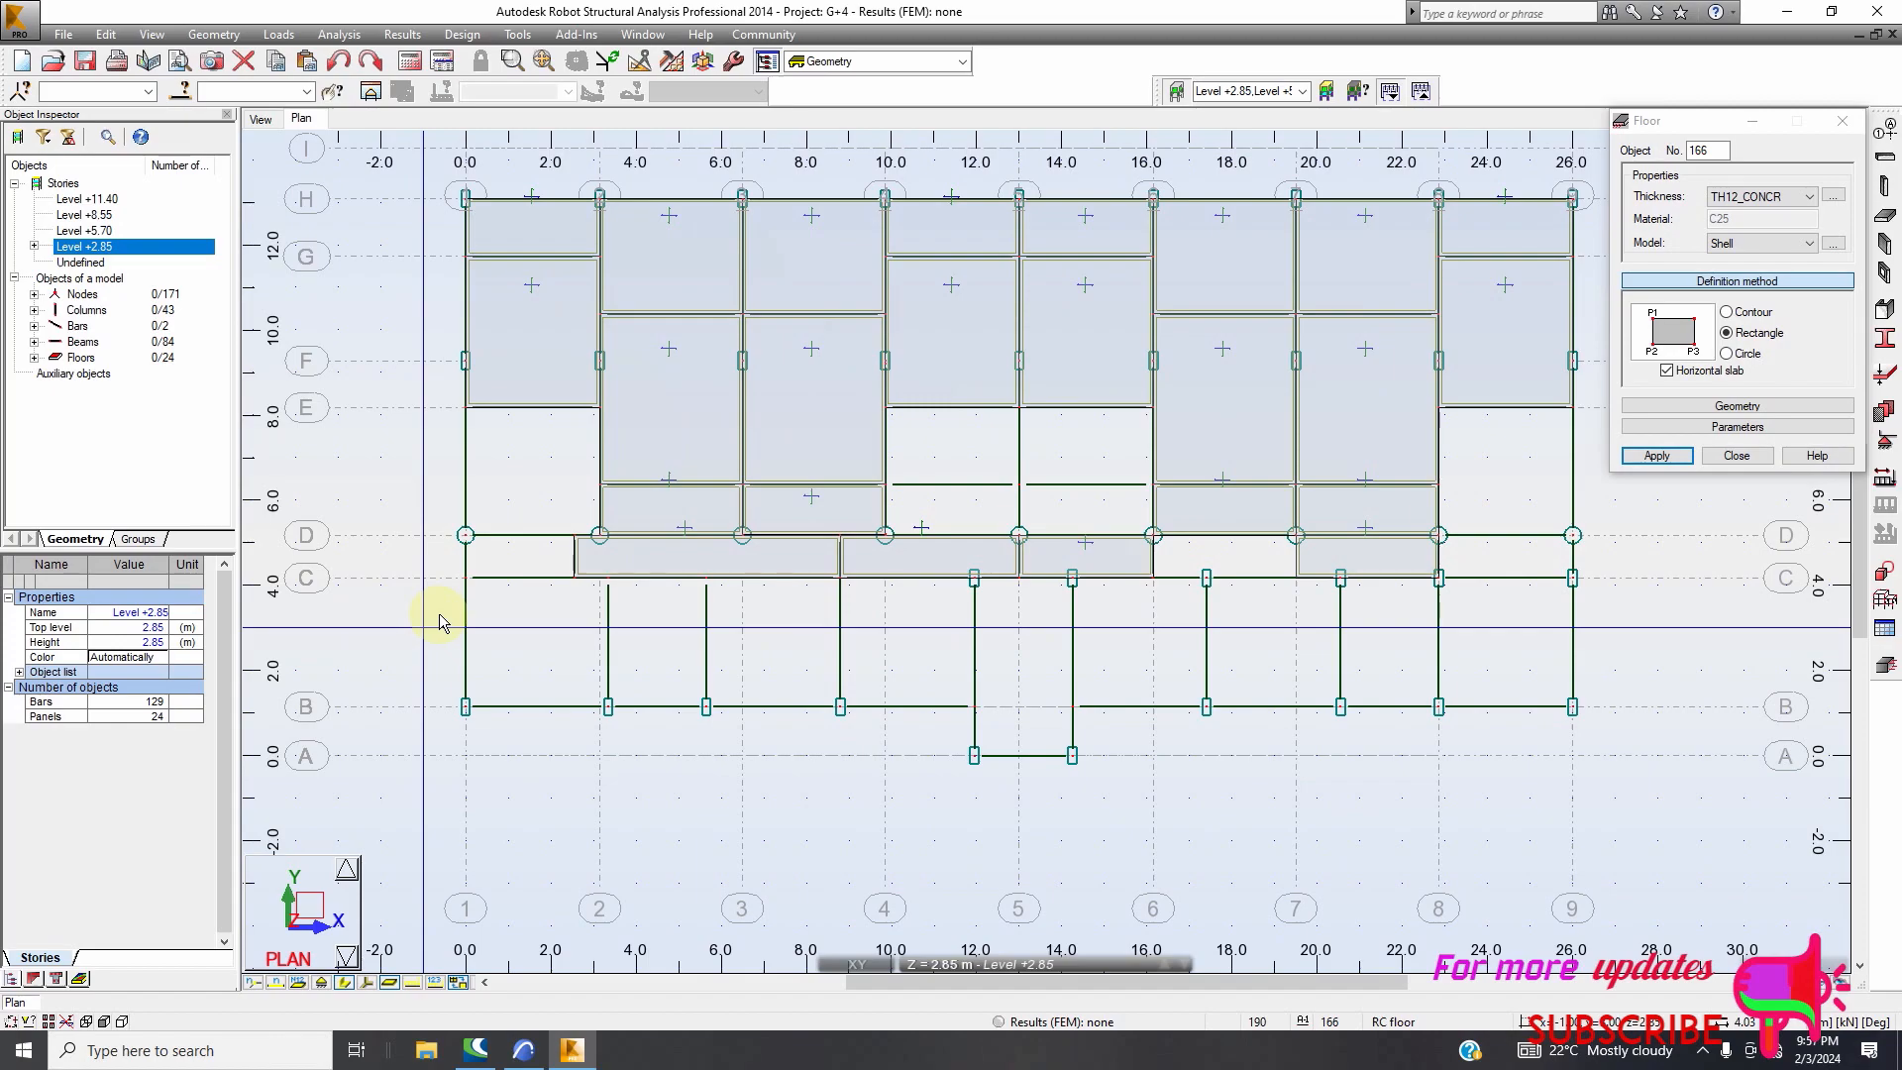
pyautogui.click(486, 575)
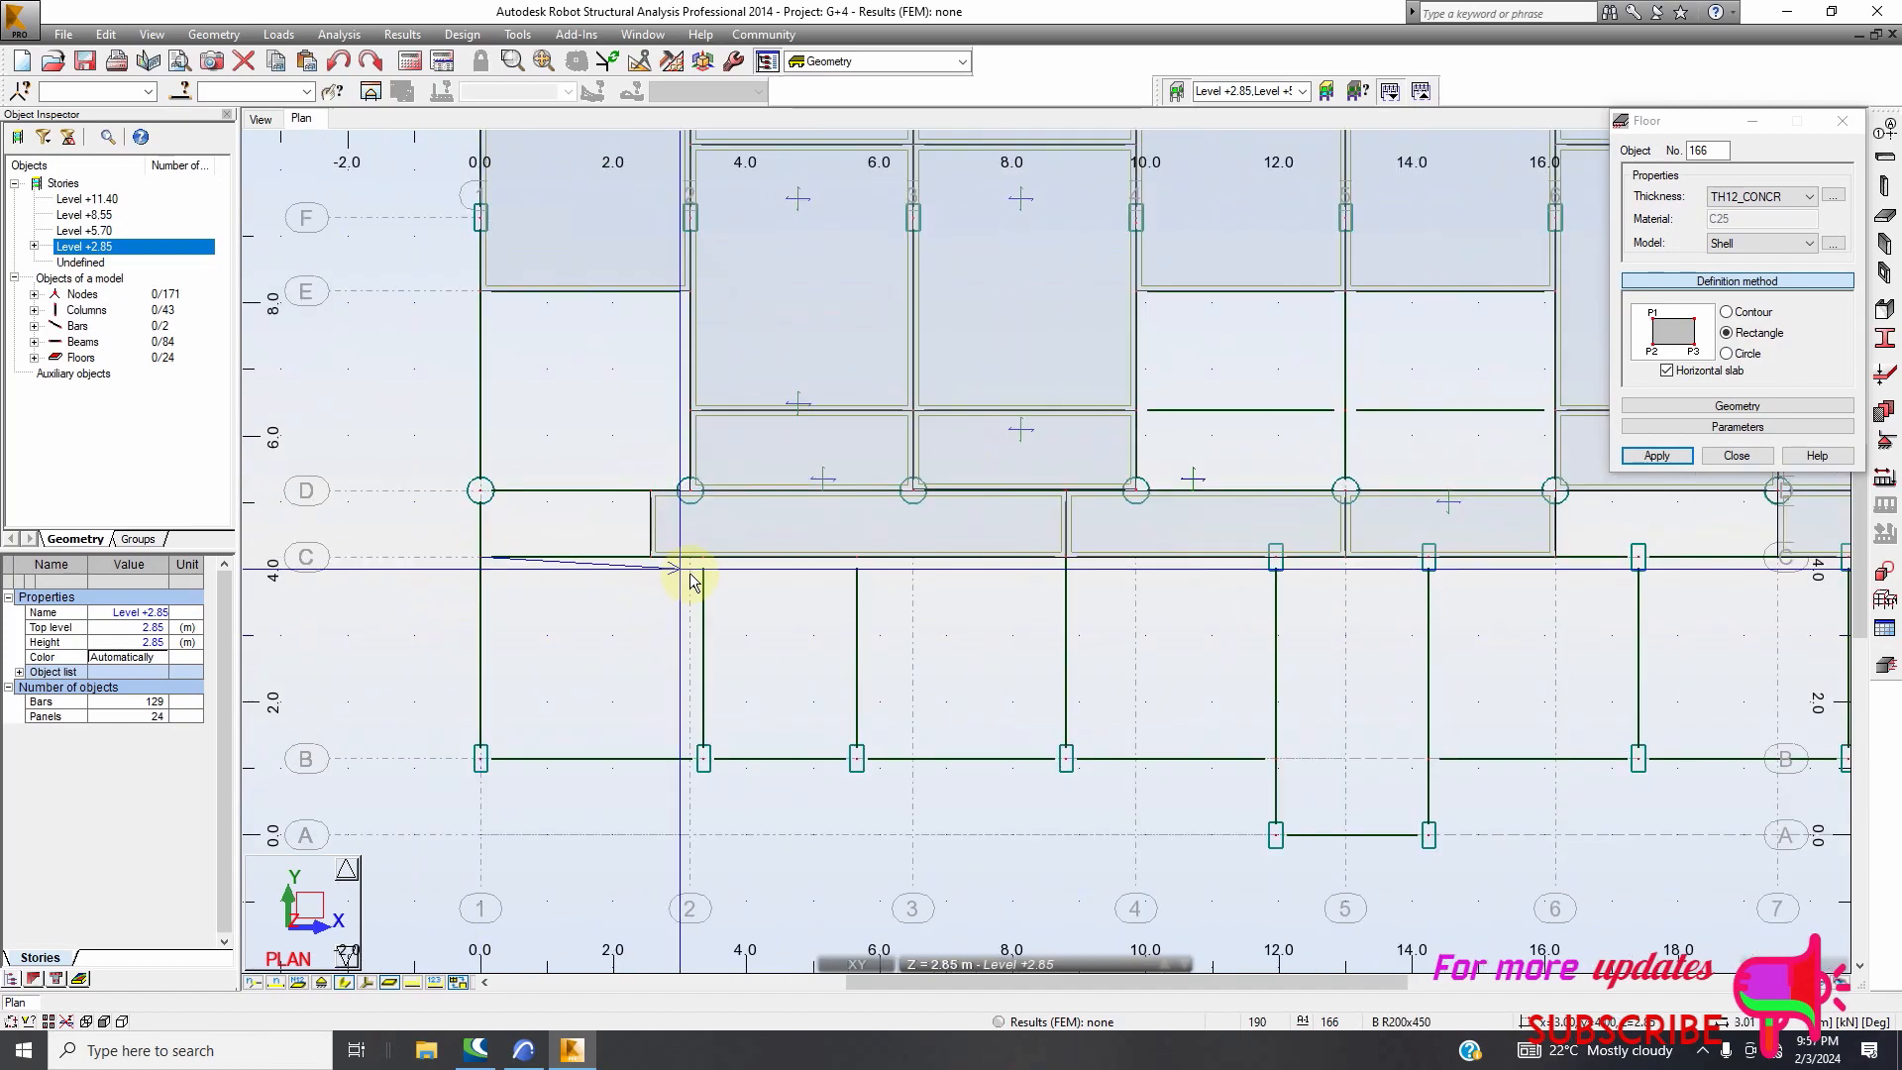
pyautogui.click(705, 563)
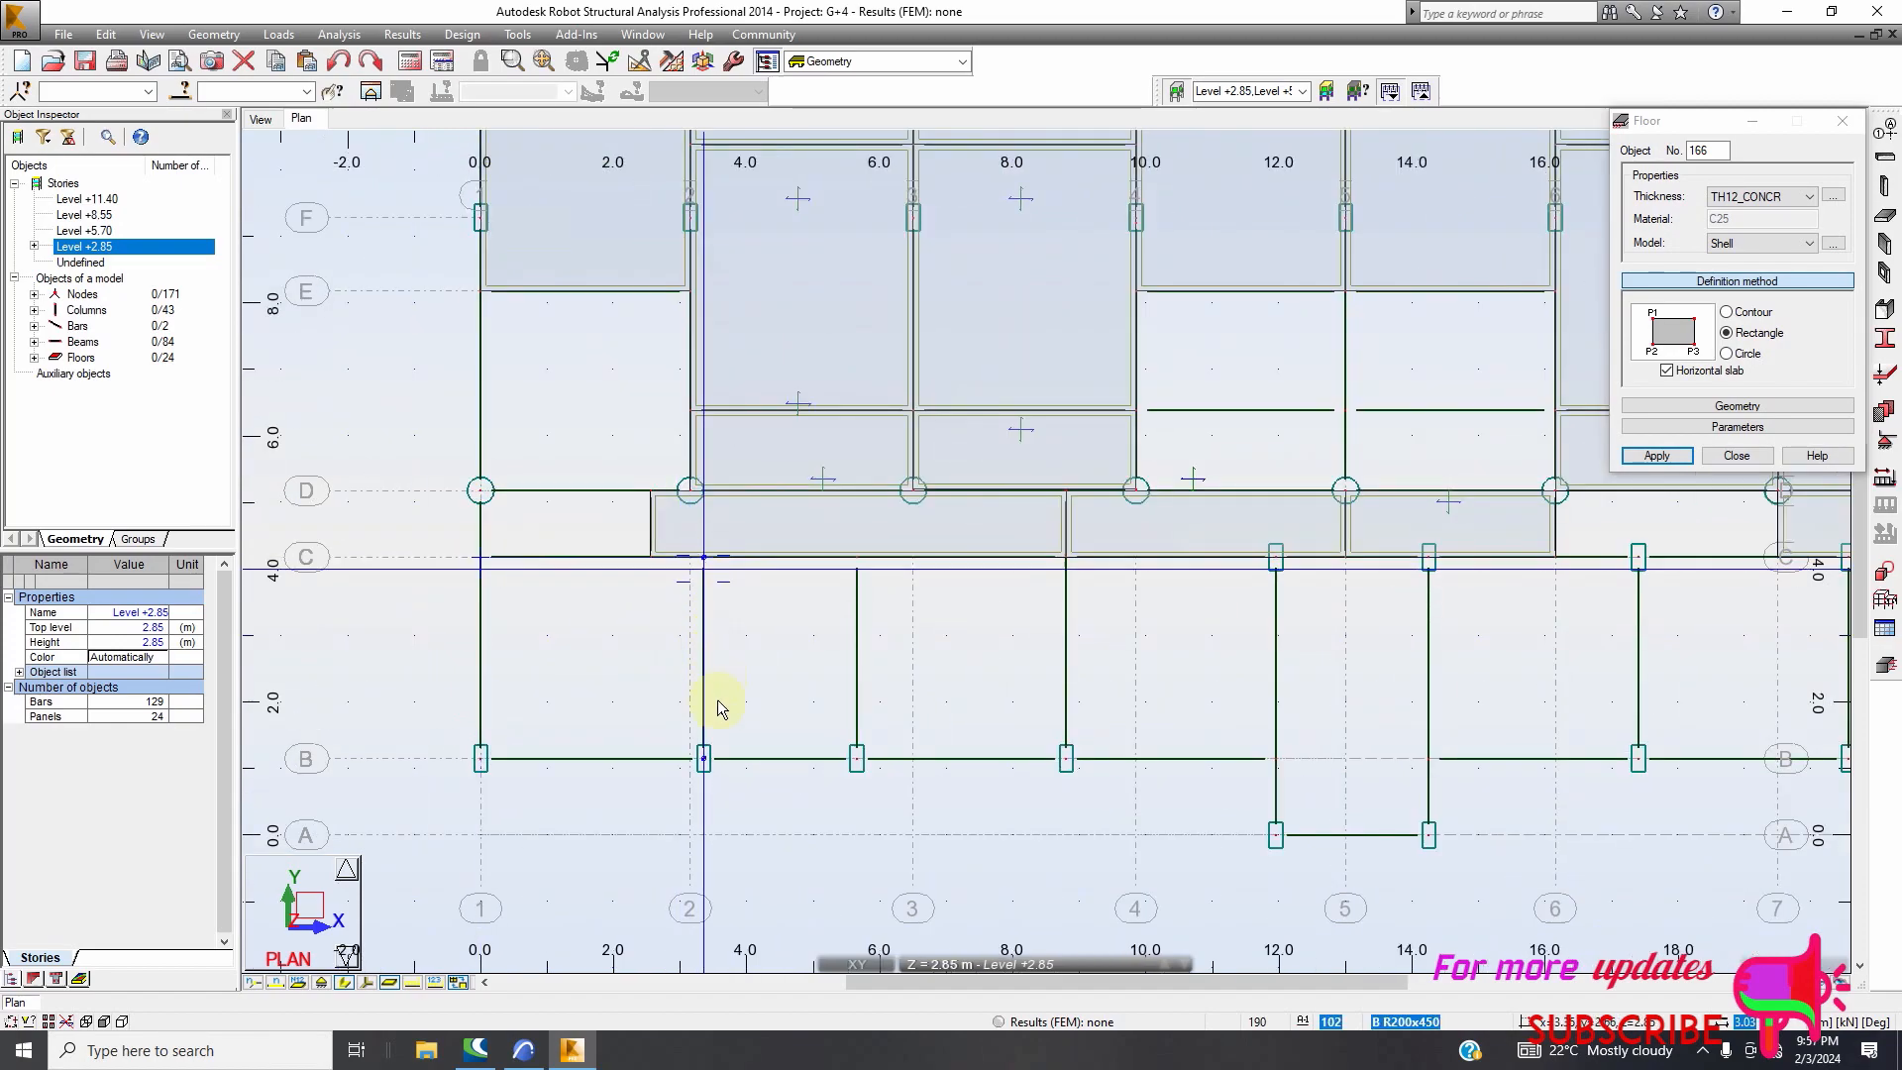
pyautogui.click(704, 761)
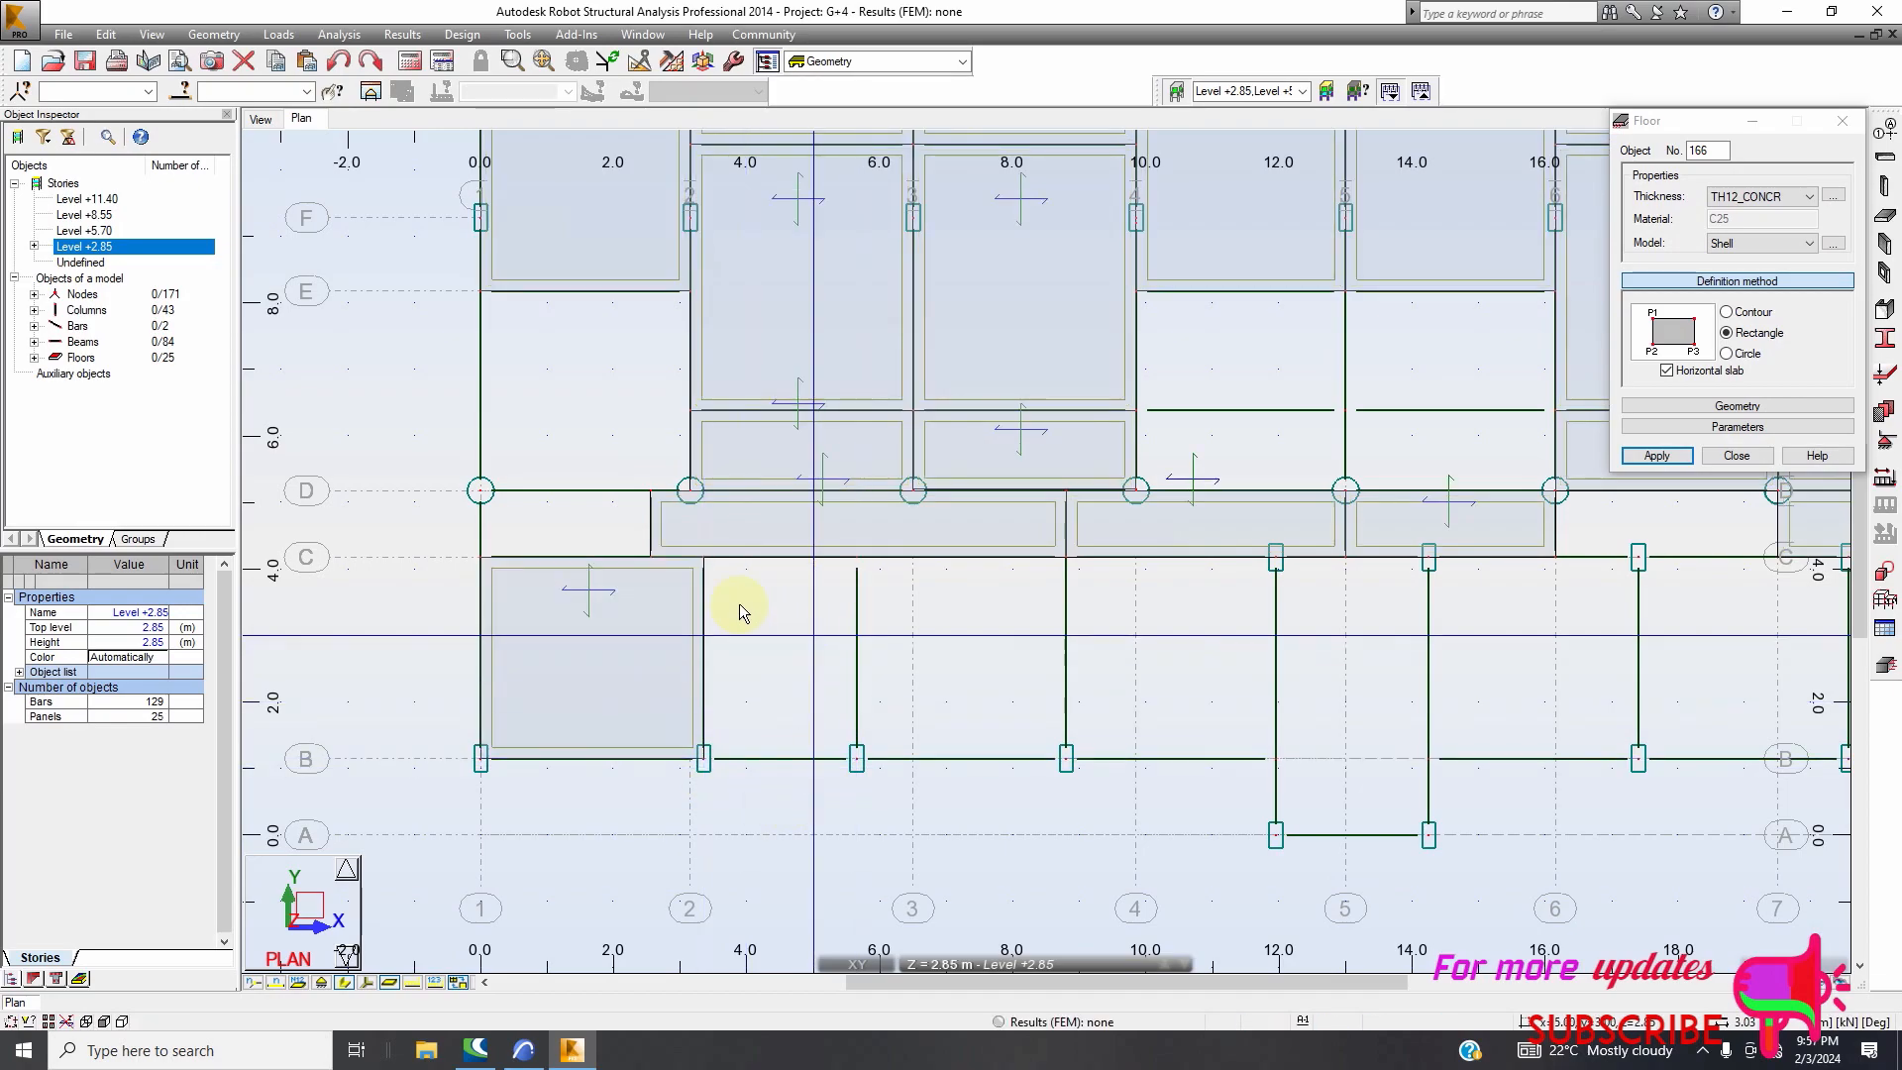
pyautogui.click(704, 563)
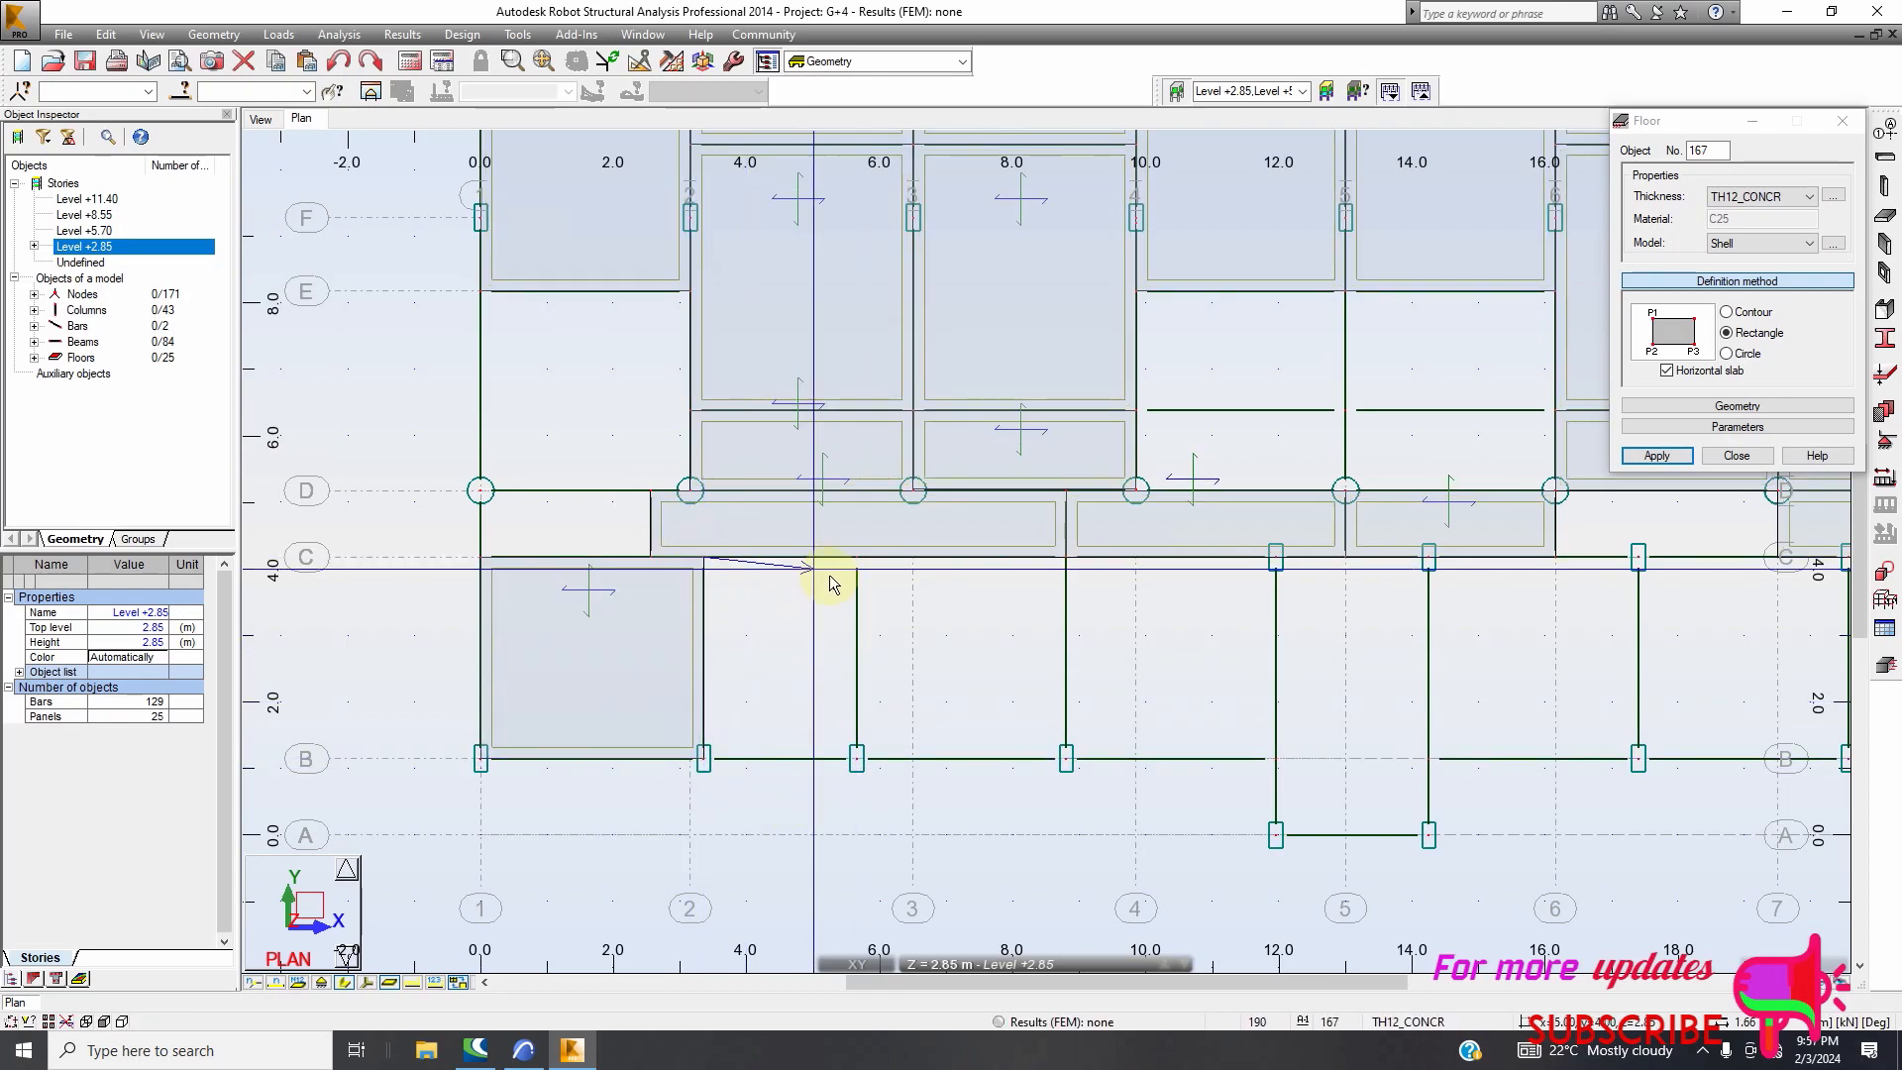
pyautogui.click(858, 759)
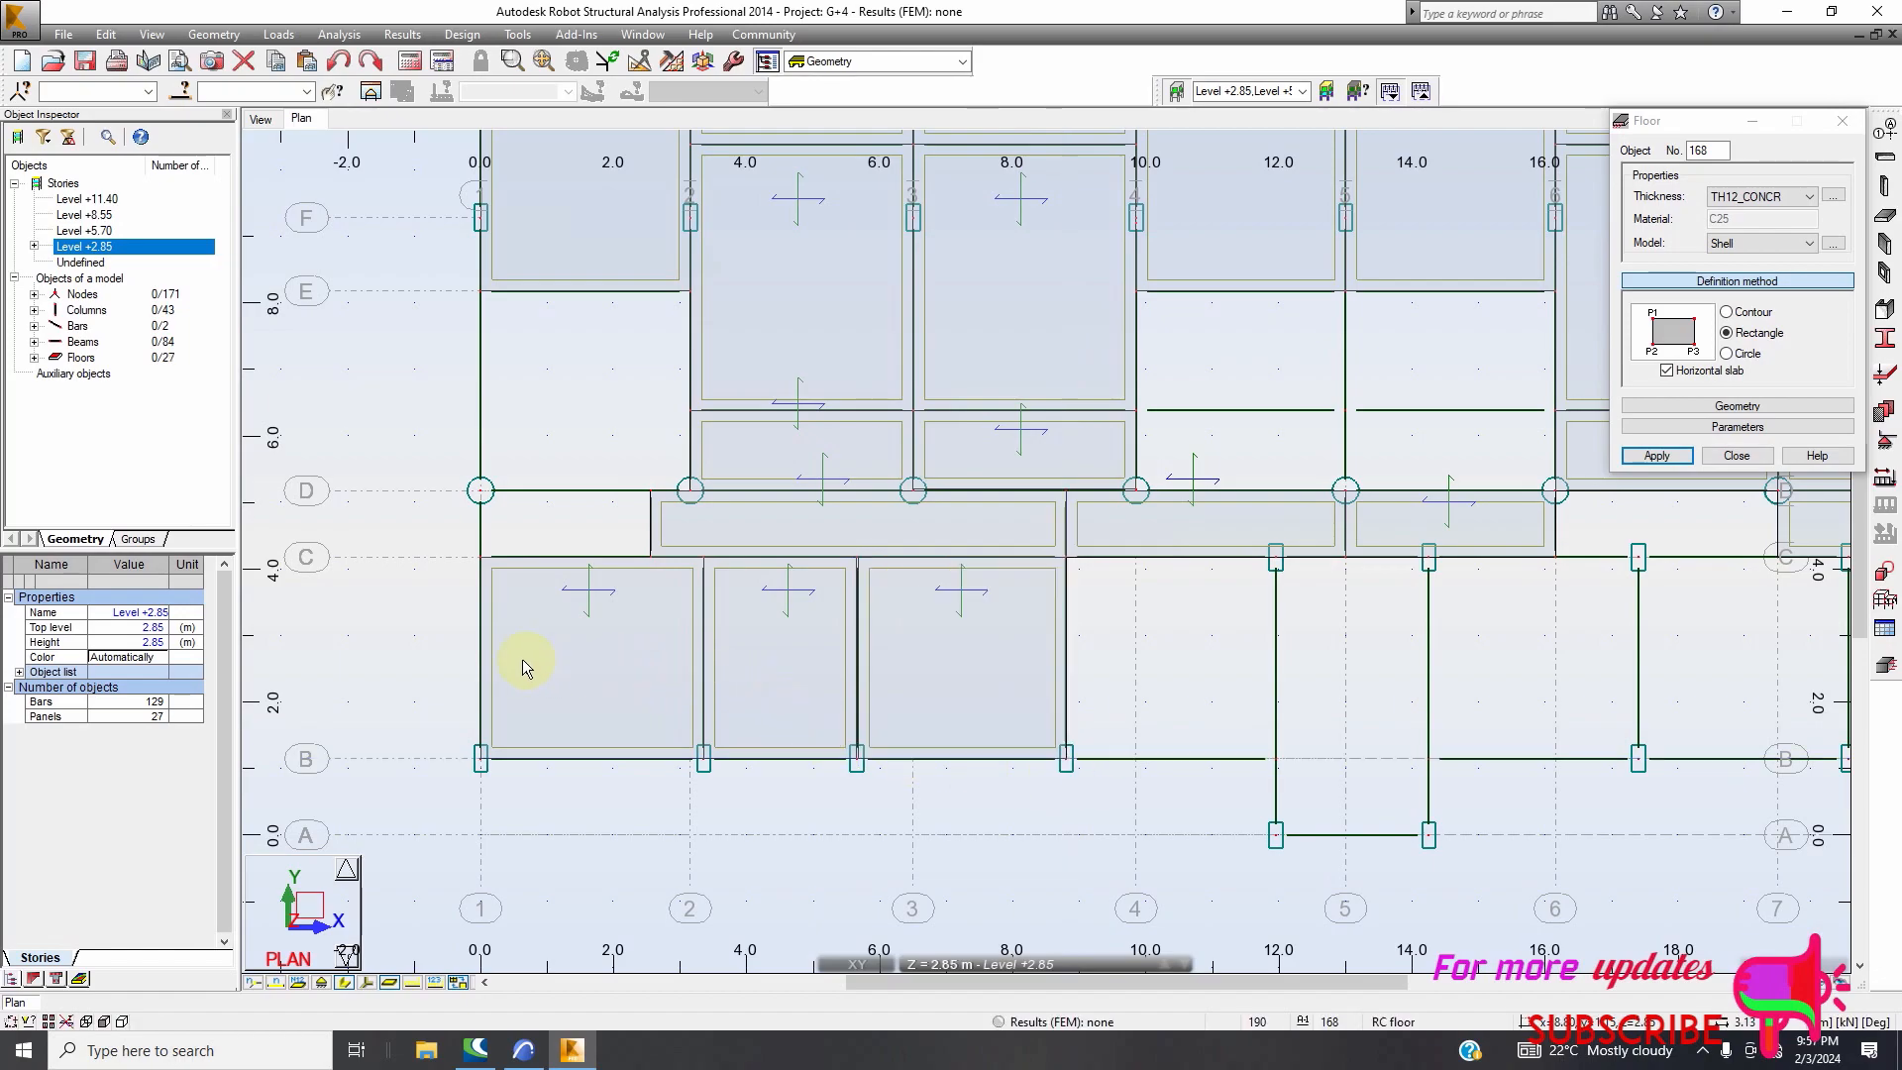
# Add a rectangular slab between grids C and B, from the beam before grid 4 to the stair-bay beam before grid 5
pyautogui.scroll(-3, 773, 713)
pyautogui.scroll(5, 862, 628)
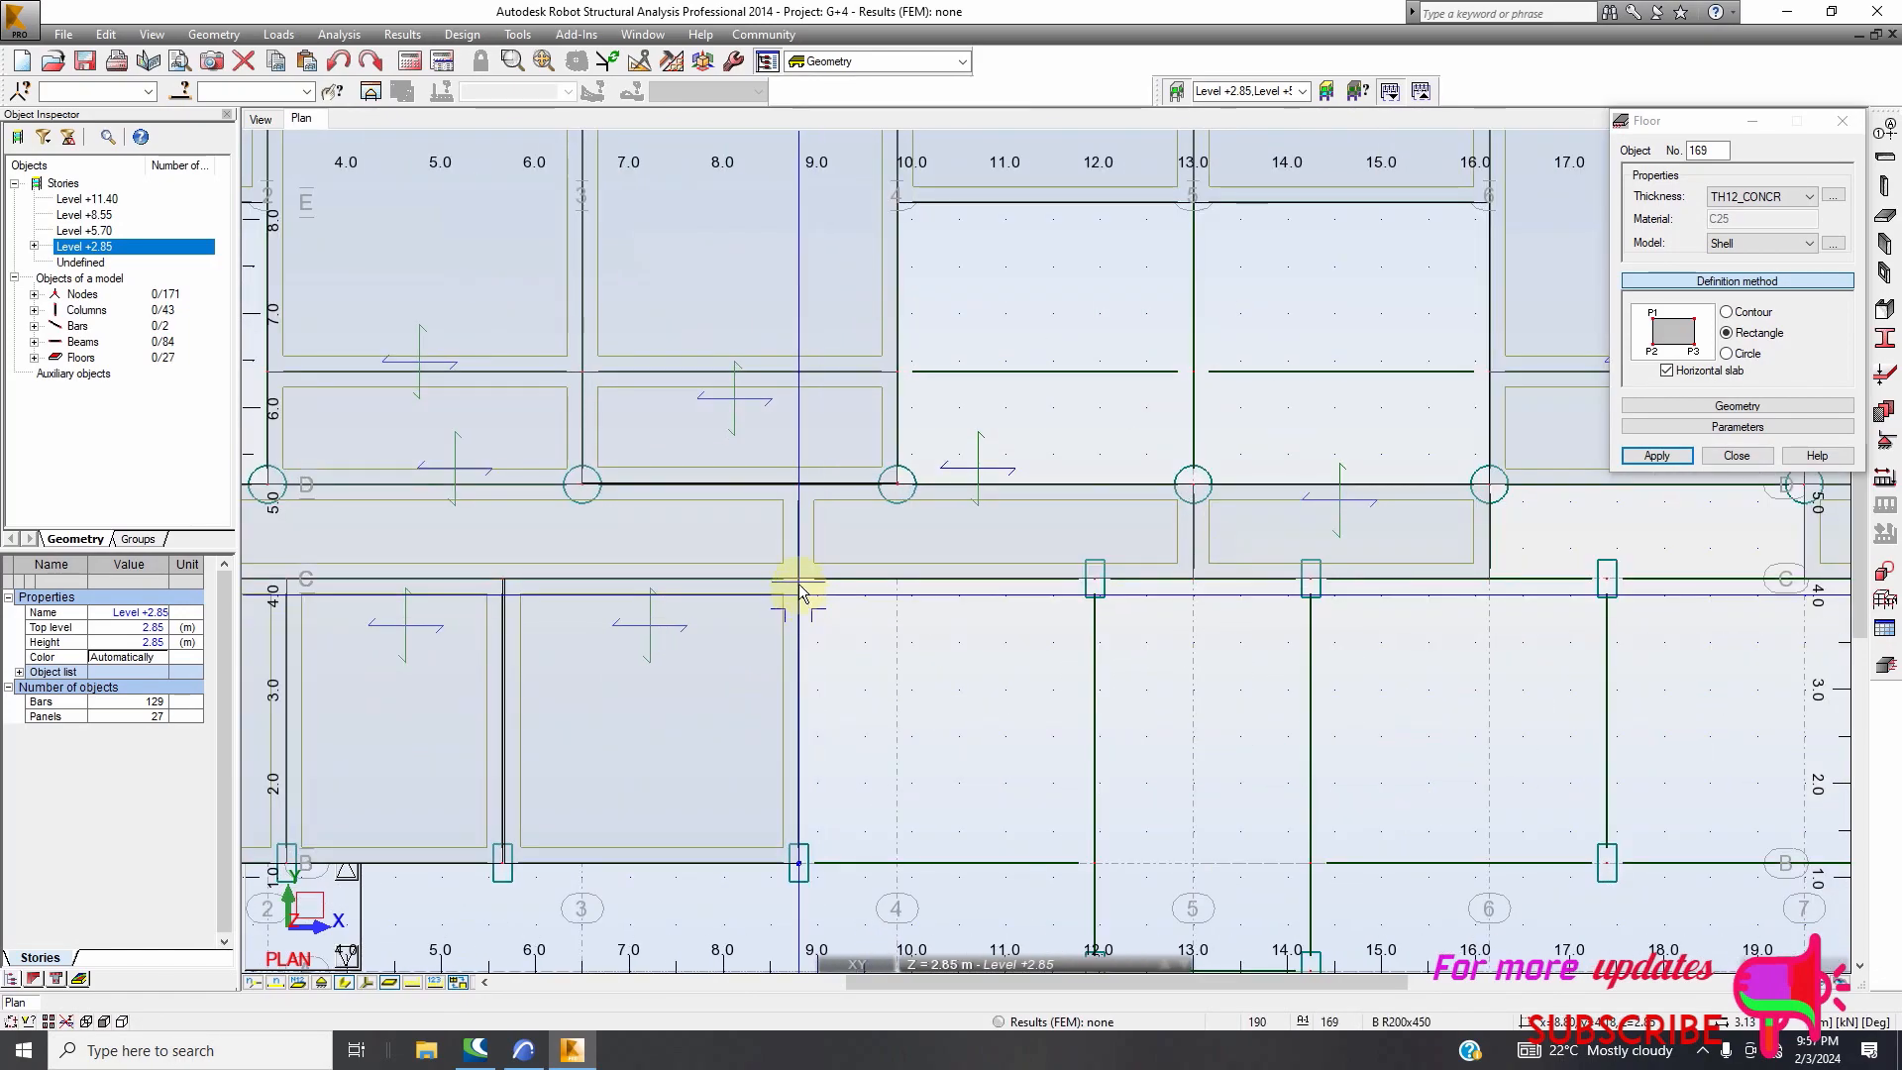
pyautogui.click(798, 579)
pyautogui.click(1094, 579)
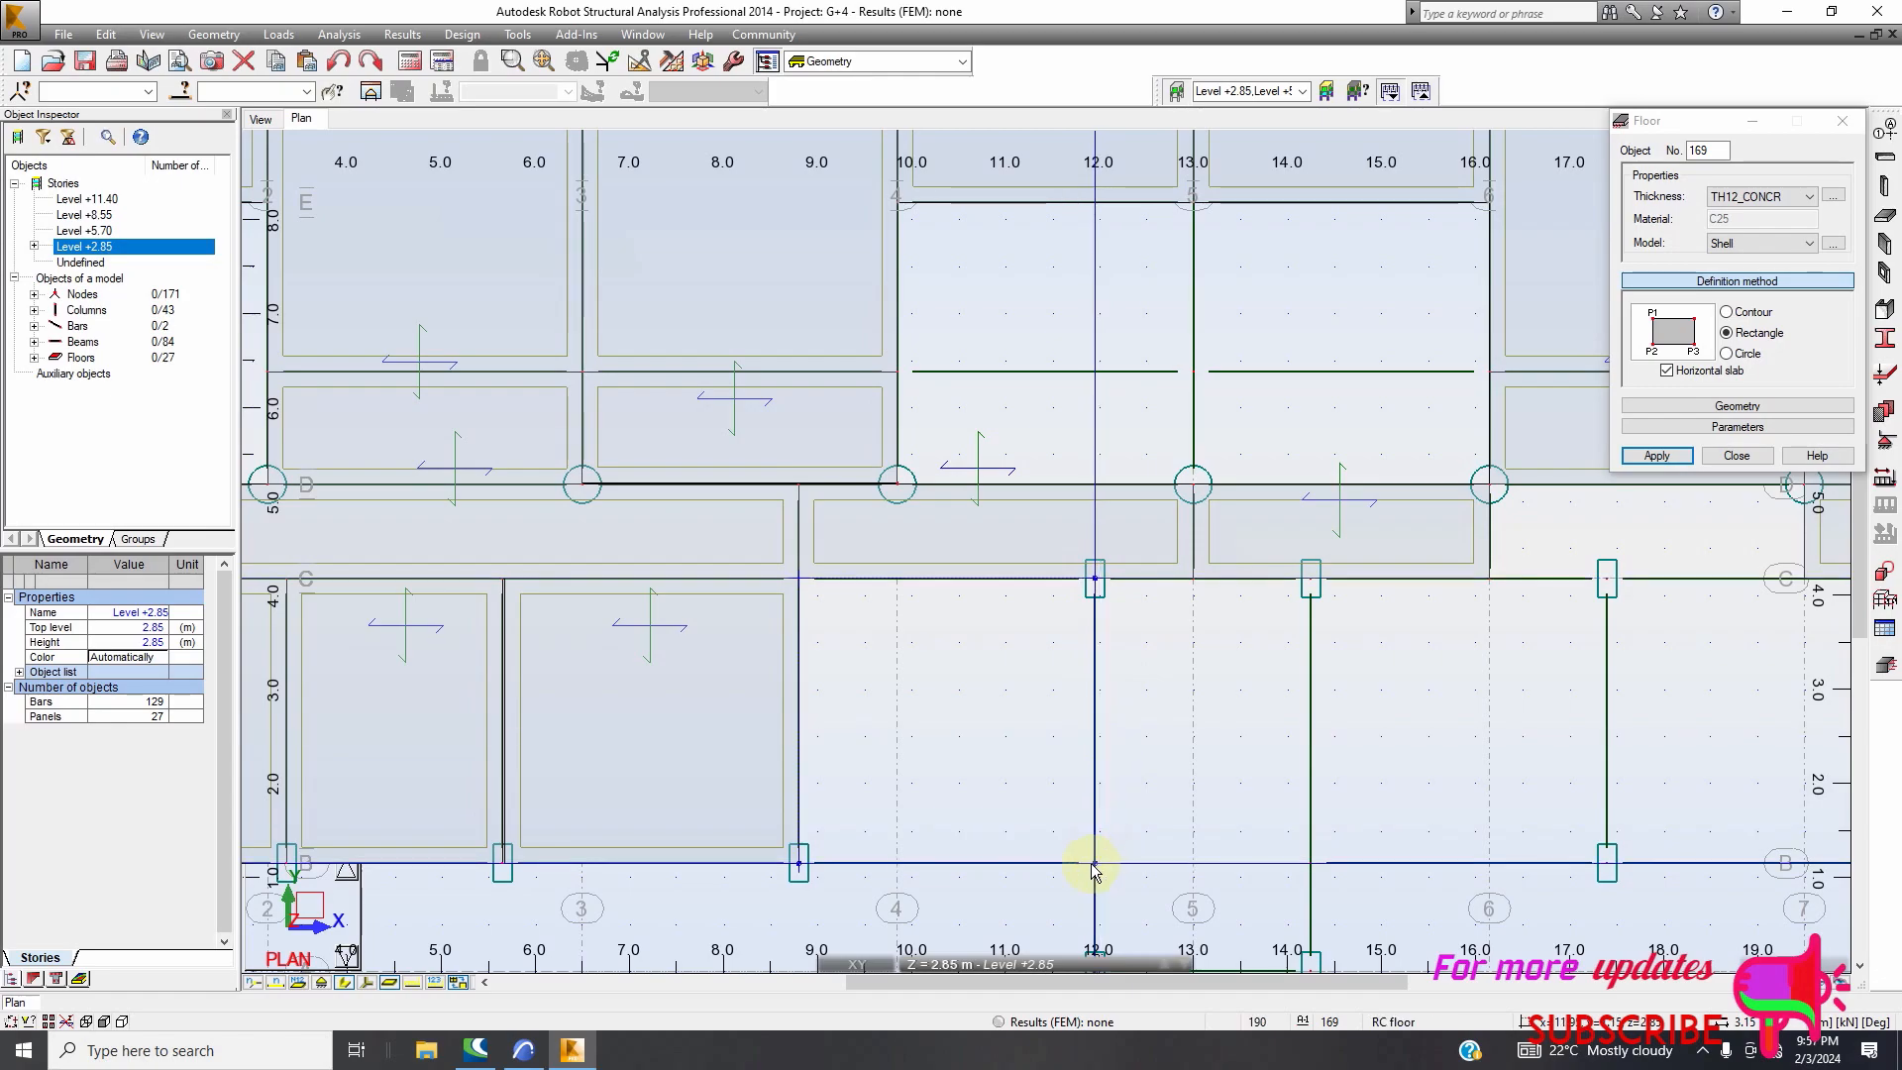
# Add a rectangular slab between grids C and B, from the stair-bay beam after grid 5 to the beam after grid 6
pyautogui.scroll(-2, 446, 637)
pyautogui.scroll(4, 942, 644)
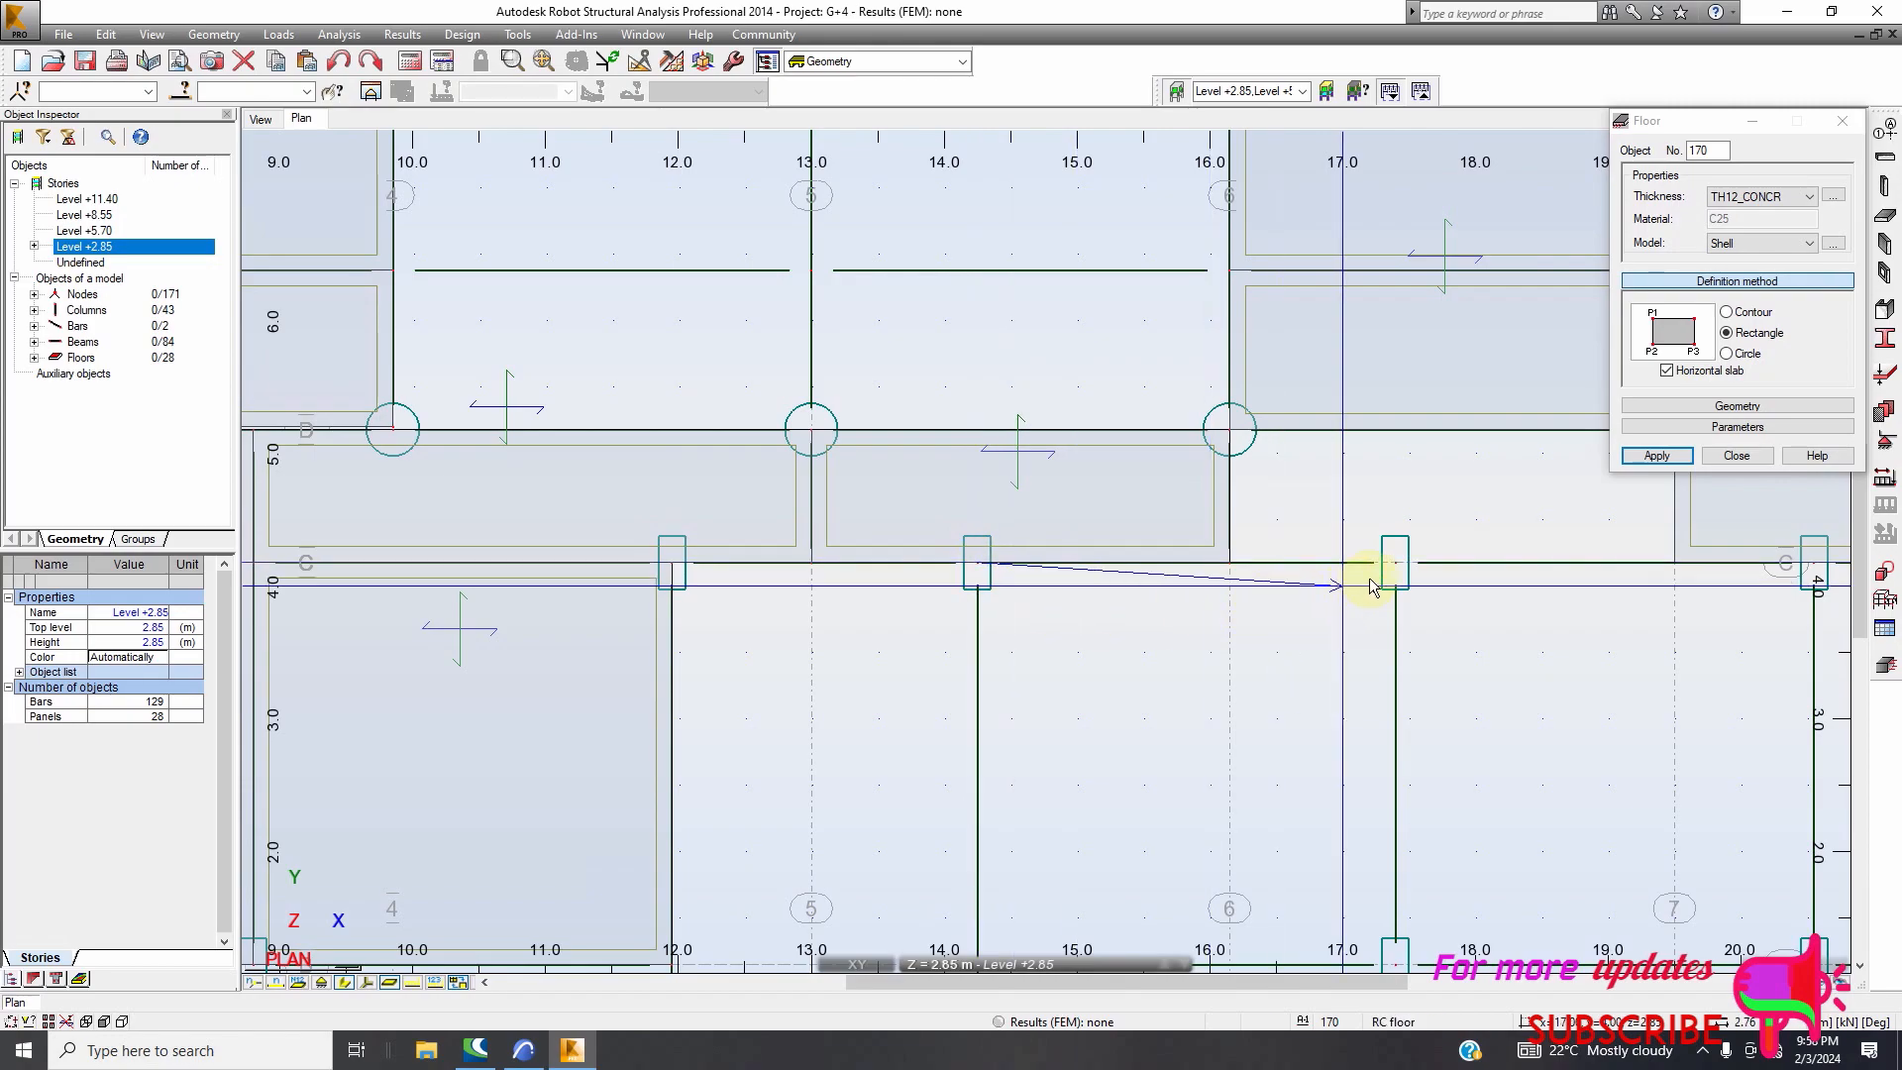
pyautogui.scroll(-3, 971, 556)
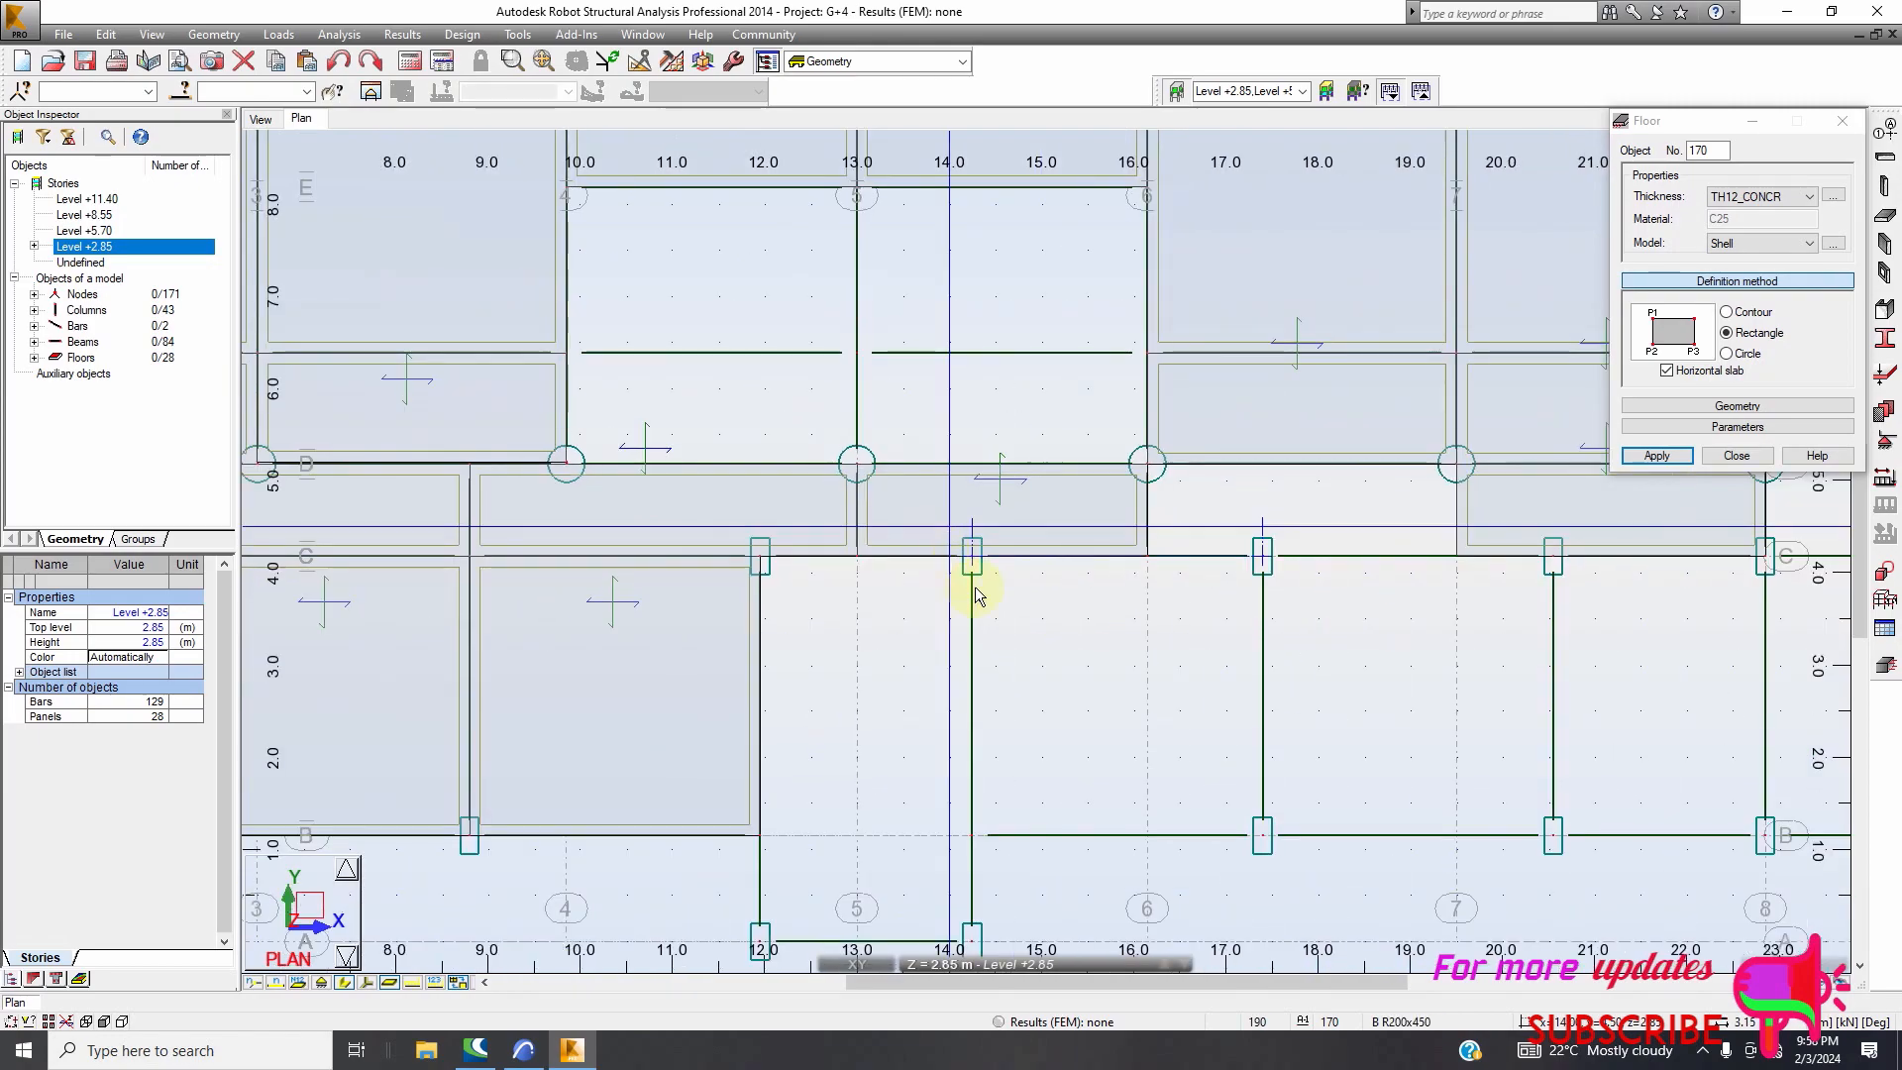
pyautogui.click(1211, 787)
pyautogui.scroll(-3, 822, 661)
pyautogui.scroll(2, 1046, 599)
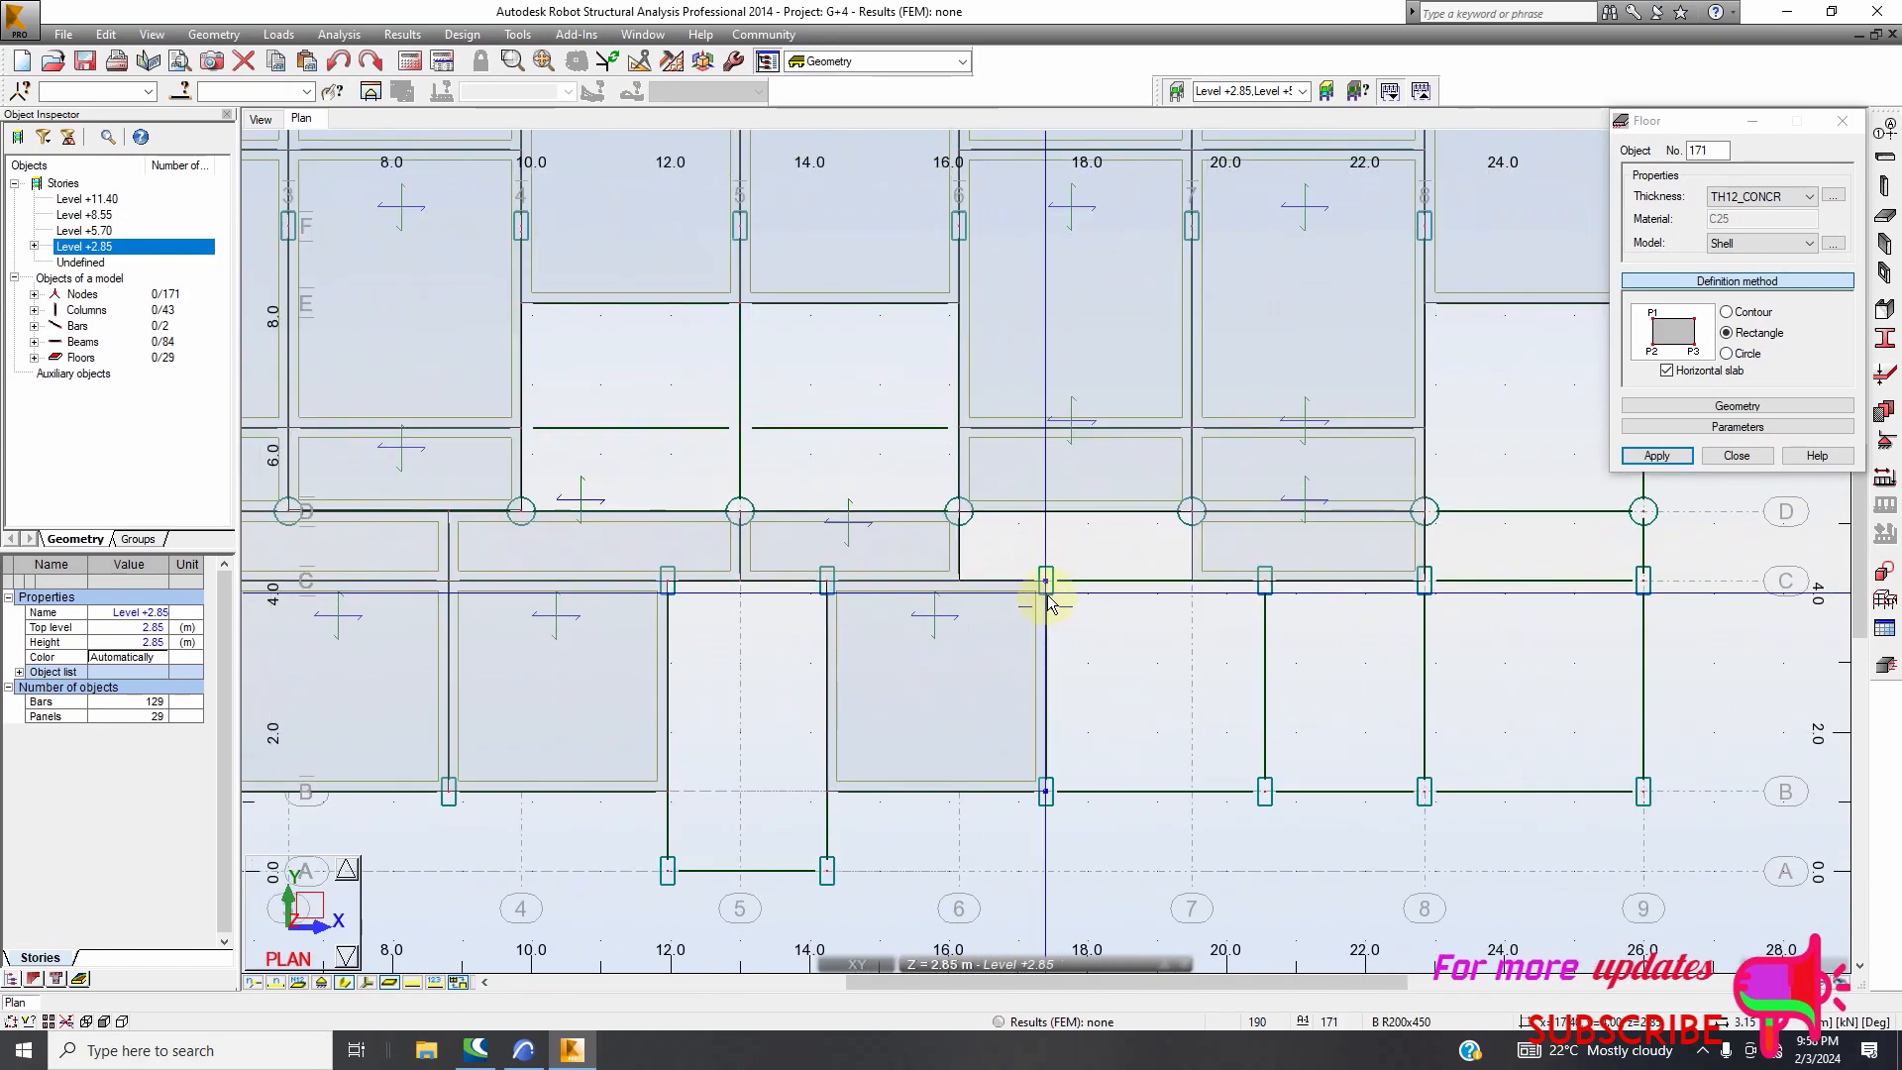
pyautogui.click(1263, 582)
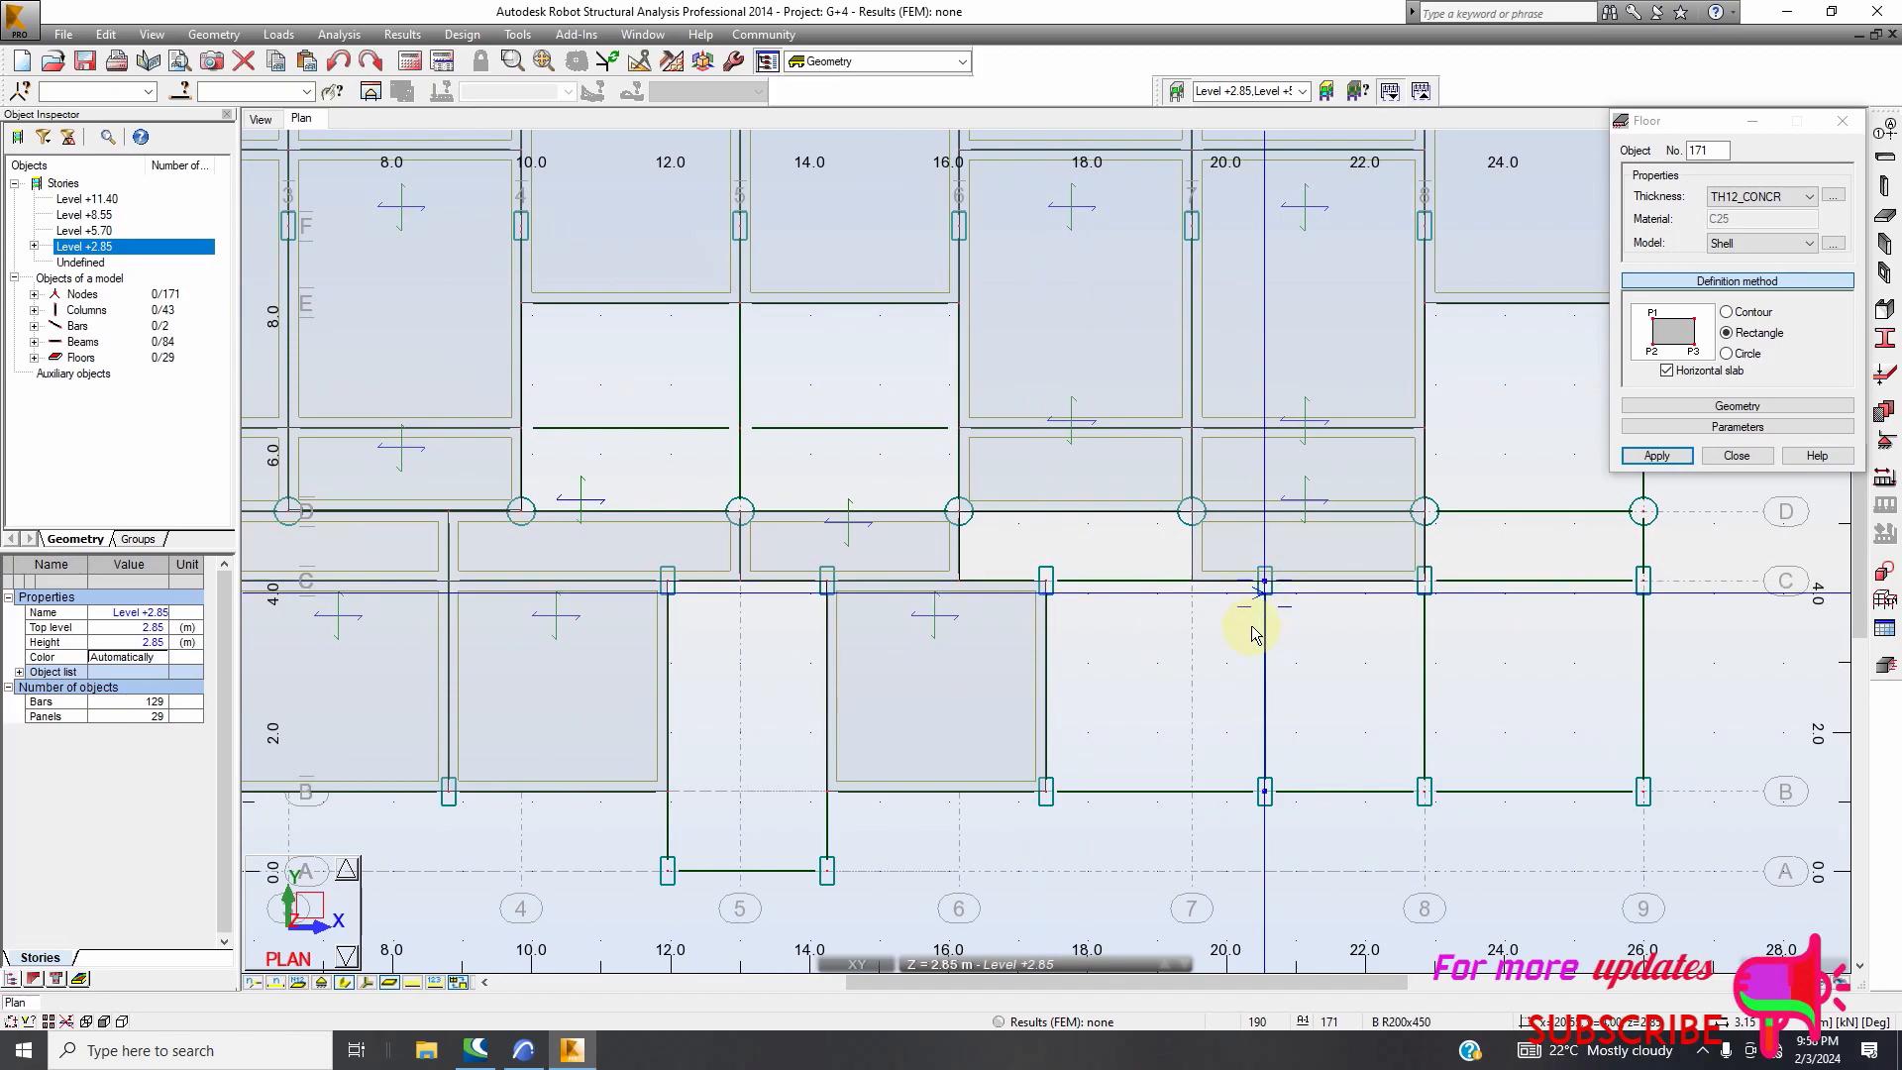
pyautogui.click(1736, 456)
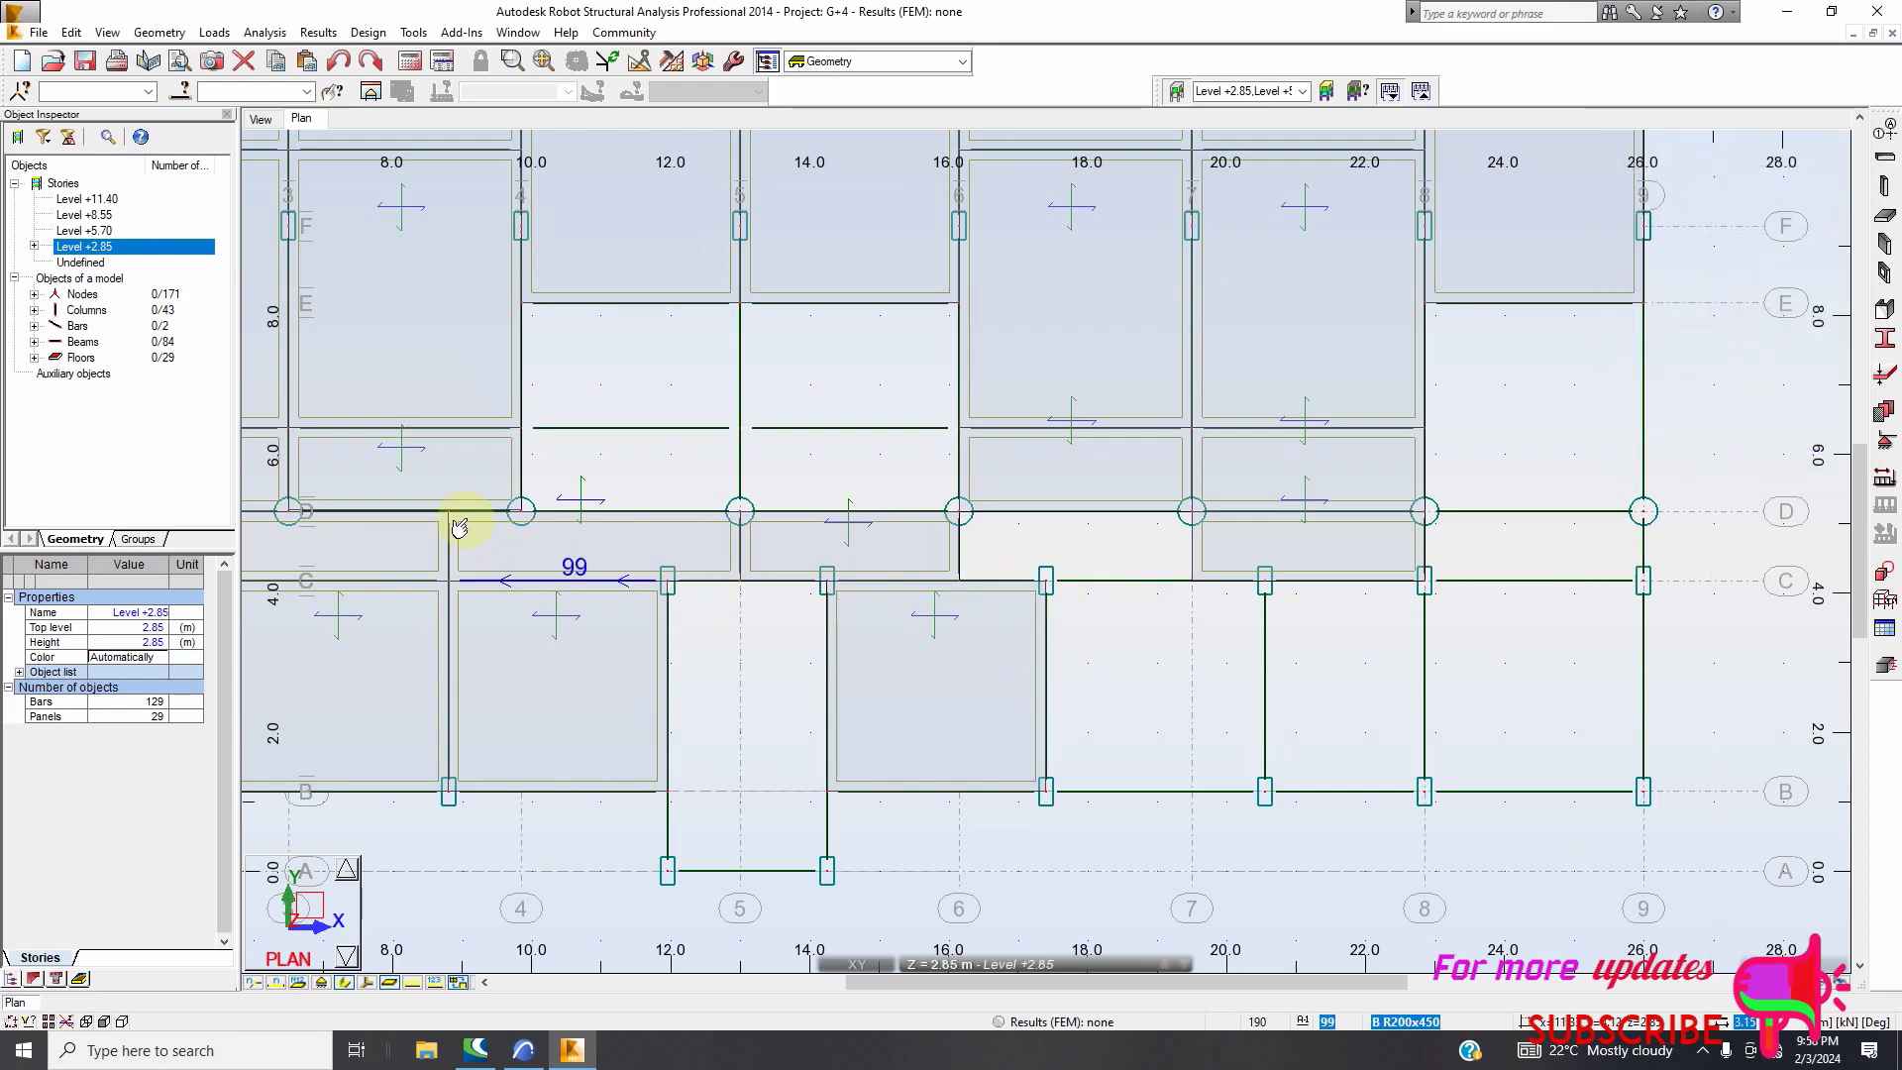
pyautogui.click(1885, 218)
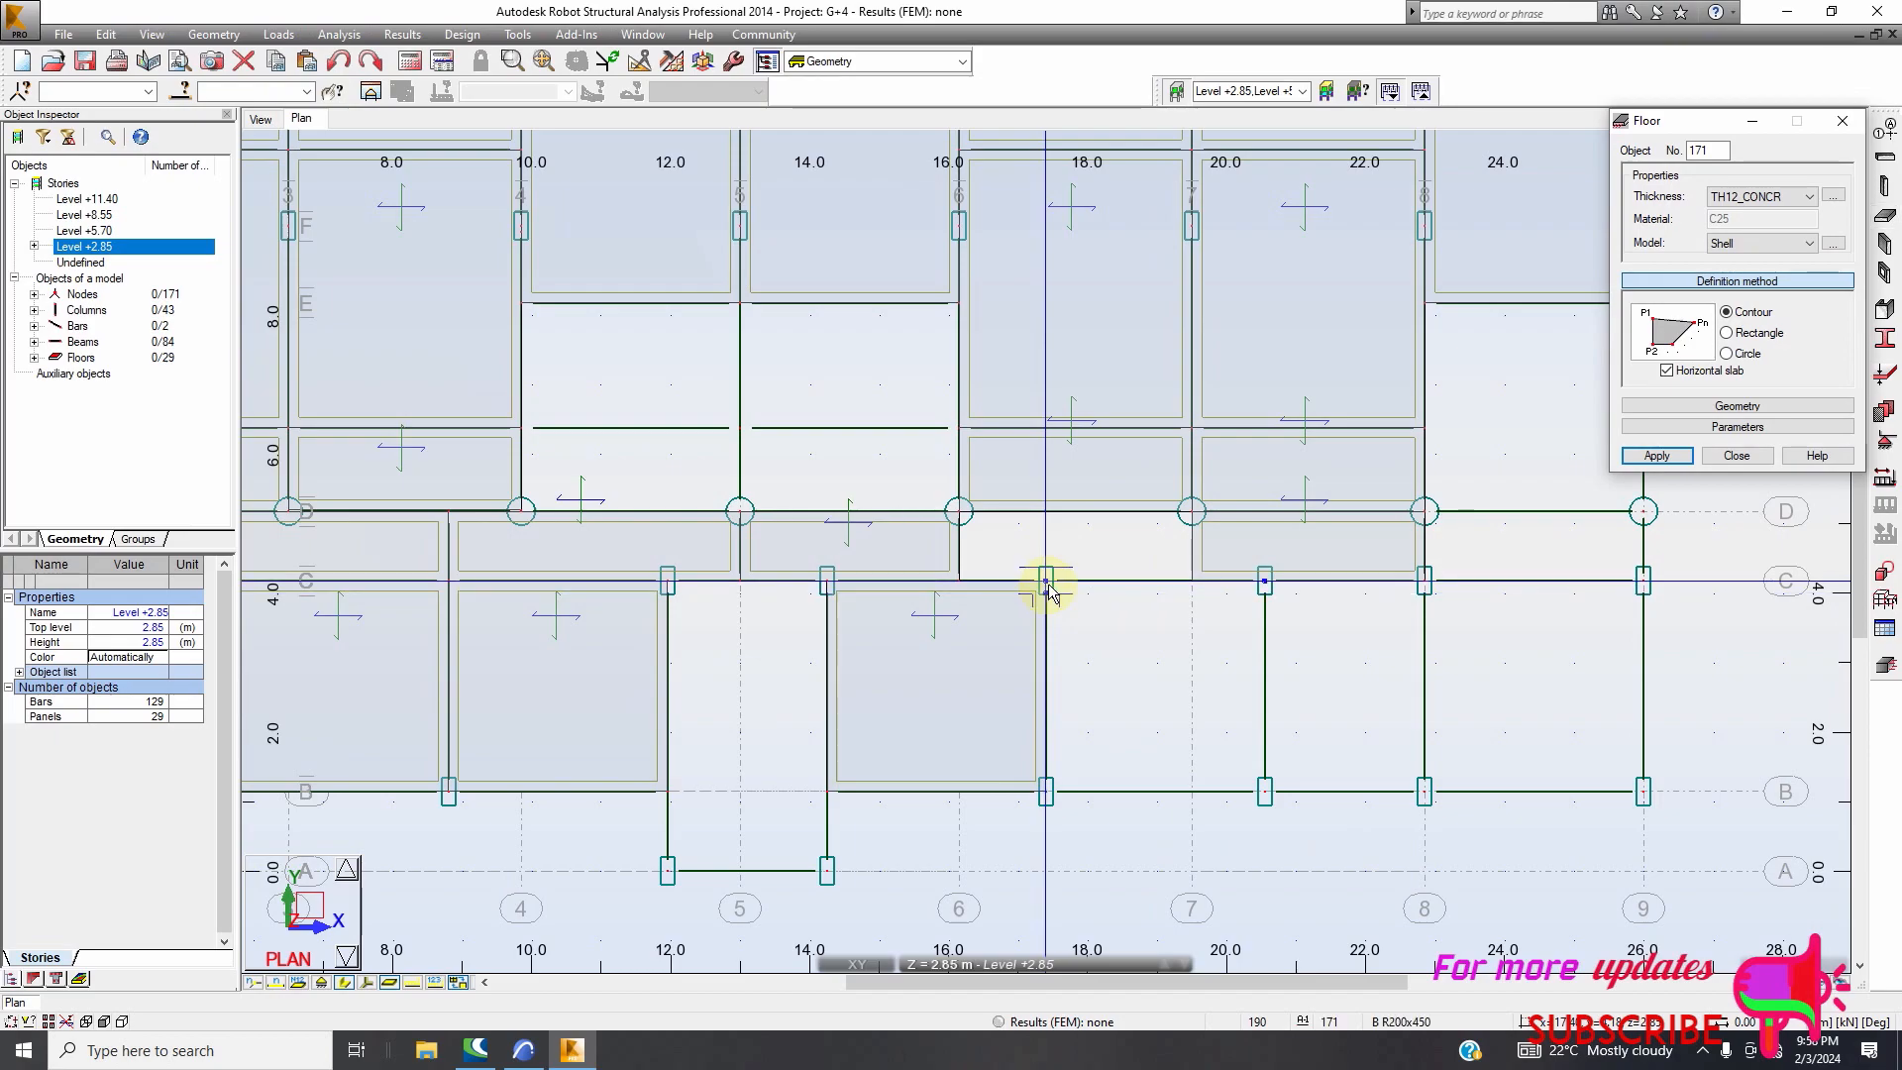
pyautogui.click(1267, 581)
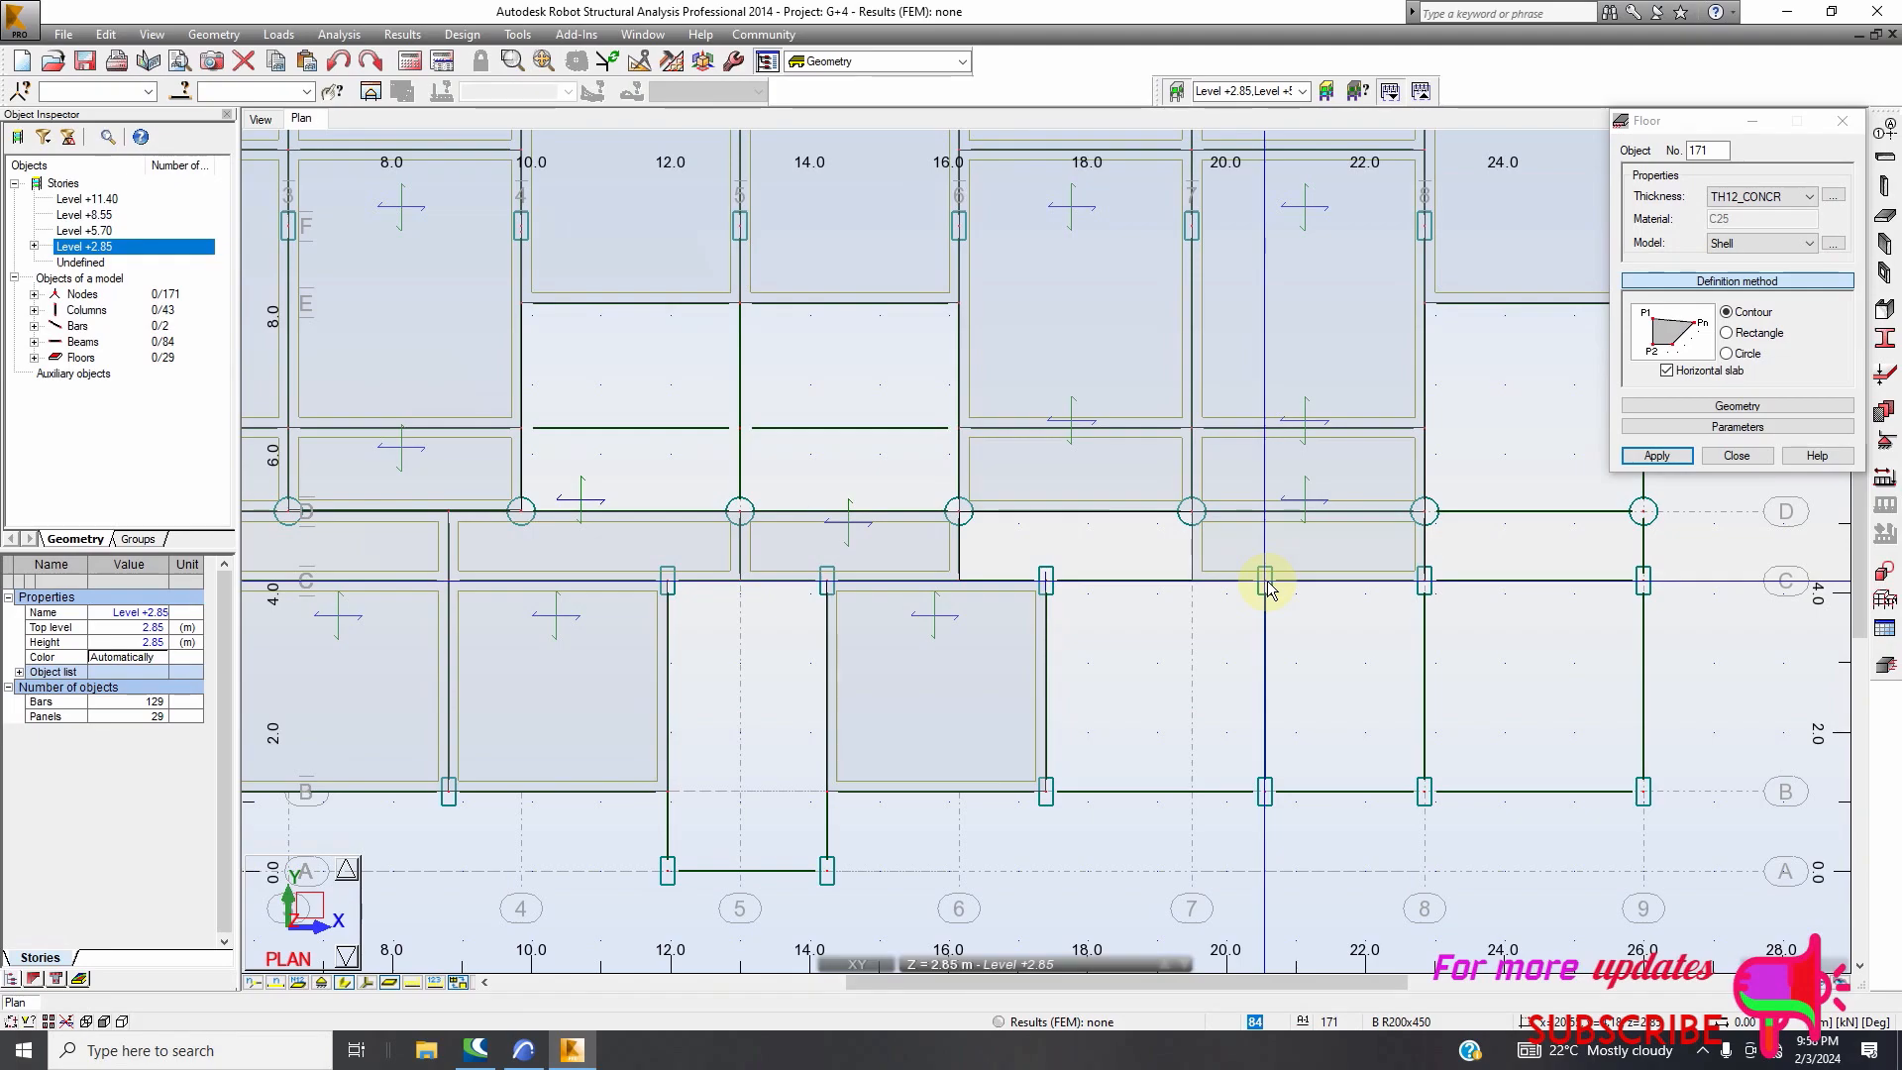
pyautogui.click(1265, 793)
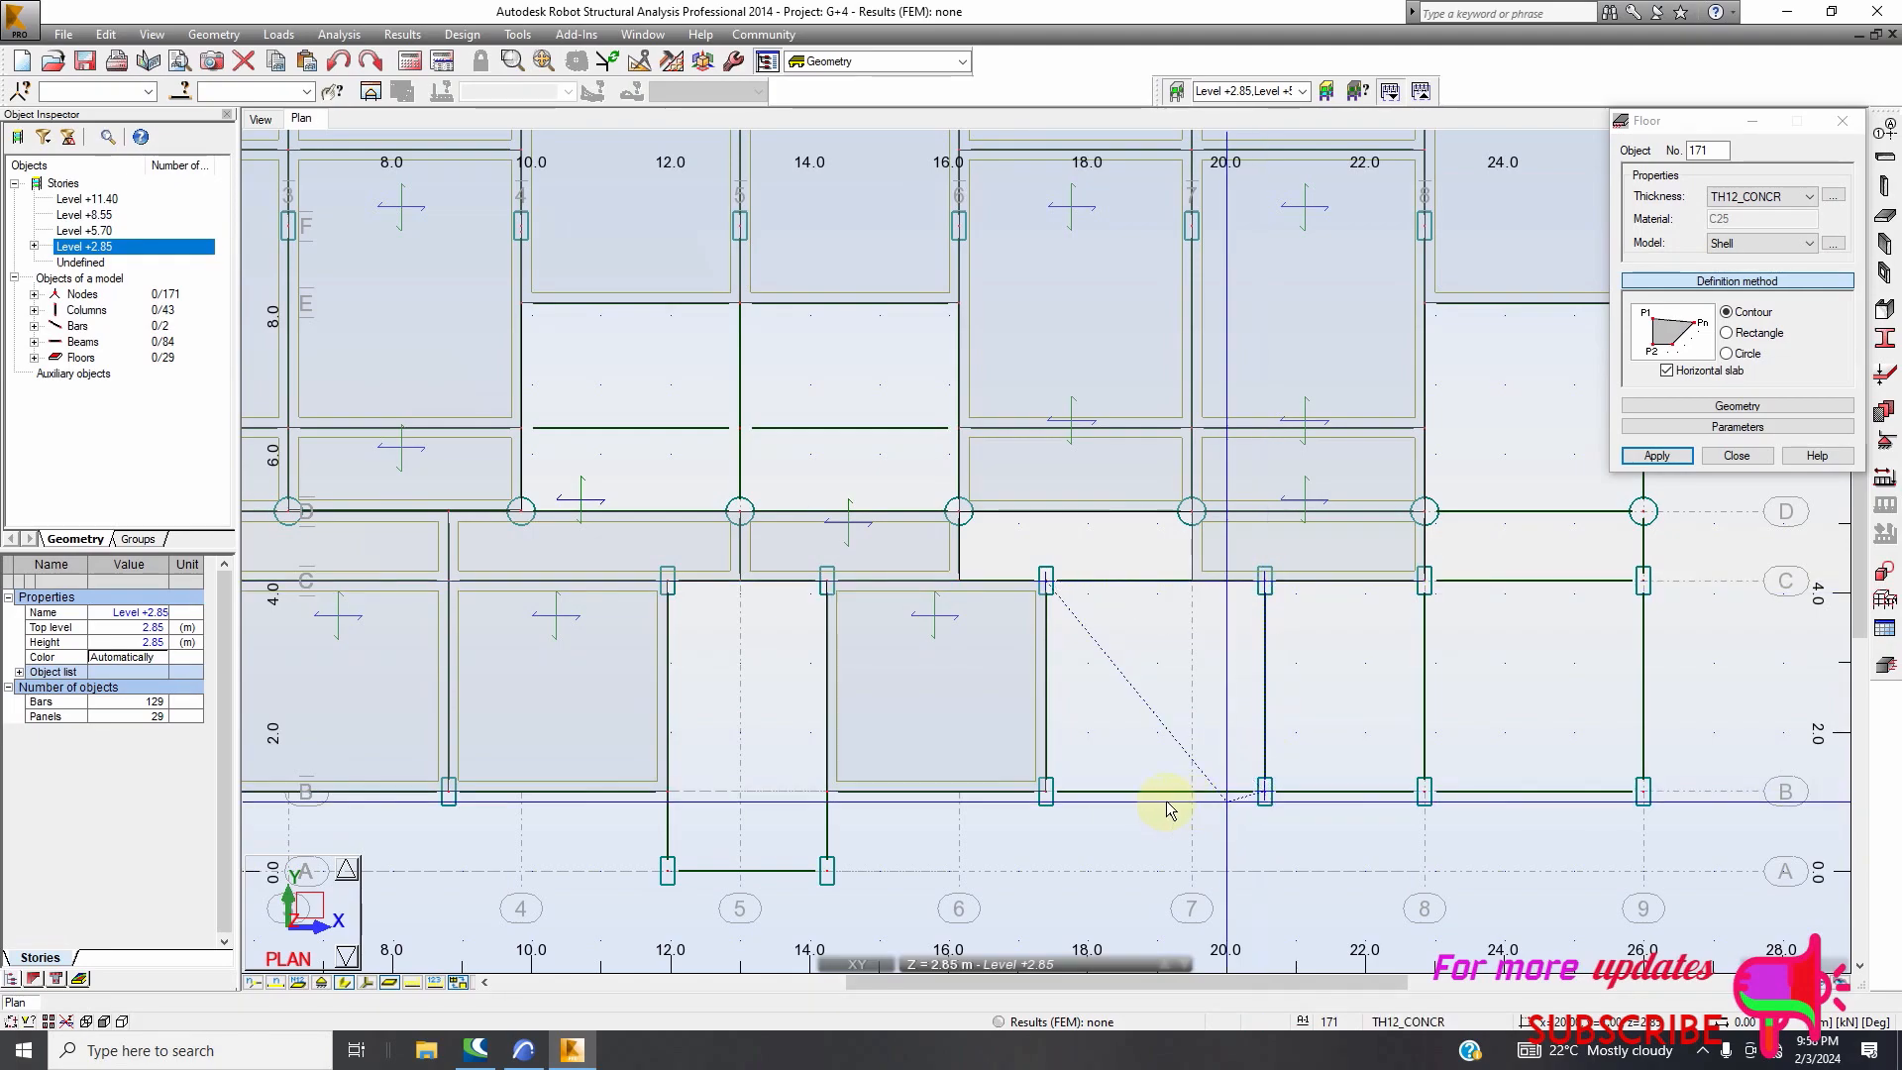
pyautogui.click(1046, 792)
pyautogui.click(1046, 581)
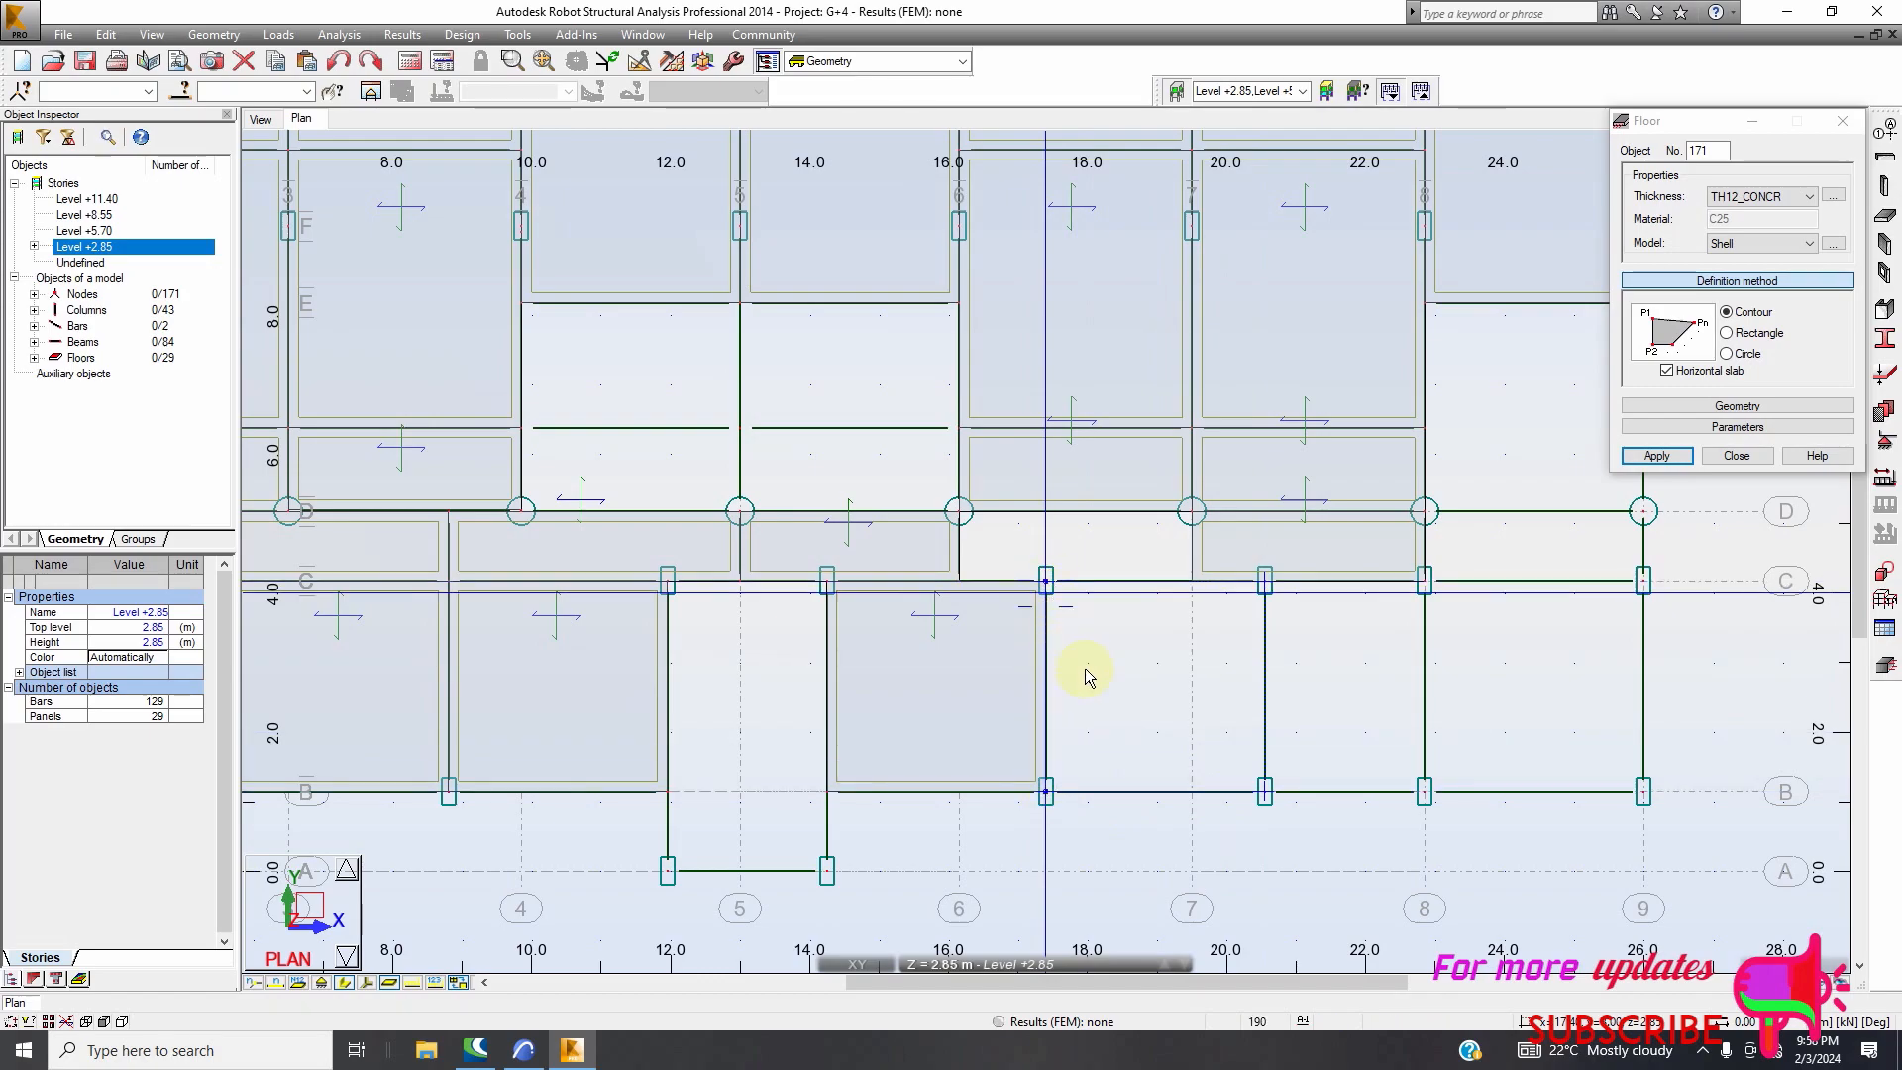
pyautogui.click(1265, 581)
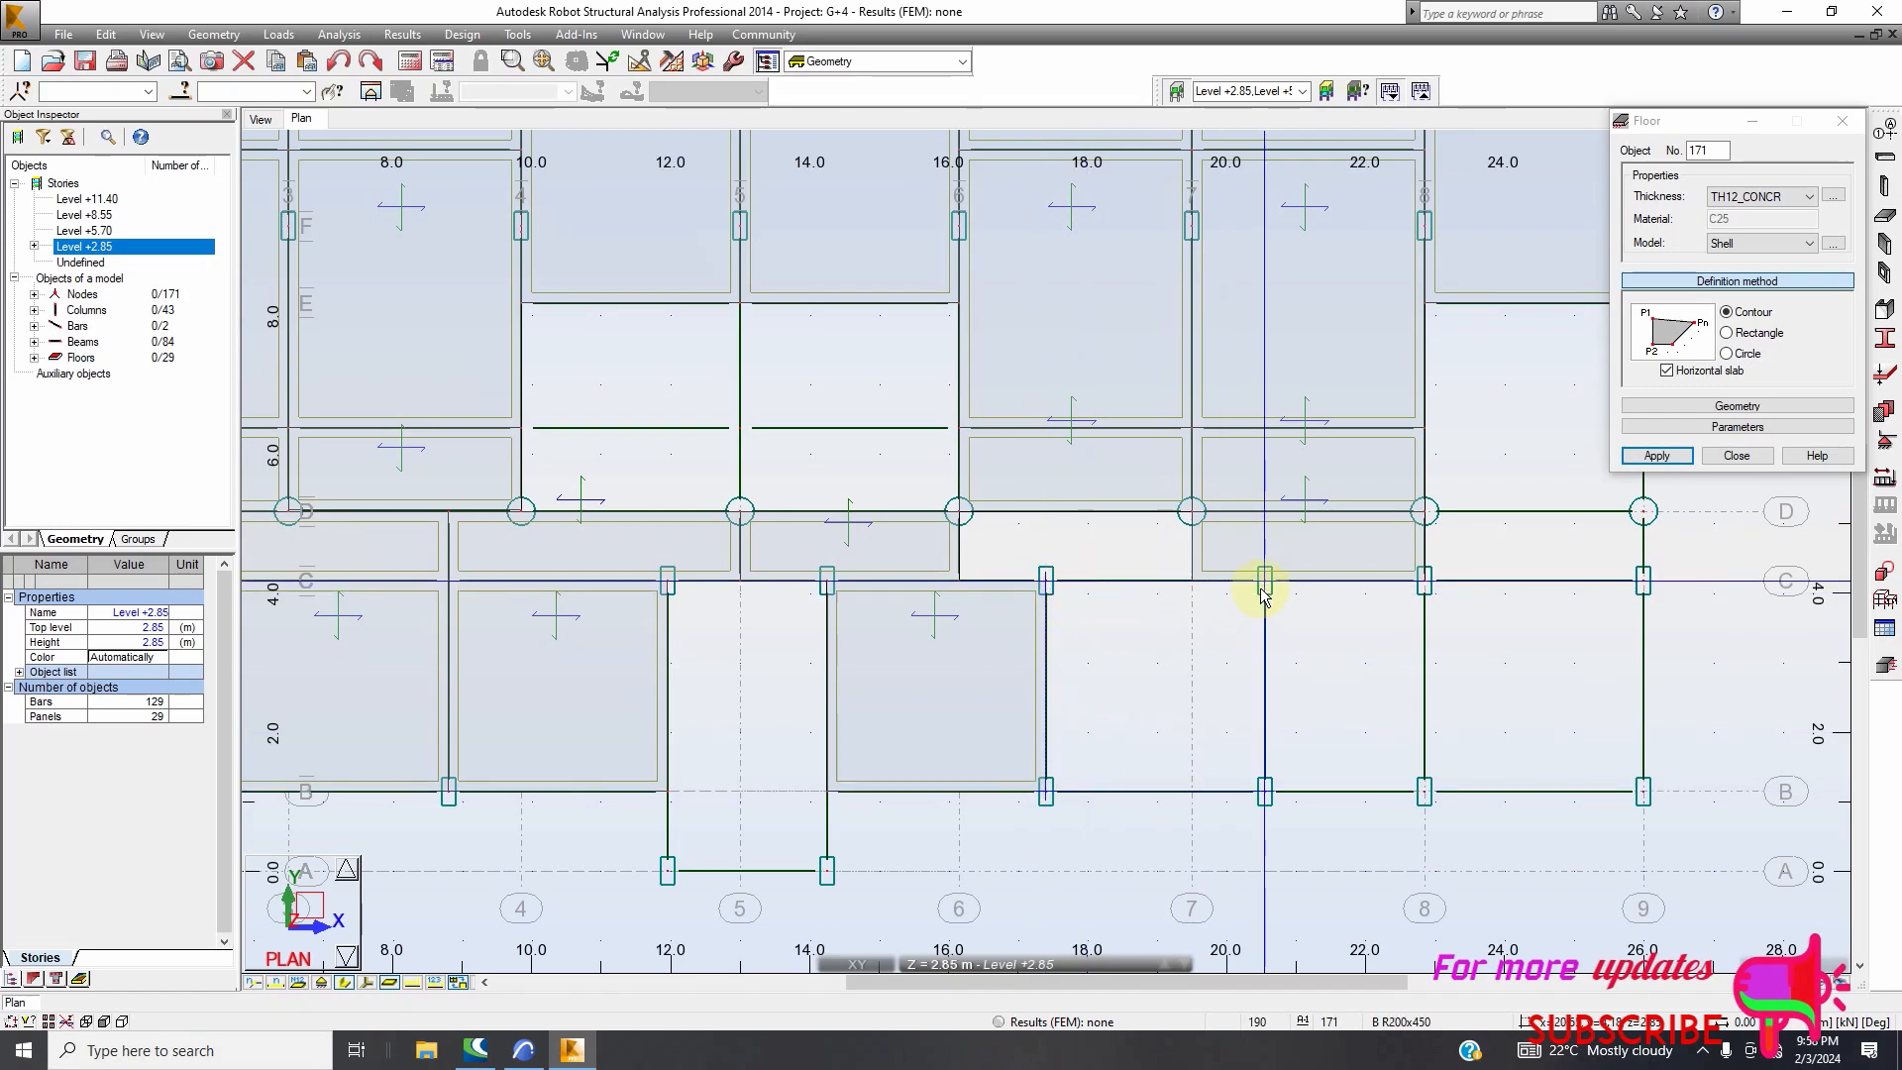
# Use the Rectangle definition to add three adjoining slabs between grids C and B, from the beam after grid 6 to grid 9
pyautogui.click(1728, 334)
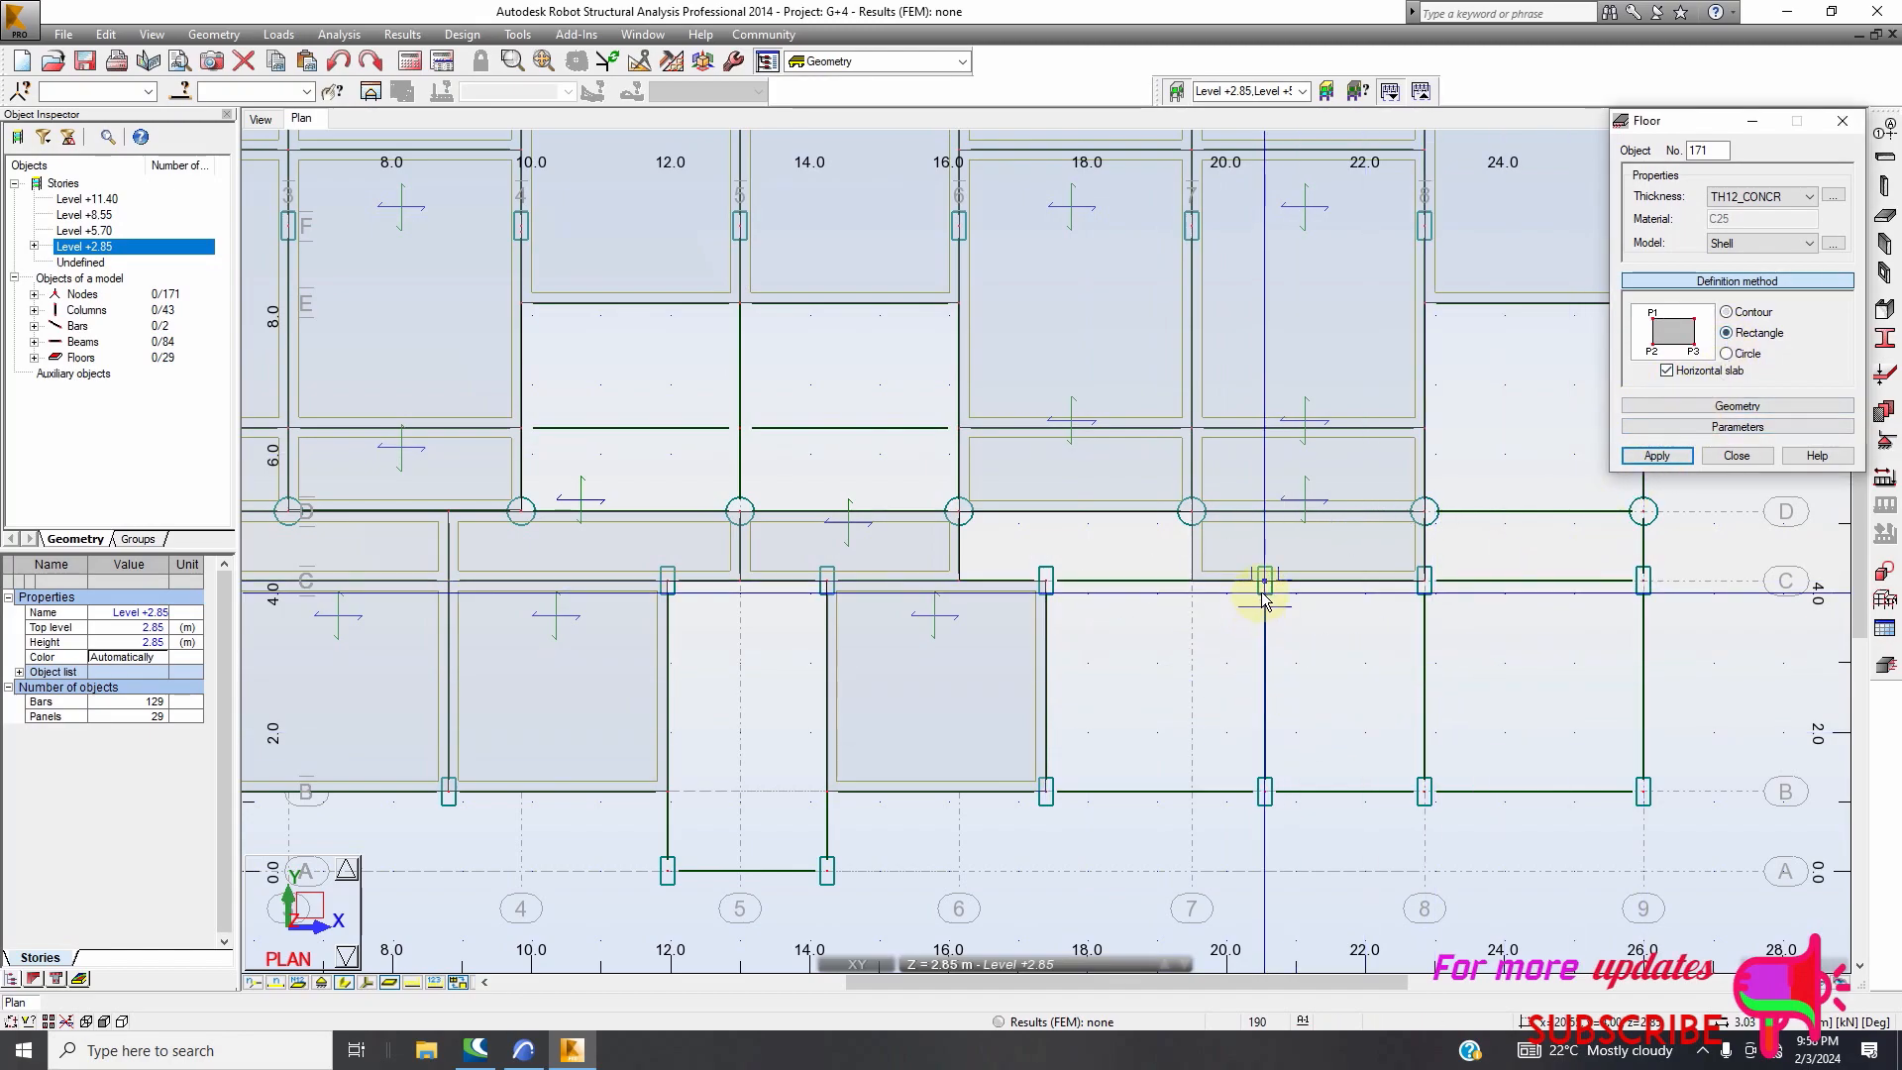
pyautogui.click(1046, 584)
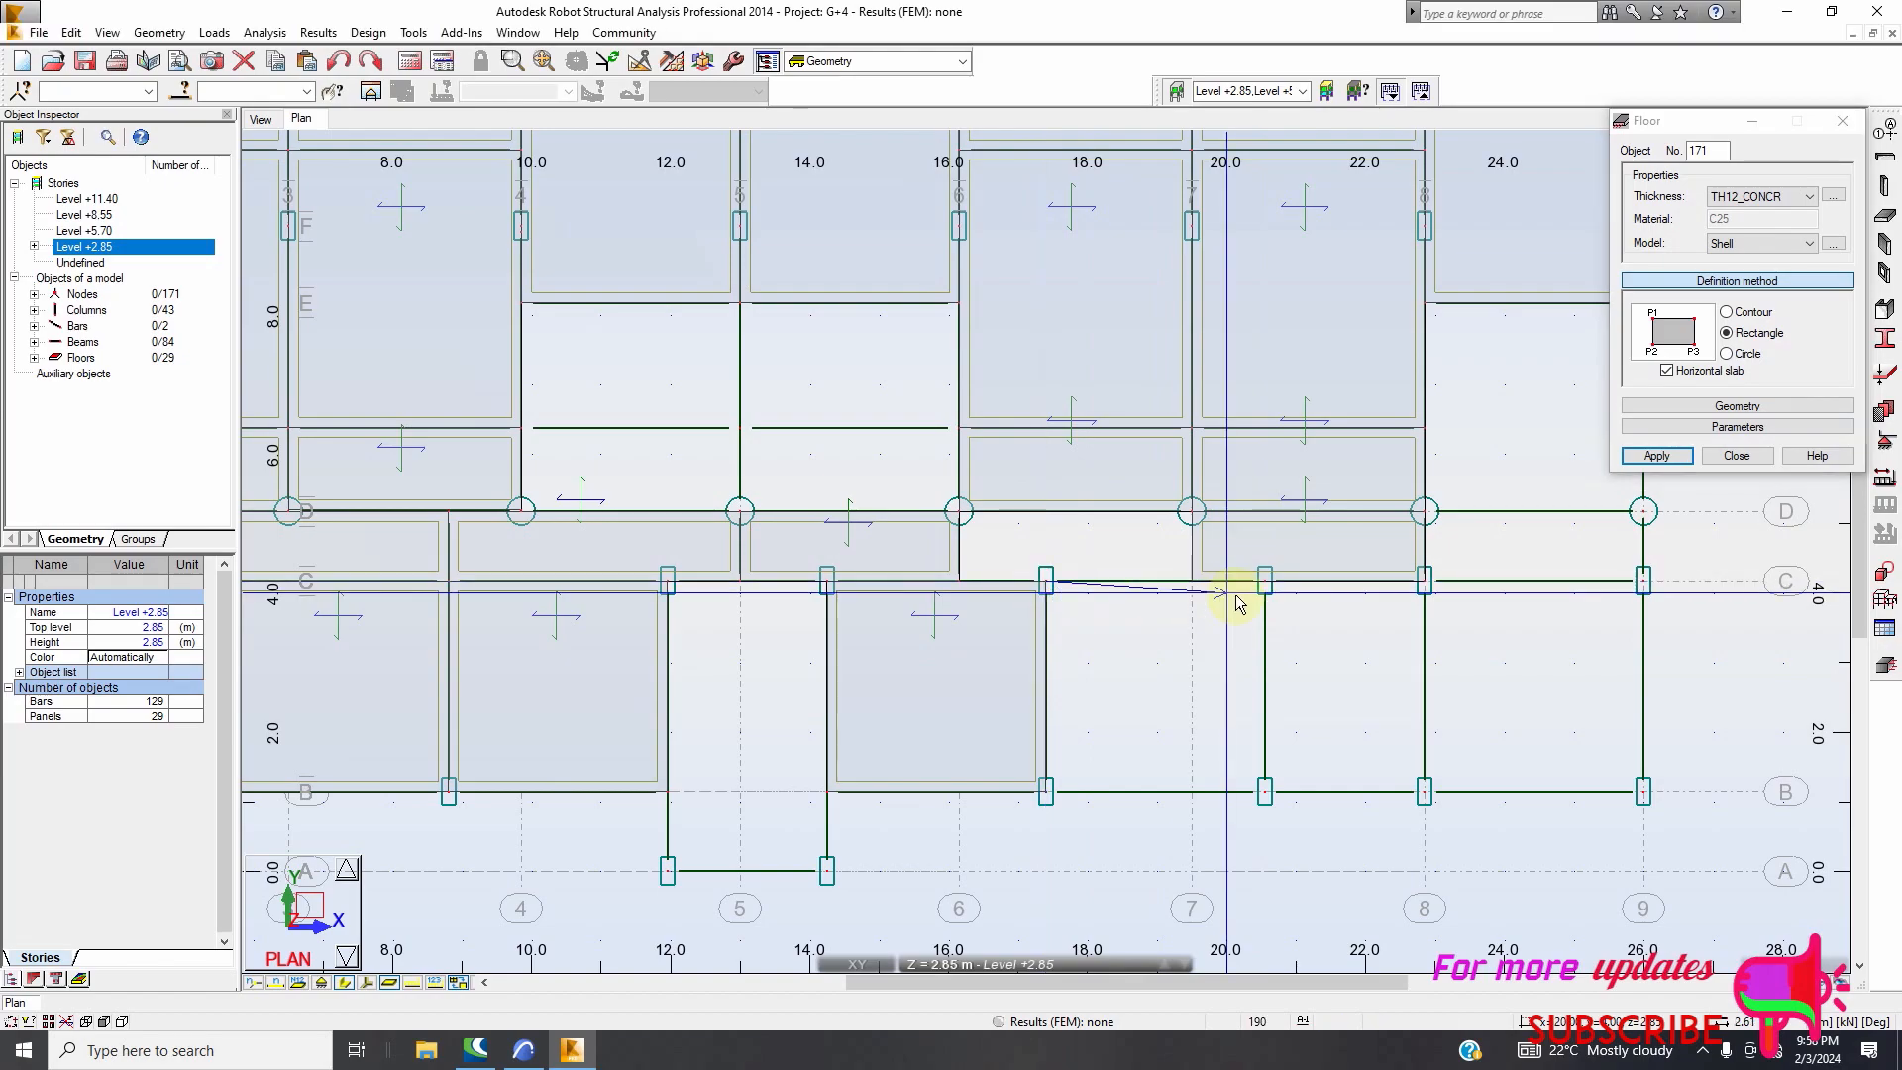
pyautogui.click(1265, 792)
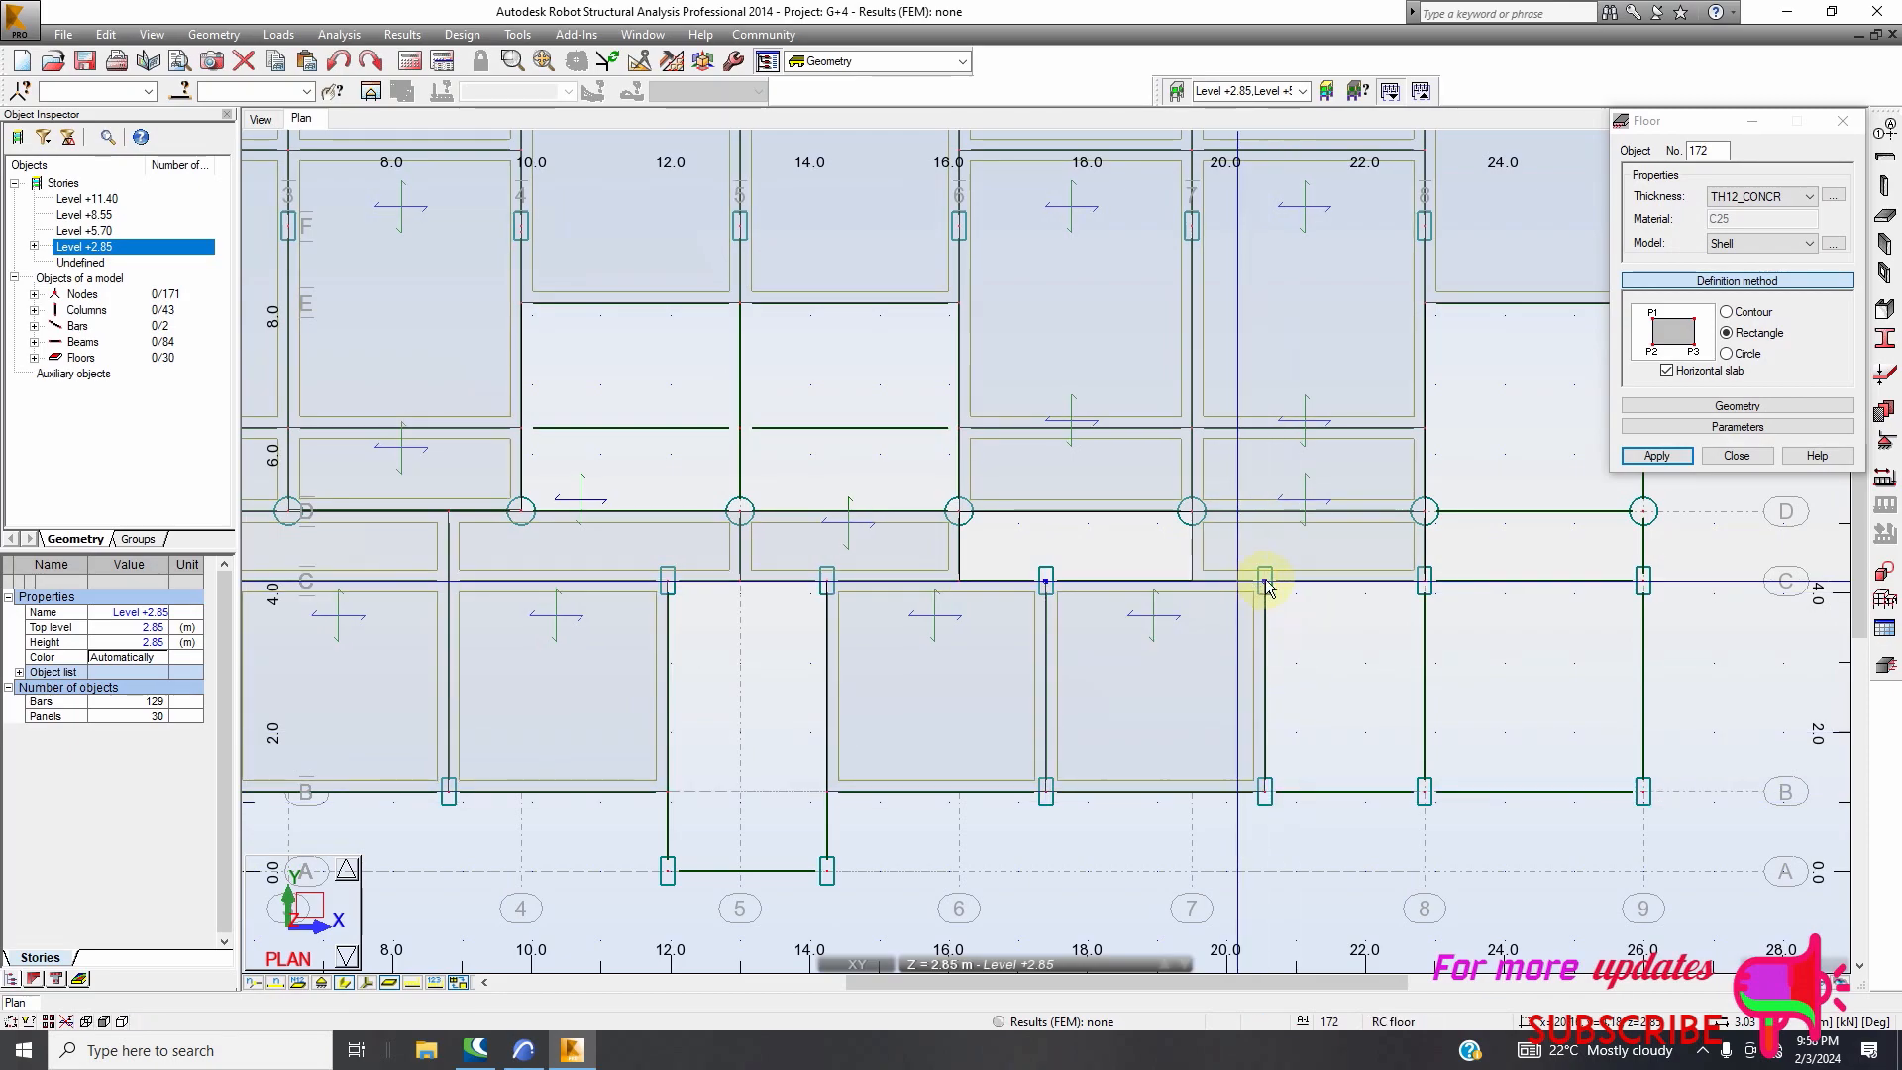
pyautogui.click(1424, 581)
pyautogui.click(1424, 791)
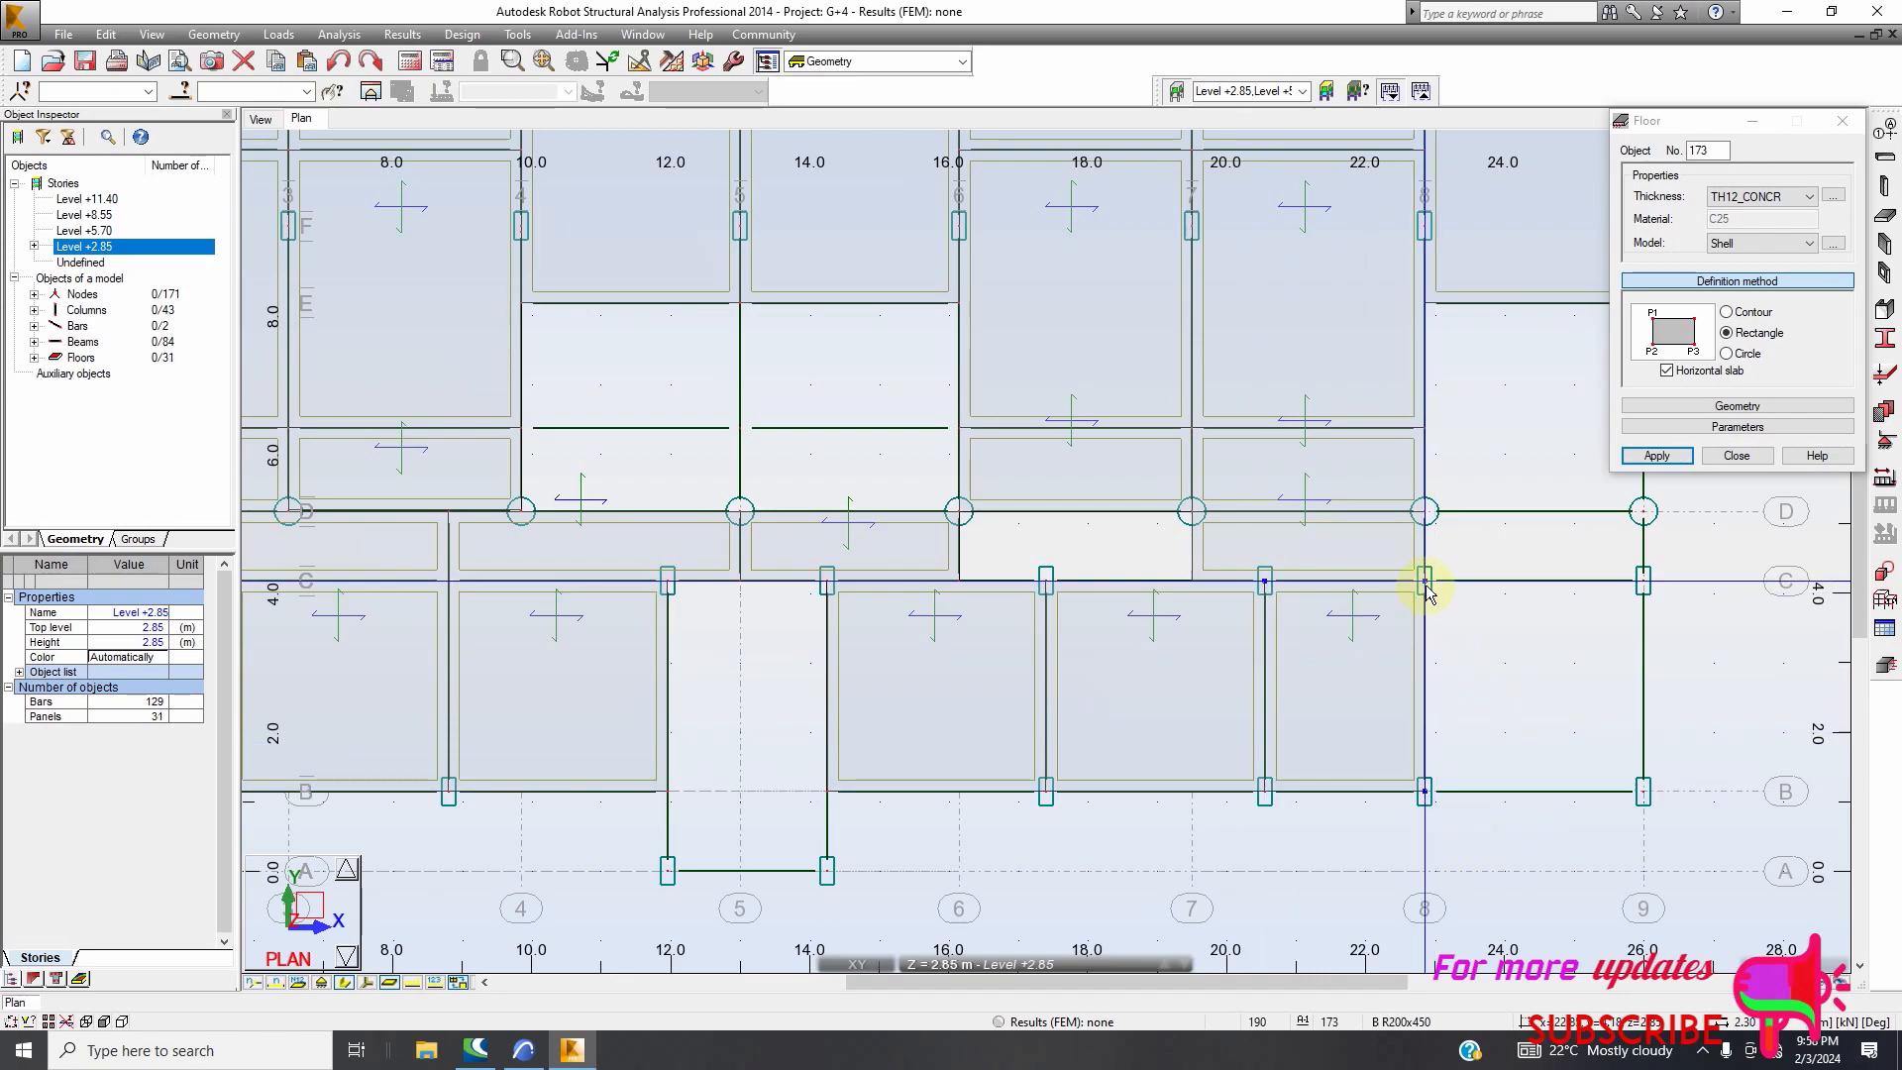
pyautogui.click(1426, 583)
pyautogui.click(1643, 581)
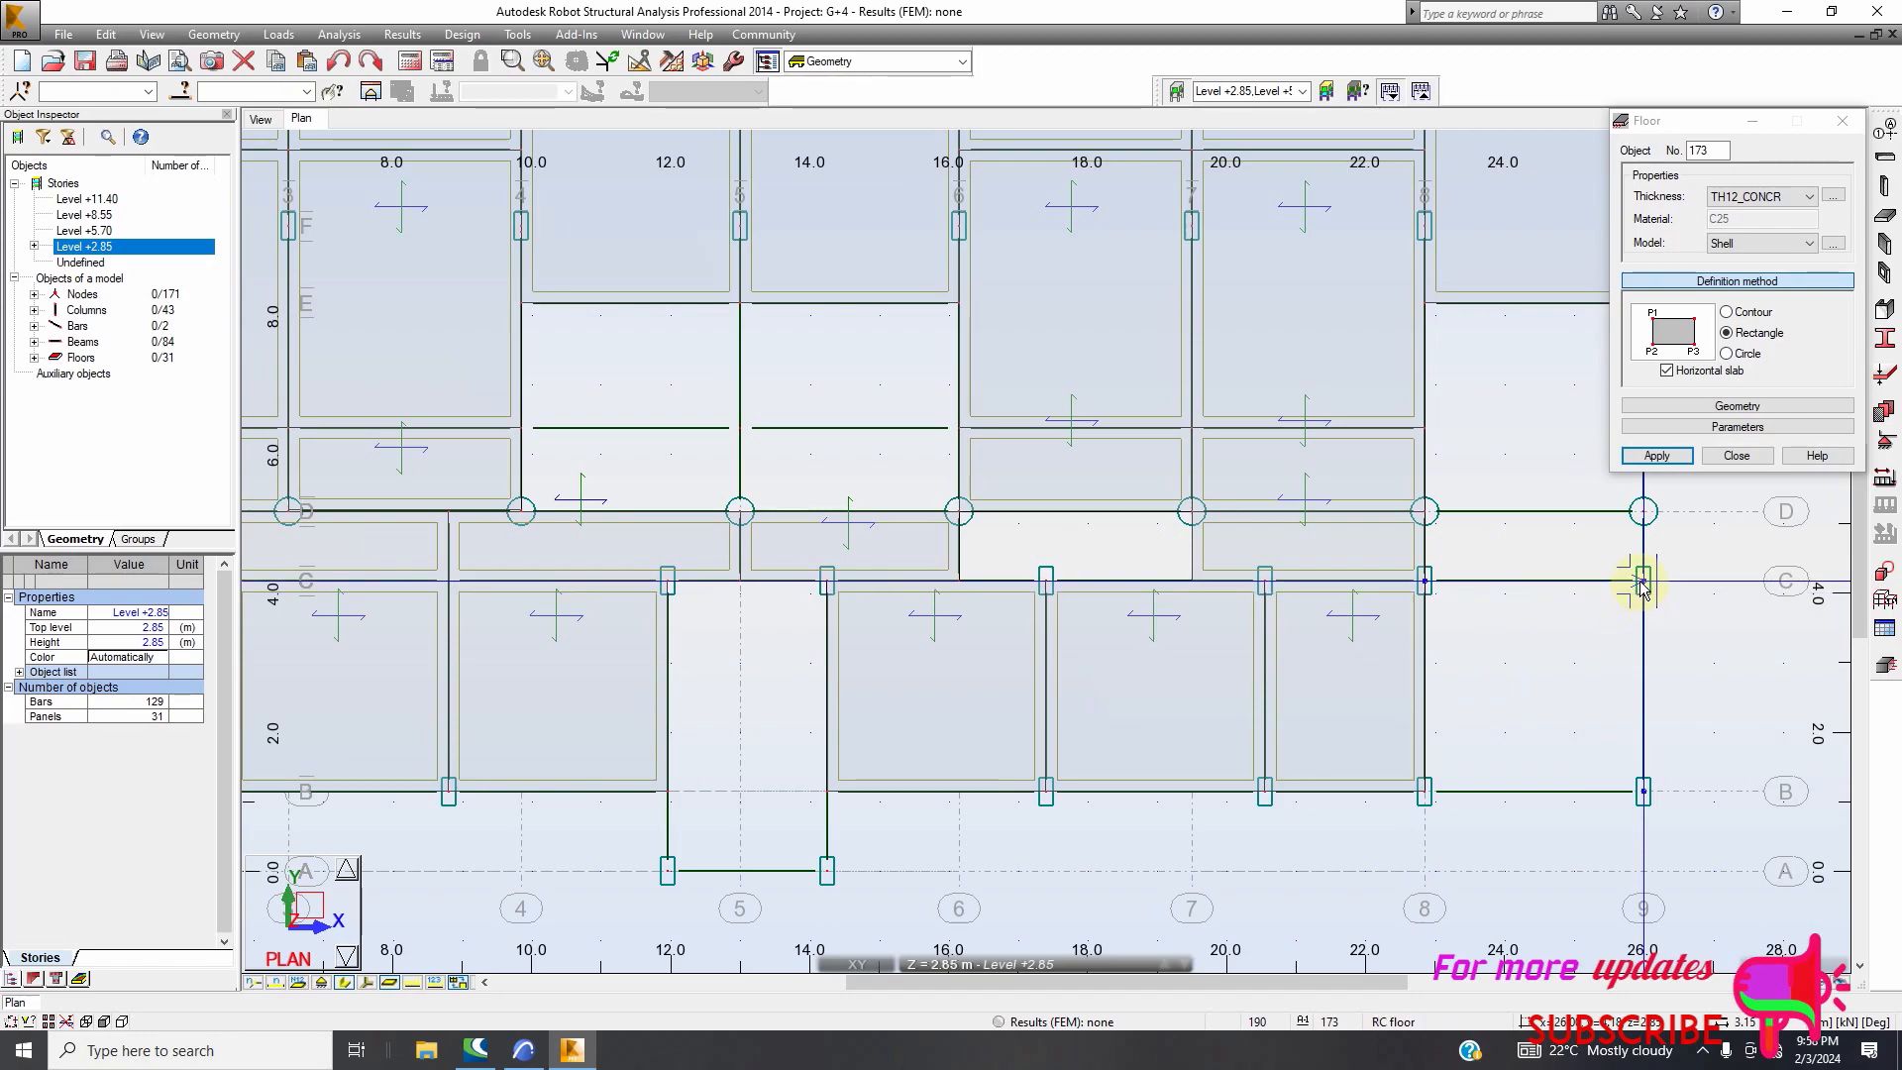
pyautogui.click(1643, 792)
pyautogui.scroll(-3, 799, 645)
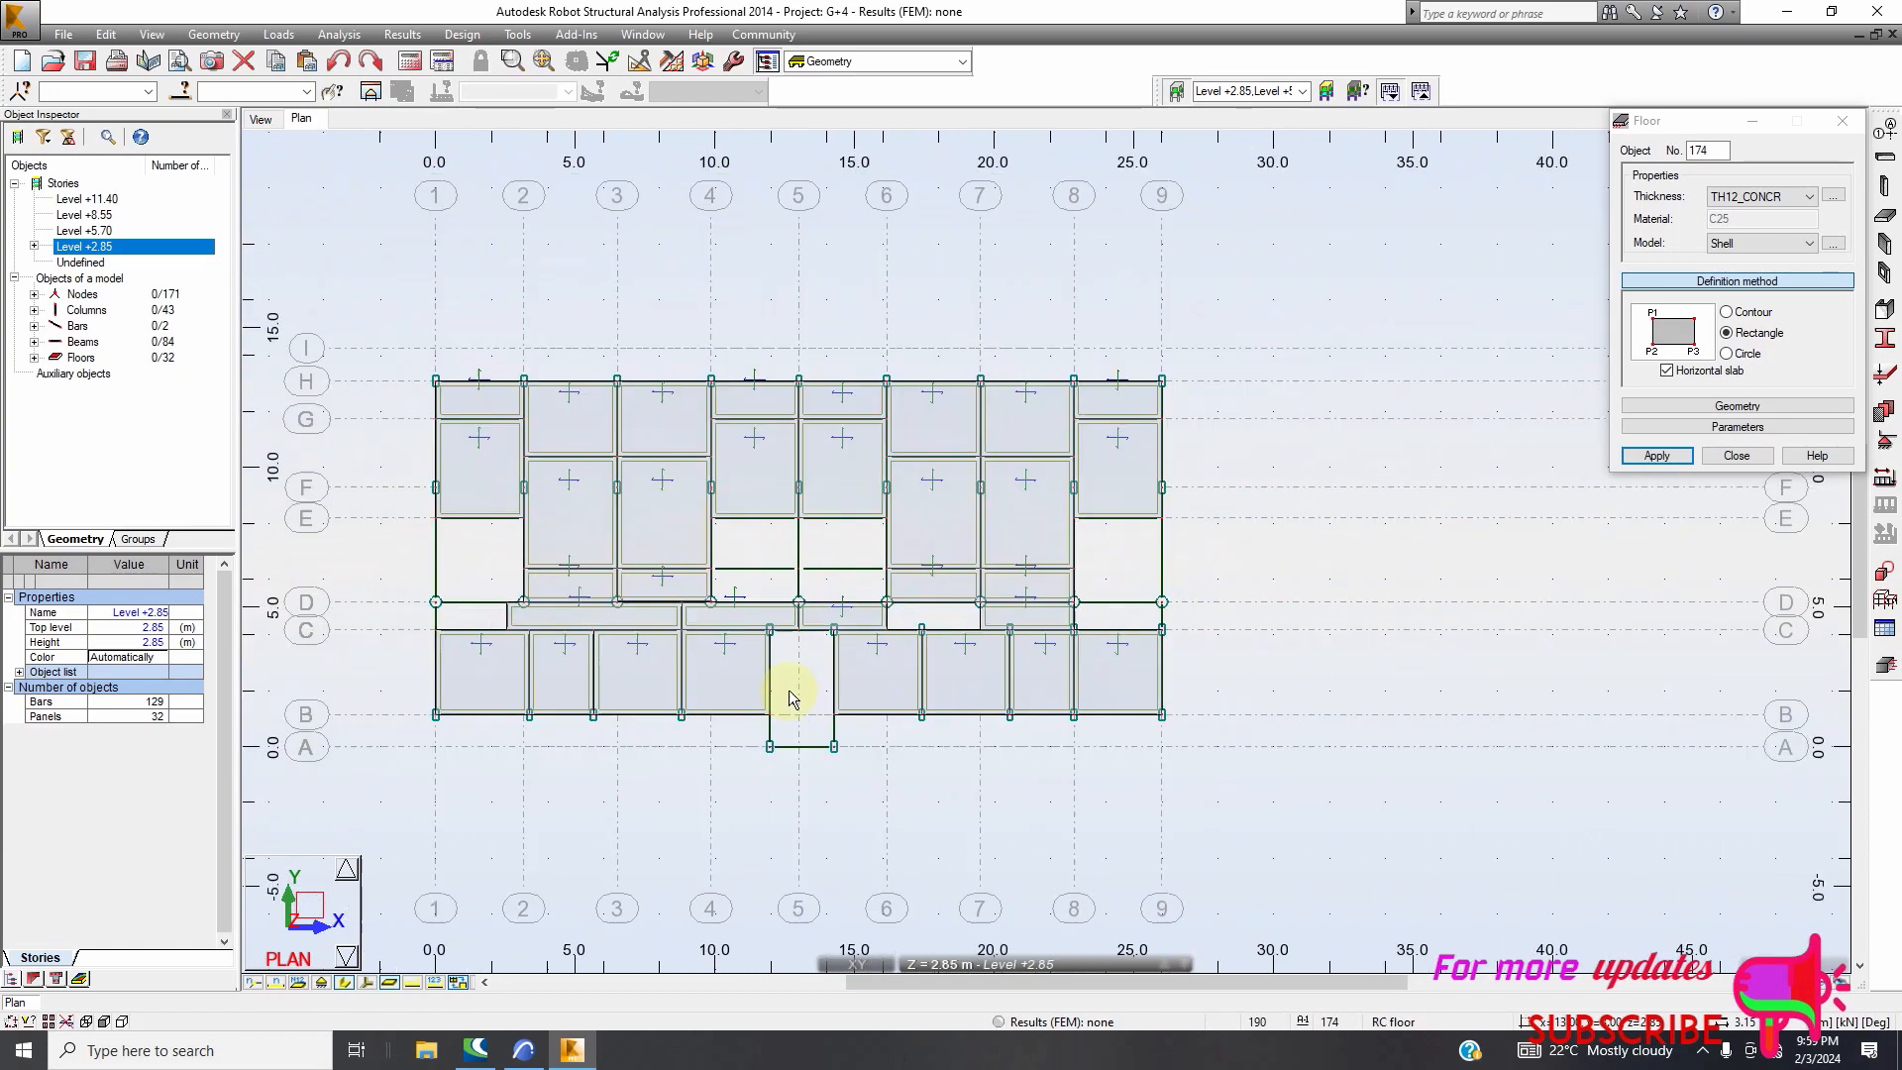
# Compare the Level +2.85 slab layout with the ground-floor plan in ARCHICAD, and inspect the slabs in Robot's 3D and plan views
pyautogui.click(524, 1050)
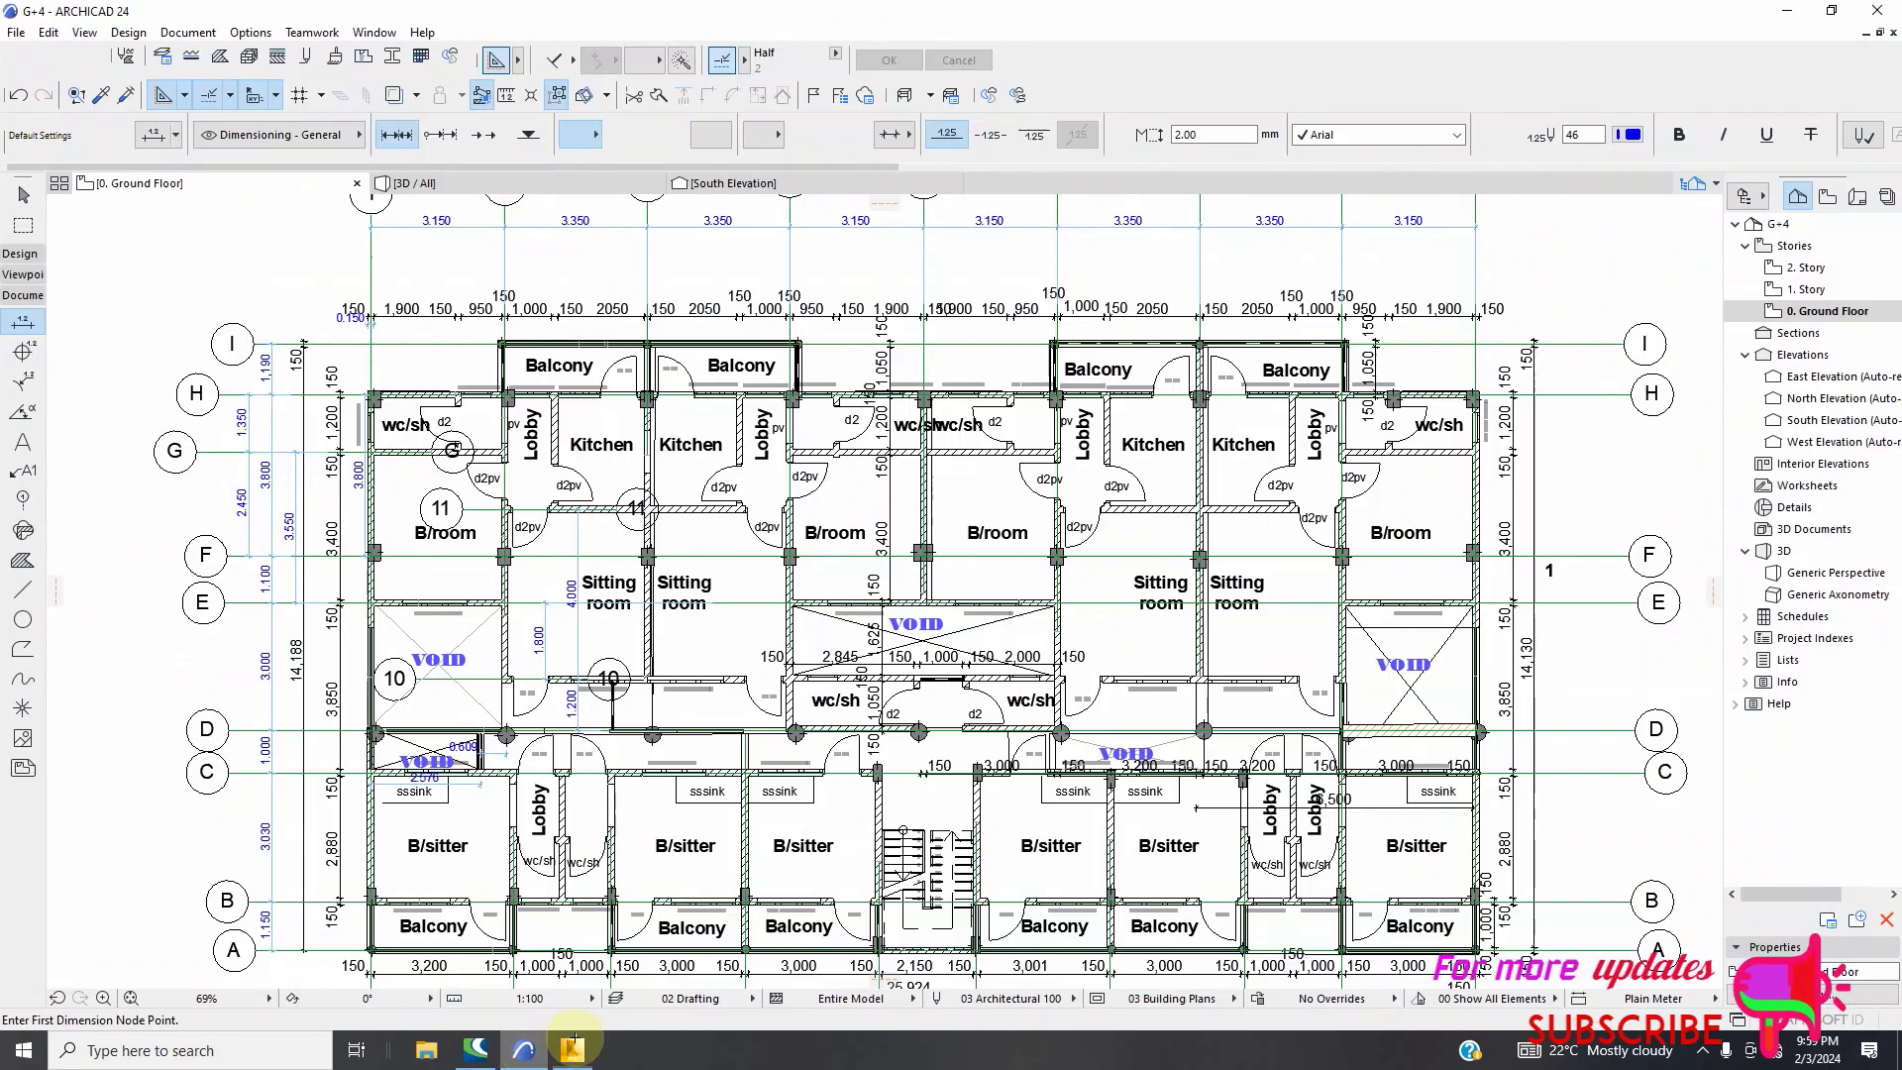
pyautogui.scroll(2, 1065, 409)
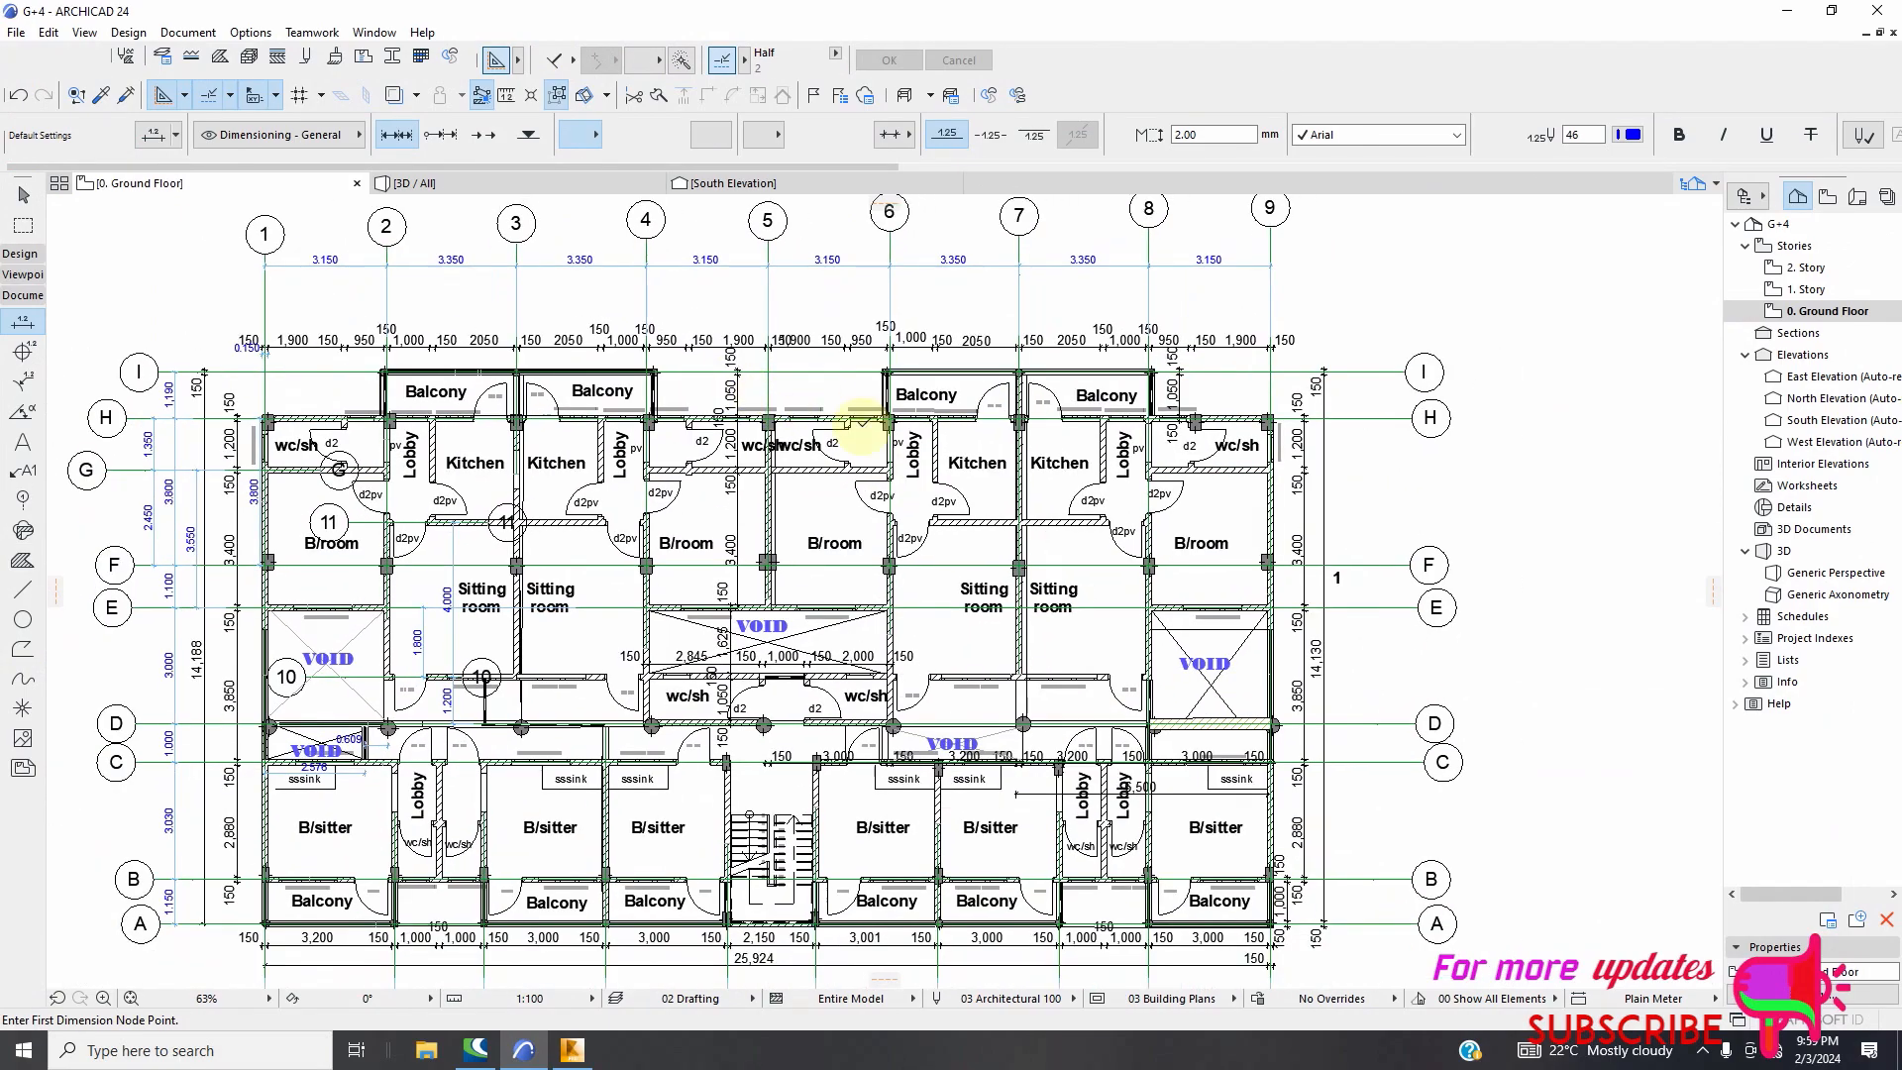
pyautogui.scroll(-2, 822, 421)
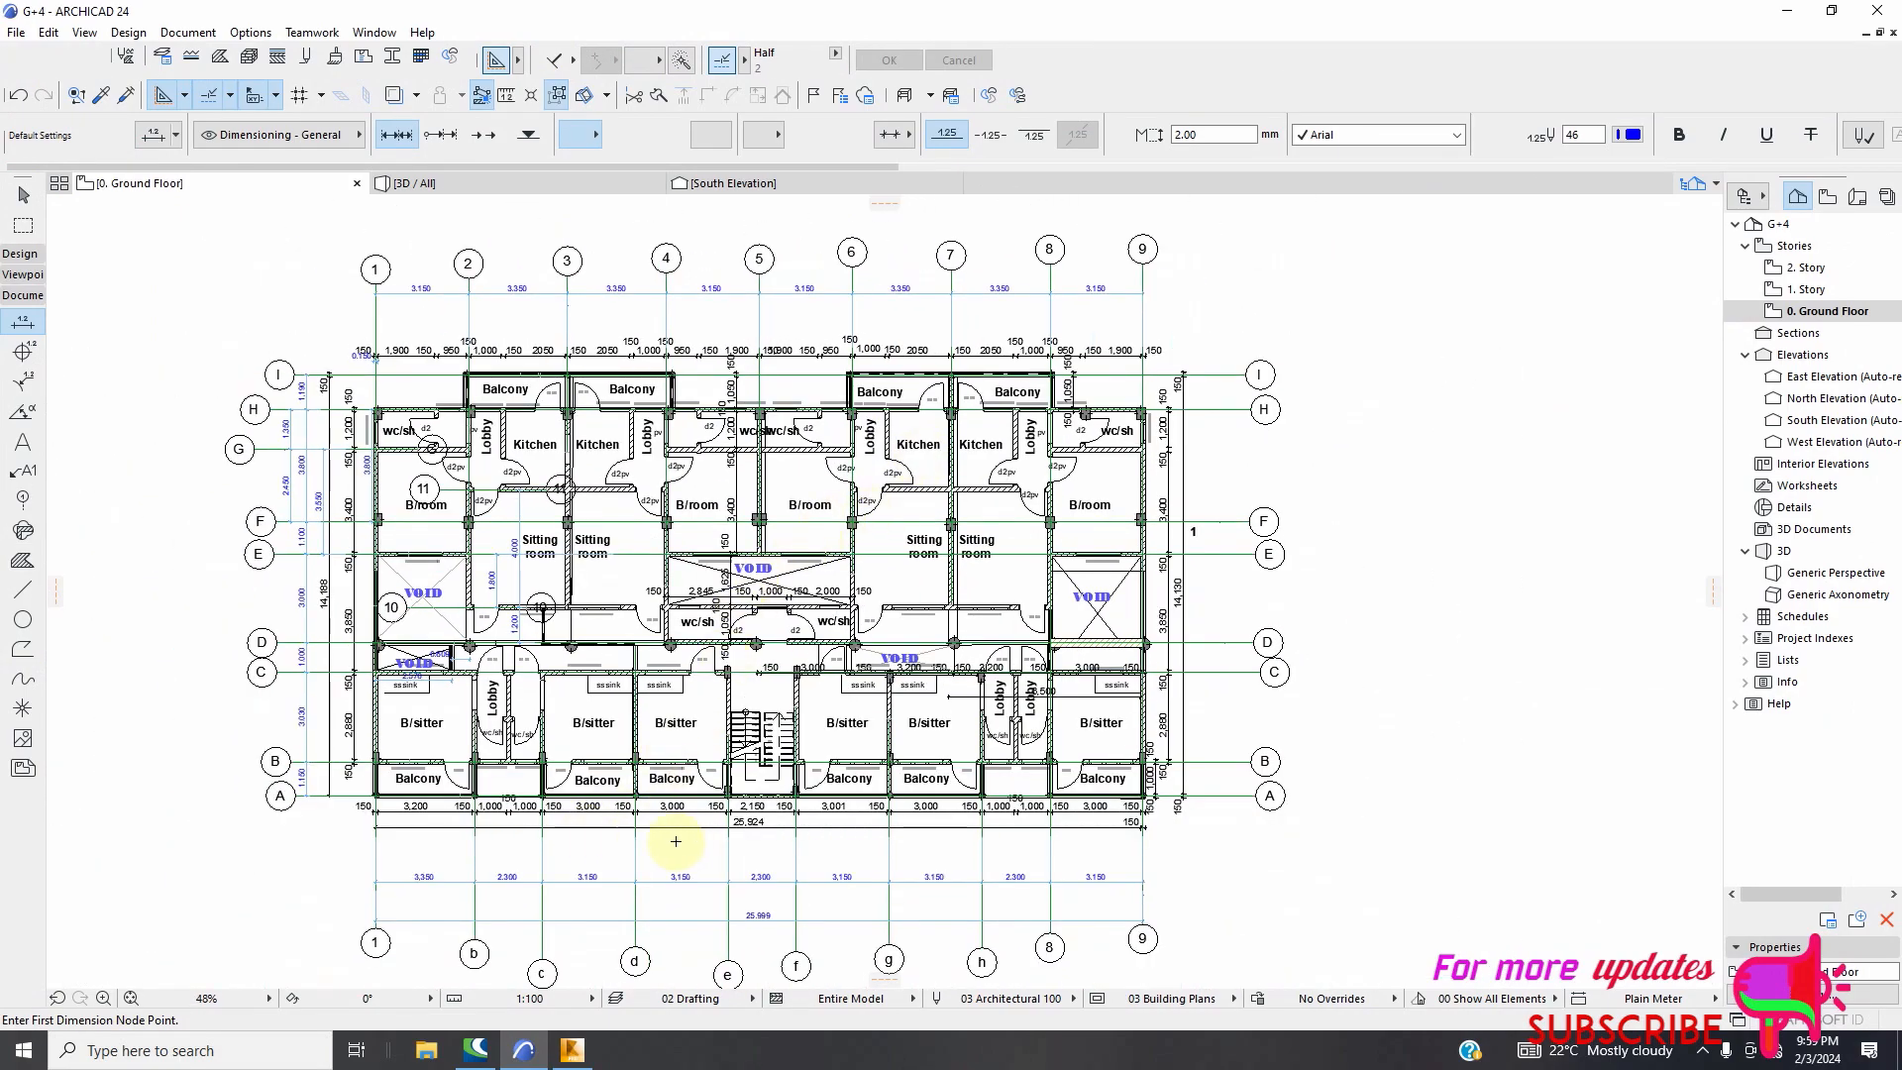
pyautogui.click(571, 1051)
pyautogui.scroll(2, 504, 756)
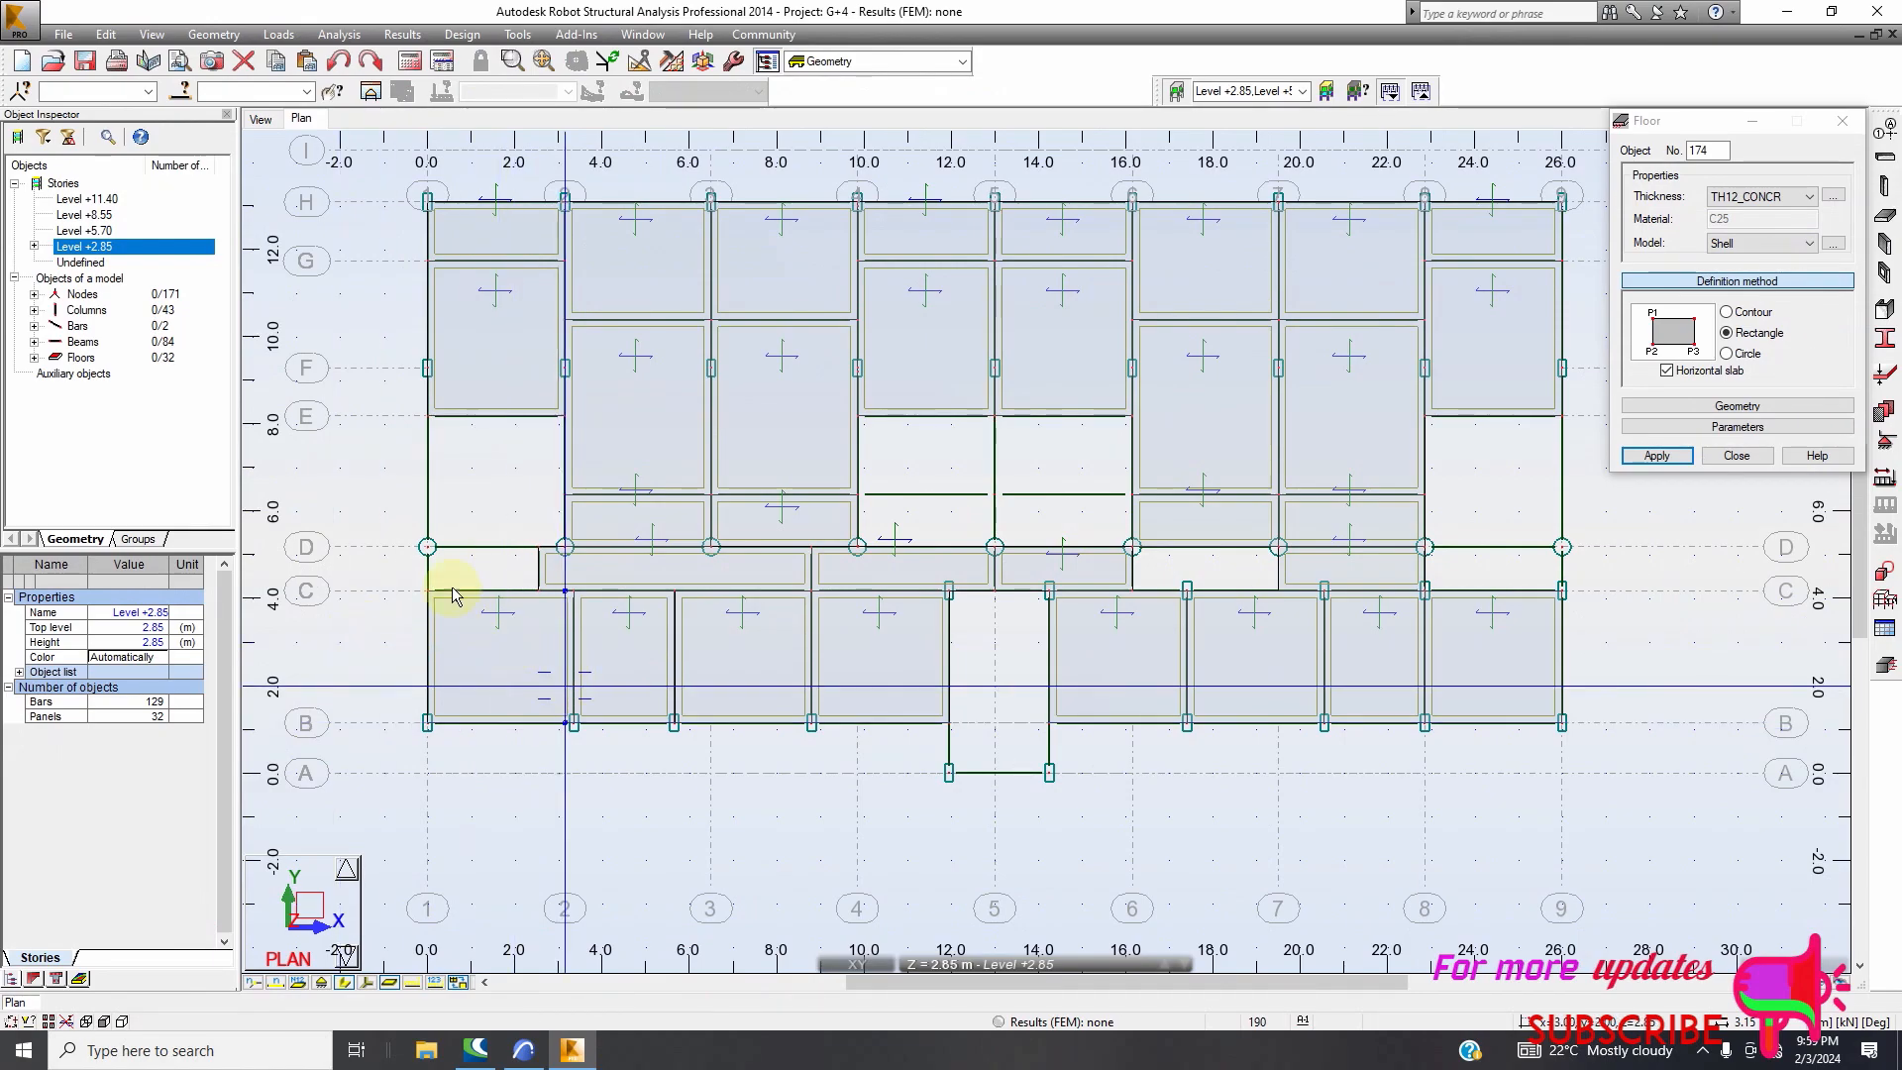
pyautogui.click(263, 119)
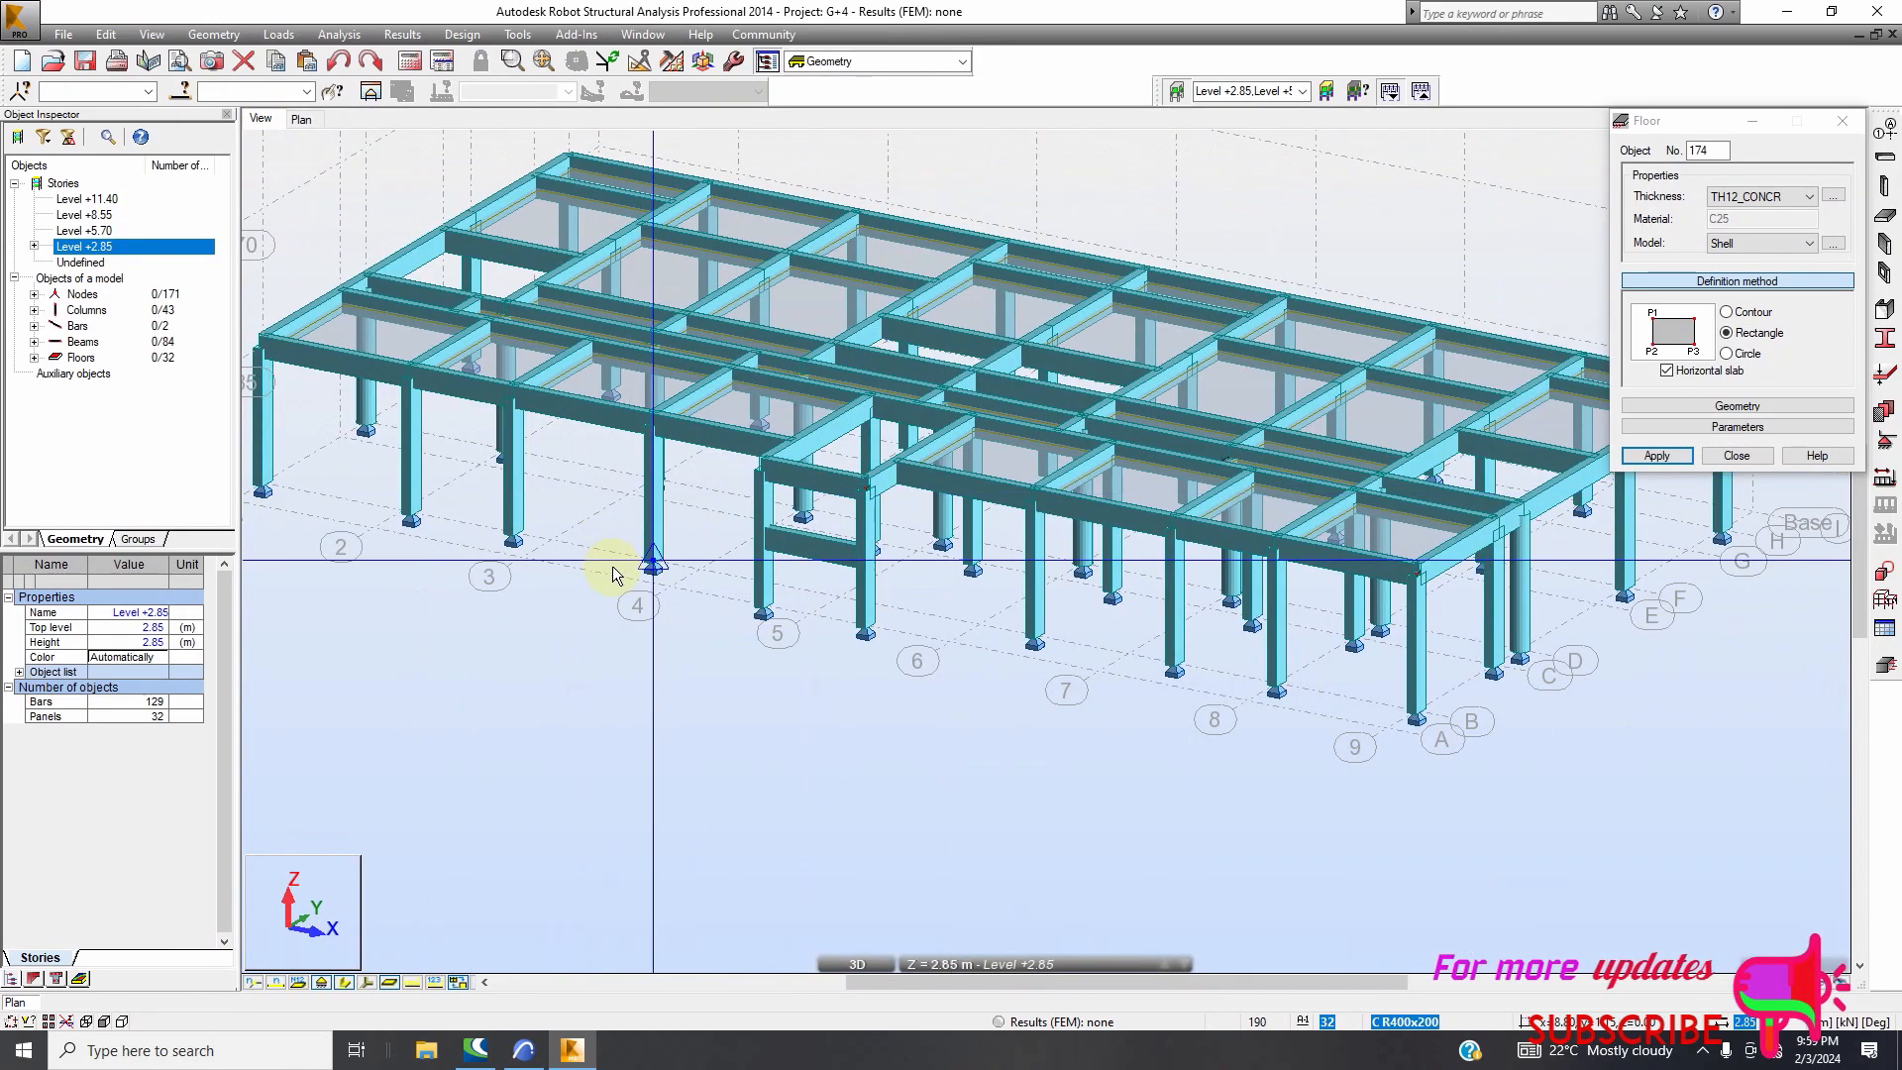
pyautogui.scroll(3, 1144, 503)
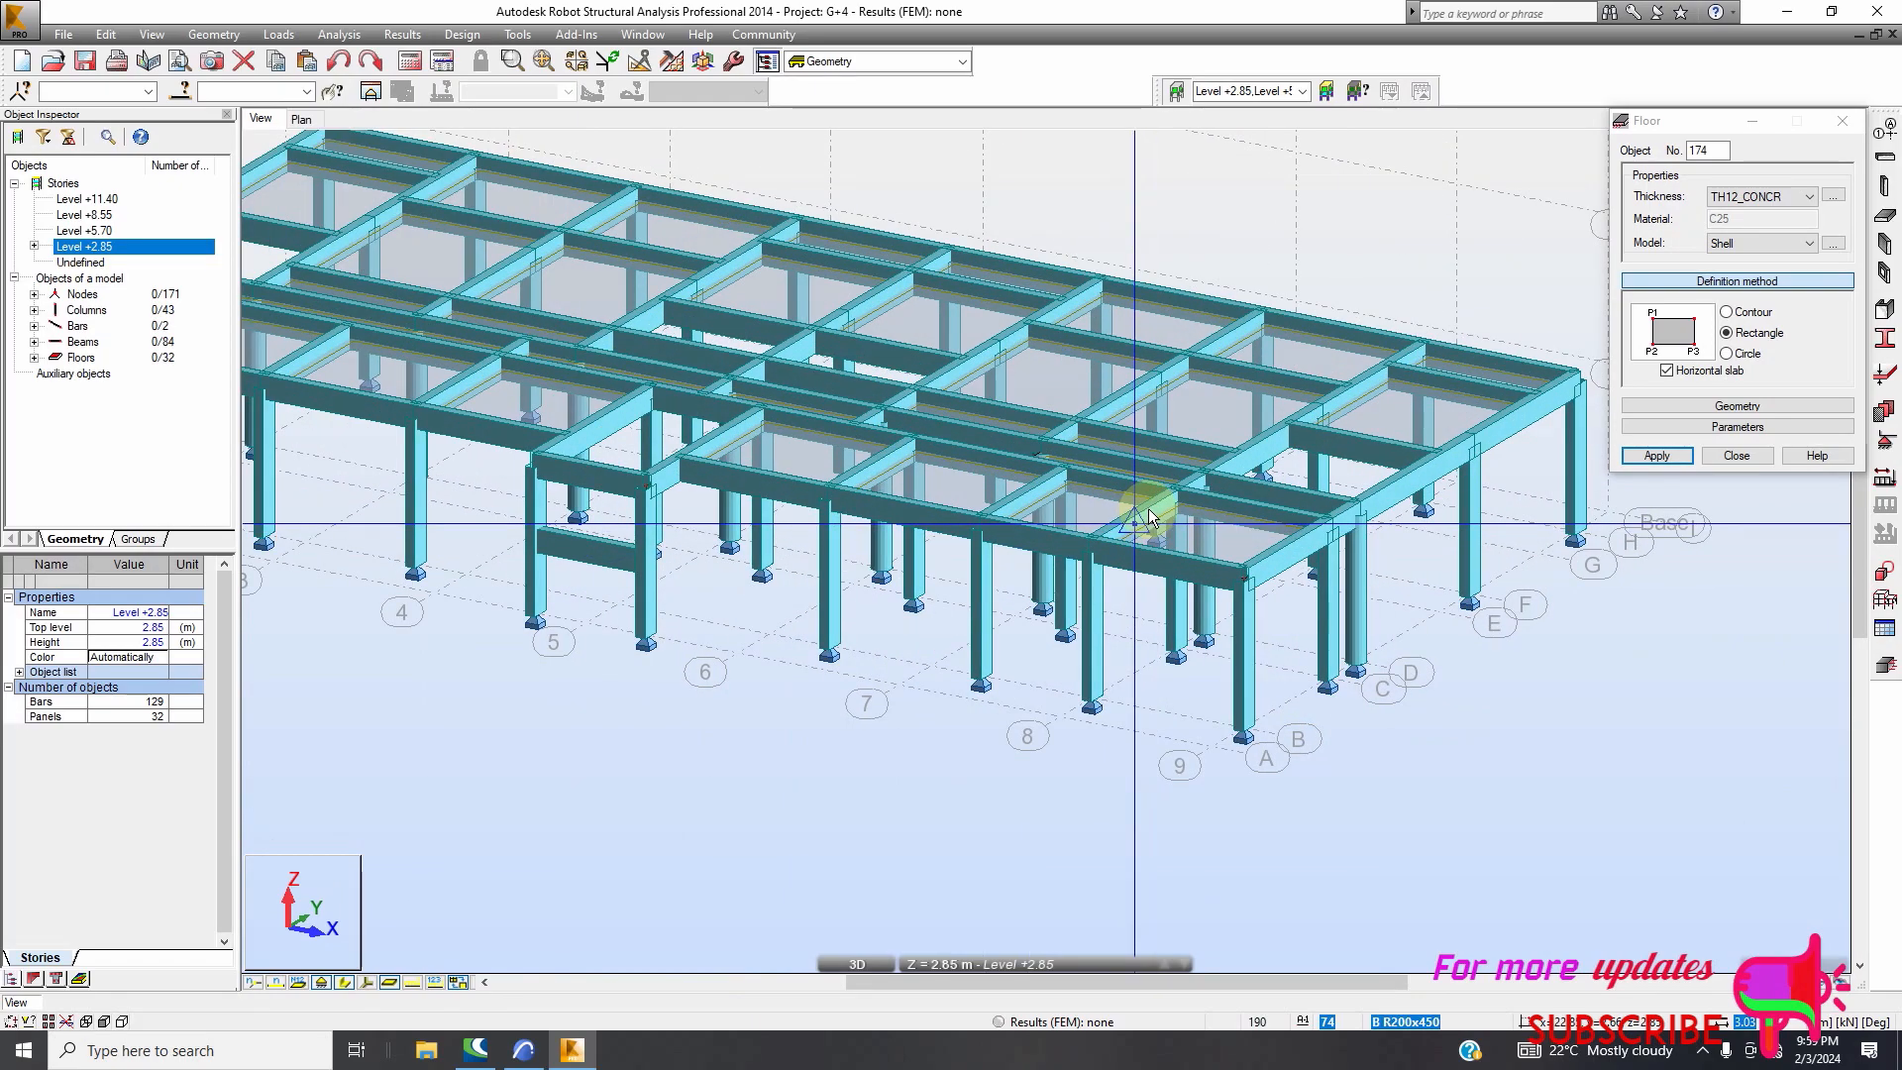
pyautogui.scroll(-2, 1089, 515)
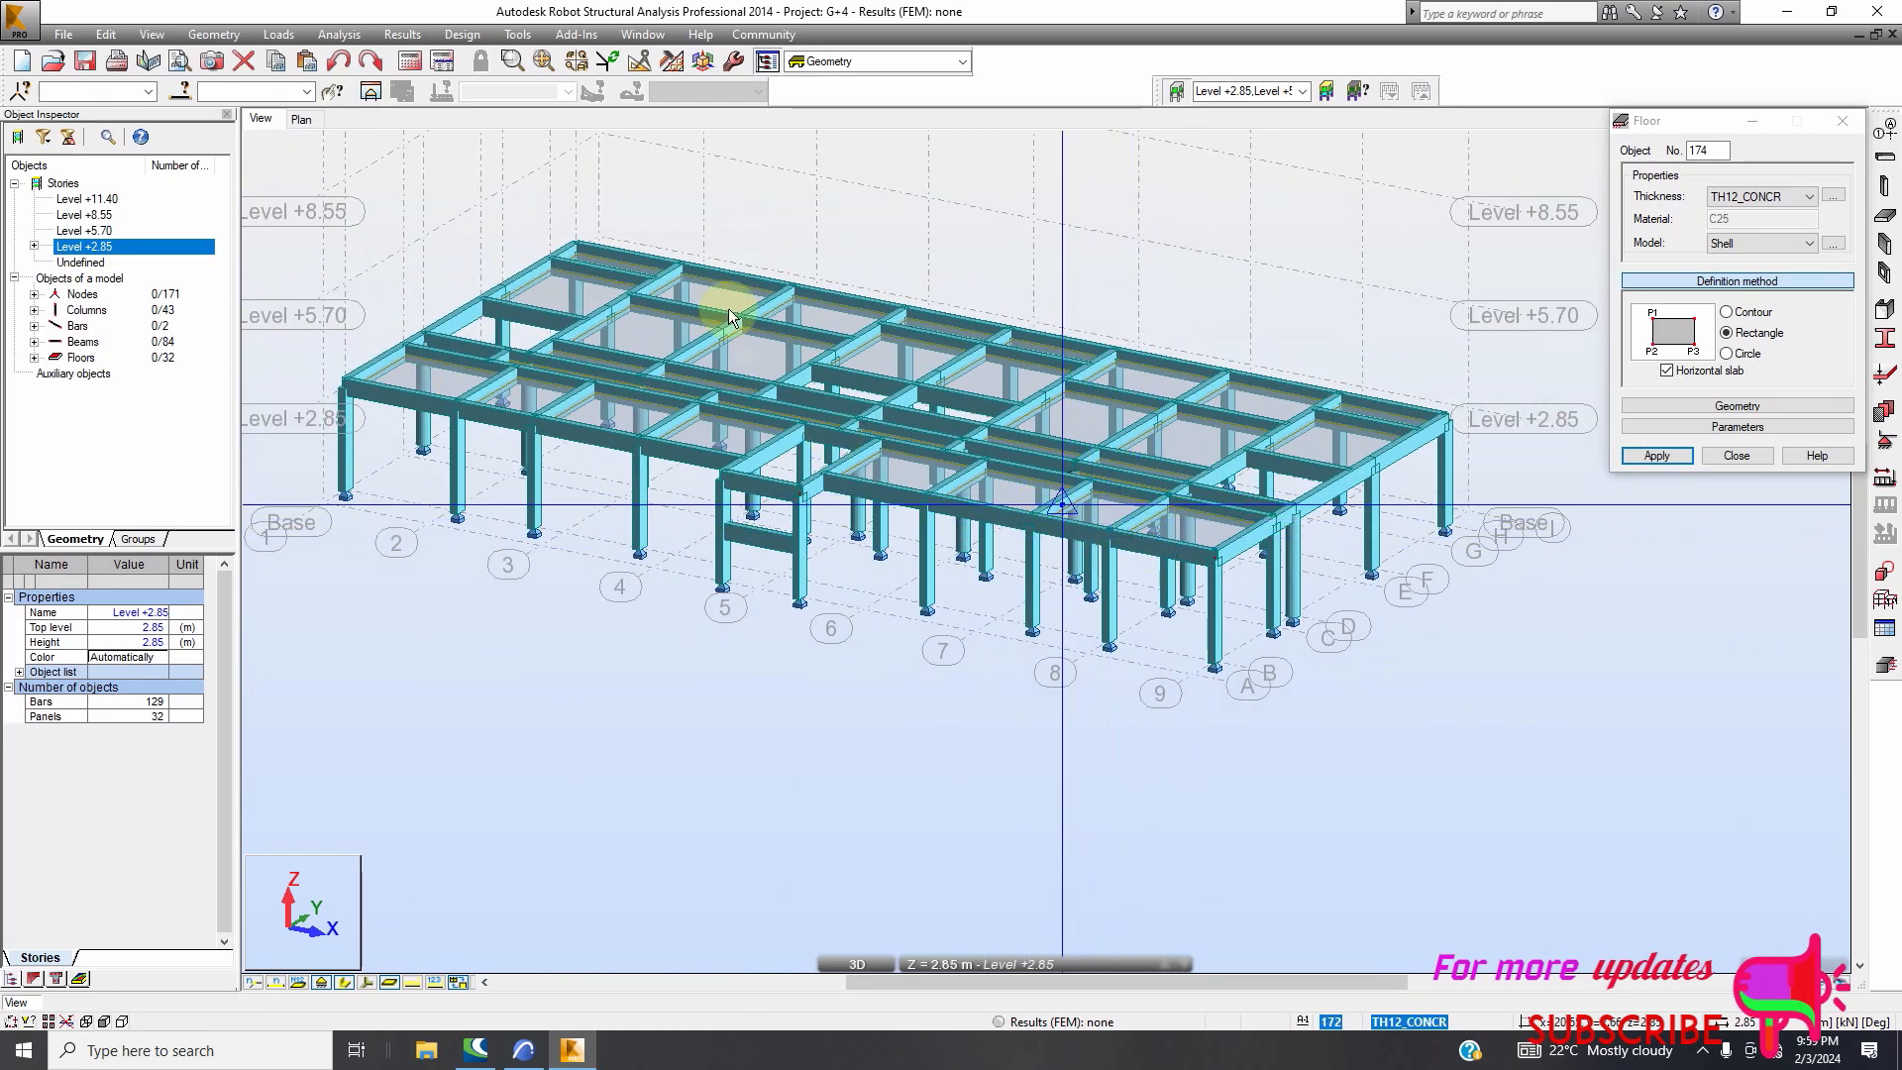
pyautogui.click(301, 123)
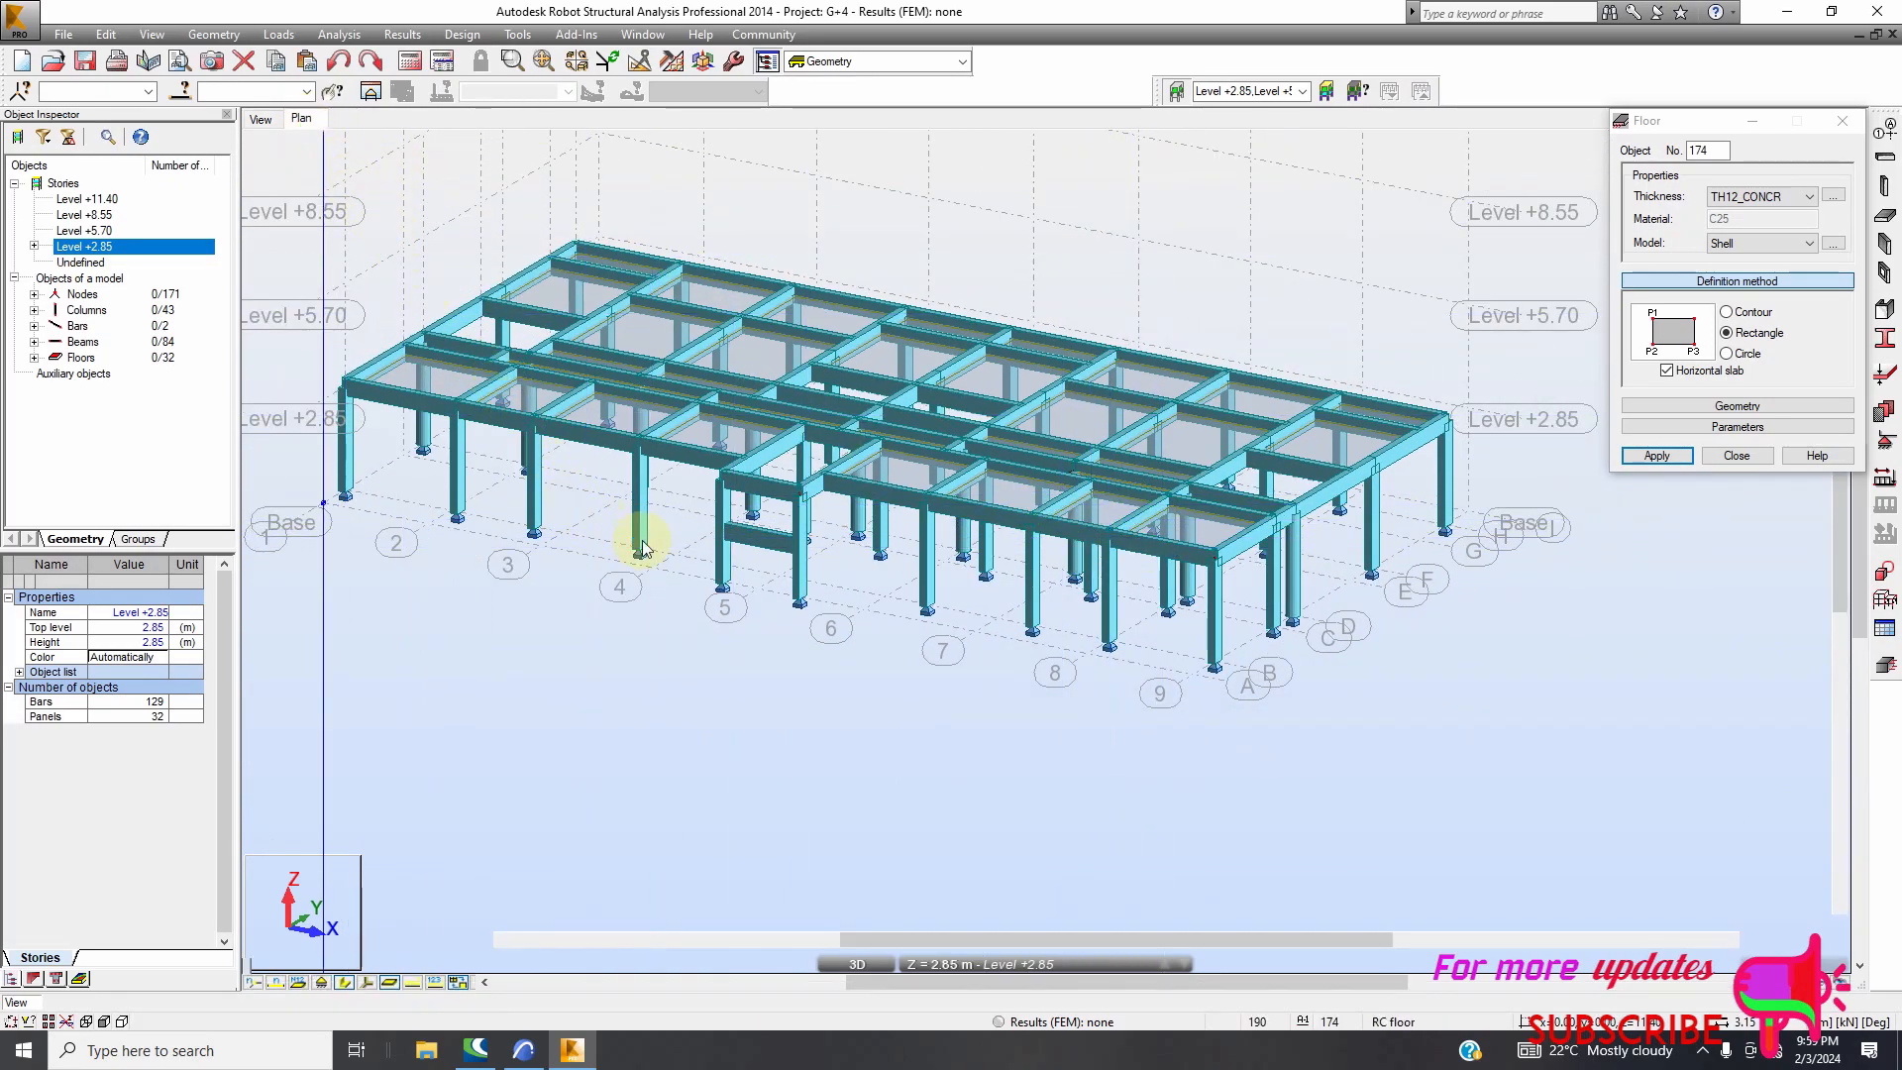
pyautogui.scroll(2, 515, 554)
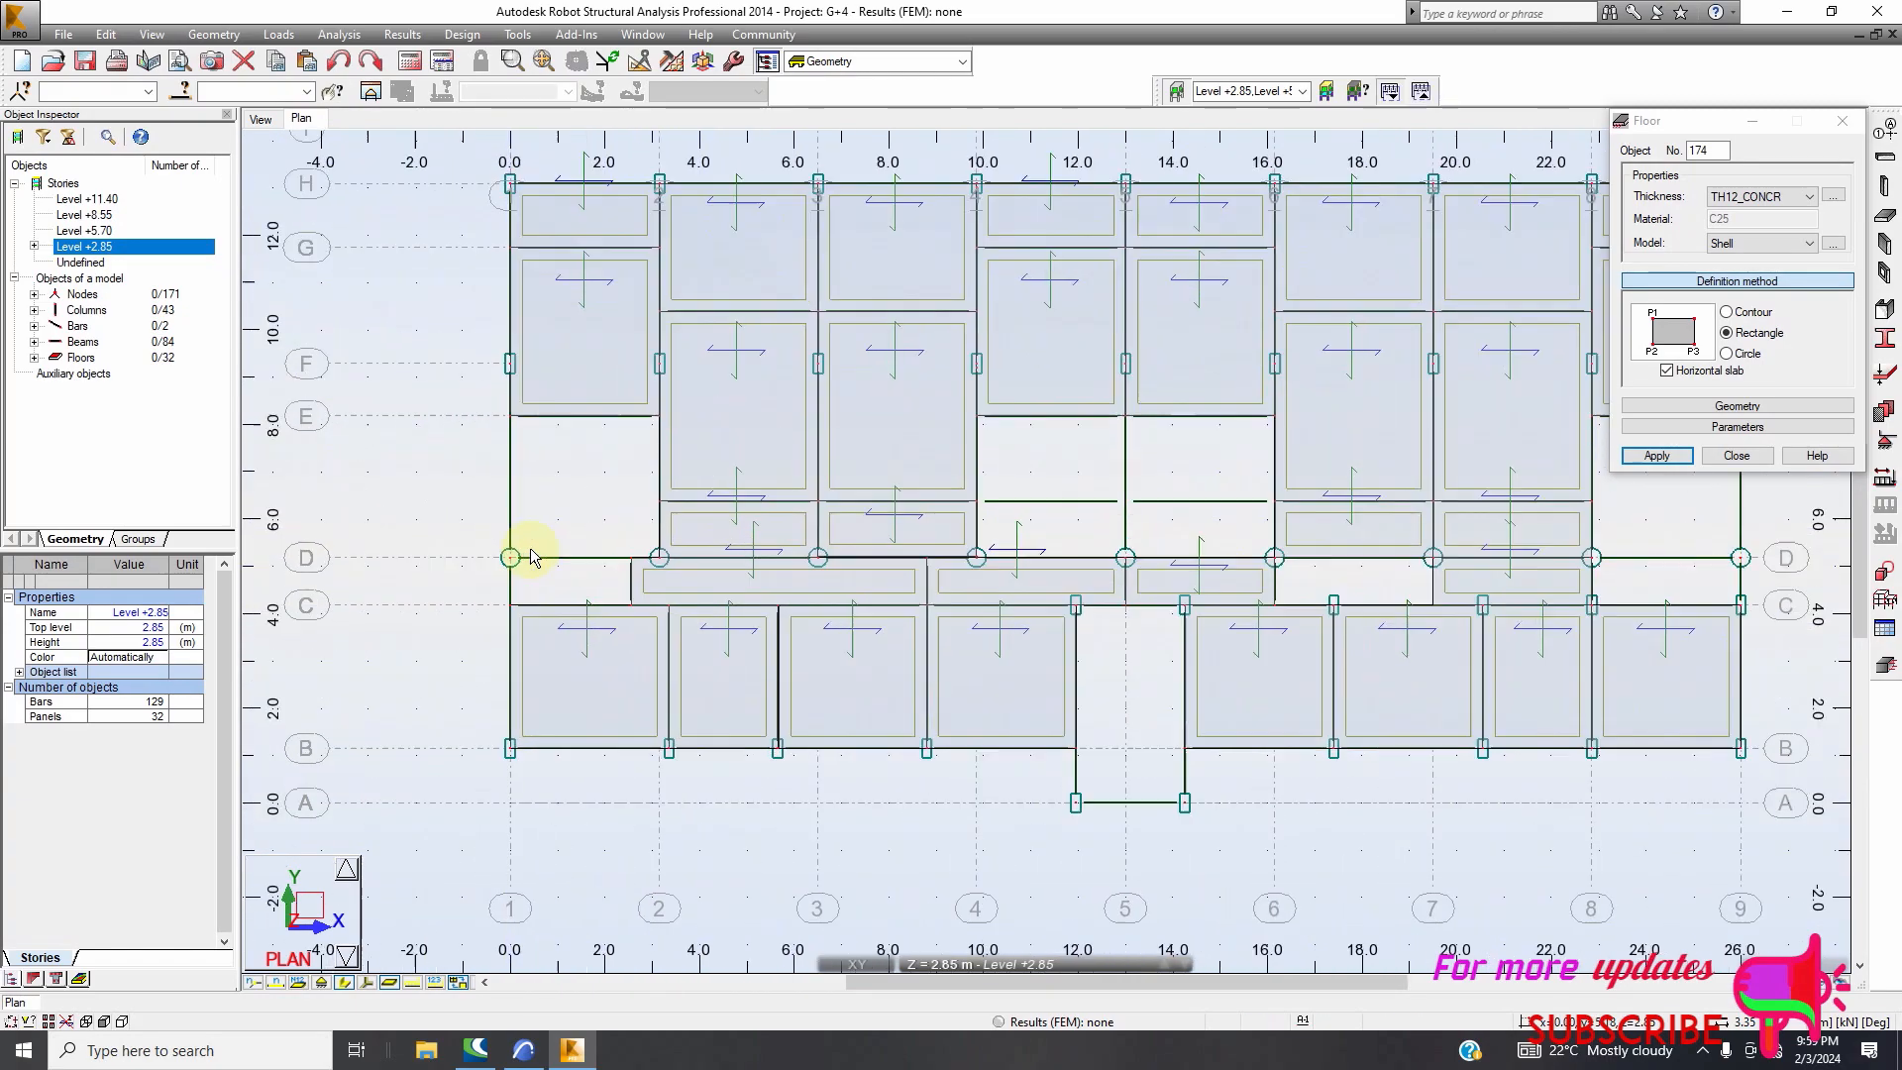
pyautogui.scroll(-1, 491, 396)
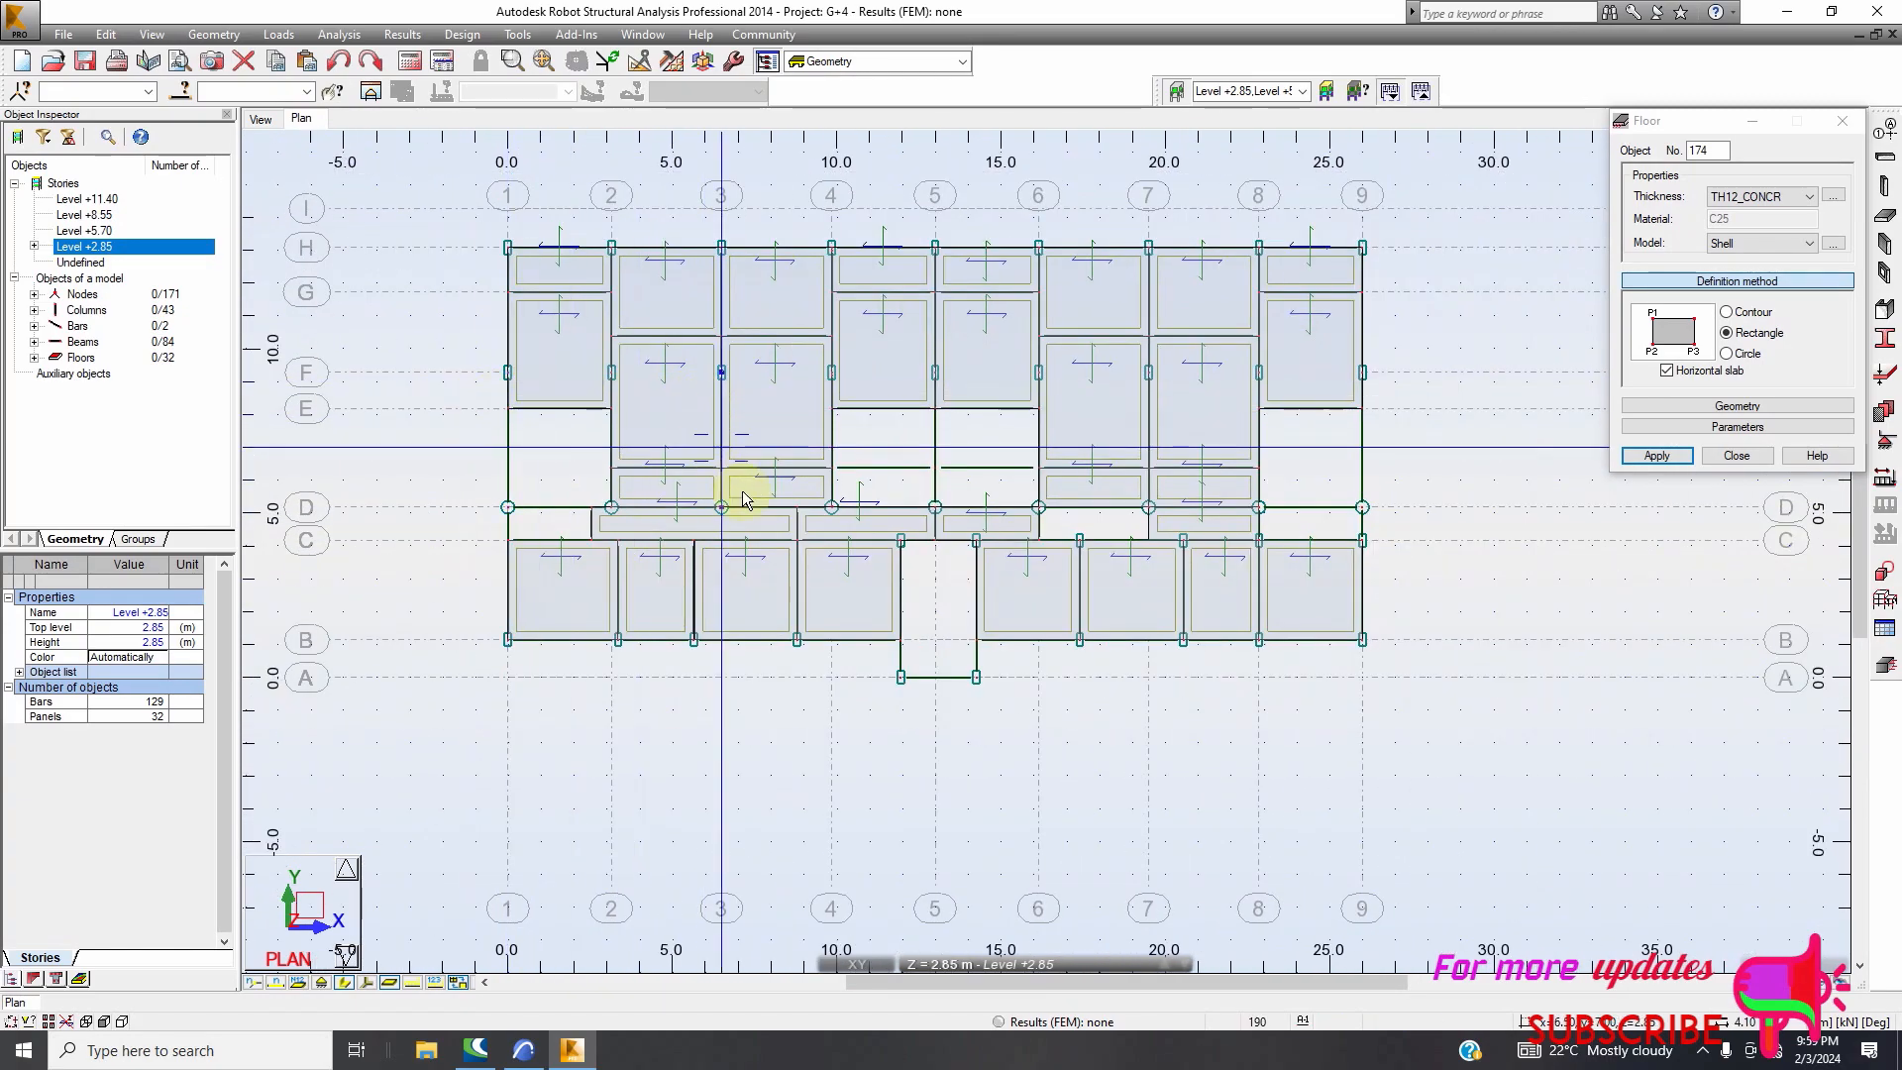
# Switch to the Loads layout and define two dead load cases, DL1 and DL2
pyautogui.click(882, 61)
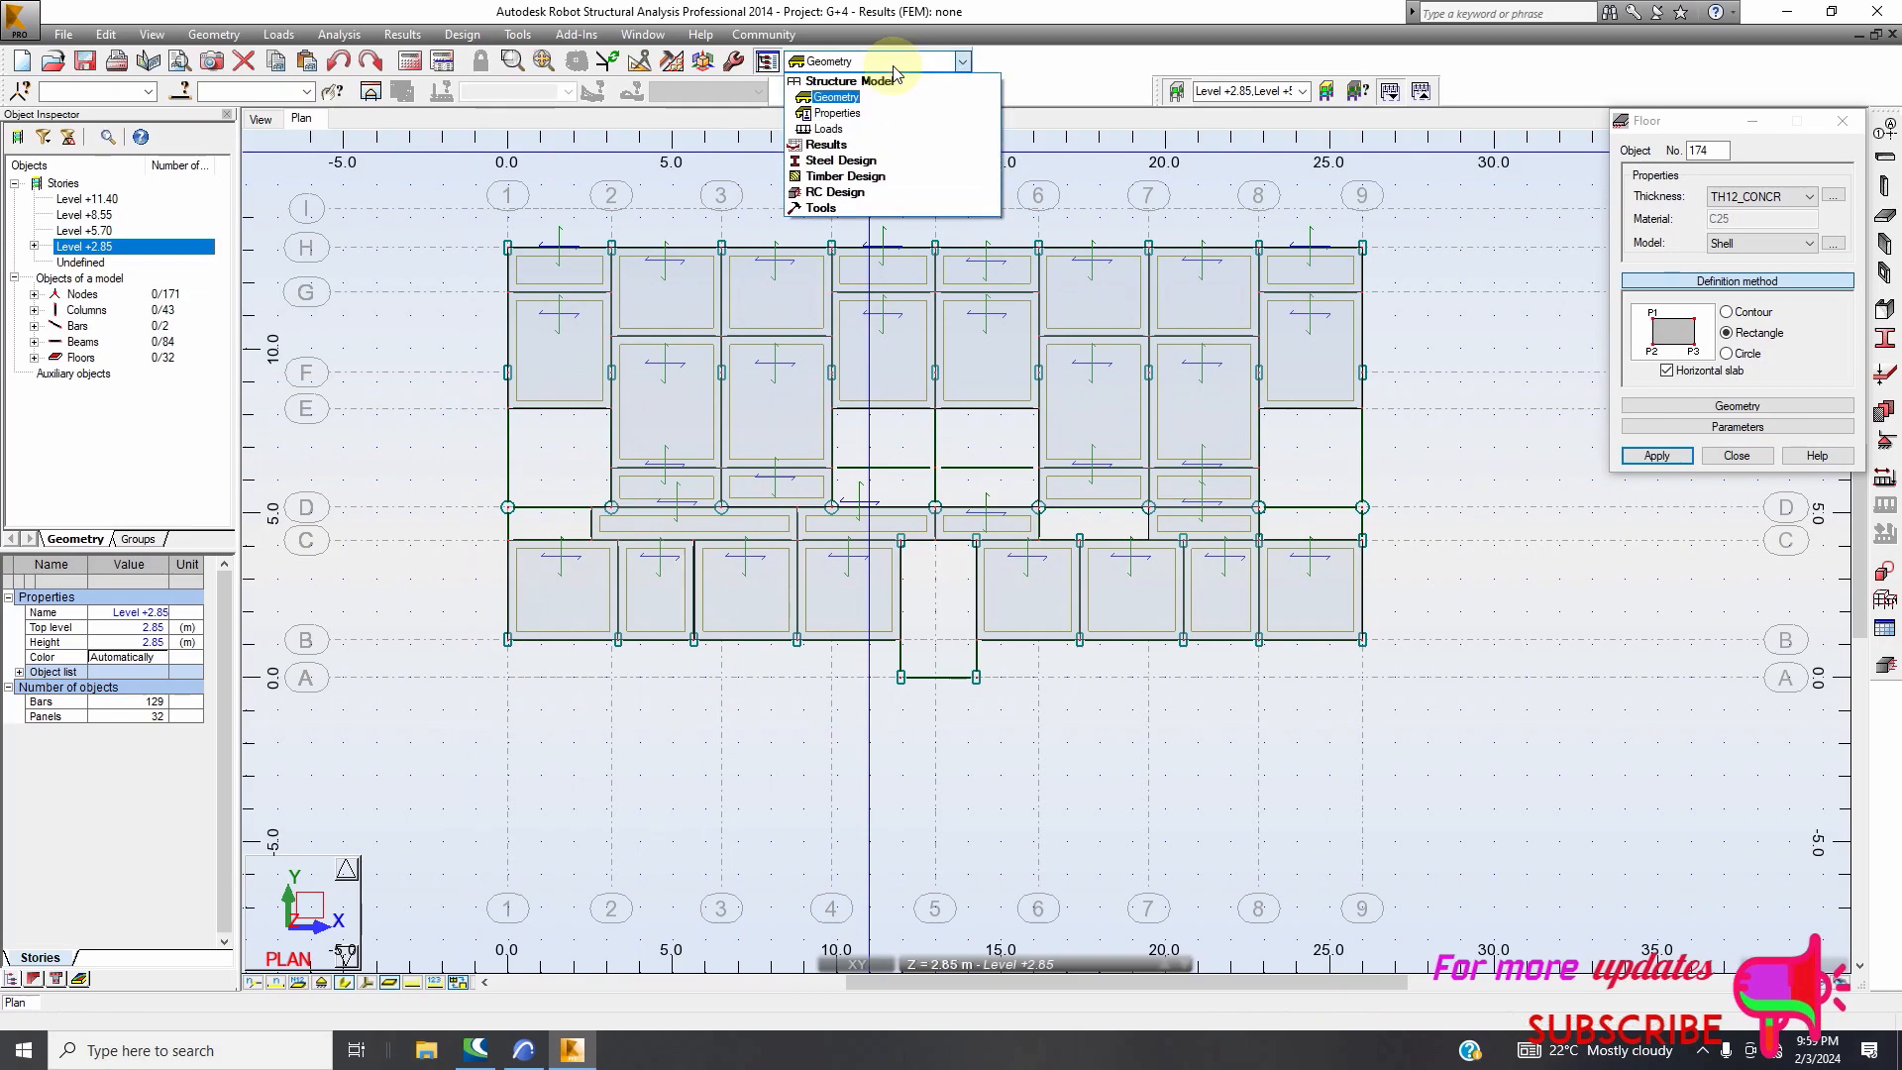
pyautogui.click(825, 135)
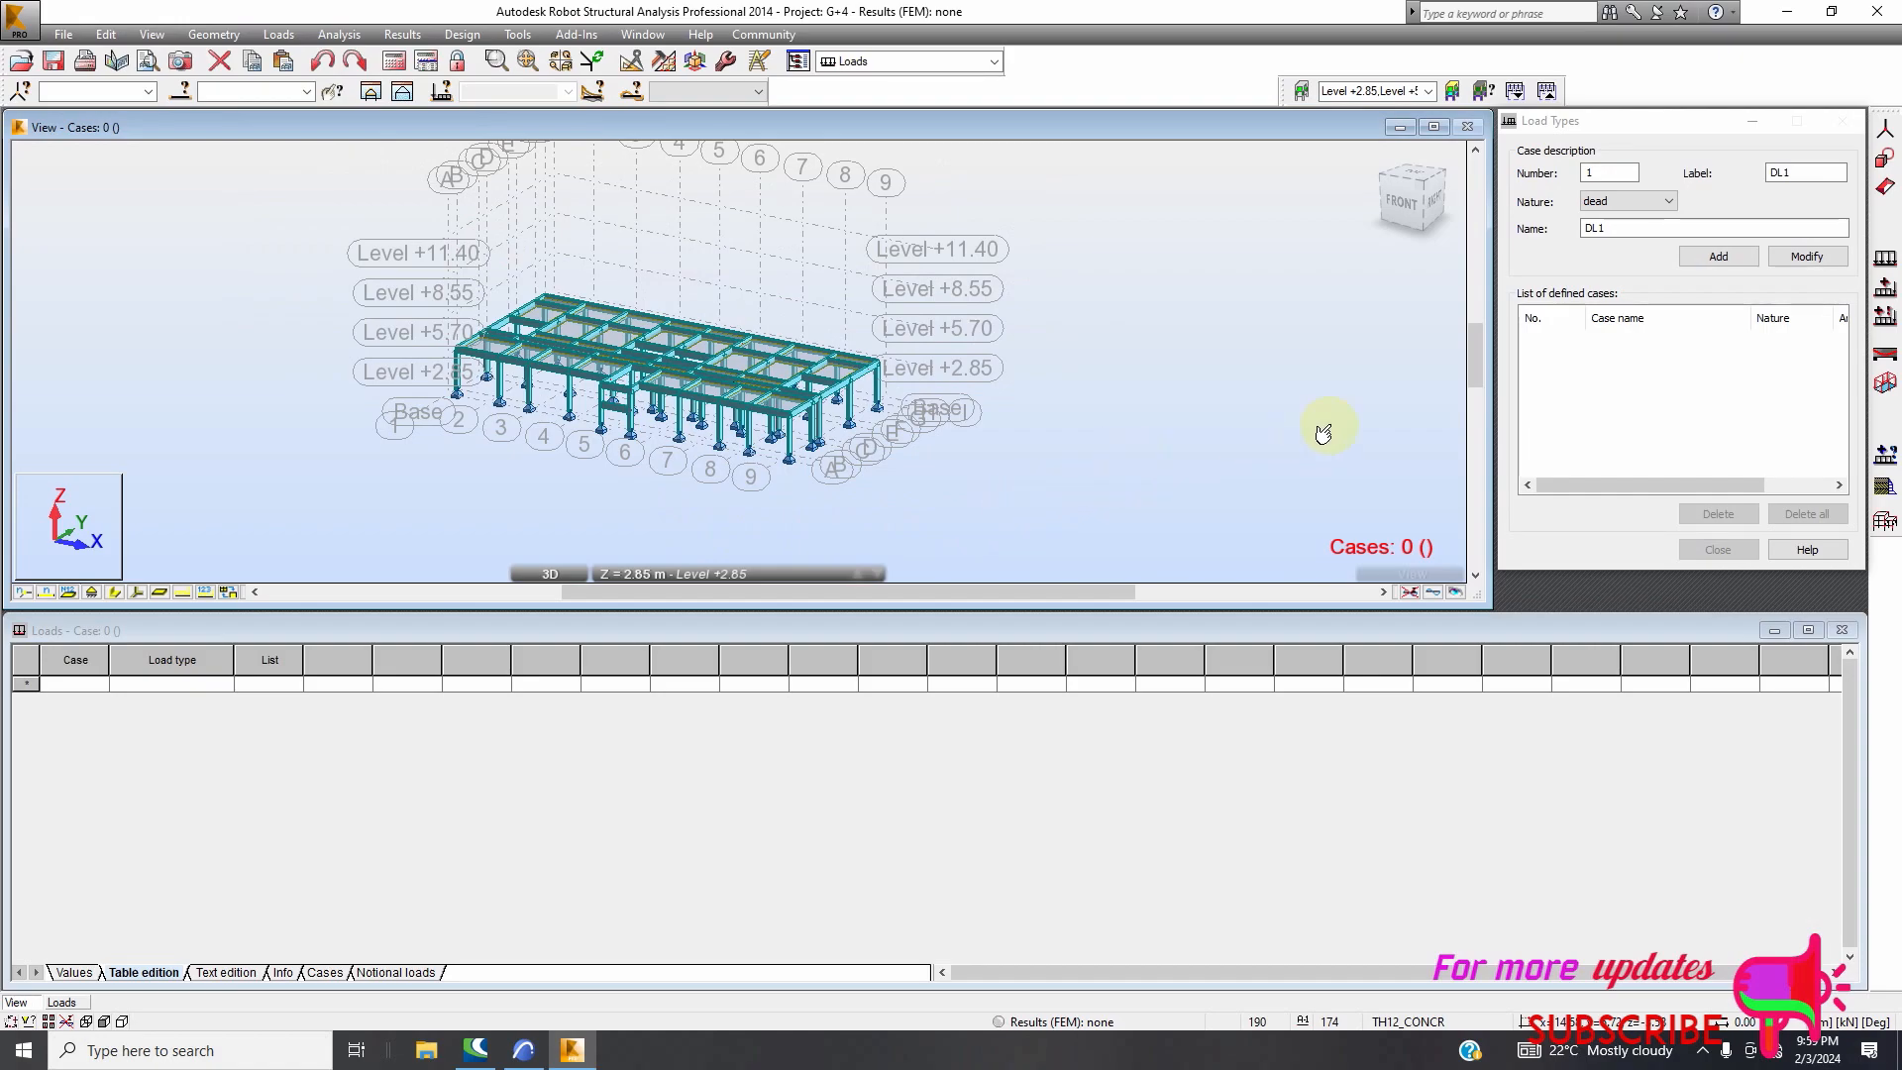
pyautogui.click(1720, 258)
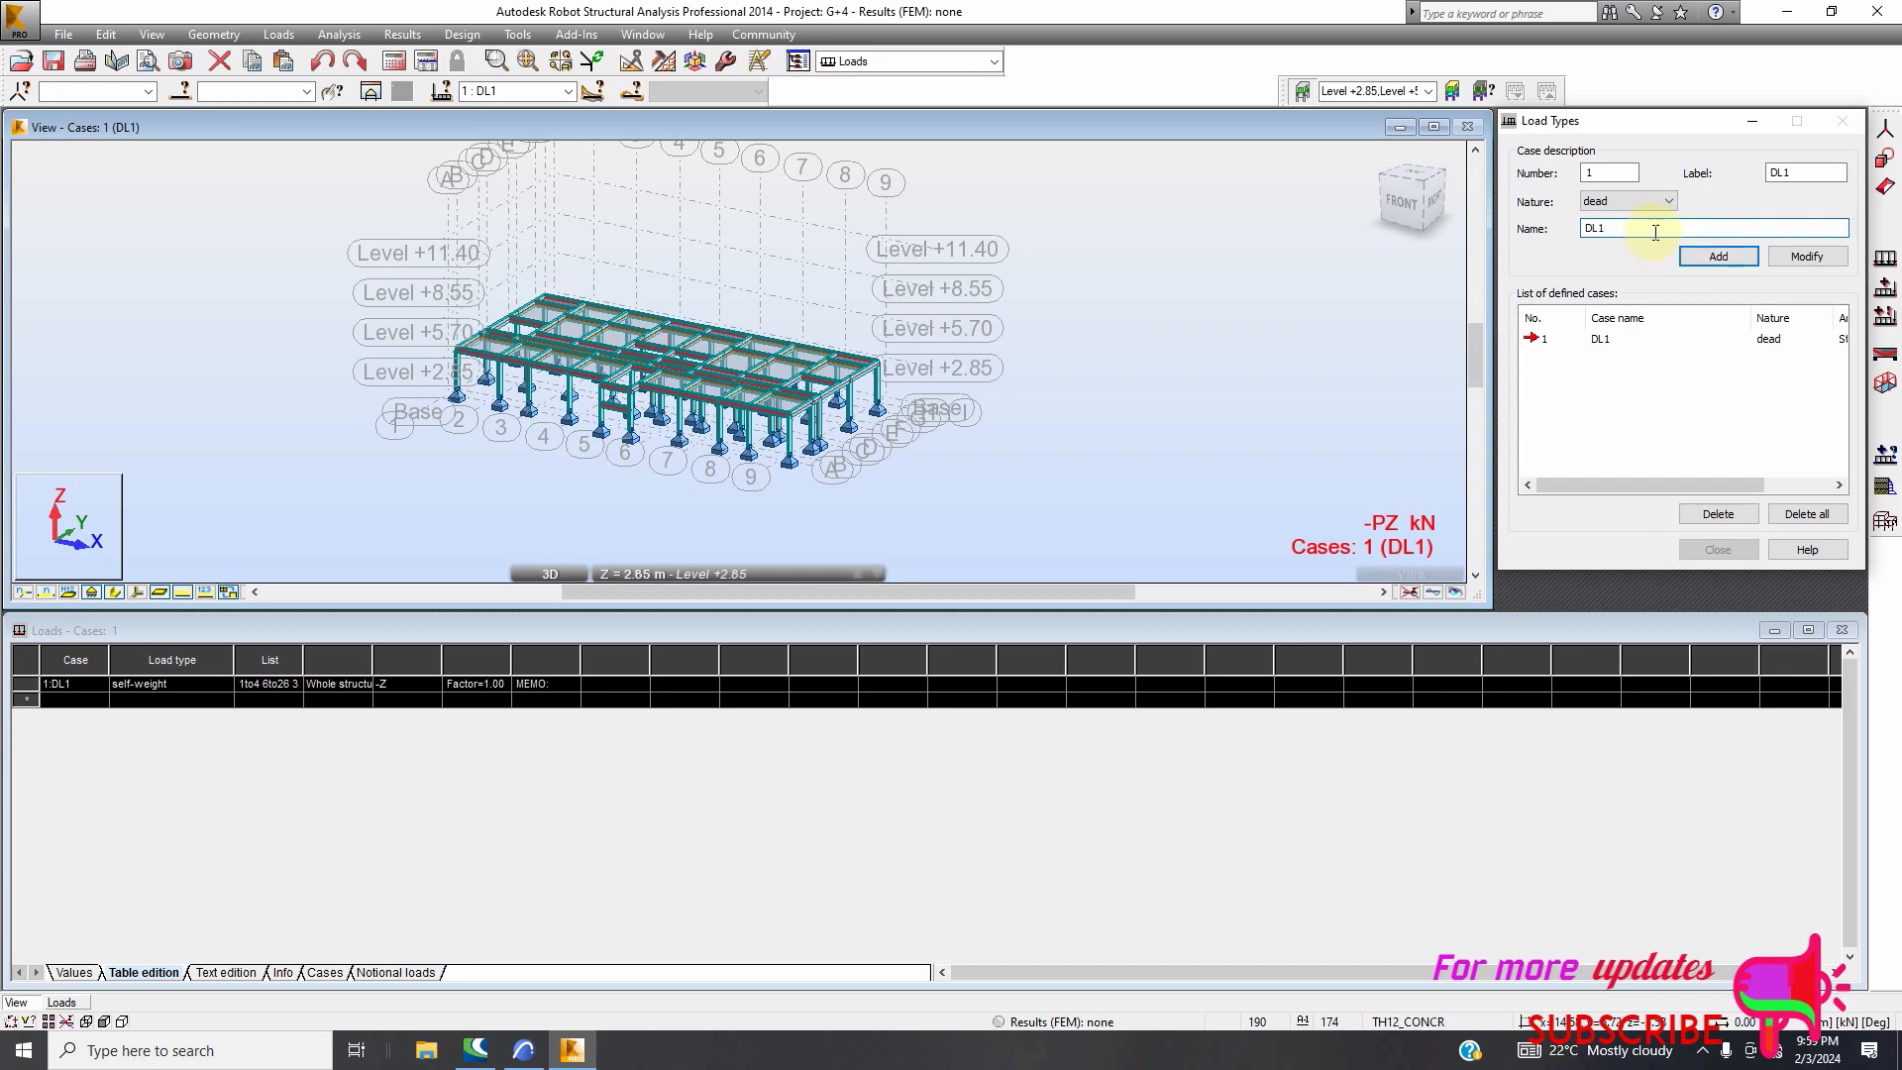
pyautogui.write('2')
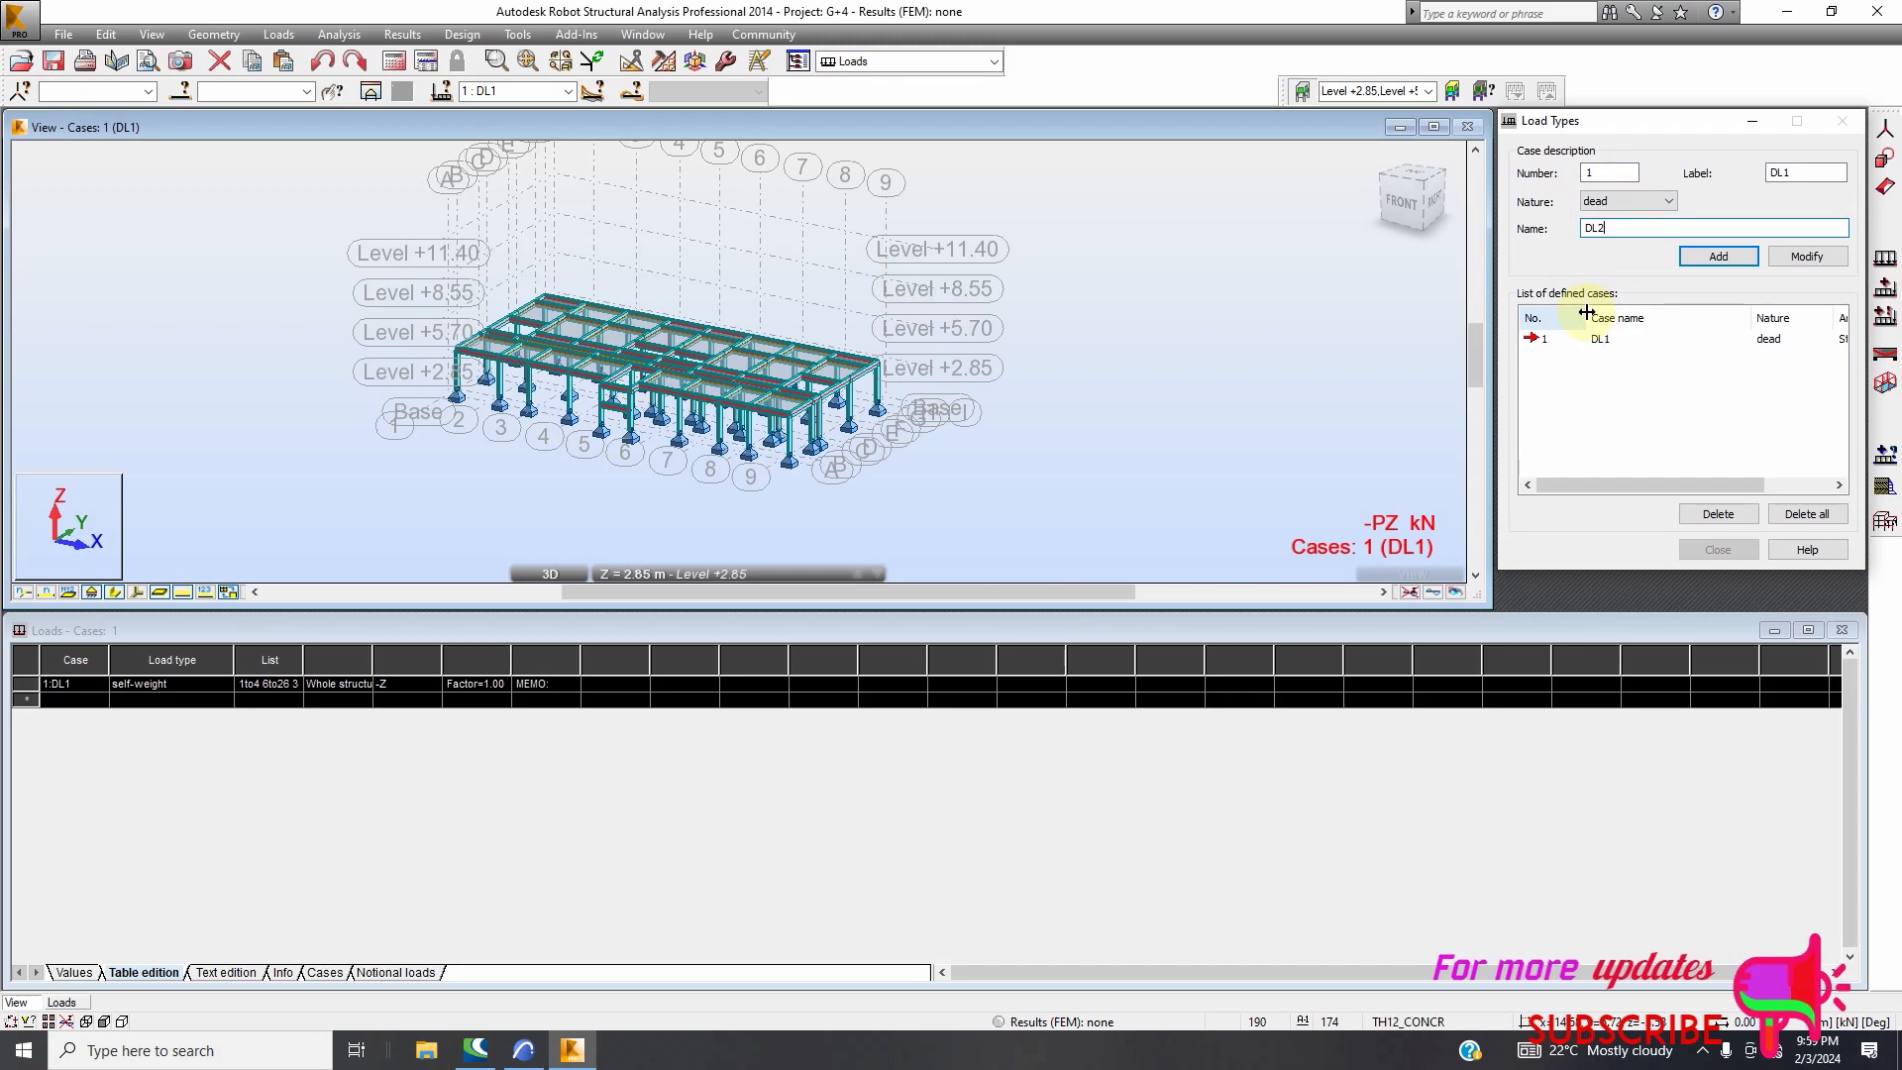
pyautogui.click(1721, 265)
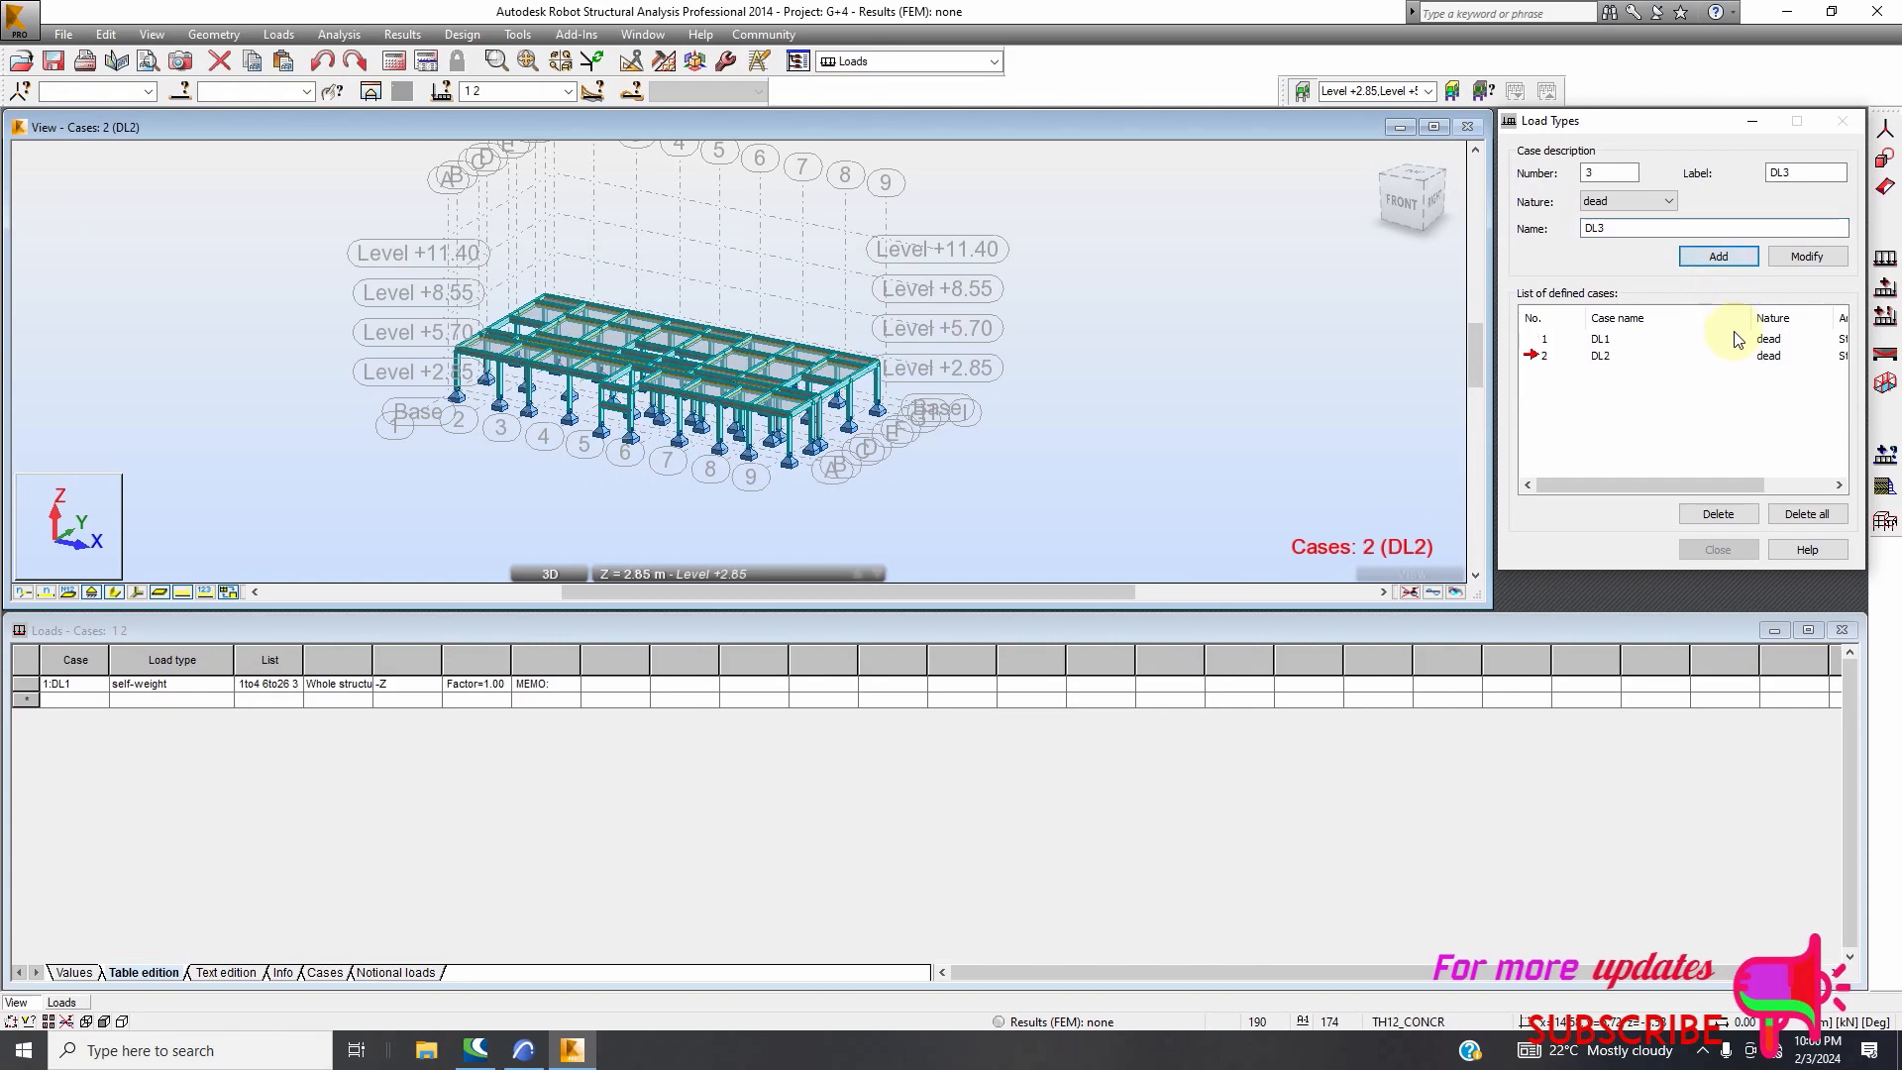
# Discard an extra dead load case DL3 and add a live load case LL1
pyautogui.click(1721, 258)
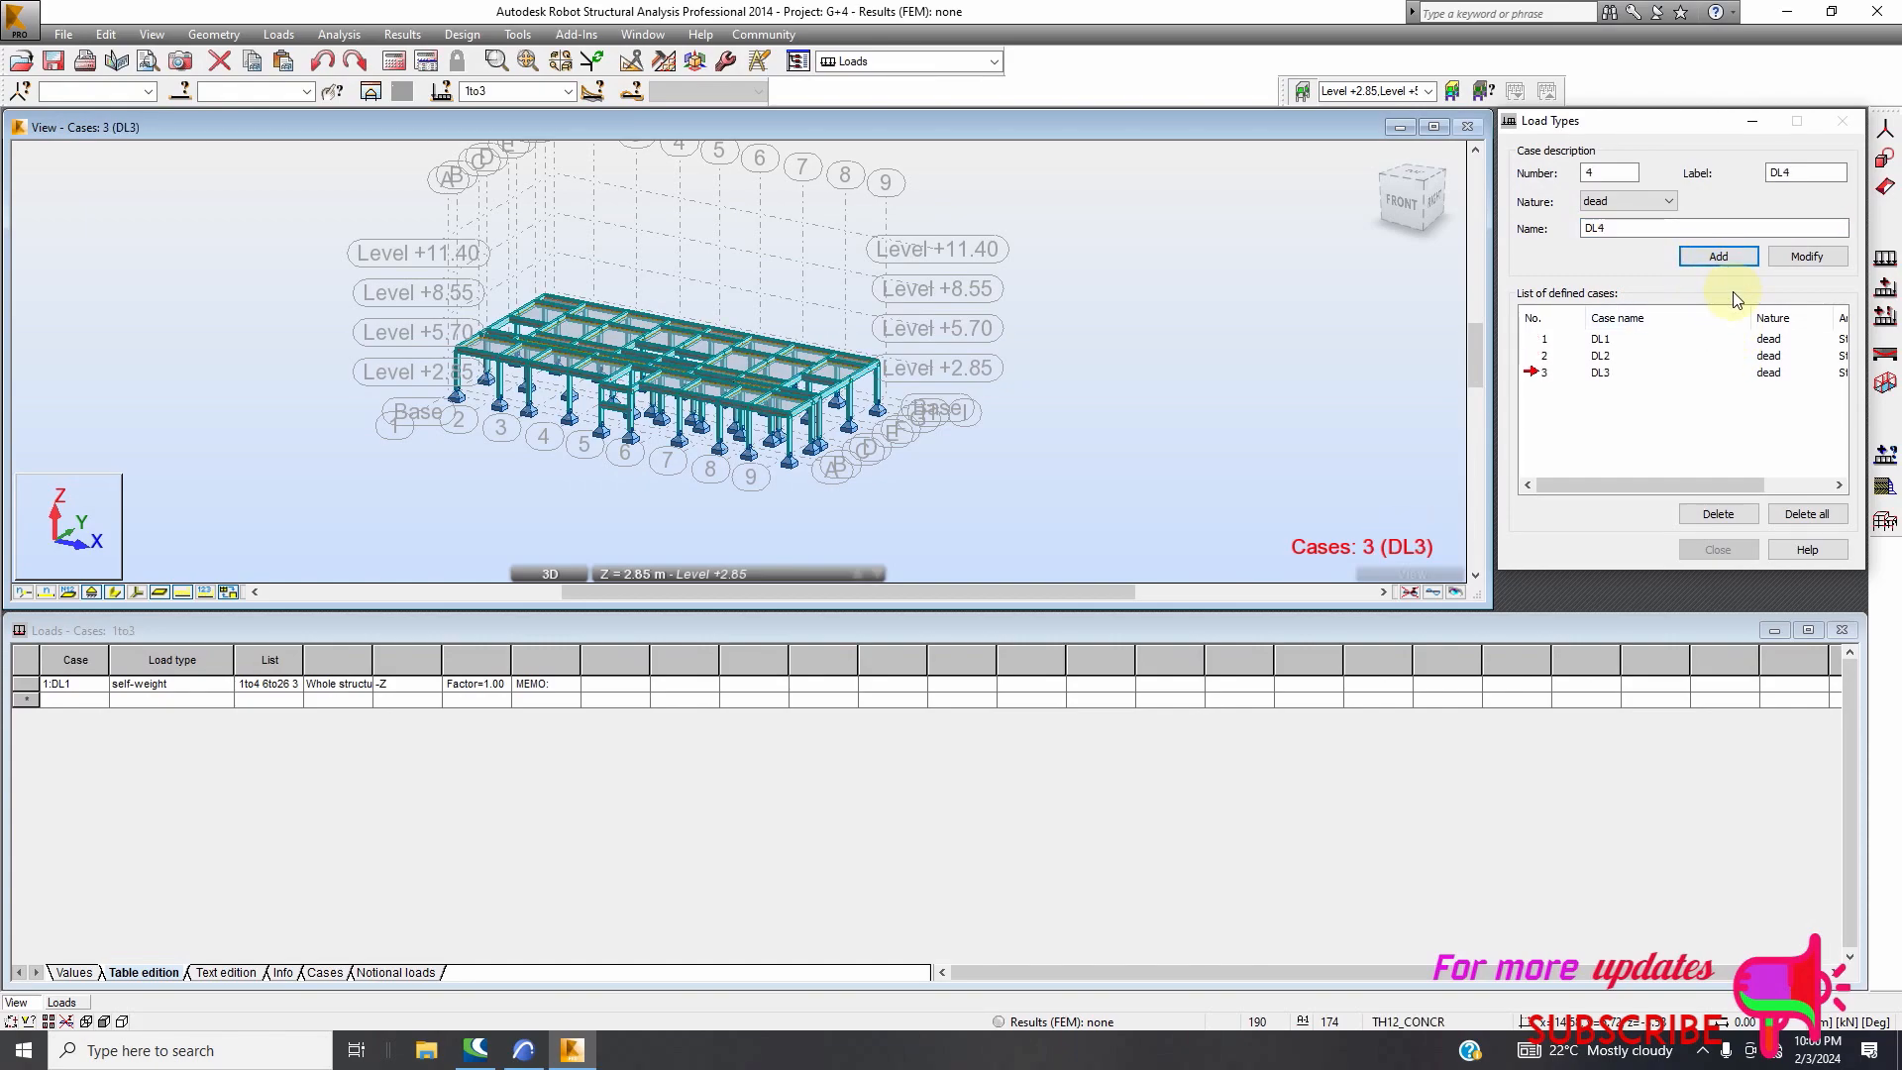
pyautogui.click(1702, 513)
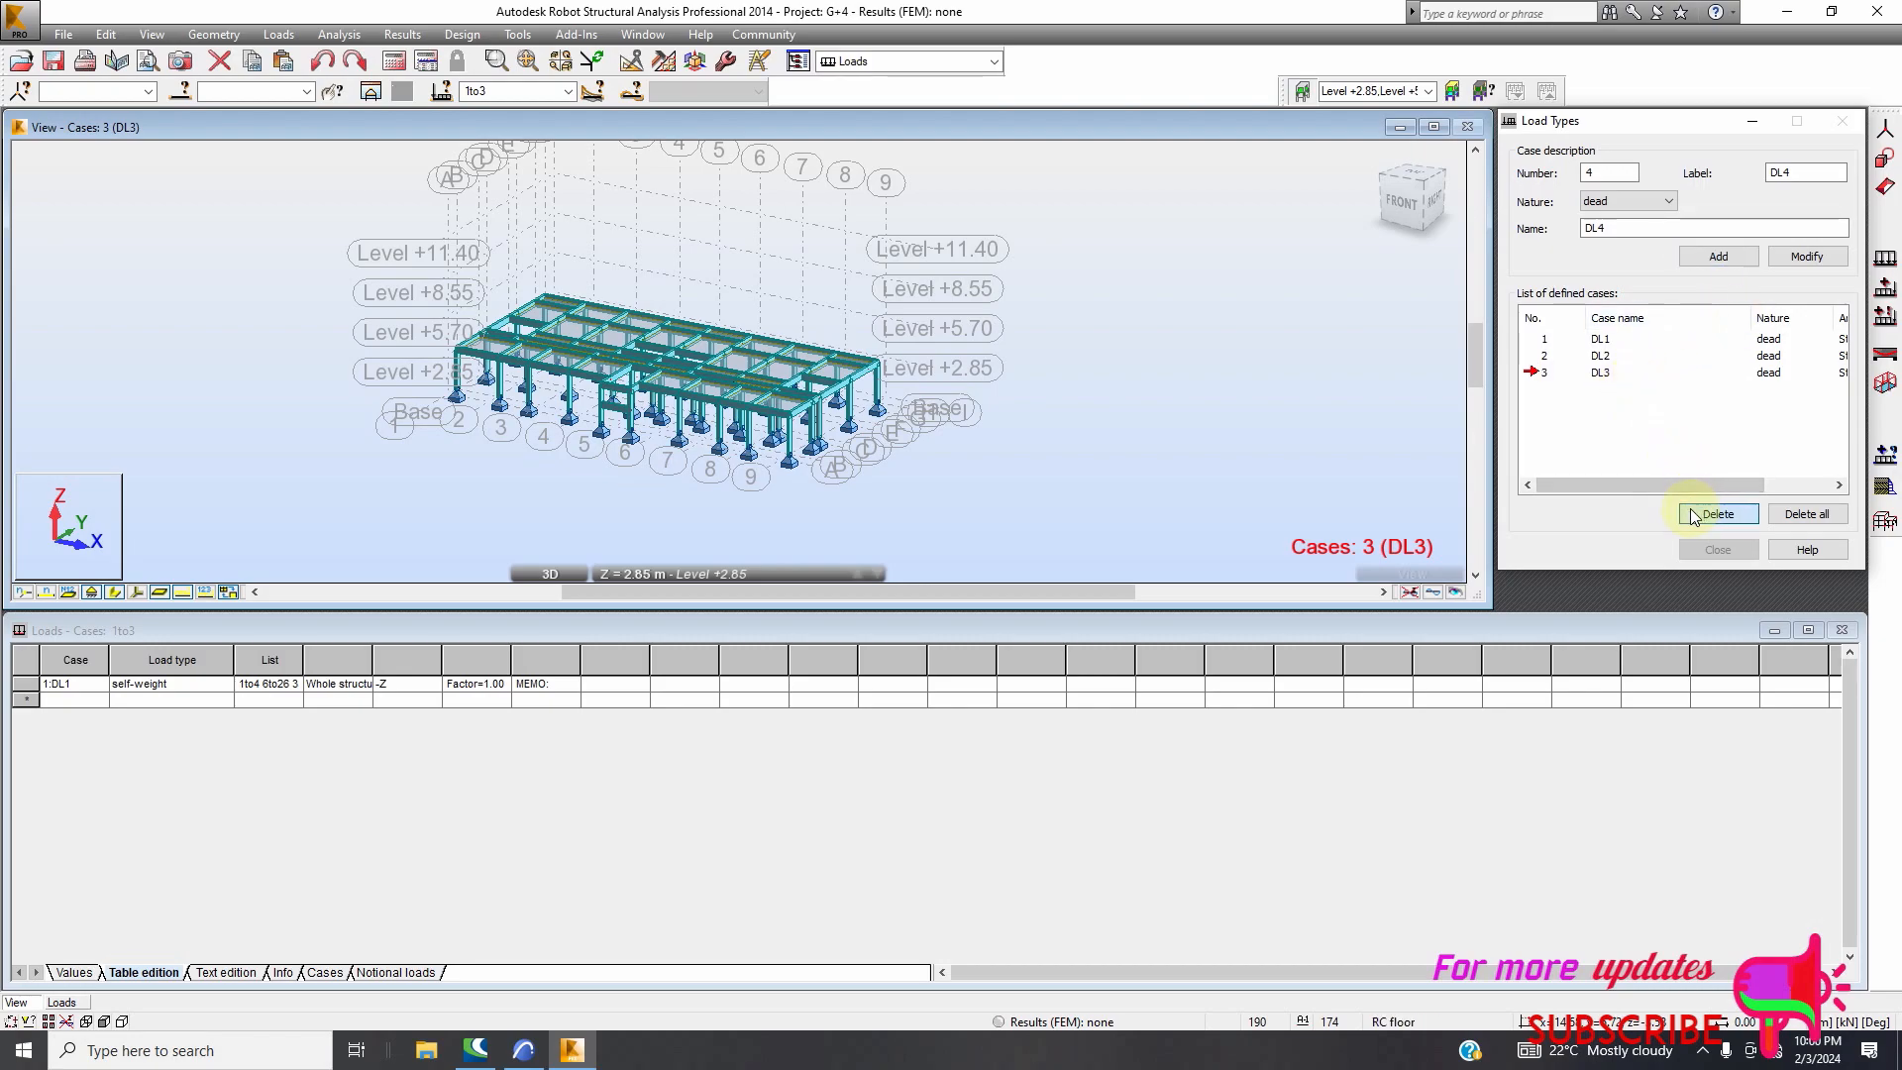
pyautogui.click(1635, 200)
pyautogui.click(1632, 234)
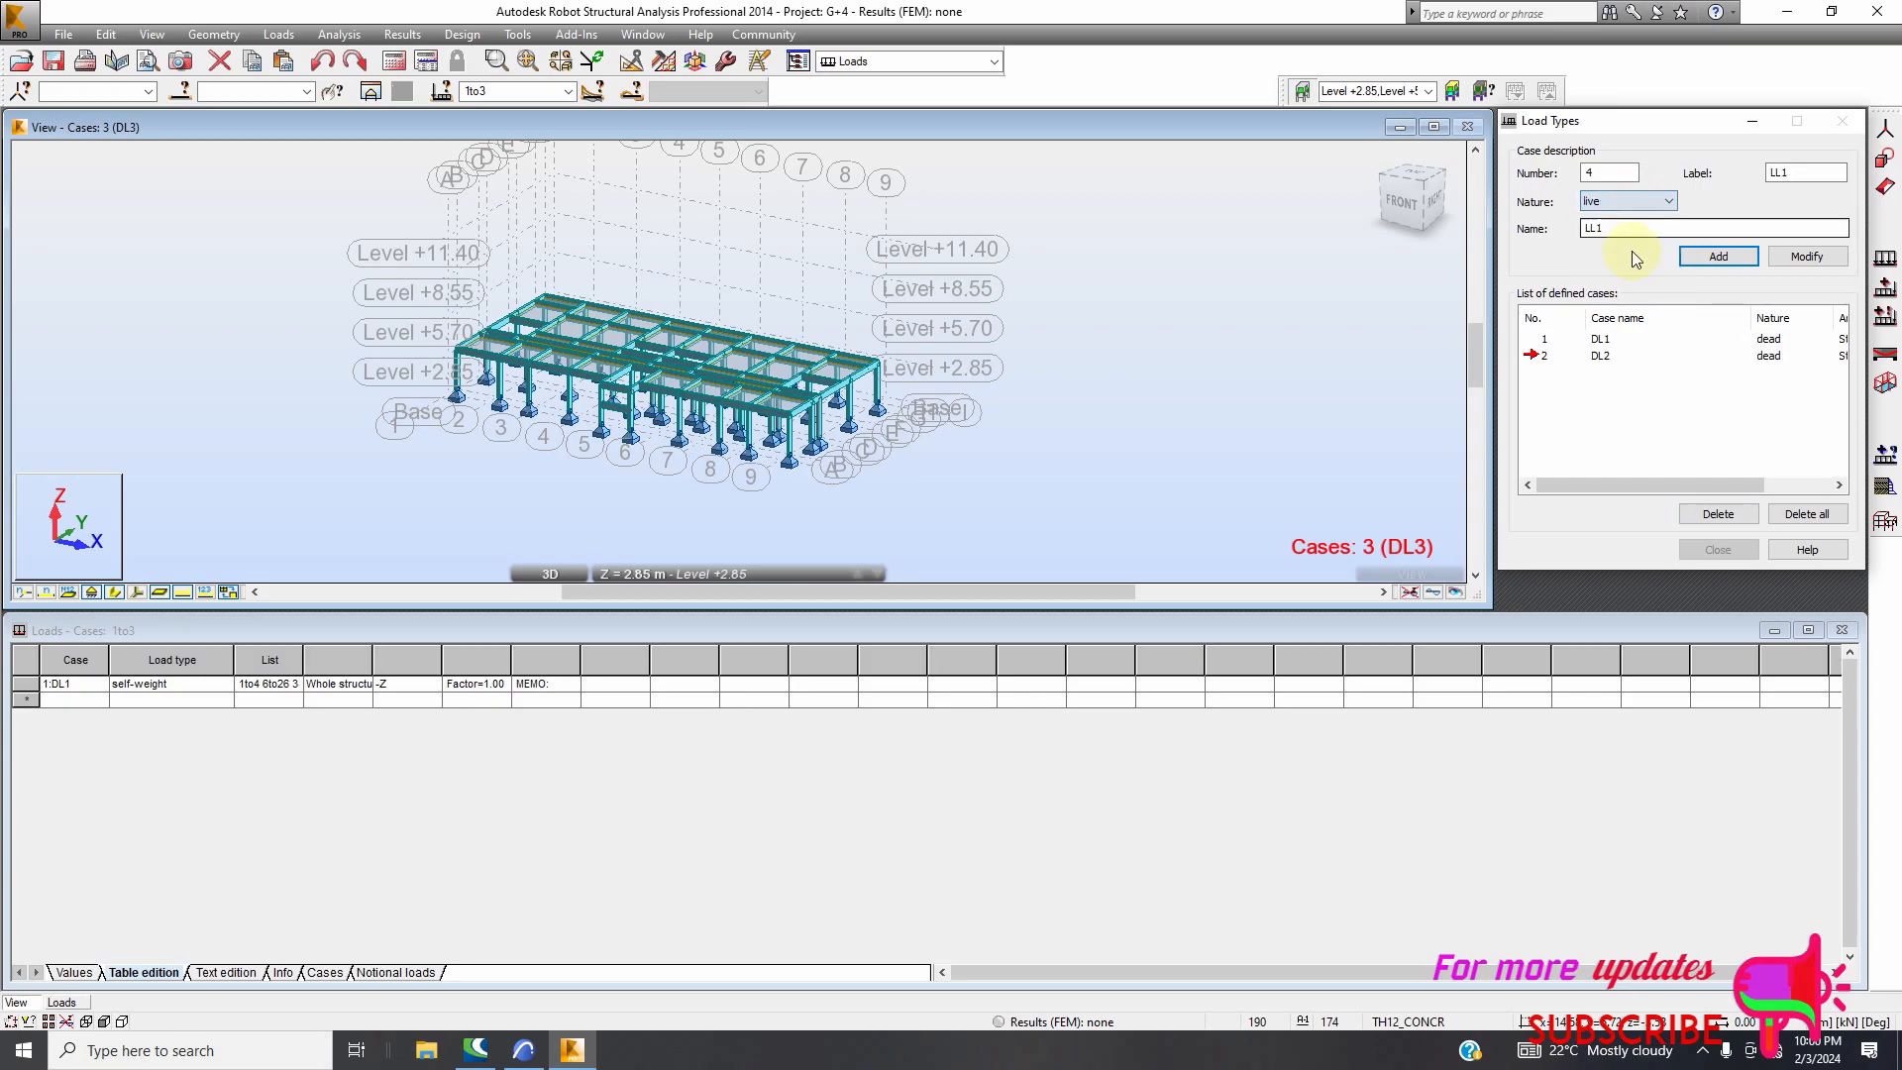
pyautogui.click(1718, 257)
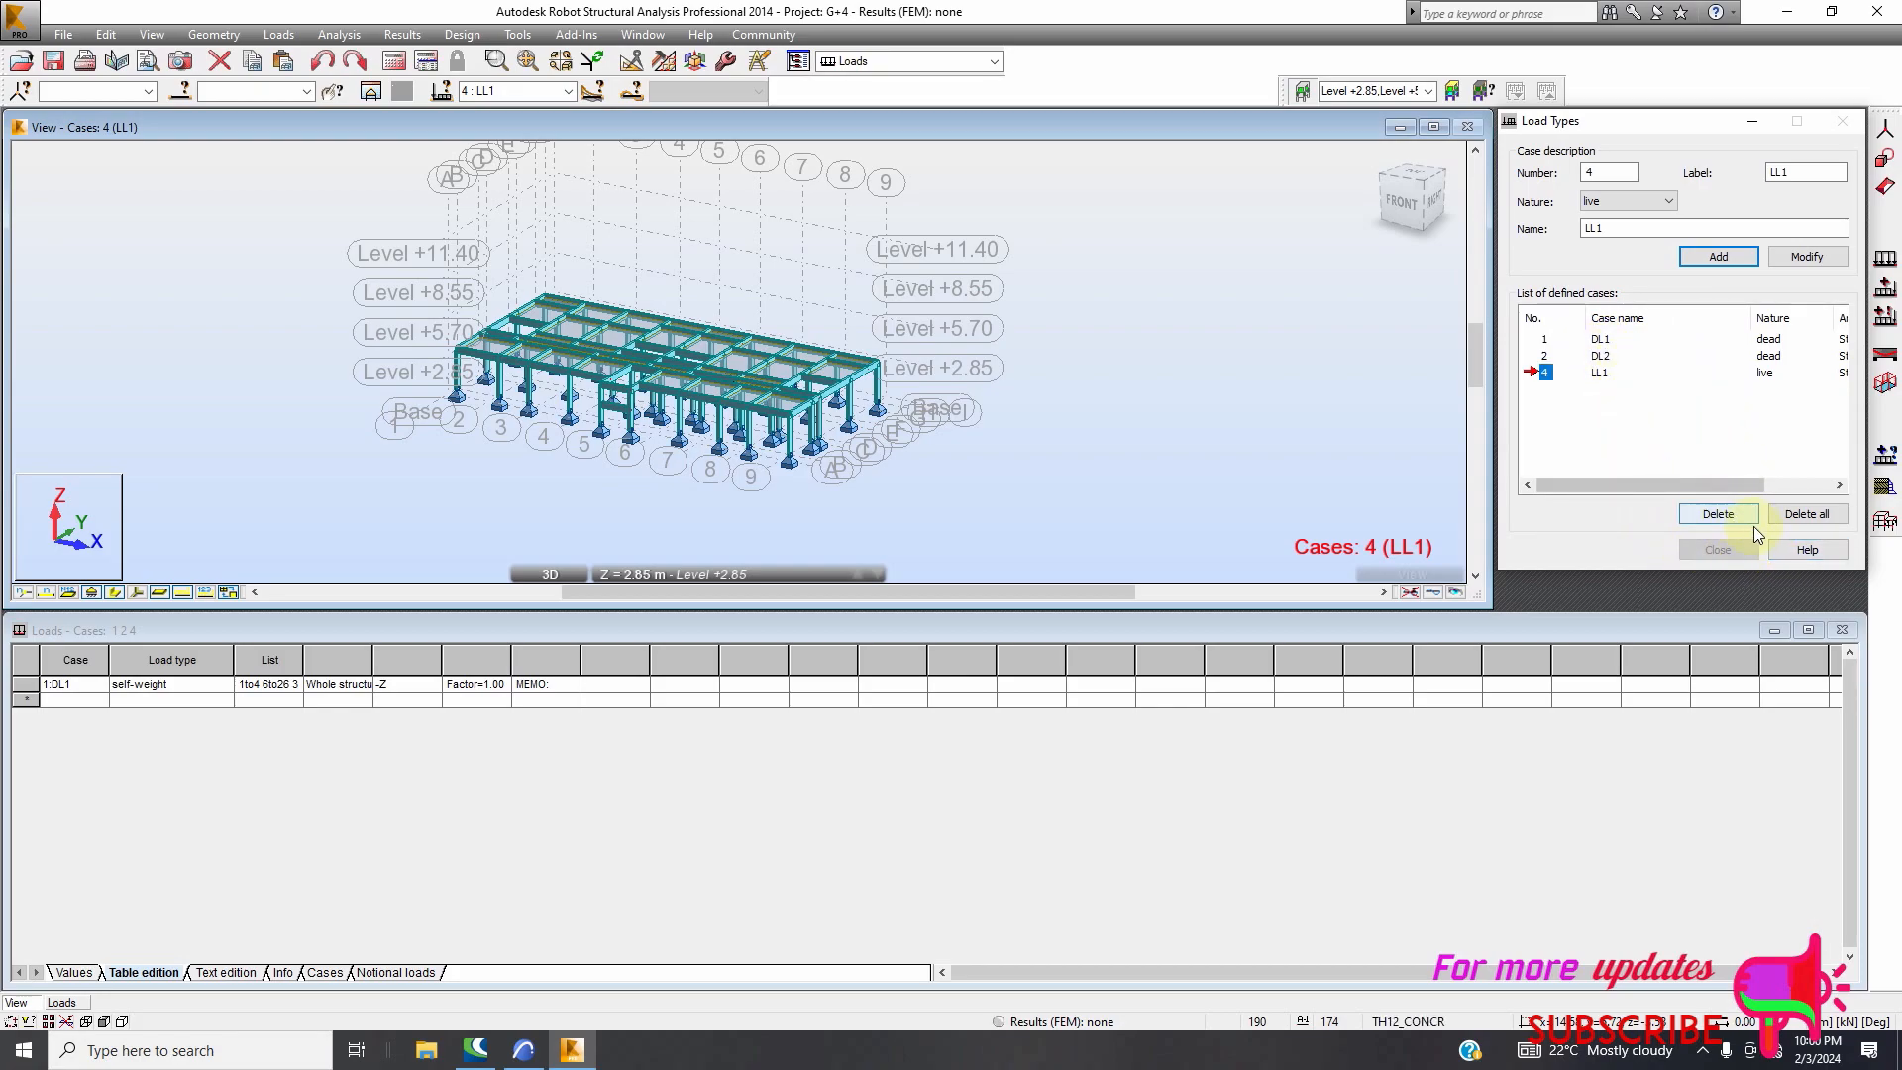
pyautogui.click(1753, 122)
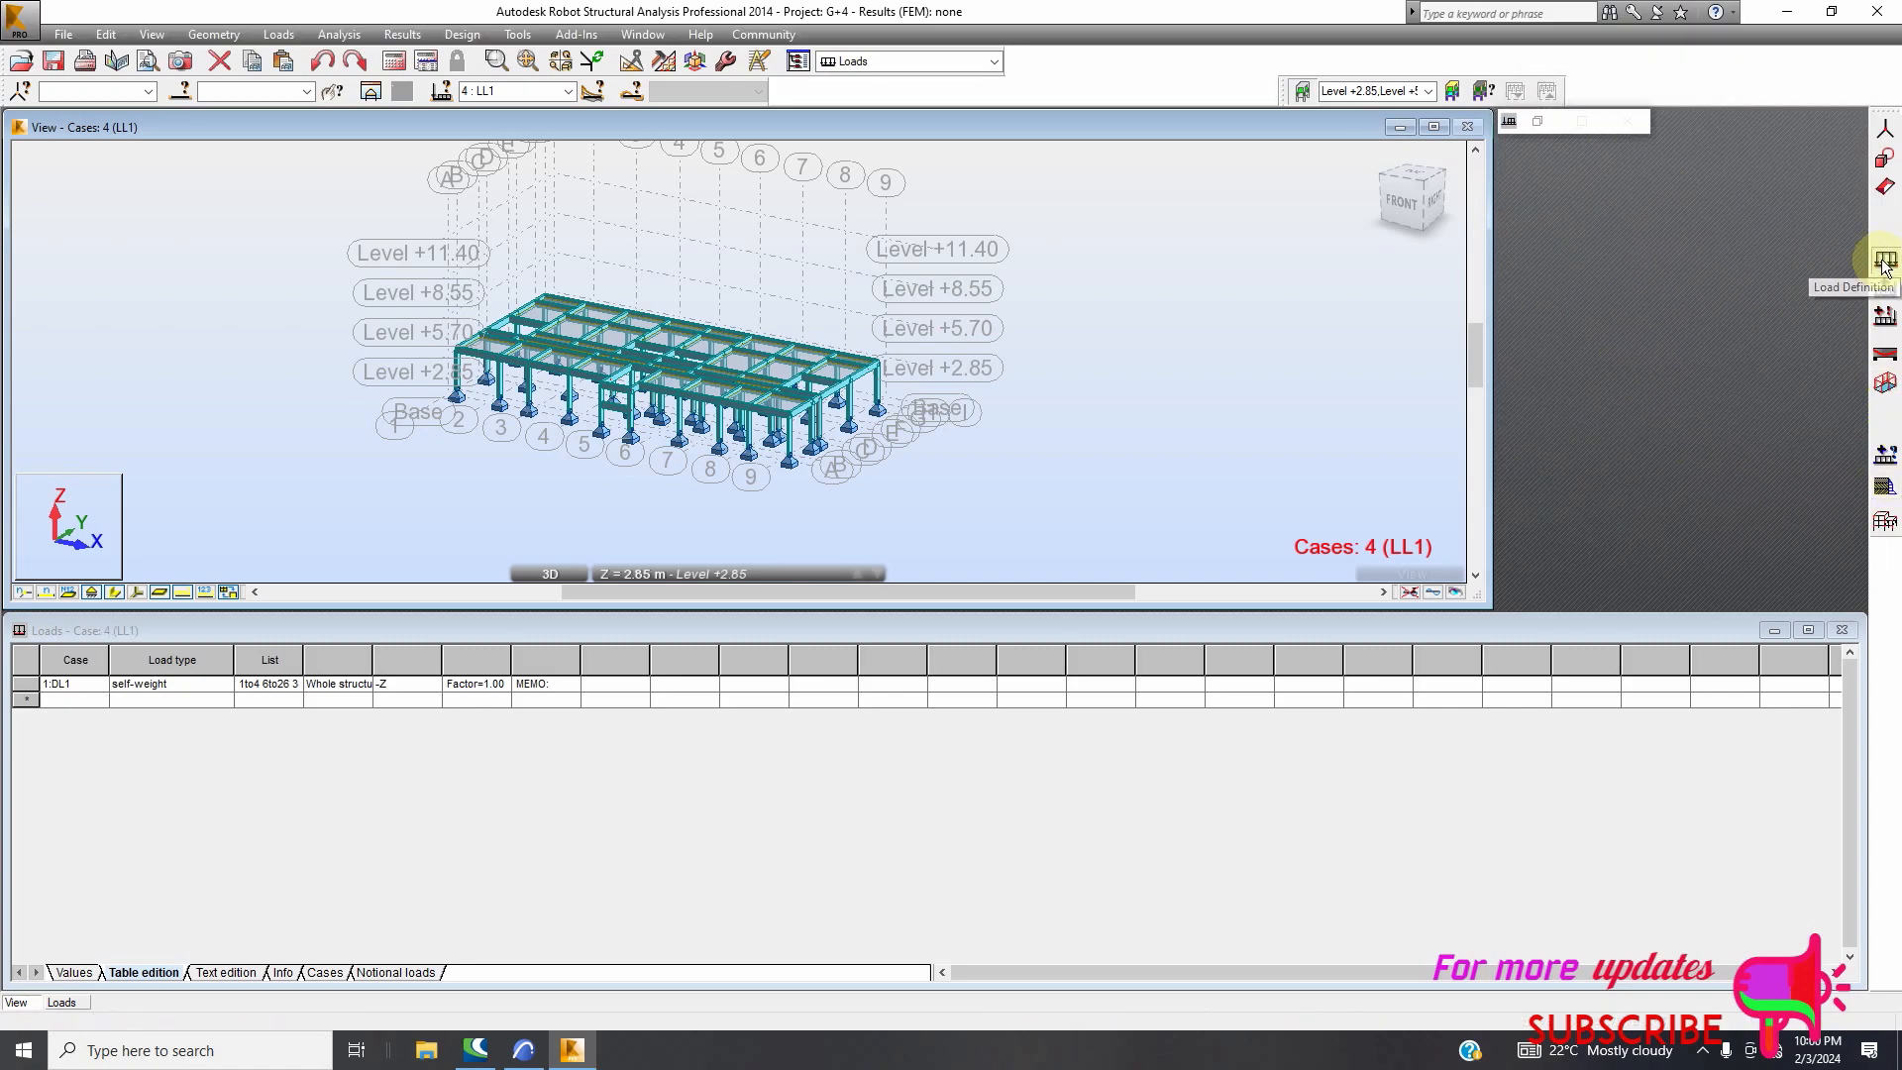
# Apply the self-weight of the whole structure in the -Z direction to load case LL1
pyautogui.click(1883, 286)
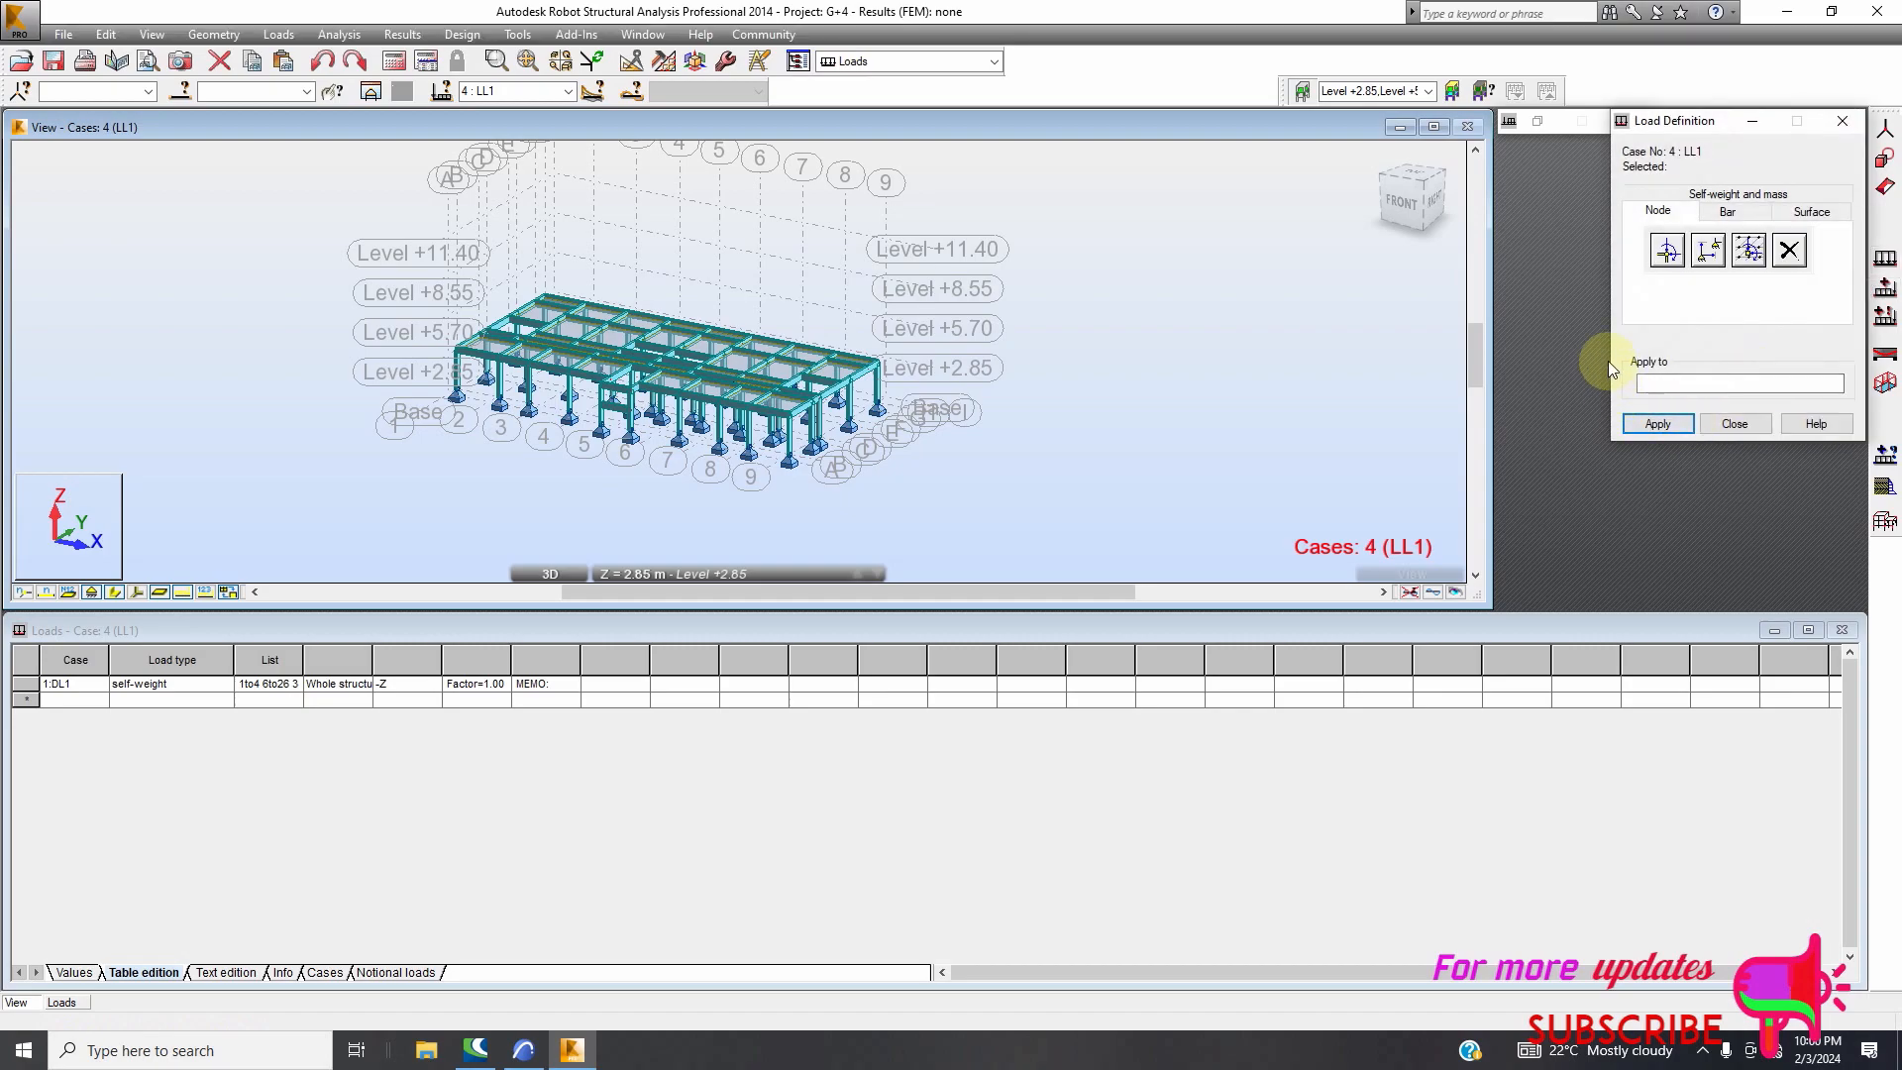
pyautogui.click(1727, 206)
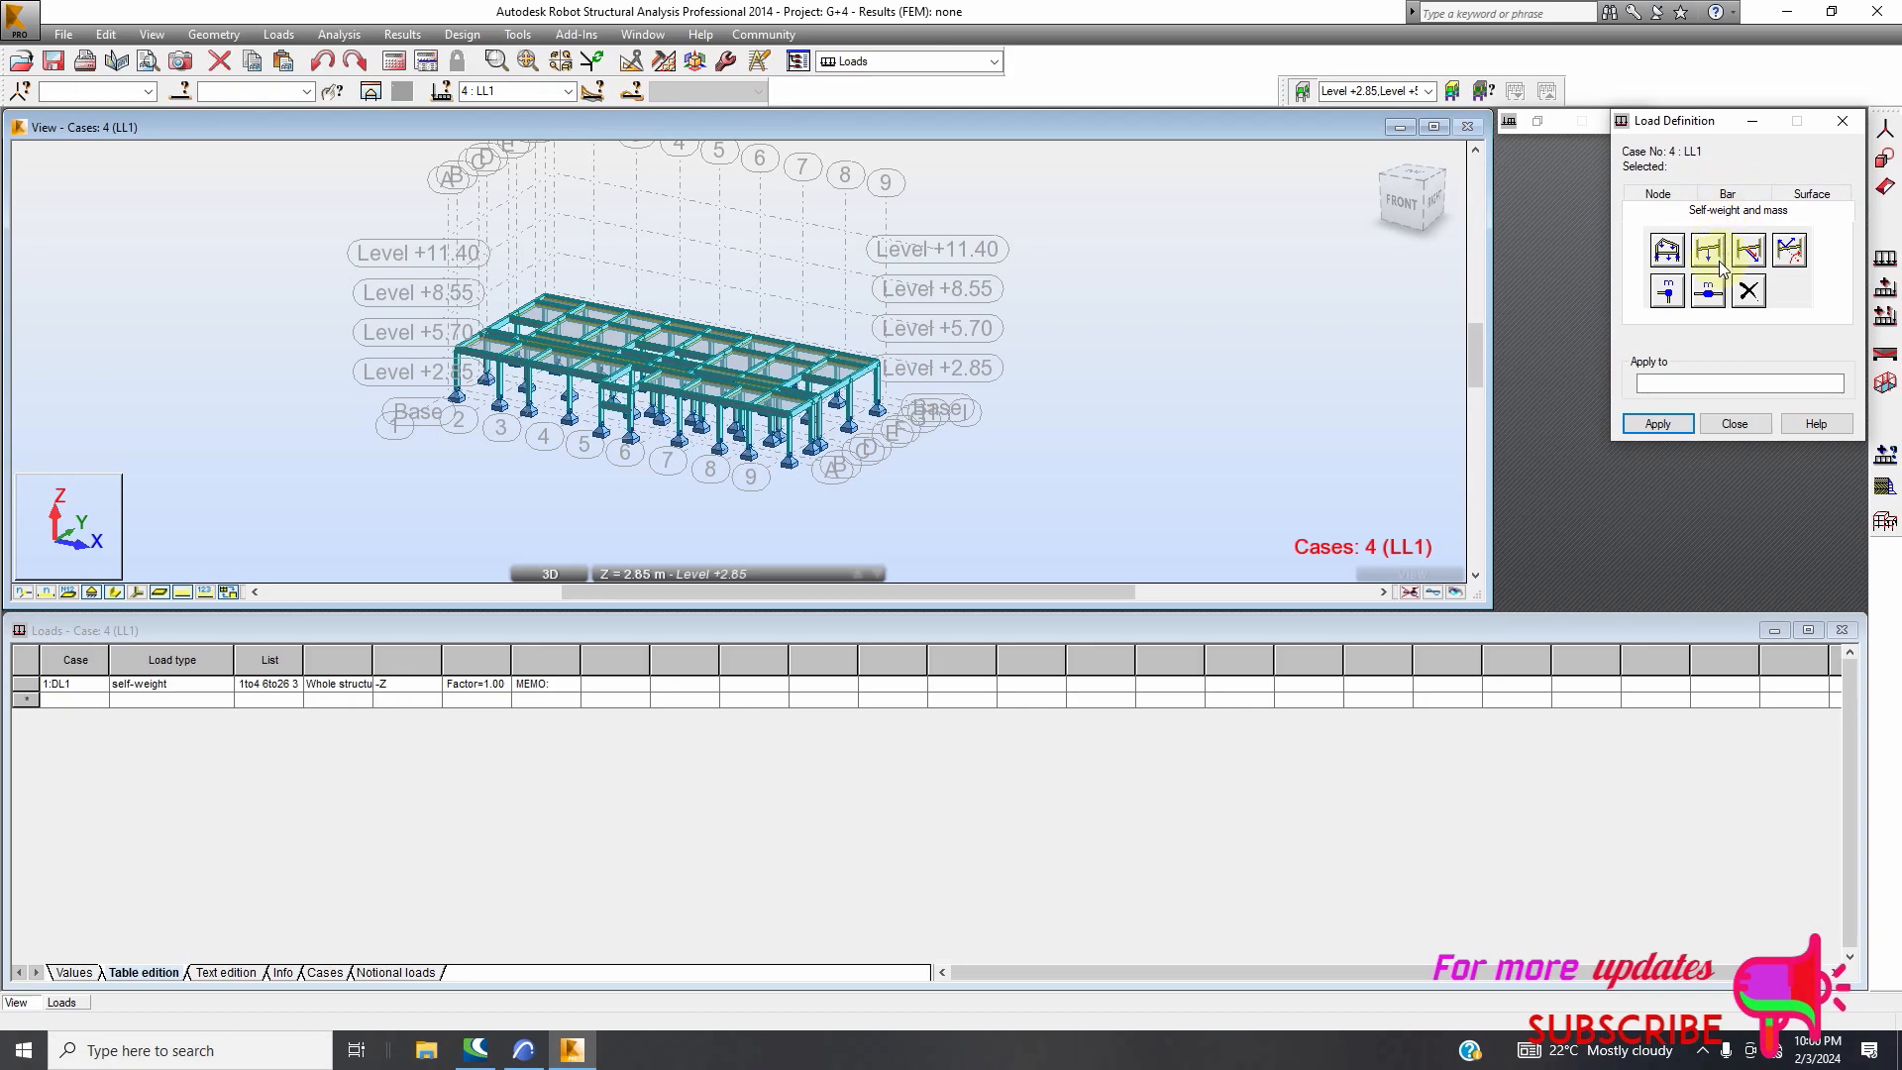
pyautogui.click(1668, 254)
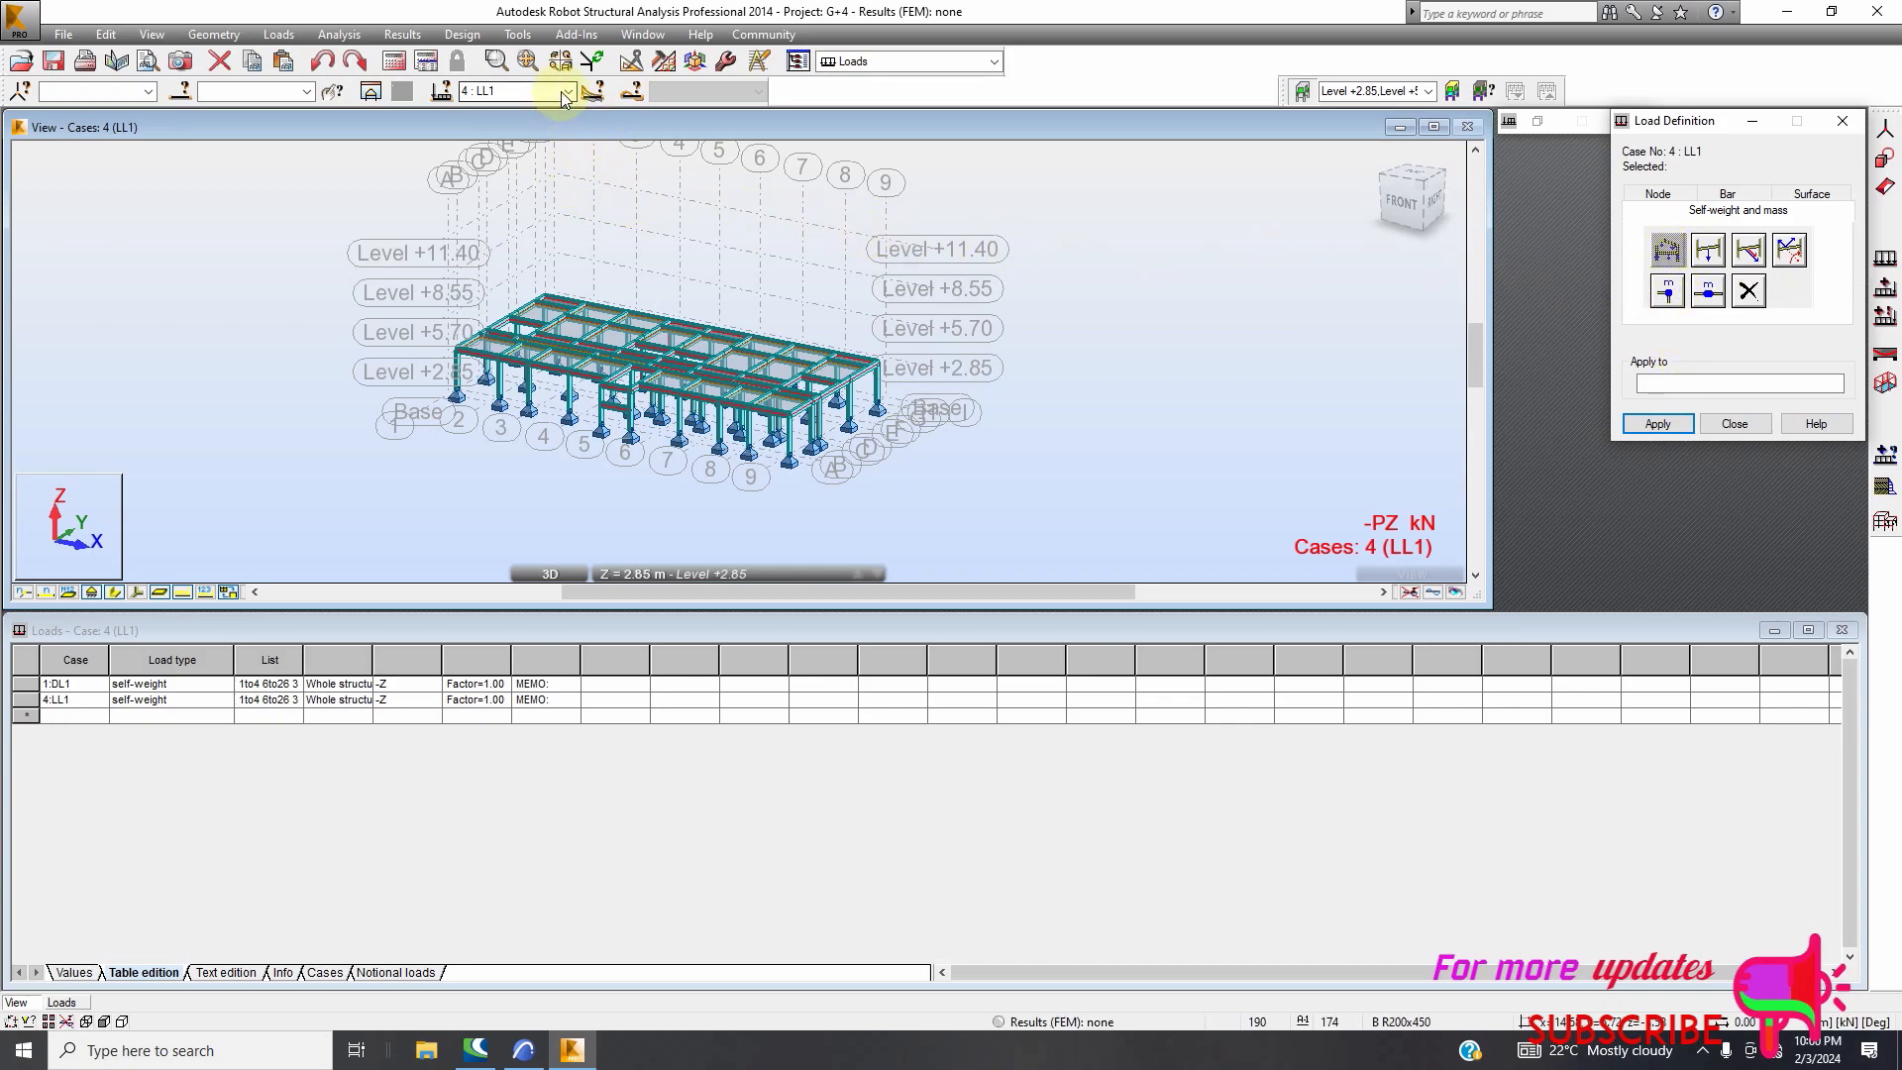
# Make DL1 the active load case and apply the whole structure's self-weight in the -Z direction
pyautogui.click(566, 91)
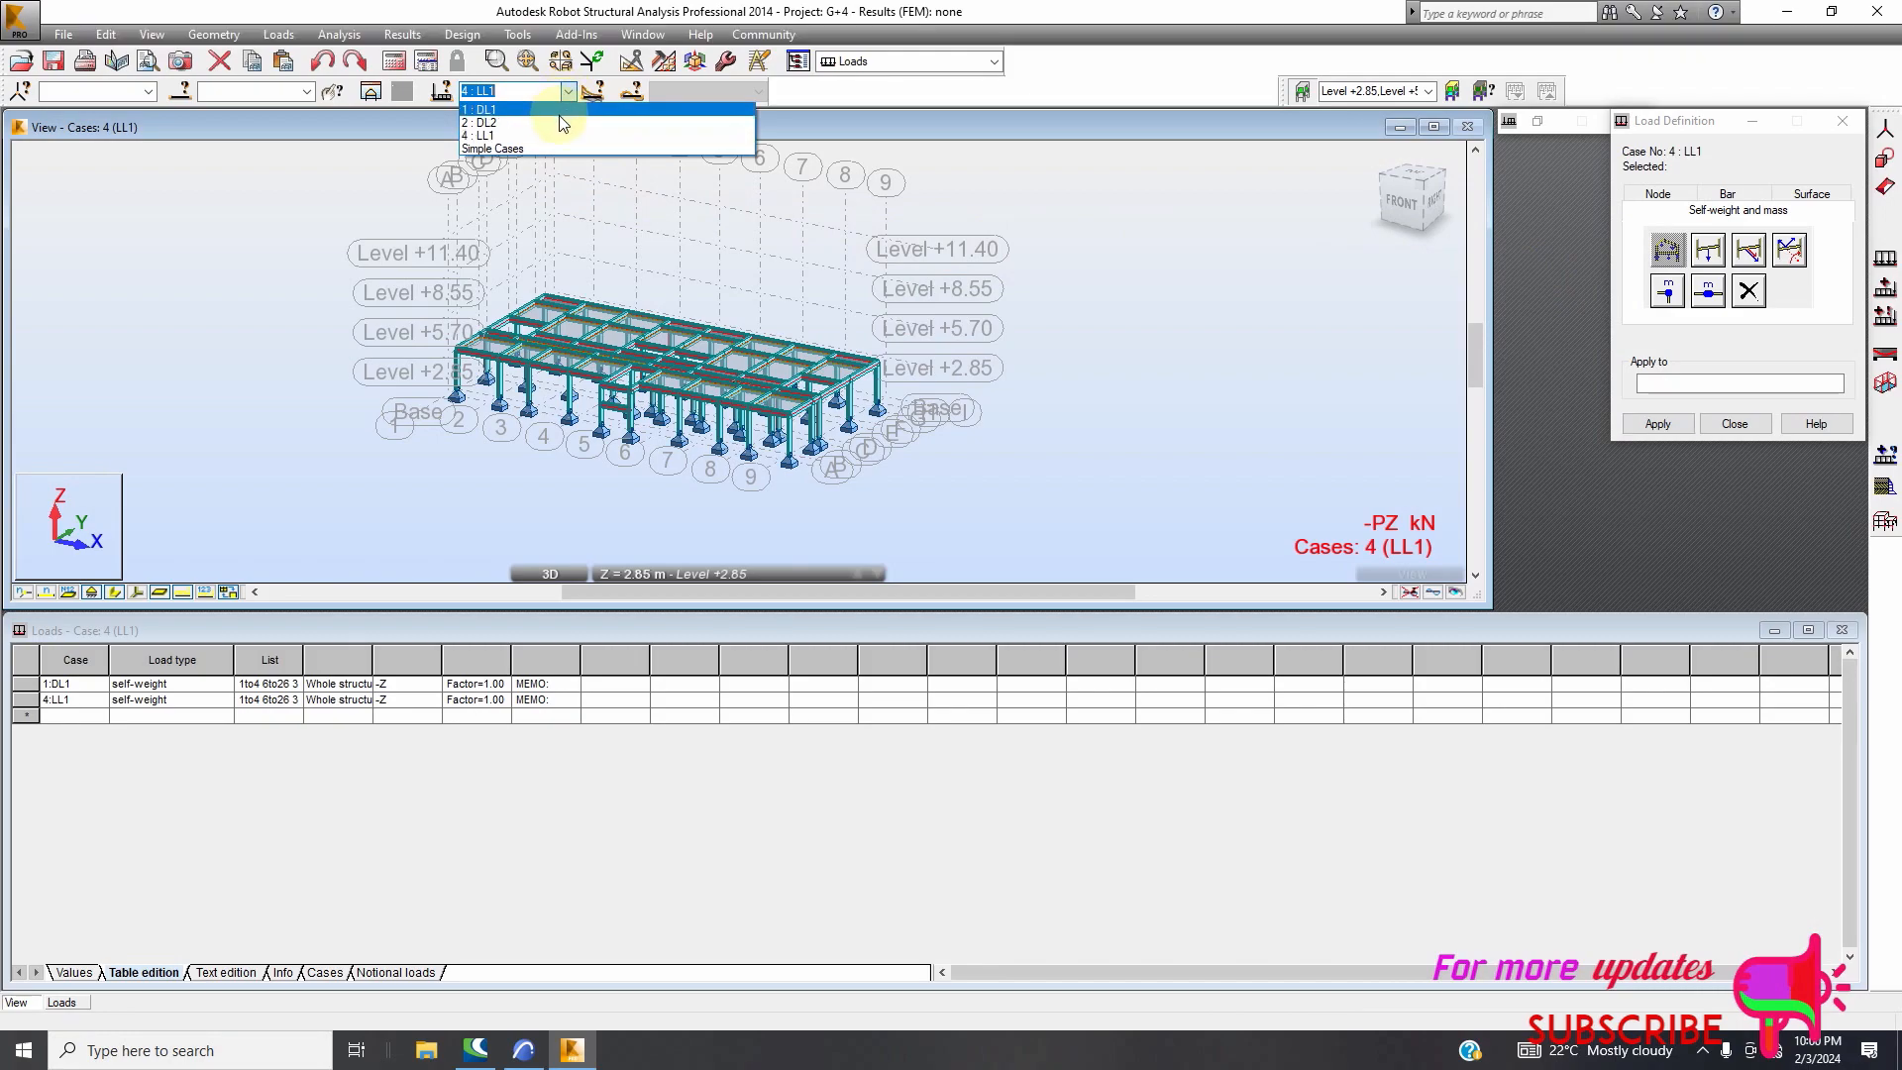
pyautogui.click(561, 111)
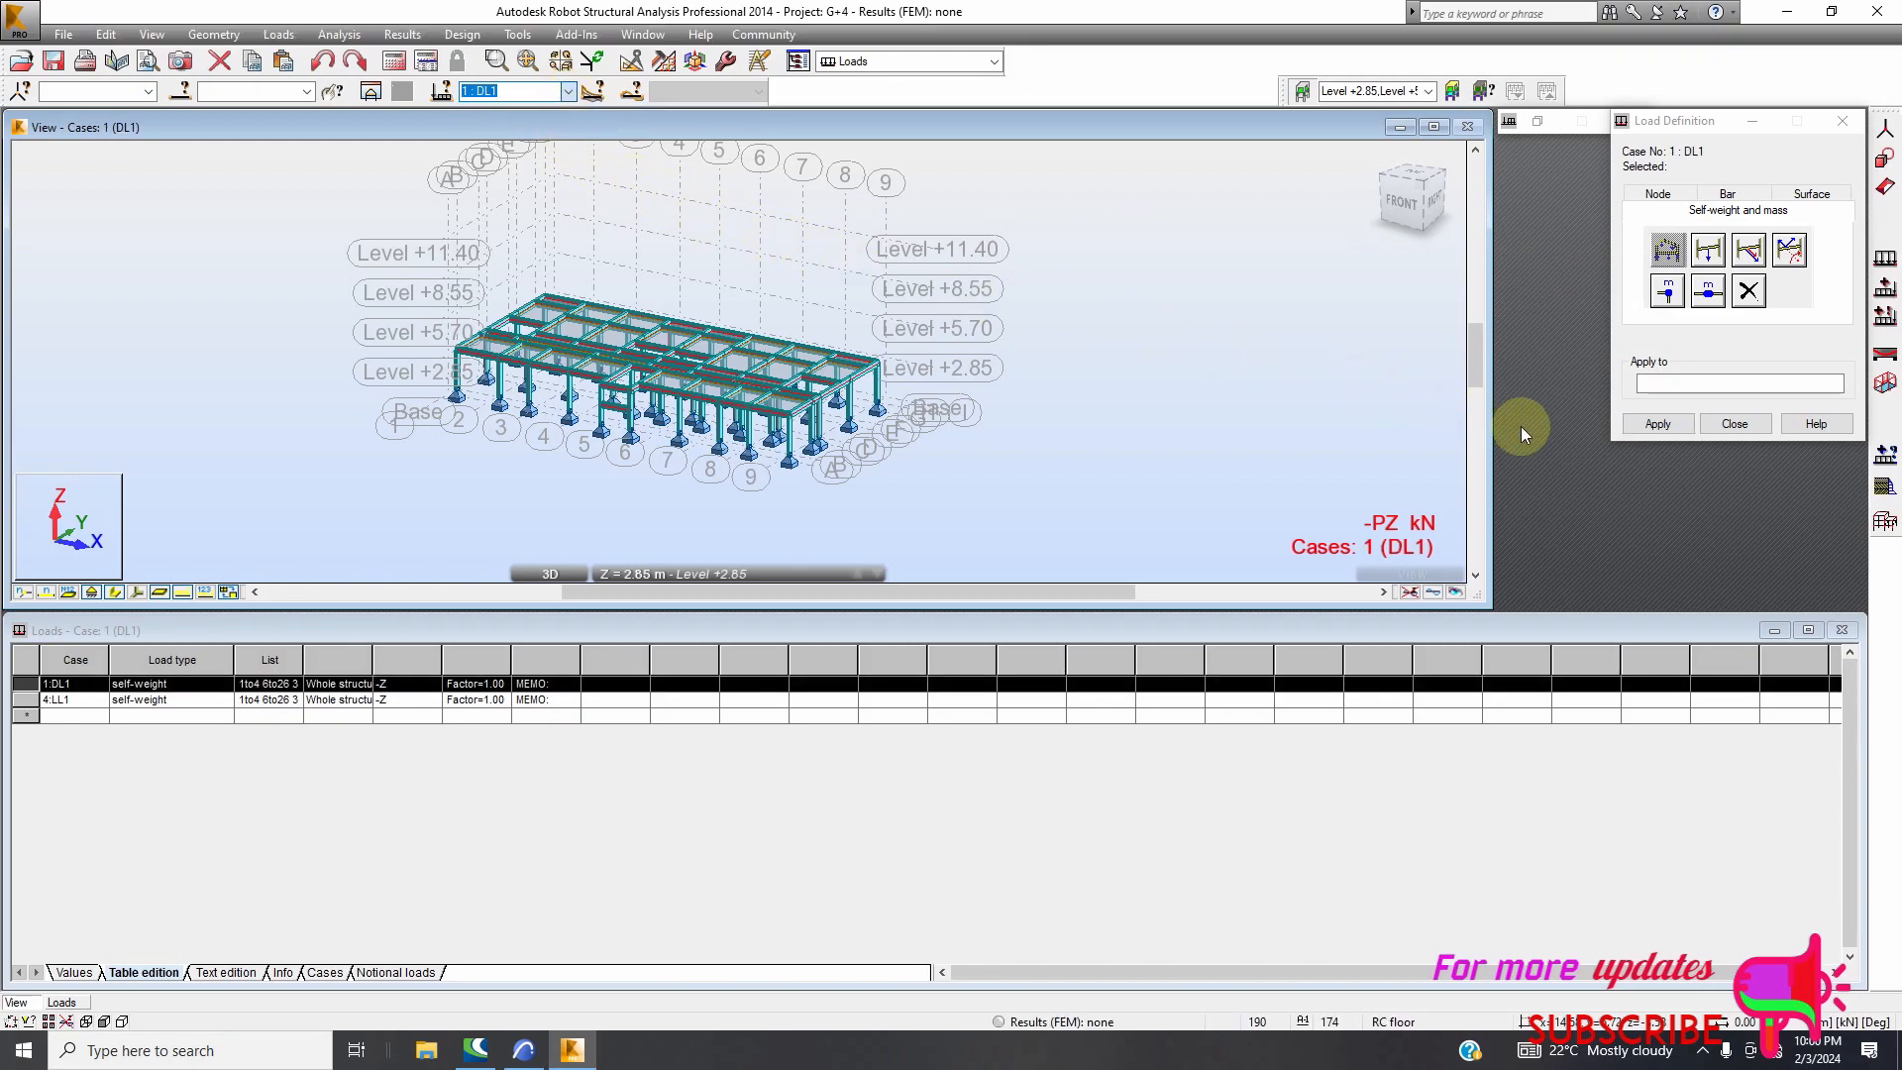
pyautogui.click(1666, 254)
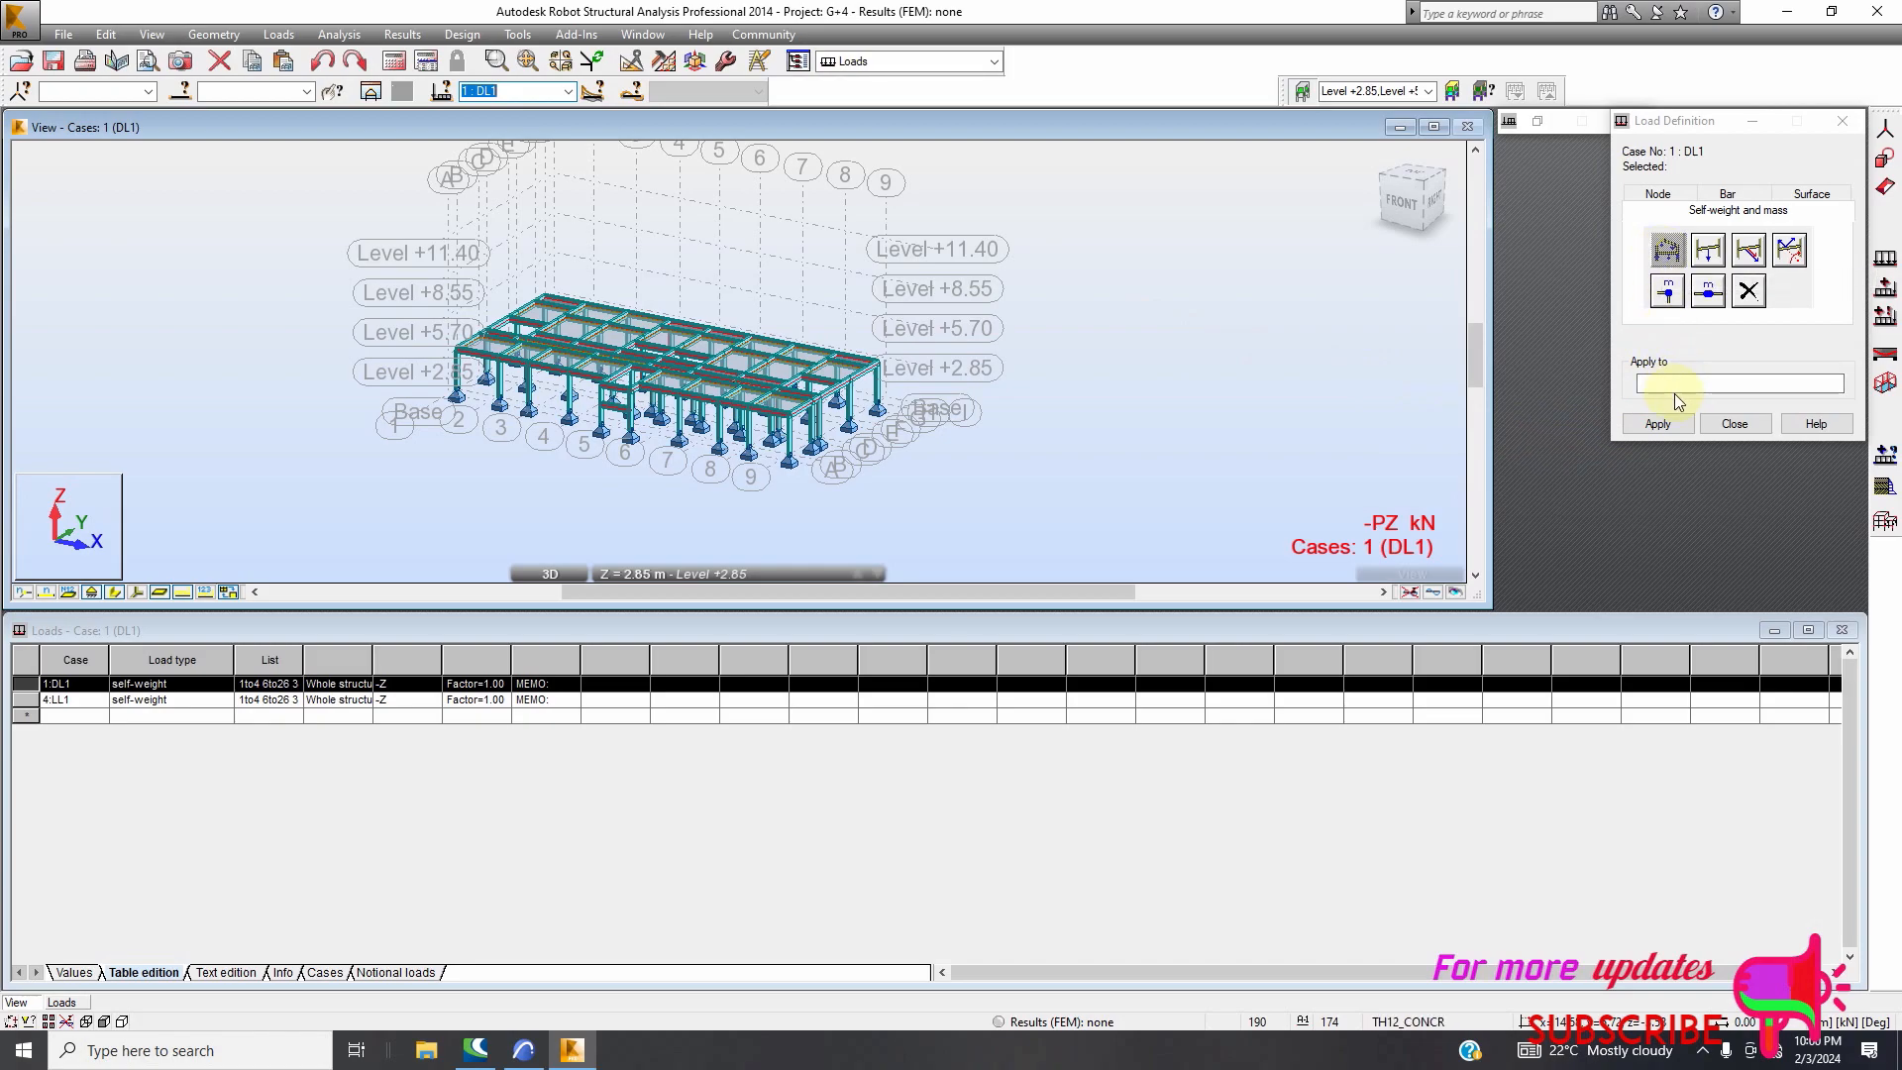
pyautogui.click(1655, 423)
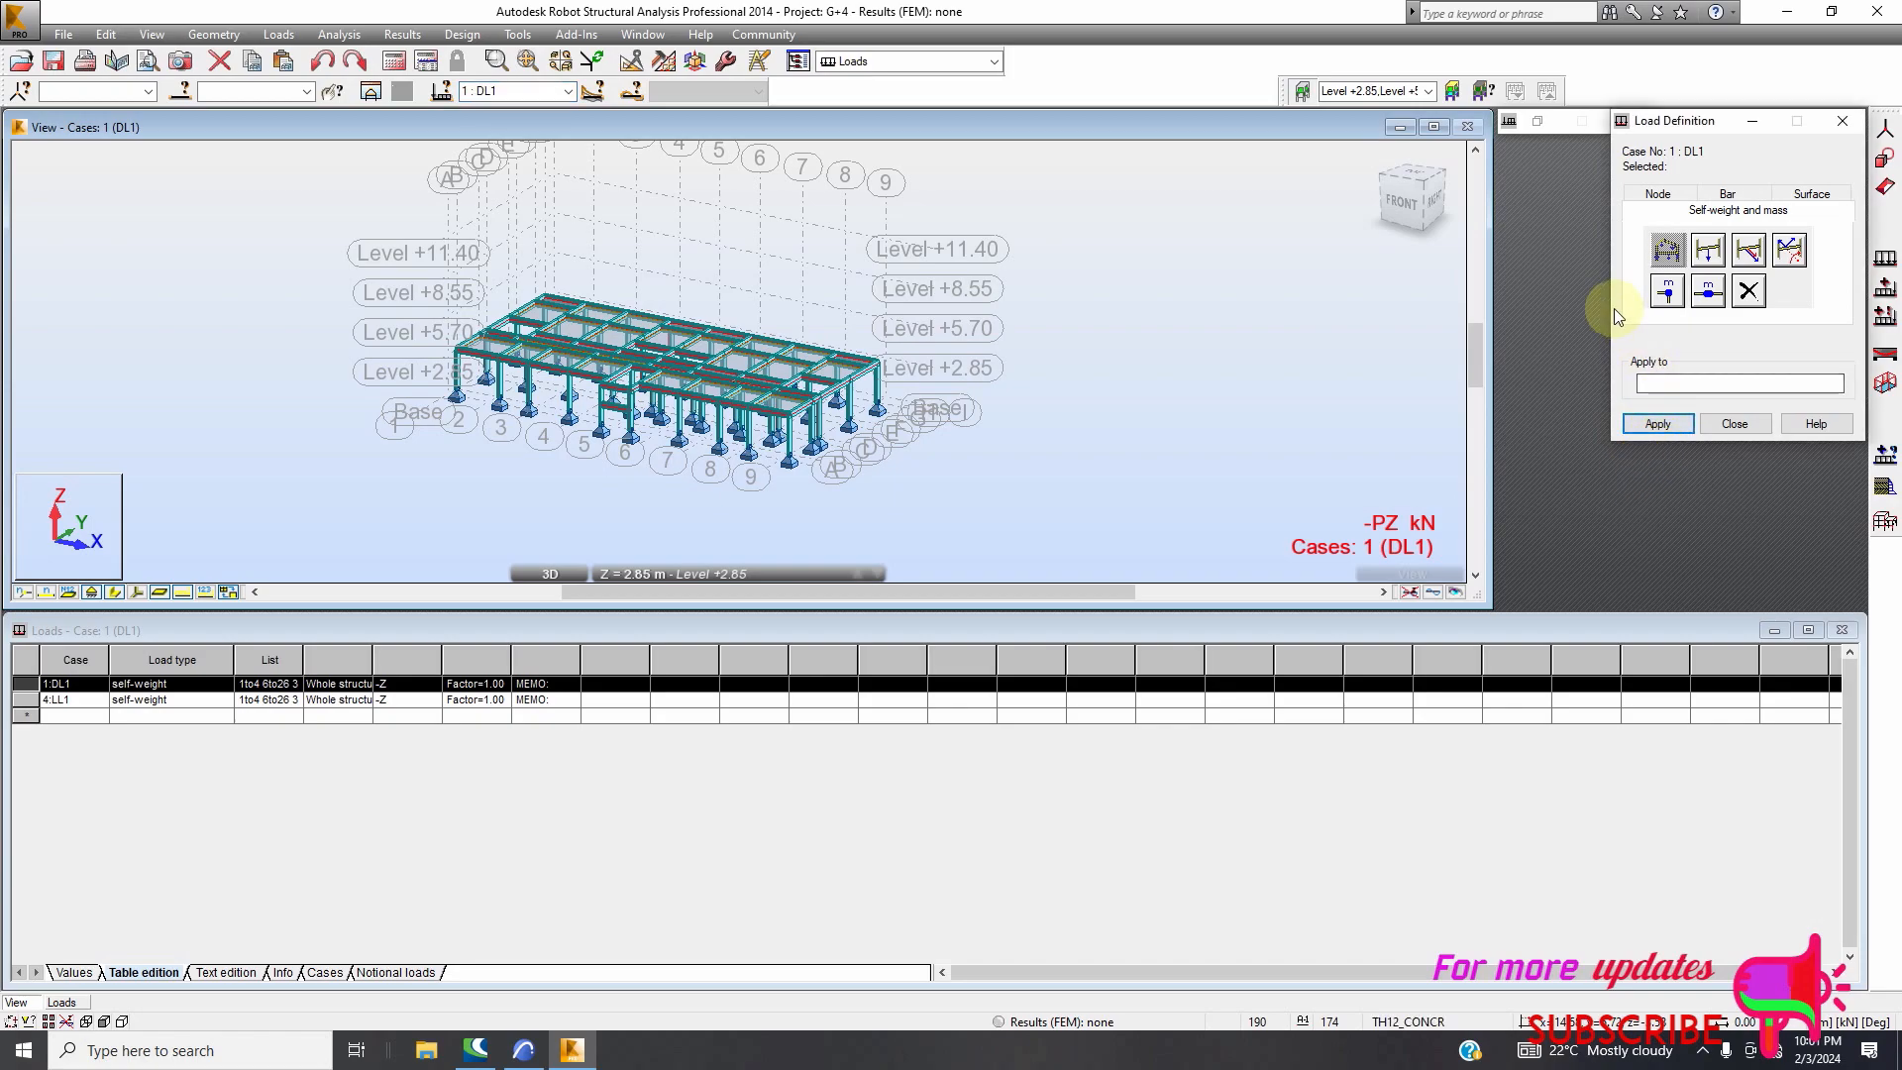
pyautogui.click(1740, 423)
# Define a uniform bar load of -9.6 kN/m along global Z for load case DL1
pyautogui.click(1885, 287)
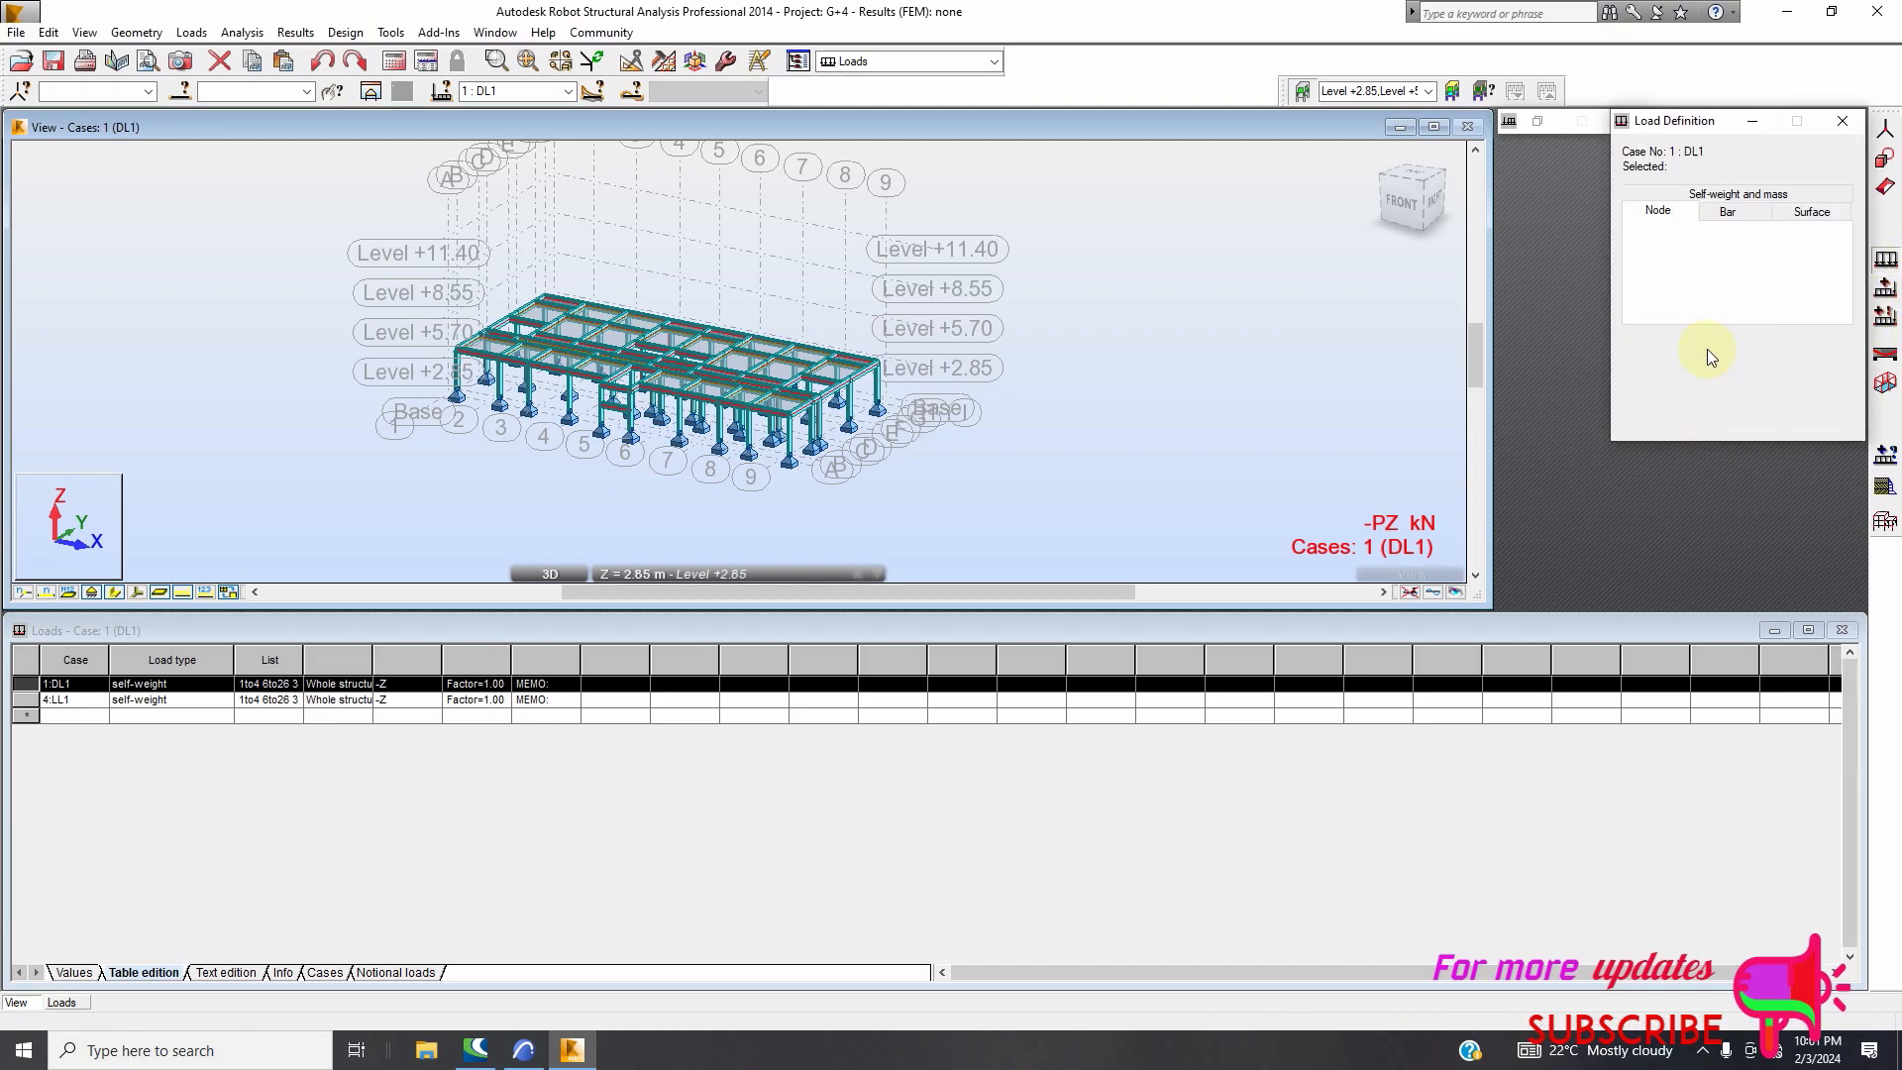
pyautogui.click(1727, 210)
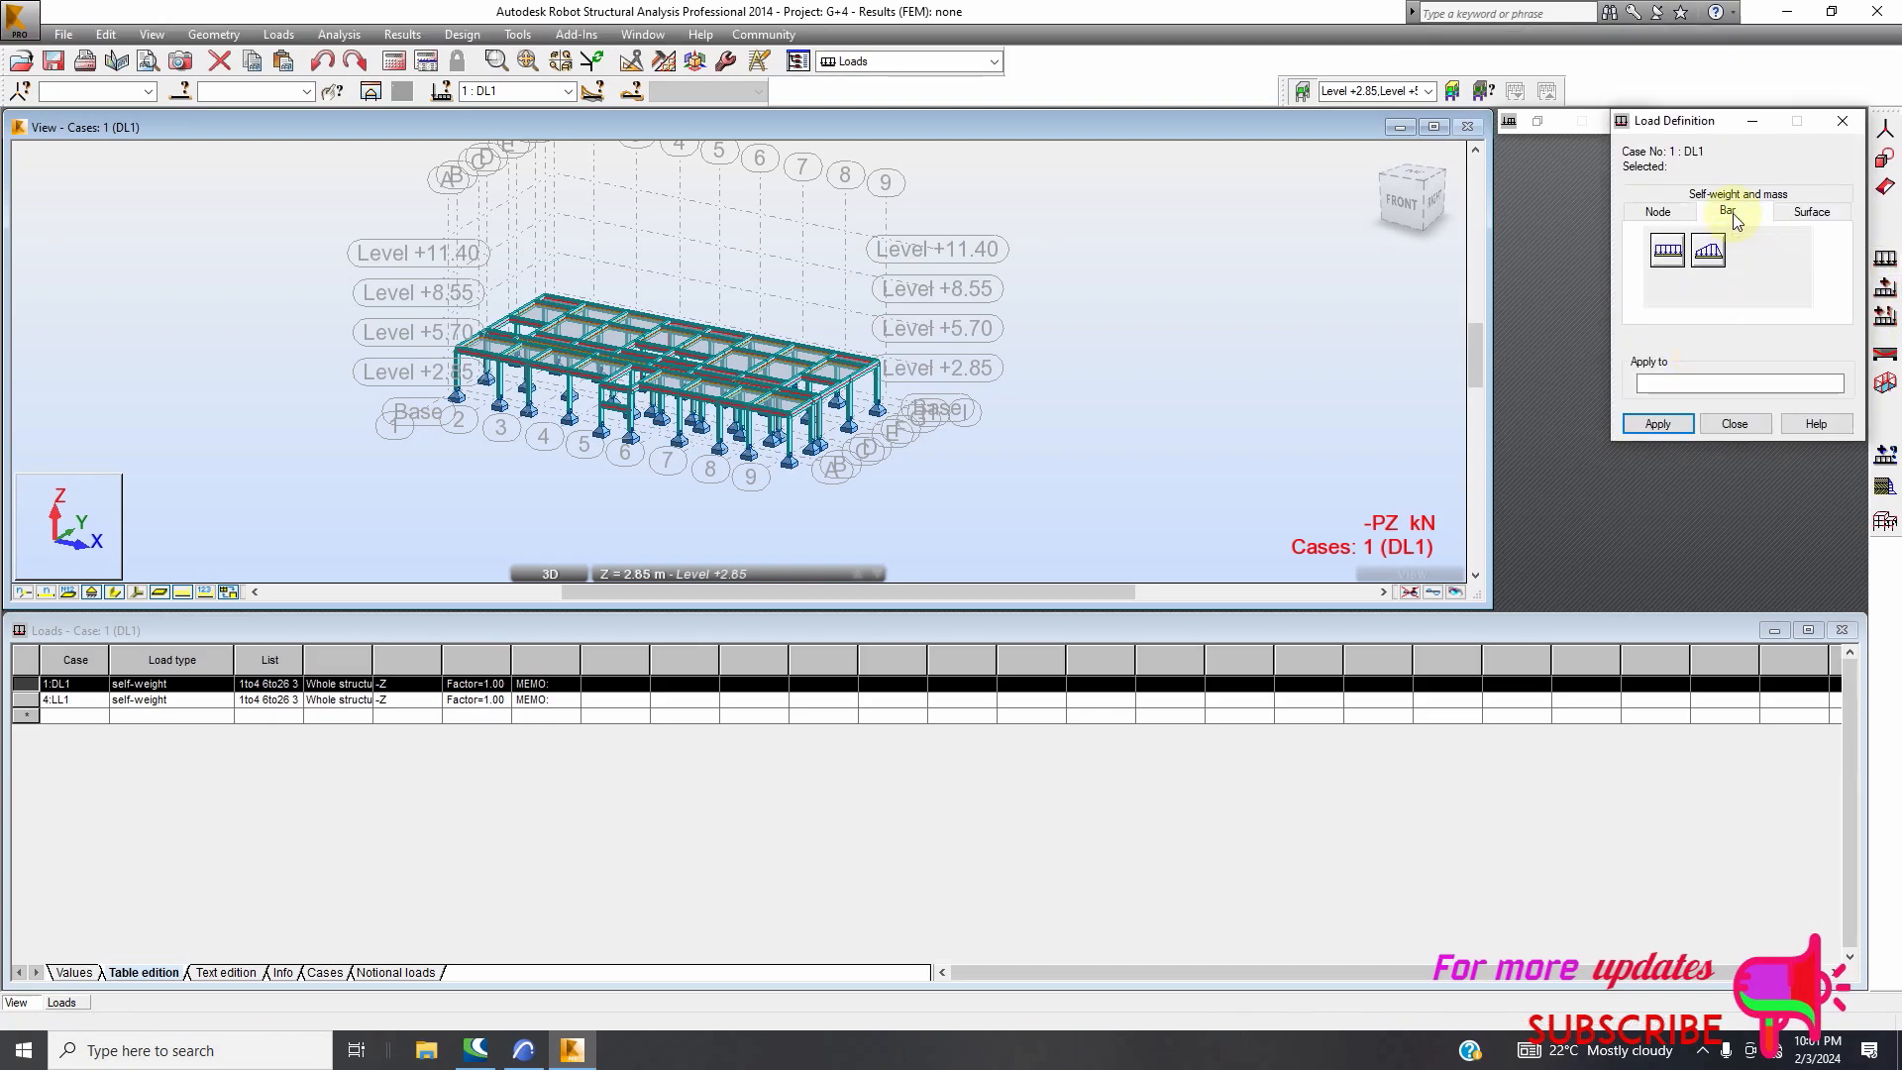
pyautogui.click(1668, 252)
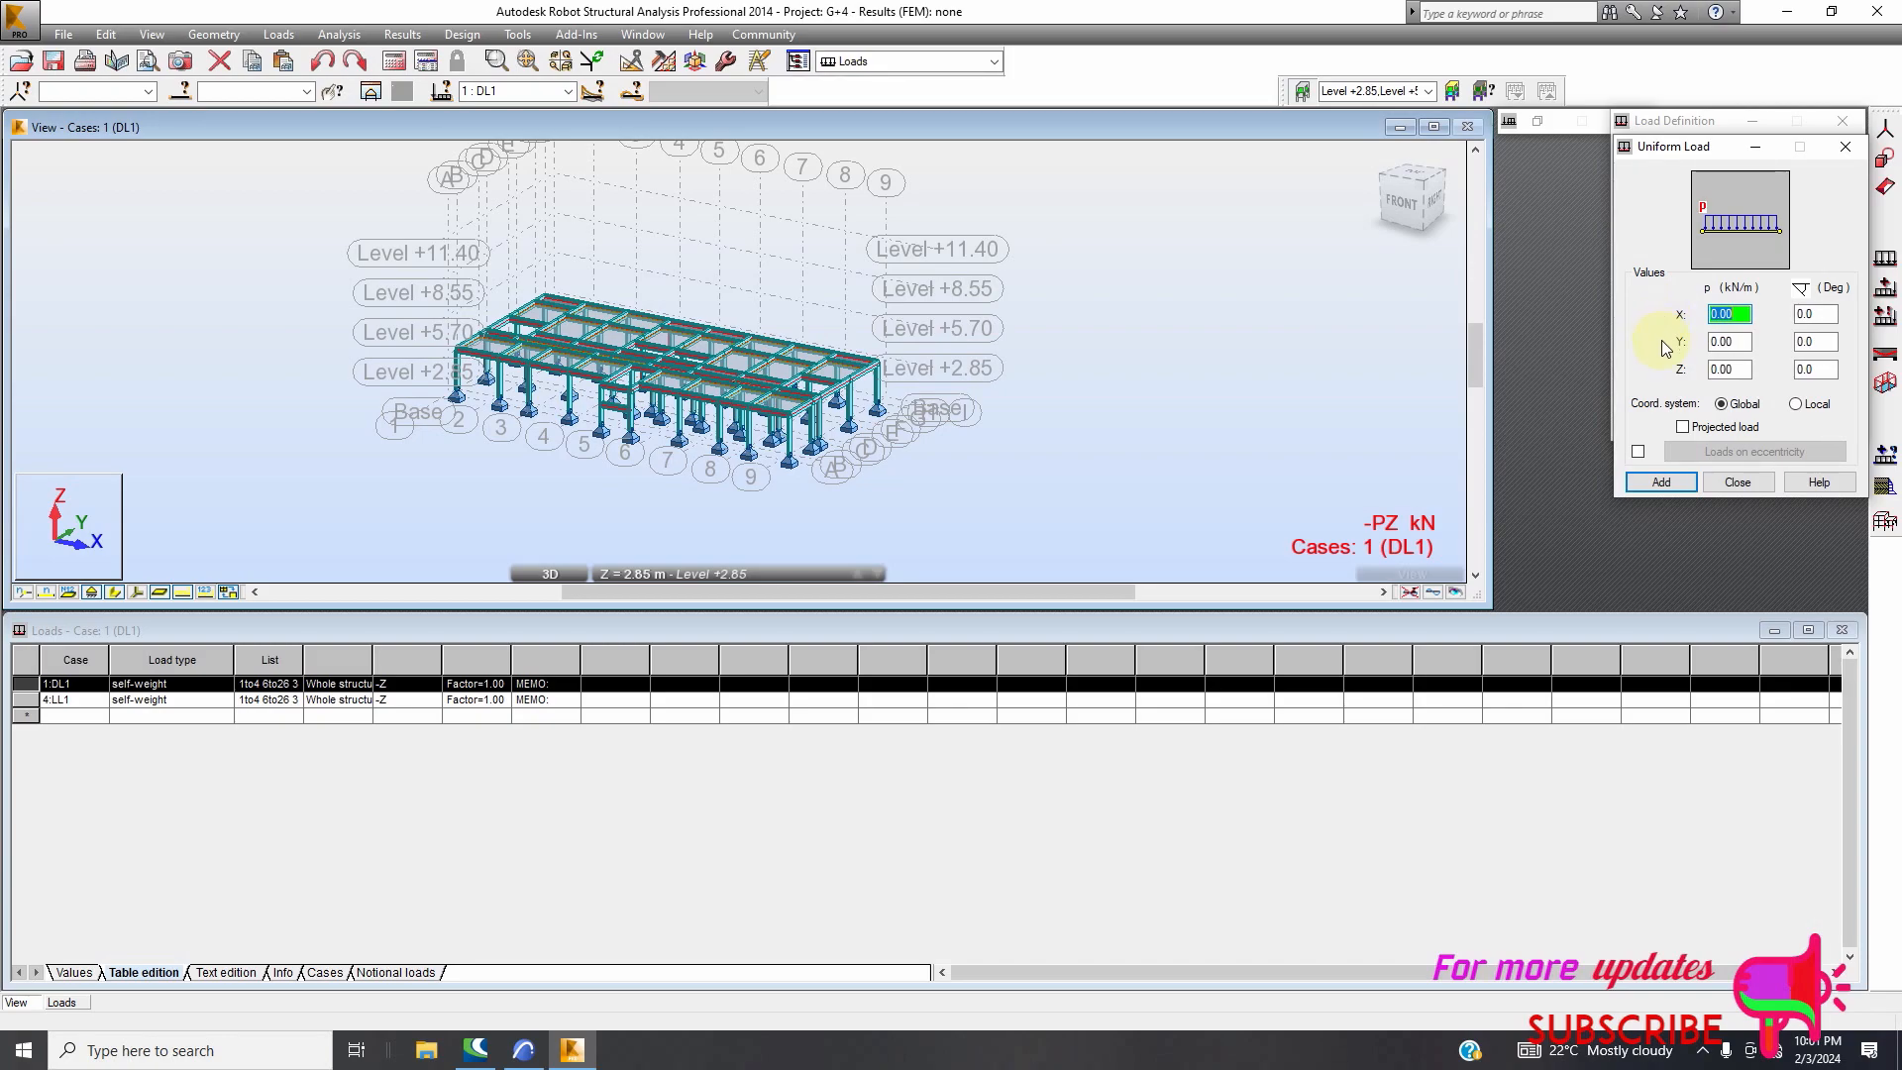
pyautogui.click(1735, 369)
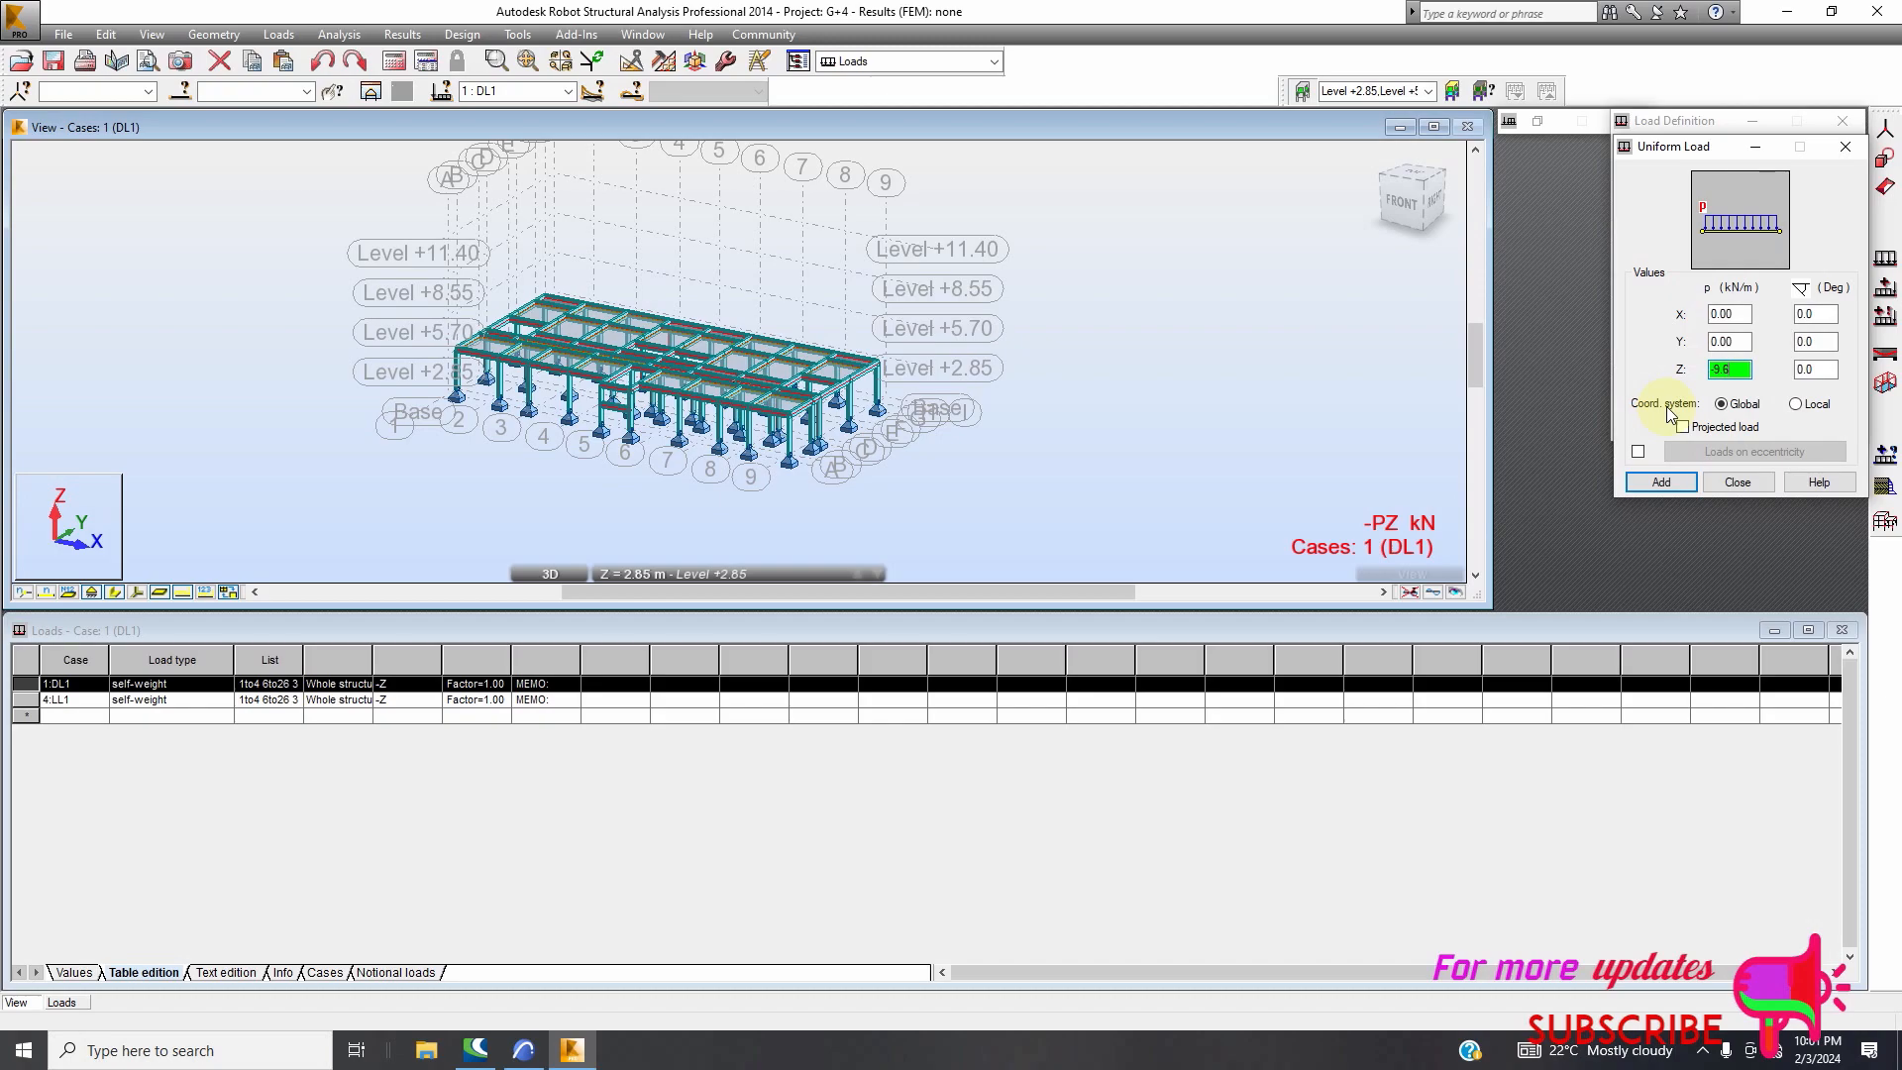
pyautogui.click(1661, 483)
# Try to pick the beam above the projecting entrance bay as the target of the uniform load
pyautogui.scroll(4, 721, 411)
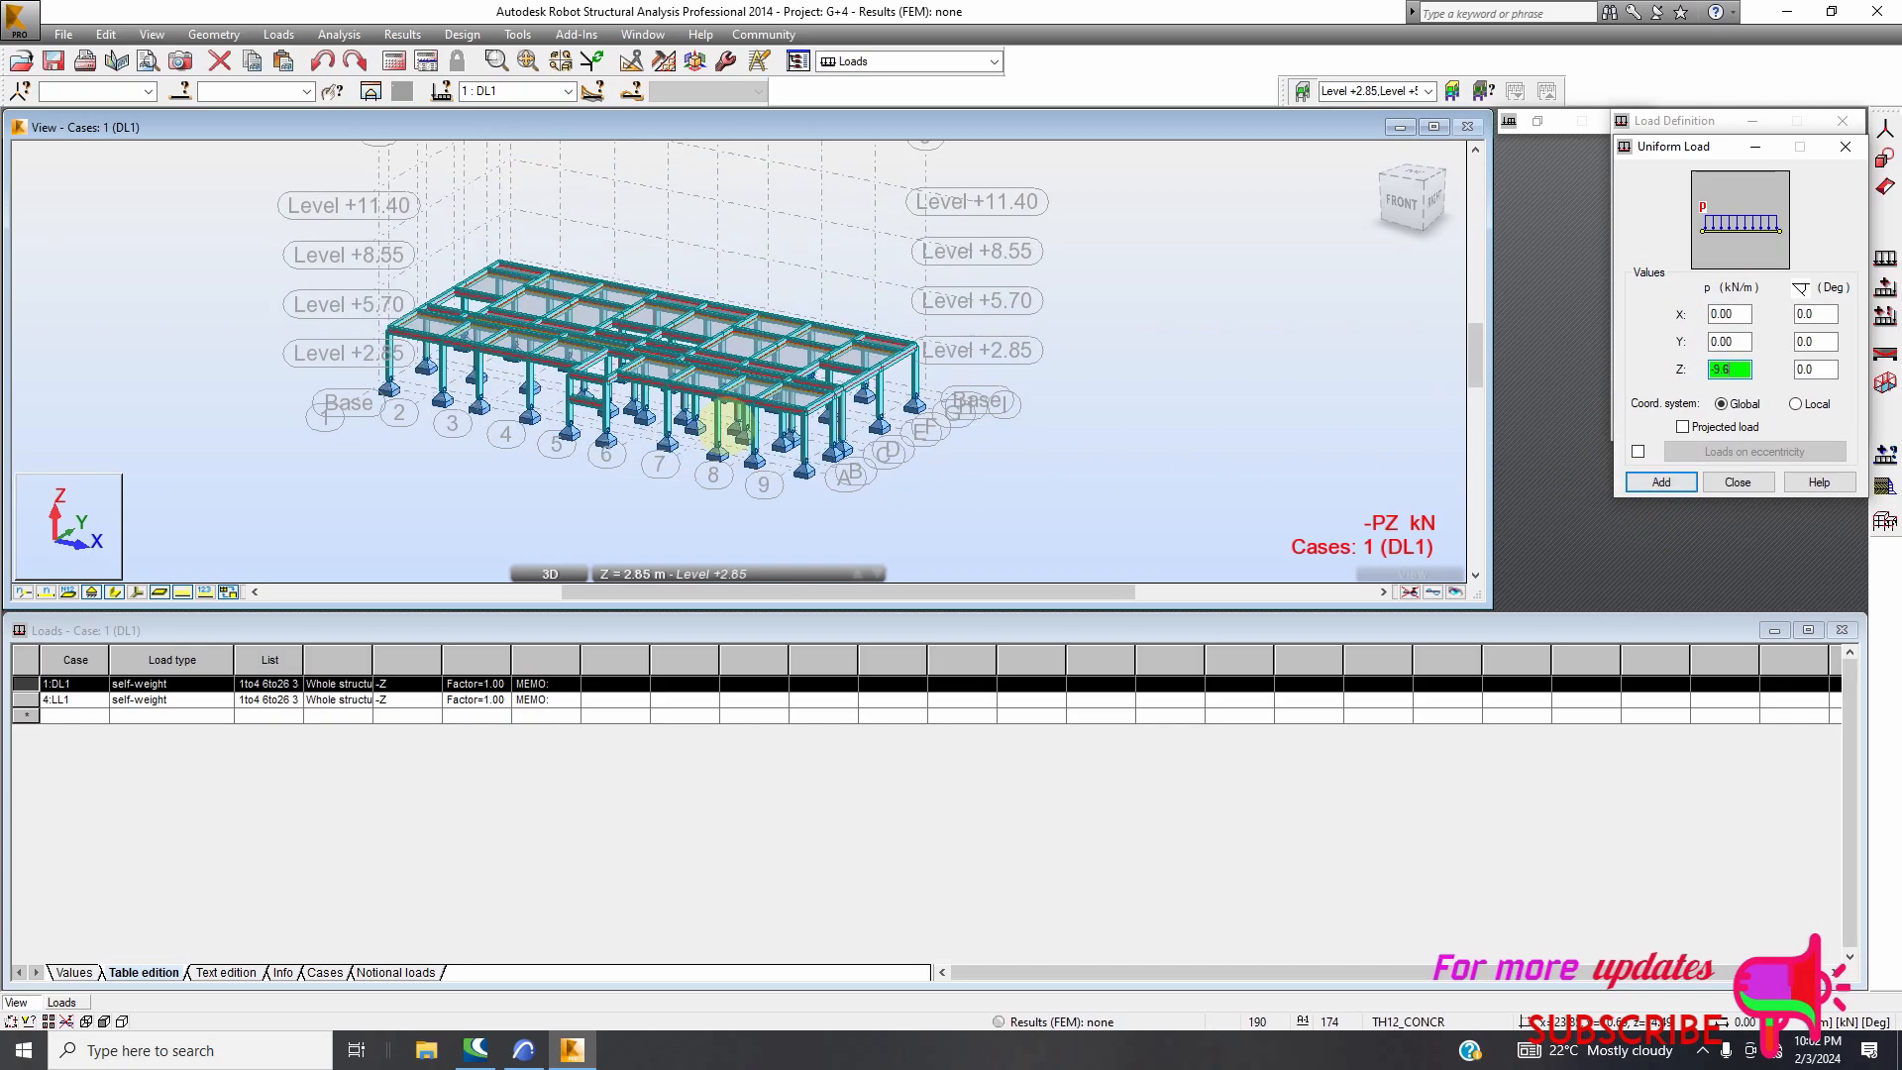
pyautogui.scroll(5, 406, 327)
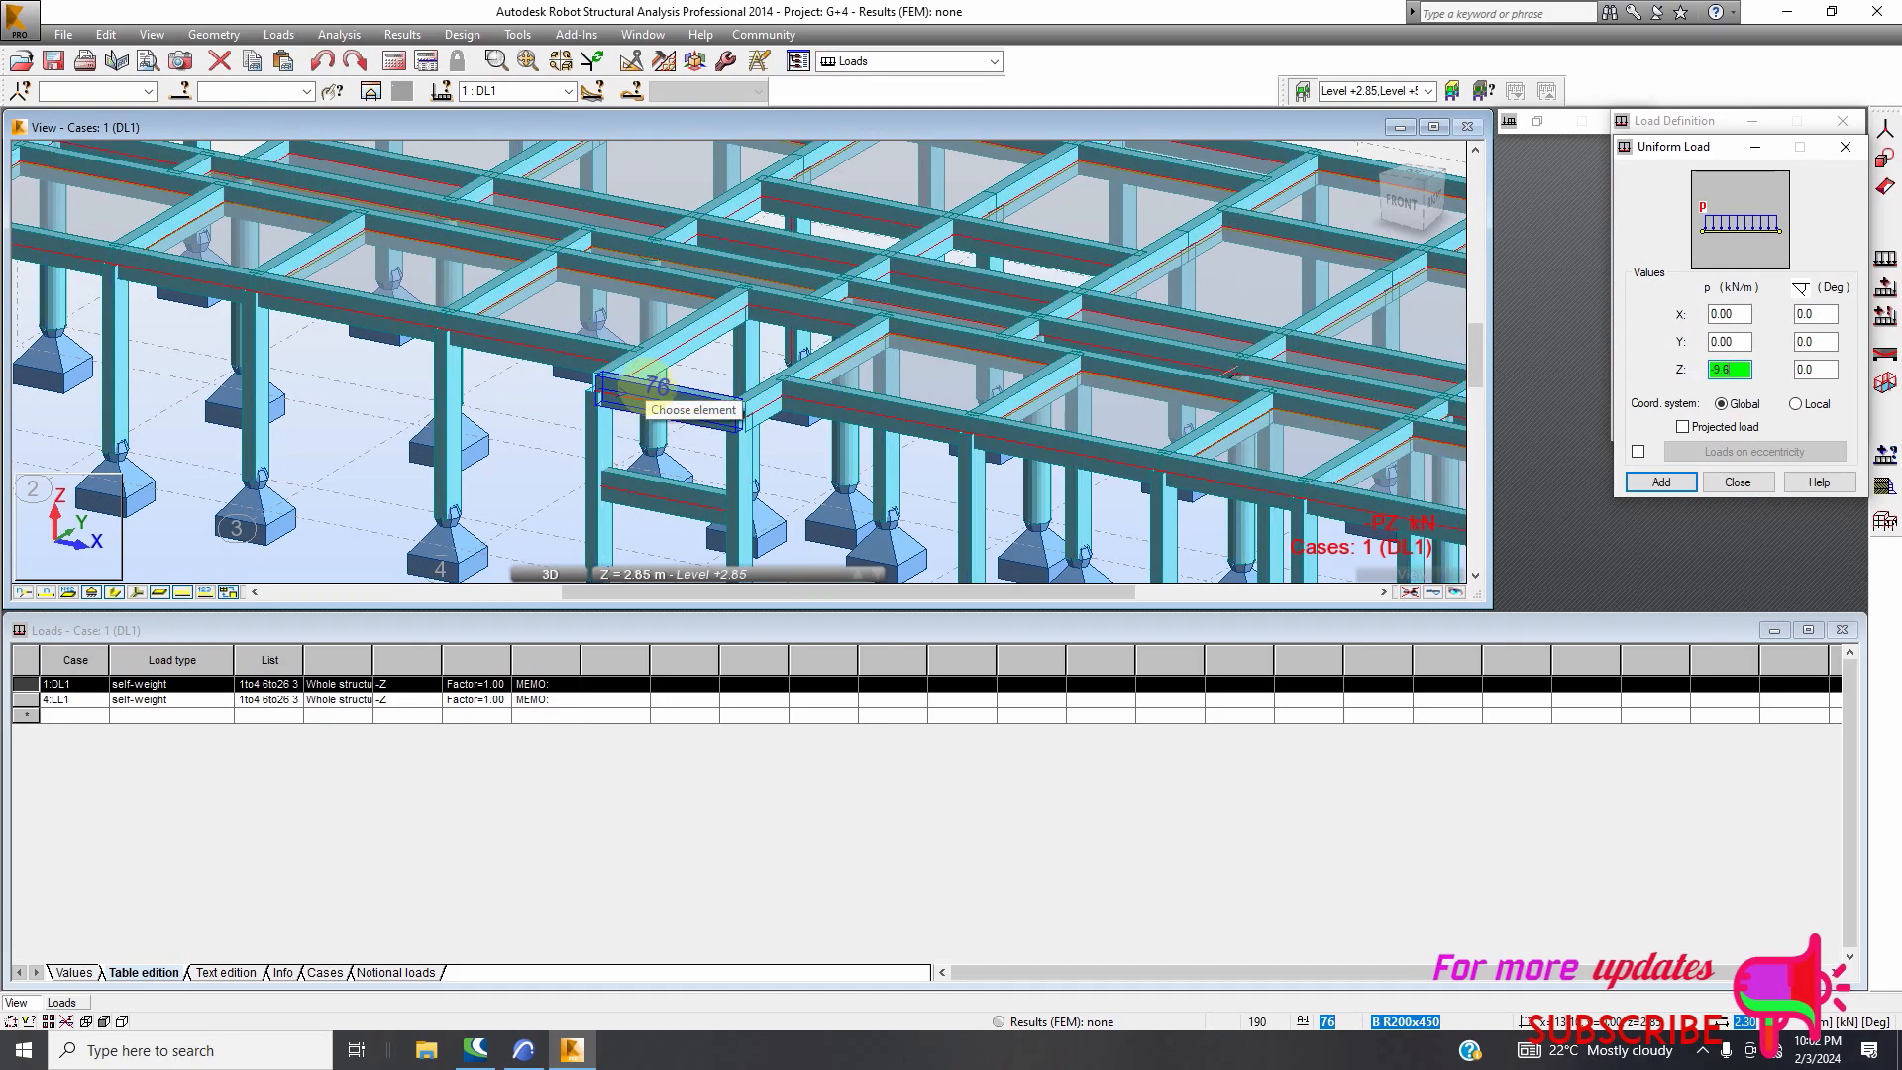
pyautogui.click(653, 399)
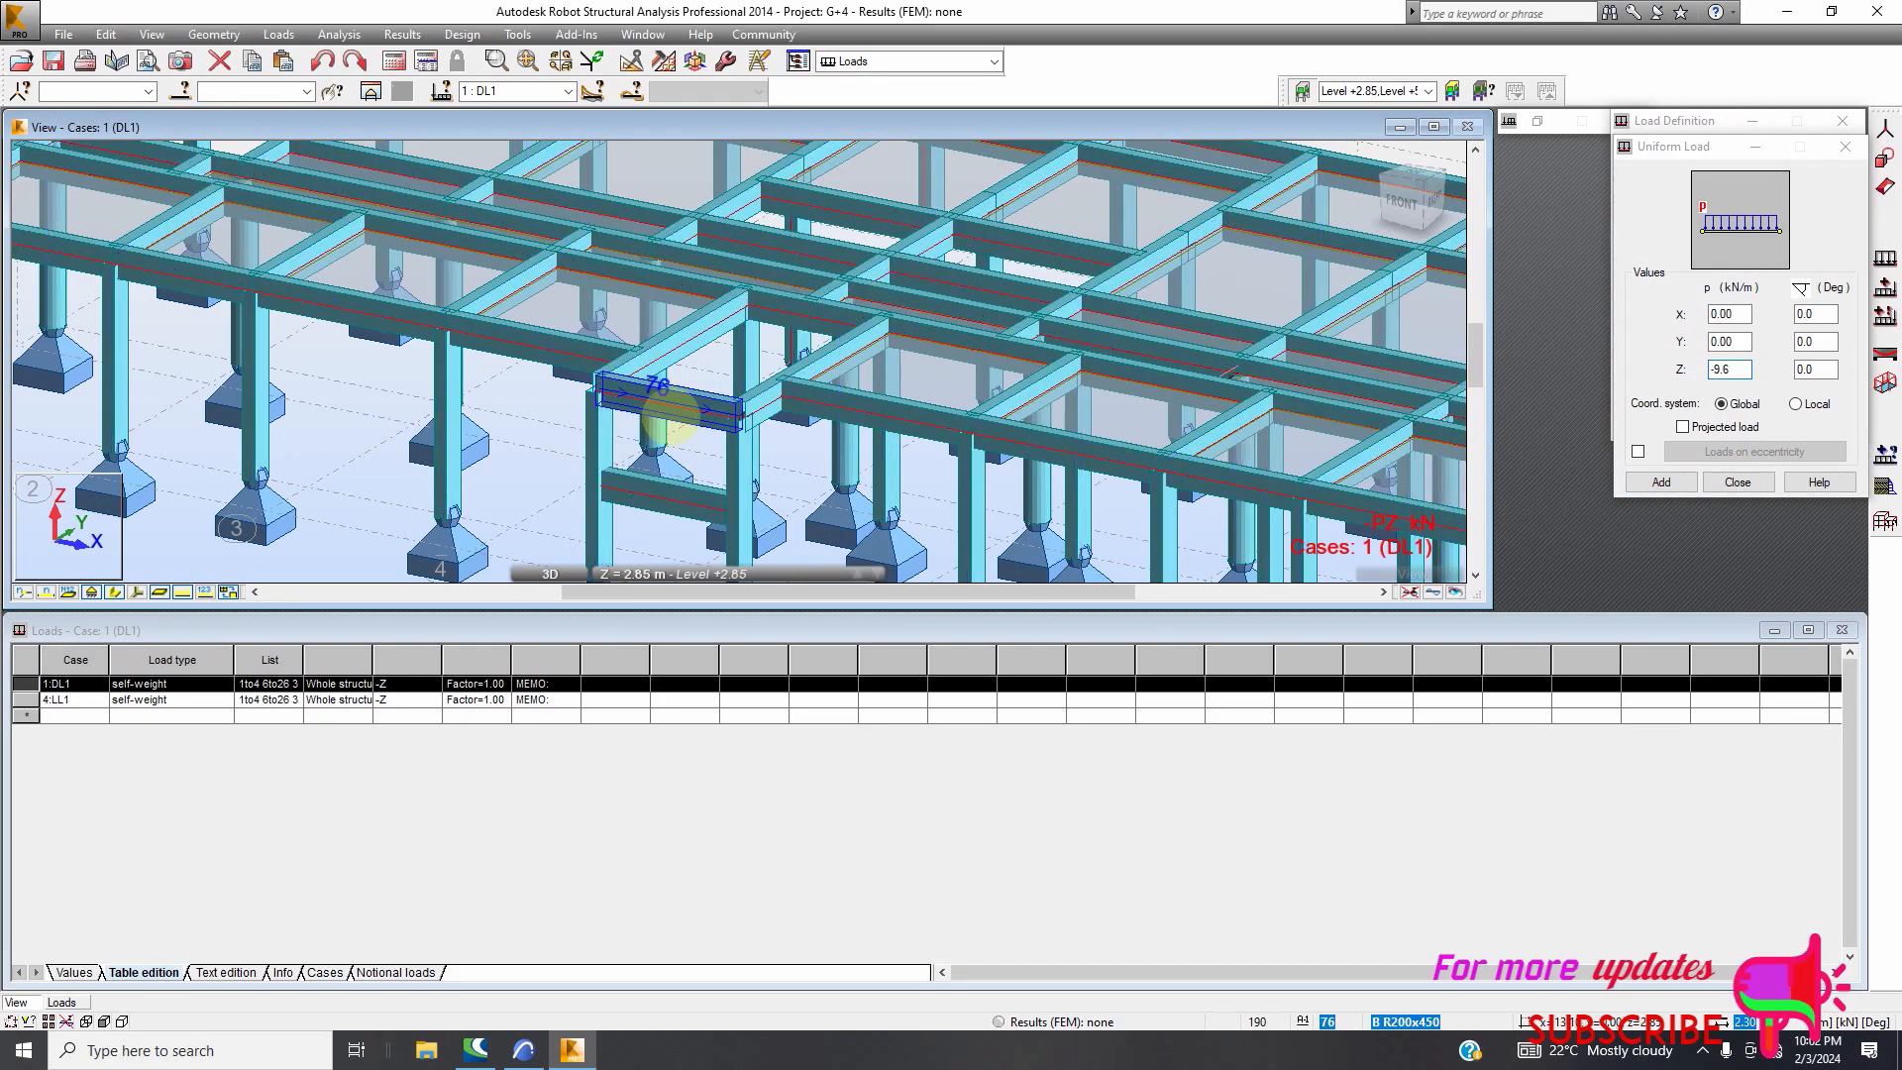
pyautogui.scroll(-5, 653, 398)
pyautogui.scroll(4, 526, 268)
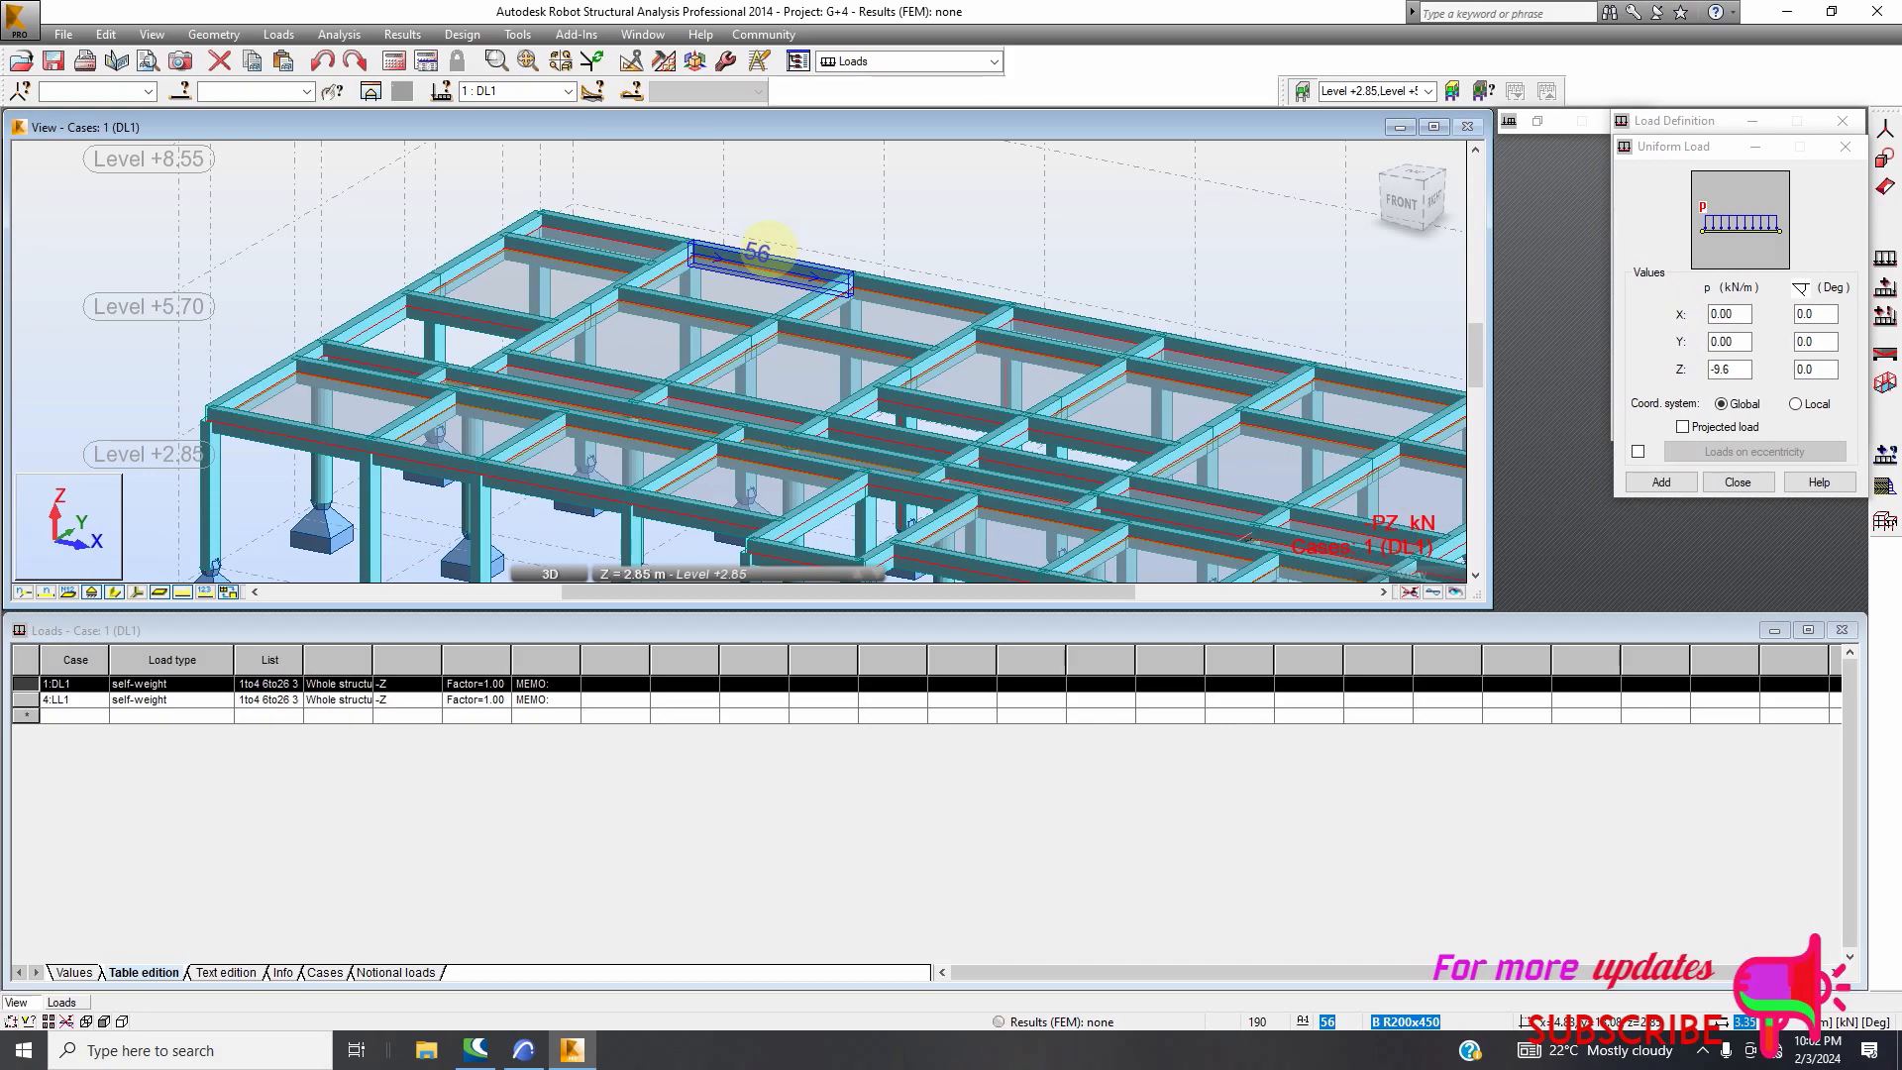
pyautogui.scroll(-3, 639, 265)
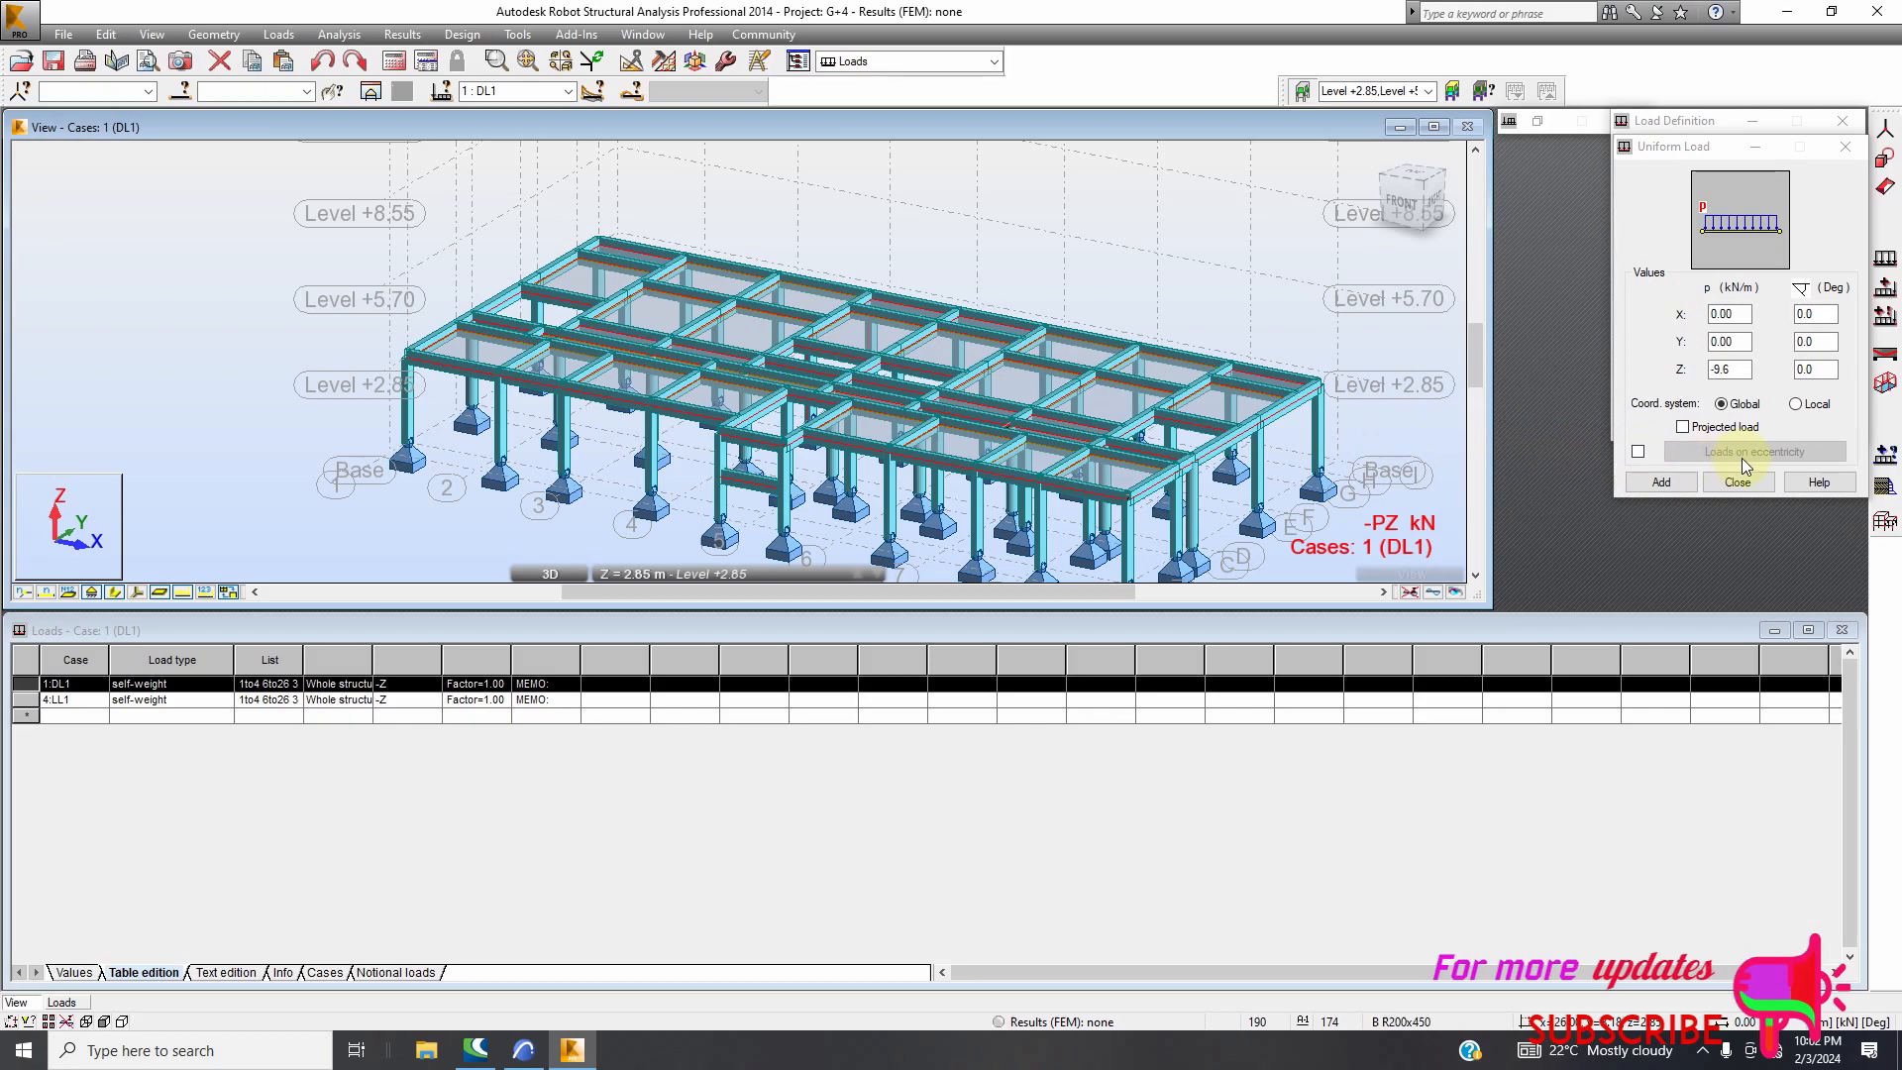
# Switch to the Geometry layout and bring the load definition dialogs back into view
pyautogui.click(891, 67)
pyautogui.click(899, 98)
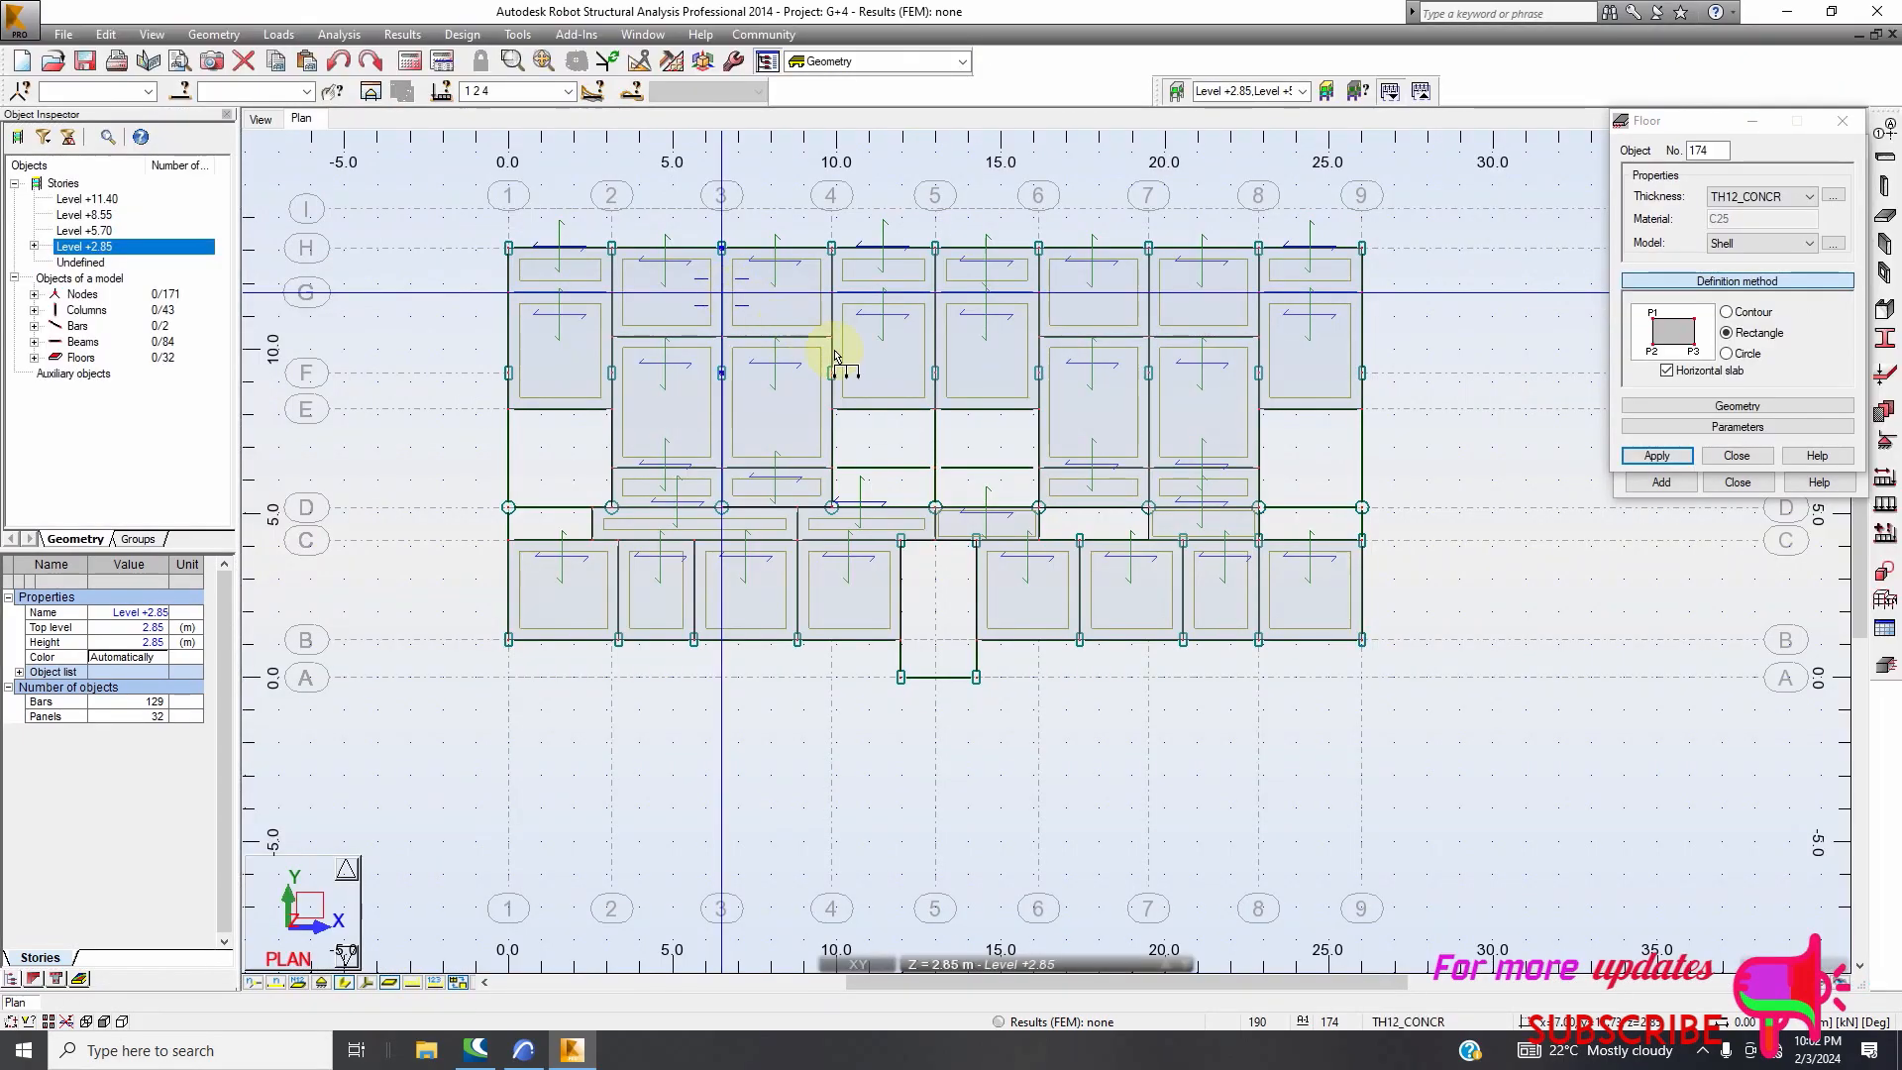
pyautogui.click(1884, 483)
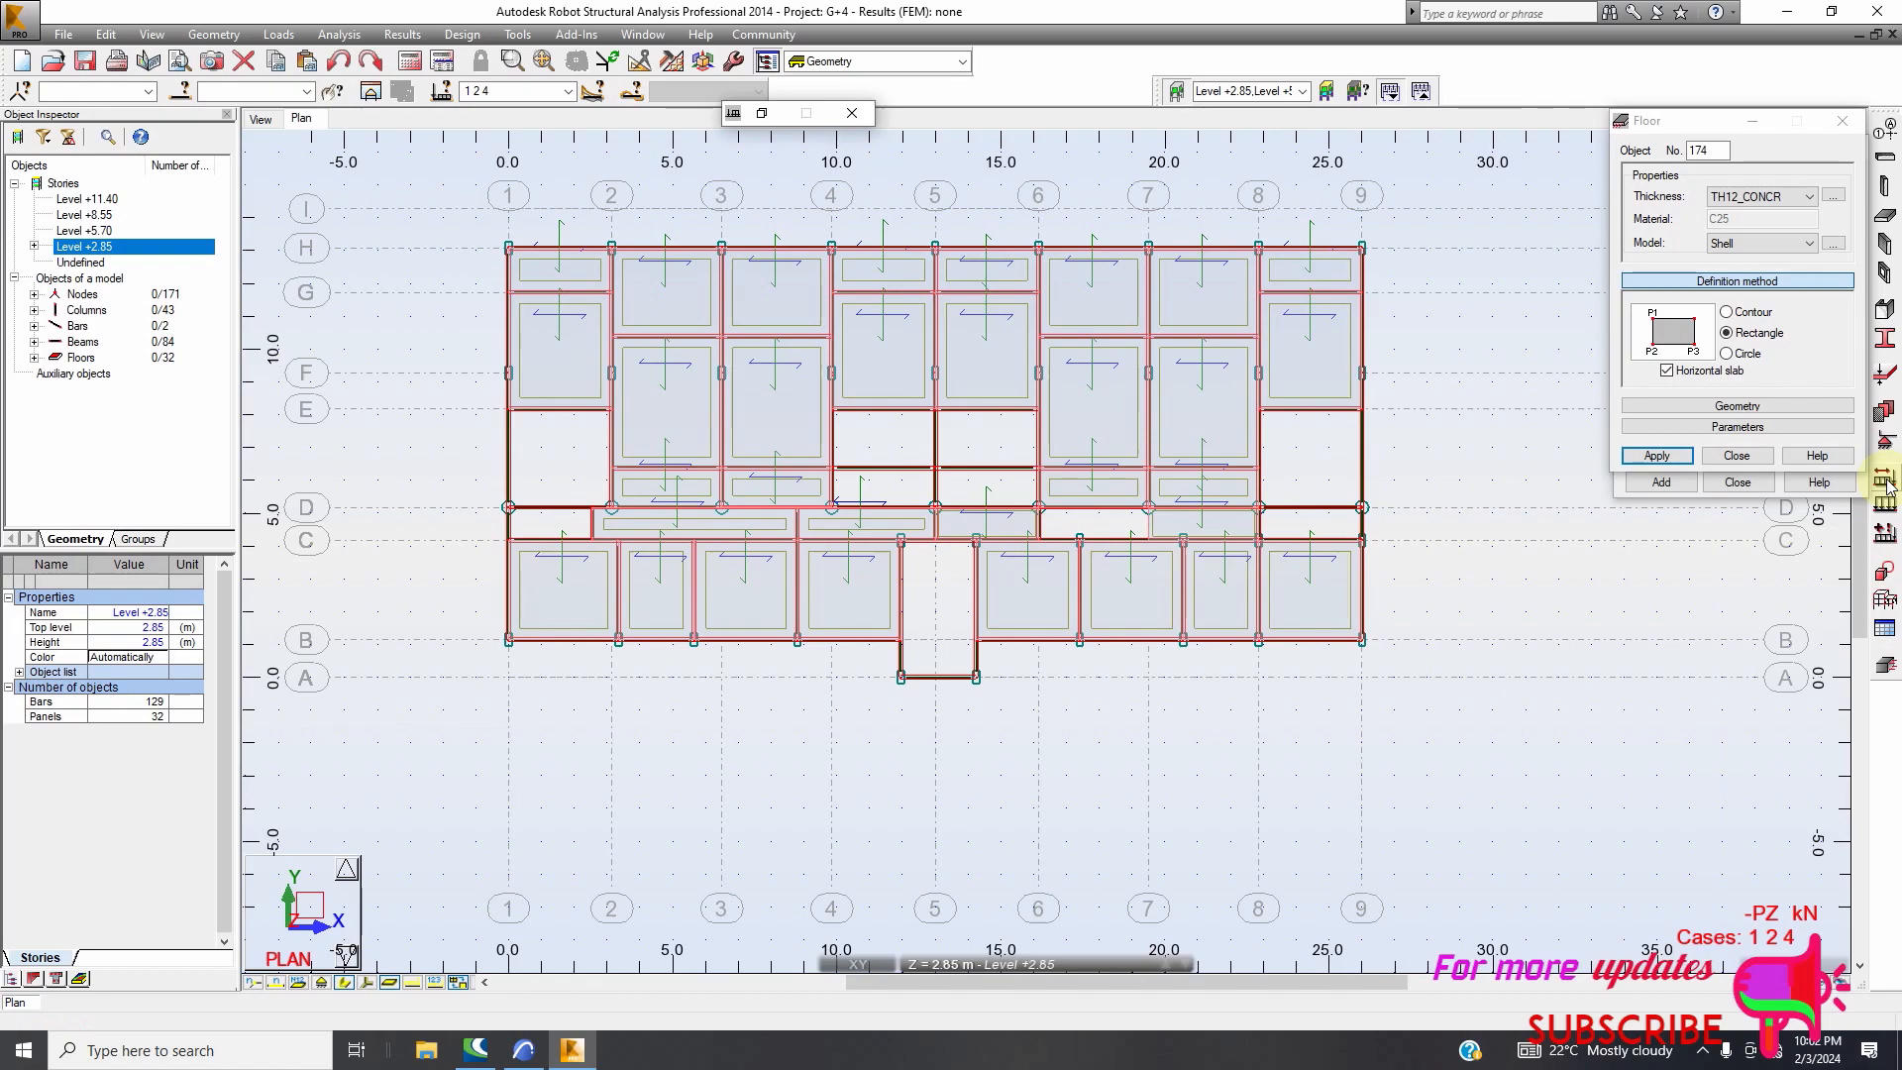
pyautogui.click(1886, 506)
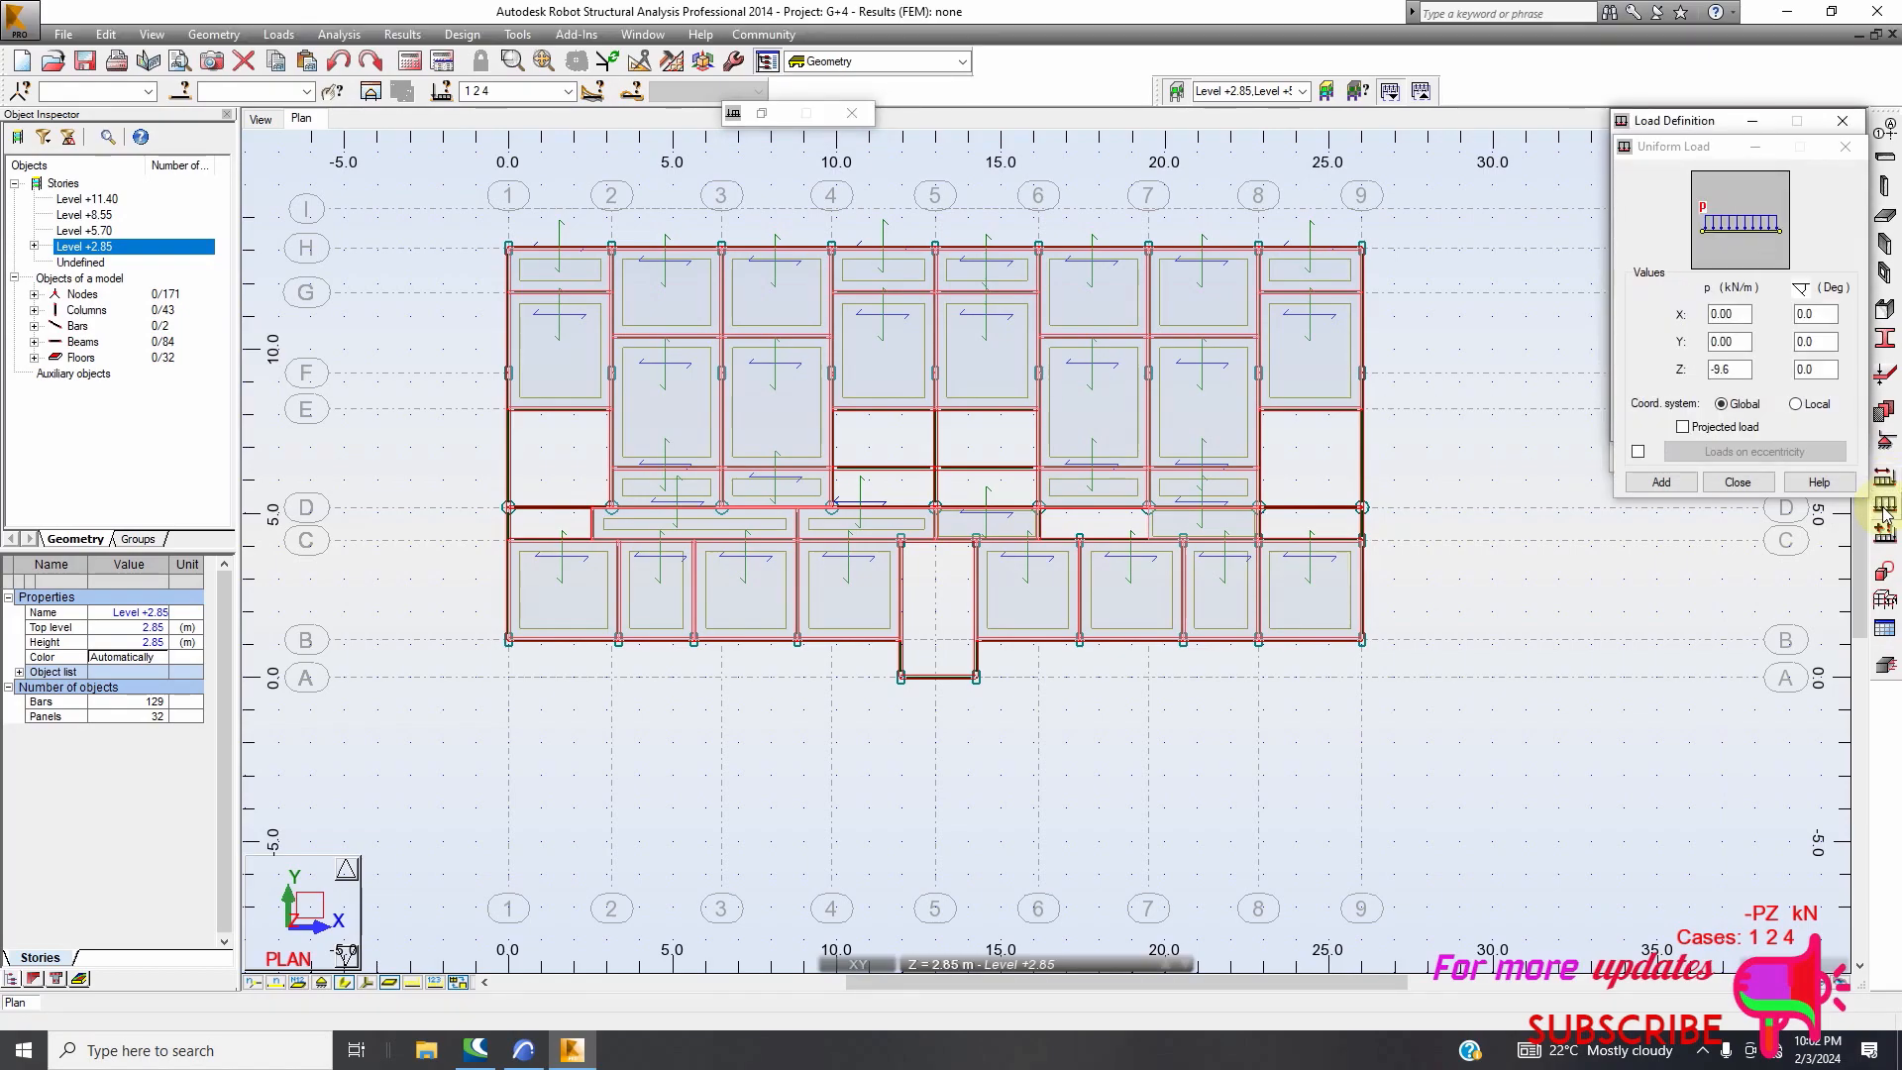
# Examine the Level +2.85 perimeter beams and slab bays in plan and in the 3D view
pyautogui.scroll(-1, 512, 397)
pyautogui.scroll(5, 512, 397)
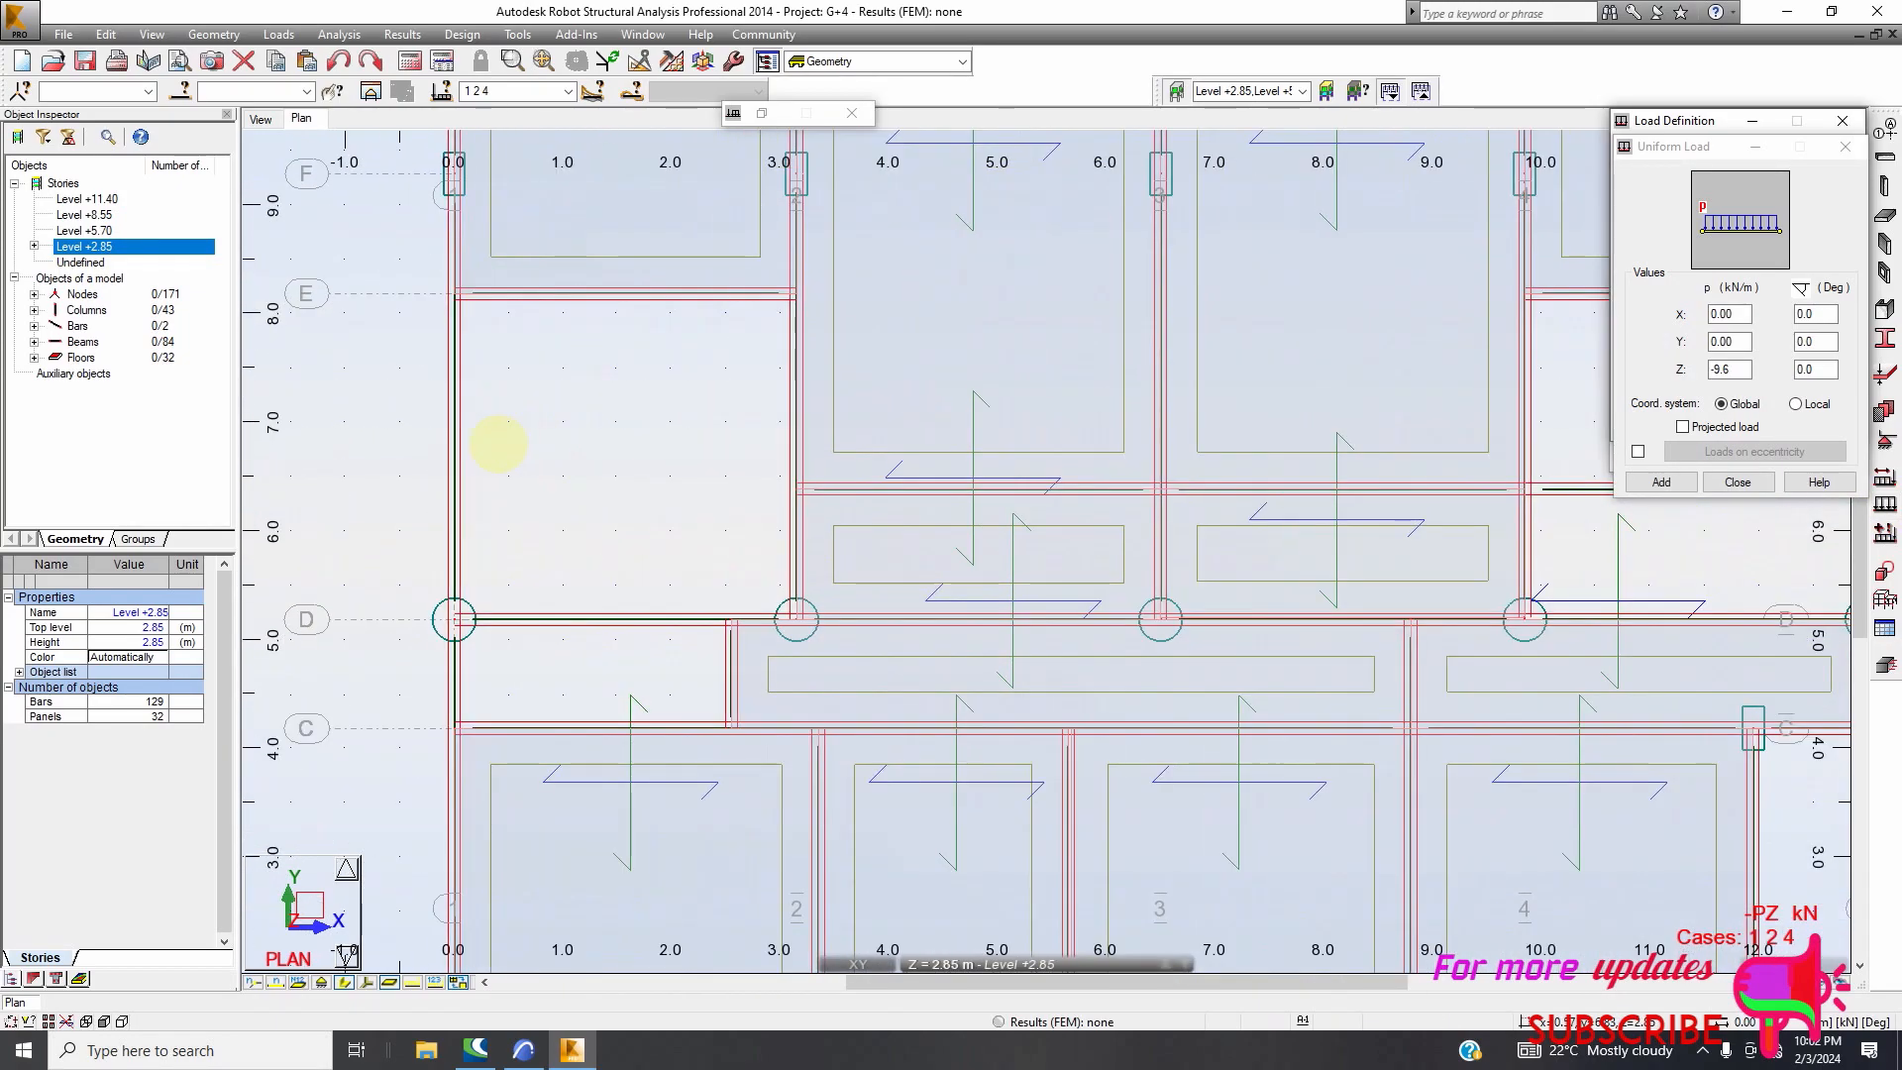
pyautogui.scroll(-4, 503, 456)
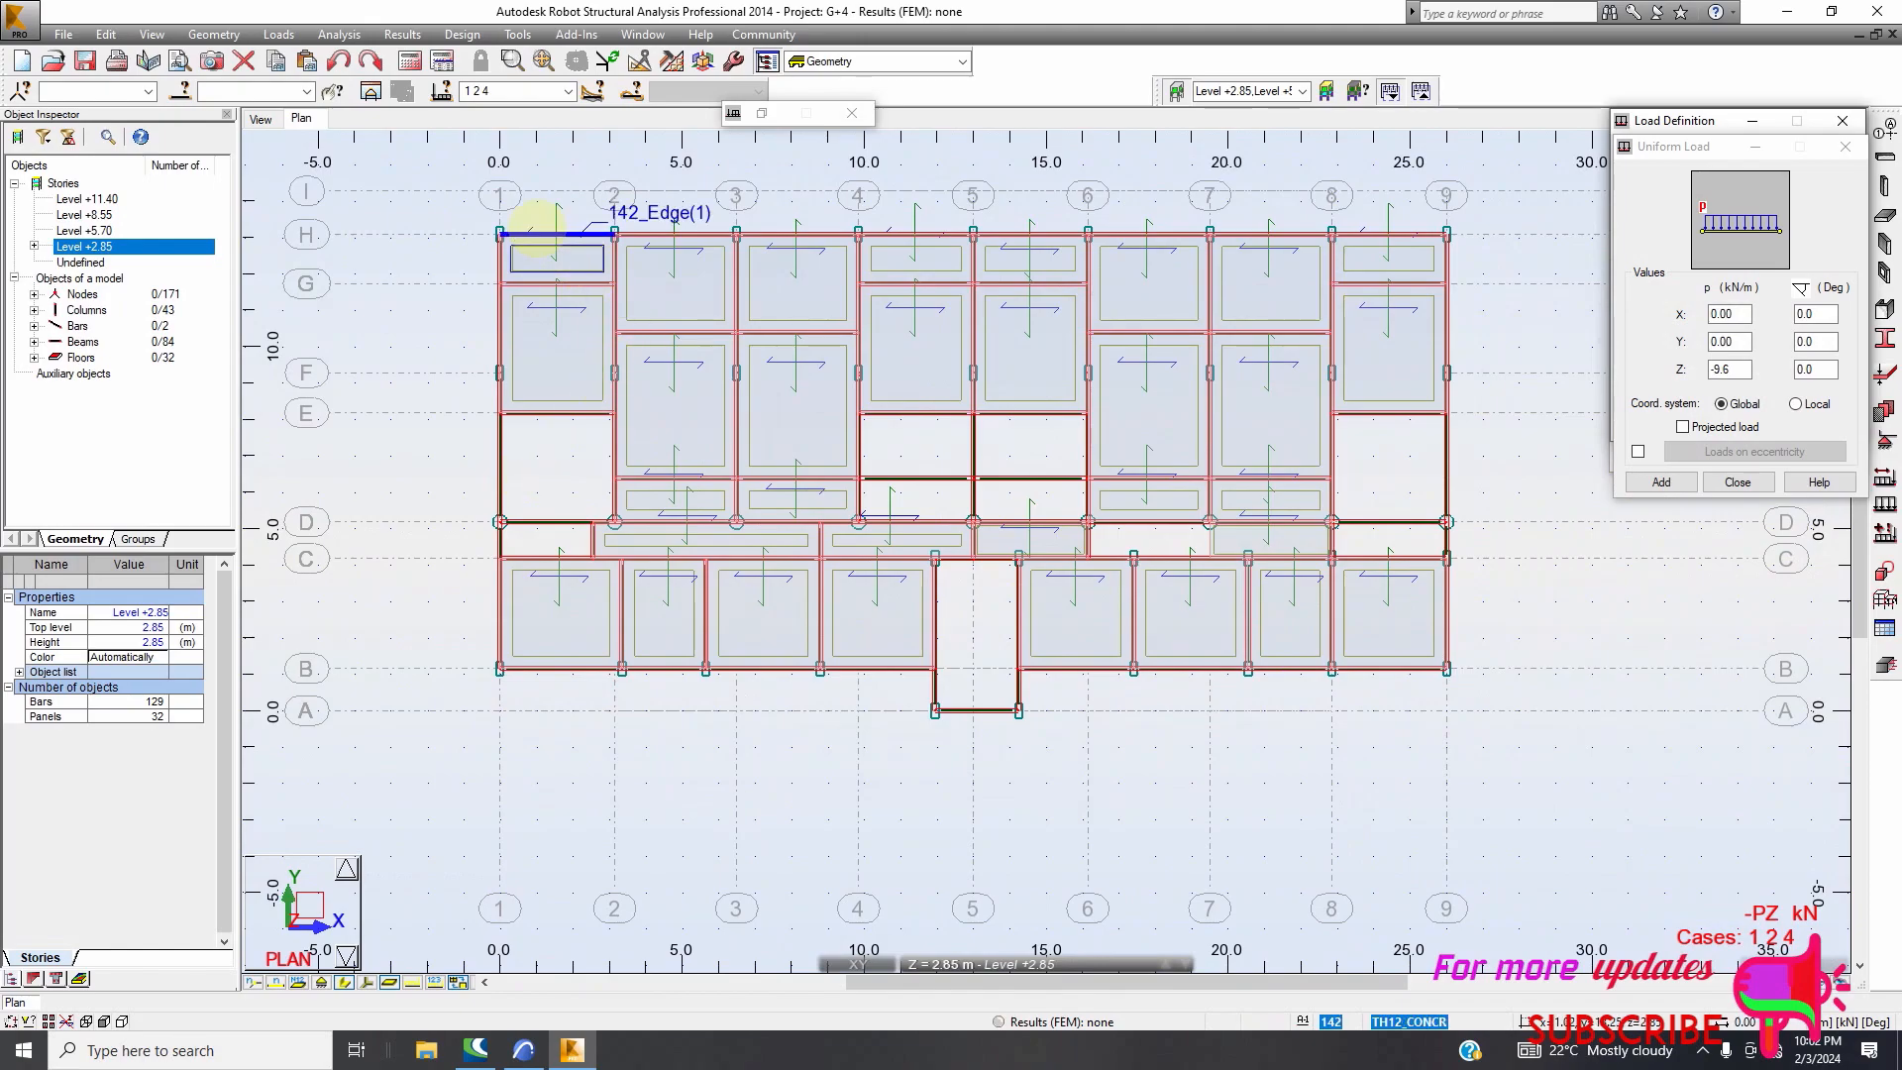
pyautogui.scroll(2, 535, 236)
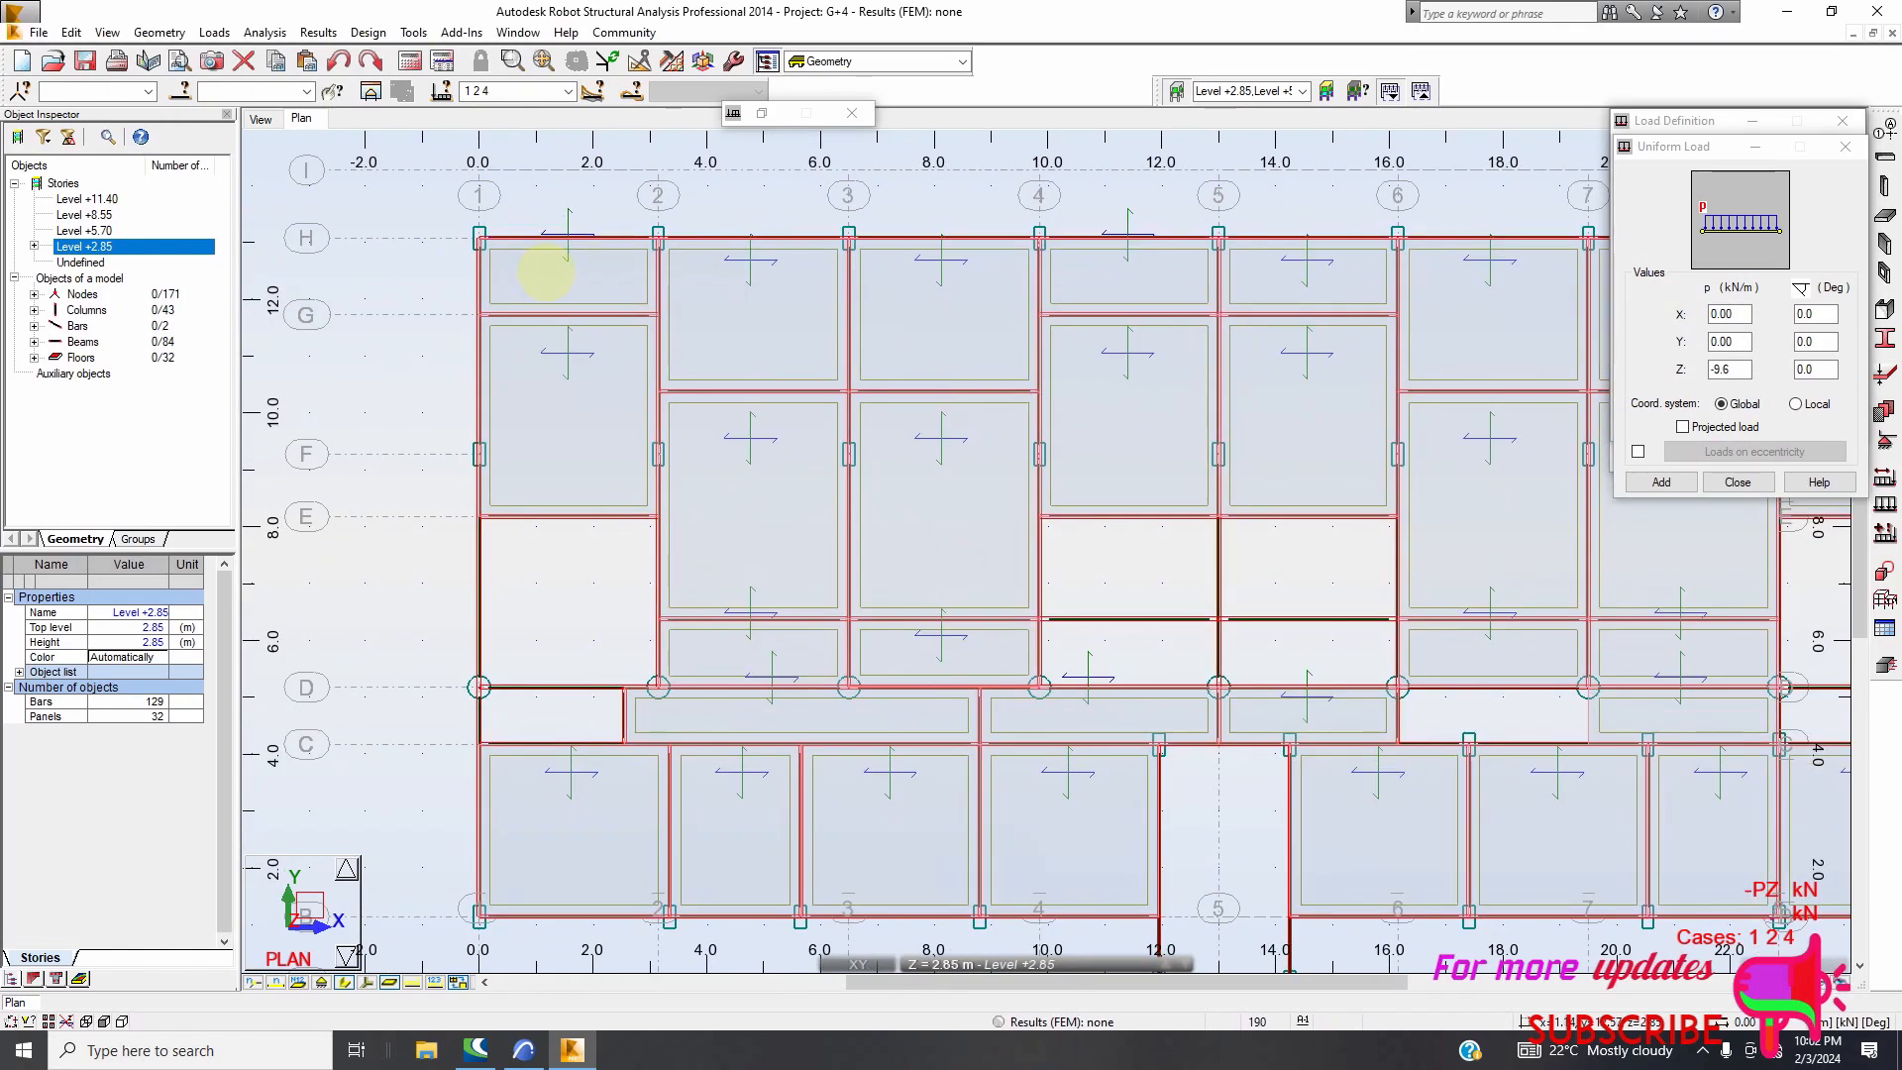
pyautogui.scroll(2, 530, 236)
pyautogui.click(261, 121)
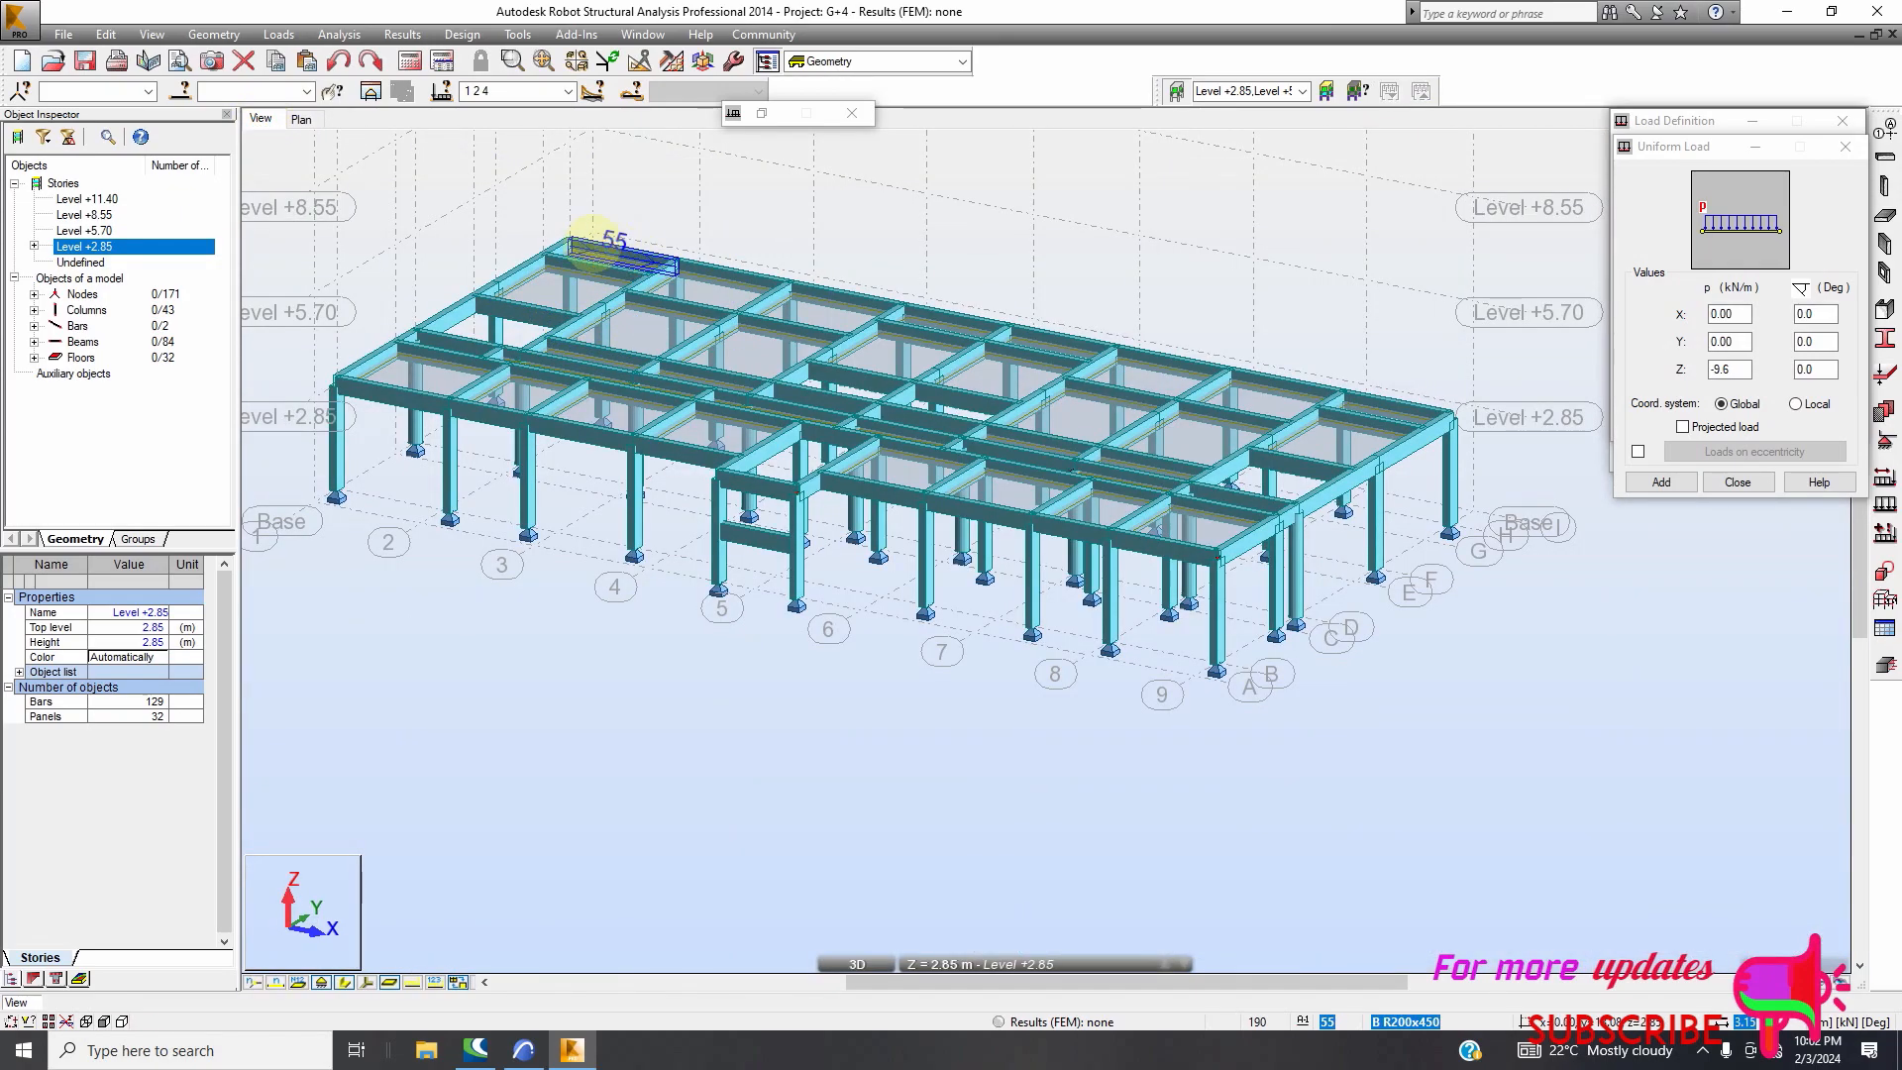
pyautogui.scroll(1, 616, 243)
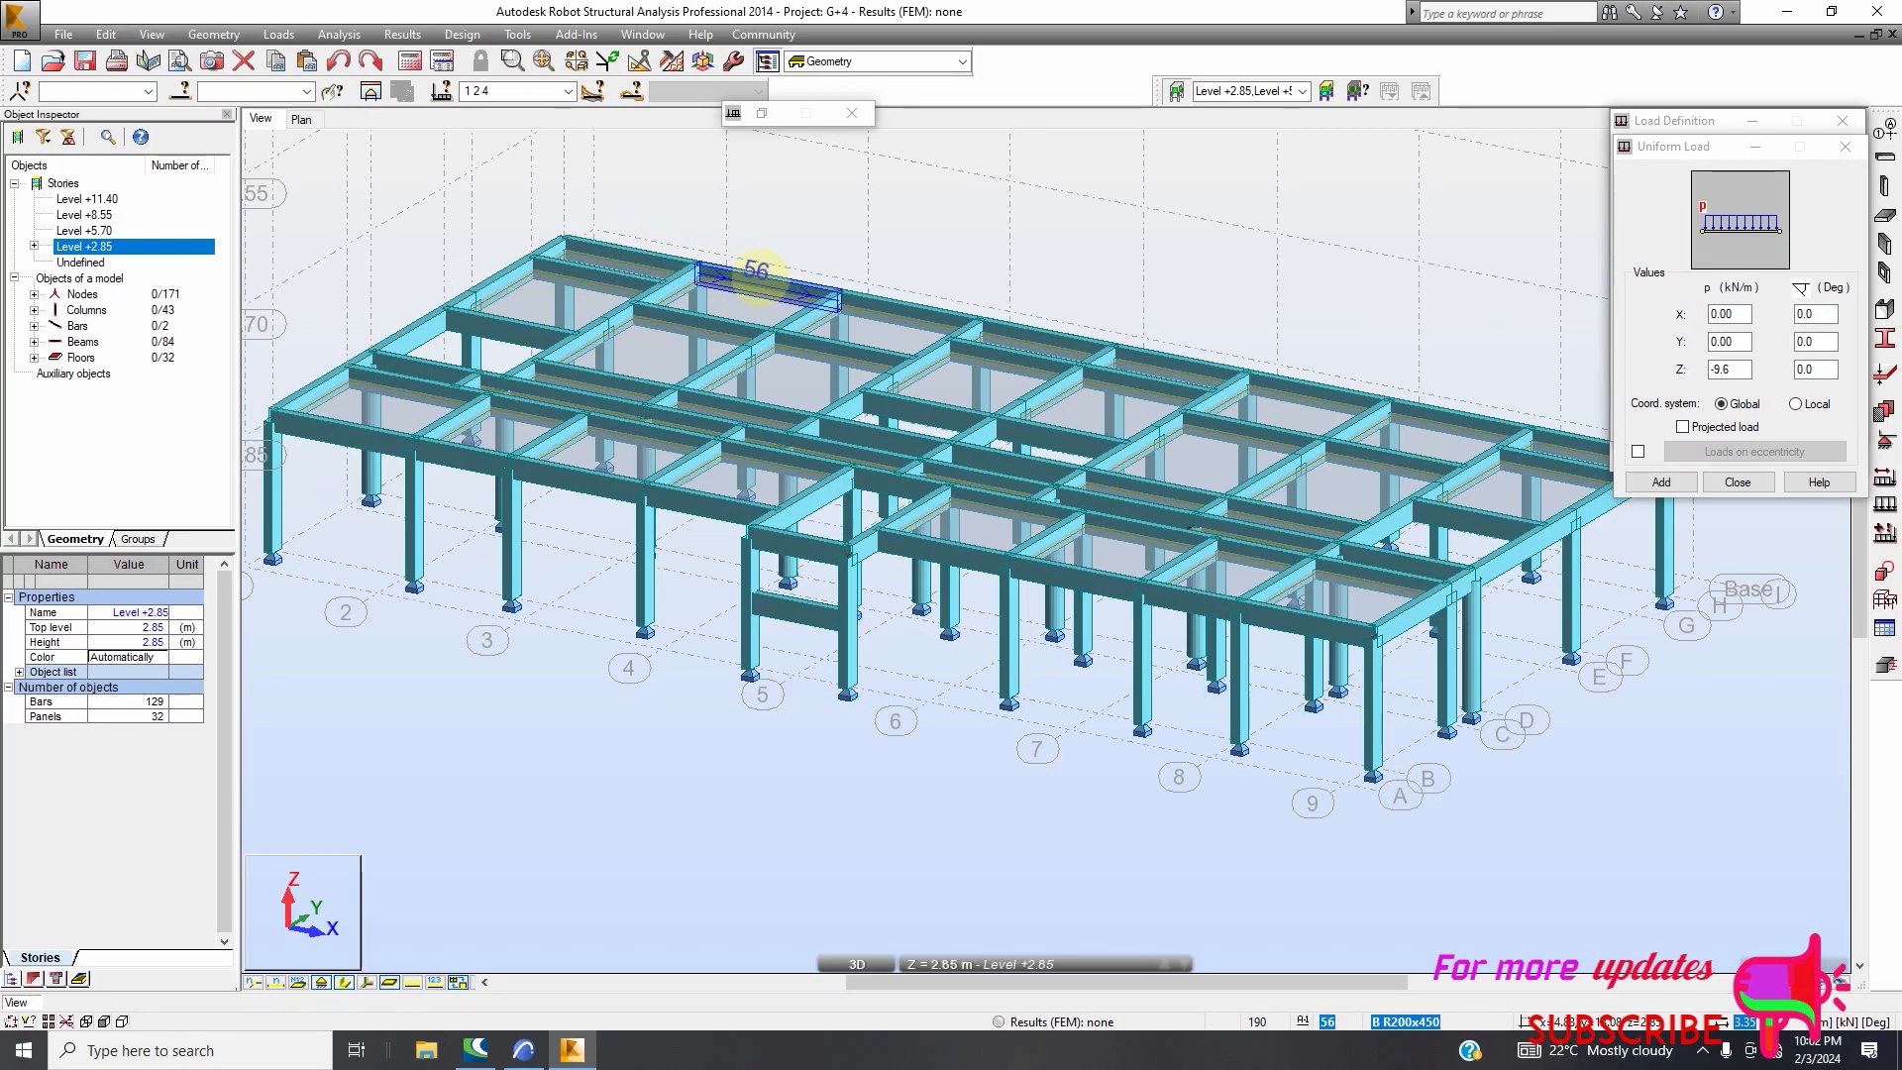
pyautogui.scroll(1, 852, 292)
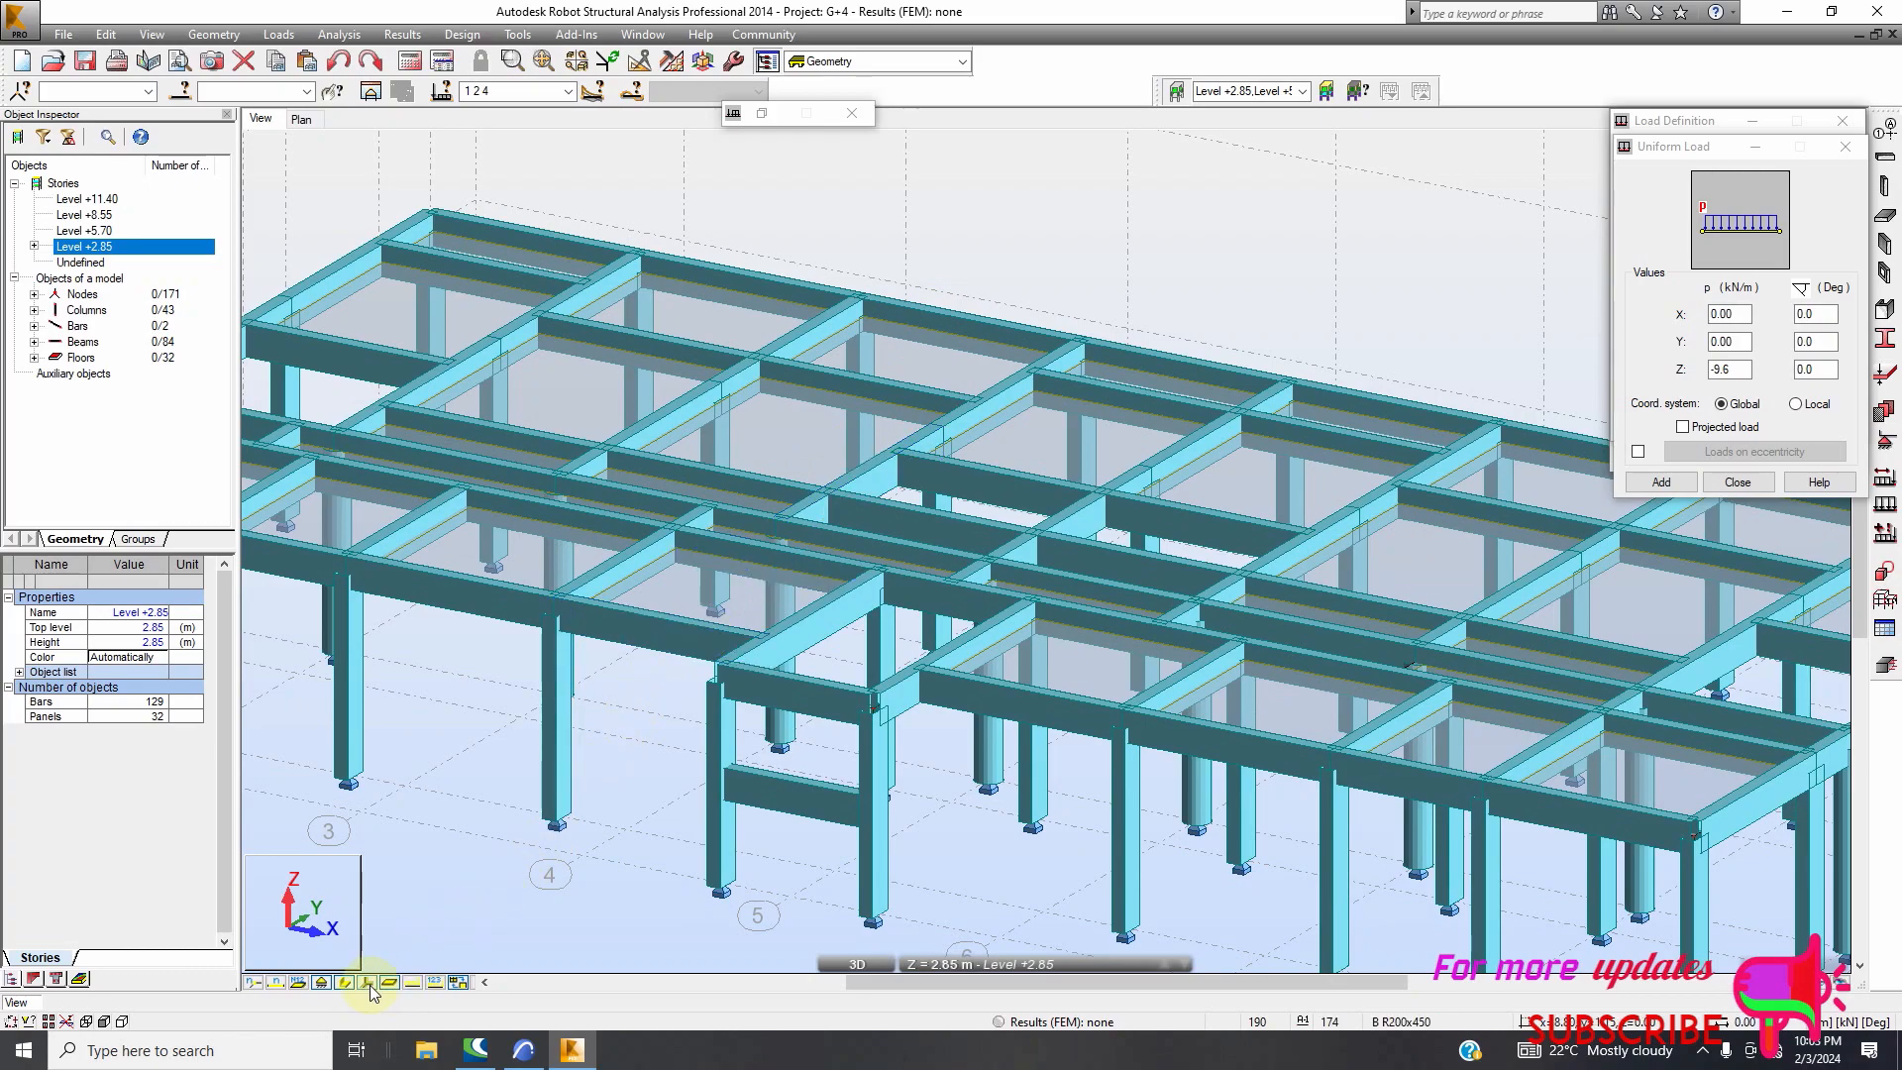
# Hide the bars' section shapes in the 3D view, leaving the local axes off, and try picking a rear edge beam
pyautogui.click(444, 980)
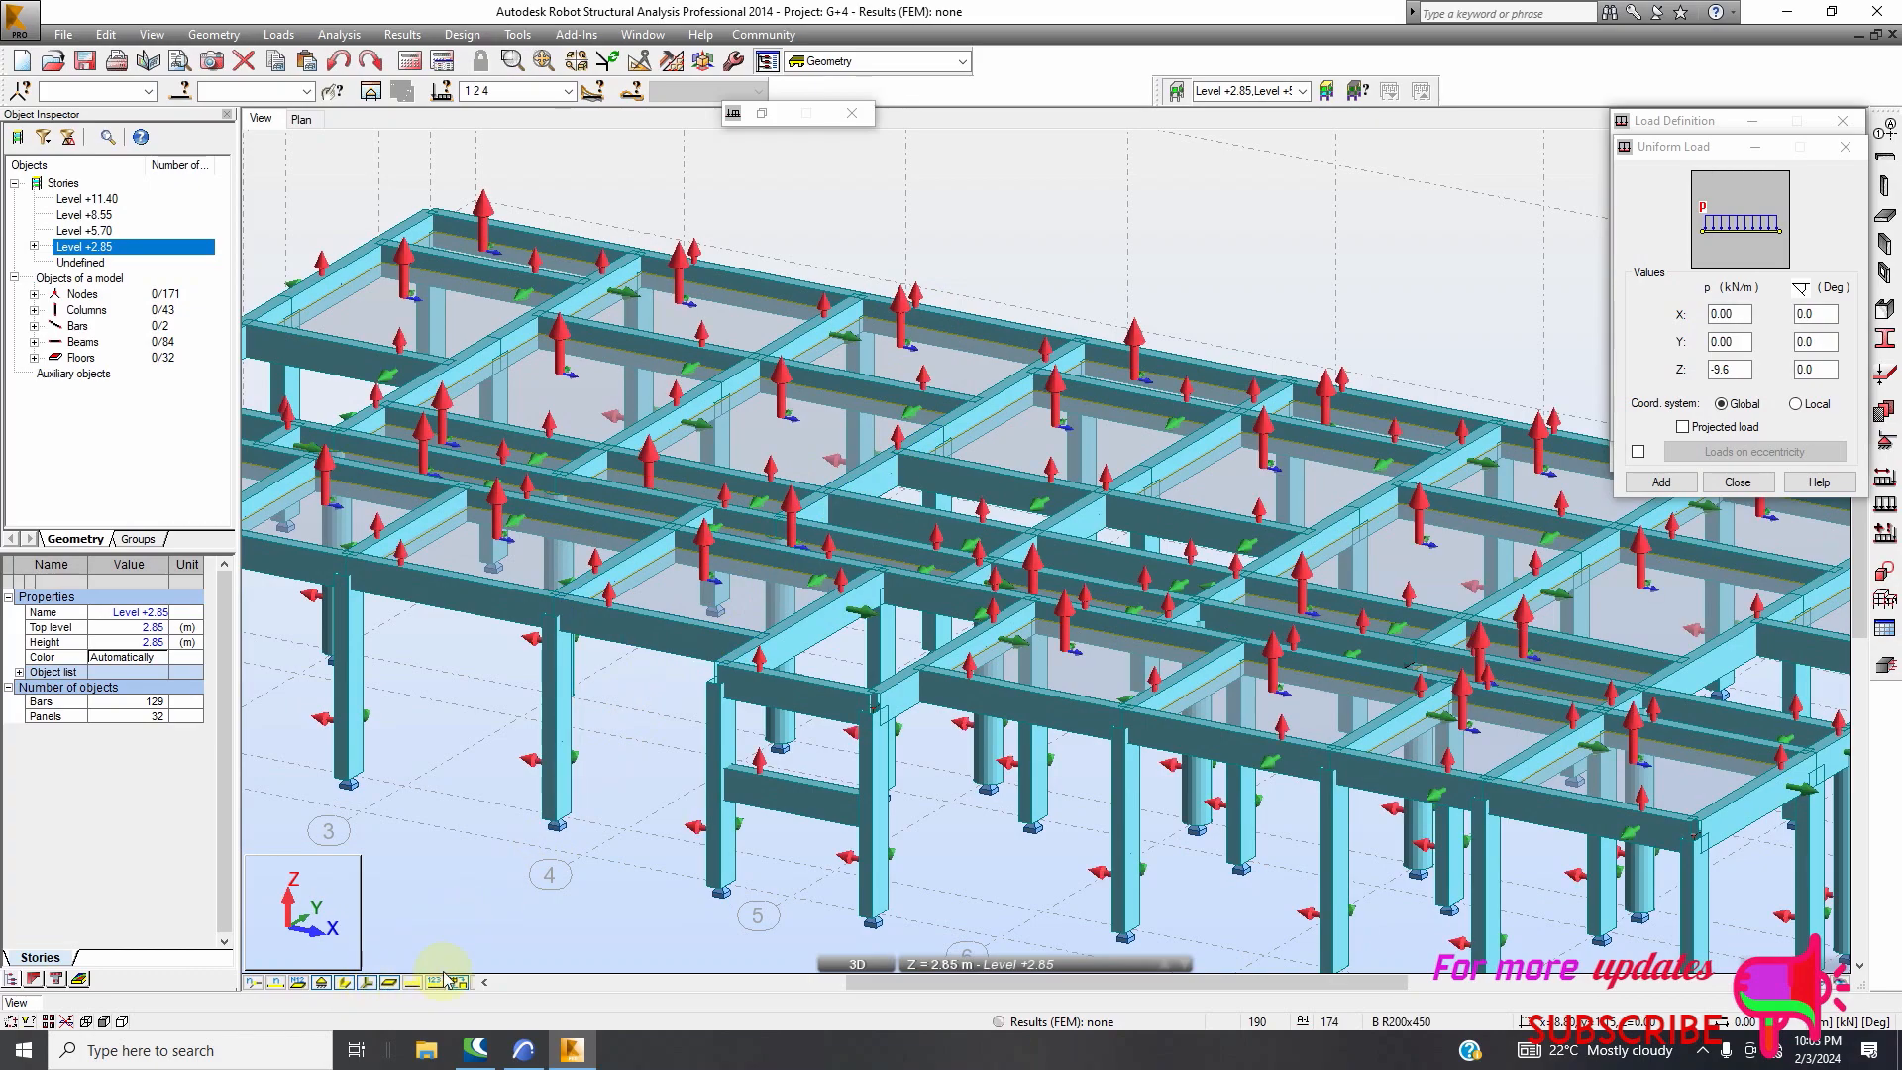
pyautogui.click(365, 988)
pyautogui.click(368, 989)
pyautogui.click(367, 991)
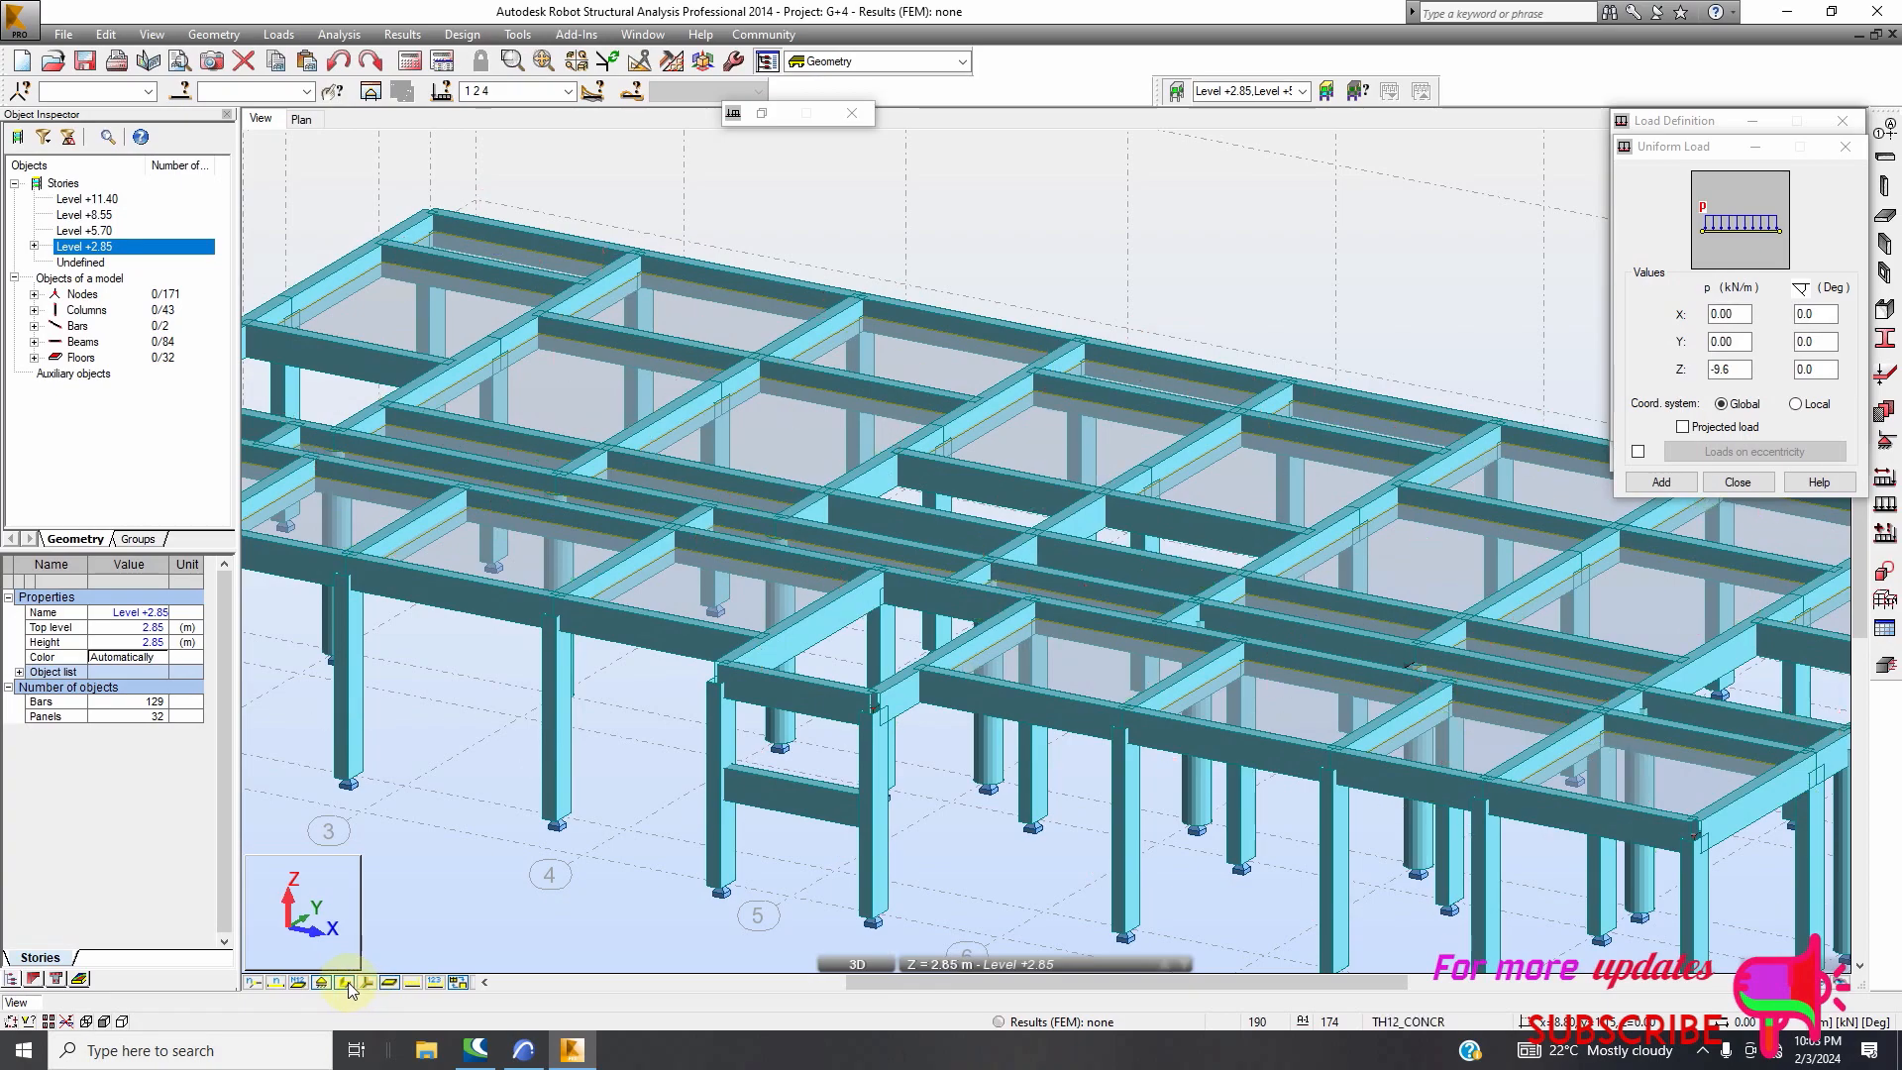
pyautogui.click(344, 983)
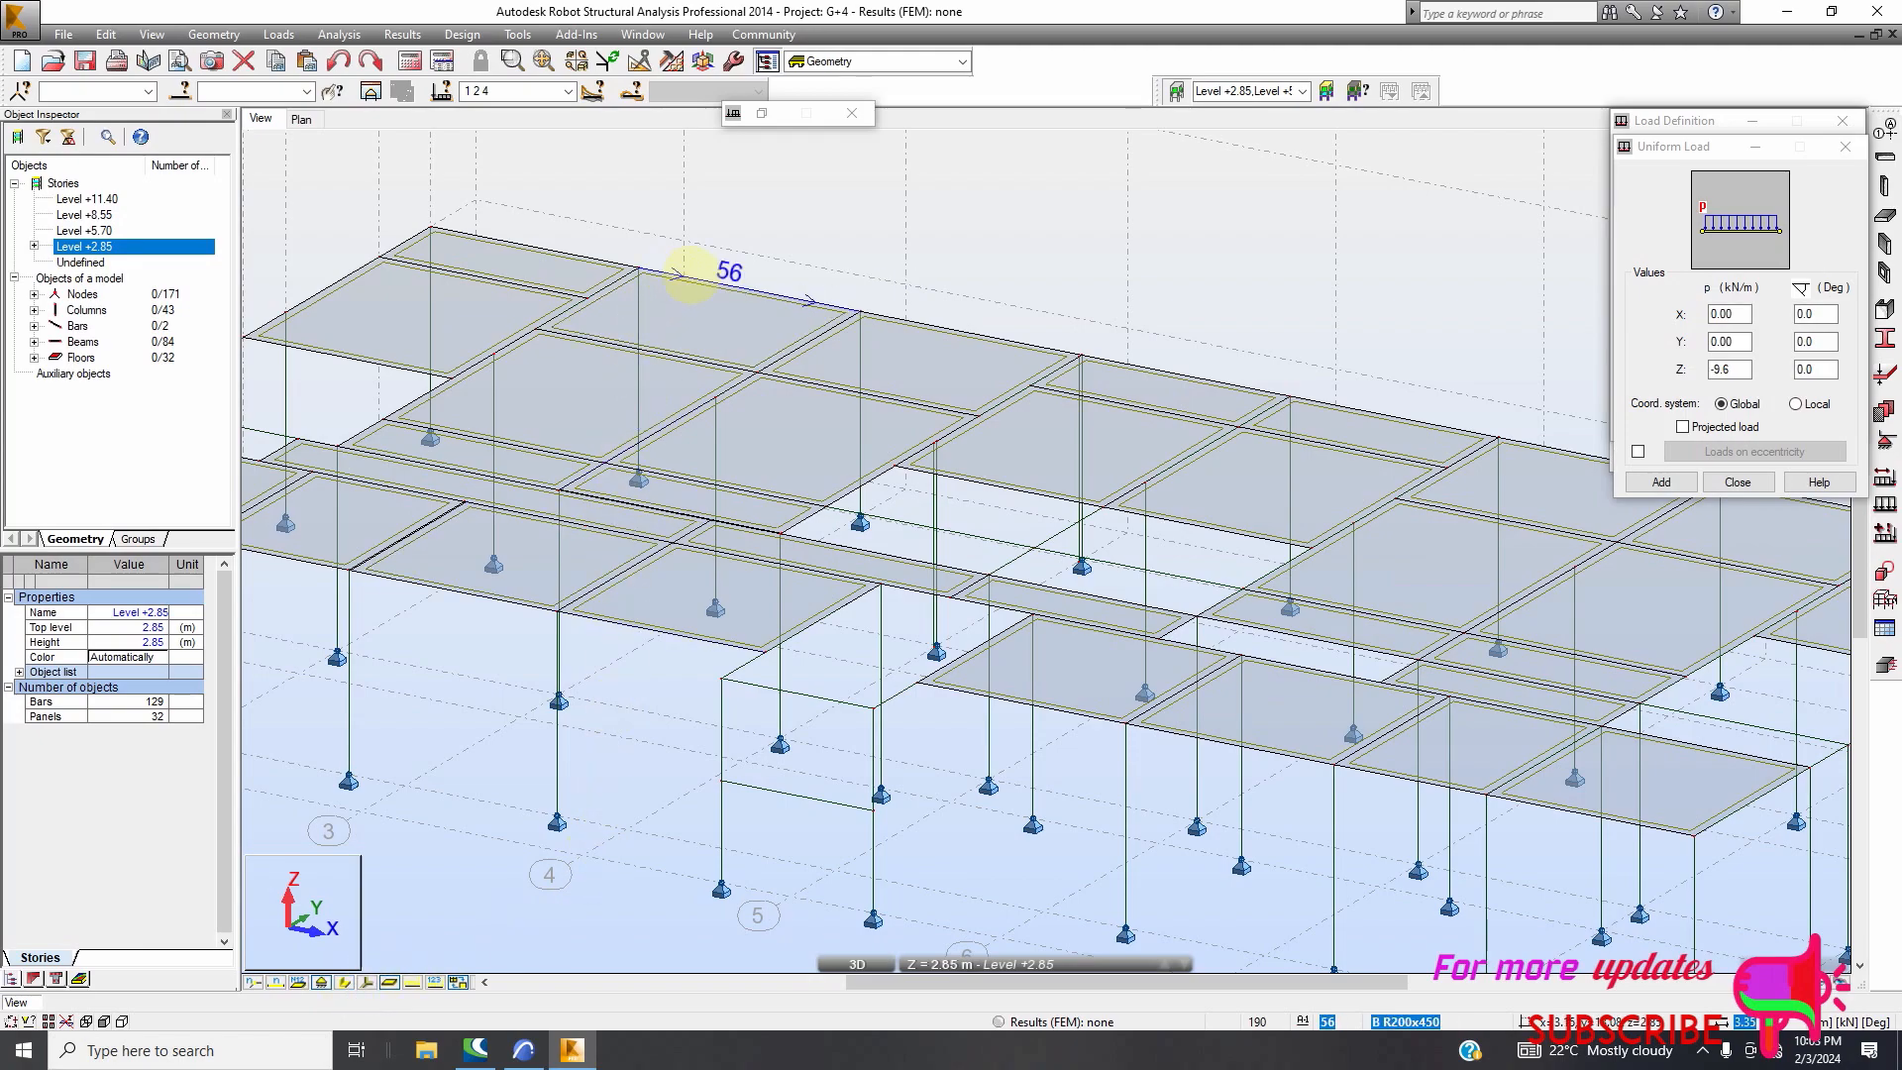
pyautogui.click(691, 273)
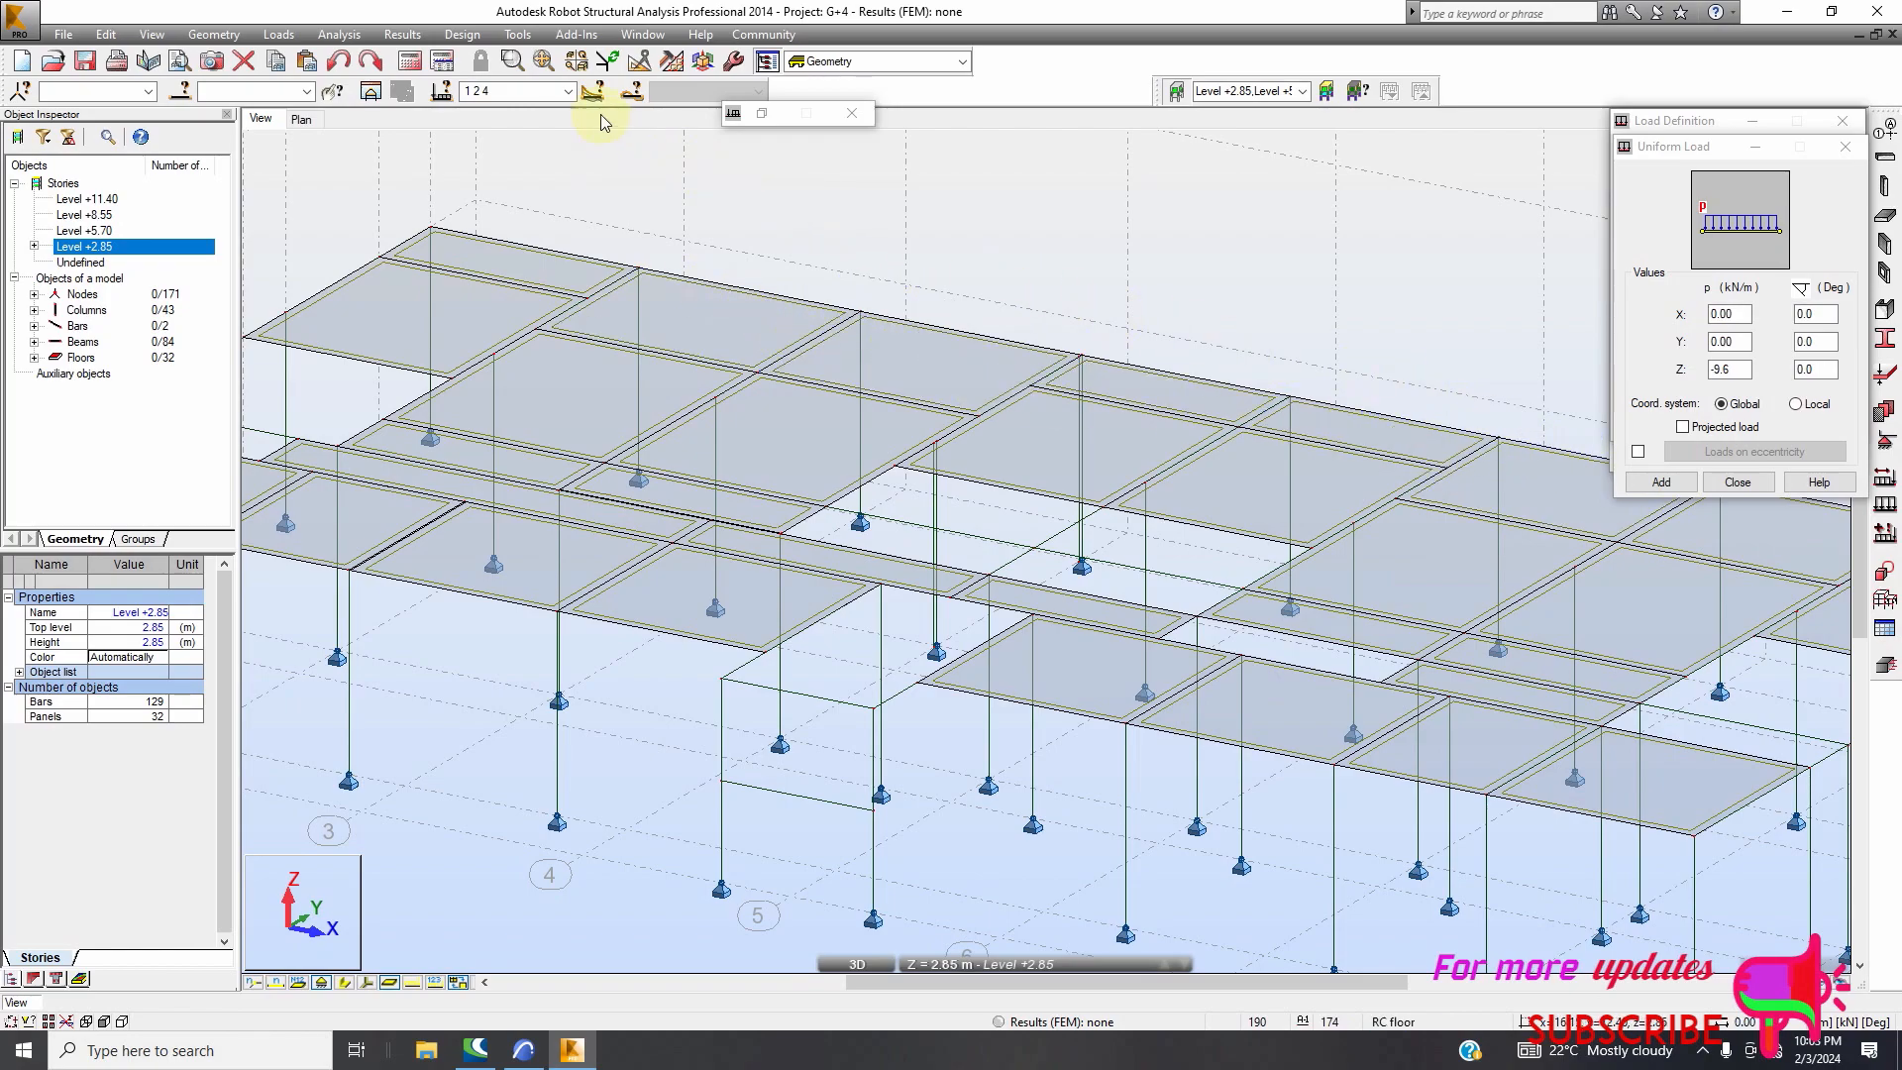
# Make DL1 the active load case in the 3D view
pyautogui.click(569, 91)
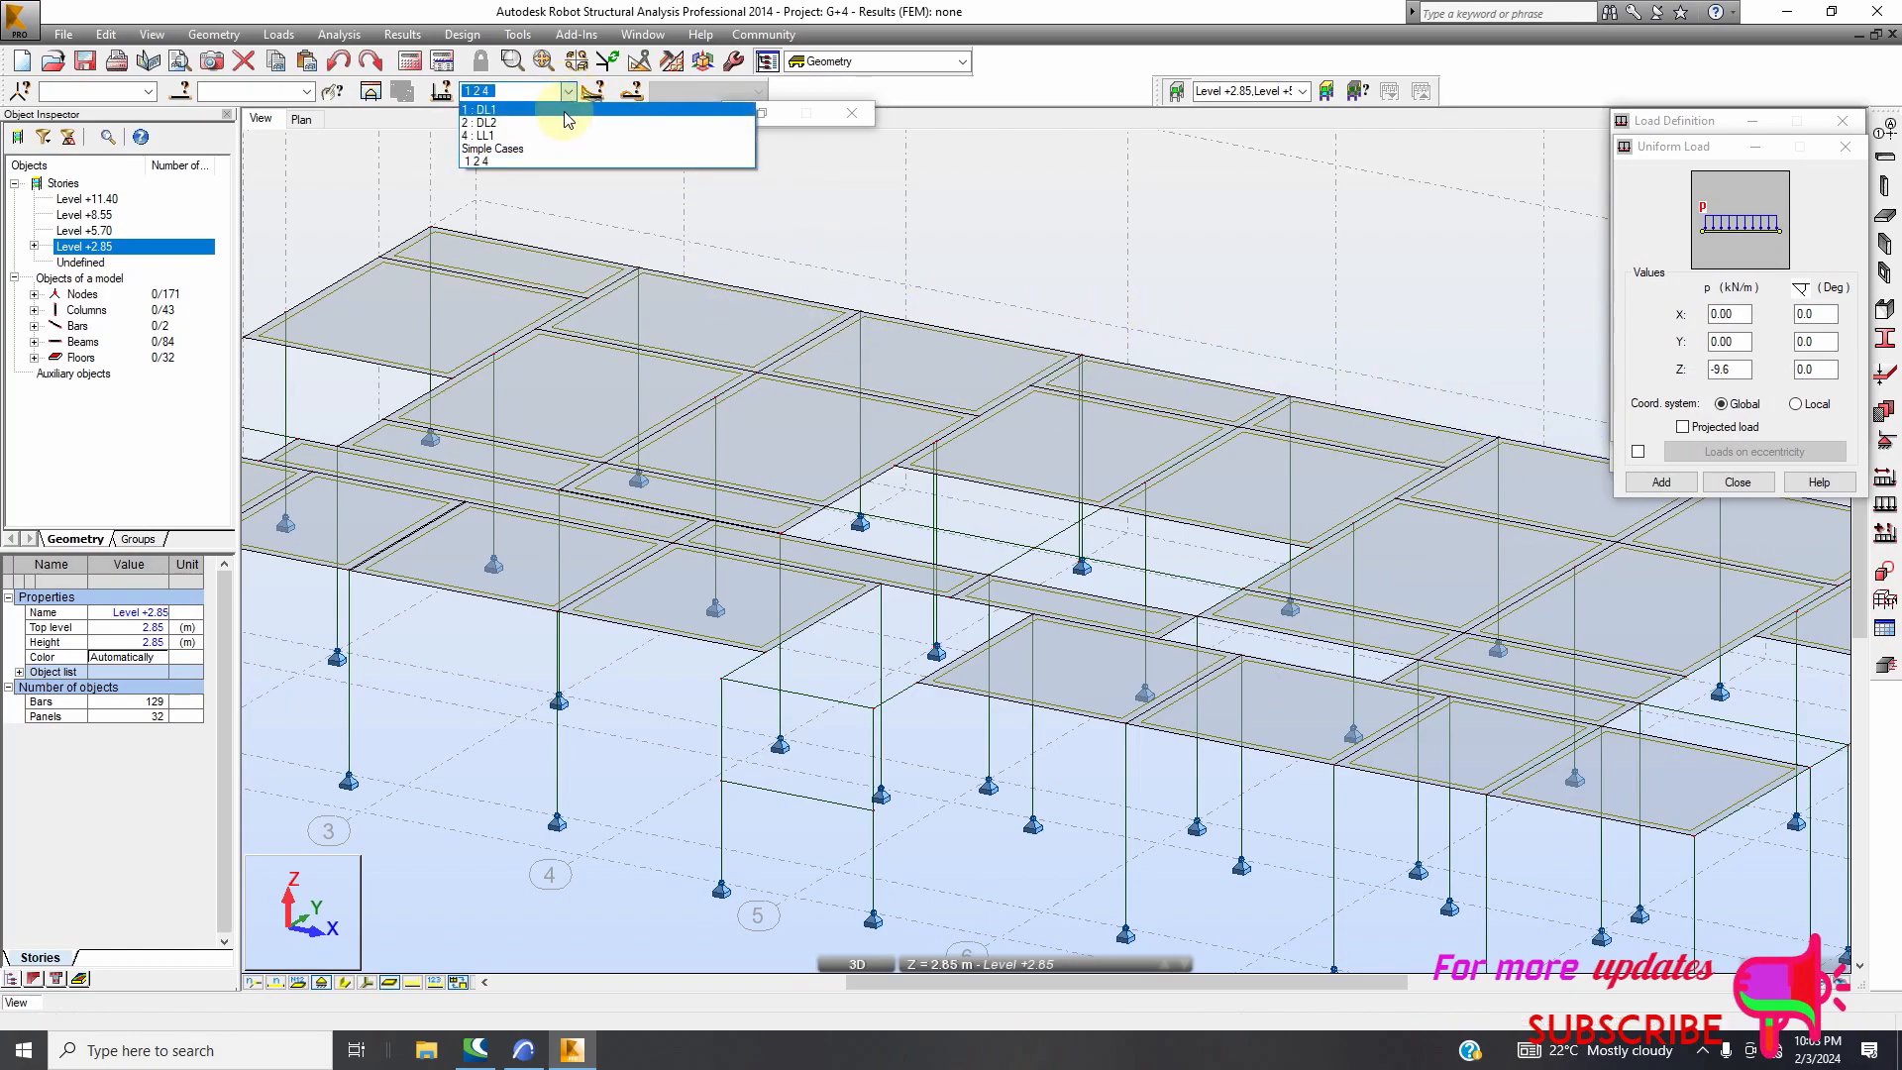
pyautogui.click(535, 148)
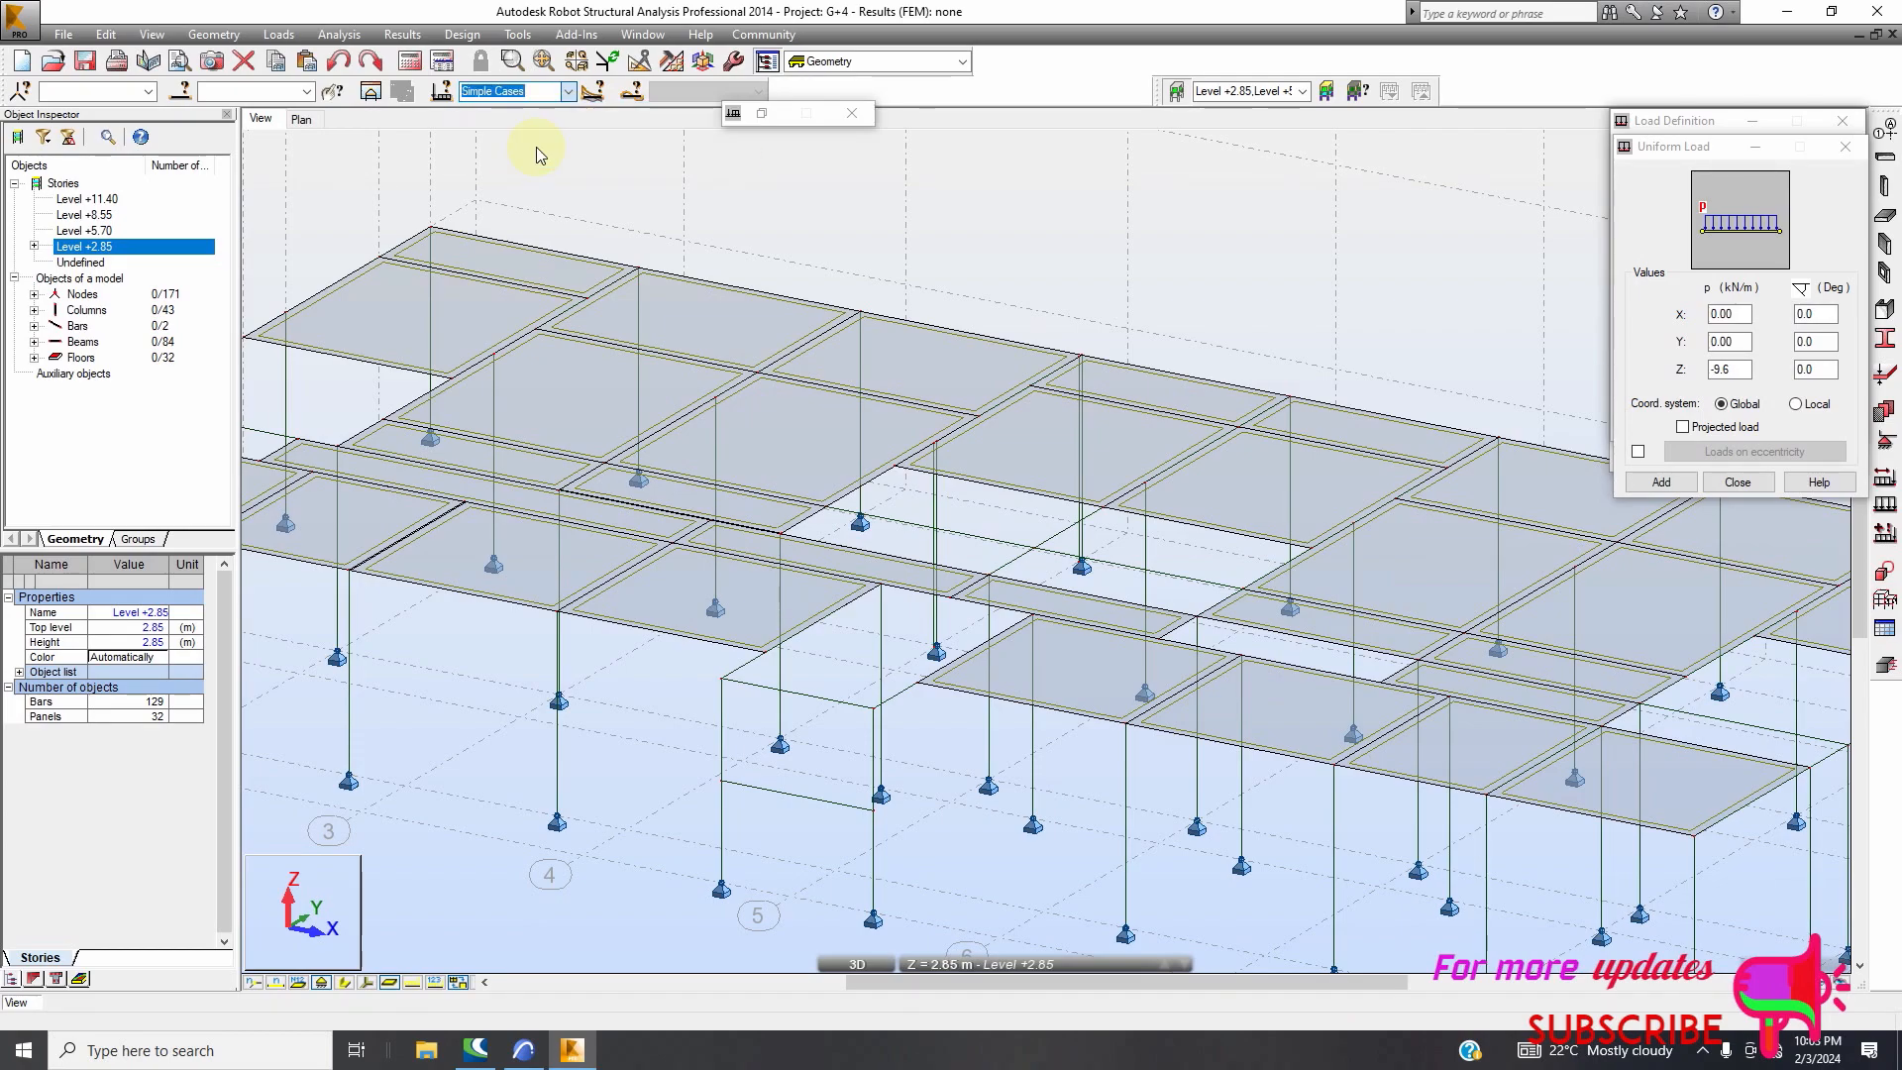
pyautogui.click(569, 91)
pyautogui.click(539, 109)
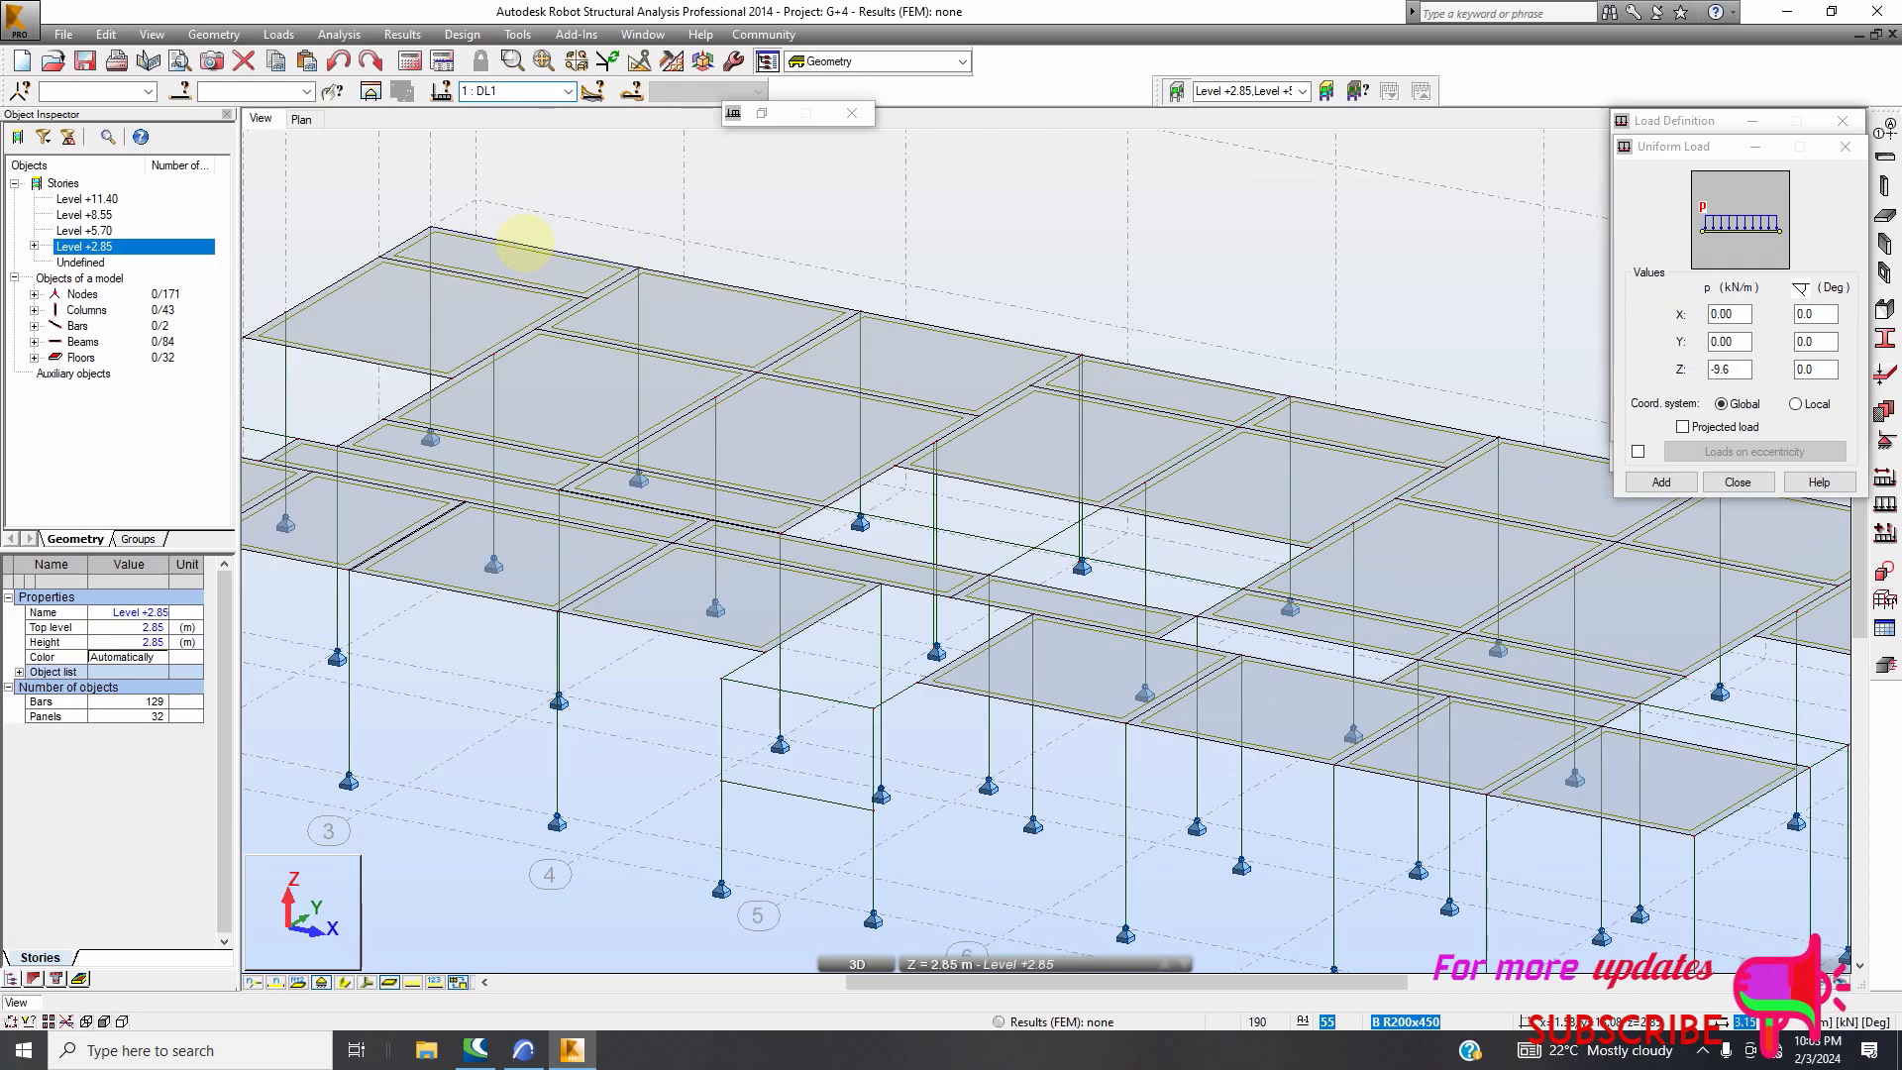
# Accept the uniform bar load of -9.6 kN/m in global Z and close the floor definition
pyautogui.scroll(-4, 1238, 228)
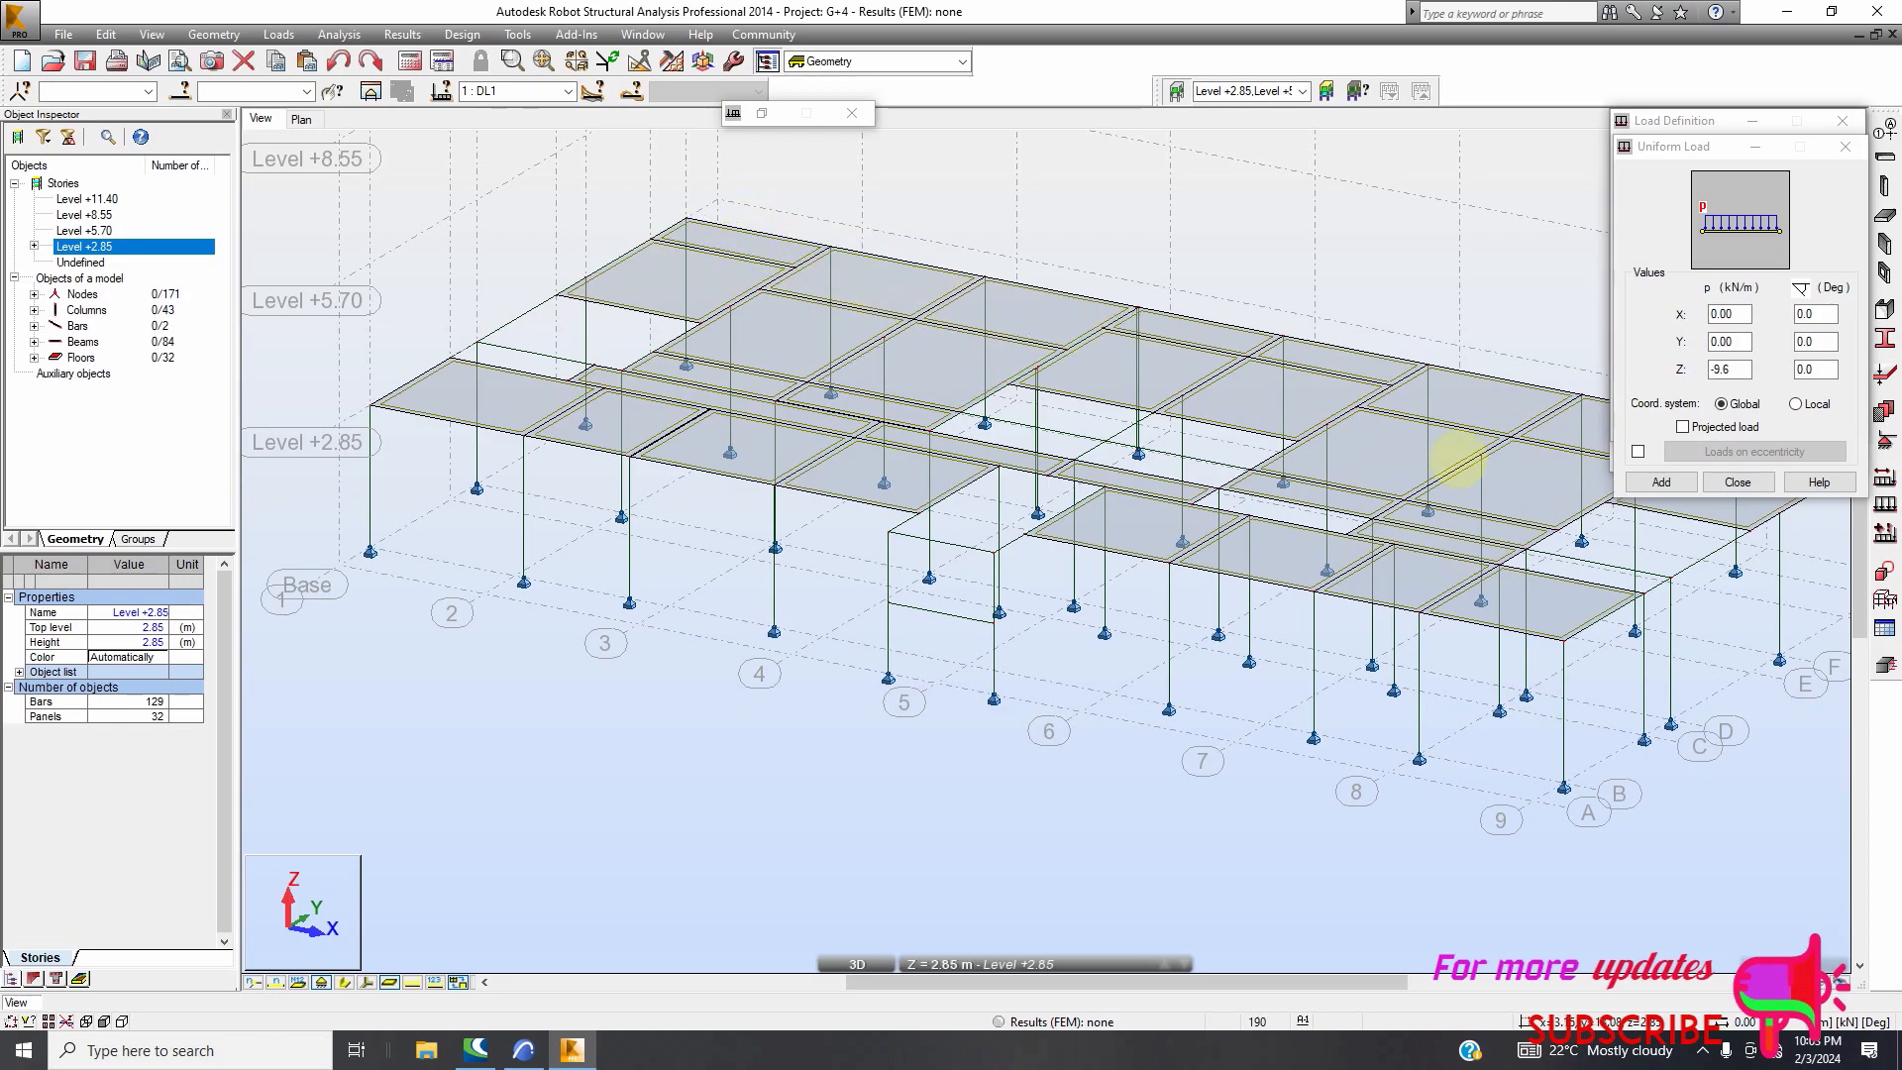
pyautogui.click(1646, 482)
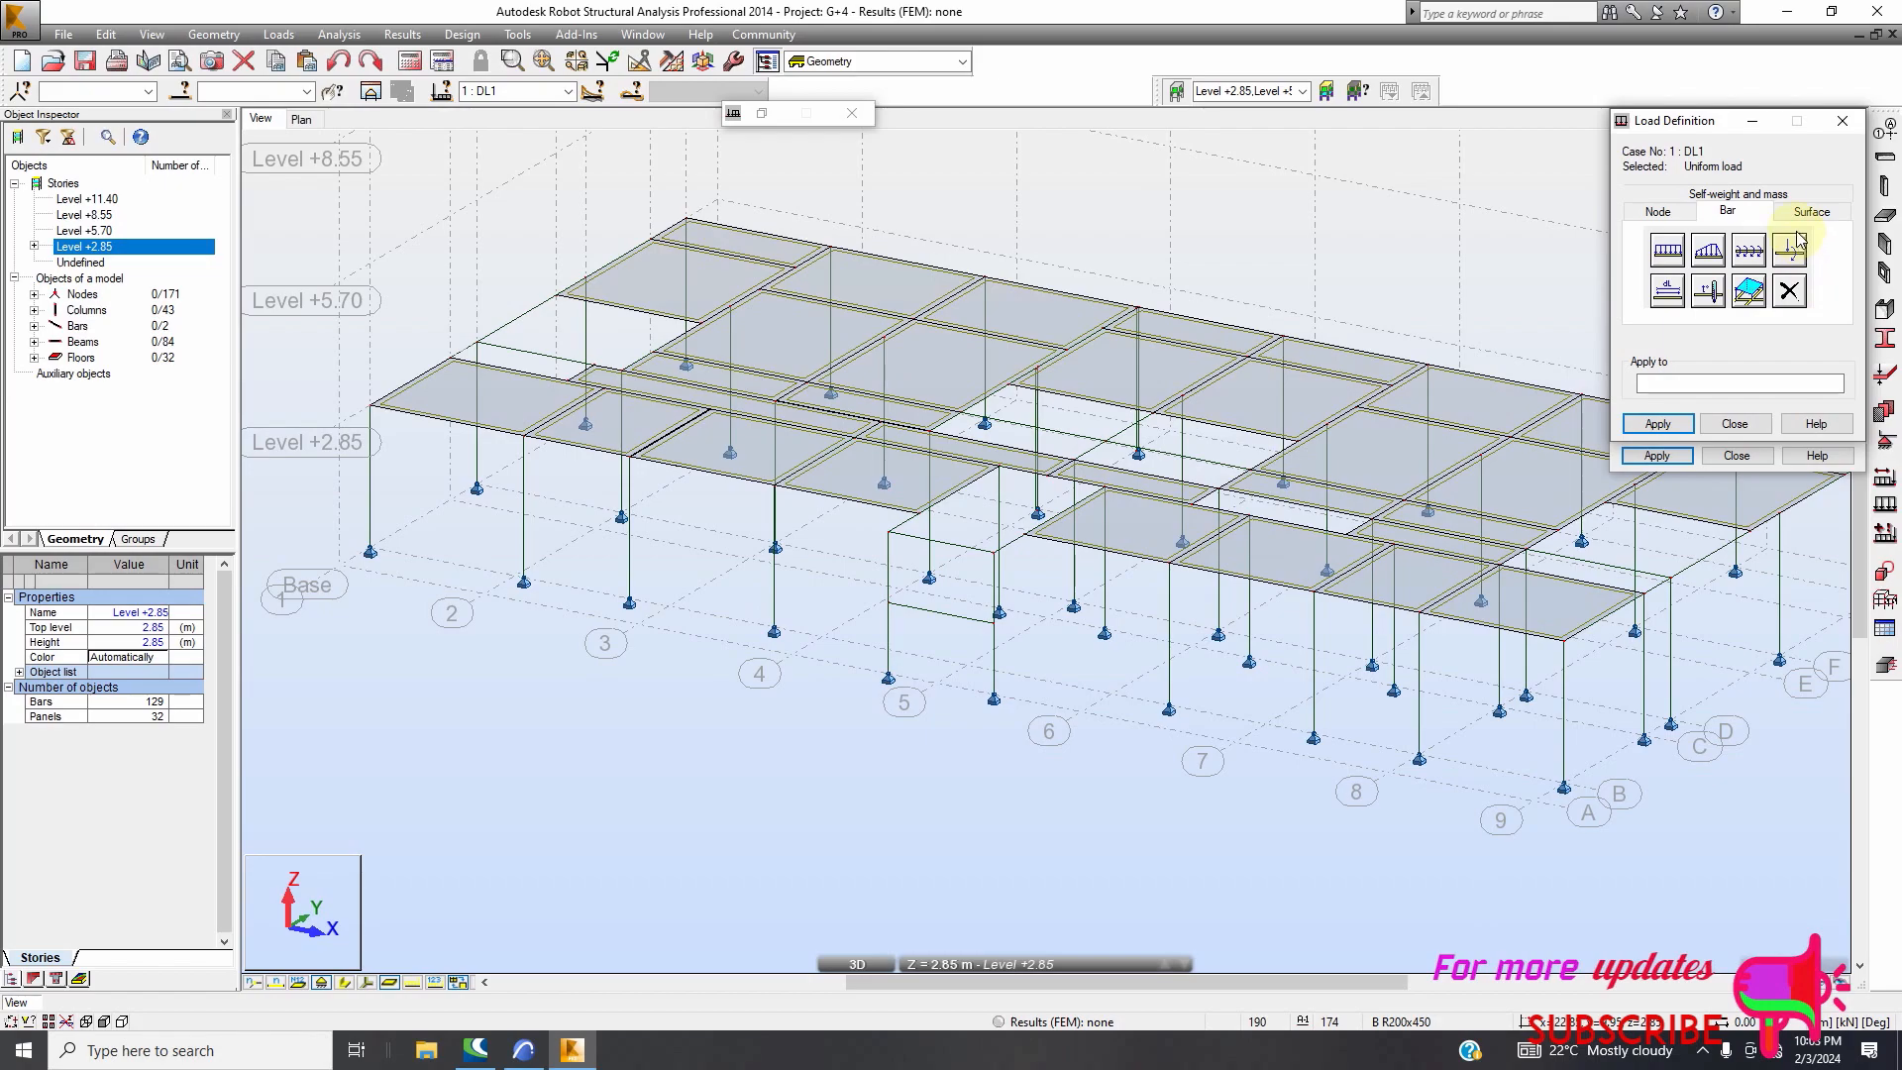
pyautogui.scroll(-1, 860, 377)
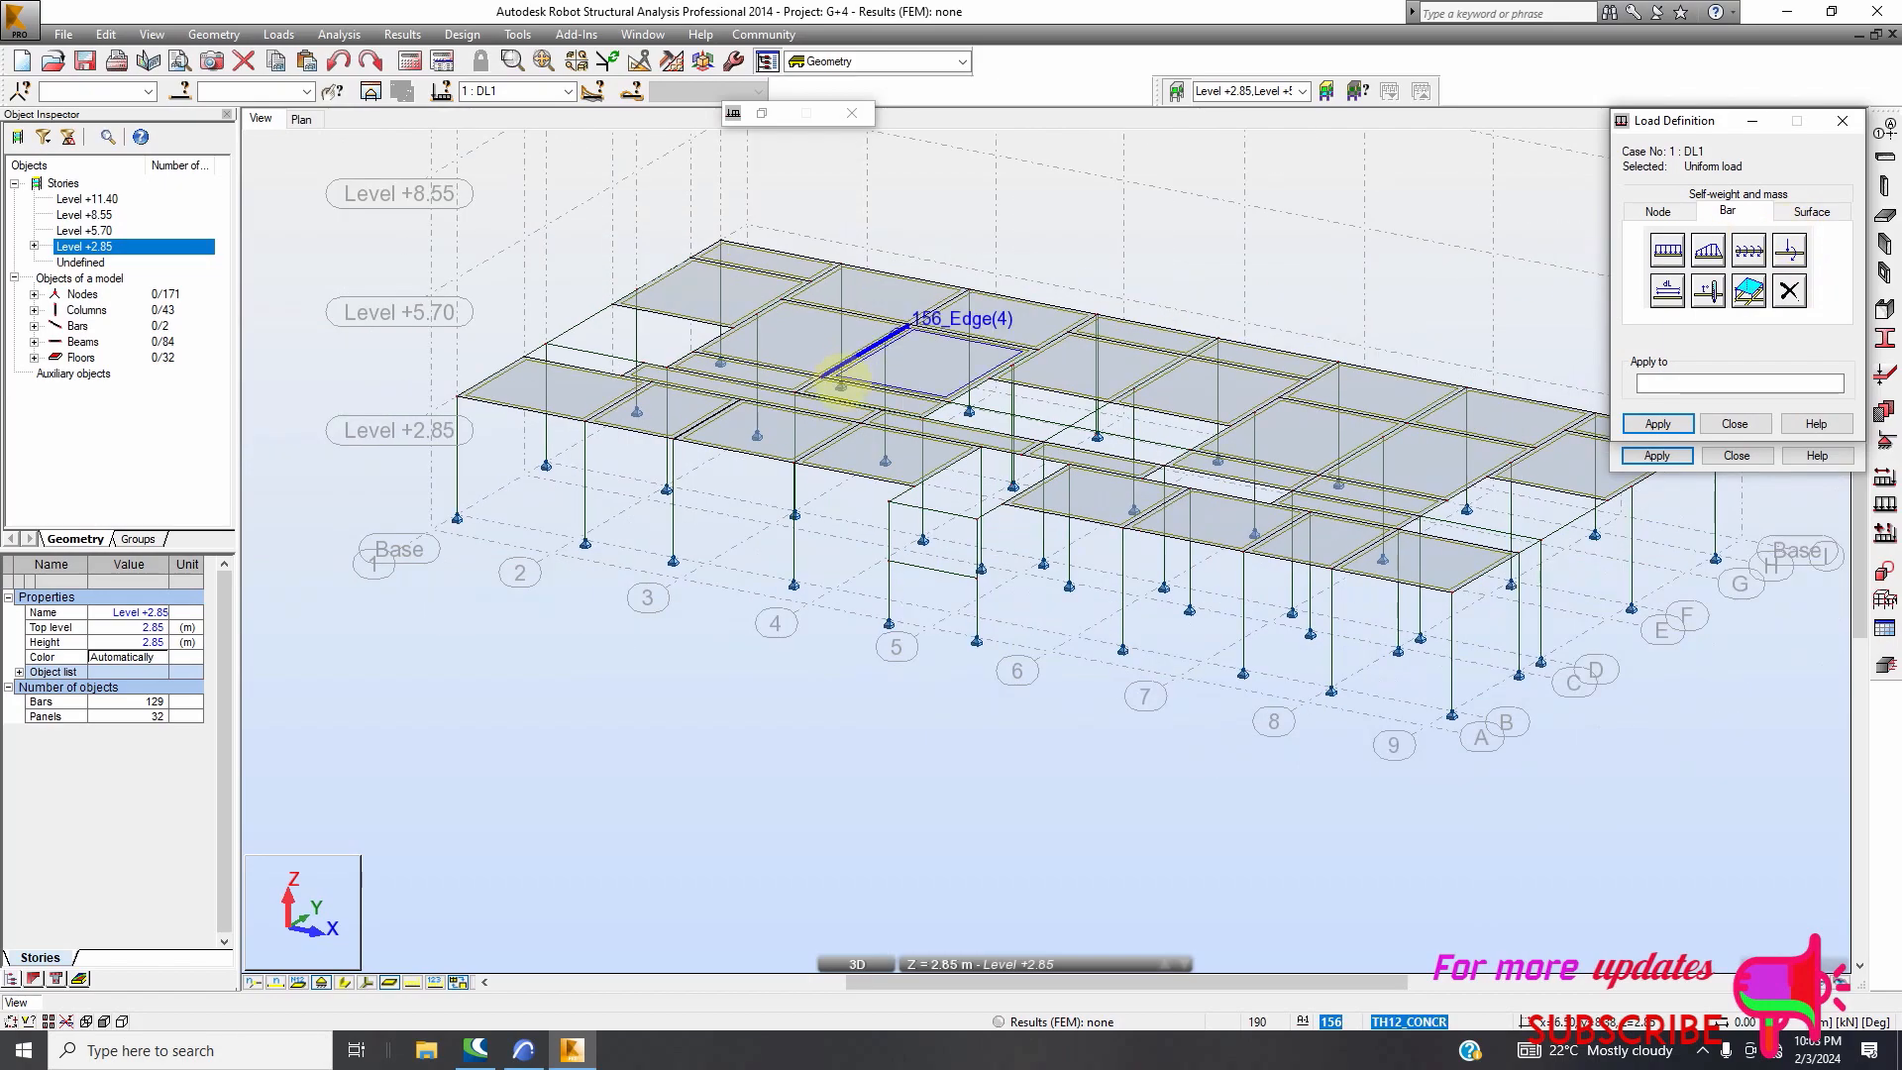
pyautogui.click(1734, 458)
# Select the edge beam on axis 9 between axes D and F in the 3D view
pyautogui.click(1517, 559)
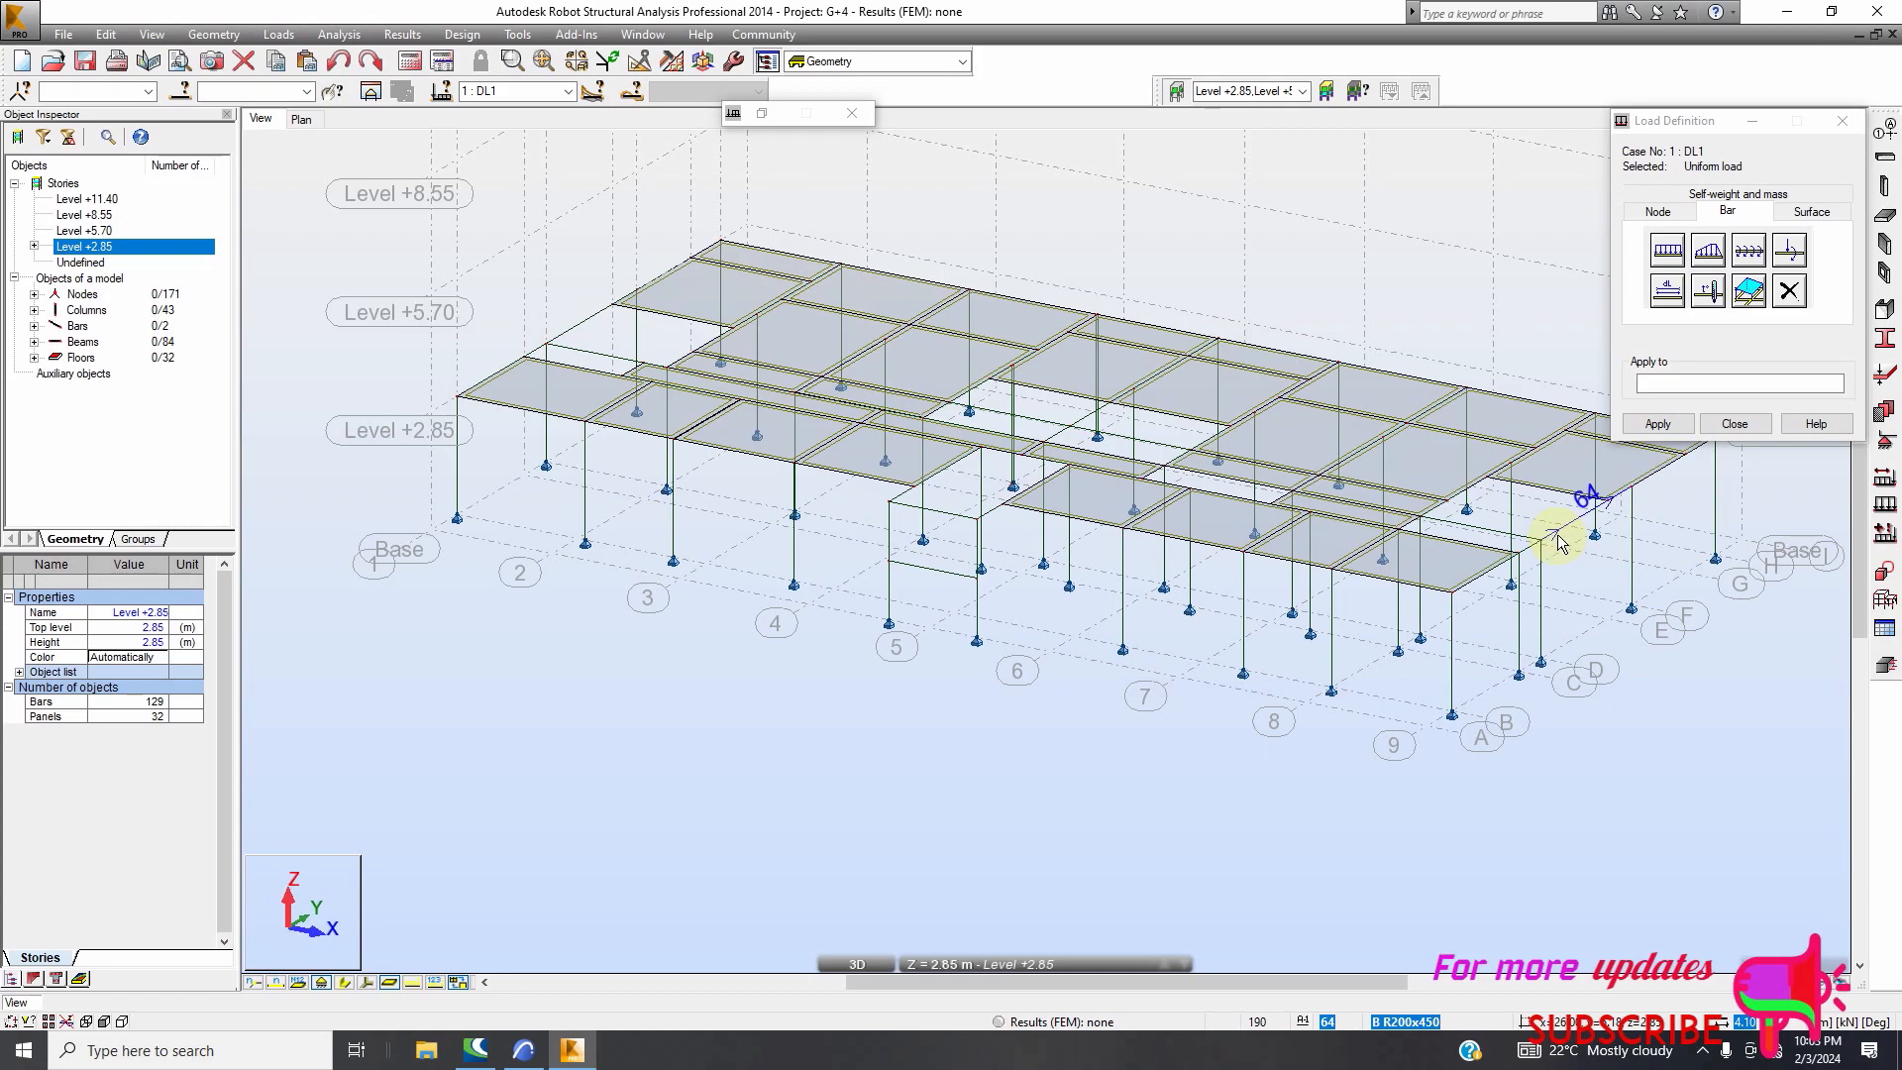
pyautogui.click(1554, 538)
pyautogui.scroll(-1, 594, 567)
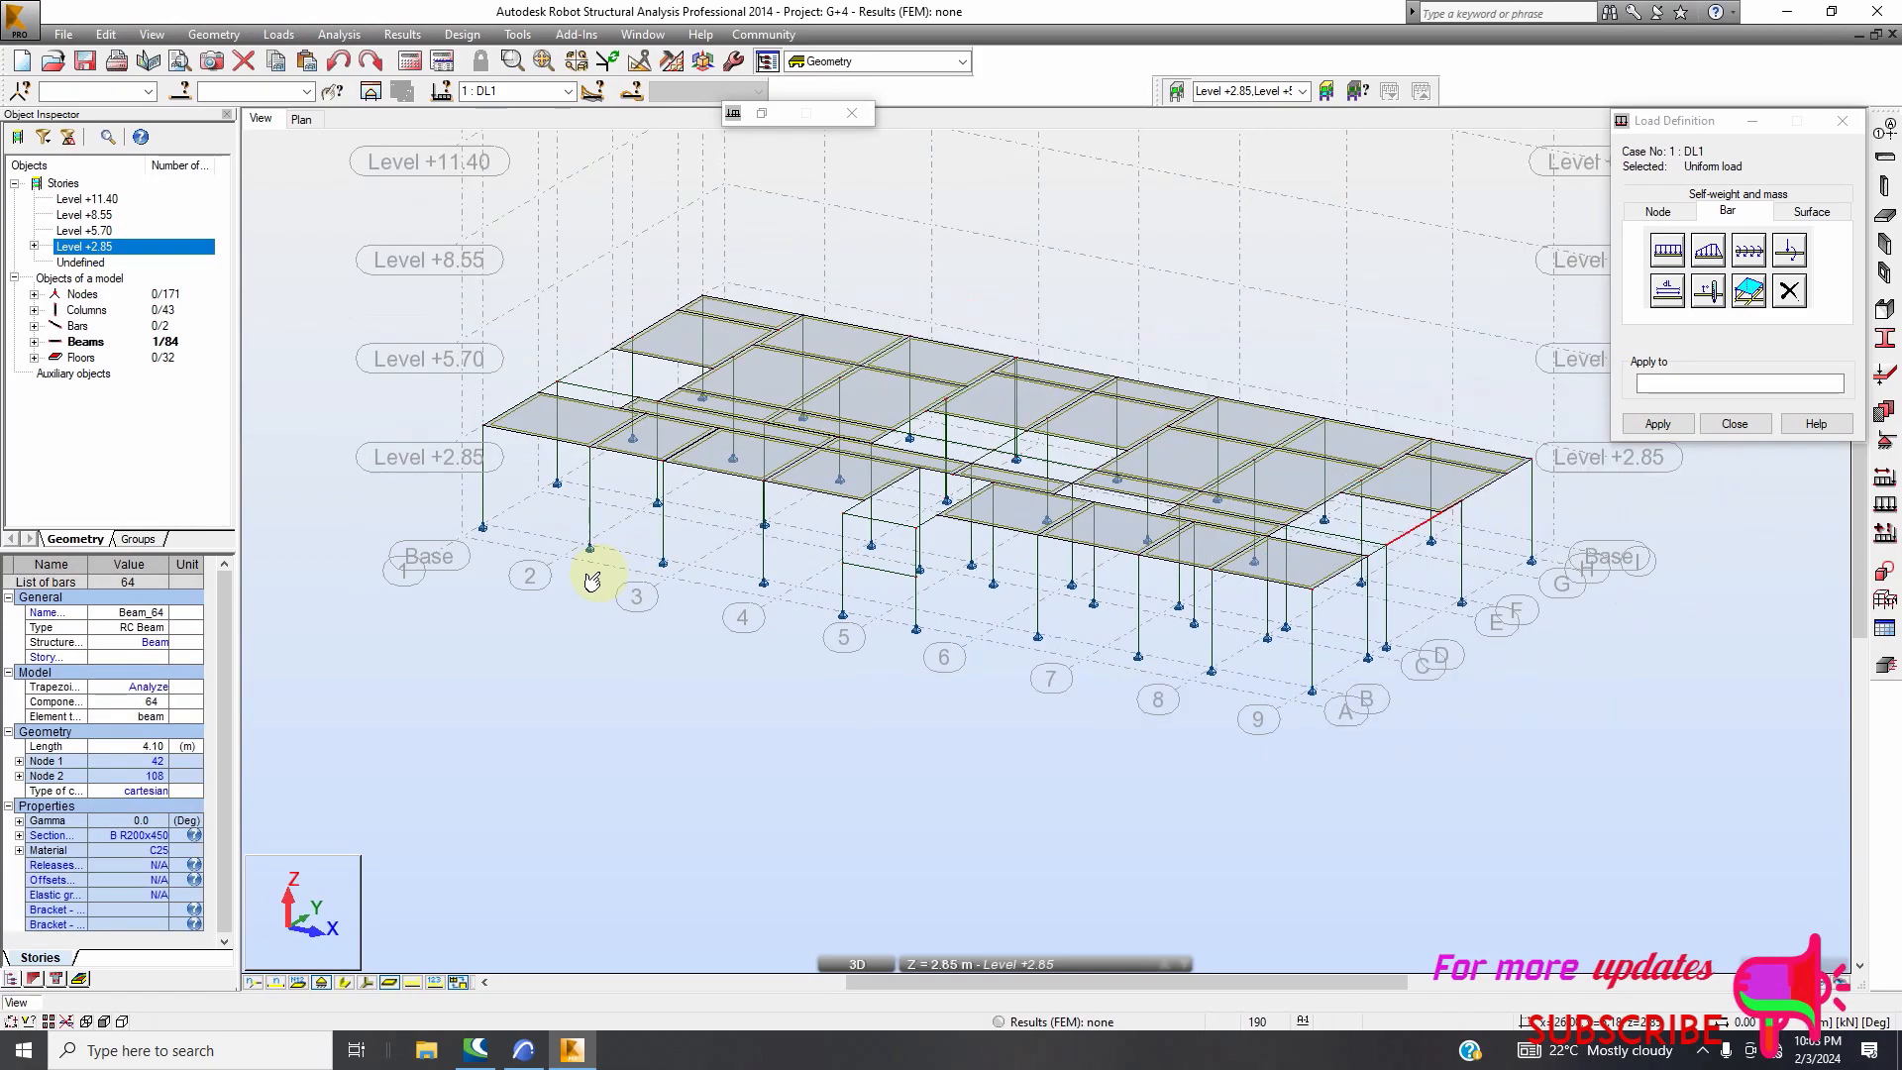
pyautogui.rightClick(1011, 289)
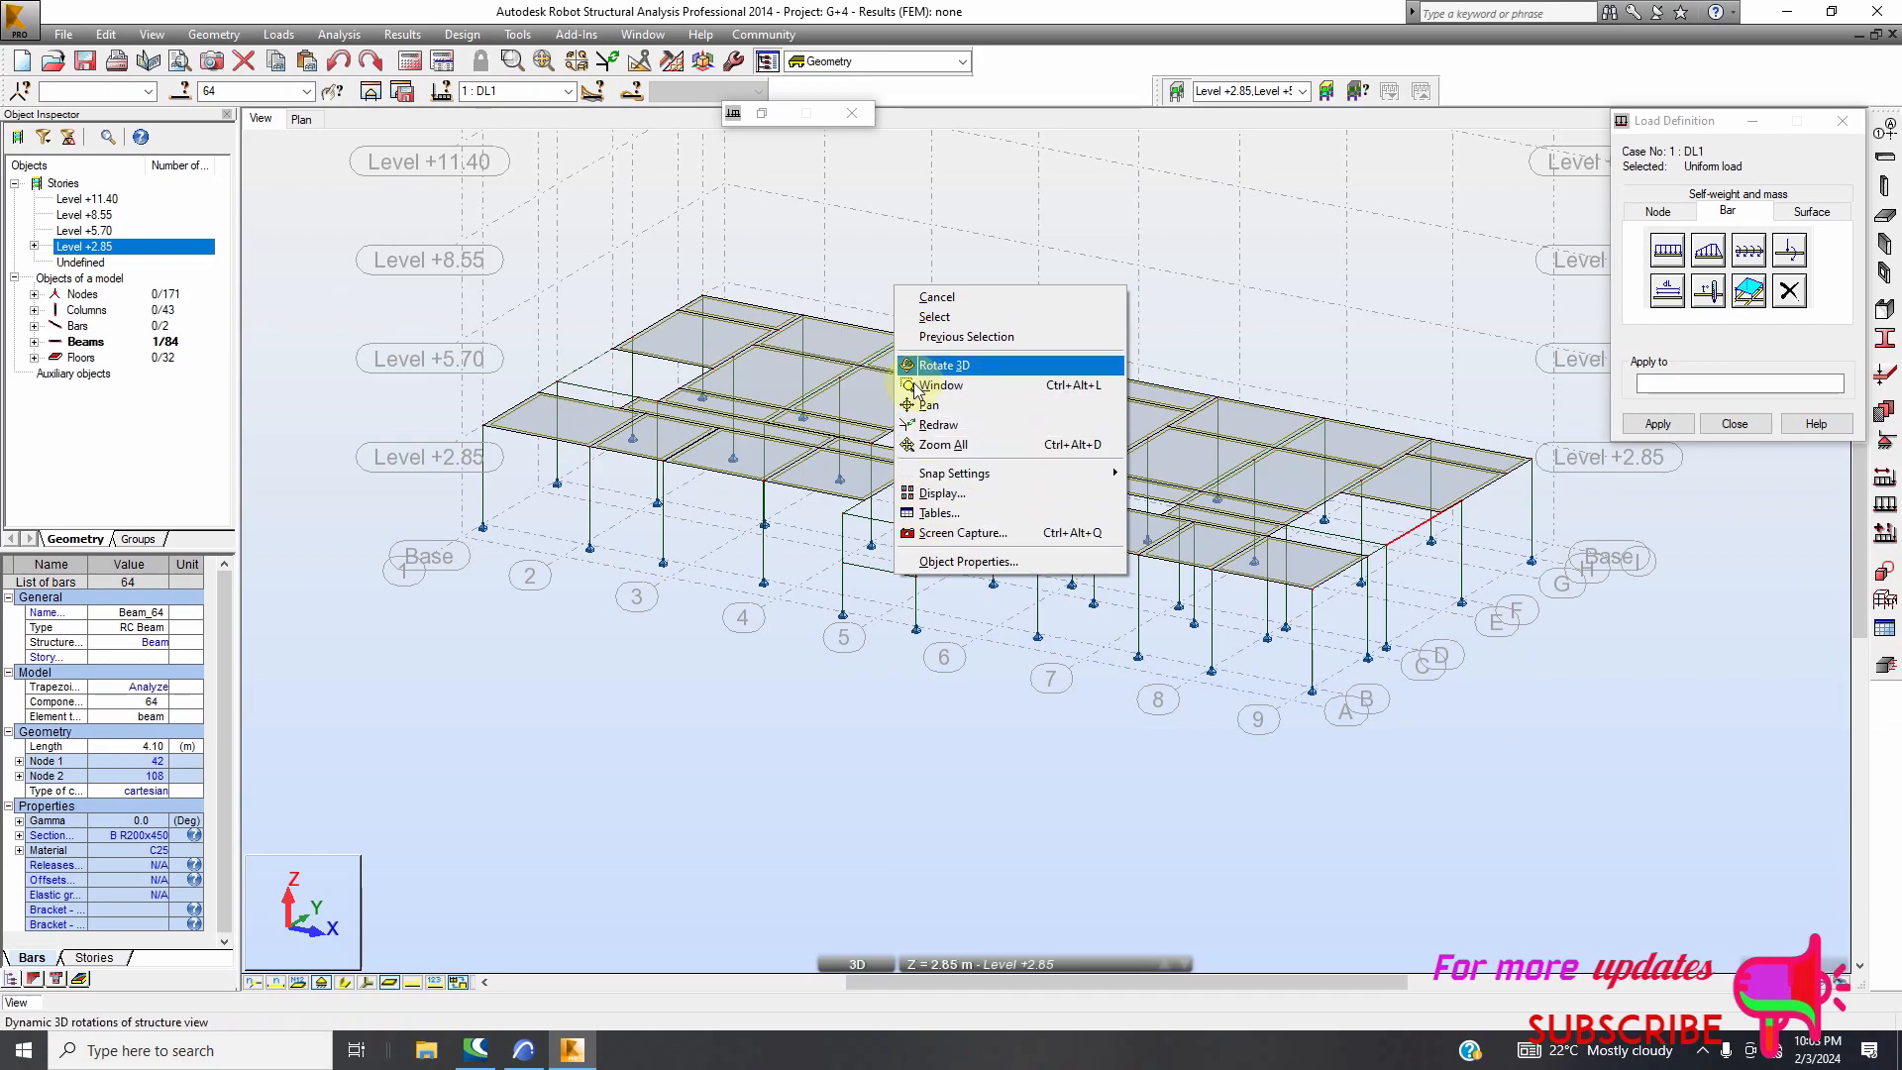
pyautogui.click(107, 38)
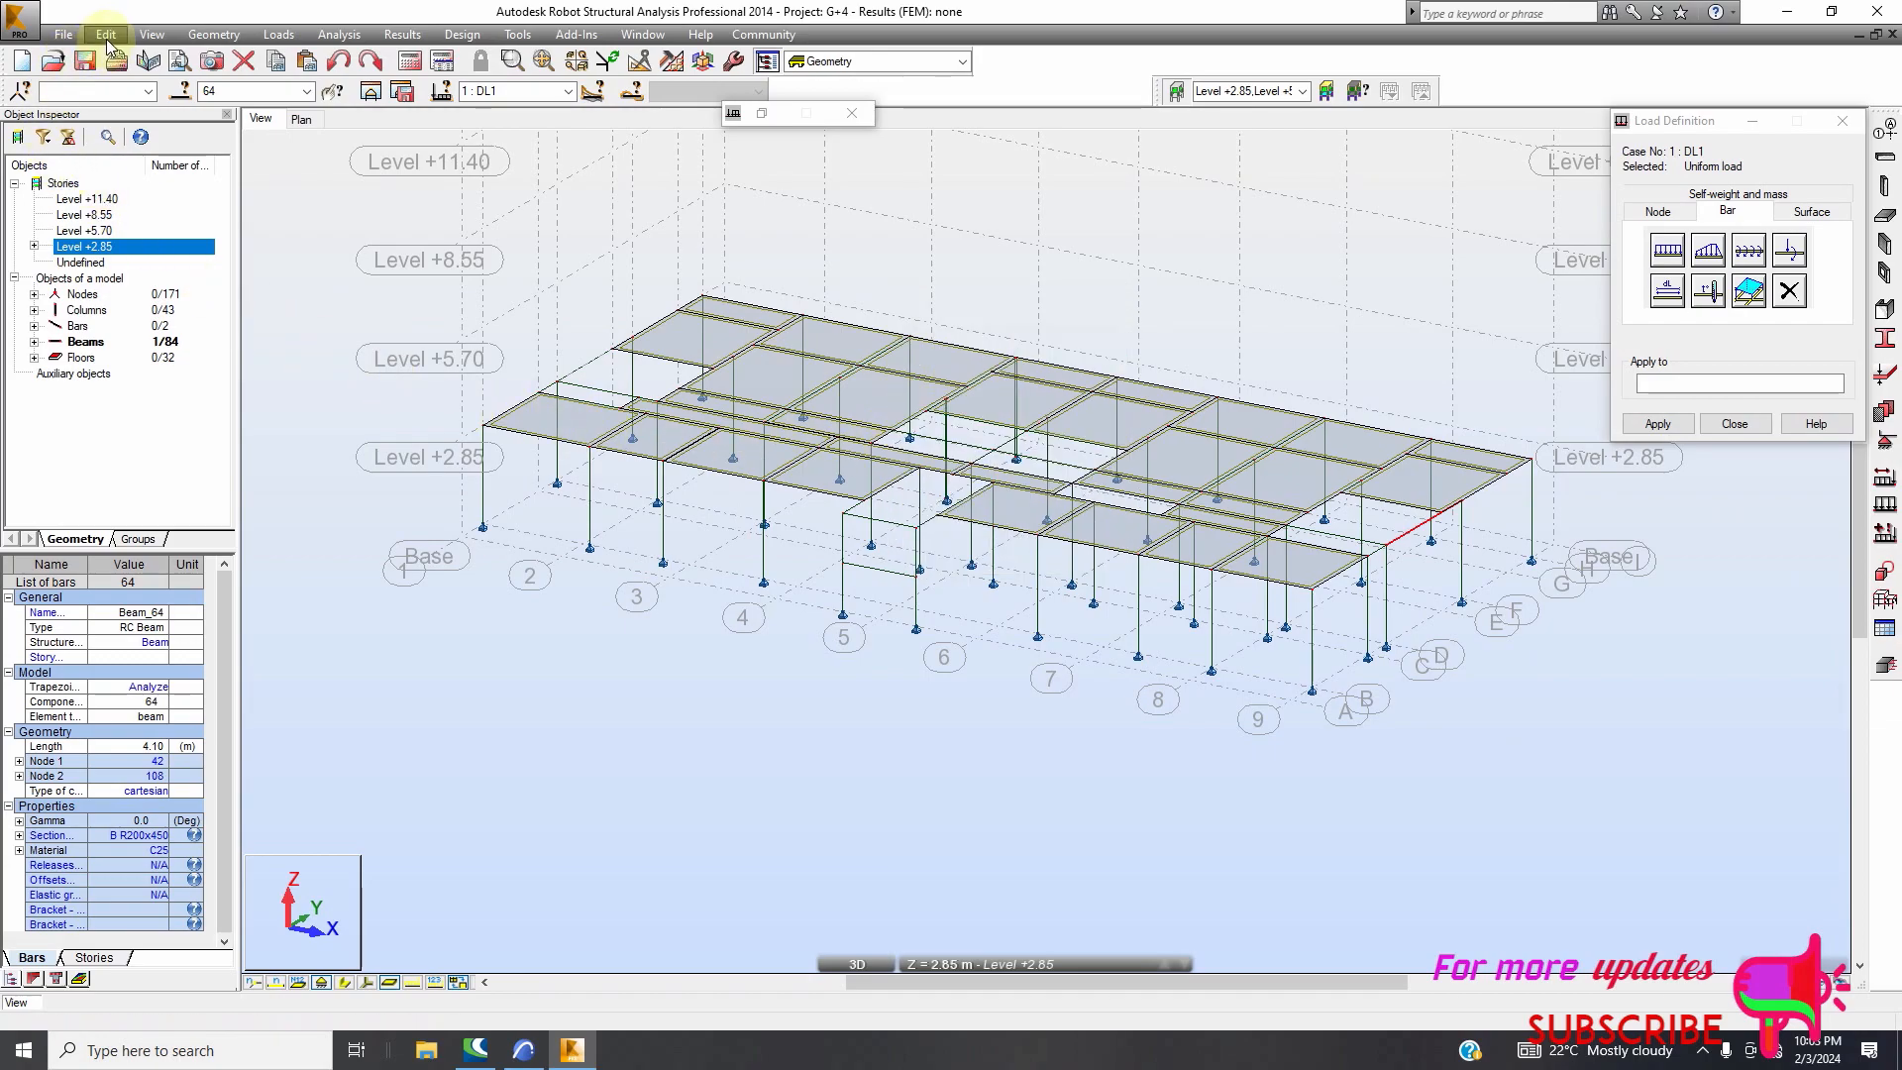
pyautogui.click(107, 38)
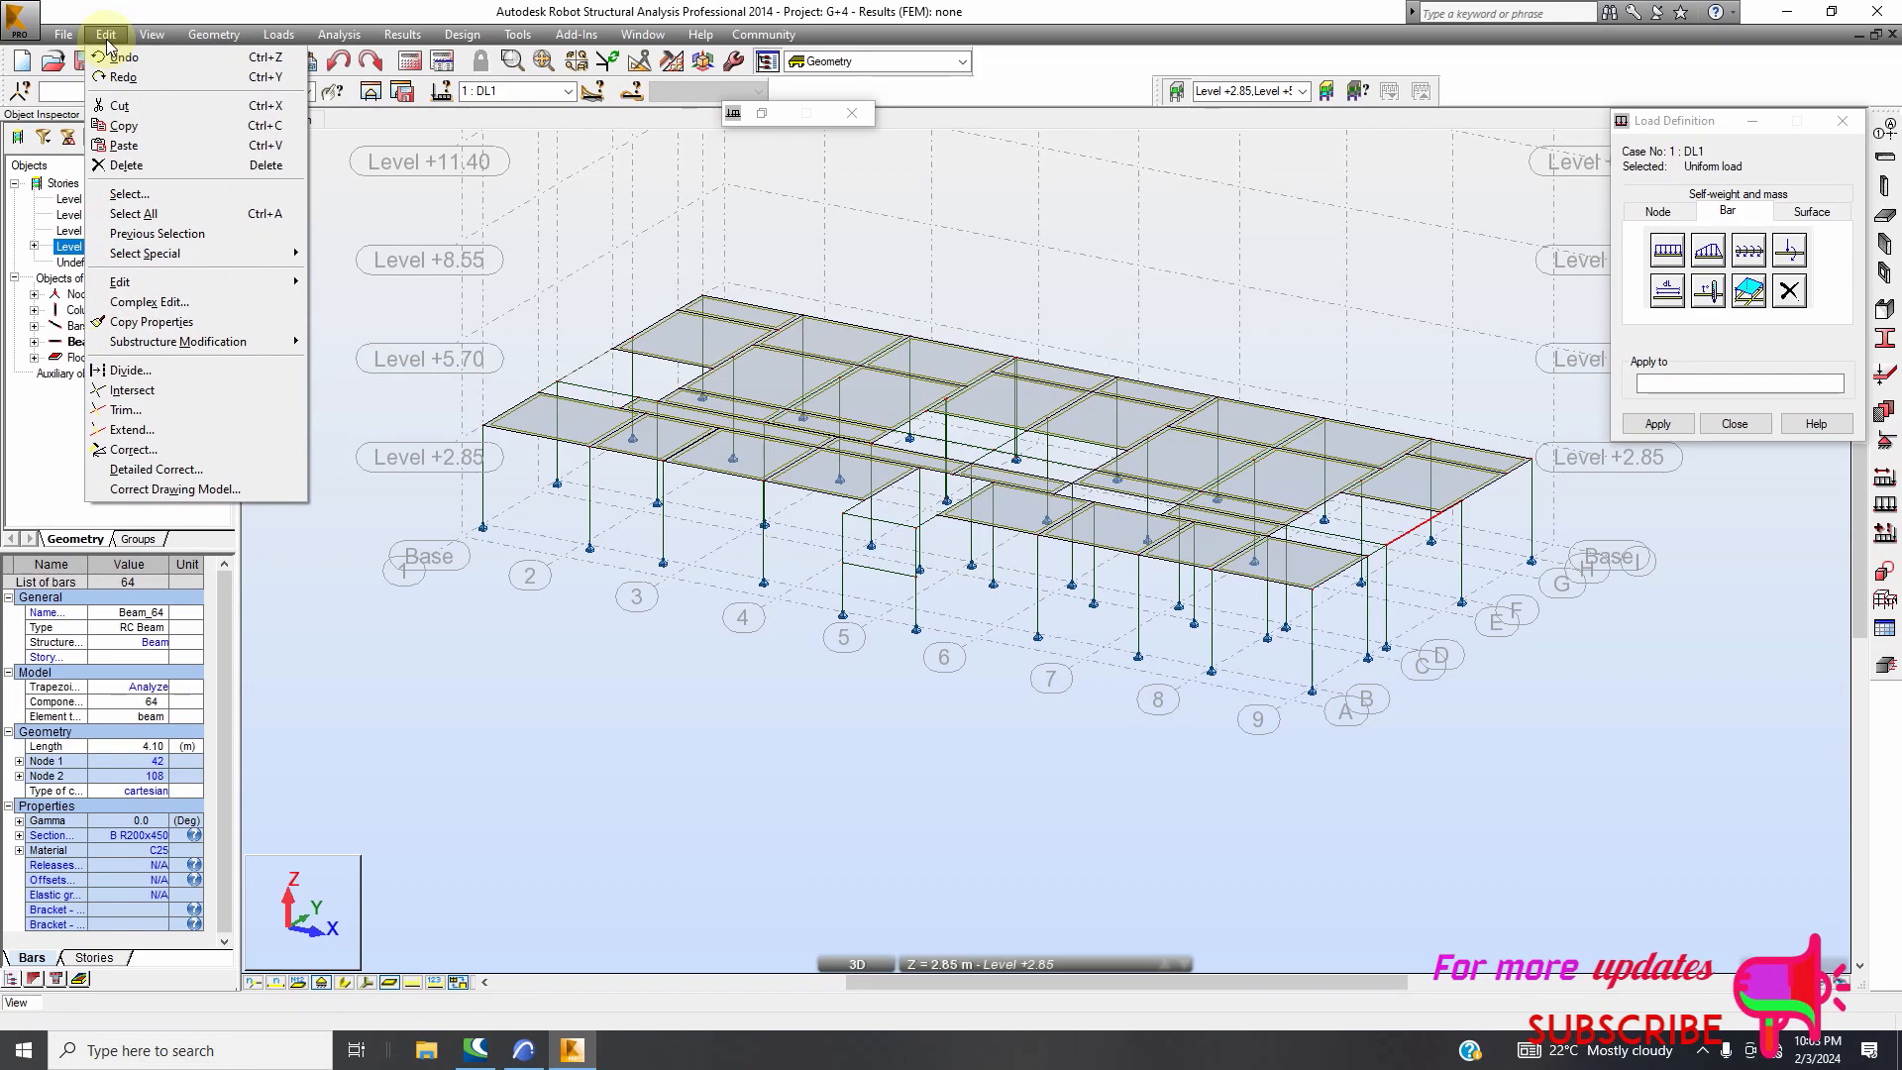
pyautogui.click(214, 36)
pyautogui.click(214, 36)
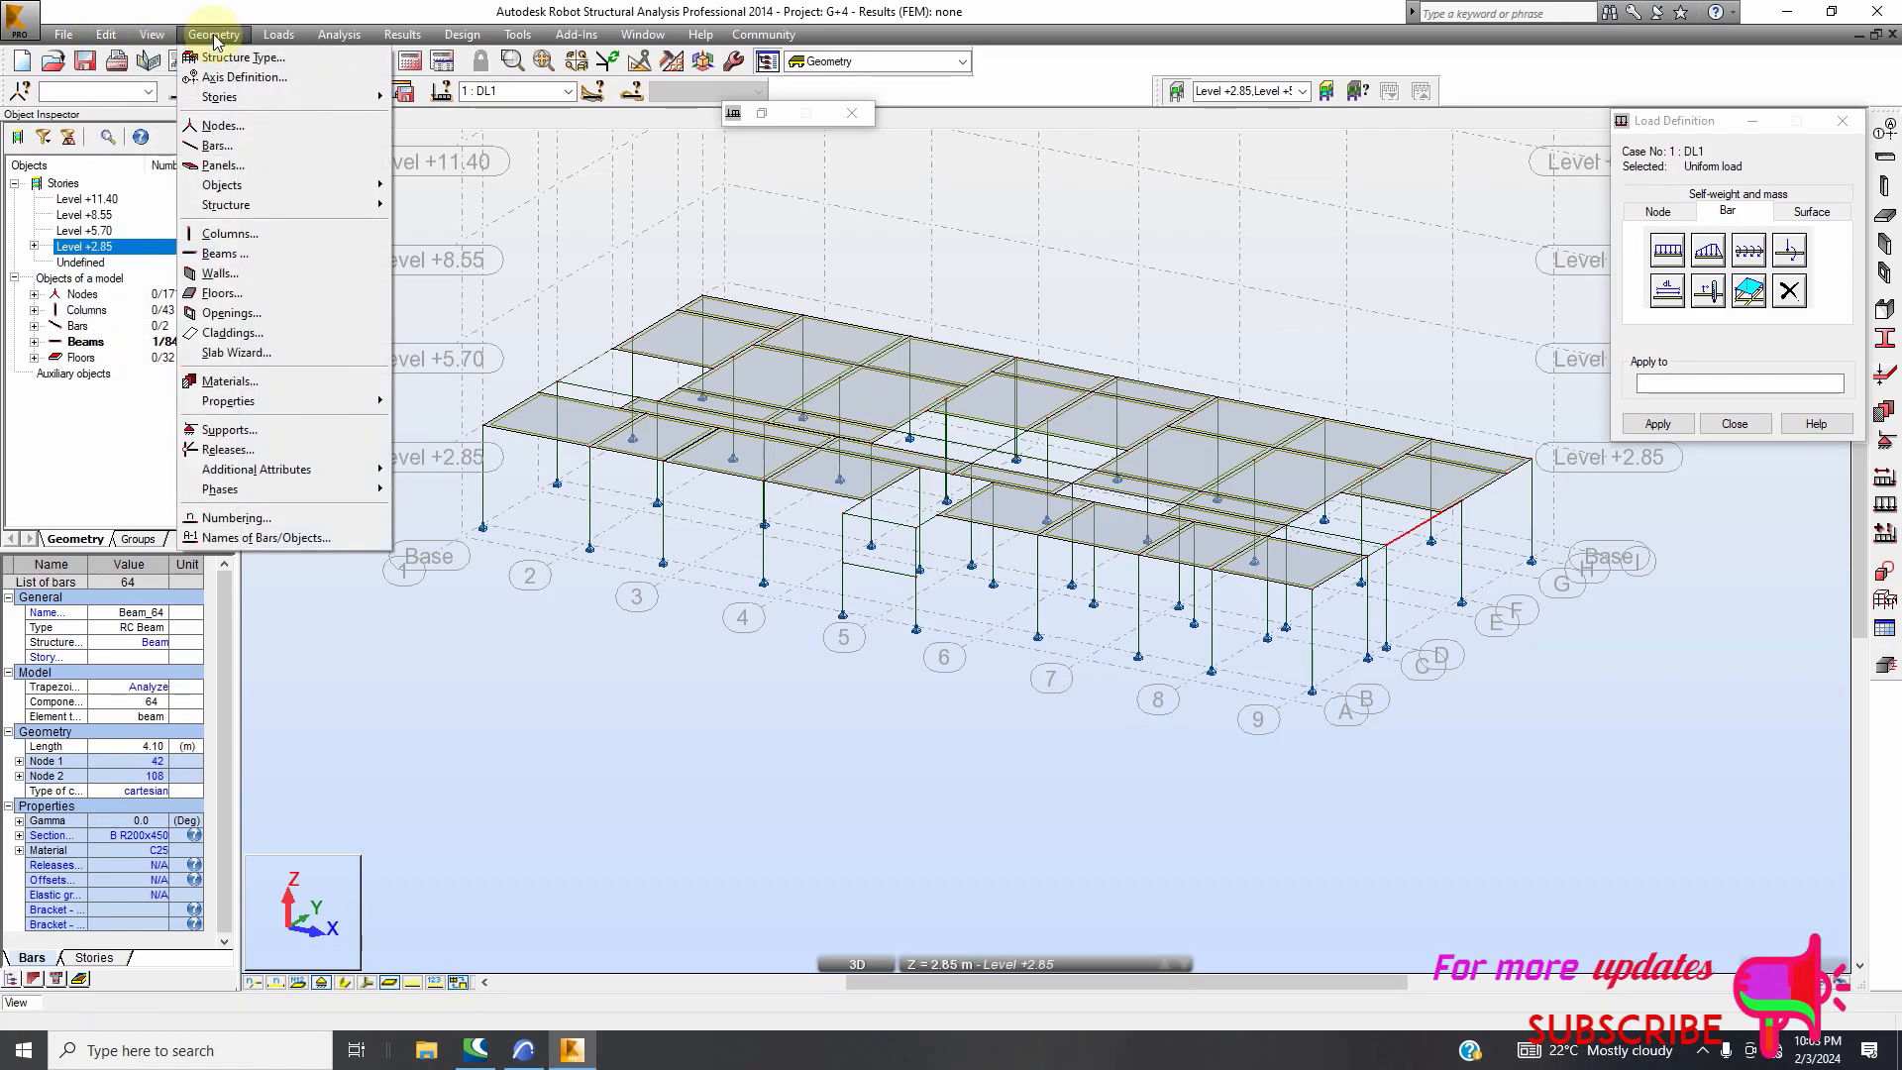
# Activate selection mode and select the beam on axis 5 between axes D and F in the Level +2.85 plan
pyautogui.click(976, 277)
pyautogui.rightClick(983, 273)
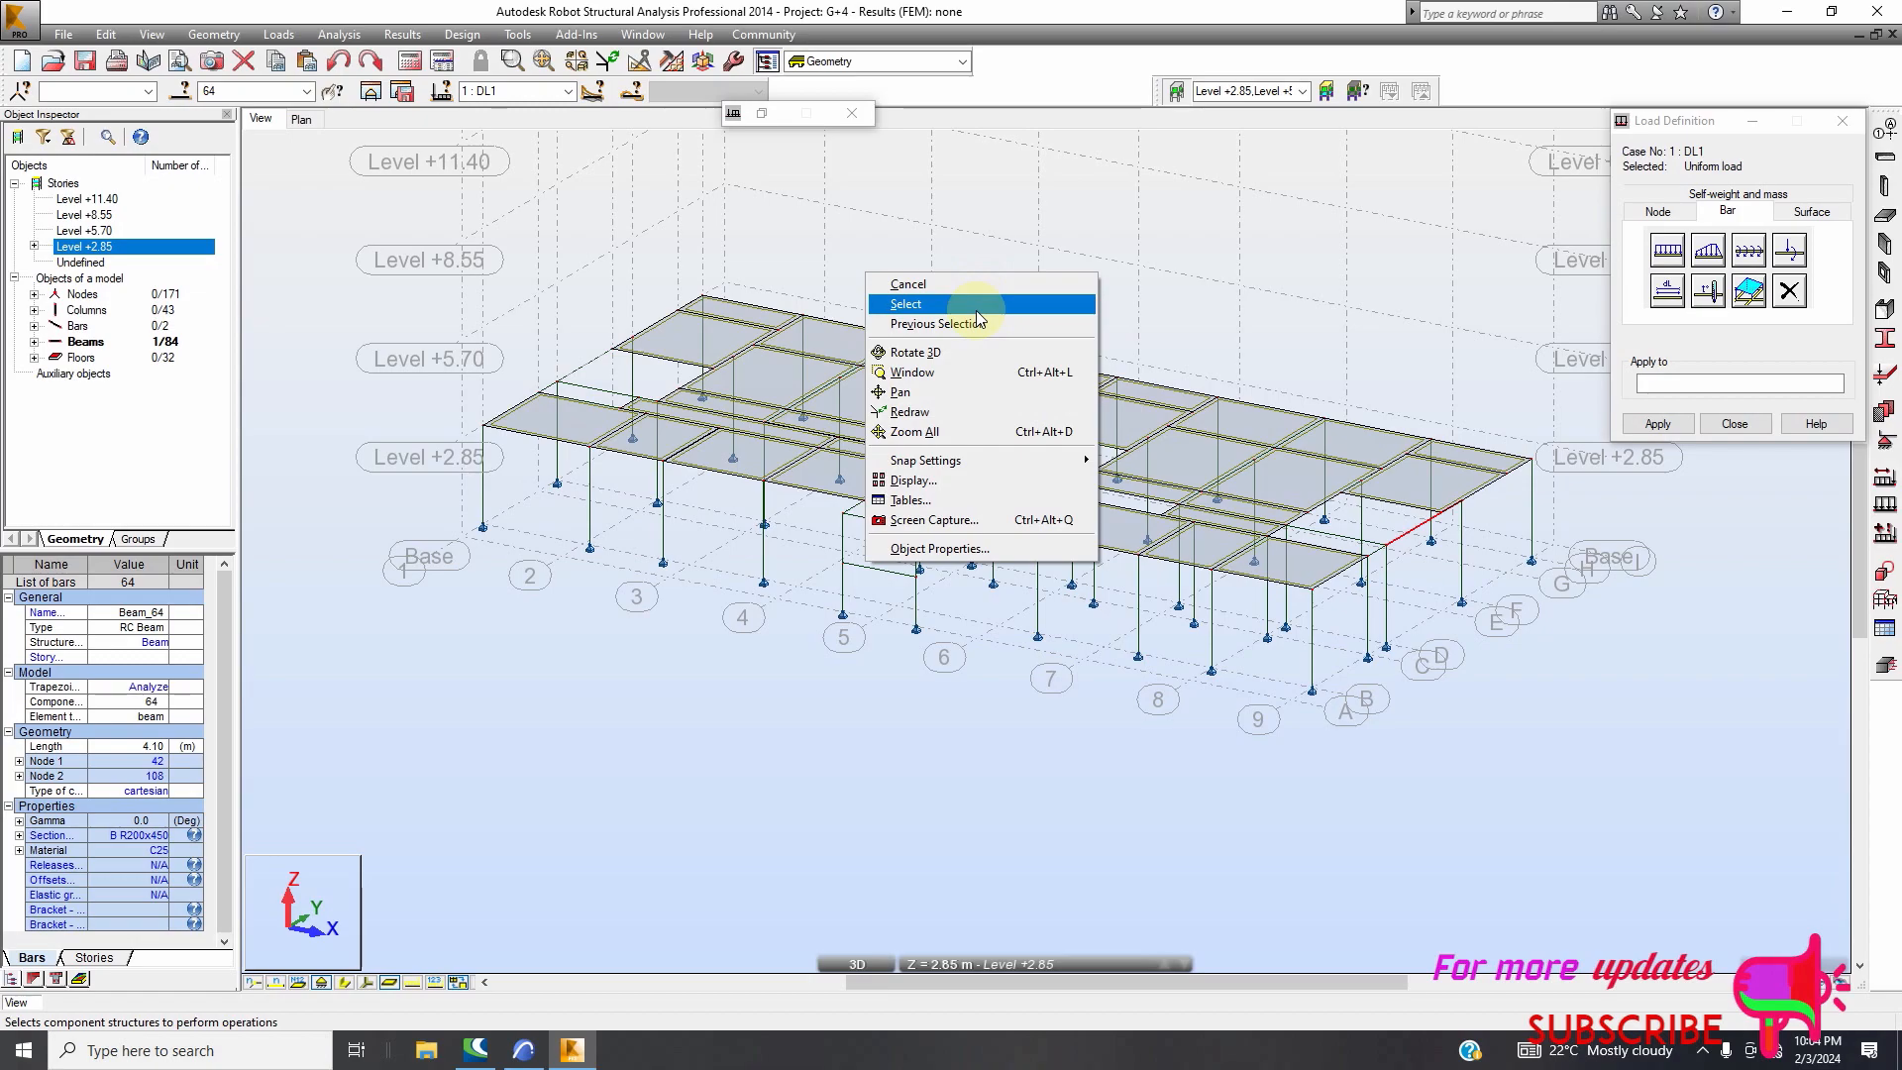
pyautogui.click(977, 309)
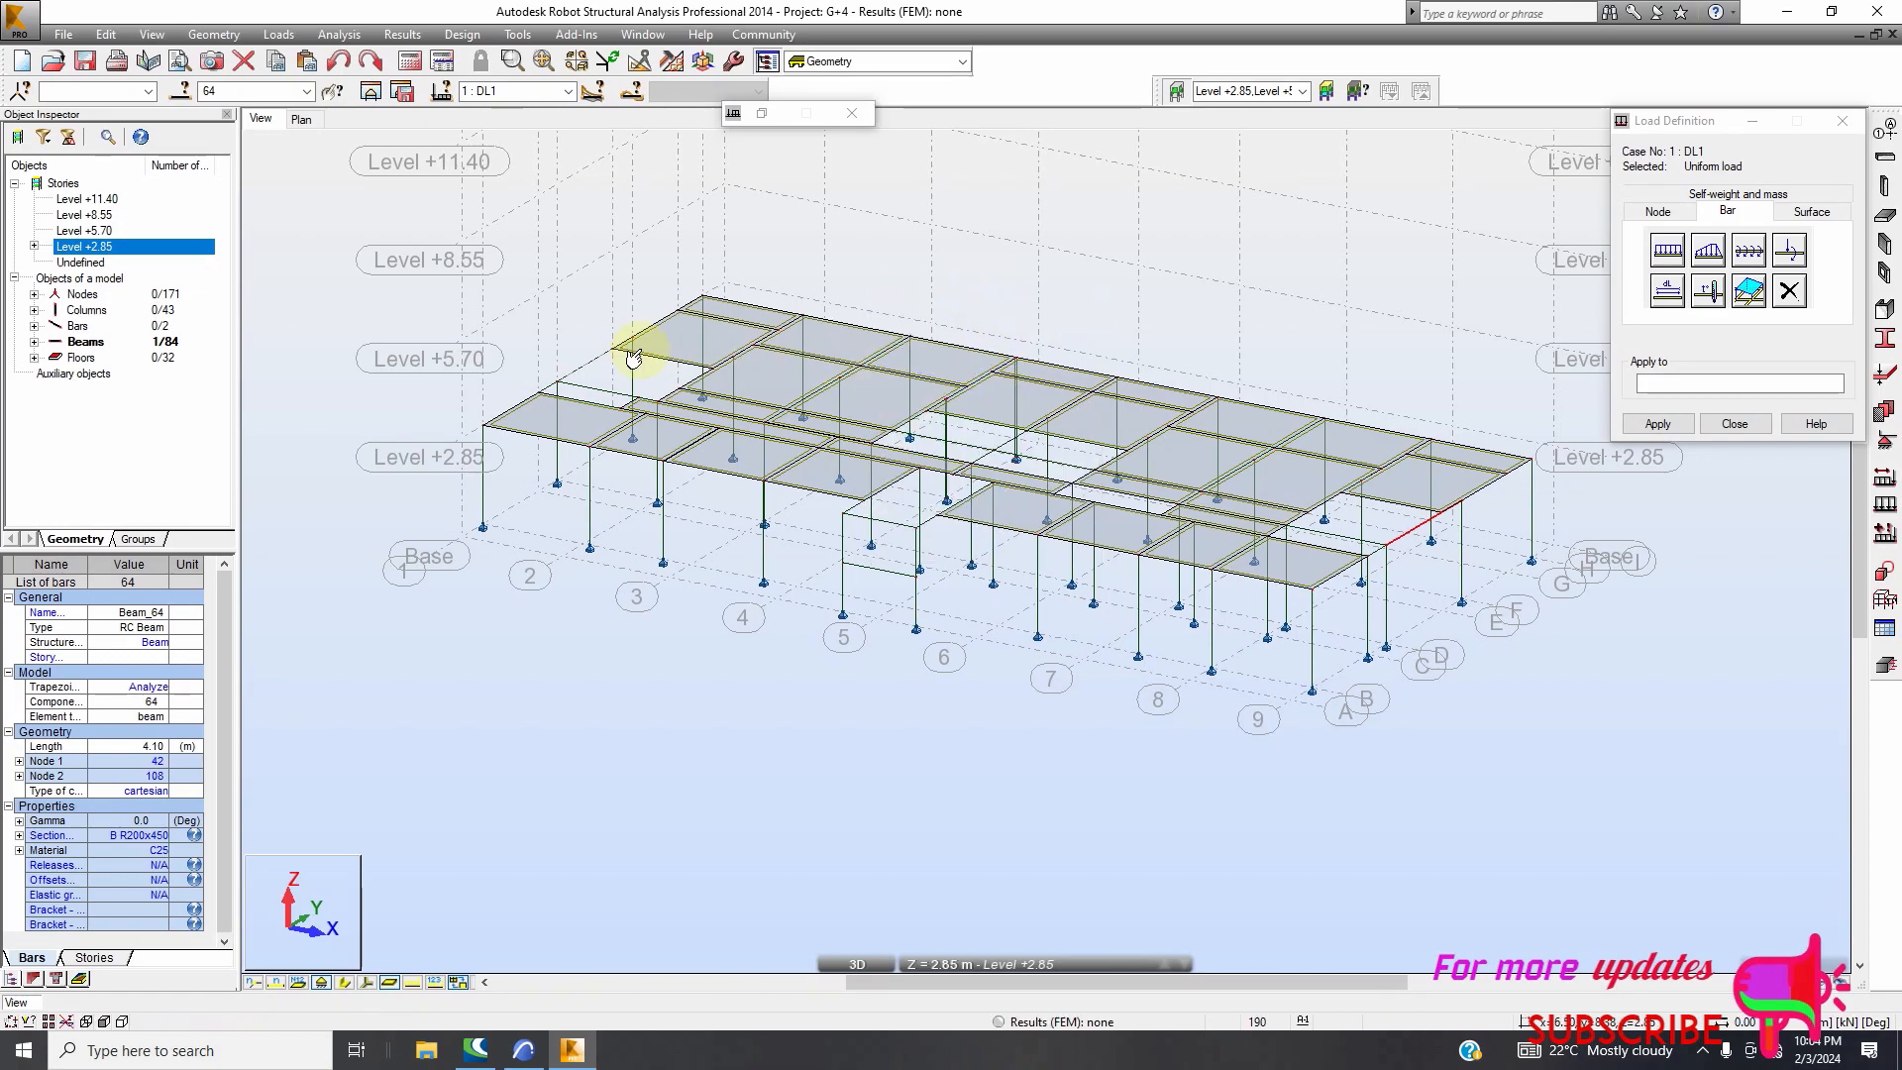
pyautogui.scroll(-1, 570, 544)
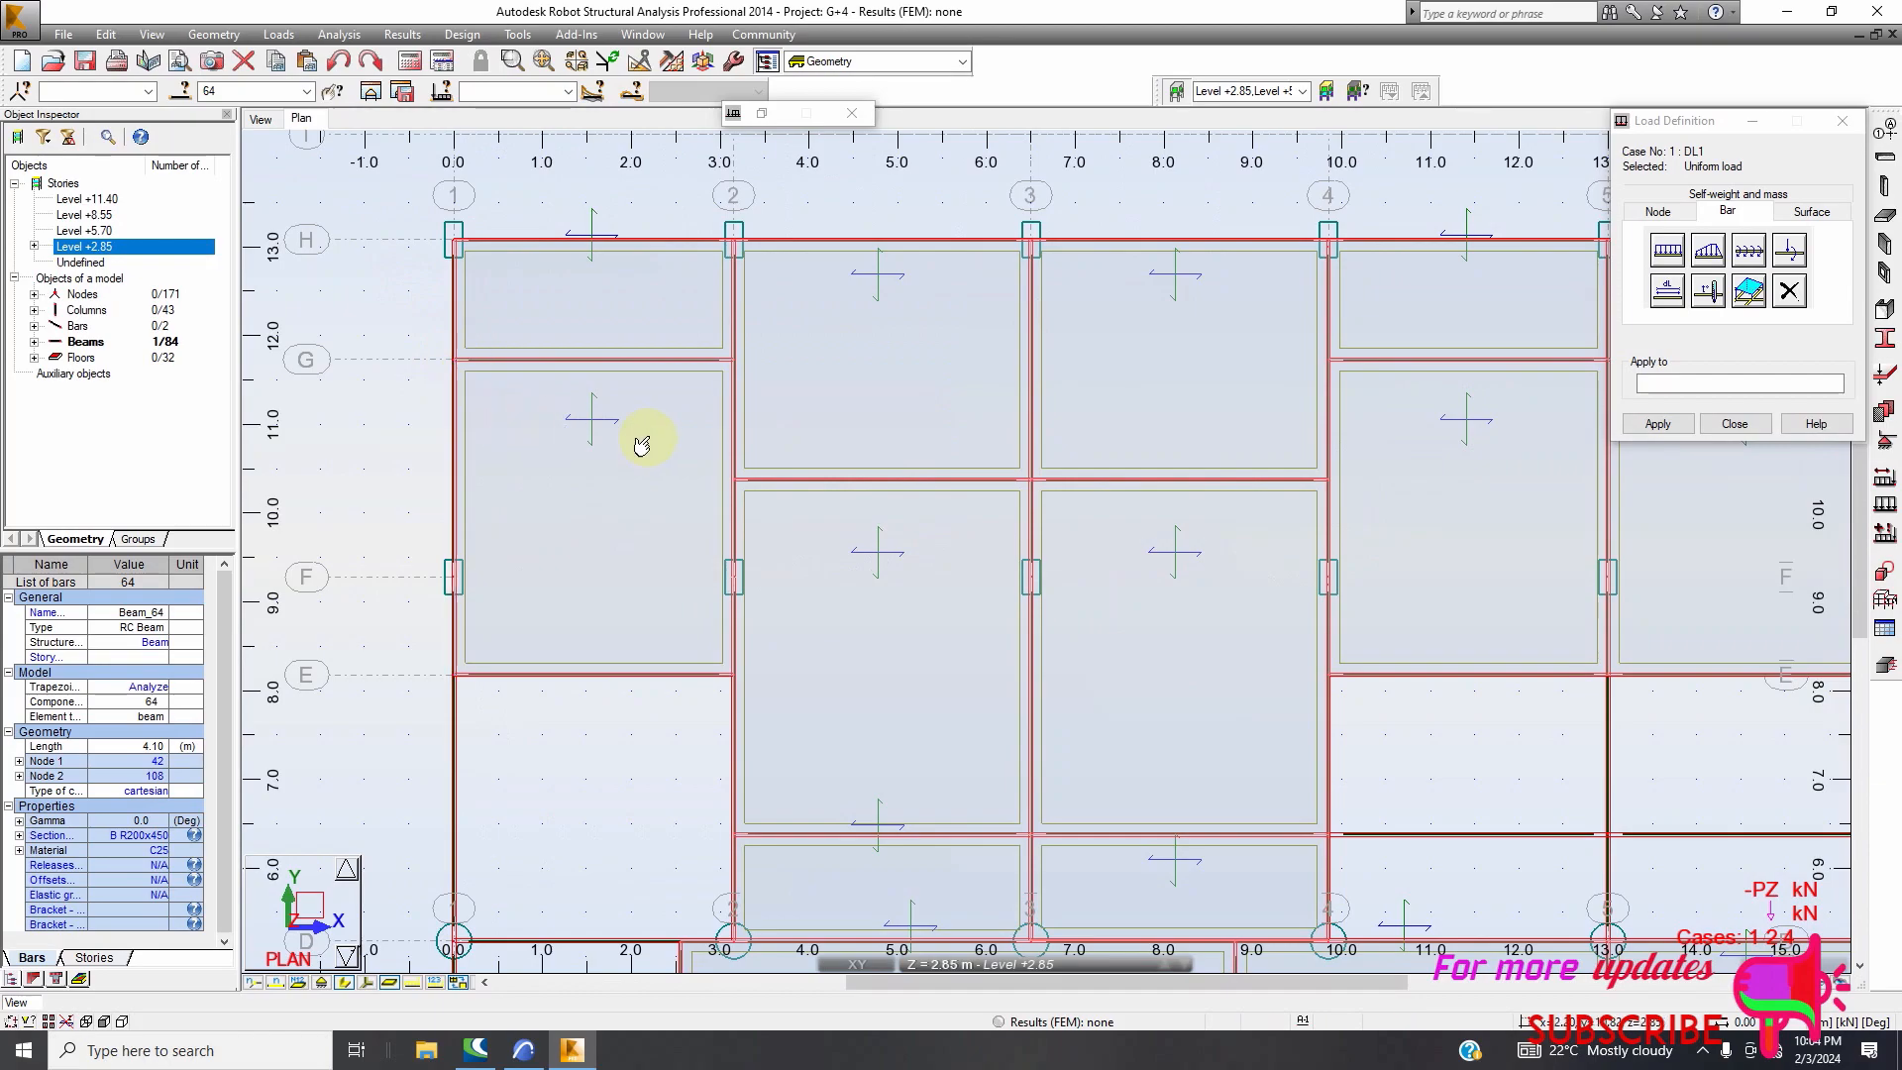
pyautogui.scroll(-5, 523, 415)
pyautogui.scroll(-1, 503, 416)
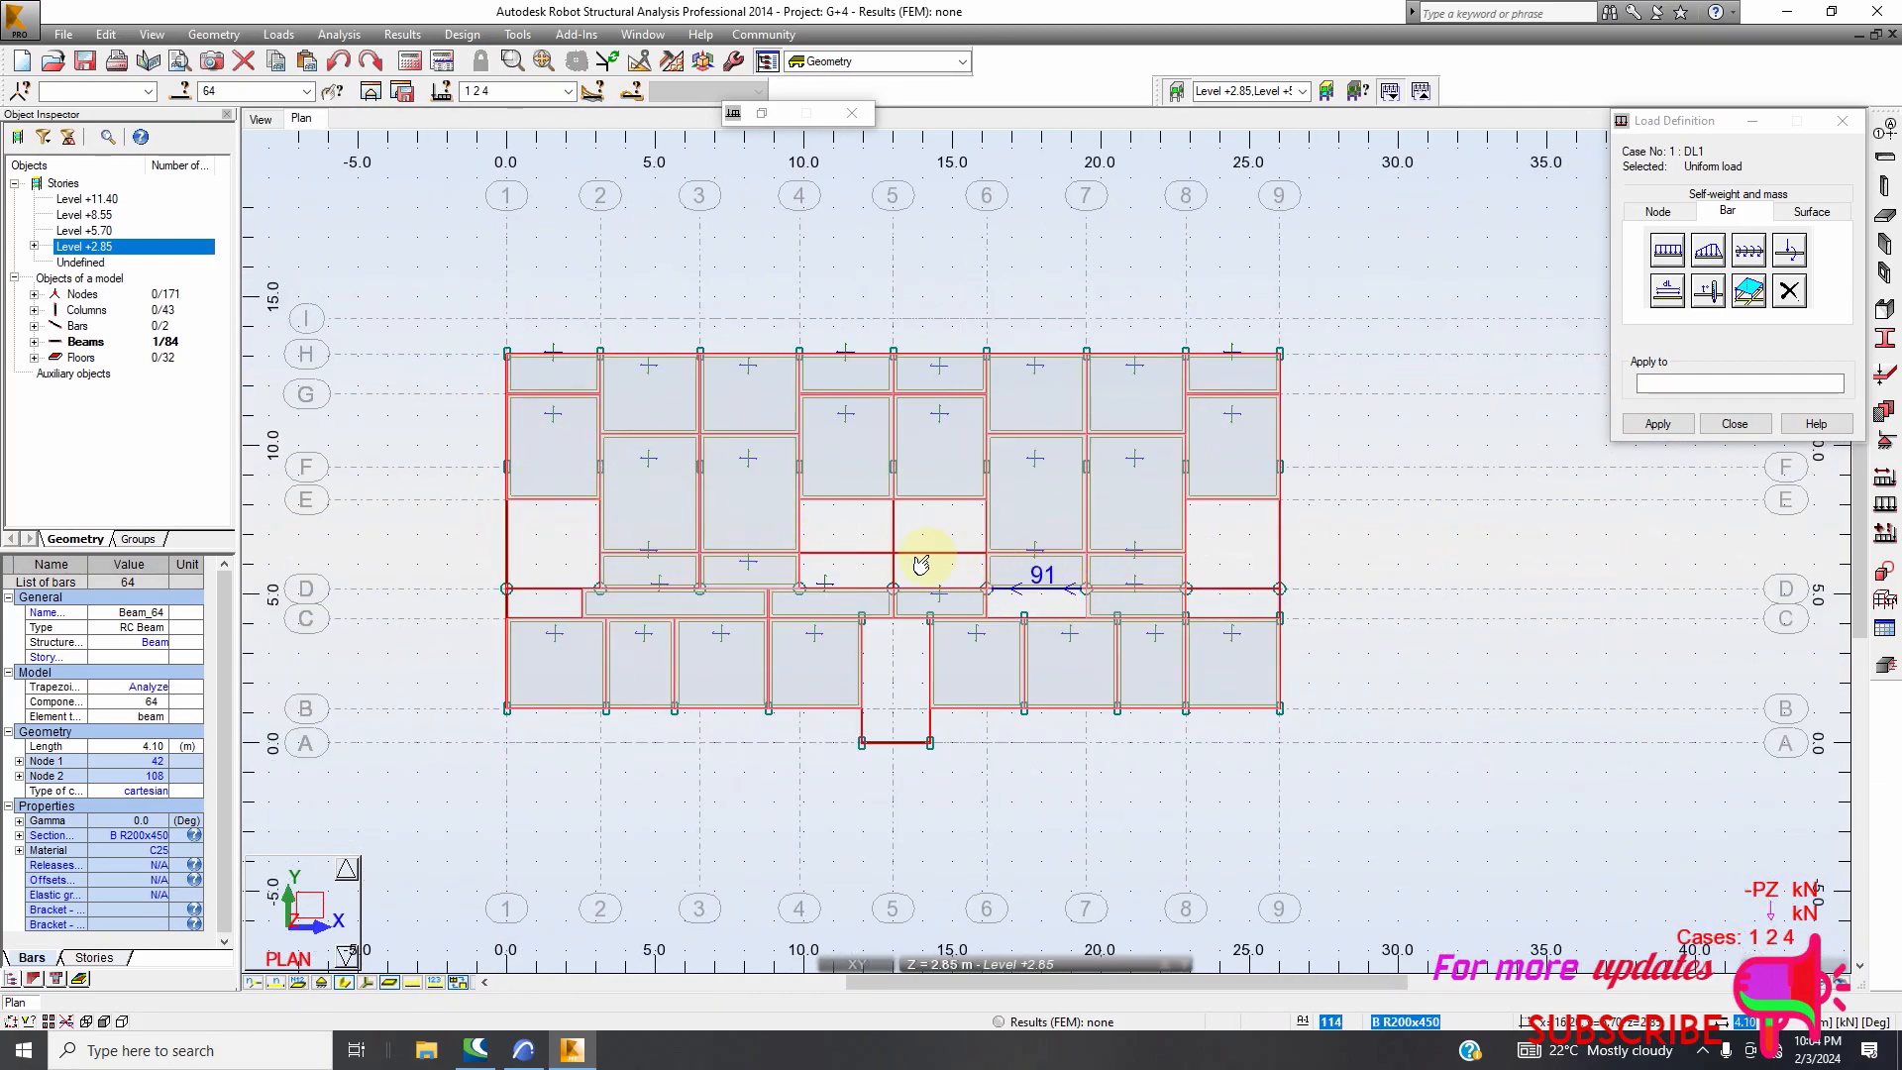
pyautogui.scroll(1, 894, 540)
pyautogui.click(885, 537)
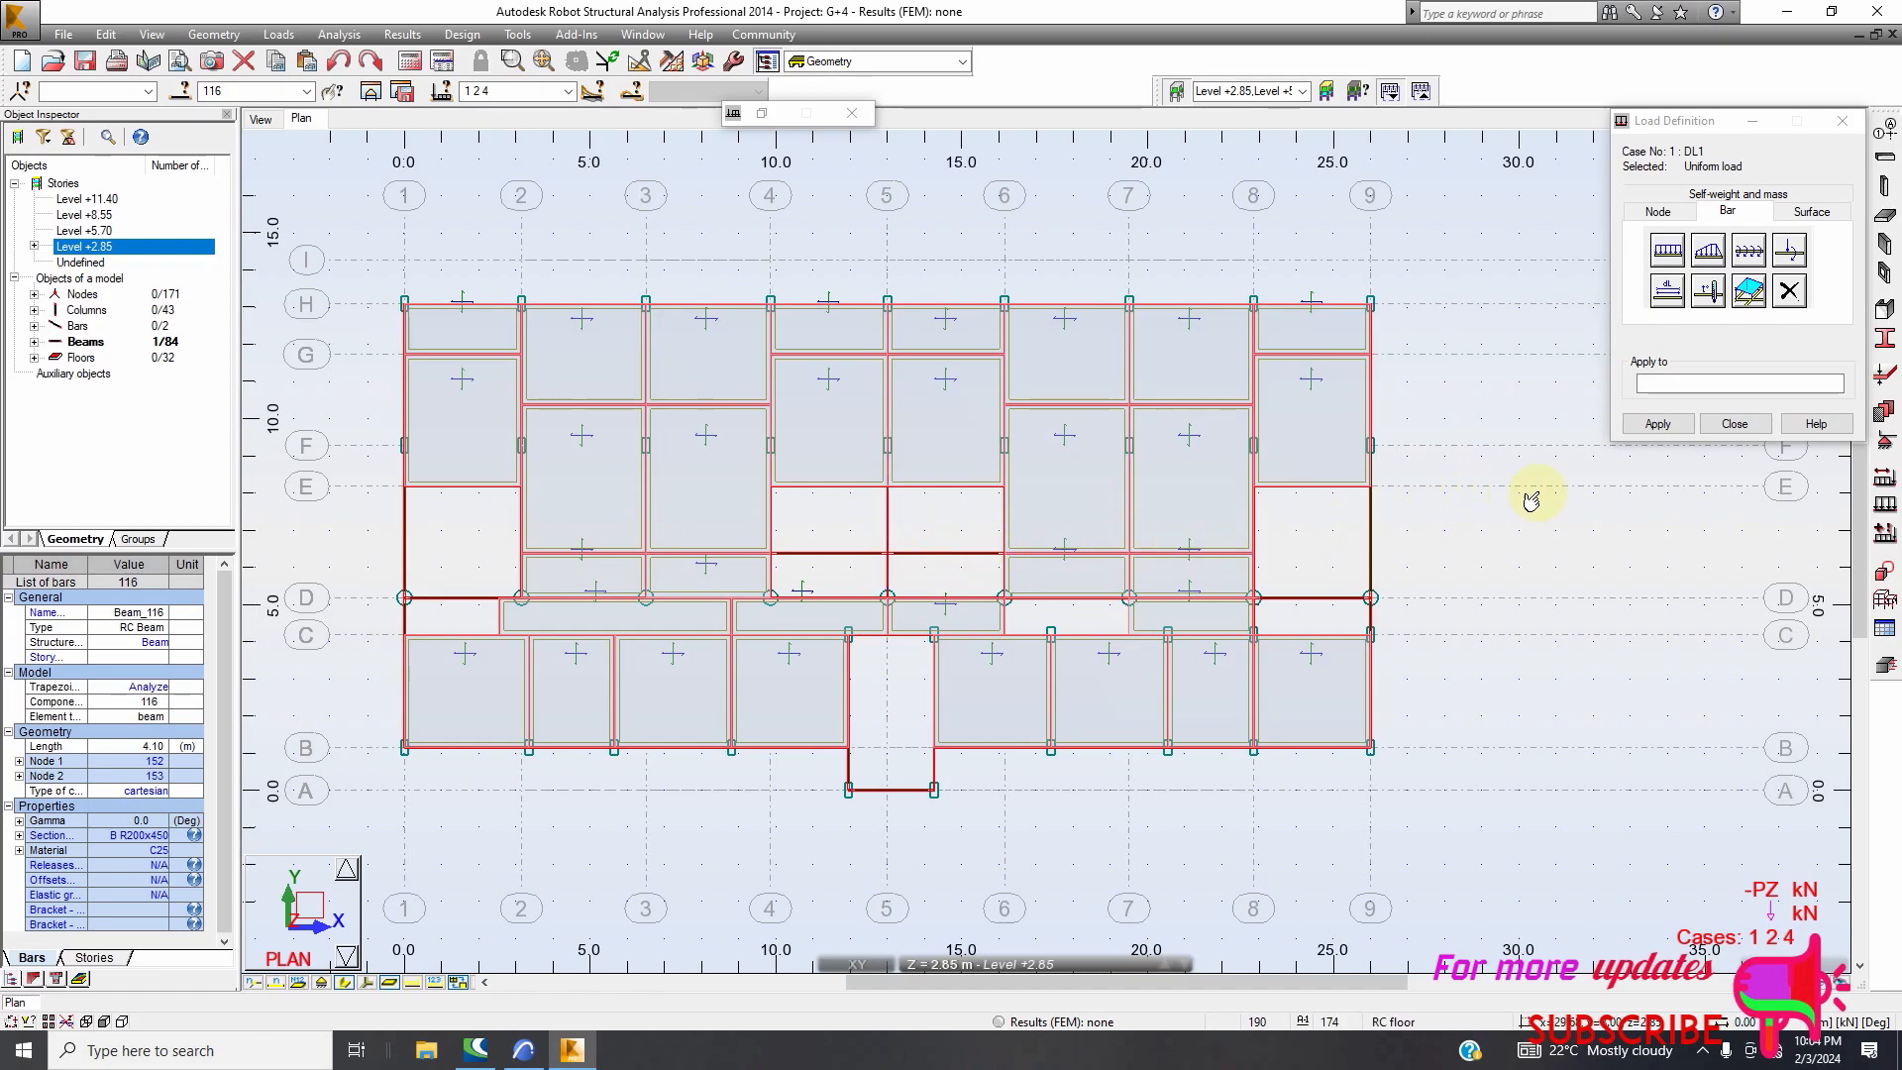
# Open the uniform bar load definition and make DL2 the active load case in the Level +2.85 plan
pyautogui.click(1668, 249)
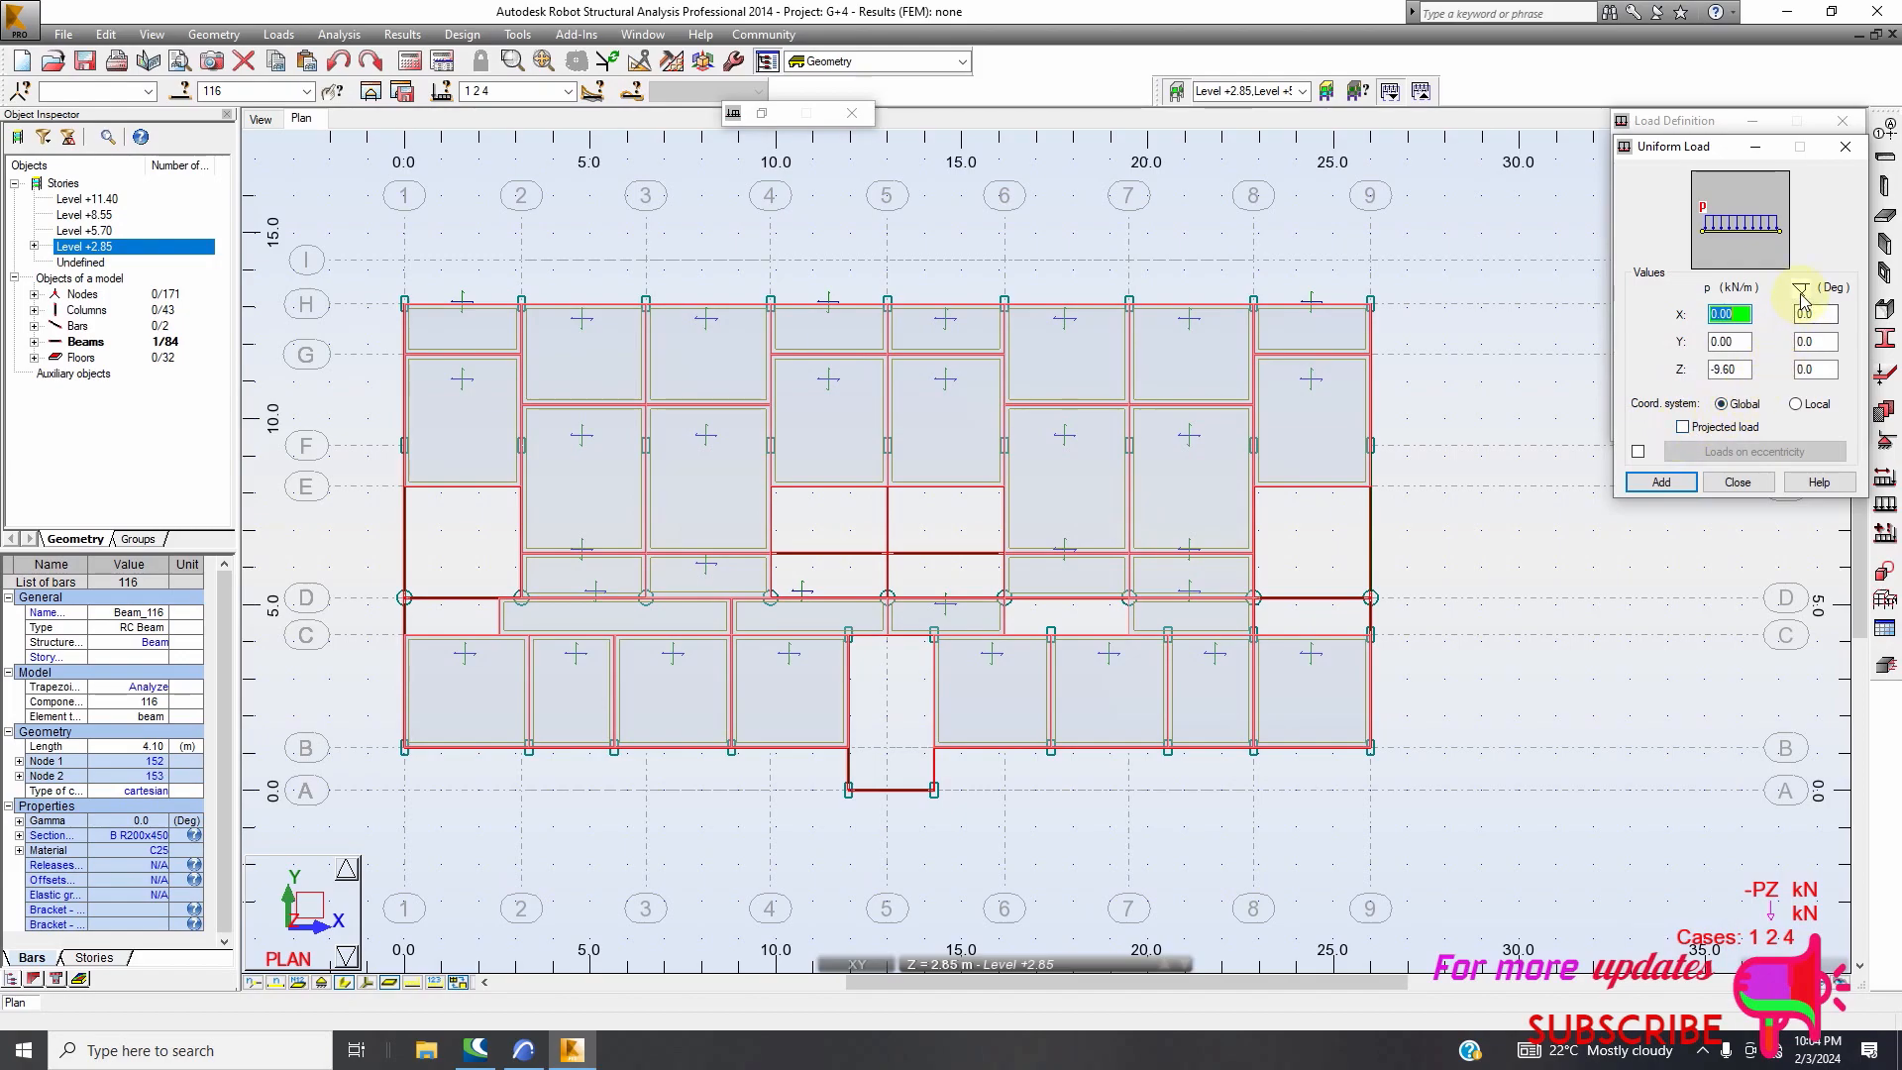
pyautogui.moveTo(1684, 147); pyautogui.dragTo(1526, 146)
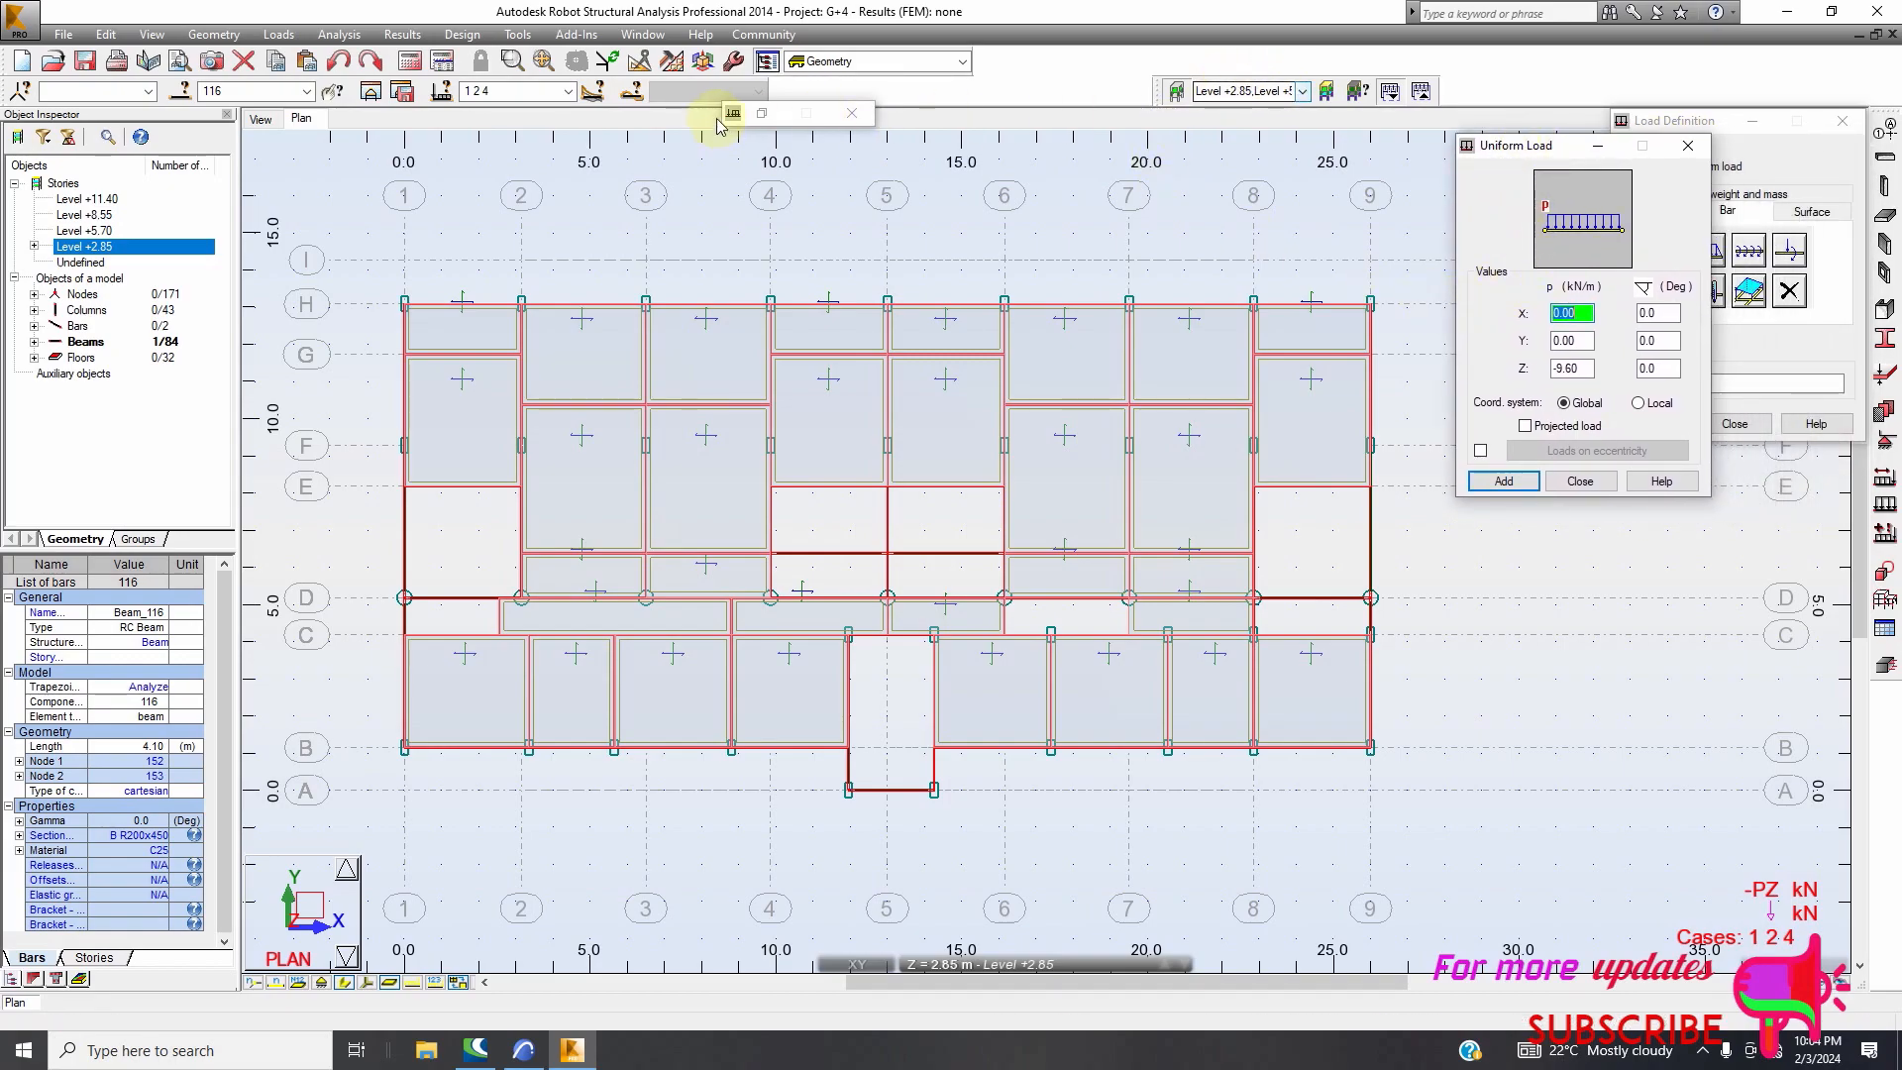
pyautogui.click(570, 91)
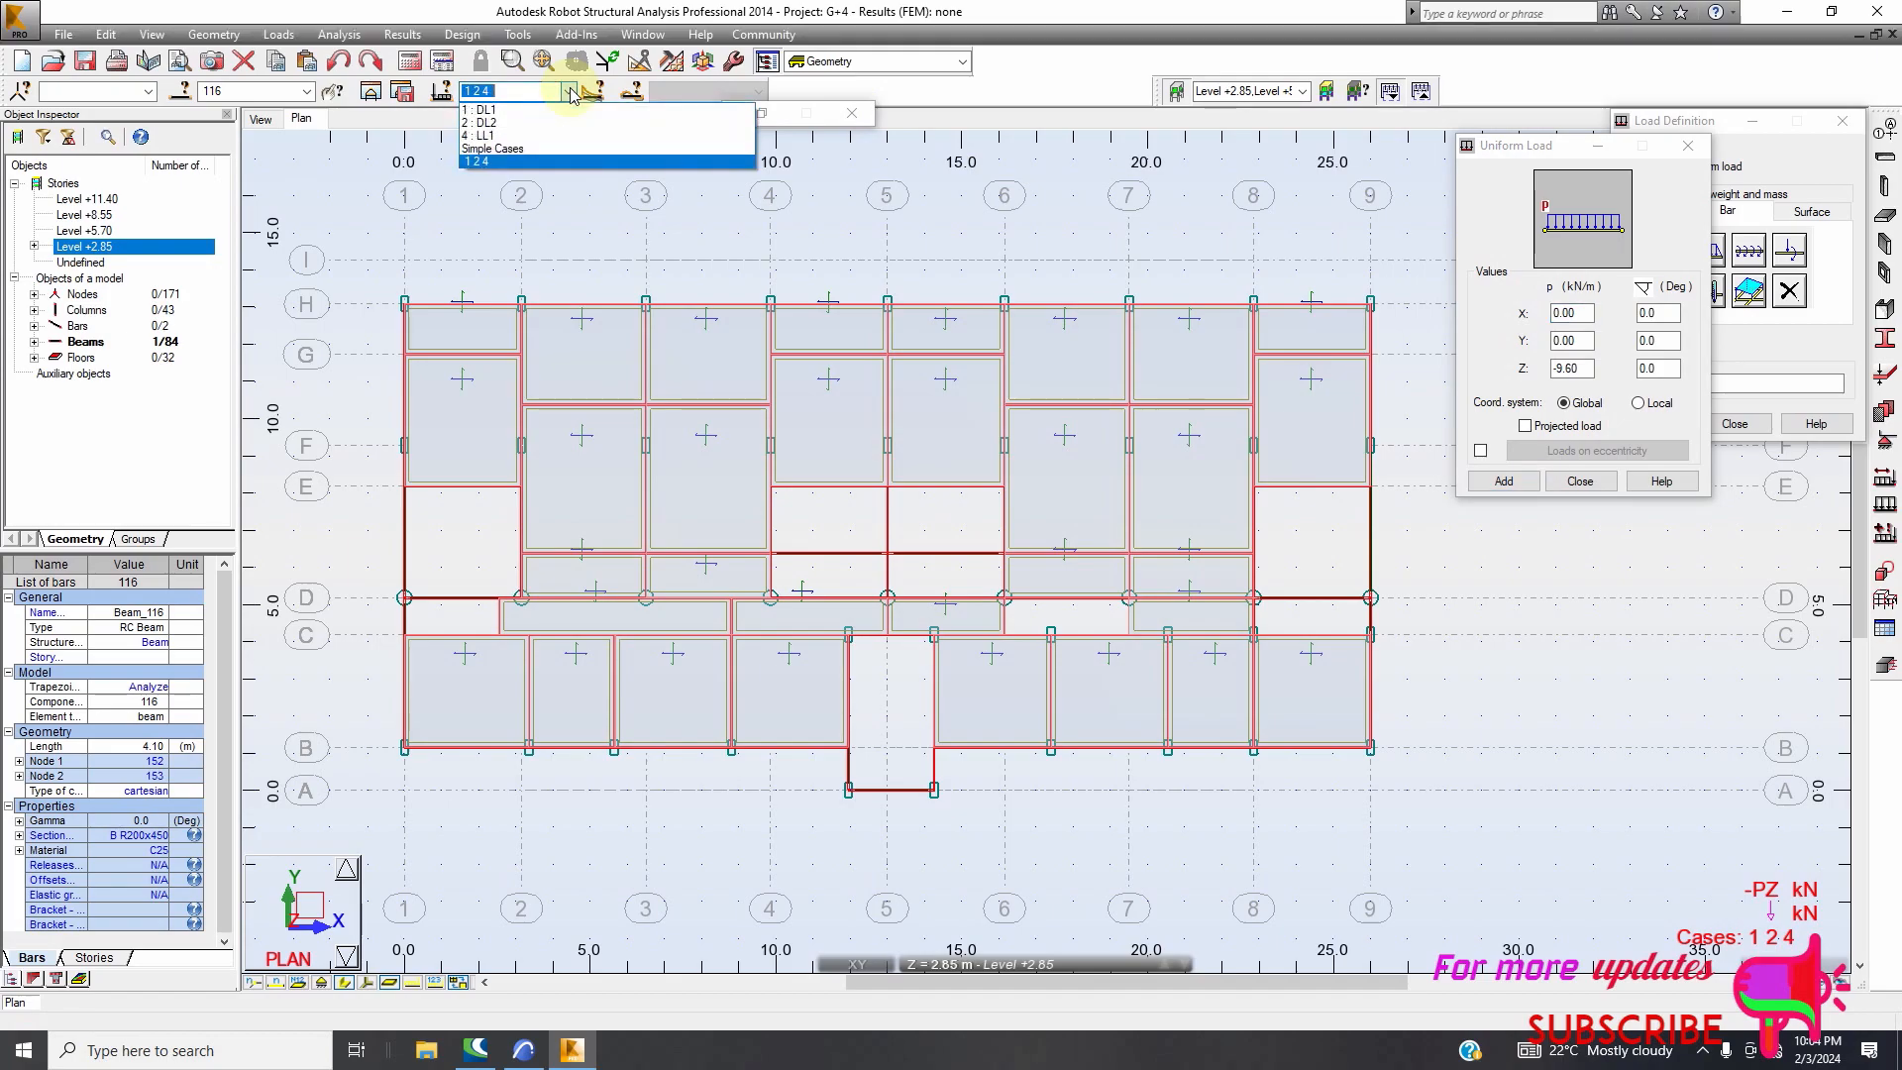
pyautogui.click(493, 148)
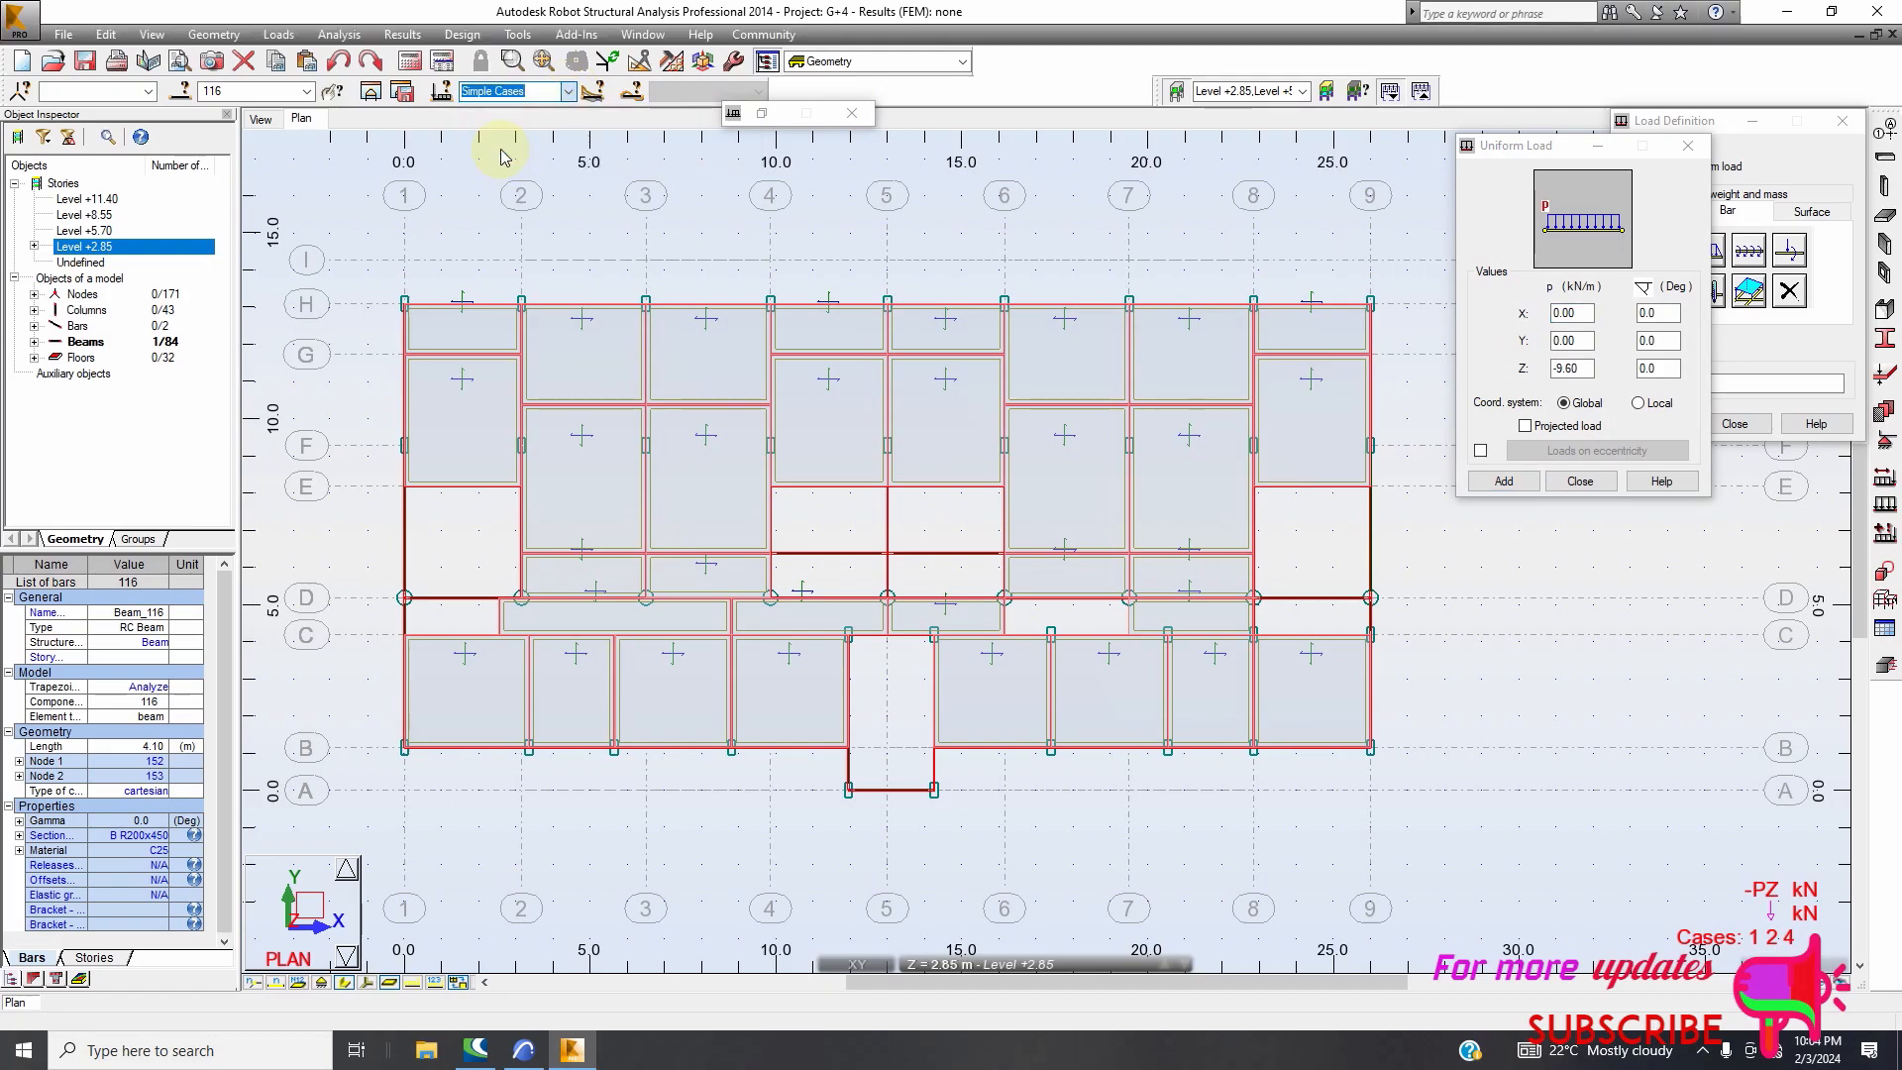
pyautogui.click(566, 92)
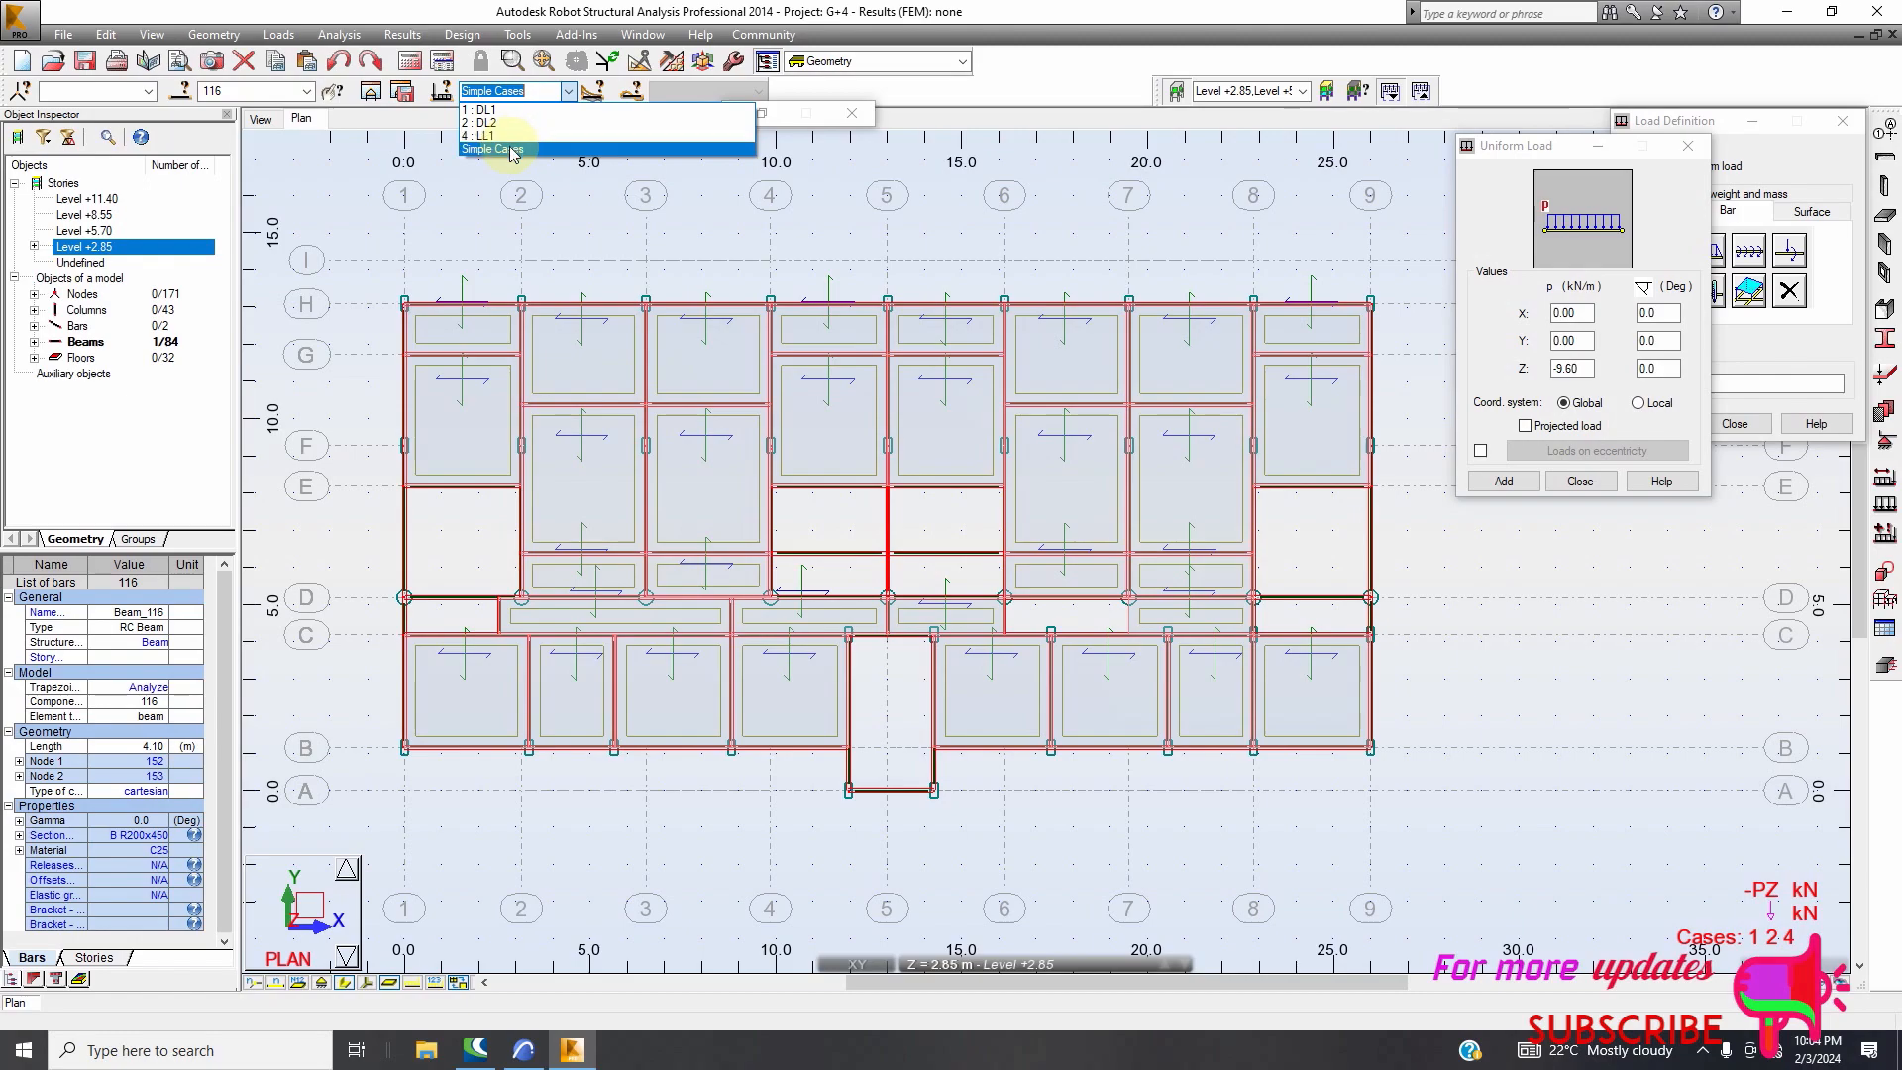
pyautogui.click(485, 110)
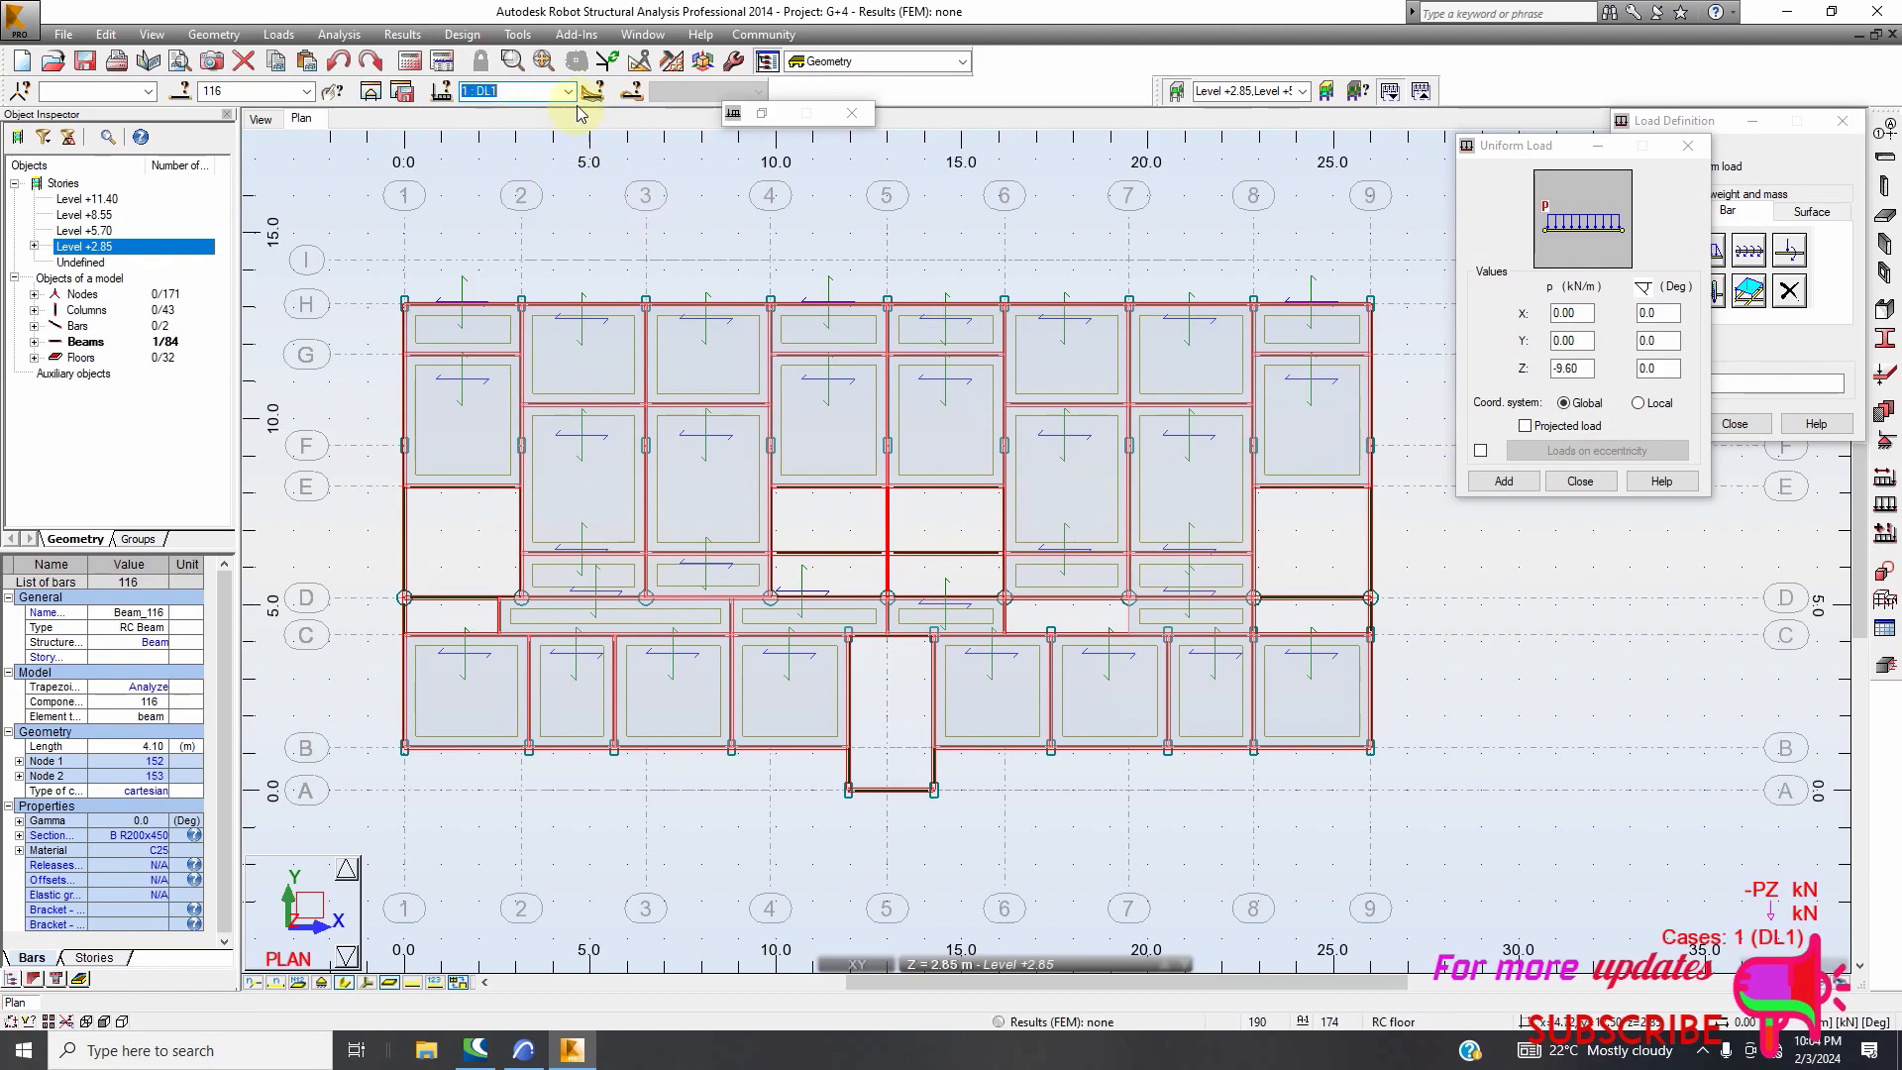
pyautogui.click(567, 91)
pyautogui.click(485, 123)
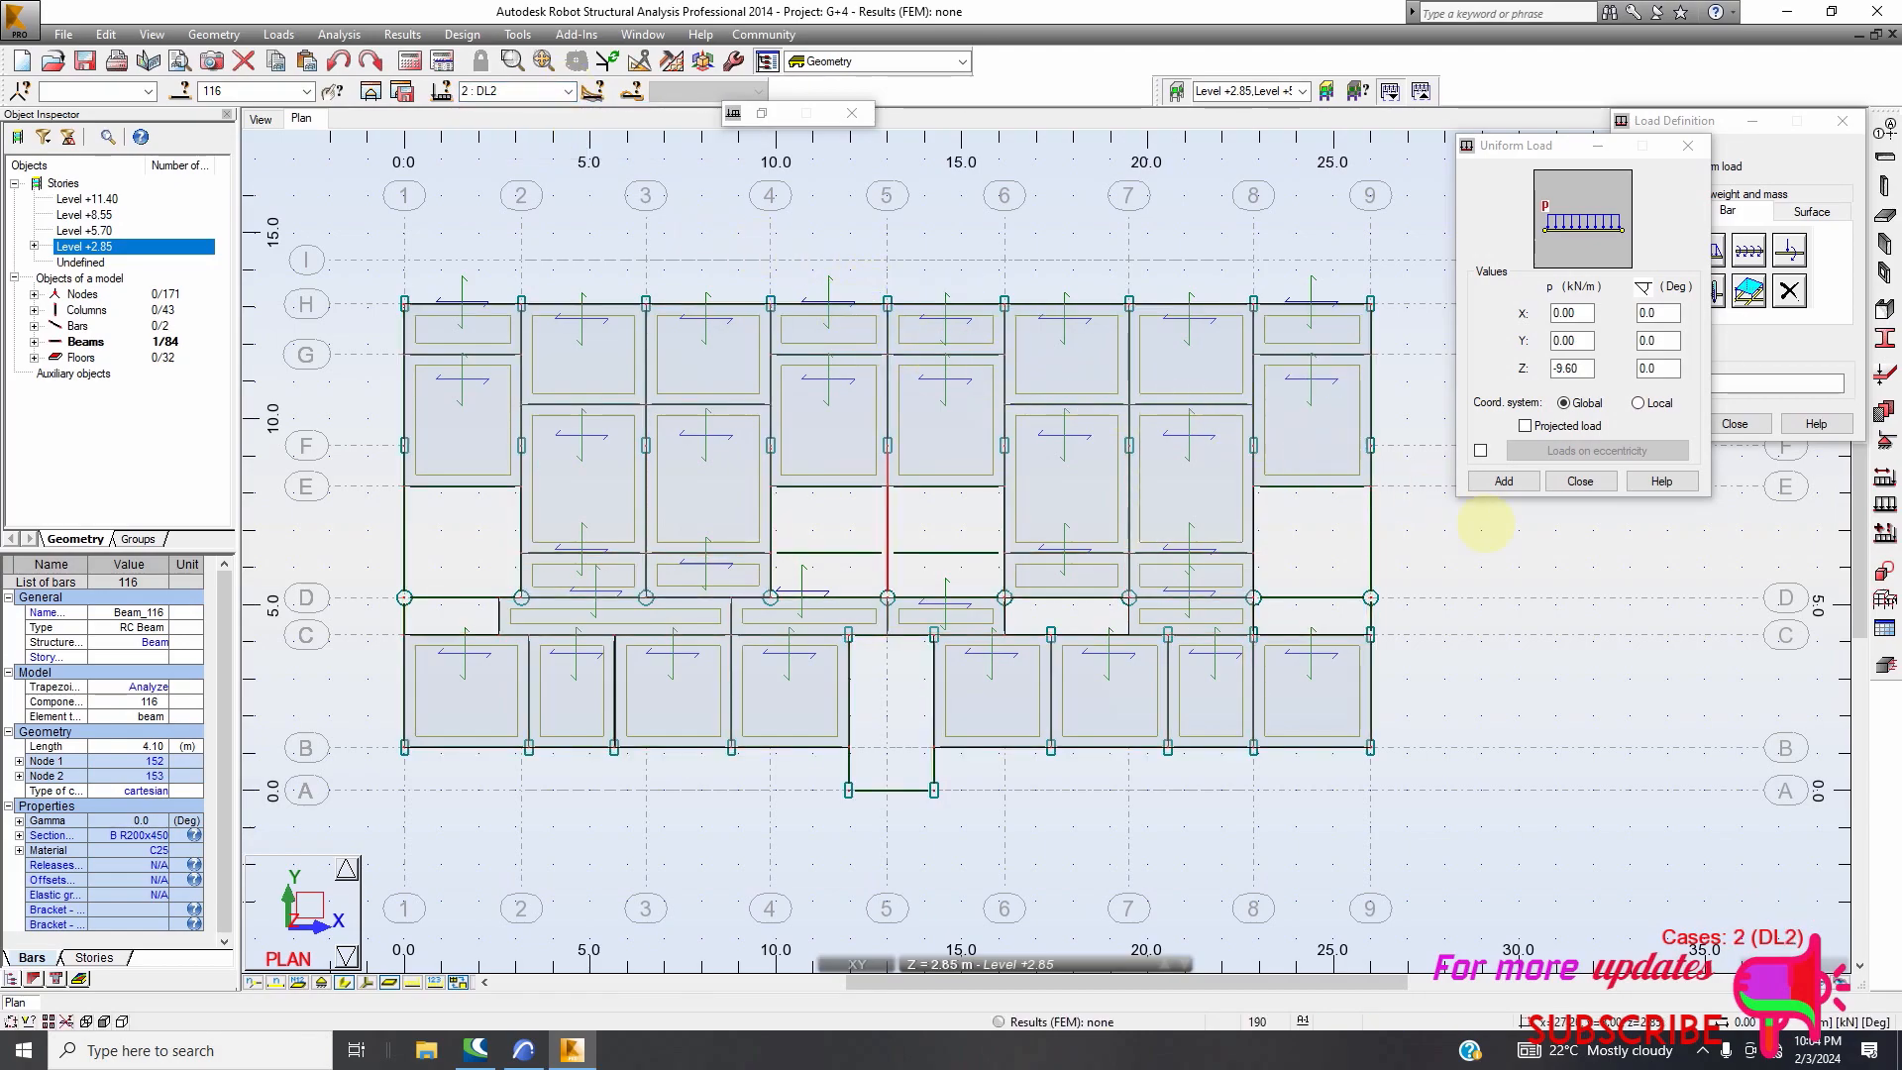
# Select all beams sharing the cross-section of the edge beam on axis H in the 3D view
pyautogui.click(262, 120)
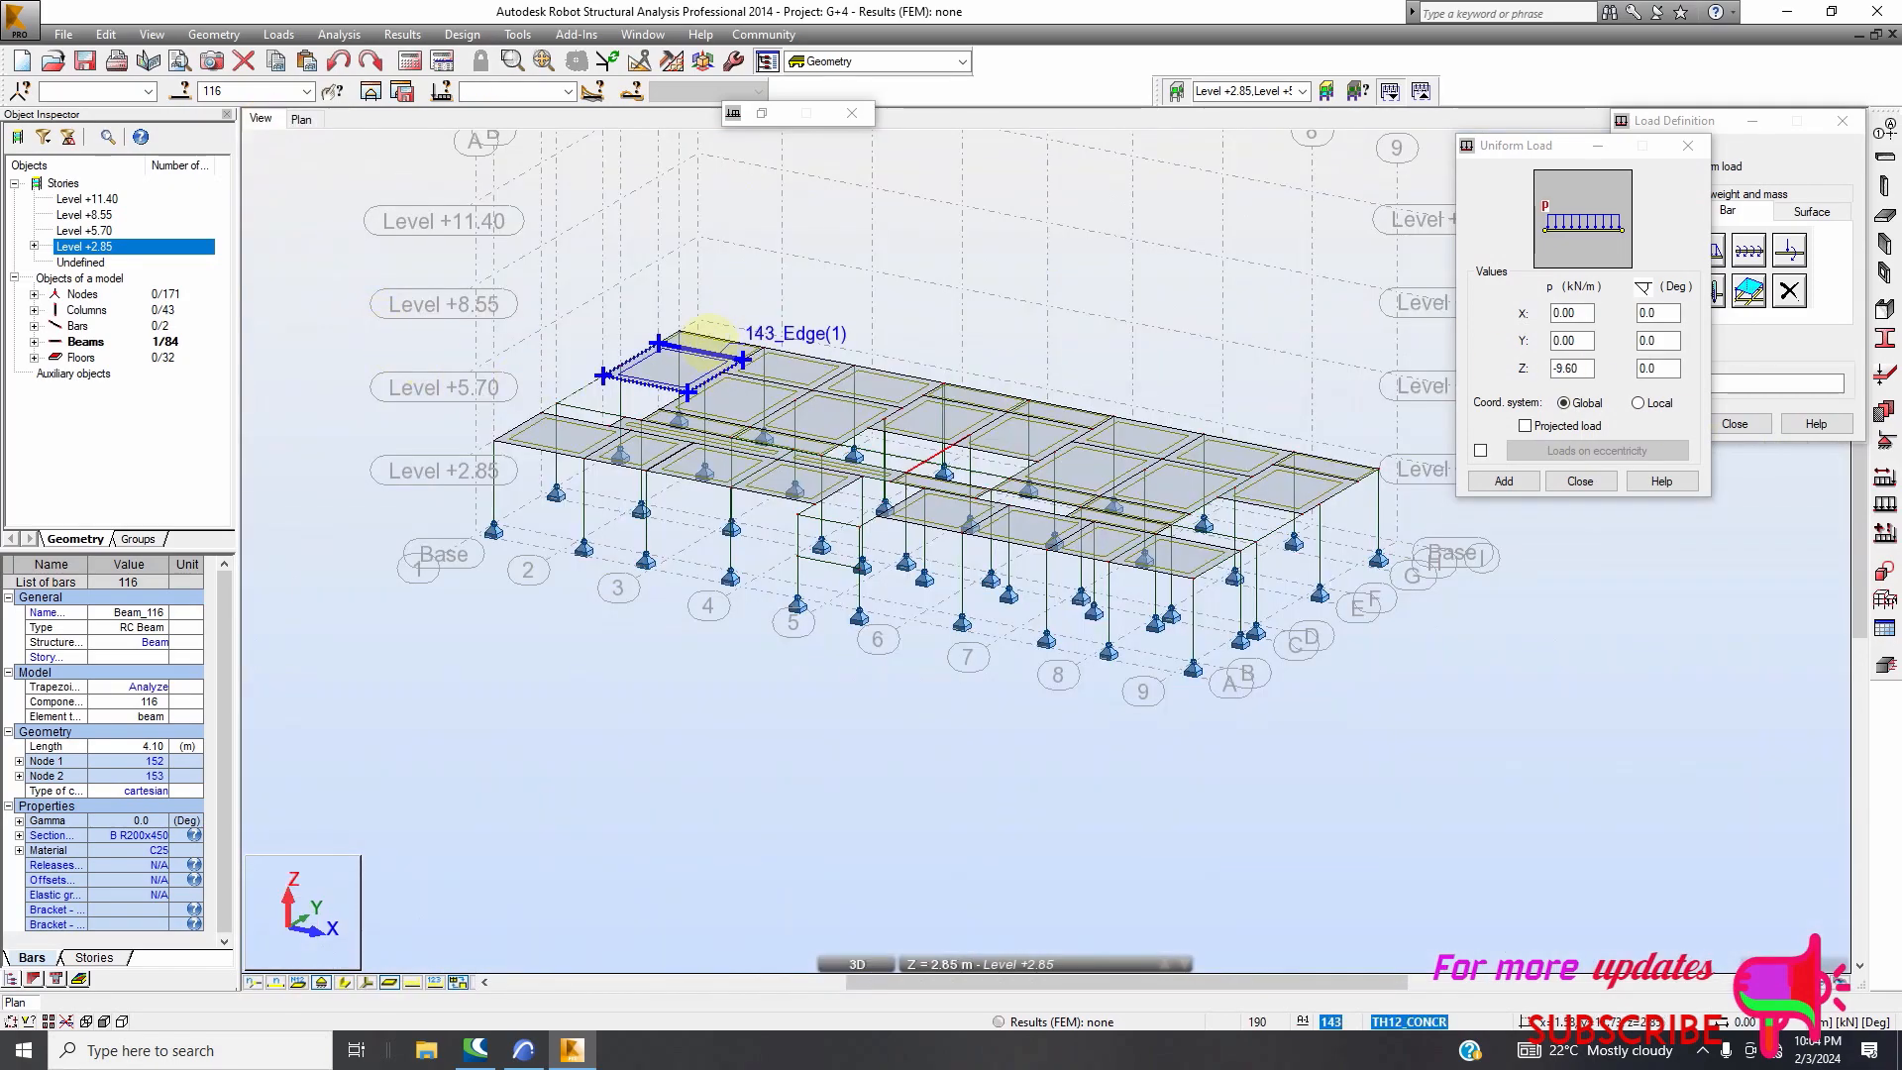
pyautogui.click(576, 385)
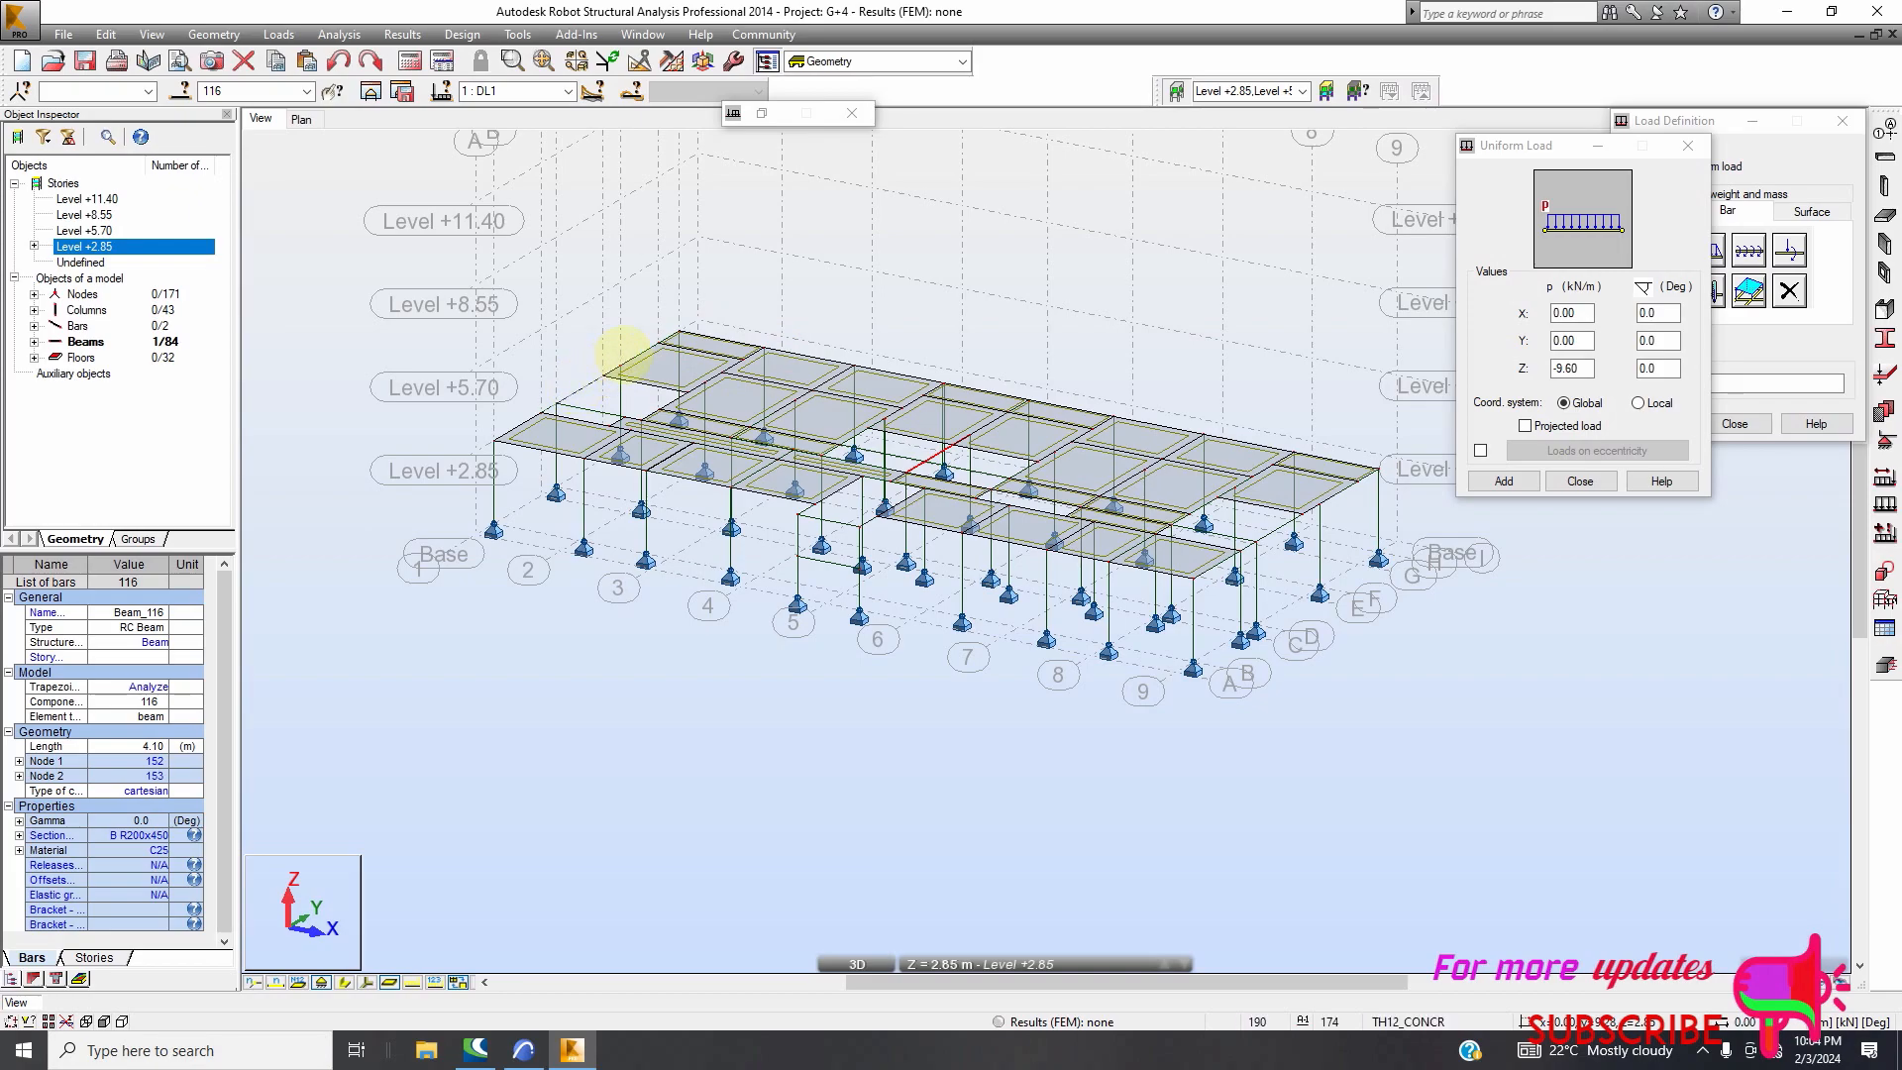
pyautogui.scroll(2, 624, 354)
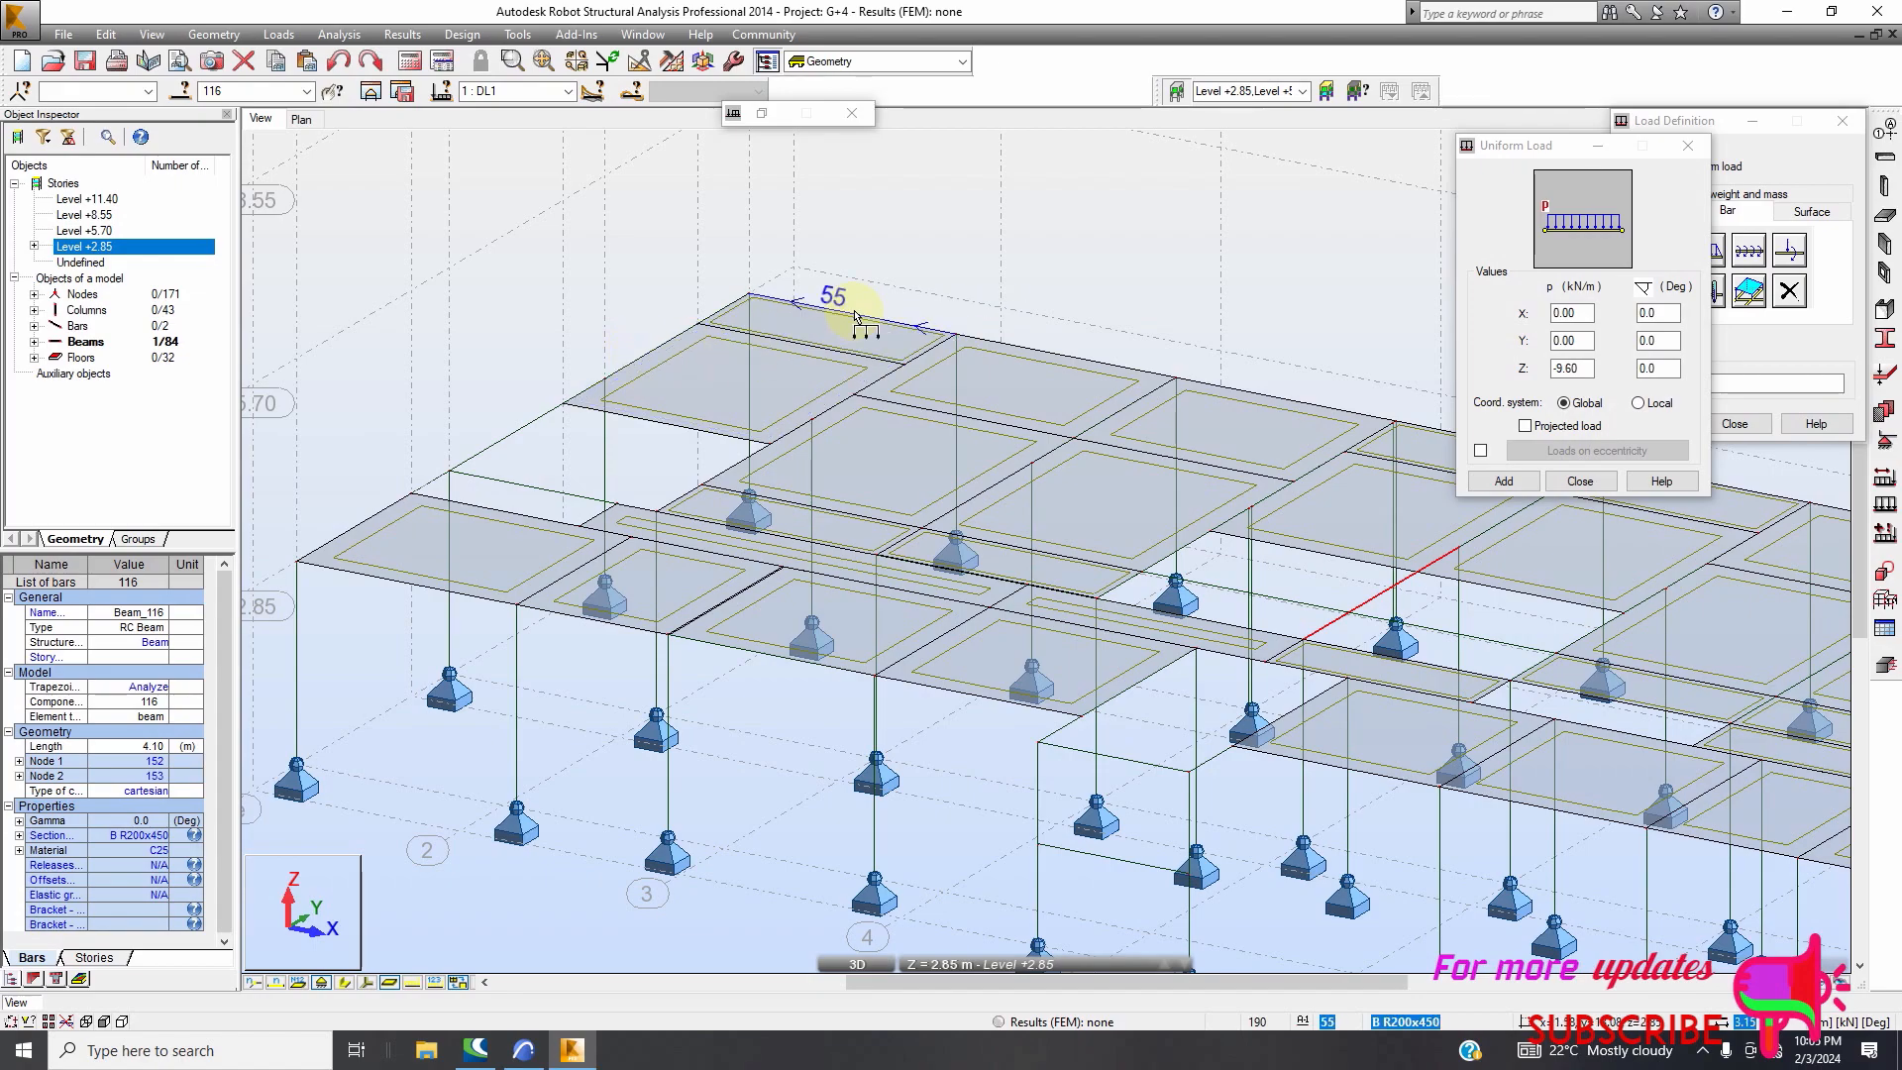
pyautogui.scroll(-2, 850, 312)
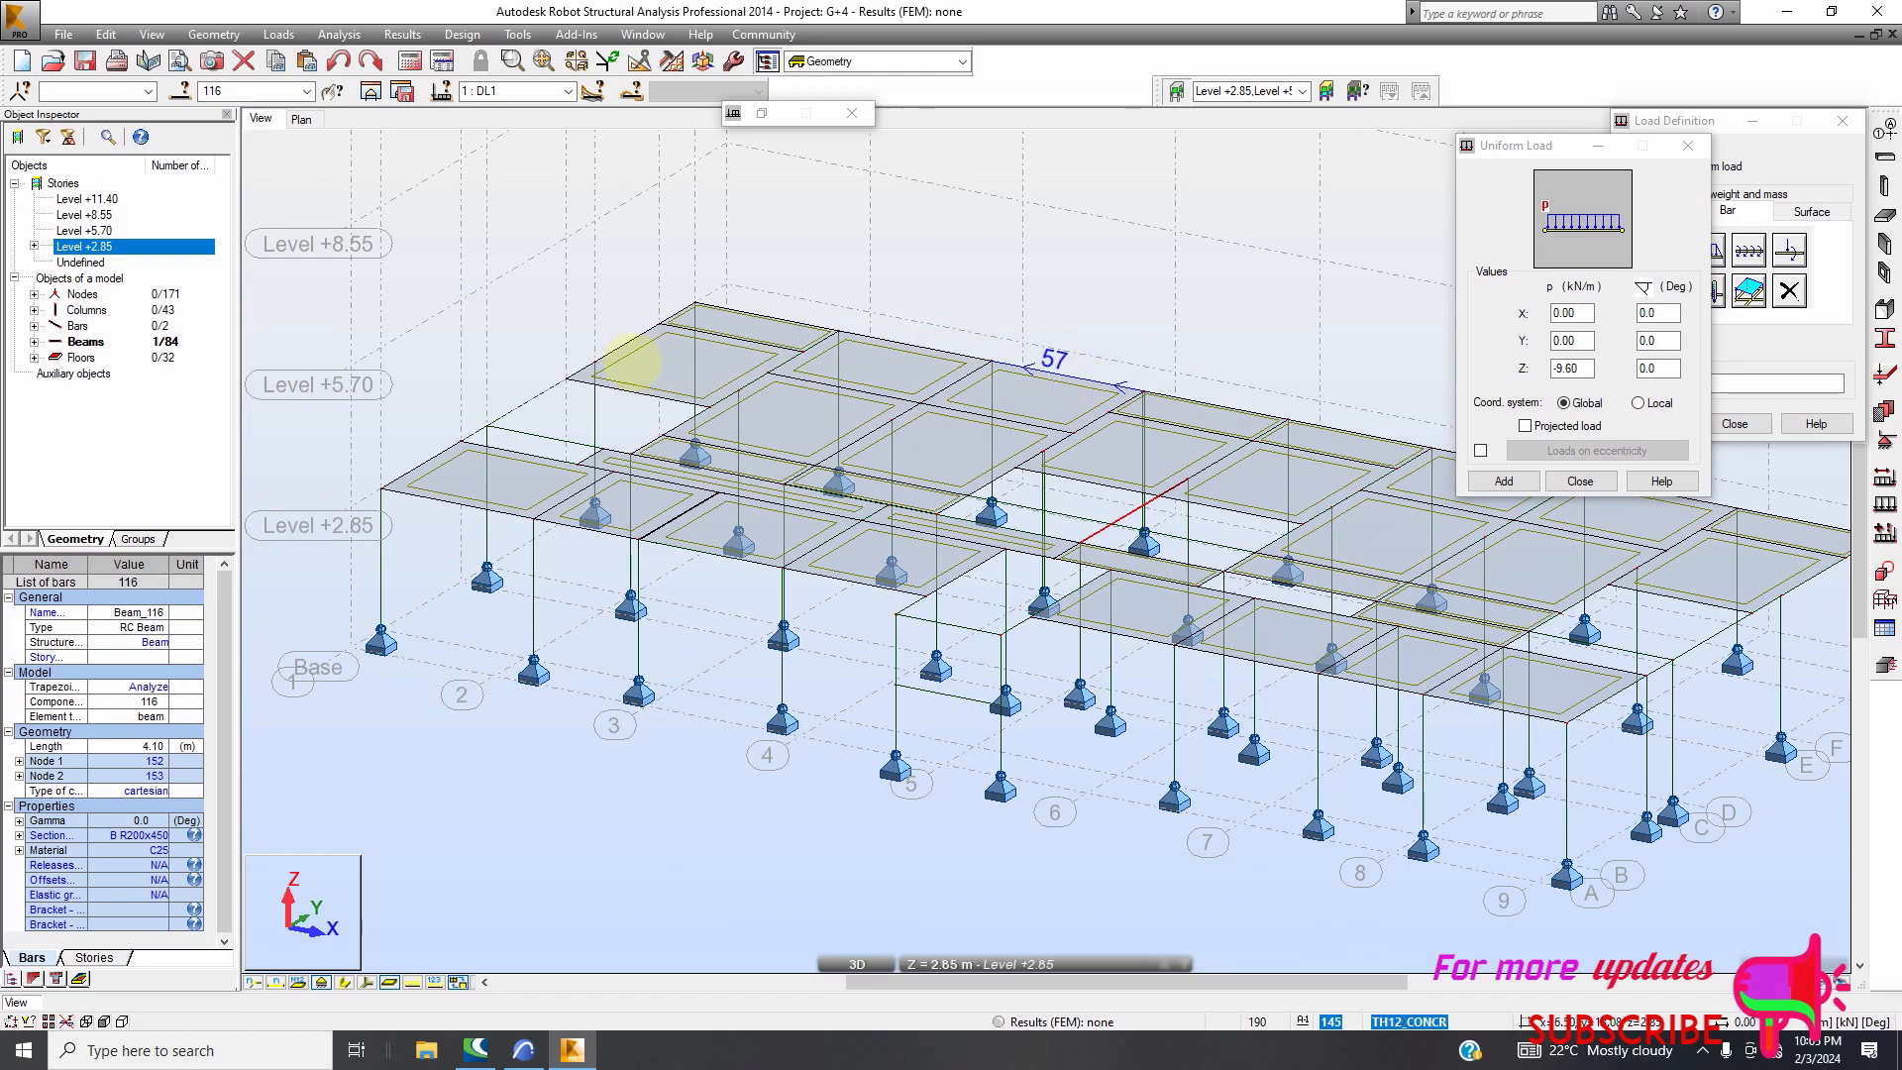
pyautogui.scroll(-1, 600, 381)
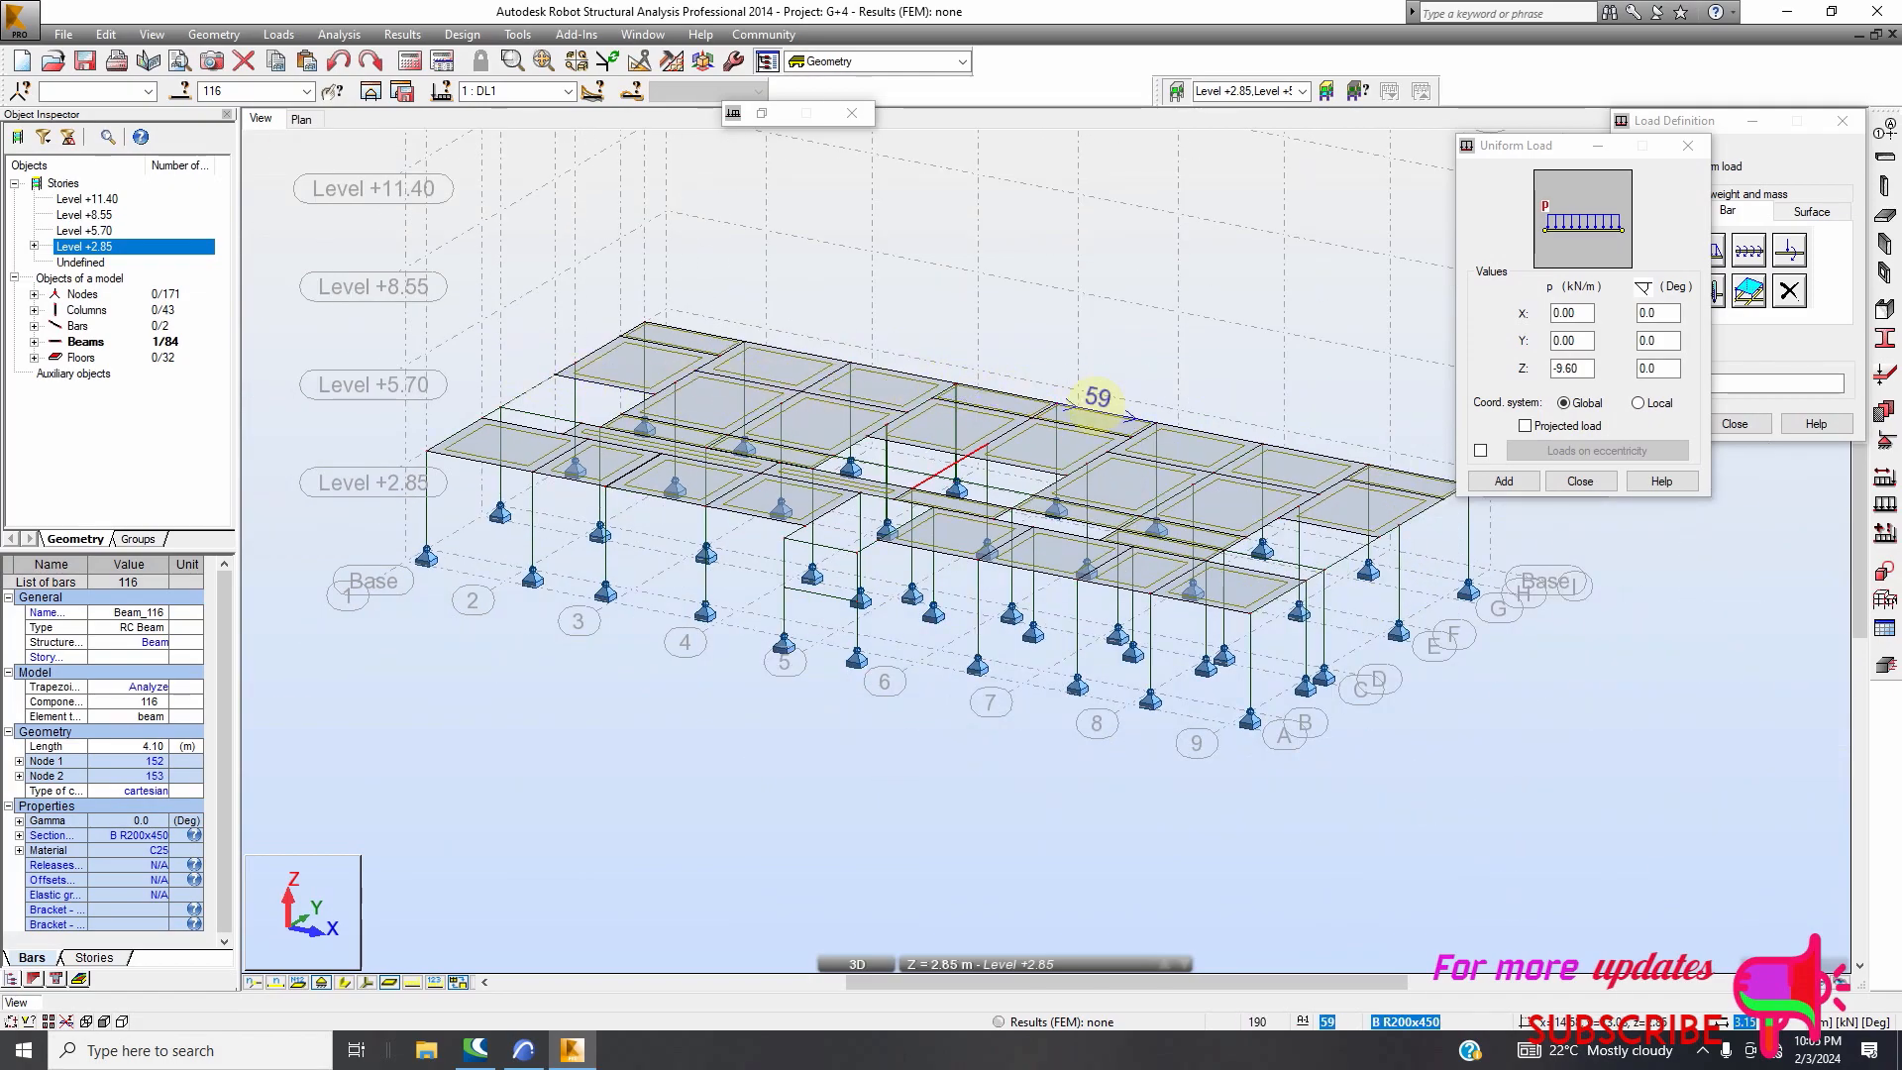
pyautogui.rightClick(1097, 408)
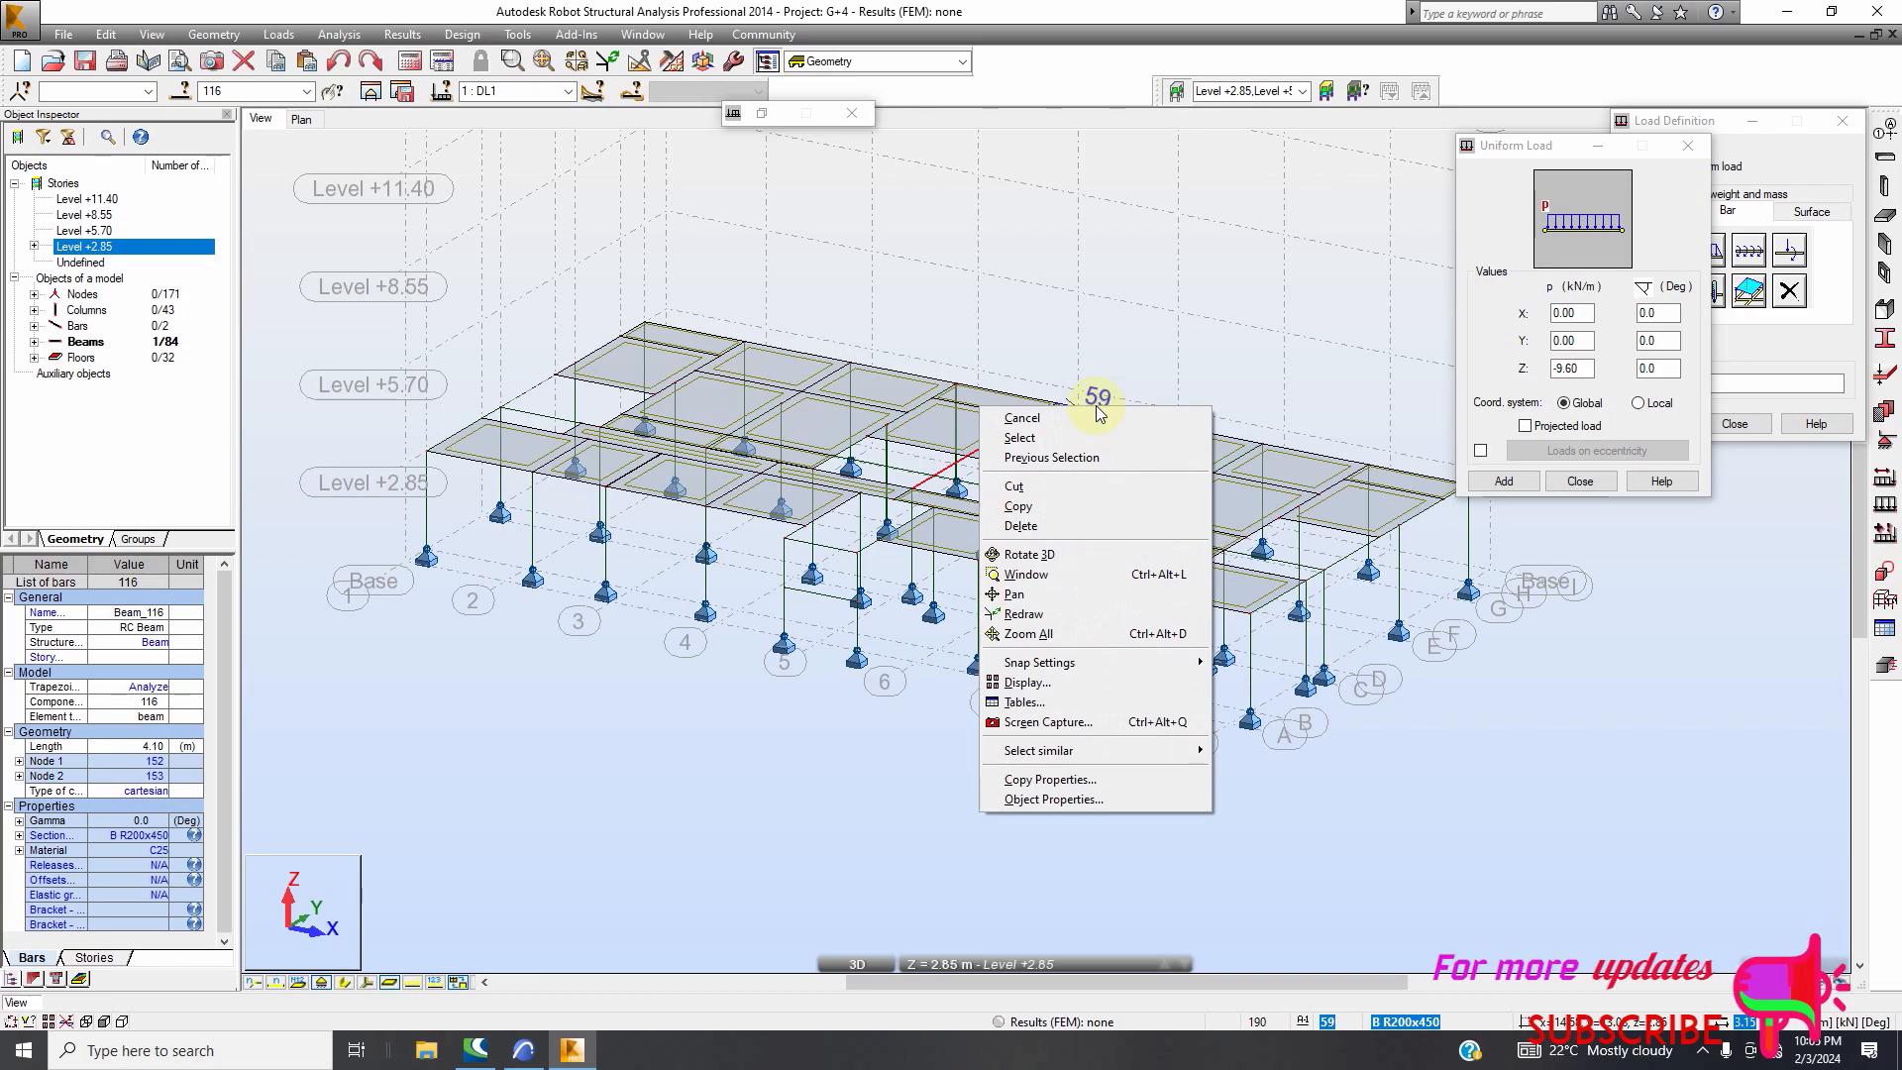
pyautogui.moveTo(1088, 750)
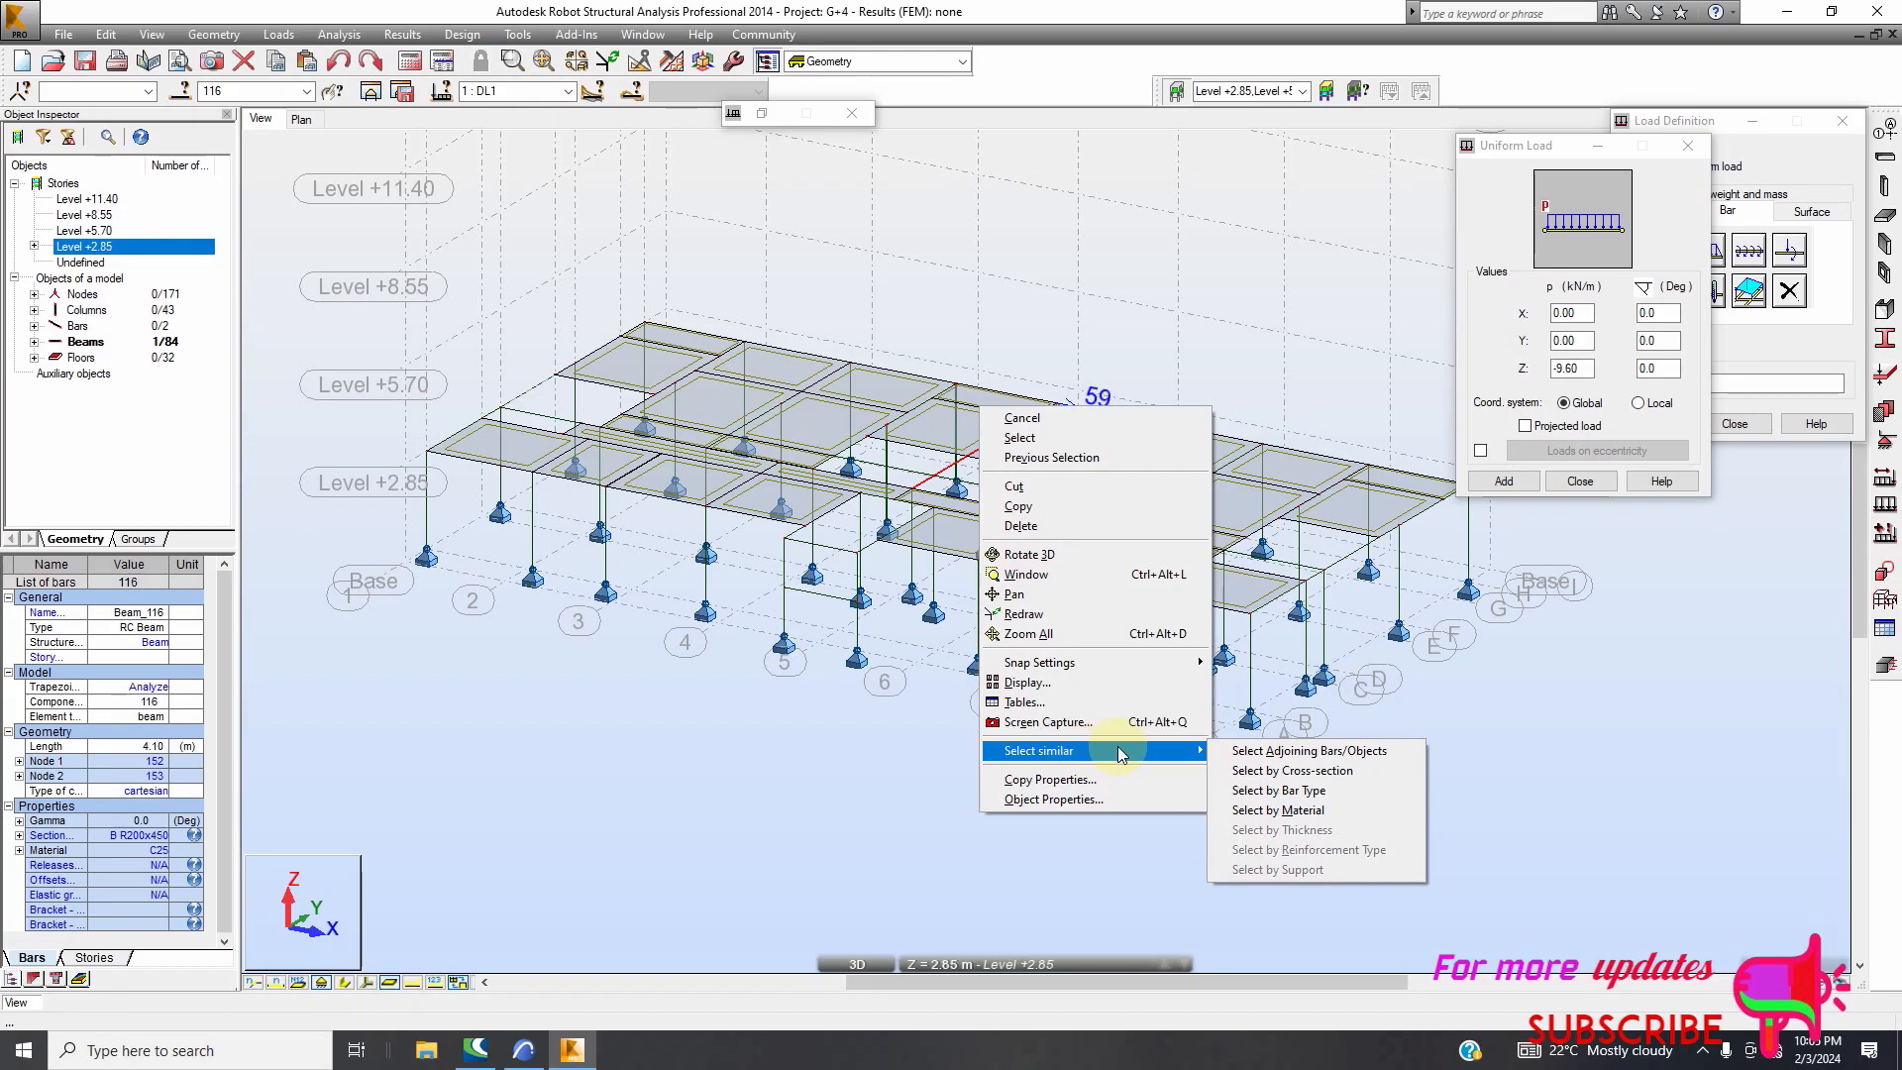
pyautogui.click(1284, 771)
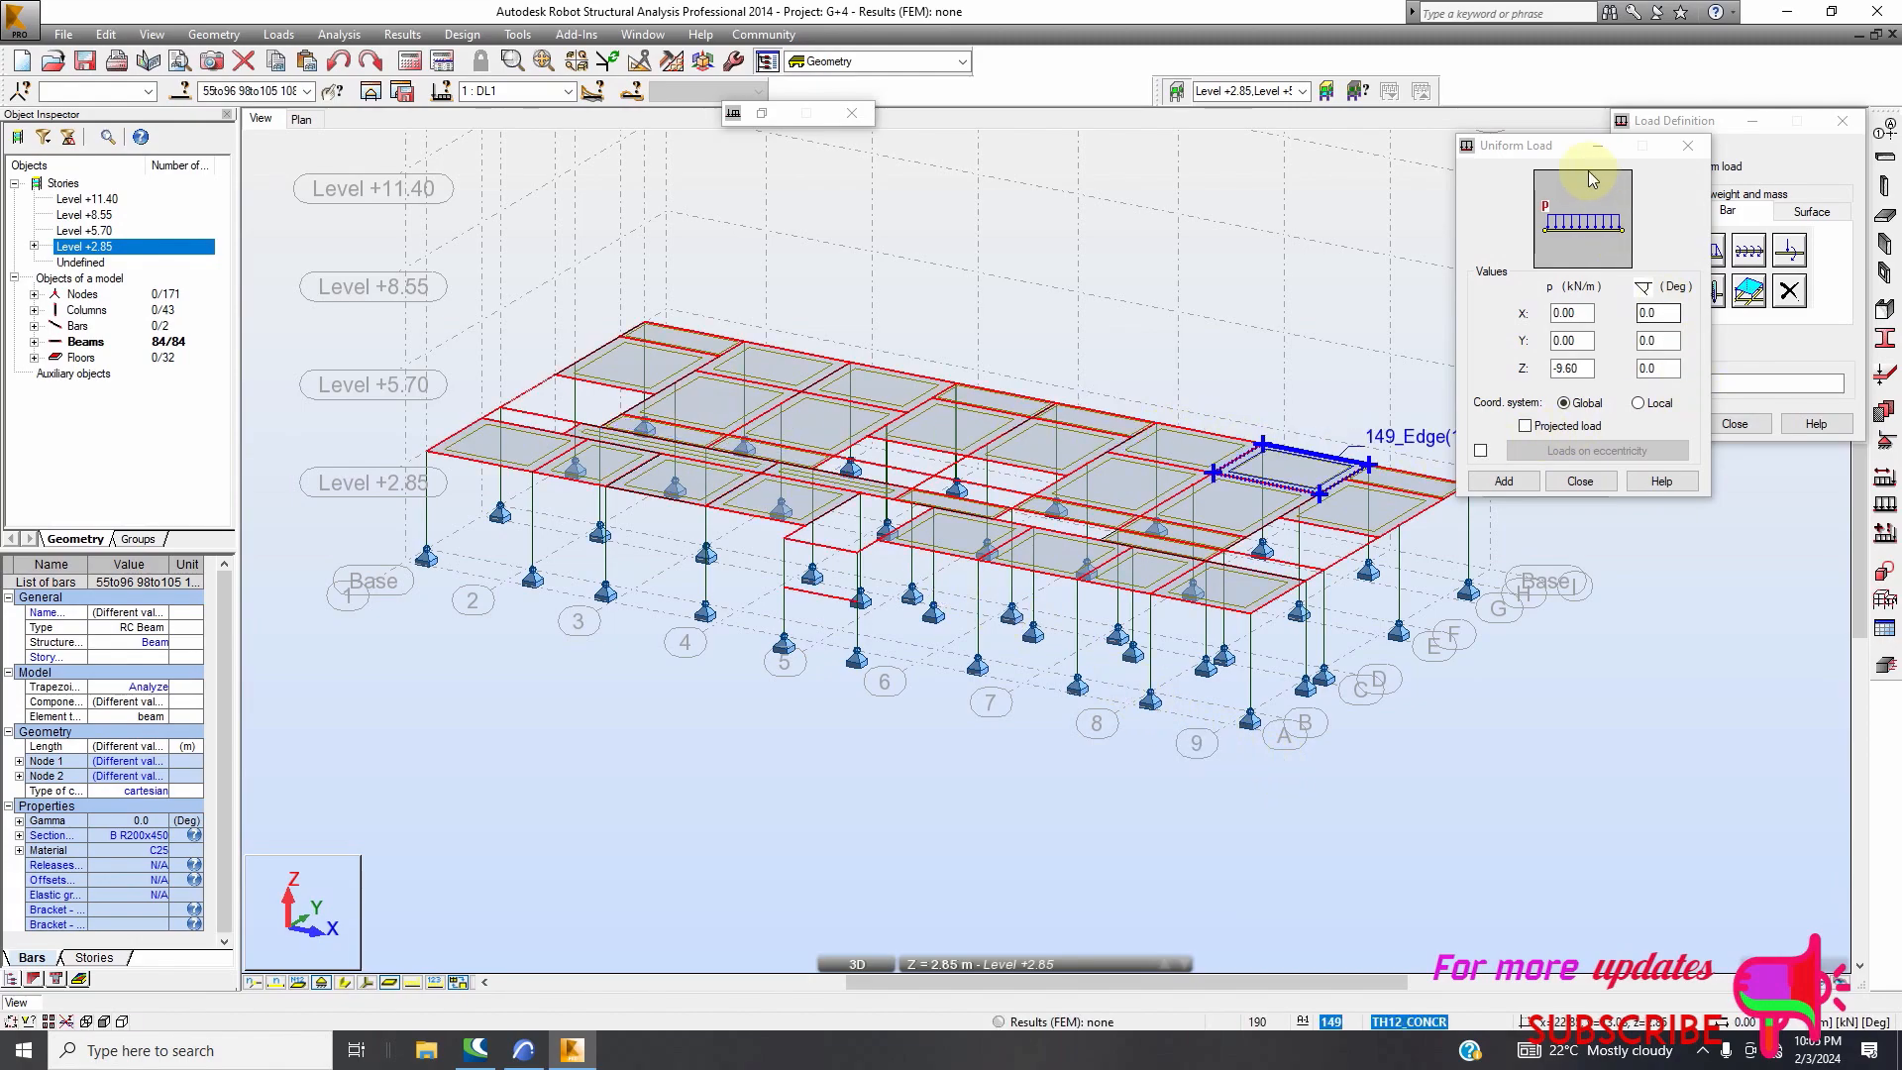
# Apply the uniform load of -9.6 kN/m in global Z to the selected Level +2.85 beams
pyautogui.click(1687, 145)
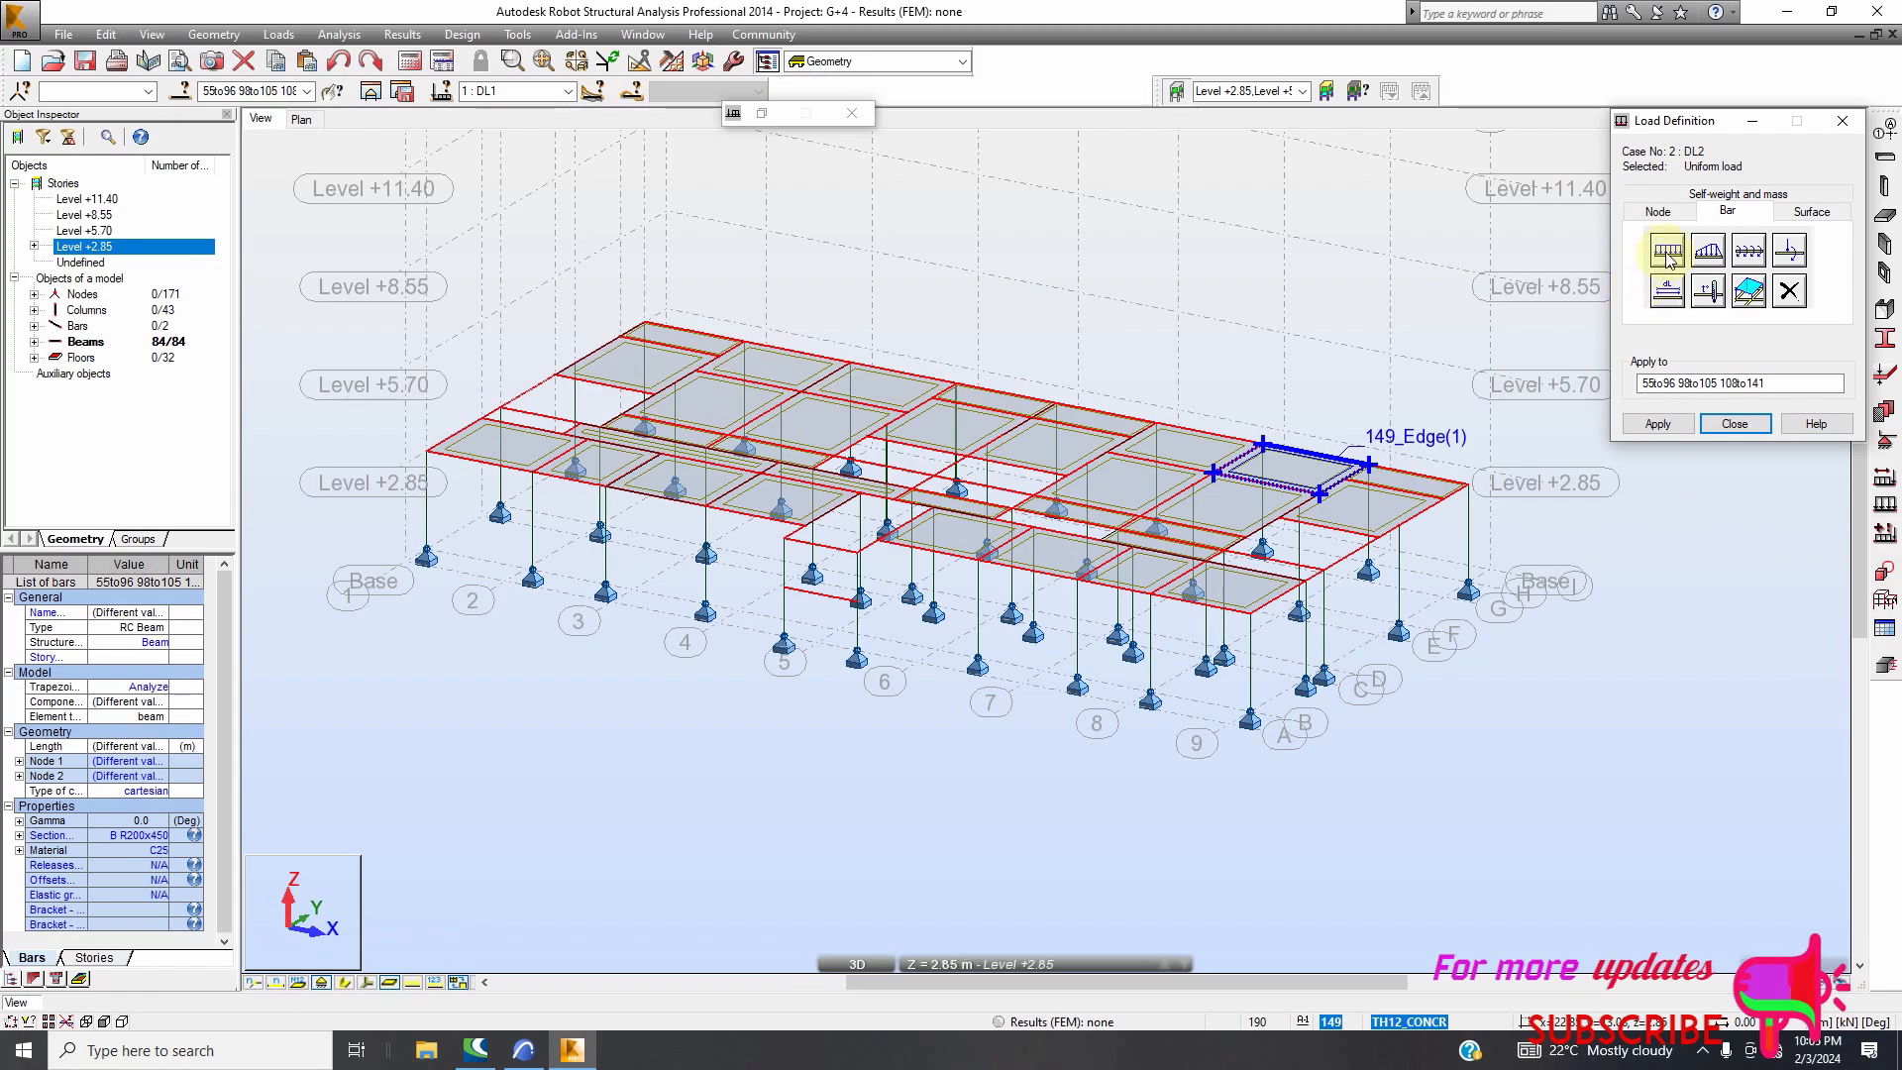
pyautogui.click(1667, 251)
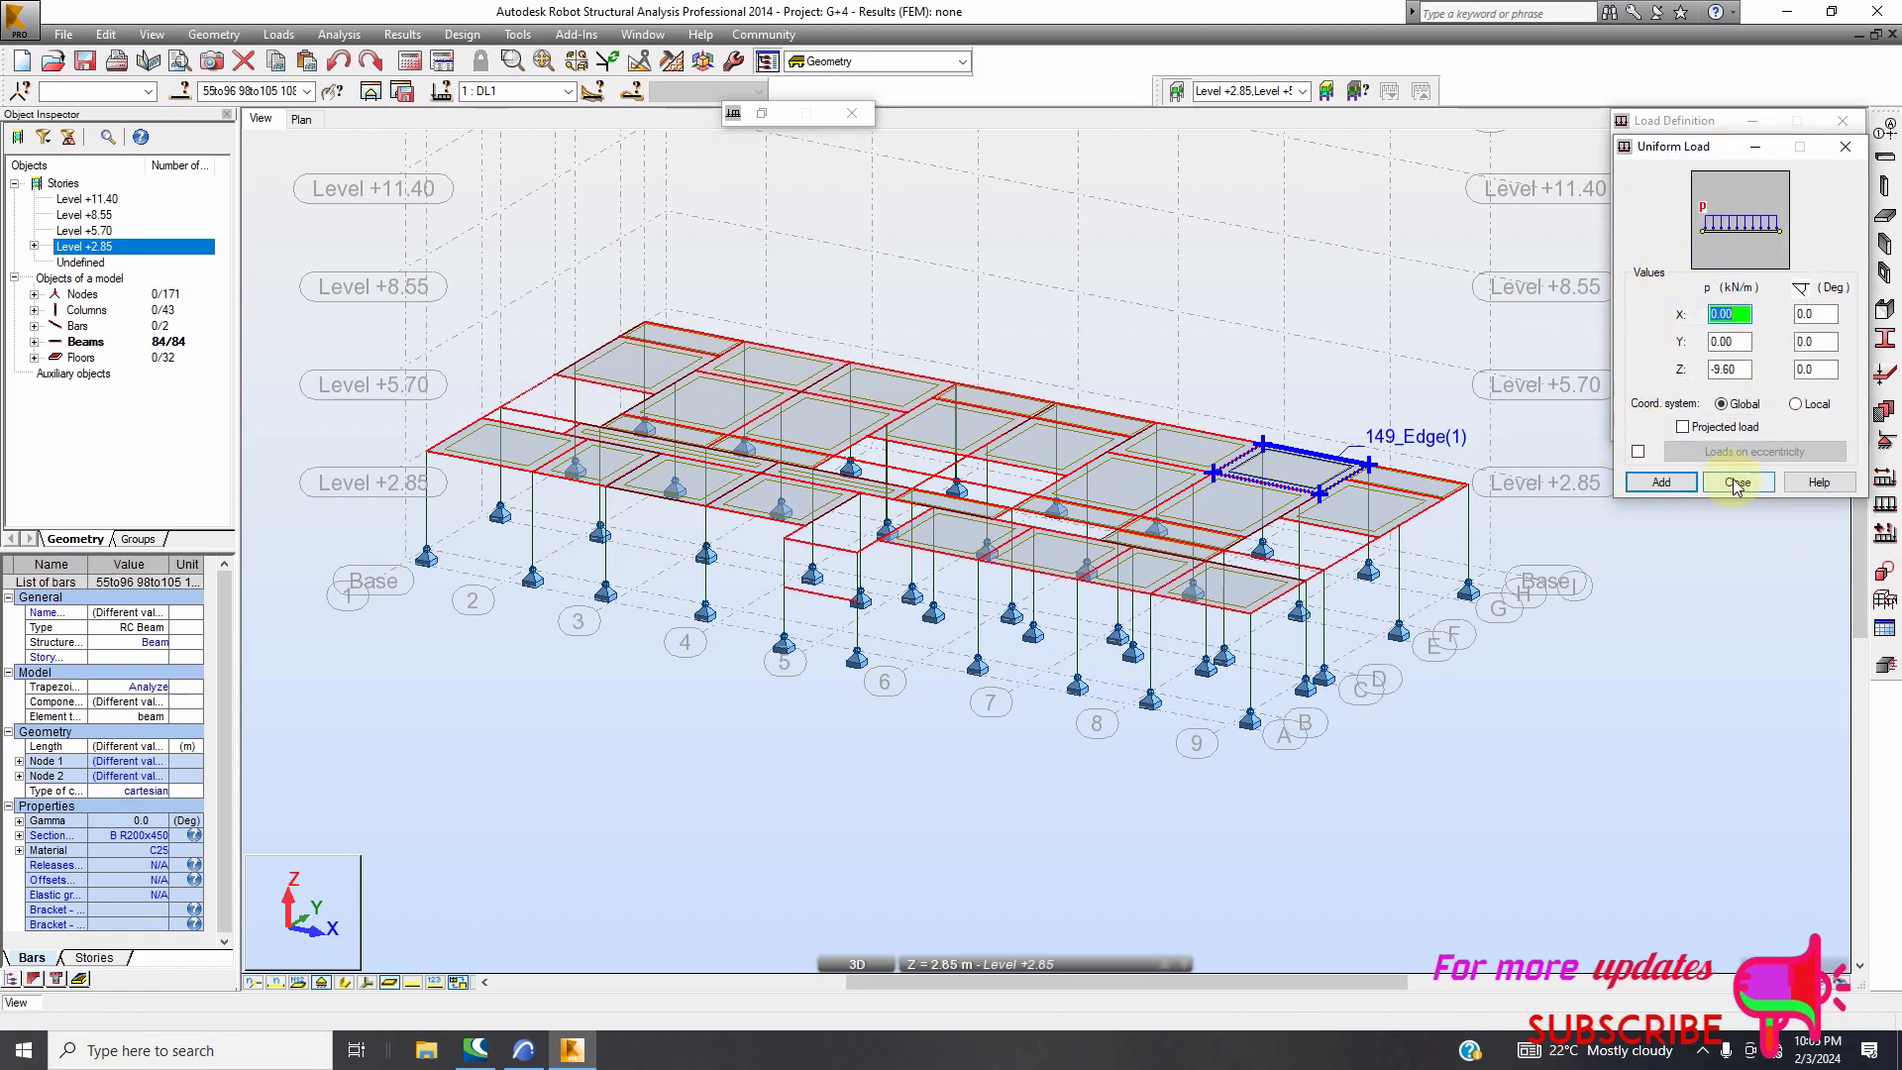
pyautogui.click(1661, 482)
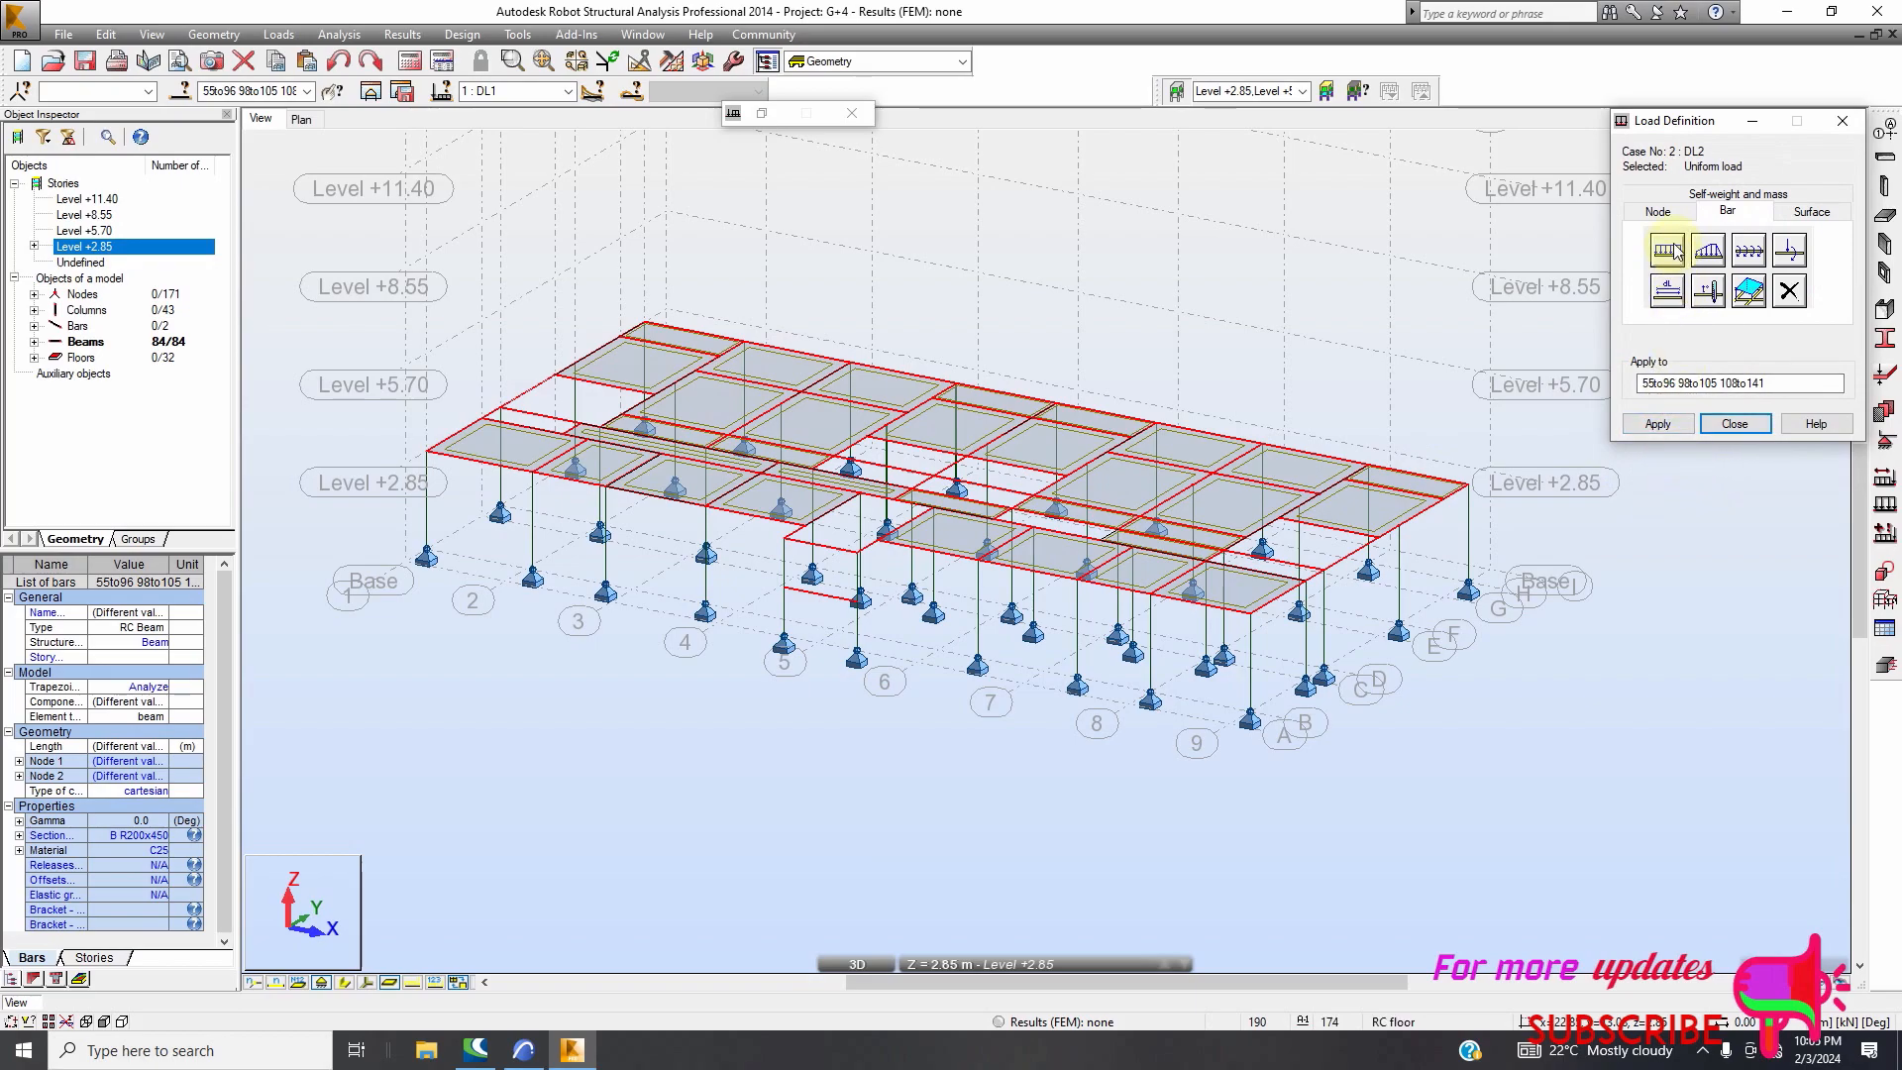
pyautogui.click(1679, 428)
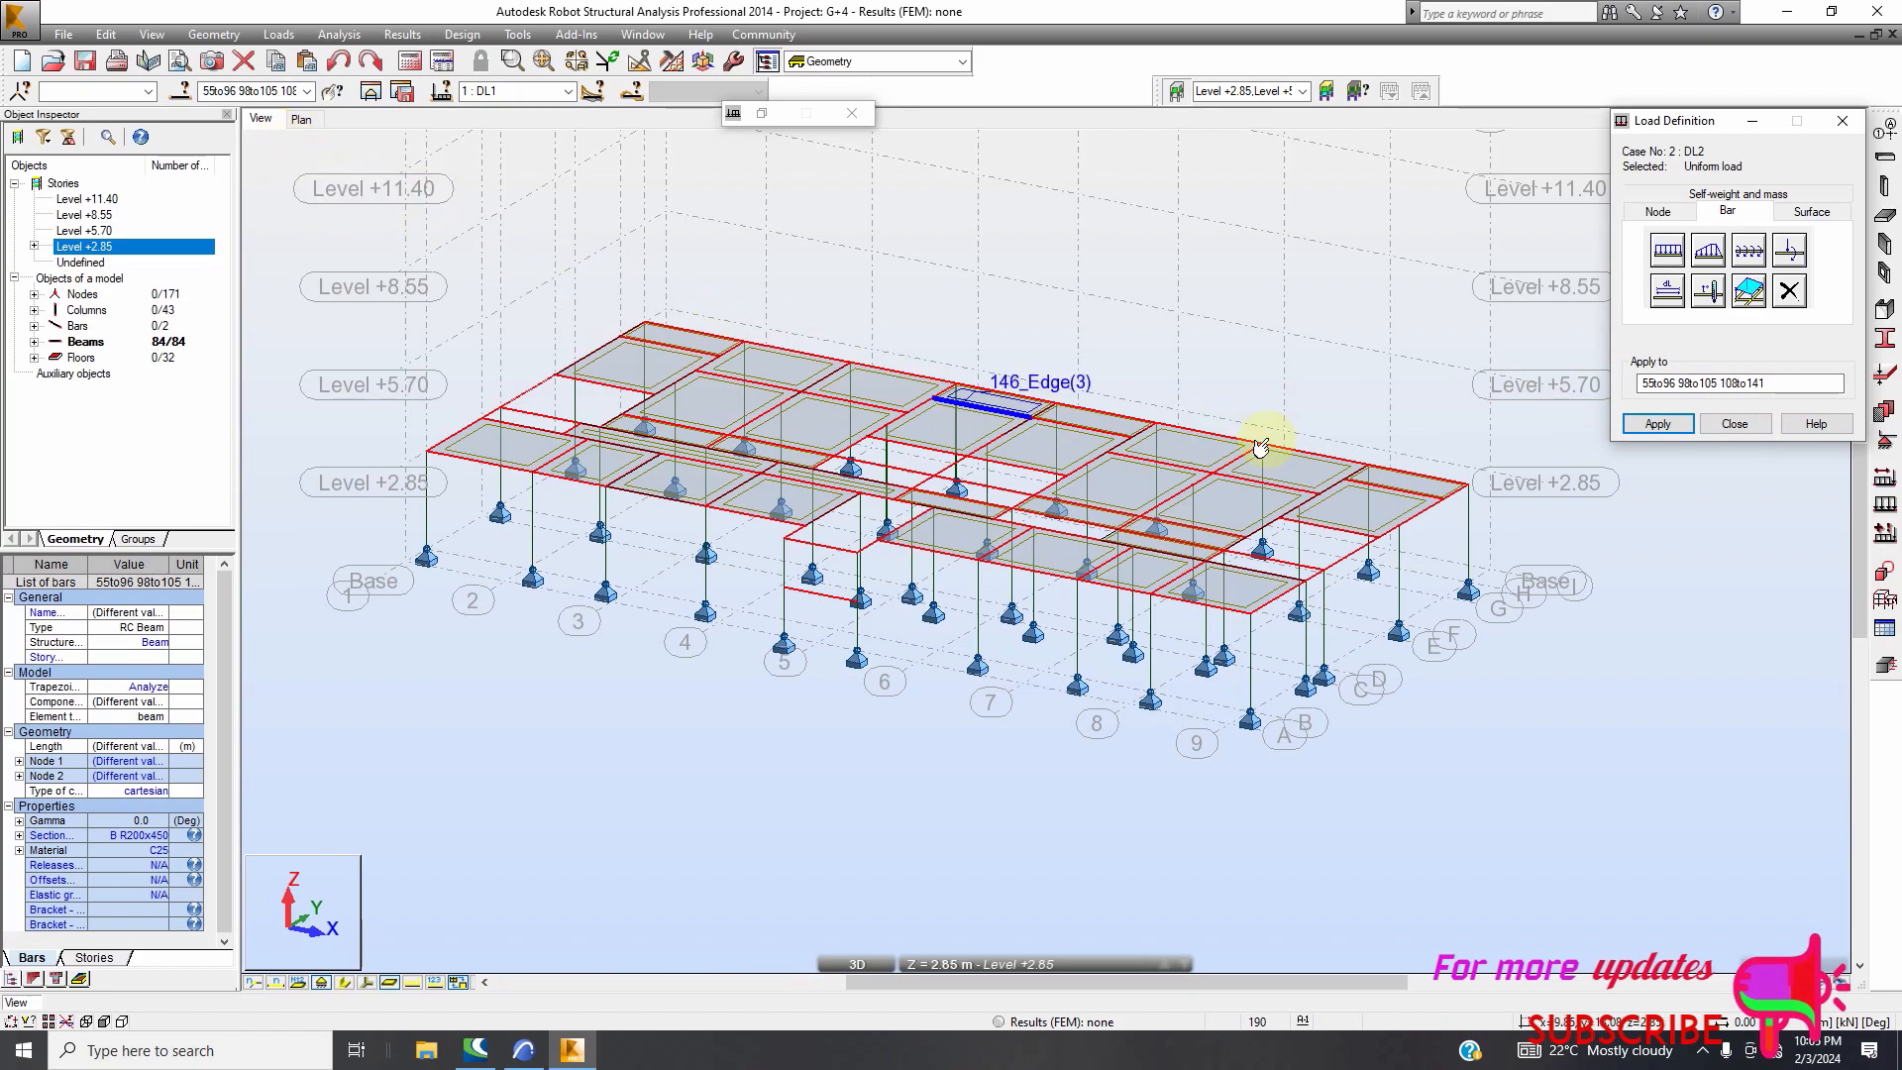
# Try to clear the selected beams' uniform load and add the -9.6 kN/m global Z definition again
pyautogui.click(1789, 292)
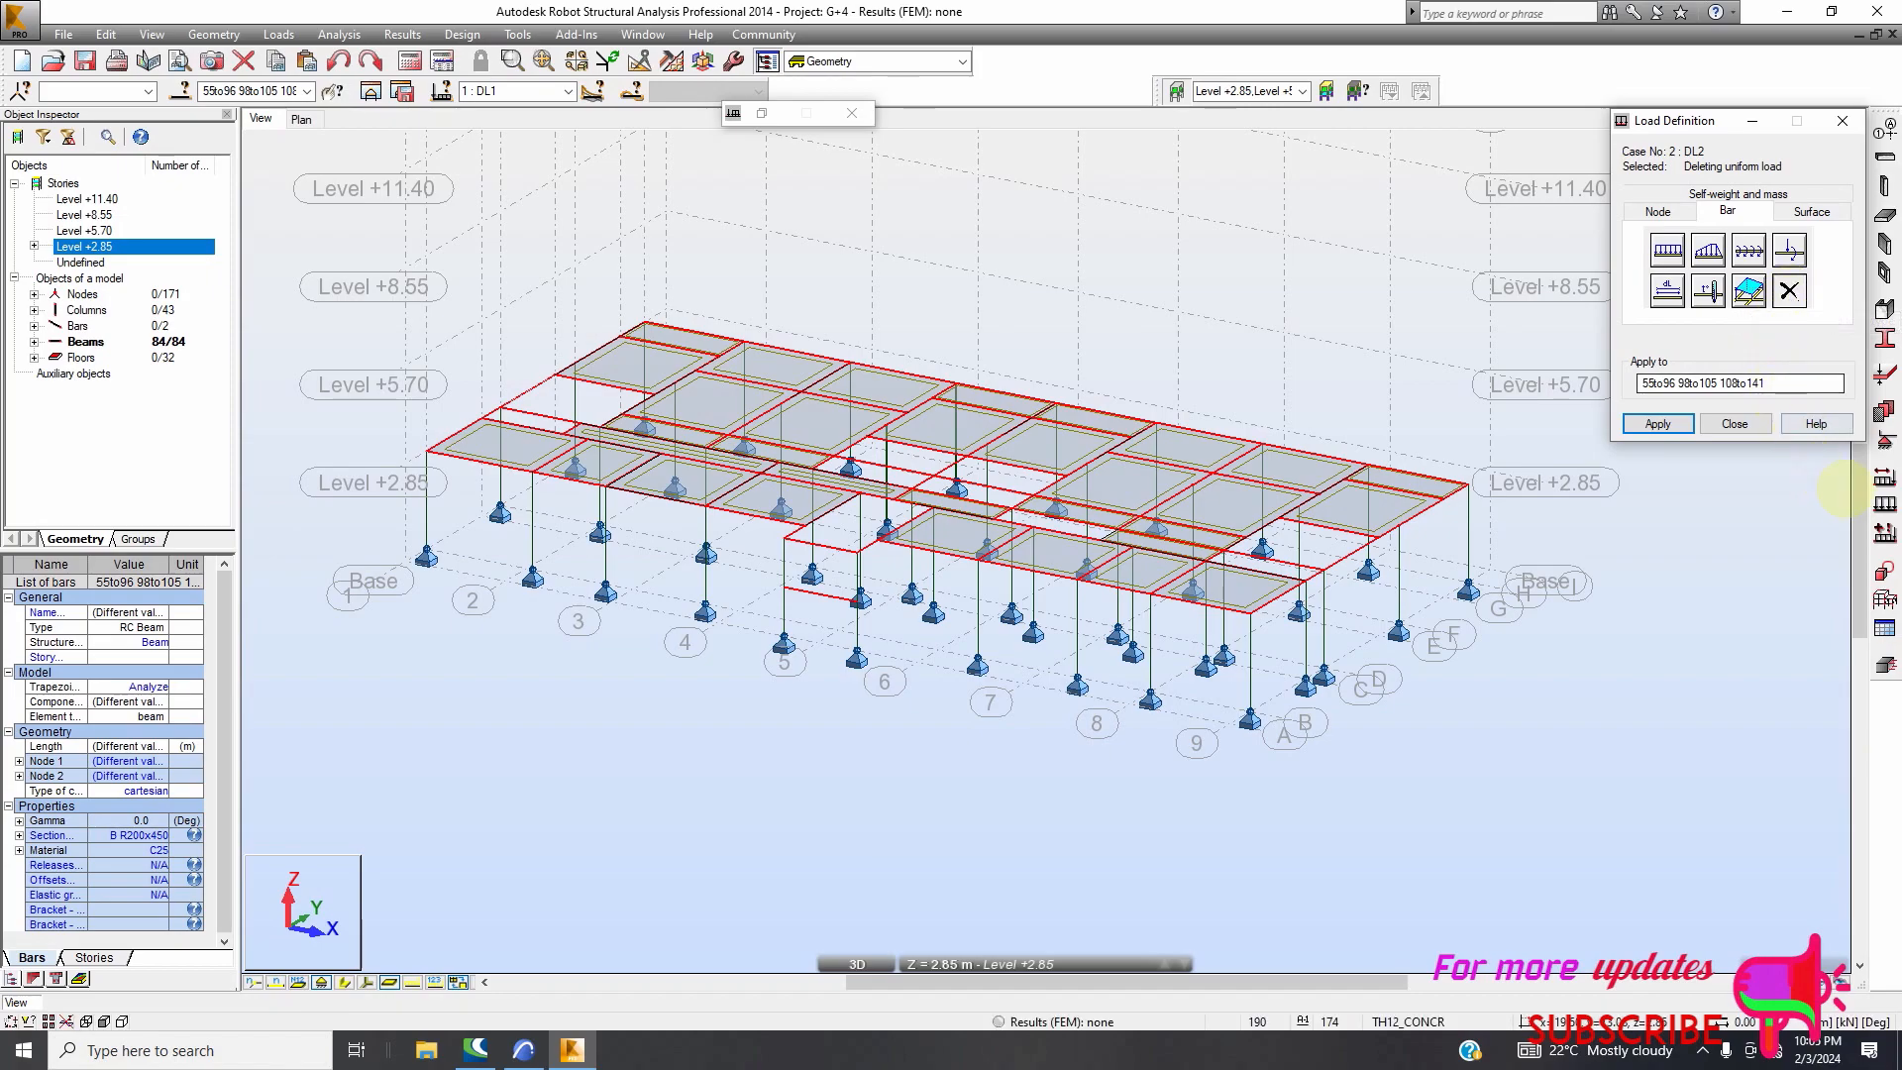
pyautogui.click(1881, 508)
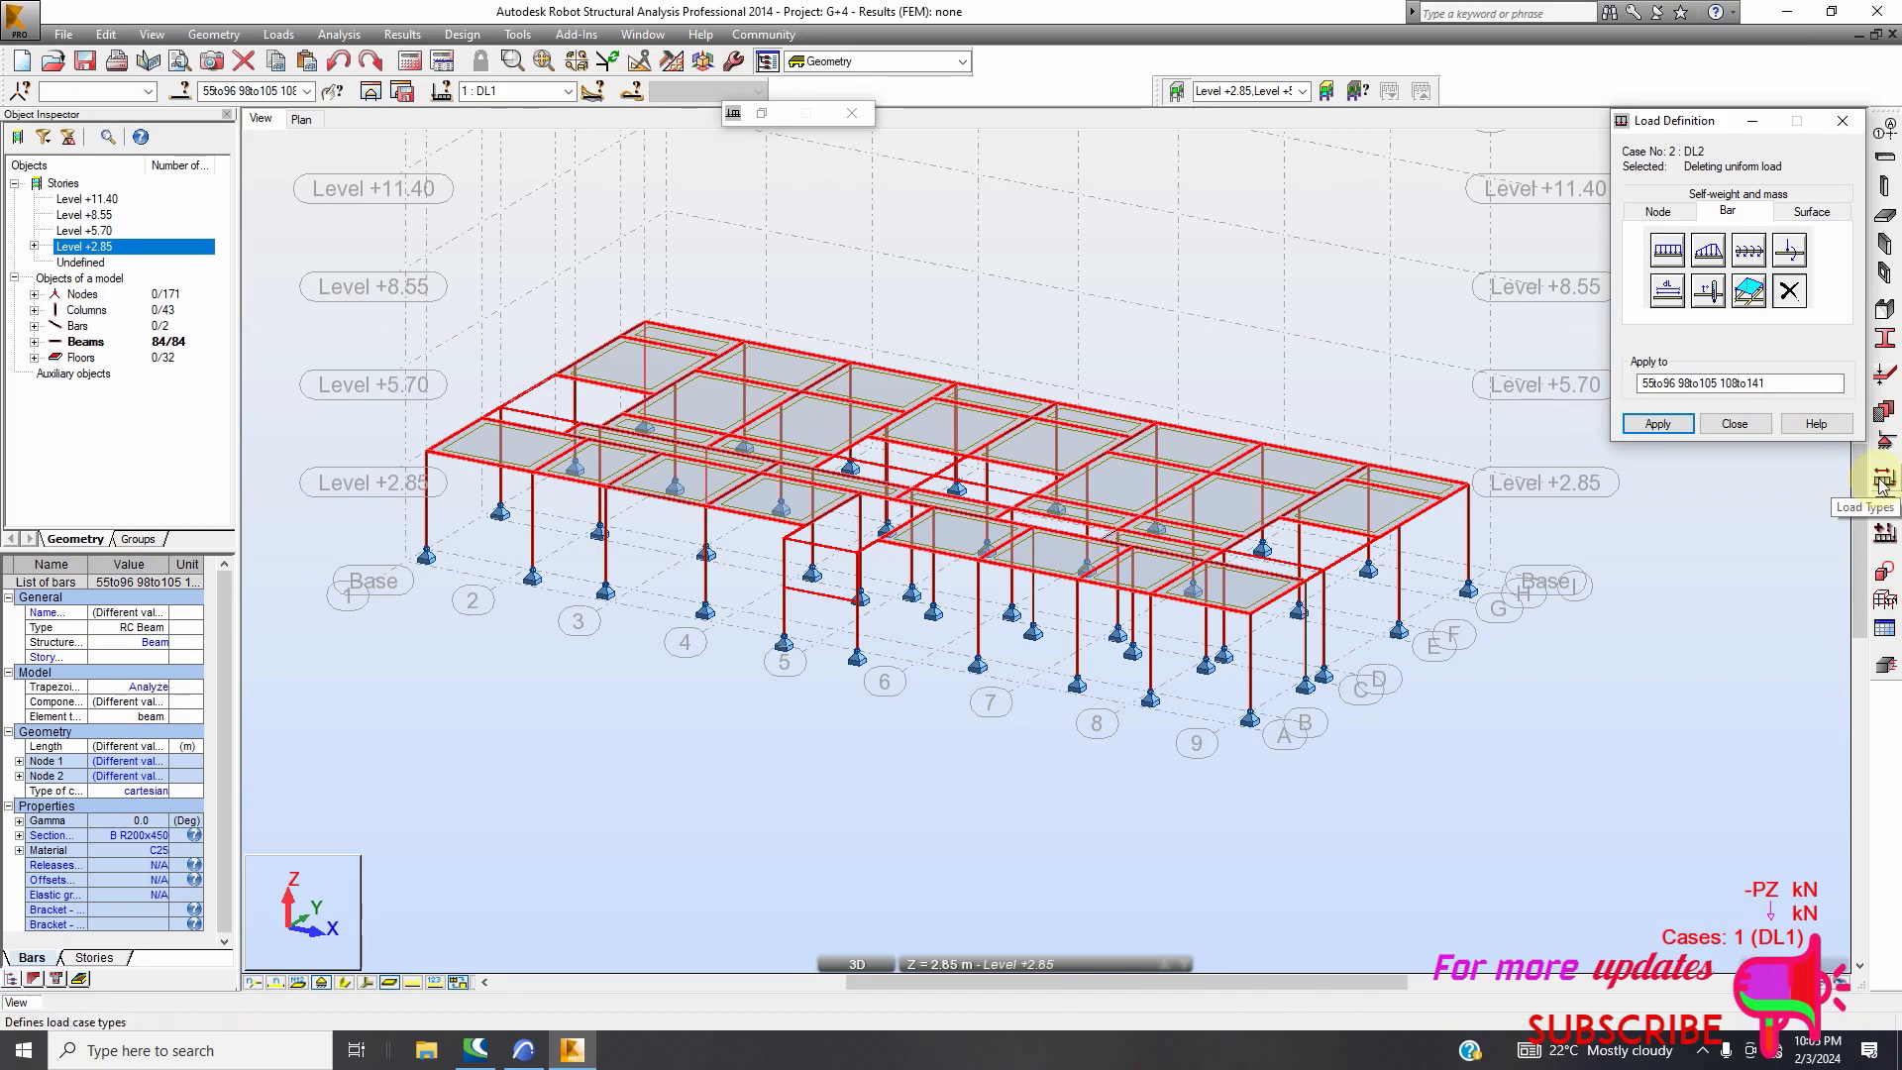
pyautogui.click(1668, 254)
pyautogui.click(1661, 481)
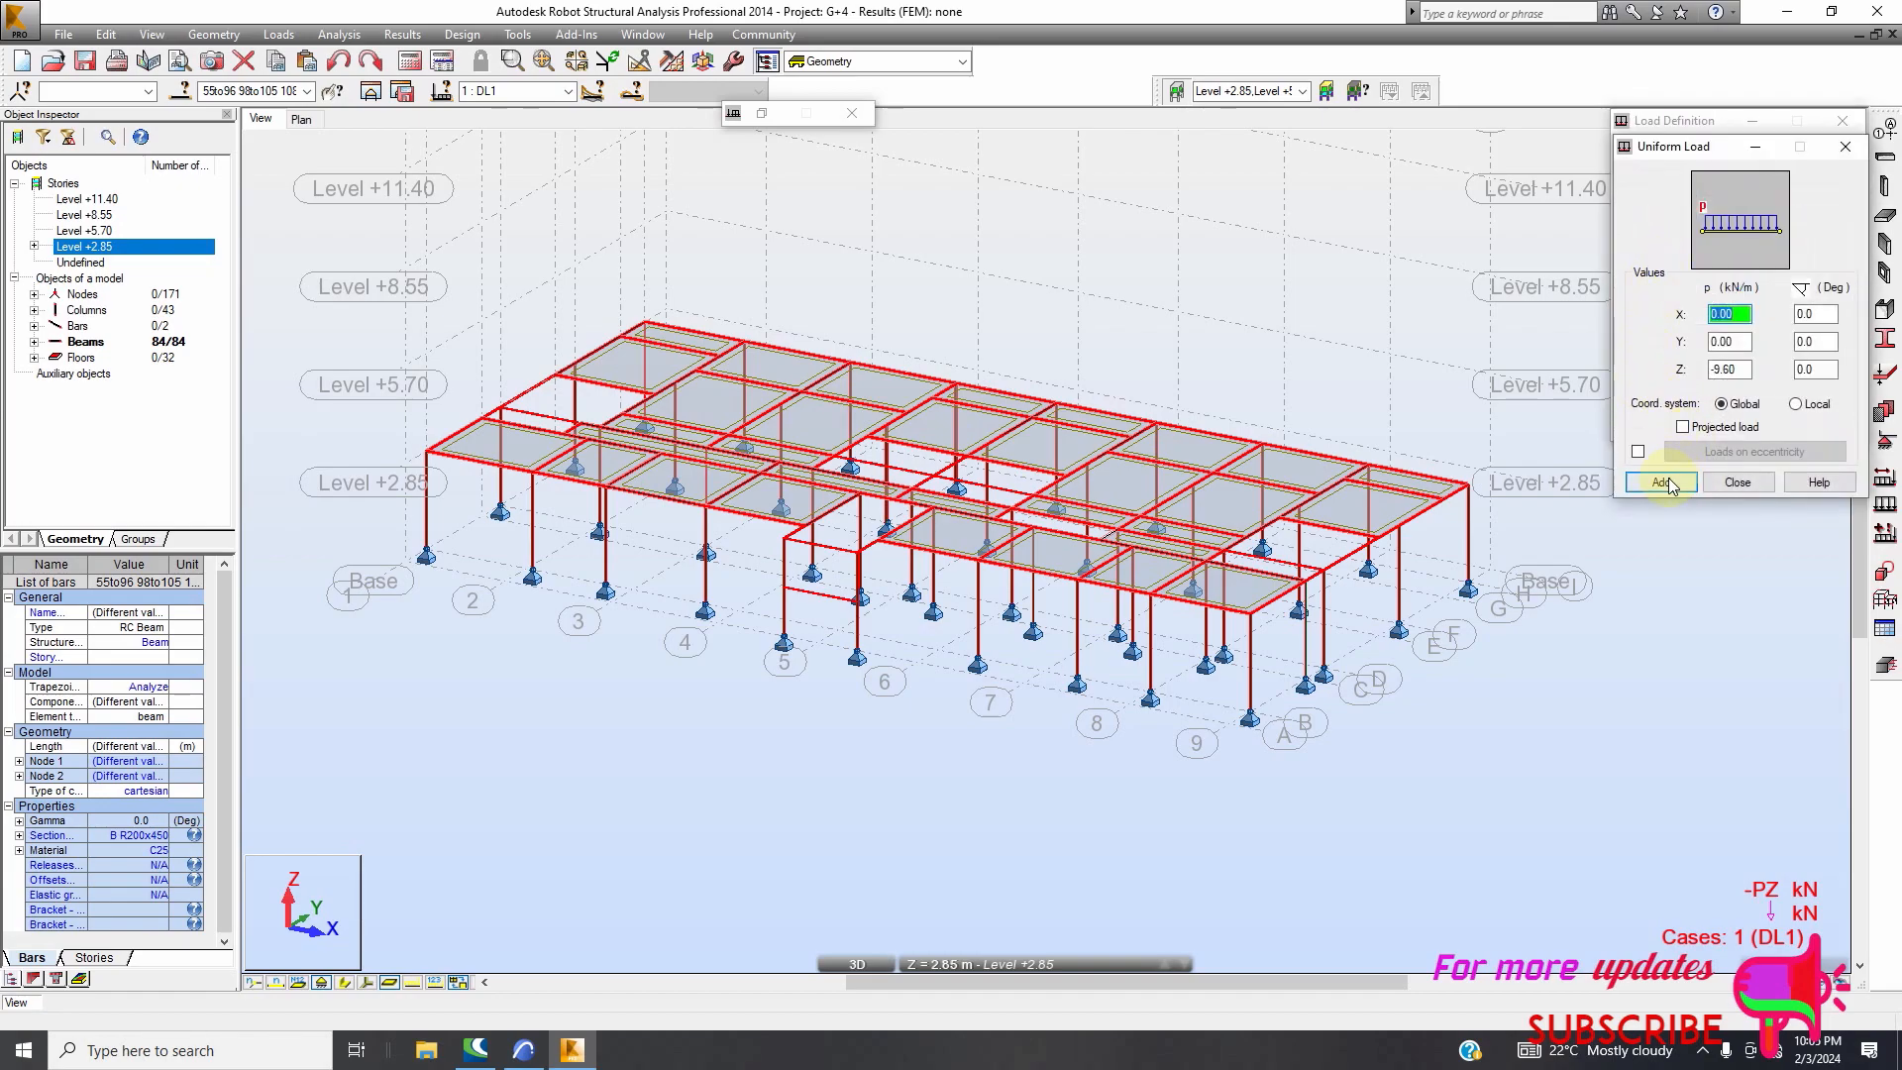
pyautogui.click(1734, 425)
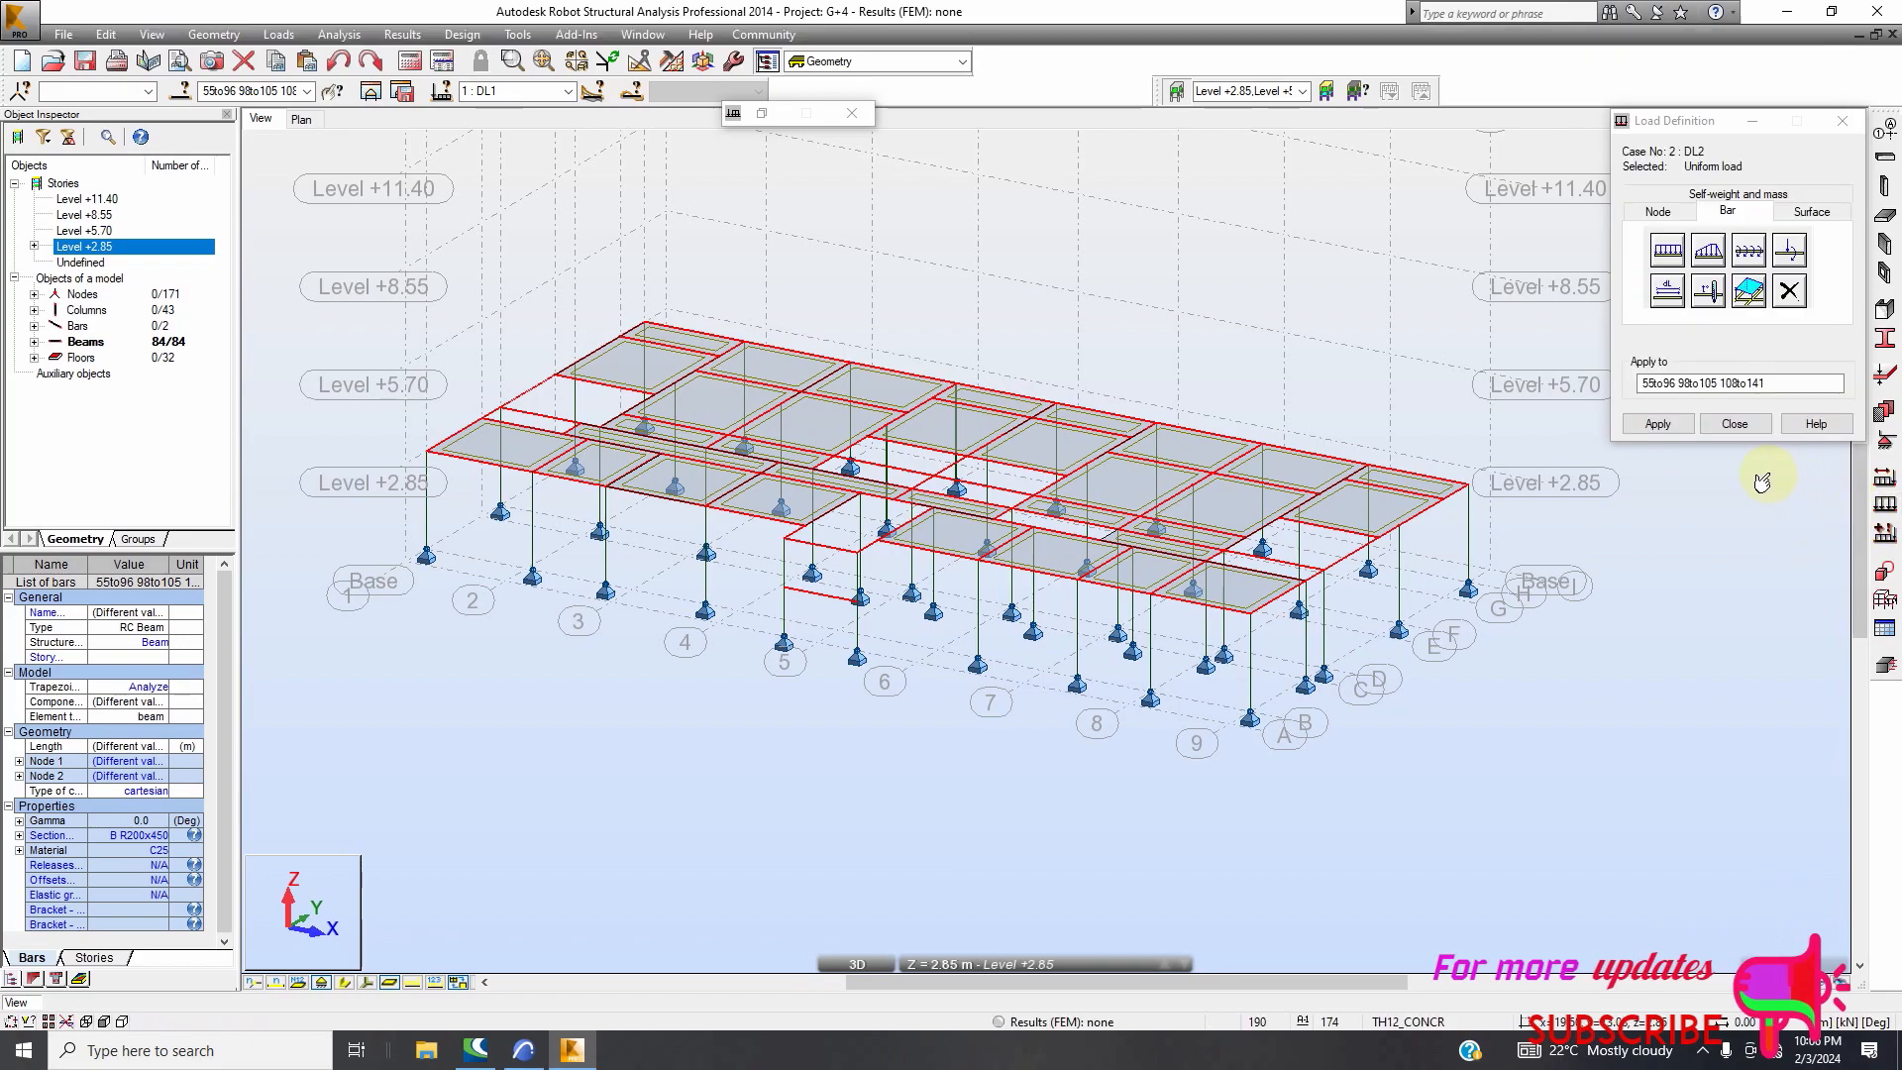
# Redefine the -9.6 kN/m global Z uniform bar load and assign it to the axis H edge beam between axes 1 and 2
pyautogui.click(1662, 216)
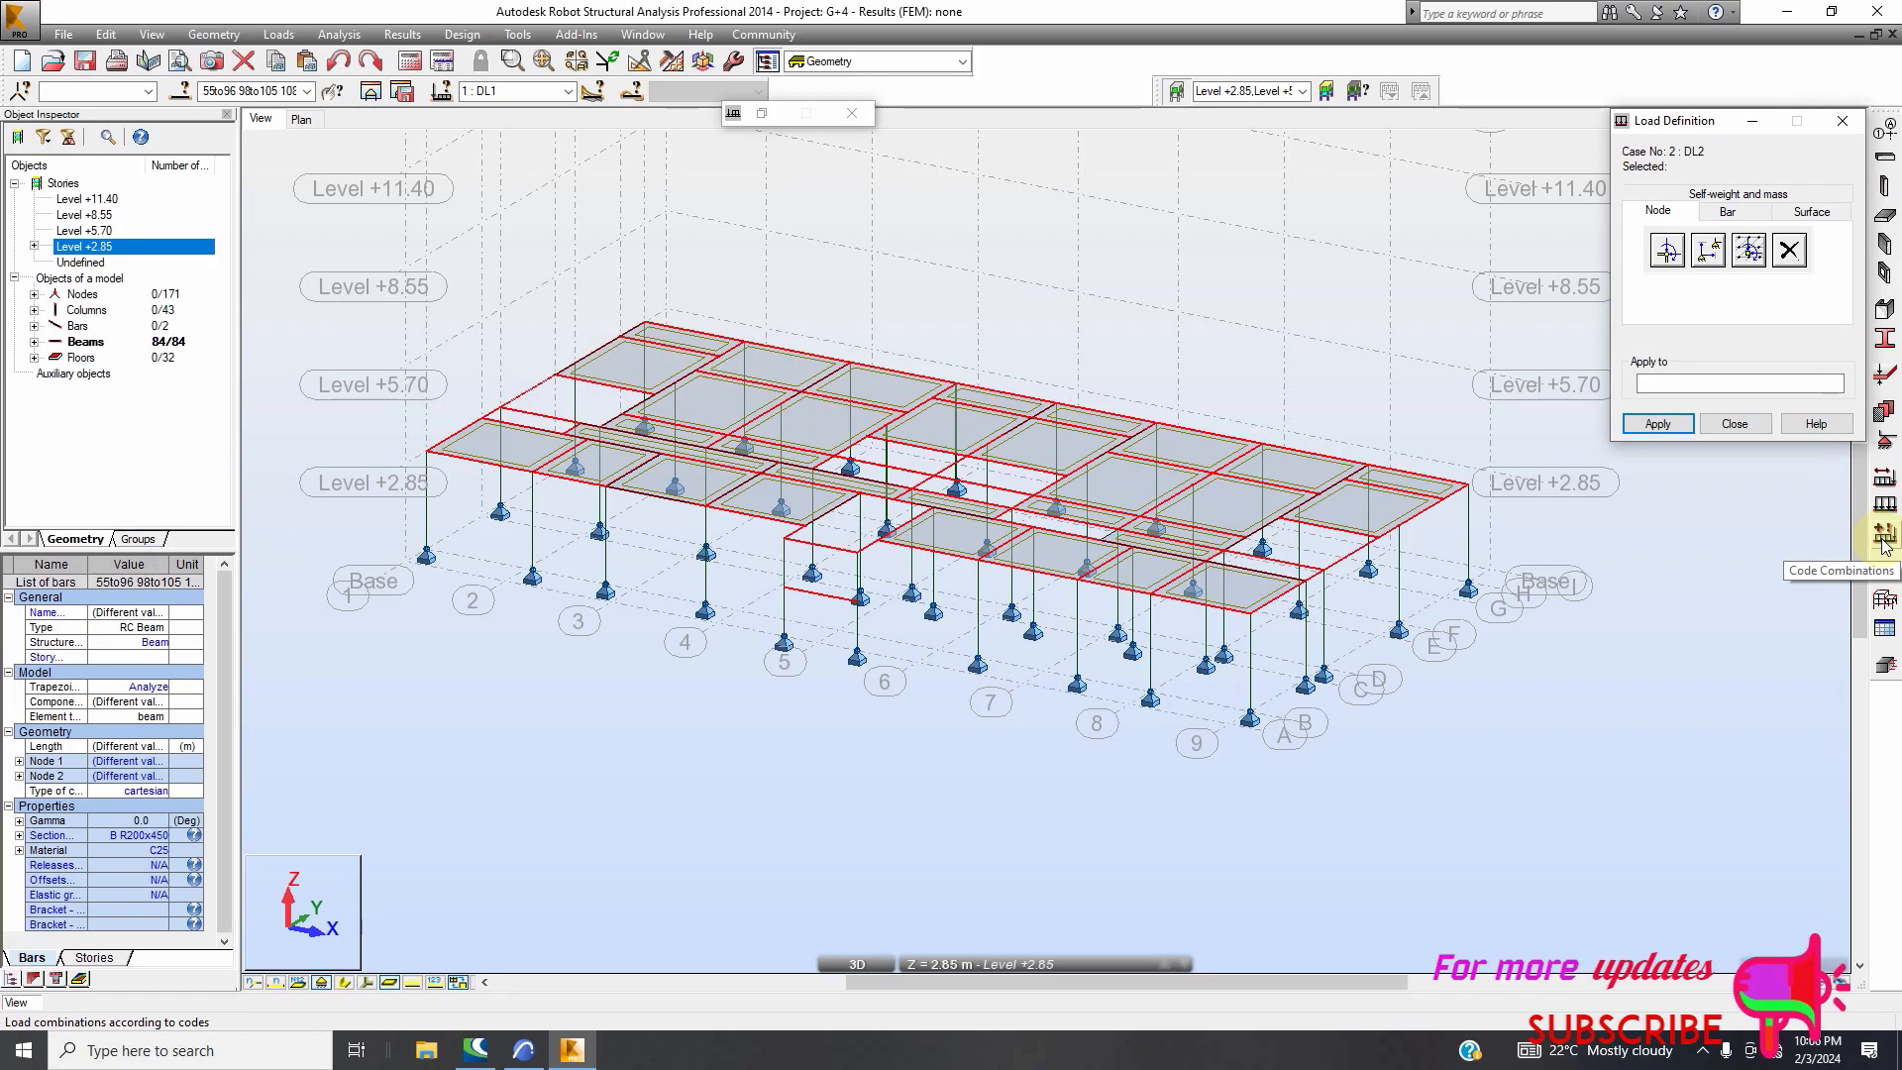
pyautogui.click(1885, 479)
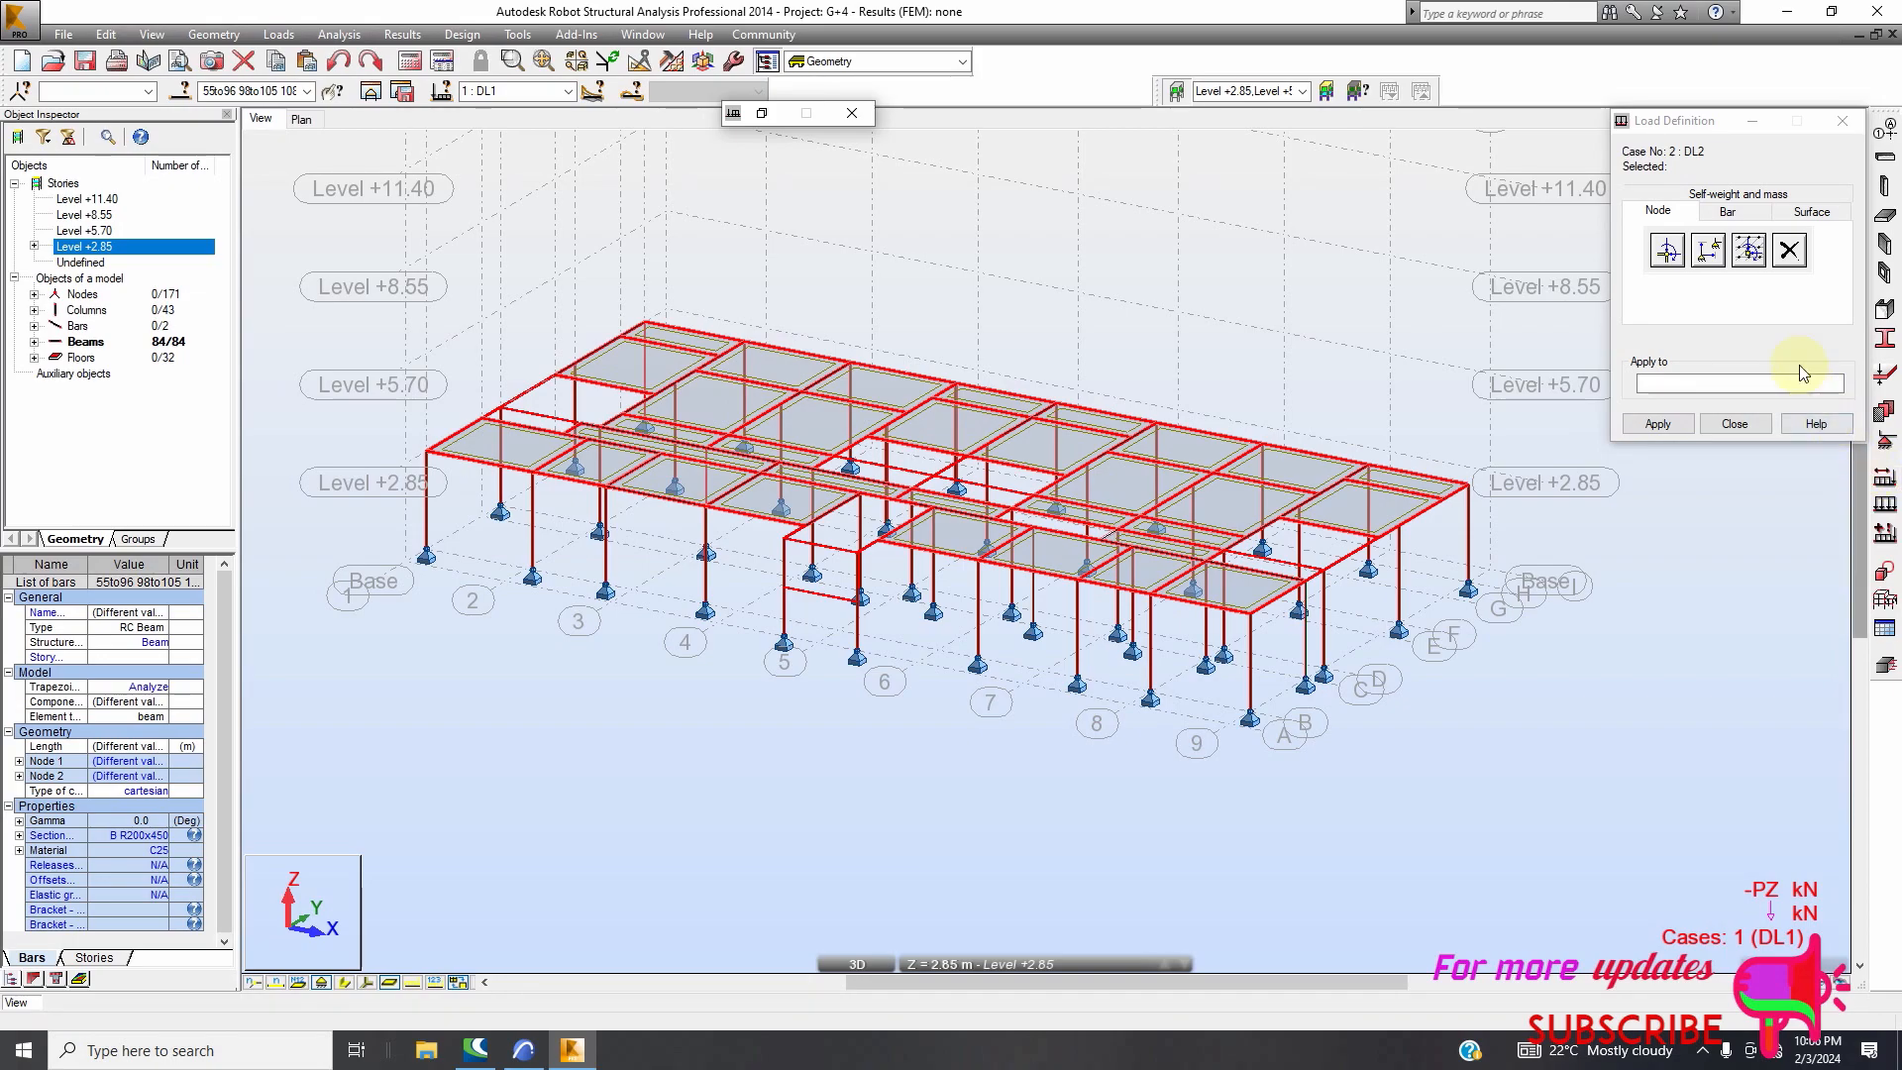
pyautogui.click(1726, 211)
pyautogui.click(1673, 264)
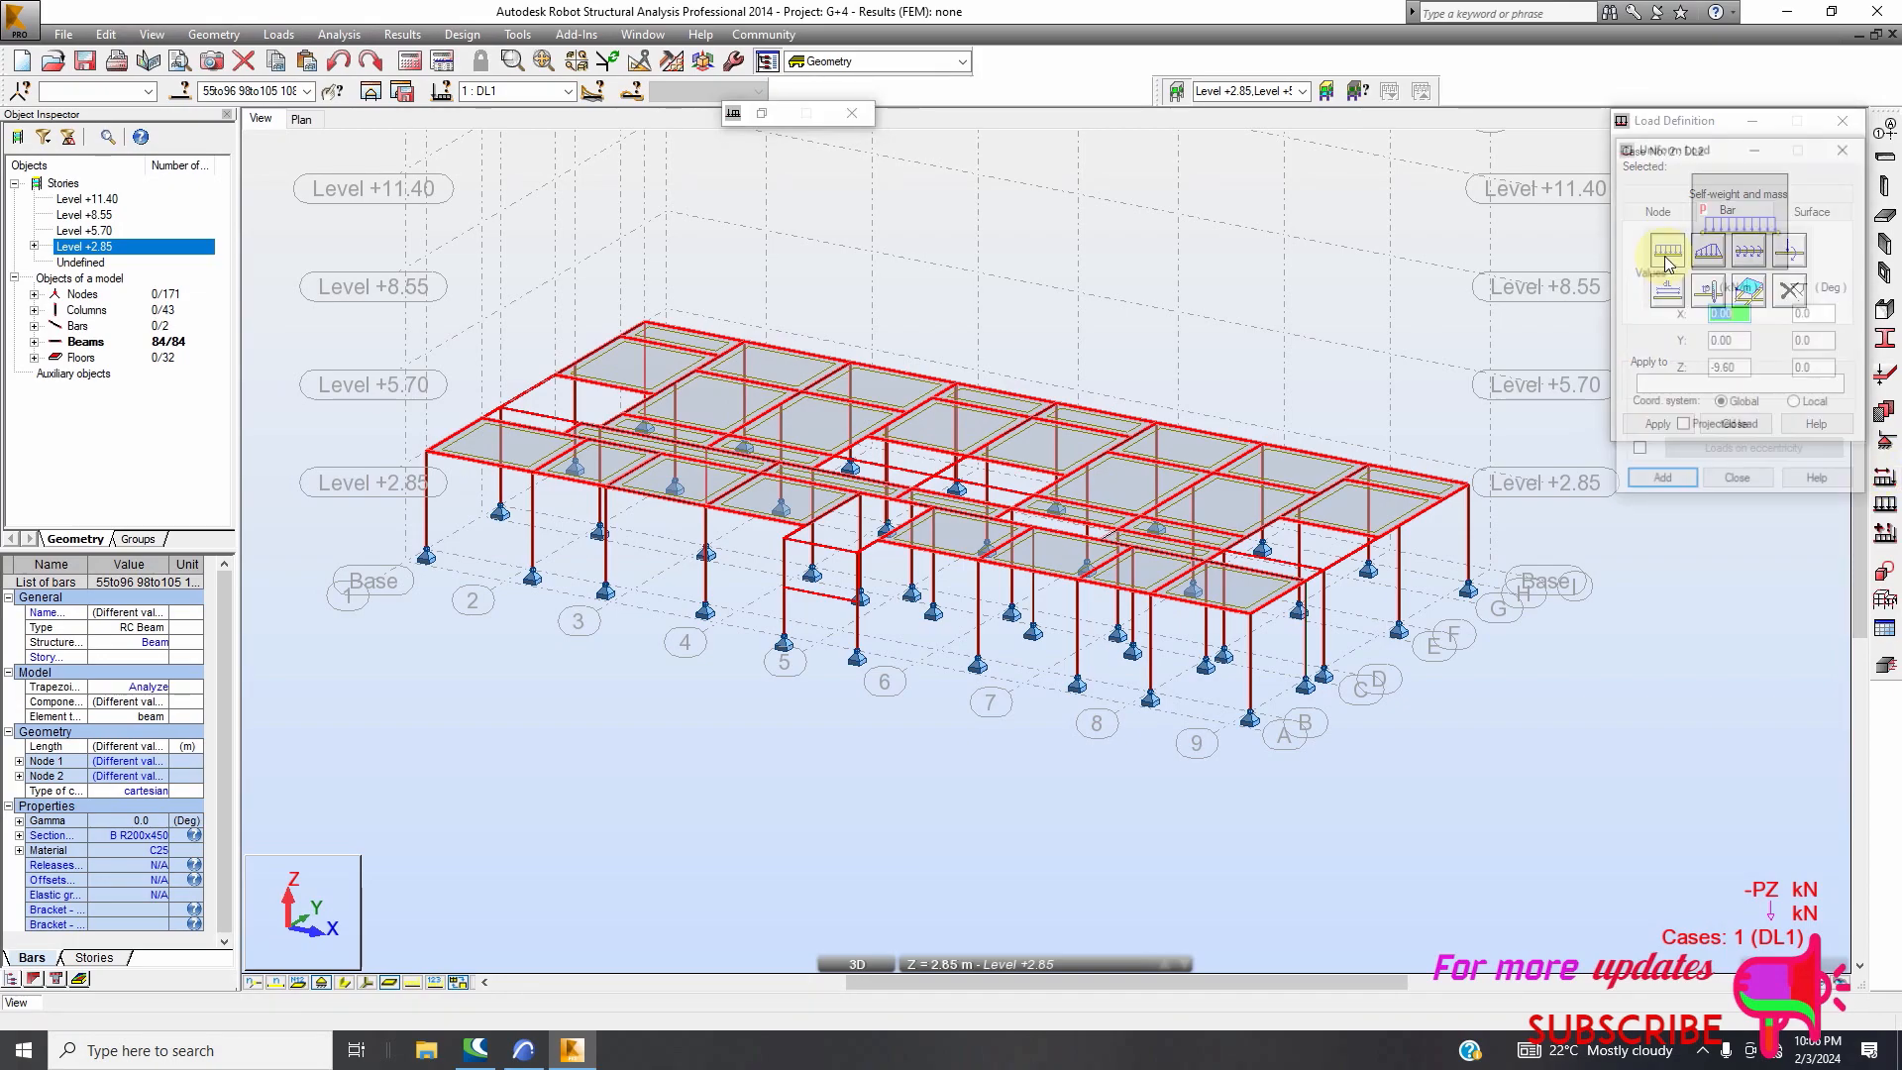
pyautogui.click(1661, 483)
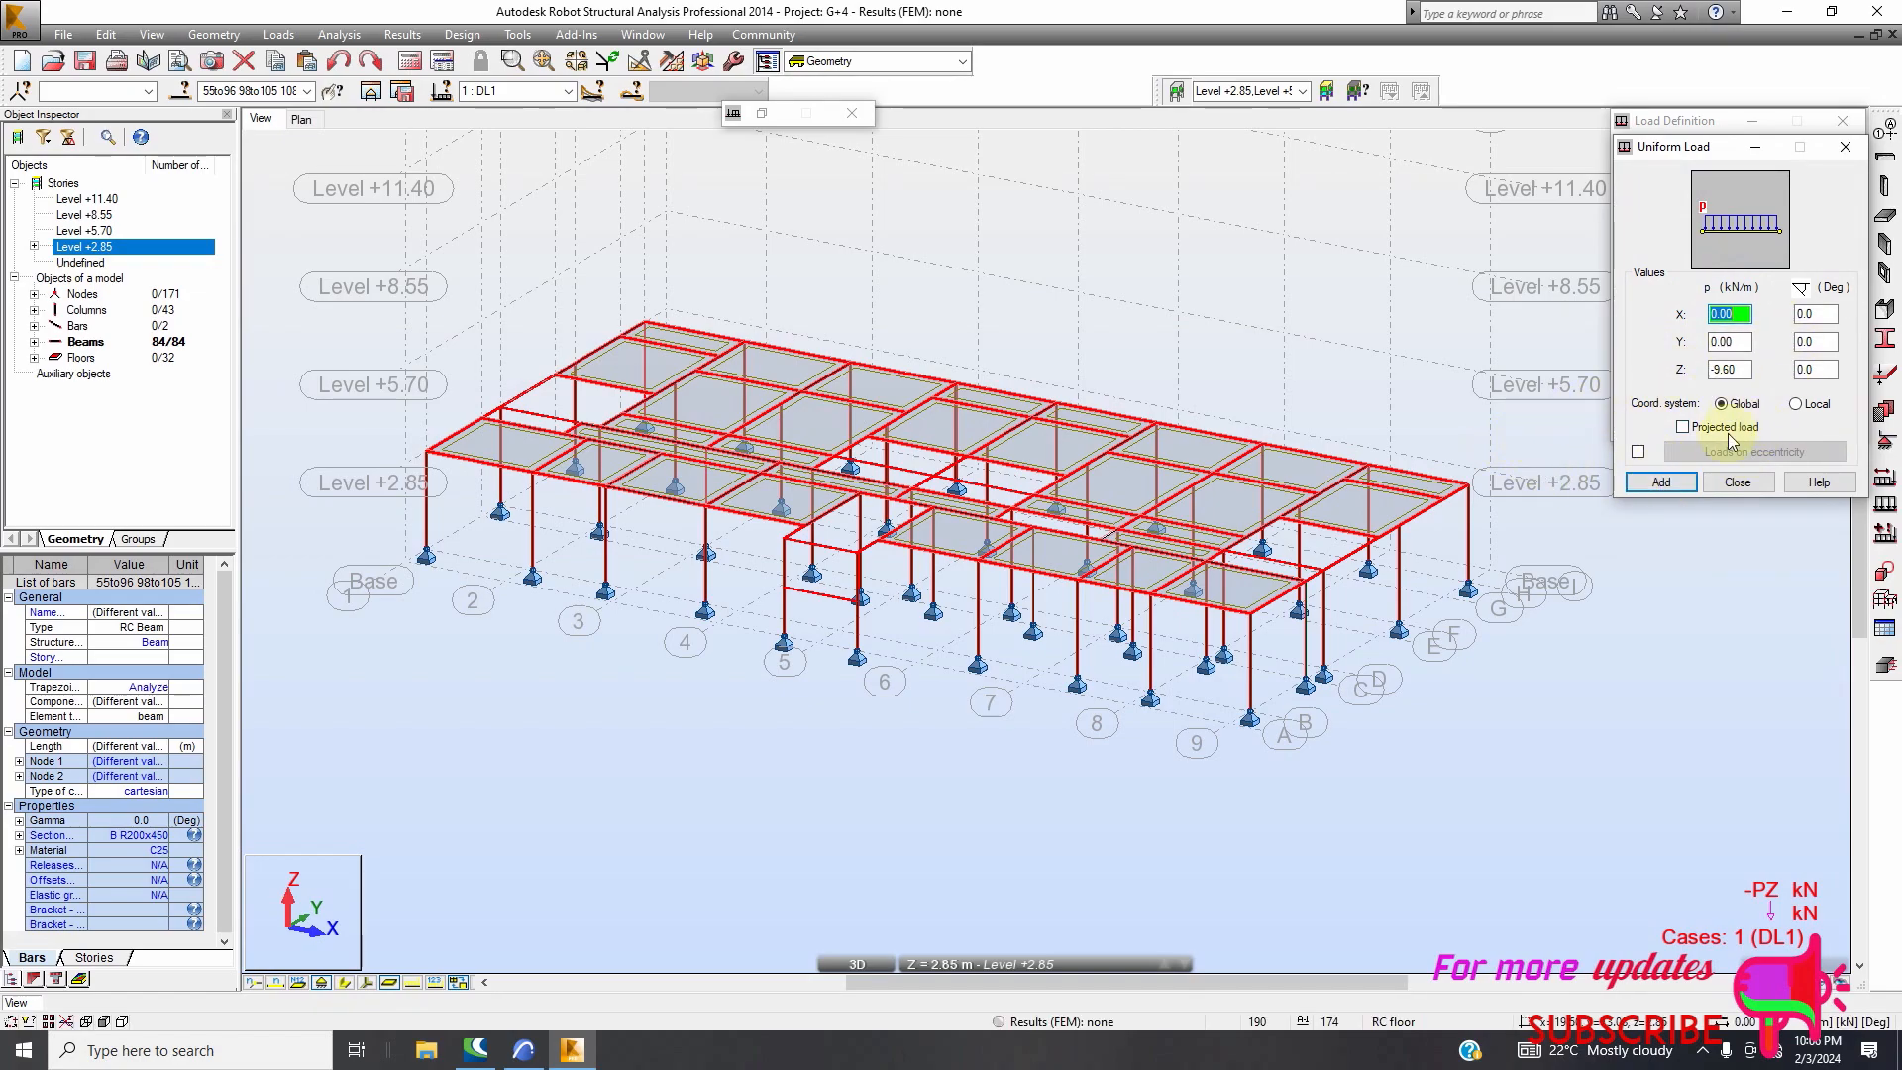
pyautogui.click(1679, 483)
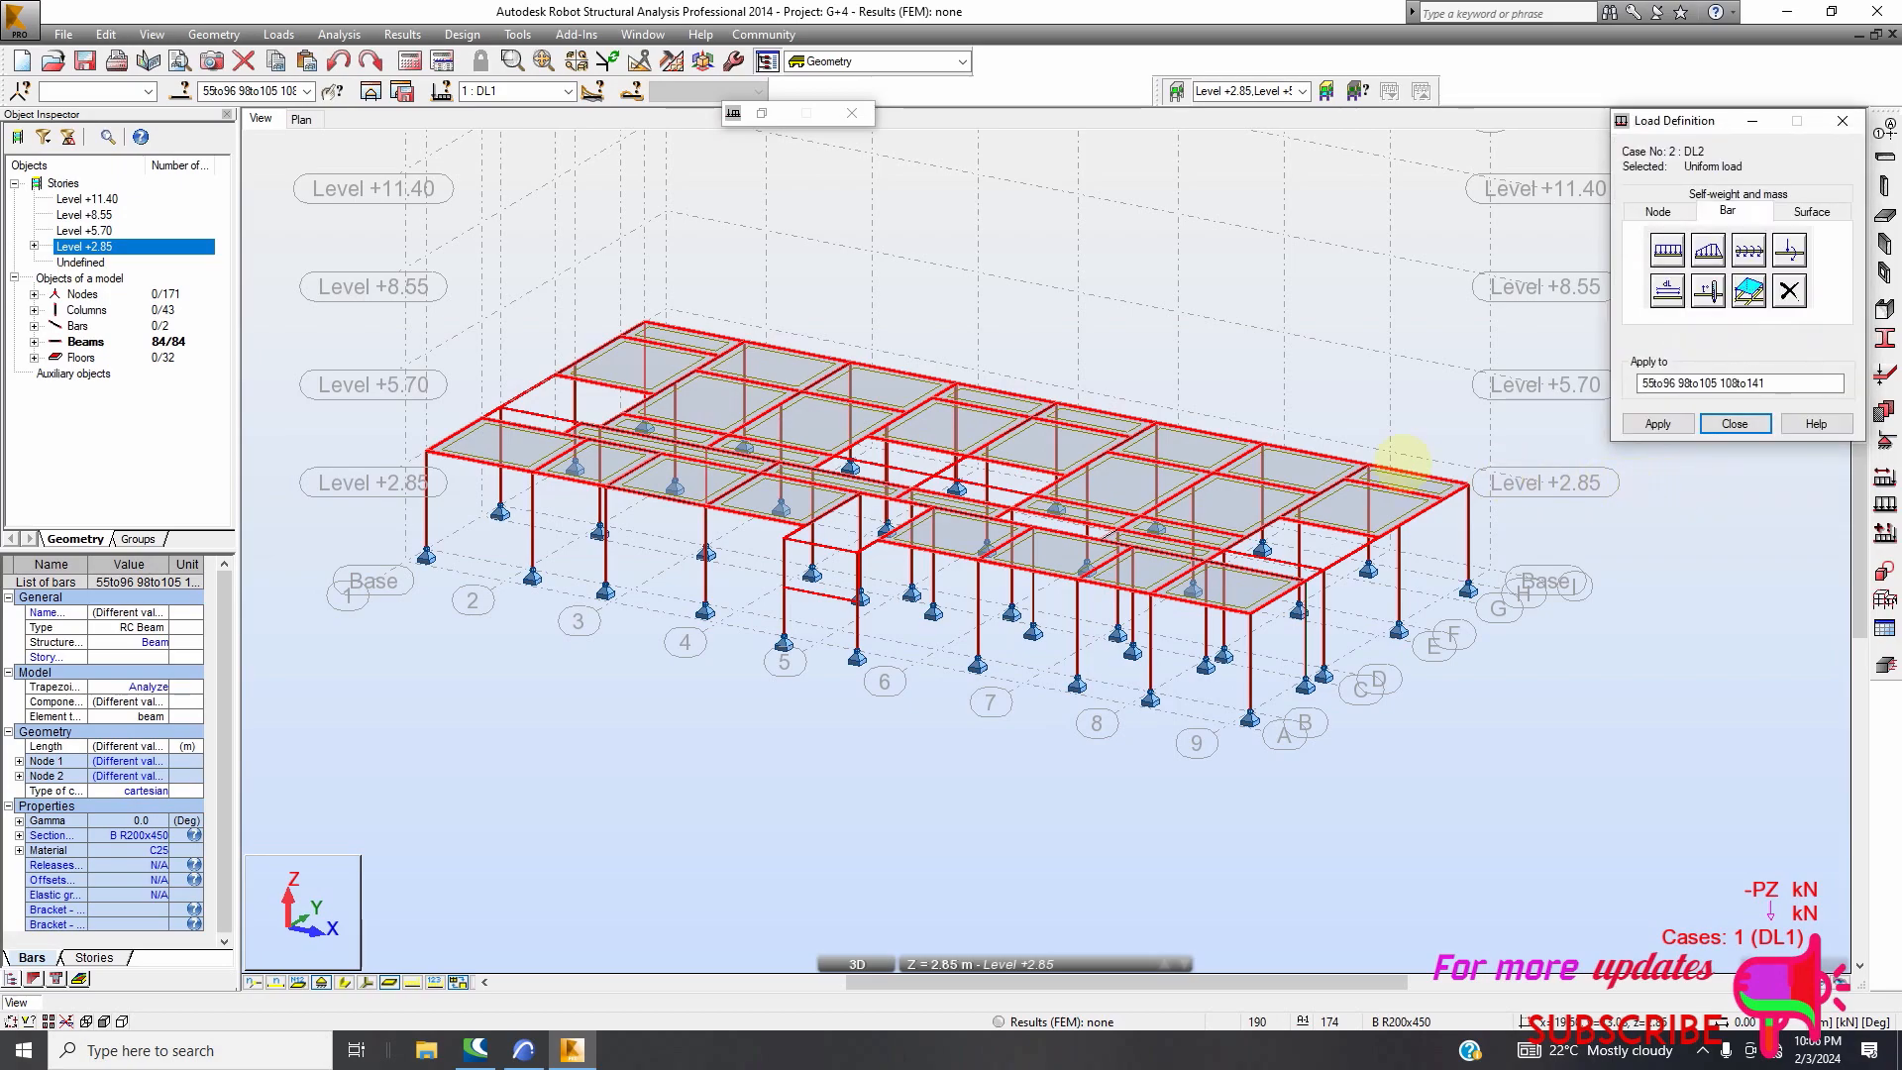
pyautogui.click(646, 319)
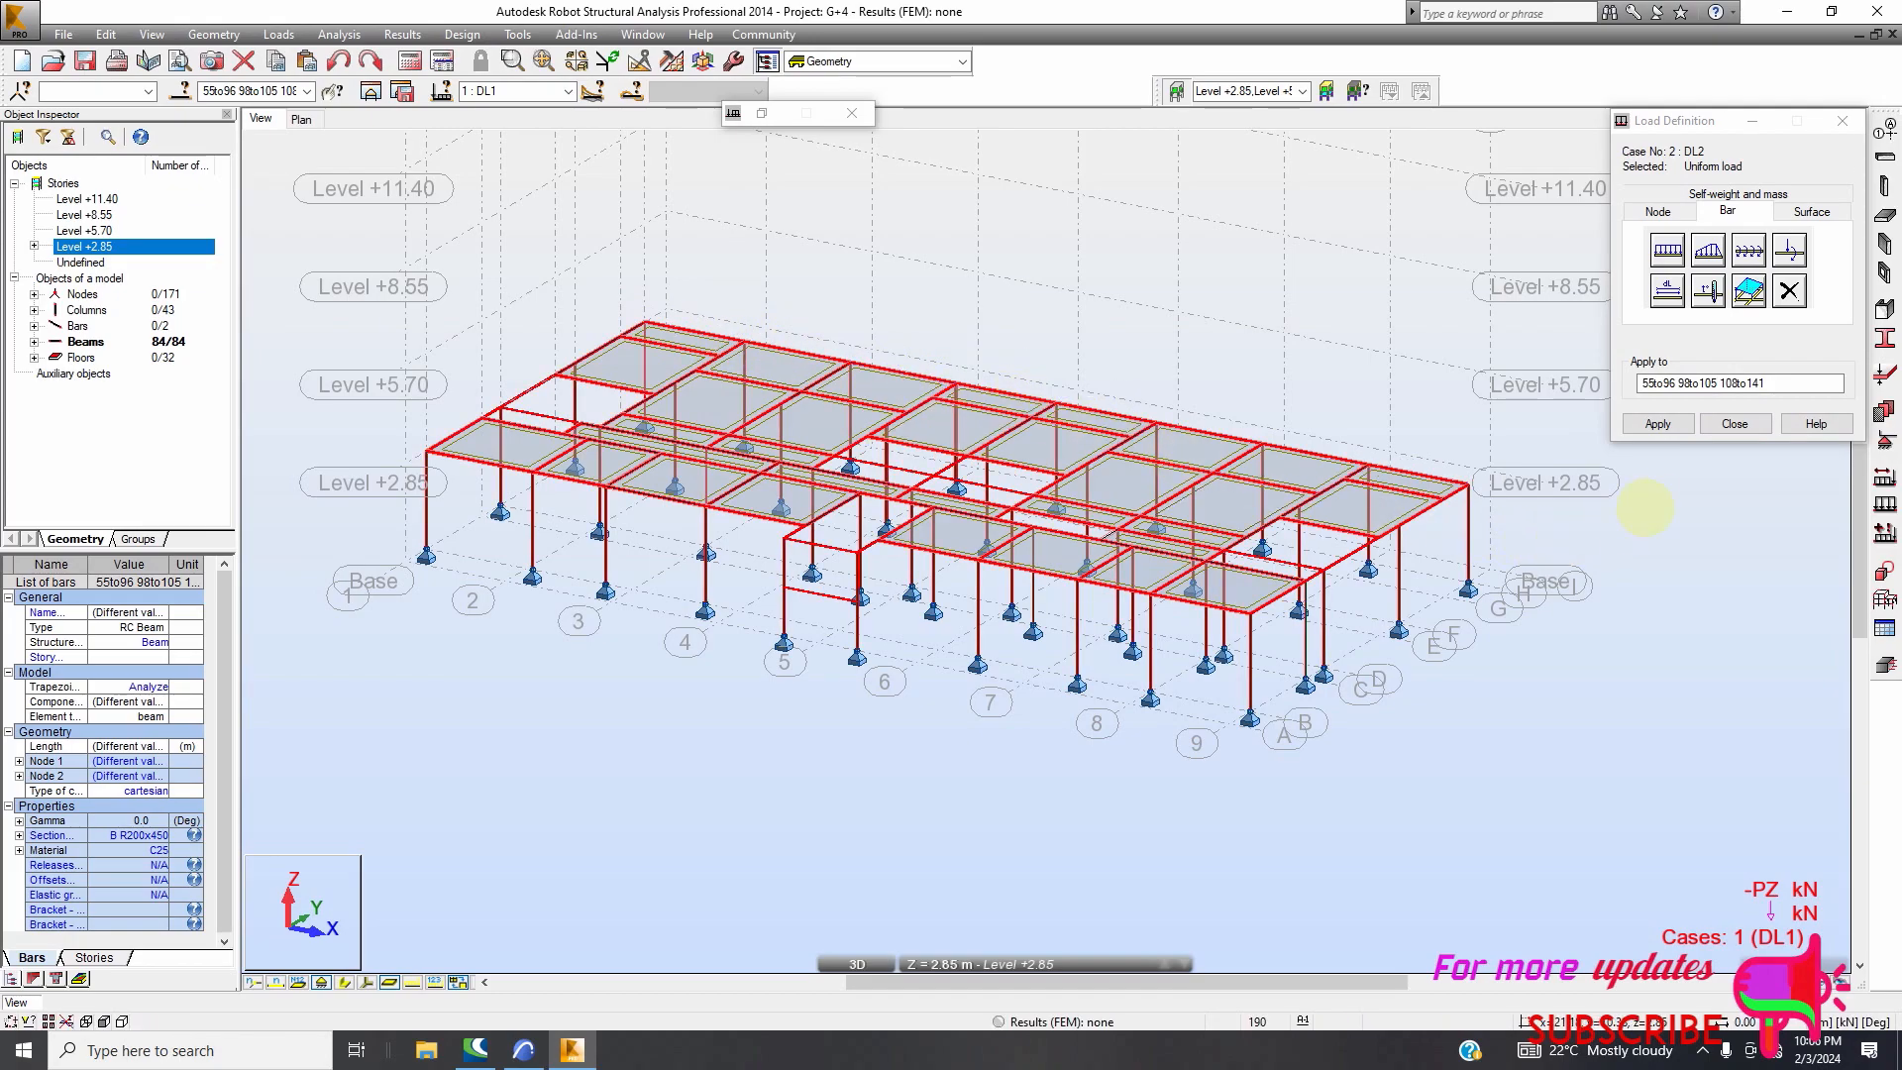
pyautogui.click(1738, 430)
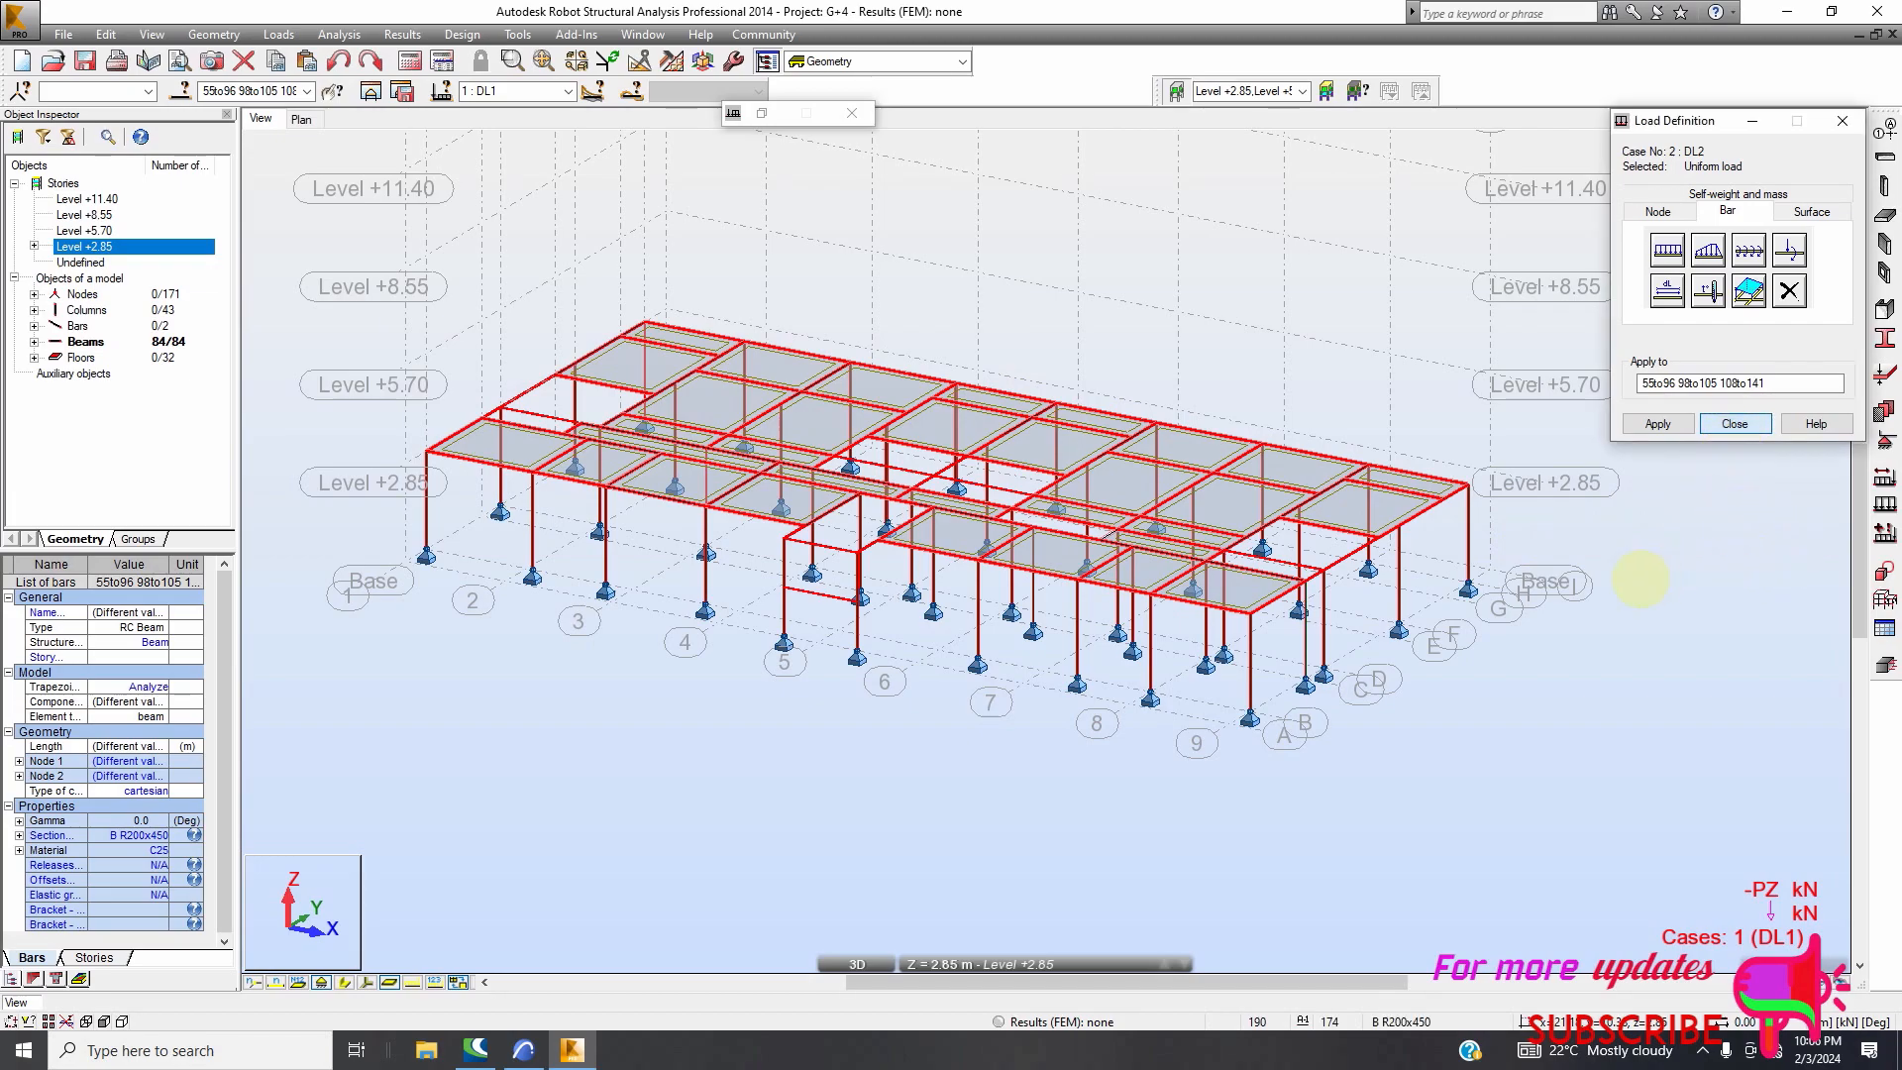
# Start a uniform planar surface load definition and make DL2 the current load case
pyautogui.click(1813, 212)
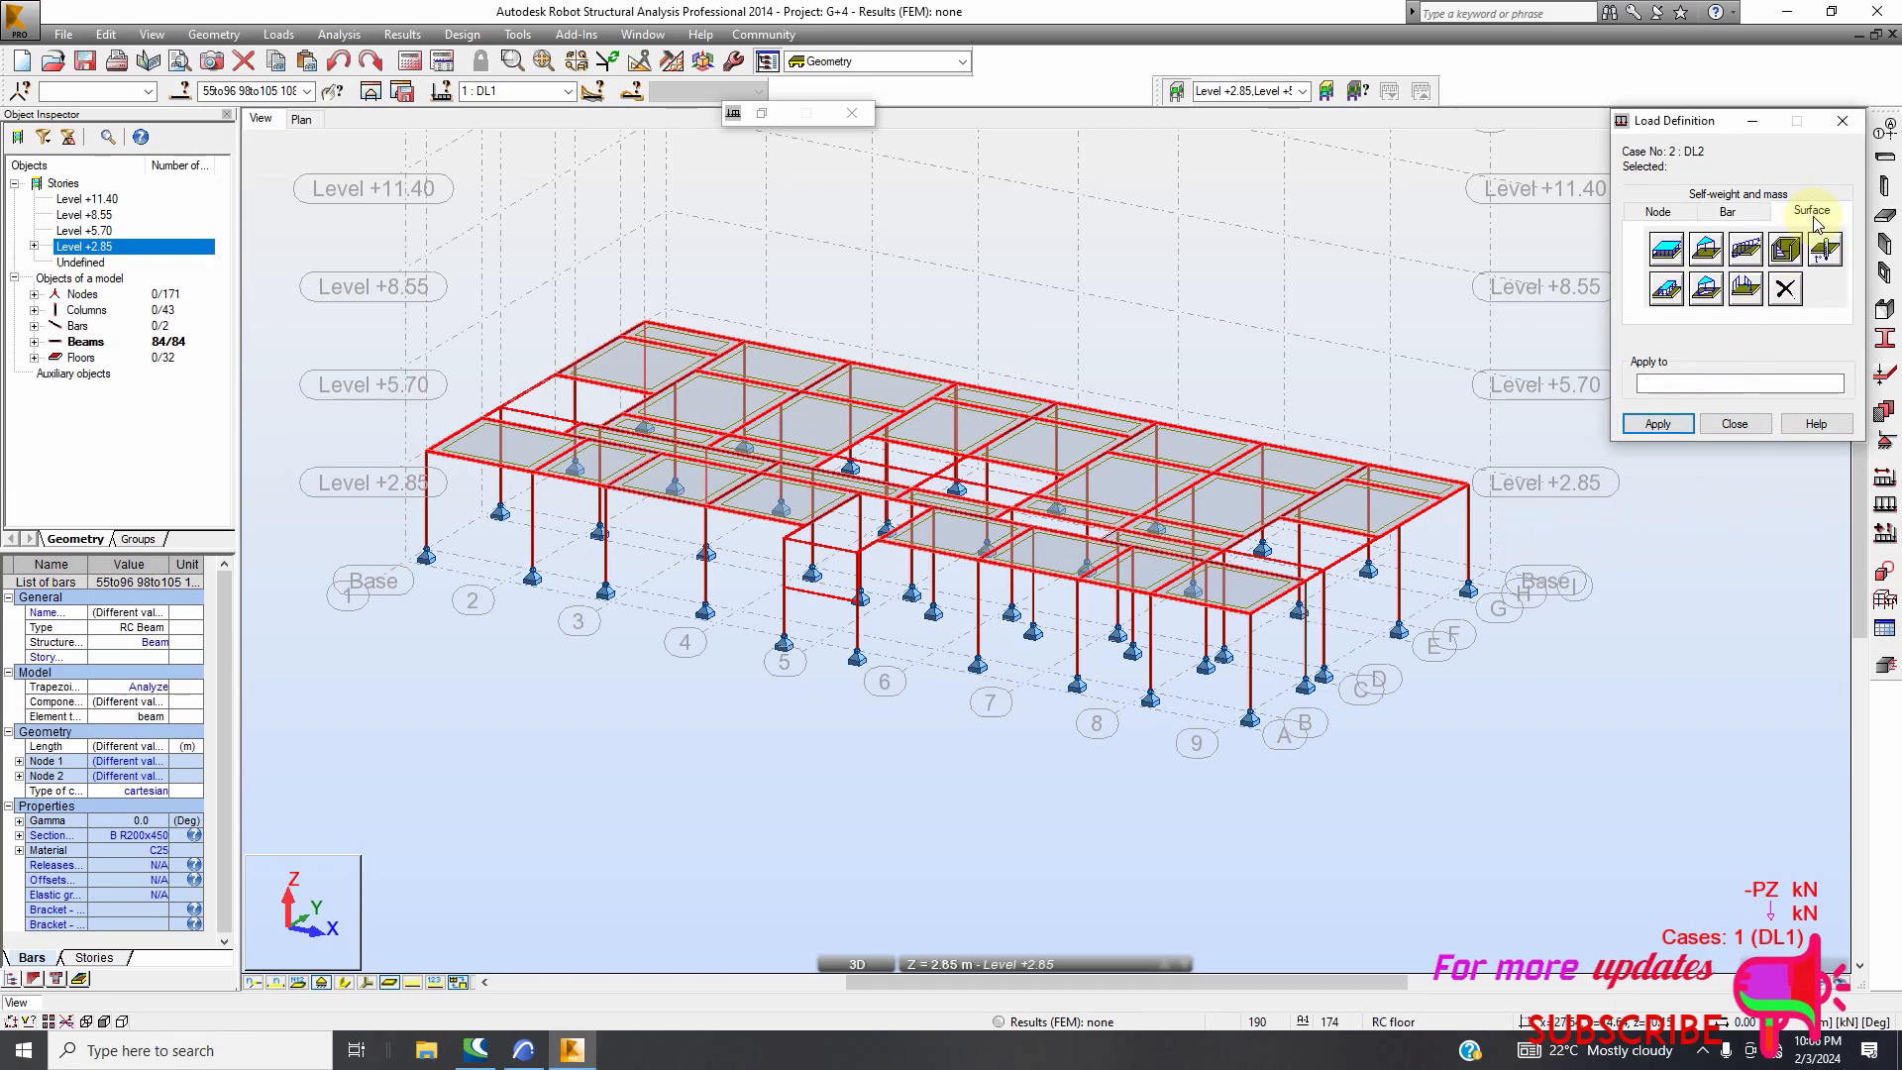
pyautogui.click(1666, 252)
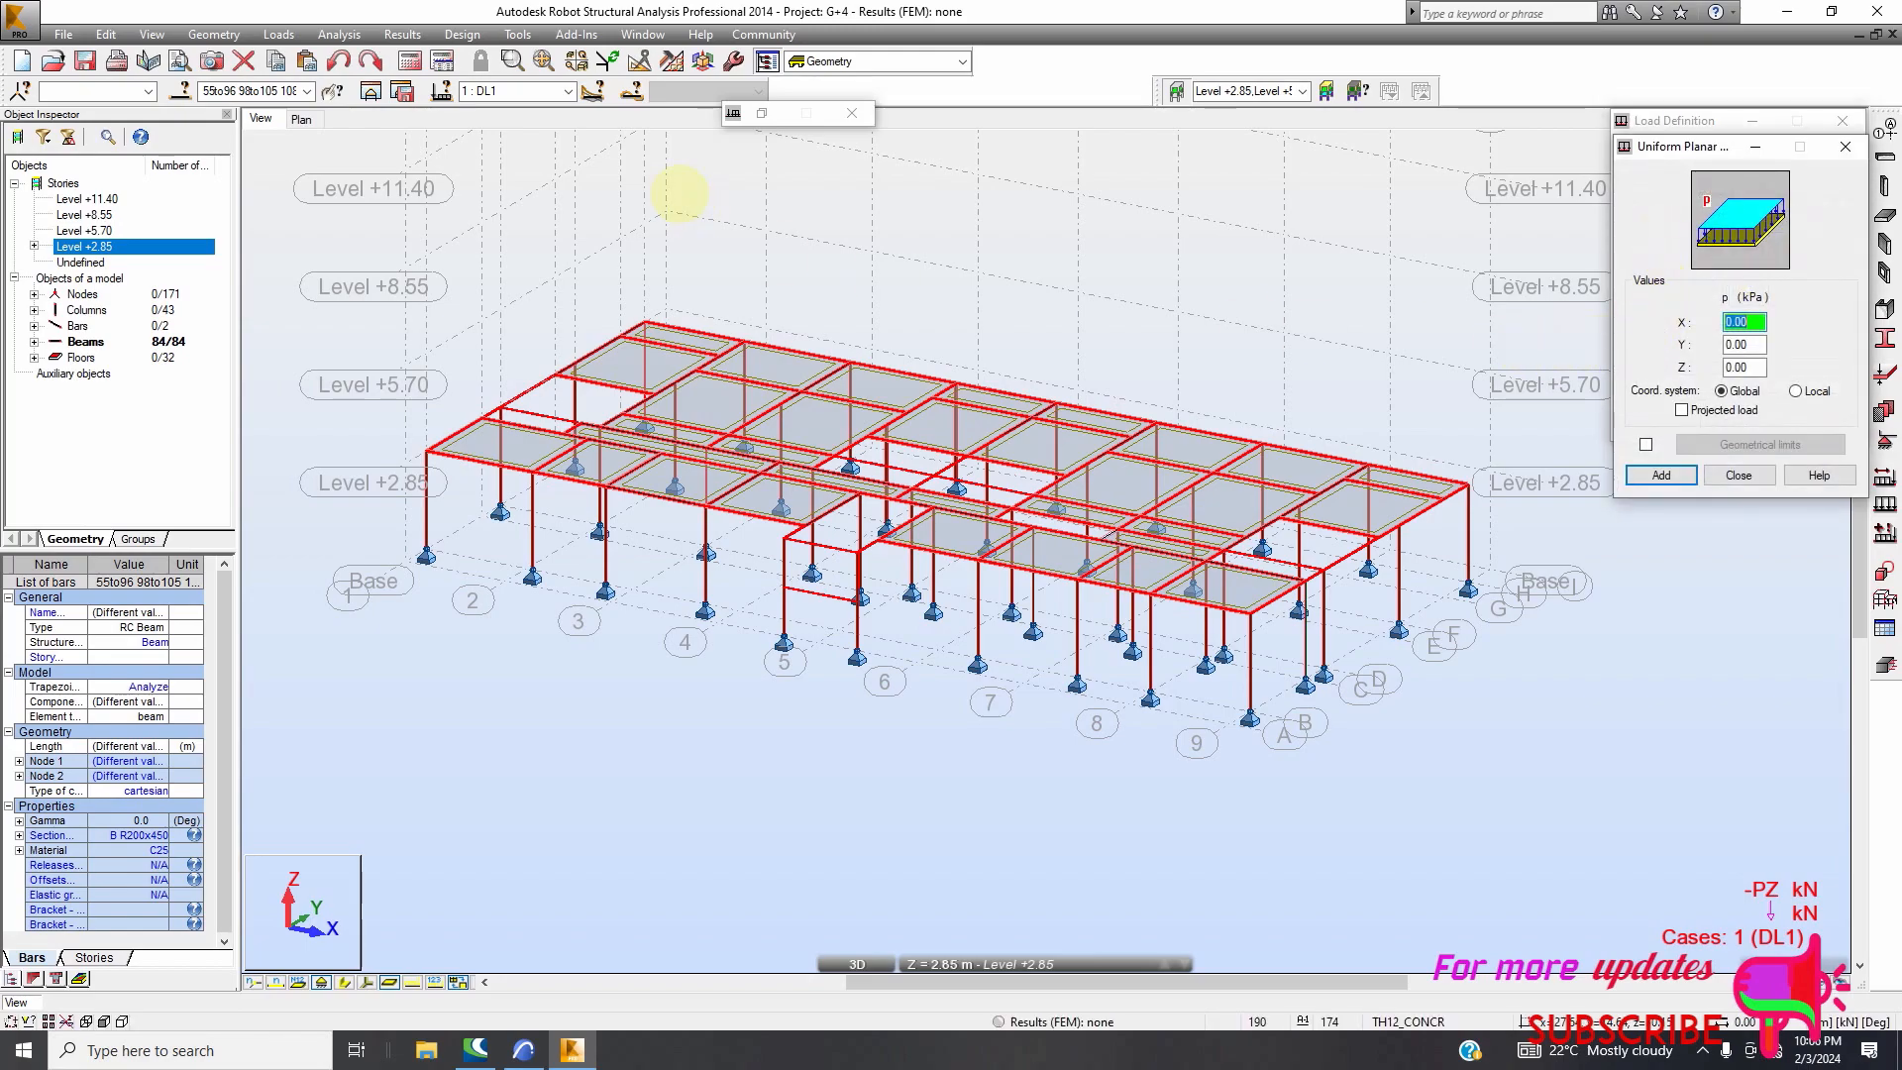
pyautogui.click(568, 90)
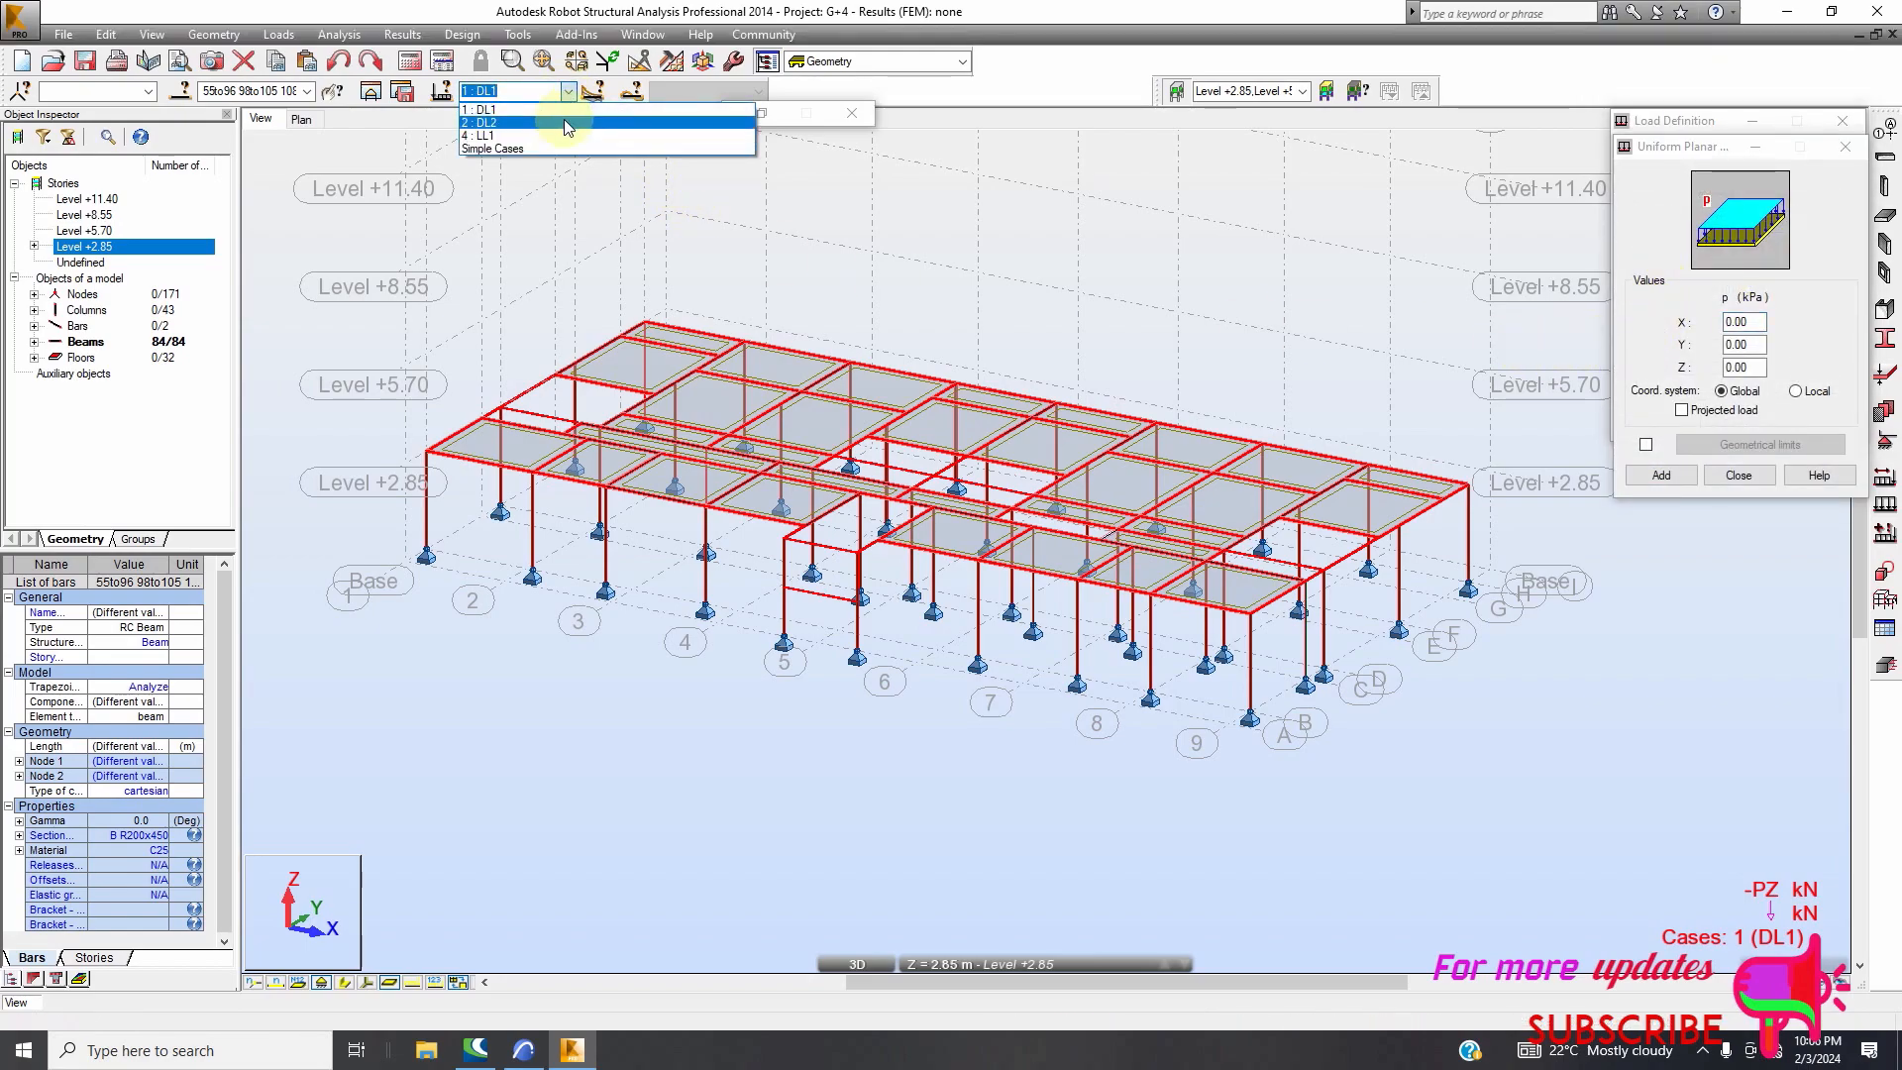
pyautogui.click(568, 123)
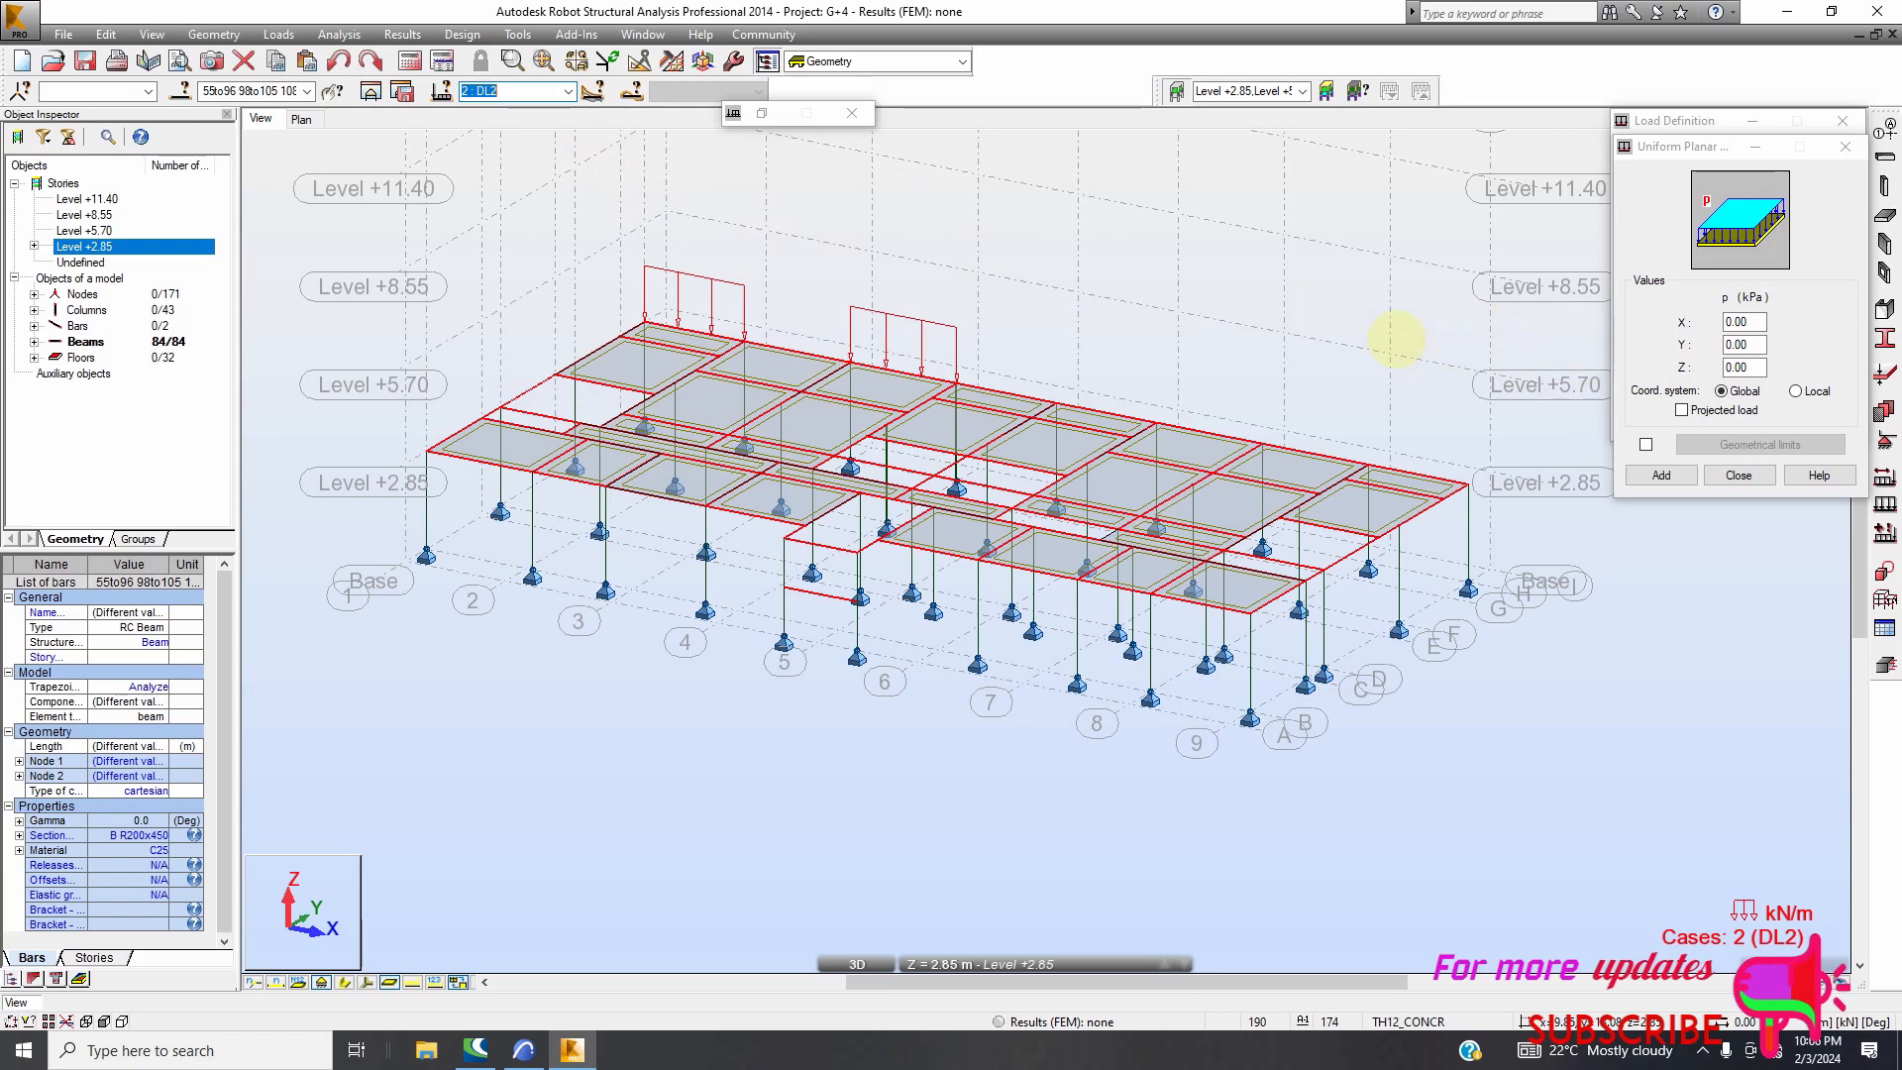
# Set the uniform planar load to -1.5 kPa in the global Z direction
pyautogui.doubleClick(1750, 367)
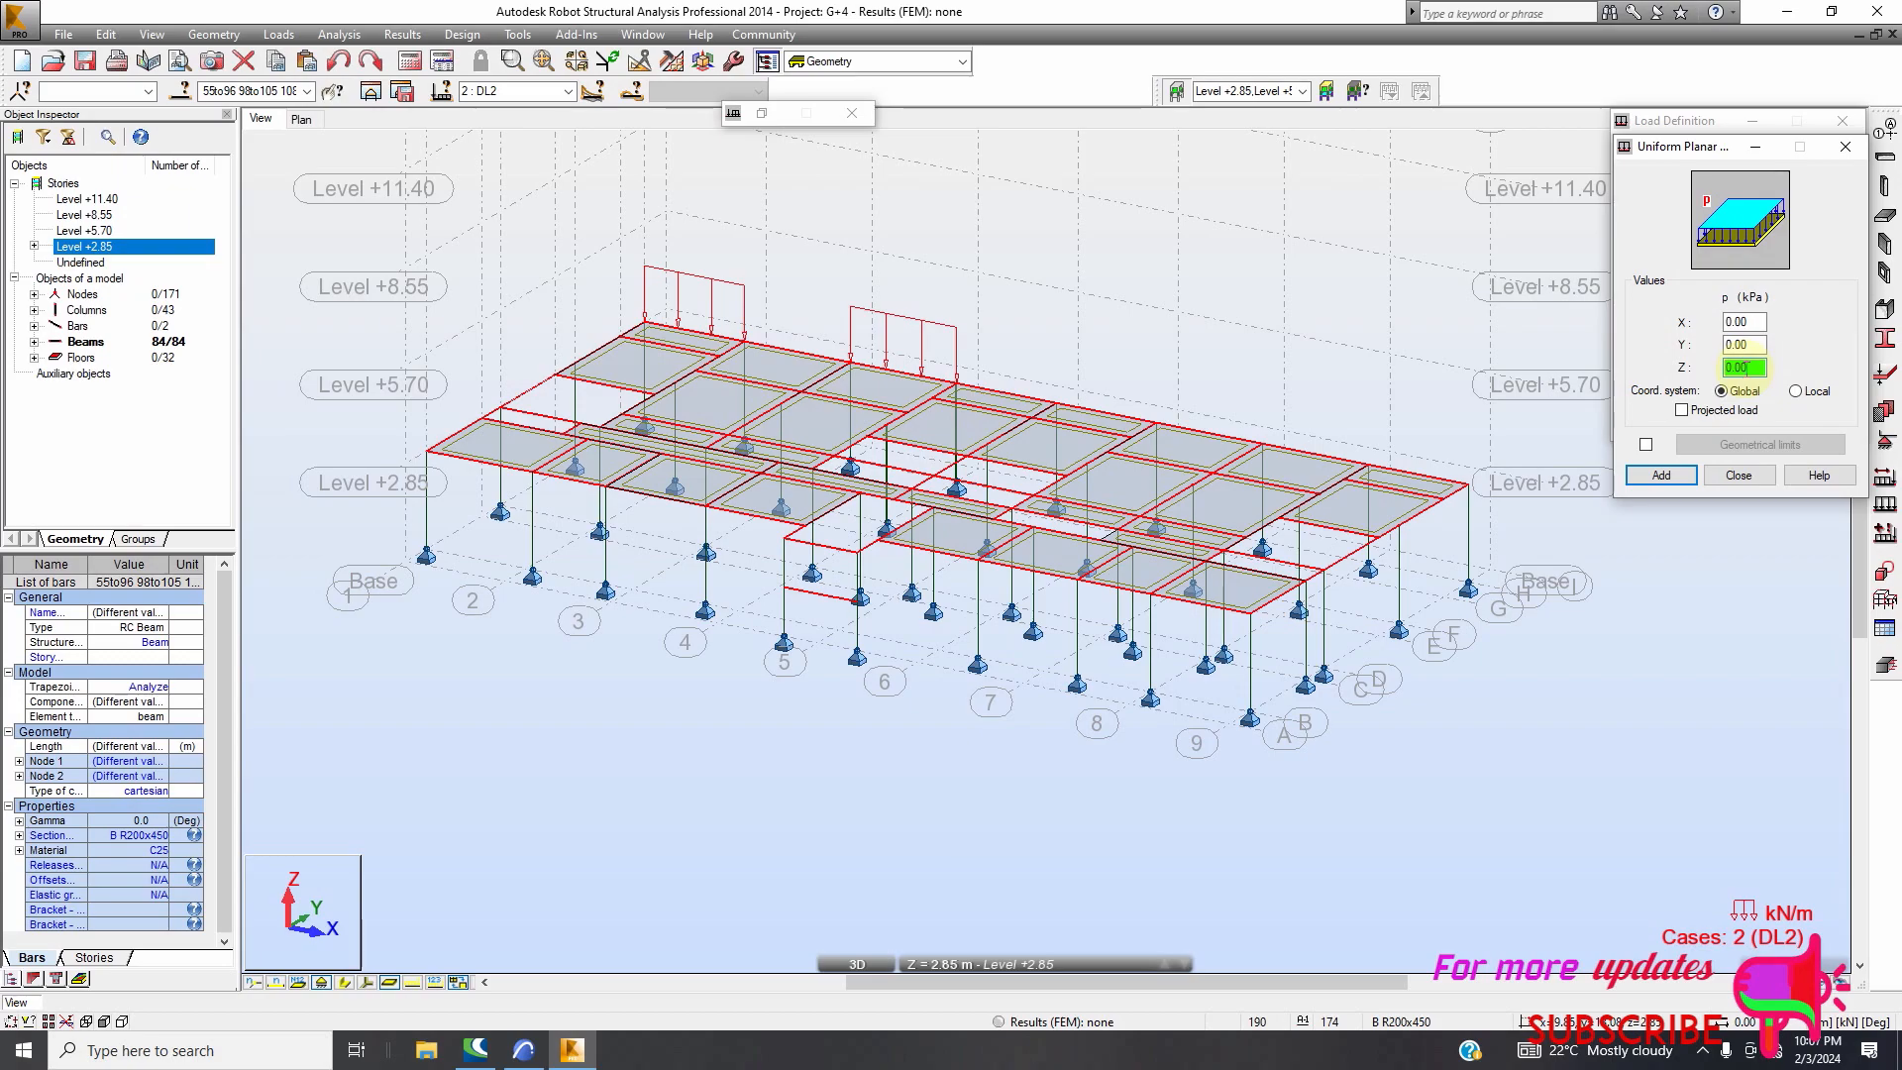
pyautogui.write('-')
pyautogui.press('BackSpace')
pyautogui.press('BackSpace')
pyautogui.write('1')
pyautogui.press('BackSpace')
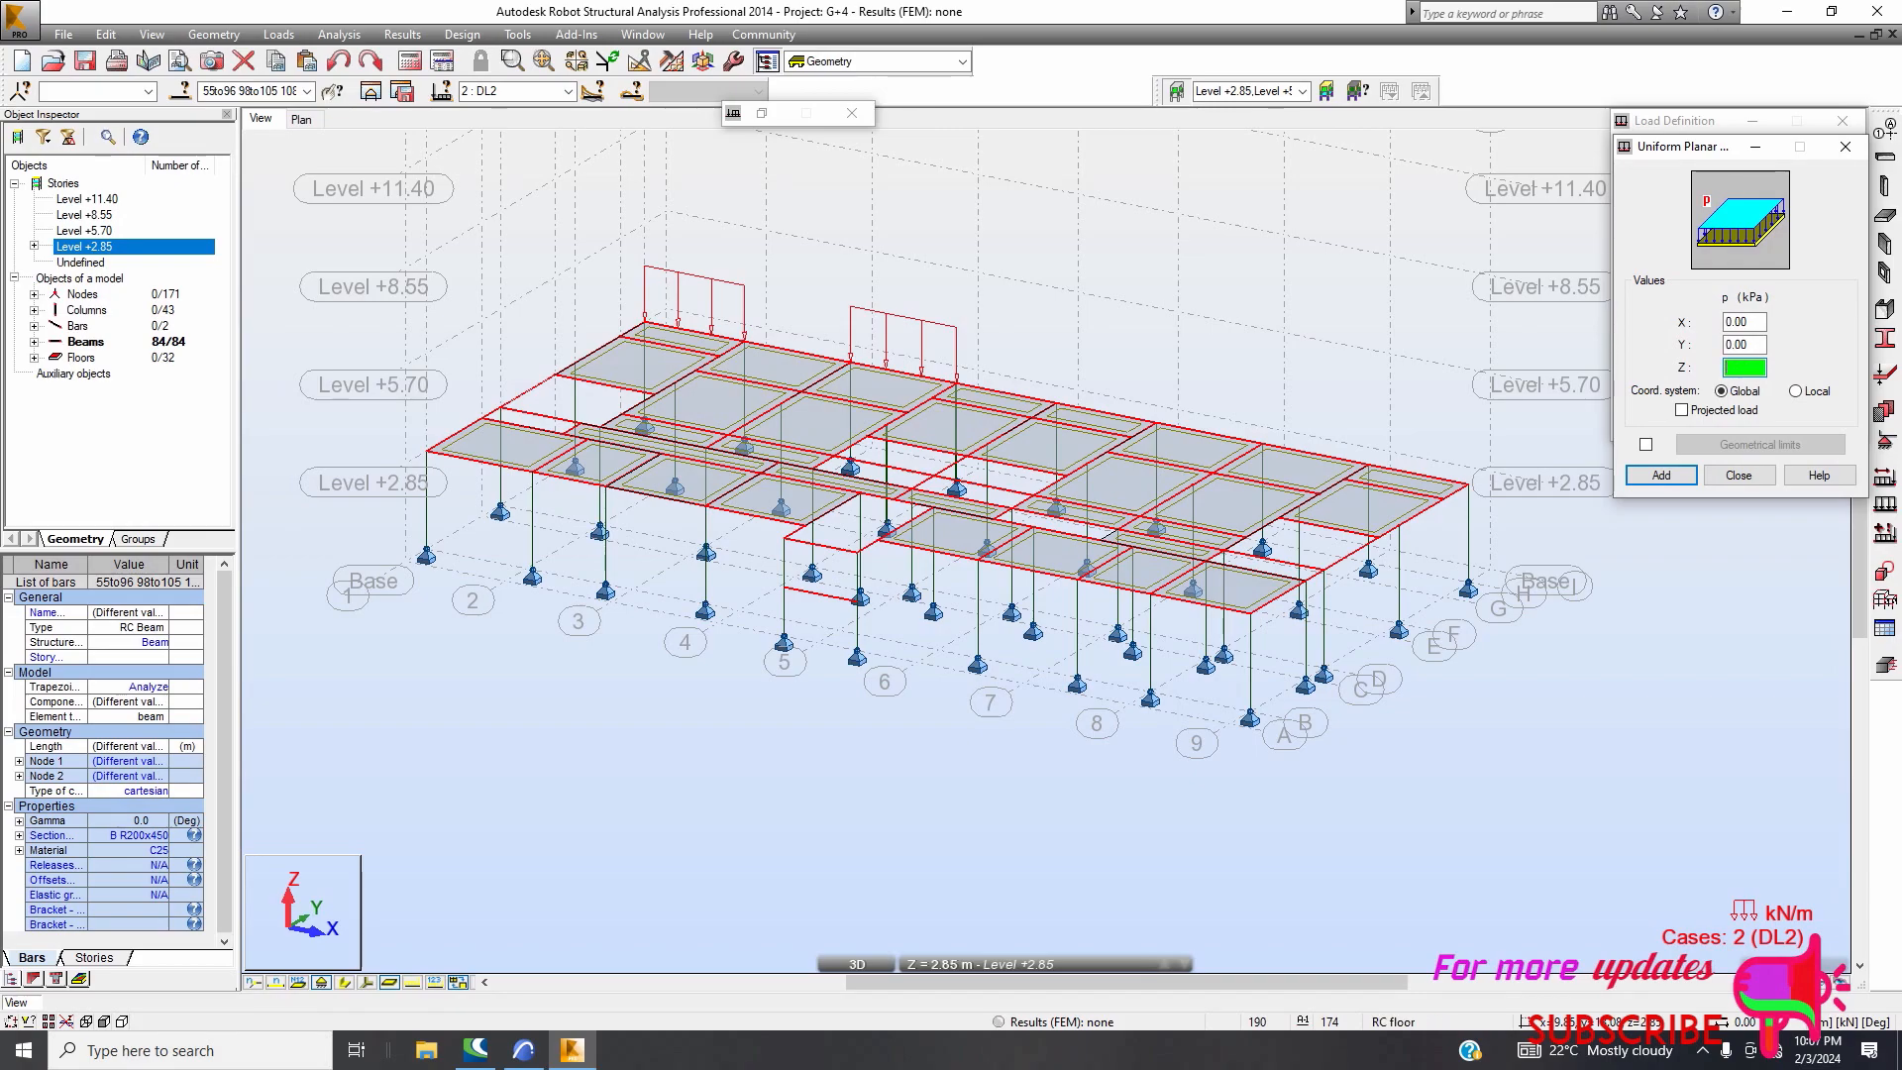
pyautogui.write('-1.5')
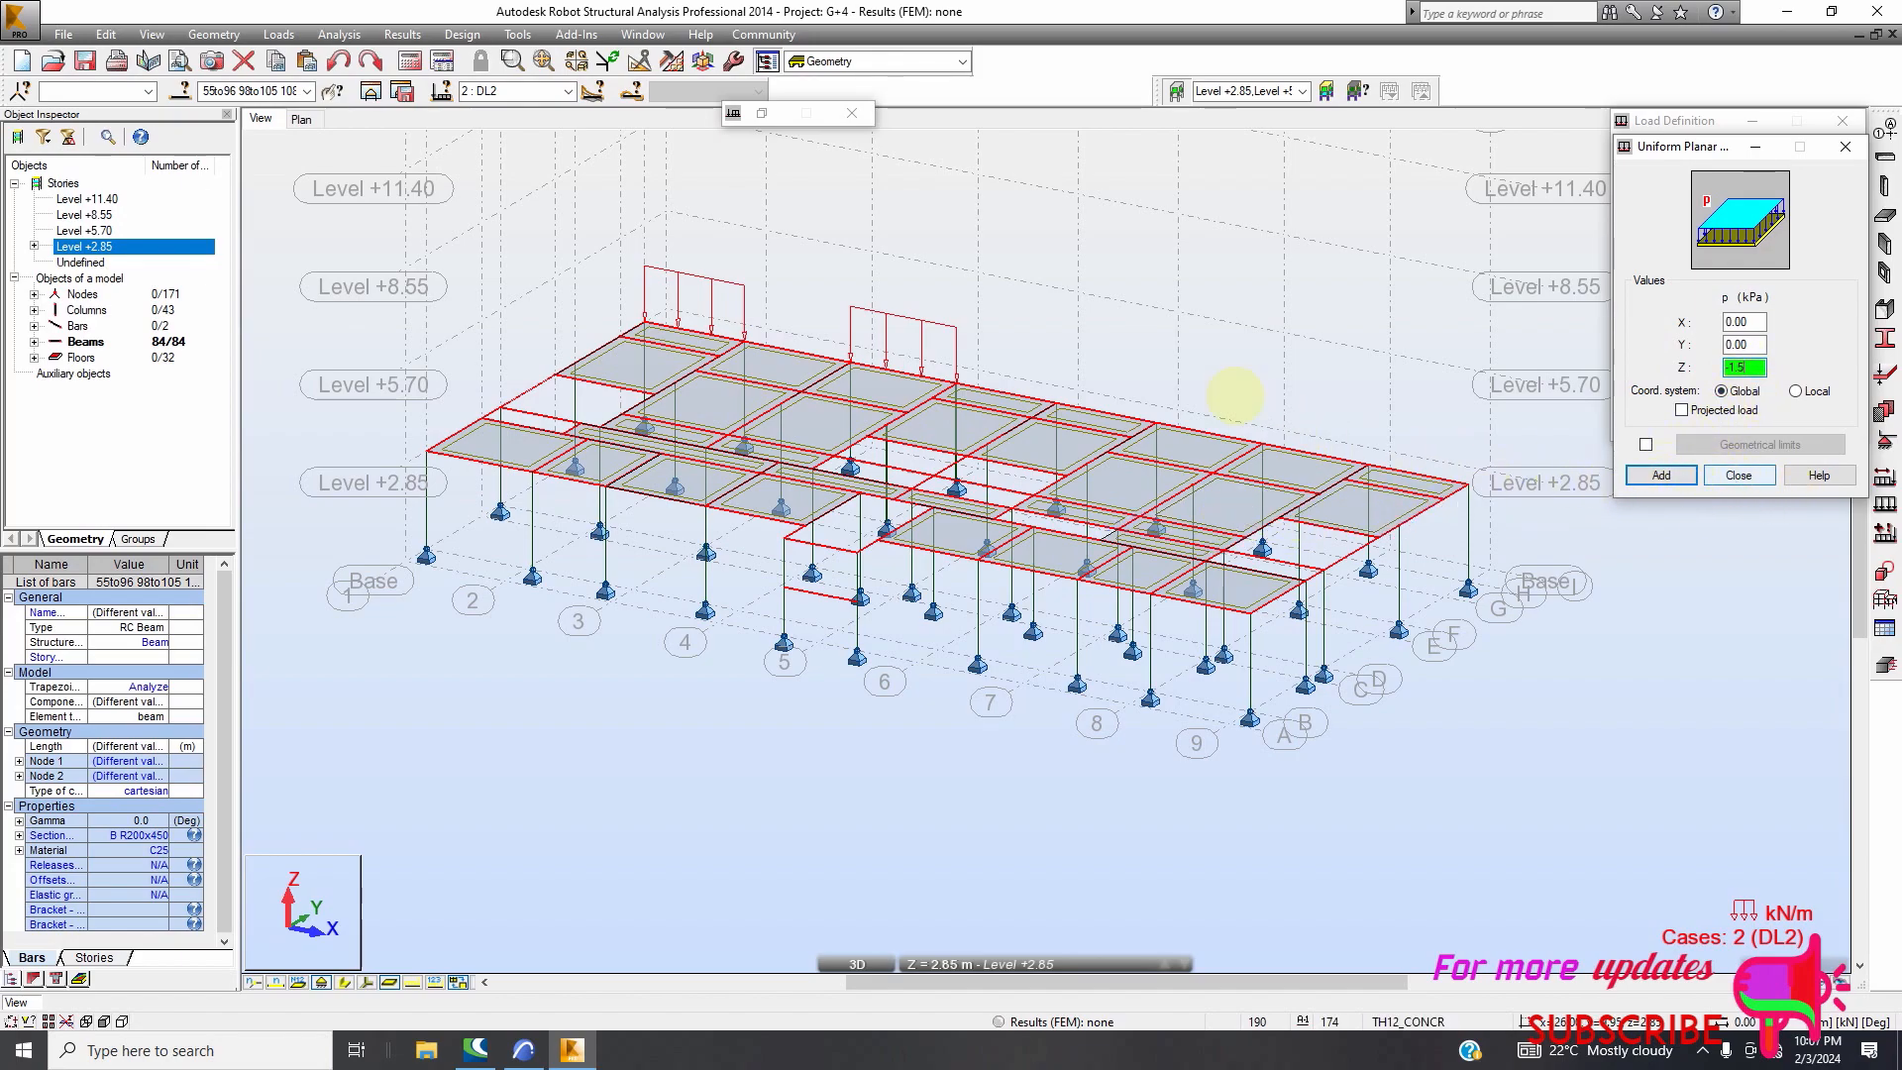
# Clear the beam selection and select the corner floor panel between axes 8 and 9 and axes B and C in the 3D view
pyautogui.rightClick(1226, 385)
pyautogui.click(1188, 417)
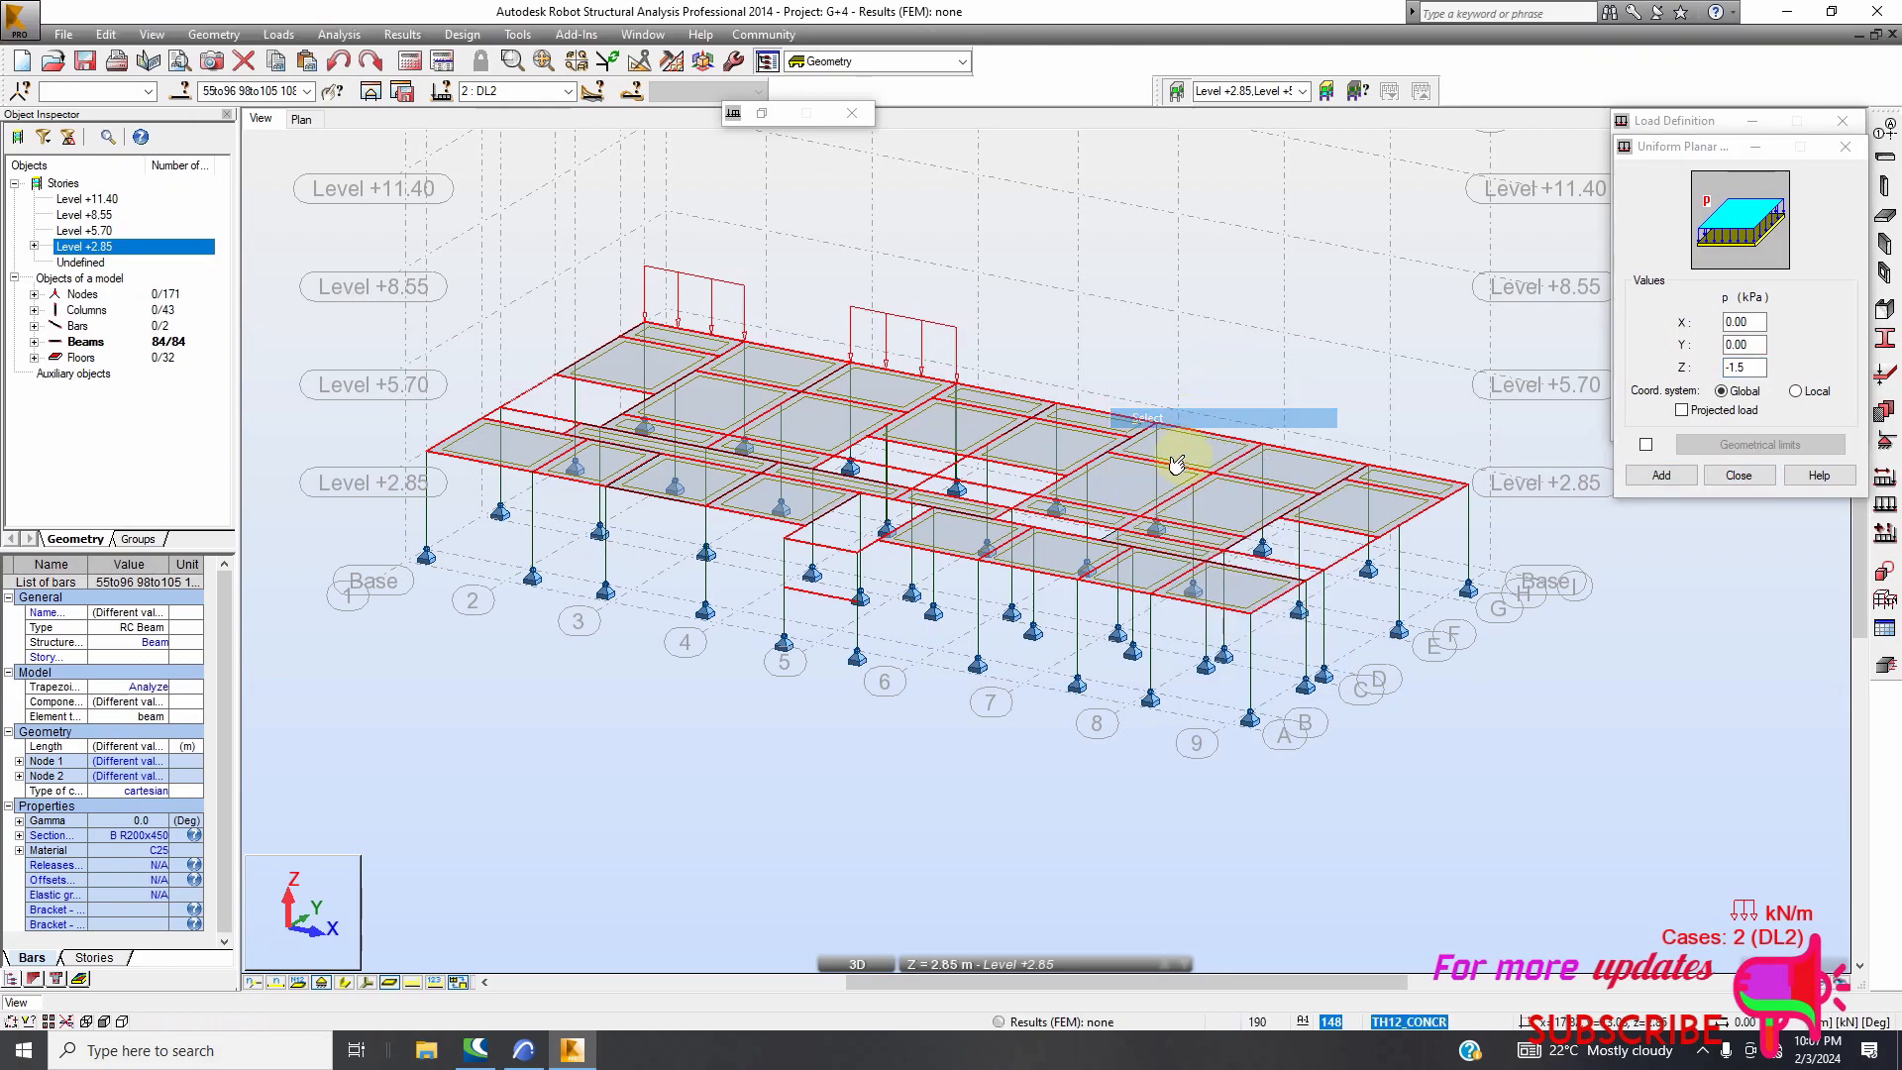
pyautogui.click(1138, 493)
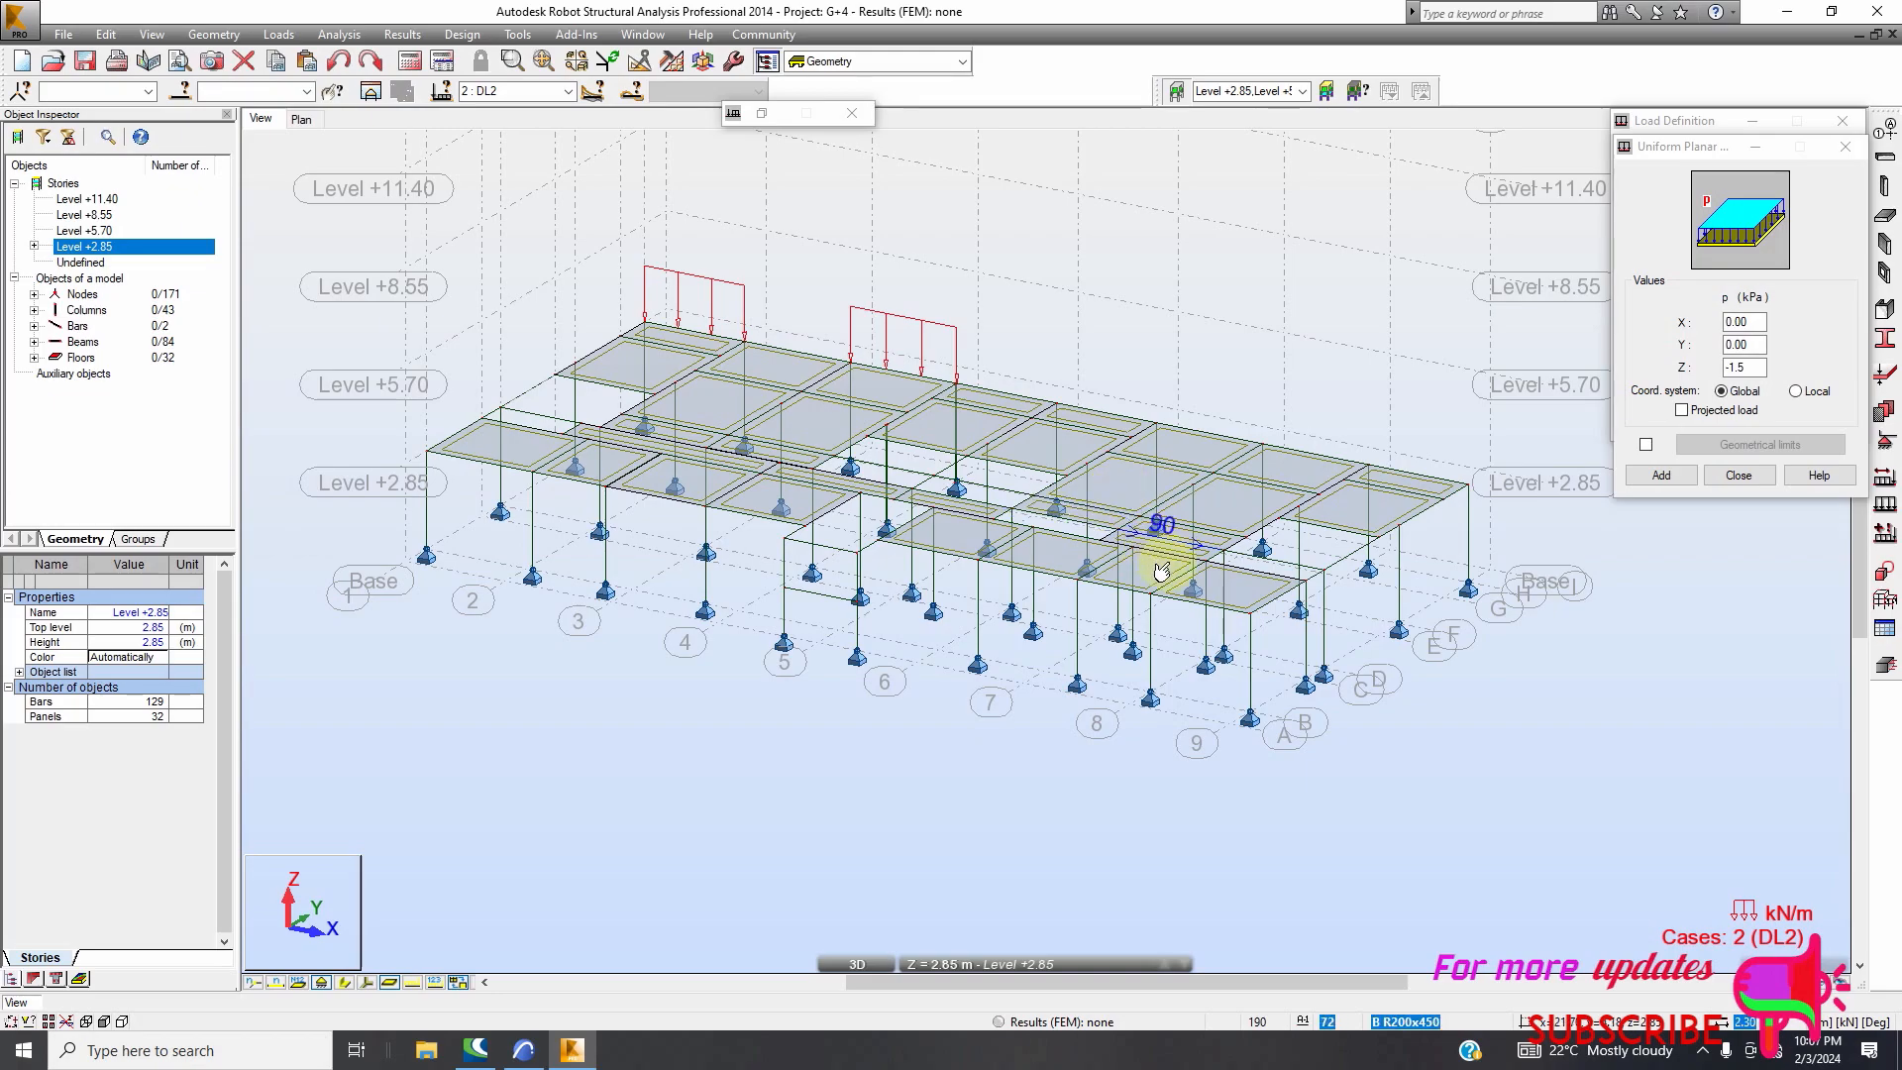
pyautogui.scroll(5, 1229, 594)
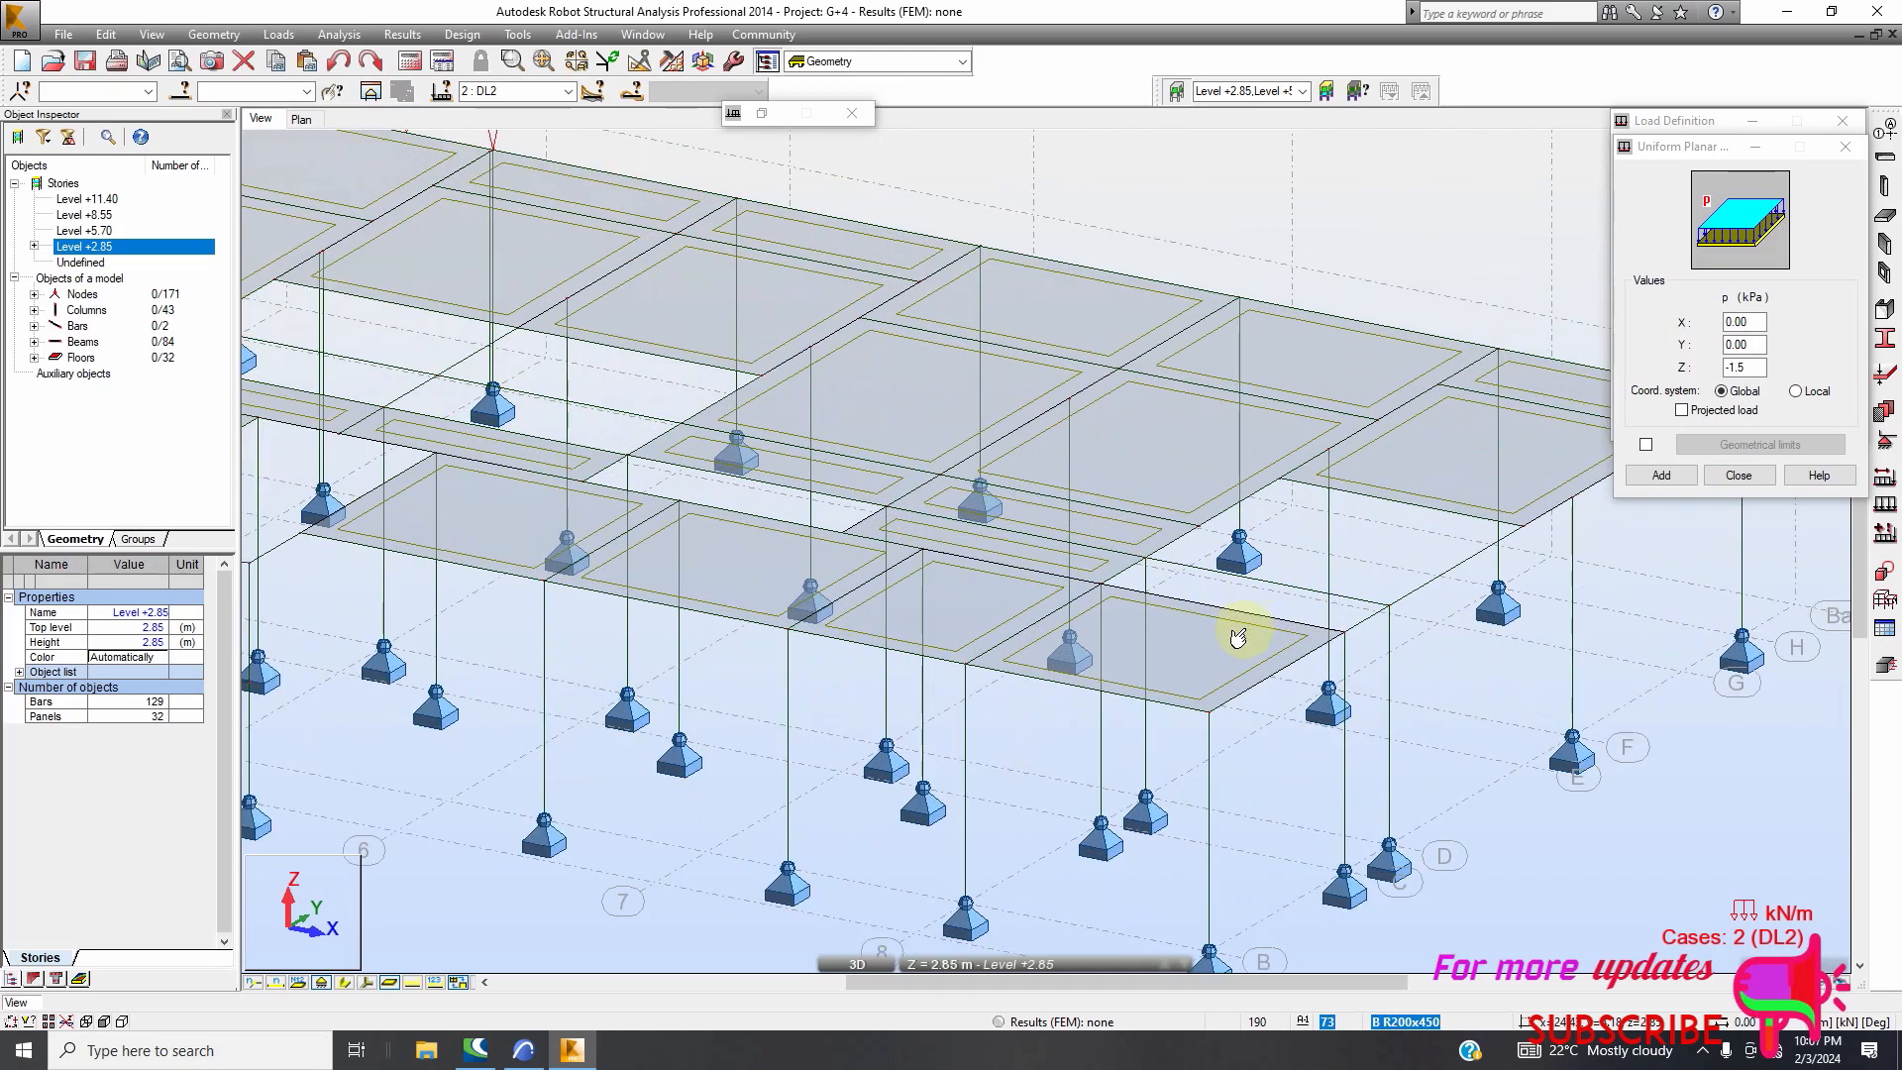
pyautogui.click(1292, 642)
pyautogui.rightClick(1137, 204)
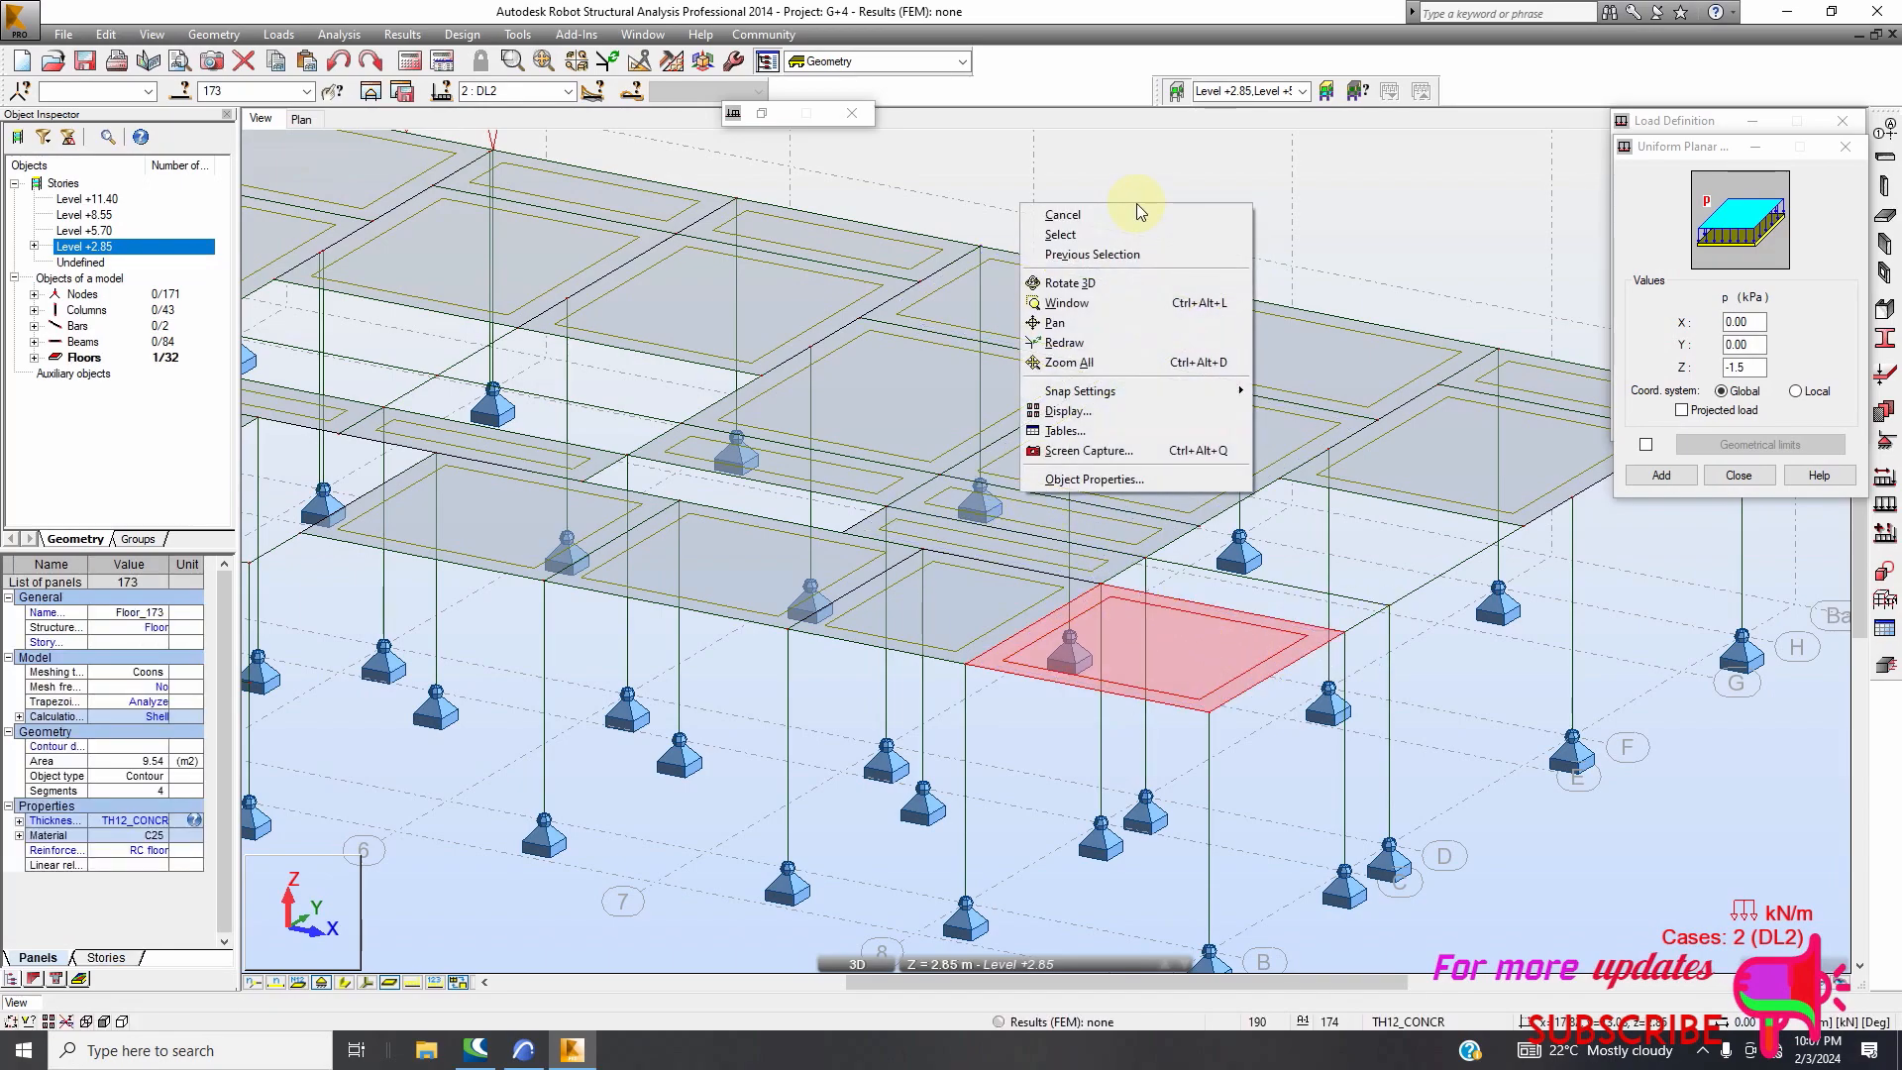
pyautogui.click(1214, 639)
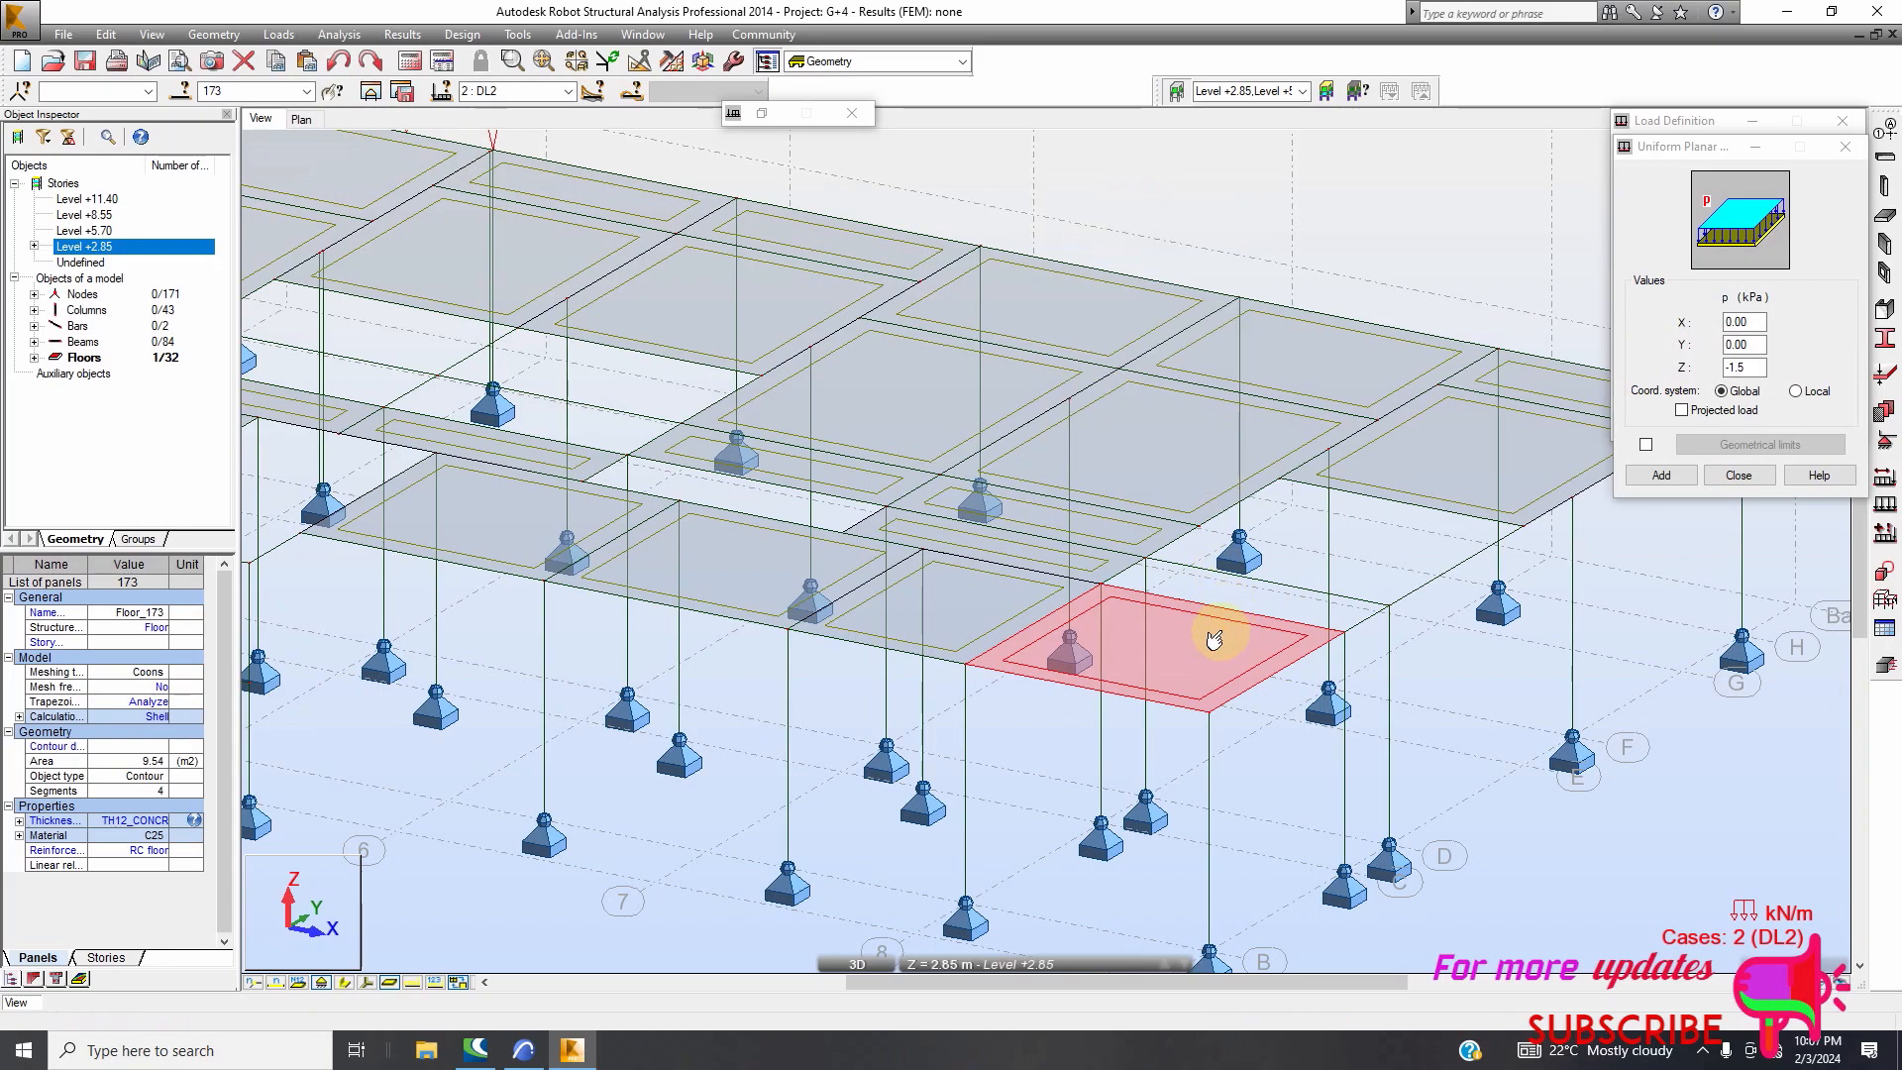
pyautogui.rightClick(1217, 639)
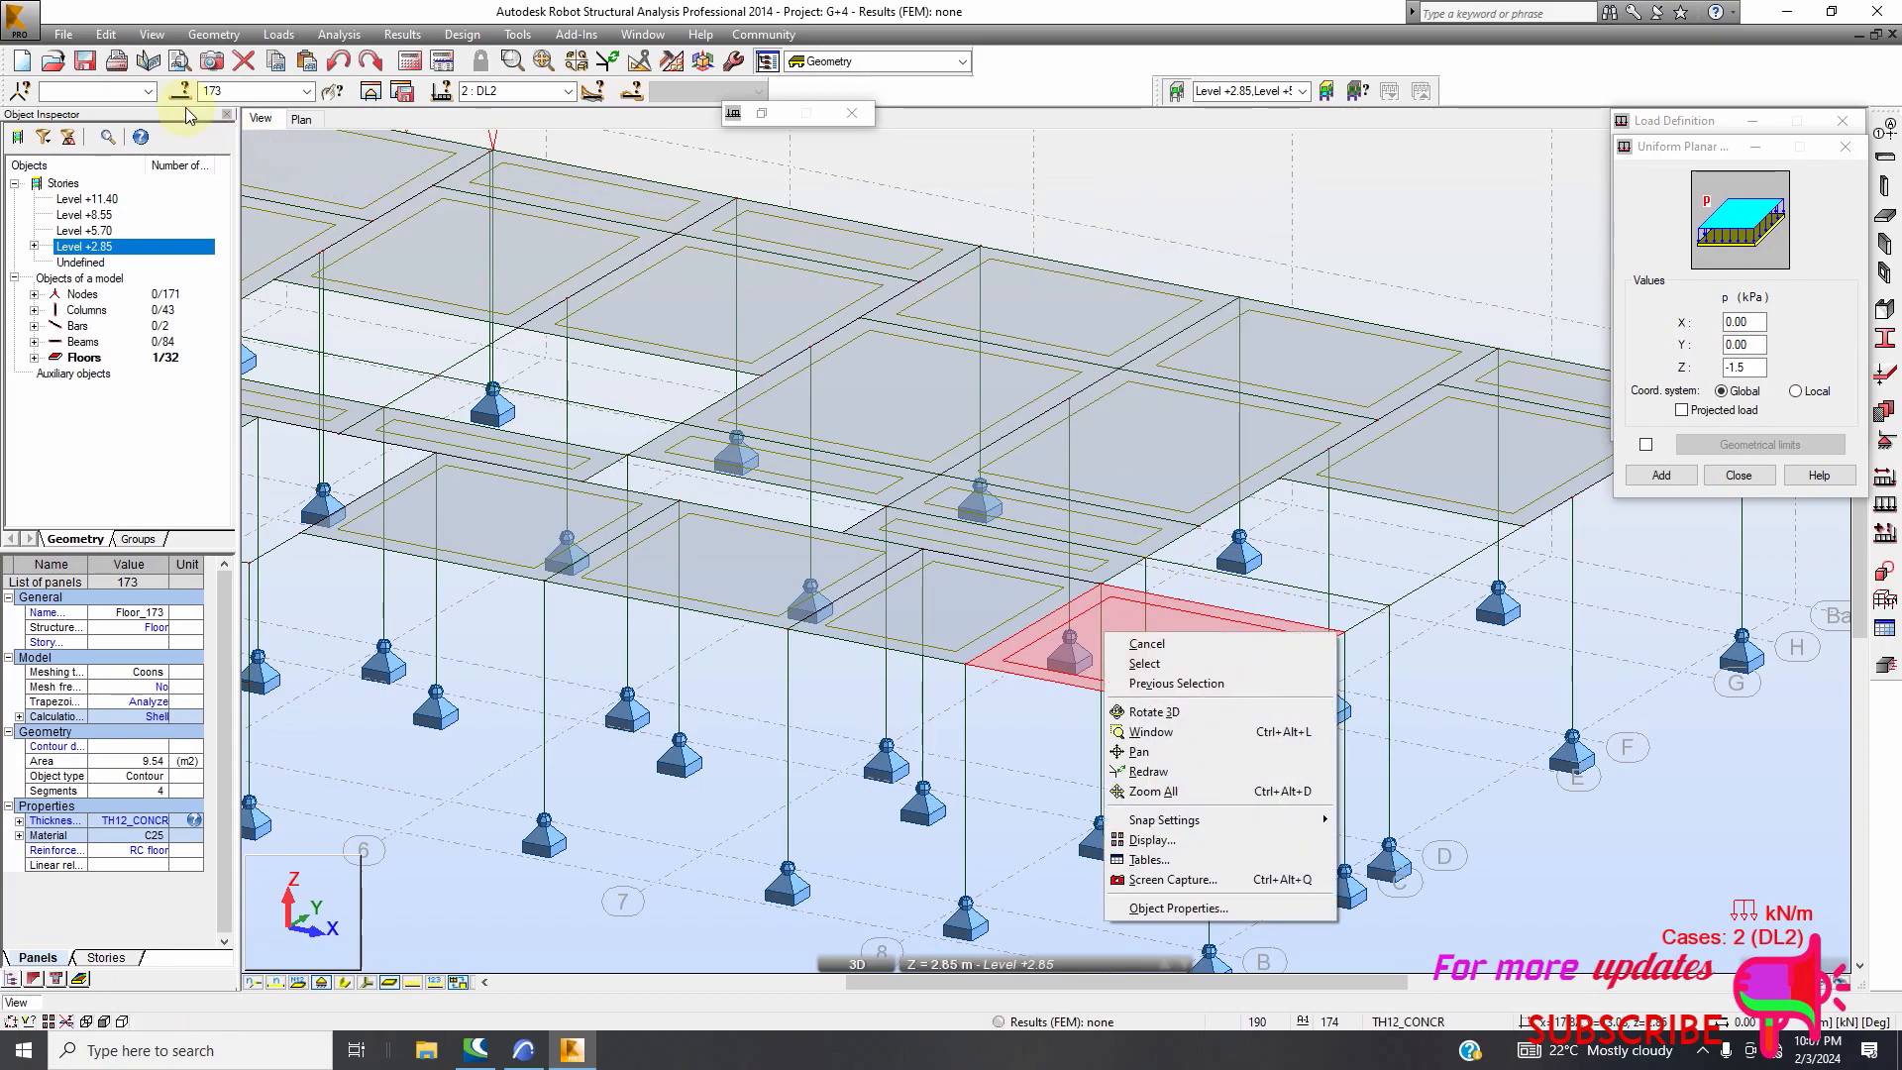
pyautogui.click(119, 42)
pyautogui.click(106, 36)
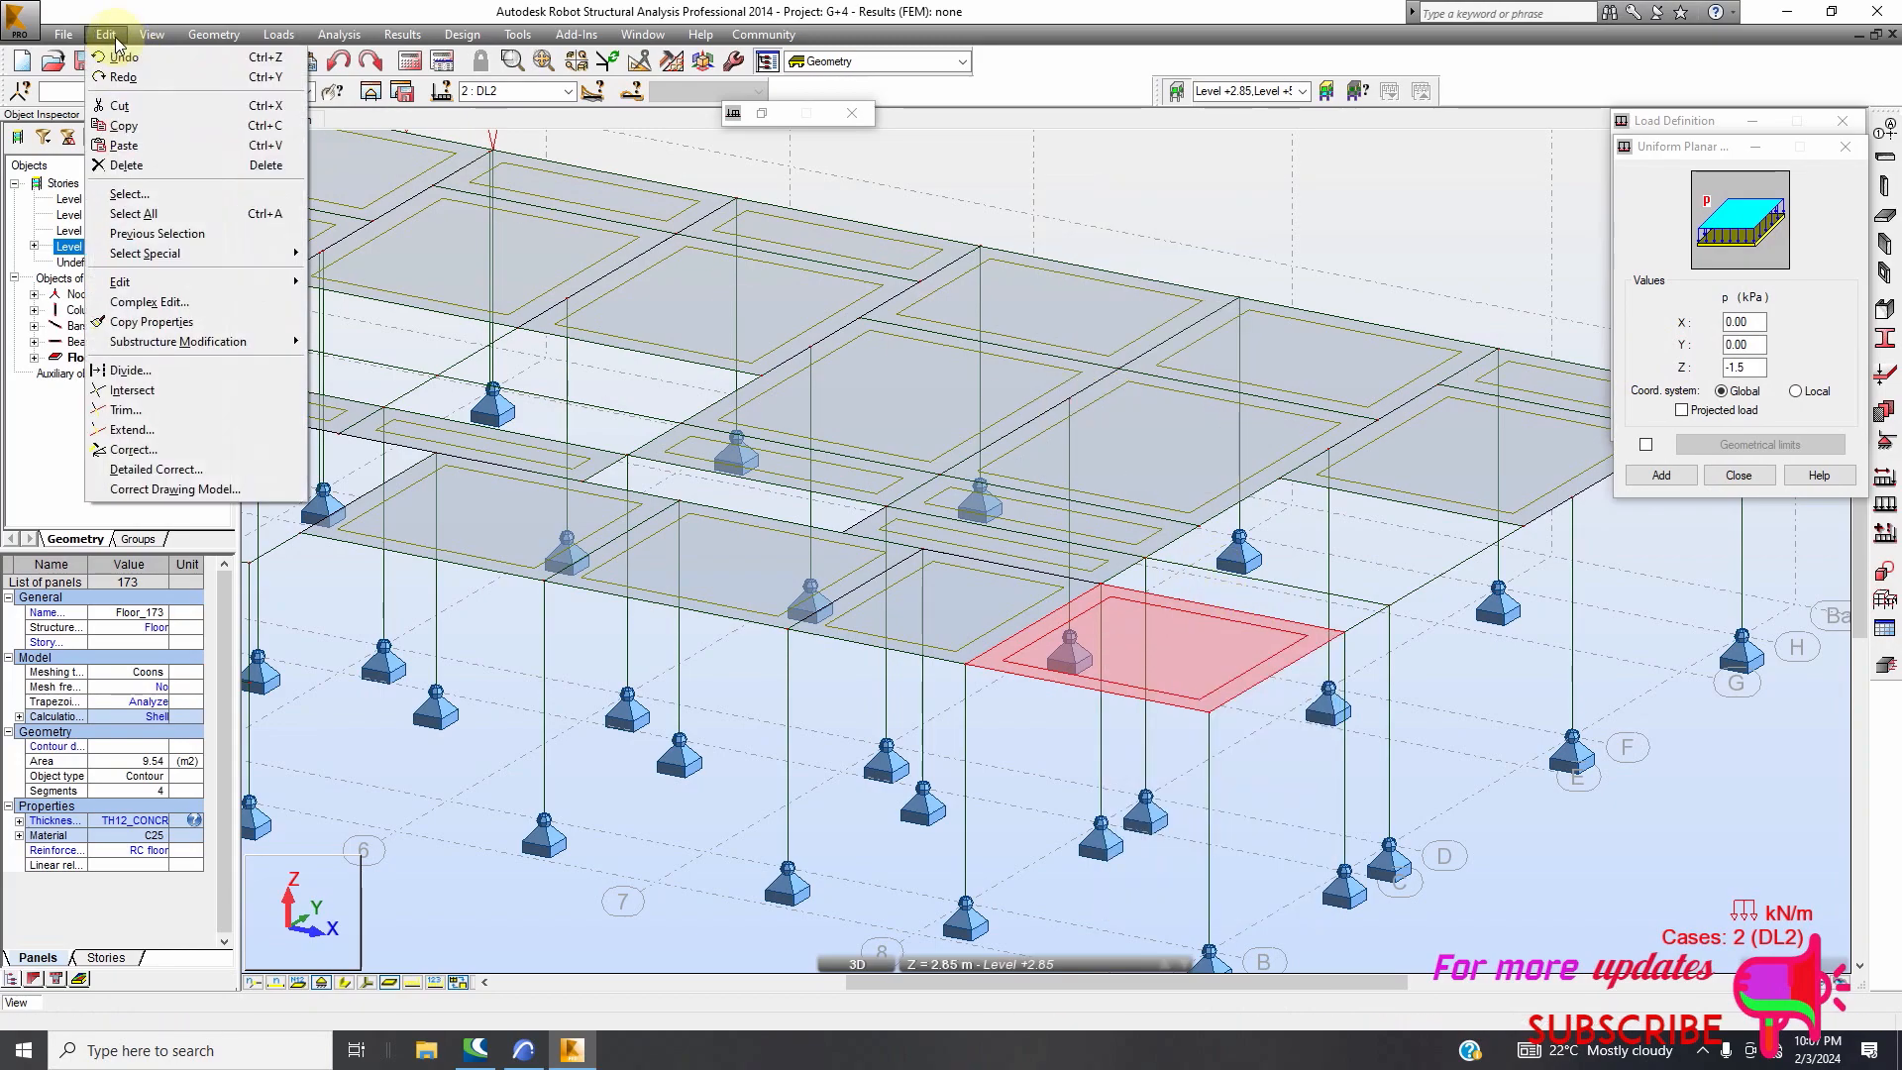
pyautogui.moveTo(140, 41)
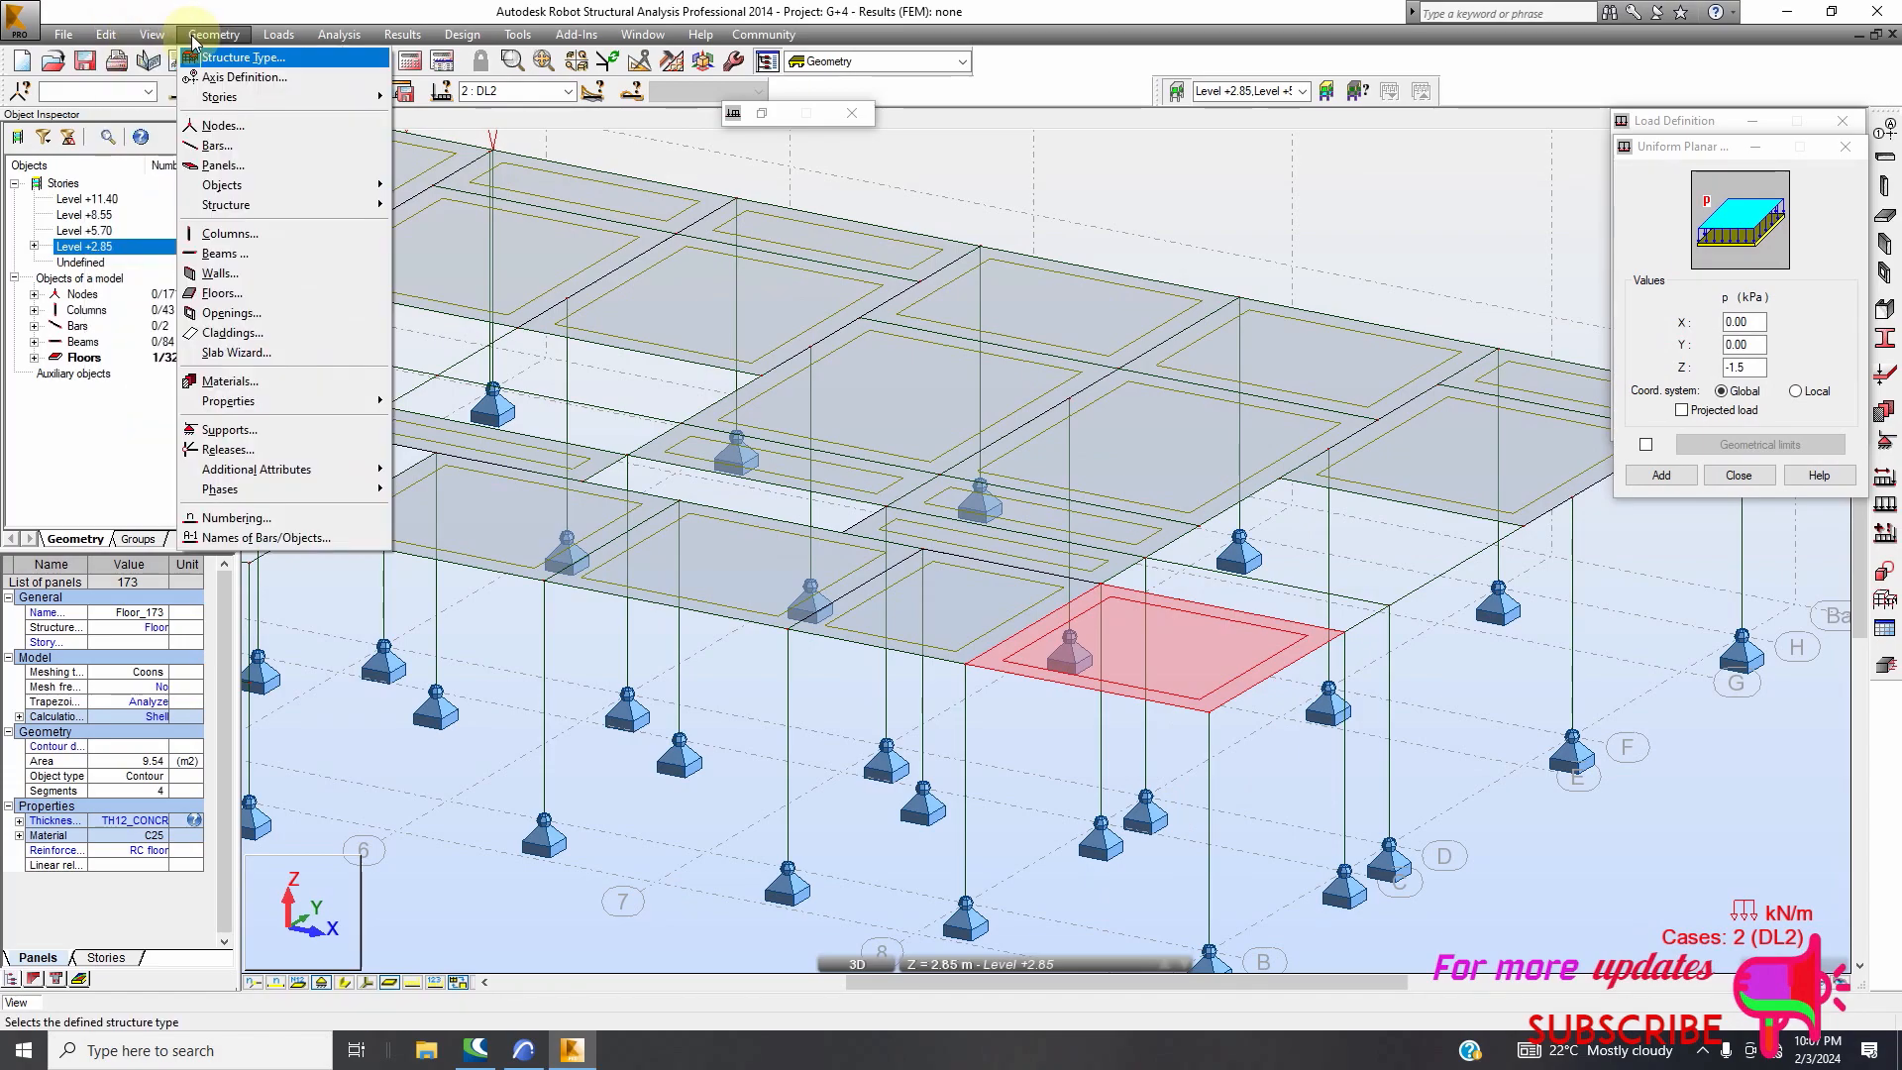
pyautogui.click(1300, 545)
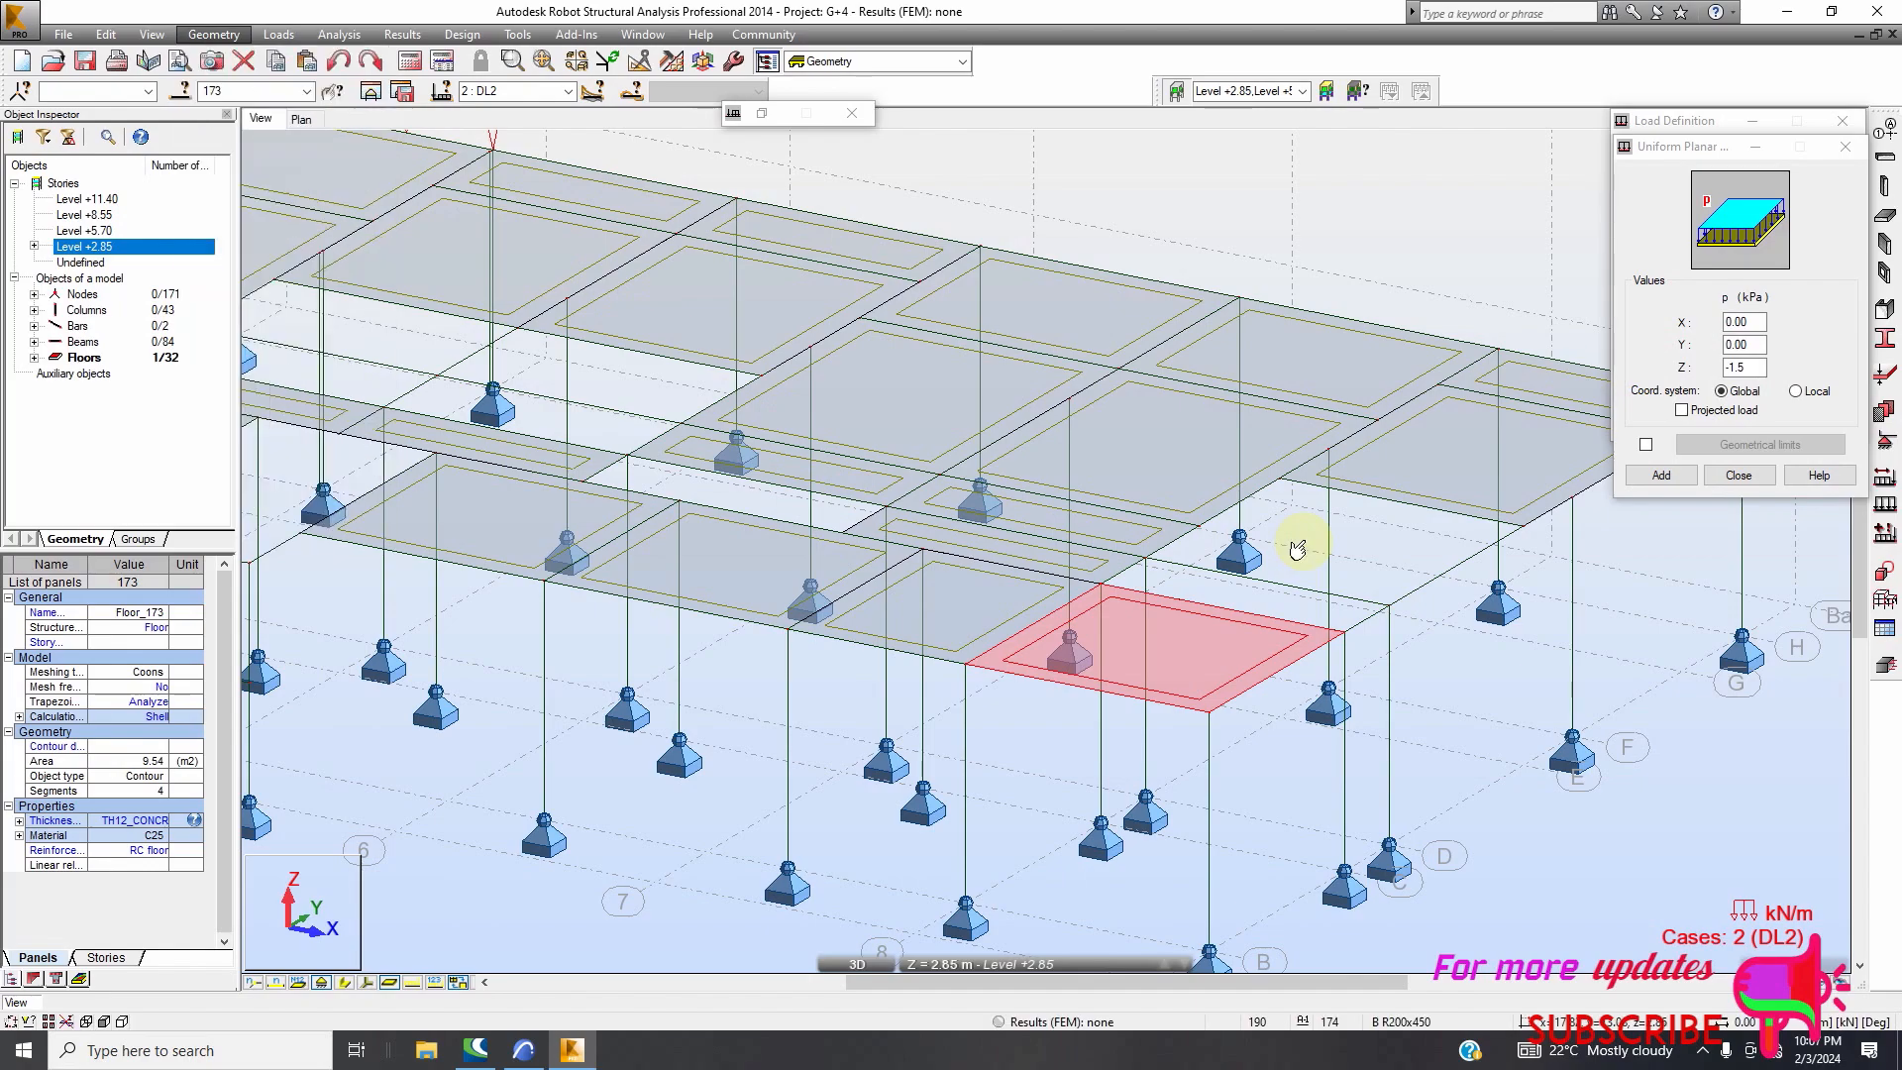
pyautogui.rightClick(1300, 544)
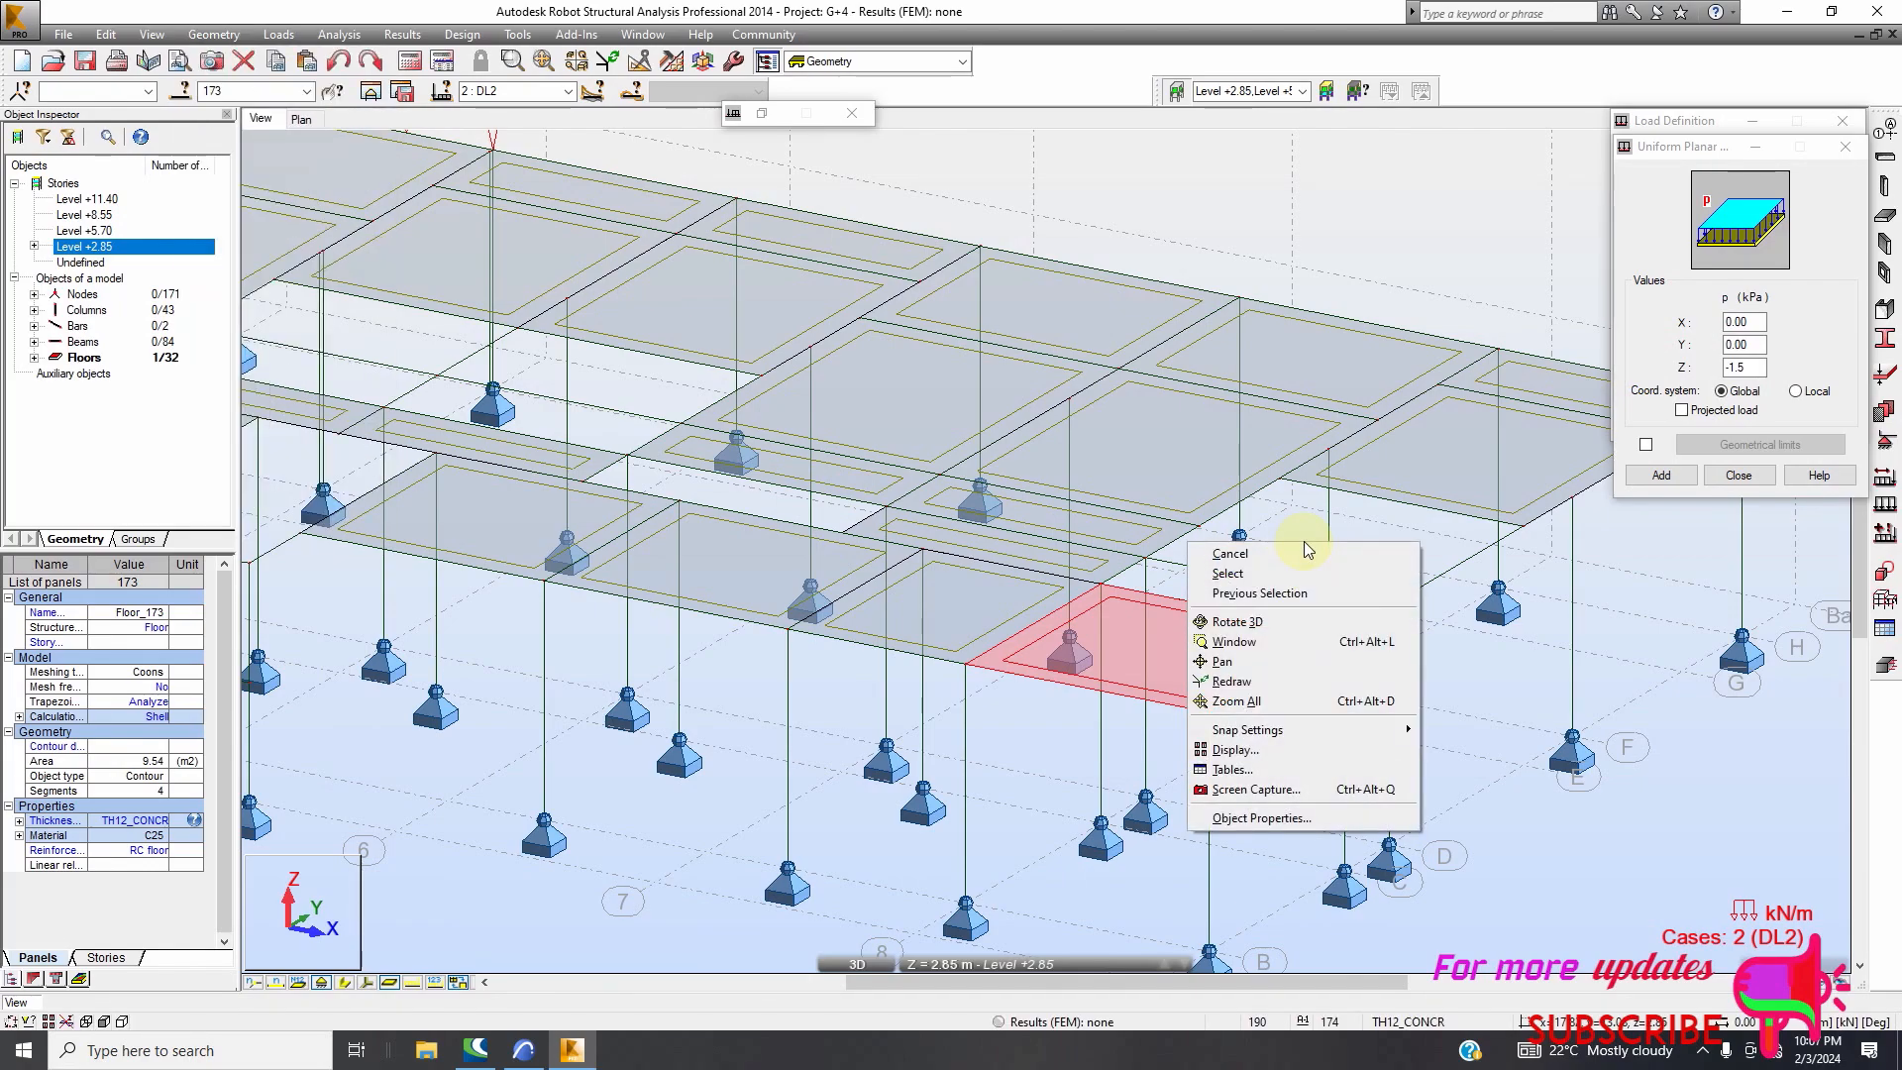
# Switch to the plan view of Level +2.85
pyautogui.click(301, 119)
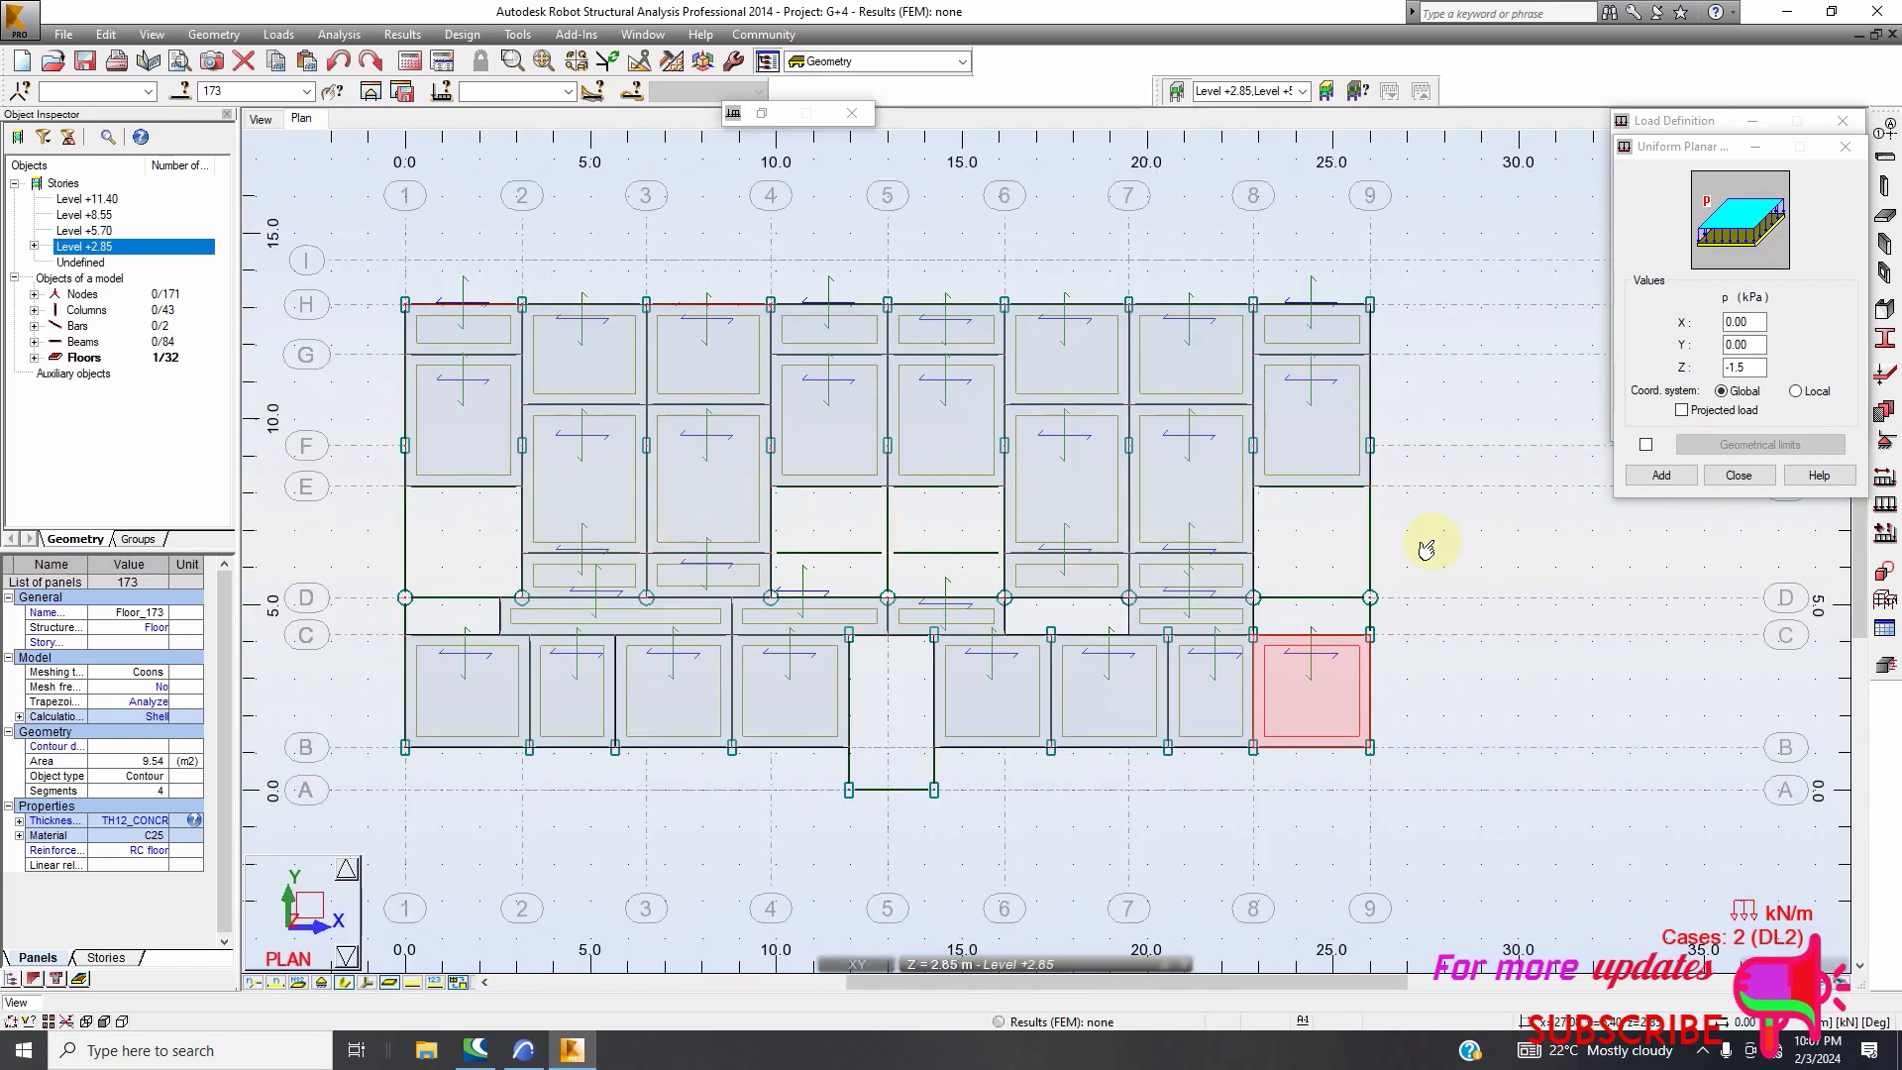
pyautogui.rightClick(1443, 532)
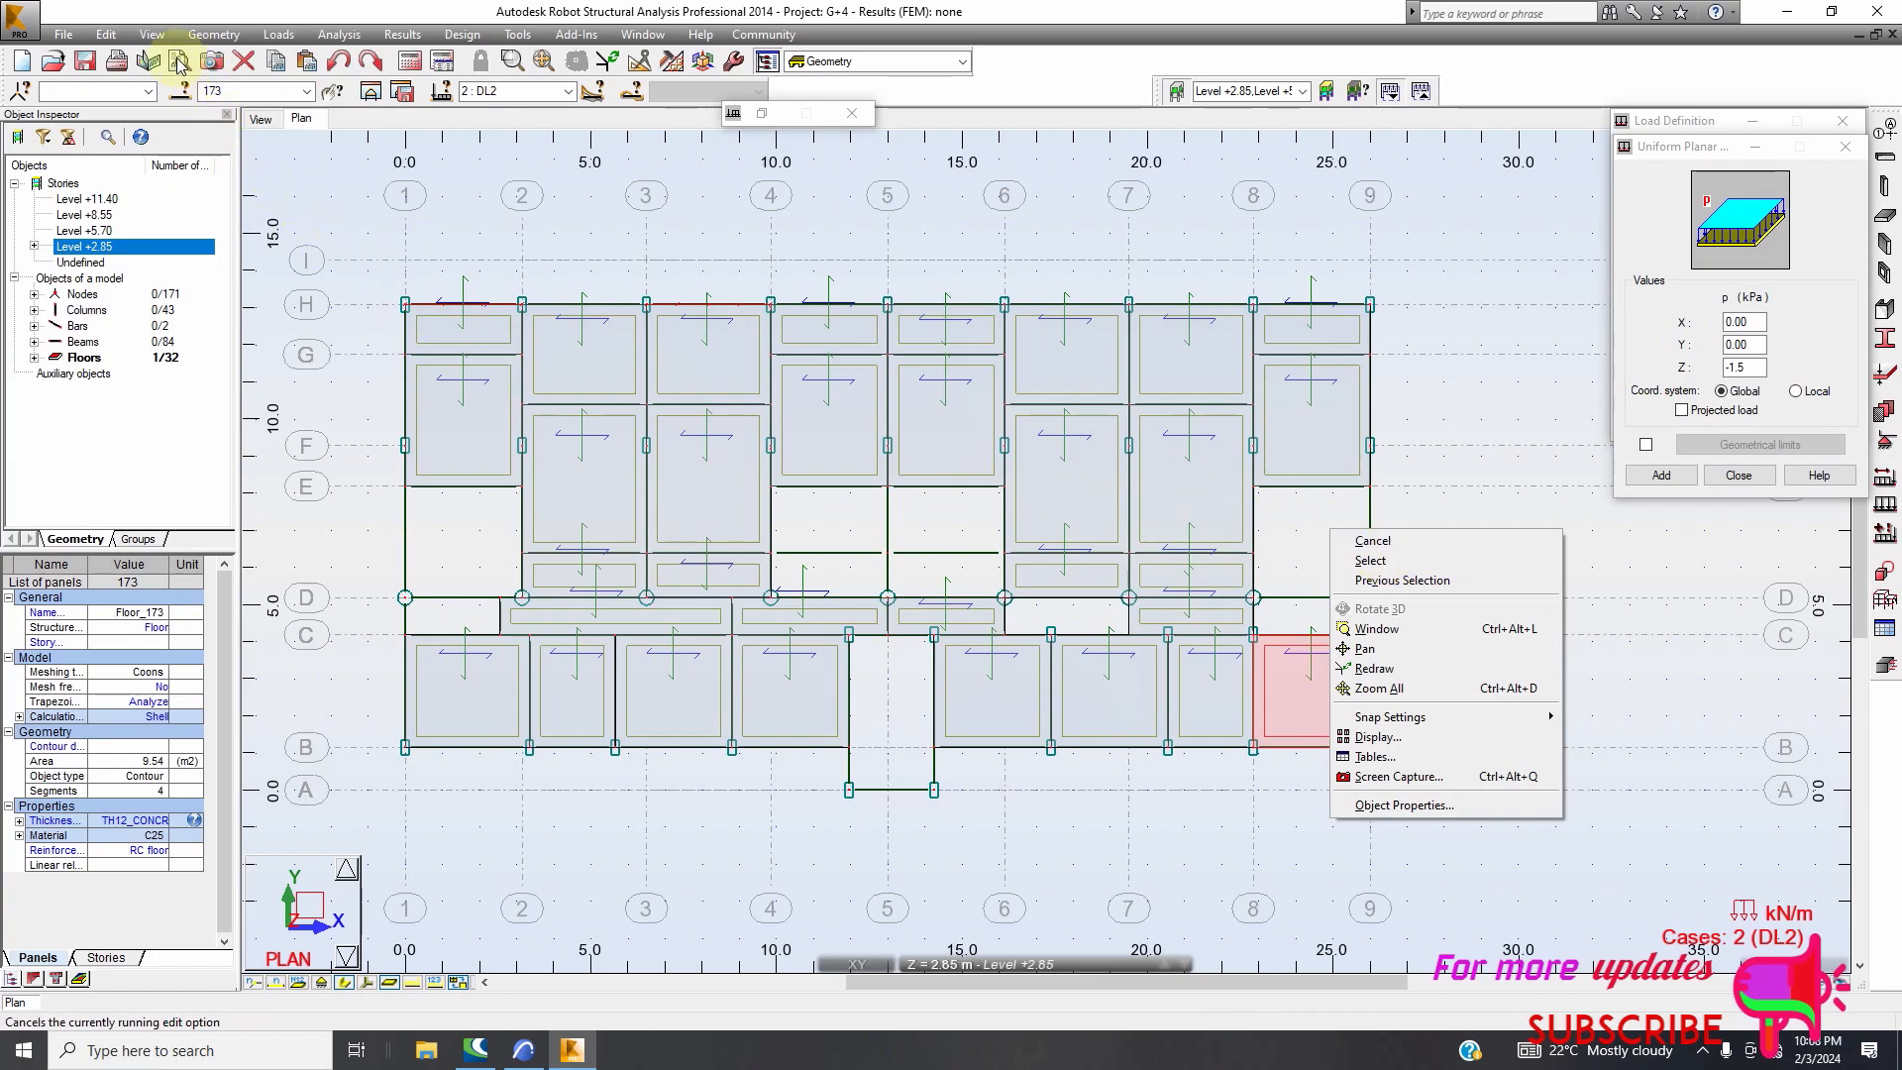
pyautogui.click(152, 39)
pyautogui.click(151, 37)
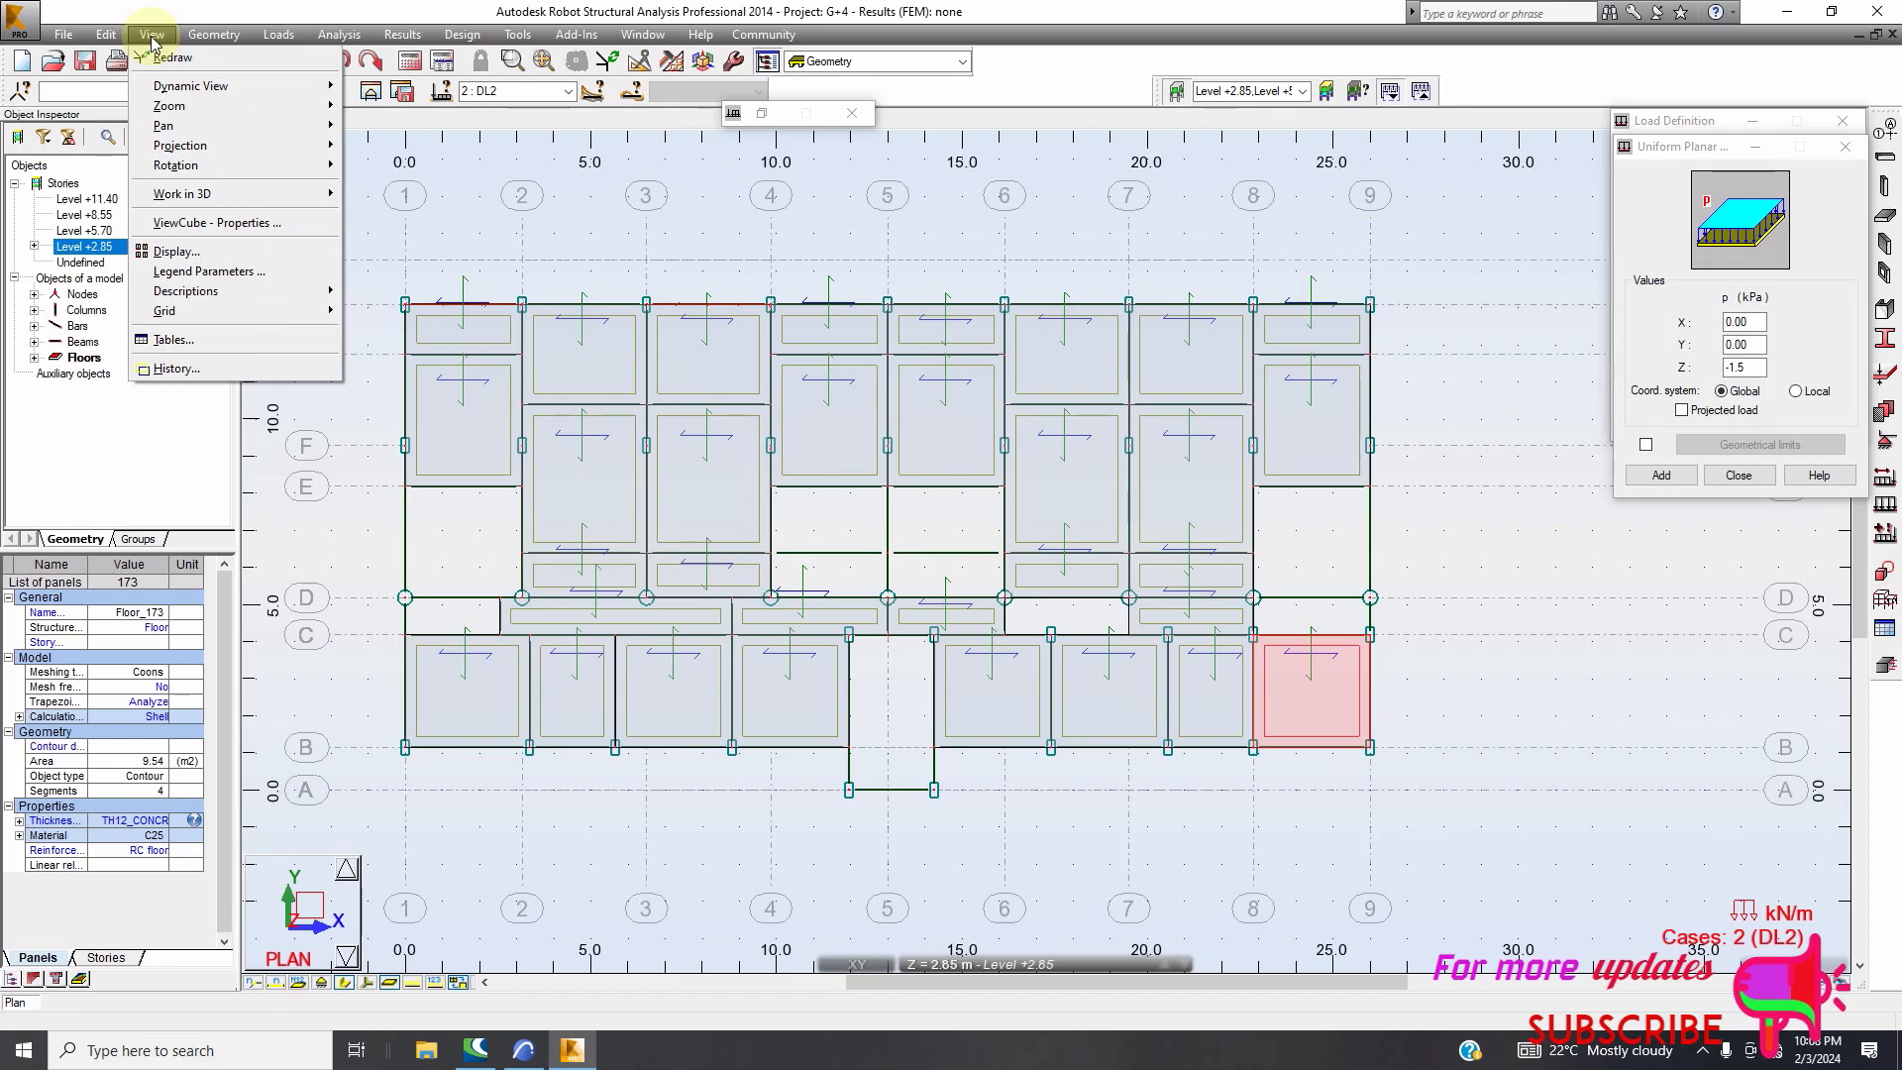
# Try the Loads layout, selecting the floor panel between axes 8 and 9 there, and return to the Geometry layout
pyautogui.moveTo(211, 39)
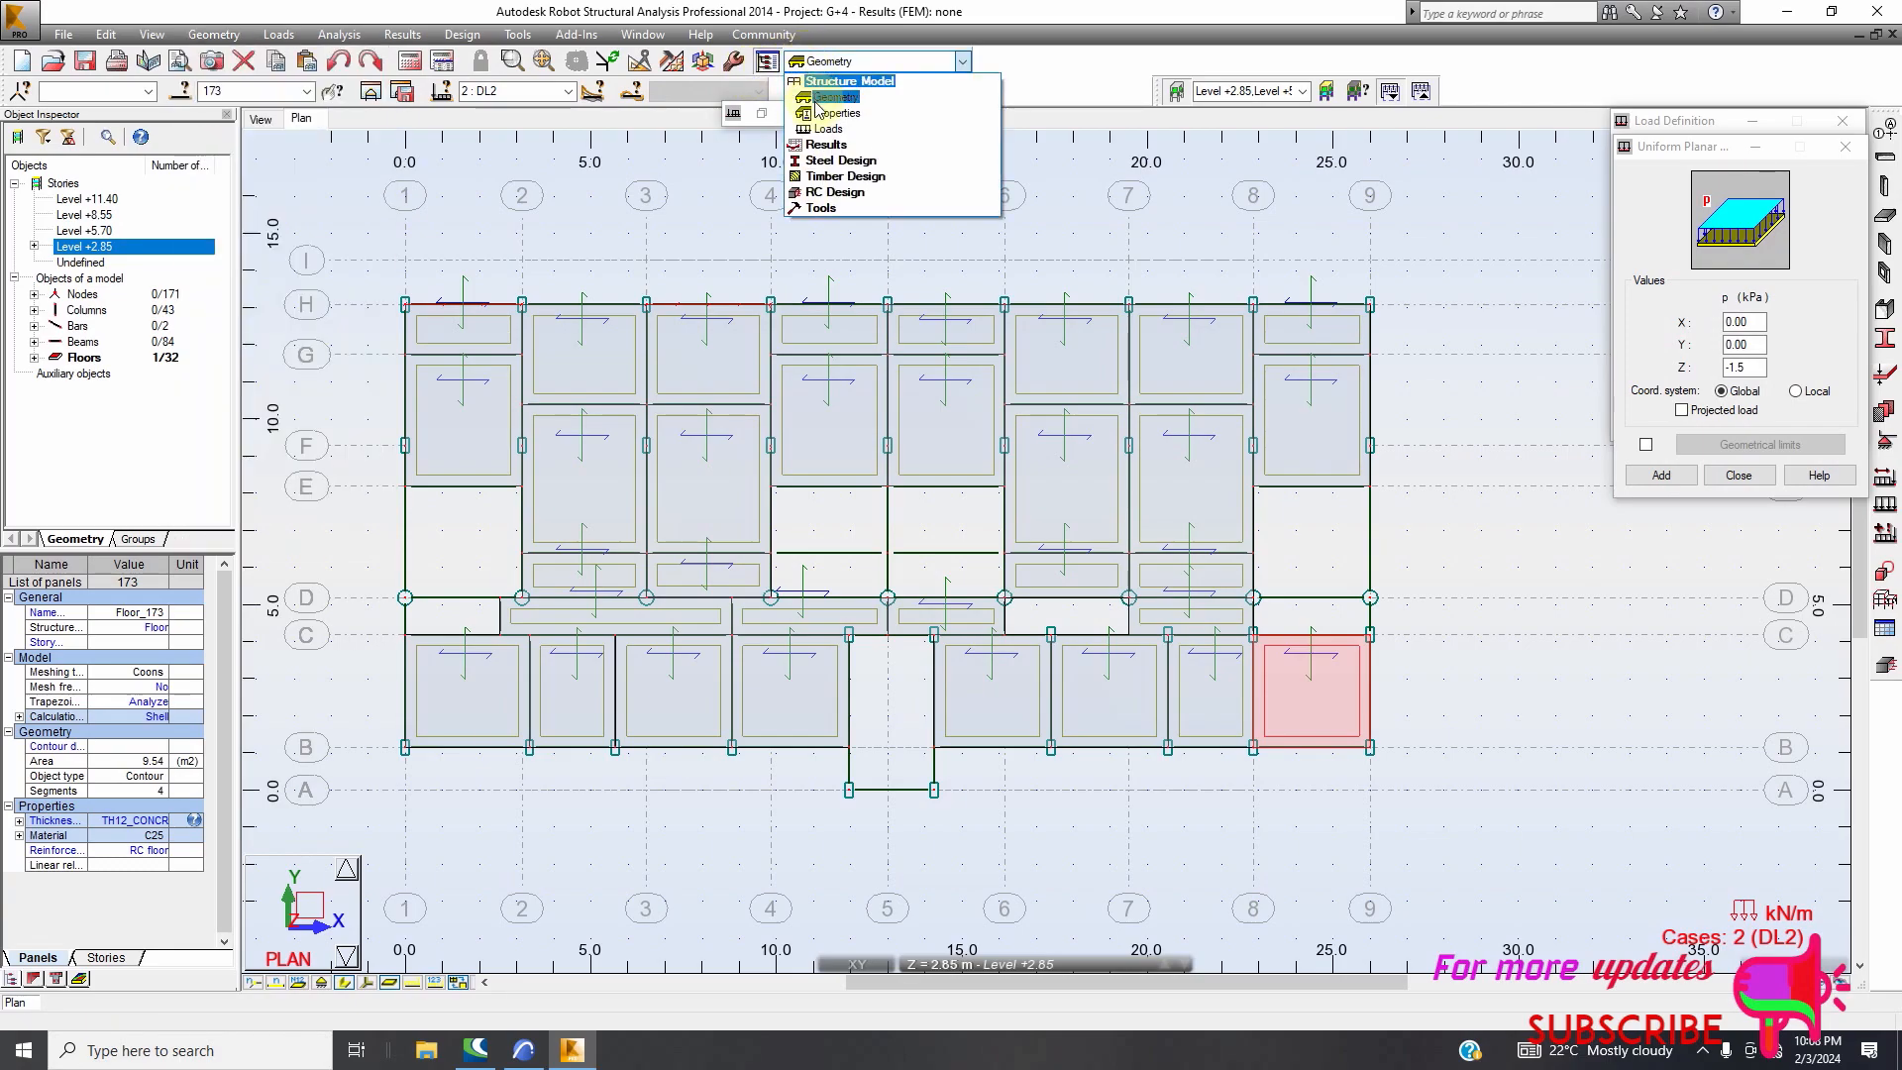
pyautogui.click(828, 169)
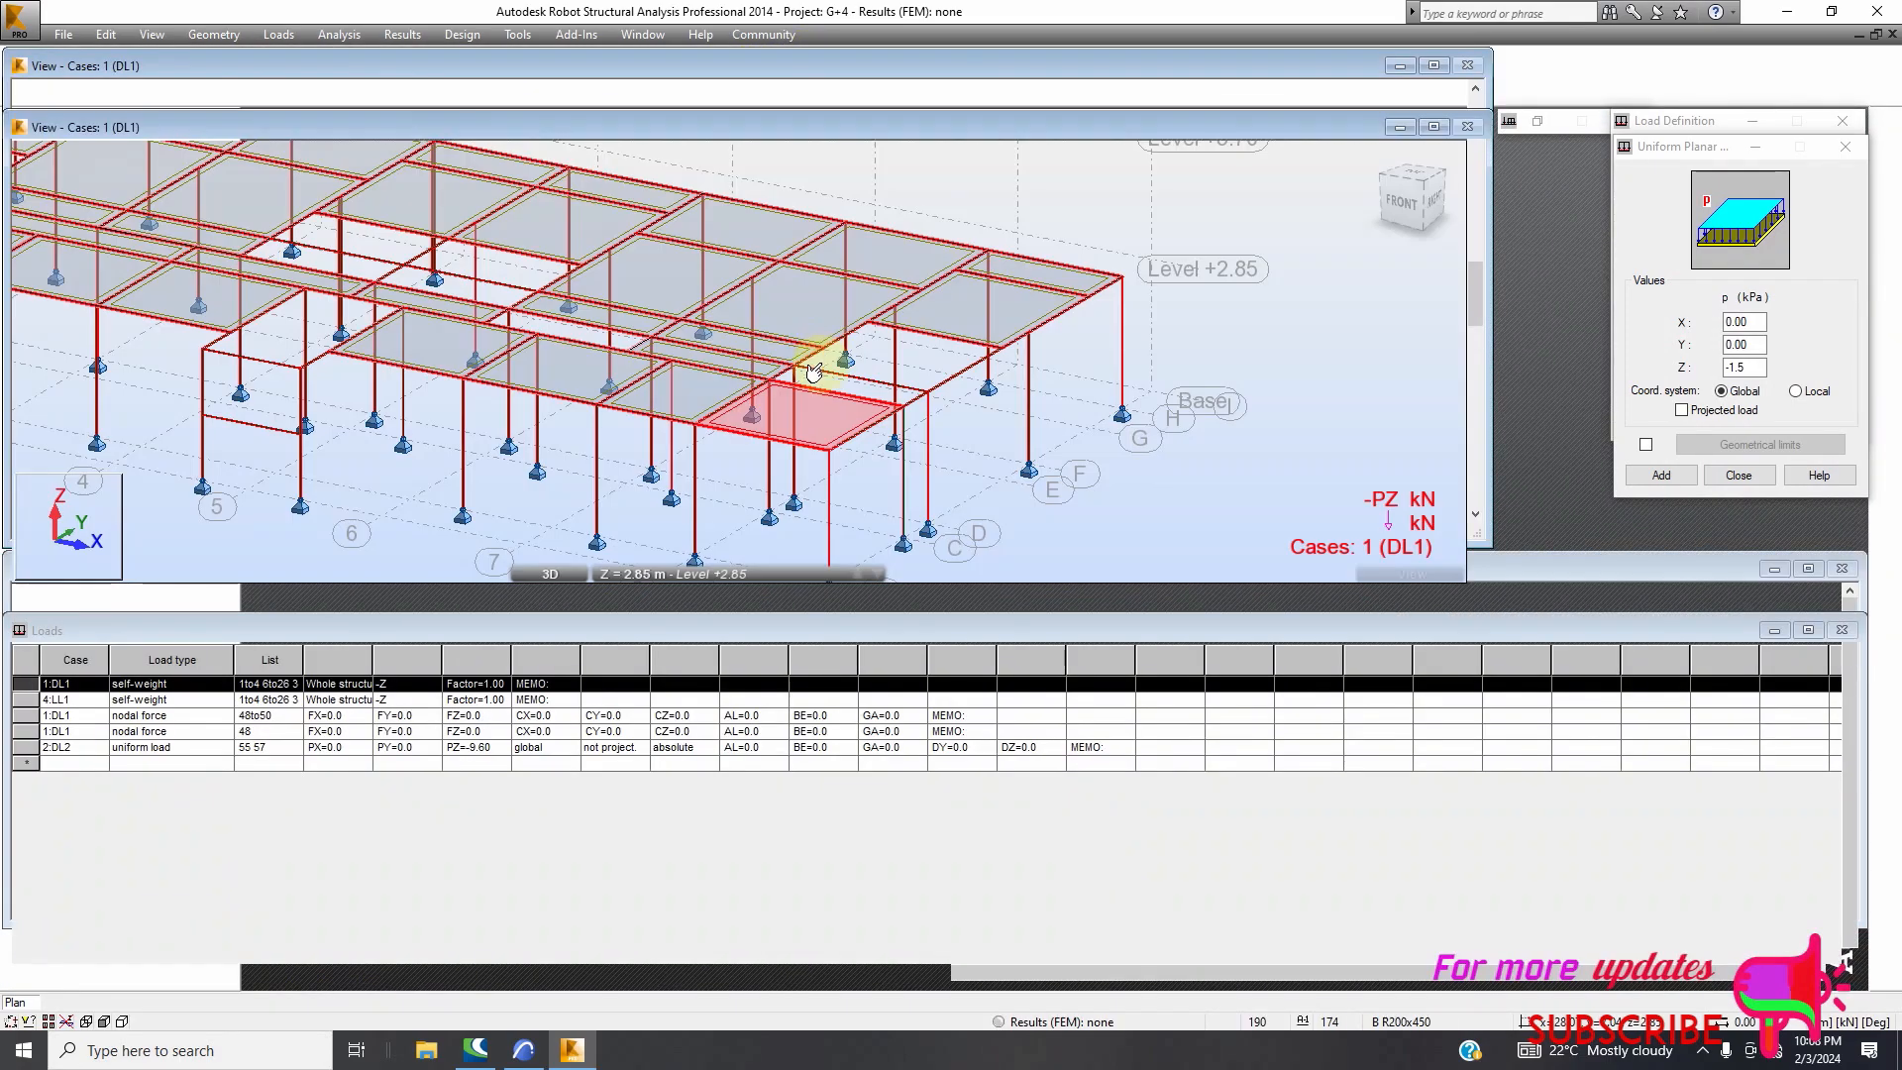
pyautogui.rightClick(1235, 315)
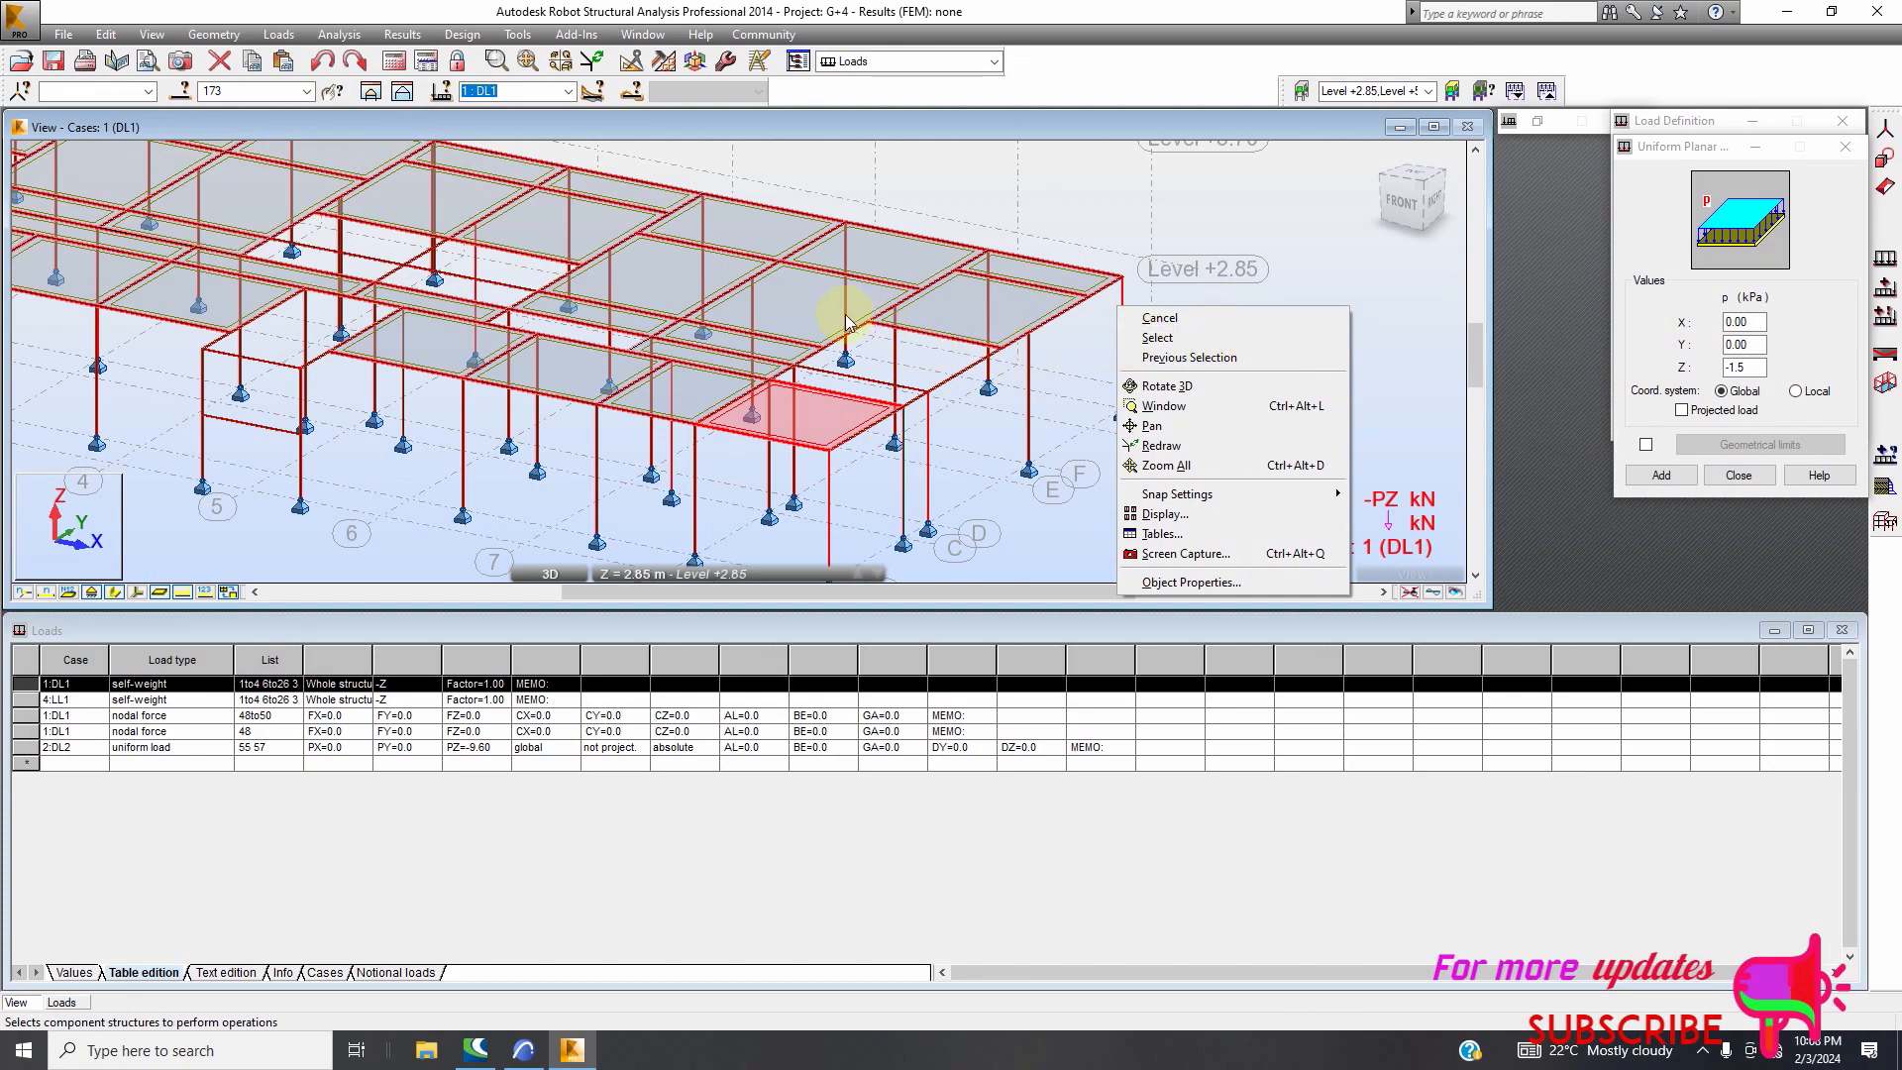
pyautogui.click(952, 420)
pyautogui.click(1392, 91)
pyautogui.click(992, 62)
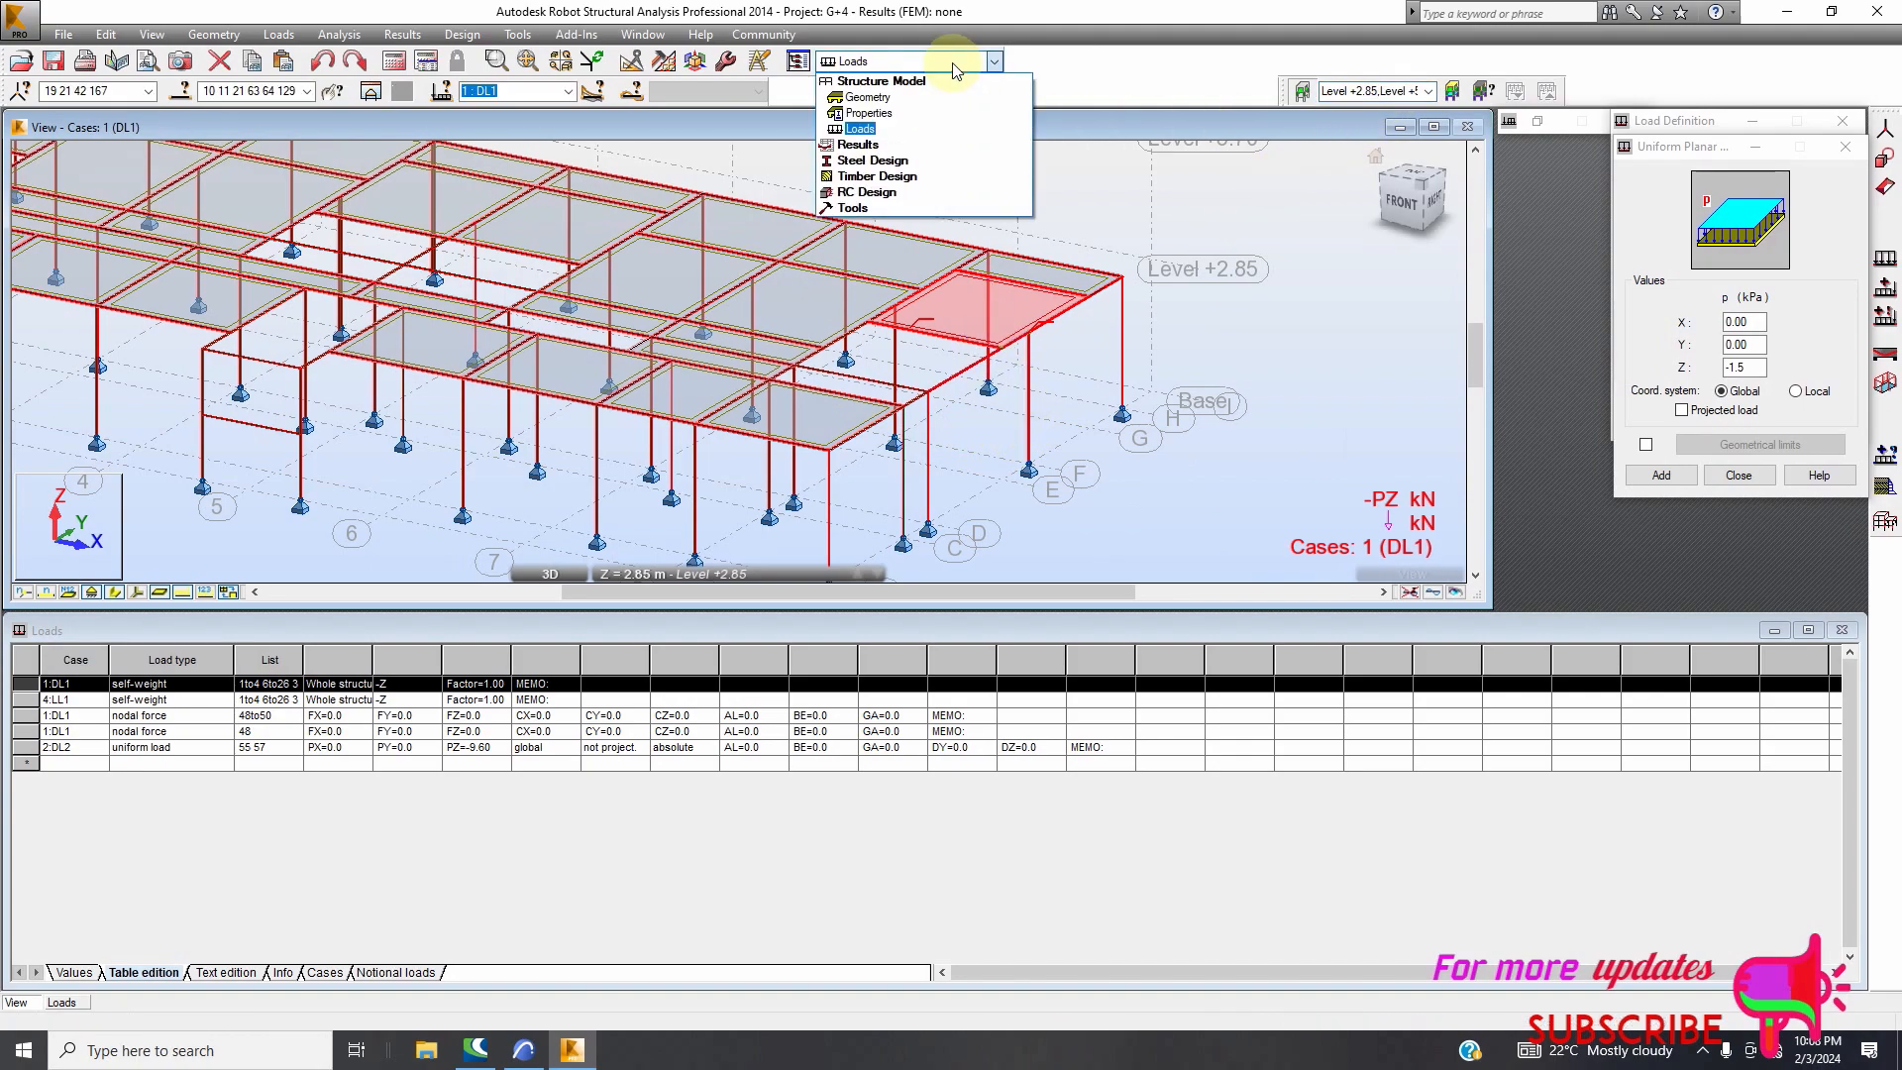
pyautogui.click(929, 99)
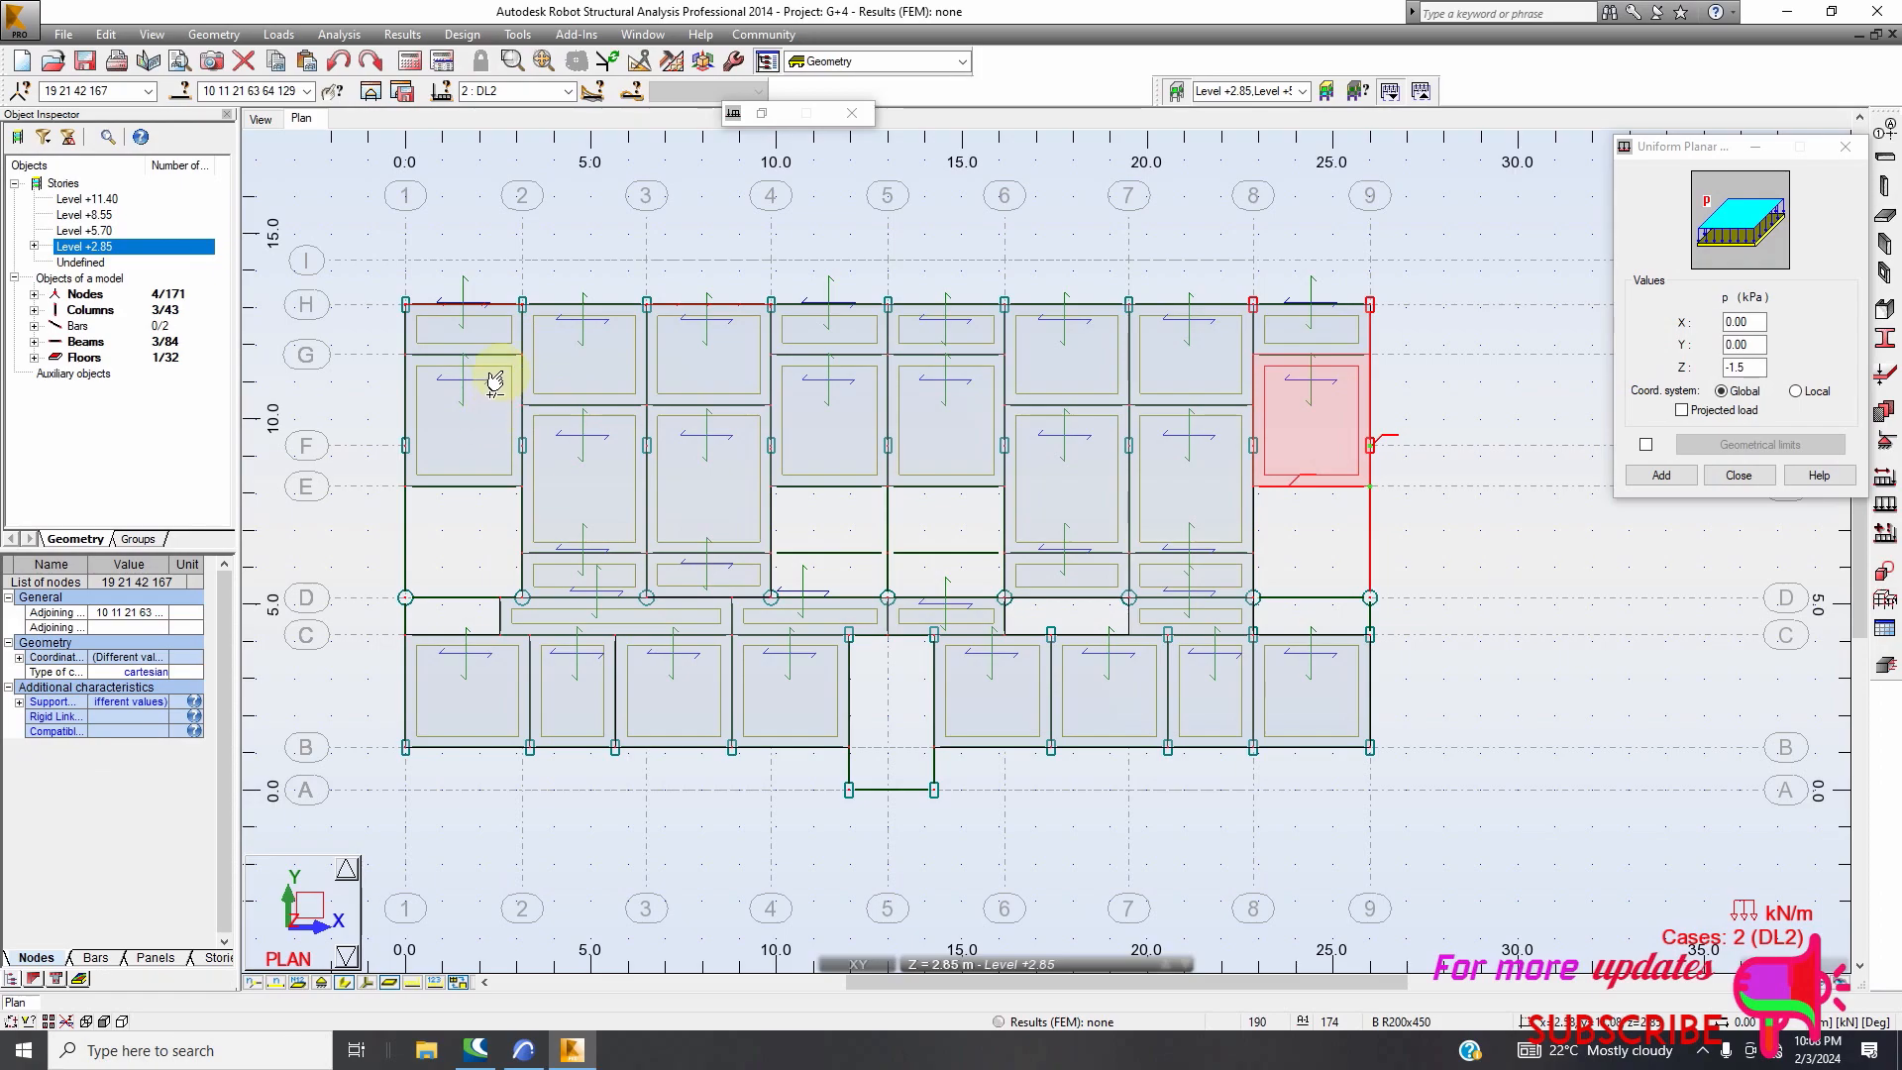
# Add both floor panels between axes 1 and 2 above axis E and the axis H panel between axes 2 and 3 to the selection
pyautogui.keyDown('ctrl'); pyautogui.click(493, 379); pyautogui.keyUp('ctrl')
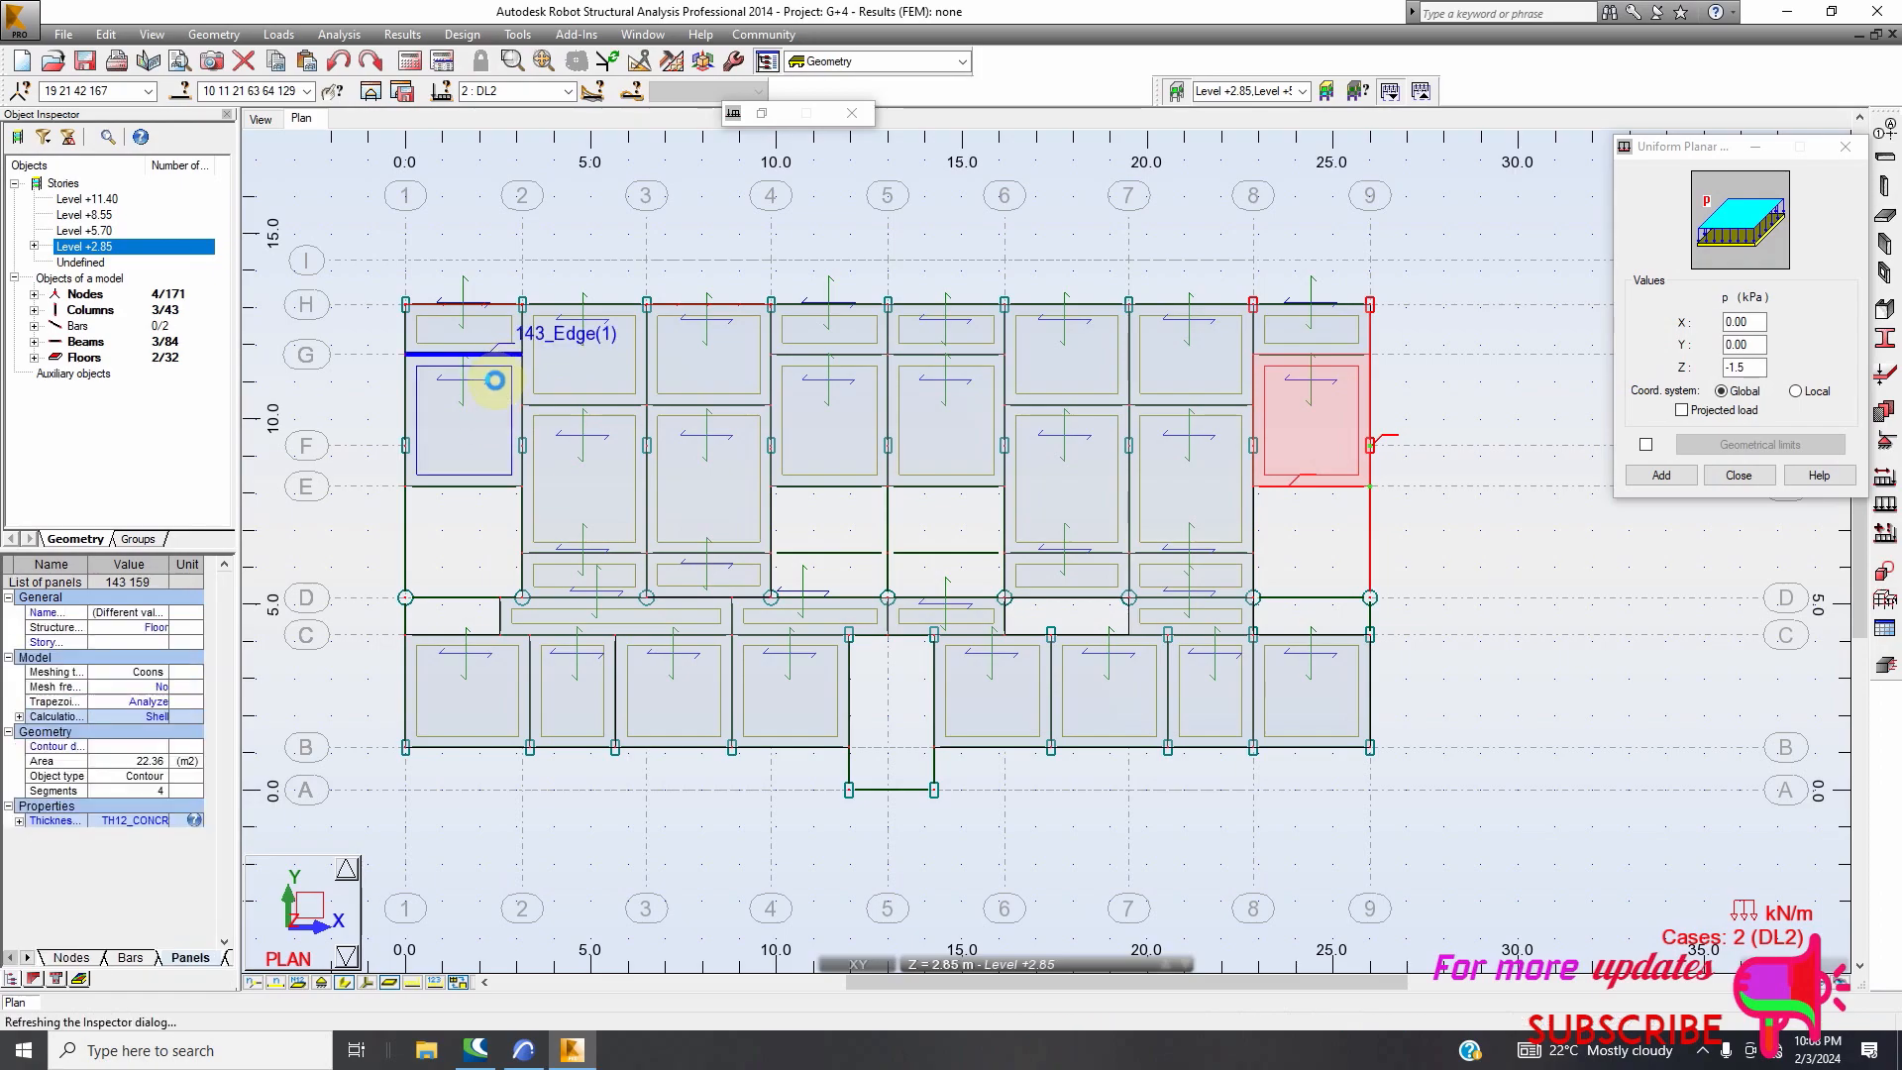
pyautogui.keyDown('ctrl'); pyautogui.click(483, 327); pyautogui.keyUp('ctrl')
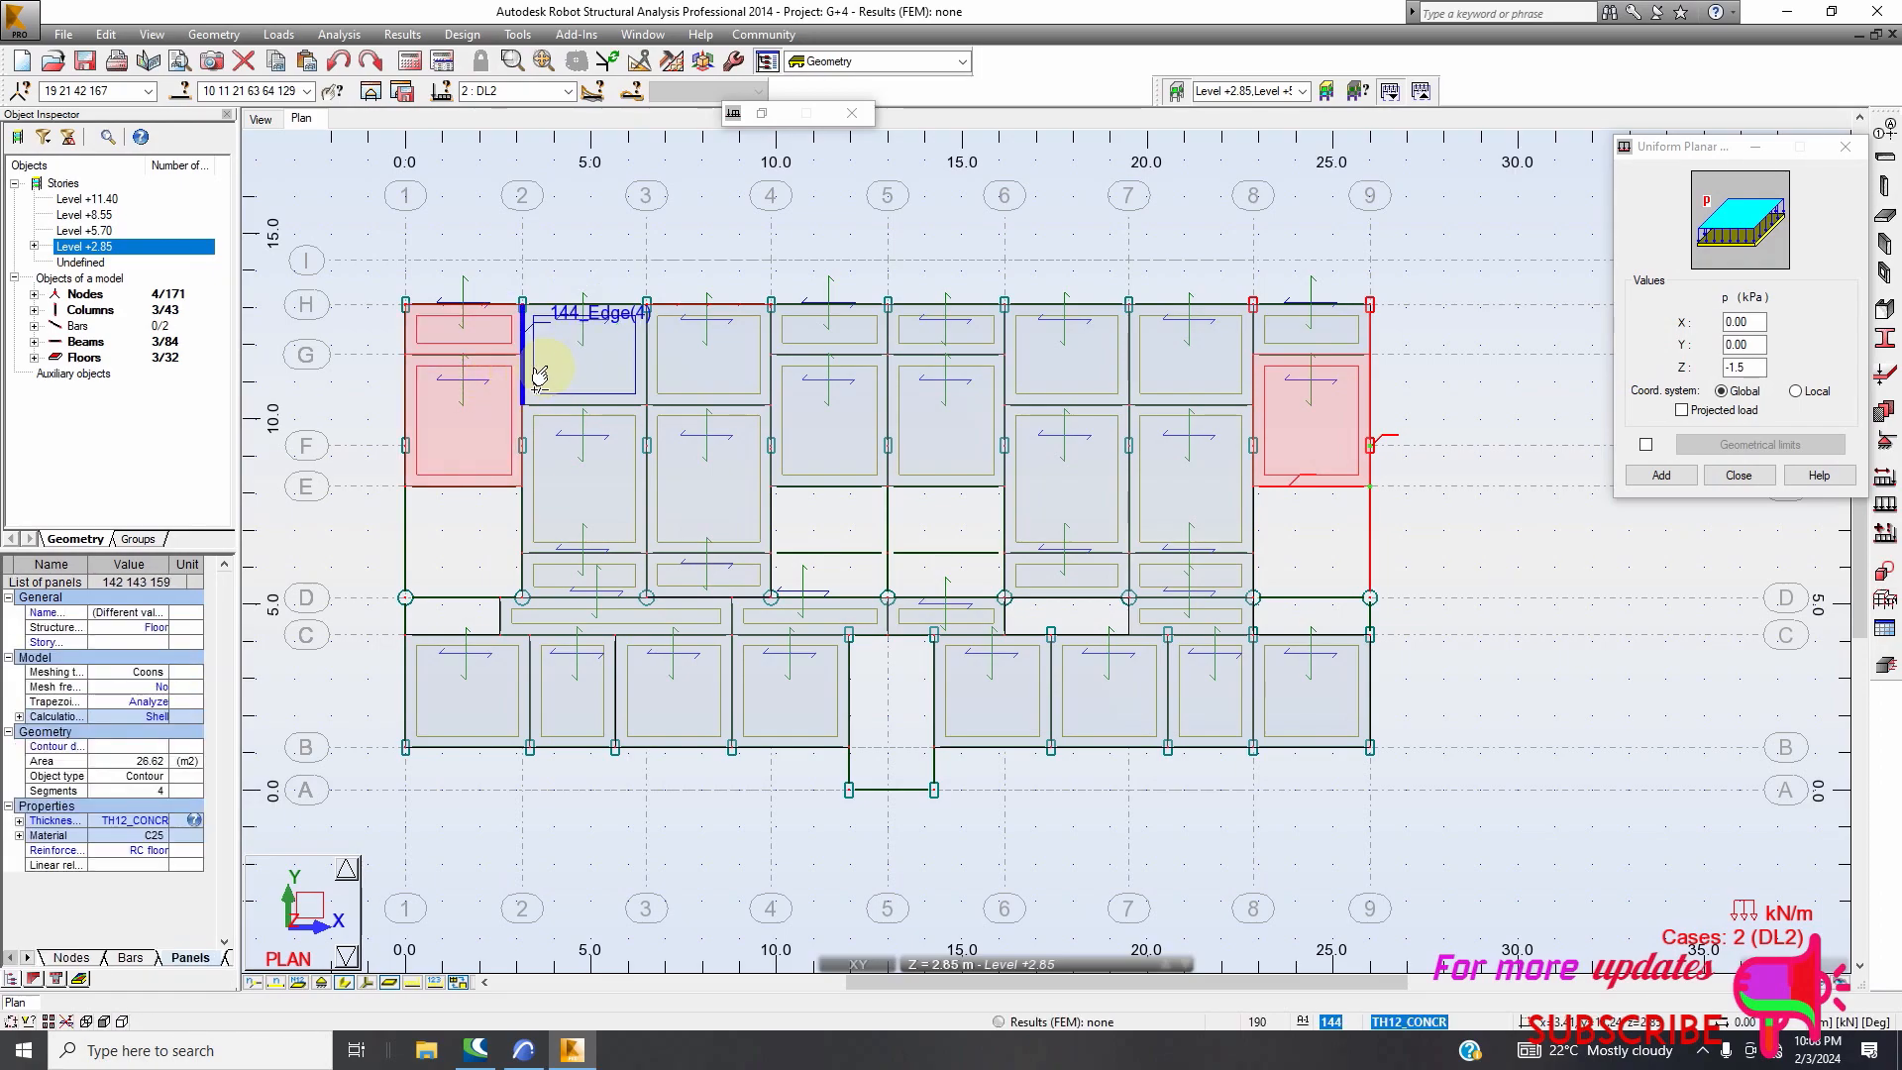
pyautogui.keyDown('ctrl'); pyautogui.click(620, 342); pyautogui.keyUp('ctrl')
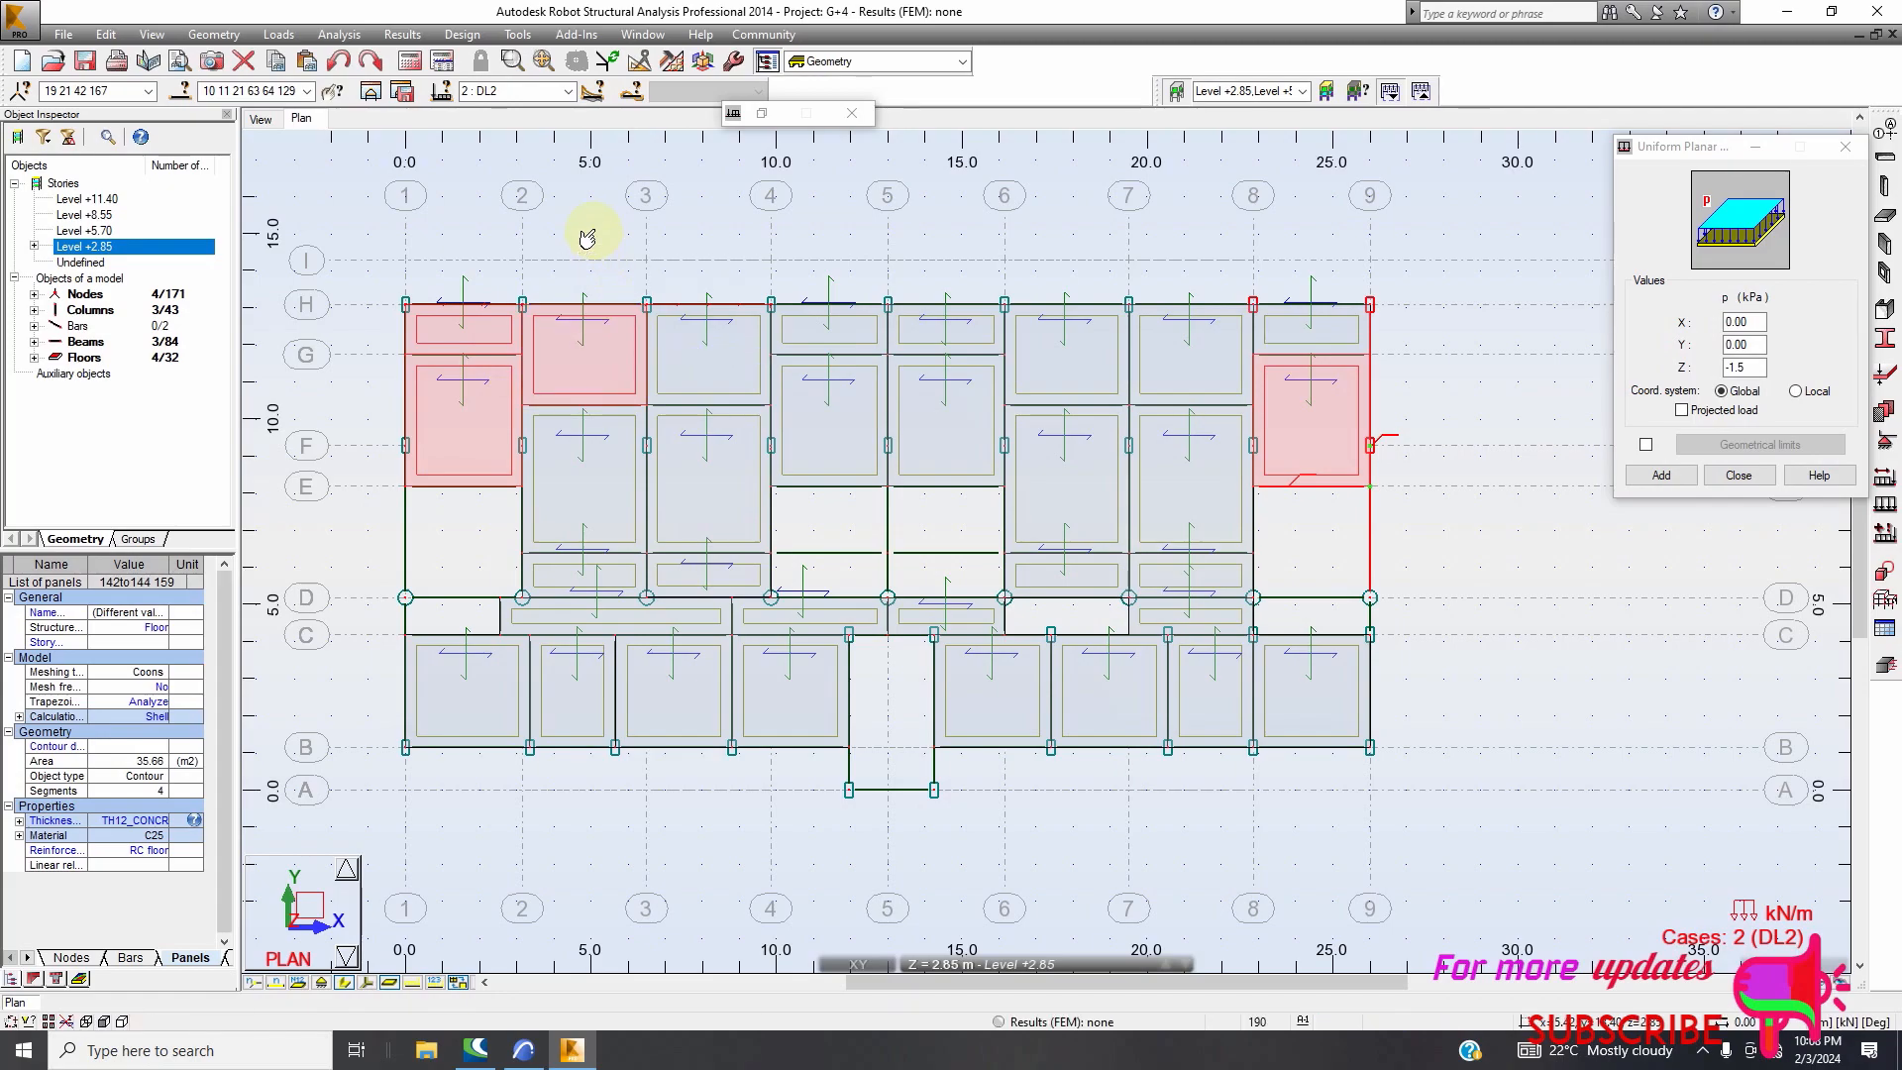
pyautogui.rightClick(471, 260)
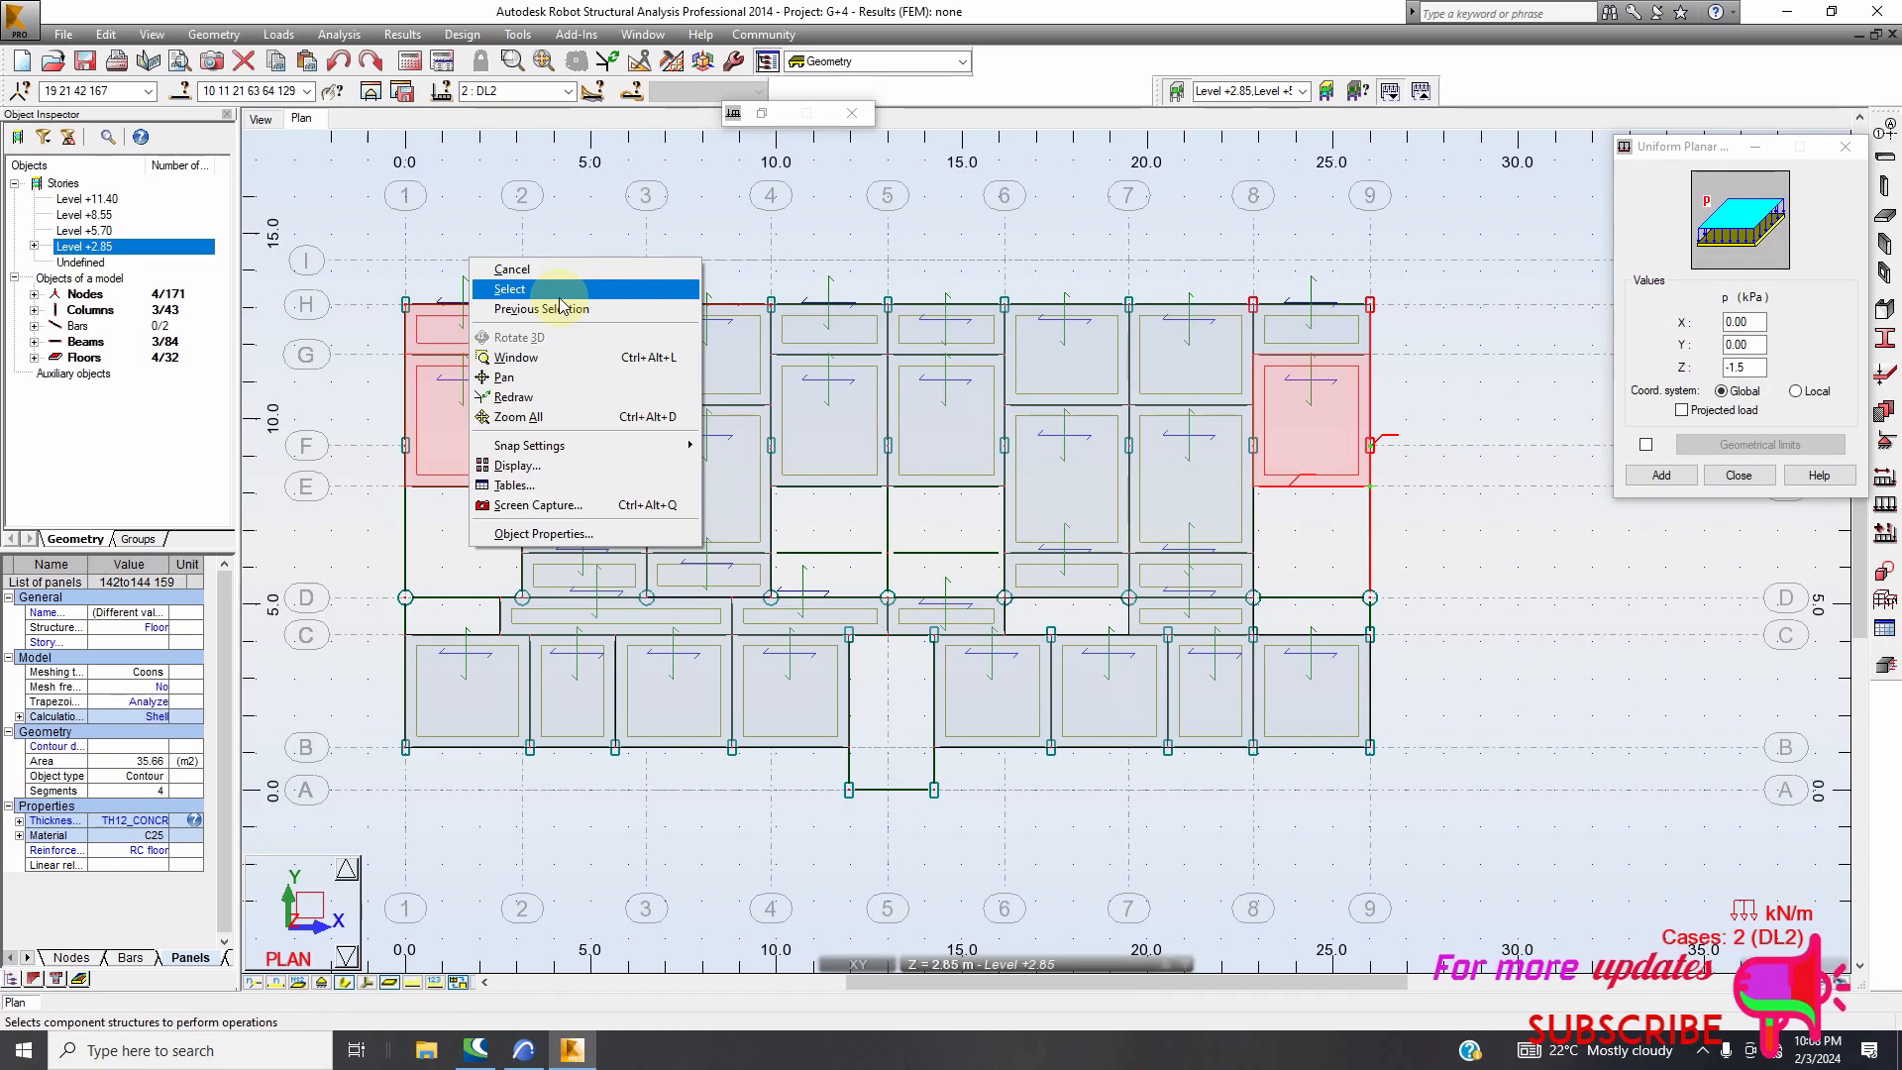
pyautogui.click(560, 297)
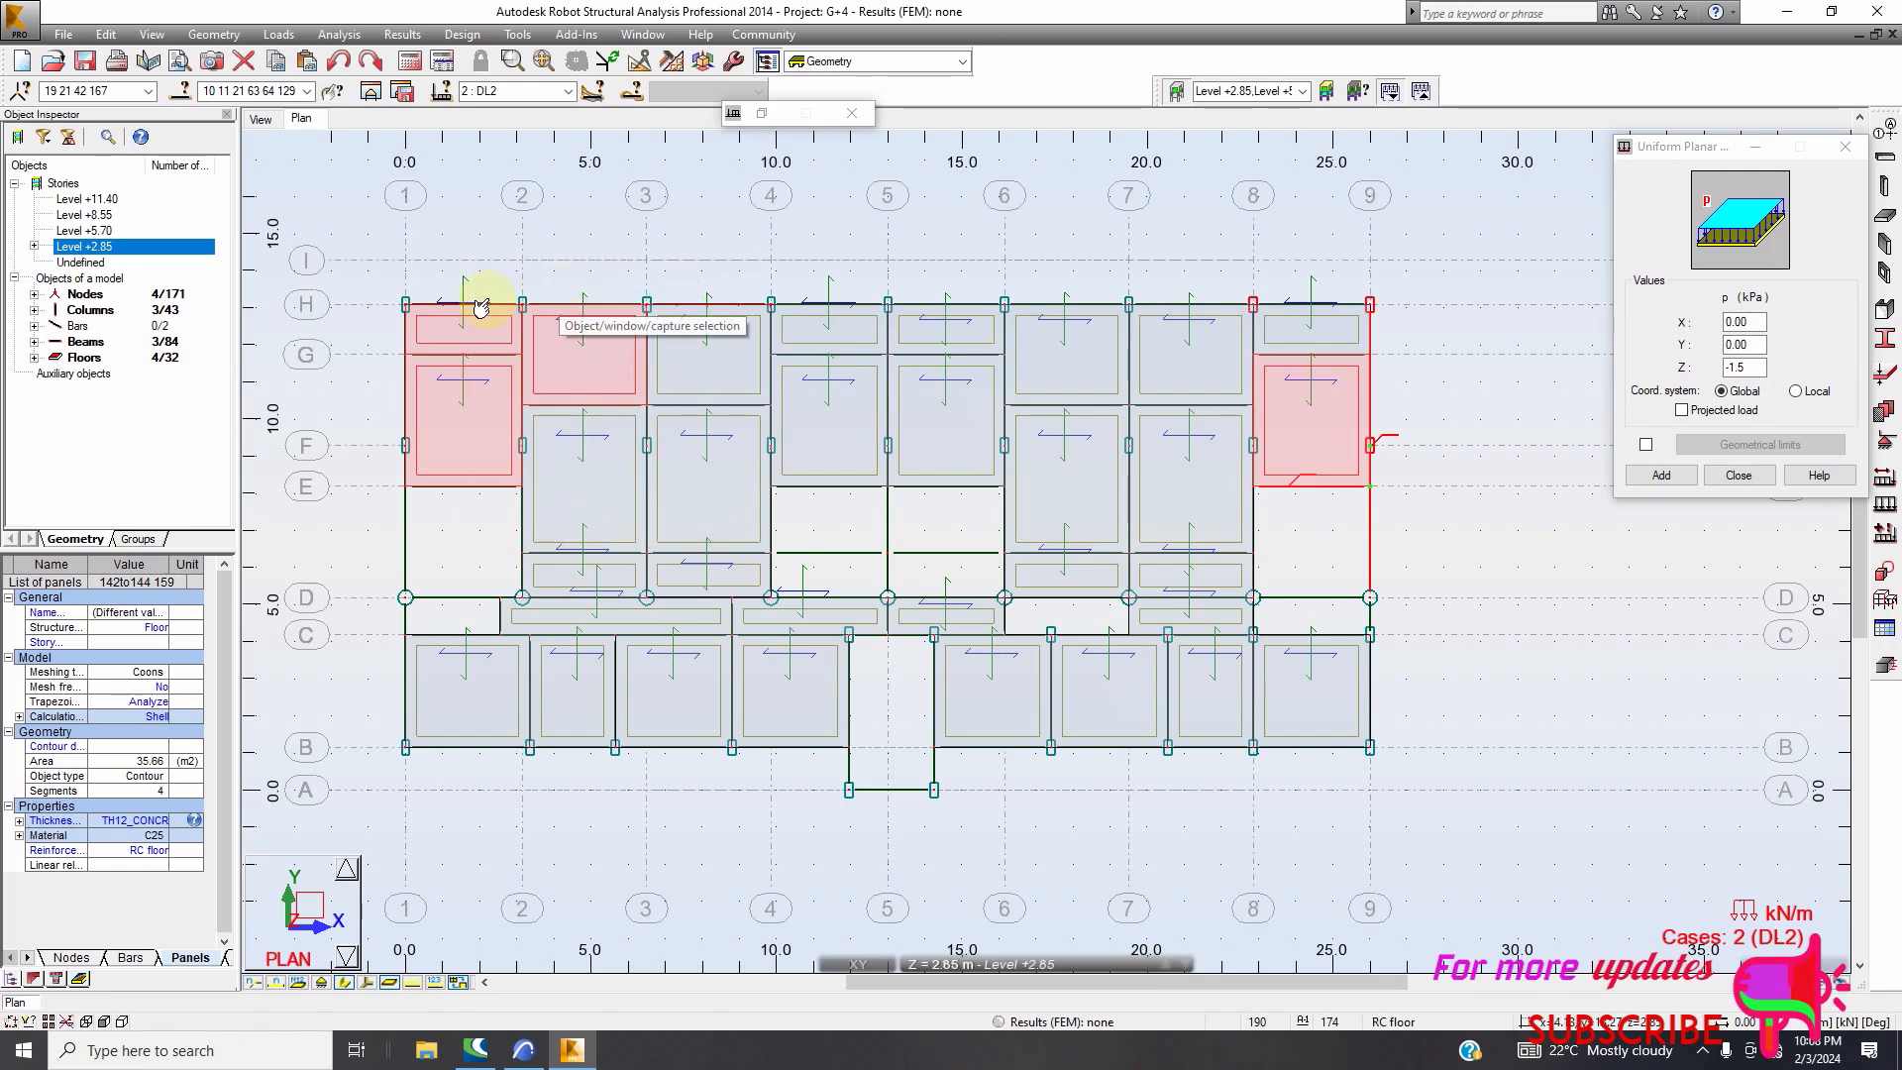
# Extend the selection to all floors 142 to 173 and add the uniform planar load definition
pyautogui.click(35, 358)
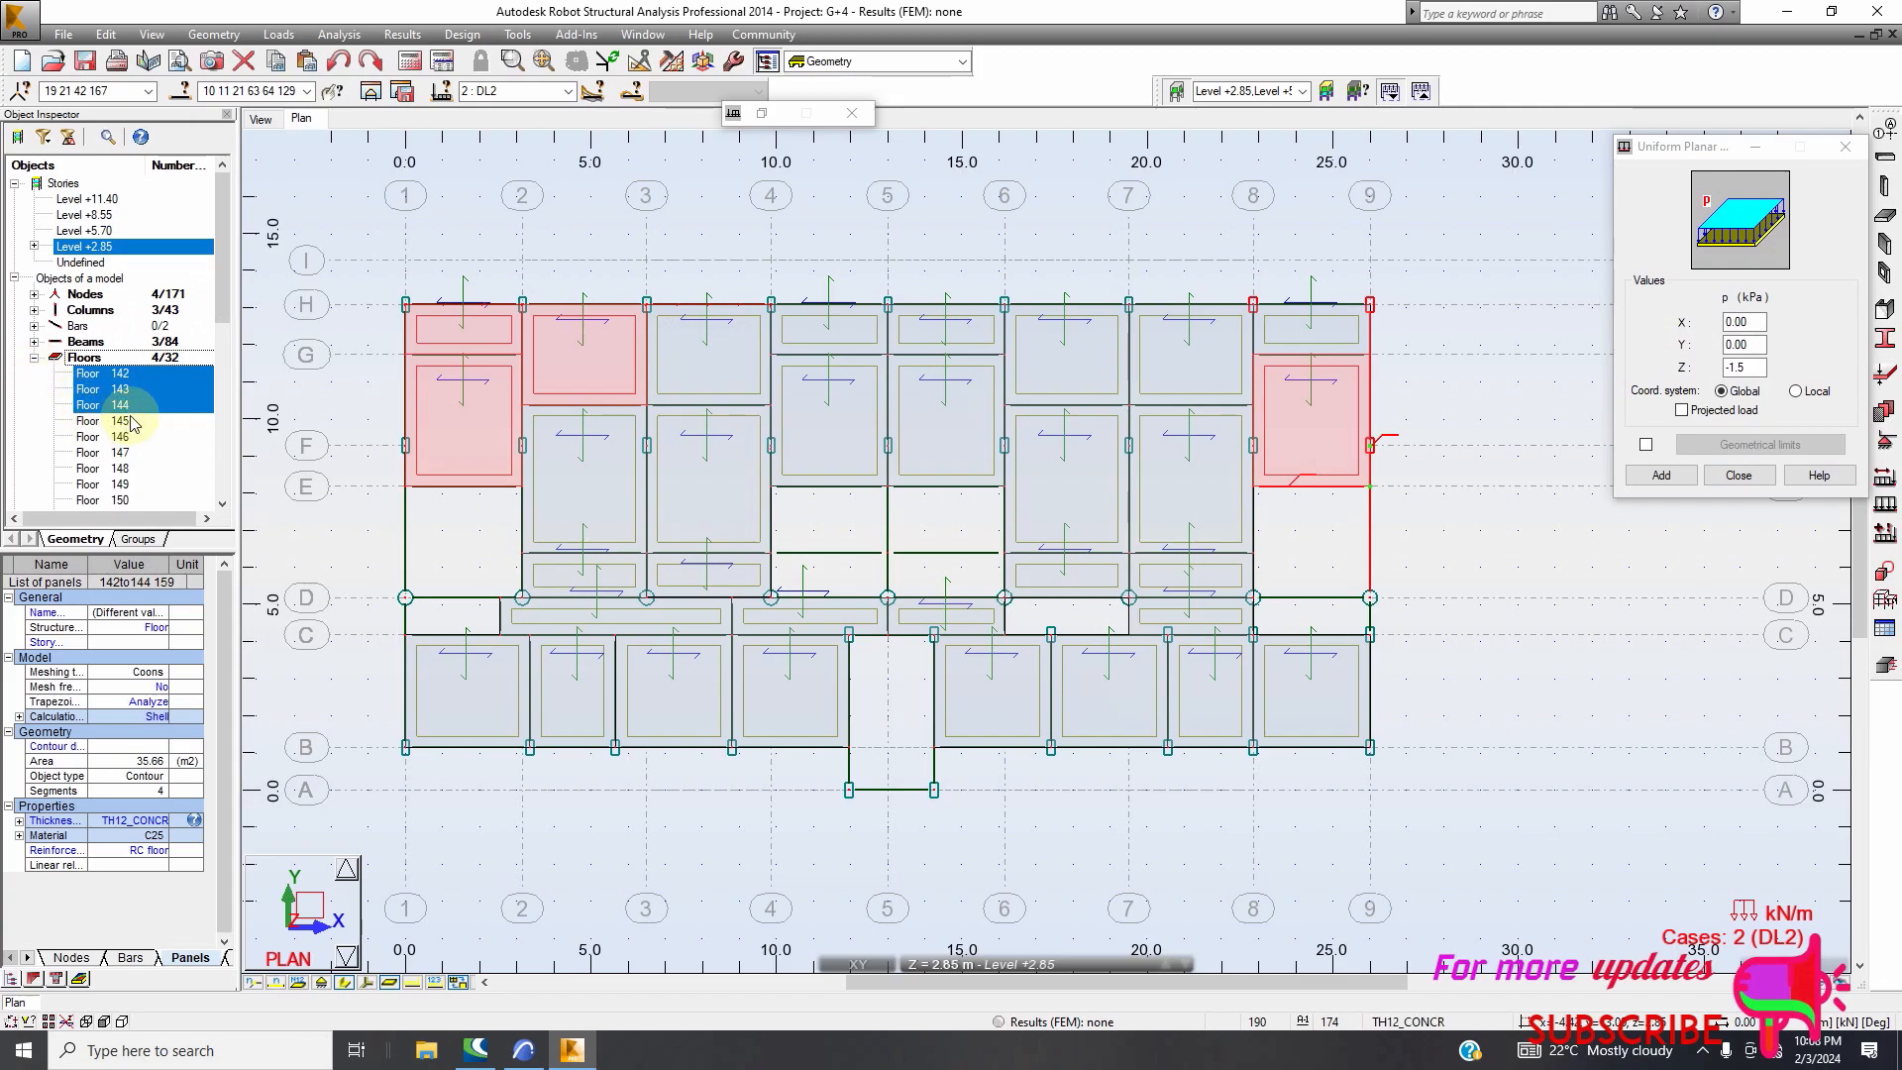
pyautogui.scroll(-4, 119, 445)
pyautogui.scroll(-4, 137, 484)
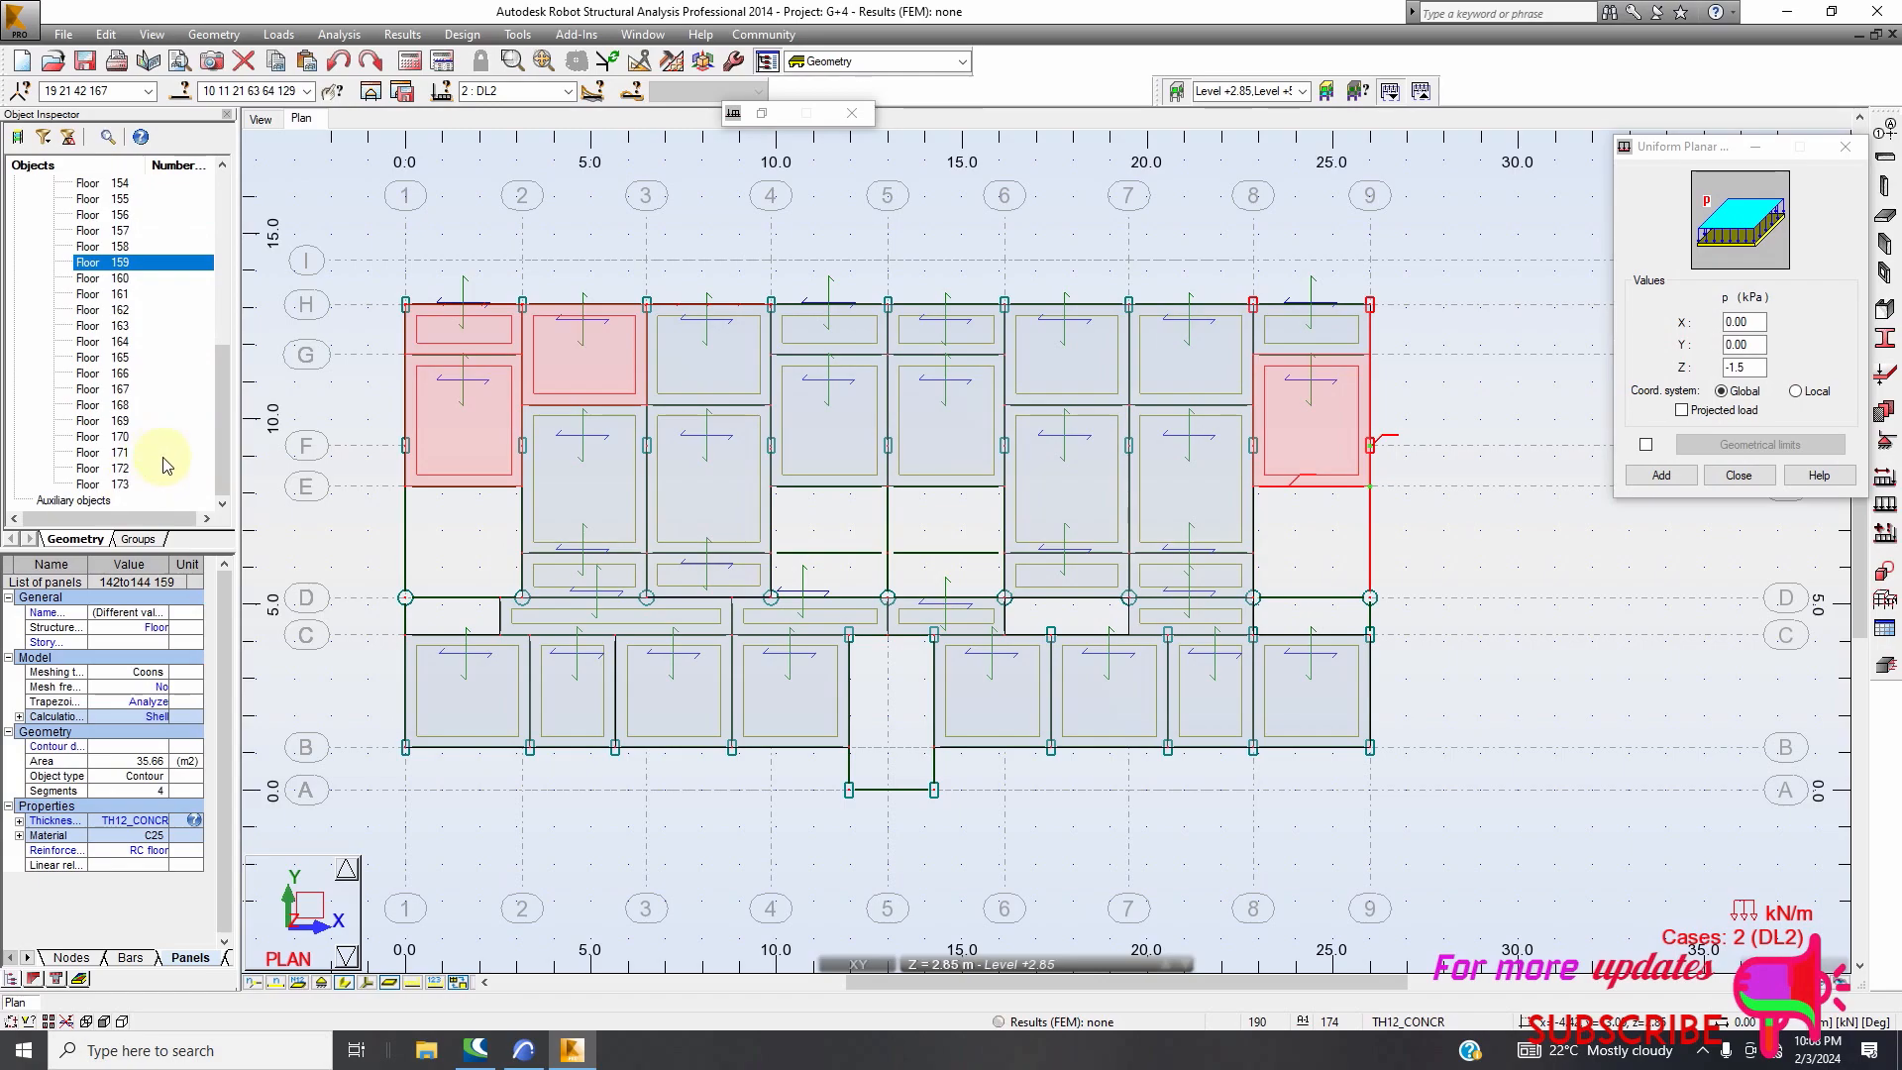
pyautogui.keyDown('shift'); pyautogui.click(94, 484); pyautogui.keyUp('shift')
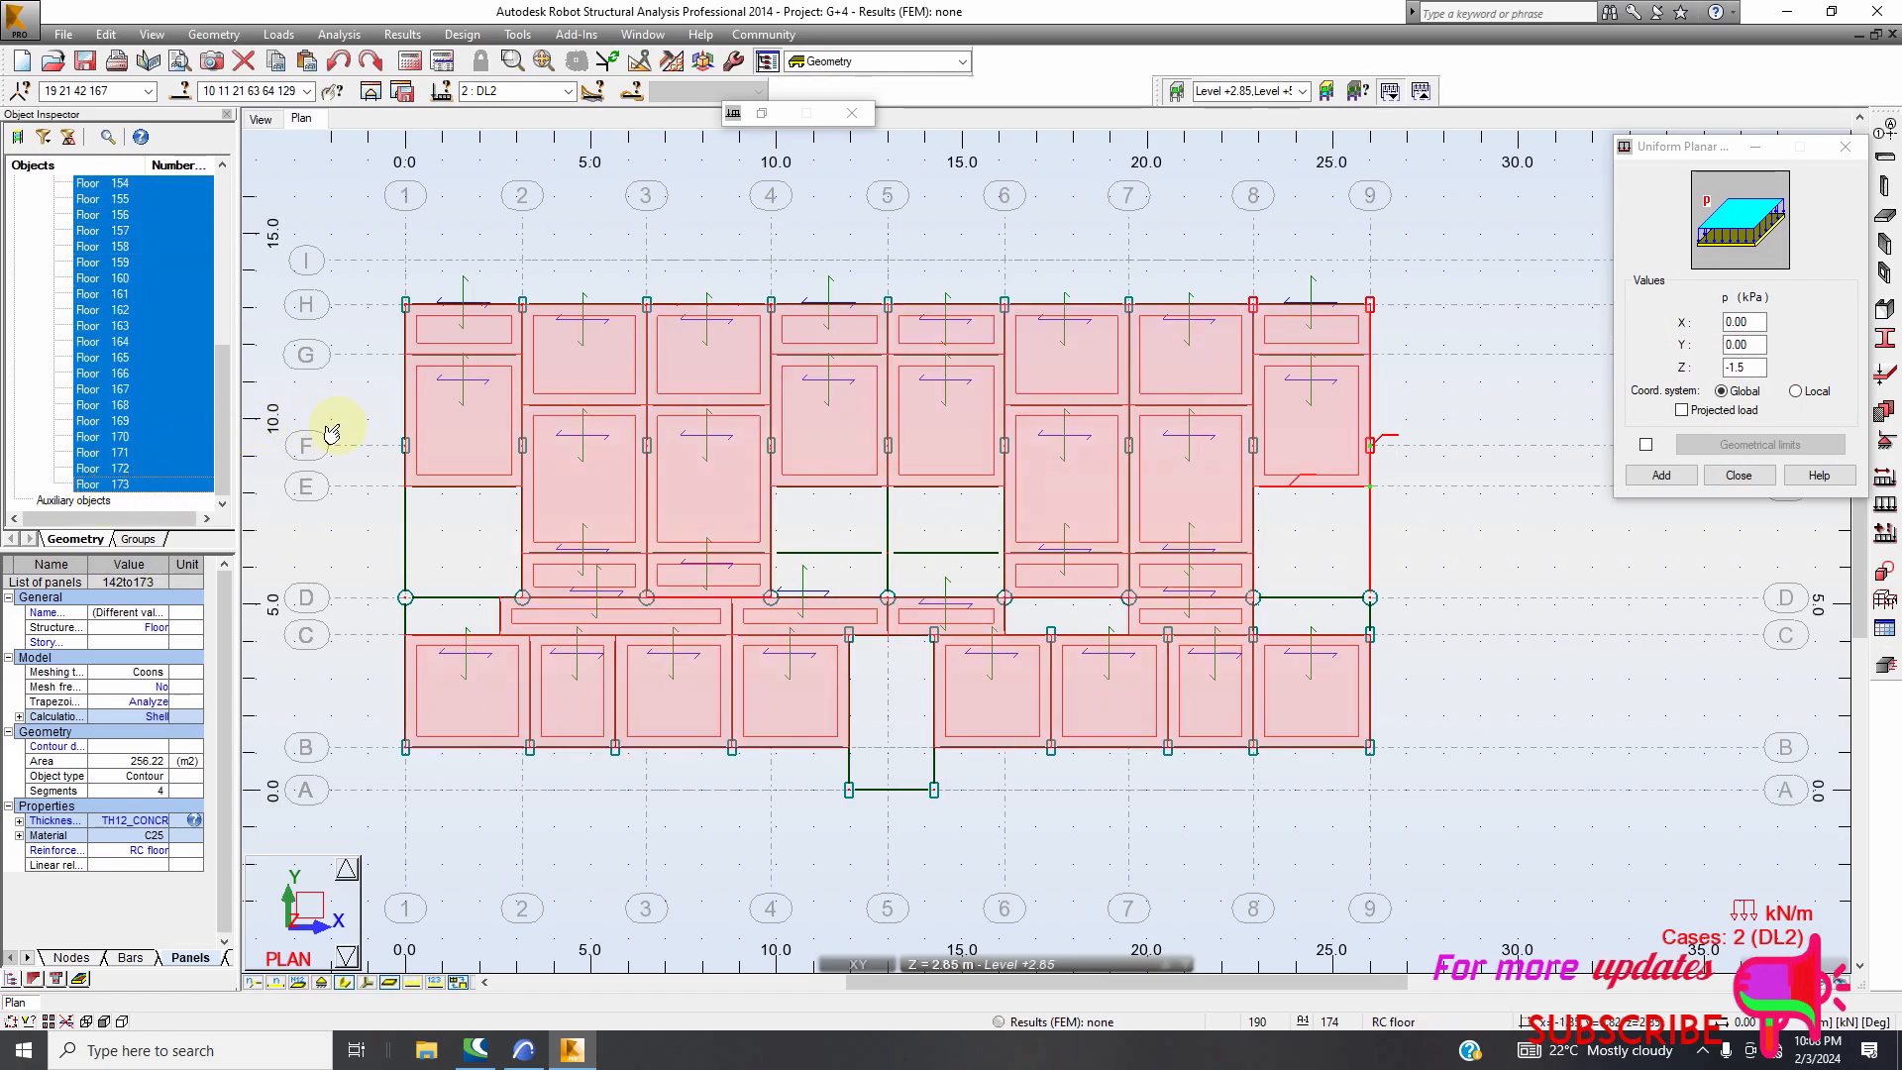
pyautogui.click(1670, 477)
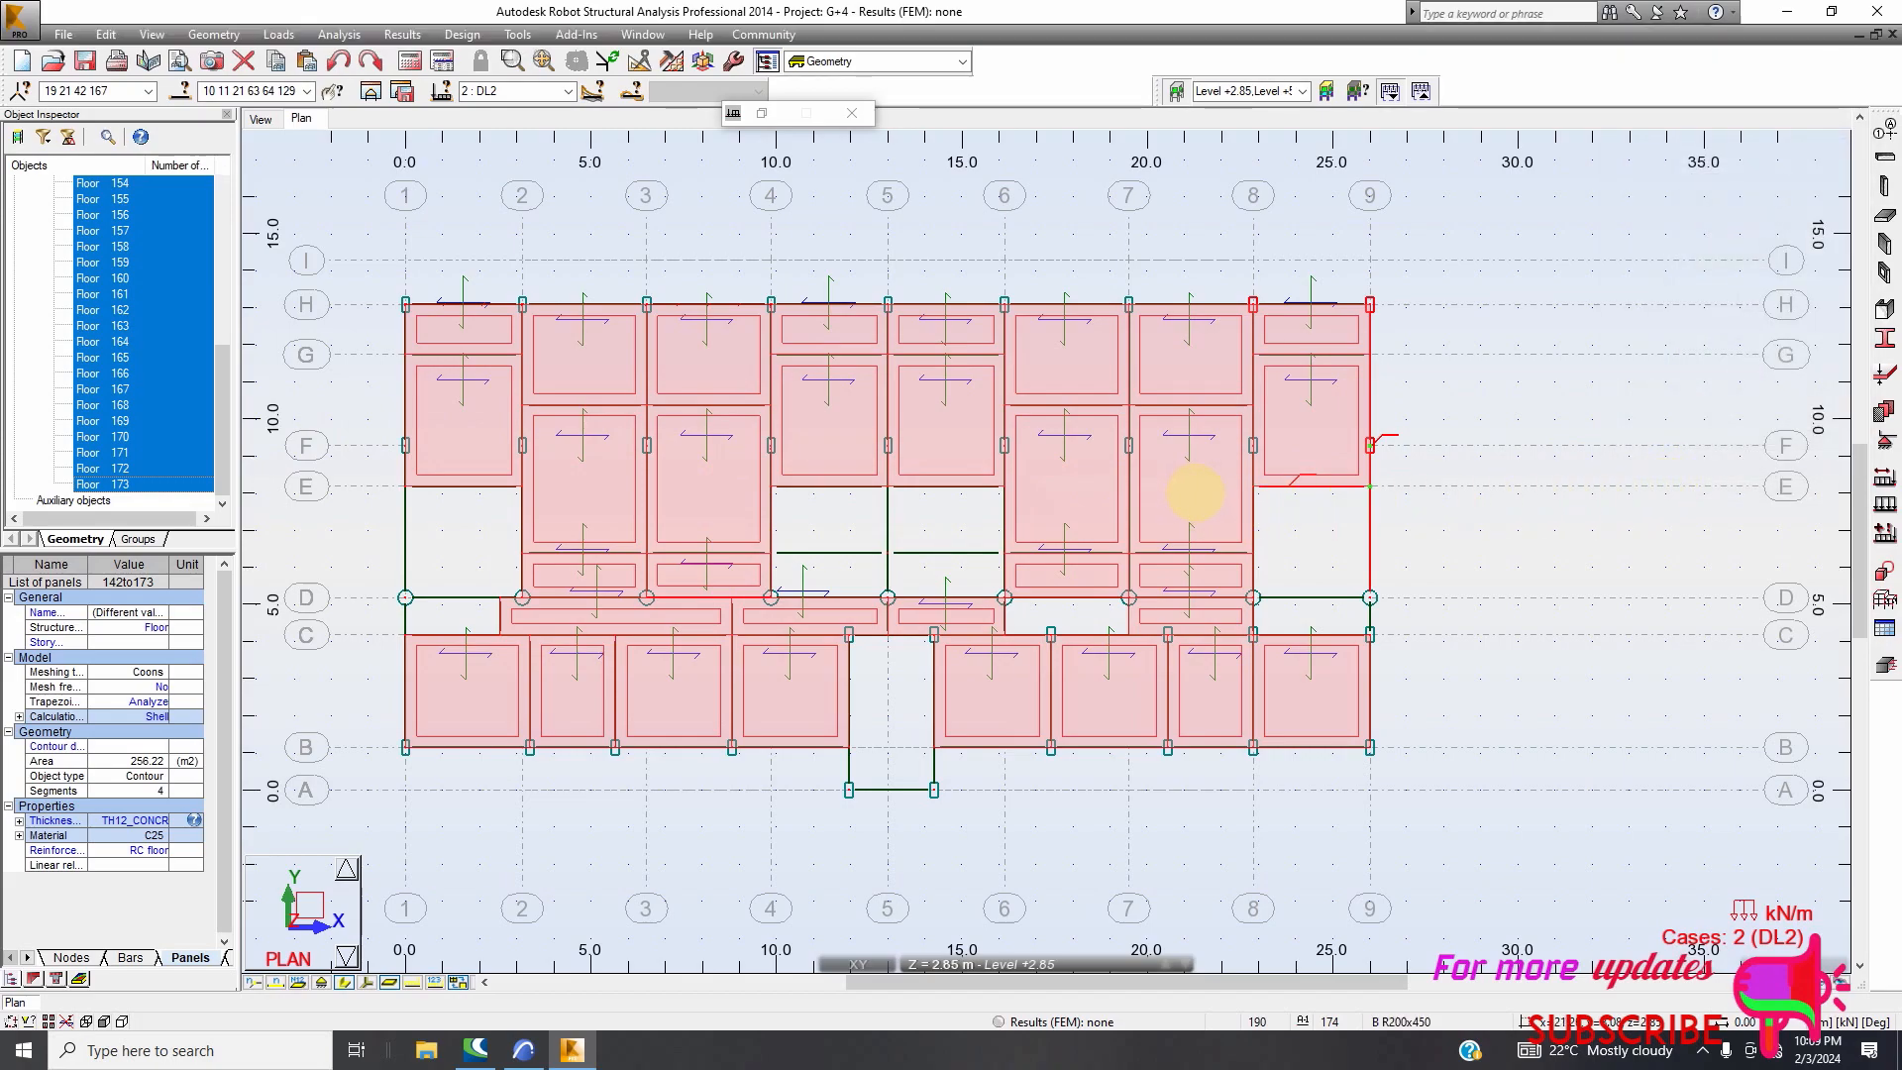
pyautogui.scroll(-2, 730, 437)
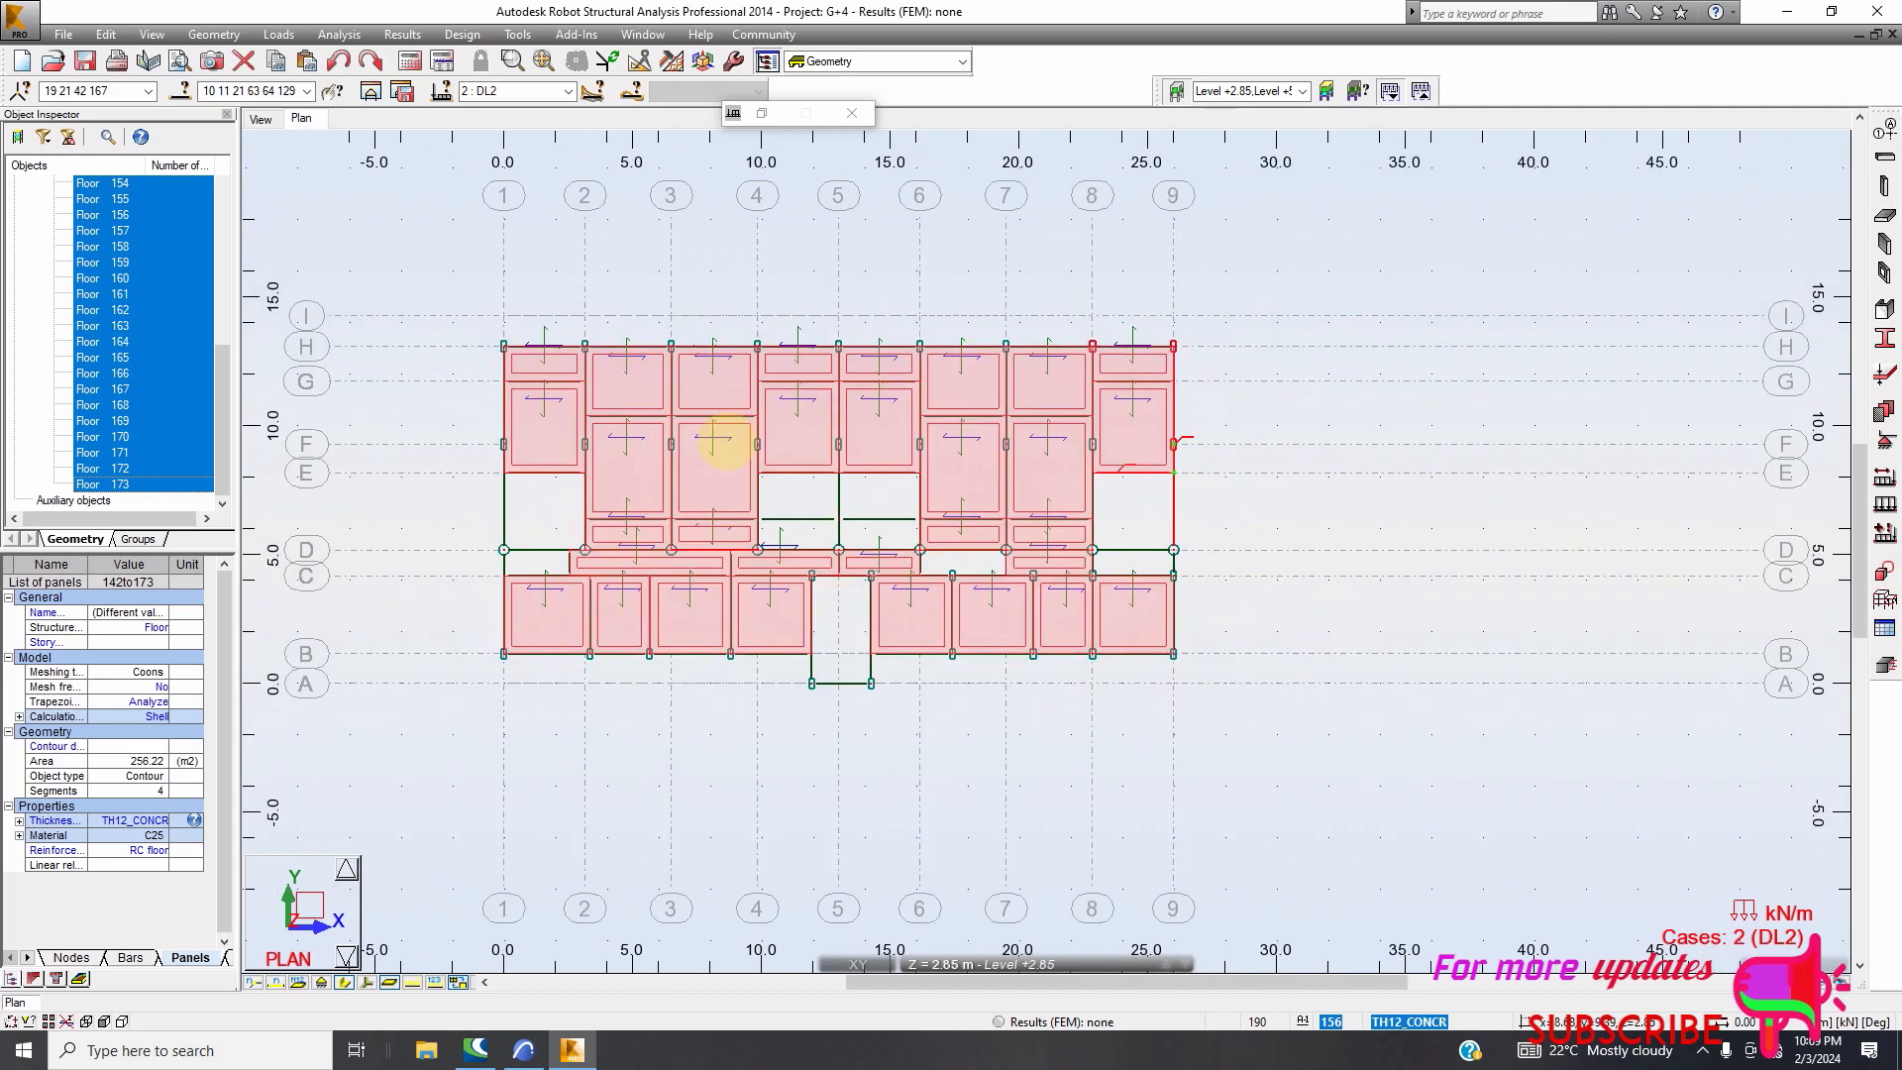
# Switch to the 3D view and open the surface load definition for case DL2 with the floor panels selected
pyautogui.click(260, 119)
pyautogui.scroll(-5, 901, 348)
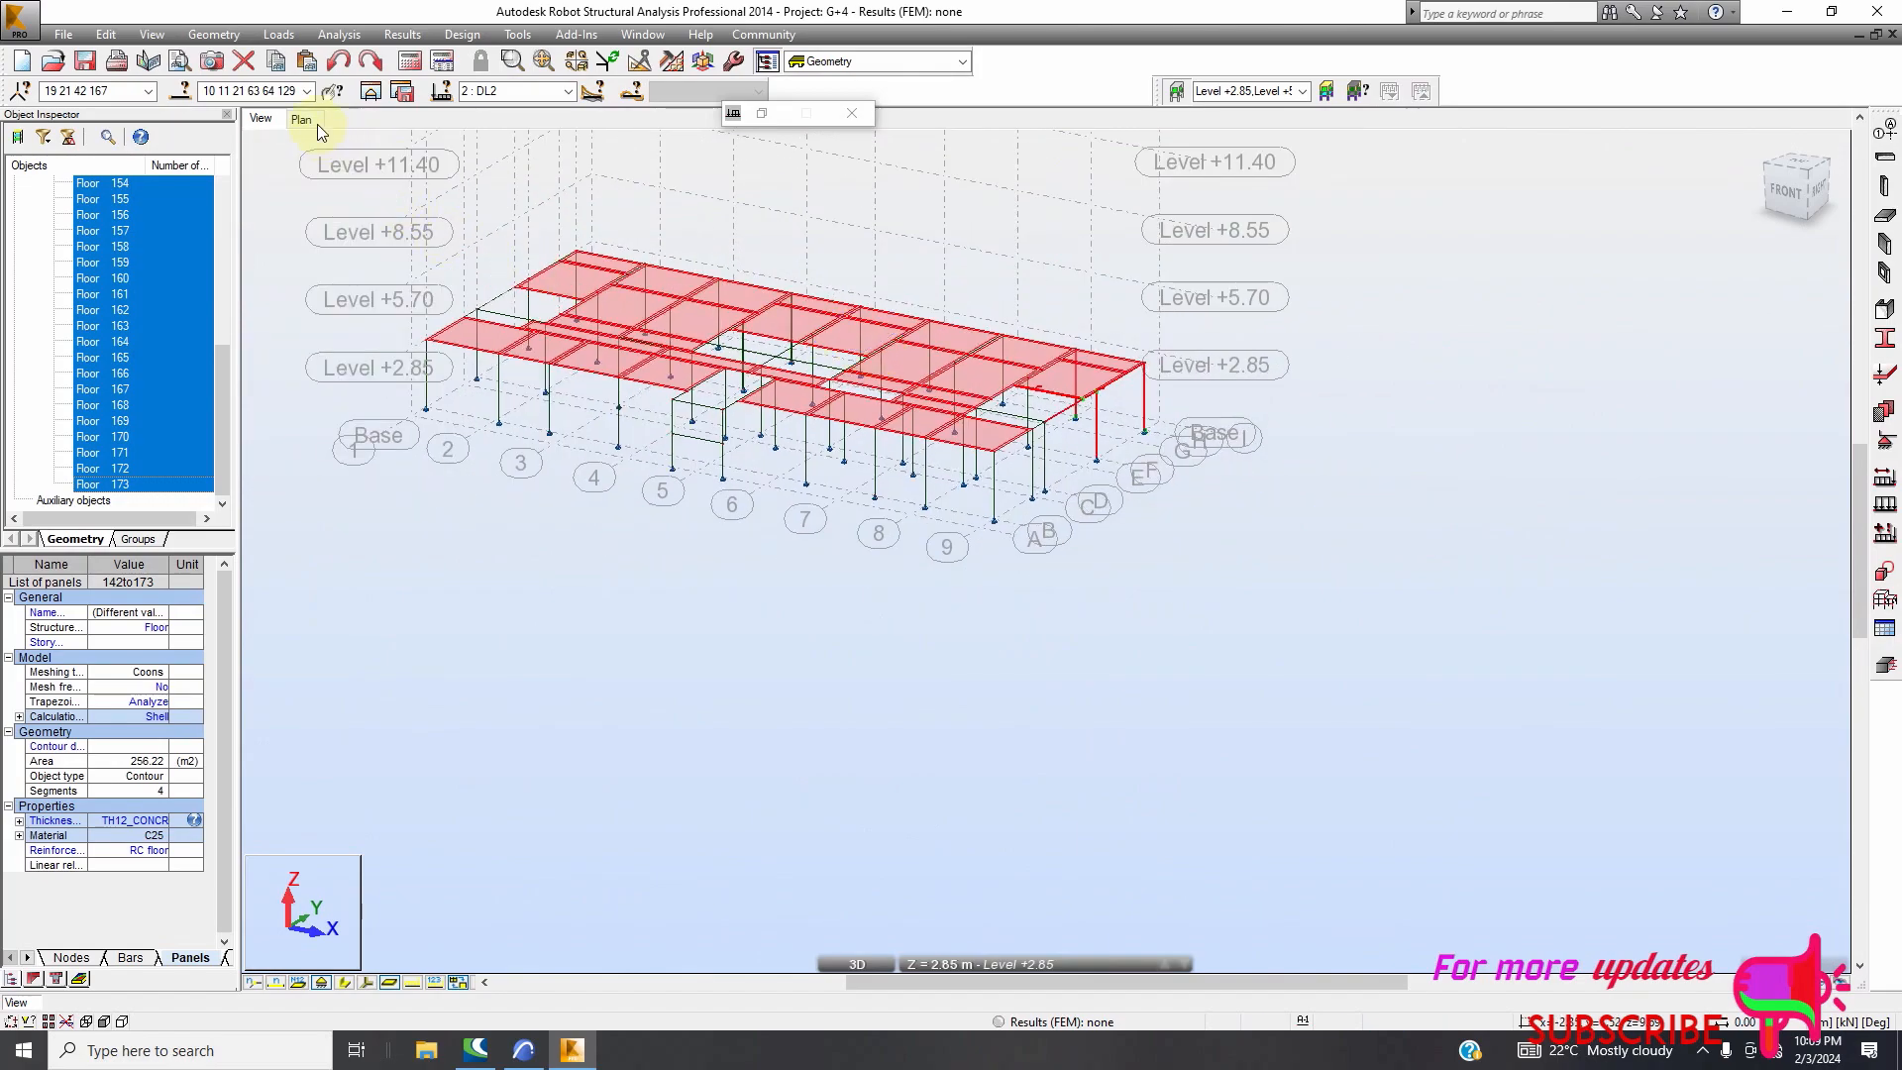
pyautogui.scroll(3, 531, 288)
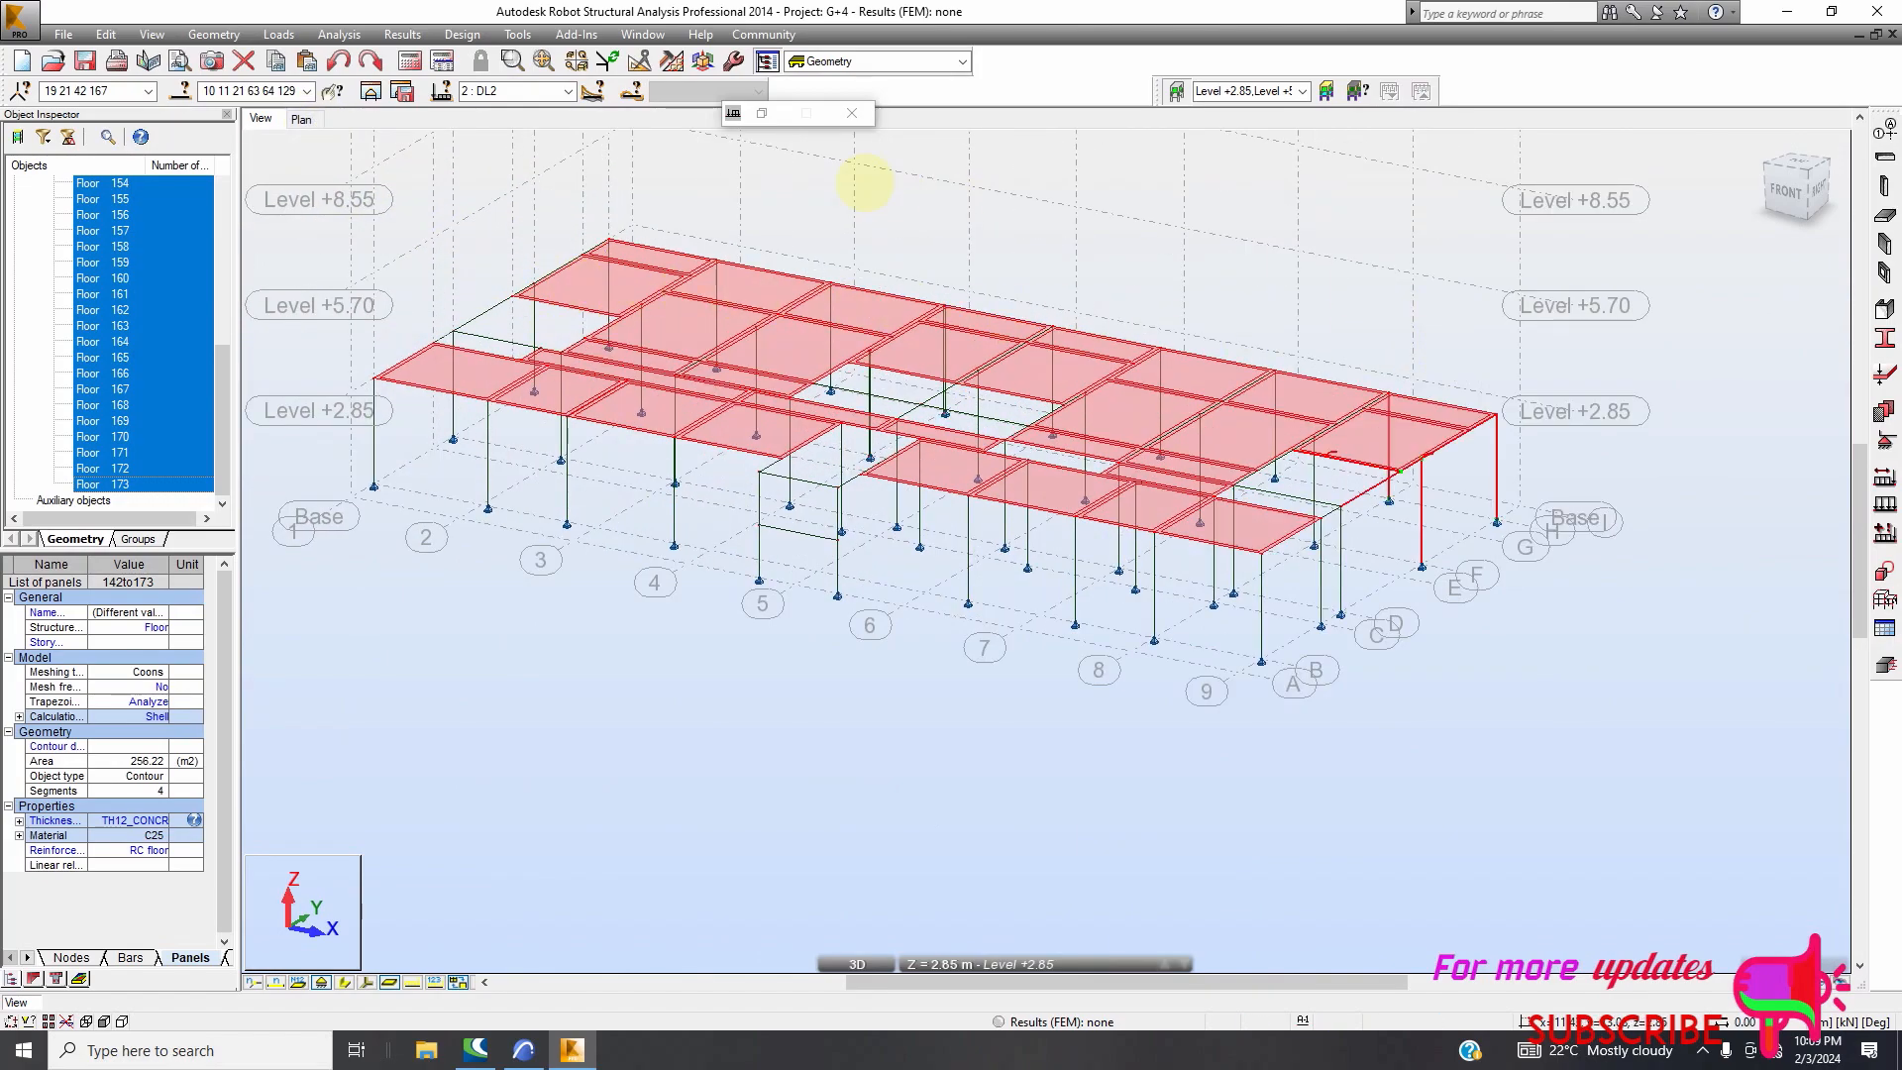
pyautogui.click(543, 92)
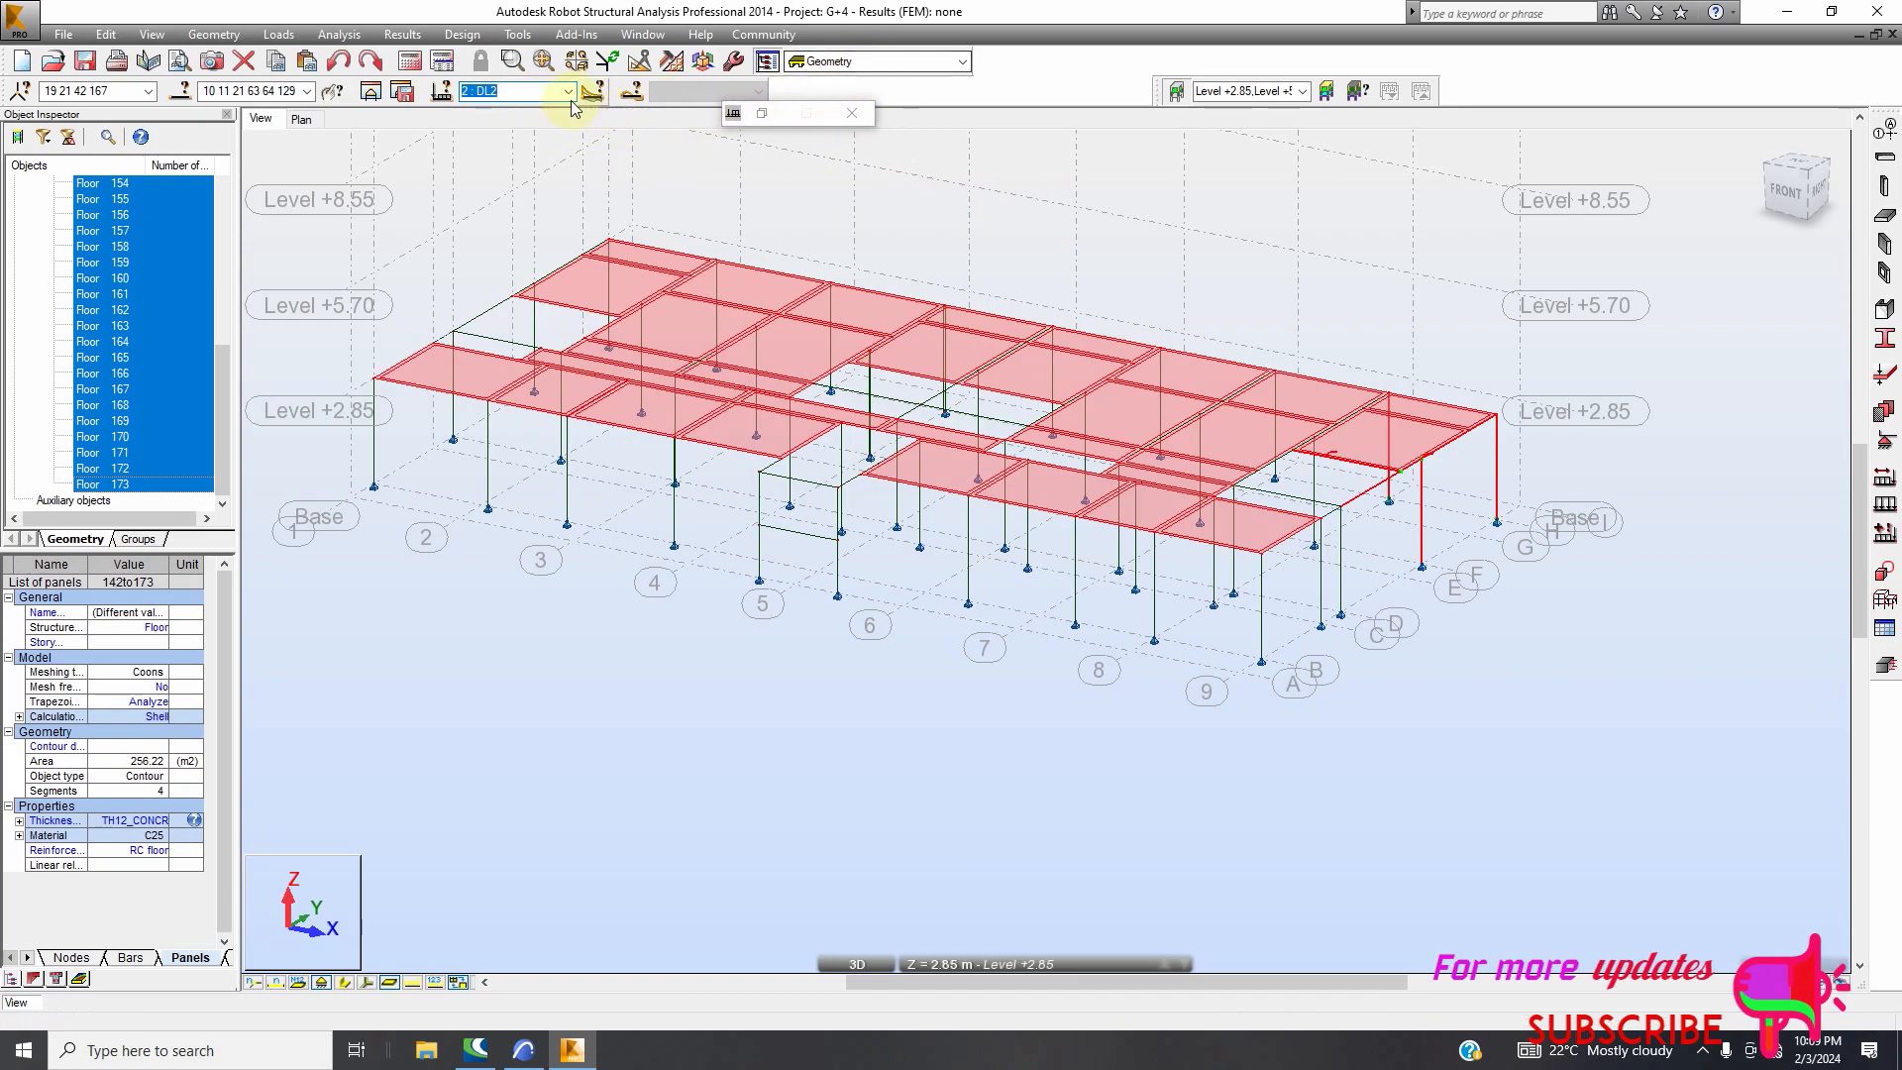
pyautogui.click(567, 92)
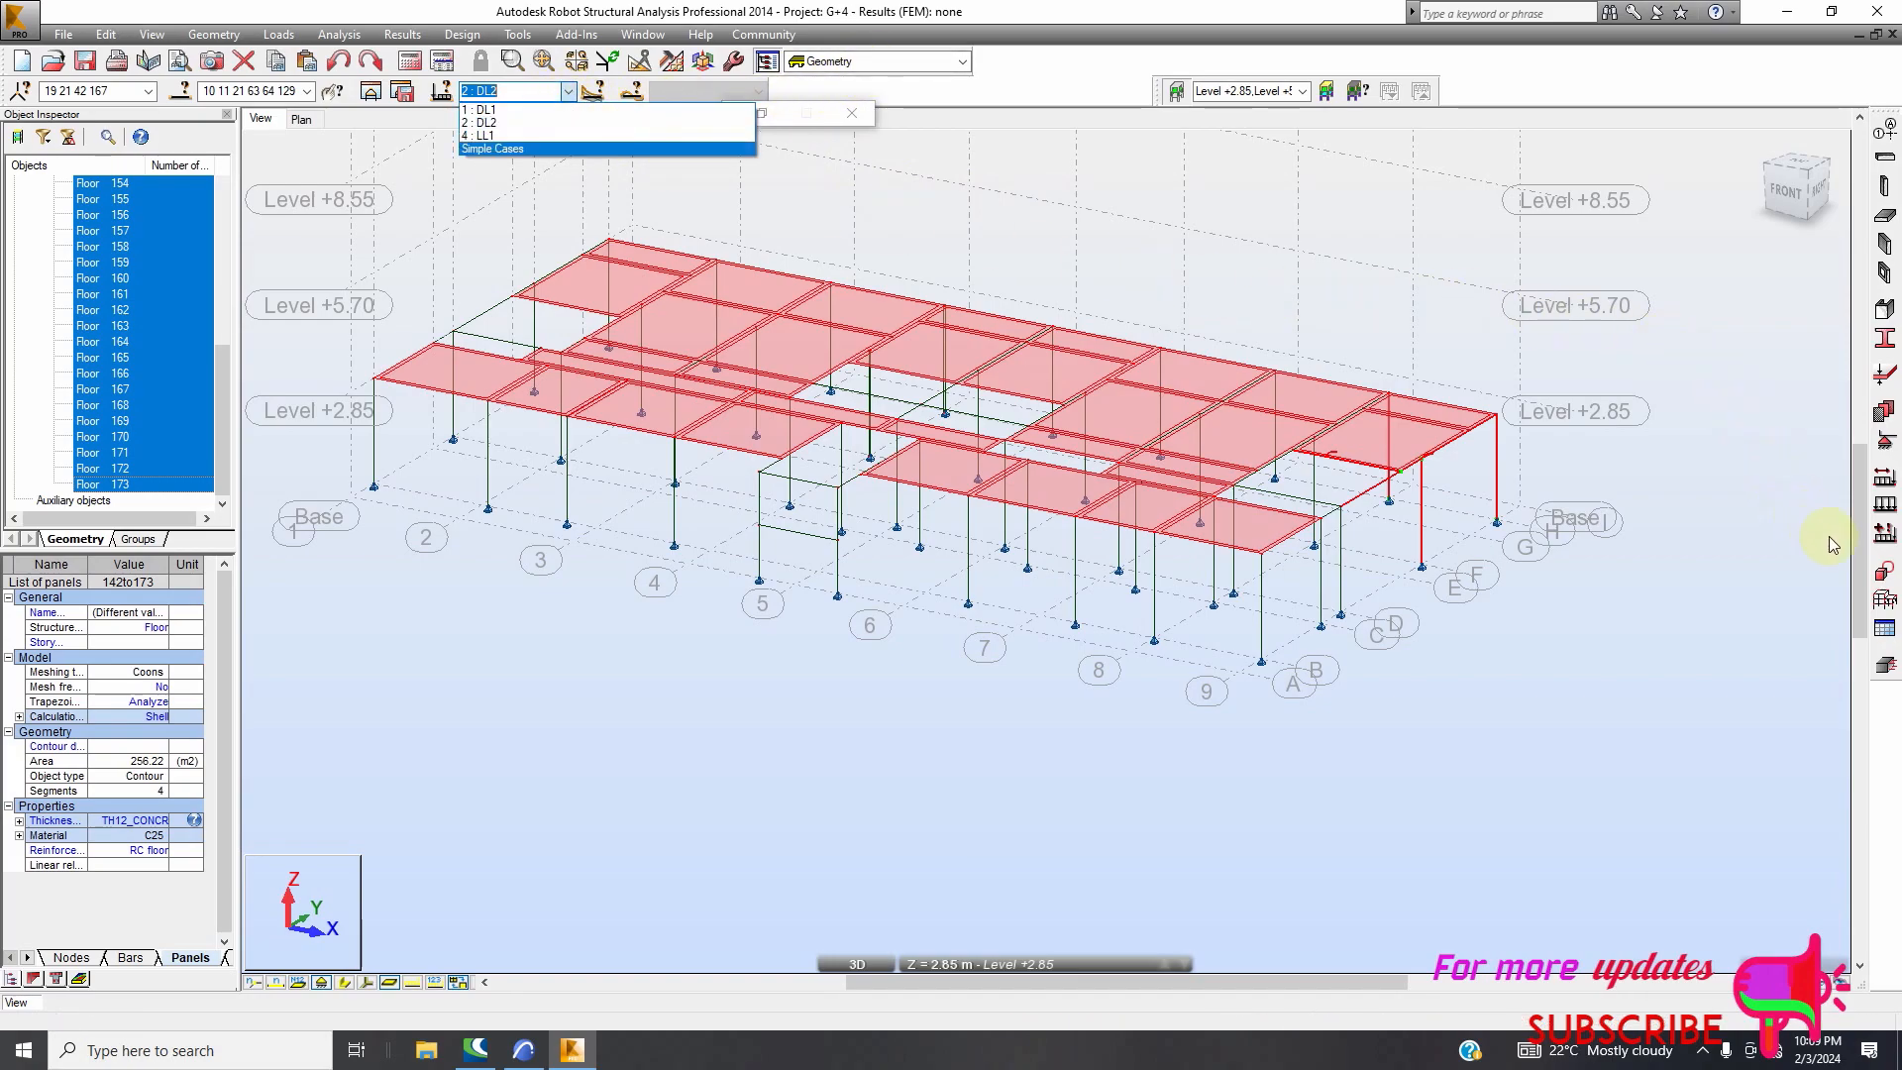
pyautogui.click(1894, 506)
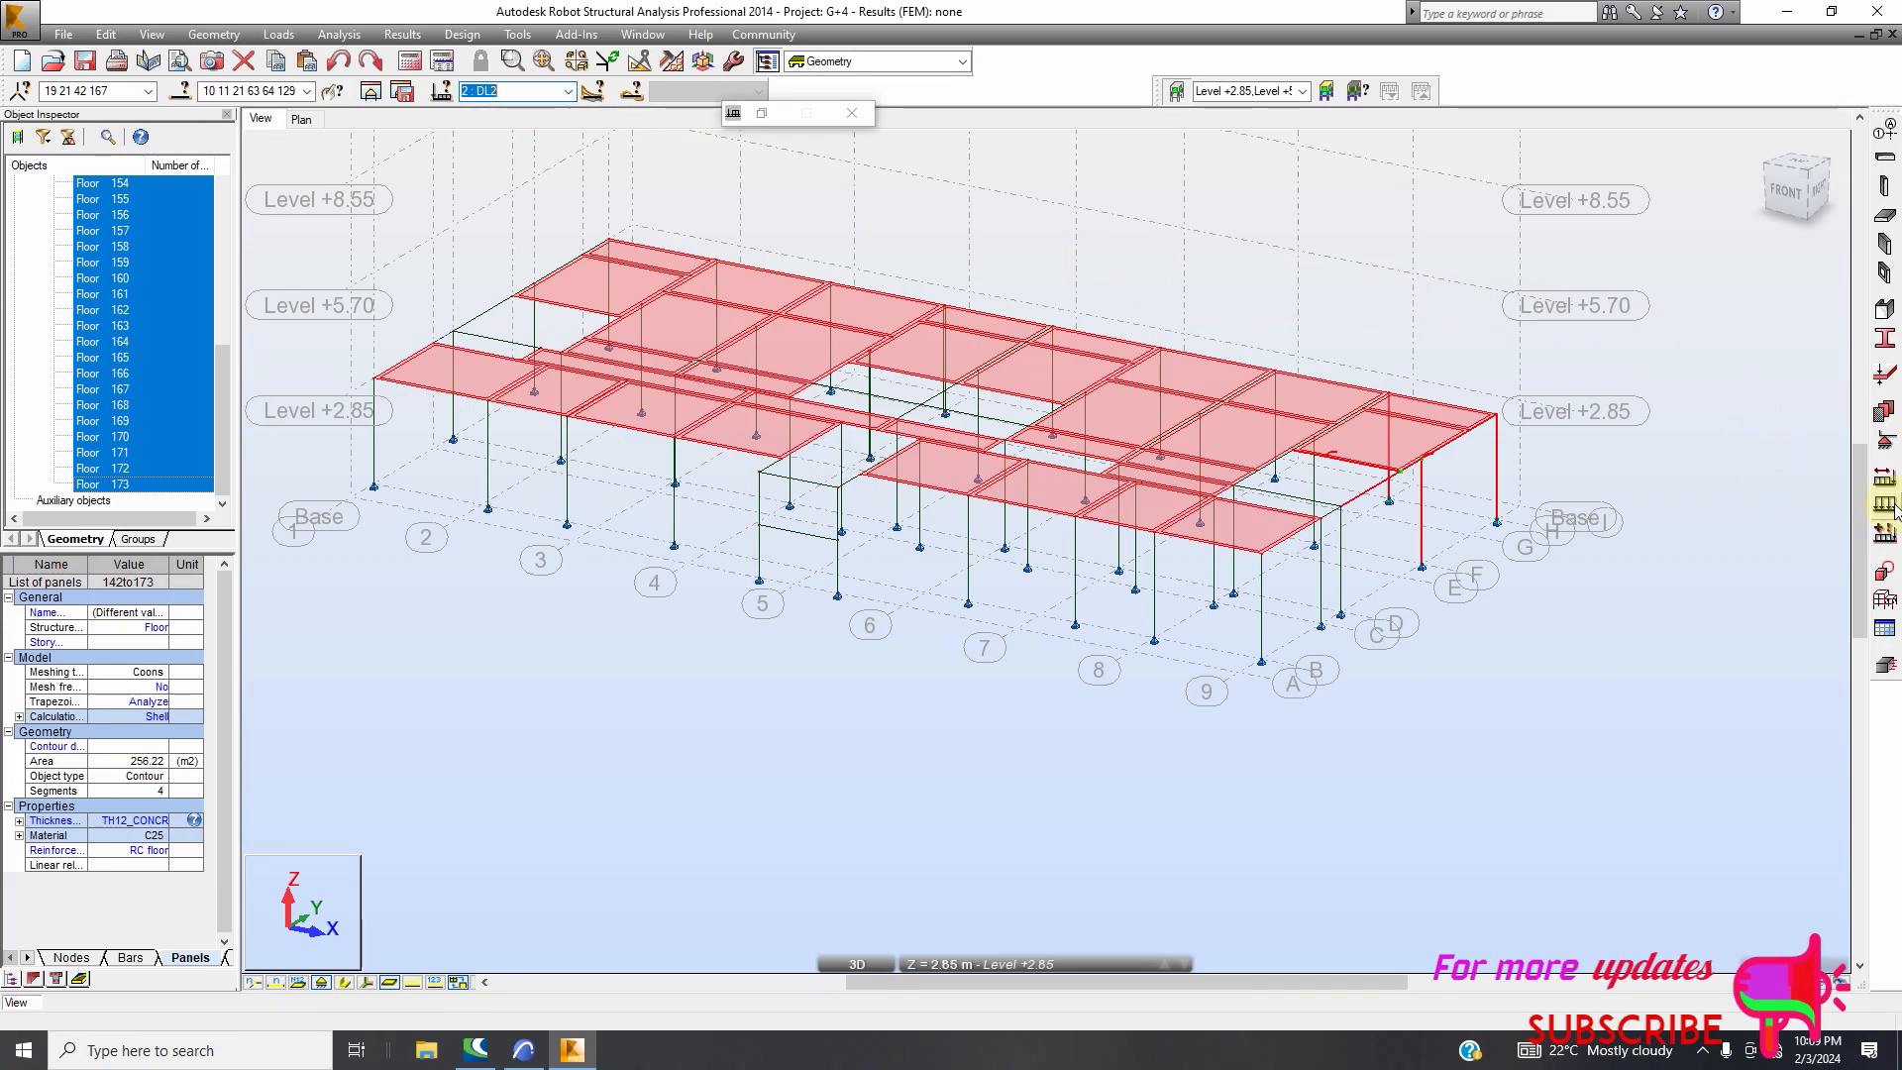
pyautogui.click(1885, 505)
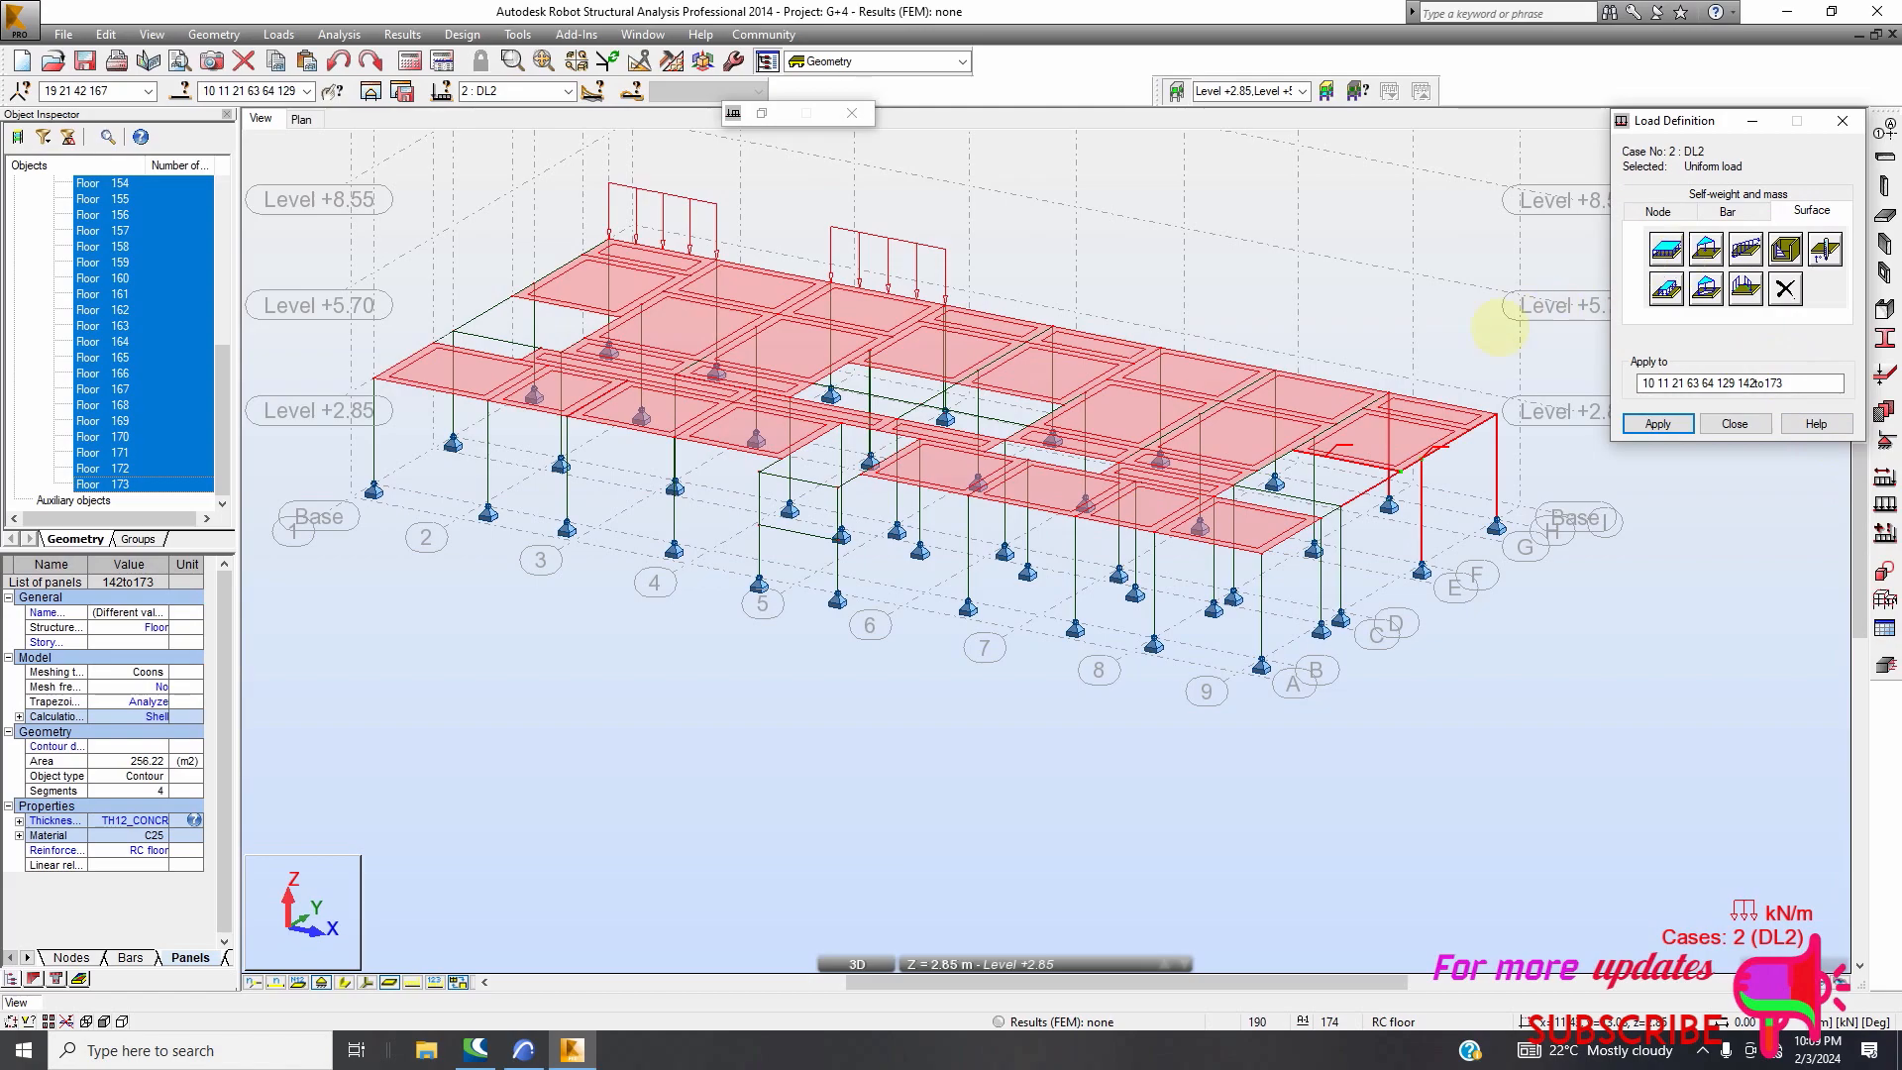
pyautogui.click(1023, 367)
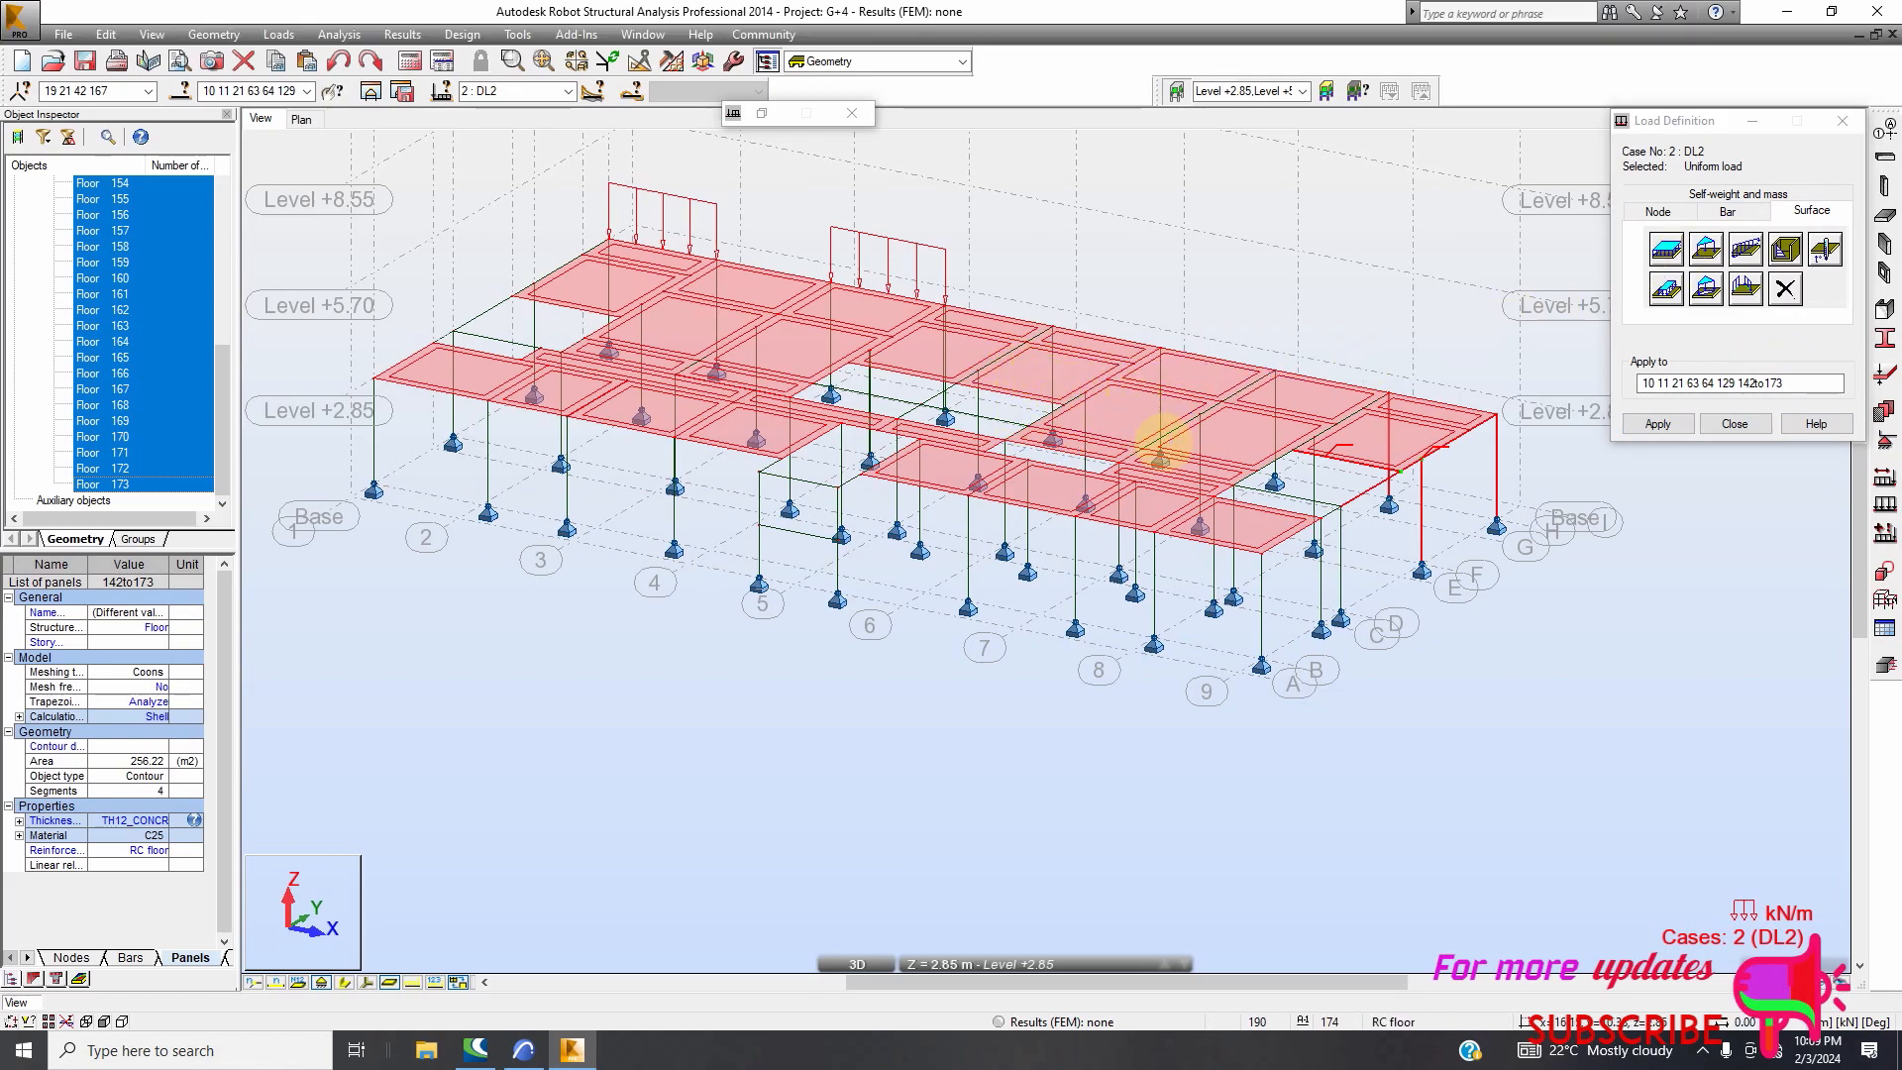
pyautogui.scroll(-3, 905, 455)
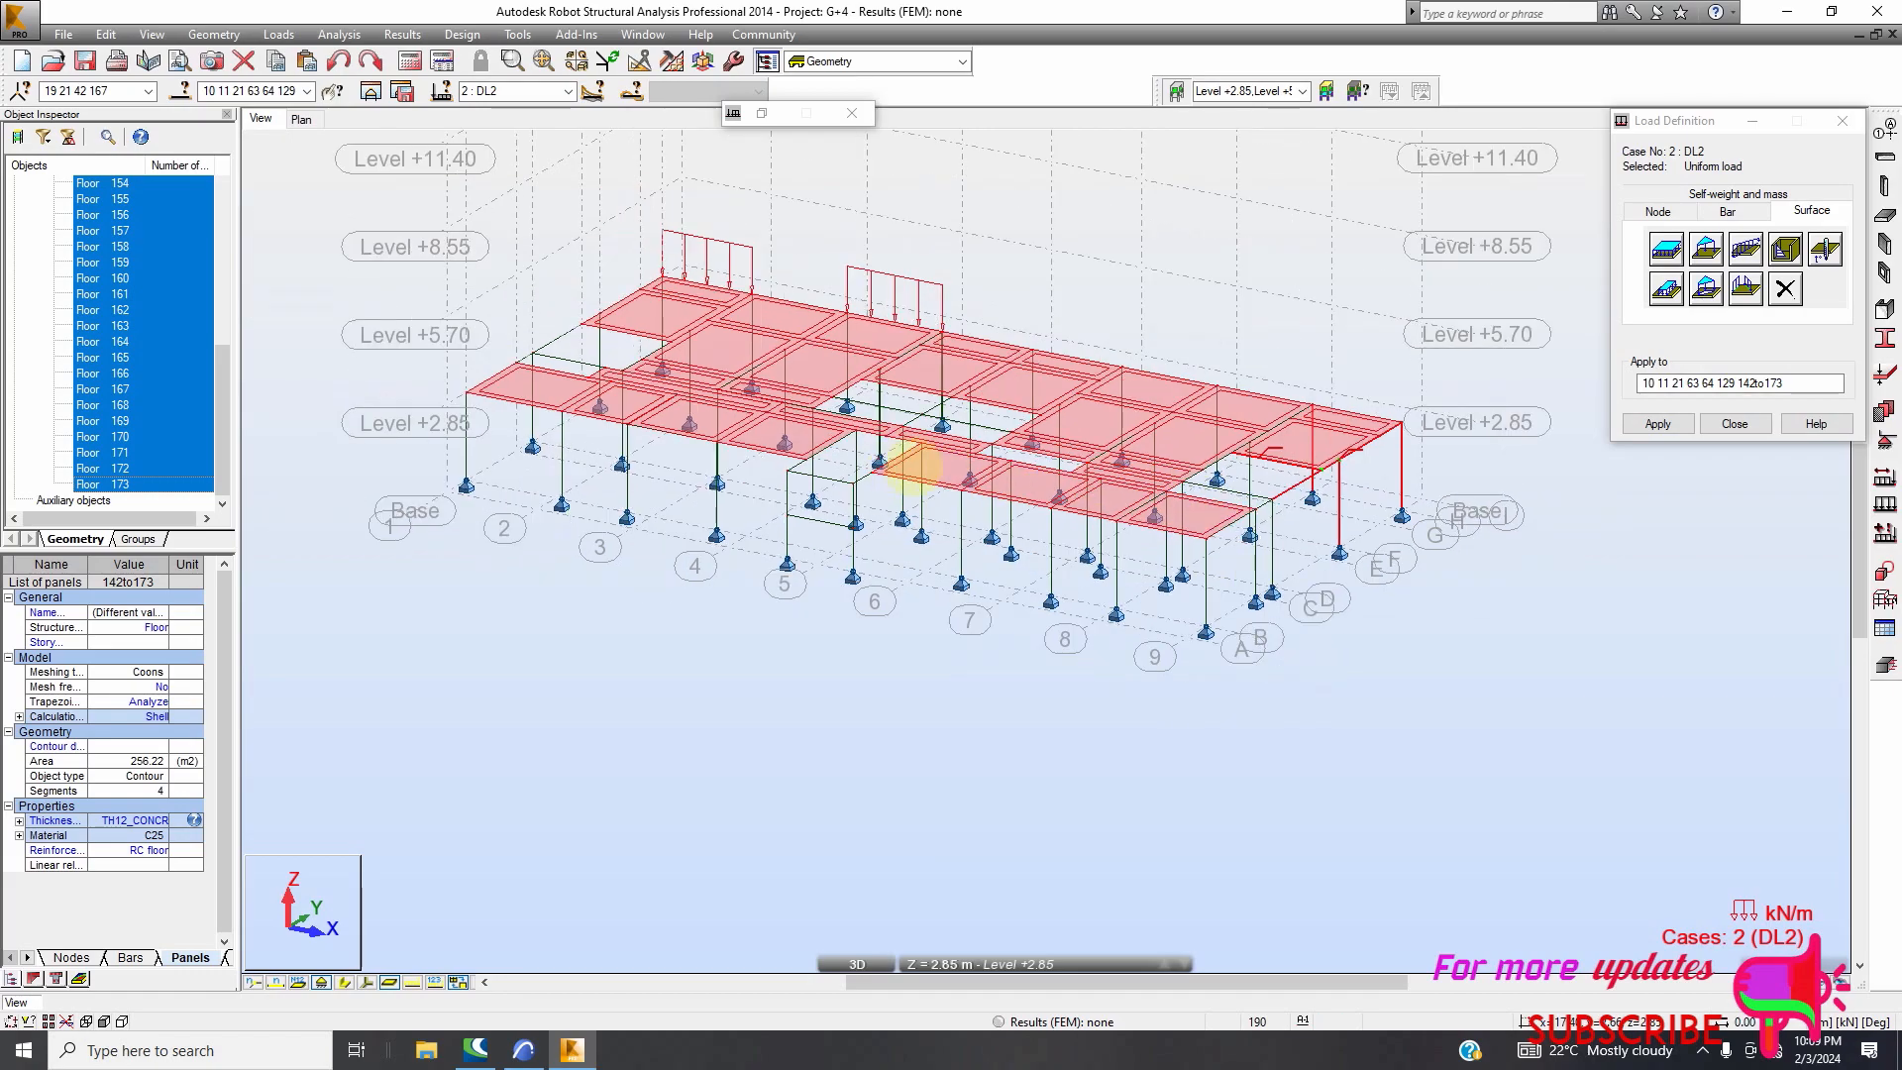
pyautogui.scroll(4, 830, 466)
pyautogui.scroll(2, 835, 466)
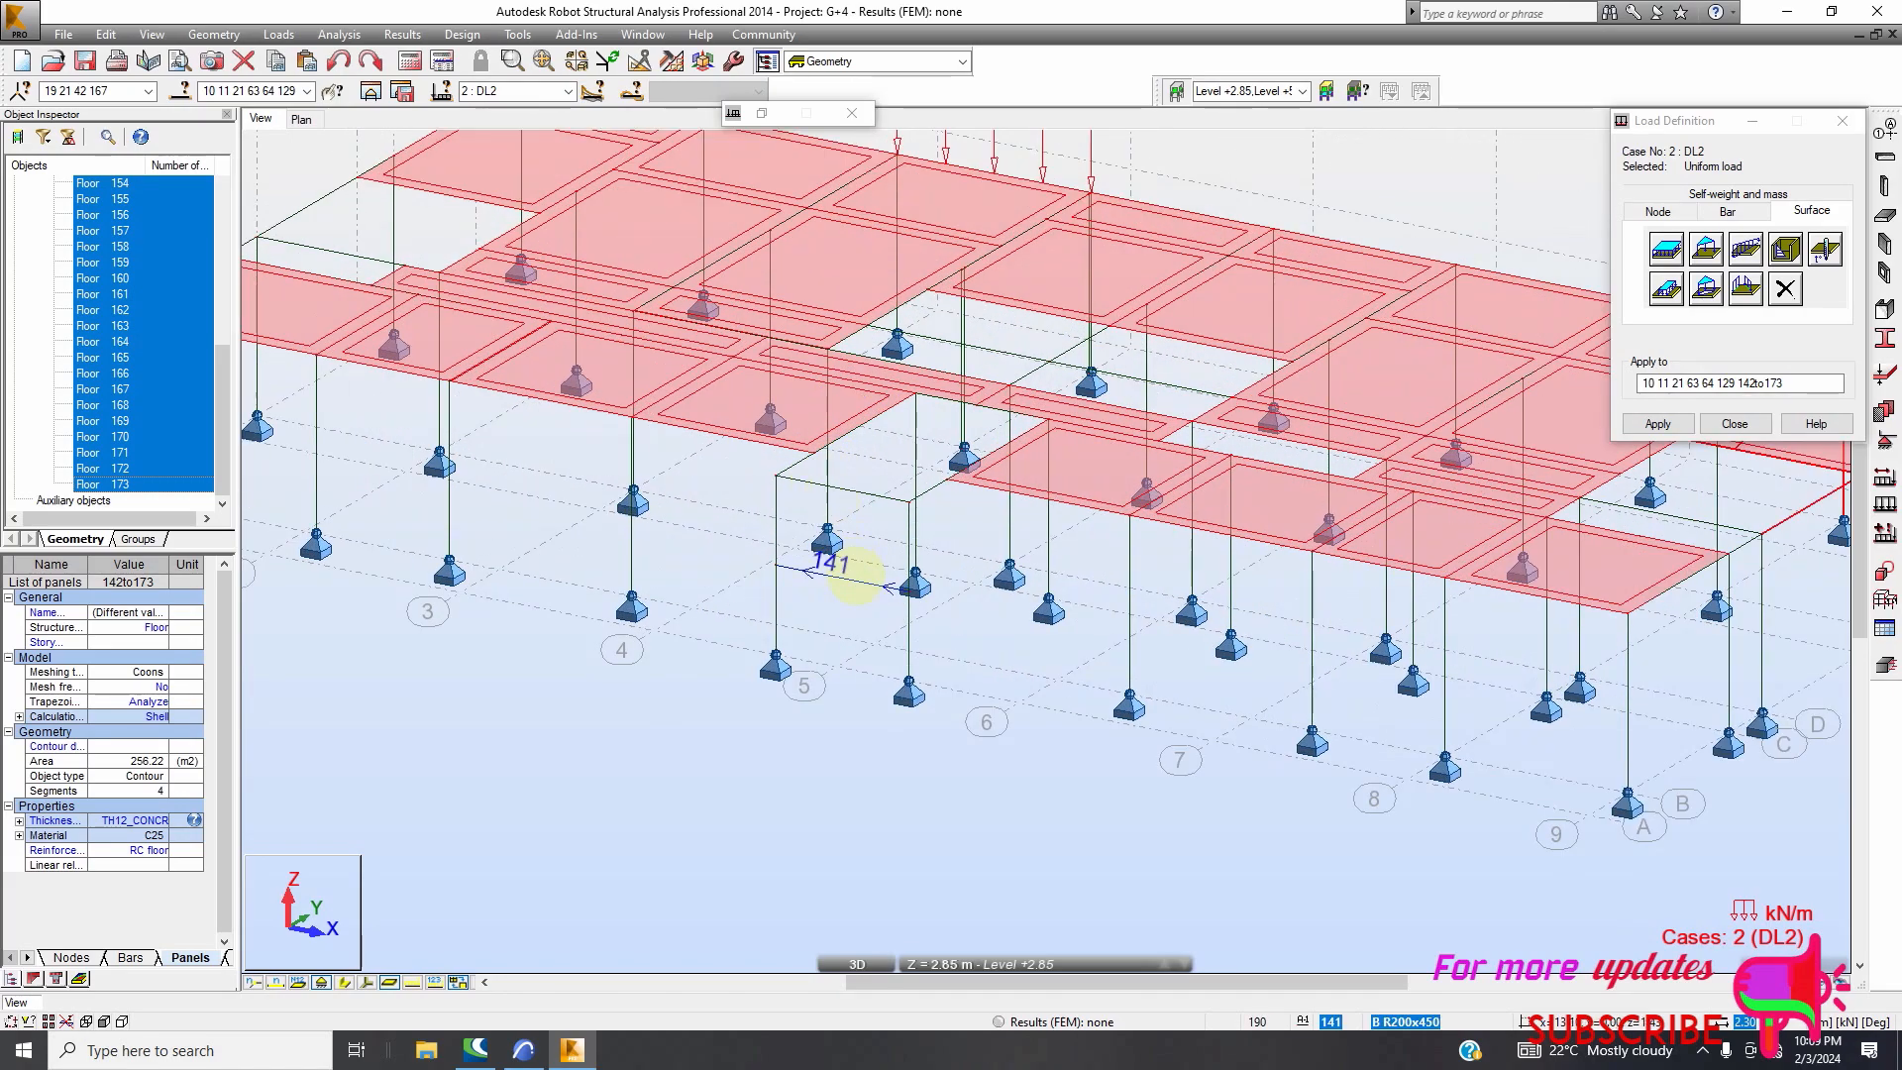
pyautogui.scroll(-3, 679, 658)
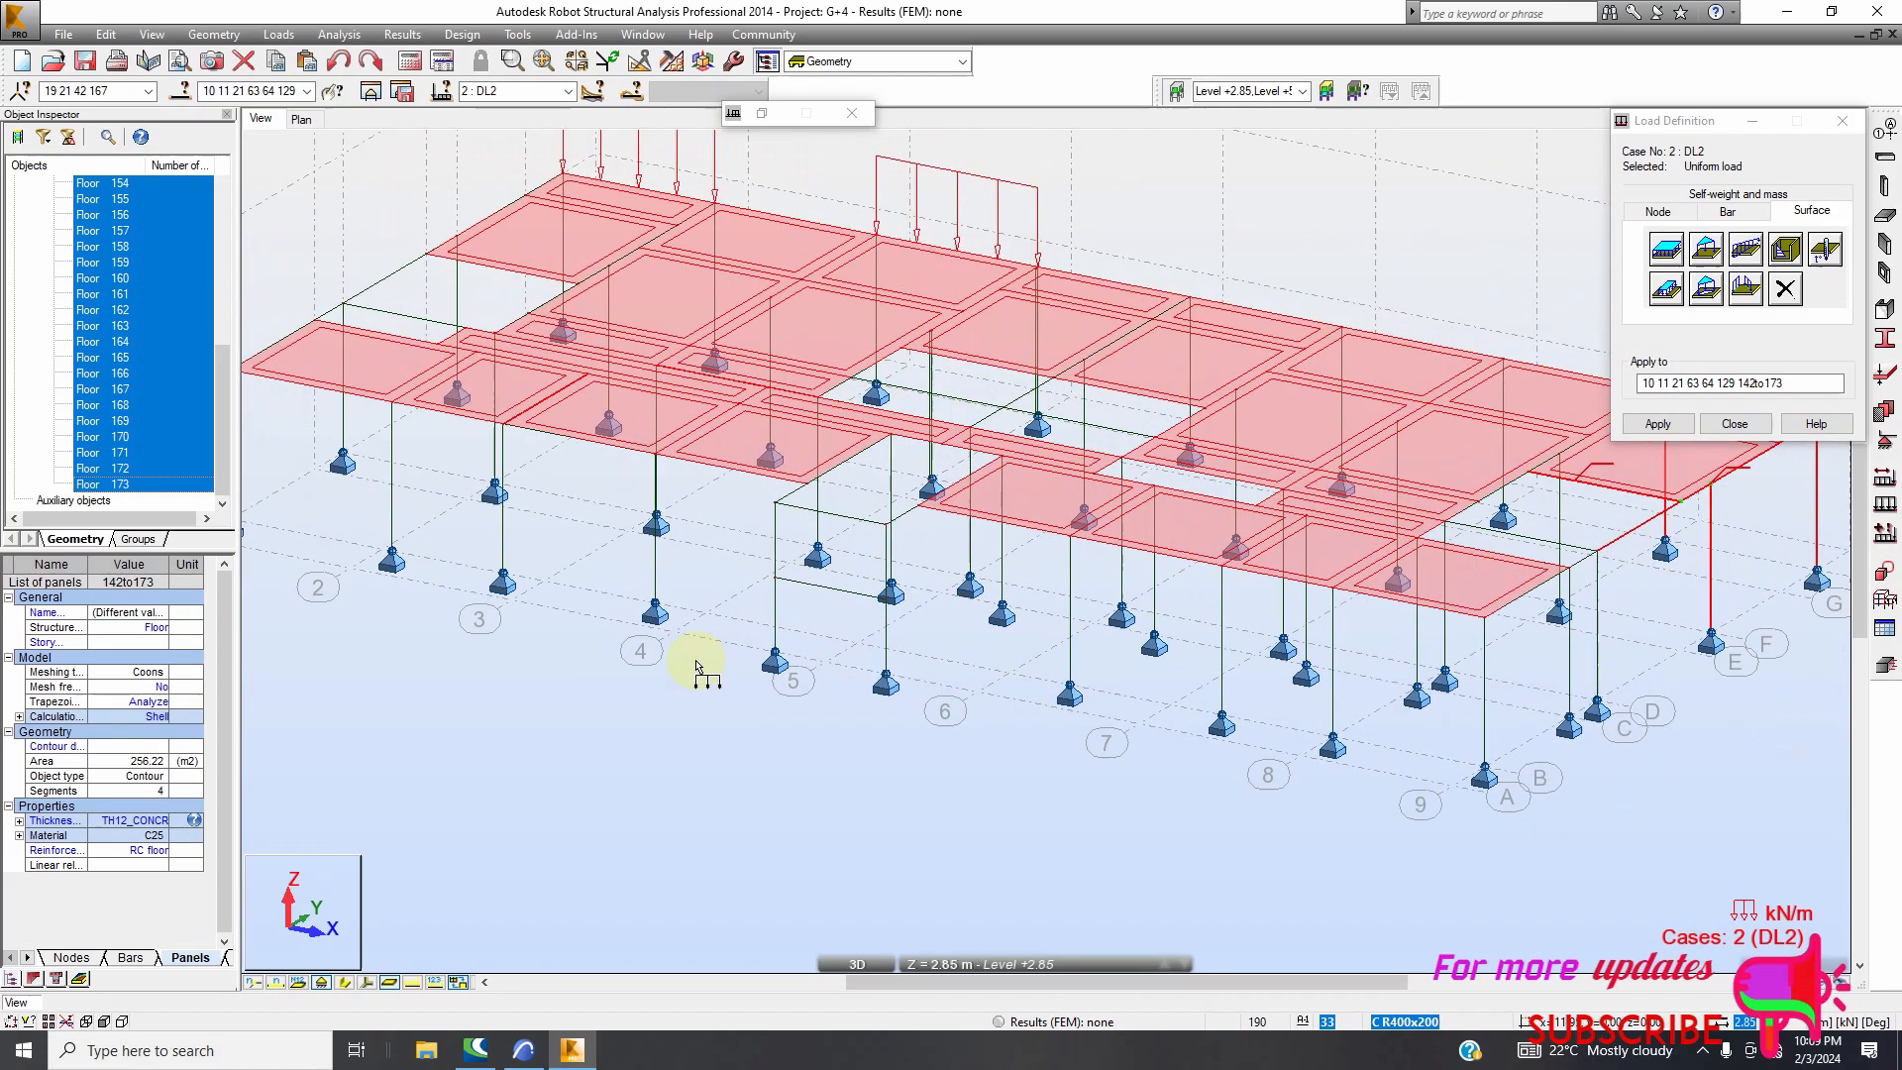
pyautogui.scroll(2, 645, 679)
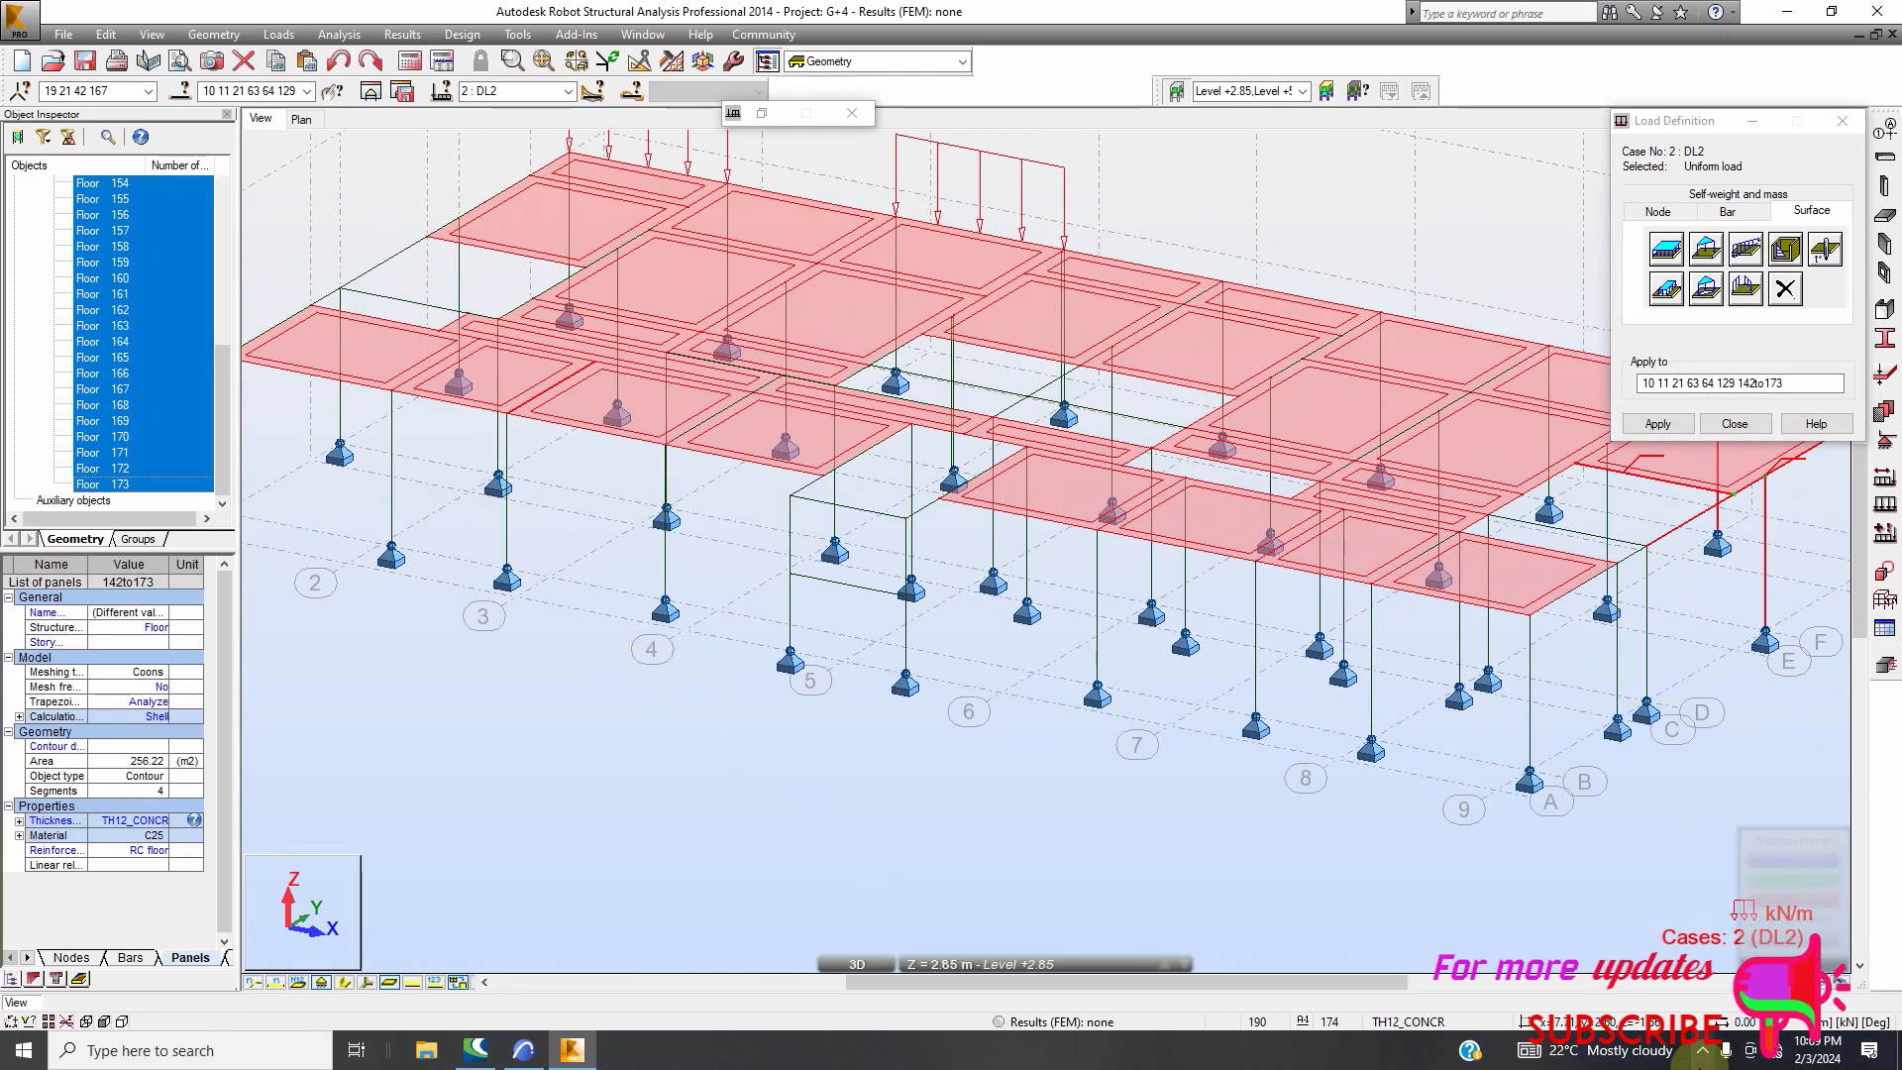
pyautogui.click(1702, 1050)
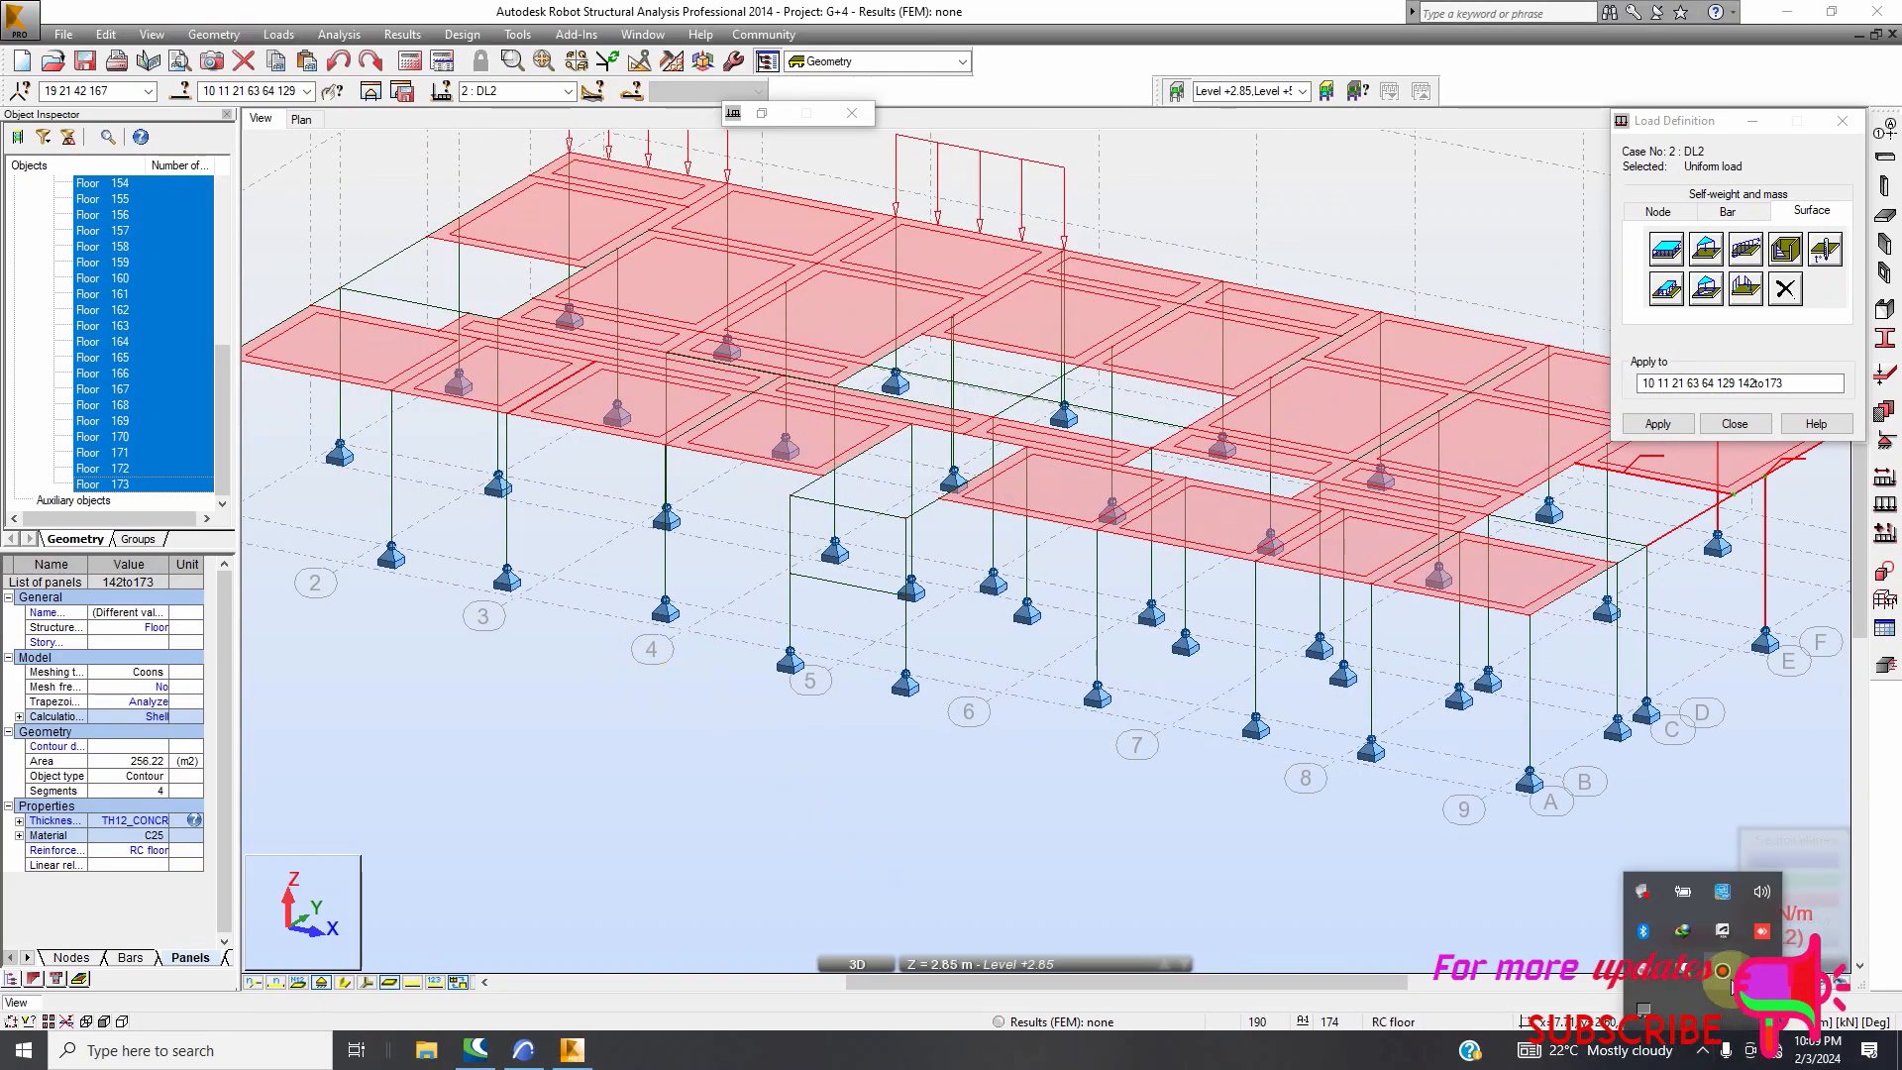
pyautogui.click(1722, 971)
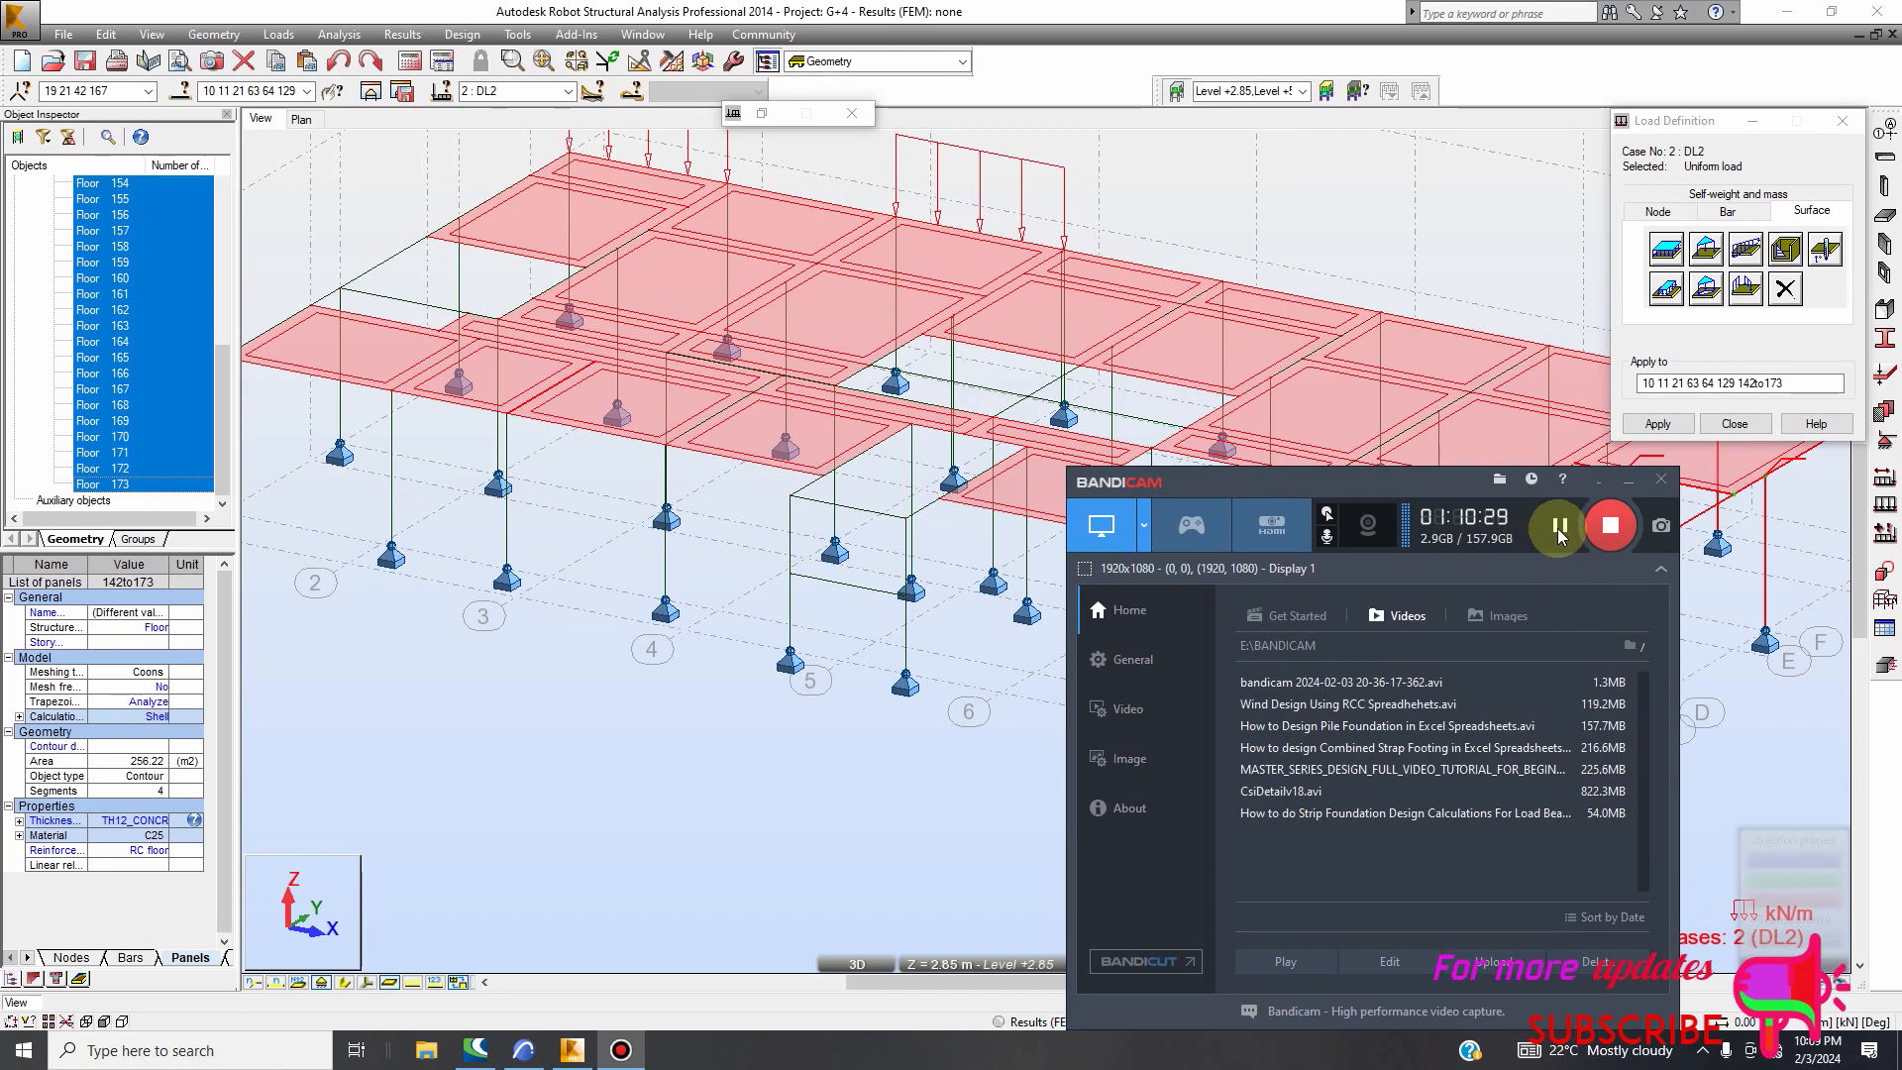
pyautogui.click(1588, 486)
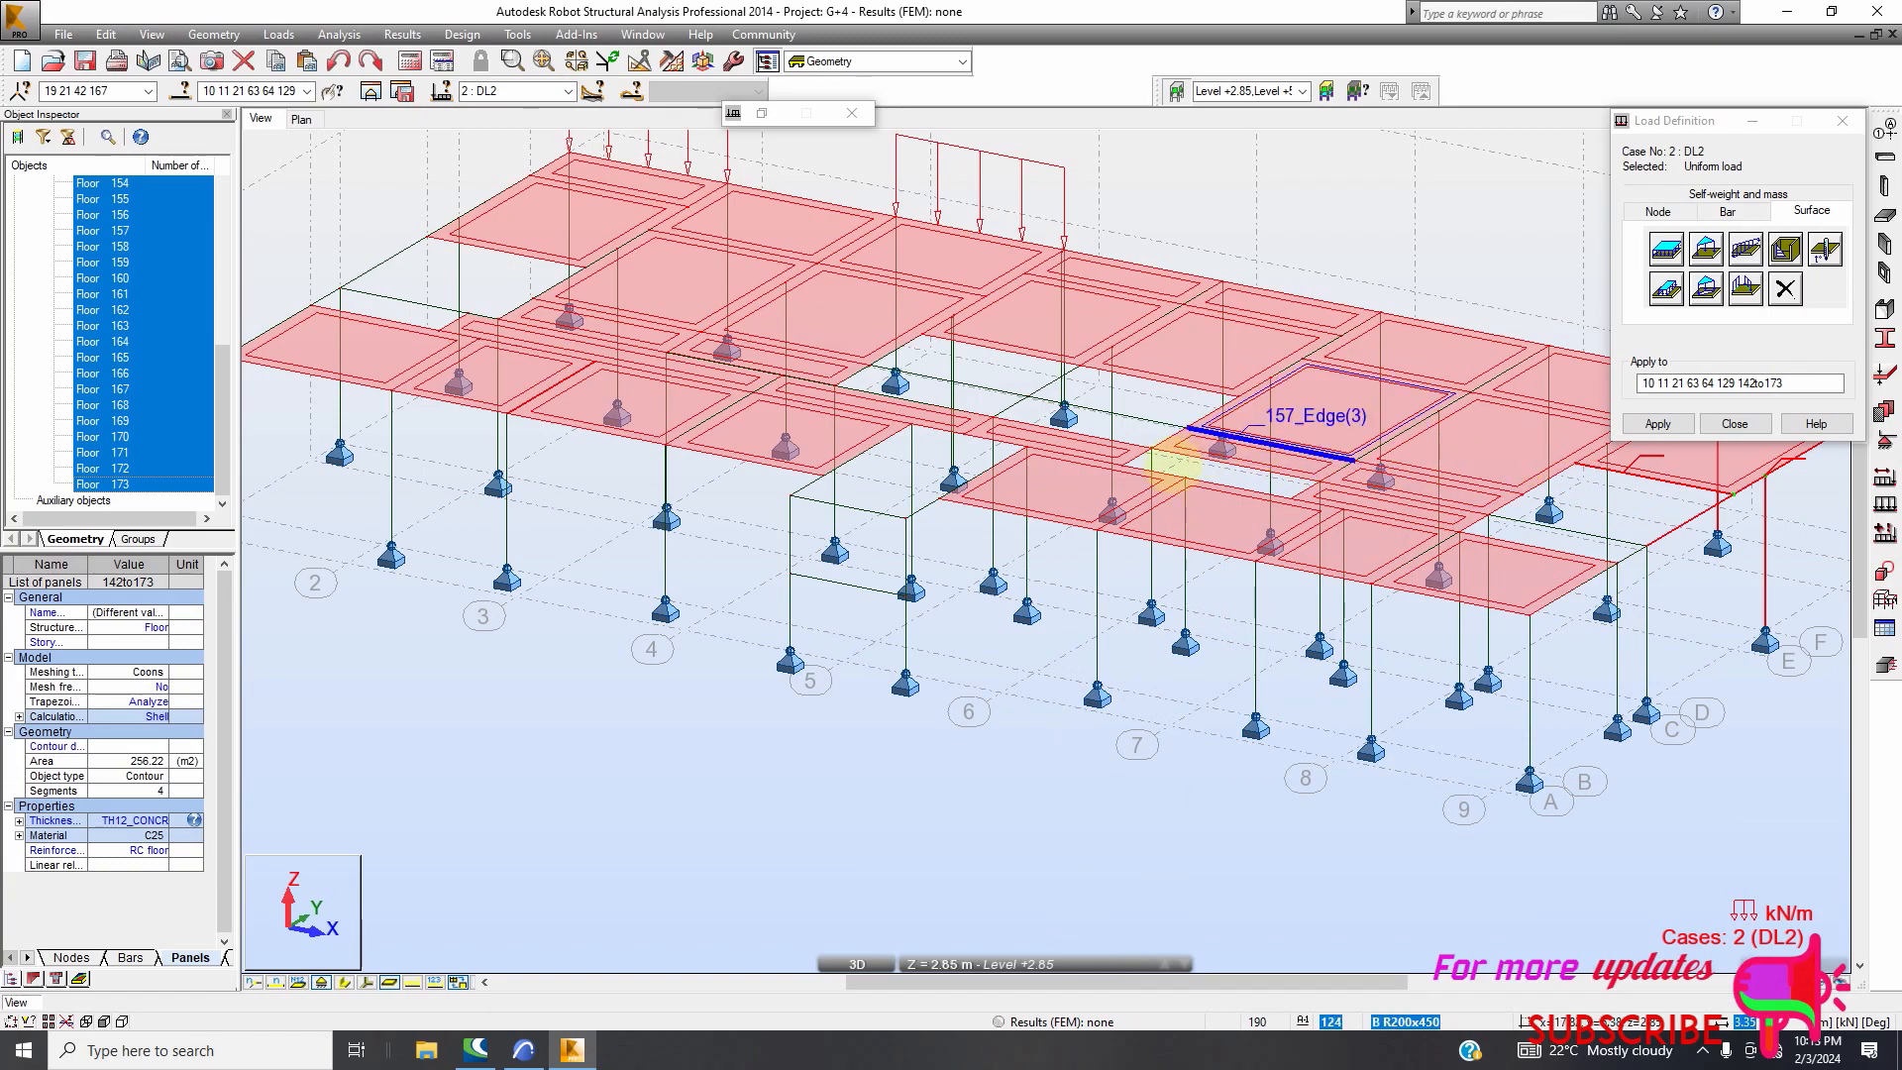
# Switch from the Geometry layout to the Loads layout
pyautogui.scroll(-3, 1089, 483)
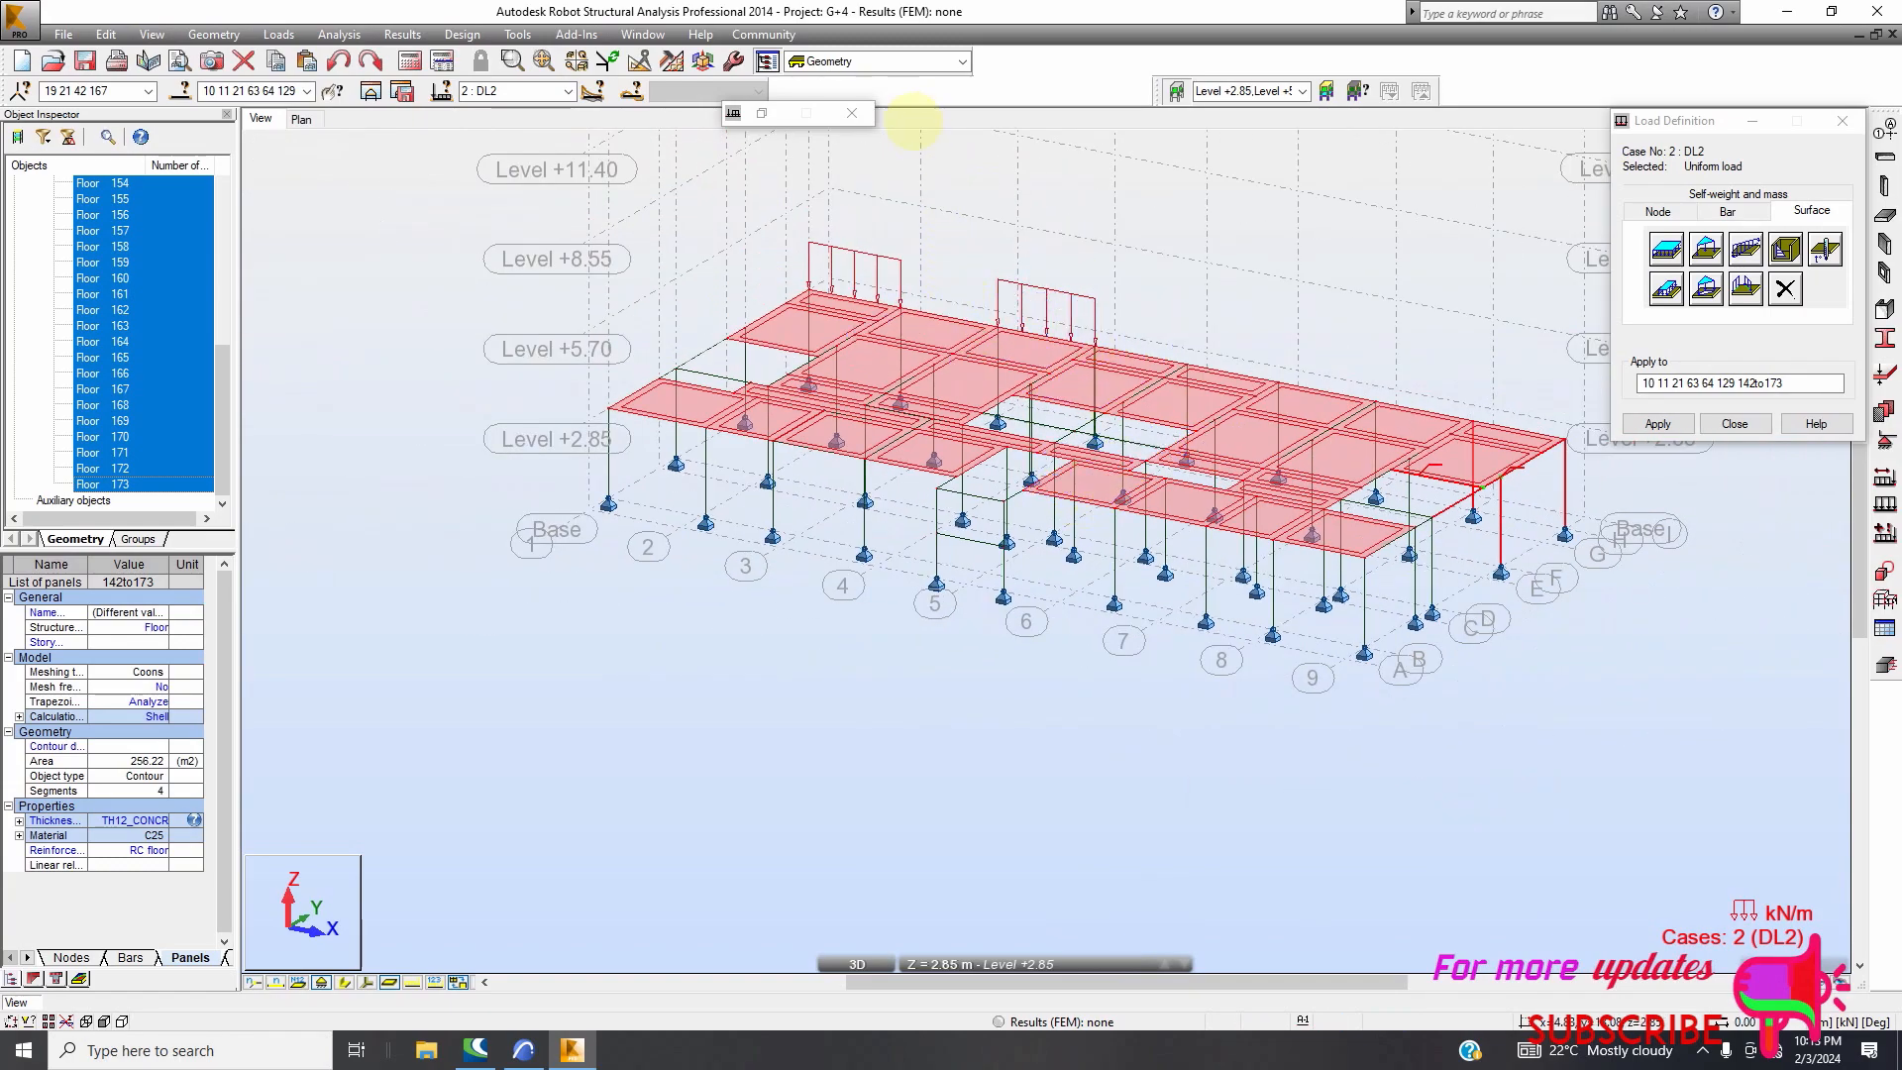
pyautogui.click(931, 62)
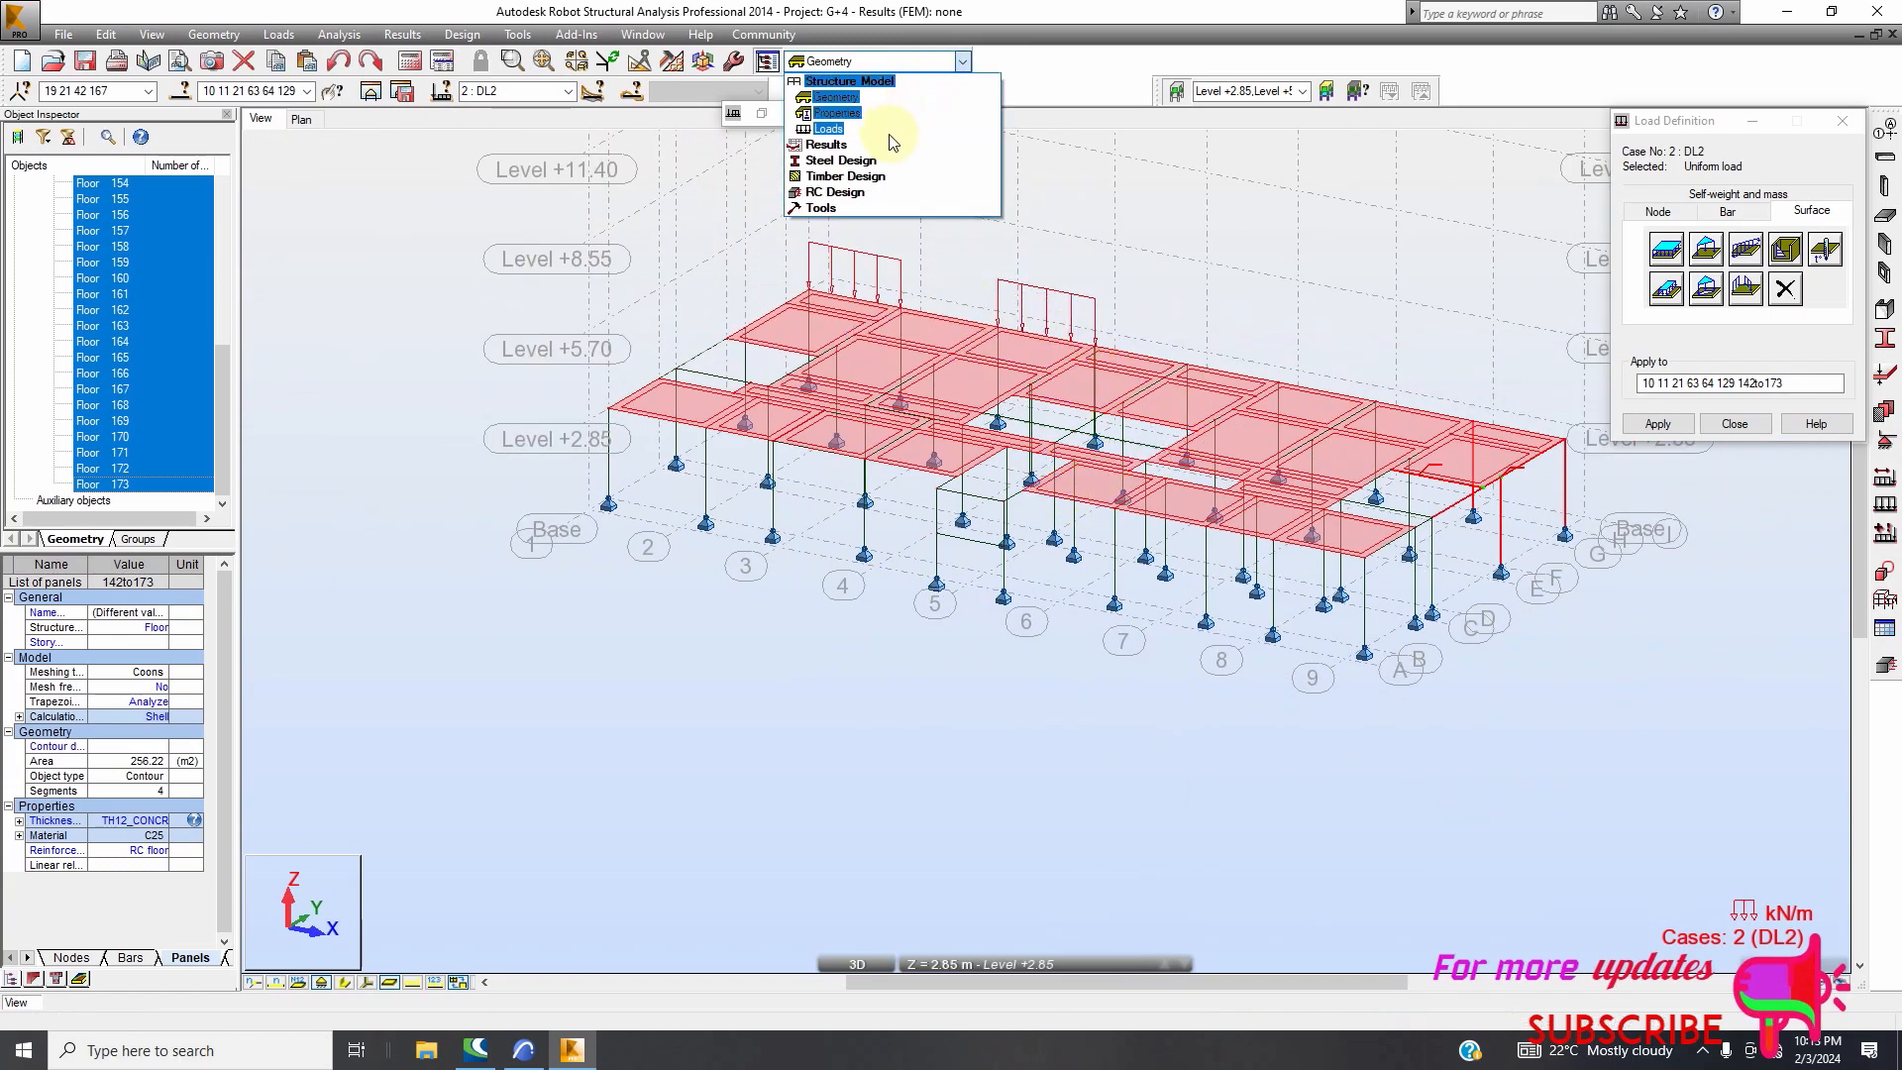
pyautogui.click(842, 128)
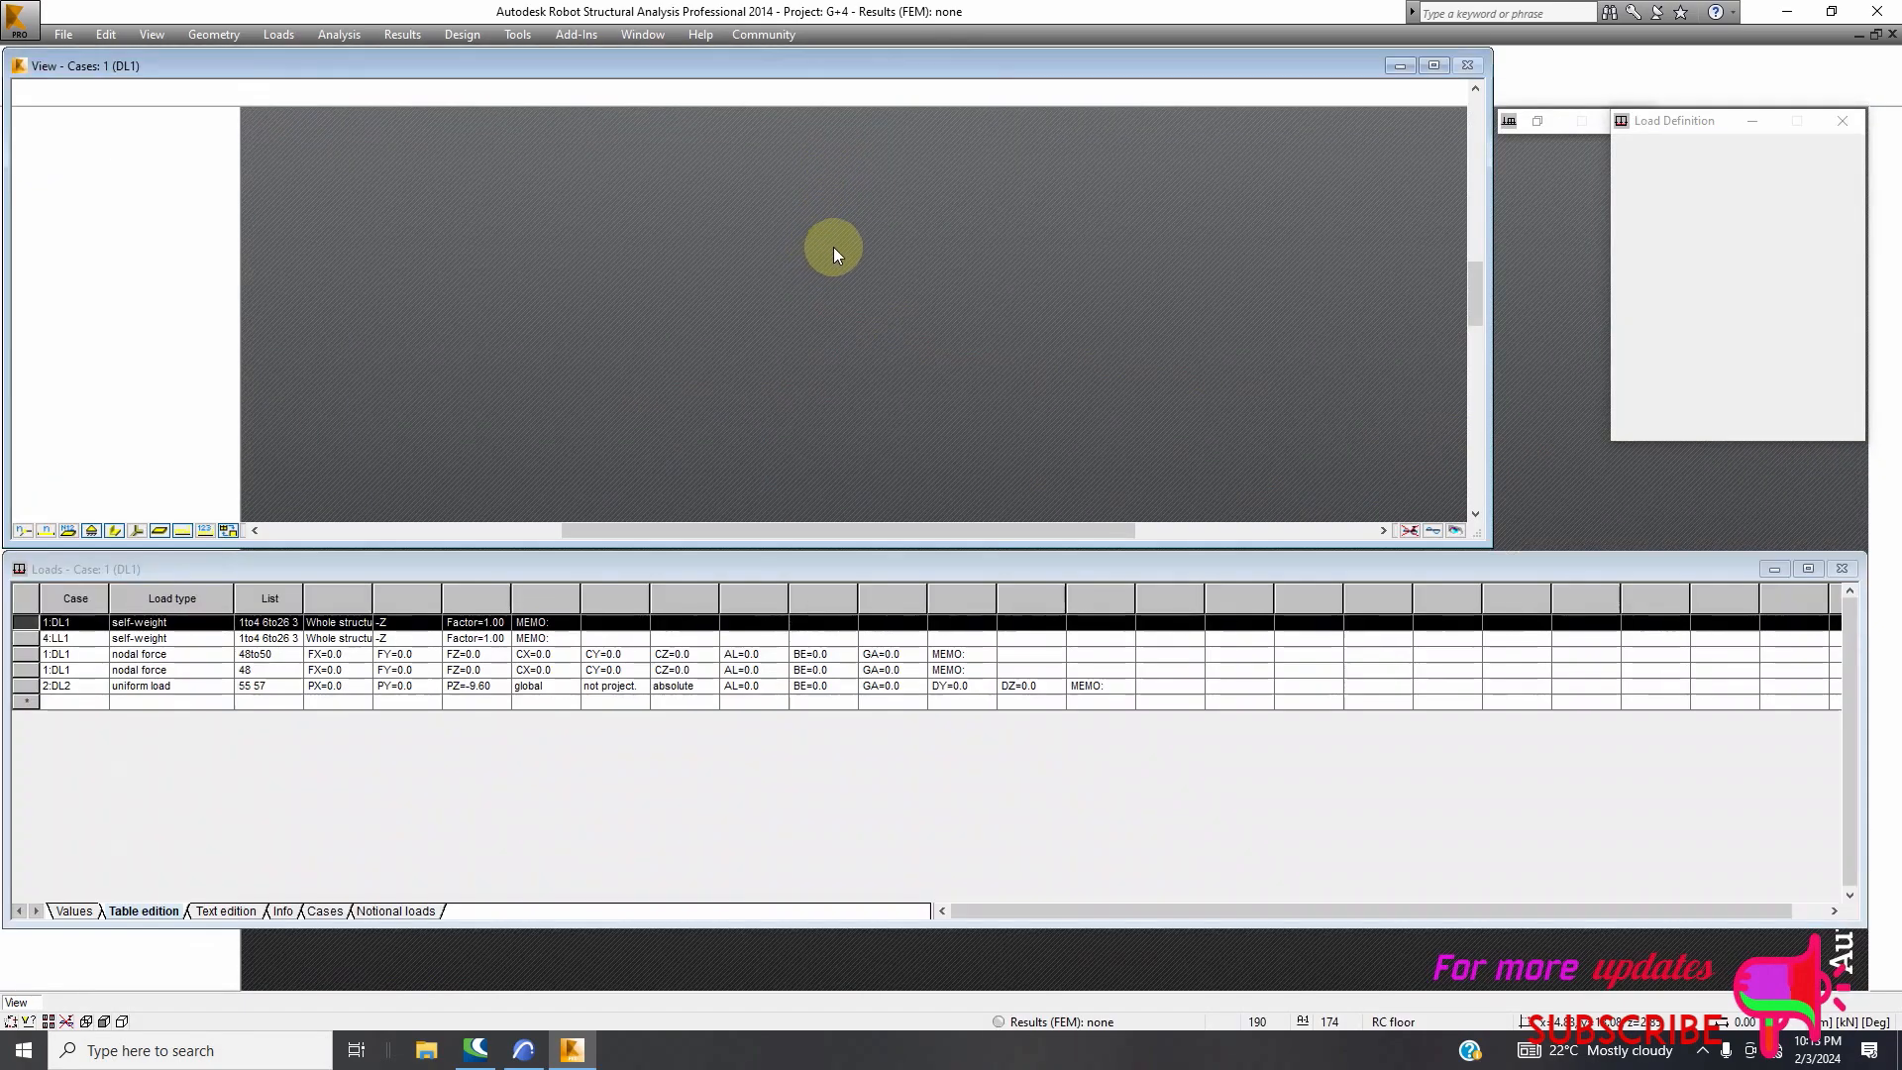
pyautogui.scroll(5, 900, 309)
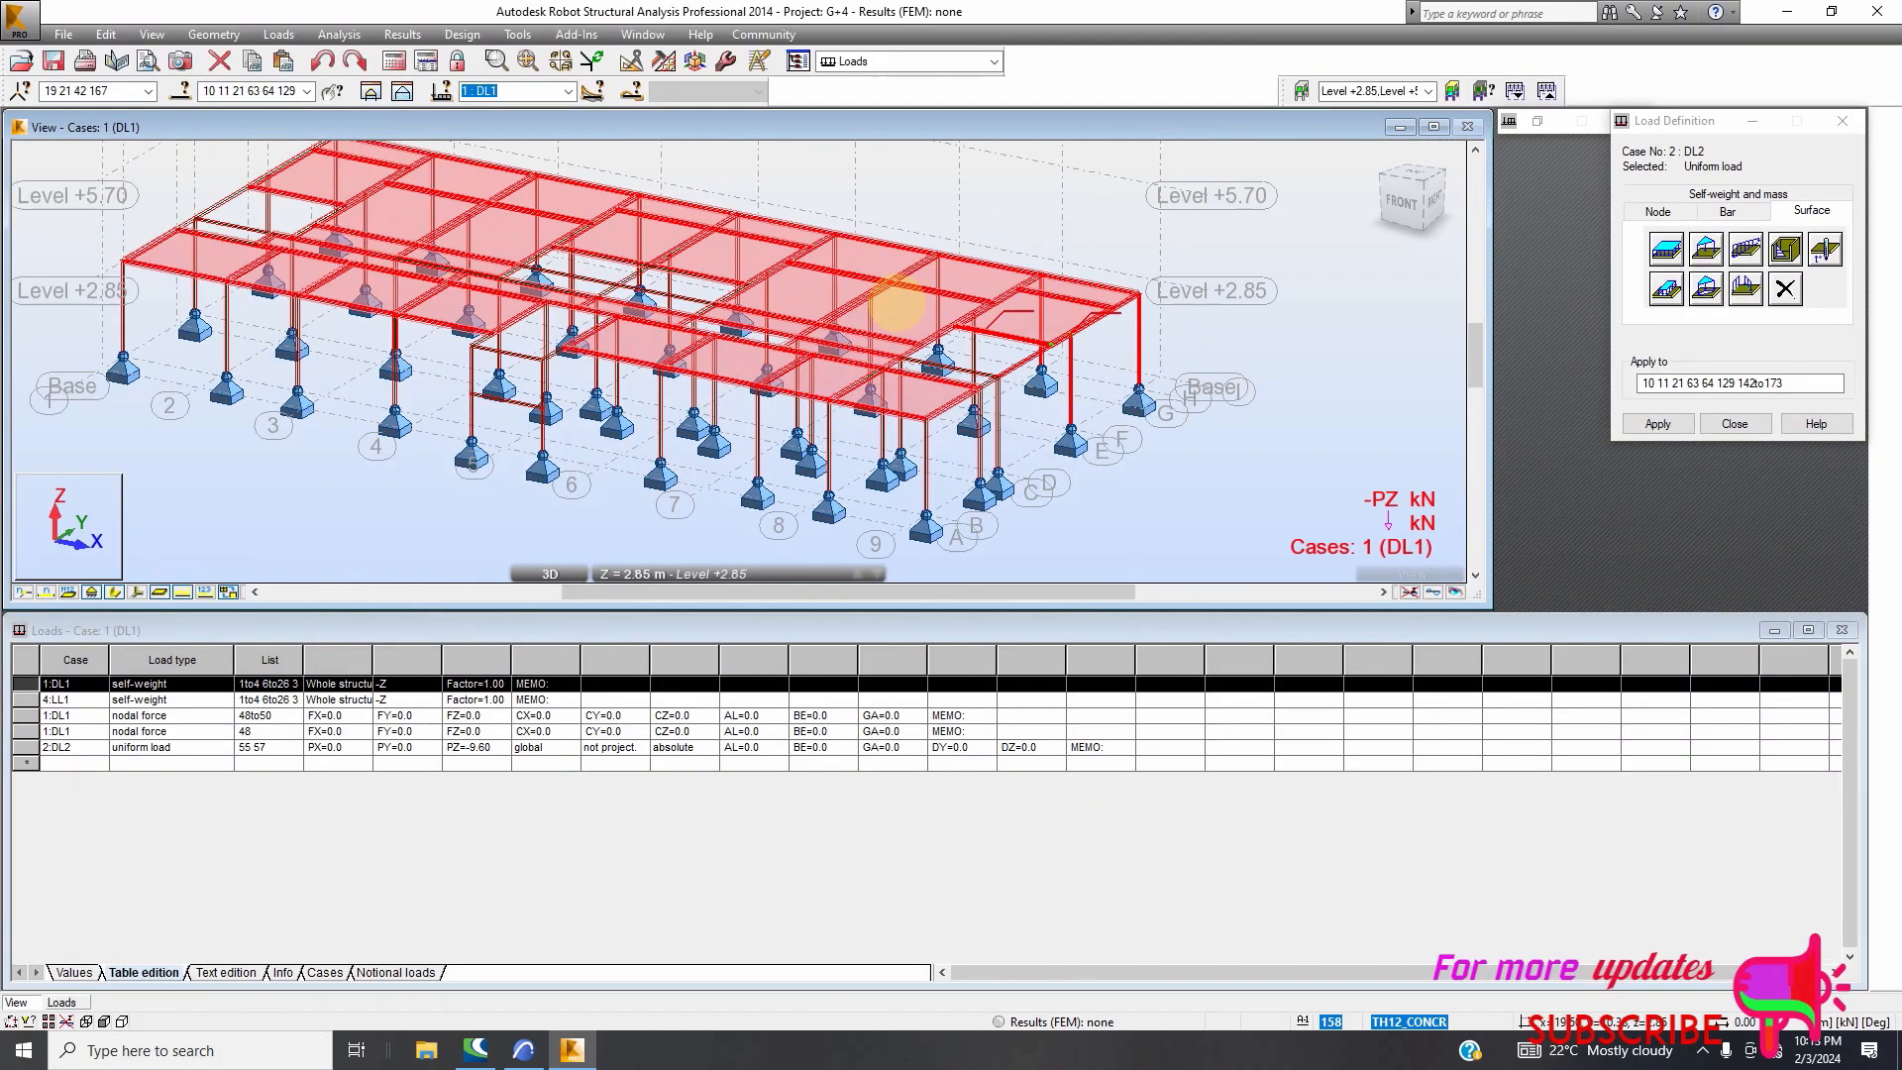
pyautogui.scroll(-3, 902, 319)
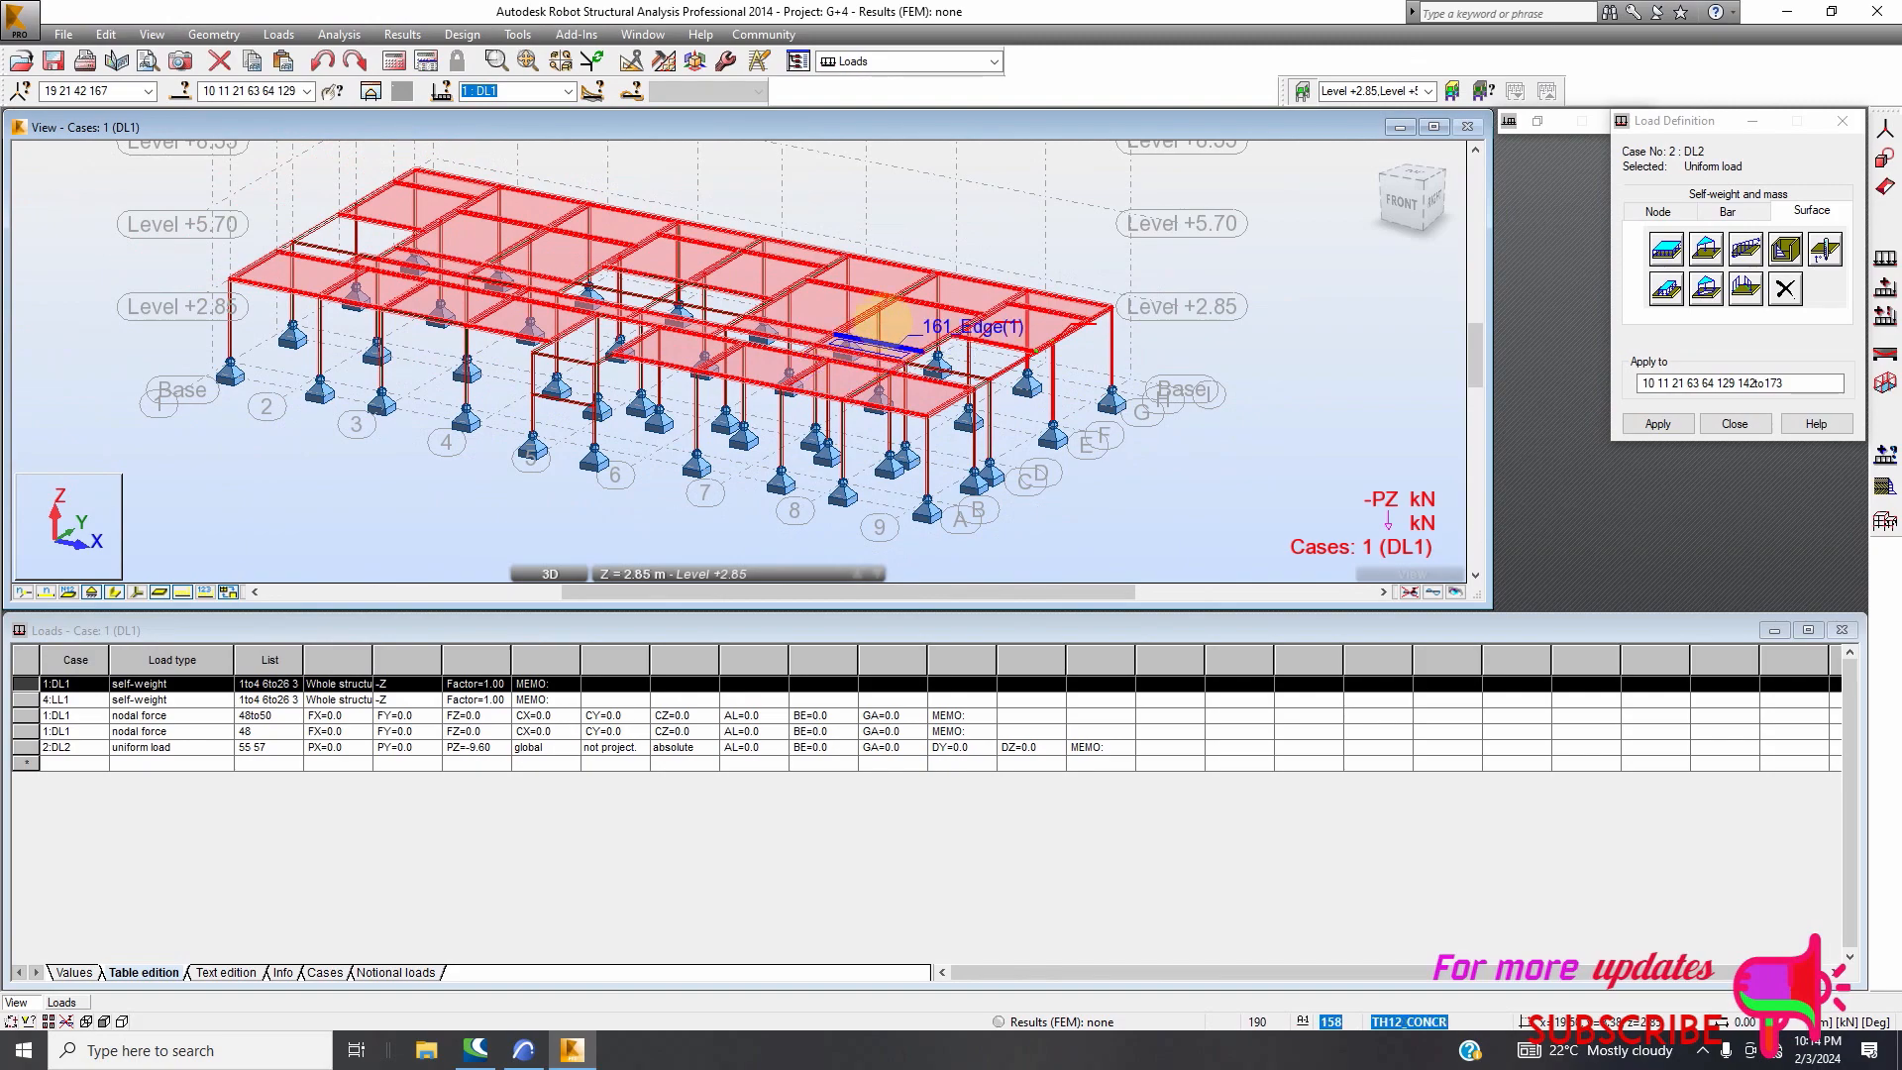
# Show the section shapes of the beams and columns briefly and hide them again
pyautogui.click(118, 595)
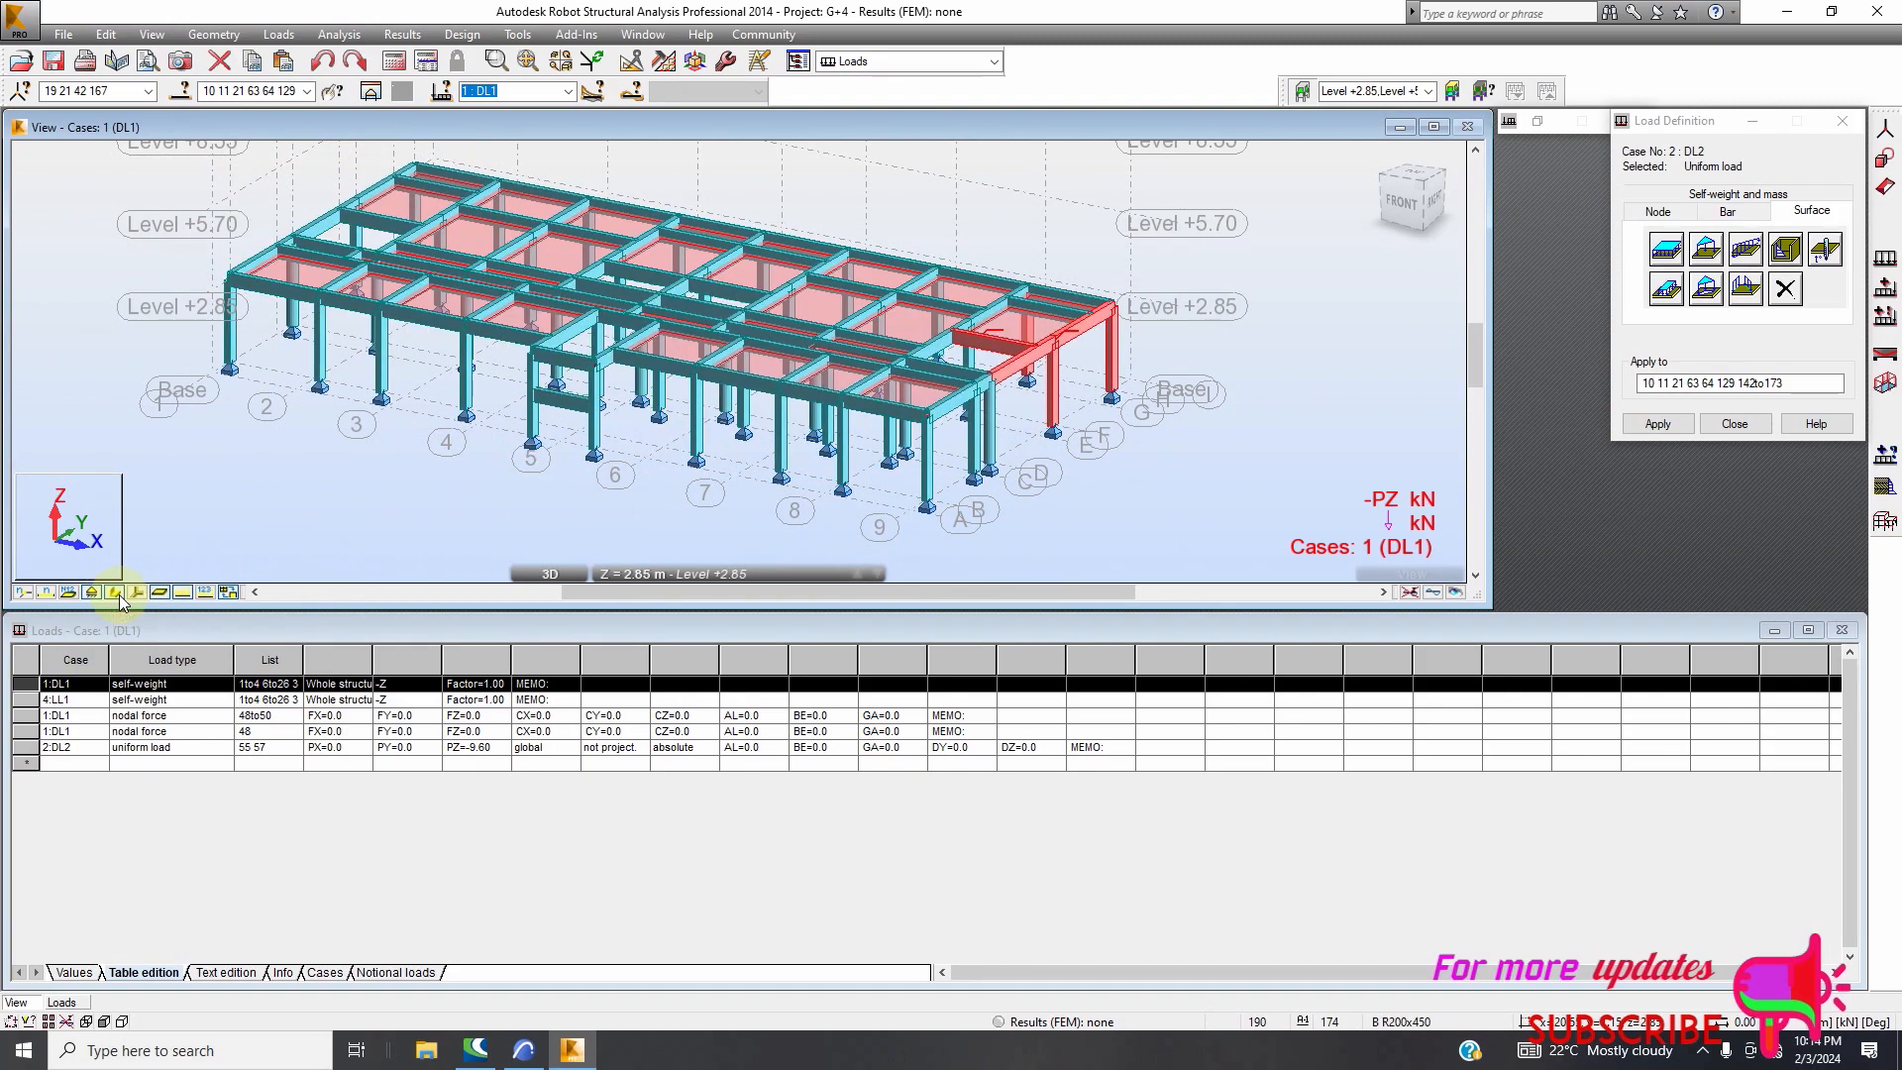
pyautogui.click(118, 595)
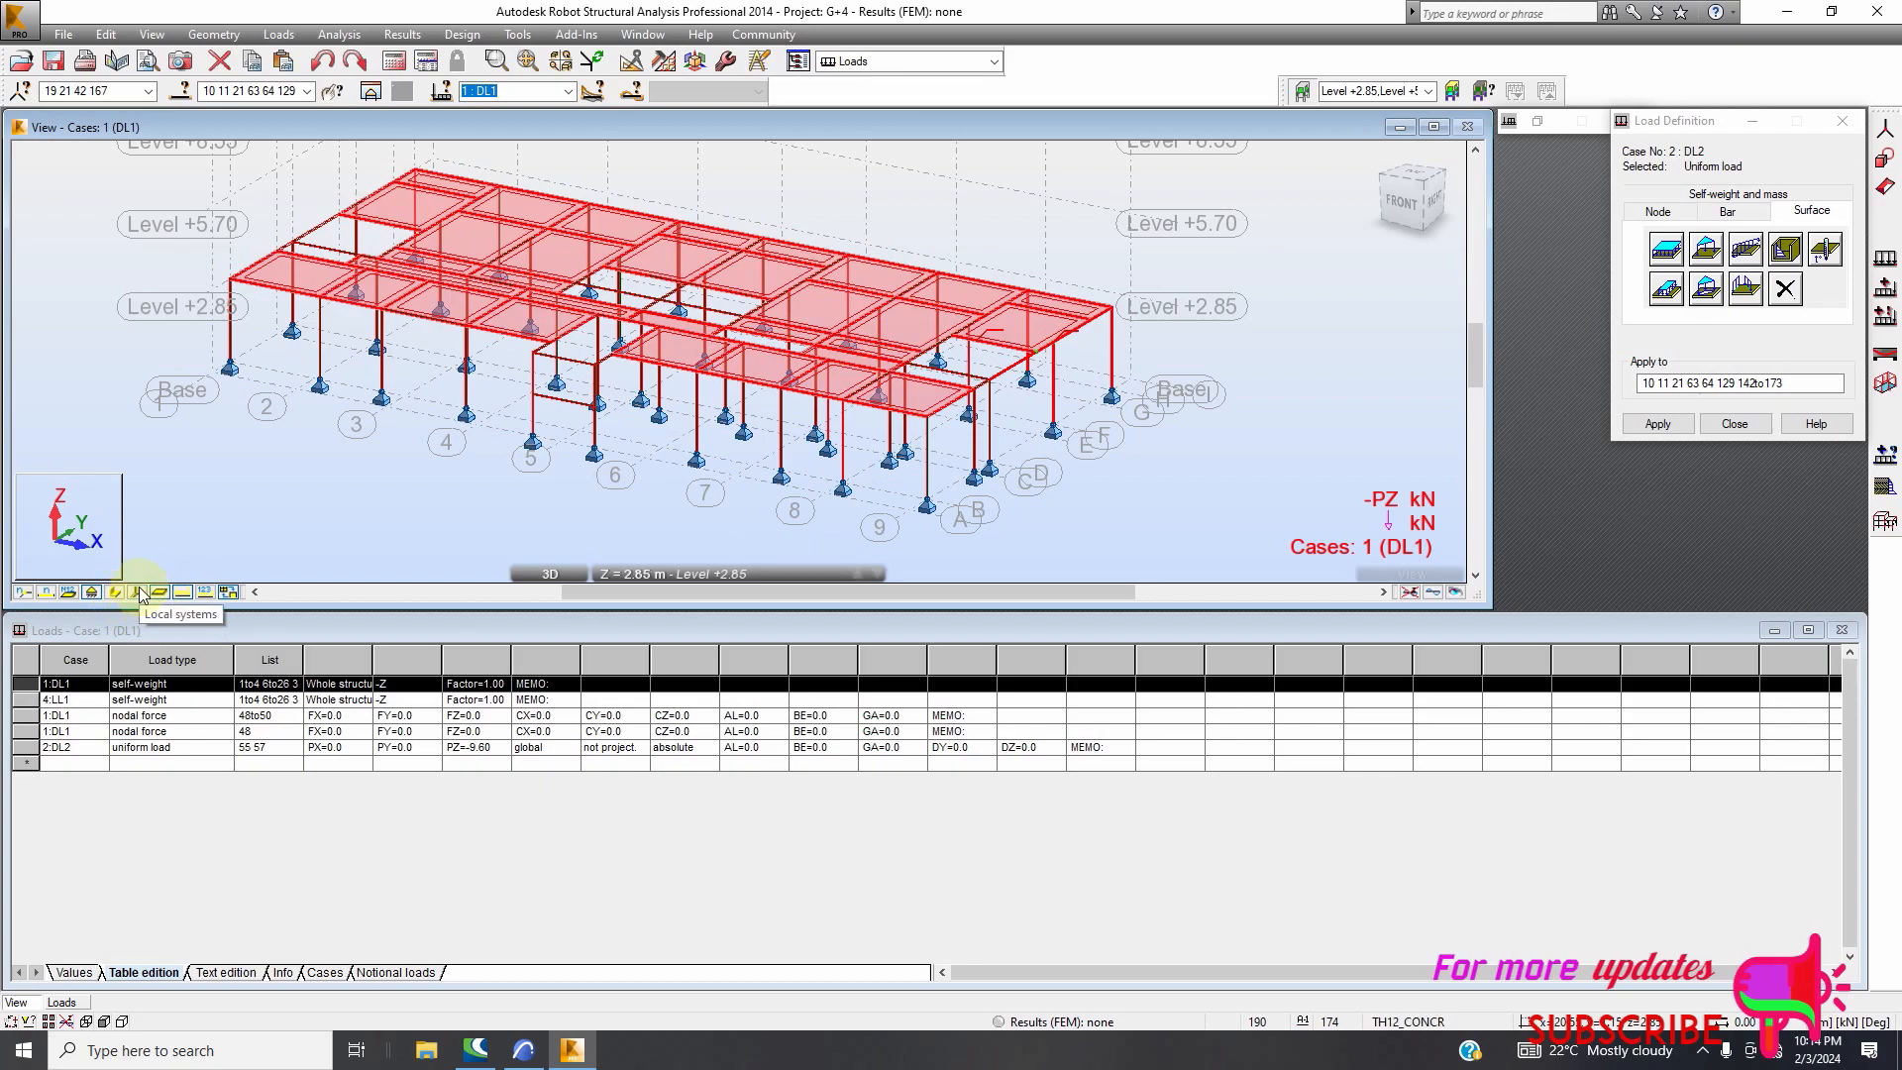
pyautogui.click(139, 593)
pyautogui.click(139, 593)
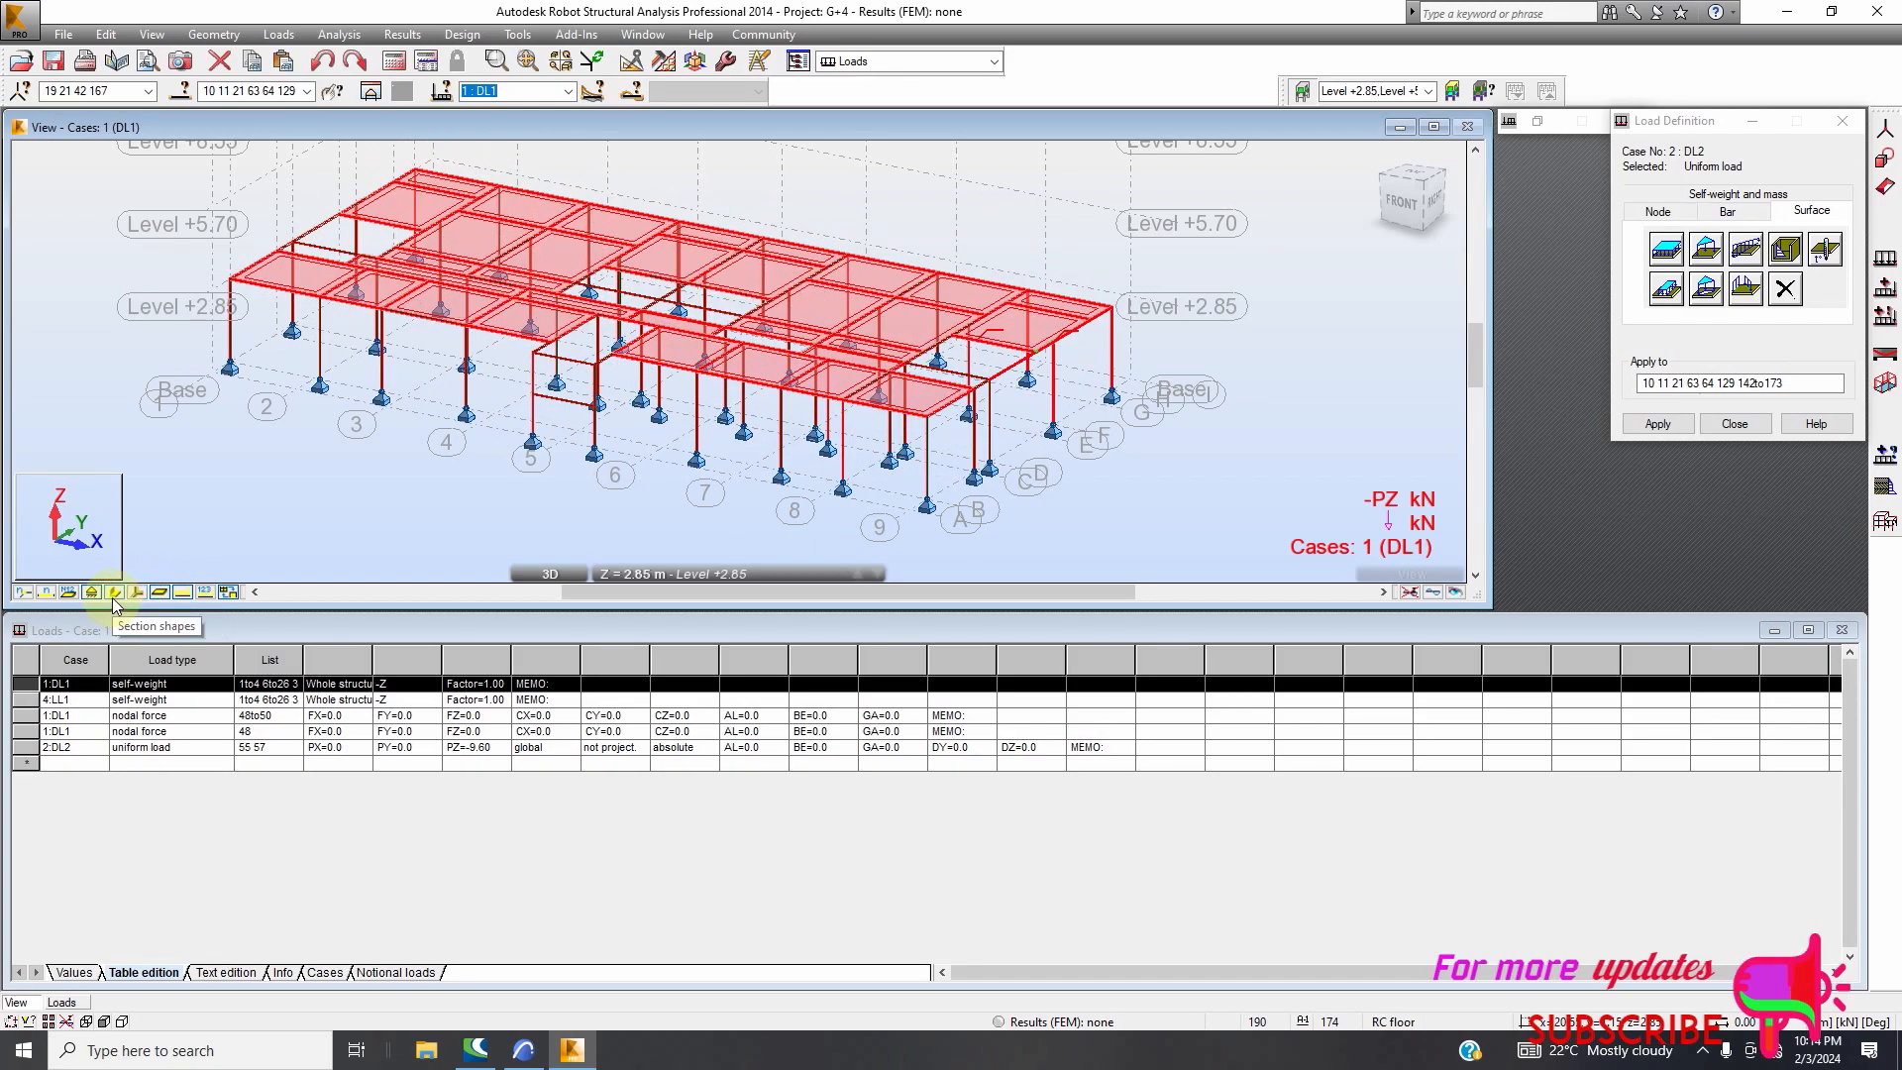
pyautogui.click(117, 594)
pyautogui.click(117, 594)
pyautogui.click(117, 594)
pyautogui.click(117, 594)
pyautogui.scroll(-5, 595, 446)
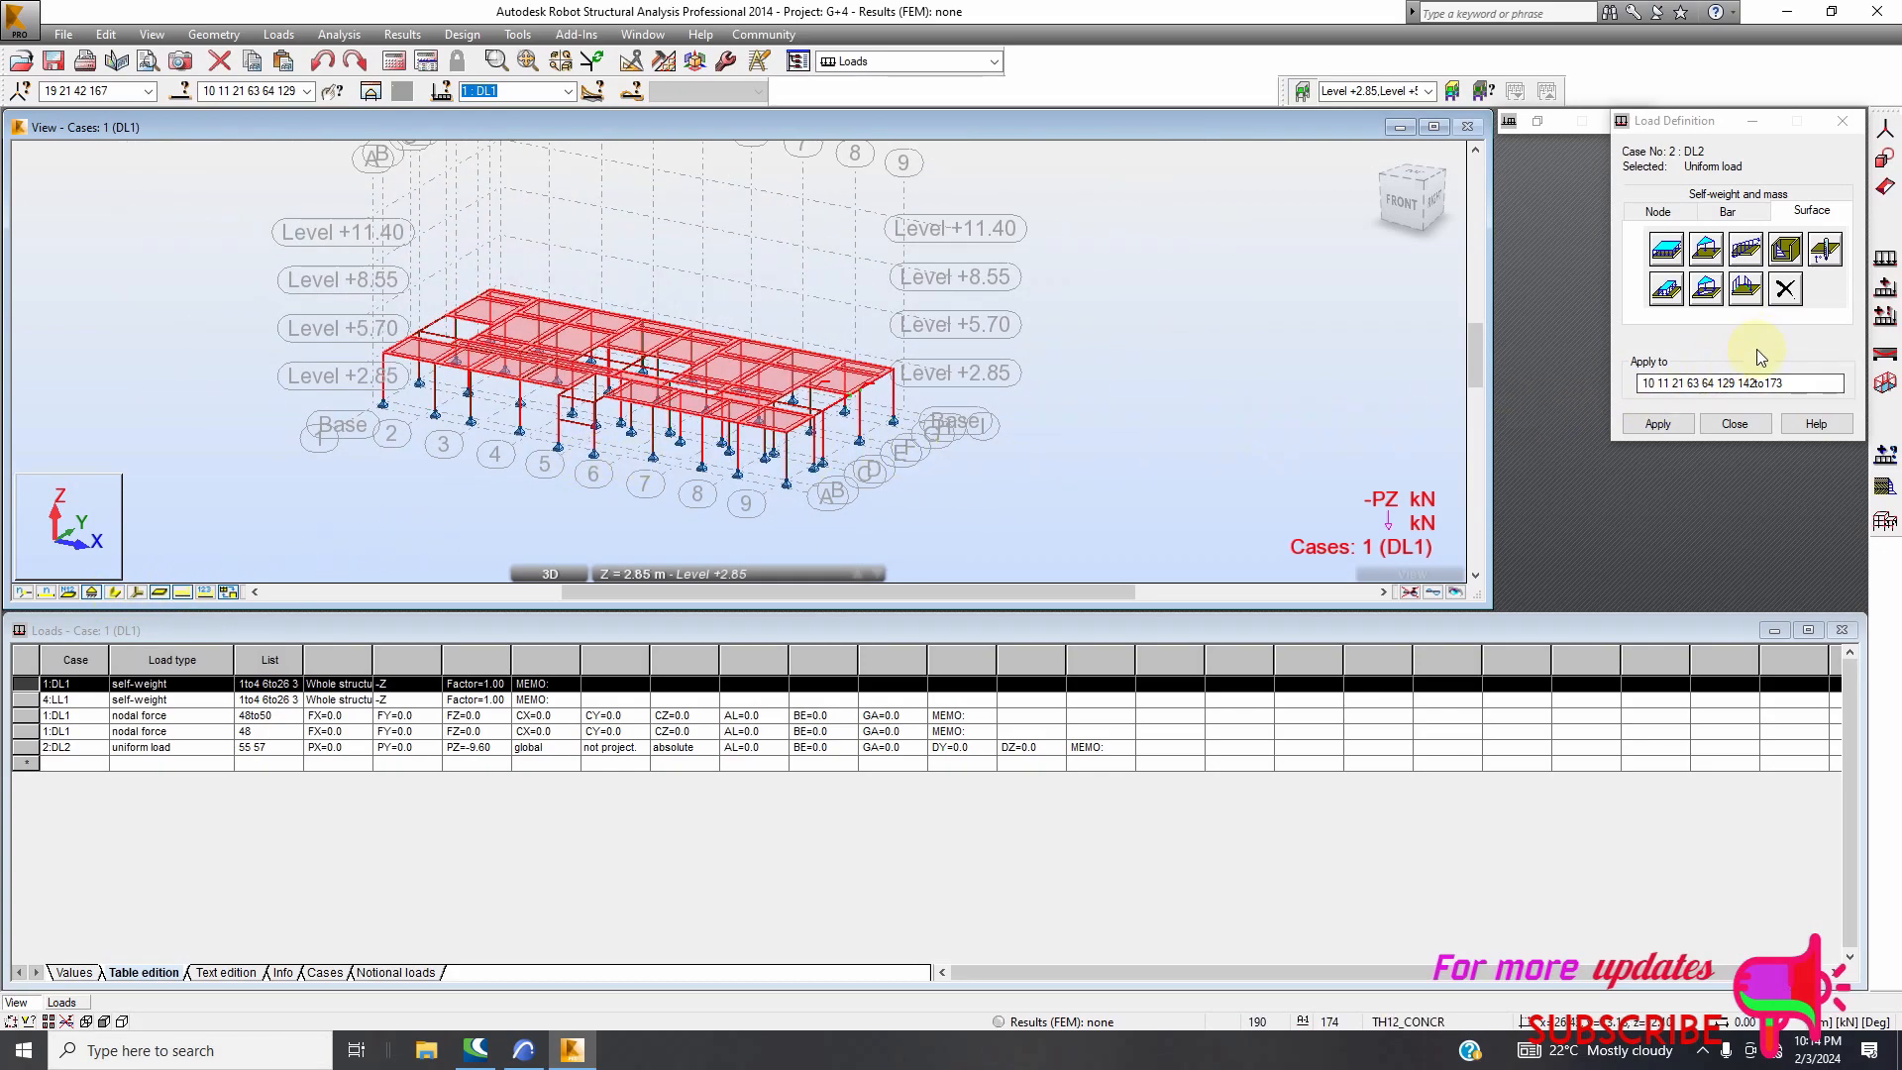
pyautogui.click(1658, 425)
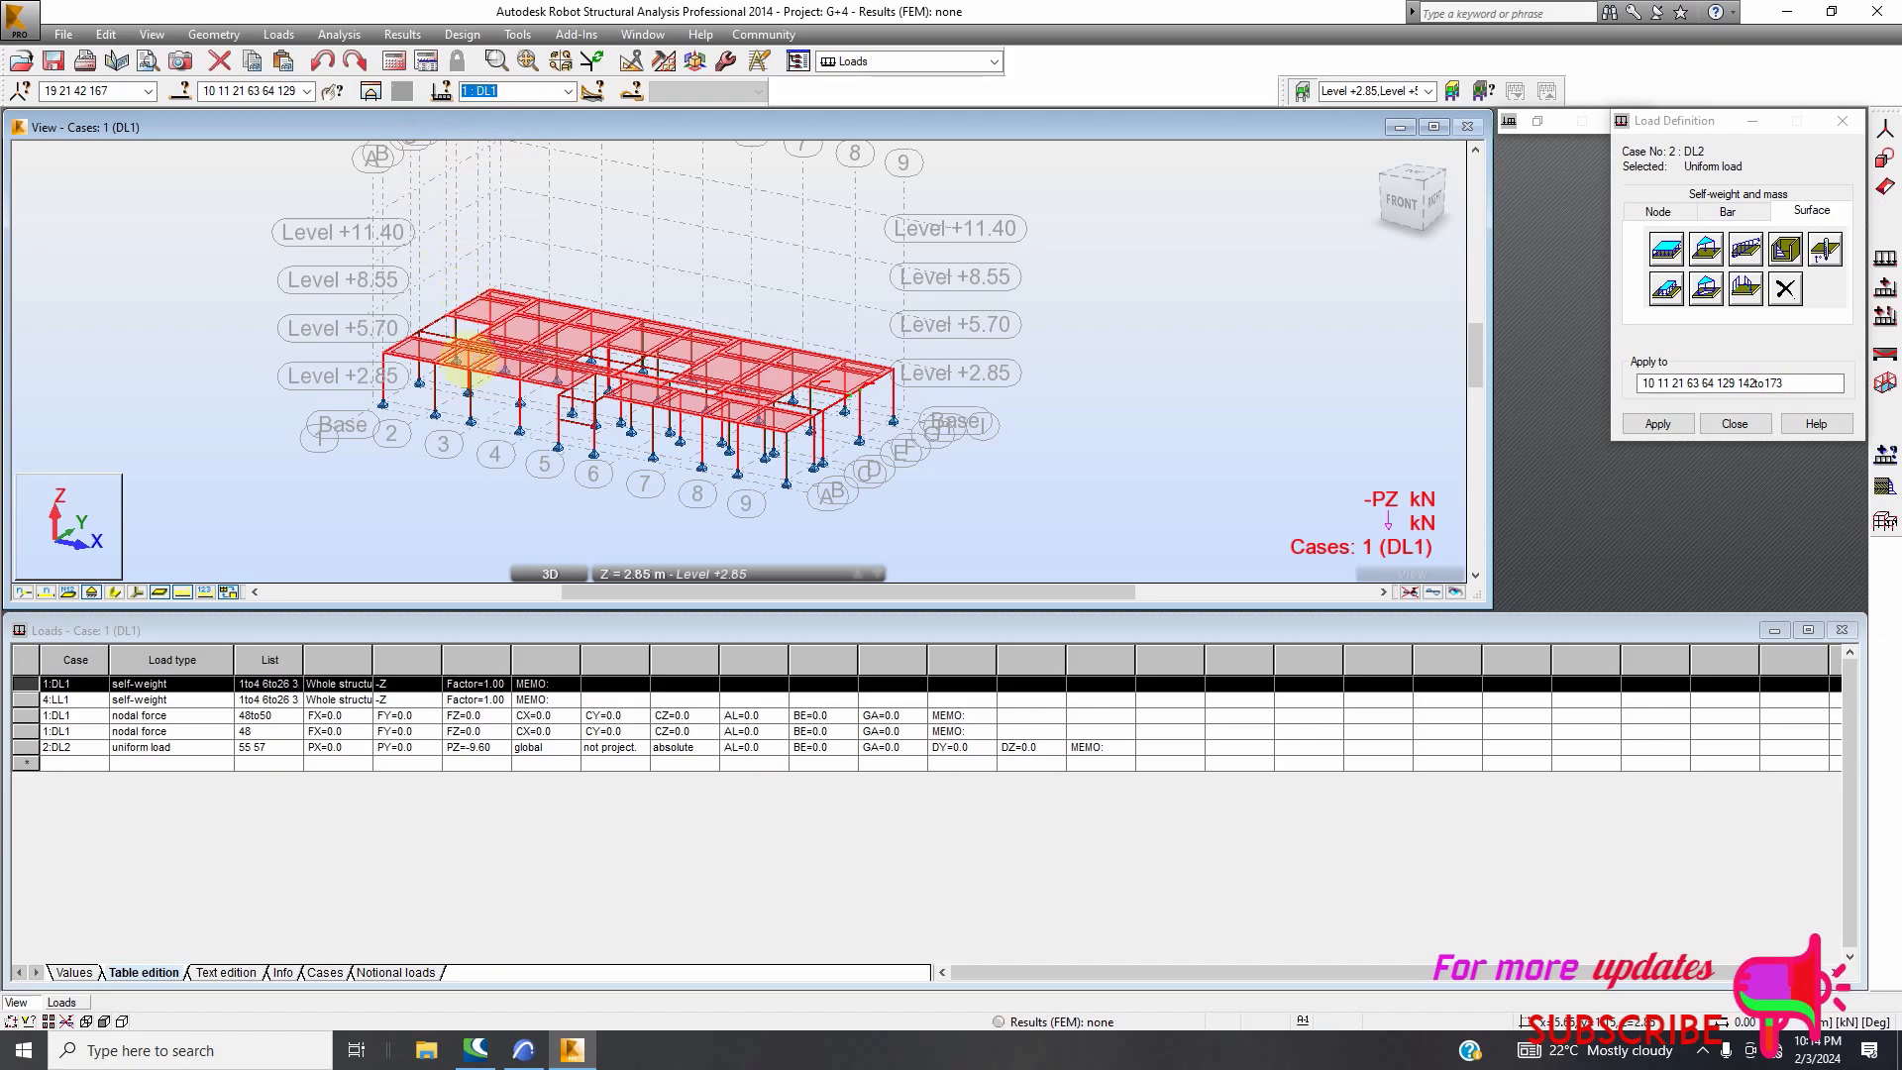
pyautogui.scroll(2, 461, 382)
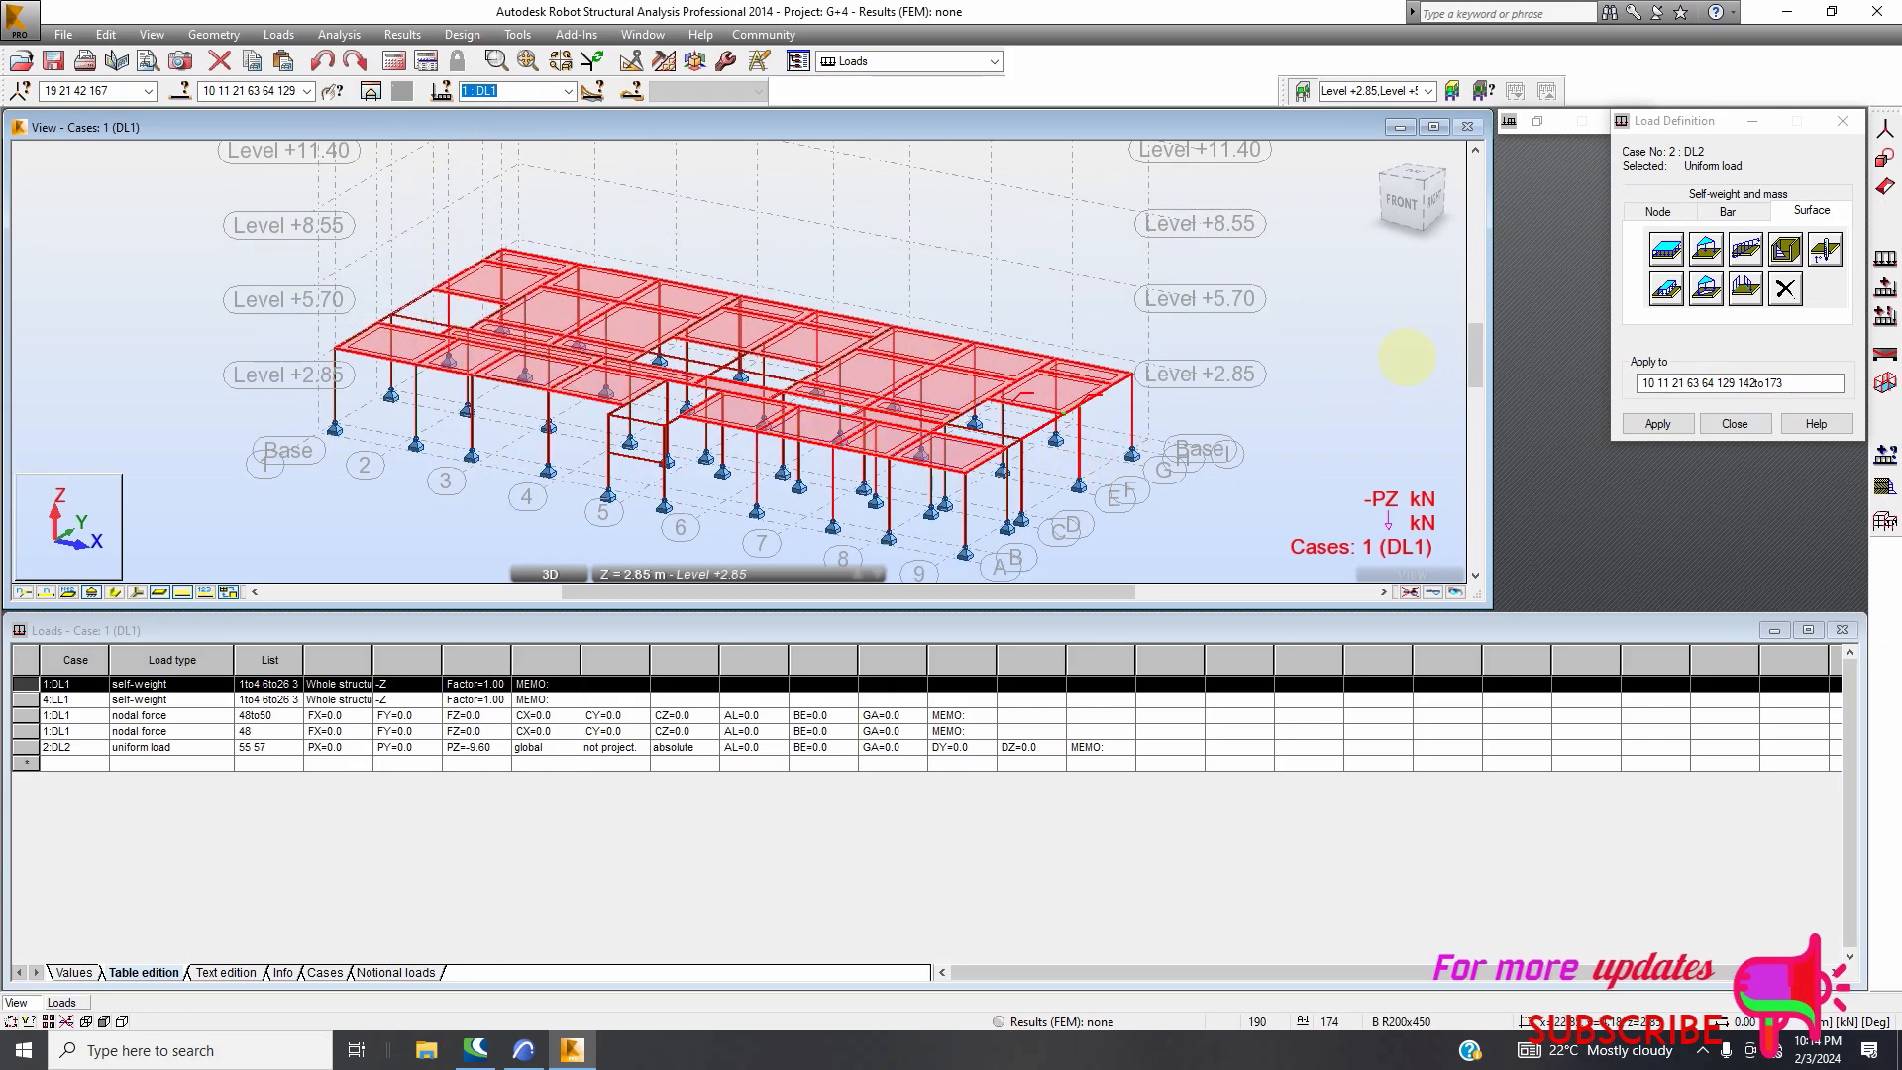
pyautogui.click(1433, 127)
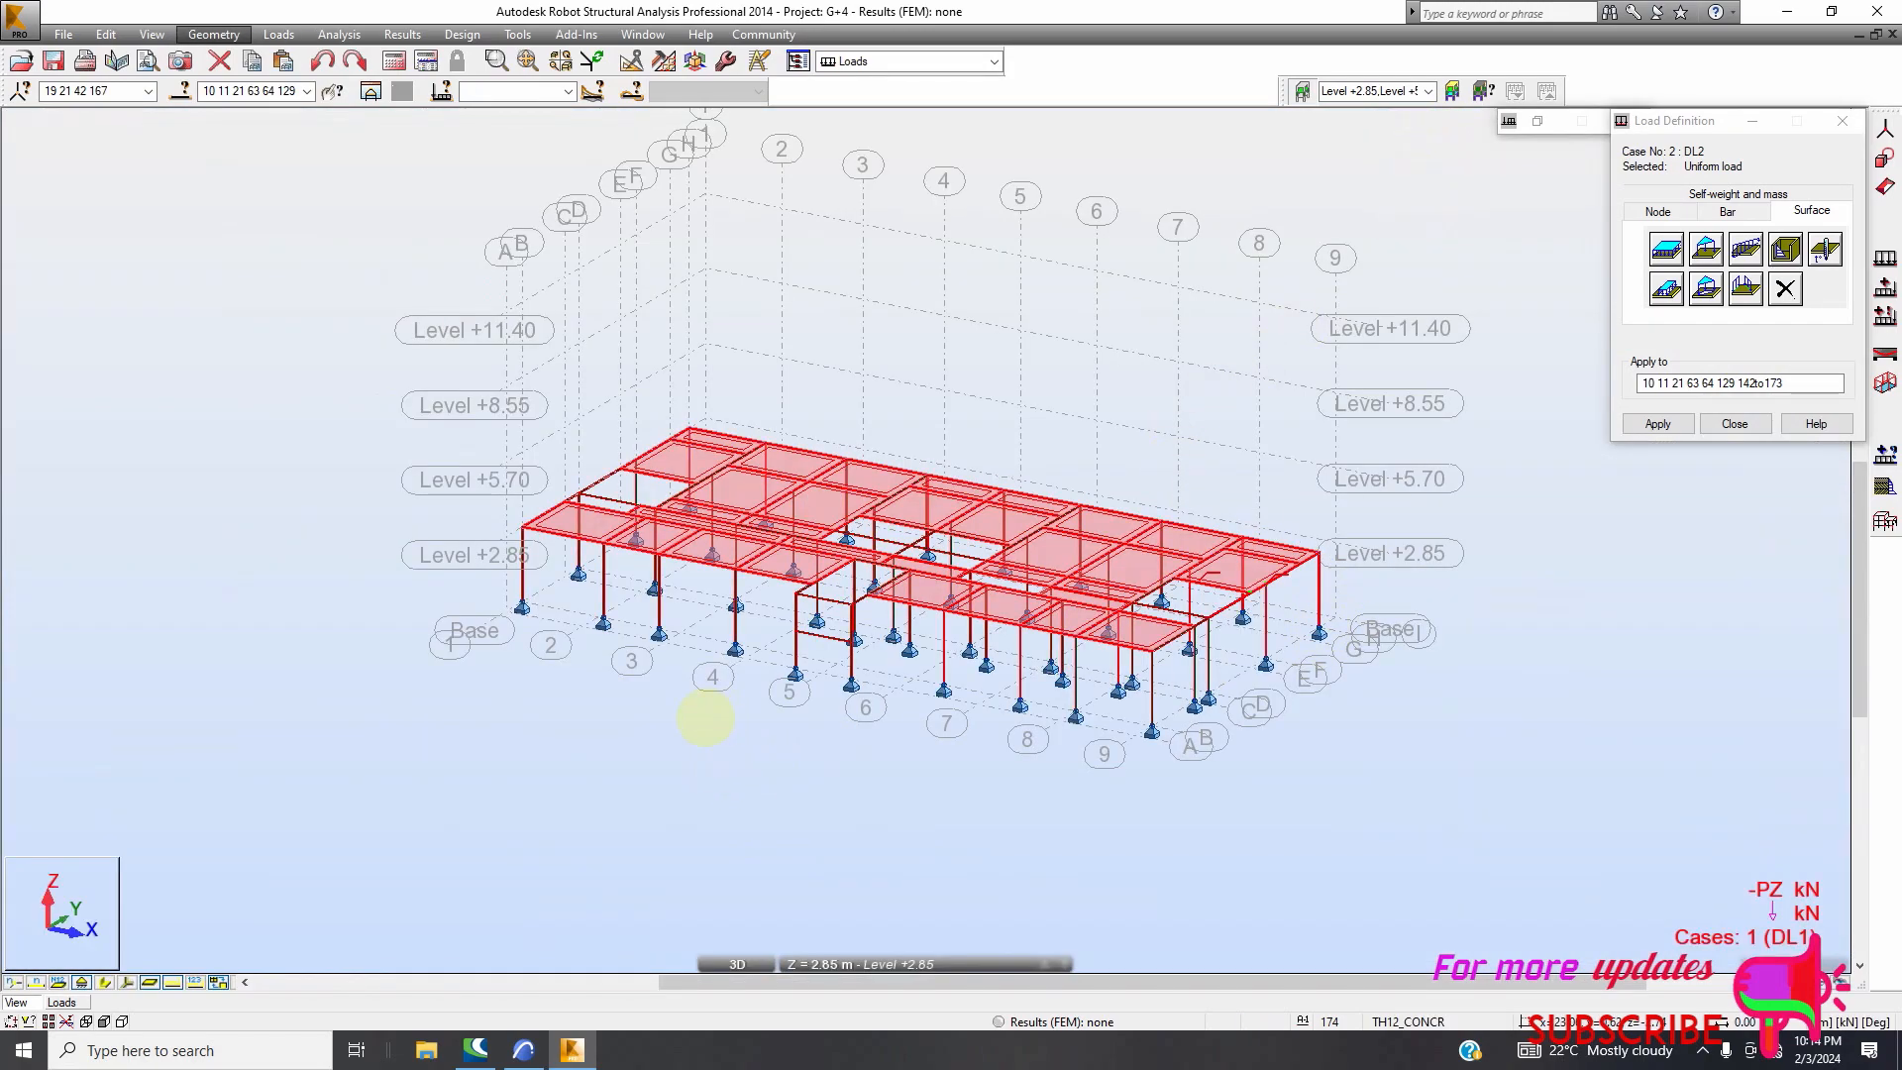
# Replace the current selection with floor panel 157 alone and return to the Geometry layout
pyautogui.rightClick(319, 585)
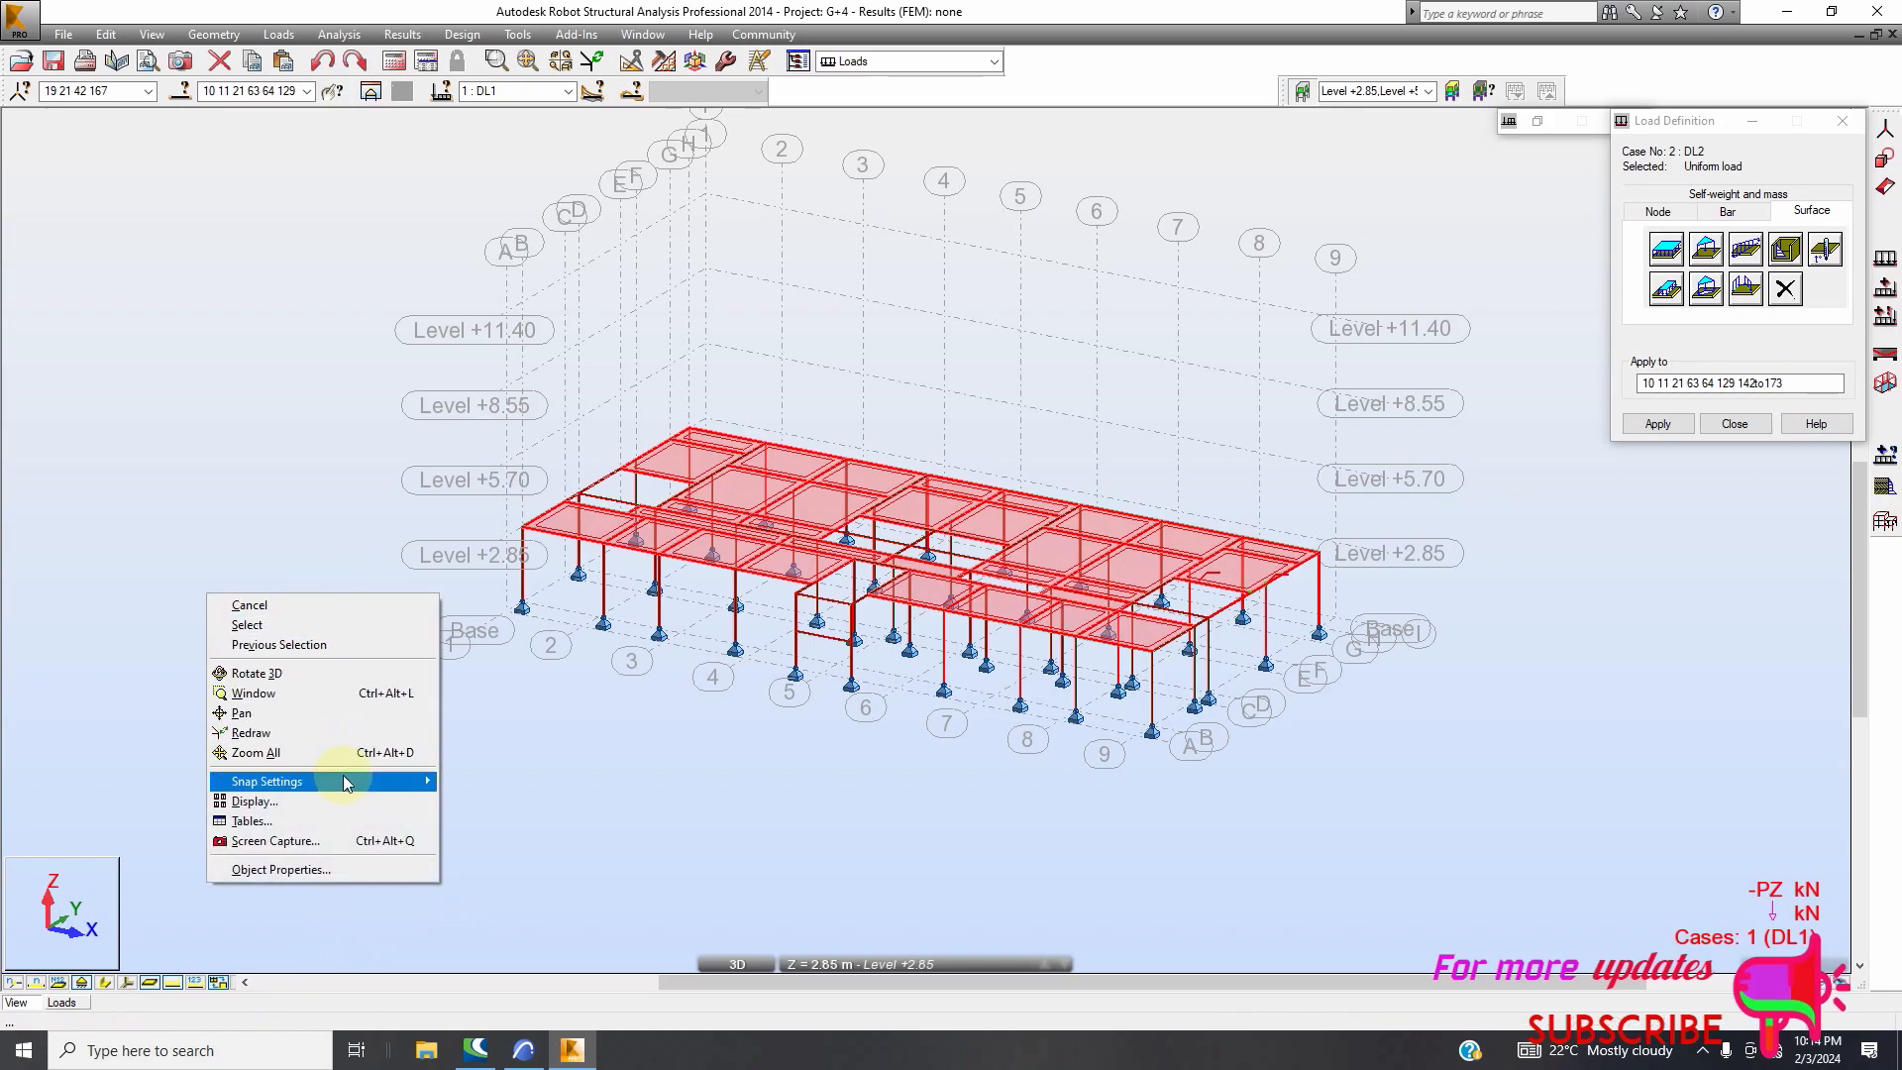
pyautogui.click(296, 631)
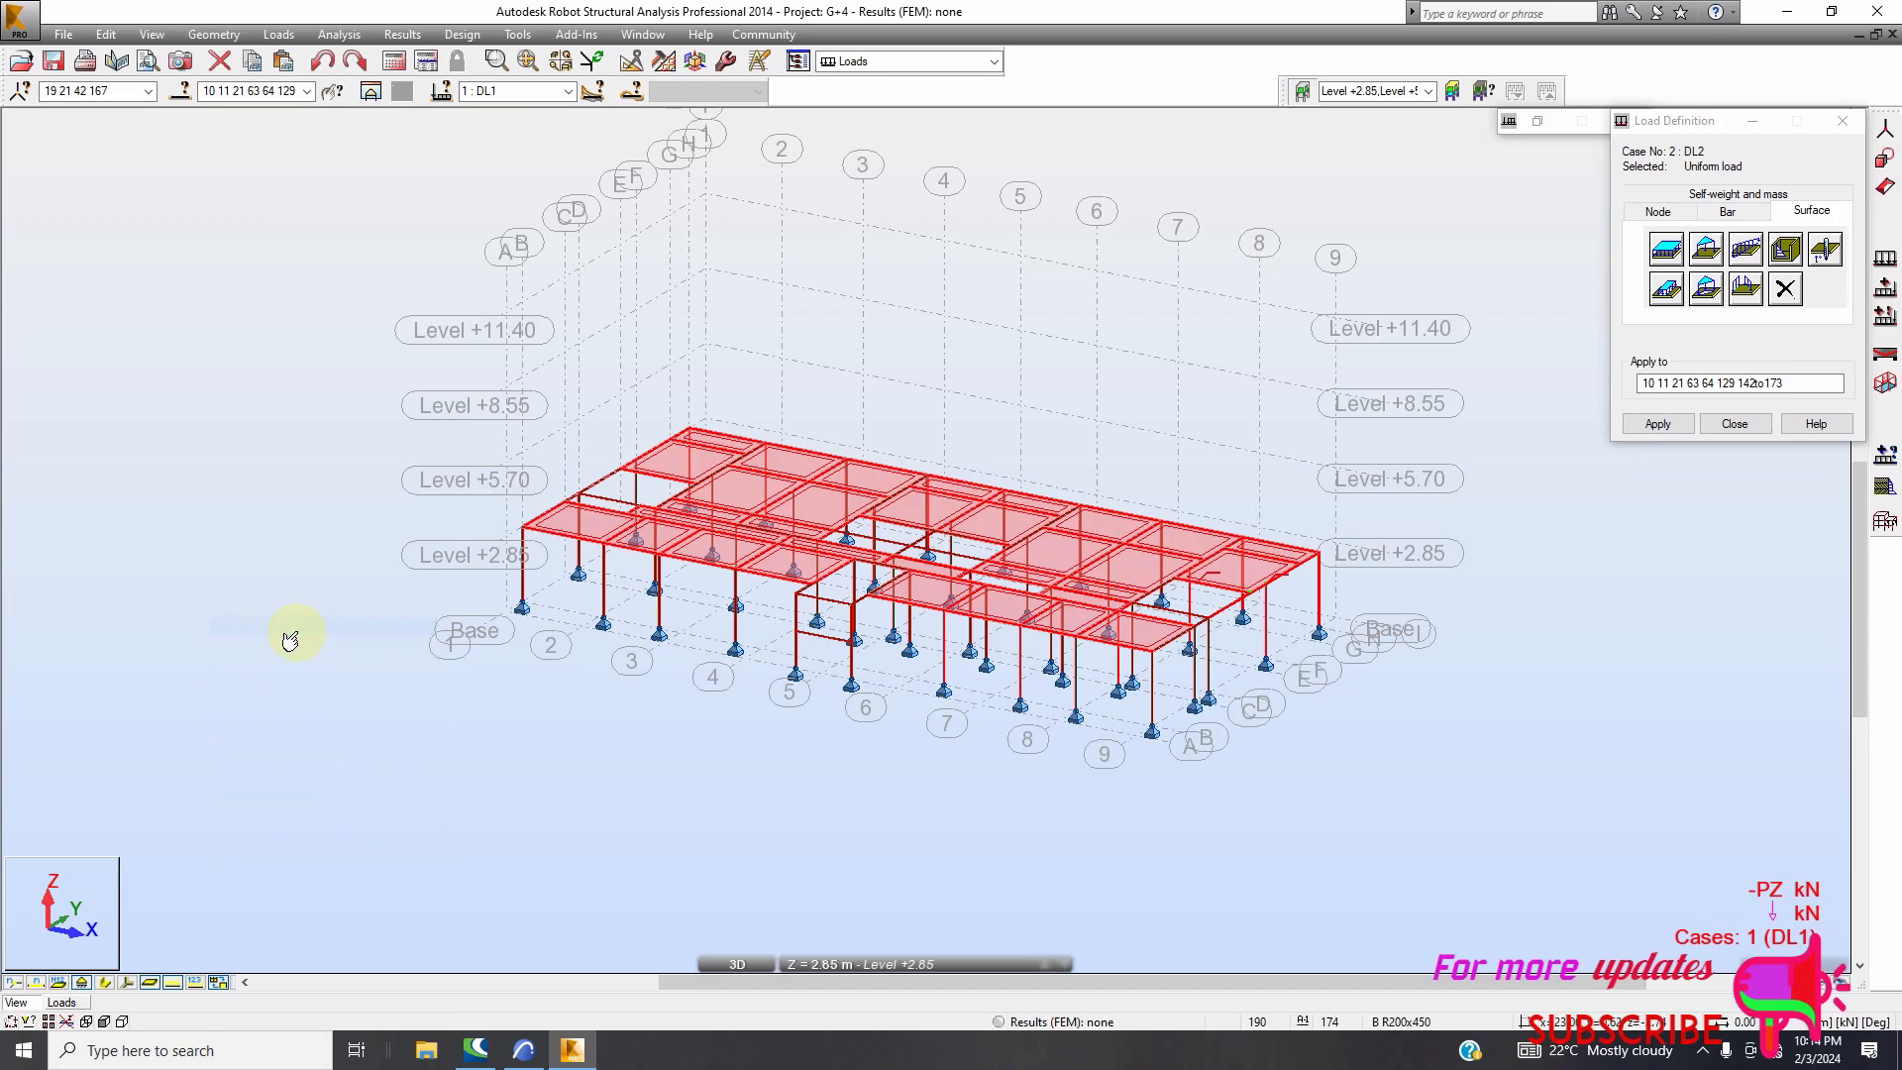
pyautogui.click(1060, 557)
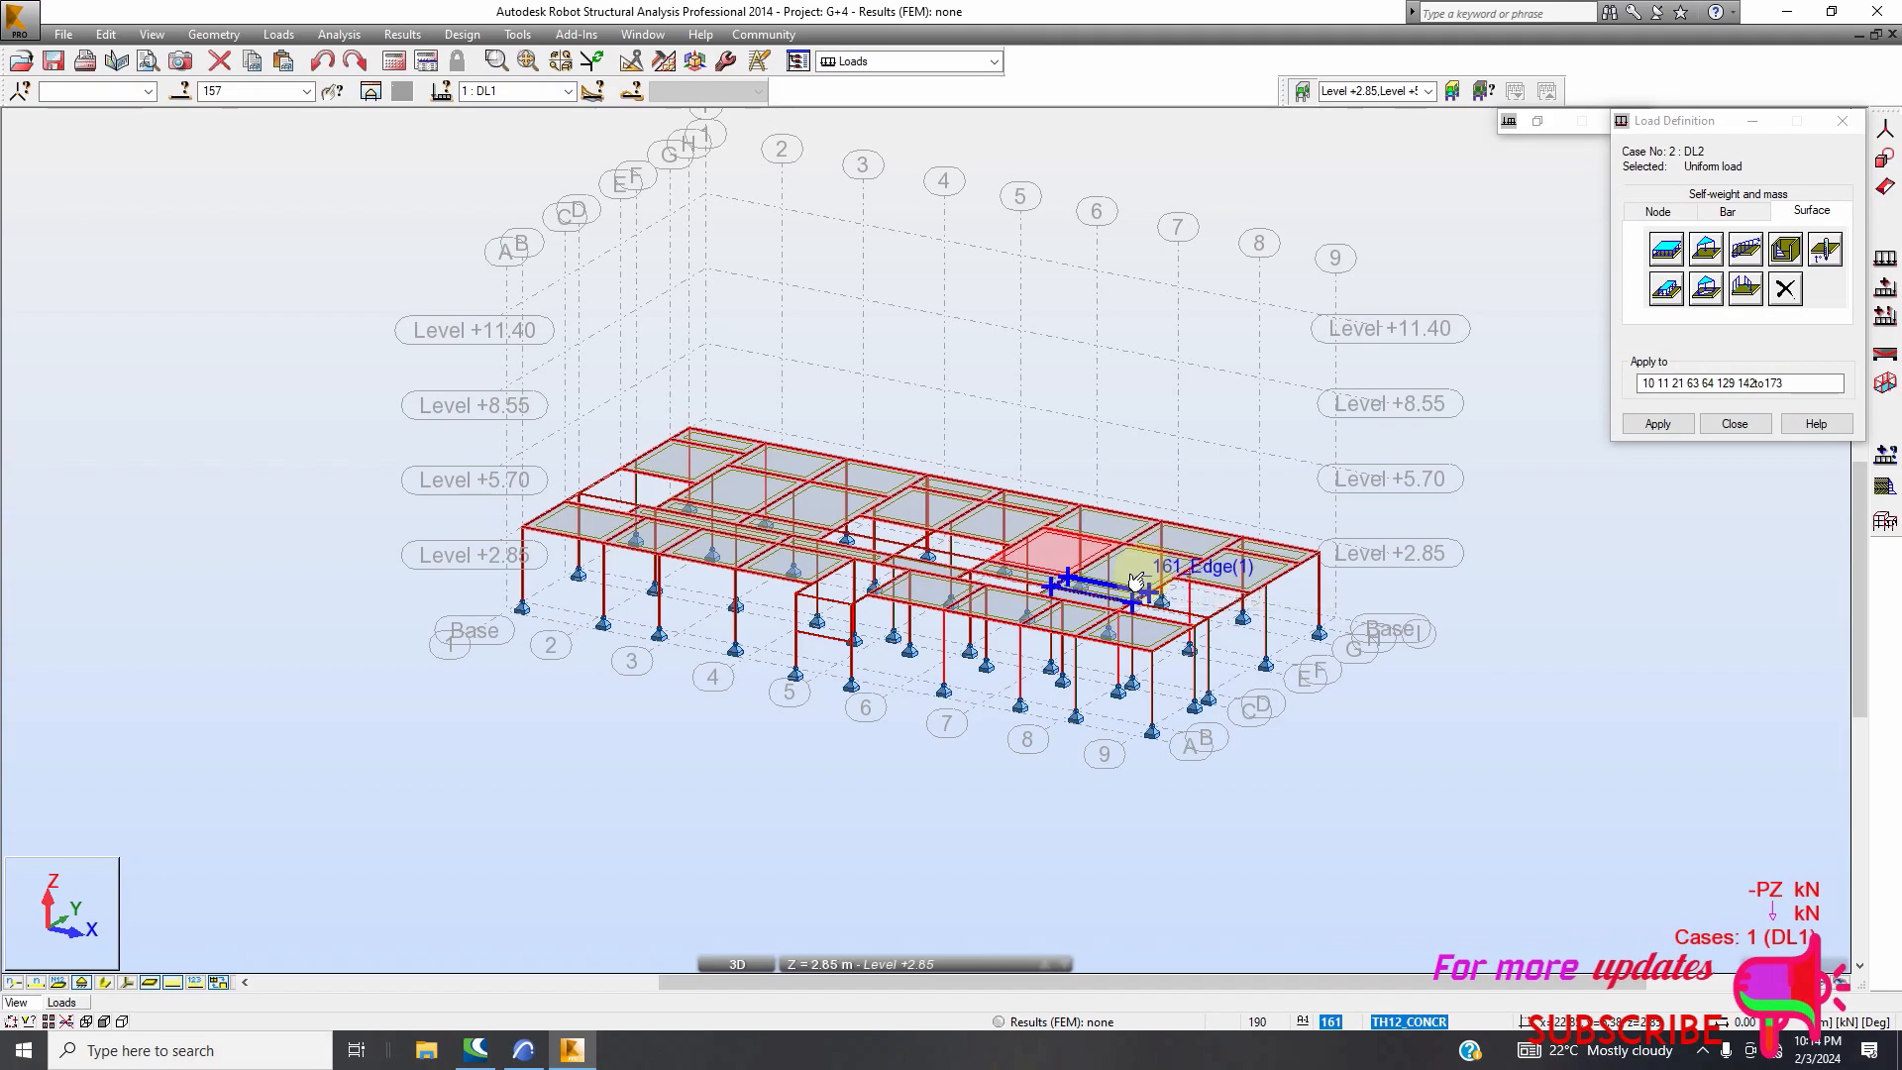
pyautogui.rightClick(1120, 468)
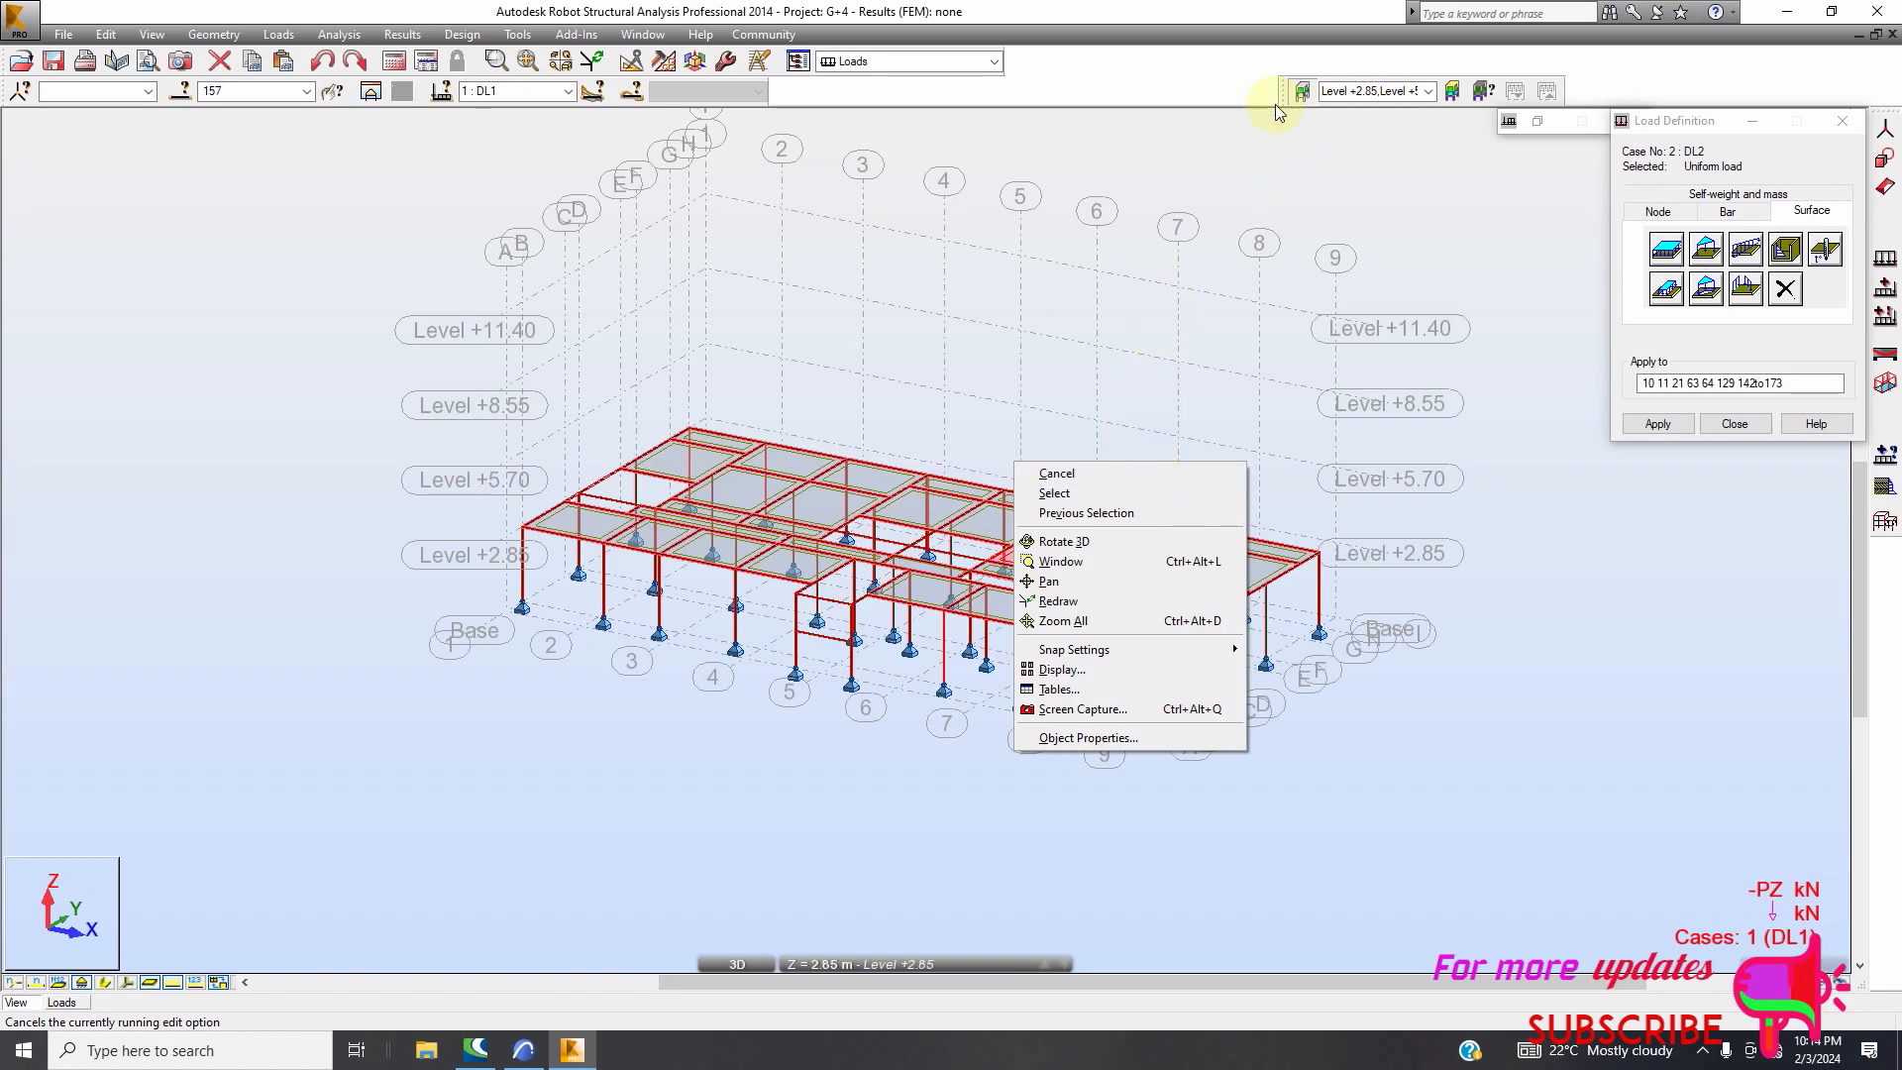
pyautogui.click(957, 66)
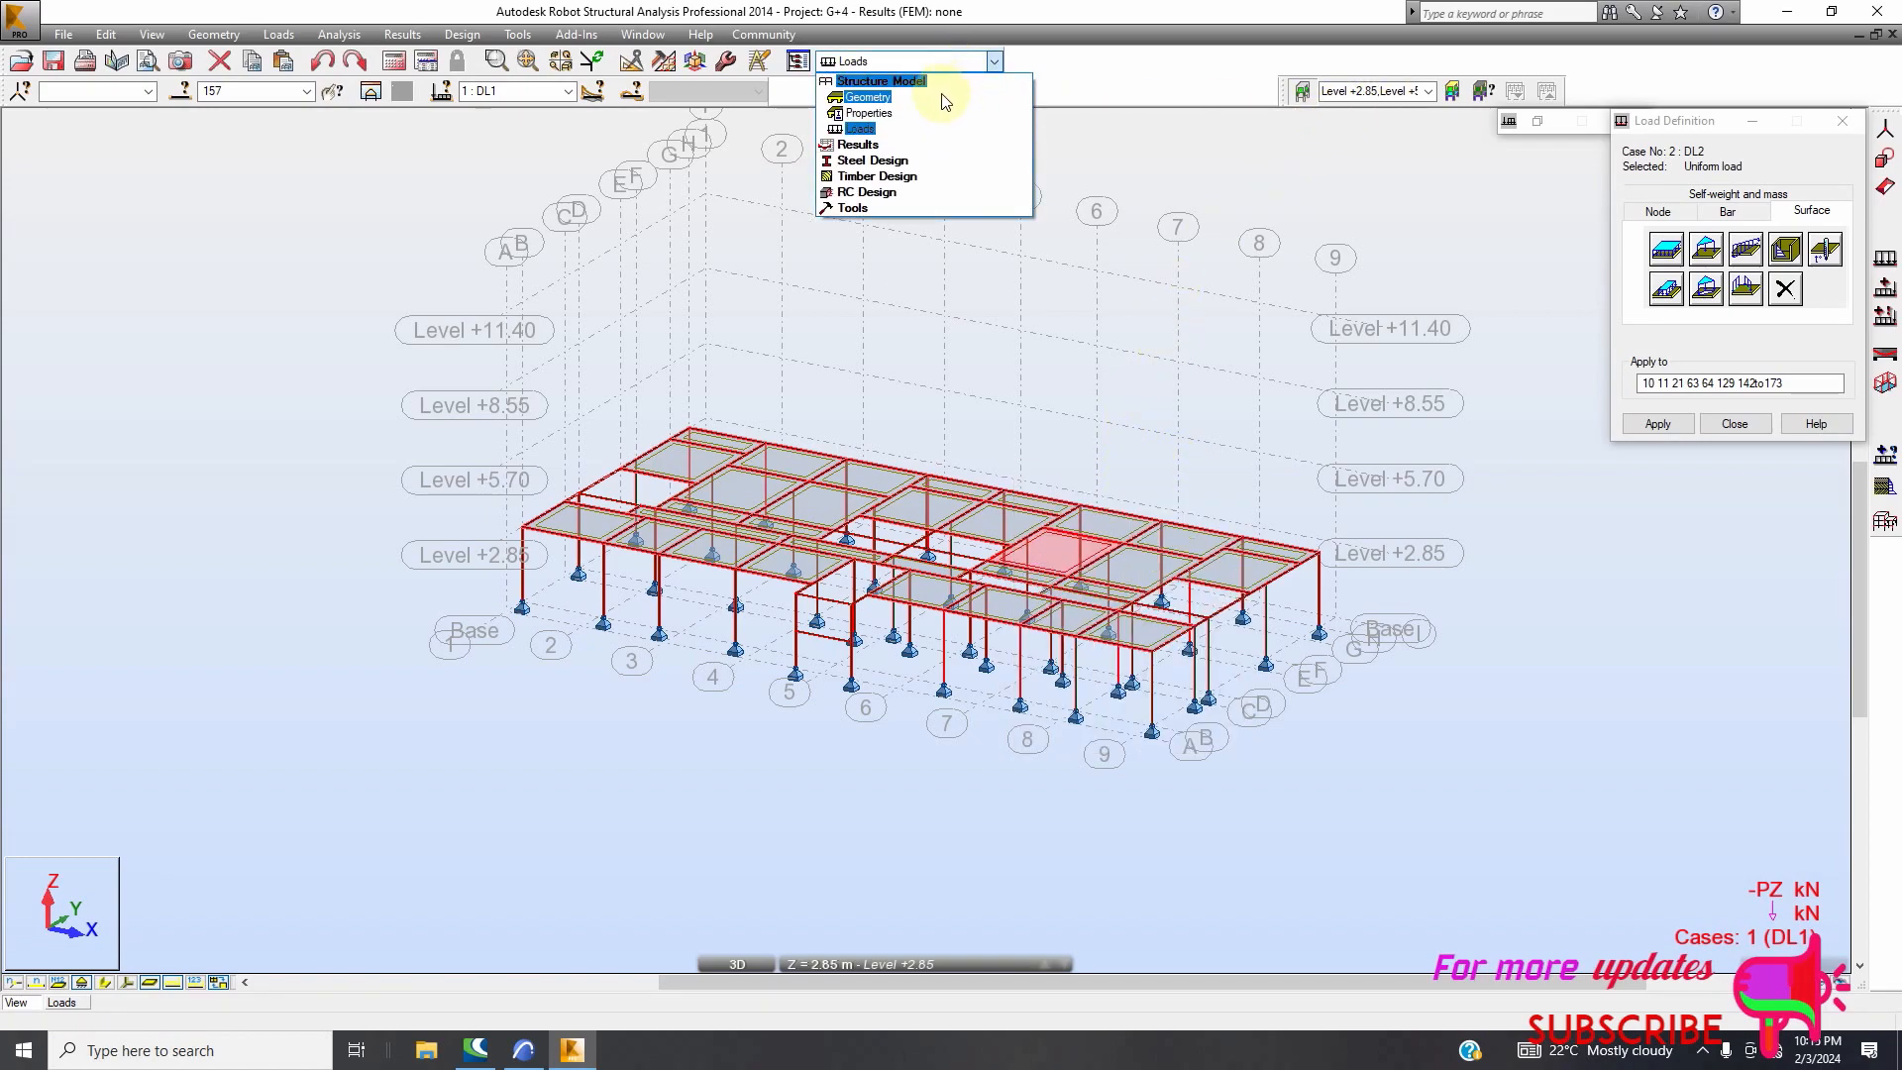
pyautogui.click(947, 94)
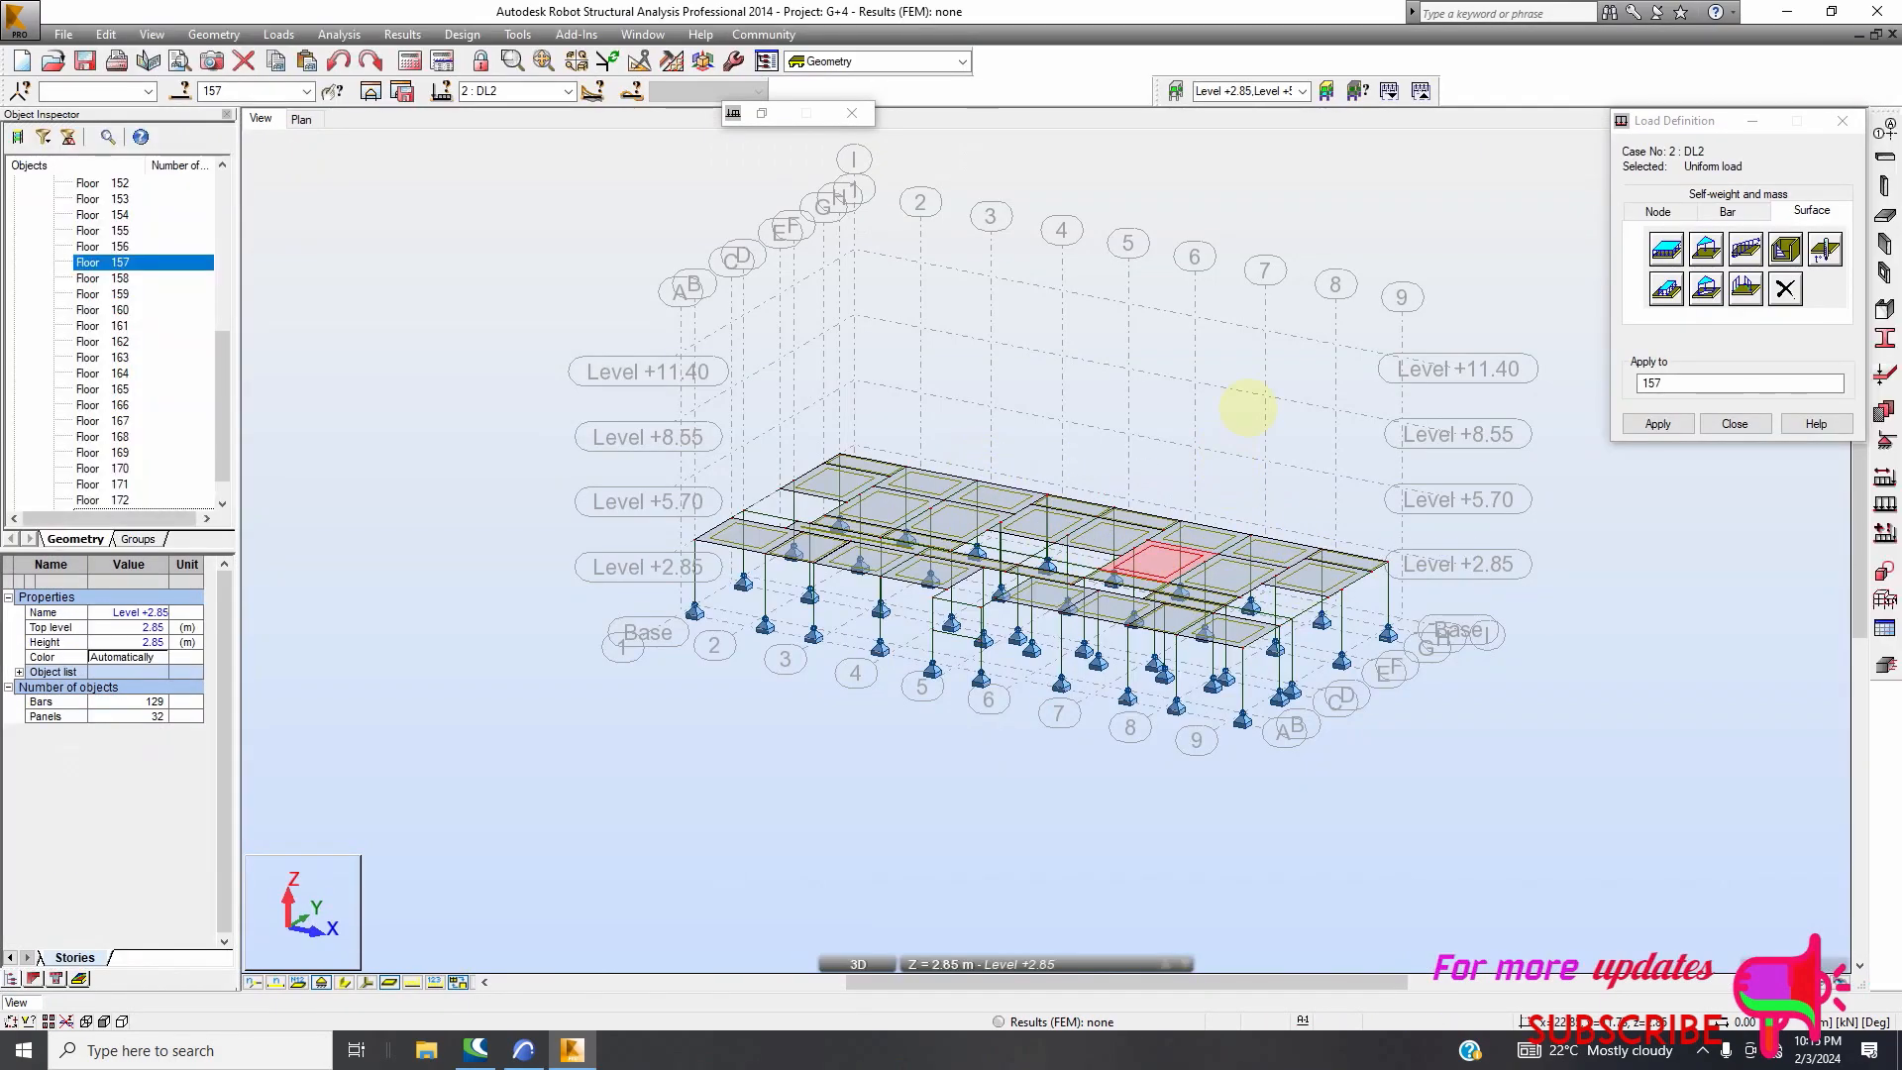
# Select all floor panels sharing panel 157's thickness and apply a uniform planar load of -1.5 kPa in Z to them
pyautogui.rightClick(1250, 426)
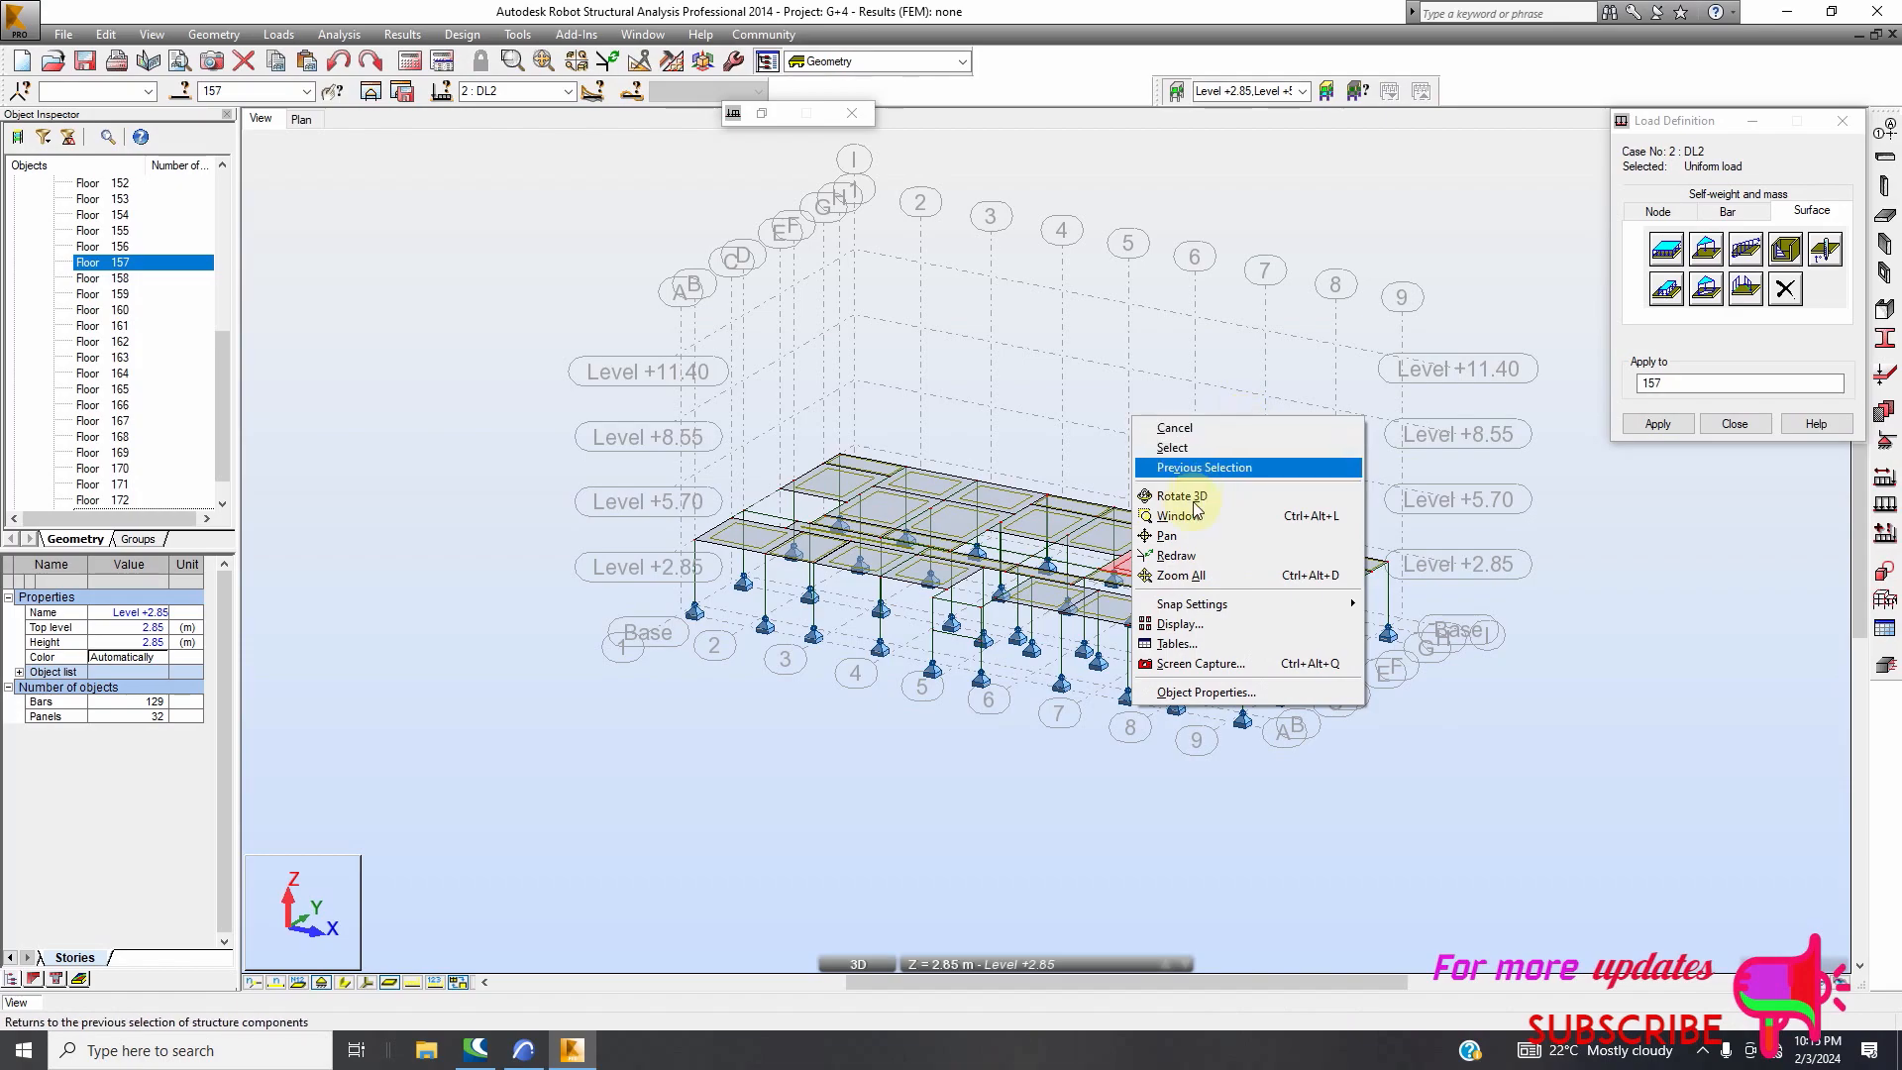
pyautogui.click(1129, 567)
pyautogui.rightClick(1132, 568)
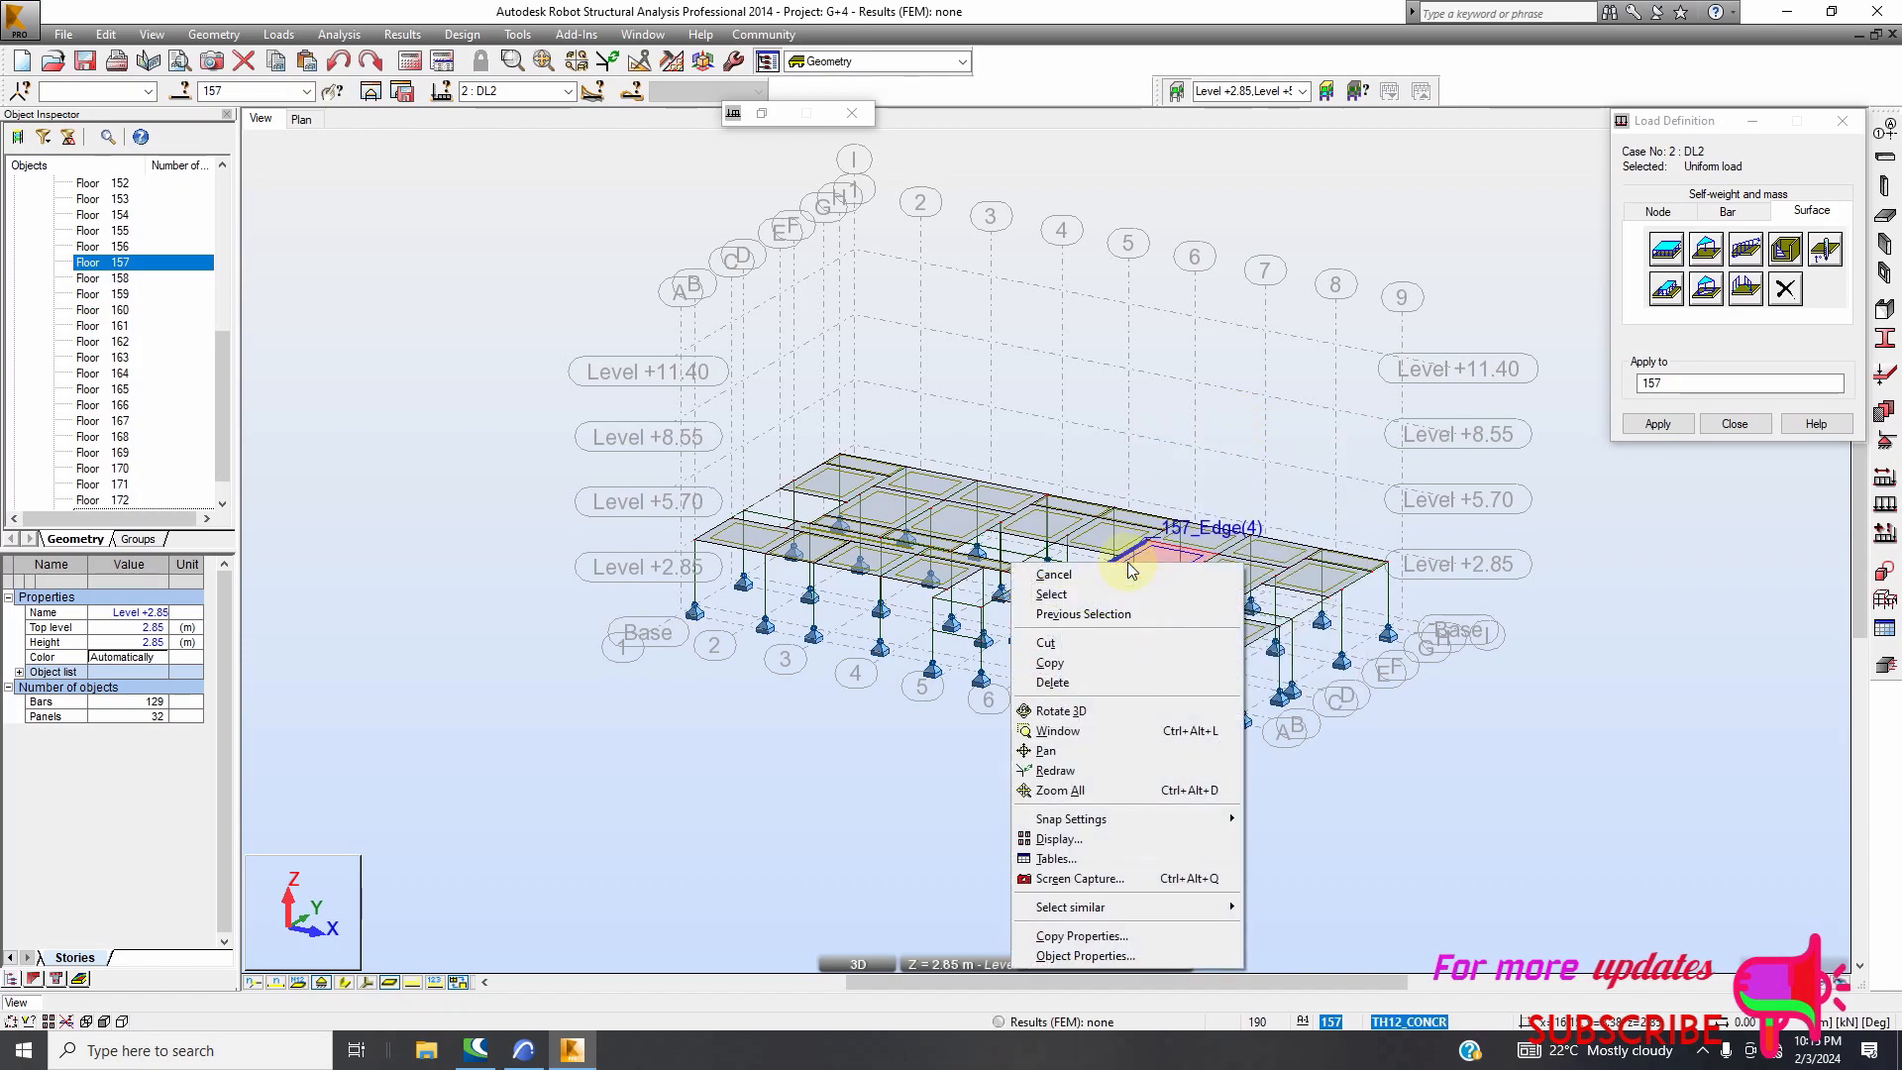
pyautogui.moveTo(1182, 912)
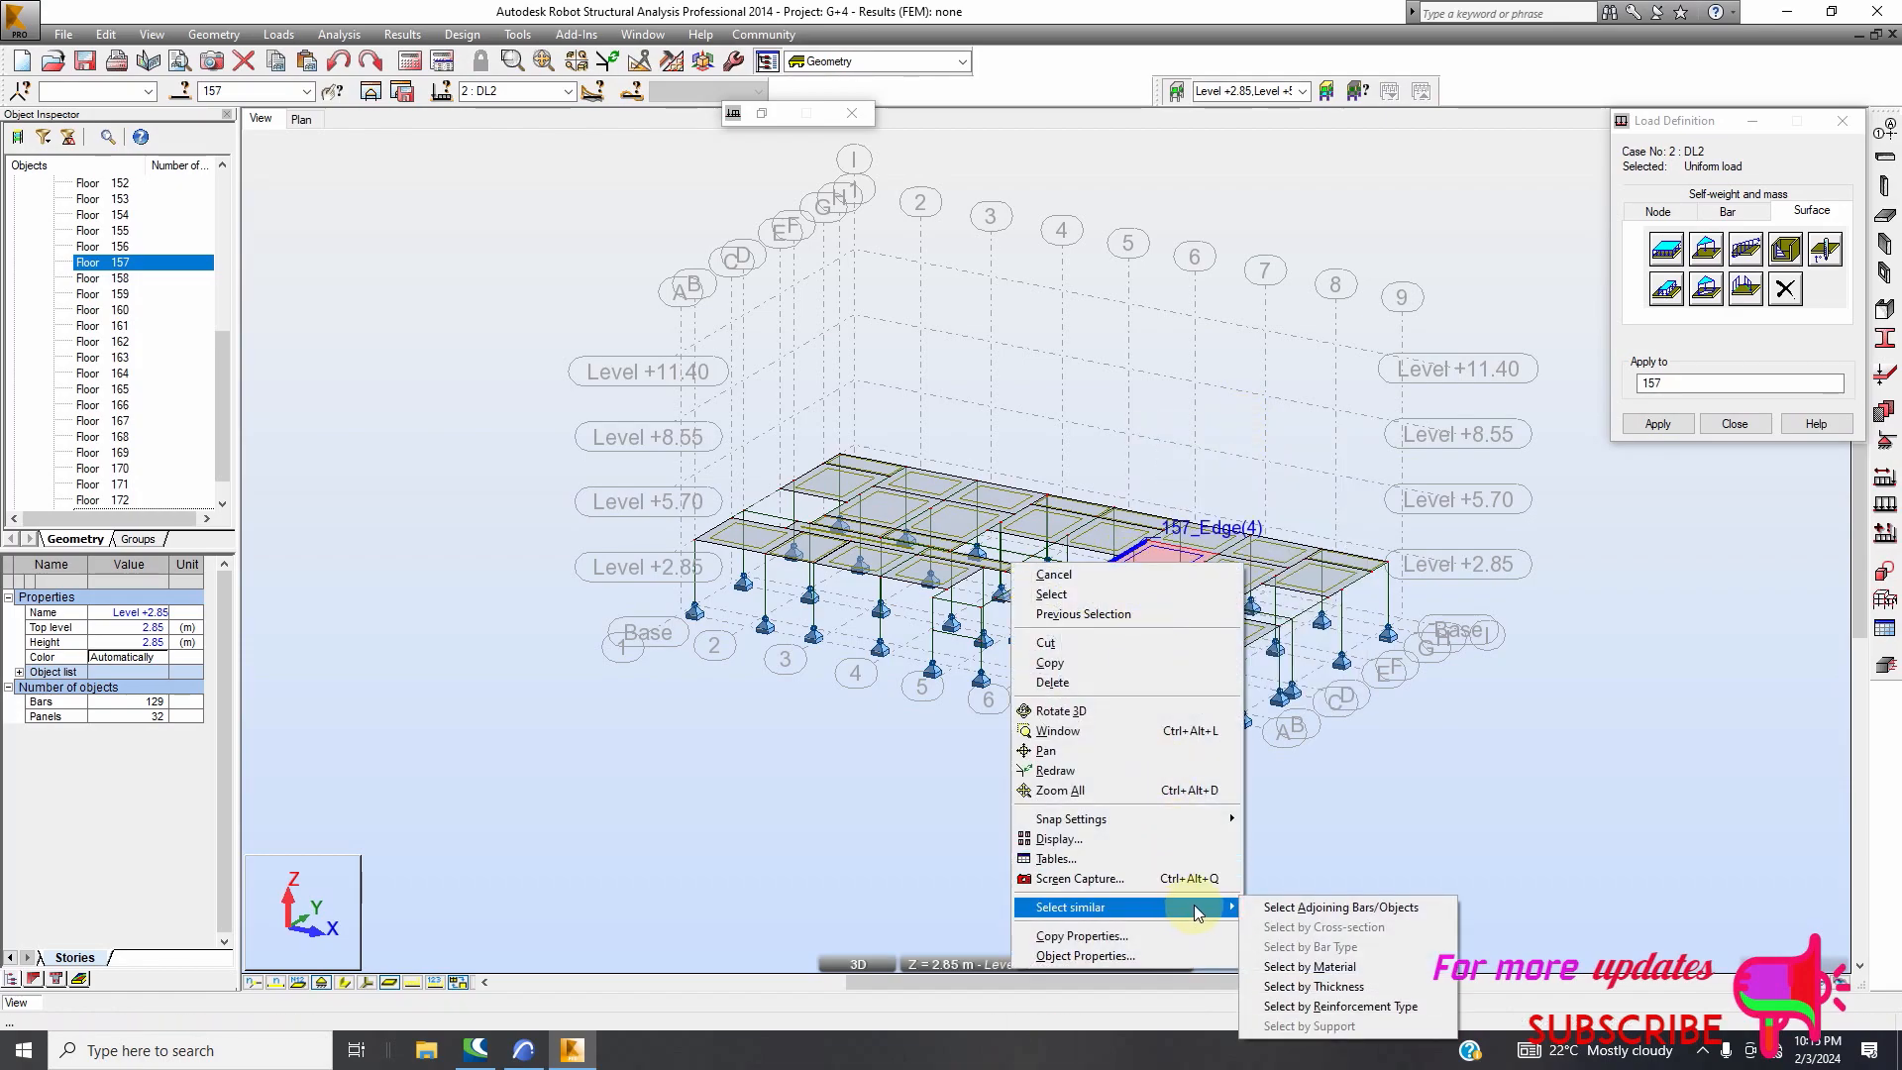
pyautogui.click(1312, 986)
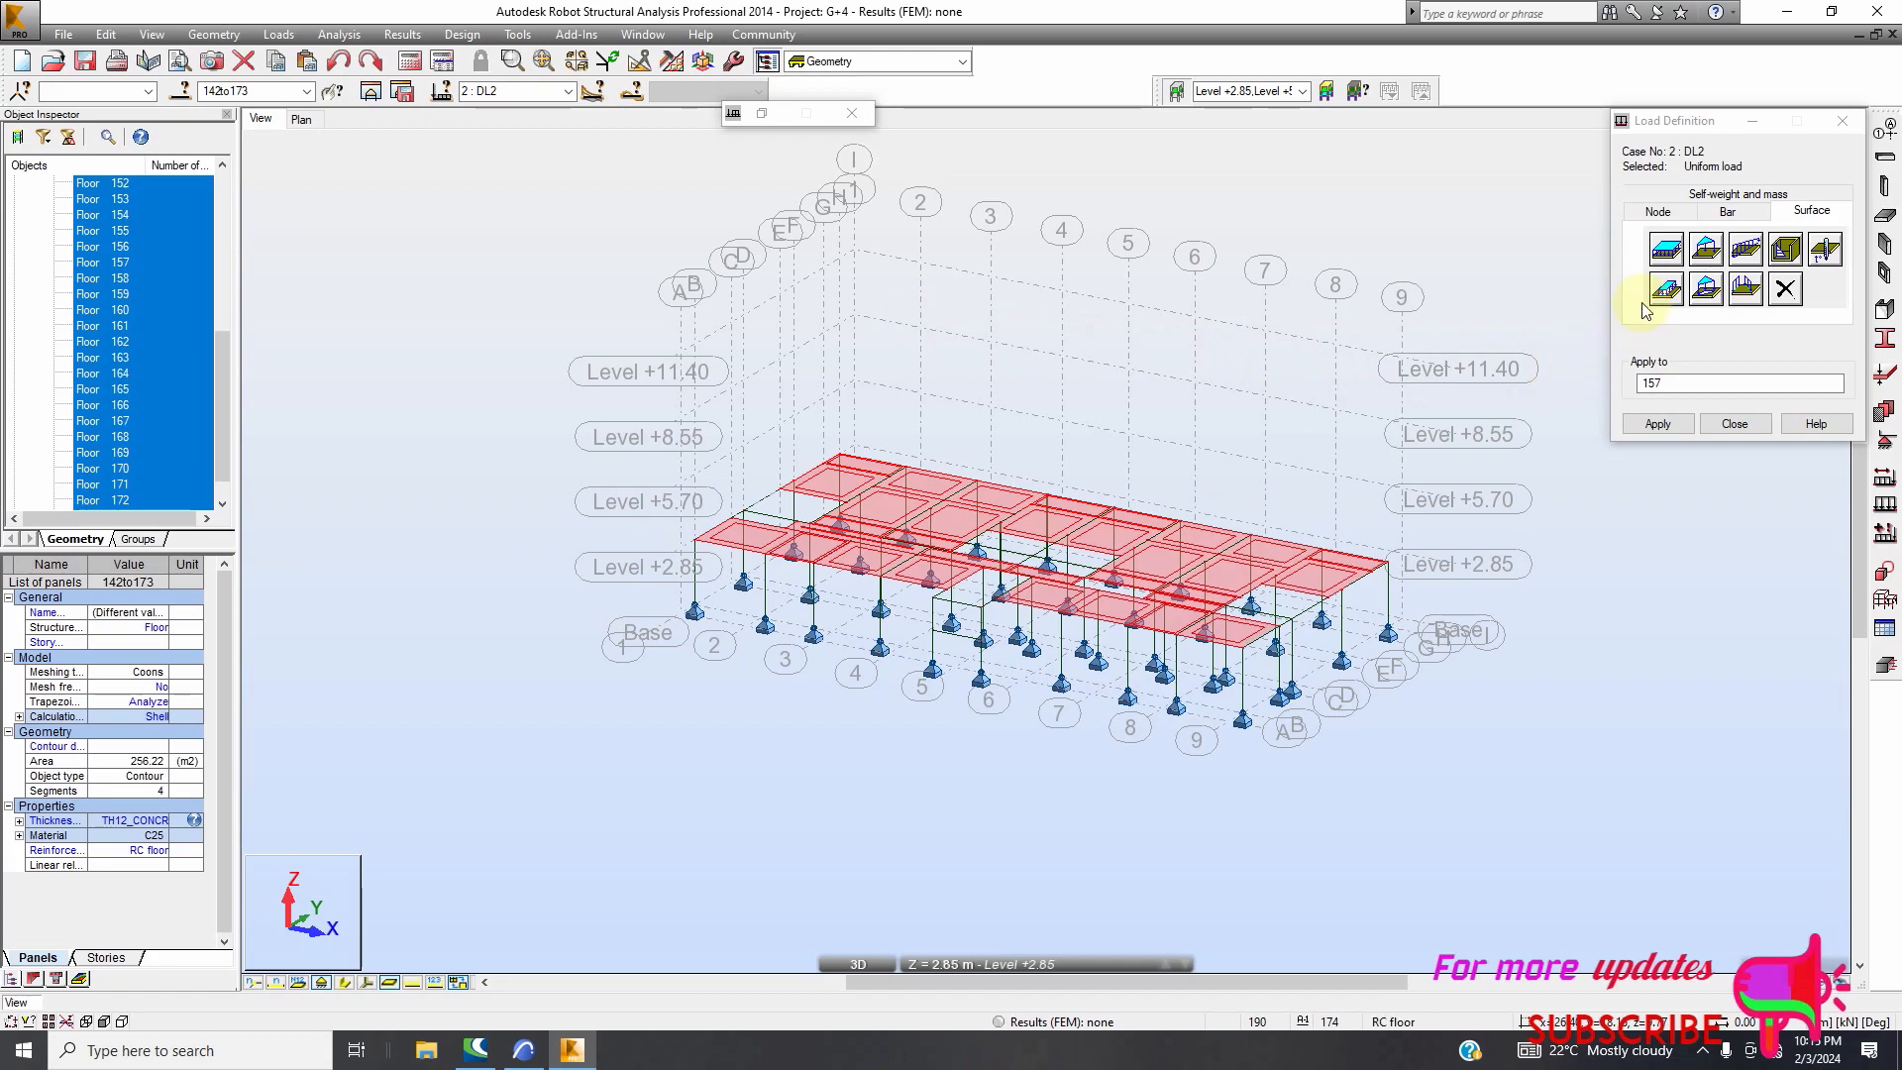
pyautogui.click(1666, 256)
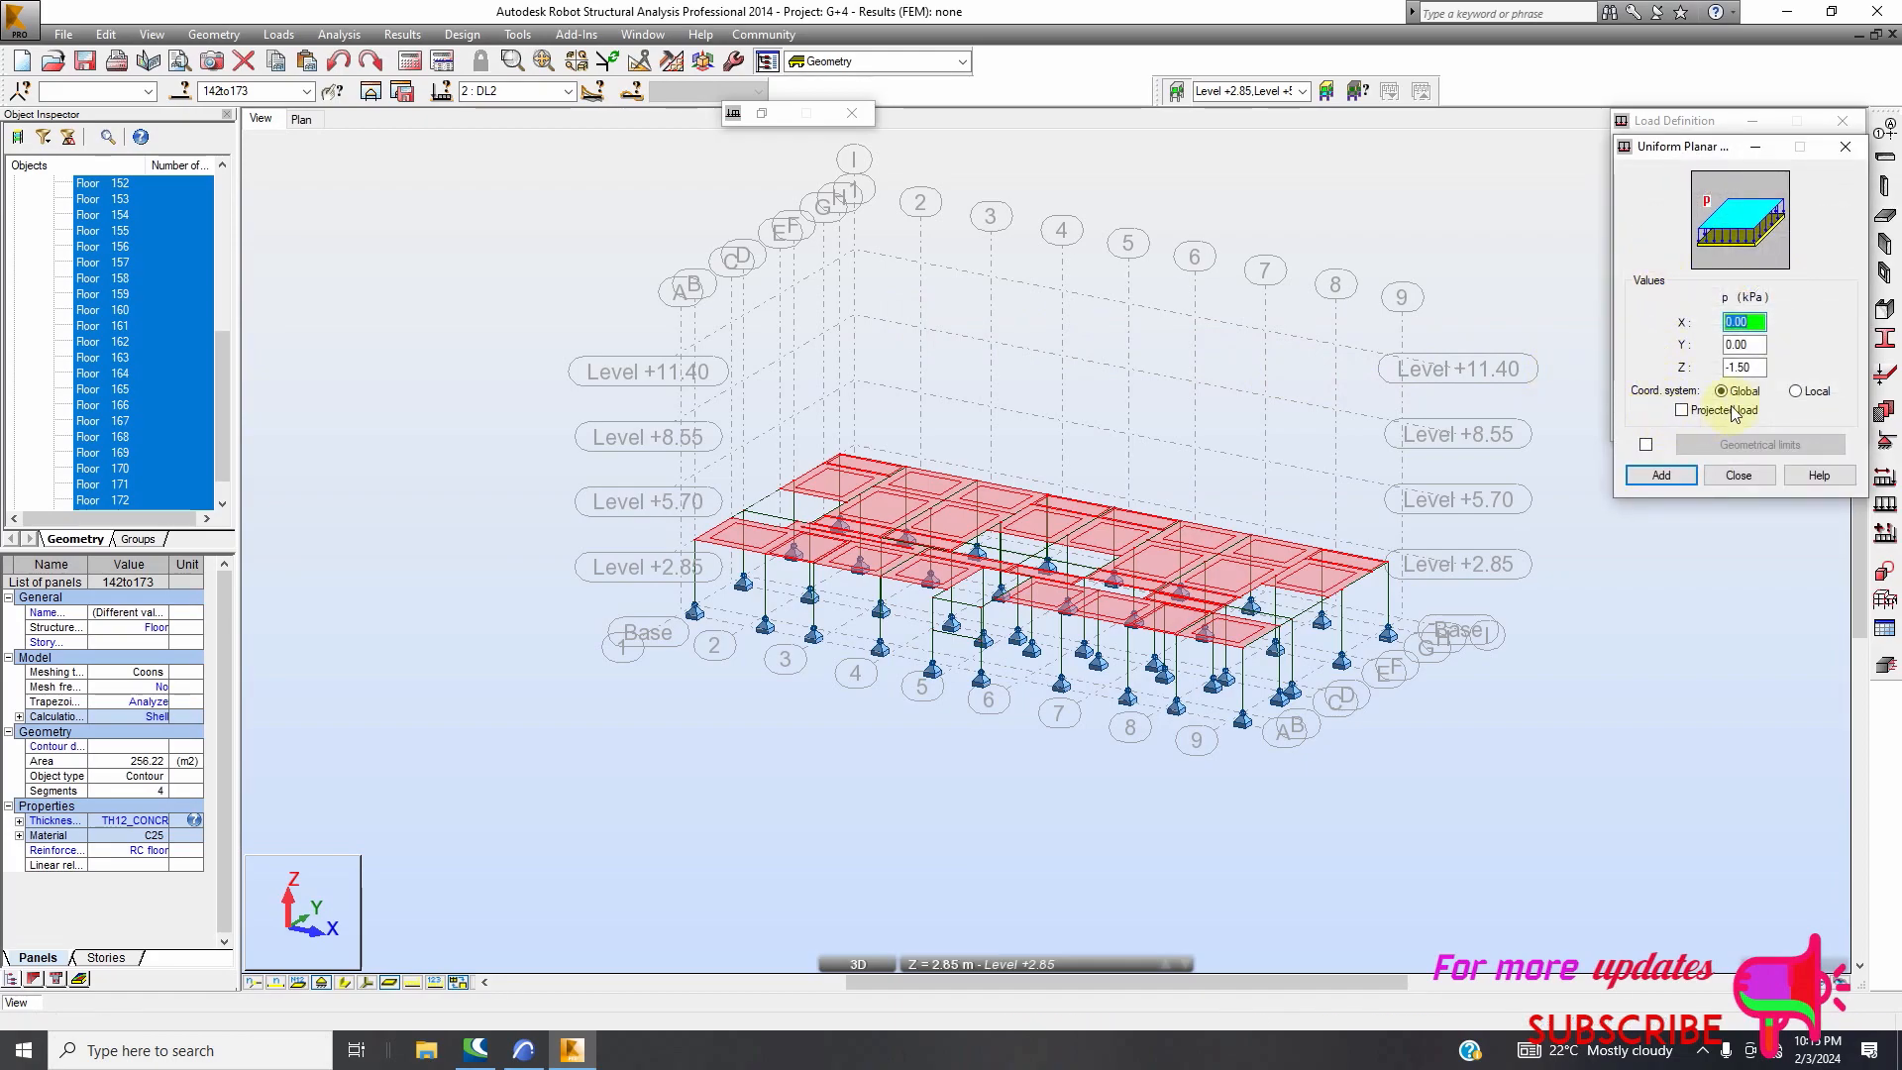
pyautogui.click(1662, 476)
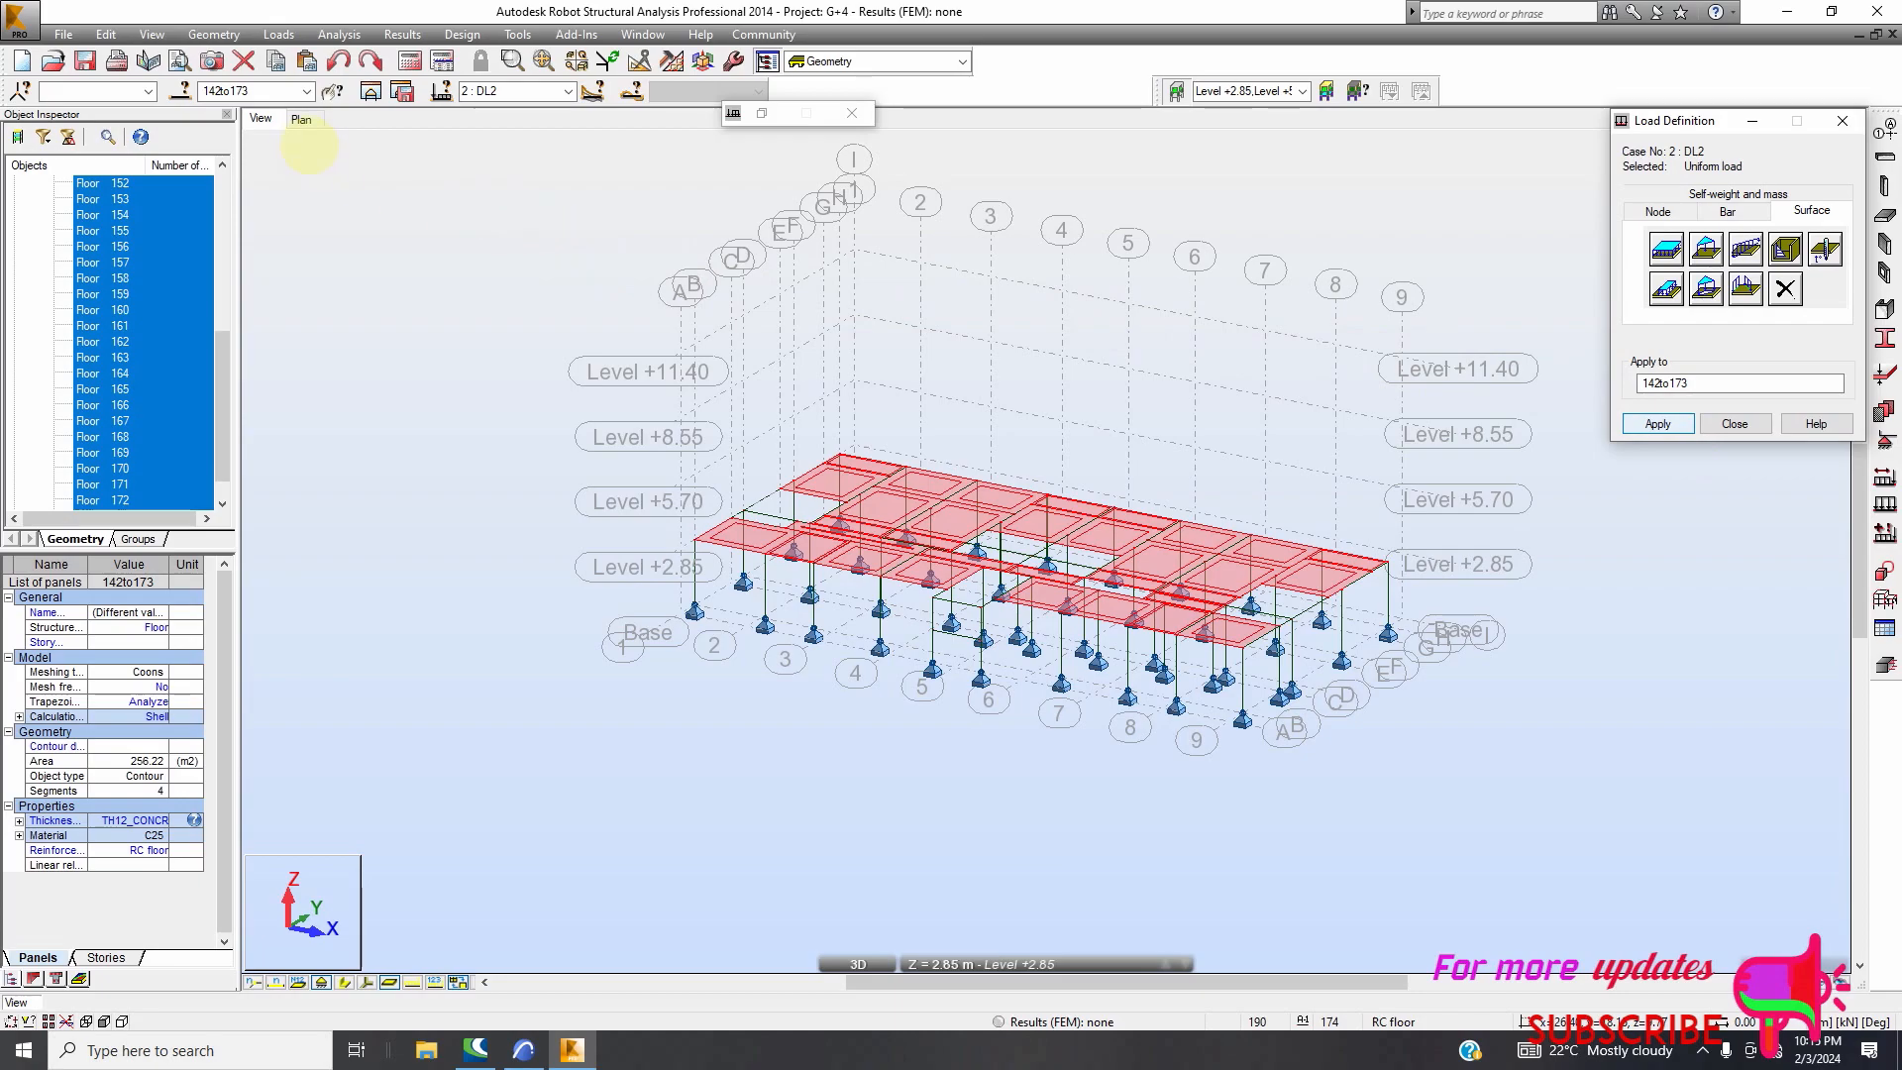
pyautogui.click(208, 90)
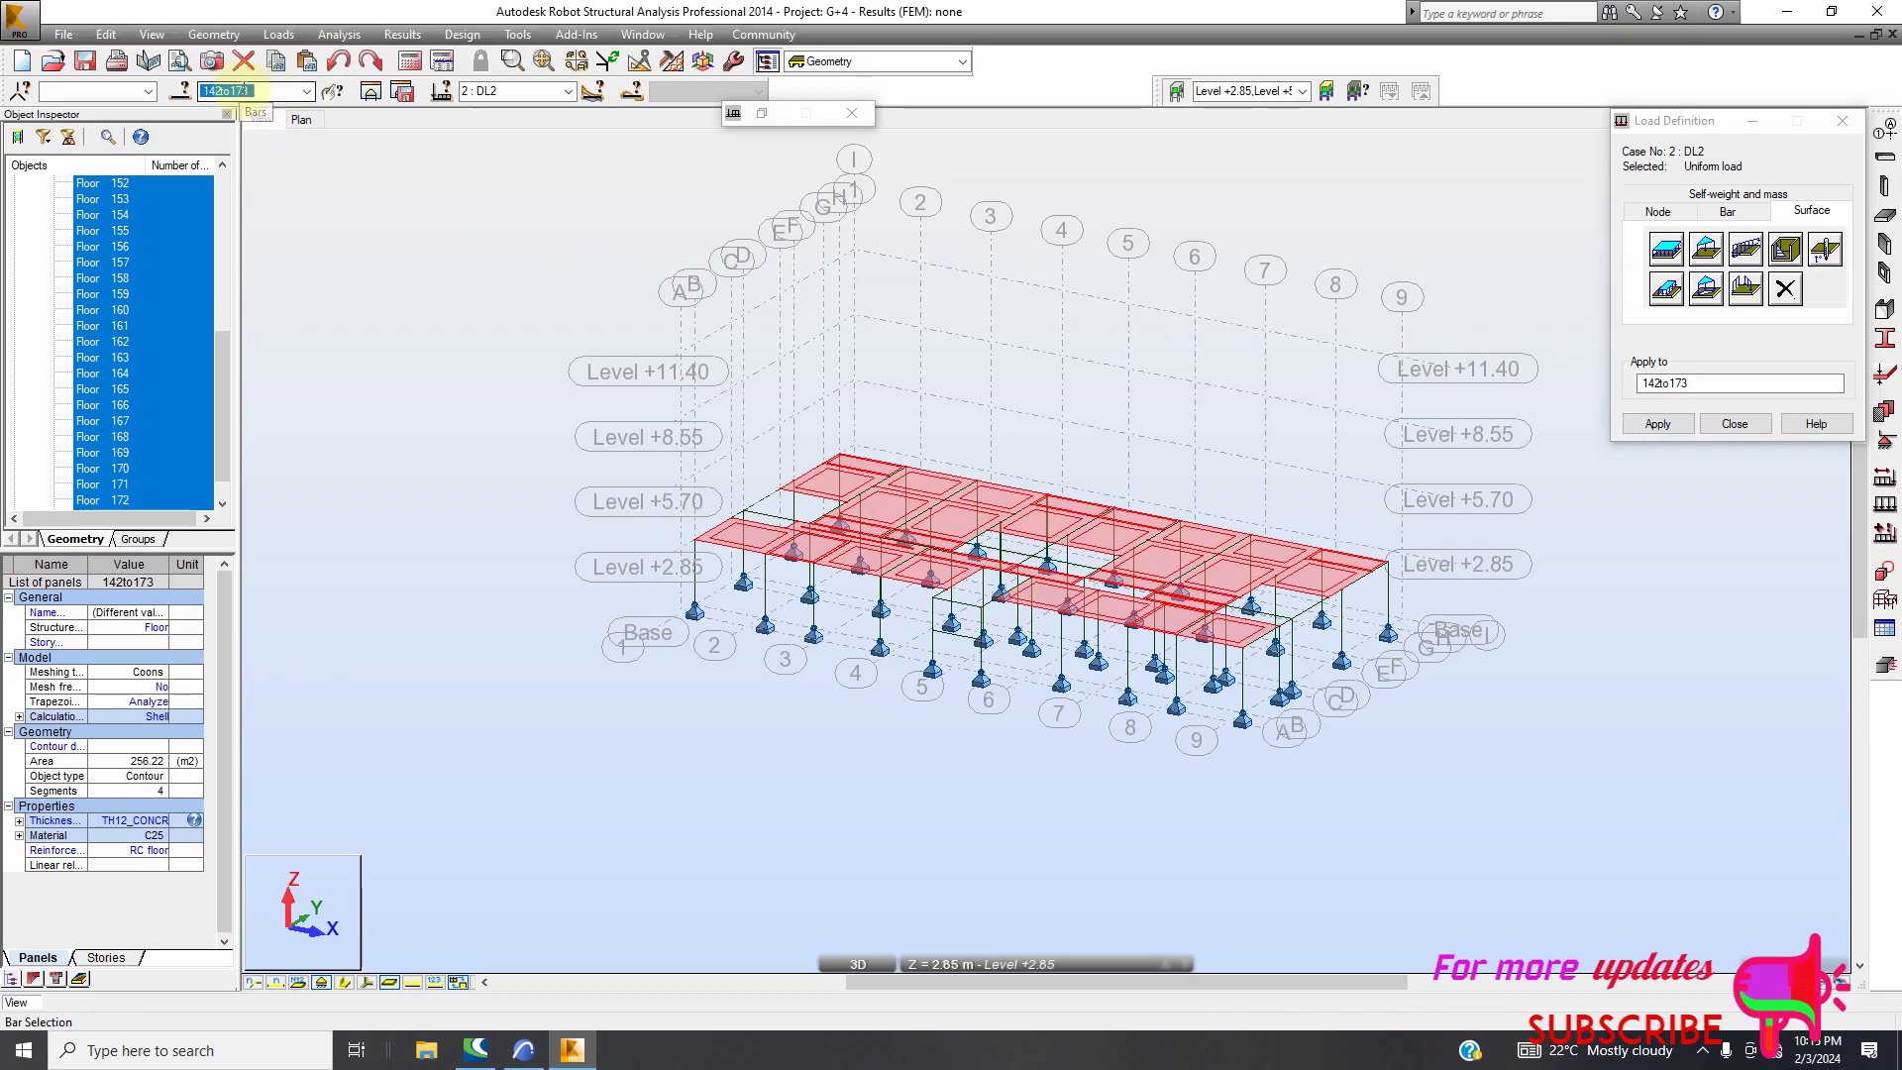
pyautogui.rightClick(229, 88)
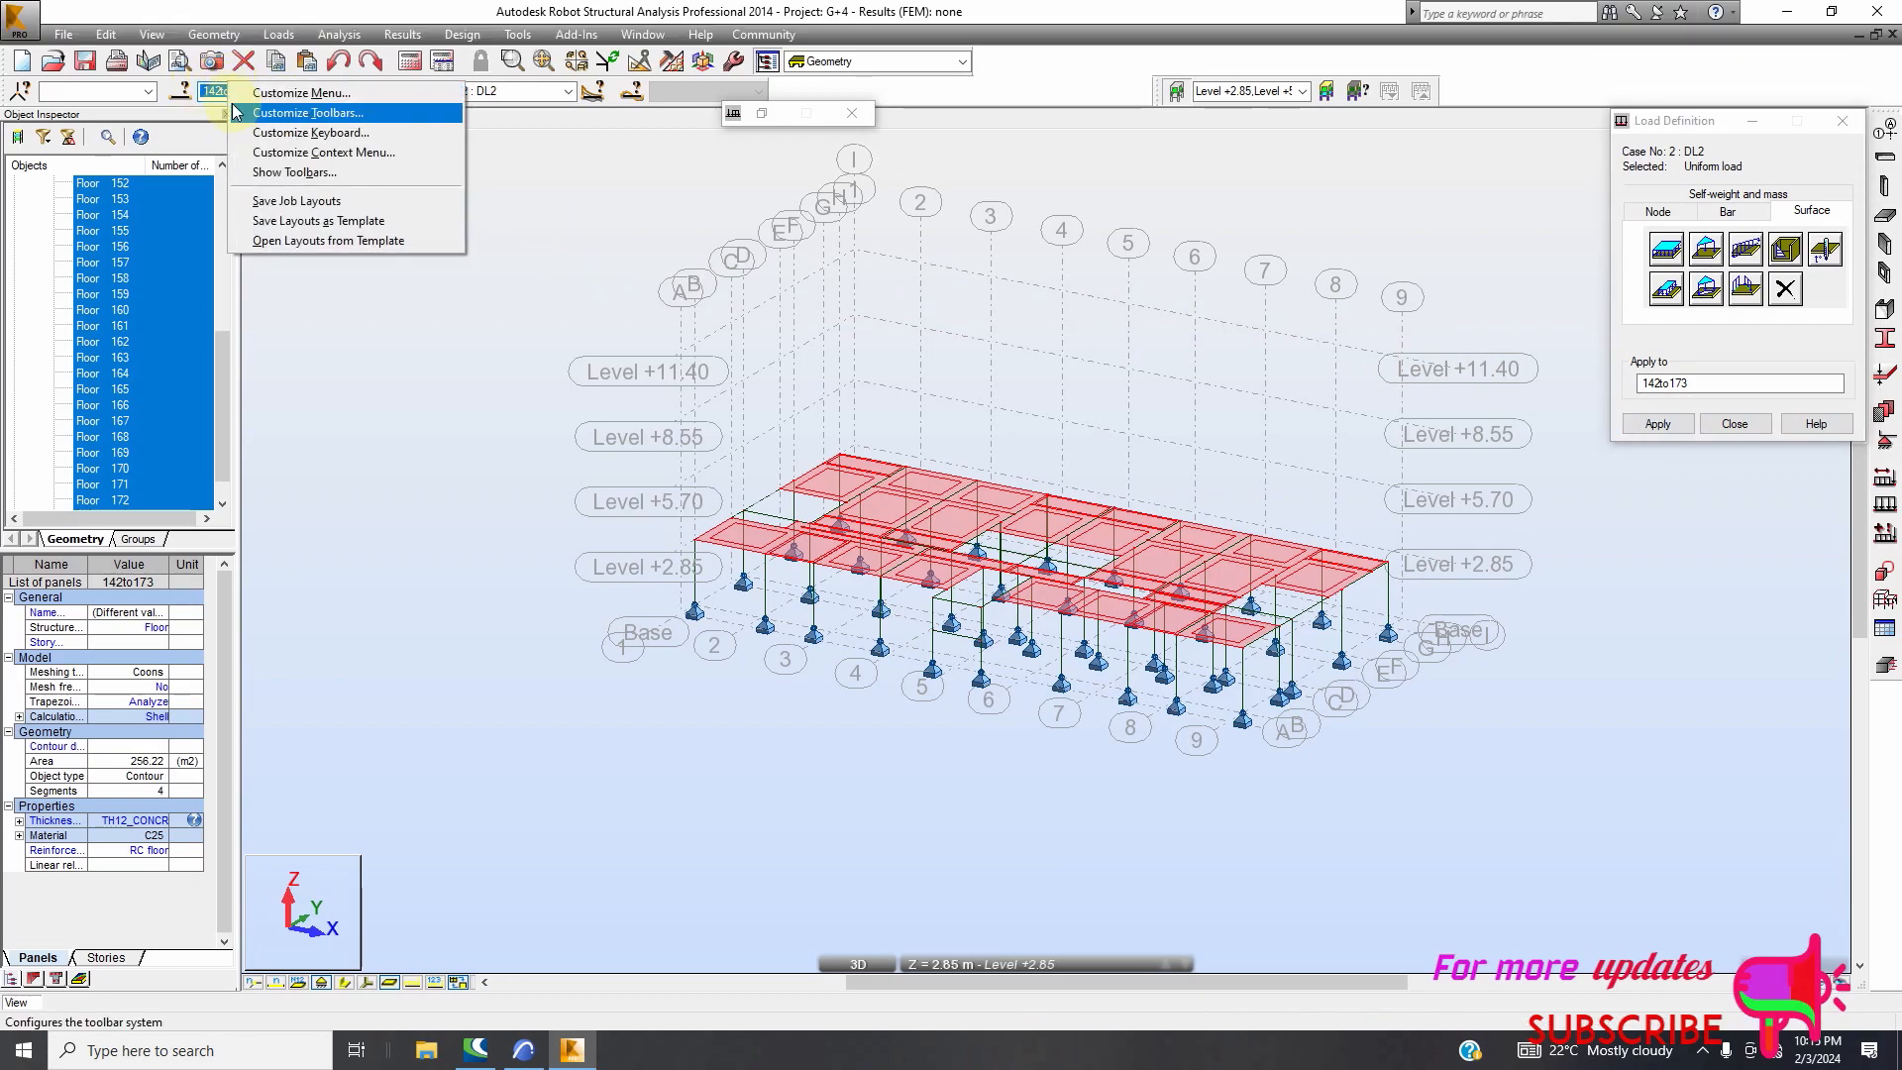
pyautogui.click(219, 88)
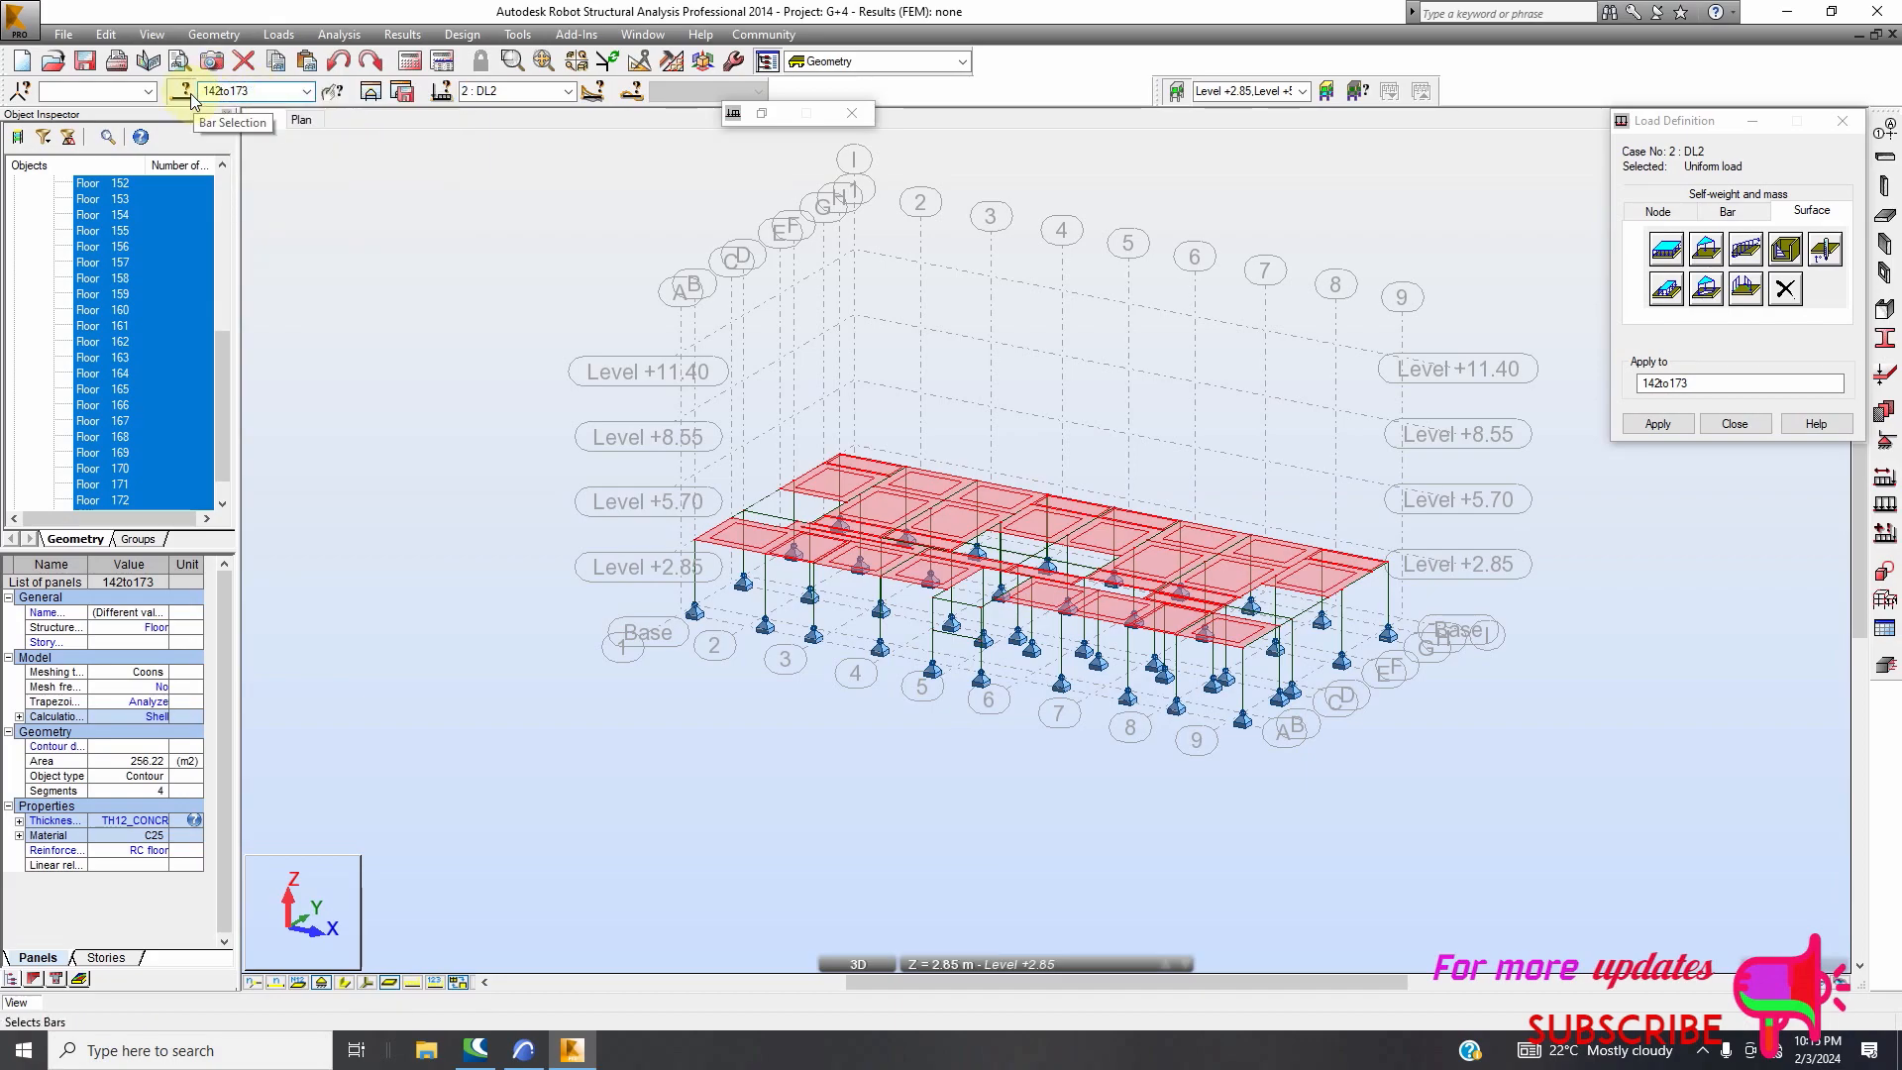
pyautogui.click(196, 99)
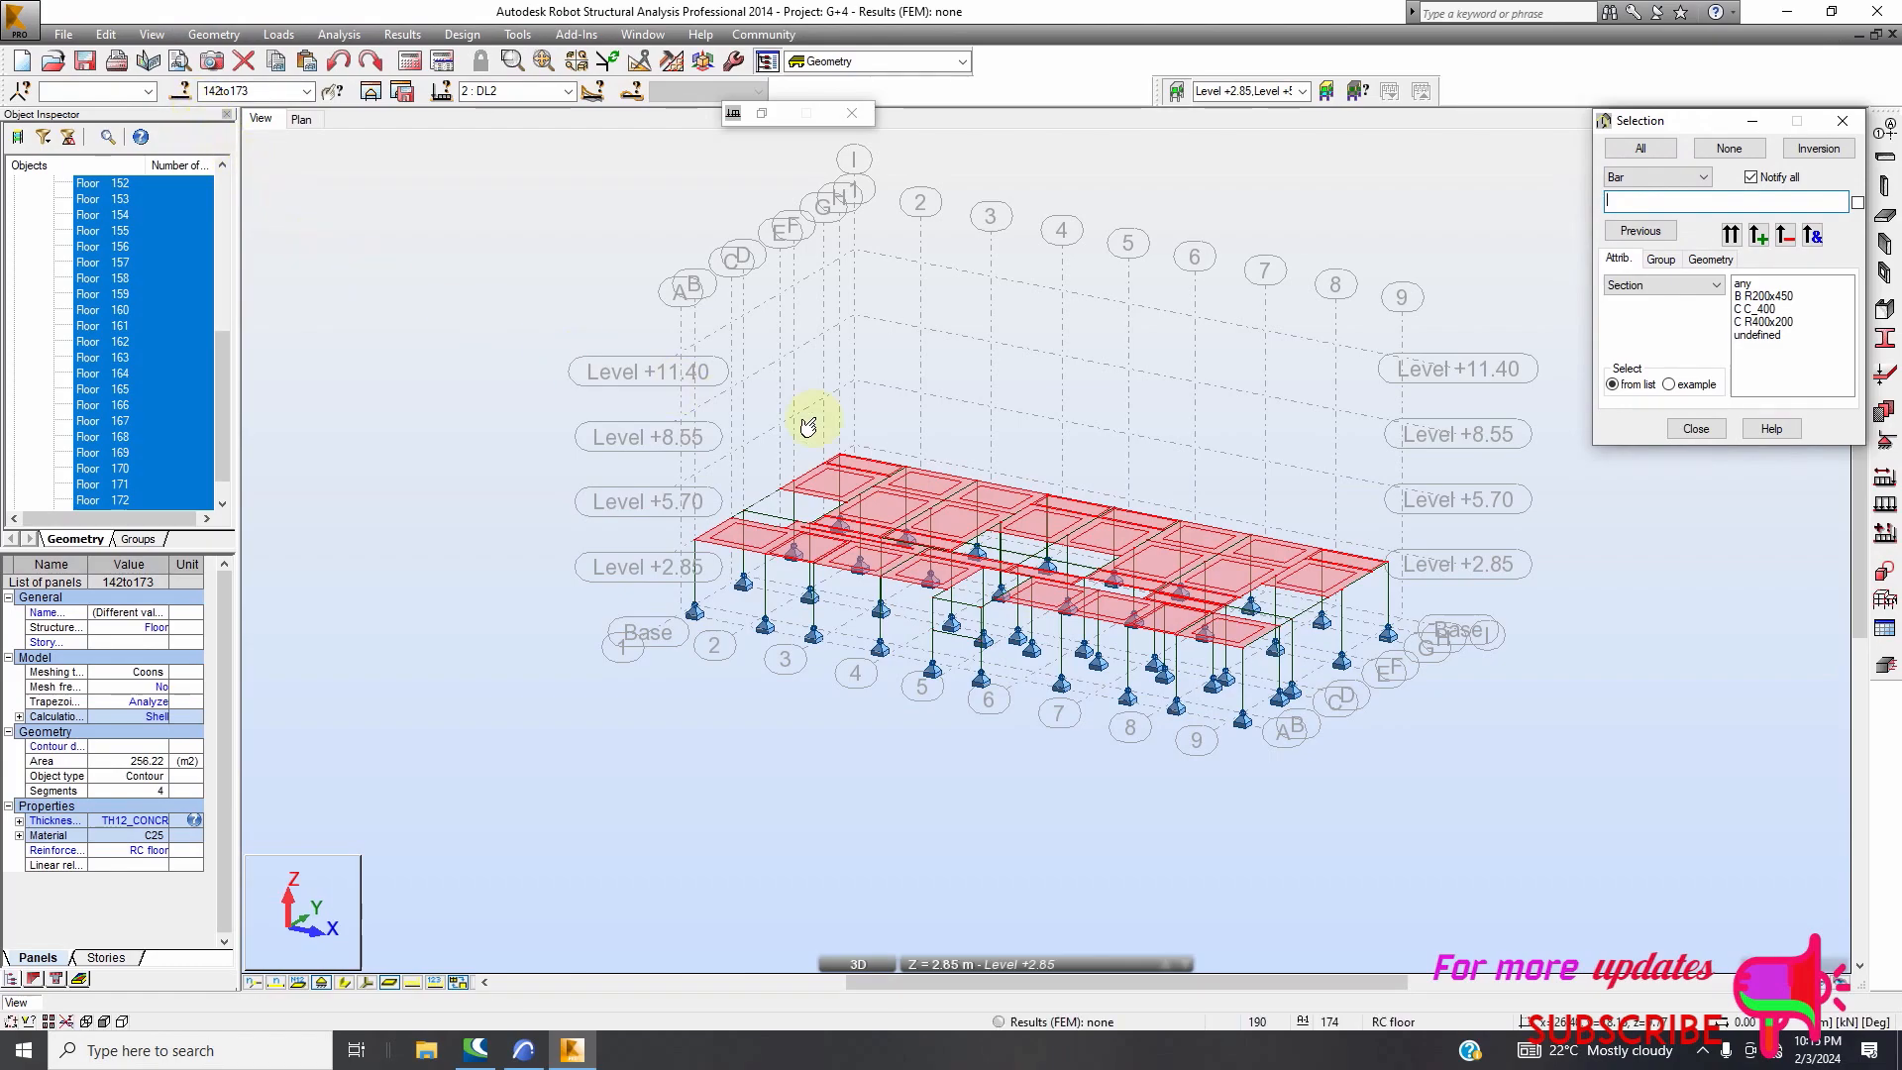
pyautogui.click(1698, 436)
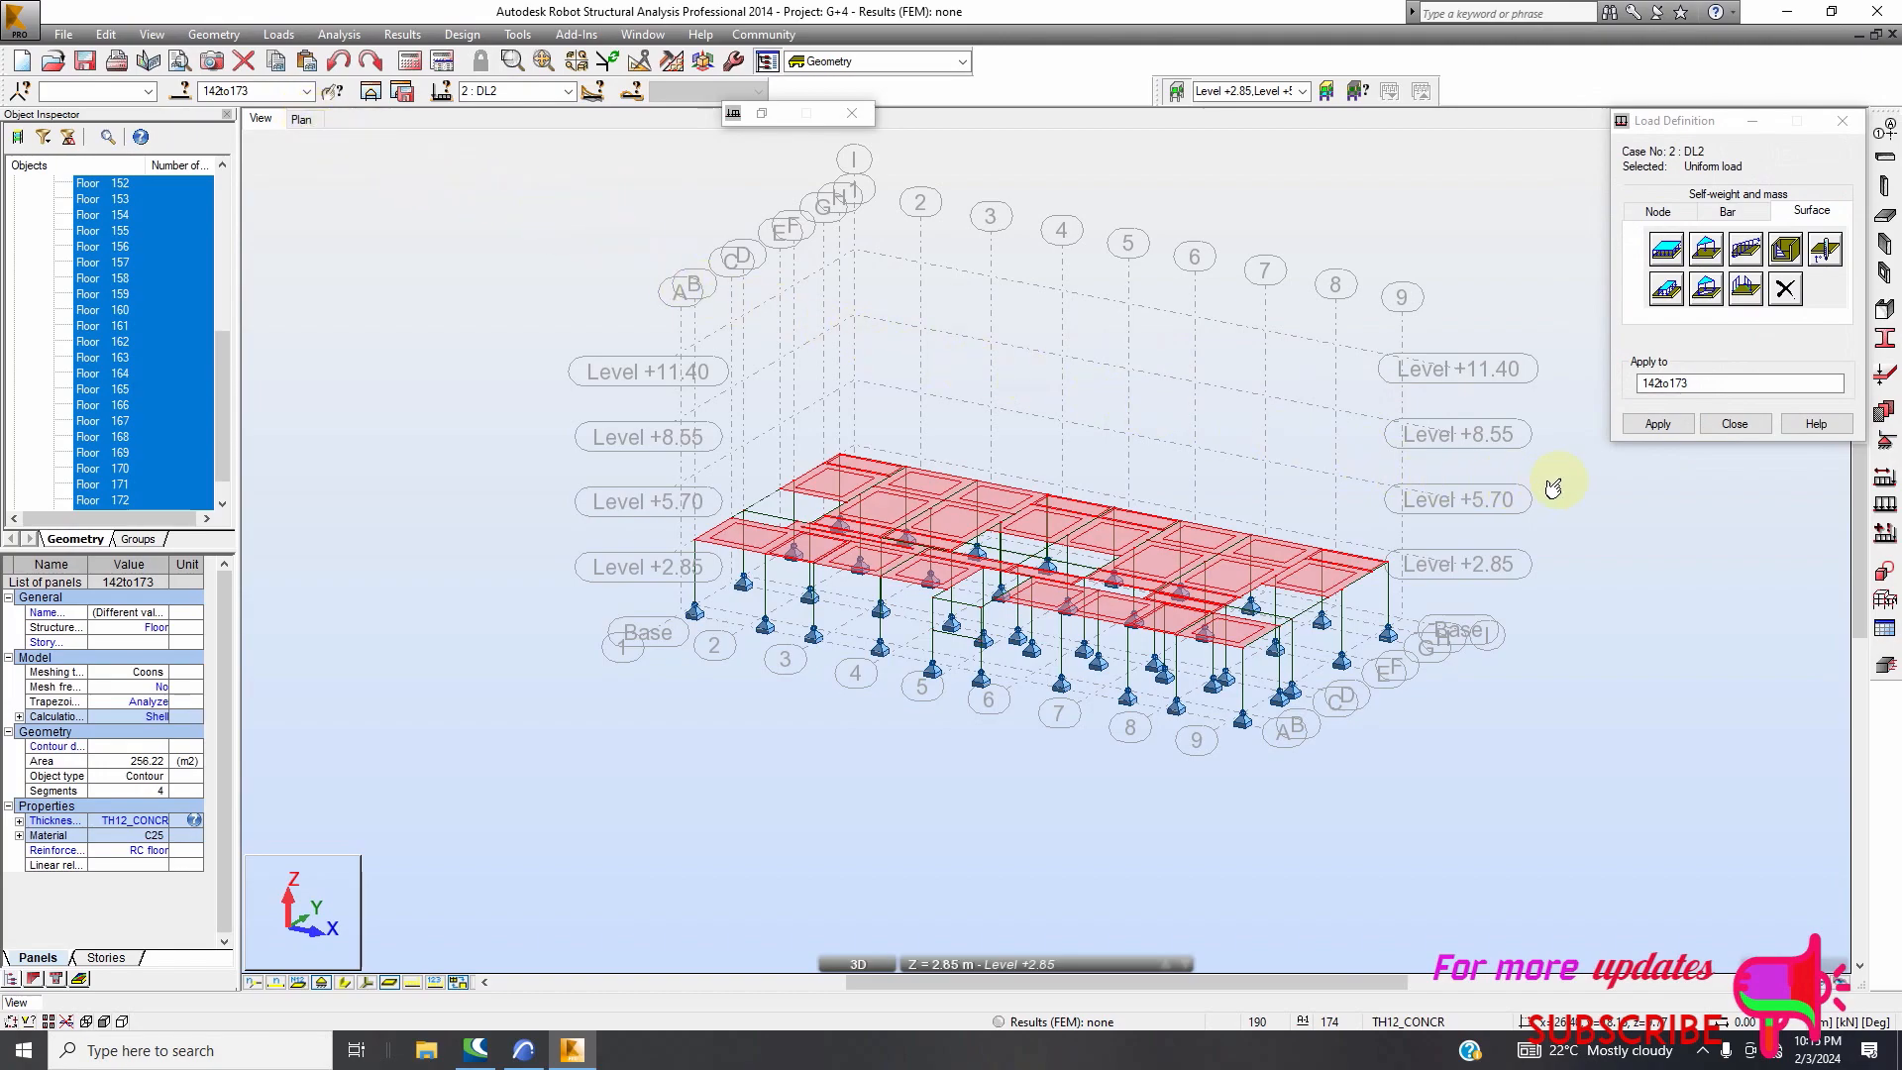
# Apply the DL2 planar load to panels 142to173 again and clear the panel selection
pyautogui.click(1660, 424)
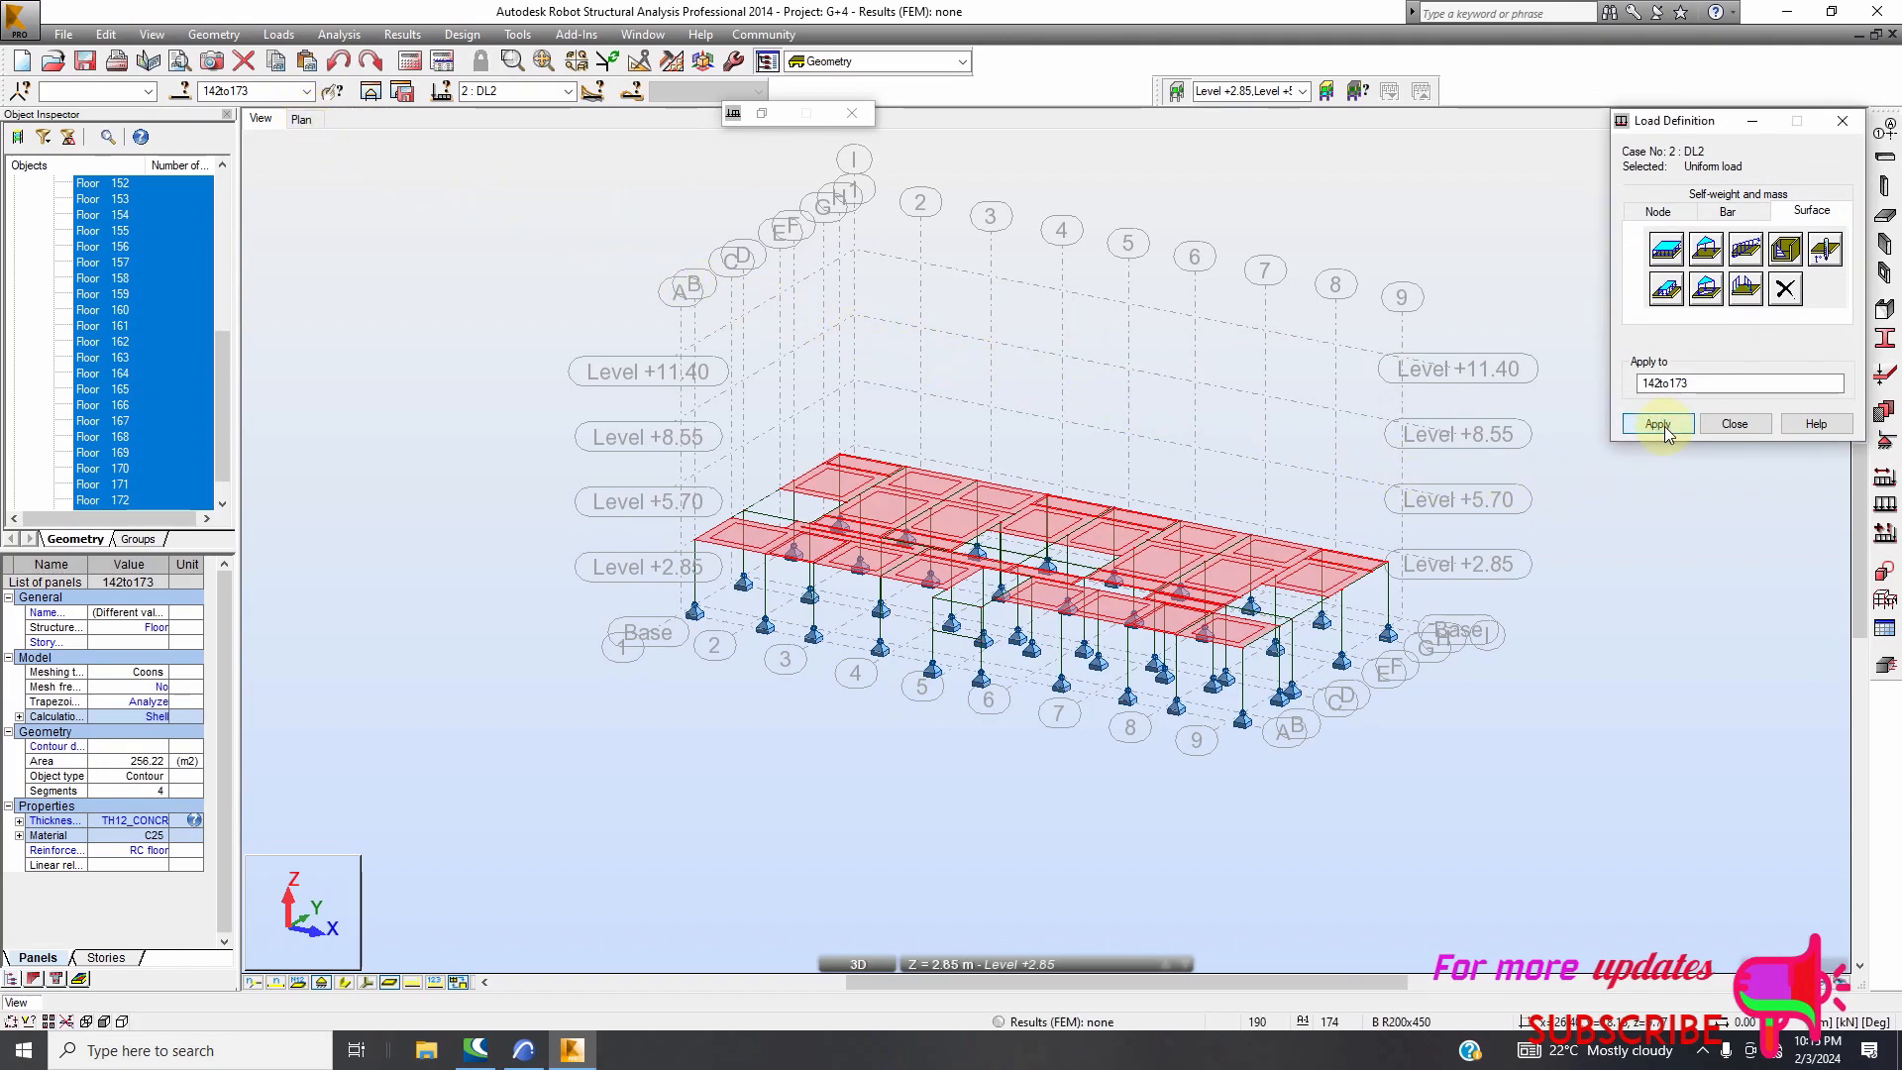
pyautogui.click(1741, 427)
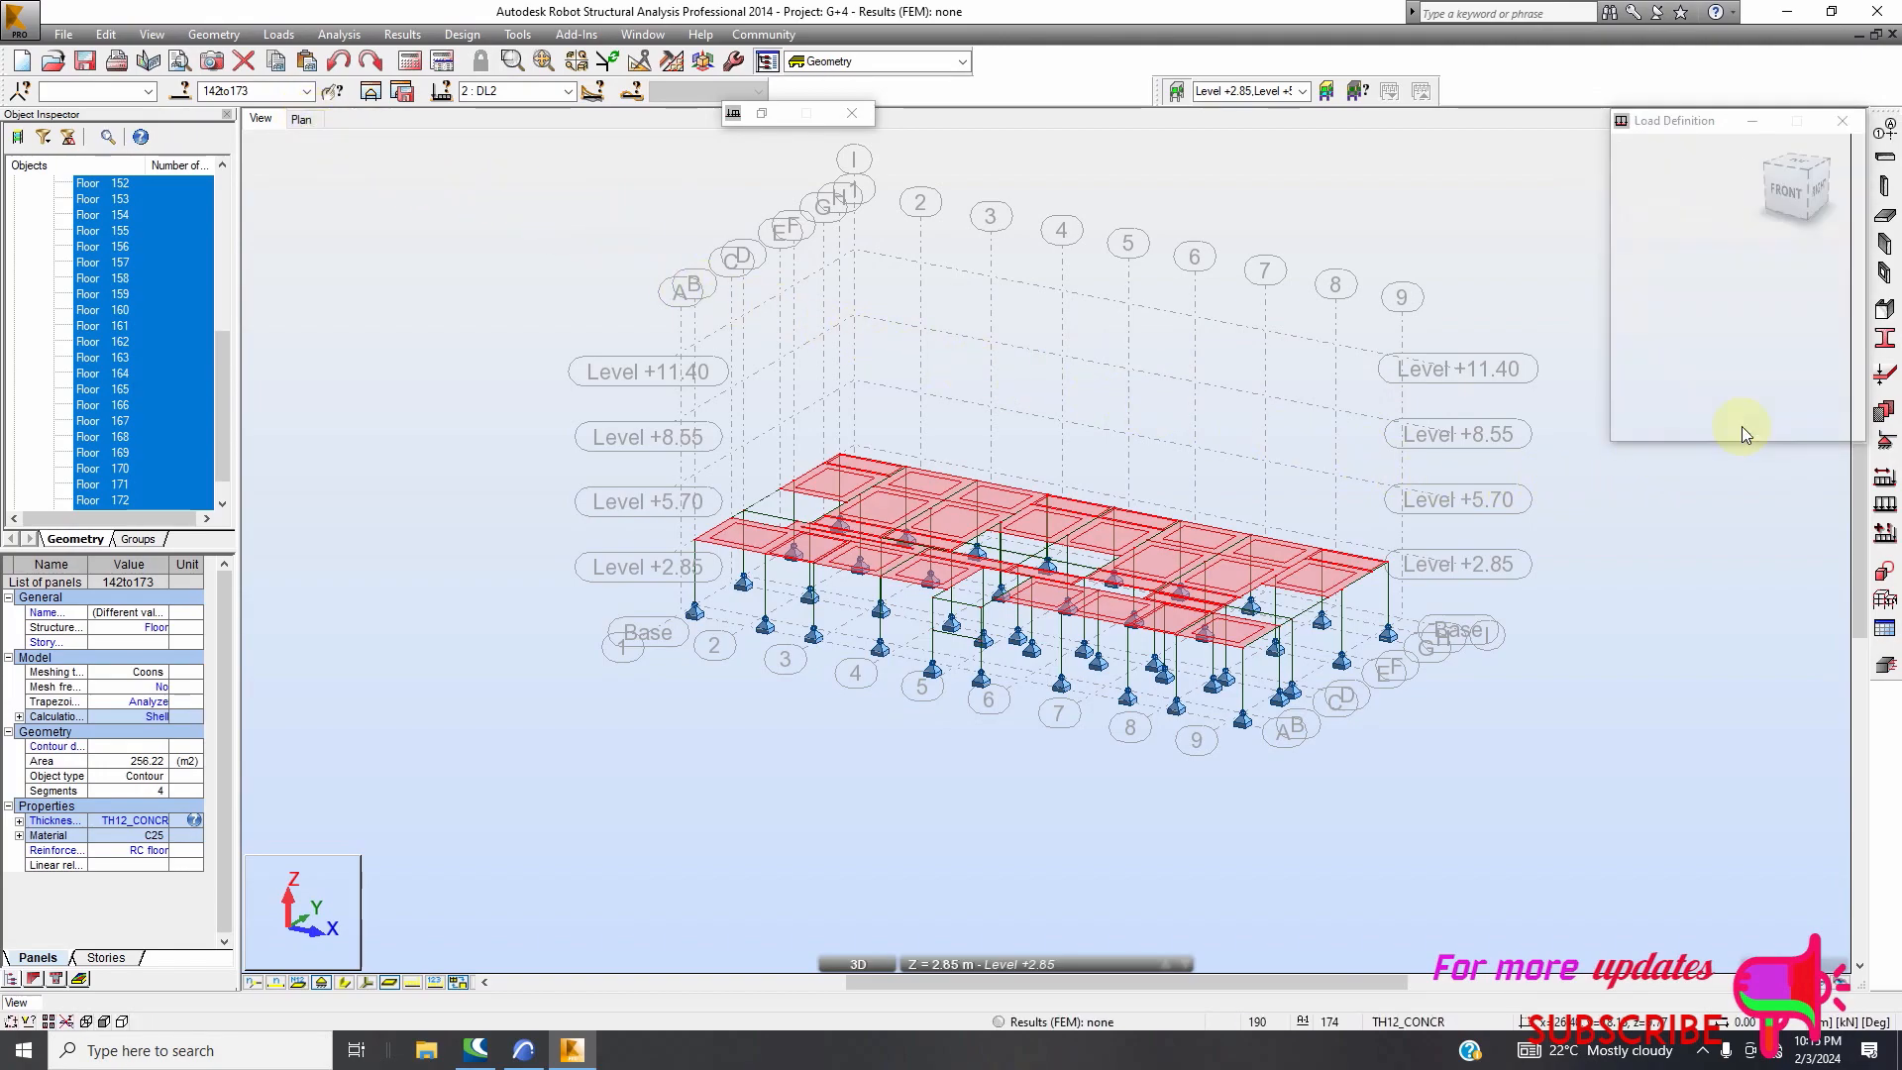
pyautogui.click(1159, 486)
# Examine the Level +2.85 slabs and the framing around the unslabbed bay between axes 5 and 6
pyautogui.scroll(3, 1465, 650)
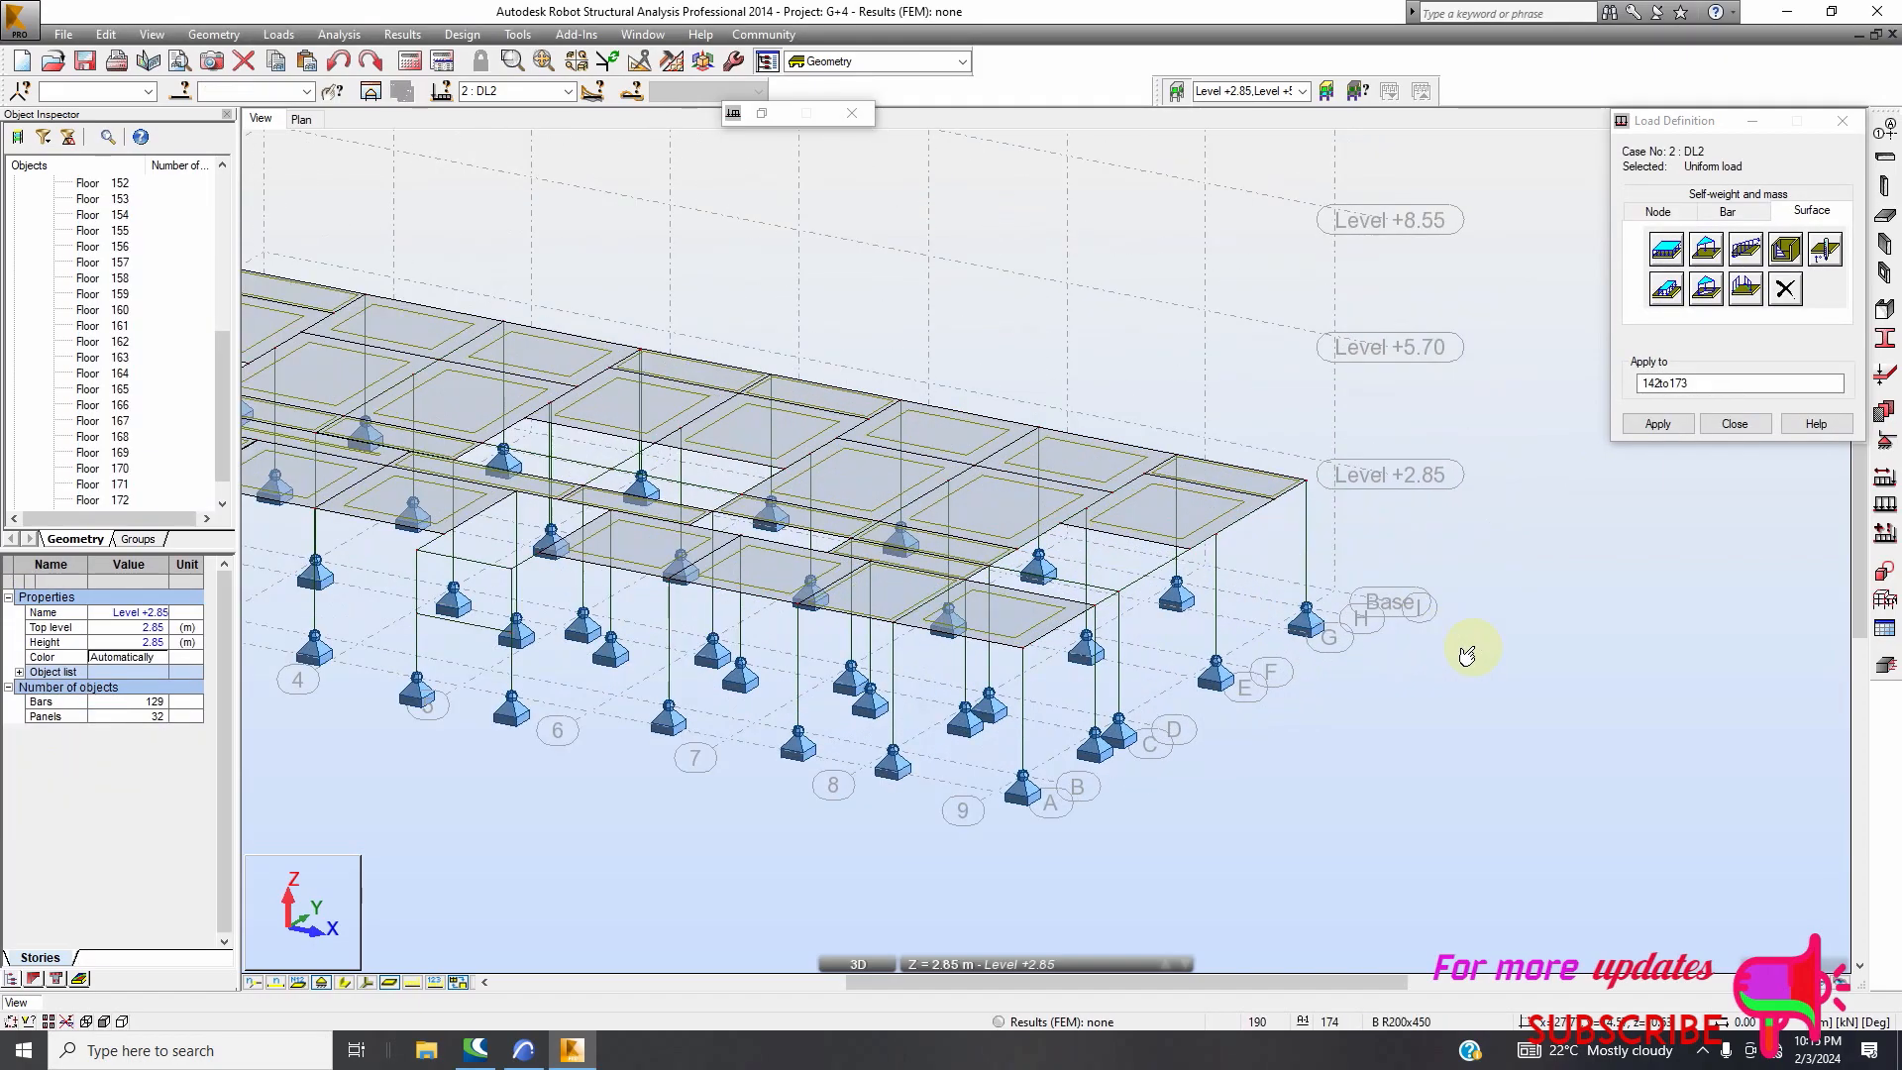
pyautogui.scroll(-2, 1139, 615)
pyautogui.scroll(2, 769, 692)
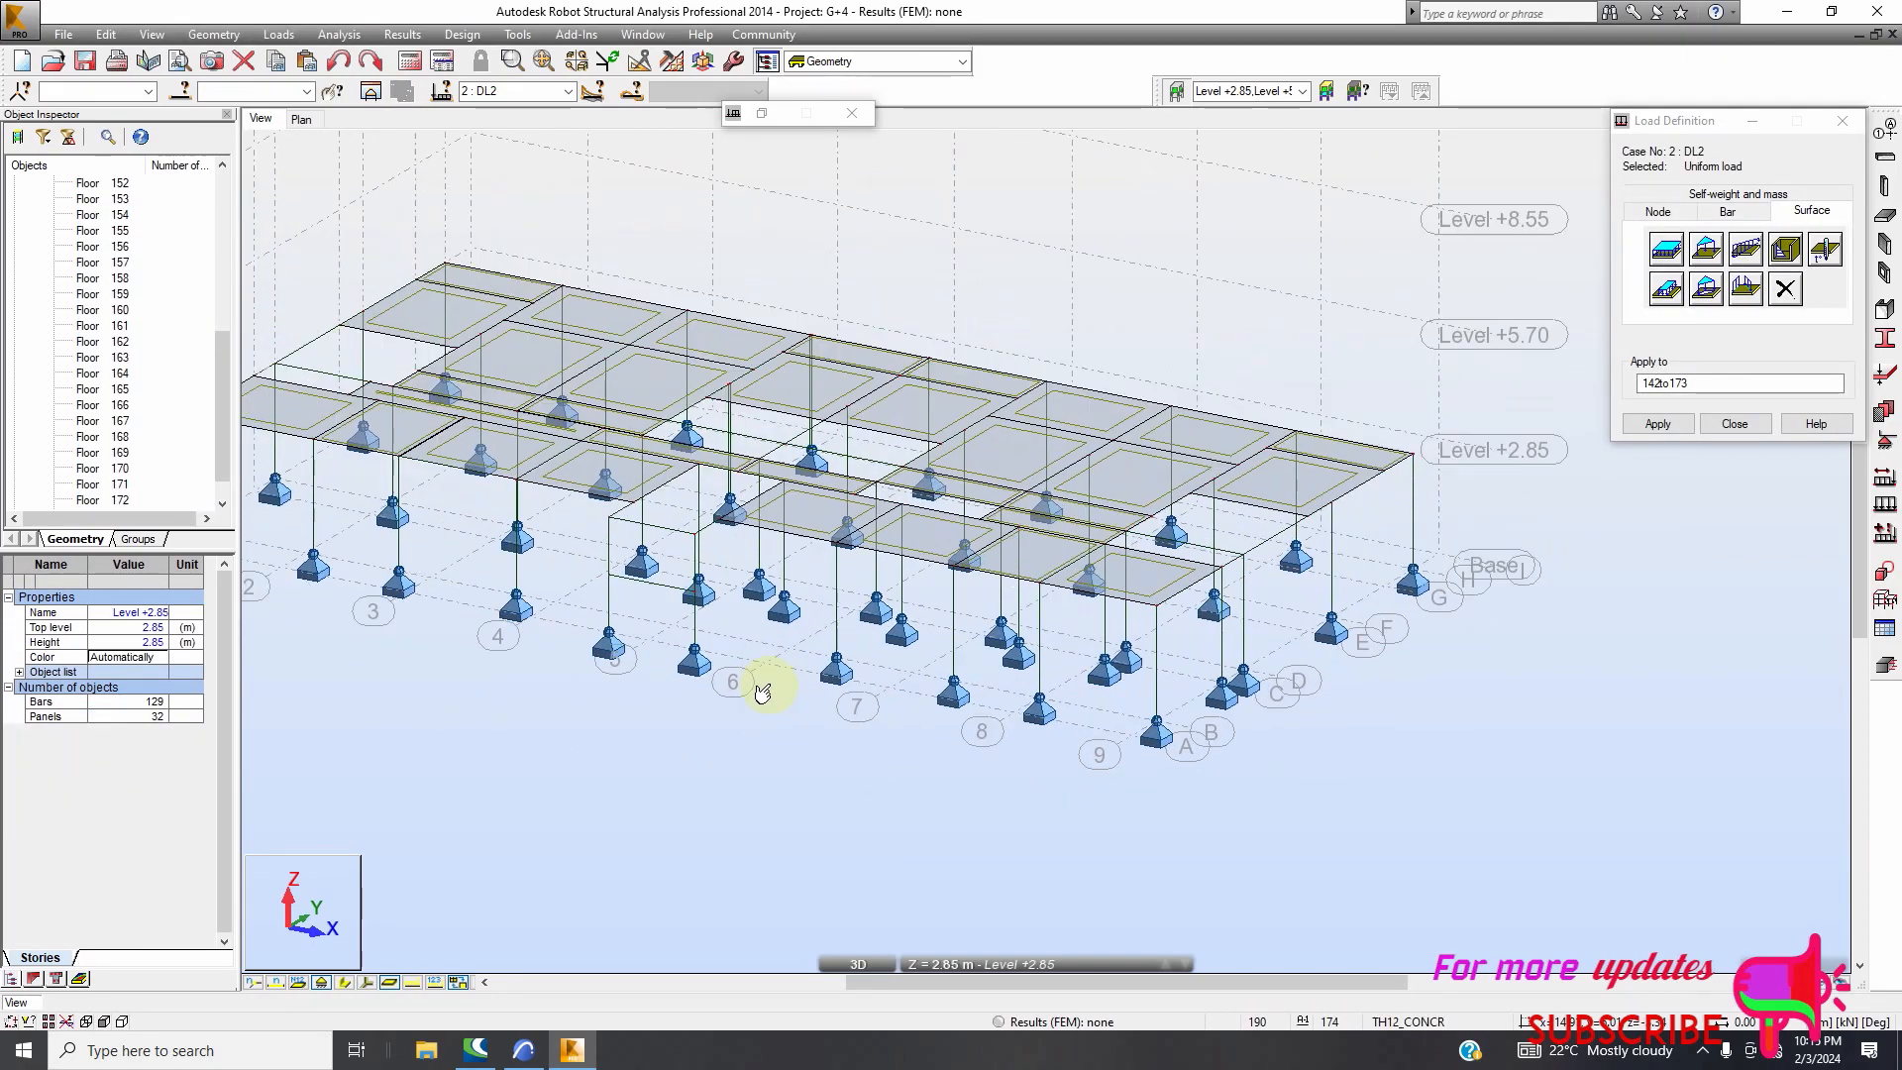
pyautogui.scroll(-3, 1052, 575)
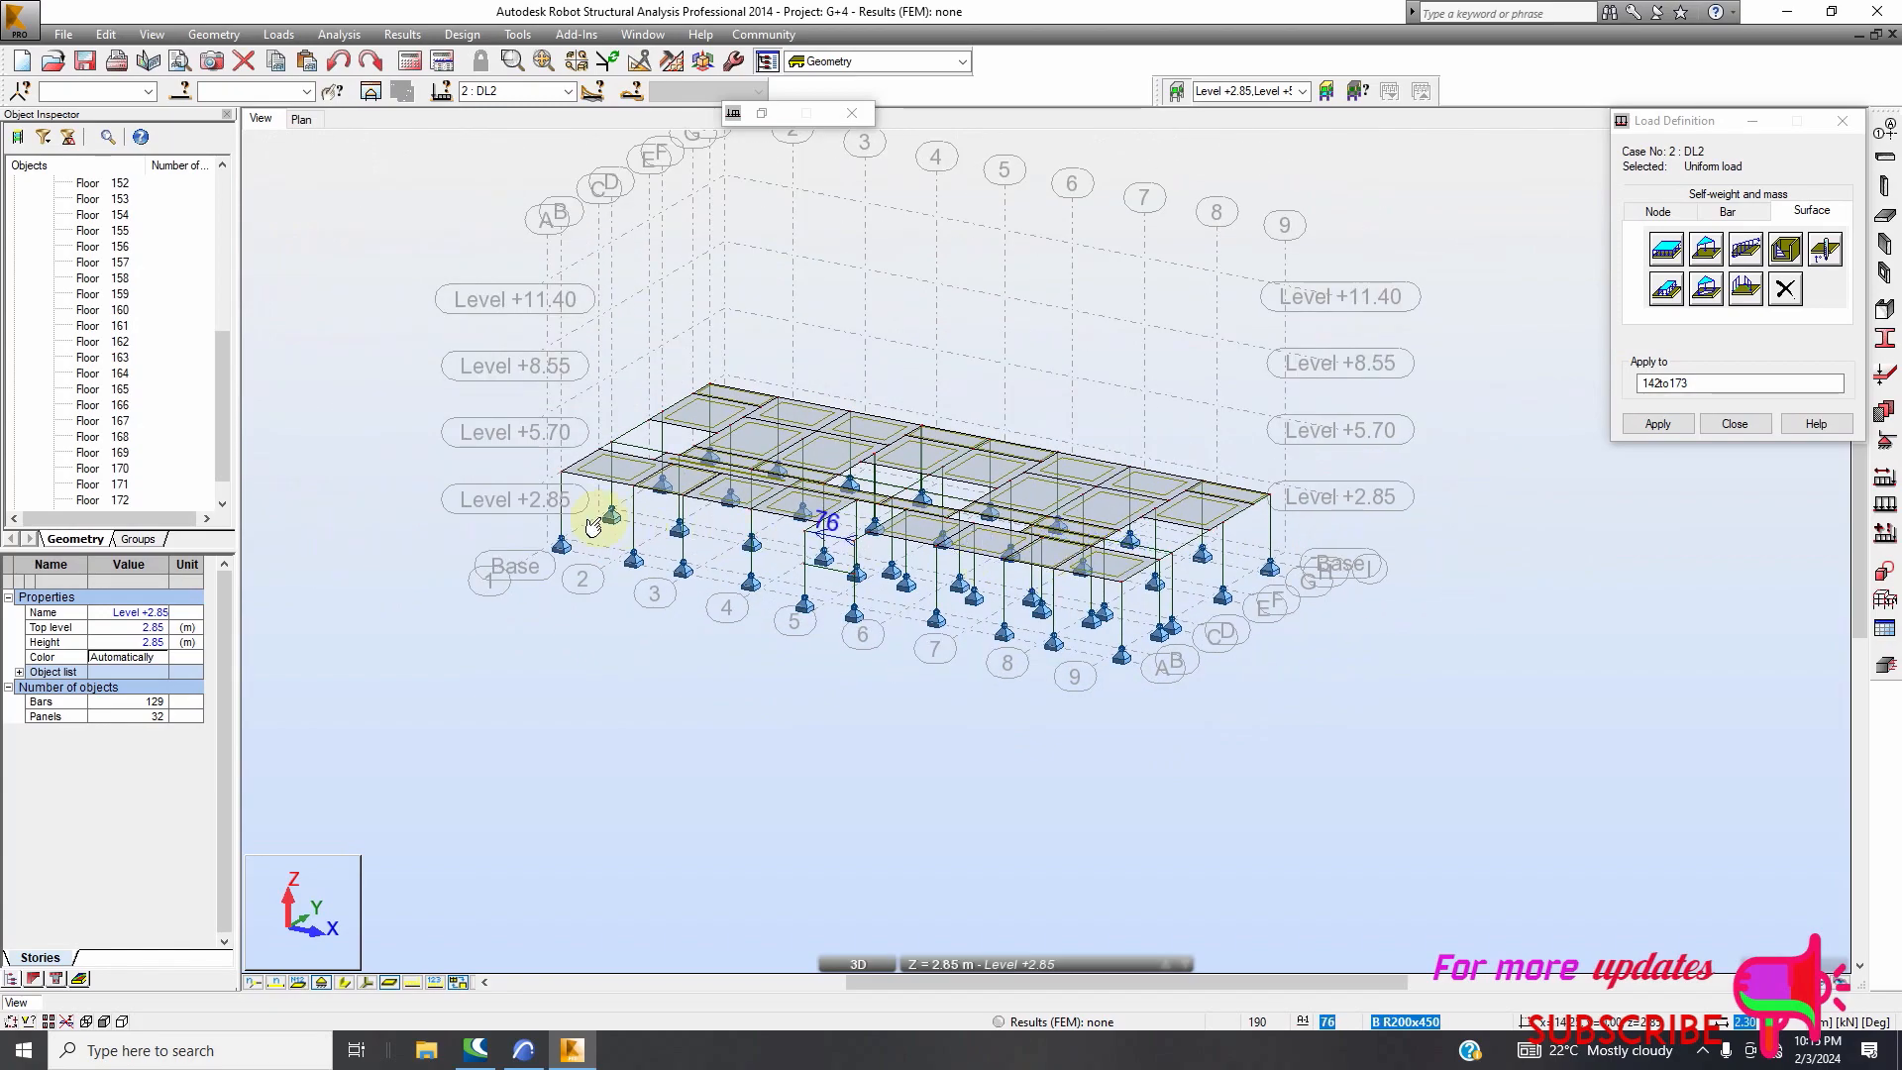
pyautogui.scroll(4, 585, 502)
pyautogui.scroll(2, 594, 502)
pyautogui.scroll(-3, 659, 501)
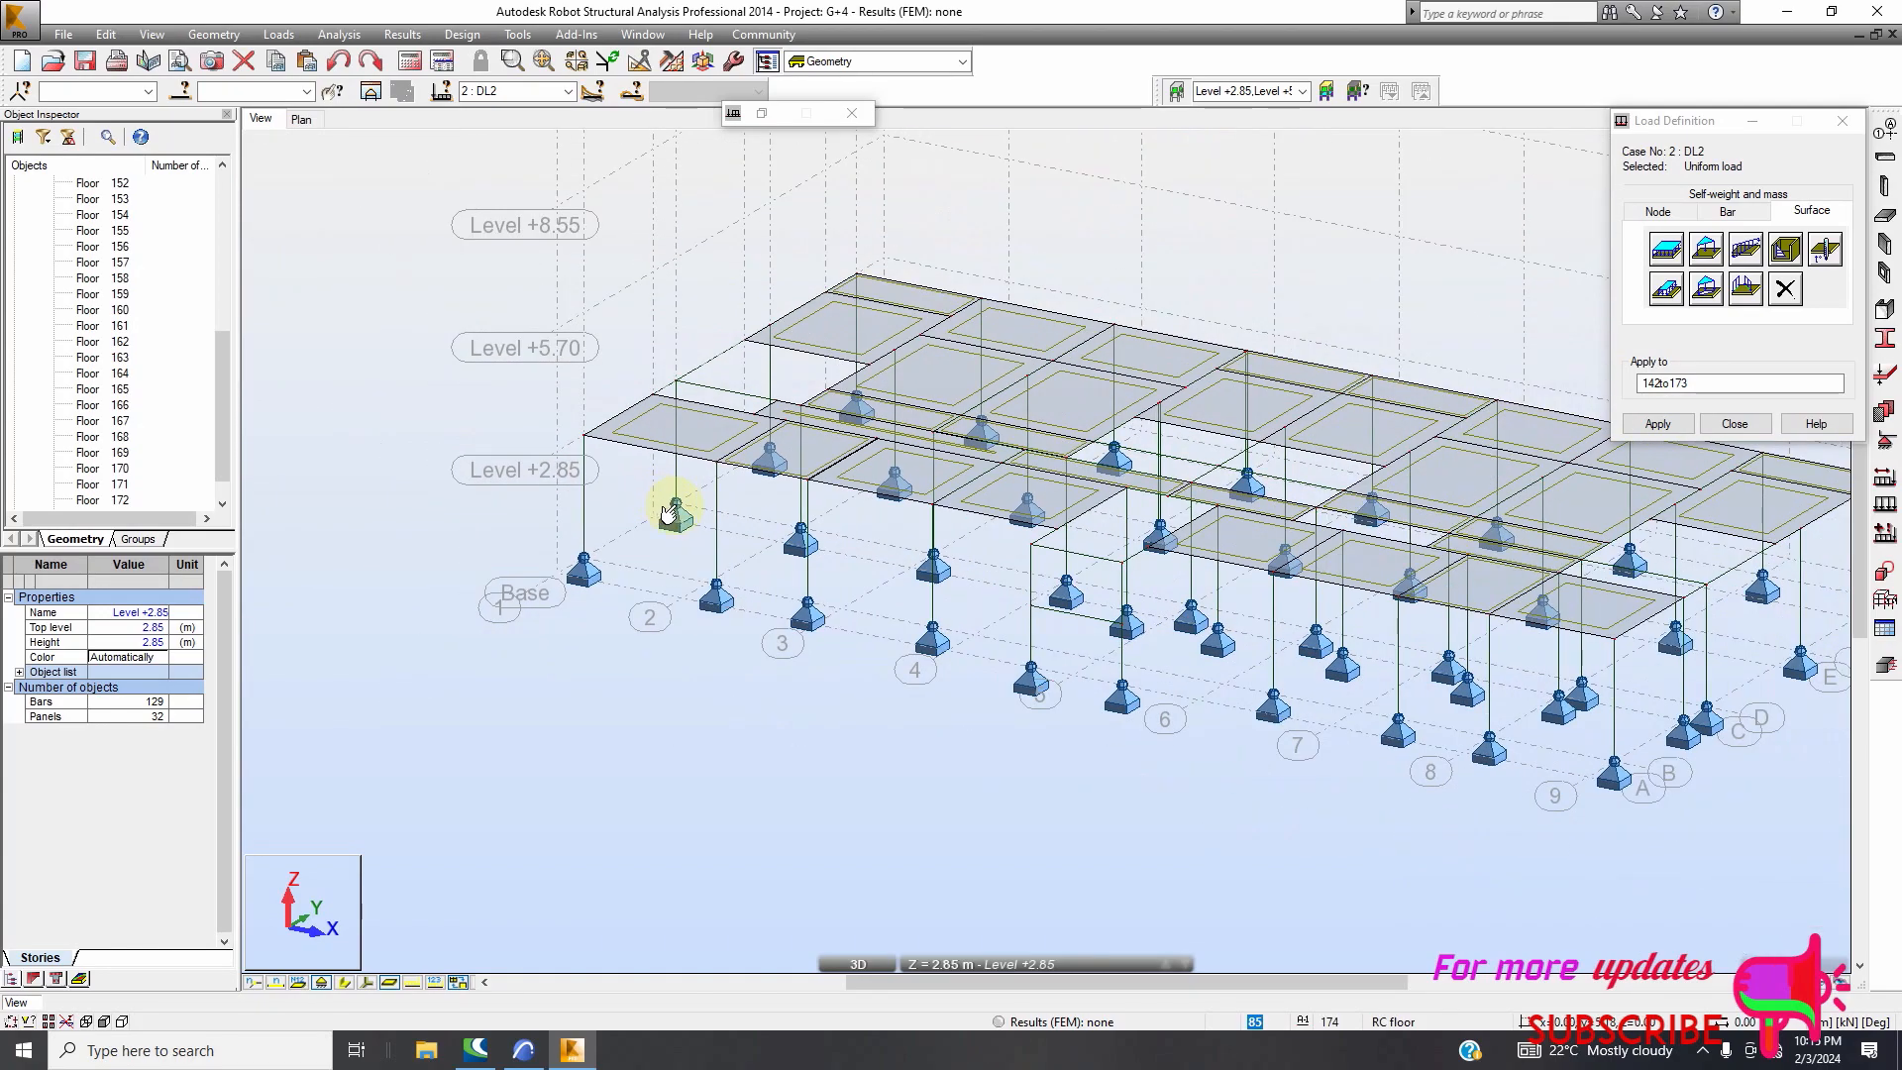
pyautogui.scroll(-4, 693, 553)
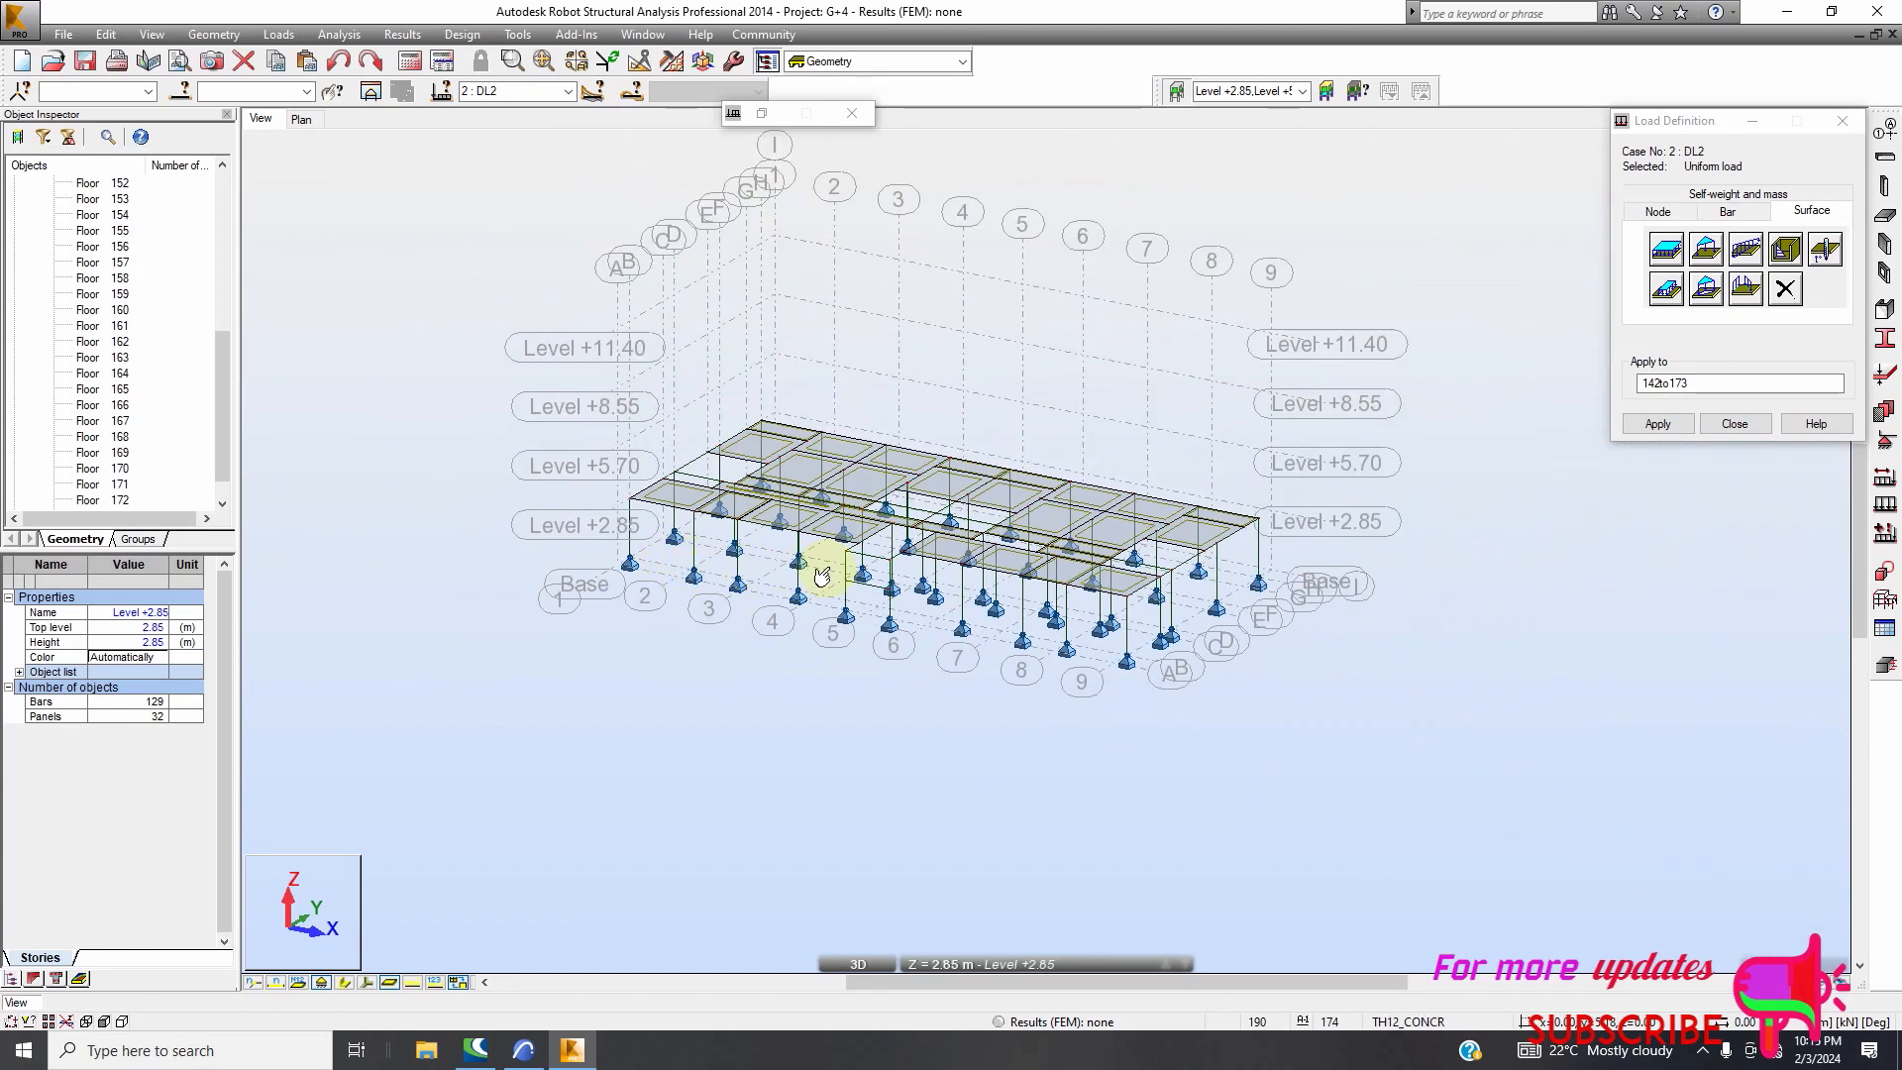
pyautogui.scroll(2, 832, 562)
pyautogui.scroll(3, 849, 572)
pyautogui.scroll(-1, 849, 572)
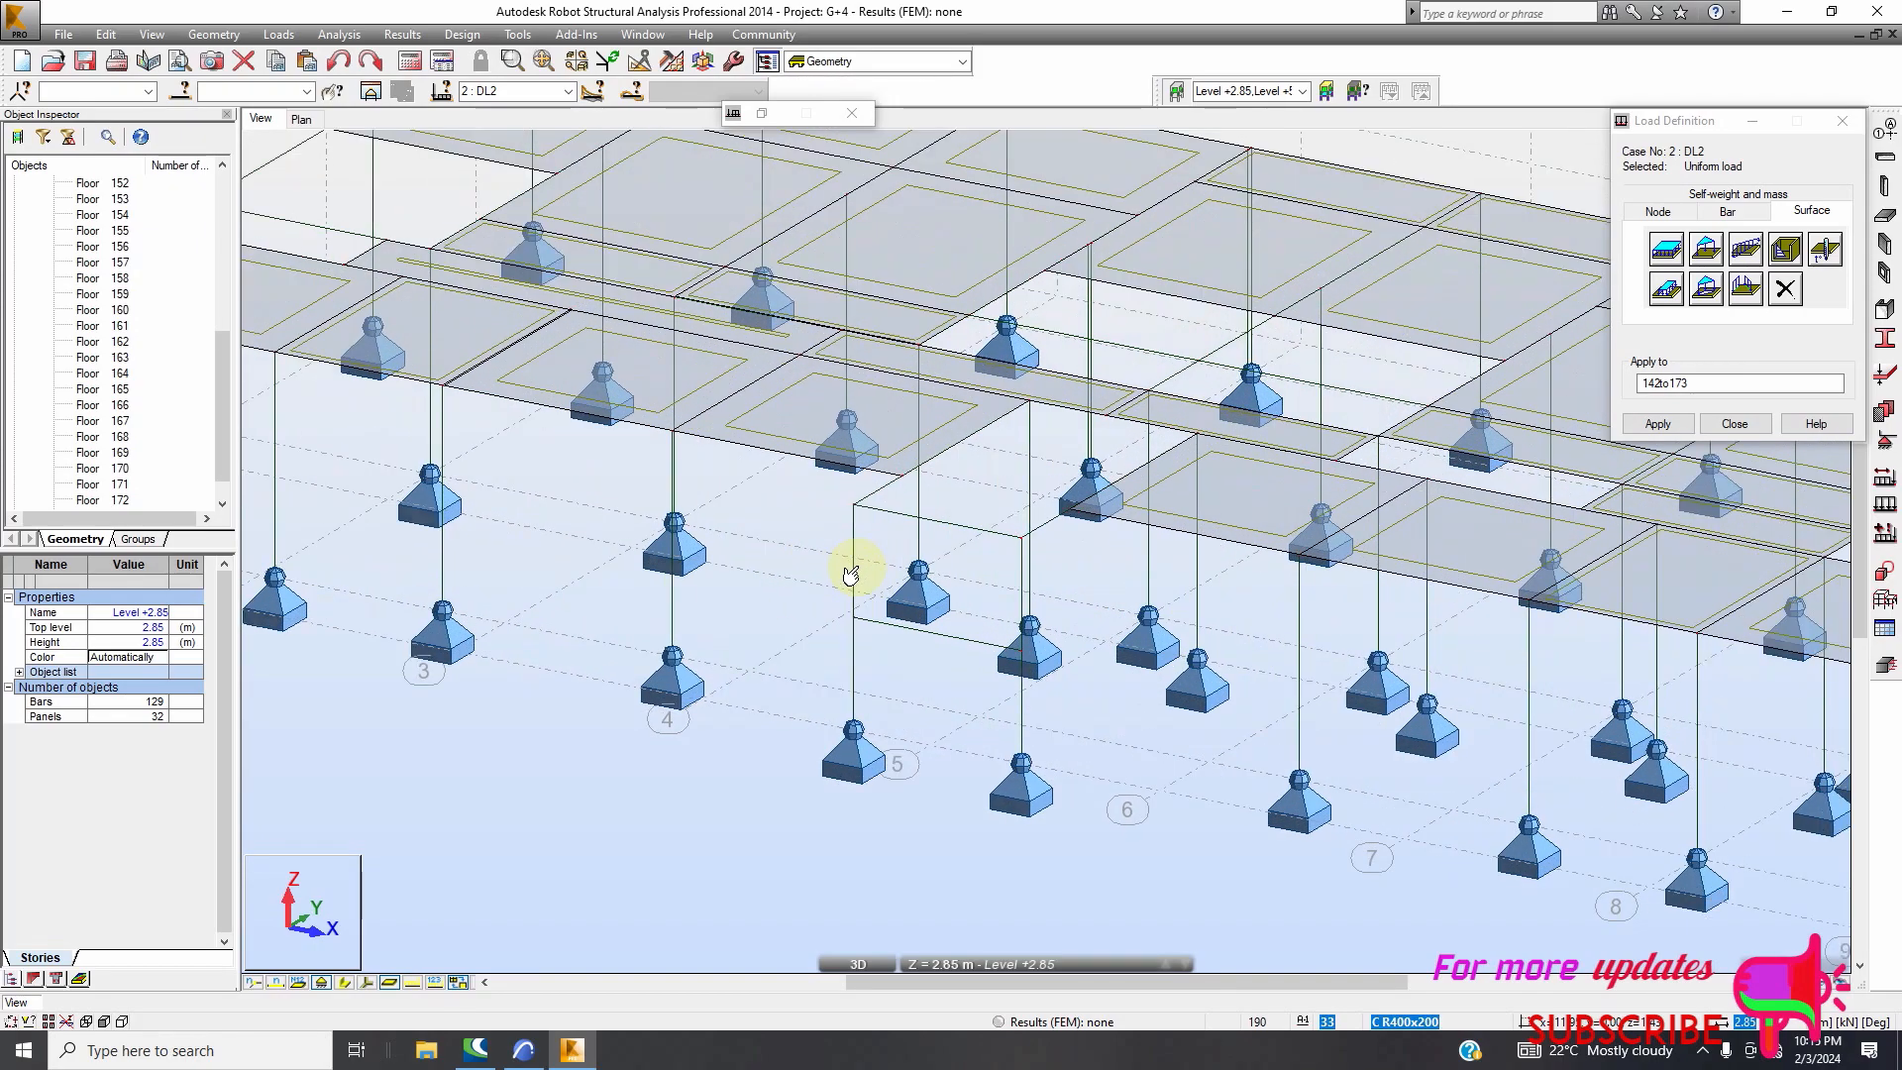
pyautogui.scroll(-2, 881, 576)
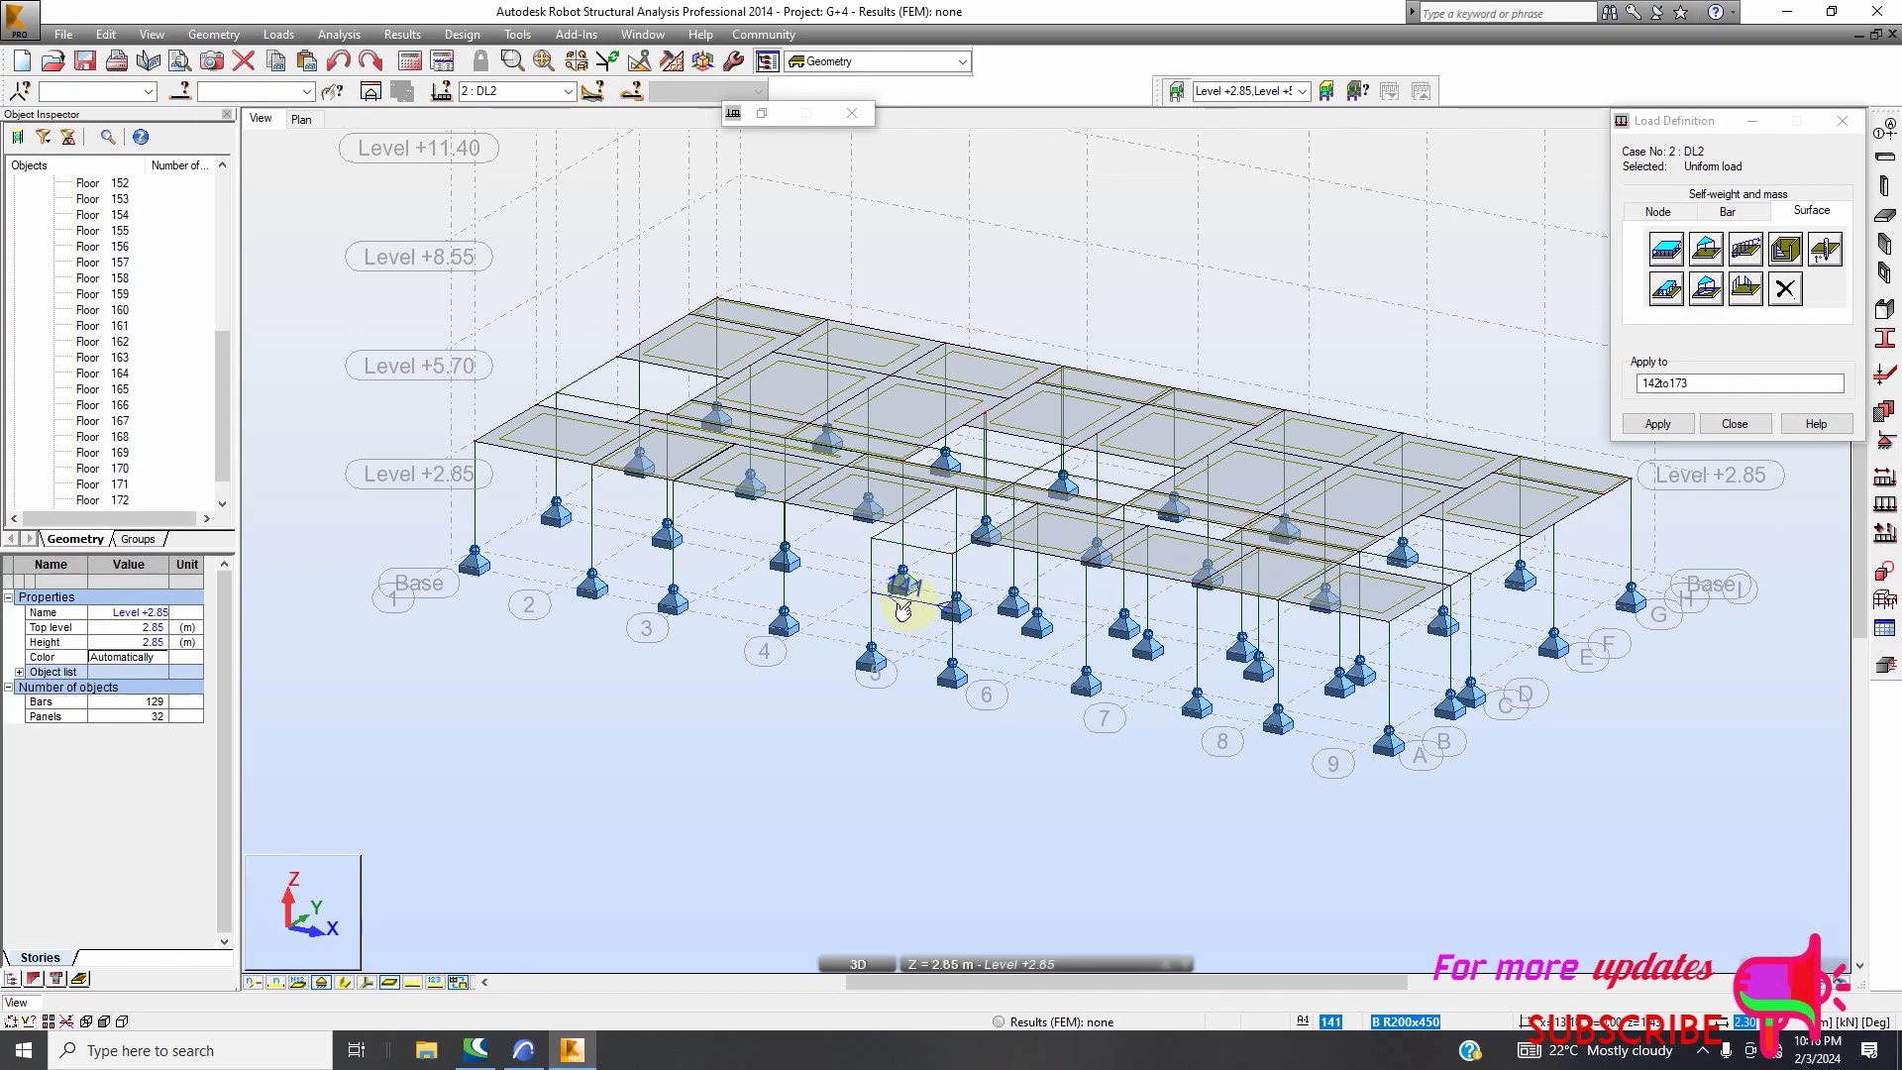
# Select mid-height beam 141 between axes 5 and 6 together with beam 78 on the slab level behind it
pyautogui.scroll(2, 901, 594)
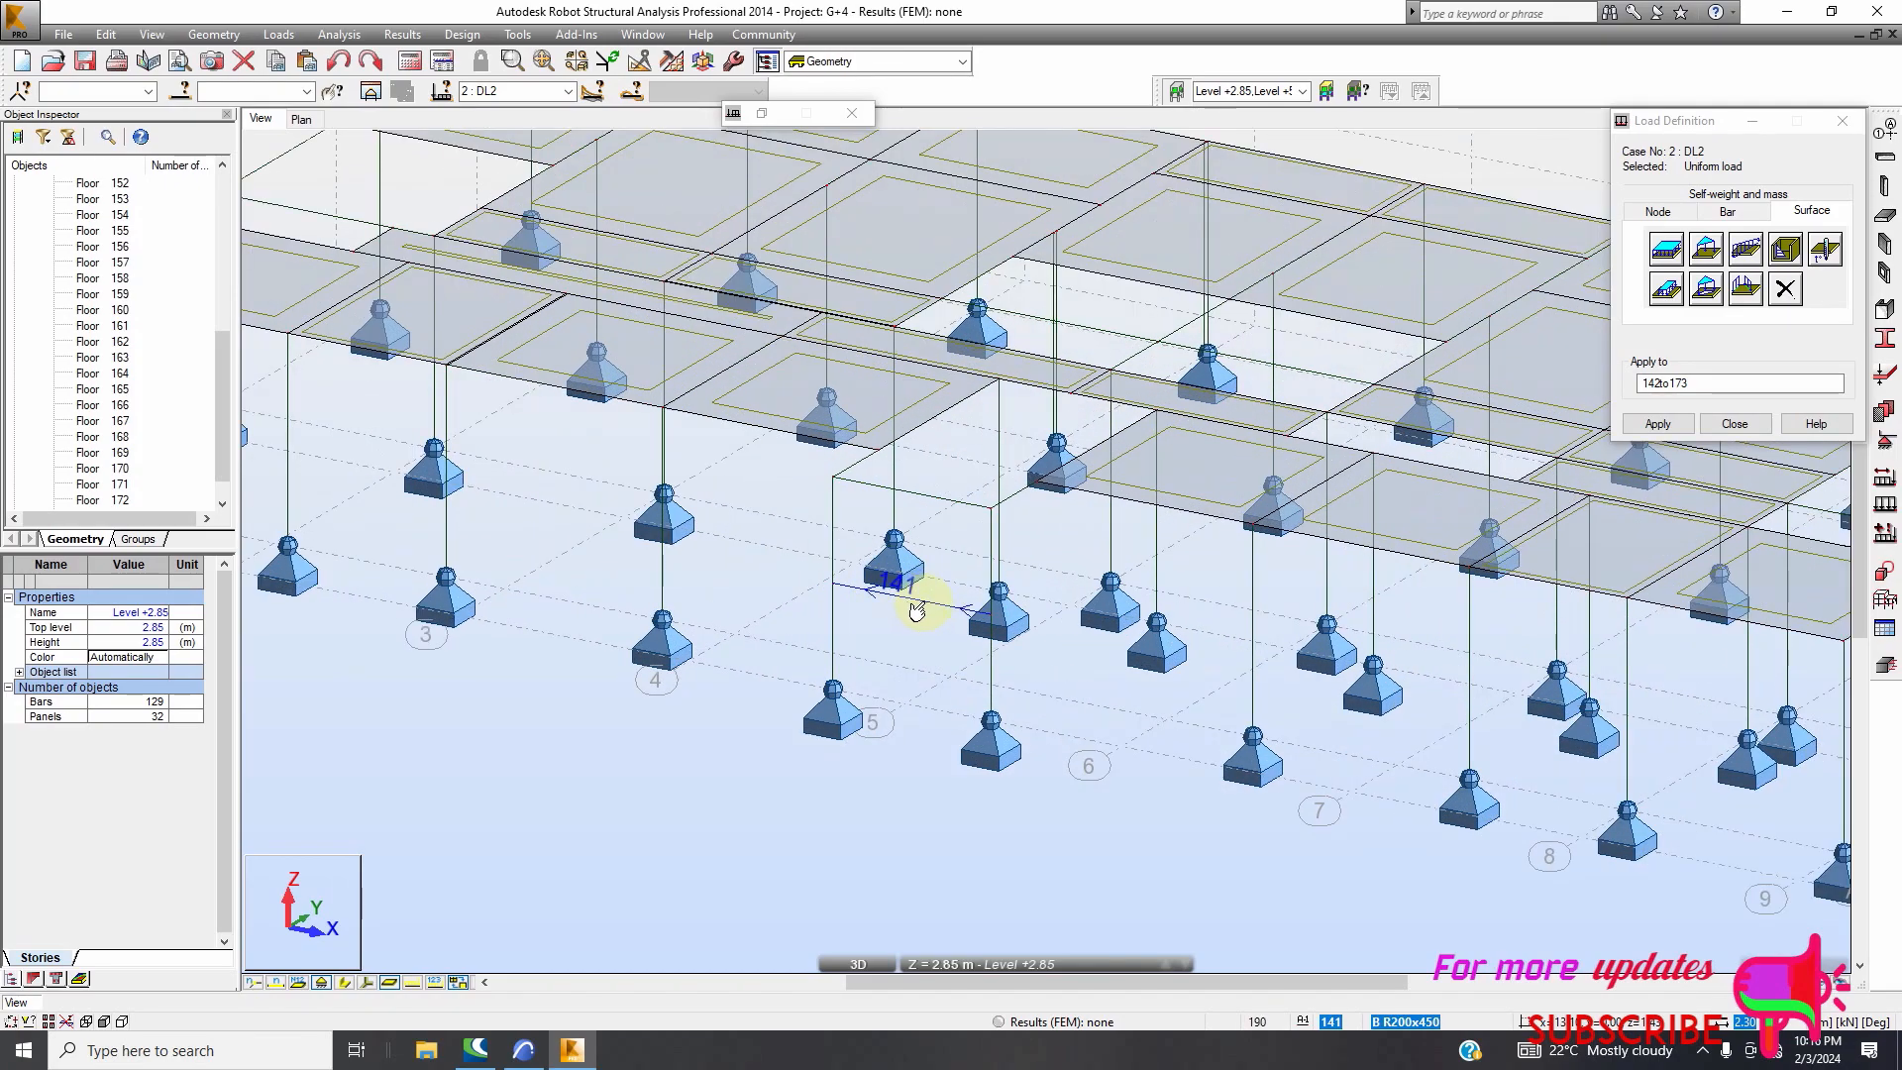
pyautogui.click(913, 607)
pyautogui.scroll(-3, 862, 600)
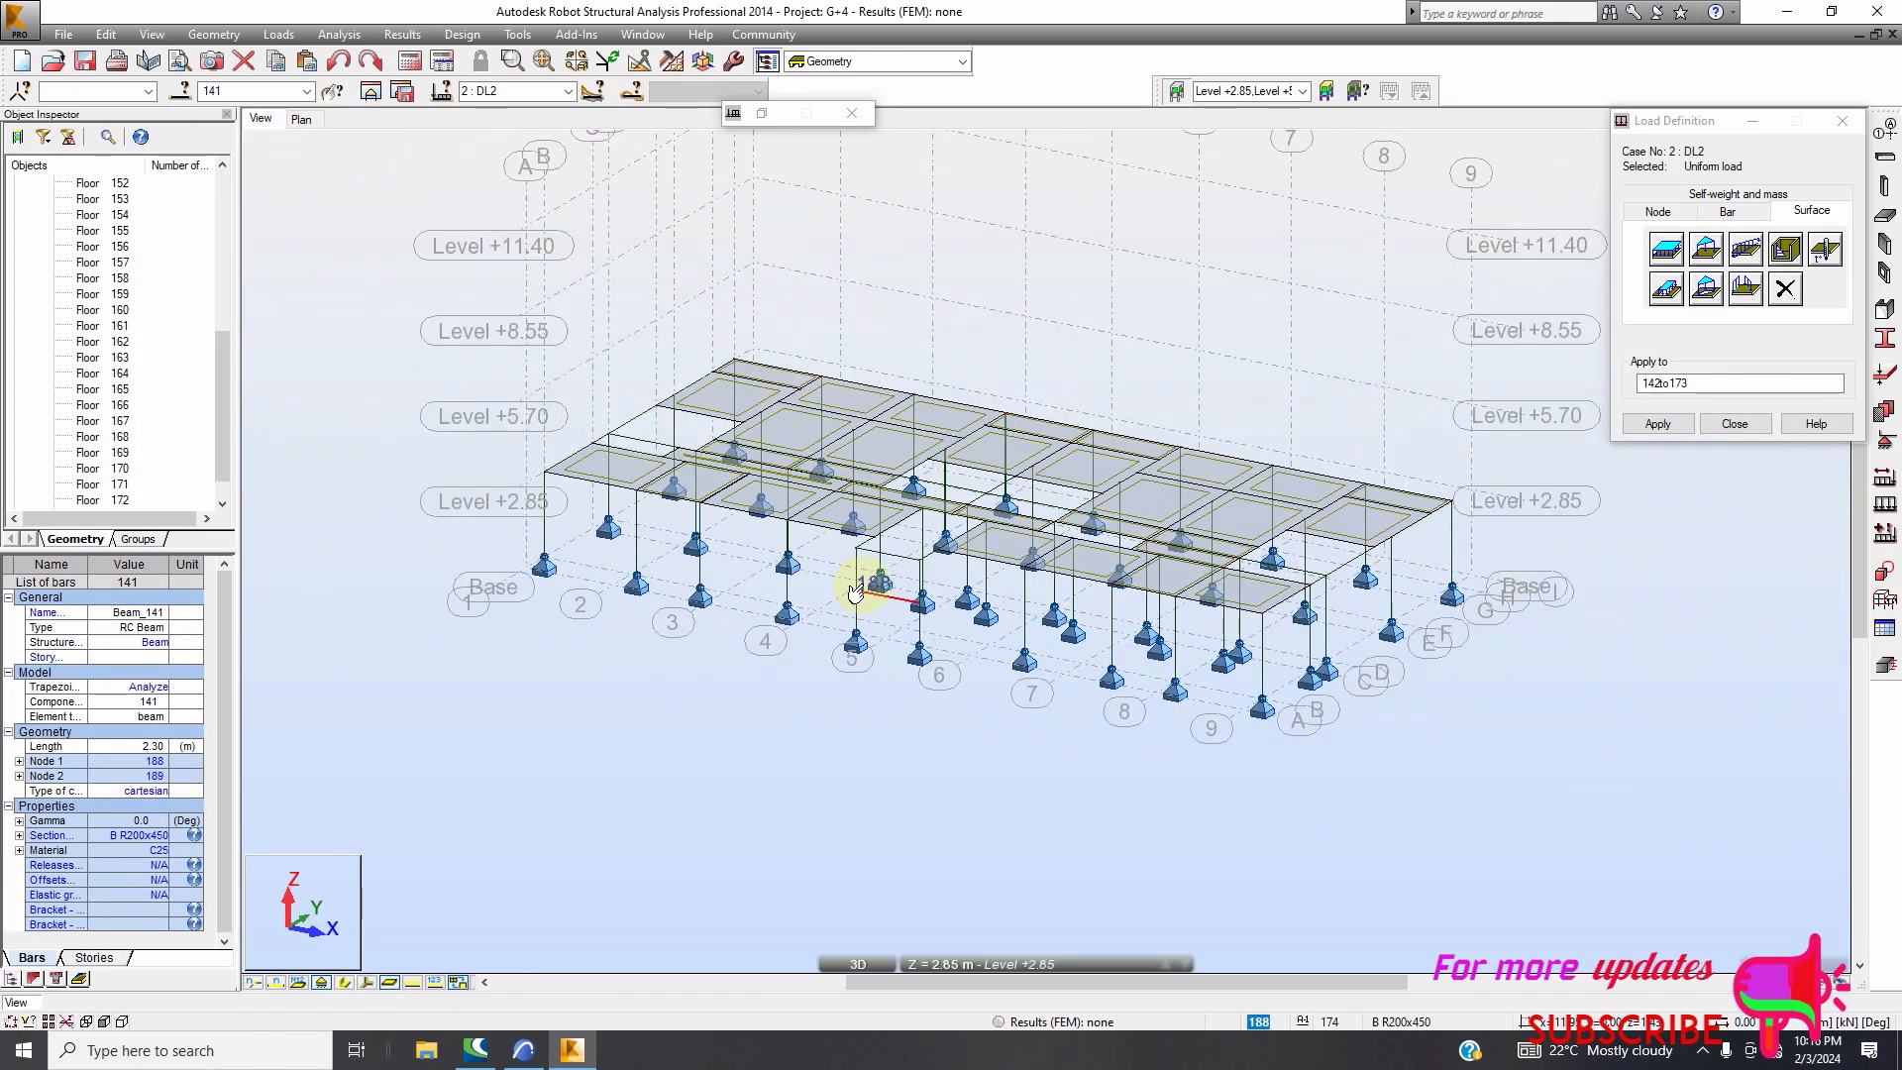
pyautogui.click(1661, 437)
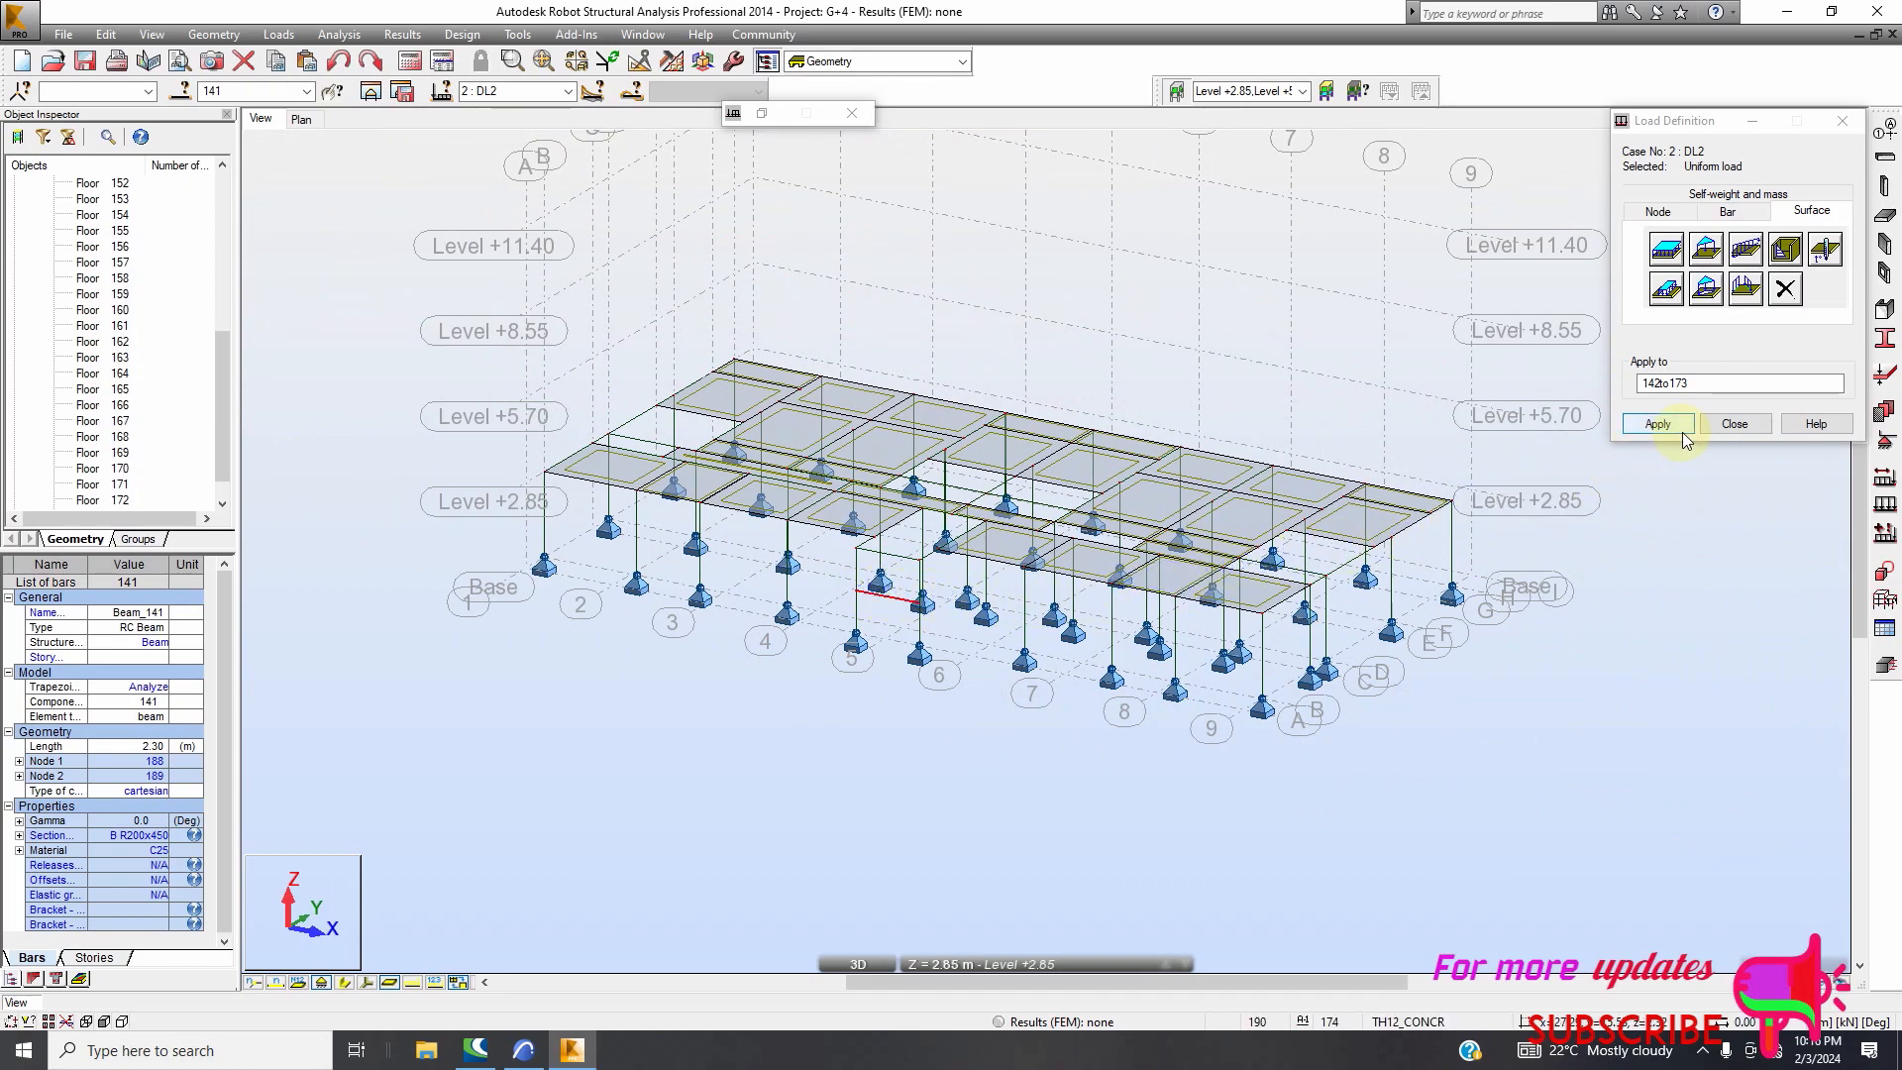
pyautogui.scroll(3, 976, 518)
pyautogui.scroll(2, 985, 514)
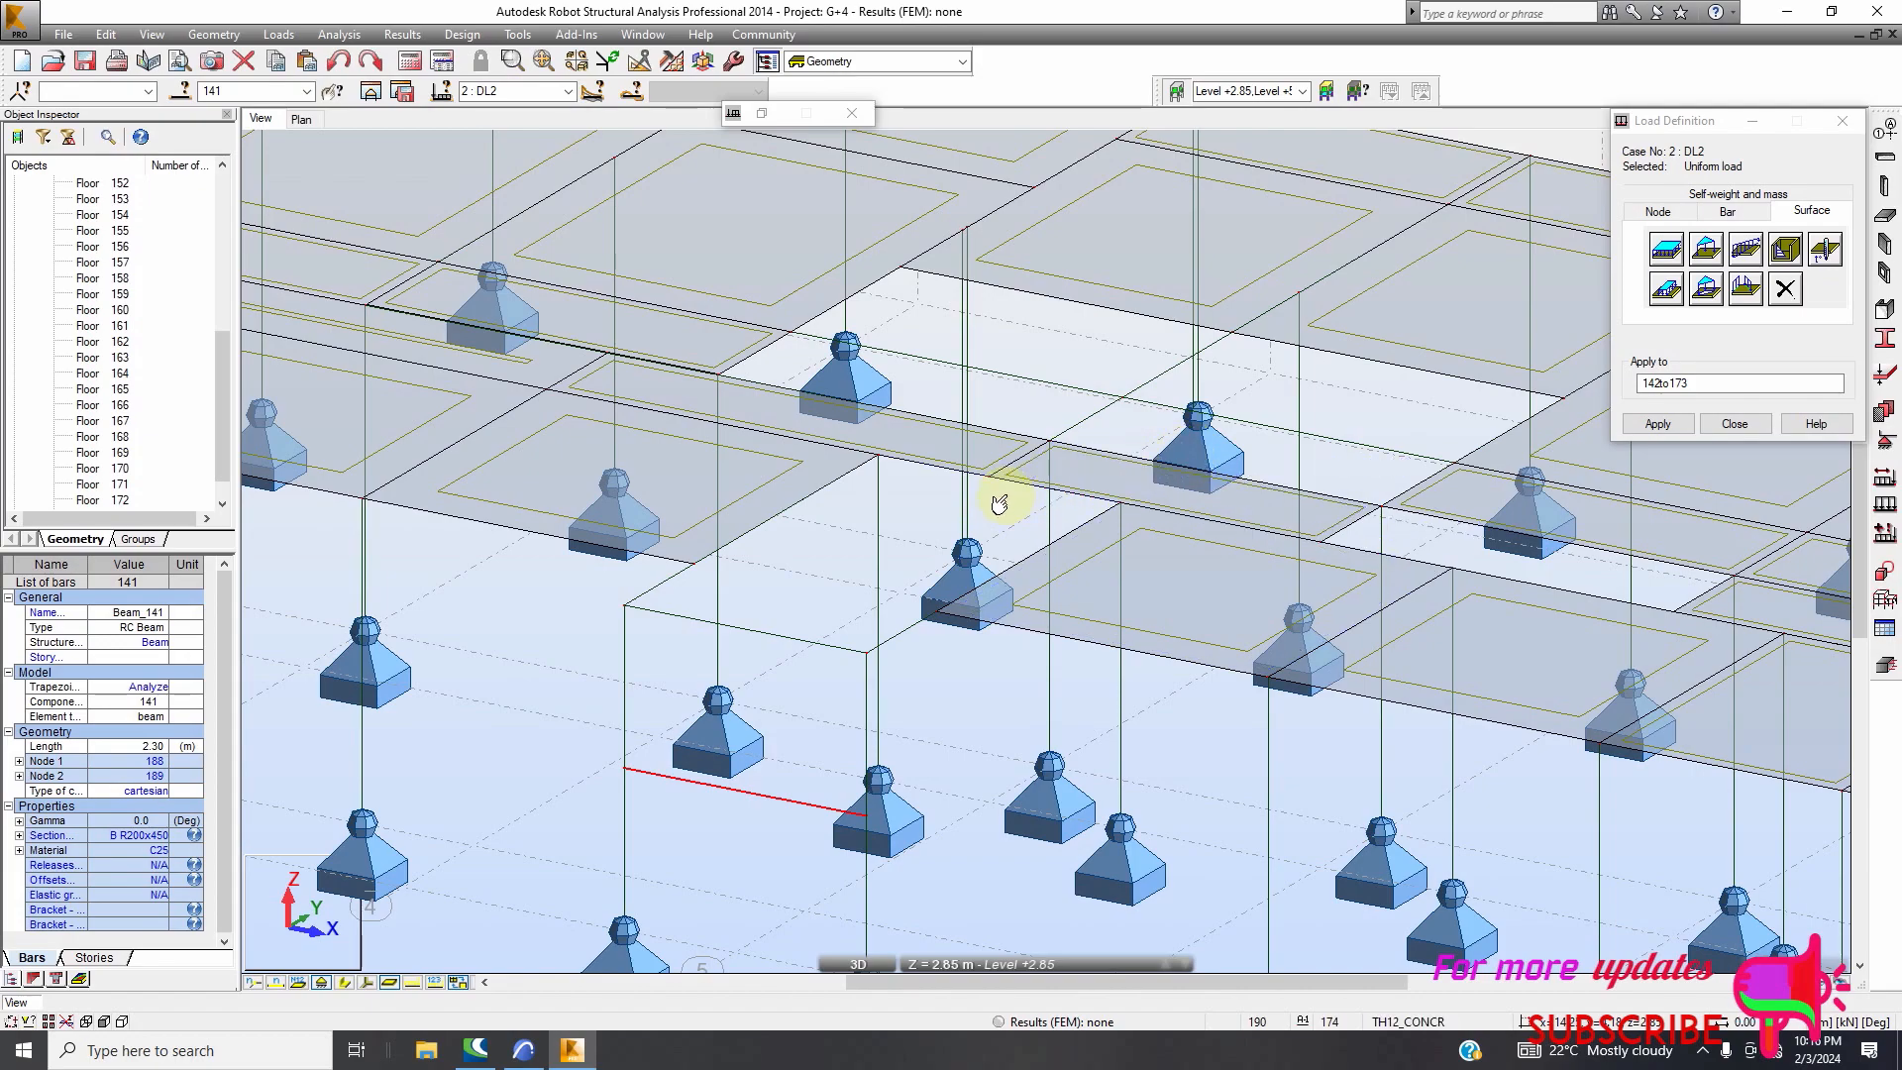
pyautogui.keyDown('ctrl'); pyautogui.click(1016, 485); pyautogui.keyUp('ctrl')
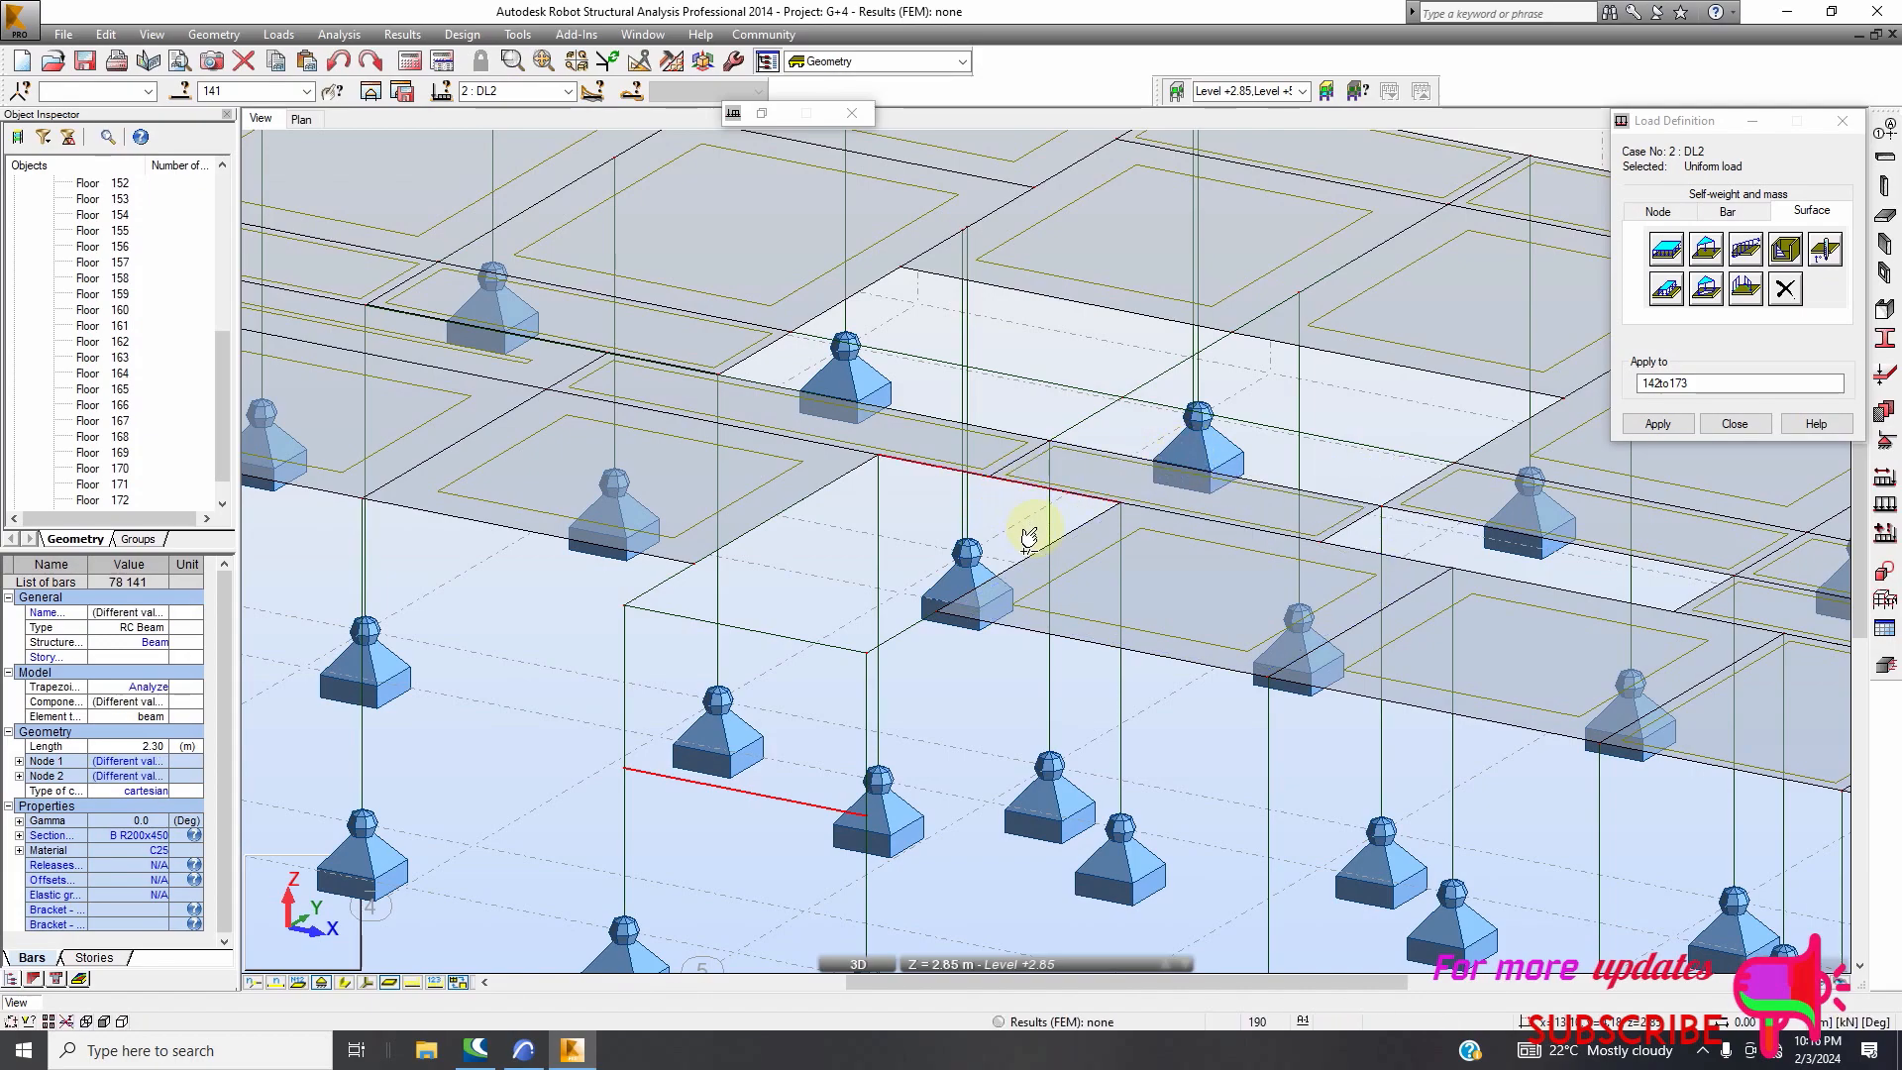
# Apply a DL2 uniform bar load of -22 kN/m in the global Z direction to beams 78 and 141
pyautogui.click(1729, 213)
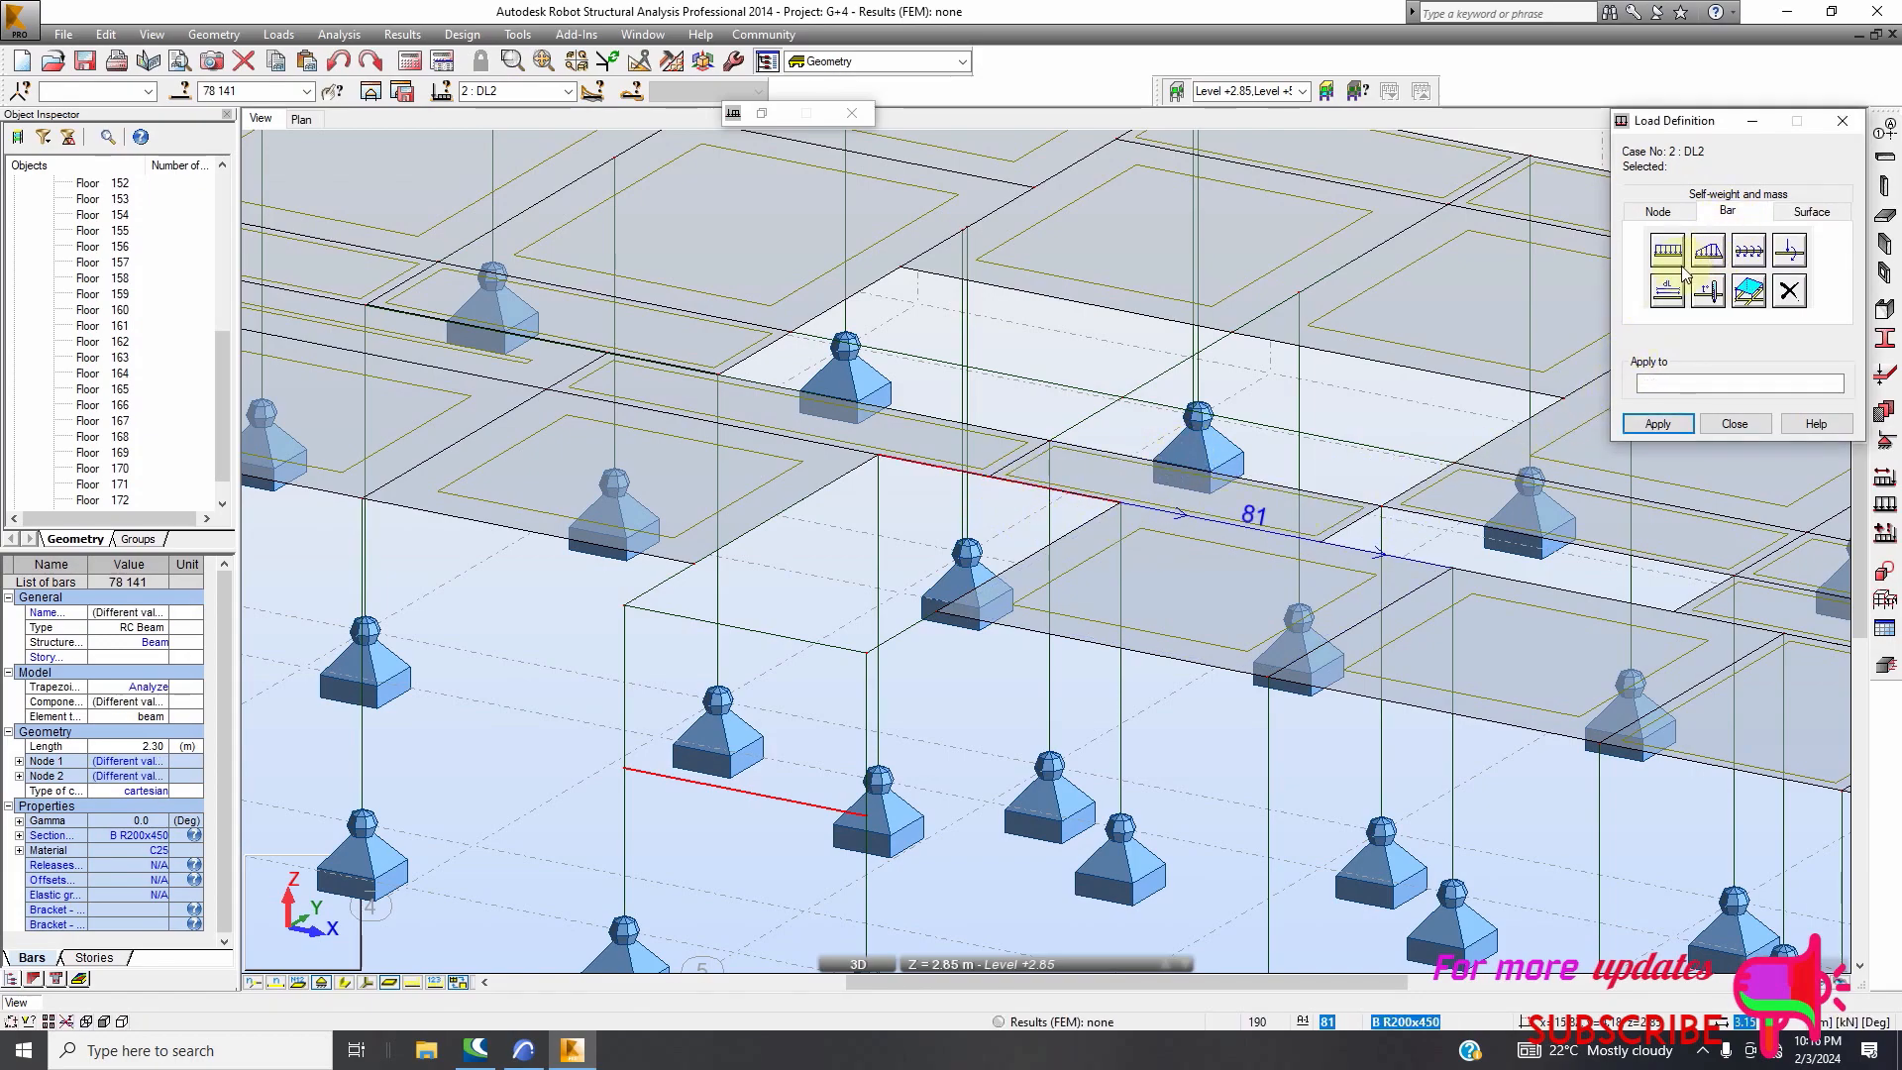
pyautogui.click(1668, 250)
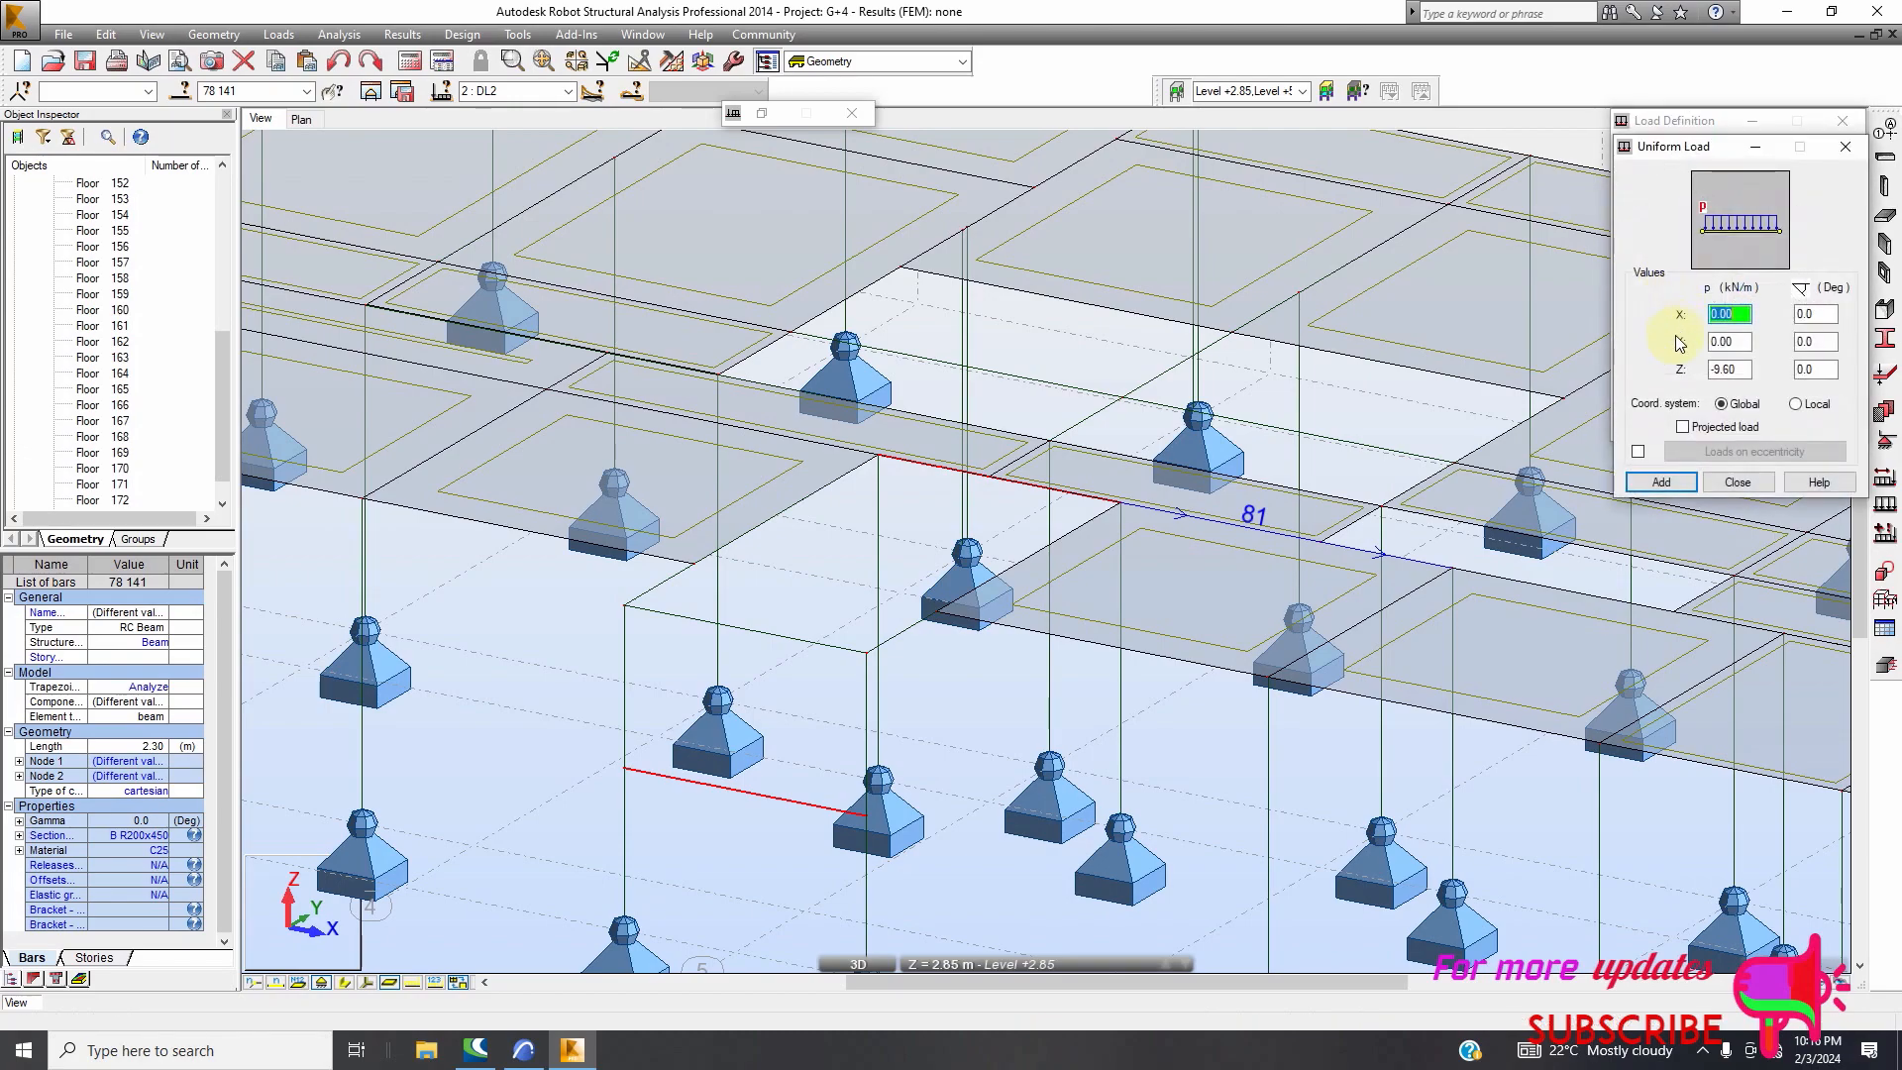
pyautogui.doubleClick(1736, 372)
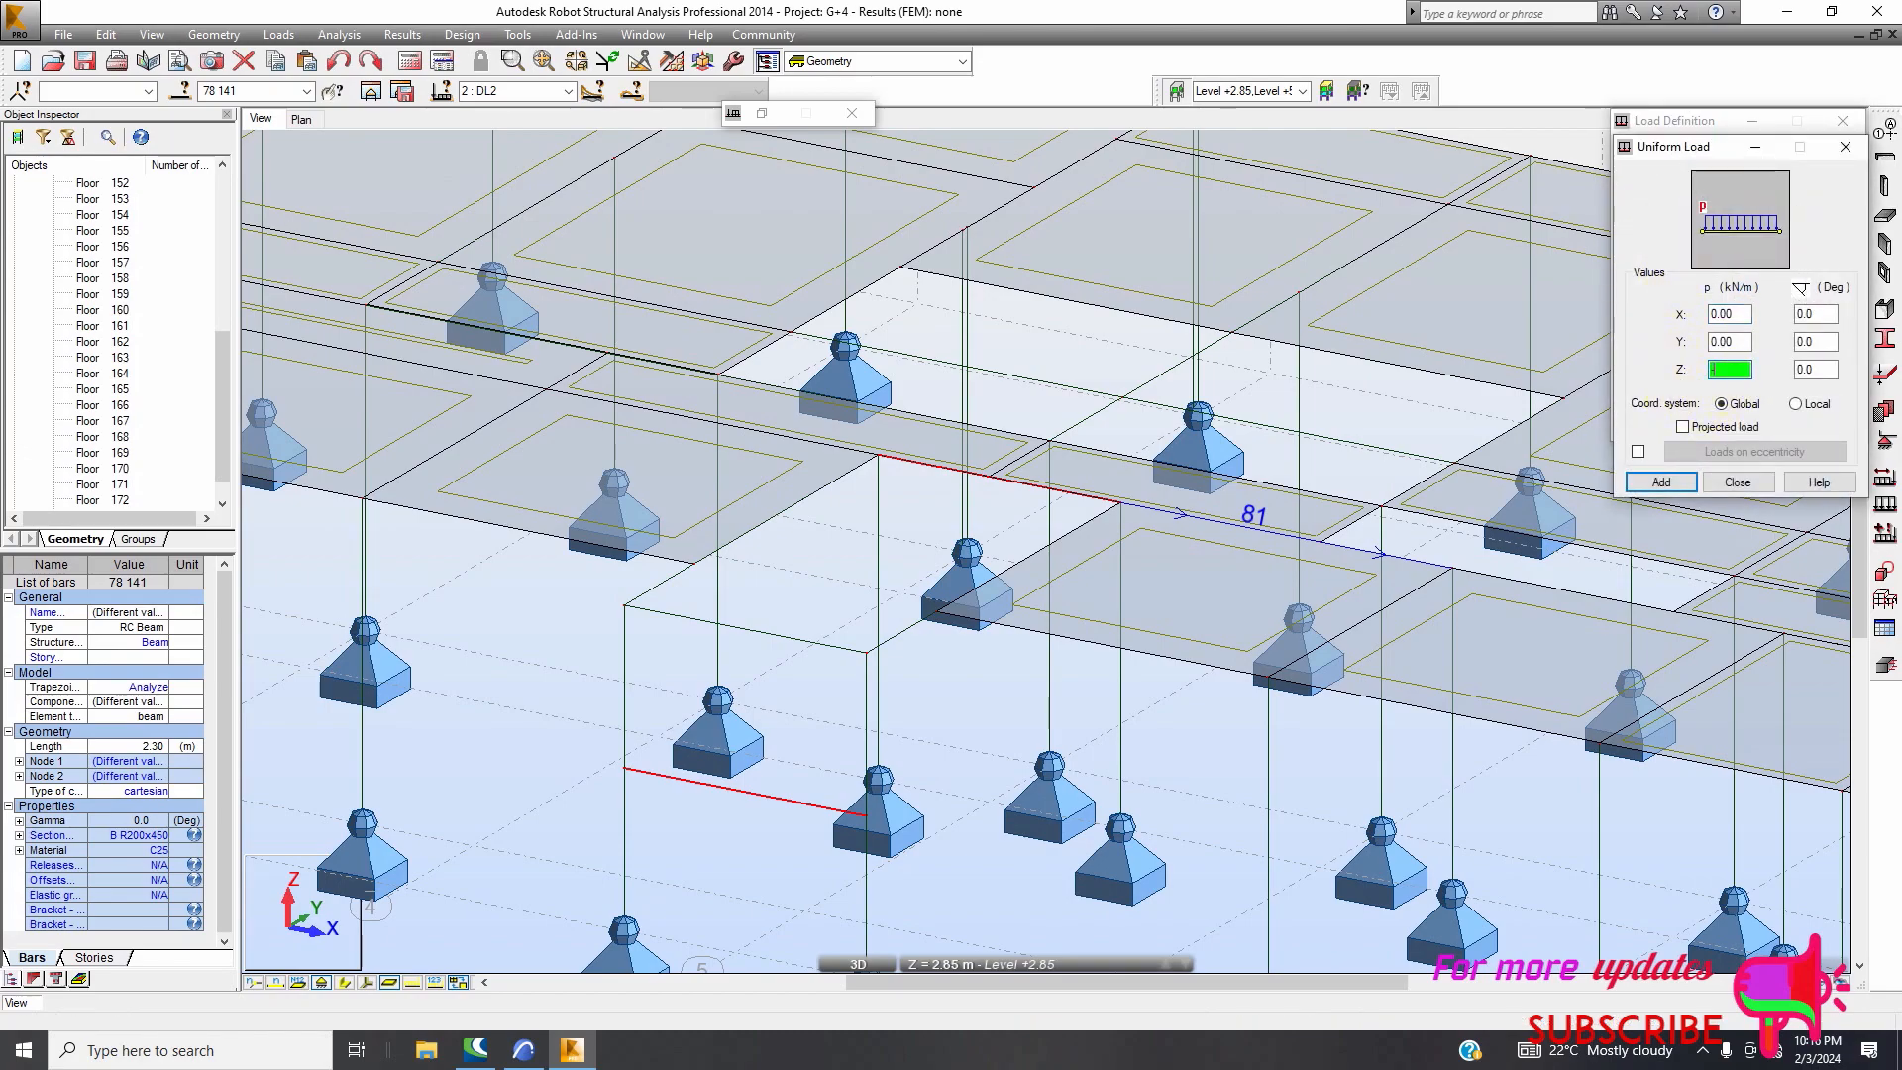
pyautogui.write('-22')
pyautogui.click(1660, 481)
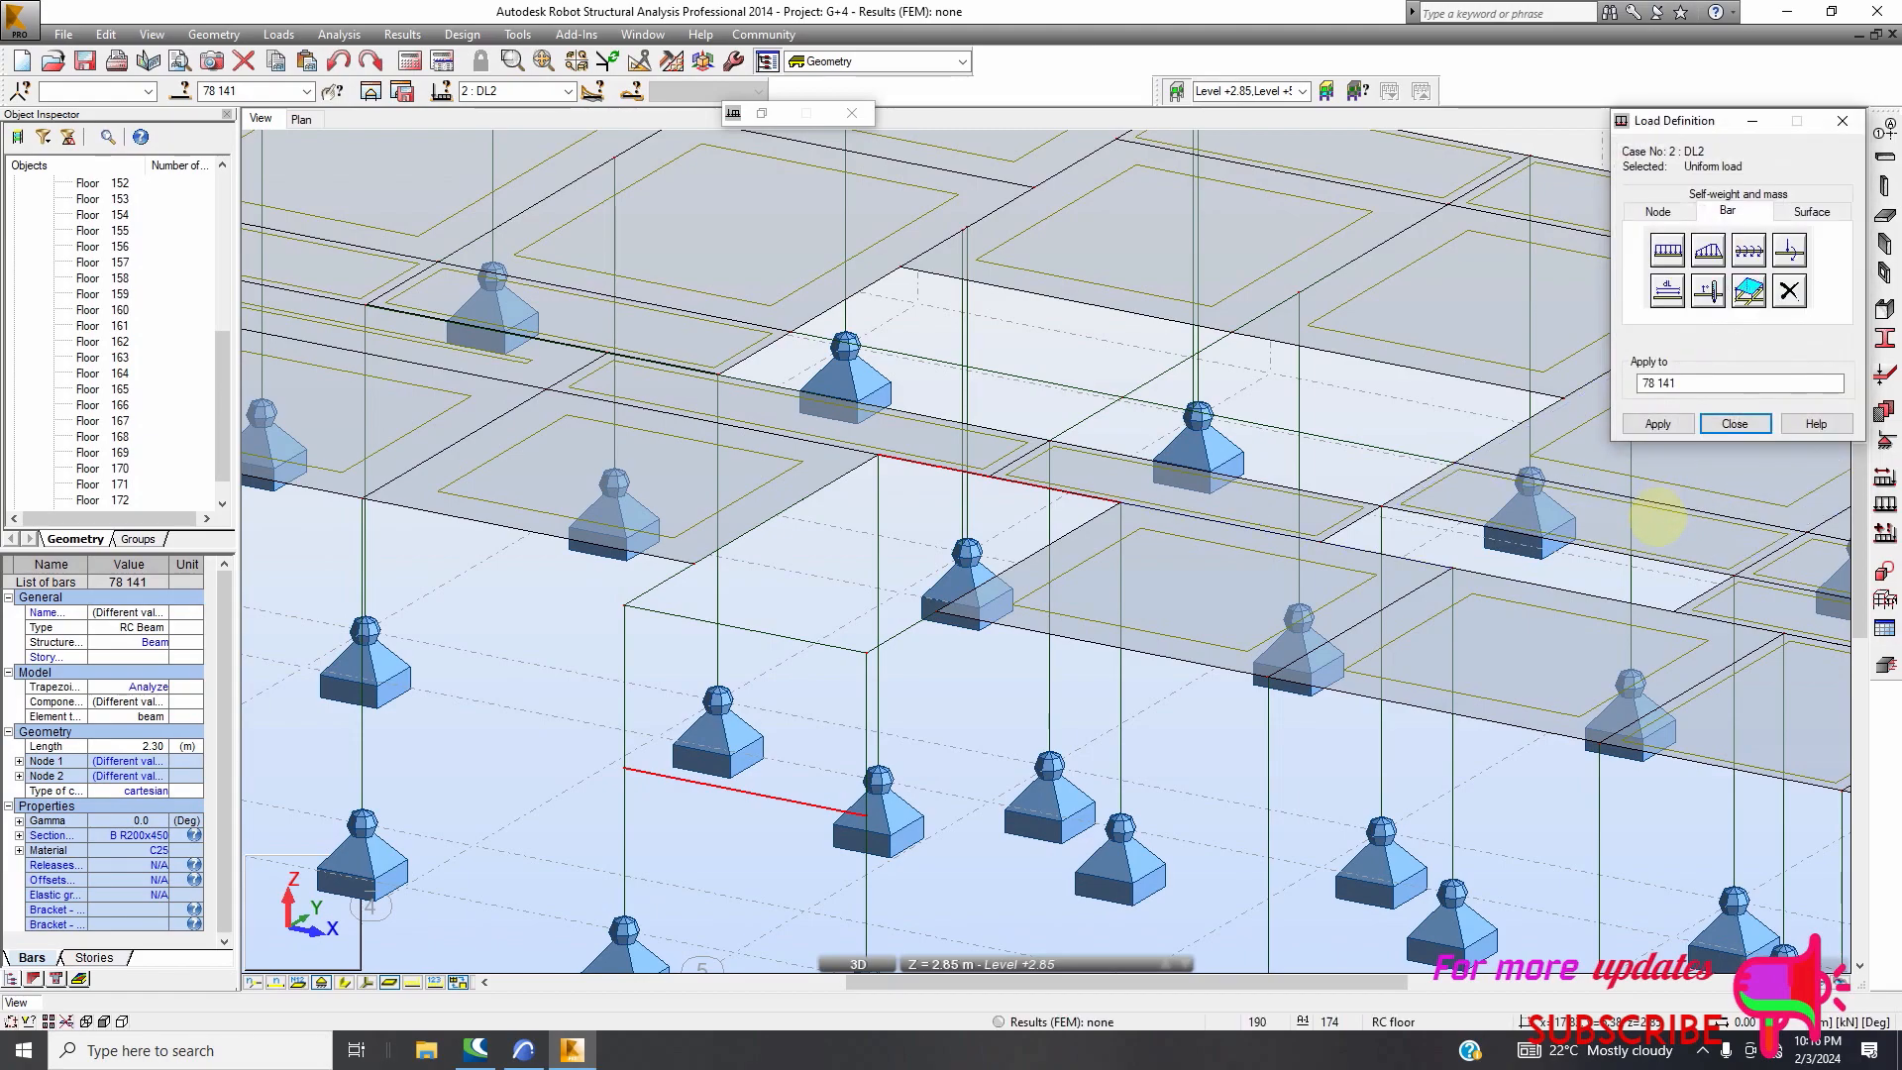
pyautogui.click(1657, 425)
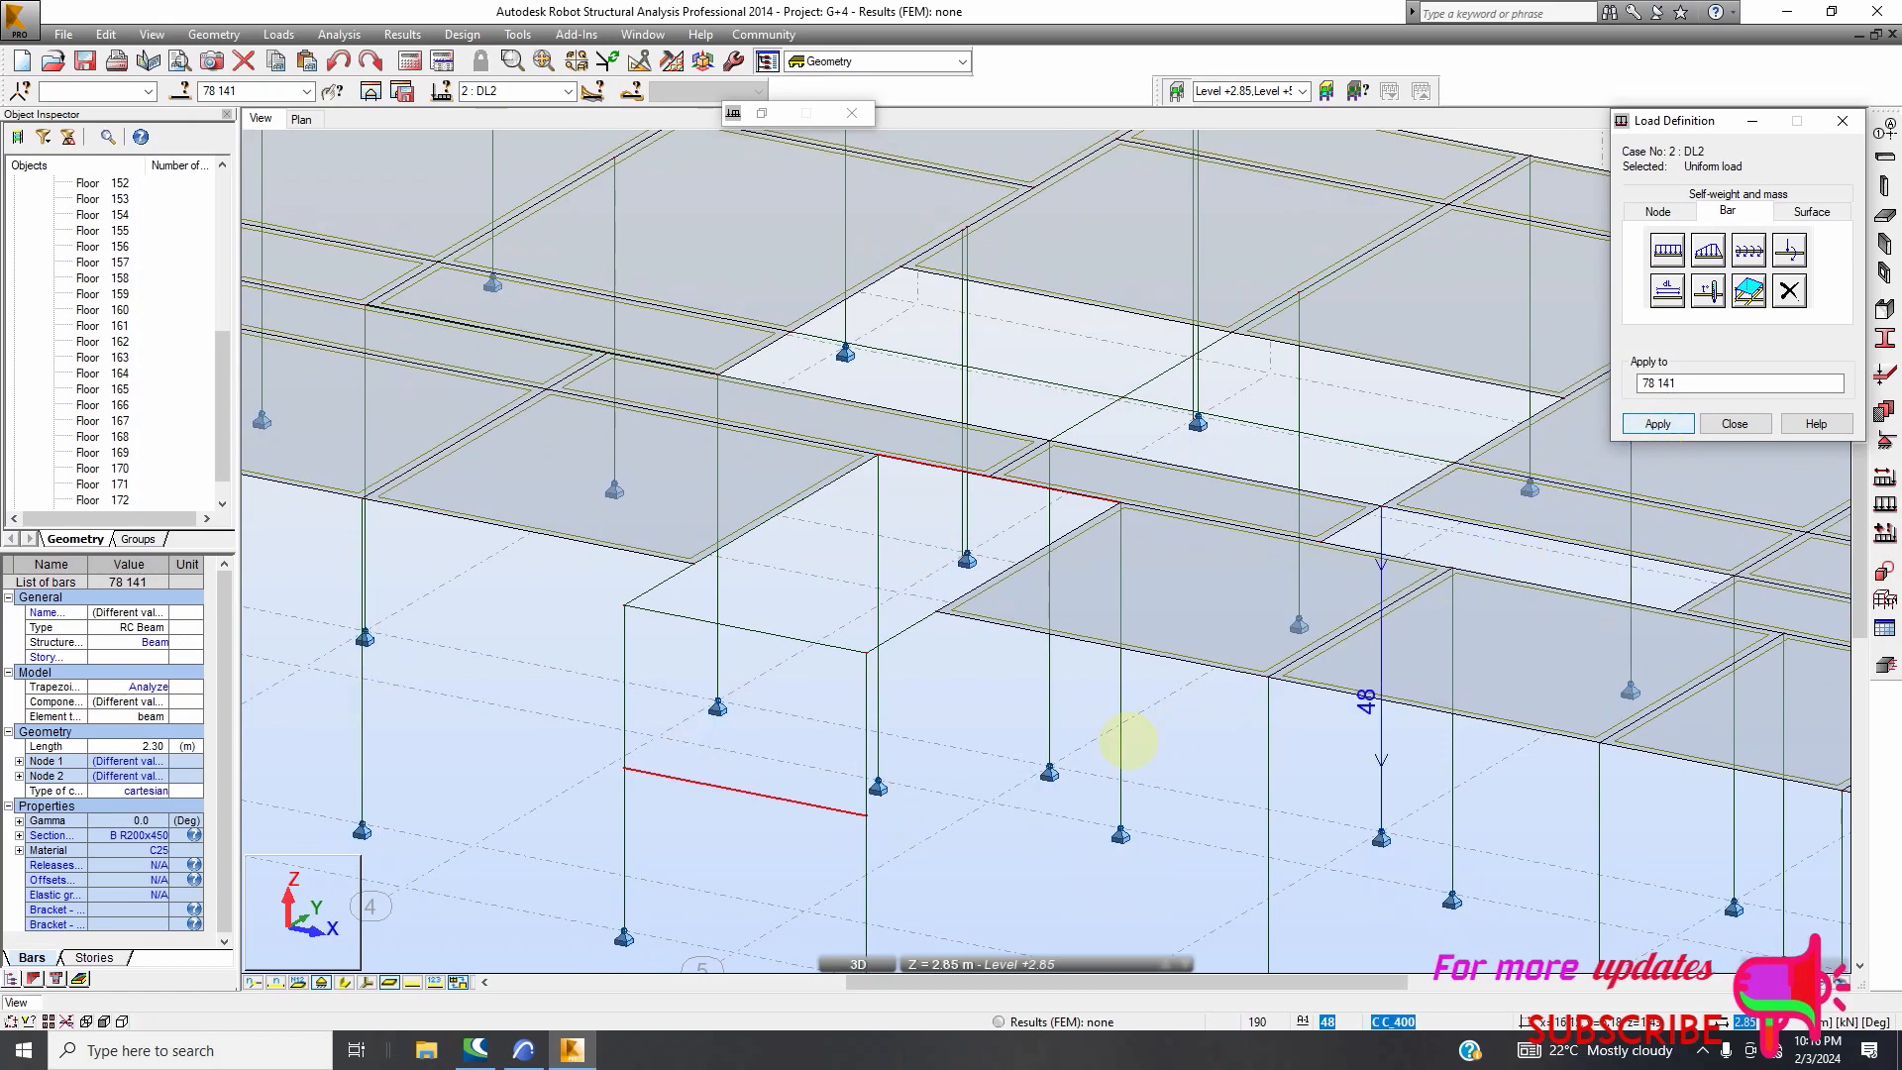
# Examine loaded beams 78 and 141 up close and within the whole Level +2.85 framing
pyautogui.click(752, 789)
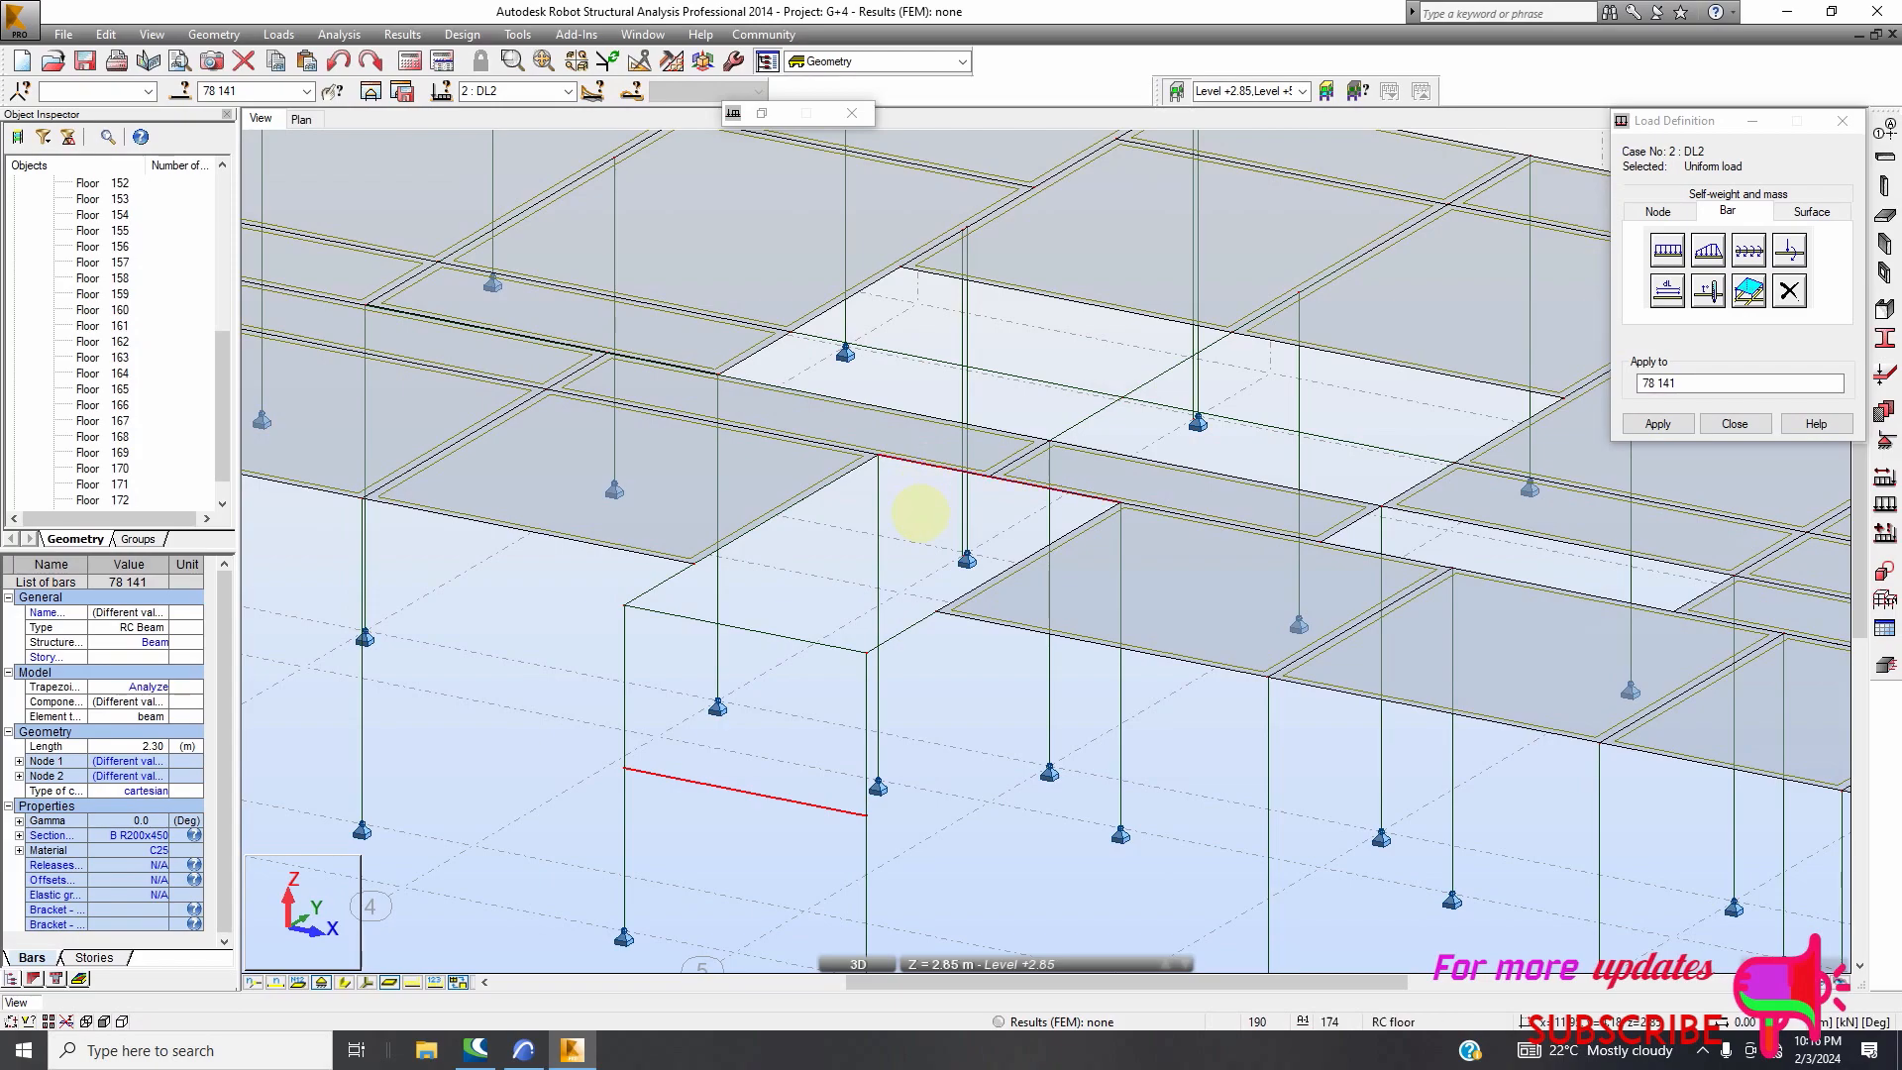
pyautogui.scroll(-1, 799, 505)
pyautogui.scroll(-3, 798, 506)
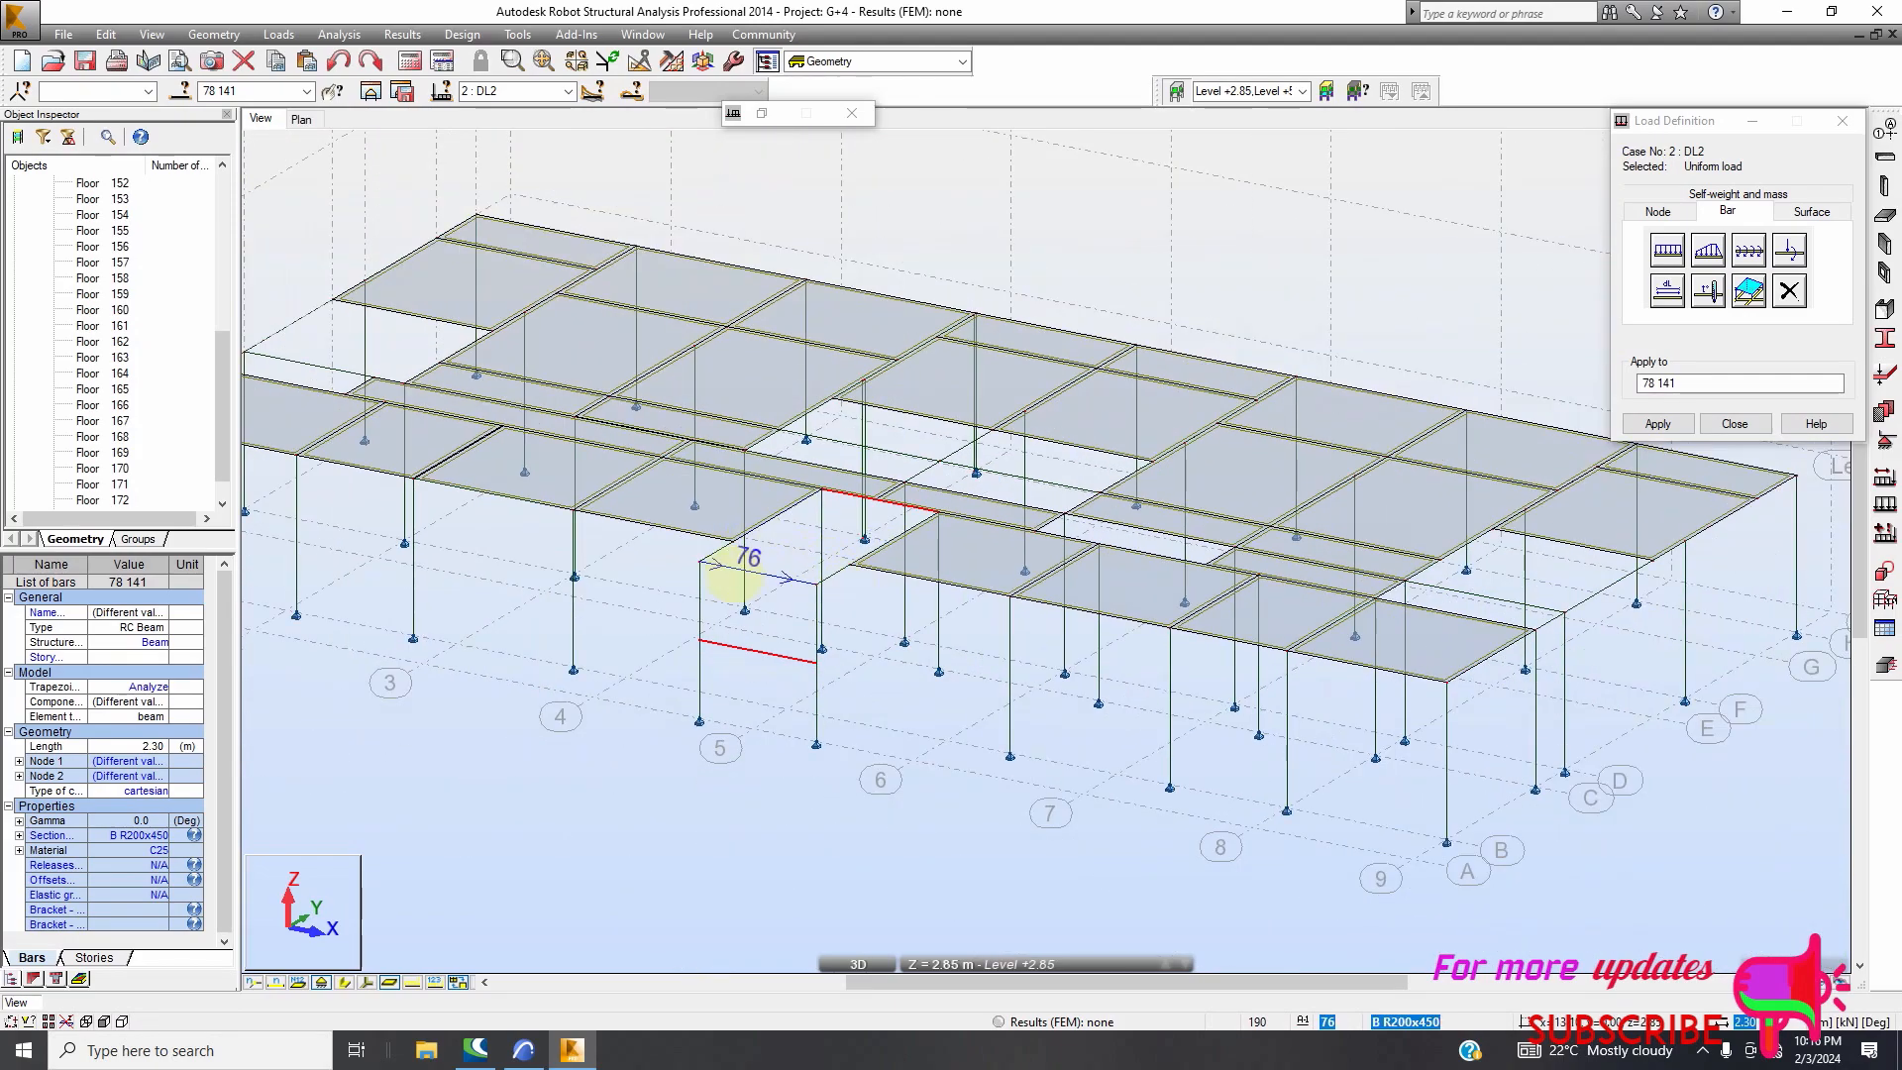
pyautogui.scroll(-2, 734, 573)
pyautogui.click(1735, 423)
pyautogui.scroll(4, 713, 681)
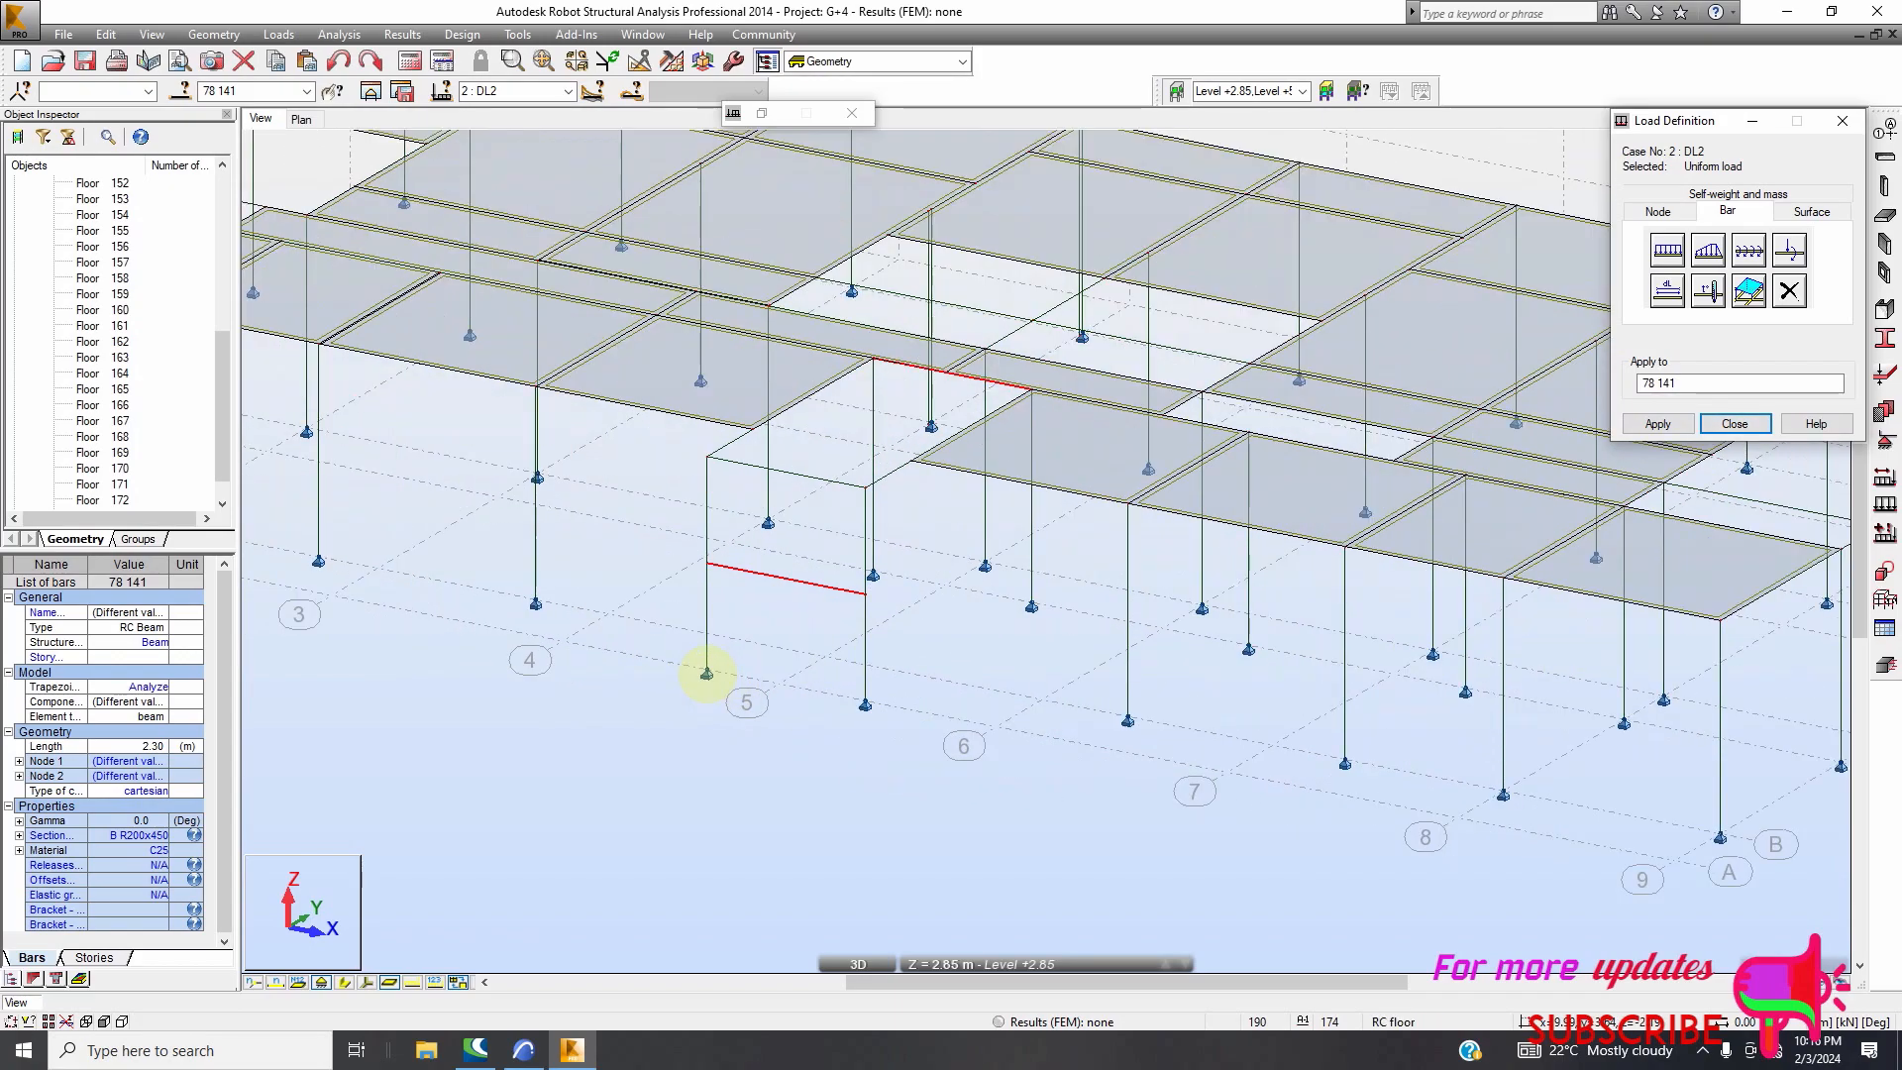
pyautogui.scroll(-2, 723, 667)
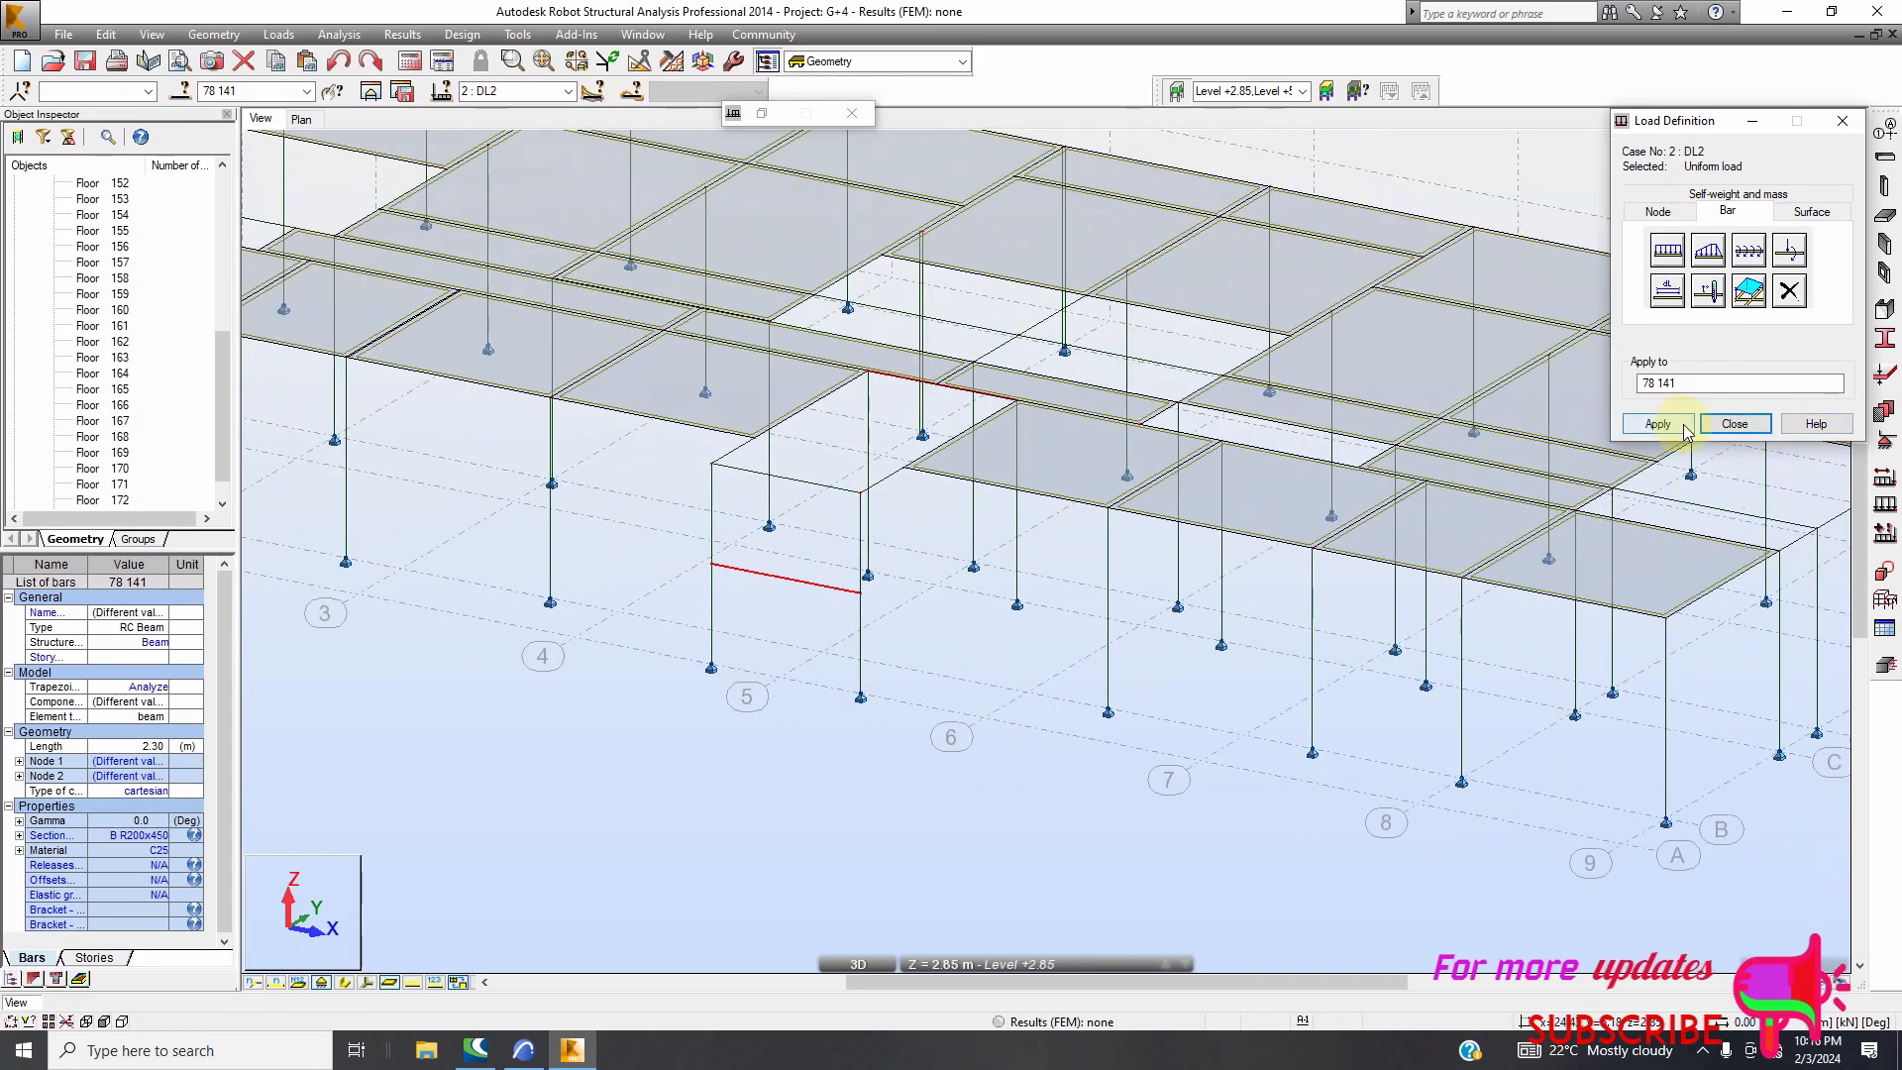
pyautogui.scroll(-3, 1020, 573)
pyautogui.scroll(-1, 889, 591)
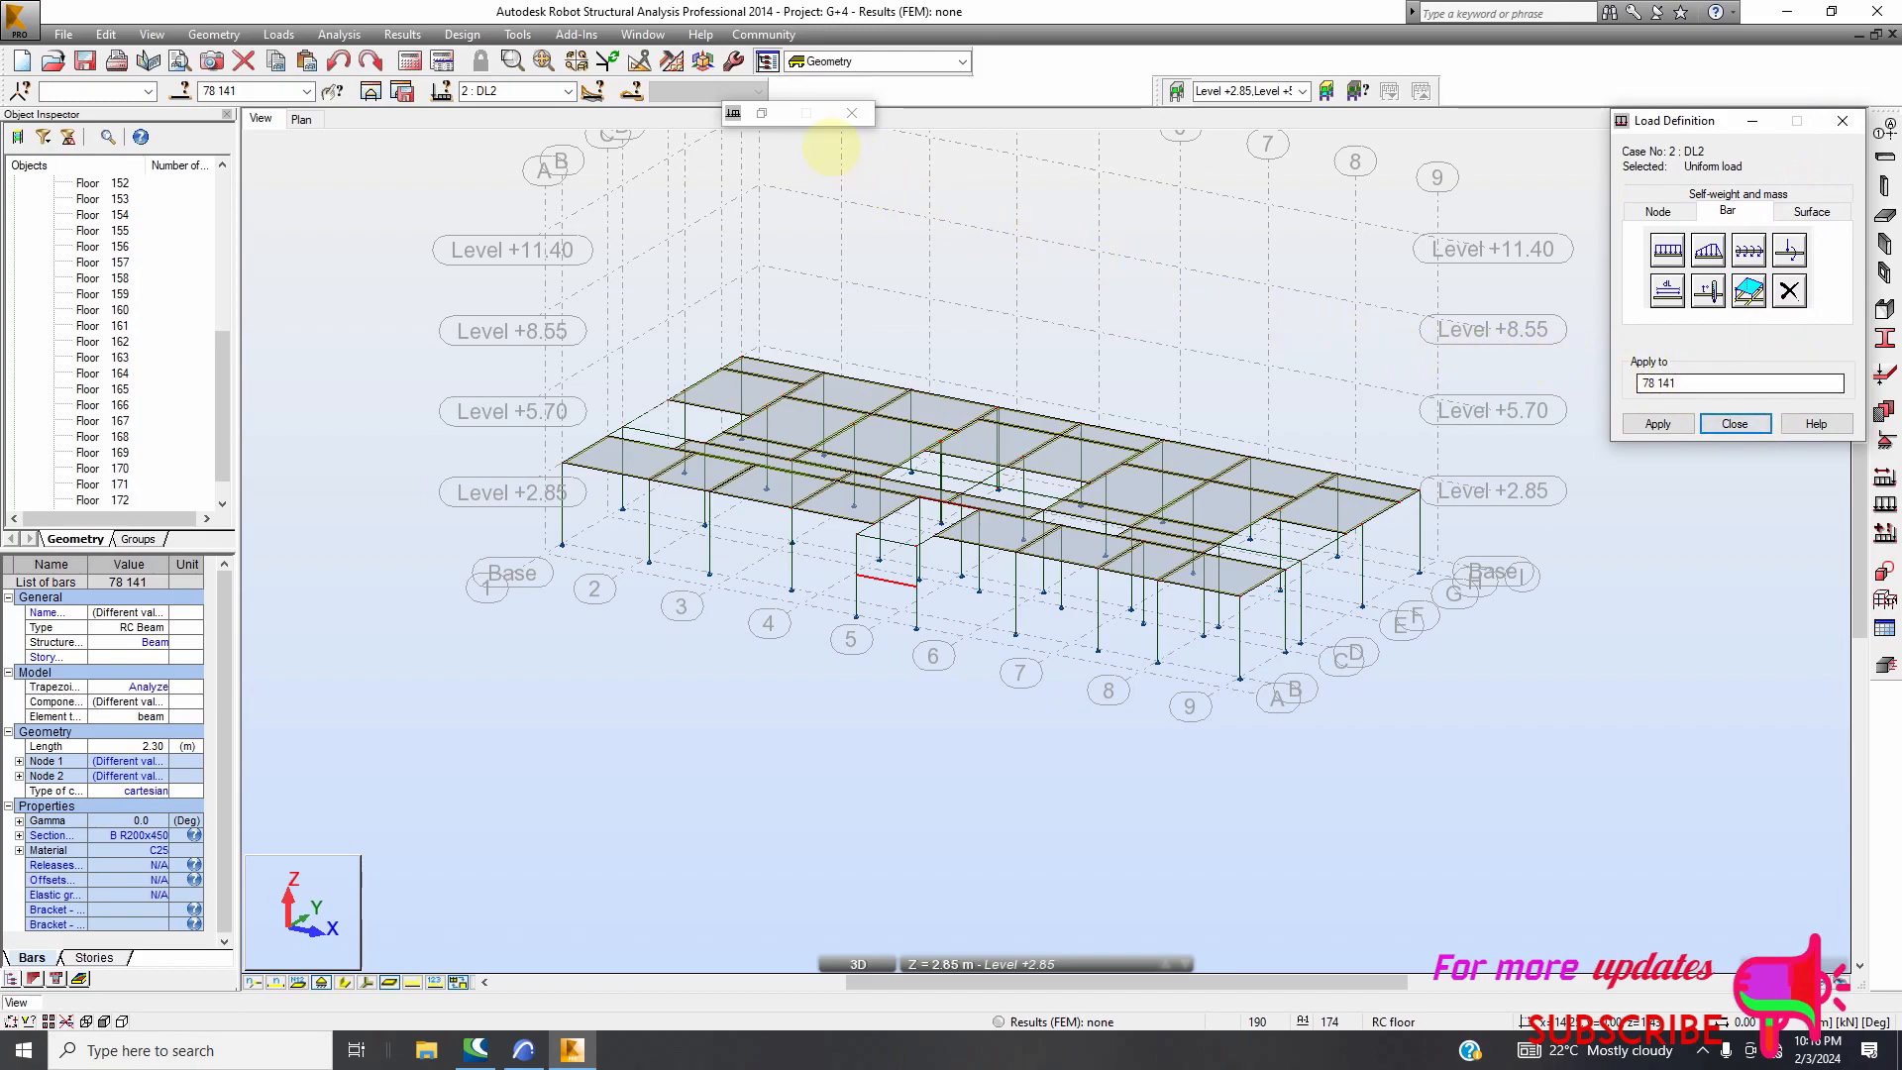
# Close the leftover minimized dialog over the model and minimize the Load Definition window
pyautogui.click(852, 114)
pyautogui.click(1759, 430)
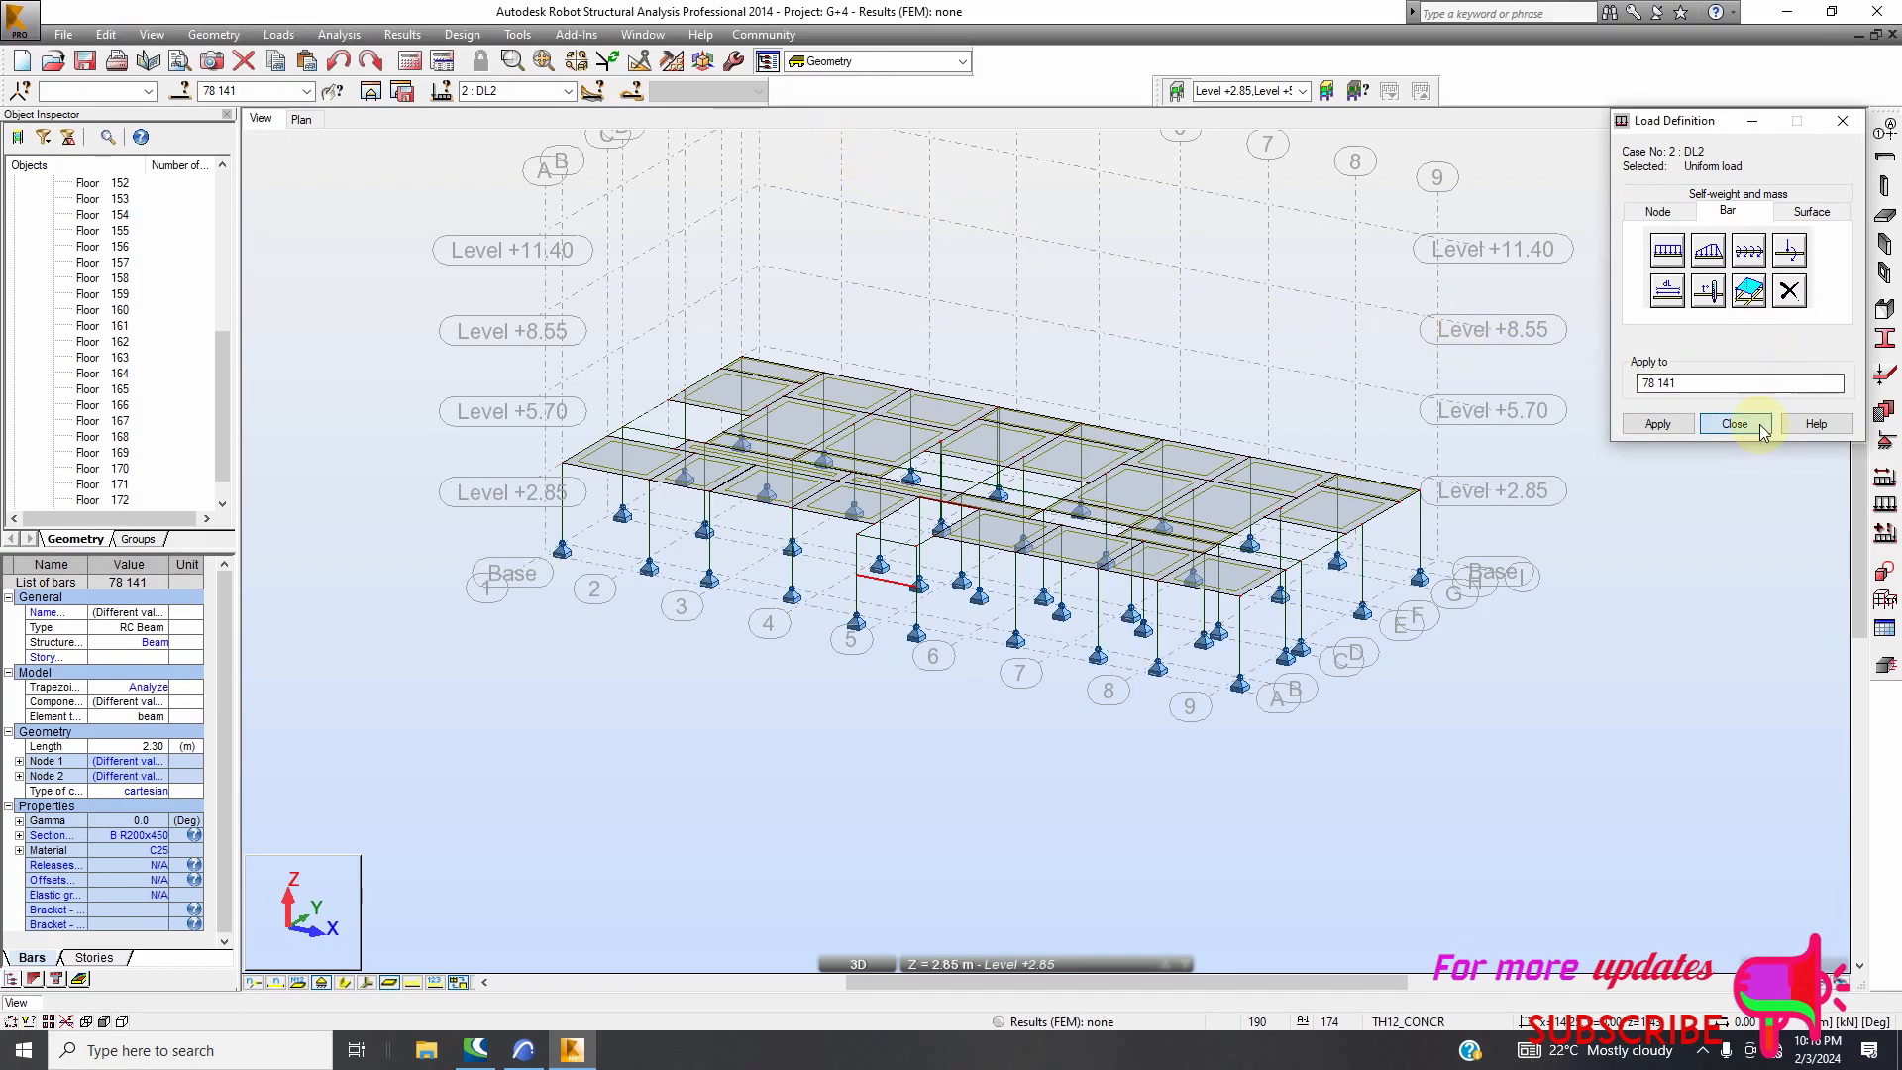
pyautogui.click(1680, 426)
pyautogui.click(1765, 125)
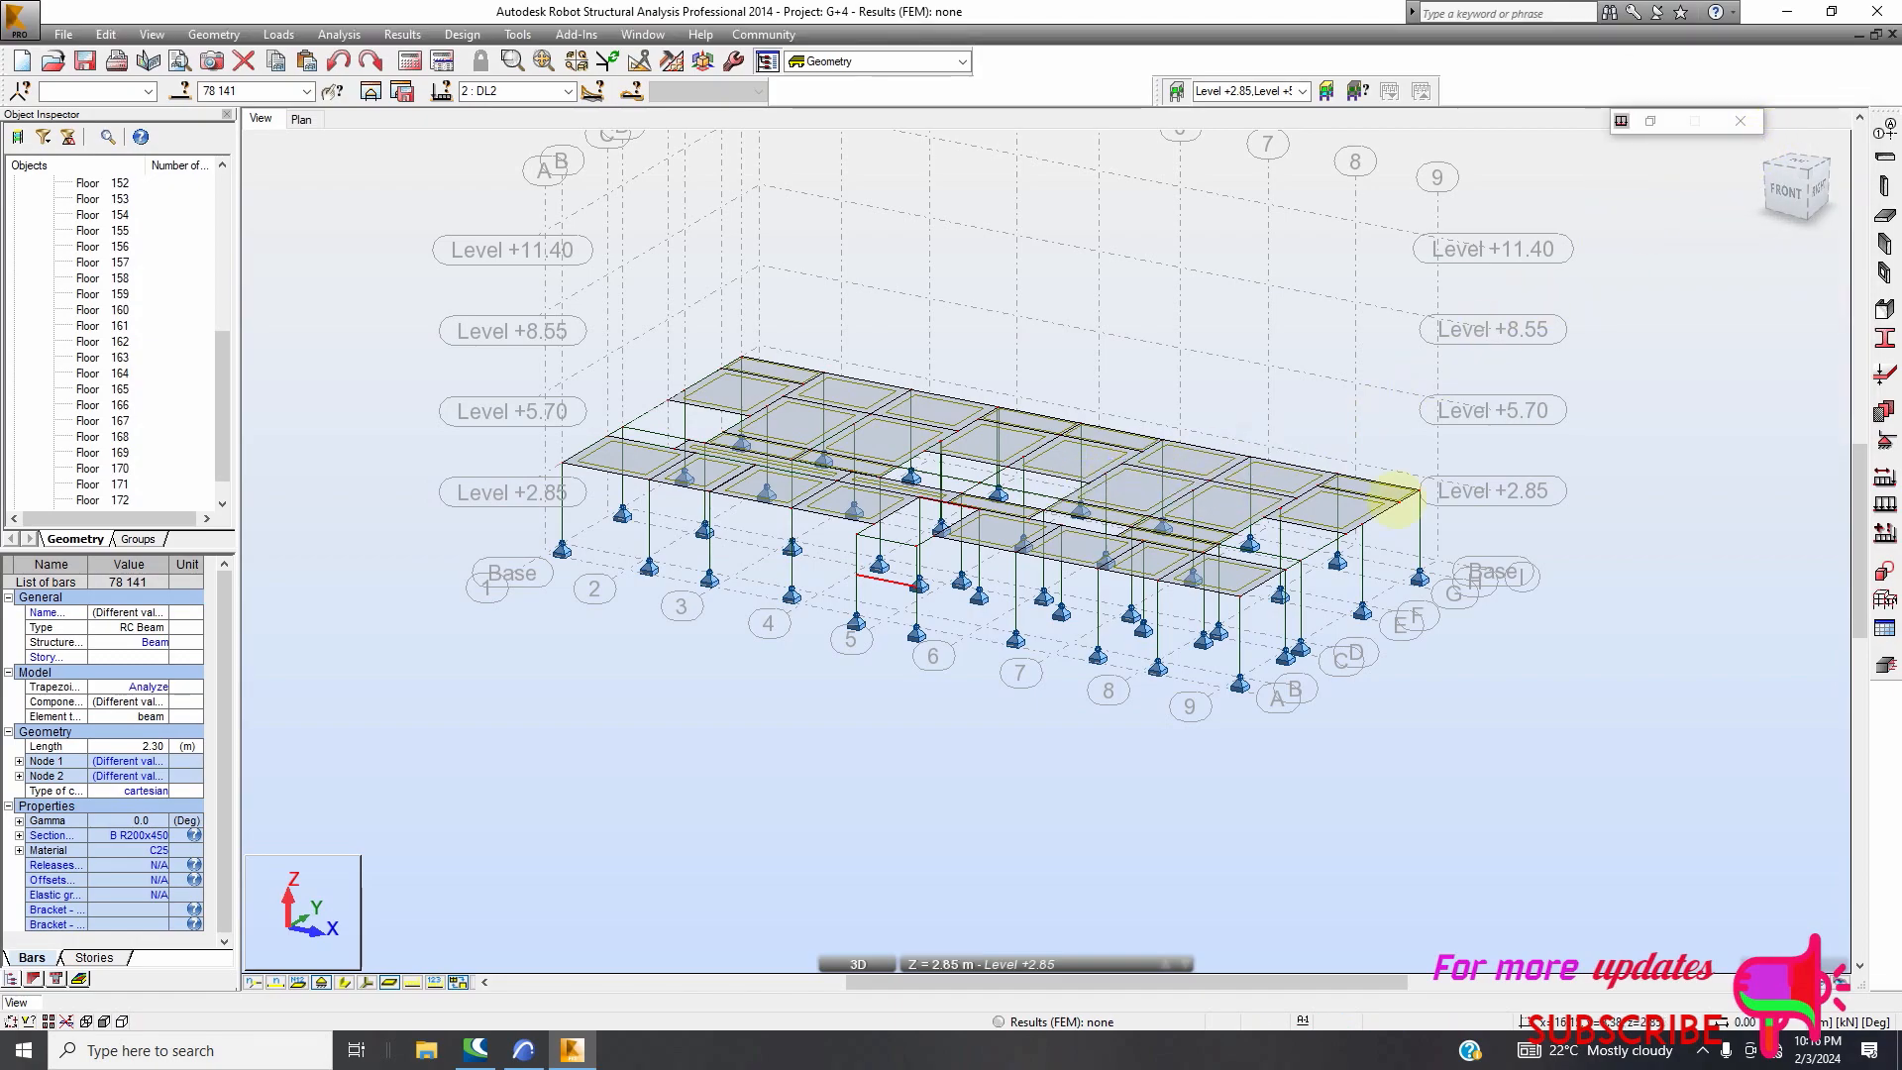
pyautogui.rightClick(1709, 444)
pyautogui.click(1710, 452)
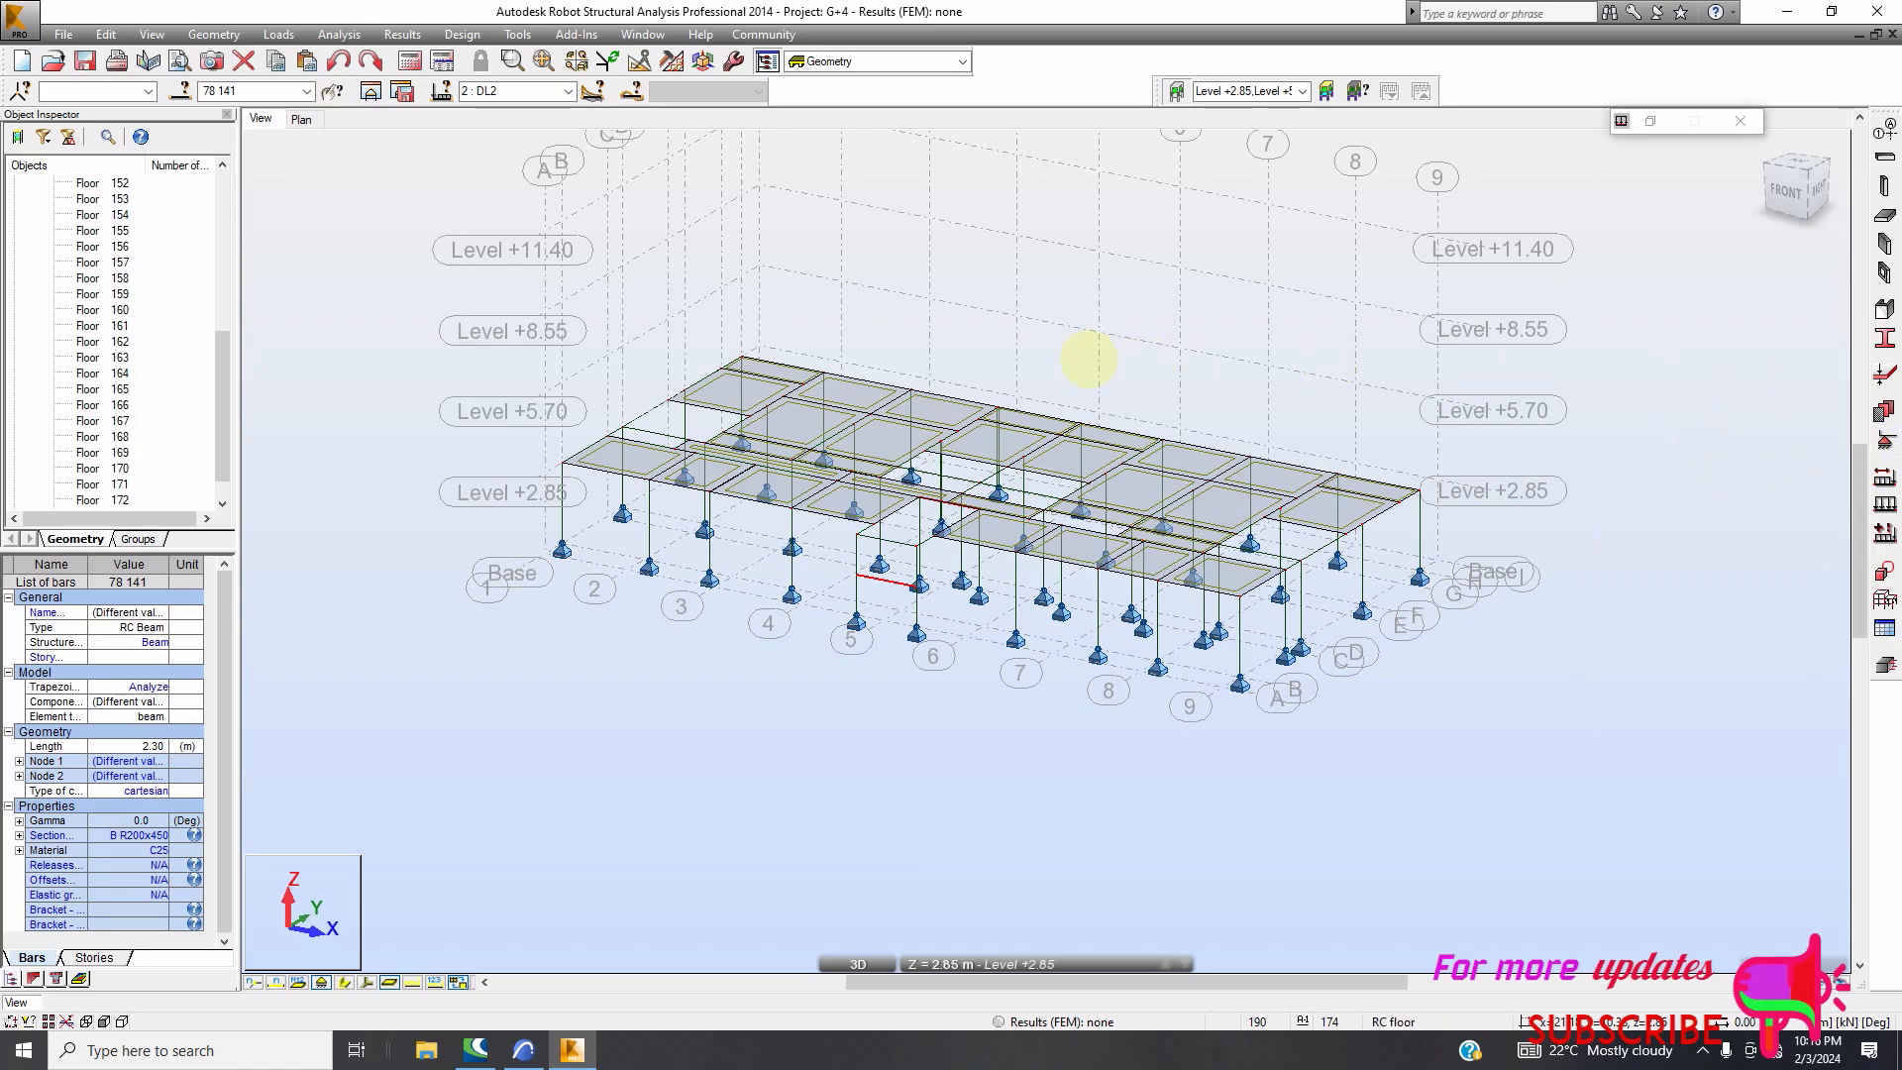
pyautogui.moveTo(225, 443); pyautogui.dragTo(203, 272)
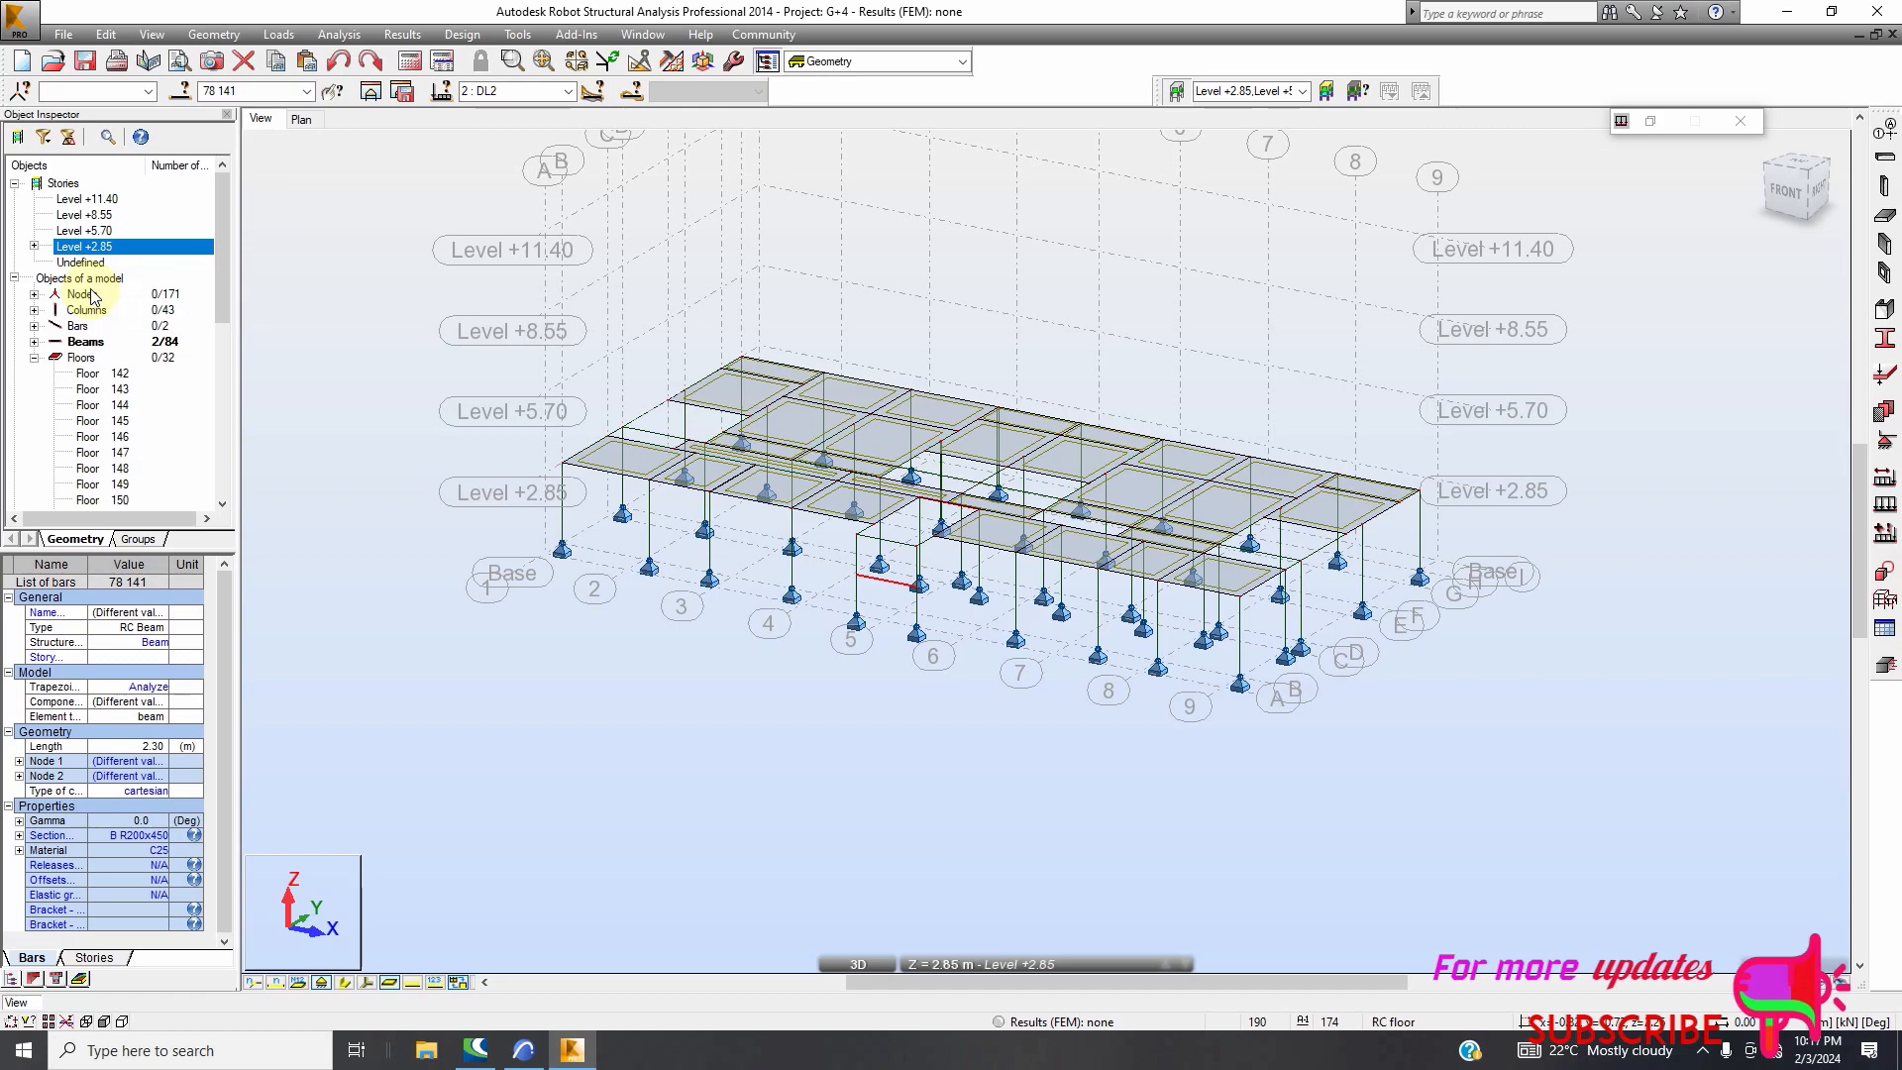
pyautogui.rightClick(77, 254)
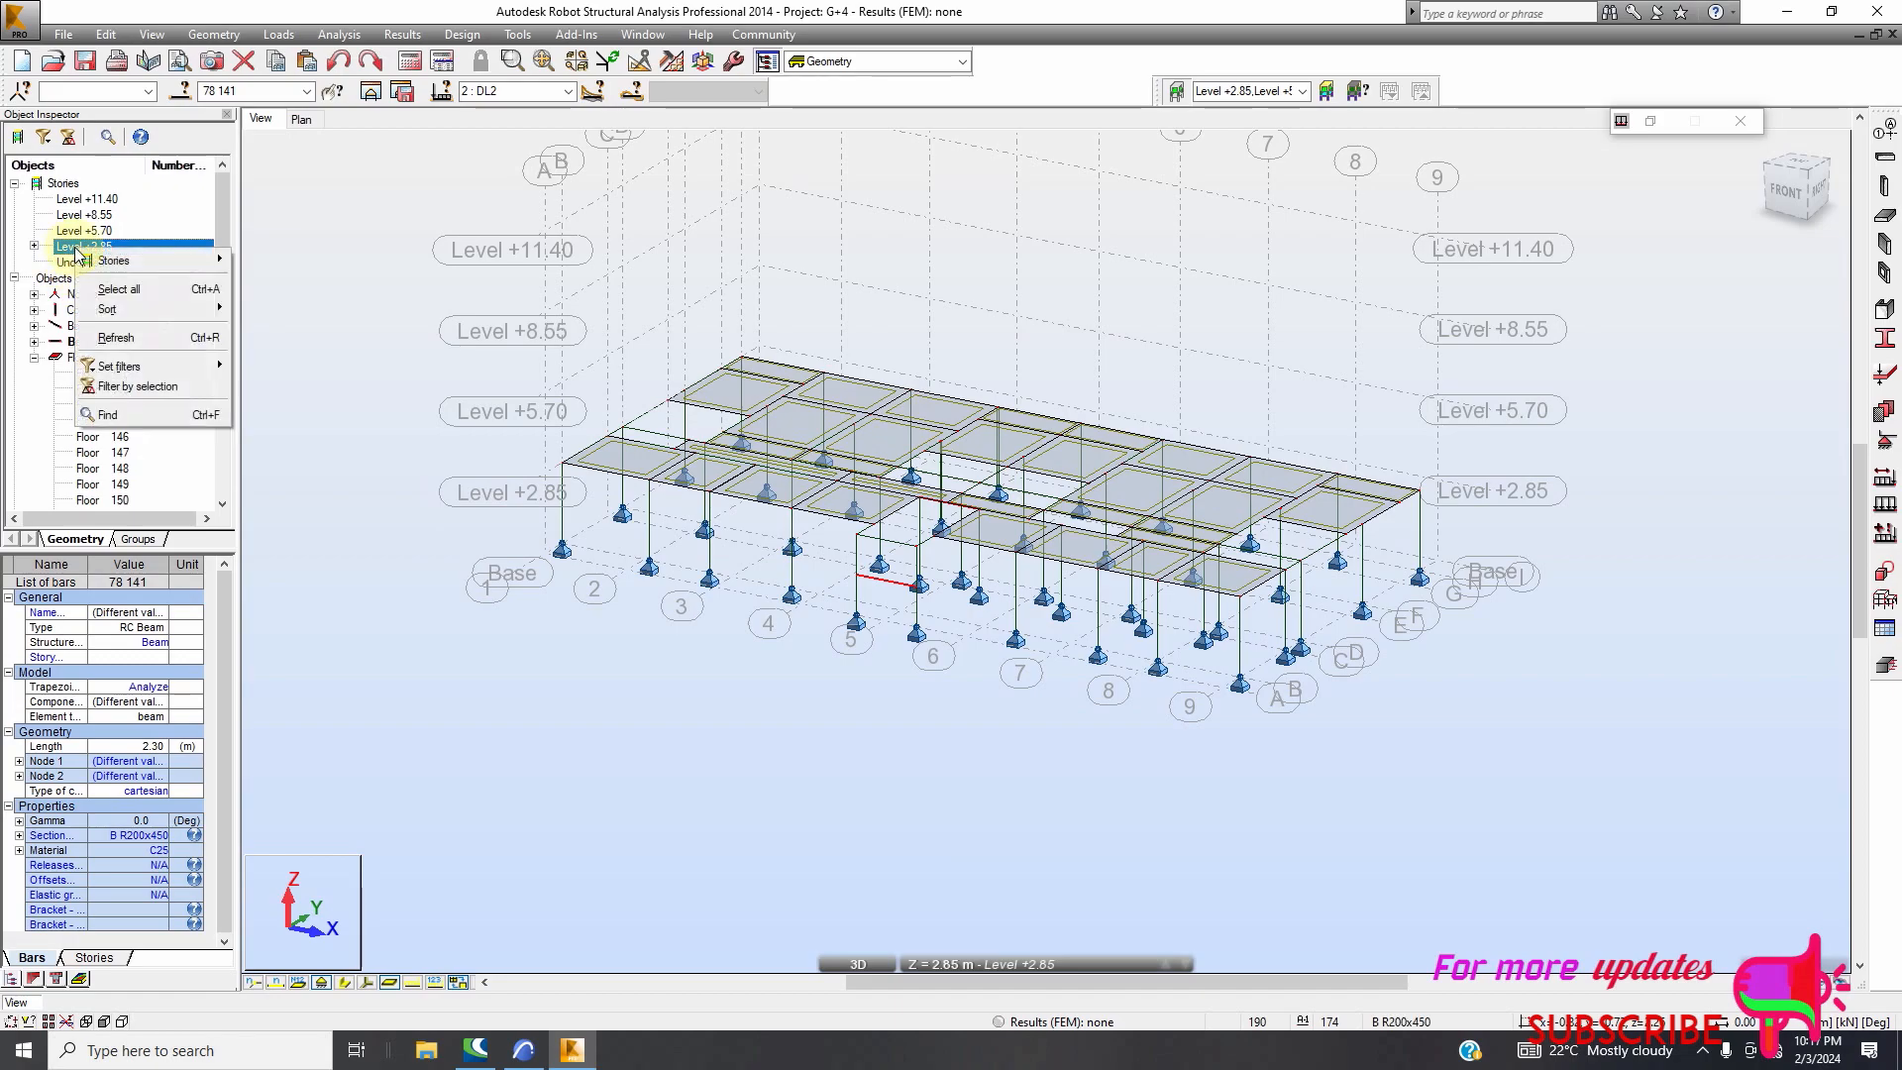
pyautogui.moveTo(151, 264)
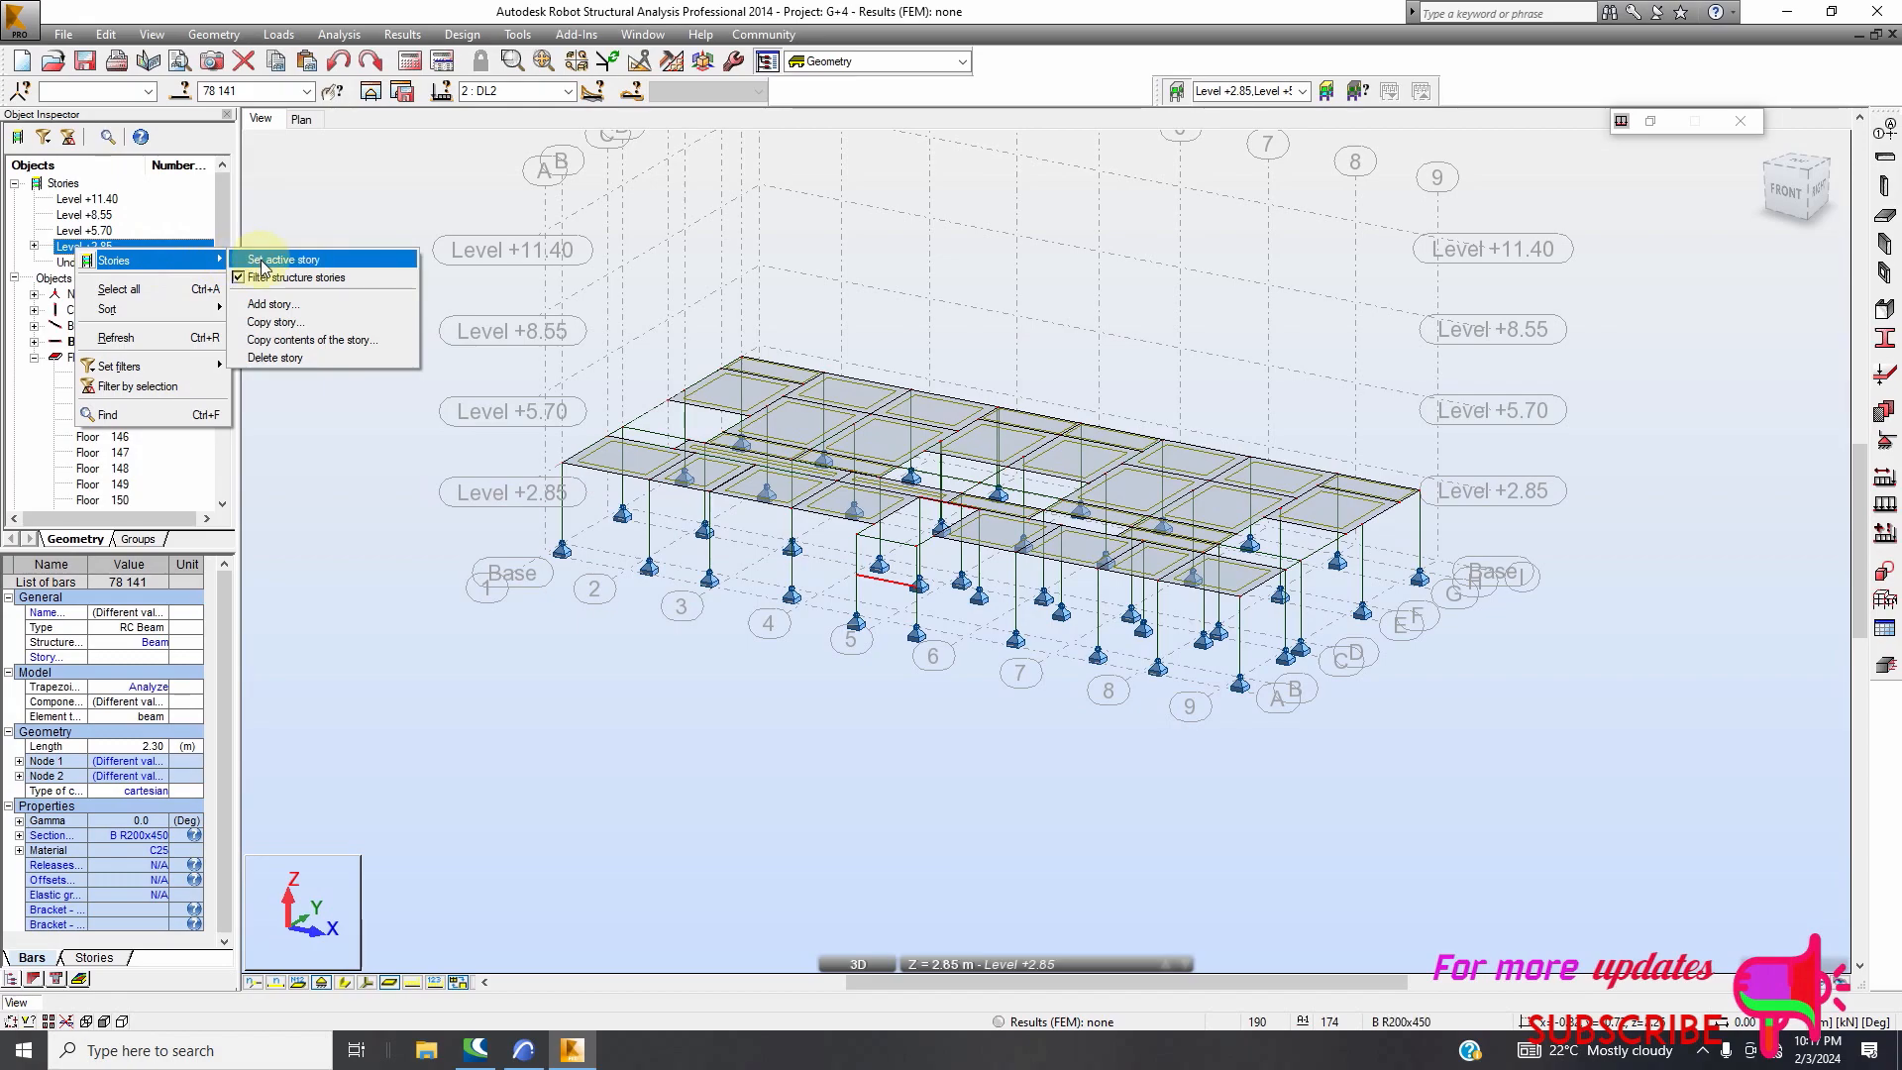
pyautogui.click(290, 341)
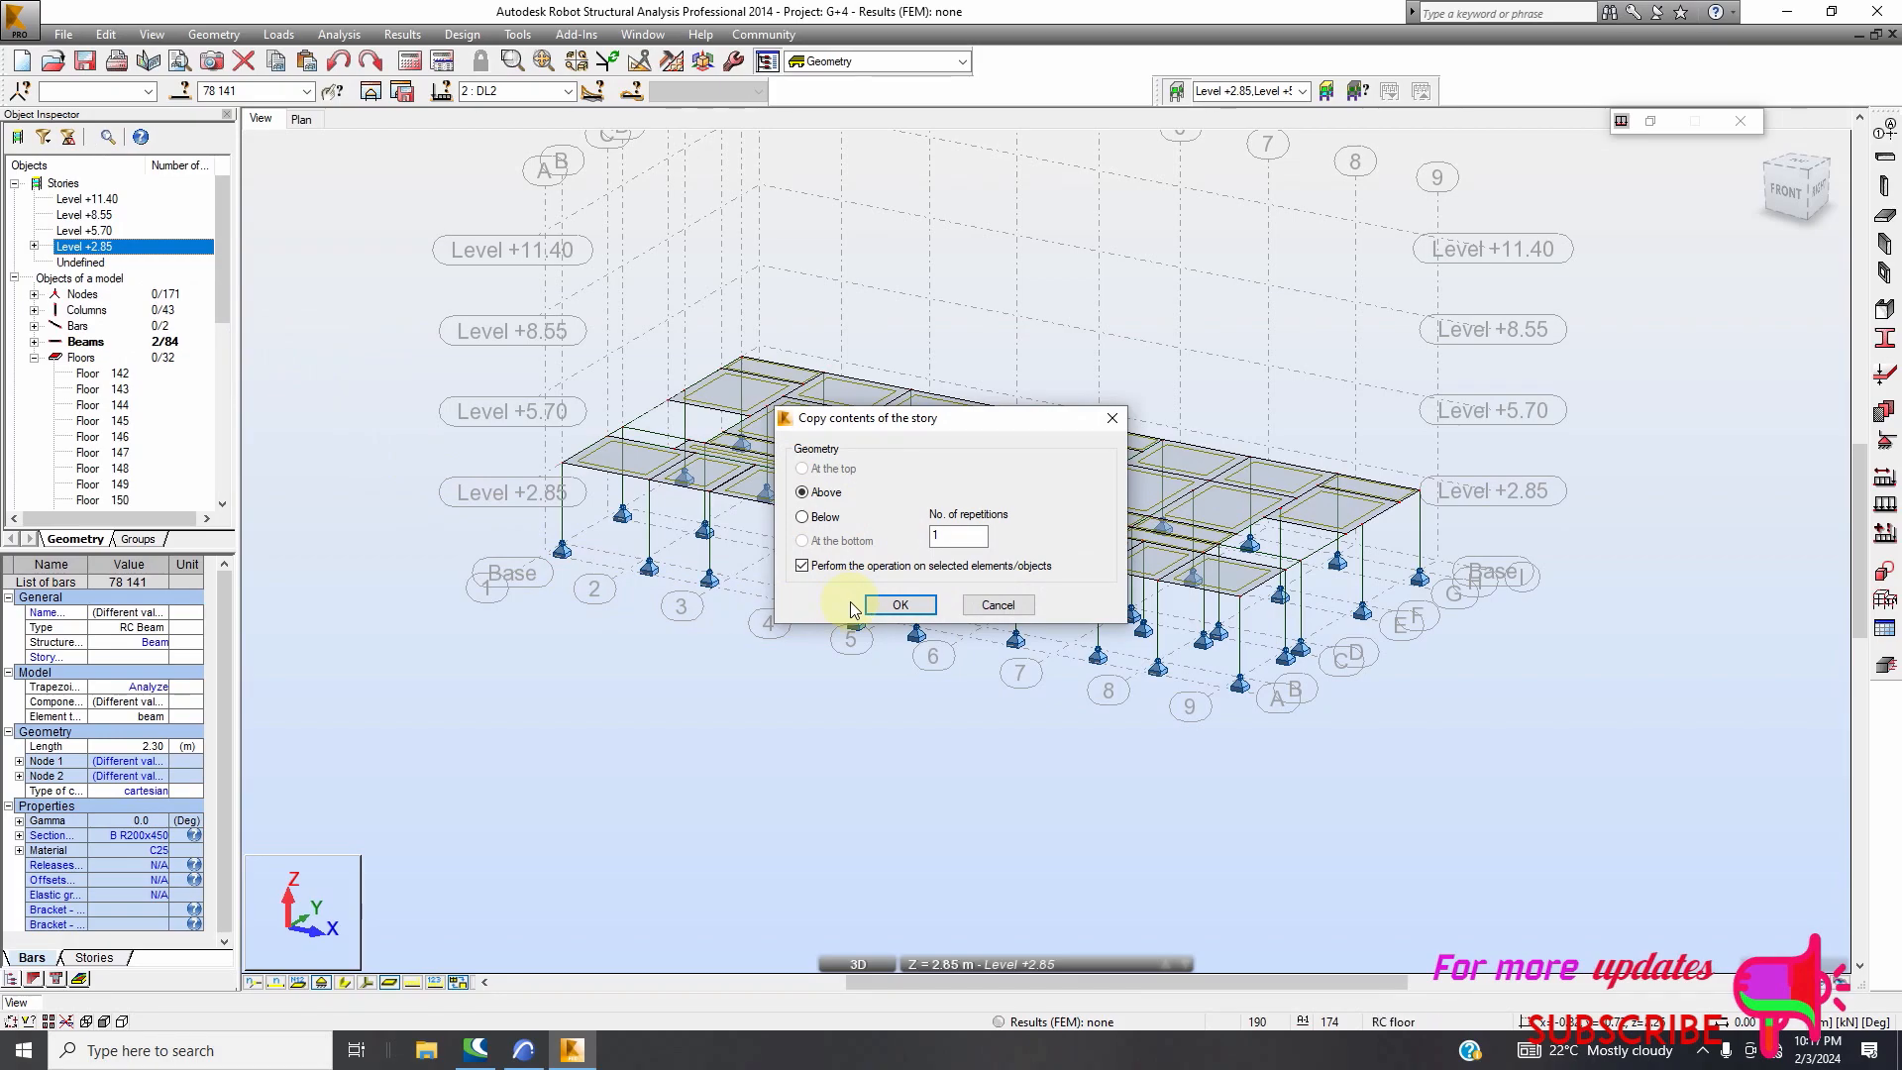
pyautogui.click(896, 605)
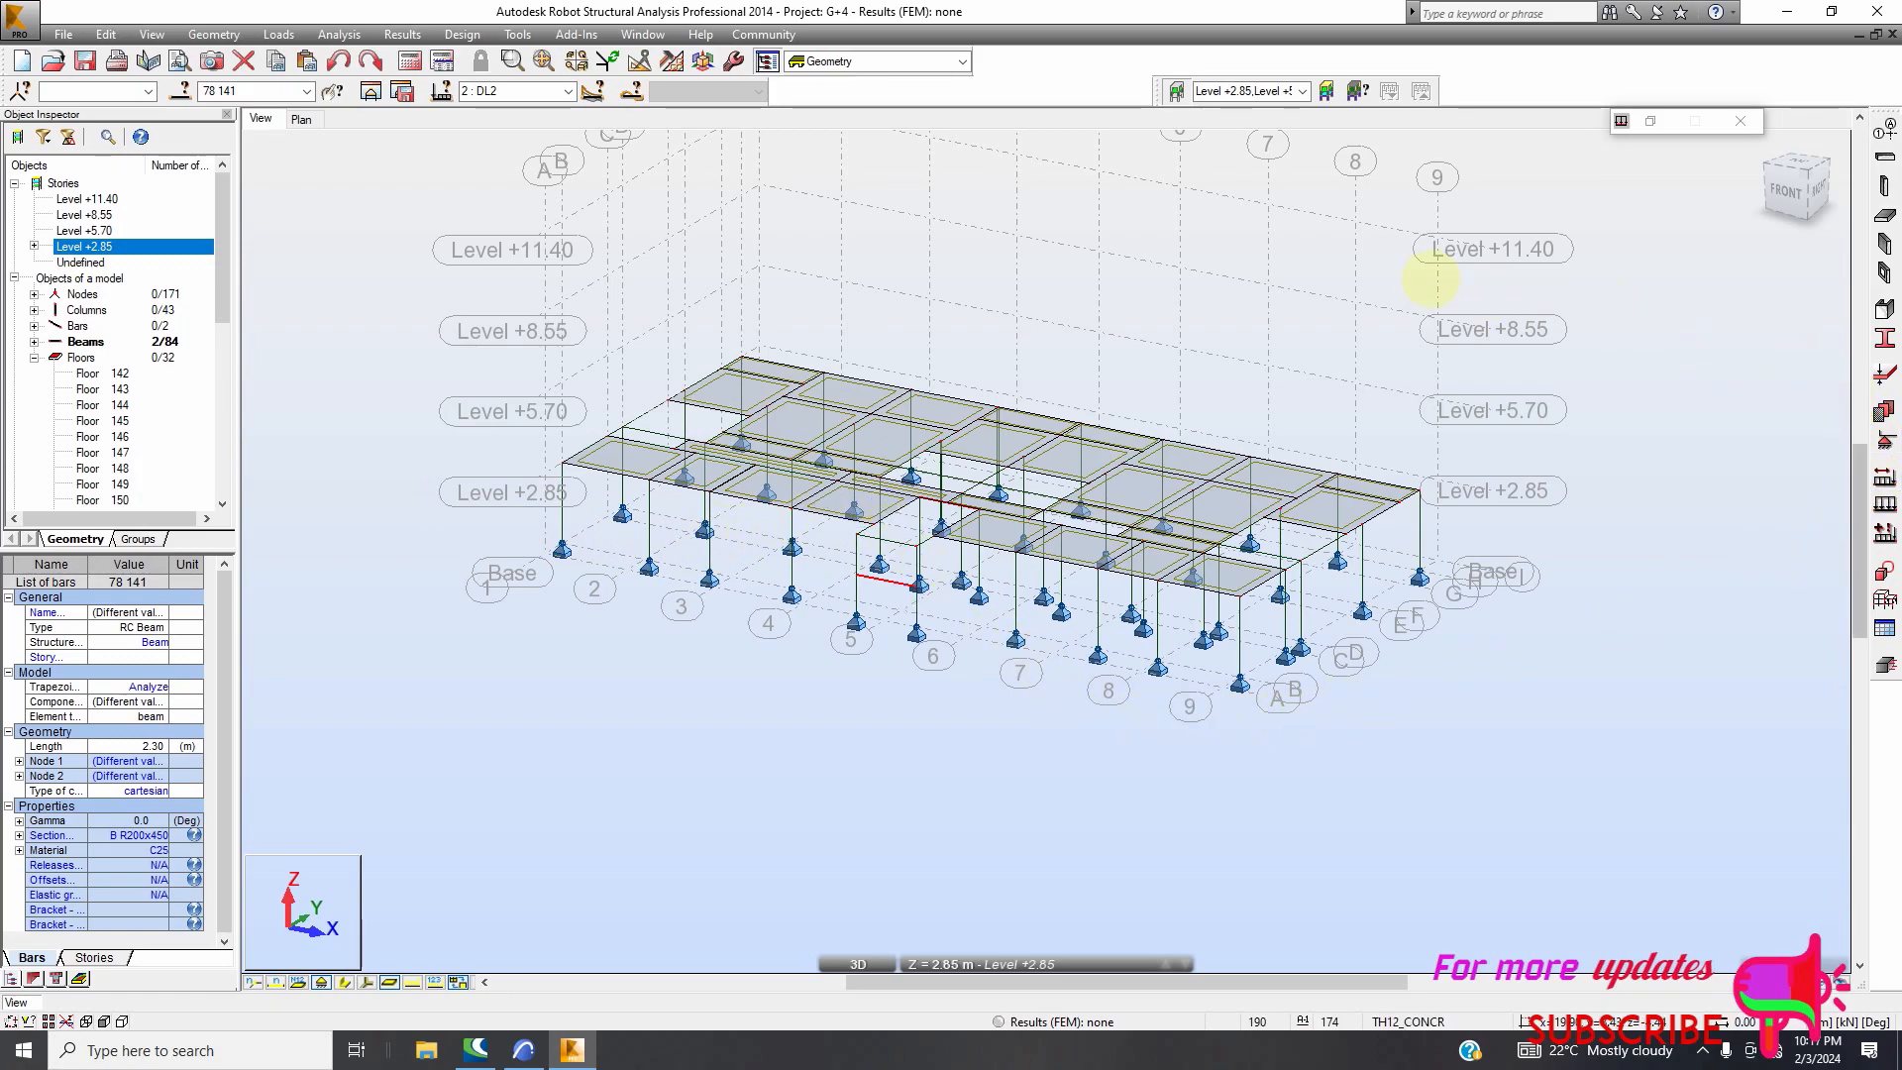
# Show the structure in front elevation, clear the selection and open the nodal support definitions
pyautogui.click(1773, 193)
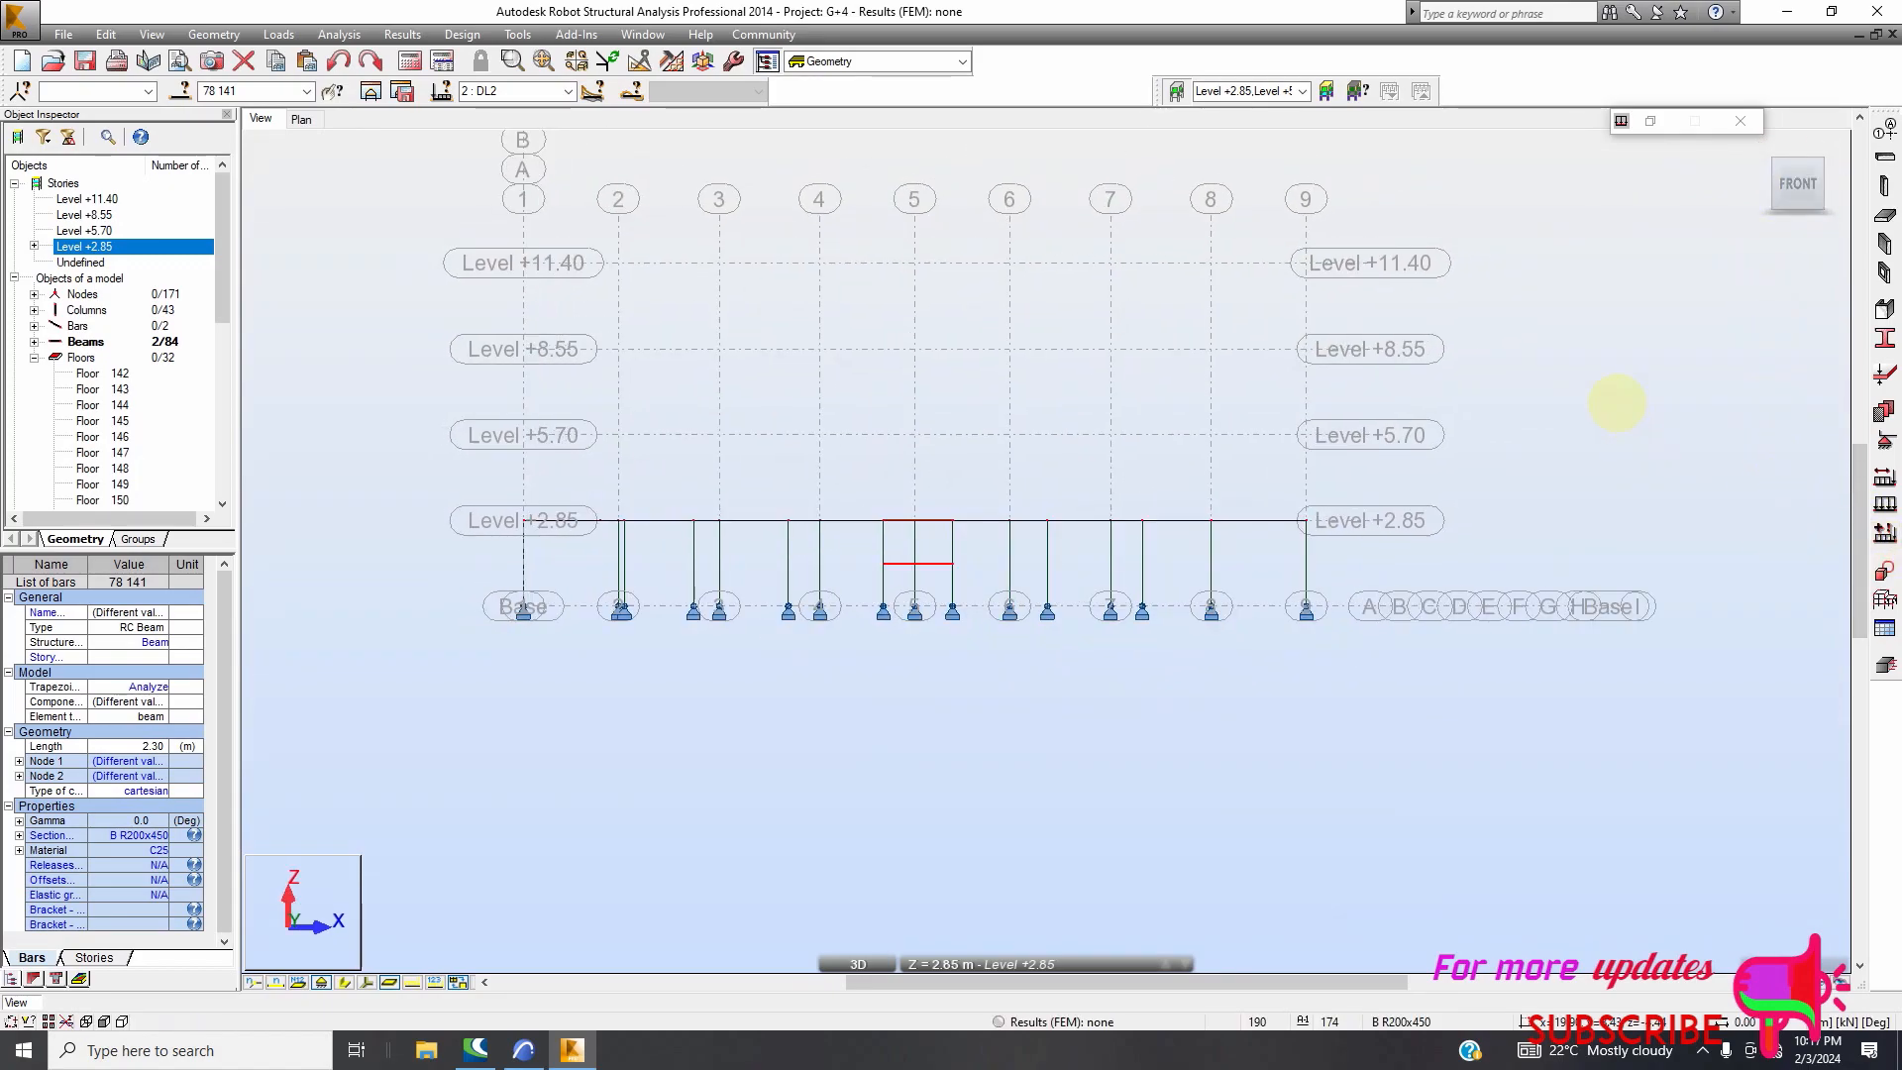
pyautogui.rightClick(1617, 403)
pyautogui.click(1581, 436)
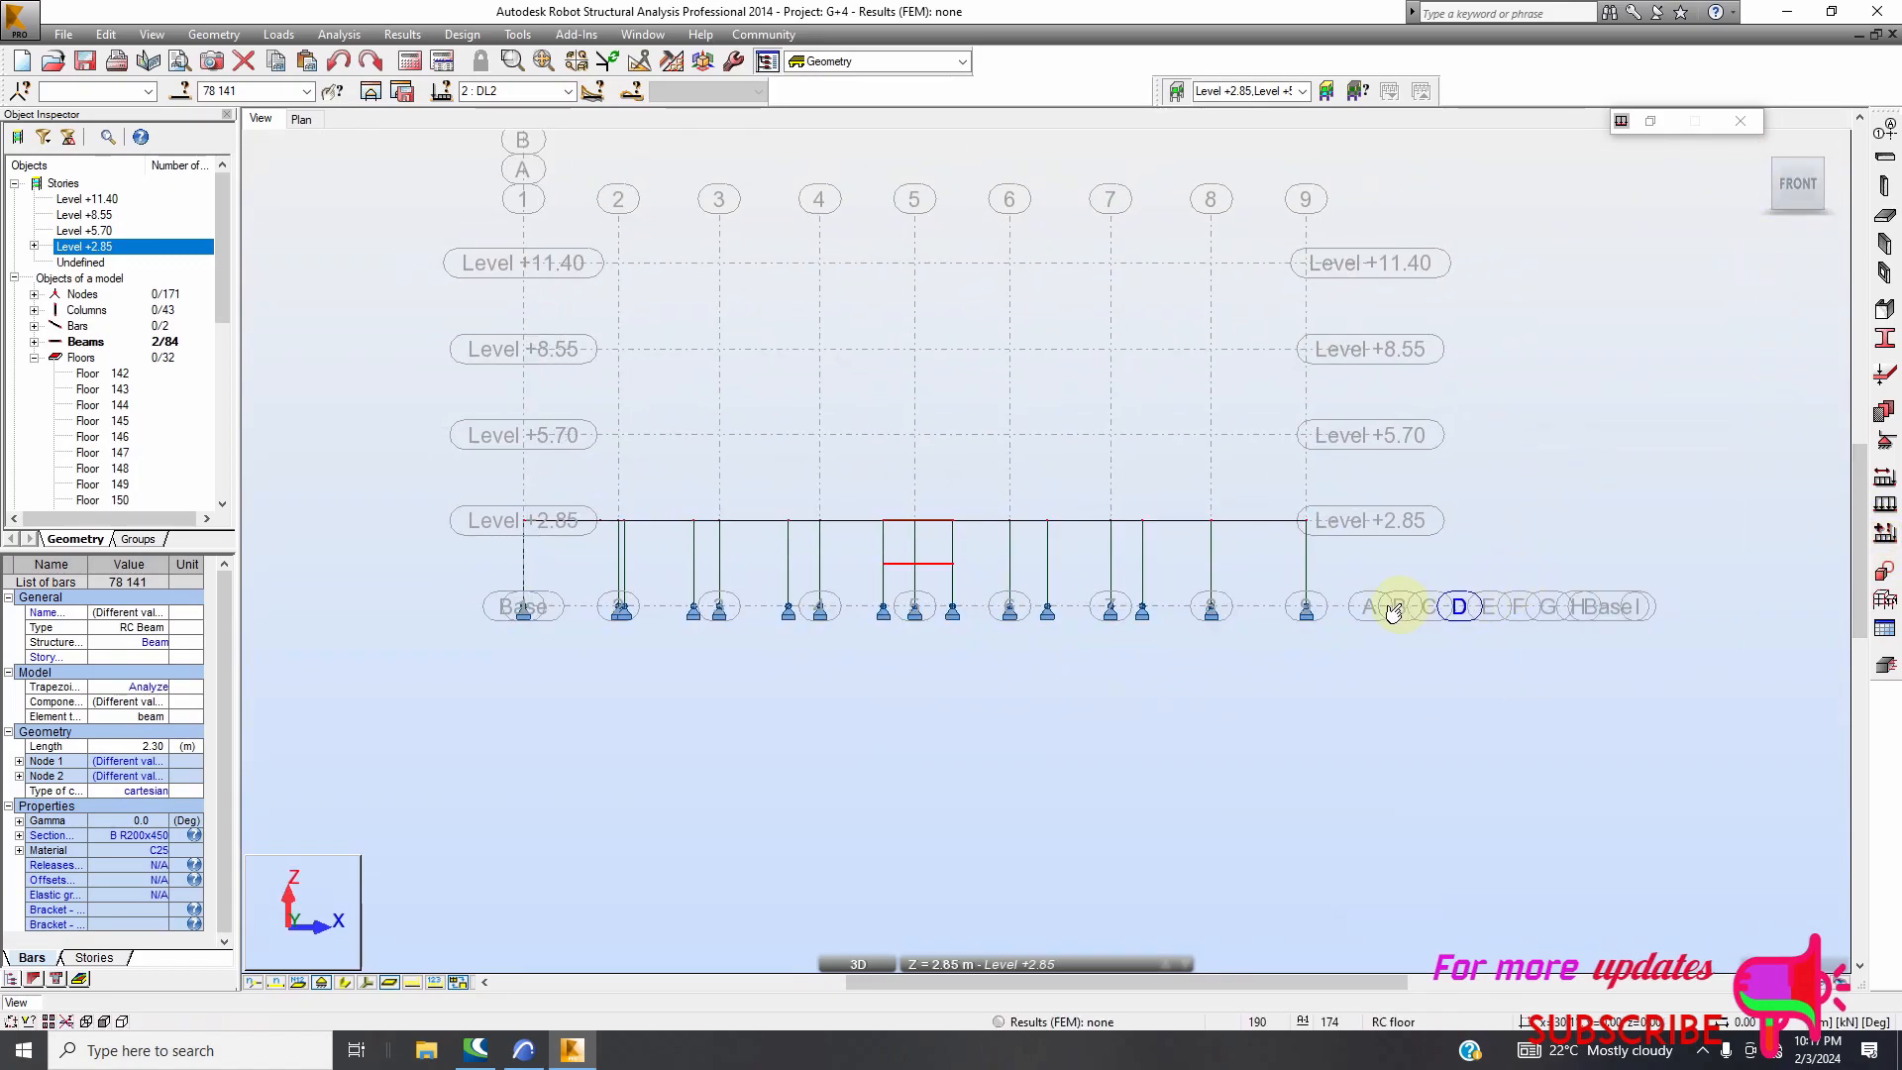
pyautogui.moveTo(869, 730); pyautogui.dragTo(448, 735)
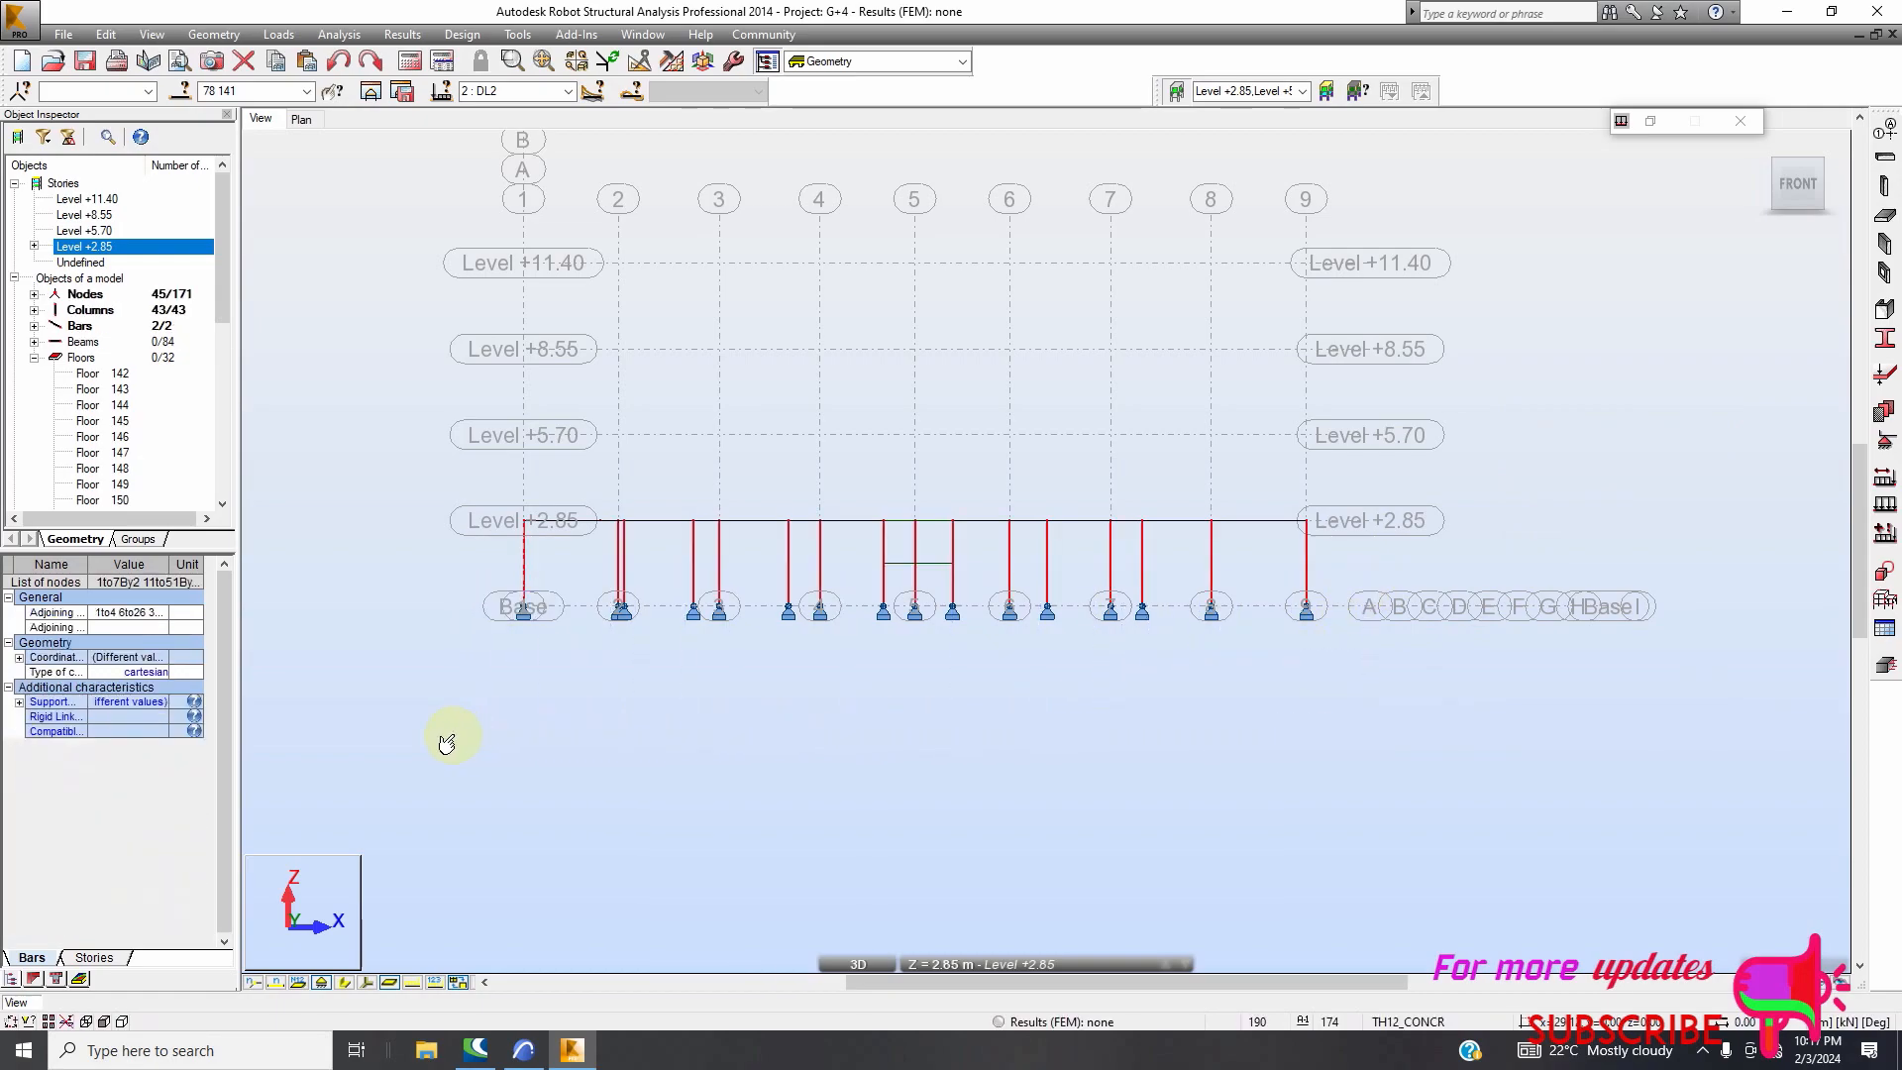
pyautogui.click(1136, 715)
pyautogui.click(1885, 443)
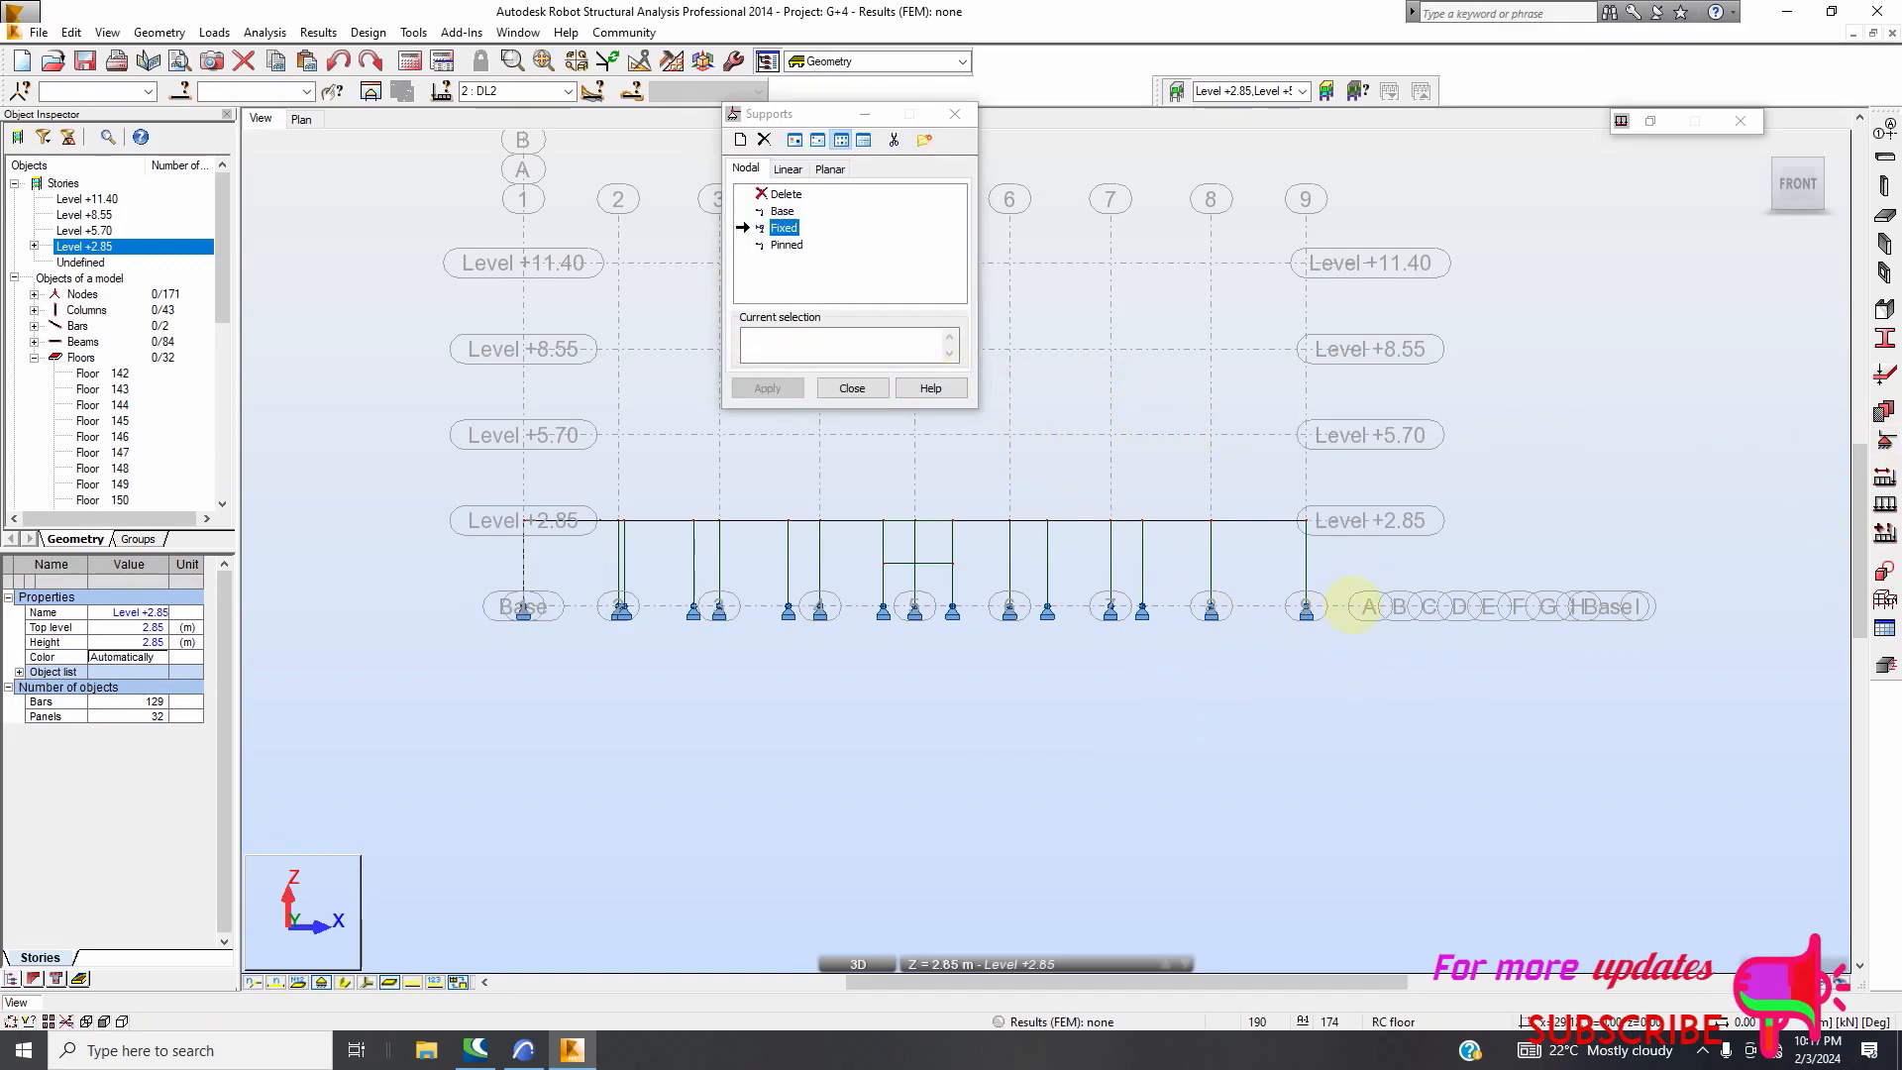
# Delete the nodal supports from all column base nodes at the Base level and close the support definitions
pyautogui.rightClick(1372, 573)
pyautogui.click(1365, 590)
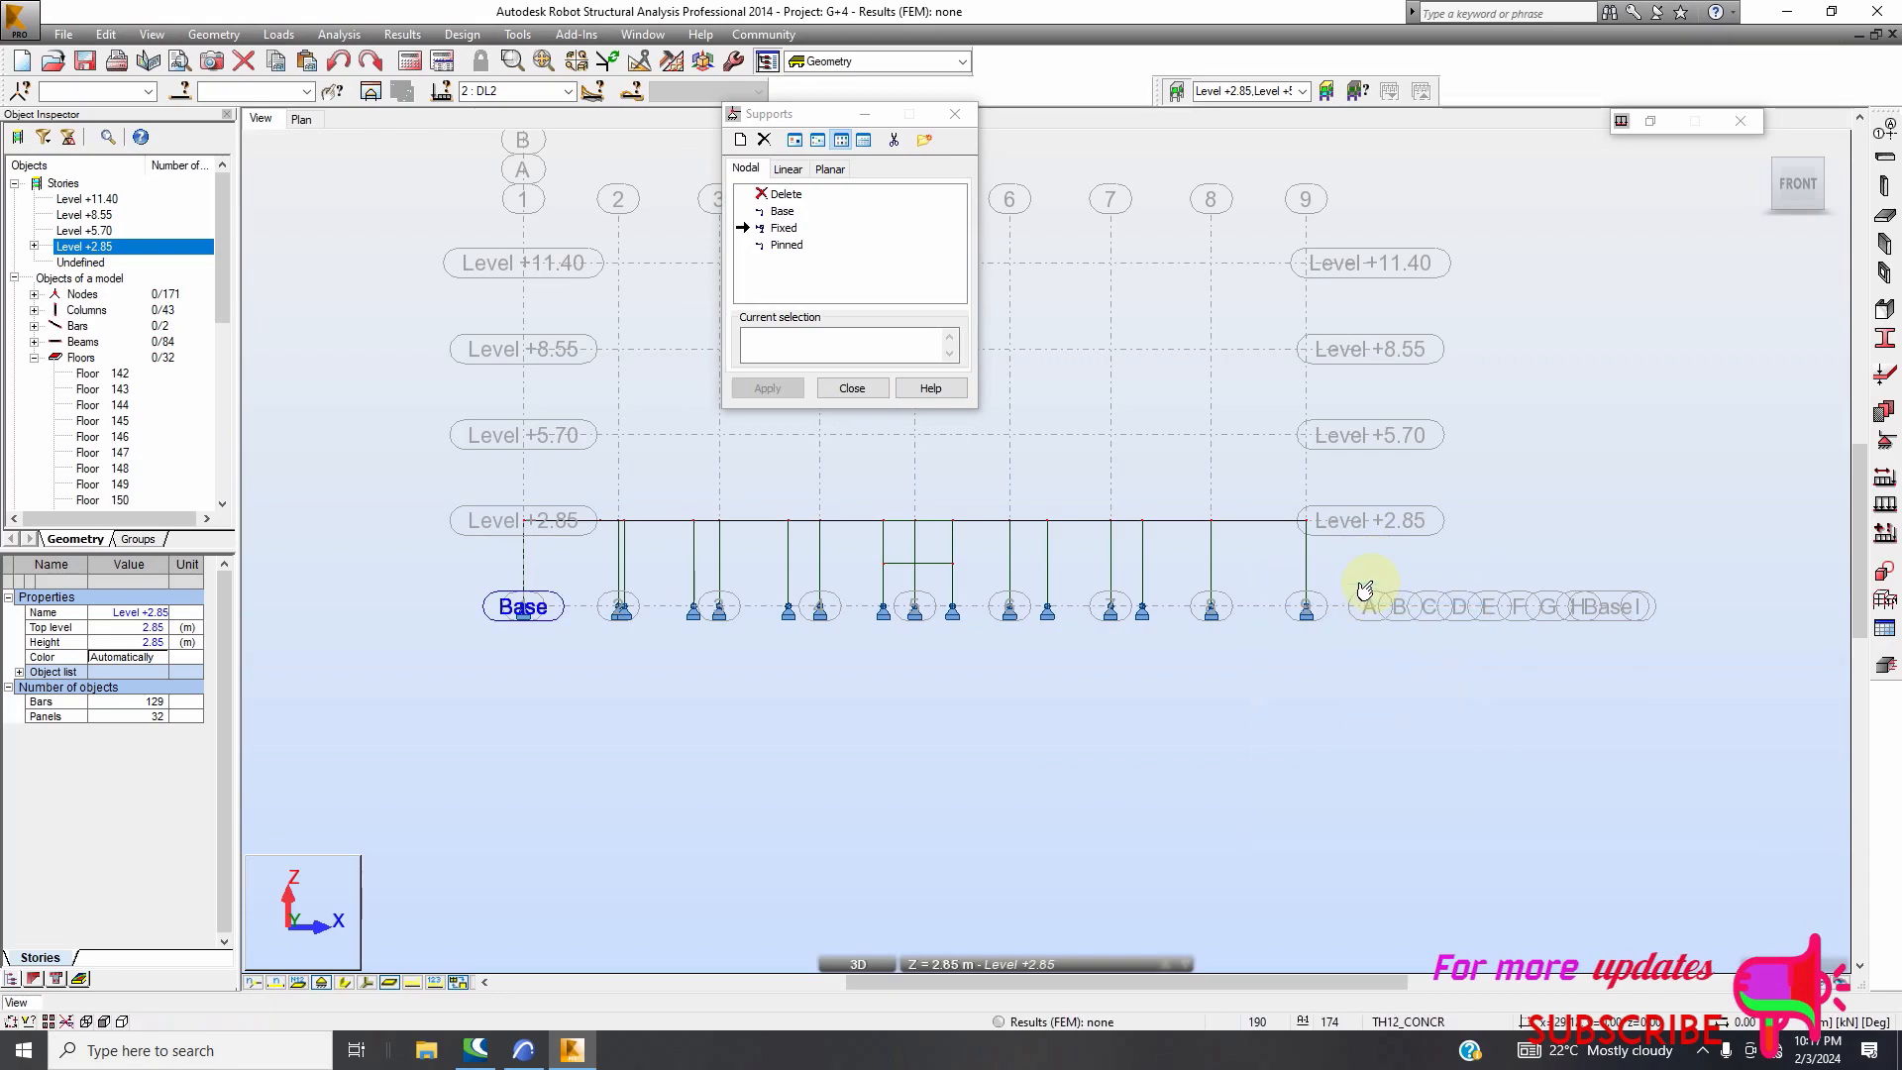
pyautogui.moveTo(889, 710); pyautogui.dragTo(485, 735)
pyautogui.click(782, 195)
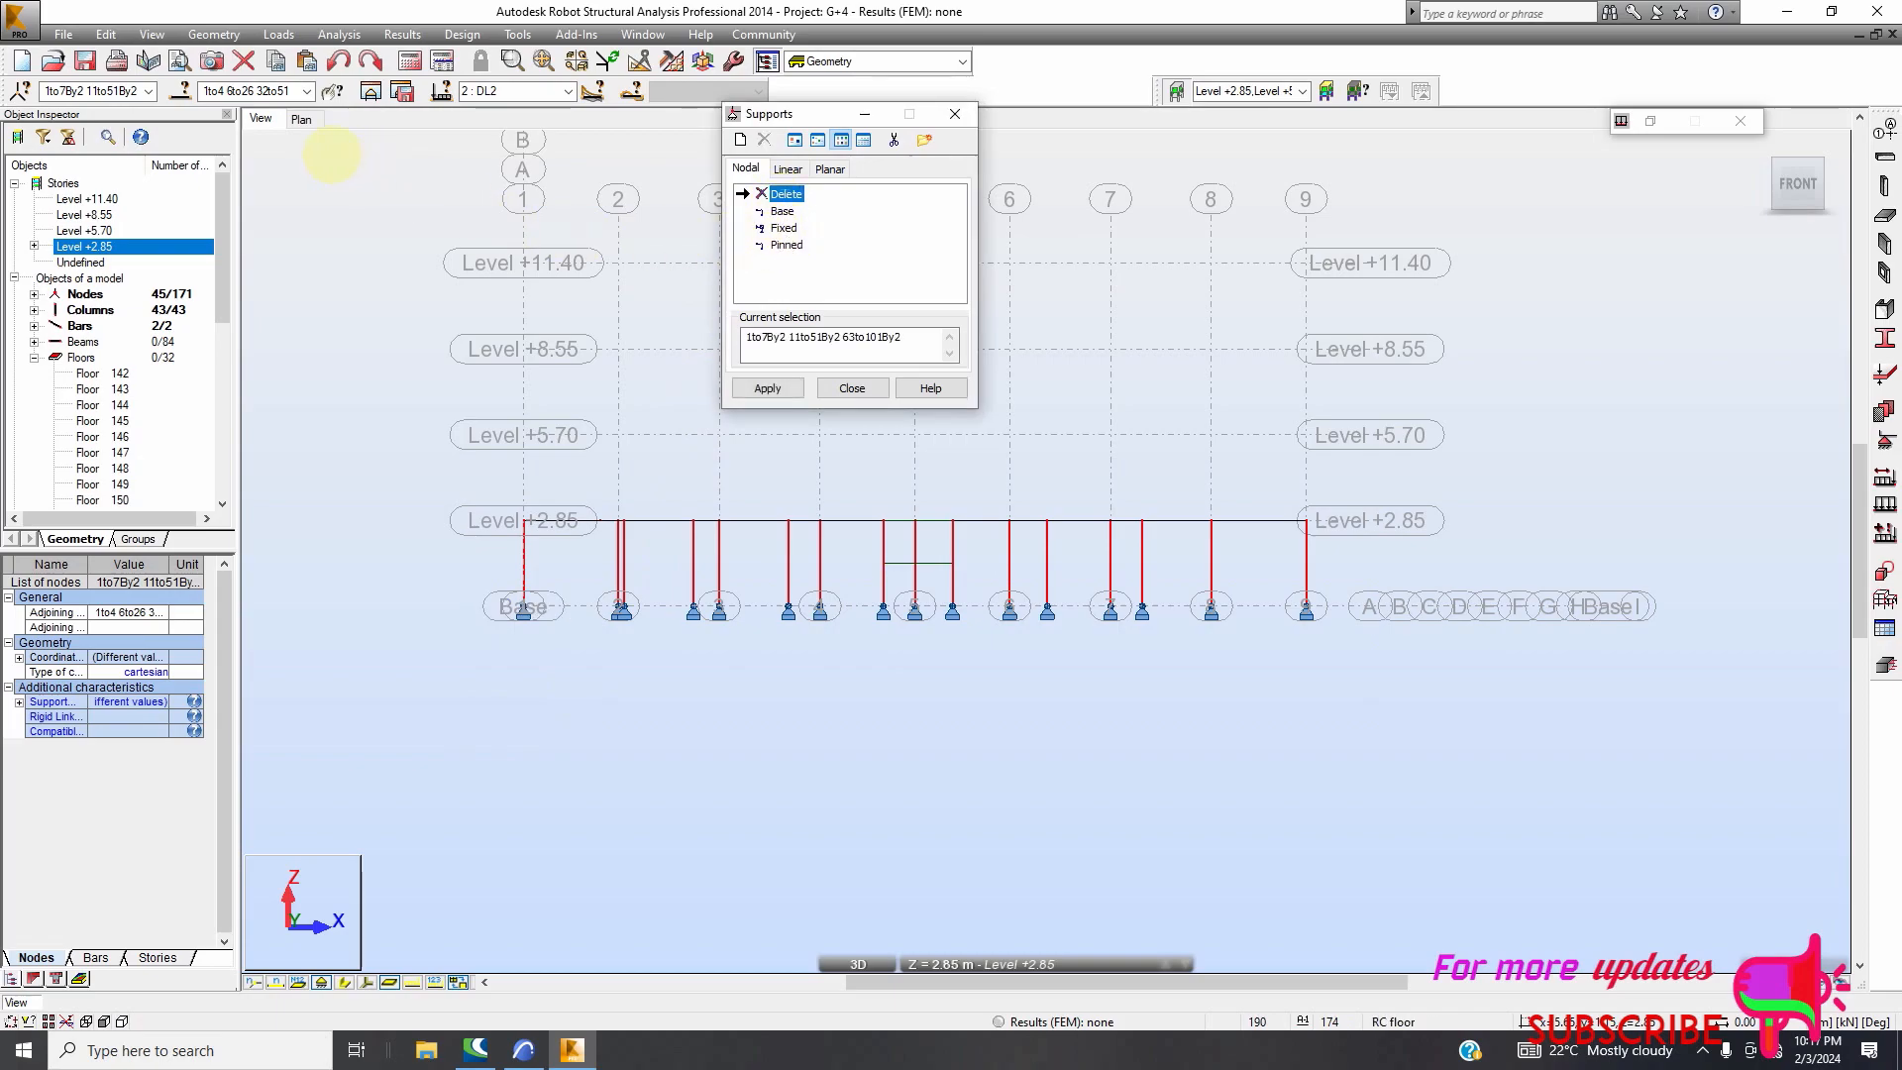
pyautogui.click(301, 120)
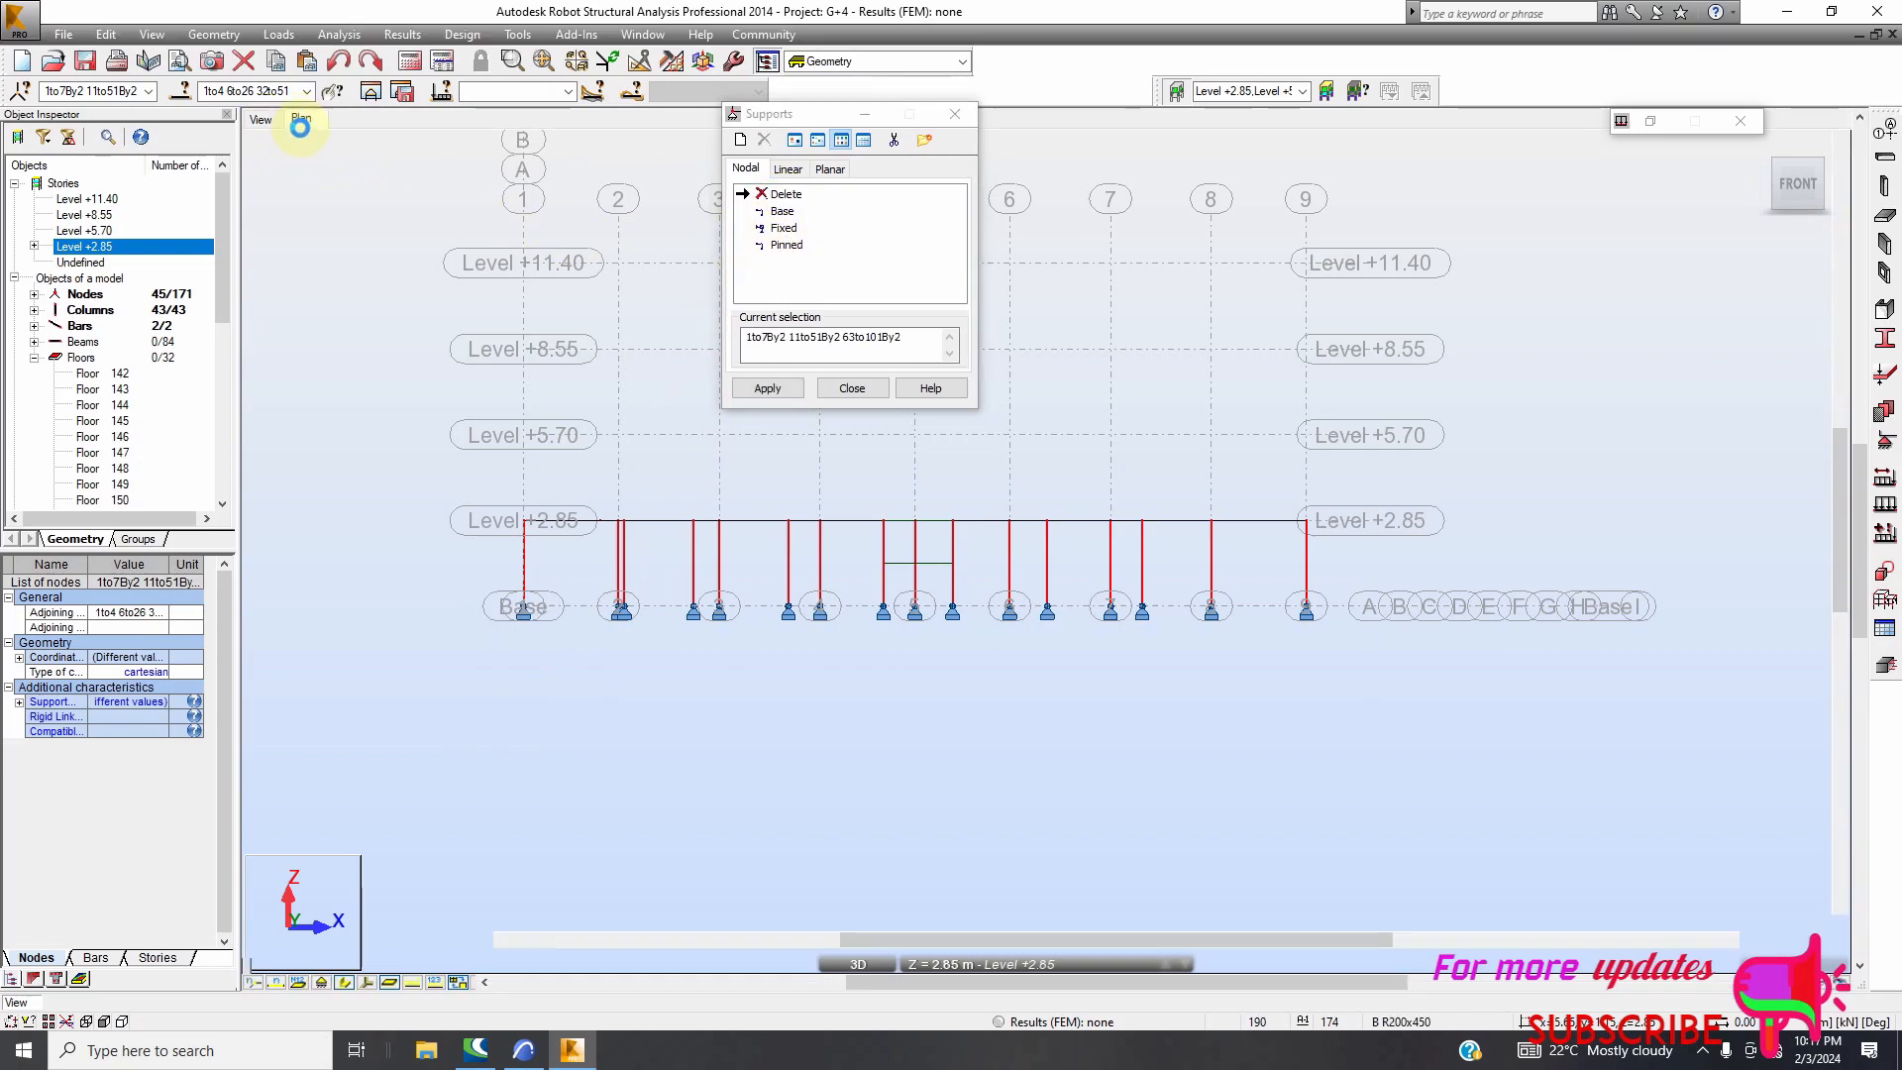
pyautogui.click(275, 127)
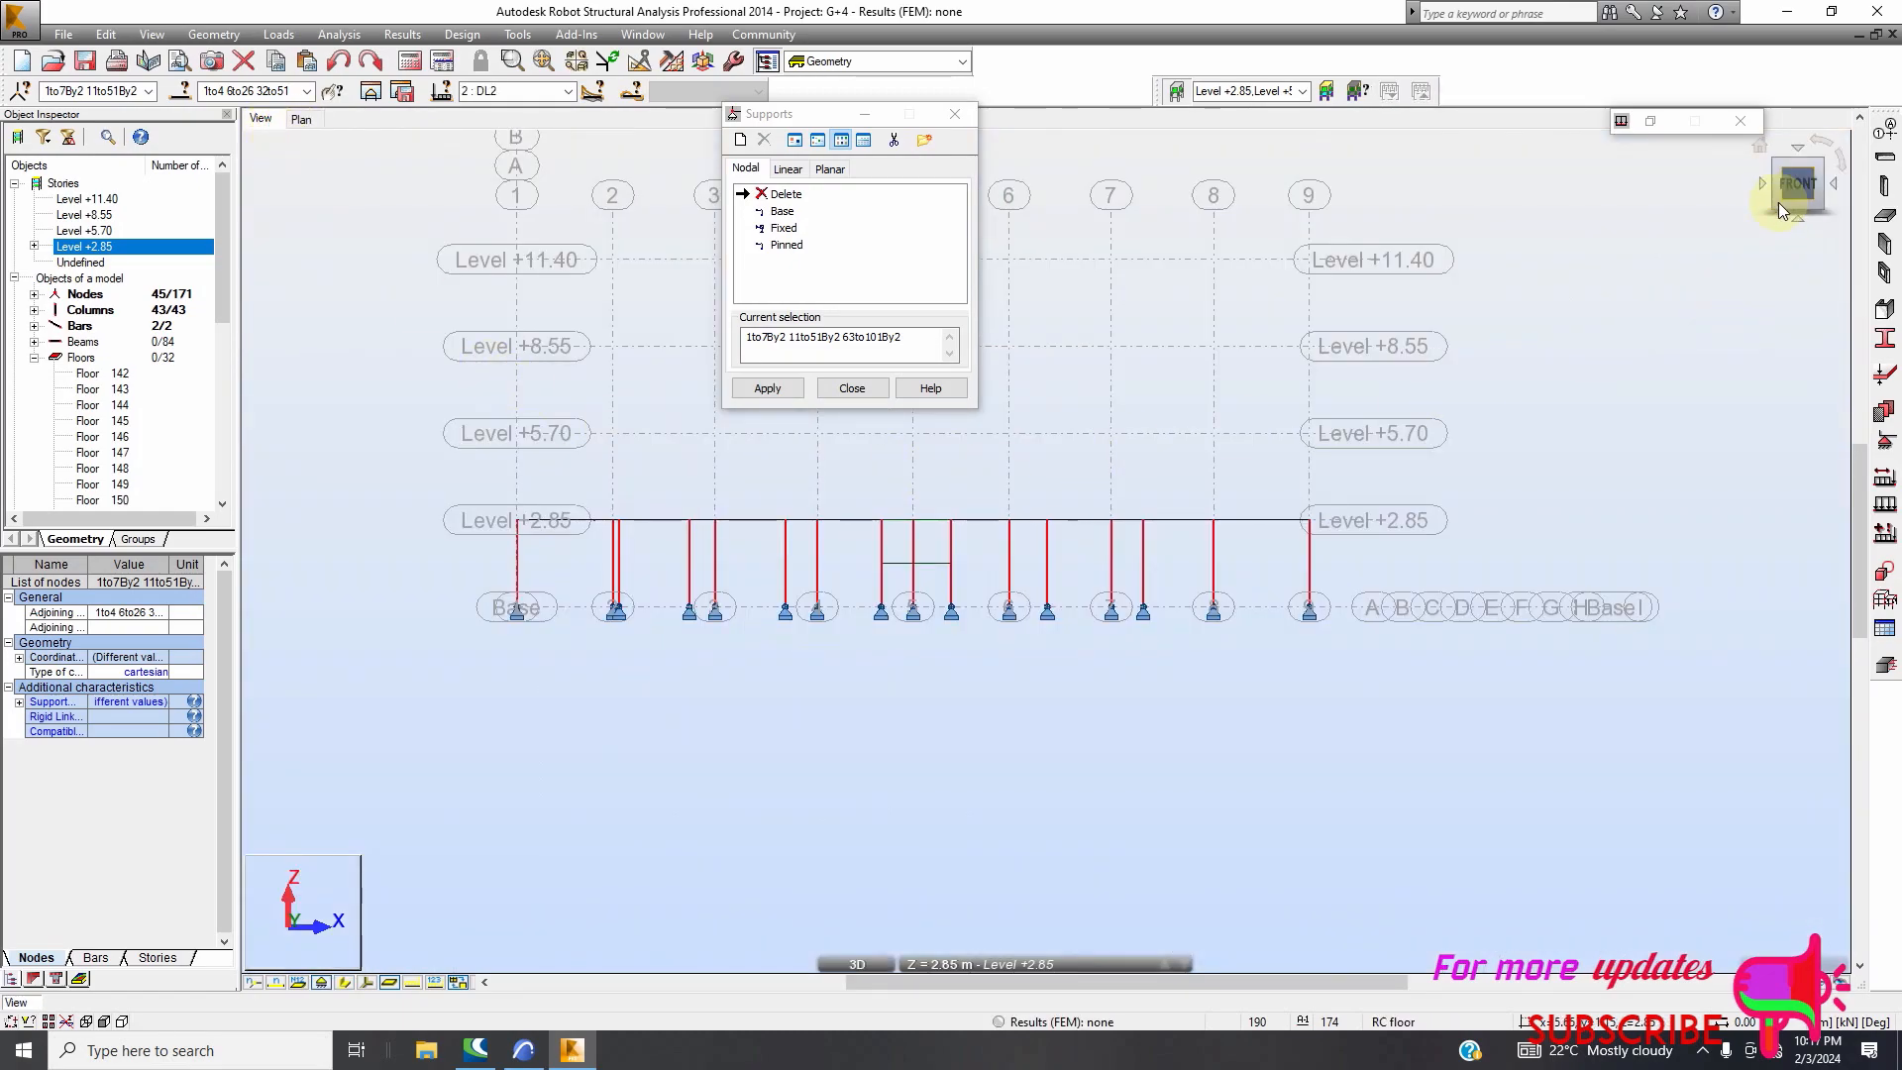
pyautogui.moveTo(1787, 196); pyautogui.dragTo(1847, 178)
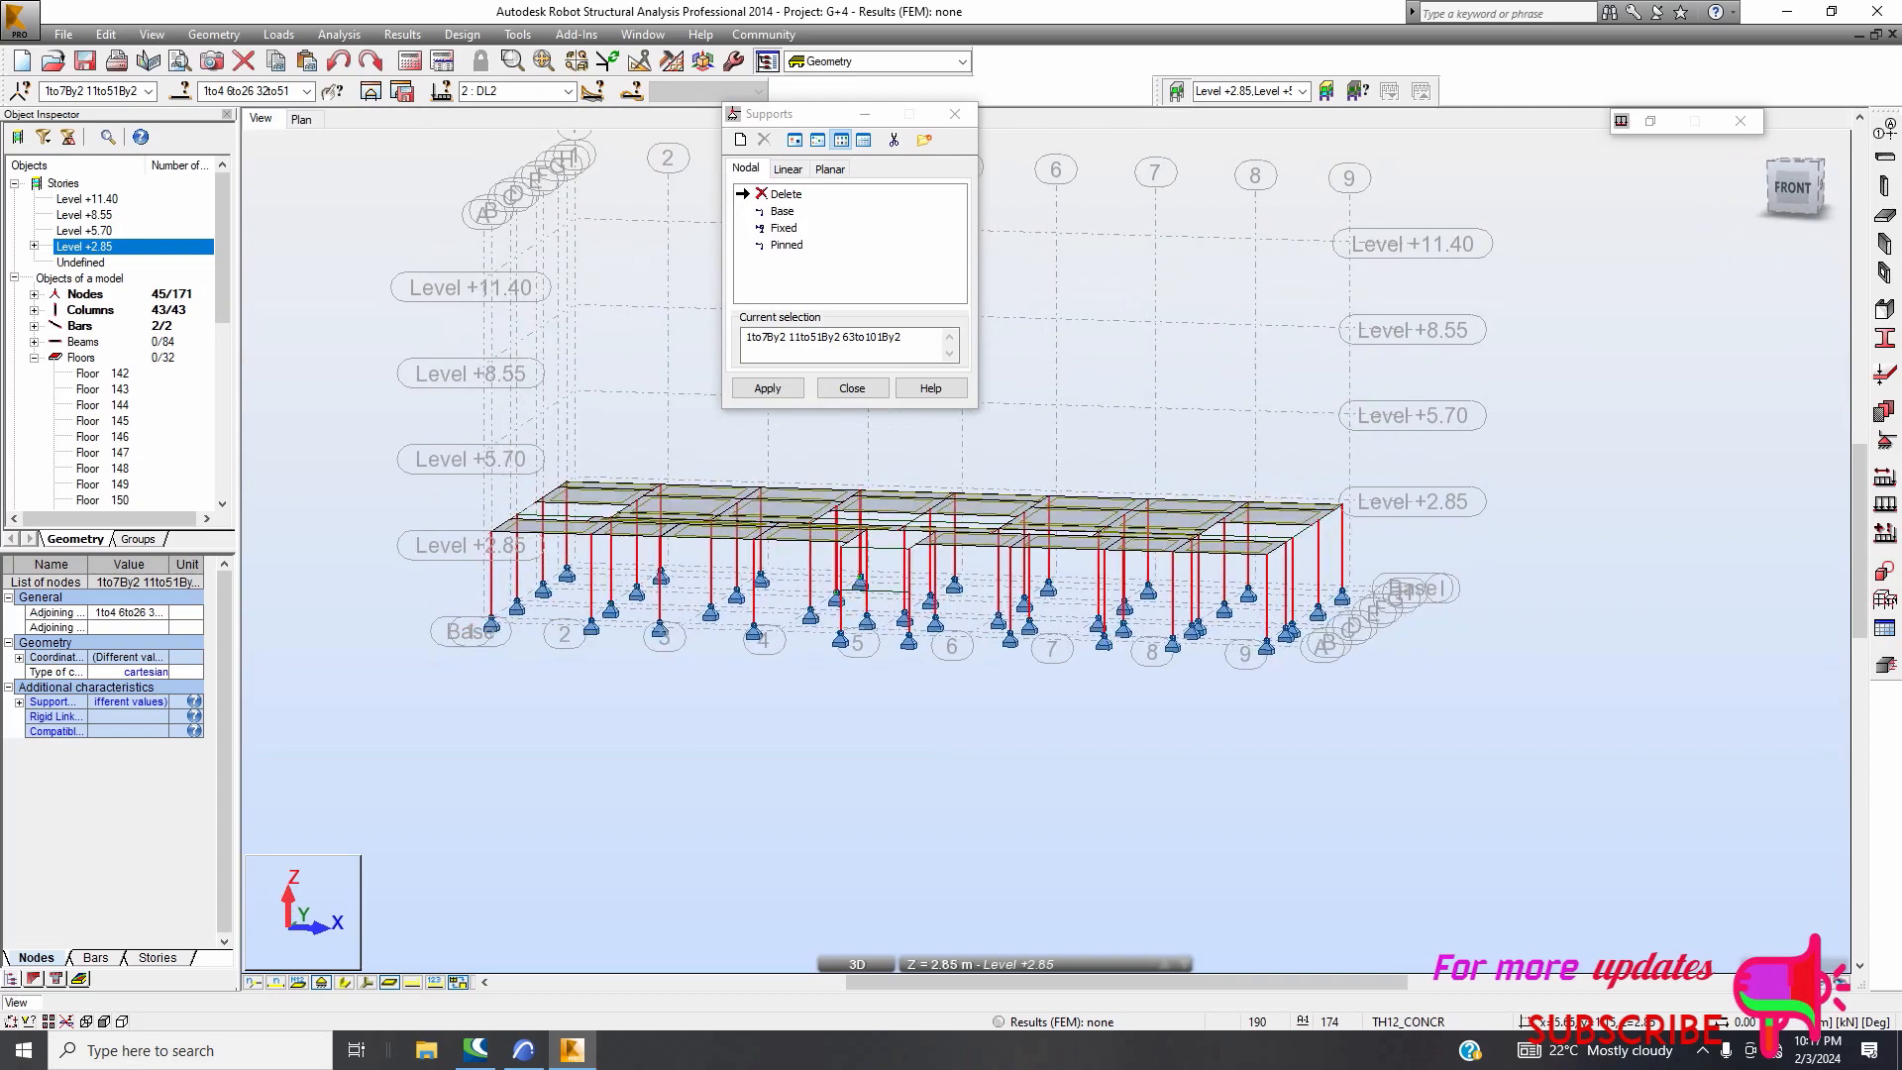
pyautogui.moveTo(1792, 195); pyautogui.dragTo(1778, 195)
pyautogui.click(1817, 188)
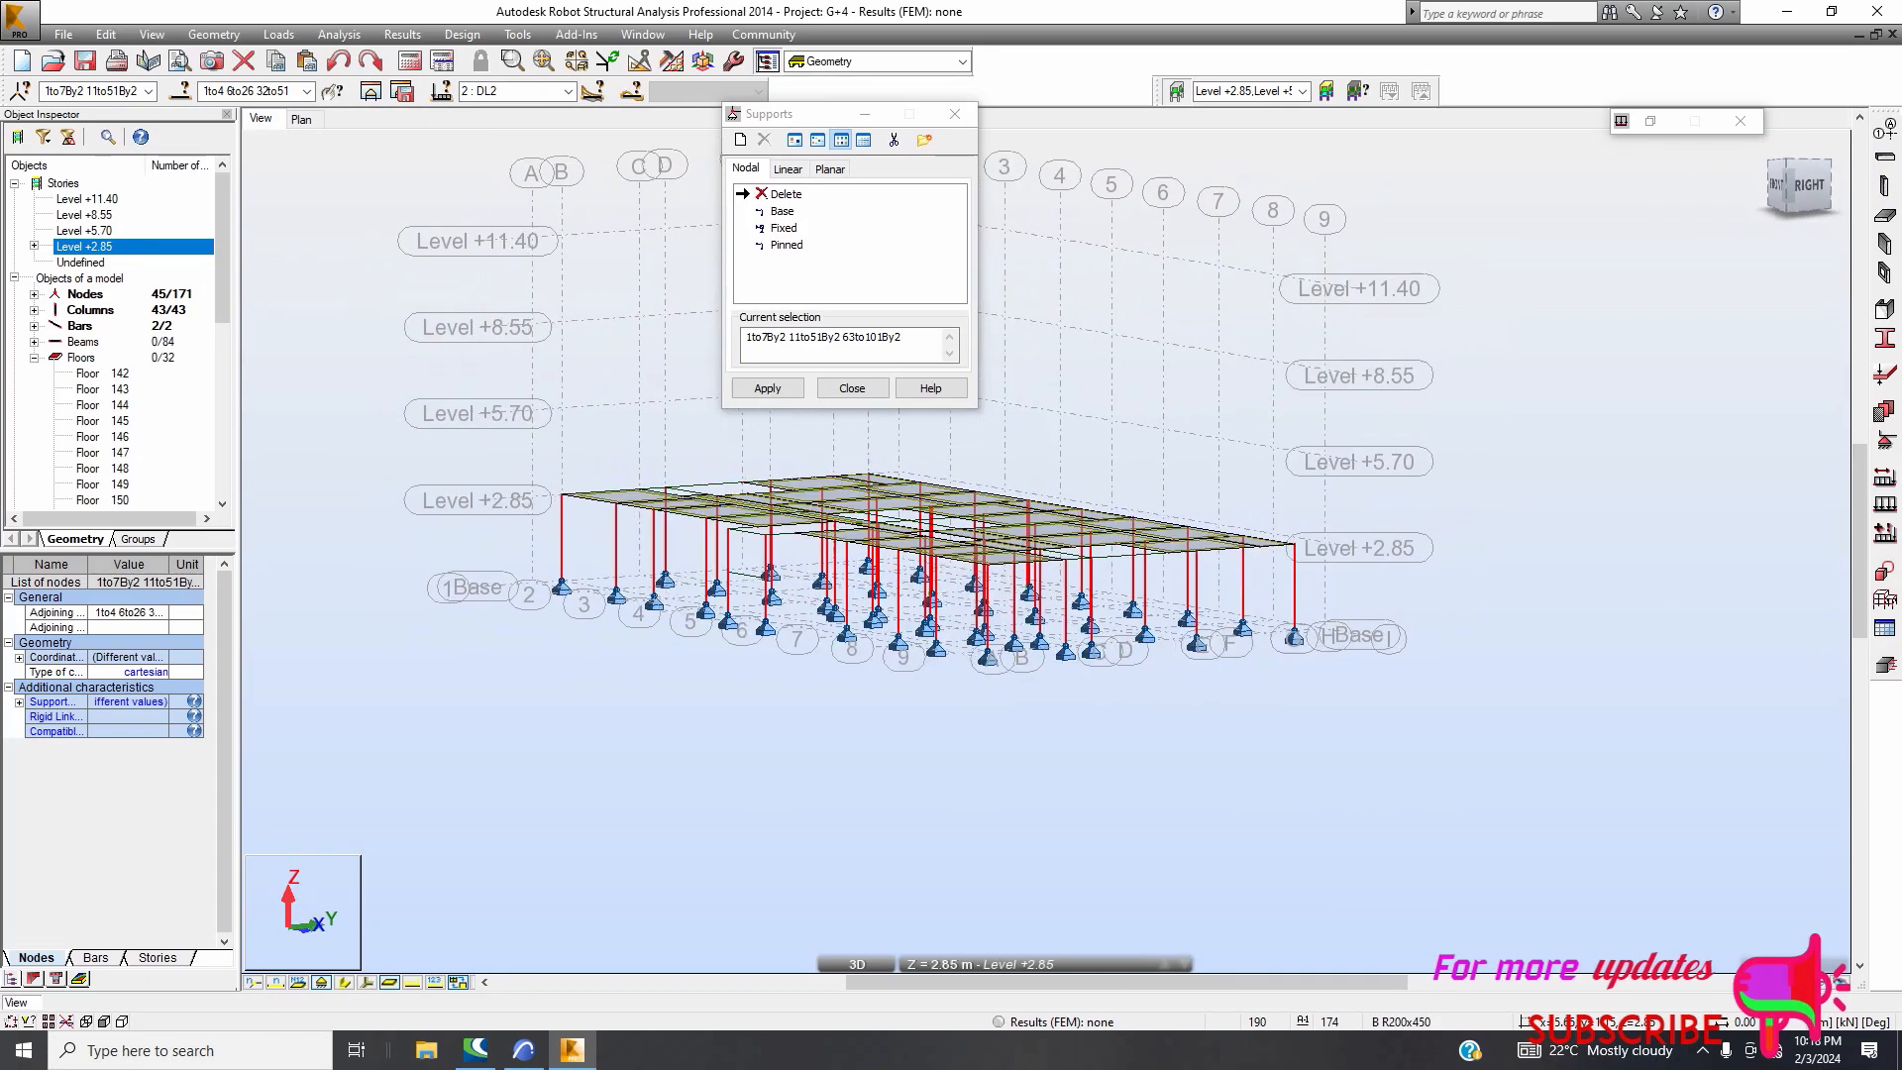
pyautogui.moveTo(1799, 191); pyautogui.dragTo(1740, 191)
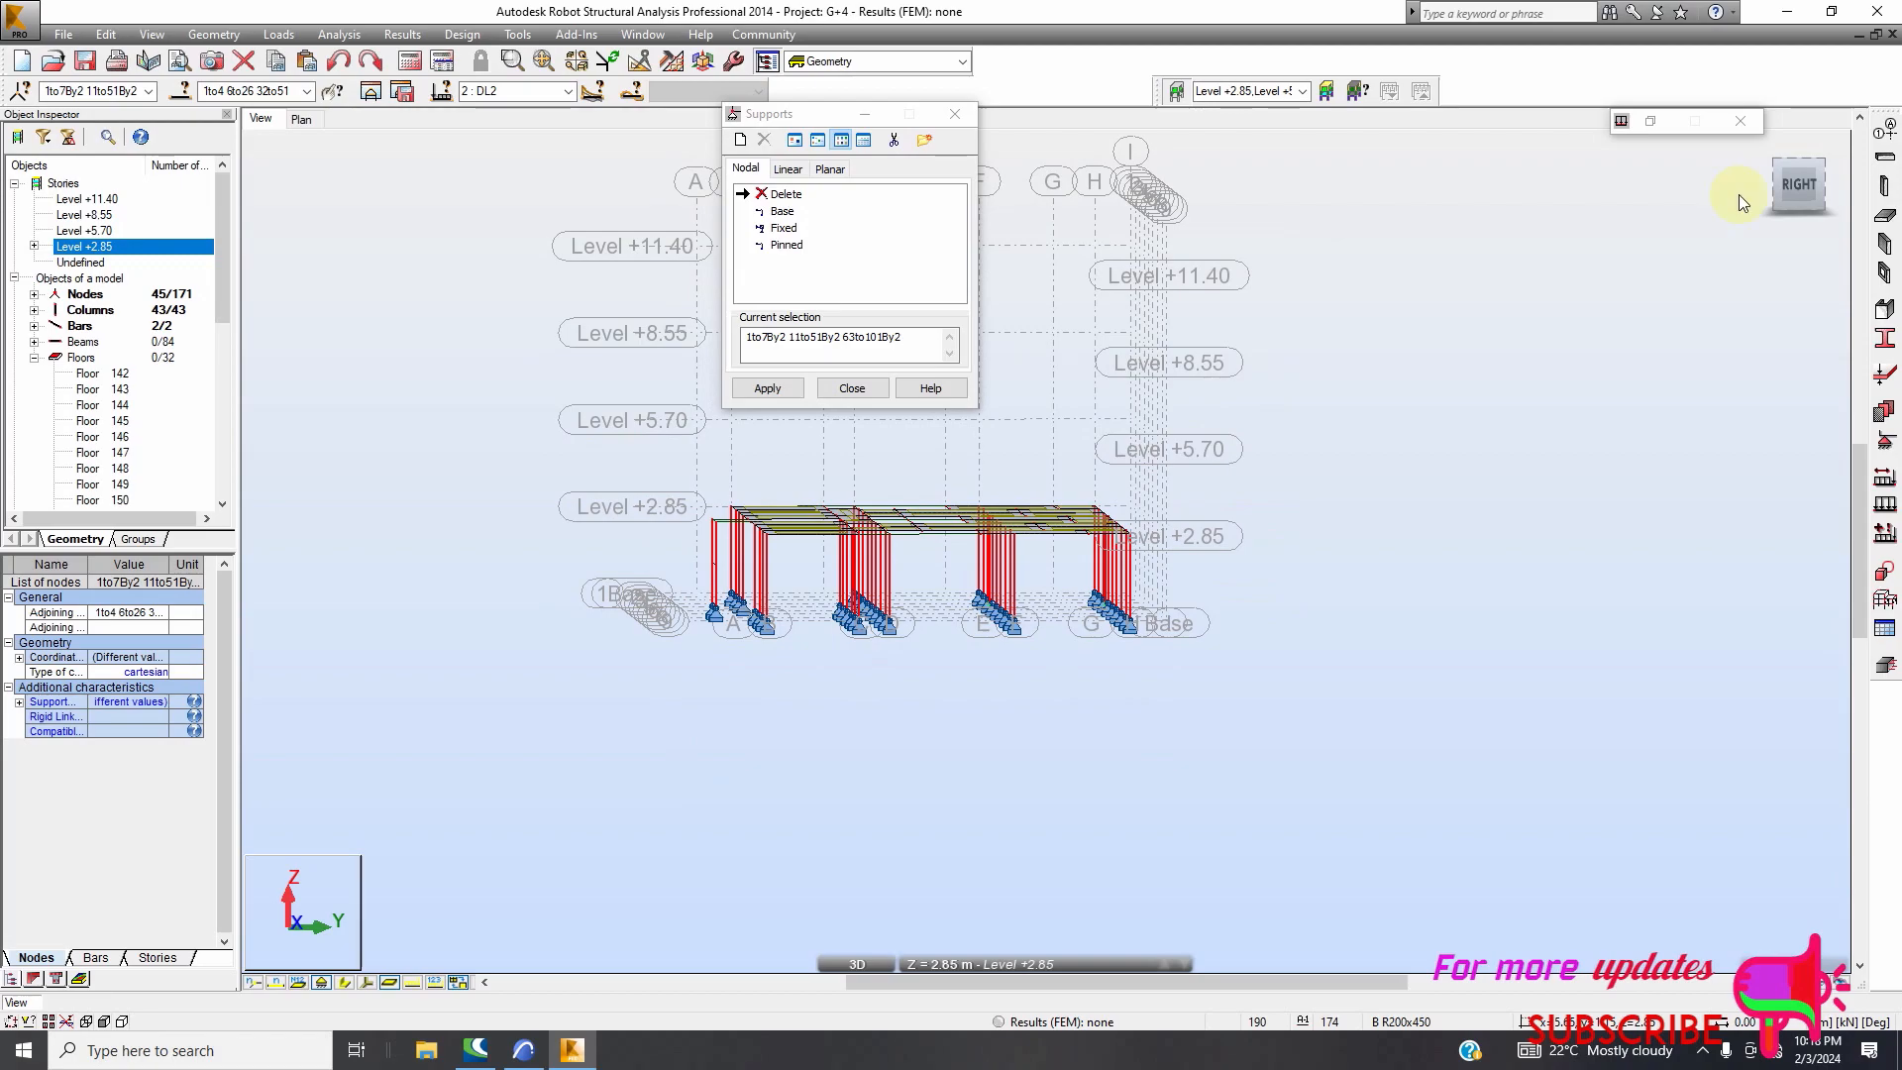
pyautogui.click(786, 392)
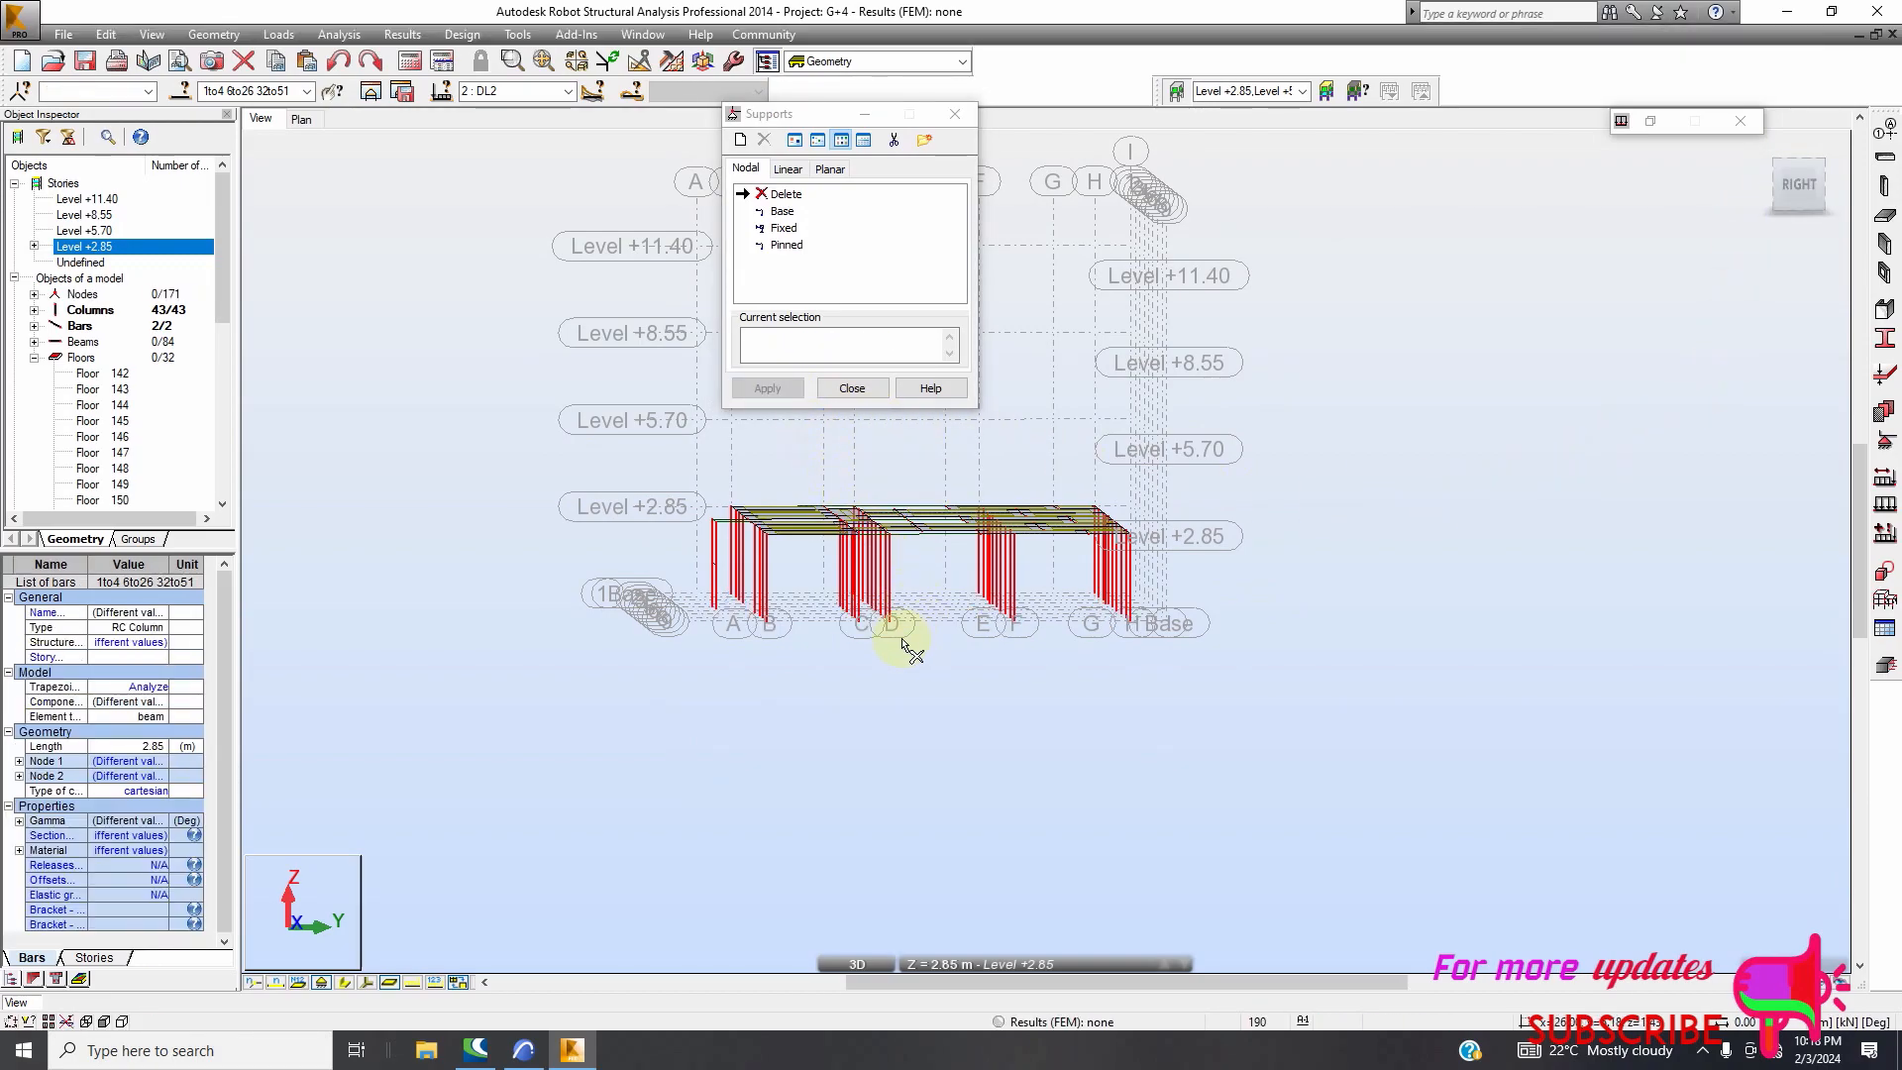
pyautogui.scroll(5, 892, 634)
pyautogui.scroll(-5, 877, 606)
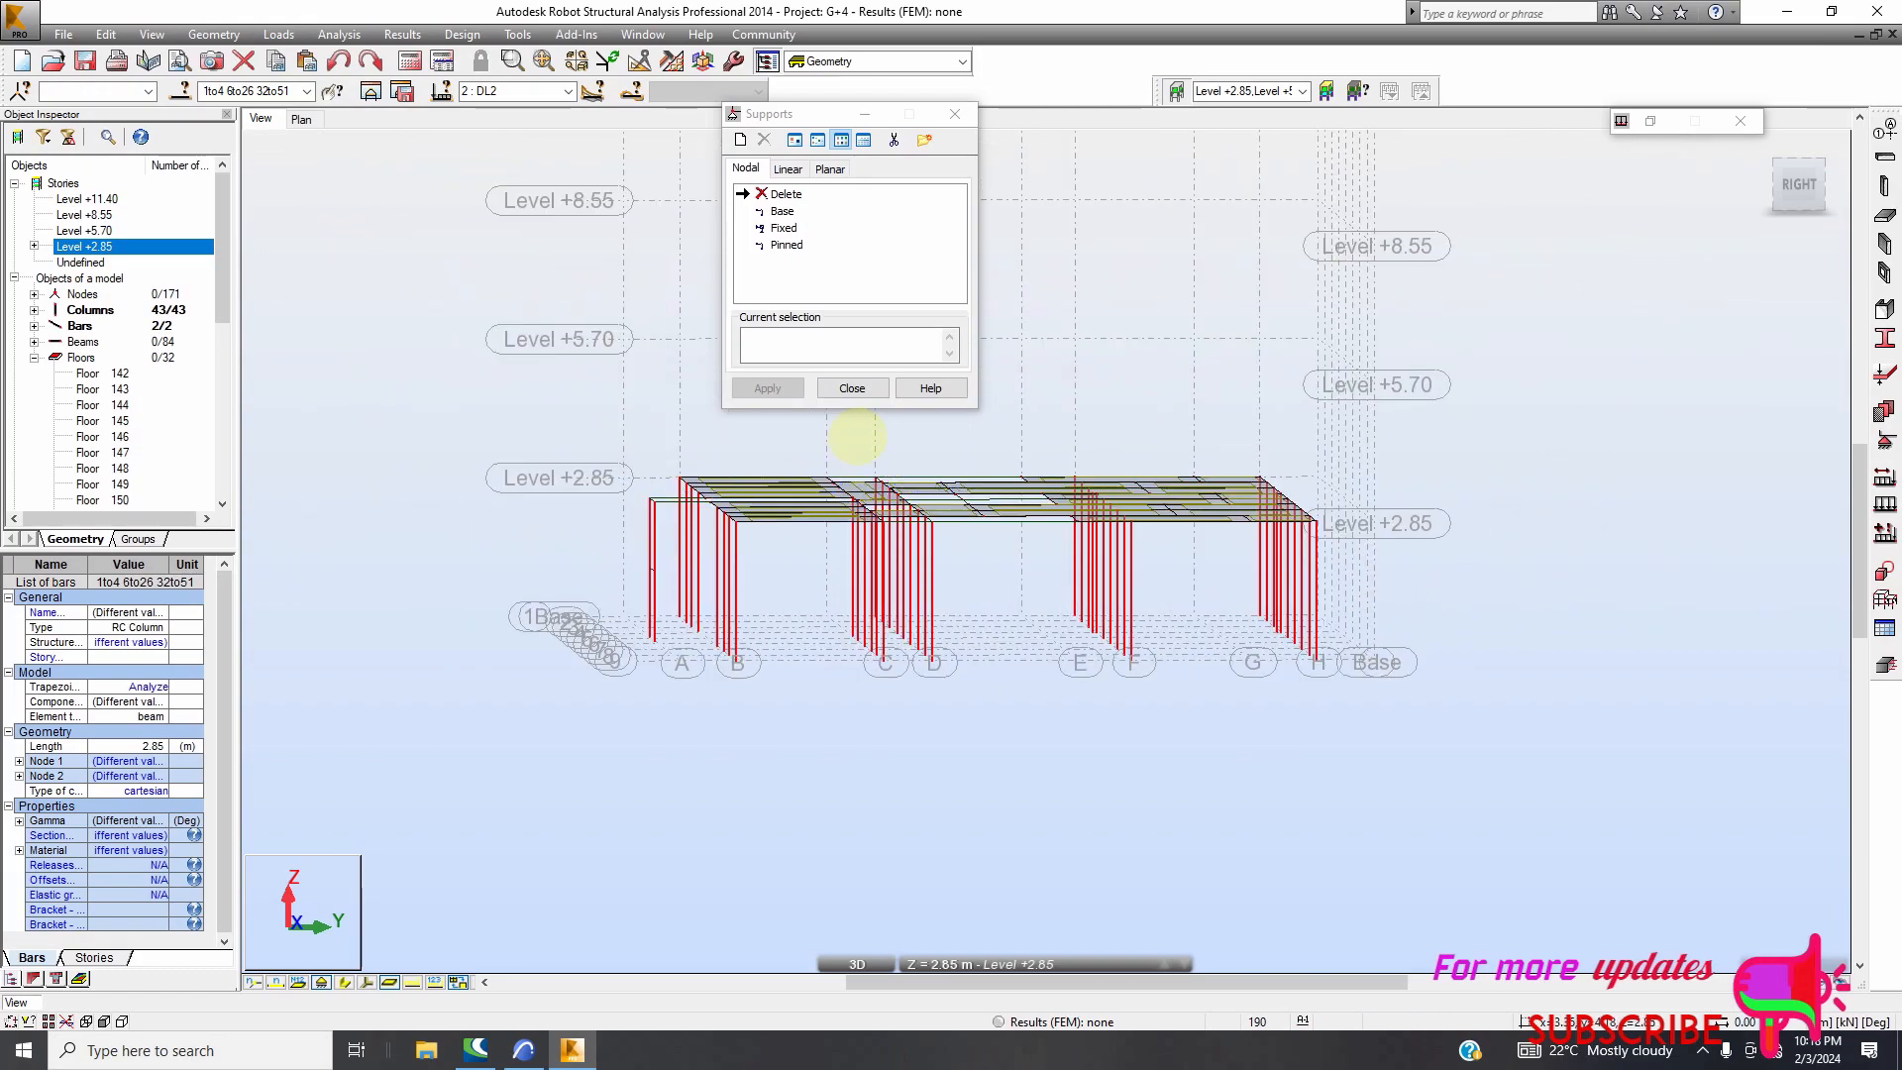
pyautogui.click(864, 391)
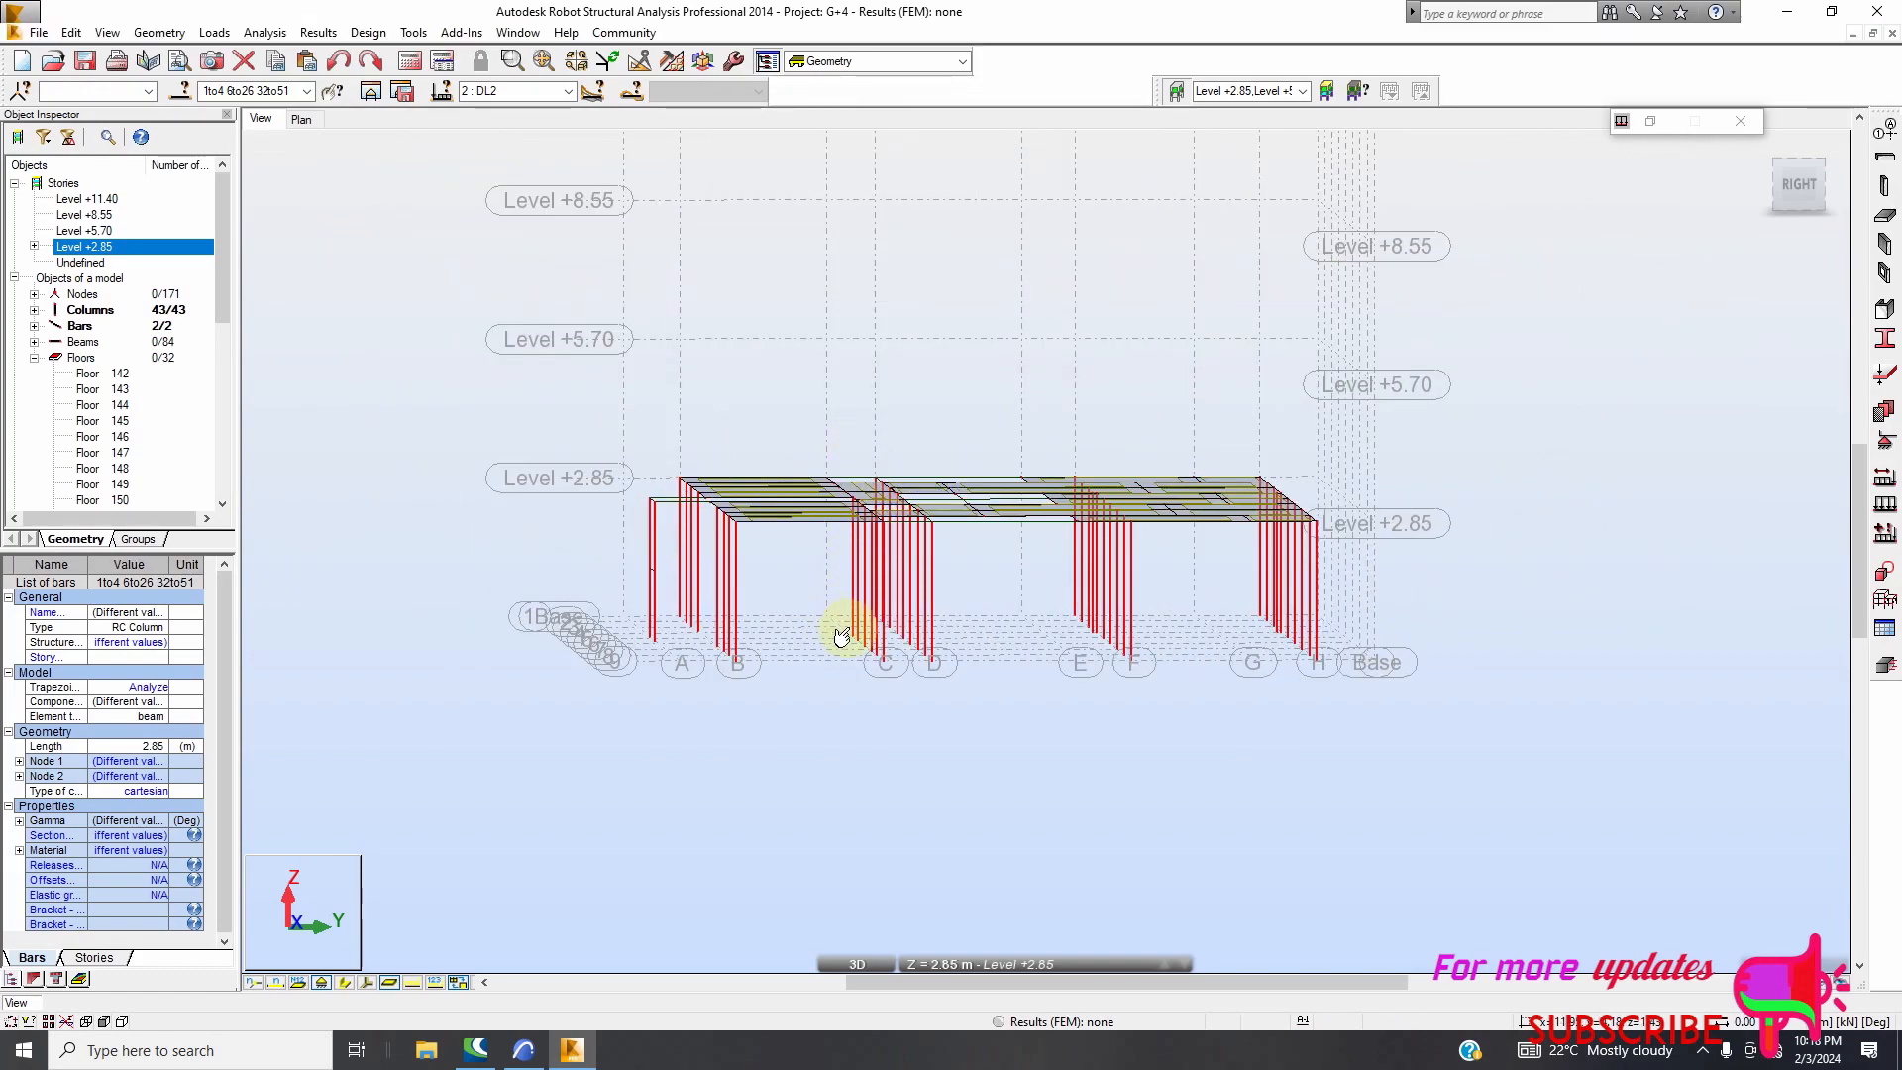
pyautogui.scroll(-2, 904, 603)
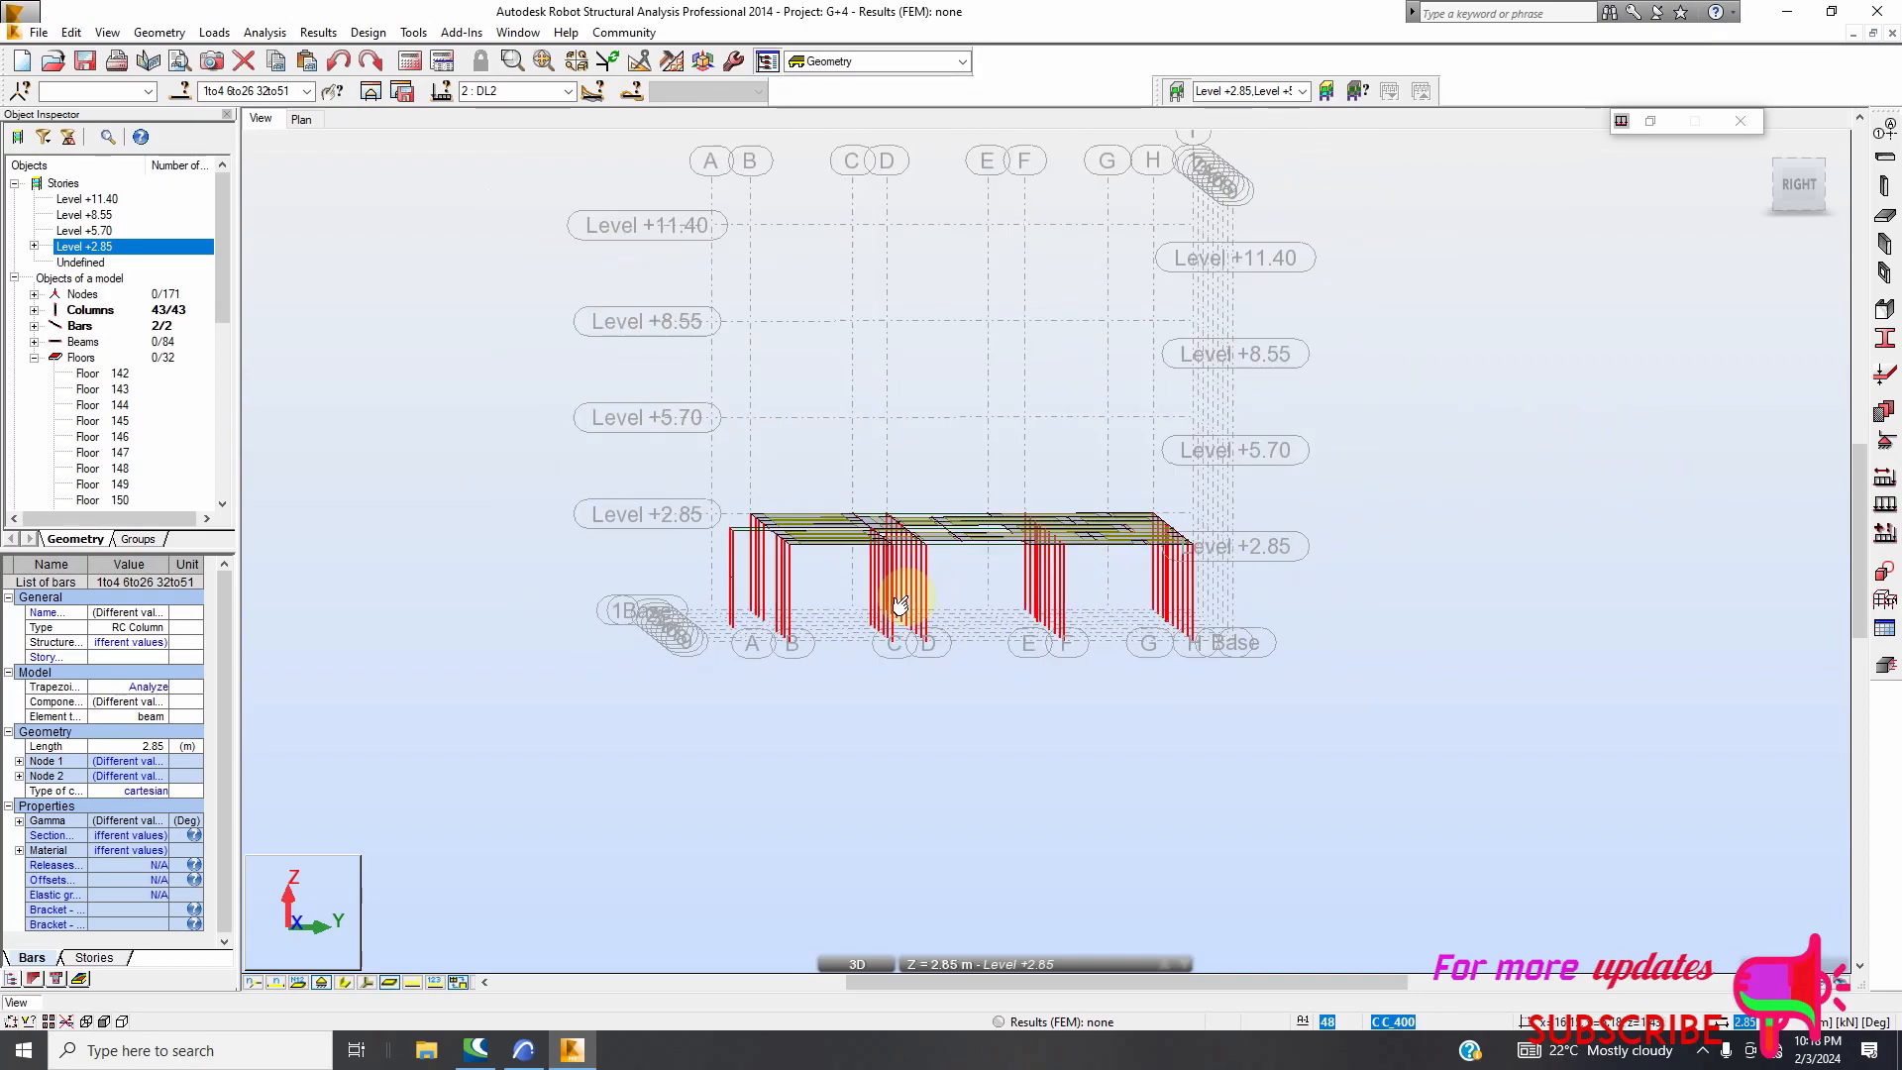
pyautogui.rightClick(110, 247)
pyautogui.moveTo(138, 263)
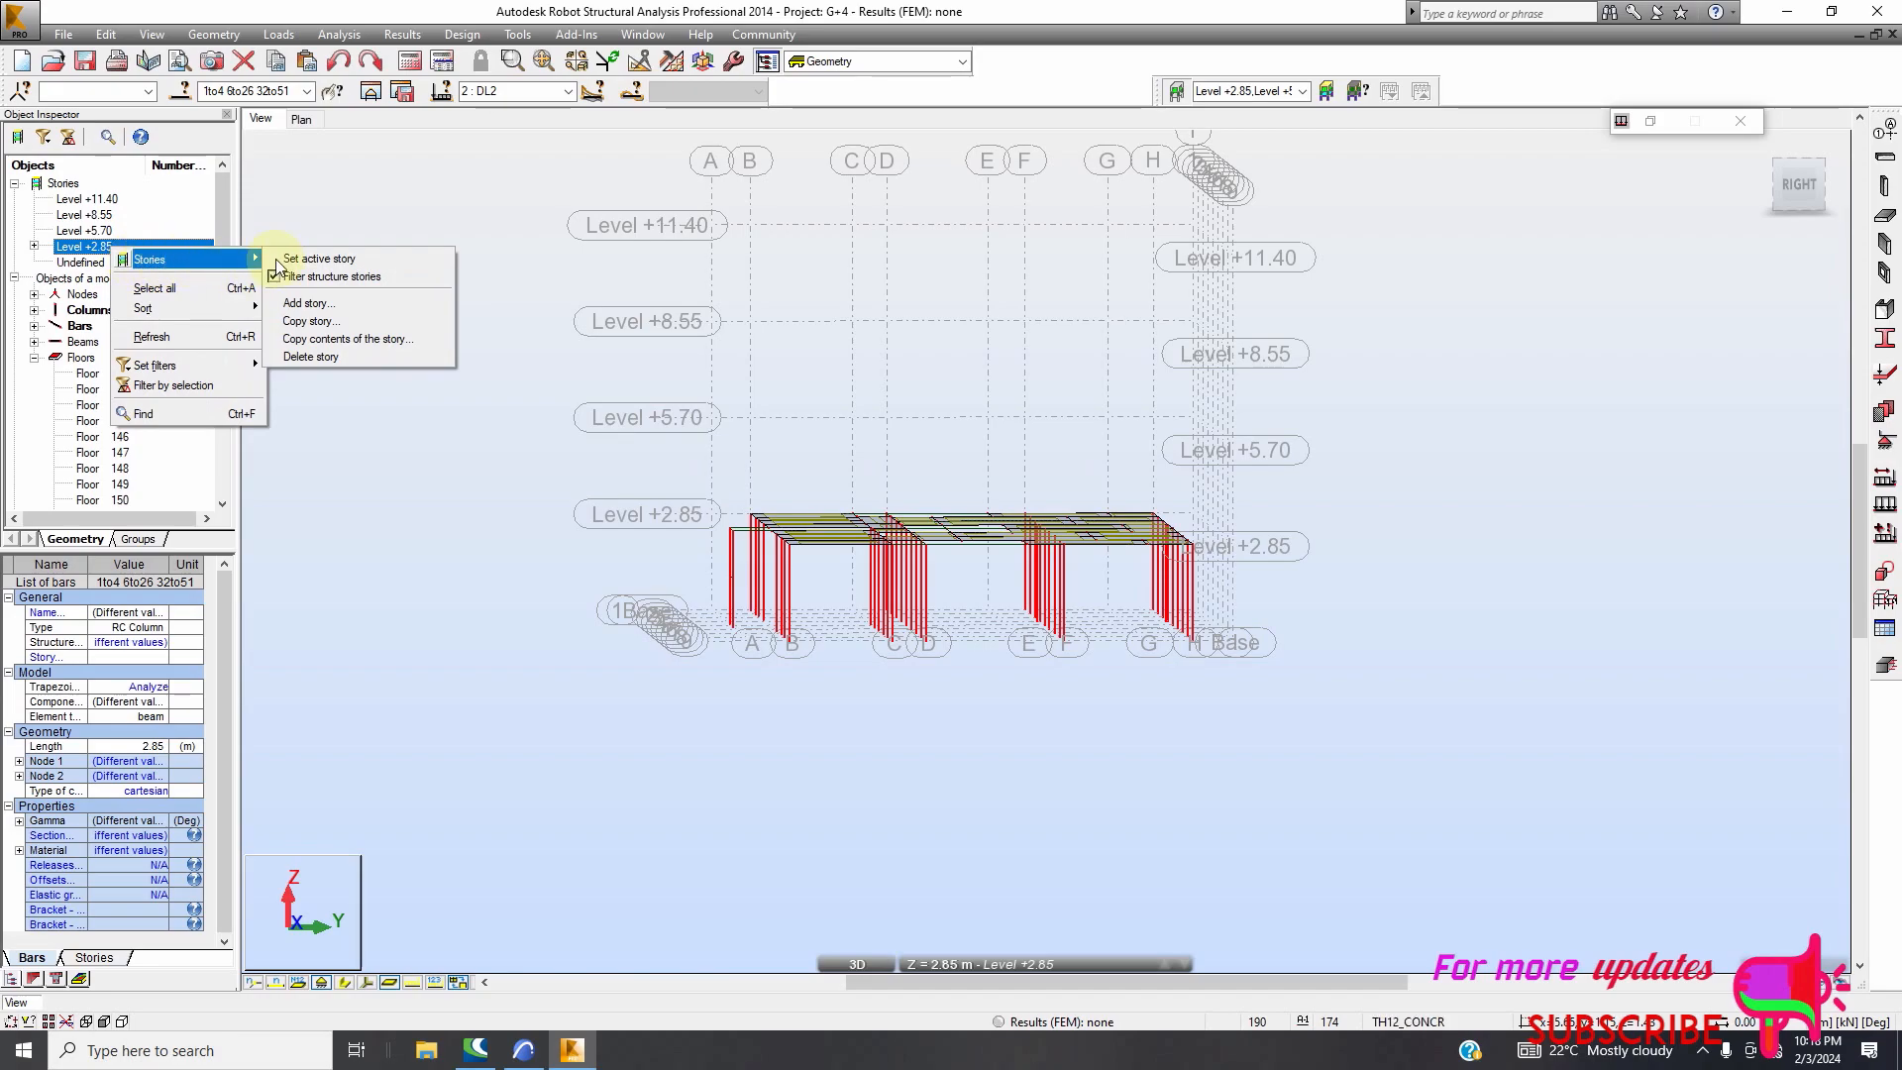
pyautogui.click(340, 340)
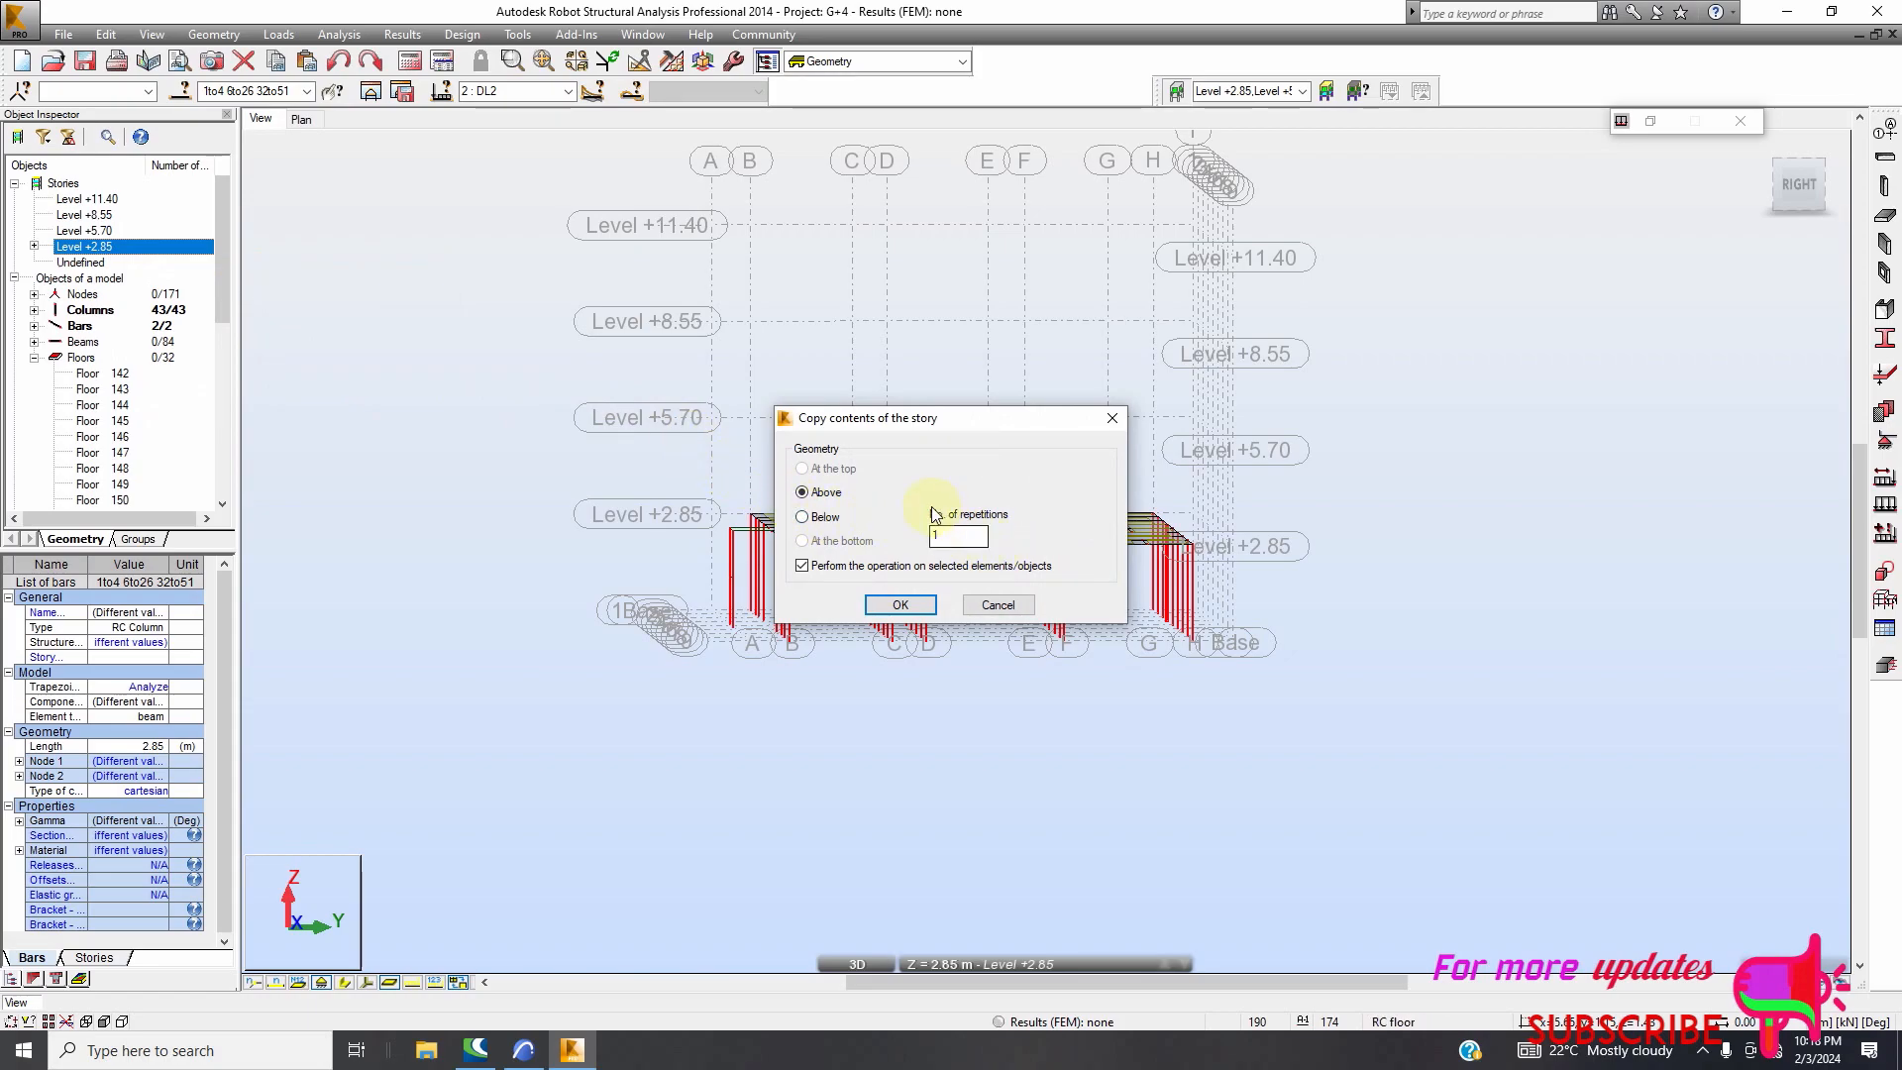
pyautogui.moveTo(967, 541); pyautogui.dragTo(896, 544)
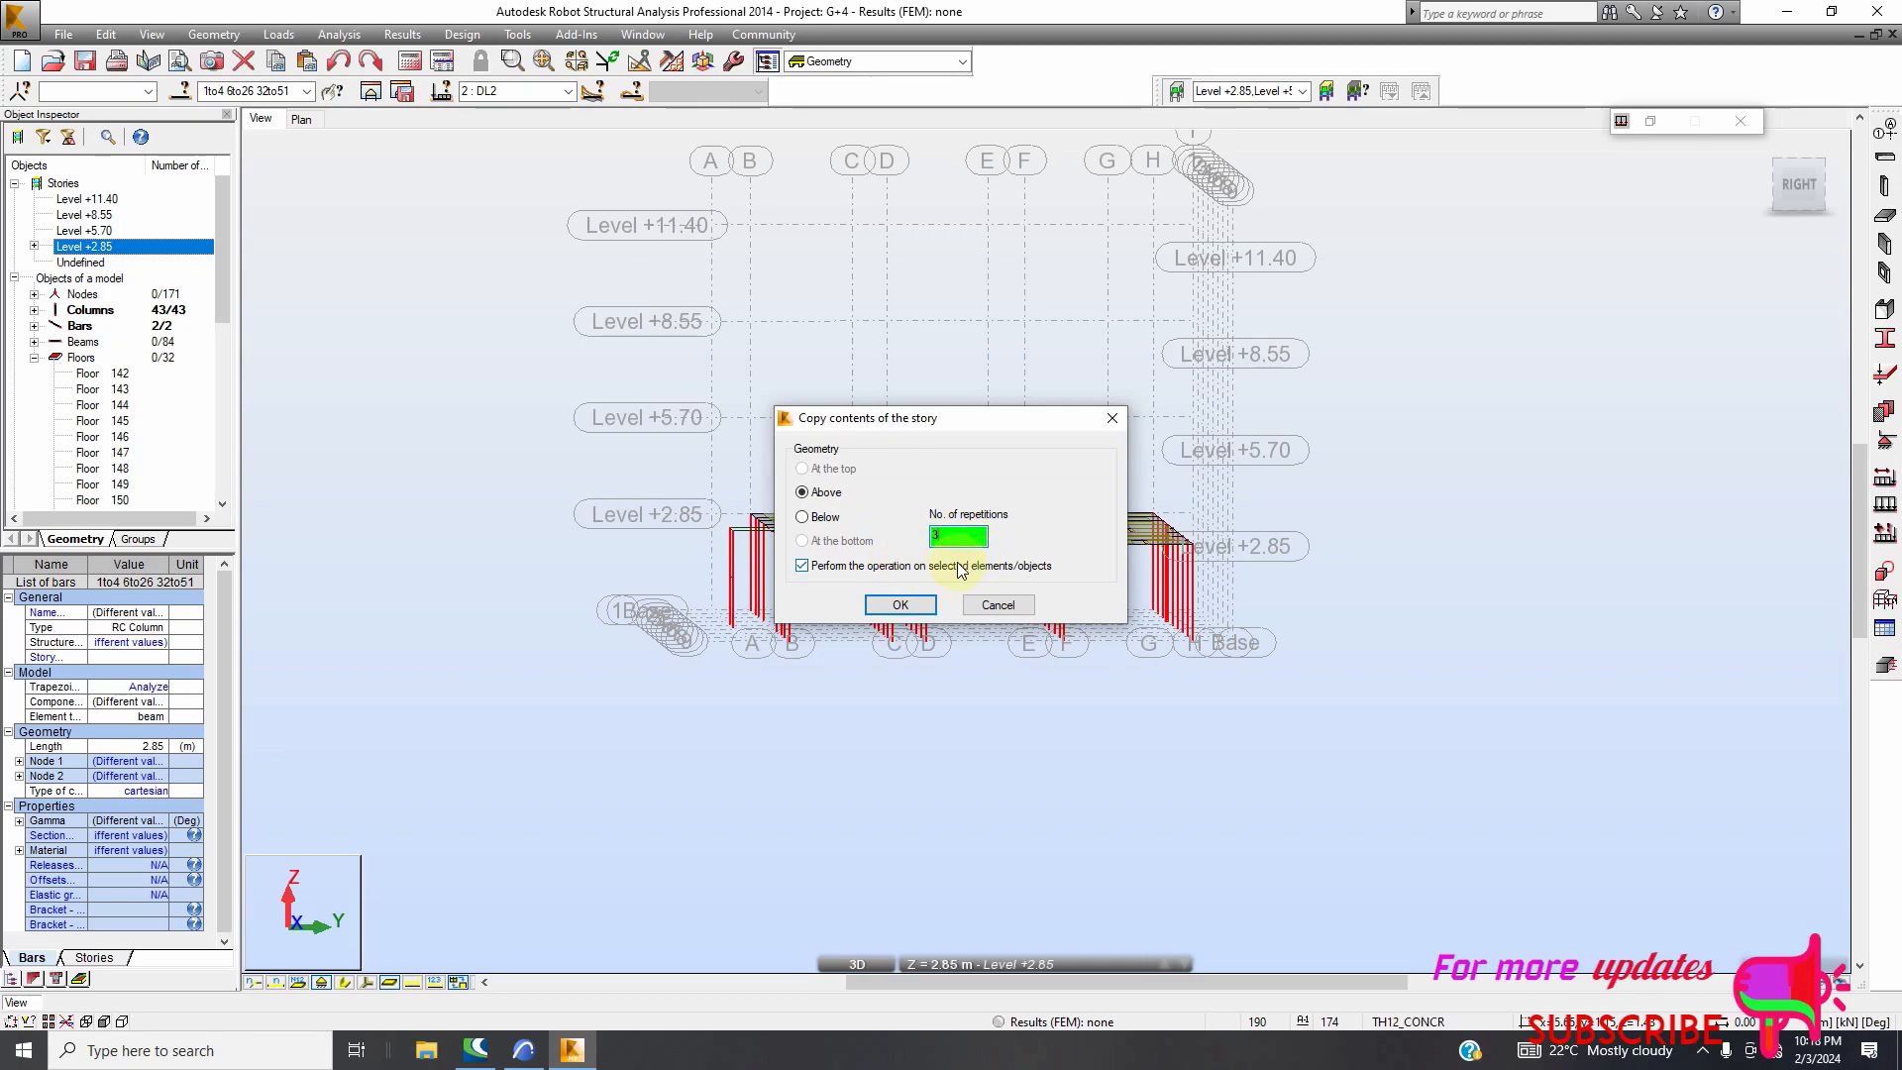
pyautogui.click(994, 607)
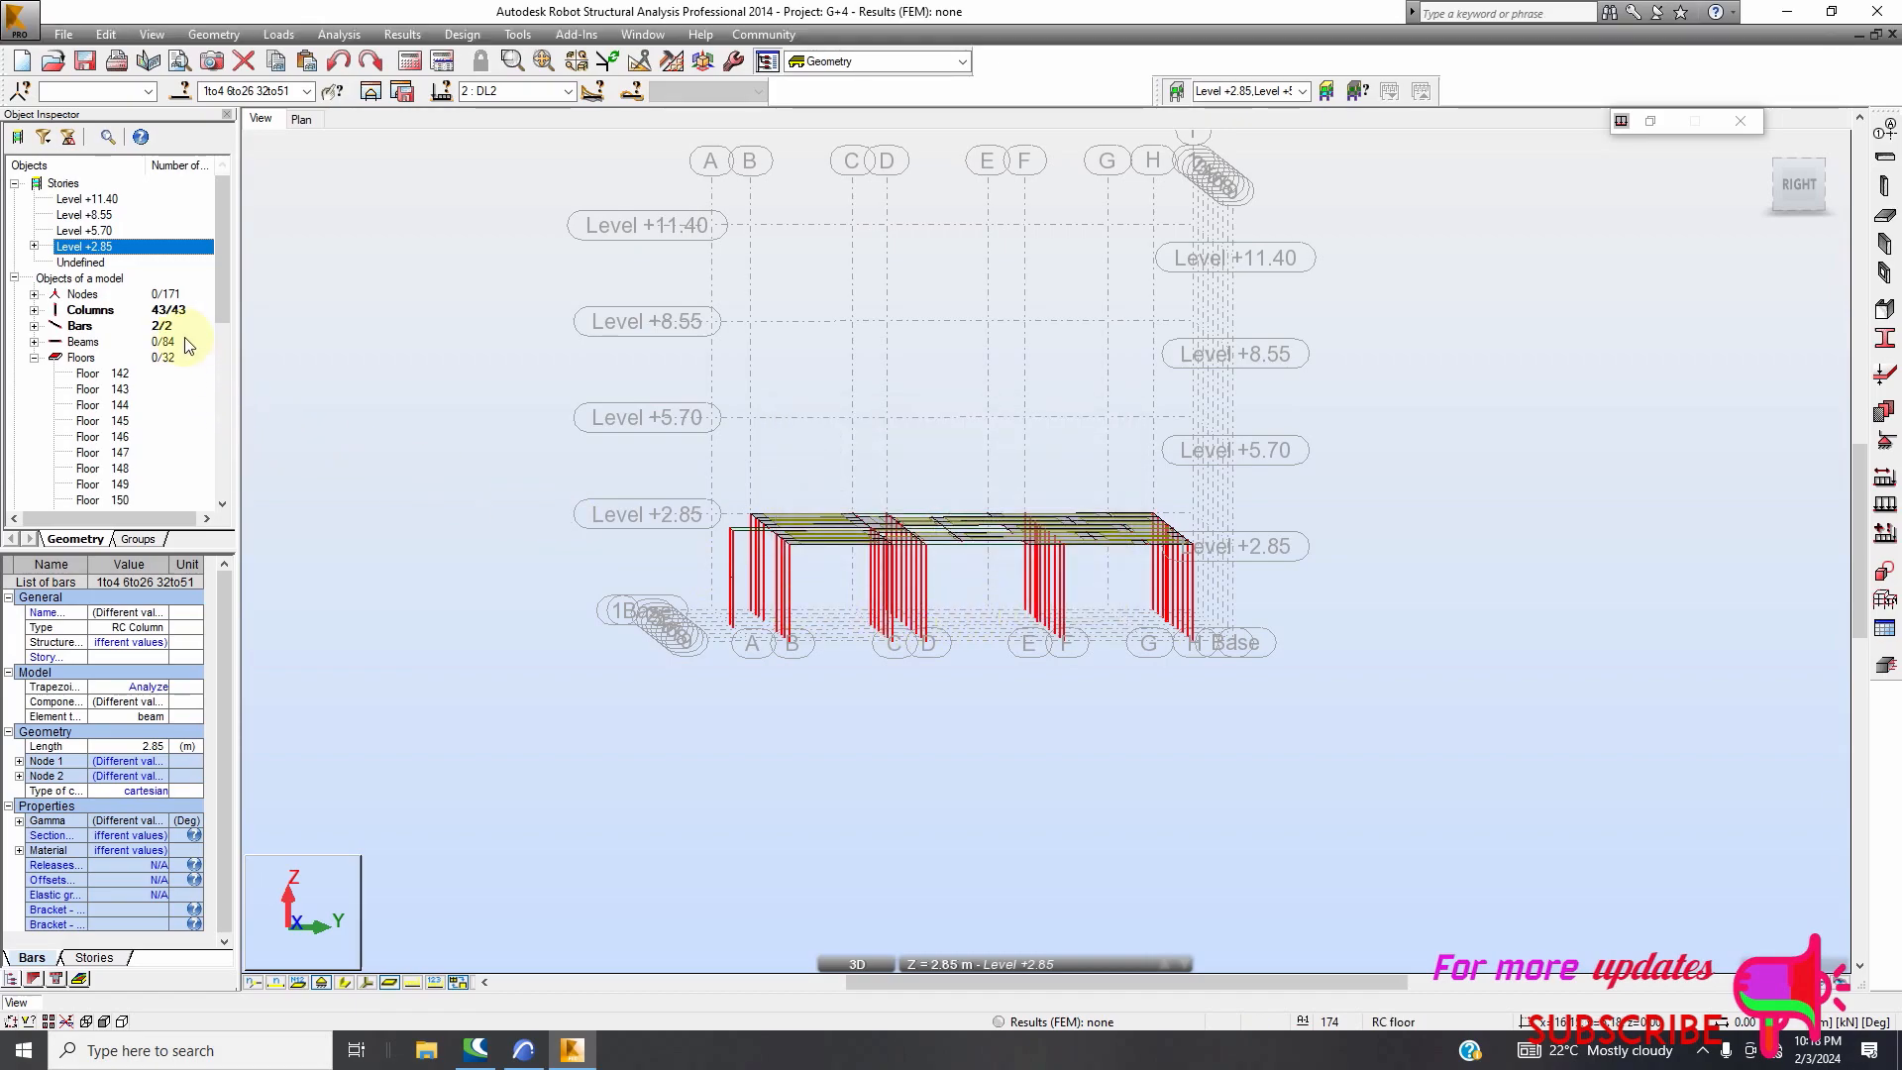
# Add one story with a height of 2.85 m above Level +11.40
pyautogui.click(186, 199)
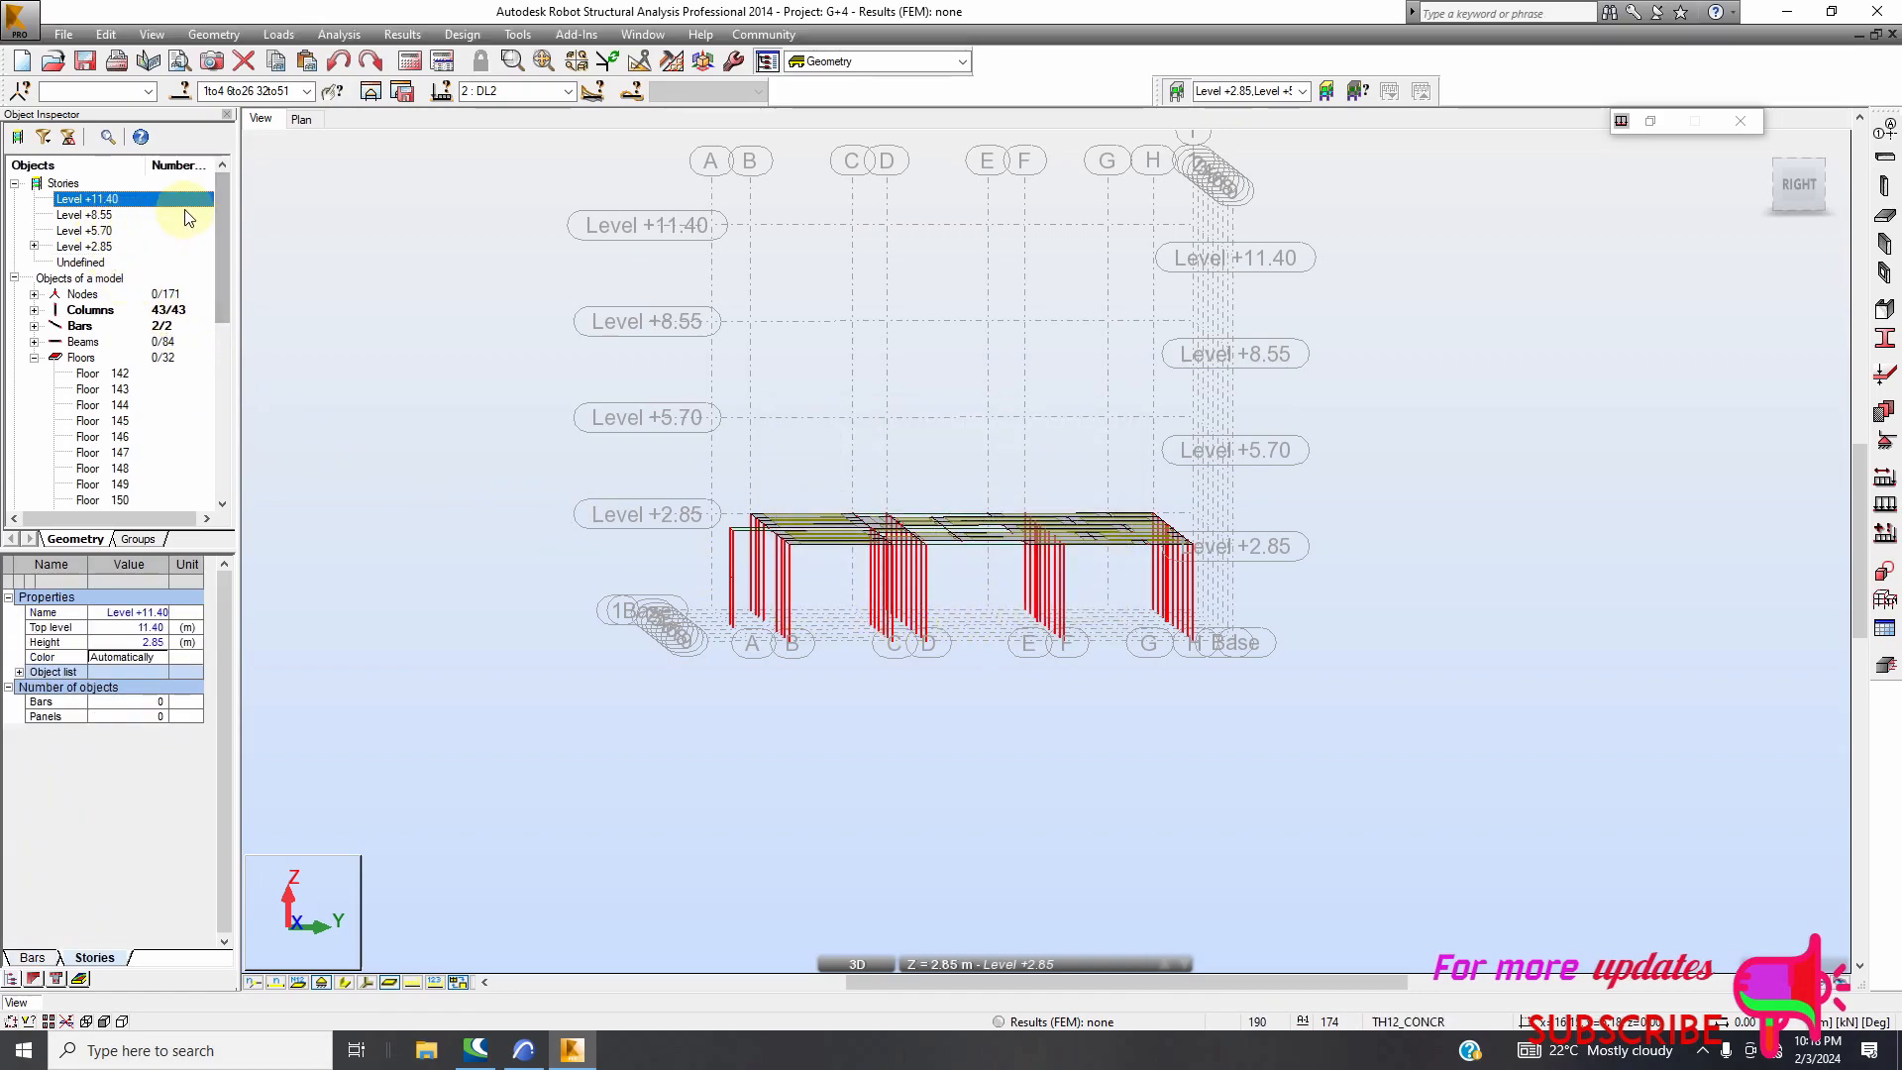
pyautogui.rightClick(183, 208)
pyautogui.click(177, 201)
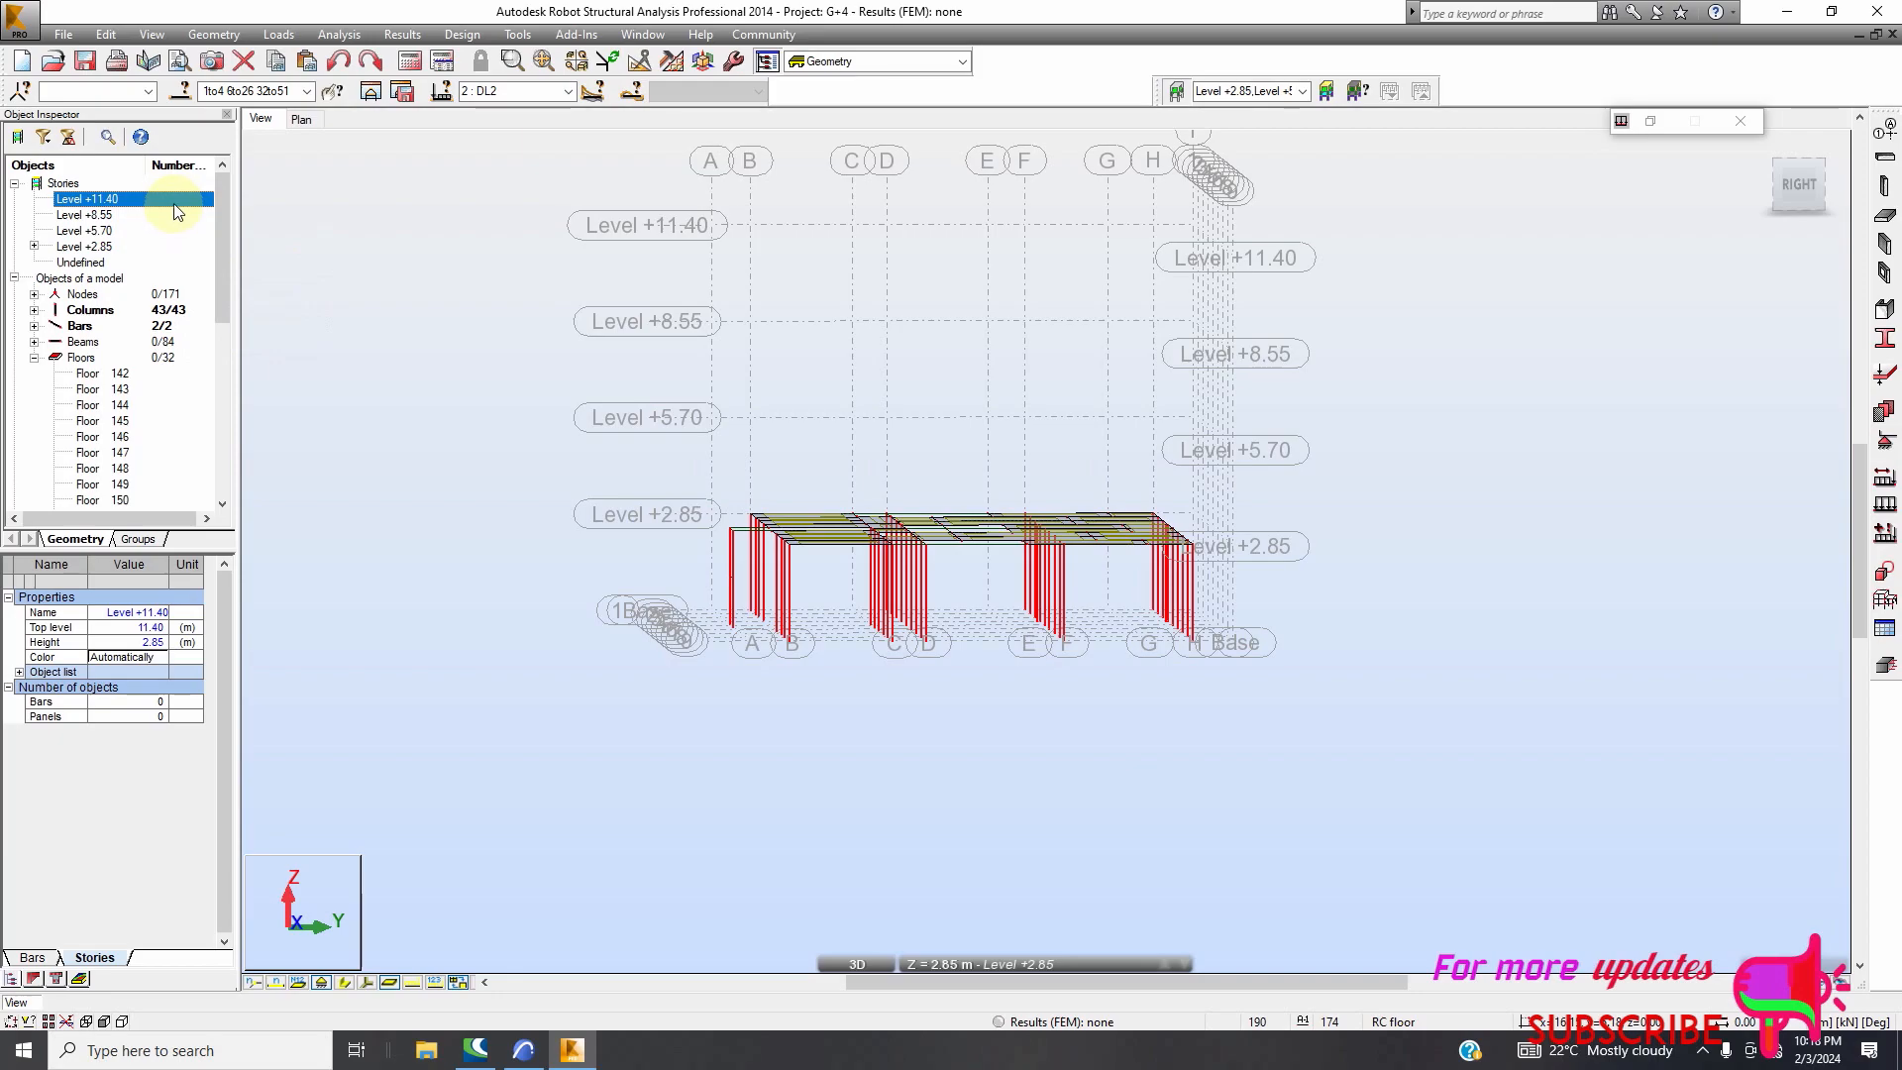
pyautogui.rightClick(177, 212)
pyautogui.moveTo(281, 218)
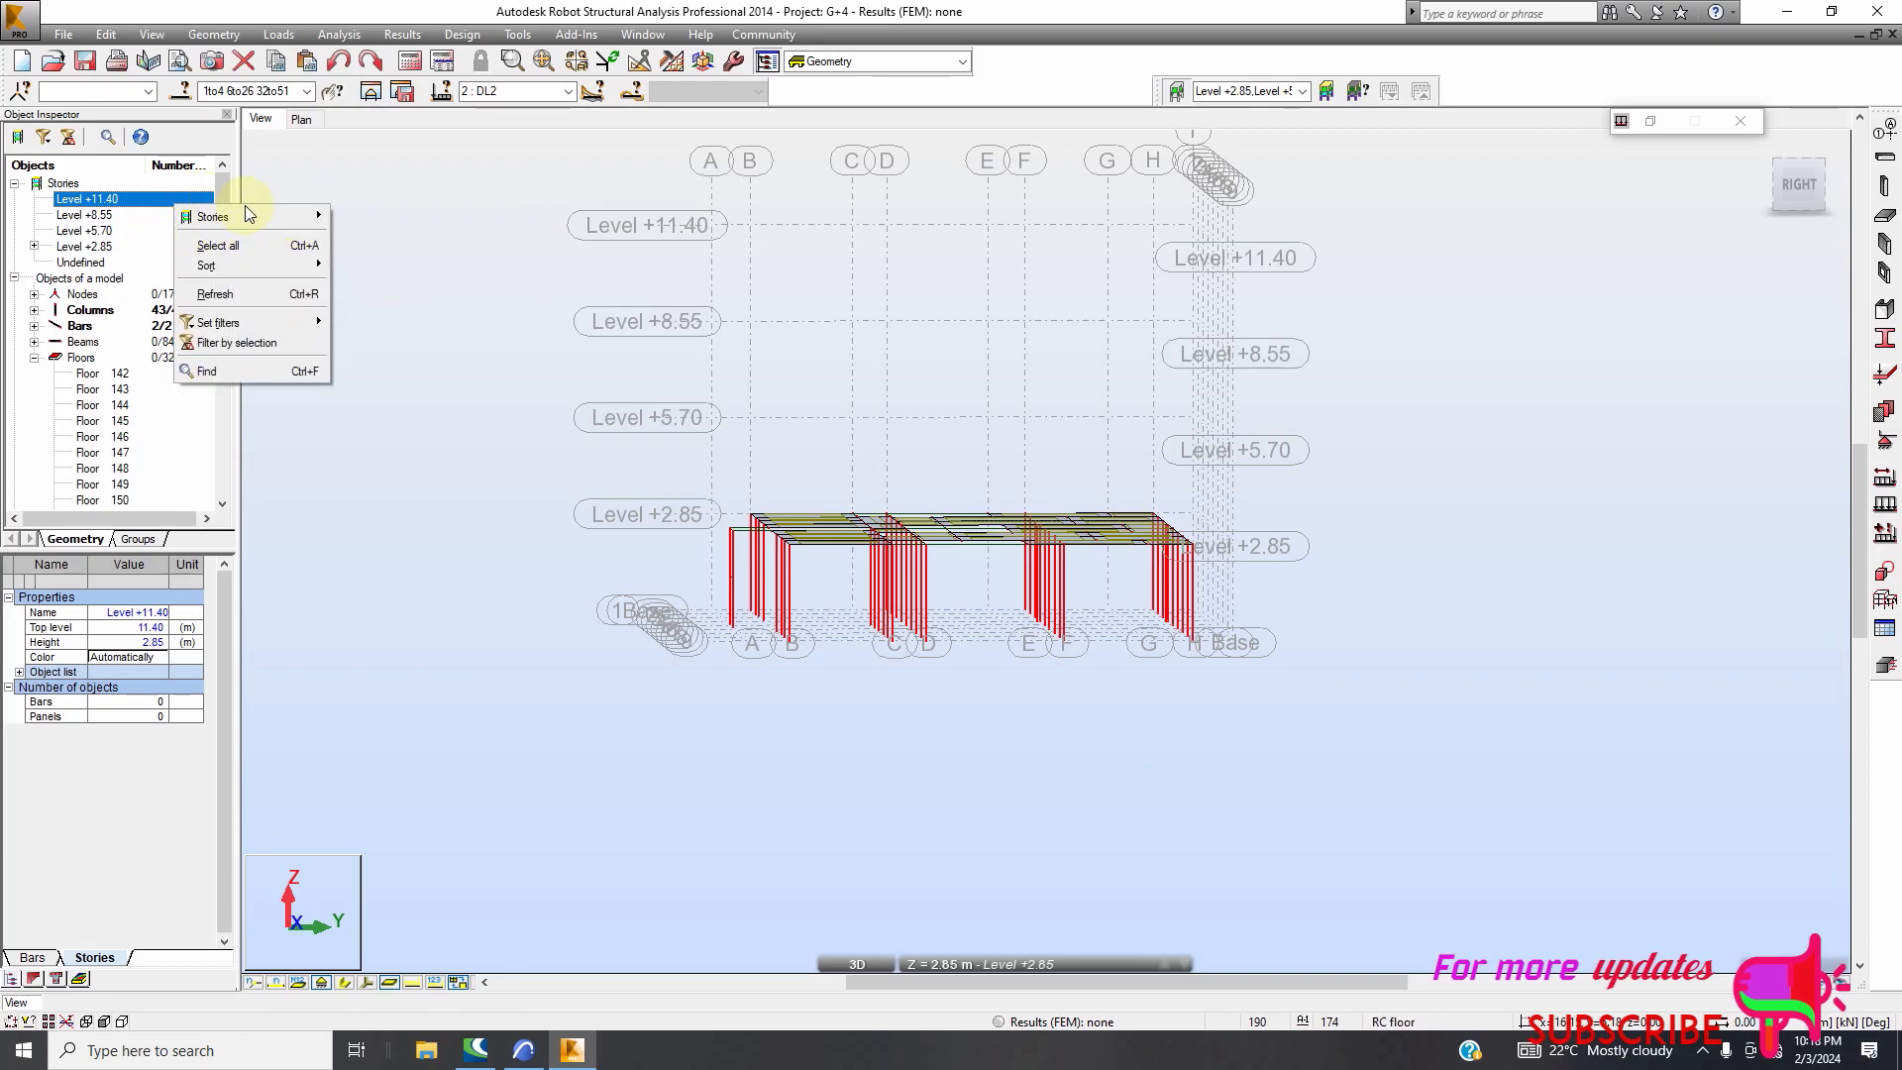
pyautogui.click(342, 234)
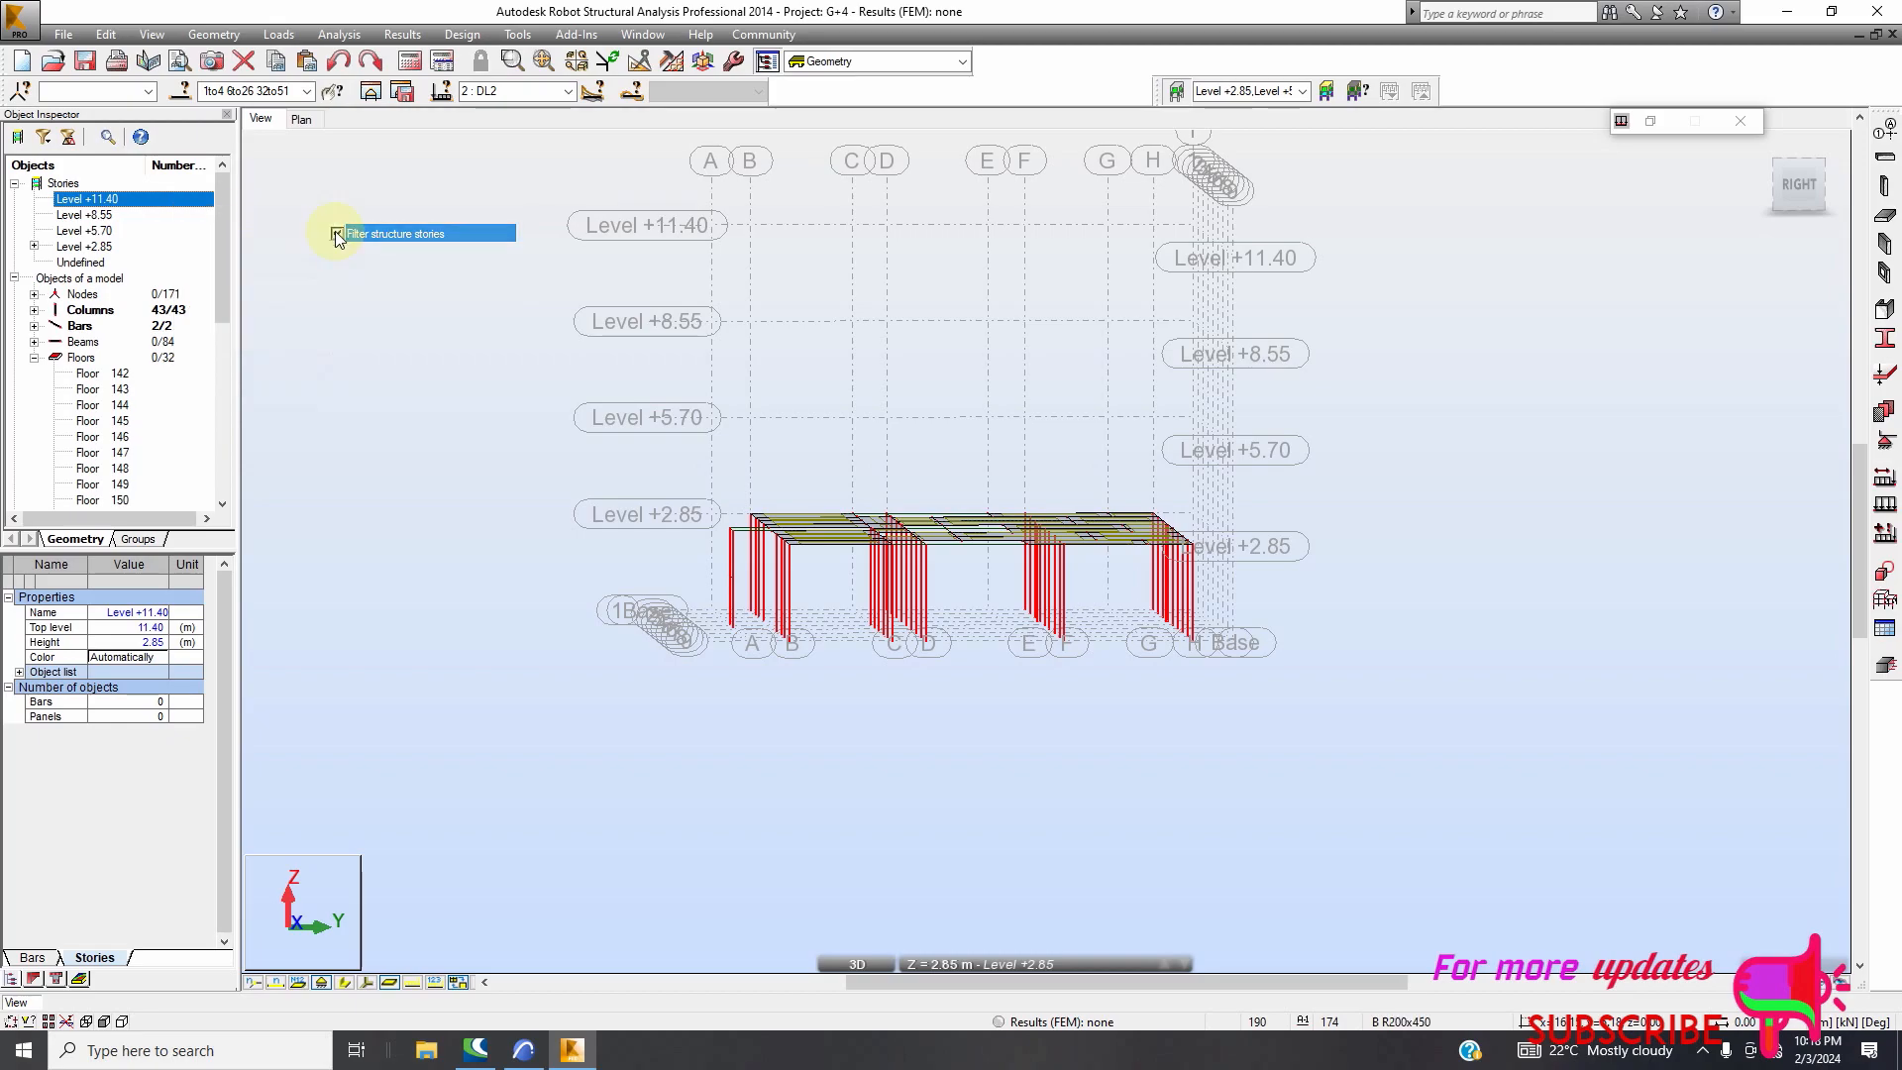
pyautogui.rightClick(191, 205)
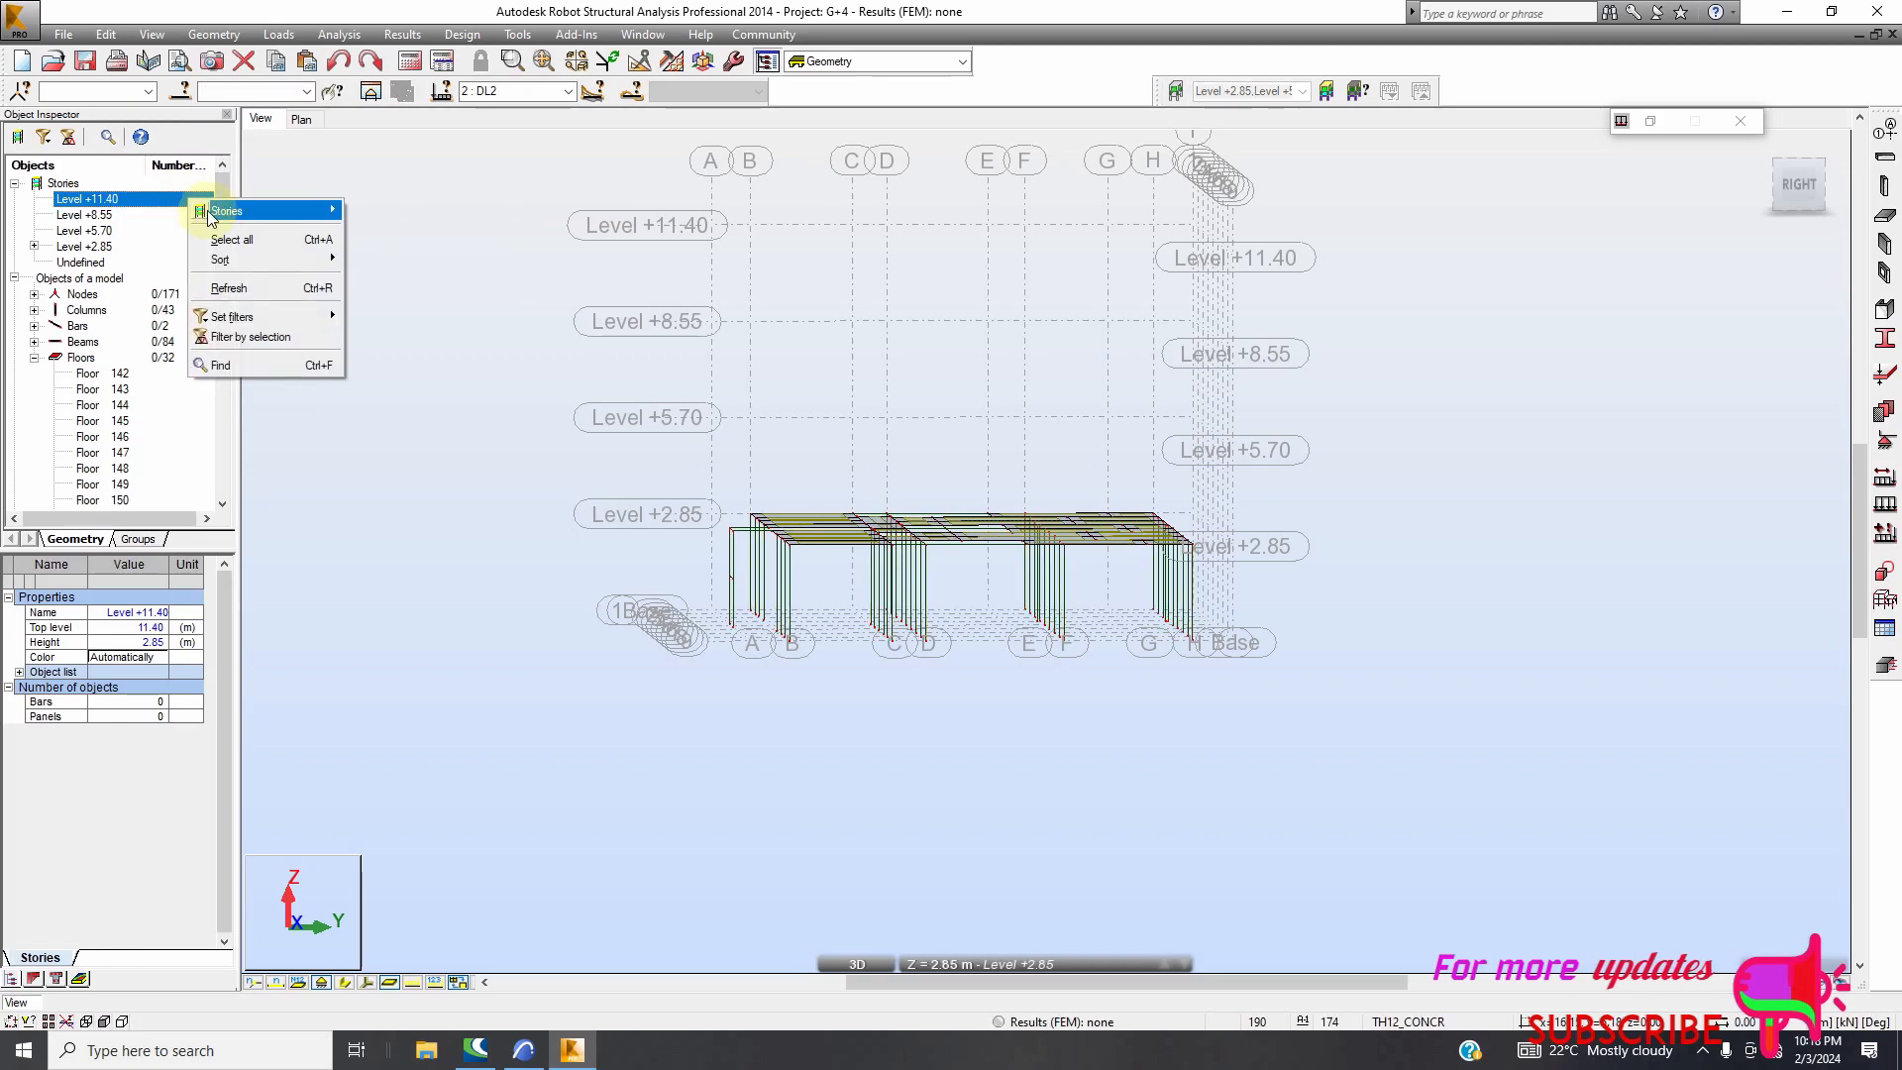
pyautogui.moveTo(238, 211)
pyautogui.click(394, 255)
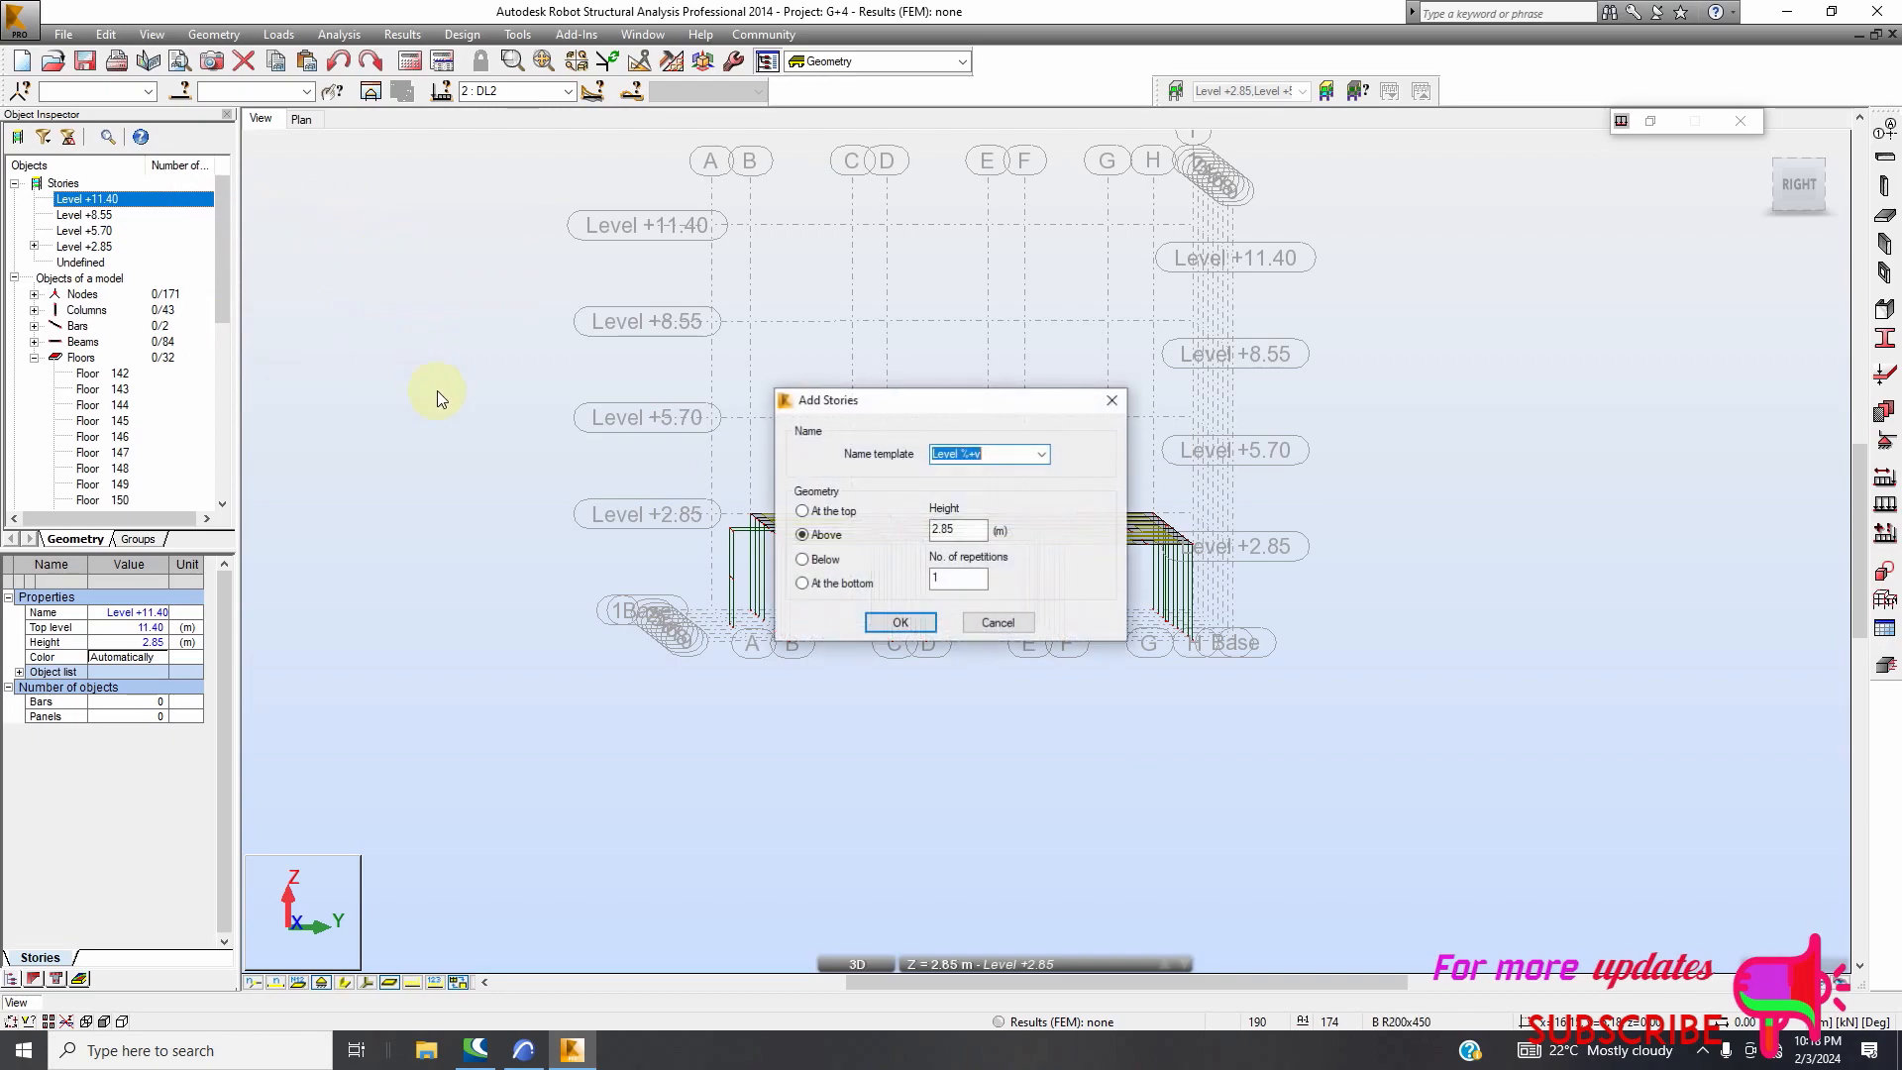
pyautogui.click(904, 622)
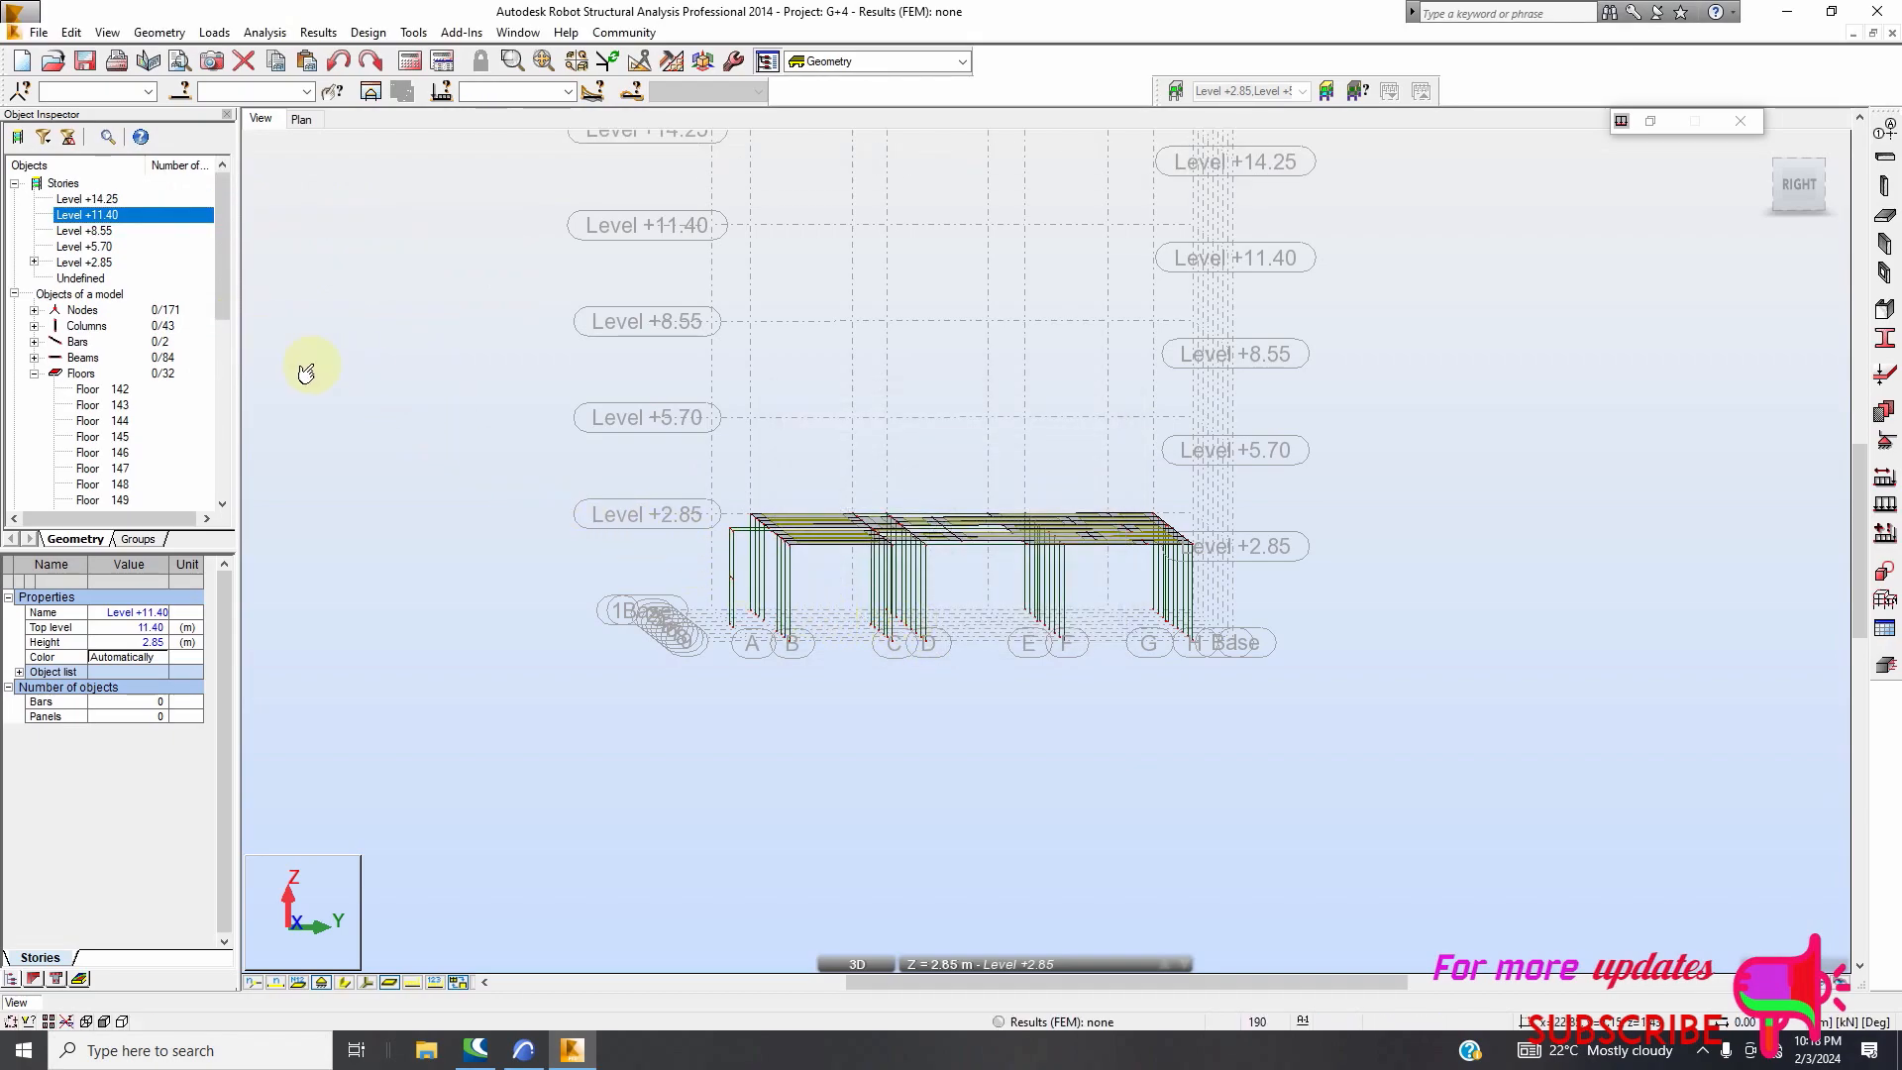
# Copy the contents of story Level +2.85 to the four stories above it, up to Level +14.25
pyautogui.click(86, 265)
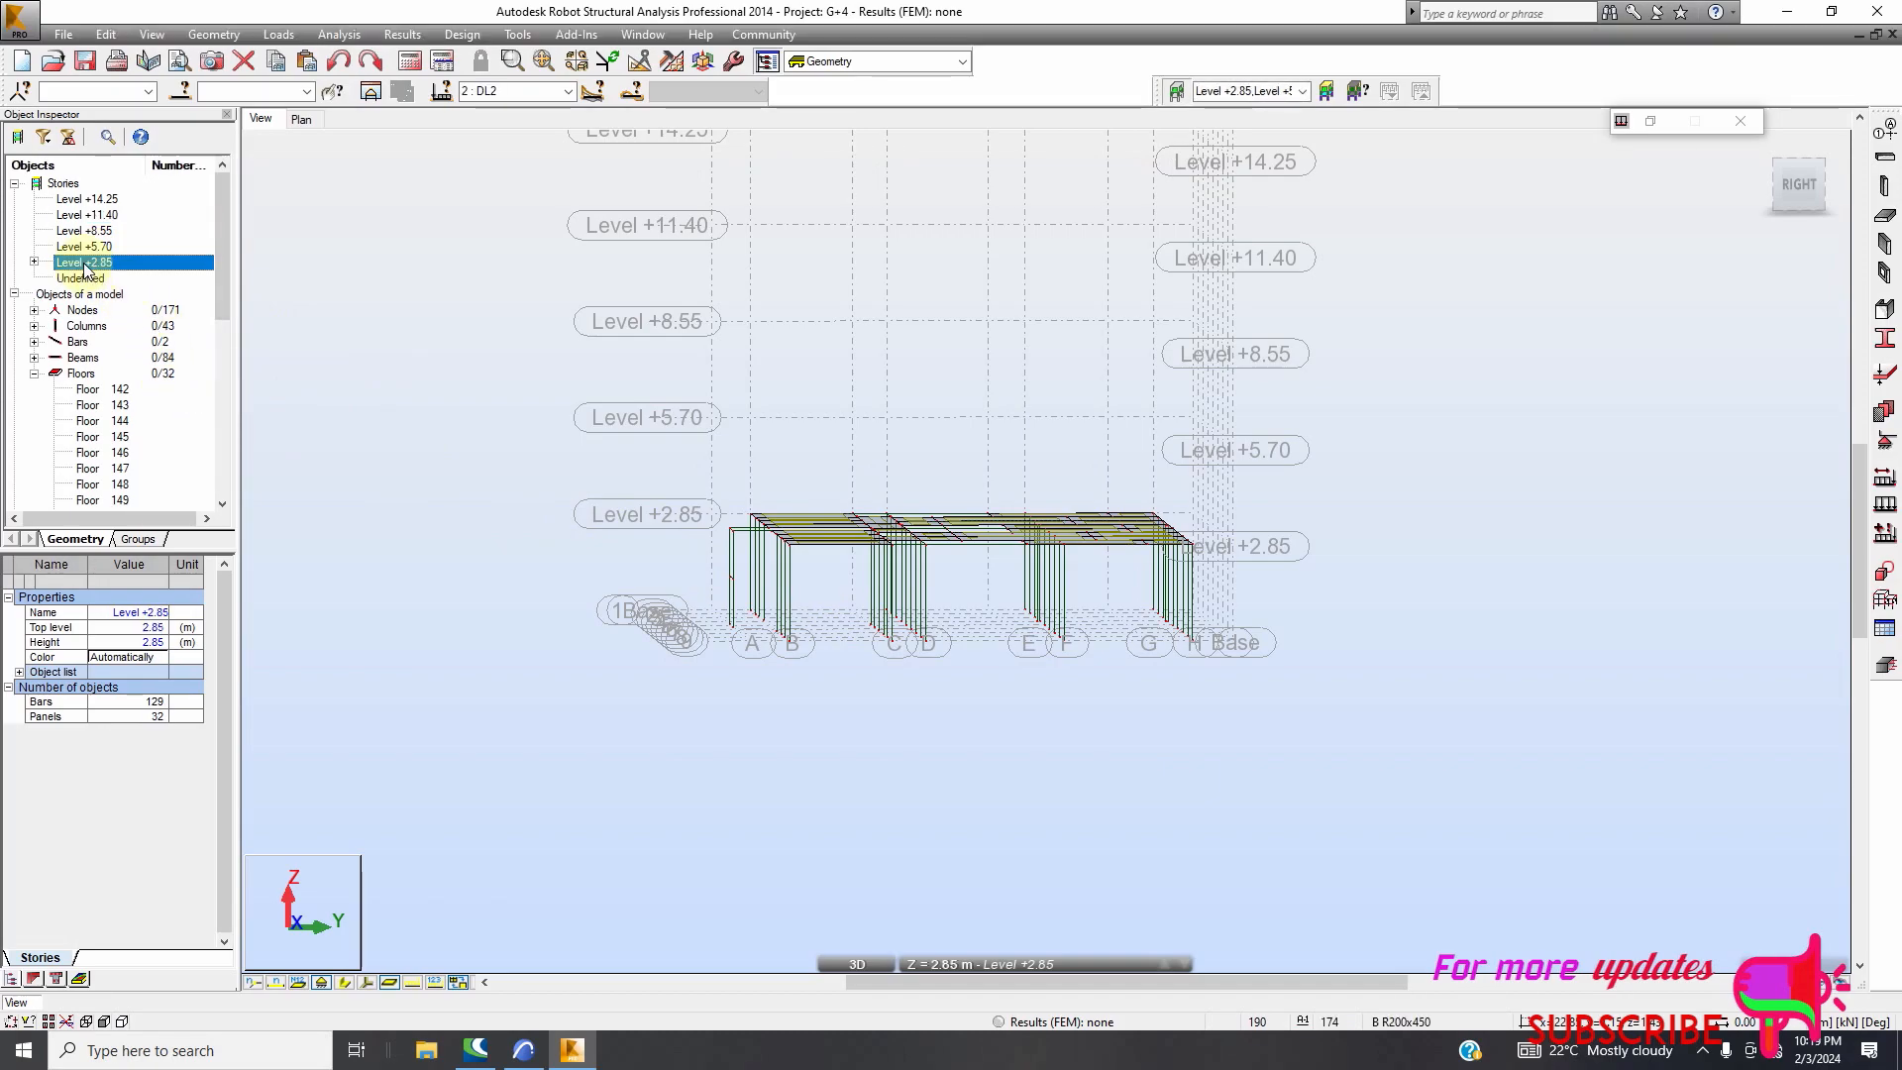
pyautogui.rightClick(86, 265)
pyautogui.moveTo(149, 276)
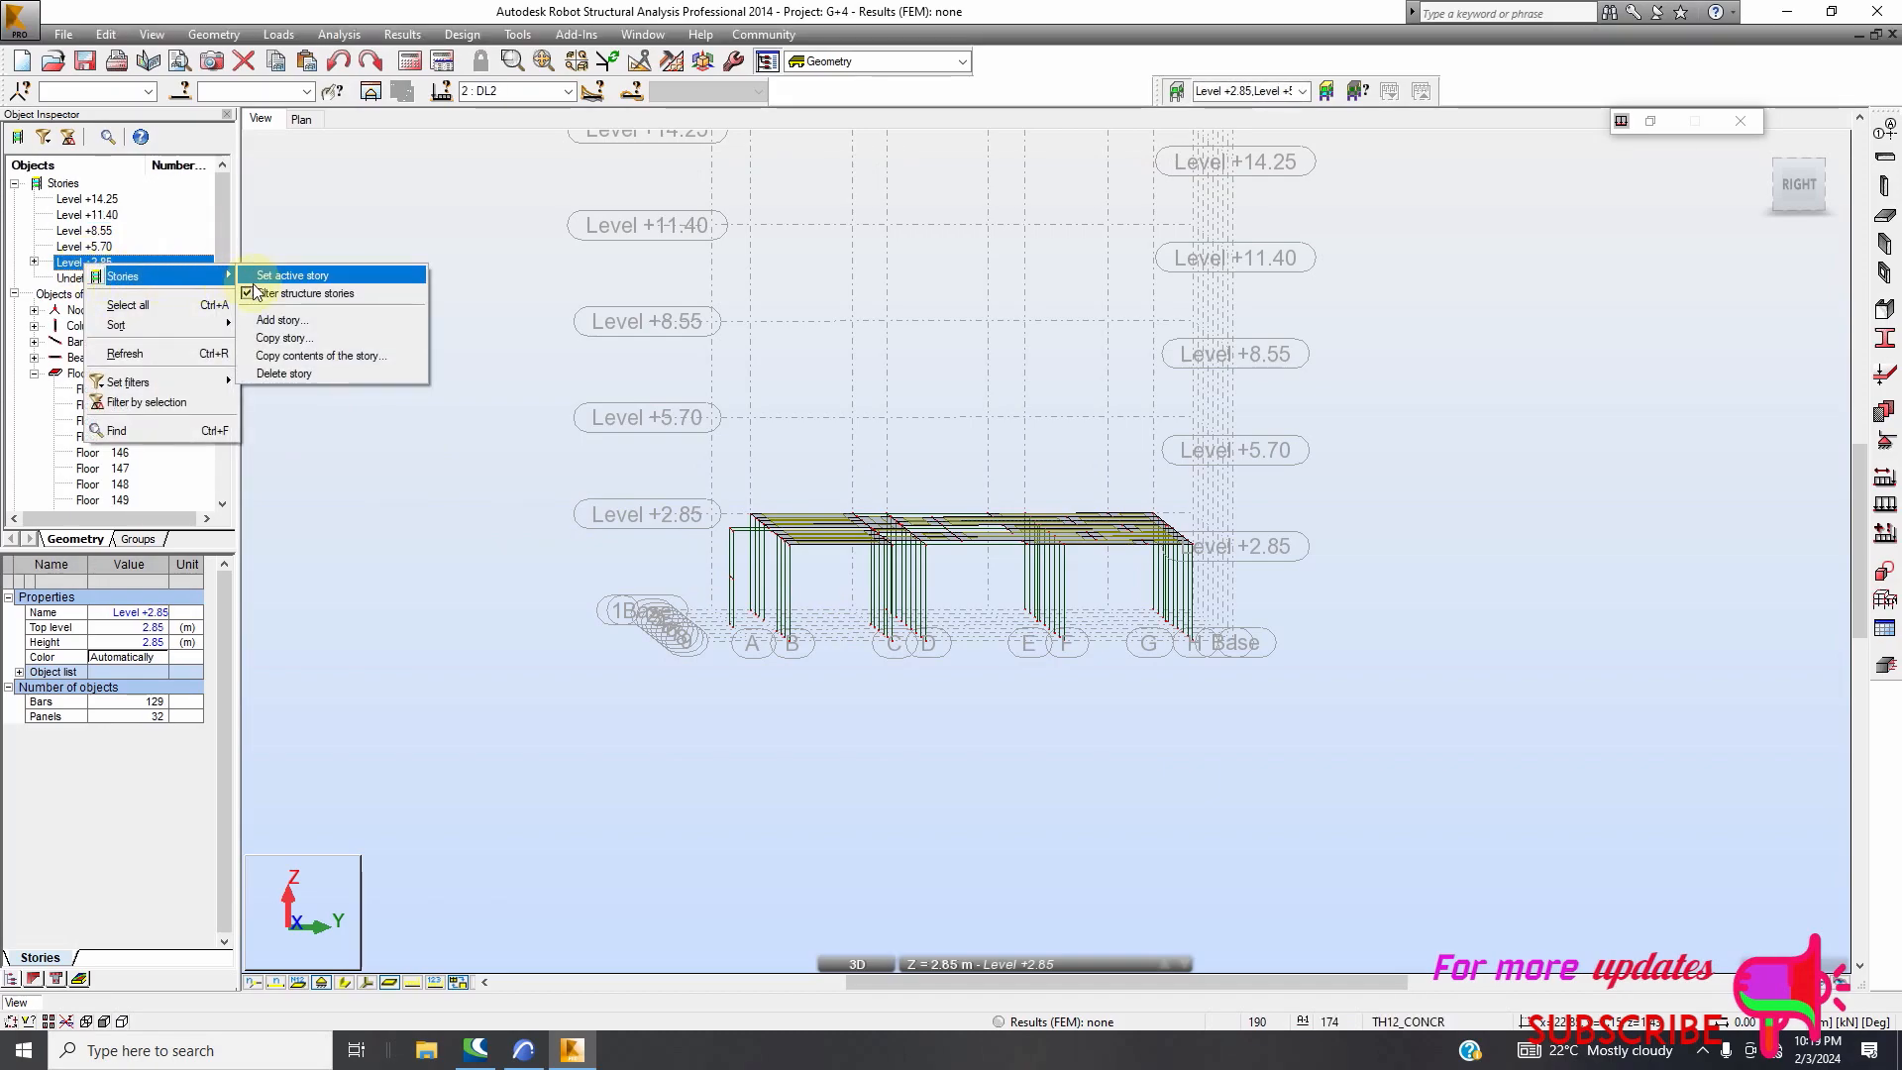
pyautogui.click(287, 356)
pyautogui.doubleClick(972, 535)
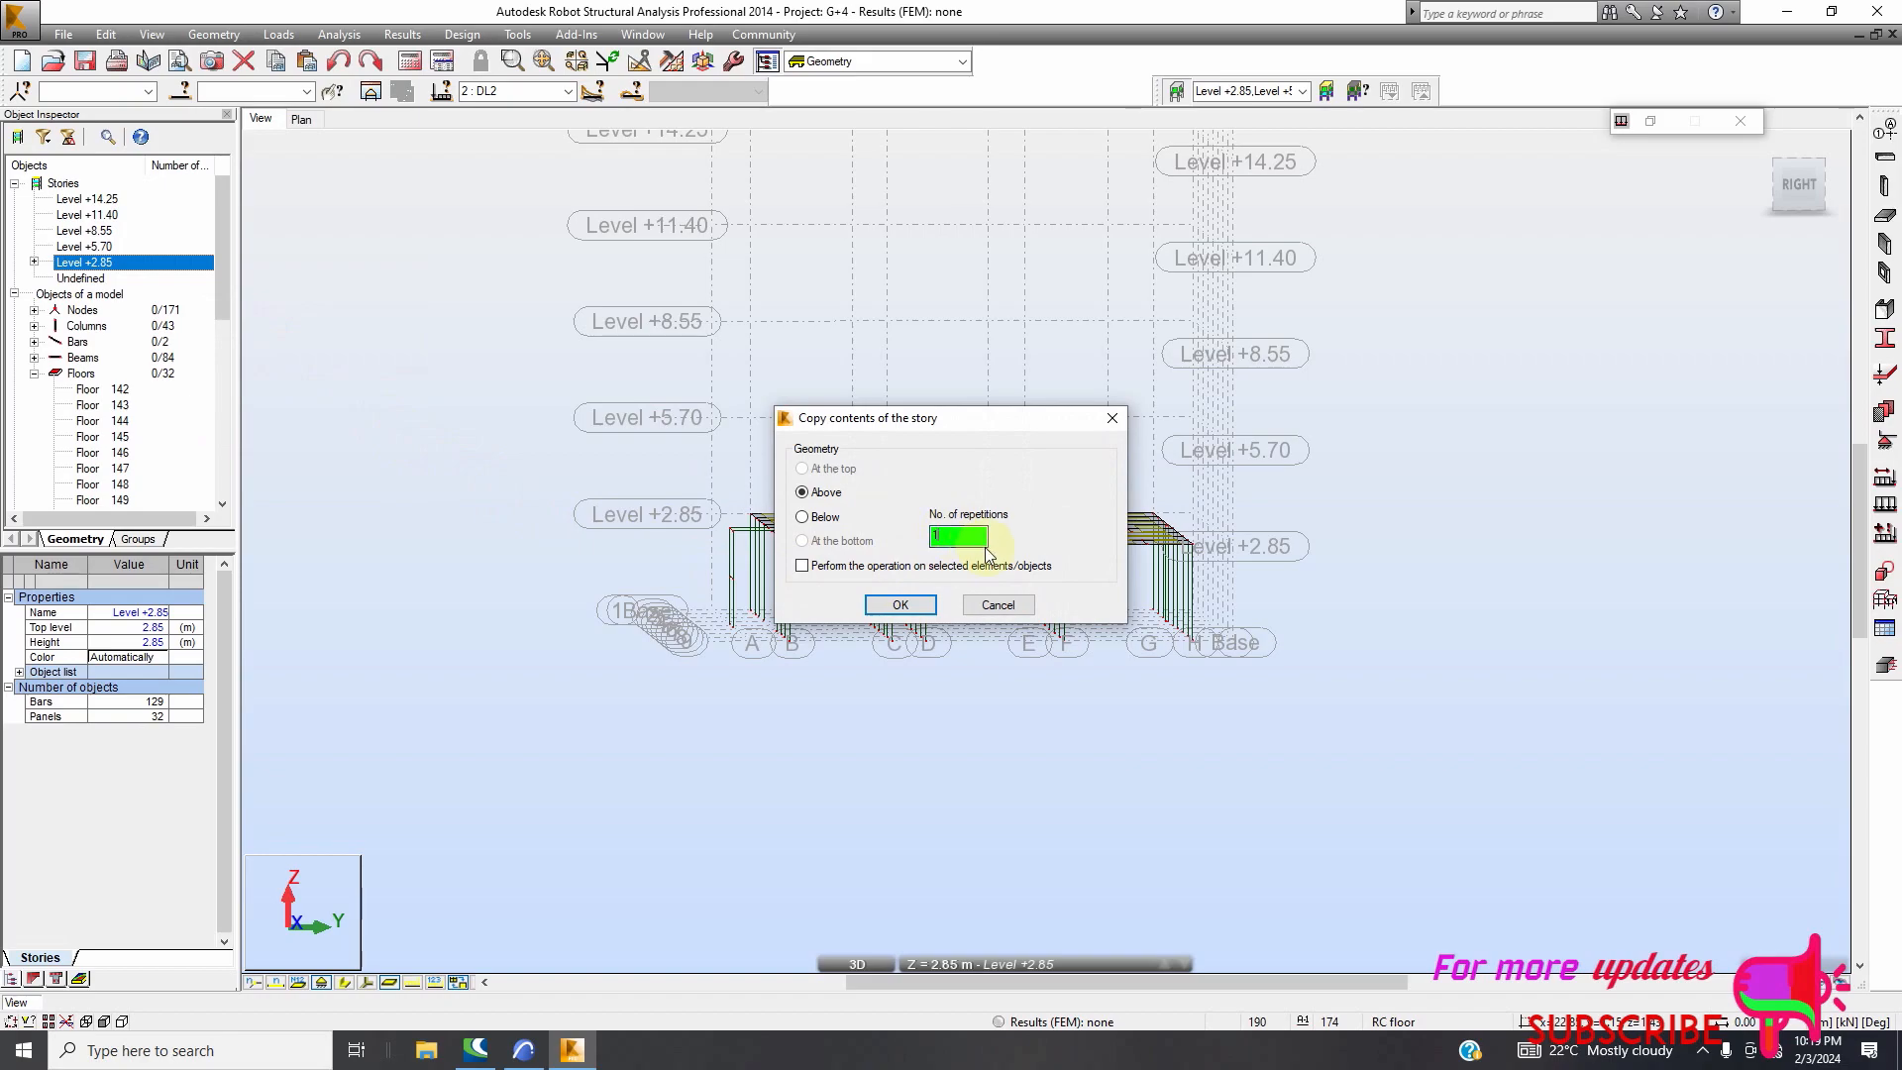
pyautogui.click(919, 605)
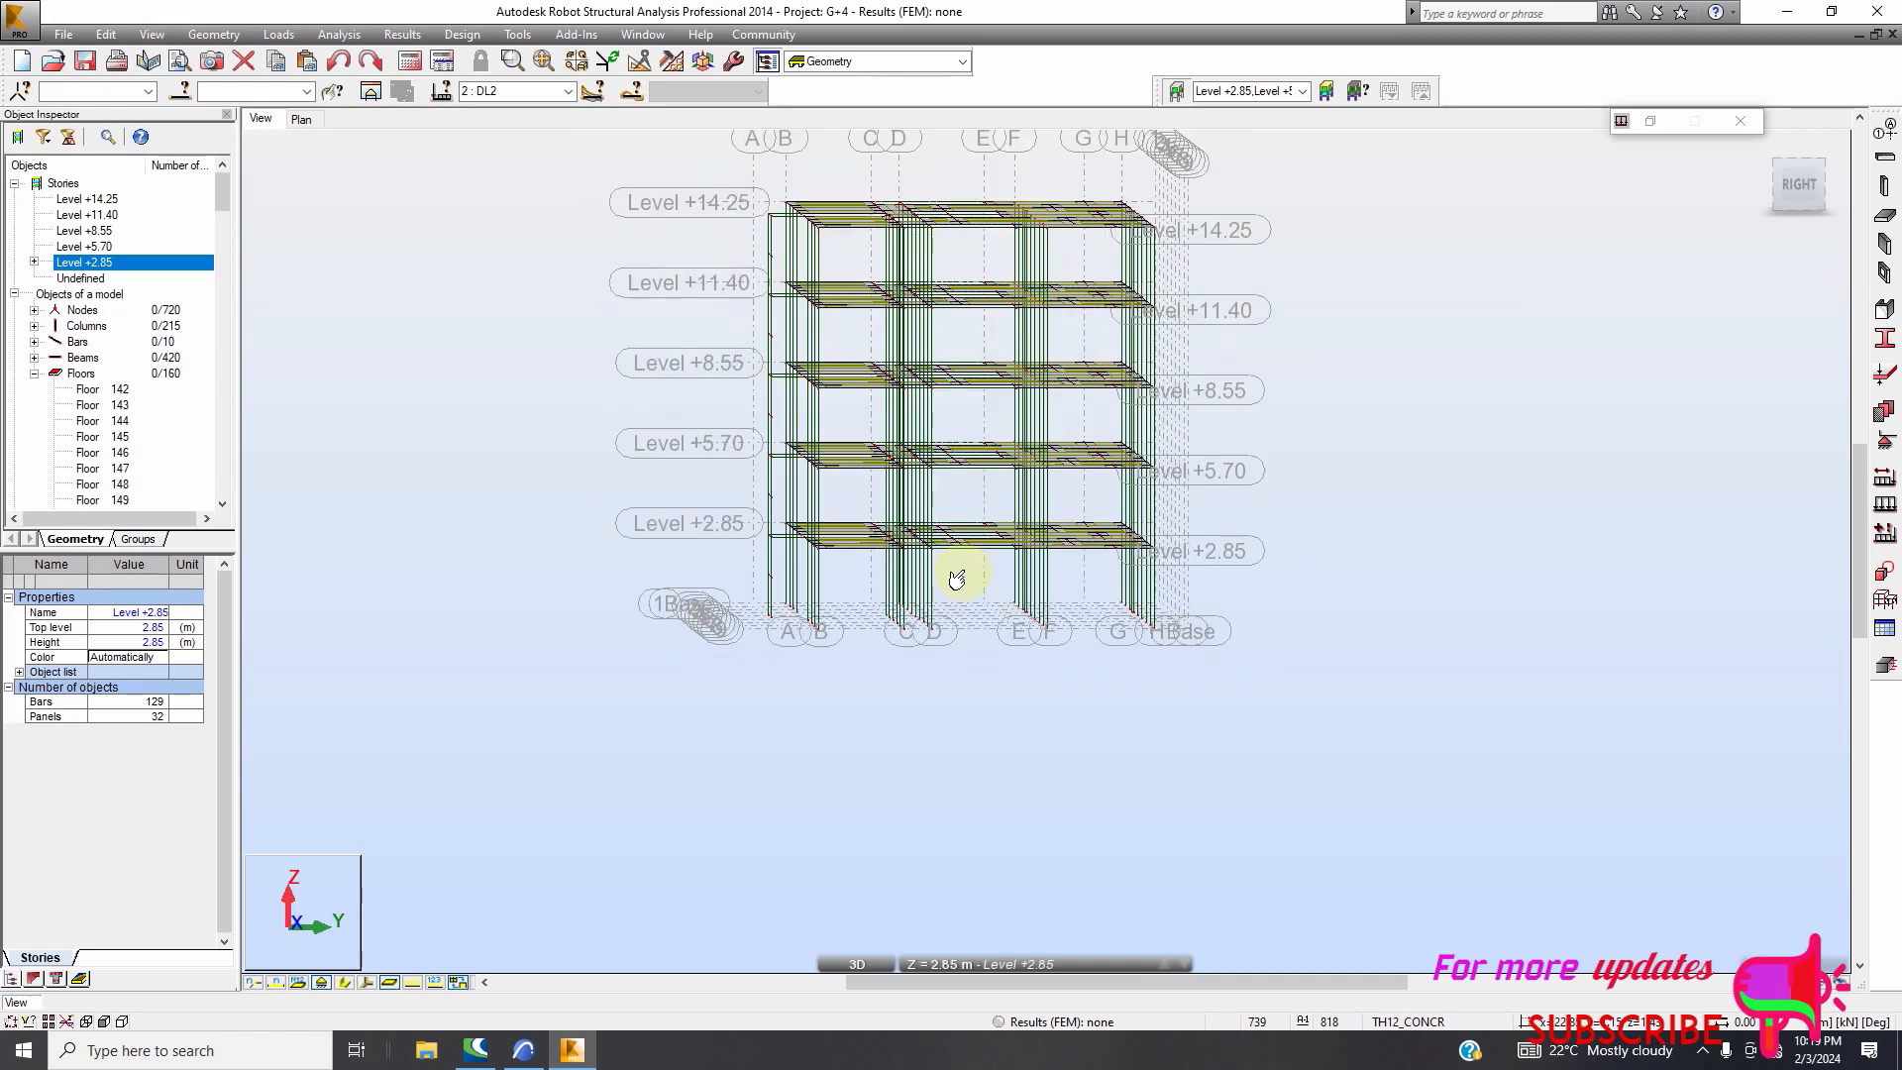
# Show the building in an isometric 3D view with the panel interiors hidden and the member section shapes displayed
pyautogui.click(1791, 189)
pyautogui.moveTo(1797, 194)
pyautogui.mouseDown()
pyautogui.moveTo(1752, 198)
pyautogui.moveTo(1838, 224)
pyautogui.moveTo(1860, 171)
pyautogui.moveTo(1791, 202)
pyautogui.moveTo(1809, 193)
pyautogui.mouseUp()
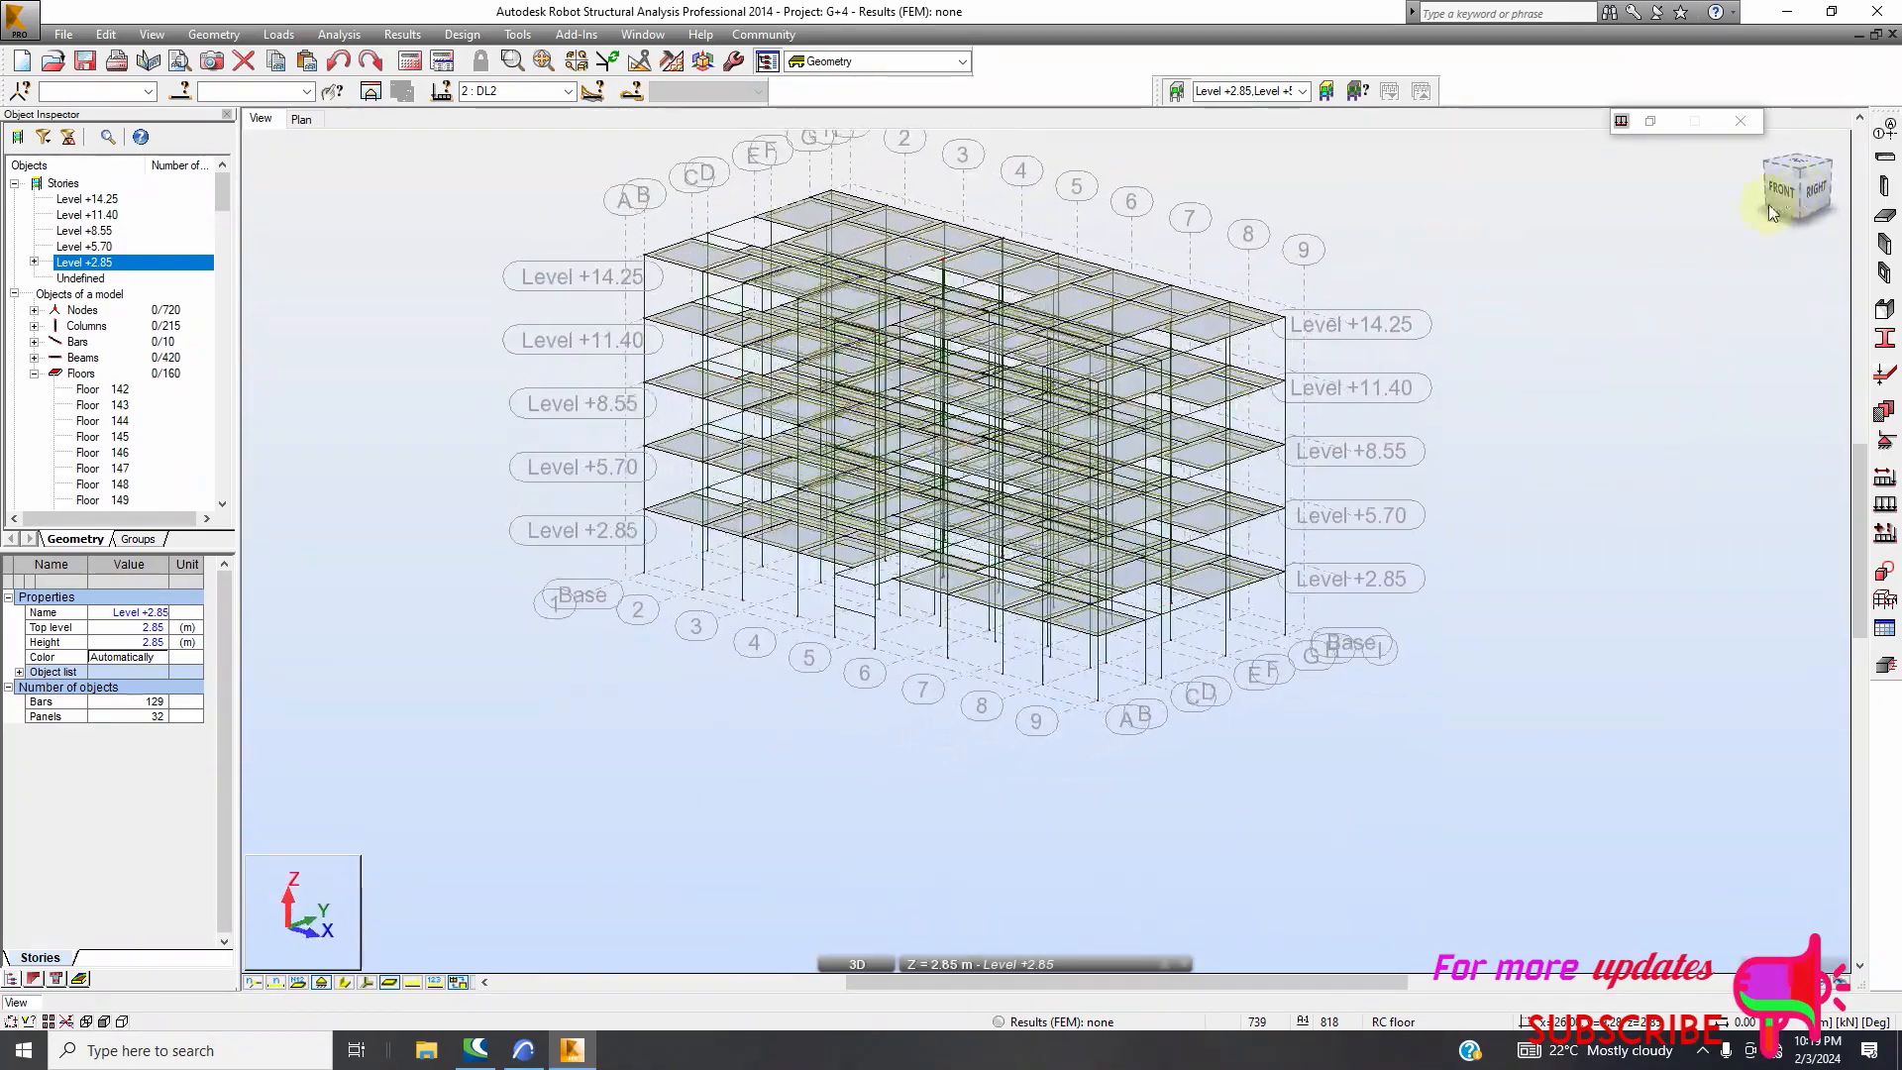
pyautogui.click(389, 982)
pyautogui.click(388, 982)
pyautogui.click(370, 982)
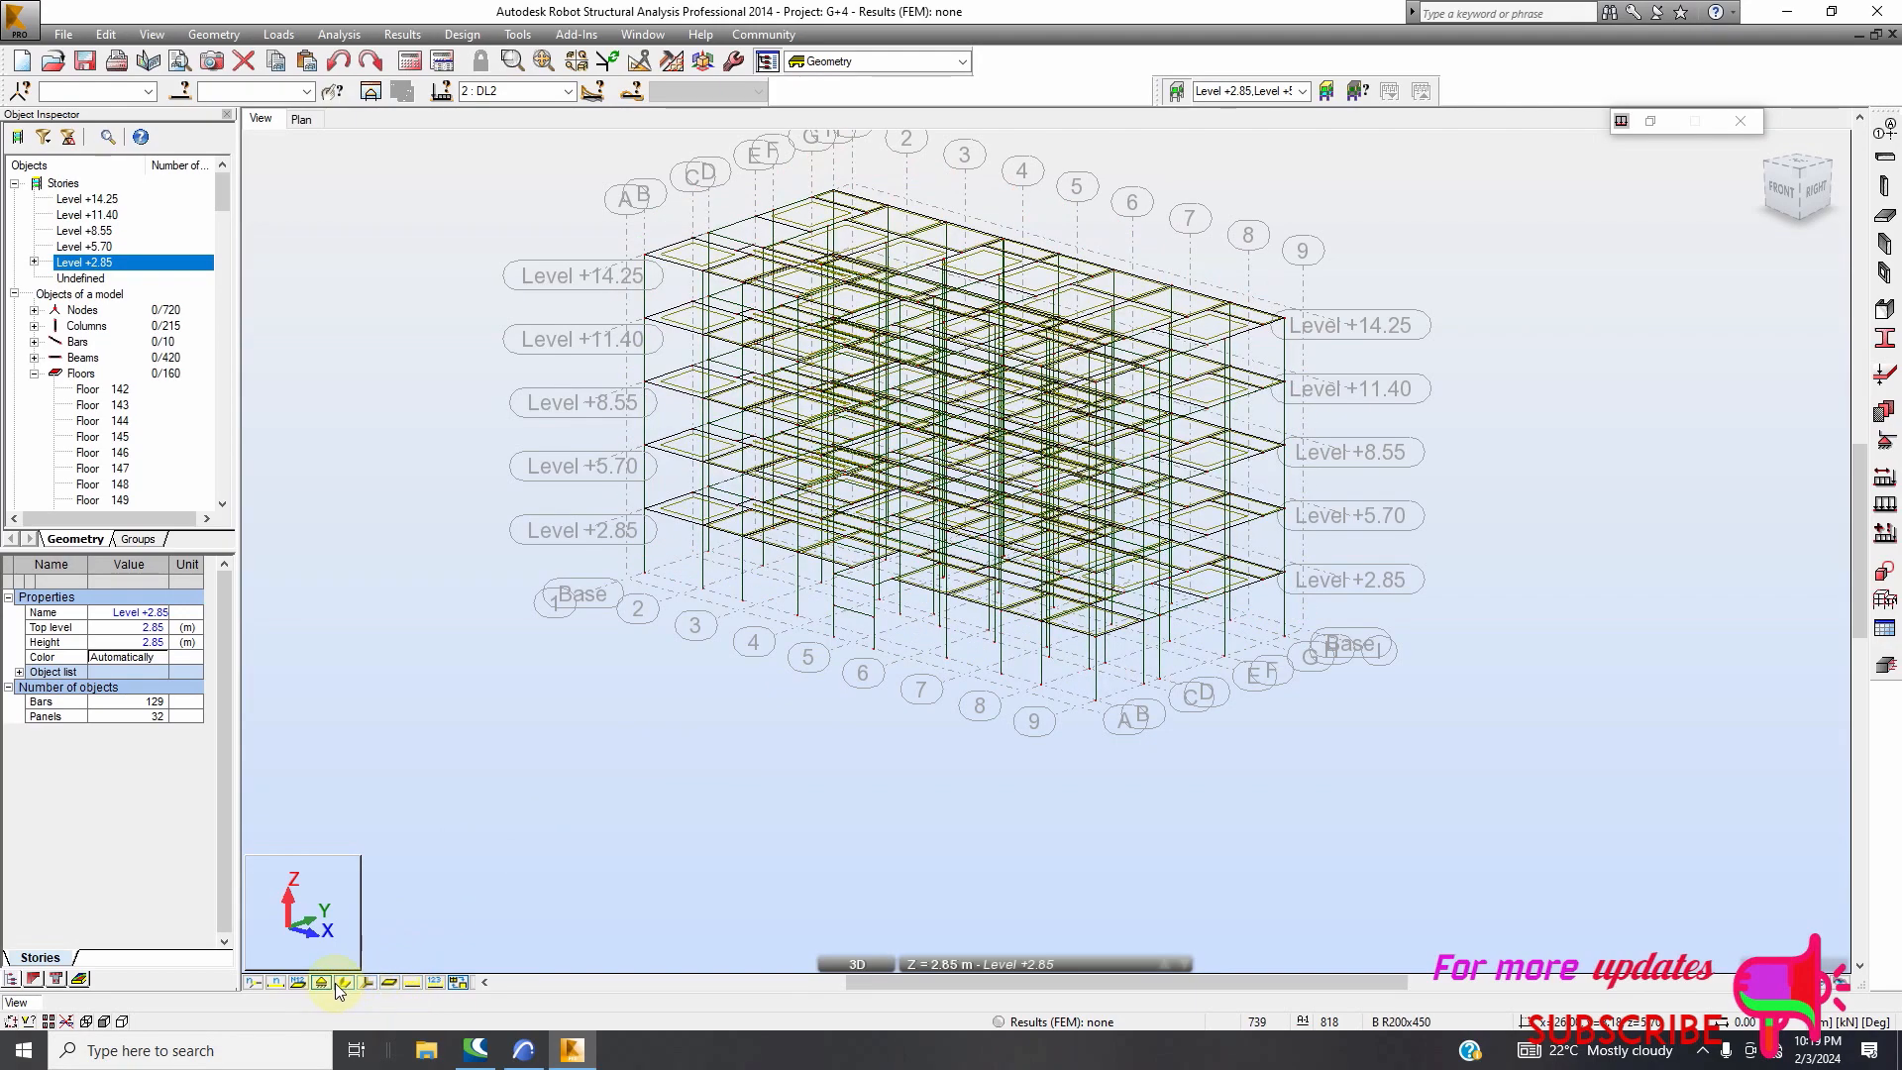
pyautogui.click(344, 981)
pyautogui.scroll(2, 835, 288)
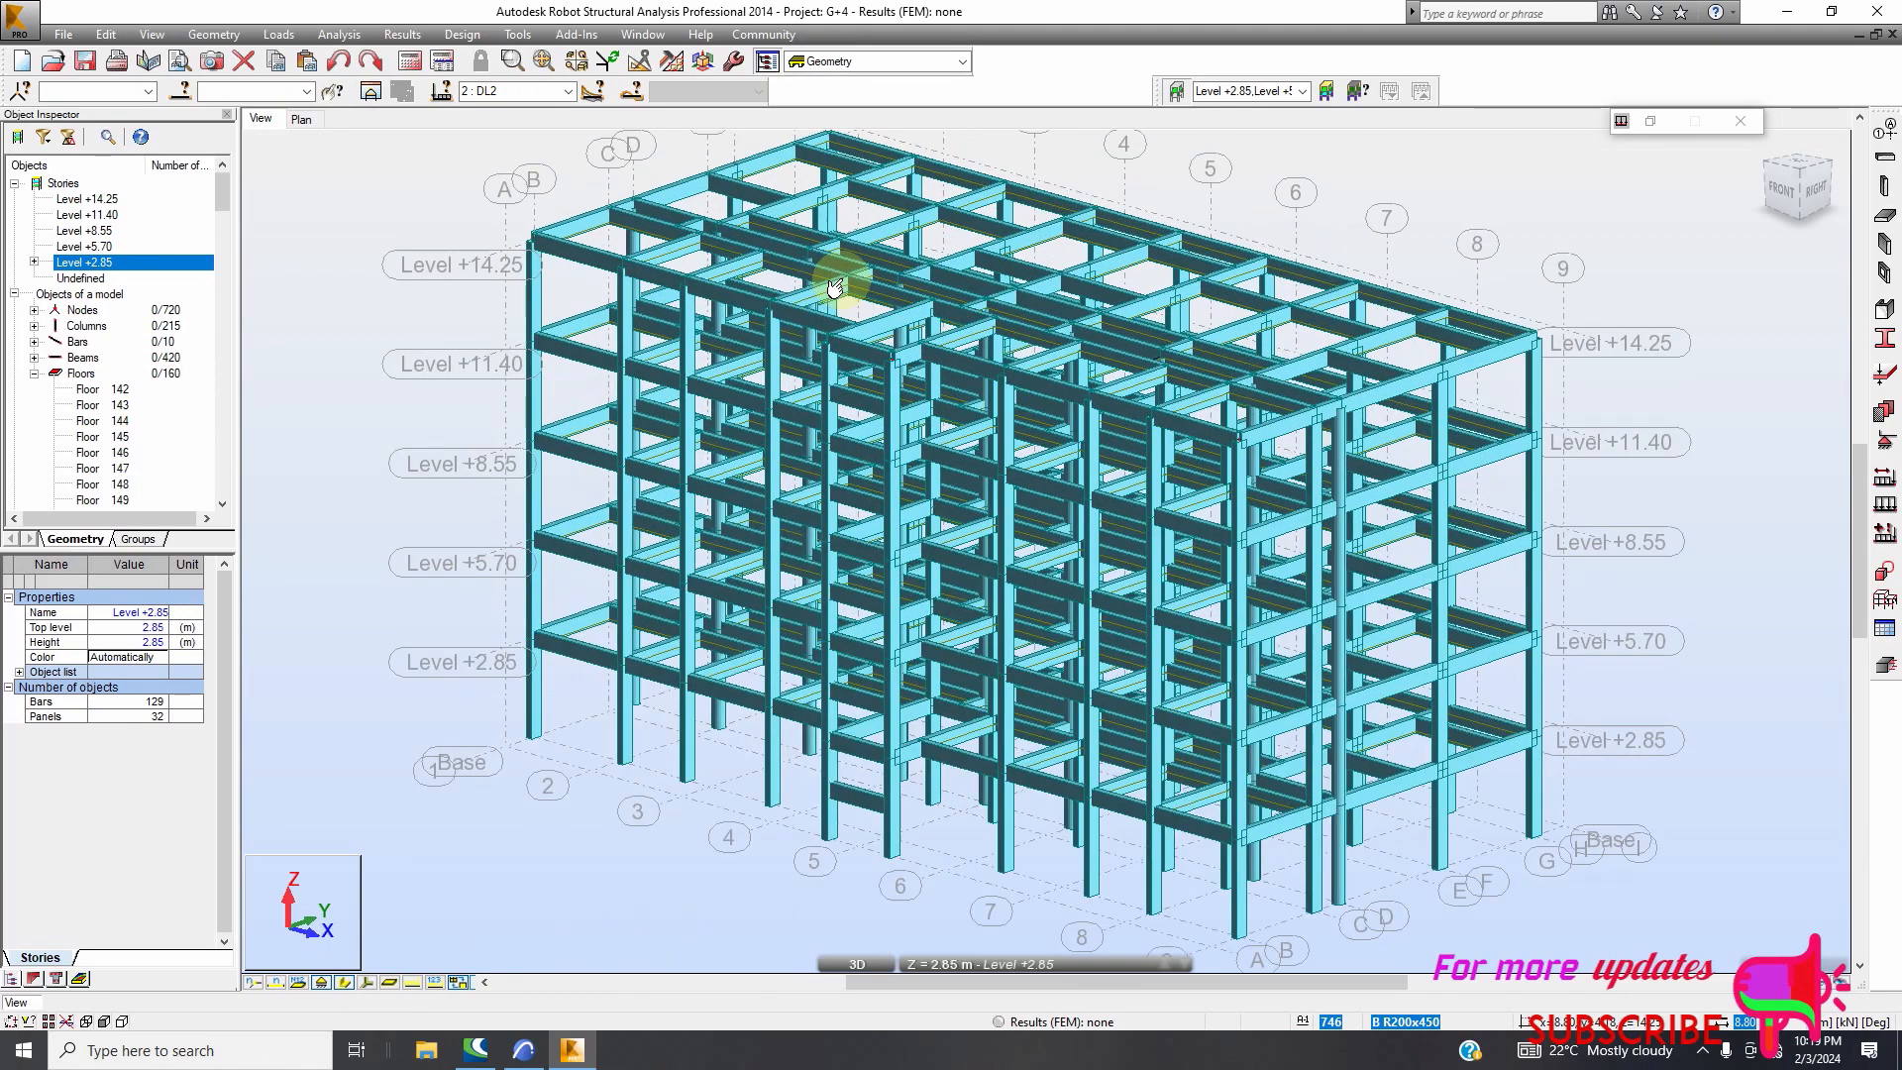
pyautogui.scroll(2, 823, 298)
pyautogui.scroll(-3, 847, 416)
pyautogui.scroll(-2, 872, 436)
pyautogui.scroll(3, 951, 763)
pyautogui.scroll(-2, 1060, 718)
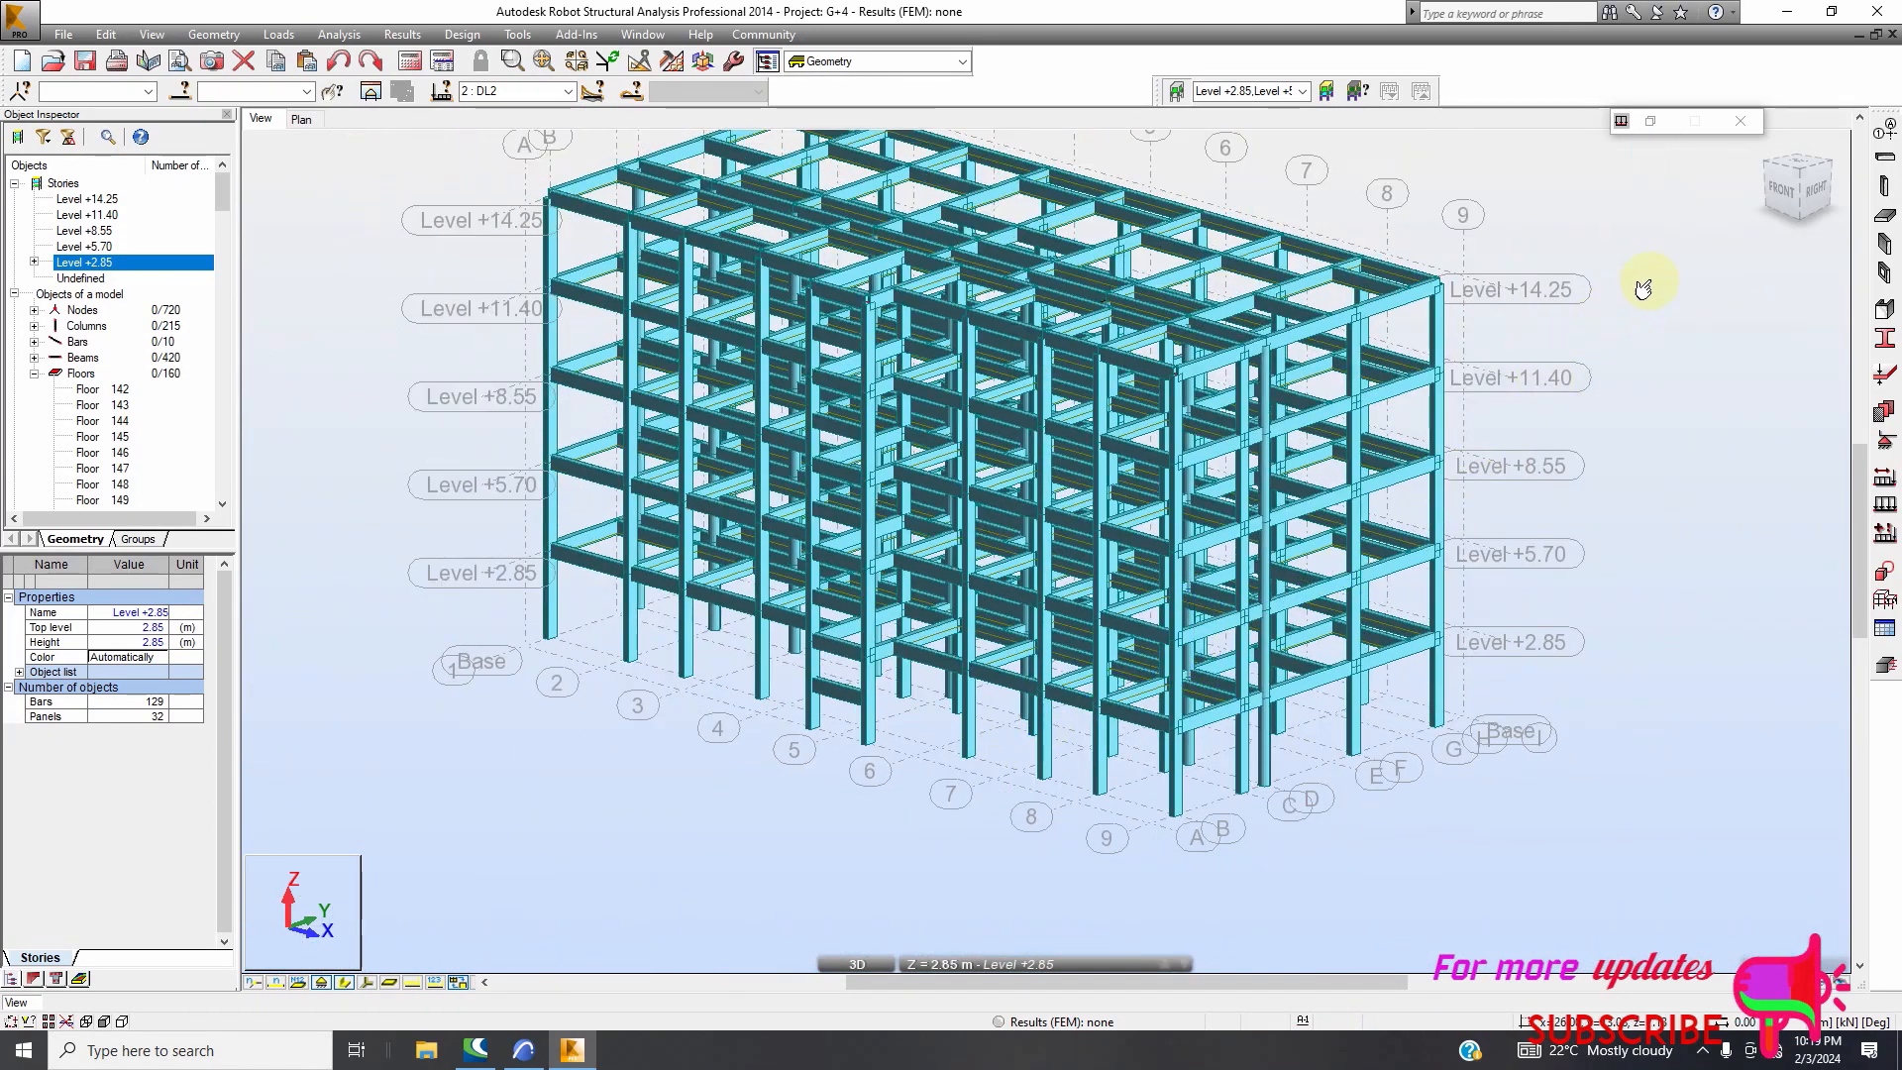
# Show the structure in right elevation and check the available nodal support types without assigning any
pyautogui.moveTo(1787, 211); pyautogui.dragTo(1785, 206)
pyautogui.click(1814, 194)
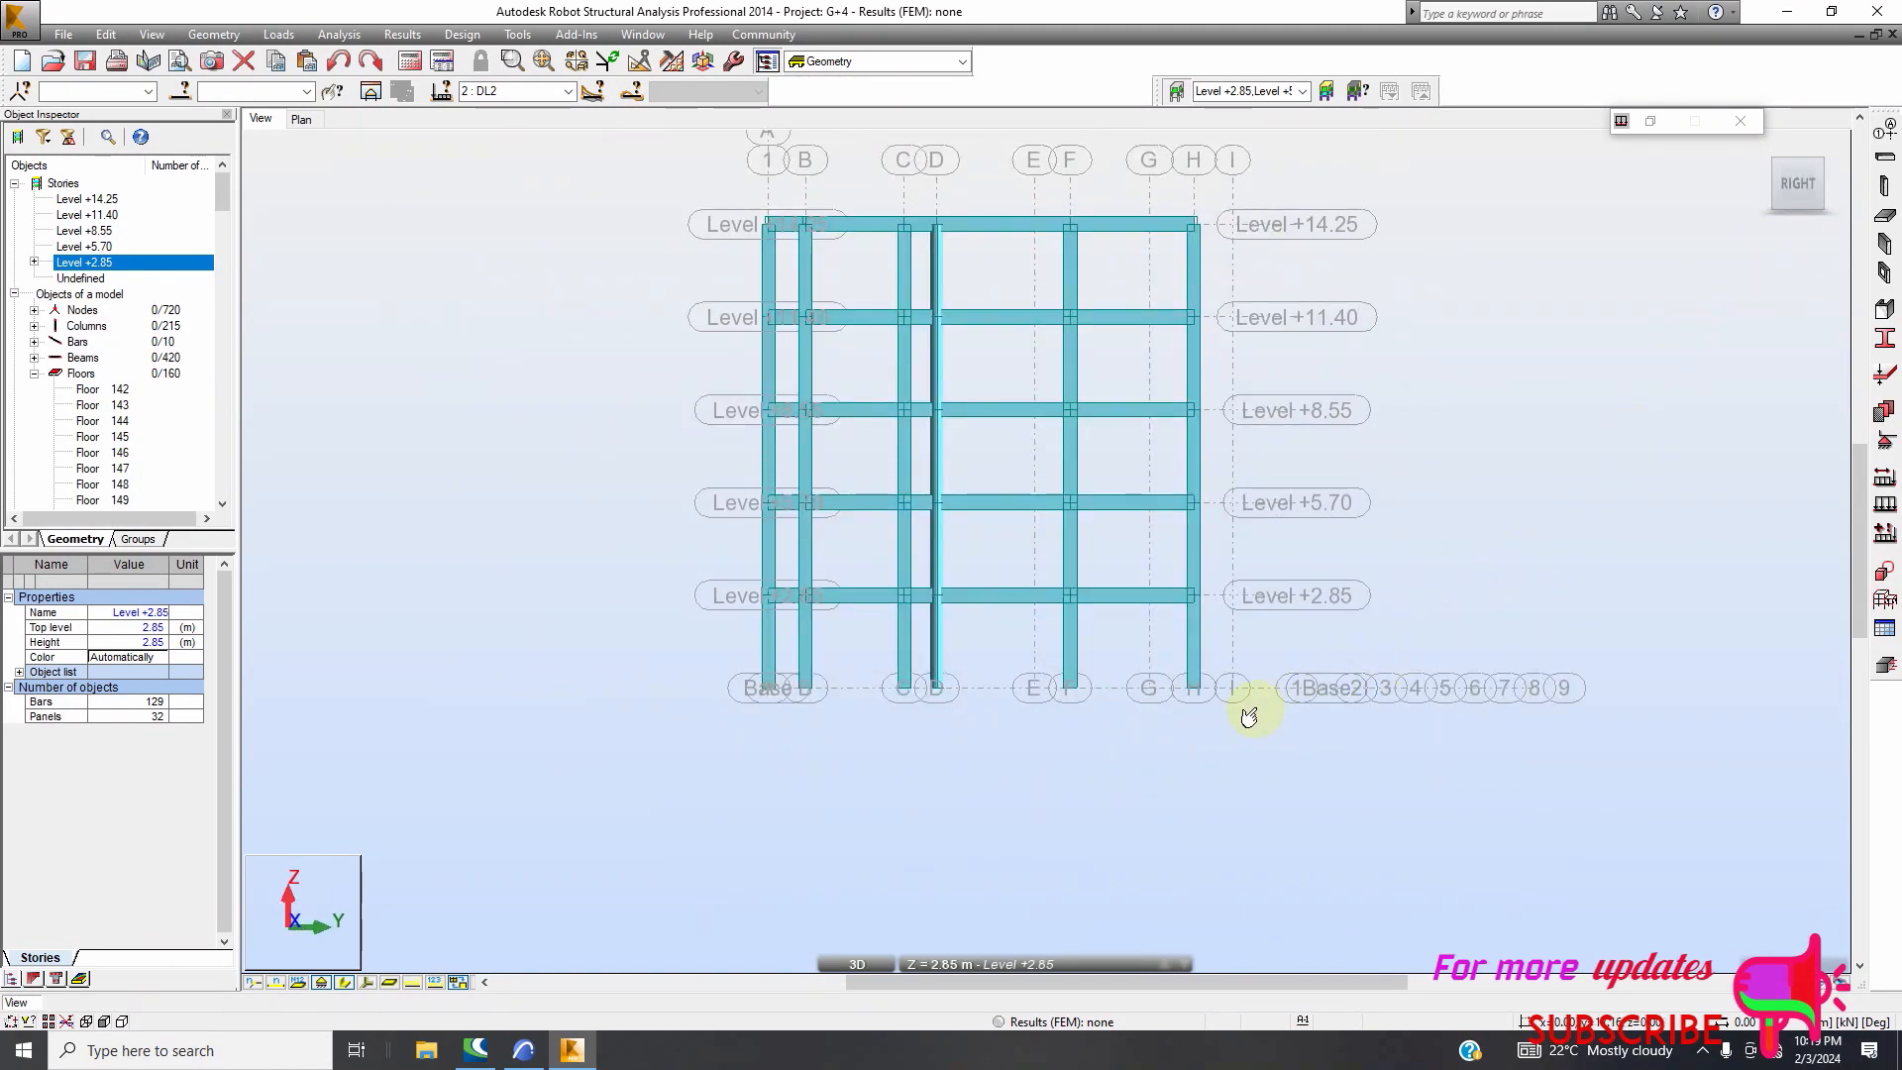
pyautogui.click(1884, 442)
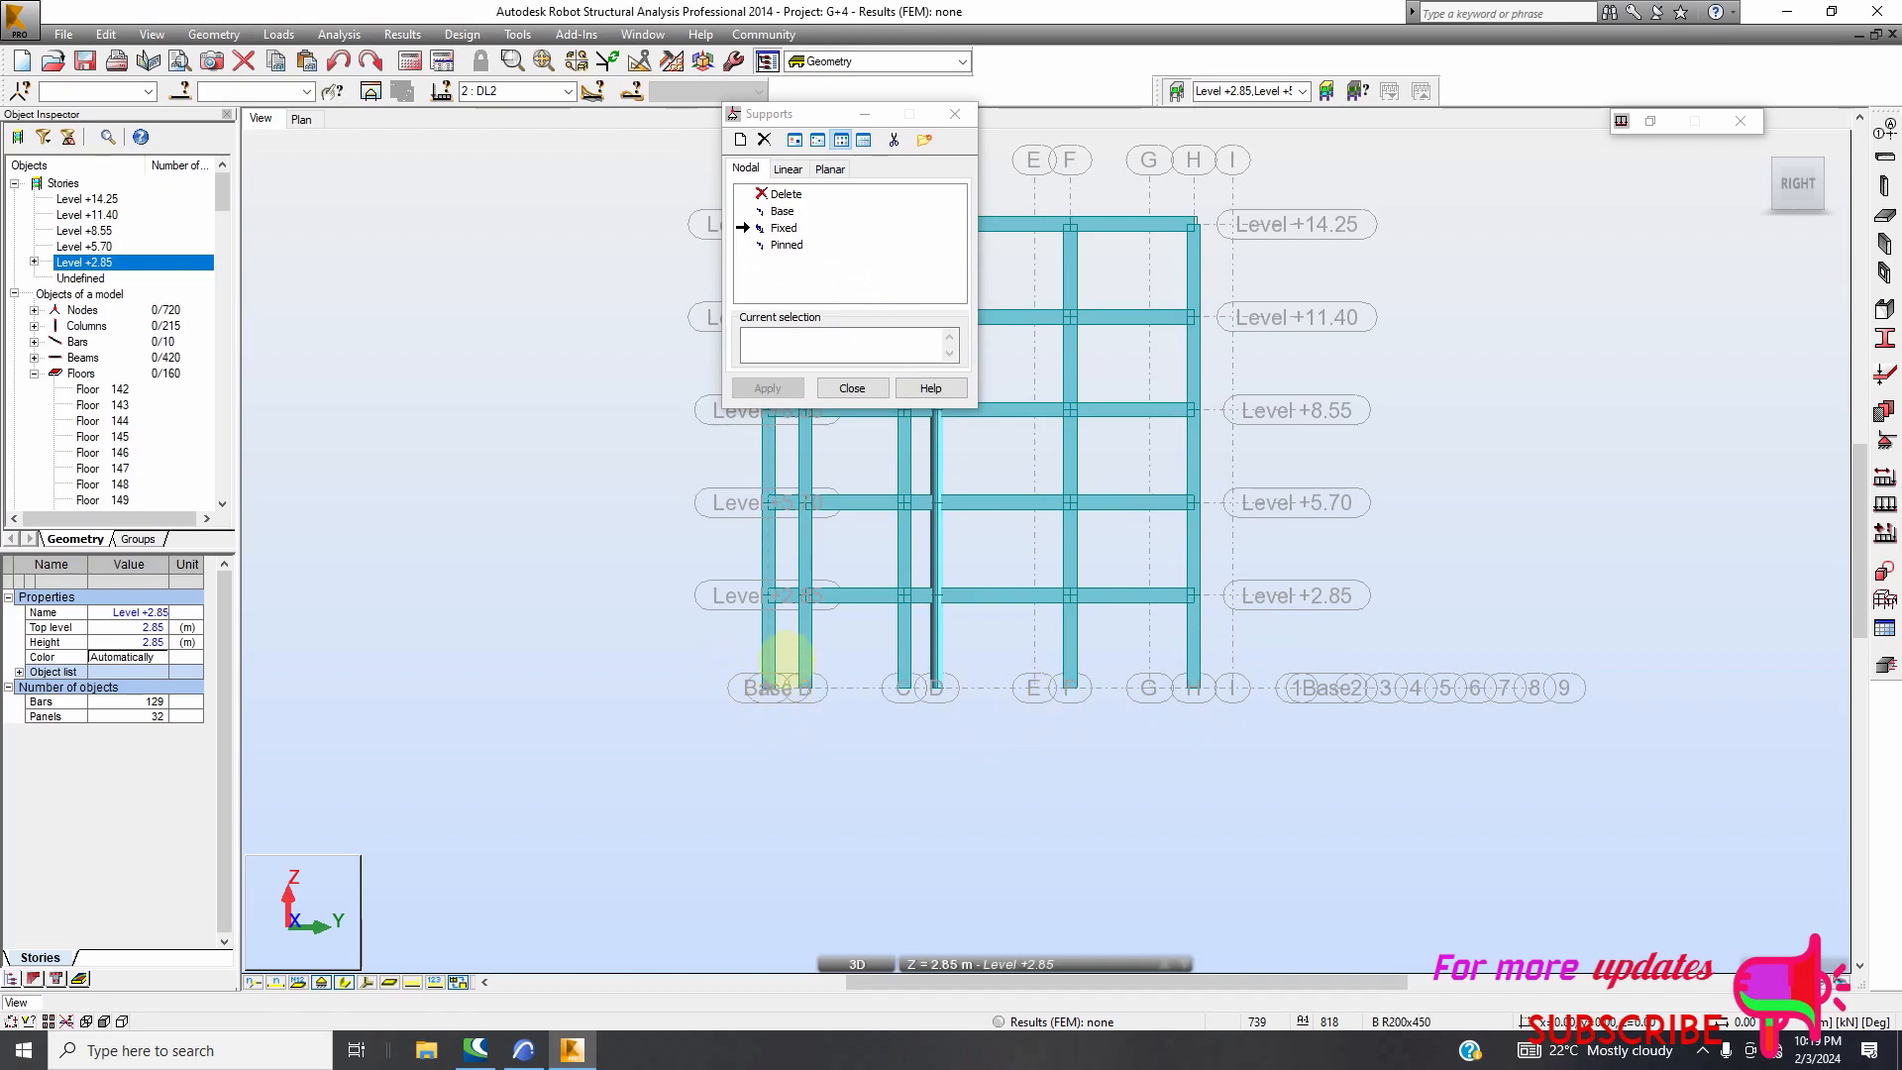
pyautogui.click(852, 387)
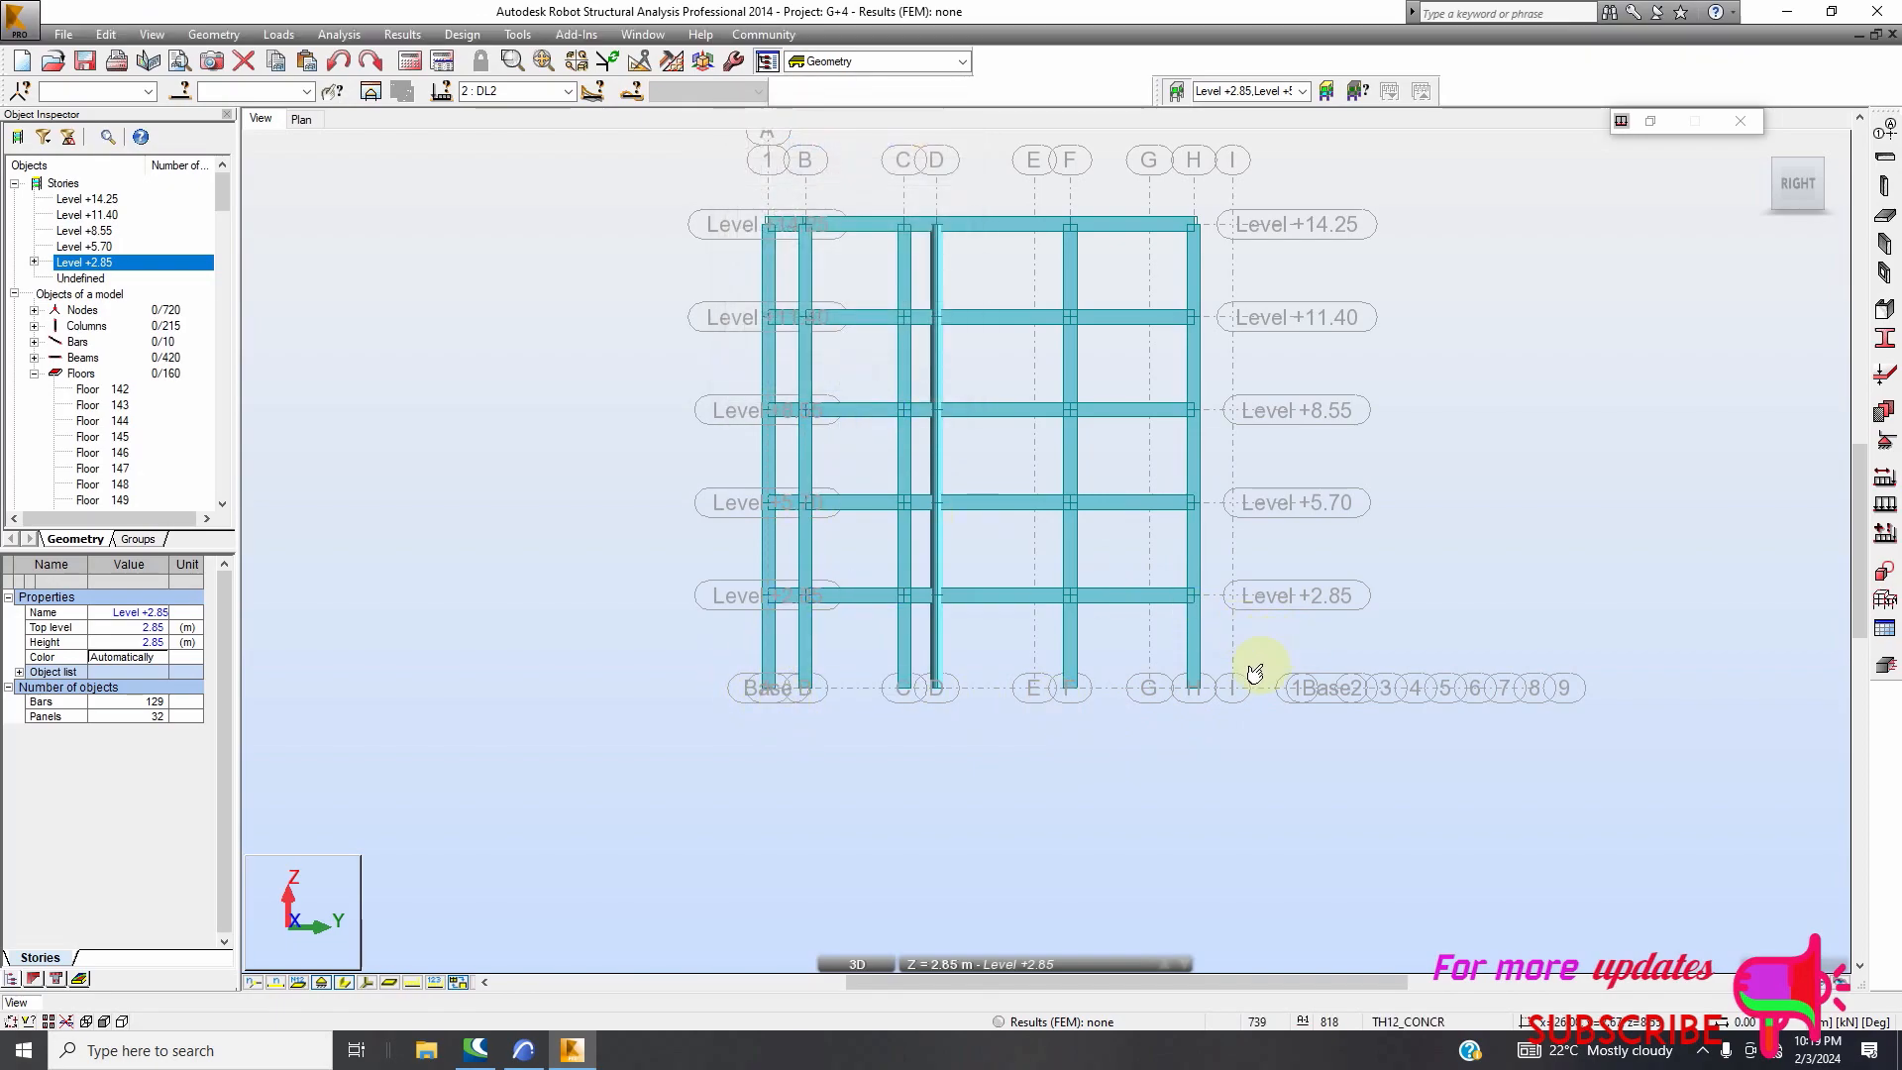
# Try to assign fixed nodal supports to the nodes in the lower part of the ground-story columns
pyautogui.moveTo(726, 768); pyautogui.dragTo(763, 797)
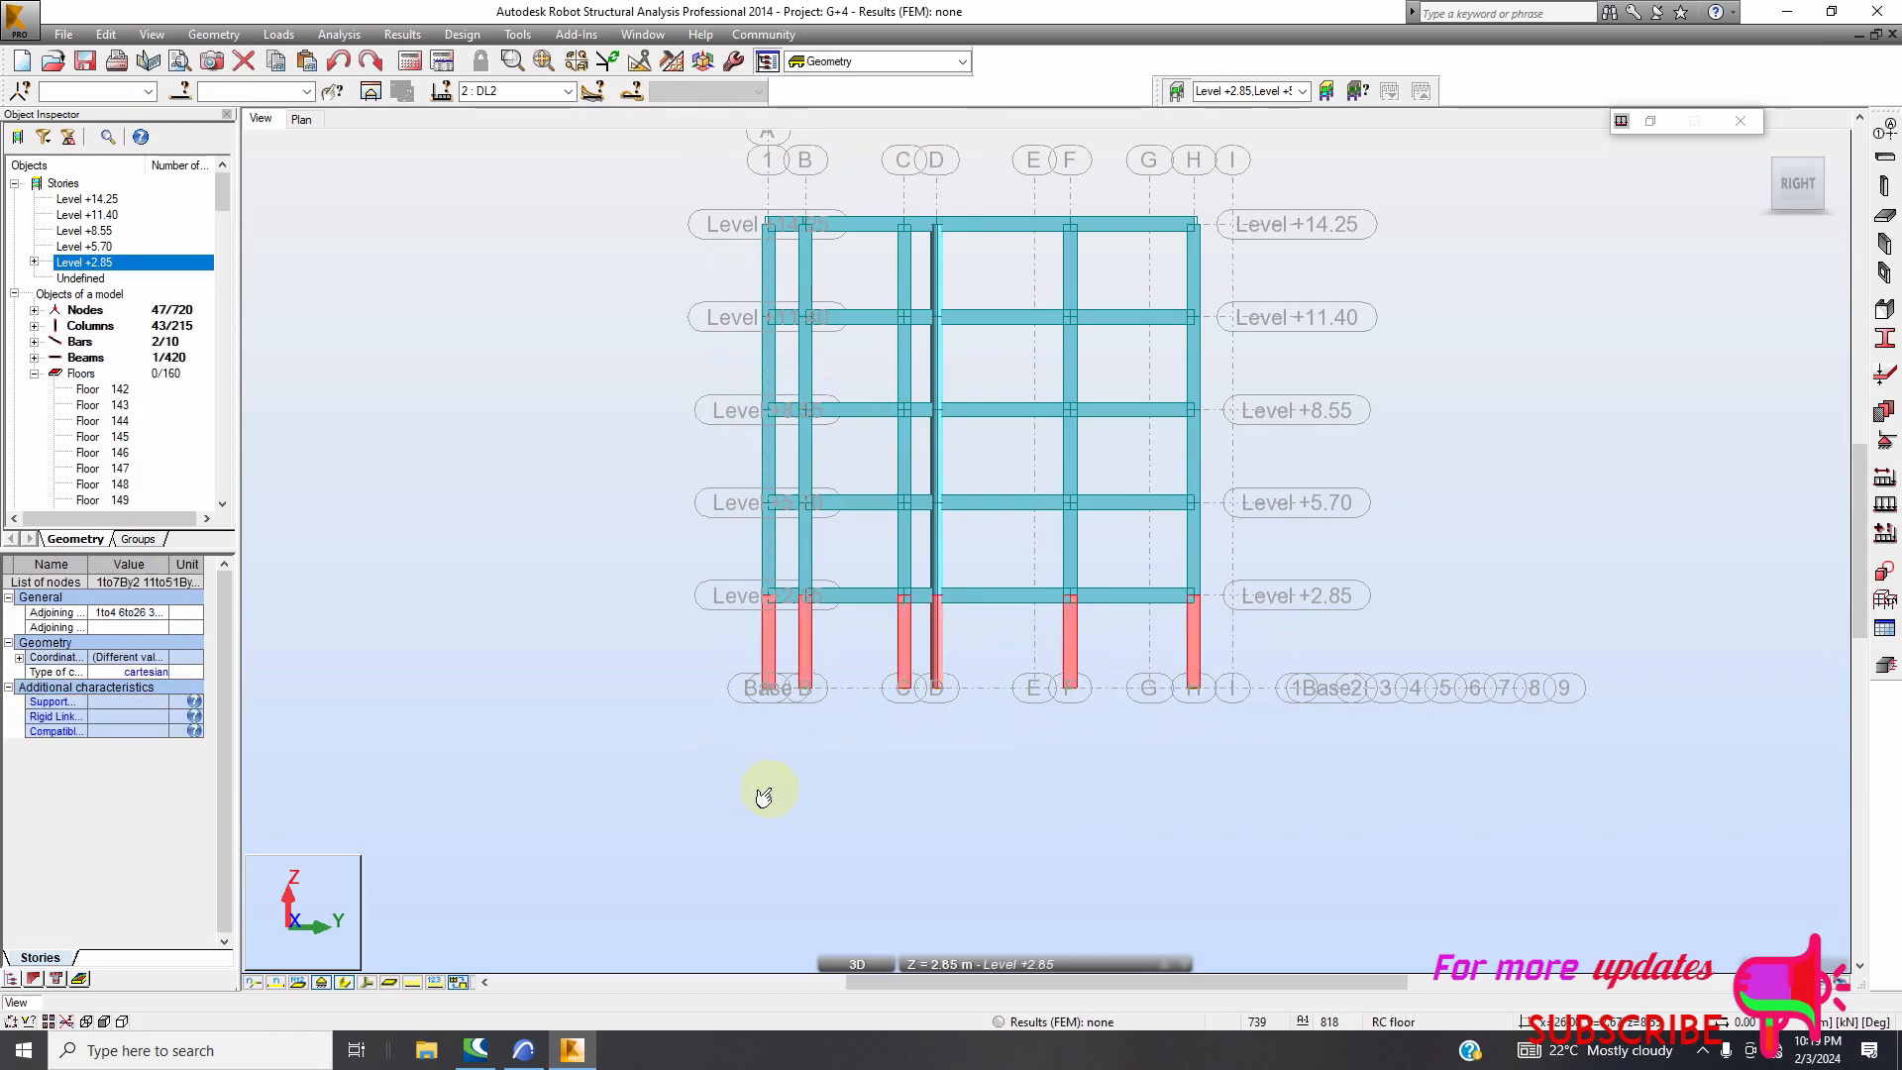
pyautogui.click(1884, 442)
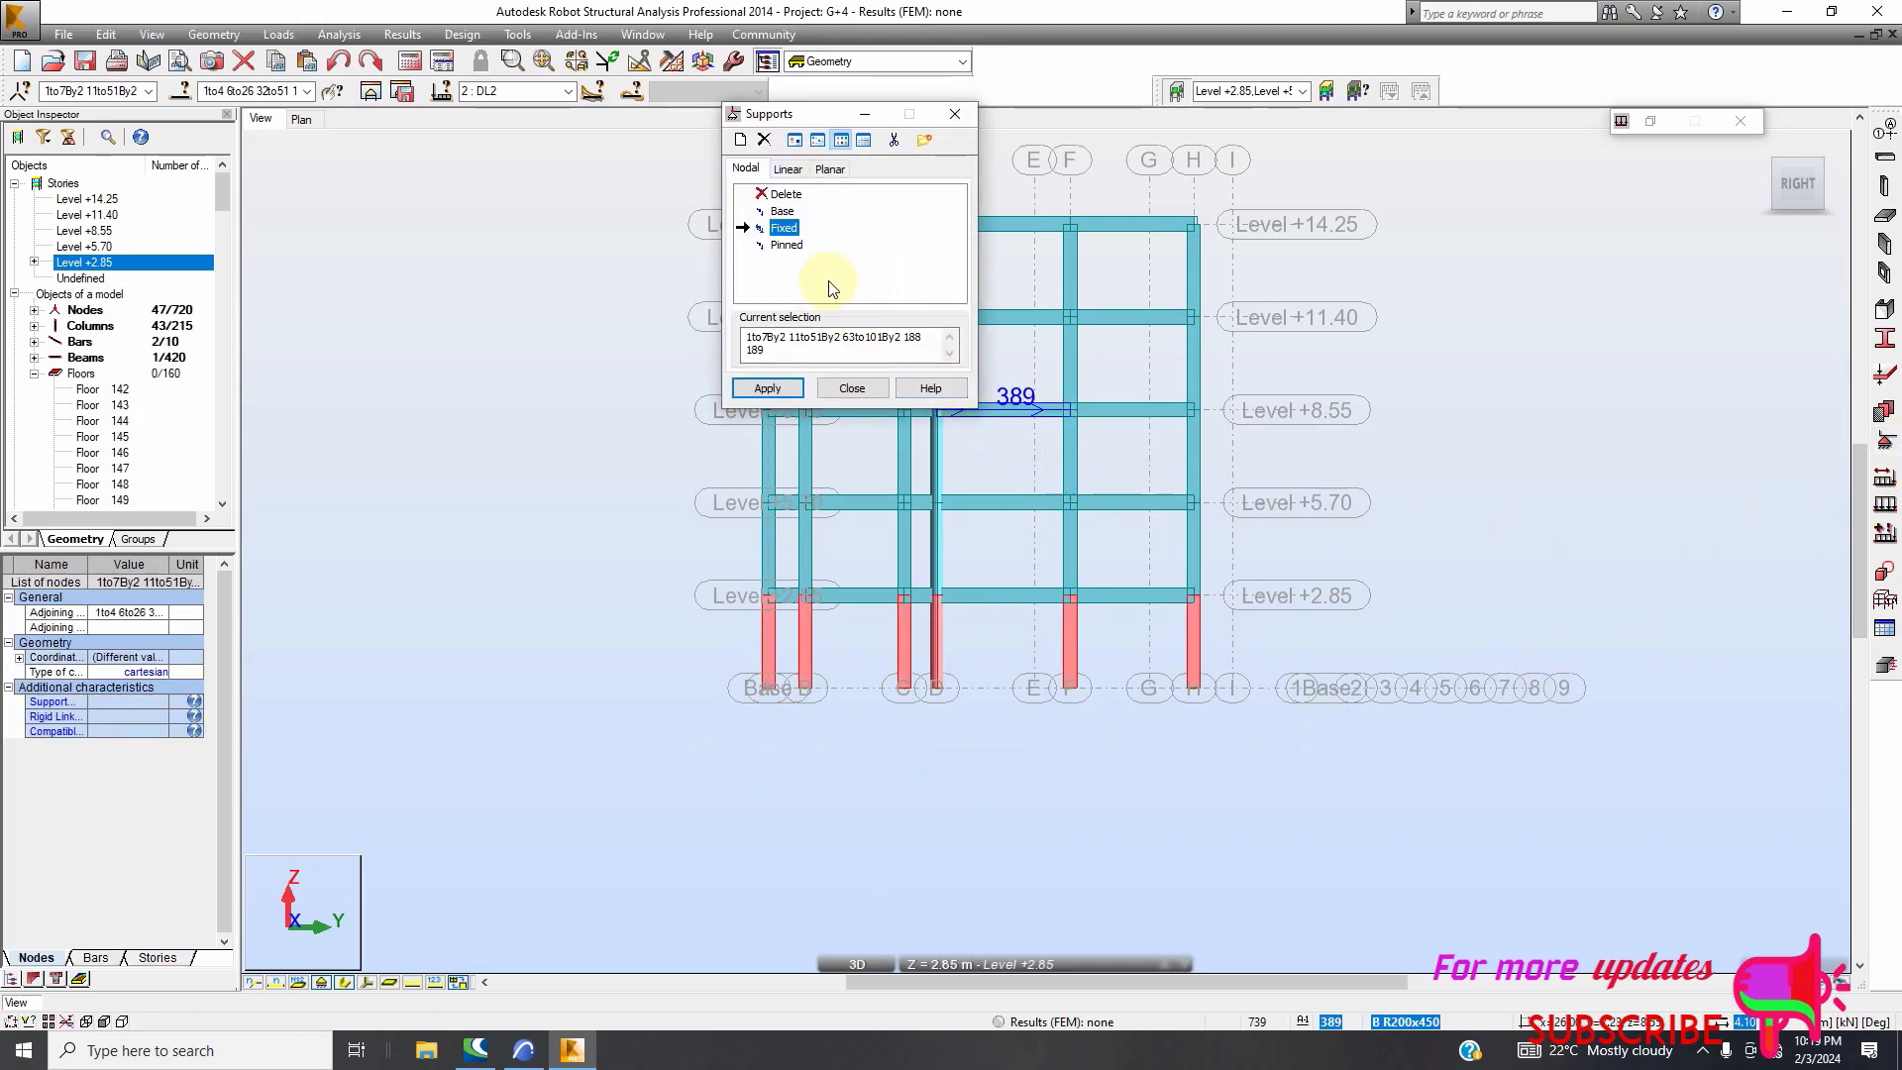
pyautogui.click(767, 388)
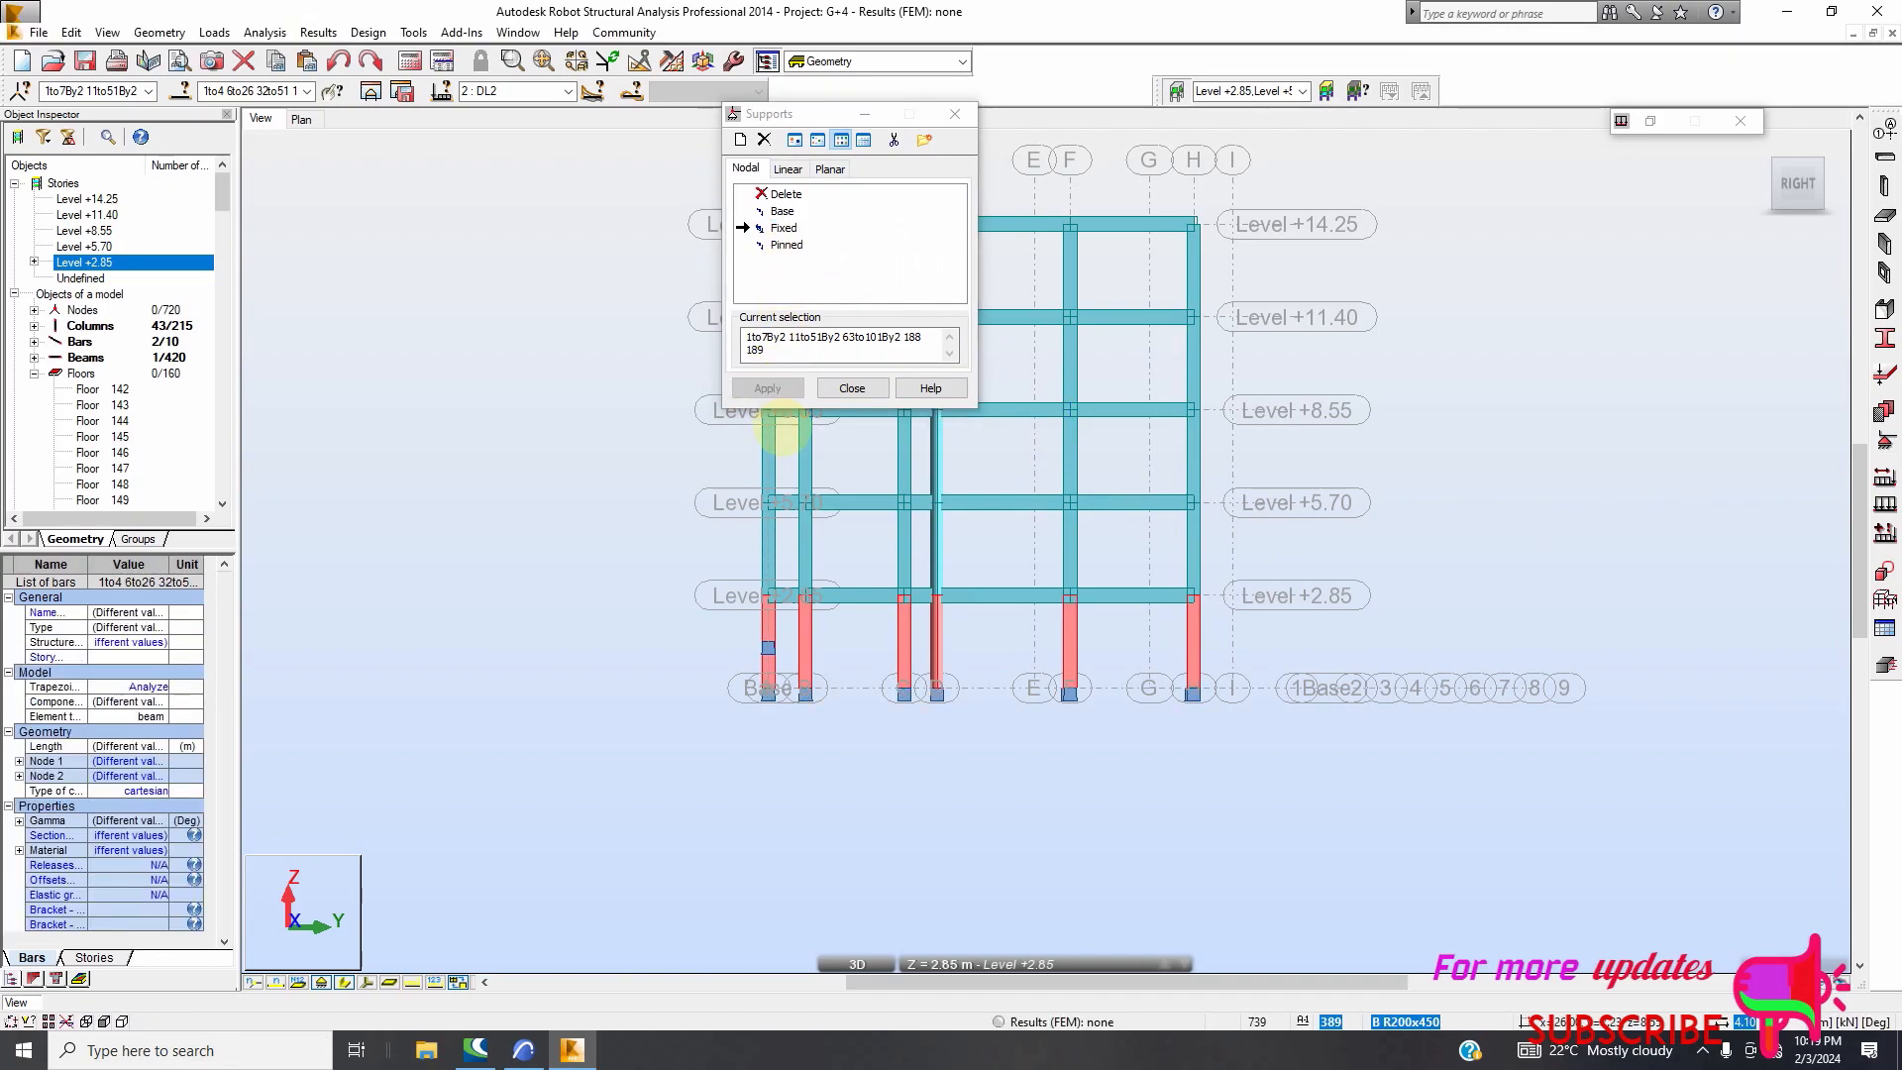
pyautogui.click(854, 395)
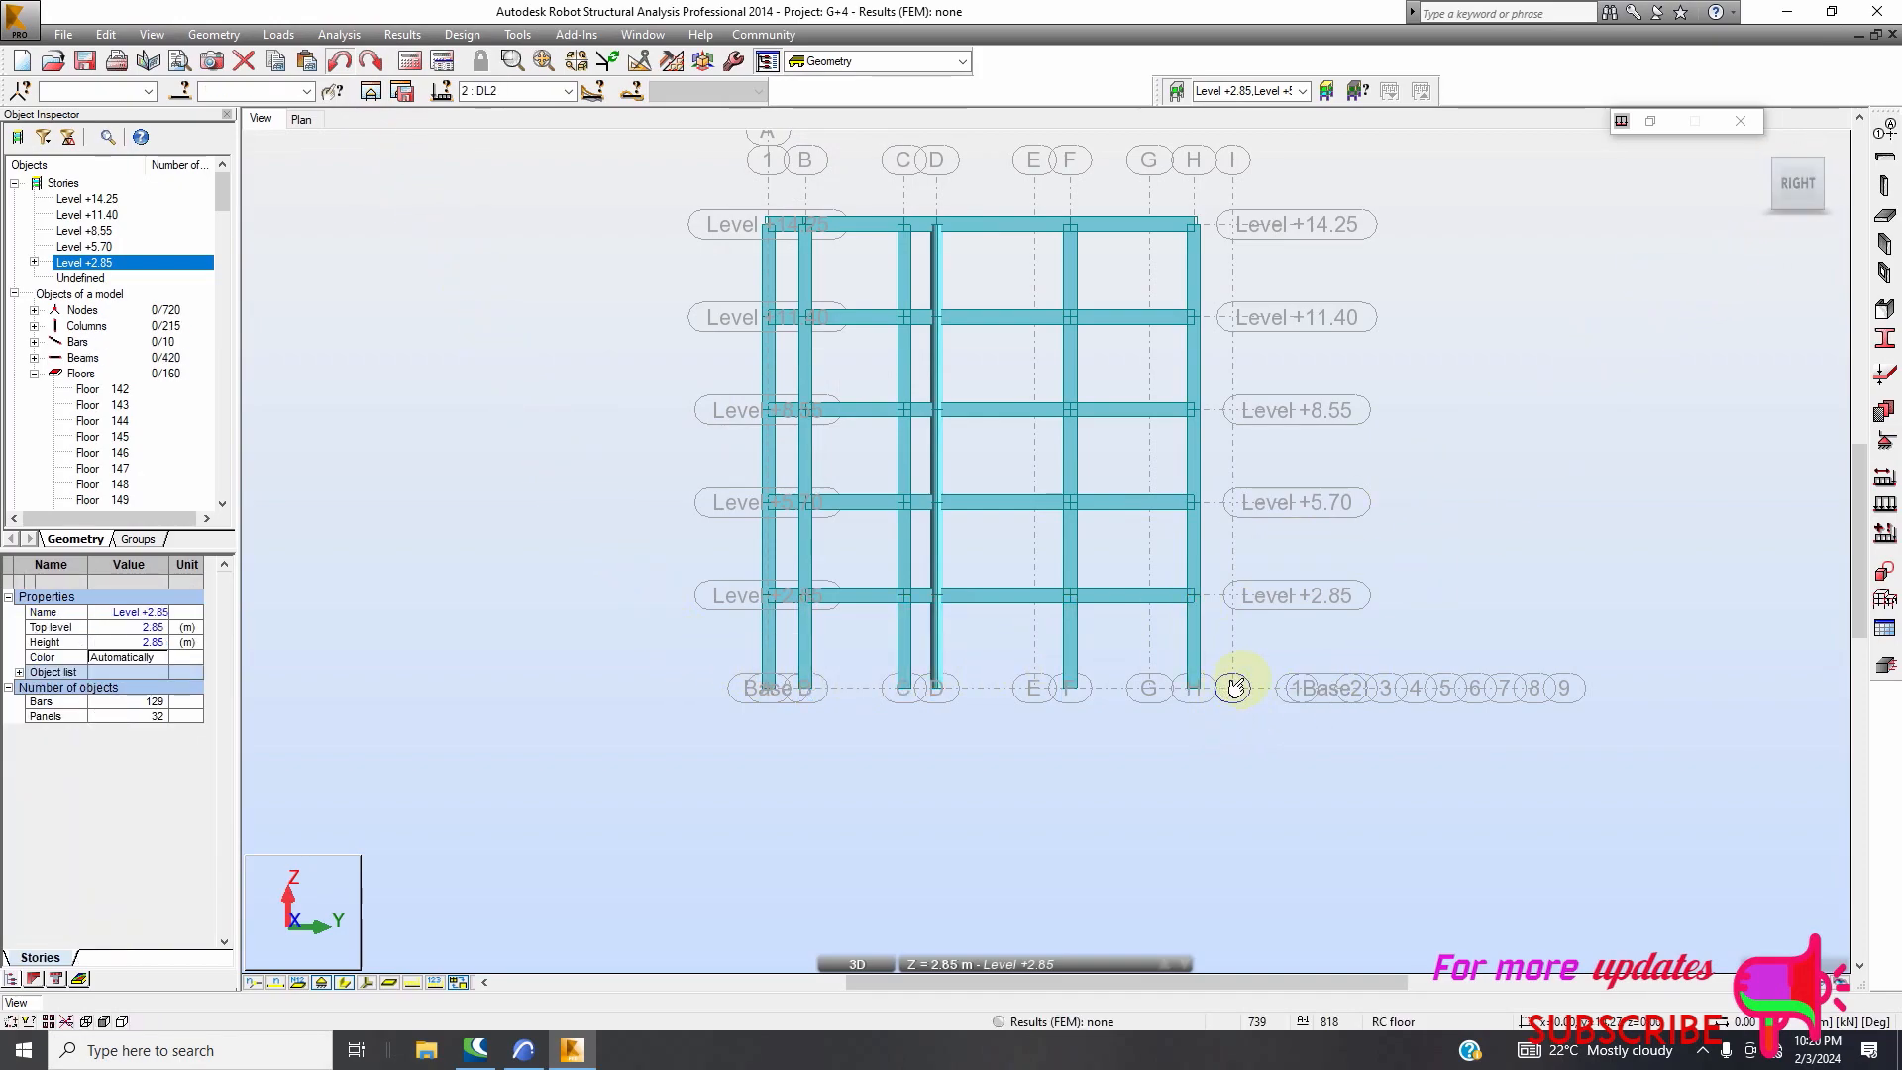
# Select only the column base nodes at the Base level and assign them the Fixed nodal support
pyautogui.moveTo(1256, 672); pyautogui.dragTo(1127, 733)
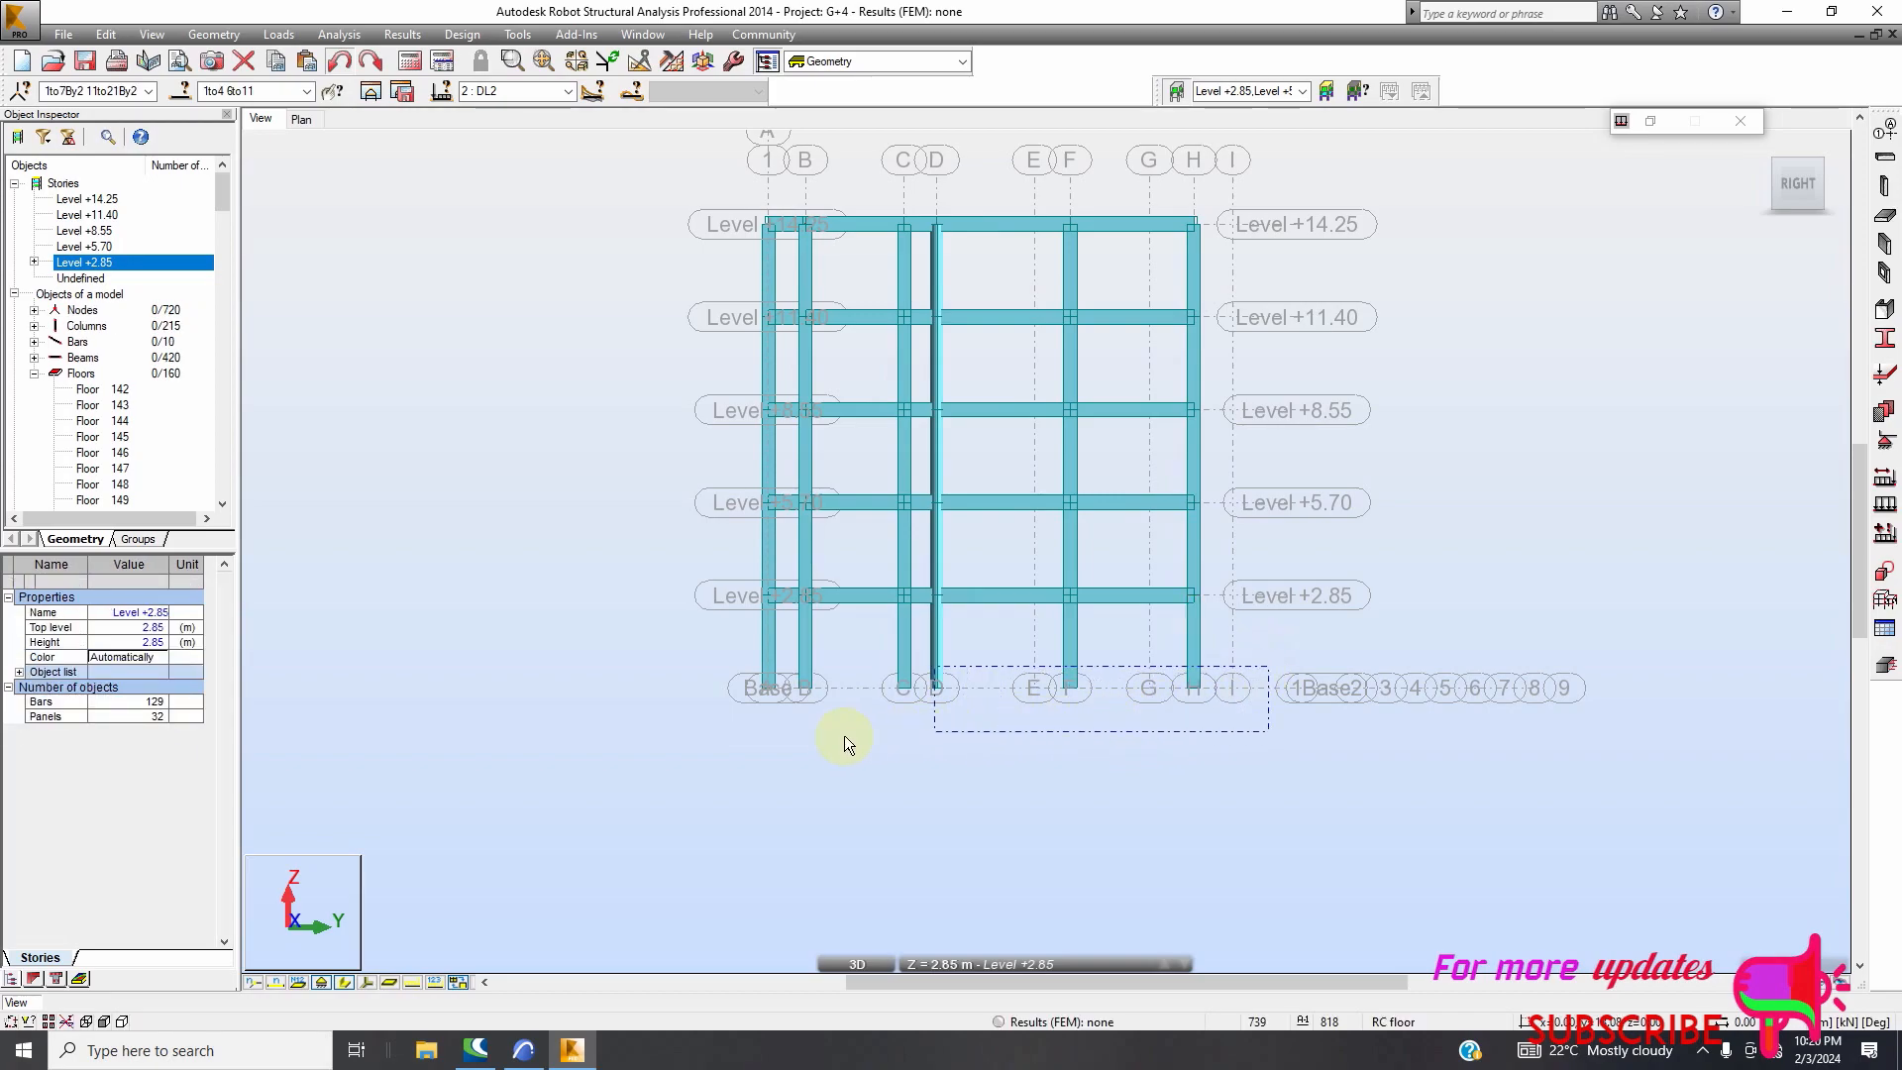
pyautogui.moveTo(751, 743); pyautogui.dragTo(748, 751)
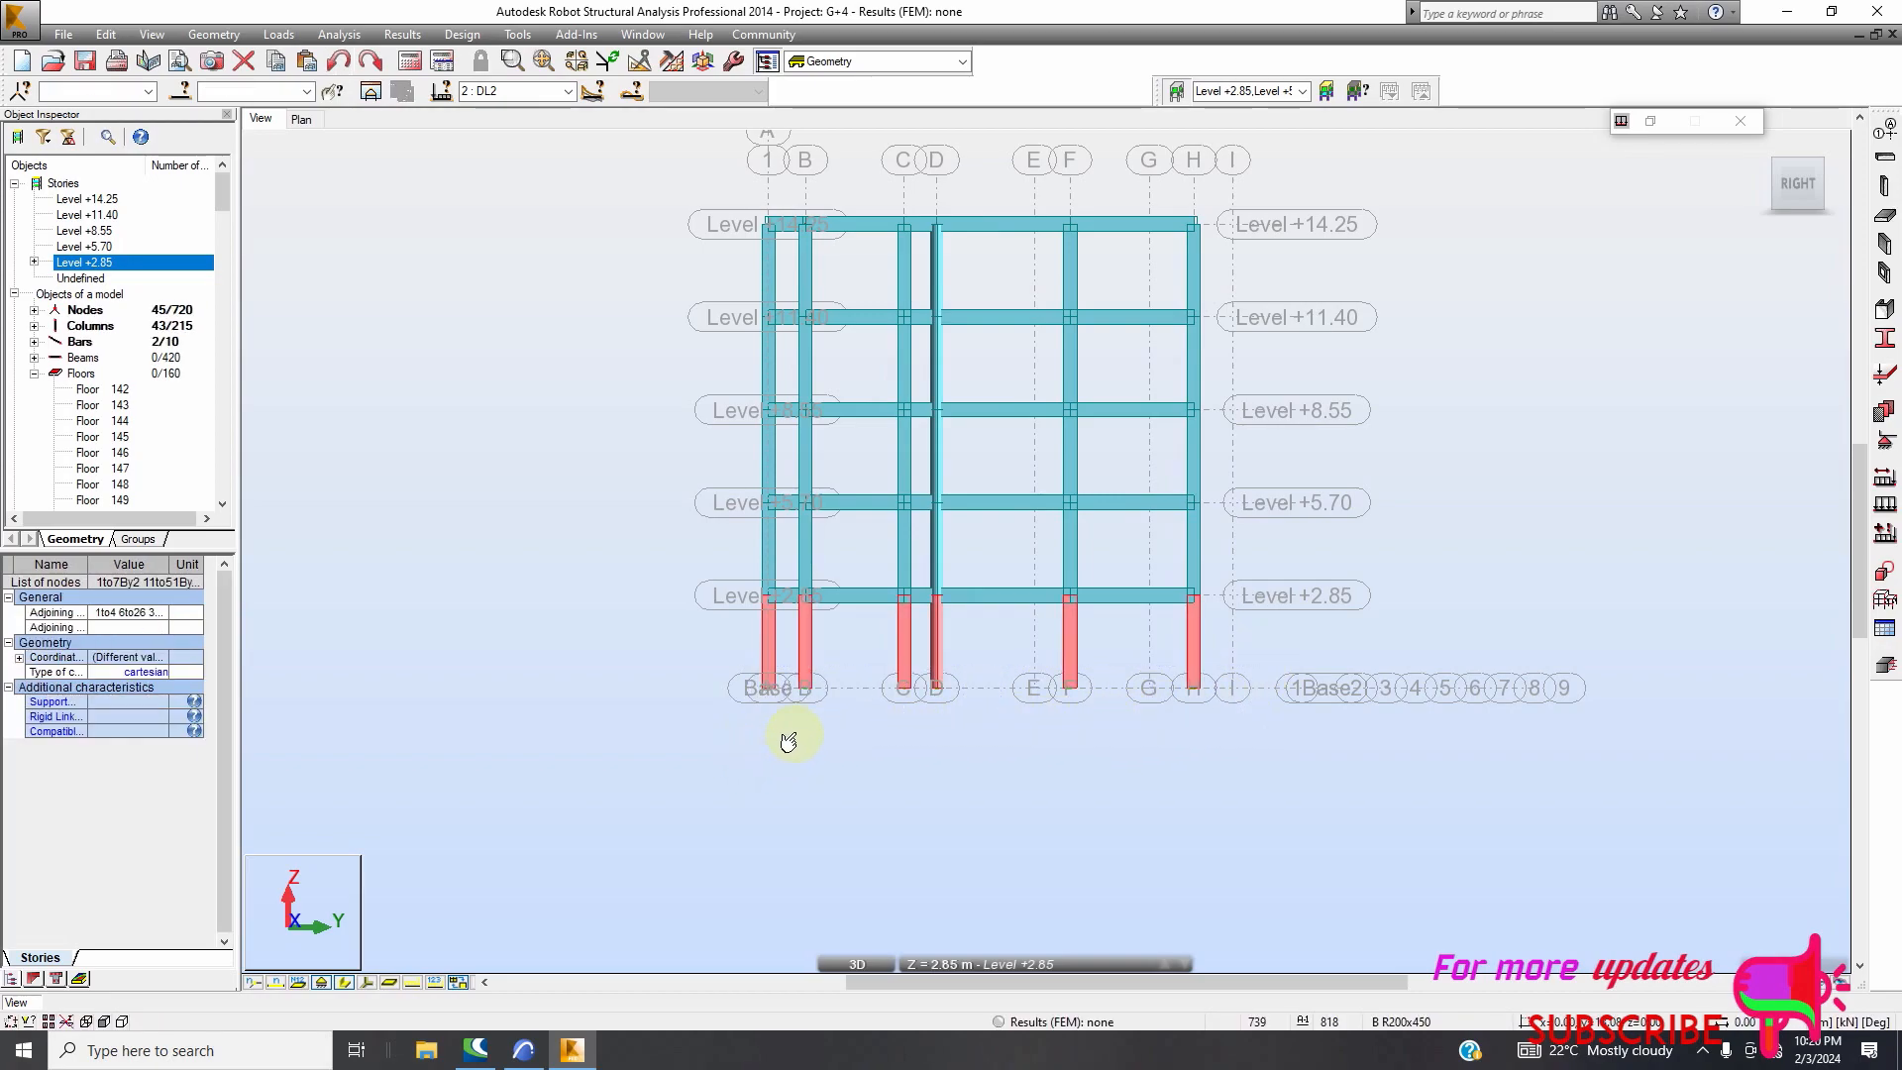
pyautogui.click(1884, 476)
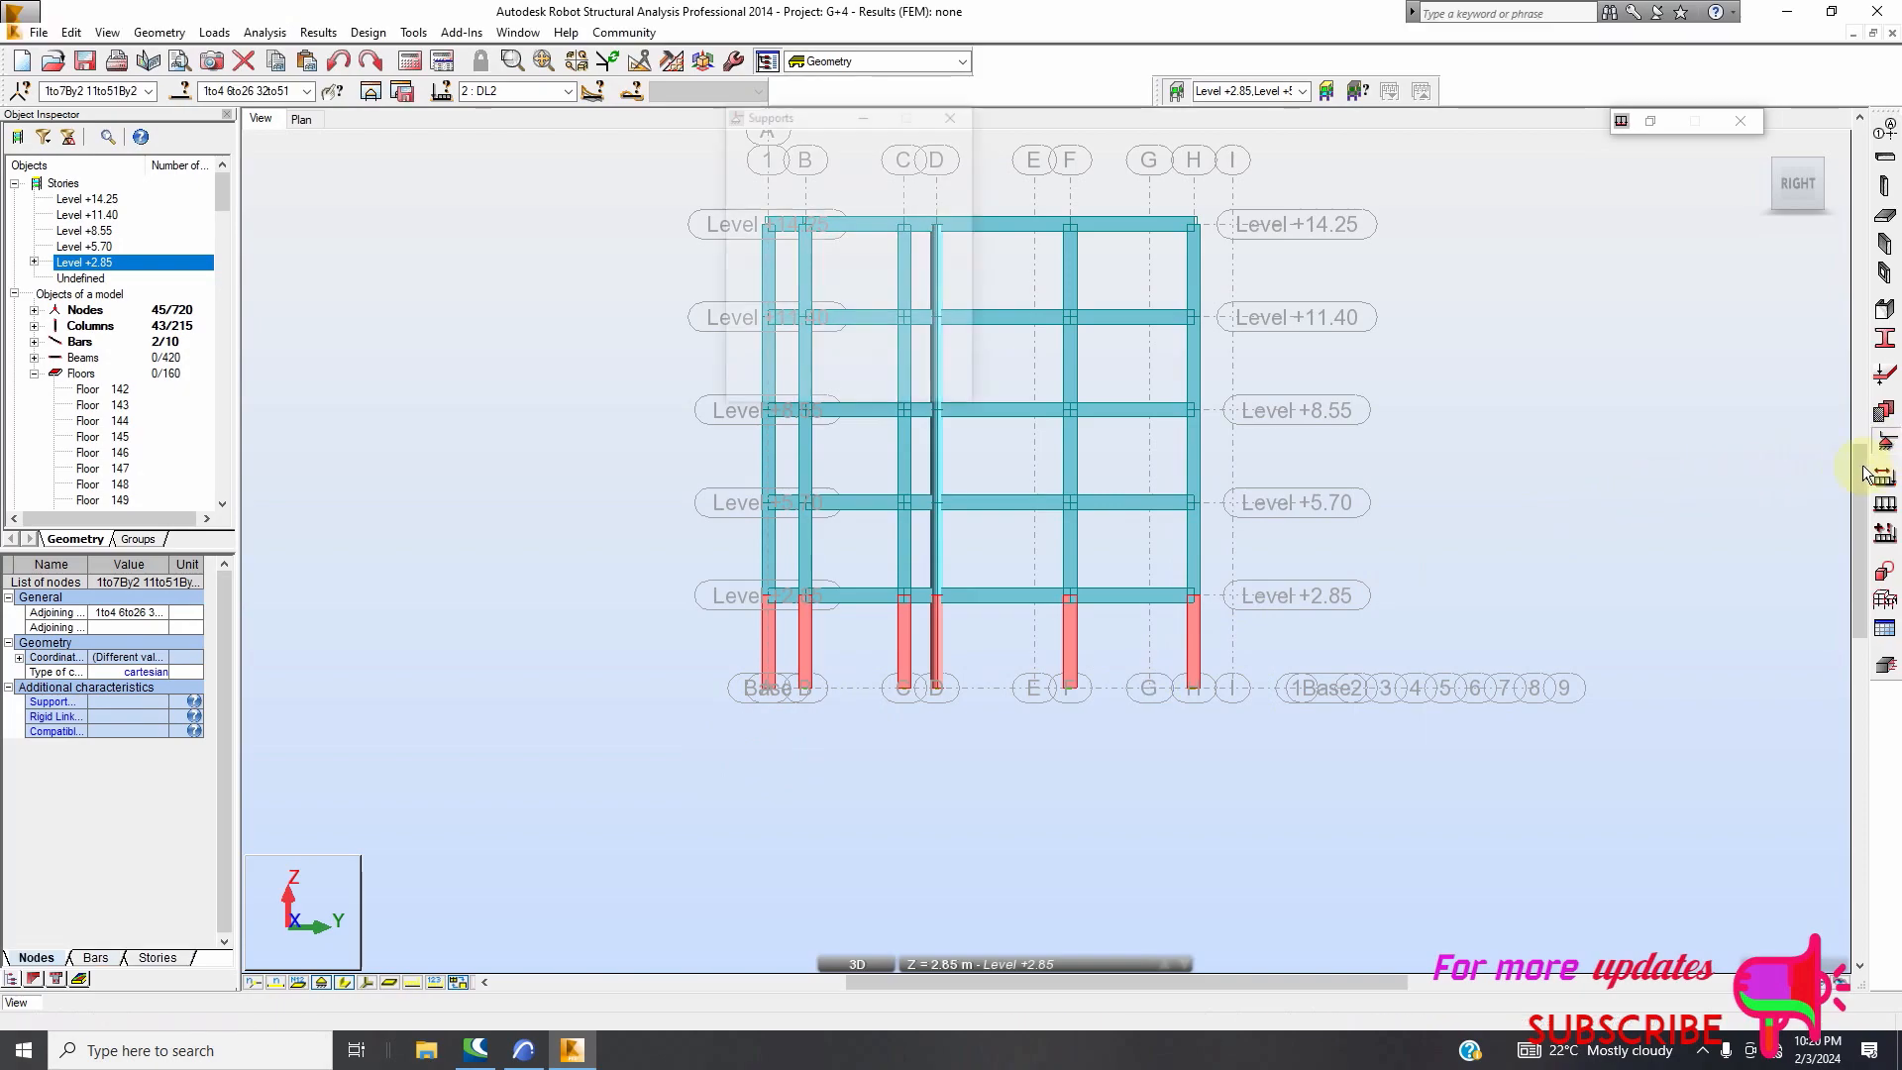
pyautogui.click(794, 388)
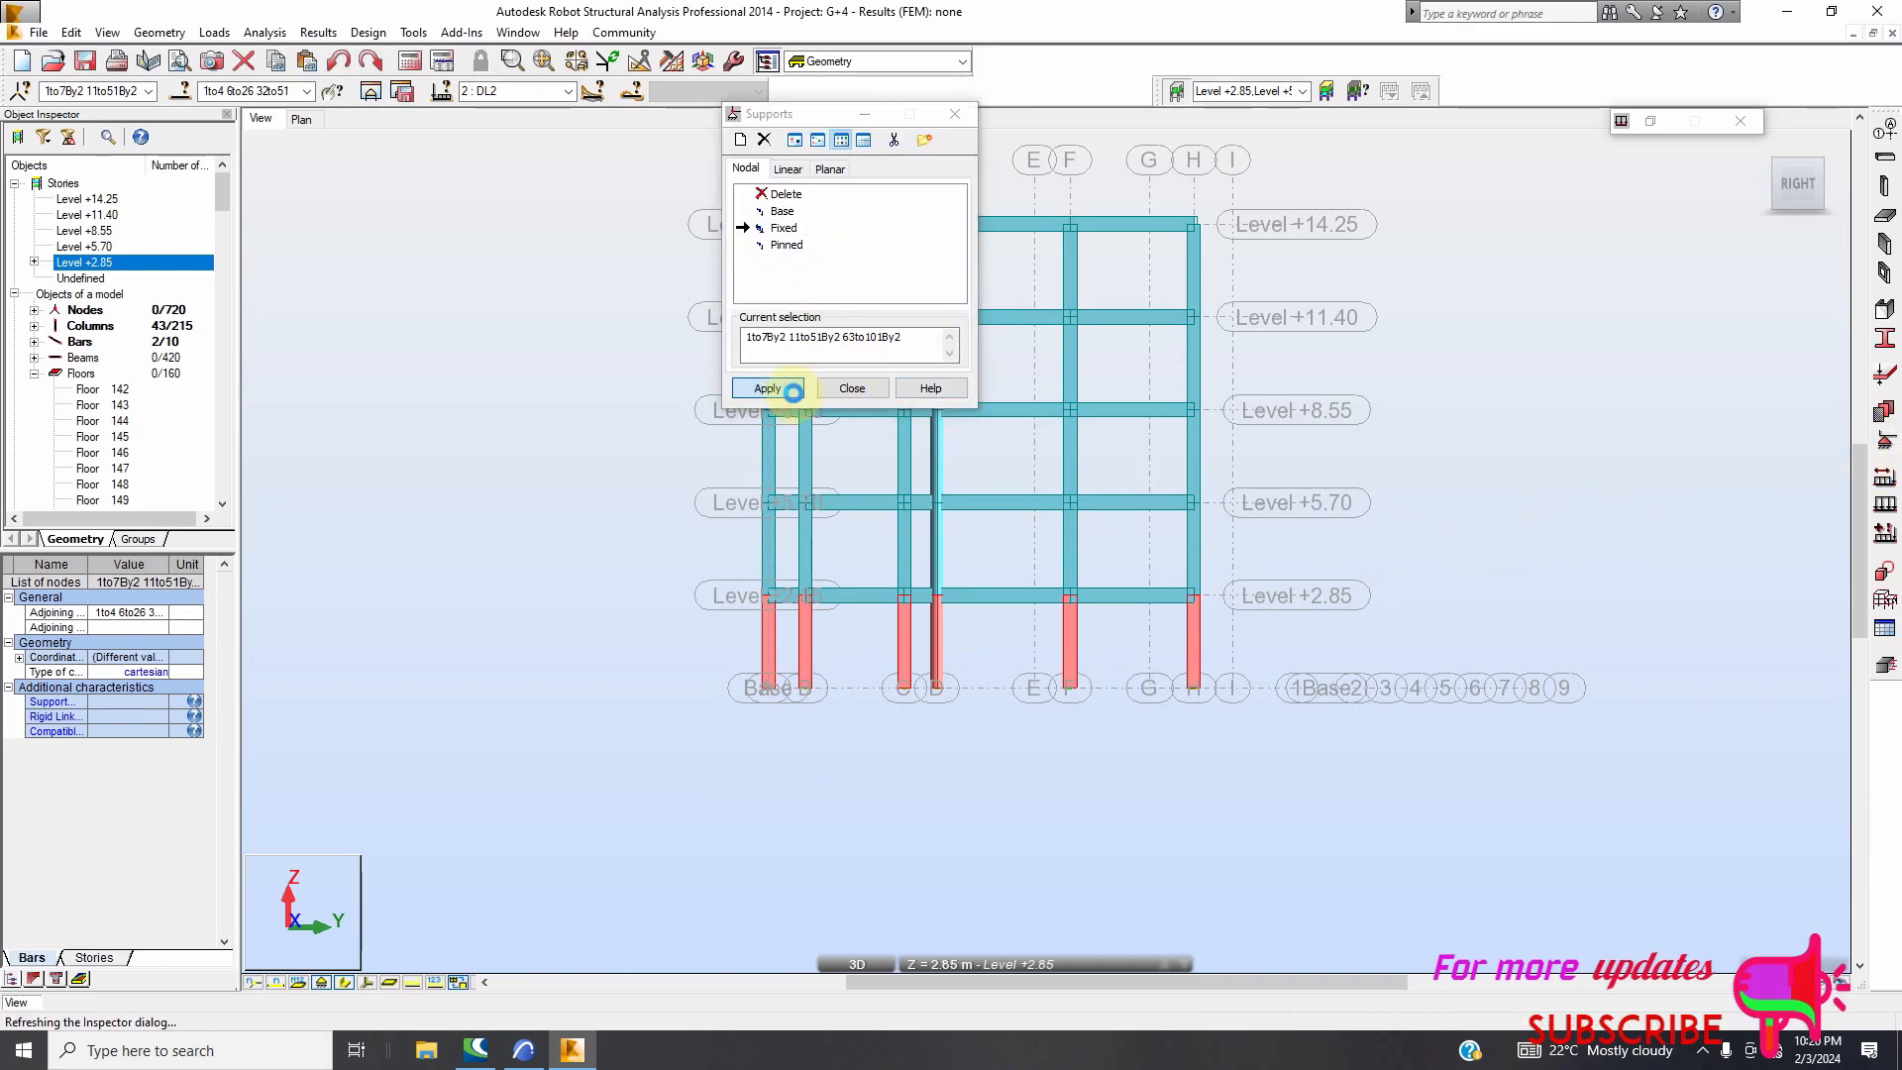
pyautogui.click(852, 388)
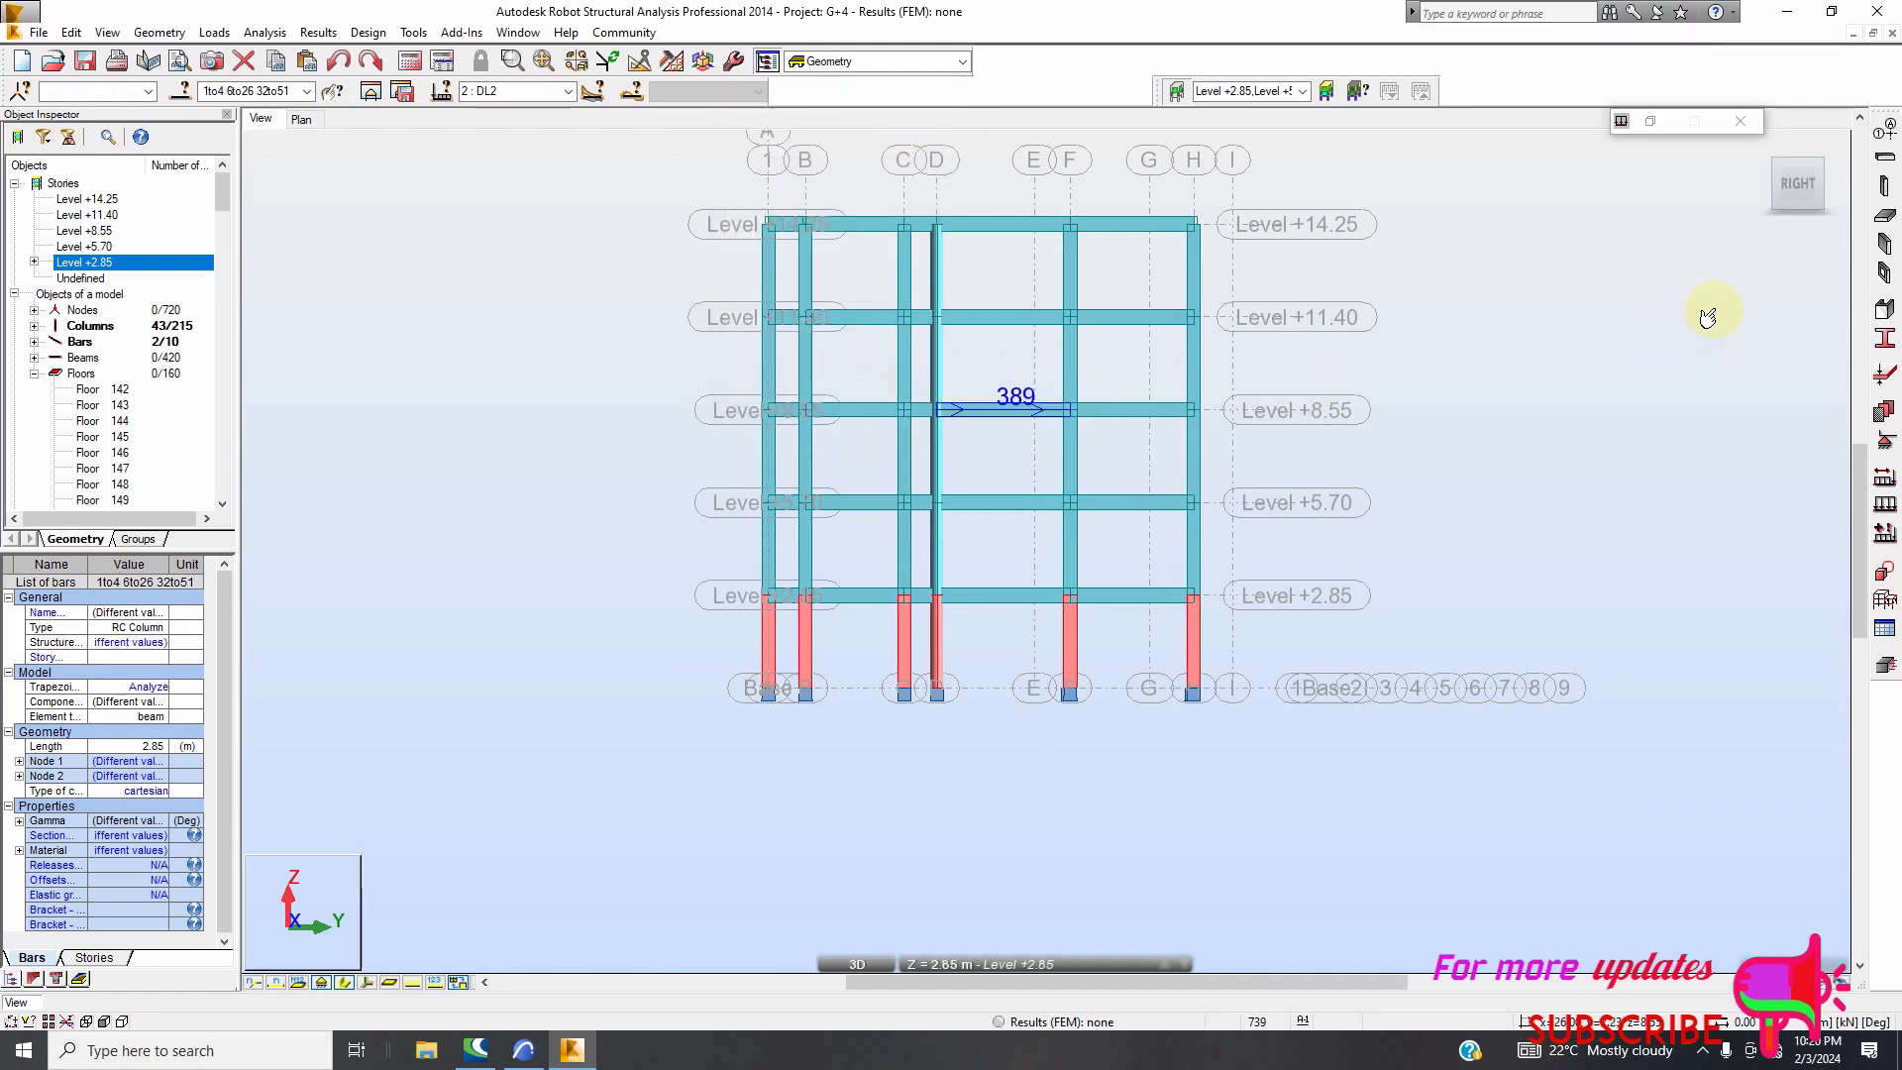
# Examine the supports under all ground-story columns from the right, front, low and isometric viewpoints
pyautogui.click(1810, 198)
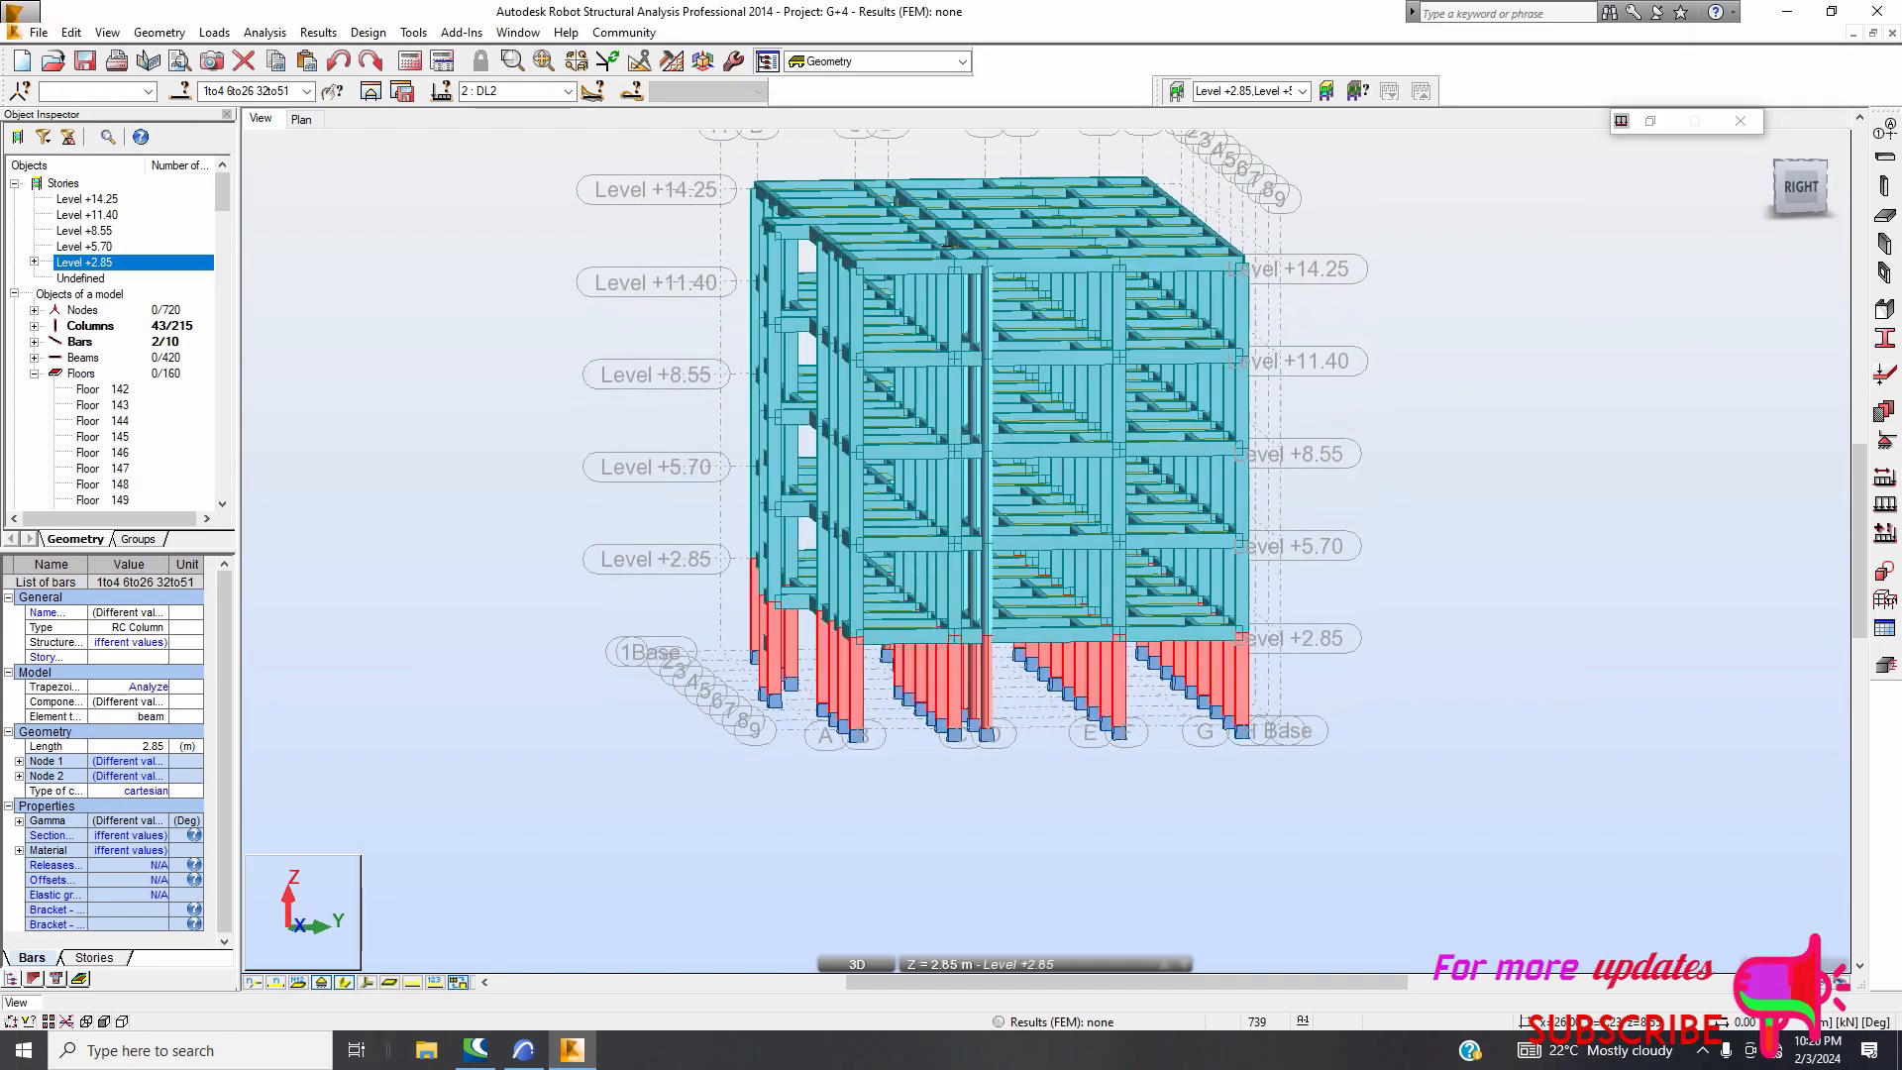
pyautogui.moveTo(1807, 192); pyautogui.dragTo(1075, 376)
pyautogui.scroll(2, 1075, 376)
pyautogui.scroll(1, 1095, 398)
pyautogui.scroll(-4, 1175, 429)
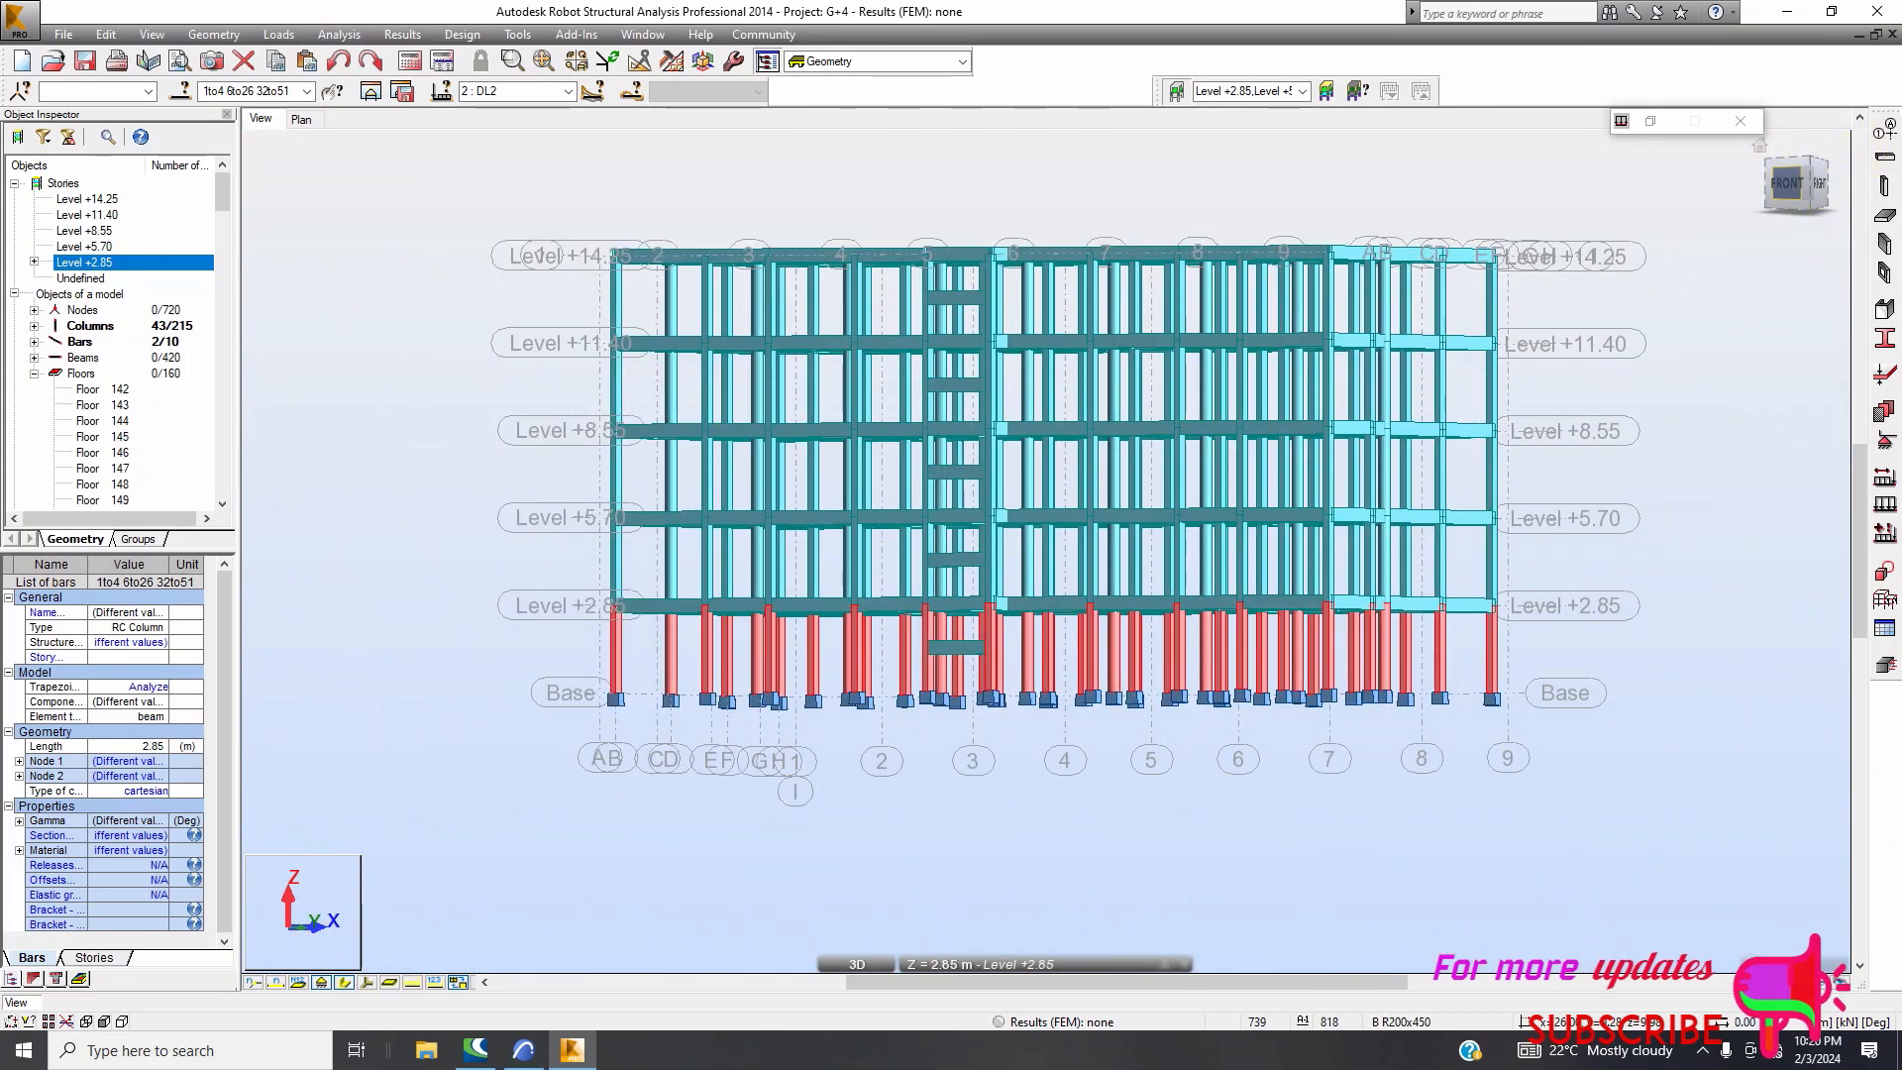
pyautogui.click(1793, 182)
pyautogui.click(1793, 205)
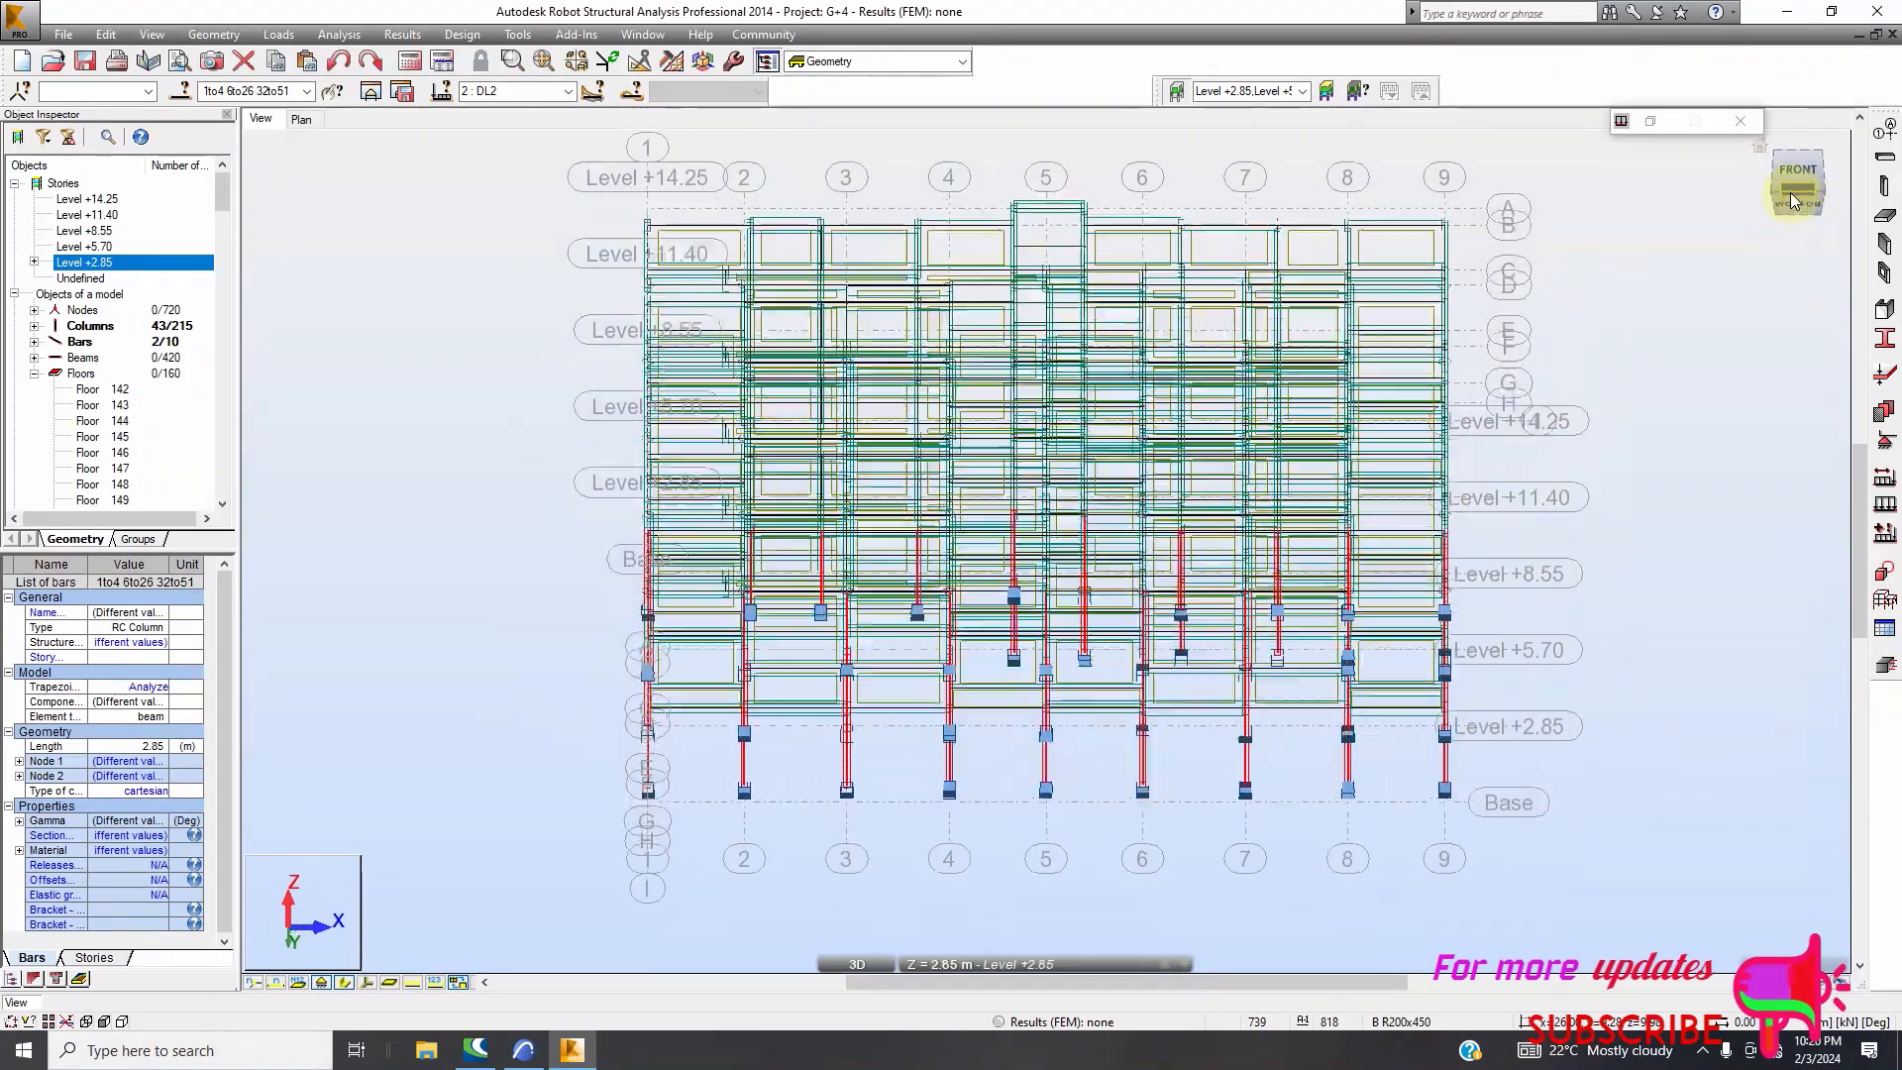
pyautogui.moveTo(1789, 177); pyautogui.dragTo(1709, 287)
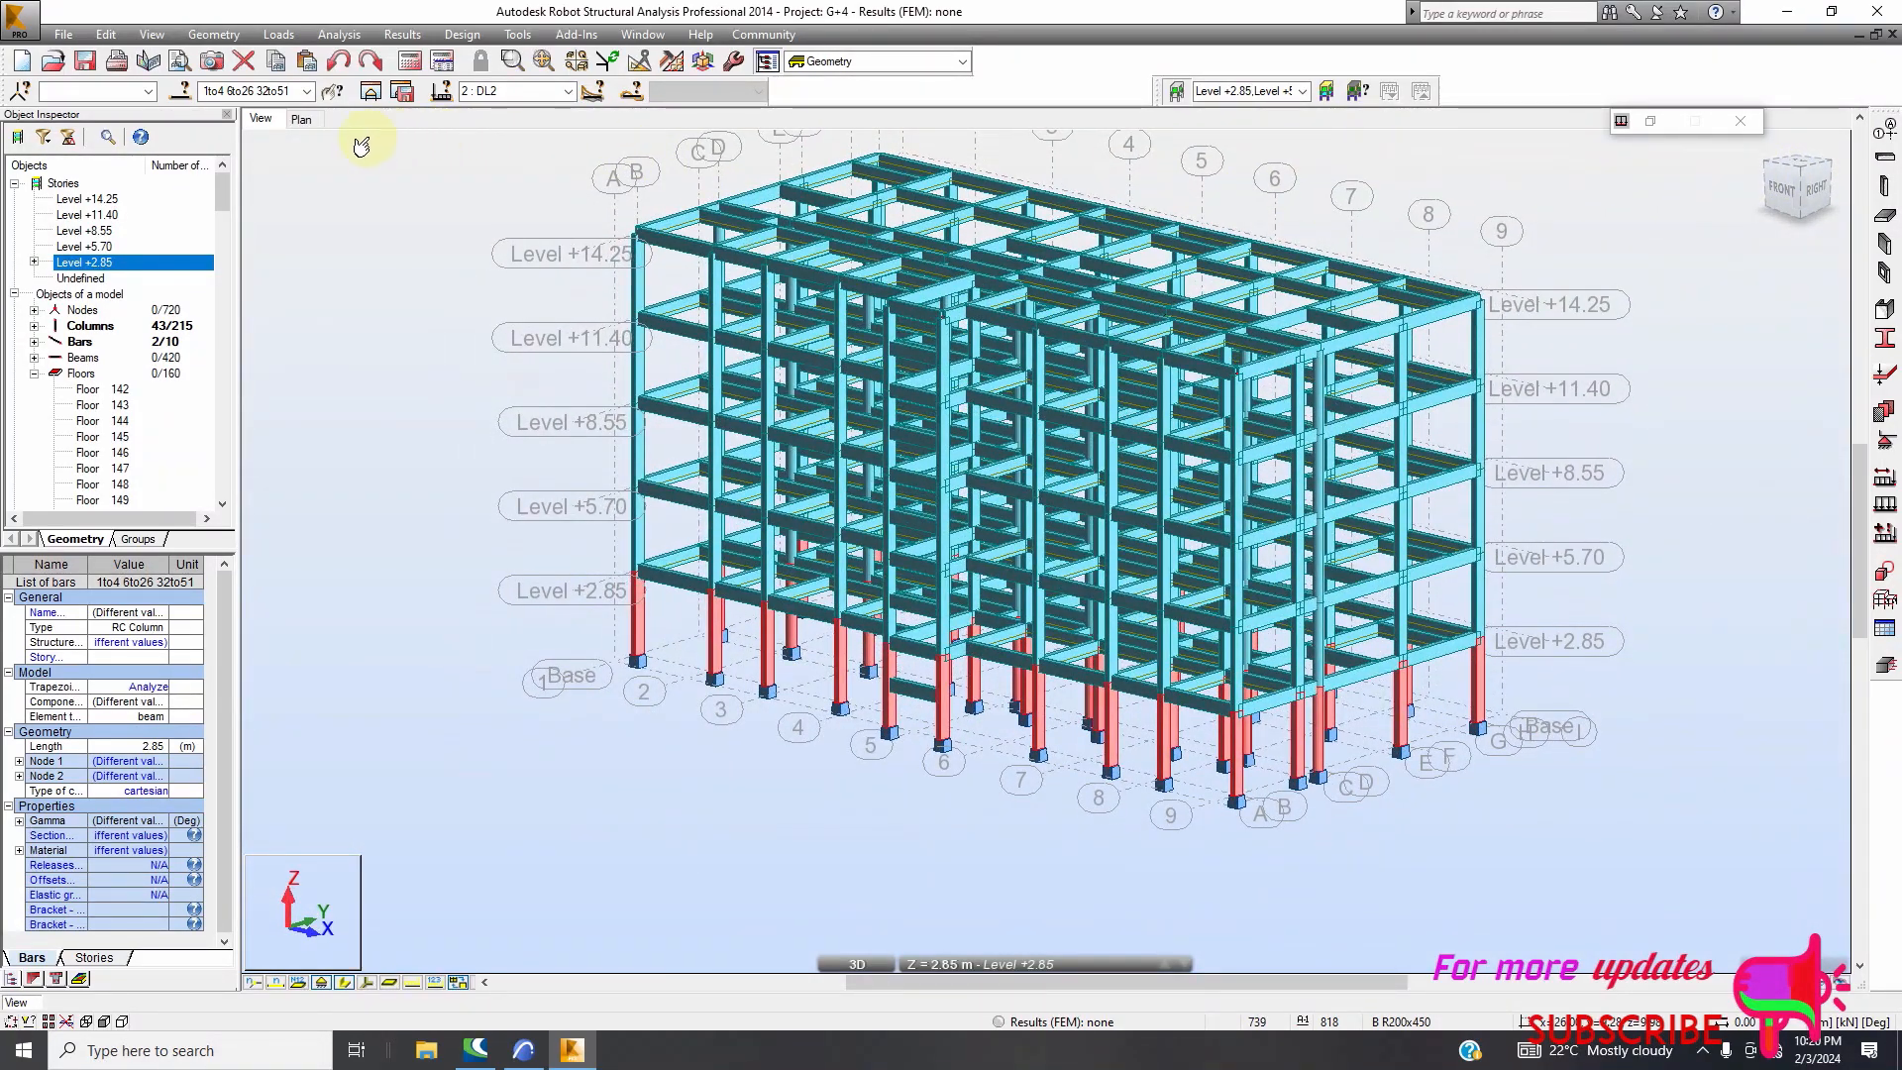
# Try to run the static-linear calculations for DL1, DL2 and LL1, and decline continuing the analysis after structure verification
pyautogui.click(302, 120)
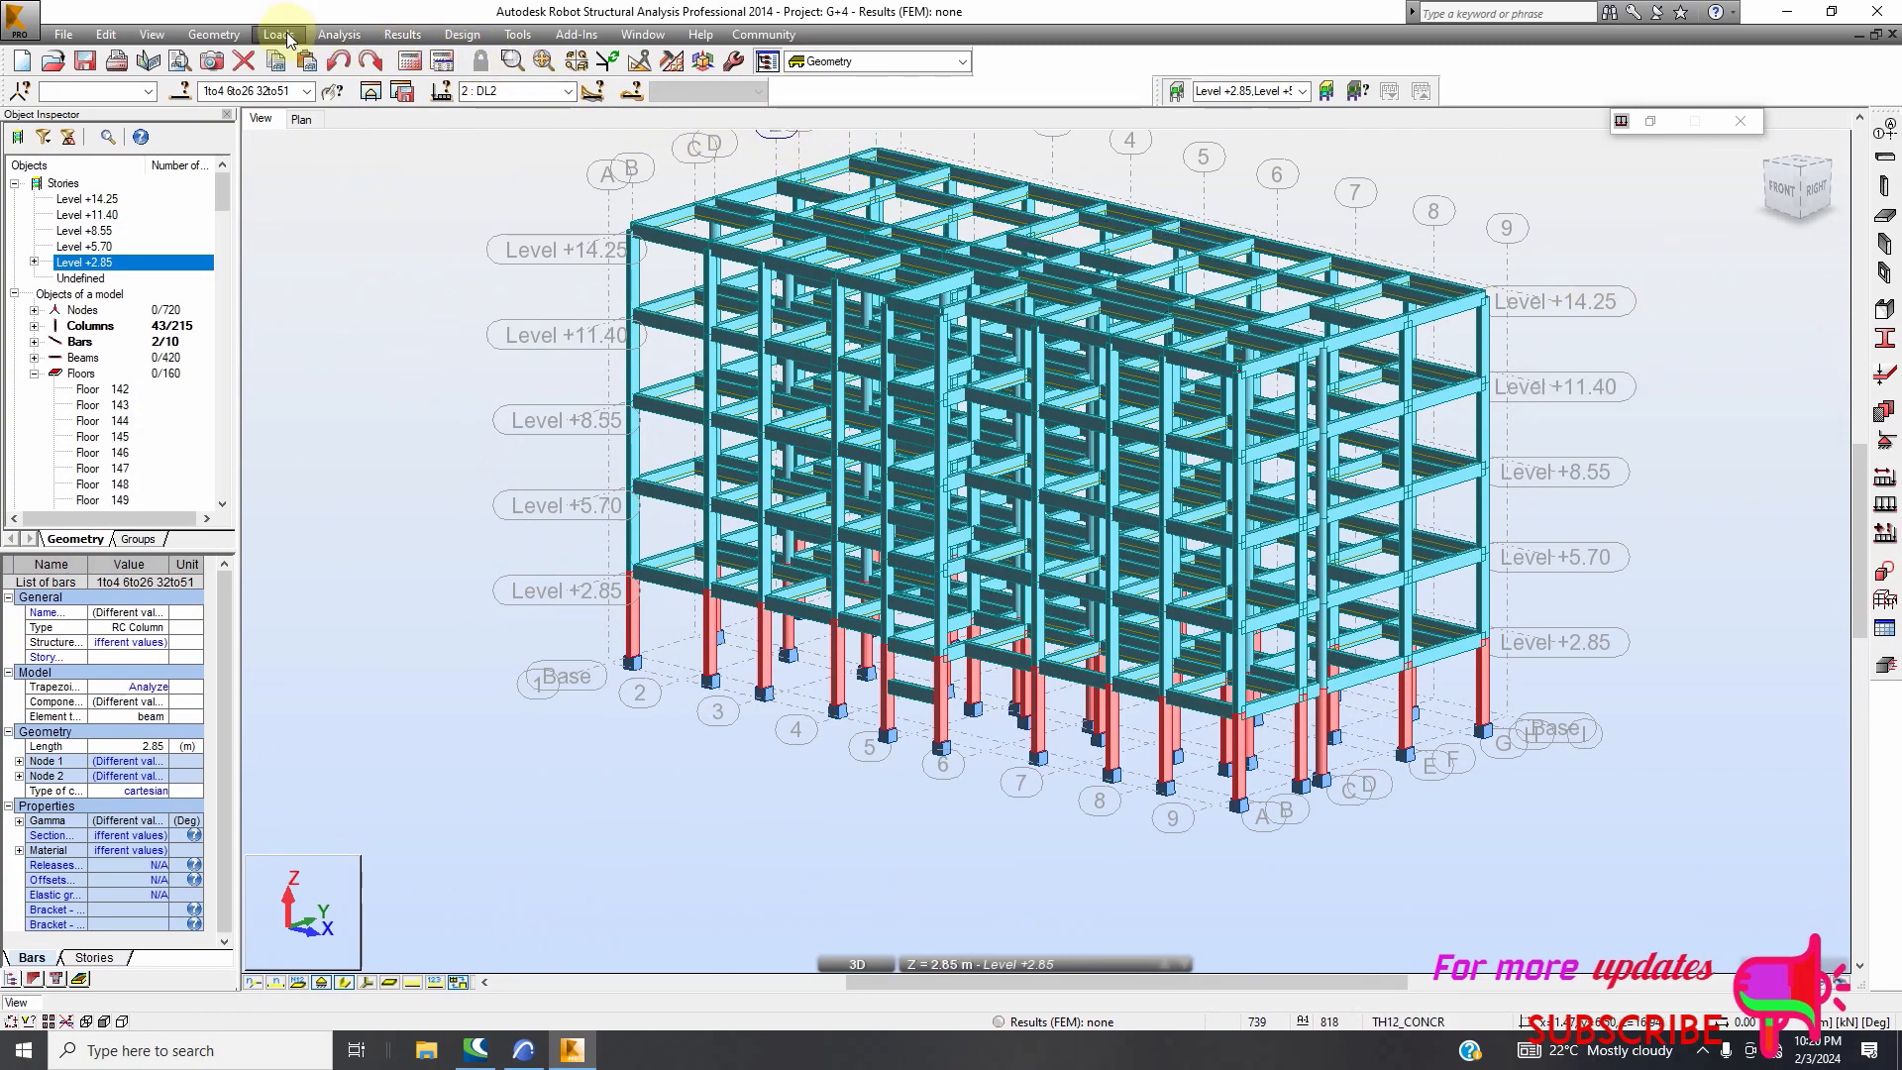
pyautogui.click(327, 37)
pyautogui.click(371, 57)
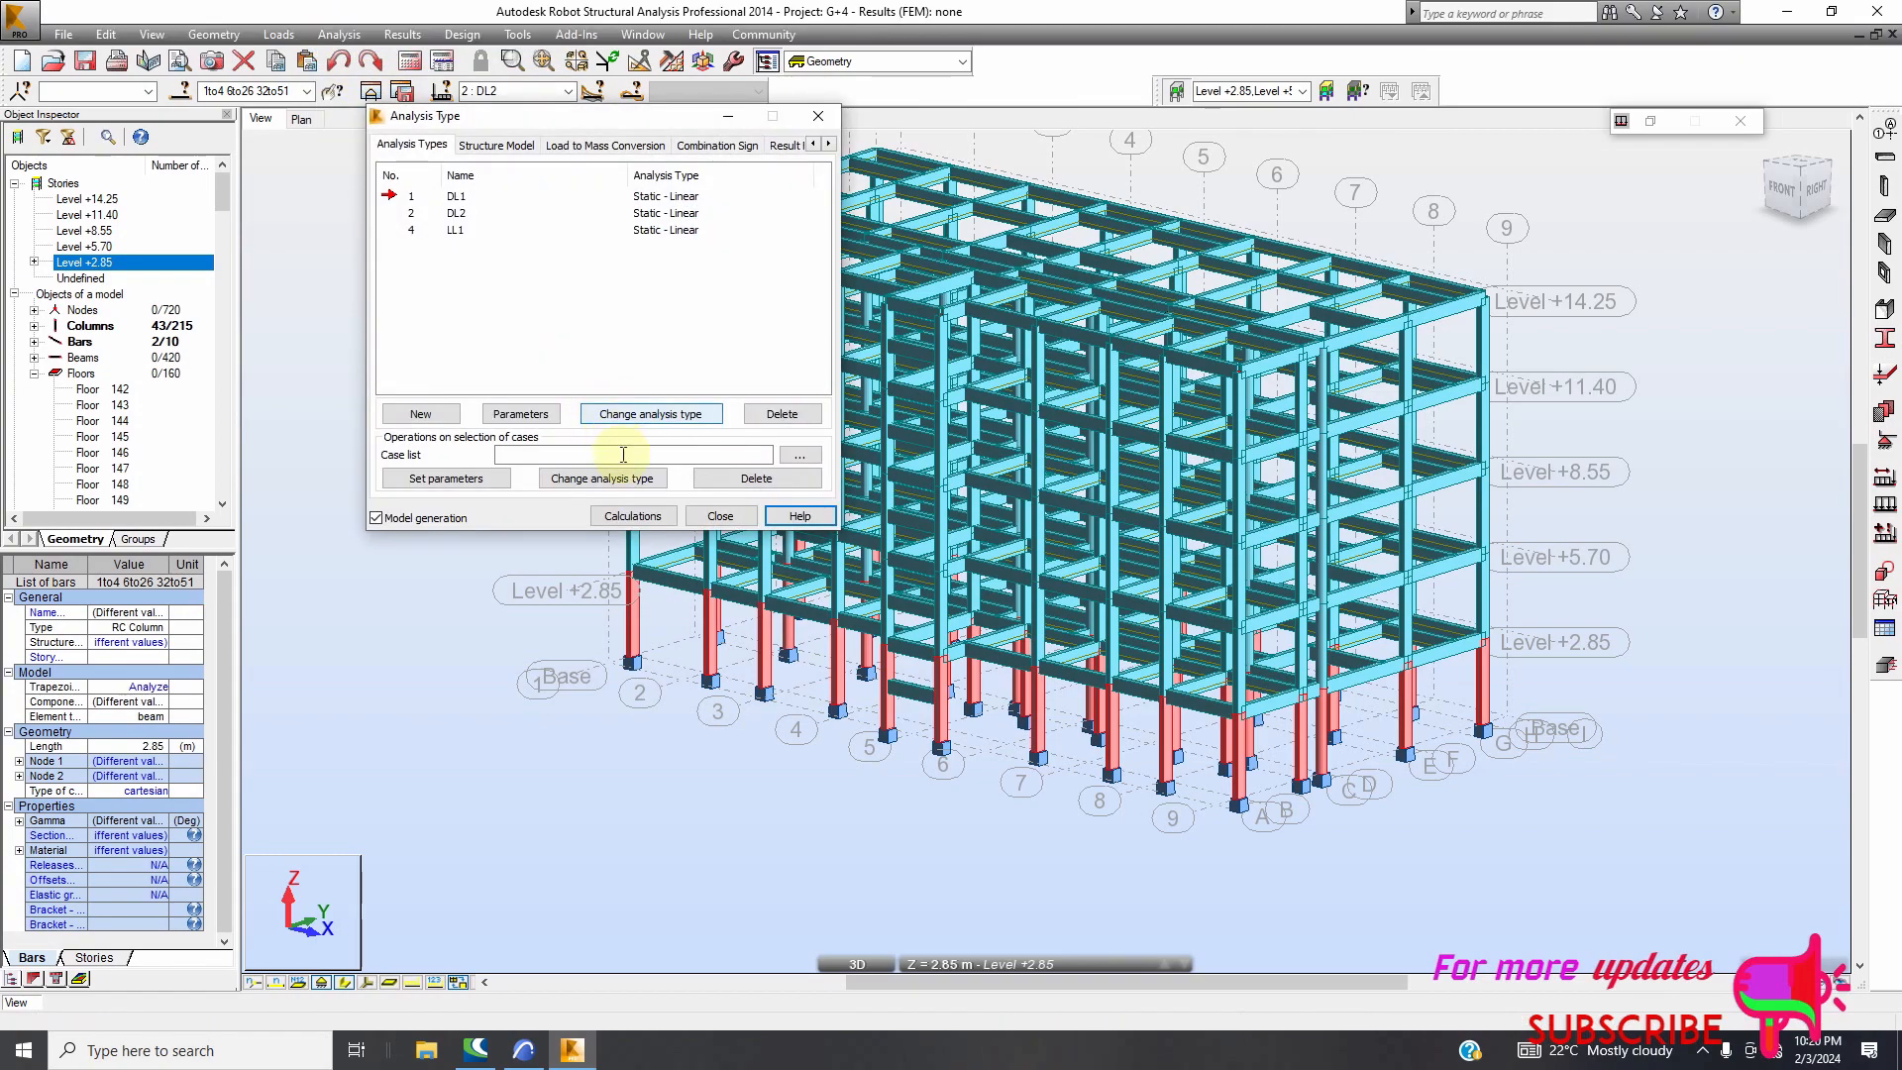
pyautogui.click(632, 515)
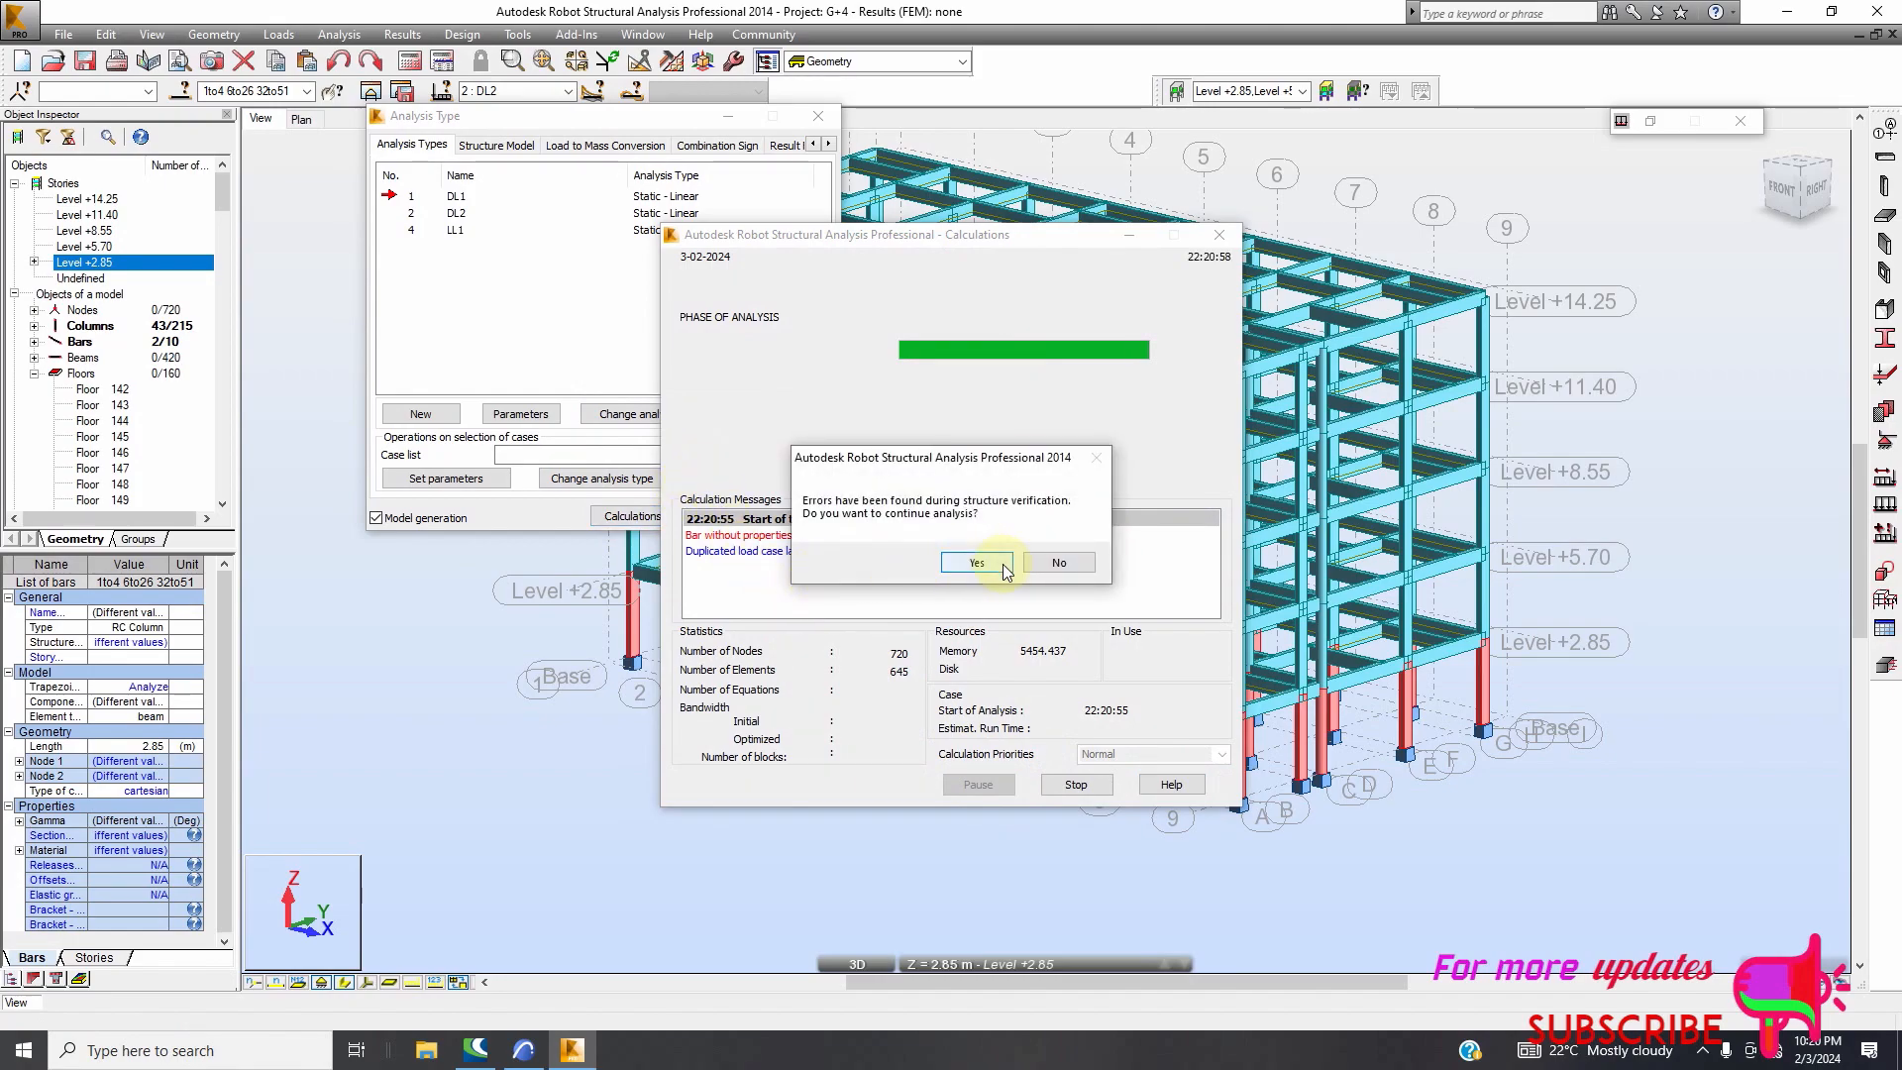
pyautogui.click(1042, 569)
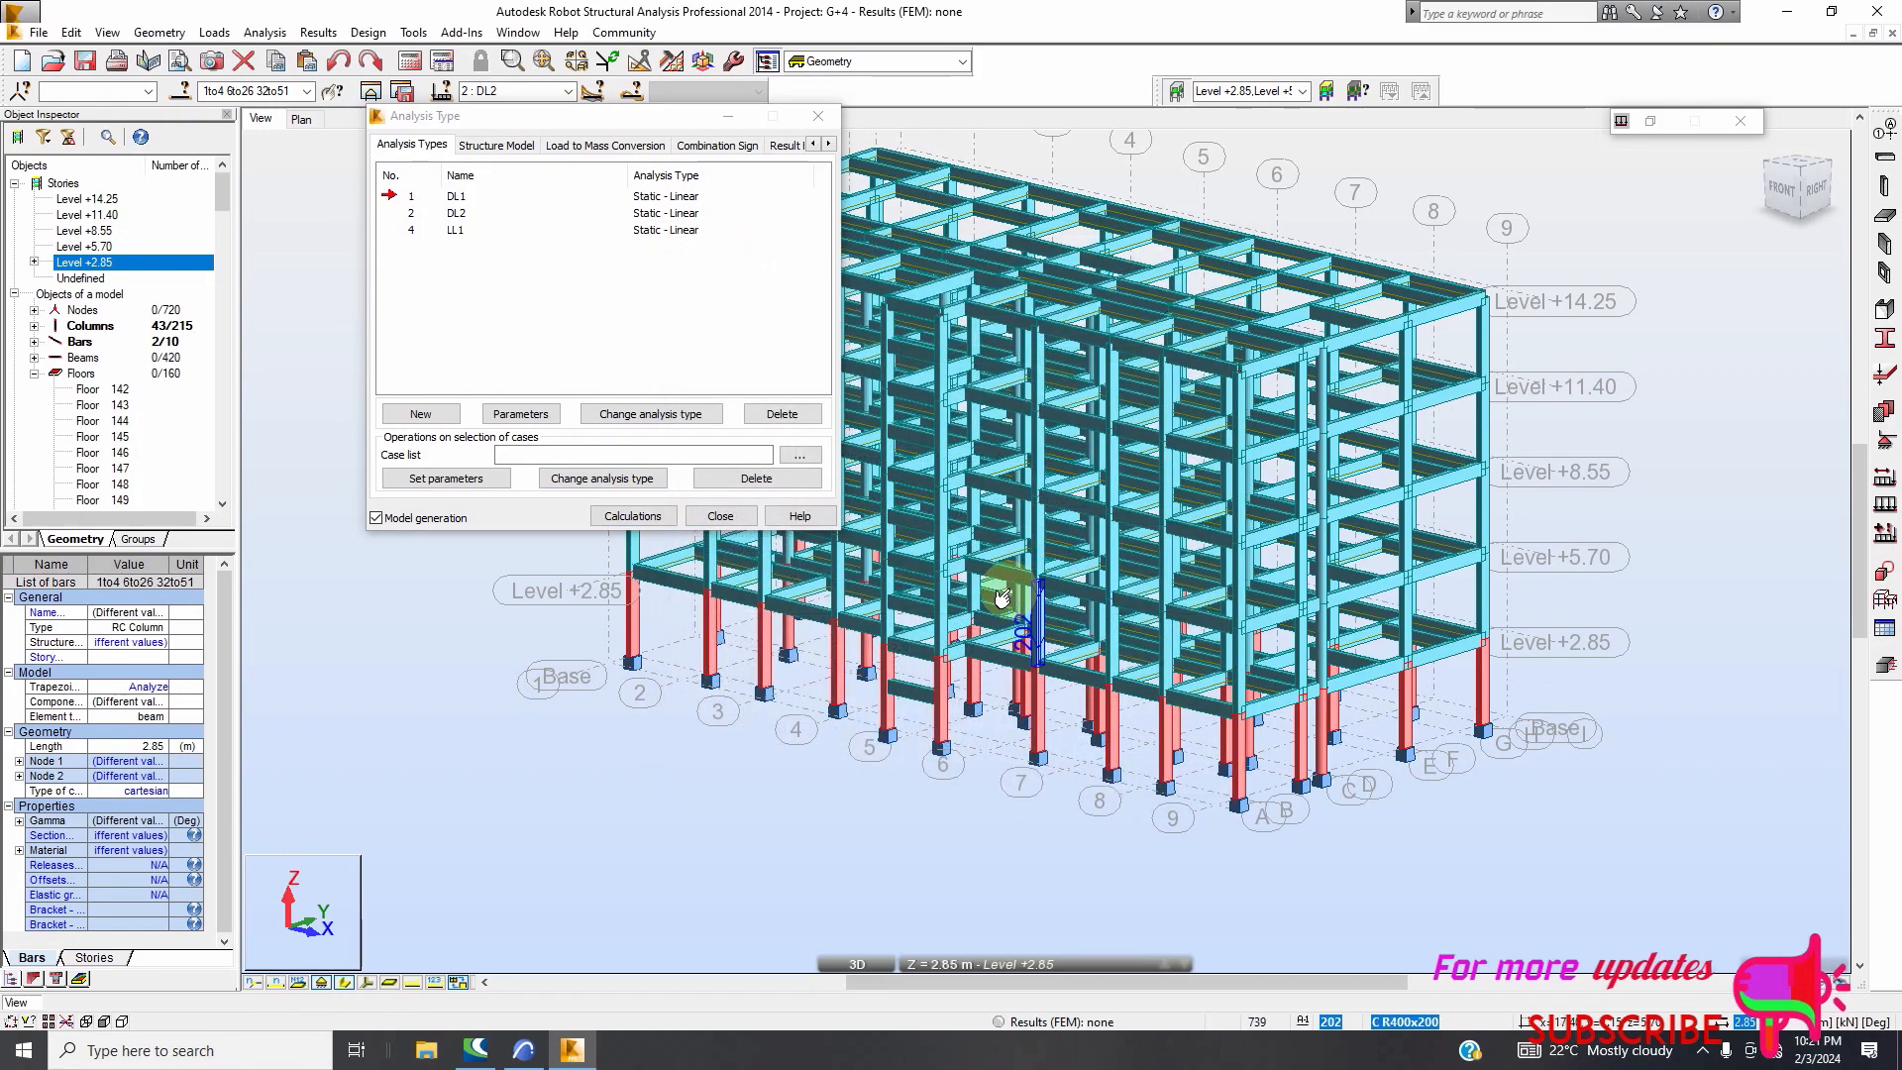
pyautogui.click(721, 516)
pyautogui.scroll(5, 961, 535)
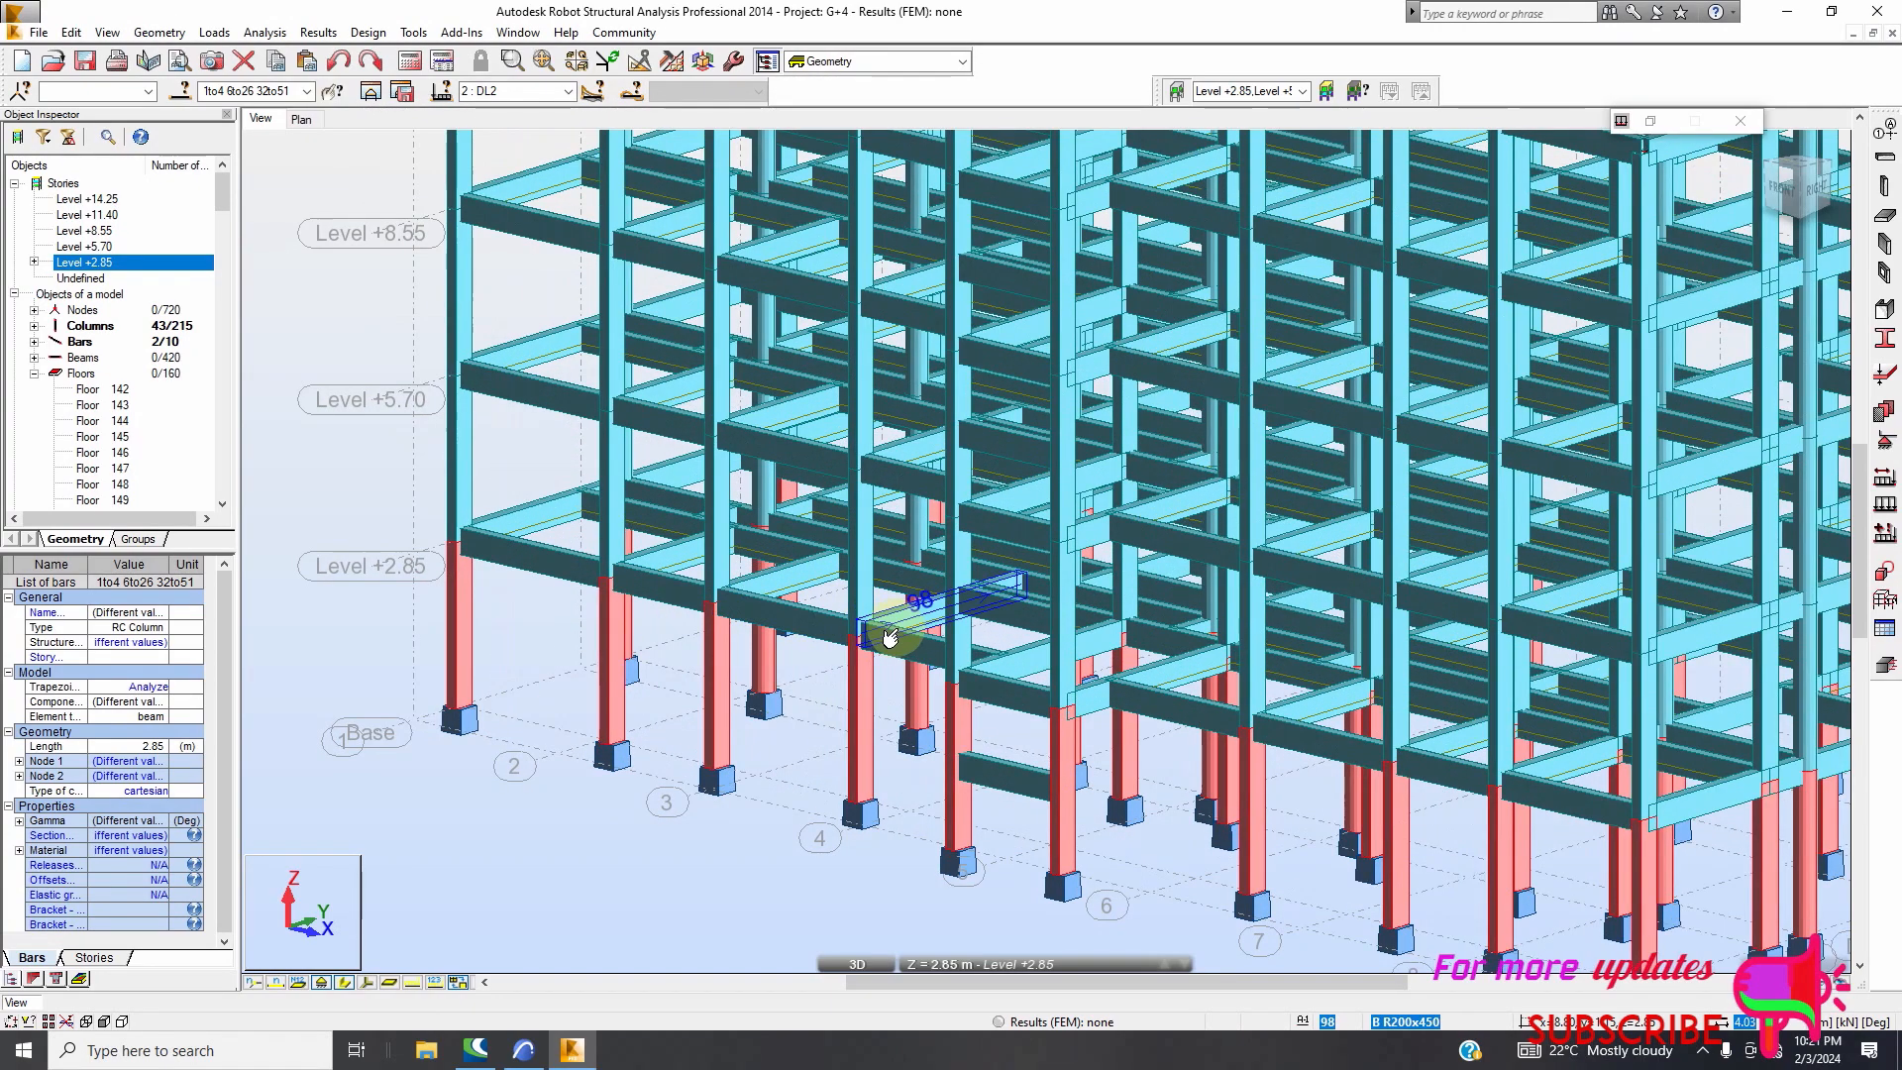
pyautogui.scroll(-5, 832, 602)
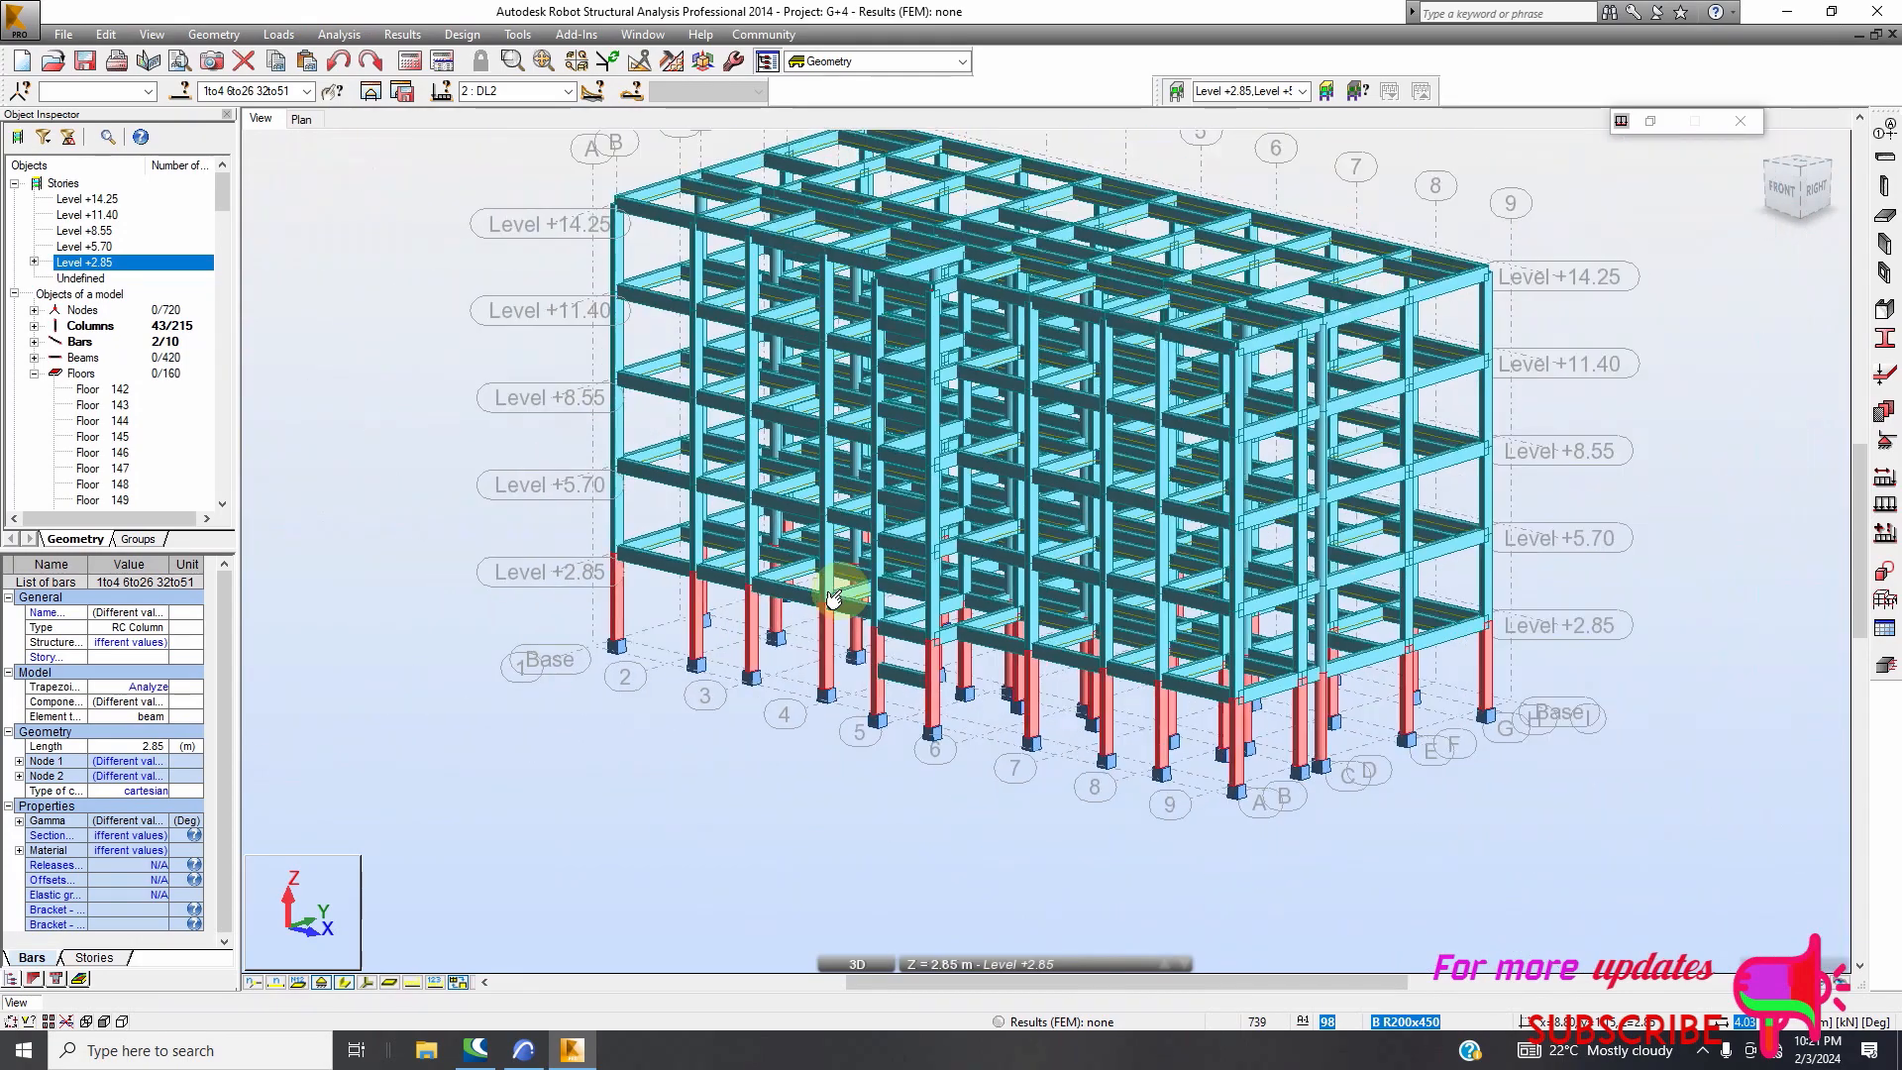
pyautogui.scroll(2, 940, 189)
pyautogui.scroll(-2, 941, 189)
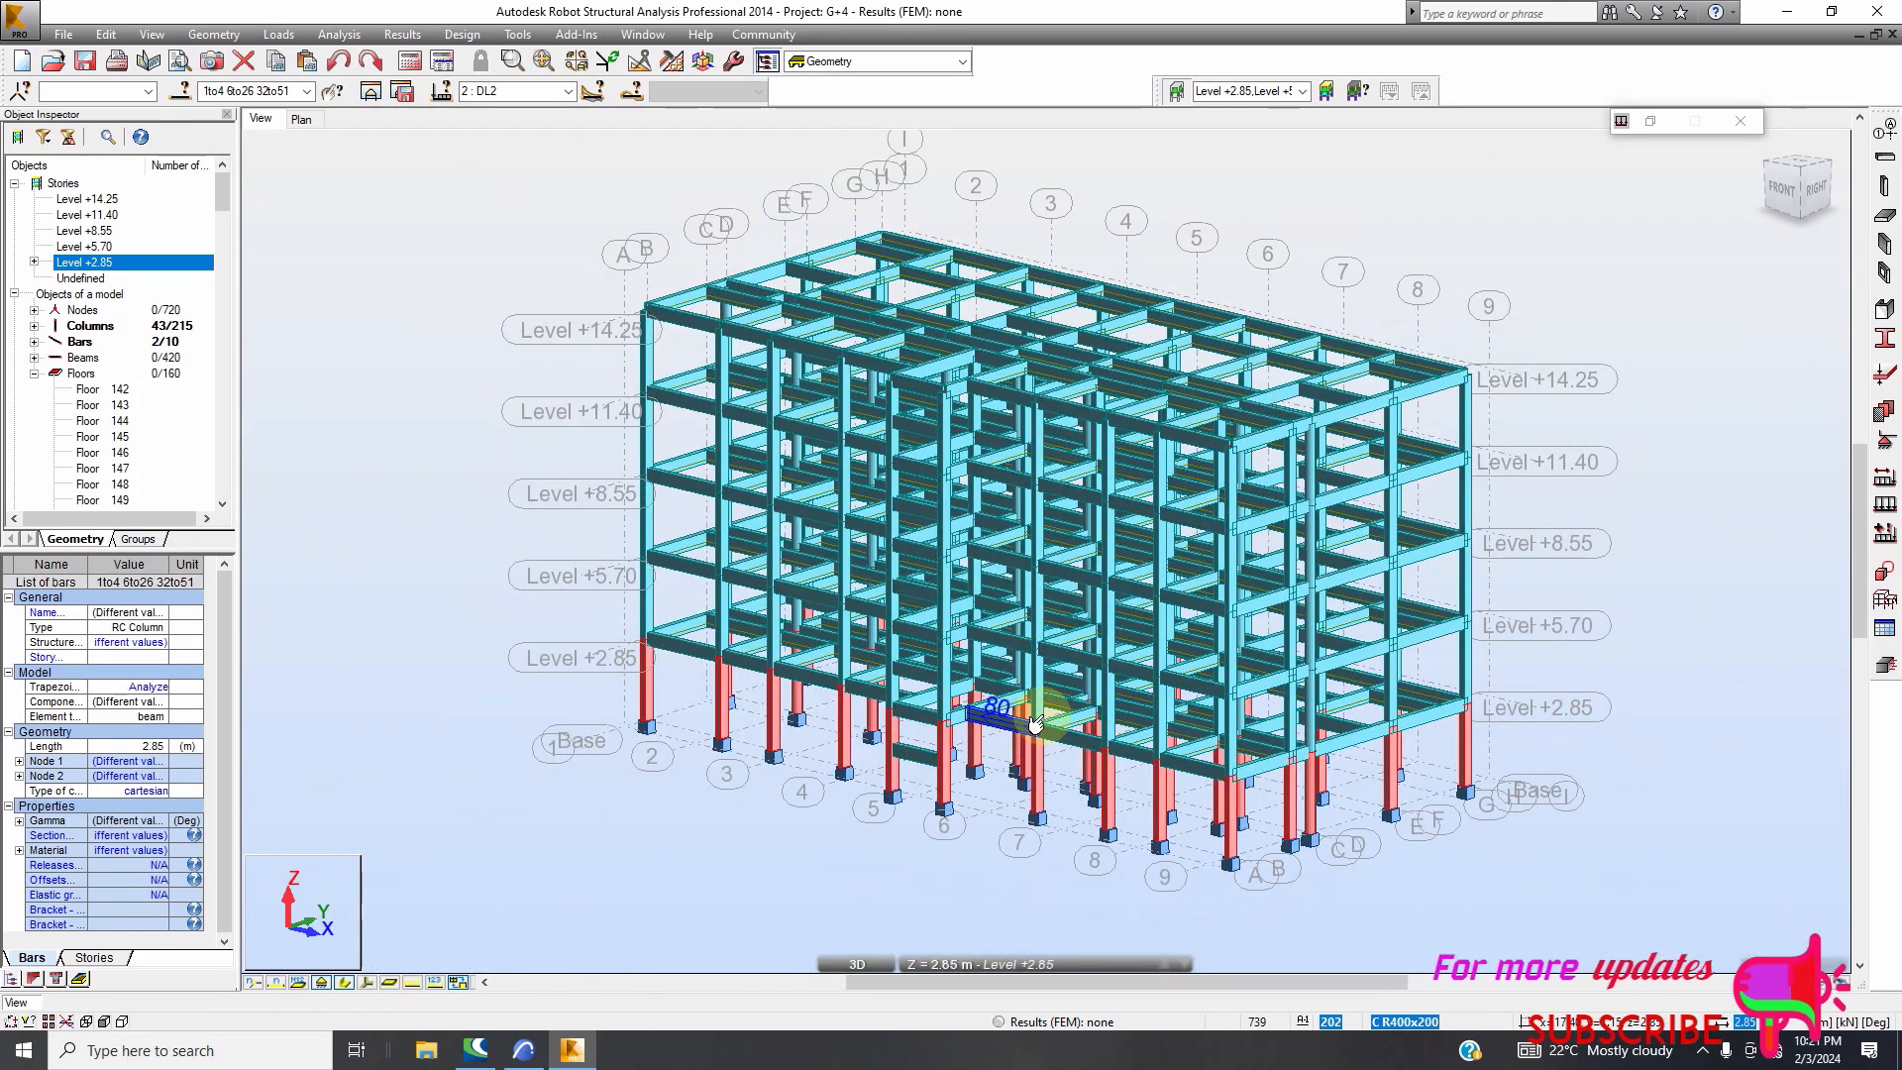
pyautogui.scroll(2, 1020, 694)
pyautogui.scroll(-1, 962, 646)
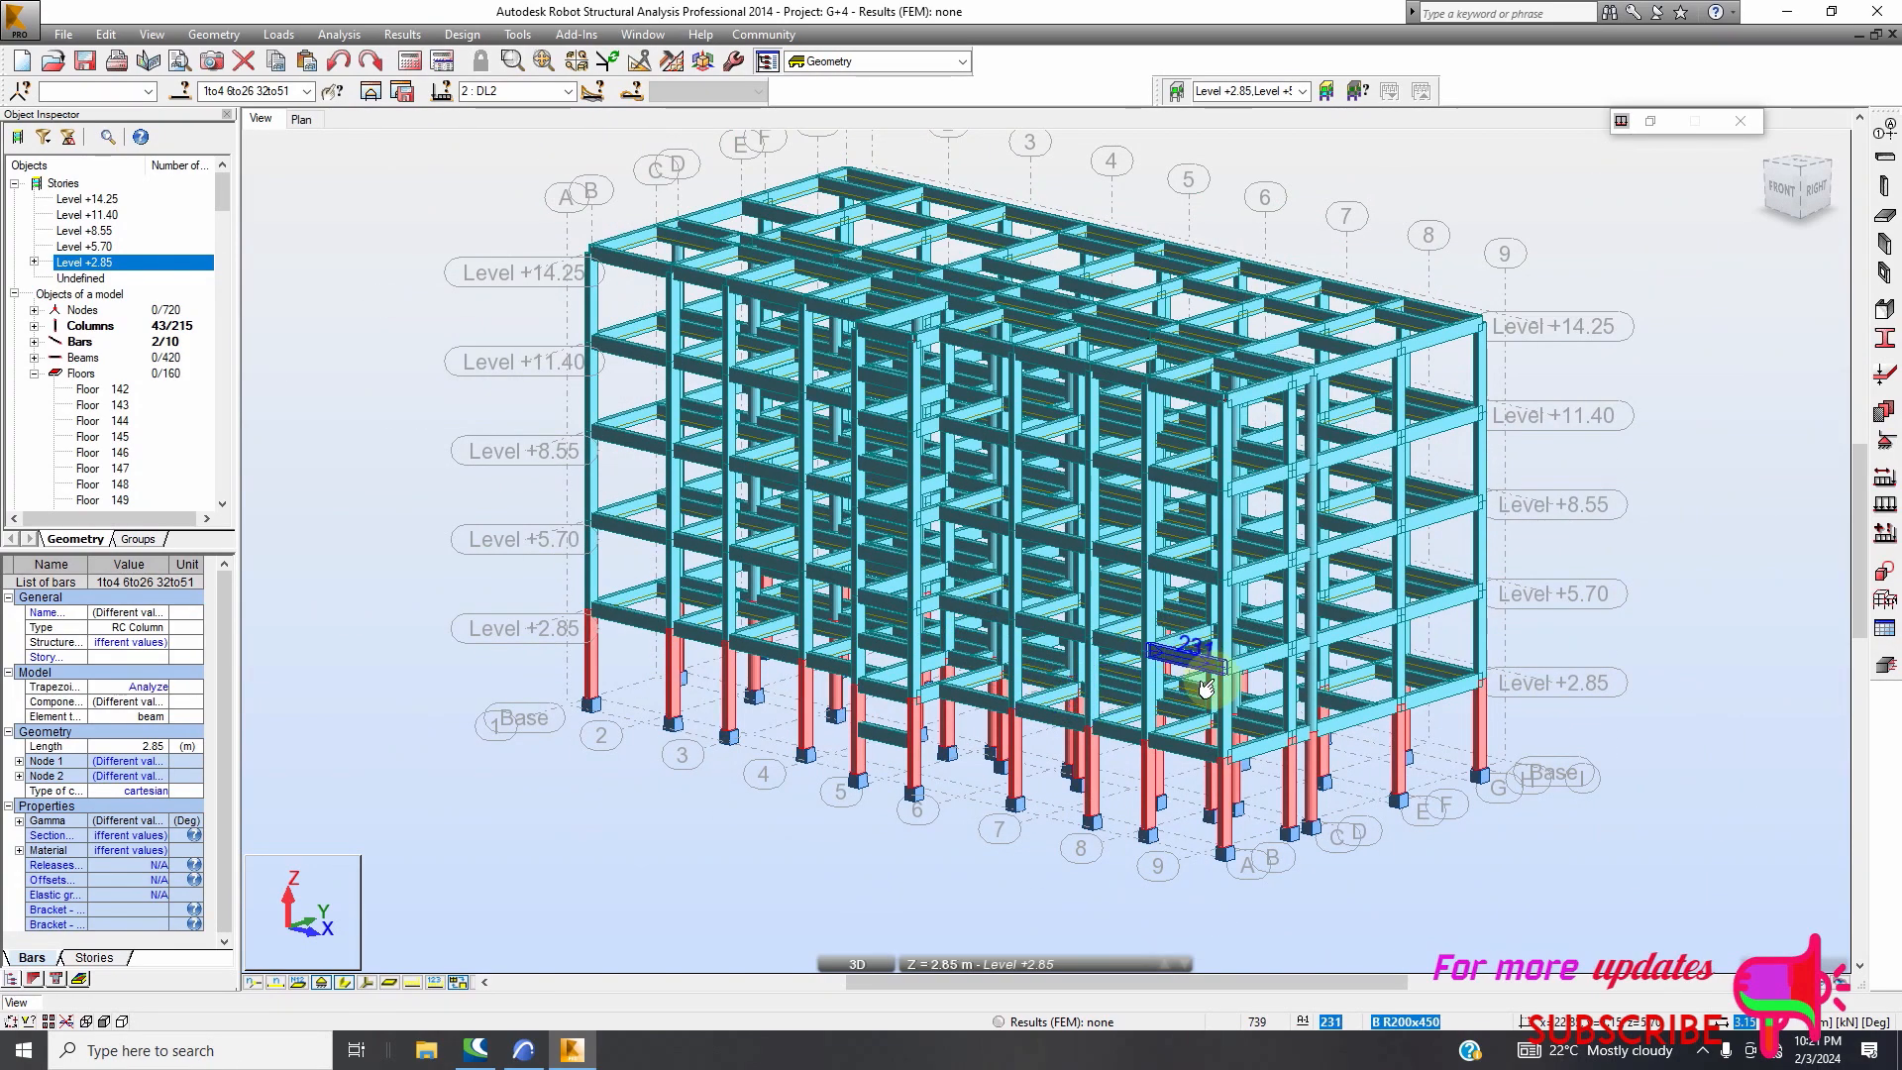
pyautogui.click(1703, 1050)
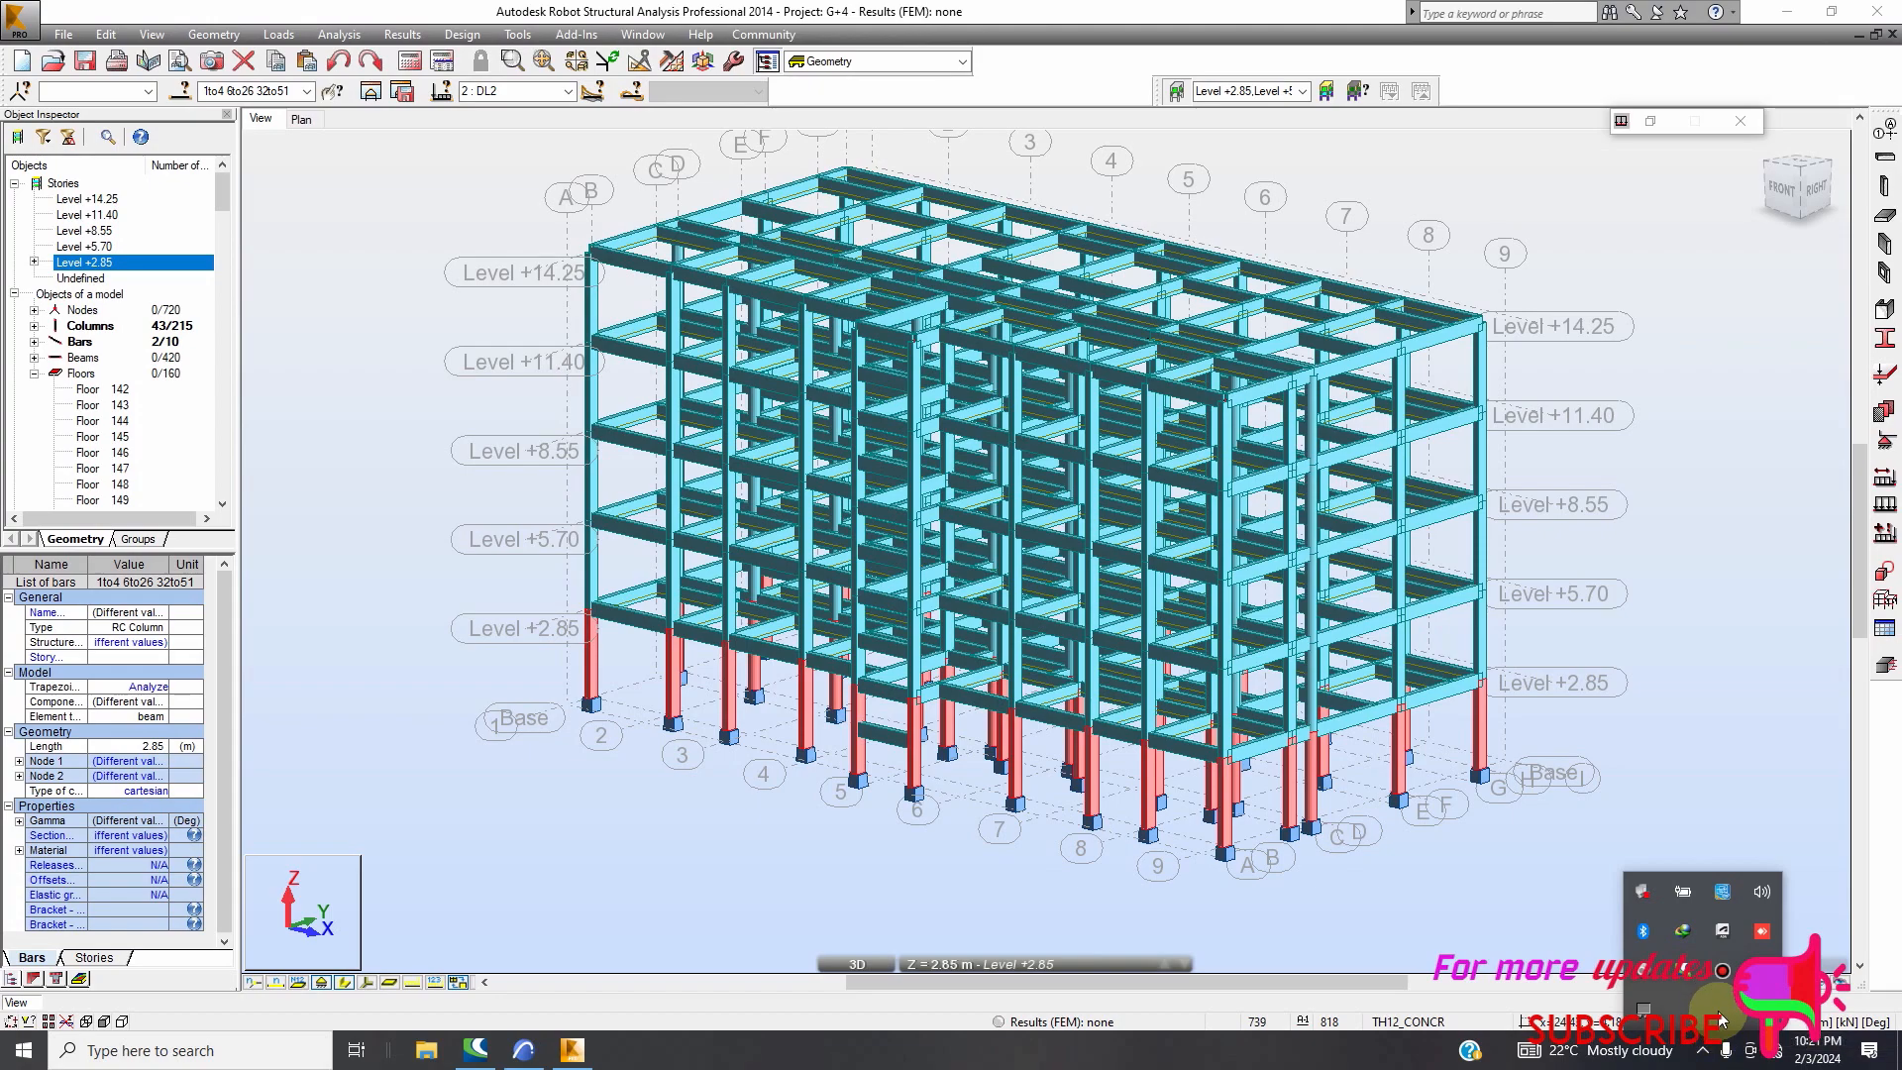
pyautogui.click(1723, 973)
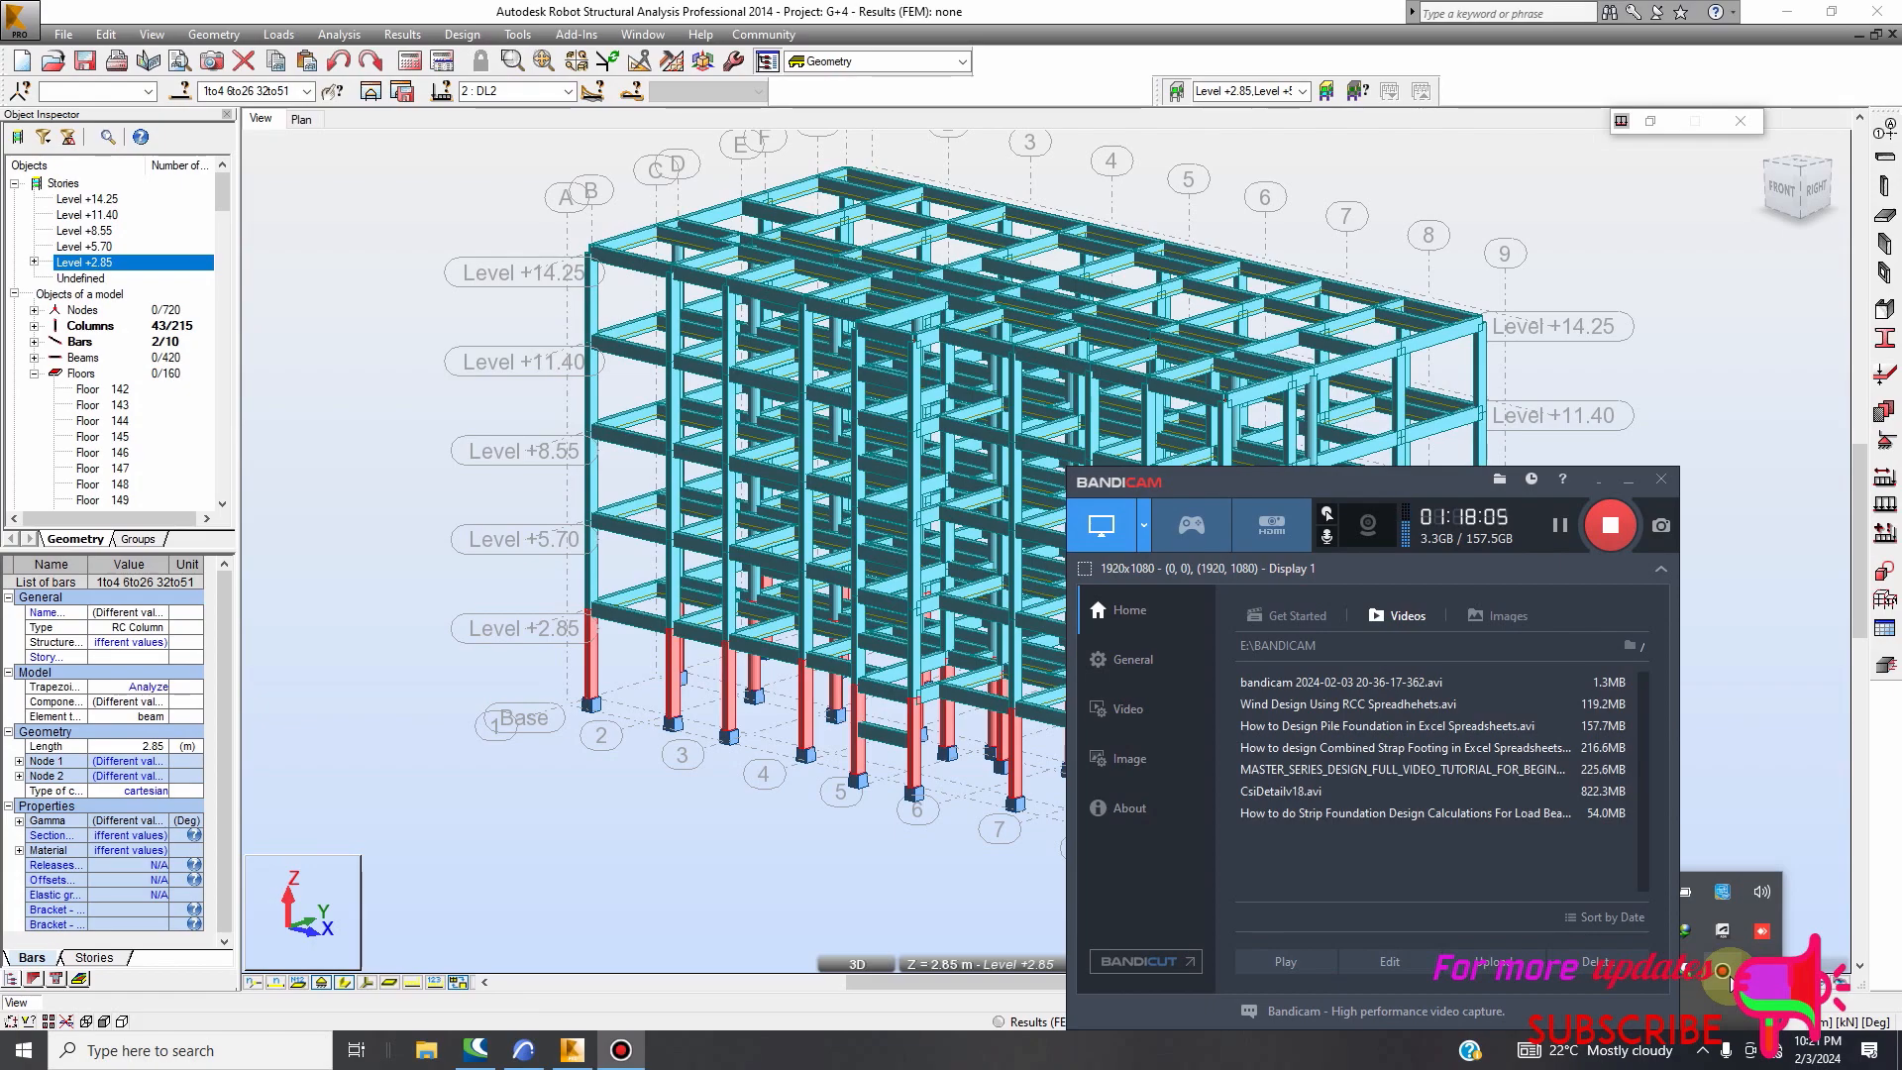
pyautogui.click(1617, 532)
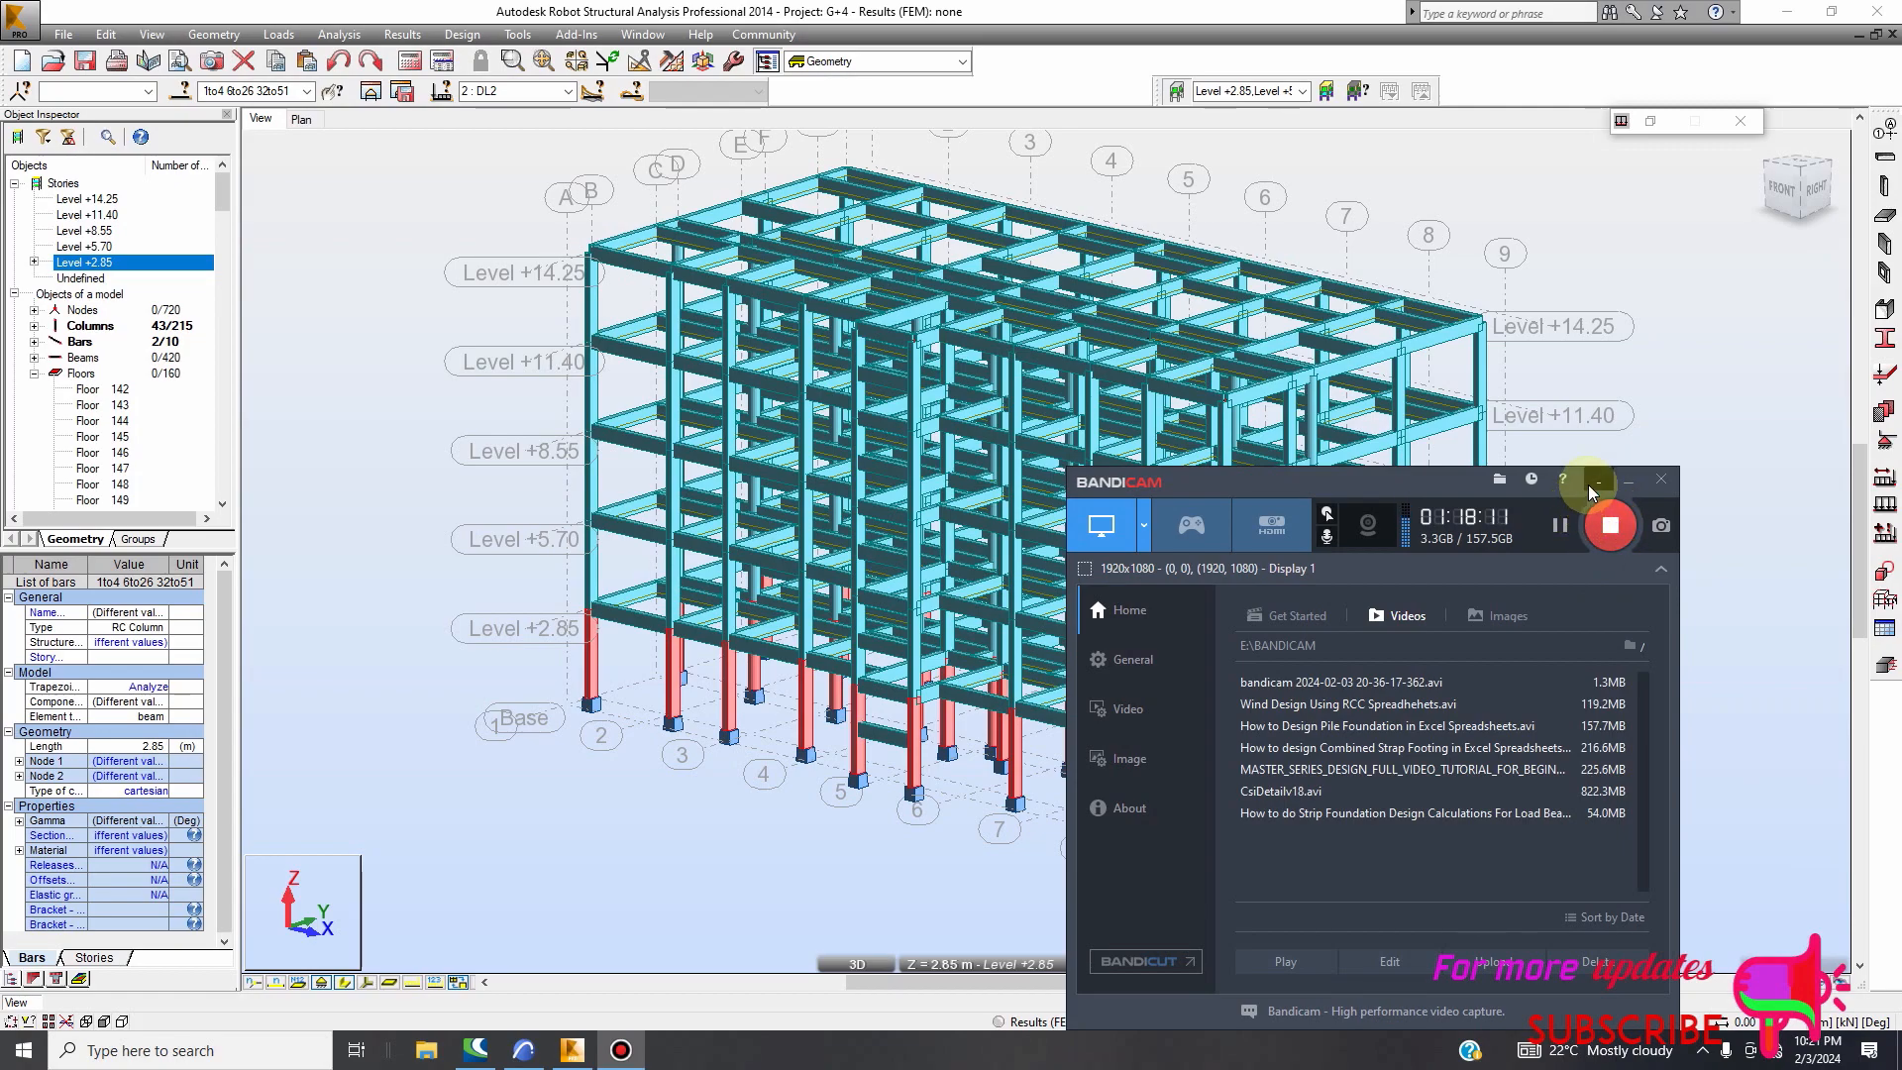
pyautogui.click(1612, 526)
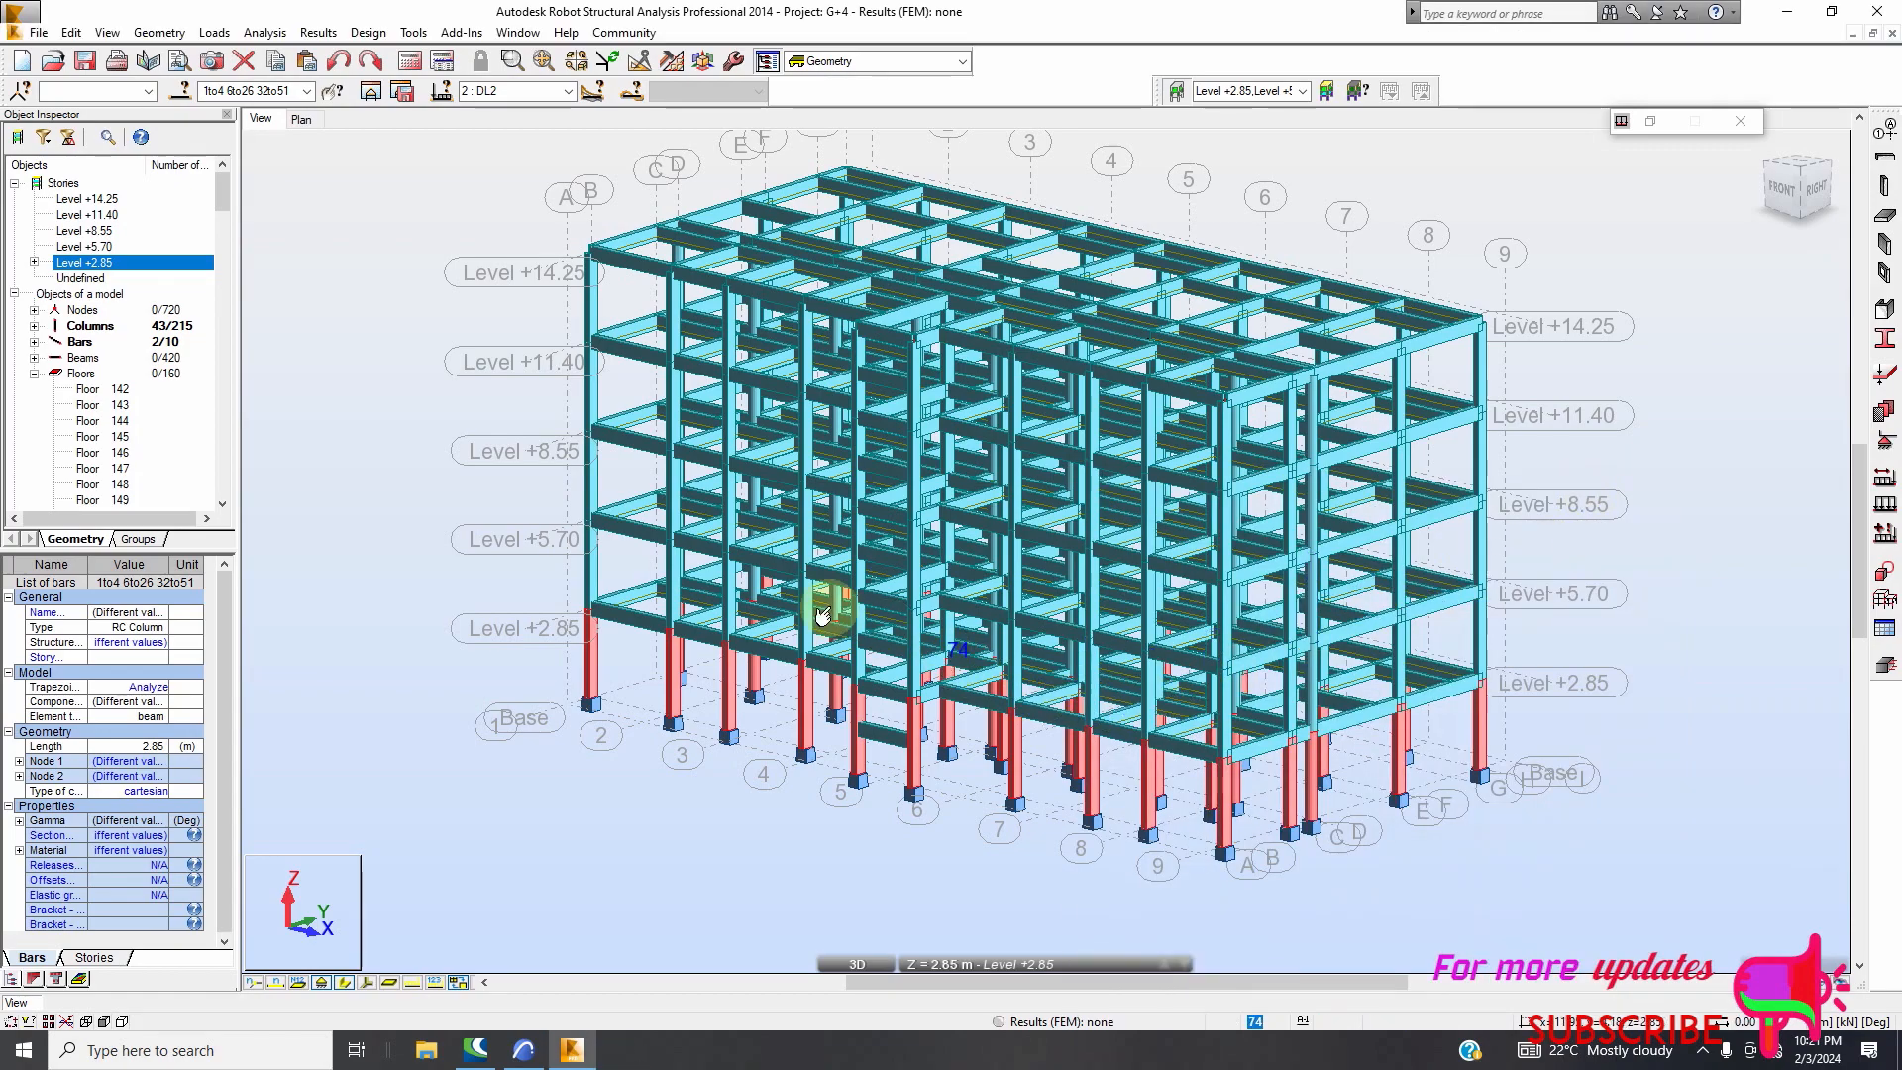
pyautogui.scroll(3, 822, 614)
pyautogui.scroll(-3, 764, 577)
pyautogui.scroll(5, 905, 445)
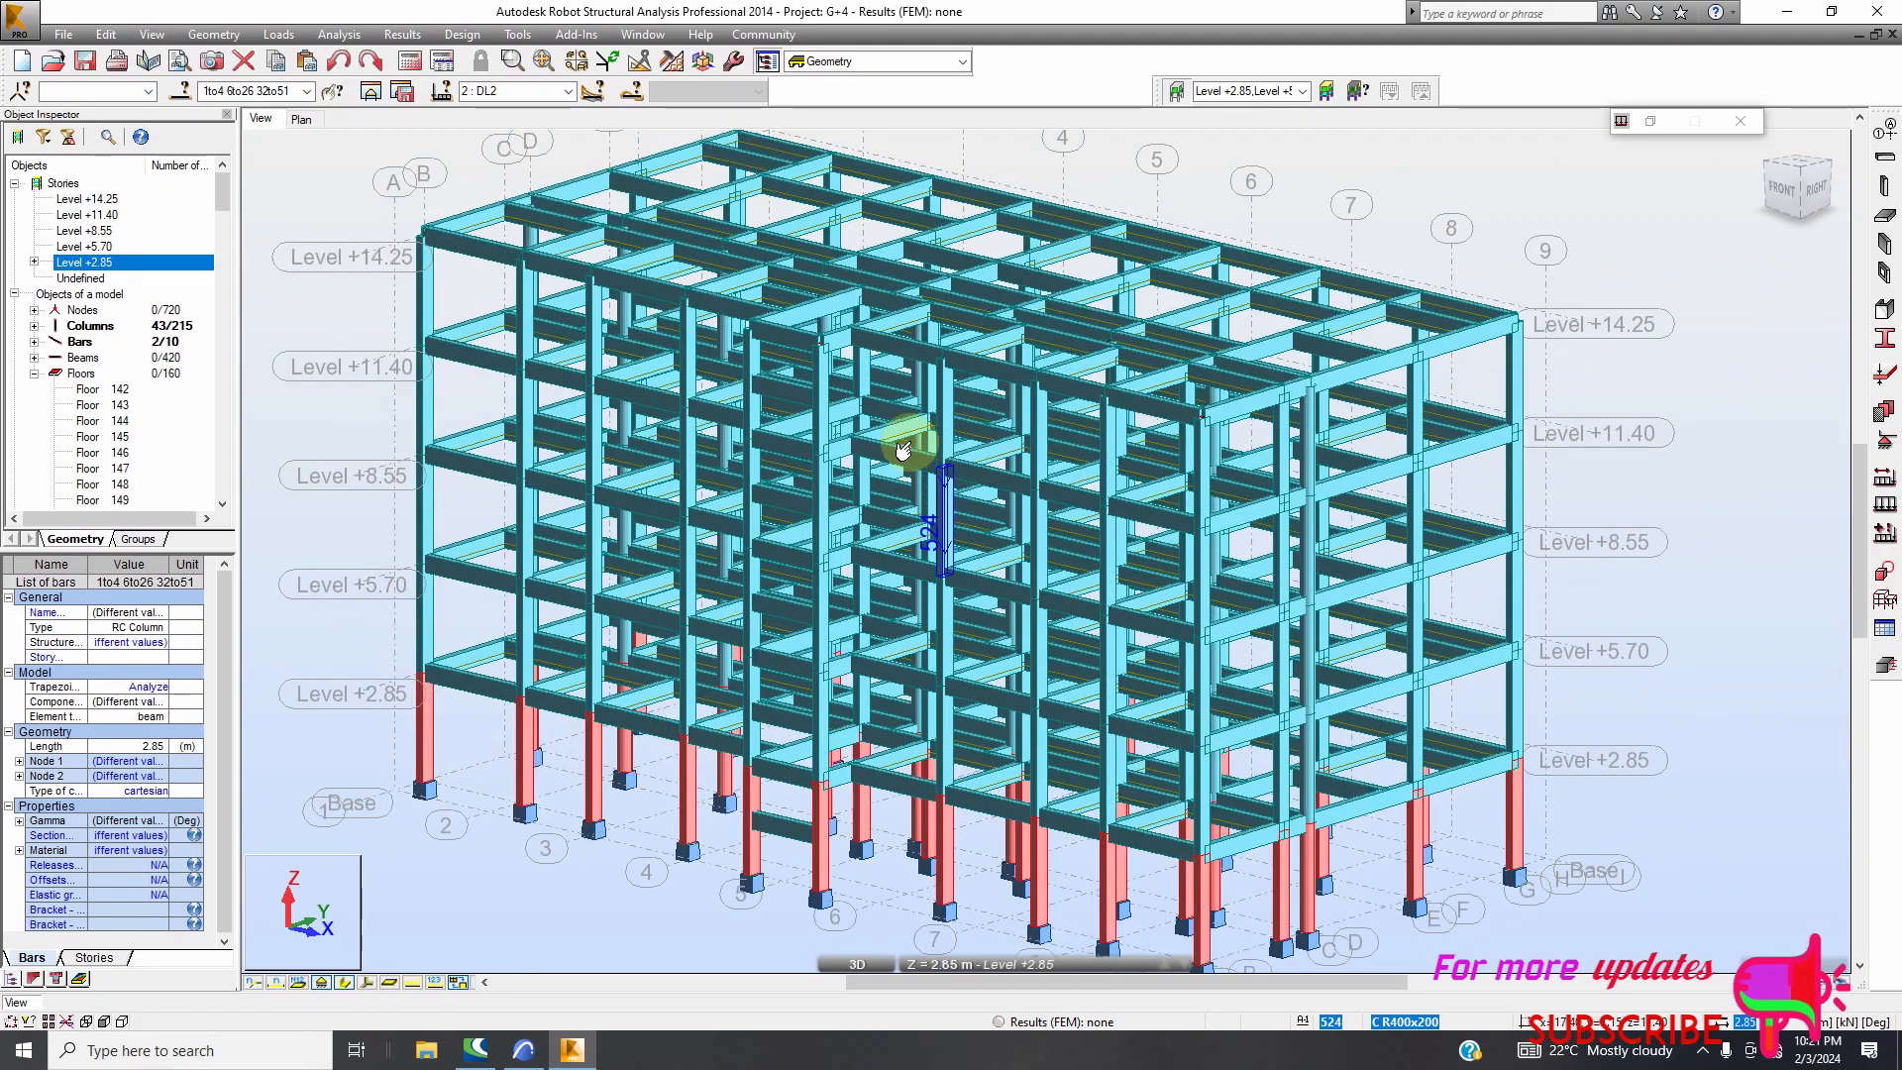
pyautogui.scroll(-5, 904, 455)
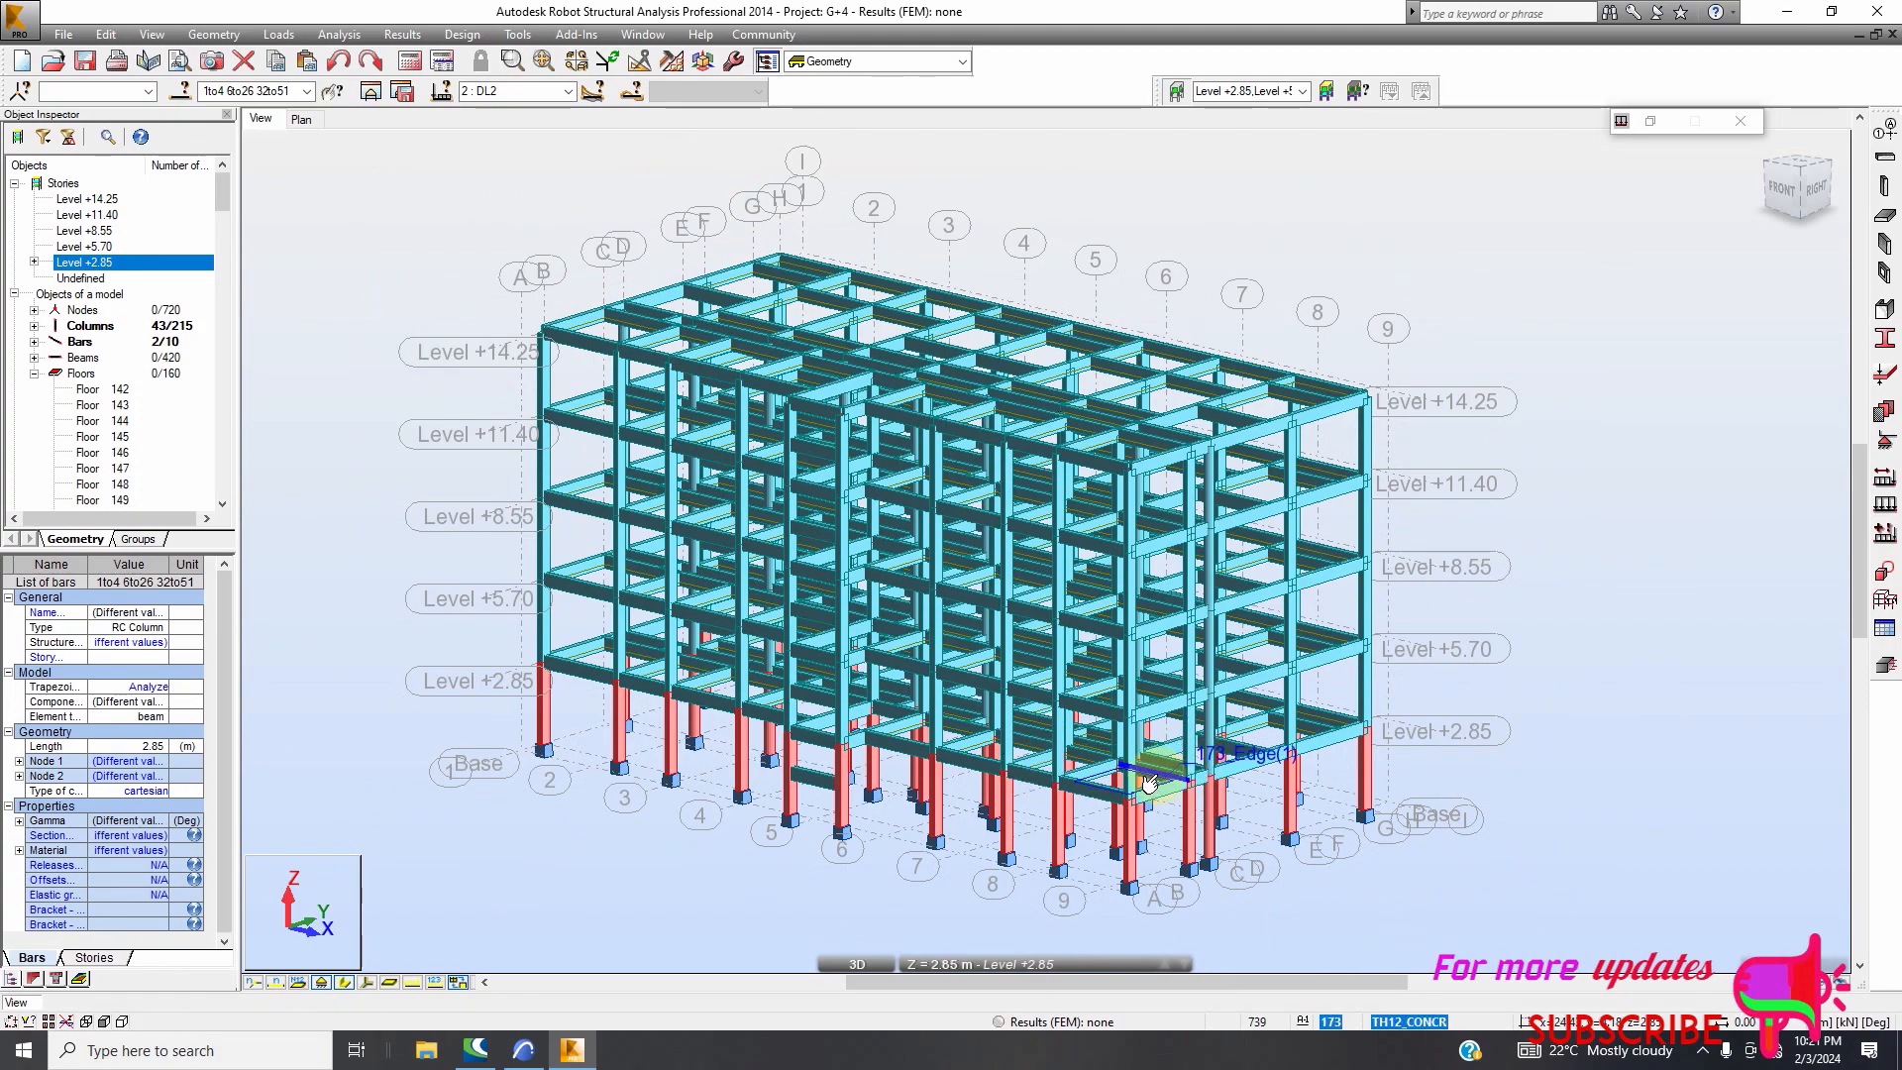
pyautogui.click(1702, 1051)
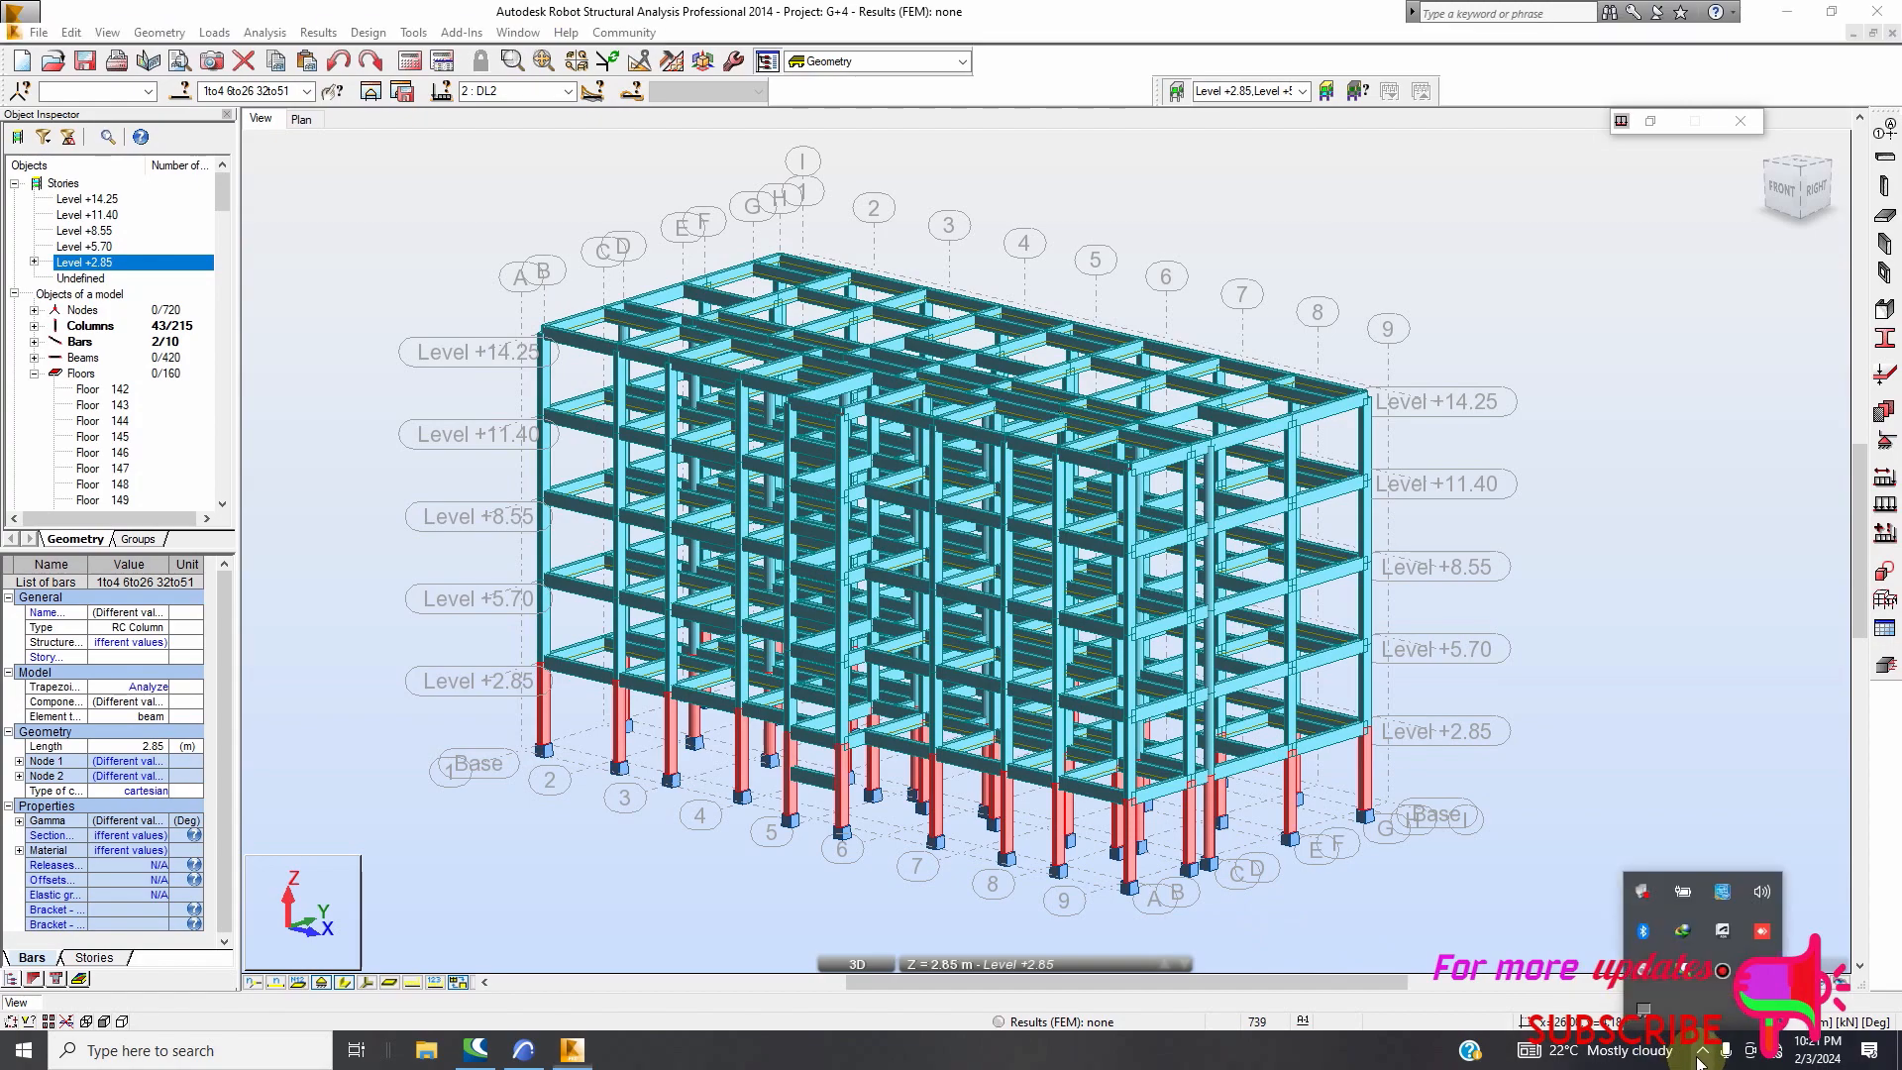